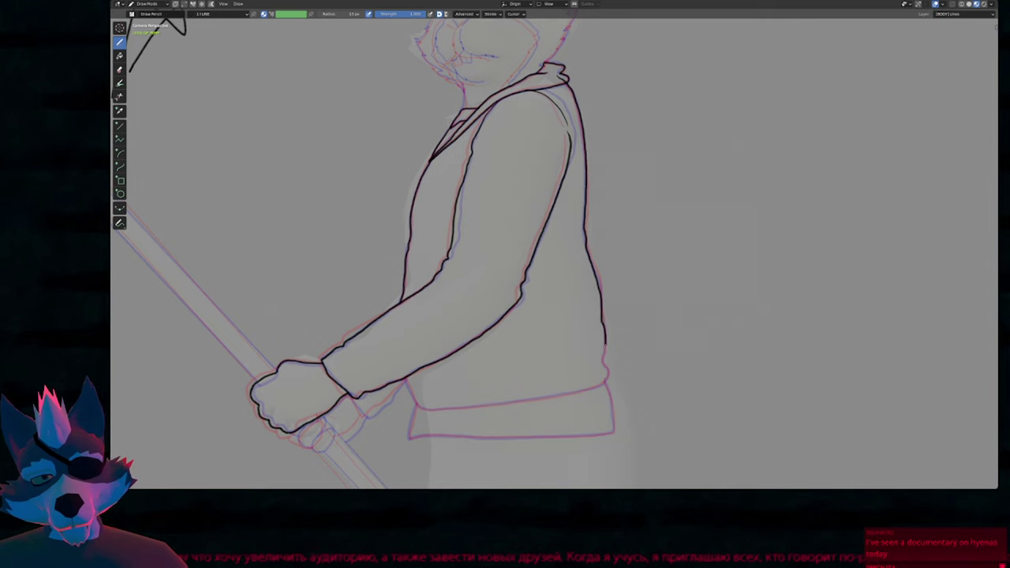
# Ink the jacket's lower seam above the waistband from back to front, plus the far sleeve's outline beneath the near forearm.
pyautogui.moveTo(606, 382); pyautogui.dragTo(430, 410)
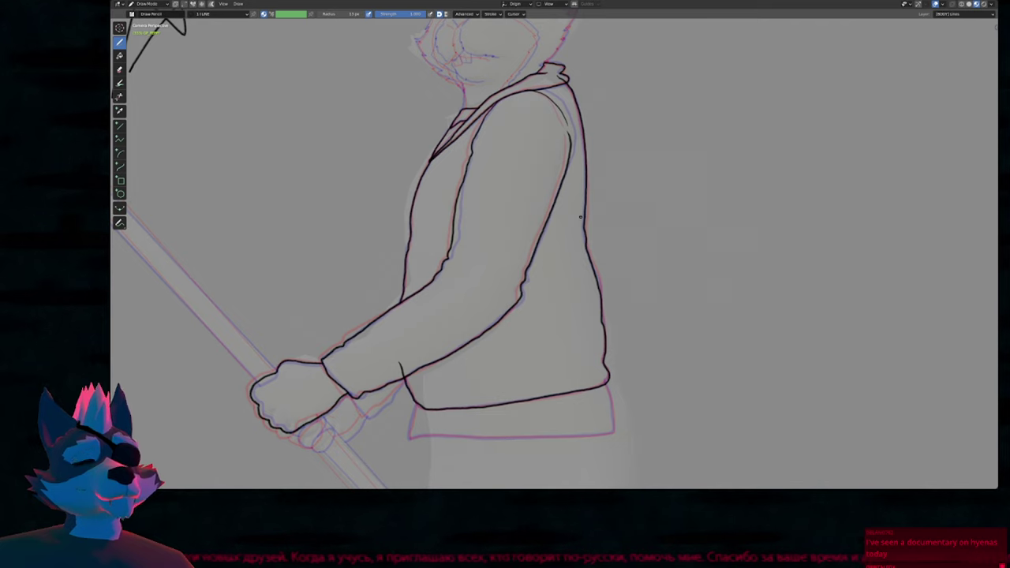
pyautogui.scroll(4, 443, 321)
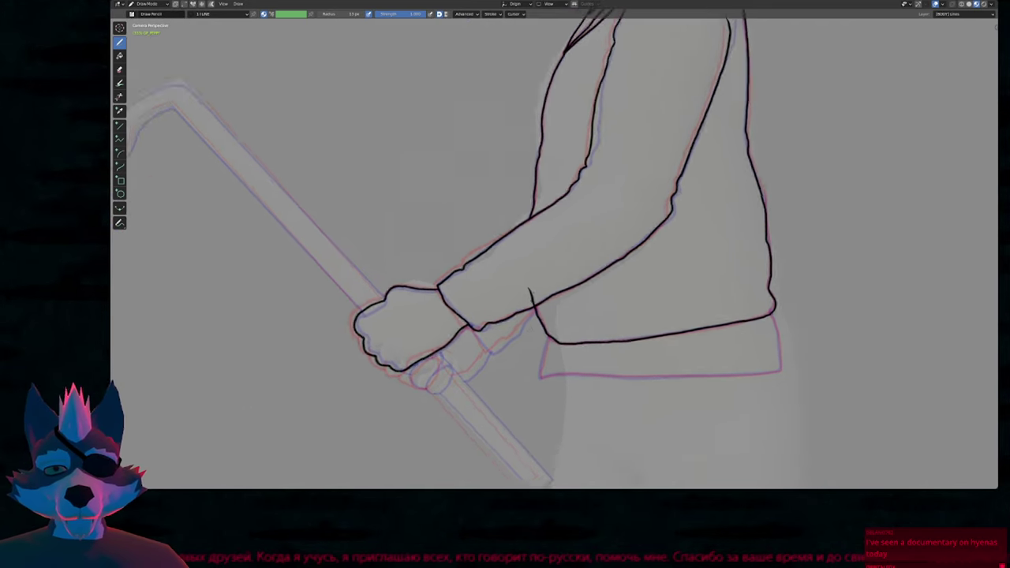
pyautogui.scroll(3, 483, 344)
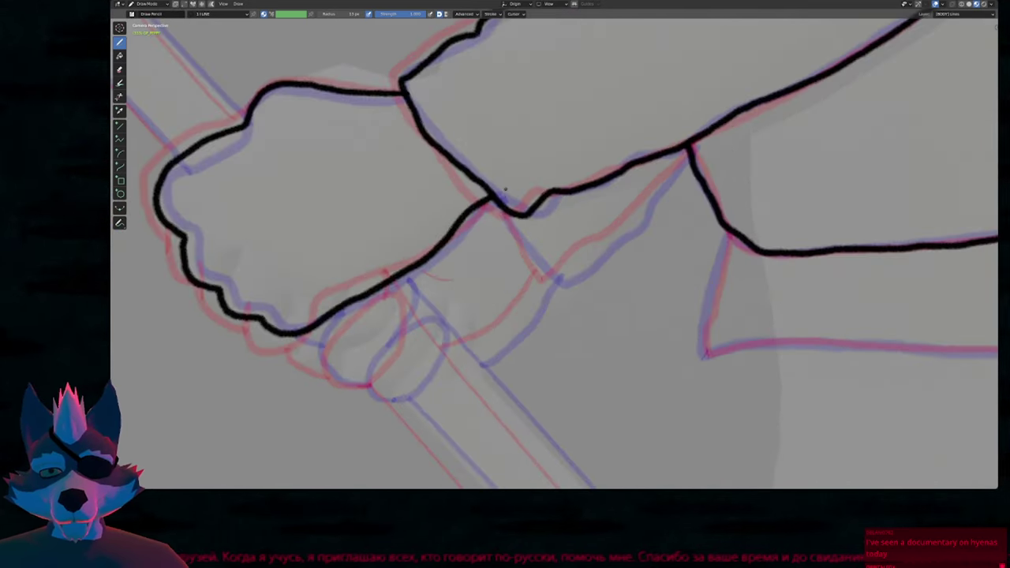
pyautogui.moveTo(499, 204)
pyautogui.mouseDown()
pyautogui.moveTo(537, 260)
pyautogui.moveTo(568, 277)
pyautogui.moveTo(714, 133)
pyautogui.mouseUp()
# Ink the far hand below the near fist as an oval finger and a curved hand outline reaching the far cuff.
pyautogui.scroll(-4, 728, 151)
pyautogui.keyDown('shift'); pyautogui.moveTo(676, 216); pyautogui.dragTo(618, 250, button='middle'); pyautogui.keyUp('shift')
pyautogui.scroll(3, 545, 289)
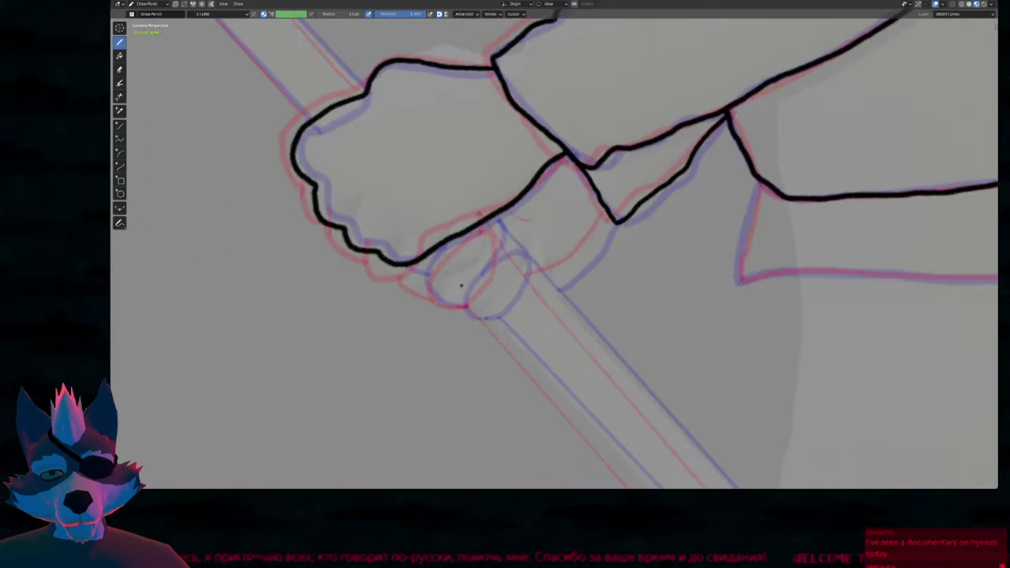
pyautogui.moveTo(464, 311)
pyautogui.mouseDown()
pyautogui.moveTo(456, 272)
pyautogui.moveTo(504, 243)
pyautogui.moveTo(509, 292)
pyautogui.moveTo(474, 314)
pyautogui.moveTo(451, 305)
pyautogui.mouseUp()
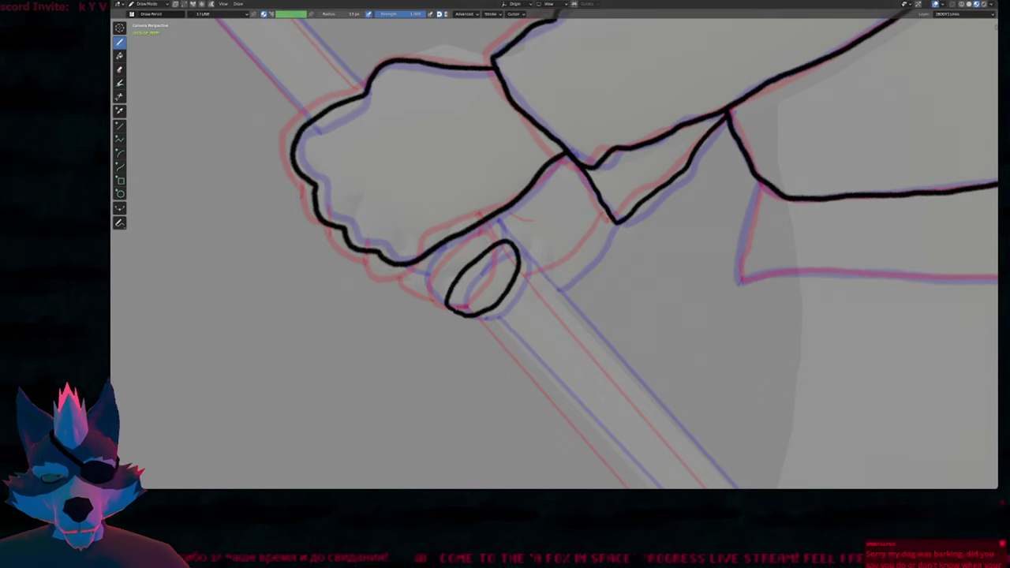
pyautogui.moveTo(596, 208)
pyautogui.keyDown('shift'); pyautogui.mouseDown(button='middle')
pyautogui.moveTo(555, 253)
pyautogui.moveTo(532, 321)
pyautogui.moveTo(613, 284)
pyautogui.mouseUp(button='middle'); pyautogui.keyUp('shift')
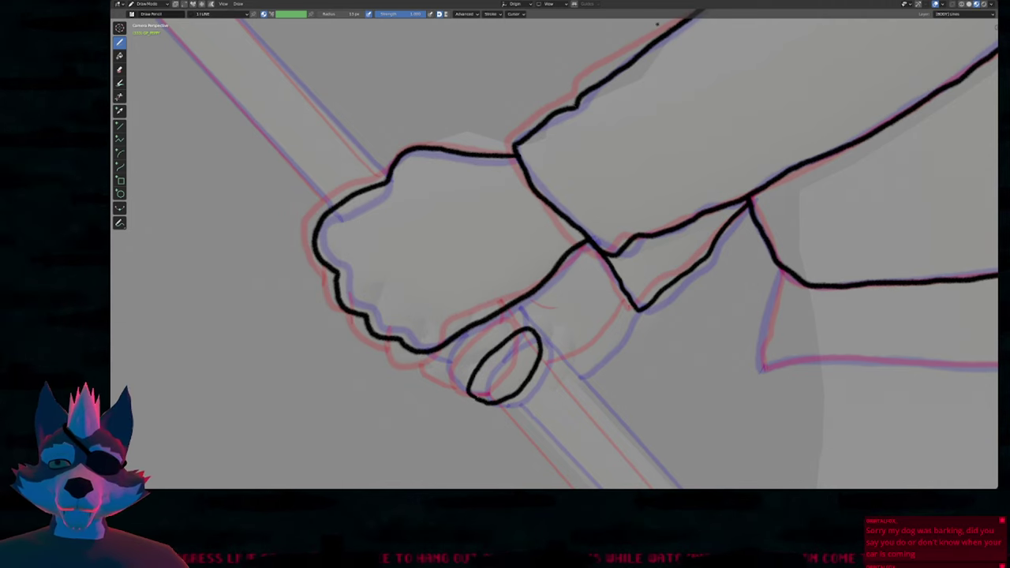
pyautogui.keyDown('shift'); pyautogui.moveTo(505, 243); pyautogui.dragTo(501, 166, button='middle'); pyautogui.keyUp('shift')
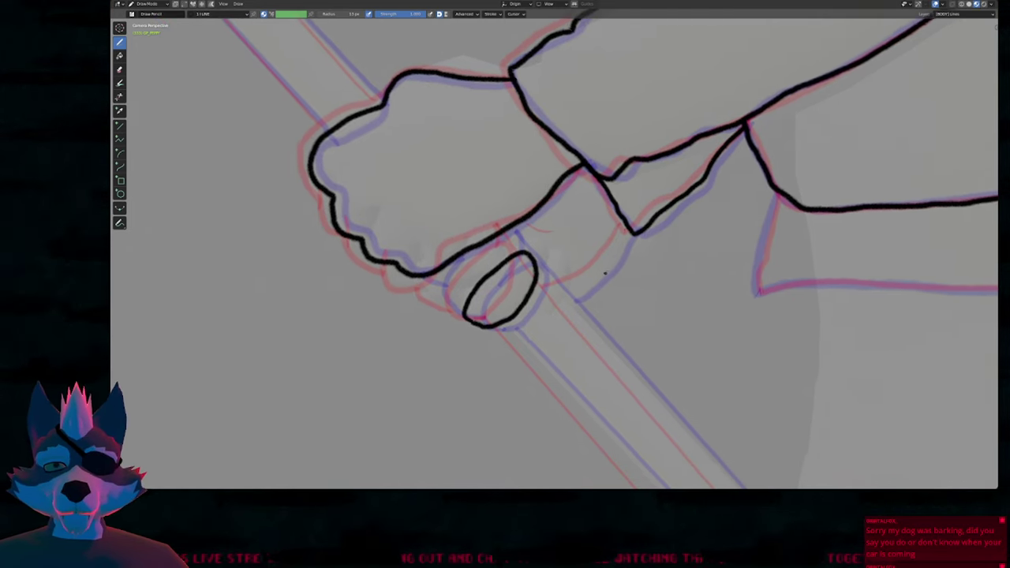
pyautogui.keyDown('shift'); pyautogui.moveTo(605, 273); pyautogui.dragTo(627, 259, button='middle'); pyautogui.keyUp('shift')
pyautogui.moveTo(652, 218)
pyautogui.mouseDown()
pyautogui.moveTo(580, 278)
pyautogui.moveTo(534, 221)
pyautogui.mouseUp()
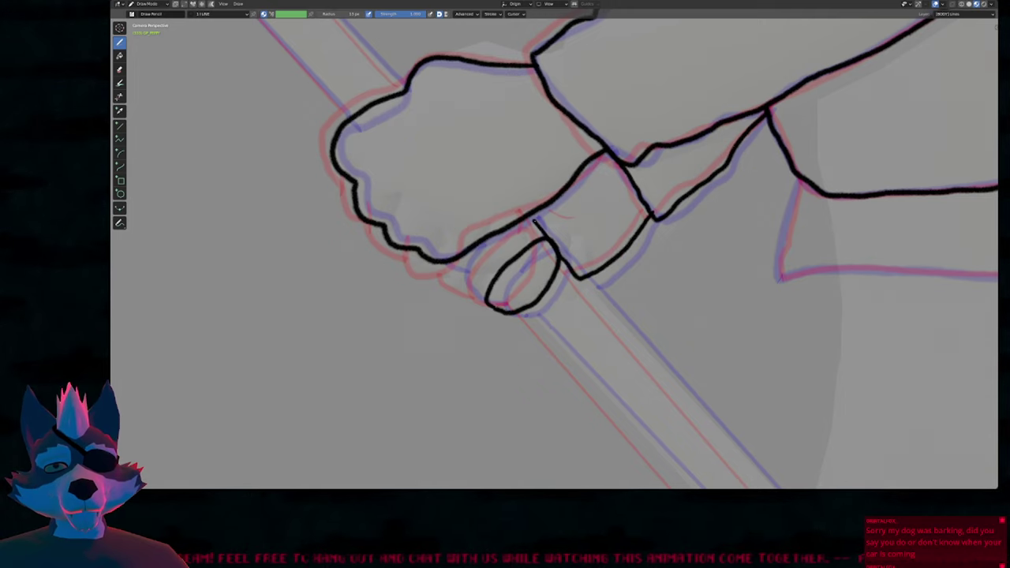
# Ink a second finger between the near fist and the far hand's oval finger, undoing the stray stroke.
pyautogui.keyDown('shift'); pyautogui.moveTo(513, 193); pyautogui.dragTo(557, 188, button='middle'); pyautogui.keyUp('shift')
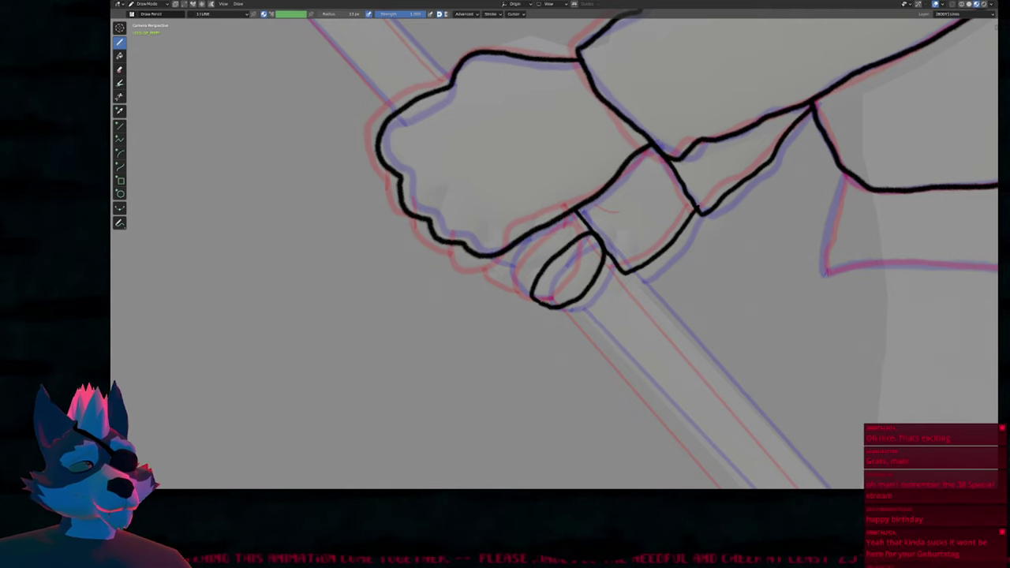
pyautogui.moveTo(677, 207); pyautogui.dragTo(364, 280)
pyautogui.hotkey('ctrl', 'z')
pyautogui.moveTo(608, 224)
pyautogui.keyDown('shift'); pyautogui.mouseDown(button='middle')
pyautogui.moveTo(545, 204)
pyautogui.moveTo(646, 200)
pyautogui.mouseUp(button='middle'); pyautogui.keyUp('shift')
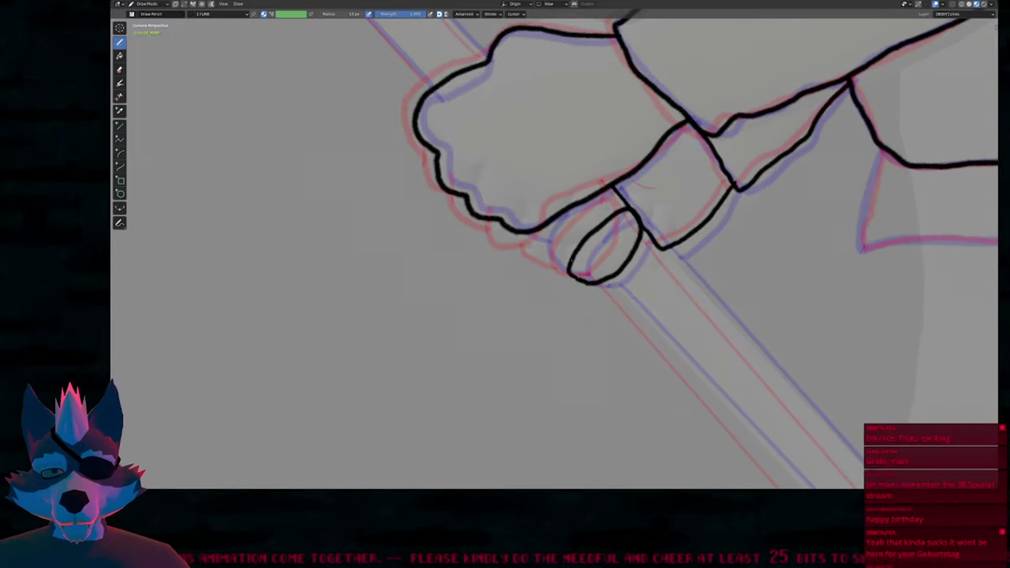
pyautogui.moveTo(571, 257)
pyautogui.mouseDown()
pyautogui.moveTo(546, 256)
pyautogui.moveTo(535, 211)
pyautogui.mouseUp()
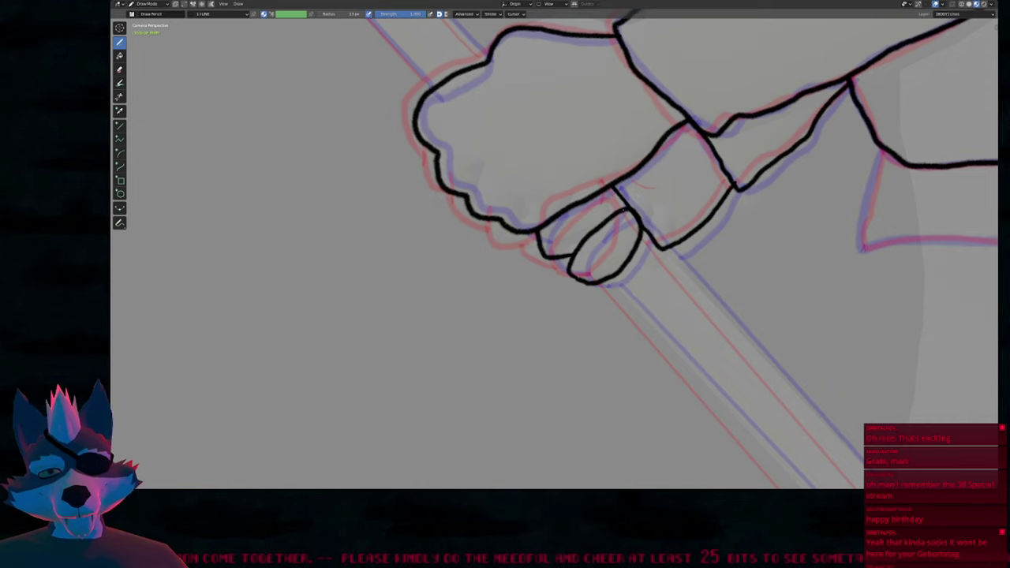
pyautogui.moveTo(623, 210)
pyautogui.mouseDown()
pyautogui.moveTo(614, 190)
pyautogui.moveTo(584, 174)
pyautogui.mouseUp()
# Ink the front, lower and back edges of the jacket's waistband, and smooth the line along its back edge.
pyautogui.moveTo(596, 172)
pyautogui.keyDown('ctrl'); pyautogui.keyDown('alt'); pyautogui.mouseDown(button='right')
pyautogui.moveTo(563, 176)
pyautogui.moveTo(570, 181)
pyautogui.mouseUp(button='right'); pyautogui.keyUp('alt'); pyautogui.keyUp('ctrl')
pyautogui.moveTo(585, 194)
pyautogui.keyDown('ctrl'); pyautogui.mouseDown(button='middle')
pyautogui.moveTo(588, 268)
pyautogui.moveTo(727, 421)
pyautogui.mouseUp(button='middle'); pyautogui.keyUp('ctrl')
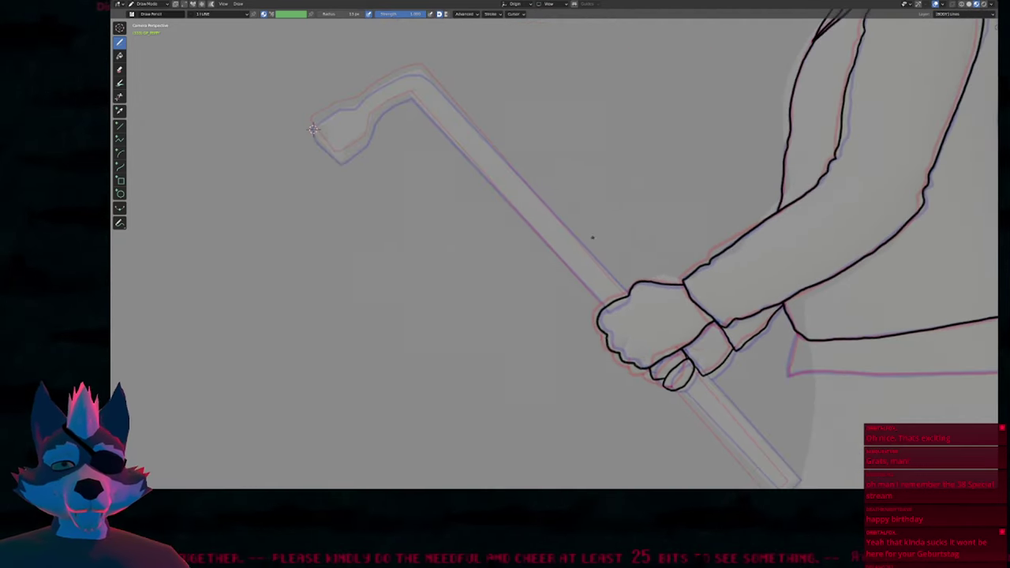
pyautogui.keyDown('shift'); pyautogui.moveTo(593, 229); pyautogui.dragTo(254, 160, button='middle'); pyautogui.keyUp('shift')
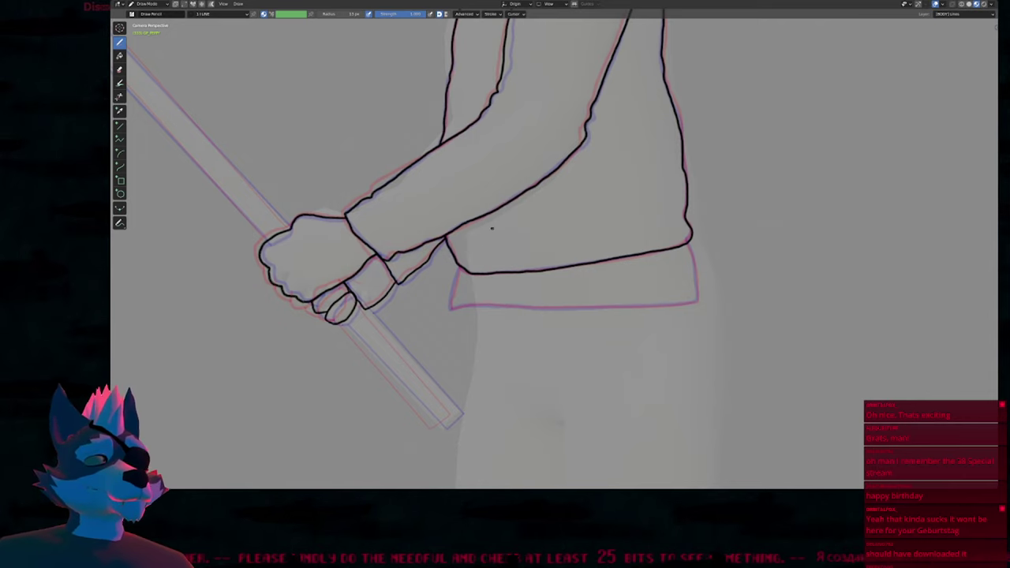
pyautogui.moveTo(536, 282)
pyautogui.keyDown('shift'); pyautogui.mouseDown(button='middle')
pyautogui.moveTo(520, 261)
pyautogui.moveTo(466, 268)
pyautogui.mouseUp(button='middle'); pyautogui.keyUp('shift')
pyautogui.scroll(2, 410, 212)
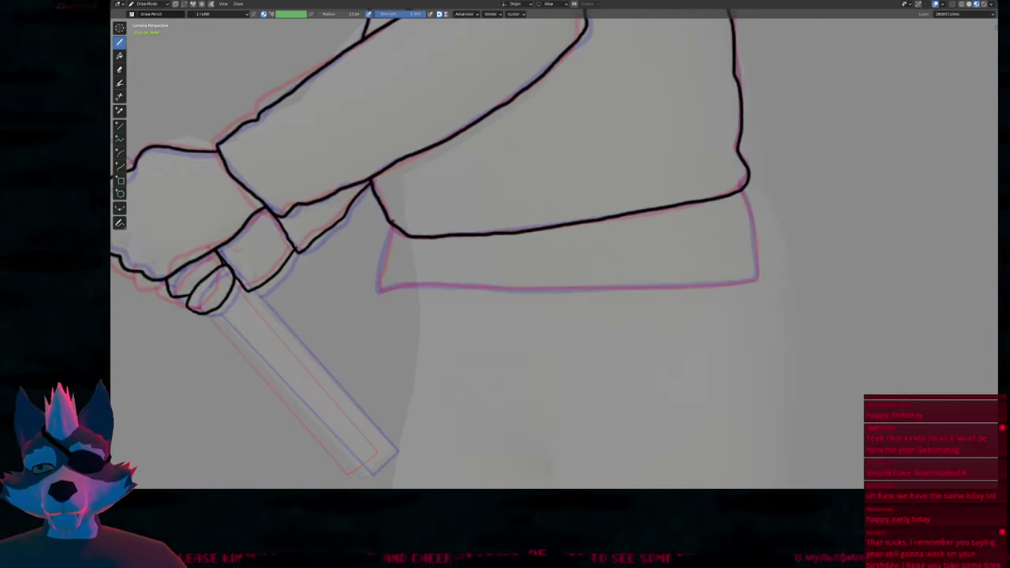
pyautogui.moveTo(390, 224)
pyautogui.mouseDown()
pyautogui.moveTo(378, 292)
pyautogui.moveTo(750, 280)
pyautogui.moveTo(758, 236)
pyautogui.moveTo(737, 175)
pyautogui.moveTo(727, 188)
pyautogui.mouseUp()
pyautogui.press('f')
pyautogui.click(775, 228)
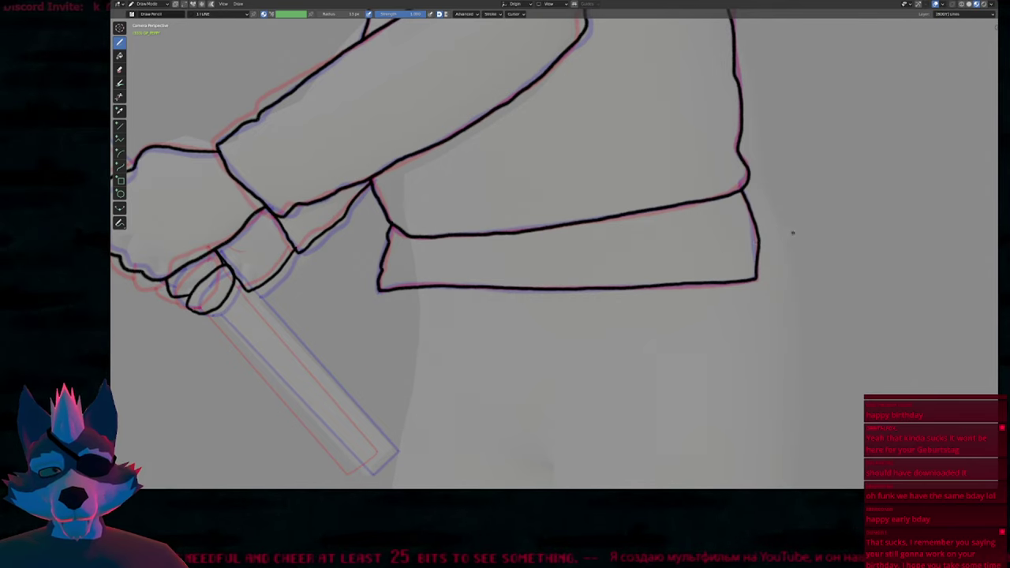
pyautogui.keyDown('shift'); pyautogui.moveTo(793, 232); pyautogui.dragTo(769, 236); pyautogui.keyUp('shift')
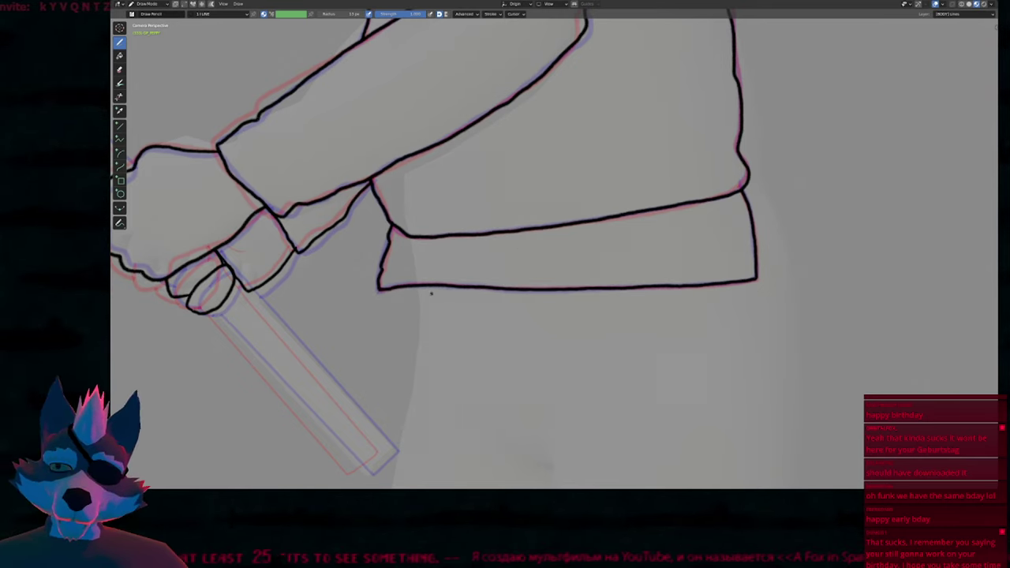
# Draw two short starter strokes beneath the far hand, one for each edge of the pole's lower section.
pyautogui.moveTo(654, 181)
pyautogui.keyDown('shift'); pyautogui.mouseDown(button='middle')
pyautogui.moveTo(621, 236)
pyautogui.moveTo(559, 268)
pyautogui.moveTo(490, 284)
pyautogui.mouseUp(button='middle'); pyautogui.keyUp('shift')
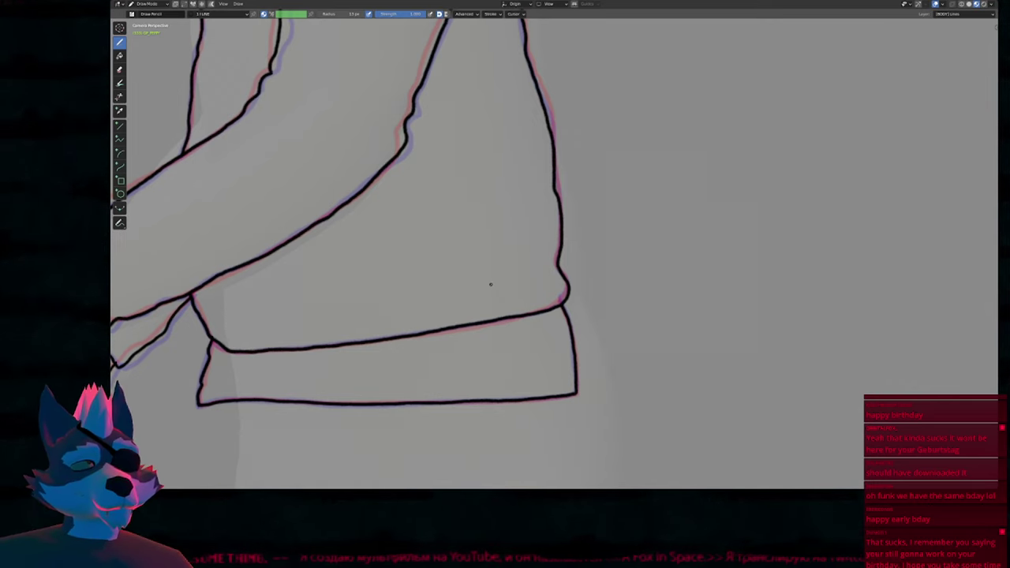
pyautogui.scroll(-2, 503, 235)
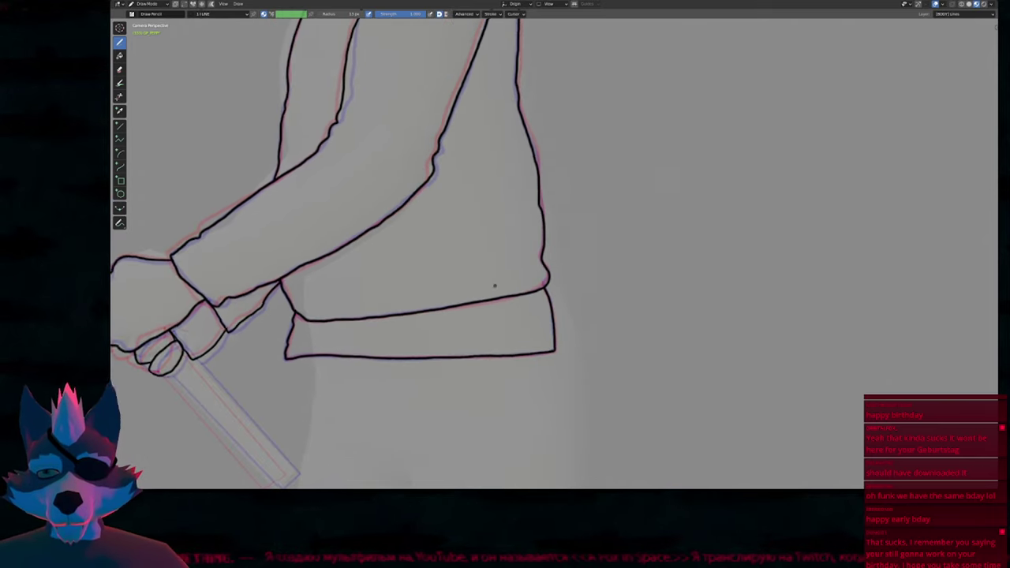
pyautogui.moveTo(469, 253)
pyautogui.keyDown('shift'); pyautogui.mouseDown(button='middle')
pyautogui.moveTo(692, 197)
pyautogui.moveTo(594, 348)
pyautogui.moveTo(565, 509)
pyautogui.moveTo(610, 428)
pyautogui.moveTo(695, 319)
pyautogui.mouseUp(button='middle'); pyautogui.keyUp('shift')
pyautogui.moveTo(464, 319)
pyautogui.keyDown('shift'); pyautogui.mouseDown(button='middle')
pyautogui.moveTo(455, 126)
pyautogui.moveTo(440, 105)
pyautogui.mouseUp(button='middle'); pyautogui.keyUp('shift')
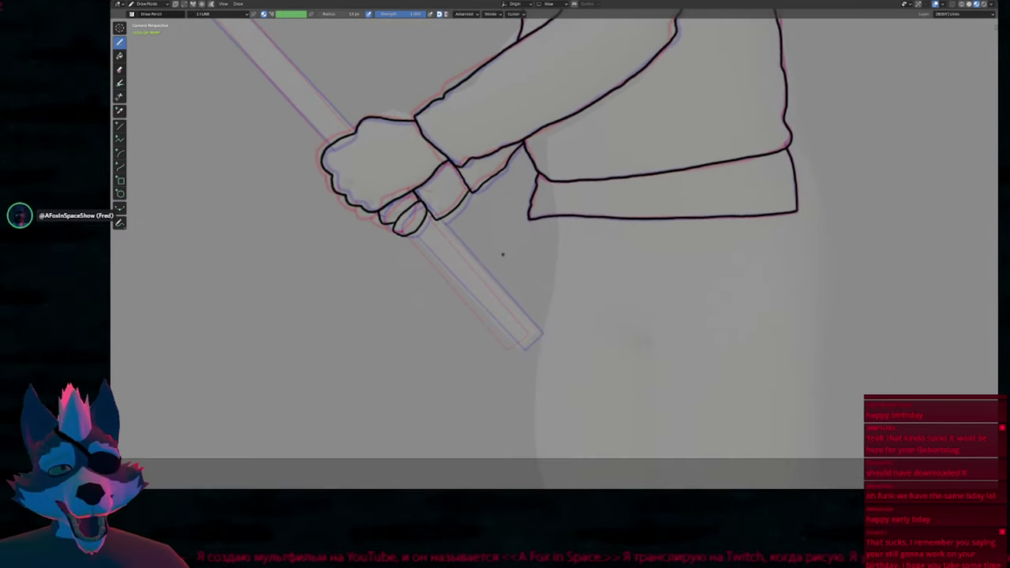
pyautogui.scroll(1, 484, 266)
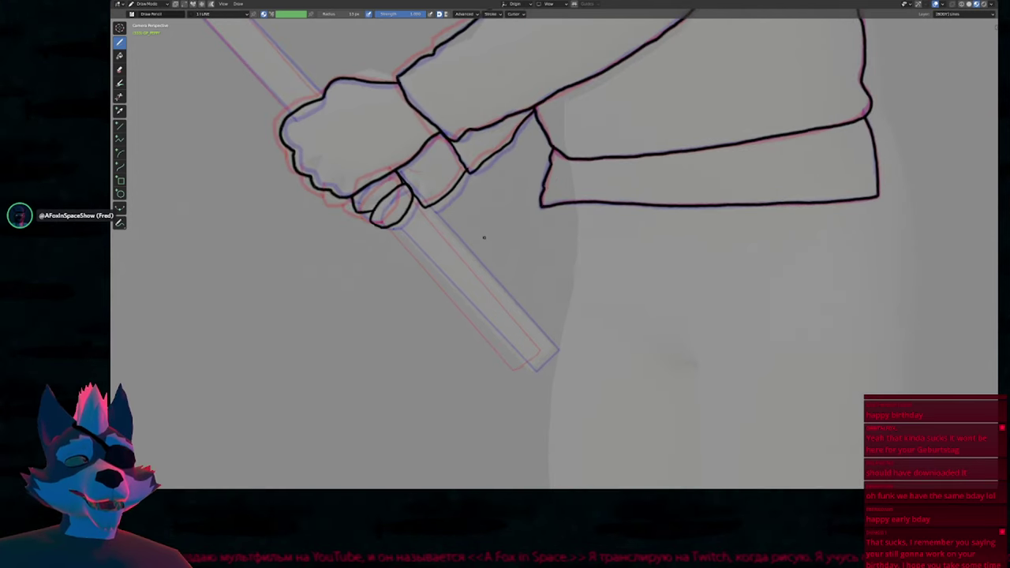
pyautogui.keyDown('shift'); pyautogui.moveTo(495, 232); pyautogui.dragTo(467, 224, button='middle'); pyautogui.keyUp('shift')
pyautogui.keyDown('shift'); pyautogui.moveTo(404, 227); pyautogui.dragTo(336, 134, button='middle'); pyautogui.keyUp('shift')
pyautogui.scroll(2, 403, 156)
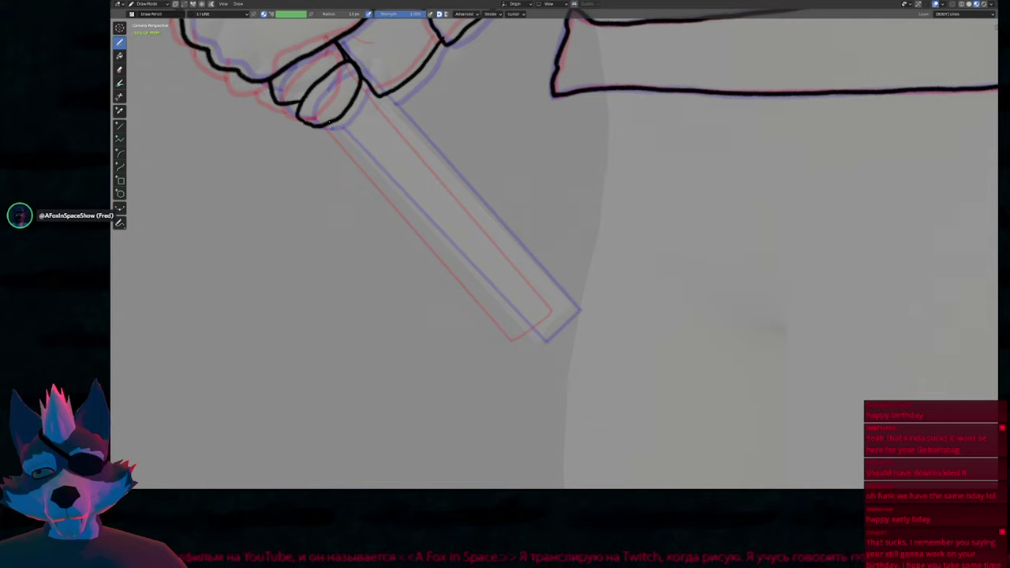
pyautogui.moveTo(332, 124); pyautogui.dragTo(340, 135)
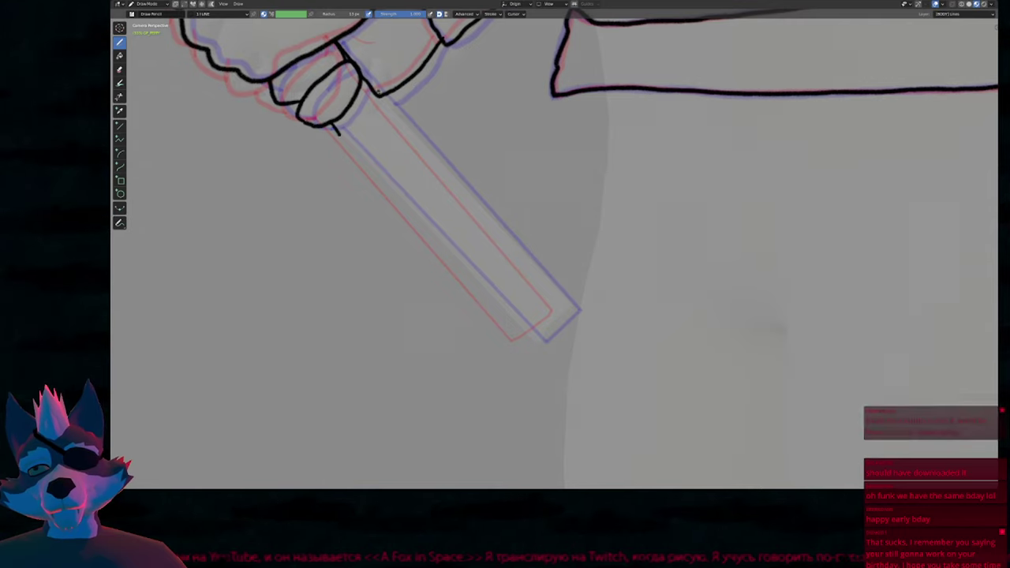
pyautogui.moveTo(383, 97); pyautogui.dragTo(388, 103)
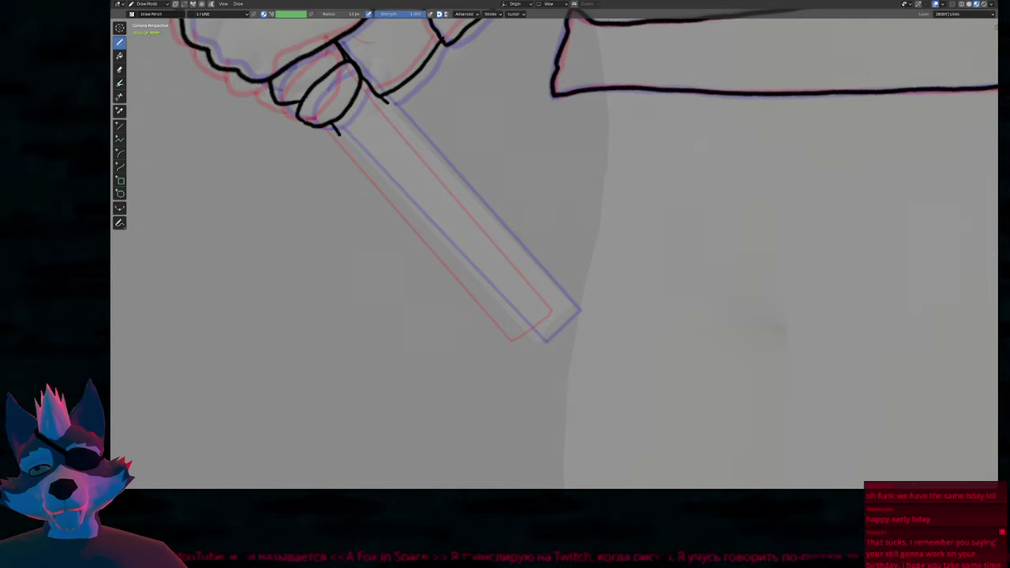
# In Edit Mode, extrude both starter strokes' end points to the pole's lower end and rotate the new ends slightly.
pyautogui.press('Tab')
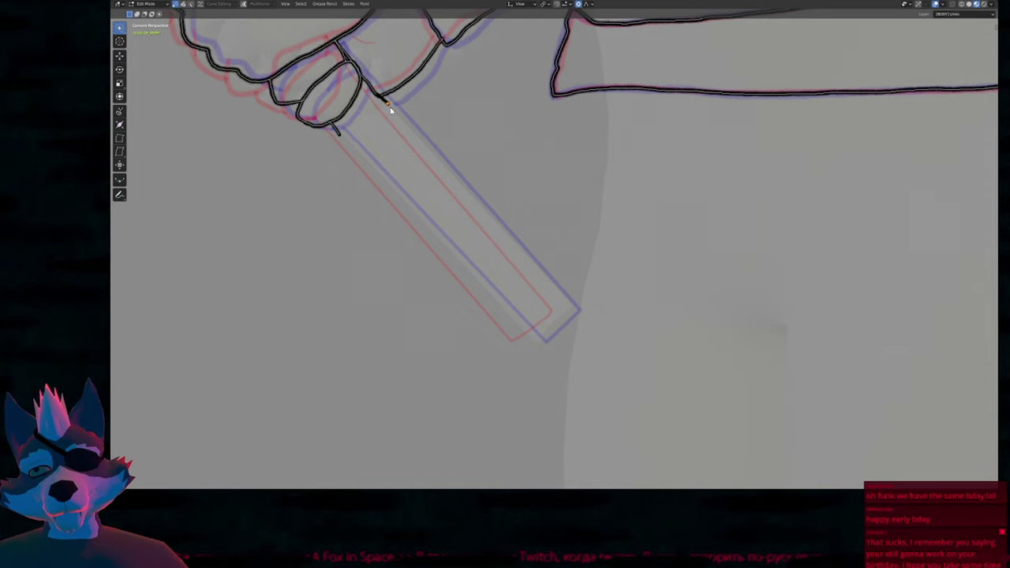
pyautogui.press('e')
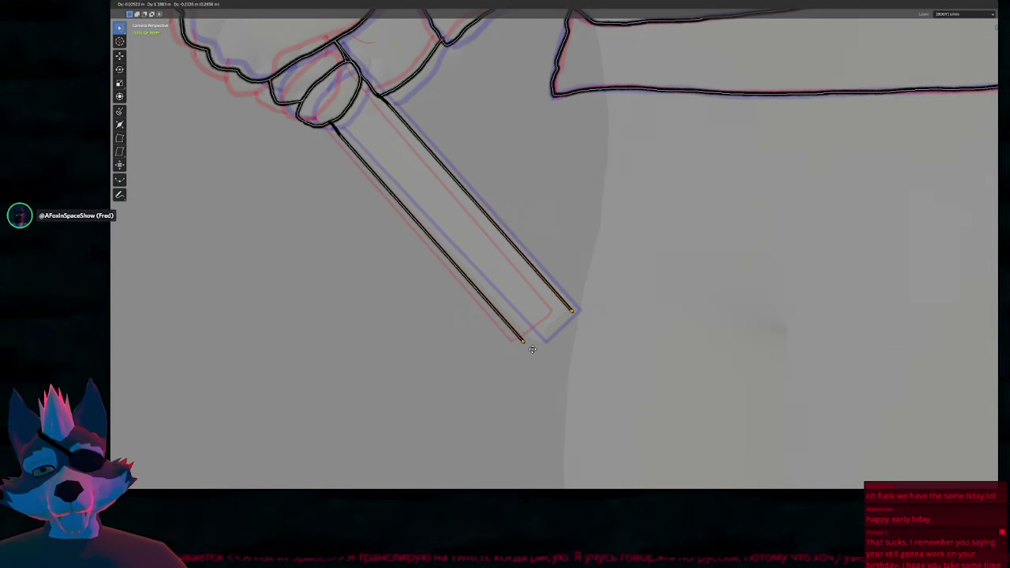
pyautogui.click(533, 348)
pyautogui.press('r')
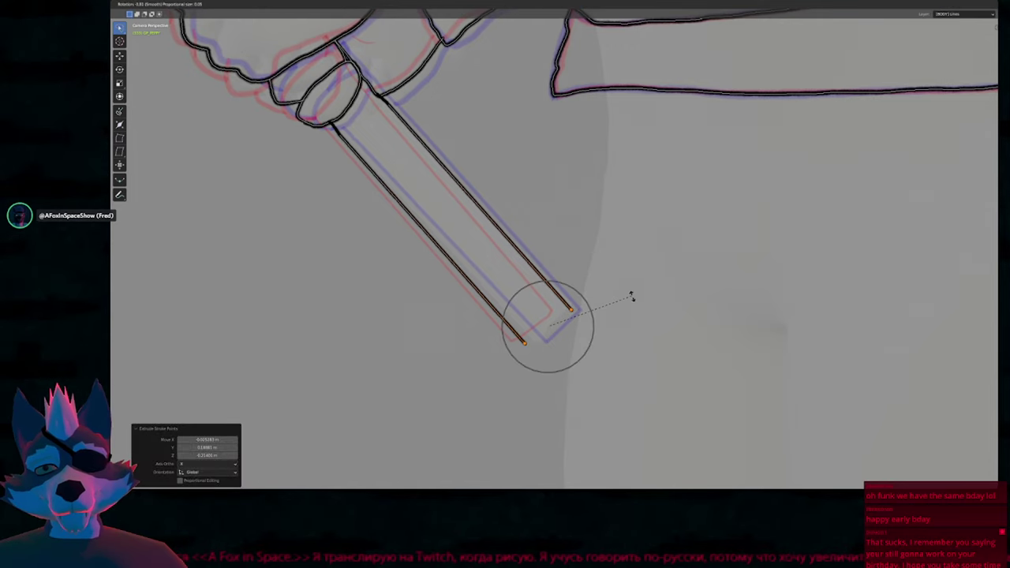
pyautogui.click(632, 300)
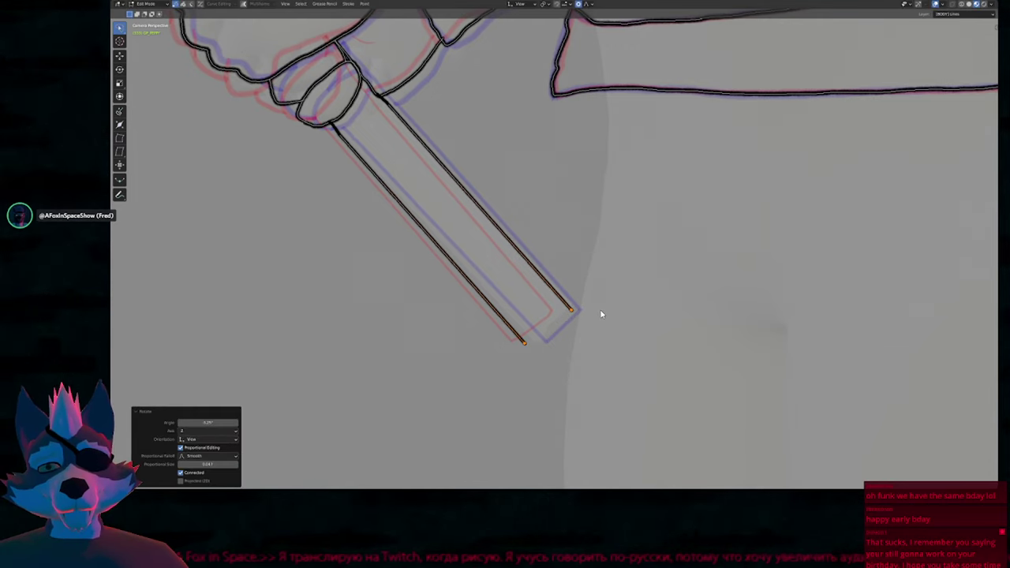
# Close the pole's lower end by extruding one edge's end point across to the other edge and joining the two strokes.
pyautogui.hotkey('ctrl', 'j')
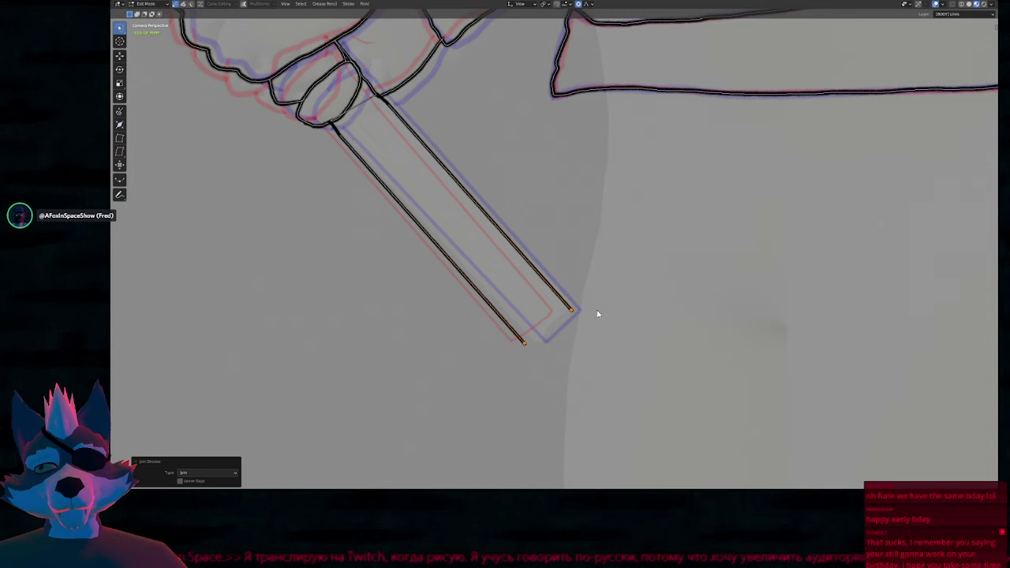
pyautogui.hotkey('ctrl', 'z')
pyautogui.click(527, 343)
pyautogui.press('e')
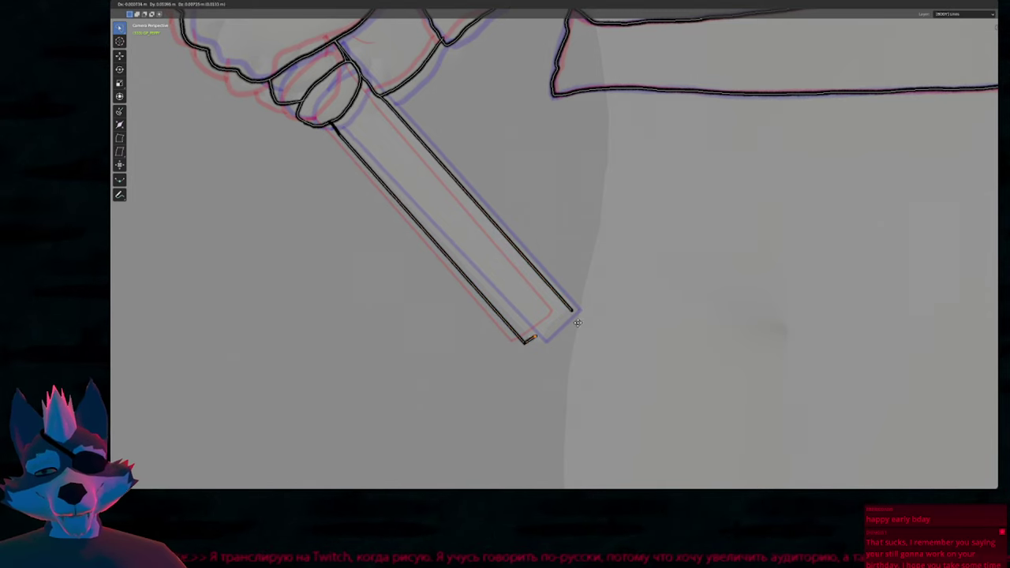
pyautogui.click(597, 311)
pyautogui.moveTo(590, 302); pyautogui.dragTo(558, 341)
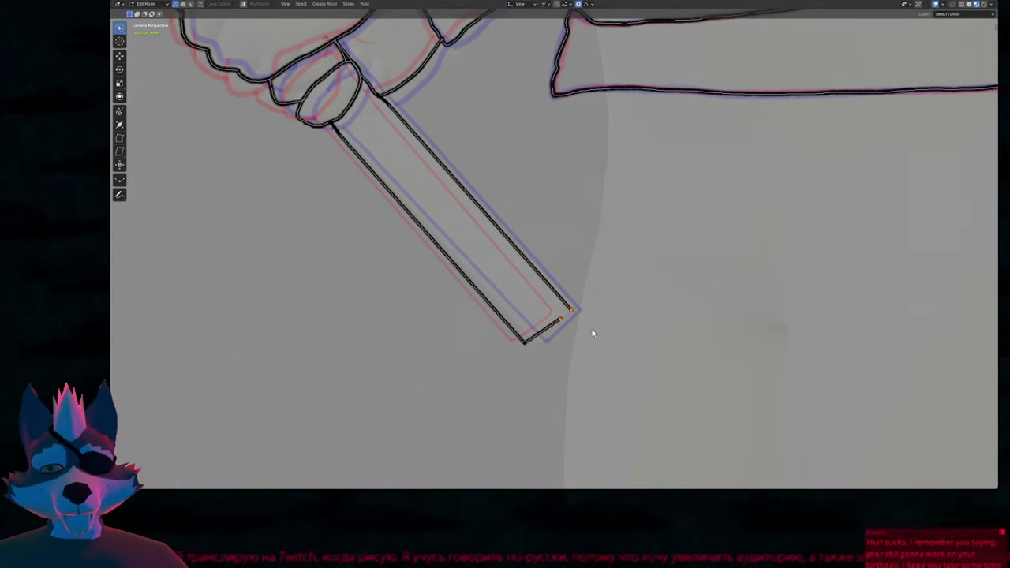
pyautogui.hotkey('ctrl', 'j')
# Return to Draw Mode and draw two short starter strokes above the near fist for the pole's upper edges.
pyautogui.keyDown('shift'); pyautogui.moveTo(472, 216); pyautogui.dragTo(625, 339, button='middle'); pyautogui.keyUp('shift')
pyautogui.keyDown('shift'); pyautogui.moveTo(555, 222); pyautogui.dragTo(578, 316, button='middle'); pyautogui.keyUp('shift')
pyautogui.keyDown('shift'); pyautogui.moveTo(573, 263); pyautogui.dragTo(661, 391, button='middle'); pyautogui.keyUp('shift')
pyautogui.keyDown('shift'); pyautogui.moveTo(542, 324); pyautogui.dragTo(648, 331, button='middle'); pyautogui.keyUp('shift')
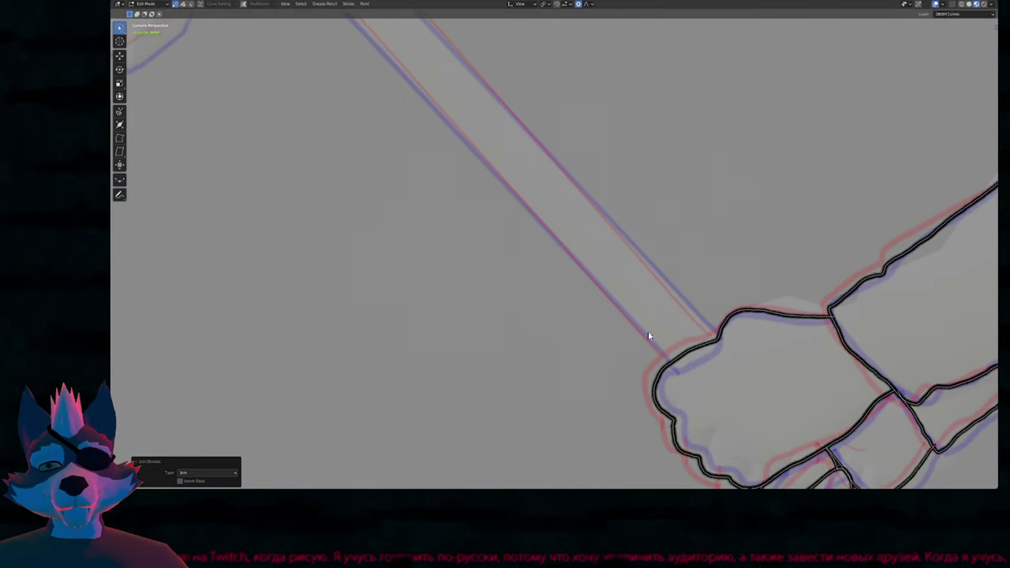
pyautogui.press('Tab')
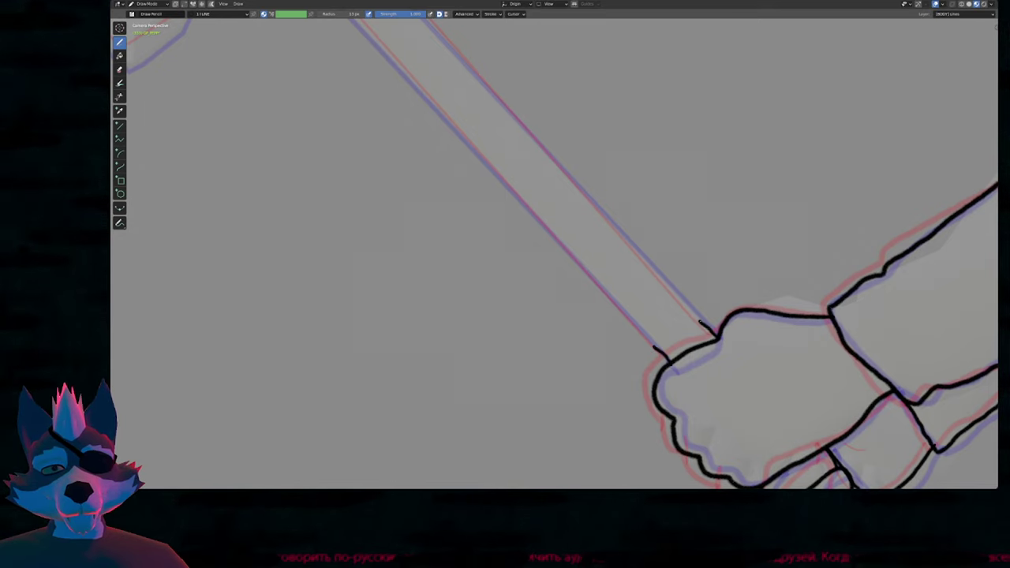
# In Edit Mode, extrude both upper starter strokes' end points along the pole to the bend near its hooked head.
pyautogui.press('Tab')
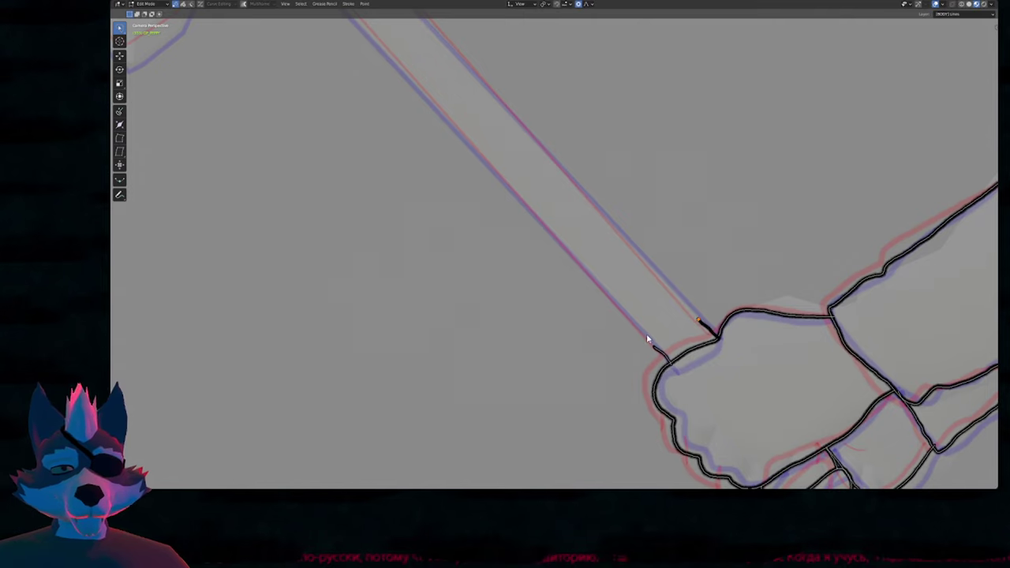
pyautogui.keyDown('shift'); pyautogui.click(650, 347); pyautogui.keyUp('shift')
pyautogui.scroll(-3, 742, 394)
pyautogui.keyDown('shift'); pyautogui.moveTo(702, 273); pyautogui.dragTo(722, 334, button='middle'); pyautogui.keyUp('shift')
pyautogui.press('e')
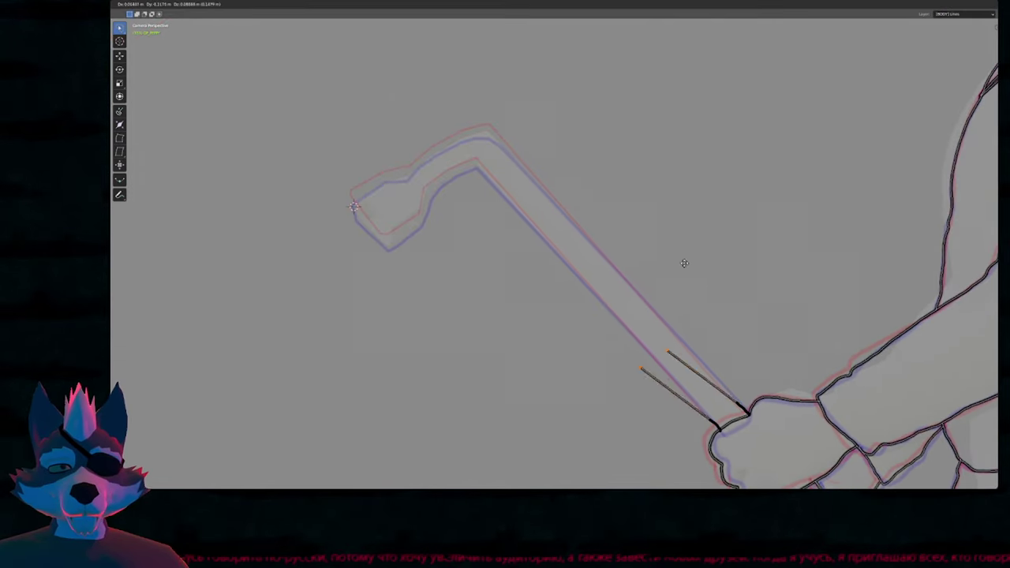
pyautogui.click(566, 99)
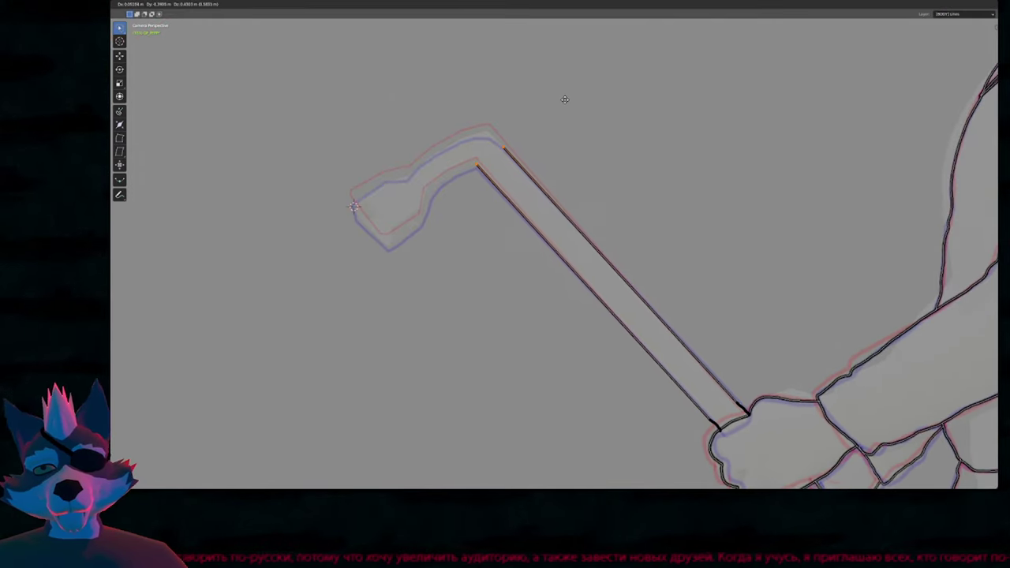
# Extrude the pole's upper edge from its end point around the bend and along the hook's outer side to its neck.
pyautogui.keyDown('shift'); pyautogui.moveTo(506, 146); pyautogui.dragTo(559, 226, button='middle'); pyautogui.keyUp('shift')
pyautogui.scroll(4, 559, 224)
pyautogui.moveTo(553, 236); pyautogui.dragTo(582, 210)
pyautogui.press('e')
pyautogui.press('g')
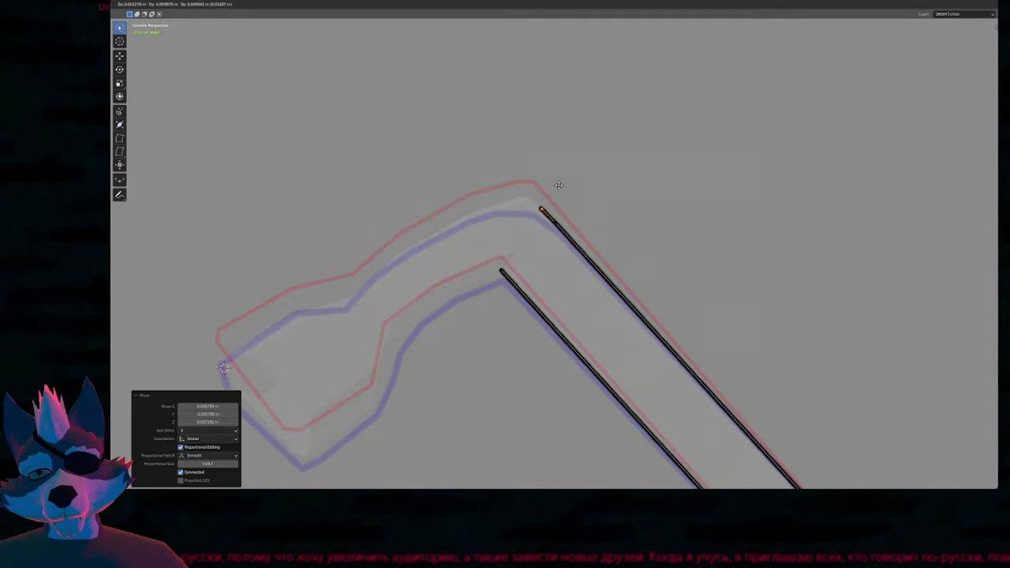
pyautogui.press('e')
pyautogui.click(496, 190)
pyautogui.press('e')
pyautogui.click(477, 198)
pyautogui.press('e')
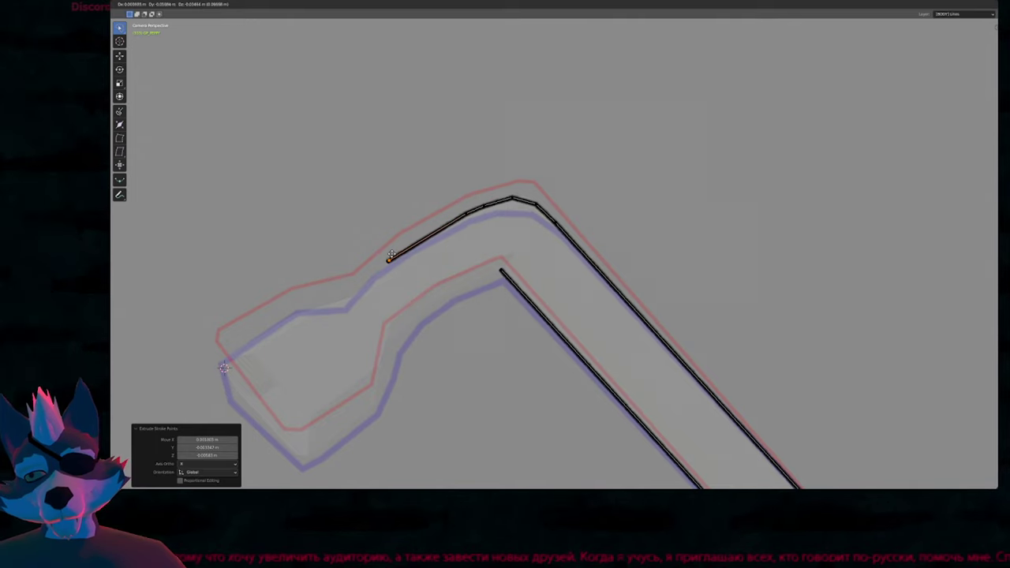
pyautogui.click(382, 260)
# Continue extruding the outline around the hook's head, following its notch, blunt tip and lower corners.
pyautogui.press('e')
pyautogui.click(348, 291)
pyautogui.press('e')
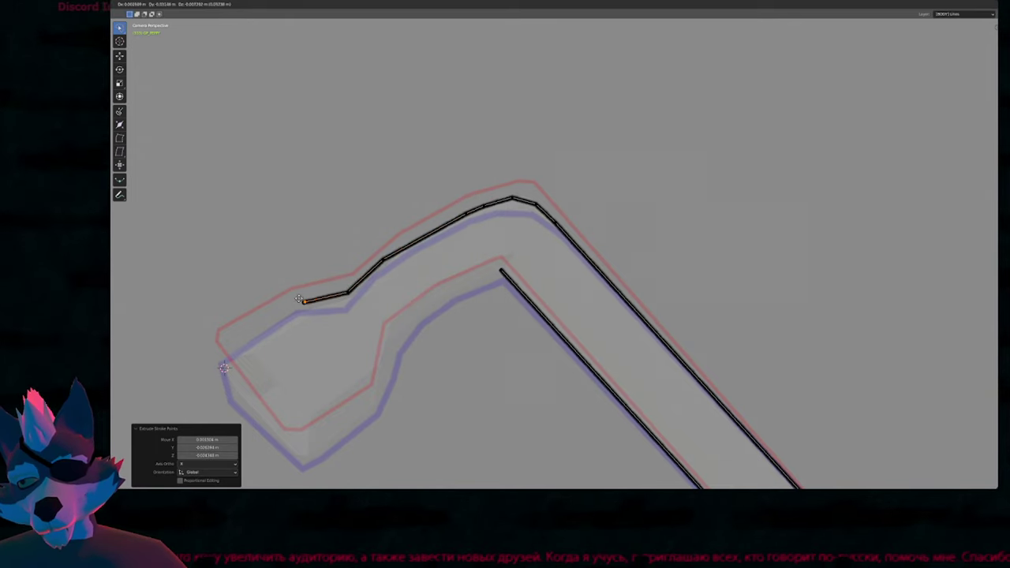
pyautogui.click(292, 299)
pyautogui.press('e')
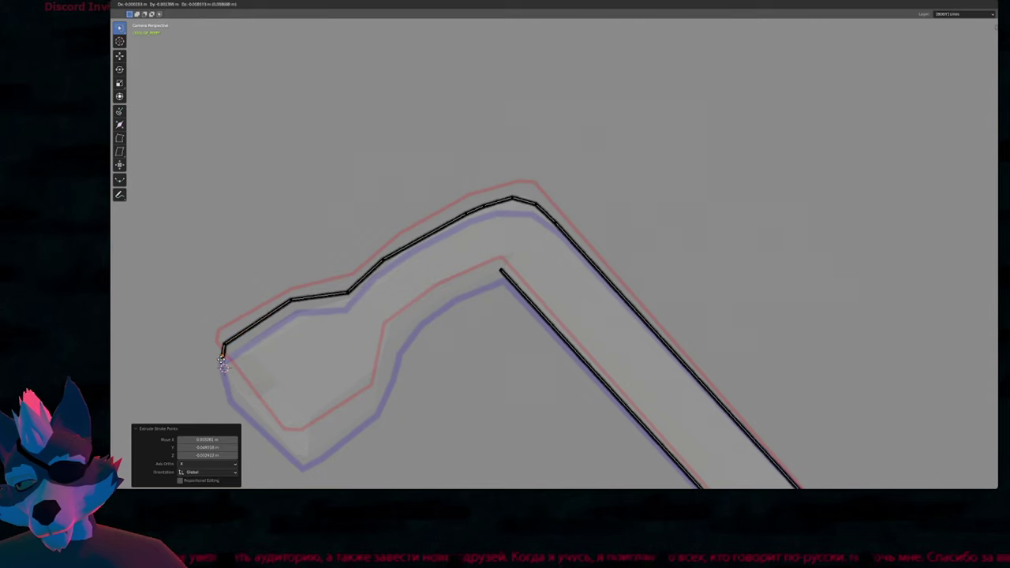
pyautogui.click(224, 363)
pyautogui.press('e')
pyautogui.click(294, 451)
pyautogui.press('e')
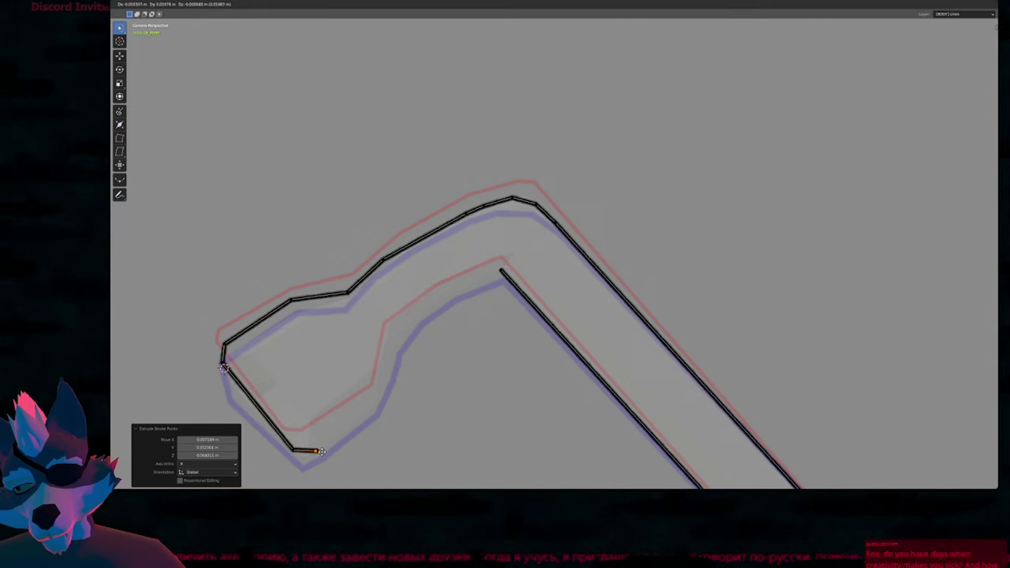
pyautogui.click(315, 451)
pyautogui.press('e')
pyautogui.click(378, 402)
# Extrude the outline along the hook's inner curve to the pole's lower edge, join the strokes and return to Draw Mode.
pyautogui.press('e')
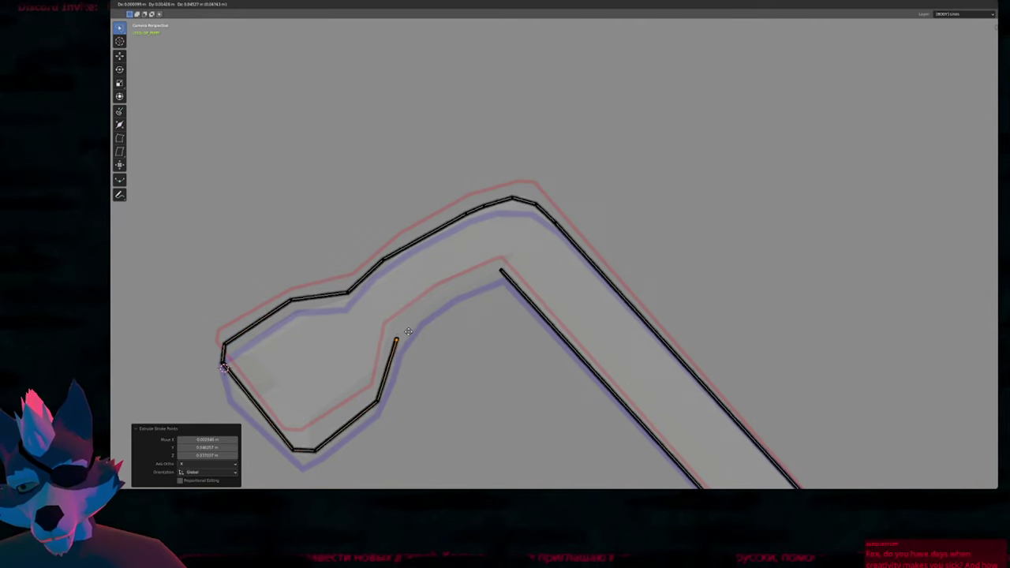
pyautogui.click(393, 340)
pyautogui.press('e')
pyautogui.click(416, 314)
pyautogui.press('e')
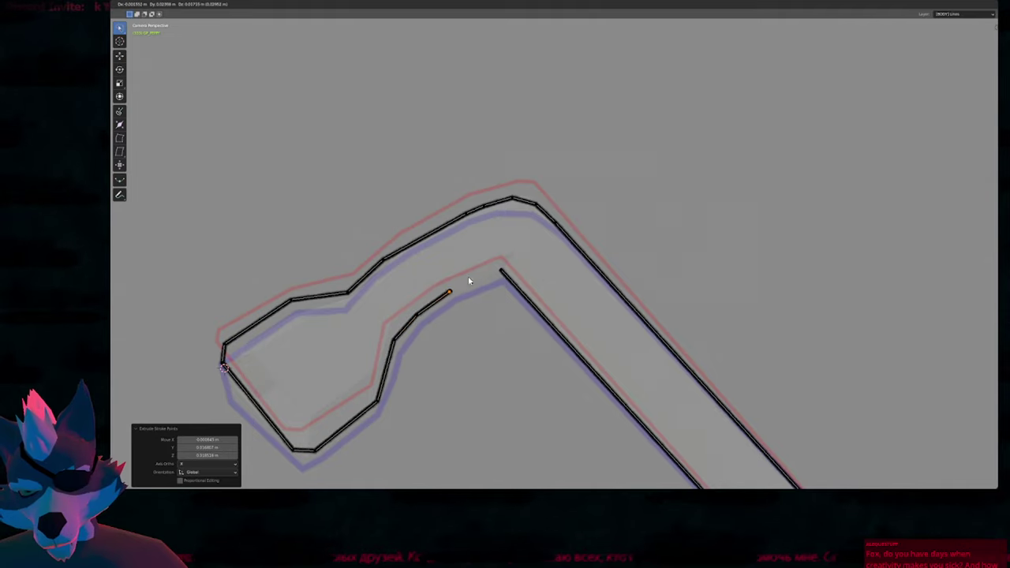
pyautogui.click(511, 266)
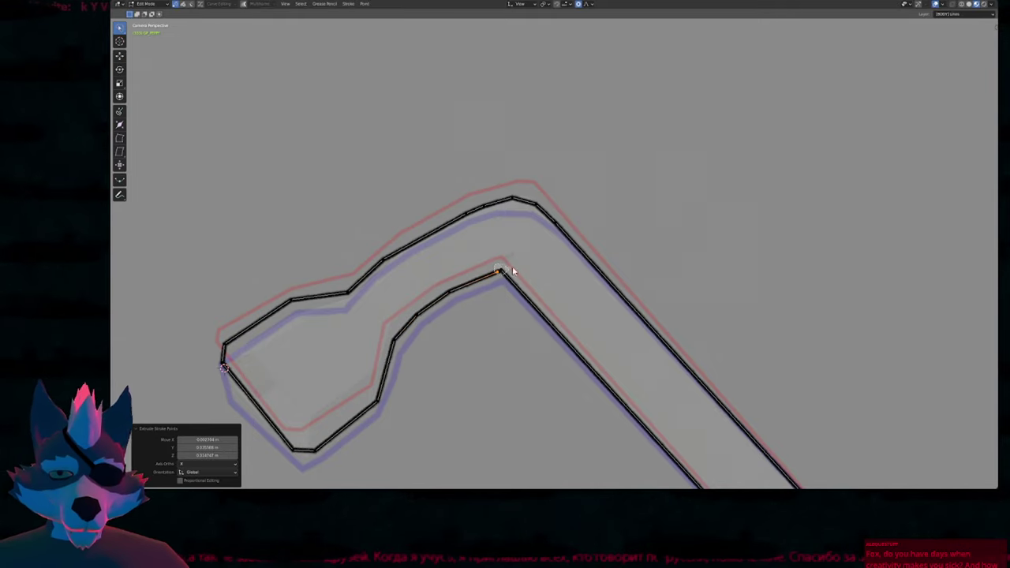
pyautogui.hotkey('ctrl', 'j')
pyautogui.scroll(-8, 520, 264)
pyautogui.keyDown('shift'); pyautogui.moveTo(565, 376); pyautogui.dragTo(481, 260, button='middle'); pyautogui.keyUp('shift')
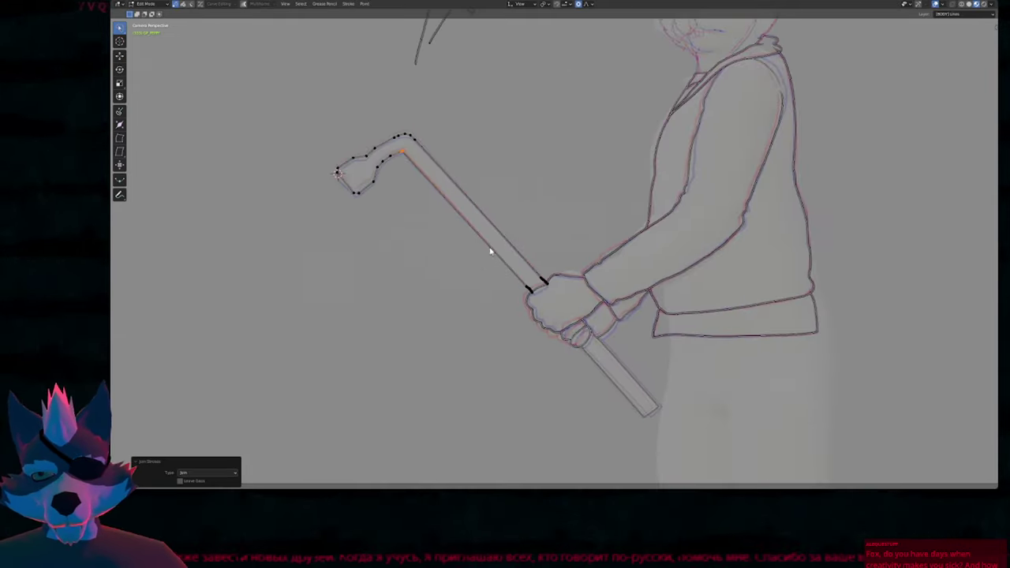
pyautogui.moveTo(579, 226)
pyautogui.keyDown('shift'); pyautogui.mouseDown(button='middle')
pyautogui.moveTo(567, 262)
pyautogui.moveTo(581, 224)
pyautogui.moveTo(587, 241)
pyautogui.moveTo(606, 250)
pyautogui.moveTo(634, 244)
pyautogui.mouseUp(button='middle'); pyautogui.keyUp('shift')
pyautogui.press('Tab')
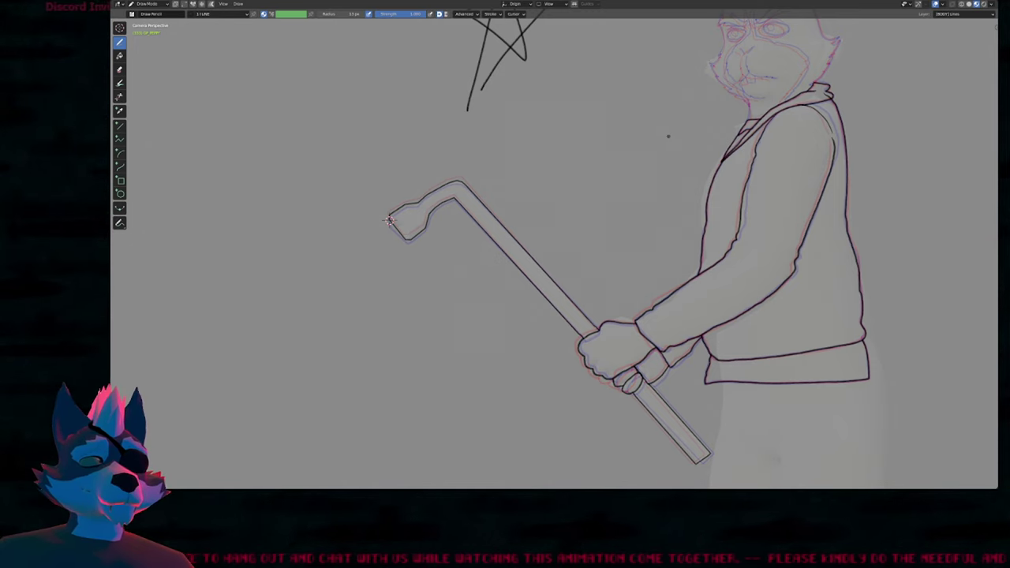
pyautogui.moveTo(539, 249)
pyautogui.mouseDown()
pyautogui.moveTo(626, 225)
pyautogui.moveTo(482, 268)
pyautogui.mouseUp()
pyautogui.keyDown('shift'); pyautogui.moveTo(587, 209); pyautogui.dragTo(526, 344, button='middle'); pyautogui.keyUp('shift')
pyautogui.hotkey('ctrl', 'z')
# Ink a short stroke continuing the near ear's outer edge onto the back of the head, redoing it until it fits.
pyautogui.moveTo(534, 187)
pyautogui.keyDown('shift'); pyautogui.mouseDown(button='middle')
pyautogui.moveTo(513, 373)
pyautogui.moveTo(541, 226)
pyautogui.mouseUp(button='middle'); pyautogui.keyUp('shift')
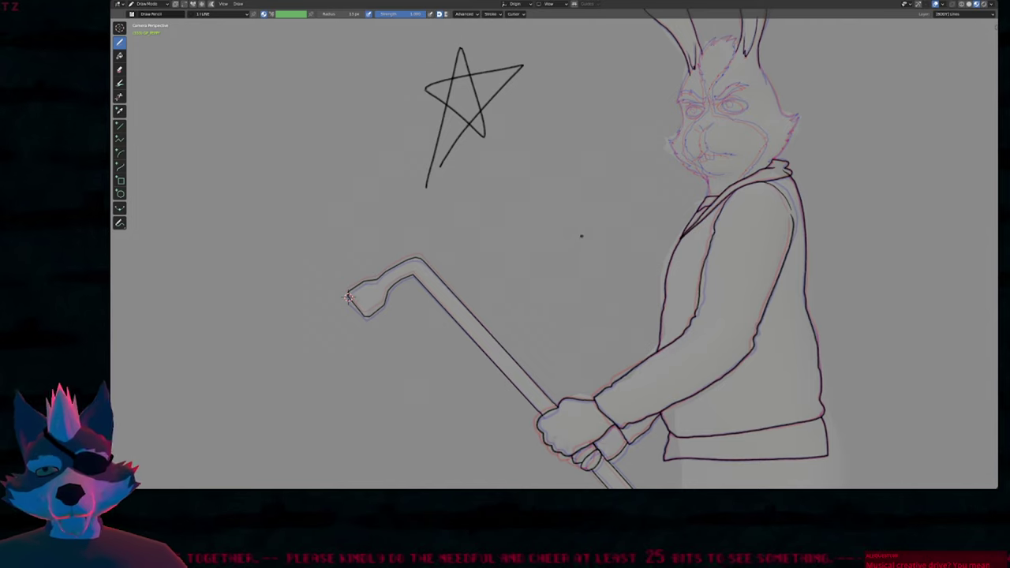
pyautogui.keyDown('shift'); pyautogui.moveTo(581, 236); pyautogui.dragTo(512, 307, button='middle'); pyautogui.keyUp('shift')
pyautogui.keyDown('shift'); pyautogui.moveTo(546, 196); pyautogui.dragTo(514, 329, button='middle'); pyautogui.keyUp('shift')
pyautogui.moveTo(603, 344)
pyautogui.keyDown('shift'); pyautogui.mouseDown(button='middle')
pyautogui.moveTo(553, 288)
pyautogui.moveTo(594, 198)
pyautogui.moveTo(541, 205)
pyautogui.moveTo(565, 165)
pyautogui.mouseUp(button='middle'); pyautogui.keyUp('shift')
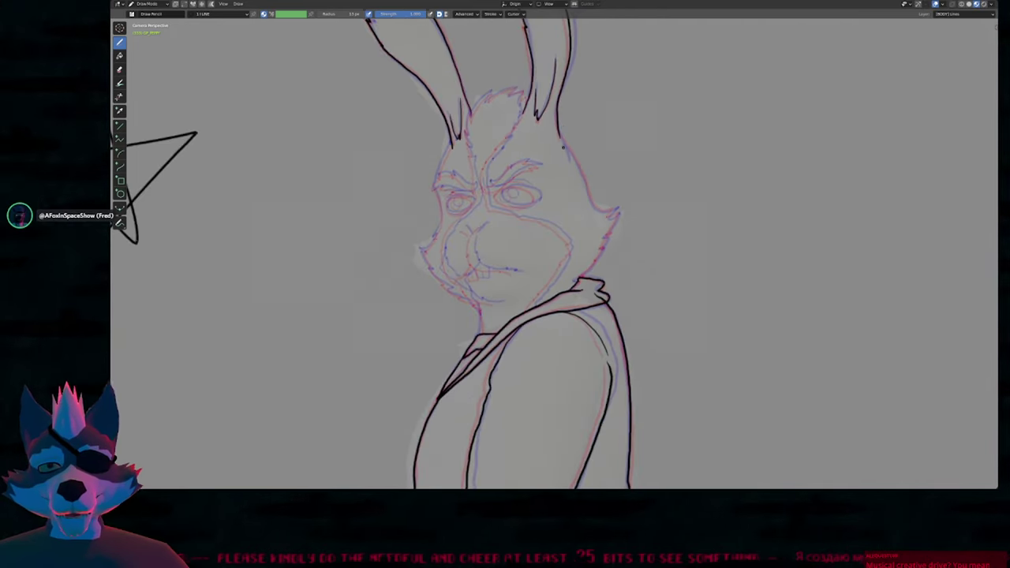
pyautogui.scroll(1, 563, 148)
pyautogui.moveTo(556, 127); pyautogui.dragTo(567, 147)
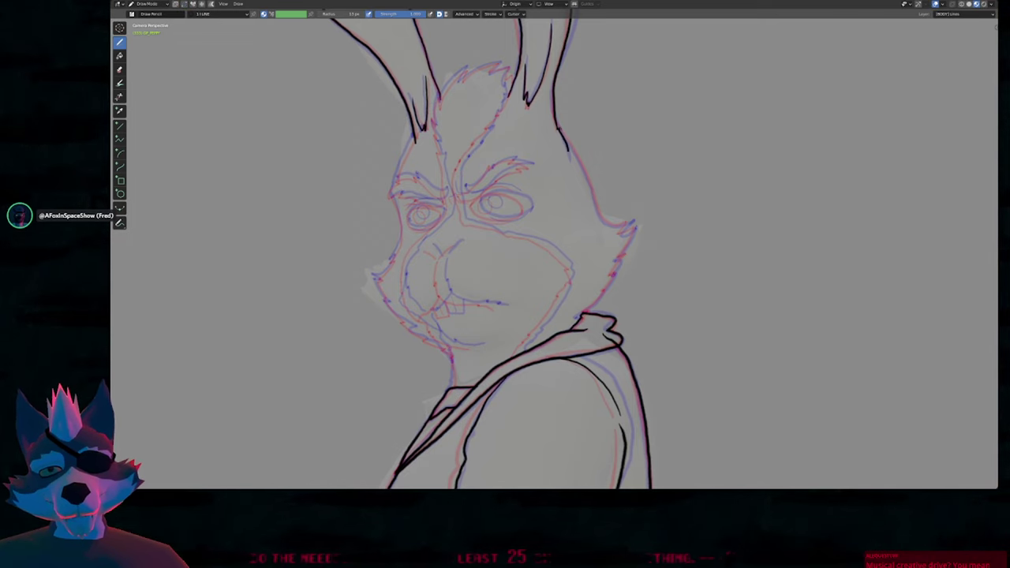
pyautogui.hotkey('ctrl', 'z')
pyautogui.moveTo(554, 103); pyautogui.dragTo(567, 148)
pyautogui.hotkey('ctrl', 'z')
pyautogui.moveTo(554, 96); pyautogui.dragTo(568, 149)
pyautogui.hotkey('ctrl', 'z')
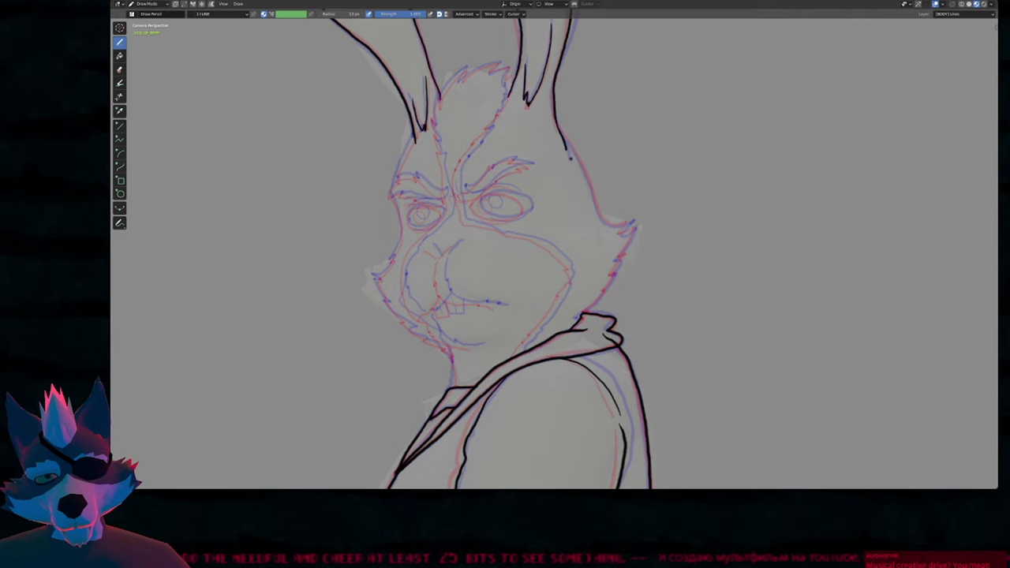
pyautogui.moveTo(555, 103); pyautogui.dragTo(566, 149)
pyautogui.hotkey('ctrl', 'z')
pyautogui.moveTo(554, 85); pyautogui.dragTo(566, 147)
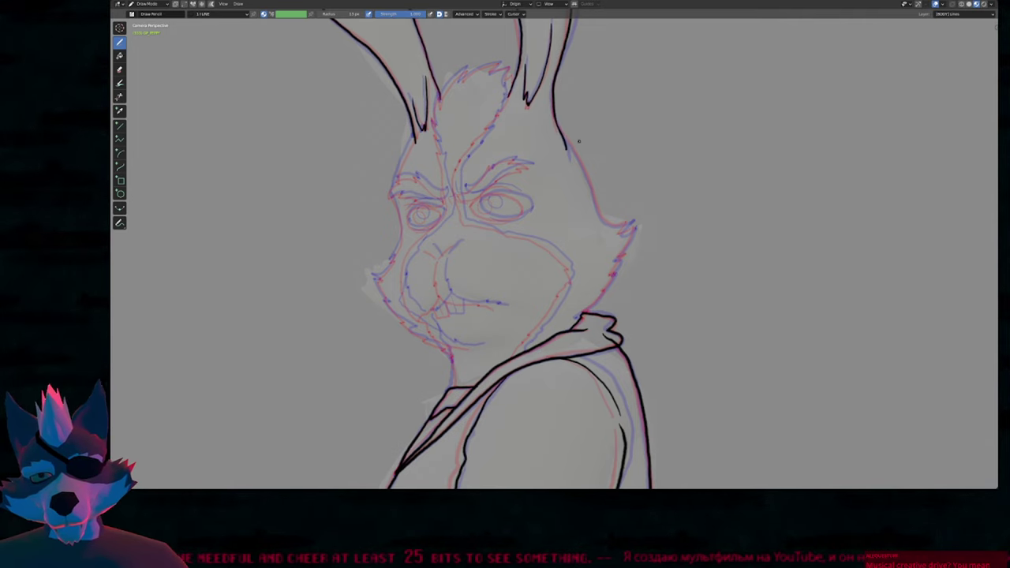
# Ink the back of the head from below the near ear through the jagged cheek fur to the hood collar.
pyautogui.keyDown('shift'); pyautogui.moveTo(582, 192); pyautogui.dragTo(628, 122, button='middle'); pyautogui.keyUp('shift')
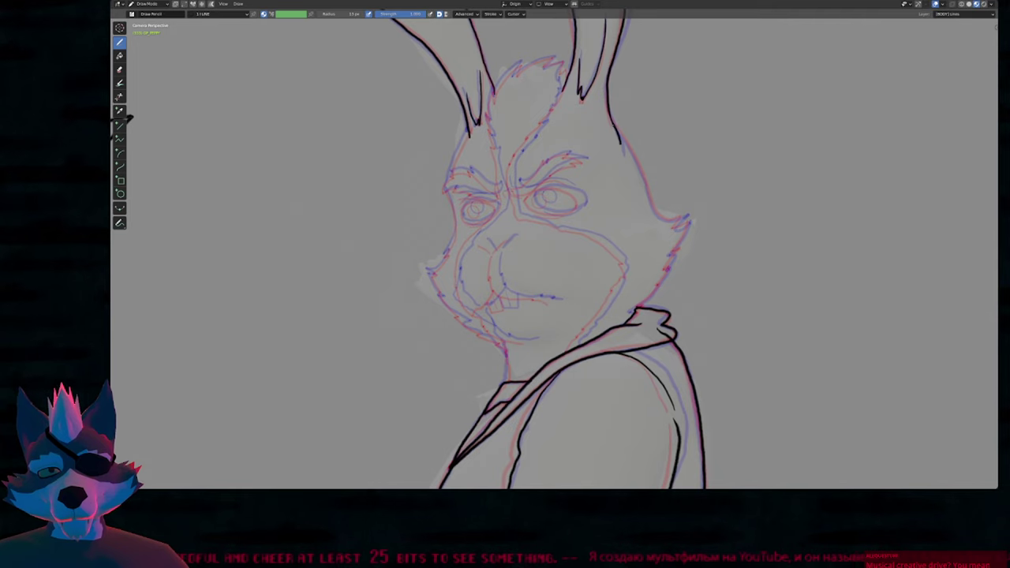
pyautogui.moveTo(618, 131)
pyautogui.mouseDown()
pyautogui.moveTo(661, 218)
pyautogui.moveTo(687, 221)
pyautogui.moveTo(634, 315)
pyautogui.moveTo(648, 314)
pyautogui.mouseUp()
pyautogui.hotkey('ctrl', 'z')
pyautogui.moveTo(556, 266)
pyautogui.keyDown('shift'); pyautogui.mouseDown(button='middle')
pyautogui.moveTo(631, 320)
pyautogui.moveTo(619, 311)
pyautogui.mouseUp(button='middle'); pyautogui.keyUp('shift')
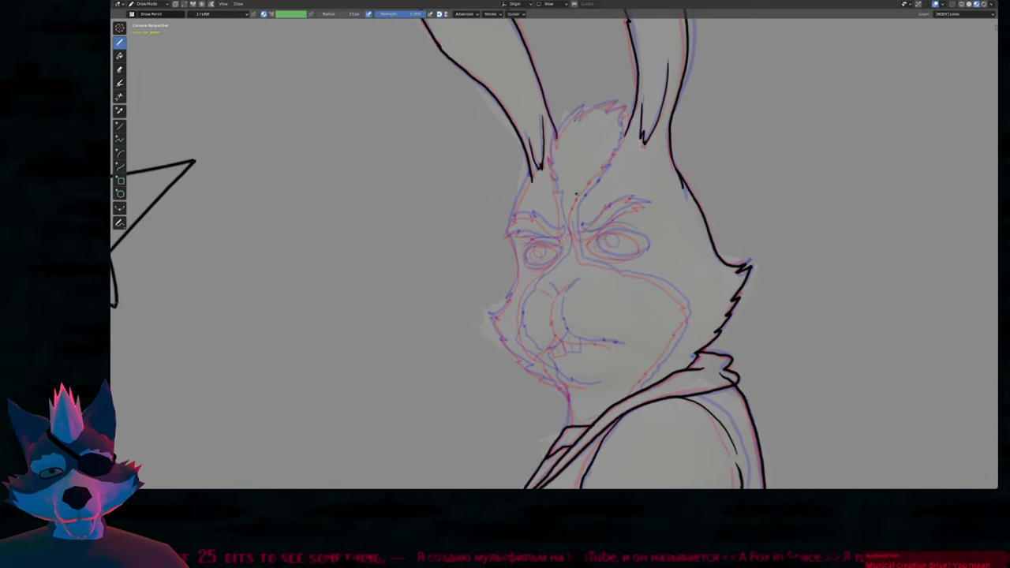
# Ink the jagged forelock between the ears and its two lines converging down to the bridge of the nose.
pyautogui.moveTo(566, 253)
pyautogui.mouseDown()
pyautogui.moveTo(549, 163)
pyautogui.moveTo(553, 131)
pyautogui.moveTo(613, 99)
pyautogui.moveTo(623, 128)
pyautogui.moveTo(576, 207)
pyautogui.moveTo(578, 244)
pyautogui.mouseUp()
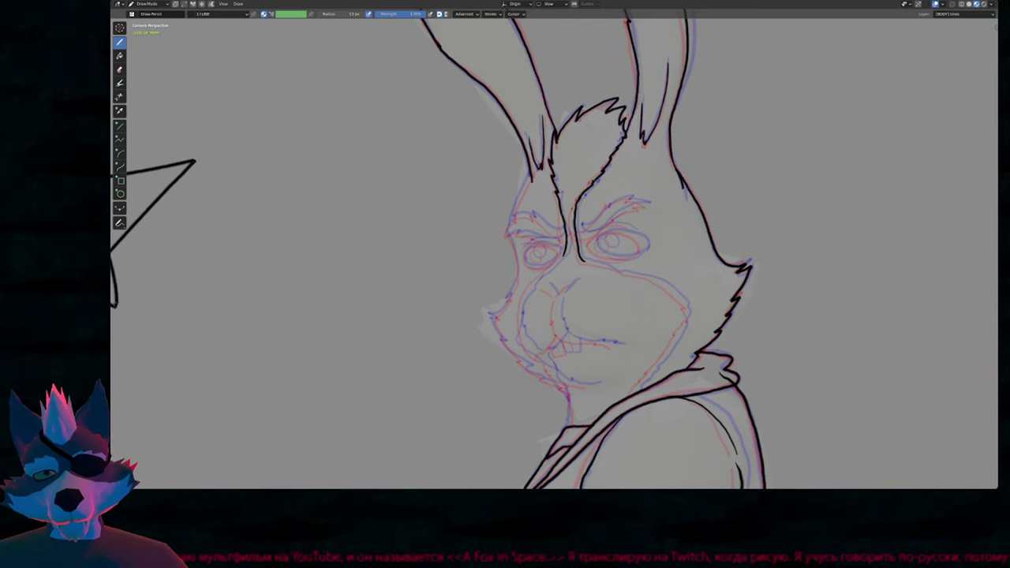
pyautogui.keyDown('shift'); pyautogui.moveTo(600, 199); pyautogui.dragTo(602, 255, button='middle'); pyautogui.keyUp('shift')
pyautogui.scroll(9, 624, 194)
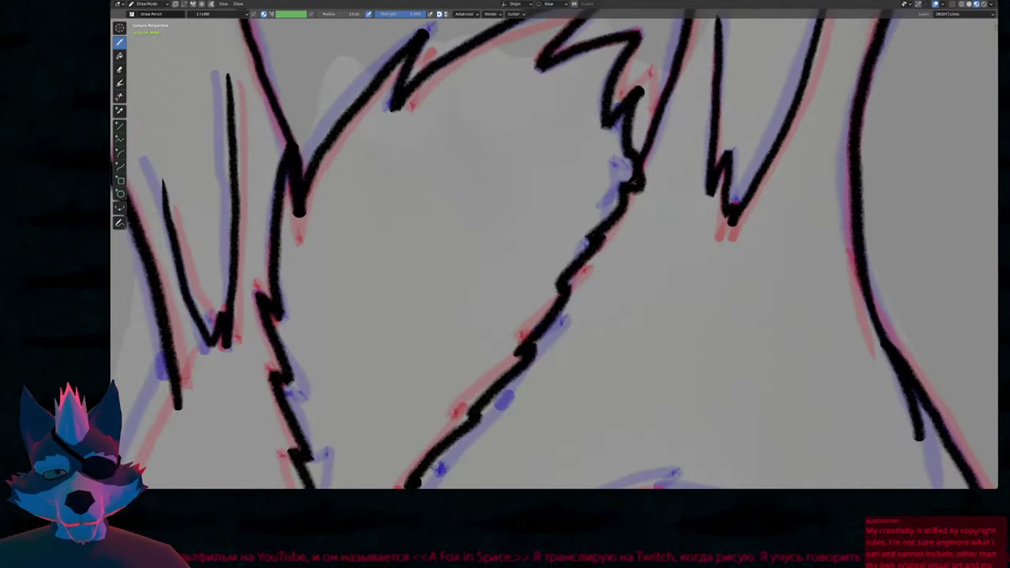
pyautogui.scroll(-8, 636, 178)
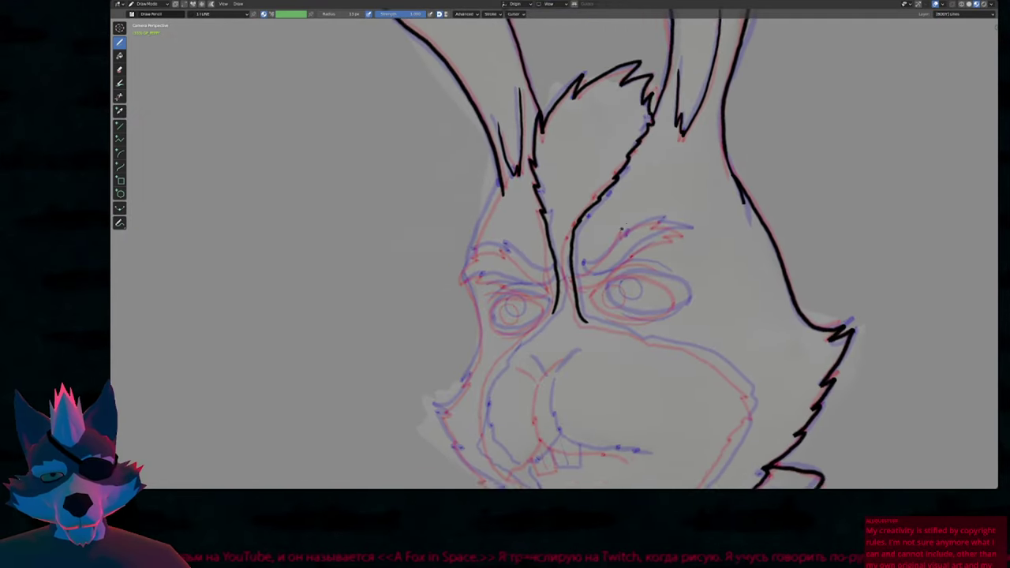
pyautogui.scroll(-1, 621, 229)
# Ink the jagged outlines of both eyebrows and a short crease at the inner end of the far brow.
pyautogui.scroll(6, 467, 236)
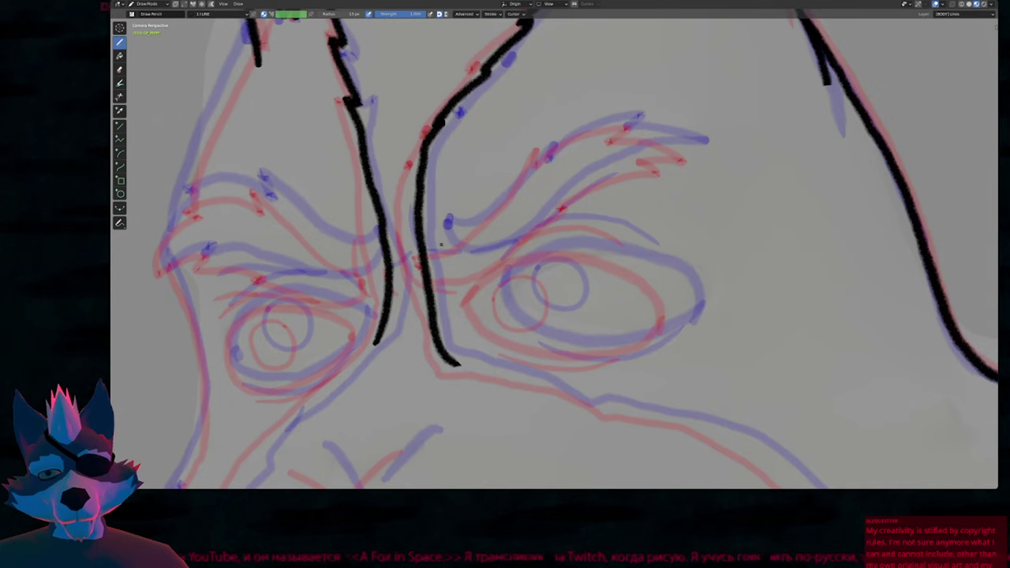
pyautogui.moveTo(439, 245)
pyautogui.mouseDown()
pyautogui.moveTo(482, 227)
pyautogui.moveTo(546, 140)
pyautogui.moveTo(640, 121)
pyautogui.moveTo(618, 134)
pyautogui.moveTo(707, 145)
pyautogui.moveTo(604, 169)
pyautogui.moveTo(487, 264)
pyautogui.moveTo(453, 265)
pyautogui.moveTo(433, 257)
pyautogui.moveTo(439, 246)
pyautogui.mouseUp()
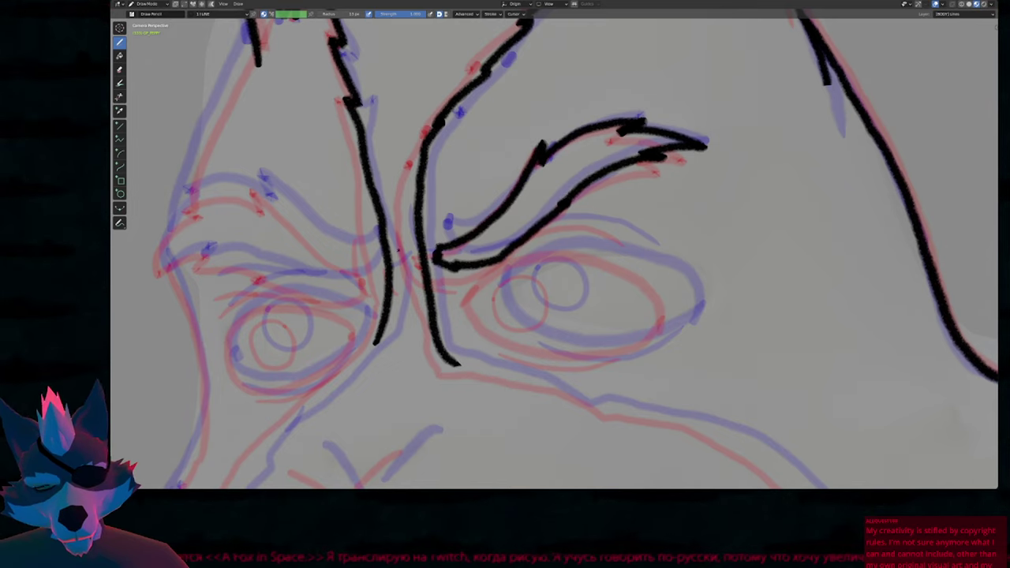
pyautogui.keyDown('shift'); pyautogui.moveTo(407, 247); pyautogui.dragTo(652, 246, button='middle'); pyautogui.keyUp('shift')
pyautogui.moveTo(613, 259)
pyautogui.mouseDown()
pyautogui.moveTo(580, 252)
pyautogui.moveTo(500, 176)
pyautogui.moveTo(413, 202)
pyautogui.moveTo(401, 269)
pyautogui.moveTo(461, 244)
pyautogui.moveTo(598, 287)
pyautogui.moveTo(617, 276)
pyautogui.moveTo(598, 242)
pyautogui.mouseUp()
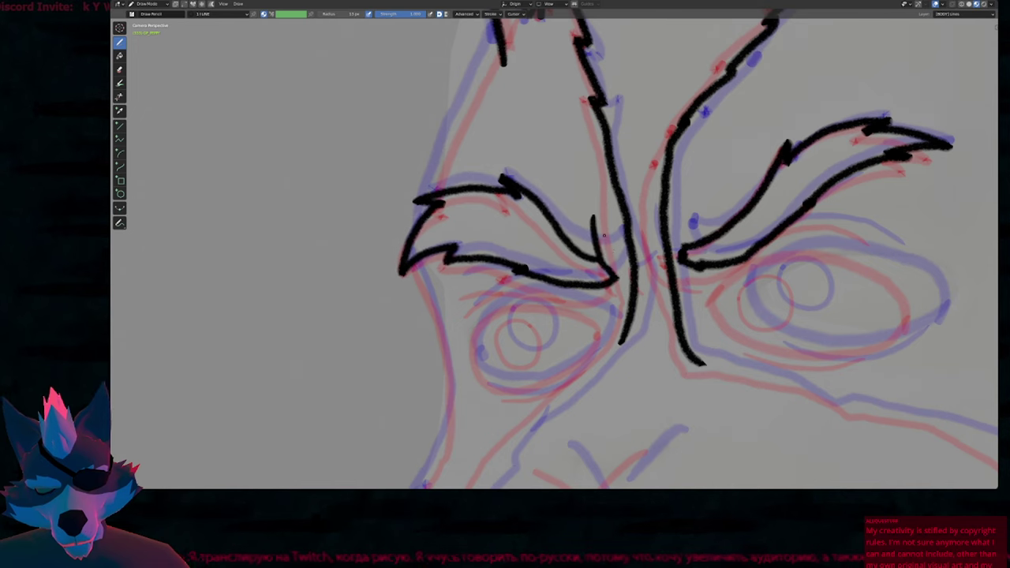
pyautogui.press('f')
pyautogui.press('Escape')
pyautogui.hotkey('ctrl', 'z')
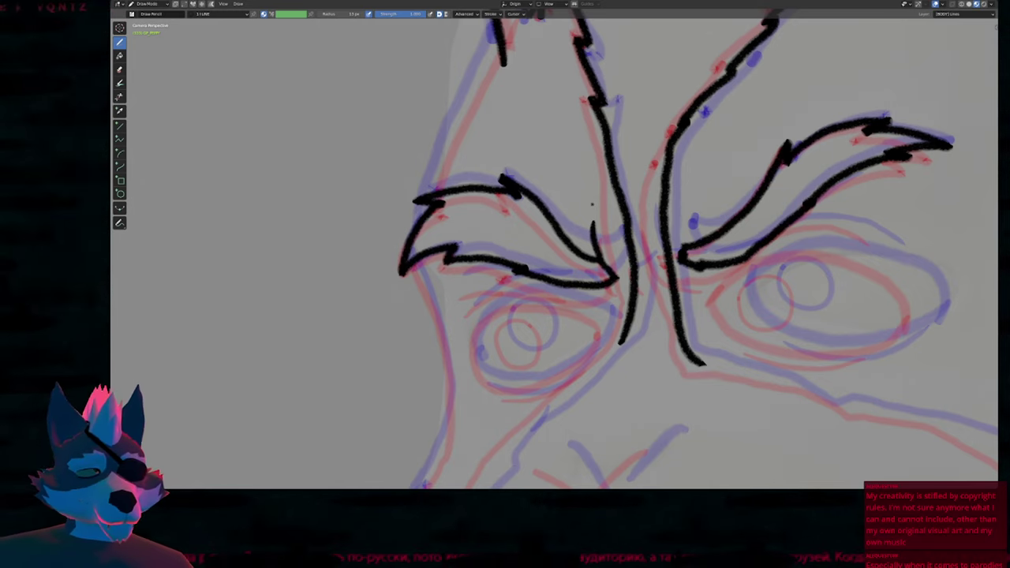
# Ink the eyelid creases under the far eyebrow and the closed oval outline of the far eye.
pyautogui.moveTo(656, 119)
pyautogui.keyDown('shift'); pyautogui.mouseDown(button='middle')
pyautogui.moveTo(584, 381)
pyautogui.moveTo(600, 299)
pyautogui.moveTo(665, 121)
pyautogui.mouseUp(button='middle'); pyautogui.keyUp('shift')
pyautogui.keyDown('shift'); pyautogui.moveTo(650, 300); pyautogui.dragTo(420, 219, button='middle'); pyautogui.keyUp('shift')
pyautogui.keyDown('shift'); pyautogui.moveTo(501, 249); pyautogui.dragTo(580, 243, button='middle'); pyautogui.keyUp('shift')
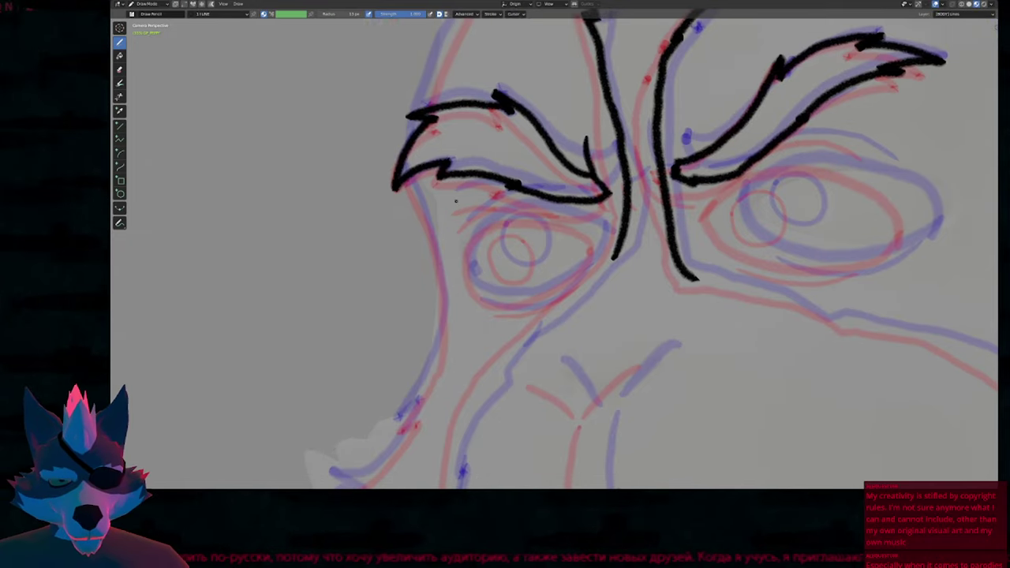
pyautogui.moveTo(457, 199); pyautogui.dragTo(584, 205)
pyautogui.moveTo(462, 226); pyautogui.dragTo(515, 200)
pyautogui.keyDown('shift'); pyautogui.moveTo(597, 223); pyautogui.dragTo(542, 191, button='middle'); pyautogui.keyUp('shift')
pyautogui.moveTo(543, 197)
pyautogui.mouseDown()
pyautogui.moveTo(479, 175)
pyautogui.moveTo(424, 194)
pyautogui.moveTo(412, 235)
pyautogui.moveTo(433, 254)
pyautogui.moveTo(492, 261)
pyautogui.moveTo(550, 213)
pyautogui.moveTo(540, 192)
pyautogui.mouseUp()
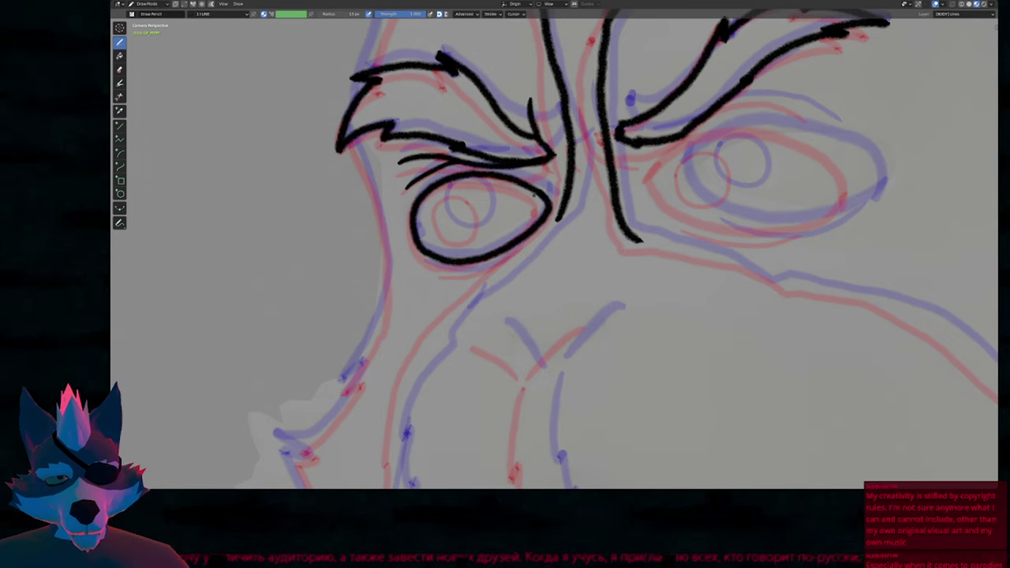
# Draw a small circle for the far eye's iris, select it in Edit Mode, and adjust its size and position.
pyautogui.moveTo(467, 189)
pyautogui.mouseDown()
pyautogui.moveTo(484, 224)
pyautogui.moveTo(453, 233)
pyautogui.moveTo(451, 194)
pyautogui.mouseUp()
pyautogui.keyDown('shift'); pyautogui.moveTo(496, 209); pyautogui.dragTo(267, 260, button='middle'); pyautogui.keyUp('shift')
pyautogui.press('Tab')
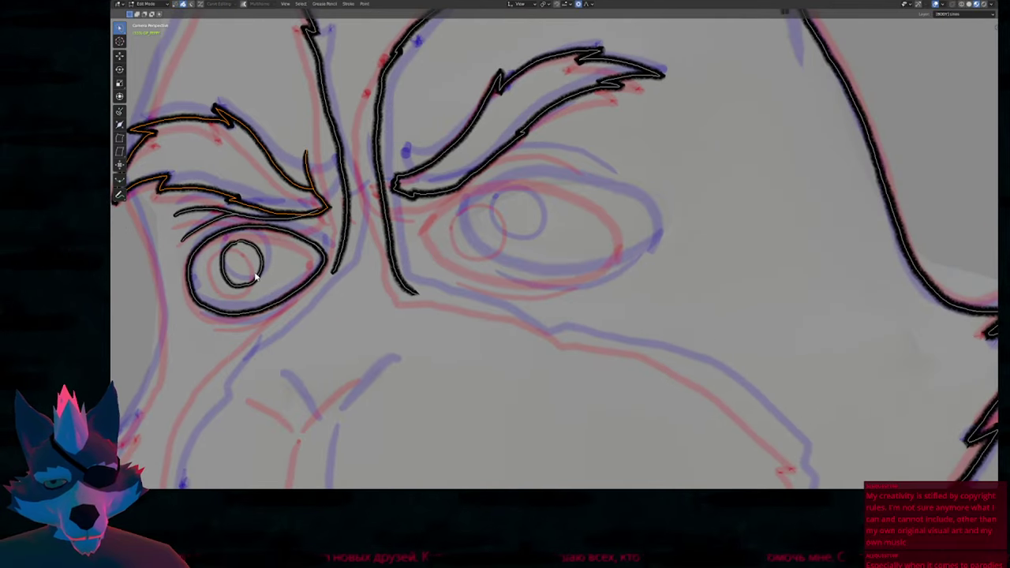
pyautogui.click(262, 275)
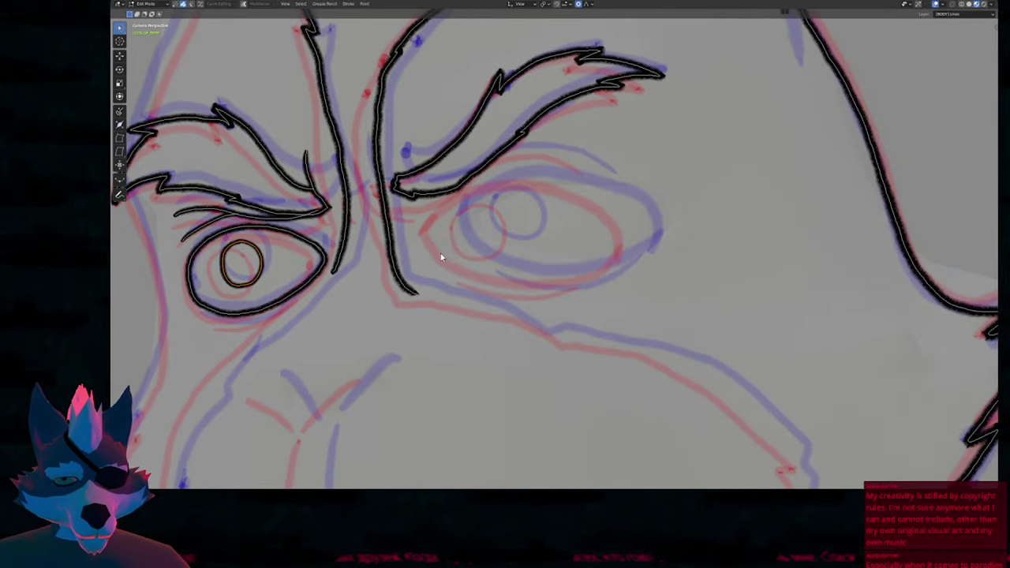
pyautogui.press('s')
pyautogui.click(384, 285)
pyautogui.press('g')
pyautogui.click(381, 282)
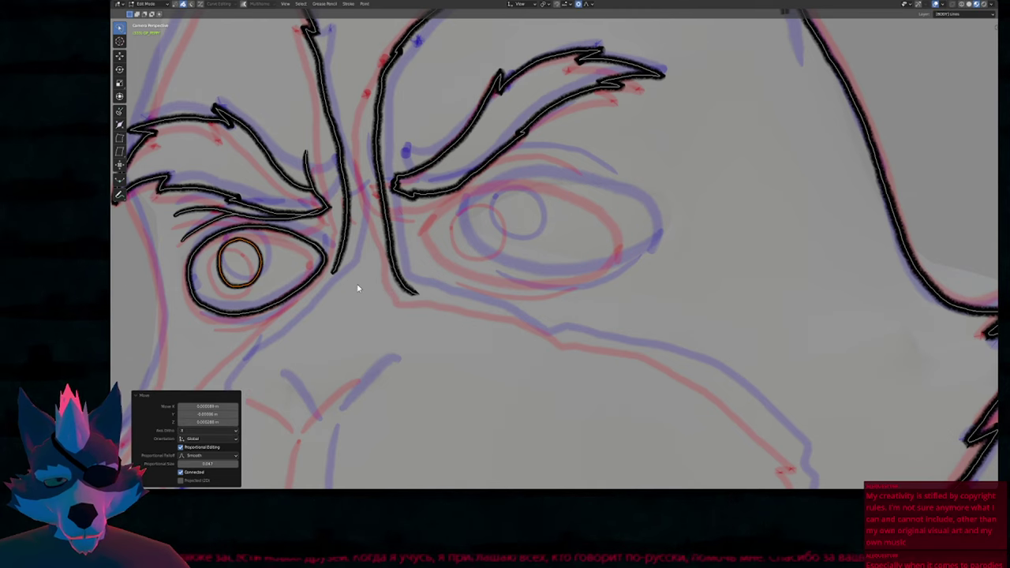
# Duplicate the iris circle into the near eye, scale it up slightly and fine-tune its position.
pyautogui.hotkey('shift', 'd')
pyautogui.click(620, 248)
pyautogui.press('s')
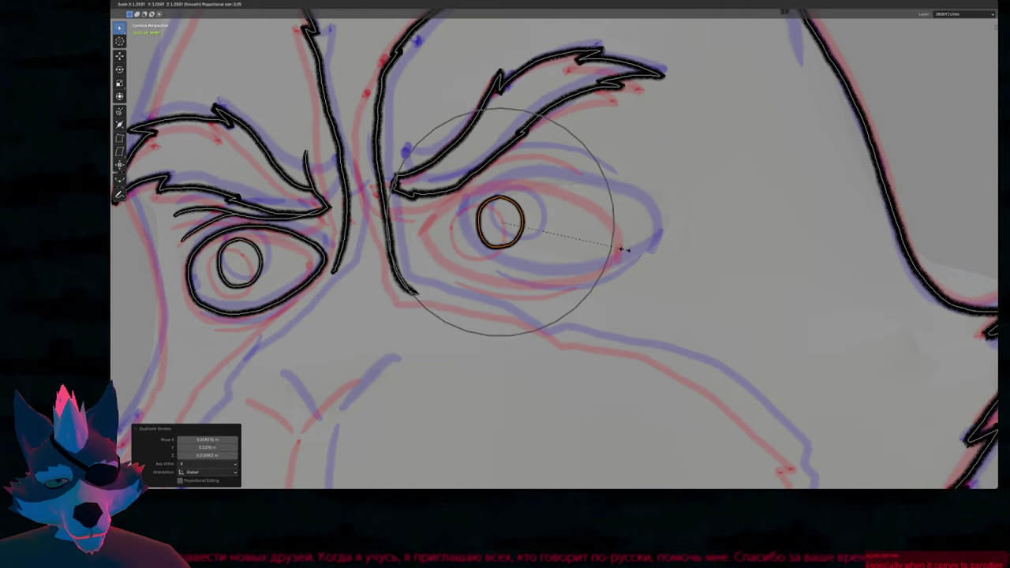
pyautogui.click(625, 252)
pyautogui.press('s')
pyautogui.click(631, 254)
pyautogui.press('g')
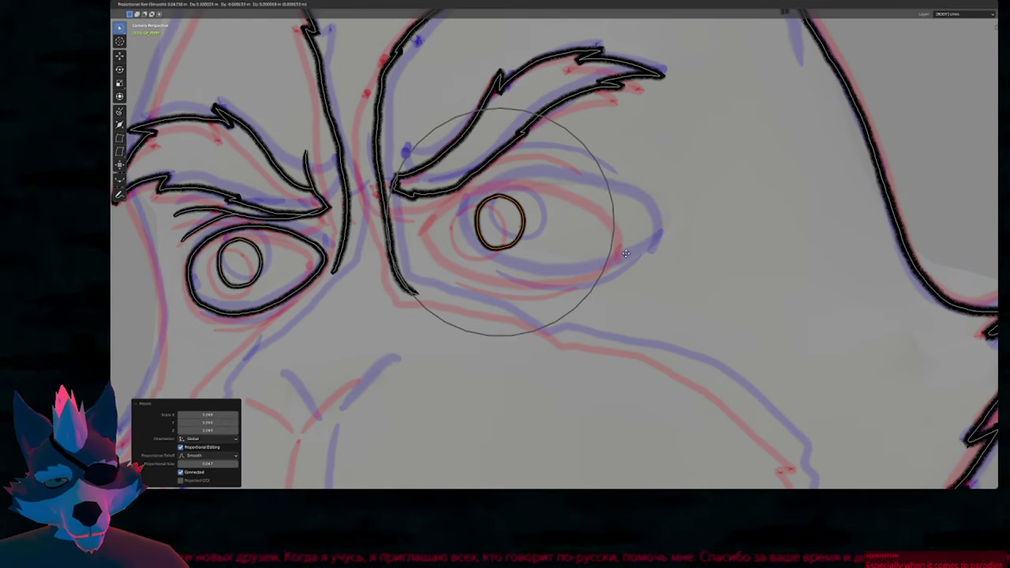
pyautogui.click(622, 252)
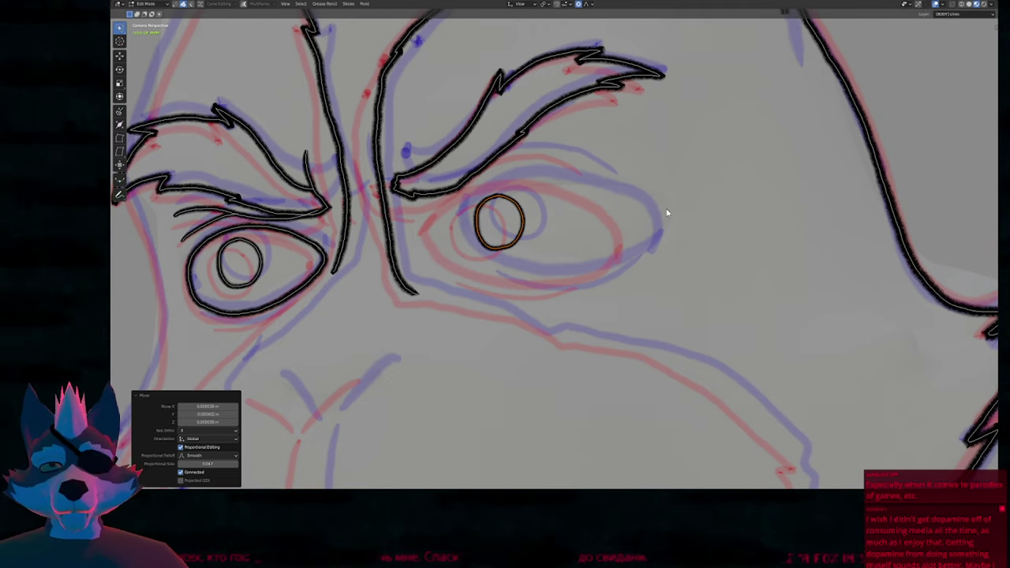
# In Draw Mode, ink the near eye's upper and lower outline around the iris, and switch to Edit Mode.
pyautogui.press('Tab')
pyautogui.moveTo(466, 232)
pyautogui.keyDown('shift'); pyautogui.mouseDown(button='middle')
pyautogui.moveTo(530, 237)
pyautogui.moveTo(497, 251)
pyautogui.mouseUp(button='middle'); pyautogui.keyUp('shift')
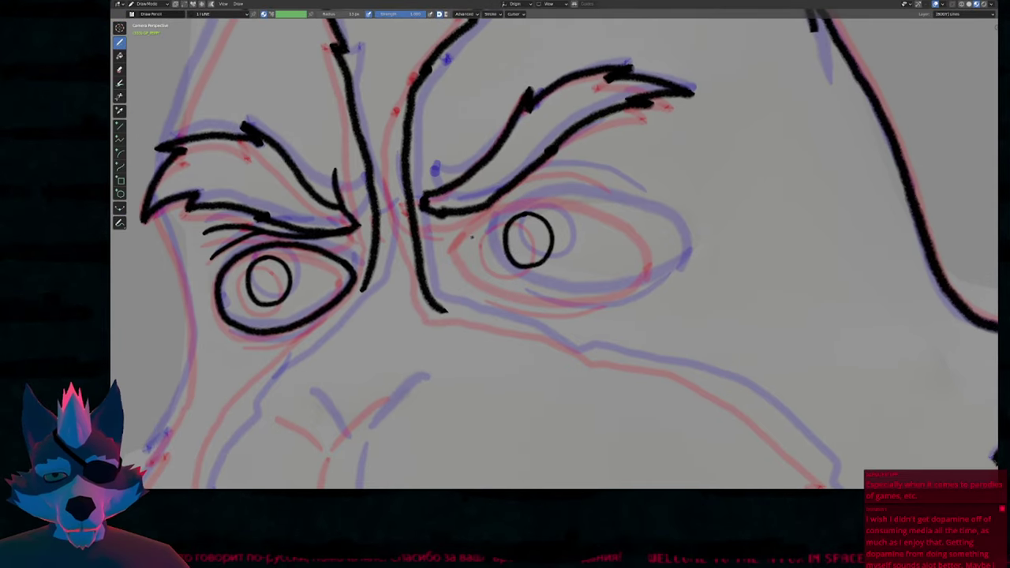
pyautogui.moveTo(465, 249)
pyautogui.mouseDown()
pyautogui.moveTo(524, 198)
pyautogui.moveTo(606, 204)
pyautogui.moveTo(661, 270)
pyautogui.mouseUp()
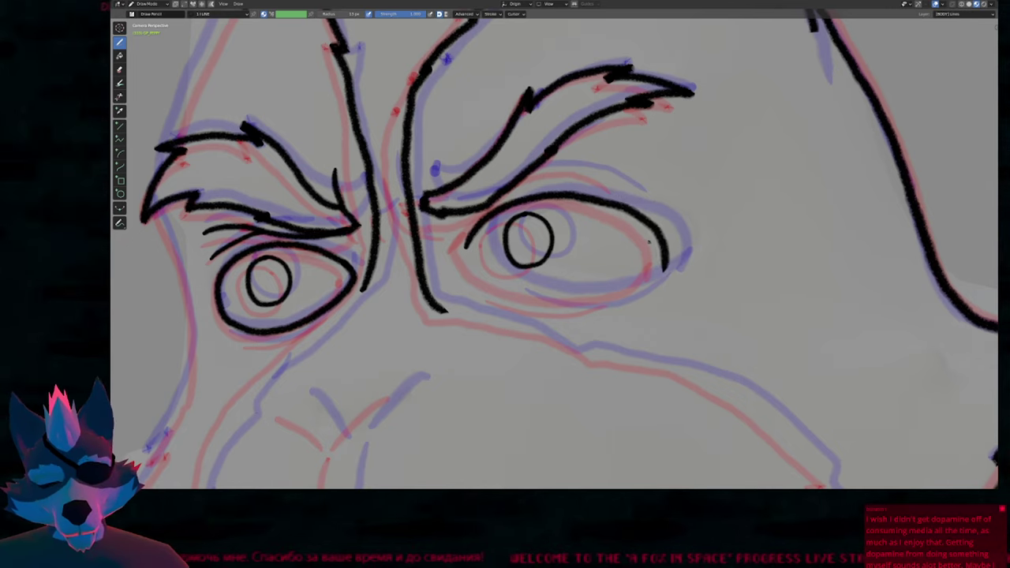
pyautogui.moveTo(665, 263)
pyautogui.mouseDown()
pyautogui.moveTo(614, 300)
pyautogui.moveTo(578, 302)
pyautogui.moveTo(513, 286)
pyautogui.moveTo(481, 259)
pyautogui.moveTo(472, 232)
pyautogui.mouseUp()
pyautogui.press('Tab')
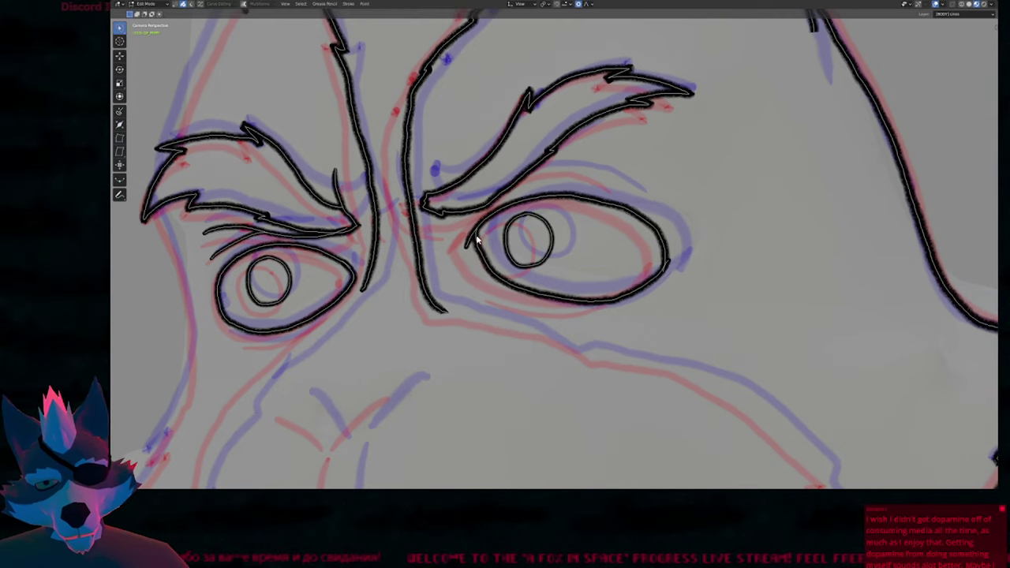
# Nudge the near eye's outline at its inner corner and trim the stroke end overhanging there.
pyautogui.press('g')
pyautogui.click(477, 241)
pyautogui.press('Tab')
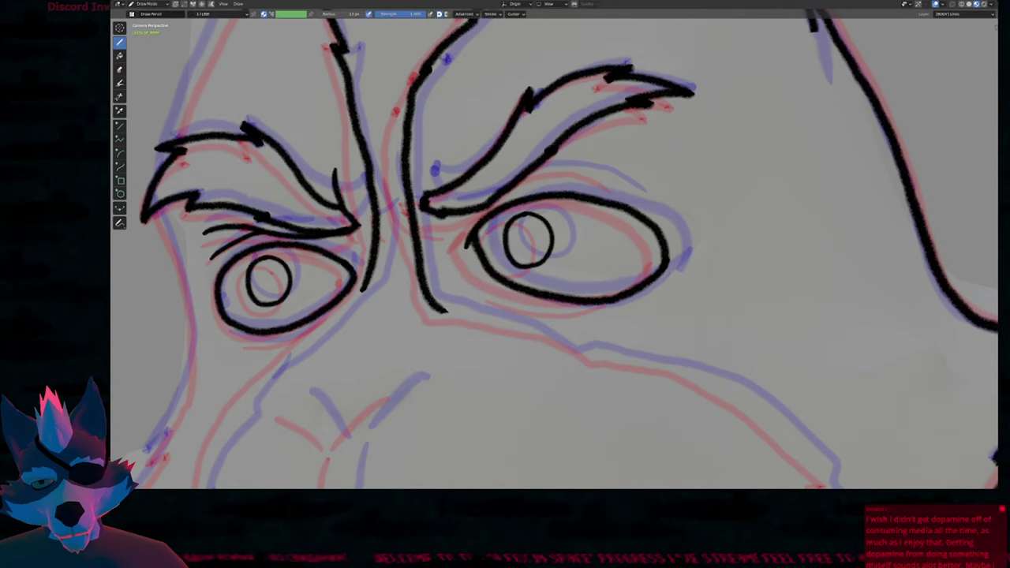
pyautogui.keyDown('ctrl'); pyautogui.moveTo(468, 237); pyautogui.dragTo(470, 246); pyautogui.keyUp('ctrl')
# Move and slightly rotate the near eye's lower outline in Edit Mode, and return to Draw Mode.
pyautogui.press('Tab')
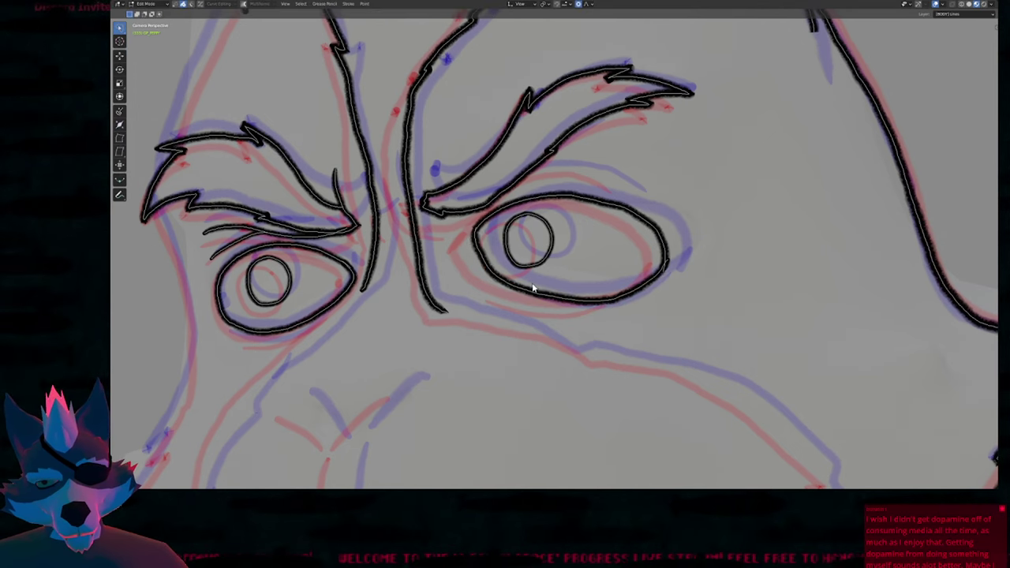
pyautogui.press('g')
pyautogui.click(589, 276)
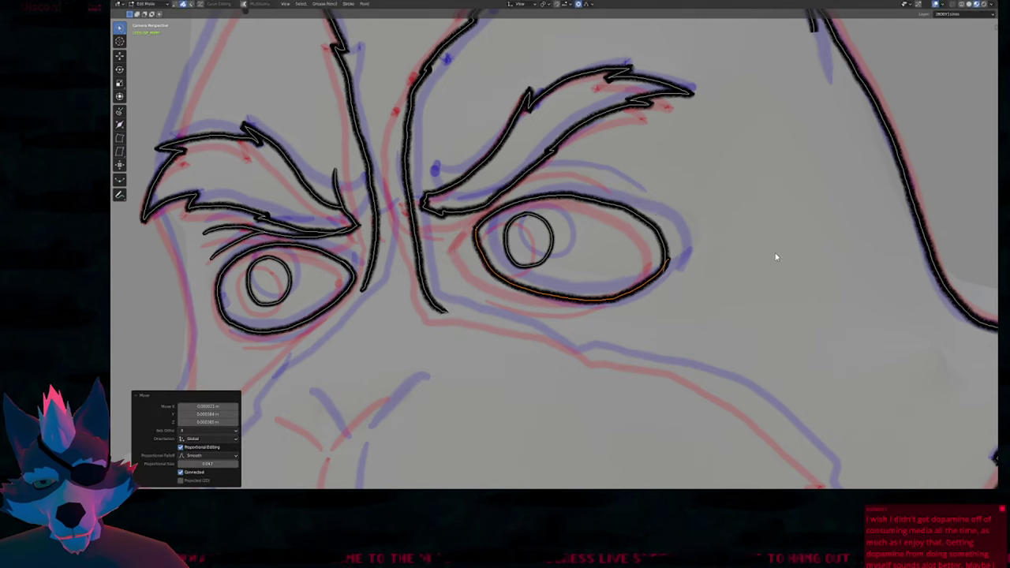
pyautogui.press('r')
pyautogui.click(777, 257)
pyautogui.press('g')
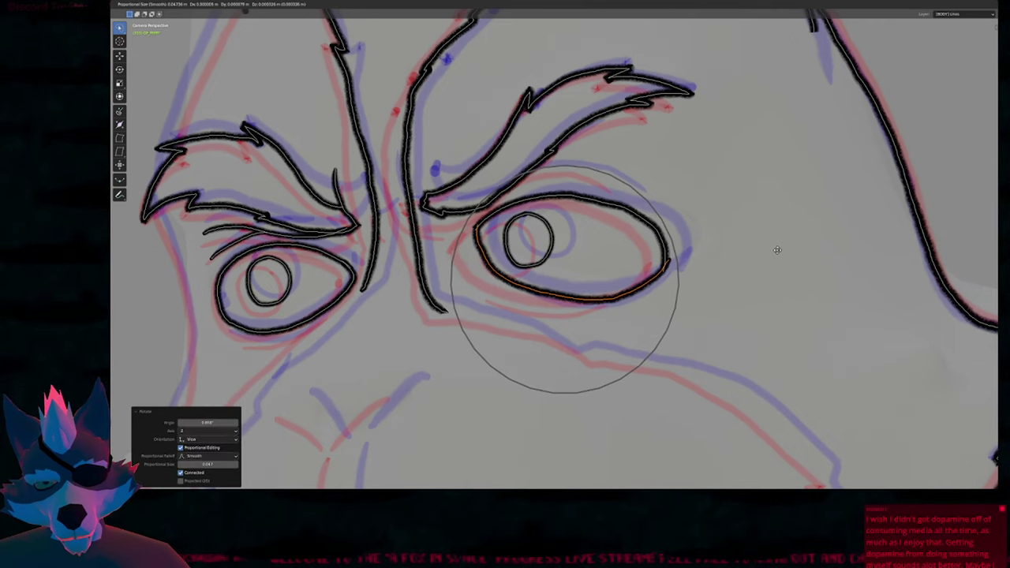
pyautogui.click(776, 253)
pyautogui.press('Tab')
# Ink a short curved crease under the near eye, select it in Edit Mode, and move it just below the outline.
pyautogui.keyDown('shift'); pyautogui.moveTo(615, 285); pyautogui.dragTo(515, 261, button='middle'); pyautogui.keyUp('shift')
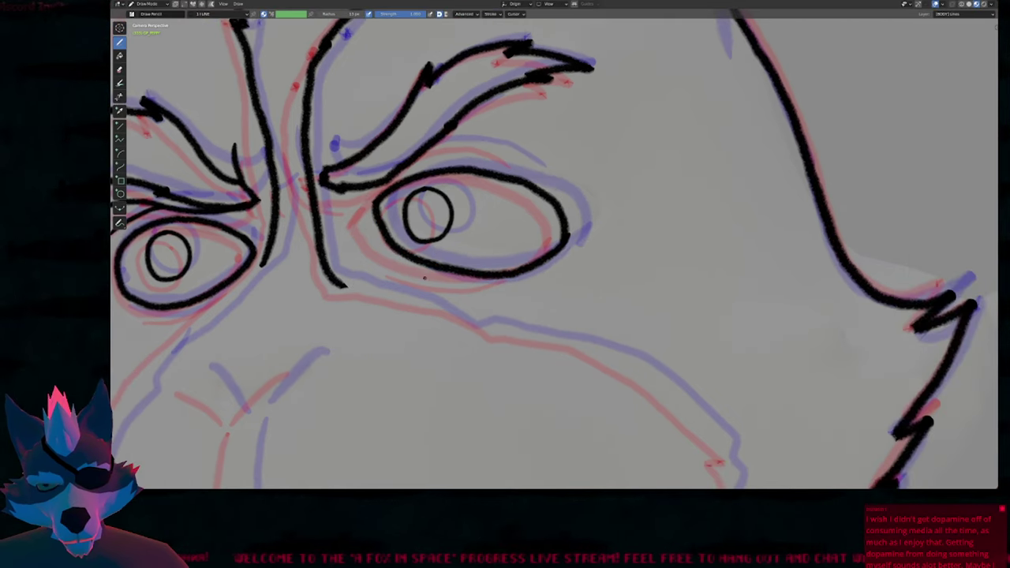
pyautogui.moveTo(411, 275)
pyautogui.mouseDown()
pyautogui.moveTo(465, 284)
pyautogui.moveTo(540, 268)
pyautogui.mouseUp()
pyautogui.press('Tab')
pyautogui.click(488, 286)
pyautogui.click(489, 286)
pyautogui.press('g')
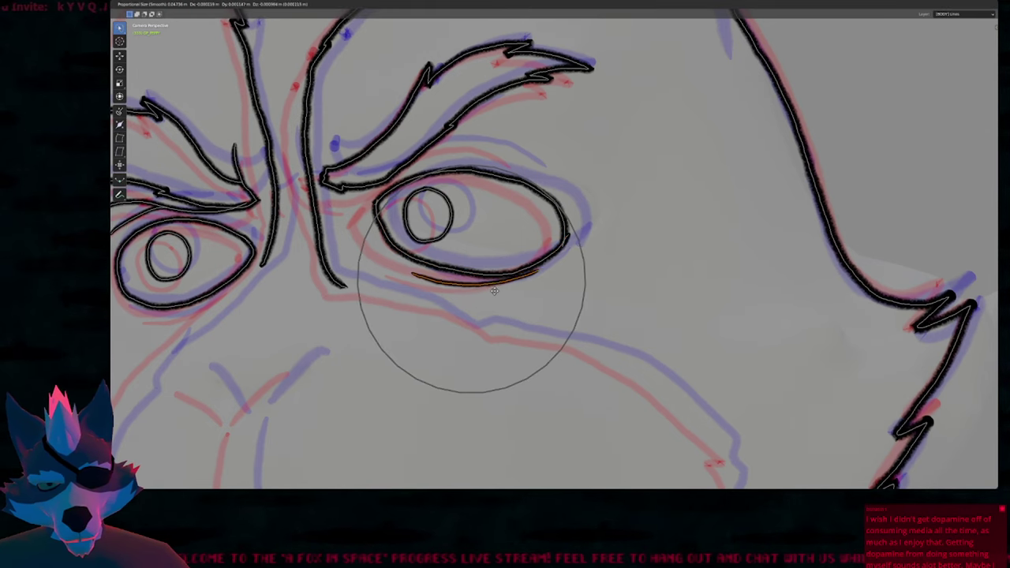
pyautogui.click(505, 288)
# Rotate the lower crease to follow the near eye's curve, fine-tune its position, and return to Draw Mode.
pyautogui.click(553, 275)
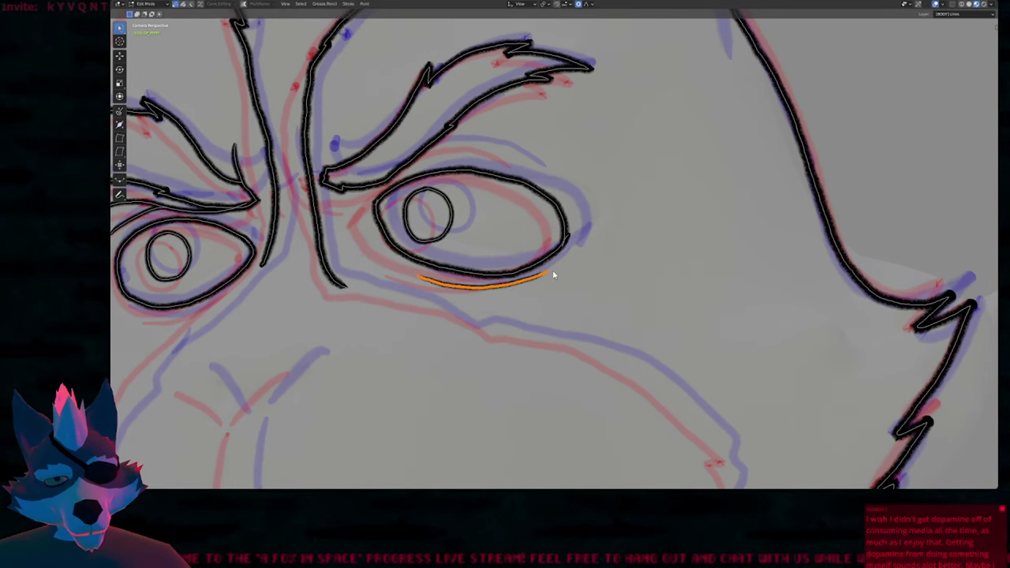
pyautogui.press('r')
pyautogui.click(598, 254)
pyautogui.press('g')
pyautogui.click(598, 251)
pyautogui.press('Tab')
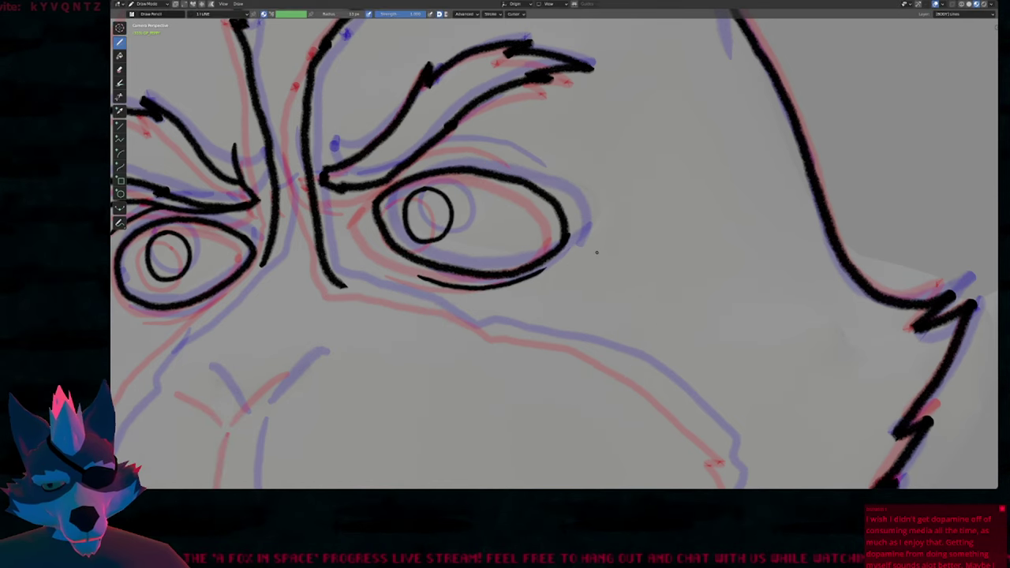
# Ink the eyelid crease above the near eye, starting from the underside of the eyebrow.
pyautogui.keyDown('shift'); pyautogui.moveTo(492, 254); pyautogui.dragTo(630, 278, button='middle'); pyautogui.keyUp('shift')
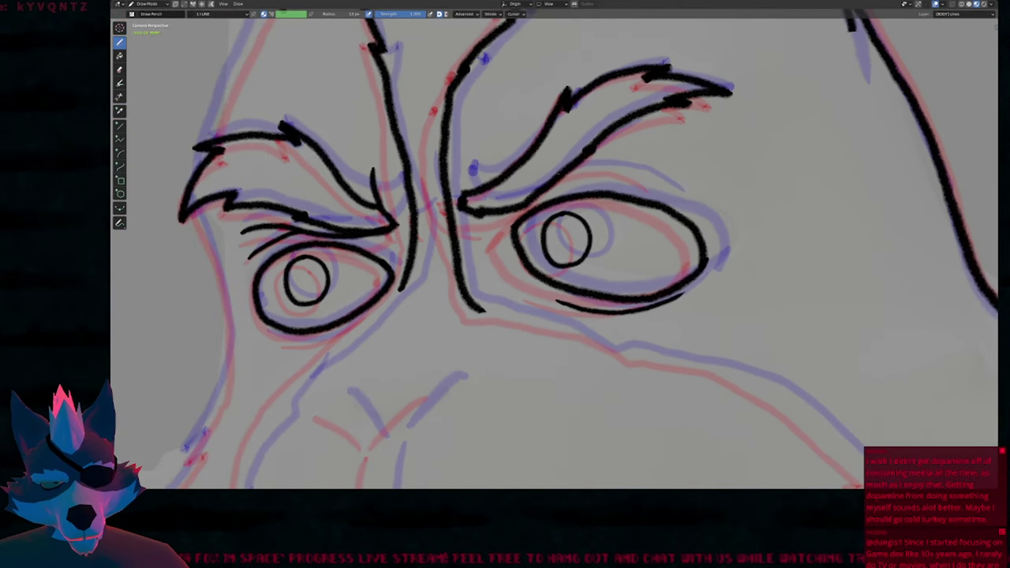
pyautogui.moveTo(561, 172)
pyautogui.mouseDown()
pyautogui.moveTo(607, 164)
pyautogui.moveTo(681, 189)
pyautogui.mouseUp()
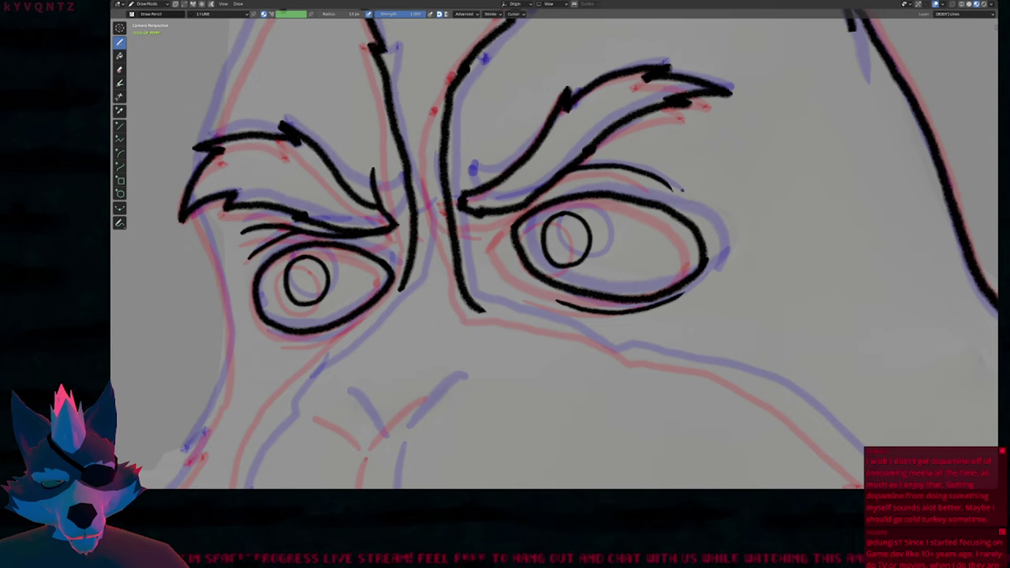
pyautogui.press('e')
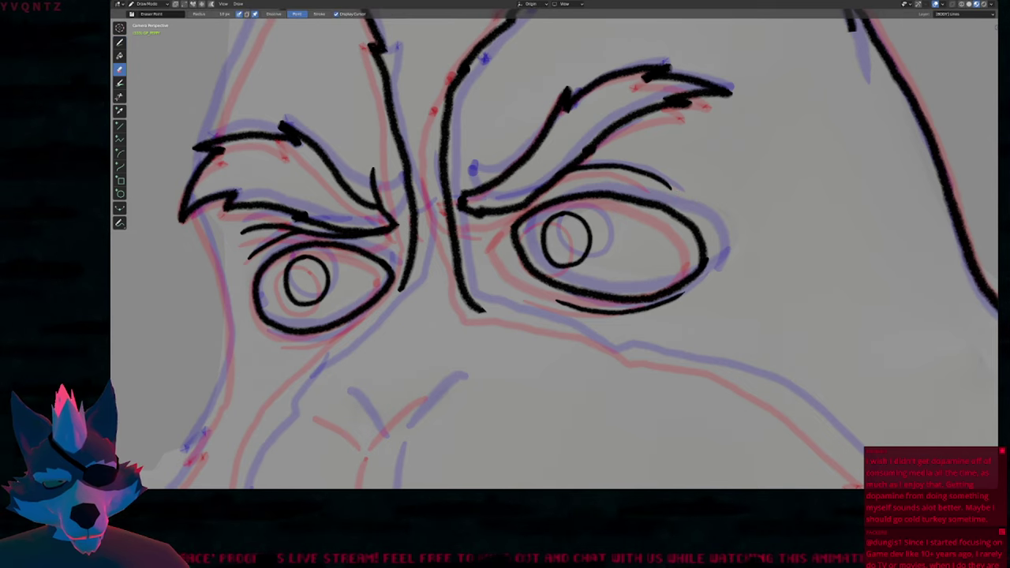
pyautogui.press('d')
pyautogui.hotkey('ctrl', 'z')
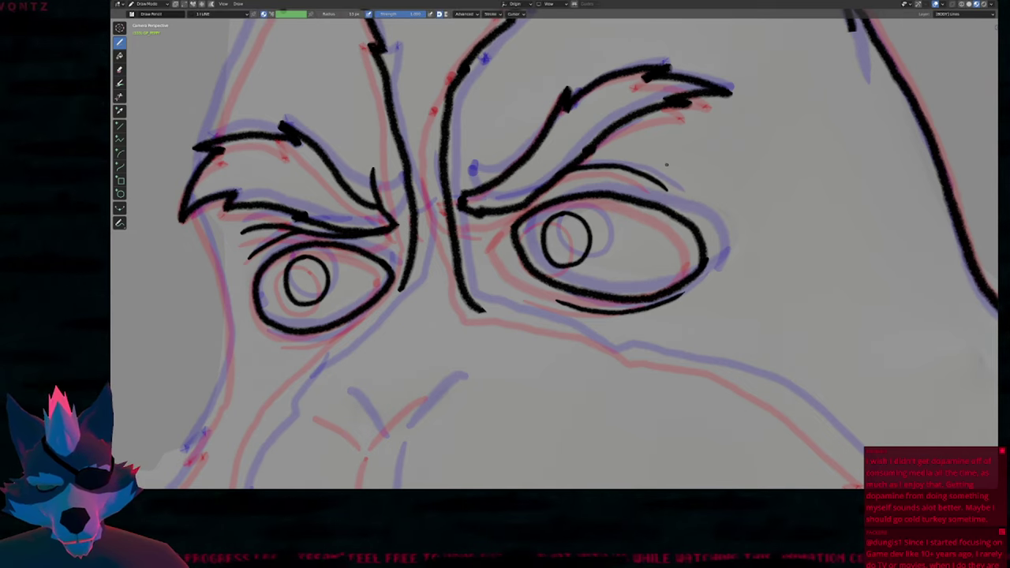
# Ink the far side of the forehead between the base of the far ear and the far eyebrow.
pyautogui.scroll(-6, 716, 165)
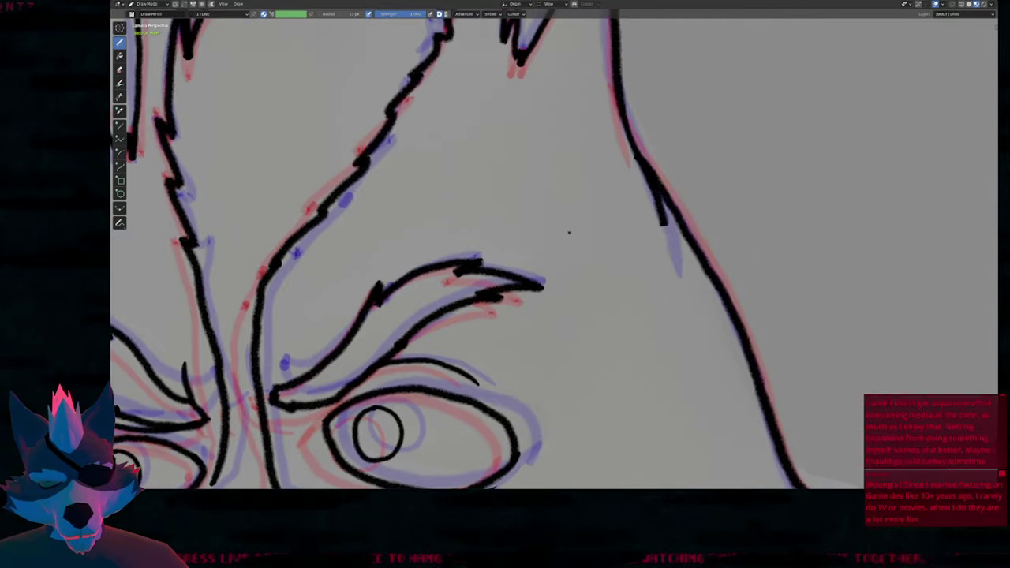
pyautogui.keyDown('shift'); pyautogui.moveTo(584, 196); pyautogui.dragTo(588, 339, button='middle'); pyautogui.keyUp('shift')
pyautogui.keyDown('shift'); pyautogui.moveTo(563, 246); pyautogui.dragTo(599, 211, button='middle'); pyautogui.keyUp('shift')
pyautogui.keyDown('shift'); pyautogui.moveTo(407, 335); pyautogui.dragTo(526, 209, button='middle'); pyautogui.keyUp('shift')
pyautogui.scroll(1, 525, 197)
pyautogui.scroll(2, 552, 208)
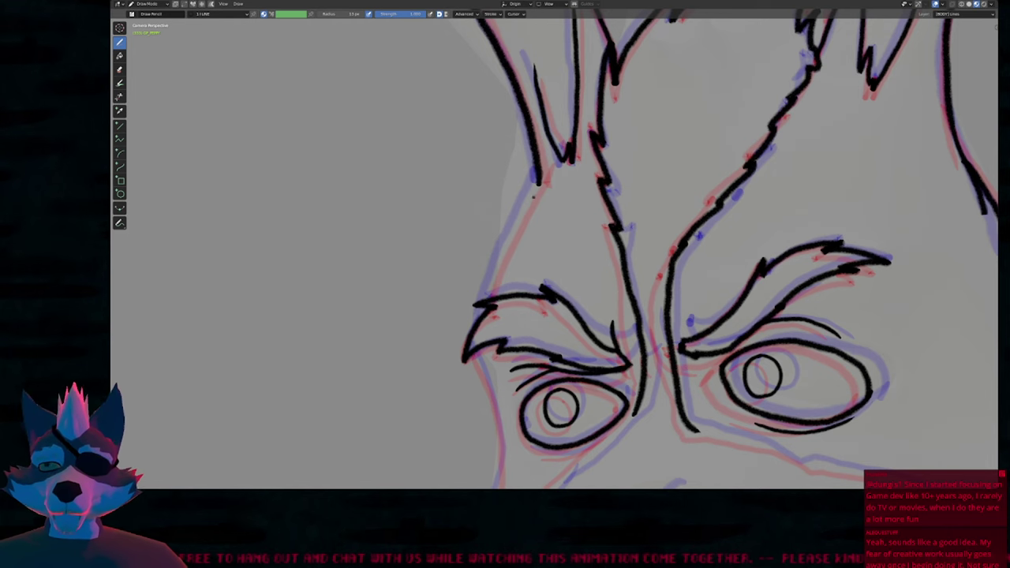
pyautogui.scroll(-2, 584, 182)
pyautogui.keyDown('shift'); pyautogui.moveTo(568, 239); pyautogui.dragTo(562, 166, button='middle'); pyautogui.keyUp('shift')
pyautogui.scroll(-3, 561, 155)
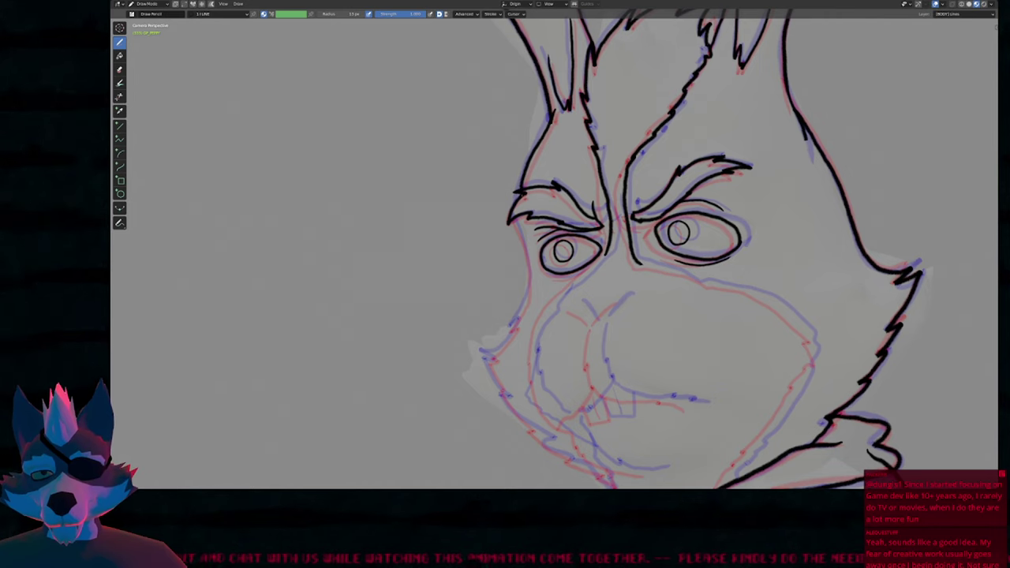
# Ink the furry far cheek contour down to the neck, and the near muzzle outline from the brow line to the collar.
pyautogui.keyDown('shift'); pyautogui.moveTo(520, 201); pyautogui.dragTo(395, 79, button='middle'); pyautogui.keyUp('shift')
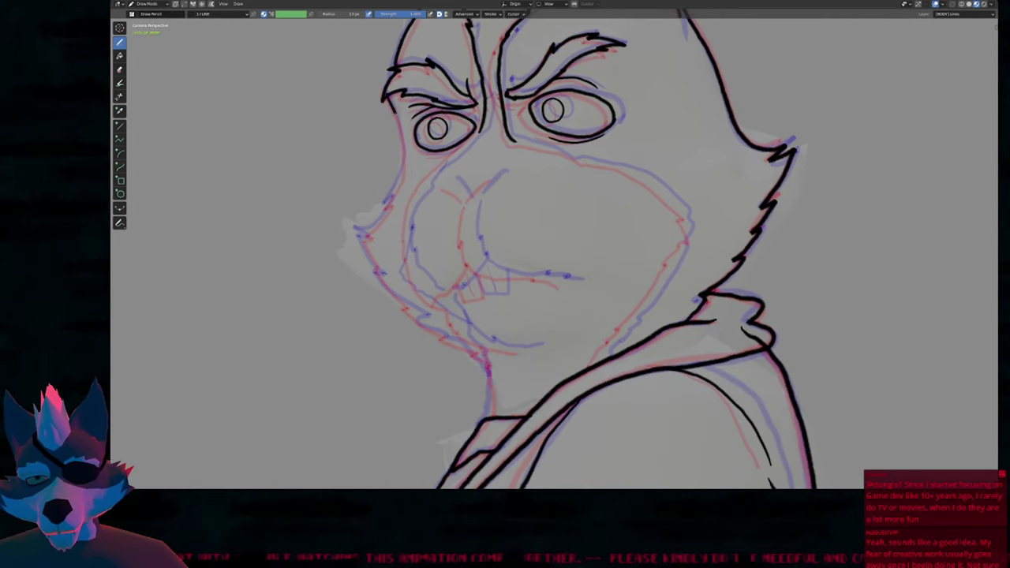
pyautogui.moveTo(402, 168)
pyautogui.mouseDown()
pyautogui.moveTo(364, 235)
pyautogui.moveTo(409, 304)
pyautogui.moveTo(485, 352)
pyautogui.mouseUp()
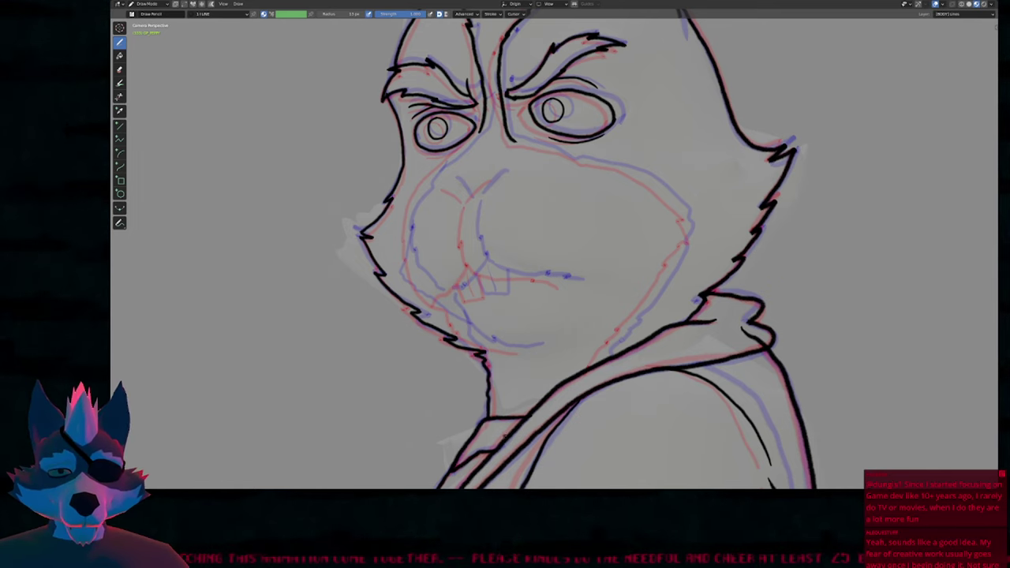
pyautogui.moveTo(639, 262)
pyautogui.keyDown('shift'); pyautogui.mouseDown(button='middle')
pyautogui.moveTo(557, 329)
pyautogui.moveTo(565, 360)
pyautogui.mouseUp(button='middle'); pyautogui.keyUp('shift')
pyautogui.keyDown('shift'); pyautogui.moveTo(491, 287); pyautogui.dragTo(507, 188, button='middle'); pyautogui.keyUp('shift')
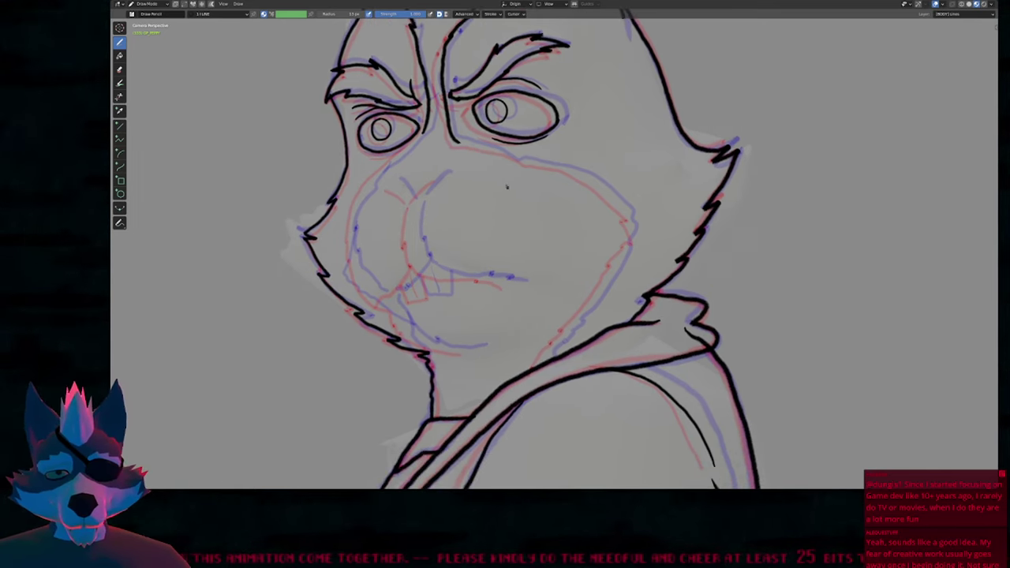
pyautogui.moveTo(459, 143)
pyautogui.mouseDown()
pyautogui.moveTo(598, 183)
pyautogui.moveTo(630, 216)
pyautogui.moveTo(629, 257)
pyautogui.moveTo(540, 363)
pyautogui.mouseUp()
# Ink the V-shaped nose lines and the line running from the nose into the near side of the mouth.
pyautogui.keyDown('shift'); pyautogui.moveTo(491, 317); pyautogui.dragTo(590, 364, button='middle'); pyautogui.keyUp('shift')
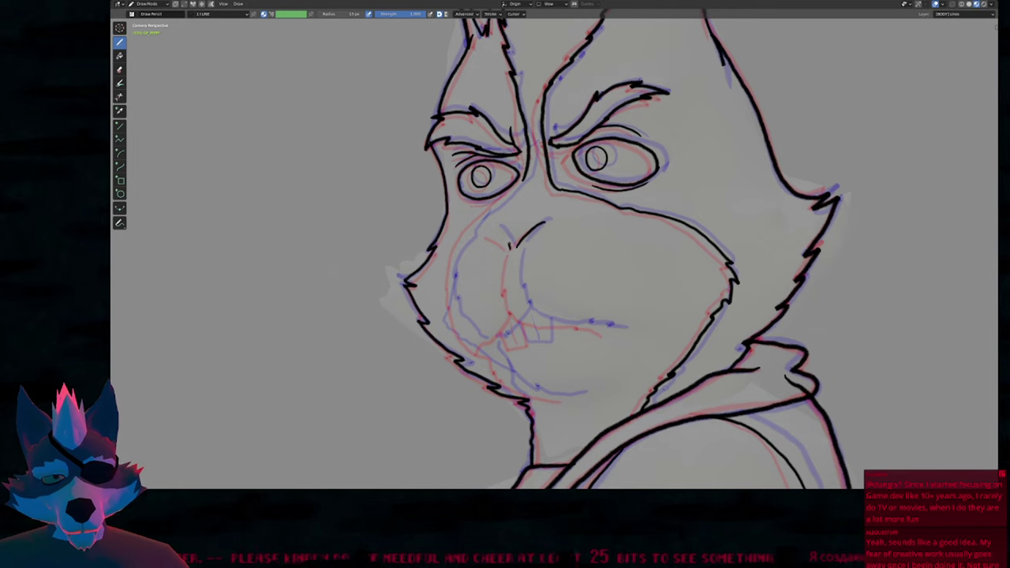
pyautogui.press('f')
pyautogui.click(550, 235)
pyautogui.hotkey('ctrl', 'z')
pyautogui.moveTo(489, 229); pyautogui.dragTo(511, 250)
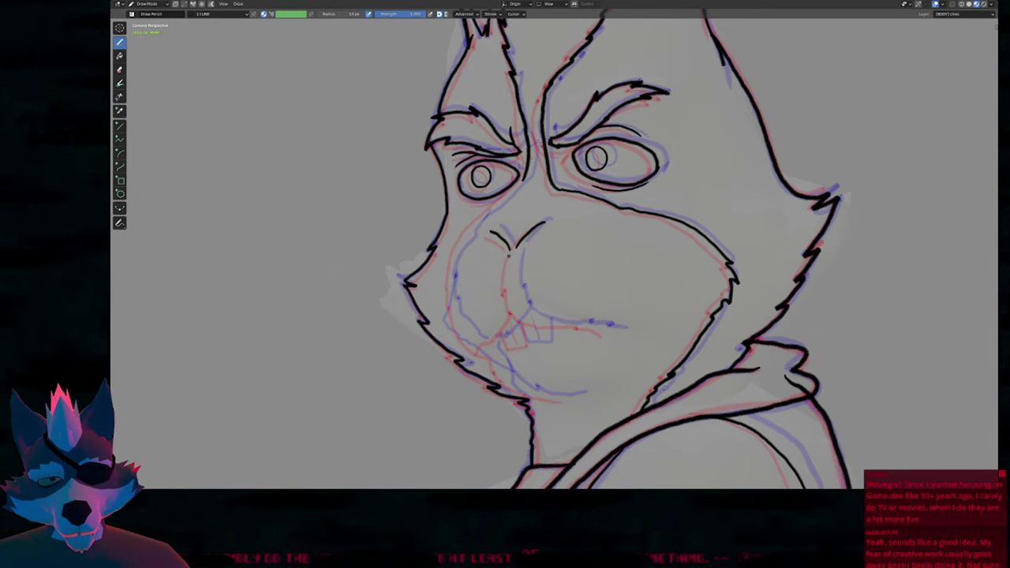
pyautogui.keyDown('shift'); pyautogui.moveTo(551, 283); pyautogui.dragTo(512, 216, button='middle'); pyautogui.keyUp('shift')
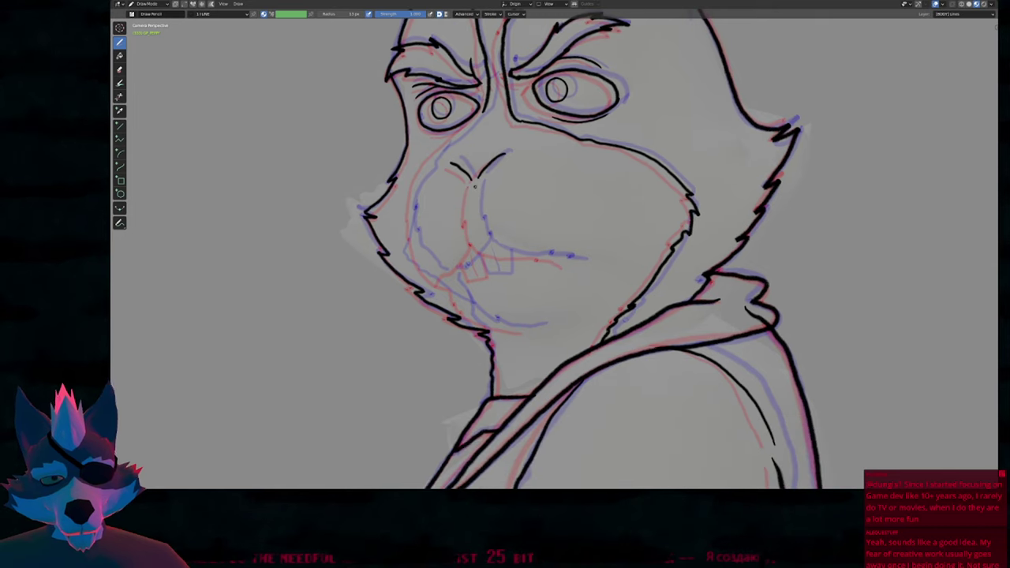
pyautogui.moveTo(473, 182)
pyautogui.mouseDown()
pyautogui.moveTo(472, 230)
pyautogui.moveTo(486, 254)
pyautogui.moveTo(573, 265)
pyautogui.mouseUp()
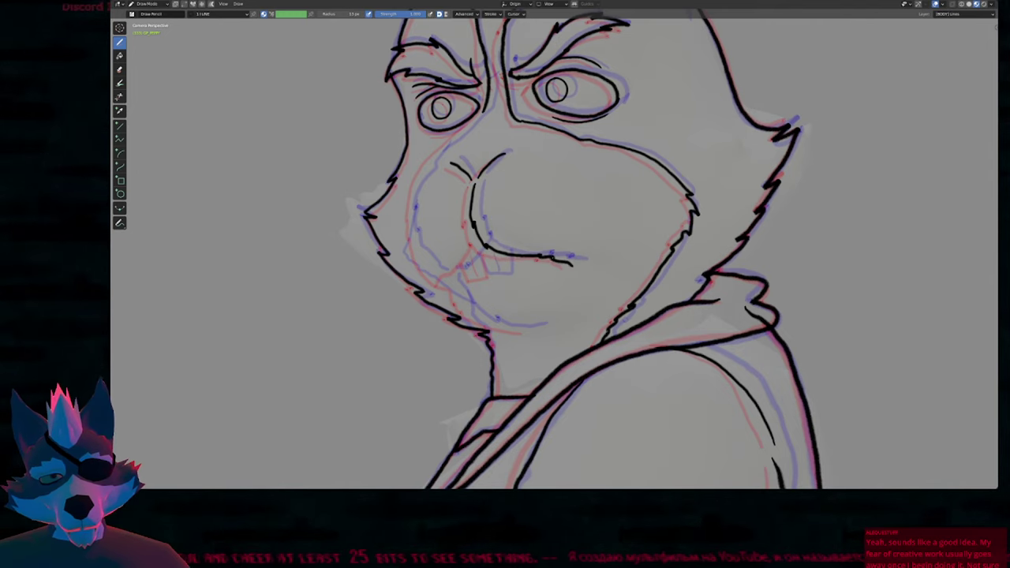
# Ink the far muzzle outline down to the chin and move its end up towards the sketched chin line using proportional editing.
pyautogui.keyDown('shift'); pyautogui.moveTo(478, 189); pyautogui.dragTo(565, 202, button='middle'); pyautogui.keyUp('shift')
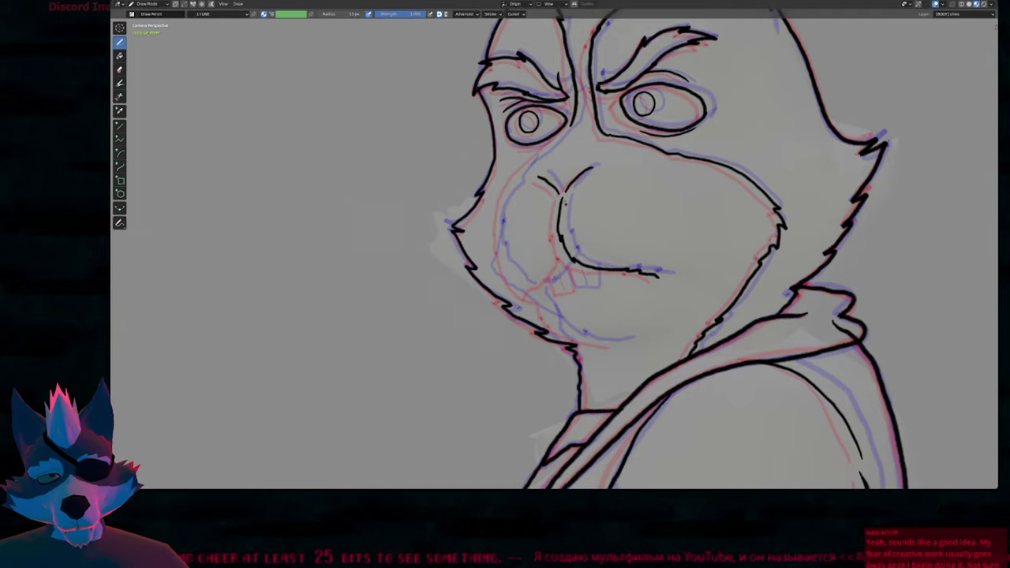
pyautogui.moveTo(571, 124)
pyautogui.mouseDown()
pyautogui.moveTo(516, 182)
pyautogui.moveTo(502, 246)
pyautogui.moveTo(556, 332)
pyautogui.moveTo(599, 352)
pyautogui.mouseUp()
pyautogui.press('Tab')
pyautogui.click(604, 354)
pyautogui.press('g')
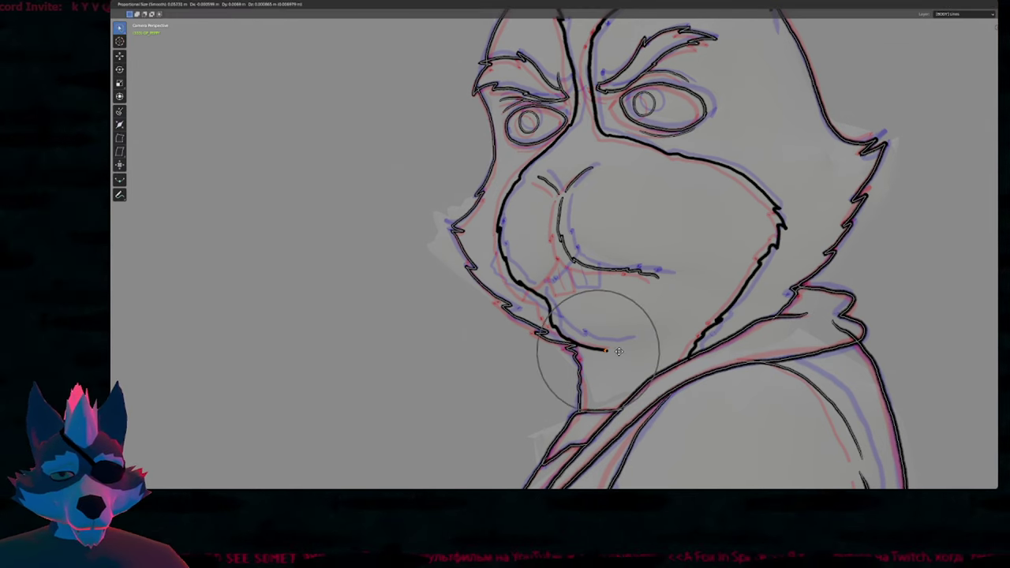
pyautogui.scroll(-4, 630, 349)
pyautogui.scroll(1, 635, 346)
pyautogui.click(631, 345)
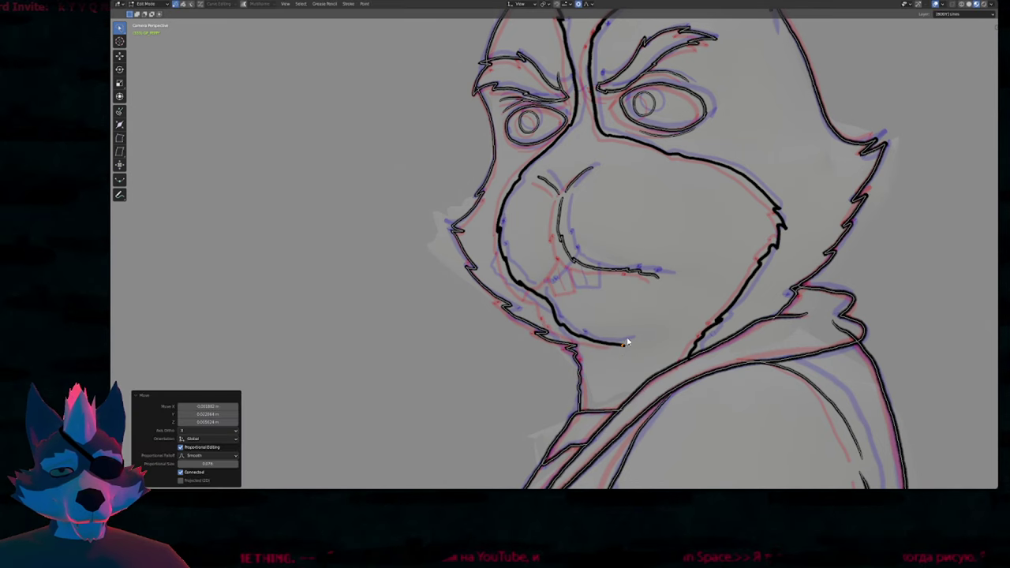
pyautogui.press('Tab')
# Ink the far side of the mouth line and the two front teeth below it.
pyautogui.scroll(4, 562, 289)
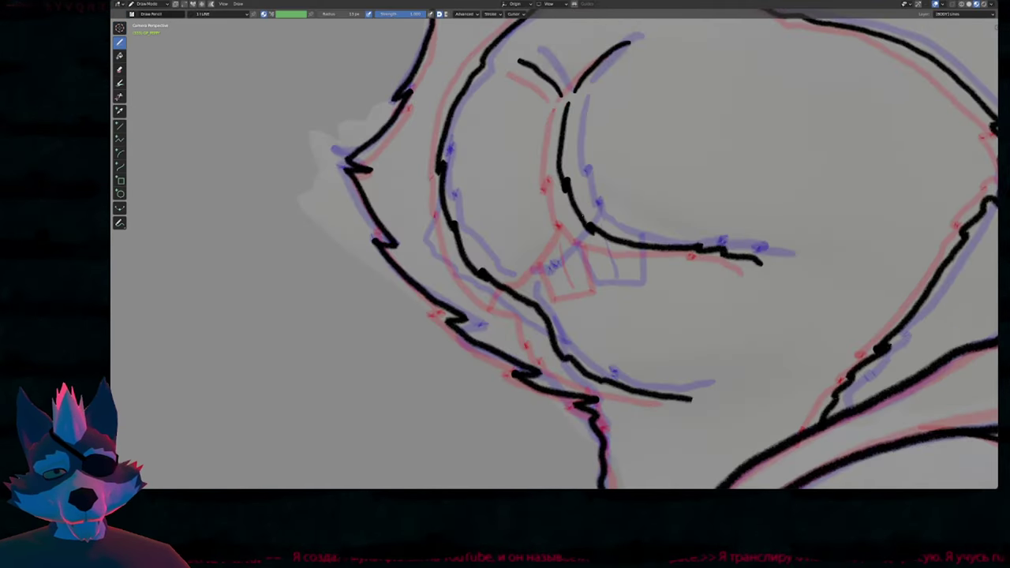
pyautogui.moveTo(582, 218)
pyautogui.mouseDown()
pyautogui.moveTo(546, 265)
pyautogui.moveTo(507, 277)
pyautogui.mouseUp()
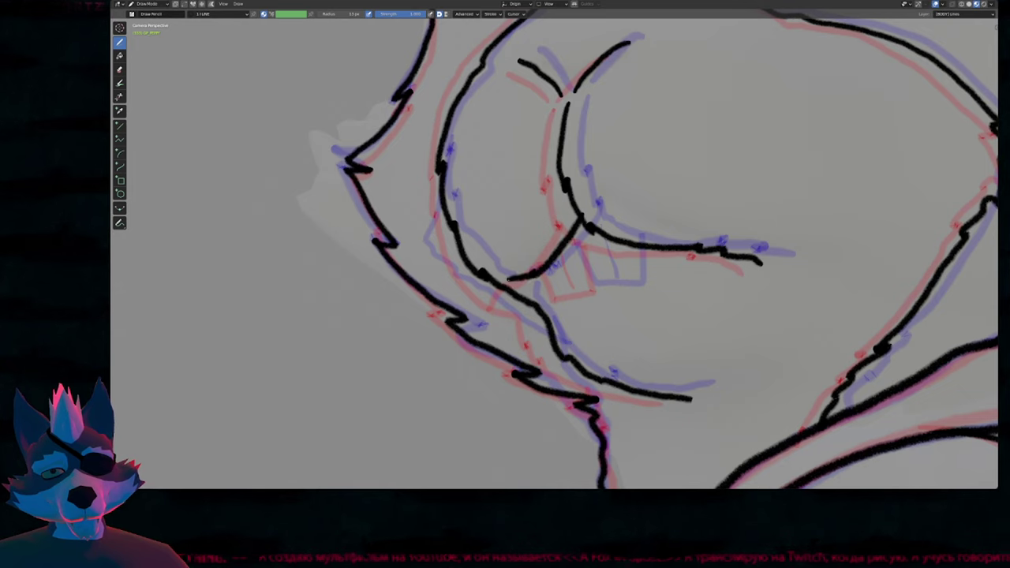
pyautogui.moveTo(555, 256)
pyautogui.mouseDown()
pyautogui.moveTo(571, 293)
pyautogui.moveTo(618, 285)
pyautogui.moveTo(609, 208)
pyautogui.mouseUp()
pyautogui.moveTo(623, 214)
pyautogui.keyDown('ctrl'); pyautogui.mouseDown()
pyautogui.moveTo(610, 214)
pyautogui.moveTo(613, 230)
pyautogui.moveTo(584, 247)
pyautogui.moveTo(594, 287)
pyautogui.mouseUp(); pyautogui.keyUp('ctrl')
pyautogui.moveTo(606, 266)
pyautogui.keyDown('ctrl'); pyautogui.mouseDown(button='middle')
pyautogui.moveTo(608, 311)
pyautogui.moveTo(630, 334)
pyautogui.mouseUp(button='middle'); pyautogui.keyUp('ctrl')
pyautogui.press('Right')
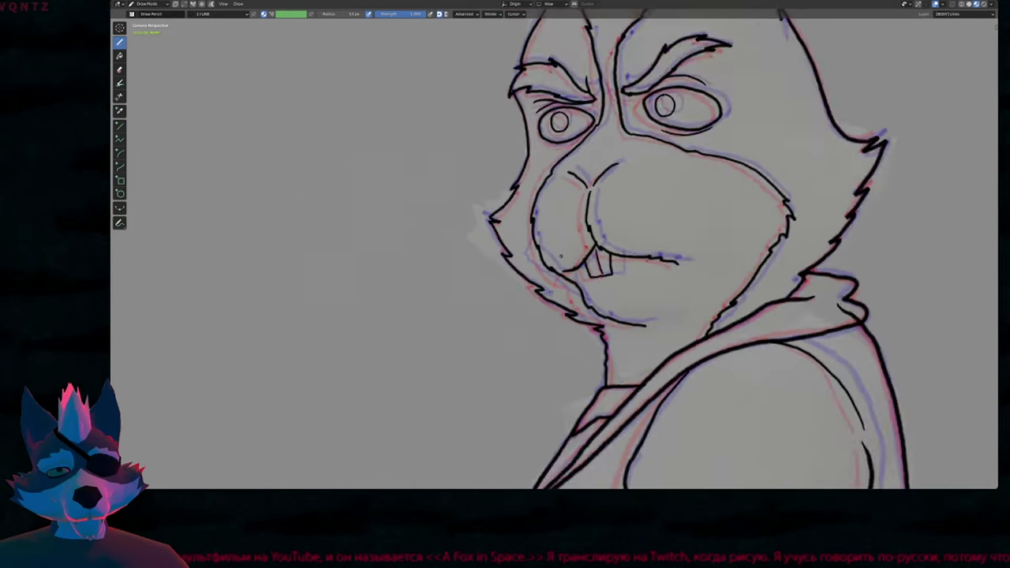
# Ink a small jowl line beside the far corner of the mouth and compare the drawing with the coloured keyframe.
pyautogui.scroll(5, 574, 252)
pyautogui.moveTo(528, 264)
pyautogui.mouseDown()
pyautogui.moveTo(523, 272)
pyautogui.moveTo(554, 303)
pyautogui.moveTo(544, 299)
pyautogui.moveTo(560, 296)
pyautogui.mouseUp()
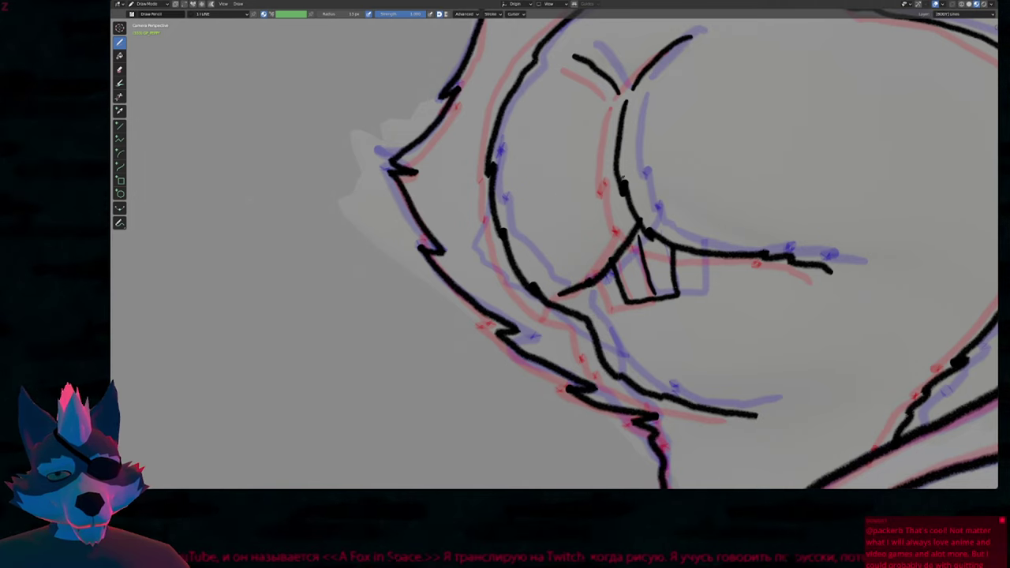
pyautogui.moveTo(657, 165)
pyautogui.keyDown('shift'); pyautogui.mouseDown(button='middle')
pyautogui.moveTo(557, 231)
pyautogui.moveTo(579, 191)
pyautogui.moveTo(552, 192)
pyautogui.moveTo(594, 218)
pyautogui.mouseUp(button='middle'); pyautogui.keyUp('shift')
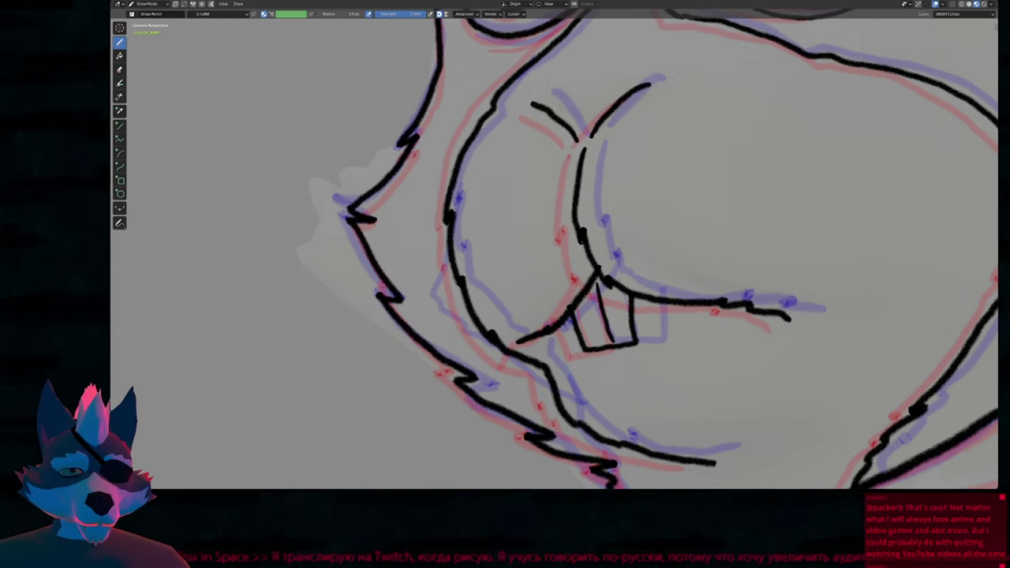
pyautogui.scroll(-4, 592, 244)
pyautogui.moveTo(636, 207)
pyautogui.keyDown('shift'); pyautogui.mouseDown(button='middle')
pyautogui.moveTo(608, 345)
pyautogui.moveTo(612, 203)
pyautogui.moveTo(627, 178)
pyautogui.mouseUp(button='middle'); pyautogui.keyUp('shift')
pyautogui.scroll(4, 627, 178)
pyautogui.moveTo(497, 267)
pyautogui.mouseDown()
pyautogui.moveTo(498, 297)
pyautogui.moveTo(524, 317)
pyautogui.mouseUp()
pyautogui.scroll(-5, 613, 284)
pyautogui.press('Up')
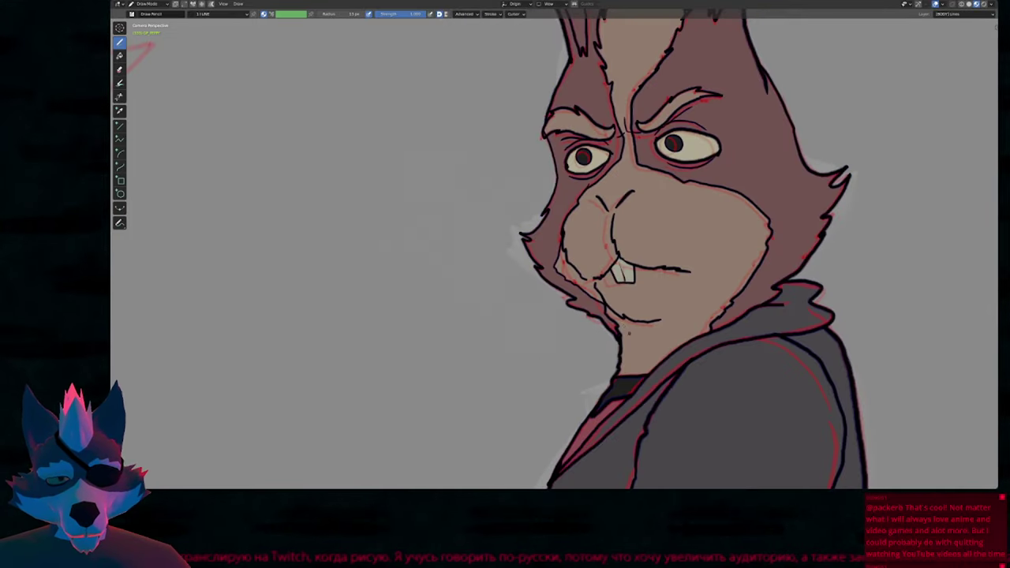
pyautogui.press('Down')
pyautogui.press('Down')
# Rotate and move the small jowl line on the far side of the muzzle in Edit Mode to fit the outline.
pyautogui.press('Tab')
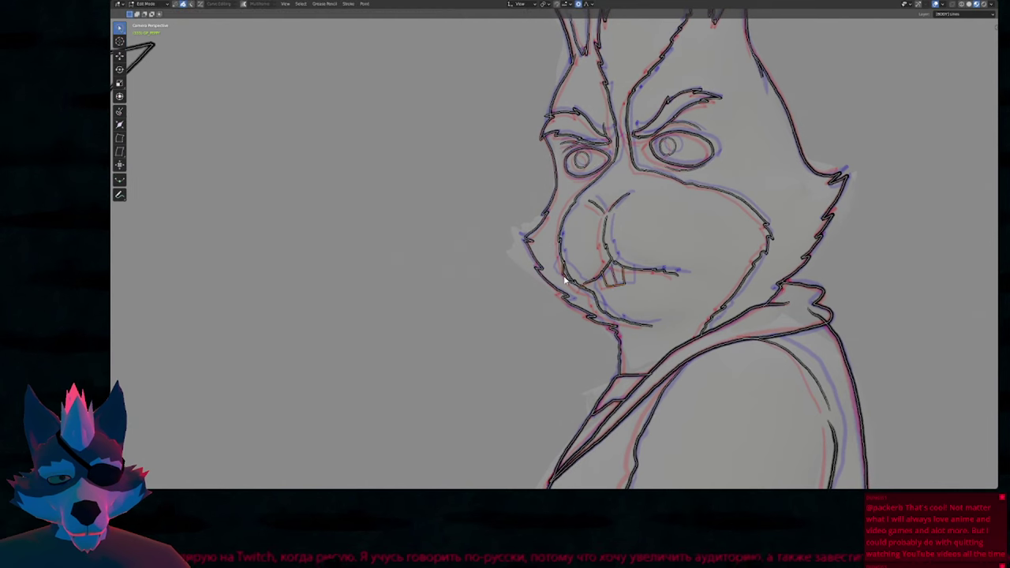
pyautogui.press('r')
pyautogui.click(679, 268)
pyautogui.press('g')
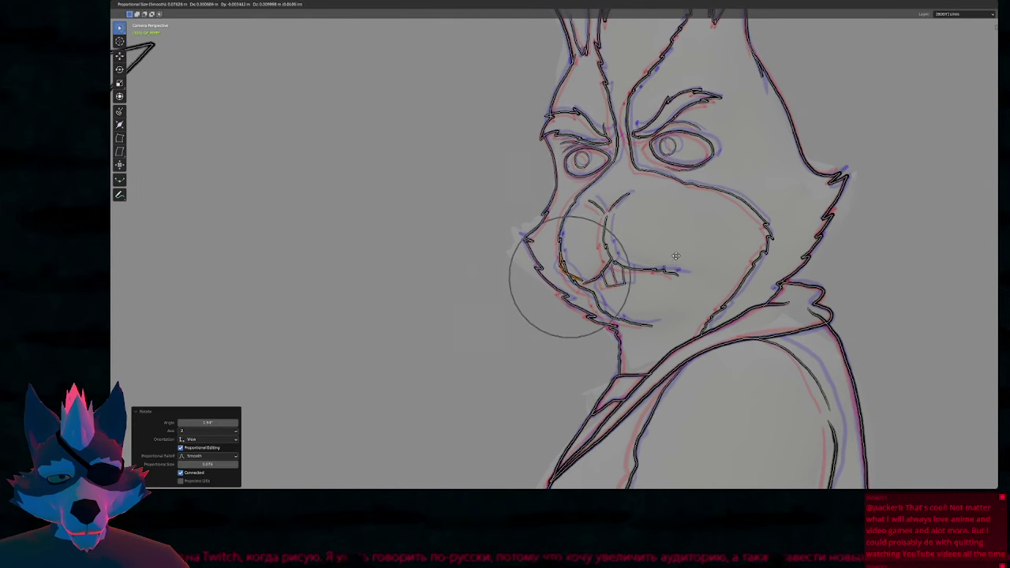
pyautogui.click(676, 282)
pyautogui.press('r')
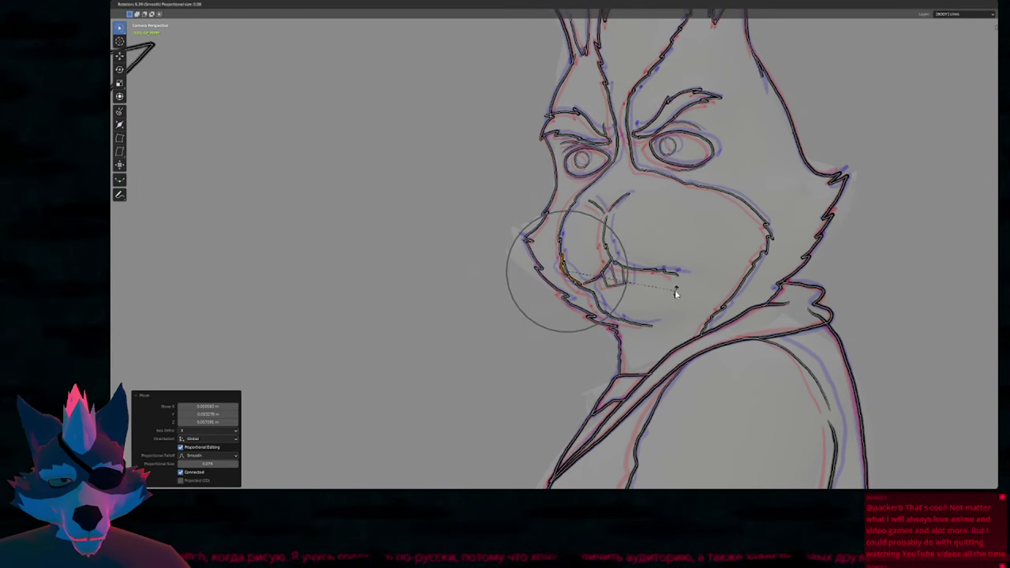
pyautogui.click(674, 292)
pyautogui.press('g')
pyautogui.click(668, 305)
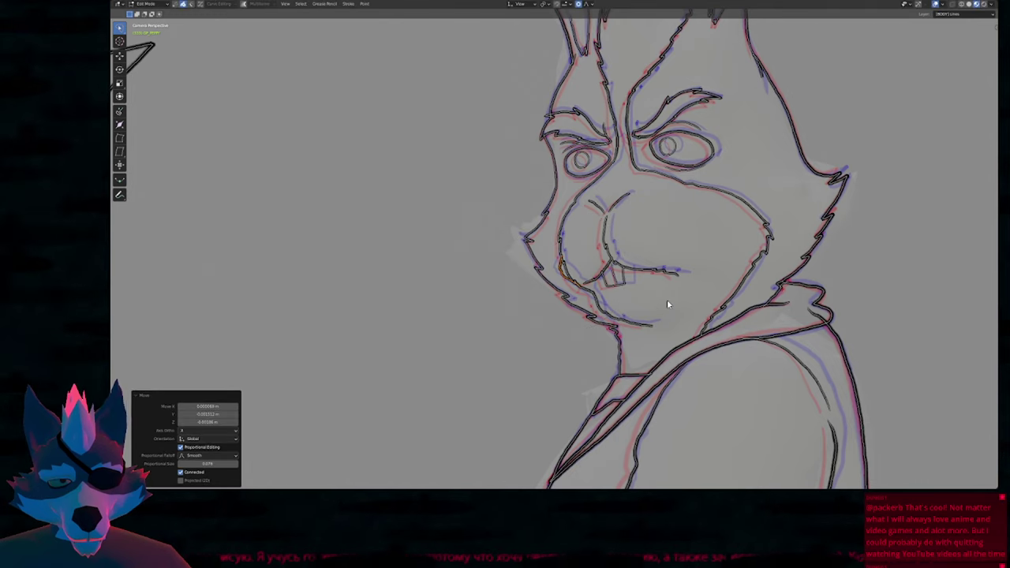
# Rotate the small far-side jowl line slightly and nudge it into place with proportional editing, returning to Draw Mode.
pyautogui.press('r')
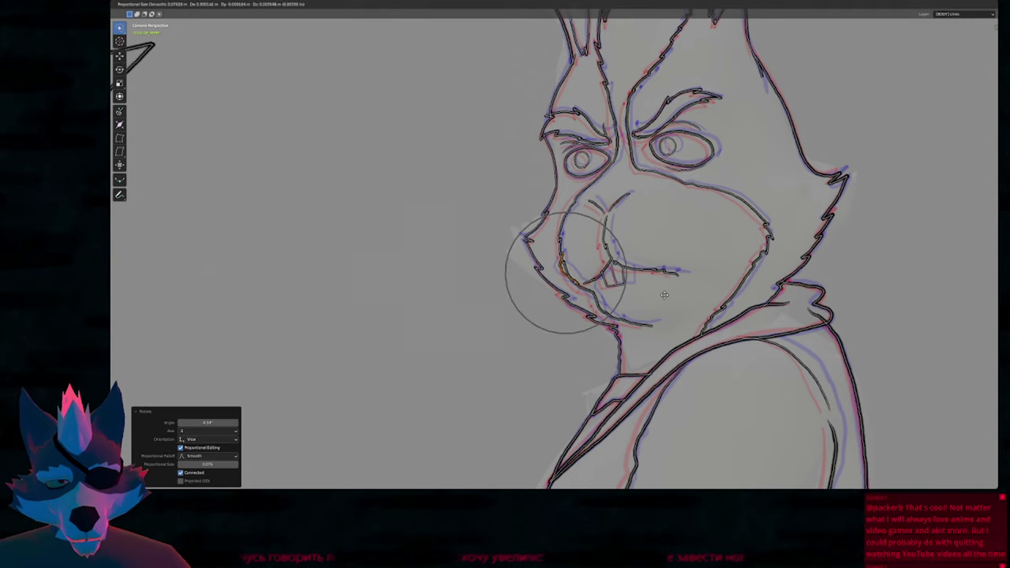
pyautogui.click(659, 300)
pyautogui.press('Tab')
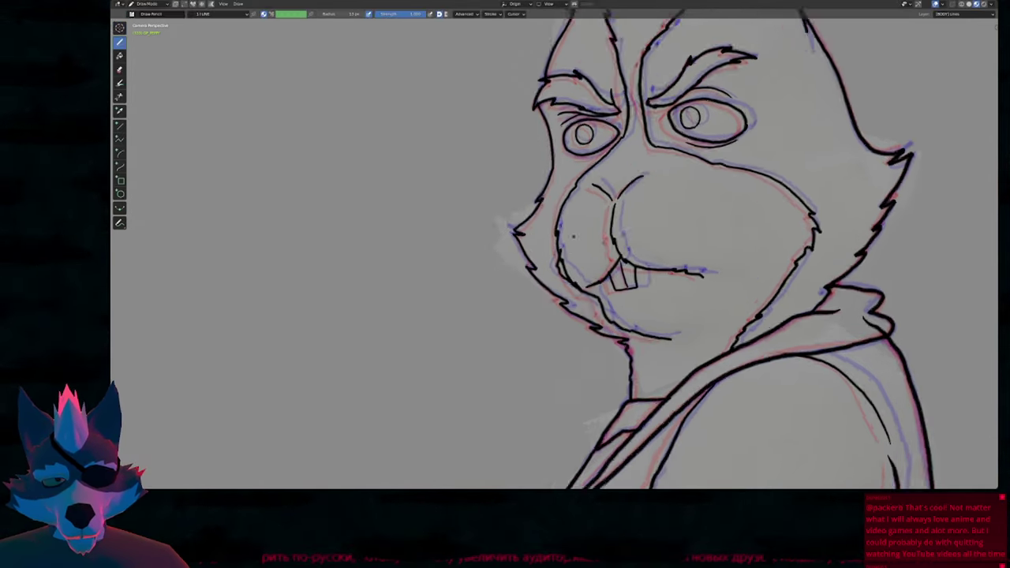
# Reshape the furry tip of the near ear so it sits between the red and blue onion-skin outlines.
pyautogui.scroll(6, 553, 237)
pyautogui.scroll(-6, 550, 228)
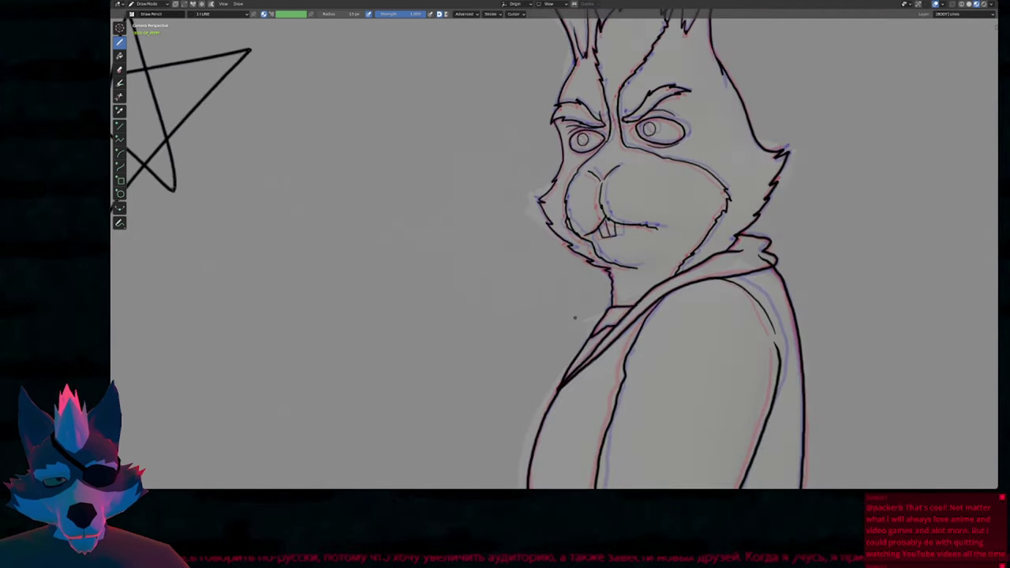
pyautogui.keyDown('shift'); pyautogui.moveTo(645, 221); pyautogui.dragTo(620, 363, button='middle'); pyautogui.keyUp('shift')
pyautogui.keyDown('shift'); pyautogui.moveTo(656, 228); pyautogui.dragTo(624, 360, button='middle'); pyautogui.keyUp('shift')
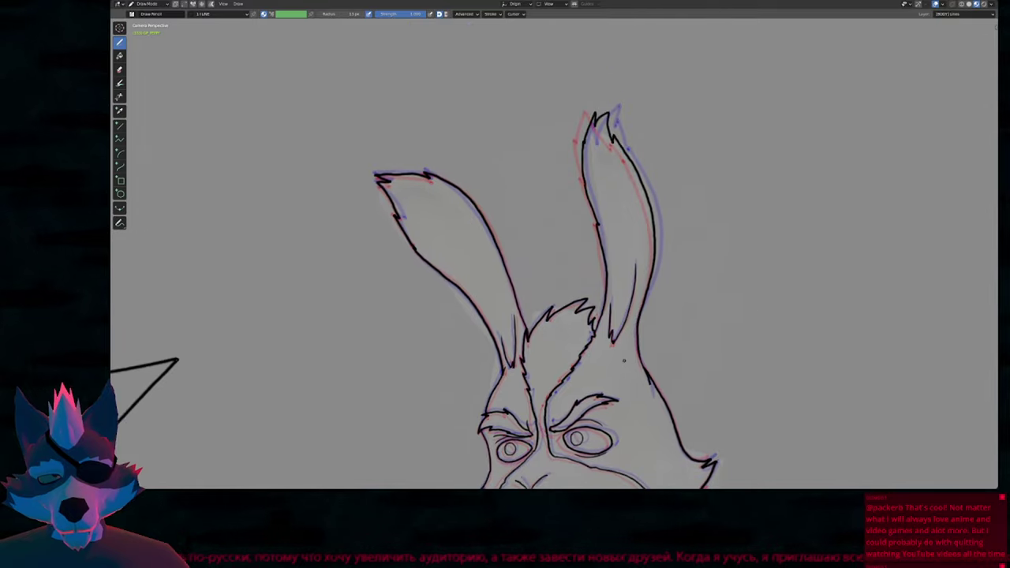
pyautogui.press('f')
pyautogui.click(670, 147)
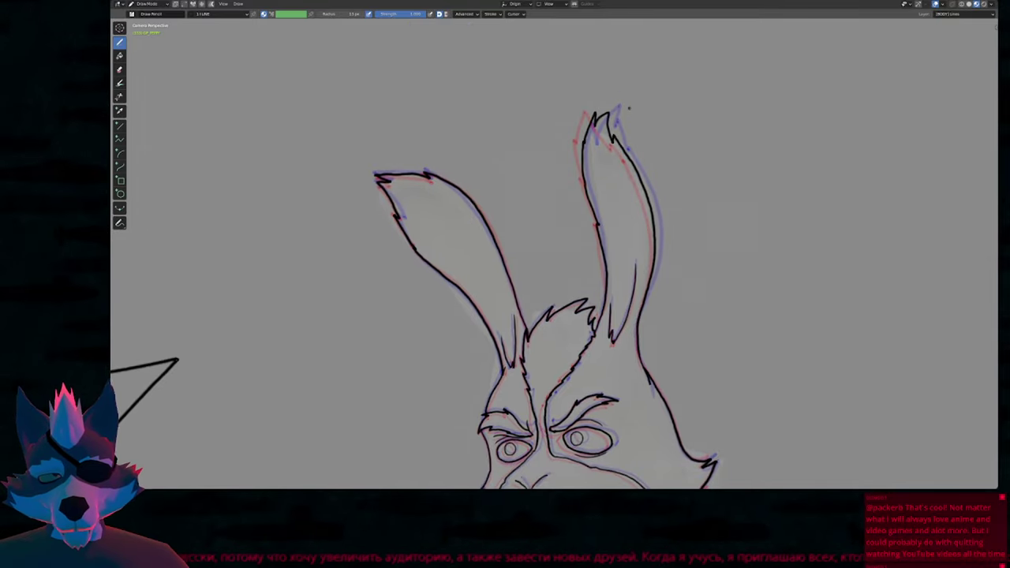
pyautogui.moveTo(626, 108)
pyautogui.mouseDown()
pyautogui.moveTo(621, 93)
pyautogui.moveTo(608, 101)
pyautogui.mouseUp()
pyautogui.moveTo(607, 153)
pyautogui.mouseDown()
pyautogui.moveTo(591, 117)
pyautogui.moveTo(581, 150)
pyautogui.mouseUp()
pyautogui.moveTo(605, 114); pyautogui.dragTo(604, 118)
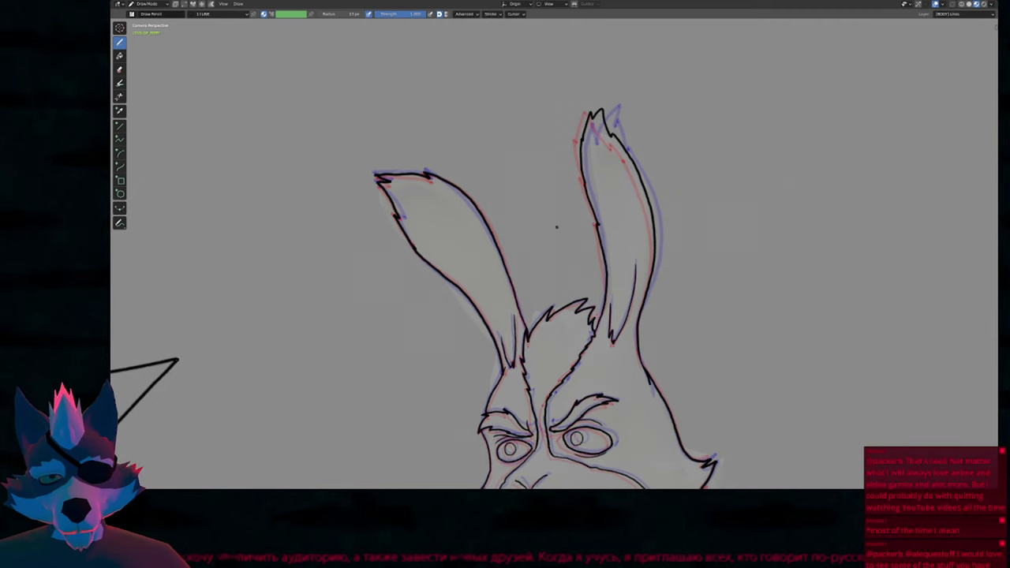
# Examine the inked head, collar and jacket lines against the red and blue onion-skin outlines.
pyautogui.keyDown('shift'); pyautogui.moveTo(599, 287); pyautogui.dragTo(602, 104, button='middle'); pyautogui.keyUp('shift')
pyautogui.keyDown('shift'); pyautogui.moveTo(592, 321); pyautogui.dragTo(582, 276, button='middle'); pyautogui.keyUp('shift')
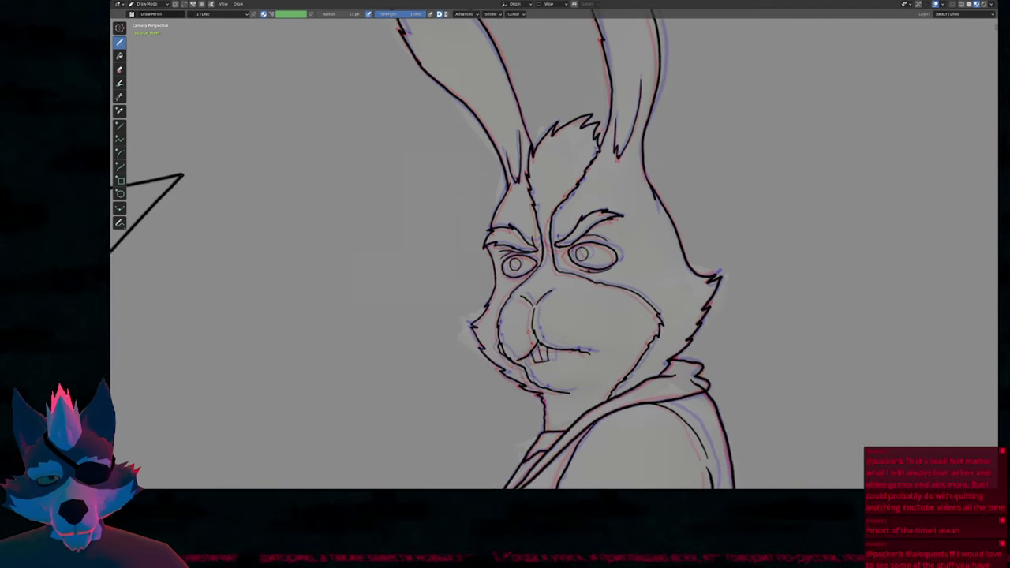
pyautogui.keyDown('shift'); pyautogui.scroll(-5, 583, 277); pyautogui.keyUp('shift')
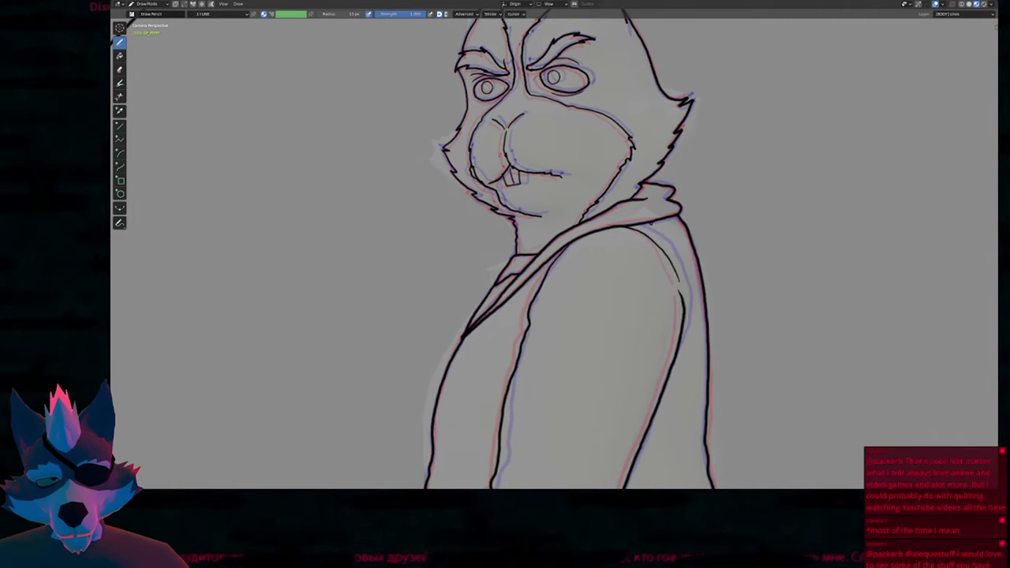
pyautogui.scroll(-3, 614, 298)
pyautogui.scroll(-1, 614, 299)
pyautogui.scroll(6, 600, 236)
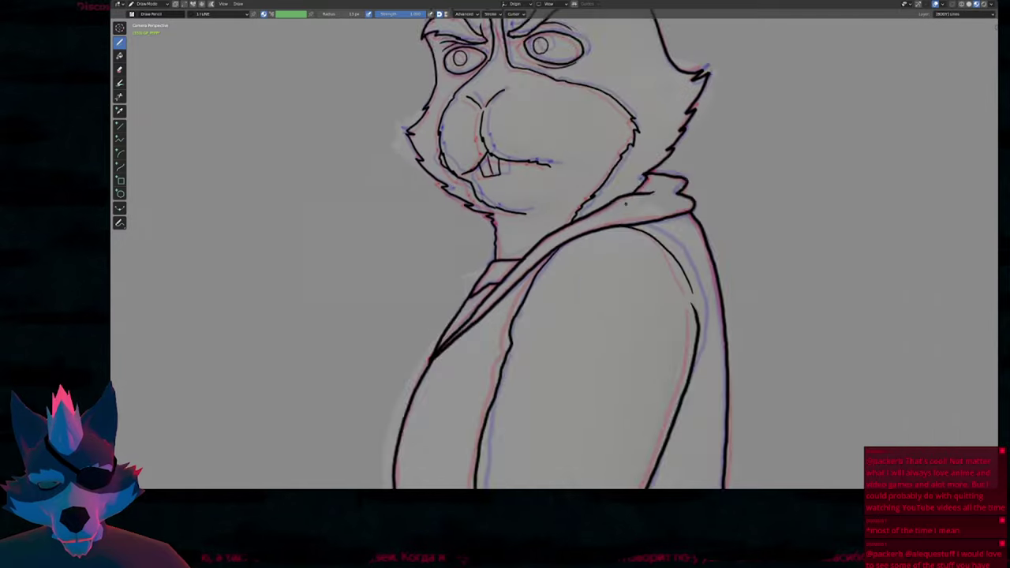
pyautogui.press('Tab')
pyautogui.press('Tab')
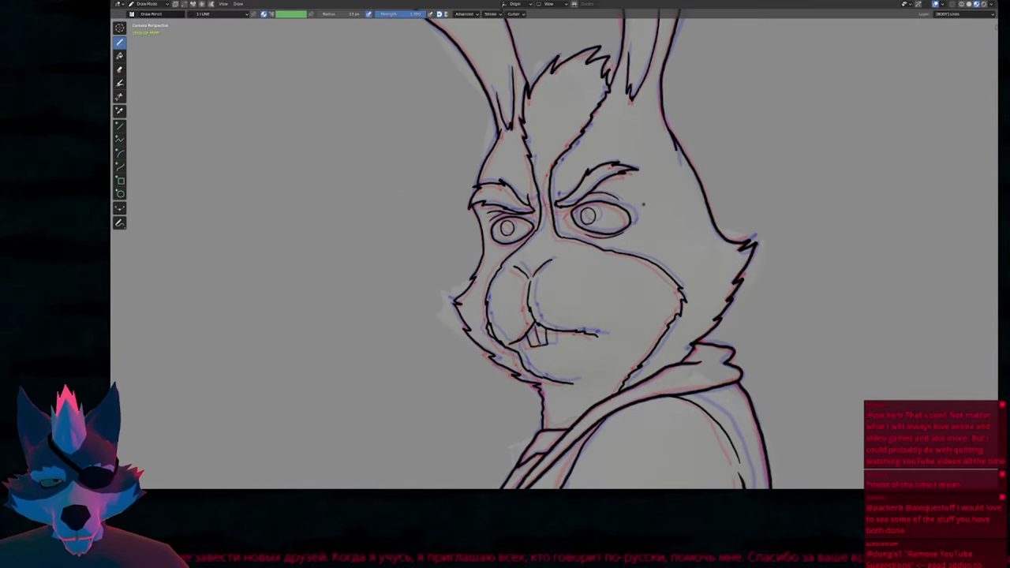
pyautogui.scroll(-5, 654, 247)
pyautogui.press('Tab')
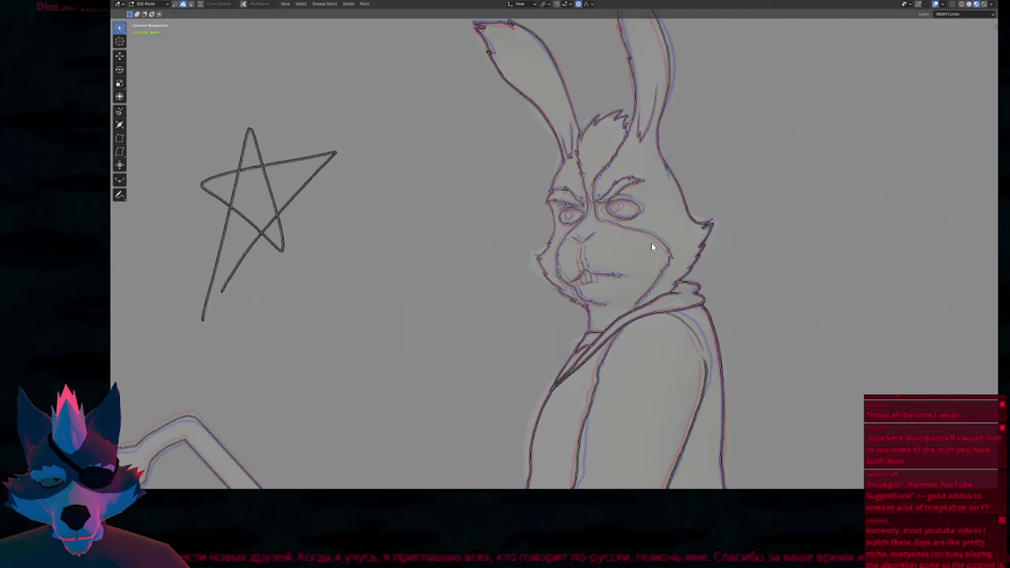
pyautogui.press('Tab')
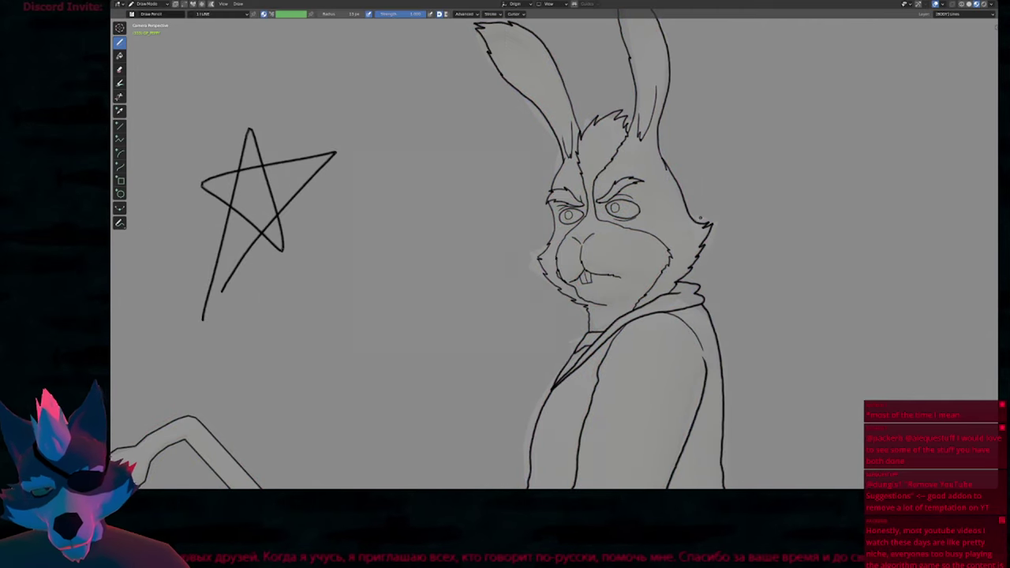
# Check the eye, muzzle and mouth lines up close and review the whole figure with its neighbouring frames.
pyautogui.scroll(5, 582, 224)
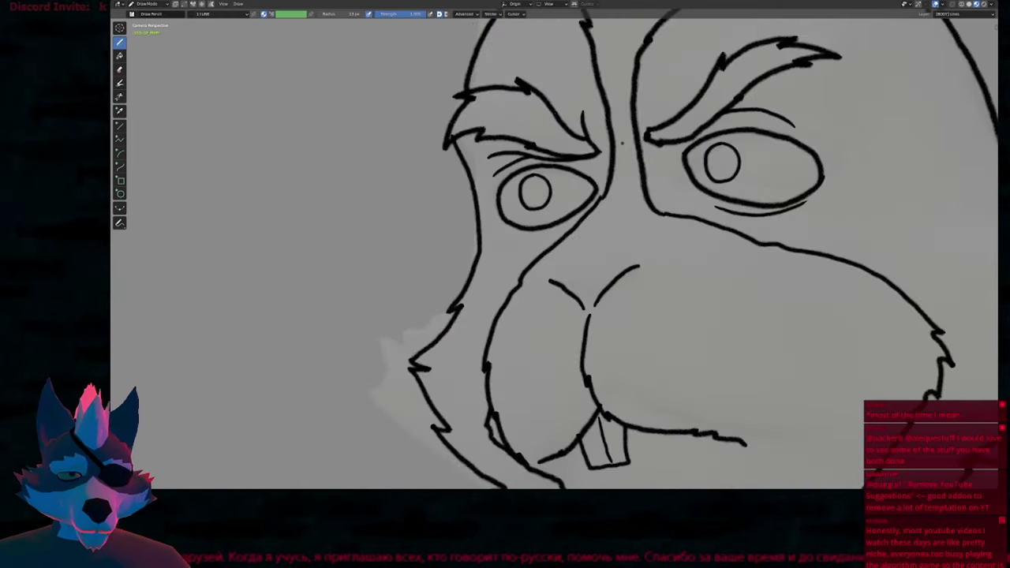
pyautogui.press('space')
pyautogui.moveTo(512, 233); pyautogui.dragTo(579, 216)
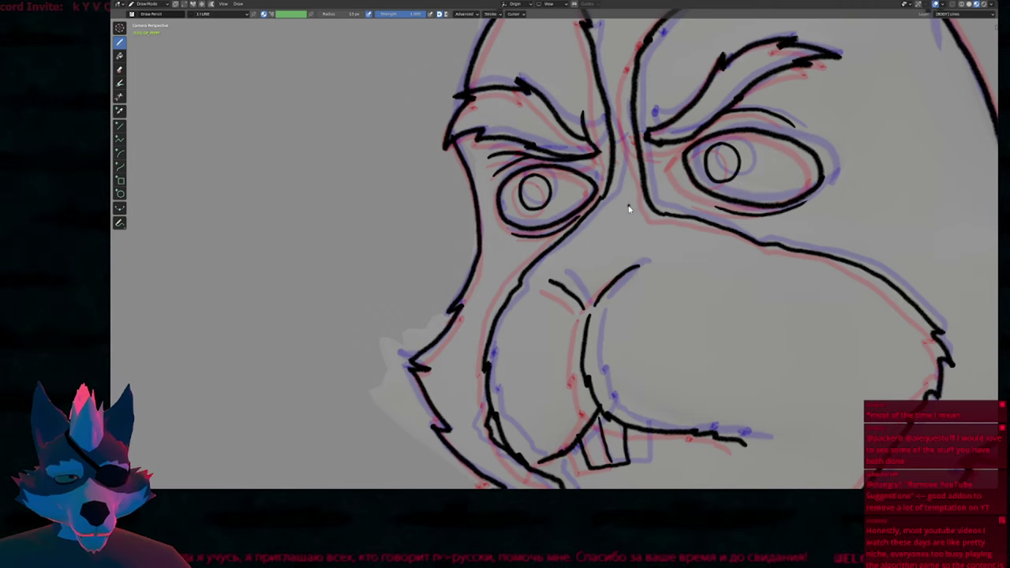
pyautogui.scroll(-8, 598, 213)
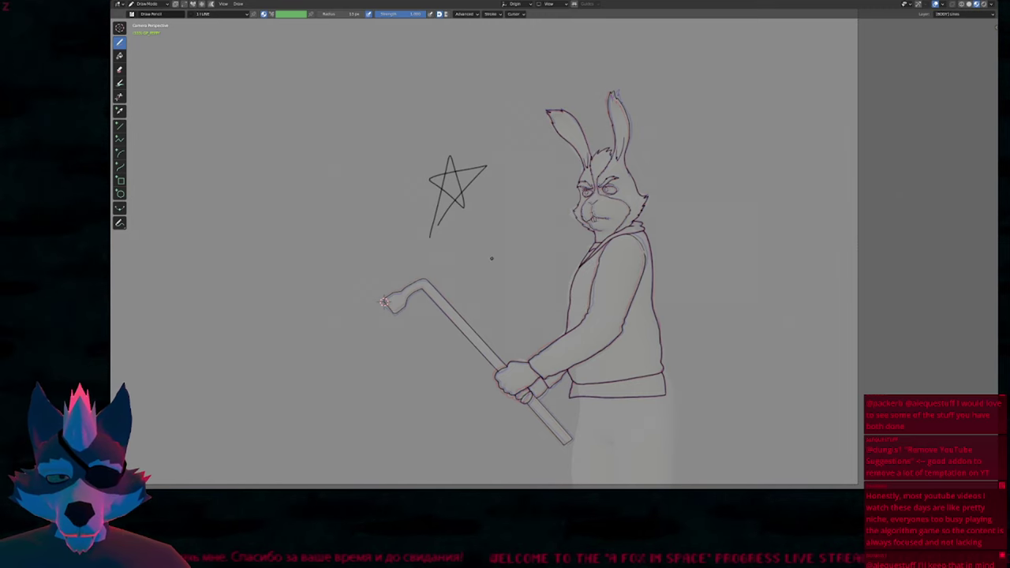
pyautogui.scroll(6, 596, 201)
pyautogui.press('f')
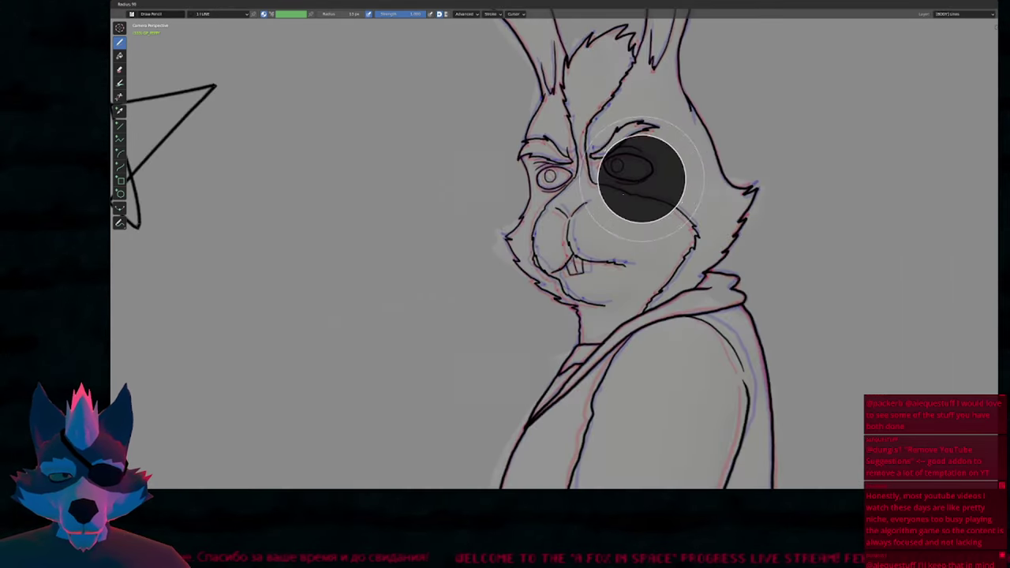
pyautogui.click(623, 194)
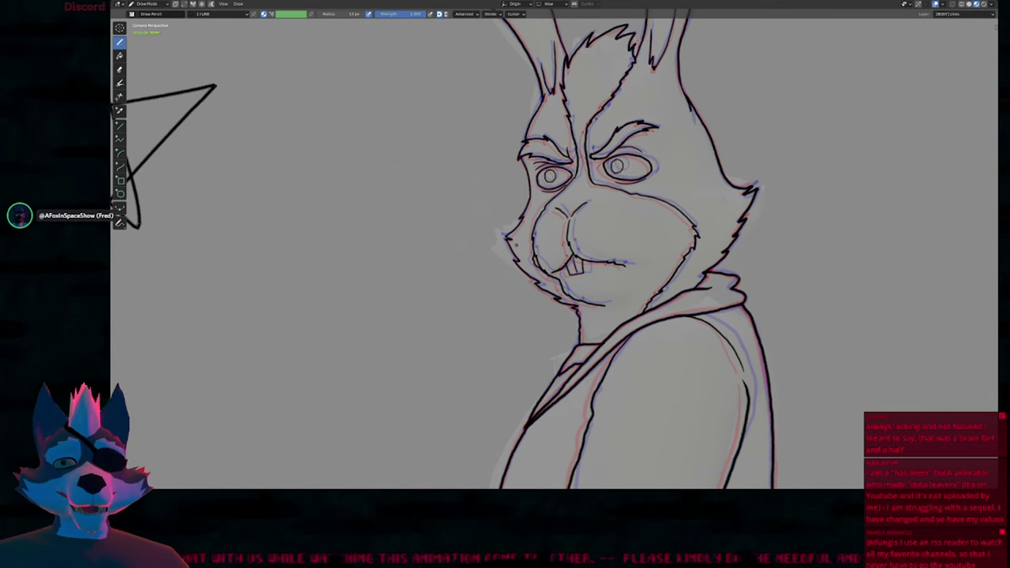
# Leave Draw Mode for Object Mode, deselect the drawing and start a new default scene with a cube.
pyautogui.hotkey('ctrl', 'Tab')
pyautogui.click(475, 265)
pyautogui.scroll(-5, 536, 299)
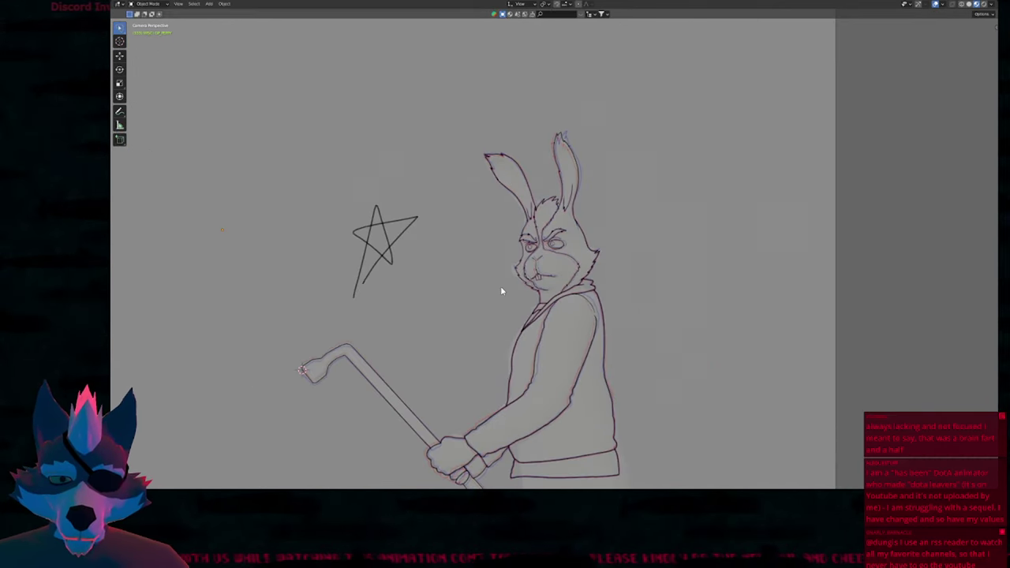
pyautogui.hotkey('ctrl', 'n')
pyautogui.click(445, 303)
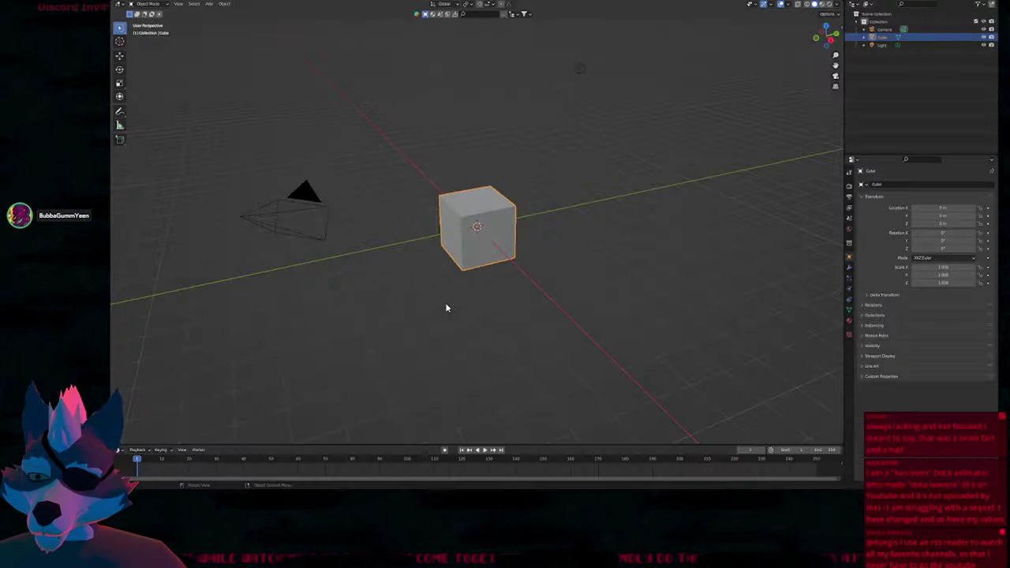
# Flip the normals of one side face of the cube in face-selection Edit Mode.
pyautogui.press('KP_Divide')
pyautogui.press('Tab')
pyautogui.press('3')
pyautogui.click(502, 253)
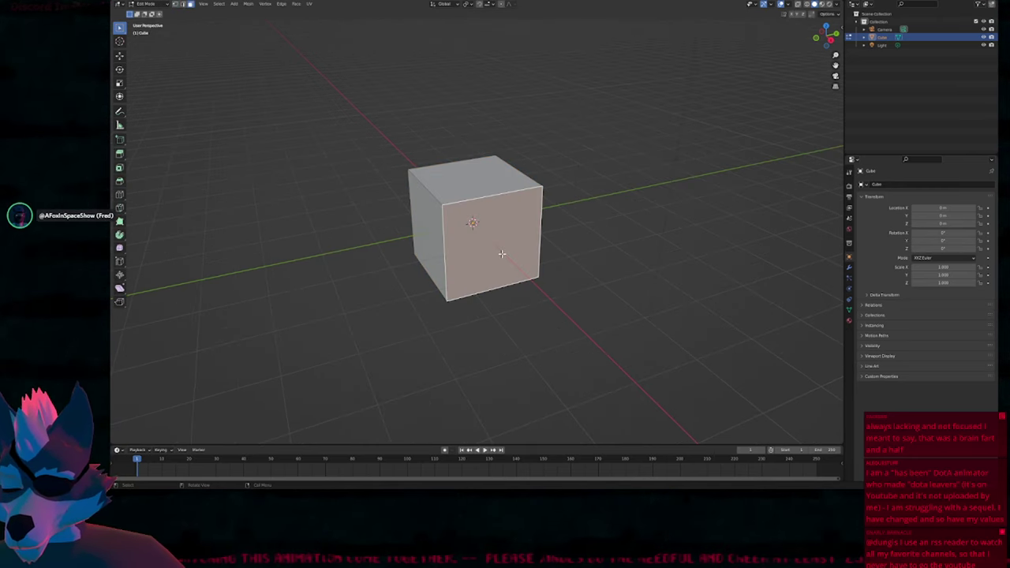
pyautogui.press('F3')
pyautogui.write('flip')
pyautogui.press('Return')
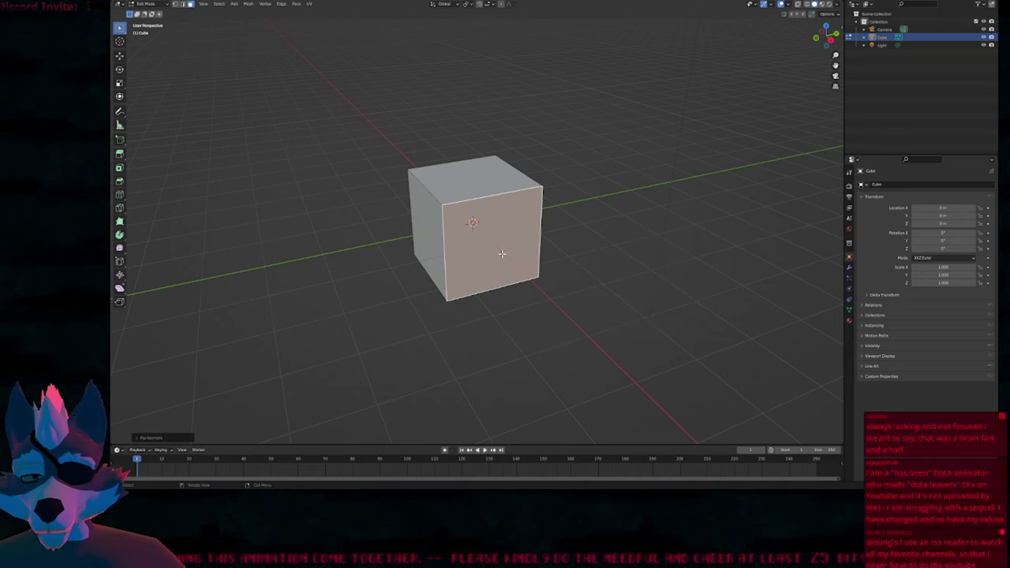
# Enable the Face Orientation overlay and view the cube's flipped face.
pyautogui.click(837, 4)
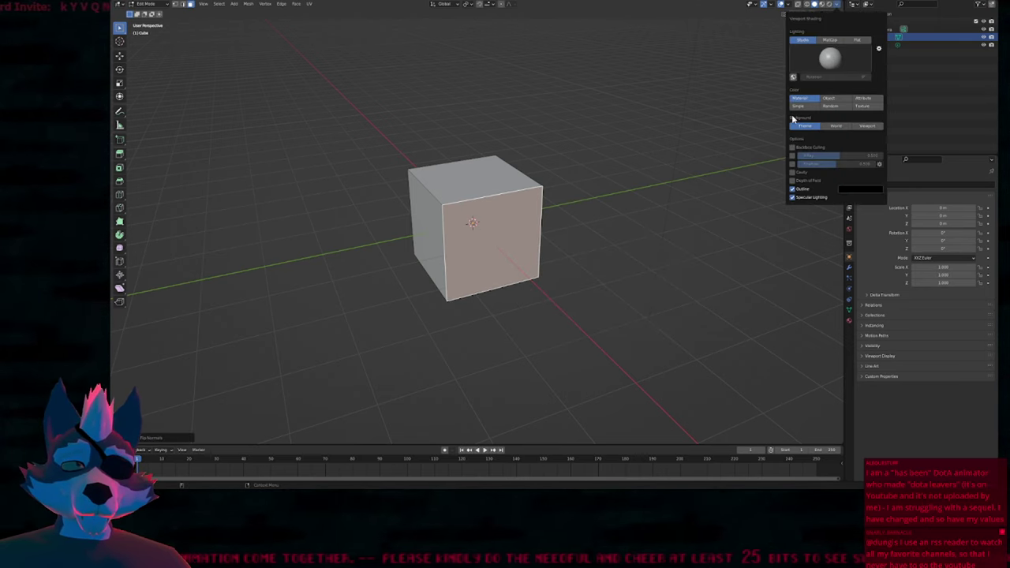
pyautogui.click(837, 4)
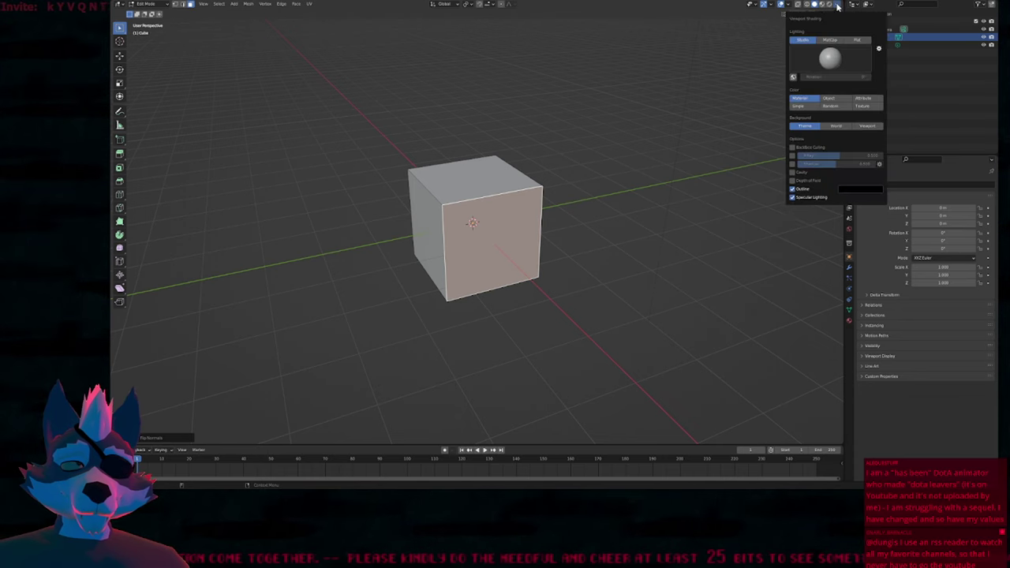
pyautogui.click(788, 3)
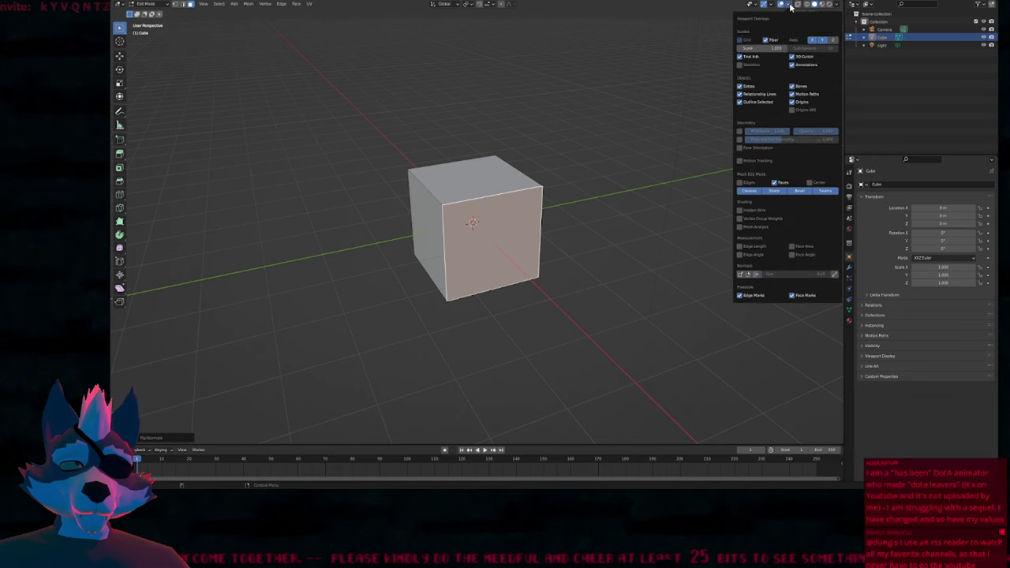
pyautogui.click(750, 149)
pyautogui.moveTo(516, 198); pyautogui.dragTo(600, 197, button='middle')
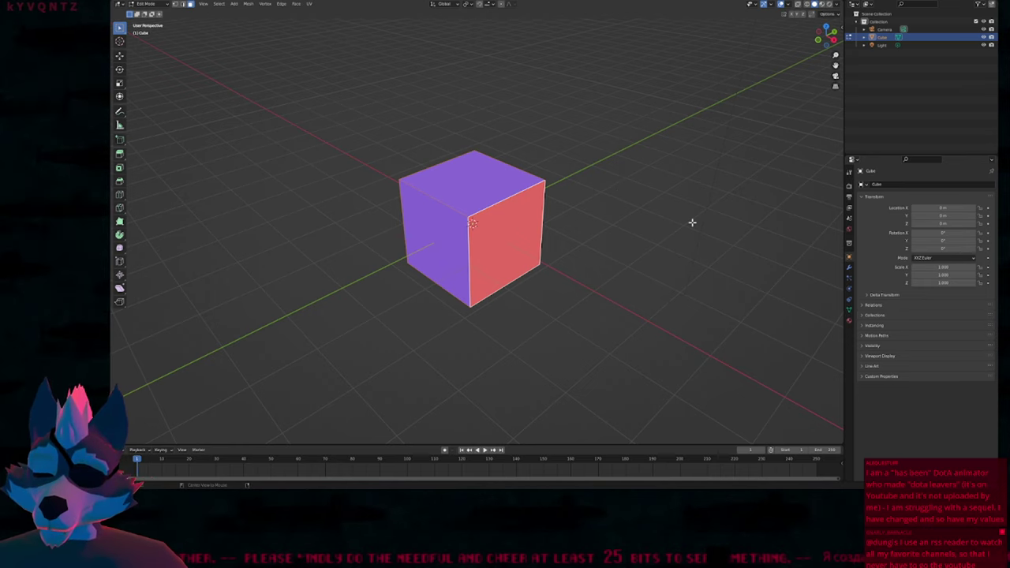
# Recalculate the normals of the flipped cube face and undo the recalculation.
pyautogui.hotkey('shift', 'n')
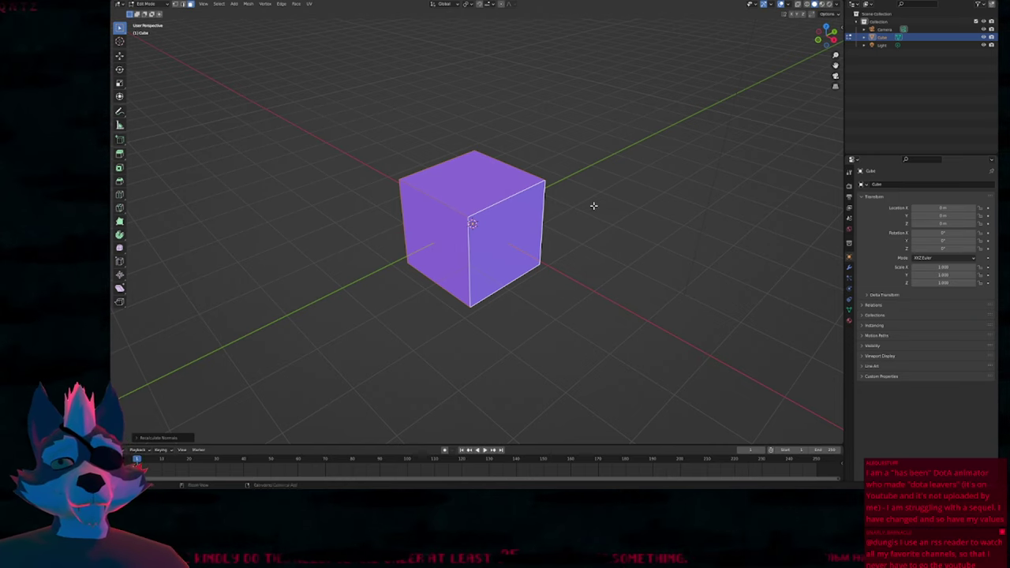
pyautogui.hotkey('ctrl', 'z')
pyautogui.moveTo(565, 218); pyautogui.dragTo(613, 207, button='middle')
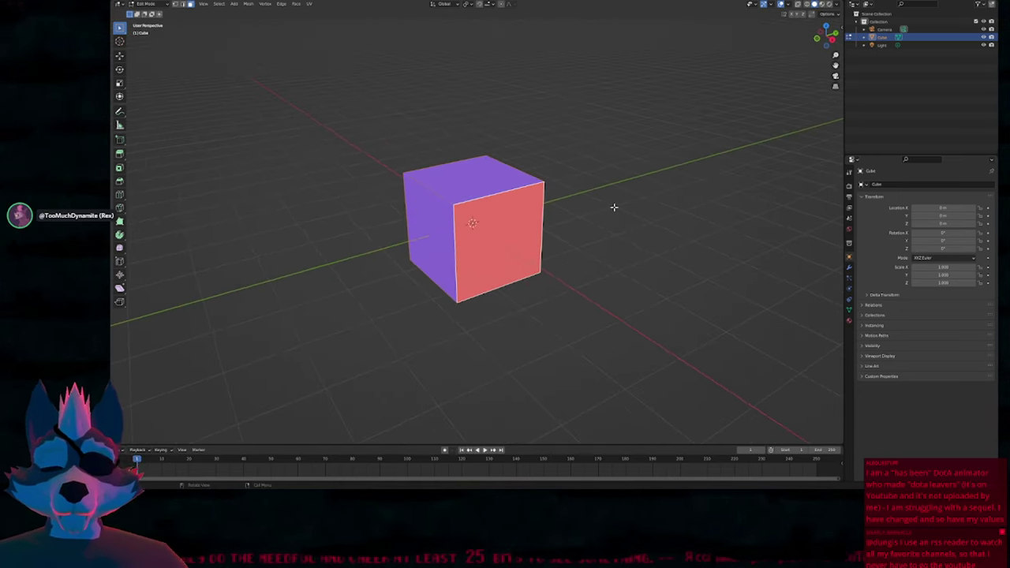
# Recalculate the flipped face's normals again, check the operation's options and return the cube to Object Mode.
pyautogui.hotkey('shift', 'n')
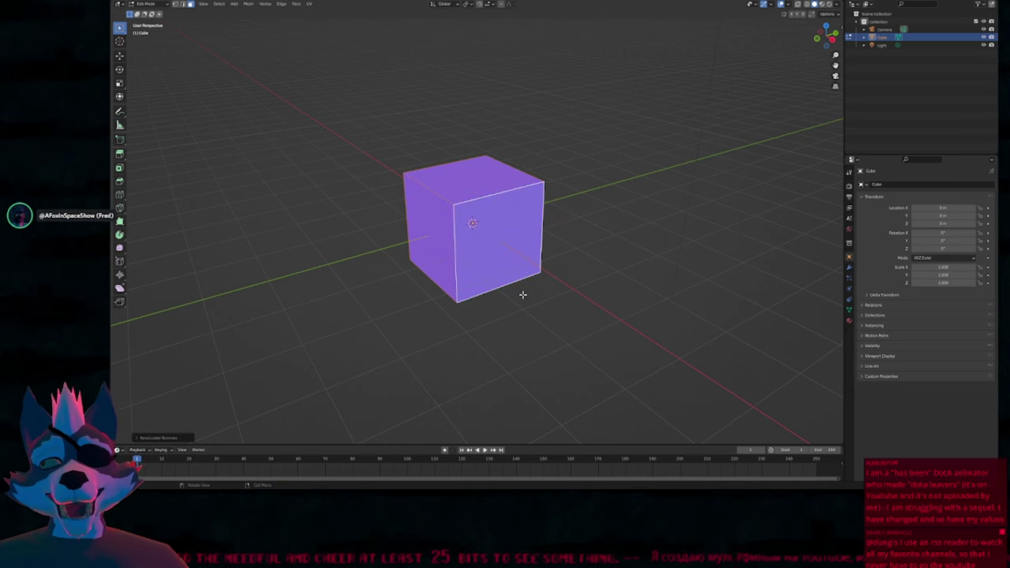
pyautogui.click(145, 437)
pyautogui.click(181, 436)
pyautogui.click(182, 436)
pyautogui.click(137, 424)
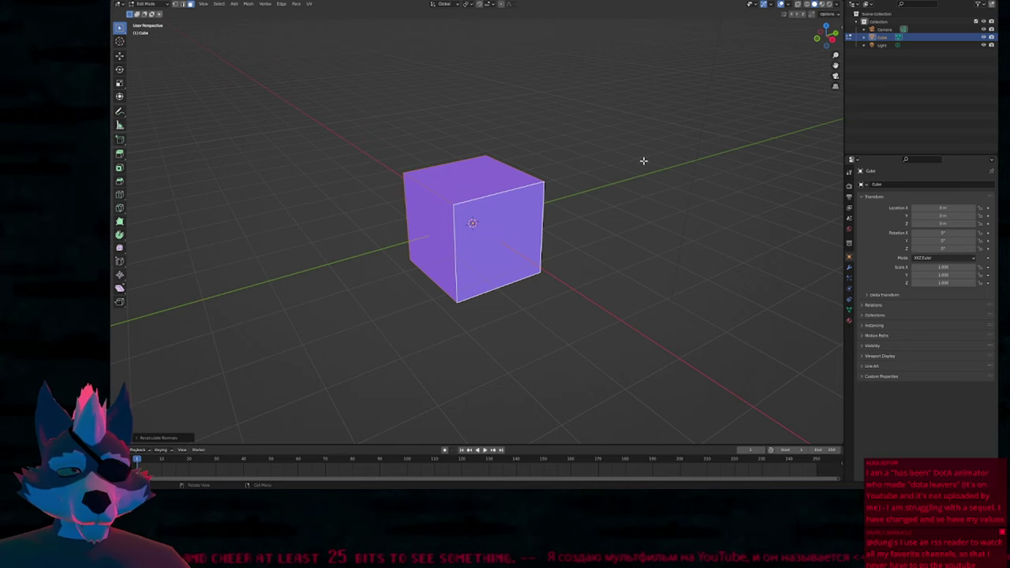
pyautogui.press('Tab')
pyautogui.scroll(-4, 608, 186)
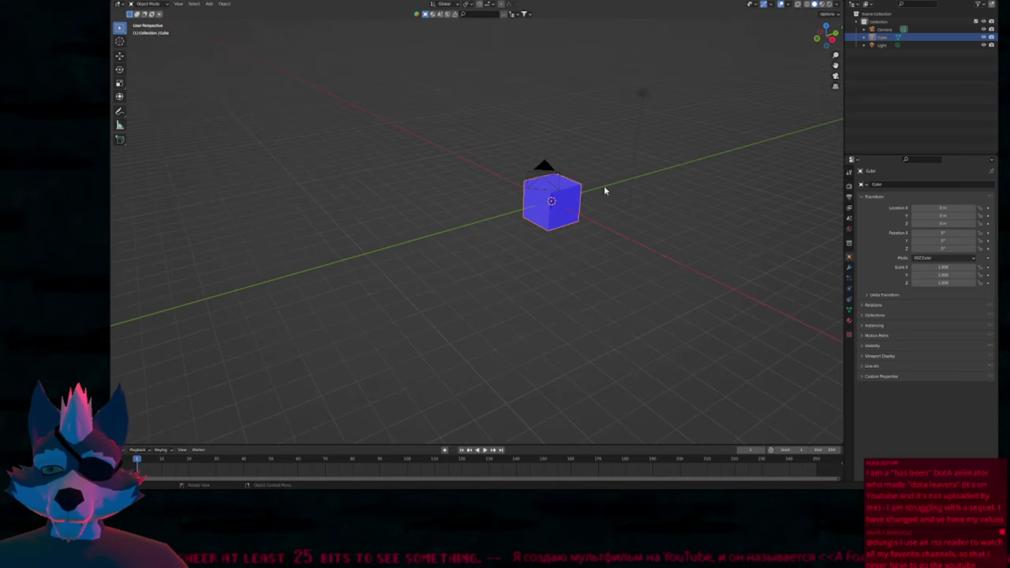
pyautogui.scroll(2, 603, 189)
# Try to reopen SPACEDYNAMICS_STANDOFF_SECOND_HALF.blend from the recent files.
pyautogui.hotkey('ctrl', 'shift', 'o')
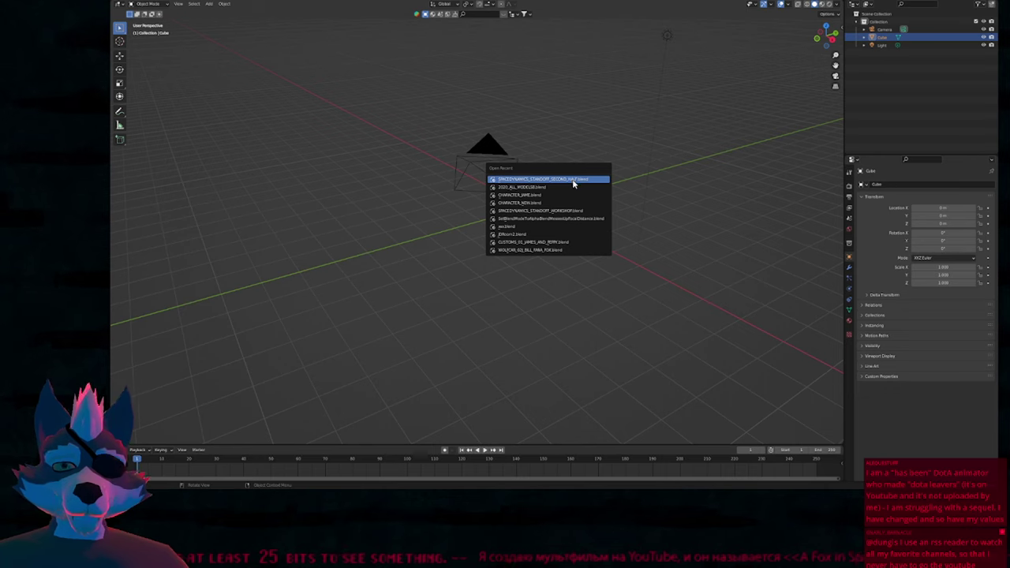
pyautogui.click(574, 181)
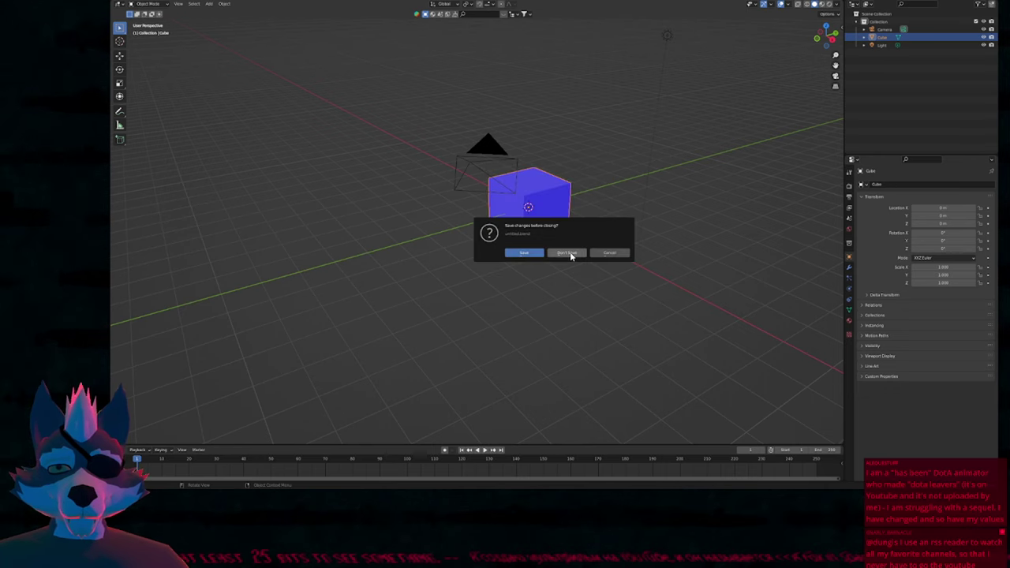
pyautogui.click(616, 254)
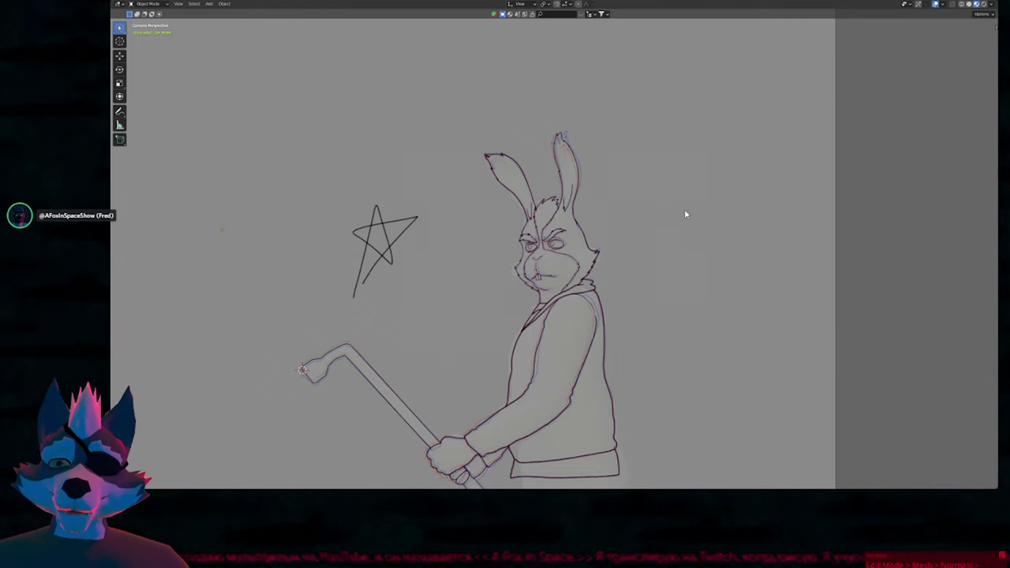
# Select the rabbit's Grease Pencil line art and put it in Draw Mode.
pyautogui.click(535, 270)
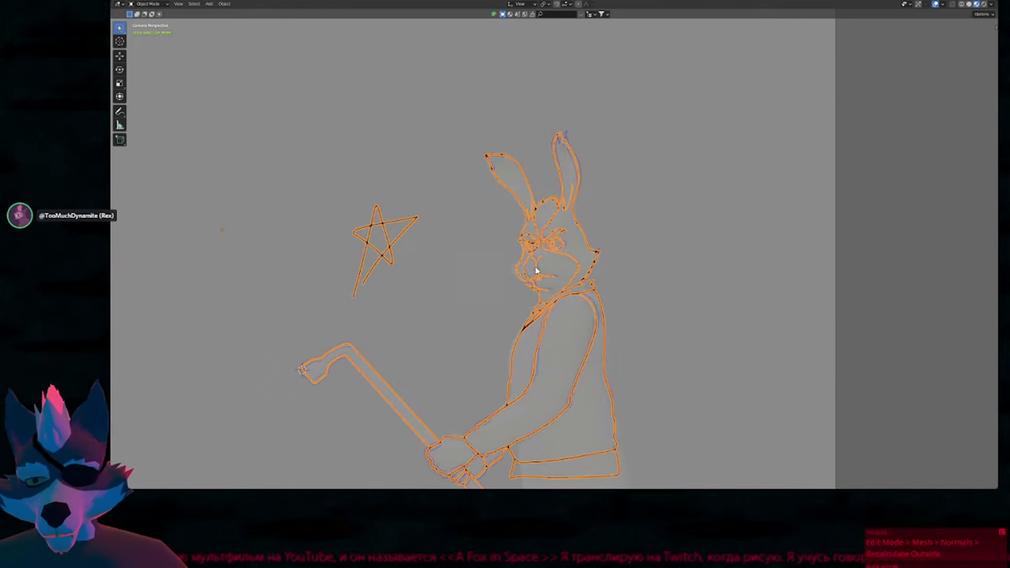
pyautogui.hotkey('ctrl', 'Tab')
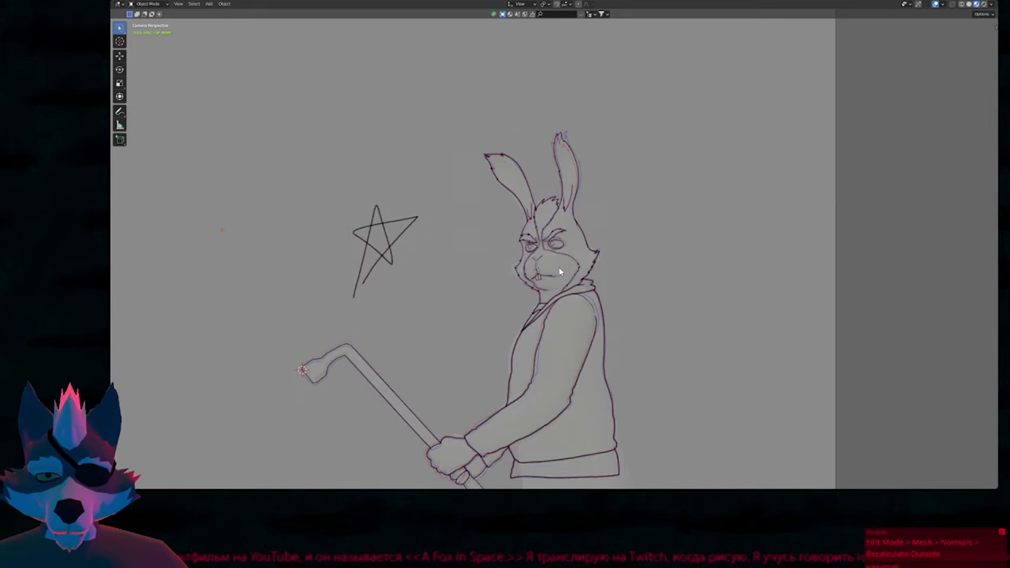
pyautogui.scroll(4, 533, 272)
pyautogui.keyDown('ctrl'); pyautogui.moveTo(533, 272); pyautogui.dragTo(613, 286, button='middle'); pyautogui.keyUp('ctrl')
pyautogui.keyDown('shift'); pyautogui.moveTo(229, 407); pyautogui.dragTo(221, 433, button='middle'); pyautogui.keyUp('shift')
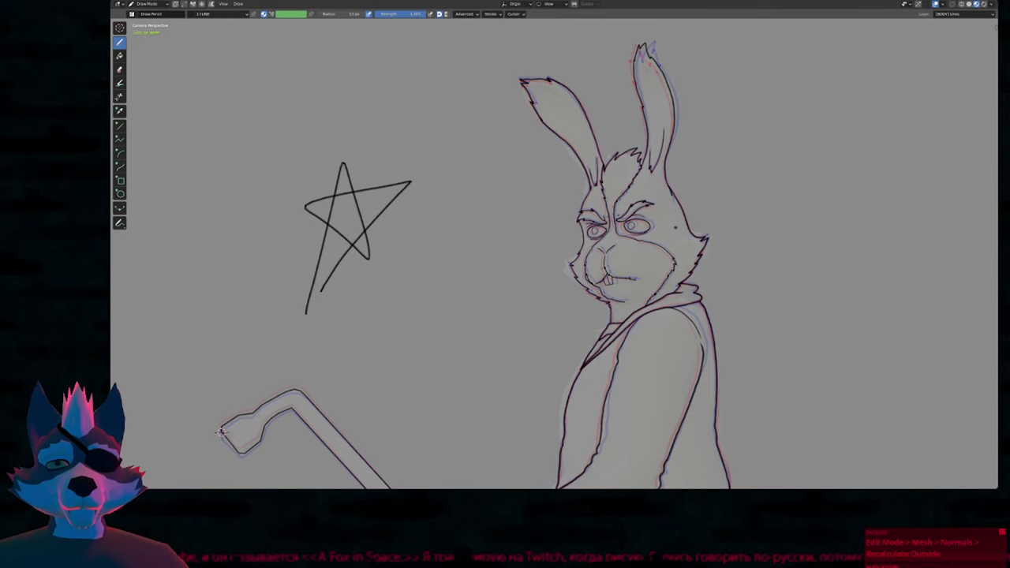
# Flip back and forth through the neighbouring frames to compare the rabbit's line poses.
pyautogui.press('Right')
pyautogui.press('Left')
pyautogui.press('Left')
pyautogui.press('Left')
pyautogui.press('Right')
pyautogui.press('Right')
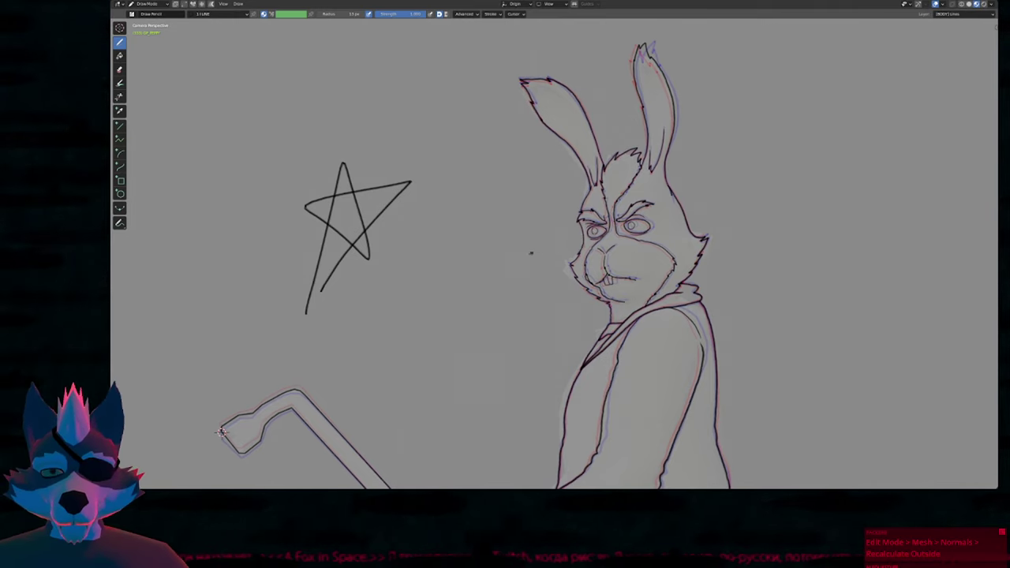
pyautogui.scroll(-1, 221, 432)
pyautogui.moveTo(221, 432)
pyautogui.keyDown('shift'); pyautogui.mouseDown(button='middle')
pyautogui.moveTo(300, 388)
pyautogui.moveTo(304, 219)
pyautogui.moveTo(297, 234)
pyautogui.mouseUp(button='middle'); pyautogui.keyUp('shift')
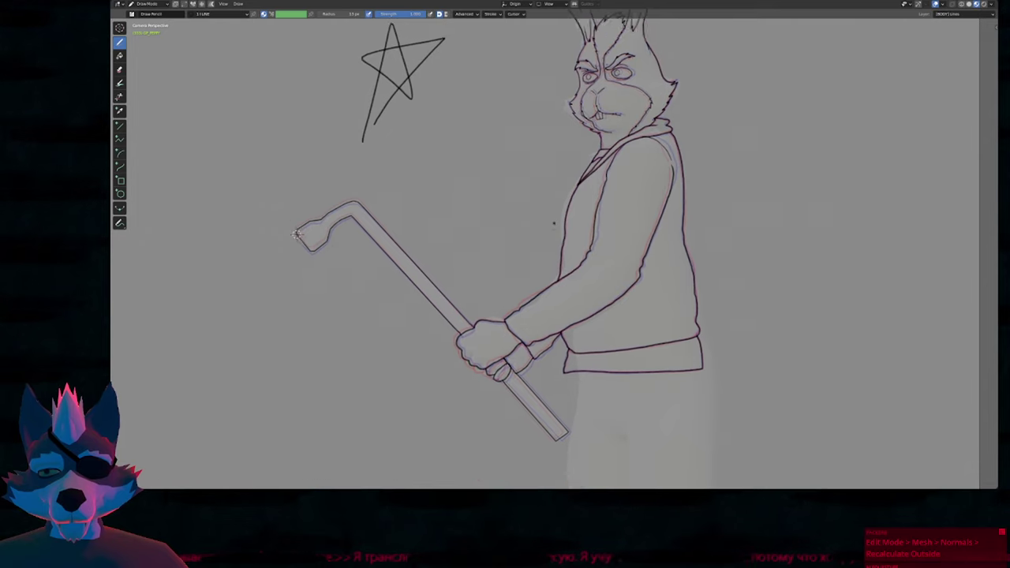
# Go to the empty in-between frame where the rabbit's neighbouring poses appear only as red and blue onion skins.
pyautogui.keyDown('shift'); pyautogui.moveTo(554, 223); pyautogui.dragTo(557, 332, button='middle'); pyautogui.keyUp('shift')
pyautogui.press('e')
pyautogui.press('e')
pyautogui.press('e')
pyautogui.click(416, 200)
pyautogui.press('e')
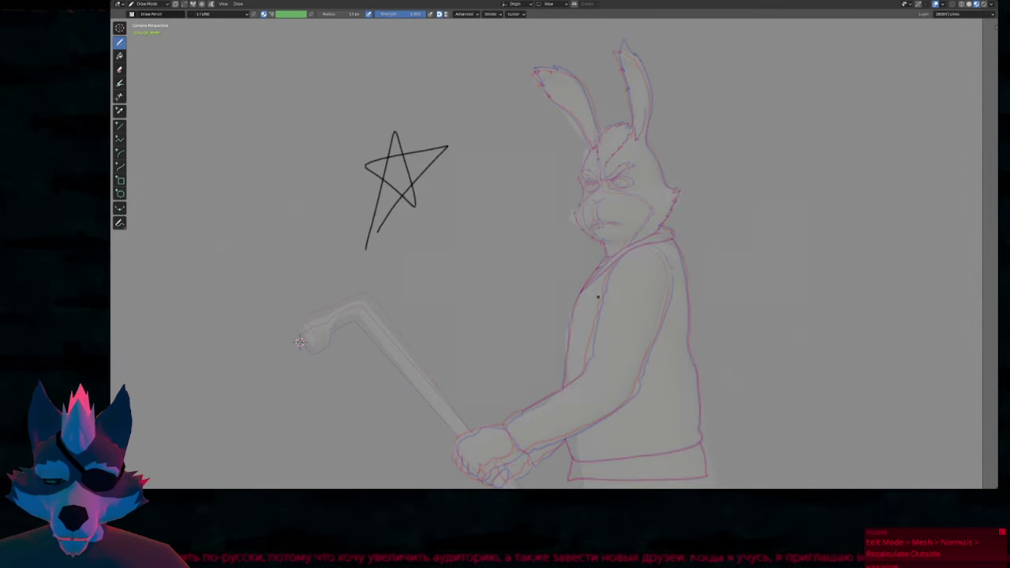
# Draw the jacket's body outline between the onion skins, from the chest around the lower edge and up the back to the collar.
pyautogui.keyDown('shift'); pyautogui.moveTo(299, 342); pyautogui.dragTo(260, 260, button='middle'); pyautogui.keyUp('shift')
pyautogui.keyDown('ctrl'); pyautogui.moveTo(590, 342); pyautogui.dragTo(597, 269, button='middle'); pyautogui.keyUp('ctrl')
pyautogui.keyDown('shift'); pyautogui.moveTo(580, 224); pyautogui.dragTo(534, 219, button='middle'); pyautogui.keyUp('shift')
pyautogui.moveTo(472, 134)
pyautogui.mouseDown()
pyautogui.moveTo(444, 285)
pyautogui.moveTo(445, 358)
pyautogui.moveTo(456, 386)
pyautogui.moveTo(643, 369)
pyautogui.moveTo(653, 355)
pyautogui.moveTo(650, 286)
pyautogui.moveTo(613, 64)
pyautogui.mouseUp()
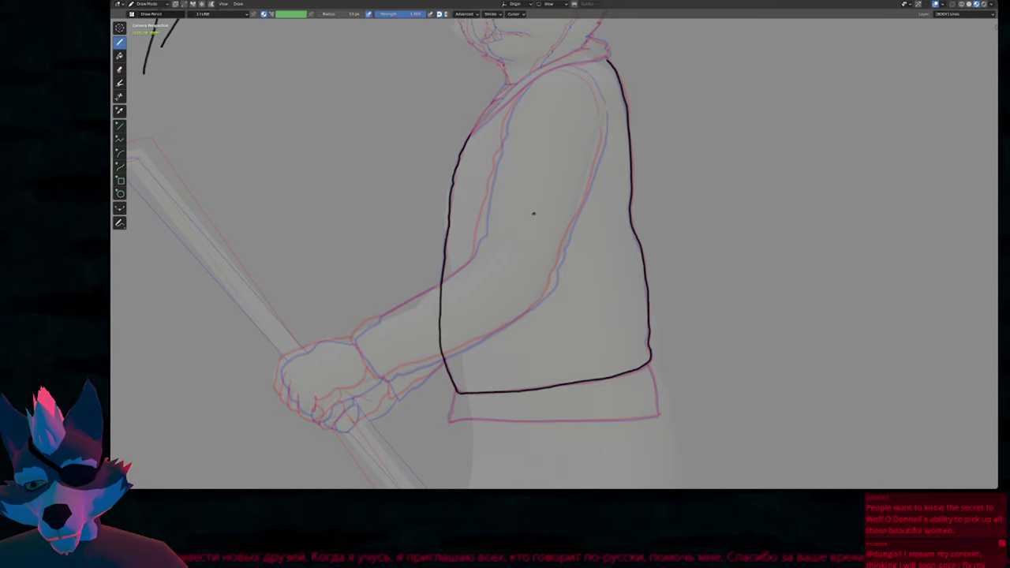
# Adjust the brush size and refine the jacket outline along its lower edge and both bottom corners to match the onion skins.
pyautogui.keyDown('shift'); pyautogui.moveTo(534, 214); pyautogui.dragTo(471, 124, button='middle'); pyautogui.keyUp('shift')
pyautogui.scroll(3, 435, 291)
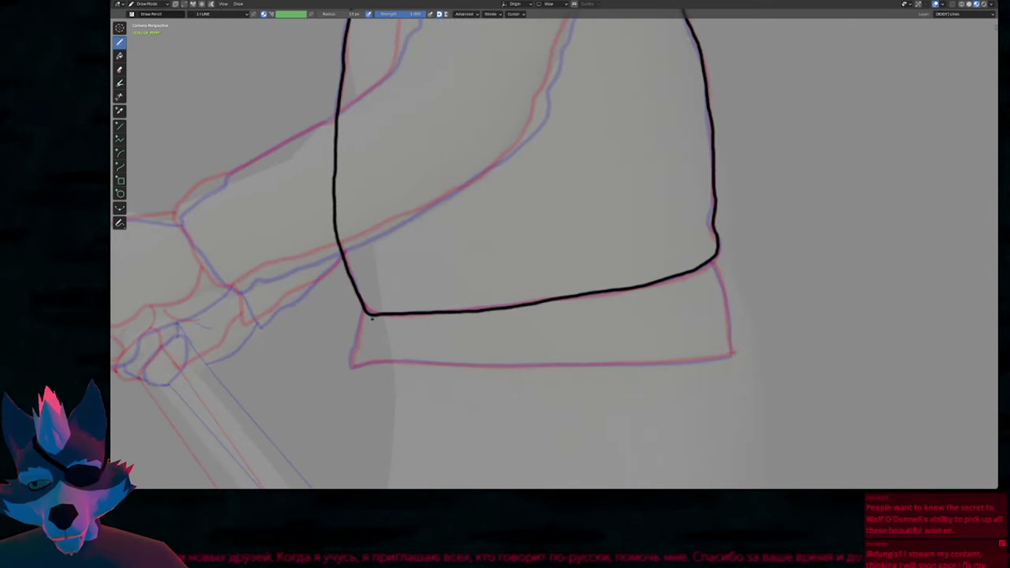
pyautogui.press('f')
pyautogui.click(378, 320)
pyautogui.press('f')
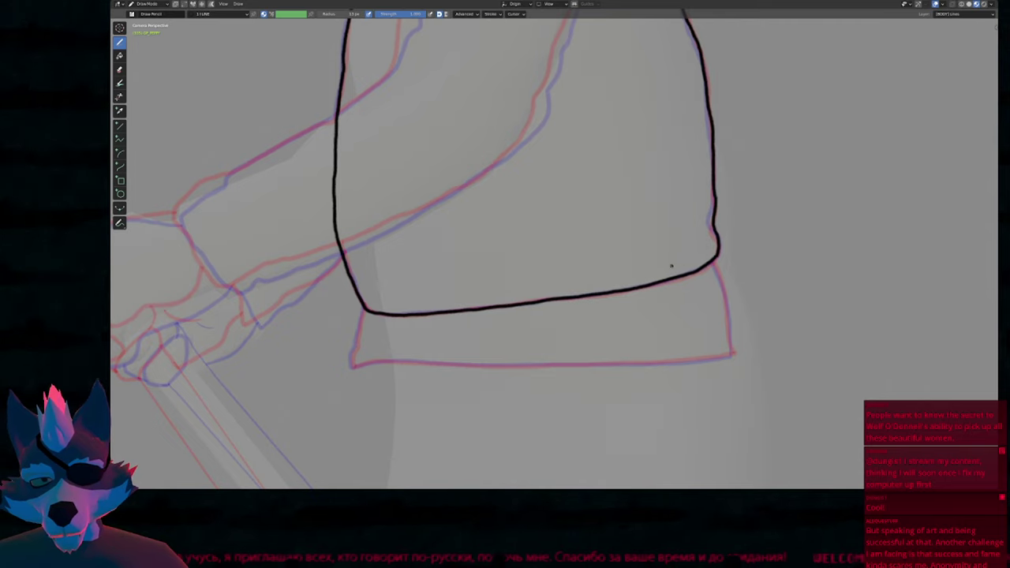
pyautogui.moveTo(671, 266); pyautogui.dragTo(673, 268)
pyautogui.press('f')
pyautogui.click(780, 221)
pyautogui.moveTo(705, 223); pyautogui.dragTo(703, 226)
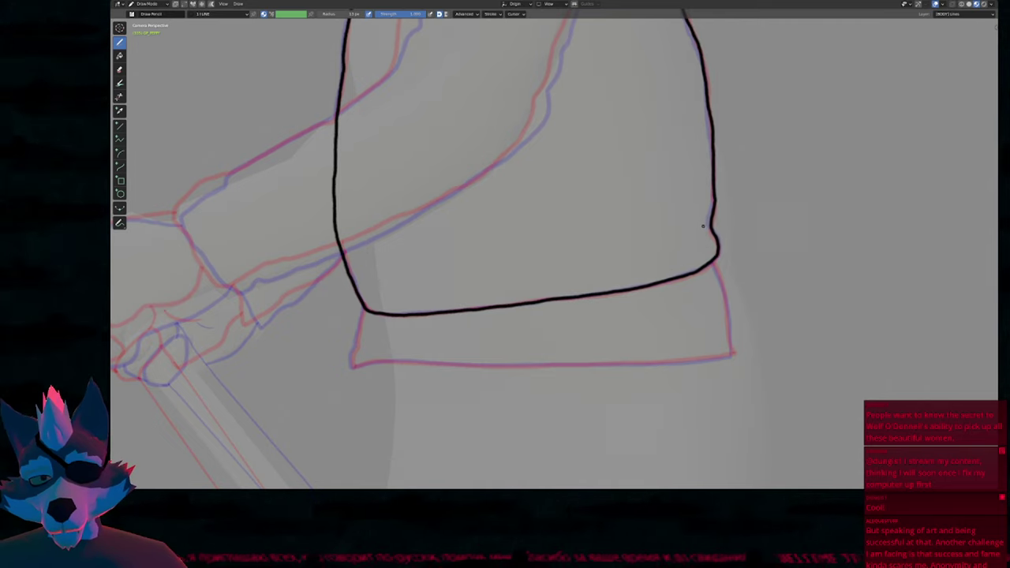
# Nudge the jacket's back line into a cleaner curve between the two onion-skin poses.
pyautogui.moveTo(715, 124); pyautogui.dragTo(711, 127)
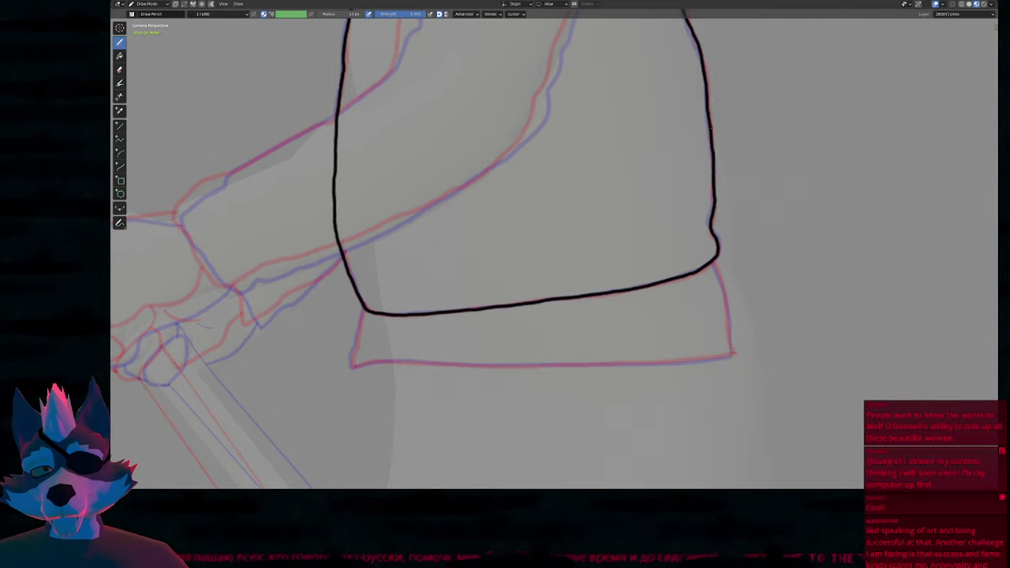
pyautogui.keyDown('shift'); pyautogui.moveTo(735, 103); pyautogui.dragTo(736, 249, button='middle'); pyautogui.keyUp('shift')
pyautogui.moveTo(707, 181); pyautogui.dragTo(679, 156)
pyautogui.press('f')
pyautogui.click(732, 149)
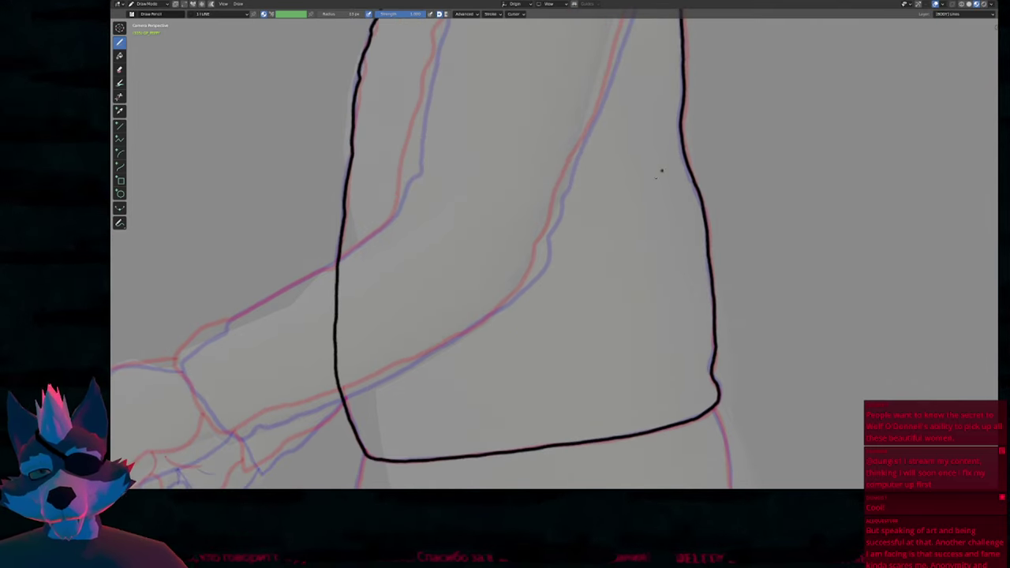
# Draw the jacket's waistband below the lower edge and trim the overshooting ends at both corners.
pyautogui.keyDown('shift'); pyautogui.scroll(-7, 661, 170); pyautogui.keyUp('shift')
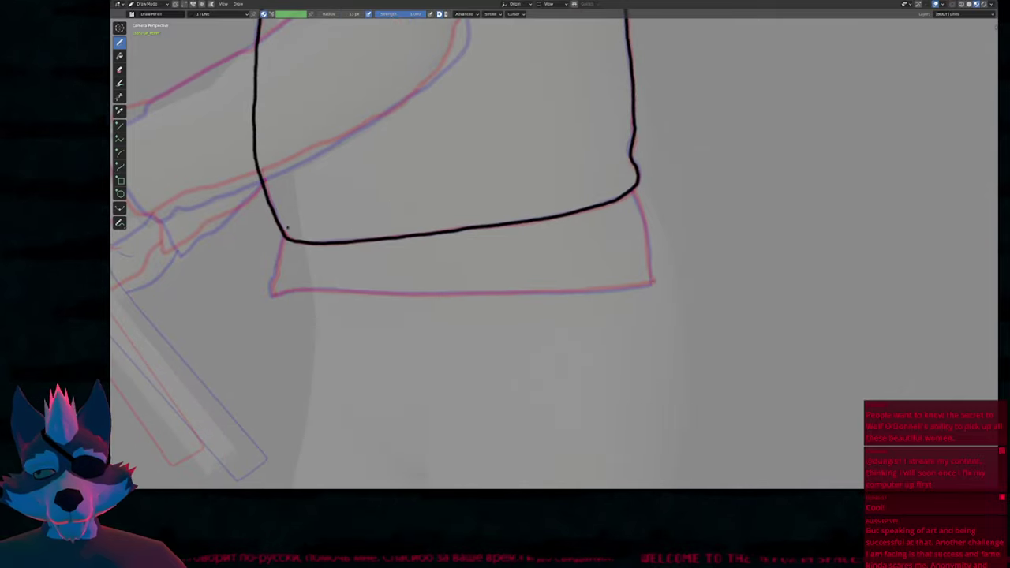
pyautogui.moveTo(287, 211)
pyautogui.mouseDown()
pyautogui.moveTo(271, 289)
pyautogui.moveTo(652, 283)
pyautogui.moveTo(641, 198)
pyautogui.moveTo(625, 175)
pyautogui.mouseUp()
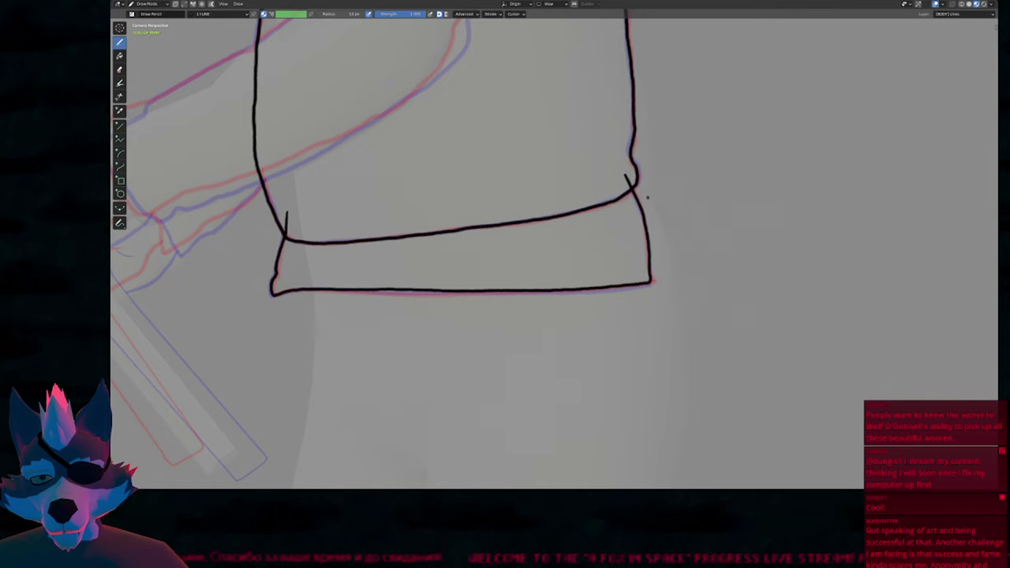
pyautogui.keyDown('ctrl'); pyautogui.moveTo(629, 173); pyautogui.dragTo(628, 182); pyautogui.keyUp('ctrl')
pyautogui.press('f')
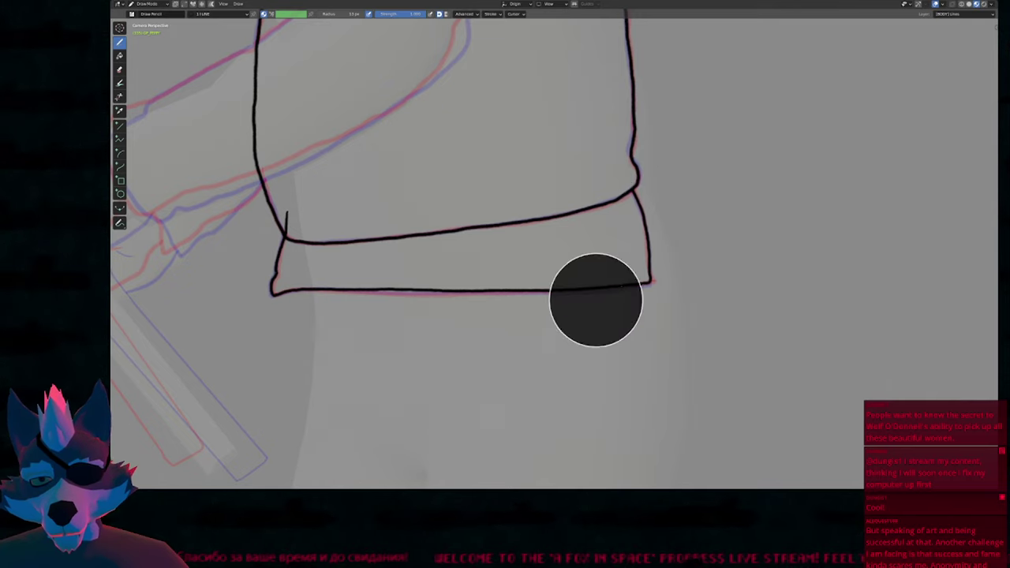
pyautogui.press('Escape')
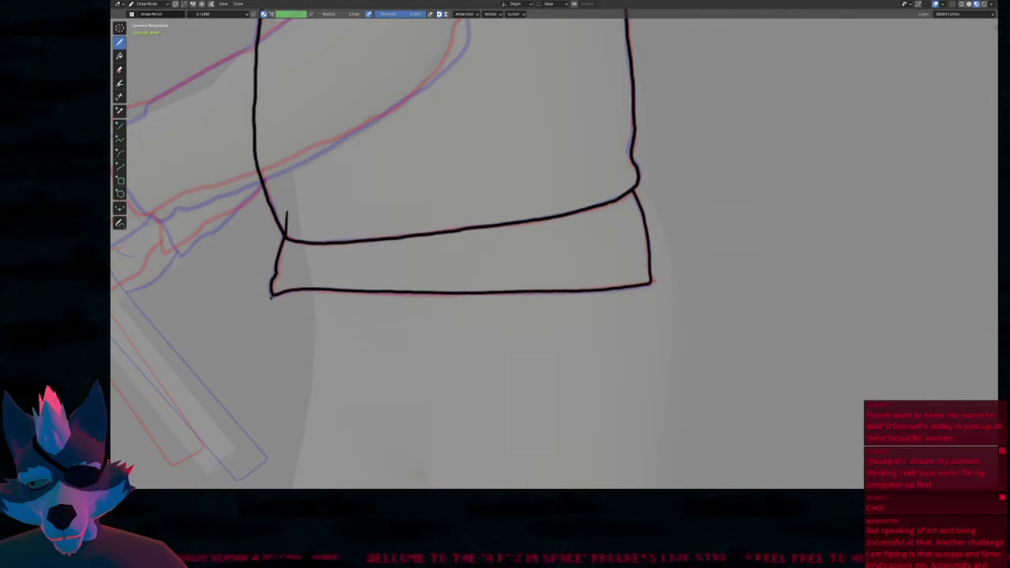
pyautogui.keyDown('ctrl'); pyautogui.moveTo(294, 213); pyautogui.dragTo(287, 224); pyautogui.keyUp('ctrl')
# Draw the jacket sleeve as one outline from the front of the shoulder around the cuff to the back of the upper arm.
pyautogui.moveTo(383, 185)
pyautogui.keyDown('shift'); pyautogui.mouseDown(button='middle')
pyautogui.moveTo(478, 271)
pyautogui.moveTo(541, 298)
pyautogui.mouseUp(button='middle'); pyautogui.keyUp('shift')
pyautogui.keyDown('shift'); pyautogui.moveTo(553, 227); pyautogui.dragTo(538, 308, button='middle'); pyautogui.keyUp('shift')
pyautogui.keyDown('shift'); pyautogui.moveTo(566, 213); pyautogui.dragTo(542, 302, button='middle'); pyautogui.keyUp('shift')
pyautogui.moveTo(572, 158)
pyautogui.keyDown('shift'); pyautogui.mouseDown(button='middle')
pyautogui.moveTo(563, 250)
pyautogui.moveTo(557, 225)
pyautogui.moveTo(588, 215)
pyautogui.mouseUp(button='middle'); pyautogui.keyUp('shift')
pyautogui.scroll(-2, 593, 206)
pyautogui.scroll(-1, 593, 205)
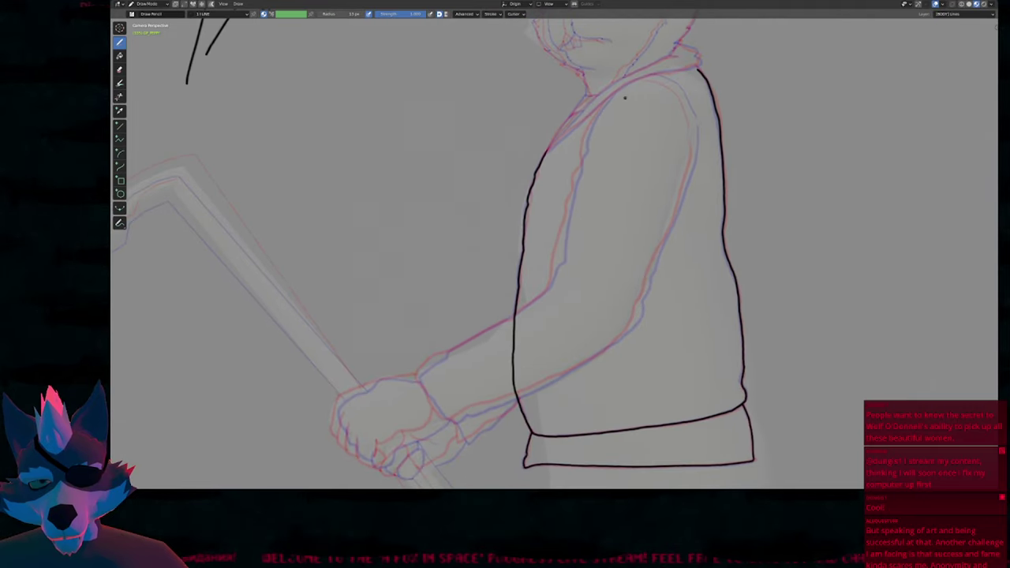
pyautogui.moveTo(606, 98)
pyautogui.mouseDown()
pyautogui.moveTo(544, 293)
pyautogui.moveTo(421, 377)
pyautogui.moveTo(445, 421)
pyautogui.moveTo(530, 393)
pyautogui.moveTo(636, 318)
pyautogui.moveTo(687, 184)
pyautogui.moveTo(692, 140)
pyautogui.mouseUp()
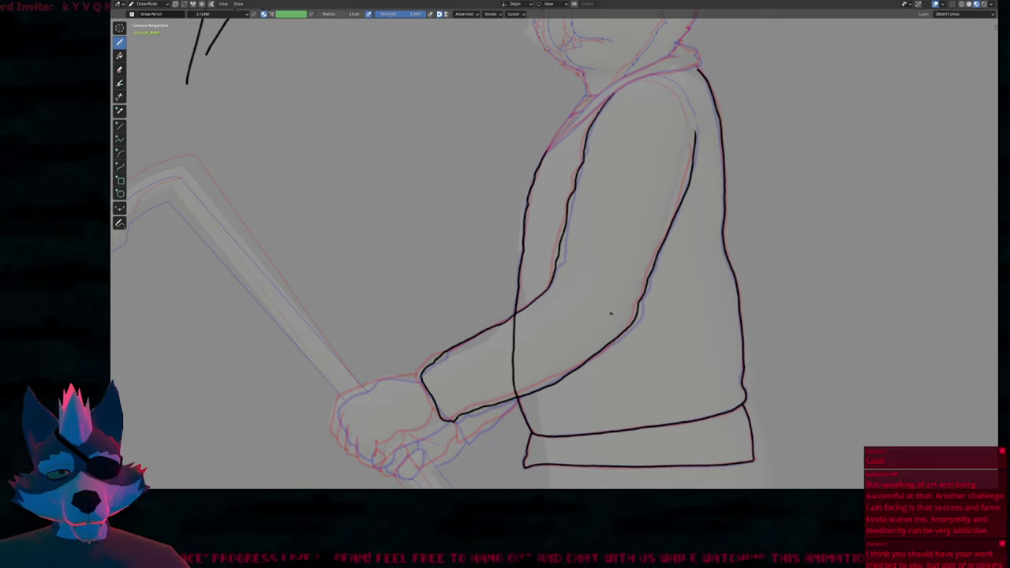
# Erase the jacket's front line where it crosses inside the forearm sleeve.
pyautogui.keyDown('shift'); pyautogui.moveTo(590, 275); pyautogui.dragTo(463, 294, button='middle'); pyautogui.keyUp('shift')
pyautogui.keyDown('ctrl'); pyautogui.moveTo(408, 355); pyautogui.dragTo(366, 401); pyautogui.keyUp('ctrl')
pyautogui.keyDown('shift'); pyautogui.moveTo(446, 305); pyautogui.dragTo(492, 320, button='middle'); pyautogui.keyUp('shift')
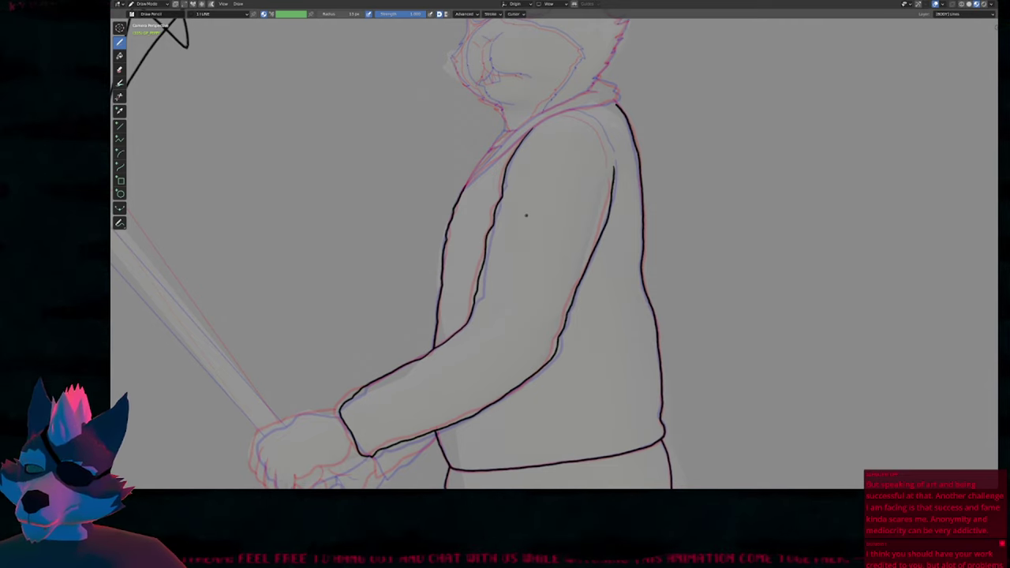
# Draw the jacket's collar from the chest around the back of the neck and remove the stray tail at its lower end.
pyautogui.keyDown('shift'); pyautogui.moveTo(660, 121); pyautogui.dragTo(624, 344, button='middle'); pyautogui.keyUp('shift')
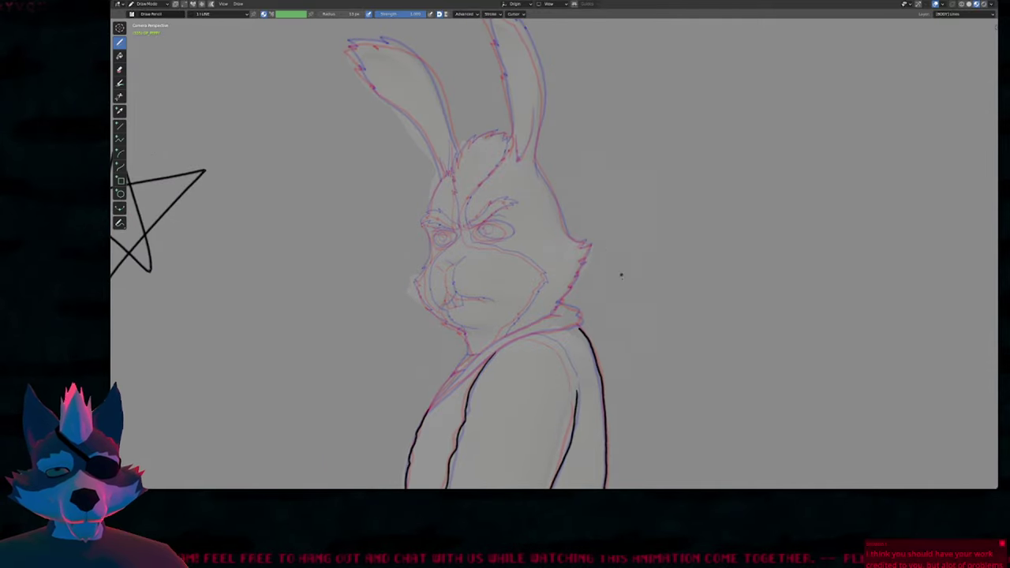
pyautogui.keyDown('shift'); pyautogui.moveTo(592, 237); pyautogui.dragTo(611, 169, button='middle'); pyautogui.keyUp('shift')
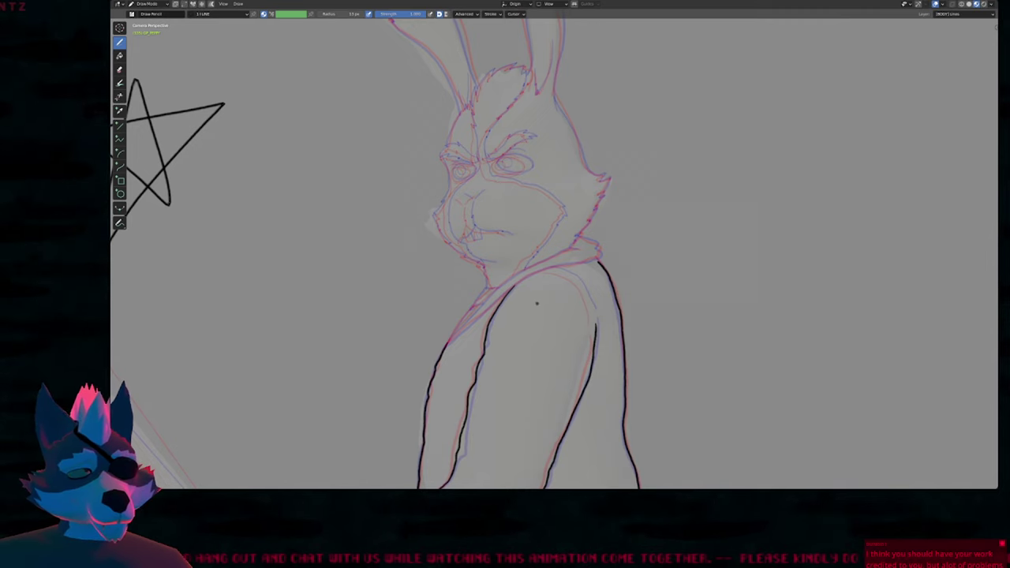
pyautogui.keyDown('shift'); pyautogui.moveTo(537, 300); pyautogui.dragTo(561, 270, button='middle'); pyautogui.keyUp('shift')
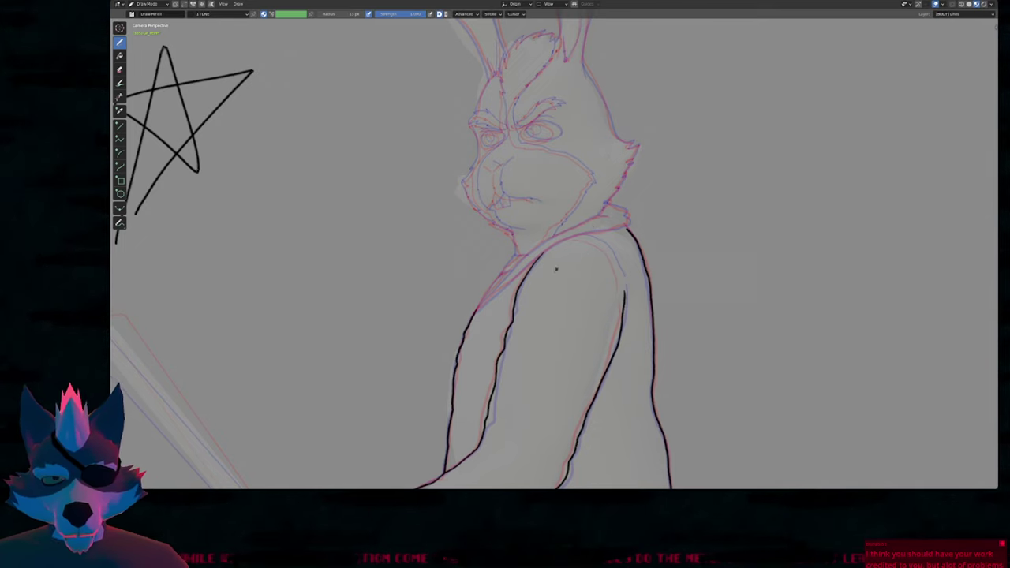
pyautogui.scroll(5, 559, 264)
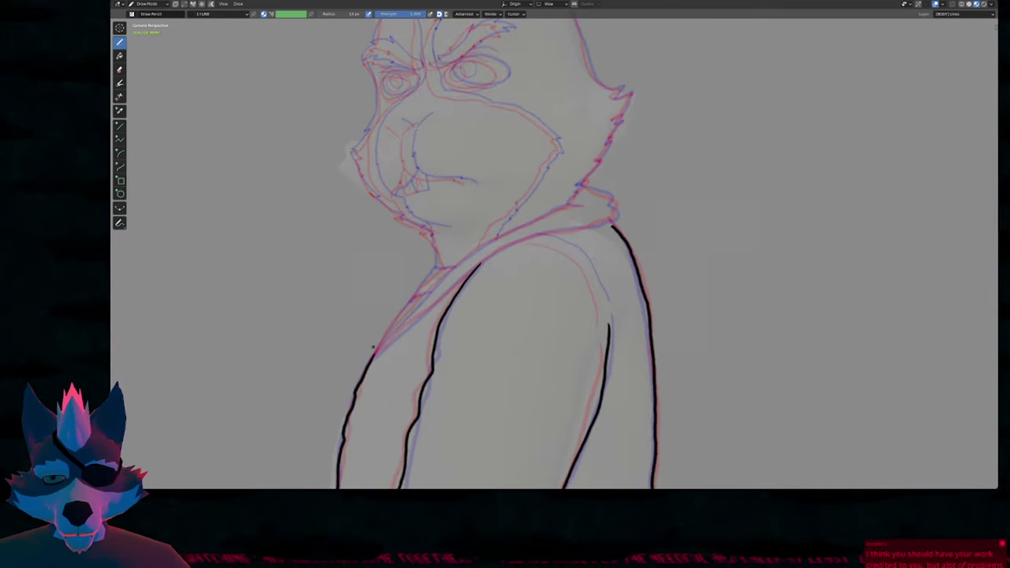
pyautogui.moveTo(379, 345)
pyautogui.mouseDown()
pyautogui.moveTo(473, 254)
pyautogui.moveTo(580, 204)
pyautogui.moveTo(578, 190)
pyautogui.moveTo(602, 194)
pyautogui.moveTo(600, 222)
pyautogui.moveTo(485, 258)
pyautogui.moveTo(380, 350)
pyautogui.moveTo(352, 359)
pyautogui.mouseUp()
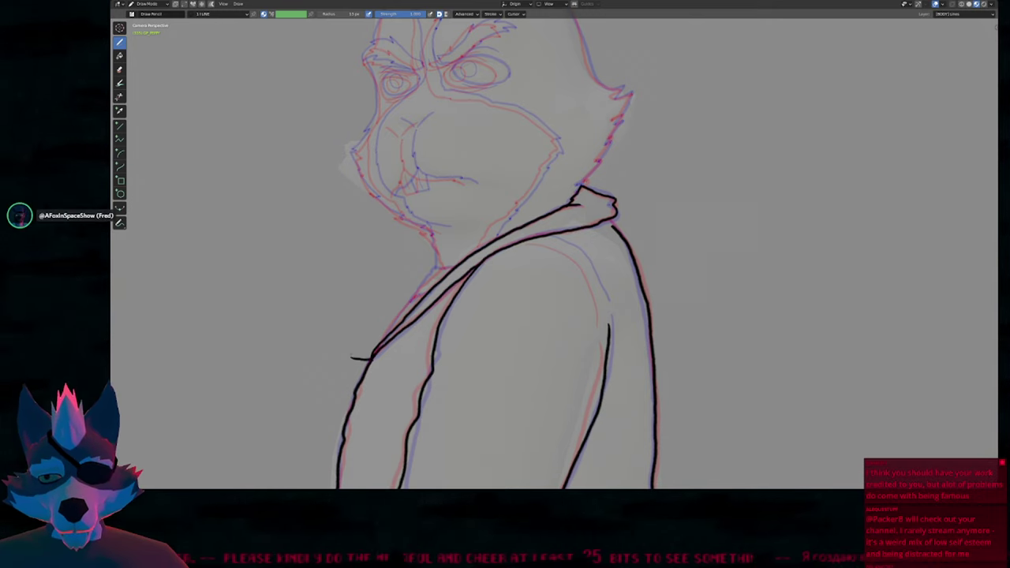
pyautogui.hotkey('ctrl', 'z')
# Draw the shoulder seam as a curve from the collar towards the back edge of the upper sleeve.
pyautogui.moveTo(535, 310)
pyautogui.keyDown('shift'); pyautogui.mouseDown(button='middle')
pyautogui.moveTo(436, 280)
pyautogui.moveTo(469, 292)
pyautogui.moveTo(507, 155)
pyautogui.mouseUp(button='middle'); pyautogui.keyUp('shift')
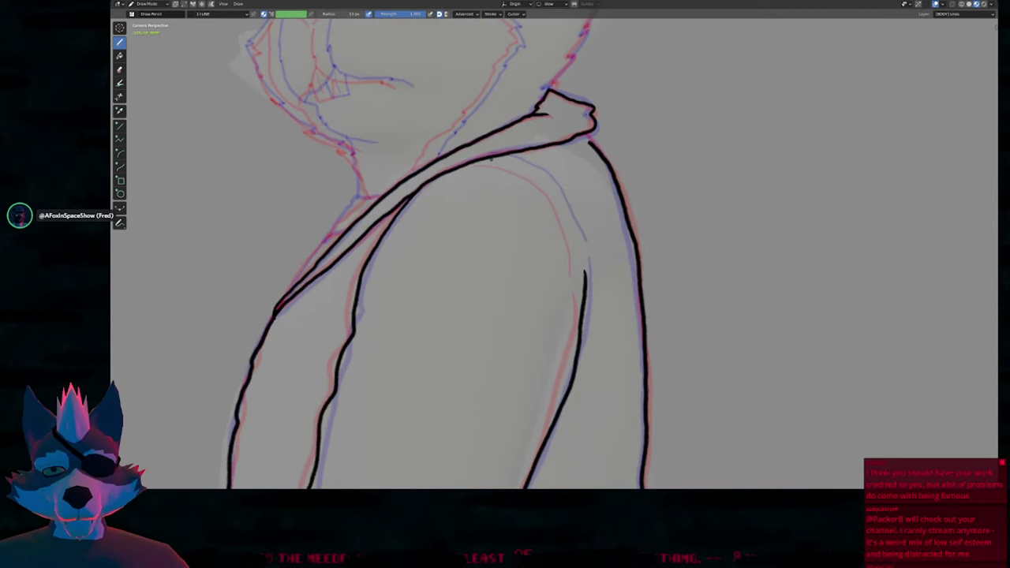
pyautogui.moveTo(490, 159)
pyautogui.mouseDown()
pyautogui.moveTo(550, 184)
pyautogui.moveTo(570, 221)
pyautogui.moveTo(576, 254)
pyautogui.moveTo(537, 257)
pyautogui.moveTo(562, 218)
pyautogui.mouseUp()
pyautogui.press('f')
pyautogui.click(521, 260)
# Taper both ends of the shoulder seam stroke in Edit Mode using proportional editing, and return to Draw Mode.
pyautogui.press('Tab')
pyautogui.click(578, 258)
pyautogui.press('s')
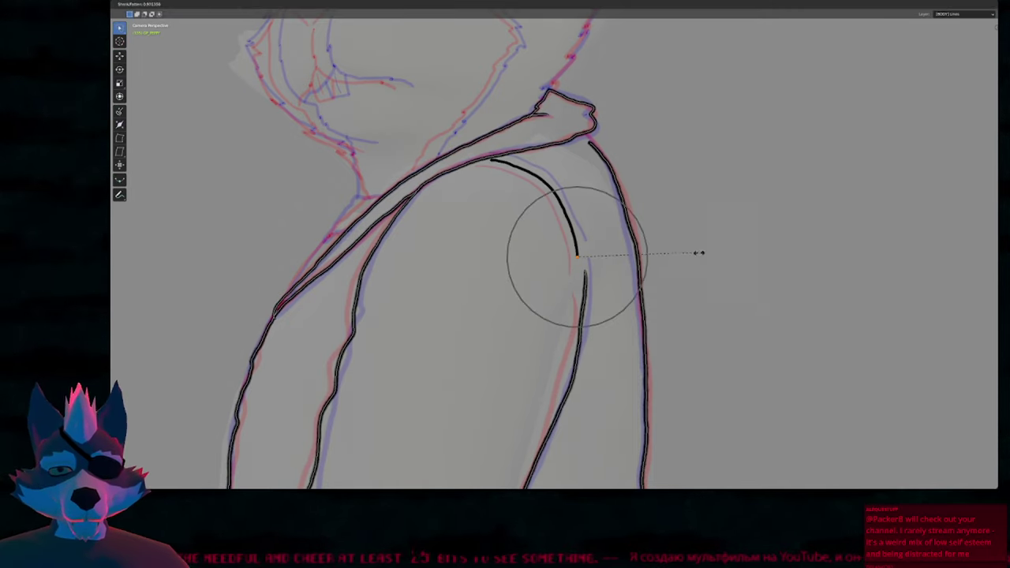
pyautogui.scroll(6, 652, 267)
pyautogui.click(648, 268)
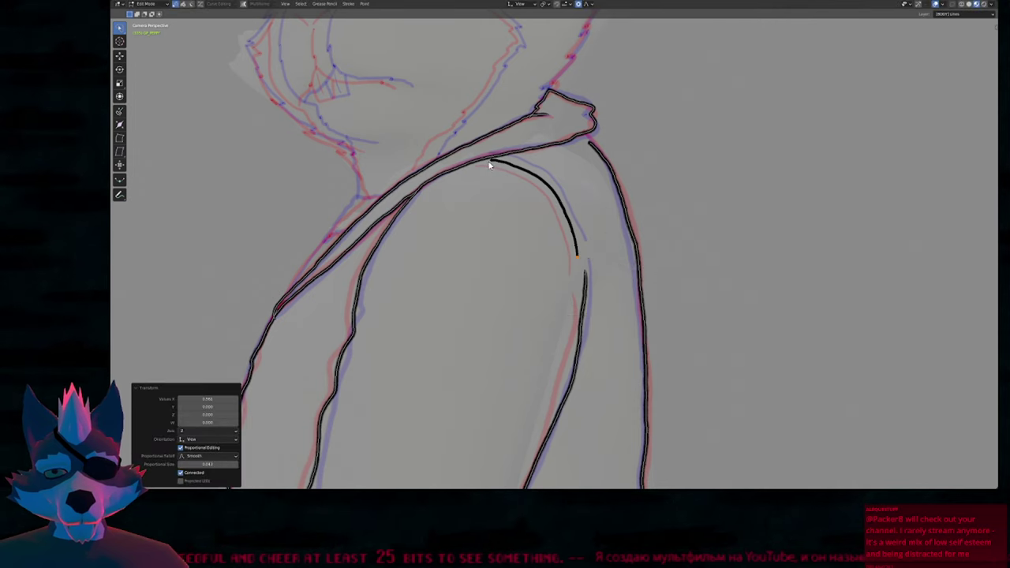
pyautogui.click(490, 164)
pyautogui.hotkey('alt', 's')
pyautogui.click(518, 276)
pyautogui.press('Tab')
pyautogui.scroll(-4, 539, 284)
pyautogui.moveTo(530, 333)
pyautogui.keyDown('shift'); pyautogui.mouseDown(button='middle')
pyautogui.moveTo(548, 229)
pyautogui.moveTo(666, 160)
pyautogui.moveTo(651, 232)
pyautogui.moveTo(628, 224)
pyautogui.mouseUp(button='middle'); pyautogui.keyUp('shift')
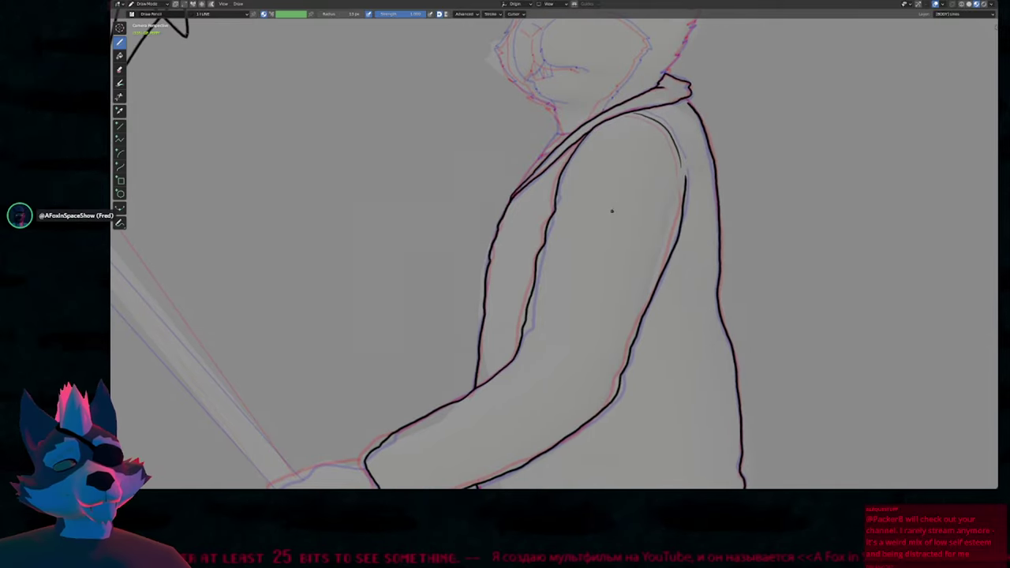
pyautogui.keyDown('shift'); pyautogui.moveTo(577, 289); pyautogui.dragTo(587, 224, button='middle'); pyautogui.keyUp('shift')
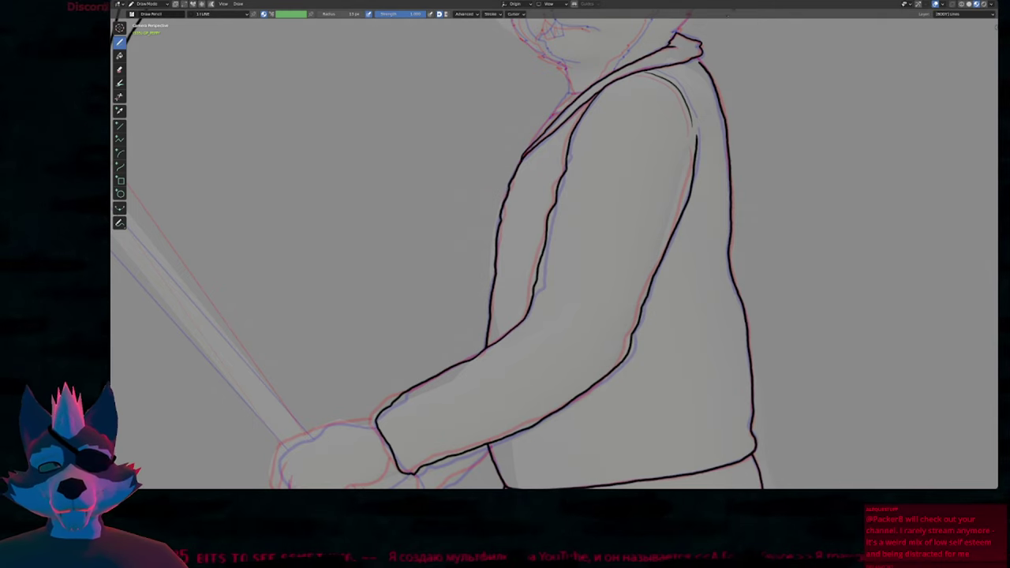
pyautogui.keyDown('shift'); pyautogui.moveTo(596, 69); pyautogui.dragTo(552, 279, button='middle'); pyautogui.keyUp('shift')
pyautogui.keyDown('shift'); pyautogui.moveTo(560, 215); pyautogui.dragTo(575, 340, button='middle'); pyautogui.keyUp('shift')
pyautogui.keyDown('shift'); pyautogui.moveTo(515, 379); pyautogui.dragTo(525, 325, button='middle'); pyautogui.keyUp('shift')
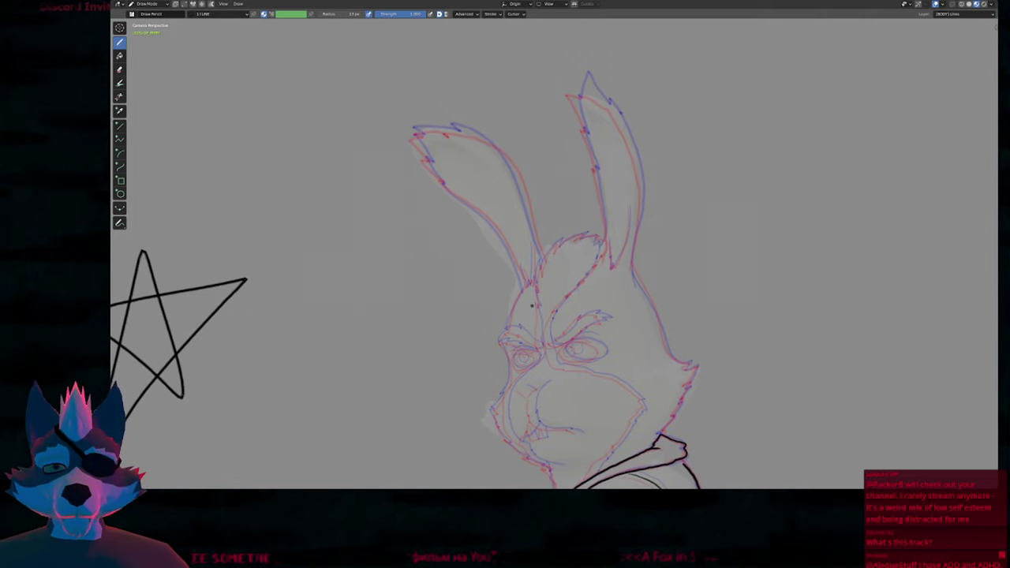
# Draw the outline of the front fist gripping the pole, from the top of the cuff around the fingers to its underside.
pyautogui.keyDown('shift'); pyautogui.moveTo(472, 398); pyautogui.dragTo(543, 264, button='middle'); pyautogui.keyUp('shift')
pyautogui.keyDown('shift'); pyautogui.moveTo(472, 396); pyautogui.dragTo(554, 257, button='middle'); pyautogui.keyUp('shift')
pyautogui.keyDown('shift'); pyautogui.moveTo(495, 406); pyautogui.dragTo(584, 260, button='middle'); pyautogui.keyUp('shift')
pyautogui.moveTo(556, 341)
pyautogui.keyDown('shift'); pyautogui.mouseDown(button='middle')
pyautogui.moveTo(619, 257)
pyautogui.moveTo(548, 231)
pyautogui.mouseUp(button='middle'); pyautogui.keyUp('shift')
pyautogui.keyDown('ctrl'); pyautogui.moveTo(610, 301); pyautogui.dragTo(599, 243, button='middle'); pyautogui.keyUp('ctrl')
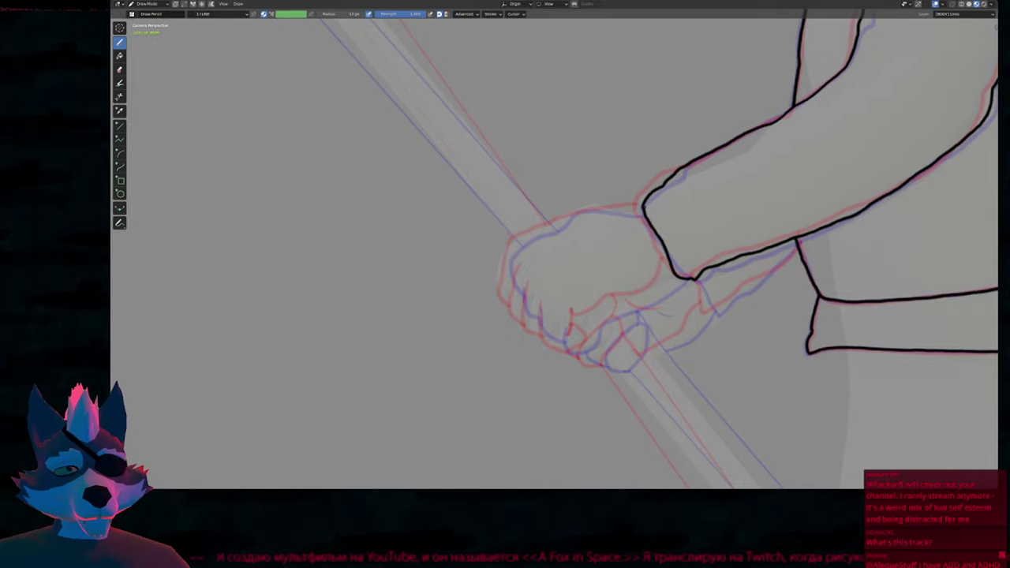
pyautogui.moveTo(641, 207)
pyautogui.mouseDown()
pyautogui.moveTo(564, 215)
pyautogui.moveTo(510, 249)
pyautogui.moveTo(506, 277)
pyautogui.moveTo(519, 313)
pyautogui.moveTo(574, 356)
pyautogui.moveTo(593, 348)
pyautogui.moveTo(600, 320)
pyautogui.moveTo(641, 304)
pyautogui.moveTo(684, 263)
pyautogui.mouseUp()
# Add short finger creases along the fist's front edge and smooth the knuckle outline.
pyautogui.moveTo(556, 330); pyautogui.dragTo(559, 345)
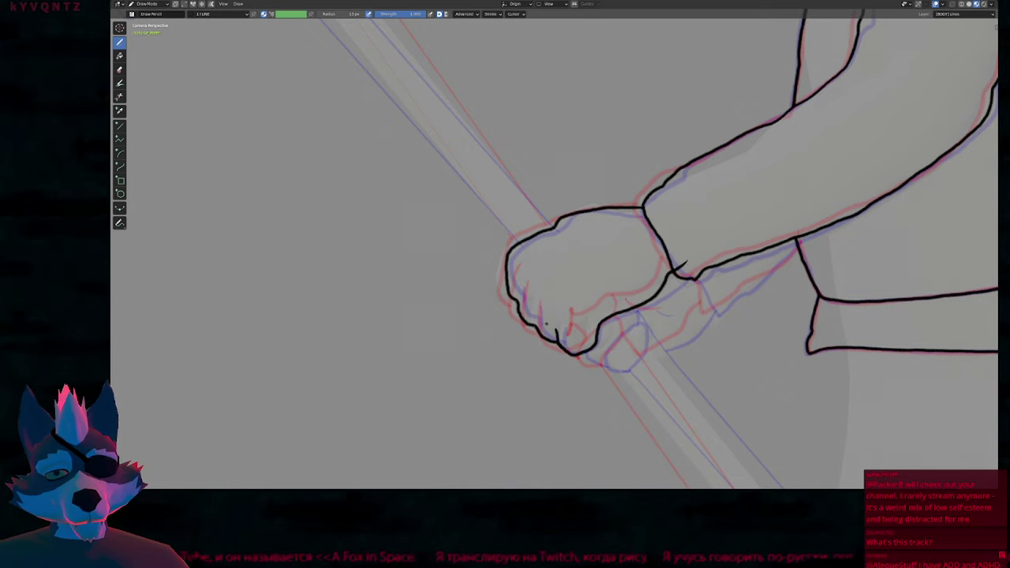
pyautogui.moveTo(517, 304); pyautogui.dragTo(515, 283)
pyautogui.keyDown('shift'); pyautogui.click(564, 356); pyautogui.keyUp('shift')
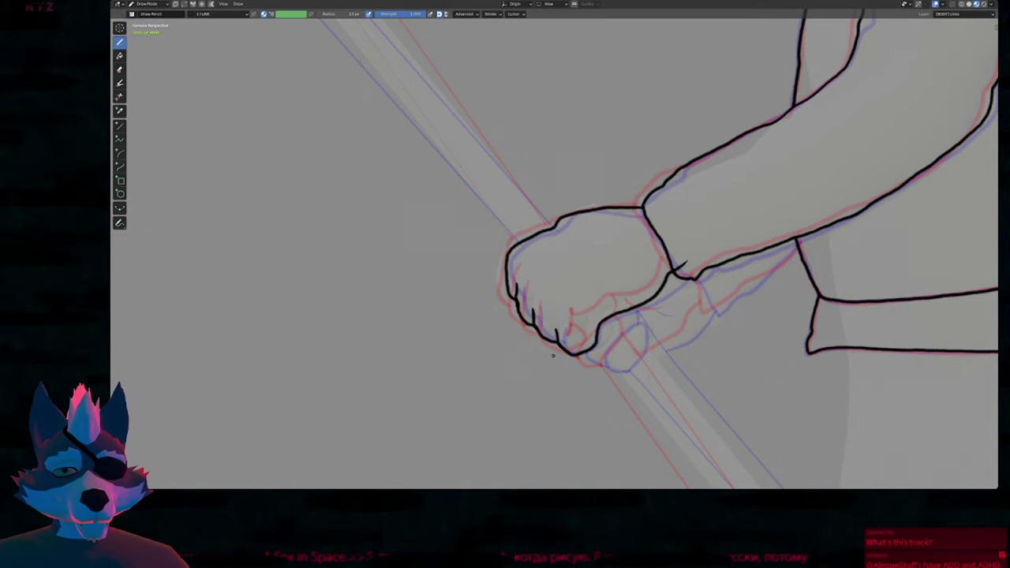
pyautogui.keyDown('shift'); pyautogui.click(567, 351); pyautogui.keyUp('shift')
pyautogui.keyDown('shift'); pyautogui.click(584, 347); pyautogui.keyUp('shift')
pyautogui.keyDown('shift'); pyautogui.click(565, 344); pyautogui.keyUp('shift')
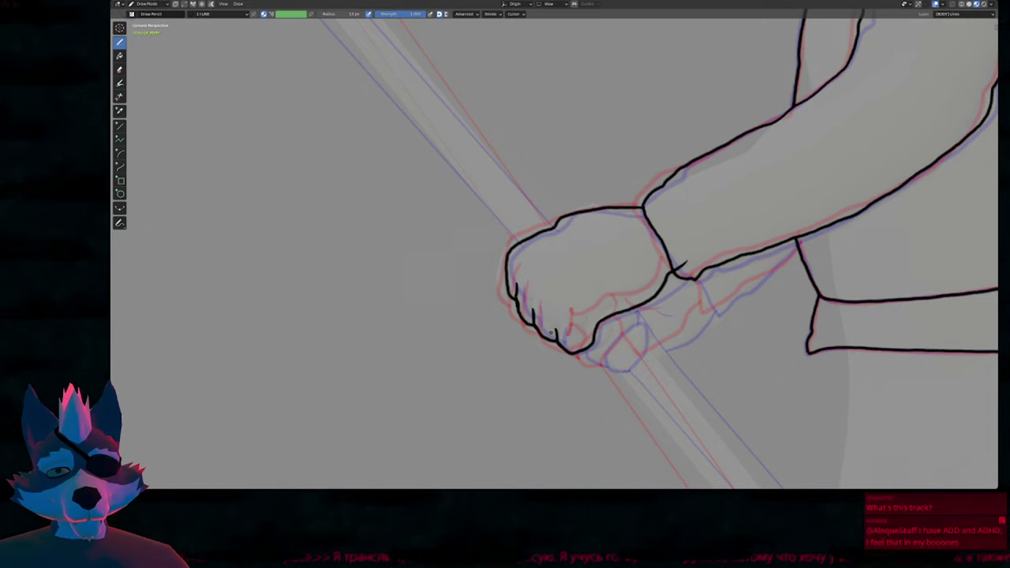
pyautogui.keyDown('shift'); pyautogui.click(542, 326); pyautogui.keyUp('shift')
pyautogui.moveTo(515, 295)
pyautogui.keyDown('shift'); pyautogui.mouseDown()
pyautogui.moveTo(491, 284)
pyautogui.moveTo(498, 294)
pyautogui.moveTo(498, 257)
pyautogui.moveTo(517, 306)
pyautogui.mouseUp(); pyautogui.keyUp('shift')
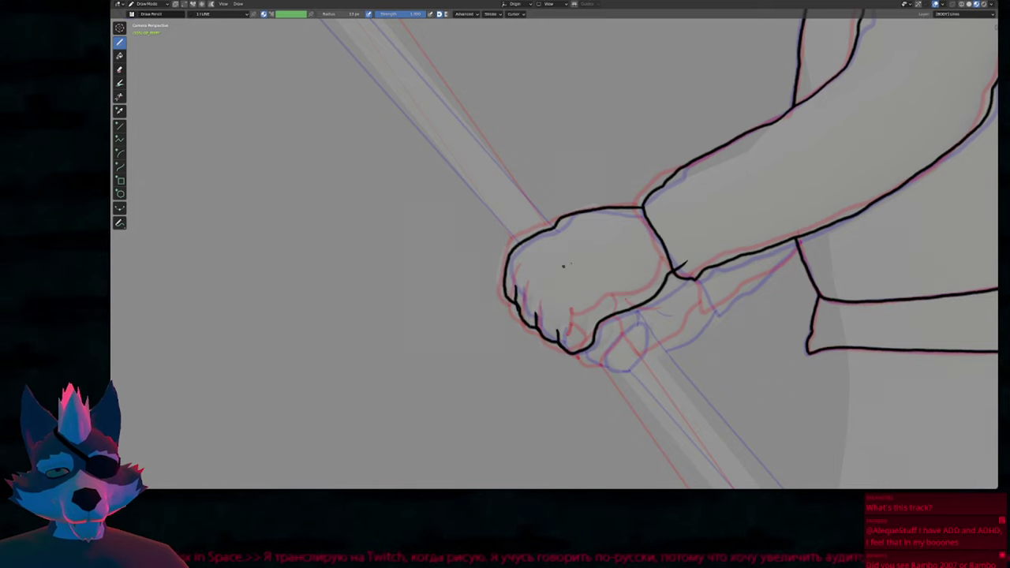
# Draw the far sleeve's cuff edge and underside, from the front cuff down and back up to the jacket's front corner.
pyautogui.keyDown('shift'); pyautogui.moveTo(653, 257); pyautogui.dragTo(590, 234, button='middle'); pyautogui.keyUp('shift')
pyautogui.moveTo(609, 284)
pyautogui.keyDown('shift'); pyautogui.mouseDown(button='middle')
pyautogui.moveTo(578, 248)
pyautogui.moveTo(601, 252)
pyautogui.moveTo(596, 270)
pyautogui.moveTo(621, 268)
pyautogui.mouseUp(button='middle'); pyautogui.keyUp('shift')
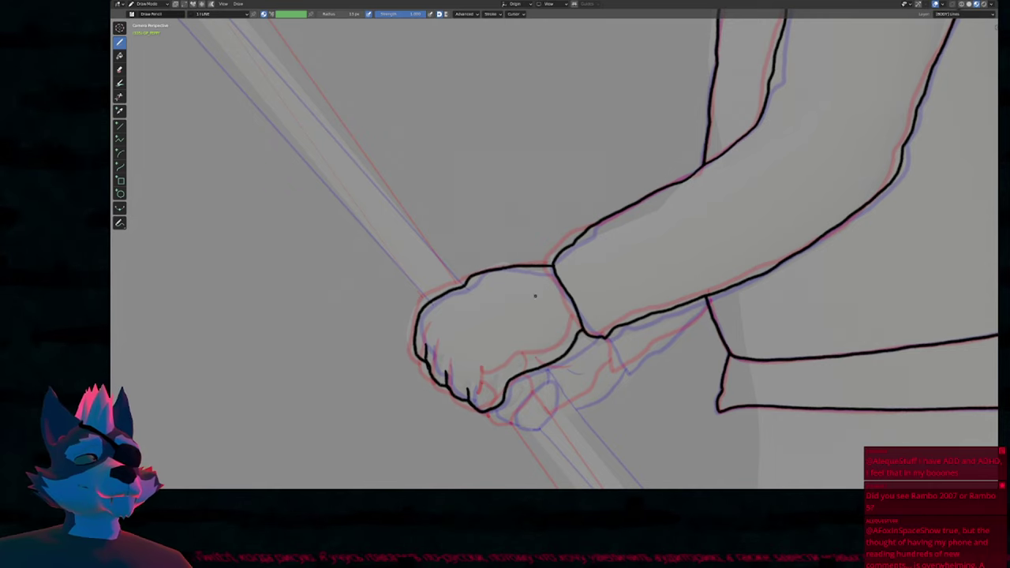
pyautogui.moveTo(535, 296)
pyautogui.keyDown('shift'); pyautogui.mouseDown(button='middle')
pyautogui.moveTo(535, 265)
pyautogui.moveTo(436, 189)
pyautogui.moveTo(385, 193)
pyautogui.mouseUp(button='middle'); pyautogui.keyUp('shift')
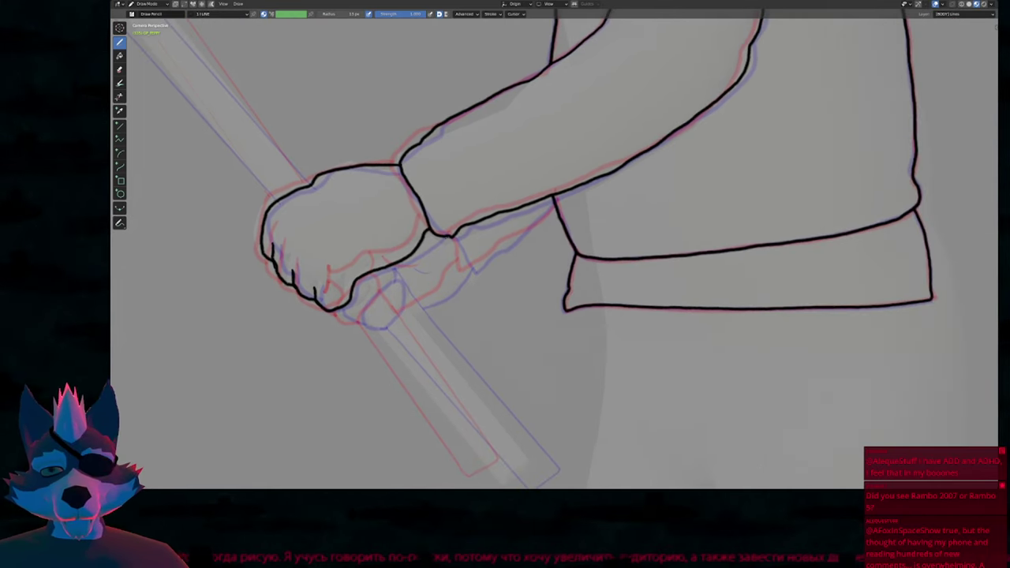
pyautogui.moveTo(451, 235)
pyautogui.mouseDown()
pyautogui.moveTo(468, 270)
pyautogui.moveTo(567, 194)
pyautogui.mouseUp()
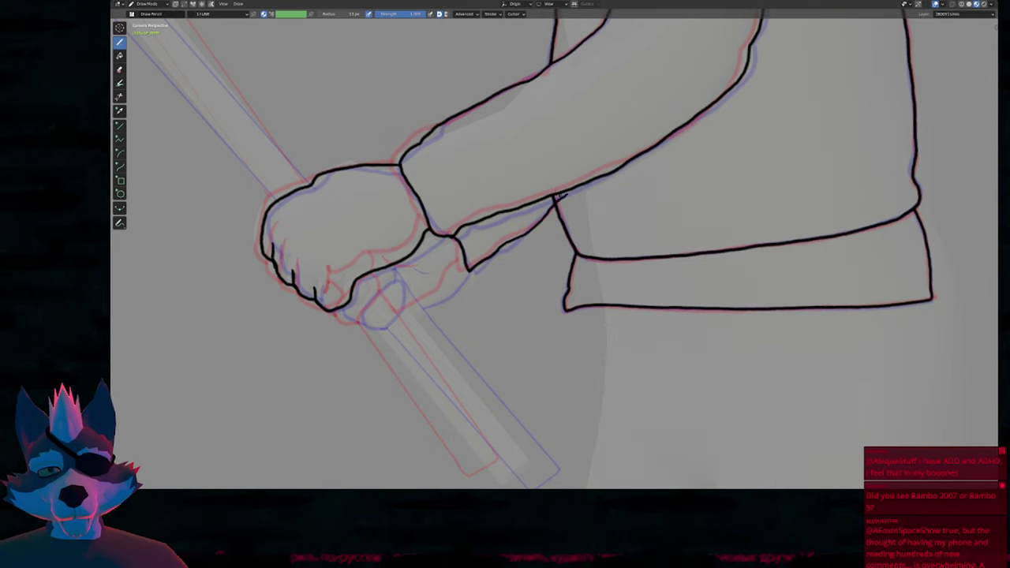
pyautogui.moveTo(633, 202)
pyautogui.mouseDown()
pyautogui.moveTo(733, 199)
pyautogui.moveTo(610, 212)
pyautogui.mouseUp()
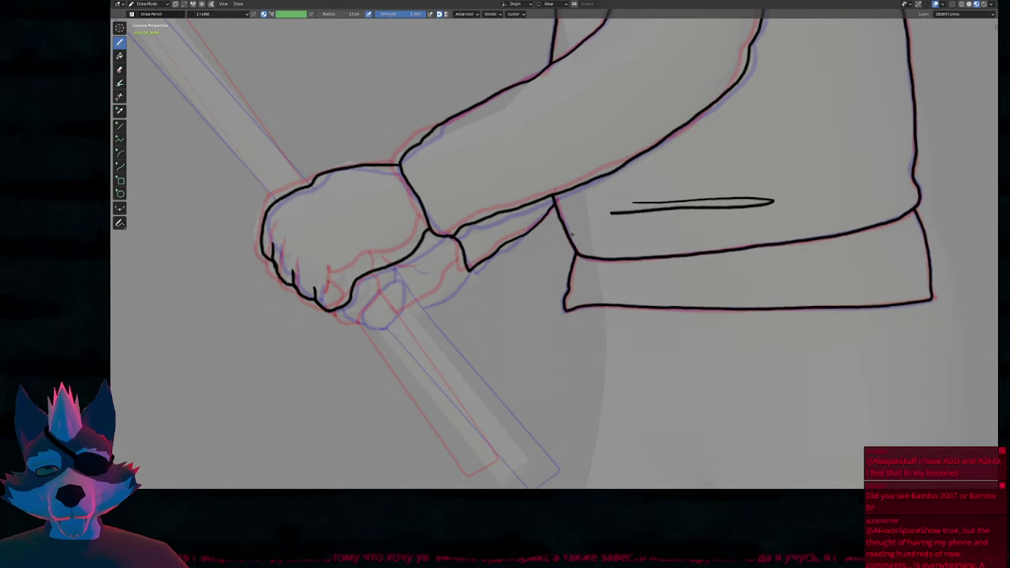
pyautogui.moveTo(554, 256)
pyautogui.keyDown('ctrl'); pyautogui.mouseDown(button='middle')
pyautogui.moveTo(555, 287)
pyautogui.moveTo(598, 262)
pyautogui.mouseUp(button='middle'); pyautogui.keyUp('ctrl')
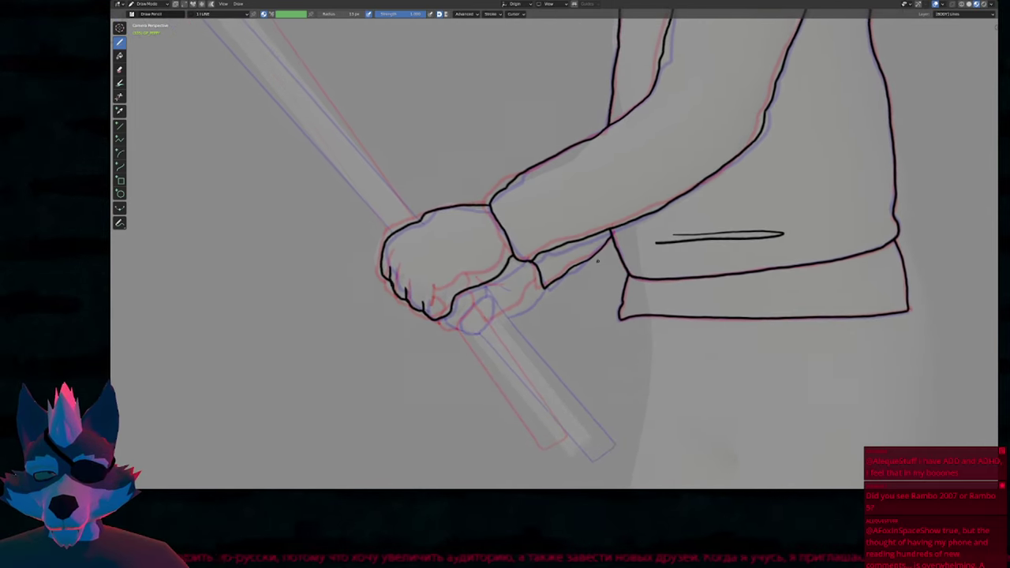
pyautogui.hotkey('ctrl', 'z')
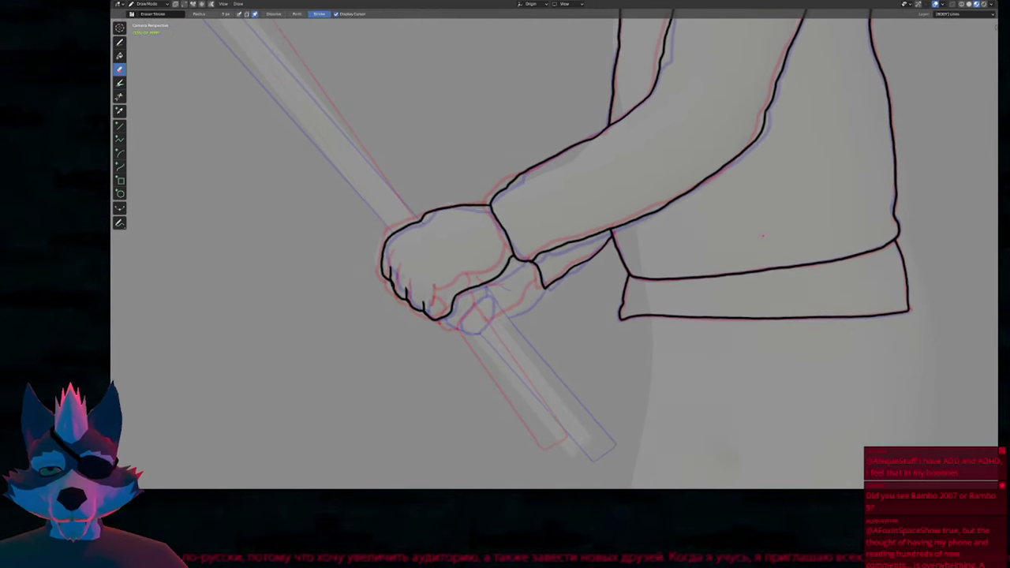
pyautogui.keyDown('shift'); pyautogui.moveTo(637, 223); pyautogui.dragTo(664, 226, button='middle'); pyautogui.keyUp('shift')
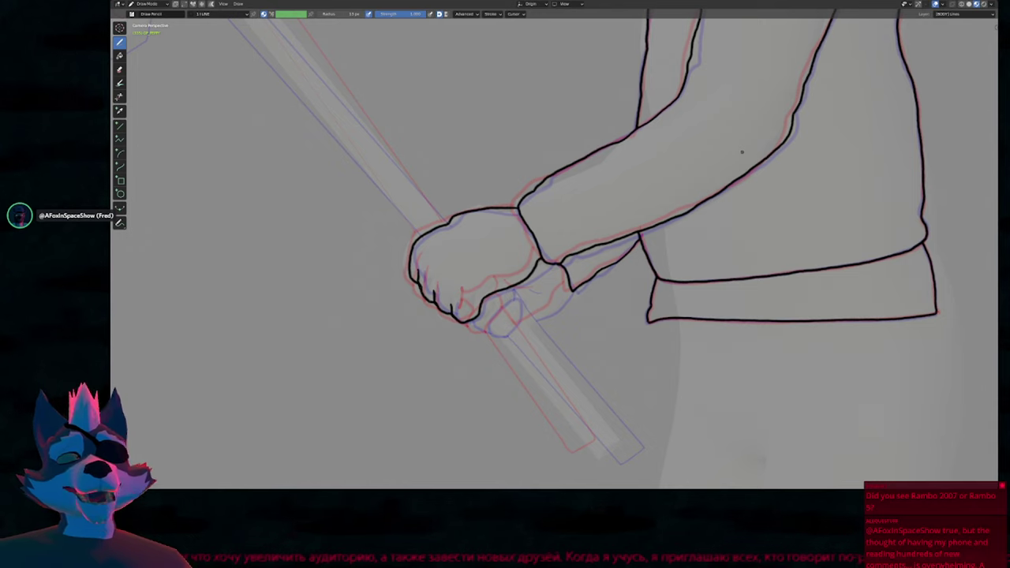
pyautogui.press('Right')
pyautogui.press('Left')
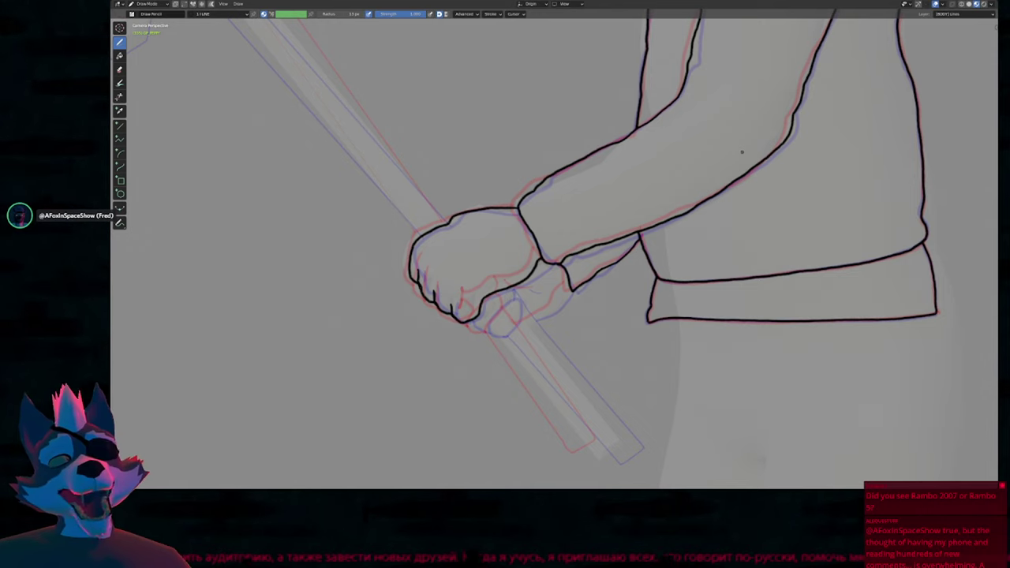
pyautogui.press('Right')
pyautogui.press('Left')
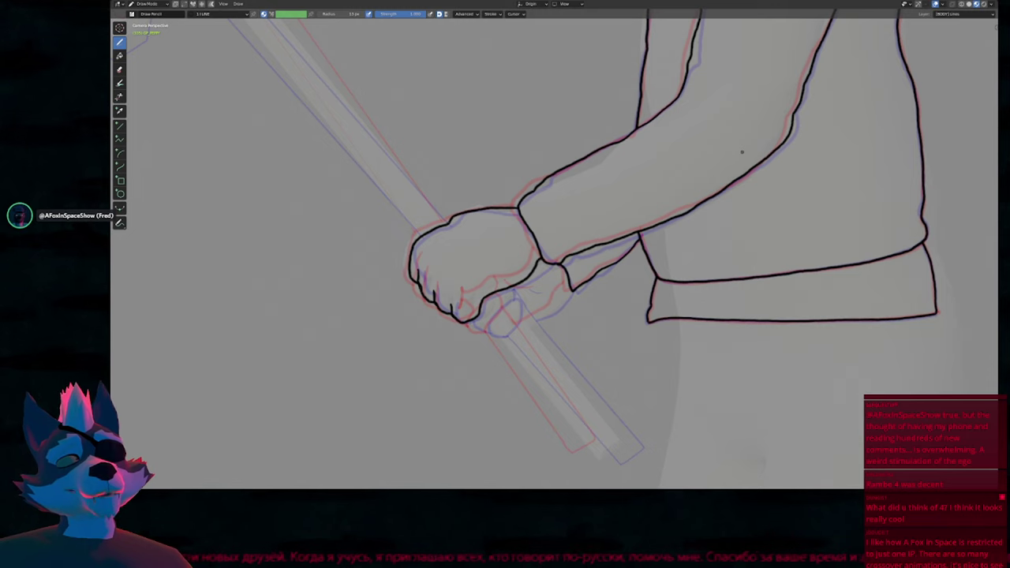
pyautogui.press('Down')
pyautogui.press('Up')
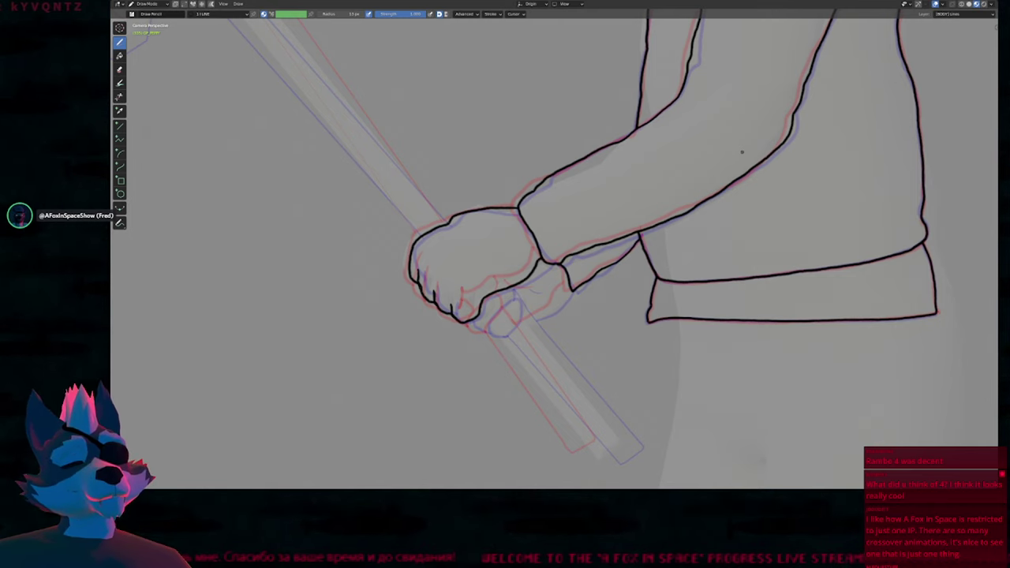
pyautogui.press('Left')
pyautogui.press('Right')
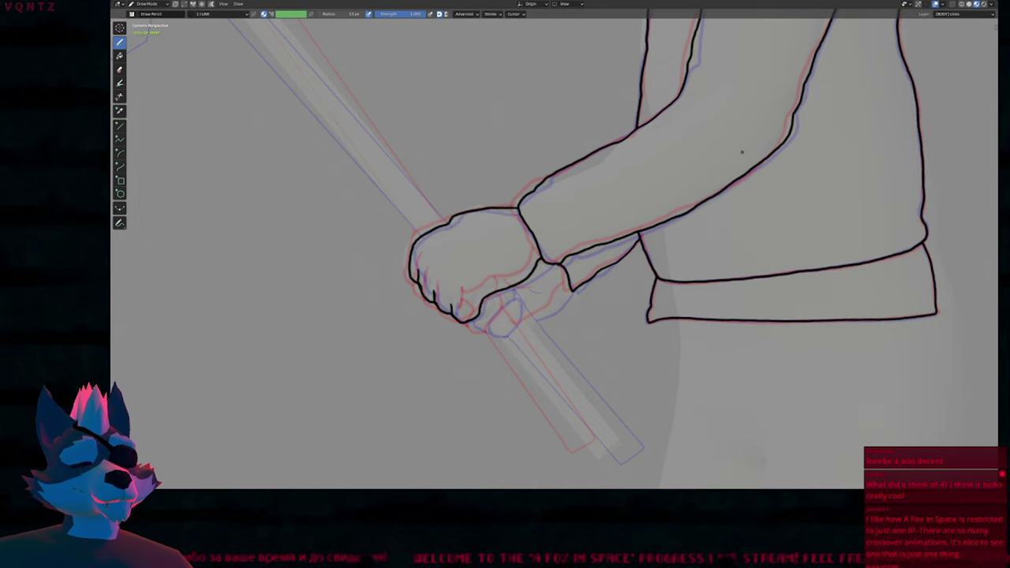
pyautogui.press('Left')
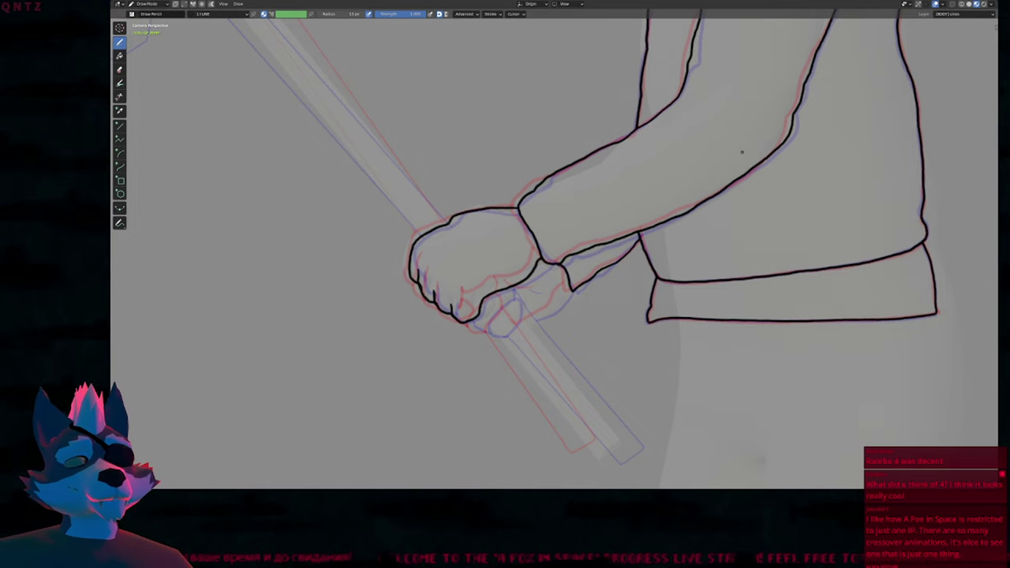
pyautogui.press('Right')
pyautogui.press('Left')
pyautogui.press('Right')
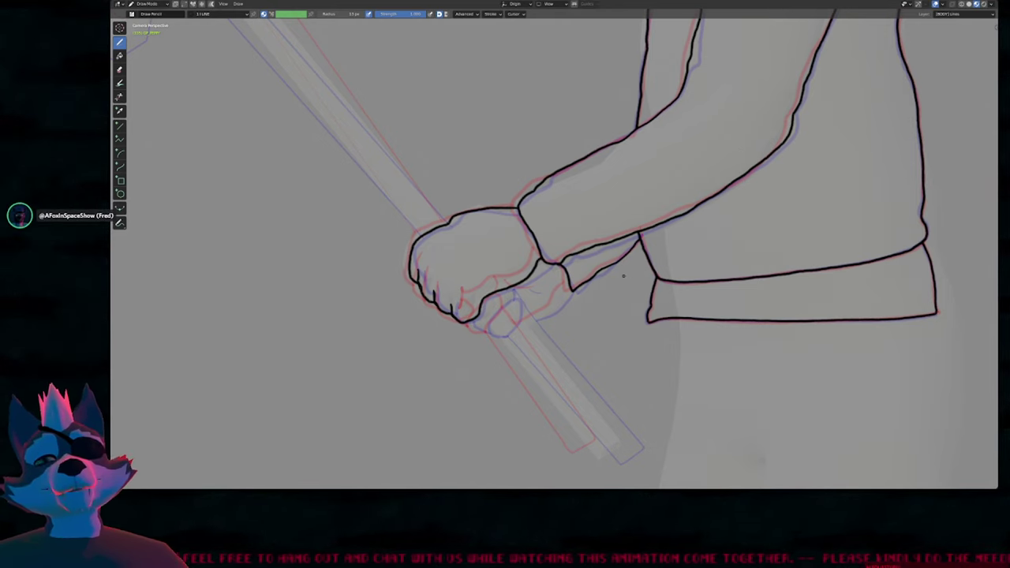
# Draw an oval around the pole just beneath the fist and connect it to the fist with two short curved strokes.
pyautogui.scroll(4, 568, 293)
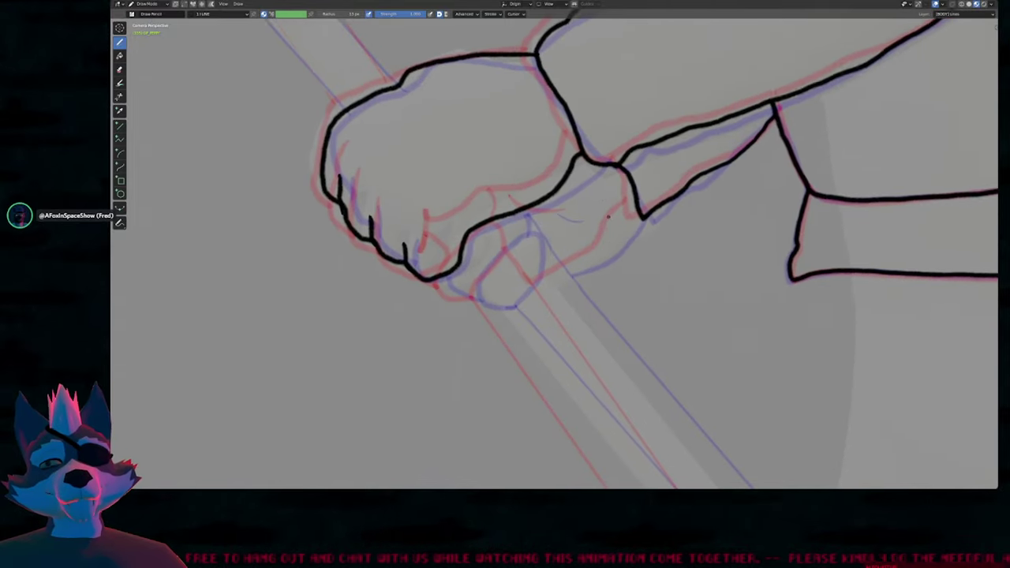
pyautogui.scroll(-2, 686, 239)
pyautogui.keyDown('shift'); pyautogui.moveTo(645, 276); pyautogui.dragTo(606, 274, button='middle'); pyautogui.keyUp('shift')
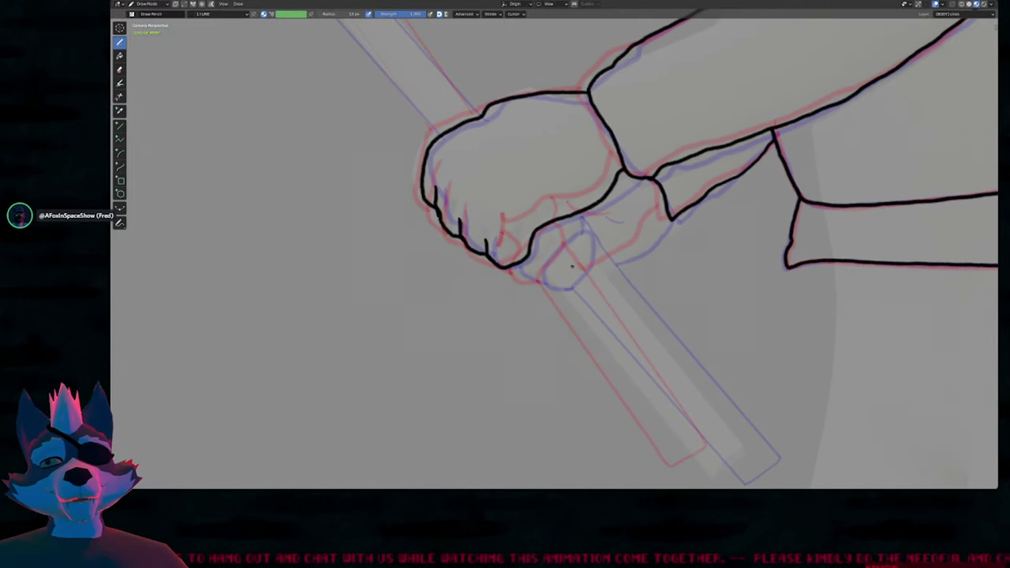
pyautogui.moveTo(563, 281)
pyautogui.mouseDown()
pyautogui.moveTo(529, 278)
pyautogui.moveTo(543, 248)
pyautogui.moveTo(576, 232)
pyautogui.moveTo(585, 246)
pyautogui.moveTo(563, 278)
pyautogui.mouseUp()
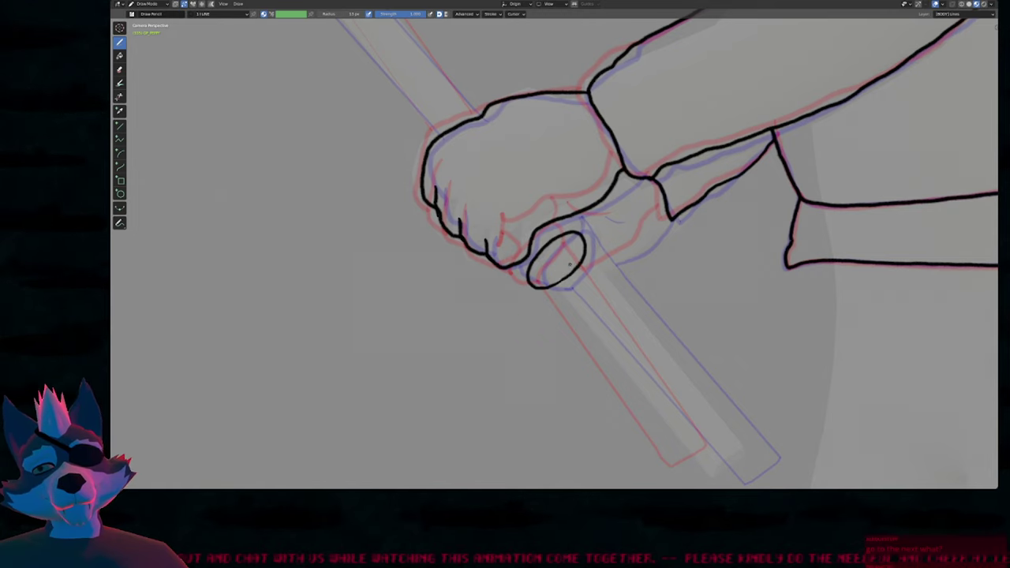
pyautogui.moveTo(556, 237)
pyautogui.mouseDown()
pyautogui.moveTo(551, 209)
pyautogui.moveTo(542, 225)
pyautogui.mouseUp()
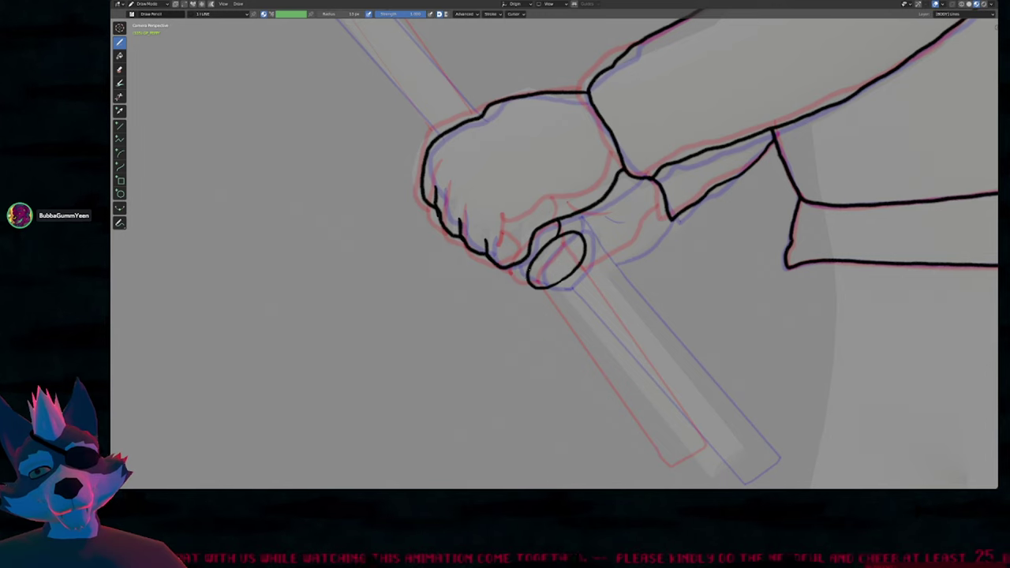
pyautogui.moveTo(527, 269)
pyautogui.mouseDown()
pyautogui.moveTo(512, 273)
pyautogui.moveTo(501, 252)
pyautogui.moveTo(505, 262)
pyautogui.mouseUp()
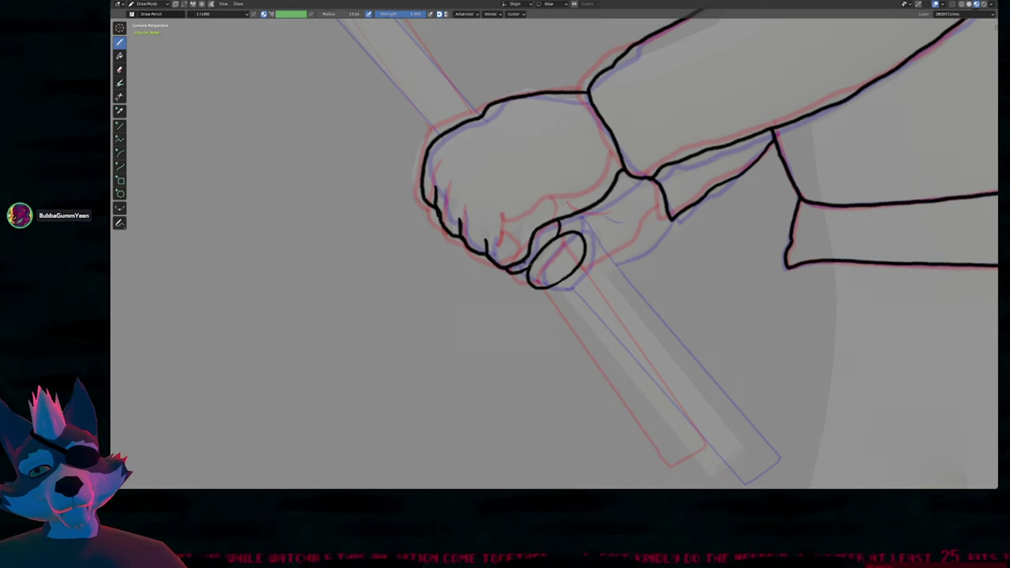
# Draw a short stub for each edge of the lower pole below the oval and extrude both ends to the pole's bottom.
pyautogui.moveTo(591, 282)
pyautogui.keyDown('shift'); pyautogui.mouseDown(button='middle')
pyautogui.moveTo(509, 246)
pyautogui.moveTo(513, 223)
pyautogui.moveTo(460, 175)
pyautogui.mouseUp(button='middle'); pyautogui.keyUp('shift')
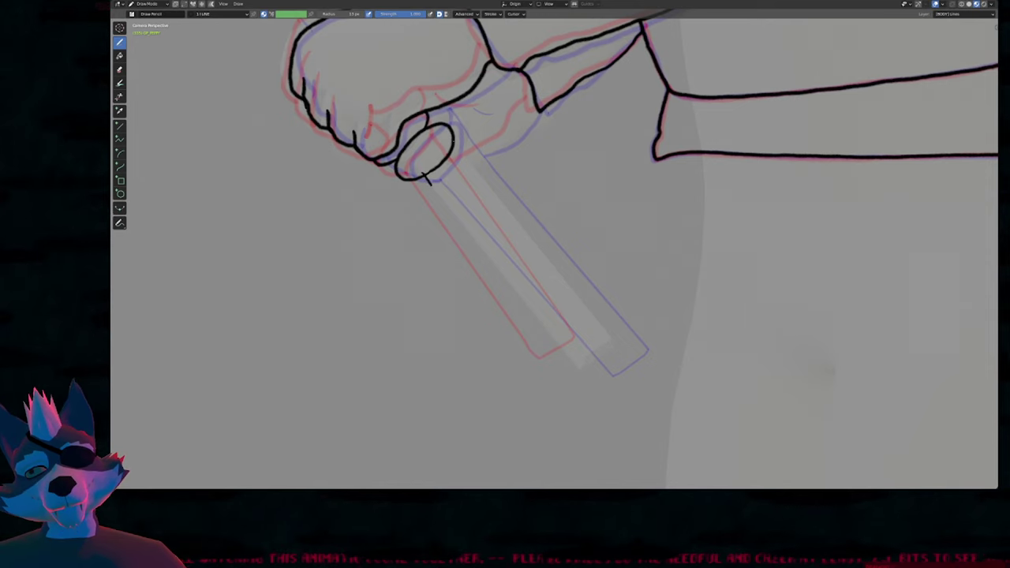
pyautogui.moveTo(456, 142); pyautogui.dragTo(467, 160)
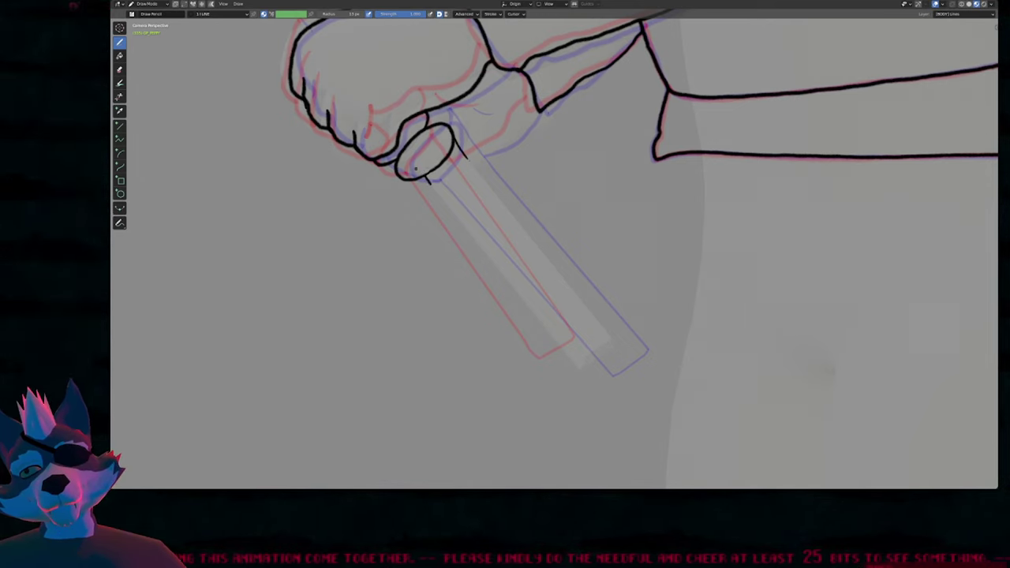
pyautogui.press('Tab')
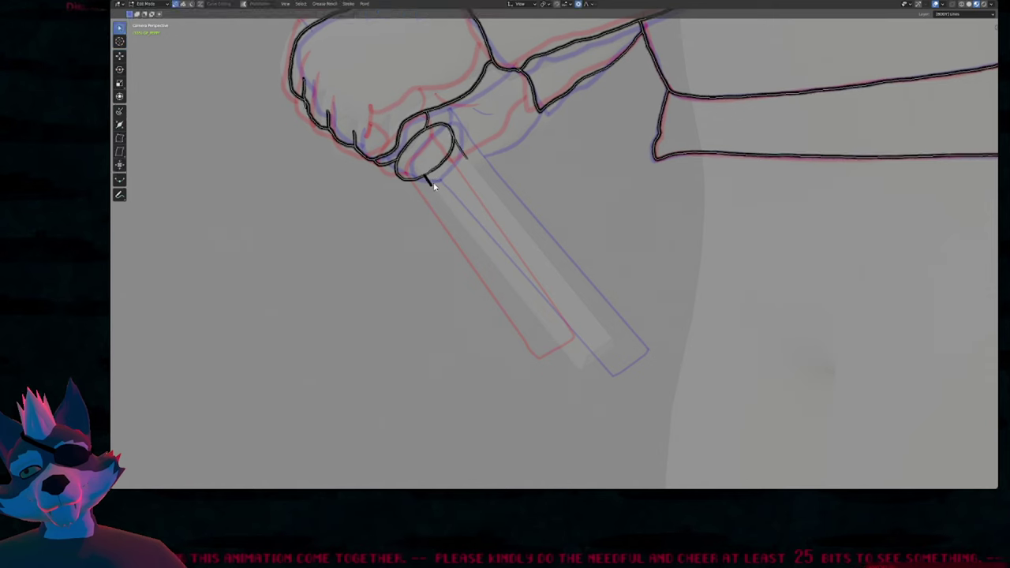
pyautogui.press('Delete')
pyautogui.click(470, 162)
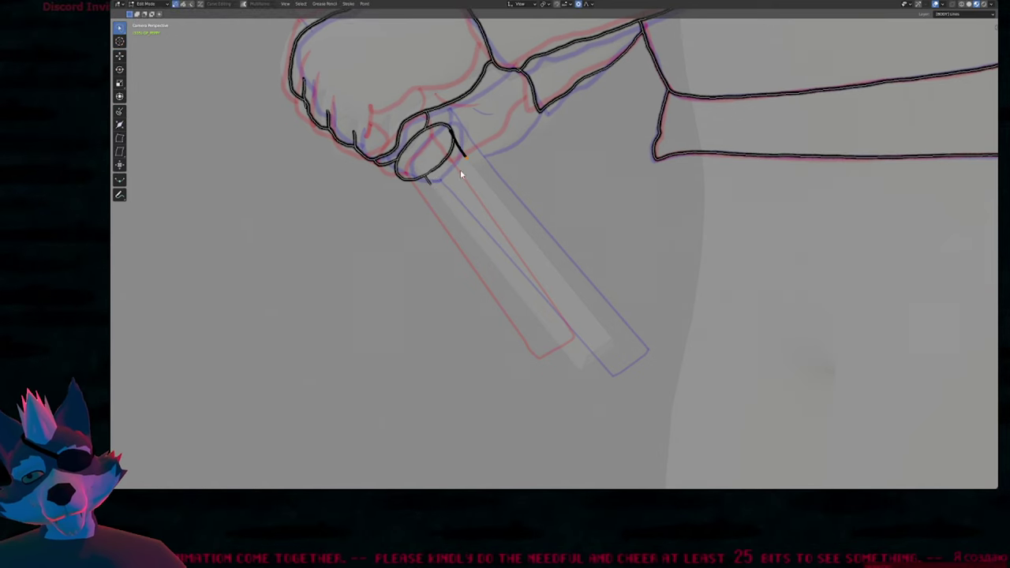
pyautogui.keyDown('shift'); pyautogui.click(435, 187); pyautogui.keyUp('shift')
pyautogui.press('e')
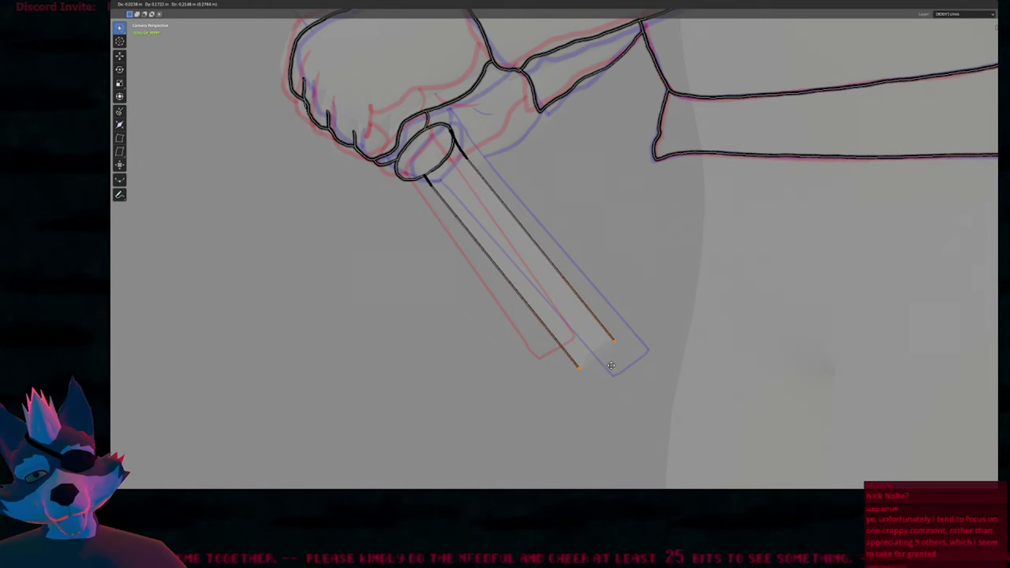
pyautogui.click(609, 365)
# Close the lower pole's end by extruding a small corner and end edge, and join the strokes into one outline.
pyautogui.click(616, 345)
pyautogui.press('e')
pyautogui.click(615, 347)
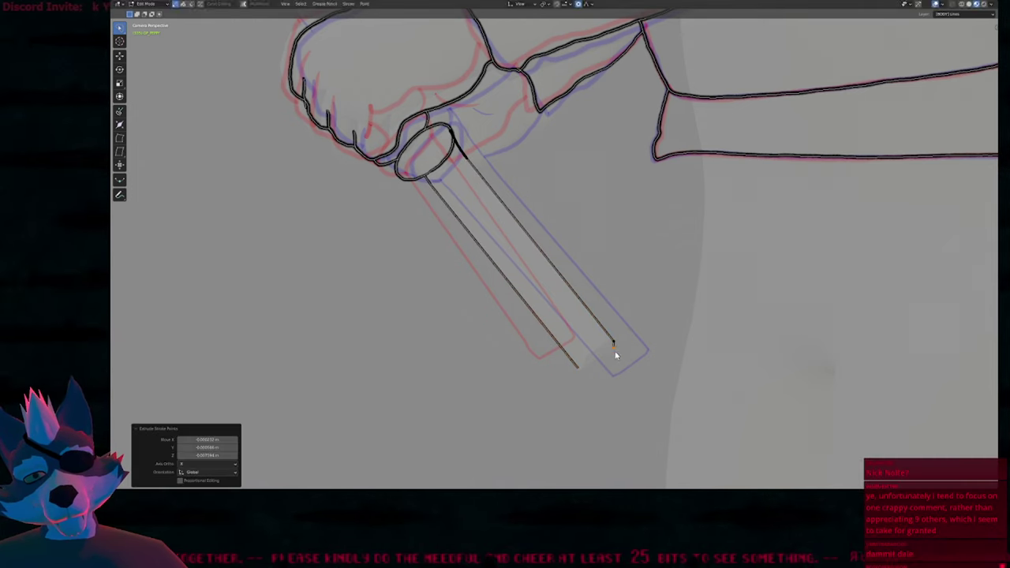
pyautogui.press('e')
pyautogui.click(570, 373)
pyautogui.keyDown('ctrl'); pyautogui.moveTo(569, 373); pyautogui.dragTo(584, 378, button='right'); pyautogui.keyUp('ctrl')
pyautogui.hotkey('ctrl', 'j')
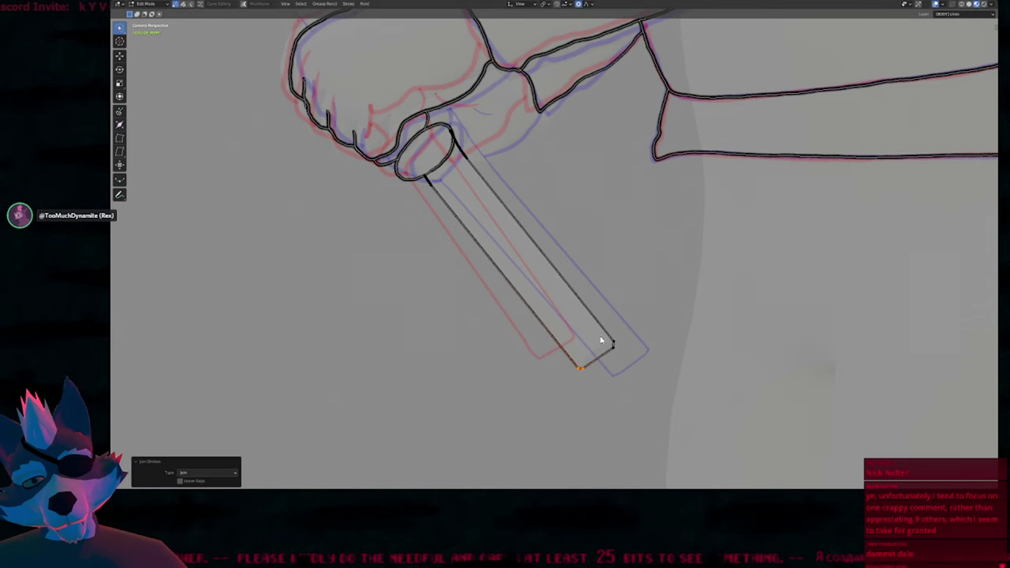
# Hide the onion skins, draw a short pole edge between the fist's underside and the oval, and nudge that stroke into line.
pyautogui.moveTo(463, 187)
pyautogui.keyDown('shift'); pyautogui.mouseDown(button='middle')
pyautogui.moveTo(500, 287)
pyautogui.moveTo(516, 299)
pyautogui.mouseUp(button='middle'); pyautogui.keyUp('shift')
pyautogui.moveTo(519, 248)
pyautogui.keyDown('shift'); pyautogui.mouseDown(button='middle')
pyautogui.moveTo(594, 303)
pyautogui.moveTo(590, 249)
pyautogui.mouseUp(button='middle'); pyautogui.keyUp('shift')
pyautogui.press('Tab')
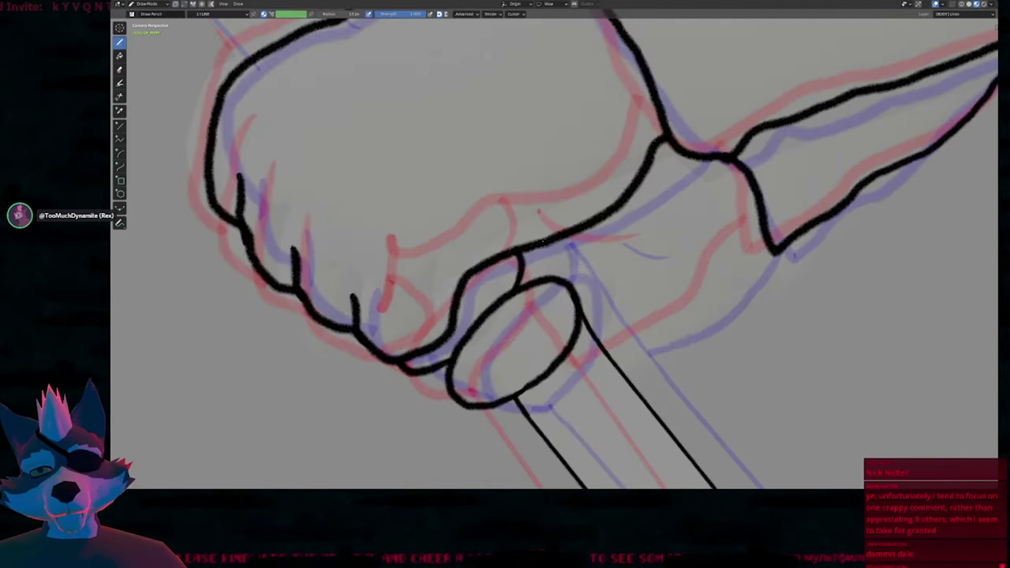
pyautogui.press('o')
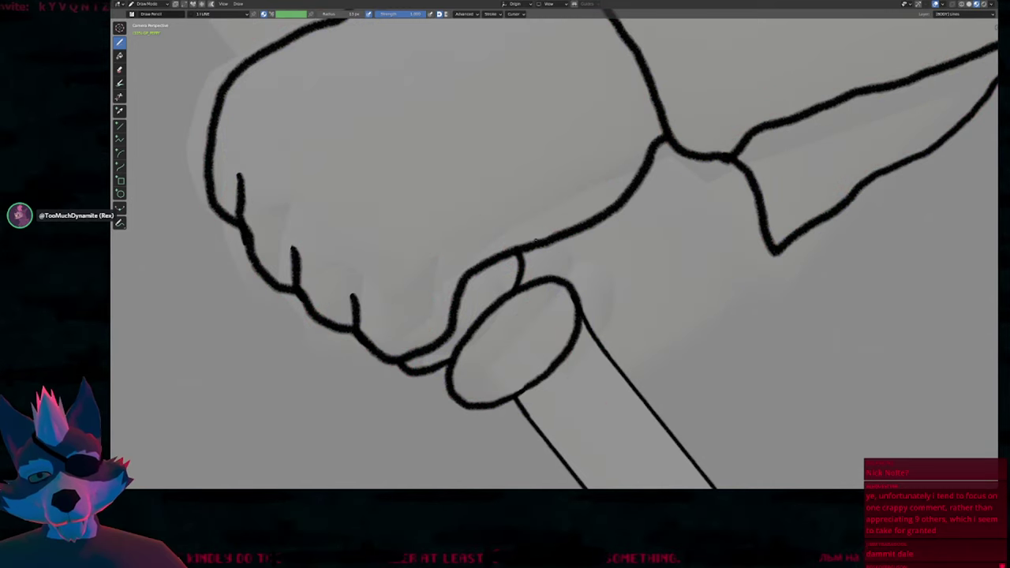
pyautogui.moveTo(535, 246); pyautogui.dragTo(565, 283)
pyautogui.press('Tab')
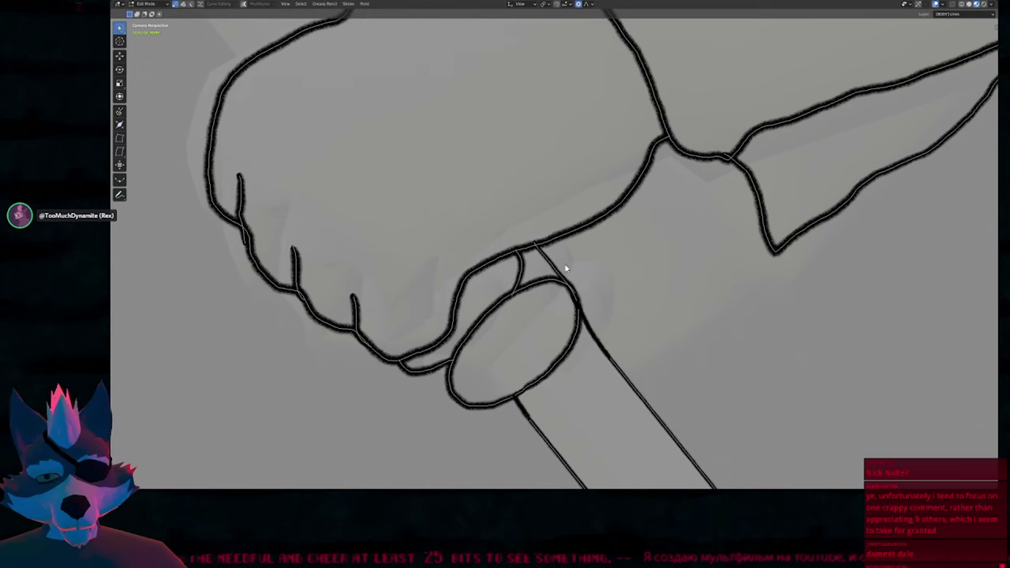
pyautogui.press('l')
pyautogui.press('g')
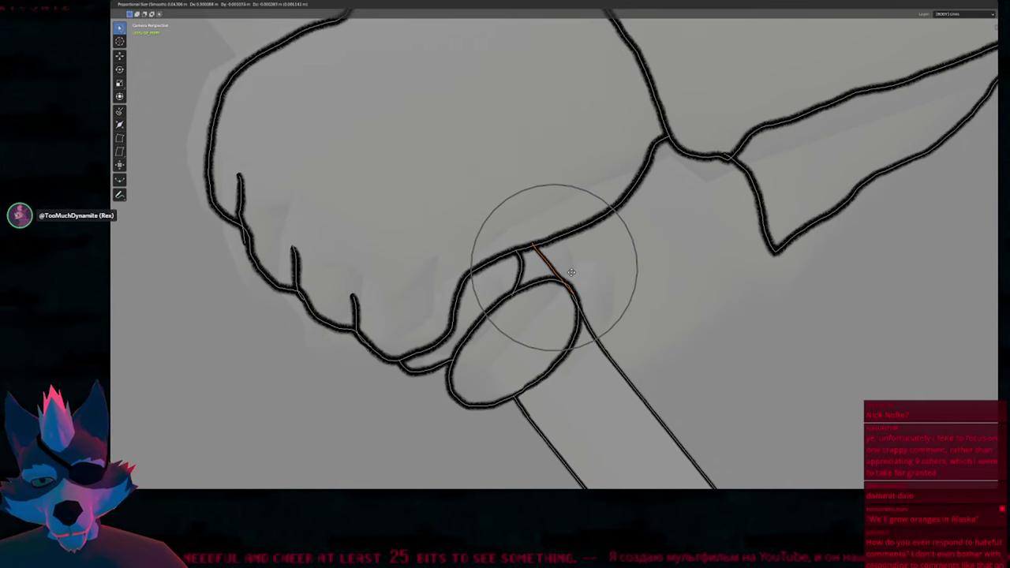
pyautogui.click(581, 282)
pyautogui.press('Tab')
# Draw a short stub for each edge of the upper pole where it enters the fist, and trim the parts crossing the hand.
pyautogui.scroll(-7, 581, 273)
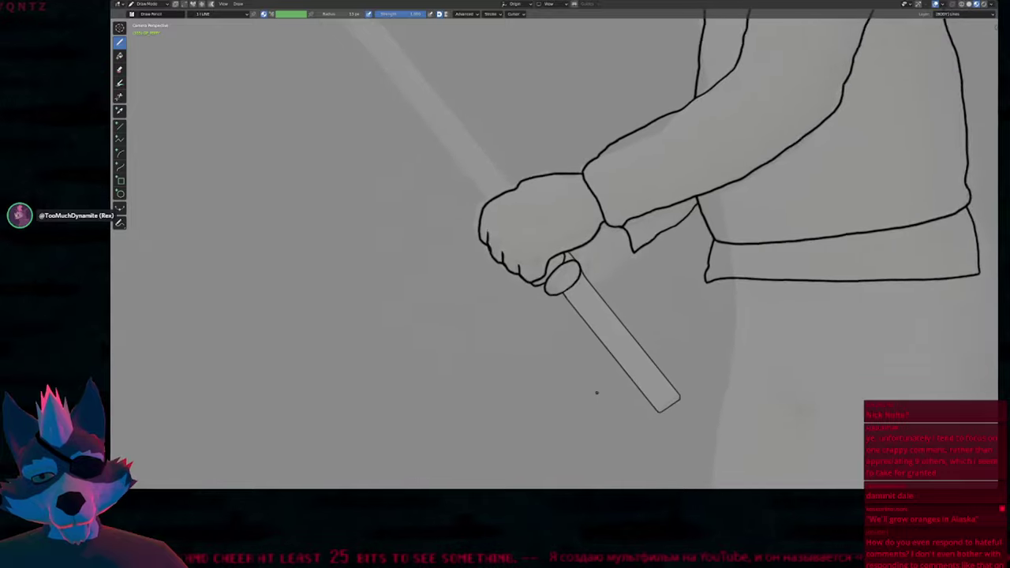
pyautogui.scroll(1, 552, 312)
pyautogui.moveTo(500, 218)
pyautogui.keyDown('shift'); pyautogui.mouseDown(button='middle')
pyautogui.moveTo(604, 352)
pyautogui.moveTo(612, 338)
pyautogui.mouseUp(button='middle'); pyautogui.keyUp('shift')
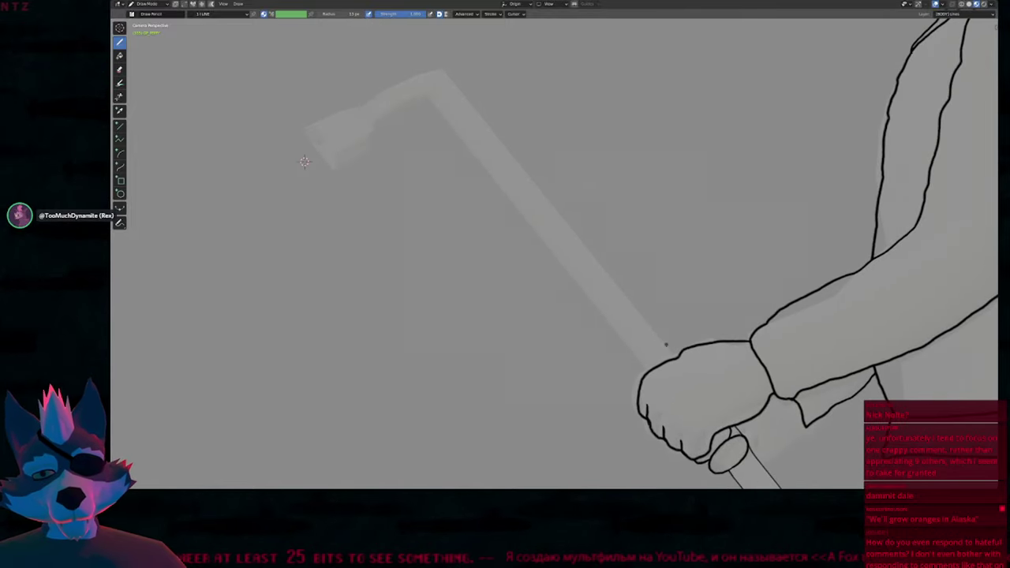
pyautogui.scroll(3, 665, 344)
pyautogui.moveTo(662, 318)
pyautogui.mouseDown()
pyautogui.moveTo(714, 380)
pyautogui.moveTo(656, 311)
pyautogui.mouseUp()
pyautogui.hotkey('ctrl', 'z')
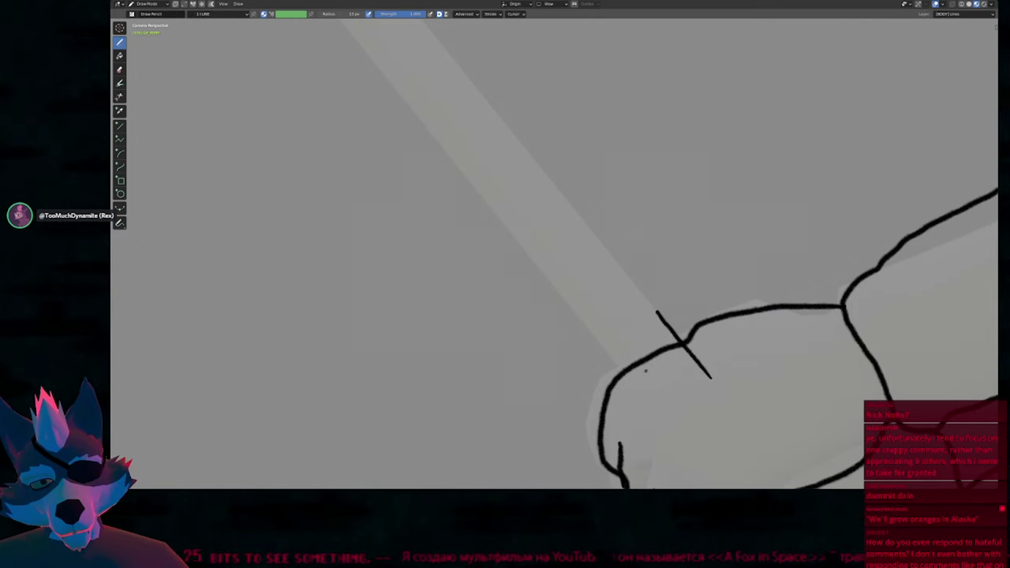
pyautogui.moveTo(638, 397); pyautogui.dragTo(596, 341)
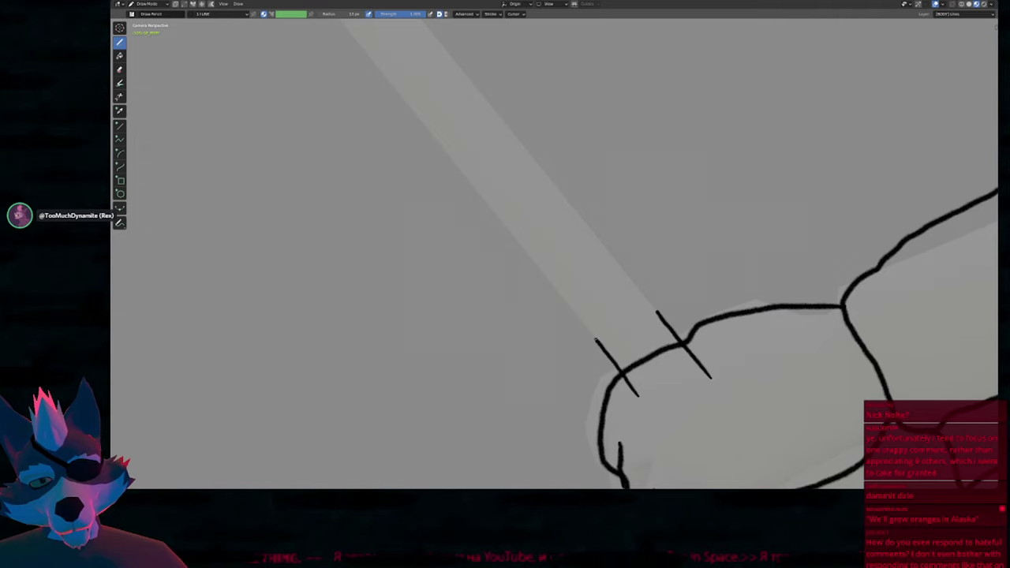
pyautogui.keyDown('ctrl'); pyautogui.keyDown('alt'); pyautogui.moveTo(722, 370); pyautogui.dragTo(621, 392, button='right'); pyautogui.keyUp('alt'); pyautogui.keyUp('ctrl')
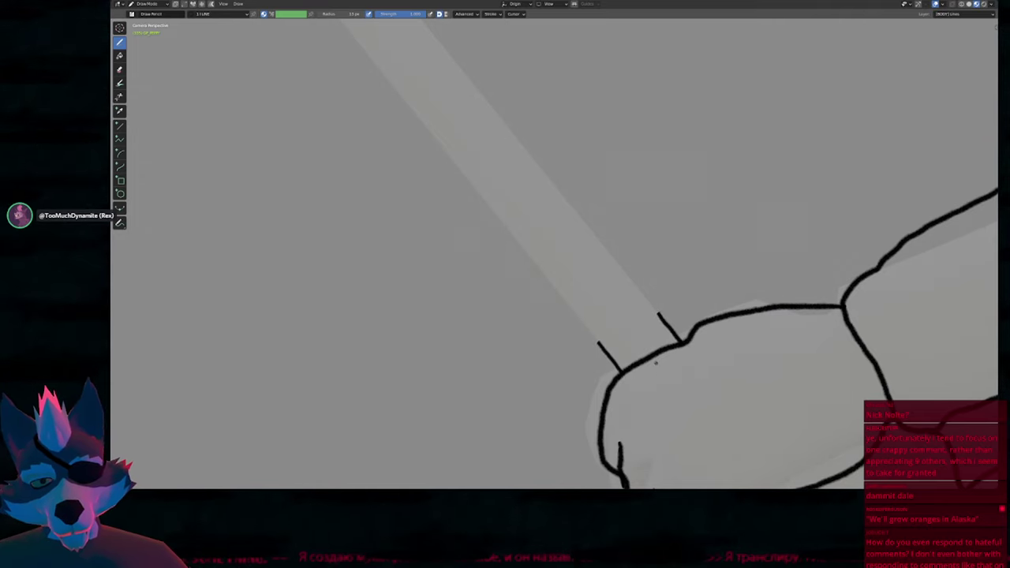
pyautogui.scroll(-3, 664, 341)
pyautogui.keyDown('shift'); pyautogui.moveTo(660, 294); pyautogui.dragTo(680, 364, button='middle'); pyautogui.keyUp('shift')
pyautogui.scroll(-4, 679, 363)
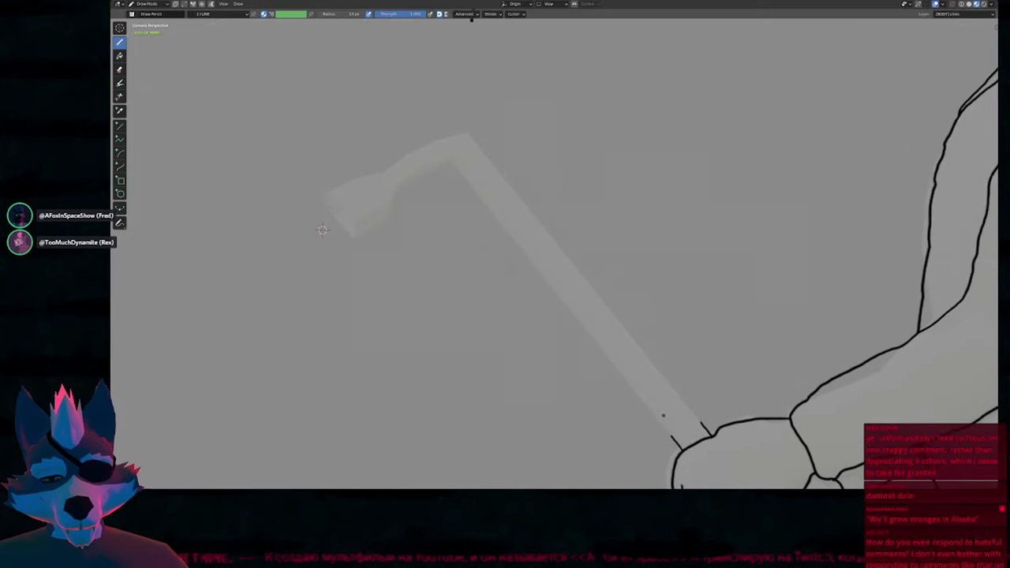
# Extrude both edge stubs of the upper pole from the fist up to the start of the hook's bend.
pyautogui.press('Tab')
pyautogui.keyDown('shift'); pyautogui.click(672, 375); pyautogui.keyUp('shift')
pyautogui.press('g')
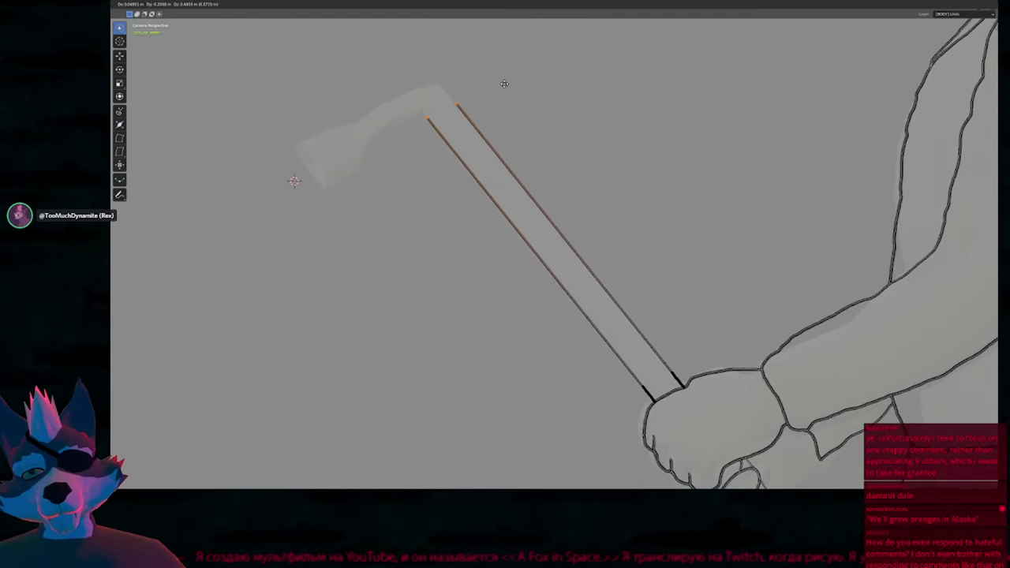
pyautogui.click(502, 82)
# Extrude the pole's outer edge around the bend and along the top of the hook's neck to where the head begins.
pyautogui.moveTo(502, 82)
pyautogui.keyDown('shift'); pyautogui.mouseDown(button='middle')
pyautogui.moveTo(587, 177)
pyautogui.moveTo(680, 208)
pyautogui.mouseUp(button='middle'); pyautogui.keyUp('shift')
pyautogui.scroll(4, 665, 189)
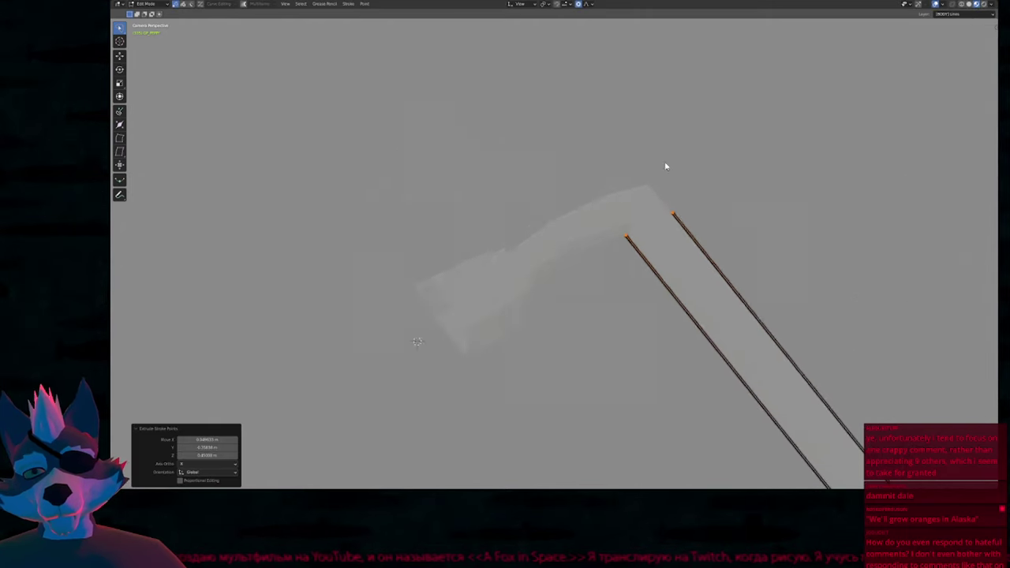
pyautogui.click(690, 212)
pyautogui.press('e')
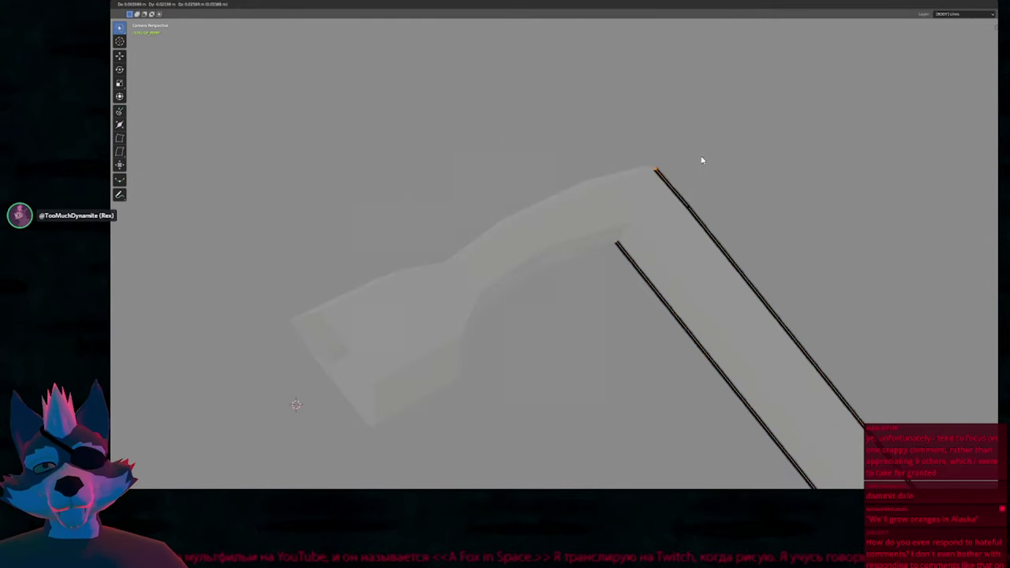
pyautogui.click(694, 155)
pyautogui.press('e')
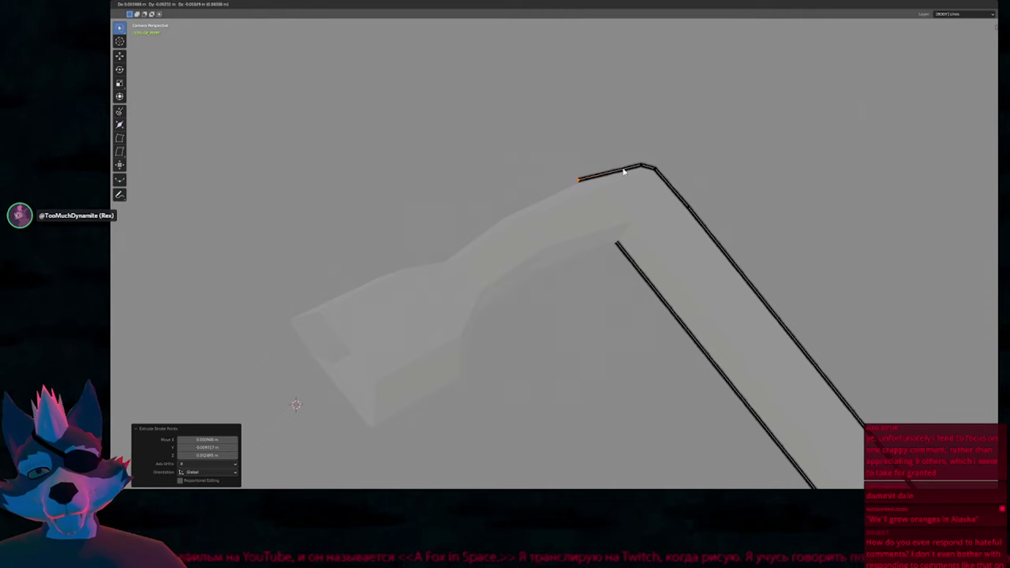
pyautogui.click(623, 167)
pyautogui.press('e')
pyautogui.click(546, 203)
pyautogui.press('e')
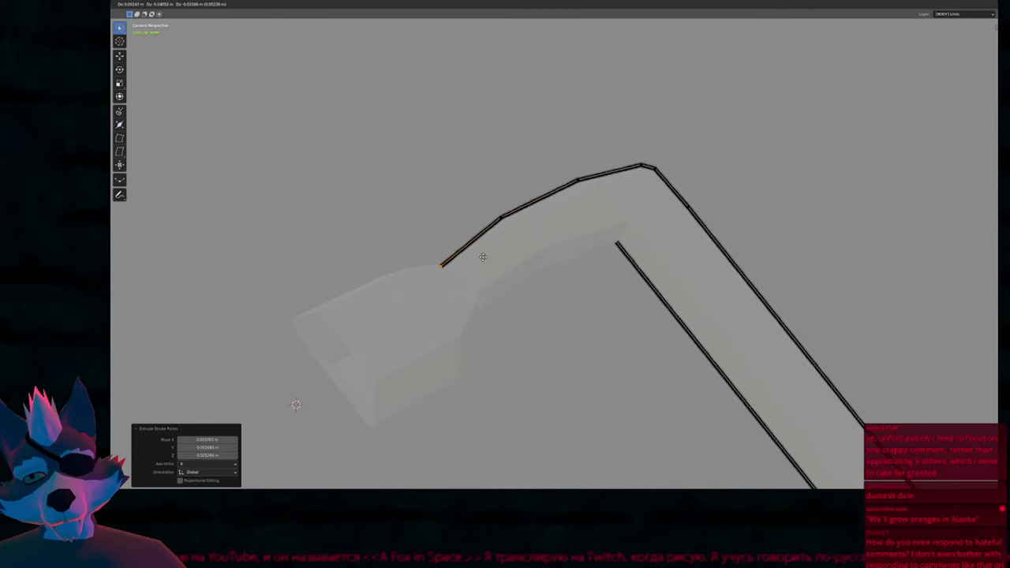
pyautogui.click(481, 257)
# Continue the outline along the top of the hook's head and down its end face, with a small corner at each end.
pyautogui.press('e')
pyautogui.click(423, 262)
pyautogui.press('e')
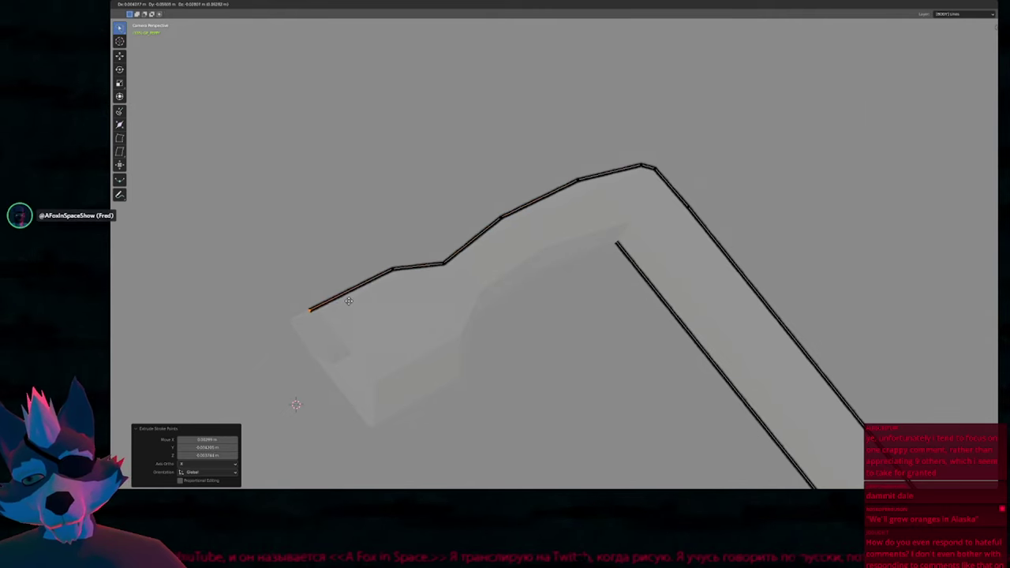
pyautogui.click(331, 314)
pyautogui.press('e')
pyautogui.click(339, 329)
pyautogui.press('e')
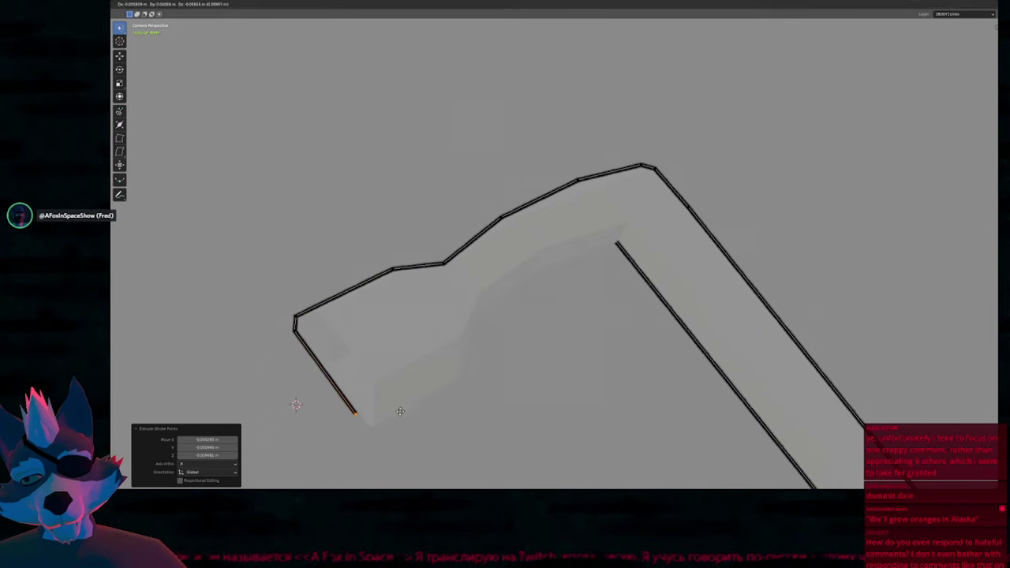
pyautogui.click(406, 415)
pyautogui.press('e')
pyautogui.click(431, 418)
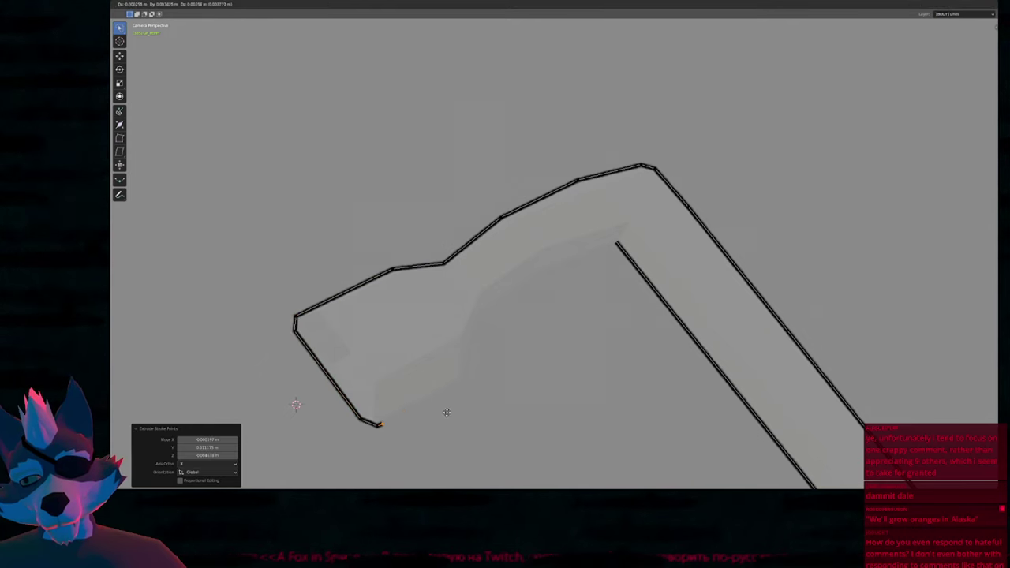
# Extrude the outline back along the hook's underside to the pole's inner edge, and join the two strokes.
pyautogui.press('e')
pyautogui.click(517, 369)
pyautogui.press('e')
pyautogui.click(535, 294)
pyautogui.press('e')
pyautogui.click(598, 255)
pyautogui.press('e')
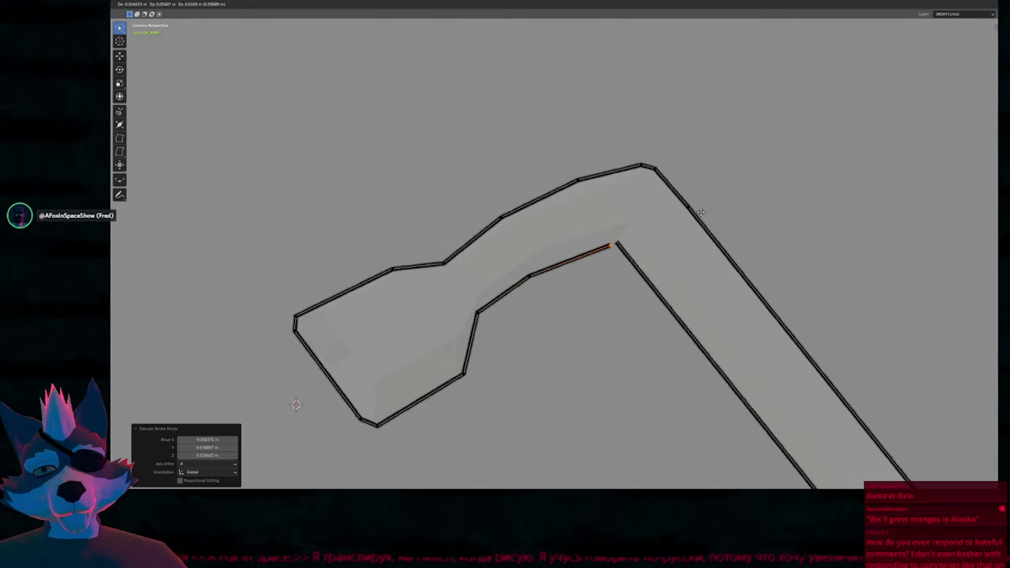
pyautogui.click(704, 214)
pyautogui.keyDown('shift'); pyautogui.click(627, 237); pyautogui.keyUp('shift')
pyautogui.hotkey('ctrl', 'j')
# Show the onion skins and draw the rear hand's lower outline from the sleeve cuff to the lower pole's edge.
pyautogui.keyDown('ctrl'); pyautogui.moveTo(617, 217); pyautogui.dragTo(618, 311, button='middle'); pyautogui.keyUp('ctrl')
pyautogui.moveTo(677, 355)
pyautogui.keyDown('shift'); pyautogui.mouseDown(button='middle')
pyautogui.moveTo(625, 322)
pyautogui.moveTo(513, 200)
pyautogui.mouseUp(button='middle'); pyautogui.keyUp('shift')
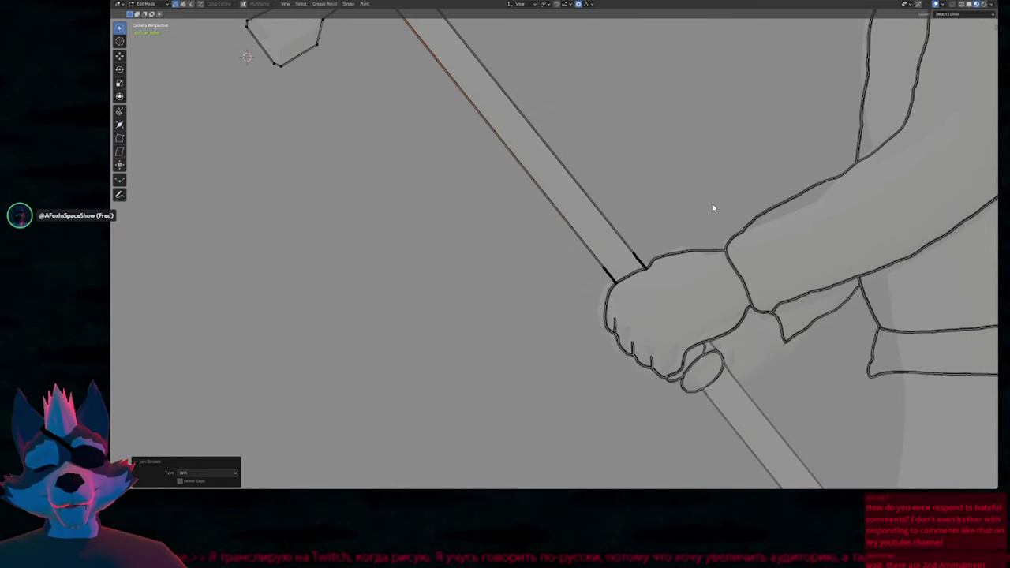
pyautogui.scroll(5, 767, 215)
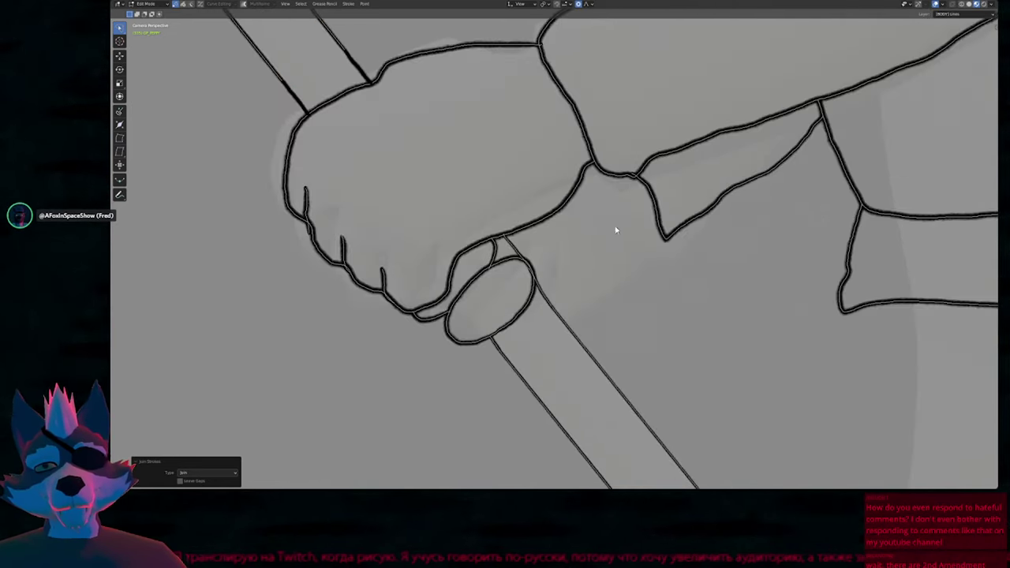
pyautogui.press('Tab')
pyautogui.press('Left')
pyautogui.press('Right')
pyautogui.press('Left')
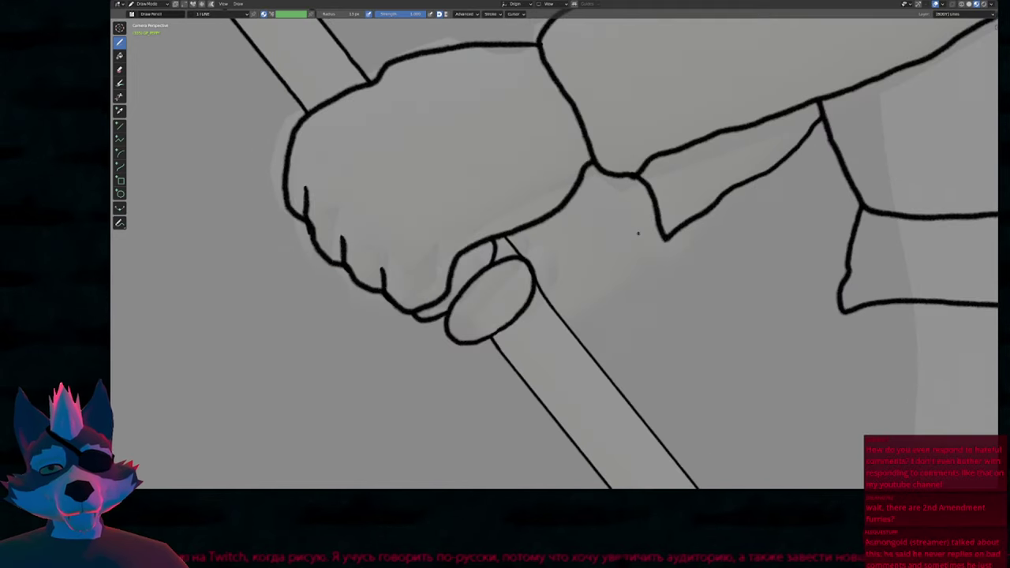
pyautogui.press('space')
pyautogui.moveTo(652, 222)
pyautogui.mouseDown()
pyautogui.moveTo(614, 276)
pyautogui.moveTo(539, 317)
pyautogui.moveTo(552, 309)
pyautogui.mouseUp()
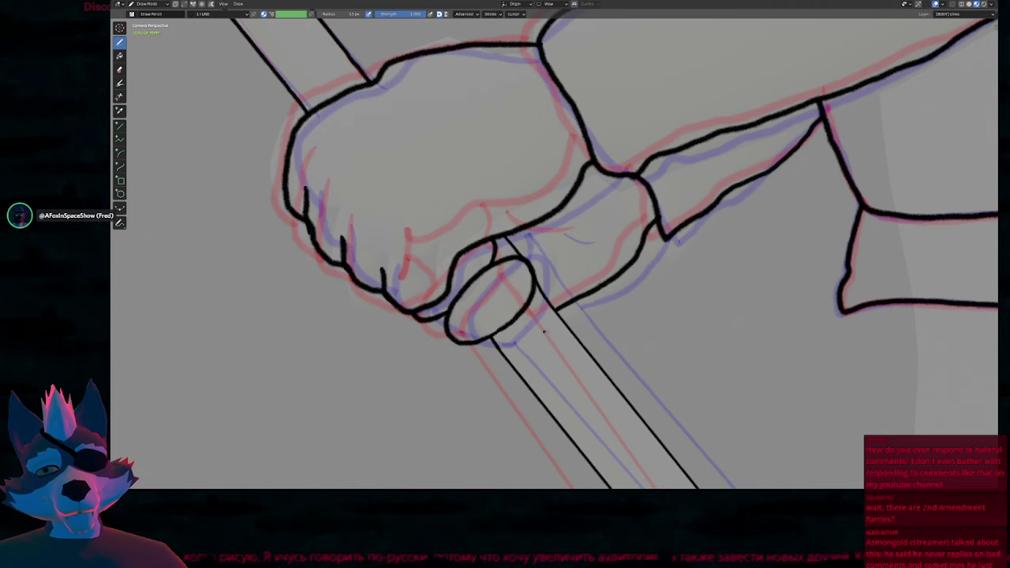
# Examine the inked pole, hook and hands against the onion skins of the neighbouring frames.
pyautogui.moveTo(552, 310)
pyautogui.keyDown('ctrl'); pyautogui.mouseDown(button='middle')
pyautogui.moveTo(568, 379)
pyautogui.moveTo(613, 391)
pyautogui.moveTo(595, 347)
pyautogui.moveTo(637, 340)
pyautogui.mouseUp(button='middle'); pyautogui.keyUp('ctrl')
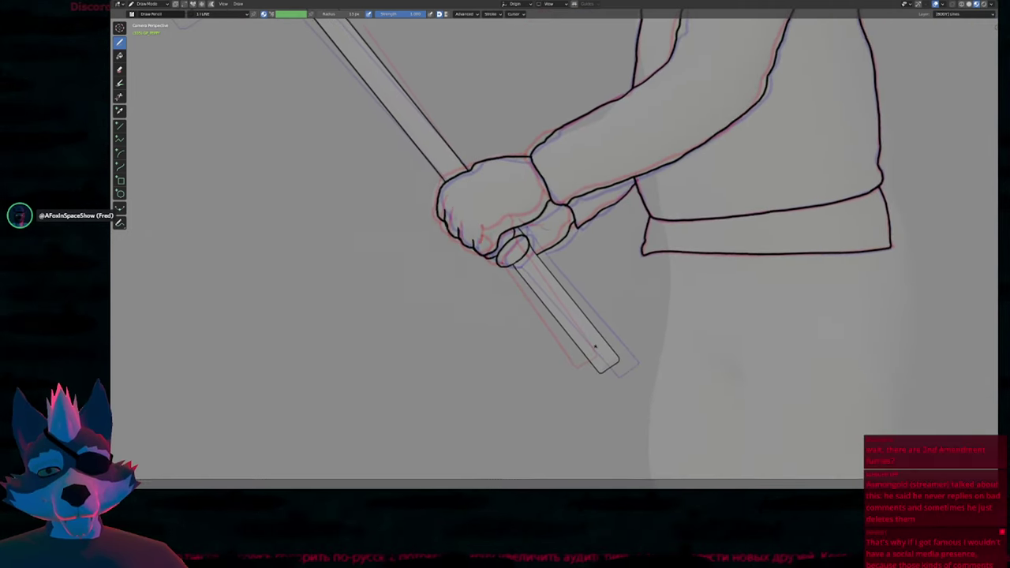
pyautogui.keyDown('shift'); pyautogui.moveTo(628, 245); pyautogui.dragTo(657, 381, button='middle'); pyautogui.keyUp('shift')
pyautogui.keyDown('shift'); pyautogui.moveTo(561, 237); pyautogui.dragTo(598, 295, button='middle'); pyautogui.keyUp('shift')
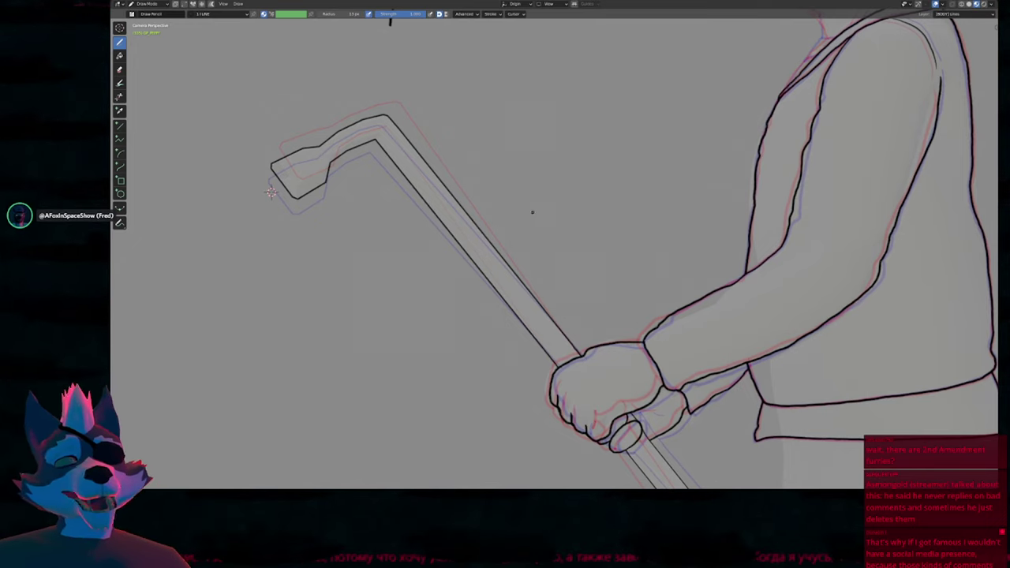
pyautogui.keyDown('shift'); pyautogui.moveTo(504, 216); pyautogui.dragTo(597, 215, button='middle'); pyautogui.keyUp('shift')
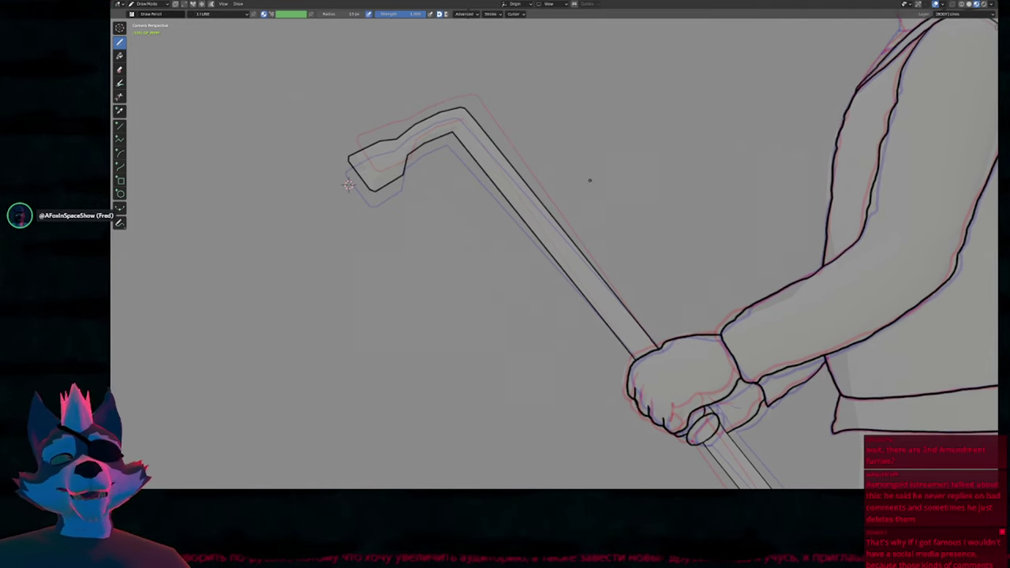
pyautogui.keyDown('shift'); pyautogui.moveTo(516, 192); pyautogui.dragTo(530, 228, button='middle'); pyautogui.keyUp('shift')
pyautogui.keyDown('shift'); pyautogui.moveTo(585, 399); pyautogui.dragTo(514, 268, button='middle'); pyautogui.keyUp('shift')
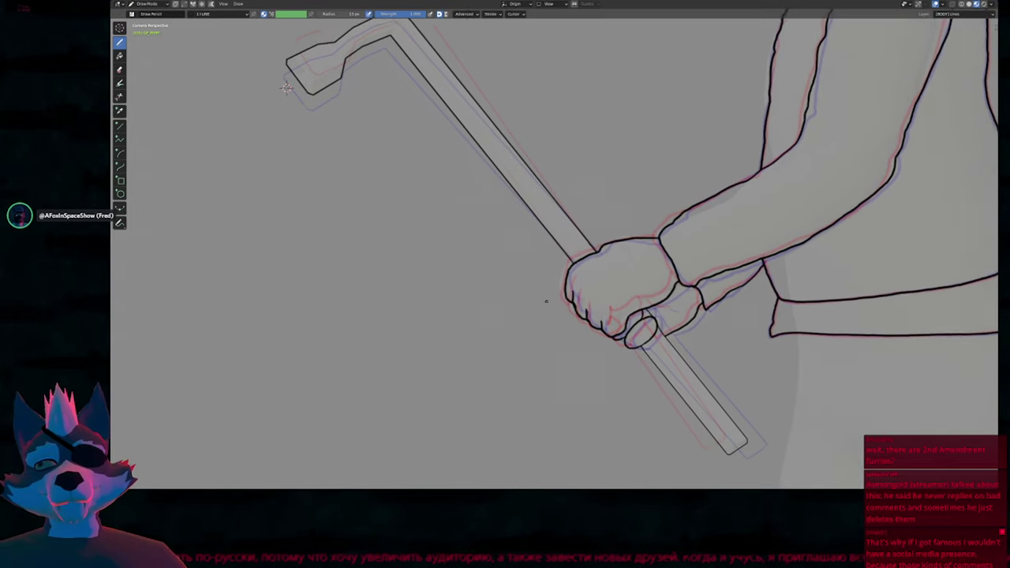
pyautogui.keyDown('shift'); pyautogui.moveTo(635, 389); pyautogui.dragTo(564, 297, button='middle'); pyautogui.keyUp('shift')
pyautogui.keyDown('shift'); pyautogui.scroll(-1, 630, 337); pyautogui.keyUp('shift')
pyautogui.keyDown('shift'); pyautogui.moveTo(587, 223); pyautogui.dragTo(656, 296, button='middle'); pyautogui.keyUp('shift')
pyautogui.keyDown('shift'); pyautogui.moveTo(567, 208); pyautogui.dragTo(669, 310, button='middle'); pyautogui.keyUp('shift')
pyautogui.keyDown('shift'); pyautogui.moveTo(572, 191); pyautogui.dragTo(617, 244, button='middle'); pyautogui.keyUp('shift')
pyautogui.moveTo(431, 218)
pyautogui.keyDown('shift'); pyautogui.mouseDown(button='middle')
pyautogui.moveTo(461, 249)
pyautogui.moveTo(511, 251)
pyautogui.mouseUp(button='middle'); pyautogui.keyUp('shift')
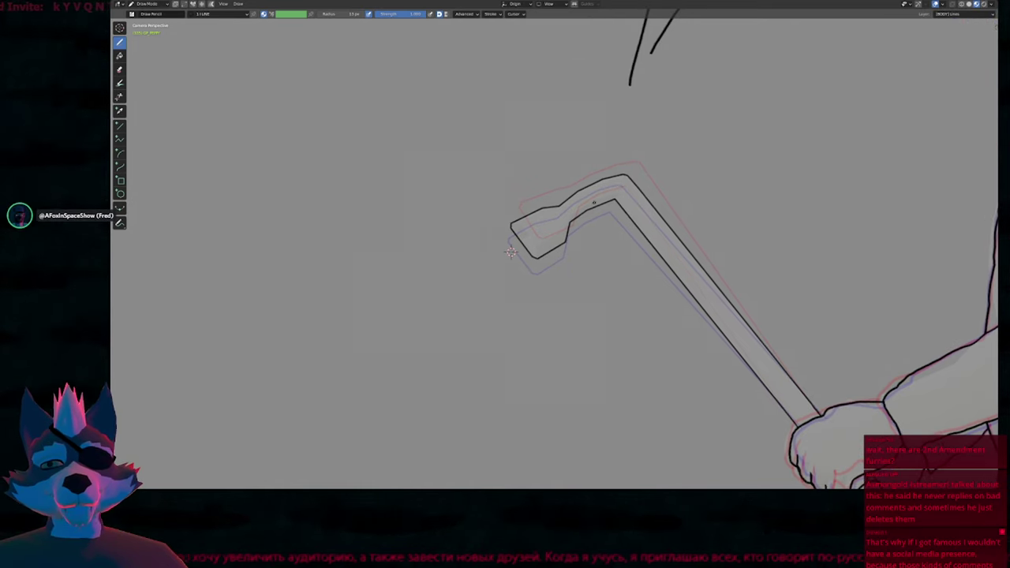
pyautogui.keyDown('shift'); pyautogui.moveTo(510, 251); pyautogui.dragTo(320, 99, button='middle'); pyautogui.keyUp('shift')
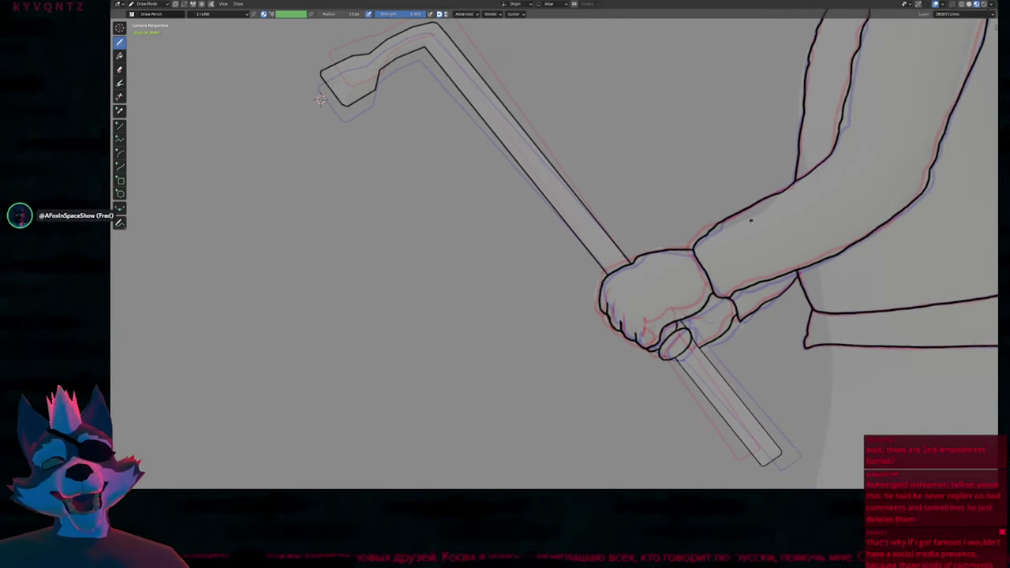
pyautogui.keyDown('shift'); pyautogui.moveTo(320, 100); pyautogui.dragTo(369, 185, button='middle'); pyautogui.keyUp('shift')
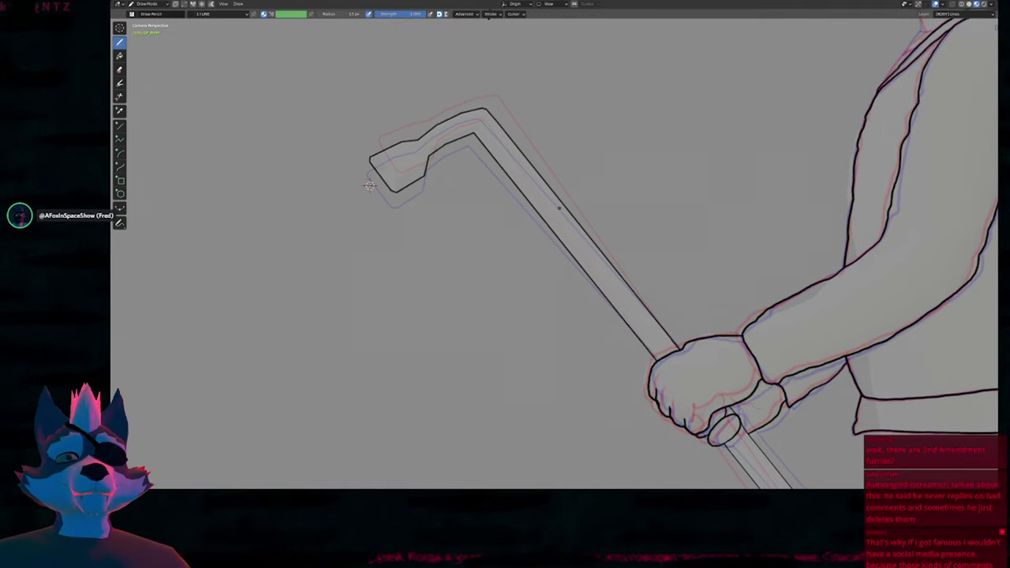
# Ink the rabbit's upright ear between the onion skins: its ragged inner edge, pointed tip and curved outer edge.
pyautogui.keyDown('shift'); pyautogui.moveTo(564, 195); pyautogui.dragTo(507, 165, button='middle'); pyautogui.keyUp('shift')
pyautogui.scroll(-4, 508, 165)
pyautogui.keyDown('shift'); pyautogui.moveTo(602, 156); pyautogui.dragTo(560, 321, button='middle'); pyautogui.keyUp('shift')
pyautogui.scroll(3, 637, 292)
pyautogui.keyDown('shift'); pyautogui.moveTo(609, 191); pyautogui.dragTo(527, 261, button='middle'); pyautogui.keyUp('shift')
pyautogui.scroll(-1, 520, 265)
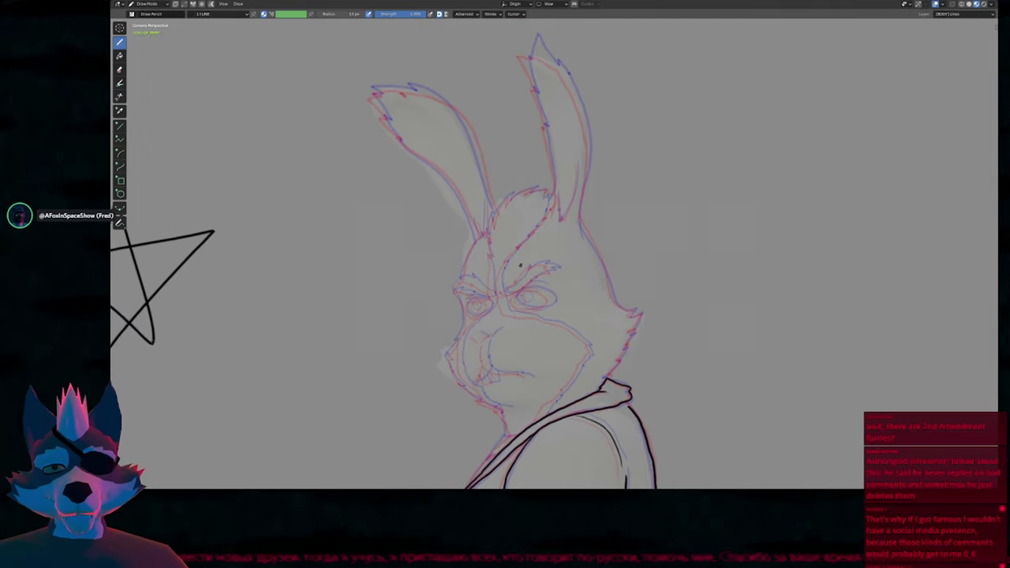
pyautogui.keyDown('shift'); pyautogui.moveTo(558, 204); pyautogui.dragTo(531, 261, button='middle'); pyautogui.keyUp('shift')
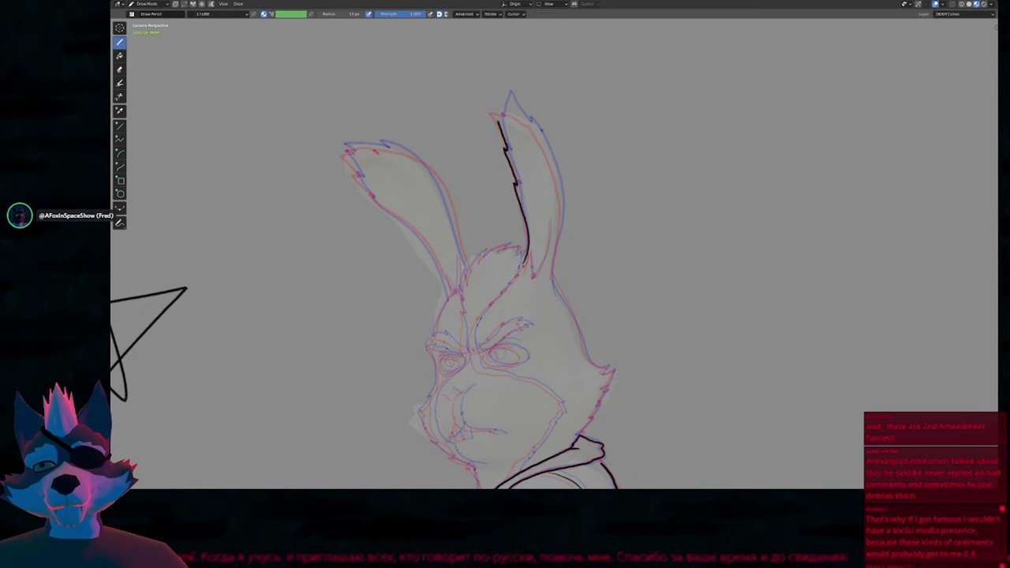
pyautogui.moveTo(500, 119)
pyautogui.mouseDown()
pyautogui.moveTo(506, 99)
pyautogui.moveTo(537, 133)
pyautogui.mouseUp()
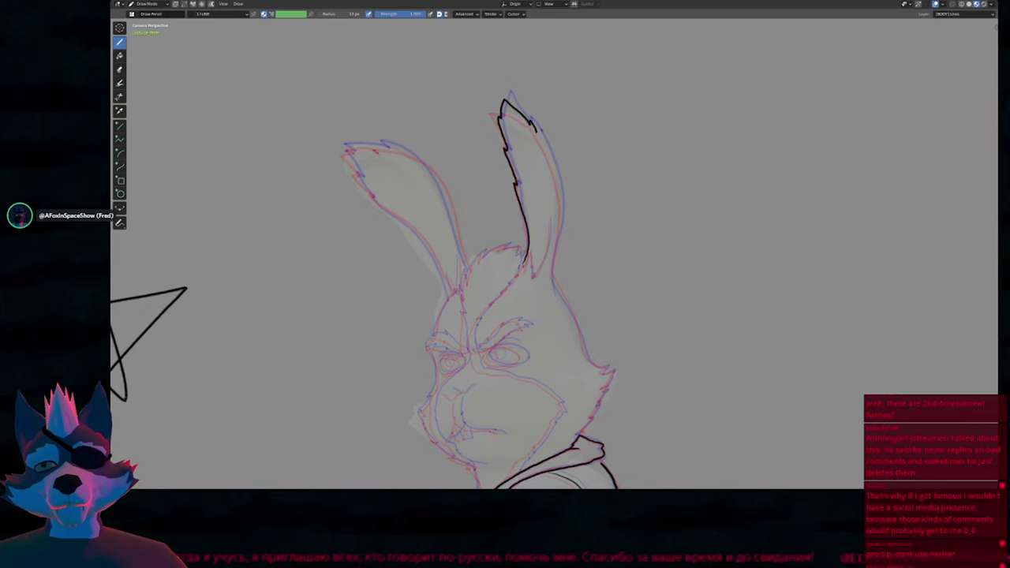
pyautogui.moveTo(564, 213); pyautogui.dragTo(555, 251)
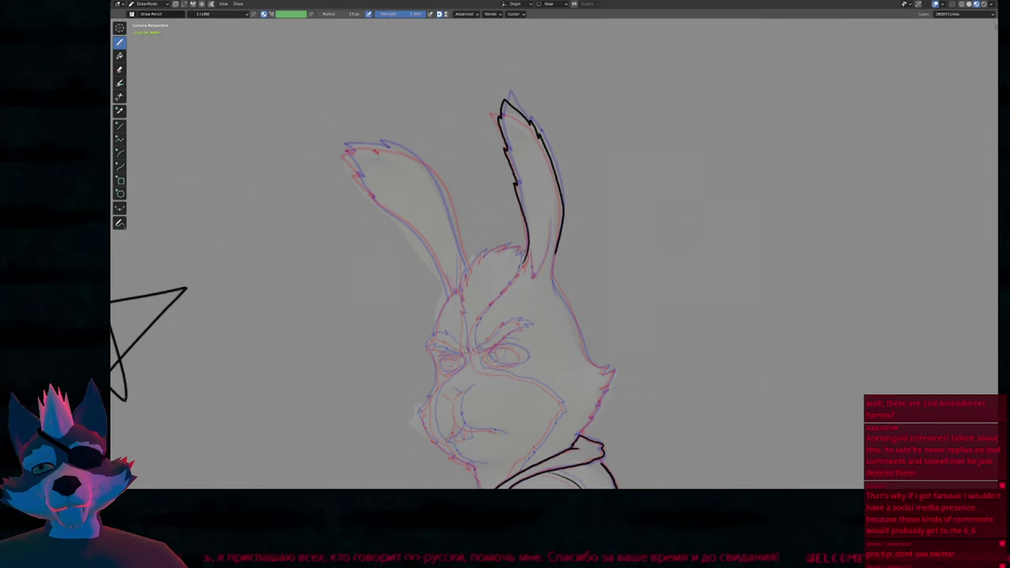
# Adjust the brush size and smooth the outer edge of the upright ear.
pyautogui.press('f')
pyautogui.click(571, 233)
pyautogui.keyDown('shift'); pyautogui.moveTo(580, 210); pyautogui.dragTo(578, 224); pyautogui.keyUp('shift')
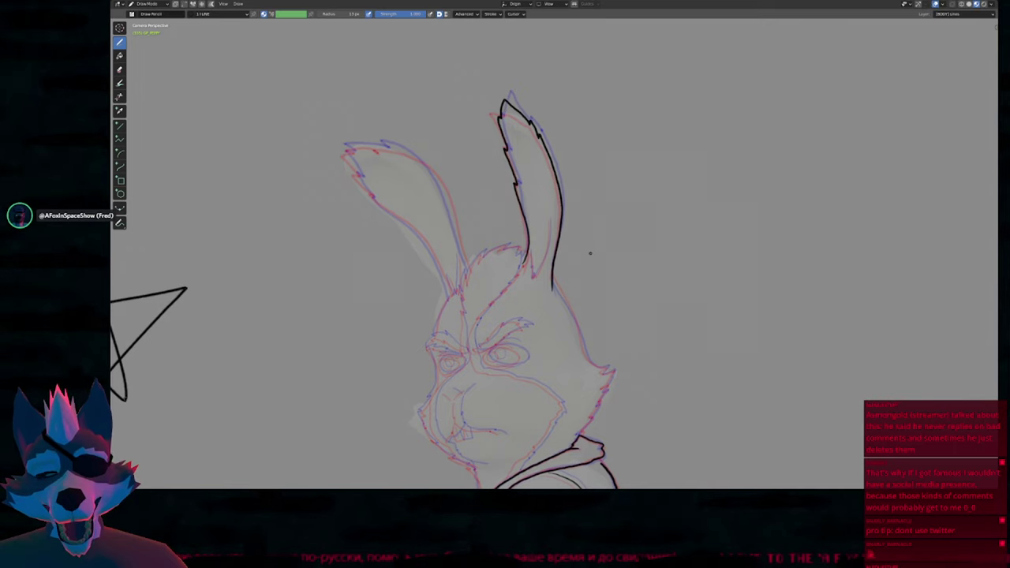
# Draw the inner fold line and small fur notch at the base of the upright ear.
pyautogui.keyDown('shift'); pyautogui.moveTo(590, 253); pyautogui.dragTo(661, 262, button='middle'); pyautogui.keyUp('shift')
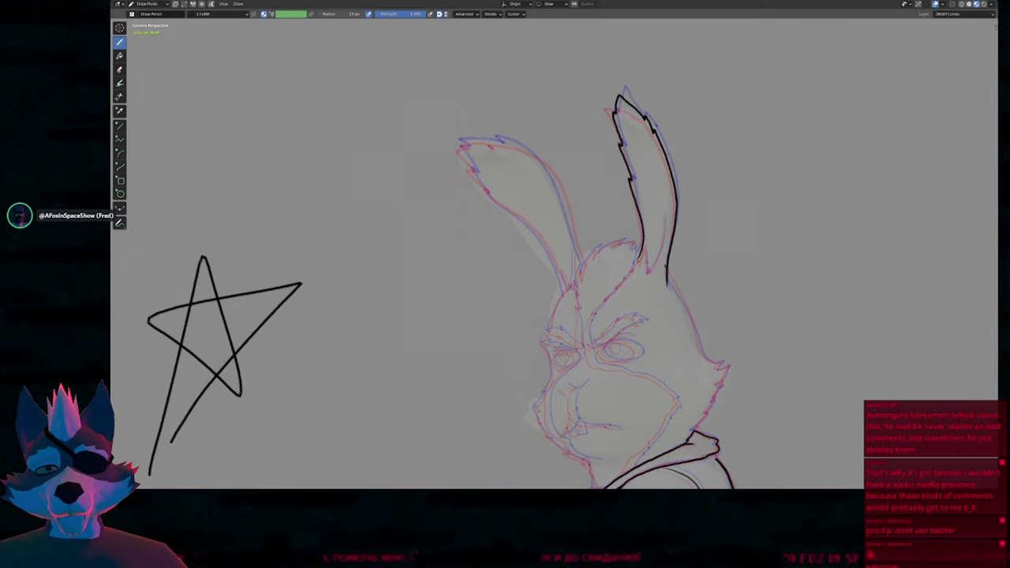
pyautogui.scroll(6, 677, 288)
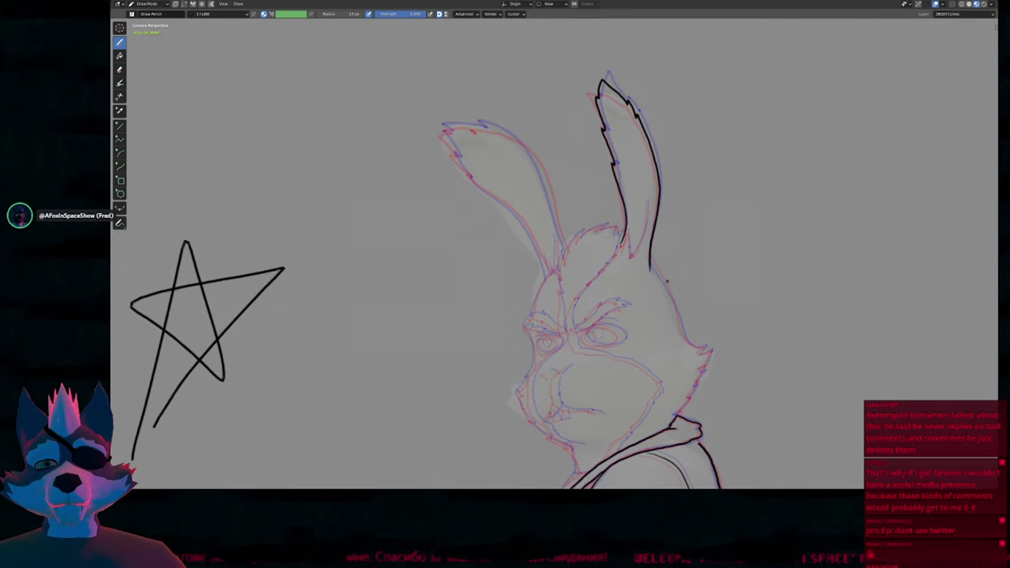
pyautogui.scroll(1, 645, 153)
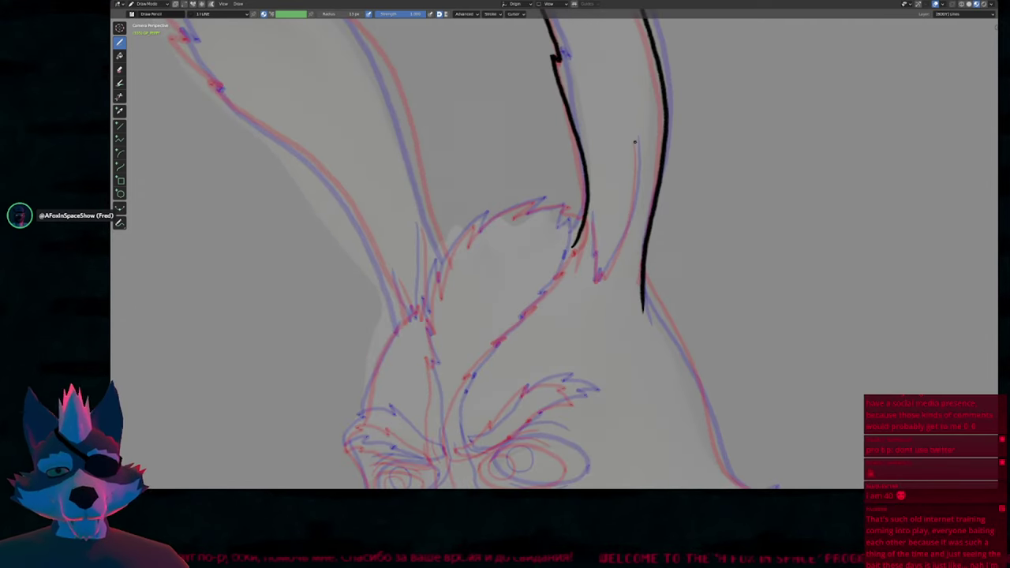
pyautogui.moveTo(637, 158)
pyautogui.mouseDown()
pyautogui.moveTo(604, 273)
pyautogui.moveTo(591, 214)
pyautogui.mouseUp()
# Ink the tilted ear's outline from one side of its base around the ragged tip to the other side.
pyautogui.moveTo(537, 227)
pyautogui.keyDown('shift'); pyautogui.mouseDown(button='middle')
pyautogui.moveTo(687, 230)
pyautogui.moveTo(625, 206)
pyautogui.mouseUp(button='middle'); pyautogui.keyUp('shift')
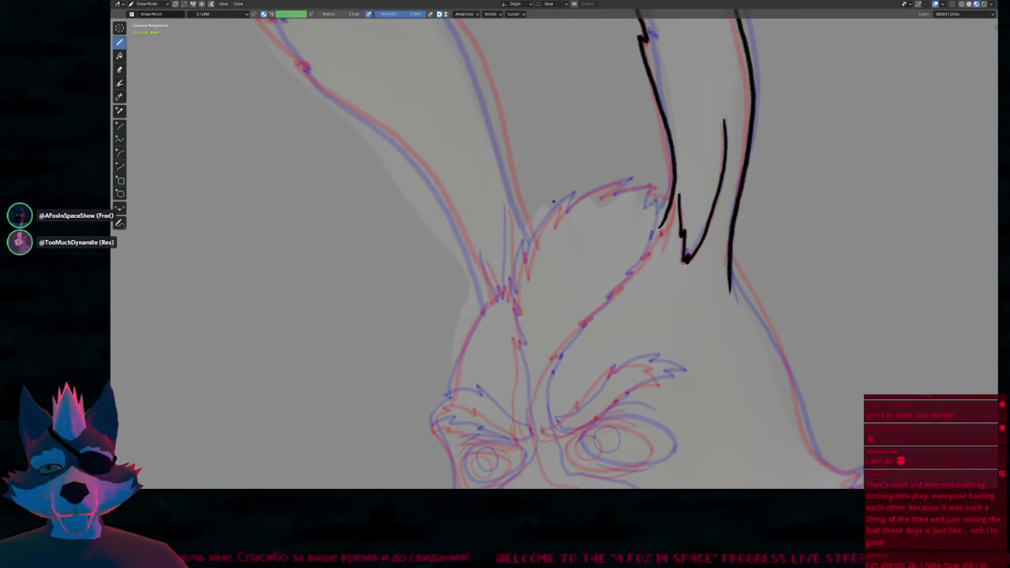
pyautogui.scroll(-3, 549, 205)
pyautogui.keyDown('shift'); pyautogui.moveTo(509, 178); pyautogui.dragTo(639, 326, button='middle'); pyautogui.keyUp('shift')
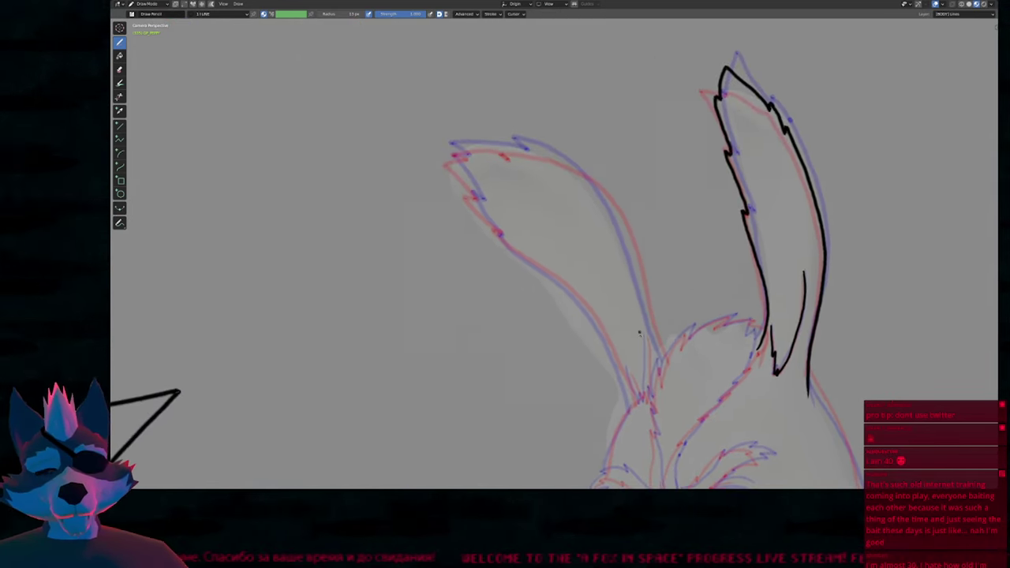
pyautogui.moveTo(653, 330)
pyautogui.mouseDown()
pyautogui.moveTo(623, 232)
pyautogui.moveTo(598, 191)
pyautogui.moveTo(557, 156)
pyautogui.moveTo(470, 149)
pyautogui.moveTo(473, 192)
pyautogui.moveTo(511, 252)
pyautogui.moveTo(584, 303)
pyautogui.moveTo(627, 391)
pyautogui.mouseUp()
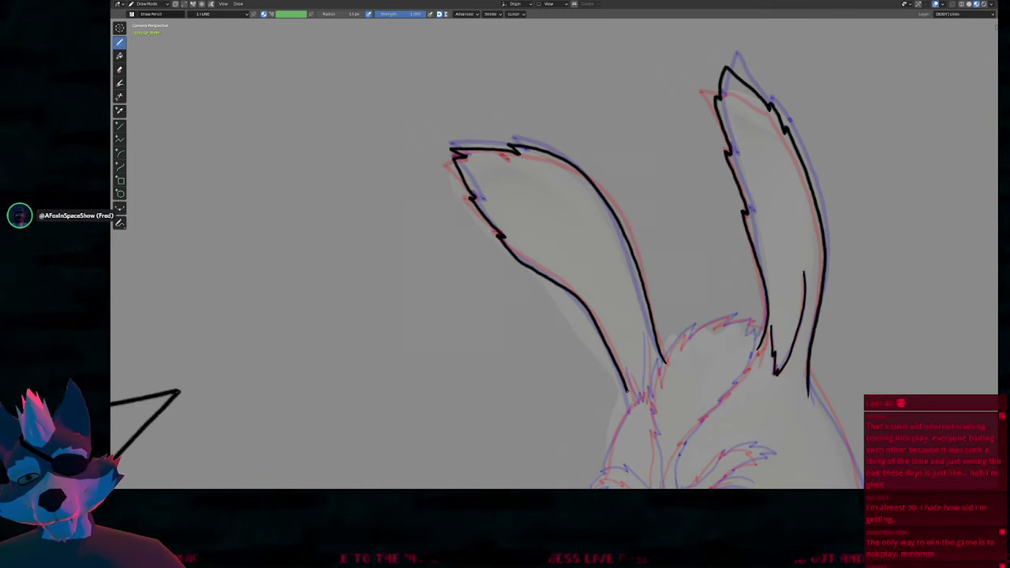
# Adjust the brush size and smooth the tilted ear's lower edge, upper curve and tip strokes.
pyautogui.press('f')
pyautogui.click(603, 311)
pyautogui.keyDown('shift'); pyautogui.moveTo(521, 305); pyautogui.dragTo(527, 295); pyautogui.keyUp('shift')
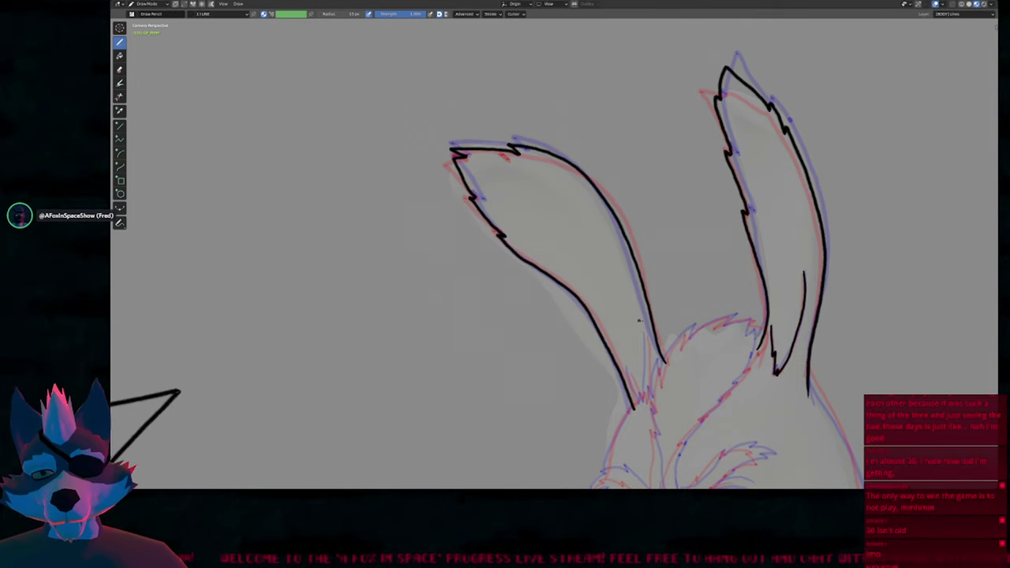
pyautogui.keyDown('shift'); pyautogui.moveTo(662, 293); pyautogui.dragTo(663, 295); pyautogui.keyUp('shift')
pyautogui.keyDown('shift'); pyautogui.moveTo(626, 176); pyautogui.dragTo(624, 202, button='middle'); pyautogui.keyUp('shift')
pyautogui.keyDown('shift'); pyautogui.moveTo(624, 203); pyautogui.dragTo(614, 211); pyautogui.keyUp('shift')
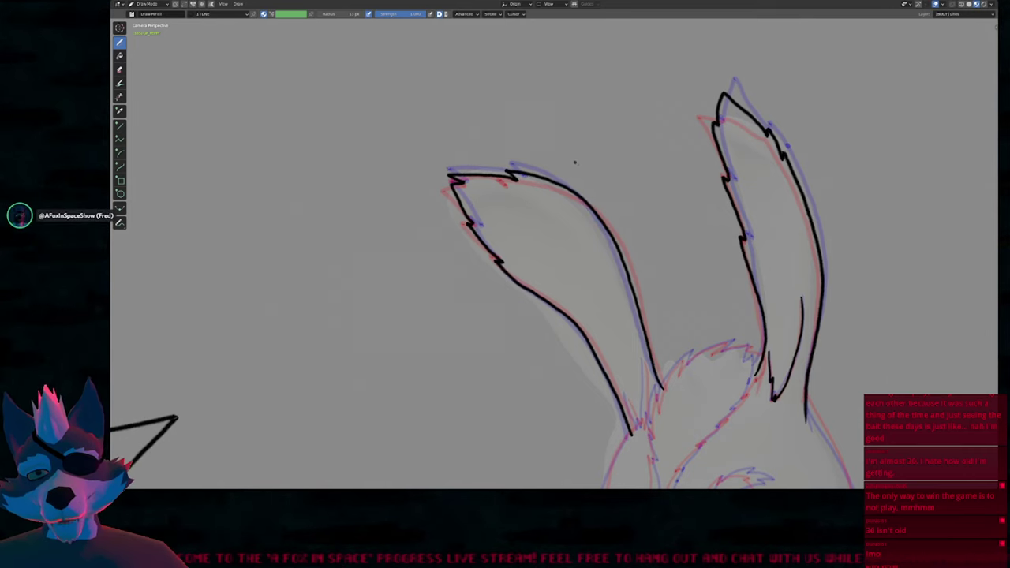
pyautogui.keyDown('shift'); pyautogui.moveTo(517, 178); pyautogui.dragTo(512, 182); pyautogui.keyUp('shift')
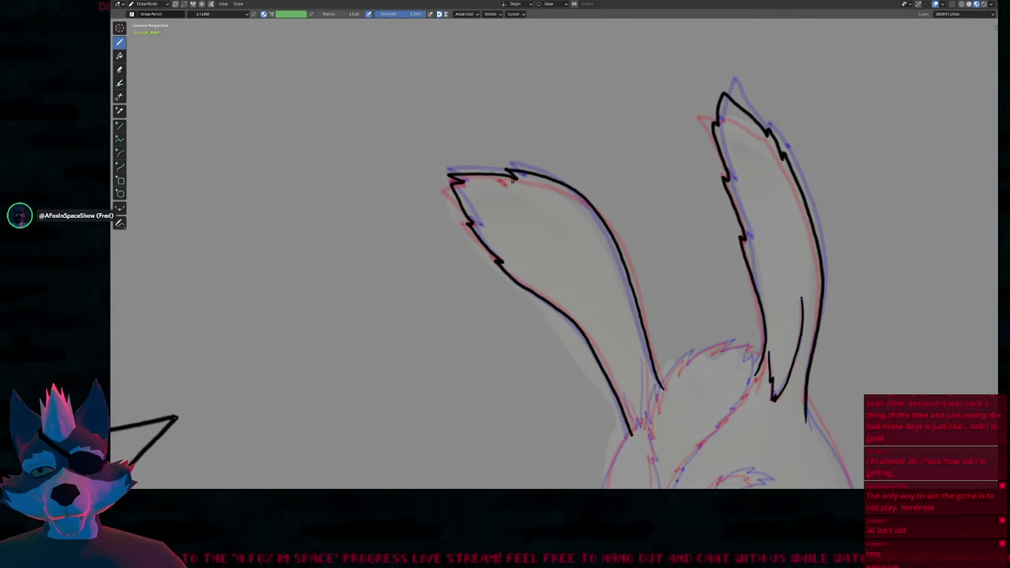
pyautogui.keyDown('shift'); pyautogui.moveTo(674, 278); pyautogui.dragTo(455, 132, button='middle'); pyautogui.keyUp('shift')
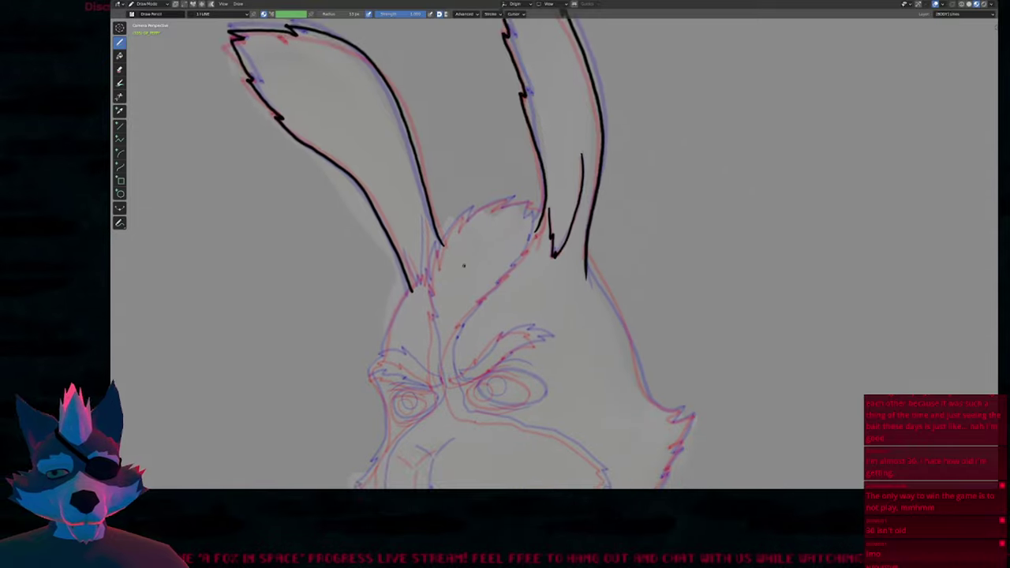
# Ink the hair tuft between the ears, with ragged fur edges, and run both of its sides down between the eyes.
pyautogui.moveTo(463, 301)
pyautogui.keyDown('shift'); pyautogui.mouseDown(button='middle')
pyautogui.moveTo(481, 212)
pyautogui.moveTo(492, 255)
pyautogui.mouseUp(button='middle'); pyautogui.keyUp('shift')
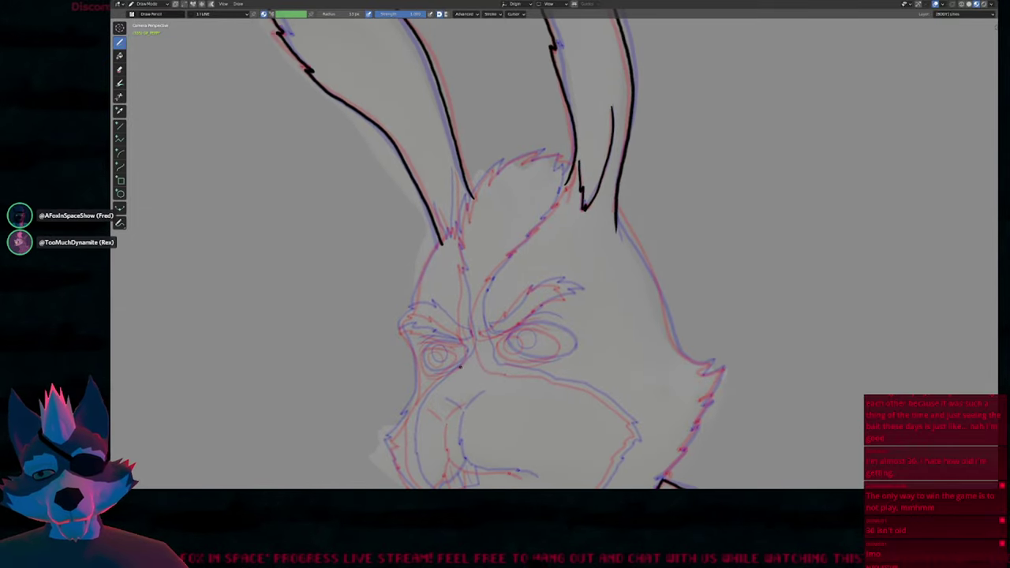
pyautogui.moveTo(466, 320)
pyautogui.mouseDown()
pyautogui.moveTo(462, 199)
pyautogui.moveTo(534, 156)
pyautogui.moveTo(563, 154)
pyautogui.moveTo(560, 167)
pyautogui.mouseUp()
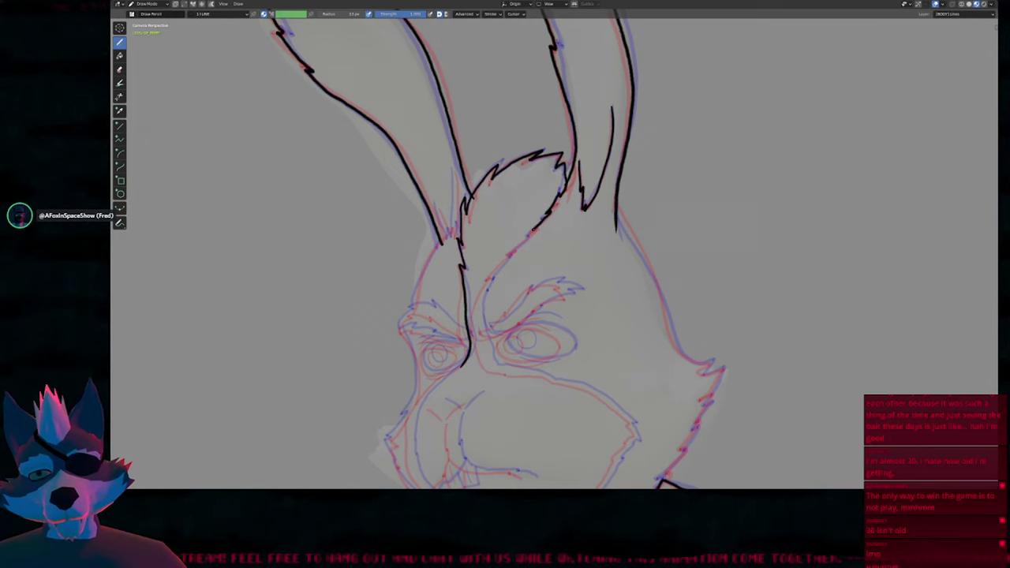
pyautogui.moveTo(506, 255); pyautogui.dragTo(491, 276)
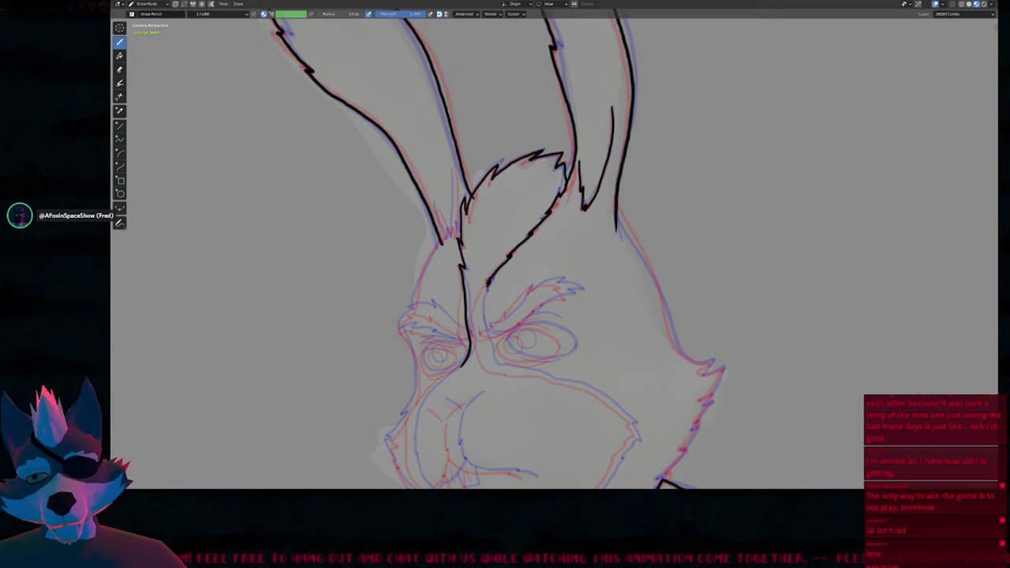
pyautogui.moveTo(499, 344)
pyautogui.keyDown('shift'); pyautogui.mouseDown(button='middle')
pyautogui.moveTo(428, 224)
pyautogui.moveTo(456, 252)
pyautogui.moveTo(496, 251)
pyautogui.mouseUp(button='middle'); pyautogui.keyUp('shift')
pyautogui.press('f')
pyautogui.press('Escape')
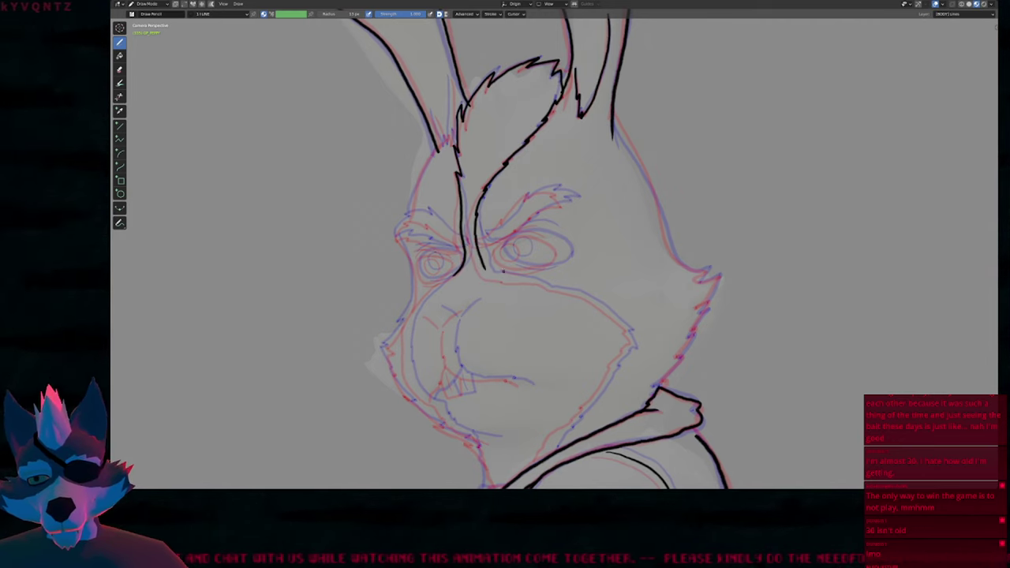
# Draw the inner fold at the base of the tilted ear and ink the forehead contour from there to the far brow.
pyautogui.moveTo(482, 264)
pyautogui.keyDown('shift'); pyautogui.mouseDown(button='middle')
pyautogui.moveTo(566, 318)
pyautogui.moveTo(493, 234)
pyautogui.moveTo(600, 438)
pyautogui.mouseUp(button='middle'); pyautogui.keyUp('shift')
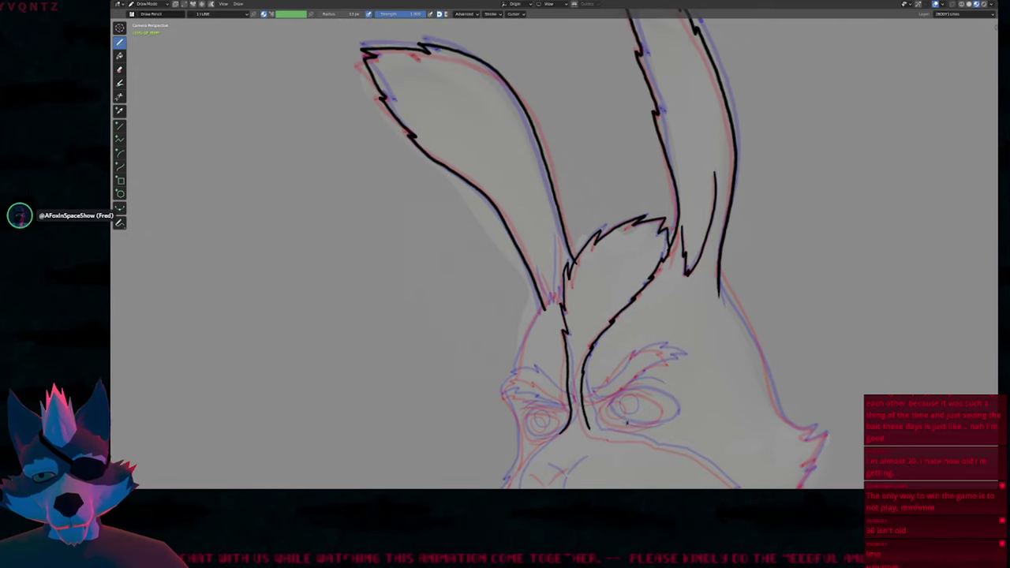
pyautogui.keyDown('ctrl'); pyautogui.moveTo(539, 268); pyautogui.dragTo(565, 217, button='middle'); pyautogui.keyUp('ctrl')
pyautogui.moveTo(565, 211)
pyautogui.mouseDown()
pyautogui.moveTo(559, 321)
pyautogui.moveTo(535, 268)
pyautogui.mouseUp()
pyautogui.moveTo(562, 344)
pyautogui.keyDown('shift'); pyautogui.mouseDown(button='middle')
pyautogui.moveTo(541, 160)
pyautogui.moveTo(529, 187)
pyautogui.moveTo(507, 166)
pyautogui.mouseUp(button='middle'); pyautogui.keyUp('shift')
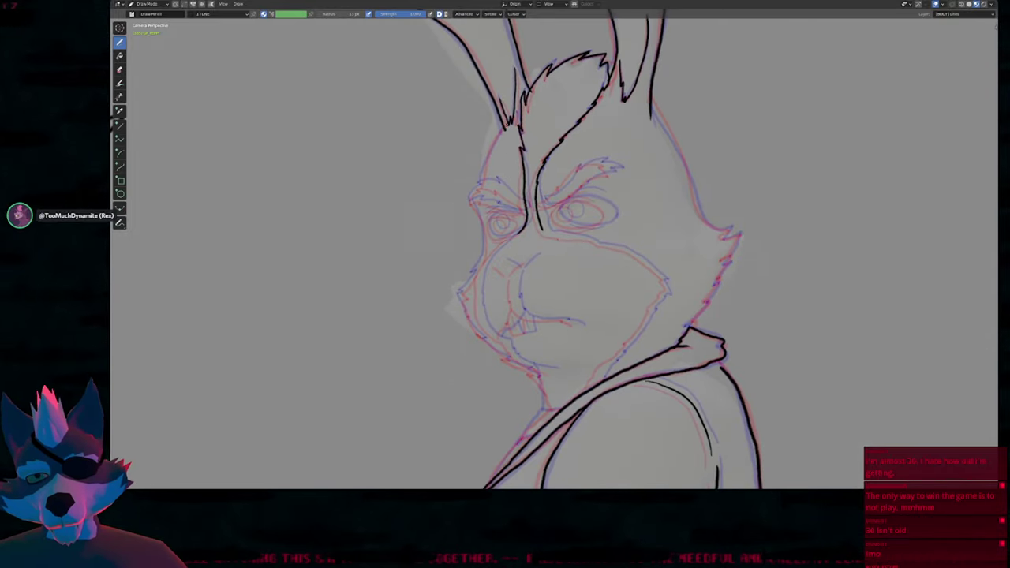
pyautogui.moveTo(508, 125); pyautogui.dragTo(486, 165)
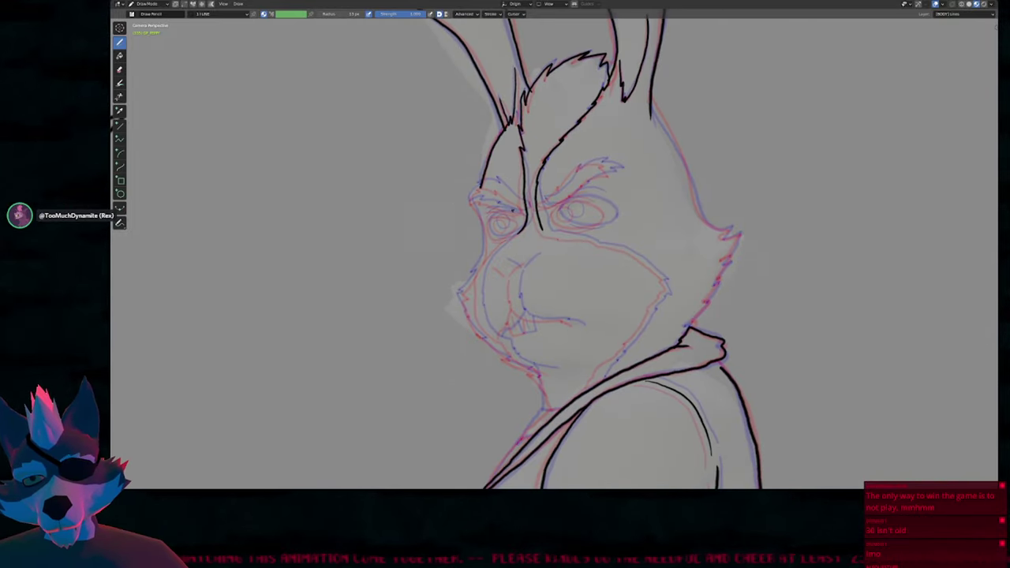
# Ink the near eyebrow with its ragged tip and crease lines, plus the curved upper eyelid beneath it.
pyautogui.scroll(6, 552, 252)
pyautogui.moveTo(454, 269)
pyautogui.mouseDown()
pyautogui.moveTo(592, 165)
pyautogui.moveTo(647, 186)
pyautogui.moveTo(562, 225)
pyautogui.moveTo(505, 276)
pyautogui.moveTo(452, 278)
pyautogui.mouseUp()
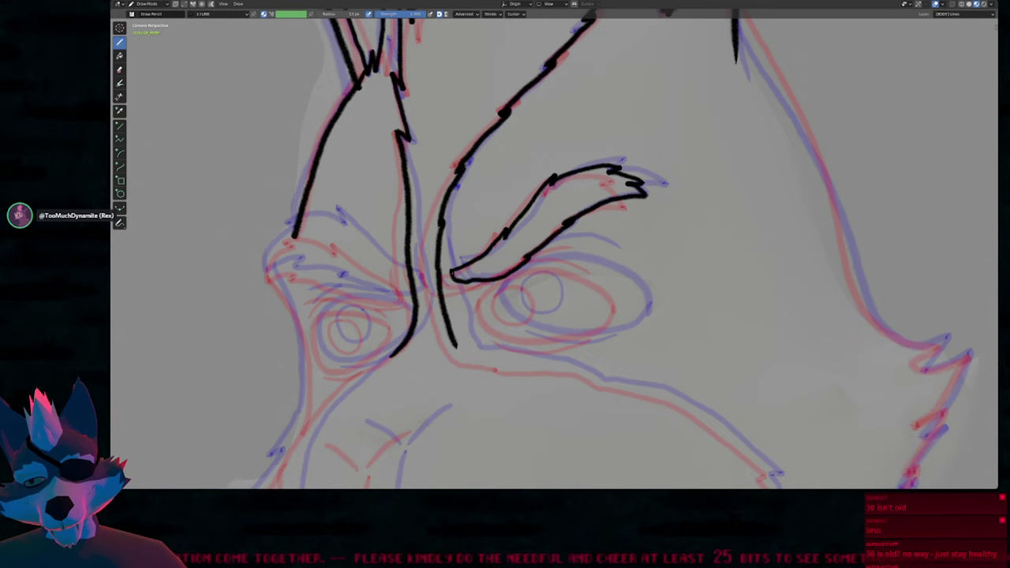
pyautogui.moveTo(538, 303)
pyautogui.keyDown('shift'); pyautogui.mouseDown(button='middle')
pyautogui.moveTo(545, 263)
pyautogui.moveTo(508, 223)
pyautogui.mouseUp(button='middle'); pyautogui.keyUp('shift')
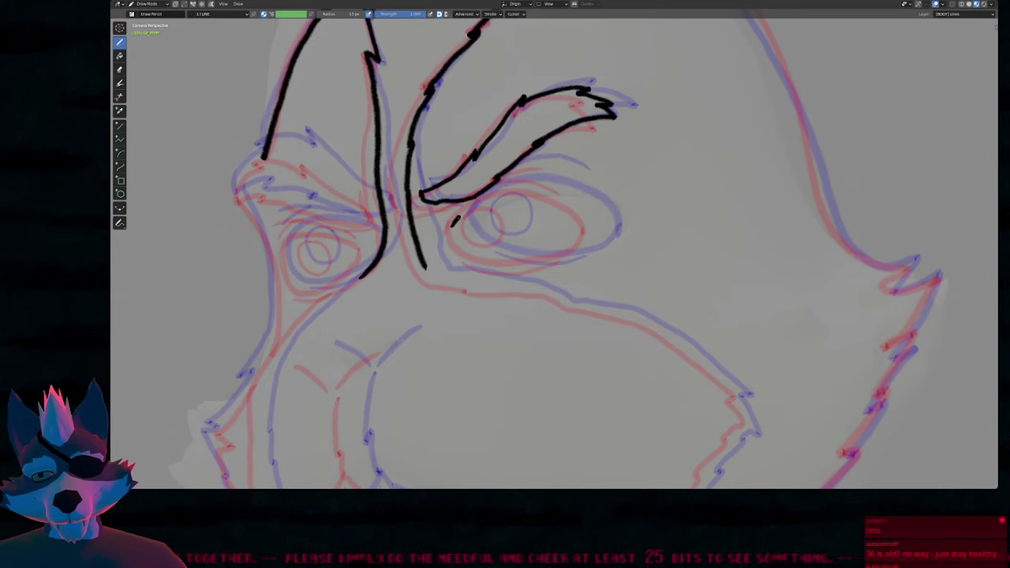
pyautogui.moveTo(452, 227)
pyautogui.mouseDown()
pyautogui.moveTo(494, 191)
pyautogui.moveTo(548, 183)
pyautogui.moveTo(607, 217)
pyautogui.mouseUp()
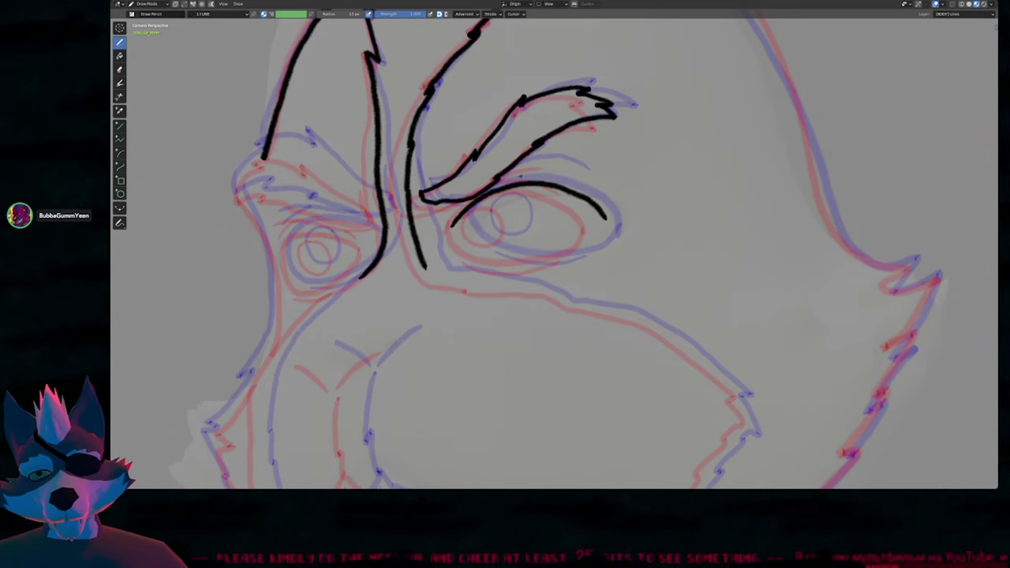
pyautogui.moveTo(520, 166); pyautogui.dragTo(582, 165)
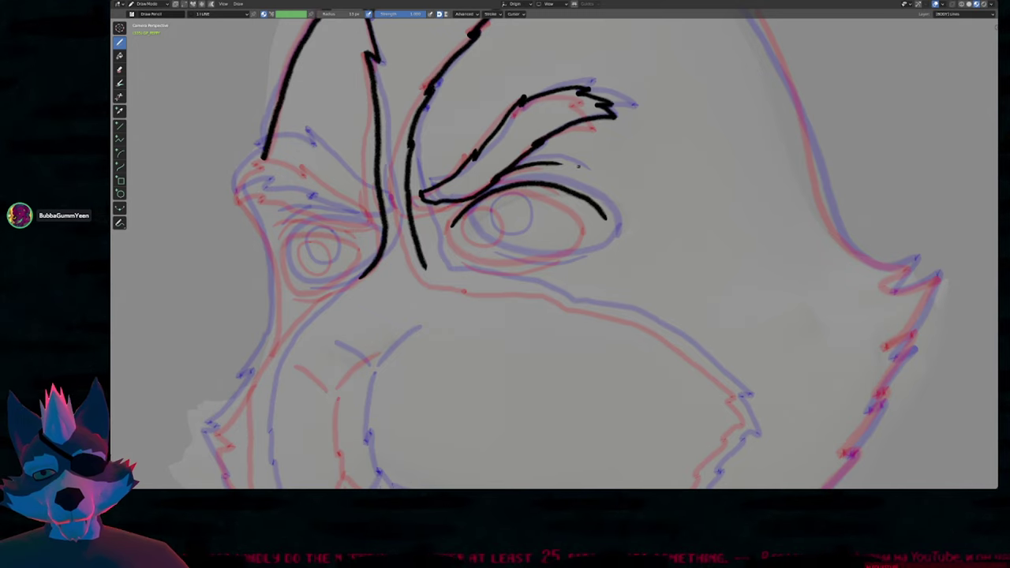
pyautogui.moveTo(421, 208)
pyautogui.mouseDown()
pyautogui.moveTo(476, 196)
pyautogui.moveTo(415, 194)
pyautogui.mouseUp()
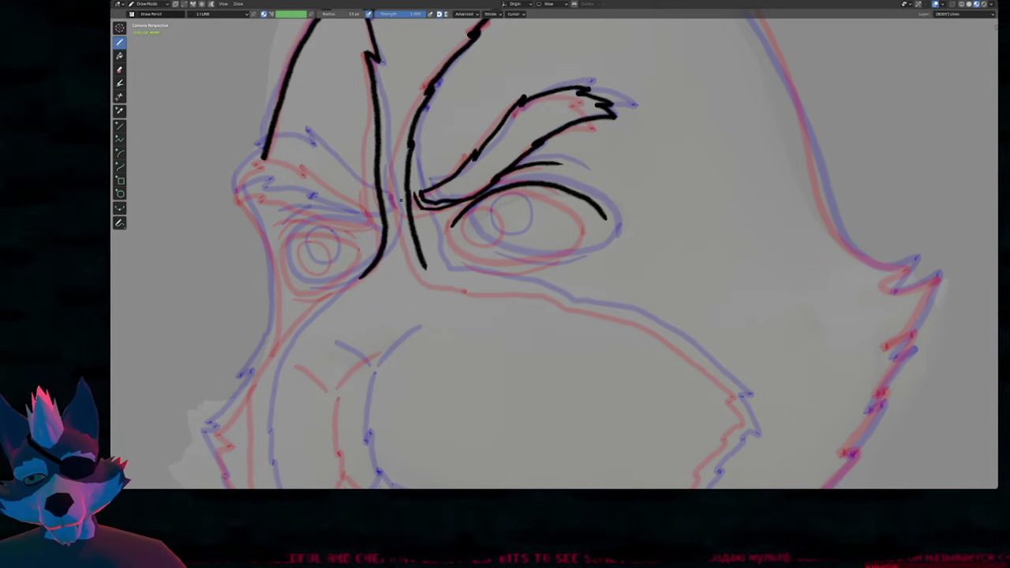
# Ink the ragged far eyebrow with frown creases at the nose bridge and erase the overshooting forehead line at its corner.
pyautogui.keyDown('shift'); pyautogui.moveTo(358, 213); pyautogui.dragTo(472, 249, button='middle'); pyautogui.keyUp('shift')
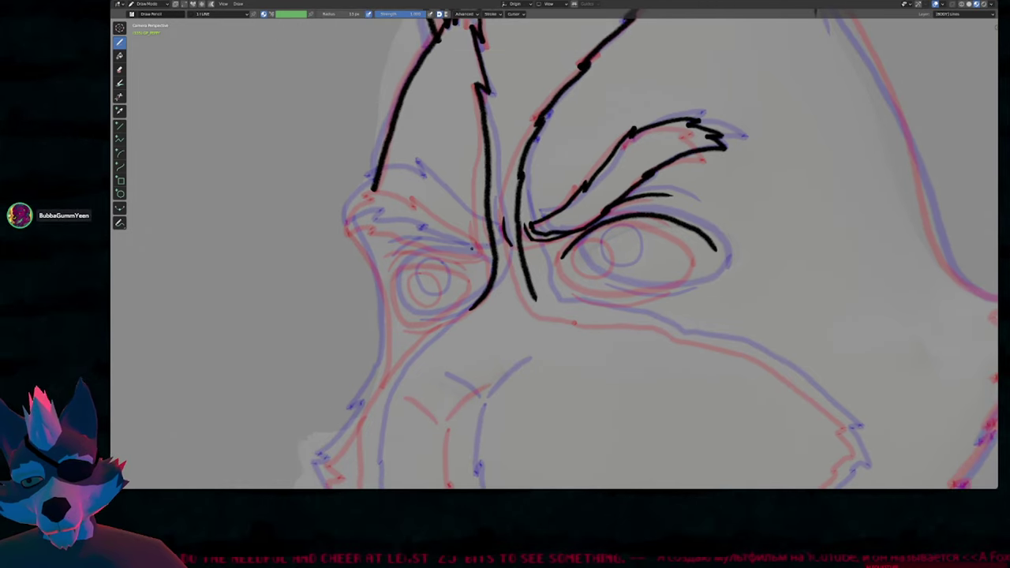
pyautogui.moveTo(478, 227)
pyautogui.mouseDown()
pyautogui.moveTo(423, 180)
pyautogui.moveTo(362, 184)
pyautogui.moveTo(380, 221)
pyautogui.moveTo(458, 250)
pyautogui.moveTo(483, 253)
pyautogui.moveTo(478, 239)
pyautogui.mouseUp()
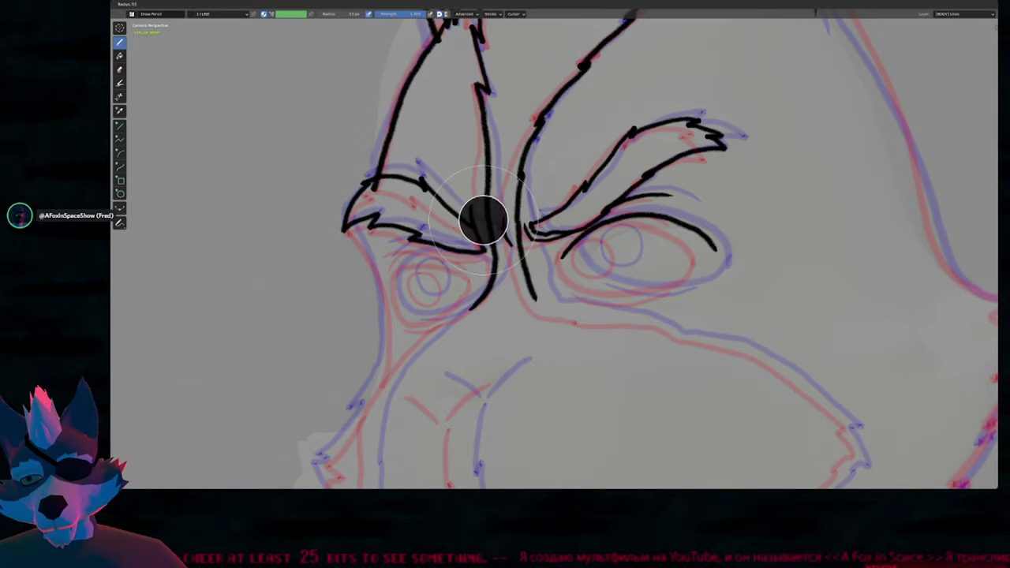
pyautogui.moveTo(472, 208); pyautogui.dragTo(478, 236)
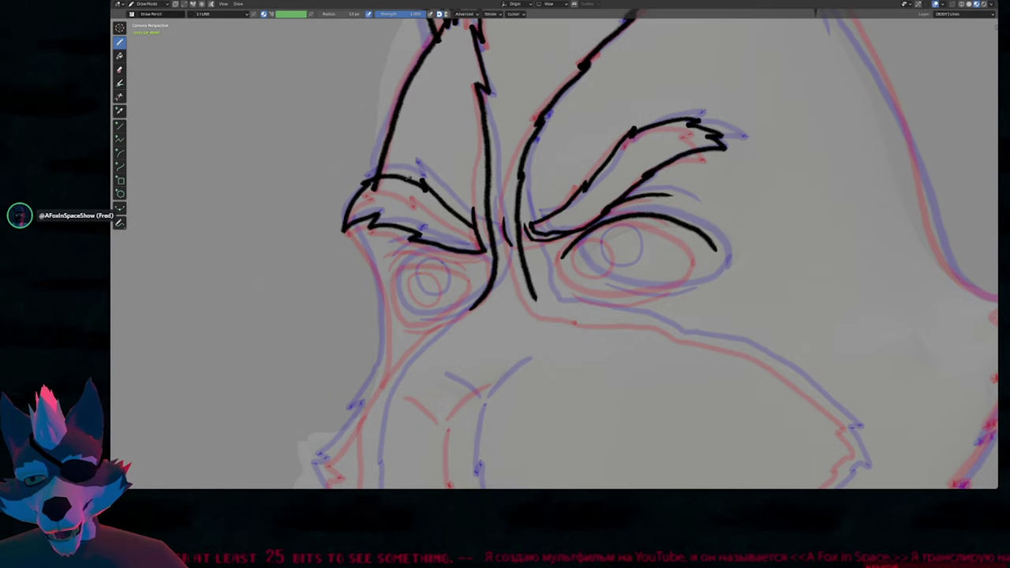
pyautogui.keyDown('ctrl'); pyautogui.moveTo(382, 192); pyautogui.dragTo(375, 186); pyautogui.keyUp('ctrl')
# Close the near eye with its lower eyelid line and adjust the stroke thickness at the eye's outer corner.
pyautogui.moveTo(527, 266)
pyautogui.keyDown('shift'); pyautogui.mouseDown(button='middle')
pyautogui.moveTo(436, 198)
pyautogui.moveTo(406, 236)
pyautogui.mouseUp(button='middle'); pyautogui.keyUp('shift')
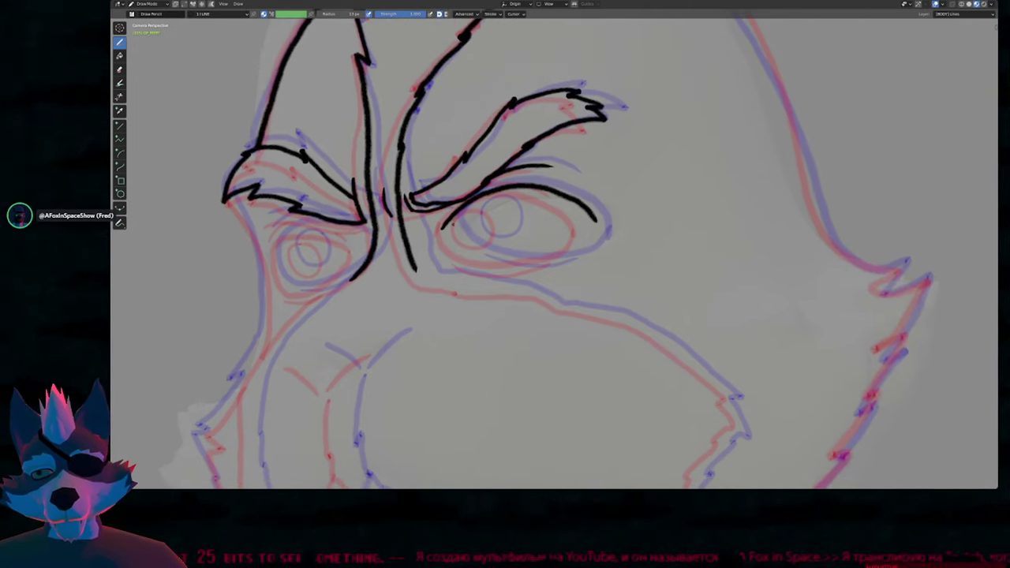
pyautogui.moveTo(442, 223)
pyautogui.mouseDown()
pyautogui.moveTo(478, 259)
pyautogui.moveTo(545, 264)
pyautogui.moveTo(588, 235)
pyautogui.moveTo(594, 217)
pyautogui.mouseUp()
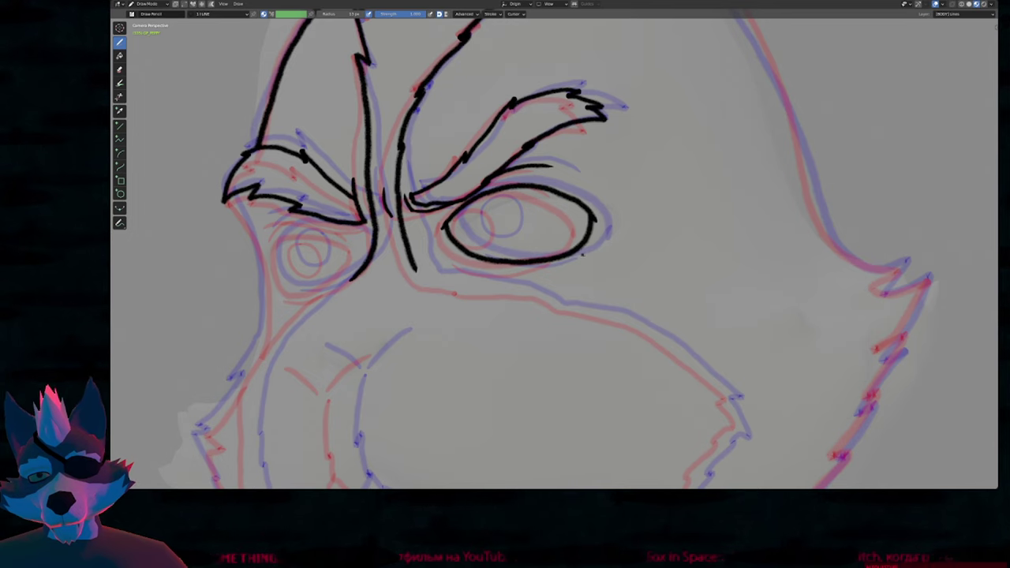
pyautogui.press('Tab')
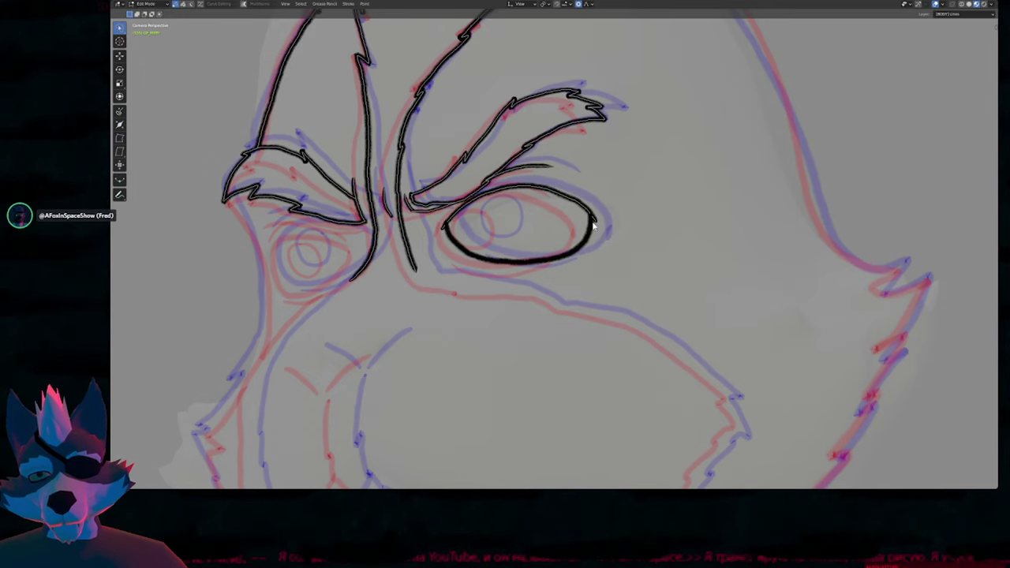
pyautogui.click(594, 223)
pyautogui.hotkey('alt', 's')
pyautogui.click(630, 216)
pyautogui.press('Tab')
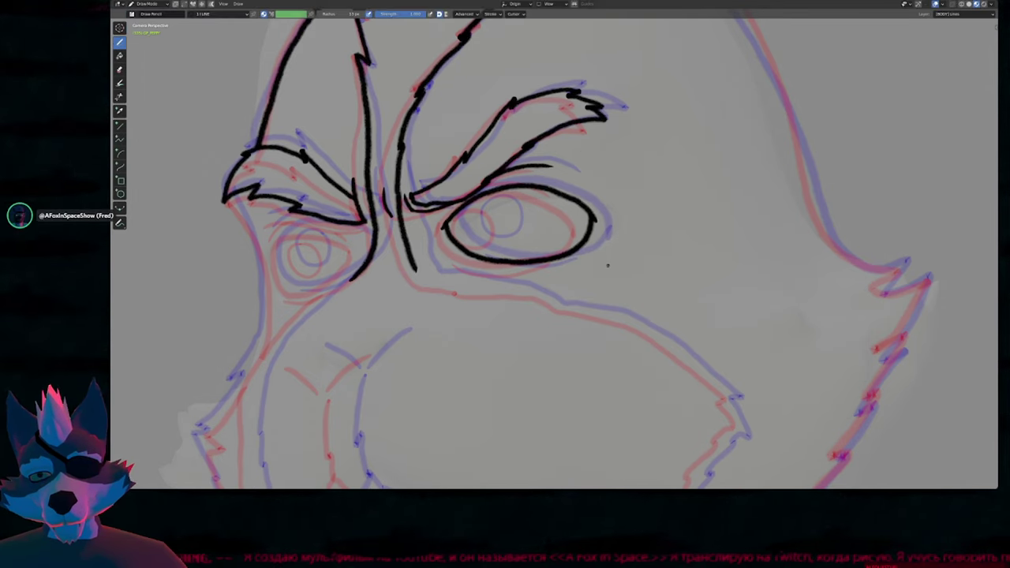
# Ink the muzzle's front contour from the inner corner of the far eye around to the underside of the chin.
pyautogui.moveTo(607, 266)
pyautogui.keyDown('shift'); pyautogui.mouseDown(button='middle')
pyautogui.moveTo(604, 224)
pyautogui.moveTo(611, 209)
pyautogui.moveTo(617, 216)
pyautogui.mouseUp(button='middle'); pyautogui.keyUp('shift')
pyautogui.keyDown('shift'); pyautogui.moveTo(501, 259); pyautogui.dragTo(604, 237, button='middle'); pyautogui.keyUp('shift')
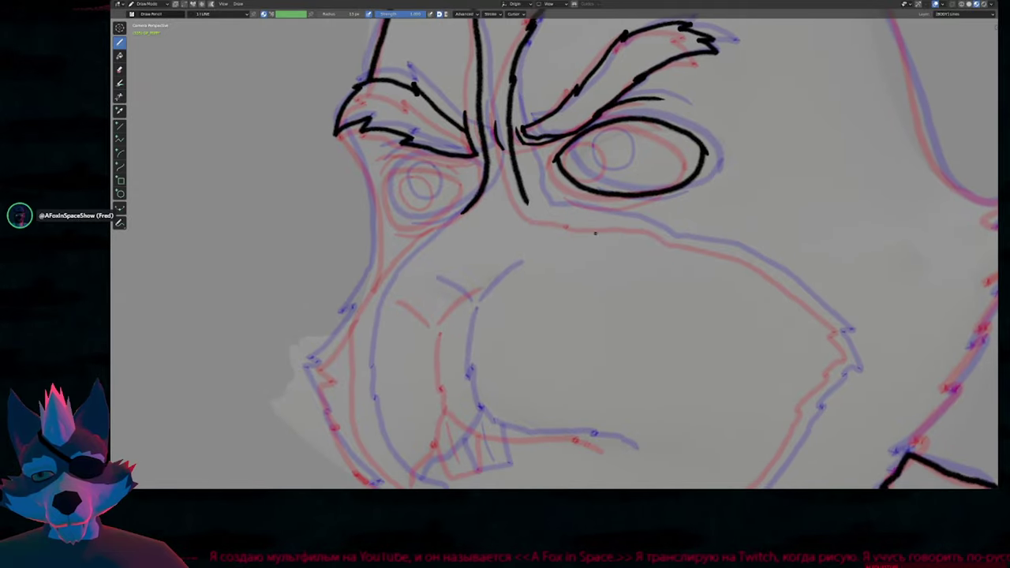
pyautogui.keyDown('shift'); pyautogui.scroll(-2, 484, 231); pyautogui.keyUp('shift')
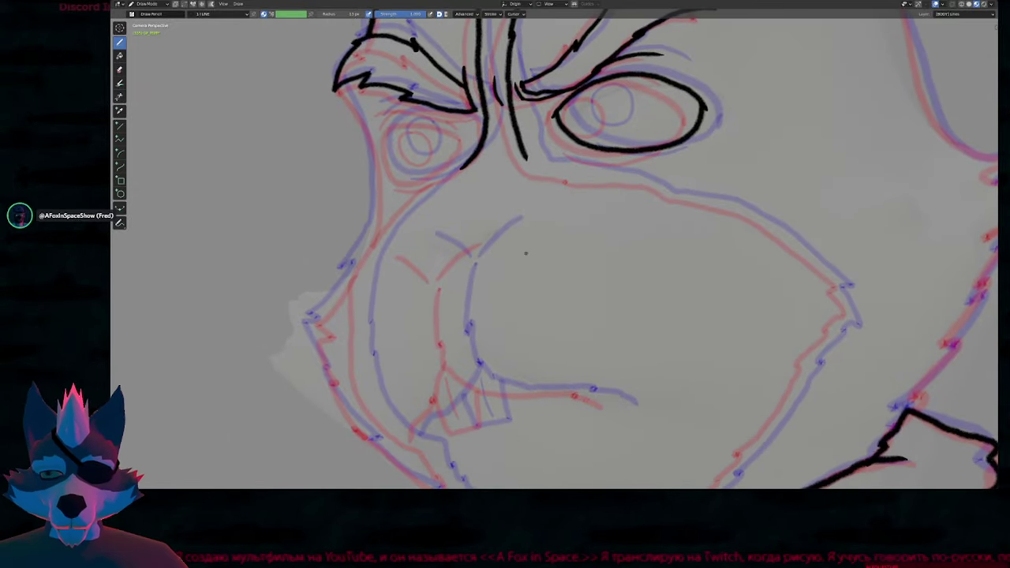
pyautogui.keyDown('shift'); pyautogui.moveTo(527, 249); pyautogui.dragTo(493, 214, button='middle'); pyautogui.keyUp('shift')
pyautogui.keyDown('shift'); pyautogui.scroll(-2, 500, 193); pyautogui.keyUp('shift')
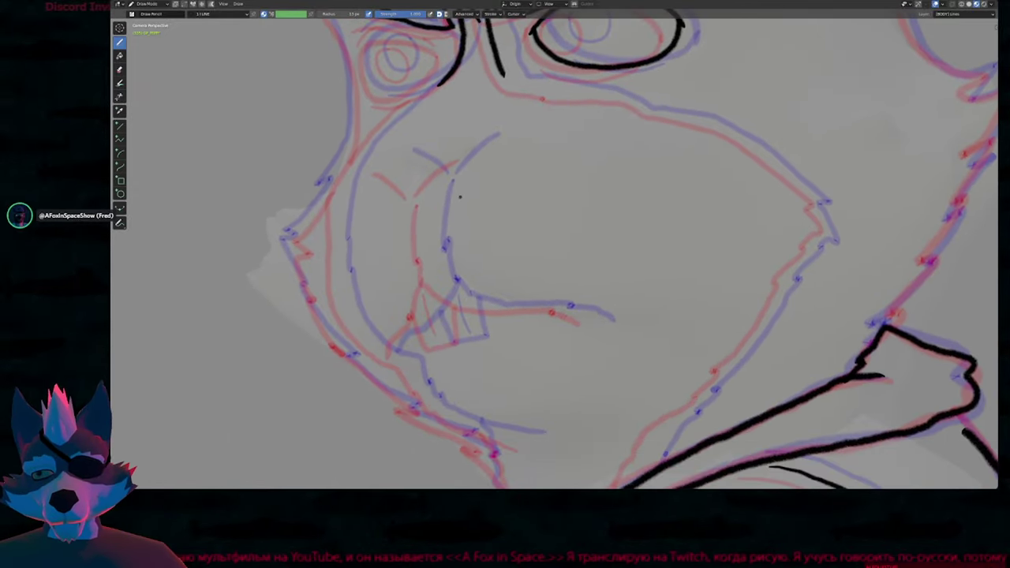
pyautogui.scroll(-3, 500, 193)
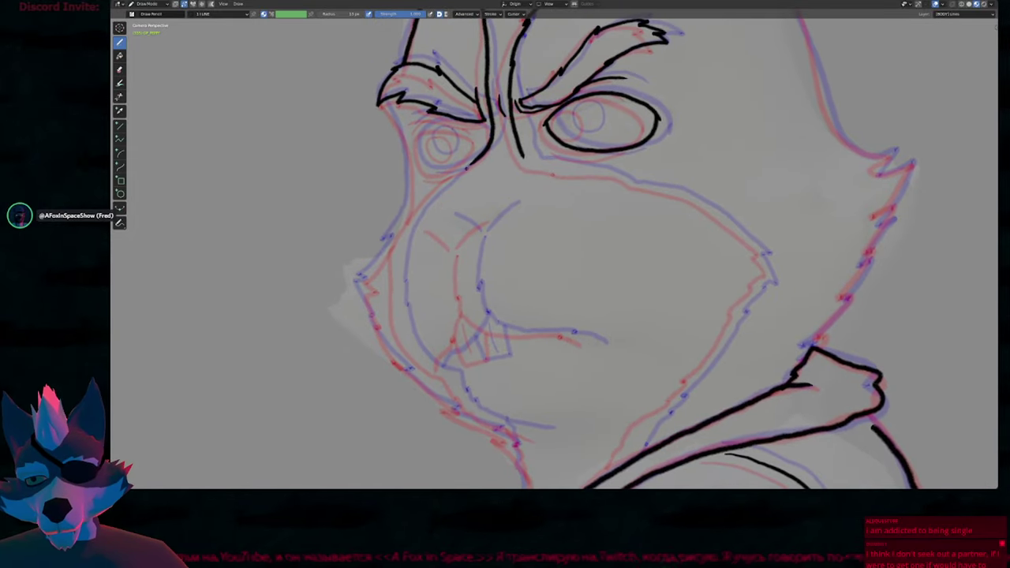
pyautogui.moveTo(471, 164)
pyautogui.mouseDown()
pyautogui.moveTo(411, 214)
pyautogui.moveTo(397, 264)
pyautogui.moveTo(407, 336)
pyautogui.moveTo(476, 415)
pyautogui.moveTo(551, 438)
pyautogui.mouseUp()
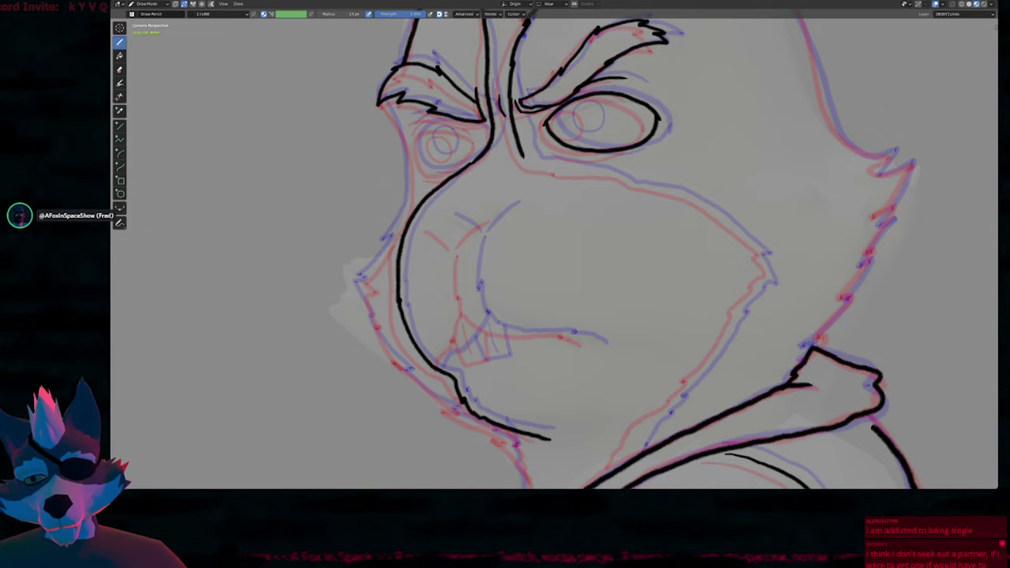
# Examine the inked muzzle and brow lines up close and briefly without the colored onion-skin guides.
pyautogui.keyDown('shift'); pyautogui.moveTo(562, 439); pyautogui.dragTo(581, 377, button='middle'); pyautogui.keyUp('shift')
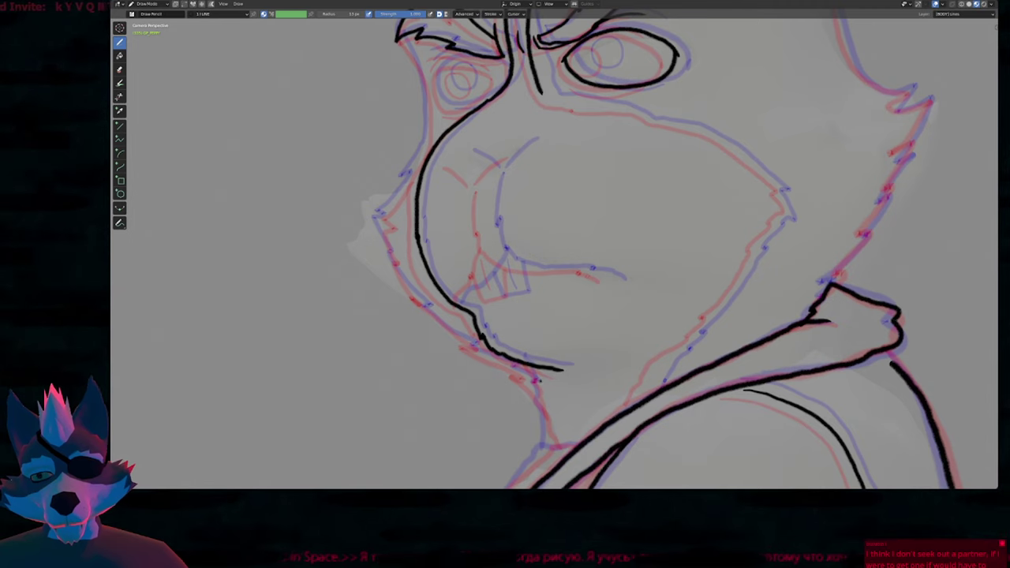
pyautogui.keyDown('shift'); pyautogui.moveTo(520, 218); pyautogui.dragTo(544, 312, button='middle'); pyautogui.keyUp('shift')
pyautogui.click(512, 230)
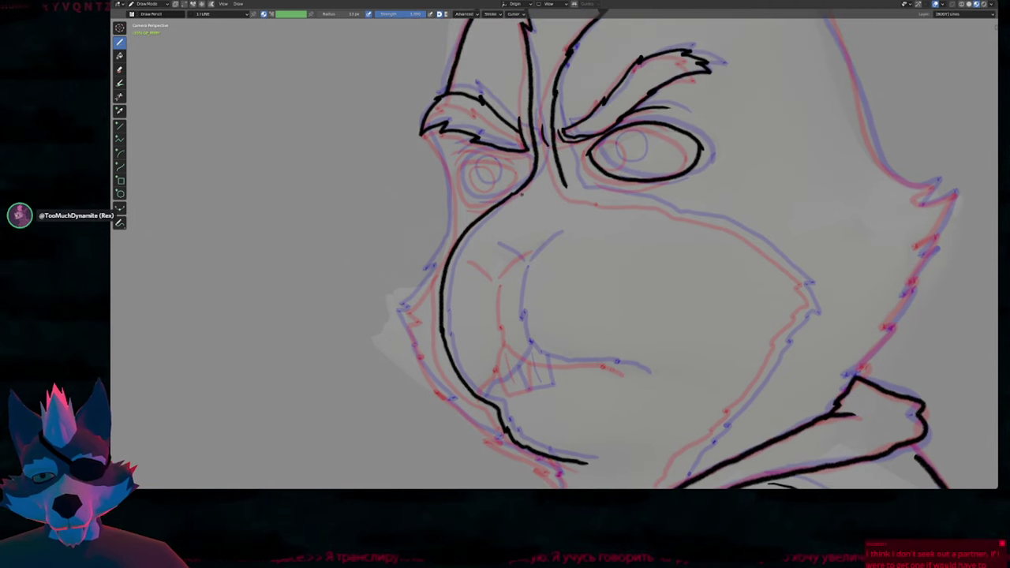
pyautogui.scroll(4, 505, 179)
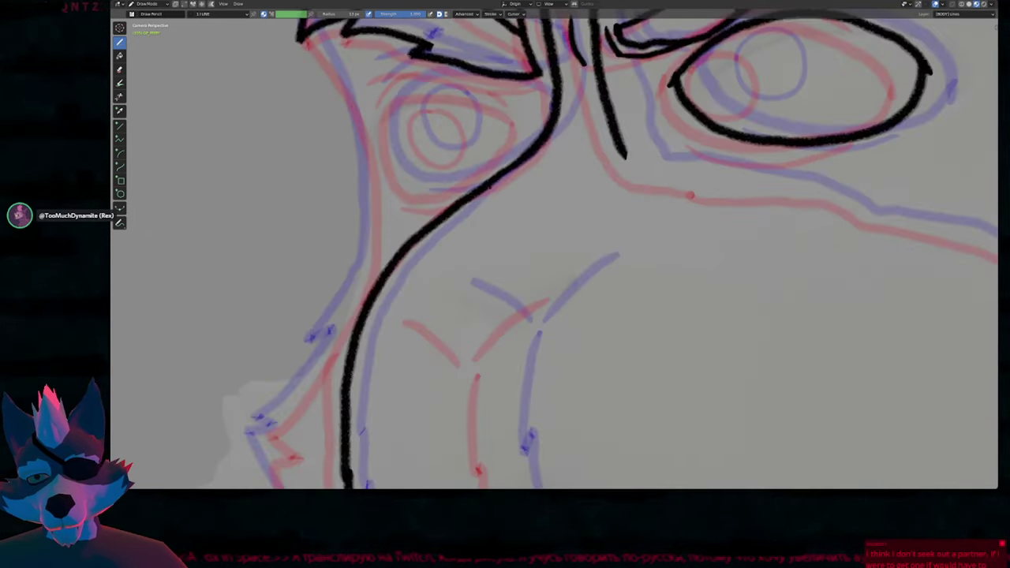
pyautogui.scroll(-6, 506, 179)
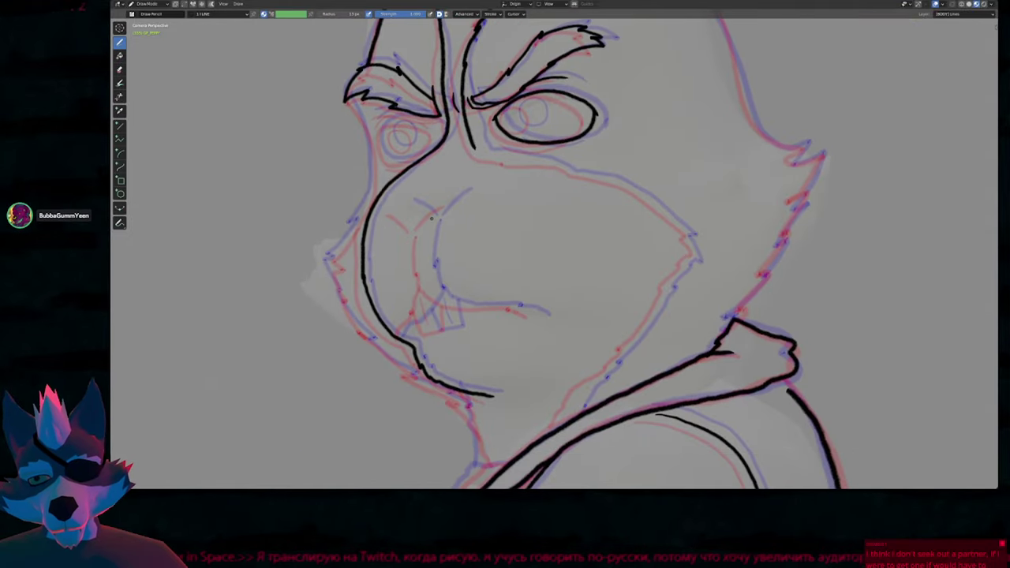
pyautogui.press('space')
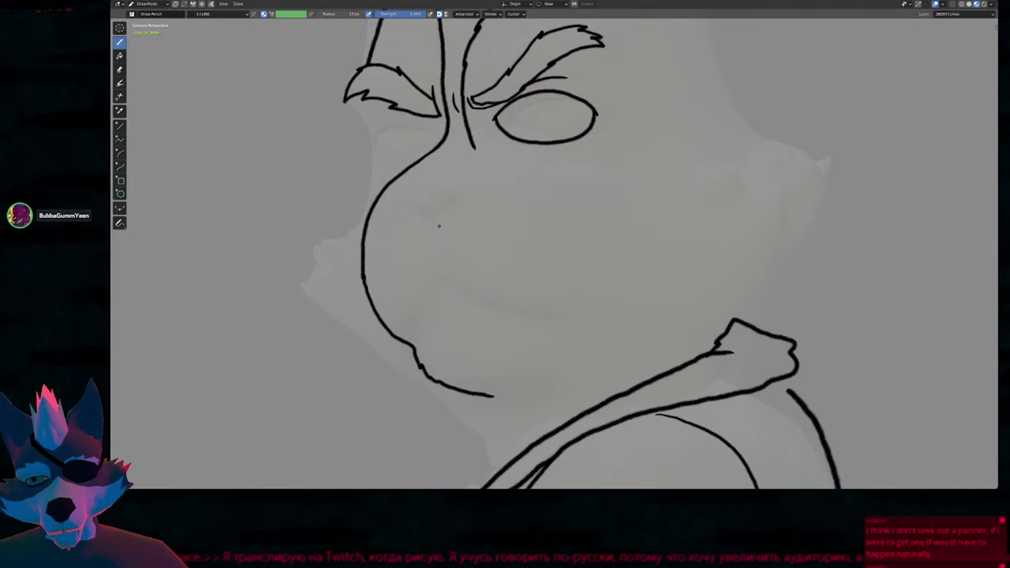
pyautogui.press('space')
pyautogui.keyDown('shift'); pyautogui.moveTo(439, 226); pyautogui.dragTo(466, 230, button='middle'); pyautogui.keyUp('shift')
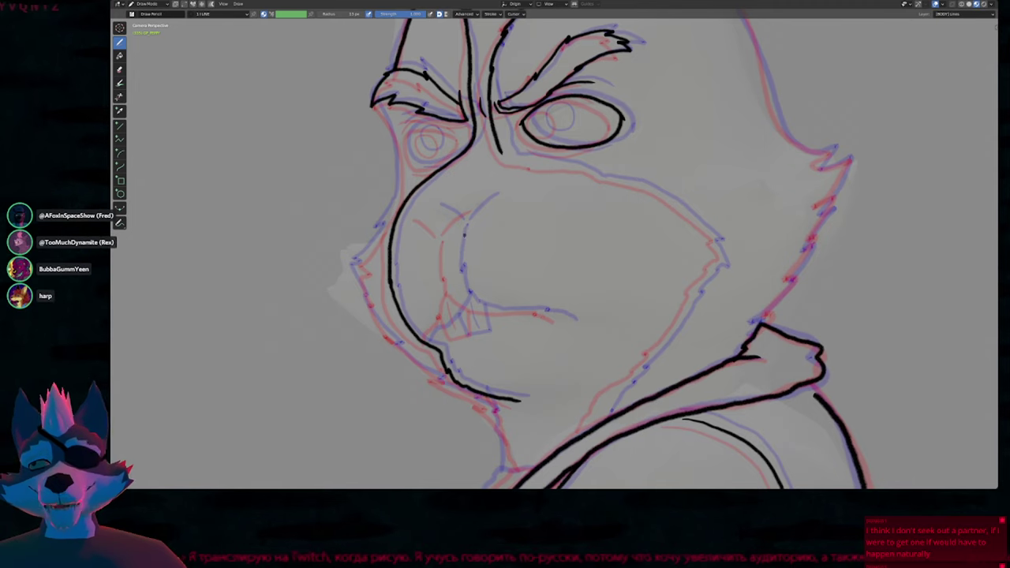
# Ink the two short V-shaped nose lines on the muzzle, redrawing the near one slightly longer.
pyautogui.scroll(2, 469, 225)
pyautogui.moveTo(452, 224); pyautogui.dragTo(486, 196)
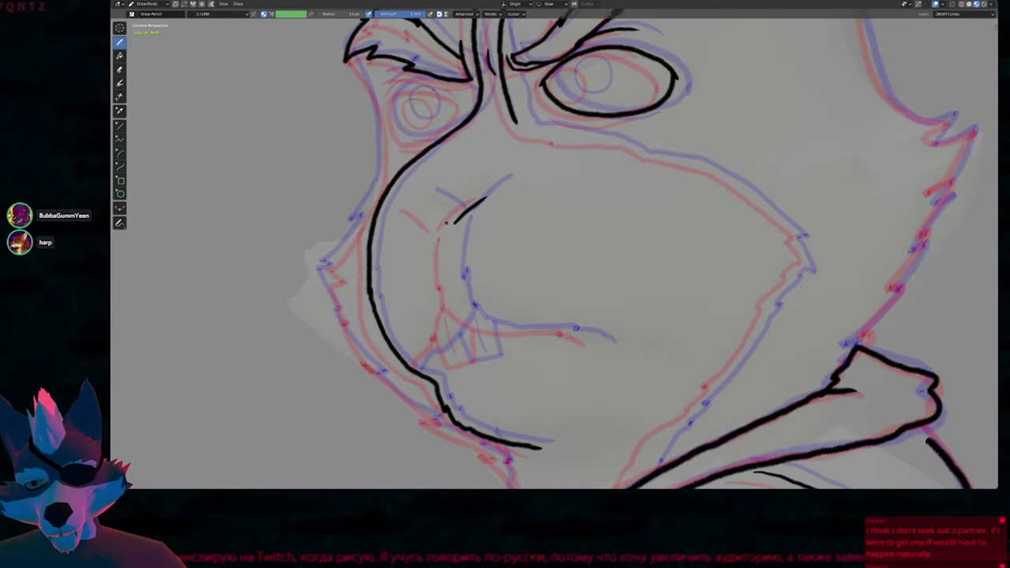
pyautogui.moveTo(448, 224); pyautogui.dragTo(412, 197)
pyautogui.press('f')
pyautogui.press('Escape')
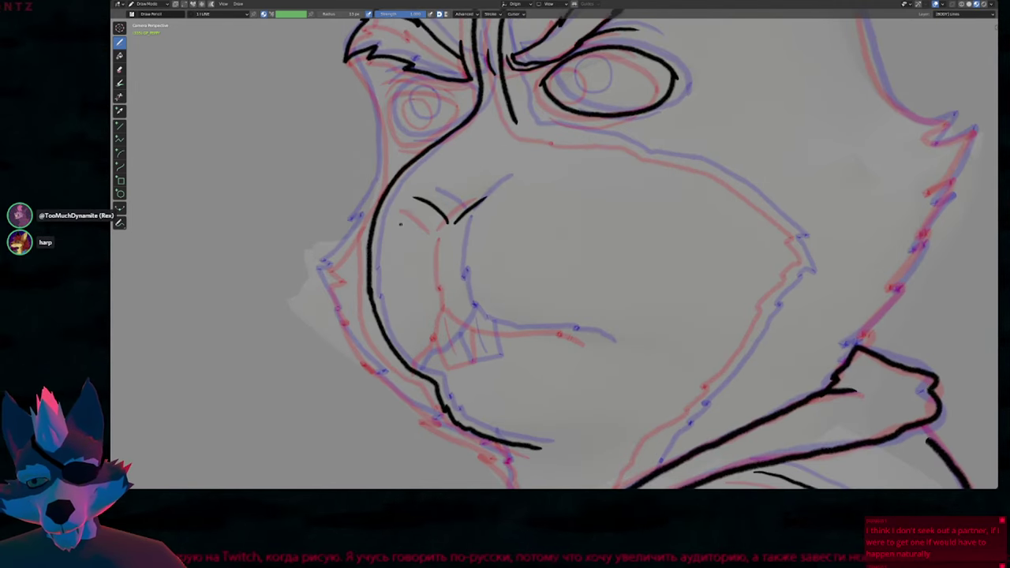
pyautogui.moveTo(464, 212); pyautogui.dragTo(492, 194)
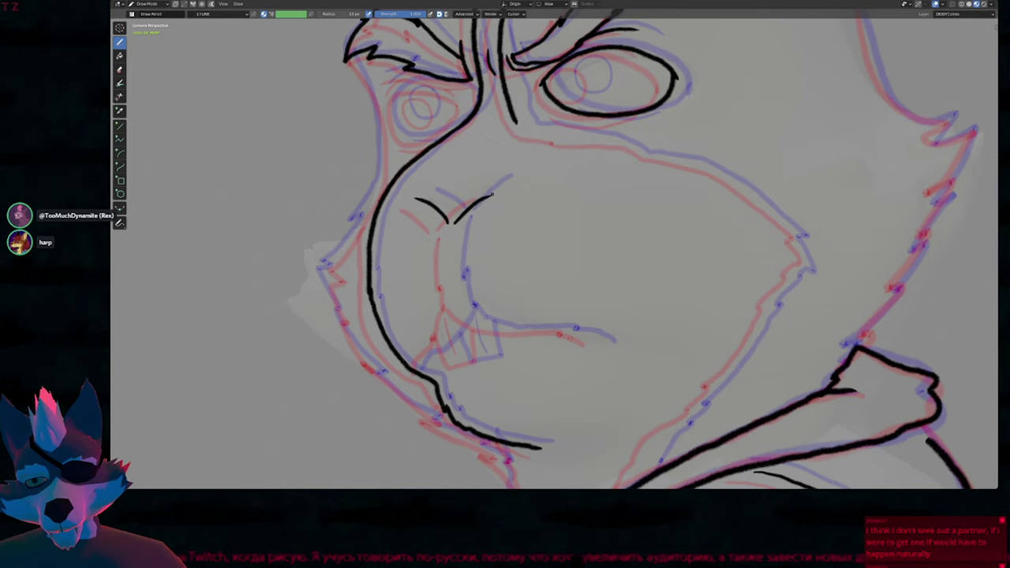
# Ink the mouth line from the nose back across the cheek, plus the lip edge and the two front teeth with their dividing line.
pyautogui.keyDown('shift'); pyautogui.moveTo(532, 244); pyautogui.dragTo(410, 181, button='middle'); pyautogui.keyUp('shift')
pyautogui.moveTo(324, 186)
pyautogui.mouseDown()
pyautogui.moveTo(328, 227)
pyautogui.moveTo(351, 257)
pyautogui.moveTo(452, 266)
pyautogui.moveTo(489, 283)
pyautogui.mouseUp()
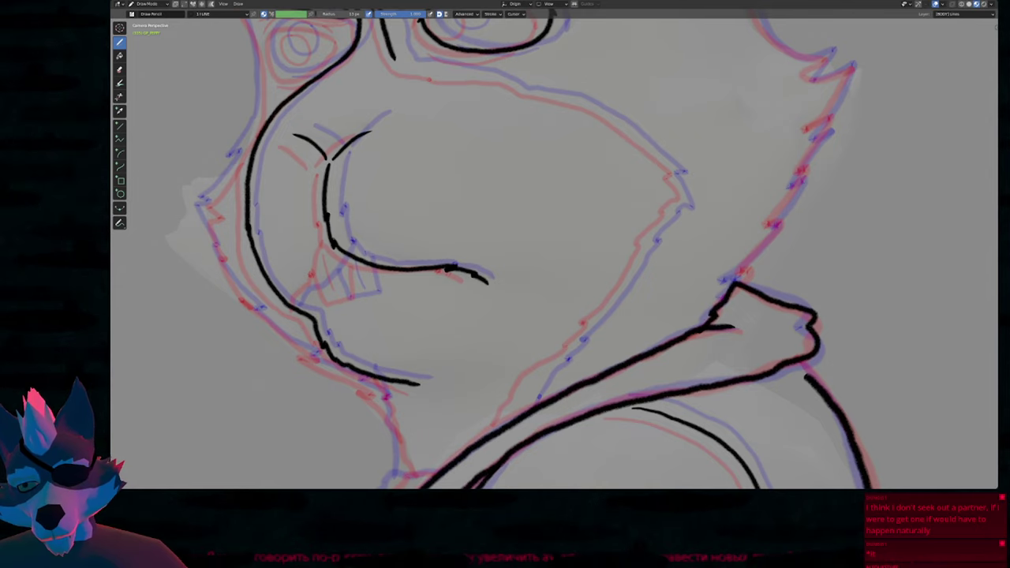
pyautogui.moveTo(332, 251); pyautogui.dragTo(320, 281)
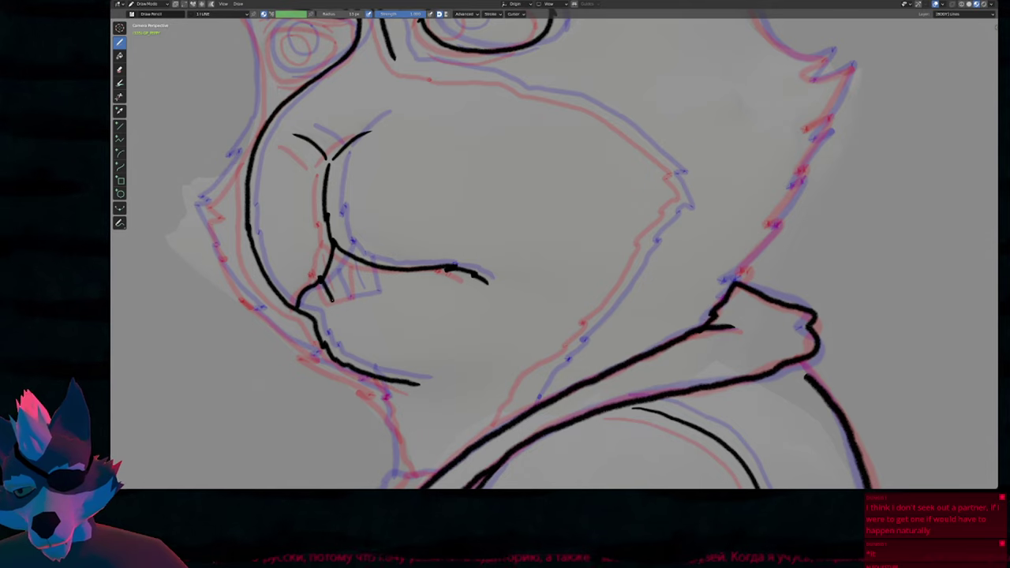
pyautogui.moveTo(330, 296)
pyautogui.mouseDown()
pyautogui.moveTo(355, 295)
pyautogui.moveTo(361, 234)
pyautogui.moveTo(366, 251)
pyautogui.mouseUp()
pyautogui.keyDown('shift'); pyautogui.moveTo(518, 209); pyautogui.dragTo(526, 322, button='middle'); pyautogui.keyUp('shift')
pyautogui.keyDown('shift'); pyautogui.moveTo(592, 181); pyautogui.dragTo(561, 306, button='middle'); pyautogui.keyUp('shift')
pyautogui.keyDown('shift'); pyautogui.moveTo(462, 390); pyautogui.dragTo(522, 206, button='middle'); pyautogui.keyUp('shift')
pyautogui.keyDown('shift'); pyautogui.moveTo(502, 279); pyautogui.dragTo(526, 203, button='middle'); pyautogui.keyUp('shift')
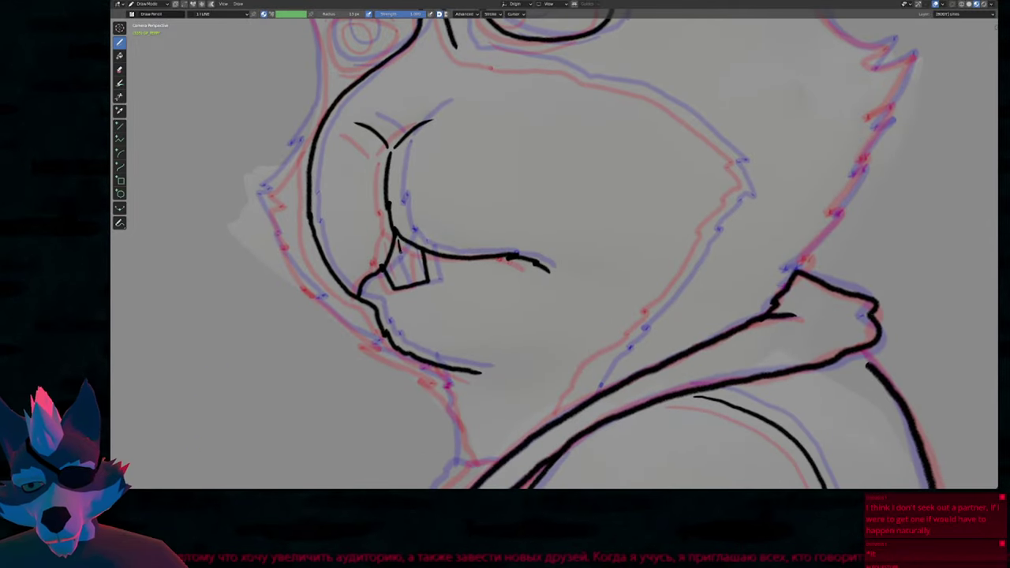
pyautogui.moveTo(404, 268); pyautogui.dragTo(408, 280)
# Ink the muzzle's rear contour from the near eye's inner corner around the furry cheek down toward the hood edge.
pyautogui.moveTo(519, 203)
pyautogui.keyDown('shift'); pyautogui.mouseDown(button='middle')
pyautogui.moveTo(553, 352)
pyautogui.moveTo(374, 225)
pyautogui.mouseUp(button='middle'); pyautogui.keyUp('shift')
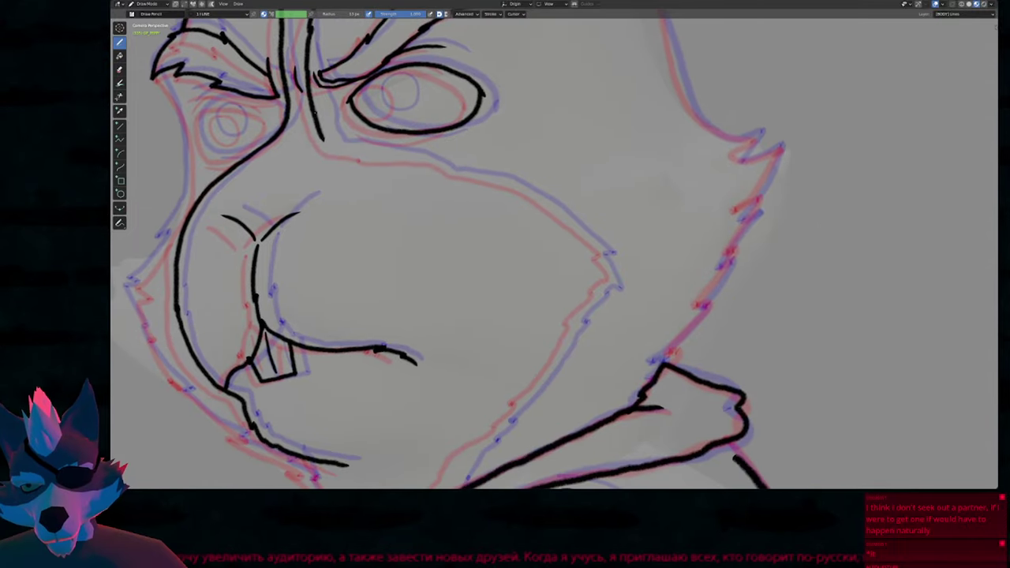
pyautogui.hotkey('ctrl', 'z')
pyautogui.moveTo(310, 93)
pyautogui.mouseDown()
pyautogui.moveTo(329, 140)
pyautogui.moveTo(519, 194)
pyautogui.moveTo(607, 254)
pyautogui.moveTo(614, 284)
pyautogui.moveTo(588, 304)
pyautogui.moveTo(500, 429)
pyautogui.moveTo(451, 462)
pyautogui.moveTo(444, 487)
pyautogui.mouseUp()
pyautogui.keyDown('shift'); pyautogui.moveTo(485, 396); pyautogui.dragTo(535, 240, button='middle'); pyautogui.keyUp('shift')
pyautogui.hotkey('shift', 'f')
pyautogui.click(524, 270)
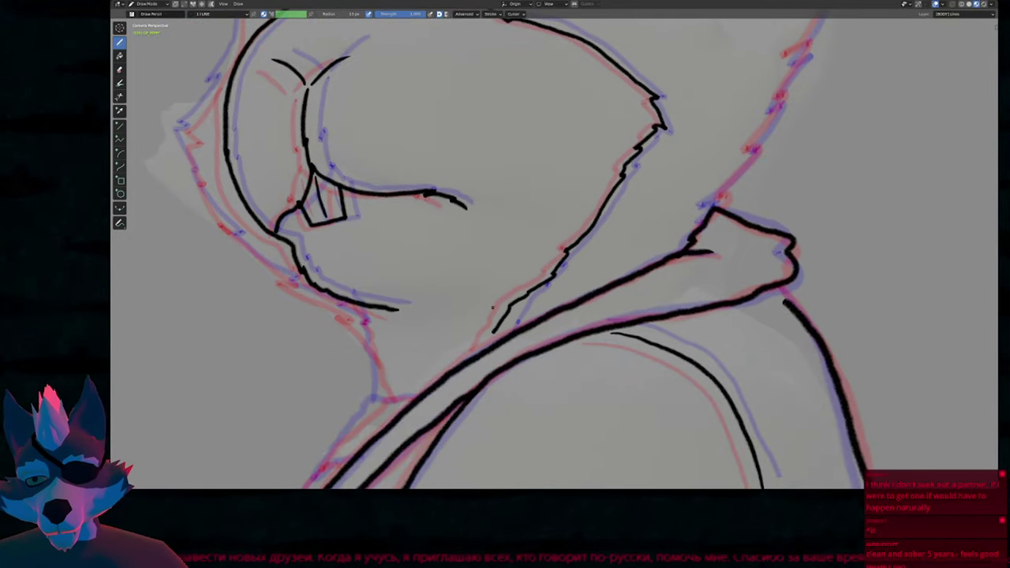
# Move the lower end point of the muzzle's rear contour down onto the hood edge using proportional editing.
pyautogui.press('Tab')
pyautogui.click(494, 338)
pyautogui.press('g')
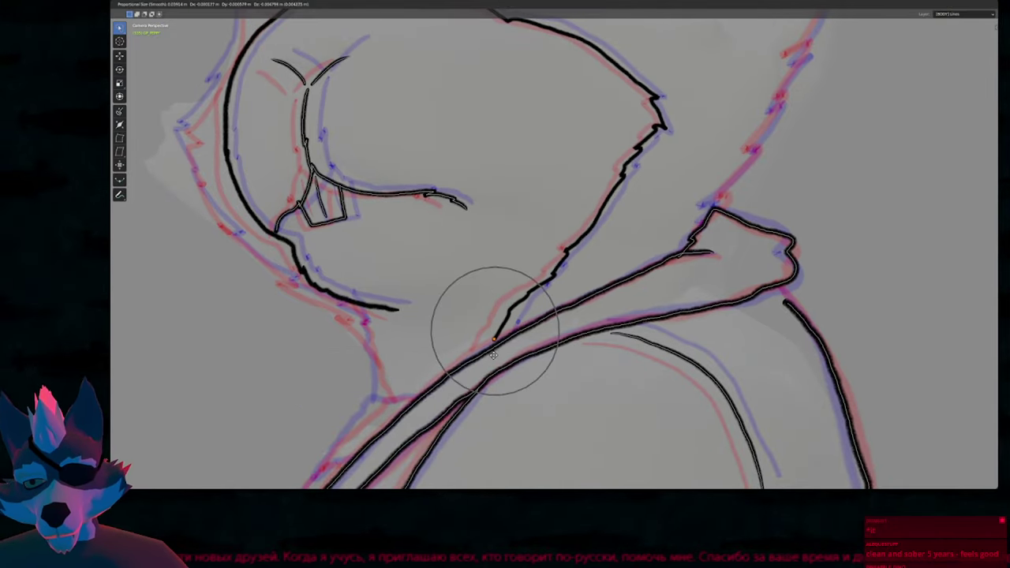
pyautogui.scroll(5, 492, 356)
pyautogui.click(489, 361)
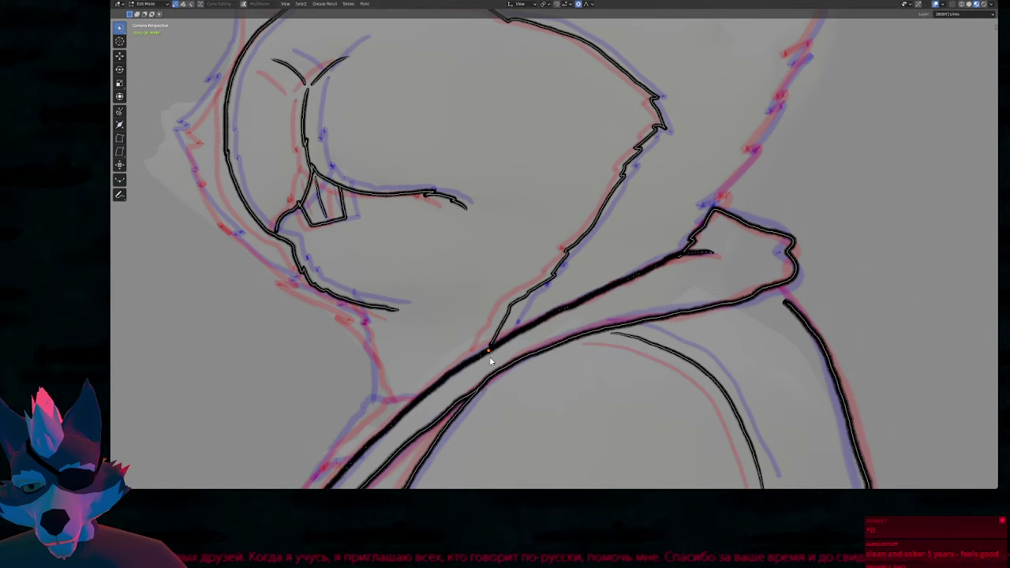
# Refine the junction at the hood by nudging the hood line's point and the muzzle contour's end point into alignment.
pyautogui.press('g')
pyautogui.scroll(-3, 491, 357)
pyautogui.click(492, 354)
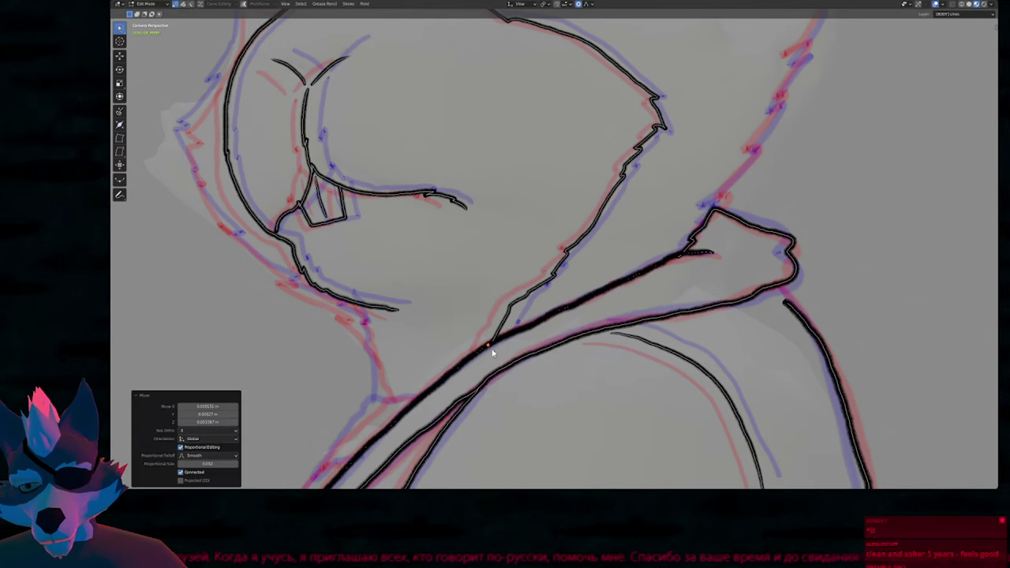
pyautogui.scroll(6, 494, 347)
pyautogui.press('g')
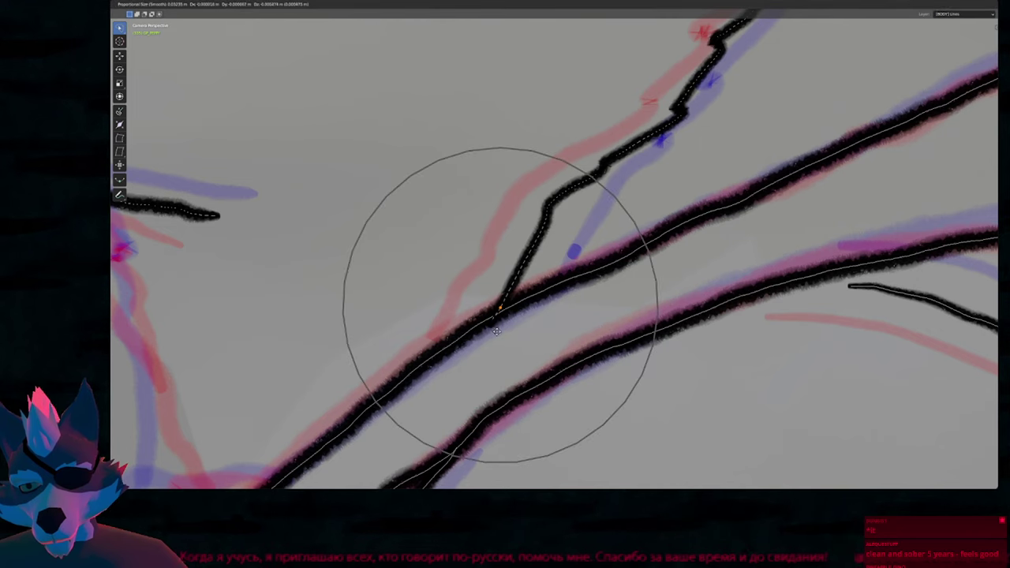
pyautogui.click(489, 338)
pyautogui.press('g')
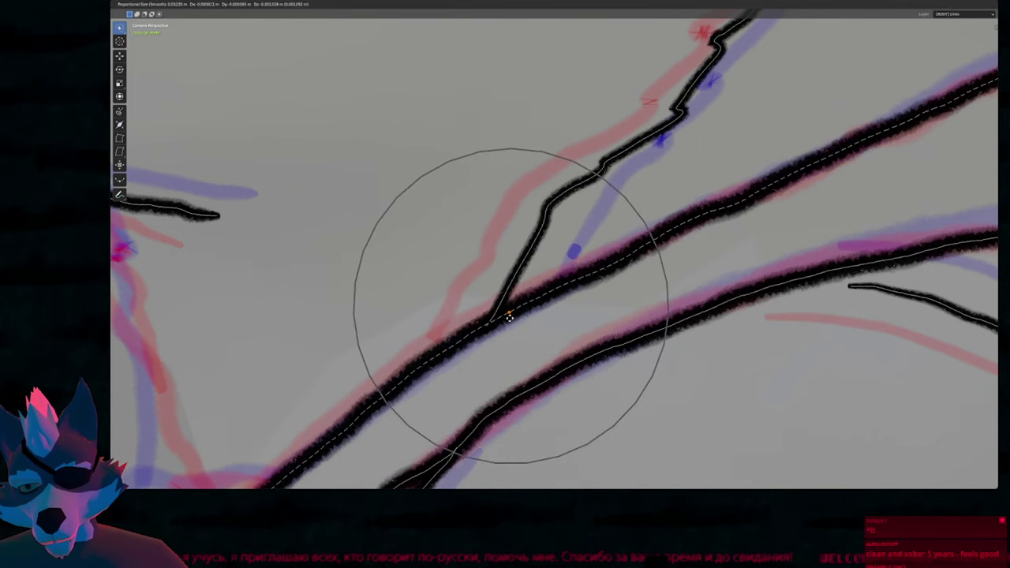
pyautogui.click(509, 315)
pyautogui.press('Tab')
# Ink the far side of the jacket collar from the front of the neck down to where the jacket edges meet.
pyautogui.scroll(-6, 492, 417)
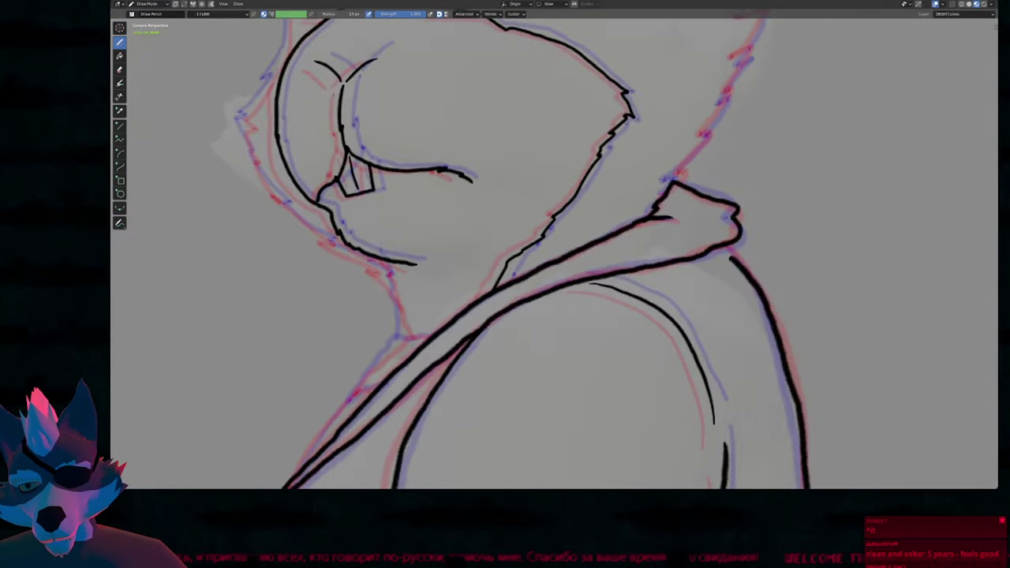
pyautogui.keyDown('shift'); pyautogui.moveTo(506, 379); pyautogui.dragTo(536, 259, button='middle'); pyautogui.keyUp('shift')
pyautogui.moveTo(520, 333)
pyautogui.keyDown('shift'); pyautogui.mouseDown(button='middle')
pyautogui.moveTo(559, 267)
pyautogui.moveTo(555, 311)
pyautogui.mouseUp(button='middle'); pyautogui.keyUp('shift')
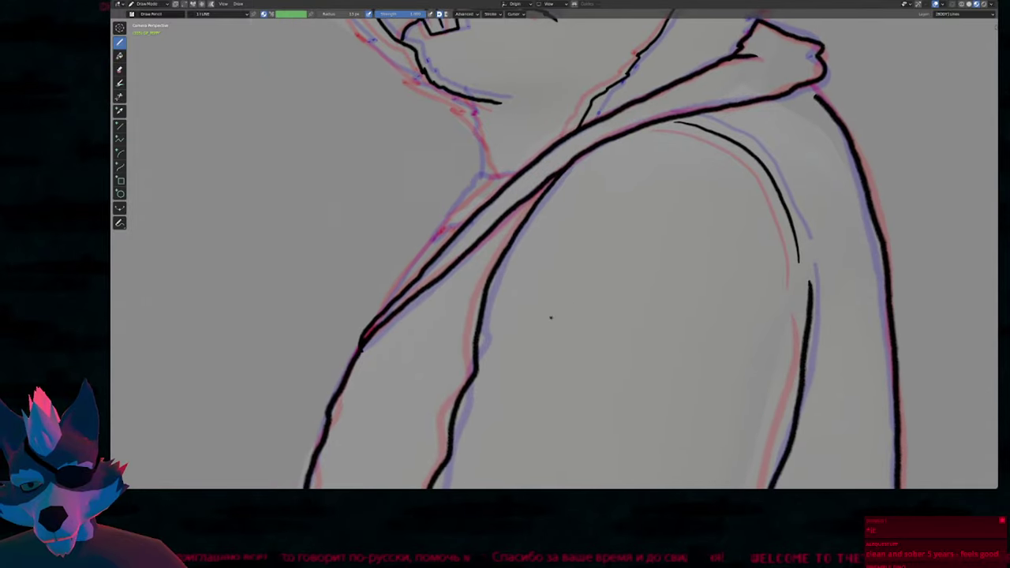
pyautogui.keyDown('shift'); pyautogui.moveTo(469, 395); pyautogui.dragTo(484, 296); pyautogui.keyUp('shift')
pyautogui.keyDown('shift'); pyautogui.moveTo(515, 219); pyautogui.dragTo(676, 237, button='middle'); pyautogui.keyUp('shift')
pyautogui.scroll(4, 675, 221)
pyautogui.keyDown('shift'); pyautogui.moveTo(692, 190); pyautogui.dragTo(730, 150, button='middle'); pyautogui.keyUp('shift')
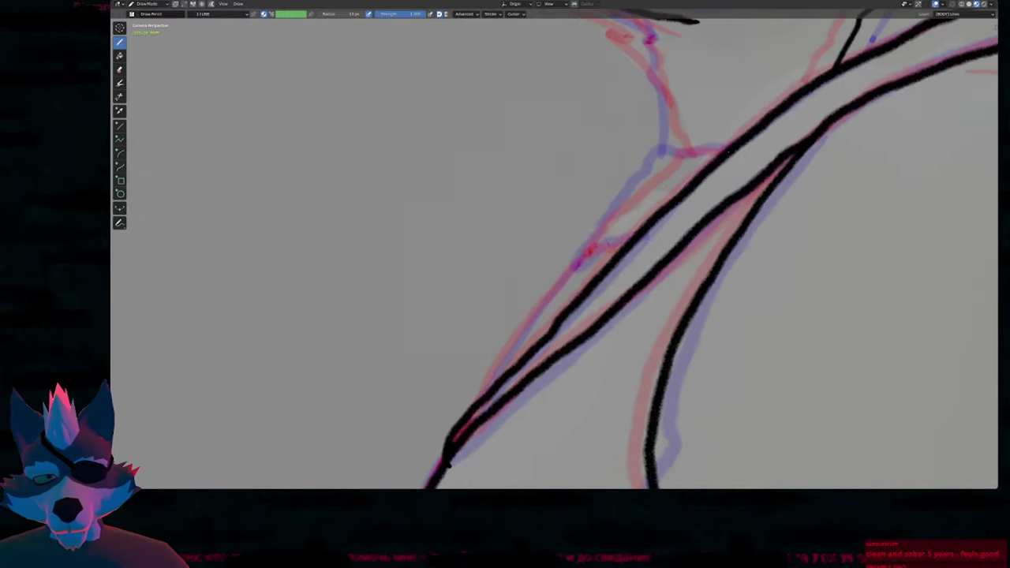
pyautogui.moveTo(729, 147)
pyautogui.mouseDown()
pyautogui.moveTo(657, 155)
pyautogui.moveTo(585, 246)
pyautogui.moveTo(593, 254)
pyautogui.moveTo(659, 232)
pyautogui.mouseUp()
pyautogui.scroll(-2, 652, 249)
pyautogui.scroll(-1, 649, 298)
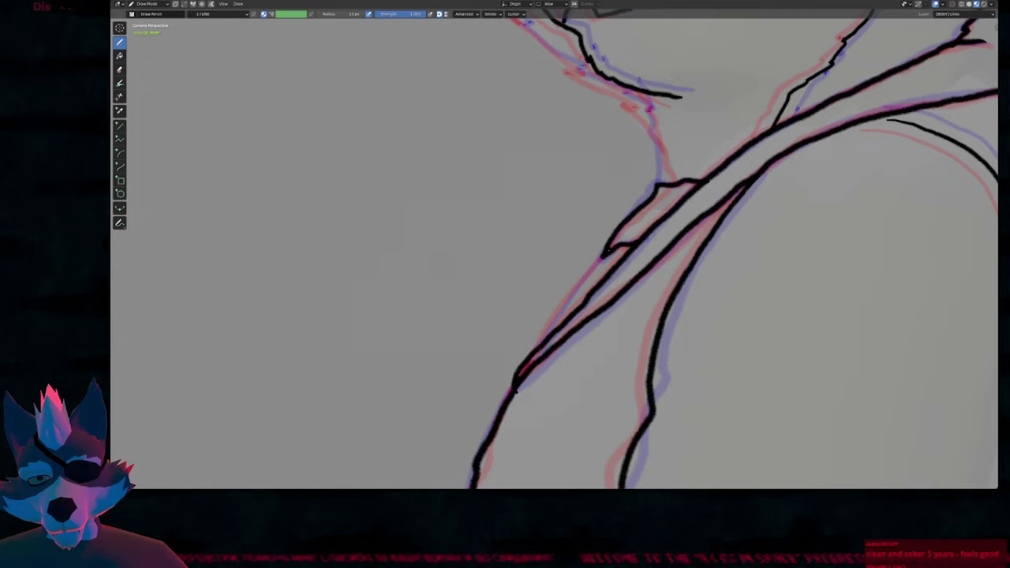
pyautogui.moveTo(605, 251); pyautogui.dragTo(530, 348)
pyautogui.scroll(-9, 572, 280)
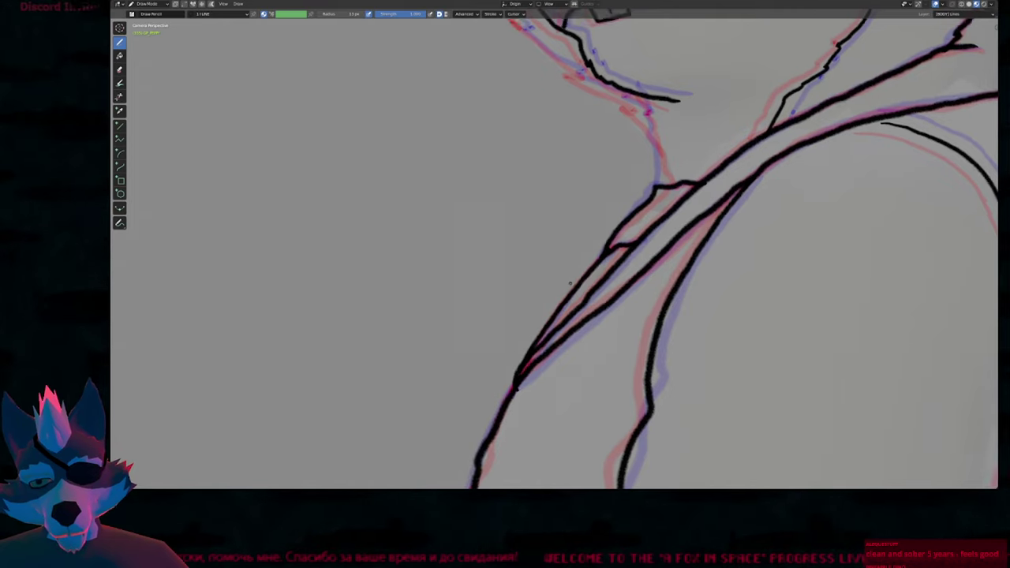
# Ink the far side of the face from the brow's outer tip down the furry cheek and throat to the collar.
pyautogui.keyDown('shift'); pyautogui.moveTo(590, 385); pyautogui.dragTo(580, 487, button='middle'); pyautogui.keyUp('shift')
pyautogui.scroll(4, 629, 251)
pyautogui.keyDown('shift'); pyautogui.moveTo(642, 173); pyautogui.dragTo(559, 200, button='middle'); pyautogui.keyUp('shift')
pyautogui.scroll(-1, 560, 202)
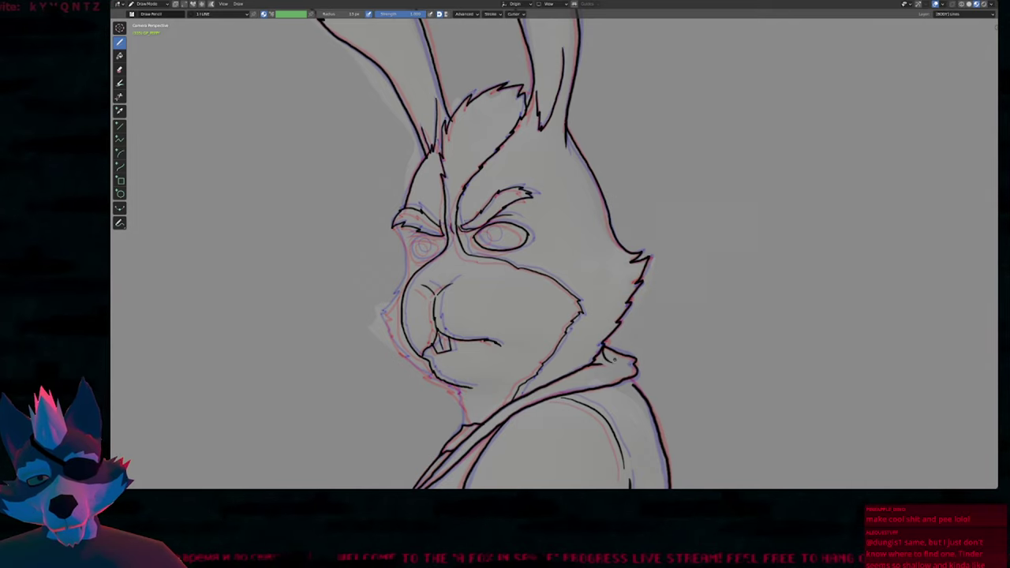
pyautogui.keyDown('shift'); pyautogui.moveTo(612, 359); pyautogui.dragTo(679, 371, button='middle'); pyautogui.keyUp('shift')
pyautogui.scroll(2, 678, 371)
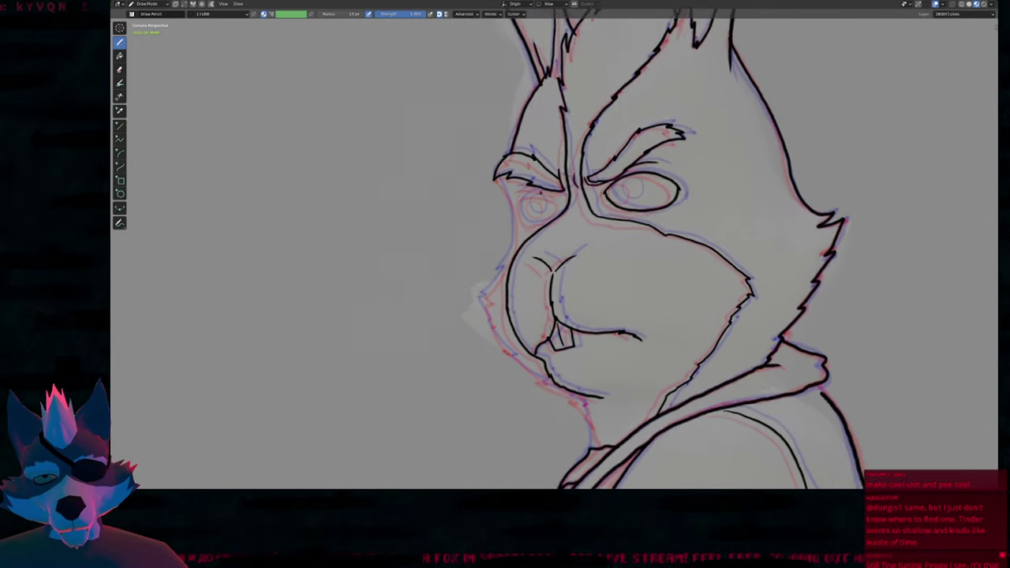
pyautogui.keyDown('ctrl'); pyautogui.moveTo(541, 191); pyautogui.dragTo(541, 186, button='middle'); pyautogui.keyUp('ctrl')
pyautogui.keyDown('shift'); pyautogui.moveTo(540, 186); pyautogui.dragTo(531, 138, button='middle'); pyautogui.keyUp('shift')
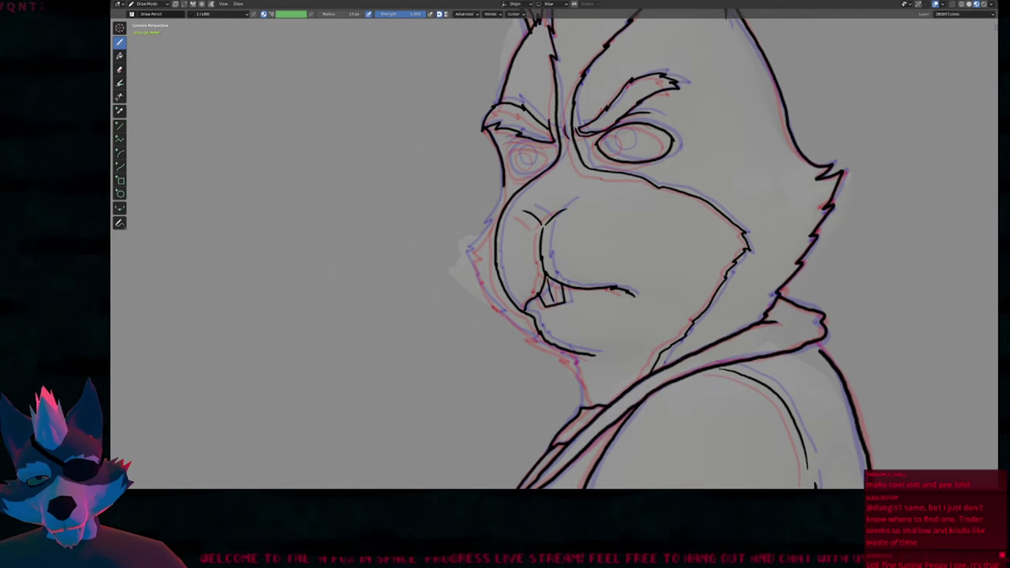
pyautogui.moveTo(483, 234); pyautogui.dragTo(471, 250)
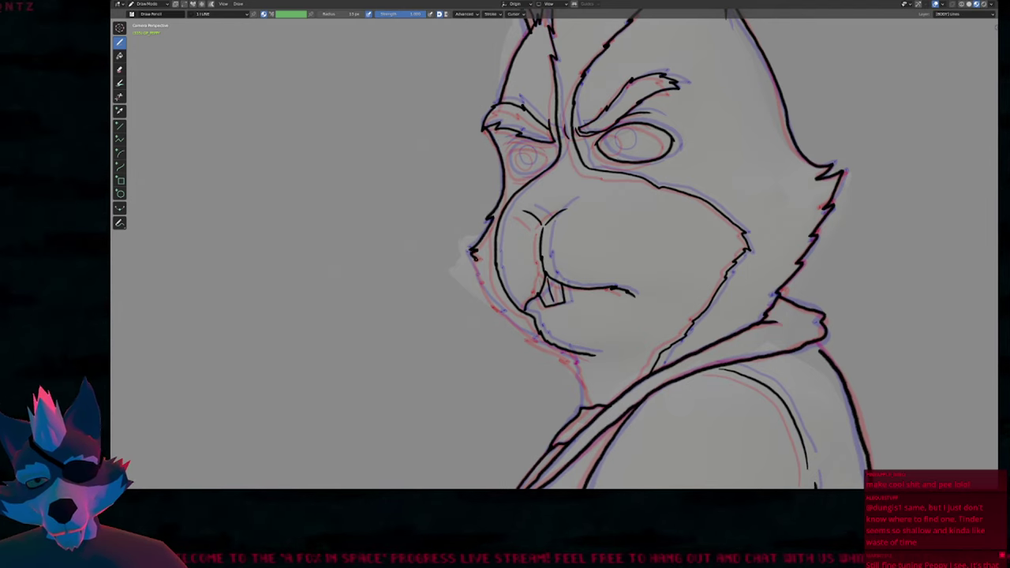
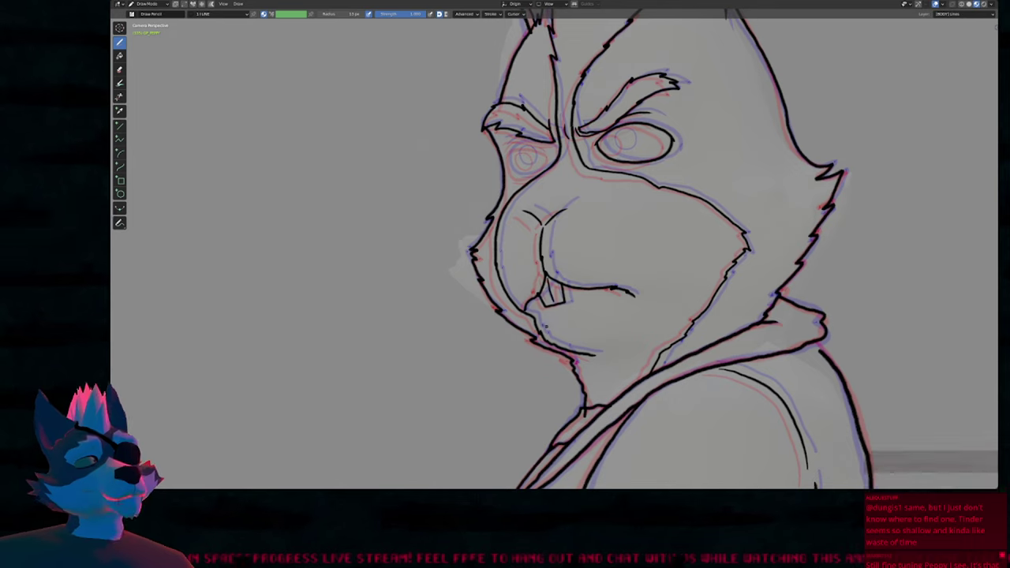
# Ink the far eye's outline below the brow and a short lower eyelid crease beneath it.
pyautogui.keyDown('shift'); pyautogui.moveTo(556, 385); pyautogui.dragTo(617, 254, button='middle'); pyautogui.keyUp('shift')
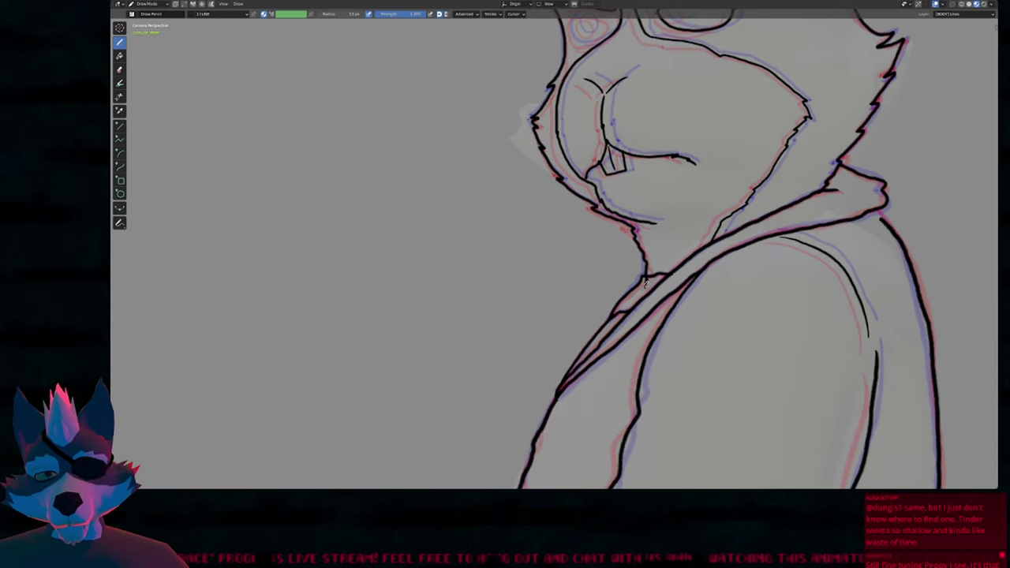
pyautogui.scroll(-5, 645, 283)
pyautogui.keyDown('shift'); pyautogui.moveTo(587, 275); pyautogui.dragTo(619, 185, button='middle'); pyautogui.keyUp('shift')
pyautogui.scroll(8, 613, 197)
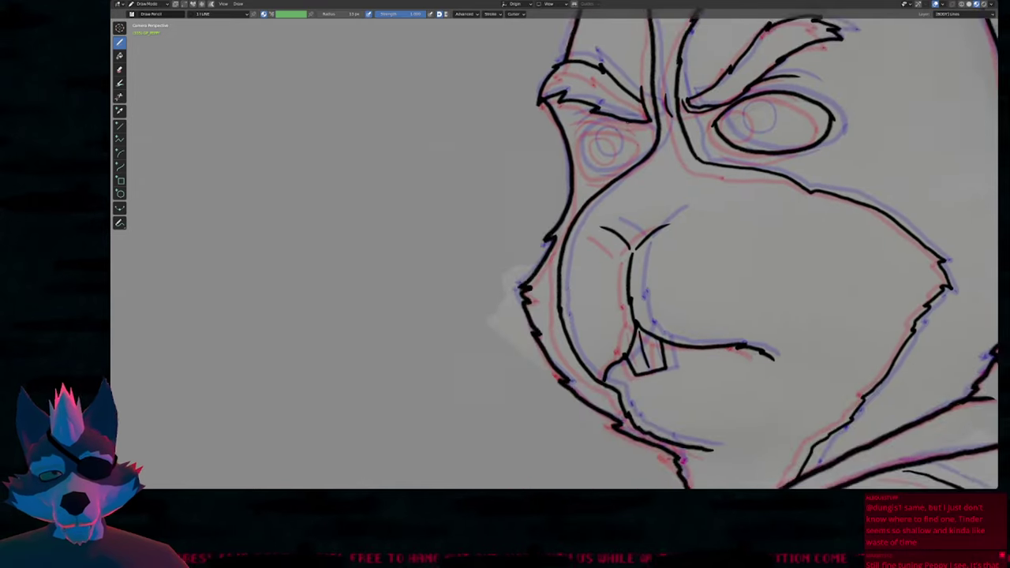
pyautogui.moveTo(644, 225)
pyautogui.mouseDown()
pyautogui.moveTo(615, 207)
pyautogui.moveTo(570, 202)
pyautogui.moveTo(525, 224)
pyautogui.moveTo(527, 273)
pyautogui.moveTo(552, 297)
pyautogui.moveTo(590, 292)
pyautogui.moveTo(628, 270)
pyautogui.moveTo(643, 227)
pyautogui.mouseUp()
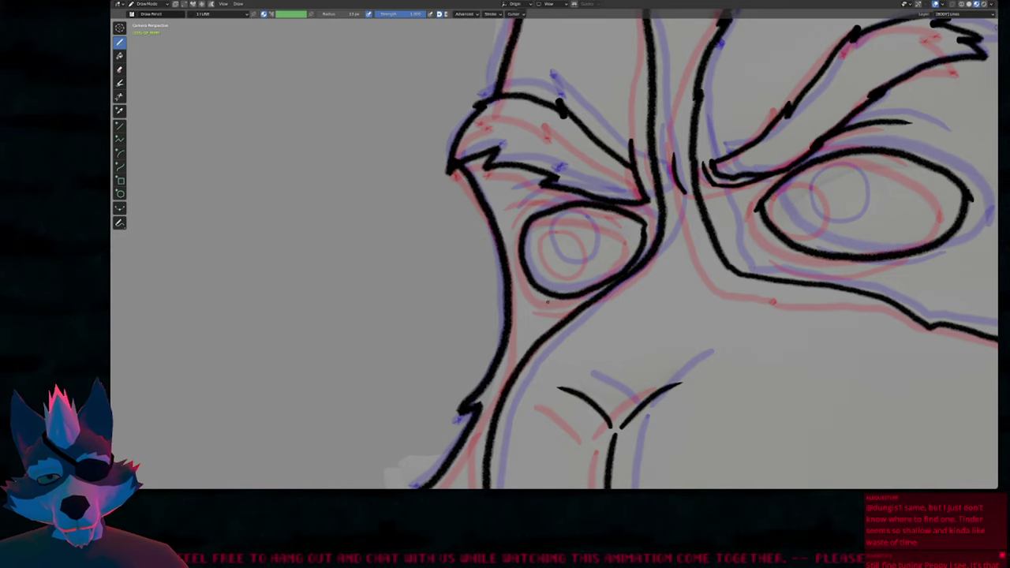
pyautogui.moveTo(552, 301); pyautogui.dragTo(618, 300)
pyautogui.hotkey('ctrl', 'z')
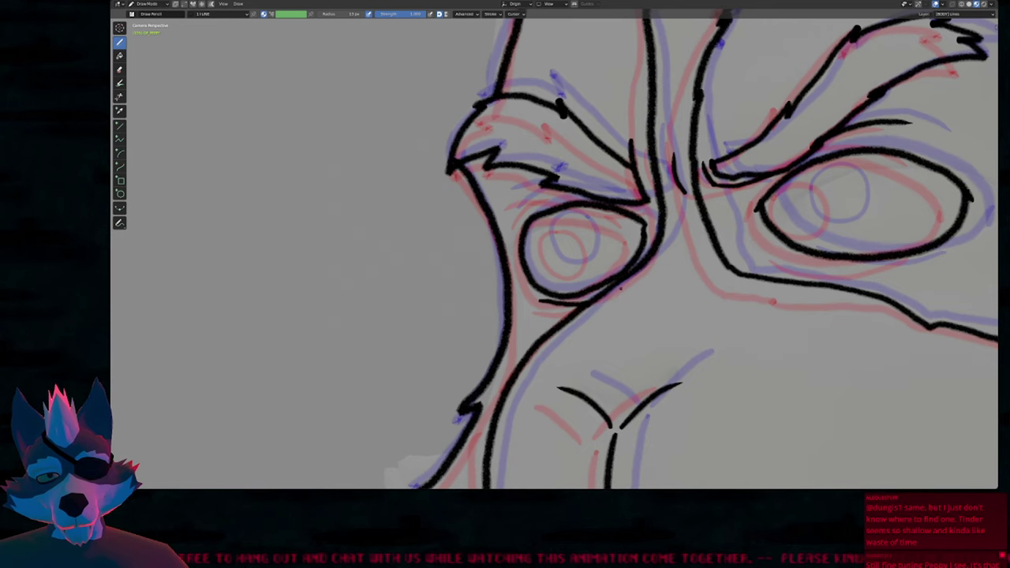
# Ink a round iris inside the far eye, nudge its position slightly and even out its shape with To Sphere.
pyautogui.moveTo(557, 265)
pyautogui.mouseDown()
pyautogui.moveTo(545, 236)
pyautogui.moveTo(567, 216)
pyautogui.moveTo(591, 241)
pyautogui.moveTo(582, 266)
pyautogui.mouseUp()
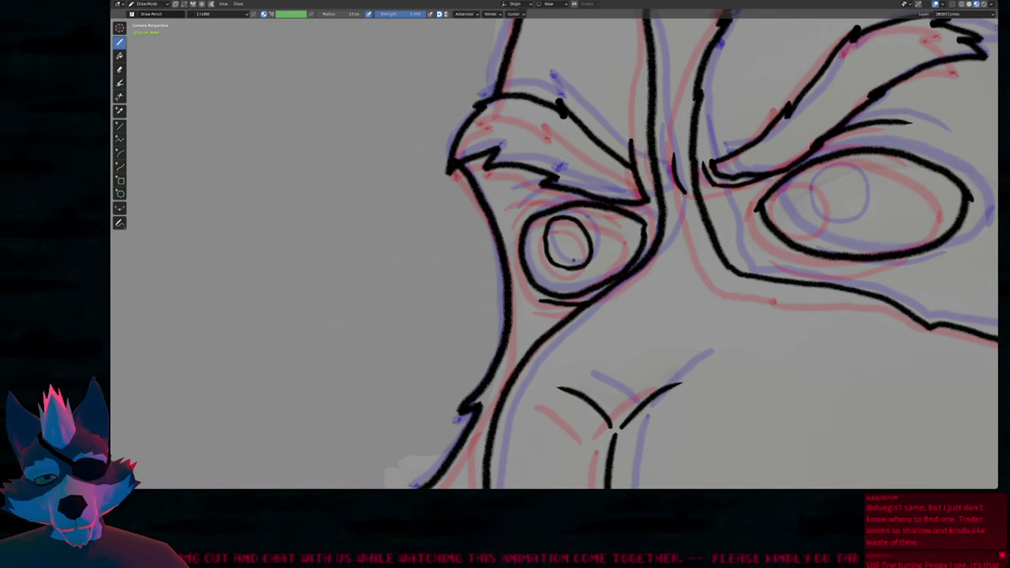
pyautogui.press('Tab')
pyautogui.click(581, 270)
pyautogui.press('2')
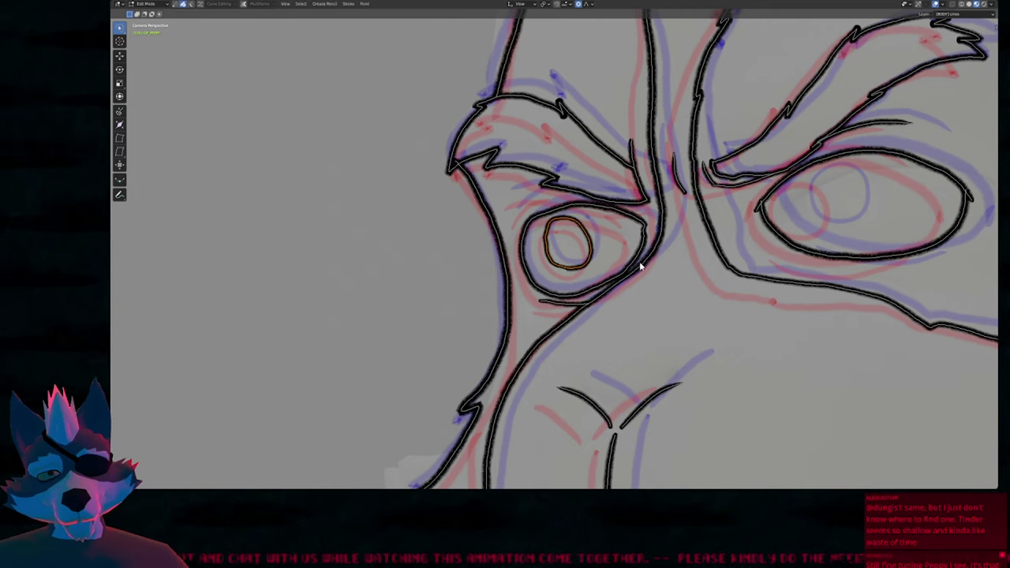
pyautogui.press('g')
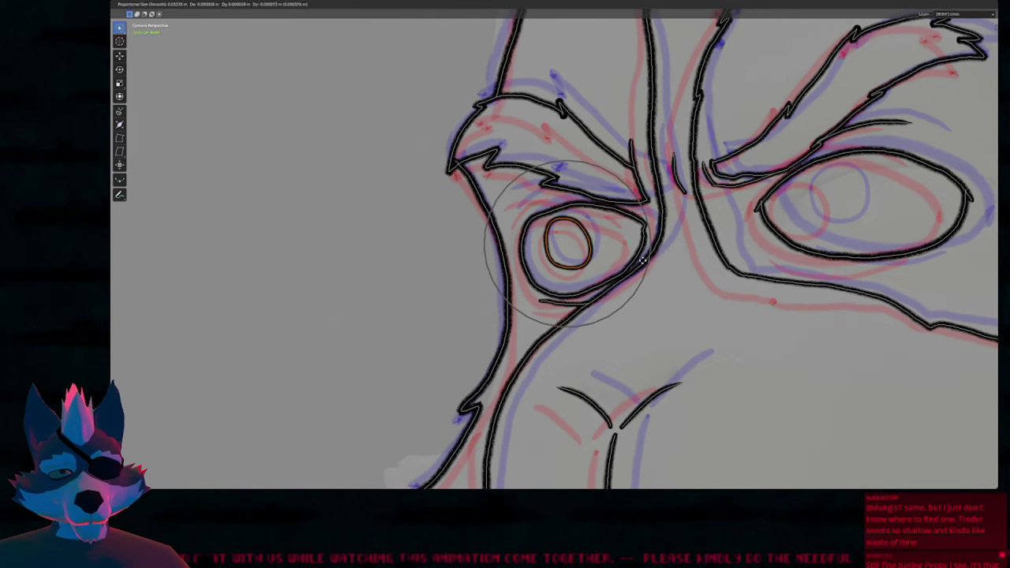
pyautogui.click(643, 272)
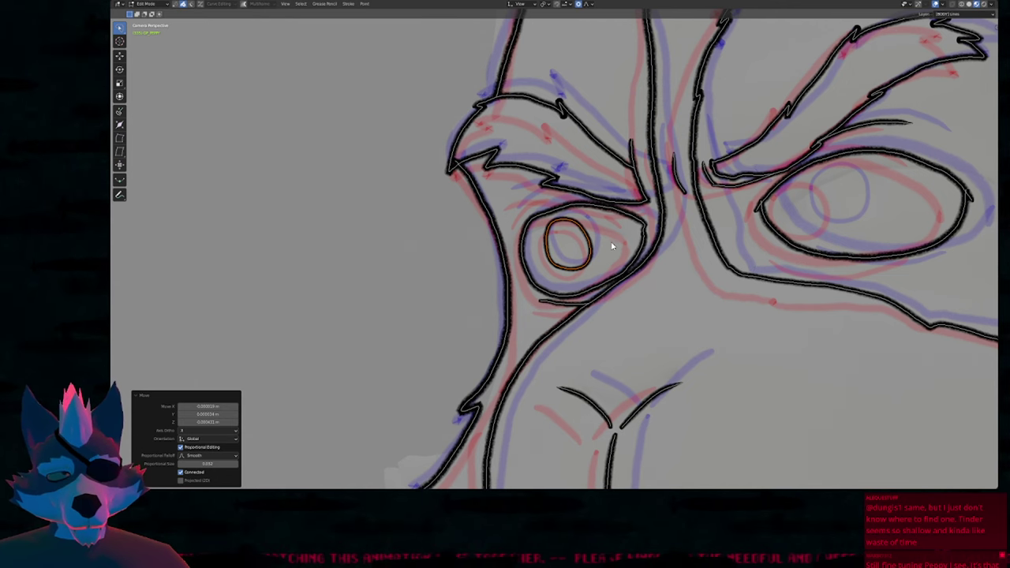
pyautogui.moveTo(611, 228)
pyautogui.keyDown('ctrl'); pyautogui.mouseDown(button='middle')
pyautogui.moveTo(609, 258)
pyautogui.moveTo(619, 218)
pyautogui.mouseUp(button='middle'); pyautogui.keyUp('ctrl')
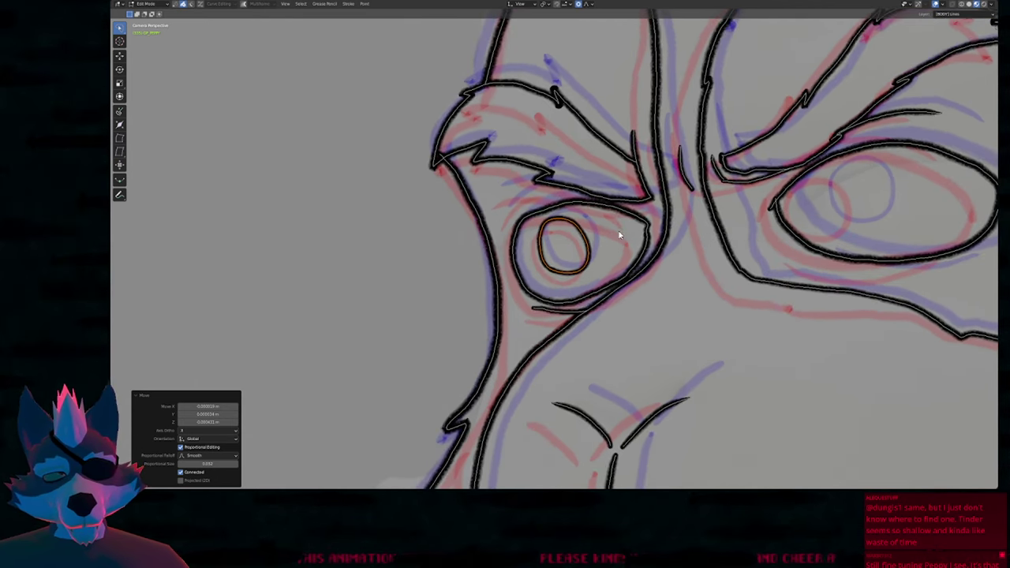
pyautogui.hotkey('shift', 'alt', 's')
pyautogui.click(778, 260)
# Duplicate the far eye's iris into the front part of the near eye and scale the copy to about 1.14.
pyautogui.scroll(-1, 667, 246)
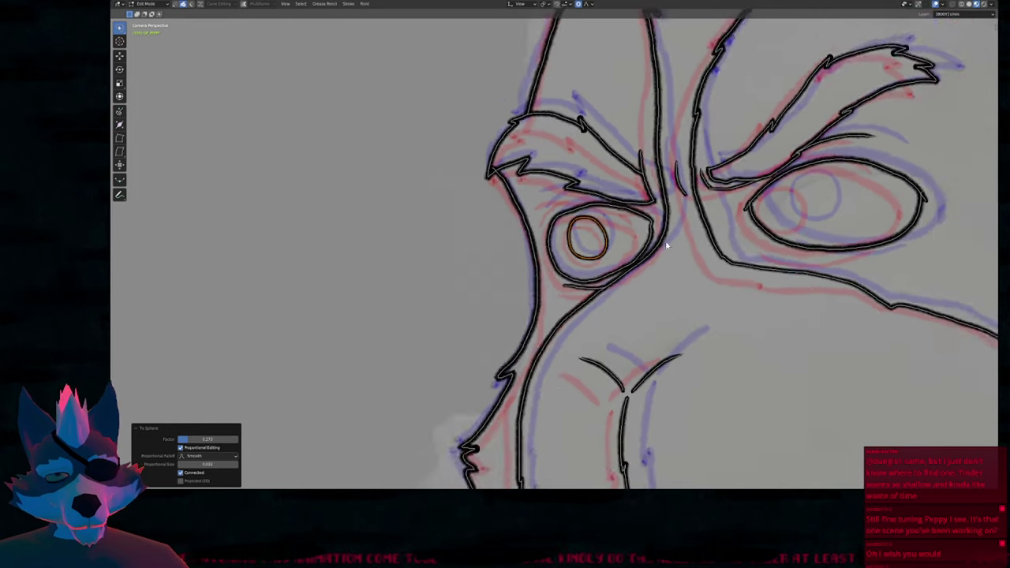
pyautogui.scroll(-3, 667, 246)
pyautogui.moveTo(752, 215)
pyautogui.keyDown('shift'); pyautogui.mouseDown(button='middle')
pyautogui.moveTo(700, 229)
pyautogui.moveTo(650, 260)
pyautogui.mouseUp(button='middle'); pyautogui.keyUp('shift')
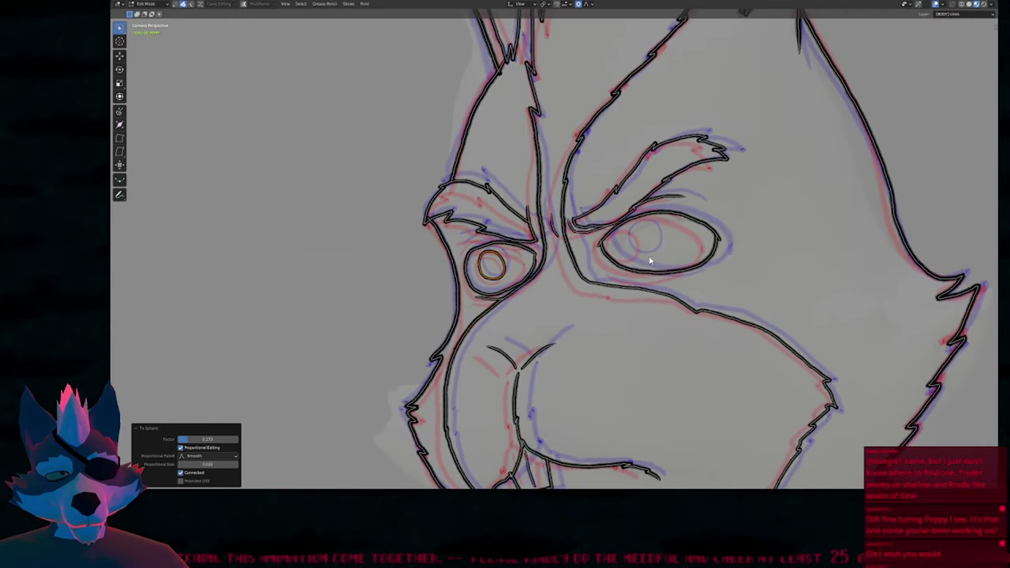
pyautogui.scroll(3, 650, 261)
pyautogui.hotkey('shift', 'd')
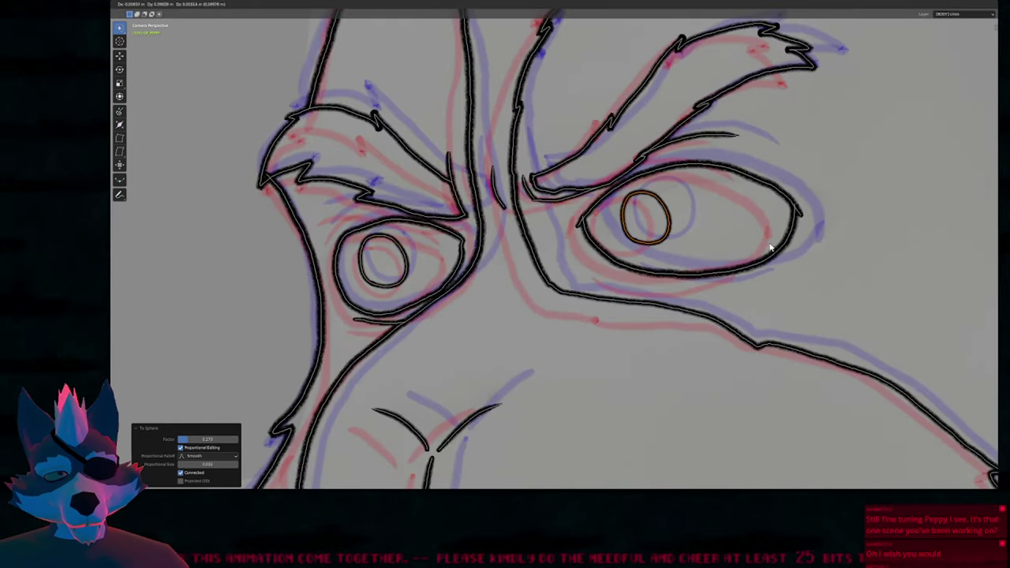
pyautogui.click(771, 249)
pyautogui.press('s')
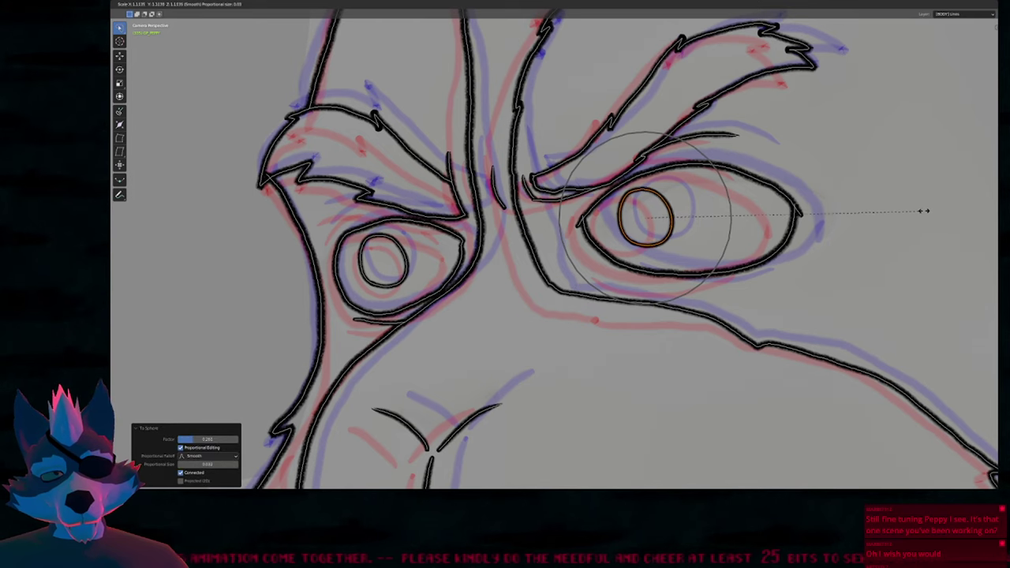
pyautogui.click(932, 212)
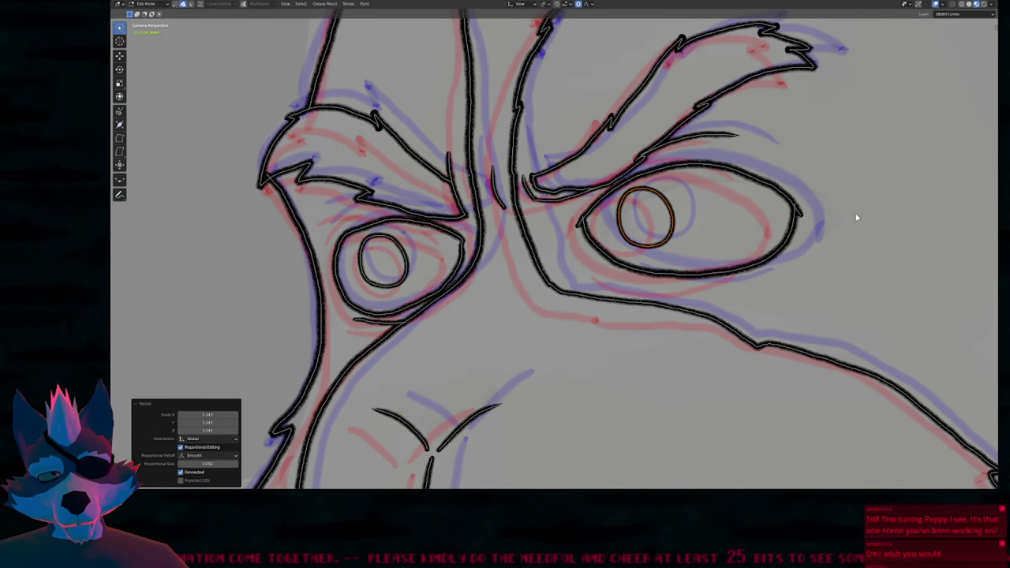
# Ink the curved lower eyelid crease beneath the near eye.
pyautogui.press('Tab')
pyautogui.moveTo(614, 275)
pyautogui.mouseDown()
pyautogui.moveTo(654, 289)
pyautogui.moveTo(750, 276)
pyautogui.mouseUp()
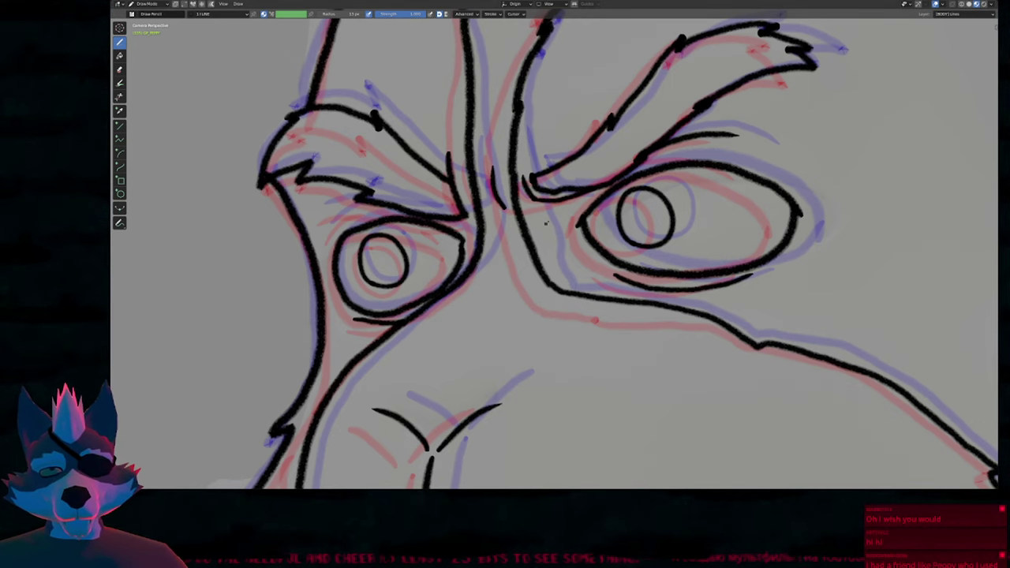
# Review the inked ears, face, jacket and hooked pole against the onion-skinned neighbouring frames.
pyautogui.scroll(8, 540, 229)
pyautogui.moveTo(625, 69)
pyautogui.keyDown('shift'); pyautogui.mouseDown(button='middle')
pyautogui.moveTo(534, 254)
pyautogui.moveTo(505, 349)
pyautogui.moveTo(616, 163)
pyautogui.moveTo(603, 234)
pyautogui.moveTo(606, 342)
pyautogui.mouseUp(button='middle'); pyautogui.keyUp('shift')
pyautogui.scroll(-6, 572, 251)
pyautogui.keyDown('shift'); pyautogui.moveTo(587, 196); pyautogui.dragTo(602, 279, button='middle'); pyautogui.keyUp('shift')
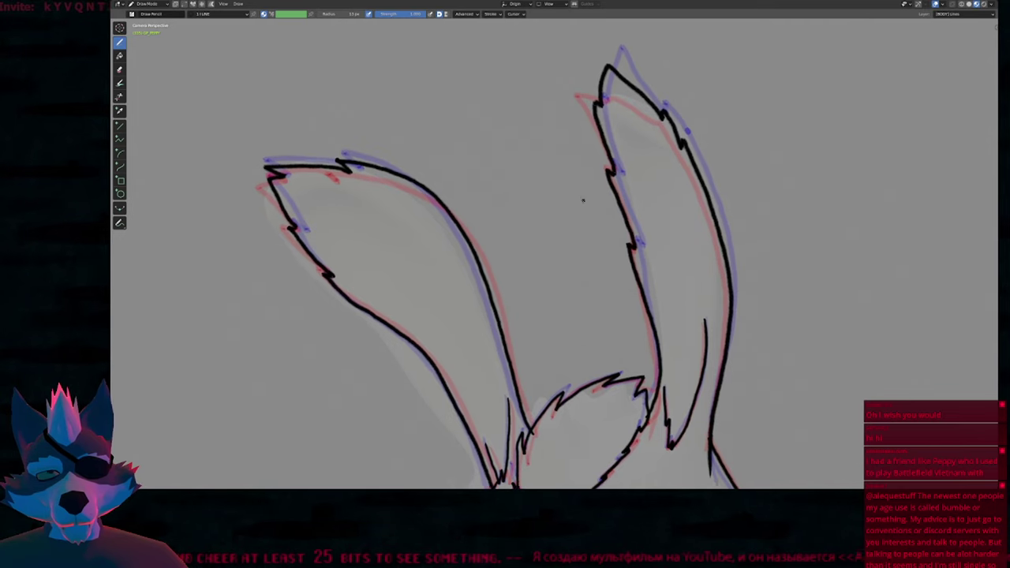
pyautogui.keyDown('shift'); pyautogui.moveTo(582, 199); pyautogui.dragTo(586, 260, button='middle'); pyautogui.keyUp('shift')
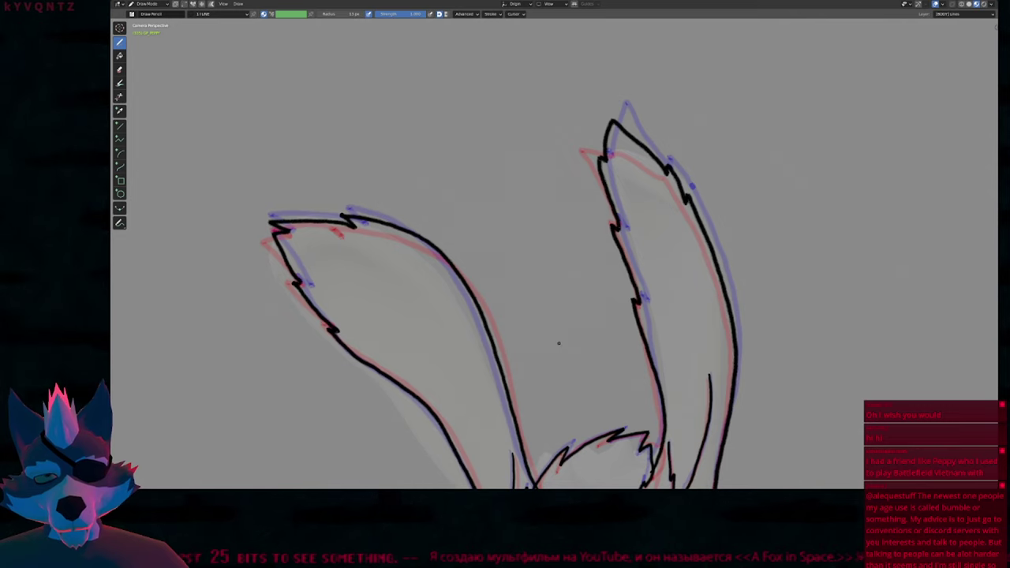
pyautogui.keyDown('shift'); pyautogui.moveTo(563, 351); pyautogui.dragTo(574, 171, button='middle'); pyautogui.keyUp('shift')
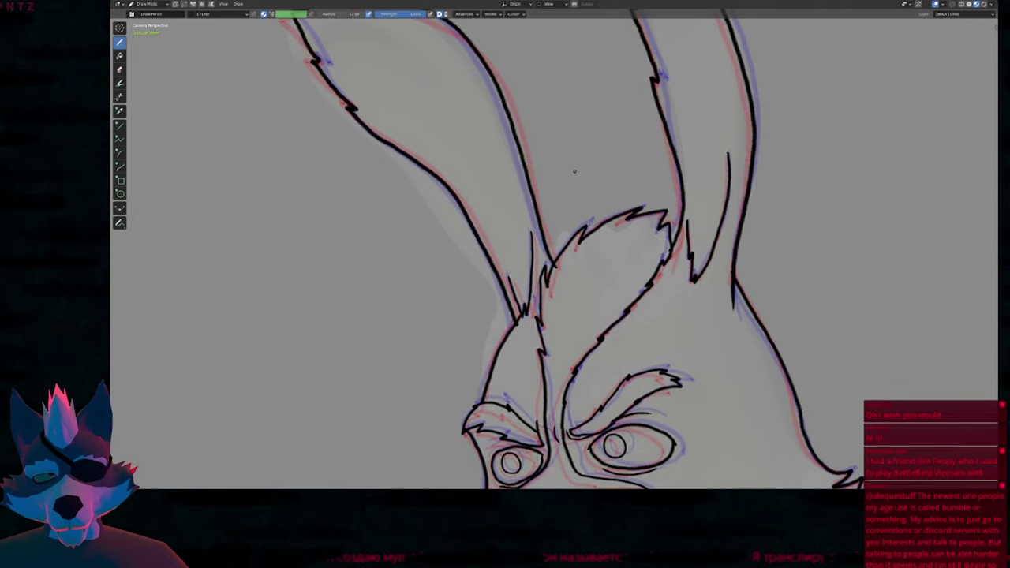
pyautogui.keyDown('shift'); pyautogui.moveTo(579, 279); pyautogui.dragTo(590, 156, button='middle'); pyautogui.keyUp('shift')
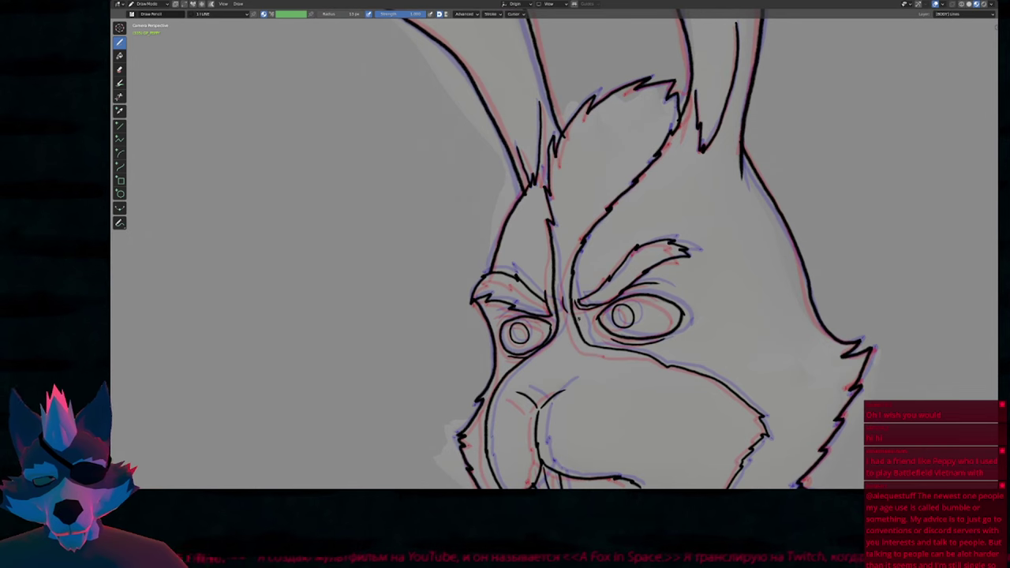
pyautogui.moveTo(577, 316)
pyautogui.keyDown('shift'); pyautogui.mouseDown(button='middle')
pyautogui.moveTo(587, 198)
pyautogui.moveTo(549, 121)
pyautogui.mouseUp(button='middle'); pyautogui.keyUp('shift')
pyautogui.keyDown('shift'); pyautogui.moveTo(765, 291); pyautogui.dragTo(610, 274, button='middle'); pyautogui.keyUp('shift')
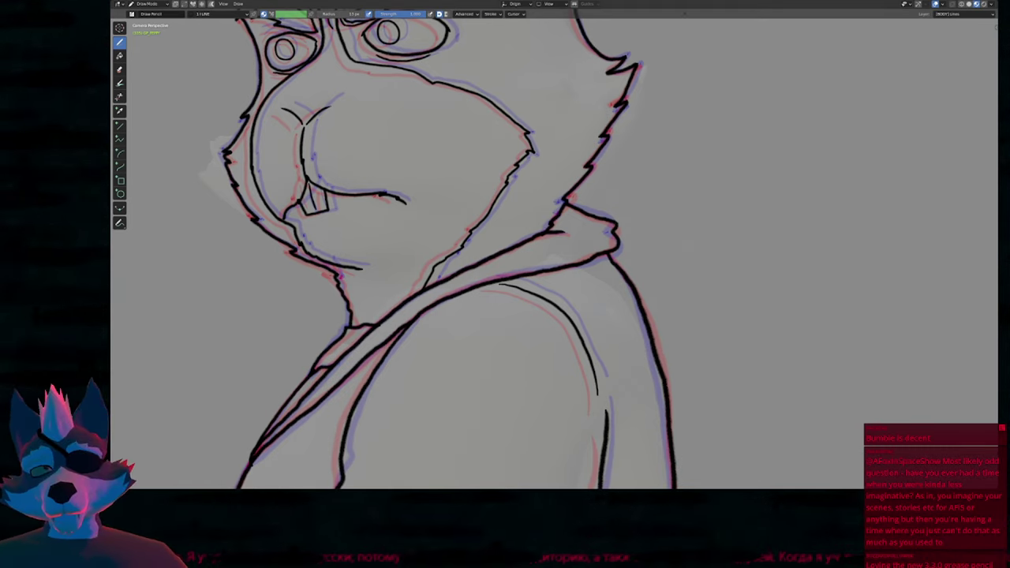
pyautogui.keyDown('shift'); pyautogui.moveTo(533, 71); pyautogui.dragTo(570, 245, button='middle'); pyautogui.keyUp('shift')
pyautogui.keyDown('shift'); pyautogui.moveTo(519, 156); pyautogui.dragTo(672, 266, button='middle'); pyautogui.keyUp('shift')
pyautogui.scroll(-4, 649, 230)
pyautogui.moveTo(682, 206)
pyautogui.keyDown('shift'); pyautogui.mouseDown(button='middle')
pyautogui.moveTo(706, 299)
pyautogui.moveTo(757, 160)
pyautogui.mouseUp(button='middle'); pyautogui.keyUp('shift')
pyautogui.keyDown('shift'); pyautogui.moveTo(594, 388); pyautogui.dragTo(620, 214, button='middle'); pyautogui.keyUp('shift')
pyautogui.keyDown('shift'); pyautogui.moveTo(610, 330); pyautogui.dragTo(635, 214, button='middle'); pyautogui.keyUp('shift')
pyautogui.keyDown('shift'); pyautogui.moveTo(571, 112); pyautogui.dragTo(620, 278, button='middle'); pyautogui.keyUp('shift')
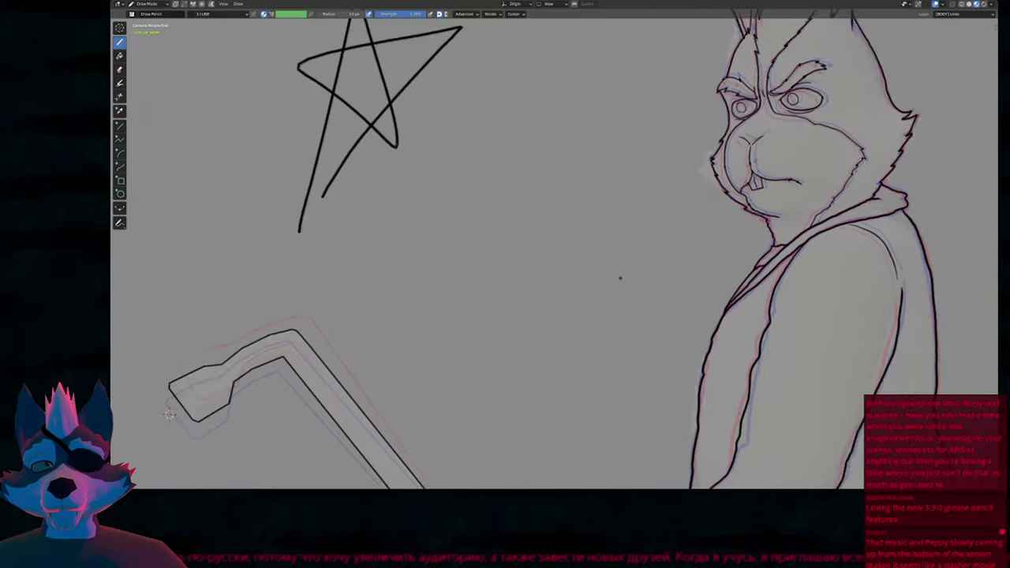
pyautogui.keyDown('shift'); pyautogui.moveTo(510, 130); pyautogui.dragTo(597, 257, button='middle'); pyautogui.keyUp('shift')
pyautogui.scroll(-6, 605, 225)
pyautogui.keyDown('shift'); pyautogui.moveTo(669, 384); pyautogui.dragTo(581, 378, button='middle'); pyautogui.keyUp('shift')
# Compare the neighbouring keyframes and erase the star marker beside the rabbit with the Stroke eraser.
pyautogui.press('Left')
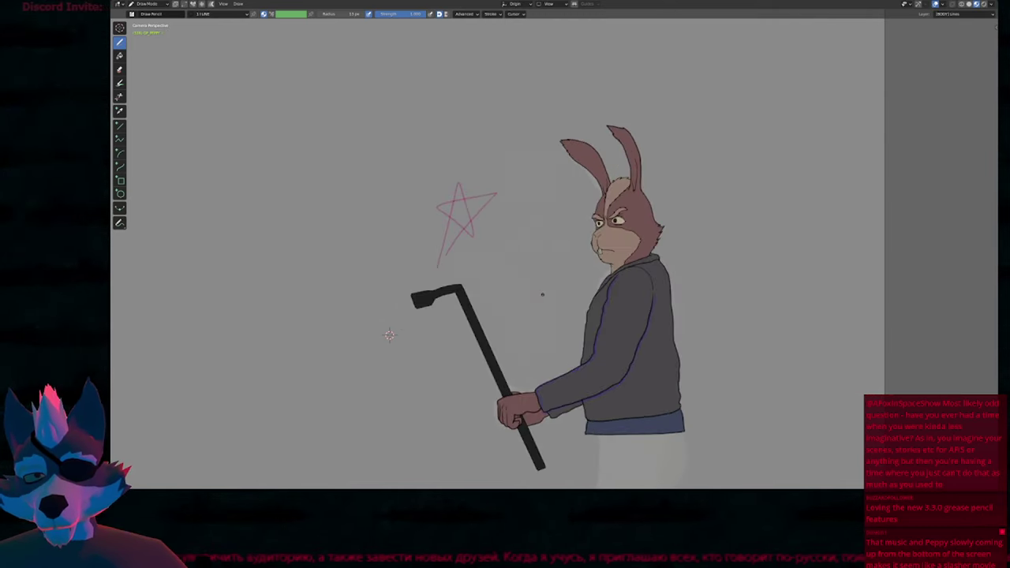
pyautogui.press('Down')
pyautogui.press('Up')
pyautogui.press('Down')
pyautogui.press('e')
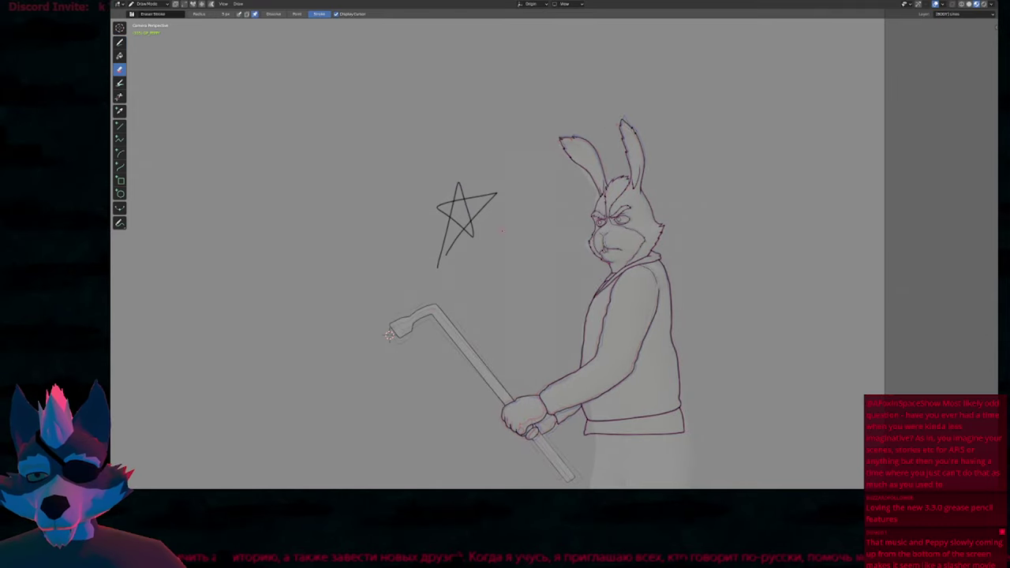
pyautogui.click(477, 223)
pyautogui.press('e')
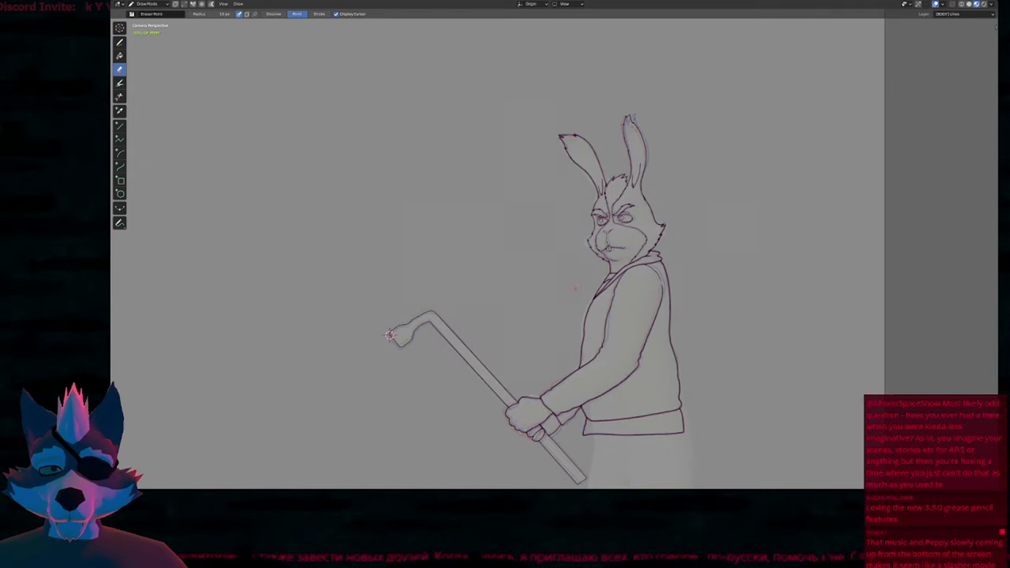
# Fill both visible sections of the hooked pole, above and below the hands, with the BLACKFILL material.
pyautogui.keyDown('shift'); pyautogui.moveTo(389, 334); pyautogui.dragTo(367, 313, button='middle'); pyautogui.keyUp('shift')
pyautogui.keyDown('shift'); pyautogui.moveTo(538, 340); pyautogui.dragTo(520, 312, button='middle'); pyautogui.keyUp('shift')
pyautogui.press('f')
pyautogui.press('u')
pyautogui.click(457, 332)
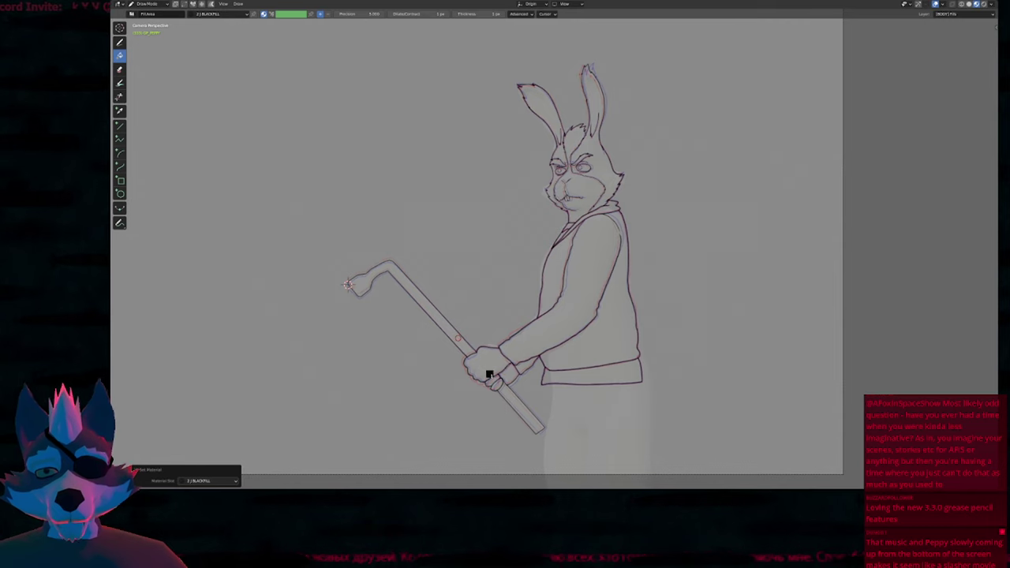
pyautogui.click(507, 394)
pyautogui.click(507, 393)
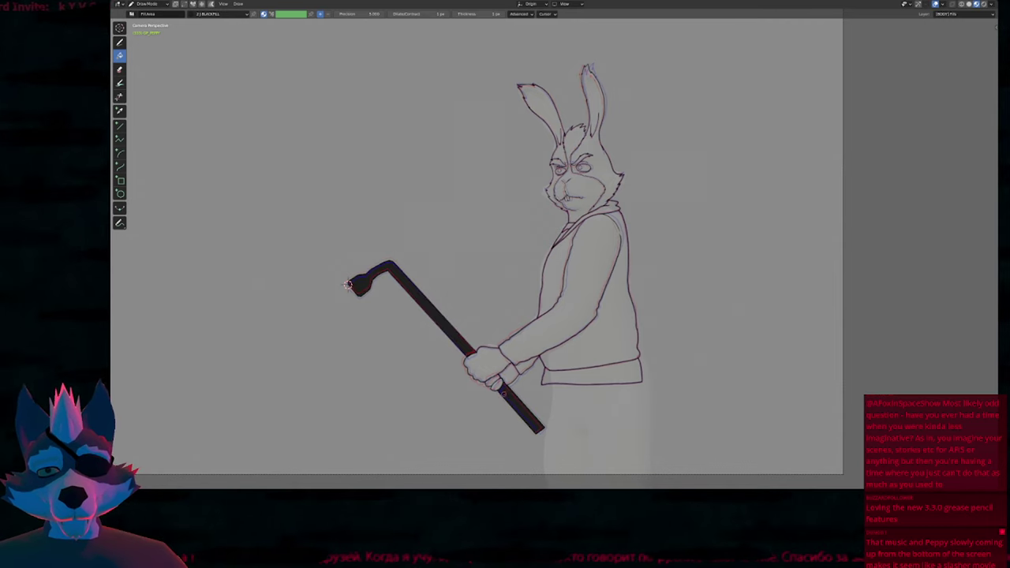
# Fill both hands and the fingers gripping the pole with the BODY_1 PEPPY material.
pyautogui.scroll(6, 497, 383)
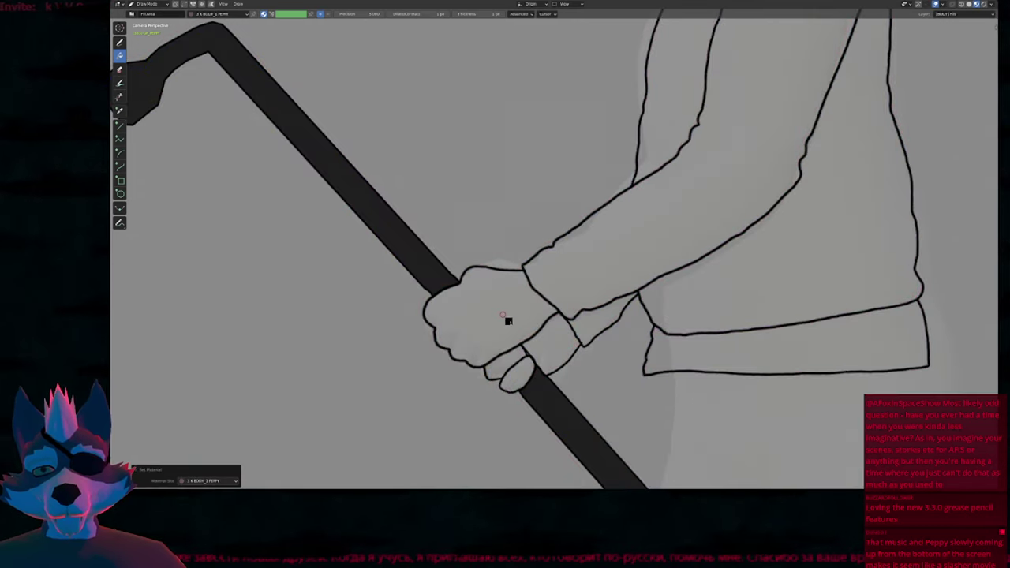
pyautogui.click(509, 320)
pyautogui.click(521, 371)
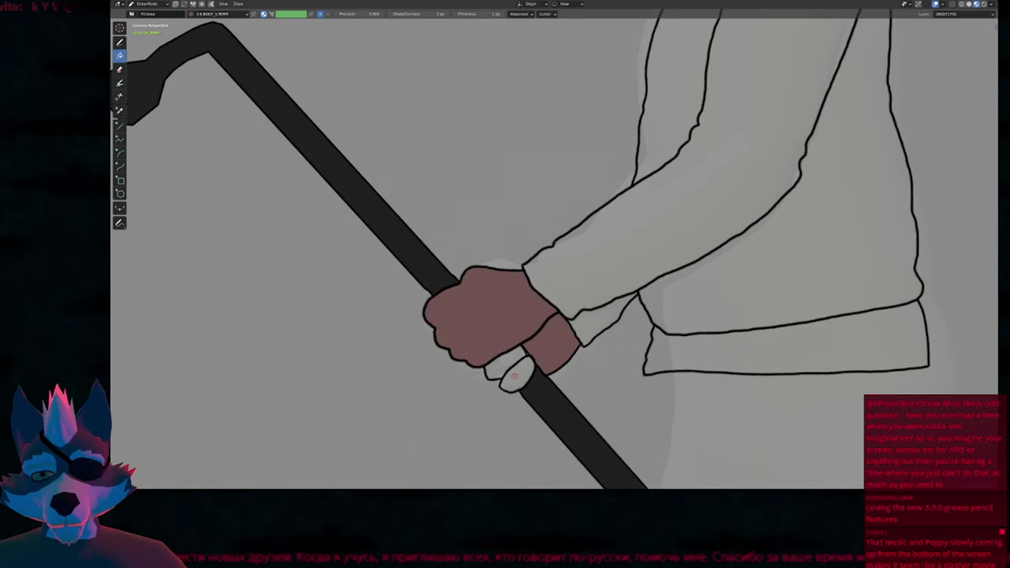
pyautogui.click(506, 363)
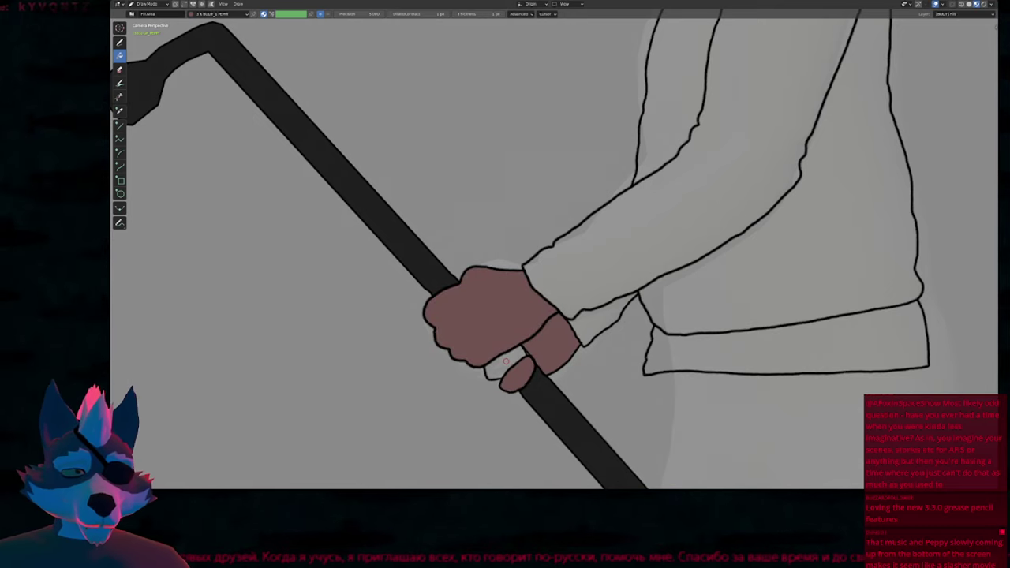
# Fill the waistband below the jacket with the WEAR_2 PEPPY material.
pyautogui.press('u')
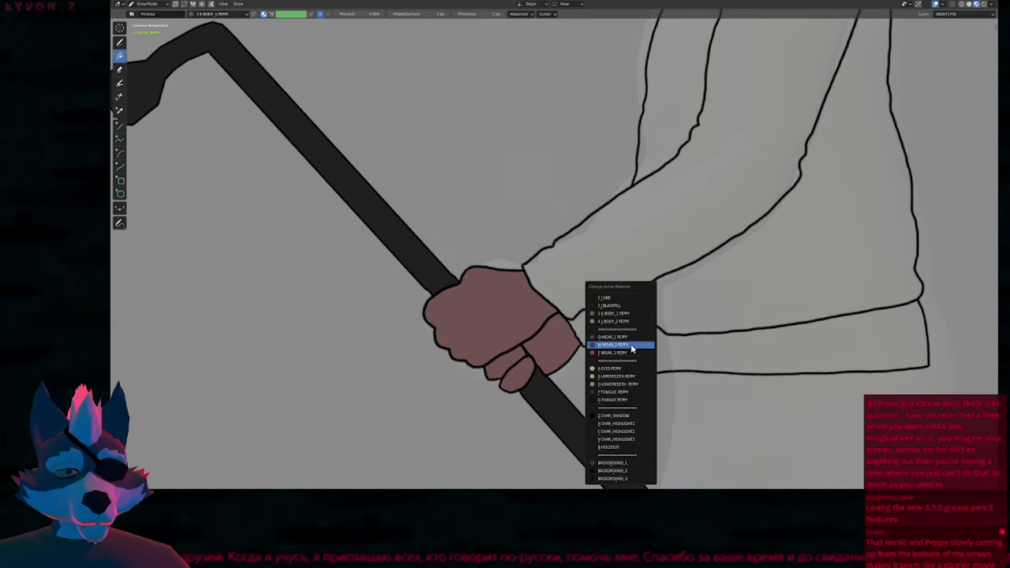
pyautogui.click(631, 346)
pyautogui.click(672, 348)
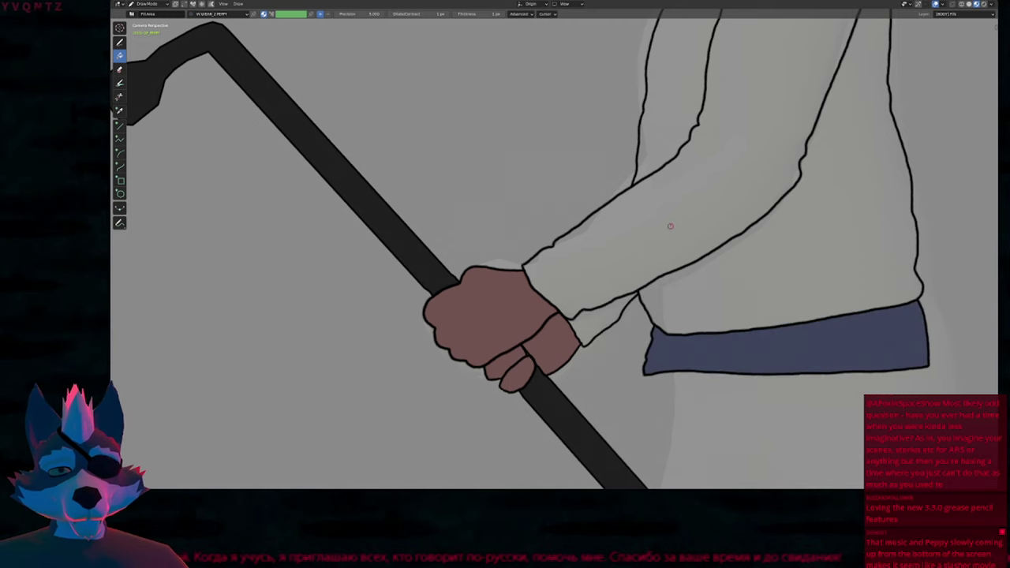
# Fill the jacket's body, sleeves and collar with the WEAR_1 PEPPY material.
pyautogui.scroll(-6, 669, 226)
pyautogui.press('u')
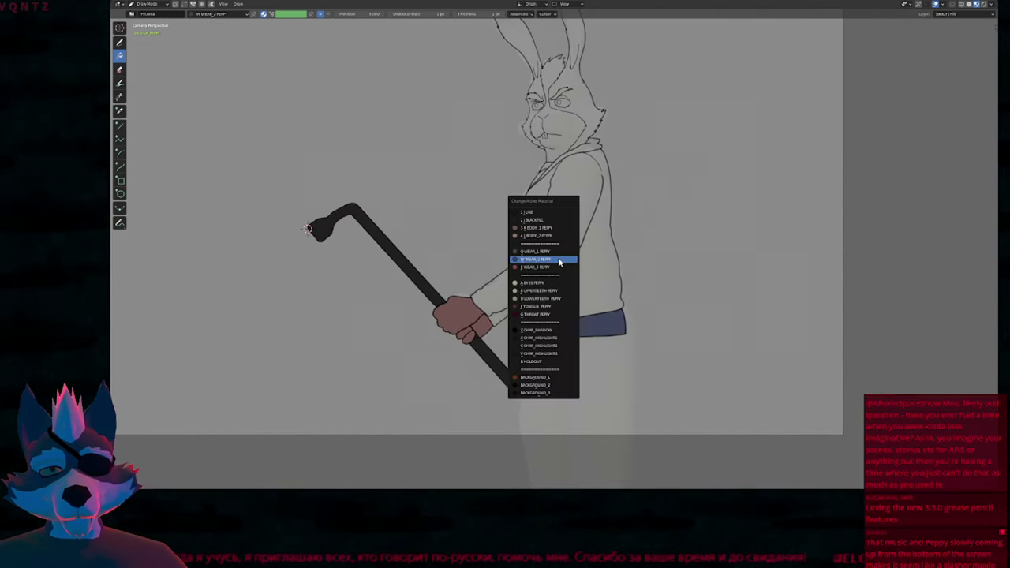
pyautogui.click(559, 251)
pyautogui.keyDown('shift'); pyautogui.moveTo(558, 253); pyautogui.dragTo(544, 272, button='middle'); pyautogui.keyUp('shift')
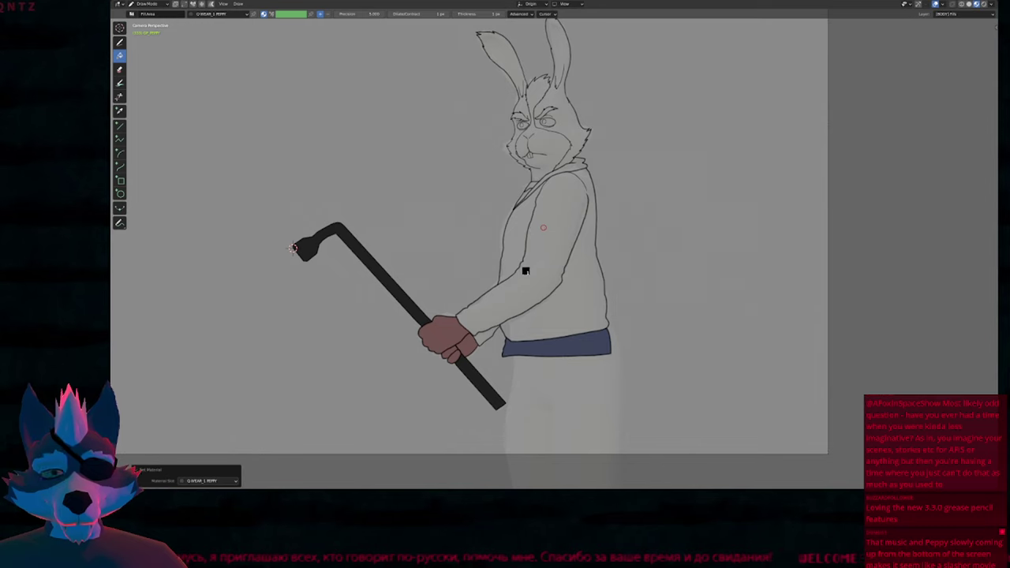
pyautogui.click(490, 327)
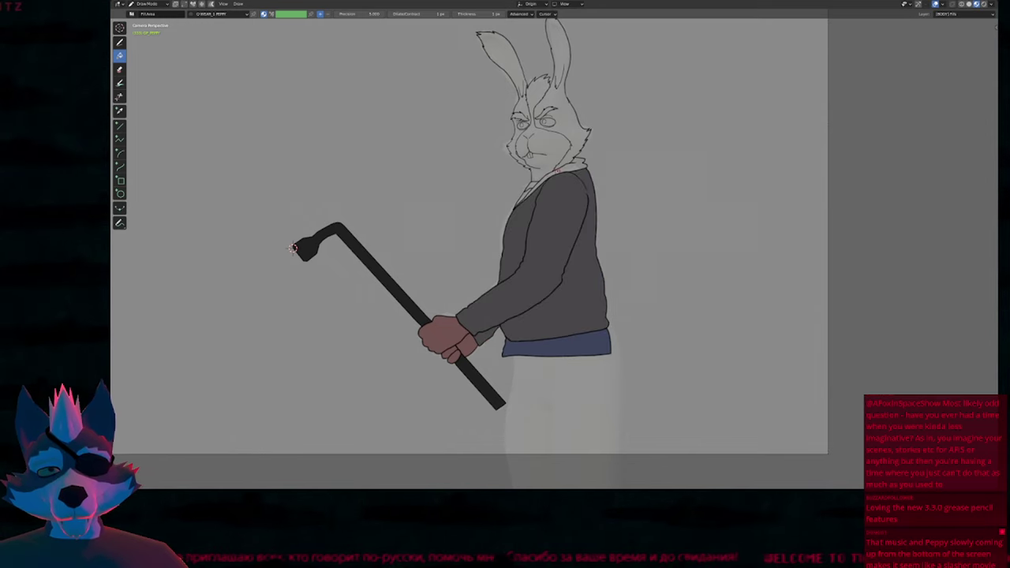
# Fill the inner neckband with BLACKFILL and the shirt area beneath it with WEAR_3 PEPPY.
pyautogui.scroll(5, 544, 162)
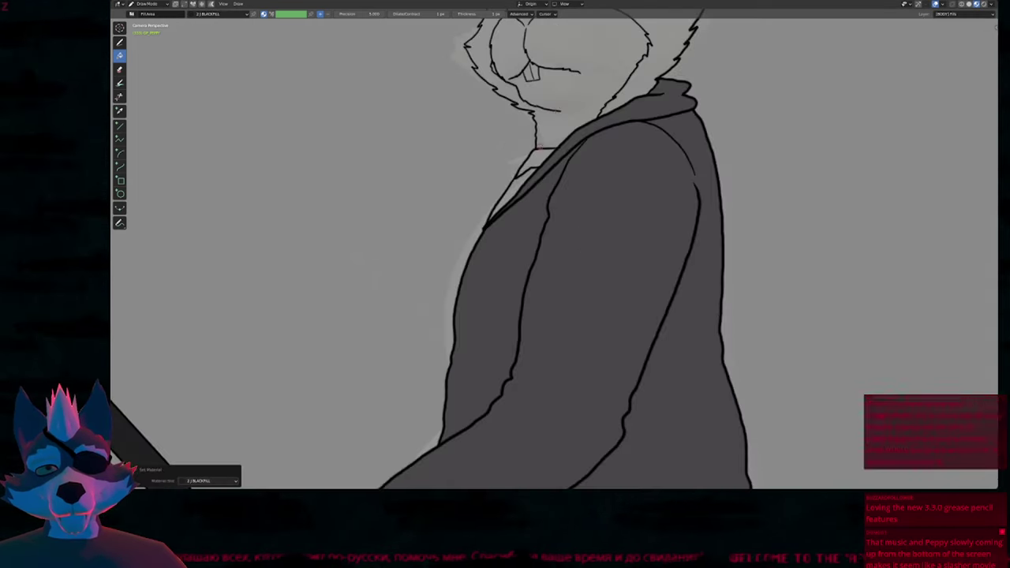
pyautogui.click(537, 159)
pyautogui.press('u')
pyautogui.click(535, 158)
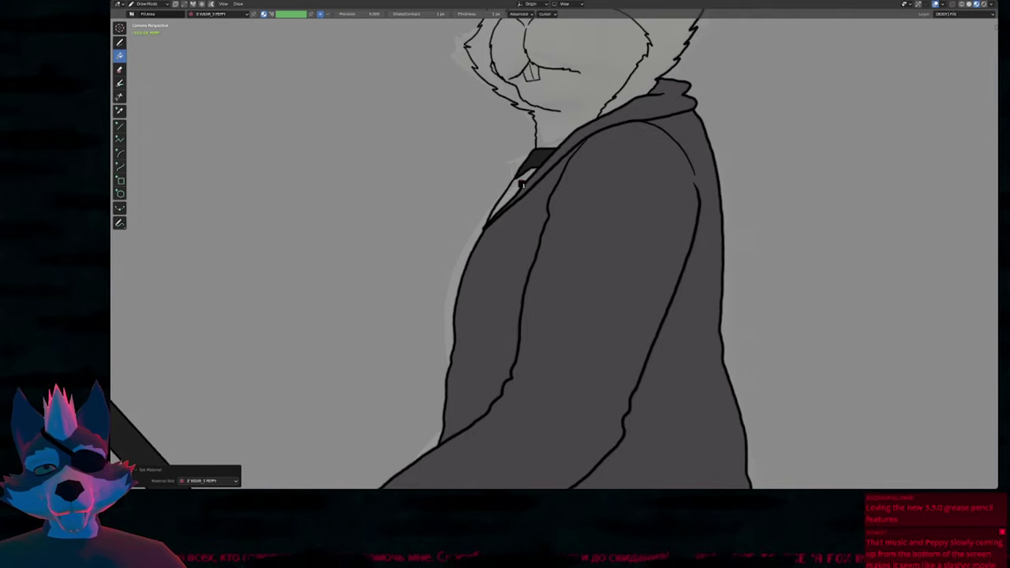
pyautogui.click(521, 179)
# Fill the near side of the head and the near ear with the BODY_1 PEPPY material.
pyautogui.scroll(-5, 544, 229)
pyautogui.scroll(3, 544, 197)
pyautogui.keyDown('shift'); pyautogui.moveTo(600, 59); pyautogui.dragTo(575, 264, button='middle'); pyautogui.keyUp('shift')
pyautogui.scroll(3, 577, 227)
pyautogui.keyDown('shift'); pyautogui.moveTo(581, 212); pyautogui.dragTo(579, 229, button='middle'); pyautogui.keyUp('shift')
pyautogui.press('u')
pyautogui.click(577, 229)
pyautogui.click(575, 228)
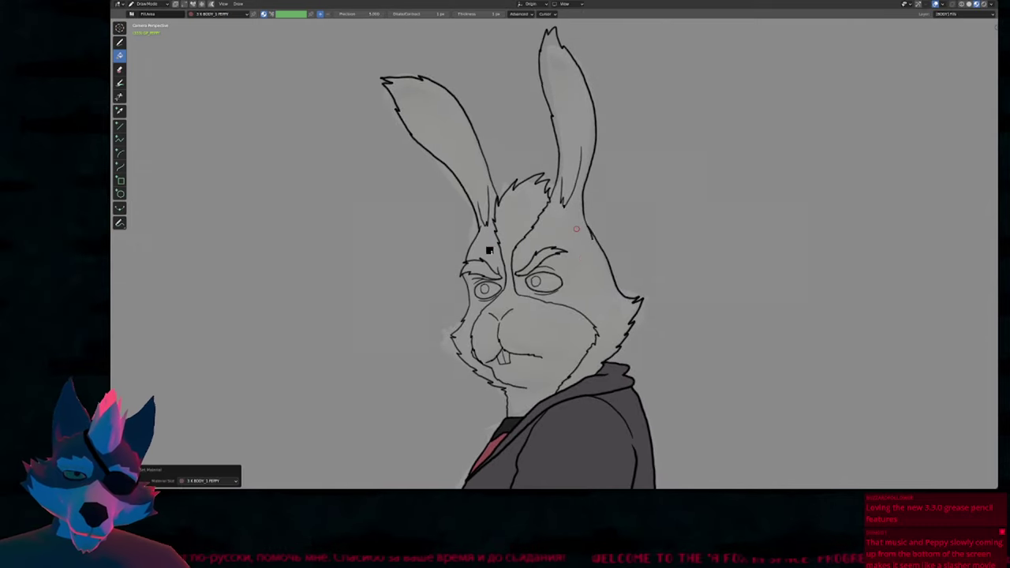
pyautogui.click(576, 229)
pyautogui.click(490, 251)
pyautogui.press('u')
pyautogui.click(491, 260)
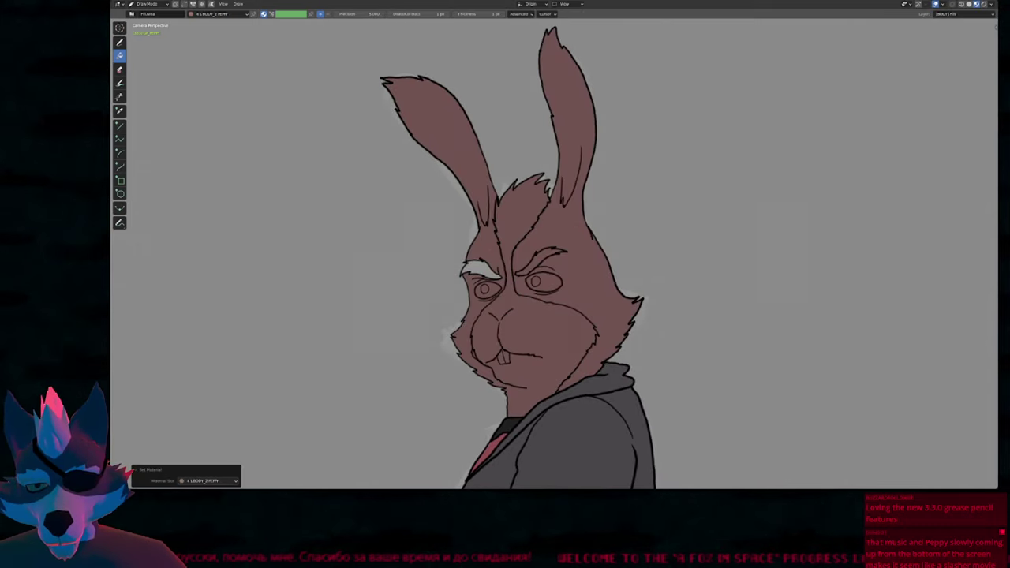
pyautogui.hotkey('ctrl', 'z')
pyautogui.hotkey('ctrl', 'shift', 'z')
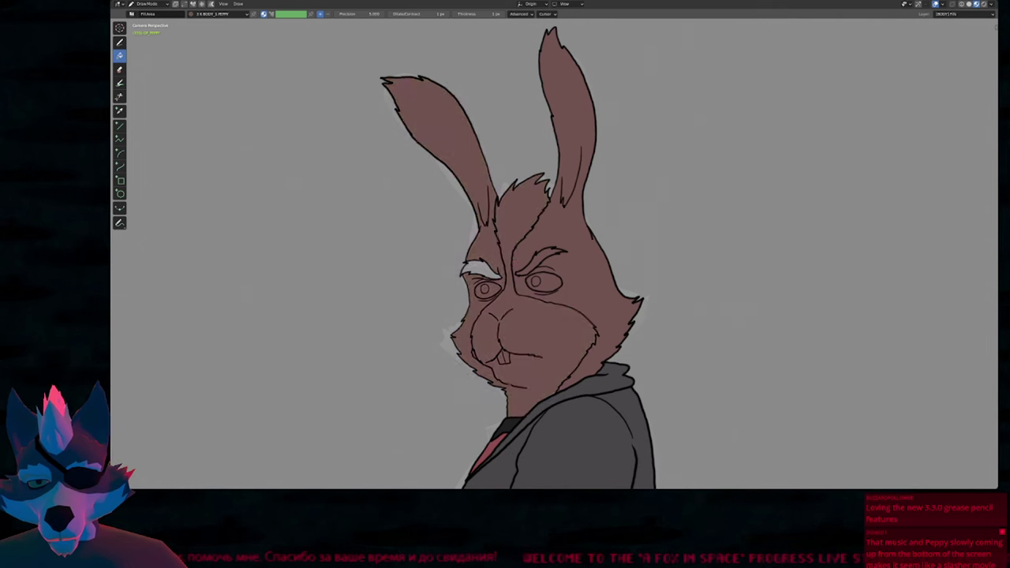
pyautogui.hotkey('ctrl', 'z')
# Turn on onion skinning and ink a short stroke closing the gap between the chin line and the cheek fur outline.
pyautogui.scroll(5, 561, 199)
pyautogui.scroll(1, 556, 216)
pyautogui.press('d')
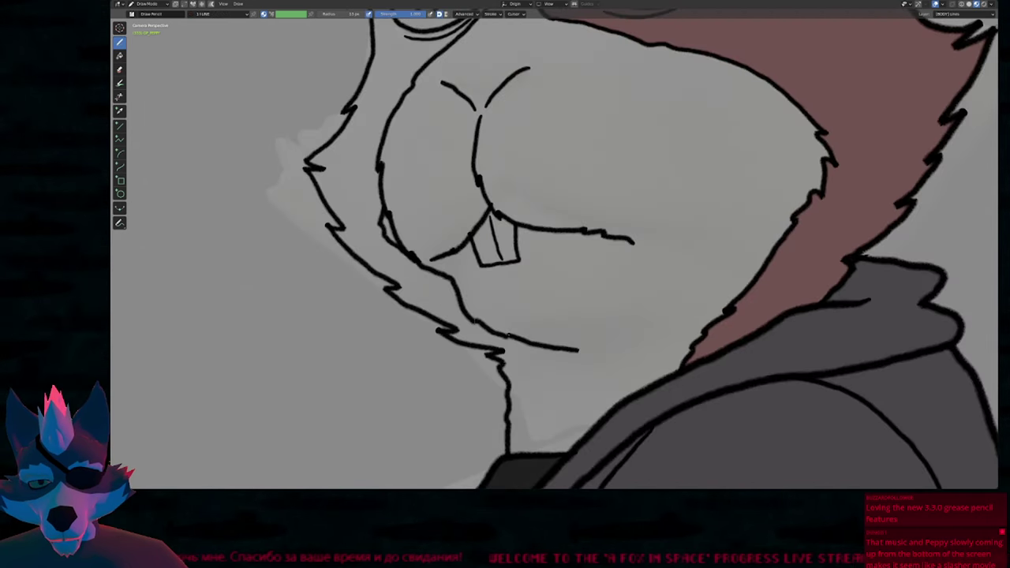
pyautogui.press('o')
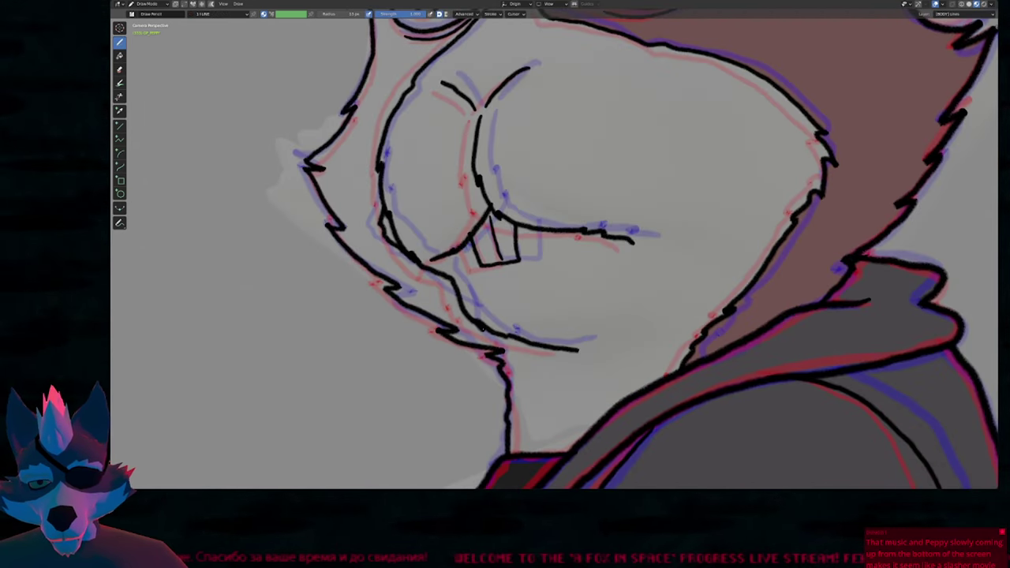
pyautogui.moveTo(483, 329); pyautogui.dragTo(497, 345)
# Fill the muzzle, neck, forehead stripe and near eyebrow with the BODY_2 PEPPY material.
pyautogui.scroll(-5, 569, 256)
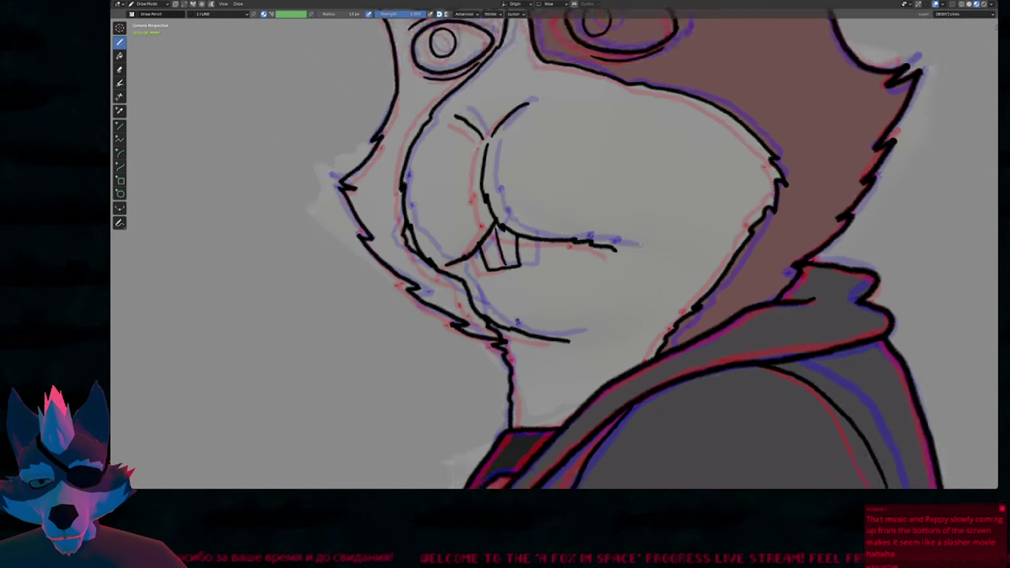
pyautogui.press('u')
pyautogui.press('f')
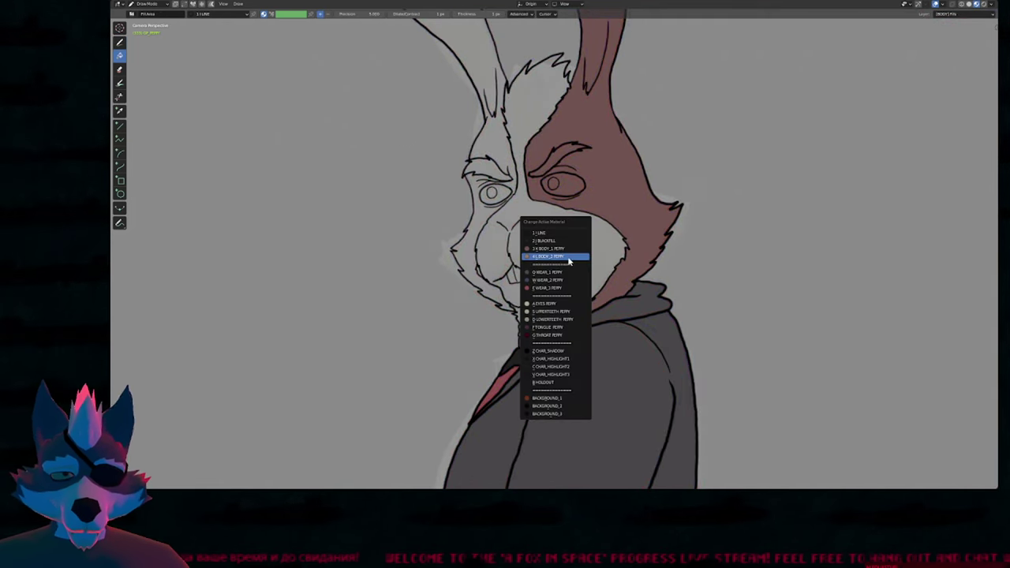
pyautogui.click(567, 258)
pyautogui.click(561, 158)
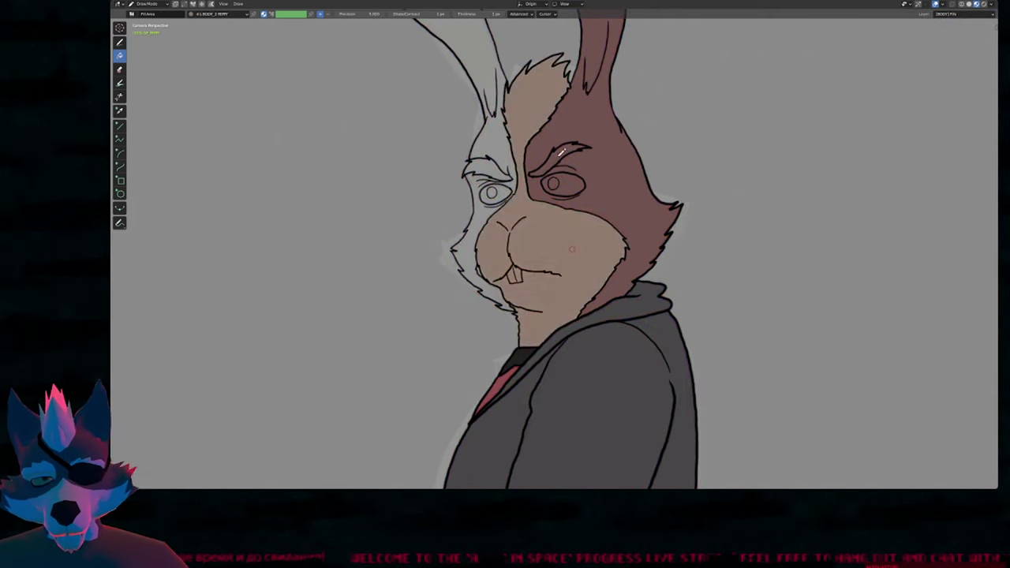
# Fill the far ear and the far side of the face with the BODY_1 PEPPY material.
pyautogui.press('u')
pyautogui.click(503, 154)
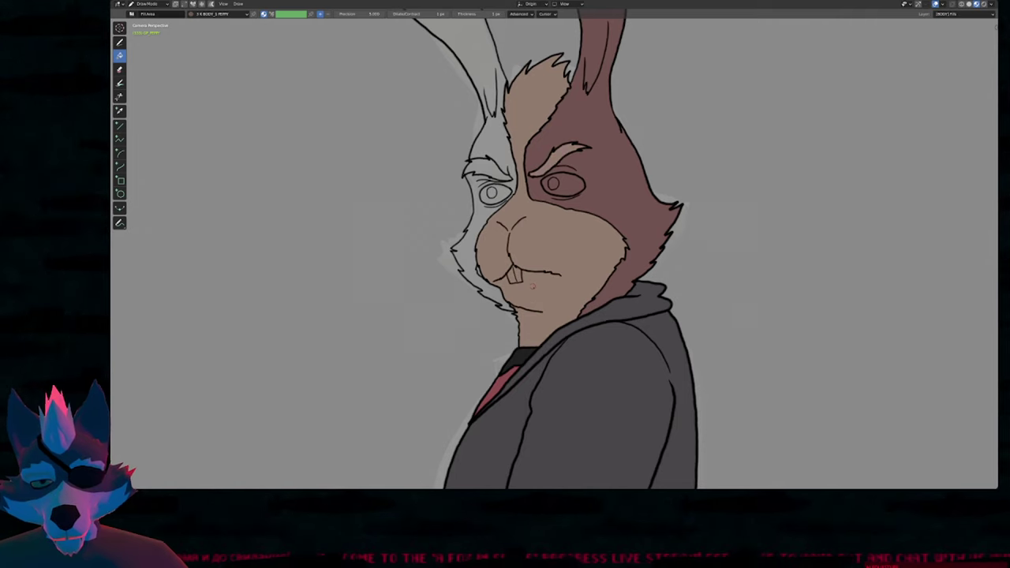
pyautogui.scroll(-2, 479, 224)
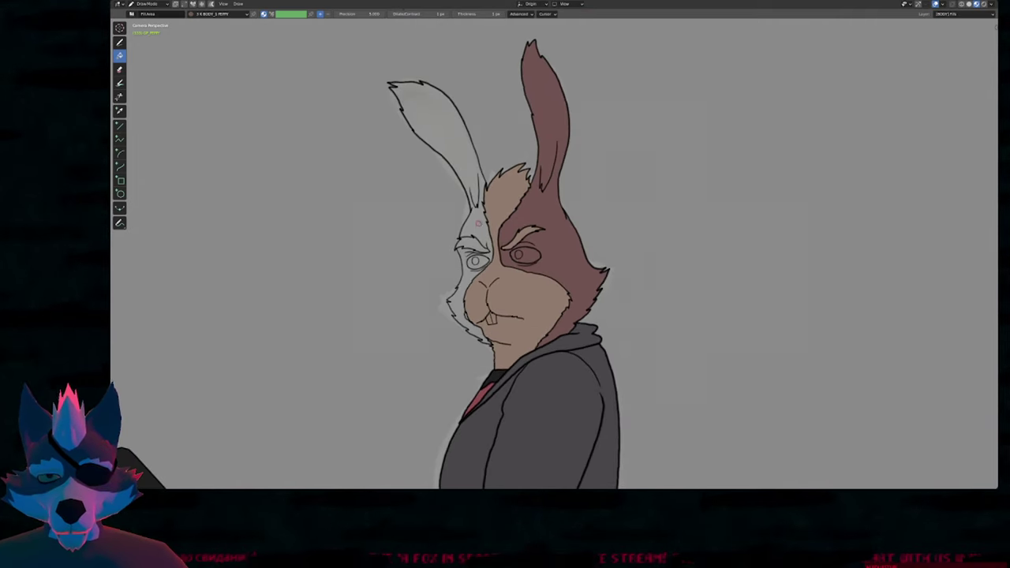
pyautogui.click(477, 223)
# Fill the far eyebrow and the small sliver at the muzzle's far edge with the BODY_2 PEPPY material.
pyautogui.press('u')
pyautogui.click(476, 232)
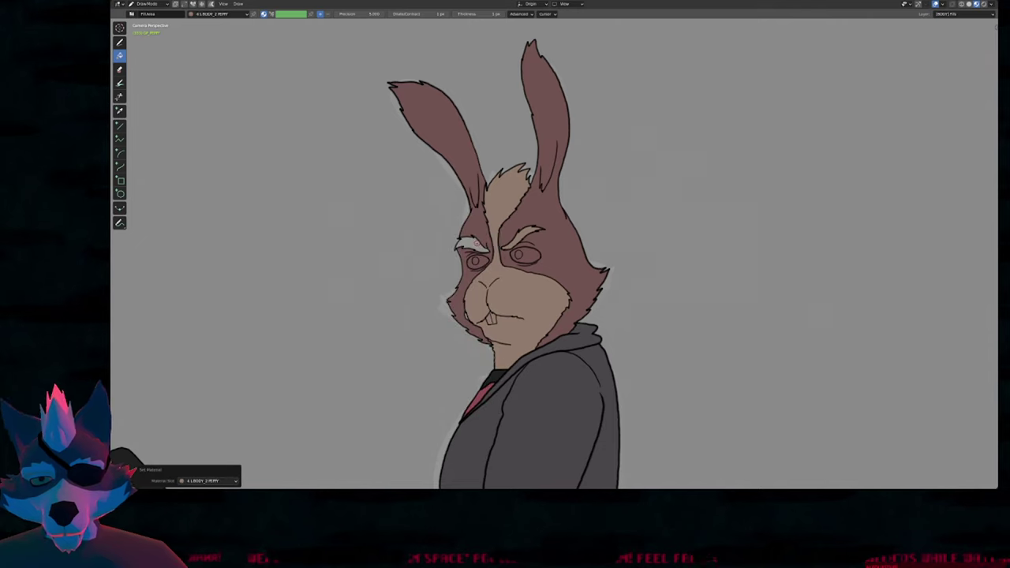
pyautogui.click(472, 243)
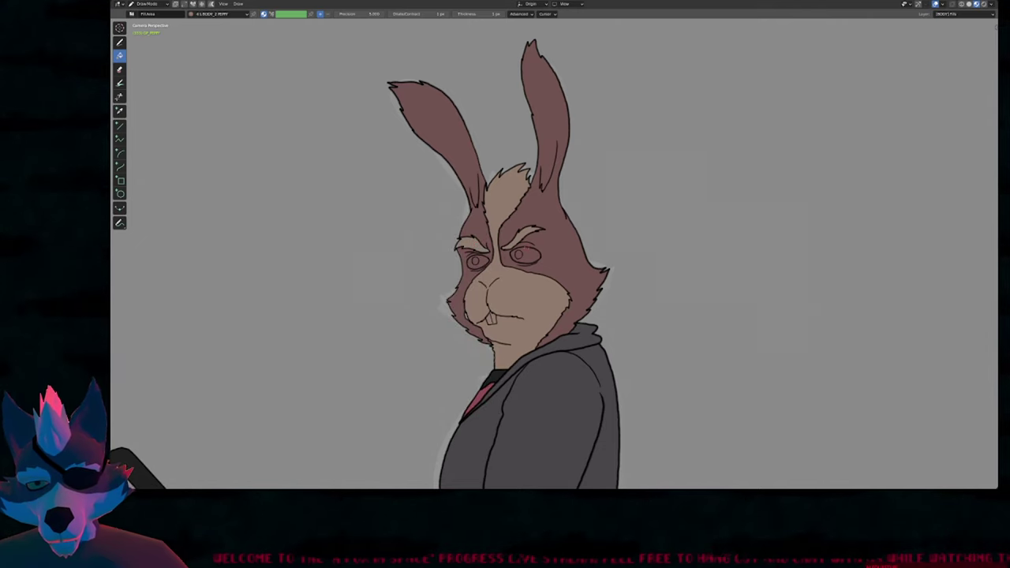
pyautogui.press('u')
pyautogui.click(470, 313)
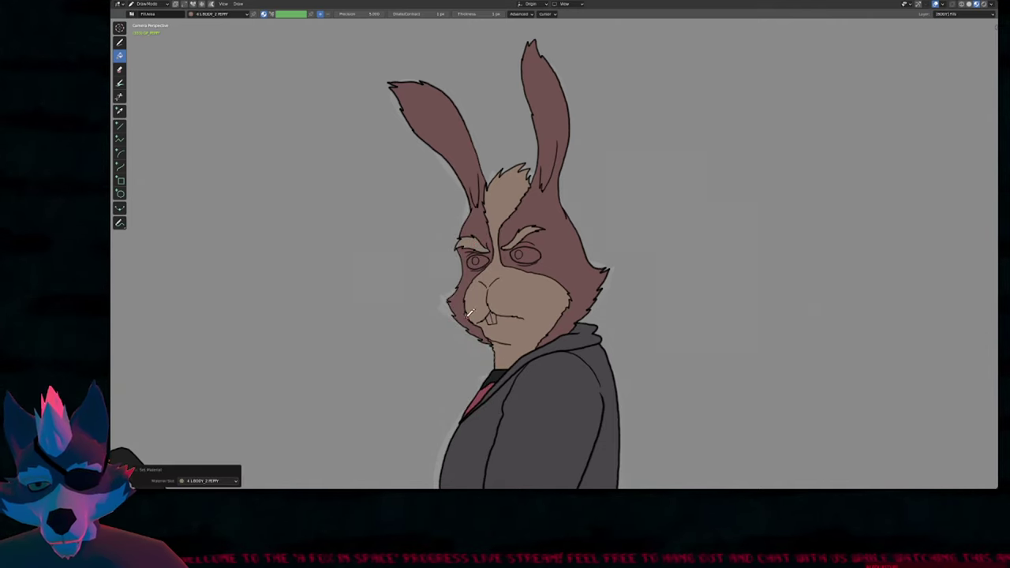
pyautogui.click(466, 318)
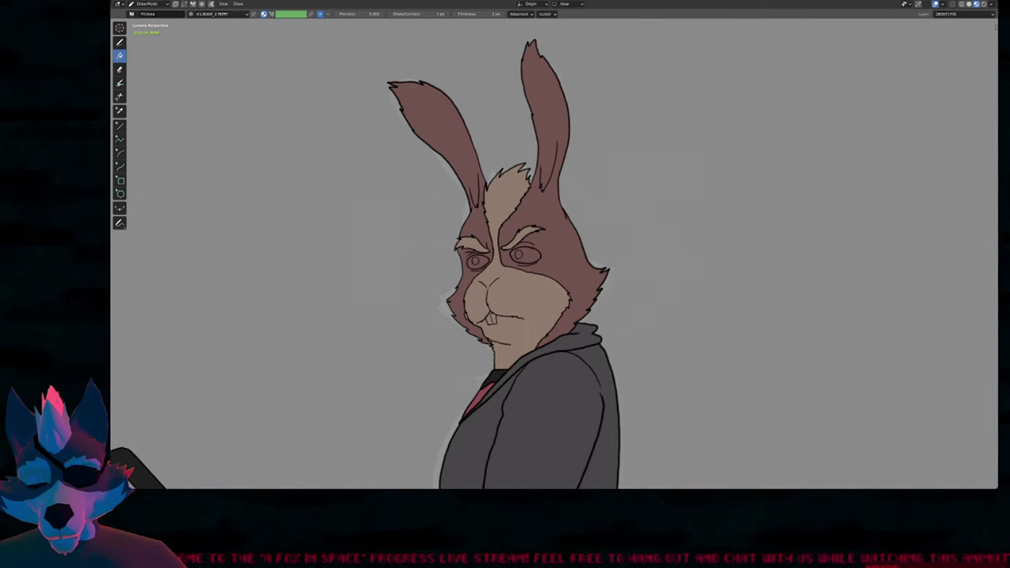
# Fill both eyes with the EYES PEPPY material and both pupils with the BLACKFILL material.
pyautogui.press('u')
pyautogui.click(523, 262)
pyautogui.click(524, 259)
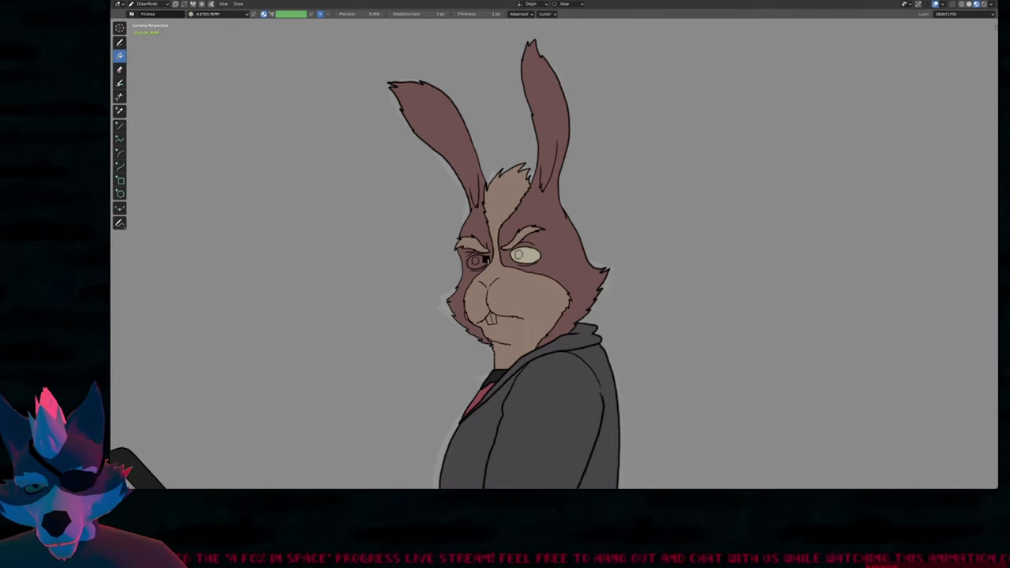
pyautogui.press('u')
pyautogui.click(476, 260)
pyautogui.click(478, 261)
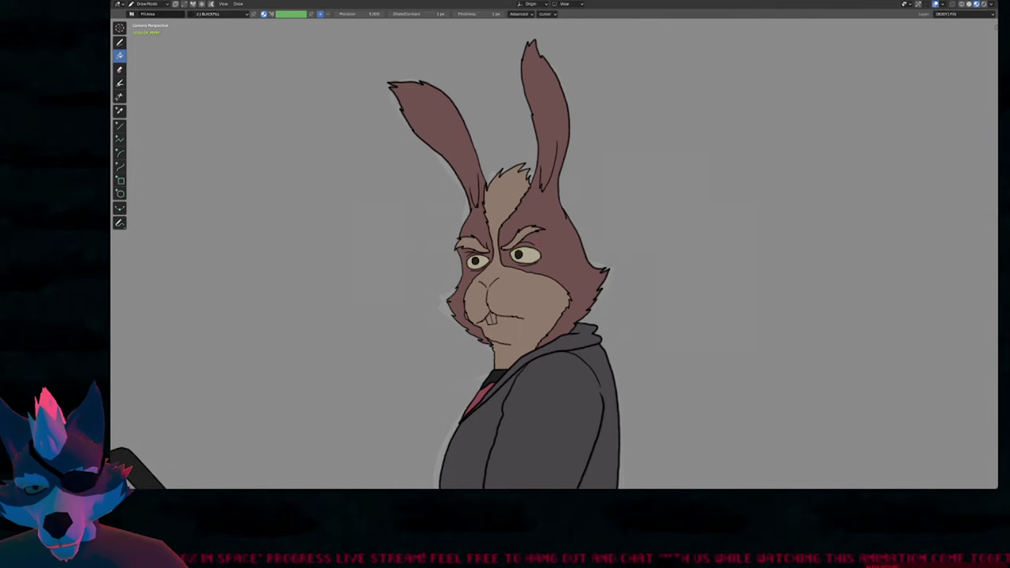
# Fill the rabbit's front teeth with the UPPERTEETH PEPPY material.
pyautogui.press('u')
pyautogui.keyDown('shift'); pyautogui.moveTo(509, 299); pyautogui.dragTo(521, 357, button='middle'); pyautogui.keyUp('shift')
pyautogui.click(531, 253)
pyautogui.click(535, 247)
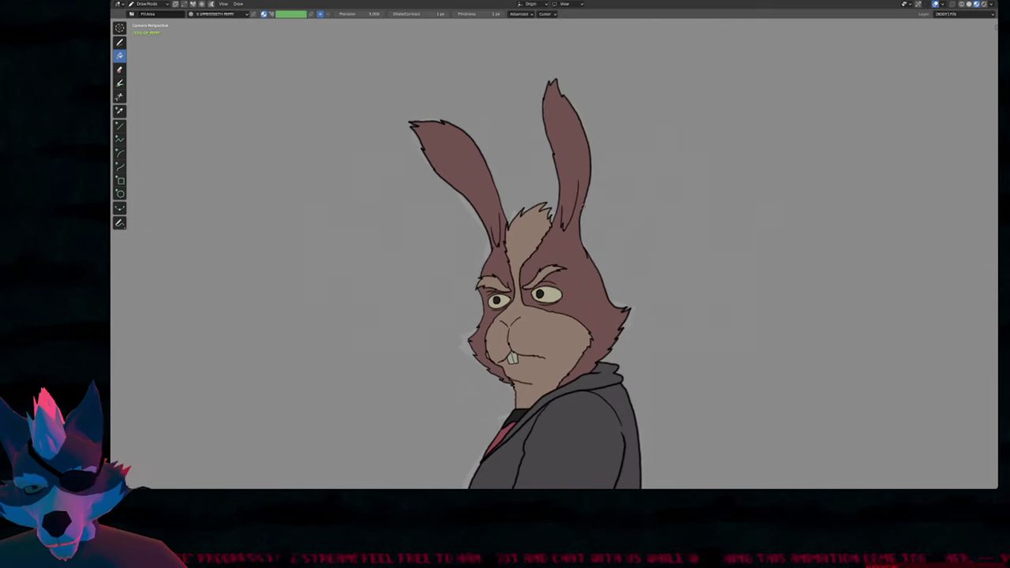
pyautogui.keyDown('shift'); pyautogui.moveTo(591, 191); pyautogui.dragTo(605, 91, button='middle'); pyautogui.keyUp('shift')
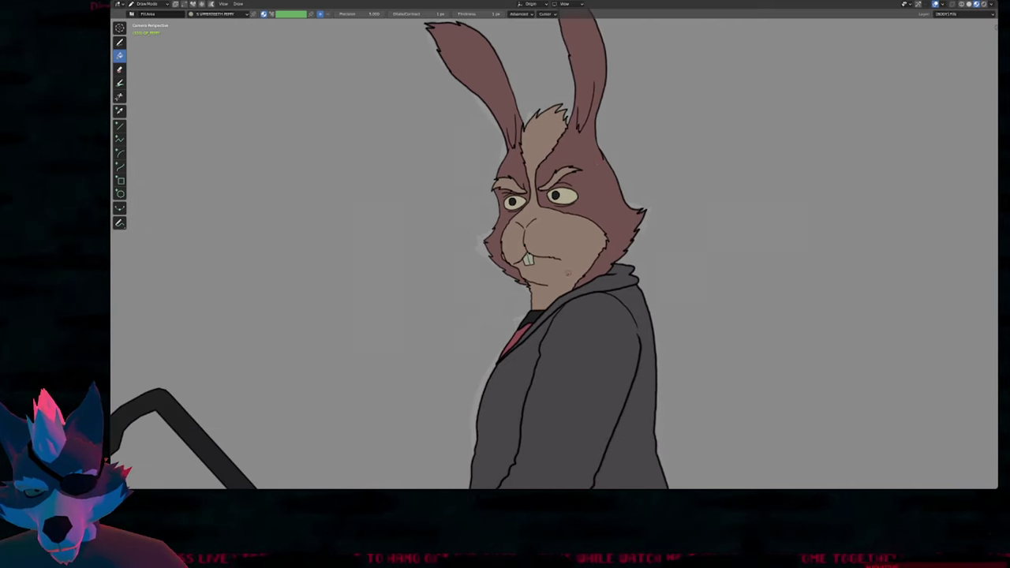
pyautogui.moveTo(567, 273)
pyautogui.keyDown('shift'); pyautogui.mouseDown(button='middle')
pyautogui.moveTo(584, 175)
pyautogui.moveTo(551, 317)
pyautogui.moveTo(540, 439)
pyautogui.moveTo(550, 458)
pyautogui.mouseUp(button='middle'); pyautogui.keyUp('shift')
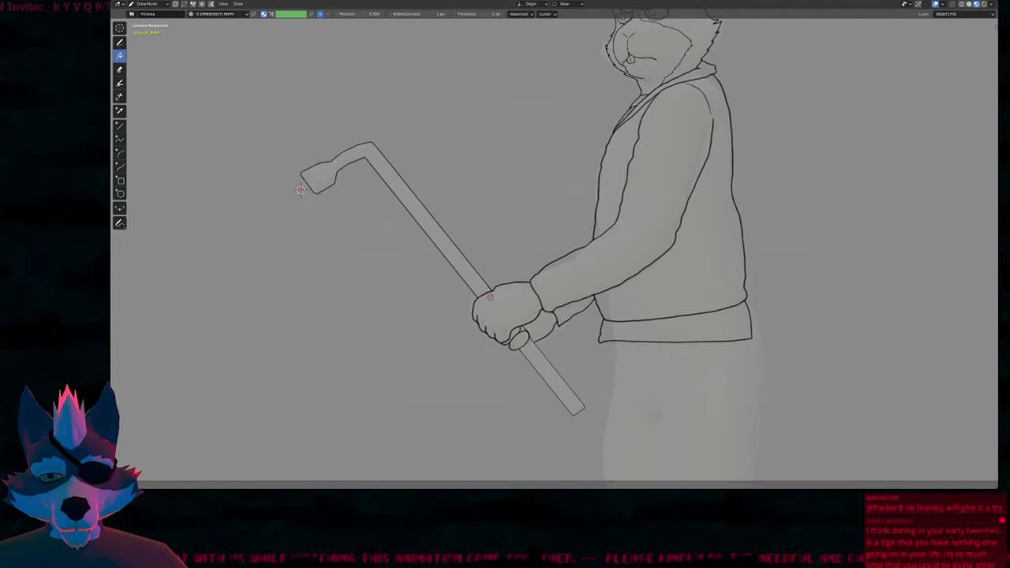
# On the next uncoloured frame, fill the hooked pole above, between and below the hands with the BLACKFILL material.
pyautogui.press('u')
pyautogui.click(475, 280)
pyautogui.click(479, 283)
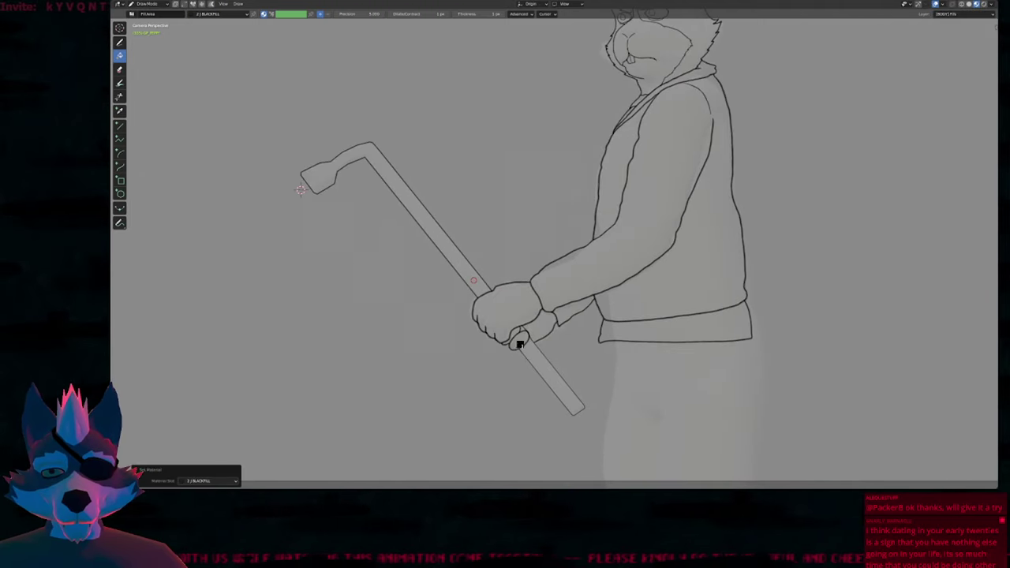
pyautogui.click(529, 351)
pyautogui.click(530, 351)
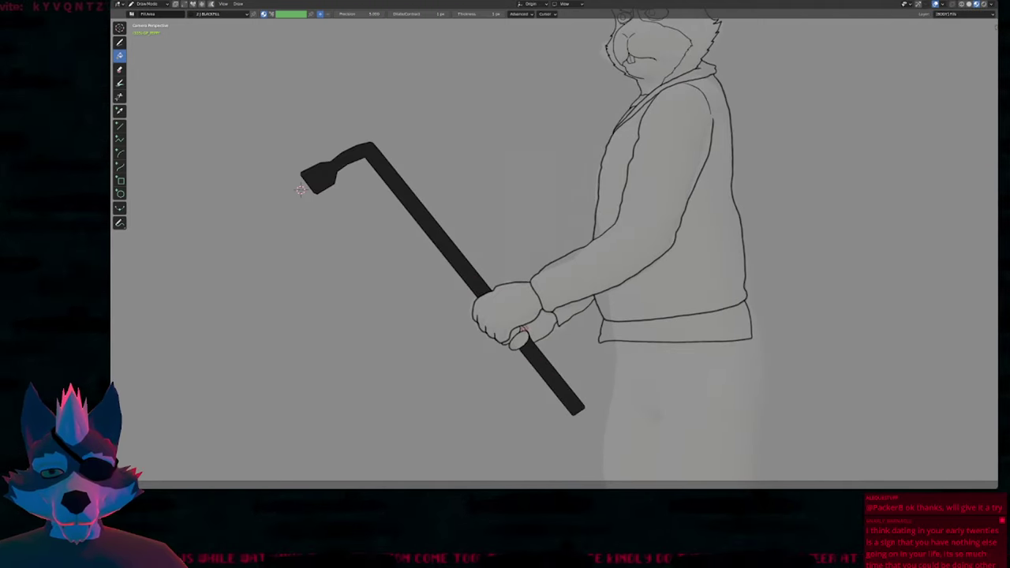
pyautogui.click(522, 329)
# Fill both hands gripping the pole, including the fingers, with the BODY_1 PEPPY material.
pyautogui.press('u')
pyautogui.click(527, 316)
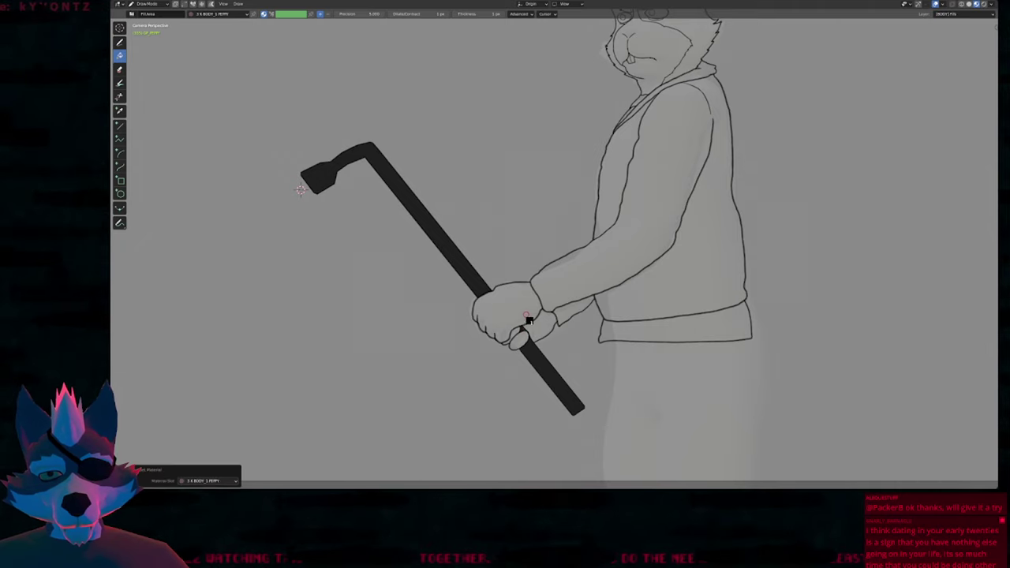
pyautogui.click(525, 314)
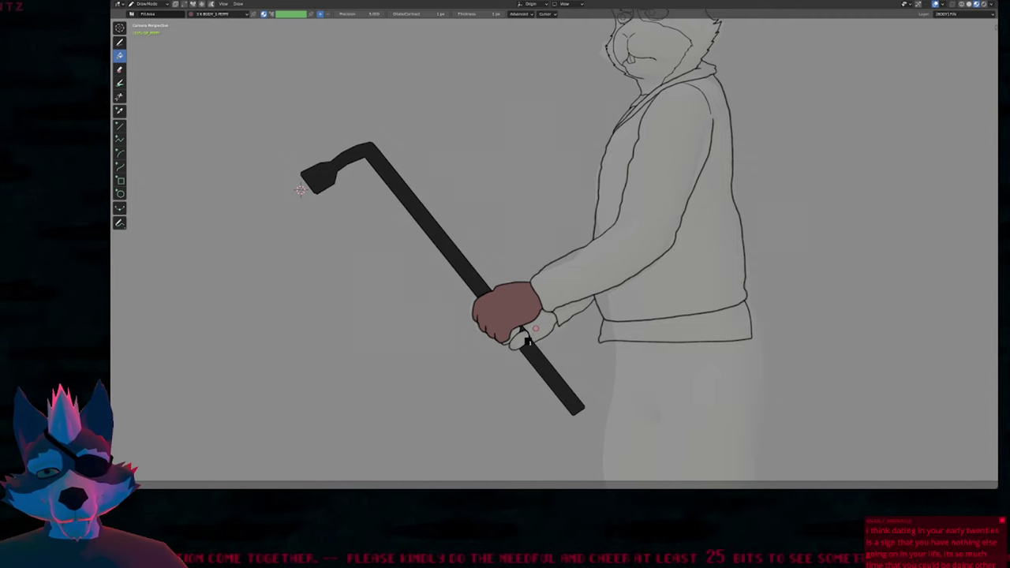
pyautogui.scroll(-3, 380, 230)
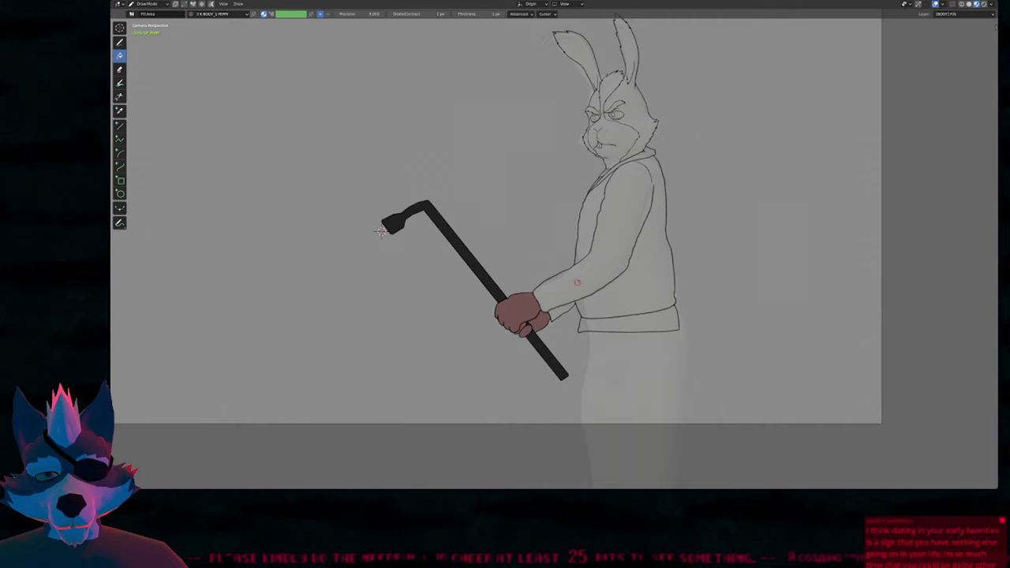
# Fill the jacket's body, chest panel and both sleeves with the WEAR_1 PEPPY material.
pyautogui.keyDown('shift'); pyautogui.moveTo(621, 233); pyautogui.dragTo(537, 262, button='middle'); pyautogui.keyUp('shift')
pyautogui.press('u')
pyautogui.press('q')
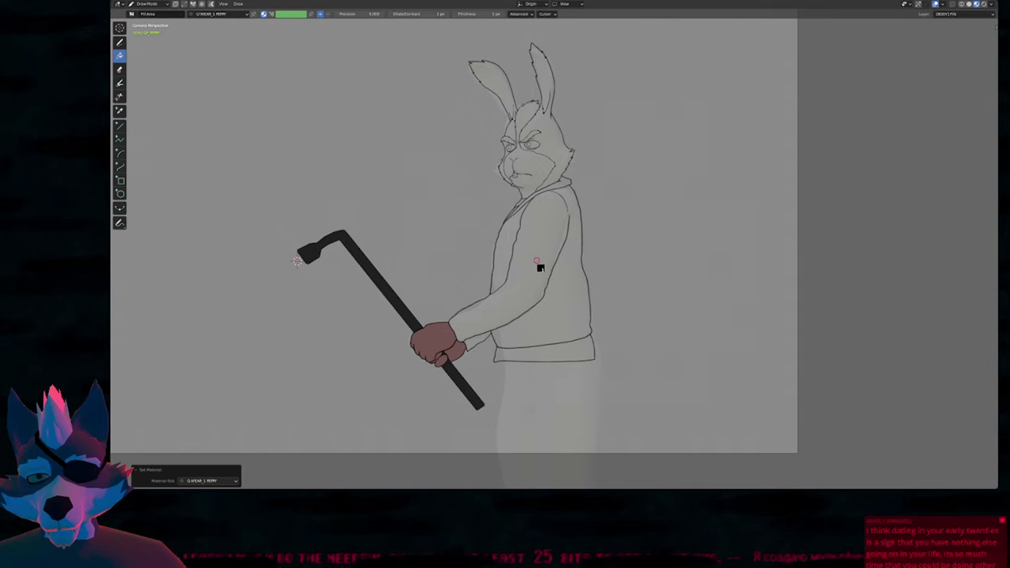
pyautogui.click(538, 270)
pyautogui.click(497, 275)
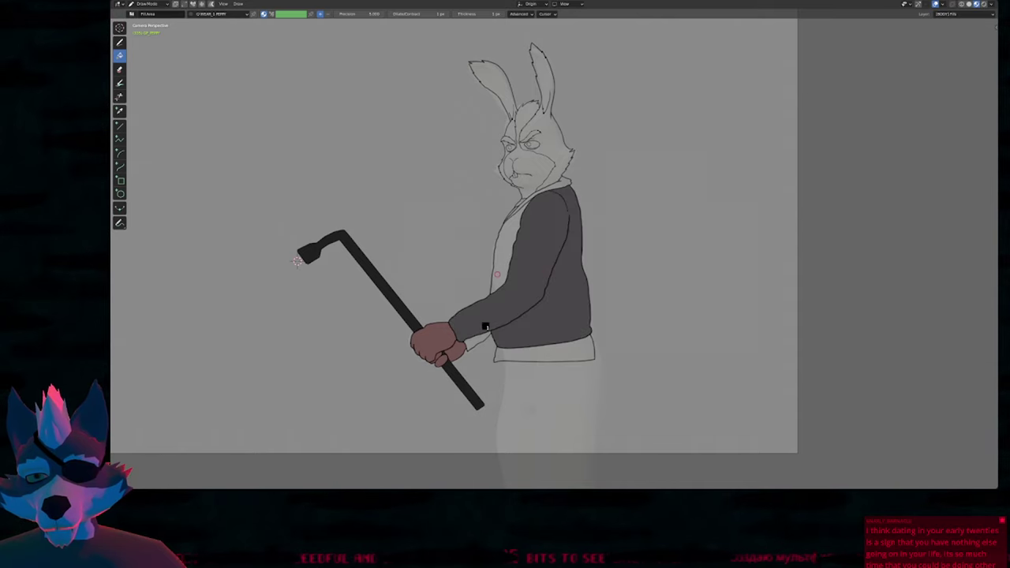
pyautogui.click(476, 339)
# Fill the band below the jacket with the WEAR_2 PEPPY material and the jacket's collar with WEAR_1 PEPPY.
pyautogui.press('u')
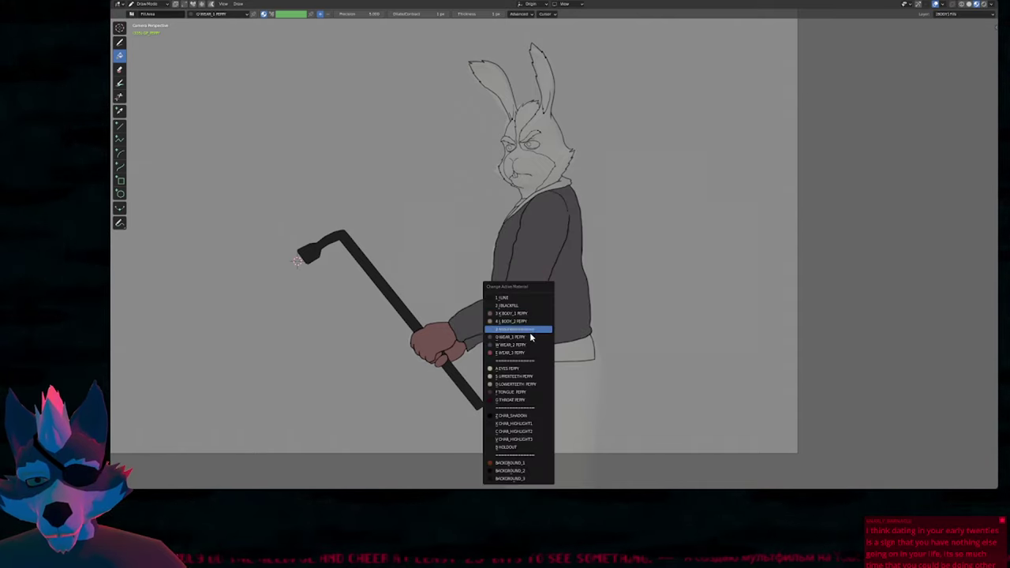
pyautogui.click(527, 347)
pyautogui.click(528, 352)
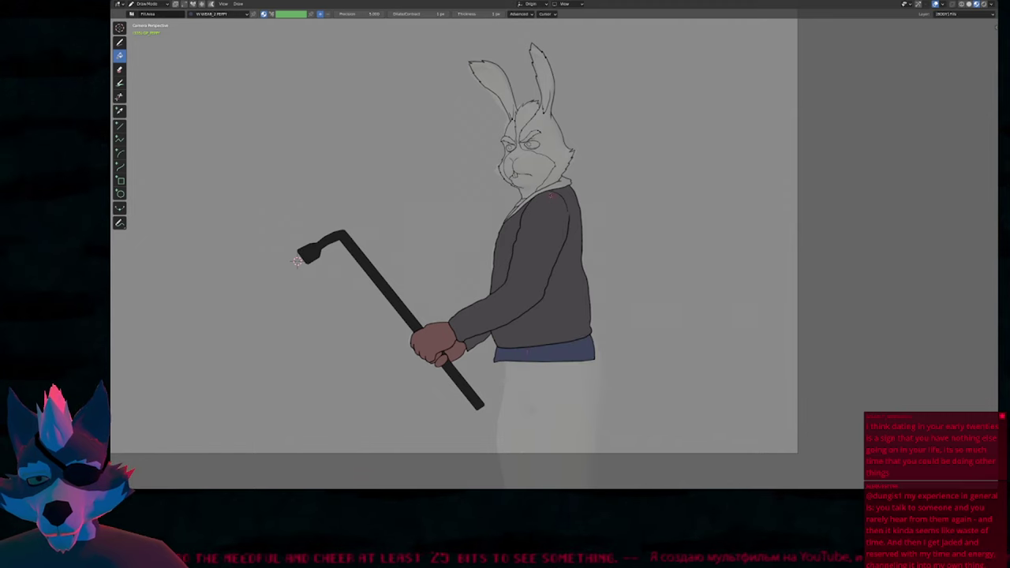
pyautogui.click(523, 201)
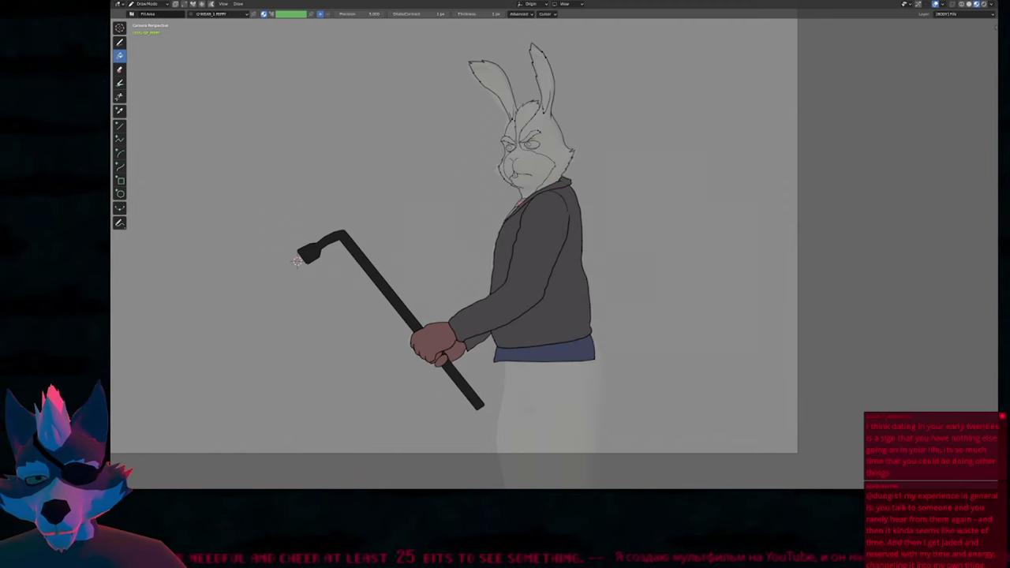
# Fill the shirt collar at the neck with the BLACKFILL material and the tie with WEAR_3 PEPPY.
pyautogui.scroll(7, 522, 201)
pyautogui.press('u')
pyautogui.press('2')
pyautogui.click(522, 187)
pyautogui.press('u')
pyautogui.press('e')
pyautogui.click(501, 215)
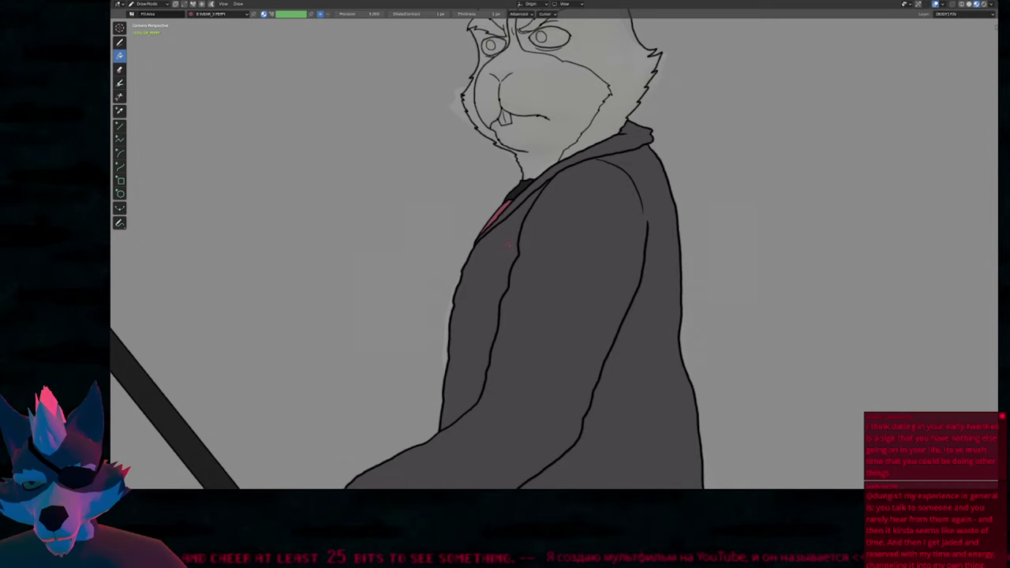
pyautogui.scroll(-4, 501, 217)
pyautogui.moveTo(541, 209)
pyautogui.keyDown('shift'); pyautogui.mouseDown(button='middle')
pyautogui.moveTo(576, 314)
pyautogui.moveTo(586, 310)
pyautogui.moveTo(637, 190)
pyautogui.moveTo(611, 345)
pyautogui.mouseUp(button='middle'); pyautogui.keyUp('shift')
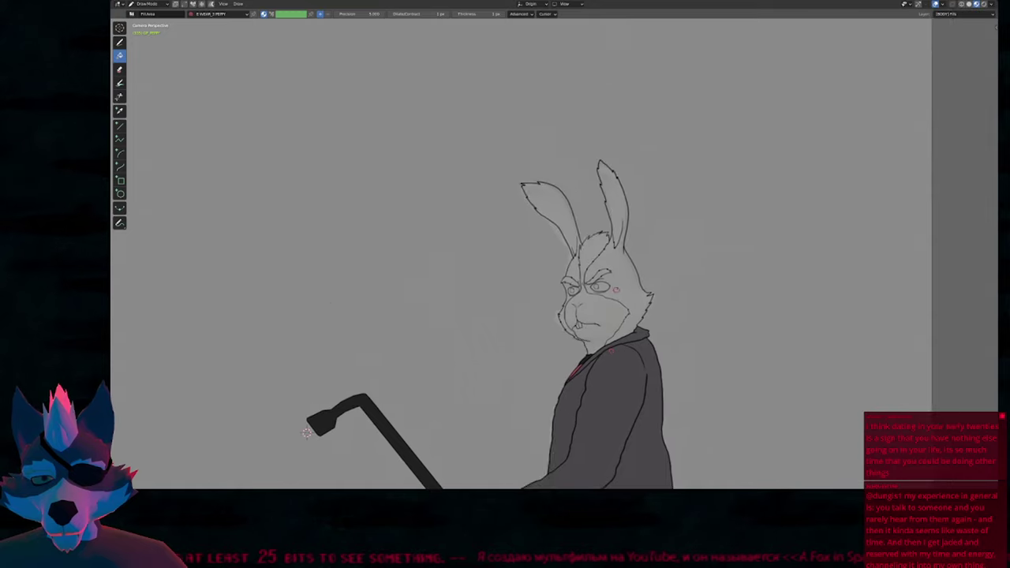
pyautogui.scroll(4, 616, 262)
pyautogui.scroll(-1, 618, 252)
pyautogui.keyDown('shift'); pyautogui.moveTo(618, 251); pyautogui.dragTo(588, 250, button='middle'); pyautogui.keyUp('shift')
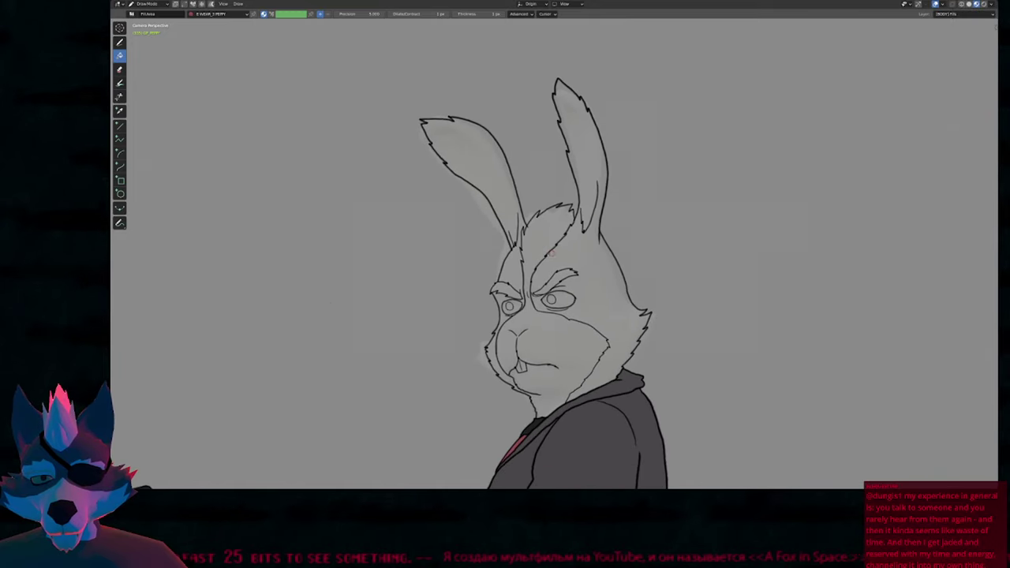
# Try to fill the rabbit's head with the BODY_1 PEPPY material.
pyautogui.press('u')
pyautogui.click(517, 264)
pyautogui.click(552, 260)
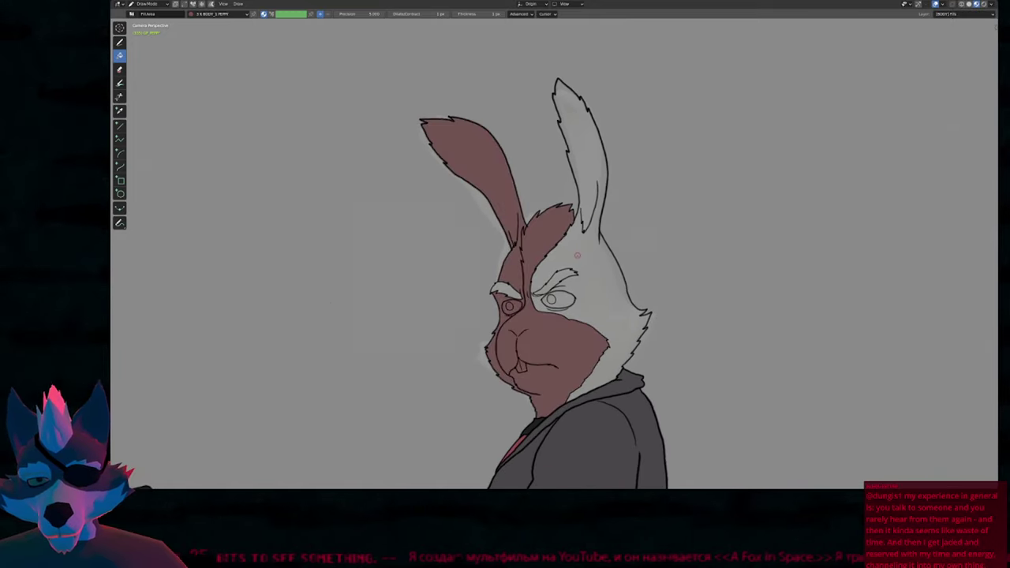
pyautogui.click(576, 258)
pyautogui.hotkey('ctrl', 'z')
pyautogui.hotkey('ctrl', 'z')
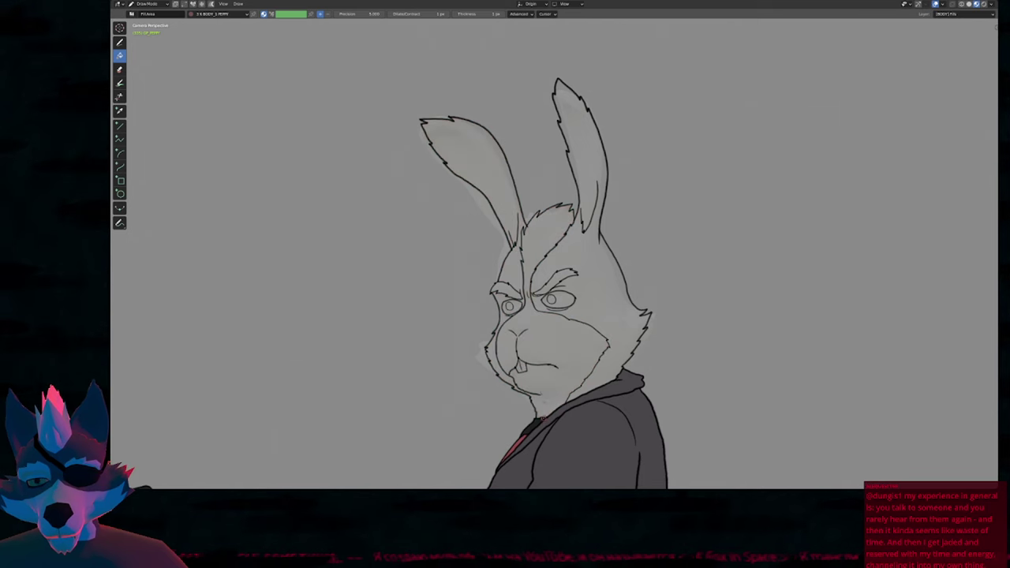
# Fill both ears and the dark fur areas of the rabbit's head with the BODY_1 PEPPY material.
pyautogui.keyDown('ctrl'); pyautogui.moveTo(545, 415); pyautogui.dragTo(580, 236, button='middle'); pyautogui.keyUp('ctrl')
pyautogui.press('d')
pyautogui.press('o')
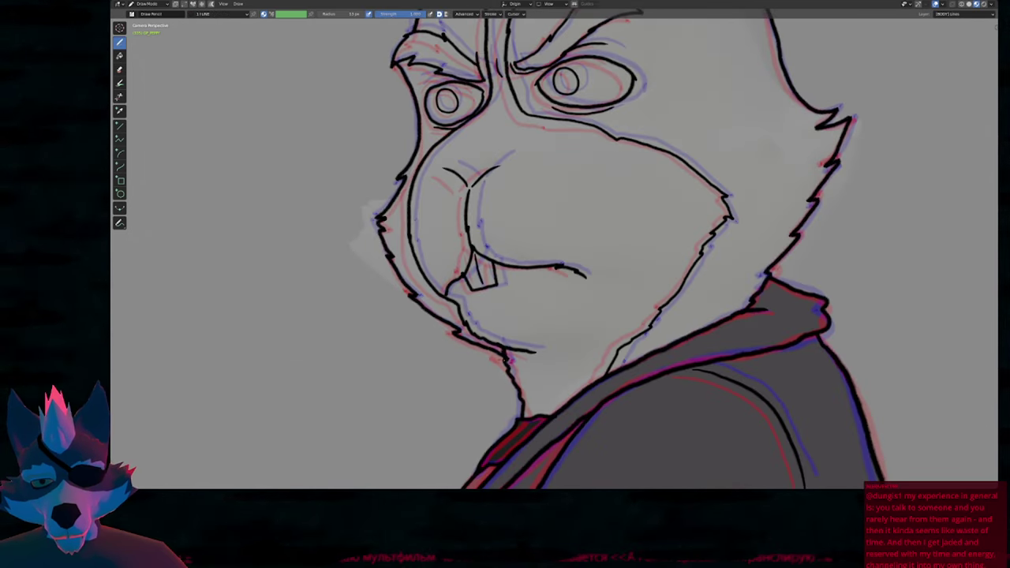
pyautogui.scroll(-6, 485, 395)
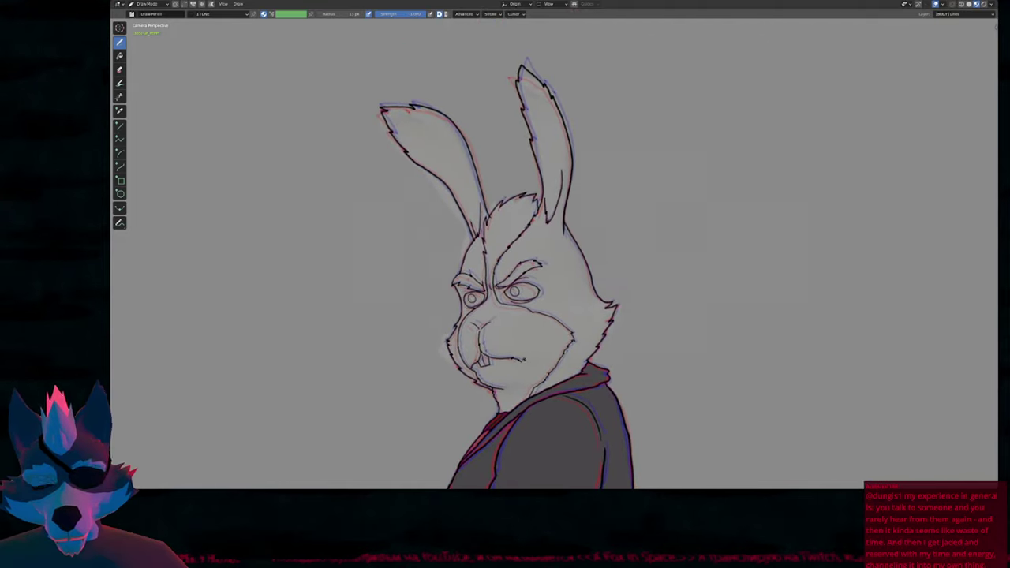
pyautogui.press('o')
pyautogui.press('f')
pyautogui.press('u')
pyautogui.click(524, 322)
pyautogui.click(565, 265)
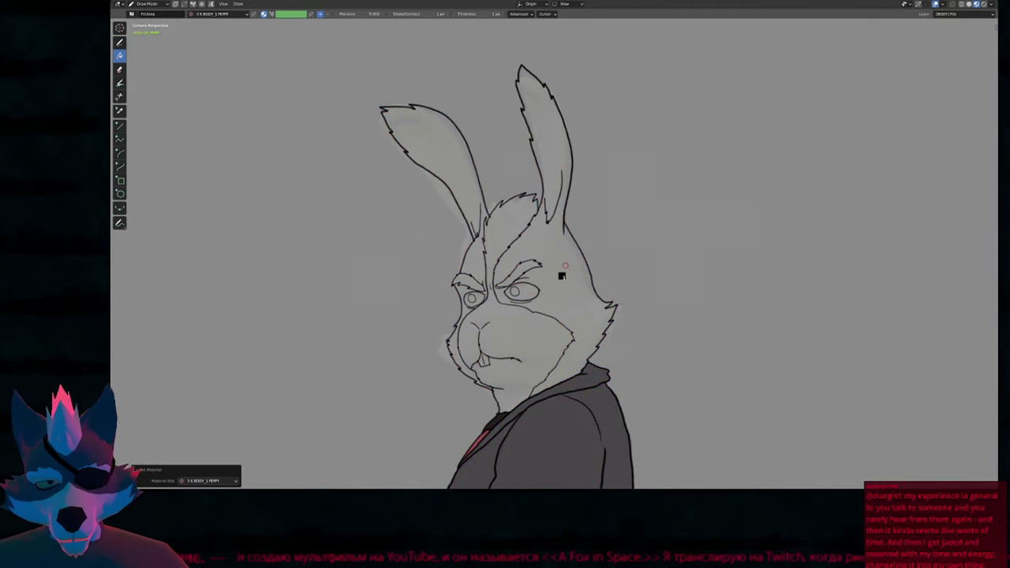
pyautogui.click(479, 265)
# Fill the forehead stripe, muzzle and eyebrows with the lighter BODY_2 PEPPY material.
pyautogui.press('u')
pyautogui.click(500, 241)
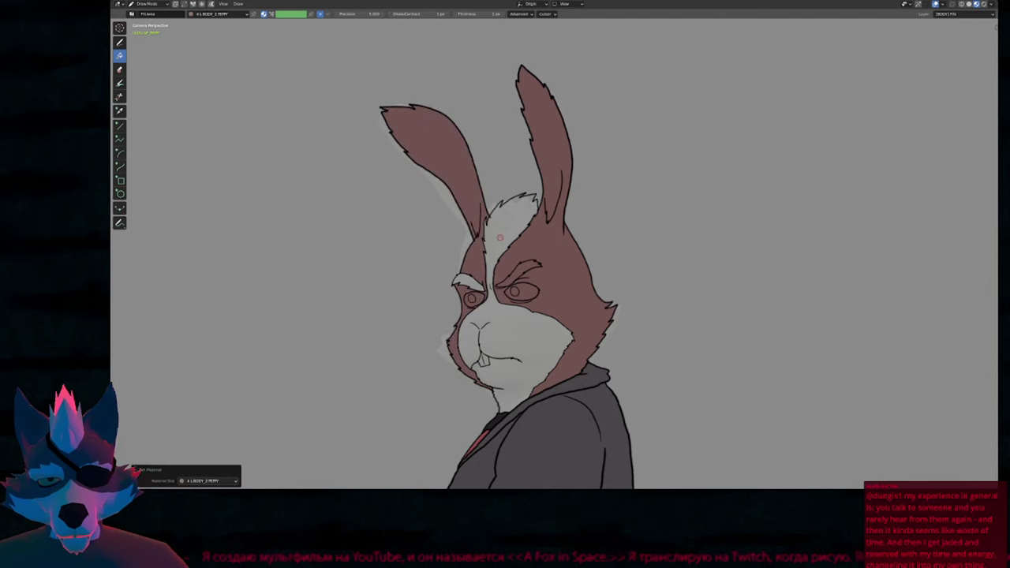
pyautogui.click(500, 237)
pyautogui.click(515, 270)
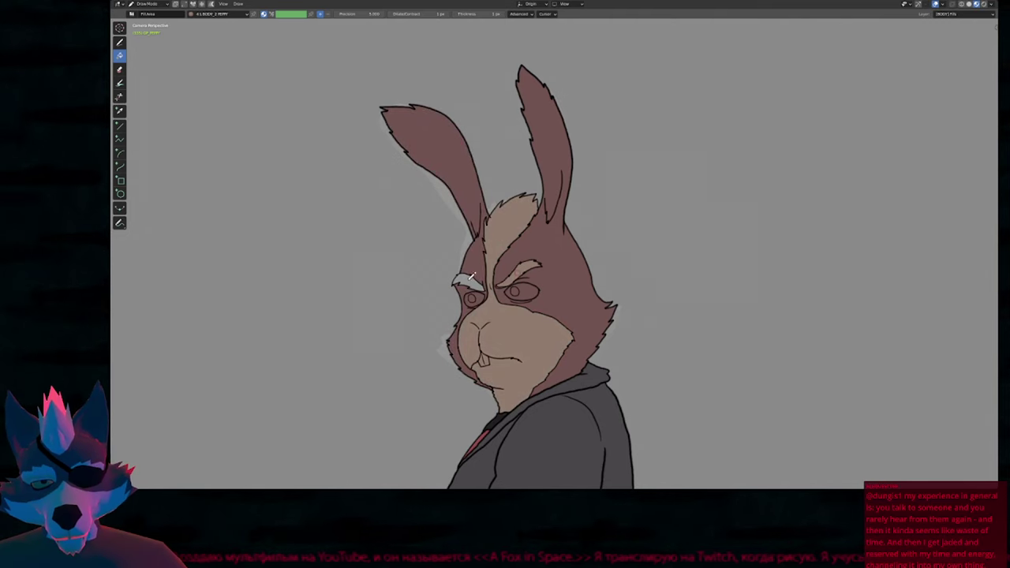
# Fill both eyes with the EYES PEPPY material and their pupils with BLACKFILL.
pyautogui.press('u')
pyautogui.click(517, 289)
pyautogui.click(527, 291)
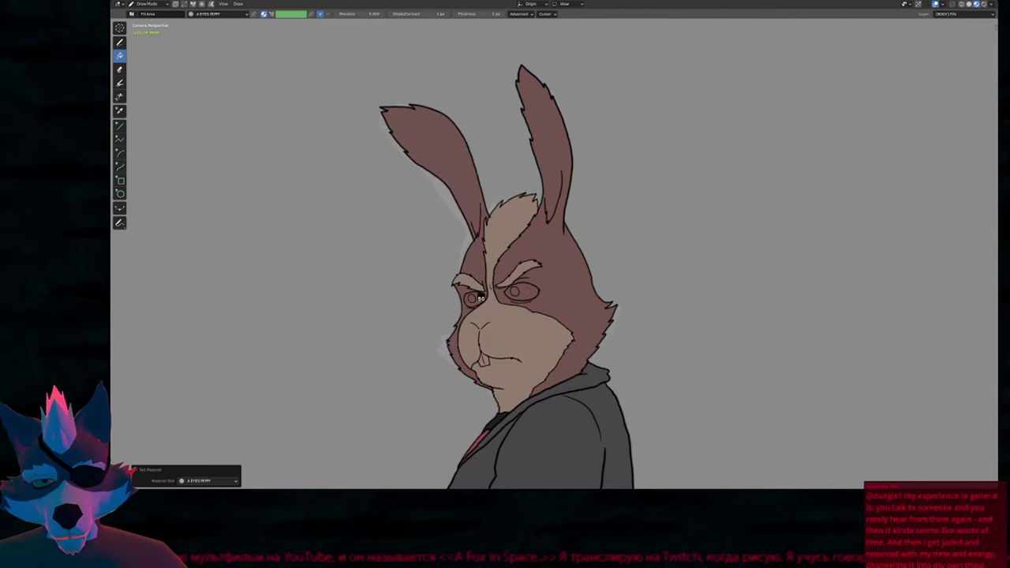
pyautogui.click(478, 299)
pyautogui.press('u')
pyautogui.click(515, 291)
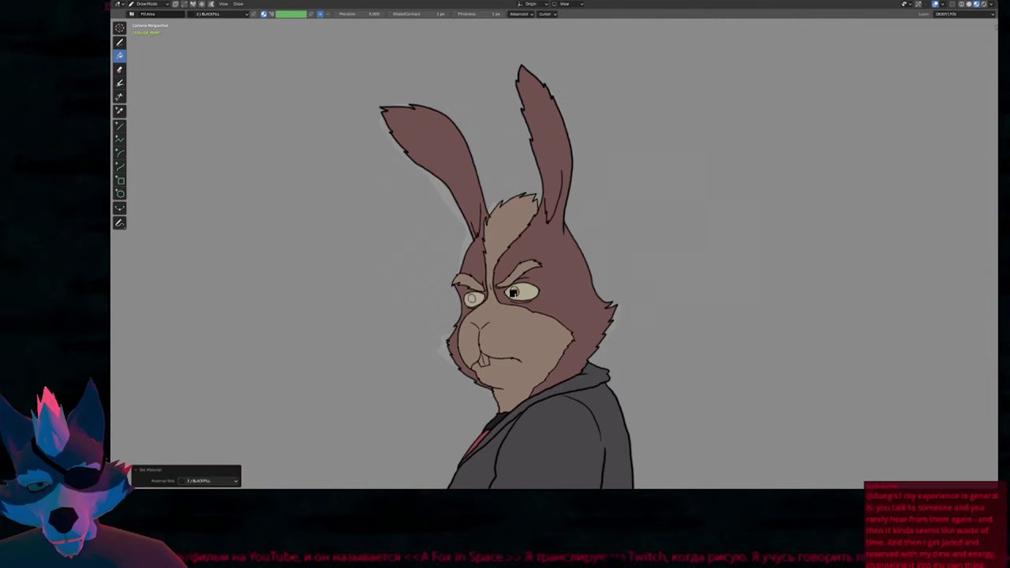
pyautogui.click(472, 299)
# Fill the rabbit's front teeth with the UPPERTEETH PEPPY material.
pyautogui.press('u')
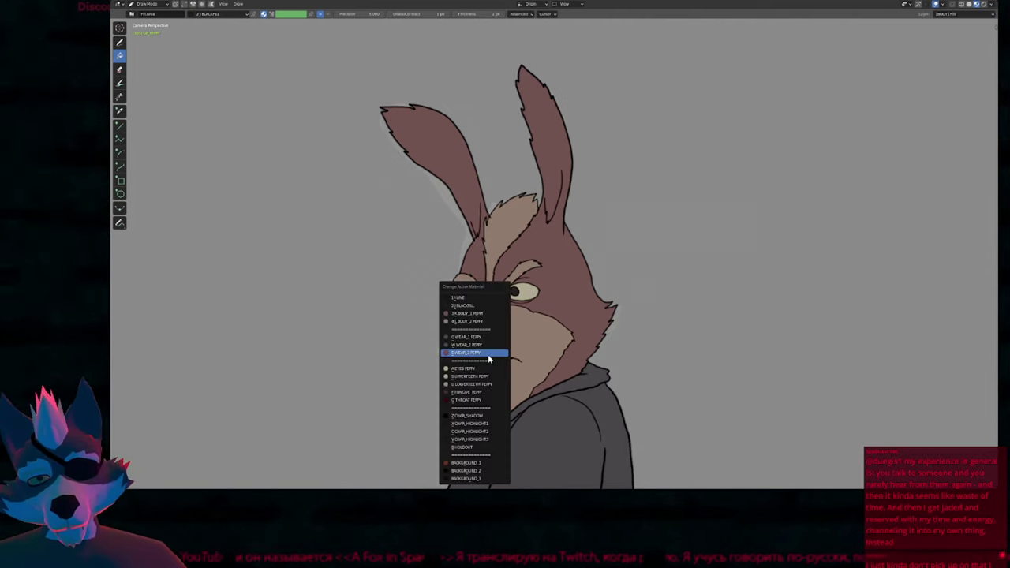
pyautogui.click(490, 353)
pyautogui.click(484, 360)
pyautogui.scroll(-5, 366, 329)
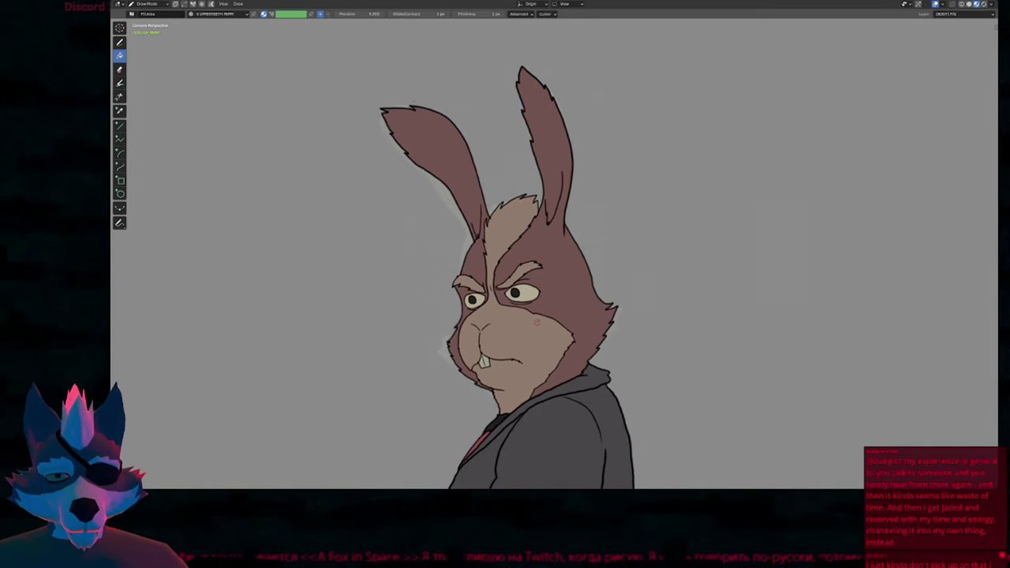
# Step back and forth through the neighbouring frames to compare the coloured poses.
pyautogui.press('Left')
pyautogui.press('Left')
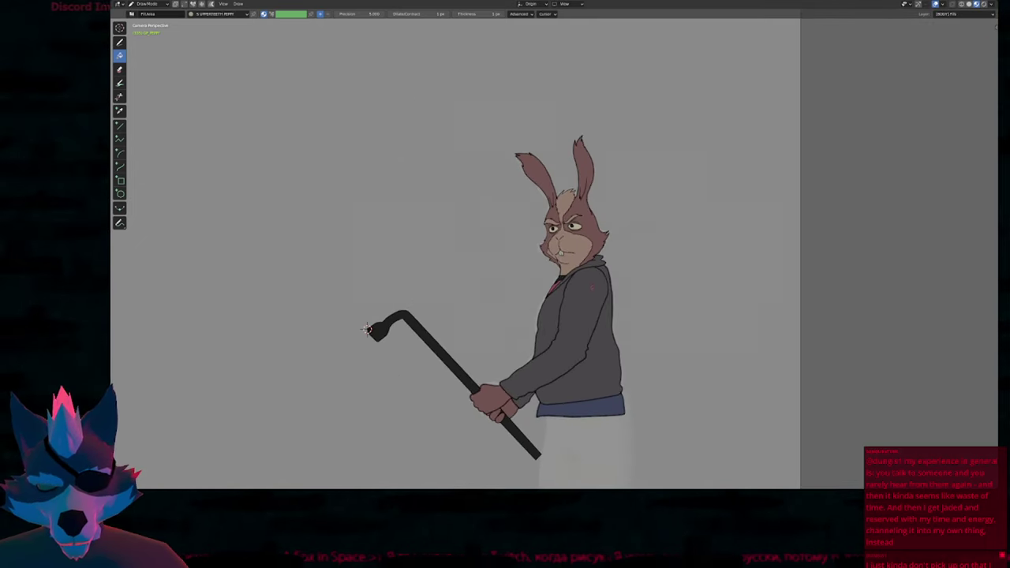
pyautogui.press('Right')
pyautogui.press('Right')
pyautogui.press('Right')
pyautogui.press('Right')
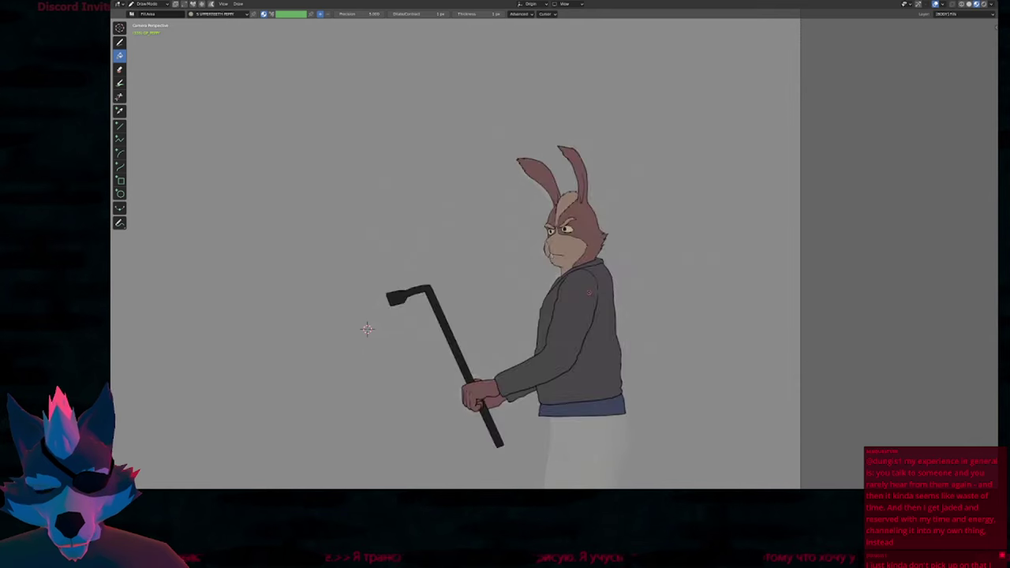
pyautogui.press('Left')
pyautogui.press('Left')
# Restore the full layout, switch the rabbit drawing to Object Mode and show its Grease Pencil keyframes.
pyautogui.hotkey('ctrl', 'space')
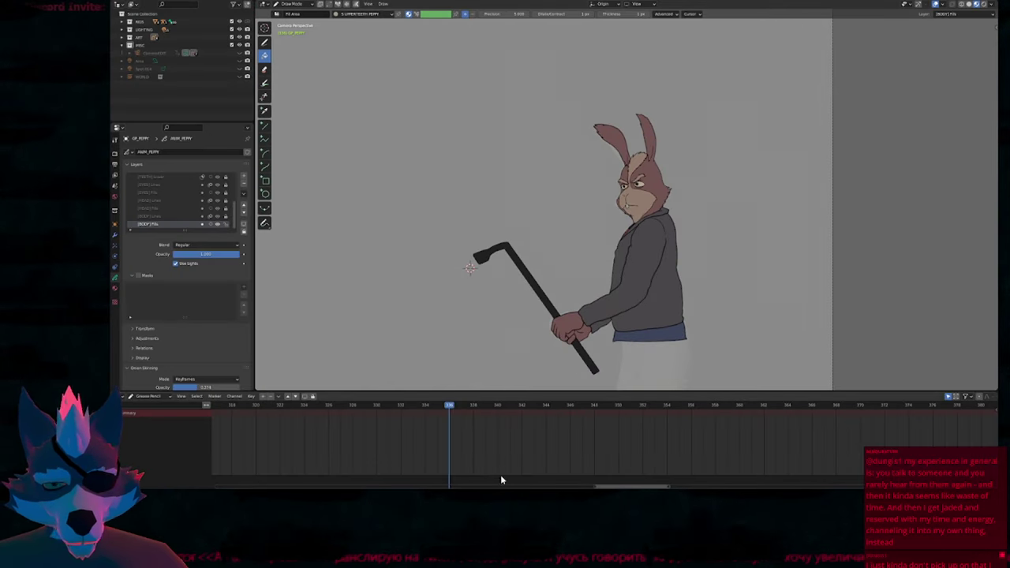
pyautogui.hotkey('shift', 'F12')
pyautogui.moveTo(497, 458); pyautogui.dragTo(490, 460, button='middle')
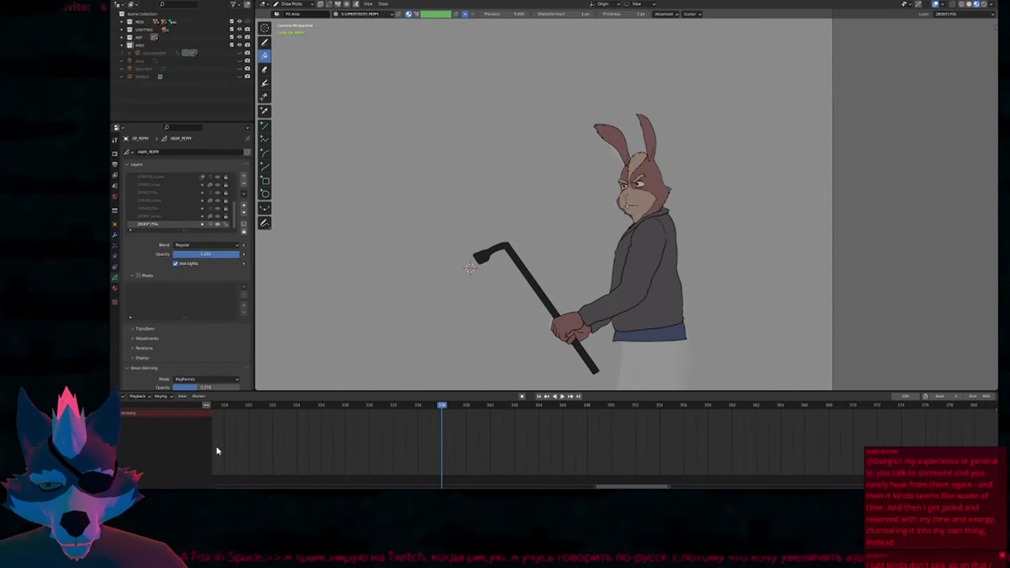
pyautogui.hotkey('ctrl', 'Tab')
pyautogui.click(640, 279)
pyautogui.hotkey('shift', 'F12')
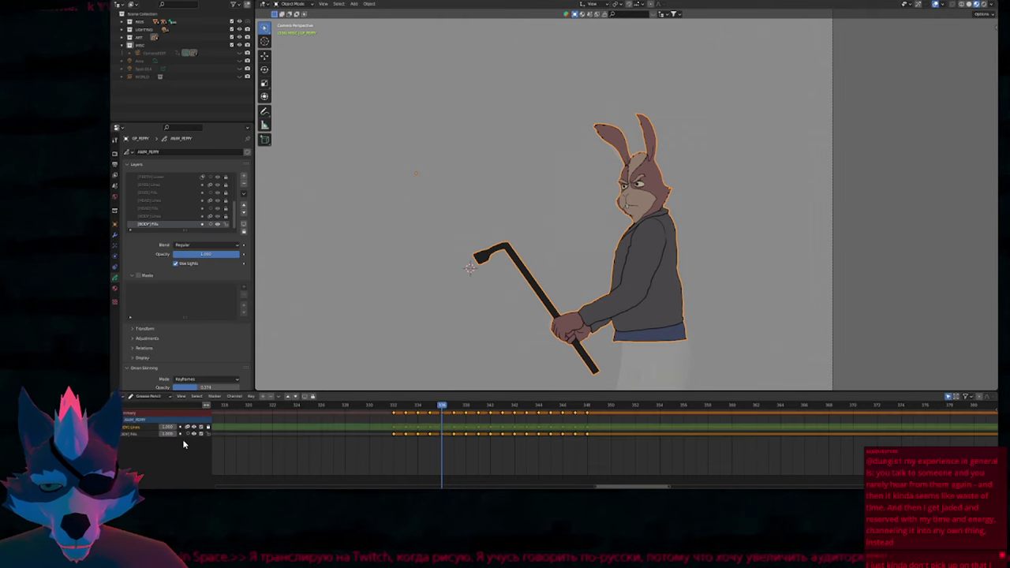
# Step back to frame 334 and return to frame 336 to check the coloured animation.
pyautogui.press('Left')
pyautogui.press('Left')
pyautogui.press('Left')
pyautogui.press('Left')
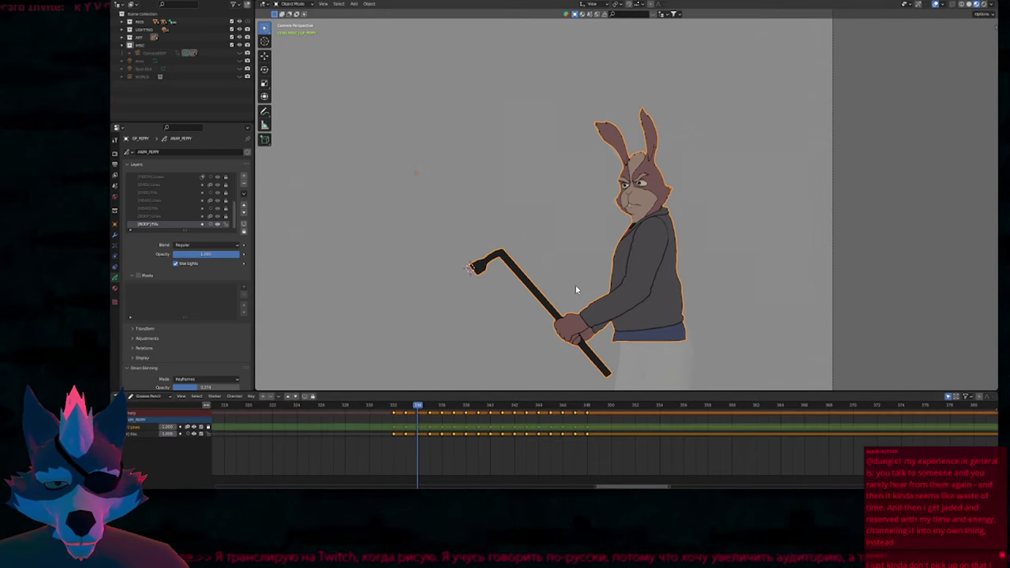
pyautogui.press('Right')
pyautogui.press('Right')
pyautogui.press('Right')
pyautogui.press('Right')
pyautogui.press('Right')
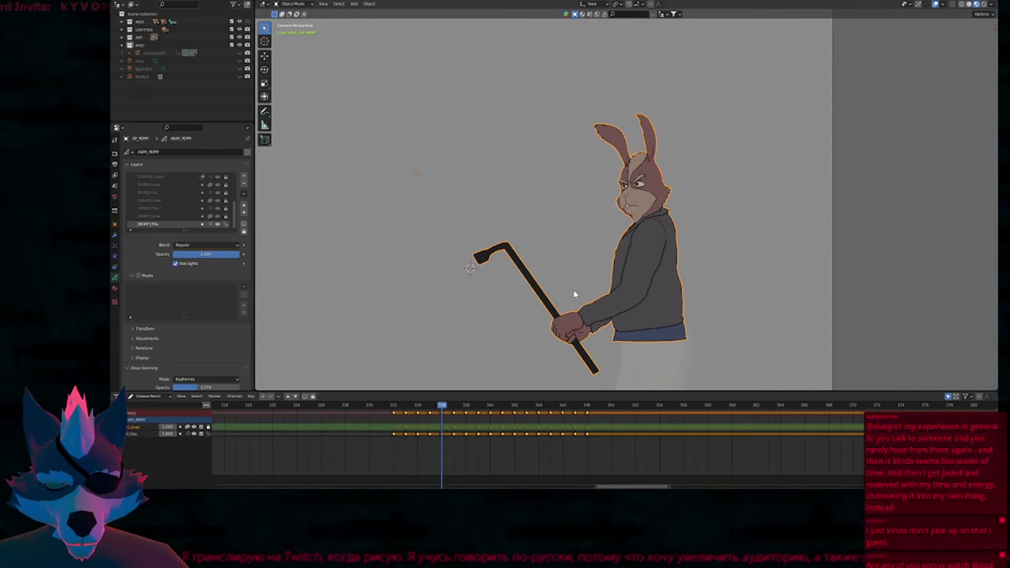
# Return to Draw Mode on frame 337 with onion skins visible, and maximize the viewport around the unfinished hand.
pyautogui.hotkey('ctrl', 'Tab')
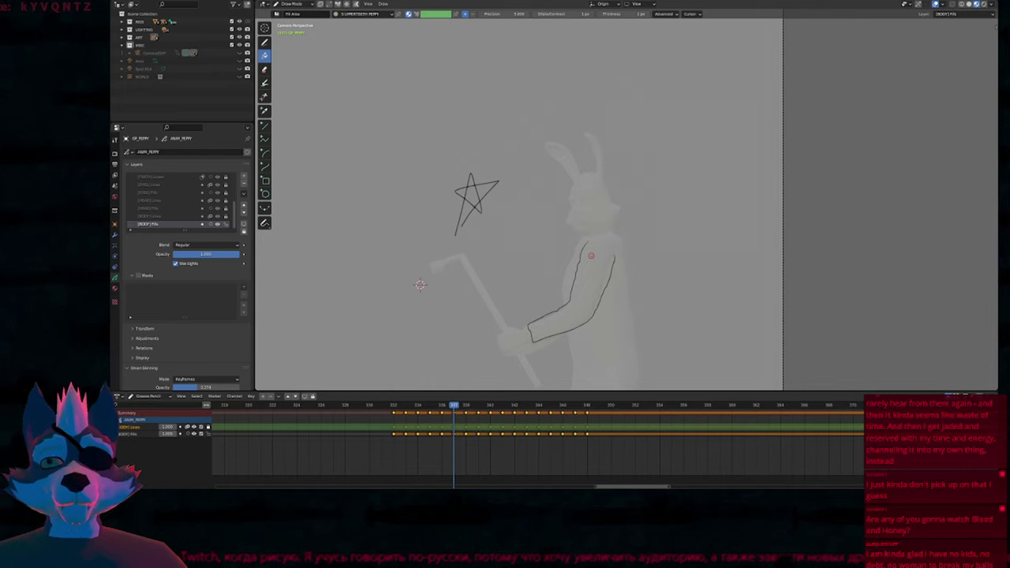
pyautogui.press('d')
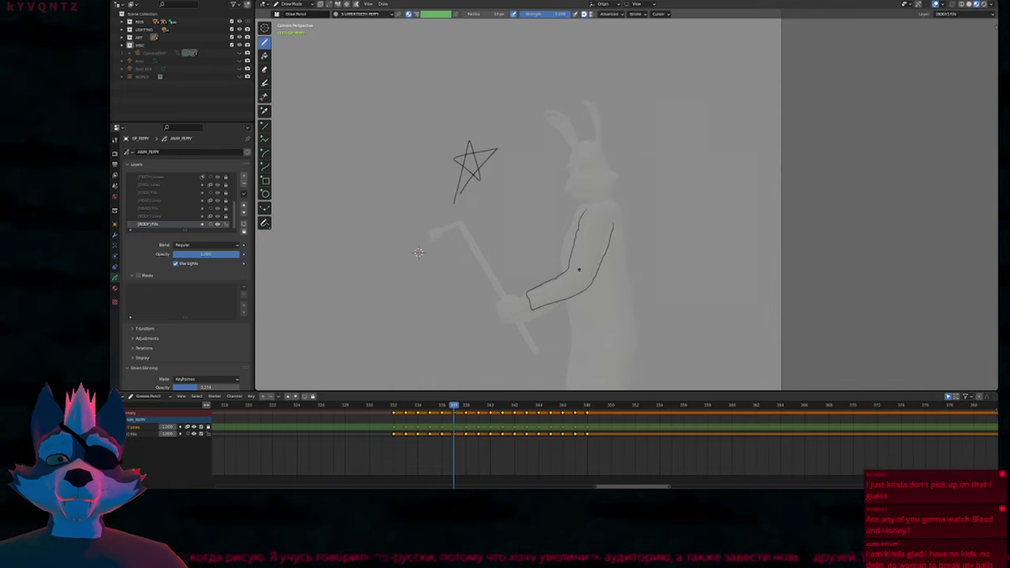
pyautogui.hotkey('ctrl', 'space')
pyautogui.scroll(4, 367, 291)
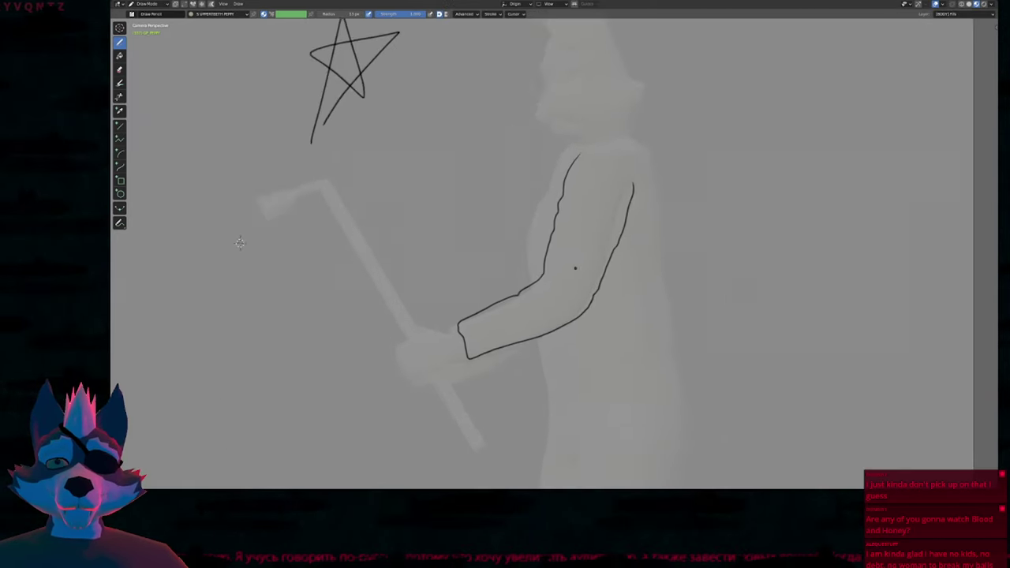
pyautogui.moveTo(218, 234)
pyautogui.keyDown('shift'); pyautogui.mouseDown(button='middle')
pyautogui.moveTo(242, 207)
pyautogui.moveTo(241, 185)
pyautogui.moveTo(208, 188)
pyautogui.moveTo(211, 225)
pyautogui.mouseUp(button='middle'); pyautogui.keyUp('shift')
pyautogui.keyDown('shift'); pyautogui.moveTo(501, 348); pyautogui.dragTo(640, 257, button='middle'); pyautogui.keyUp('shift')
pyautogui.scroll(4, 567, 206)
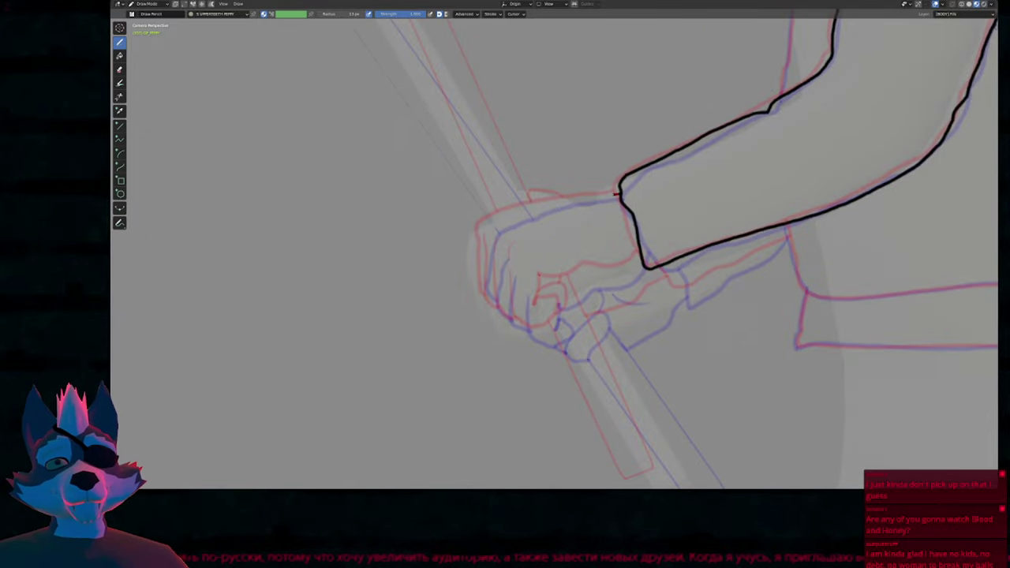
# Outline the near fist from the sleeve cuff around the knuckles and thumb, using the LINE material on the body lines layer.
pyautogui.moveTo(616, 193)
pyautogui.mouseDown()
pyautogui.moveTo(503, 211)
pyautogui.moveTo(484, 290)
pyautogui.mouseUp()
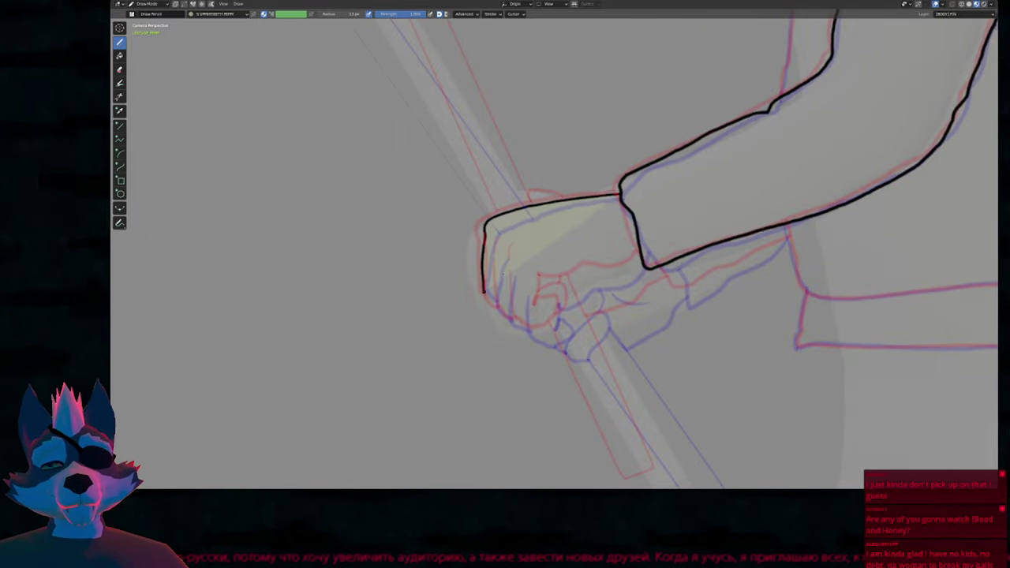
pyautogui.hotkey('ctrl', 'z')
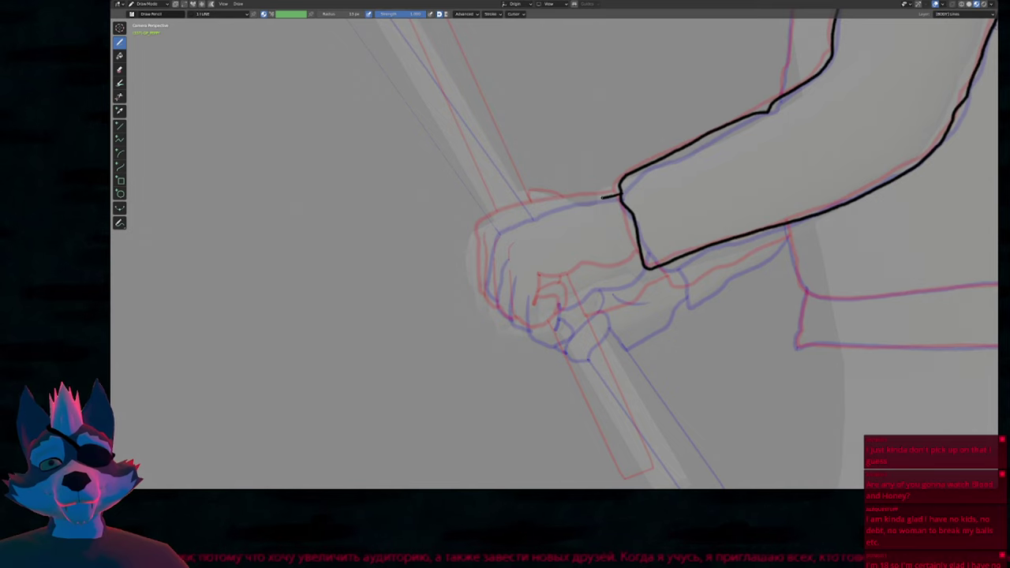
pyautogui.moveTo(602, 198)
pyautogui.mouseDown()
pyautogui.moveTo(493, 227)
pyautogui.moveTo(485, 292)
pyautogui.mouseUp()
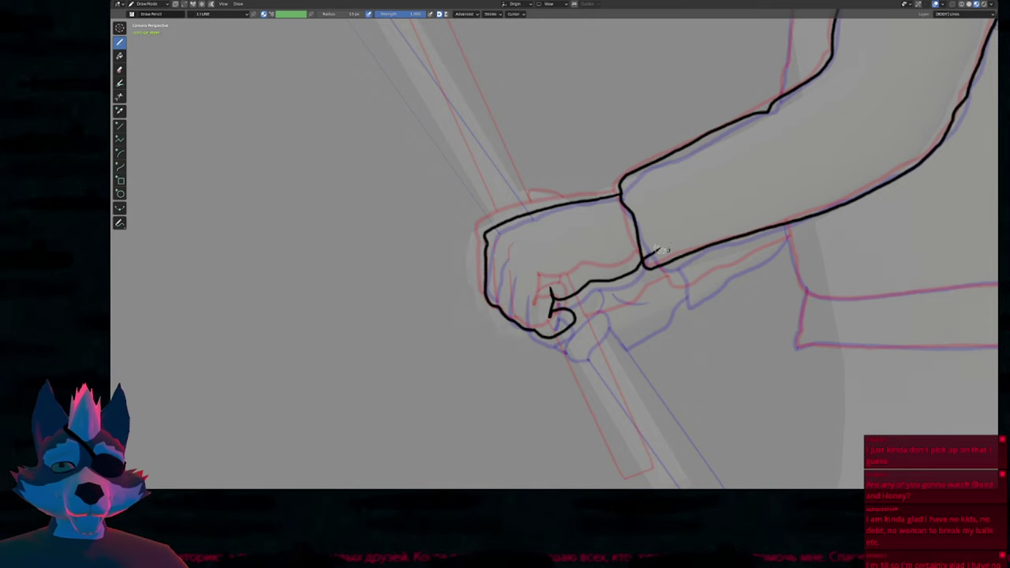
# Reshape the front edge of the fist outline, rounding the corner at the upper knuckle.
pyautogui.keyDown('shift'); pyautogui.moveTo(661, 250); pyautogui.dragTo(589, 259, button='middle'); pyautogui.keyUp('shift')
pyautogui.scroll(2, 411, 353)
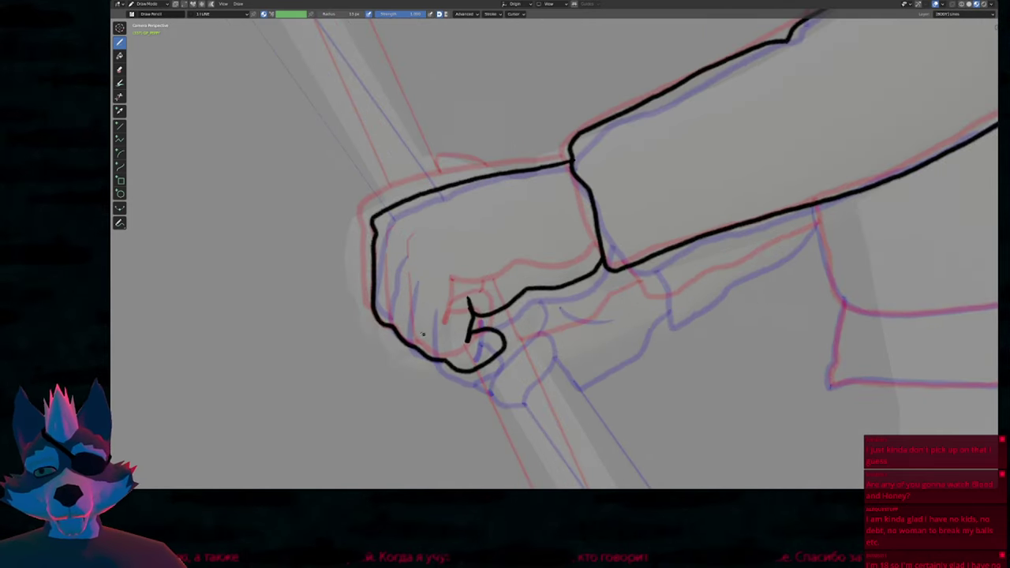
pyautogui.moveTo(378, 296); pyautogui.dragTo(373, 295)
pyautogui.press('f')
pyautogui.click(431, 284)
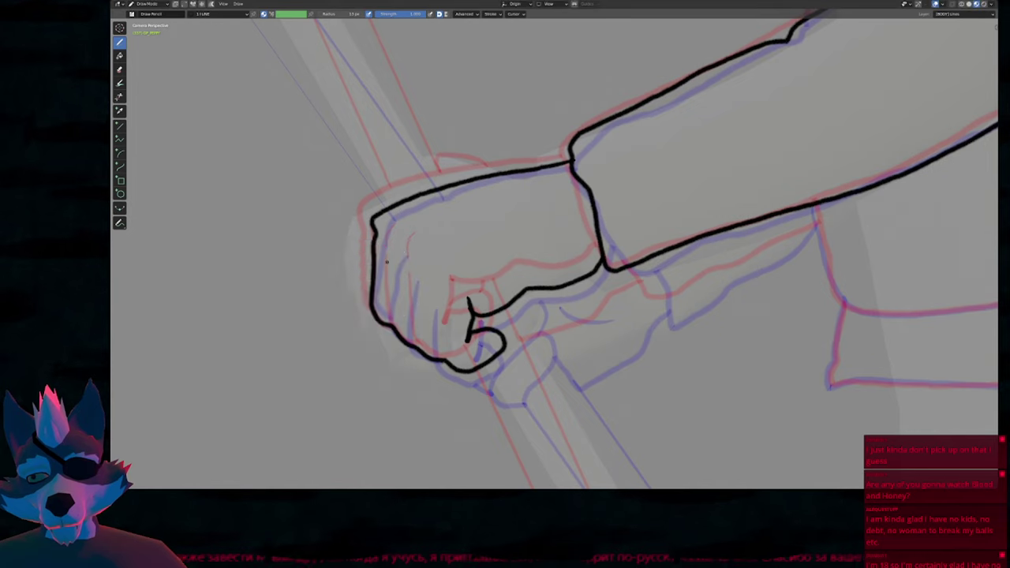
pyautogui.moveTo(378, 256); pyautogui.dragTo(379, 221)
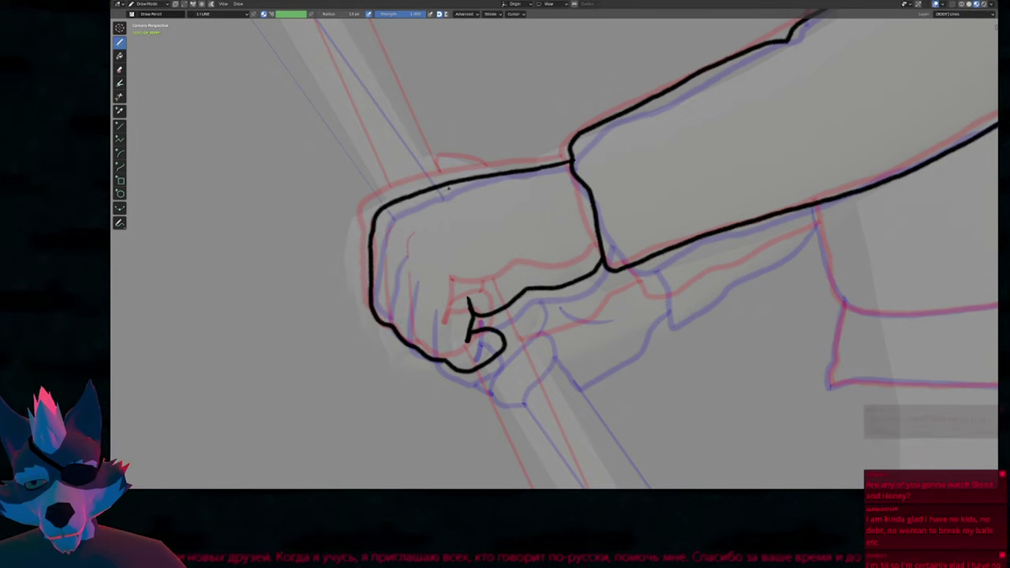
# Refine the contour of the lower finger edges and shift the thumb outline slightly toward the knuckles.
pyautogui.moveTo(375, 284); pyautogui.dragTo(380, 313)
pyautogui.moveTo(412, 349); pyautogui.dragTo(411, 341)
pyautogui.press('f')
pyautogui.click(462, 348)
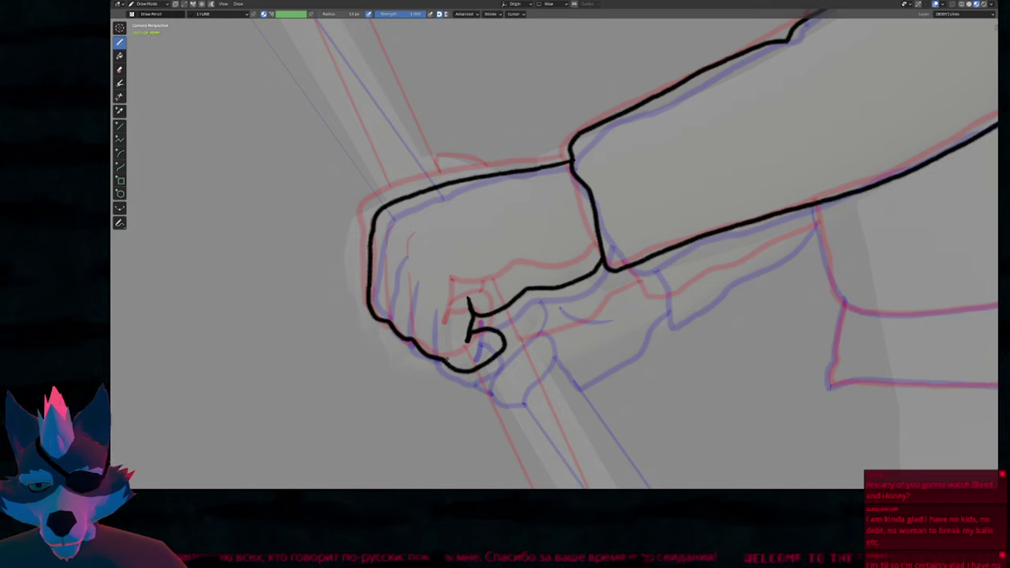
pyautogui.press('f')
pyautogui.click(531, 360)
# Draw three vertical lines separating the fingers of the fist.
pyautogui.moveTo(449, 363)
pyautogui.mouseDown()
pyautogui.moveTo(398, 336)
pyautogui.moveTo(388, 292)
pyautogui.mouseUp()
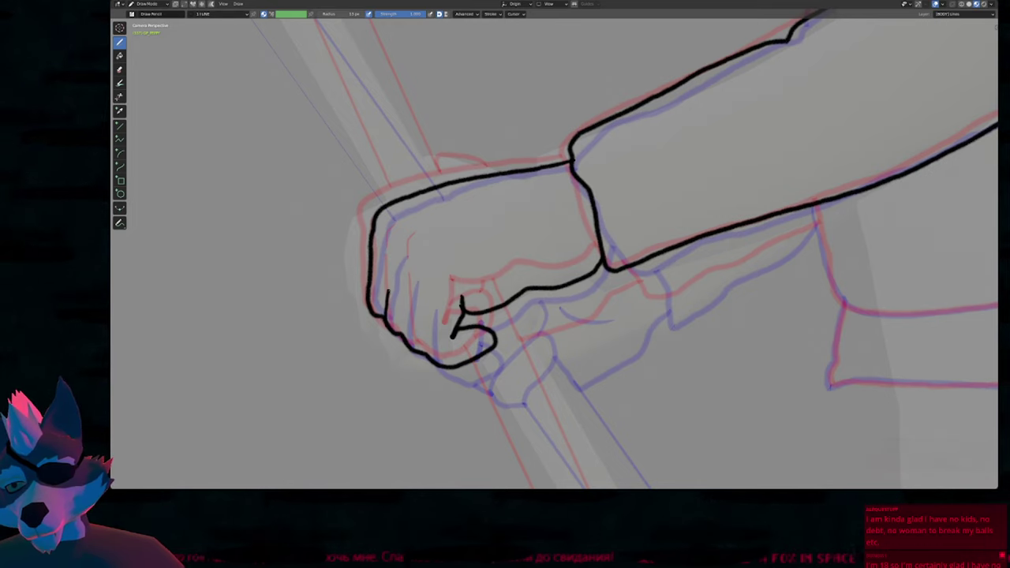
pyautogui.hotkey('ctrl', 'z')
pyautogui.moveTo(386, 247); pyautogui.dragTo(385, 306)
pyautogui.moveTo(399, 268); pyautogui.dragTo(402, 335)
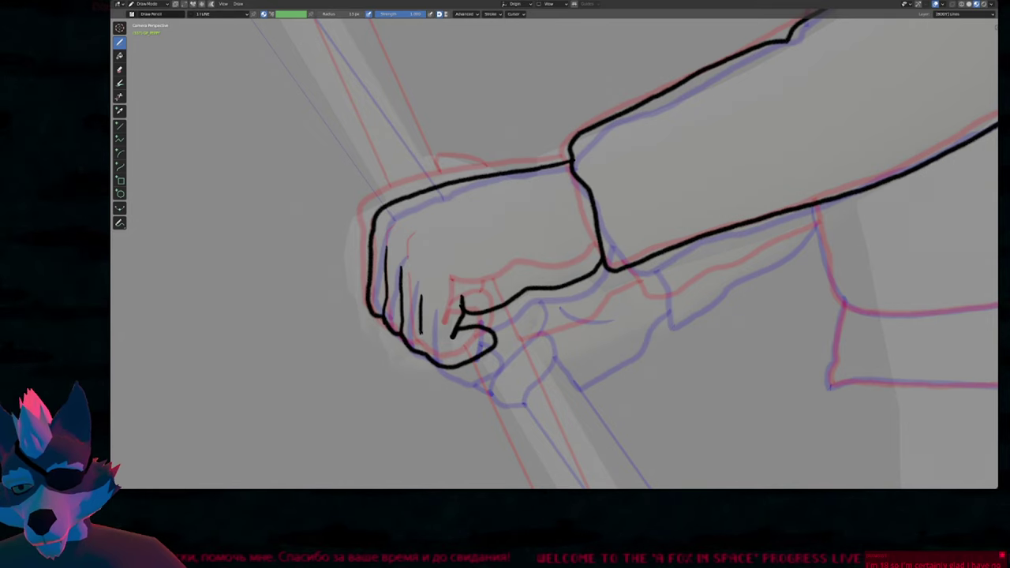
# Flip between the neighbouring drawings to compare the hand's pose with the new line art.
pyautogui.scroll(-2, 535, 311)
pyautogui.press('Up')
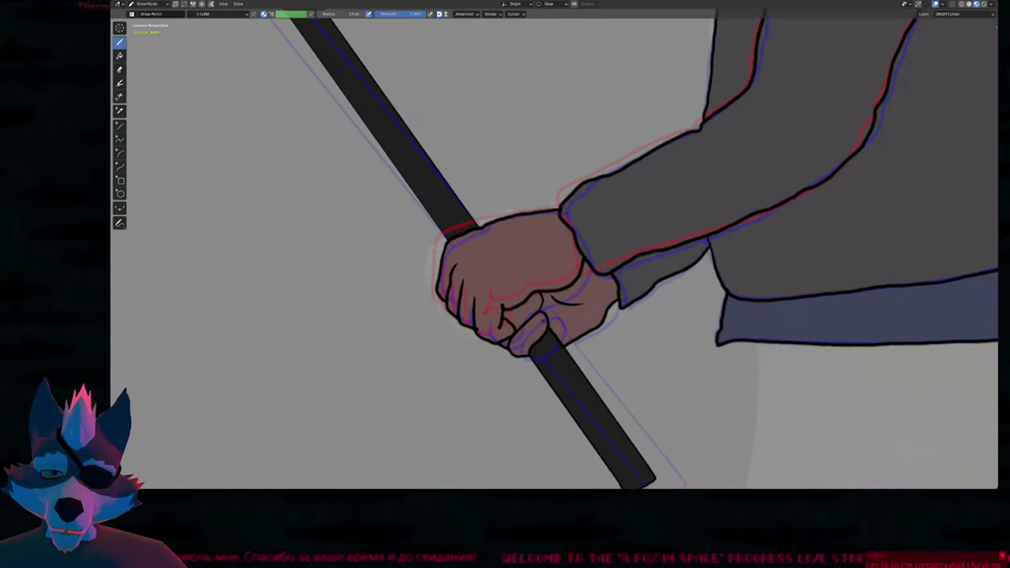
pyautogui.press('Down')
pyautogui.press('Down')
pyautogui.press('Up')
pyautogui.press('Up')
pyautogui.press('Down')
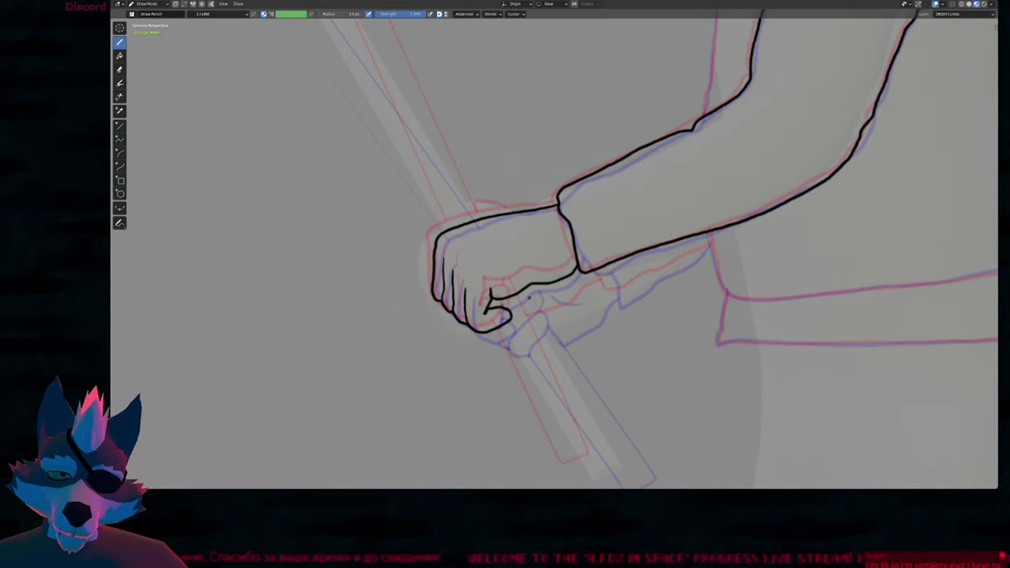
# Draw a short line joining the thumb to the lower palm line and trim its excess end.
pyautogui.scroll(3, 502, 301)
pyautogui.moveTo(501, 278); pyautogui.dragTo(503, 303)
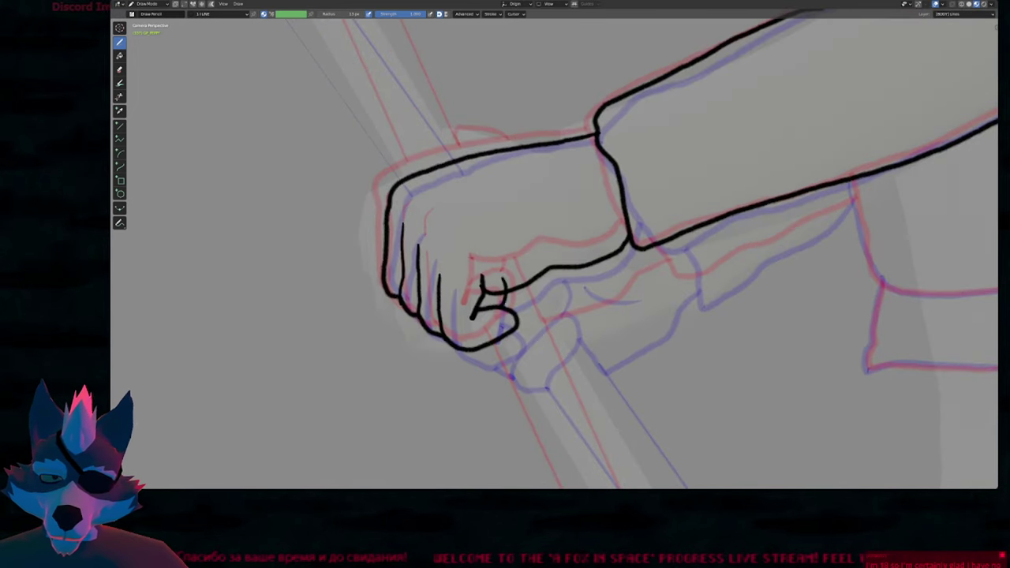
pyautogui.press('Tab')
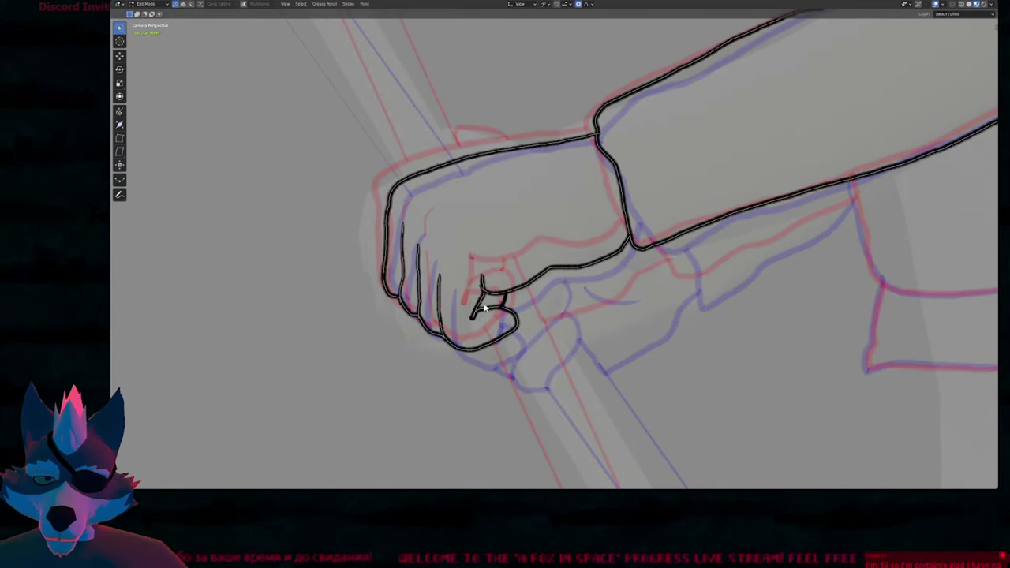
pyautogui.scroll(5, 481, 301)
pyautogui.press('Tab')
pyautogui.keyDown('ctrl'); pyautogui.moveTo(474, 251); pyautogui.dragTo(478, 259); pyautogui.keyUp('ctrl')
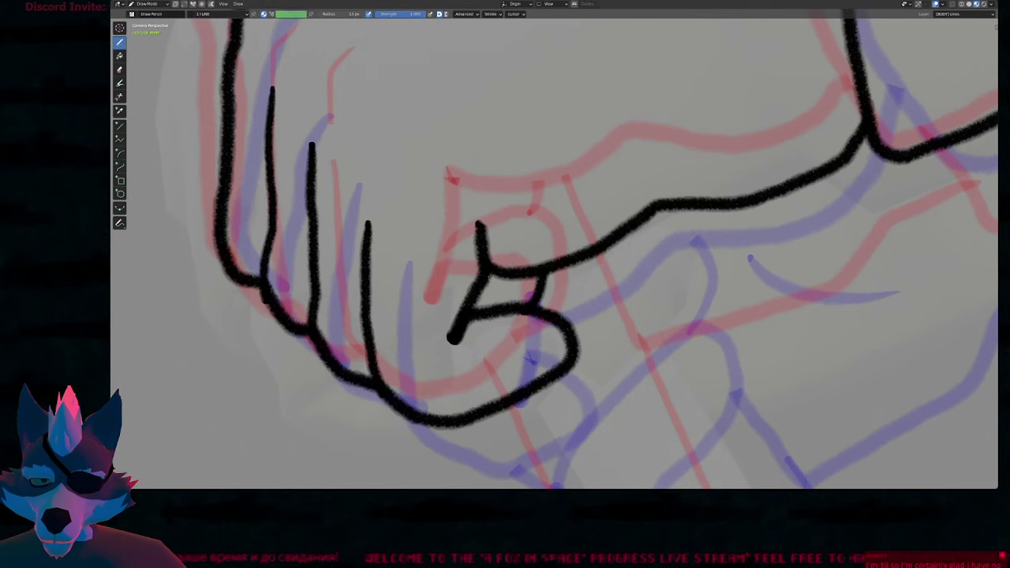
# Shift the stroke point at the thumb crease slightly up toward the palm with a small proportional falloff.
pyautogui.press('Tab')
pyautogui.click(489, 270)
pyautogui.press('g')
pyautogui.scroll(5, 493, 265)
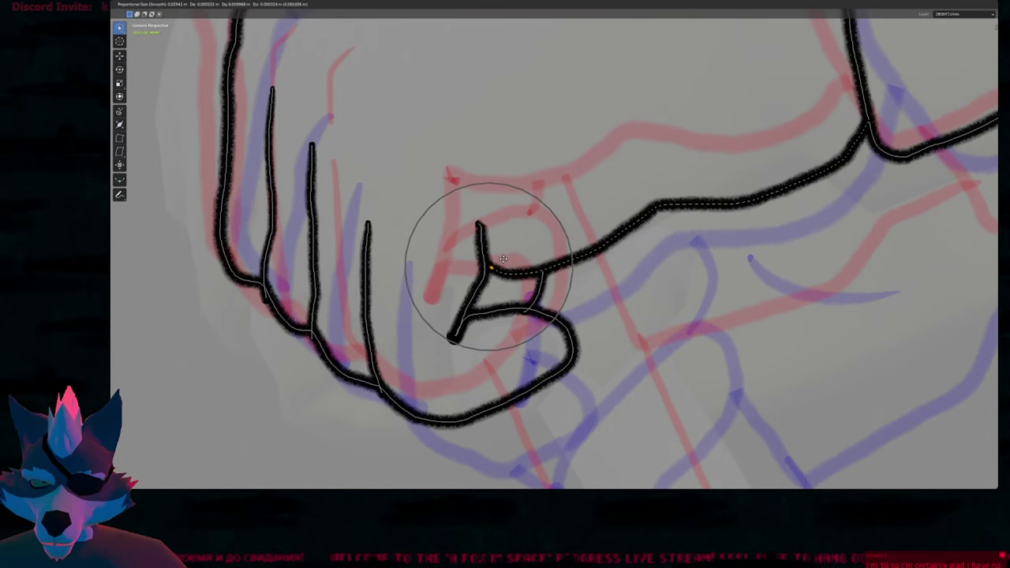
pyautogui.click(505, 260)
pyautogui.press('Tab')
pyautogui.scroll(-5, 505, 261)
pyautogui.moveTo(532, 221)
pyautogui.keyDown('shift'); pyautogui.mouseDown(button='middle')
pyautogui.moveTo(512, 276)
pyautogui.moveTo(467, 331)
pyautogui.moveTo(512, 234)
pyautogui.moveTo(587, 291)
pyautogui.mouseUp(button='middle'); pyautogui.keyUp('shift')
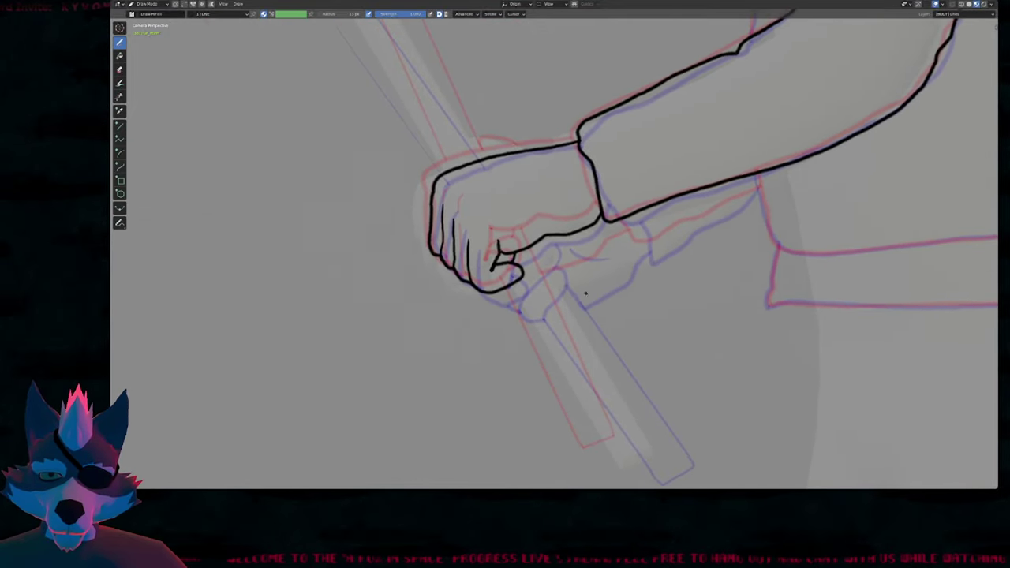
# Flip through the adjacent frames to check how both hands grip the crowbar.
pyautogui.press('Left')
pyautogui.press('Left')
pyautogui.press('Right')
pyautogui.press('Right')
pyautogui.press('Right')
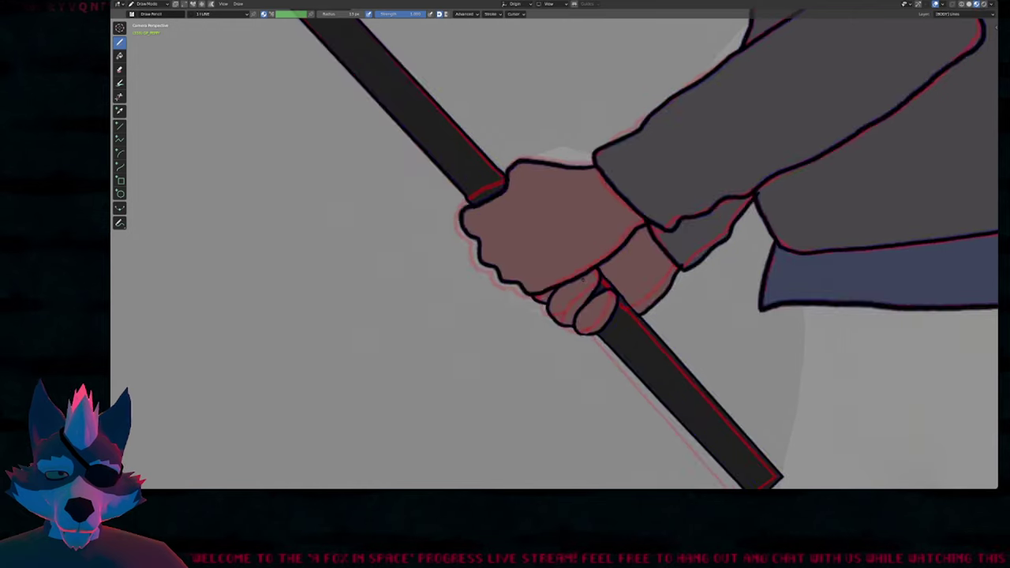
pyautogui.press('Left')
pyautogui.press('Left')
pyautogui.press('Left')
pyautogui.press('Right')
pyautogui.press('Right')
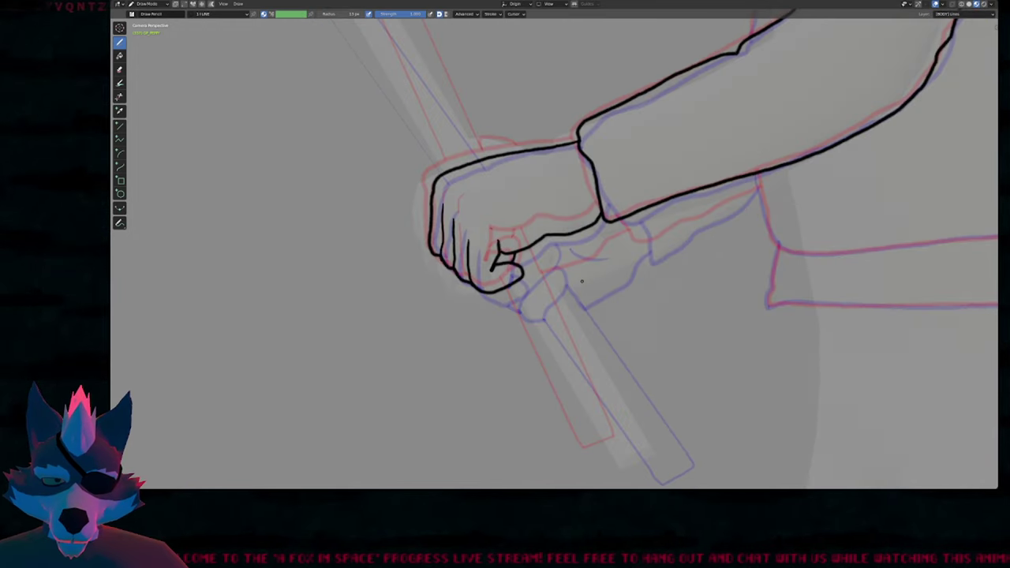
pyautogui.press('Left')
pyautogui.press('Right')
pyautogui.press('Right')
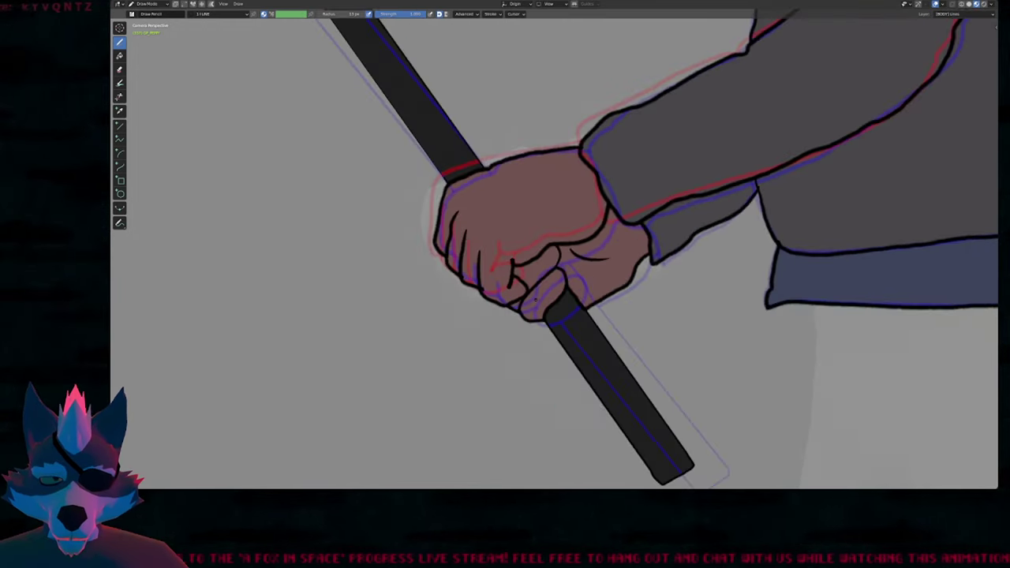
pyautogui.press('Left')
# Copy the crowbar outline strokes from the following coloured frame and paste them into the frame being inked.
pyautogui.scroll(-5, 531, 293)
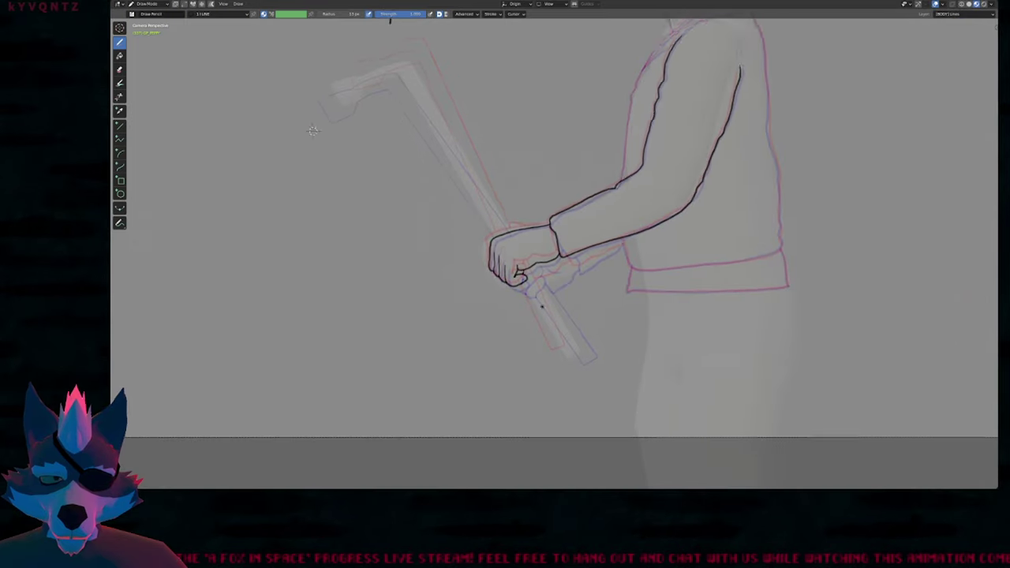
pyautogui.press('Right')
pyautogui.press('Tab')
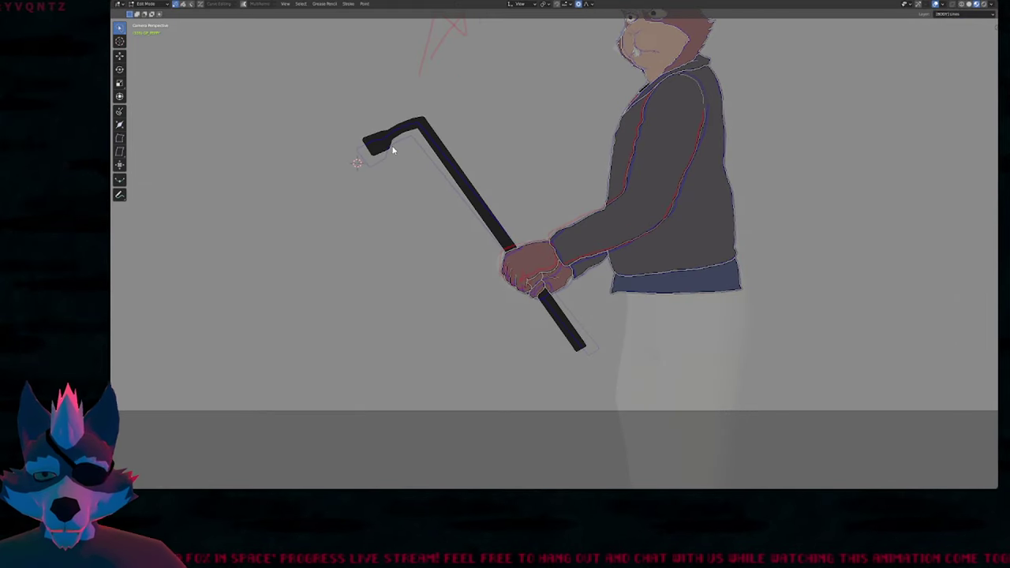
pyautogui.moveTo(433, 120); pyautogui.dragTo(448, 161)
pyautogui.press('2')
pyautogui.moveTo(590, 320)
pyautogui.mouseDown()
pyautogui.moveTo(562, 352)
pyautogui.moveTo(617, 330)
pyautogui.mouseUp()
pyautogui.press('Right')
pyautogui.hotkey('ctrl', 'v')
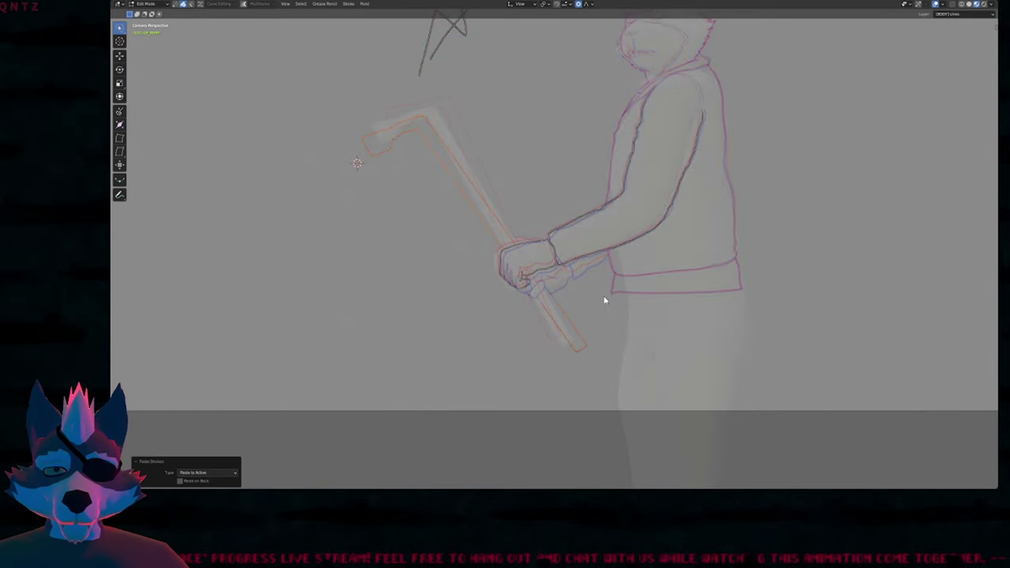
# Rotate and move the pasted crowbar outline between the neighbouring frames' positions, and reproject its strokes to the view.
pyautogui.press('r')
pyautogui.click(602, 315)
pyautogui.press('g')
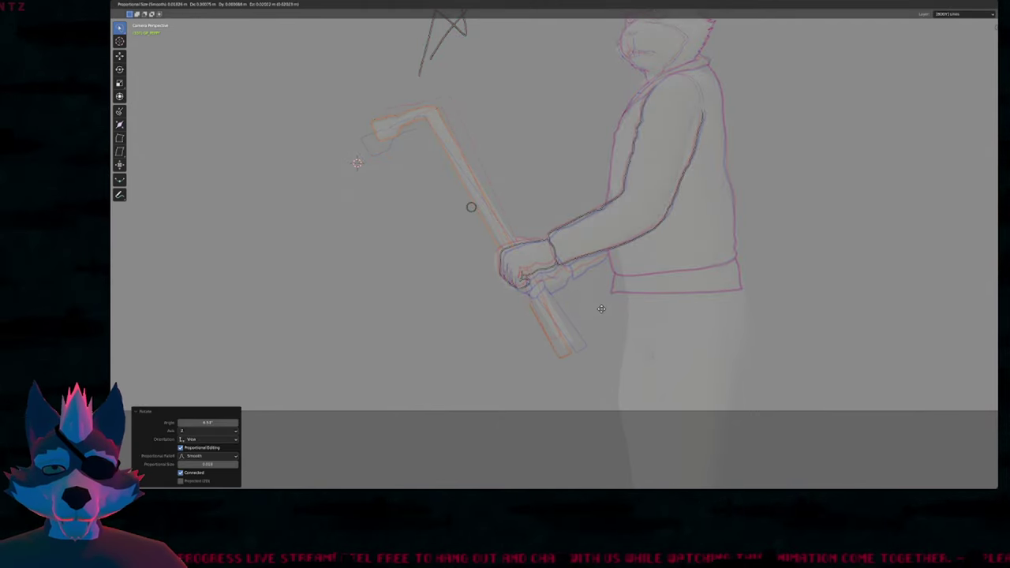
pyautogui.click(603, 314)
pyautogui.press('g')
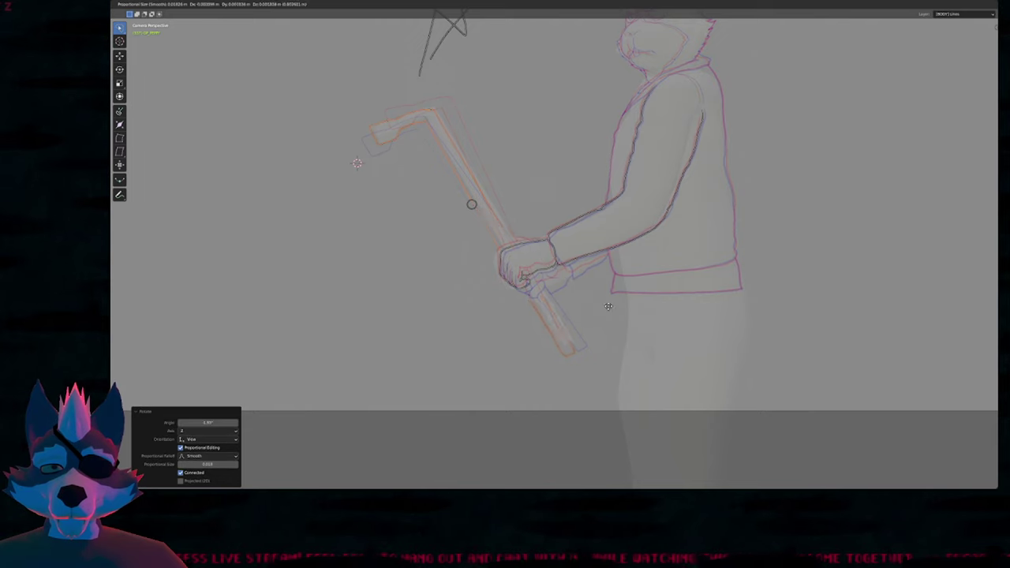
pyautogui.click(615, 300)
pyautogui.press('r')
pyautogui.press('r')
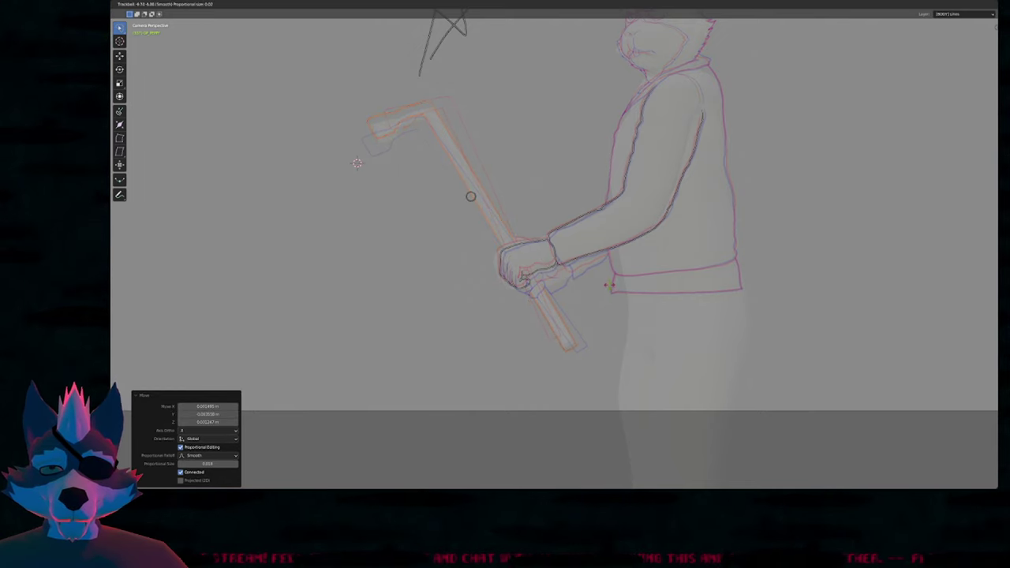
pyautogui.click(604, 278)
pyautogui.press('q')
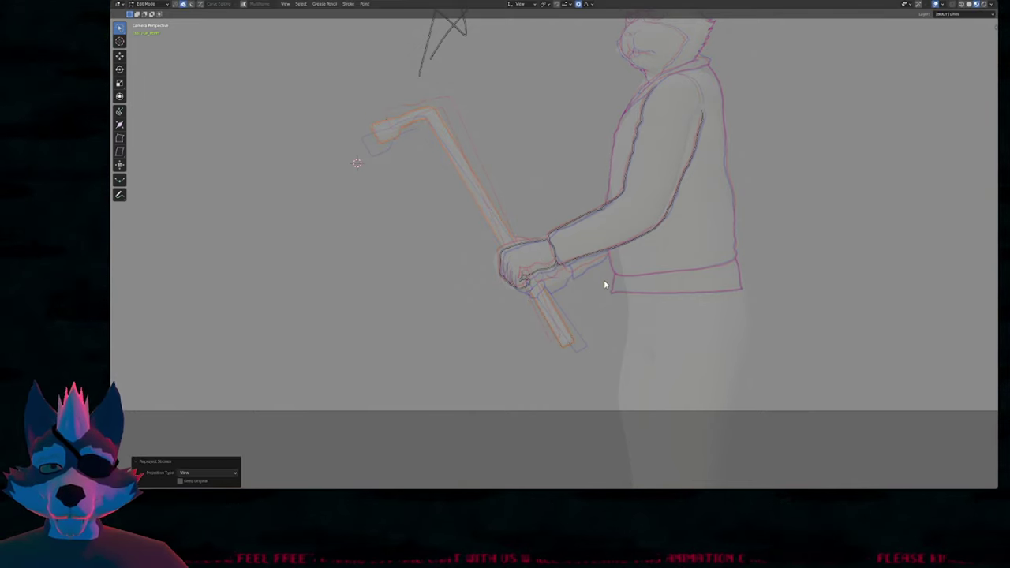
# Extend both upper shaft lines of the crowbar down to the top of the fist and resample the strokes.
pyautogui.scroll(1, 462, 174)
pyautogui.scroll(5, 509, 198)
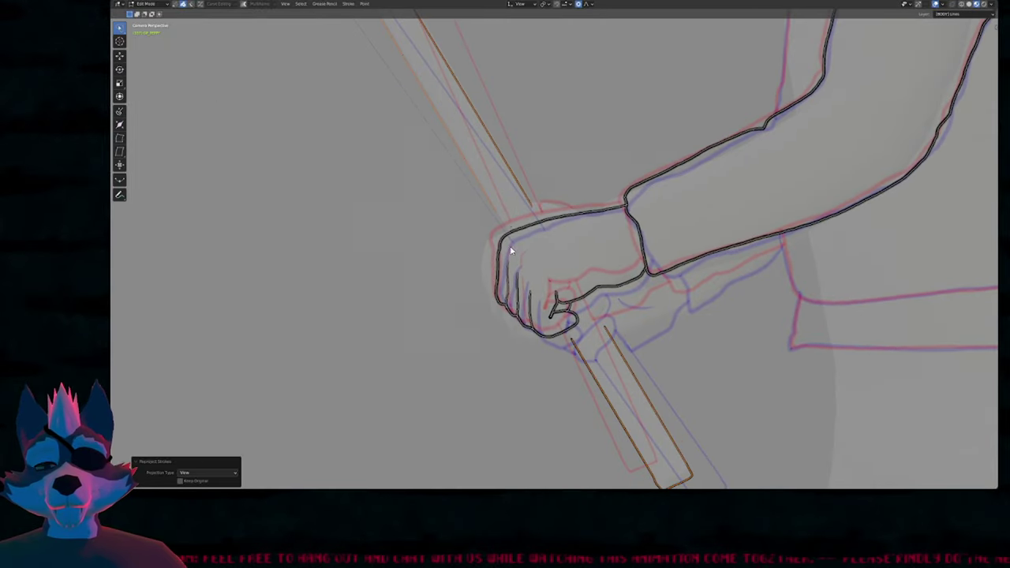
pyautogui.click(500, 212)
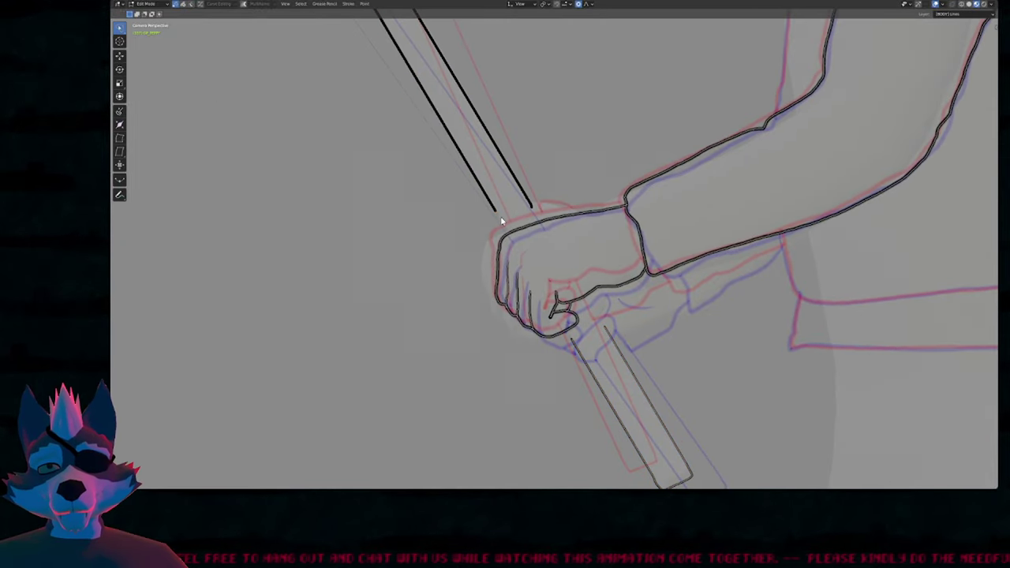
pyautogui.press('g')
pyautogui.click(514, 237)
pyautogui.click(540, 212)
pyautogui.press('g')
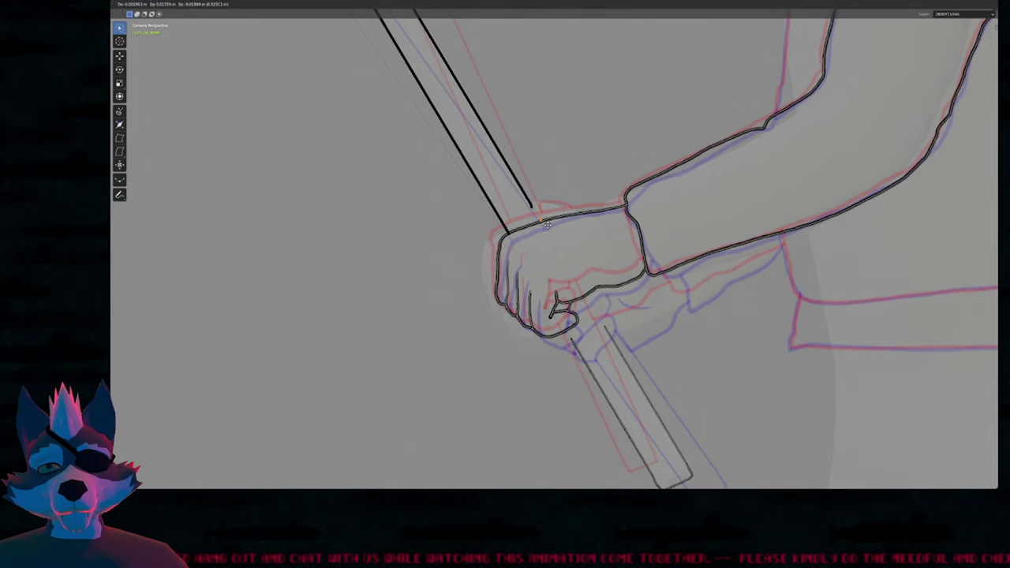
pyautogui.click(547, 227)
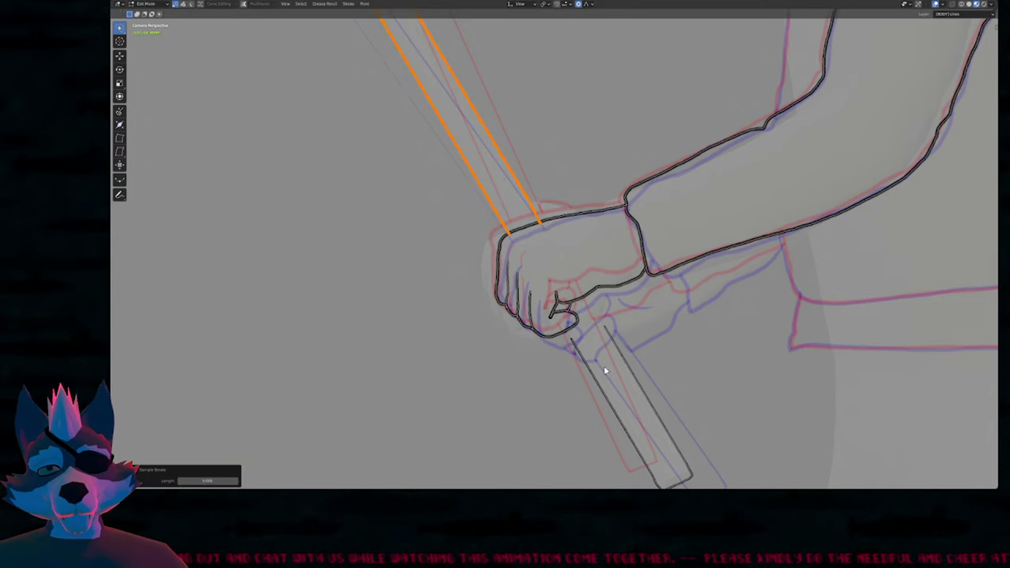
# Extrude the two lower shaft lines up through the fist and erase the parts that overlap the hand.
pyautogui.moveTo(604, 360)
pyautogui.keyDown('shift'); pyautogui.mouseDown(button='middle')
pyautogui.moveTo(555, 289)
pyautogui.moveTo(527, 205)
pyautogui.mouseUp(button='middle'); pyautogui.keyUp('shift')
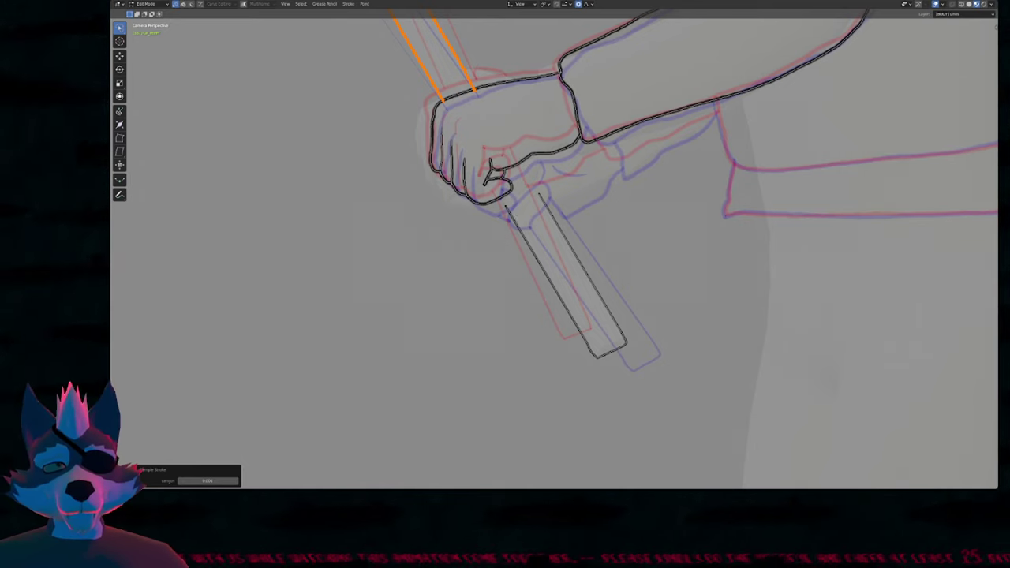
pyautogui.moveTo(581, 150)
pyautogui.keyDown('shift'); pyautogui.mouseDown(button='middle')
pyautogui.moveTo(594, 269)
pyautogui.moveTo(550, 359)
pyautogui.moveTo(619, 267)
pyautogui.mouseUp(button='middle'); pyautogui.keyUp('shift')
pyautogui.scroll(4, 600, 204)
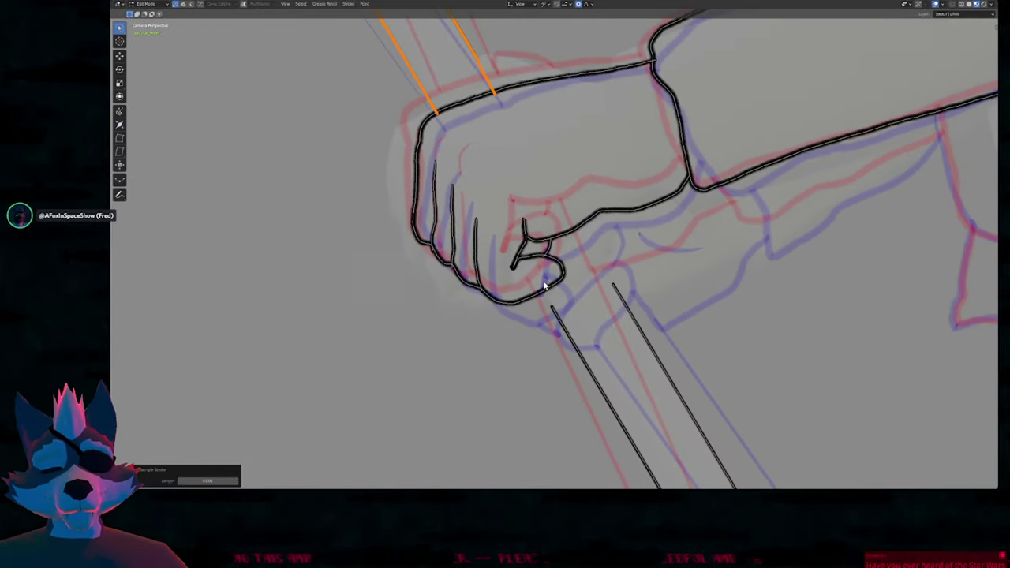
pyautogui.click(553, 308)
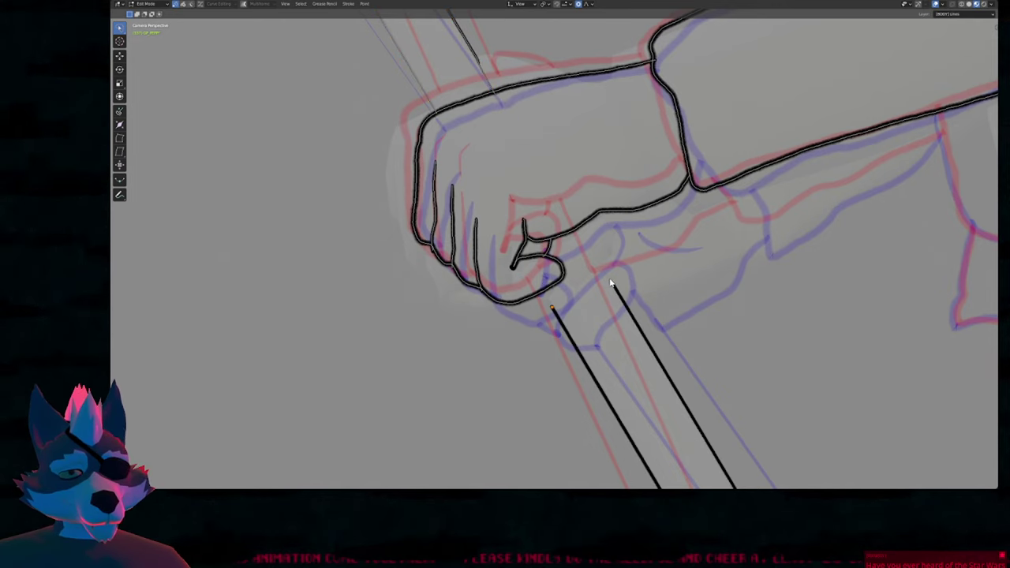
pyautogui.keyDown('shift'); pyautogui.click(613, 284); pyautogui.keyUp('shift')
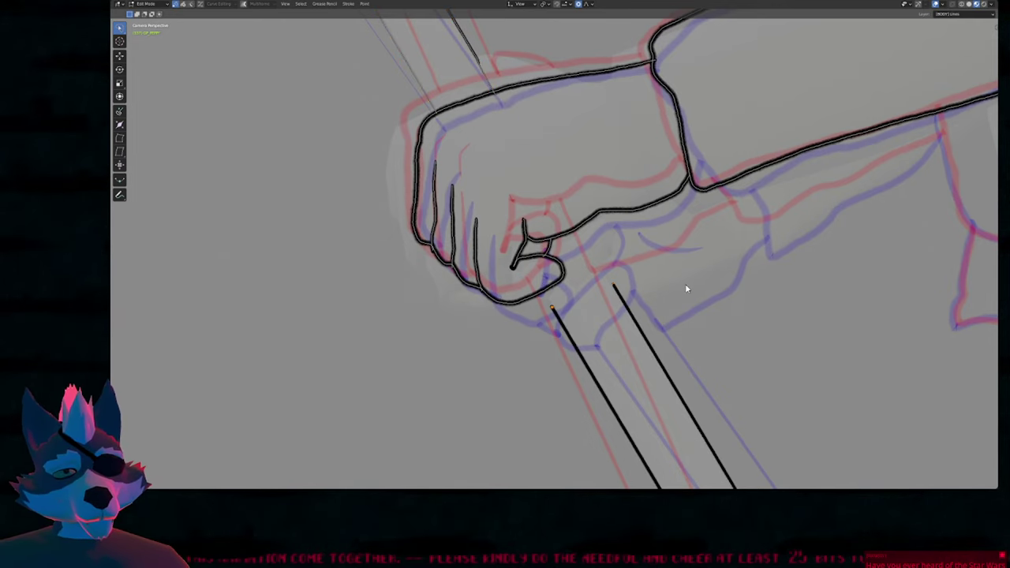
pyautogui.press('g')
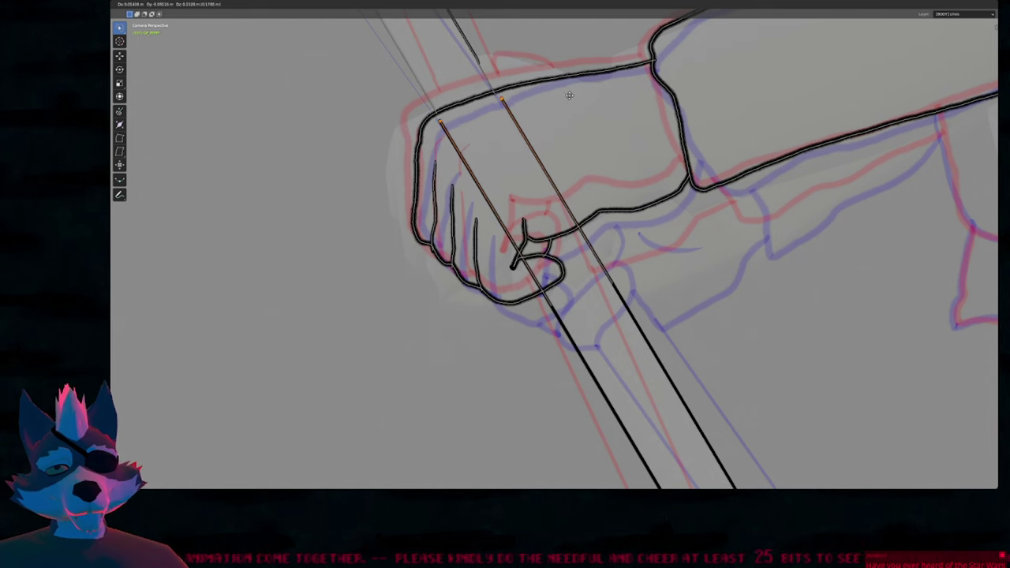
pyautogui.click(570, 96)
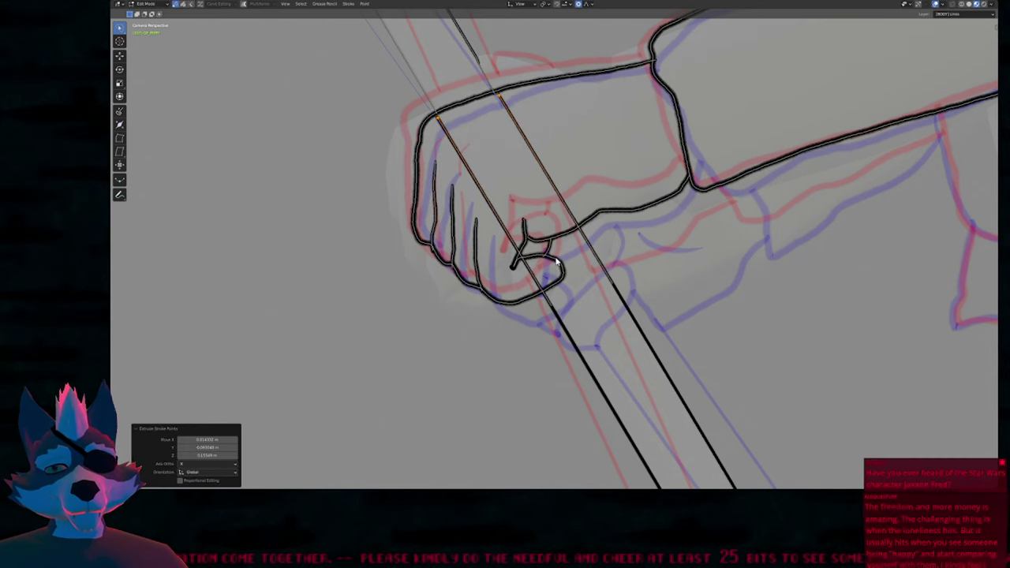
pyautogui.press('Tab')
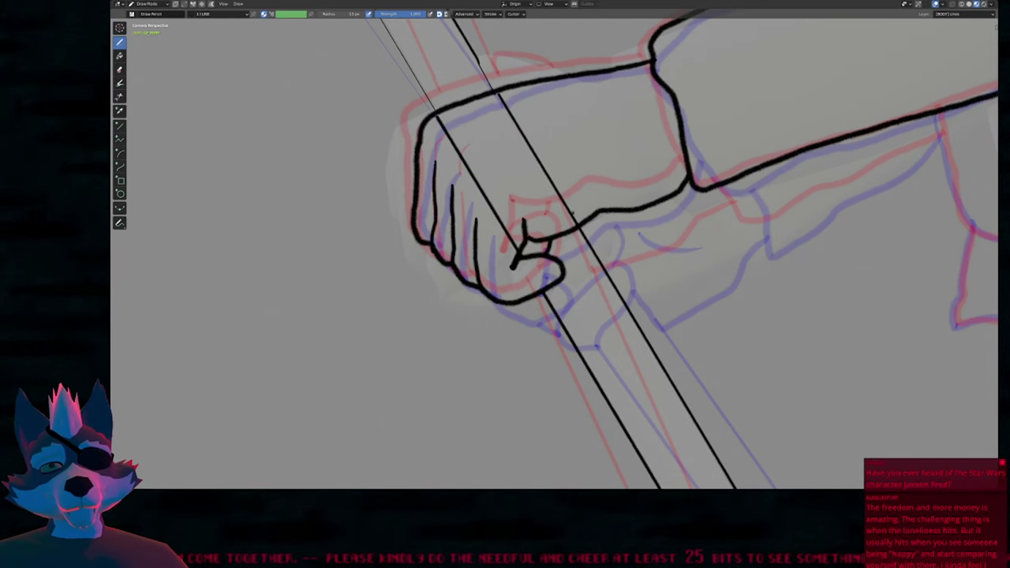
pyautogui.keyDown('ctrl'); pyautogui.moveTo(574, 190); pyautogui.dragTo(476, 207); pyautogui.keyUp('ctrl')
# Ink the jacket's back edge, bottom hem and front corner, ending the front edge at the sleeve.
pyautogui.keyDown('ctrl'); pyautogui.moveTo(578, 243); pyautogui.dragTo(605, 376, button='middle'); pyautogui.keyUp('ctrl')
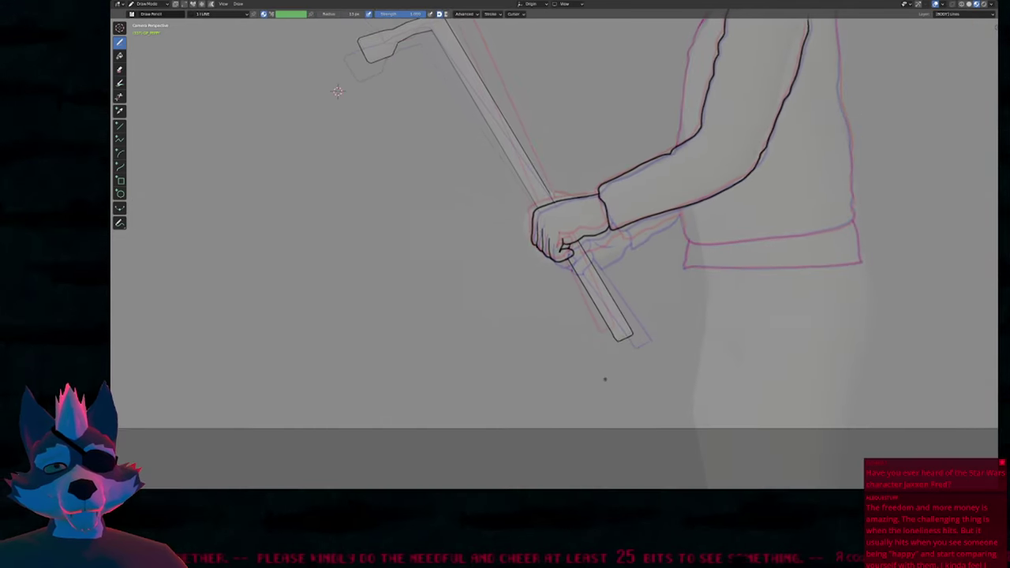
pyautogui.press('space')
pyautogui.moveTo(618, 160)
pyautogui.keyDown('shift'); pyautogui.mouseDown(button='middle')
pyautogui.moveTo(618, 281)
pyautogui.moveTo(615, 221)
pyautogui.mouseUp(button='middle'); pyautogui.keyUp('shift')
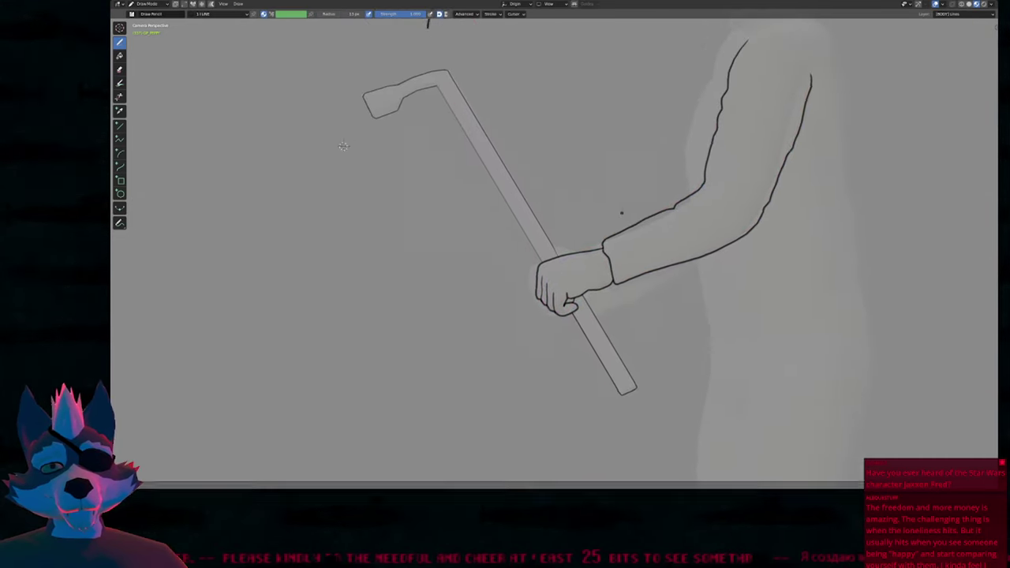
pyautogui.scroll(4, 601, 170)
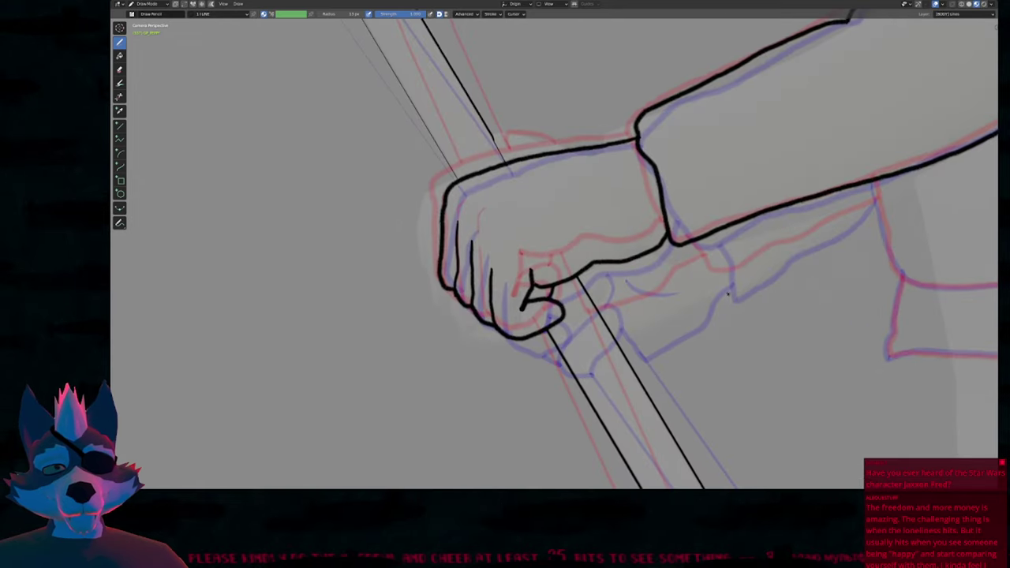
pyautogui.moveTo(859, 193)
pyautogui.keyDown('shift'); pyautogui.mouseDown(button='middle')
pyautogui.moveTo(722, 170)
pyautogui.moveTo(545, 208)
pyautogui.moveTo(513, 198)
pyautogui.moveTo(371, 262)
pyautogui.mouseUp(button='middle'); pyautogui.keyUp('shift')
pyautogui.keyDown('ctrl'); pyautogui.moveTo(371, 262); pyautogui.dragTo(381, 342, button='middle'); pyautogui.keyUp('ctrl')
pyautogui.keyDown('shift'); pyautogui.moveTo(447, 211); pyautogui.dragTo(409, 301, button='middle'); pyautogui.keyUp('shift')
pyautogui.keyDown('shift'); pyautogui.moveTo(482, 141); pyautogui.dragTo(615, 169, button='middle'); pyautogui.keyUp('shift')
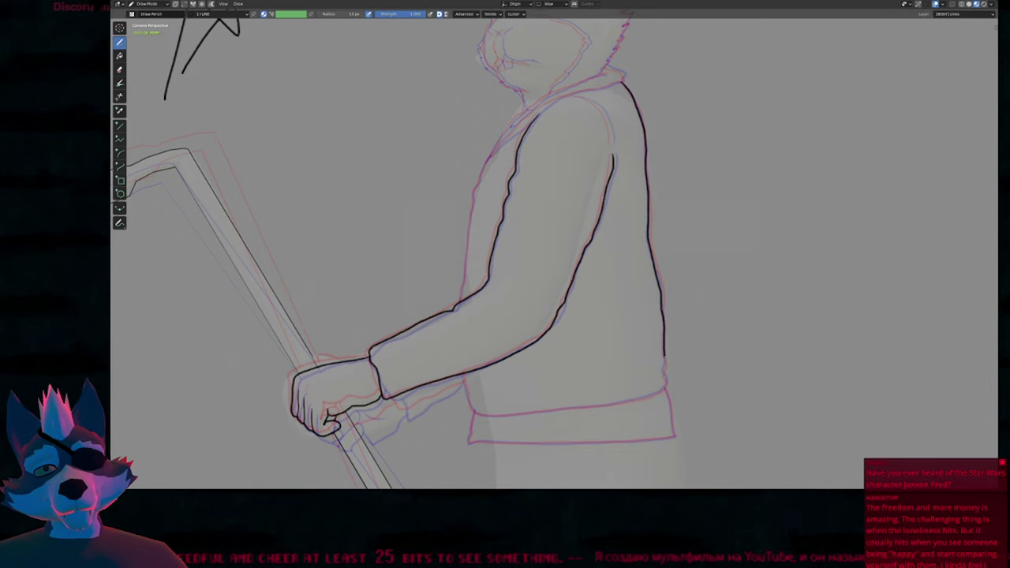
pyautogui.moveTo(644, 396); pyautogui.dragTo(489, 415)
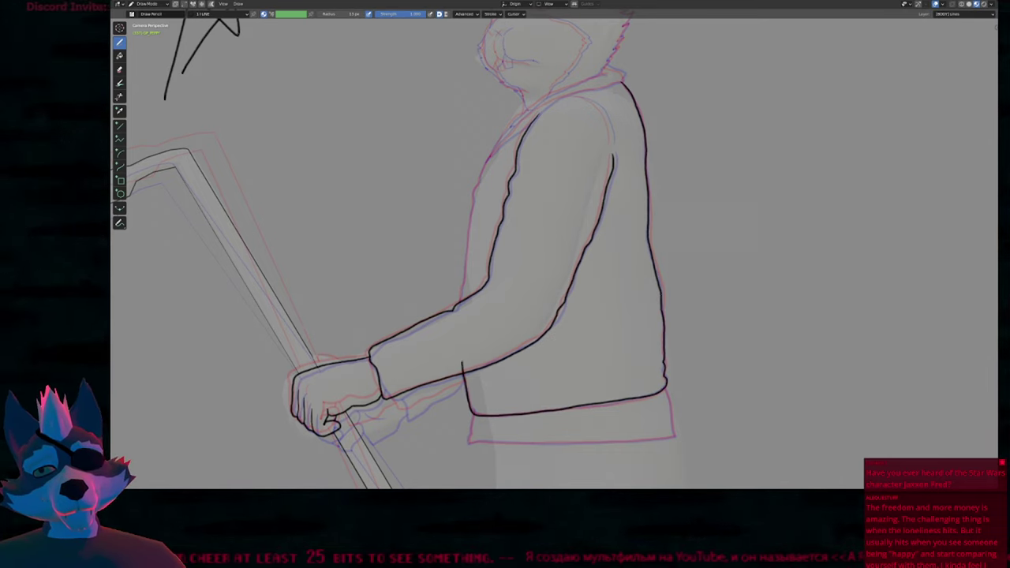
pyautogui.press('f')
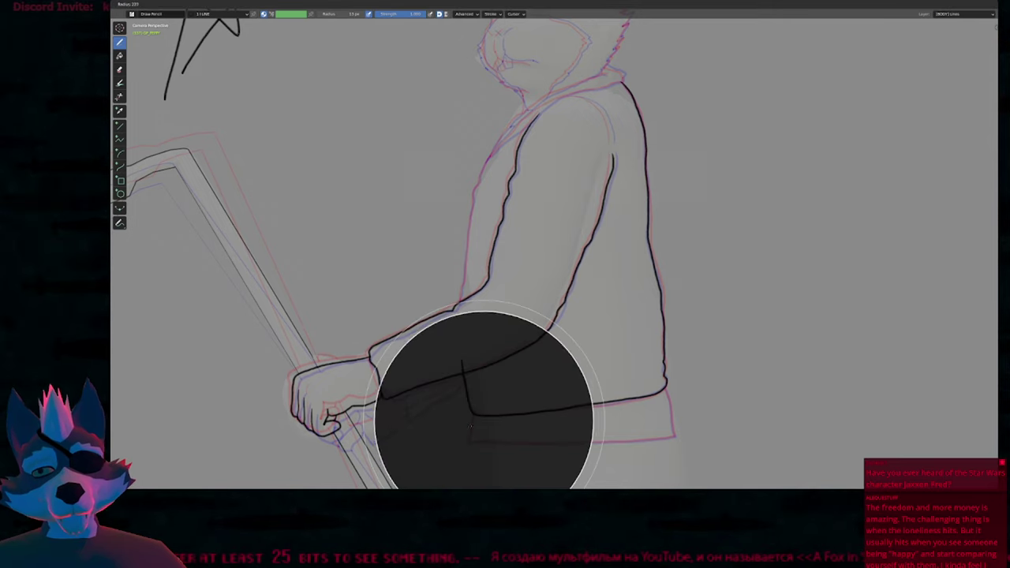
pyautogui.press('Escape')
pyautogui.hotkey('ctrl', 'z')
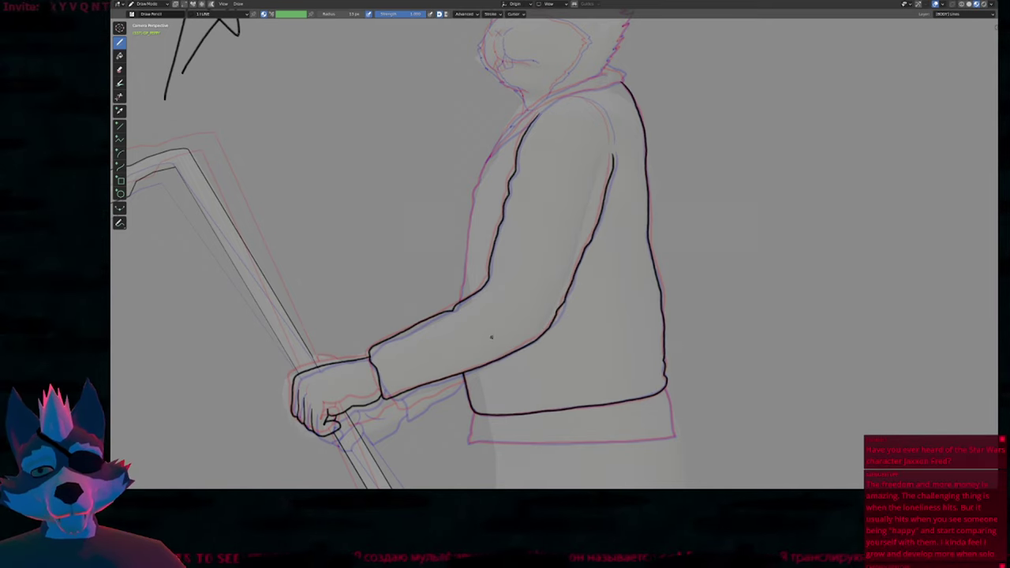
# Draw the far sleeve's cuff and lower edge beneath the near forearm, trimming the cuff line where it overlaps.
pyautogui.keyDown('shift'); pyautogui.moveTo(504, 328); pyautogui.dragTo(706, 208, button='middle'); pyautogui.keyUp('shift')
pyautogui.keyDown('ctrl'); pyautogui.moveTo(613, 295); pyautogui.dragTo(628, 184, button='middle'); pyautogui.keyUp('ctrl')
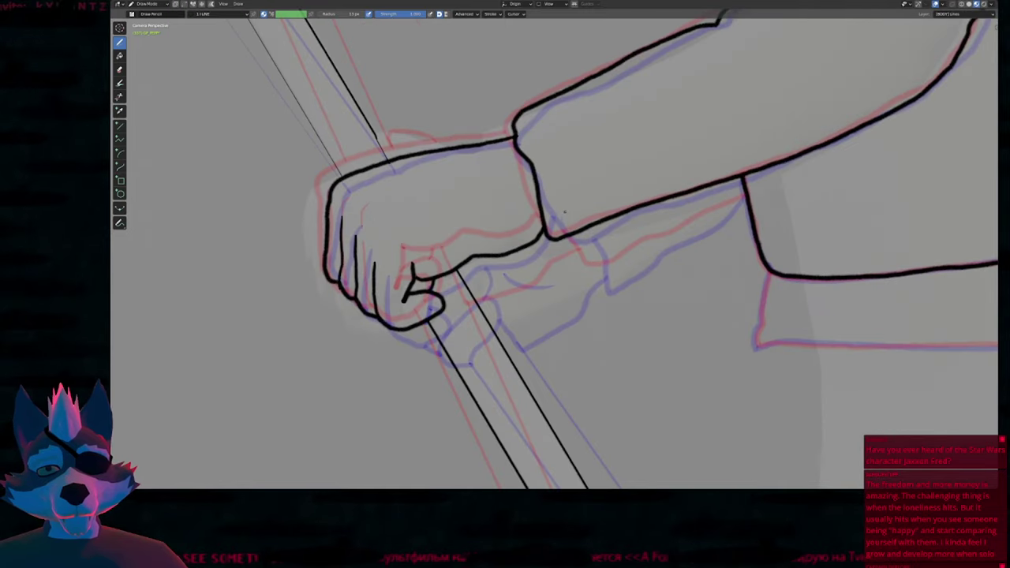
pyautogui.moveTo(581, 240)
pyautogui.mouseDown()
pyautogui.moveTo(600, 277)
pyautogui.moveTo(776, 182)
pyautogui.moveTo(753, 194)
pyautogui.mouseUp()
pyautogui.keyDown('ctrl'); pyautogui.moveTo(563, 210); pyautogui.dragTo(569, 234); pyautogui.keyUp('ctrl')
pyautogui.moveTo(551, 267)
pyautogui.keyDown('shift'); pyautogui.mouseDown(button='middle')
pyautogui.moveTo(694, 228)
pyautogui.moveTo(656, 227)
pyautogui.mouseUp(button='middle'); pyautogui.keyUp('shift')
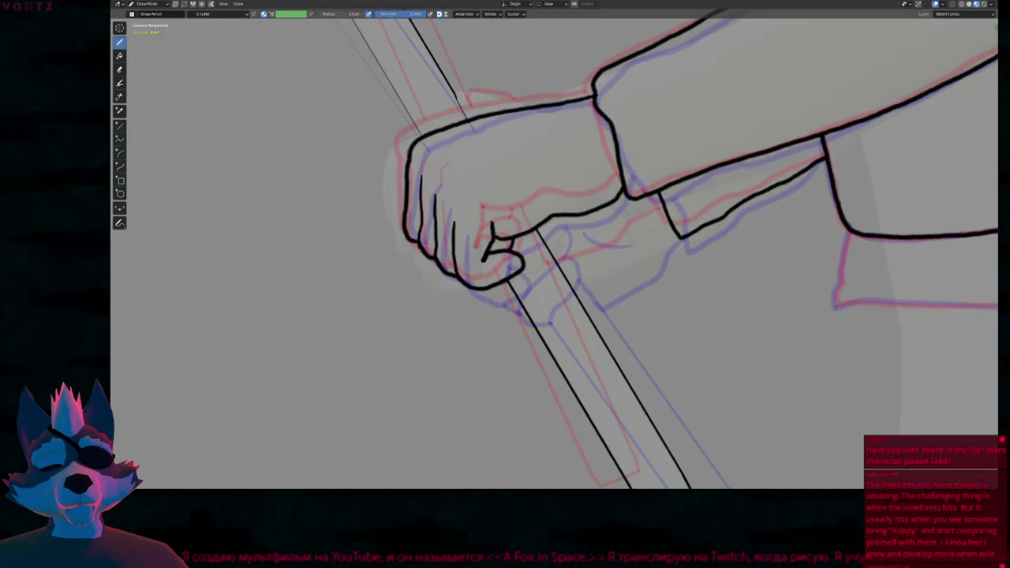
# Ink the underside of the far wrist from the sleeve cuff to the crowbar shaft.
pyautogui.hotkey('alt', 'shift', 'z')
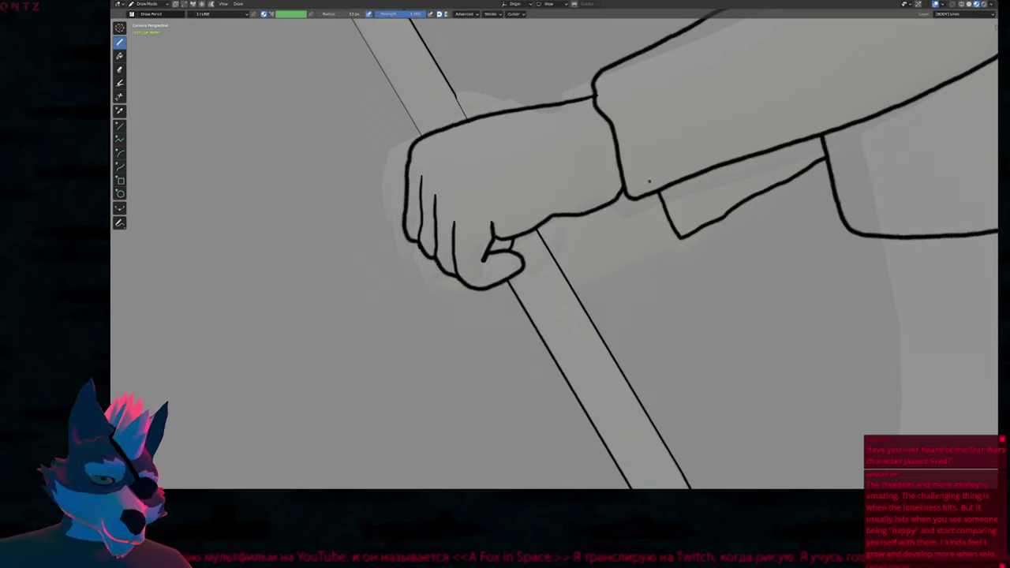
pyautogui.press('space')
pyautogui.hotkey('shift', 'alt', 'z')
pyautogui.hotkey('shift', 'alt', 'z')
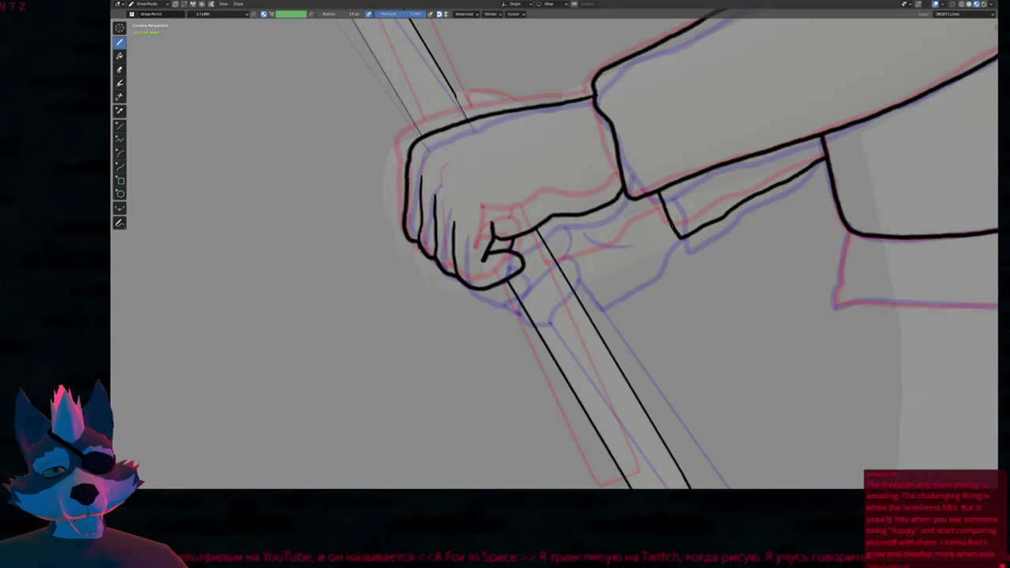
pyautogui.moveTo(676, 231); pyautogui.dragTo(549, 297)
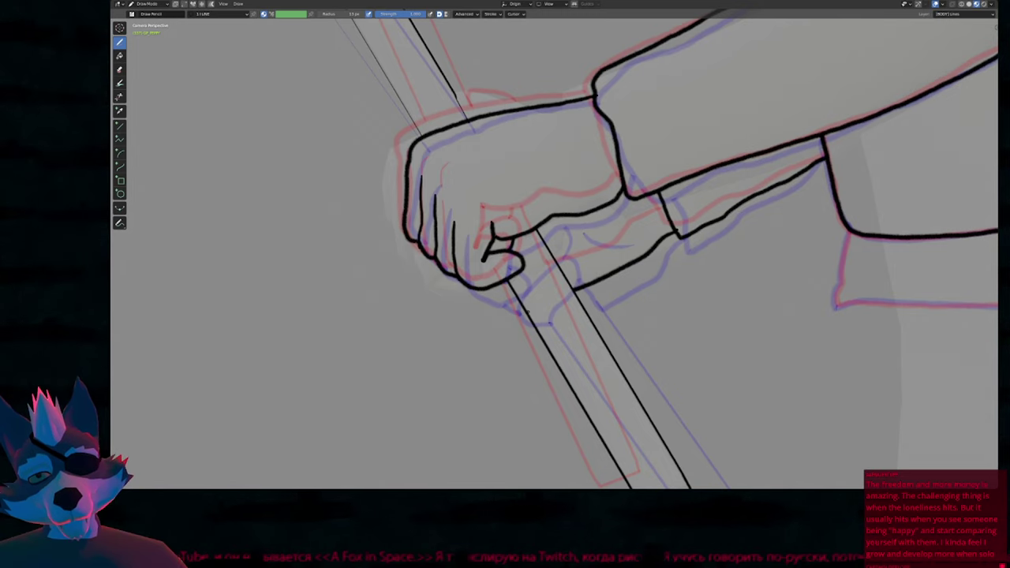
pyautogui.hotkey('alt', 'shift', 'z')
pyautogui.hotkey('alt', 'shift', 'z')
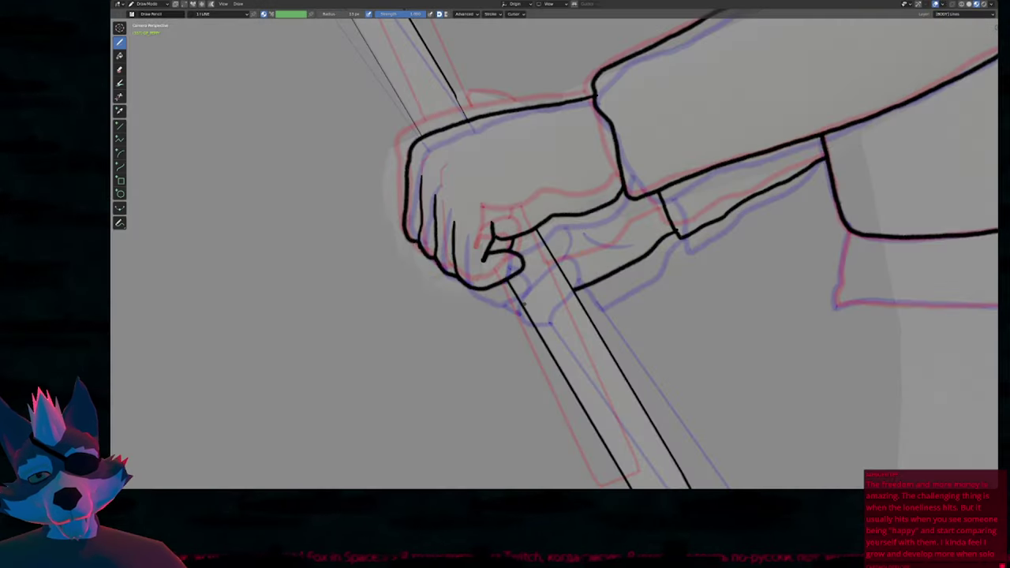
# Ink the far hand's finger wrapped around the crowbar just below the near fist and compare it with the neighbouring frames.
pyautogui.moveTo(524, 312)
pyautogui.mouseDown()
pyautogui.moveTo(501, 314)
pyautogui.moveTo(497, 288)
pyautogui.moveTo(547, 251)
pyautogui.moveTo(555, 271)
pyautogui.moveTo(545, 295)
pyautogui.moveTo(521, 305)
pyautogui.mouseUp()
pyautogui.keyDown('shift'); pyautogui.moveTo(592, 260); pyautogui.dragTo(628, 345, button='middle'); pyautogui.keyUp('shift')
pyautogui.moveTo(576, 326); pyautogui.dragTo(560, 310)
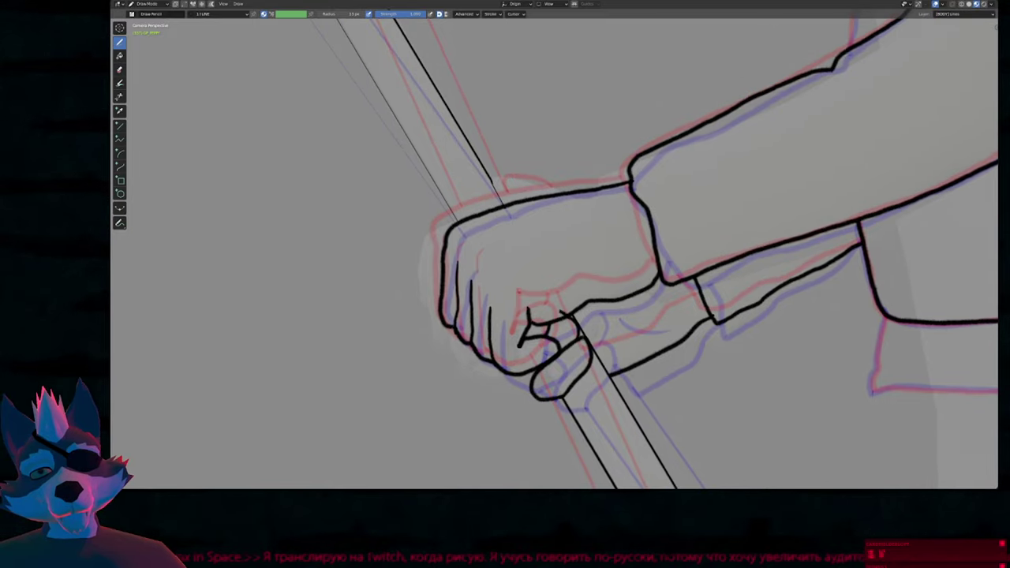
pyautogui.scroll(-4, 587, 272)
pyautogui.press('Up')
pyautogui.press('Down')
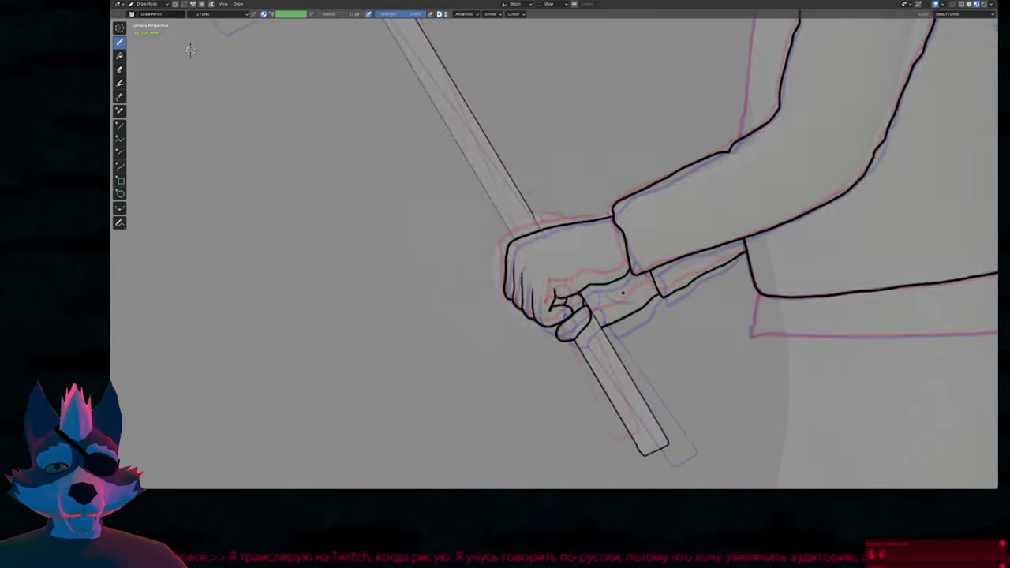
pyautogui.press('Down')
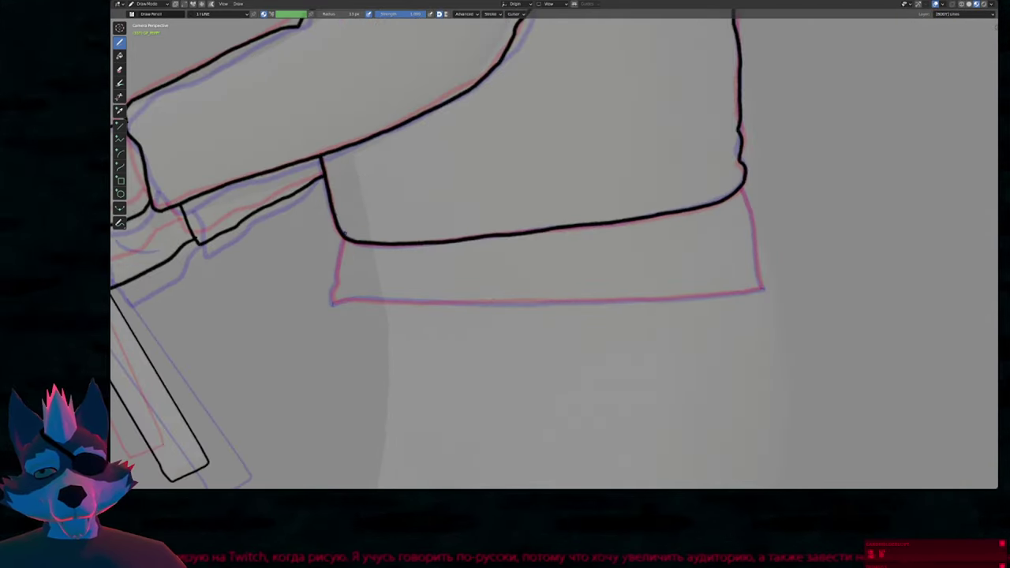
# Ink the front, bottom and back edges of the shirt band showing below the jacket hem.
pyautogui.moveTo(344, 236)
pyautogui.mouseDown()
pyautogui.moveTo(332, 303)
pyautogui.moveTo(616, 304)
pyautogui.moveTo(764, 288)
pyautogui.moveTo(751, 212)
pyautogui.moveTo(724, 168)
pyautogui.moveTo(708, 180)
pyautogui.mouseUp()
pyautogui.moveTo(559, 350); pyautogui.dragTo(558, 335)
pyautogui.keyDown('shift'); pyautogui.moveTo(519, 179); pyautogui.dragTo(651, 279, button='middle'); pyautogui.keyUp('shift')
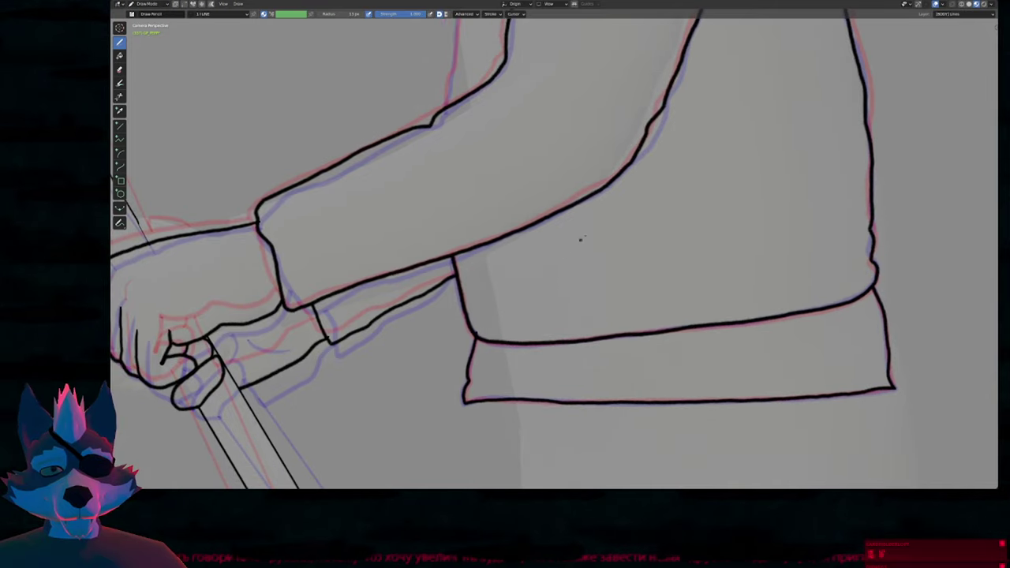
# Ink the jacket's front edge up the chest and continue along the collar's lower line and around its corner at the nape.
pyautogui.keyDown('shift'); pyautogui.moveTo(597, 189); pyautogui.dragTo(665, 405, button='middle'); pyautogui.keyUp('shift')
pyautogui.scroll(-2, 609, 264)
pyautogui.moveTo(646, 205)
pyautogui.keyDown('shift'); pyautogui.mouseDown(button='middle')
pyautogui.moveTo(620, 244)
pyautogui.moveTo(516, 316)
pyautogui.moveTo(488, 288)
pyautogui.mouseUp(button='middle'); pyautogui.keyUp('shift')
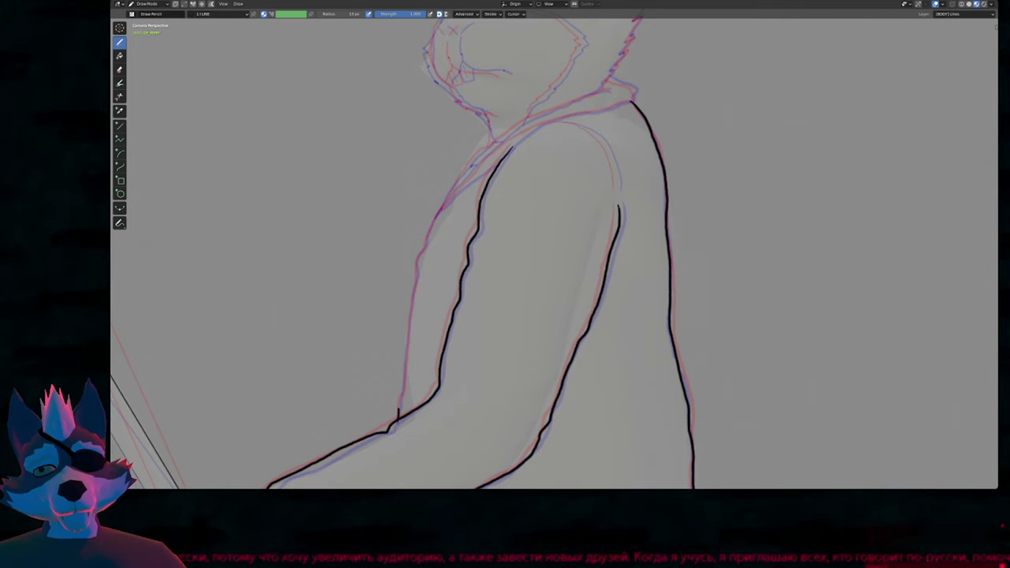
pyautogui.moveTo(399, 414); pyautogui.dragTo(414, 291)
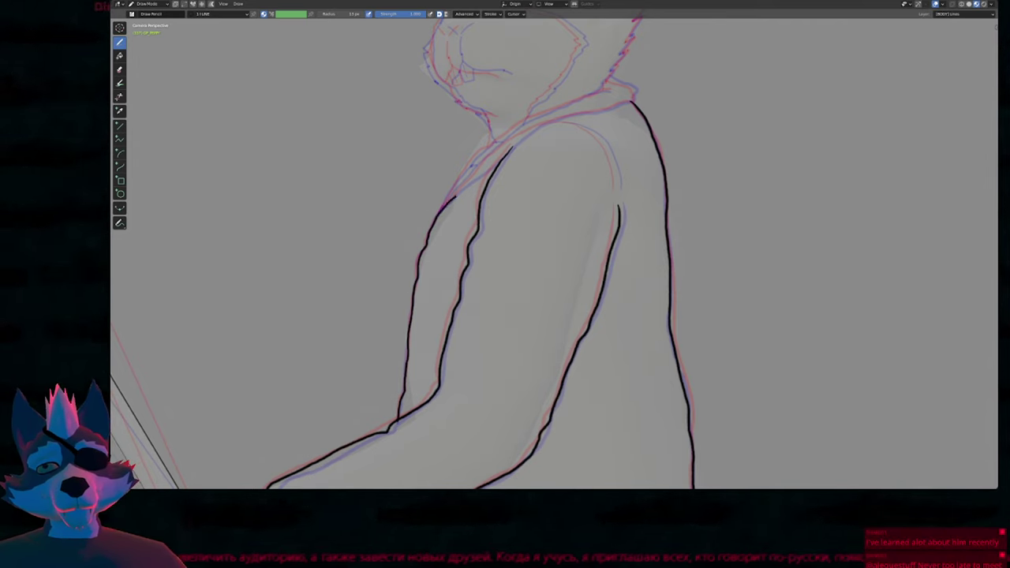
pyautogui.moveTo(455, 198); pyautogui.dragTo(485, 170)
pyautogui.moveTo(530, 131); pyautogui.dragTo(630, 103)
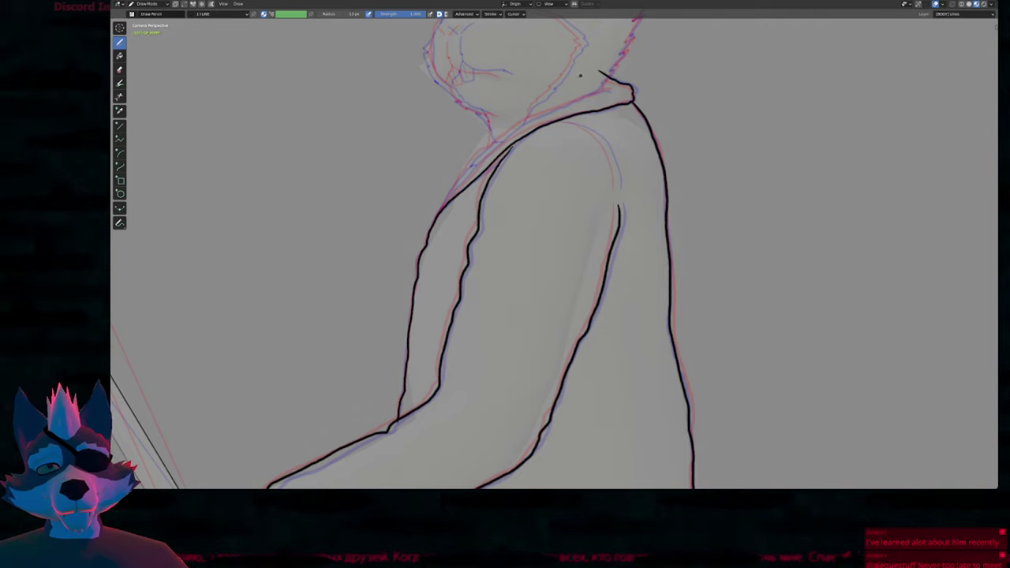
# Reshape the collar's lower line with proportional editing and ink the collar's upper edge from the nape down to the chest.
pyautogui.scroll(3, 587, 72)
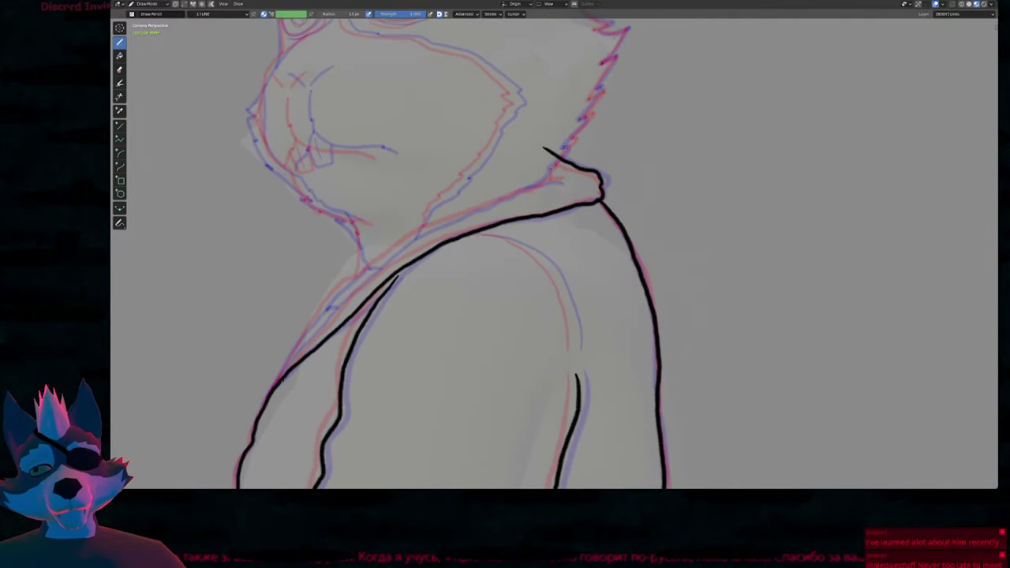
pyautogui.moveTo(277, 387)
pyautogui.mouseDown()
pyautogui.moveTo(375, 274)
pyautogui.moveTo(487, 212)
pyautogui.mouseUp()
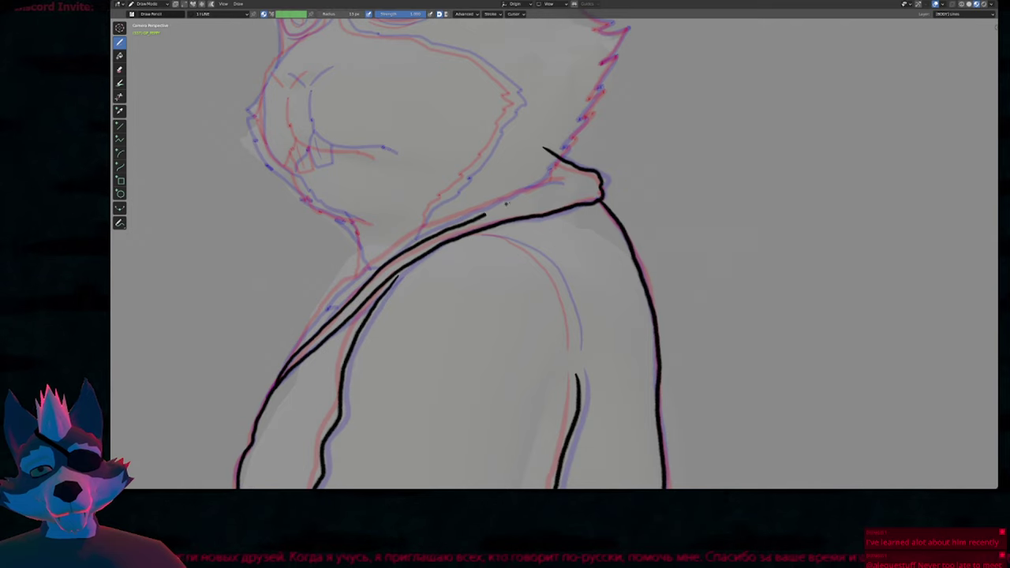
pyautogui.press('Tab')
pyautogui.click(368, 303)
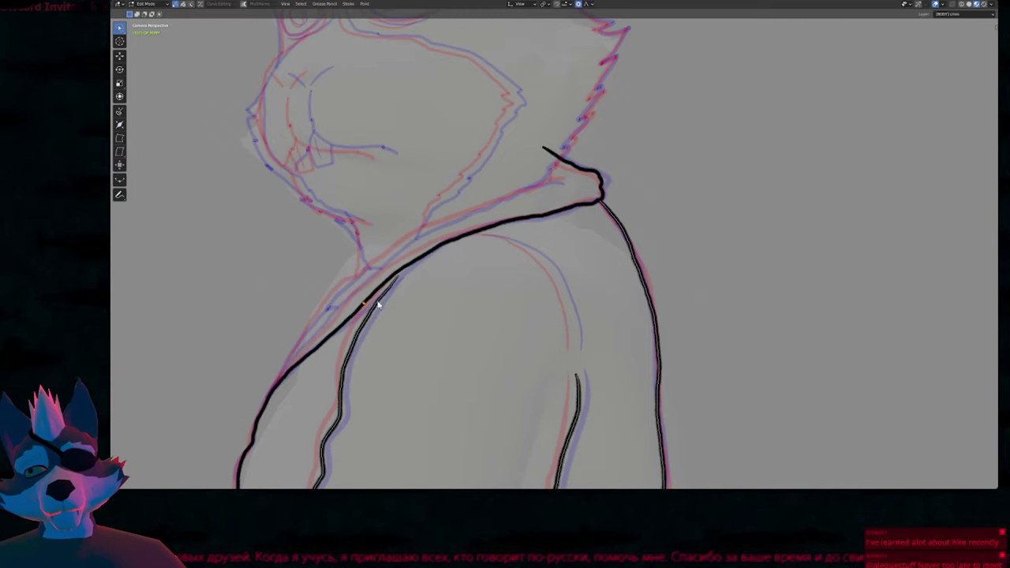
pyautogui.press('g')
pyautogui.scroll(-17, 385, 299)
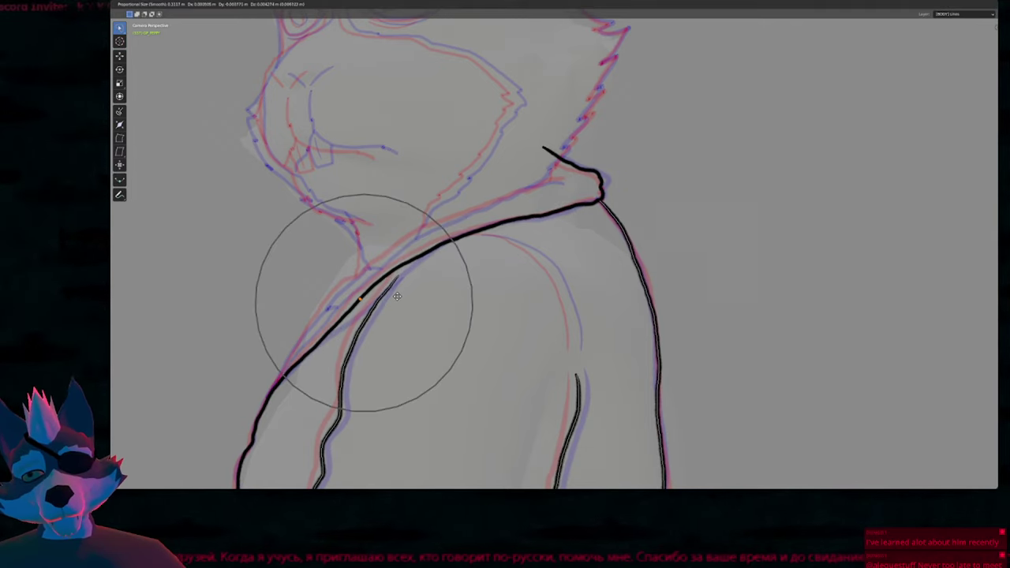
pyautogui.click(408, 279)
pyautogui.press('g')
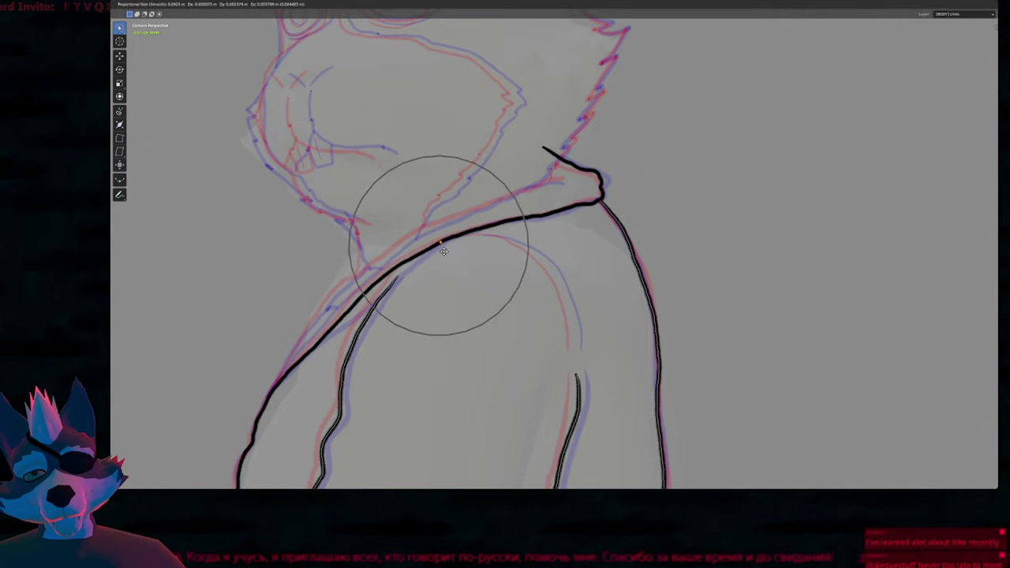
pyautogui.click(447, 243)
pyautogui.press('Tab')
pyautogui.moveTo(565, 178)
pyautogui.mouseDown()
pyautogui.moveTo(389, 253)
pyautogui.moveTo(270, 390)
pyautogui.mouseUp()
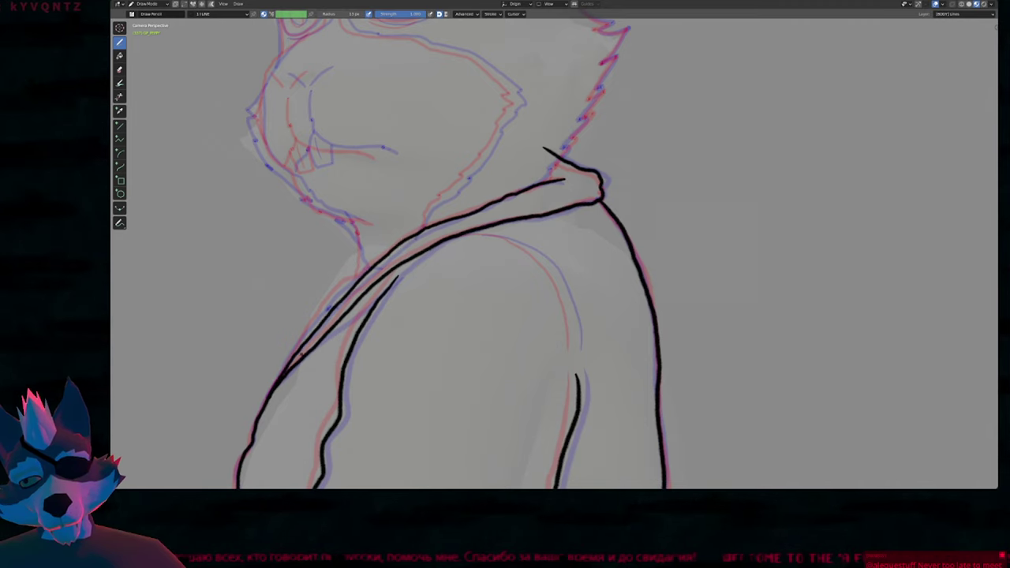
# Ink the thin shoulder seam curving from the collar down towards the back of the upper arm.
pyautogui.moveTo(451, 268)
pyautogui.keyDown('shift'); pyautogui.mouseDown(button='middle')
pyautogui.moveTo(466, 198)
pyautogui.moveTo(458, 197)
pyautogui.mouseUp(button='middle'); pyautogui.keyUp('shift')
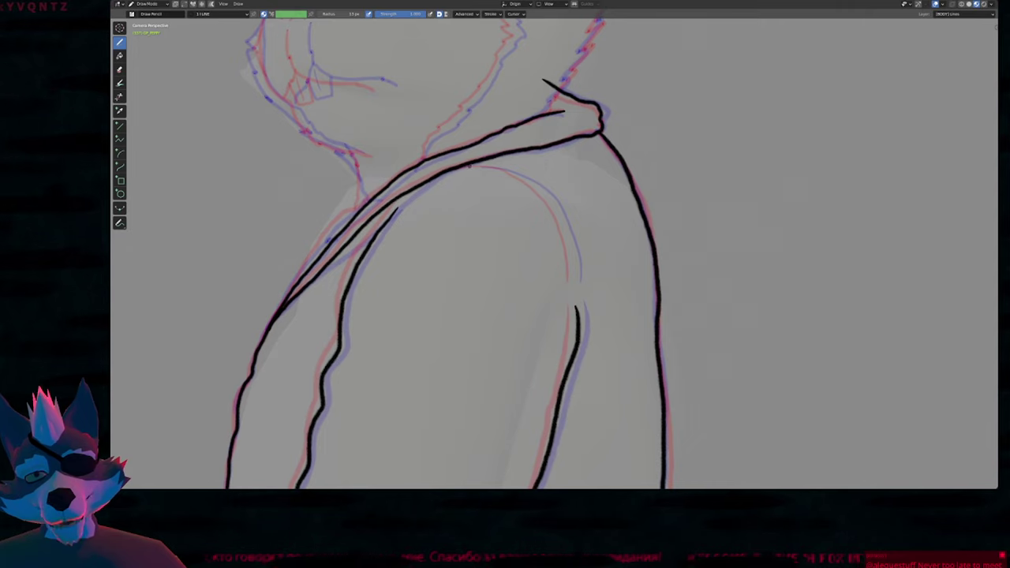
pyautogui.moveTo(491, 166); pyautogui.dragTo(545, 193)
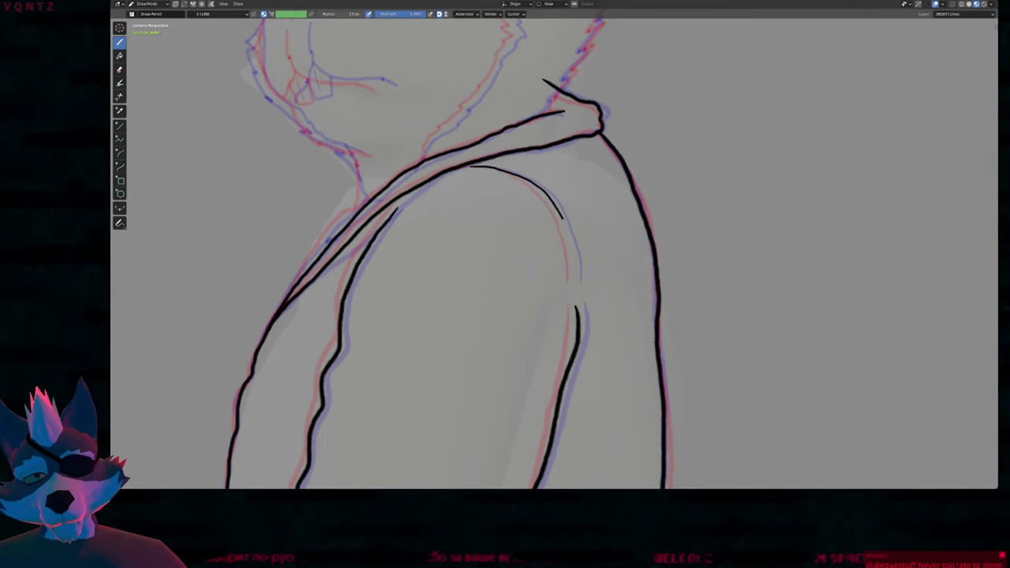
pyautogui.hotkey('shift', 'f')
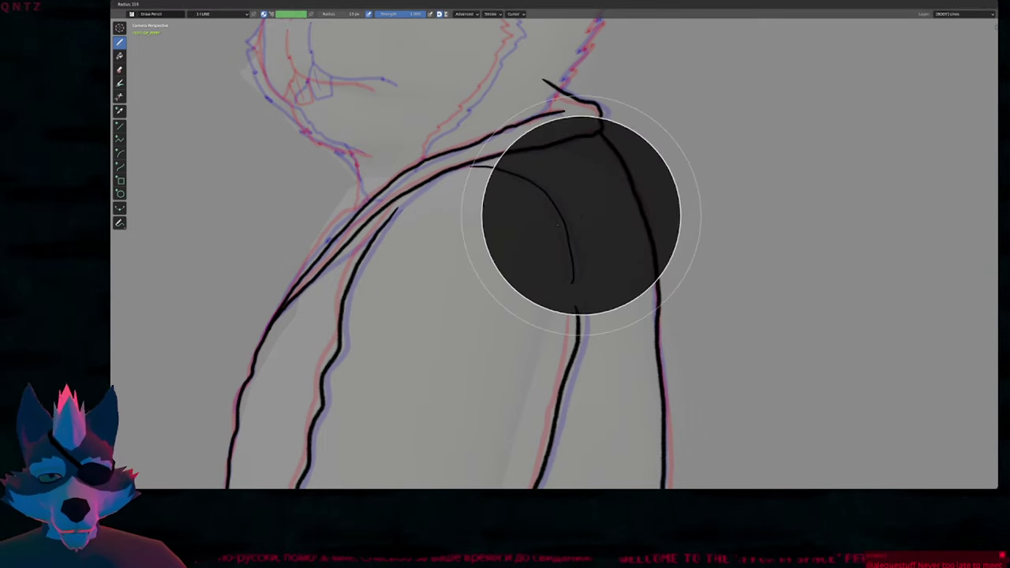
pyautogui.click(576, 212)
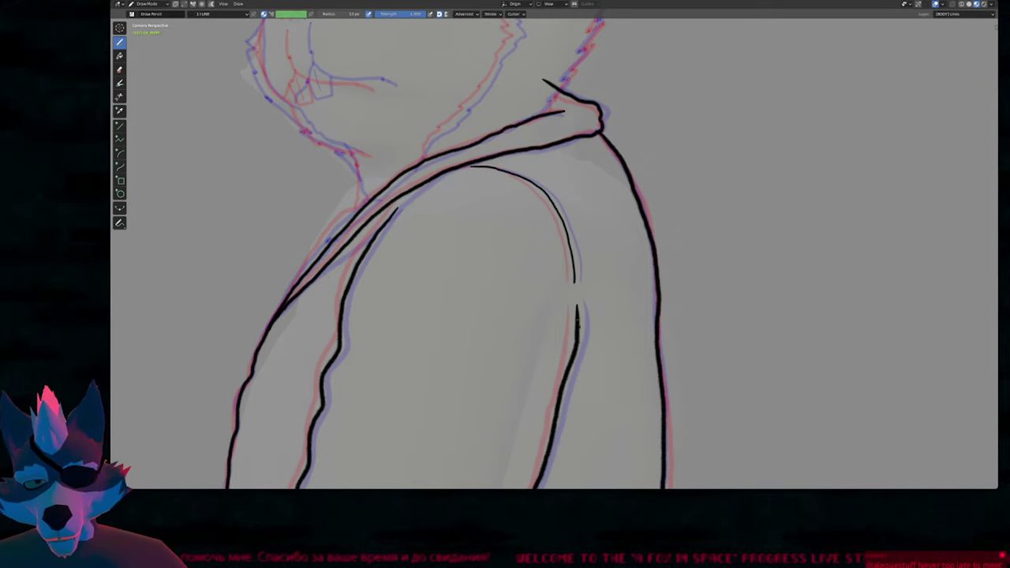
# Ink the short far edge of the collar in front of the neck, comparing it with the neighbouring frames.
pyautogui.keyDown('shift'); pyautogui.moveTo(502, 259); pyautogui.dragTo(613, 246, button='middle'); pyautogui.keyUp('shift')
pyautogui.keyDown('shift'); pyautogui.moveTo(538, 228); pyautogui.dragTo(607, 206, button='middle'); pyautogui.keyUp('shift')
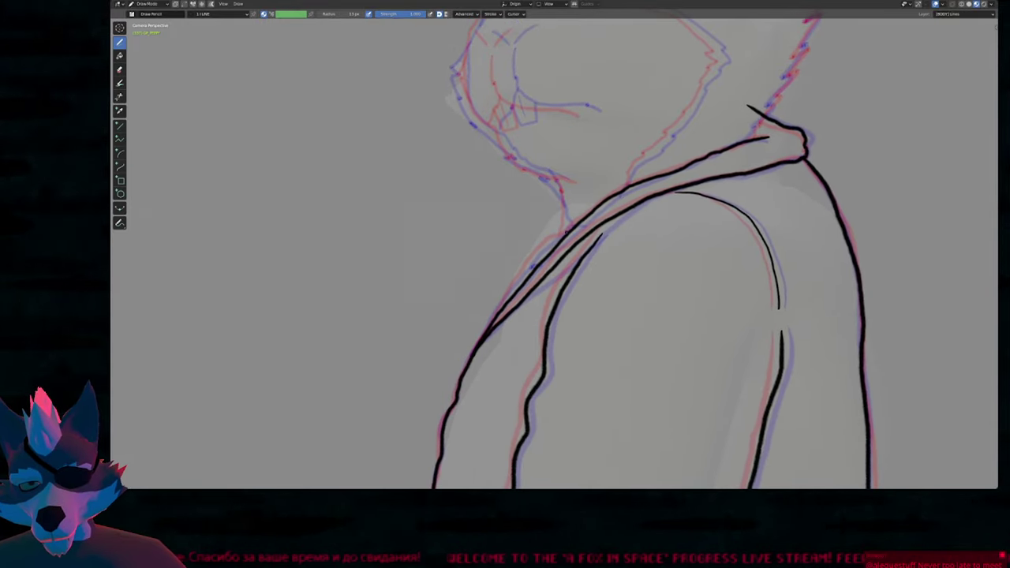
pyautogui.press('Up')
pyautogui.press('Down')
pyautogui.press('Down')
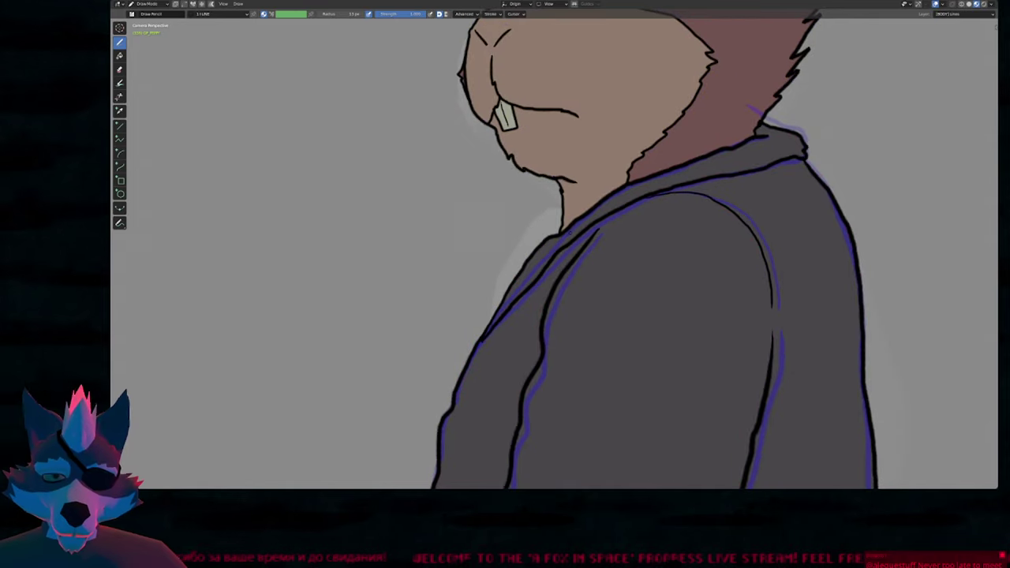
pyautogui.press('Left')
pyautogui.press('Right')
pyautogui.press('Left')
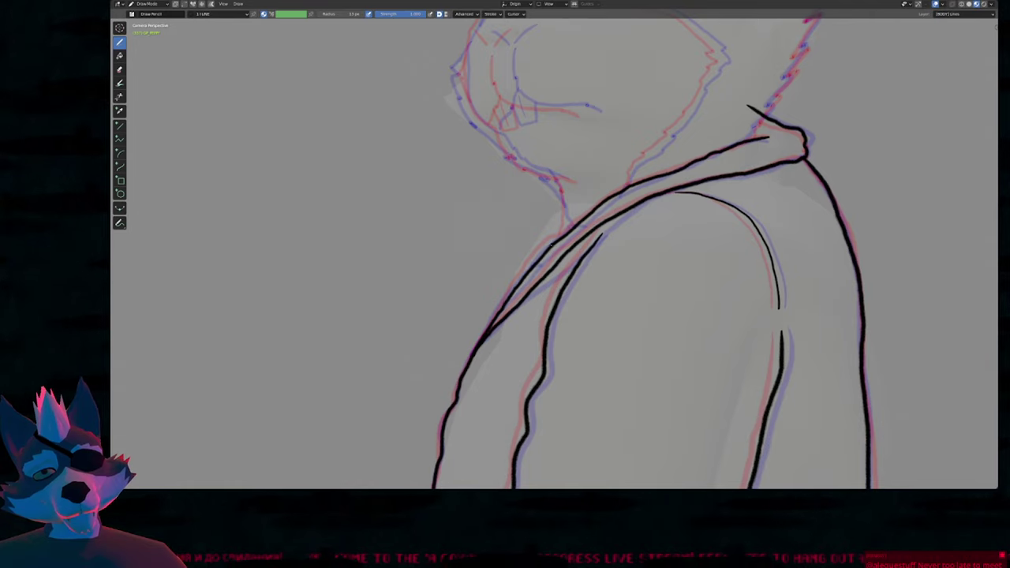
pyautogui.moveTo(560, 236); pyautogui.dragTo(516, 281)
pyautogui.press('Right')
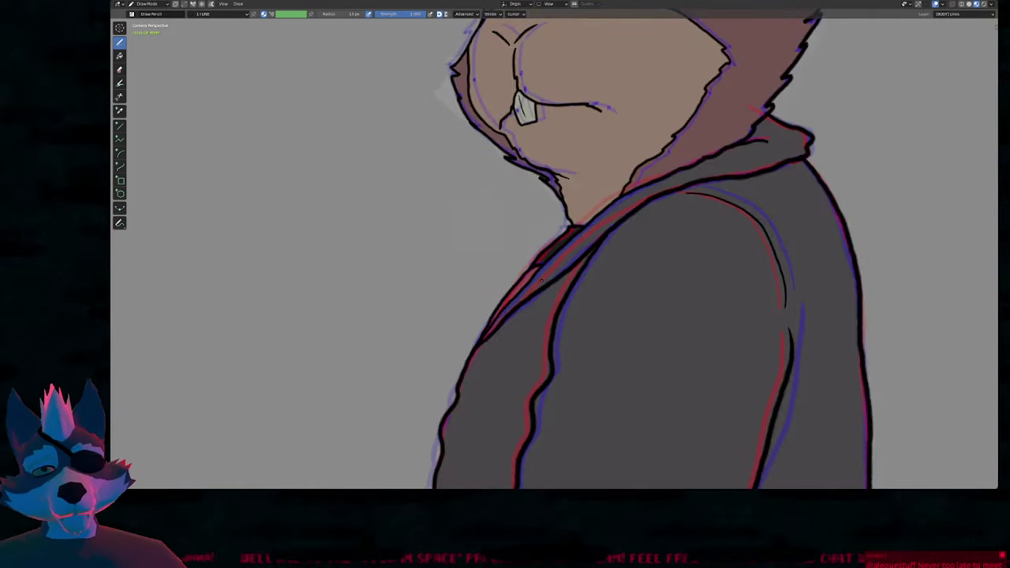
pyautogui.press('Left')
pyautogui.press('Left')
pyautogui.press('Right')
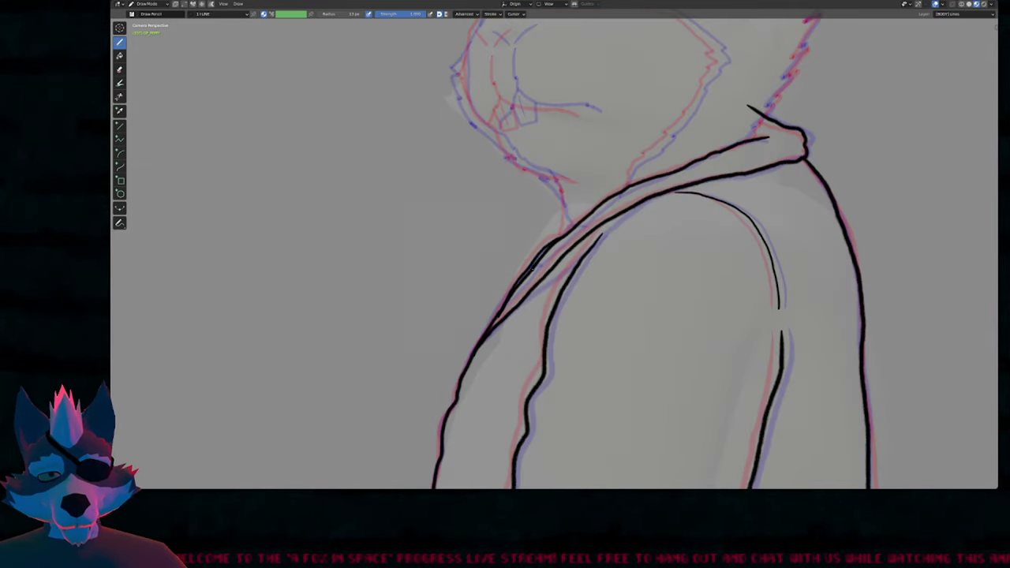
# Ink the upright ear's outline with its tufted tip and add the inner fold lines at its base.
pyautogui.scroll(-6, 514, 268)
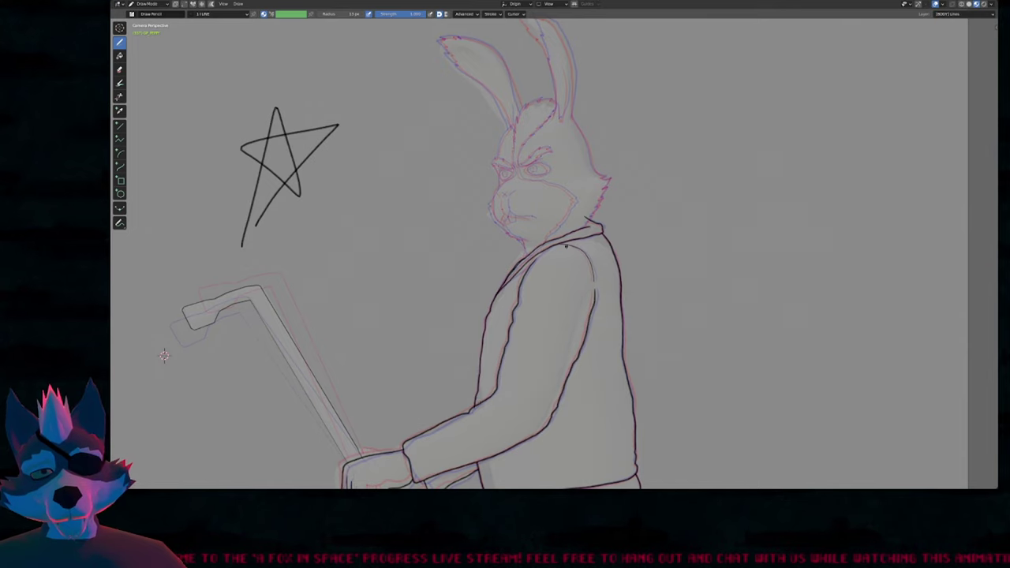
pyautogui.keyDown('ctrl'); pyautogui.moveTo(566, 246); pyautogui.dragTo(561, 317, button='middle'); pyautogui.keyUp('ctrl')
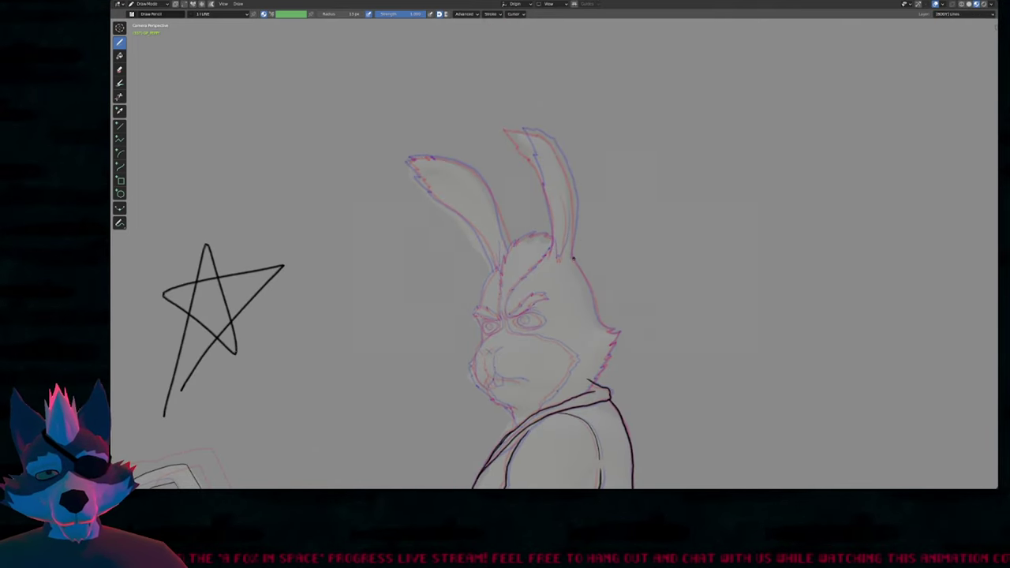
pyautogui.moveTo(574, 194); pyautogui.dragTo(545, 130)
pyautogui.hotkey('ctrl', 'z')
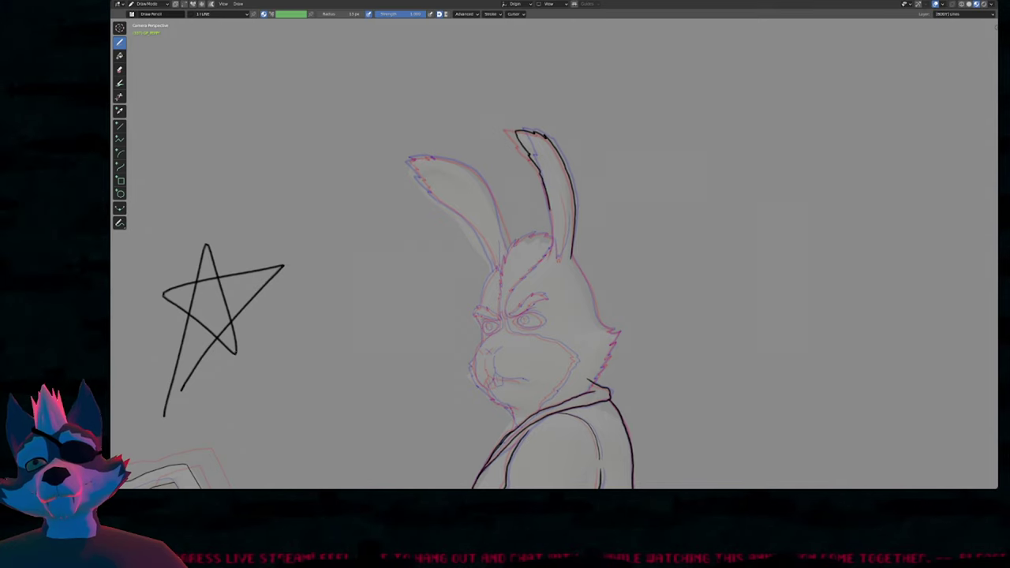
pyautogui.scroll(4, 589, 240)
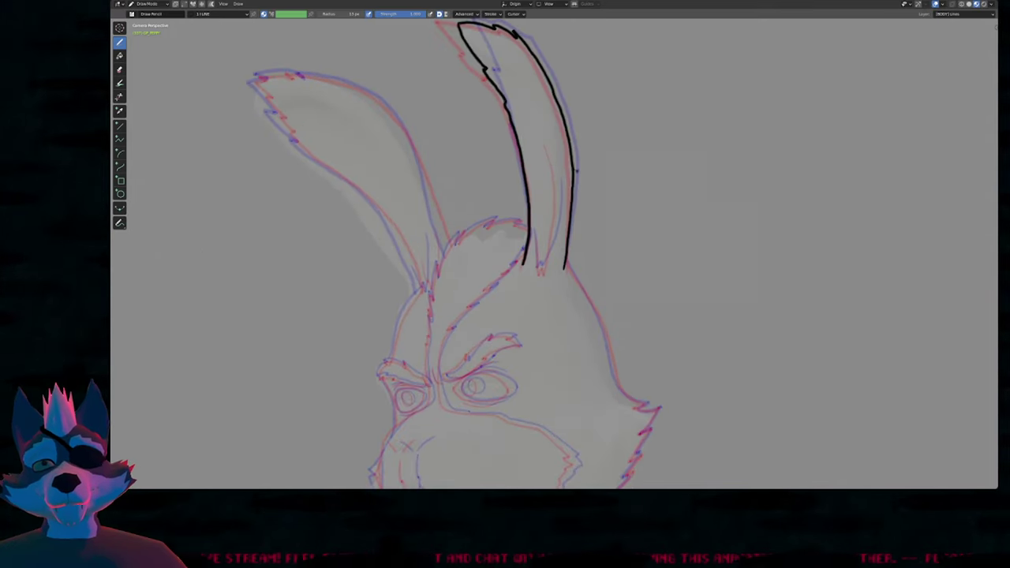
pyautogui.moveTo(552, 159)
pyautogui.mouseDown()
pyautogui.moveTo(557, 215)
pyautogui.moveTo(541, 273)
pyautogui.moveTo(536, 259)
pyautogui.mouseUp()
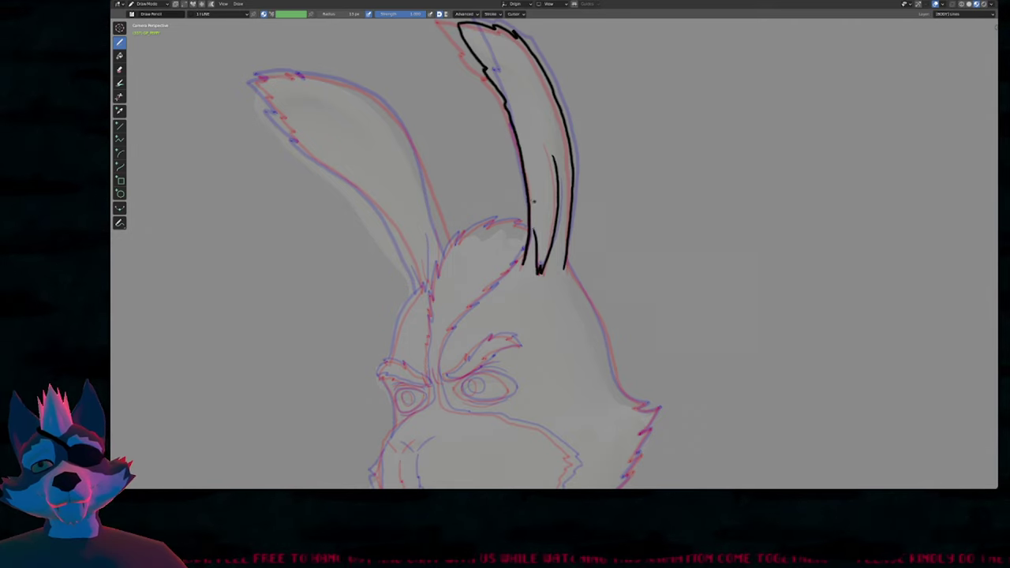
# Ink the forward-leaning ear's outline with its jagged tip and add the inner fold line at its base.
pyautogui.keyDown('shift'); pyautogui.moveTo(451, 215); pyautogui.dragTo(694, 302, button='middle'); pyautogui.keyUp('shift')
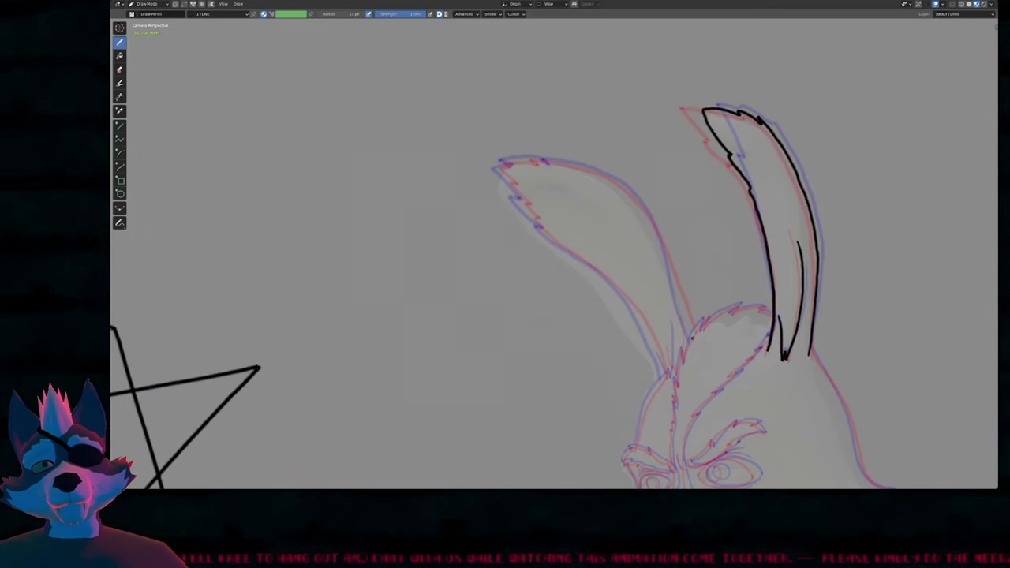
pyautogui.moveTo(692, 338)
pyautogui.mouseDown()
pyautogui.moveTo(647, 212)
pyautogui.moveTo(604, 177)
pyautogui.moveTo(500, 160)
pyautogui.moveTo(536, 219)
pyautogui.moveTo(617, 288)
pyautogui.moveTo(661, 375)
pyautogui.mouseUp()
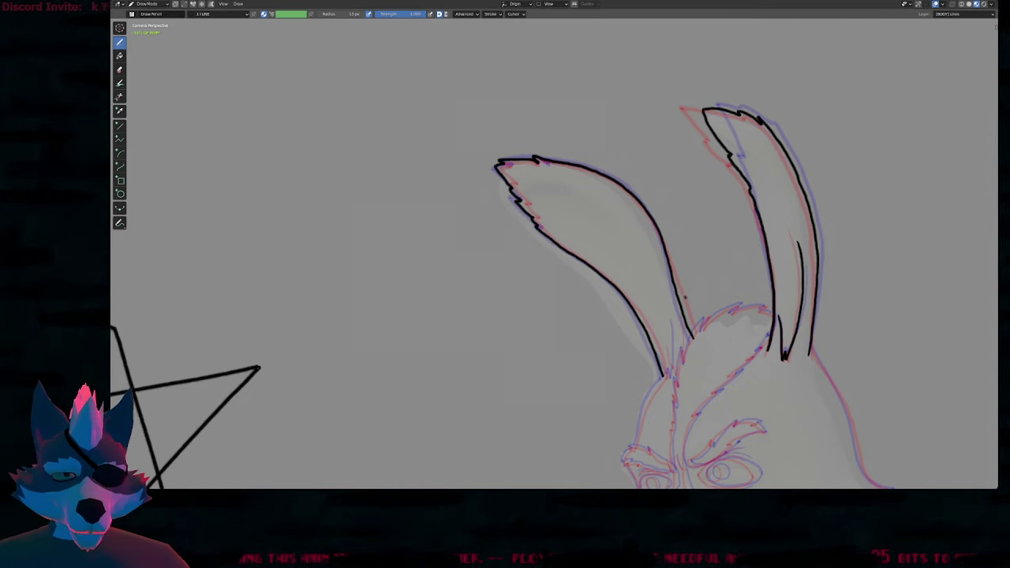
pyautogui.scroll(5, 684, 294)
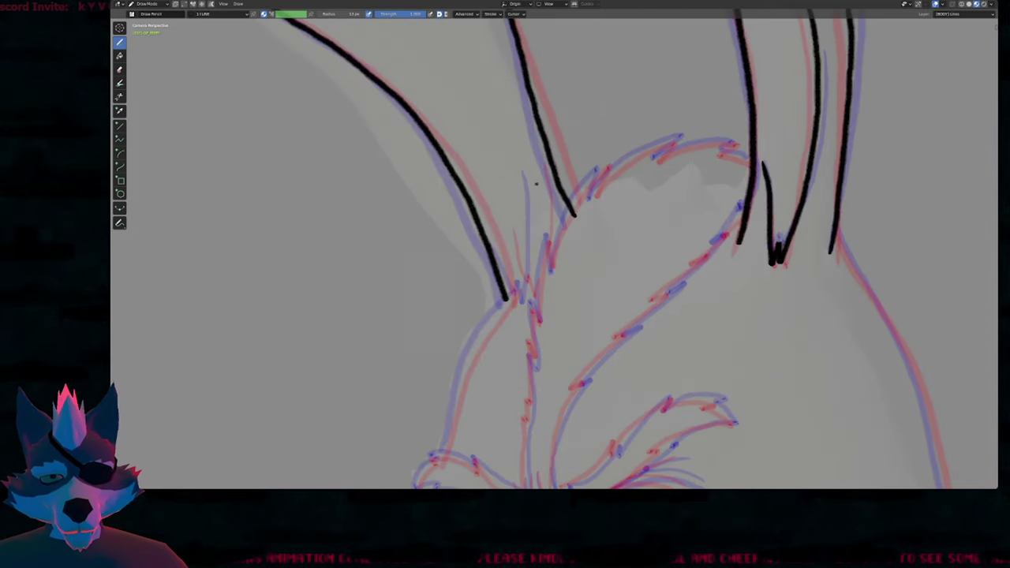
pyautogui.moveTo(531, 165)
pyautogui.mouseDown()
pyautogui.moveTo(526, 291)
pyautogui.moveTo(498, 238)
pyautogui.mouseUp()
pyautogui.scroll(-5, 552, 197)
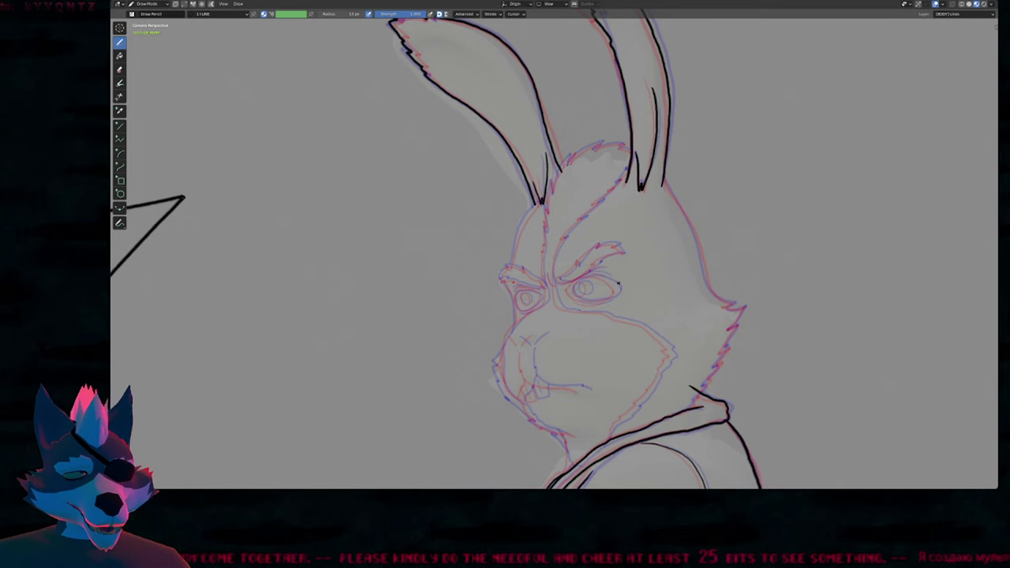
# Ink the back of the head from the upright ear's base down through the jagged cheek fur to the collar.
pyautogui.keyDown('shift'); pyautogui.moveTo(619, 283); pyautogui.dragTo(619, 262, button='middle'); pyautogui.keyUp('shift')
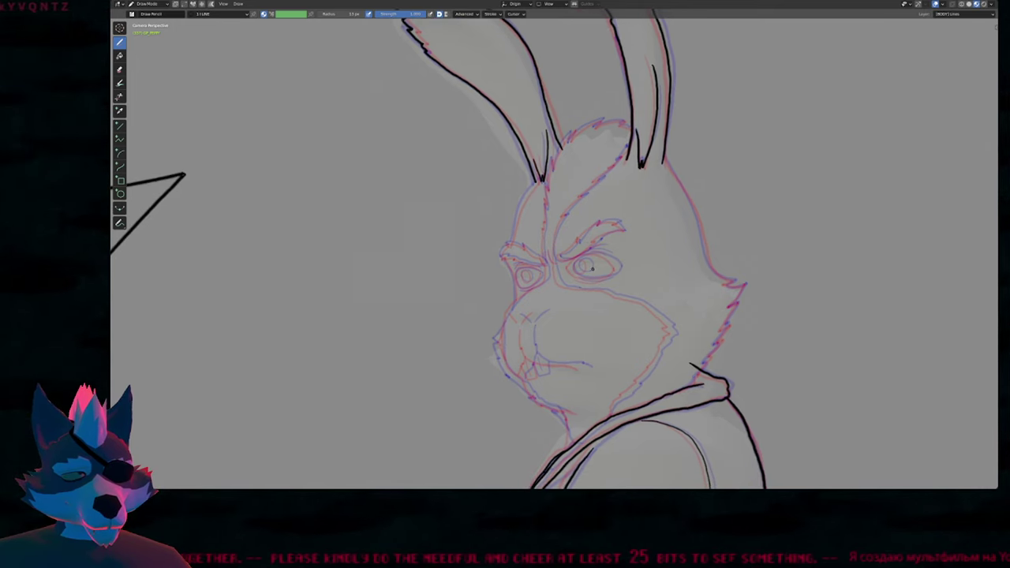
pyautogui.moveTo(612, 255)
pyautogui.keyDown('shift'); pyautogui.mouseDown(button='middle')
pyautogui.moveTo(599, 219)
pyautogui.moveTo(612, 245)
pyautogui.moveTo(599, 307)
pyautogui.moveTo(536, 224)
pyautogui.moveTo(503, 216)
pyautogui.mouseUp(button='middle'); pyautogui.keyUp('shift')
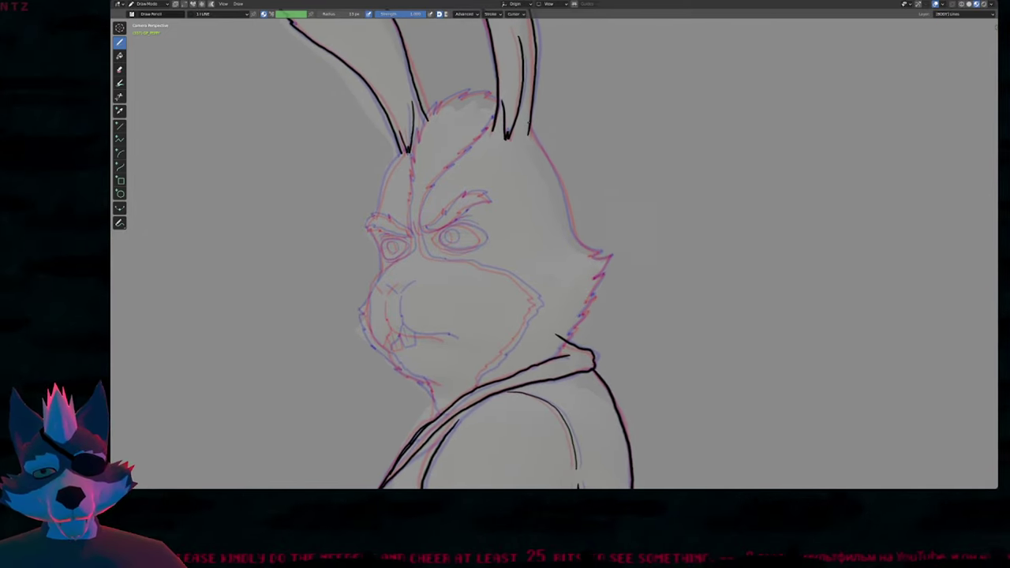
pyautogui.moveTo(530, 133)
pyautogui.mouseDown()
pyautogui.moveTo(583, 243)
pyautogui.moveTo(612, 256)
pyautogui.moveTo(586, 315)
pyautogui.mouseUp()
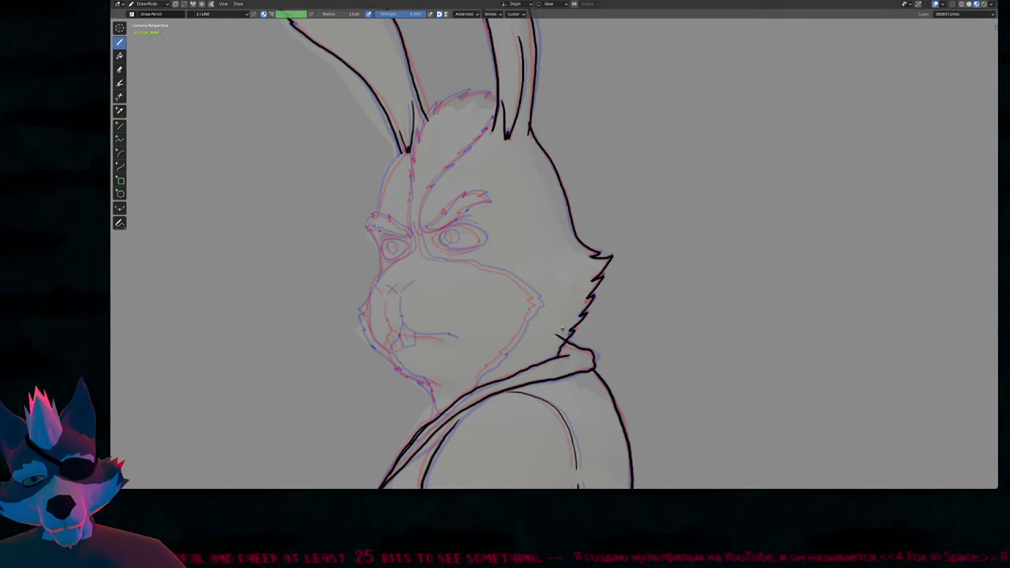
# Ink both jagged edges of the hair tuft, from over the crown between the ears down to the forehead.
pyautogui.moveTo(434, 346)
pyautogui.keyDown('shift'); pyautogui.mouseDown(button='middle')
pyautogui.moveTo(536, 298)
pyautogui.moveTo(496, 397)
pyautogui.moveTo(498, 384)
pyautogui.mouseUp(button='middle'); pyautogui.keyUp('shift')
pyautogui.moveTo(477, 246)
pyautogui.mouseDown()
pyautogui.moveTo(484, 171)
pyautogui.moveTo(537, 128)
pyautogui.moveTo(559, 132)
pyautogui.mouseUp()
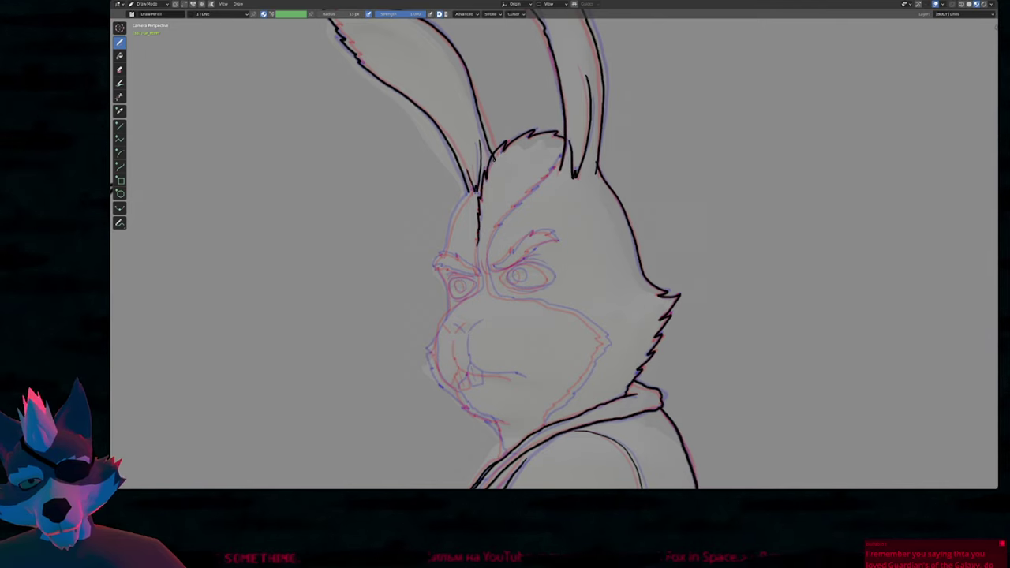
pyautogui.scroll(3, 497, 159)
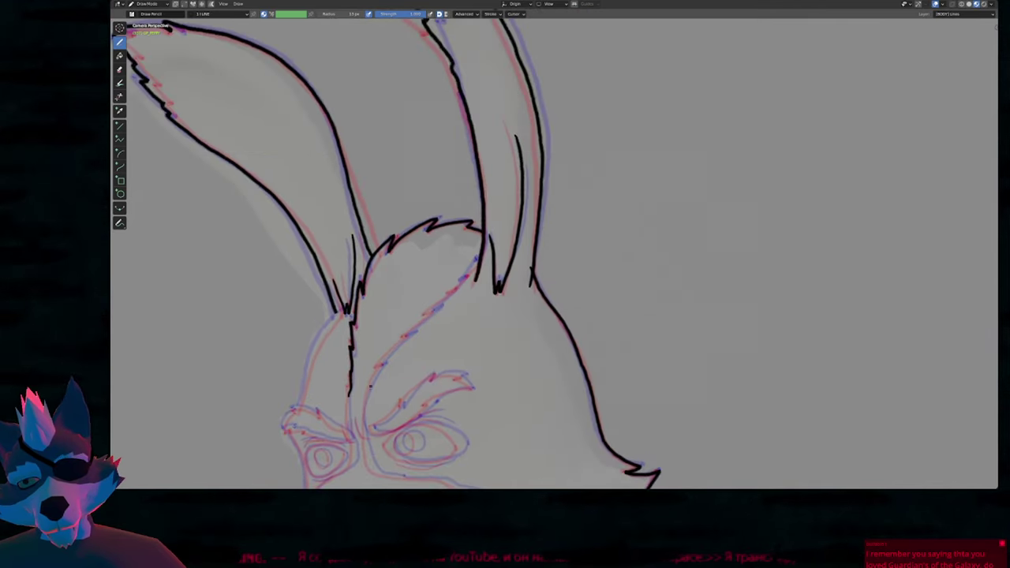
pyautogui.moveTo(365, 422)
pyautogui.mouseDown()
pyautogui.moveTo(382, 363)
pyautogui.moveTo(426, 320)
pyautogui.mouseUp()
pyautogui.moveTo(436, 308); pyautogui.dragTo(480, 259)
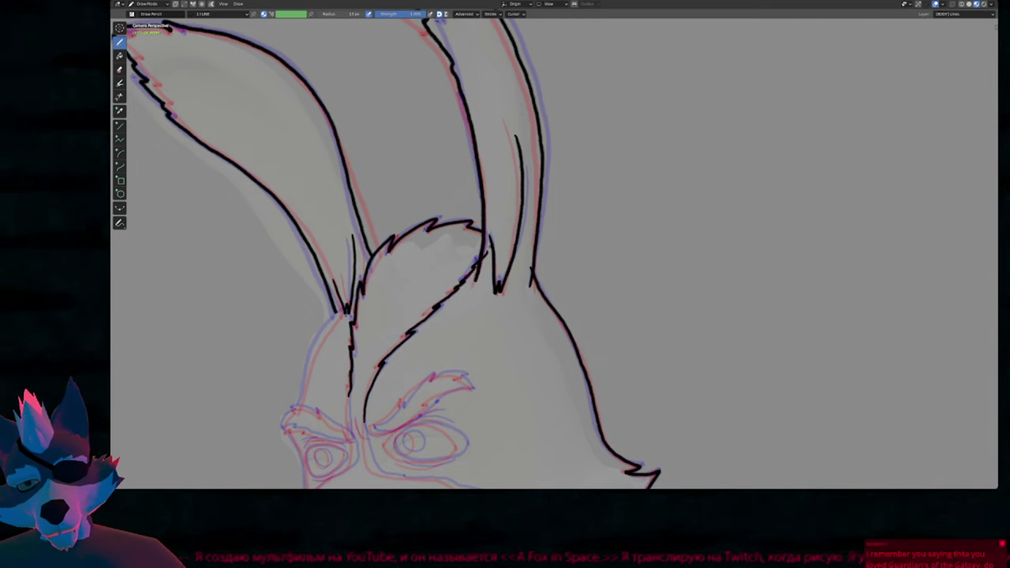
# Ink the front of the face from the hair tuft between the brows around the muzzle to the chin.
pyautogui.moveTo(446, 350)
pyautogui.keyDown('shift'); pyautogui.mouseDown(button='middle')
pyautogui.moveTo(581, 214)
pyautogui.moveTo(571, 125)
pyautogui.mouseUp(button='middle'); pyautogui.keyUp('shift')
pyautogui.moveTo(479, 167)
pyautogui.mouseDown()
pyautogui.moveTo(481, 242)
pyautogui.moveTo(426, 287)
pyautogui.moveTo(422, 351)
pyautogui.moveTo(472, 426)
pyautogui.moveTo(522, 440)
pyautogui.mouseUp()
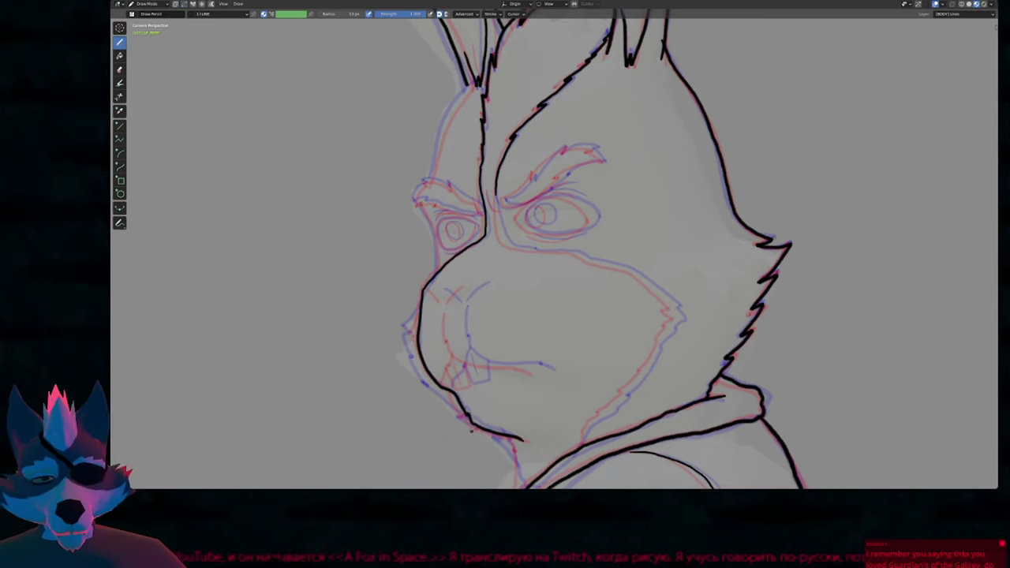
# Handwrite "brb" in the empty space between the star and the rabbit.
pyautogui.moveTo(567, 276)
pyautogui.keyDown('shift'); pyautogui.mouseDown(button='middle')
pyautogui.moveTo(573, 344)
pyautogui.moveTo(654, 284)
pyautogui.moveTo(572, 276)
pyautogui.moveTo(661, 268)
pyautogui.mouseUp(button='middle'); pyautogui.keyUp('shift')
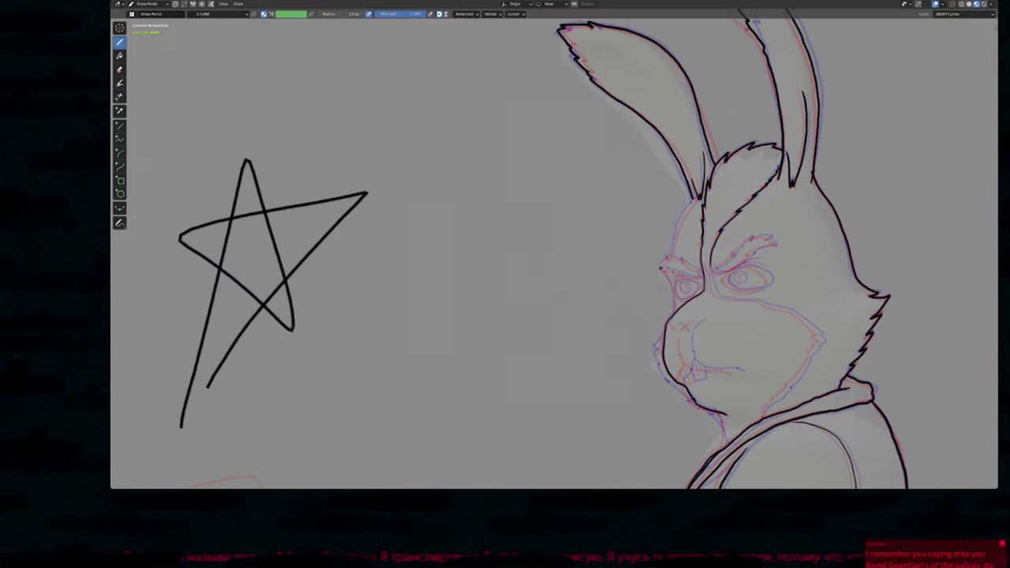
pyautogui.moveTo(428, 160)
pyautogui.mouseDown()
pyautogui.moveTo(417, 215)
pyautogui.moveTo(502, 209)
pyautogui.mouseUp()
pyautogui.moveTo(519, 160); pyautogui.dragTo(507, 218)
# Doodle a dog's head below the "brb" lettering, with drooping ears, snout and nose.
pyautogui.moveTo(447, 325)
pyautogui.mouseDown()
pyautogui.moveTo(435, 384)
pyautogui.moveTo(436, 308)
pyautogui.moveTo(538, 306)
pyautogui.moveTo(521, 368)
pyautogui.mouseUp()
pyautogui.moveTo(516, 325); pyautogui.dragTo(522, 369)
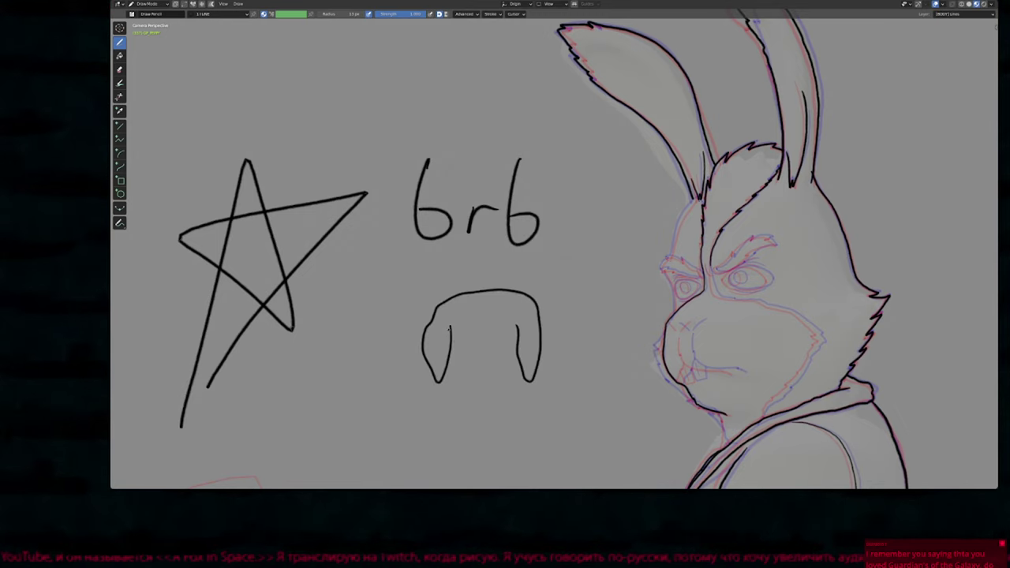
pyautogui.moveTo(450, 328)
pyautogui.mouseDown()
pyautogui.moveTo(458, 410)
pyautogui.moveTo(522, 404)
pyautogui.moveTo(515, 341)
pyautogui.mouseUp()
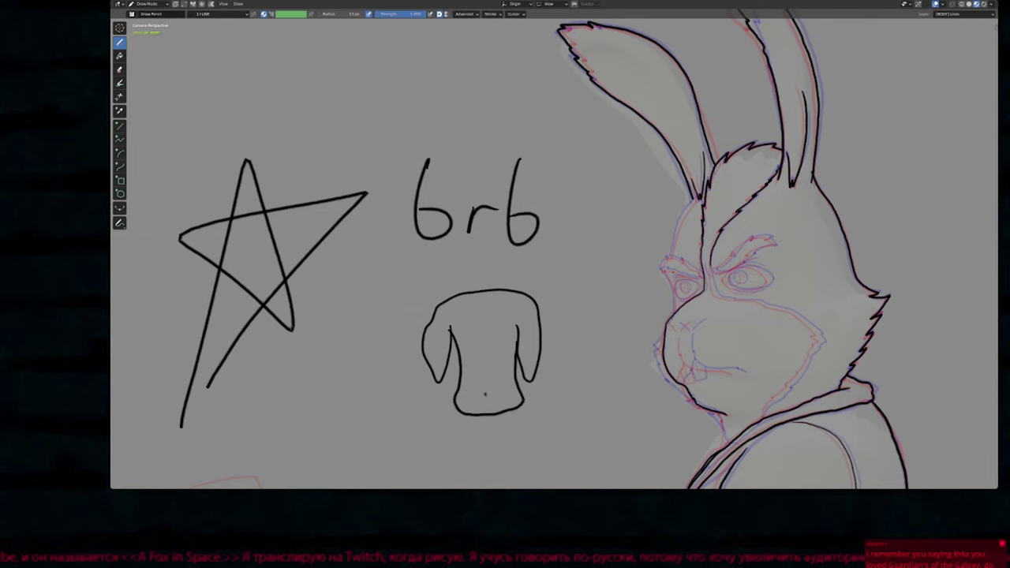
pyautogui.moveTo(485, 395)
pyautogui.mouseDown()
pyautogui.moveTo(474, 392)
pyautogui.moveTo(490, 396)
pyautogui.moveTo(491, 411)
pyautogui.mouseUp()
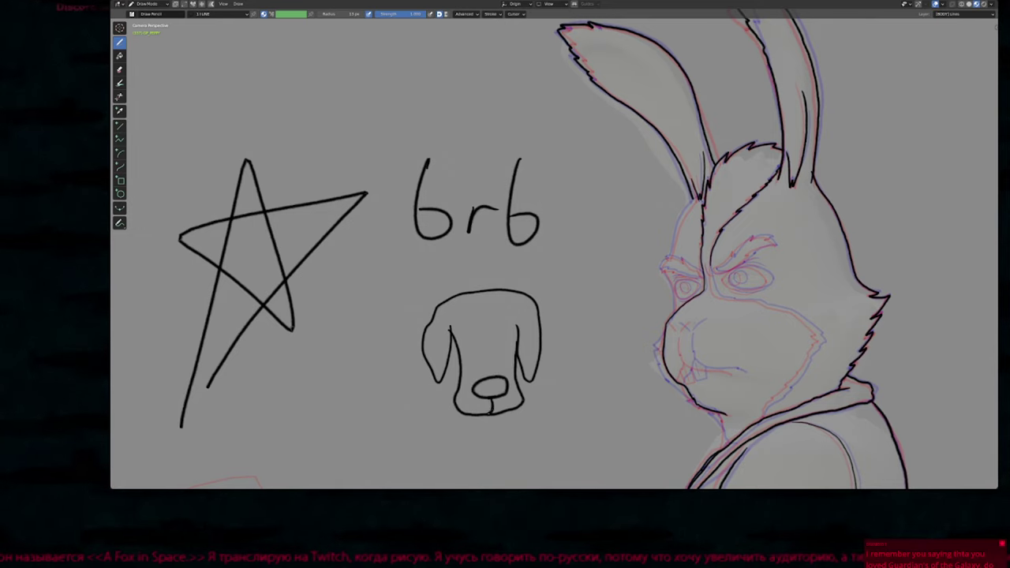
# Add two dot eyes and small whisker marks on the muzzle to the doodled dog.
pyautogui.moveTo(471, 338); pyautogui.dragTo(509, 351)
pyautogui.press('Tab')
pyautogui.click(473, 342)
pyautogui.press('g')
pyautogui.click(511, 334)
pyautogui.press('Tab')
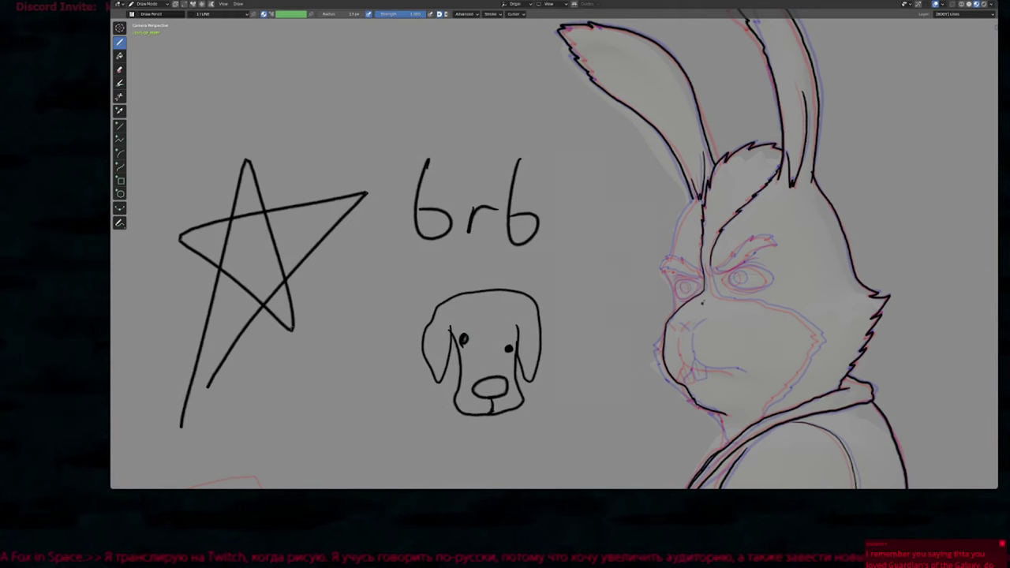
pyautogui.moveTo(508, 402); pyautogui.dragTo(511, 399)
pyautogui.moveTo(512, 402); pyautogui.dragTo(470, 407)
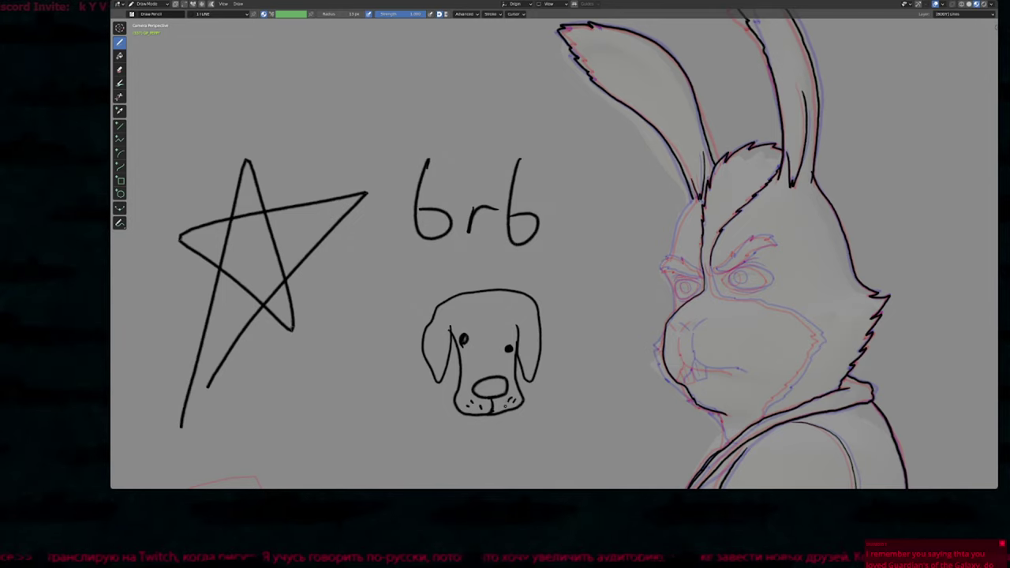
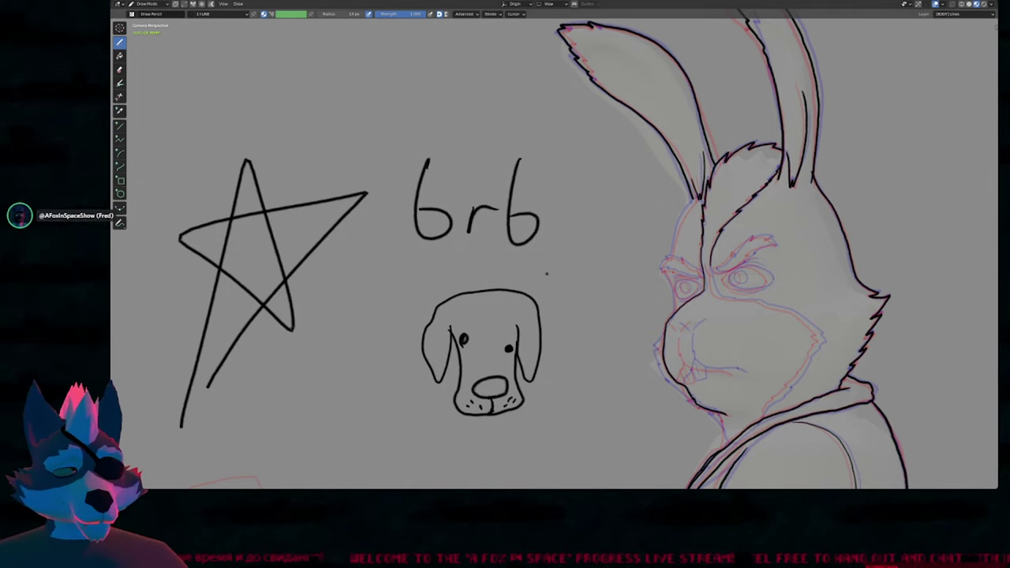
# Undo the "brb" lettering and the entire dog doodle.
pyautogui.moveTo(584, 239)
pyautogui.mouseDown()
pyautogui.moveTo(699, 268)
pyautogui.moveTo(732, 312)
pyautogui.mouseUp()
pyautogui.hotkey('ctrl', 'z')
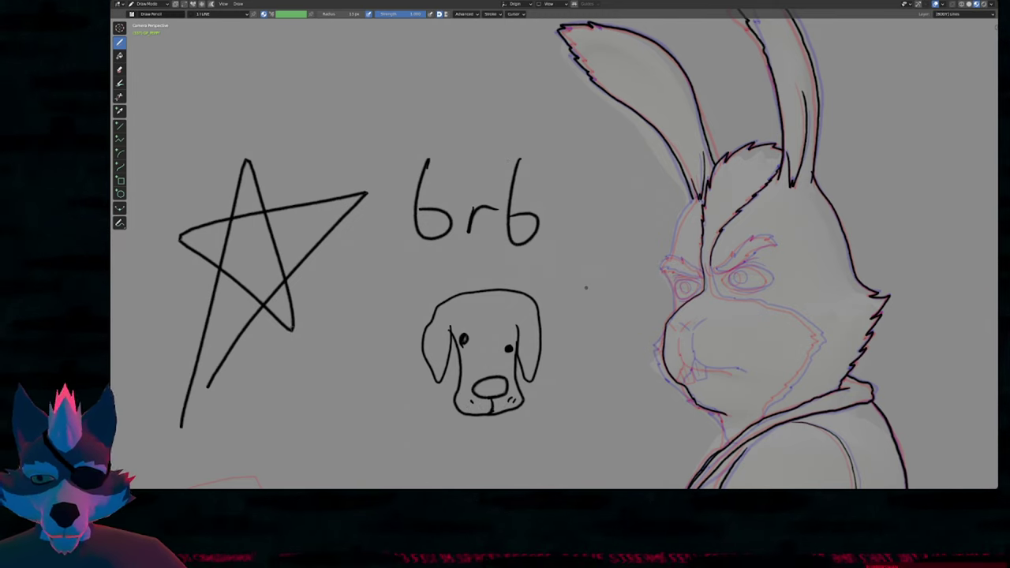
pyautogui.hotkey('ctrl', 'z')
pyautogui.hotkey('ctrl', 'z')
pyautogui.hotkey('ctrl', 'z')
pyautogui.hotkey('ctrl', 'z')
pyautogui.hotkey('ctrl', 'z')
pyautogui.hotkey('ctrl', 'z')
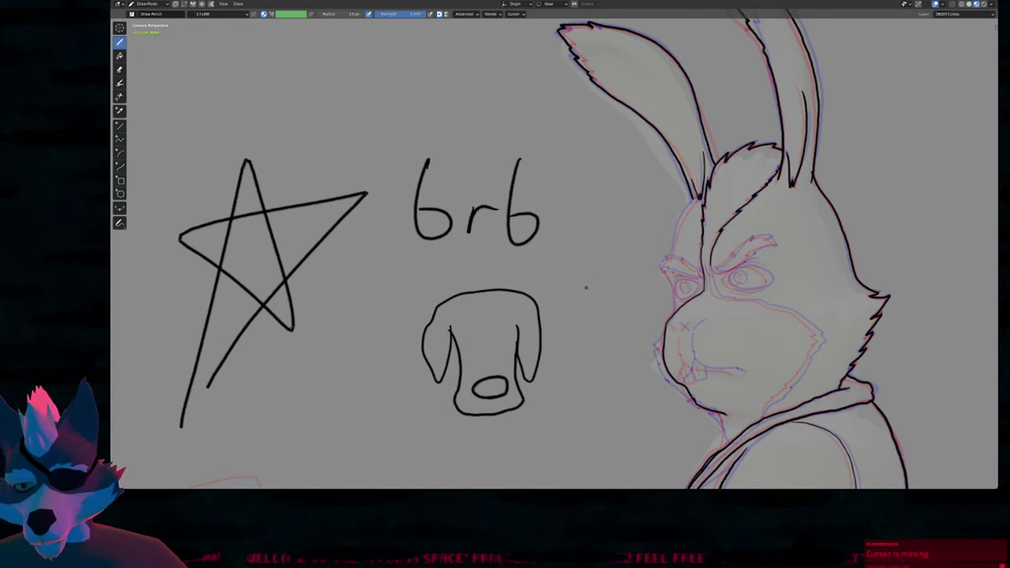
pyautogui.hotkey('ctrl', 'z')
pyautogui.hotkey('ctrl', 'z')
pyautogui.hotkey('ctrl', 'z')
pyautogui.hotkey('ctrl', 'z')
pyautogui.hotkey('ctrl', 'z')
pyautogui.hotkey('ctrl', 'z')
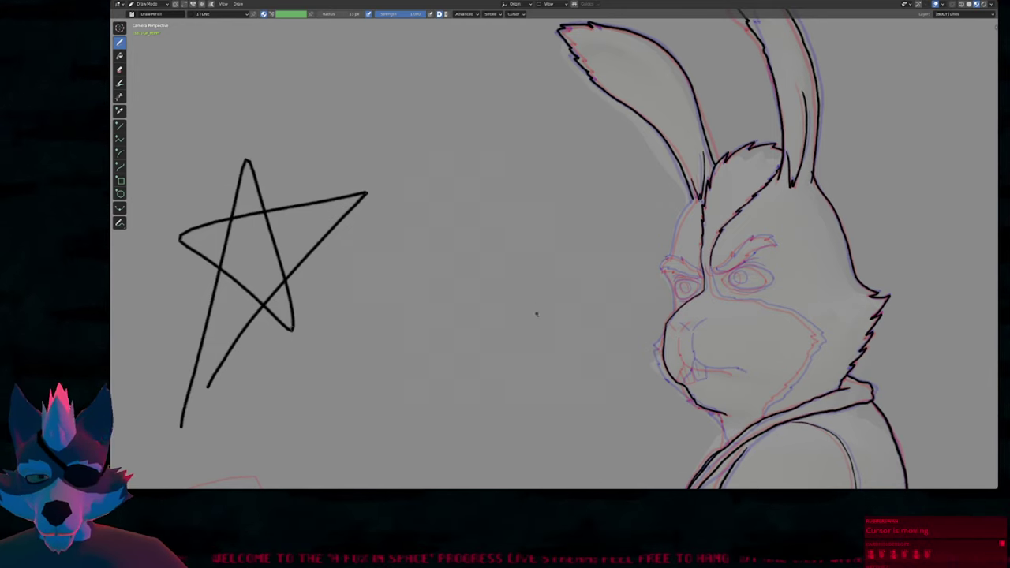
# Ink the near eyebrow as a closed outline with jagged tufts along its upper and outer edges.
pyautogui.keyDown('shift'); pyautogui.moveTo(536, 314); pyautogui.dragTo(333, 273, button='middle'); pyautogui.keyUp('shift')
pyautogui.keyDown('shift'); pyautogui.moveTo(504, 290); pyautogui.dragTo(489, 255, button='middle'); pyautogui.keyUp('shift')
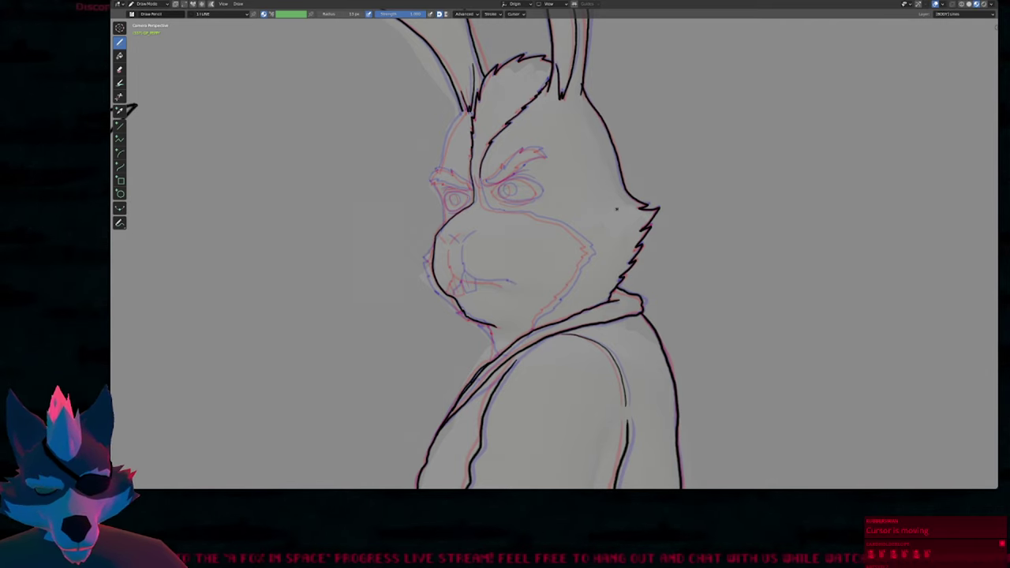
pyautogui.moveTo(791, 230)
pyautogui.mouseDown()
pyautogui.moveTo(733, 229)
pyautogui.moveTo(376, 292)
pyautogui.mouseUp()
pyautogui.hotkey('ctrl', 'z')
pyautogui.keyDown('shift'); pyautogui.moveTo(557, 215); pyautogui.dragTo(558, 258, button='middle'); pyautogui.keyUp('shift')
pyautogui.scroll(5, 558, 256)
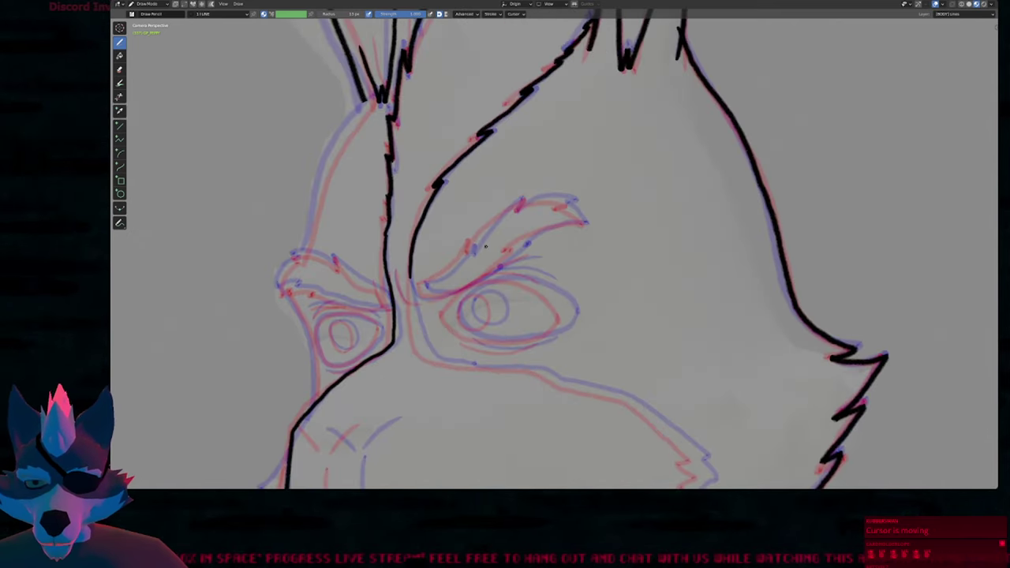
pyautogui.moveTo(421, 283)
pyautogui.mouseDown()
pyautogui.moveTo(527, 202)
pyautogui.moveTo(573, 203)
pyautogui.moveTo(587, 227)
pyautogui.moveTo(510, 253)
pyautogui.moveTo(434, 298)
pyautogui.mouseUp()
# Ink the far eyebrow's closed outline with its tufted outer end.
pyautogui.keyDown('shift'); pyautogui.moveTo(427, 292); pyautogui.dragTo(692, 276, button='middle'); pyautogui.keyUp('shift')
pyautogui.moveTo(652, 271)
pyautogui.mouseDown()
pyautogui.moveTo(603, 239)
pyautogui.moveTo(562, 236)
pyautogui.moveTo(568, 245)
pyautogui.moveTo(549, 275)
pyautogui.moveTo(655, 290)
pyautogui.moveTo(638, 258)
pyautogui.mouseUp()
# Ink the two crease lines above the near eye and the fold curving beneath the near eyebrow's inner end.
pyautogui.press('f')
pyautogui.click(686, 271)
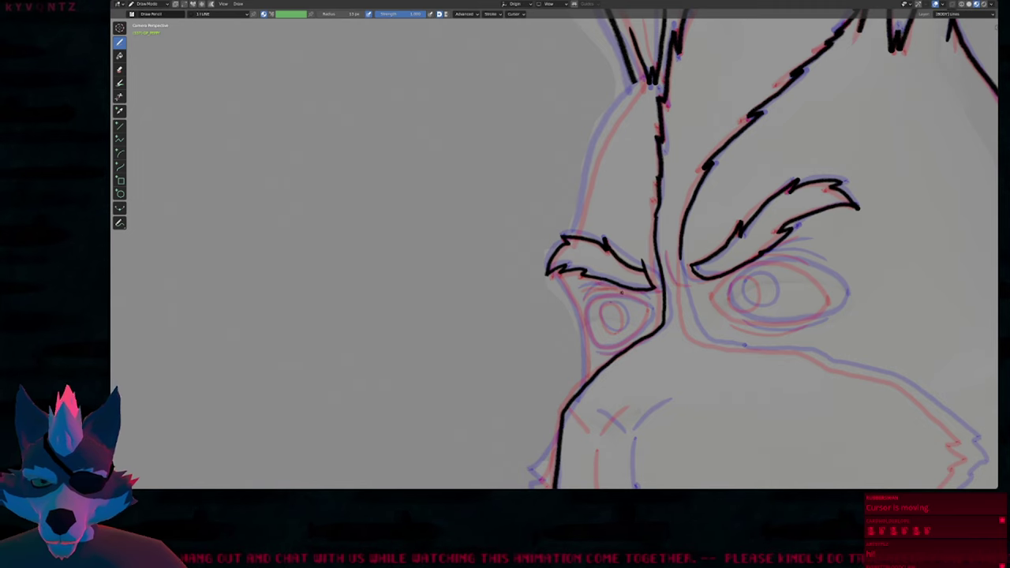
pyautogui.moveTo(791, 270)
pyautogui.keyDown('shift'); pyautogui.mouseDown(button='middle')
pyautogui.moveTo(572, 267)
pyautogui.moveTo(593, 218)
pyautogui.moveTo(527, 194)
pyautogui.mouseUp(button='middle'); pyautogui.keyUp('shift')
pyautogui.moveTo(468, 215); pyautogui.dragTo(552, 225)
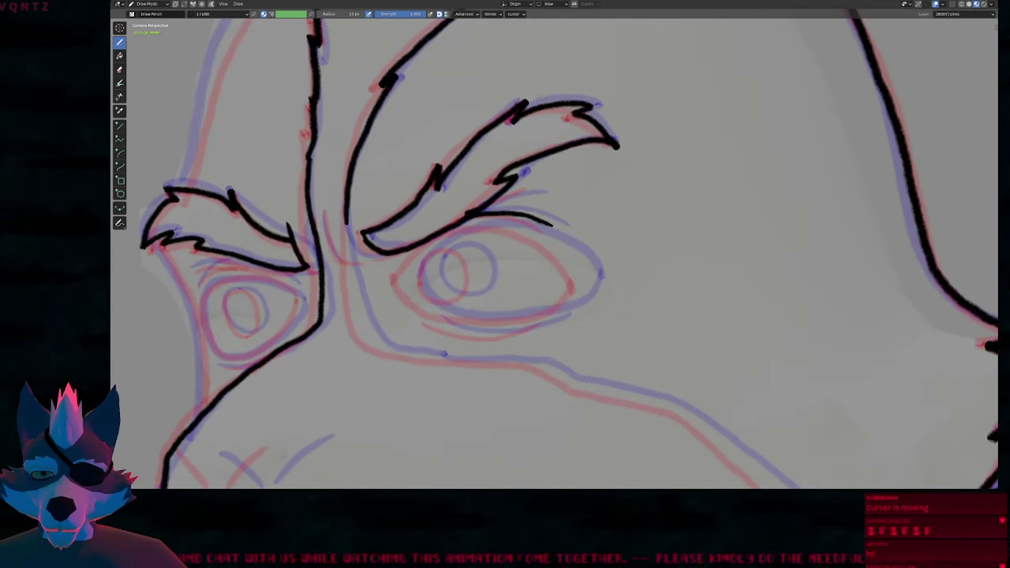
pyautogui.moveTo(492, 200); pyautogui.dragTo(538, 190)
pyautogui.keyDown('shift'); pyautogui.moveTo(504, 223); pyautogui.dragTo(530, 187, button='middle'); pyautogui.keyUp('shift')
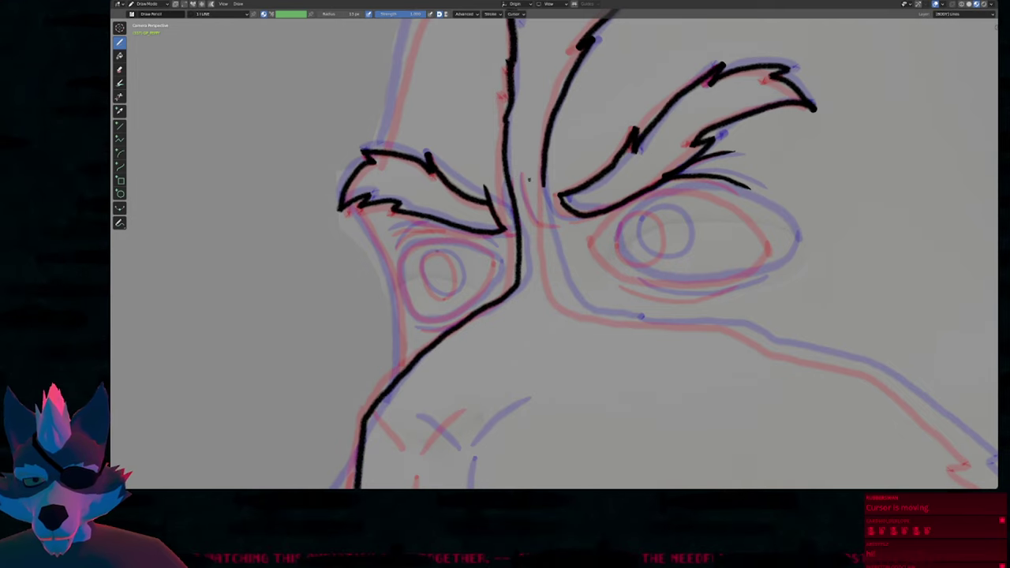
pyautogui.moveTo(530, 173)
pyautogui.mouseDown()
pyautogui.moveTo(548, 214)
pyautogui.moveTo(581, 220)
pyautogui.moveTo(620, 208)
pyautogui.mouseUp()
# Ink the near eye's almond outline with its round iris, and dismiss the VLC update dialog.
pyautogui.moveTo(619, 212)
pyautogui.keyDown('shift'); pyautogui.mouseDown(button='middle')
pyautogui.moveTo(560, 220)
pyautogui.moveTo(443, 269)
pyautogui.mouseUp(button='middle'); pyautogui.keyUp('shift')
pyautogui.moveTo(420, 286)
pyautogui.mouseDown()
pyautogui.moveTo(450, 248)
pyautogui.moveTo(499, 227)
pyautogui.moveTo(554, 237)
pyautogui.moveTo(607, 292)
pyautogui.moveTo(486, 326)
pyautogui.moveTo(426, 298)
pyautogui.moveTo(420, 281)
pyautogui.moveTo(461, 247)
pyautogui.moveTo(494, 262)
pyautogui.moveTo(488, 295)
pyautogui.moveTo(456, 300)
pyautogui.mouseUp()
pyautogui.keyDown('shift'); pyautogui.moveTo(453, 277); pyautogui.dragTo(696, 251, button='middle'); pyautogui.keyUp('shift')
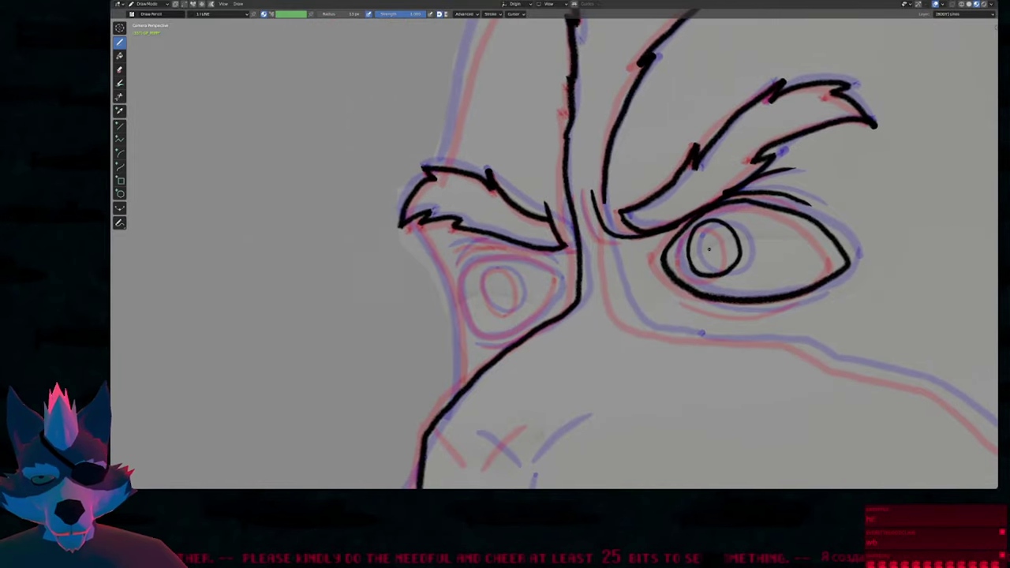
pyautogui.keyDown('shift'); pyautogui.moveTo(701, 251); pyautogui.dragTo(649, 254, button='middle'); pyautogui.keyUp('shift')
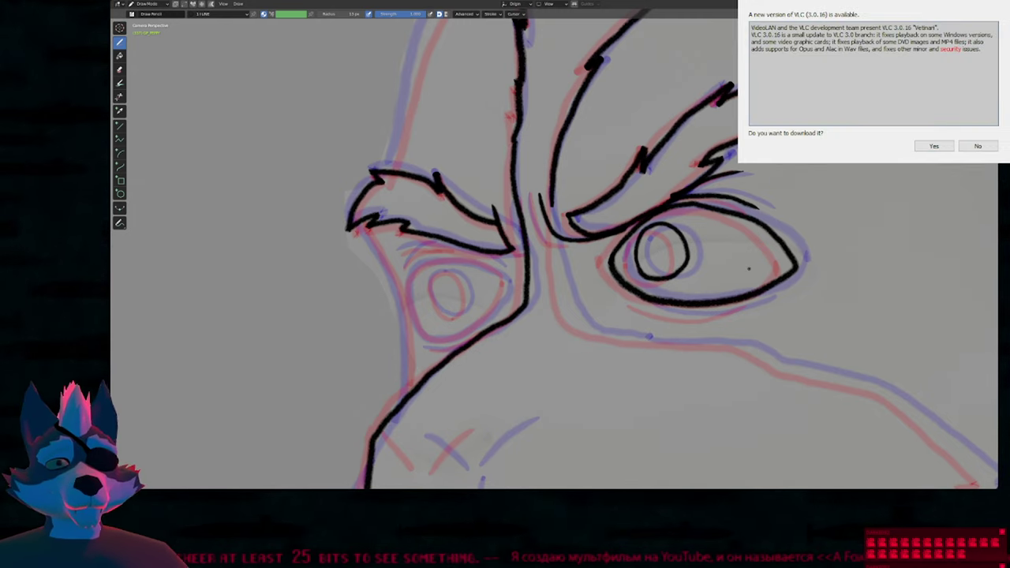
pyautogui.press('Escape')
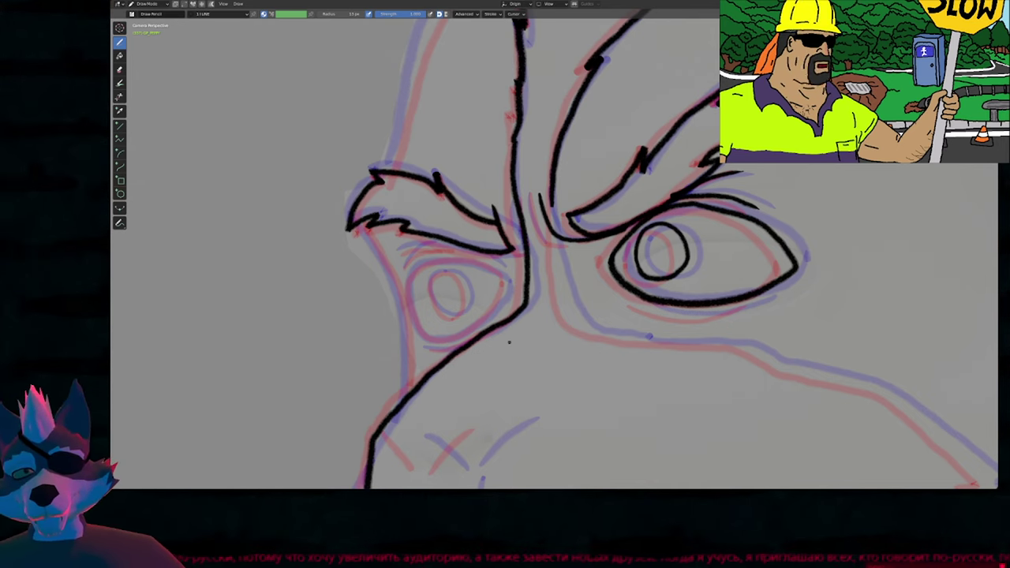
# Ink the near edge of the muzzle marking from the brow fold across the cheek and down its jagged side to the collar.
pyautogui.keyDown('shift'); pyautogui.moveTo(643, 107); pyautogui.dragTo(513, 212, button='middle'); pyautogui.keyUp('shift')
pyautogui.scroll(-8, 527, 298)
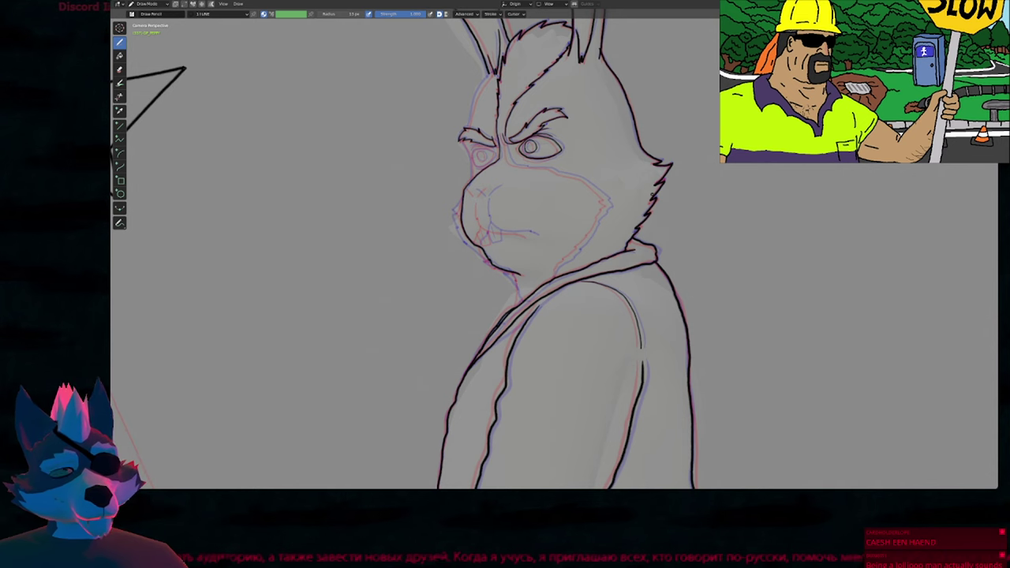
pyautogui.keyDown('ctrl'); pyautogui.moveTo(619, 202); pyautogui.dragTo(572, 152, button='middle'); pyautogui.keyUp('ctrl')
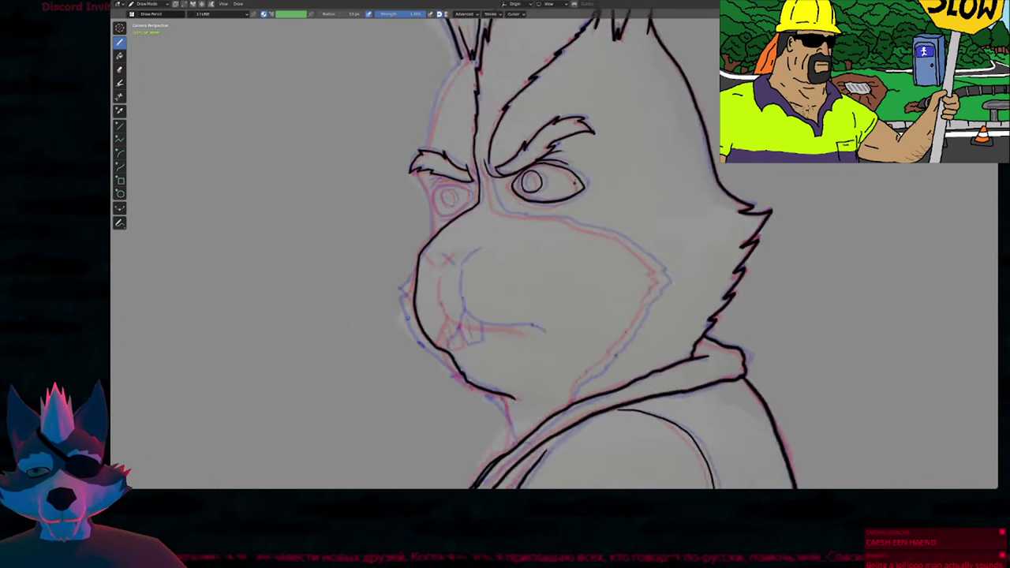
pyautogui.keyDown('shift'); pyautogui.moveTo(539, 256); pyautogui.dragTo(539, 181, button='middle'); pyautogui.keyUp('shift')
pyautogui.keyDown('ctrl'); pyautogui.moveTo(521, 115); pyautogui.dragTo(513, 162, button='middle'); pyautogui.keyUp('ctrl')
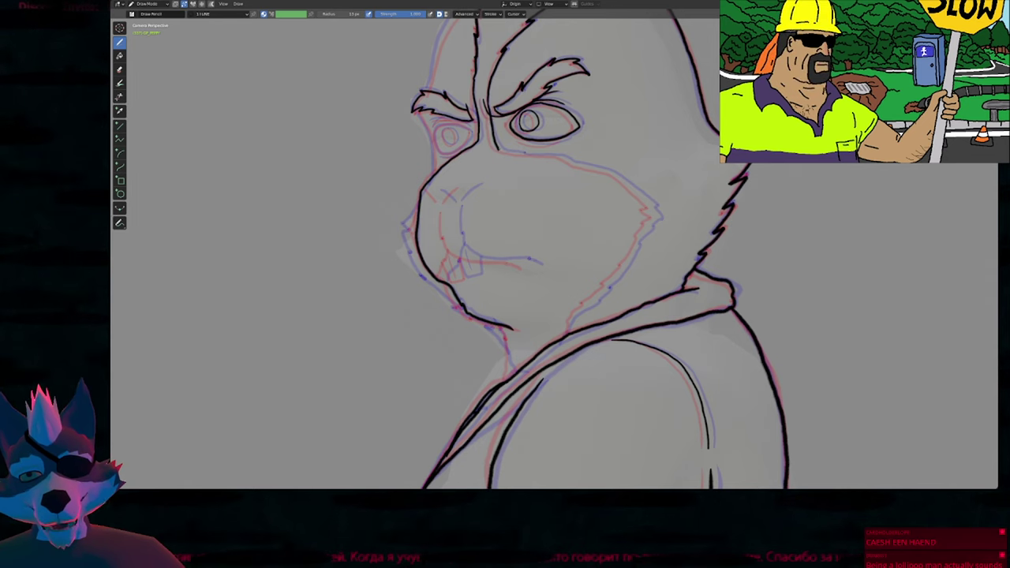
pyautogui.moveTo(496, 149)
pyautogui.mouseDown()
pyautogui.moveTo(590, 165)
pyautogui.moveTo(655, 209)
pyautogui.moveTo(631, 253)
pyautogui.mouseUp()
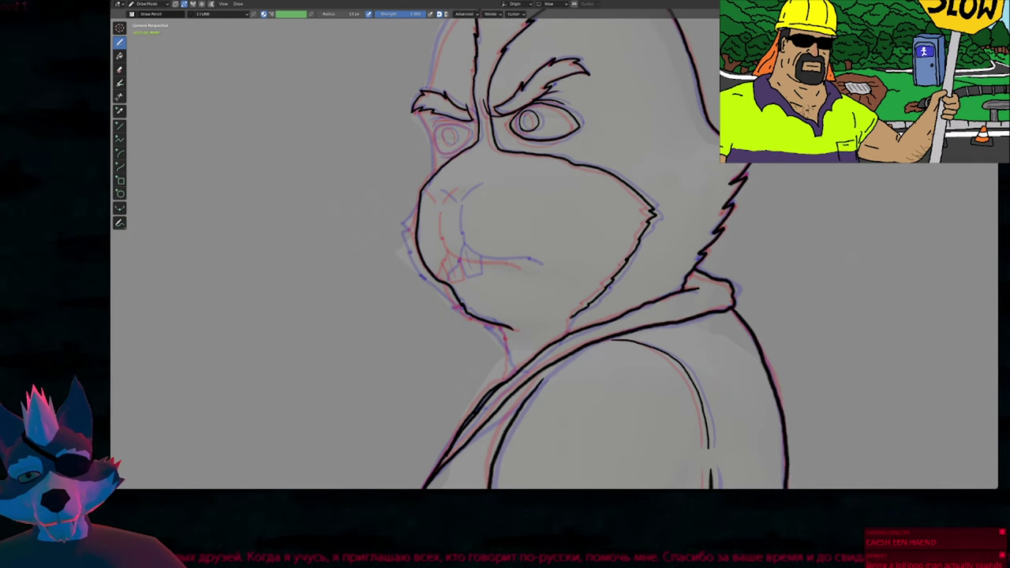
# Ink the front of the neck from under the chin down to the collar.
pyautogui.keyDown('shift'); pyautogui.moveTo(528, 334); pyautogui.dragTo(604, 245, button='middle'); pyautogui.keyUp('shift')
pyautogui.keyDown('ctrl'); pyautogui.moveTo(604, 244); pyautogui.dragTo(589, 175, button='middle'); pyautogui.keyUp('ctrl')
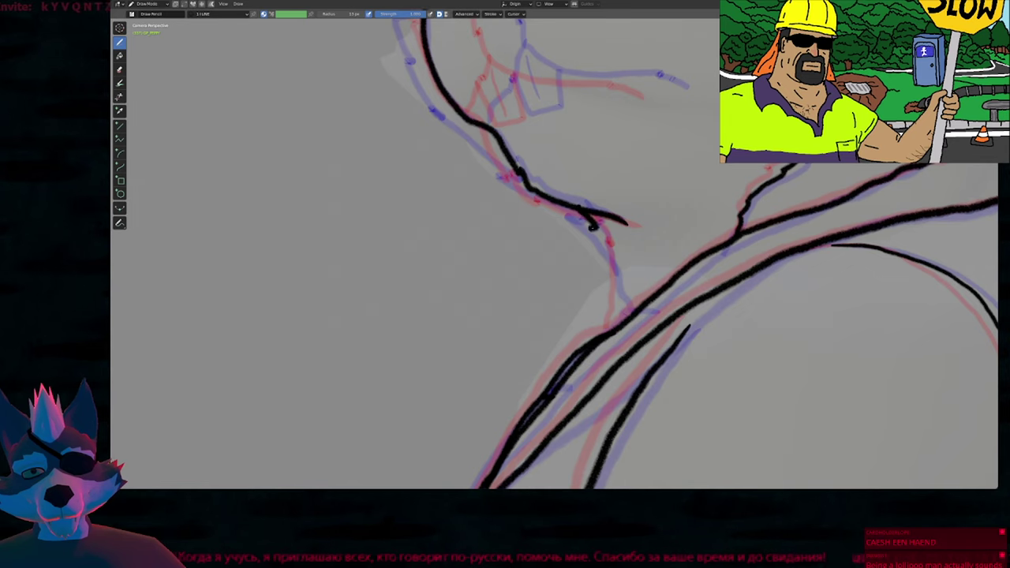
pyautogui.moveTo(611, 276); pyautogui.dragTo(619, 327)
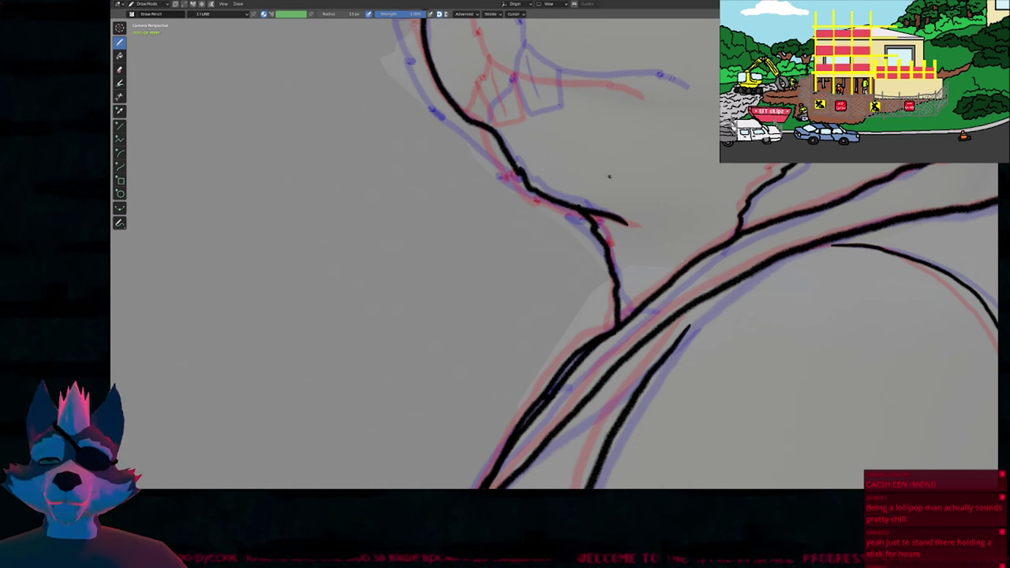
pyautogui.moveTo(651, 169); pyautogui.dragTo(421, 266)
pyautogui.hotkey('ctrl', 'z')
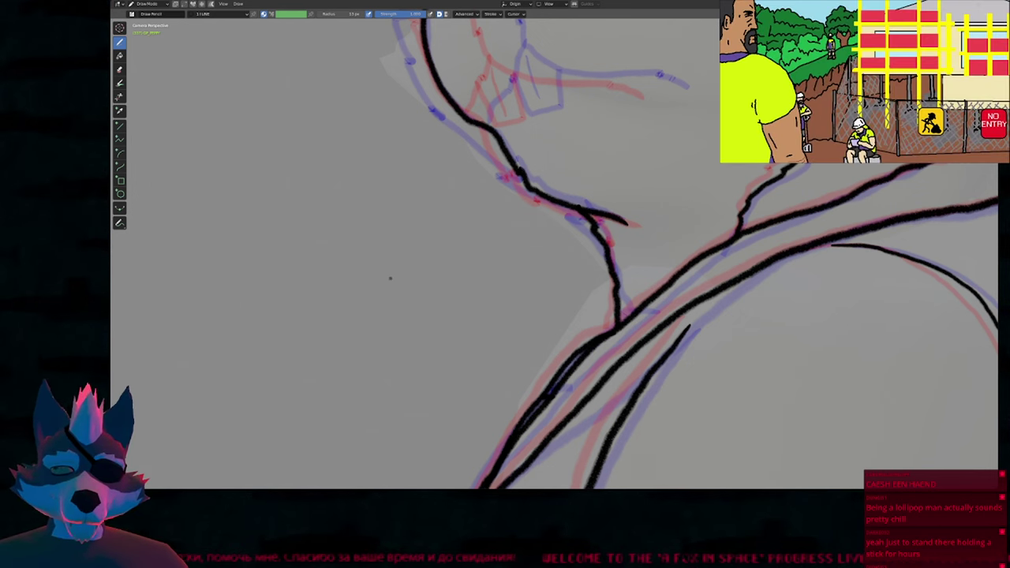
# Ink the two short slanting nose strokes that converge near the front of the muzzle.
pyautogui.scroll(-4, 524, 232)
pyautogui.keyDown('shift'); pyautogui.moveTo(569, 185); pyautogui.dragTo(550, 344, button='middle'); pyautogui.keyUp('shift')
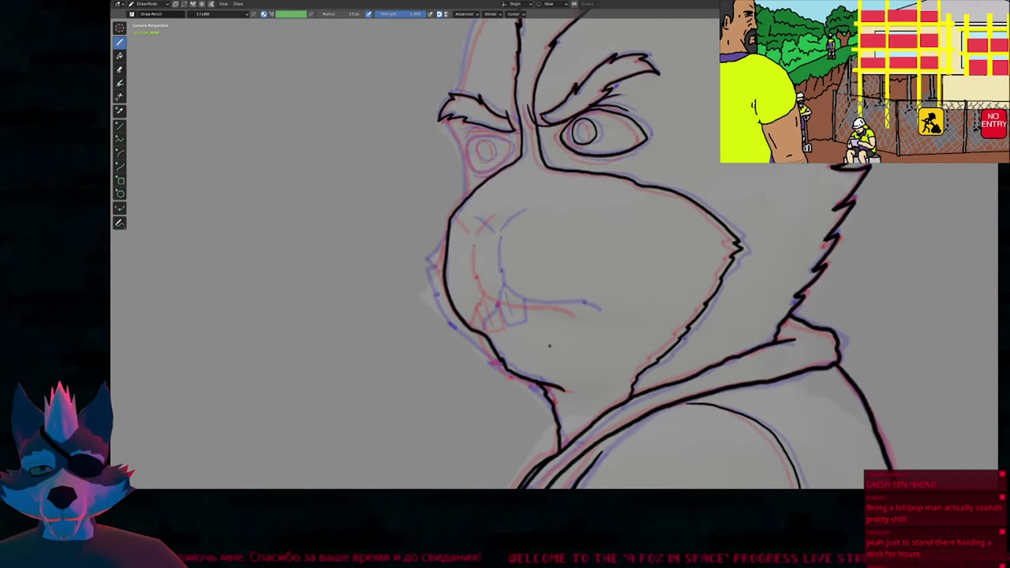
pyautogui.scroll(3, 521, 246)
pyautogui.keyDown('shift'); pyautogui.moveTo(507, 248); pyautogui.dragTo(474, 225, button='middle'); pyautogui.keyUp('shift')
pyautogui.moveTo(430, 199); pyautogui.dragTo(462, 169)
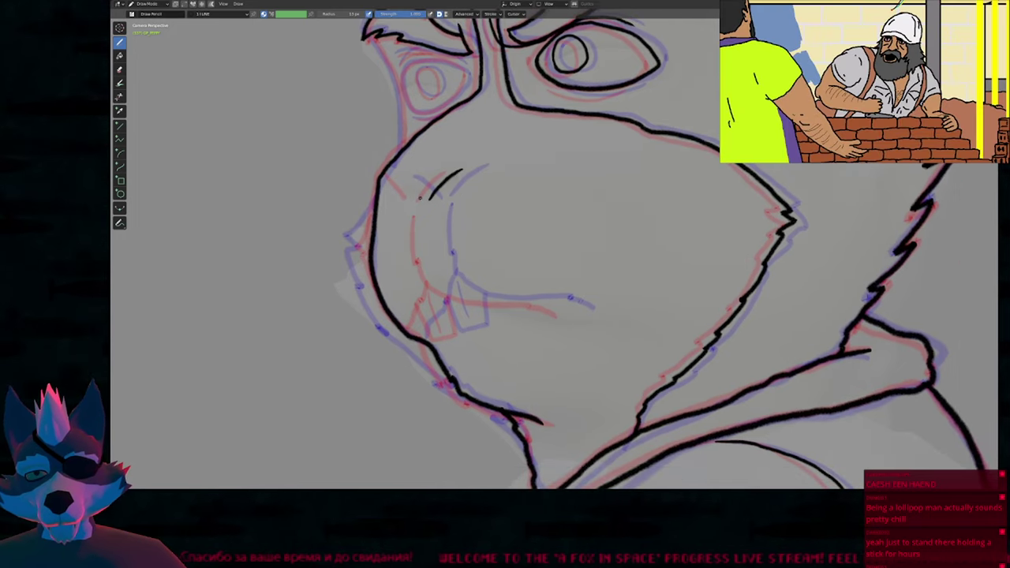
# Nudge the far nose stroke into place between the two neighbouring frames' sketches with proportional editing.
pyautogui.press('Tab')
pyautogui.click(396, 176)
pyautogui.press('g')
pyautogui.scroll(8, 419, 163)
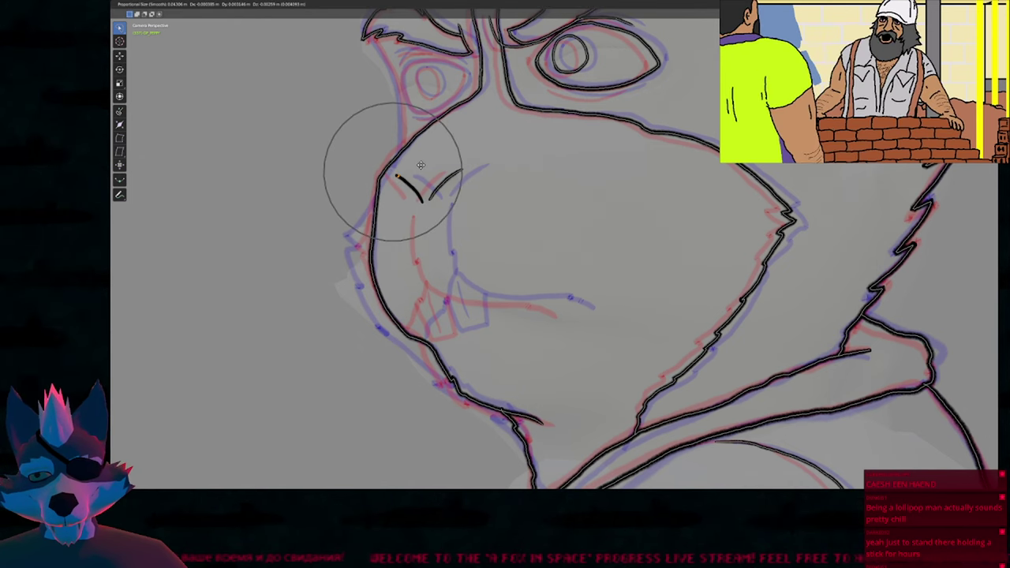
pyautogui.click(420, 165)
pyautogui.press('Tab')
# Ink the line running down from the nose into the mouth, plus the short jagged lip line toward the far muzzle edge.
pyautogui.keyDown('shift'); pyautogui.moveTo(483, 235); pyautogui.dragTo(412, 220, button='middle'); pyautogui.keyUp('shift')
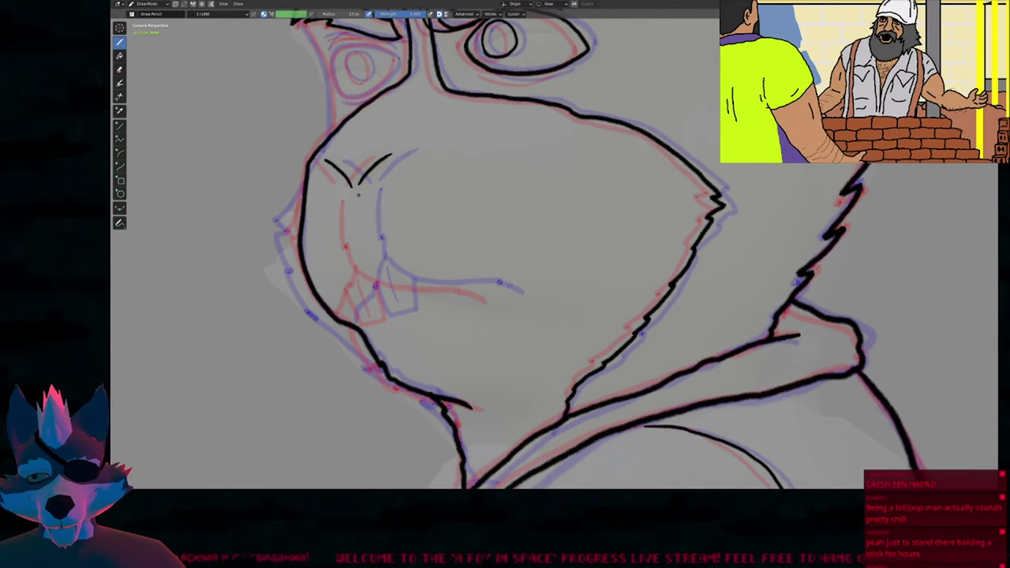
pyautogui.moveTo(358, 194)
pyautogui.mouseDown()
pyautogui.moveTo(360, 250)
pyautogui.moveTo(372, 269)
pyautogui.moveTo(505, 294)
pyautogui.mouseUp()
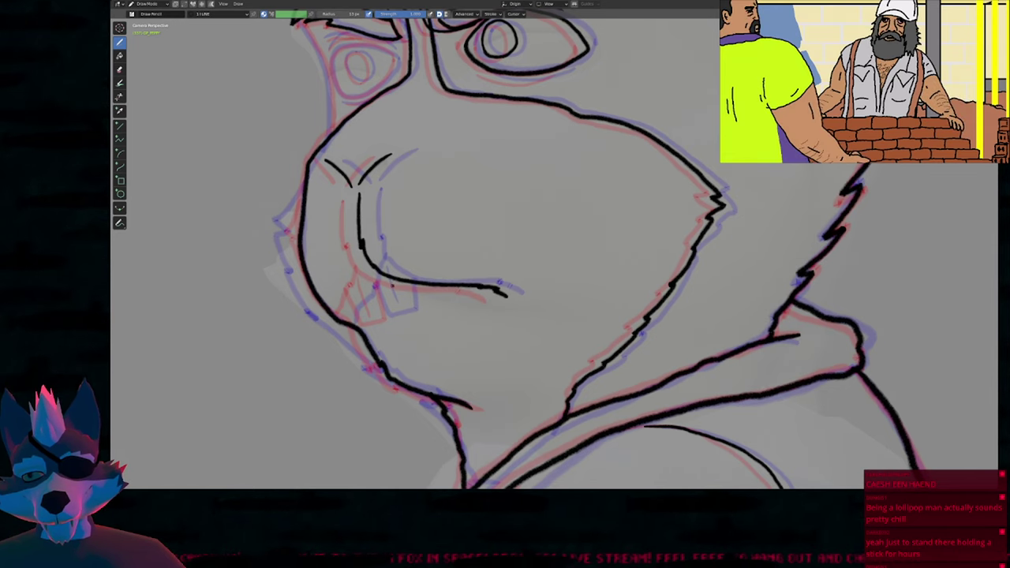
pyautogui.keyDown('shift'); pyautogui.moveTo(506, 294); pyautogui.dragTo(596, 269, button='middle'); pyautogui.keyUp('shift')
pyautogui.moveTo(432, 296); pyautogui.dragTo(461, 241)
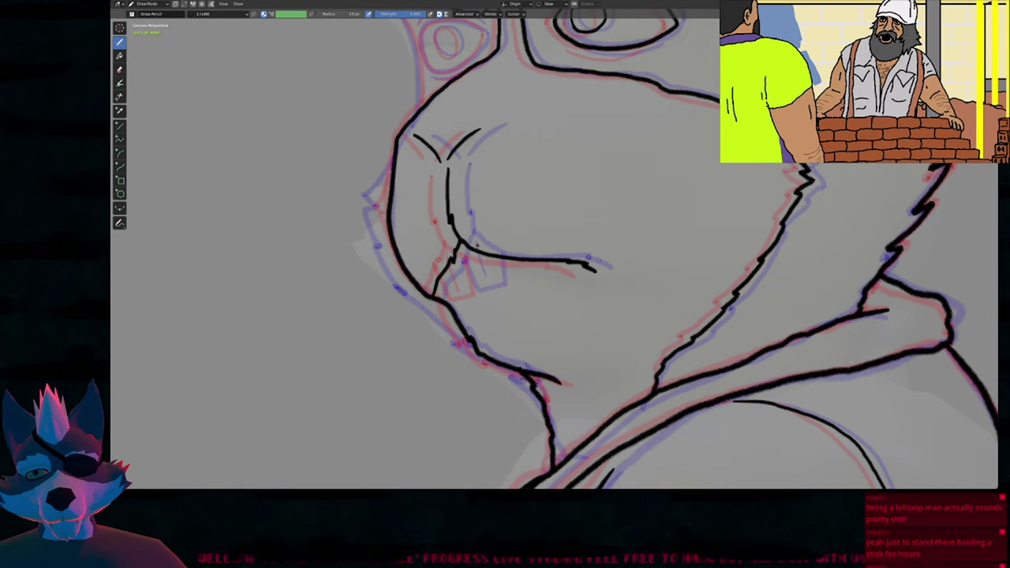
# Ink the boxy front teeth below the mouth line with a short dividing line down the middle.
pyautogui.scroll(3, 474, 290)
pyautogui.moveTo(424, 246)
pyautogui.mouseDown()
pyautogui.moveTo(444, 294)
pyautogui.moveTo(506, 281)
pyautogui.moveTo(502, 229)
pyautogui.mouseUp()
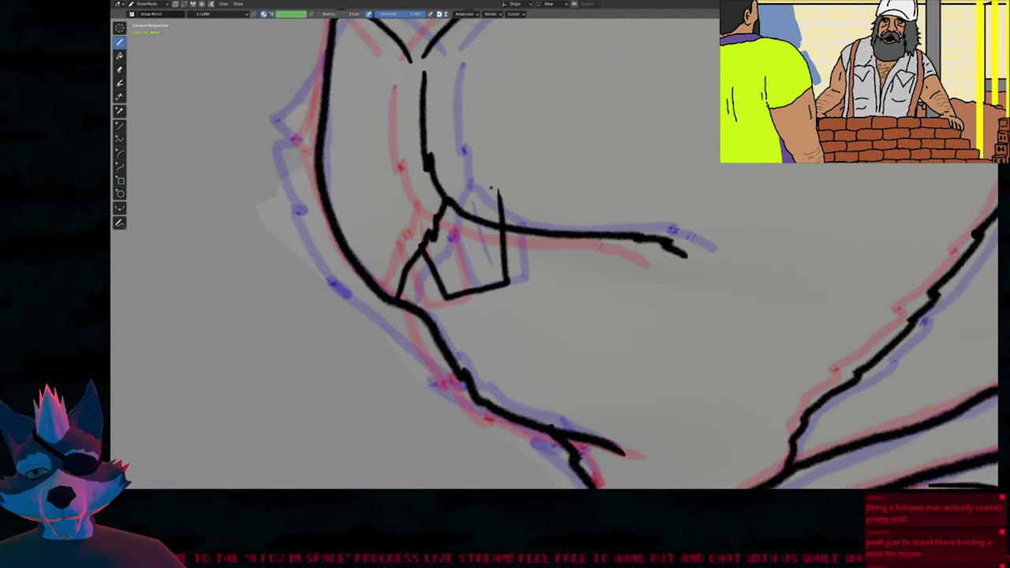
pyautogui.keyDown('shift'); pyautogui.moveTo(527, 195); pyautogui.dragTo(580, 182, button='middle'); pyautogui.keyUp('shift')
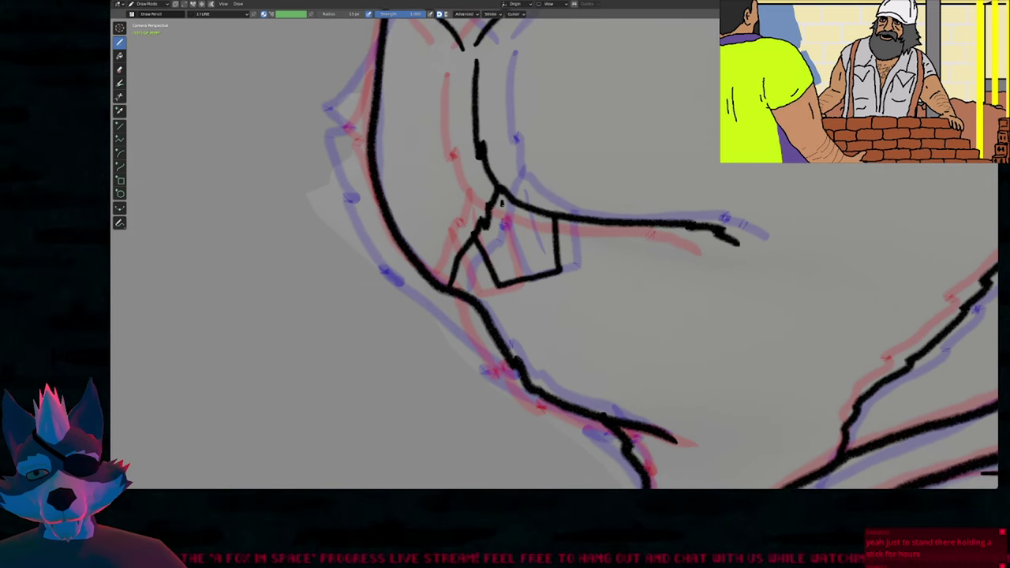
pyautogui.moveTo(513, 245); pyautogui.dragTo(515, 262)
# Ink the far edge of the face from the outer tip of the far brow down to the muzzle.
pyautogui.keyDown('ctrl'); pyautogui.moveTo(518, 252); pyautogui.dragTo(525, 315, button='middle'); pyautogui.keyUp('ctrl')
pyautogui.keyDown('shift'); pyautogui.moveTo(556, 188); pyautogui.dragTo(554, 320, button='middle'); pyautogui.keyUp('shift')
pyautogui.keyDown('ctrl'); pyautogui.moveTo(527, 220); pyautogui.dragTo(527, 158, button='middle'); pyautogui.keyUp('ctrl')
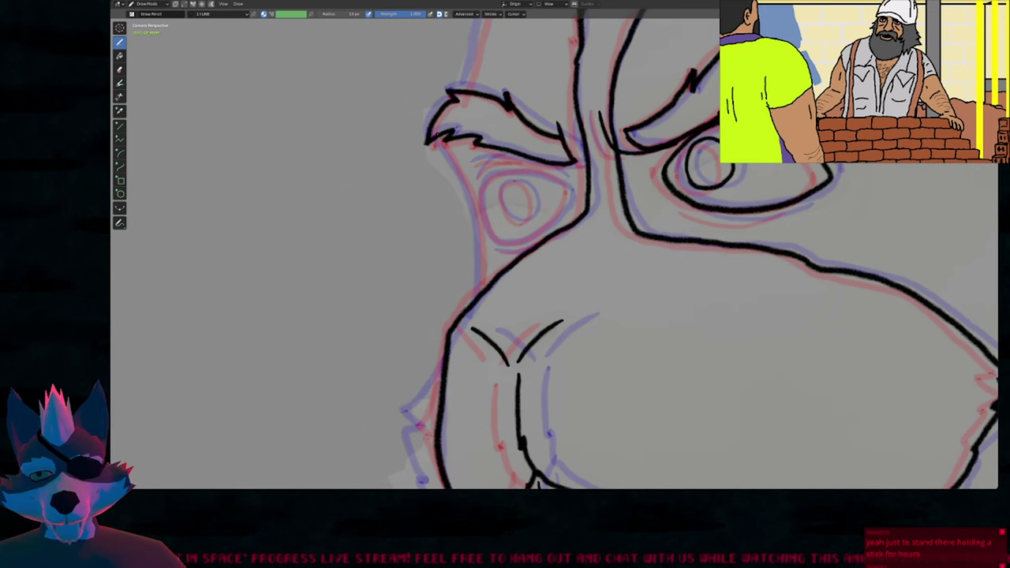
pyautogui.moveTo(435, 135)
pyautogui.mouseDown()
pyautogui.moveTo(481, 238)
pyautogui.moveTo(467, 328)
pyautogui.mouseUp()
pyautogui.keyDown('shift'); pyautogui.moveTo(478, 311); pyautogui.dragTo(509, 380, button='middle'); pyautogui.keyUp('shift')
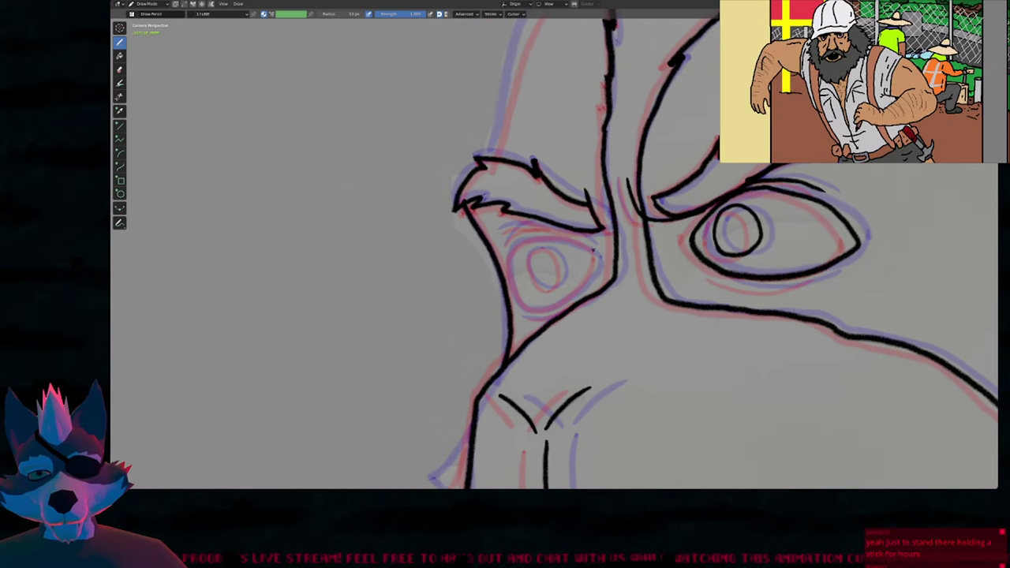
# Ink the far eye's rounded outline and close it into a cyclic stroke.
pyautogui.moveTo(597, 257)
pyautogui.mouseDown()
pyautogui.moveTo(546, 237)
pyautogui.moveTo(511, 245)
pyautogui.moveTo(508, 265)
pyautogui.mouseUp()
pyautogui.moveTo(542, 311)
pyautogui.mouseDown()
pyautogui.moveTo(575, 295)
pyautogui.moveTo(597, 259)
pyautogui.mouseUp()
pyautogui.press('Tab')
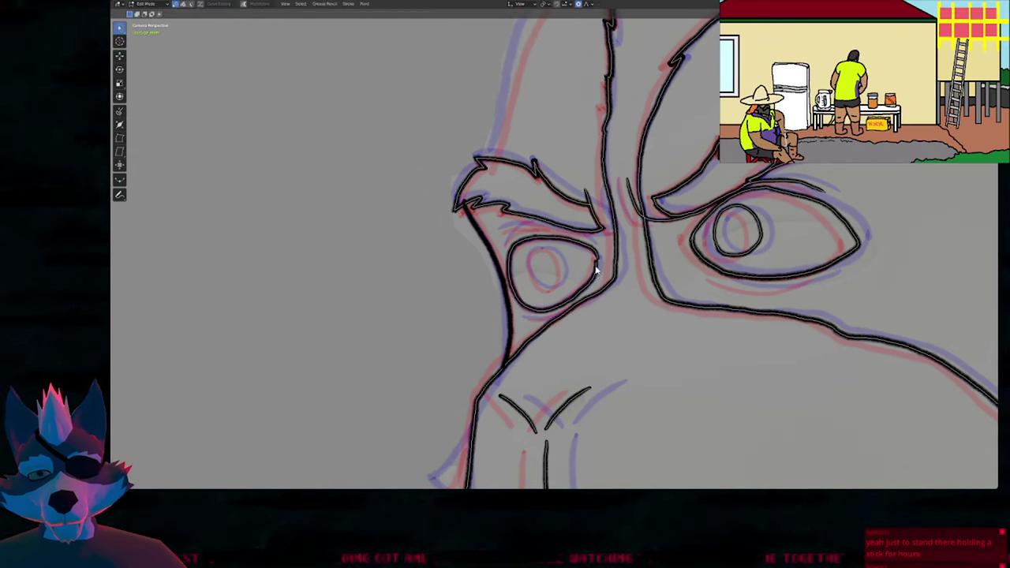
pyautogui.hotkey('alt', 's')
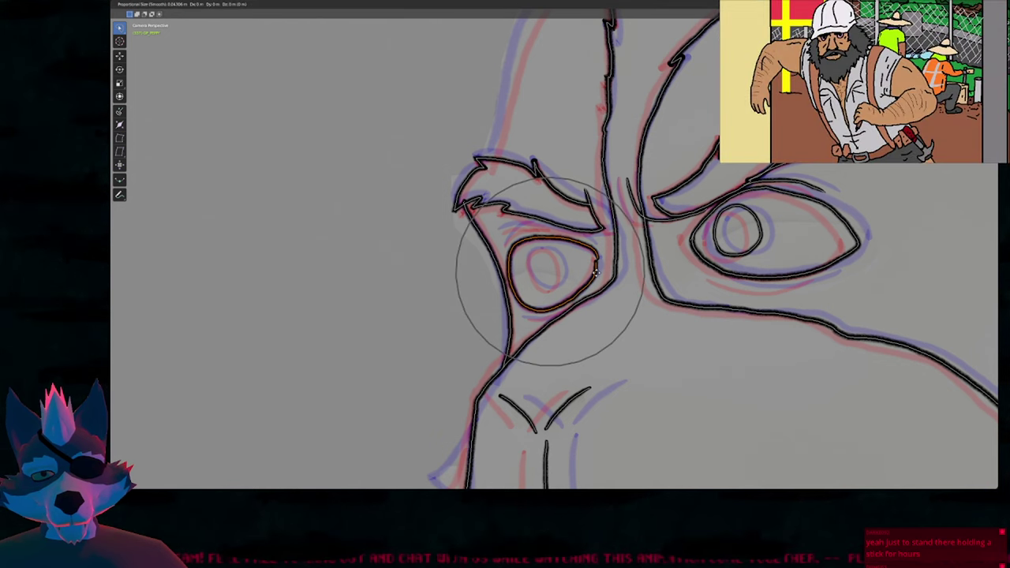
pyautogui.click(598, 280)
pyautogui.press('f')
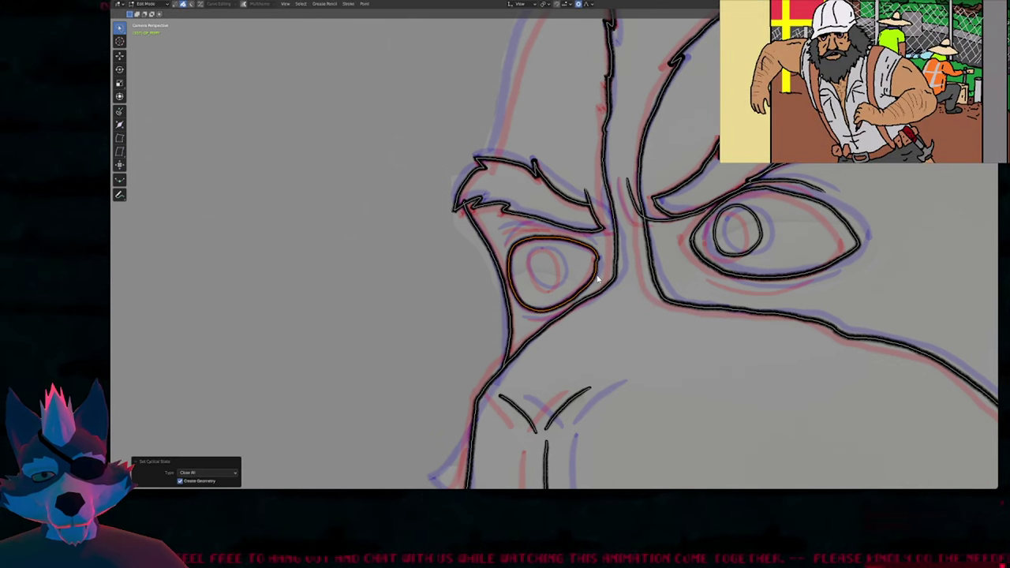
pyautogui.click(597, 273)
pyautogui.press('Tab')
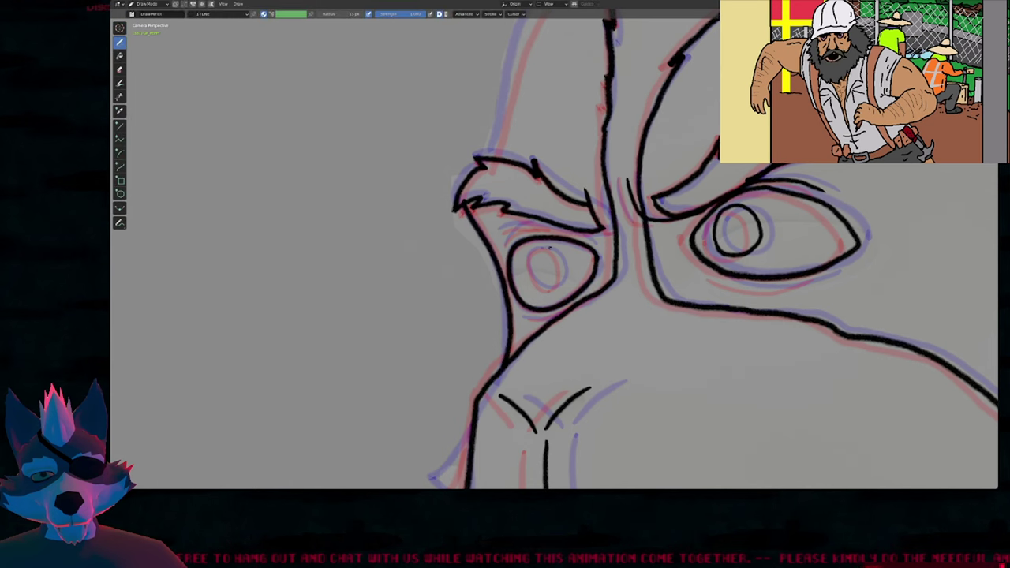
# Ink the oval iris in the far eye, close its stroke and scale it up slightly.
pyautogui.moveTo(553, 251)
pyautogui.mouseDown()
pyautogui.moveTo(562, 267)
pyautogui.moveTo(552, 289)
pyautogui.moveTo(541, 290)
pyautogui.moveTo(532, 273)
pyautogui.mouseUp()
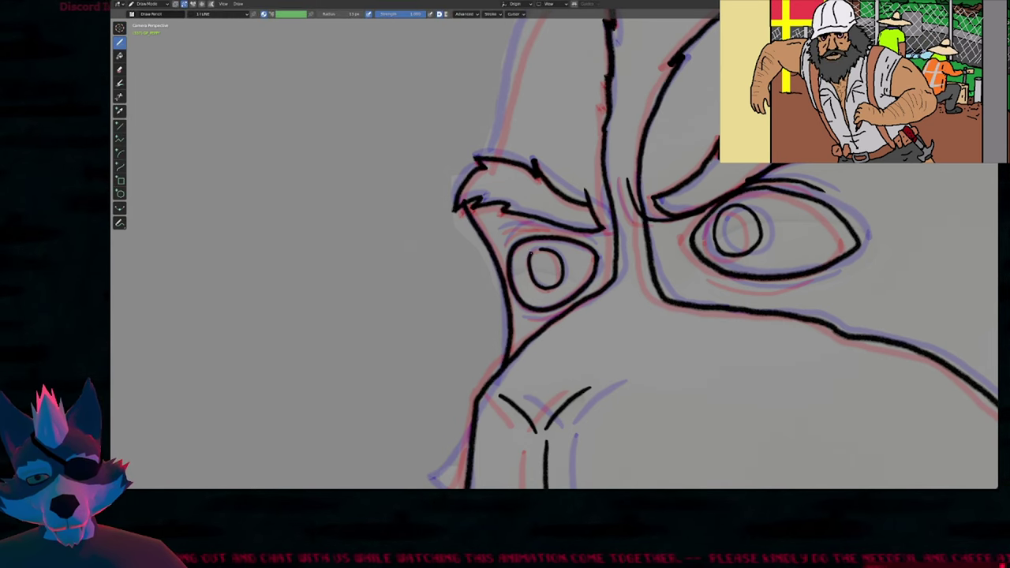
pyautogui.press('Tab')
pyautogui.press('f')
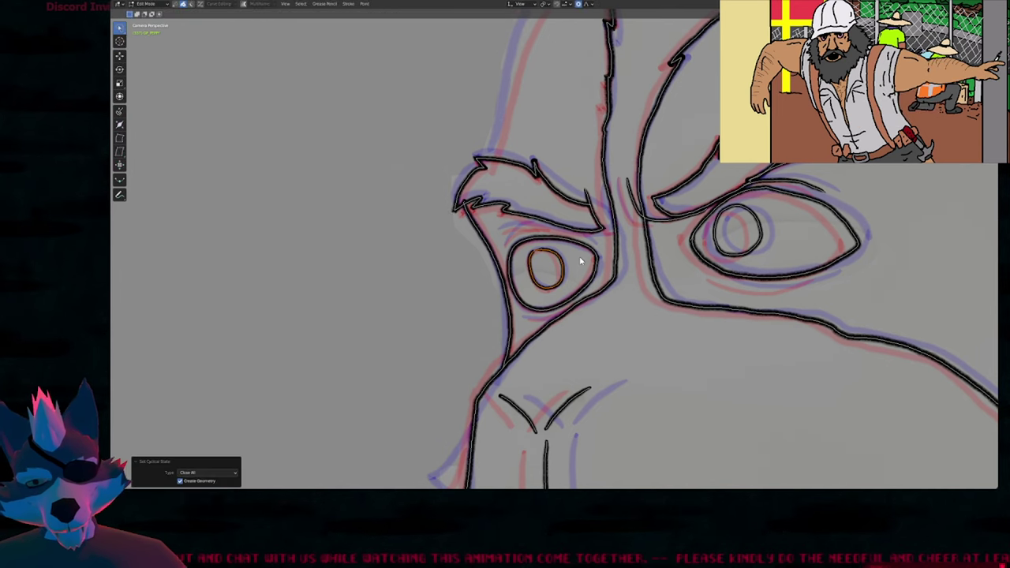
pyautogui.press('s')
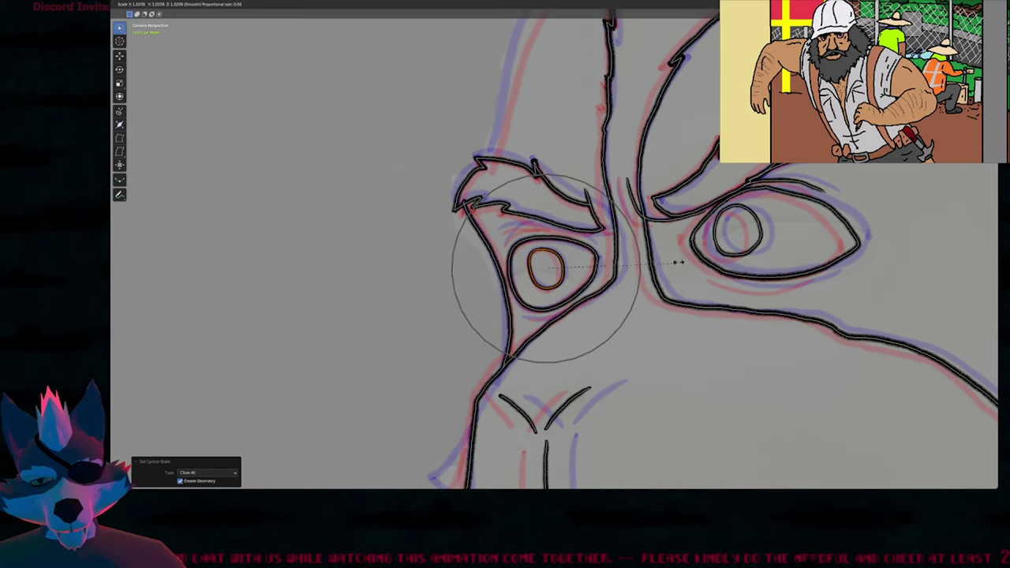
pyautogui.click(689, 255)
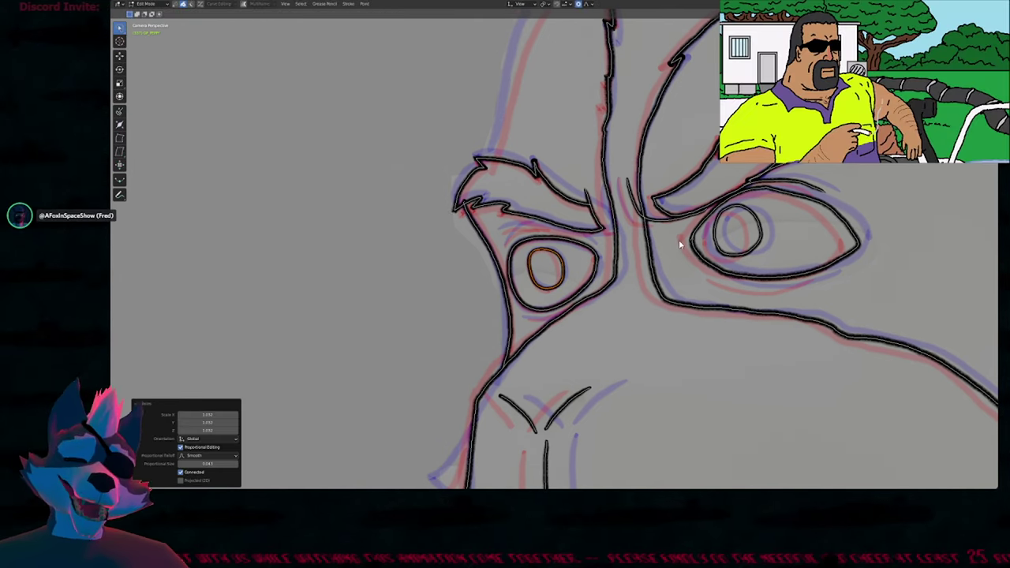
pyautogui.scroll(3, 531, 270)
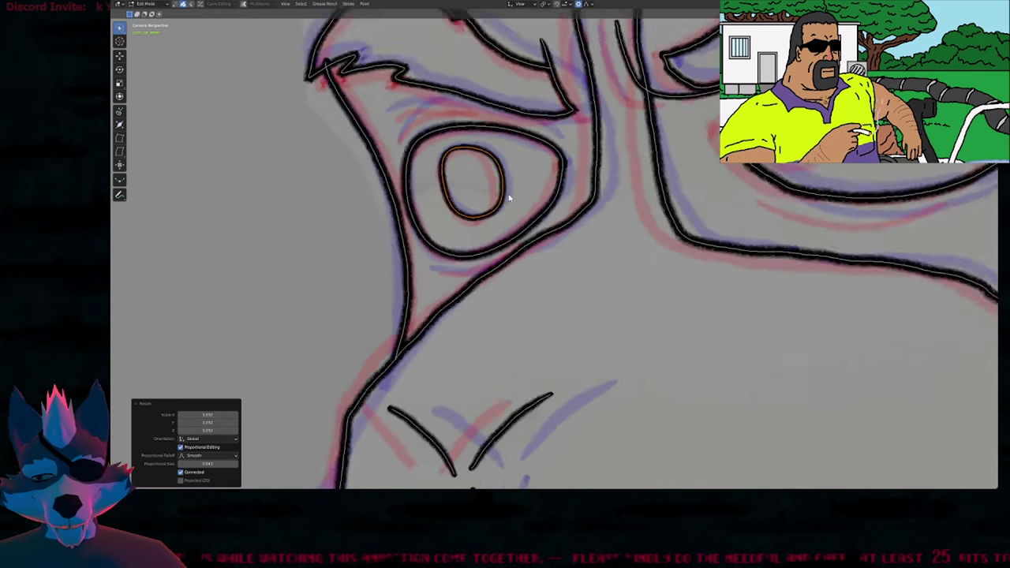
pyautogui.scroll(1, 483, 276)
# Ink the short crease under the far eye and the long curved crease under the near eye.
pyautogui.press('Tab')
pyautogui.moveTo(426, 269); pyautogui.dragTo(444, 271)
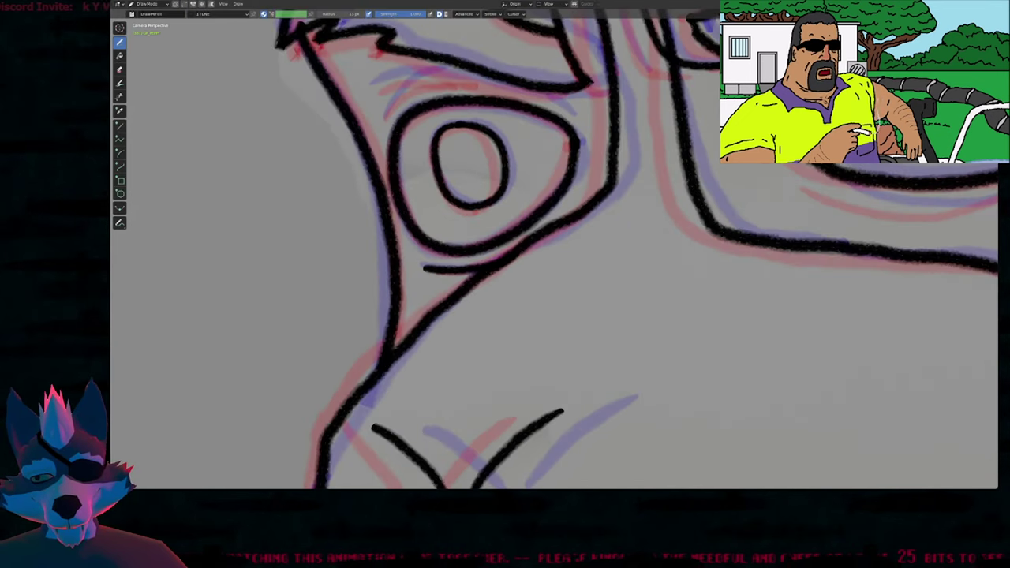
pyautogui.keyDown('shift'); pyautogui.moveTo(753, 230); pyautogui.dragTo(387, 268, button='middle'); pyautogui.keyUp('shift')
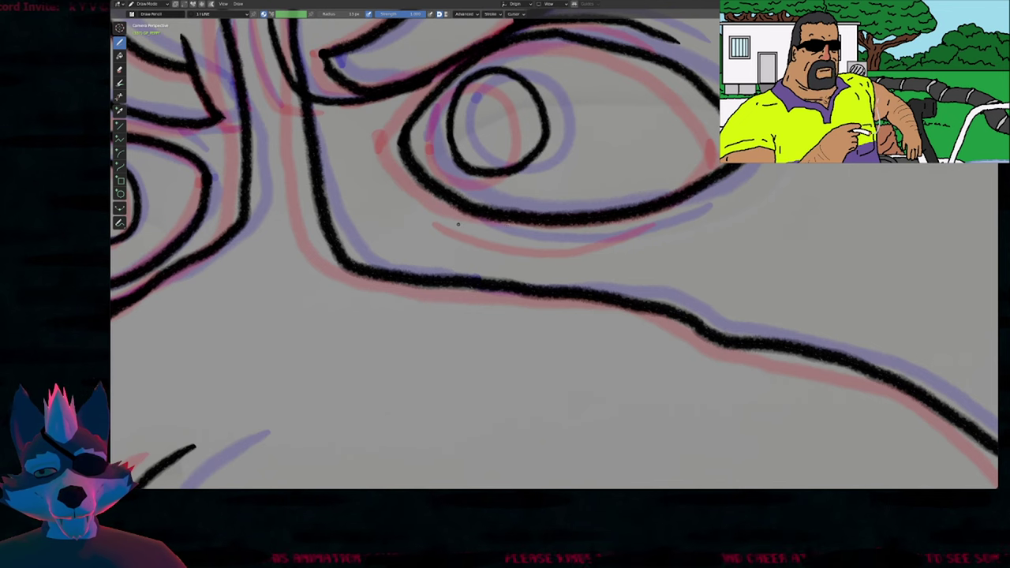
pyautogui.moveTo(455, 222)
pyautogui.mouseDown()
pyautogui.moveTo(549, 243)
pyautogui.moveTo(676, 215)
pyautogui.mouseUp()
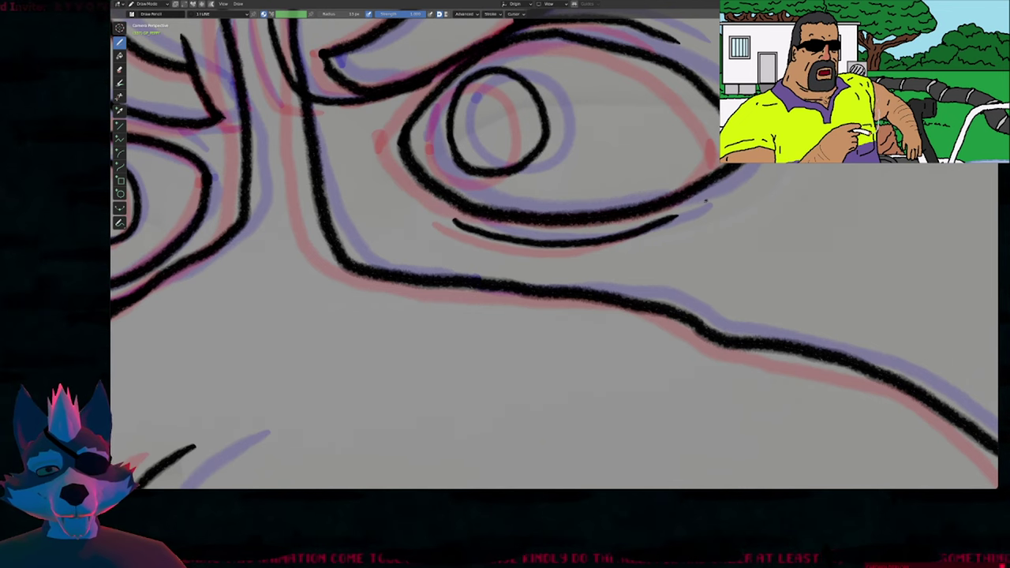
# Reshape the outer end of the crease under the near eye with two proportional moves to fit between the neighbouring frames.
pyautogui.press('Tab')
pyautogui.press('g')
pyautogui.scroll(2, 637, 237)
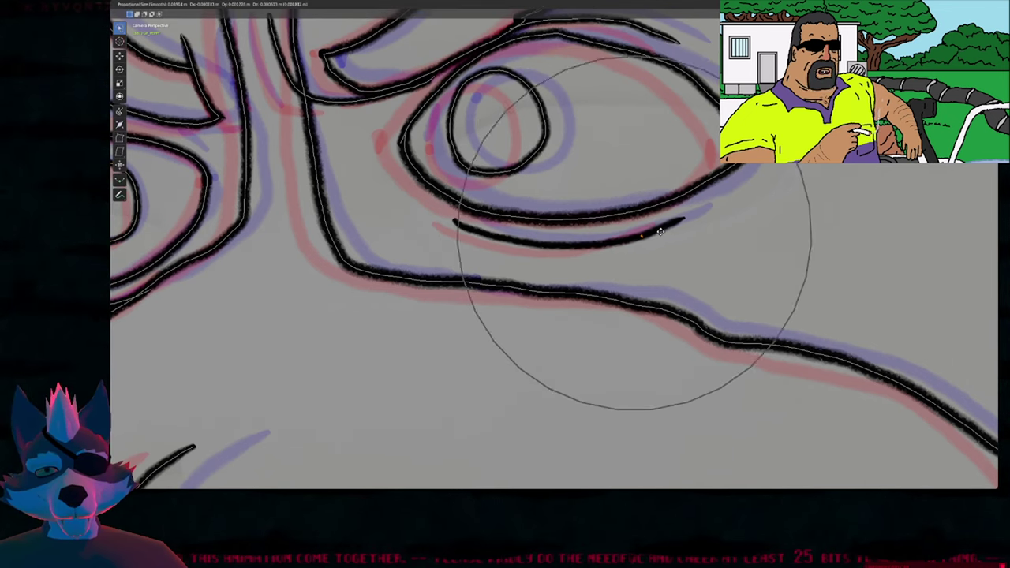
pyautogui.click(677, 223)
pyautogui.press('g')
pyautogui.scroll(2, 694, 218)
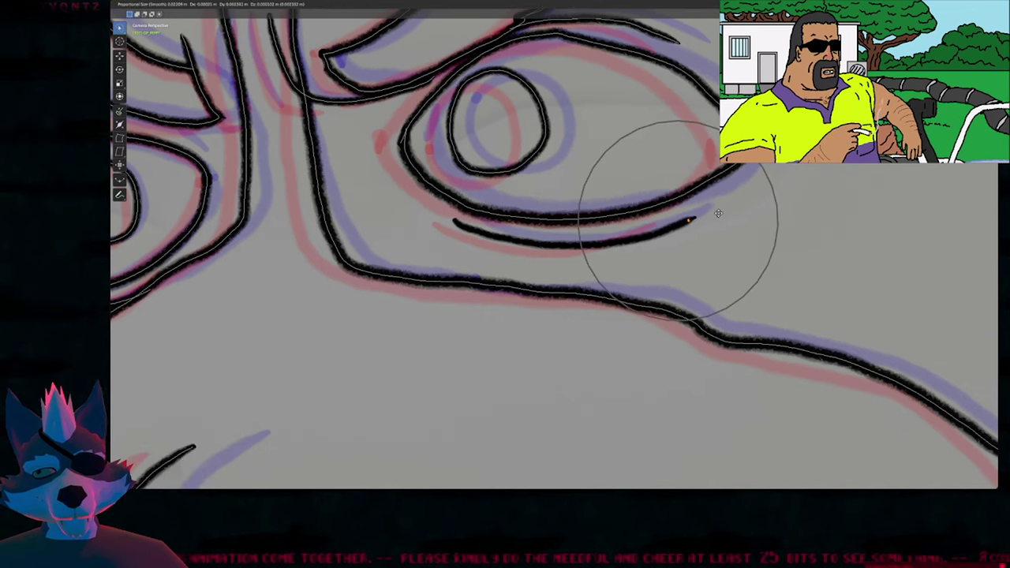
pyautogui.click(715, 213)
pyautogui.press('Tab')
# Ink the eyelid creases between the far brow and the far eye.
pyautogui.keyDown('shift'); pyautogui.moveTo(647, 132); pyautogui.dragTo(686, 213, button='middle'); pyautogui.keyUp('shift')
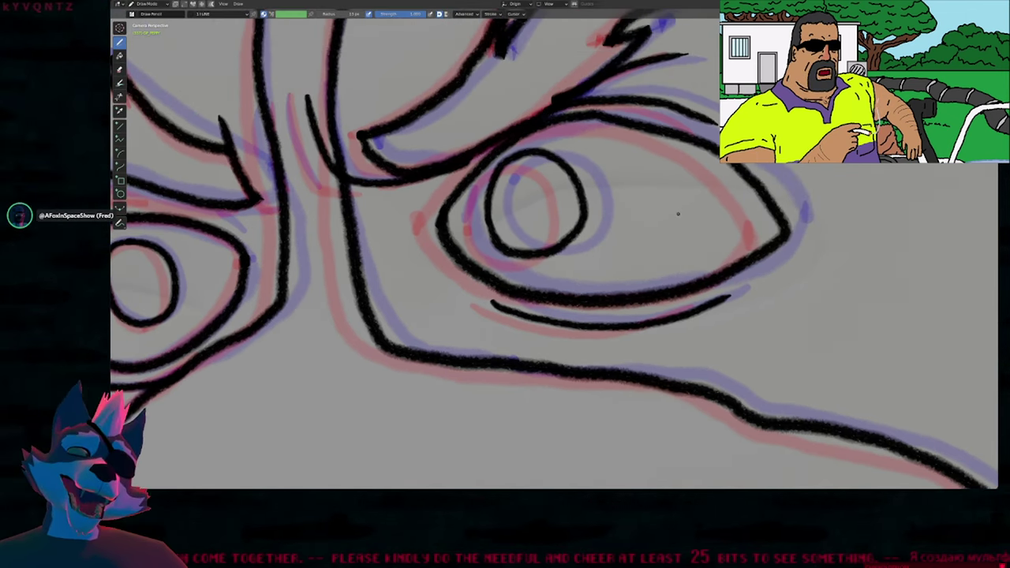
pyautogui.keyDown('shift'); pyautogui.moveTo(650, 202); pyautogui.dragTo(647, 219, button='middle'); pyautogui.keyUp('shift')
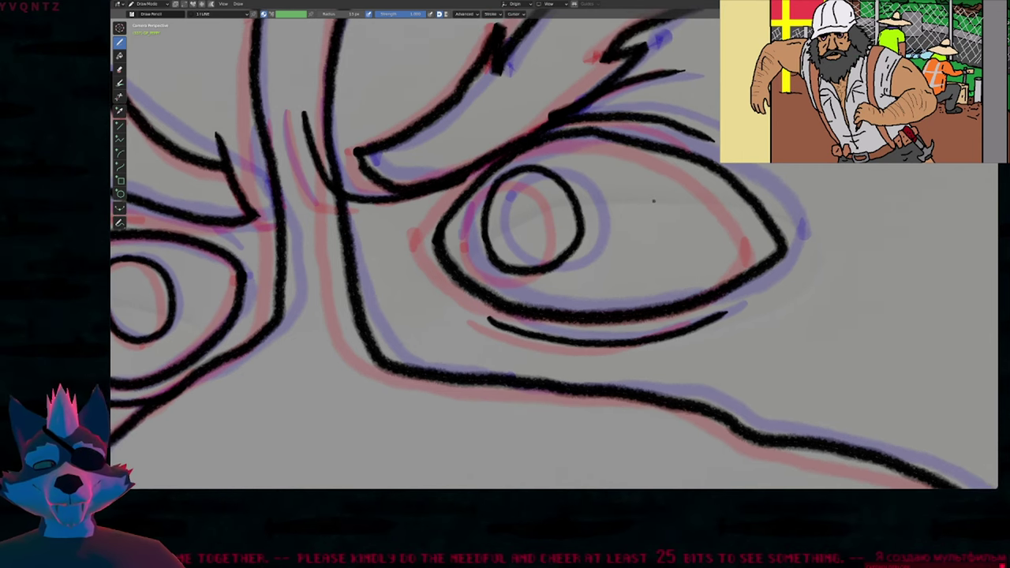
pyautogui.scroll(-5, 653, 201)
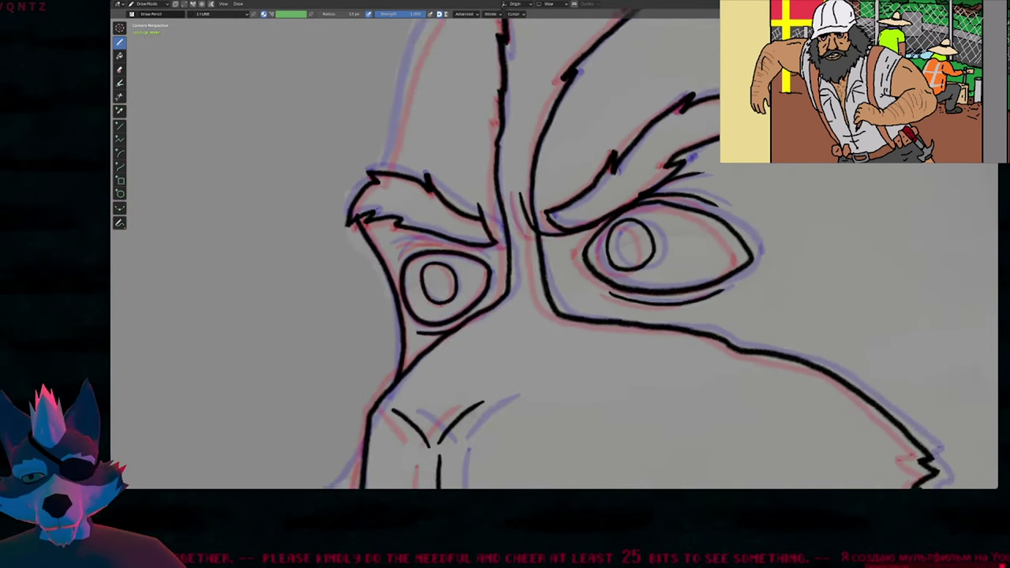
pyautogui.scroll(6, 423, 254)
pyautogui.moveTo(333, 230)
pyautogui.mouseDown()
pyautogui.moveTo(372, 218)
pyautogui.moveTo(440, 220)
pyautogui.moveTo(627, 239)
pyautogui.moveTo(611, 261)
pyautogui.mouseUp()
pyautogui.moveTo(347, 276); pyautogui.dragTo(371, 249)
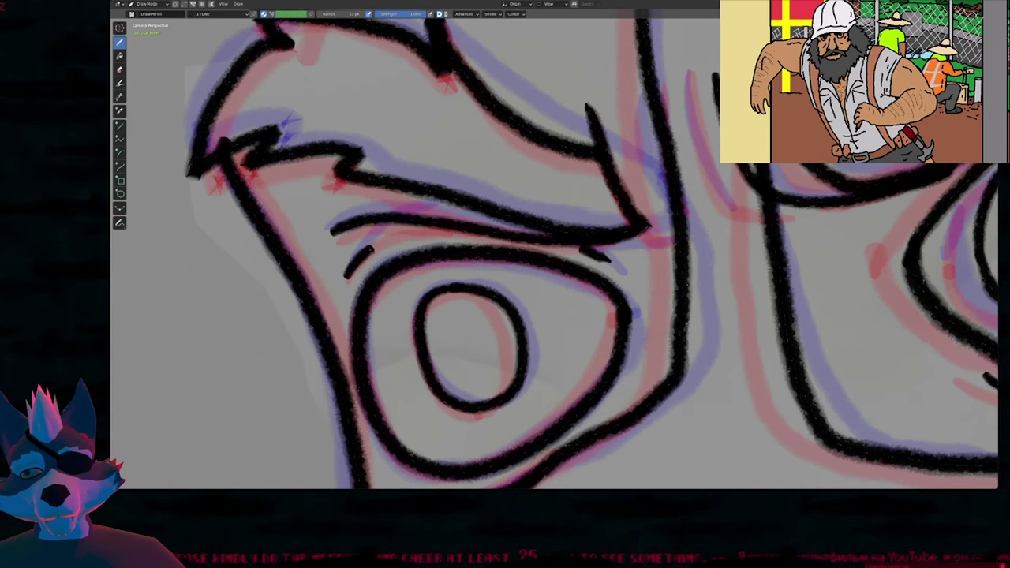
pyautogui.moveTo(487, 248)
pyautogui.keyDown('ctrl'); pyautogui.mouseDown(button='middle')
pyautogui.moveTo(487, 297)
pyautogui.moveTo(487, 244)
pyautogui.mouseUp(button='middle'); pyautogui.keyUp('ctrl')
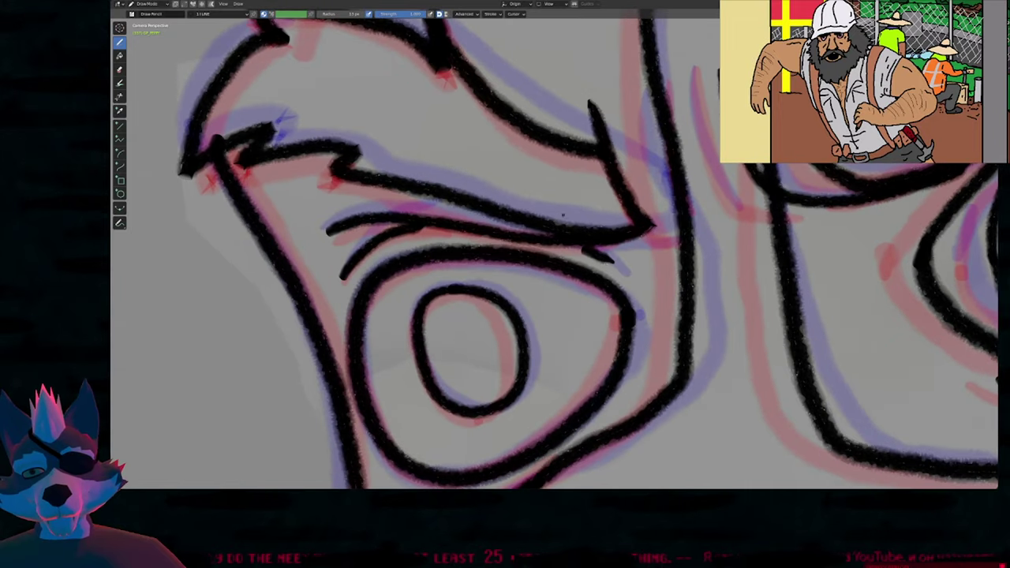
# Erase the excess tip of the eyelid crease near the inner corner of the far eye.
pyautogui.press('e')
pyautogui.moveTo(585, 250)
pyautogui.mouseDown()
pyautogui.moveTo(611, 262)
pyautogui.moveTo(595, 251)
pyautogui.mouseUp()
pyautogui.press('d')
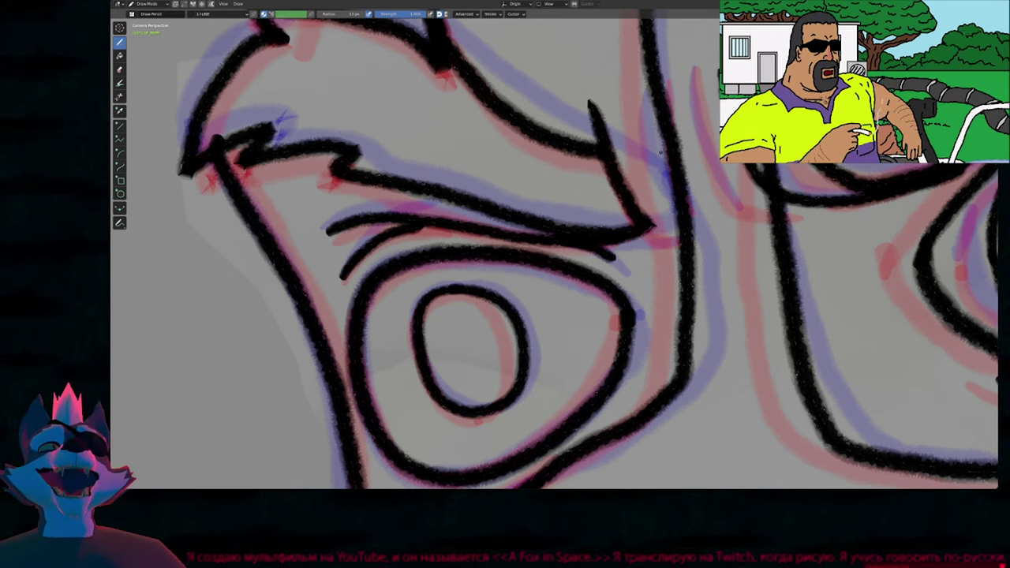
# Ink the jagged far cheek contour outside the muzzle, from its front edge down to the chin.
pyautogui.moveTo(692, 79)
pyautogui.keyDown('shift'); pyautogui.mouseDown(button='middle')
pyautogui.moveTo(654, 128)
pyautogui.moveTo(609, 144)
pyautogui.moveTo(510, 144)
pyautogui.moveTo(558, 270)
pyautogui.moveTo(527, 131)
pyautogui.mouseUp(button='middle'); pyautogui.keyUp('shift')
pyautogui.moveTo(503, 263)
pyautogui.keyDown('shift'); pyautogui.mouseDown(button='middle')
pyautogui.moveTo(506, 209)
pyautogui.moveTo(561, 95)
pyautogui.mouseUp(button='middle'); pyautogui.keyUp('shift')
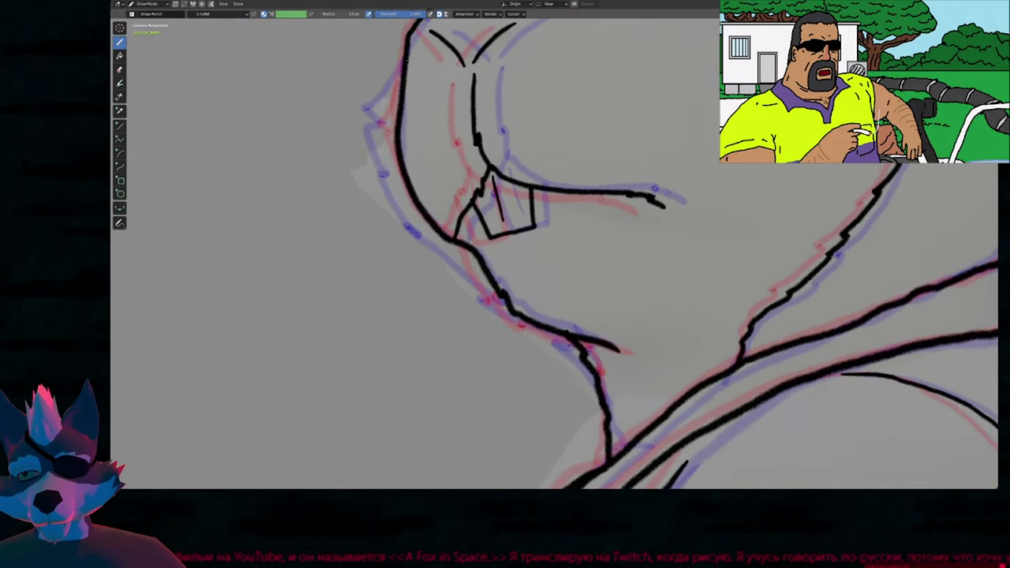
pyautogui.moveTo(383, 155)
pyautogui.mouseDown()
pyautogui.moveTo(430, 232)
pyautogui.moveTo(496, 293)
pyautogui.moveTo(561, 309)
pyautogui.mouseUp()
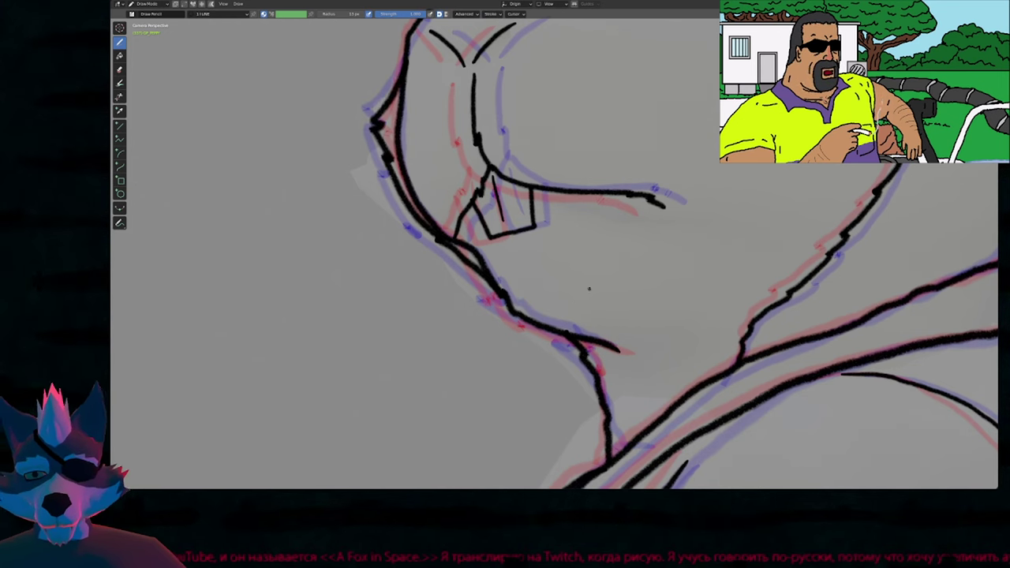
# Ink the far side of the forehead from the base of the far ear down into the far brow.
pyautogui.scroll(-4, 588, 288)
pyautogui.scroll(-2, 559, 264)
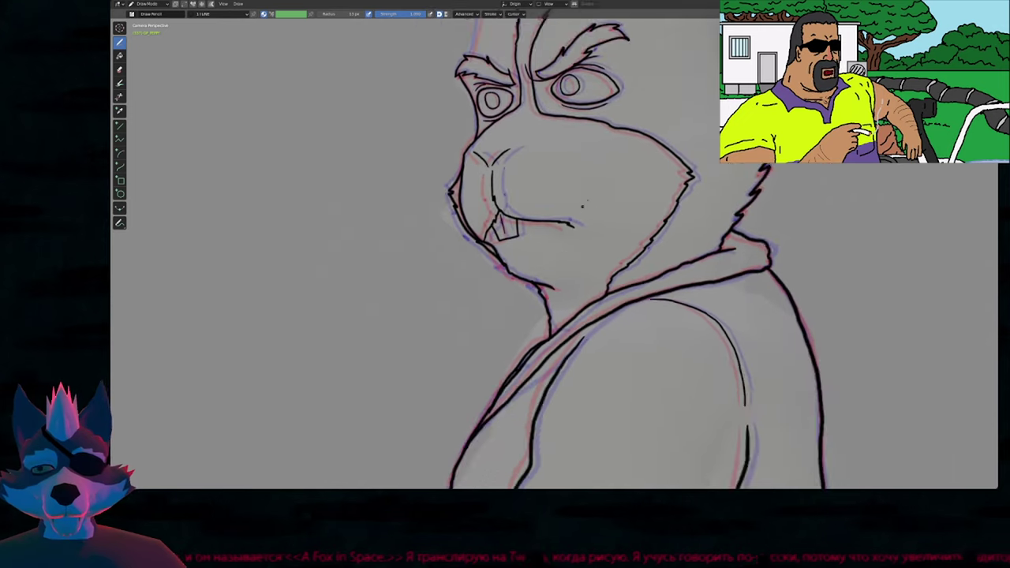
pyautogui.scroll(5, 601, 163)
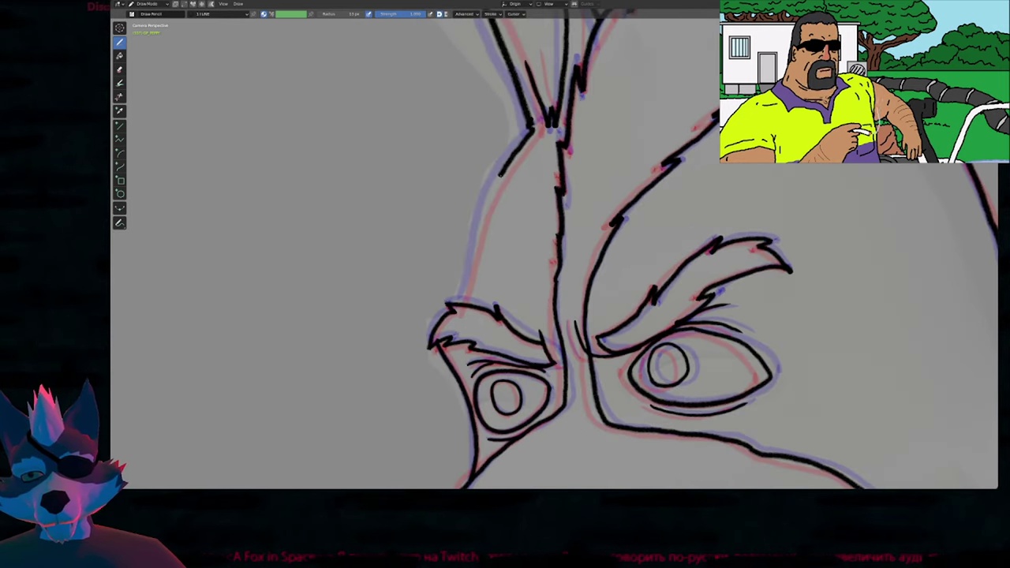
pyautogui.moveTo(502, 172); pyautogui.dragTo(478, 235)
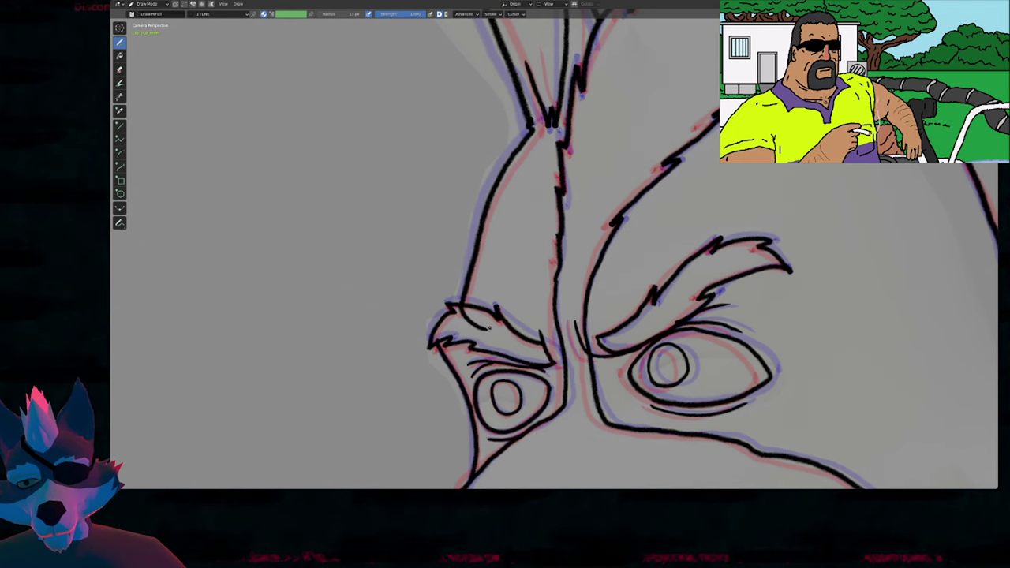
pyautogui.scroll(-3, 507, 305)
pyautogui.keyDown('shift'); pyautogui.moveTo(612, 227); pyautogui.dragTo(547, 15, button='middle'); pyautogui.keyUp('shift')
pyautogui.scroll(-6, 272, 305)
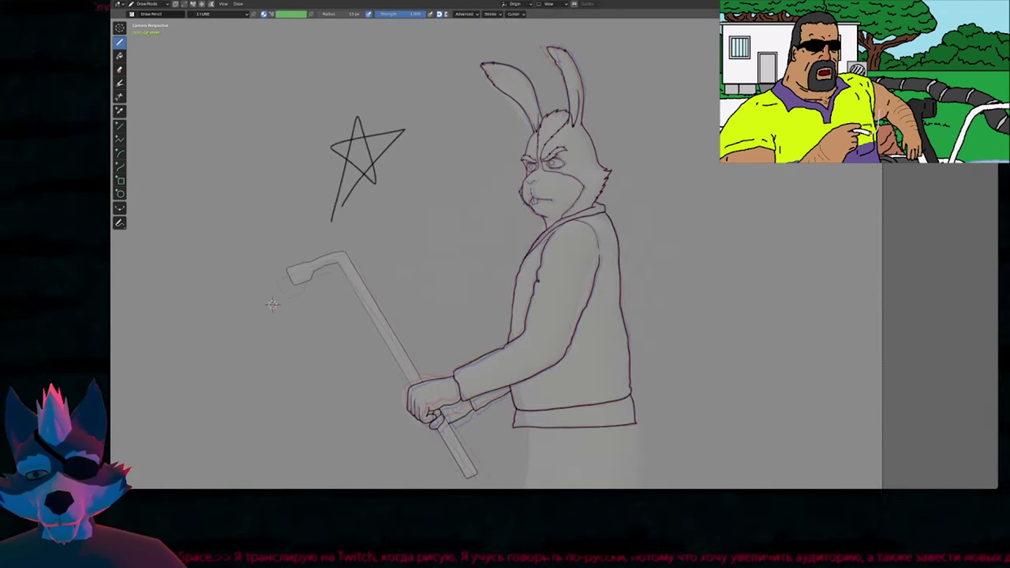
pyautogui.moveTo(583, 143)
pyautogui.keyDown('shift'); pyautogui.mouseDown(button='middle')
pyautogui.moveTo(615, 268)
pyautogui.moveTo(590, 144)
pyautogui.mouseUp(button='middle'); pyautogui.keyUp('shift')
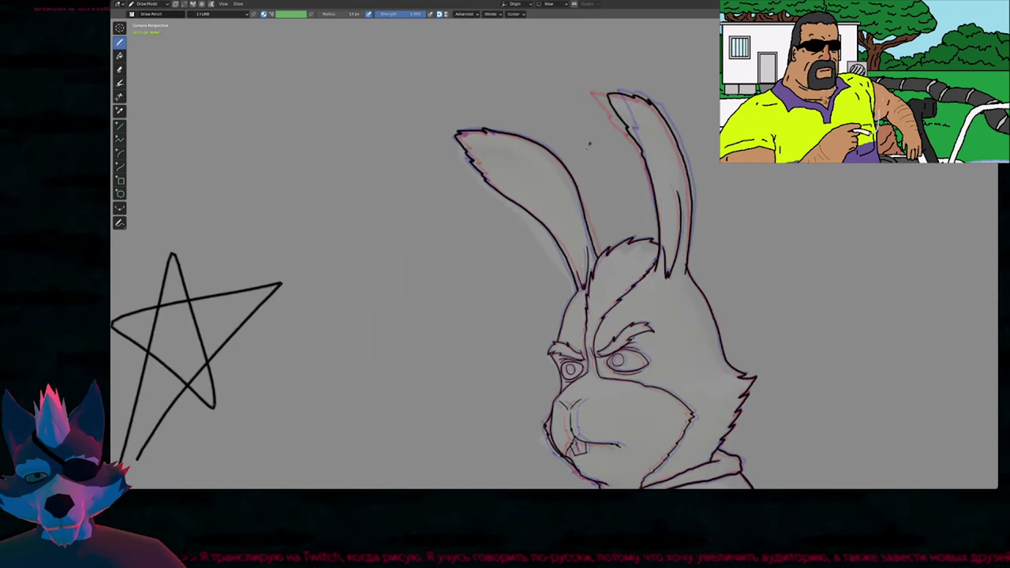
# Compare the inked head drawing with the coloured drawings on the preceding frames.
pyautogui.press('f')
pyautogui.press('Escape')
pyautogui.press('Left')
pyautogui.press('Left')
pyautogui.press('Left')
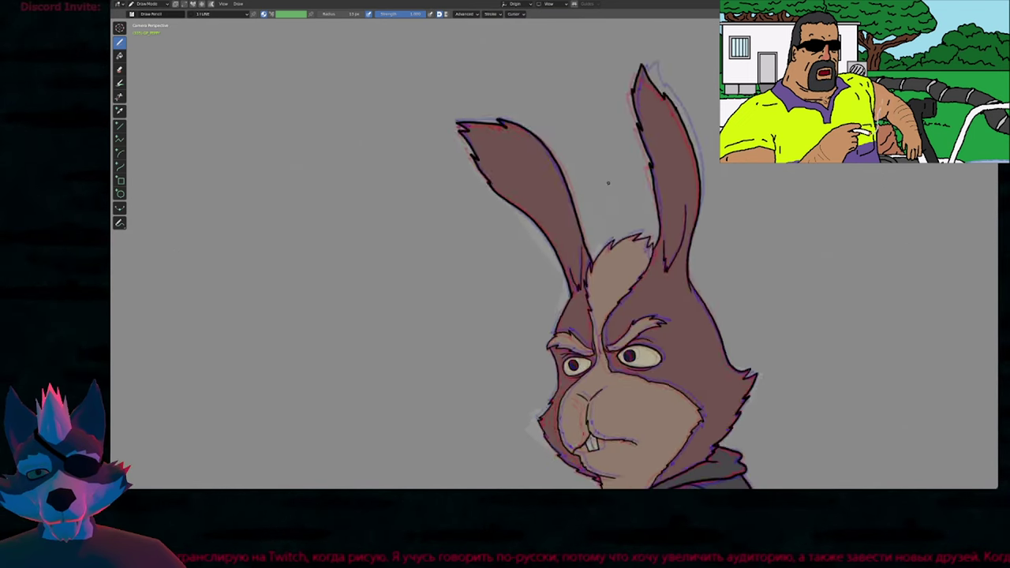
pyautogui.press('Right')
pyautogui.press('Right')
pyautogui.press('Right')
pyautogui.press('Right')
pyautogui.press('Right')
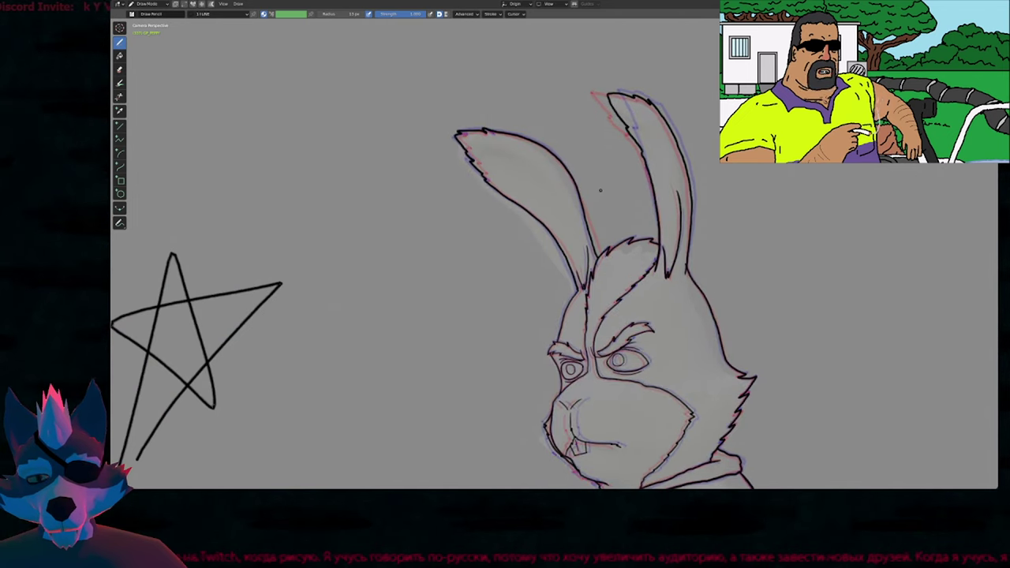
# Bring back the full workspace and review the head and crowbar movement by scrubbing and playing the keyed frames.
pyautogui.hotkey('ctrl', 'space')
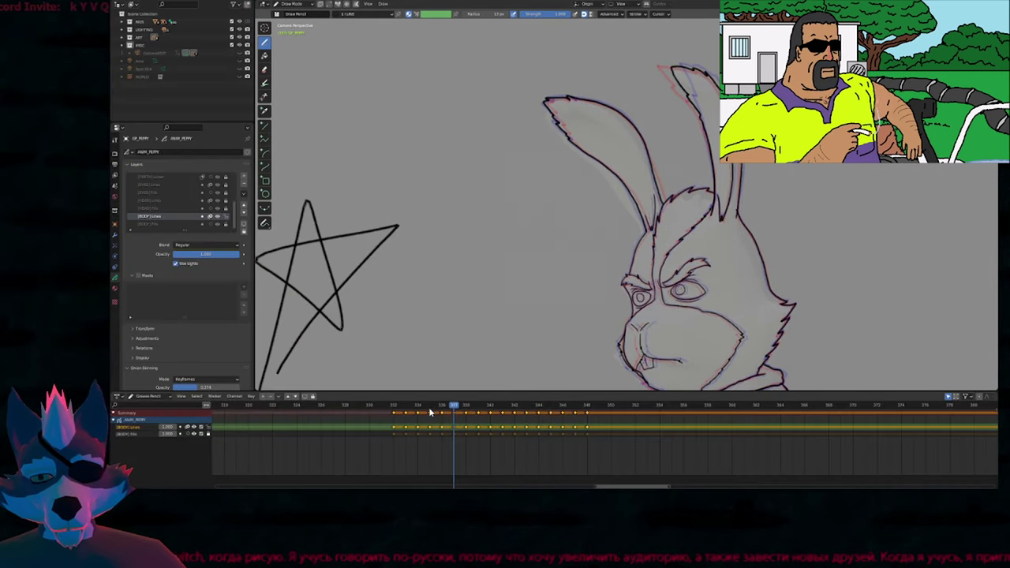
pyautogui.keyDown('shift'); pyautogui.moveTo(656, 272); pyautogui.dragTo(533, 175, button='middle'); pyautogui.keyUp('shift')
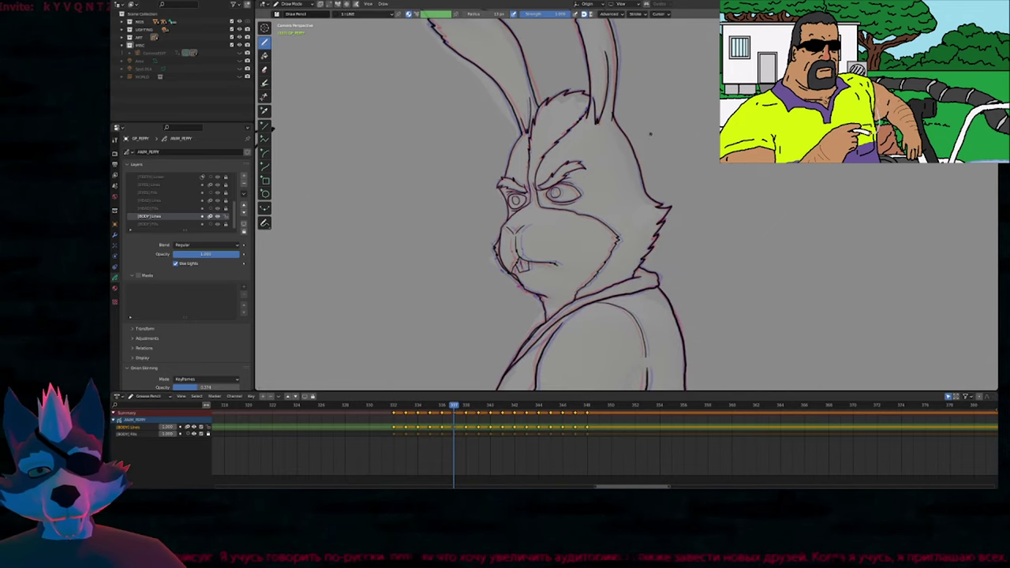
pyautogui.moveTo(395, 405)
pyautogui.mouseDown()
pyautogui.moveTo(563, 406)
pyautogui.moveTo(398, 420)
pyautogui.moveTo(502, 418)
pyautogui.mouseUp()
pyautogui.click(393, 408)
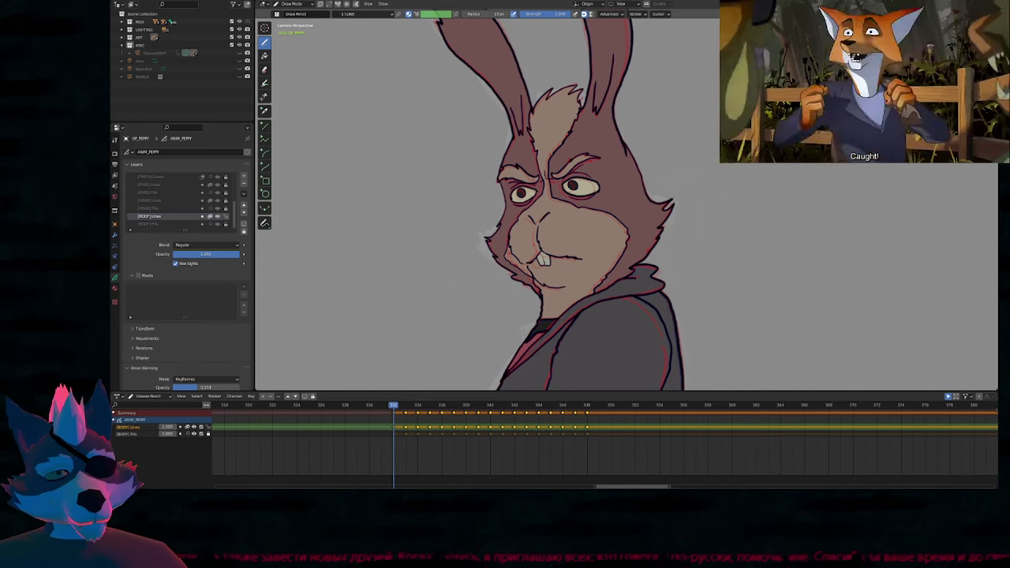
pyautogui.keyDown('shift'); pyautogui.moveTo(668, 163); pyautogui.dragTo(652, 194, button='middle'); pyautogui.keyUp('shift')
pyautogui.keyDown('shift'); pyautogui.moveTo(632, 284); pyautogui.dragTo(619, 217, button='middle'); pyautogui.keyUp('shift')
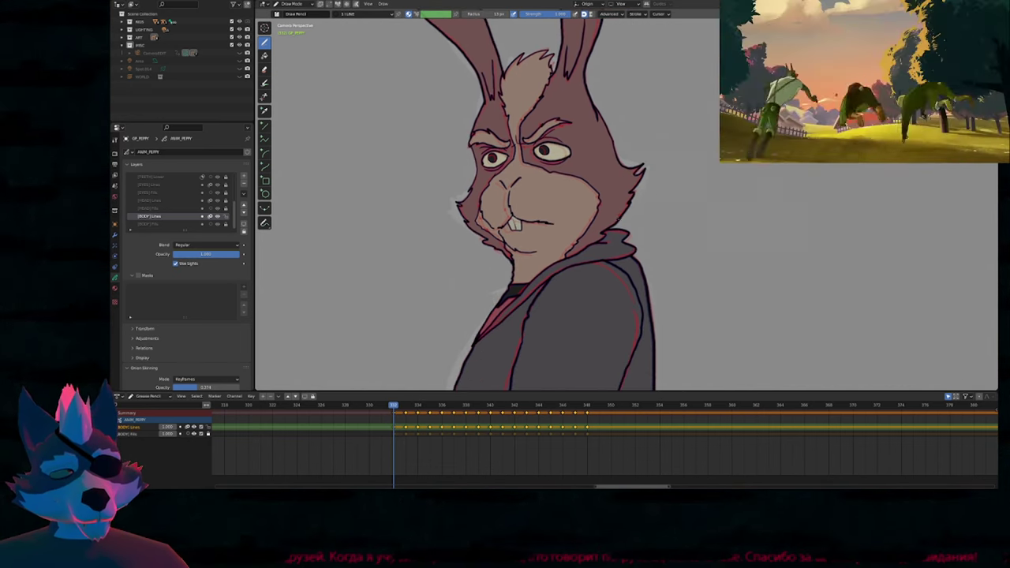
pyautogui.keyDown('shift'); pyautogui.moveTo(626, 249); pyautogui.dragTo(584, 235, button='middle'); pyautogui.keyUp('shift')
pyautogui.scroll(-1, 357, 234)
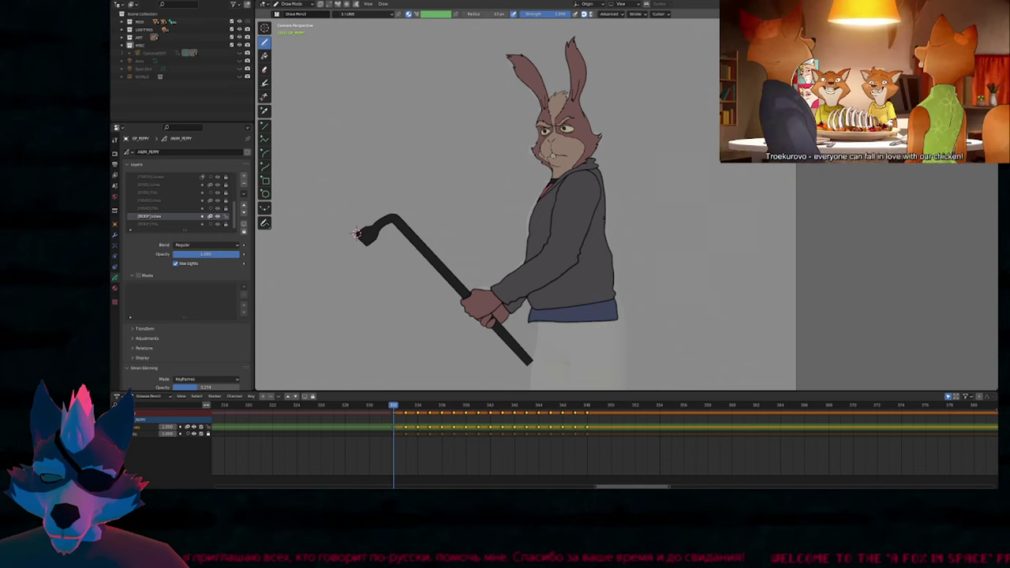
pyautogui.keyDown('shift'); pyautogui.moveTo(356, 233); pyautogui.dragTo(372, 262, button='middle'); pyautogui.keyUp('shift')
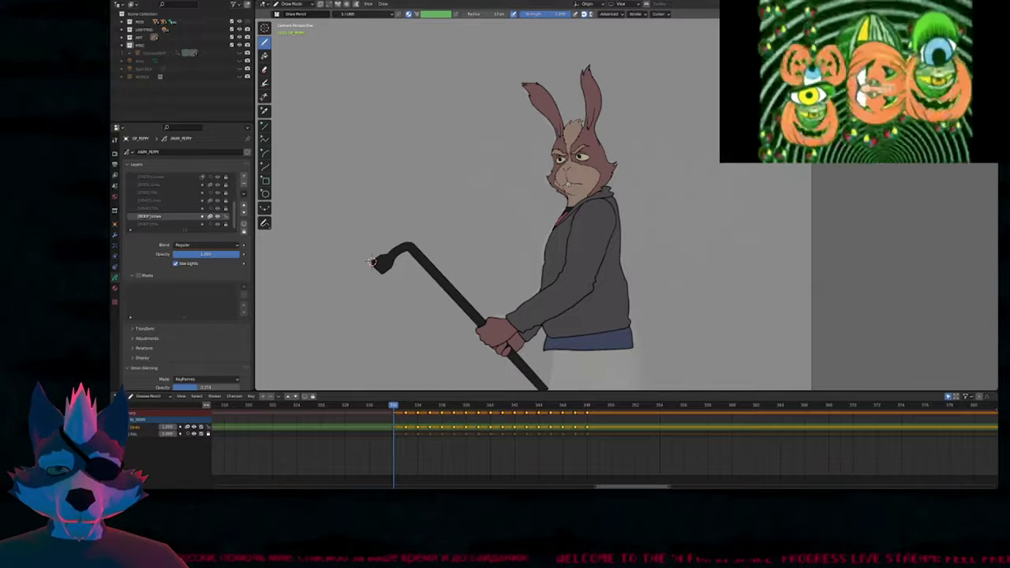
pyautogui.press('space')
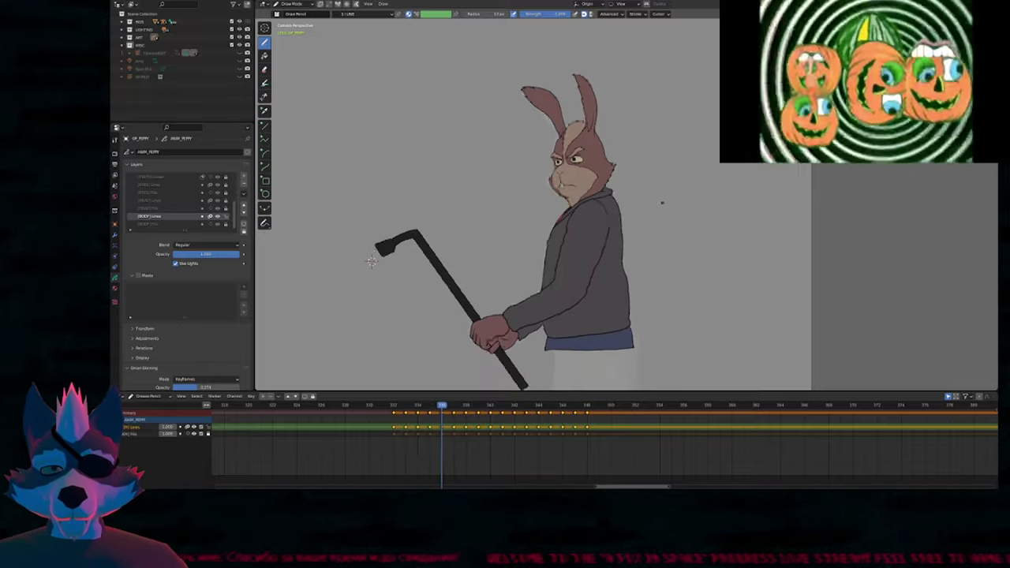
# Fill the crowbar's hook and upper shaft on frame 337 with the BLACKFILL material on the body fill layer.
pyautogui.press('e')
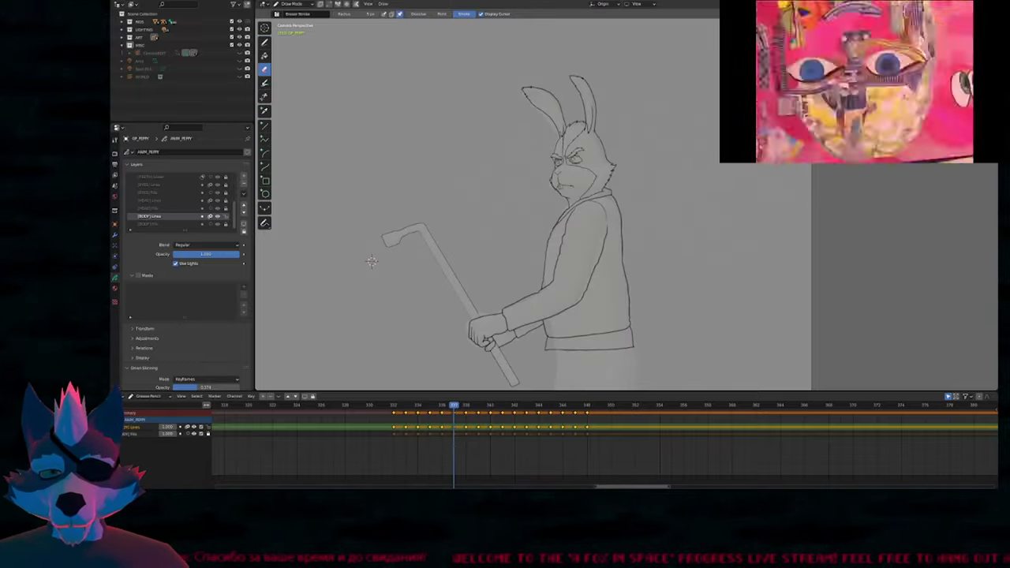
pyautogui.keyDown('shift'); pyautogui.moveTo(460, 288); pyautogui.dragTo(463, 218, button='middle'); pyautogui.keyUp('shift')
pyautogui.press('u')
pyautogui.click(463, 220)
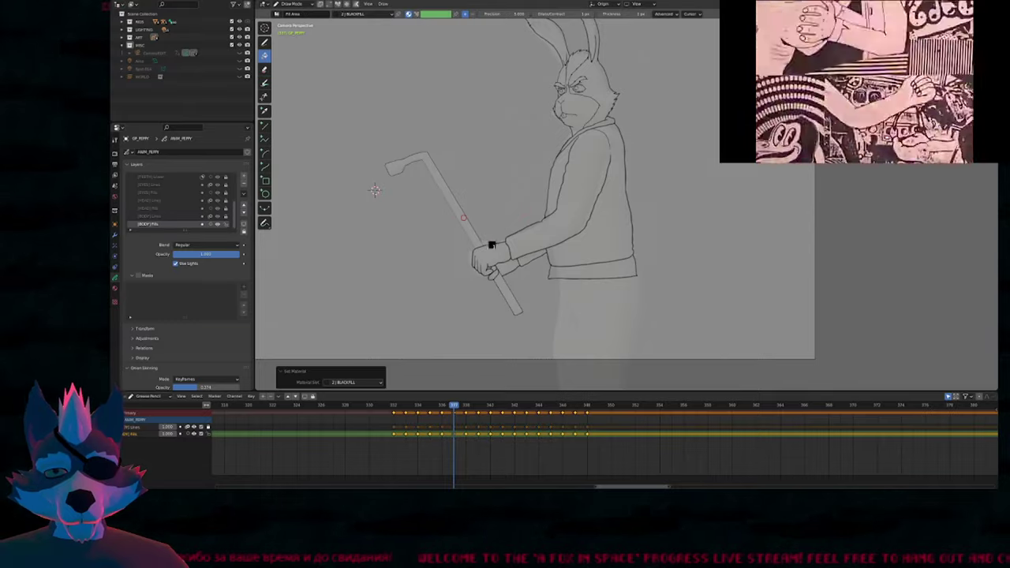
pyautogui.click(463, 218)
# Fill both hands and the fingers around the crowbar with the BODY_1 material.
pyautogui.press('u')
pyautogui.click(494, 265)
pyautogui.click(496, 266)
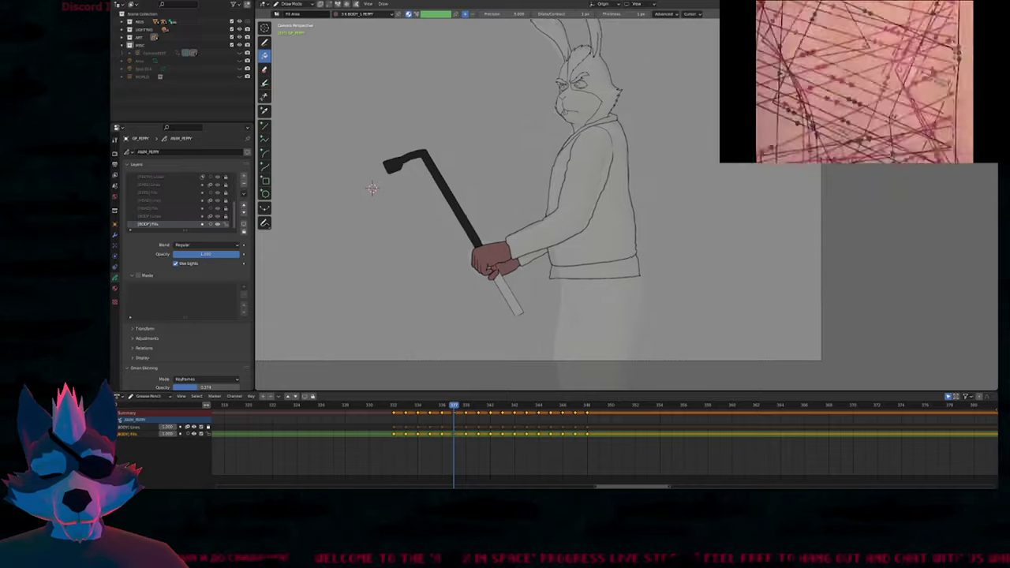
pyautogui.scroll(6, 488, 212)
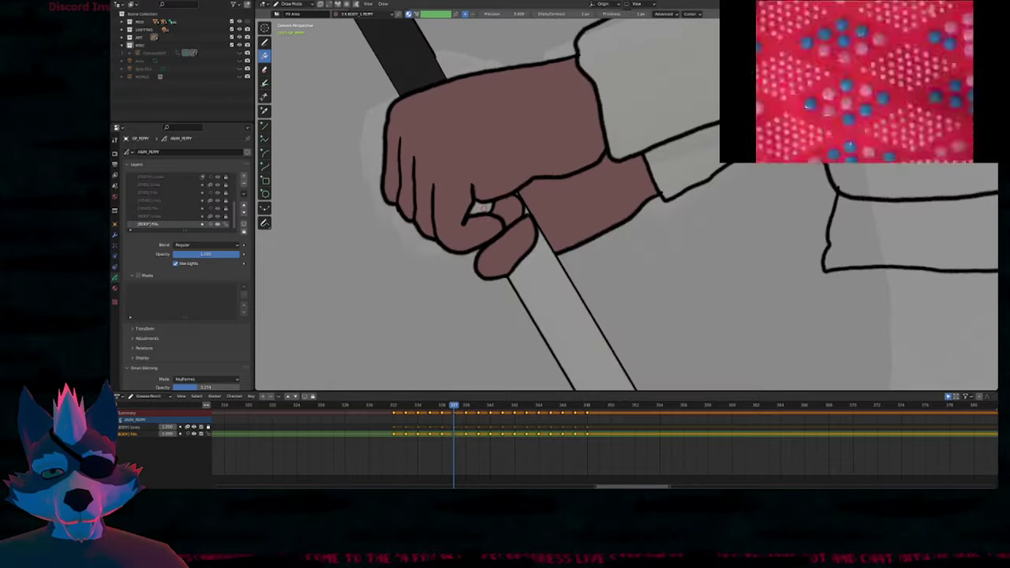
pyautogui.scroll(-6, 394, 86)
# Fill the crowbar's lower shaft beneath the hands with the BLACKFILL material.
pyautogui.press('u')
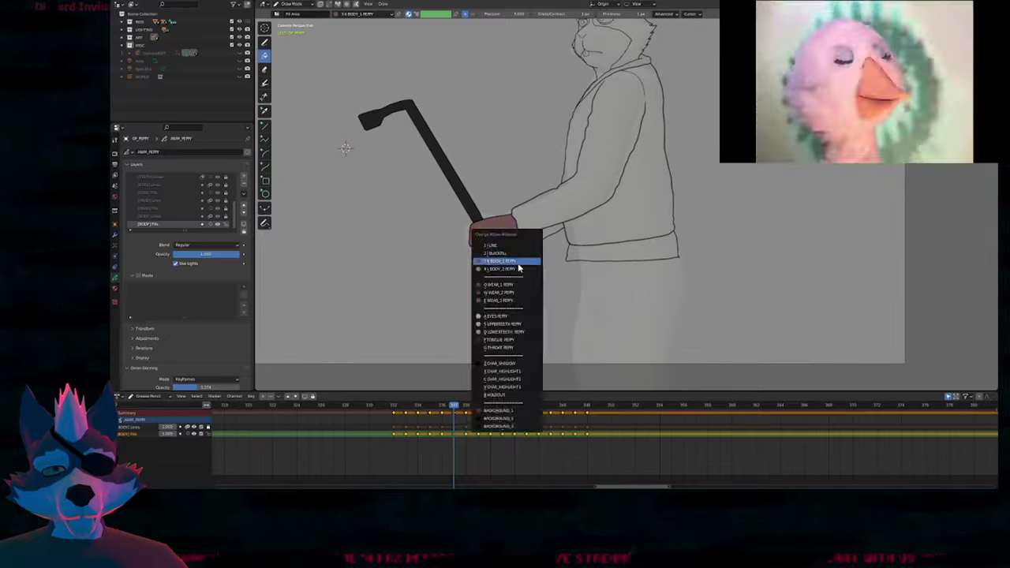
pyautogui.click(513, 267)
pyautogui.click(527, 274)
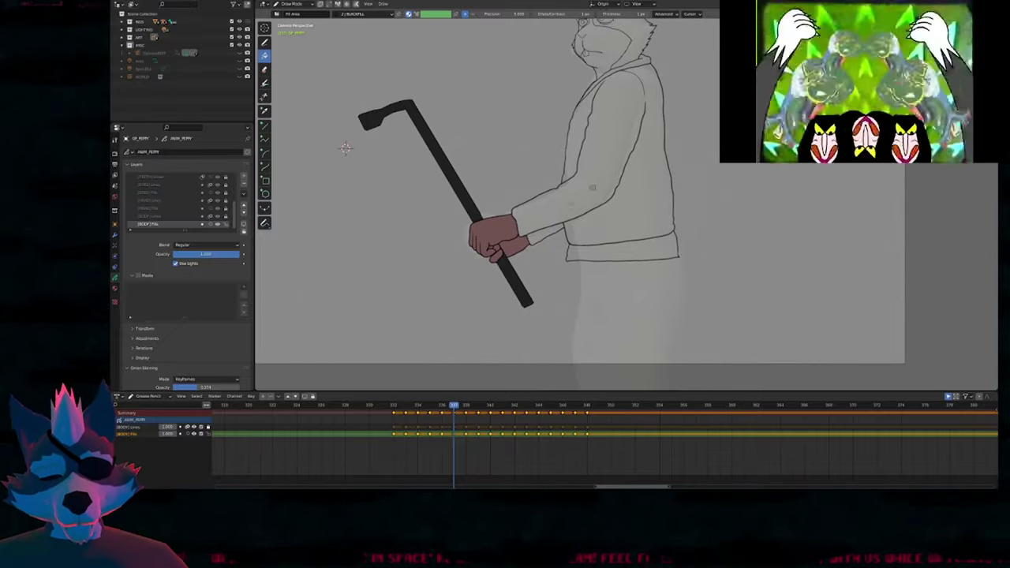
# Fill the jacket's body and near sleeve with the WEAR_1 material.
pyautogui.keyDown('shift'); pyautogui.moveTo(592, 188); pyautogui.dragTo(530, 227, button='middle'); pyautogui.keyUp('shift')
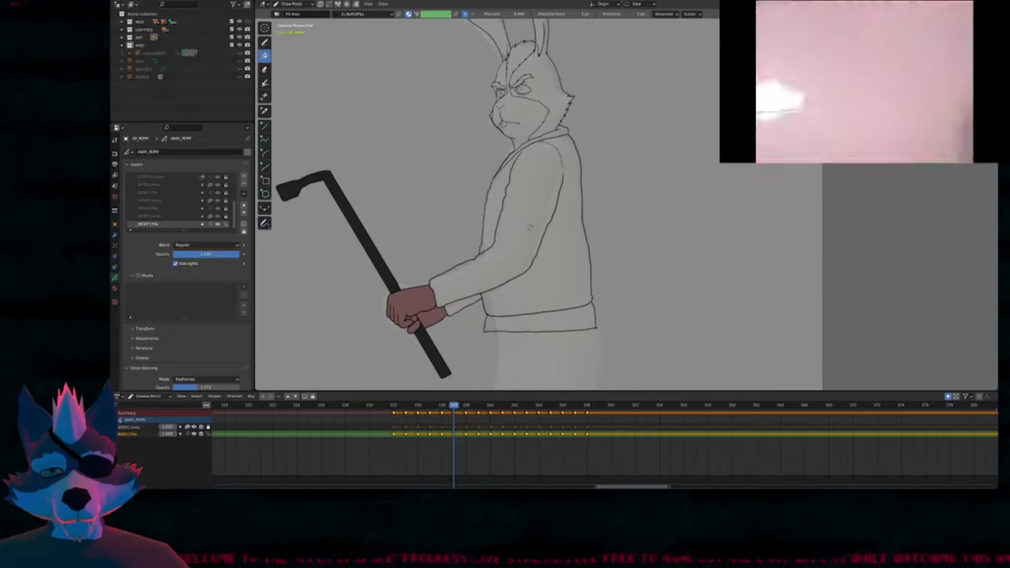
pyautogui.keyDown('shift'); pyautogui.moveTo(262, 219); pyautogui.dragTo(268, 233, button='middle'); pyautogui.keyUp('shift')
pyautogui.press('u')
pyautogui.click(528, 250)
pyautogui.click(528, 252)
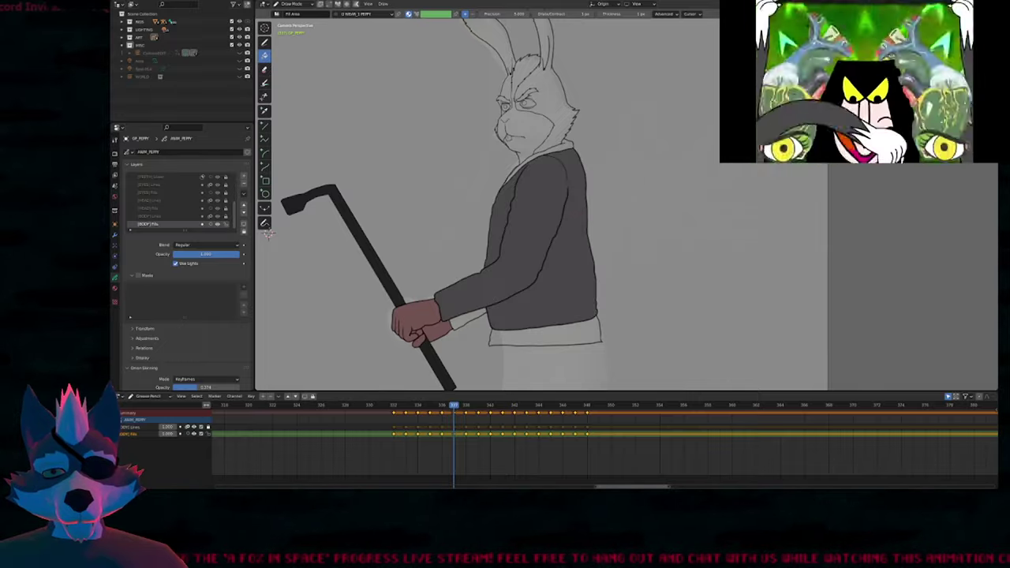
# Fill the waistband under the jacket with WEAR_2, and the jacket's collar and far sleeve with WEAR_1.
pyautogui.press('u')
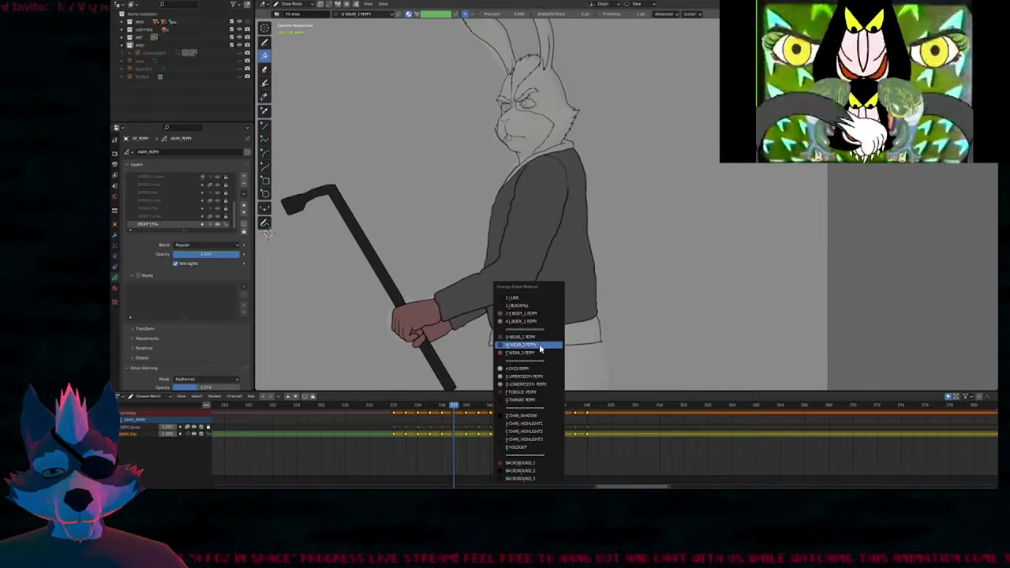
pyautogui.click(541, 344)
pyautogui.click(542, 337)
pyautogui.keyDown('shift'); pyautogui.moveTo(544, 154); pyautogui.dragTo(550, 219, button='middle'); pyautogui.keyUp('shift')
pyautogui.press('u')
pyautogui.click(553, 222)
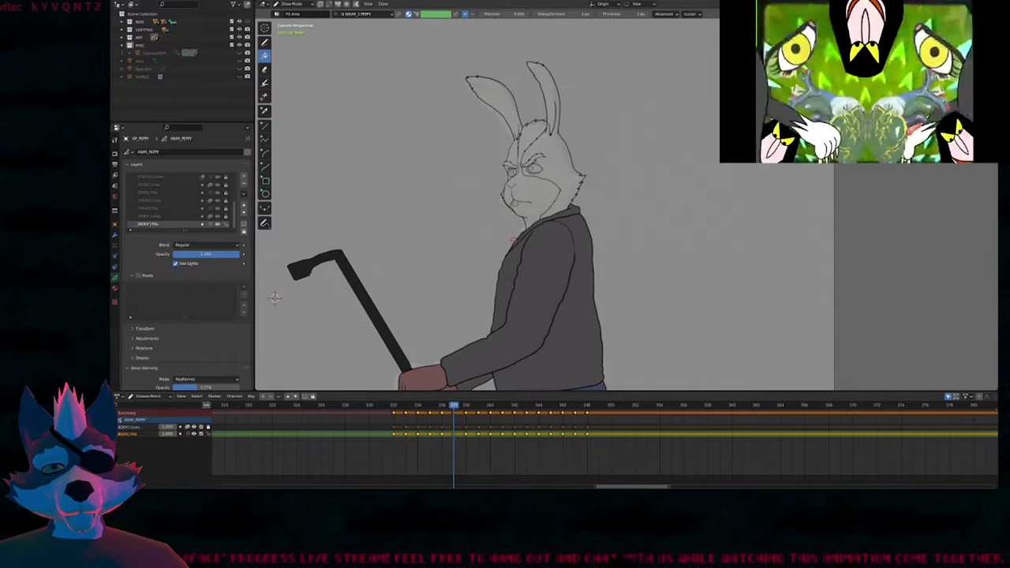
# Fill the narrow strip inside the jacket's front neckline with the WEAR_3 material.
pyautogui.scroll(5, 552, 217)
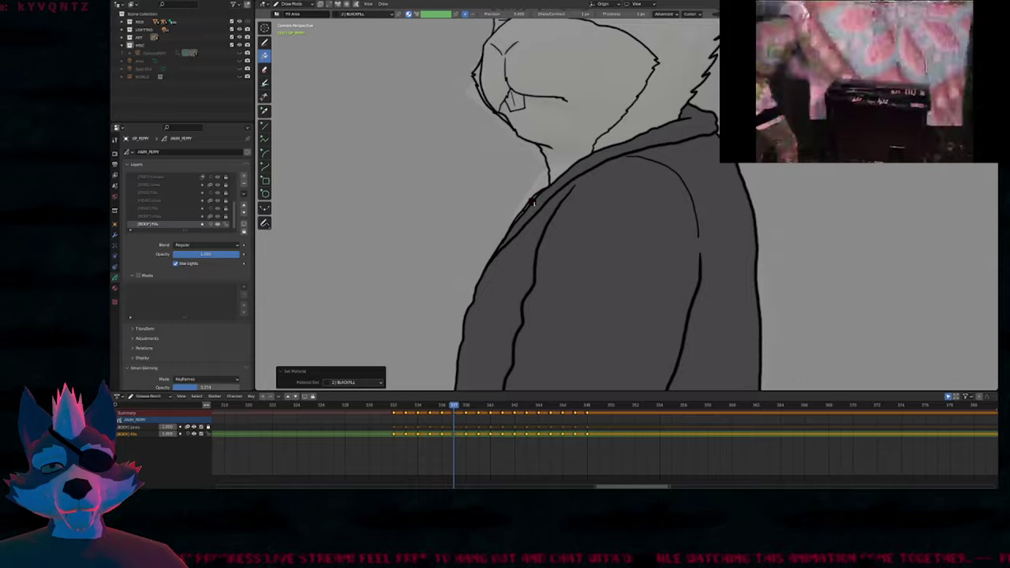
pyautogui.press('u')
pyautogui.click(527, 206)
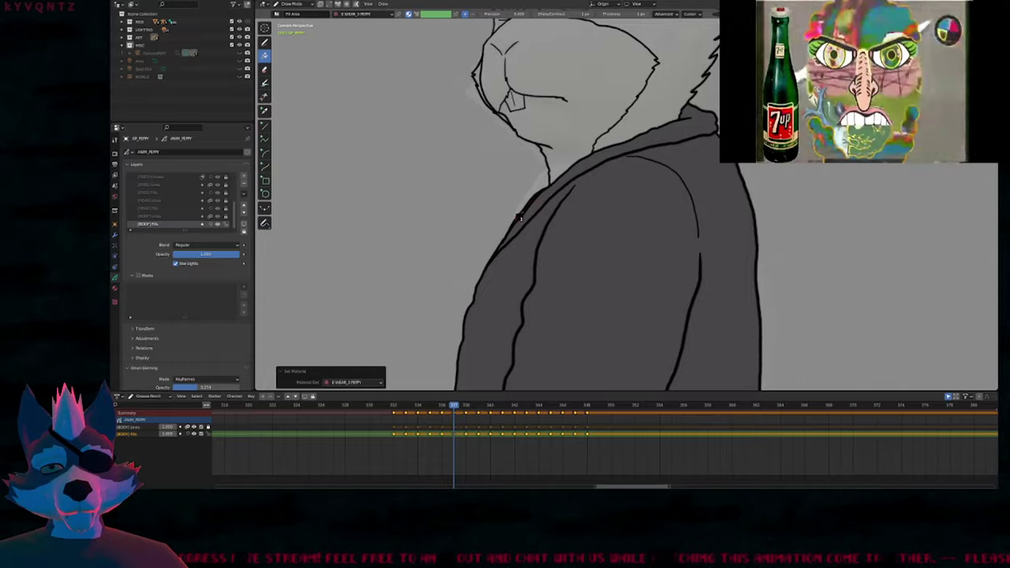
pyautogui.click(518, 219)
# Fill both ears and the dark fur on both sides of the head with the BODY_1 material.
pyautogui.scroll(-8, 546, 215)
pyautogui.keyDown('shift'); pyautogui.moveTo(576, 136); pyautogui.dragTo(538, 218, button='middle'); pyautogui.keyUp('shift')
pyautogui.scroll(3, 539, 208)
pyautogui.press('u')
pyautogui.click(530, 195)
pyautogui.click(555, 198)
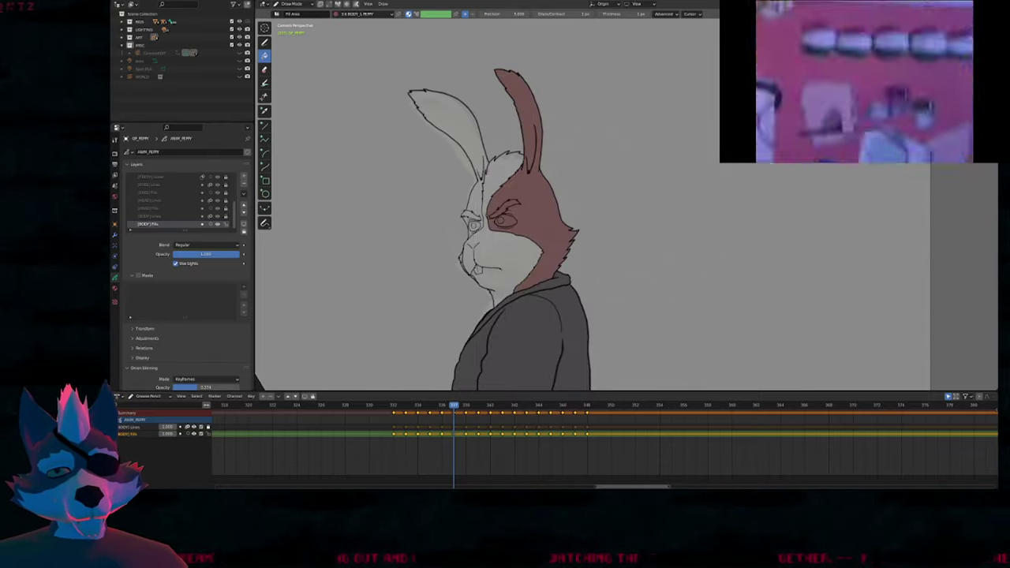
pyautogui.click(490, 181)
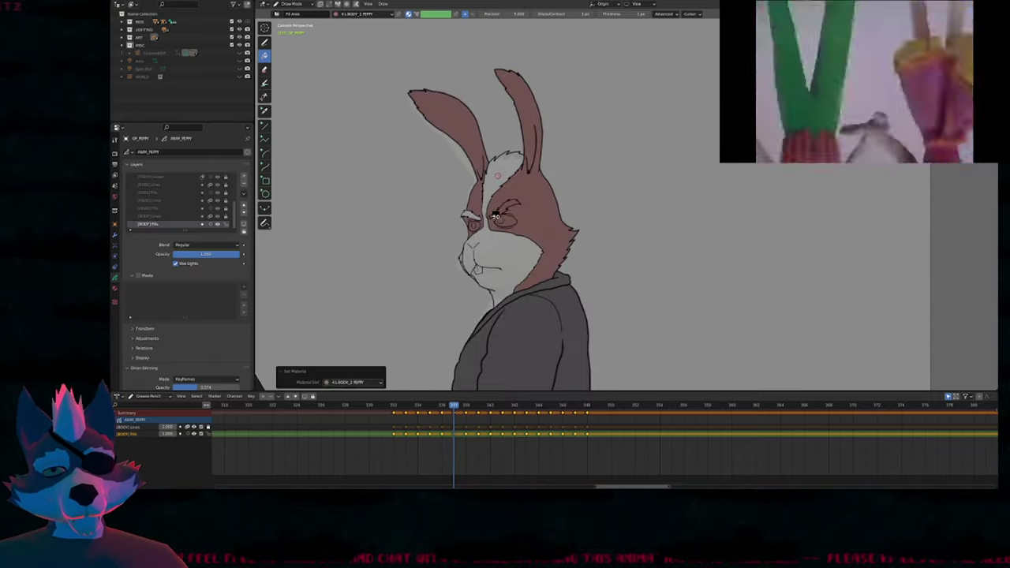
# Fill the forehead stripe, brows and muzzle with BODY_2, and the far cheek with BODY_1.
pyautogui.click(495, 215)
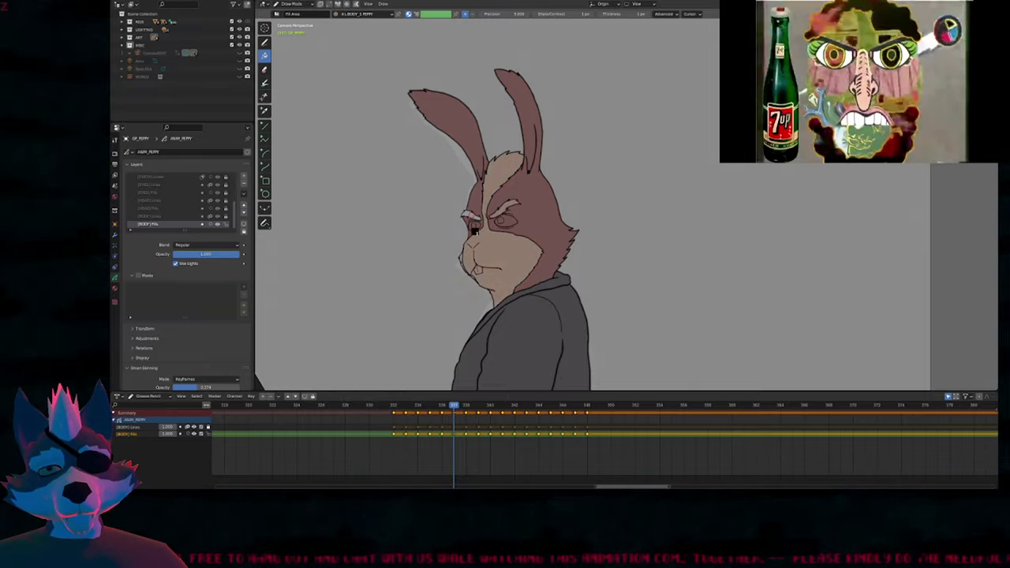
pyautogui.keyDown('ctrl'); pyautogui.moveTo(462, 269); pyautogui.dragTo(461, 248, button='middle'); pyautogui.keyUp('ctrl')
pyautogui.press('u')
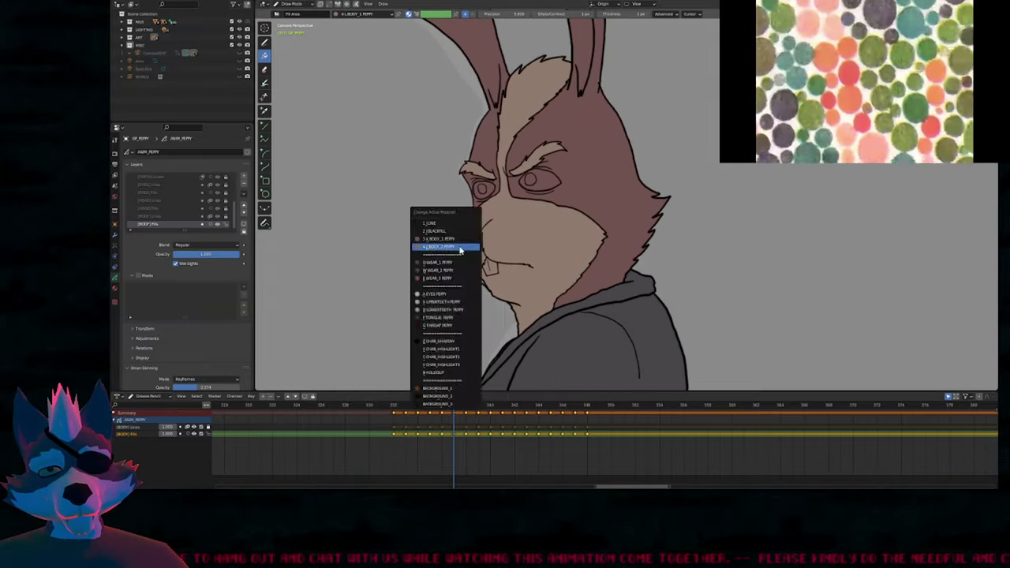
pyautogui.click(462, 247)
pyautogui.click(462, 251)
# Fill the whites of both eyes with the EYES material.
pyautogui.scroll(-3, 462, 251)
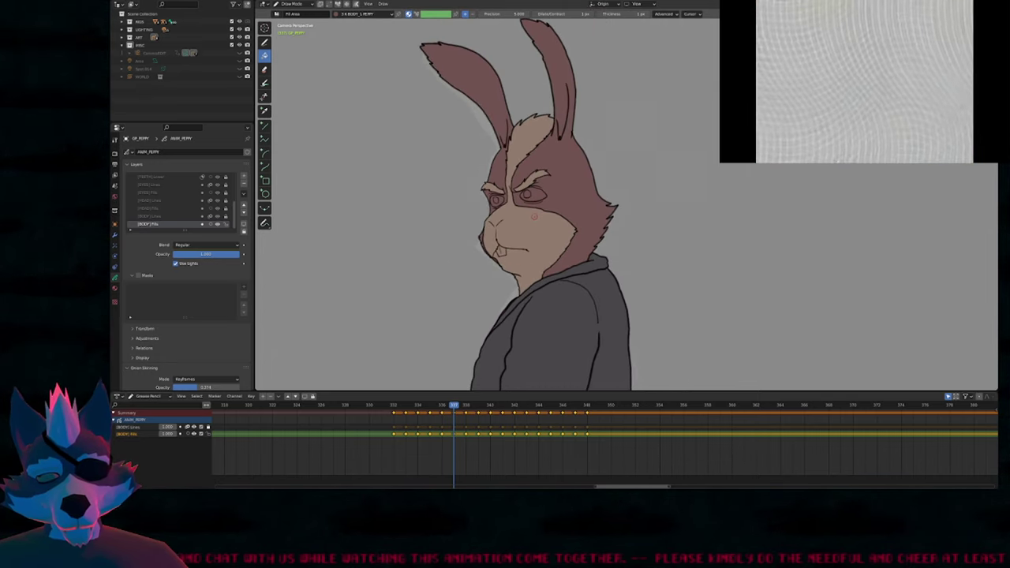
pyautogui.keyDown('shift'); pyautogui.moveTo(521, 188); pyautogui.dragTo(531, 212, button='middle'); pyautogui.keyUp('shift')
pyautogui.press('u')
pyautogui.click(558, 238)
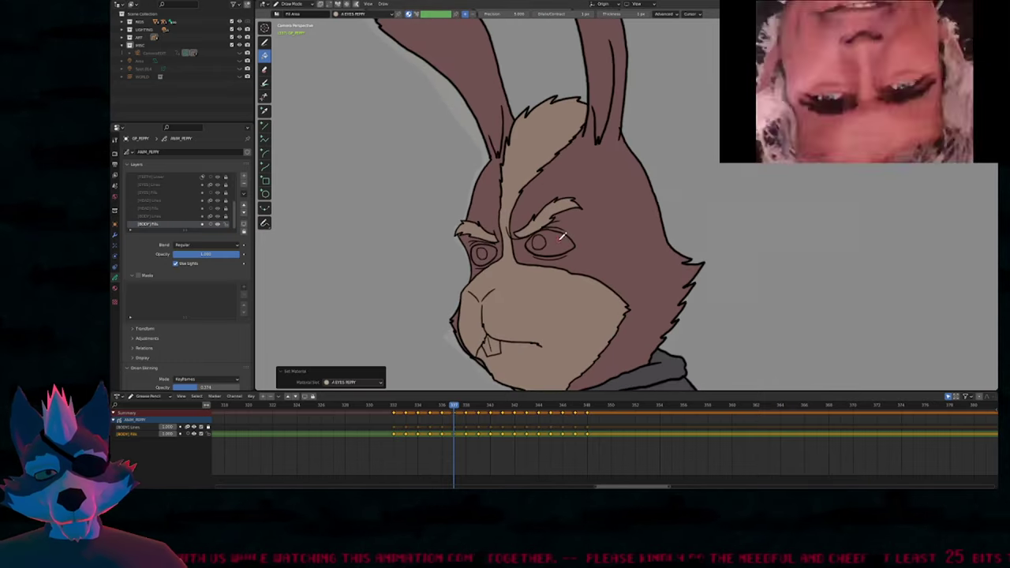
pyautogui.click(486, 253)
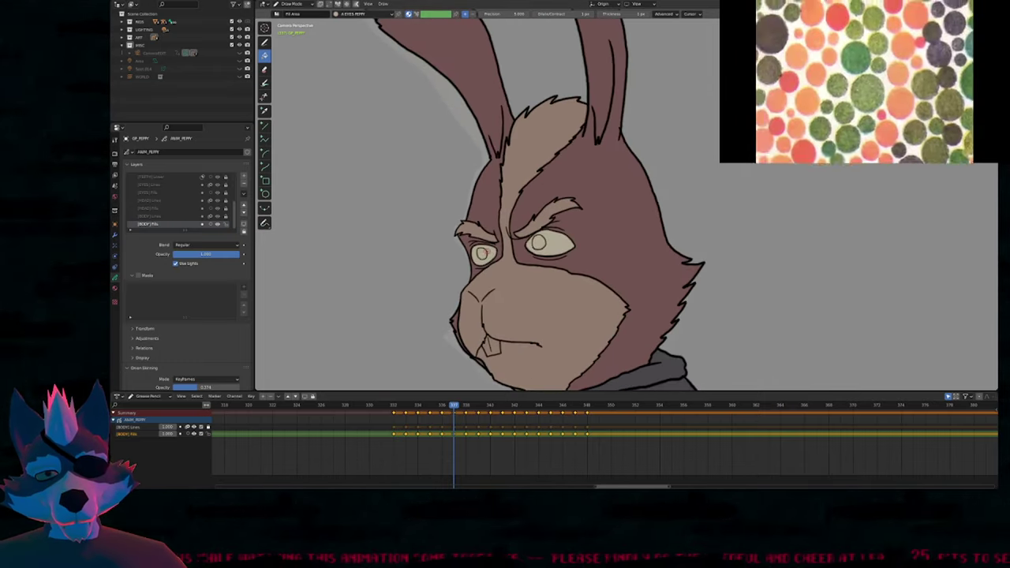
# Fill both pupils with the BLACKFILL material.
pyautogui.press('u')
pyautogui.click(482, 254)
pyautogui.click(540, 246)
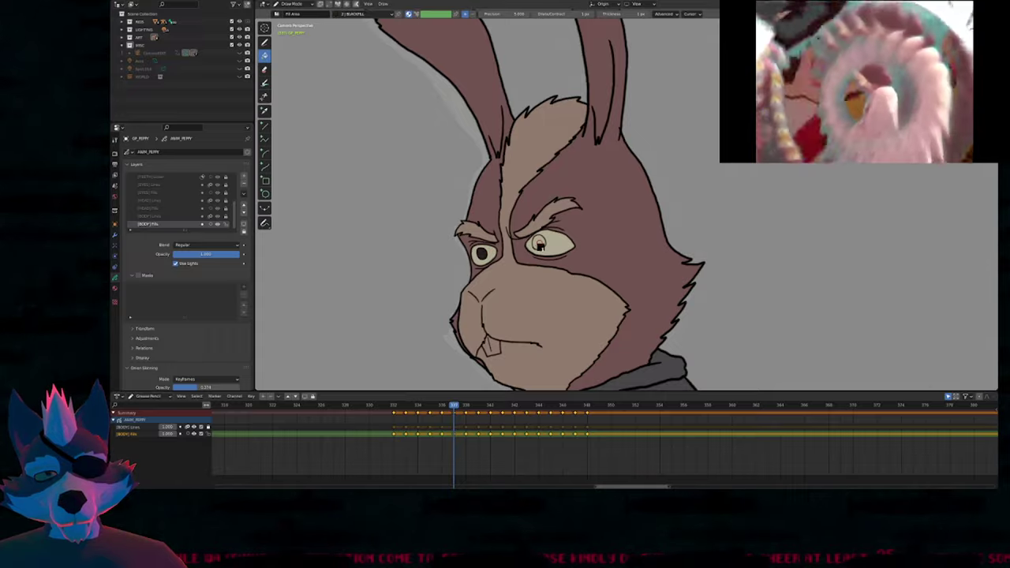
# Fill the front teeth with the UPPERTEETH material.
pyautogui.press('u')
pyautogui.click(483, 359)
pyautogui.click(492, 348)
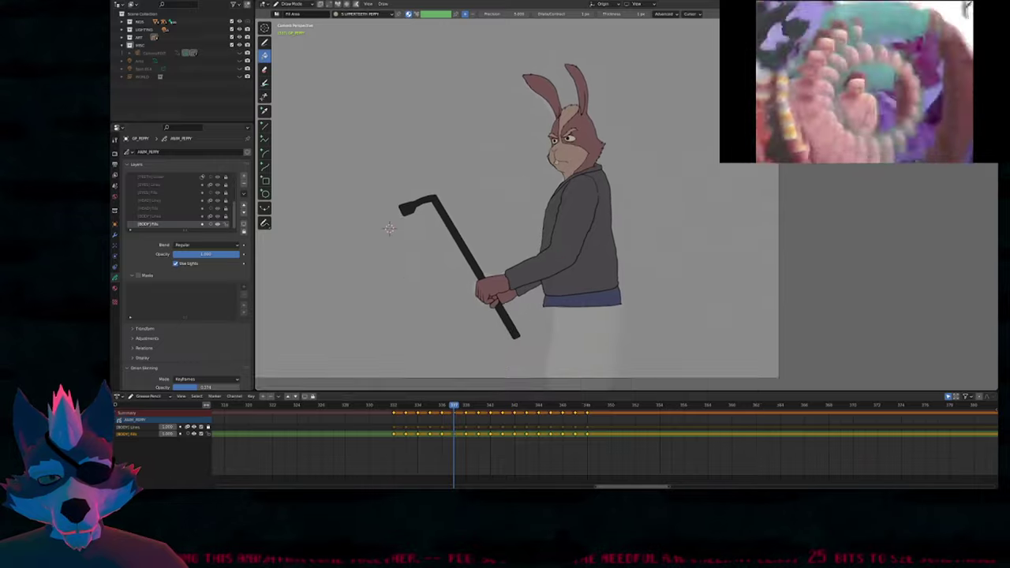
# Compare the newly coloured frame with its neighbours, stepping back to before the first in-between drawing.
pyautogui.press('Left')
pyautogui.press('Right')
pyautogui.press('Right')
pyautogui.press('Right')
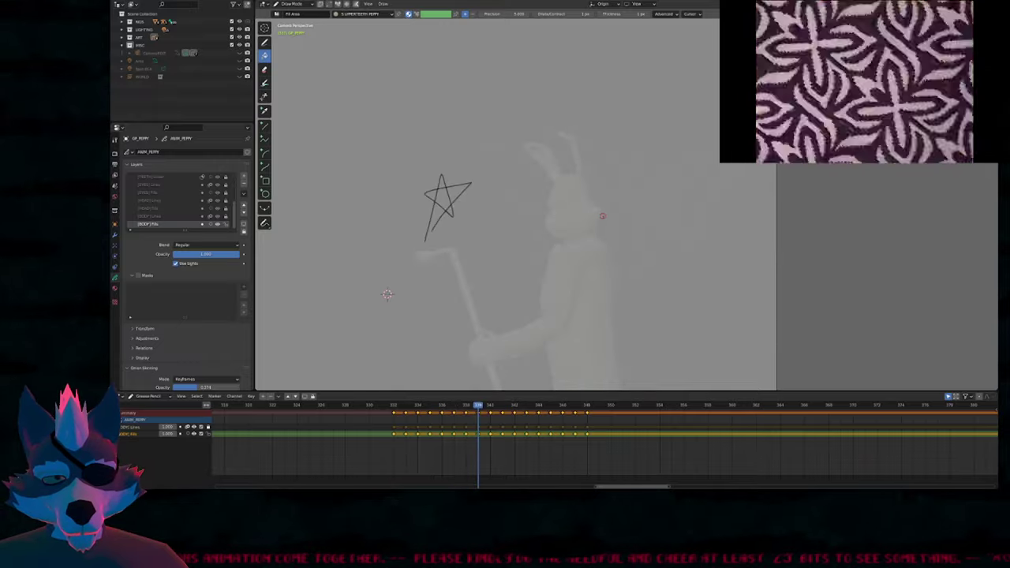
pyautogui.press('Left')
pyautogui.press('Left')
pyautogui.press('Left')
pyautogui.press('Left')
pyautogui.press('Left')
pyautogui.press('Left')
pyautogui.press('Left')
pyautogui.press('Left')
pyautogui.press('Left')
pyautogui.press('Left')
pyautogui.press('Left')
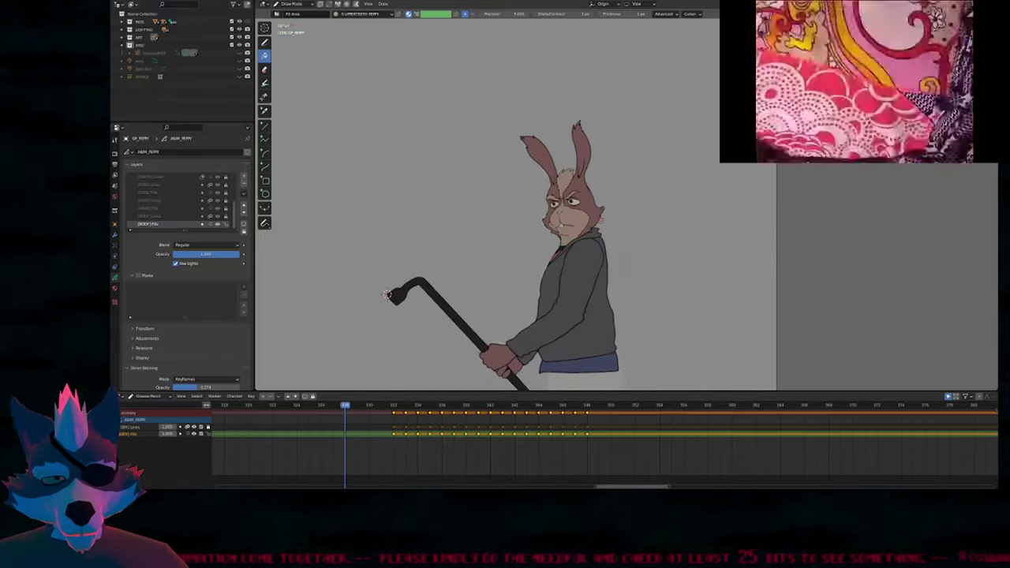
# Play the animation from before the in-betweens to review the motion, and move on to frame 340.
pyautogui.press('space')
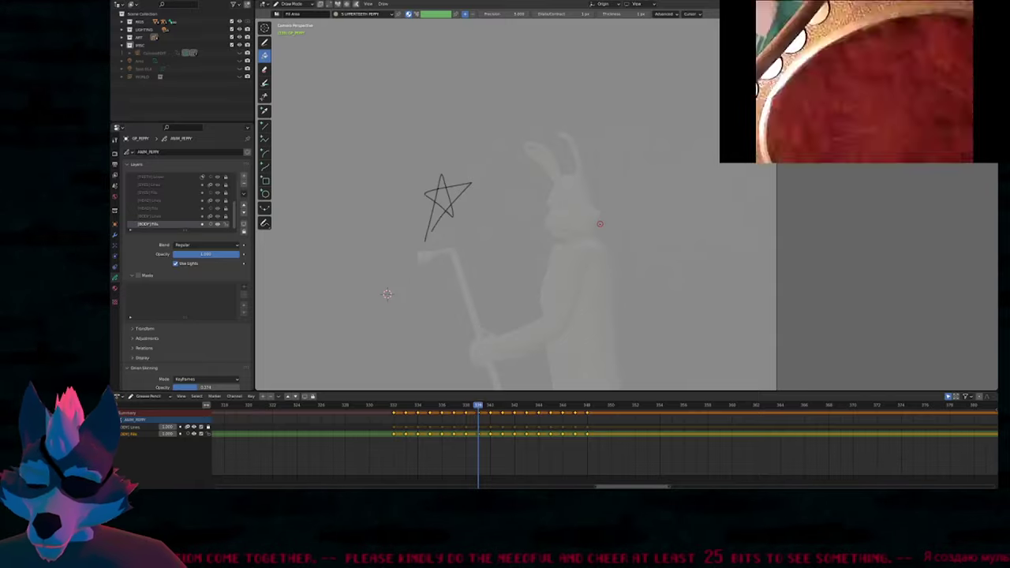
pyautogui.click(362, 408)
pyautogui.press('space')
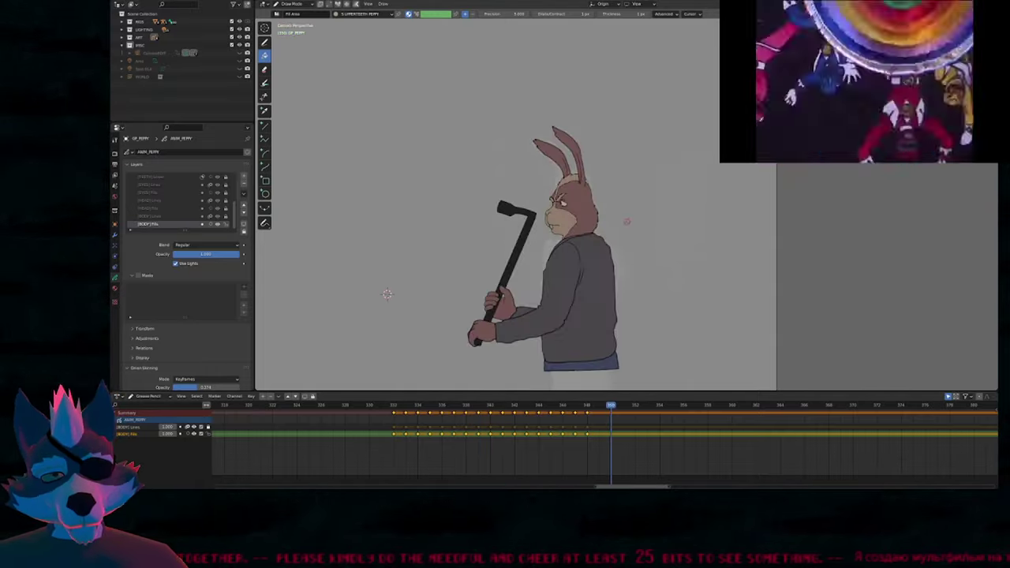
pyautogui.moveTo(437, 408)
pyautogui.mouseDown()
pyautogui.moveTo(516, 409)
pyautogui.moveTo(426, 407)
pyautogui.moveTo(490, 407)
pyautogui.moveTo(466, 406)
pyautogui.mouseUp()
pyautogui.press('Right')
pyautogui.press('Right')
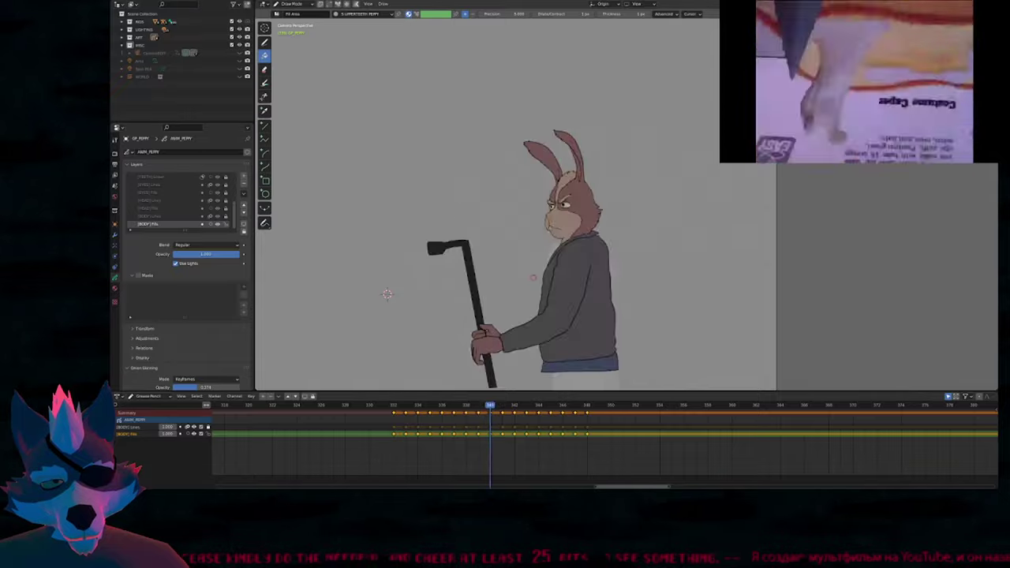
# Go to frame 339 and make the [BODY] Lines layer active for drawing line art.
pyautogui.press('Left')
pyautogui.keyDown('ctrl'); pyautogui.moveTo(556, 337); pyautogui.dragTo(558, 296, button='middle'); pyautogui.keyUp('ctrl')
pyautogui.scroll(1, 350, 284)
pyautogui.keyDown('shift'); pyautogui.moveTo(311, 277); pyautogui.dragTo(330, 222, button='middle'); pyautogui.keyUp('shift')
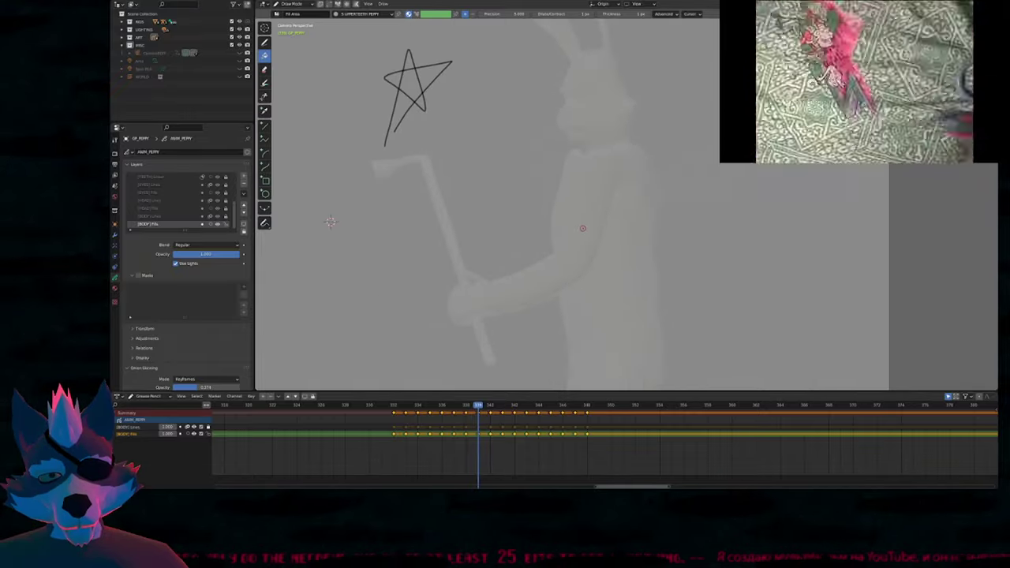
pyautogui.press('1')
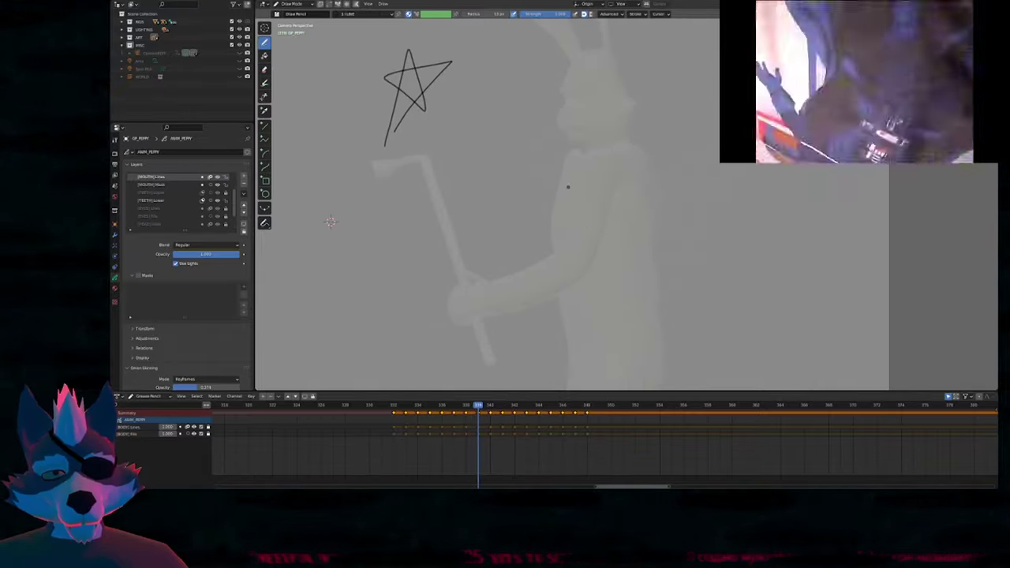
pyautogui.press('w')
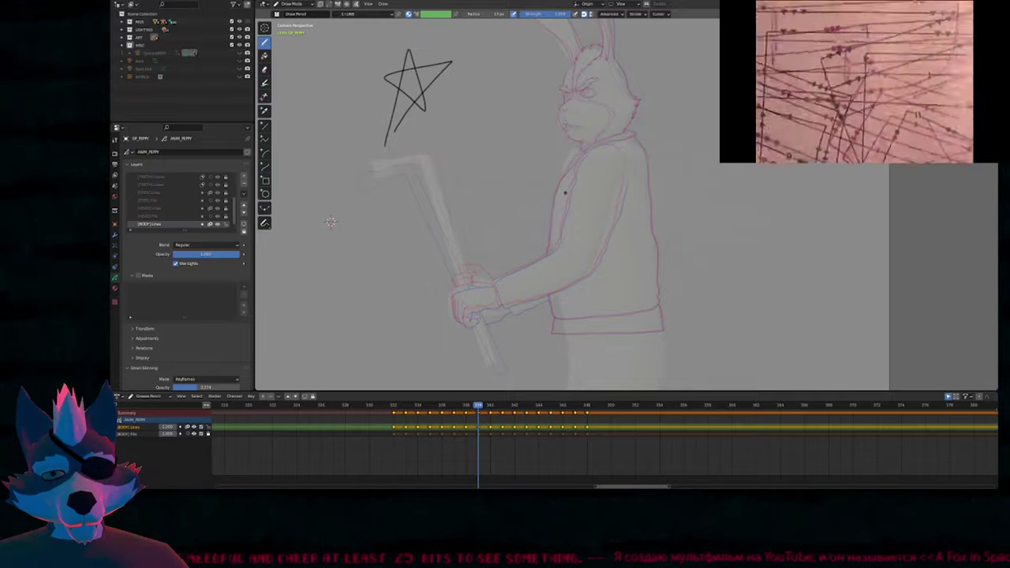
# Try to ink the upper edge of the front fist freehand between the onion-skinned neighbours.
pyautogui.moveTo(331, 222)
pyautogui.keyDown('shift'); pyautogui.mouseDown(button='middle')
pyautogui.moveTo(380, 218)
pyautogui.moveTo(445, 191)
pyautogui.moveTo(453, 202)
pyautogui.mouseUp(button='middle'); pyautogui.keyUp('shift')
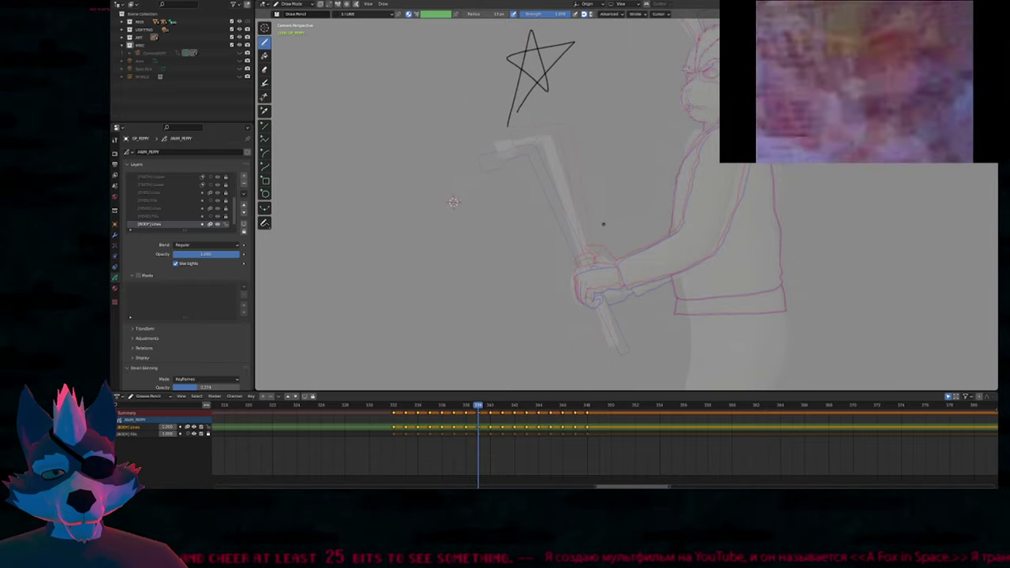
pyautogui.scroll(5, 602, 224)
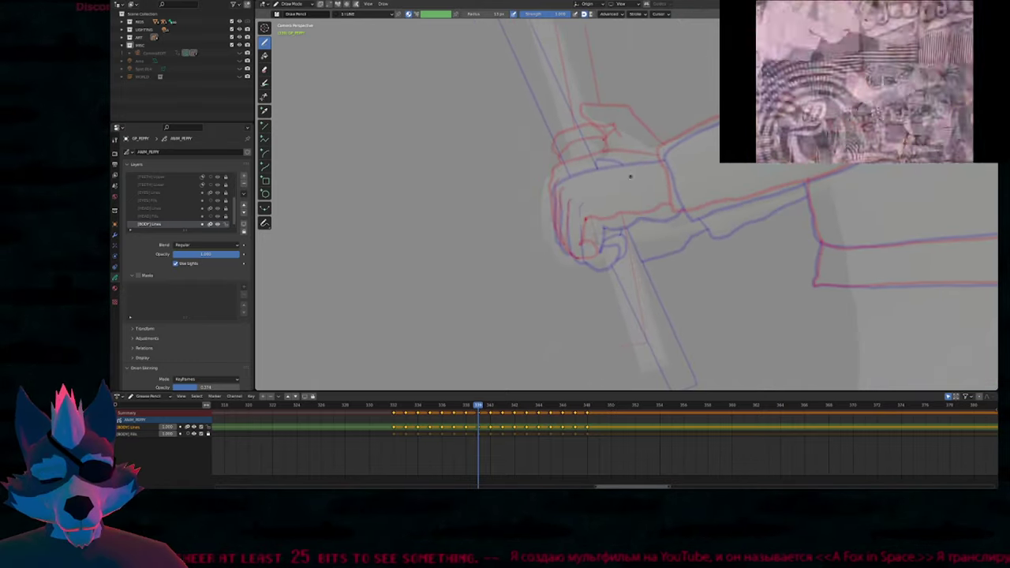
pyautogui.scroll(3, 629, 176)
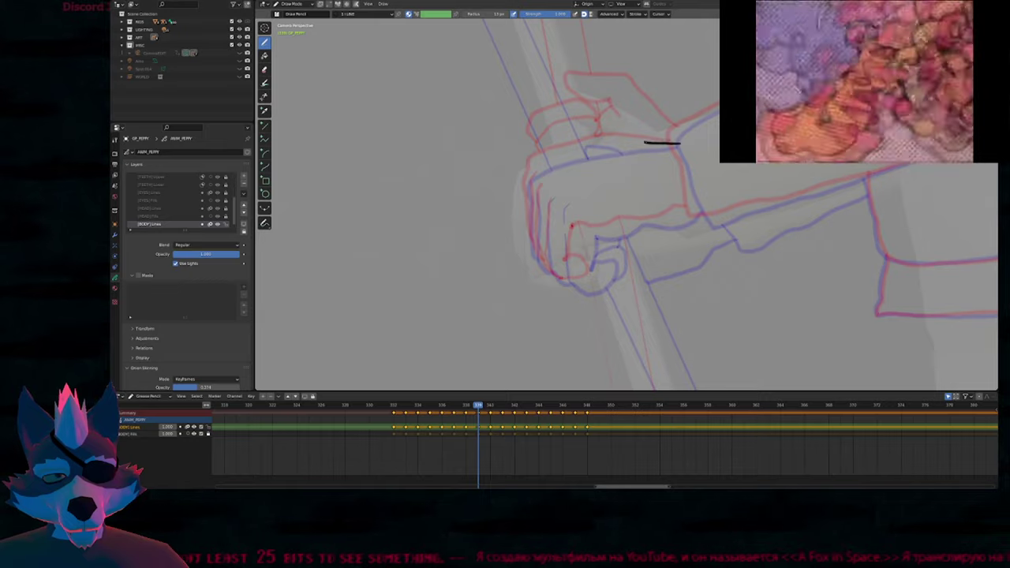
pyautogui.moveTo(587, 146); pyautogui.dragTo(526, 174)
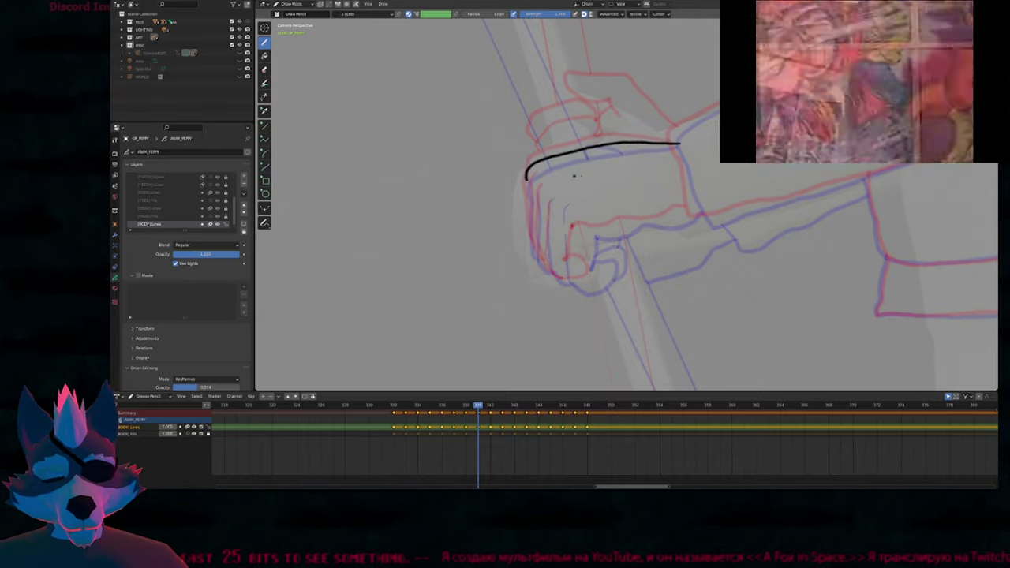
# Copy the front fist's line strokes from frame 338 and paste them into frame 339.
pyautogui.press('Left')
pyautogui.press('Tab')
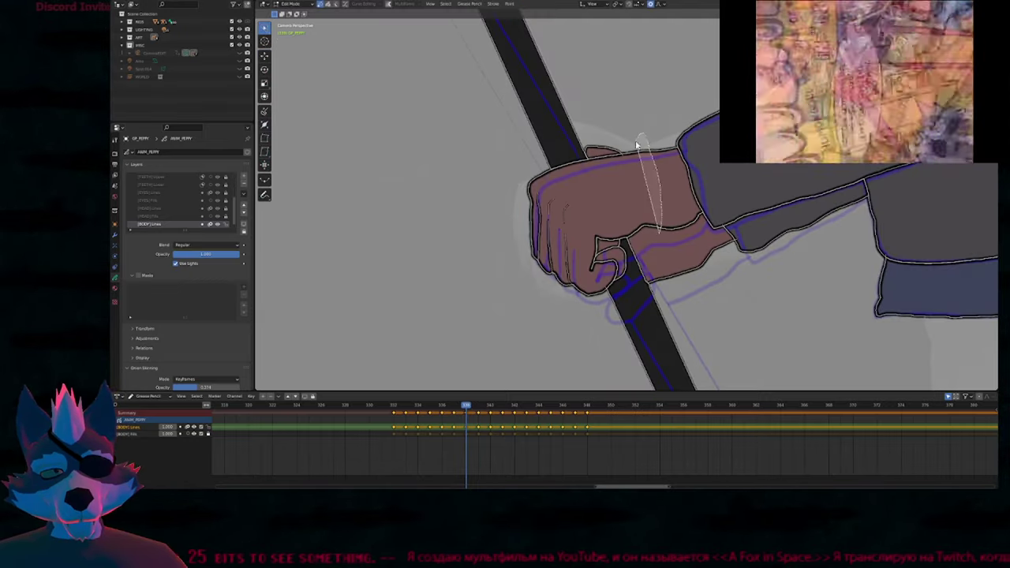
pyautogui.click(626, 196)
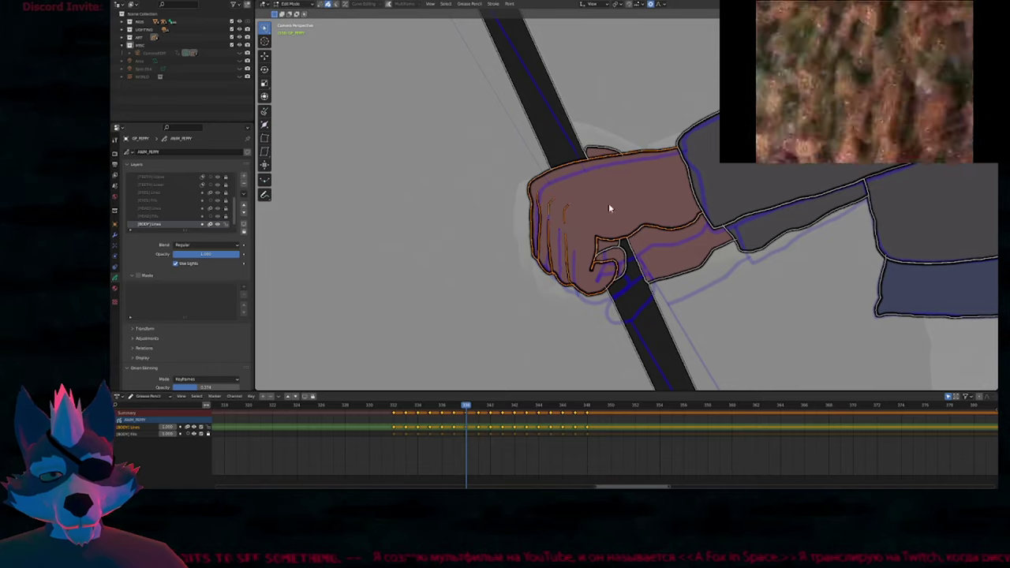
pyautogui.press('Right')
pyautogui.press('Left')
pyautogui.press('Right')
pyautogui.press('Left')
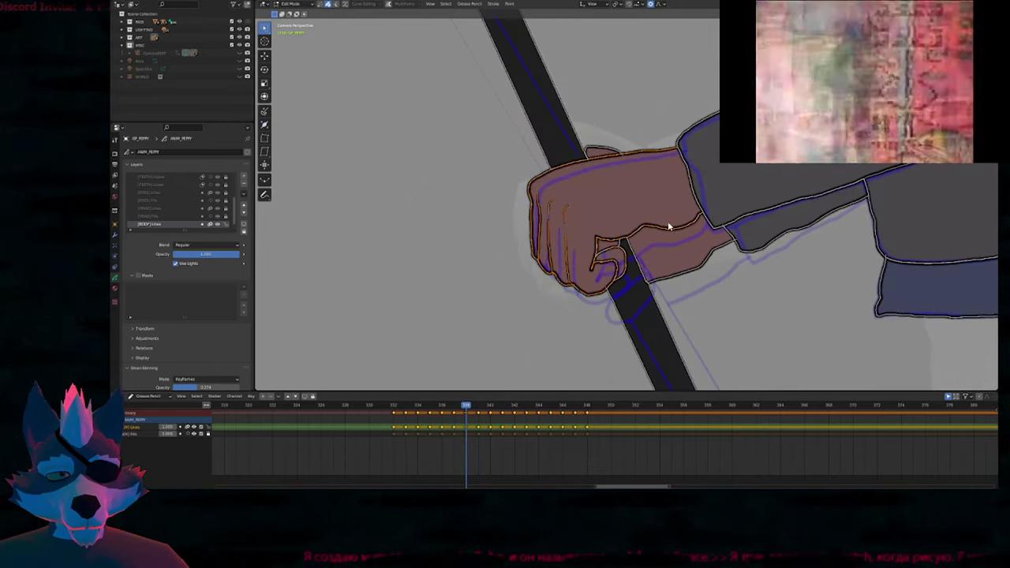
pyautogui.press('g')
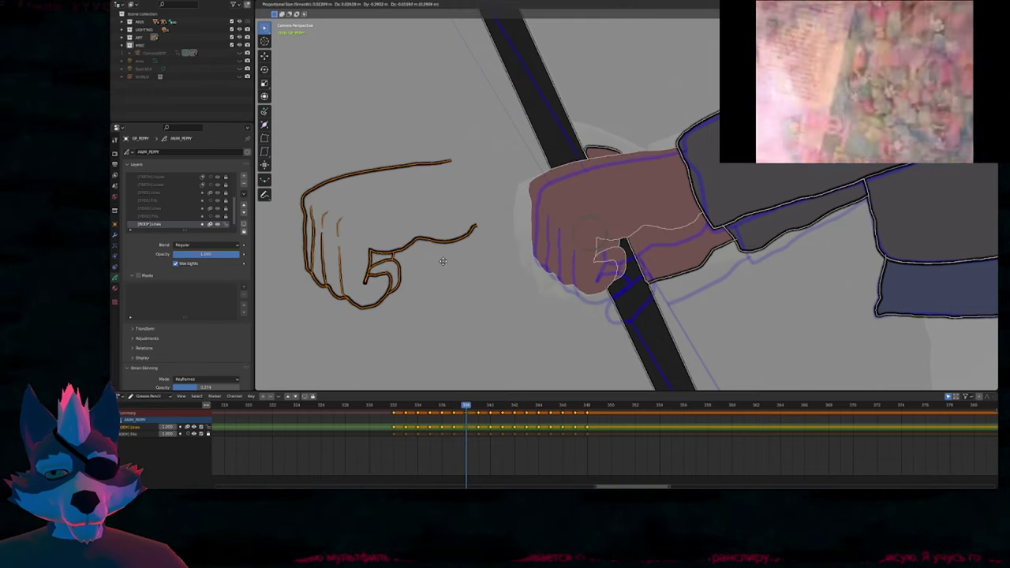
pyautogui.rightClick(441, 260)
pyautogui.press('Right')
pyautogui.hotkey('ctrl', 'v')
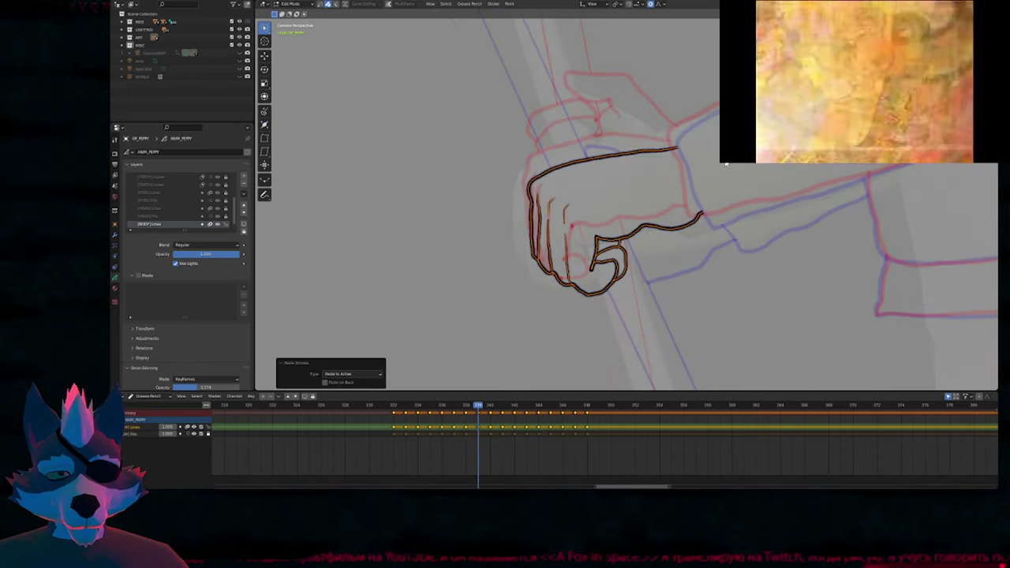
# Rotate and move the pasted fist strokes so they sit between the onion-skinned neighbouring drawings.
pyautogui.press('r')
pyautogui.press('g')
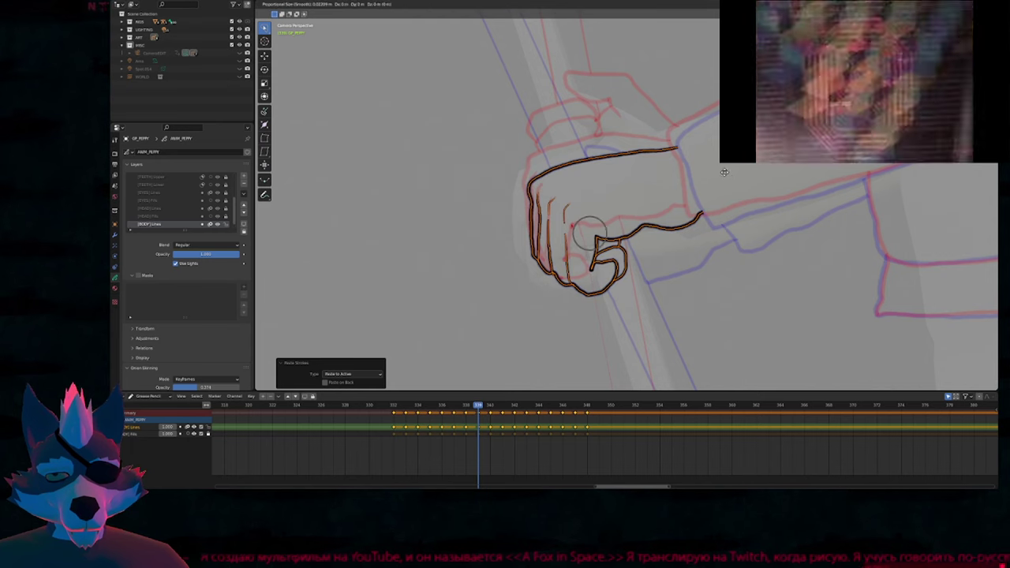
pyautogui.click(721, 173)
pyautogui.press('r')
pyautogui.click(726, 191)
pyautogui.press('g')
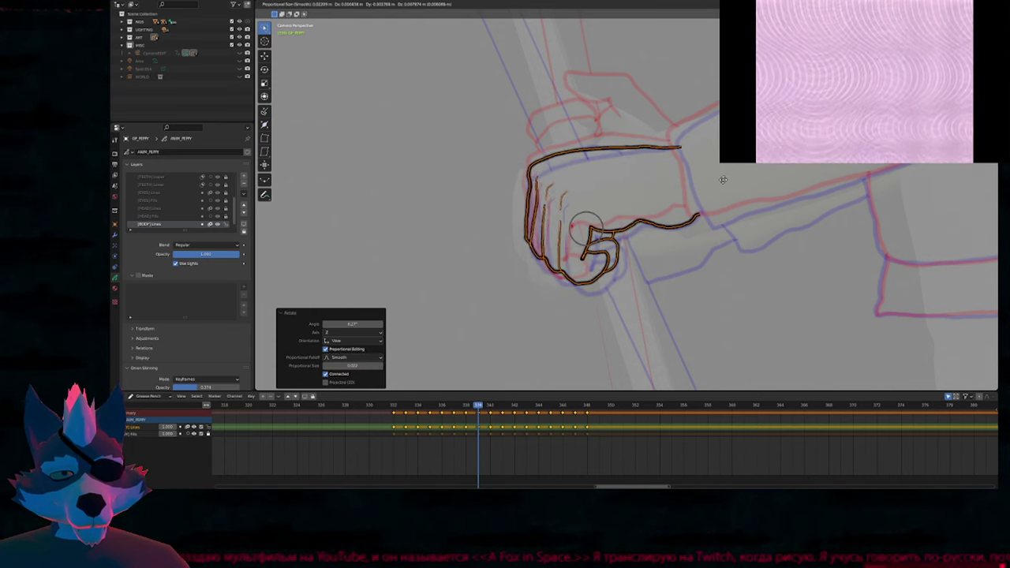
pyautogui.click(721, 182)
pyautogui.press('Tab')
# Ink the front edge of the near sleeve from the shoulder past the elbow to the wrist, including the cuff.
pyautogui.moveTo(702, 138)
pyautogui.keyDown('shift'); pyautogui.mouseDown(button='middle')
pyautogui.moveTo(670, 189)
pyautogui.moveTo(620, 185)
pyautogui.moveTo(466, 239)
pyautogui.moveTo(497, 295)
pyautogui.mouseUp(button='middle'); pyautogui.keyUp('shift')
pyautogui.moveTo(517, 248)
pyautogui.keyDown('shift'); pyautogui.mouseDown(button='middle')
pyautogui.moveTo(505, 277)
pyautogui.moveTo(516, 312)
pyautogui.mouseUp(button='middle'); pyautogui.keyUp('shift')
pyautogui.scroll(-1, 642, 176)
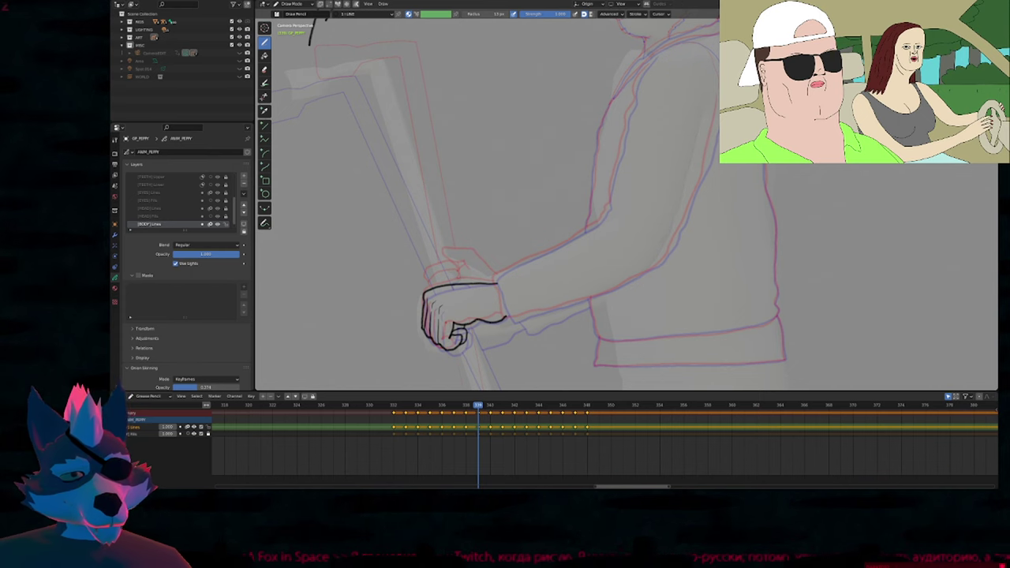
pyautogui.keyDown('shift'); pyautogui.moveTo(647, 216); pyautogui.dragTo(713, 174, button='middle'); pyautogui.keyUp('shift')
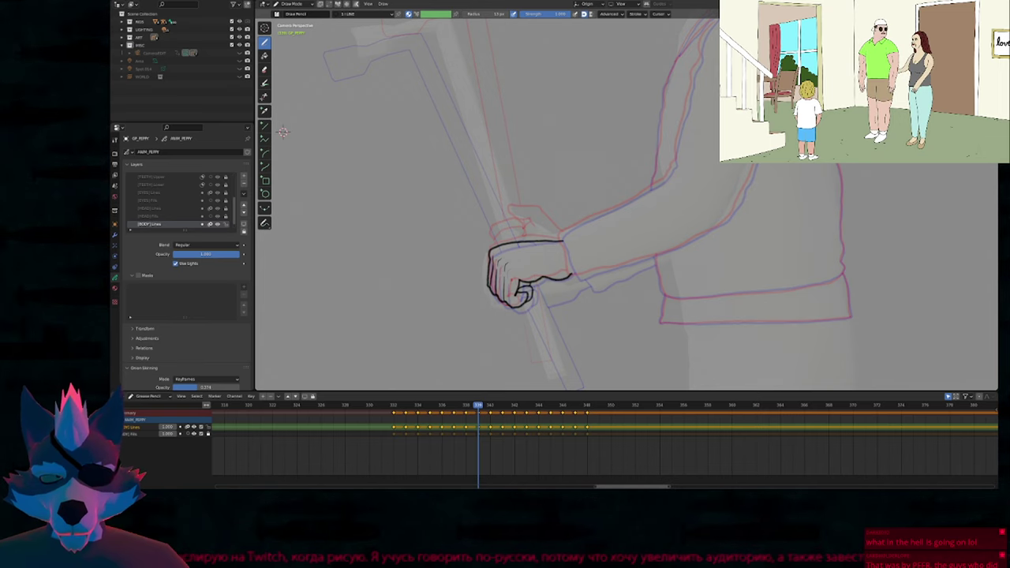
pyautogui.moveTo(713, 136)
pyautogui.keyDown('shift'); pyautogui.mouseDown(button='middle')
pyautogui.moveTo(560, 197)
pyautogui.moveTo(661, 188)
pyautogui.mouseUp(button='middle'); pyautogui.keyUp('shift')
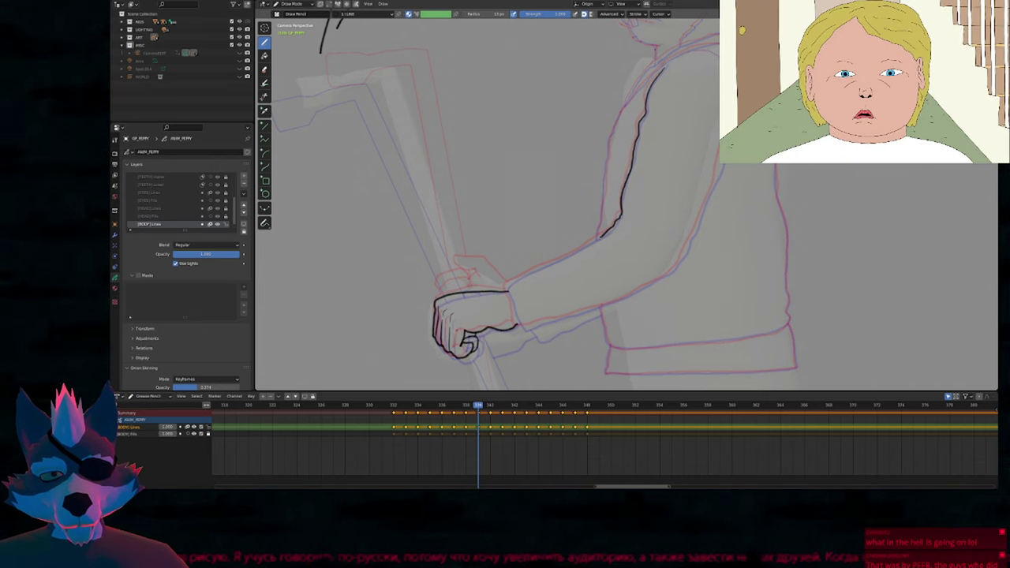
pyautogui.moveTo(571, 251); pyautogui.dragTo(530, 272)
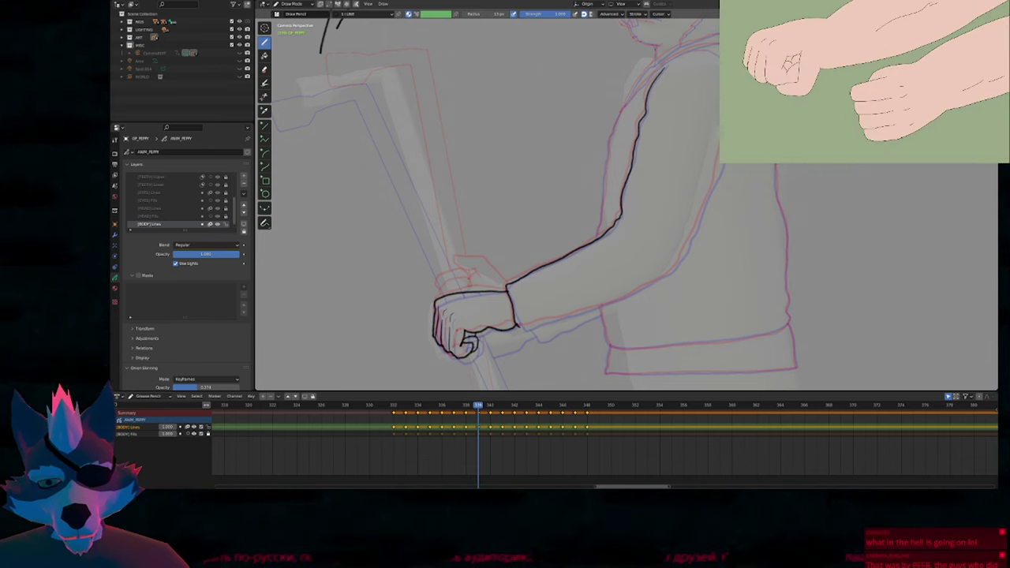
# Ink the underside of the near sleeve from the cuff around the elbow and up the back of the upper arm.
pyautogui.moveTo(539, 321); pyautogui.dragTo(586, 309)
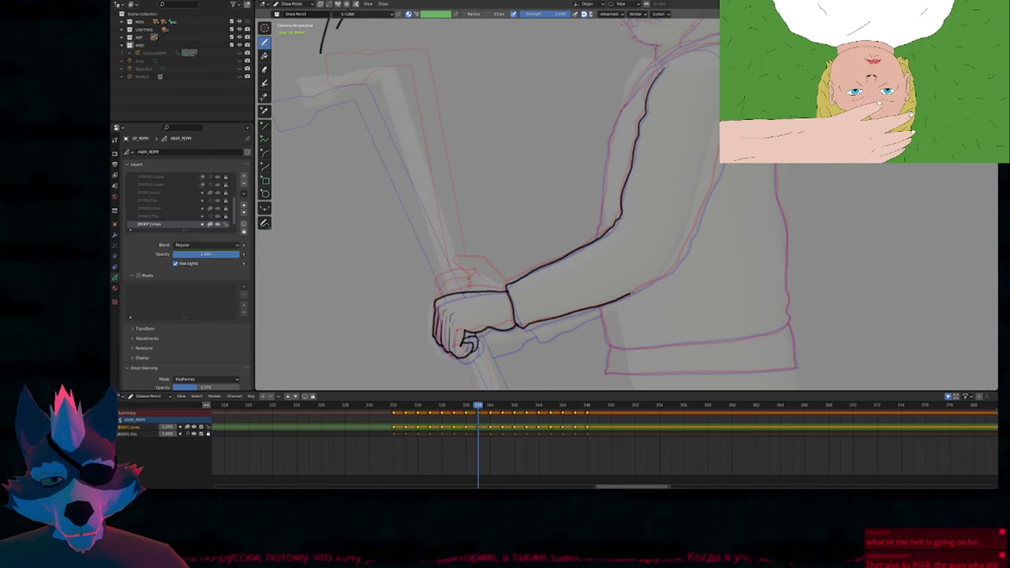
pyautogui.moveTo(674, 268); pyautogui.dragTo(716, 180)
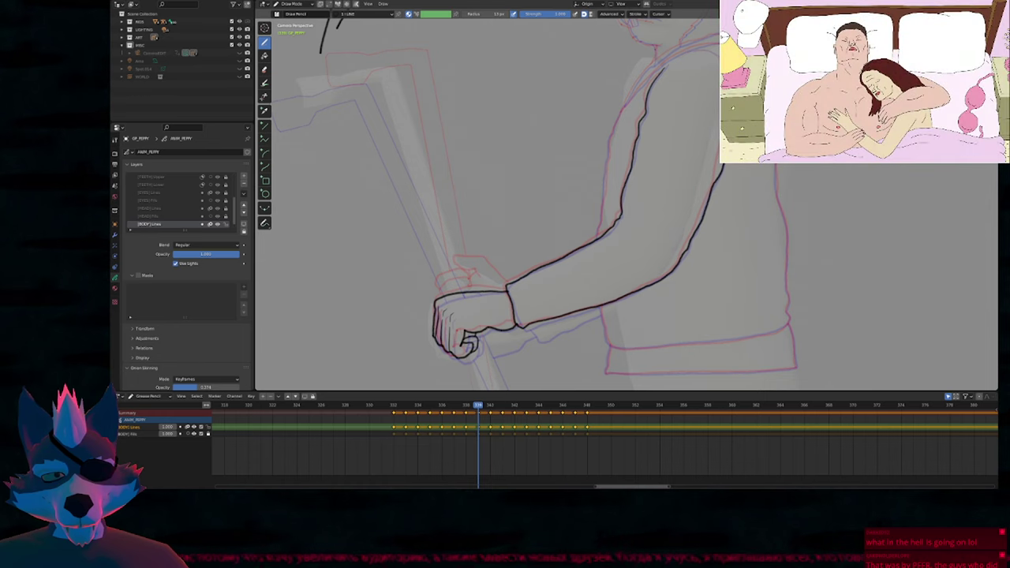
pyautogui.hotkey('shift', 'f')
pyautogui.press('Escape')
pyautogui.keyDown('shift'); pyautogui.moveTo(722, 166); pyautogui.dragTo(713, 188); pyautogui.keyUp('shift')
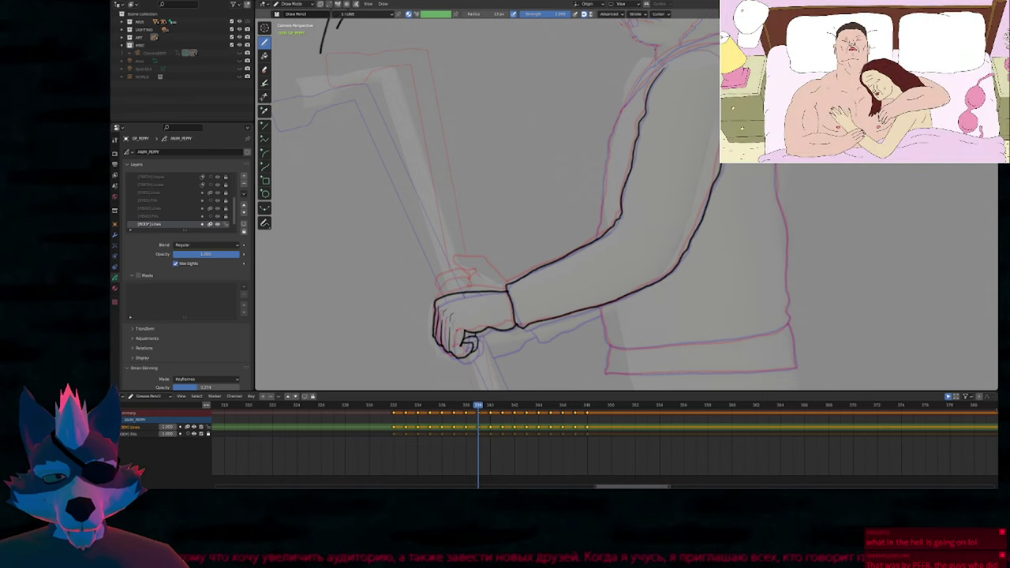
# Try to retouch the line along the back of the upper arm, and undo the retouching strokes.
pyautogui.scroll(8, 741, 105)
pyautogui.moveTo(687, 119)
pyautogui.mouseDown()
pyautogui.moveTo(695, 164)
pyautogui.moveTo(683, 151)
pyautogui.mouseUp()
pyautogui.hotkey('shift', 'f')
pyautogui.press('Escape')
pyautogui.hotkey('ctrl', 'z')
pyautogui.hotkey('ctrl', 'z')
pyautogui.hotkey('ctrl', 'z')
pyautogui.hotkey('ctrl', 'z')
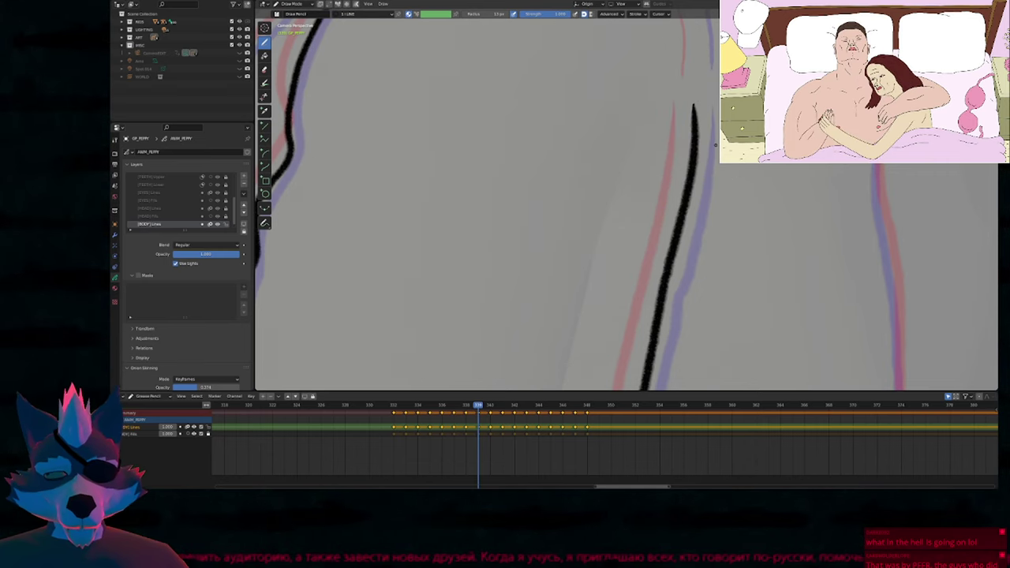
pyautogui.scroll(-2, 681, 249)
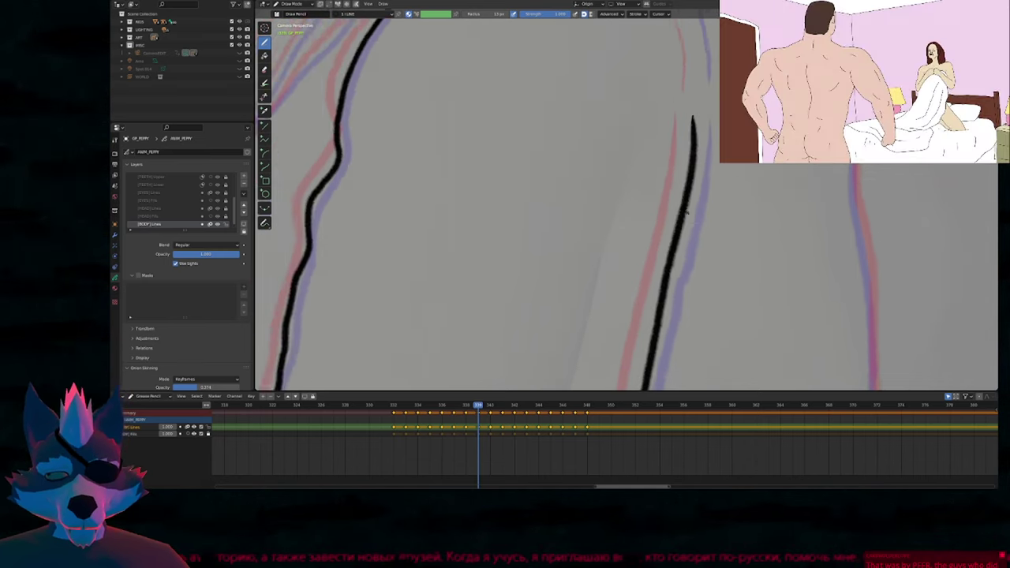
pyautogui.scroll(-4, 682, 249)
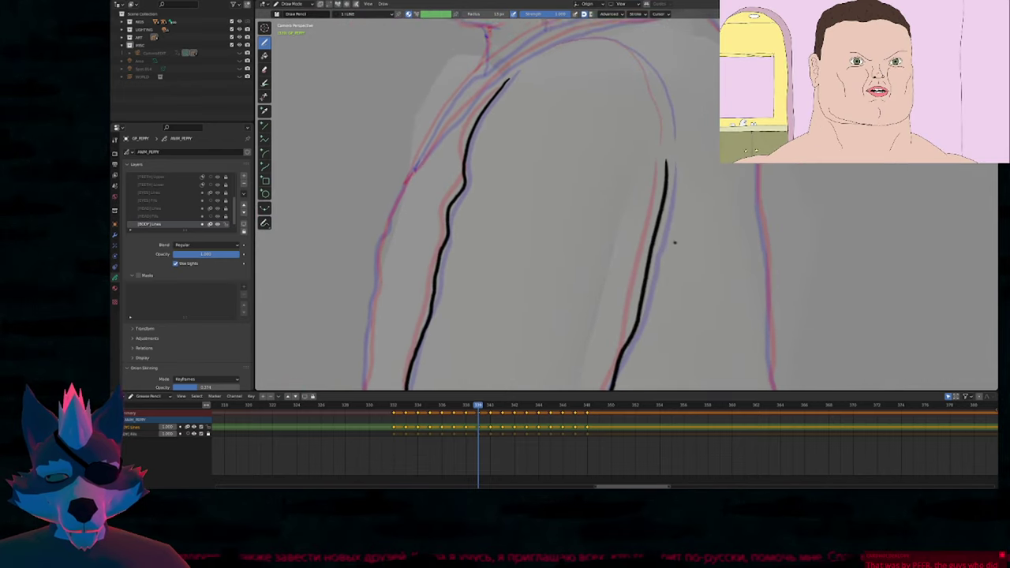
pyautogui.scroll(-5, 644, 242)
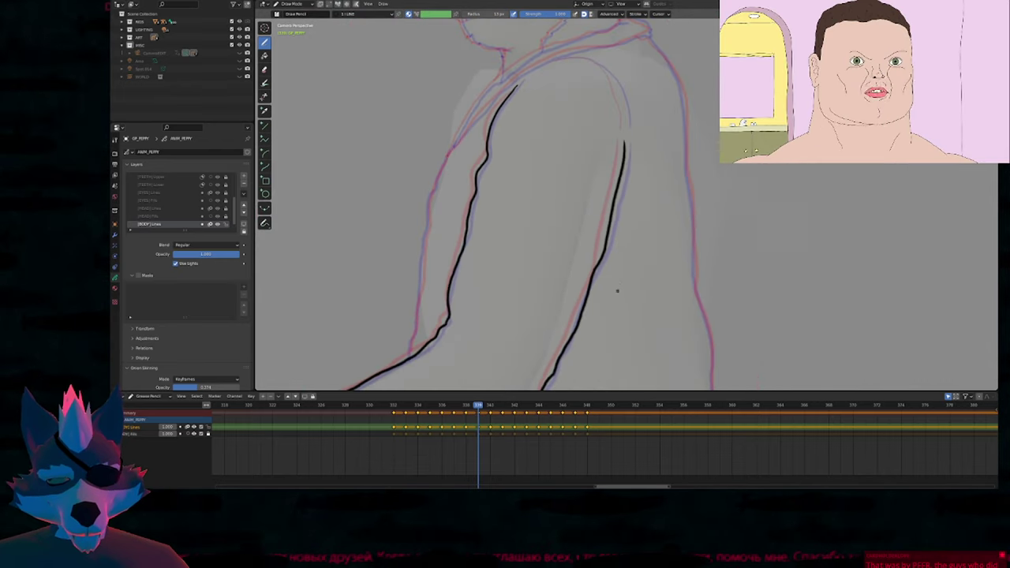
pyautogui.hotkey('shift', 'f')
pyautogui.press('Escape')
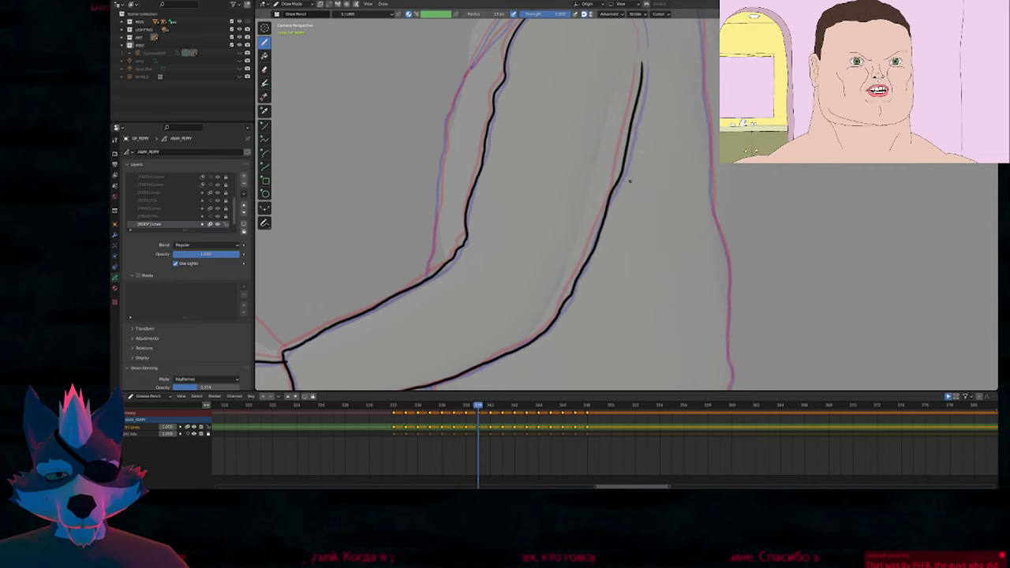
pyautogui.hotkey('ctrl', 'z')
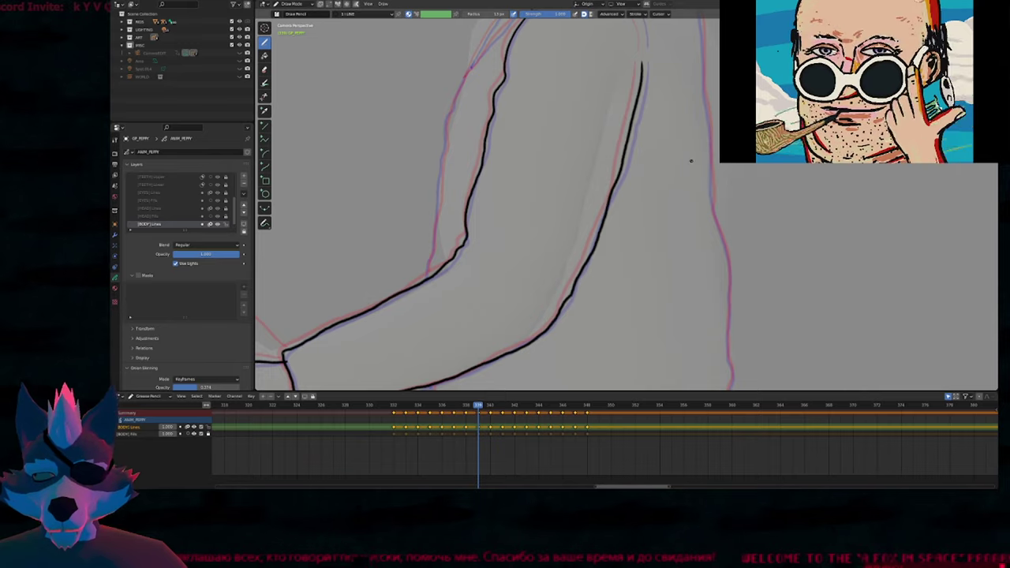
# Ink the jacket torso's front edge, the seam above the waistband and the back edge up to the collar.
pyautogui.keyDown('shift'); pyautogui.moveTo(685, 213); pyautogui.dragTo(665, 169, button='middle'); pyautogui.keyUp('shift')
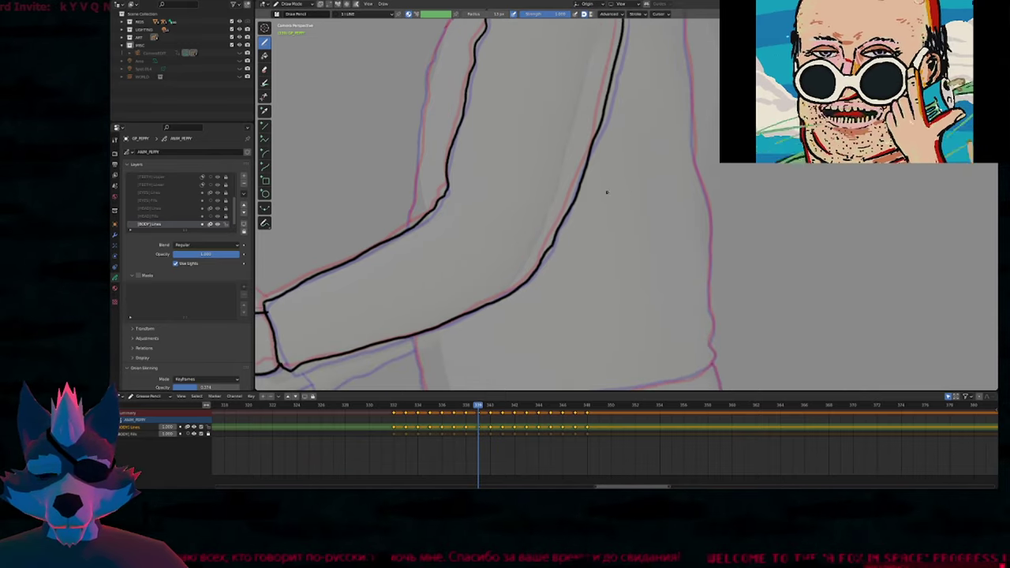
pyautogui.scroll(-1, 608, 200)
pyautogui.scroll(-4, 608, 204)
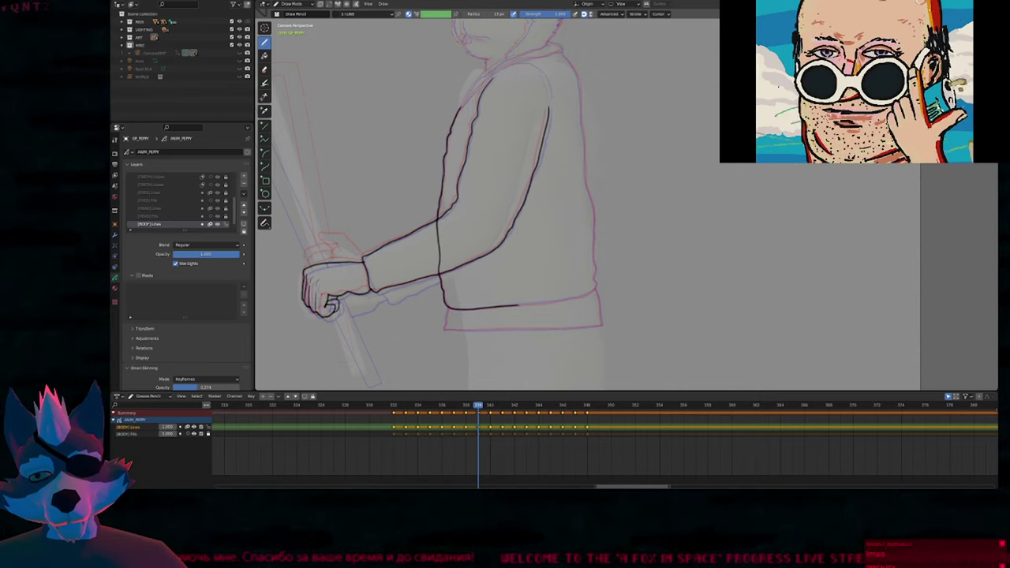
pyautogui.moveTo(551, 302); pyautogui.dragTo(585, 293)
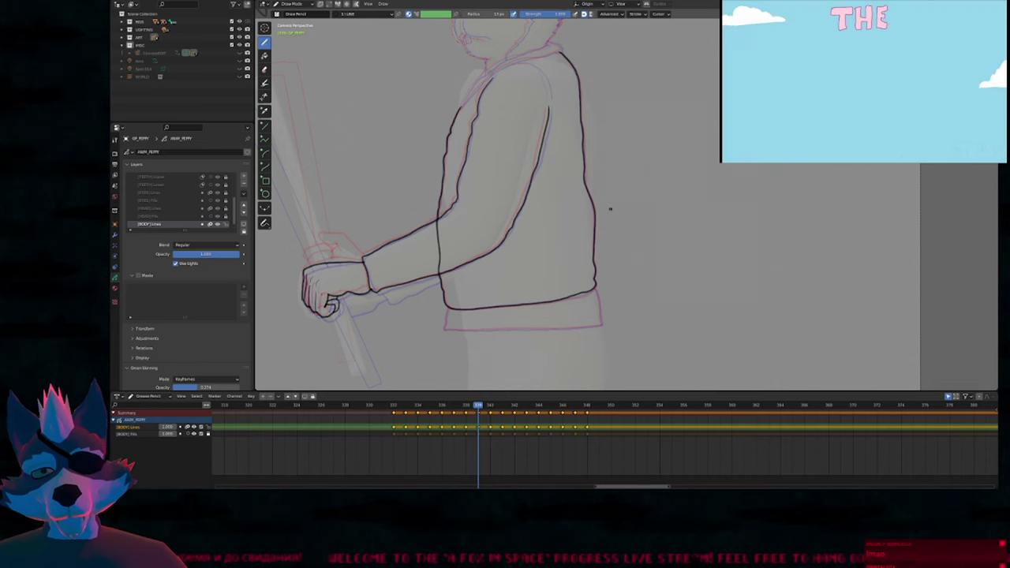
pyautogui.hotkey('shift', 'f')
pyautogui.press('Escape')
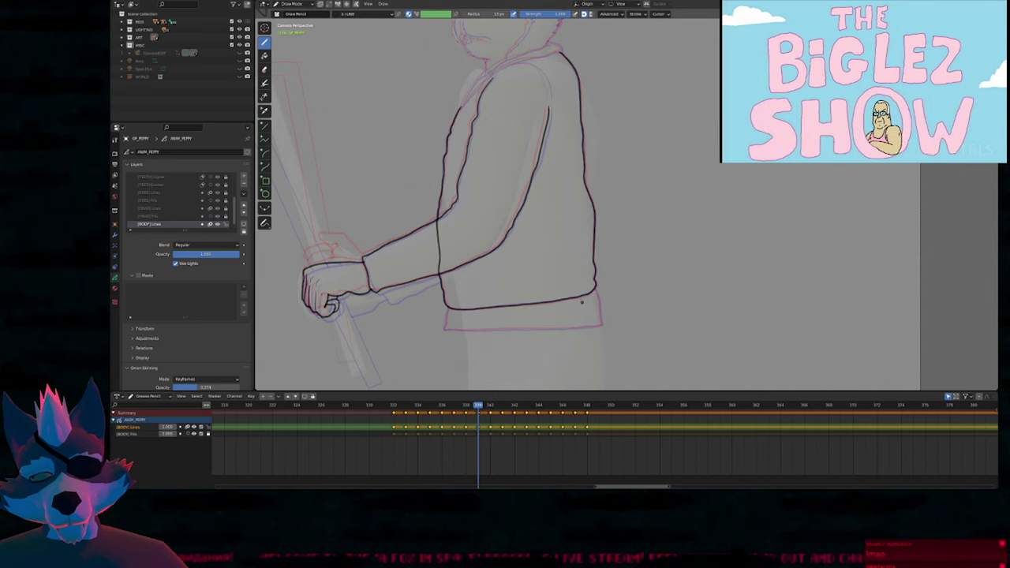
# Ink the outline of the waistband below the jacket seam, covering its back, bottom and front edges.
pyautogui.moveTo(526, 269)
pyautogui.keyDown('shift'); pyautogui.mouseDown(button='middle')
pyautogui.moveTo(633, 226)
pyautogui.moveTo(507, 210)
pyautogui.moveTo(521, 167)
pyautogui.moveTo(732, 194)
pyautogui.mouseUp(button='middle'); pyautogui.keyUp('shift')
pyautogui.scroll(5, 521, 166)
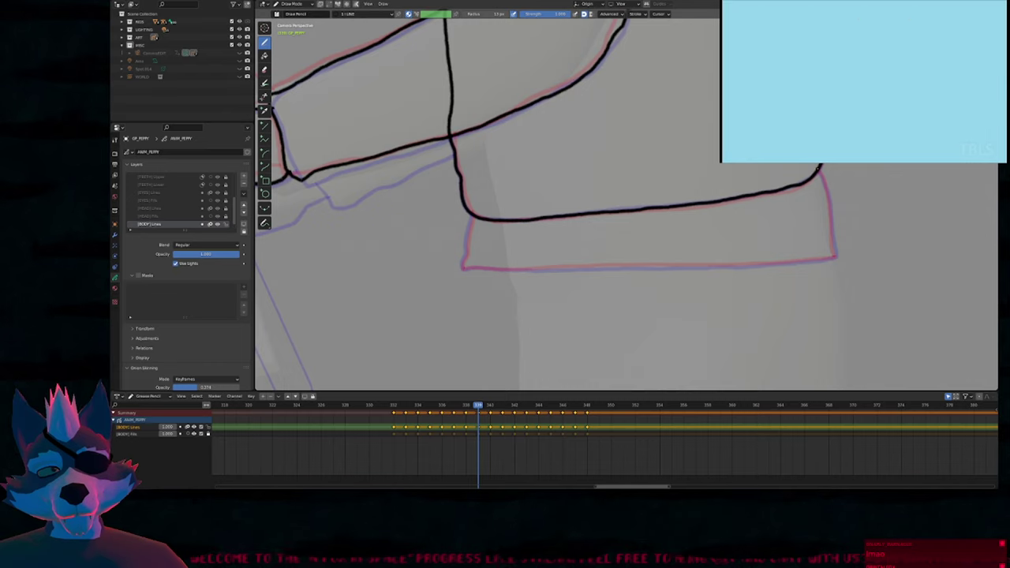
pyautogui.moveTo(828, 198)
pyautogui.mouseDown()
pyautogui.moveTo(825, 260)
pyautogui.moveTo(462, 265)
pyautogui.mouseUp()
pyautogui.moveTo(470, 219)
pyautogui.mouseDown()
pyautogui.moveTo(476, 197)
pyautogui.moveTo(474, 207)
pyautogui.mouseUp()
pyautogui.press('f')
pyautogui.rightClick(513, 280)
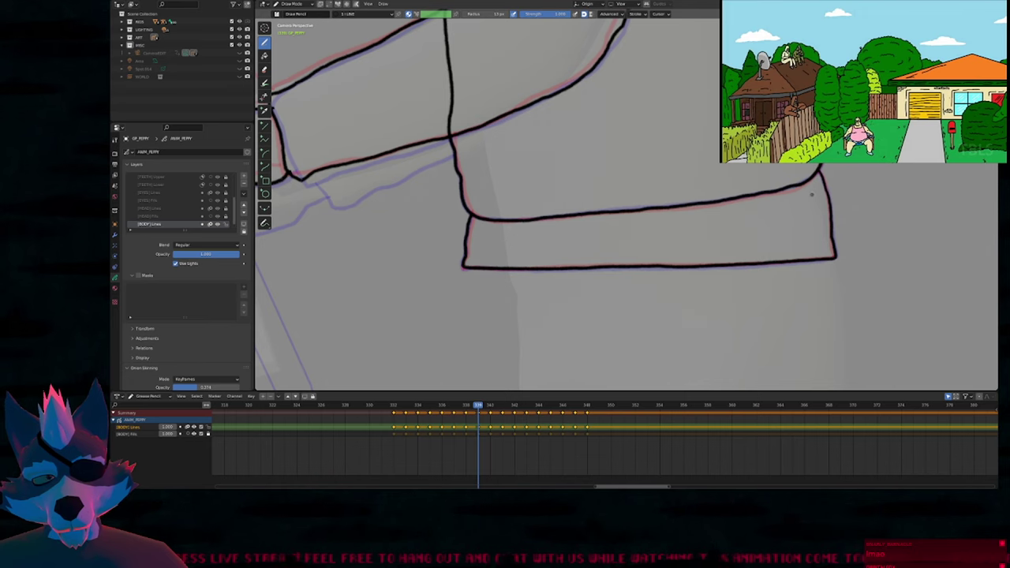
pyautogui.hotkey('shift', 'f')
pyautogui.press('Escape')
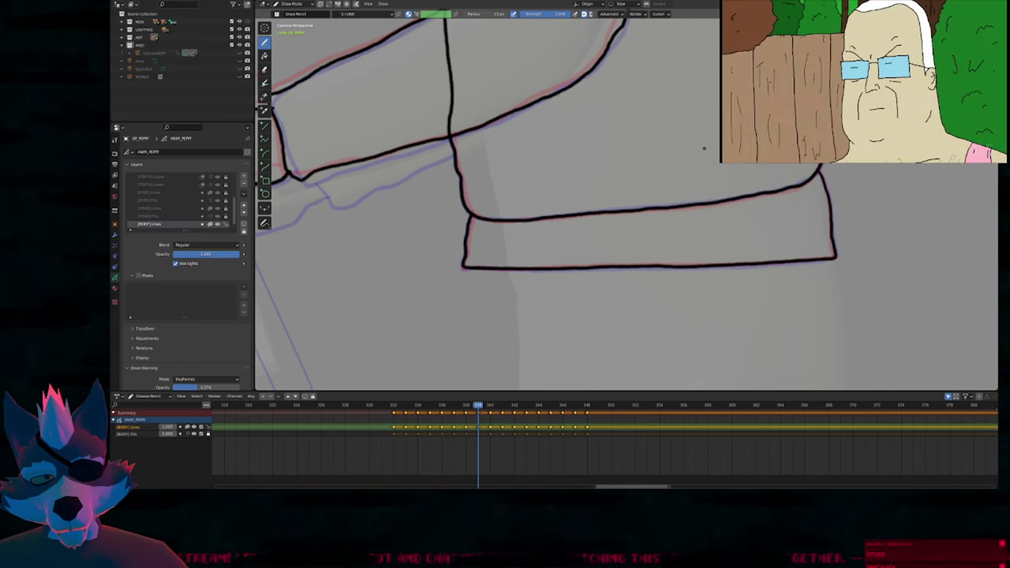
pyautogui.keyDown('shift'); pyautogui.moveTo(592, 163); pyautogui.dragTo(640, 263, button='middle'); pyautogui.keyUp('shift')
pyautogui.press('f')
pyautogui.click(549, 284)
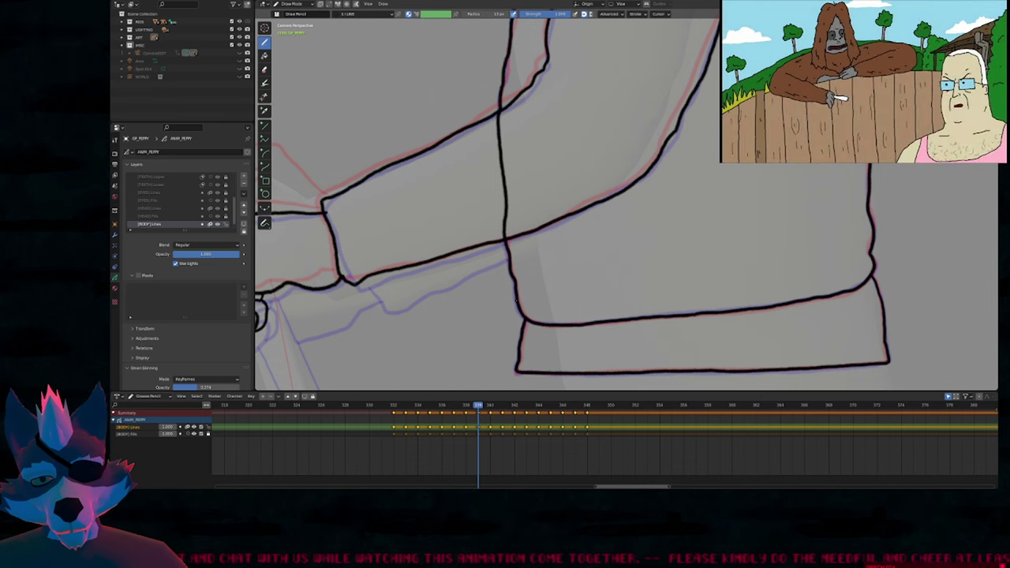
# Compare the hands, crowbar grip and near sleeve across frames 339, 340 and 341.
pyautogui.scroll(-5, 550, 224)
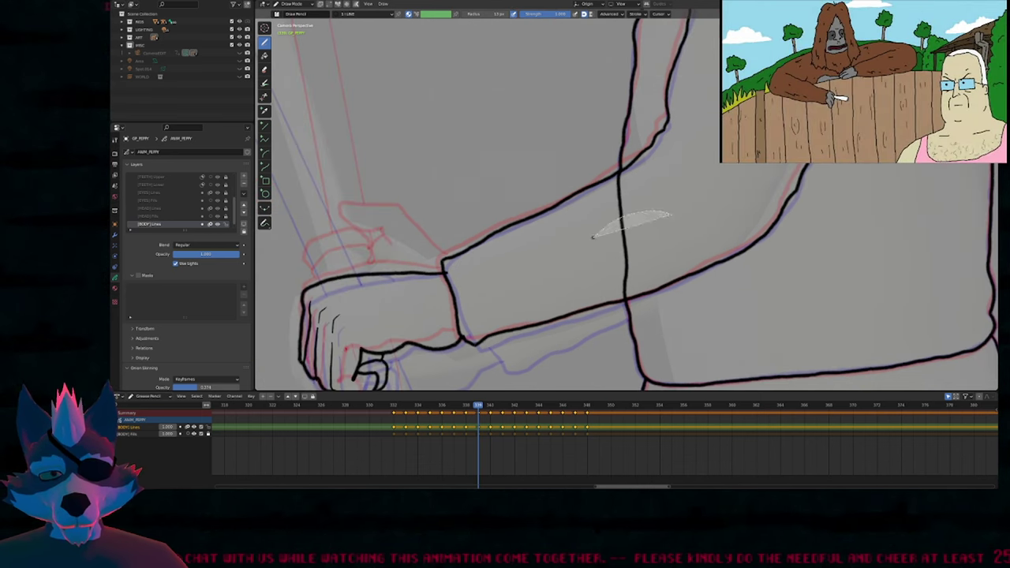
pyautogui.scroll(4, 543, 298)
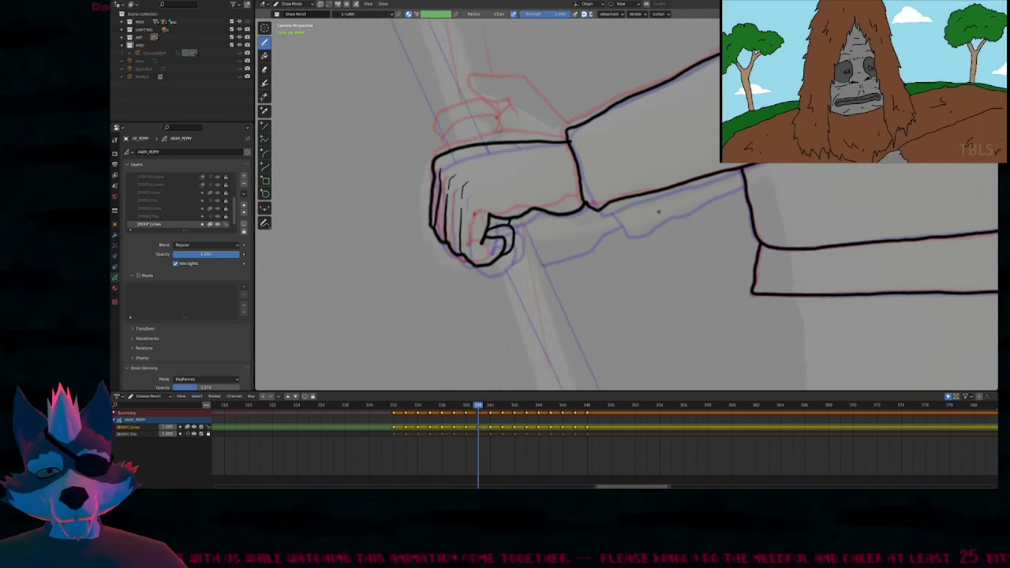
pyautogui.press('Left')
pyautogui.press('Right')
pyautogui.press('Right')
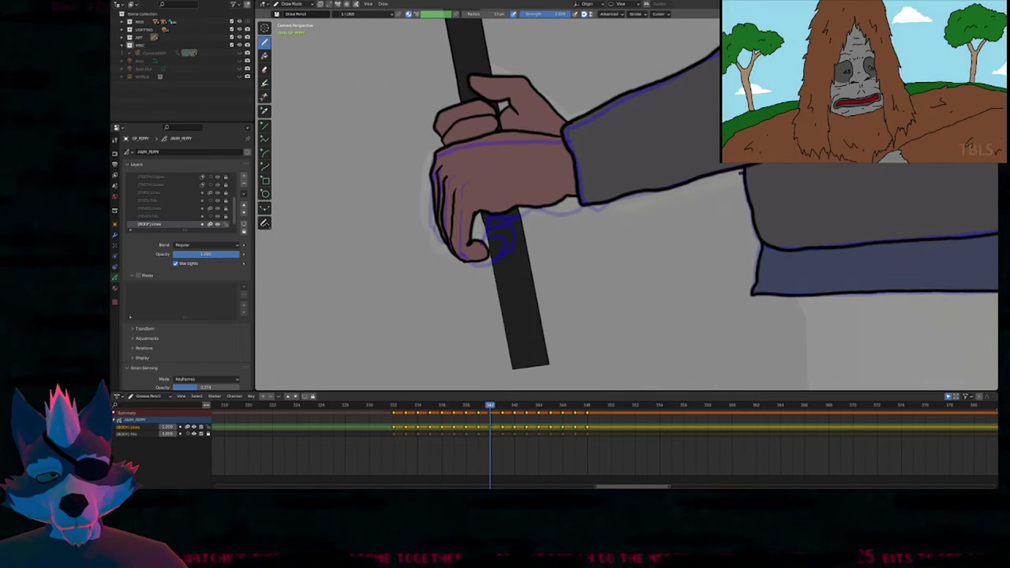
pyautogui.press('Left')
pyautogui.press('Right')
pyautogui.press('Right')
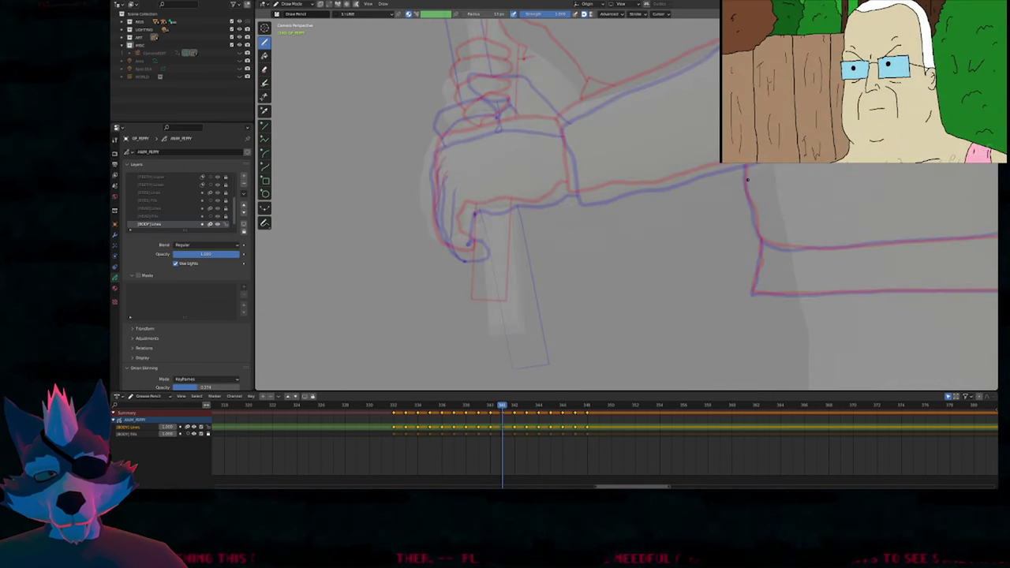
pyautogui.press('Left')
pyautogui.press('Left')
pyautogui.press('Right')
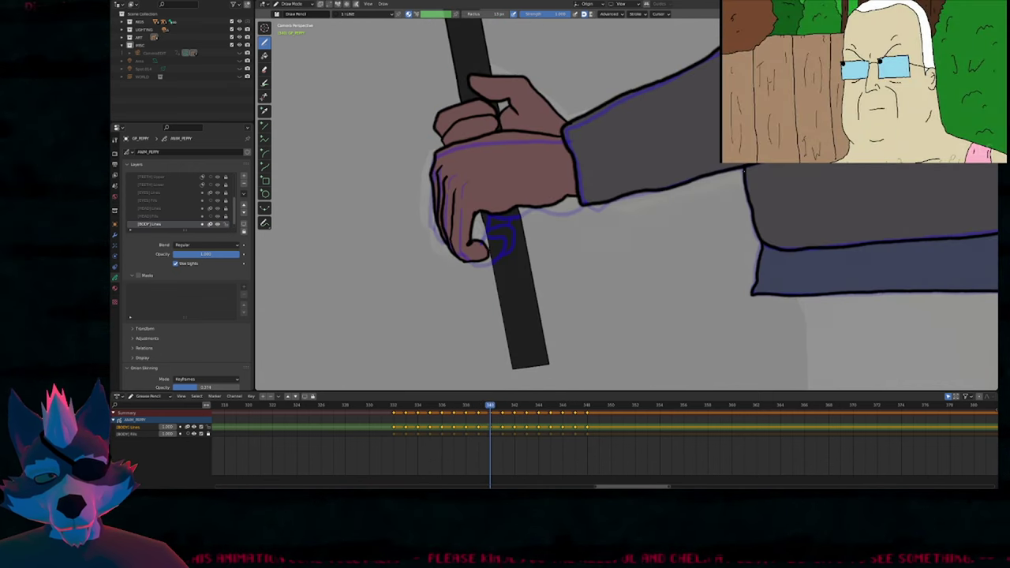
pyautogui.press('Right')
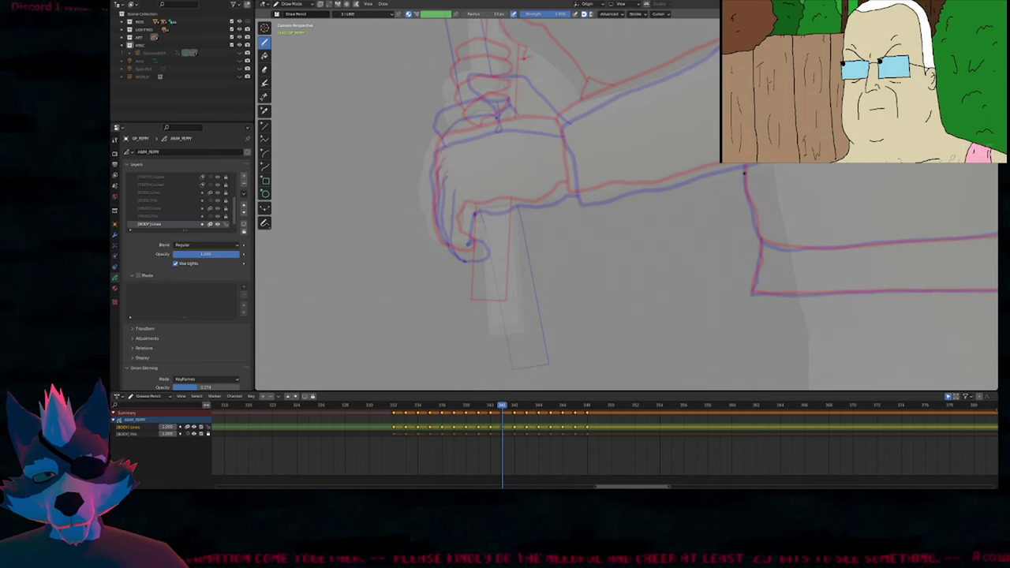
pyautogui.press('Left')
pyautogui.press('Right')
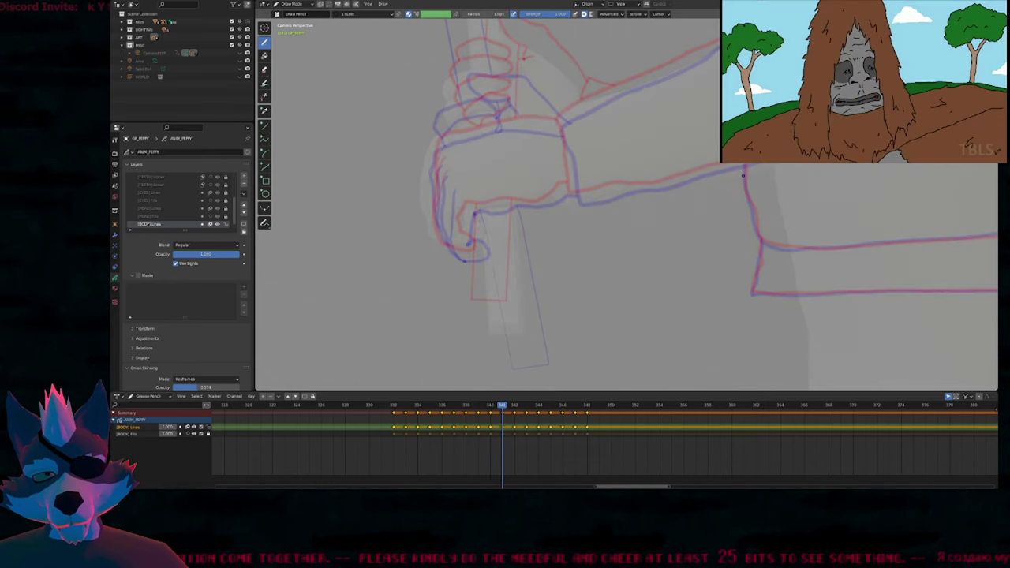
pyautogui.press('Left')
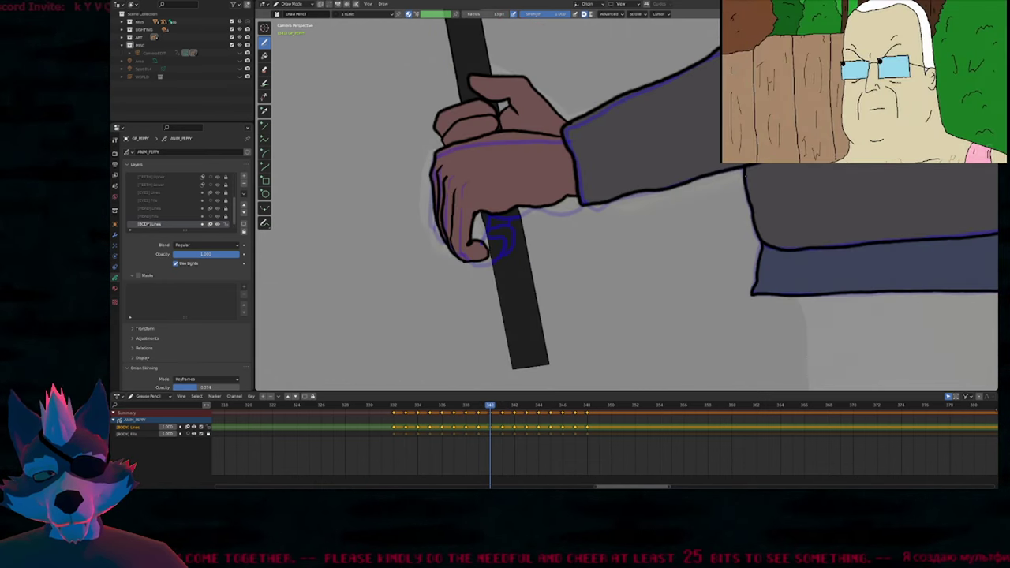
# On frame 340, ink the far sleeve's edge beneath the near forearm and fill the gap with the clothing colour.
pyautogui.moveTo(739, 177); pyautogui.dragTo(596, 202)
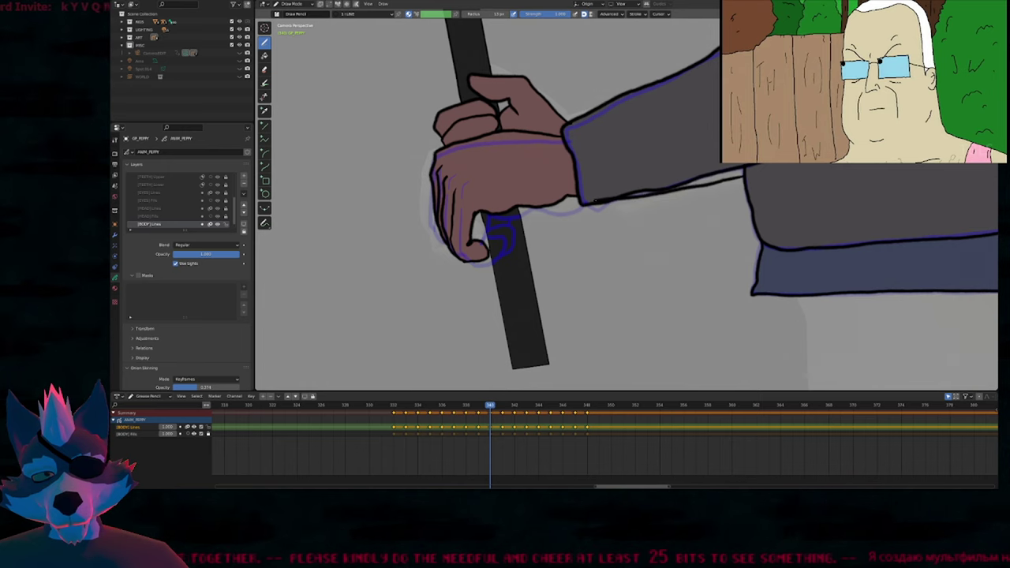
pyautogui.press('pagedown')
pyautogui.press('f')
pyautogui.press('u')
pyautogui.press('q')
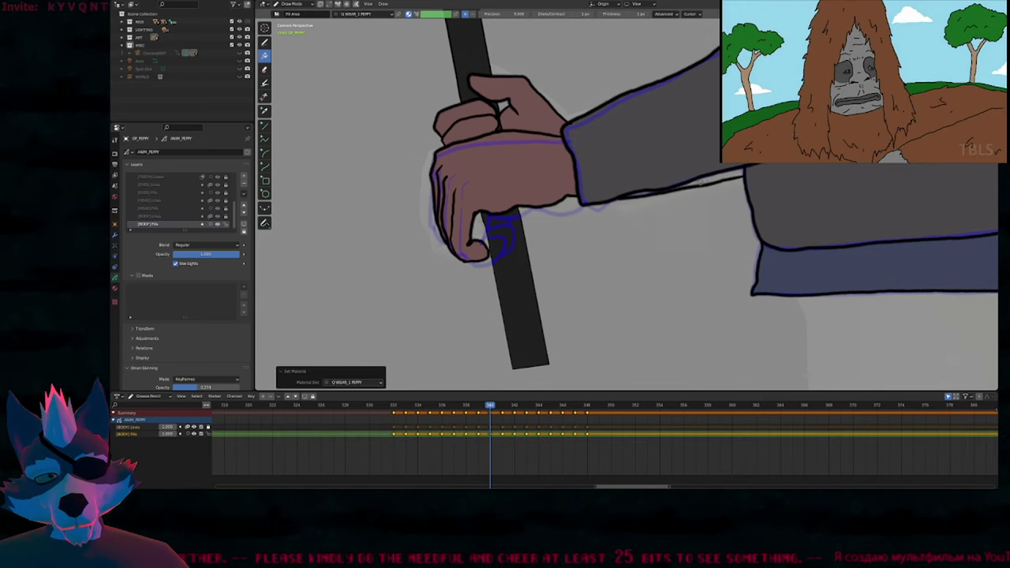
pyautogui.click(740, 178)
# Examine the crowbar, arms and jacket on frame 341, and compare them with frames 340 and 339.
pyautogui.press('Right')
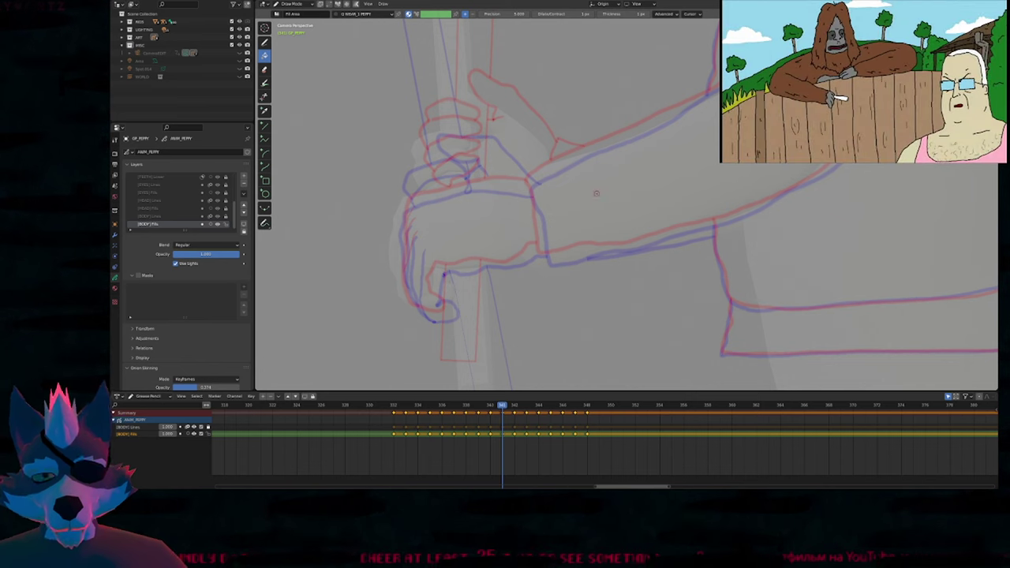
pyautogui.scroll(-4, 560, 194)
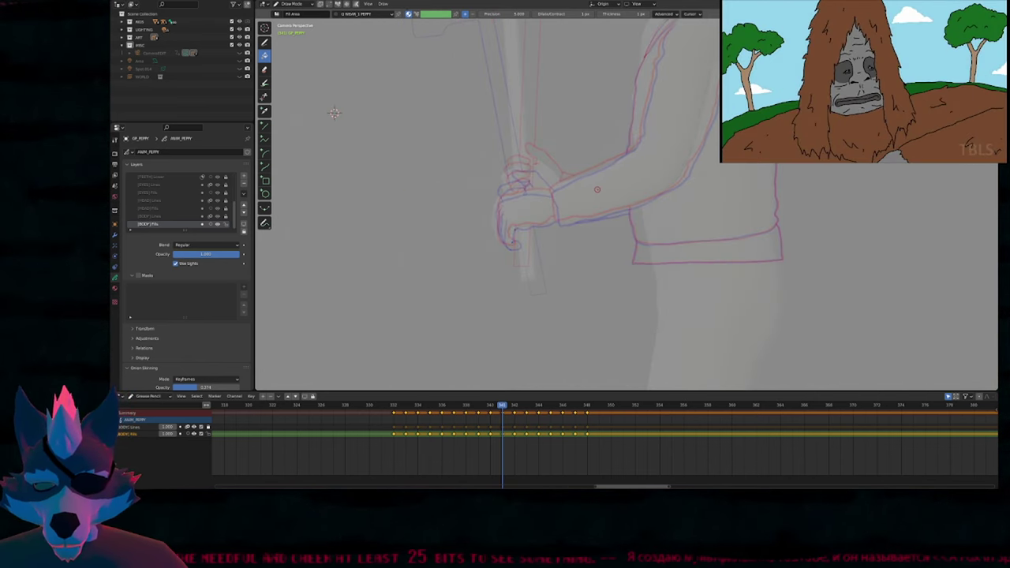
pyautogui.keyDown('shift'); pyautogui.moveTo(333, 113); pyautogui.dragTo(284, 214, button='middle'); pyautogui.keyUp('shift')
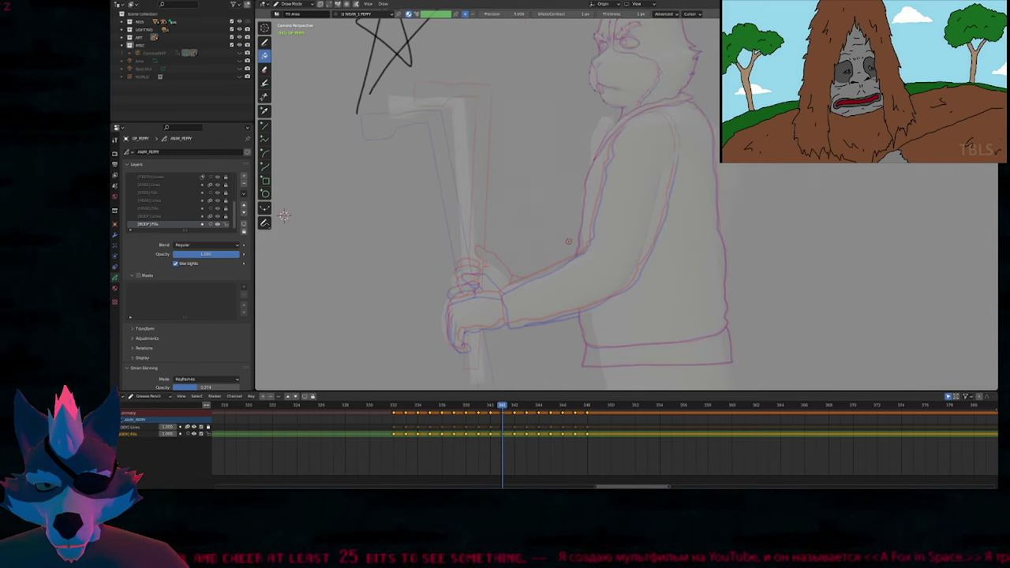
pyautogui.moveTo(564, 215)
pyautogui.keyDown('shift'); pyautogui.mouseDown(button='middle')
pyautogui.moveTo(582, 227)
pyautogui.moveTo(604, 210)
pyautogui.mouseUp(button='middle'); pyautogui.keyUp('shift')
pyautogui.press('d')
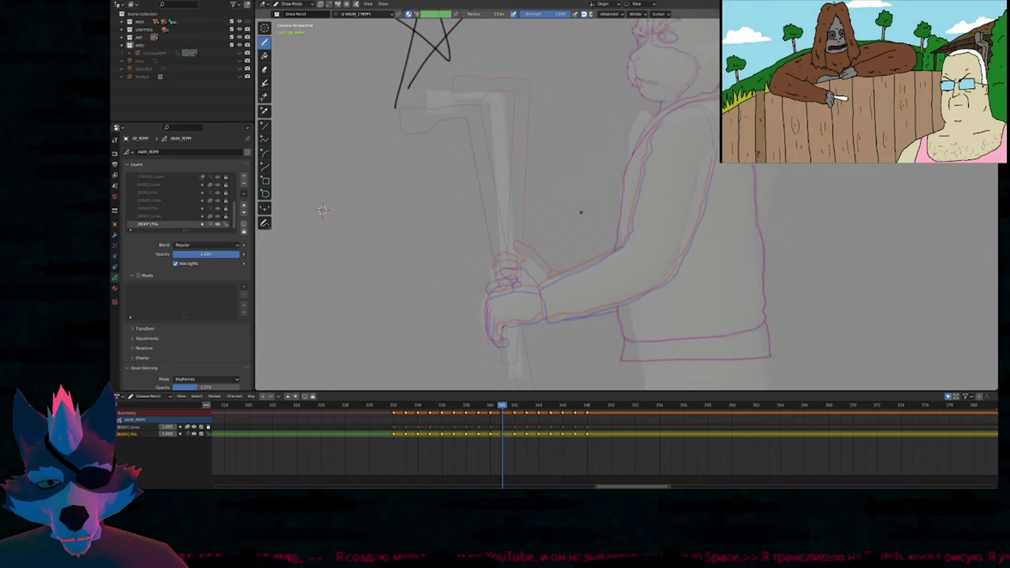
pyautogui.keyDown('shift'); pyautogui.moveTo(581, 212); pyautogui.dragTo(619, 285, button='middle'); pyautogui.keyUp('shift')
pyautogui.keyDown('ctrl'); pyautogui.moveTo(550, 333); pyautogui.dragTo(590, 173, button='middle'); pyautogui.keyUp('ctrl')
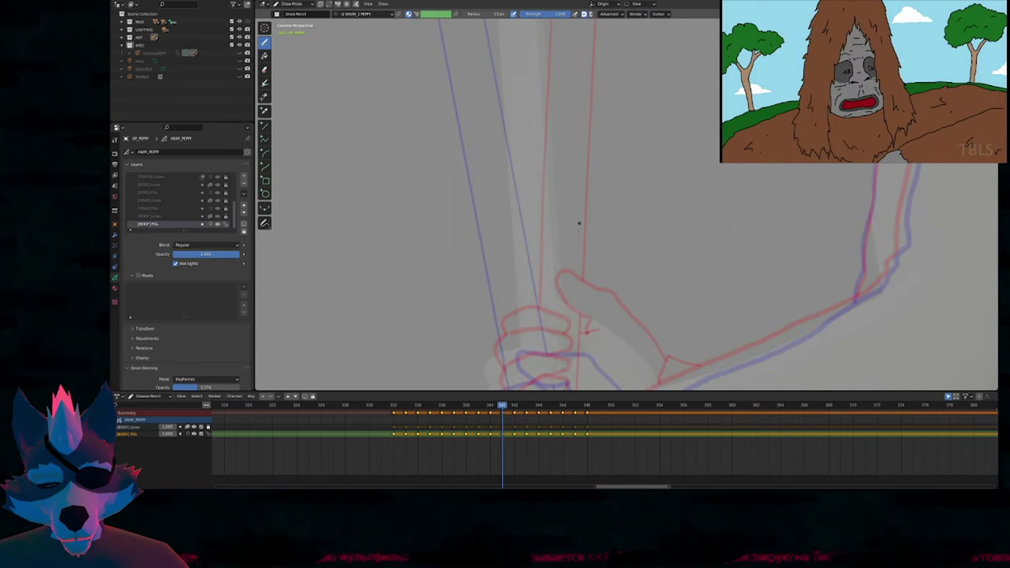
pyautogui.press('space')
pyautogui.keyDown('ctrl'); pyautogui.moveTo(579, 224); pyautogui.dragTo(627, 214, button='middle'); pyautogui.keyUp('ctrl')
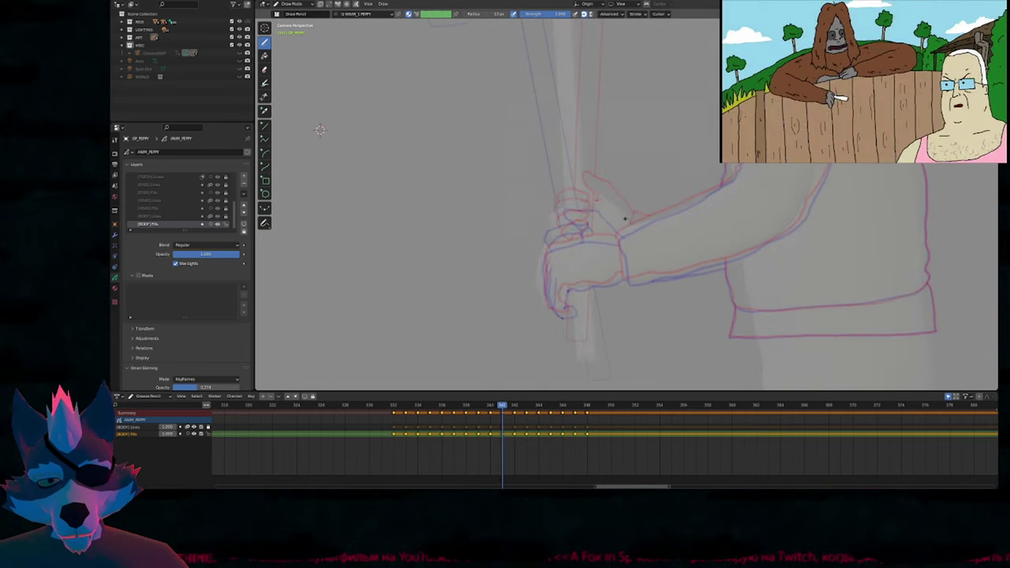
pyautogui.press('Left')
pyautogui.press('Right')
pyautogui.press('Left')
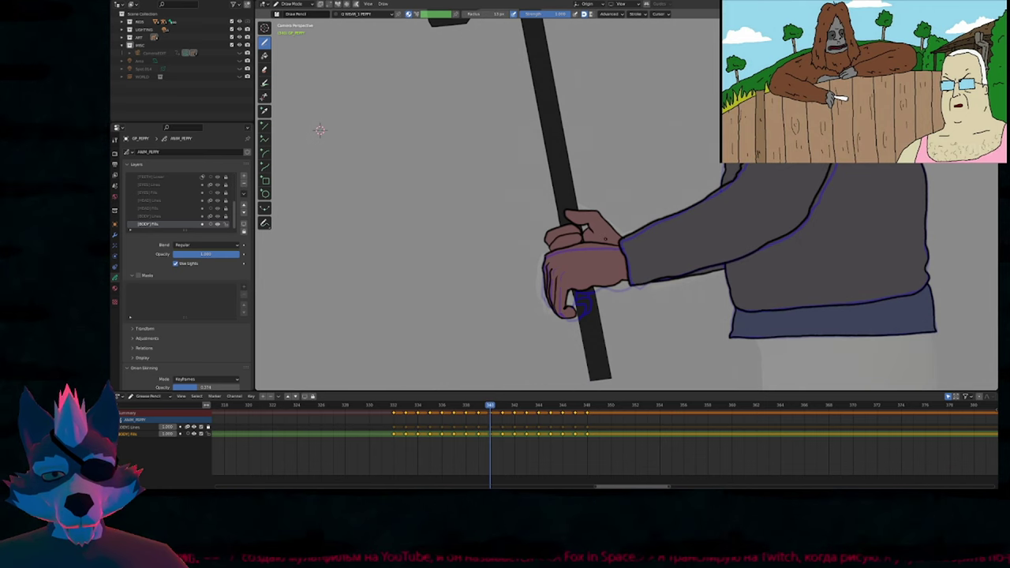
pyautogui.press('Left')
pyautogui.press('Left')
pyautogui.press('Right')
pyautogui.press('Right')
pyautogui.press('Right')
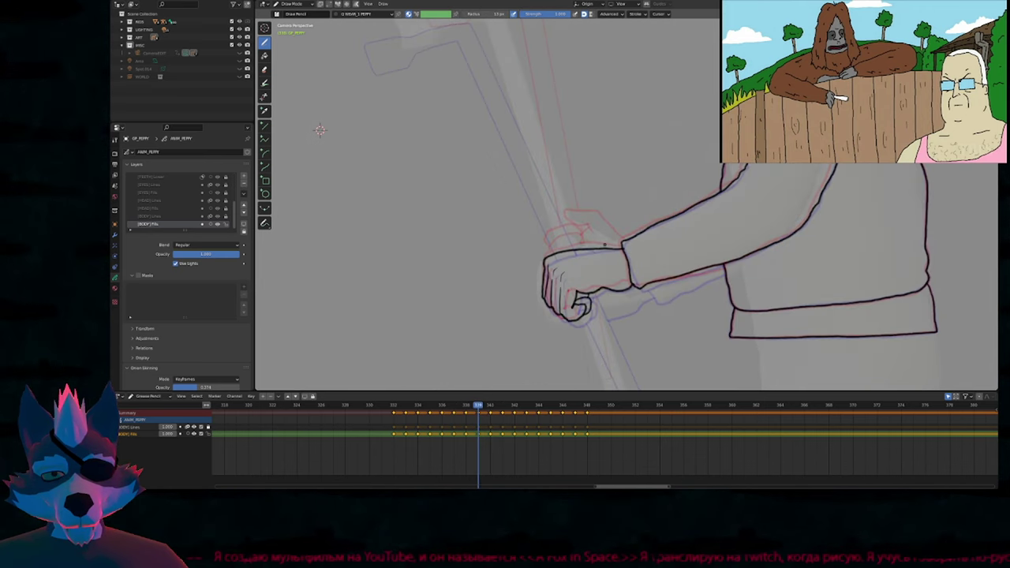
pyautogui.press('Left')
pyautogui.press('Left')
pyautogui.press('Left')
pyautogui.press('Right')
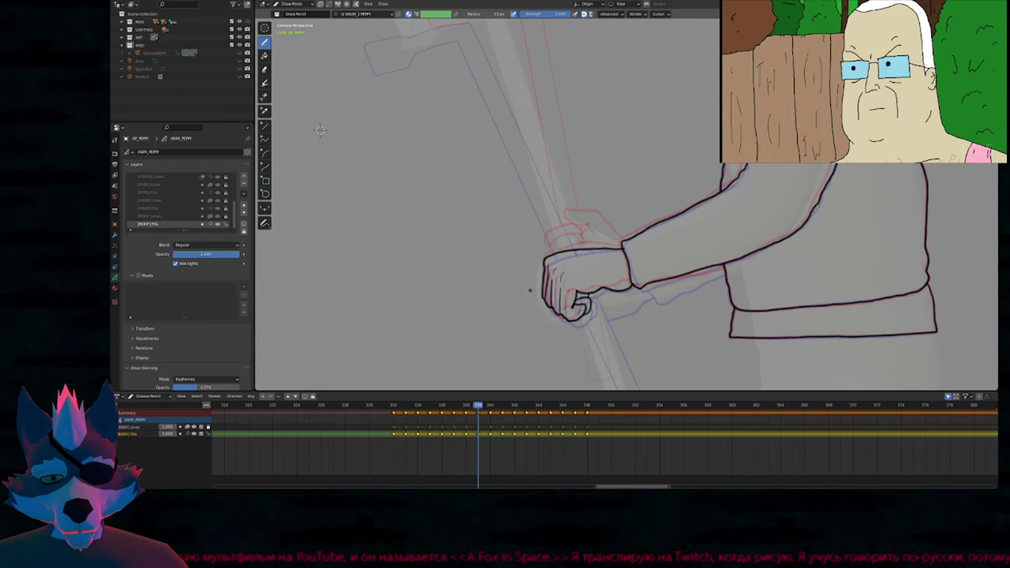
# Retouch the outer knuckle edge of the near fist on frame 339's body line layer.
pyautogui.press('pageup')
pyautogui.moveTo(527, 289); pyautogui.dragTo(537, 311)
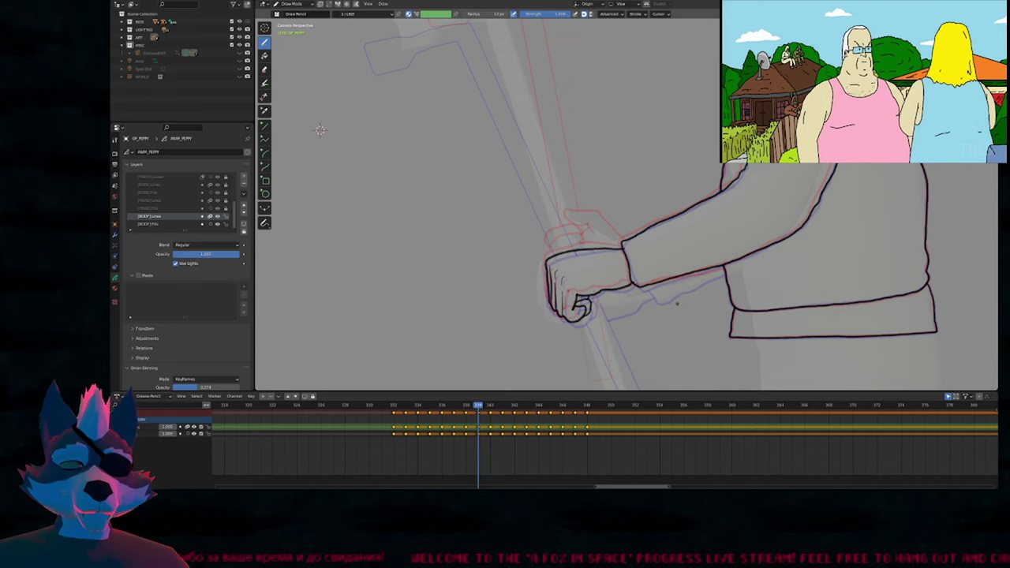
# Ink the rounded shoulder line of the near sleeve, arching over from the front to above the back arm line.
pyautogui.keyDown('shift'); pyautogui.moveTo(674, 302); pyautogui.dragTo(593, 300, button='middle'); pyautogui.keyUp('shift')
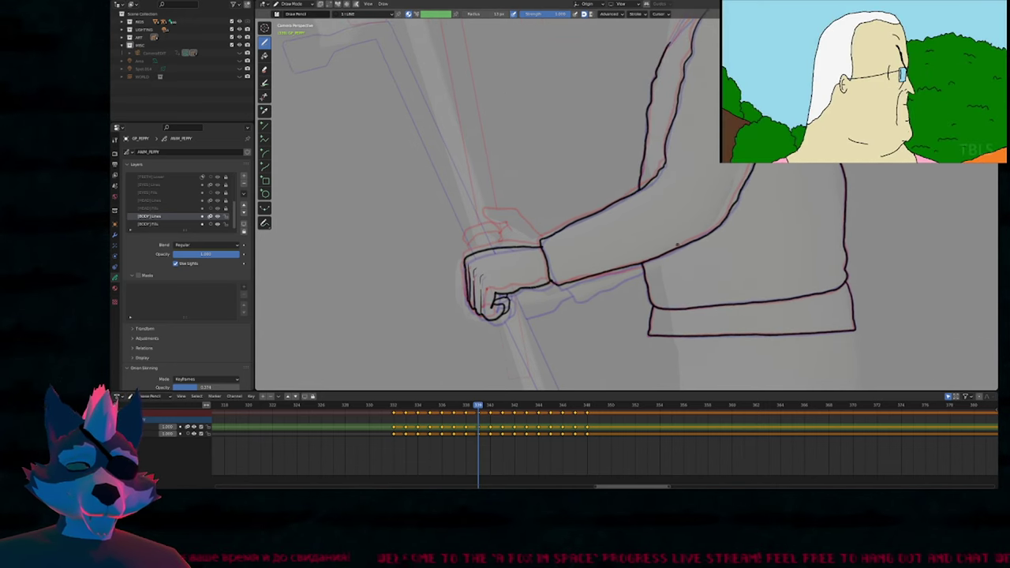
pyautogui.moveTo(673, 207)
pyautogui.keyDown('shift'); pyautogui.mouseDown(button='middle')
pyautogui.moveTo(608, 371)
pyautogui.moveTo(636, 291)
pyautogui.moveTo(553, 402)
pyautogui.mouseUp(button='middle'); pyautogui.keyUp('shift')
pyautogui.scroll(3, 576, 161)
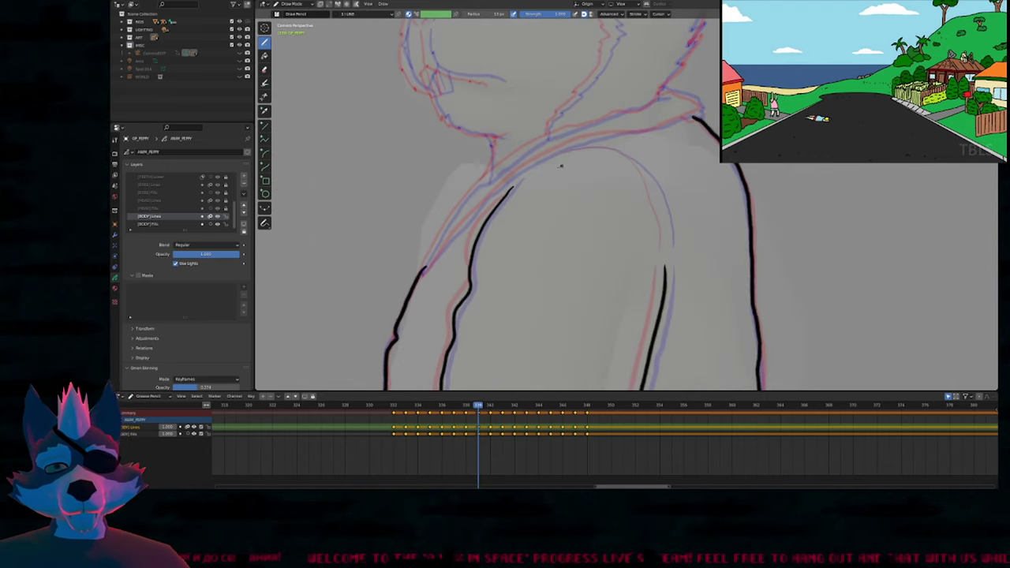
pyautogui.moveTo(544, 161)
pyautogui.mouseDown()
pyautogui.moveTo(590, 148)
pyautogui.moveTo(634, 155)
pyautogui.moveTo(663, 188)
pyautogui.moveTo(672, 228)
pyautogui.moveTo(669, 215)
pyautogui.mouseUp()
pyautogui.press('f')
pyautogui.press('Escape')
pyautogui.moveTo(658, 145)
pyautogui.mouseDown()
pyautogui.moveTo(611, 172)
pyautogui.moveTo(613, 162)
pyautogui.mouseUp()
pyautogui.press('f')
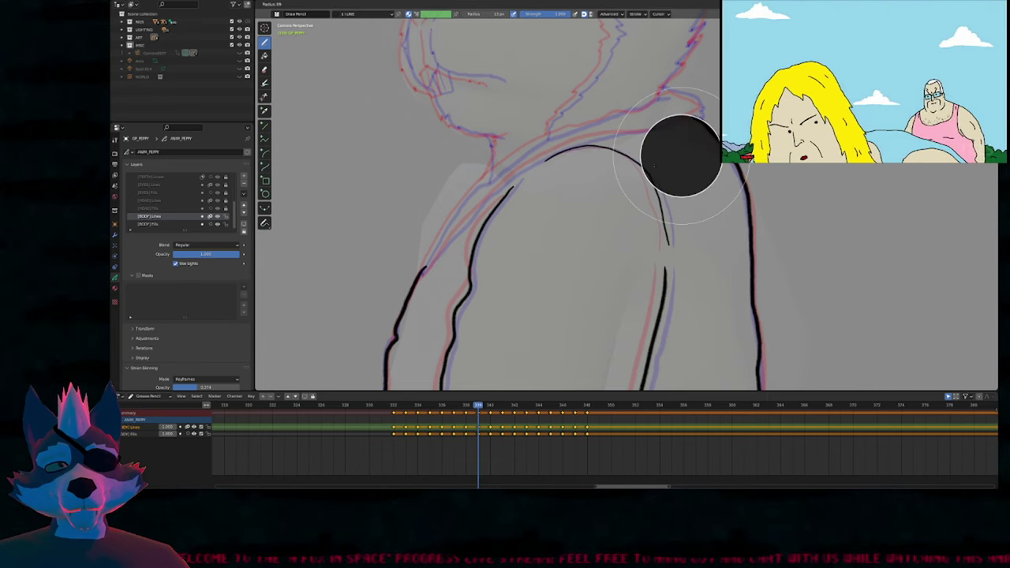
pyautogui.click(656, 162)
pyautogui.moveTo(662, 188); pyautogui.dragTo(670, 194)
pyautogui.moveTo(696, 253); pyautogui.dragTo(683, 254)
# Enlarge the viewport and ink the jacket collar's upper edge, its back corner and its lower edge down to the chest.
pyautogui.moveTo(609, 275)
pyautogui.keyDown('shift'); pyautogui.mouseDown(button='middle')
pyautogui.moveTo(563, 261)
pyautogui.moveTo(560, 239)
pyautogui.mouseUp(button='middle'); pyautogui.keyUp('shift')
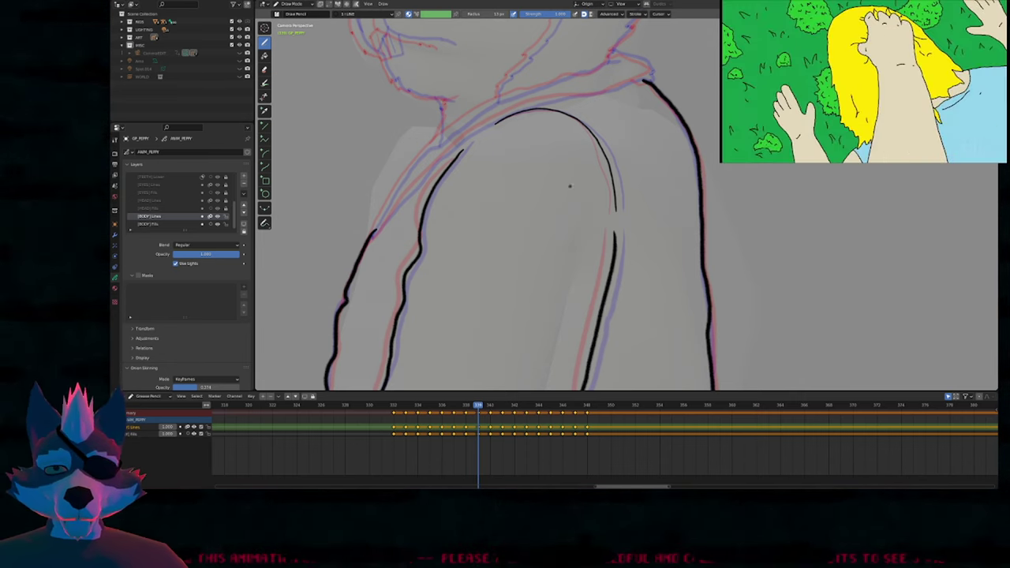
pyautogui.keyDown('ctrl'); pyautogui.moveTo(537, 208); pyautogui.dragTo(539, 255, button='middle'); pyautogui.keyUp('ctrl')
pyautogui.keyDown('shift'); pyautogui.moveTo(522, 339); pyautogui.dragTo(547, 183, button='middle'); pyautogui.keyUp('shift')
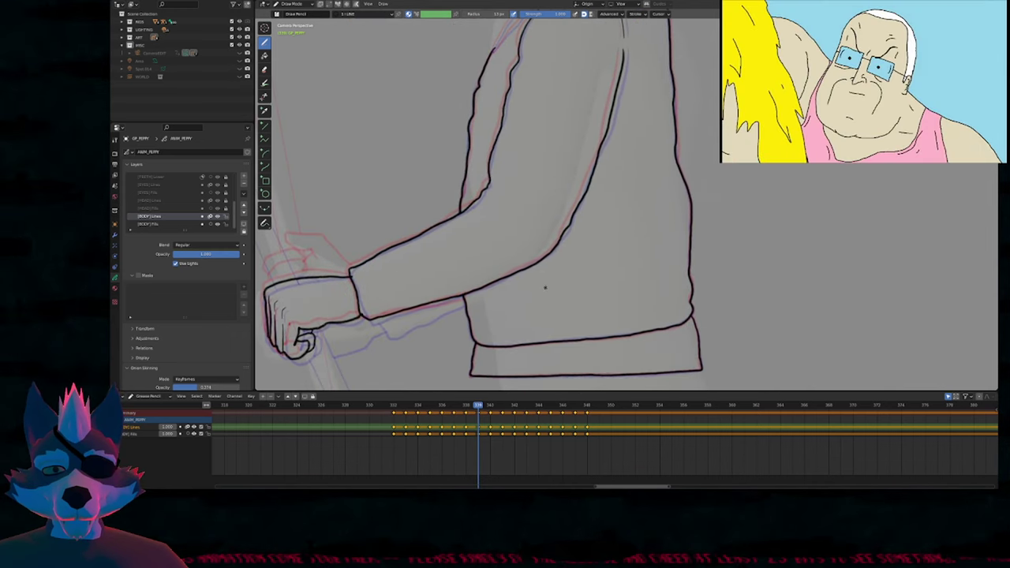
pyautogui.keyDown('shift'); pyautogui.moveTo(565, 276); pyautogui.dragTo(576, 246, button='middle'); pyautogui.keyUp('shift')
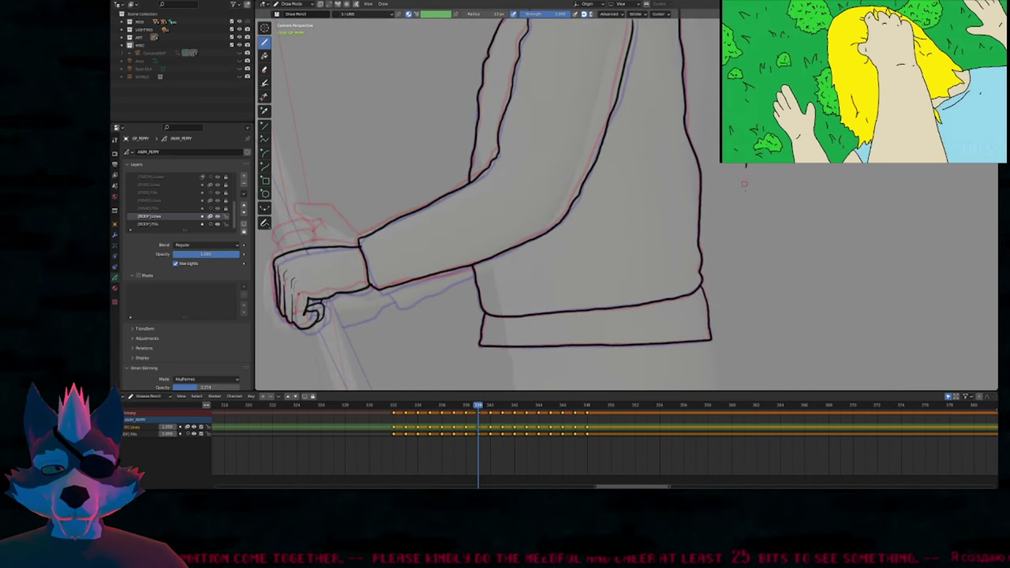
pyautogui.moveTo(620, 172)
pyautogui.keyDown('shift'); pyautogui.mouseDown(button='middle')
pyautogui.moveTo(613, 358)
pyautogui.moveTo(608, 279)
pyautogui.moveTo(645, 300)
pyautogui.mouseUp(button='middle'); pyautogui.keyUp('shift')
pyautogui.keyDown('shift'); pyautogui.scroll(8, 607, 279); pyautogui.keyUp('shift')
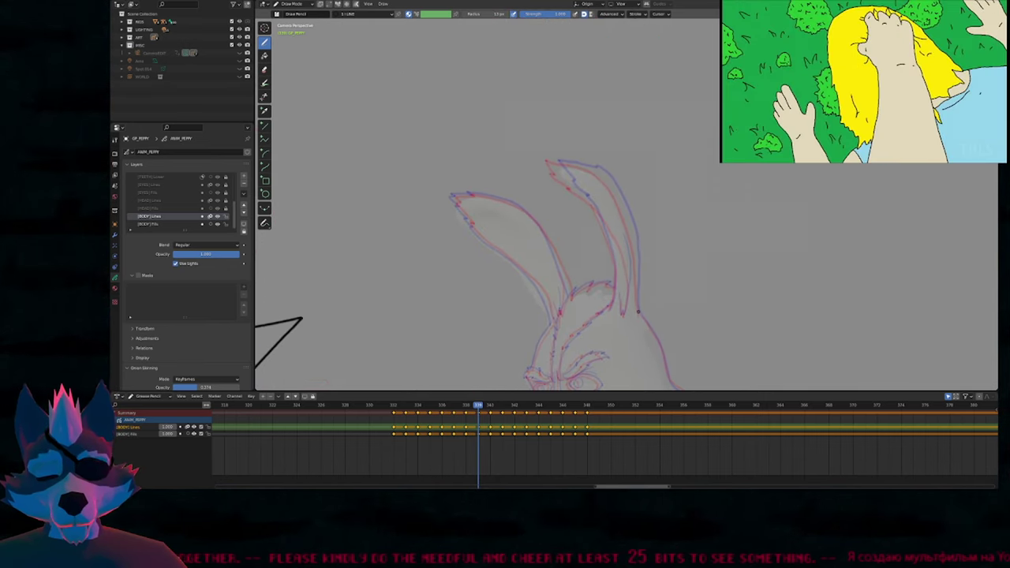
pyautogui.keyDown('shift'); pyautogui.scroll(-8, 615, 296); pyautogui.keyUp('shift')
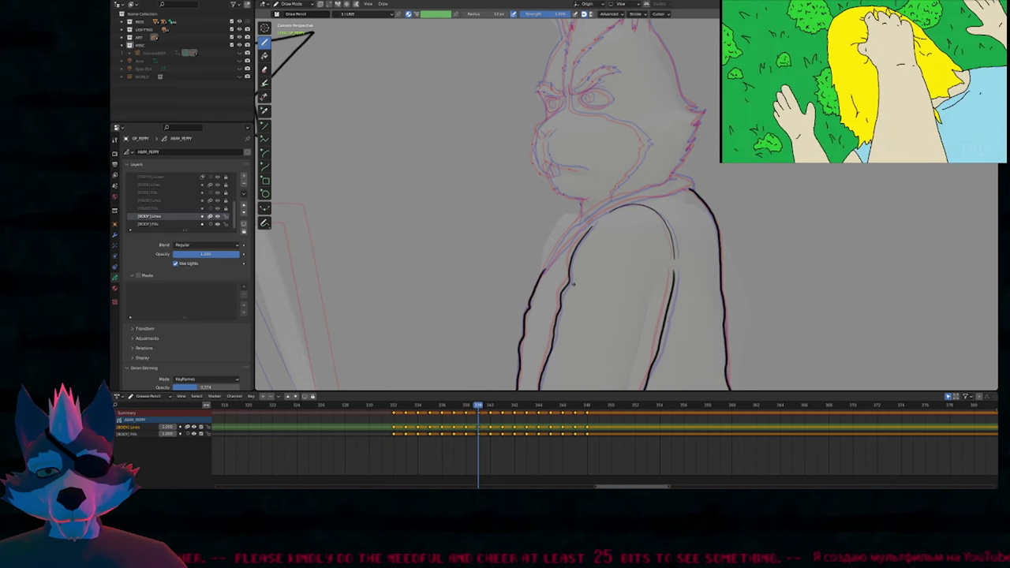
pyautogui.hotkey('ctrl', 'space')
pyautogui.scroll(5, 580, 261)
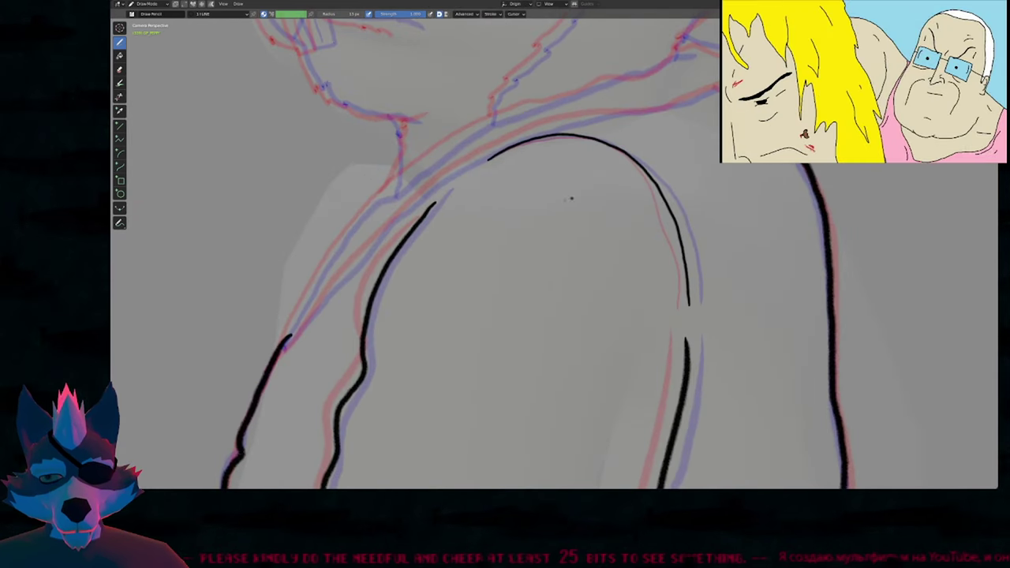
pyautogui.keyDown('shift'); pyautogui.moveTo(555, 314); pyautogui.dragTo(560, 321, button='middle'); pyautogui.keyUp('shift')
pyautogui.moveTo(361, 432)
pyautogui.mouseDown()
pyautogui.moveTo(456, 294)
pyautogui.moveTo(594, 209)
pyautogui.moveTo(727, 168)
pyautogui.mouseUp()
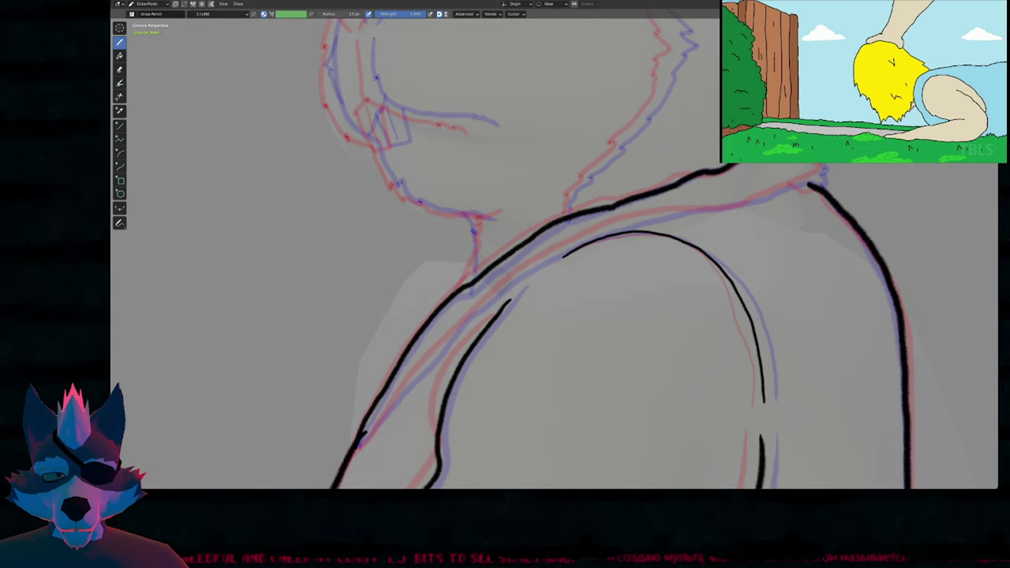
pyautogui.moveTo(819, 164)
pyautogui.mouseDown()
pyautogui.moveTo(813, 183)
pyautogui.moveTo(617, 226)
pyautogui.moveTo(510, 276)
pyautogui.moveTo(407, 377)
pyautogui.moveTo(356, 450)
pyautogui.mouseUp()
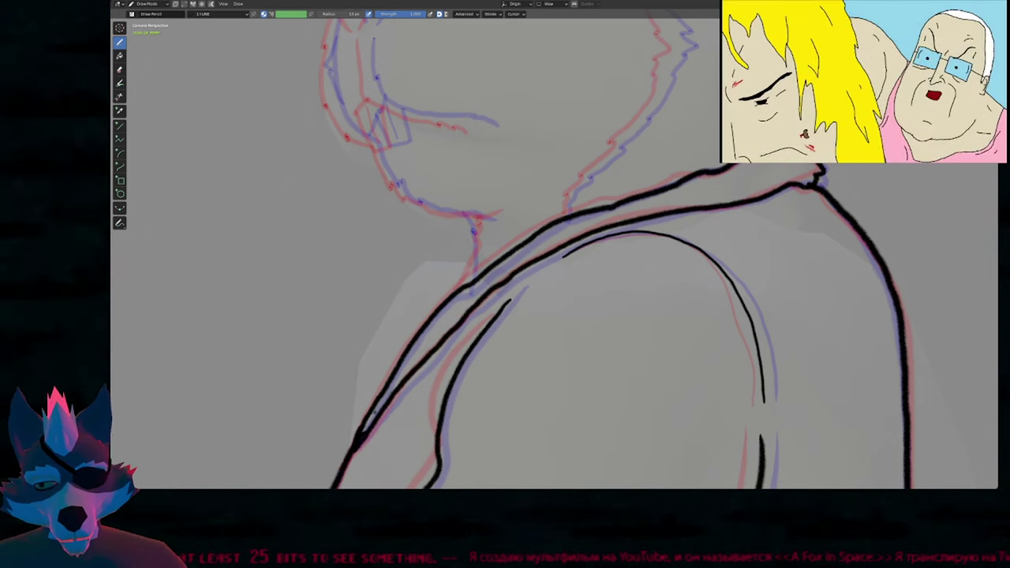
pyautogui.keyDown('shift'); pyautogui.moveTo(558, 286); pyautogui.dragTo(579, 279, button='middle'); pyautogui.keyUp('shift')
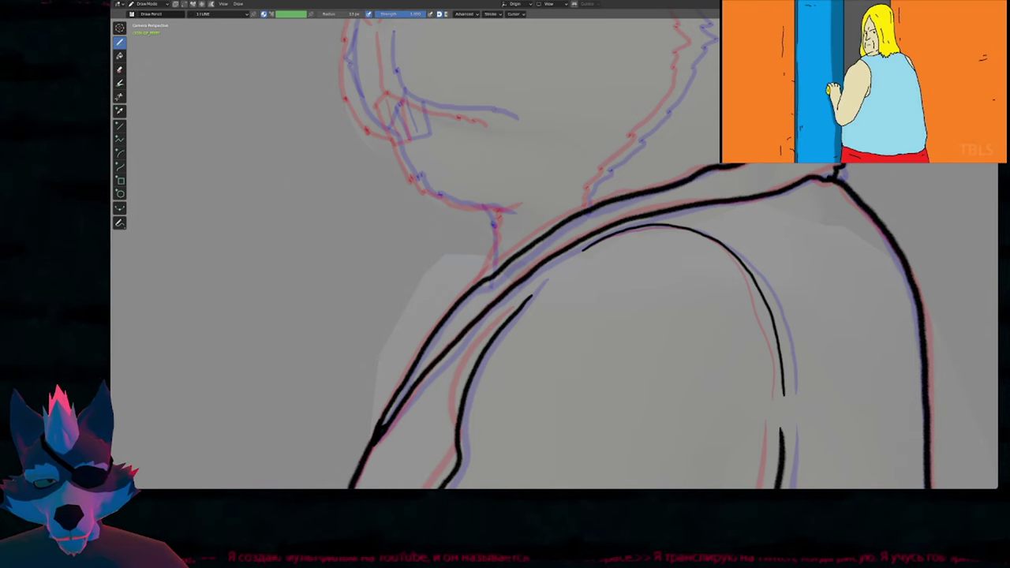
# Ink short starter strokes for both edges of the crowbar shaft just below the near fist.
pyautogui.scroll(-5, 732, 175)
pyautogui.keyDown('shift'); pyautogui.moveTo(690, 305); pyautogui.dragTo(700, 138, button='middle'); pyautogui.keyUp('shift')
pyautogui.keyDown('shift'); pyautogui.moveTo(539, 318); pyautogui.dragTo(635, 227, button='middle'); pyautogui.keyUp('shift')
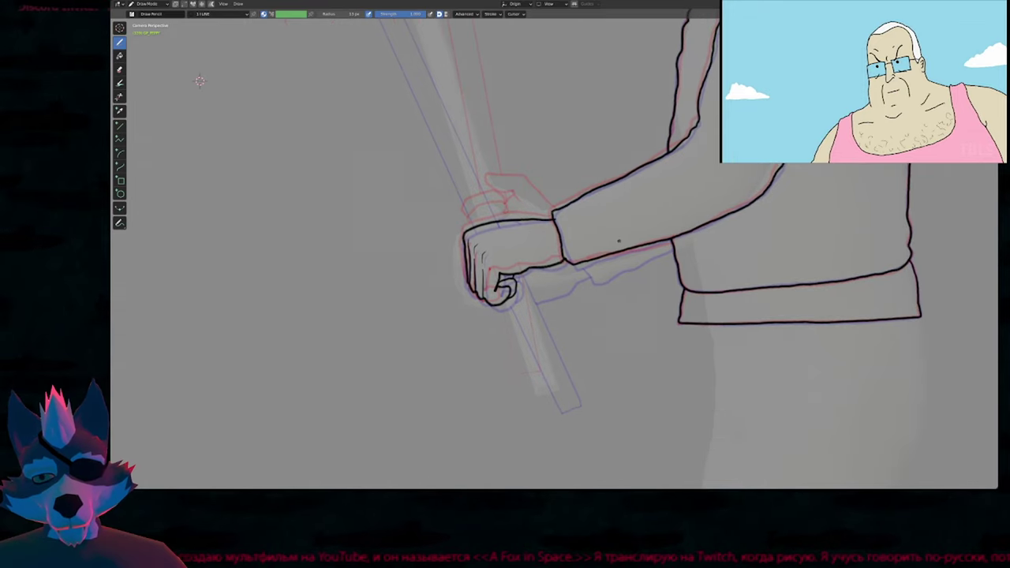
pyautogui.keyDown('shift'); pyautogui.moveTo(558, 361); pyautogui.dragTo(542, 318, button='middle'); pyautogui.keyUp('shift')
pyautogui.scroll(4, 507, 276)
pyautogui.keyDown('shift'); pyautogui.moveTo(482, 250); pyautogui.dragTo(478, 206, button='middle'); pyautogui.keyUp('shift')
pyautogui.scroll(1, 477, 206)
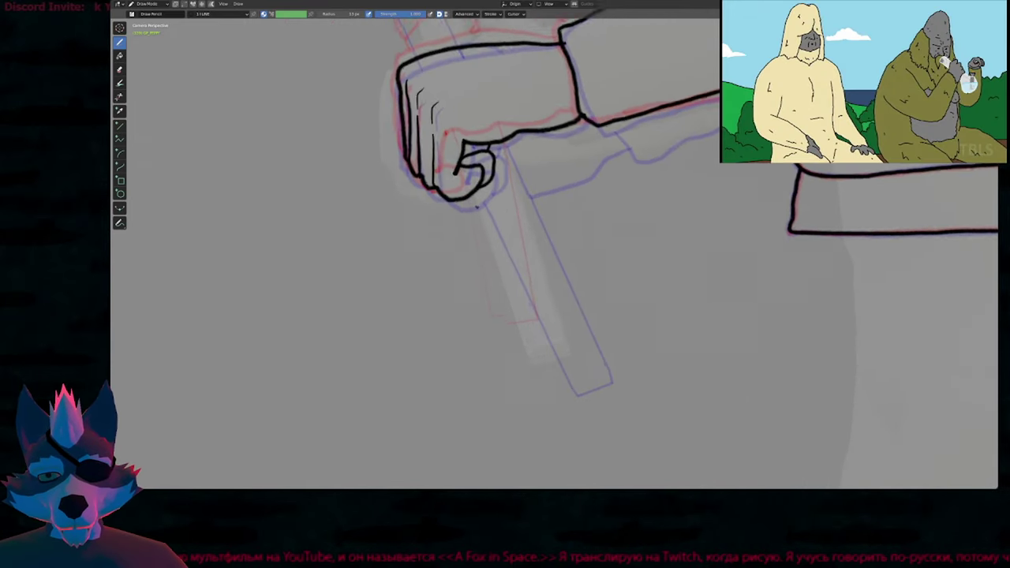
pyautogui.scroll(2, 503, 341)
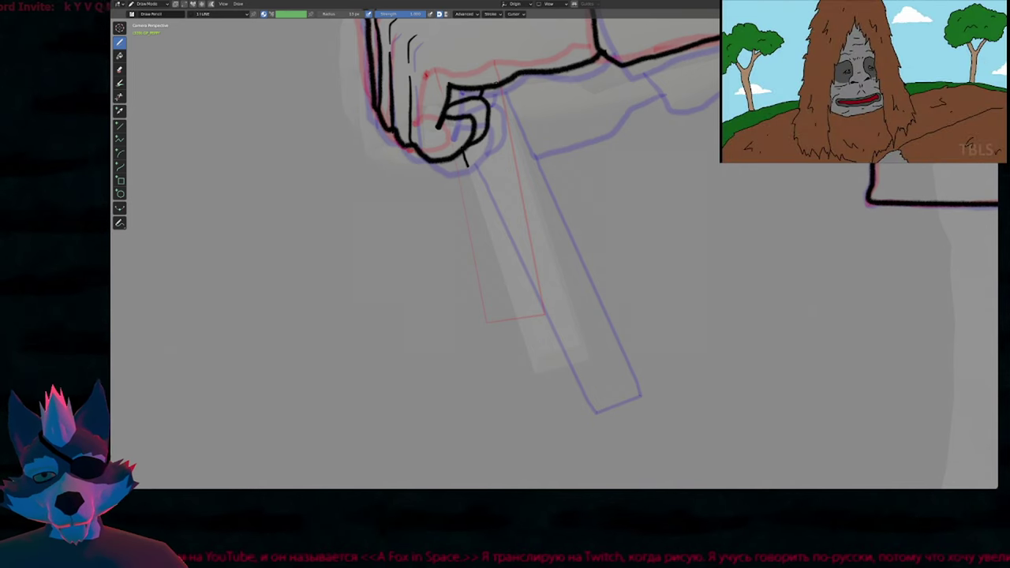
pyautogui.moveTo(498, 88); pyautogui.dragTo(512, 124)
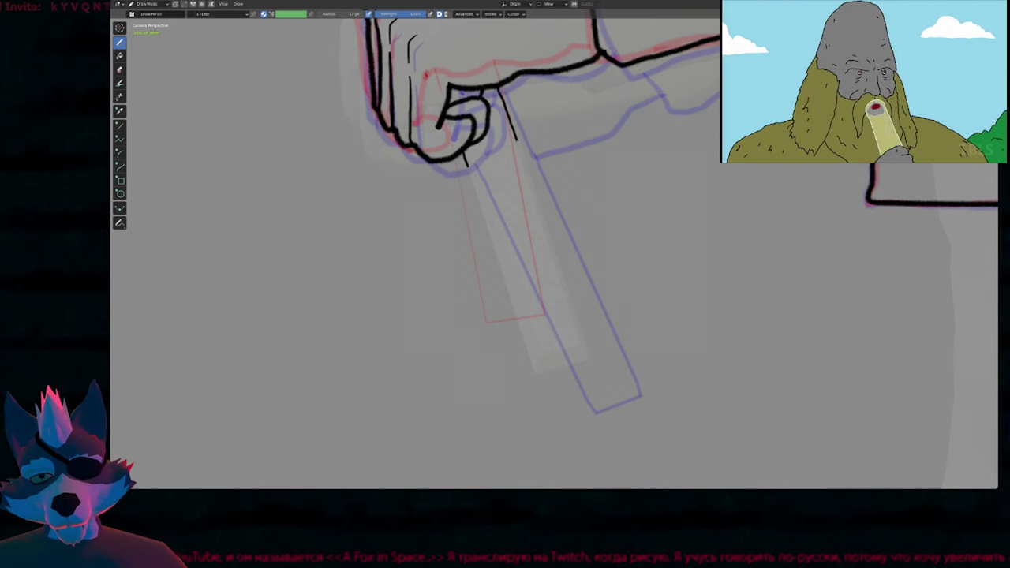
# Extrude both starter strokes to the shaft's lower end and rotate their endpoints slightly to match the sketch.
pyautogui.press('Tab')
pyautogui.click(523, 157)
pyautogui.keyDown('shift'); pyautogui.click(474, 177); pyautogui.keyUp('shift')
pyautogui.press('e')
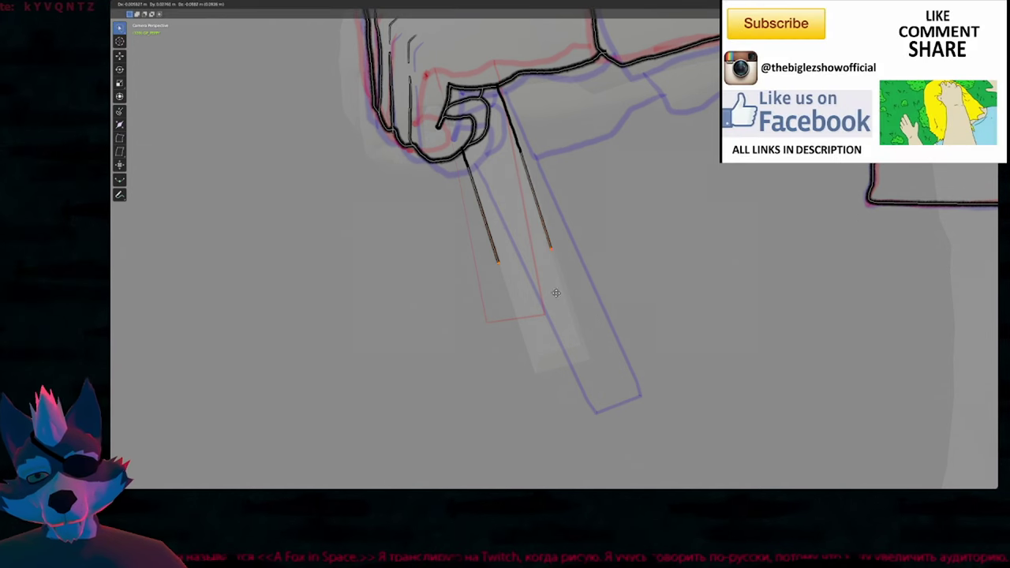
pyautogui.click(590, 390)
pyautogui.press('r')
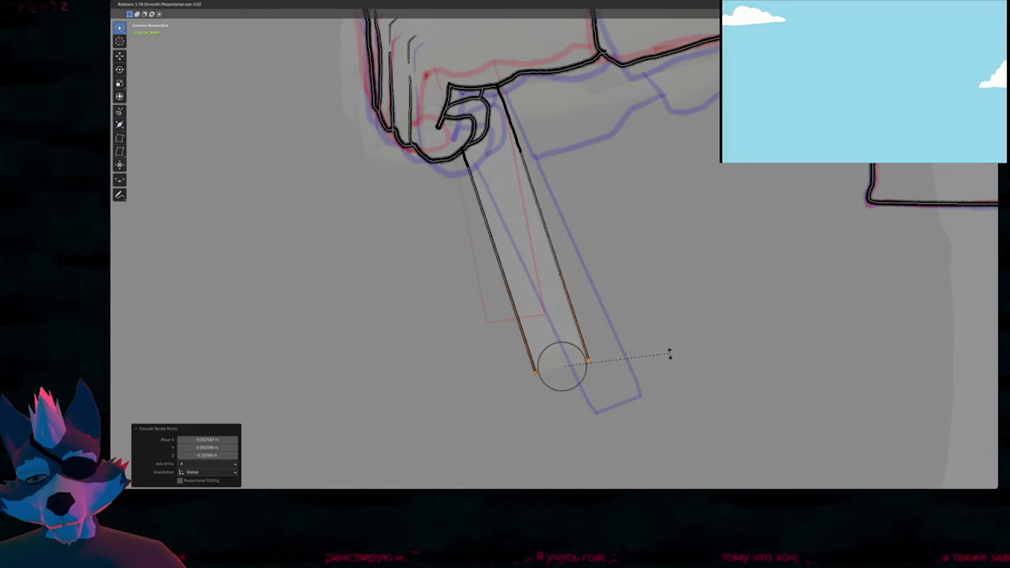
pyautogui.click(668, 354)
pyautogui.hotkey('shift', 's')
pyautogui.press('Tab')
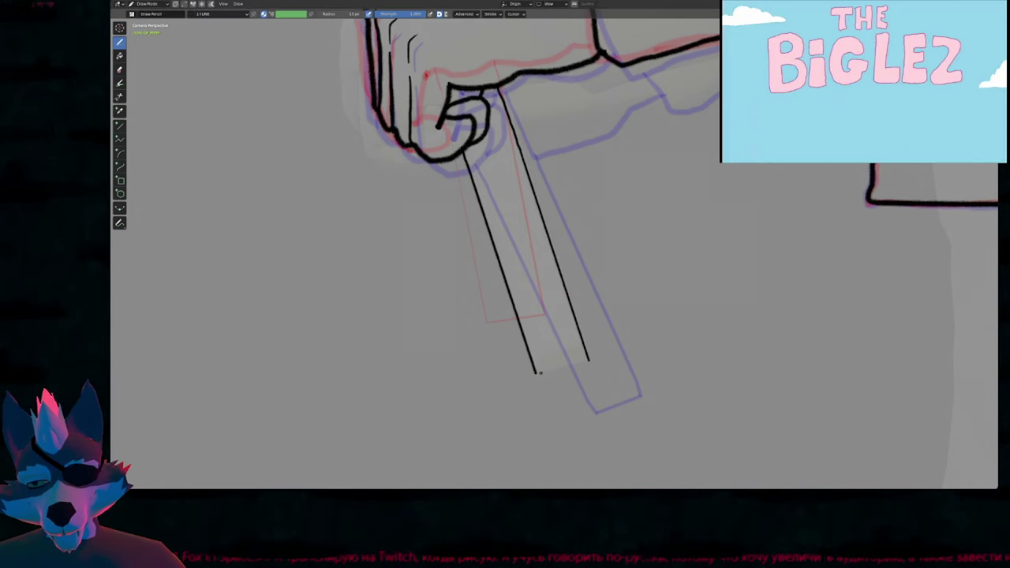
# Close the shaft's lower end with an extruded straight edge and join it to the opposite shaft line.
pyautogui.moveTo(536, 374); pyautogui.dragTo(584, 362)
pyautogui.hotkey('ctrl', 'z')
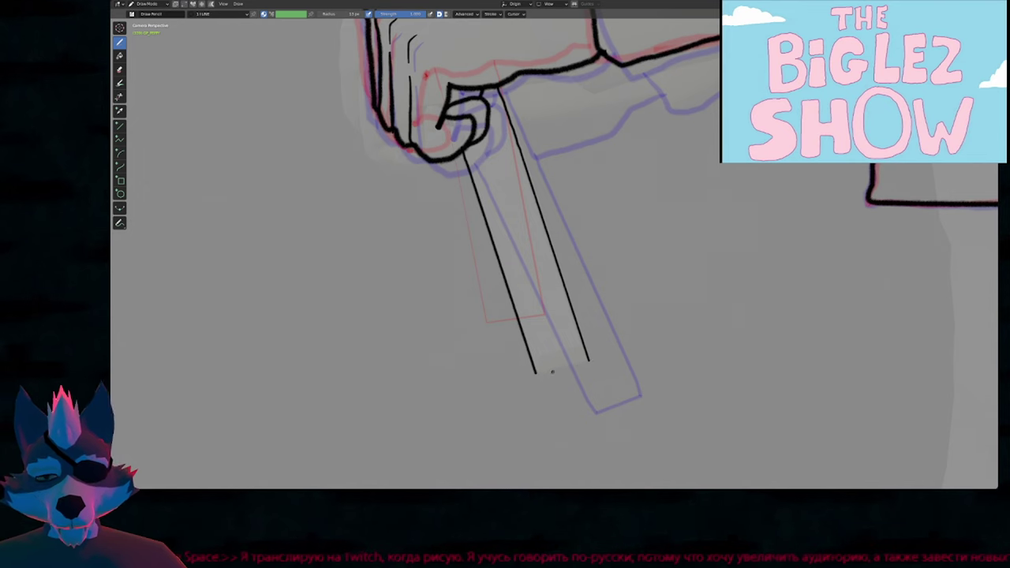
pyautogui.press('Tab')
pyautogui.click(537, 375)
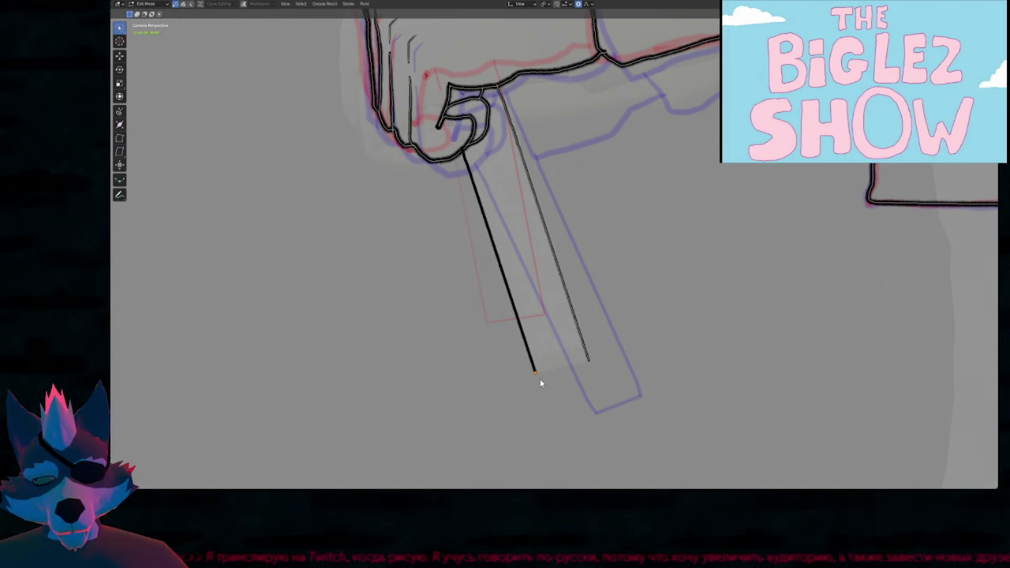
pyautogui.press('e')
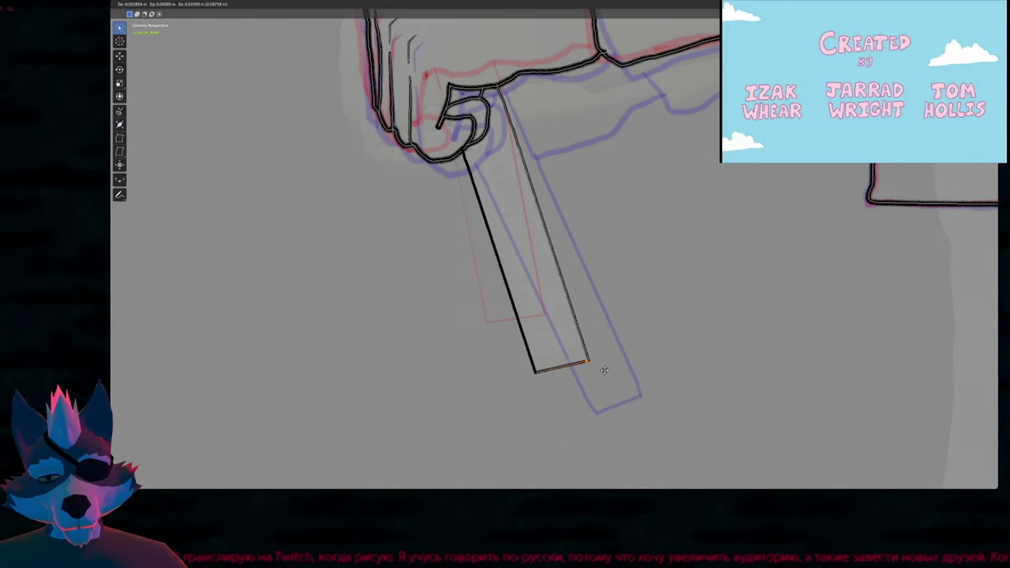
pyautogui.click(598, 368)
pyautogui.hotkey('ctrl', 'j')
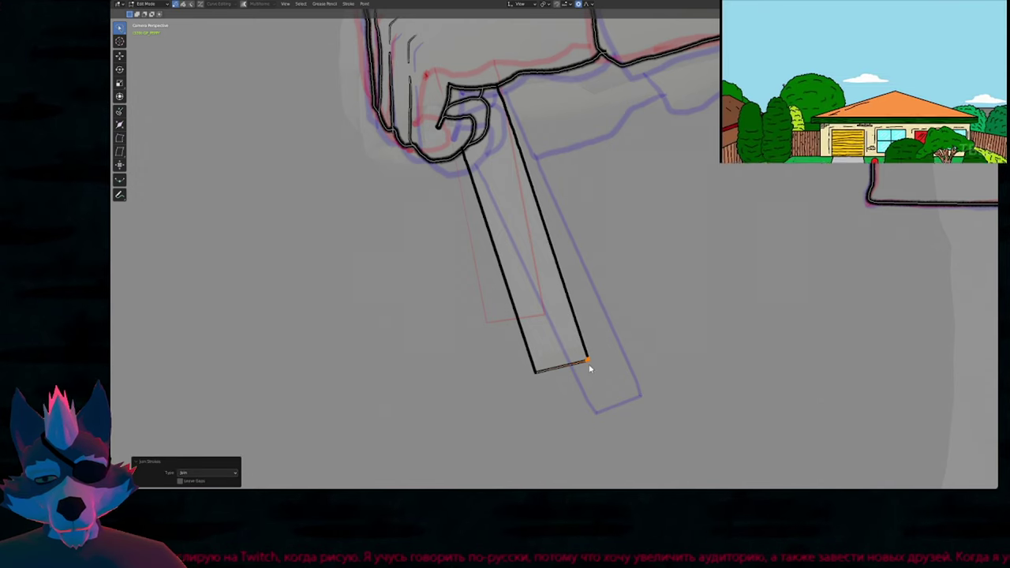
pyautogui.press('q')
pyautogui.click(592, 352)
pyautogui.press('Tab')
# Ink the far hand's thumb above the near fist, from the sleeve cuff around the tip to its base crease.
pyautogui.keyDown('shift'); pyautogui.moveTo(521, 143); pyautogui.dragTo(573, 311, button='middle'); pyautogui.keyUp('shift')
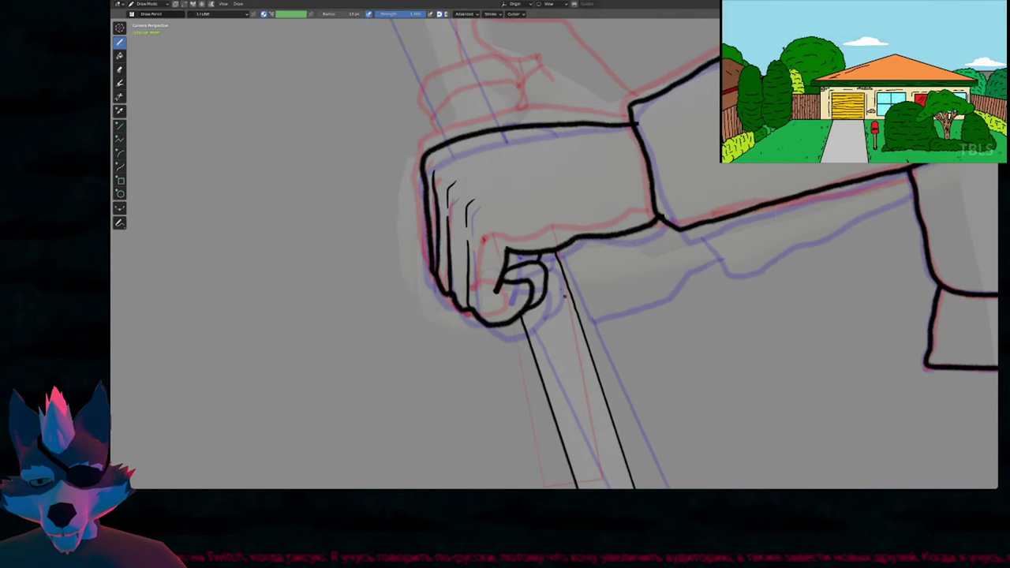
pyautogui.keyDown('shift'); pyautogui.moveTo(535, 201); pyautogui.dragTo(593, 322, button='middle'); pyautogui.keyUp('shift')
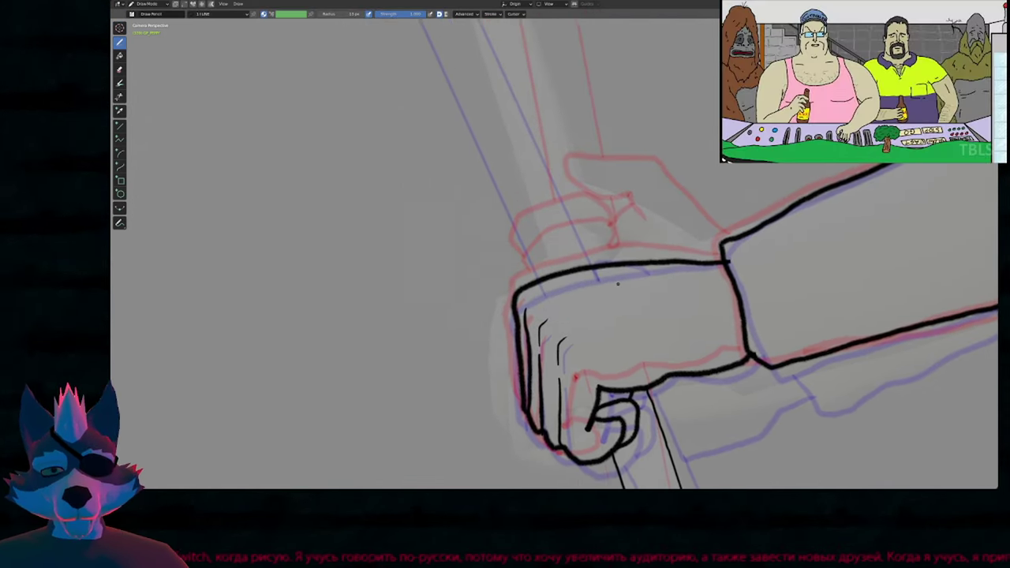
pyautogui.keyDown('ctrl'); pyautogui.moveTo(668, 353); pyautogui.dragTo(669, 317, button='middle'); pyautogui.keyUp('ctrl')
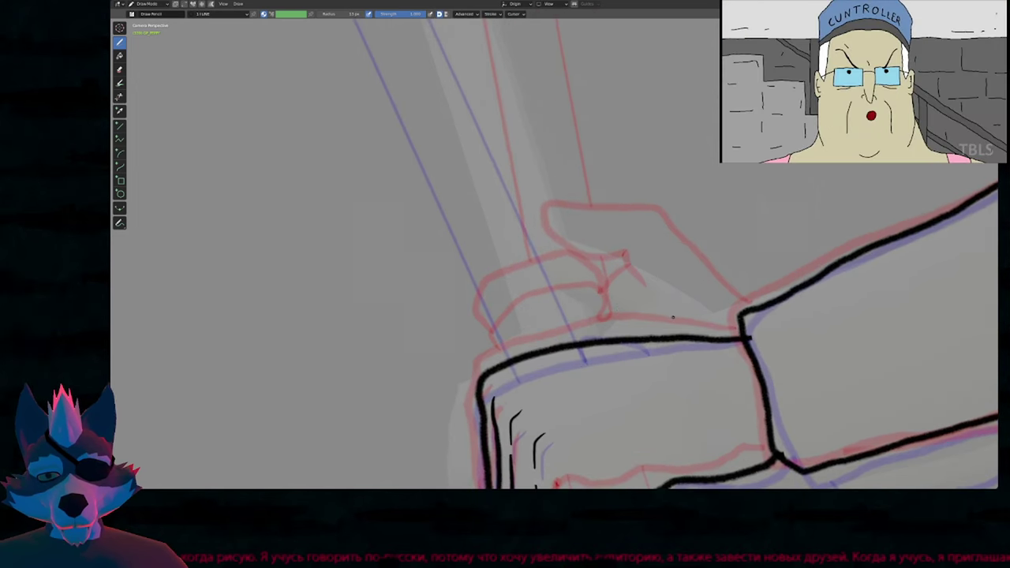
pyautogui.moveTo(743, 322)
pyautogui.mouseDown()
pyautogui.moveTo(706, 315)
pyautogui.moveTo(649, 280)
pyautogui.moveTo(533, 261)
pyautogui.mouseUp()
pyautogui.moveTo(550, 299)
pyautogui.mouseDown()
pyautogui.moveTo(627, 329)
pyautogui.moveTo(603, 336)
pyautogui.moveTo(567, 377)
pyautogui.mouseUp()
# Move the thumb's crease stroke to meet the thumb outline and erase its part overlapping the near fist.
pyautogui.press('Tab')
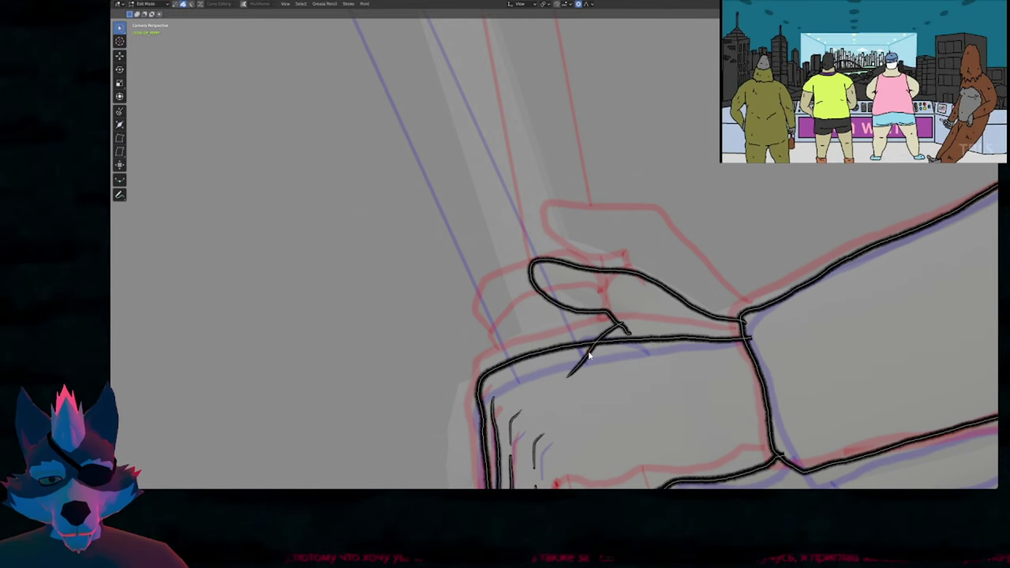
pyautogui.click(604, 351)
pyautogui.press('g')
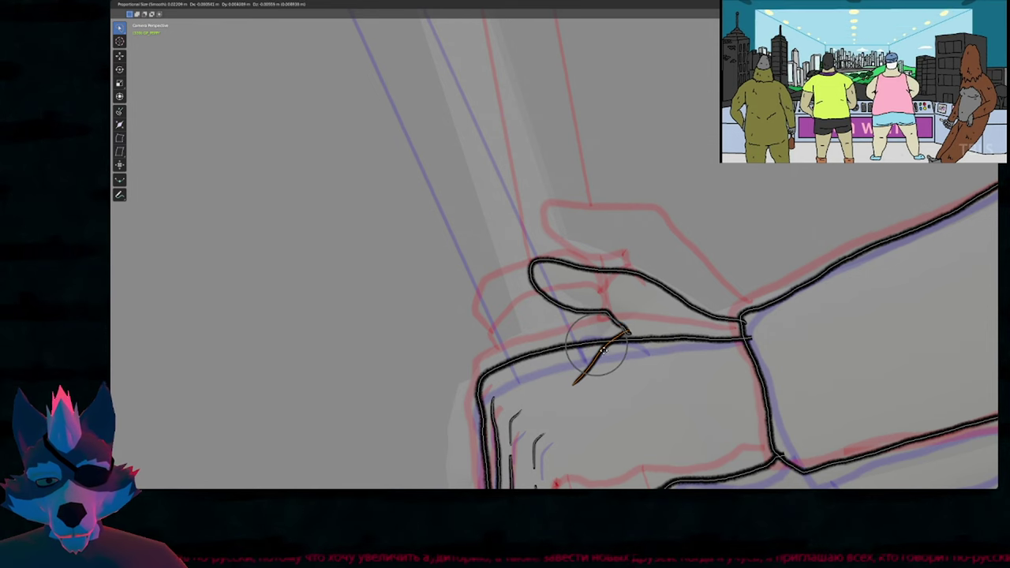
pyautogui.click(603, 356)
pyautogui.press('Tab')
pyautogui.keyDown('ctrl'); pyautogui.moveTo(579, 380); pyautogui.dragTo(606, 349); pyautogui.keyUp('ctrl')
pyautogui.keyDown('shift'); pyautogui.moveTo(604, 291); pyautogui.dragTo(621, 355, button='middle'); pyautogui.keyUp('shift')
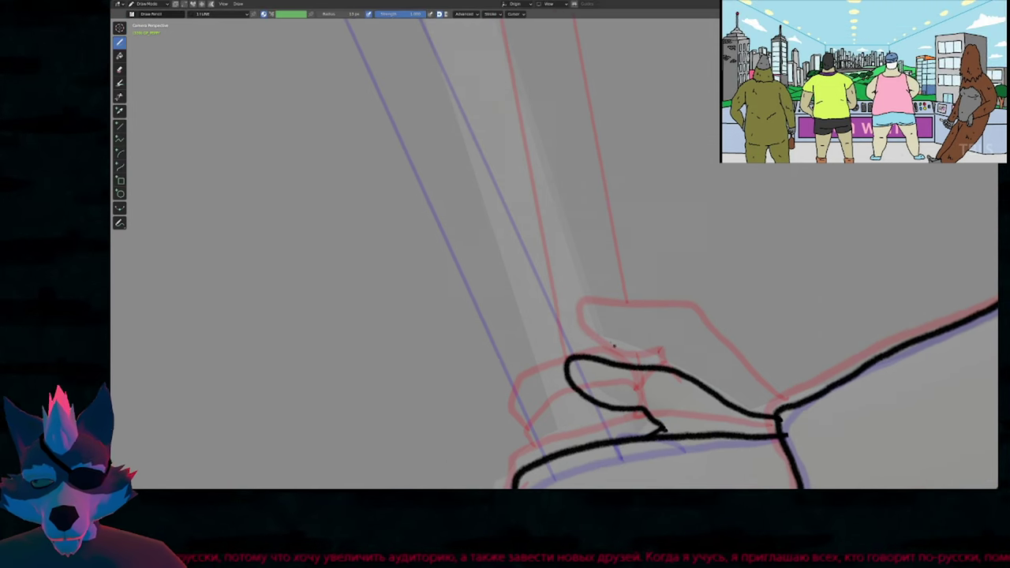
# Extrude the two short shaft strokes above the near fist up to the crowbar's bend.
pyautogui.scroll(-3, 554, 295)
pyautogui.keyDown('shift'); pyautogui.moveTo(562, 307); pyautogui.dragTo(575, 298, button='middle'); pyautogui.keyUp('shift')
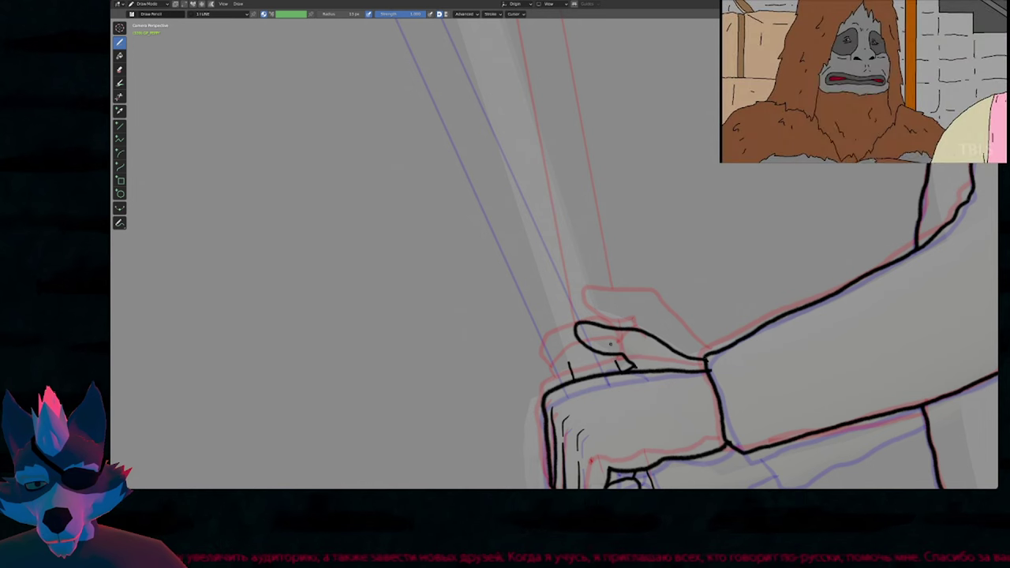
pyautogui.press('Tab')
pyautogui.click(615, 360)
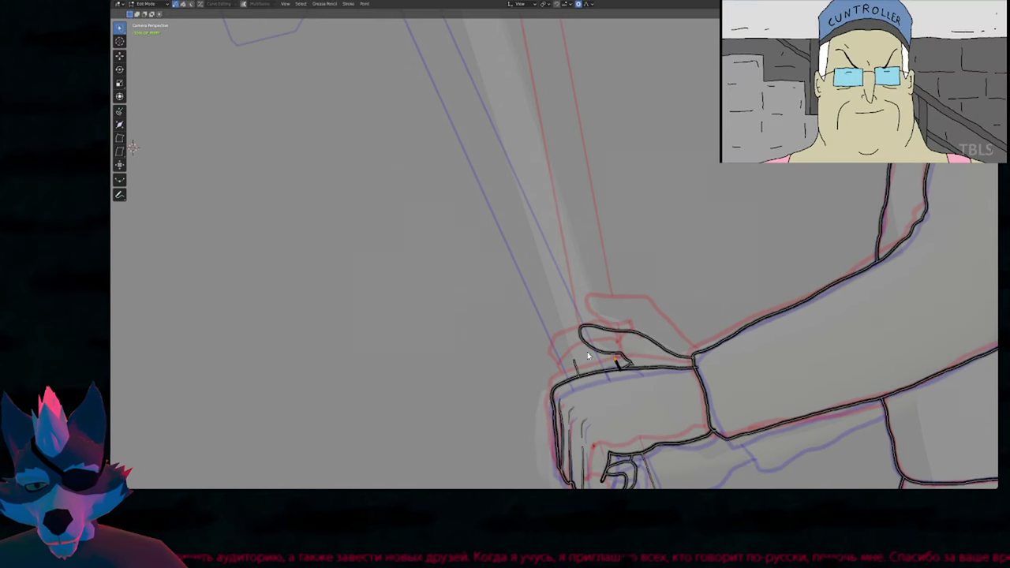
pyautogui.keyDown('shift'); pyautogui.click(575, 363); pyautogui.keyUp('shift')
pyautogui.scroll(-3, 630, 426)
pyautogui.keyDown('shift'); pyautogui.moveTo(643, 320); pyautogui.dragTo(657, 401, button='middle'); pyautogui.keyUp('shift')
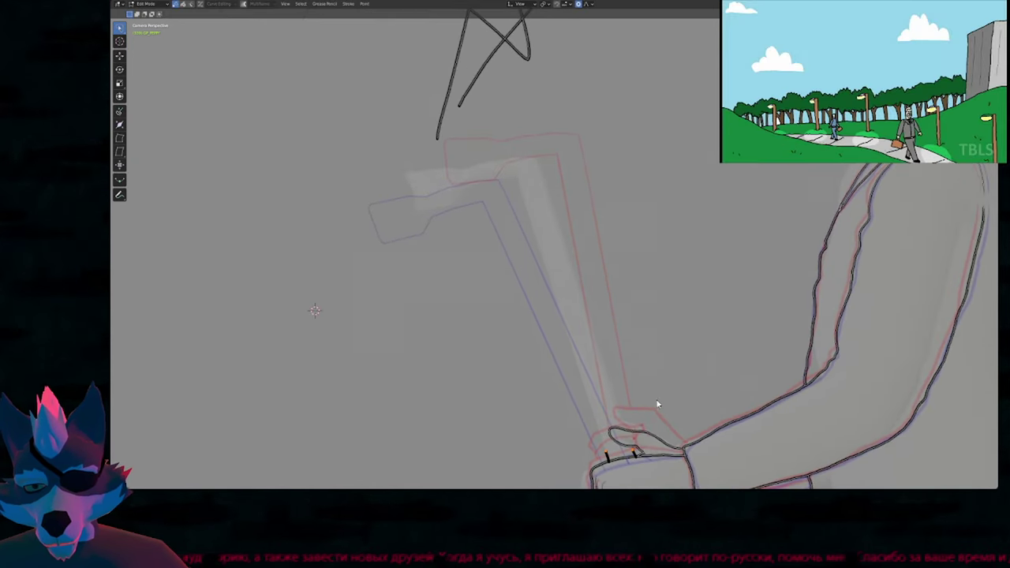
pyautogui.press('e')
pyautogui.click(567, 132)
# Move the outer shaft line's upper endpoint to the outer corner of the crowbar's bend.
pyautogui.click(546, 184)
pyautogui.press('g')
pyautogui.click(552, 154)
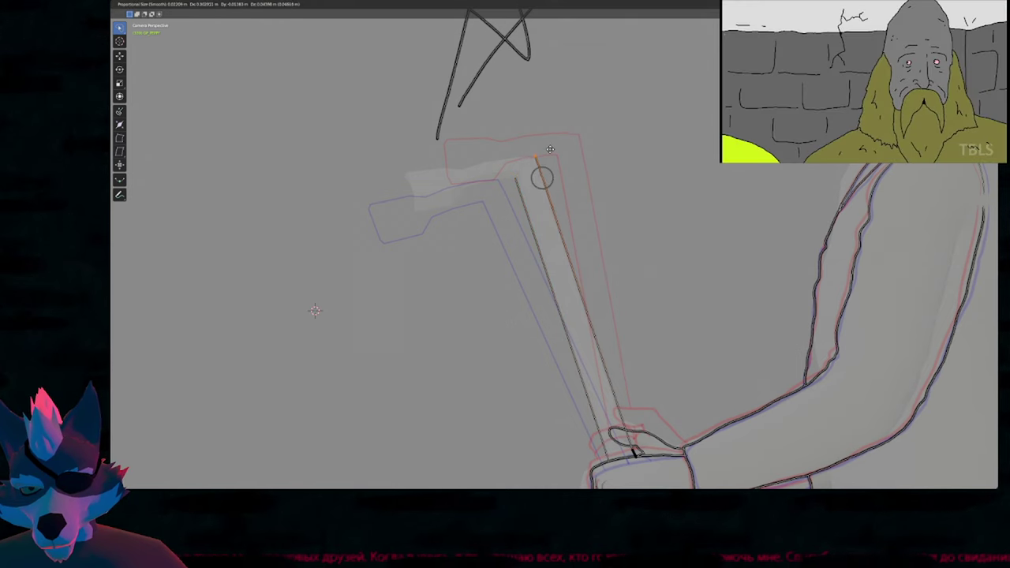
pyautogui.scroll(5, 559, 95)
pyautogui.keyDown('shift'); pyautogui.moveTo(616, 156); pyautogui.dragTo(634, 159, button='middle'); pyautogui.keyUp('shift')
pyautogui.press('g')
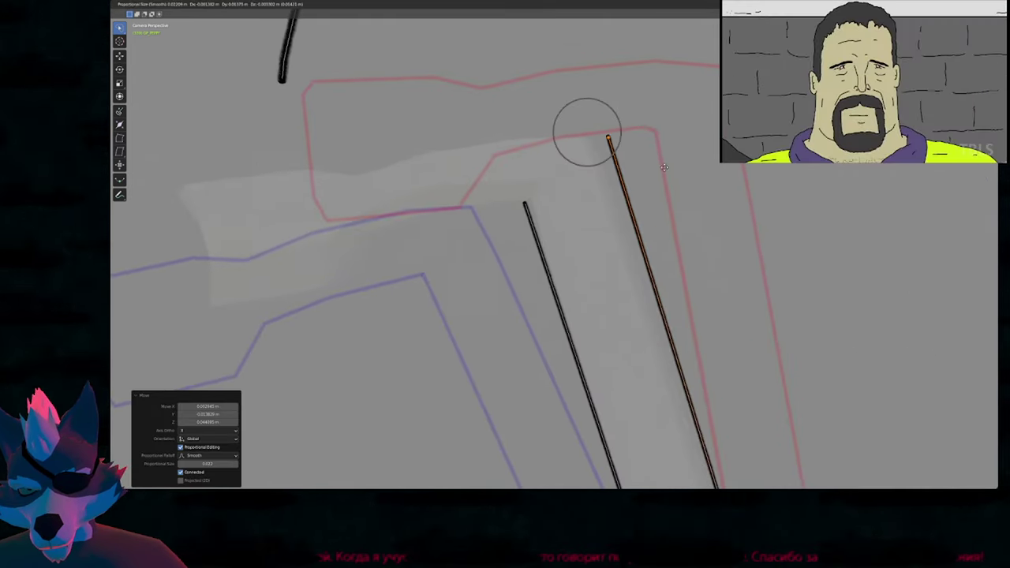
pyautogui.click(633, 163)
# Extrude the crowbar head's upper contour point by point from the outer bend corner to the tip.
pyautogui.keyDown('shift'); pyautogui.moveTo(615, 201); pyautogui.dragTo(789, 243, button='middle'); pyautogui.keyUp('shift')
pyautogui.press('e')
pyautogui.click(736, 224)
pyautogui.press('e')
pyautogui.click(729, 224)
pyautogui.press('e')
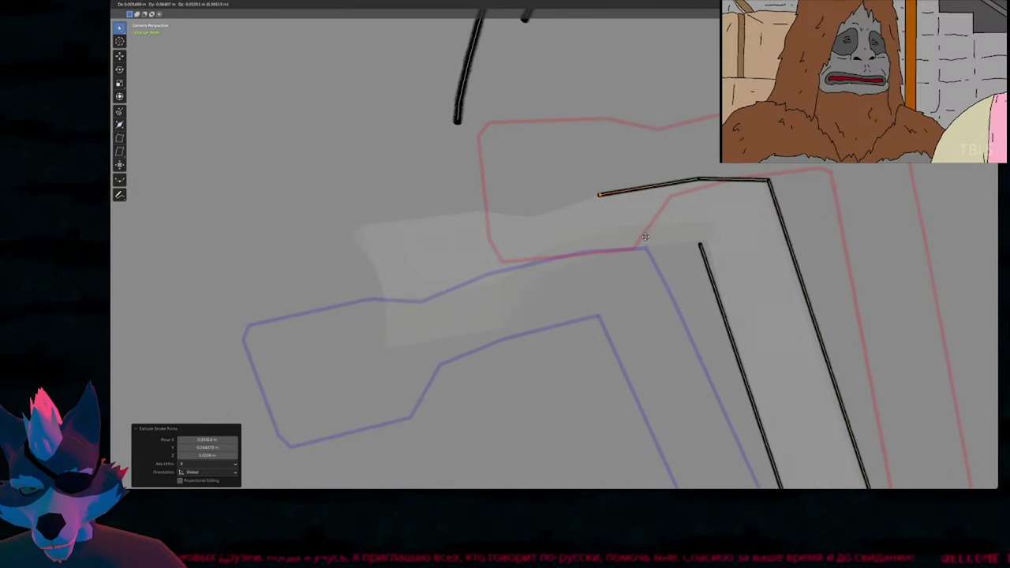
pyautogui.click(654, 237)
pyautogui.press('e')
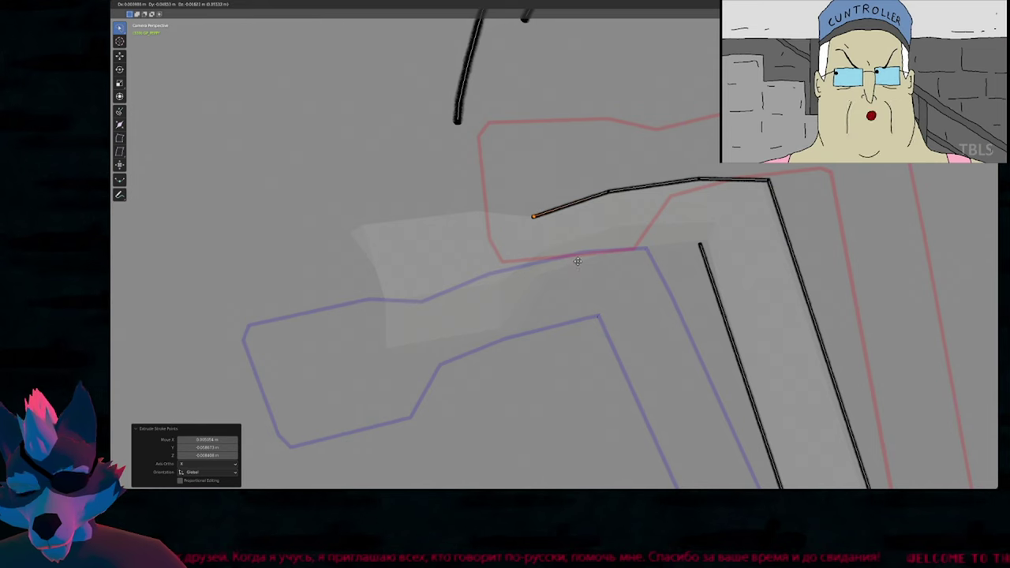
pyautogui.click(577, 261)
pyautogui.press('e')
pyautogui.click(518, 257)
pyautogui.press('e')
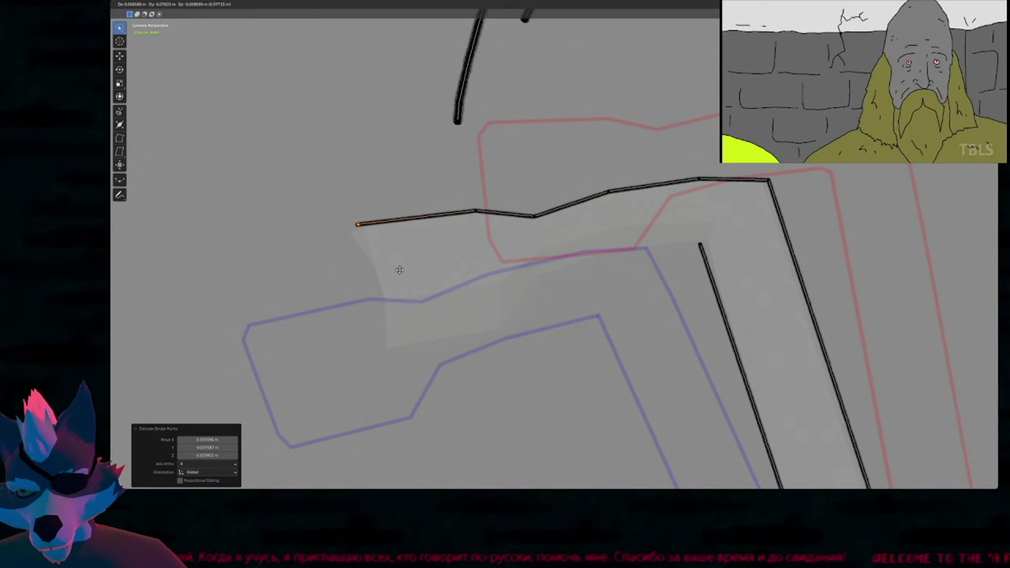
pyautogui.click(398, 271)
# Extrude the crowbar head's blunt end with bevelled corners and the first straight segment of its underside.
pyautogui.press('e')
pyautogui.click(385, 304)
pyautogui.press('e')
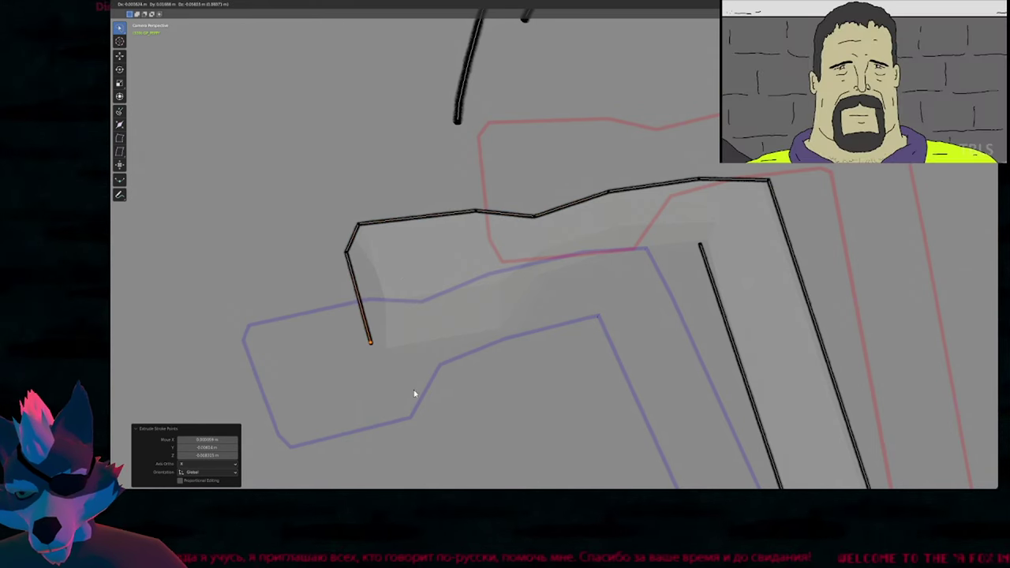
pyautogui.click(414, 393)
pyautogui.press('e')
pyautogui.click(430, 406)
pyautogui.press('e')
pyautogui.click(565, 380)
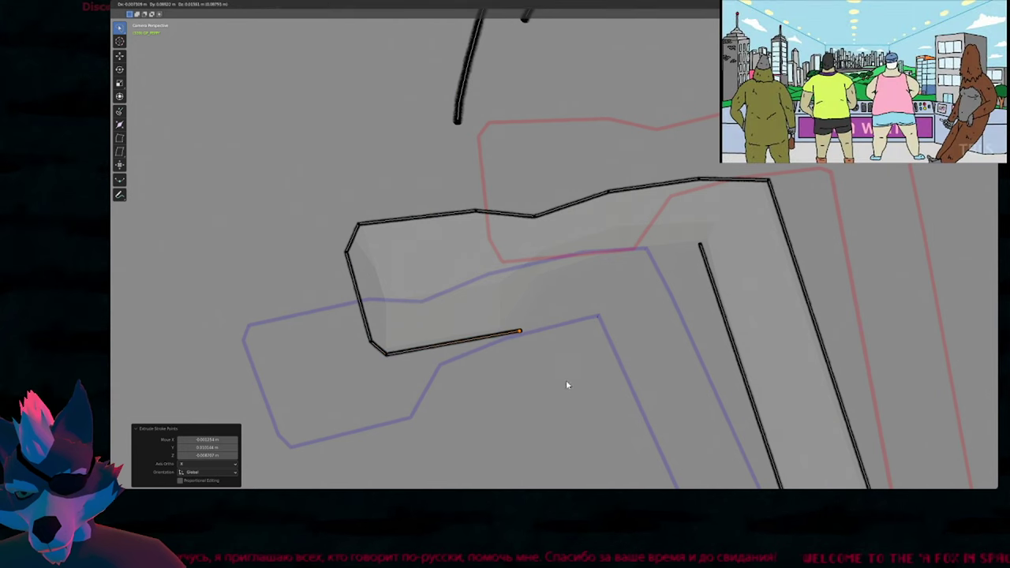
# Extrude the rest of the head's stepped underside towards the bend and join it to the inner shaft line.
pyautogui.press('e')
pyautogui.click(599, 326)
pyautogui.press('e')
pyautogui.click(674, 300)
pyautogui.press('e')
pyautogui.click(750, 286)
pyautogui.keyDown('shift'); pyautogui.click(722, 247); pyautogui.keyUp('shift')
pyautogui.hotkey('ctrl', 'j')
# Undo the removal of the bend's inner corner point, and move that point slightly down along the shaft.
pyautogui.hotkey('ctrl', 'x')
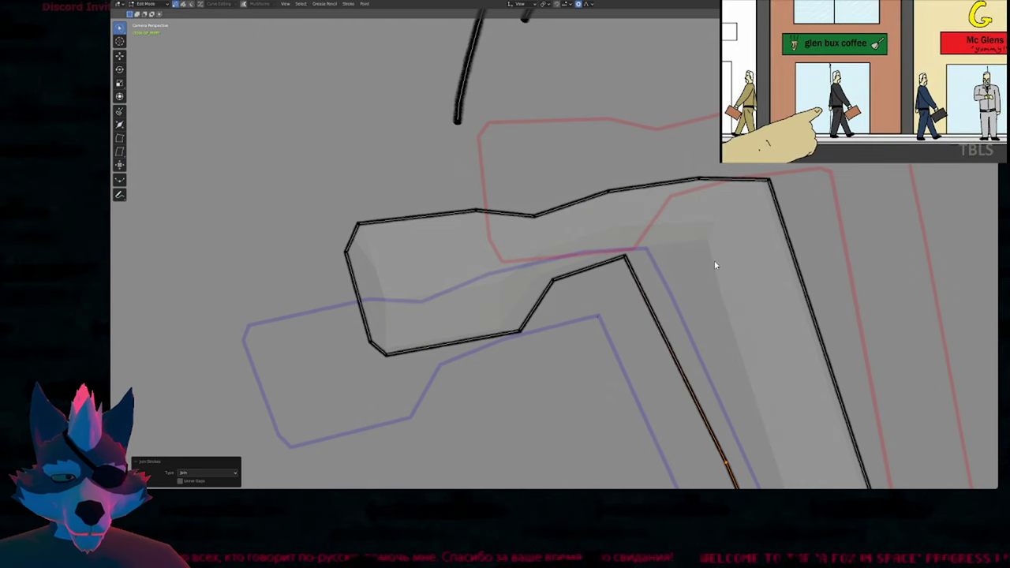
pyautogui.hotkey('ctrl', 'z')
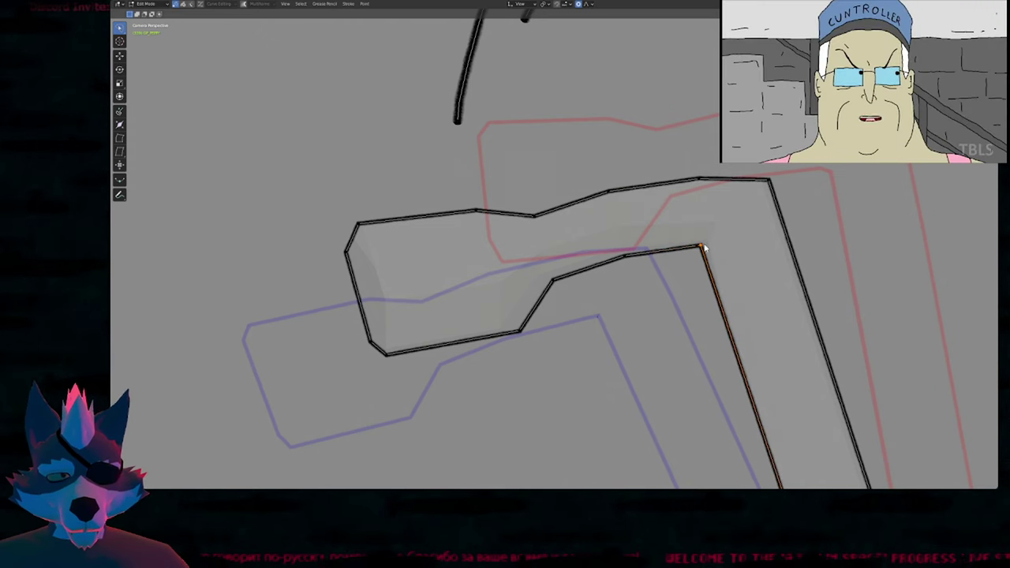
pyautogui.press('g')
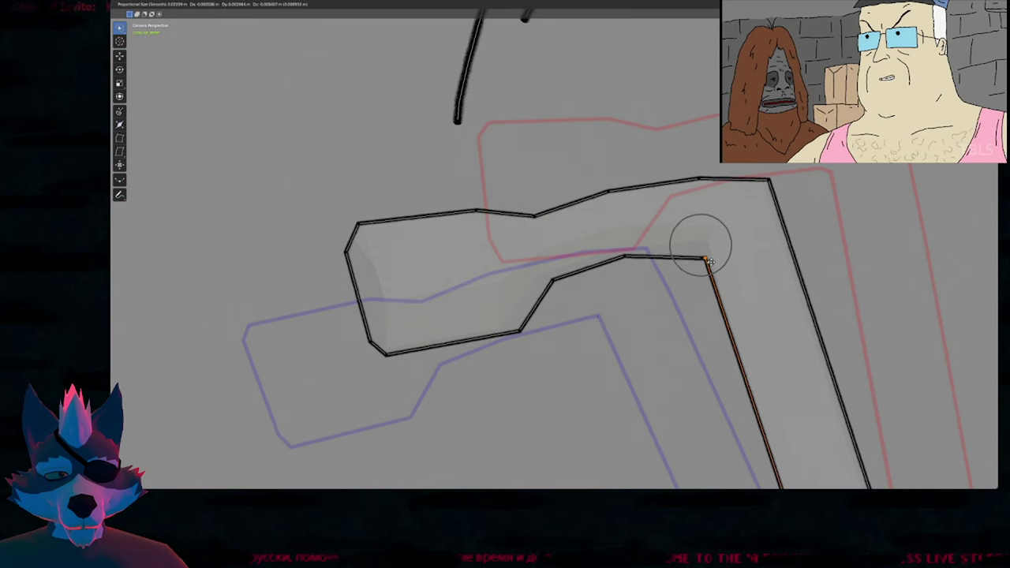
pyautogui.click(710, 257)
# Subdivide the inner shaft line between the near fist and the bend repeatedly into many points.
pyautogui.scroll(-6, 720, 320)
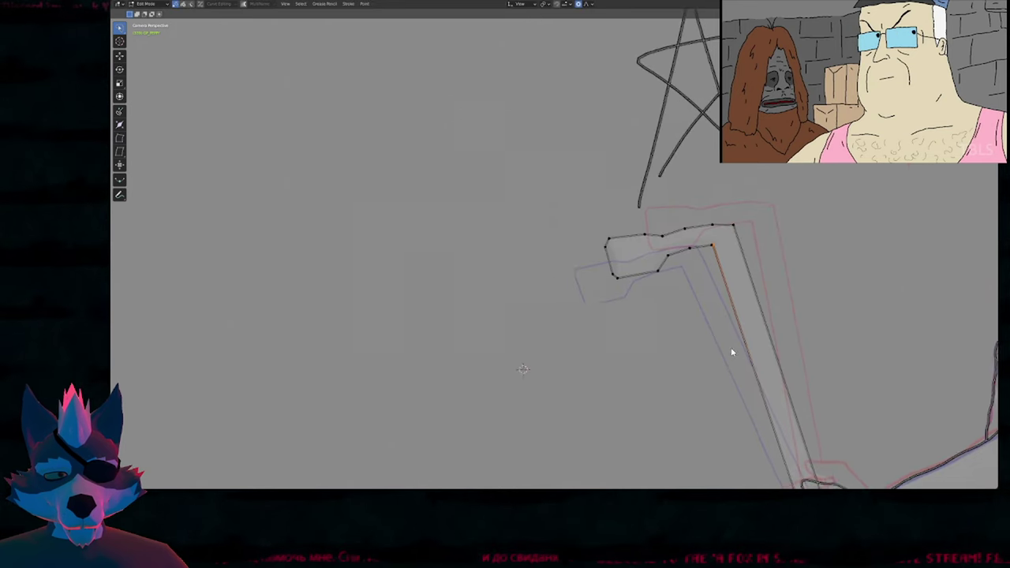
pyautogui.rightClick(671, 262)
pyautogui.click(671, 261)
pyautogui.rightClick(671, 261)
pyautogui.click(671, 261)
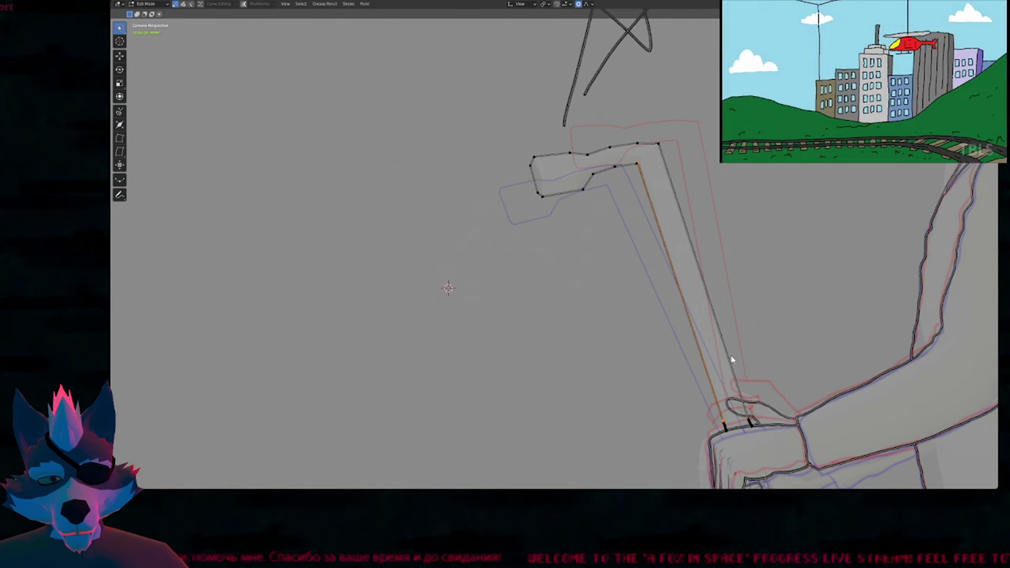
pyautogui.rightClick(751, 281)
pyautogui.click(751, 278)
pyautogui.rightClick(753, 282)
pyautogui.click(753, 280)
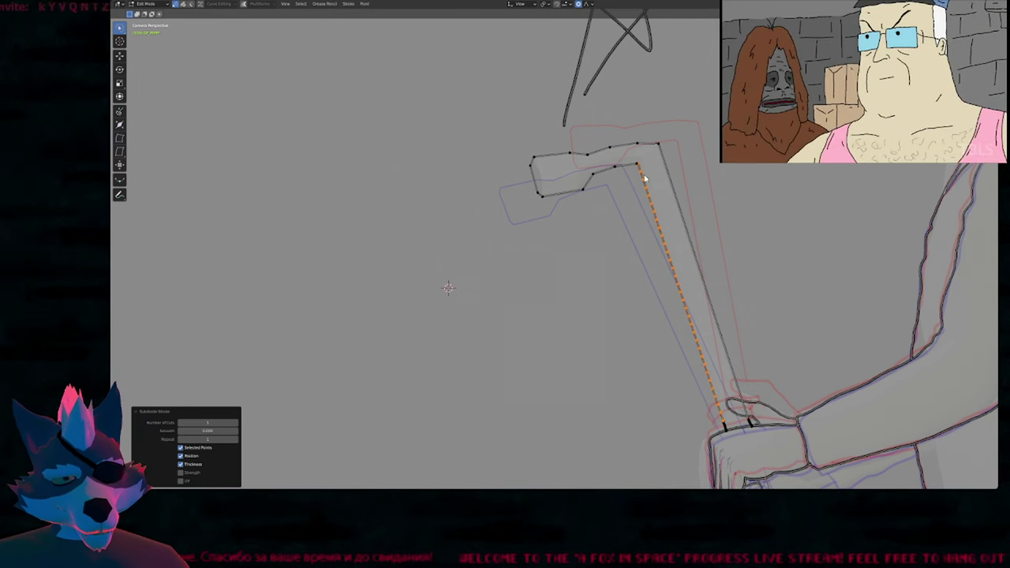
# Dissolve the subdivided points along the middle of the inner shaft line.
pyautogui.moveTo(645, 178)
pyautogui.mouseDown()
pyautogui.moveTo(640, 302)
pyautogui.moveTo(710, 423)
pyautogui.moveTo(729, 411)
pyautogui.mouseUp()
pyautogui.press('x')
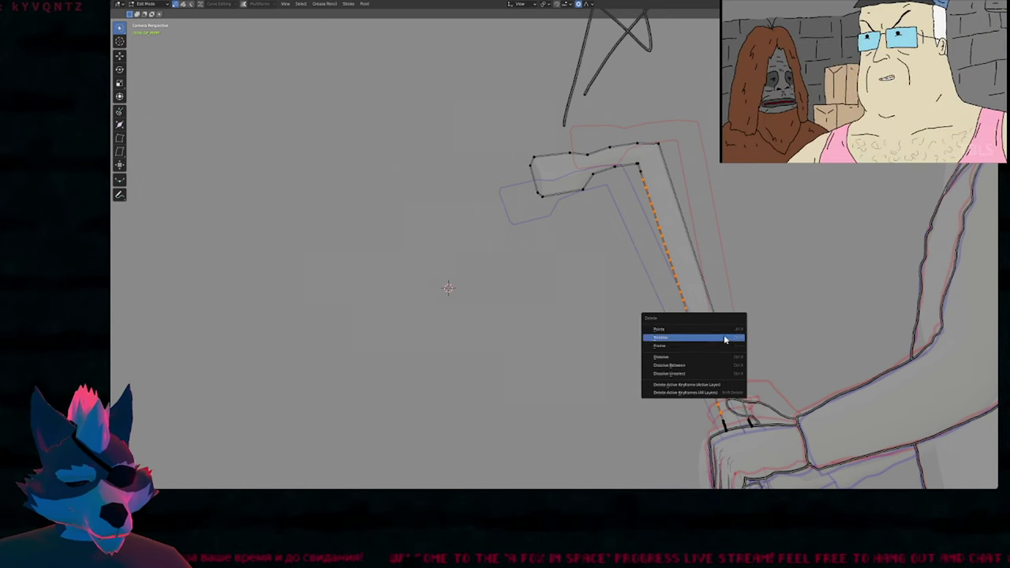
pyautogui.click(713, 356)
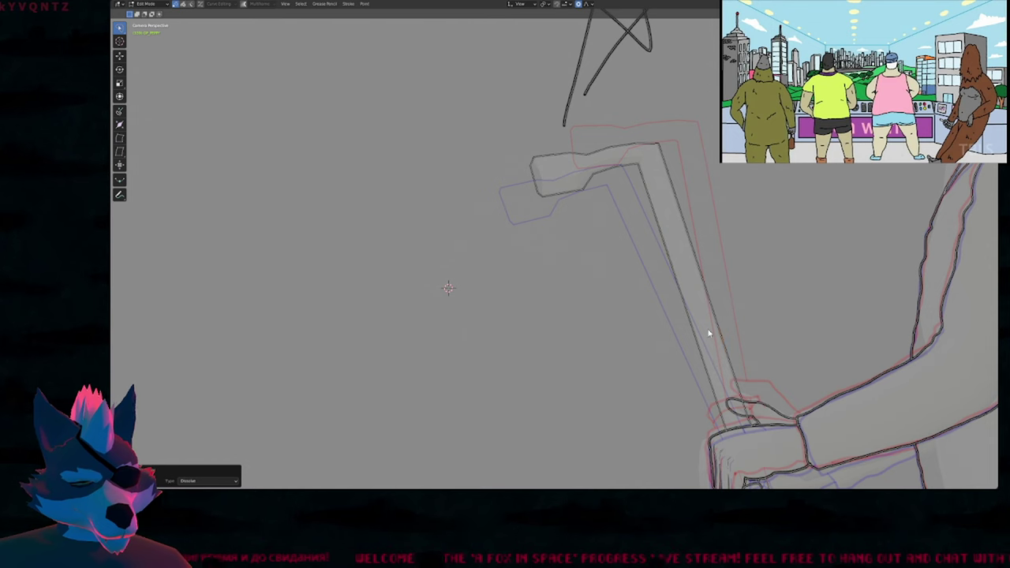
# Move the point at the crowbar bend's inner corner slightly down along the shaft, and resample the crowbar outline's stroke points.
pyautogui.press('a')
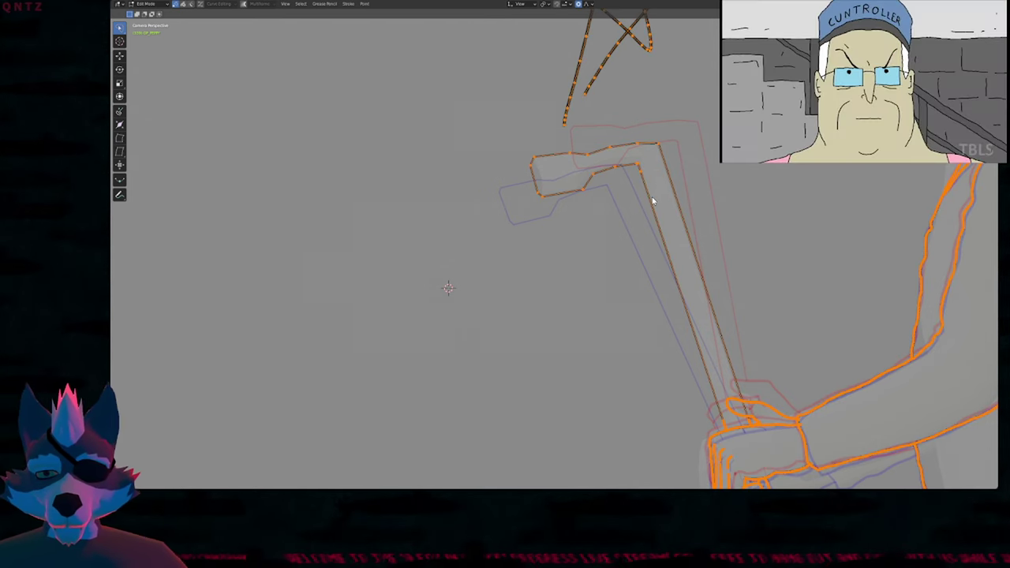
pyautogui.scroll(2, 649, 175)
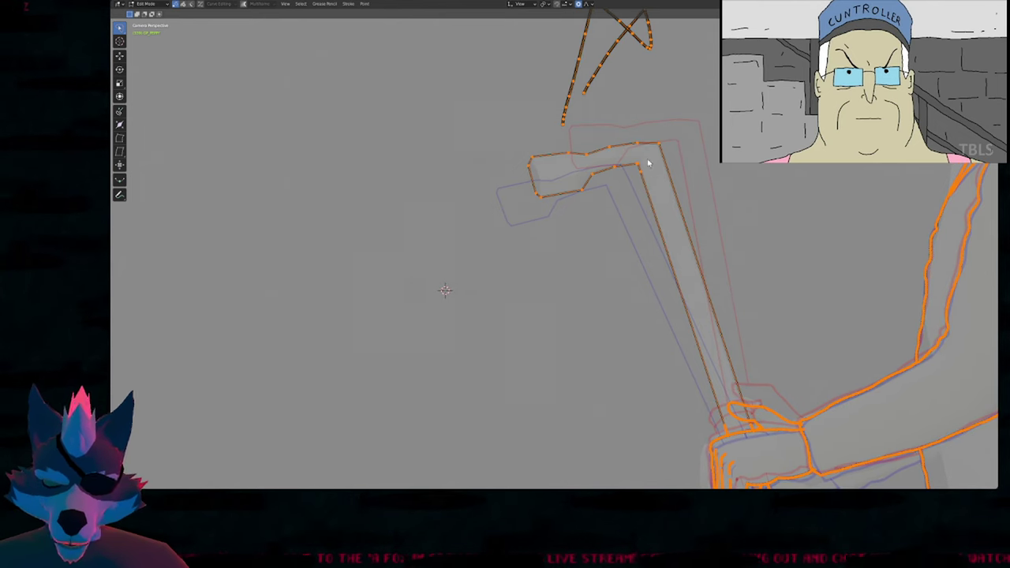
pyautogui.scroll(3, 650, 175)
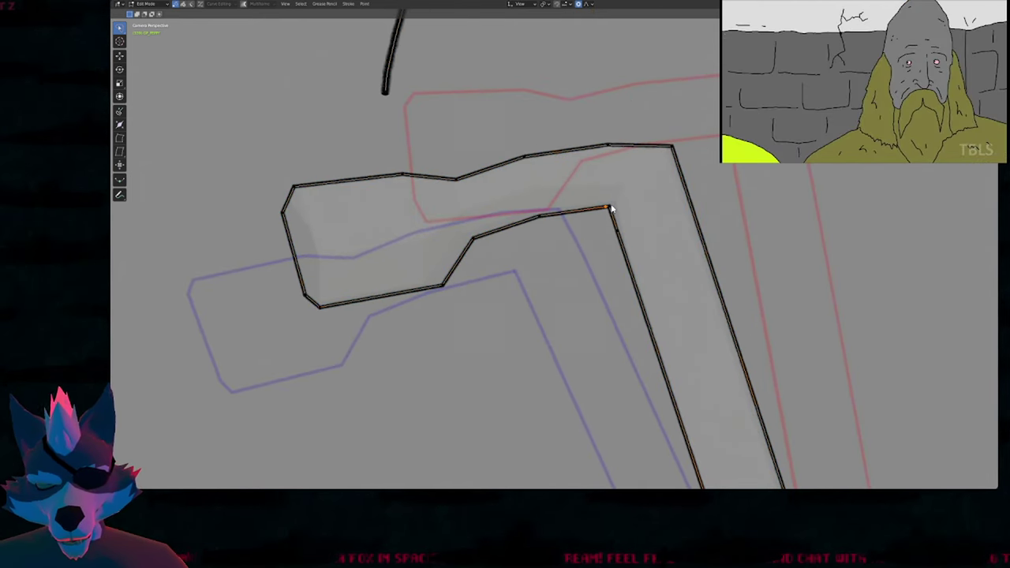
pyautogui.press('g')
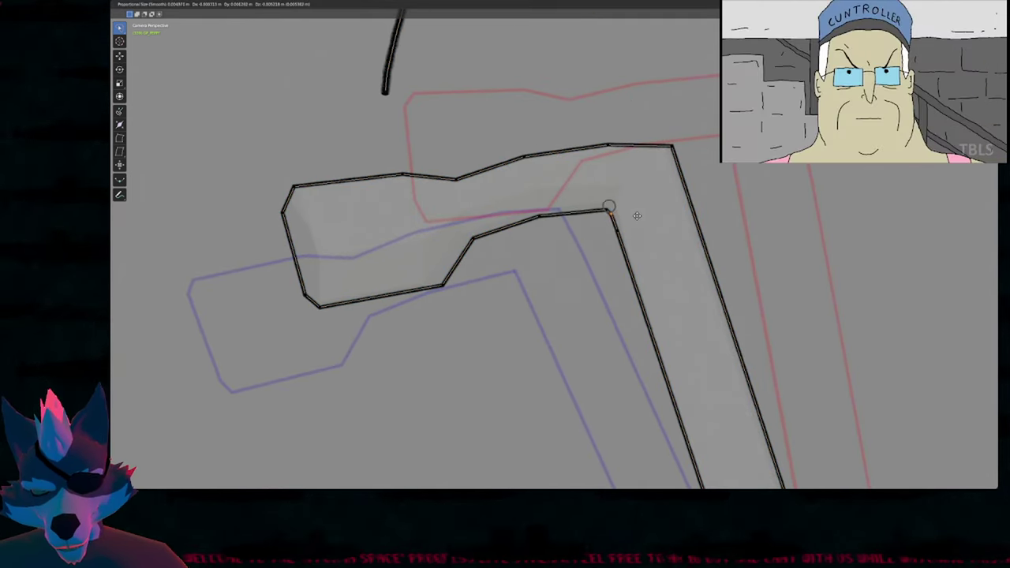
pyautogui.click(638, 219)
pyautogui.scroll(-6, 626, 202)
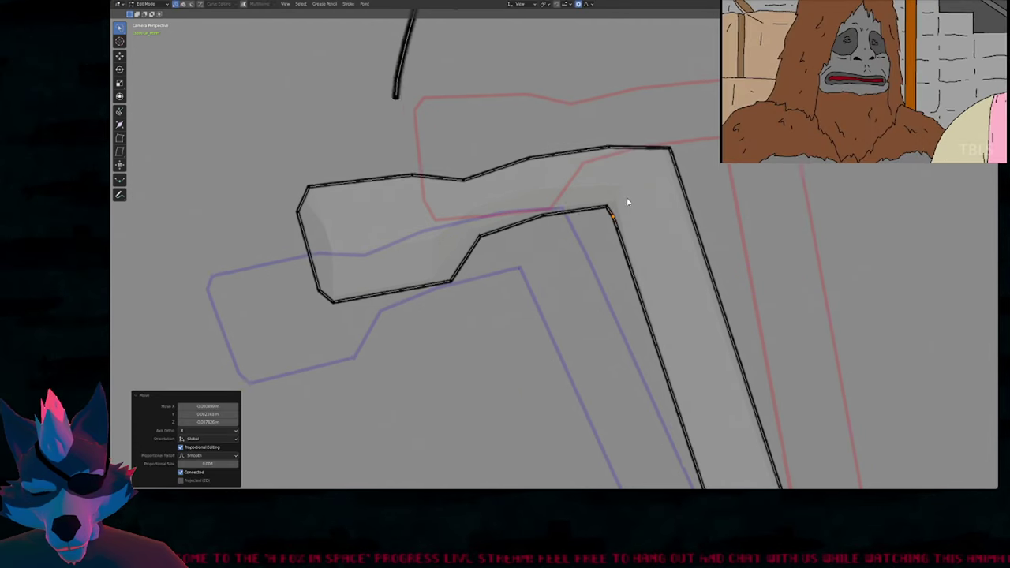
pyautogui.press('q')
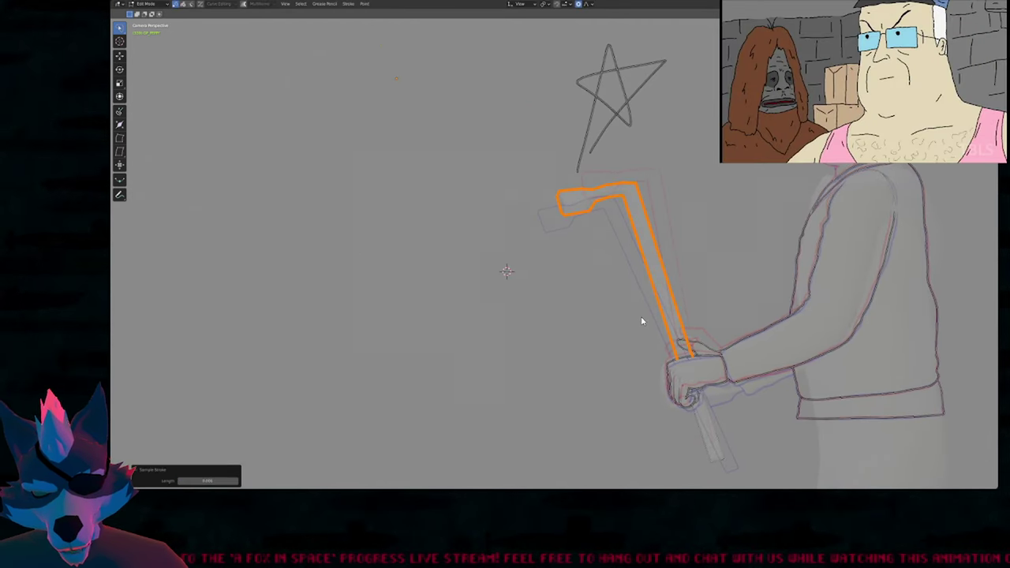
# Erase the part of the crowbar's shaft line that crosses the far thumb above the near fist.
pyautogui.keyDown('shift'); pyautogui.moveTo(658, 373); pyautogui.dragTo(609, 240, button='middle'); pyautogui.keyUp('shift')
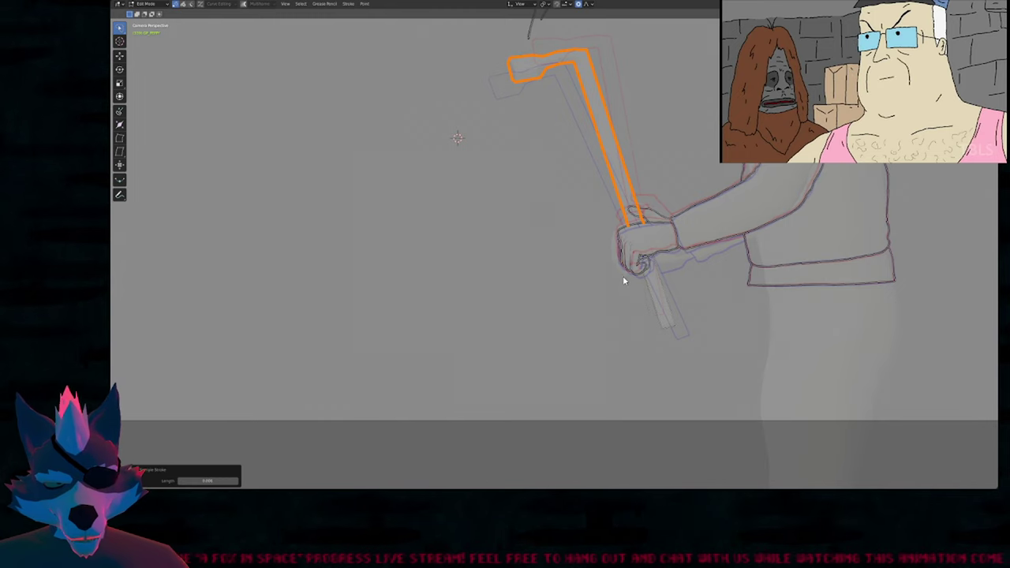
pyautogui.scroll(6, 631, 260)
pyautogui.press('Tab')
pyautogui.scroll(2, 644, 221)
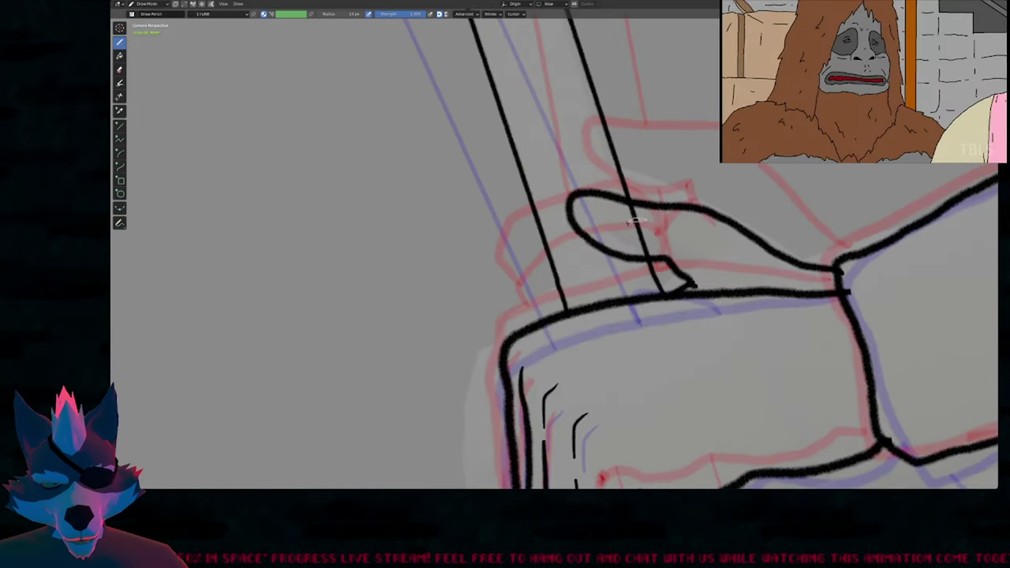
pyautogui.keyDown('ctrl'); pyautogui.keyDown('alt'); pyautogui.moveTo(629, 223); pyautogui.dragTo(647, 221); pyautogui.keyUp('alt'); pyautogui.keyUp('ctrl')
pyautogui.scroll(-10, 645, 197)
pyautogui.keyDown('shift'); pyautogui.moveTo(639, 203); pyautogui.dragTo(640, 277, button='middle'); pyautogui.keyUp('shift')
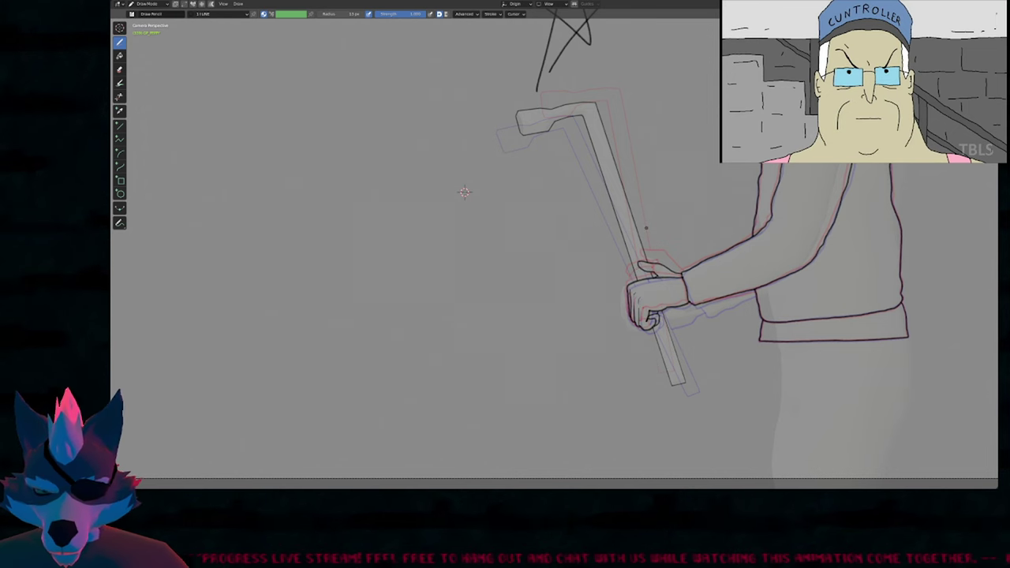
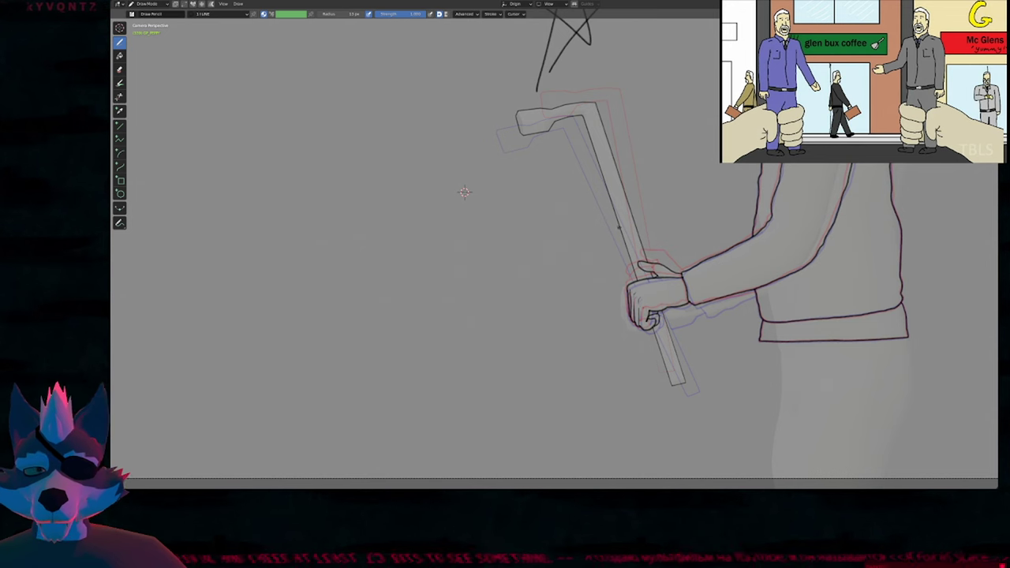
pyautogui.moveTo(465, 192)
pyautogui.keyDown('shift'); pyautogui.mouseDown(button='middle')
pyautogui.moveTo(436, 274)
pyautogui.moveTo(431, 358)
pyautogui.mouseUp(button='middle'); pyautogui.keyUp('shift')
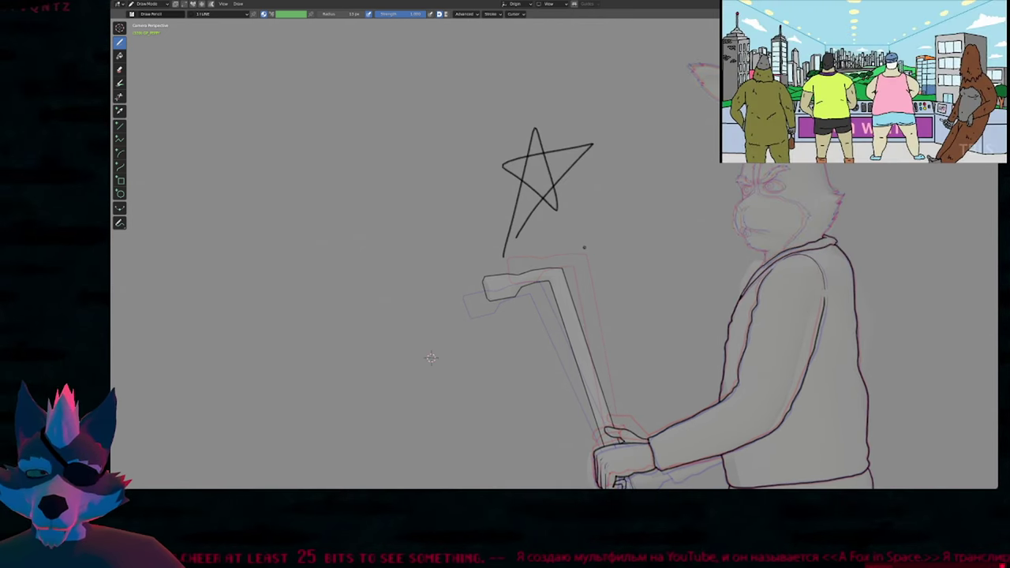
pyautogui.keyDown('shift'); pyautogui.moveTo(430, 358); pyautogui.dragTo(417, 255, button='middle'); pyautogui.keyUp('shift')
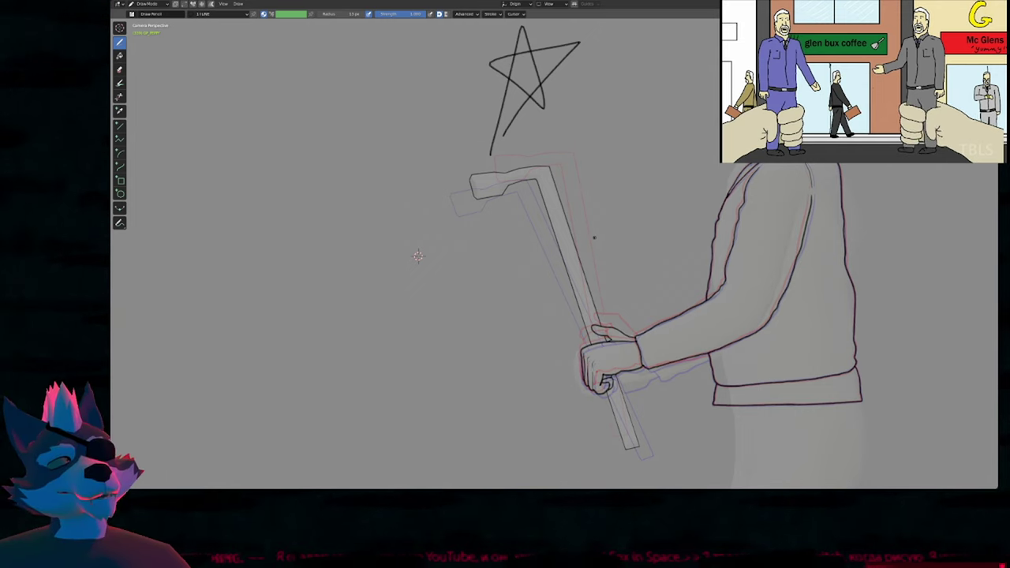
pyautogui.keyDown('shift'); pyautogui.moveTo(625, 223); pyautogui.dragTo(607, 273, button='middle'); pyautogui.keyUp('shift')
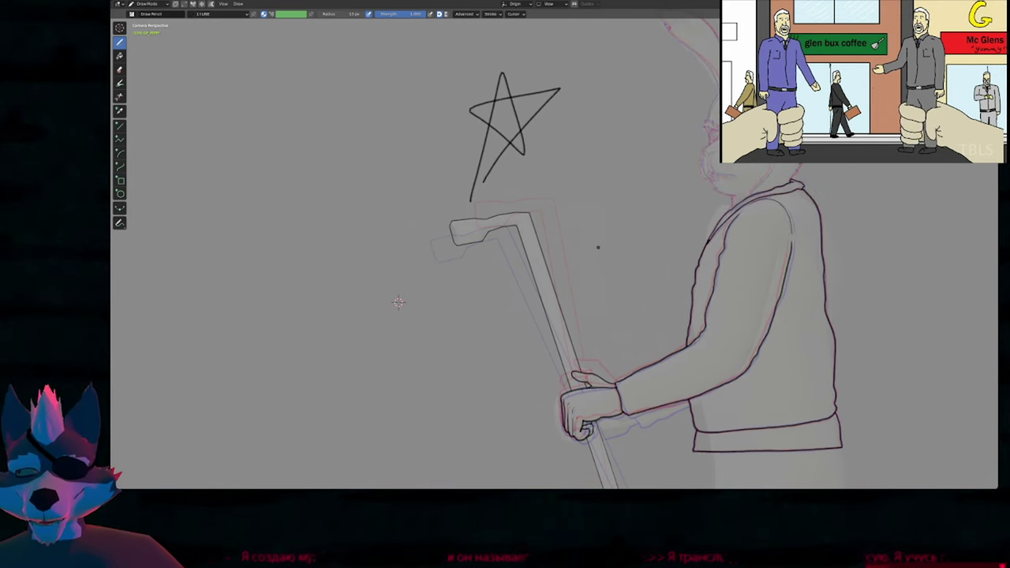
pyautogui.keyDown('shift'); pyautogui.moveTo(600, 235); pyautogui.dragTo(596, 262, button='middle'); pyautogui.keyUp('shift')
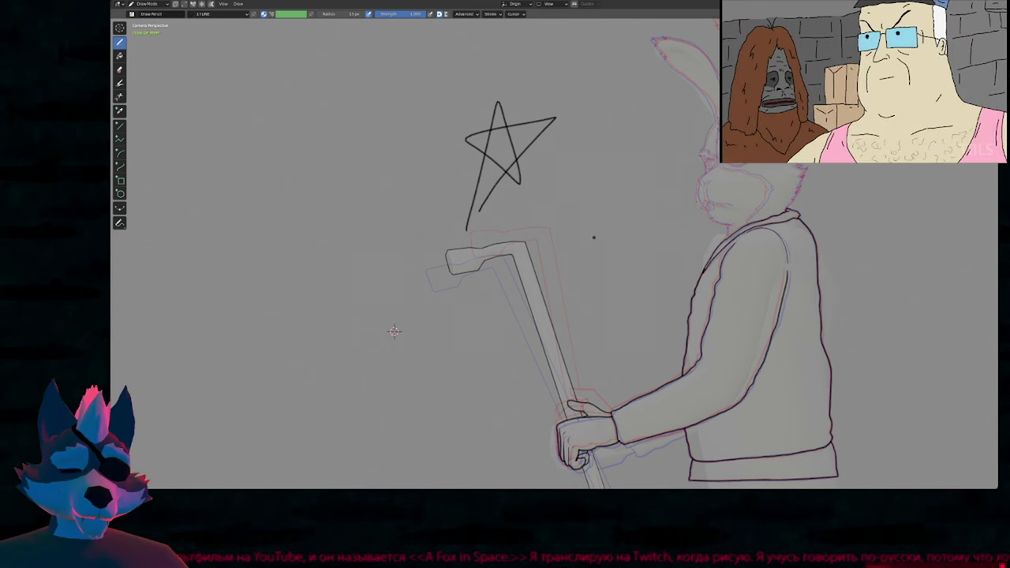
pyautogui.scroll(-2, 426, 317)
pyautogui.moveTo(429, 315)
pyautogui.keyDown('shift'); pyautogui.mouseDown(button='middle')
pyautogui.moveTo(379, 240)
pyautogui.moveTo(339, 208)
pyautogui.mouseUp(button='middle'); pyautogui.keyUp('shift')
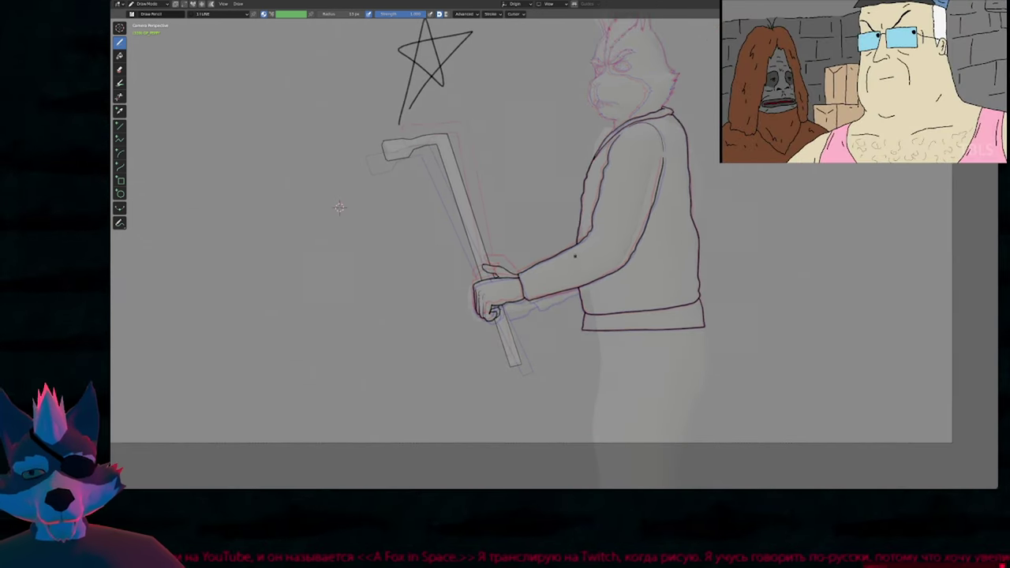
# Ink the rabbit's near ear between the onion-skin ghosts, with jagged fur near the tip and an inner fold line ending at the base.
pyautogui.moveTo(585, 132)
pyautogui.keyDown('shift'); pyautogui.mouseDown(button='middle')
pyautogui.moveTo(577, 239)
pyautogui.moveTo(543, 327)
pyautogui.mouseUp(button='middle'); pyautogui.keyUp('shift')
pyautogui.scroll(4, 593, 210)
pyautogui.keyDown('shift'); pyautogui.moveTo(446, 317); pyautogui.dragTo(479, 294, button='middle'); pyautogui.keyUp('shift')
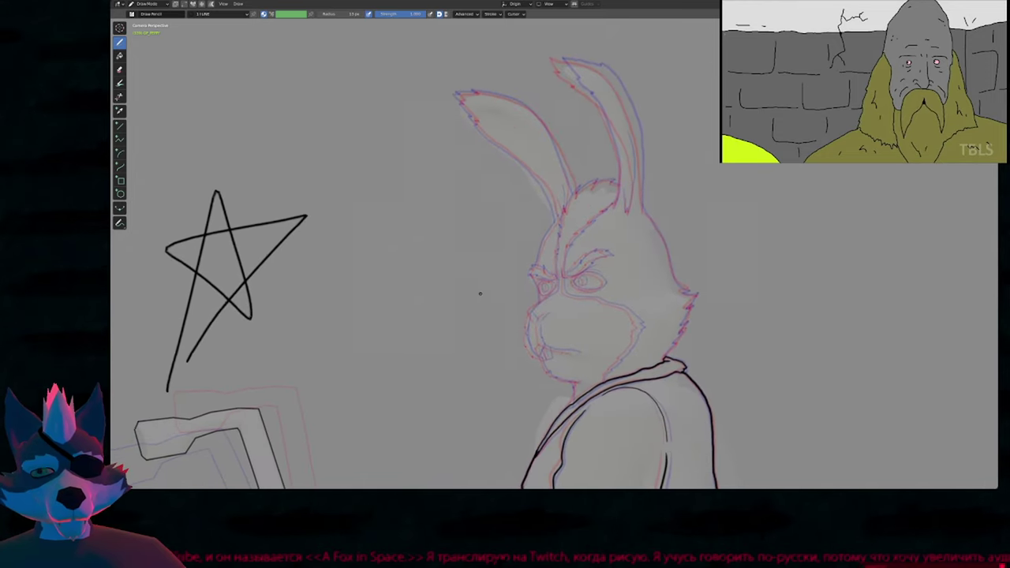
pyautogui.keyDown('shift'); pyautogui.moveTo(641, 192); pyautogui.dragTo(623, 364, button='middle'); pyautogui.keyUp('shift')
pyautogui.scroll(3, 623, 285)
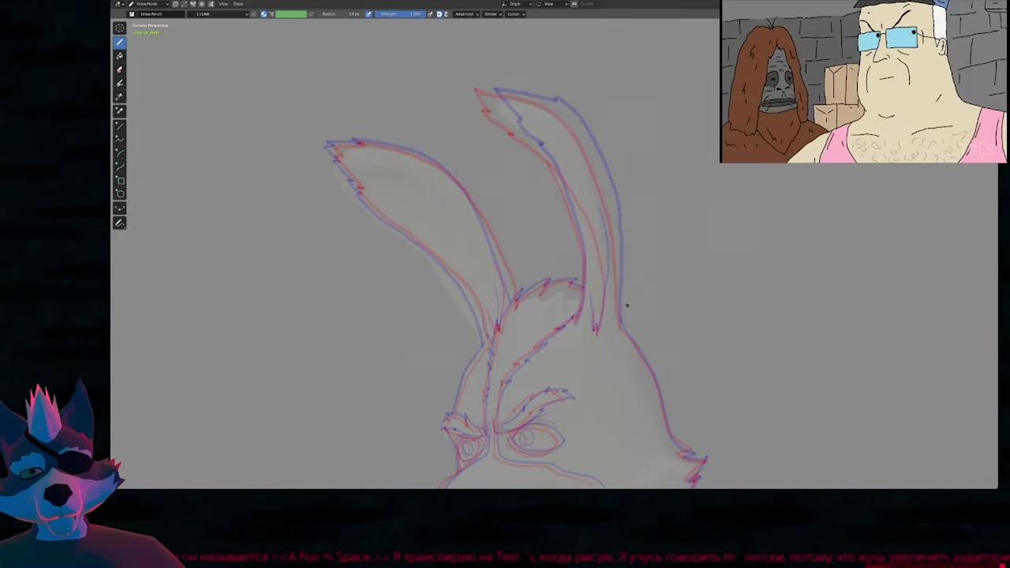
pyautogui.moveTo(624, 356); pyautogui.dragTo(618, 231)
pyautogui.moveTo(598, 191)
pyautogui.mouseDown()
pyautogui.moveTo(570, 152)
pyautogui.moveTo(514, 134)
pyautogui.mouseUp()
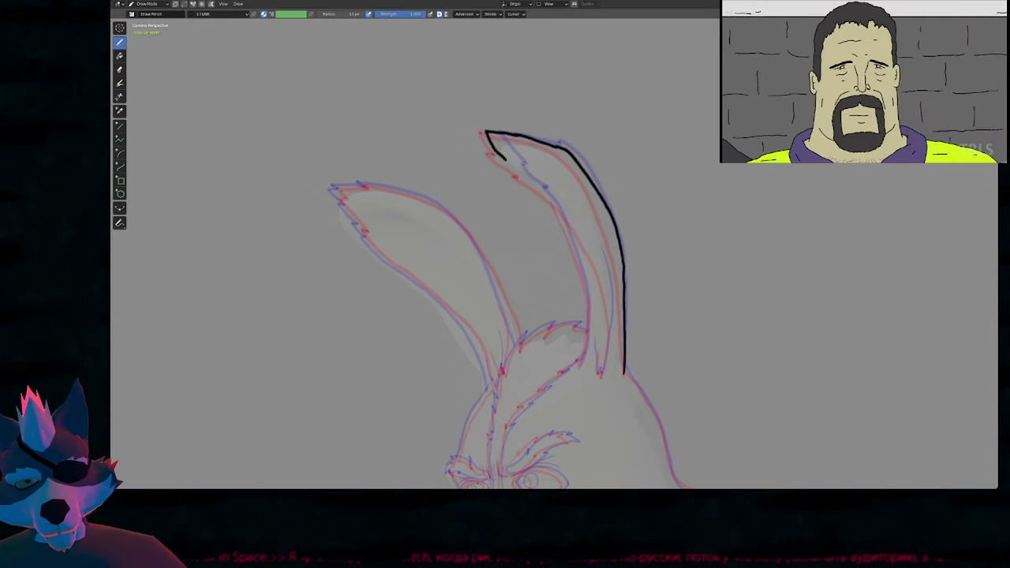
pyautogui.moveTo(541, 188)
pyautogui.mouseDown()
pyautogui.moveTo(559, 205)
pyautogui.moveTo(588, 304)
pyautogui.moveTo(579, 366)
pyautogui.mouseUp()
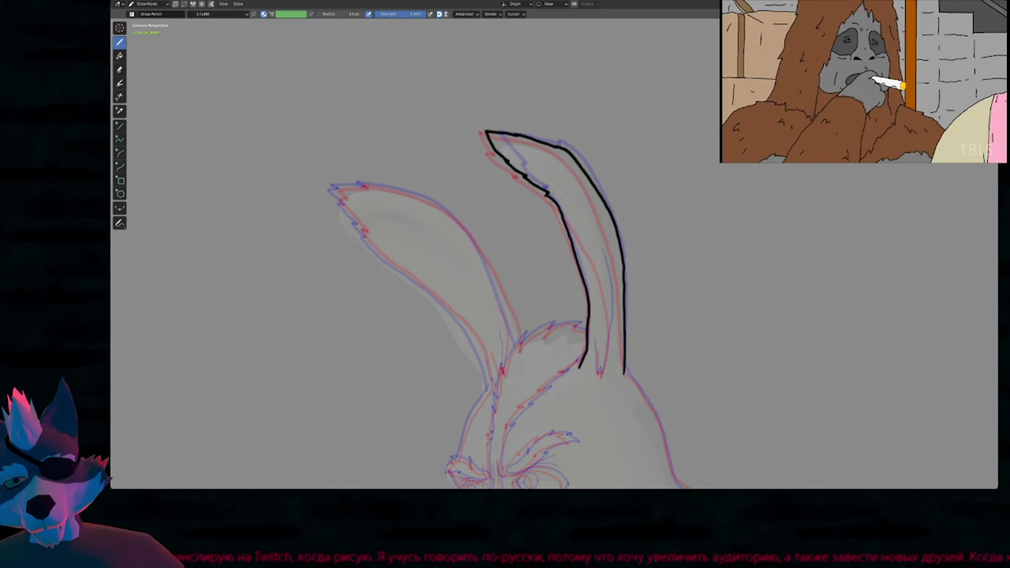
pyautogui.press('f')
pyautogui.press('Escape')
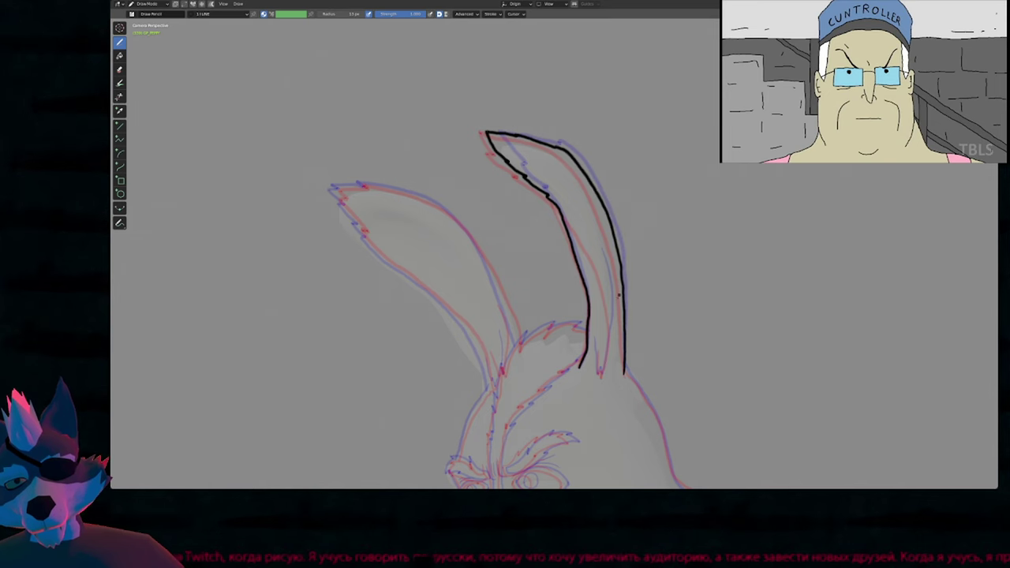
pyautogui.keyDown('shift'); pyautogui.moveTo(614, 307); pyautogui.dragTo(619, 237, button='middle'); pyautogui.keyUp('shift')
pyautogui.moveTo(614, 212); pyautogui.dragTo(604, 310)
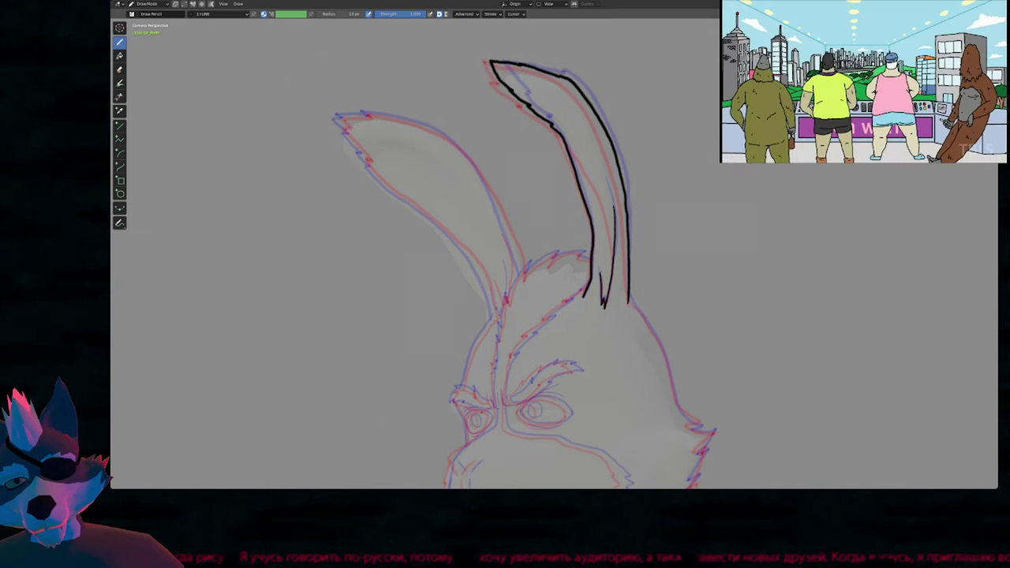
# Ink the near eyebrow as a tapered outline with fur notches on both edges, and close its stroke at the inner end.
pyautogui.keyDown('shift'); pyautogui.moveTo(505, 292); pyautogui.dragTo(584, 233, button='middle'); pyautogui.keyUp('shift')
pyautogui.keyDown('shift'); pyautogui.moveTo(642, 243); pyautogui.dragTo(619, 204, button='middle'); pyautogui.keyUp('shift')
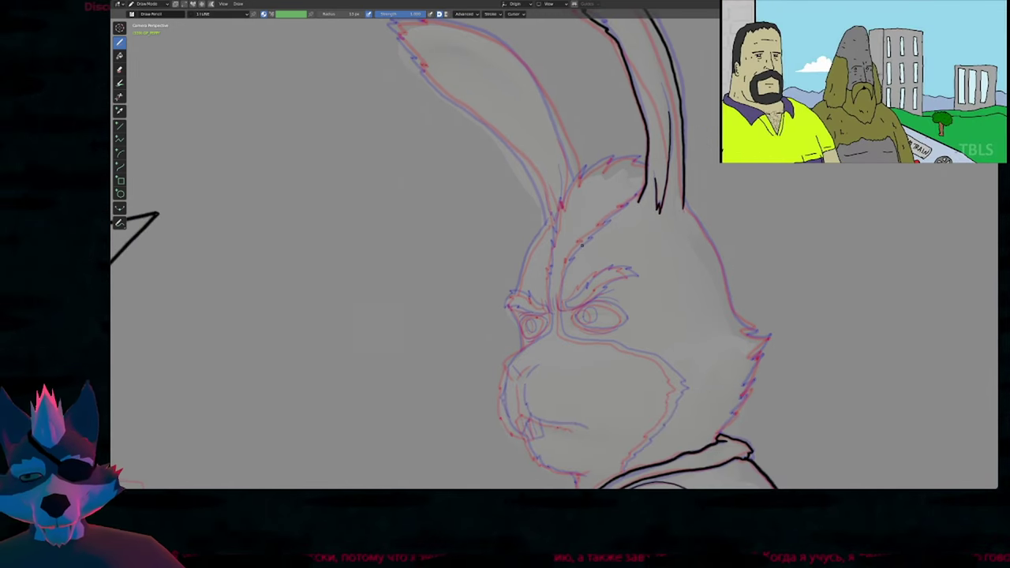
pyautogui.keyDown('shift'); pyautogui.moveTo(604, 268); pyautogui.dragTo(533, 273, button='middle'); pyautogui.keyUp('shift')
pyautogui.scroll(5, 510, 323)
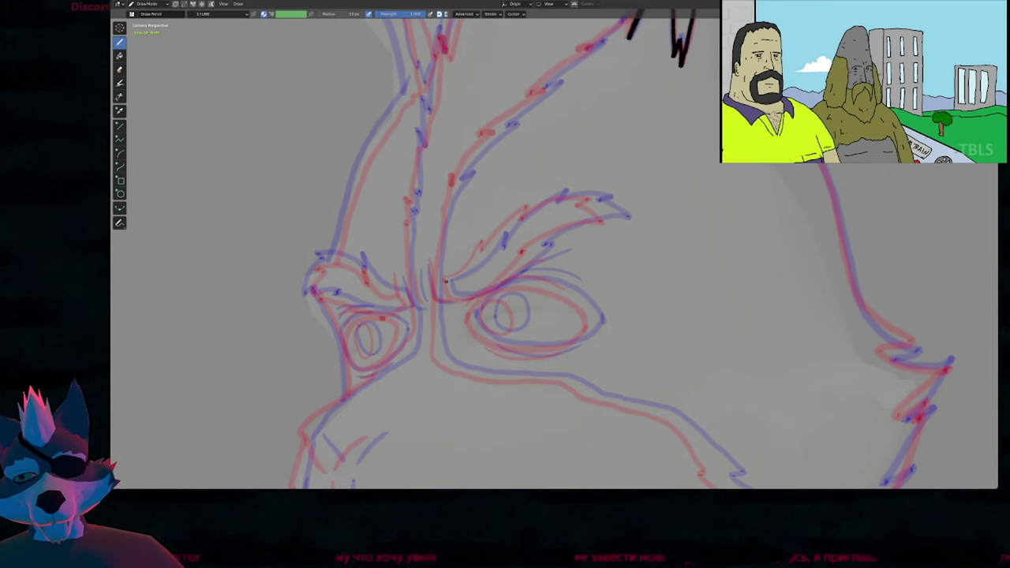
pyautogui.moveTo(443, 280)
pyautogui.mouseDown()
pyautogui.moveTo(532, 205)
pyautogui.moveTo(571, 197)
pyautogui.mouseUp()
pyautogui.hotkey('ctrl', 'z')
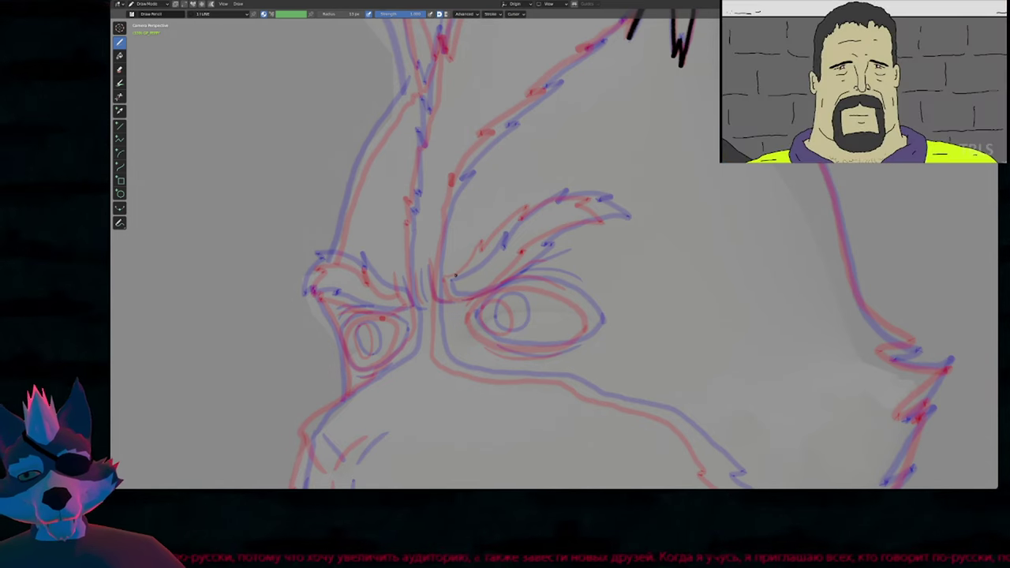
pyautogui.moveTo(461, 270)
pyautogui.mouseDown()
pyautogui.moveTo(527, 205)
pyautogui.moveTo(587, 192)
pyautogui.moveTo(612, 208)
pyautogui.moveTo(527, 254)
pyautogui.mouseUp()
pyautogui.moveTo(466, 298)
pyautogui.mouseDown()
pyautogui.moveTo(453, 300)
pyautogui.moveTo(446, 272)
pyautogui.mouseUp()
pyautogui.press('Tab')
pyautogui.press('f')
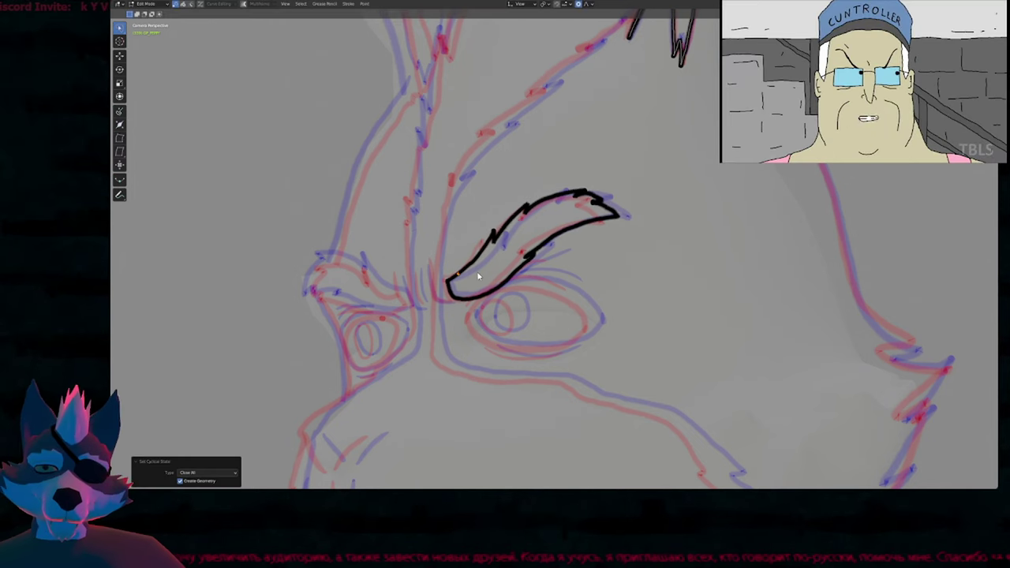
pyautogui.press('Tab')
# Ink the curved frown crease beside the near eyebrow's inner end and the arched upper lid of the near eye.
pyautogui.keyDown('shift'); pyautogui.moveTo(461, 301); pyautogui.dragTo(560, 246, button='middle'); pyautogui.keyUp('shift')
pyautogui.scroll(3, 549, 194)
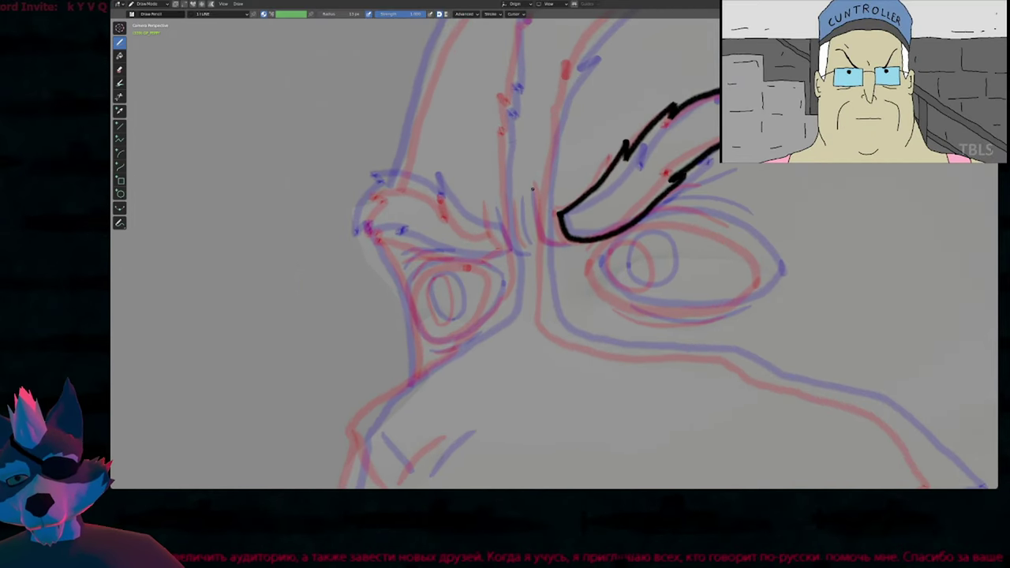
pyautogui.moveTo(531, 188); pyautogui.dragTo(542, 236)
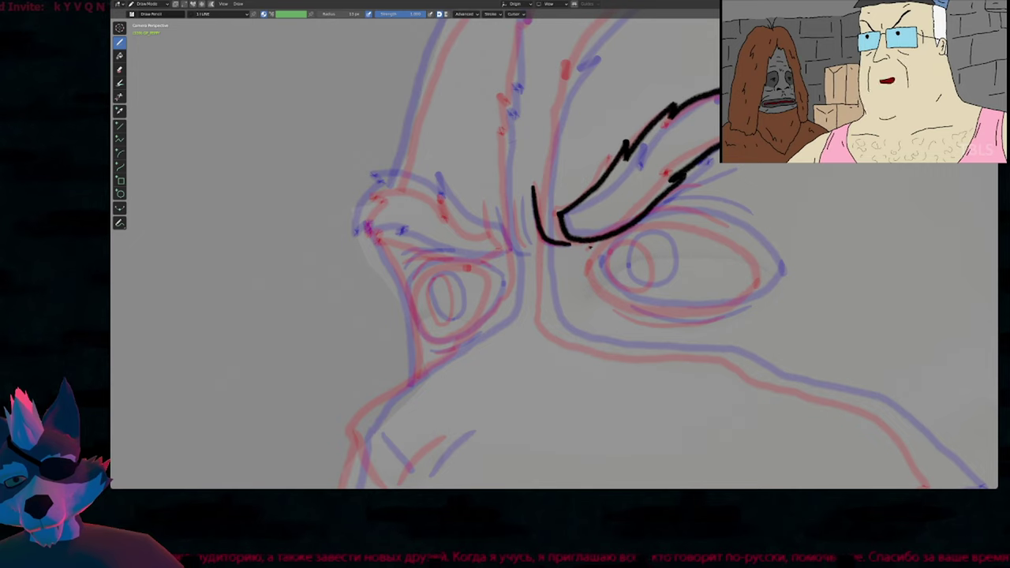
pyautogui.keyDown('shift'); pyautogui.moveTo(561, 243); pyautogui.dragTo(447, 261, button='middle'); pyautogui.keyUp('shift')
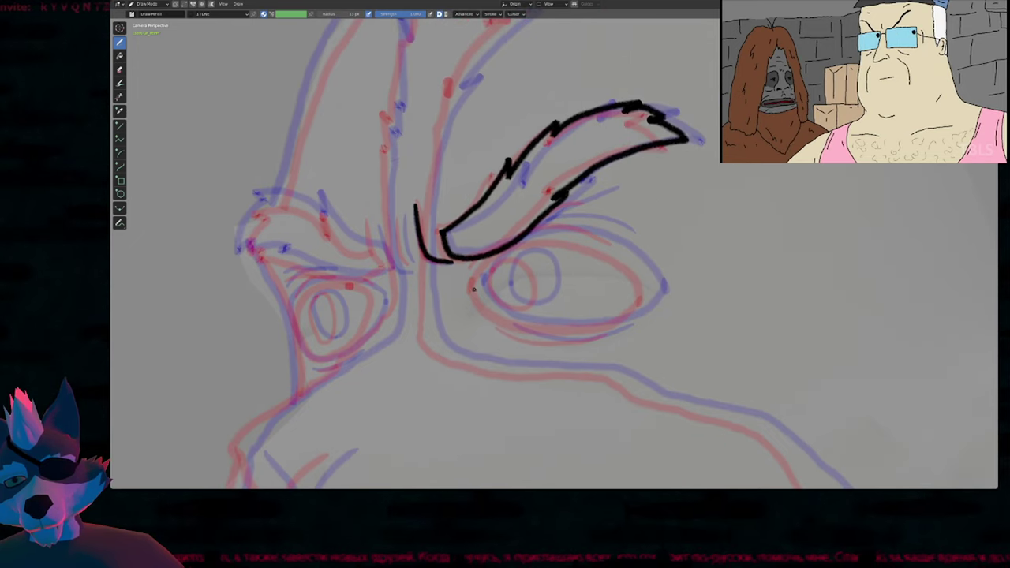
pyautogui.moveTo(540, 232)
pyautogui.mouseDown()
pyautogui.moveTo(581, 237)
pyautogui.moveTo(628, 262)
pyautogui.moveTo(648, 300)
pyautogui.mouseUp()
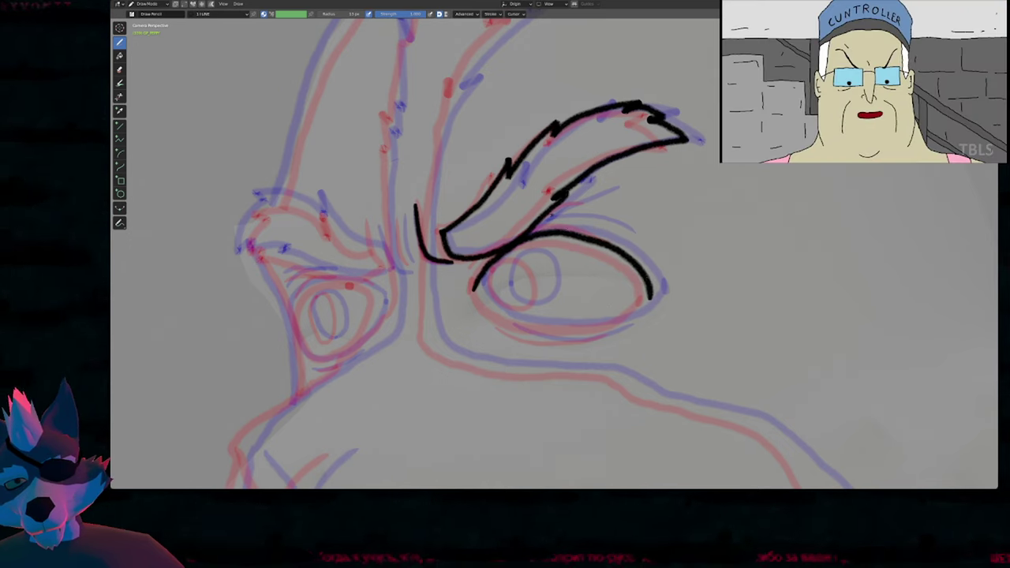
# Ink the wrinkle lines between the near eyebrow and upper lid, plus a short crease at the eye's inner corner.
pyautogui.moveTo(543, 225); pyautogui.dragTo(589, 223)
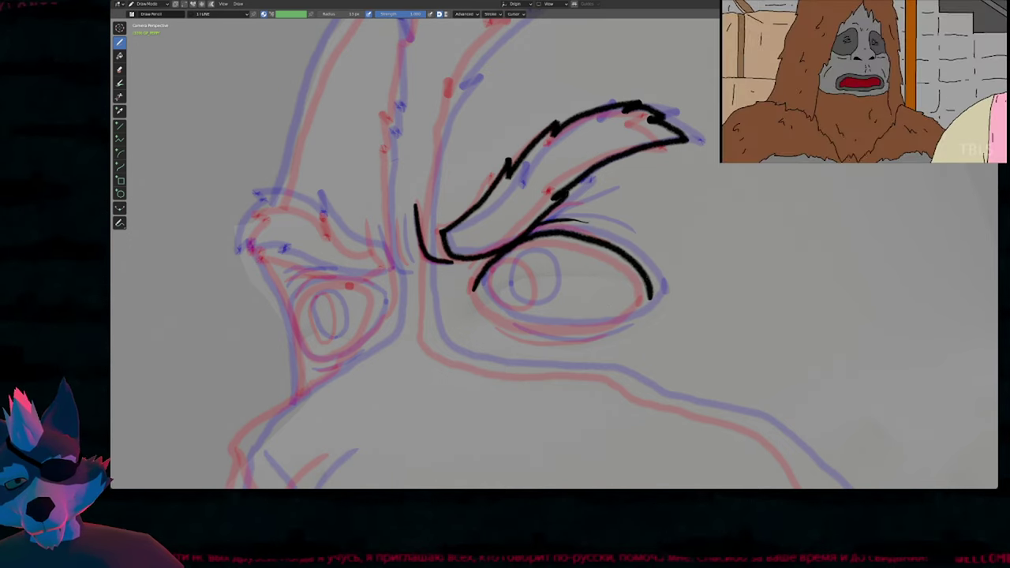
pyautogui.hotkey('ctrl', 'z')
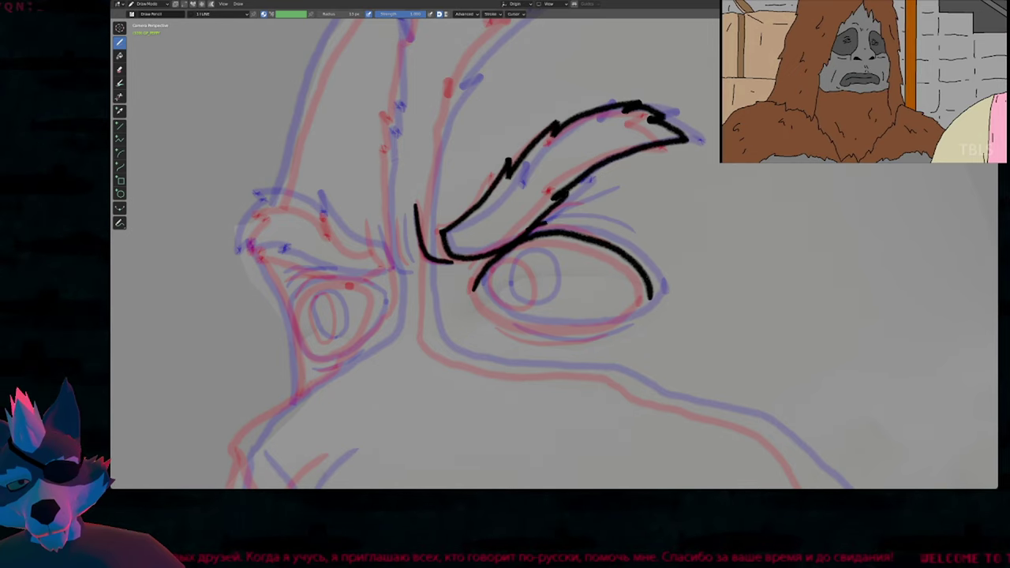
pyautogui.moveTo(586, 222); pyautogui.dragTo(614, 233)
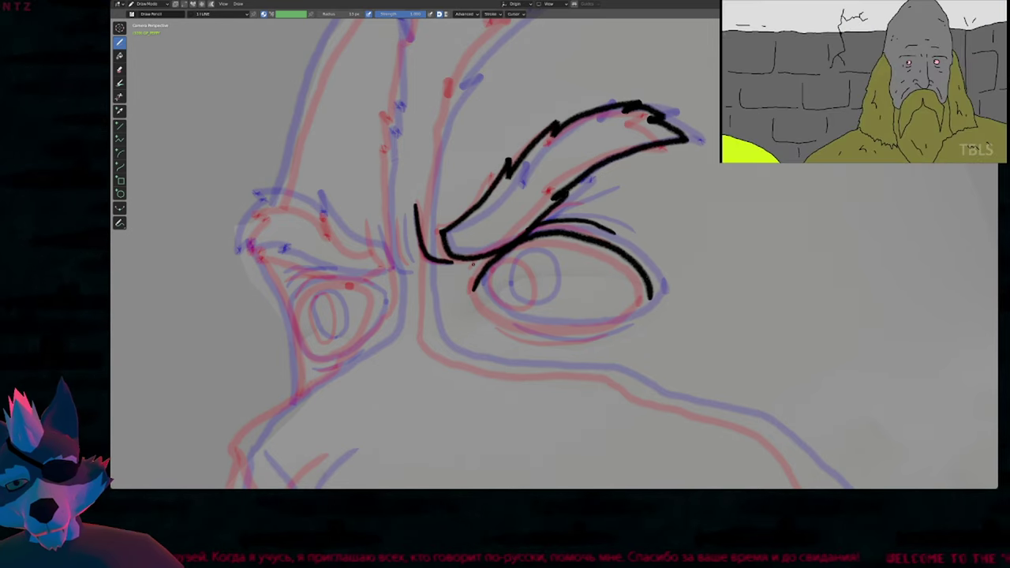
pyautogui.moveTo(481, 259); pyautogui.dragTo(474, 267)
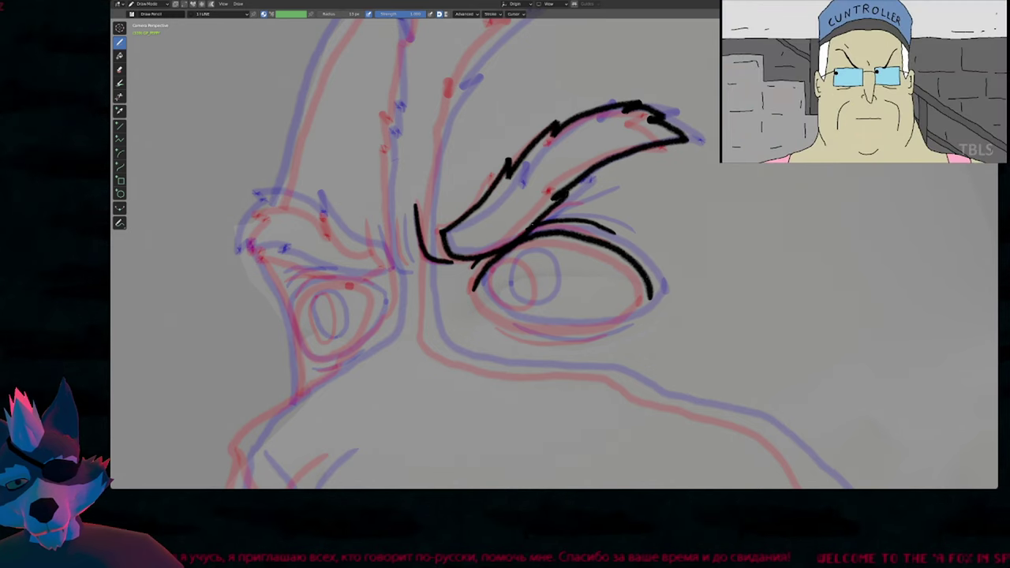
pyautogui.moveTo(578, 198); pyautogui.dragTo(599, 198)
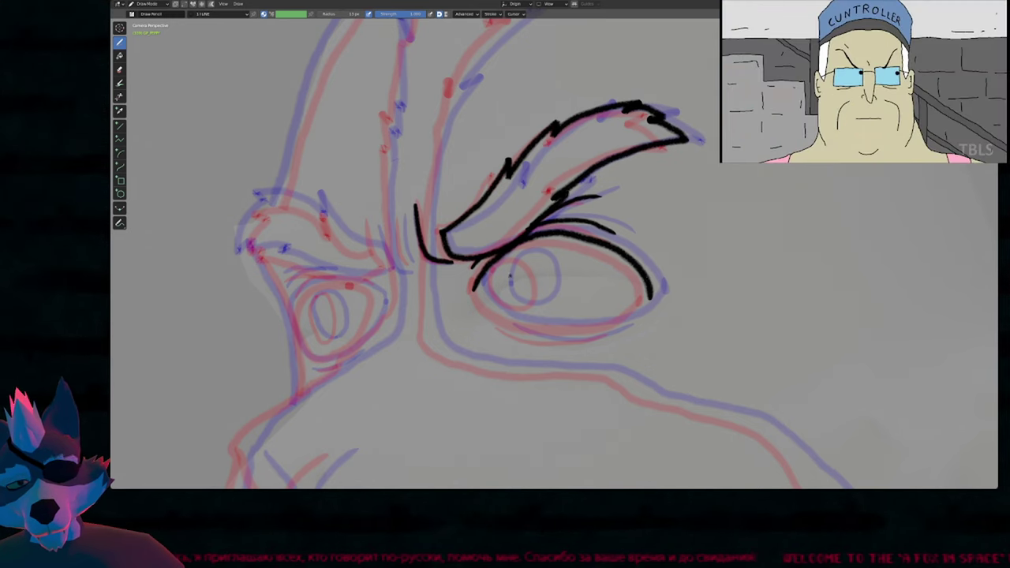
pyautogui.moveTo(498, 282)
pyautogui.keyDown('shift'); pyautogui.mouseDown(button='middle')
pyautogui.moveTo(491, 225)
pyautogui.moveTo(427, 206)
pyautogui.mouseUp(button='middle'); pyautogui.keyUp('shift')
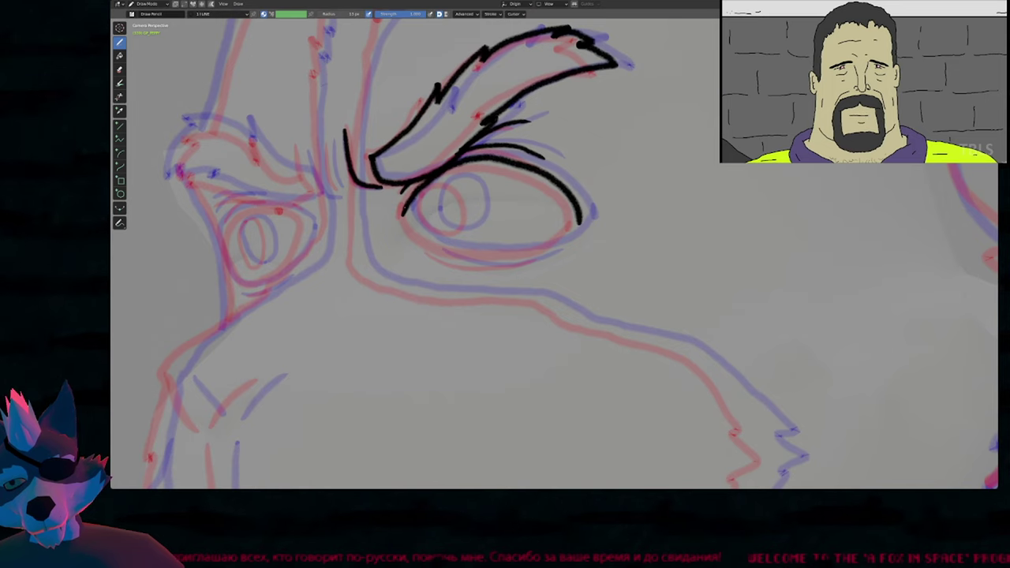
# Close the near eye's outline with a curved lower lid and ink a short crease line just beneath it.
pyautogui.moveTo(404, 213)
pyautogui.mouseDown()
pyautogui.moveTo(453, 251)
pyautogui.moveTo(524, 257)
pyautogui.moveTo(569, 237)
pyautogui.mouseUp()
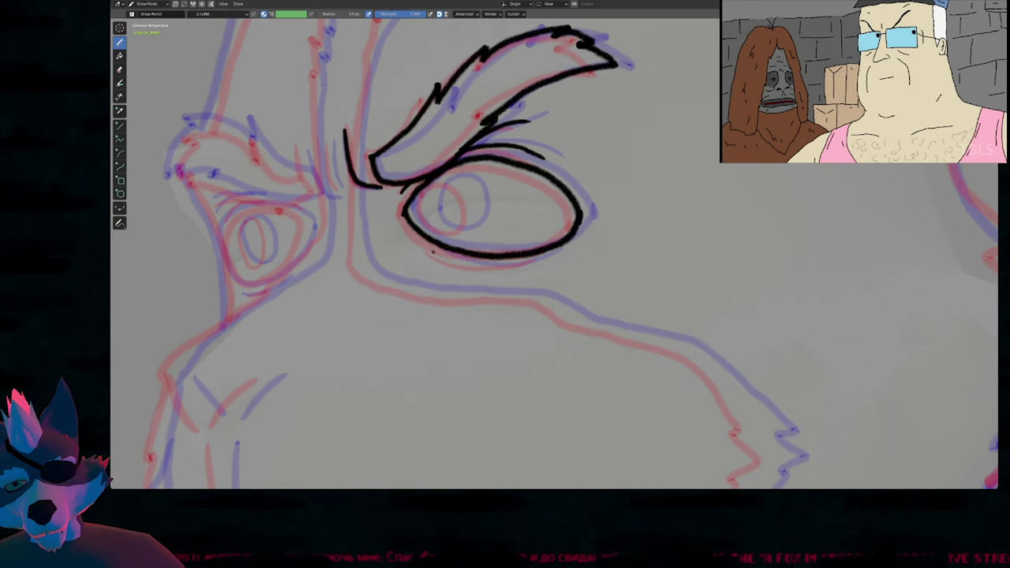
pyautogui.moveTo(432, 251)
pyautogui.mouseDown()
pyautogui.moveTo(486, 266)
pyautogui.moveTo(563, 252)
pyautogui.mouseUp()
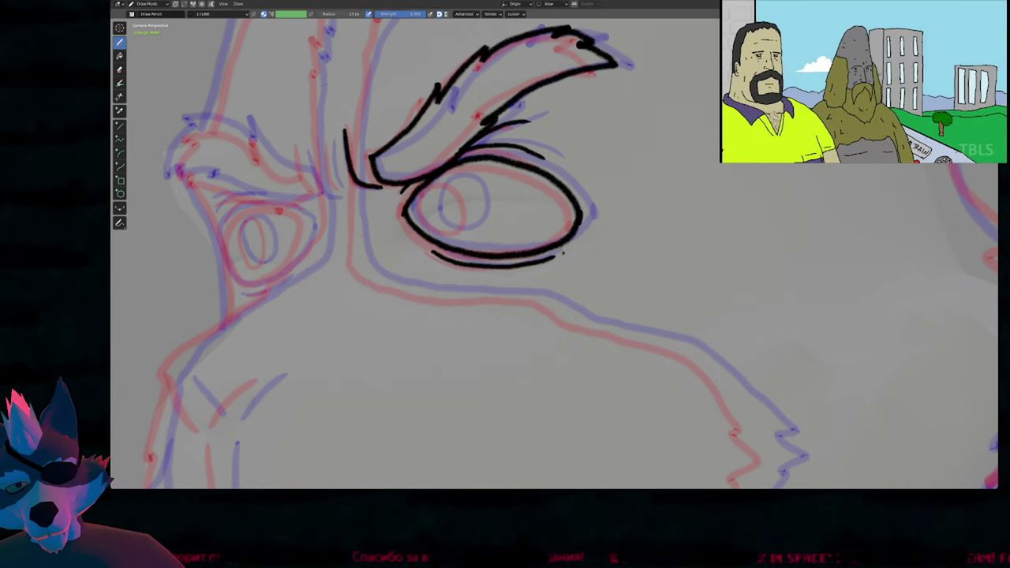
# Ink the frown crease at the far eyebrow's inner end and the far eyebrow's outline with jagged fur notches.
pyautogui.moveTo(581, 260)
pyautogui.keyDown('shift'); pyautogui.mouseDown(button='middle')
pyautogui.moveTo(668, 282)
pyautogui.moveTo(661, 329)
pyautogui.mouseUp(button='middle'); pyautogui.keyUp('shift')
pyautogui.moveTo(688, 233)
pyautogui.keyDown('shift'); pyautogui.mouseDown(button='middle')
pyautogui.moveTo(671, 289)
pyautogui.moveTo(867, 254)
pyautogui.mouseUp(button='middle'); pyautogui.keyUp('shift')
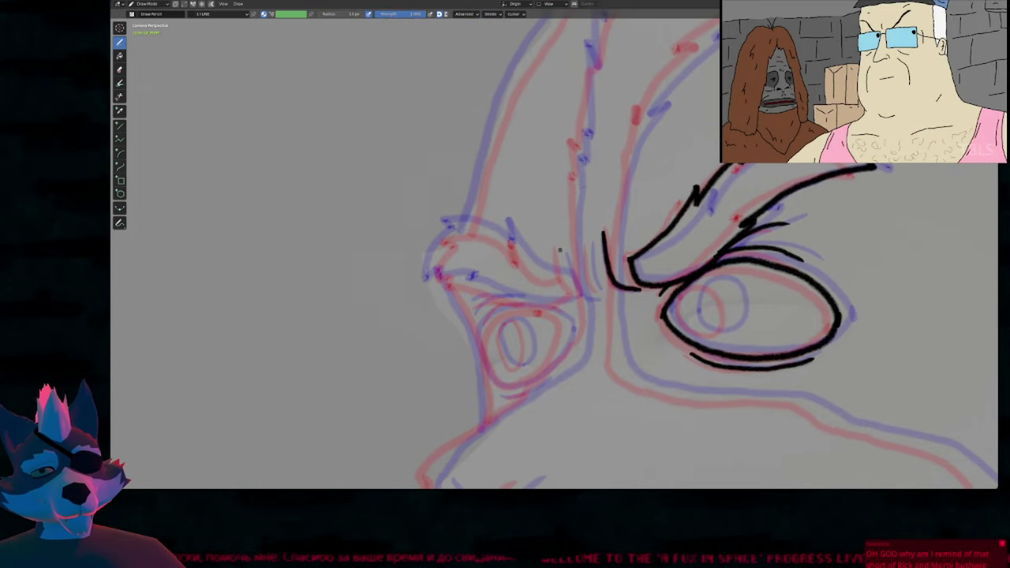
pyautogui.moveTo(566, 290); pyautogui.dragTo(594, 298)
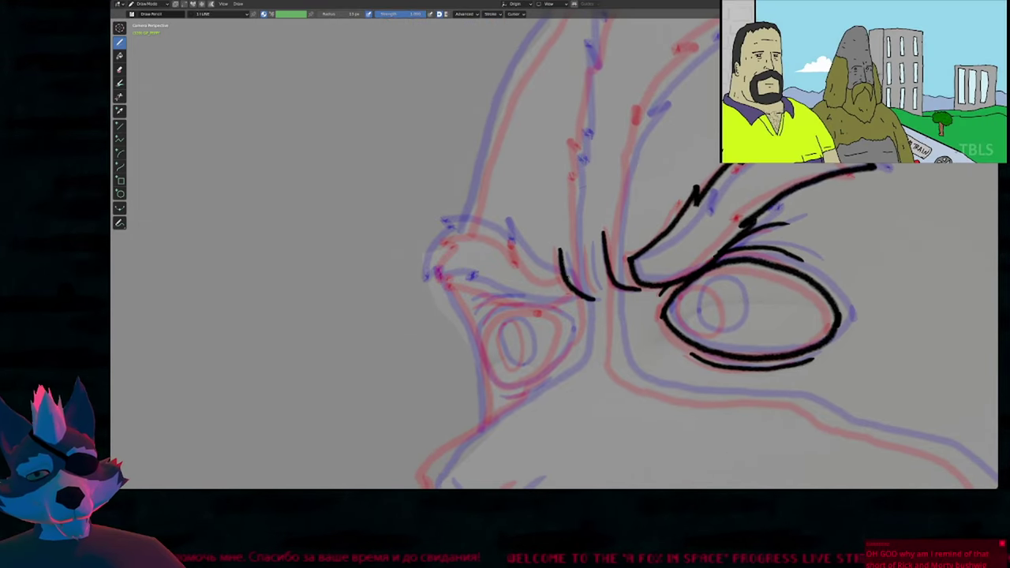
pyautogui.moveTo(551, 270)
pyautogui.mouseDown()
pyautogui.moveTo(512, 228)
pyautogui.moveTo(445, 227)
pyautogui.moveTo(423, 285)
pyautogui.moveTo(594, 297)
pyautogui.mouseUp()
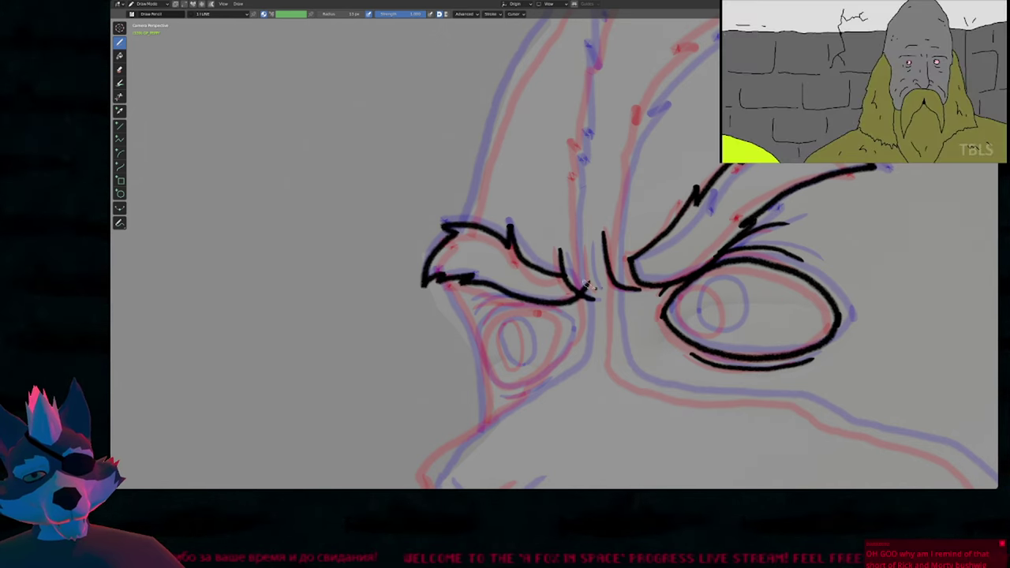
# Ink both edges of the far ear from base to tip, with jagged fur notches around the tip.
pyautogui.keyDown('shift'); pyautogui.moveTo(646, 310); pyautogui.dragTo(480, 254, button='middle'); pyautogui.keyUp('shift')
pyautogui.keyDown('shift'); pyautogui.moveTo(497, 146); pyautogui.dragTo(488, 291, button='middle'); pyautogui.keyUp('shift')
pyautogui.scroll(-4, 487, 292)
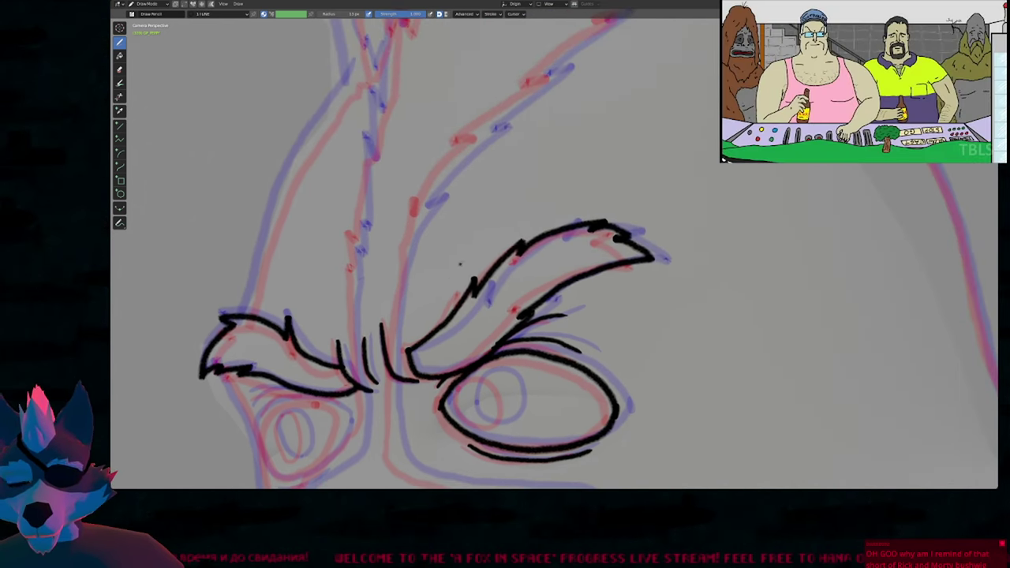
pyautogui.moveTo(579, 222)
pyautogui.keyDown('shift'); pyautogui.mouseDown(button='middle')
pyautogui.moveTo(610, 246)
pyautogui.moveTo(645, 422)
pyautogui.mouseUp(button='middle'); pyautogui.keyUp('shift')
pyautogui.moveTo(605, 270)
pyautogui.keyDown('shift'); pyautogui.mouseDown(button='middle')
pyautogui.moveTo(563, 279)
pyautogui.moveTo(637, 286)
pyautogui.moveTo(616, 351)
pyautogui.mouseUp(button='middle'); pyautogui.keyUp('shift')
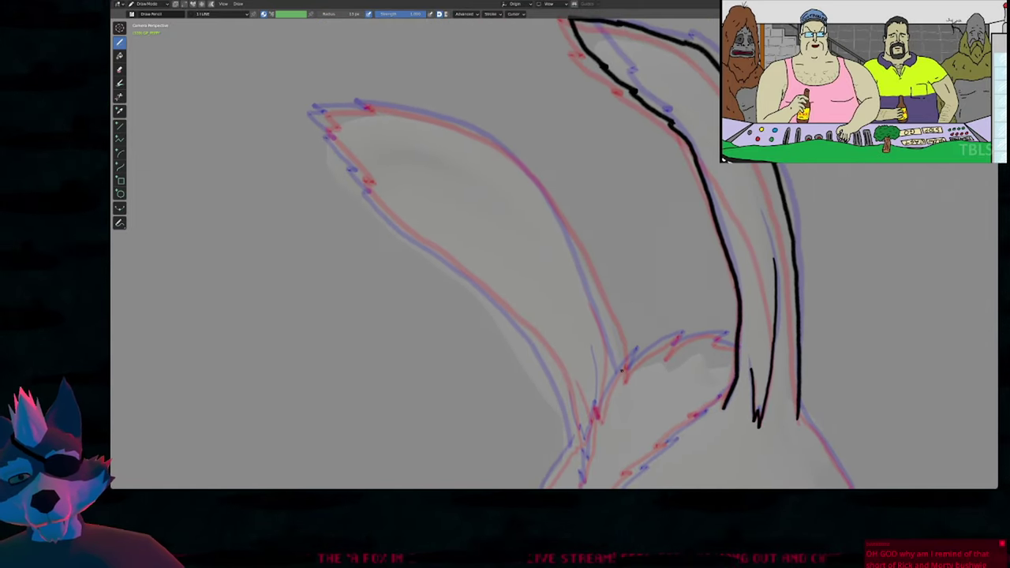
pyautogui.moveTo(620, 365)
pyautogui.mouseDown()
pyautogui.moveTo(569, 237)
pyautogui.moveTo(527, 172)
pyautogui.mouseUp()
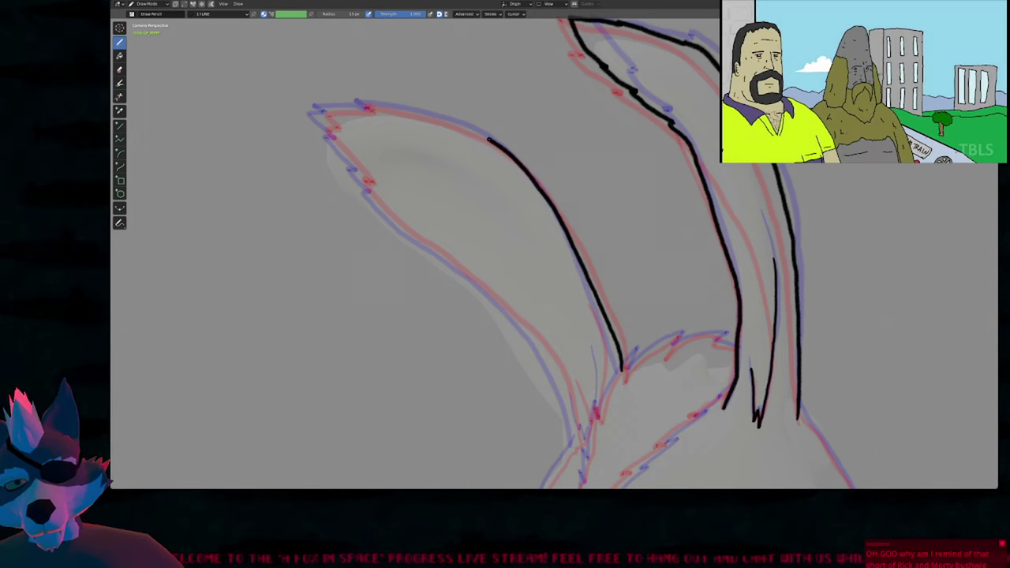
pyautogui.moveTo(338, 109)
pyautogui.mouseDown()
pyautogui.moveTo(314, 110)
pyautogui.moveTo(412, 235)
pyautogui.moveTo(485, 286)
pyautogui.moveTo(543, 347)
pyautogui.moveTo(575, 443)
pyautogui.mouseUp()
pyautogui.press('f')
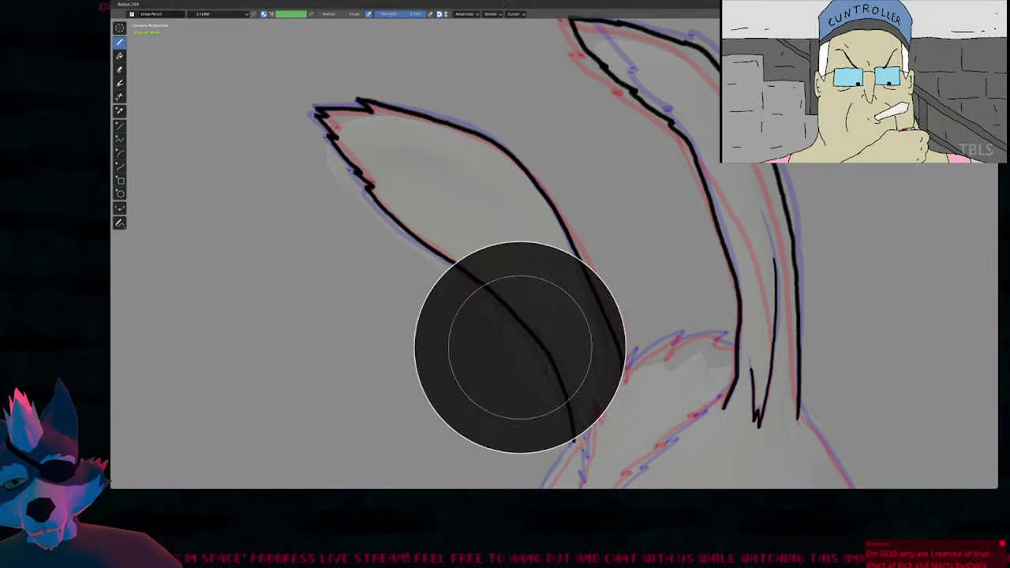
pyautogui.press('Escape')
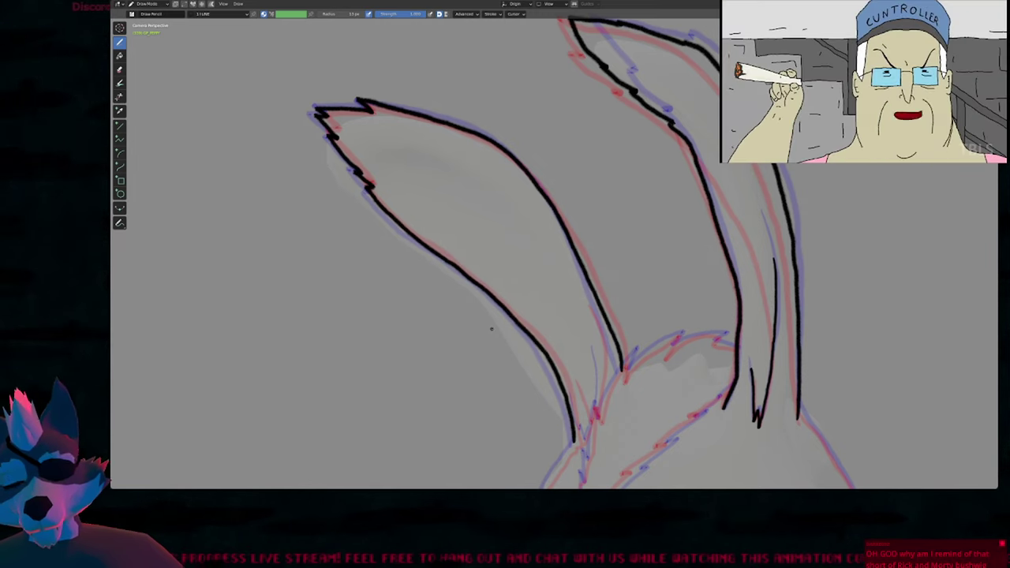
pyautogui.keyDown('shift'); pyautogui.moveTo(631, 377); pyautogui.dragTo(519, 278, button='middle'); pyautogui.keyUp('shift')
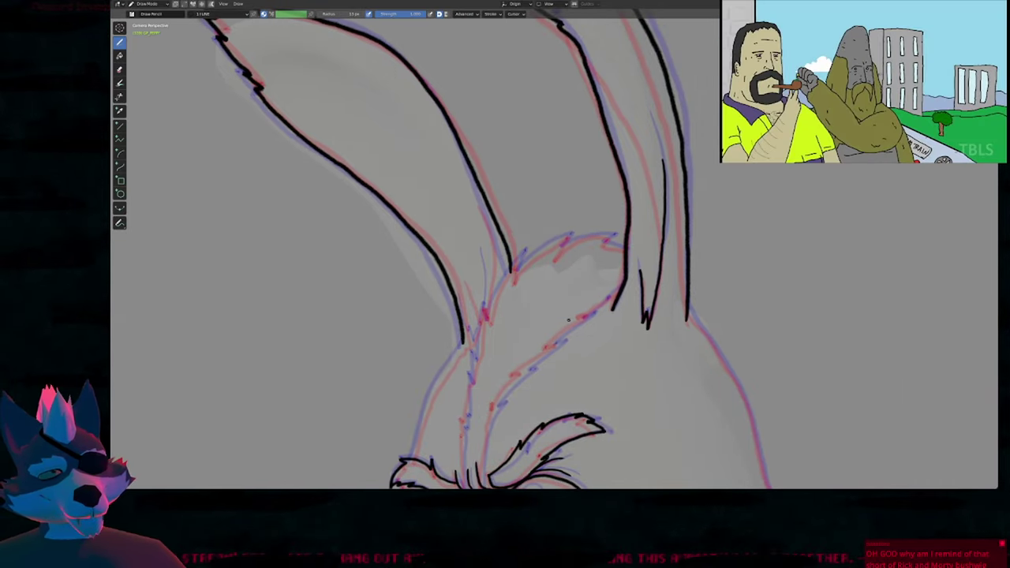
pyautogui.keyDown('shift'); pyautogui.moveTo(568, 319); pyautogui.dragTo(558, 293, button='middle'); pyautogui.keyUp('shift')
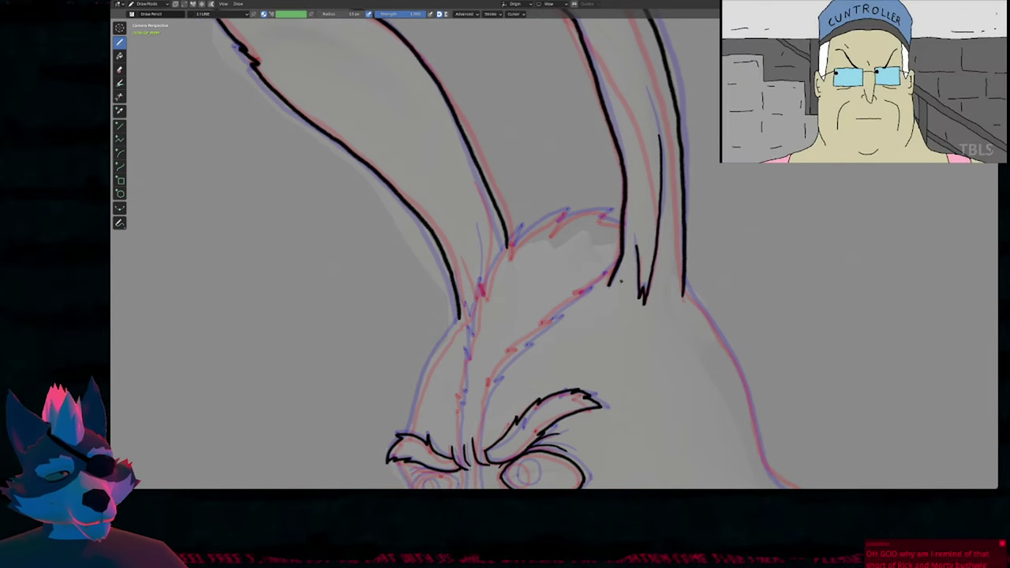
pyautogui.keyDown('shift'); pyautogui.moveTo(621, 281); pyautogui.dragTo(643, 222, button='middle'); pyautogui.keyUp('shift')
pyautogui.keyDown('shift'); pyautogui.moveTo(595, 300); pyautogui.dragTo(599, 237, button='middle'); pyautogui.keyUp('shift')
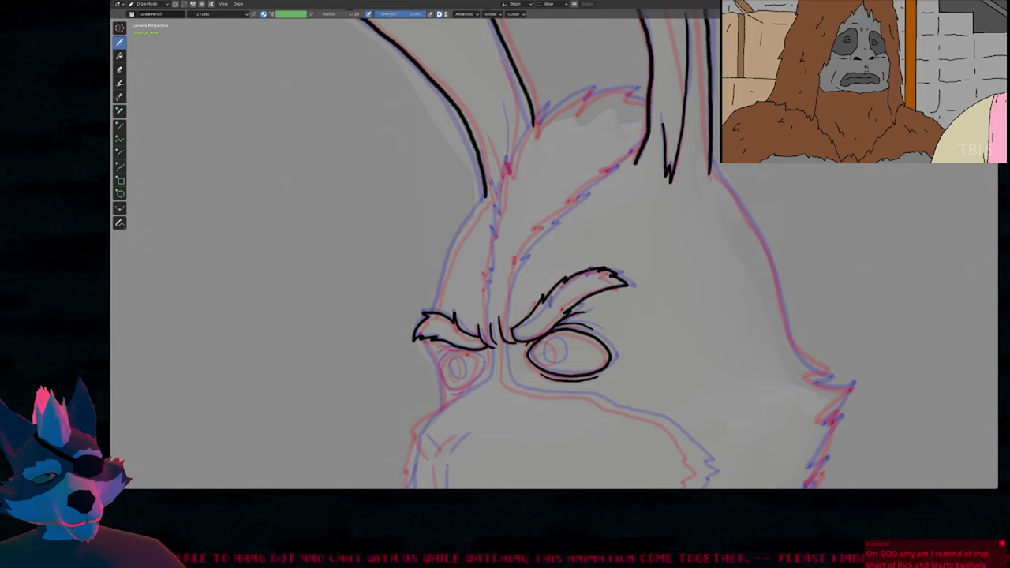
pyautogui.keyDown('shift'); pyautogui.moveTo(568, 310); pyautogui.dragTo(569, 290, button='middle'); pyautogui.keyUp('shift')
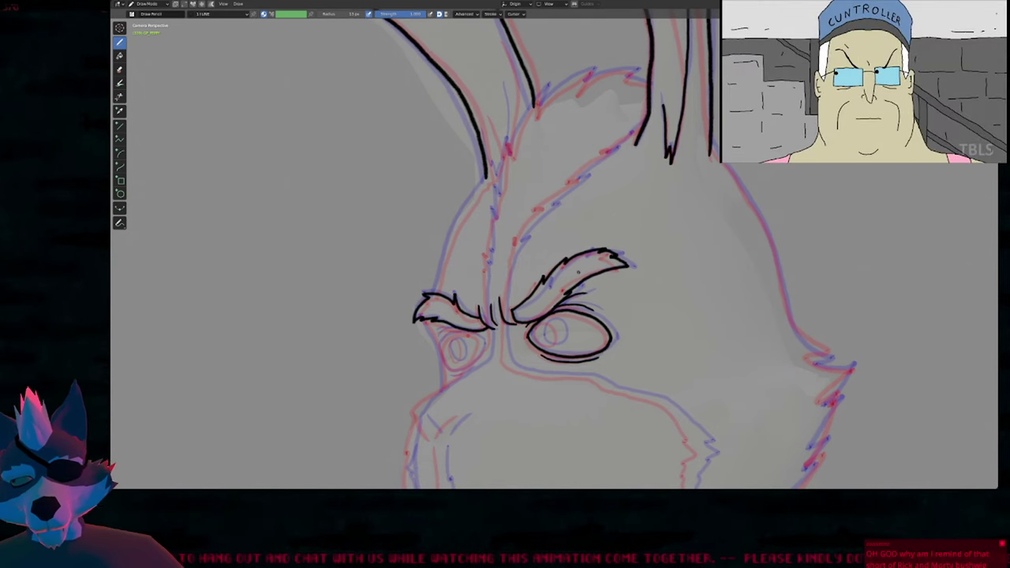
pyautogui.keyDown('shift'); pyautogui.moveTo(563, 245); pyautogui.dragTo(550, 264, button='middle'); pyautogui.keyUp('shift')
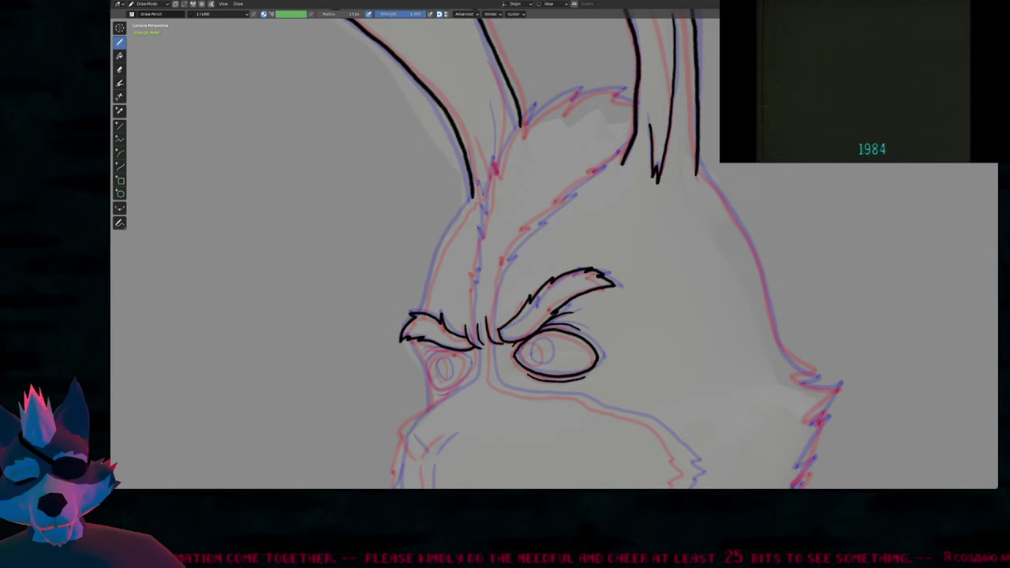
pyautogui.moveTo(658, 189); pyautogui.dragTo(390, 248)
pyautogui.hotkey('ctrl', 'z')
# Ink the forehead stripe's jagged far edge from between the eyebrows up to the far ear, continuing as fur tufts across the crown.
pyautogui.moveTo(604, 197)
pyautogui.keyDown('shift'); pyautogui.mouseDown(button='middle')
pyautogui.moveTo(564, 272)
pyautogui.moveTo(583, 215)
pyautogui.mouseUp(button='middle'); pyautogui.keyUp('shift')
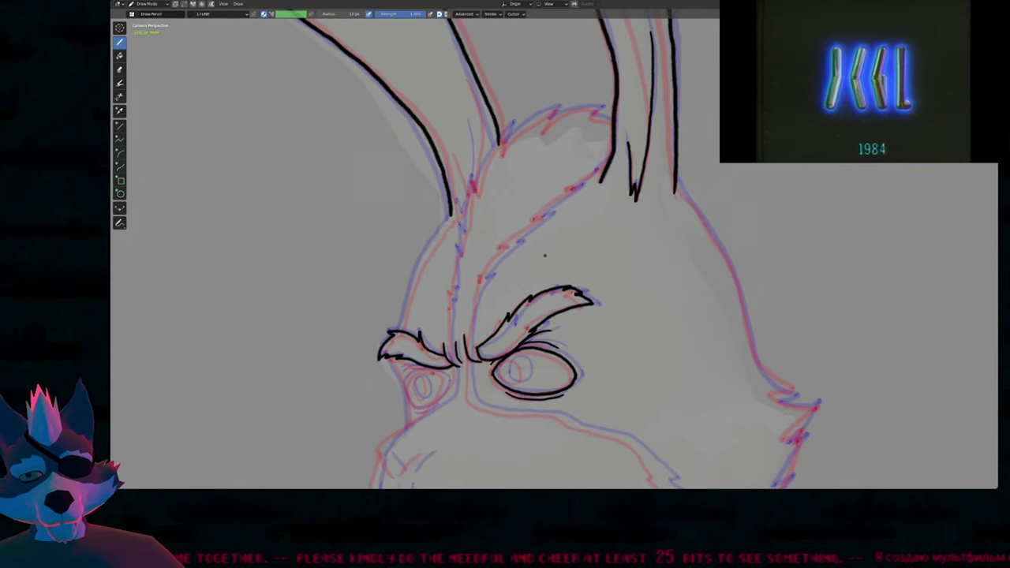
pyautogui.moveTo(450, 397); pyautogui.dragTo(456, 373)
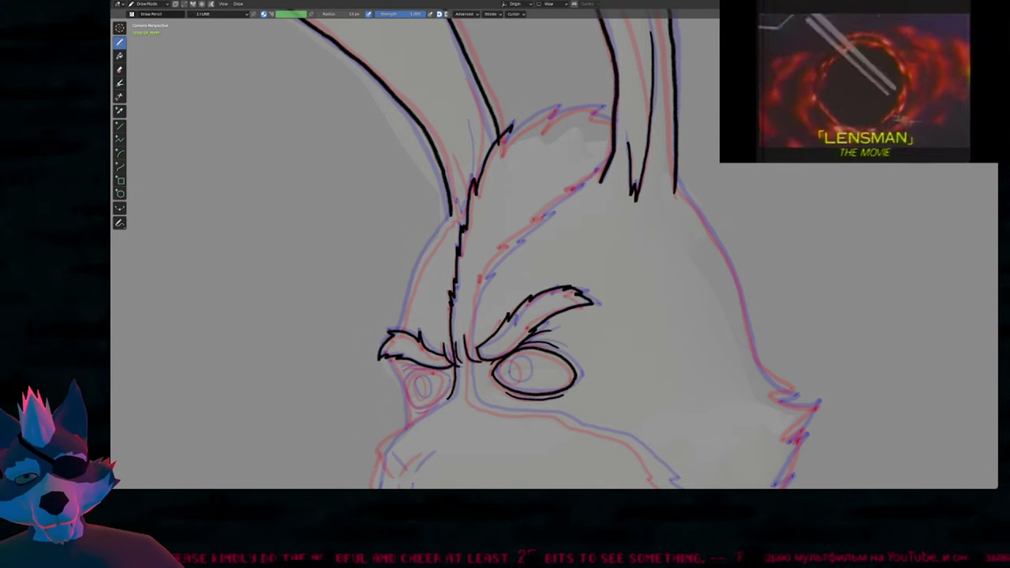
pyautogui.moveTo(500, 150)
pyautogui.mouseDown()
pyautogui.moveTo(535, 120)
pyautogui.moveTo(612, 124)
pyautogui.mouseUp()
# Ink the forehead stripe's near edge from beside the near eye up toward the near ear's base, with small fur notches.
pyautogui.keyDown('shift'); pyautogui.moveTo(574, 264); pyautogui.dragTo(458, 248, button='middle'); pyautogui.keyUp('shift')
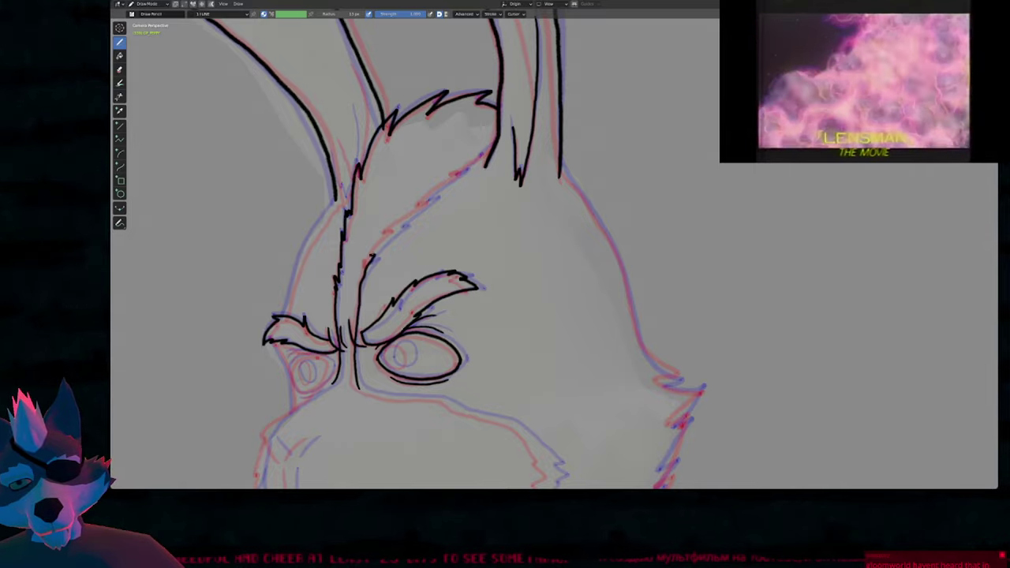
pyautogui.moveTo(369, 262); pyautogui.dragTo(401, 227)
pyautogui.moveTo(443, 188); pyautogui.dragTo(498, 144)
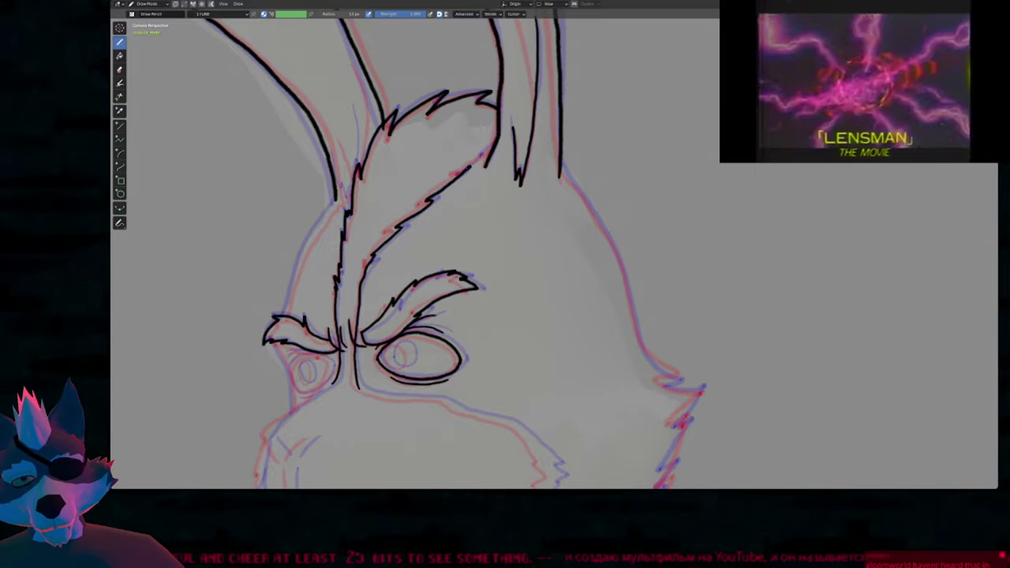
# Ink the rabbit's nose bridge, muzzle front, chin and throat outline over the rough sketch.
pyautogui.keyDown('shift'); pyautogui.moveTo(519, 220); pyautogui.dragTo(640, 60, button='middle'); pyautogui.keyUp('shift')
pyautogui.keyDown('shift'); pyautogui.moveTo(489, 277); pyautogui.dragTo(523, 182, button='middle'); pyautogui.keyUp('shift')
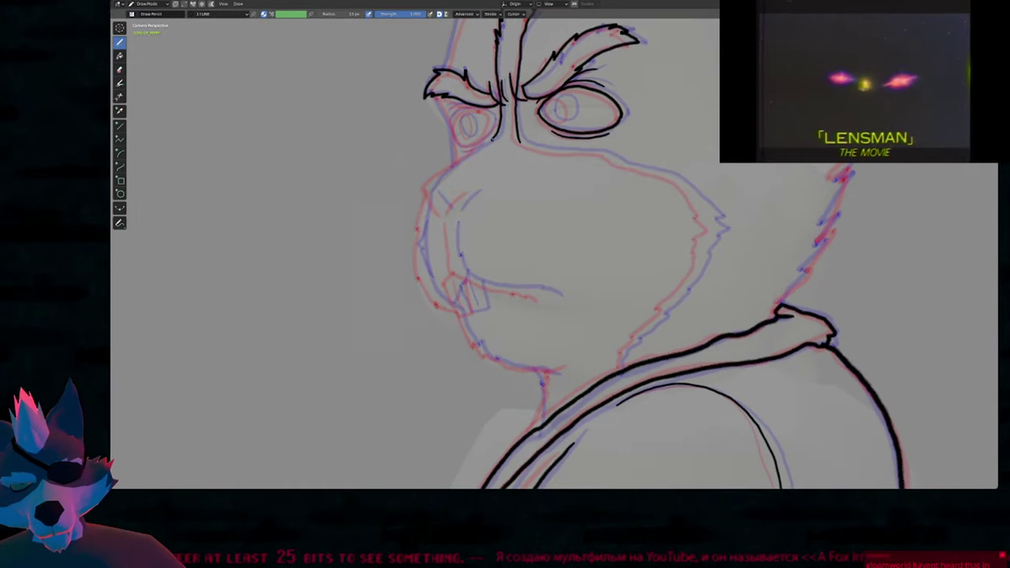
pyautogui.moveTo(439, 180)
pyautogui.mouseDown()
pyautogui.moveTo(426, 192)
pyautogui.moveTo(438, 203)
pyautogui.moveTo(424, 213)
pyautogui.mouseUp()
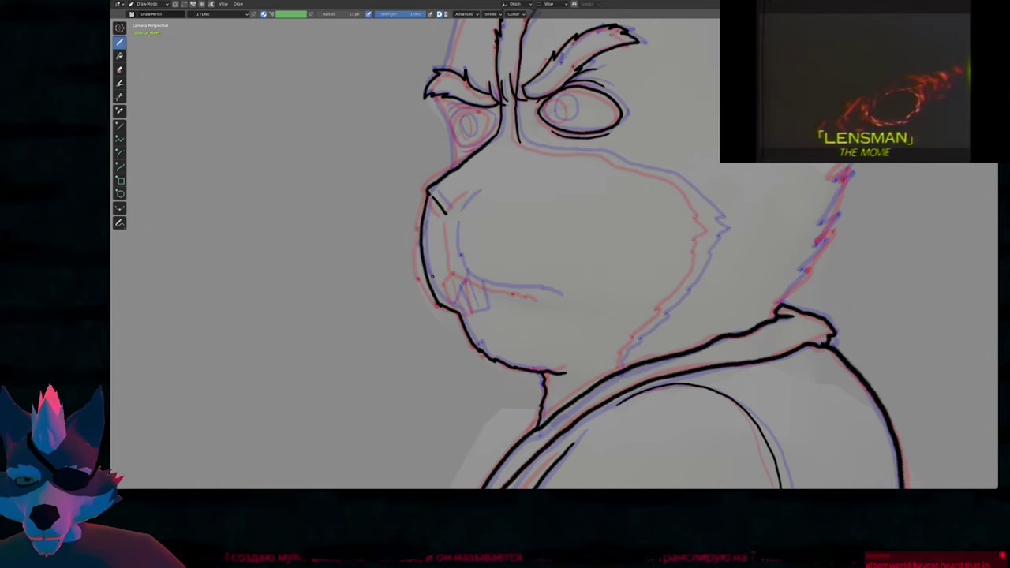
pyautogui.press('f')
pyautogui.click(395, 275)
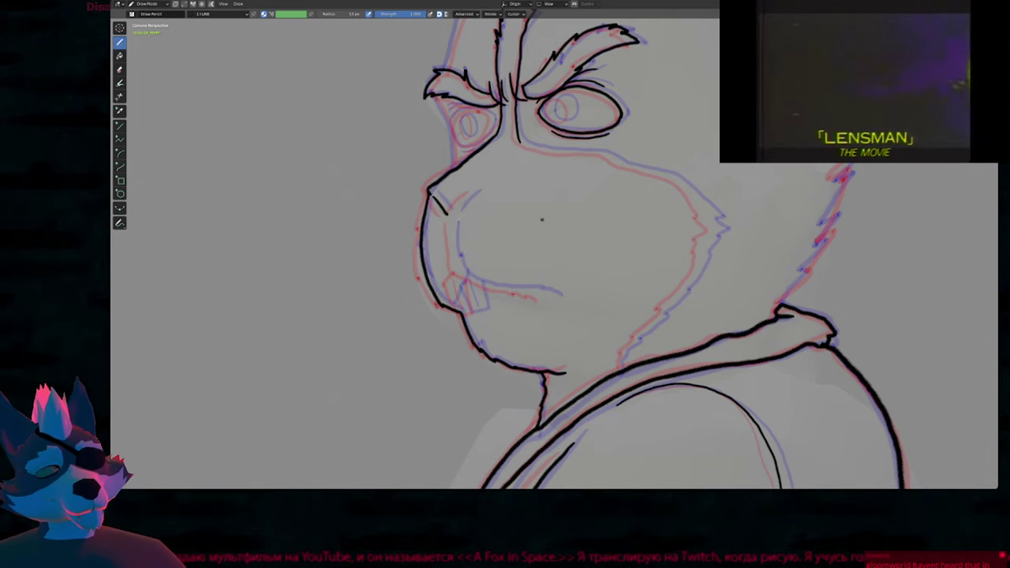
# Ink the rabbit's upper-lip line and mouth, curving down from below the nose and back across the cheek.
pyautogui.moveTo(531, 237)
pyautogui.keyDown('shift'); pyautogui.mouseDown(button='middle')
pyautogui.moveTo(496, 249)
pyautogui.moveTo(509, 247)
pyautogui.mouseUp(button='middle'); pyautogui.keyUp('shift')
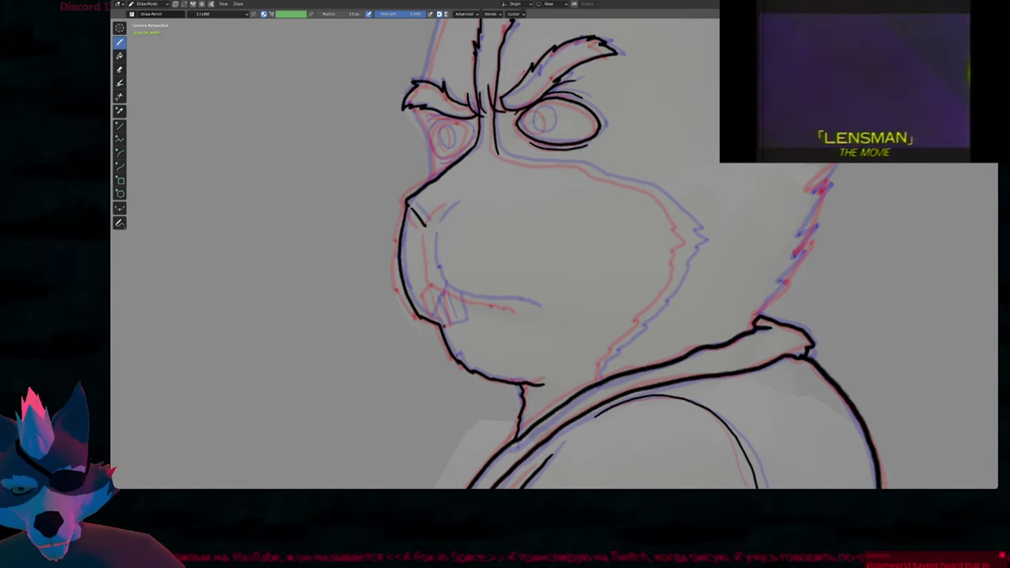
pyautogui.scroll(2, 440, 339)
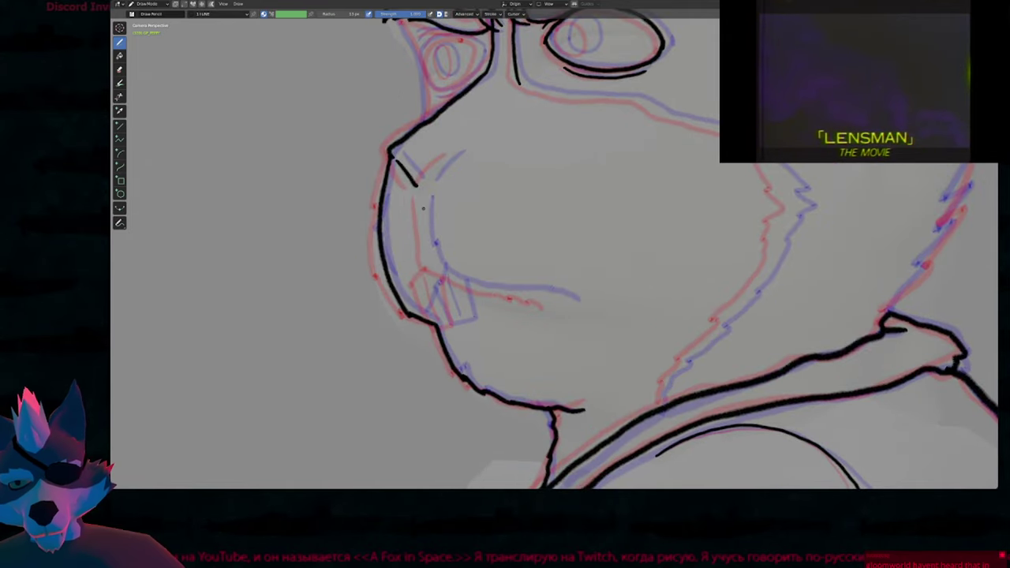
pyautogui.moveTo(423, 195); pyautogui.dragTo(429, 260)
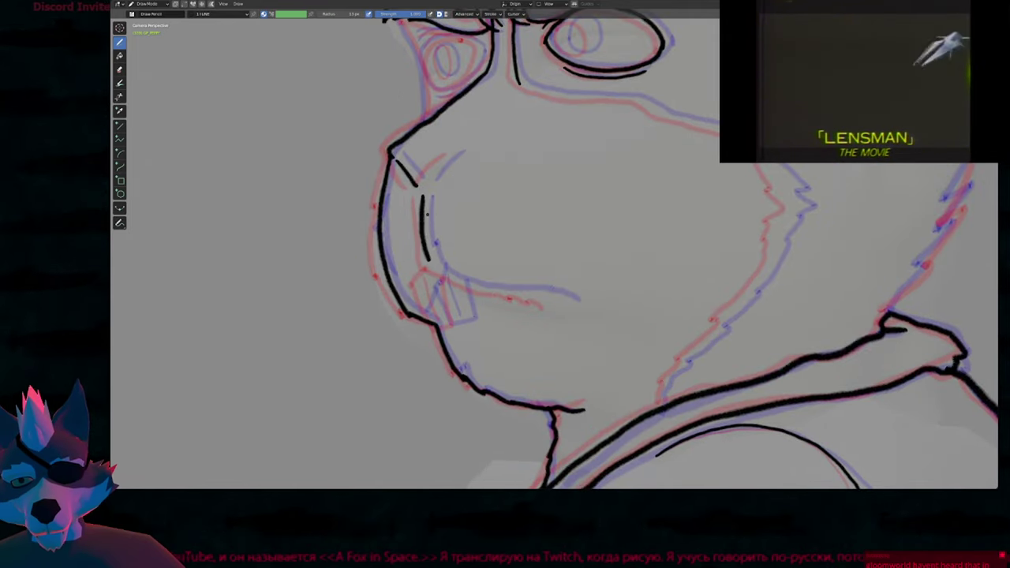
pyautogui.hotkey('ctrl', 'z')
pyautogui.moveTo(422, 195); pyautogui.dragTo(434, 260)
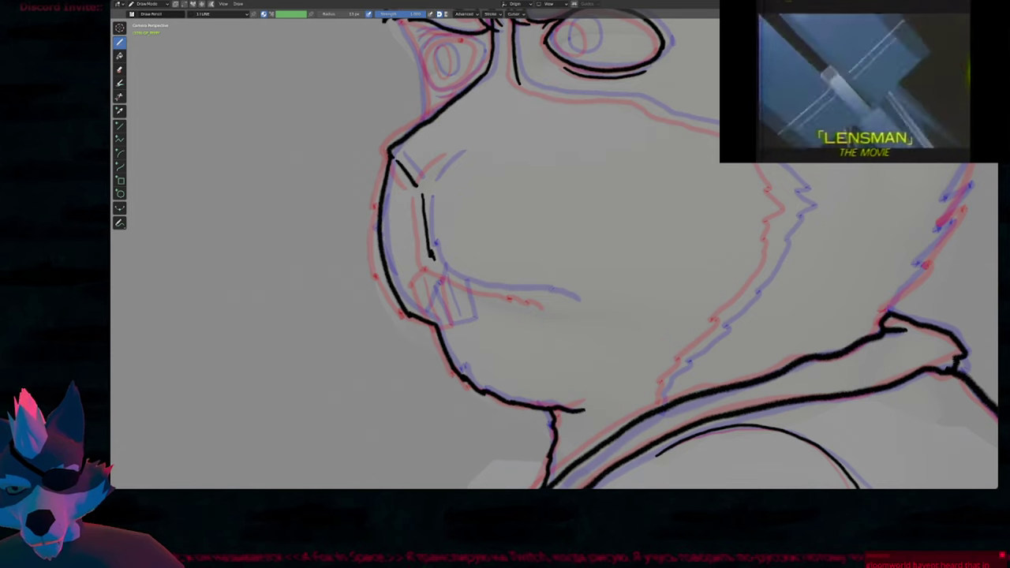
pyautogui.hotkey('ctrl', 'z')
pyautogui.moveTo(423, 196)
pyautogui.mouseDown()
pyautogui.moveTo(427, 256)
pyautogui.moveTo(463, 280)
pyautogui.mouseUp()
pyautogui.moveTo(533, 294); pyautogui.dragTo(558, 301)
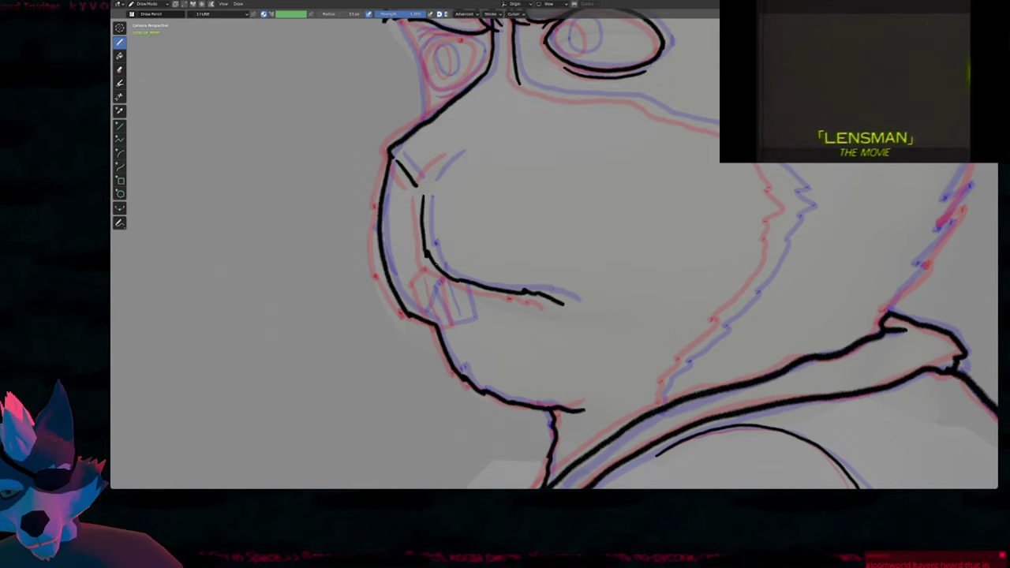
# Ink the front teeth and the small lip line beneath the rabbit's mouth.
pyautogui.moveTo(432, 273); pyautogui.dragTo(416, 307)
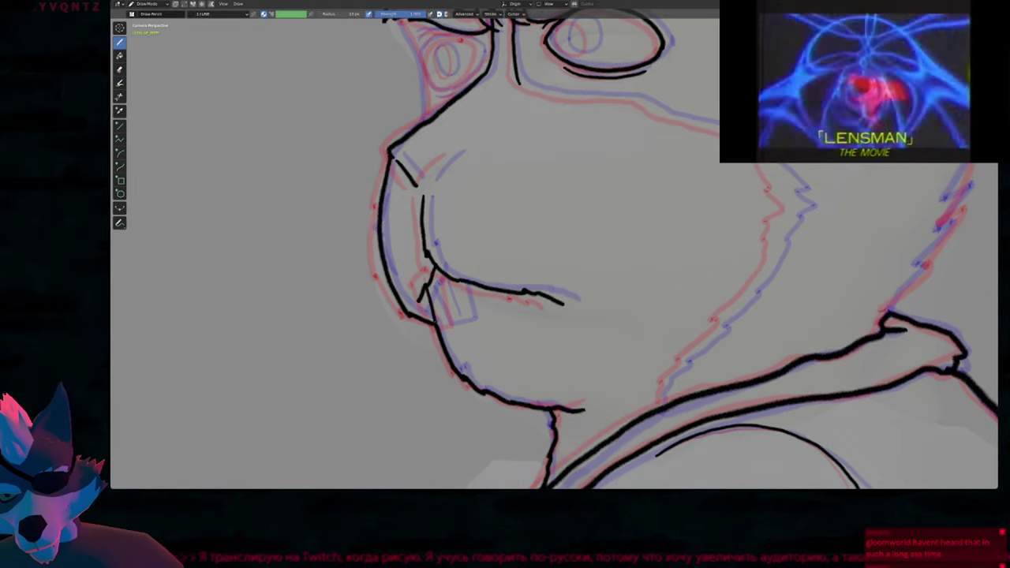
pyautogui.moveTo(456, 282); pyautogui.dragTo(439, 326)
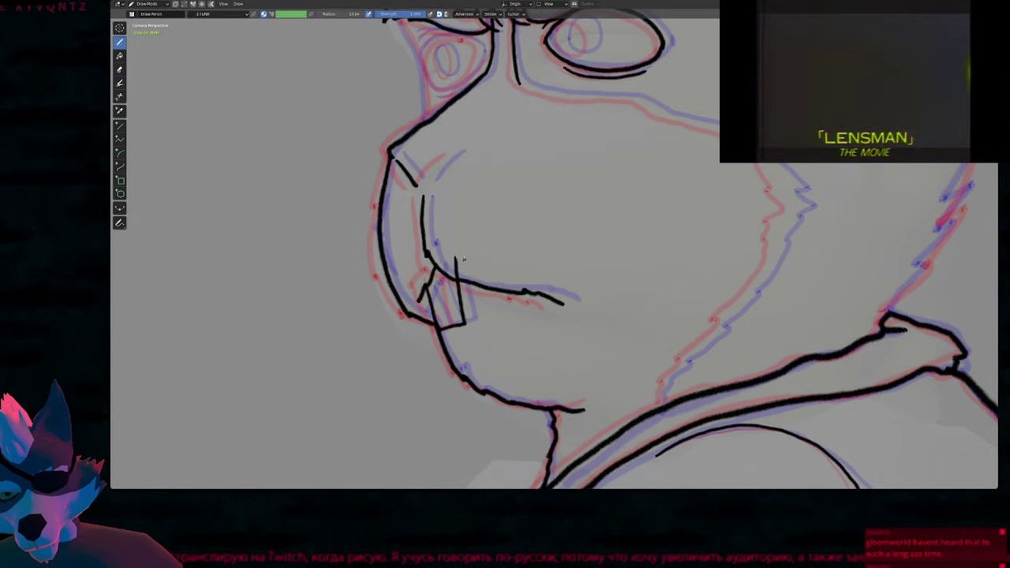
pyautogui.moveTo(437, 276); pyautogui.dragTo(447, 322)
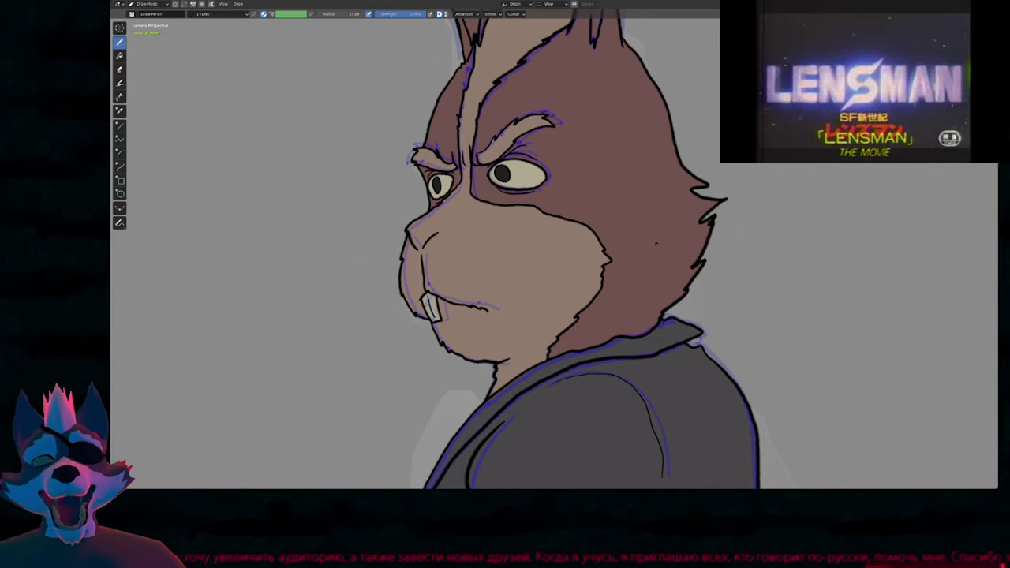
# Ink the back of the head from the ear base through the jagged cheek fur to the jacket collar.
pyautogui.keyDown('shift'); pyautogui.moveTo(654, 106); pyautogui.dragTo(642, 258, button='middle'); pyautogui.keyUp('shift')
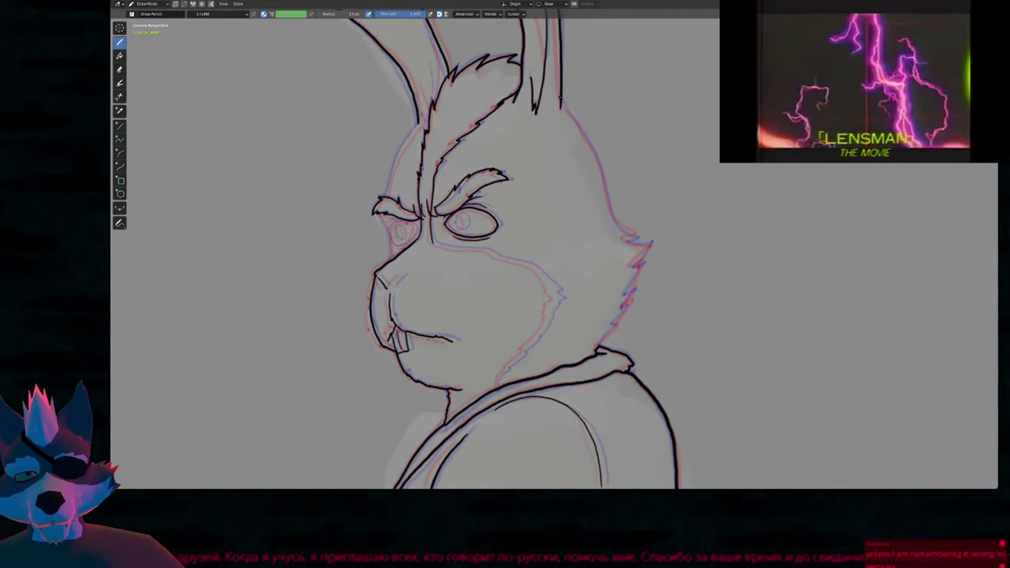
pyautogui.moveTo(559, 101)
pyautogui.mouseDown()
pyautogui.moveTo(601, 161)
pyautogui.moveTo(632, 237)
pyautogui.moveTo(656, 244)
pyautogui.moveTo(627, 269)
pyautogui.moveTo(623, 312)
pyautogui.moveTo(598, 347)
pyautogui.mouseUp()
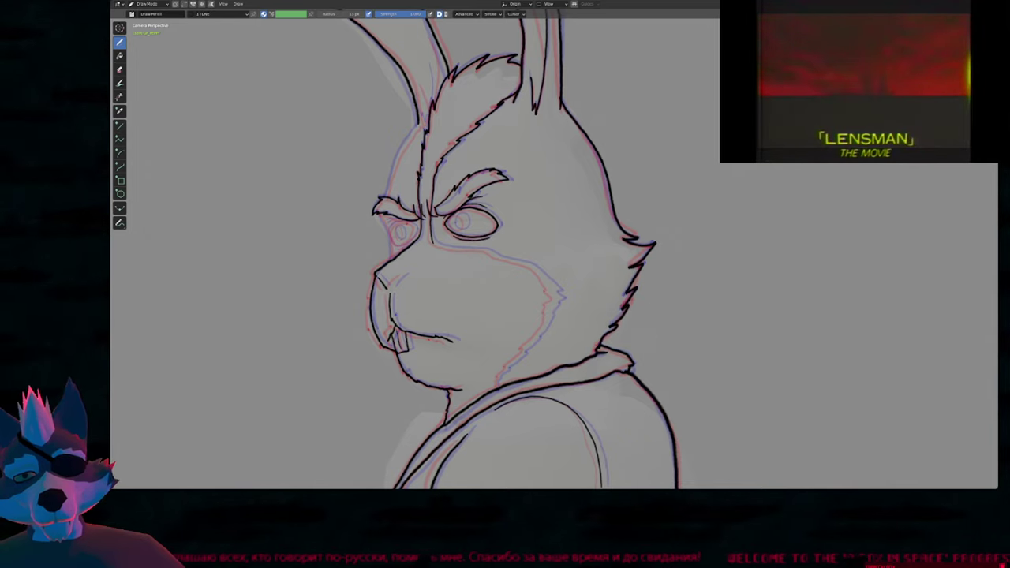
pyautogui.press('f')
pyautogui.click(629, 360)
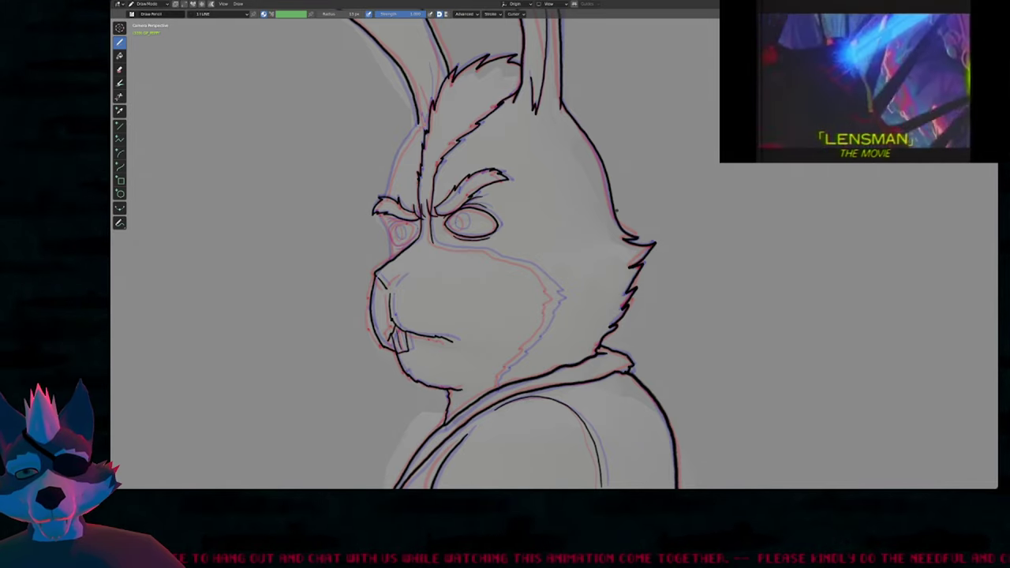
# Ink the muzzle marking from beside the near eye around the cheek's fur tips to the collar.
pyautogui.moveTo(492, 287)
pyautogui.keyDown('shift'); pyautogui.mouseDown(button='middle')
pyautogui.moveTo(539, 296)
pyautogui.moveTo(557, 240)
pyautogui.mouseUp(button='middle'); pyautogui.keyUp('shift')
pyautogui.scroll(3, 556, 240)
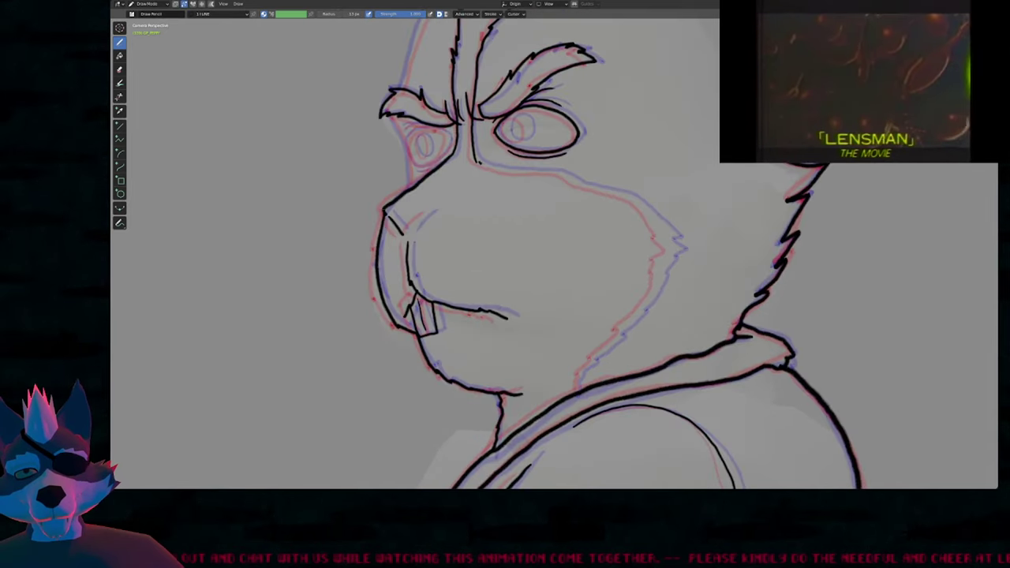
pyautogui.moveTo(479, 162)
pyautogui.mouseDown()
pyautogui.moveTo(620, 196)
pyautogui.moveTo(675, 253)
pyautogui.moveTo(571, 404)
pyautogui.mouseUp()
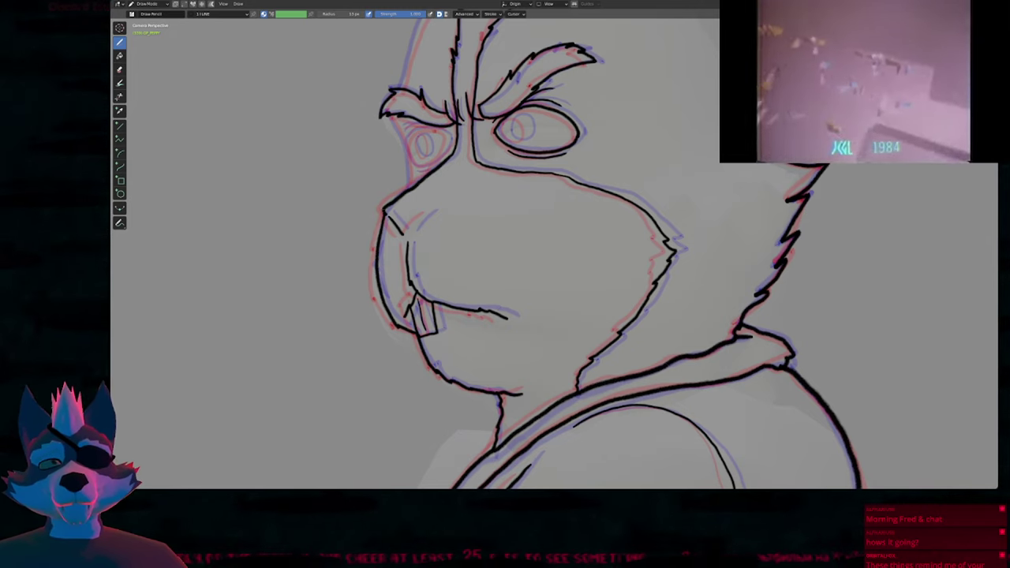
# Ink the far side of the forehead from the ear base to the far eyebrow.
pyautogui.moveTo(542, 210)
pyautogui.keyDown('shift'); pyautogui.mouseDown(button='middle')
pyautogui.moveTo(543, 234)
pyautogui.moveTo(588, 321)
pyautogui.moveTo(597, 279)
pyautogui.moveTo(602, 310)
pyautogui.mouseUp(button='middle'); pyautogui.keyUp('shift')
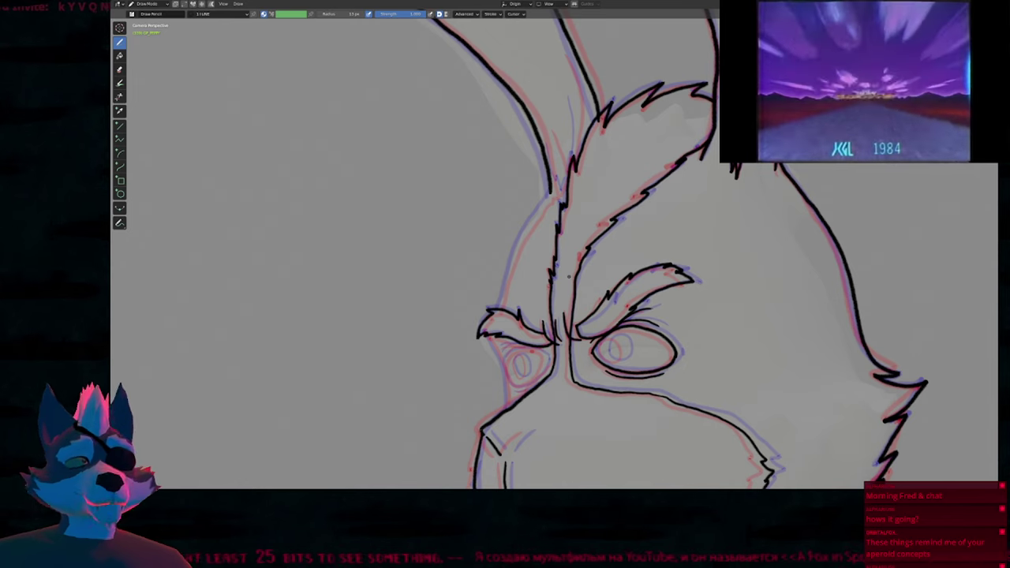
pyautogui.moveTo(644, 240); pyautogui.dragTo(403, 264)
pyautogui.hotkey('ctrl', 'z')
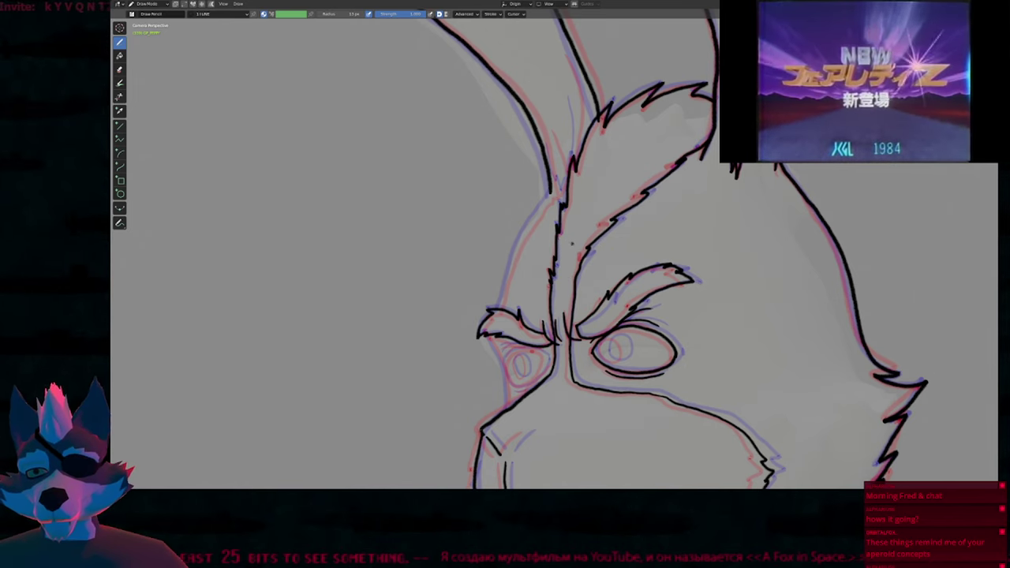
pyautogui.keyDown('shift'); pyautogui.moveTo(570, 241); pyautogui.dragTo(613, 190, button='middle'); pyautogui.keyUp('shift')
pyautogui.moveTo(597, 139)
pyautogui.mouseDown()
pyautogui.moveTo(561, 191)
pyautogui.moveTo(545, 260)
pyautogui.mouseUp()
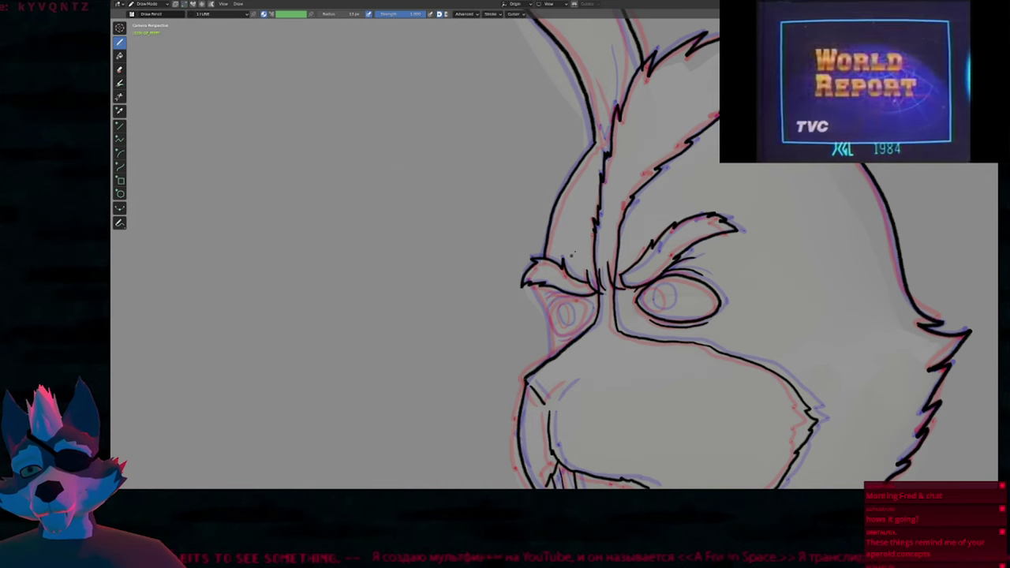
# Ink the far edge of the face from the far eyebrow past the eye to the muzzle.
pyautogui.keyDown('shift'); pyautogui.moveTo(550, 203); pyautogui.dragTo(471, 109, button='middle'); pyautogui.keyUp('shift')
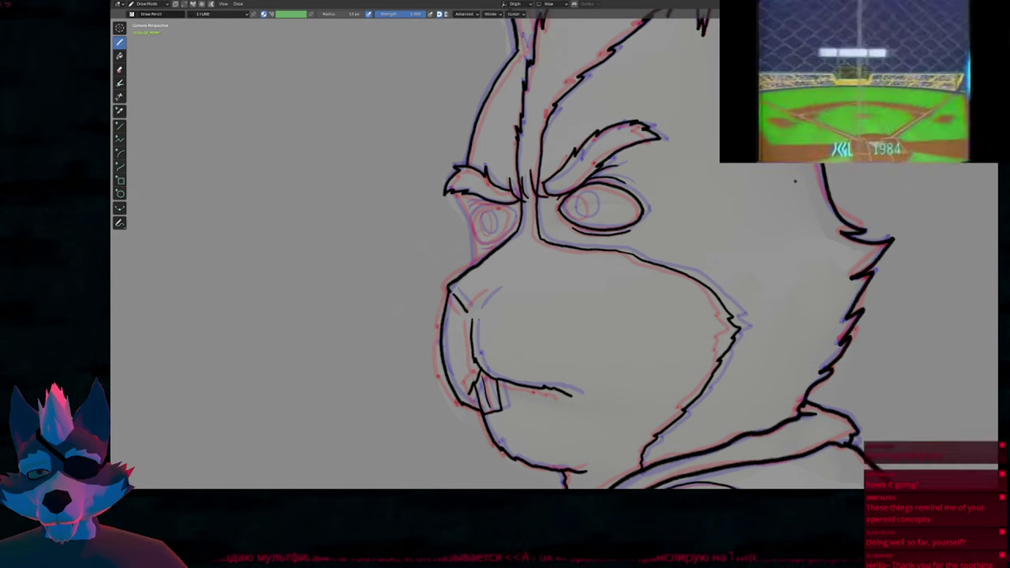
pyautogui.scroll(4, 473, 221)
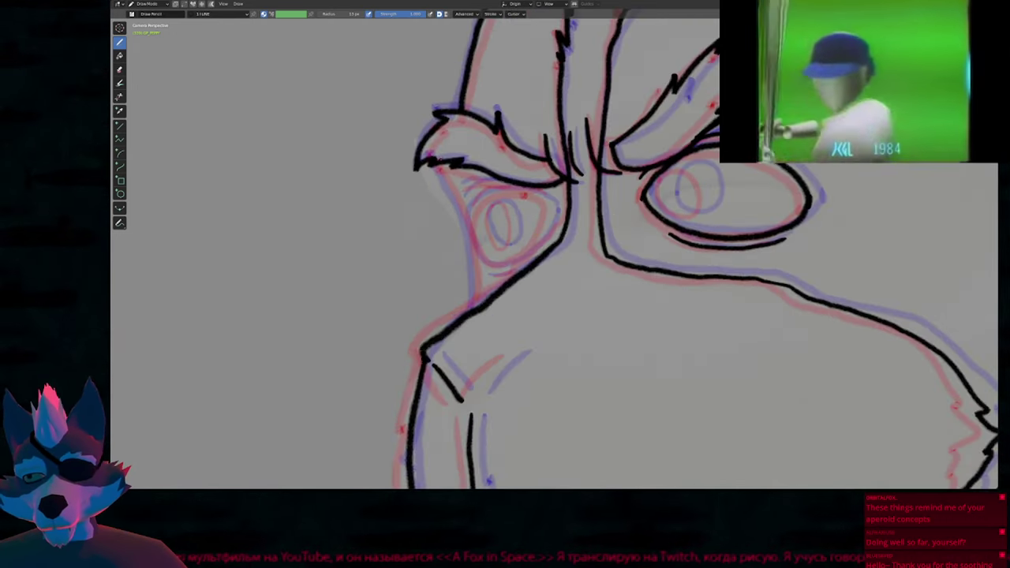
pyautogui.moveTo(442, 172)
pyautogui.mouseDown()
pyautogui.moveTo(470, 253)
pyautogui.moveTo(467, 323)
pyautogui.mouseUp()
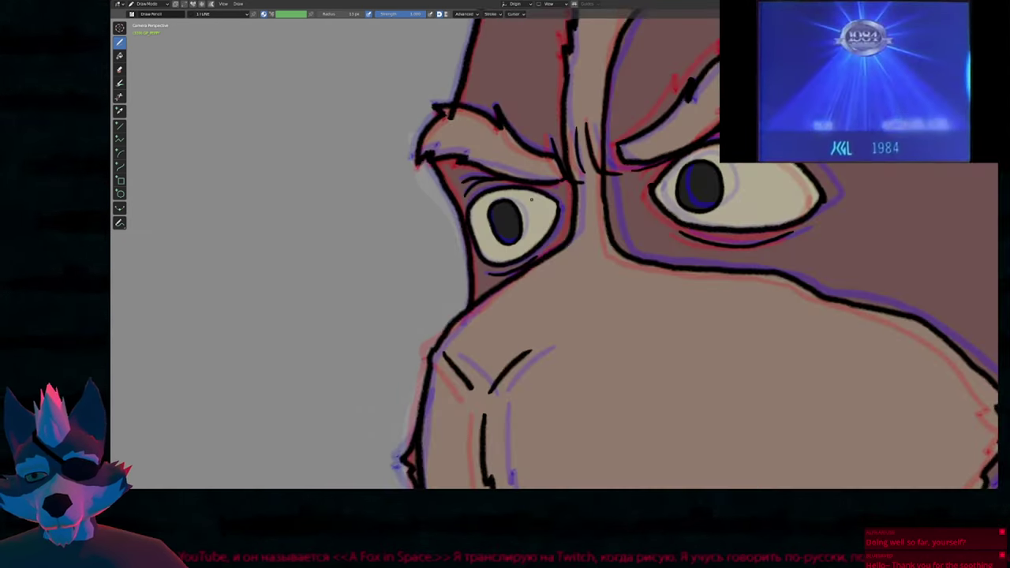
# Copy the far eye's outline and surrounding crease strokes from the colored frame, returning to the uncolored frame.
pyautogui.click(470, 176)
pyautogui.click(493, 227)
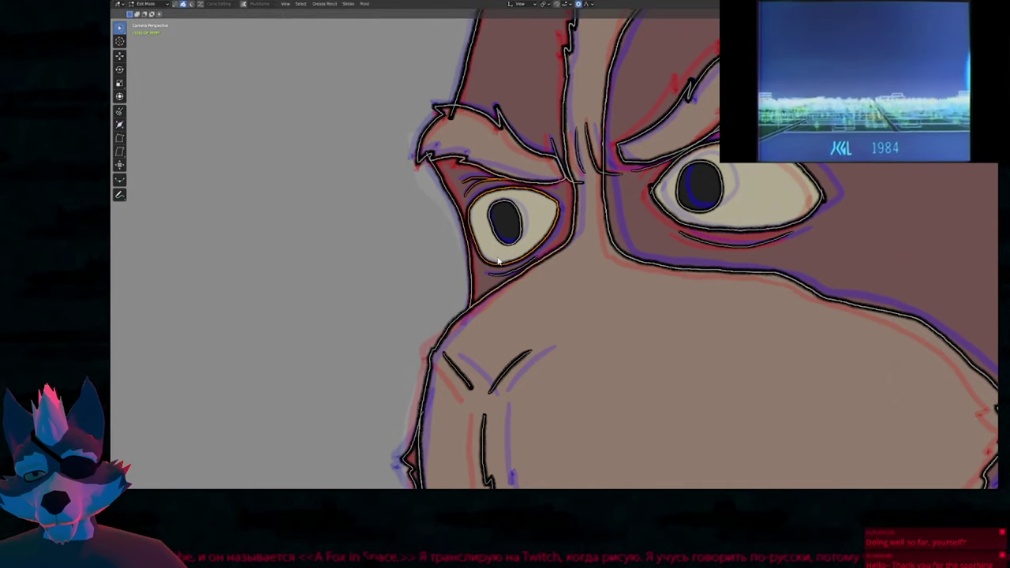
pyautogui.press('Tab')
pyautogui.press('Tab')
pyautogui.click(485, 195)
pyautogui.keyDown('shift'); pyautogui.click(471, 179); pyautogui.keyUp('shift')
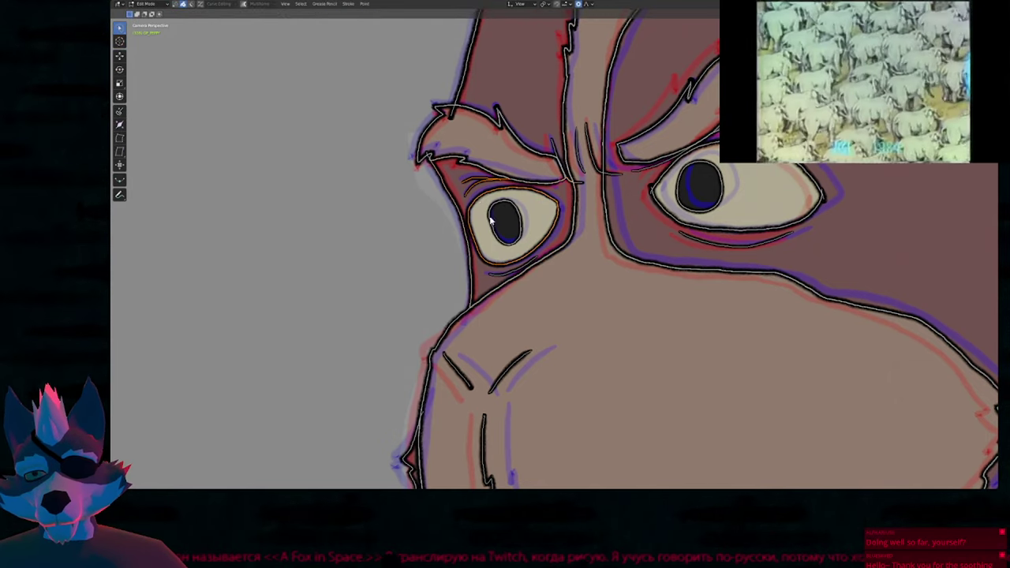
pyautogui.keyDown('shift'); pyautogui.click(493, 268); pyautogui.keyUp('shift')
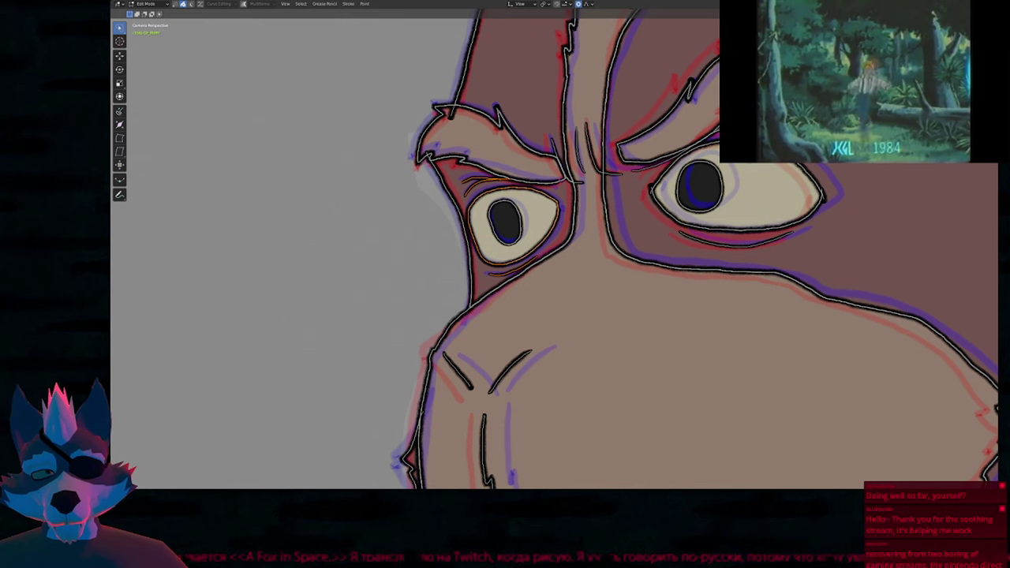
pyautogui.moveTo(749, 142)
pyautogui.keyDown('shift'); pyautogui.mouseDown()
pyautogui.moveTo(825, 212)
pyautogui.moveTo(825, 170)
pyautogui.mouseUp(); pyautogui.keyUp('shift')
pyautogui.press('Left')
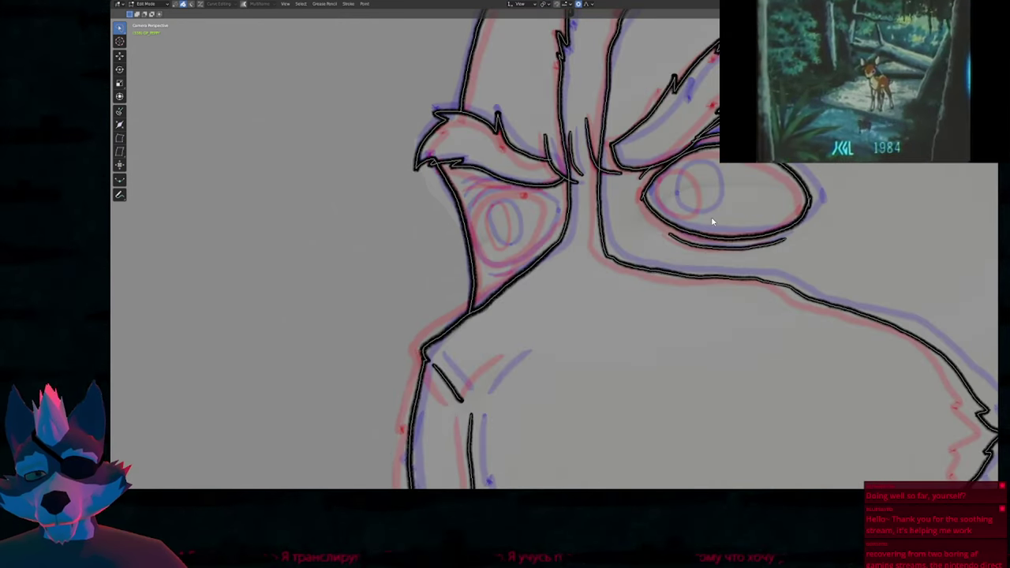
pyautogui.hotkey('alt', 'h')
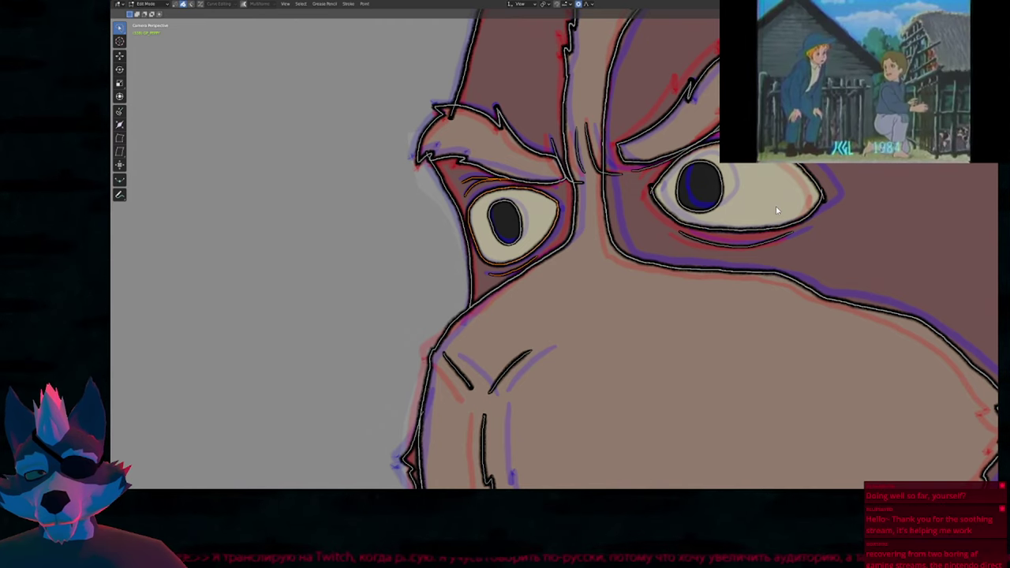
pyautogui.press('g')
pyautogui.rightClick(623, 247)
pyautogui.press('Left')
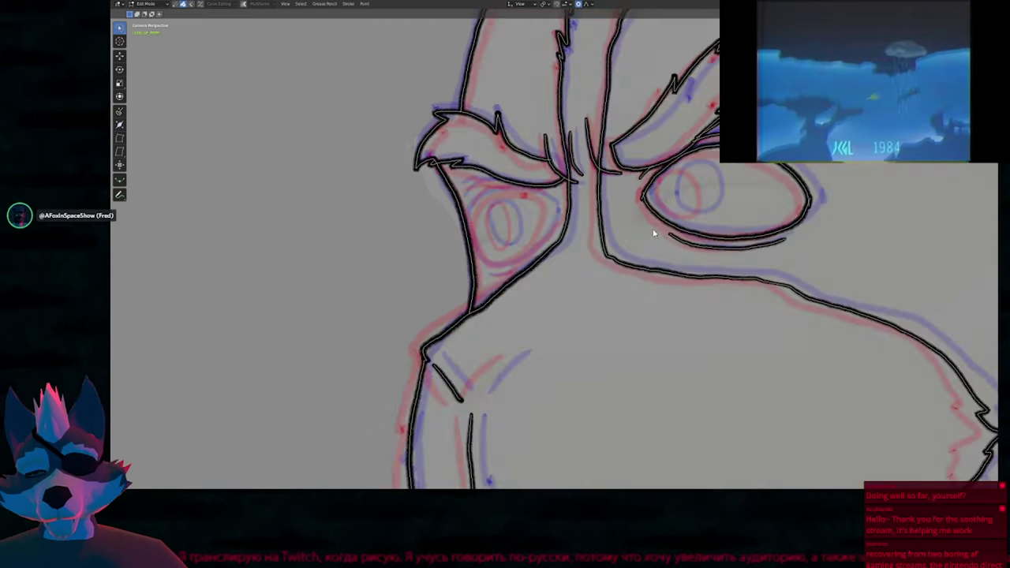
# Paste the copied eye strokes into the uncolored frame and scale them down slightly over the sketched far eye.
pyautogui.hotkey('ctrl', 'v')
pyautogui.press('g')
pyautogui.click(649, 231)
pyautogui.press('s')
pyautogui.click(647, 232)
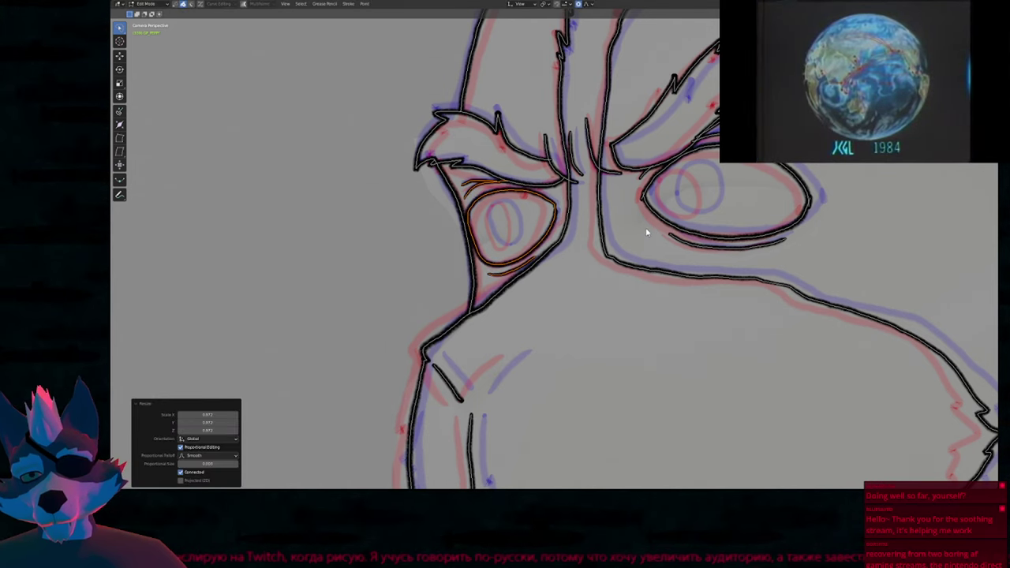
pyautogui.rightClick(646, 233)
# Narrow the pasted far-eye strokes along the X axis and reposition them within the face edge.
pyautogui.press('s')
pyautogui.press('x')
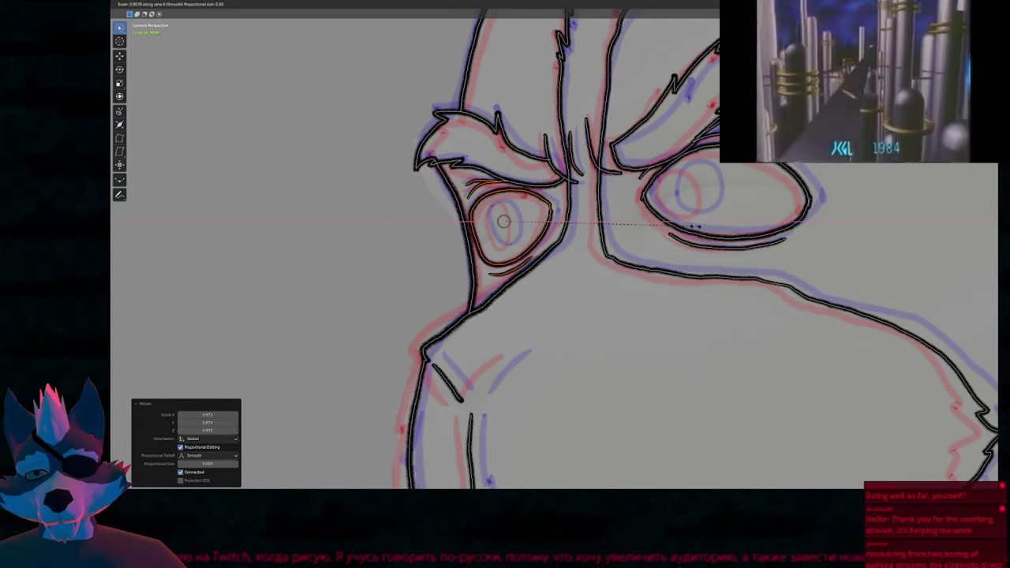
pyautogui.click(698, 227)
pyautogui.press('g')
pyautogui.click(697, 229)
# Nudge the line work at the outer corner of the far eye using proportional editing.
pyautogui.press('Right')
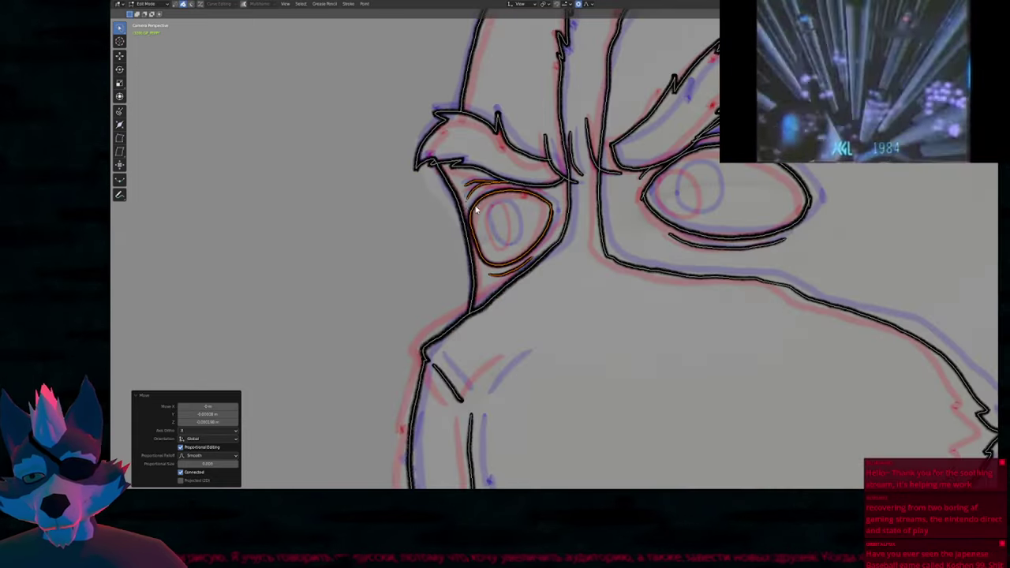
pyautogui.press('g')
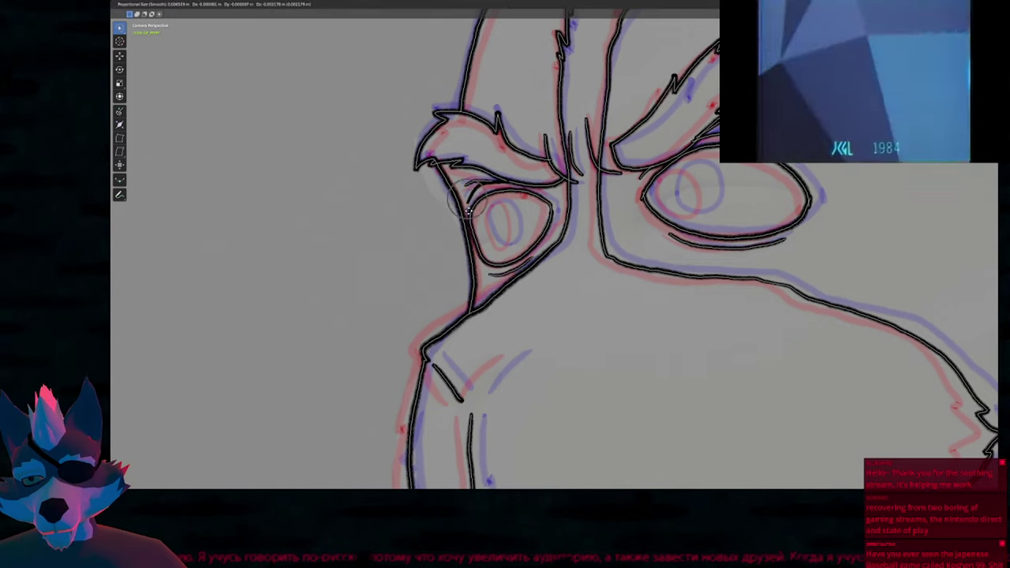
pyautogui.click(468, 212)
# Draw the oval pupils inside the far and near eyes in Draw Mode.
pyautogui.press('Tab')
pyautogui.moveTo(504, 203)
pyautogui.mouseDown()
pyautogui.moveTo(516, 237)
pyautogui.moveTo(503, 246)
pyautogui.moveTo(488, 230)
pyautogui.moveTo(498, 203)
pyautogui.mouseUp()
pyautogui.keyDown('shift'); pyautogui.moveTo(666, 212); pyautogui.dragTo(488, 228, button='middle'); pyautogui.keyUp('shift')
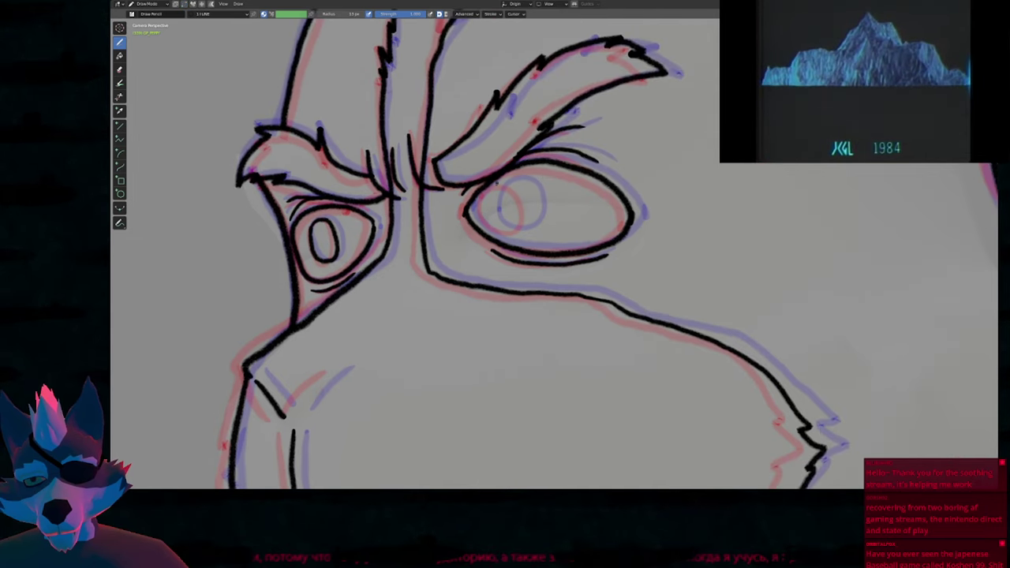
pyautogui.moveTo(489, 210)
pyautogui.mouseDown()
pyautogui.moveTo(494, 184)
pyautogui.moveTo(519, 181)
pyautogui.moveTo(534, 208)
pyautogui.moveTo(527, 226)
pyautogui.moveTo(500, 229)
pyautogui.mouseUp()
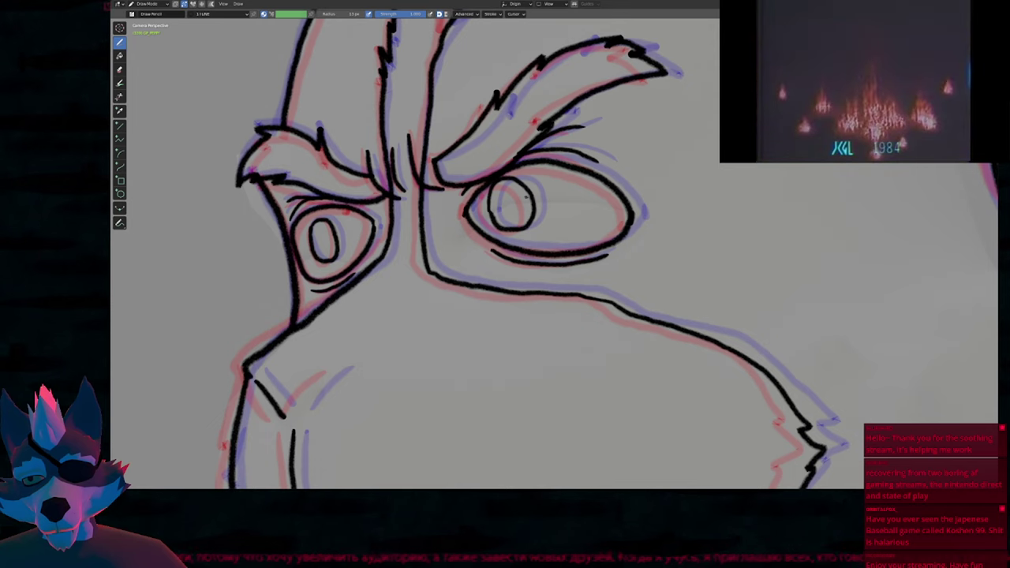
pyautogui.moveTo(555, 226)
pyautogui.keyDown('shift'); pyautogui.mouseDown(button='middle')
pyautogui.moveTo(764, 194)
pyautogui.moveTo(721, 172)
pyautogui.moveTo(664, 219)
pyautogui.moveTo(633, 149)
pyautogui.mouseUp(button='middle'); pyautogui.keyUp('shift')
pyautogui.keyDown('shift'); pyautogui.moveTo(552, 295); pyautogui.dragTo(557, 212, button='middle'); pyautogui.keyUp('shift')
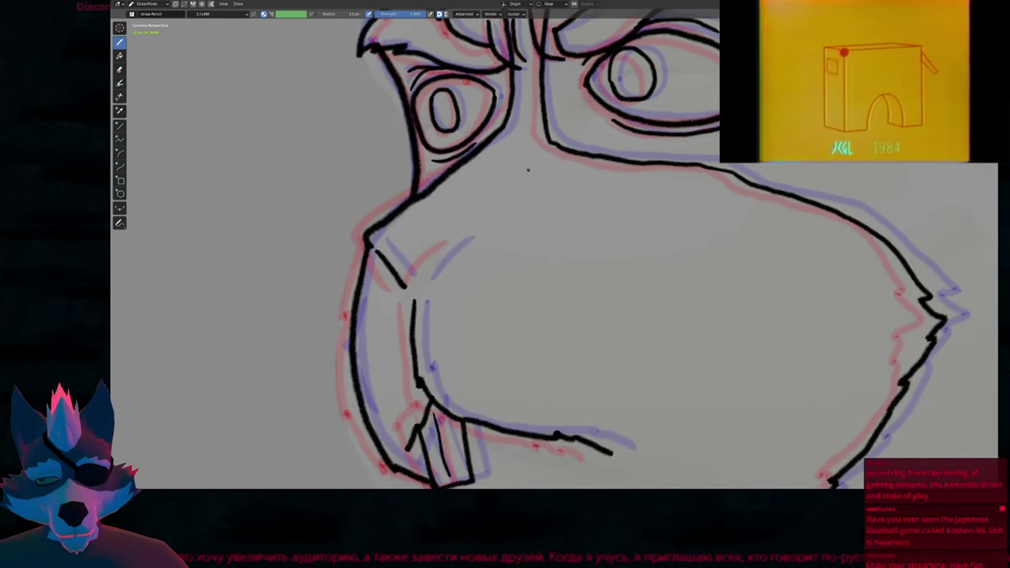
# Draw two inner-fold fur strokes at the base of the far ear, following the onion-skinned neighboring frames.
pyautogui.keyDown('shift'); pyautogui.moveTo(540, 156); pyautogui.dragTo(496, 321, button='middle'); pyautogui.keyUp('shift')
pyautogui.keyDown('shift'); pyautogui.moveTo(533, 185); pyautogui.dragTo(528, 223, button='middle'); pyautogui.keyUp('shift')
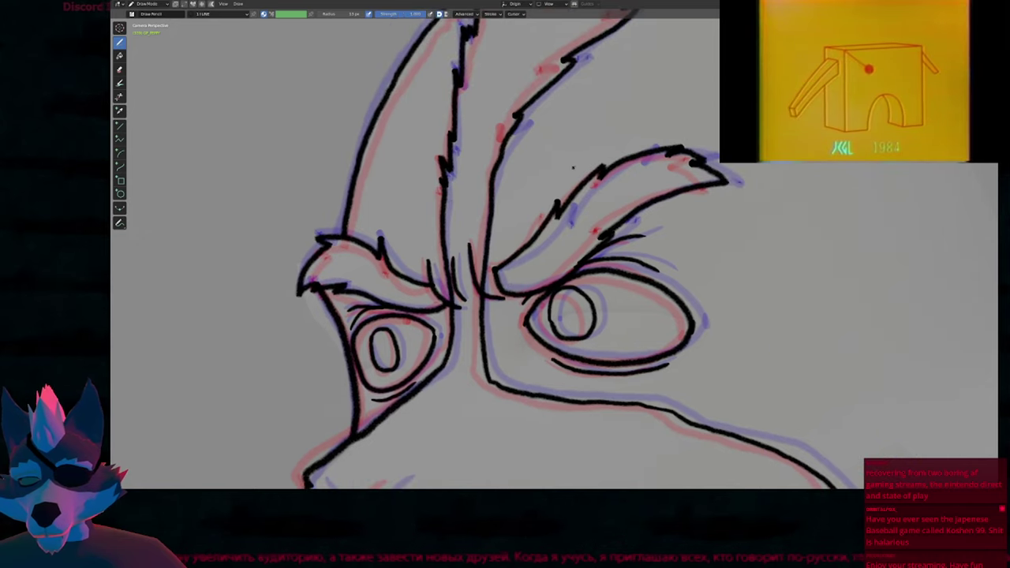
pyautogui.keyDown('shift'); pyautogui.moveTo(571, 168); pyautogui.dragTo(474, 311, button='middle'); pyautogui.keyUp('shift')
pyautogui.keyDown('shift'); pyautogui.moveTo(485, 211); pyautogui.dragTo(587, 254, button='middle'); pyautogui.keyUp('shift')
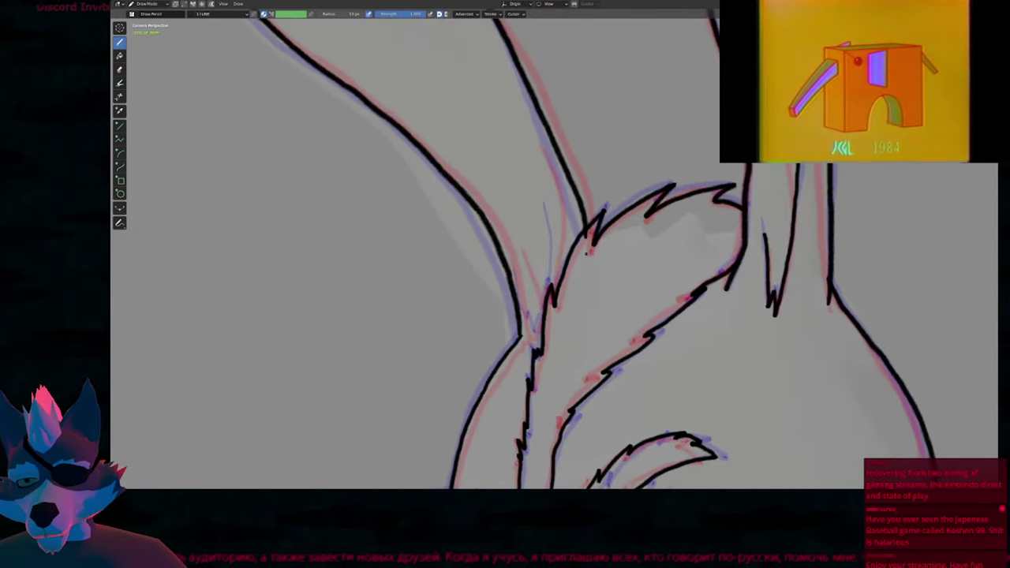
pyautogui.scroll(2, 587, 252)
pyautogui.moveTo(517, 119)
pyautogui.mouseDown()
pyautogui.moveTo(536, 222)
pyautogui.moveTo(528, 300)
pyautogui.mouseUp()
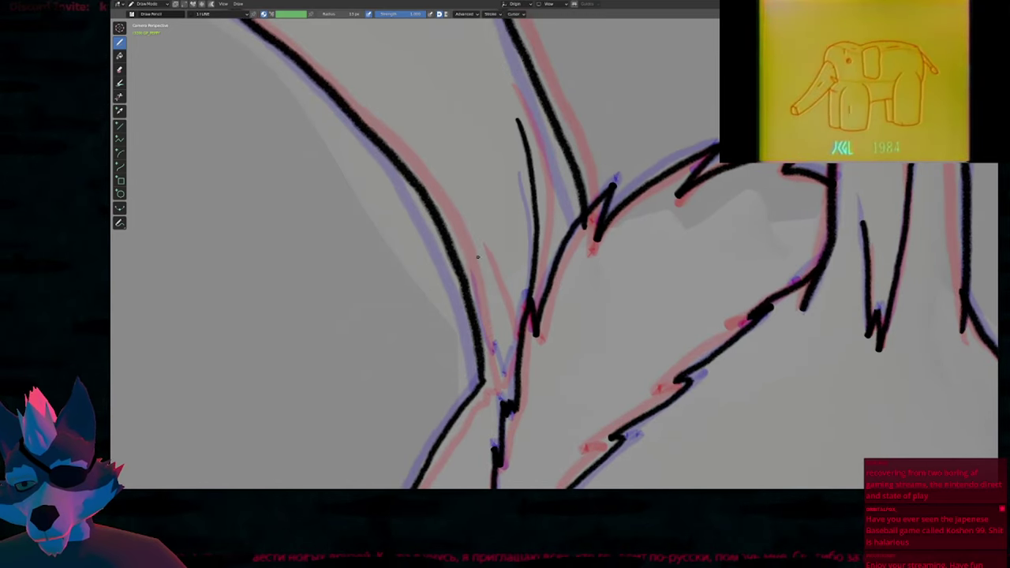
pyautogui.moveTo(477, 256)
pyautogui.mouseDown()
pyautogui.moveTo(495, 341)
pyautogui.moveTo(527, 385)
pyautogui.mouseUp()
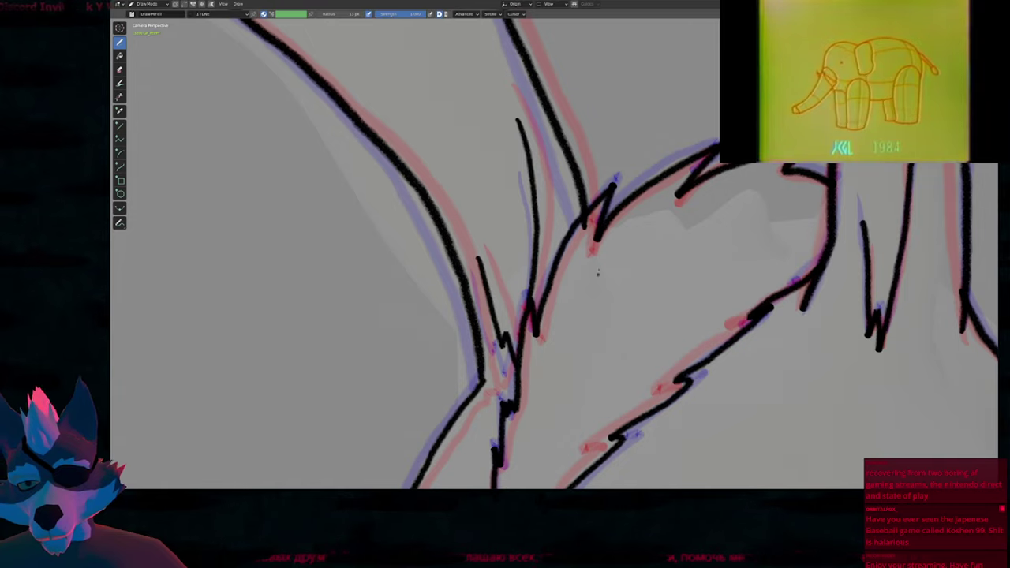
# Draw the short angled nose stroke that completes the V shape above the rabbit's mouth line.
pyautogui.keyDown('ctrl'); pyautogui.moveTo(597, 273); pyautogui.dragTo(583, 321, button='middle'); pyautogui.keyUp('ctrl')
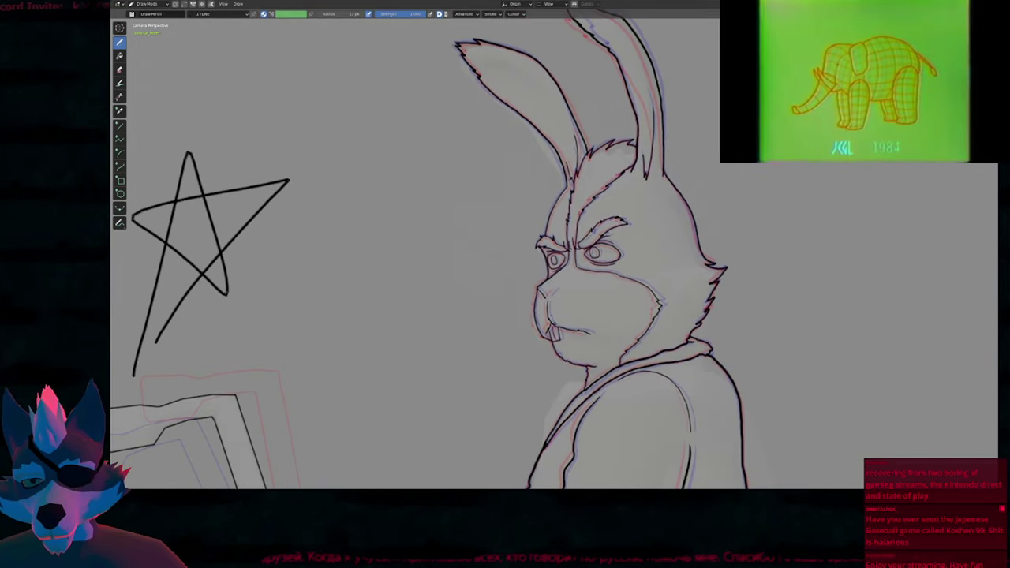
pyautogui.scroll(6, 552, 318)
pyautogui.moveTo(516, 173); pyautogui.dragTo(565, 120)
pyautogui.keyDown('shift'); pyautogui.moveTo(657, 175); pyautogui.dragTo(474, 192, button='middle'); pyautogui.keyUp('shift')
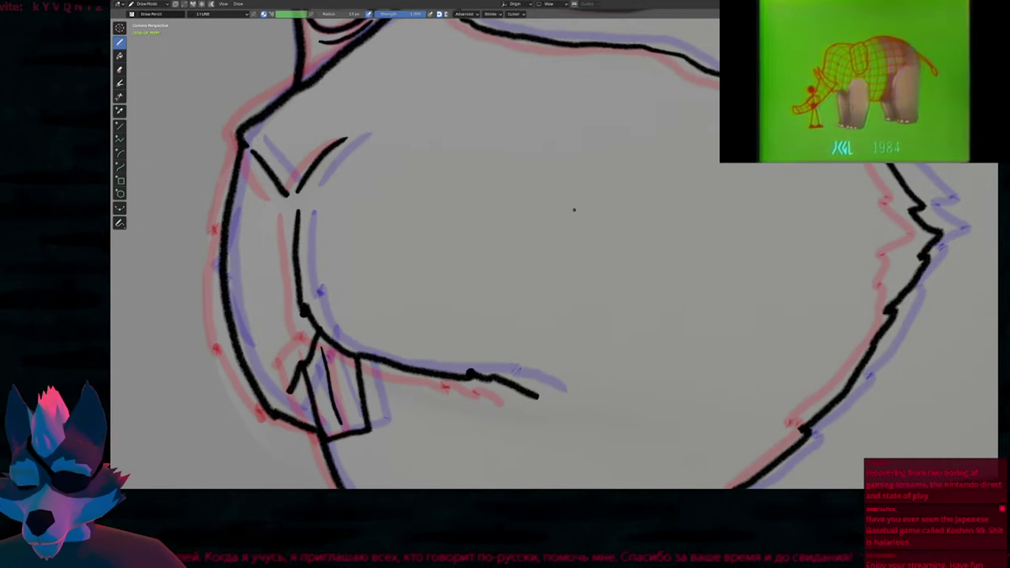
# Examine the inked muzzle, eyes, brows and ears up close against the onion-skinned neighboring frames.
pyautogui.press('n')
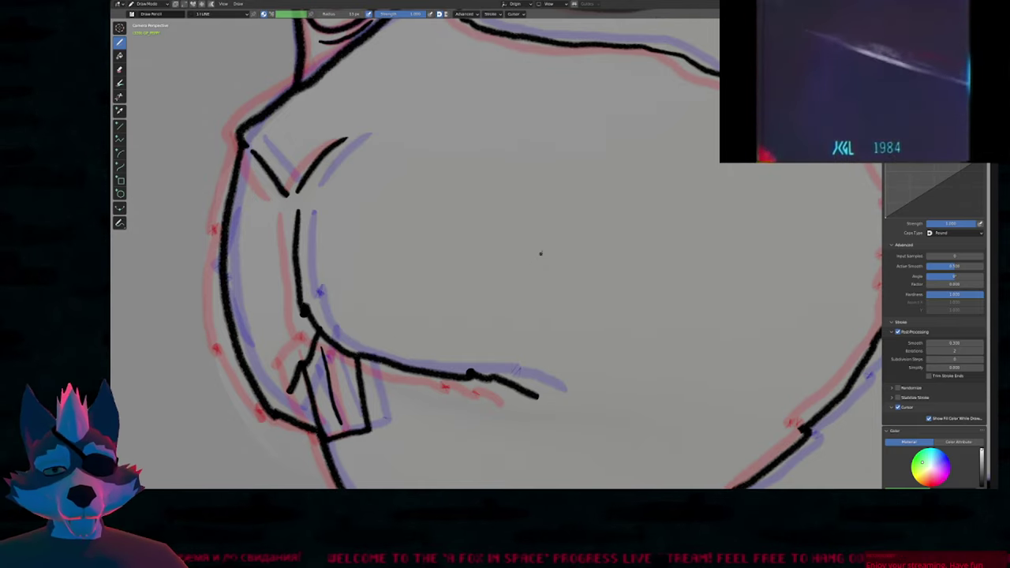
pyautogui.scroll(-8, 539, 255)
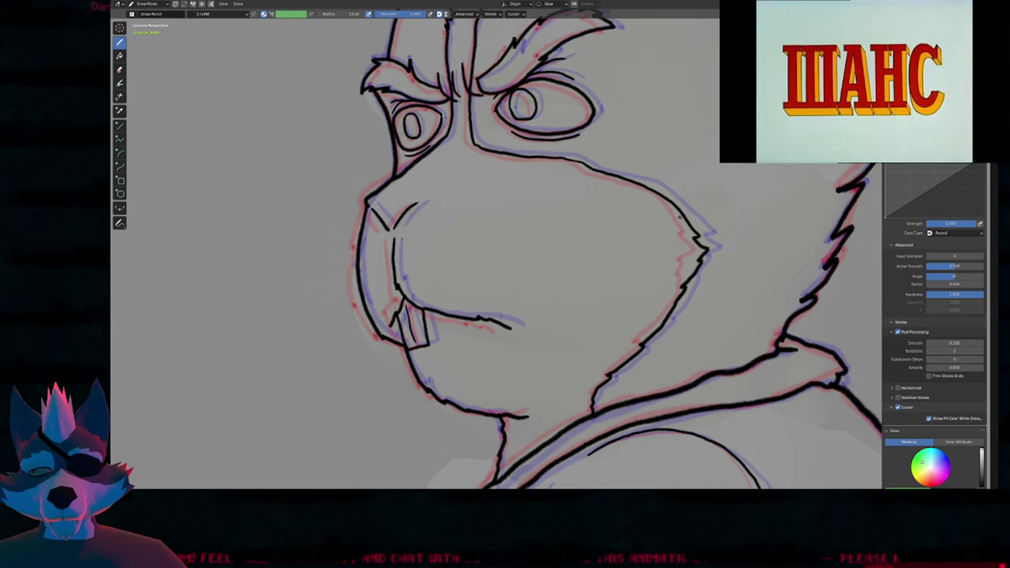
pyautogui.moveTo(636, 221); pyautogui.dragTo(505, 280)
pyautogui.hotkey('ctrl', 'z')
pyautogui.keyDown('shift'); pyautogui.moveTo(598, 200); pyautogui.dragTo(567, 405, button='middle'); pyautogui.keyUp('shift')
pyautogui.moveTo(603, 225)
pyautogui.keyDown('shift'); pyautogui.mouseDown(button='middle')
pyautogui.moveTo(588, 310)
pyautogui.moveTo(591, 269)
pyautogui.mouseUp(button='middle'); pyautogui.keyUp('shift')
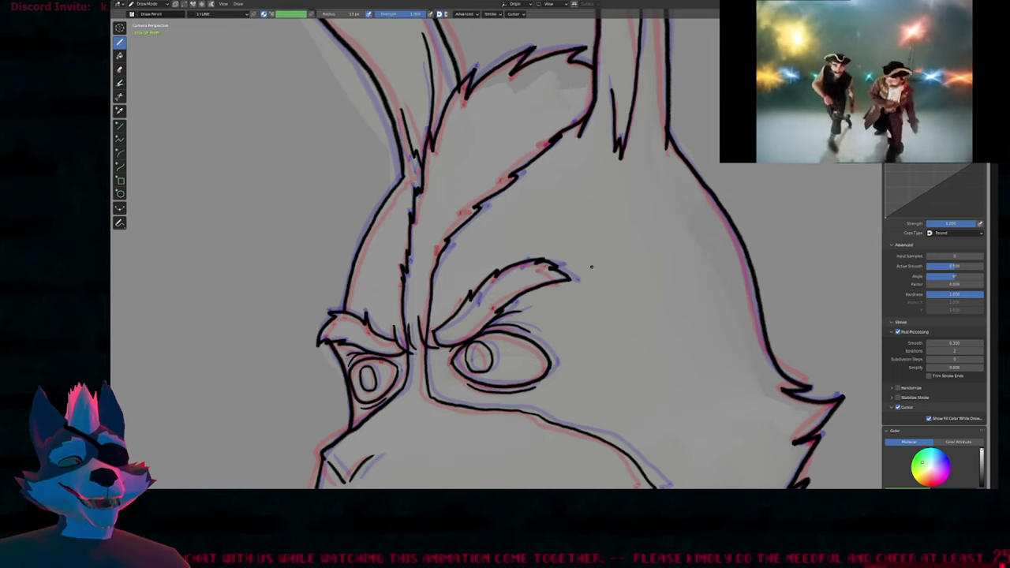
pyautogui.moveTo(696, 249); pyautogui.dragTo(532, 248)
pyautogui.hotkey('ctrl', 'z')
pyautogui.keyDown('shift'); pyautogui.moveTo(595, 185); pyautogui.dragTo(560, 395, button='middle'); pyautogui.keyUp('shift')
pyautogui.scroll(-7, 559, 396)
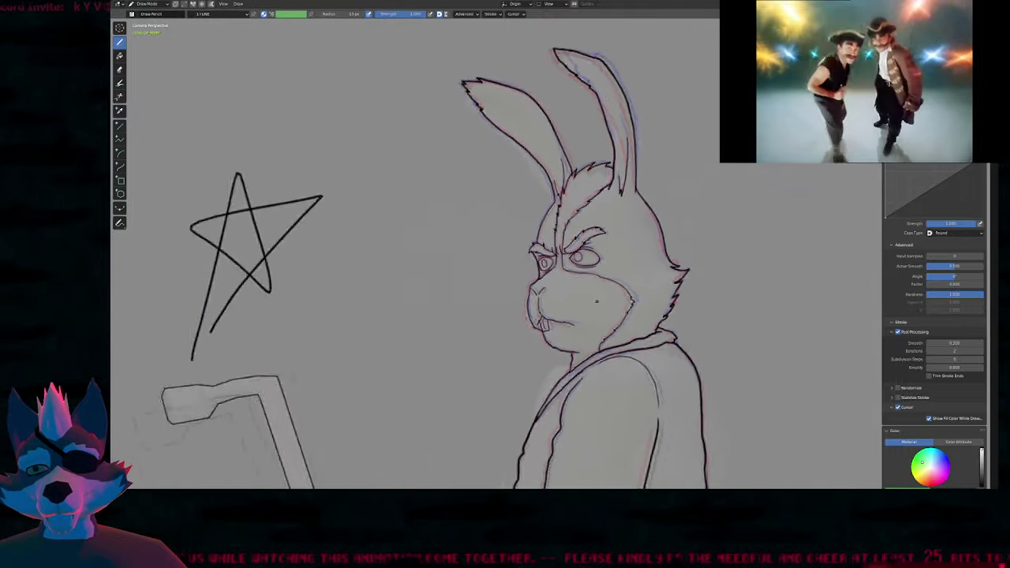
# Examine the whole inked rabbit figure, from the ears down to the hands and crowbar, for incomplete line work.
pyautogui.press('e')
pyautogui.hotkey('ctrl', 'z')
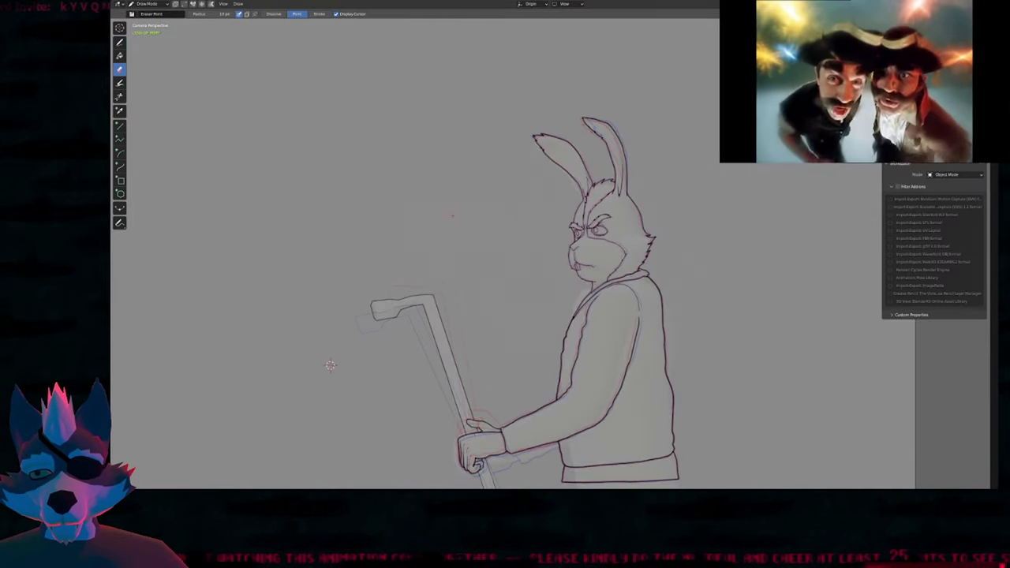
pyautogui.press('d')
pyautogui.keyDown('shift'); pyautogui.moveTo(331, 365); pyautogui.dragTo(287, 325, button='middle'); pyautogui.keyUp('shift')
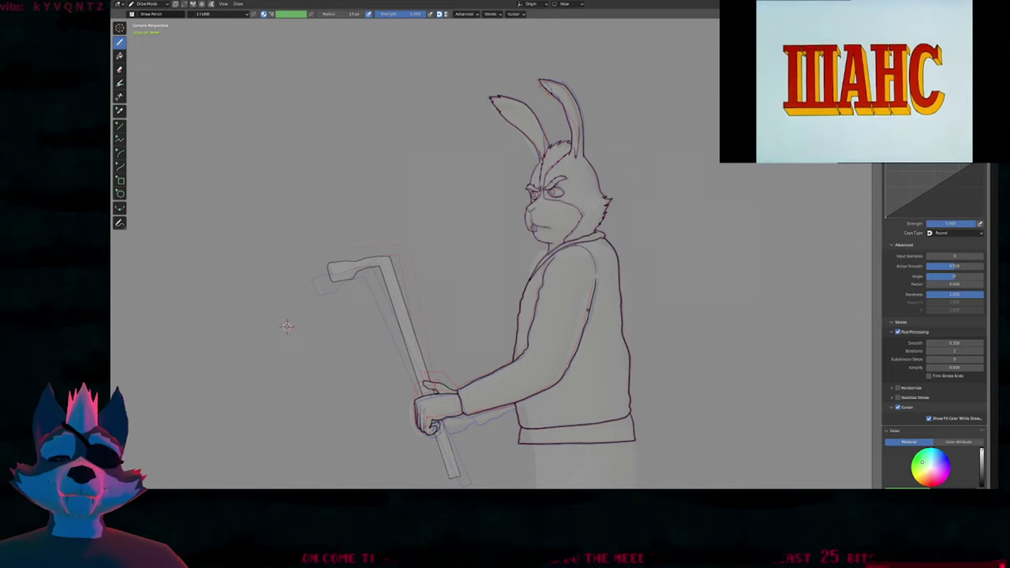
pyautogui.scroll(3, 286, 325)
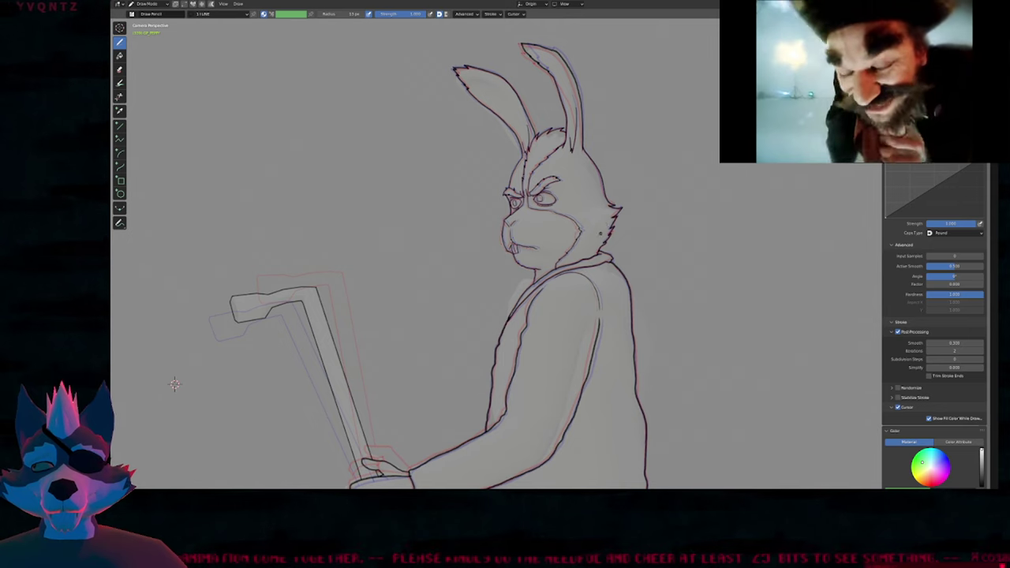
pyautogui.keyDown('shift'); pyautogui.moveTo(175, 384); pyautogui.dragTo(168, 420, button='middle'); pyautogui.keyUp('shift')
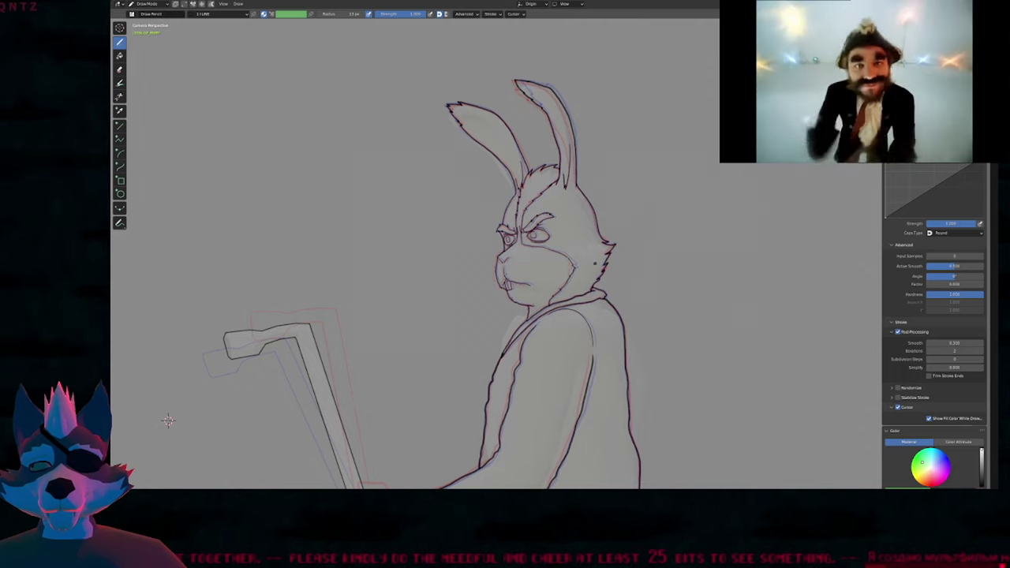
pyautogui.keyDown('ctrl'); pyautogui.moveTo(603, 219); pyautogui.dragTo(580, 319, button='middle'); pyautogui.keyUp('ctrl')
pyautogui.moveTo(580, 319)
pyautogui.keyDown('shift'); pyautogui.mouseDown(button='middle')
pyautogui.moveTo(588, 276)
pyautogui.moveTo(560, 418)
pyautogui.mouseUp(button='middle'); pyautogui.keyUp('shift')
pyautogui.keyDown('ctrl'); pyautogui.moveTo(560, 418); pyautogui.dragTo(572, 95, button='middle'); pyautogui.keyUp('ctrl')
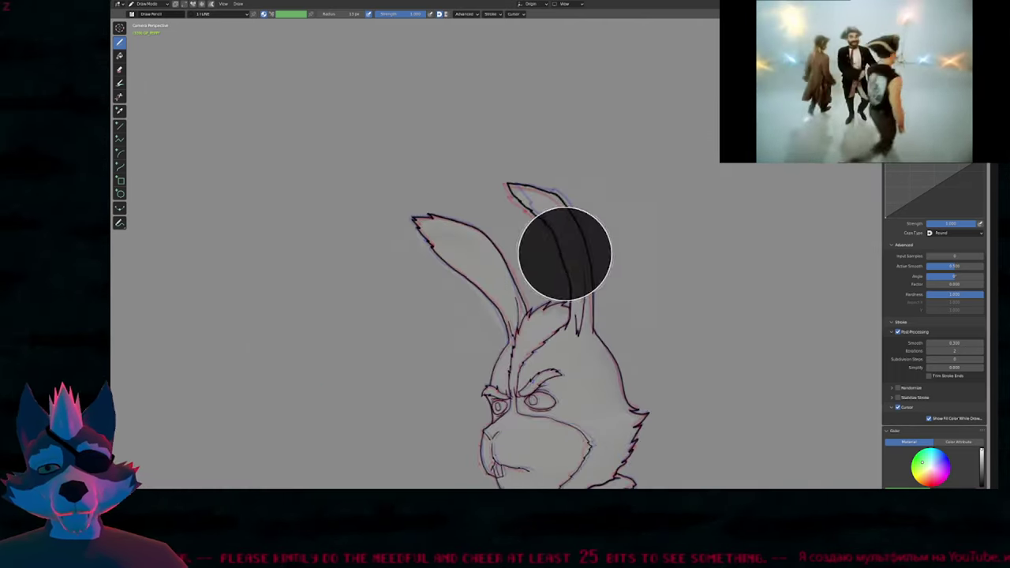
pyautogui.press('f')
pyautogui.click(554, 260)
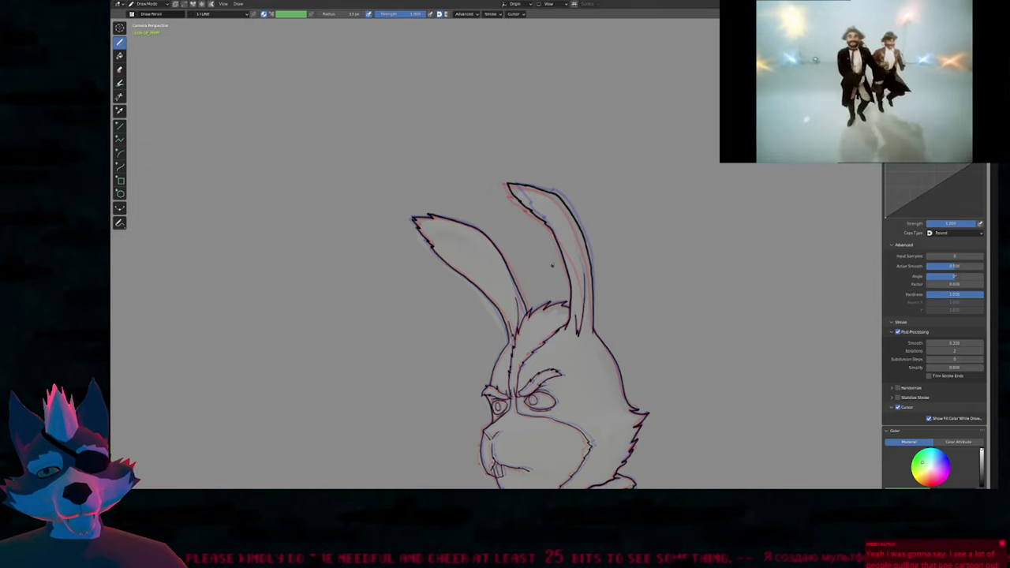
pyautogui.moveTo(544, 221); pyautogui.dragTo(562, 259)
pyautogui.moveTo(632, 214)
pyautogui.keyDown('ctrl'); pyautogui.mouseDown(button='middle')
pyautogui.moveTo(655, 307)
pyautogui.moveTo(636, 239)
pyautogui.mouseUp(button='middle'); pyautogui.keyUp('ctrl')
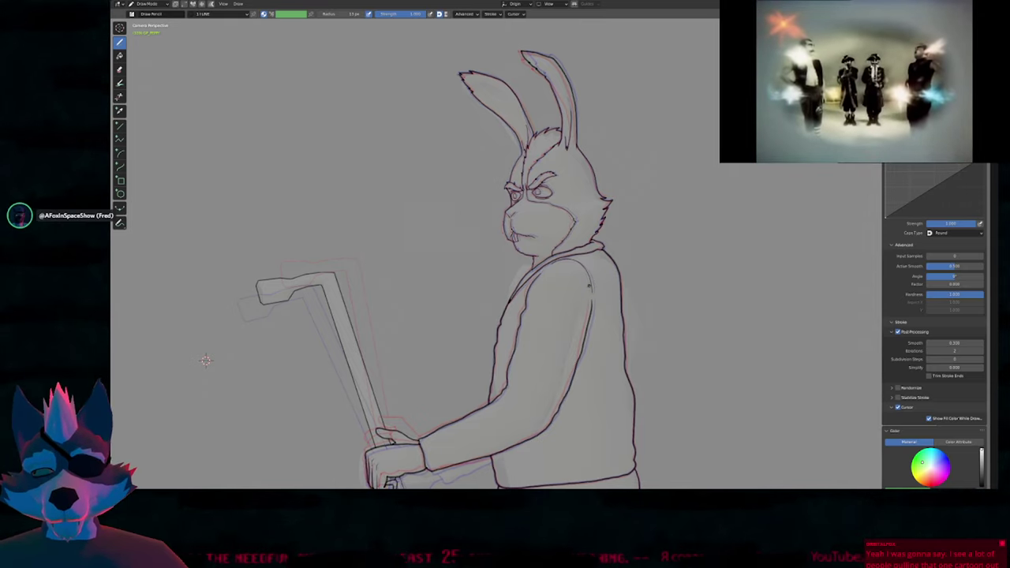
# Fill the crowbar above the hand and its short end below the hand with the BLACKFILL material.
pyautogui.keyDown('shift'); pyautogui.moveTo(577, 340); pyautogui.dragTo(567, 230, button='middle'); pyautogui.keyUp('shift')
pyautogui.keyDown('shift'); pyautogui.moveTo(573, 291); pyautogui.dragTo(590, 338, button='middle'); pyautogui.keyUp('shift')
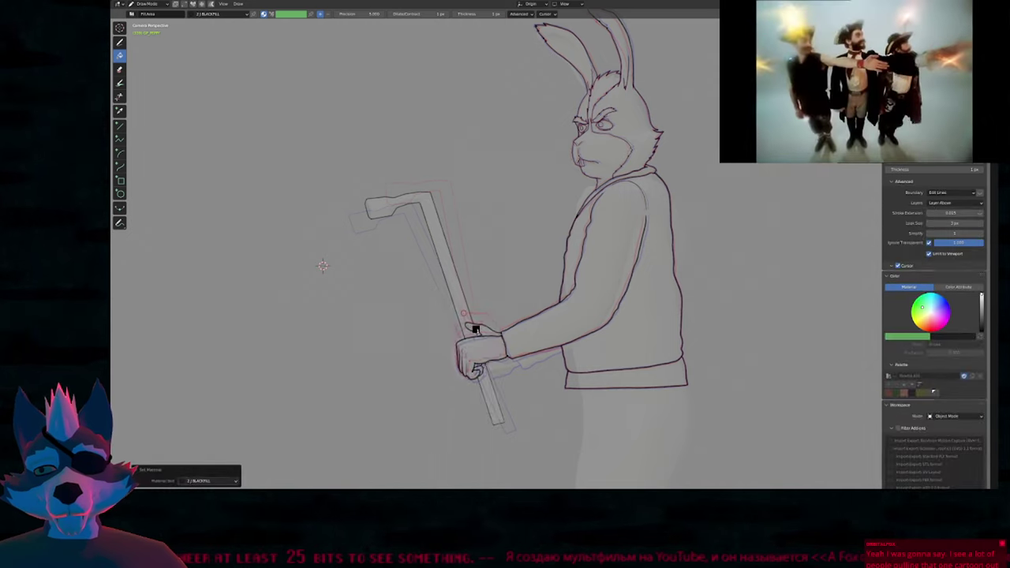
pyautogui.click(464, 313)
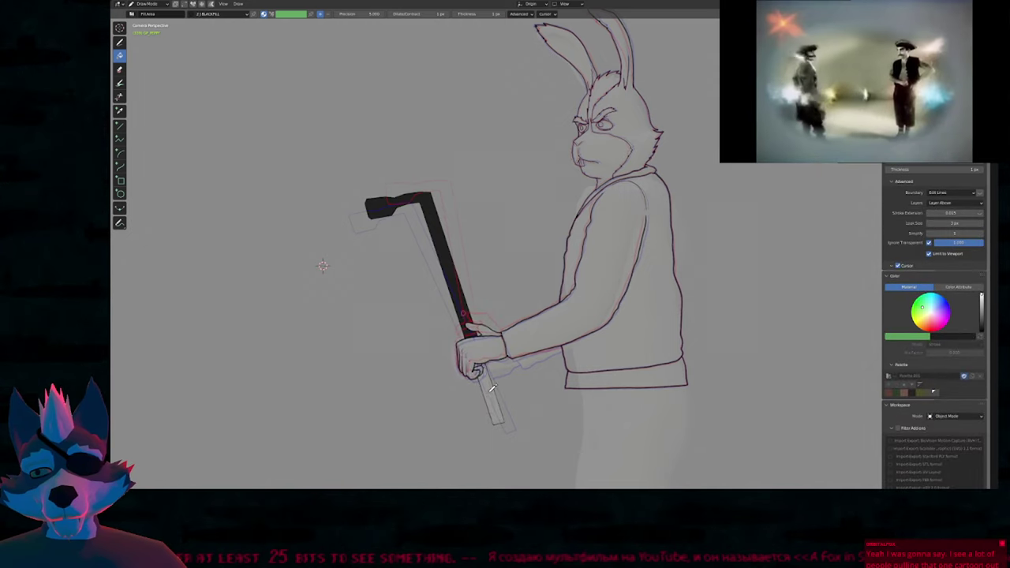
pyautogui.click(488, 391)
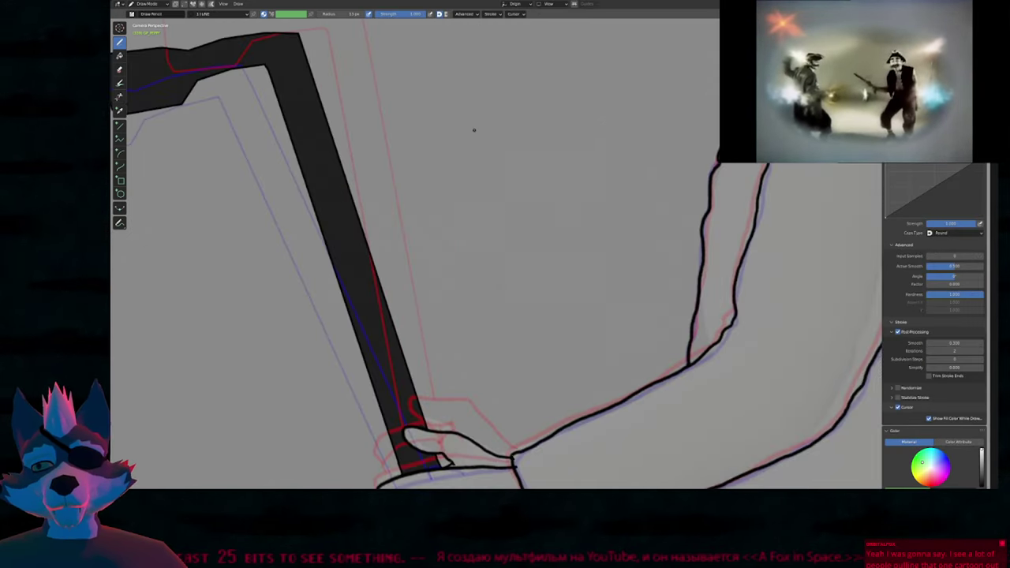
# Draw a tall rounded rectangular outline between the crowbar and the arm, leaving a gap in its upper edge.
pyautogui.moveTo(473, 130)
pyautogui.mouseDown()
pyautogui.moveTo(473, 245)
pyautogui.moveTo(584, 316)
pyautogui.moveTo(602, 200)
pyautogui.moveTo(586, 120)
pyautogui.mouseUp()
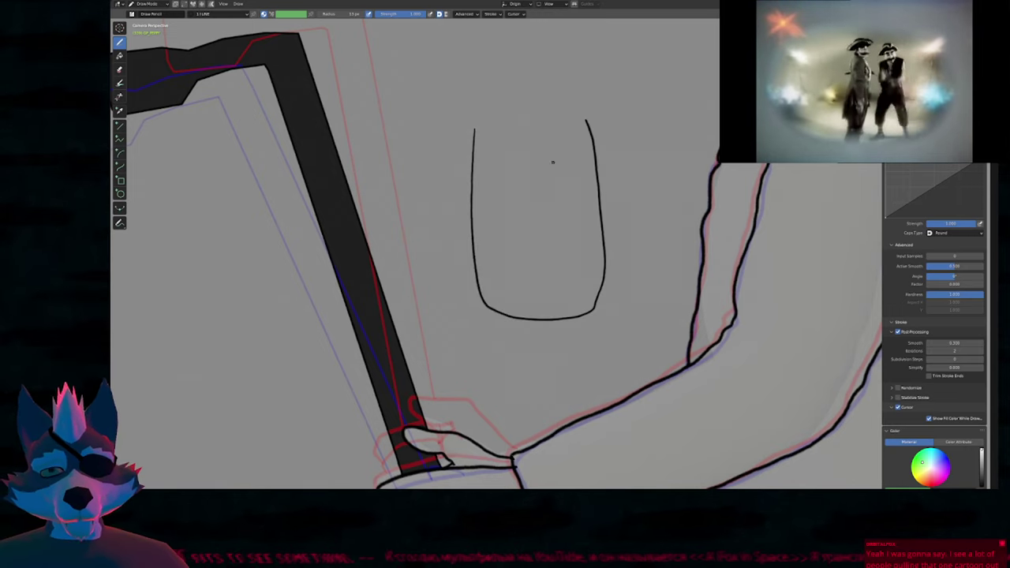
pyautogui.moveTo(475, 127); pyautogui.dragTo(554, 119)
pyautogui.scroll(4, 602, 126)
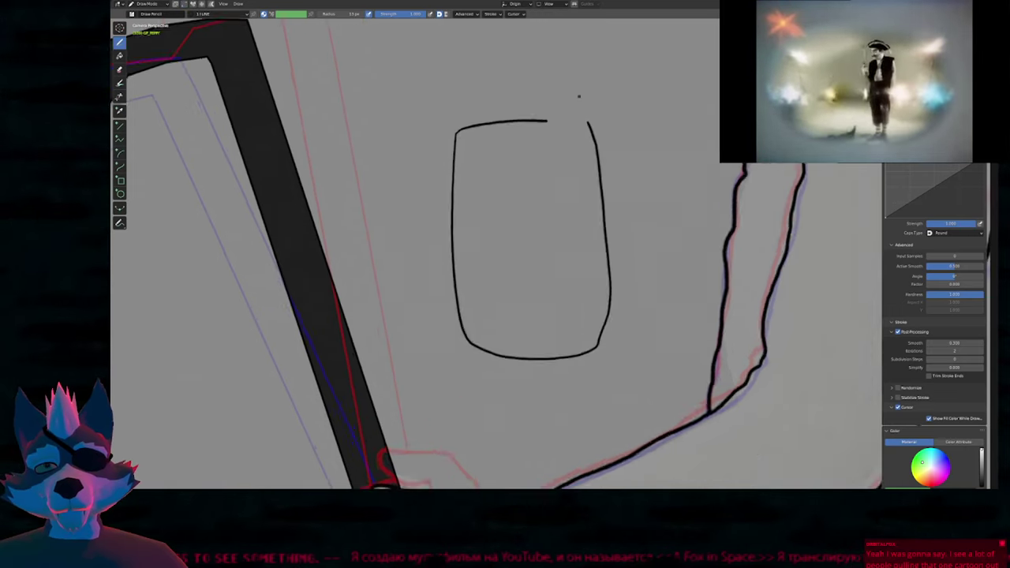
pyautogui.keyDown('shift'); pyautogui.moveTo(581, 193); pyautogui.dragTo(611, 138, button='middle'); pyautogui.keyUp('shift')
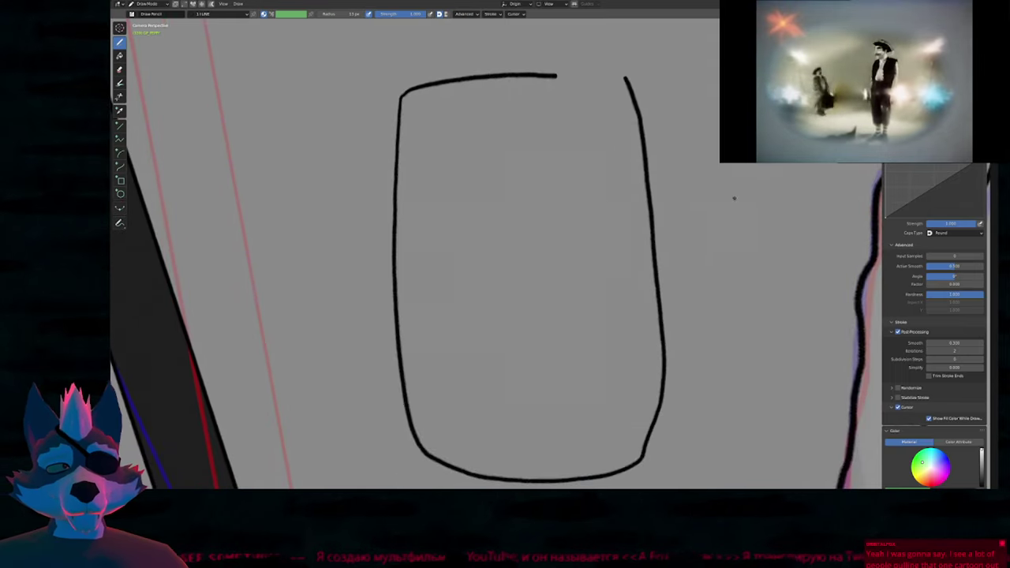
# Draw a short vertical stroke at the start of the outline's gap, then thicken and reposition it in Edit Mode.
pyautogui.moveTo(561, 68); pyautogui.dragTo(562, 96)
pyautogui.press('Tab')
pyautogui.press('g')
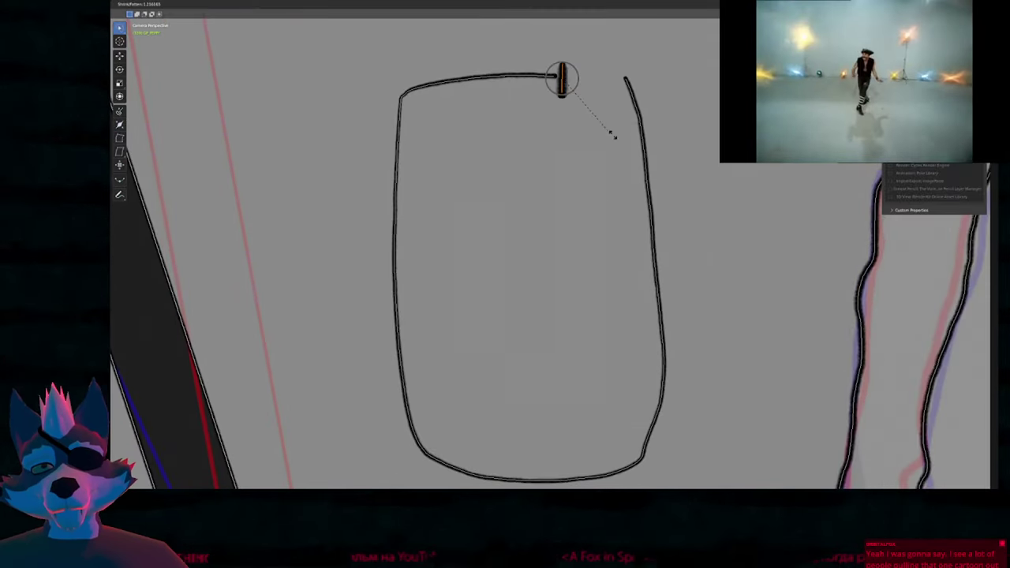
pyautogui.click(613, 158)
pyautogui.press('g')
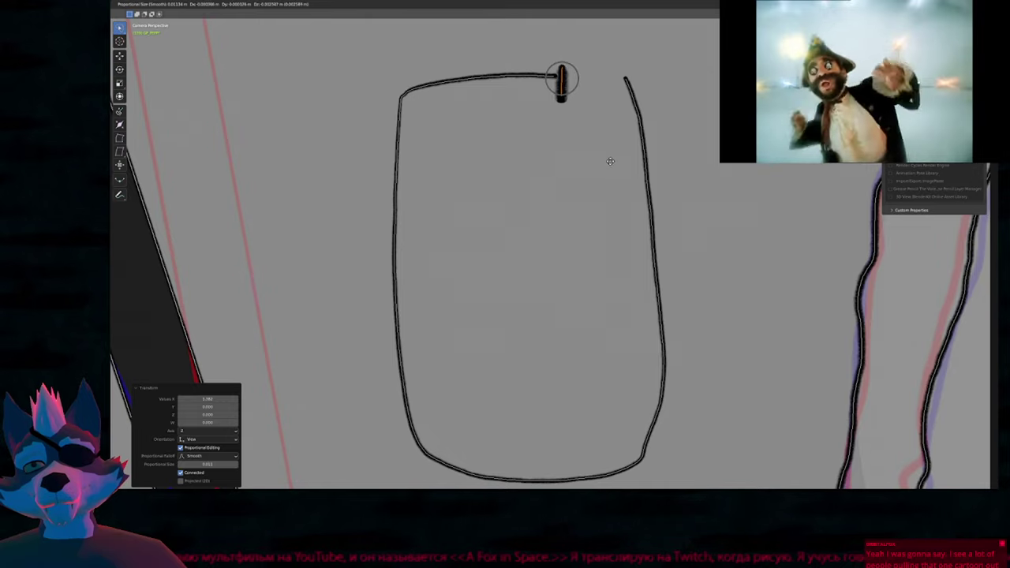
pyautogui.click(610, 158)
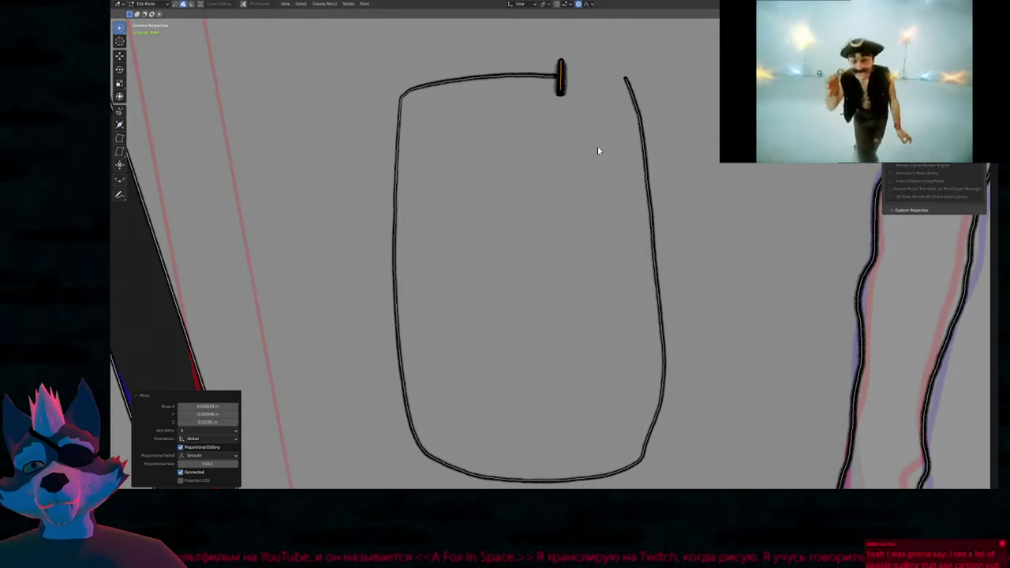
pyautogui.press('g')
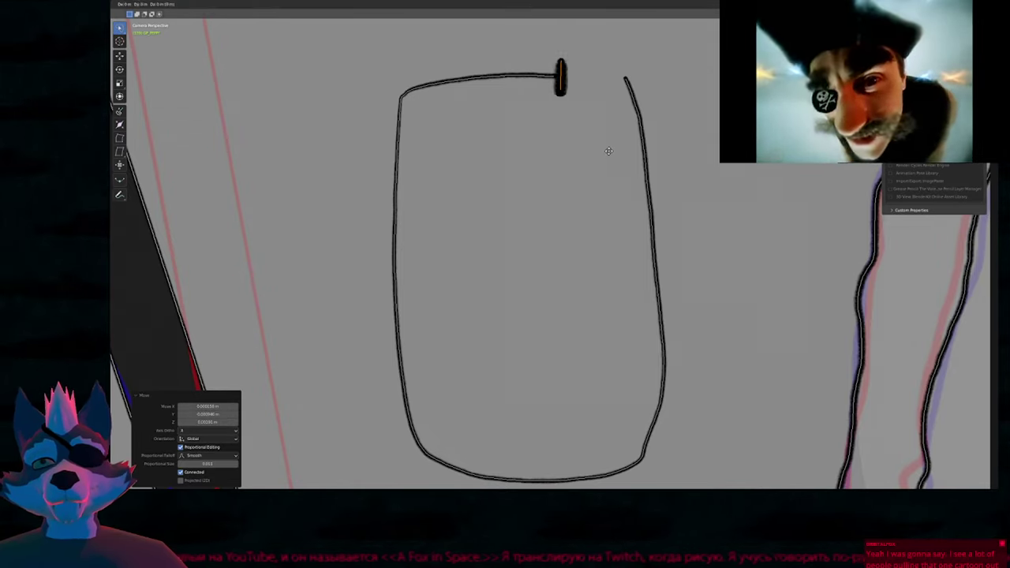
pyautogui.click(612, 156)
# Duplicate the short stroke slightly sideways and repeat the duplication until a solid block spans most of the gap.
pyautogui.hotkey('shift', 'd')
pyautogui.click(631, 153)
pyautogui.hotkey('shift', 'r')
pyautogui.hotkey('shift', 'r')
pyautogui.hotkey('shift', 'r')
pyautogui.hotkey('shift', 'r')
pyautogui.hotkey('shift', 'r')
pyautogui.hotkey('shift', 'r')
pyautogui.hotkey('shift', 'r')
pyautogui.hotkey('shift', 'r')
pyautogui.hotkey('shift', 'r')
pyautogui.hotkey('shift', 'r')
# In Draw Mode, connect the open end of the outline to the thick block to close the gap.
pyautogui.press('Tab')
pyautogui.press('Tab')
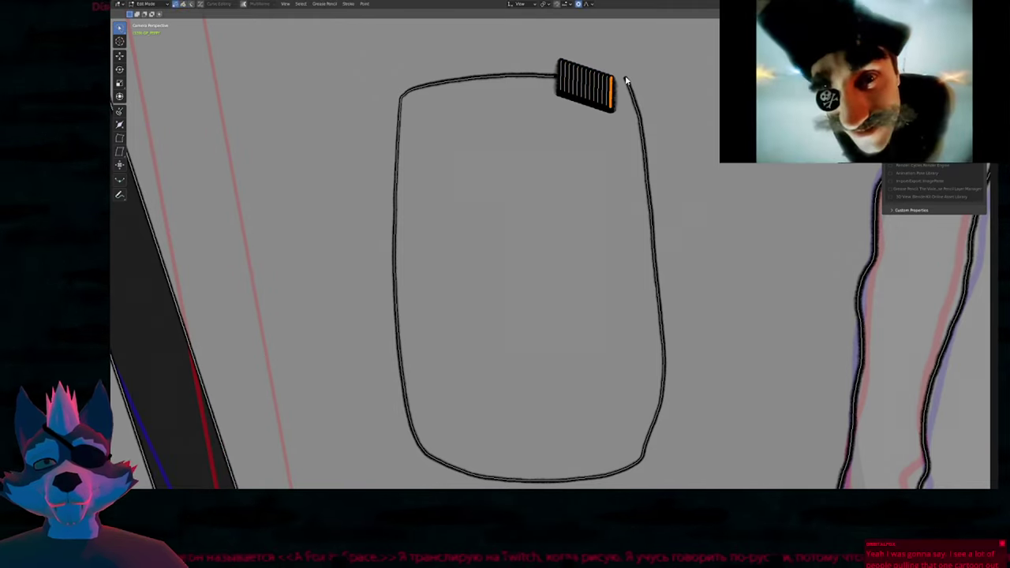
pyautogui.press('Tab')
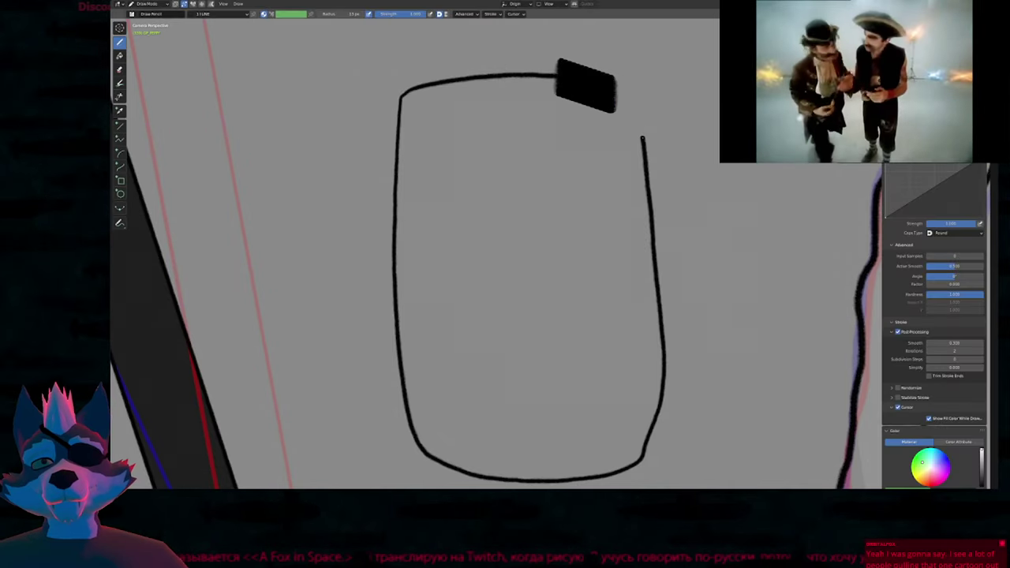
pyautogui.moveTo(642, 138)
pyautogui.mouseDown()
pyautogui.moveTo(639, 116)
pyautogui.moveTo(618, 99)
pyautogui.moveTo(636, 102)
pyautogui.mouseUp()
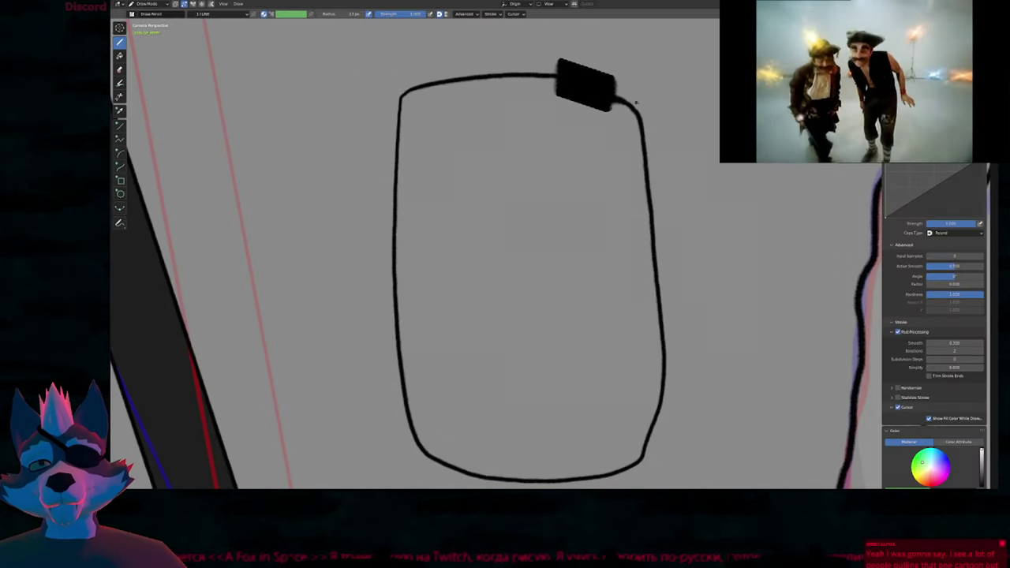
pyautogui.press('Tab')
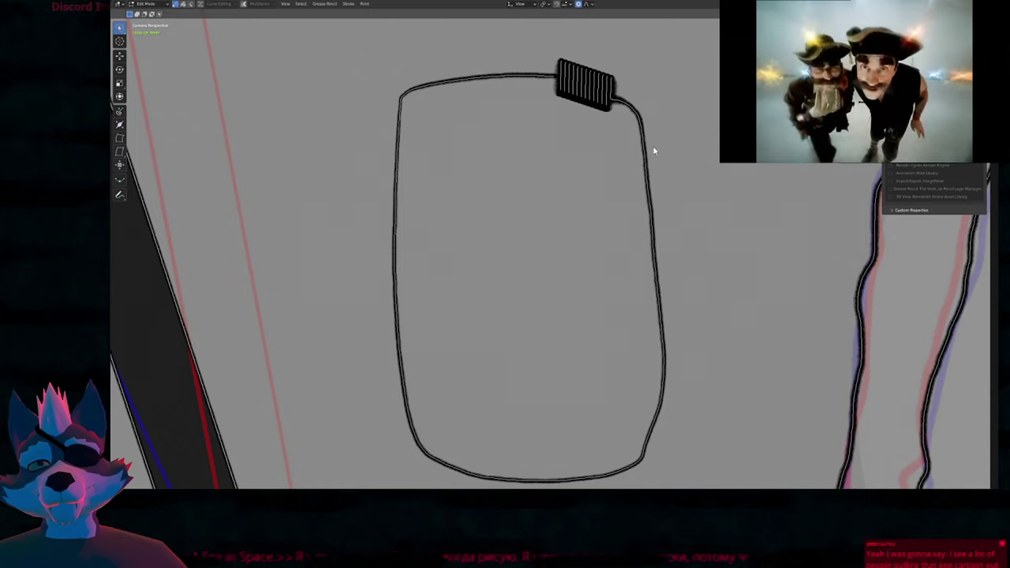
pyautogui.click(623, 111)
pyautogui.press('g')
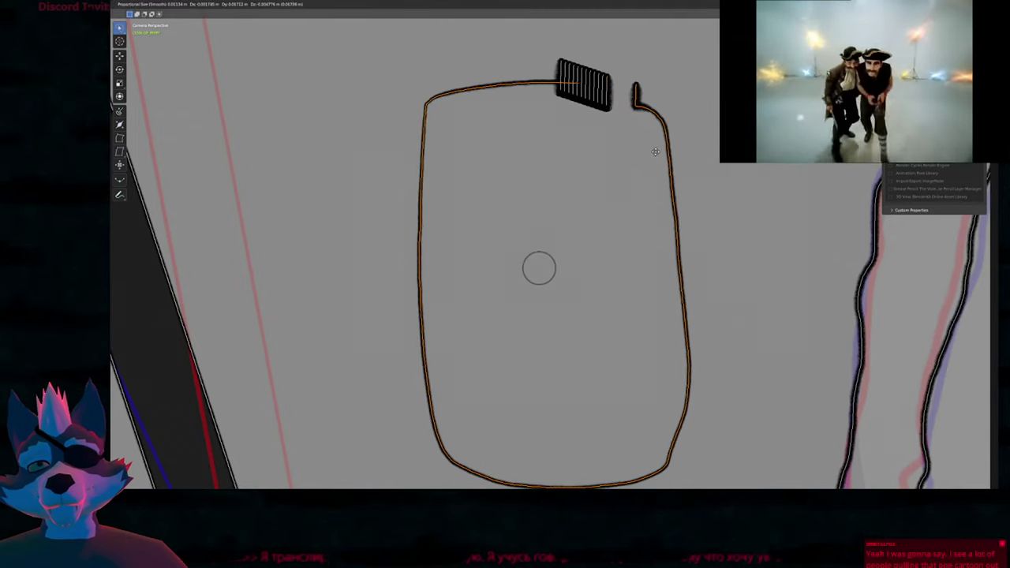
pyautogui.rightClick(655, 152)
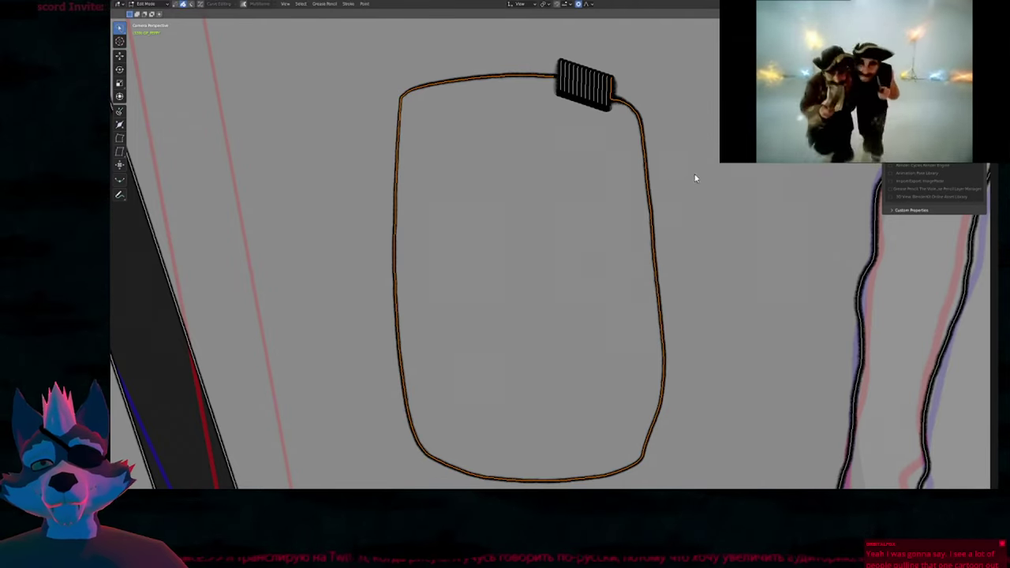
# Return to Draw Mode and activate the Fill tool with the E WEAR_3 PEPPY material.
pyautogui.scroll(-3, 706, 175)
pyautogui.scroll(2, 705, 181)
pyautogui.press('Tab')
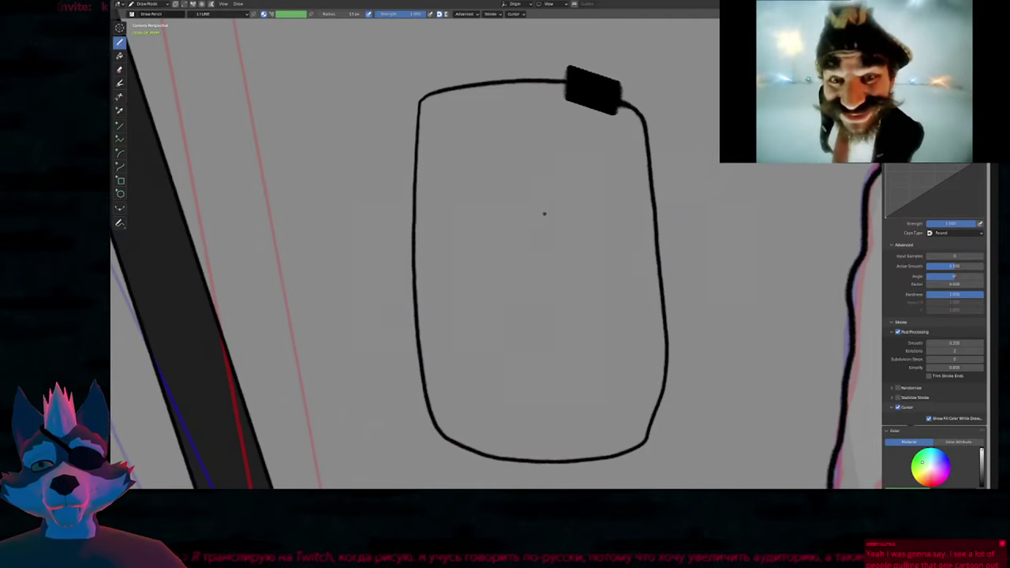
pyautogui.press('u')
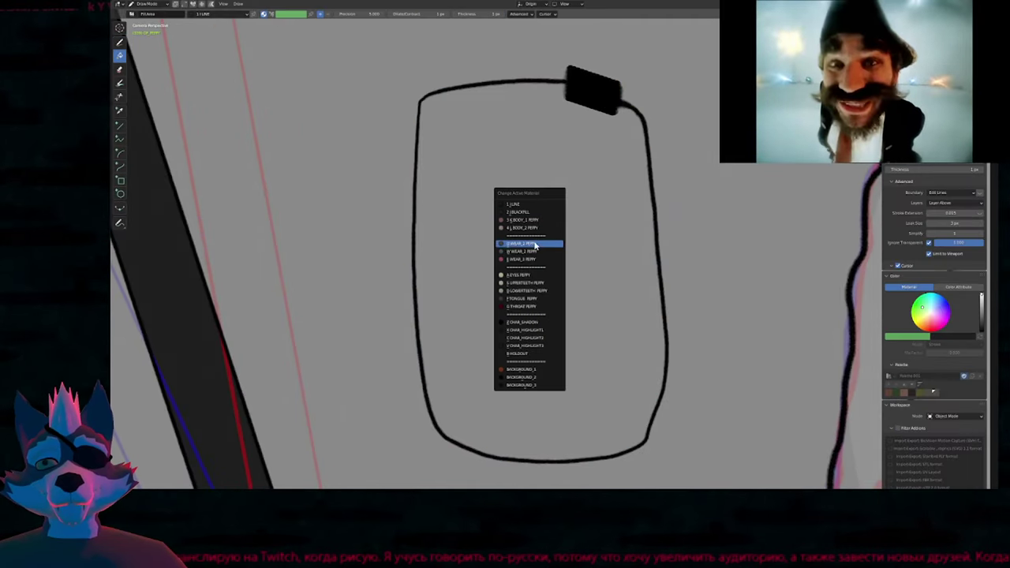
pyautogui.click(535, 259)
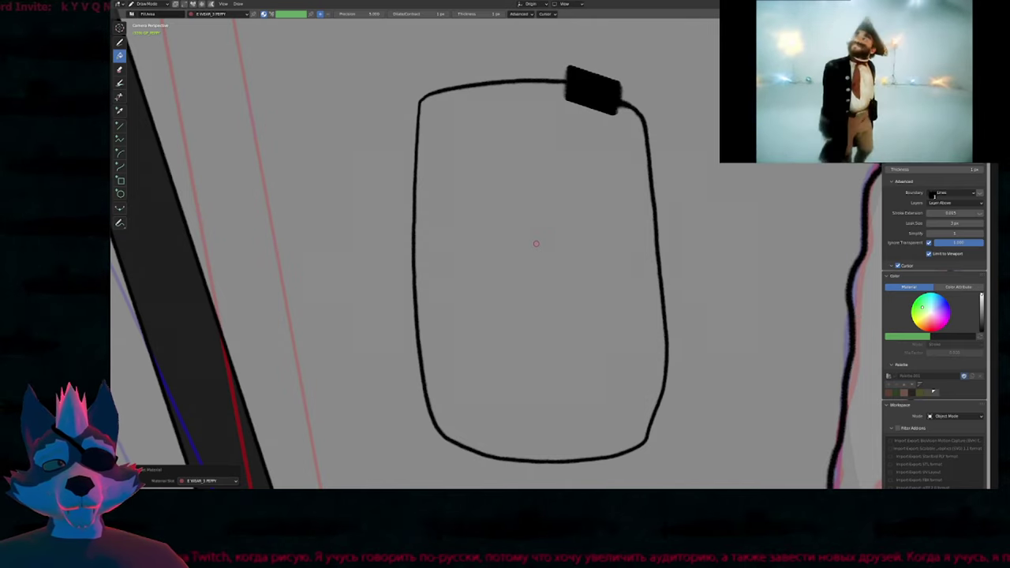
# Set the fill boundary to All and fill the inside of the closed outline with the active material.
pyautogui.keyDown('ctrl'); pyautogui.scroll(-2, 937, 194); pyautogui.keyUp('ctrl')
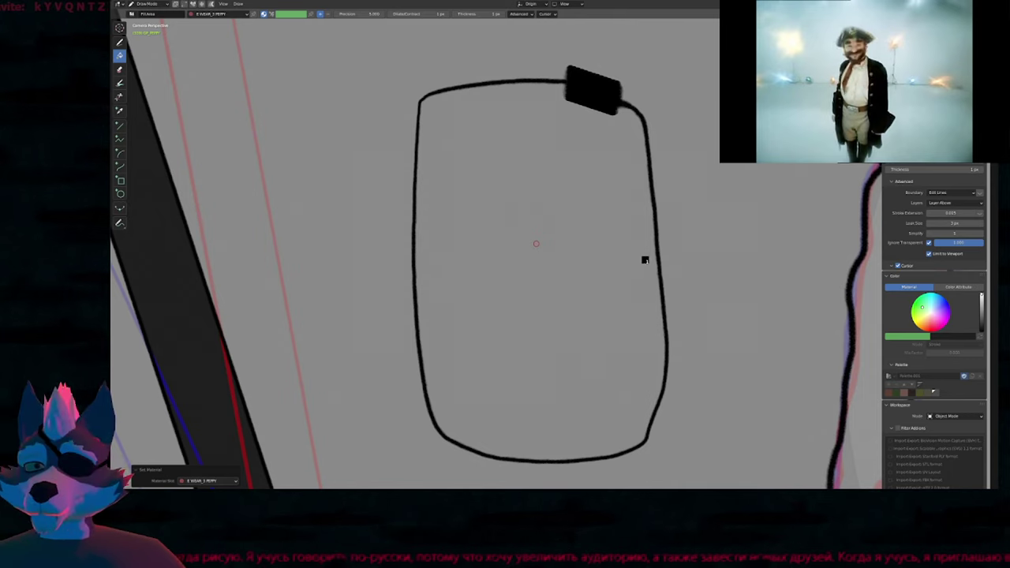
pyautogui.click(951, 203)
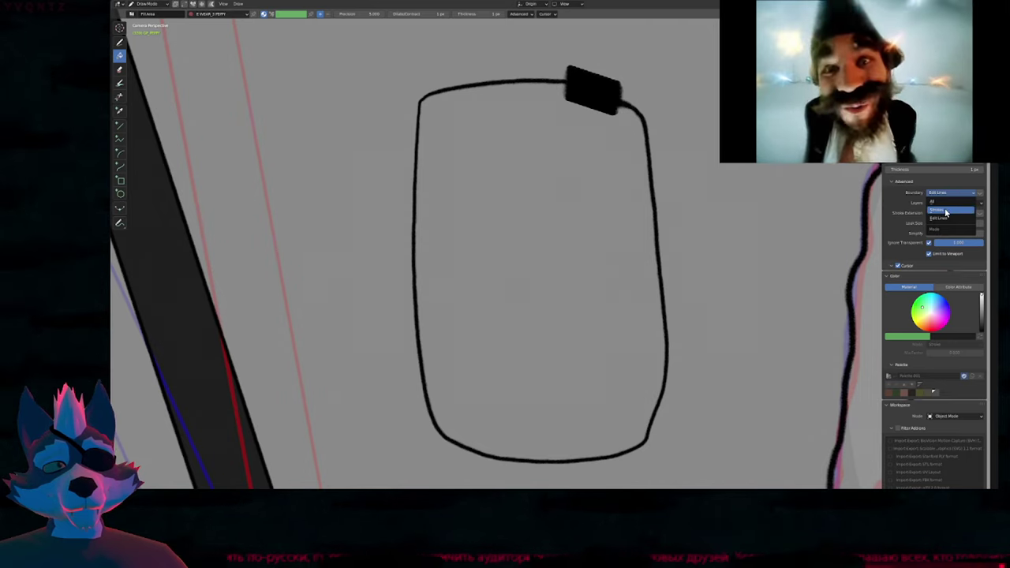
pyautogui.click(947, 209)
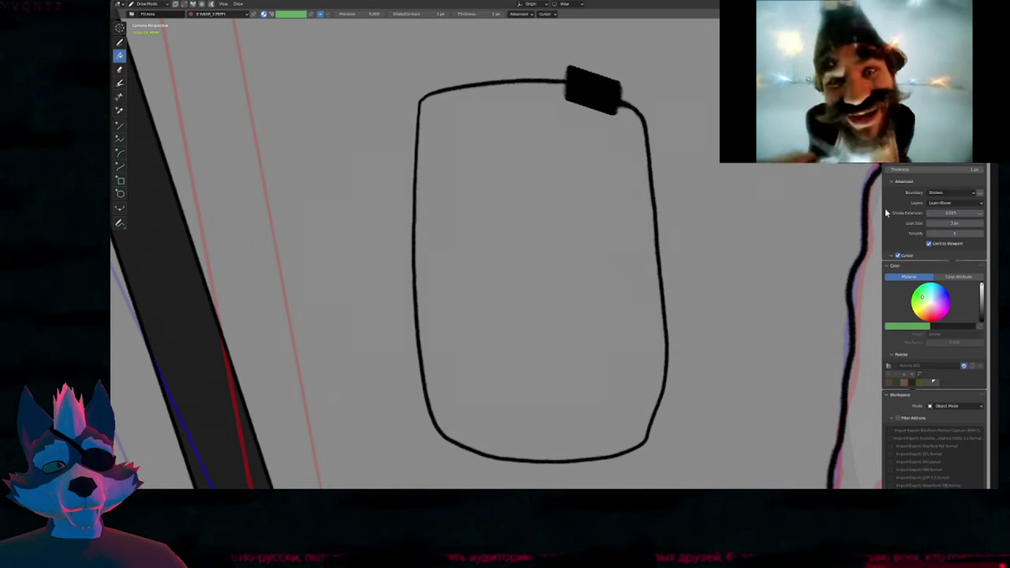
pyautogui.click(947, 192)
pyautogui.click(945, 201)
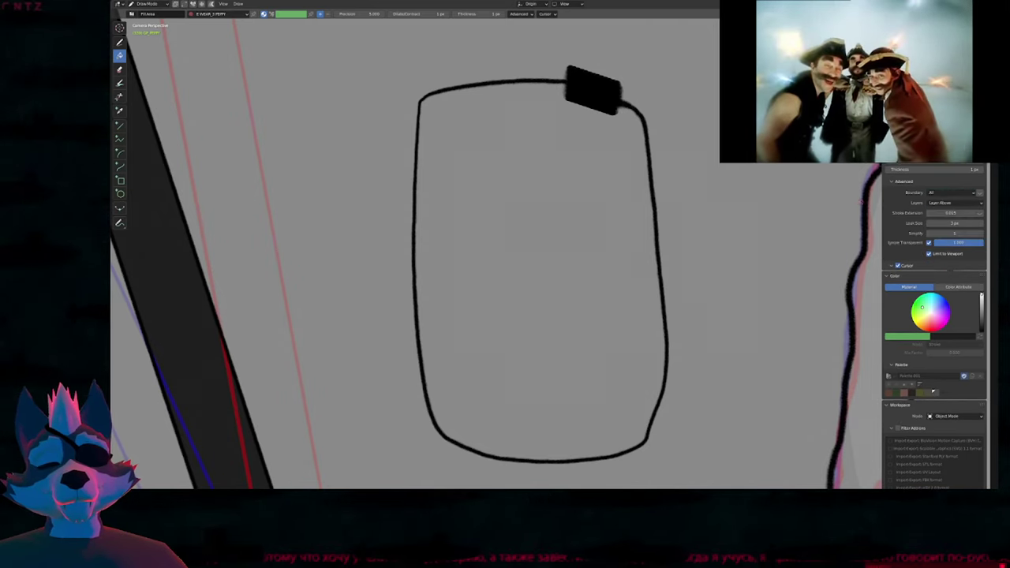
pyautogui.click(567, 231)
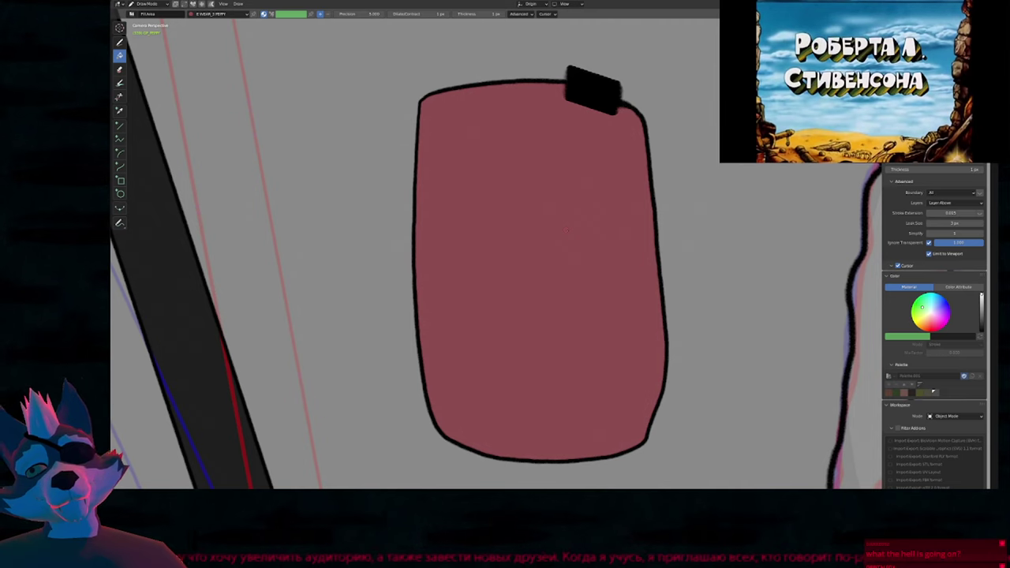
# Examine in Edit Mode how the fill's edge follows the thick block and the center of the outline strokes.
pyautogui.press('Tab')
pyautogui.scroll(8, 617, 86)
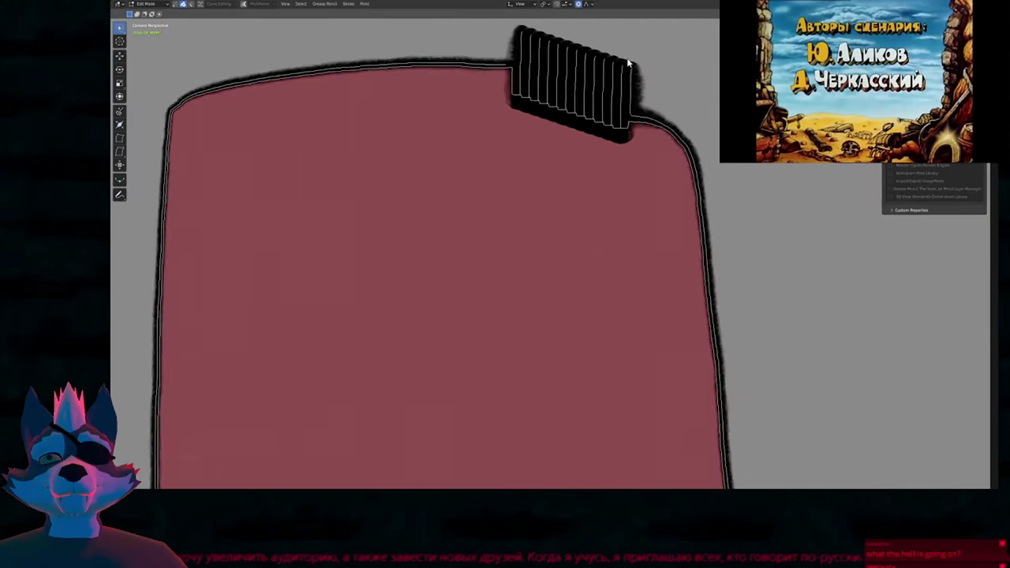
pyautogui.keyDown('shift'); pyautogui.moveTo(649, 164); pyautogui.dragTo(693, 265, button='middle'); pyautogui.keyUp('shift')
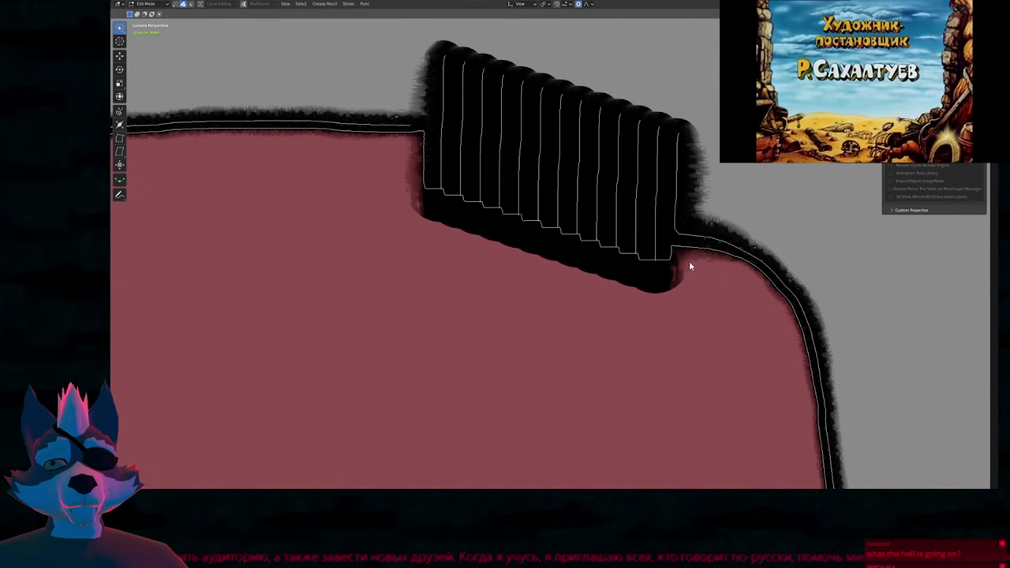
pyautogui.scroll(-4, 482, 194)
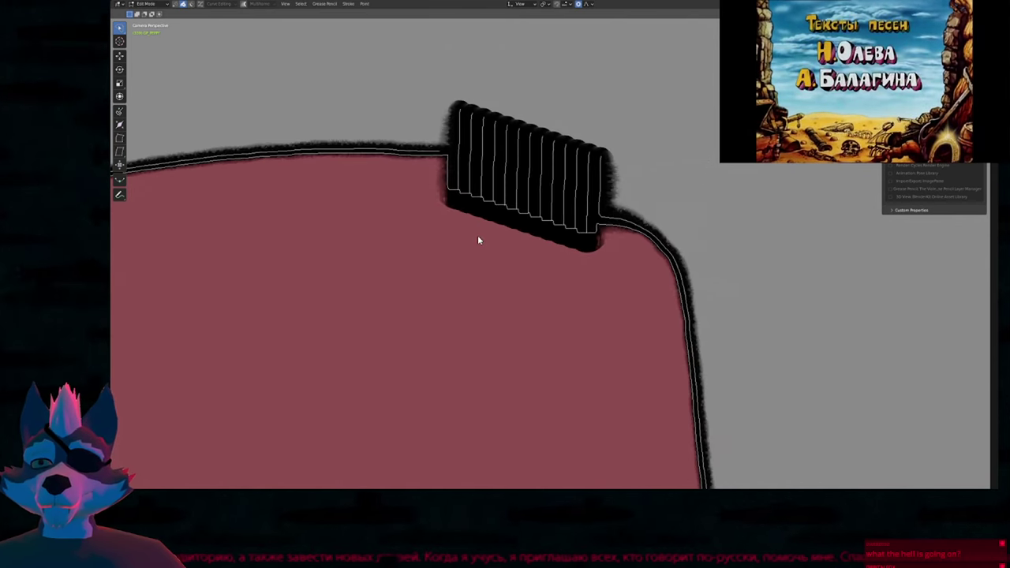
pyautogui.scroll(-4, 608, 233)
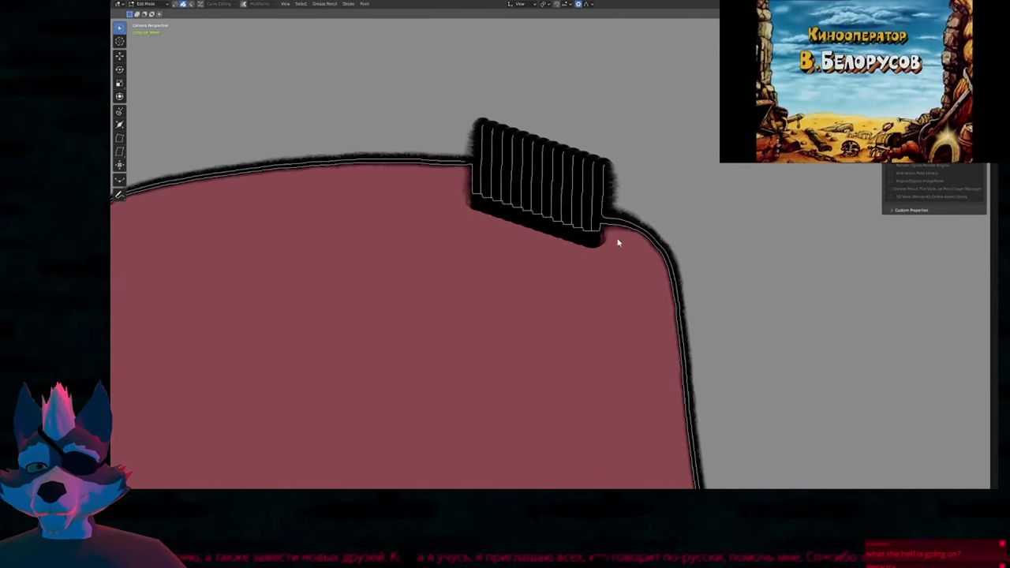
pyautogui.moveTo(616, 251)
pyautogui.keyDown('ctrl'); pyautogui.mouseDown(button='middle')
pyautogui.moveTo(625, 217)
pyautogui.moveTo(641, 218)
pyautogui.mouseUp(button='middle'); pyautogui.keyUp('ctrl')
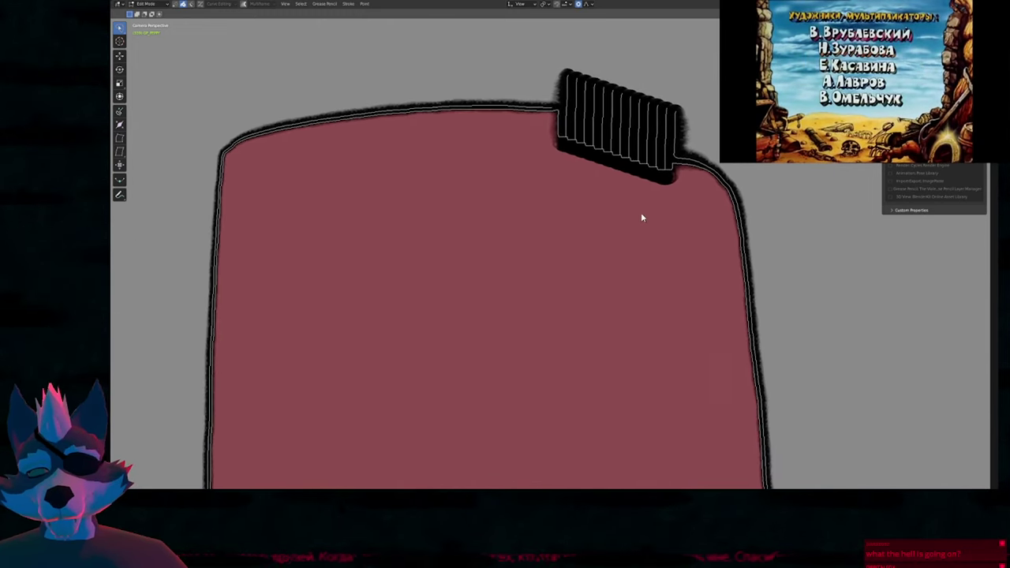
pyautogui.keyDown('shift'); pyautogui.moveTo(663, 180); pyautogui.dragTo(647, 236, button='middle'); pyautogui.keyUp('shift')
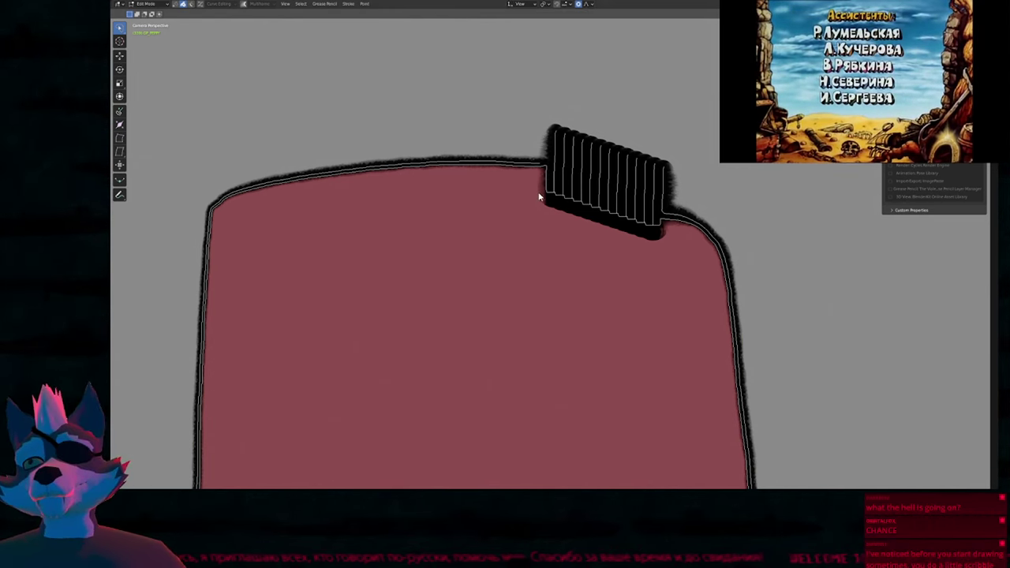
pyautogui.scroll(-3, 552, 216)
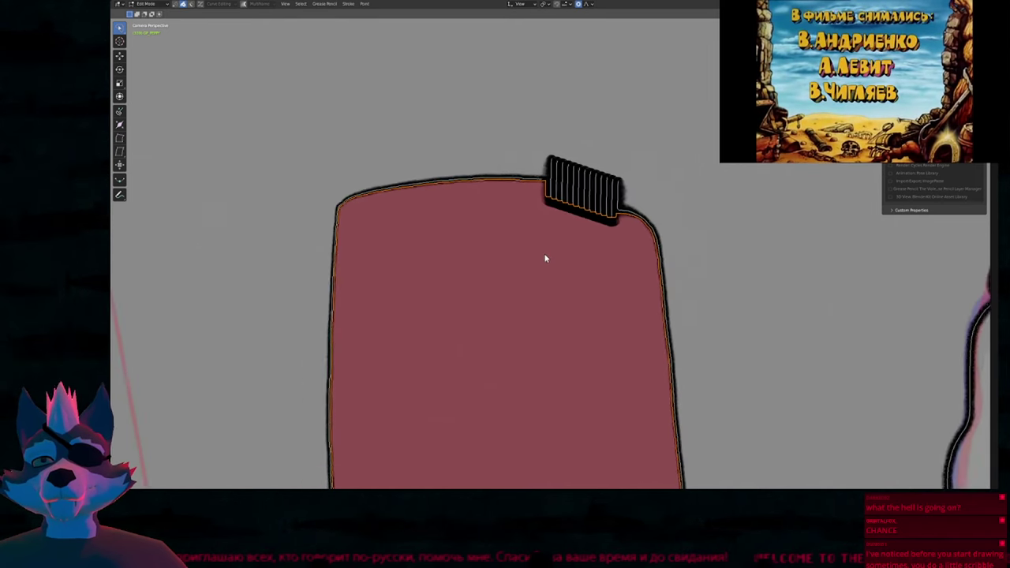
# Delete the fill inside the outline in Edit Mode, then return to Draw Mode with the Draw tool active.
pyautogui.press('a')
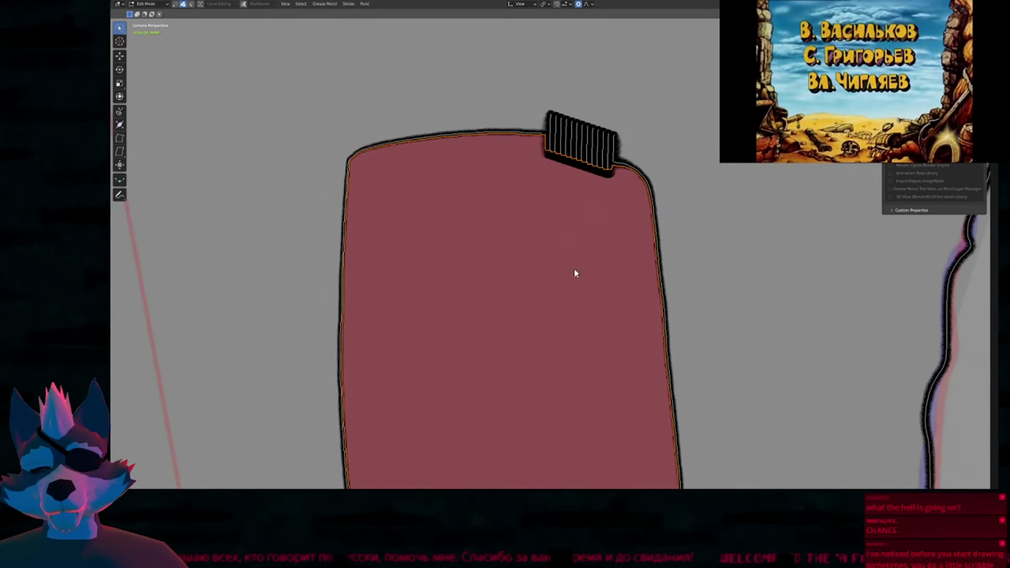
pyautogui.keyDown('shift'); pyautogui.moveTo(574, 270); pyautogui.dragTo(575, 197, button='middle'); pyautogui.keyUp('shift')
pyautogui.press('x')
pyautogui.press('Tab')
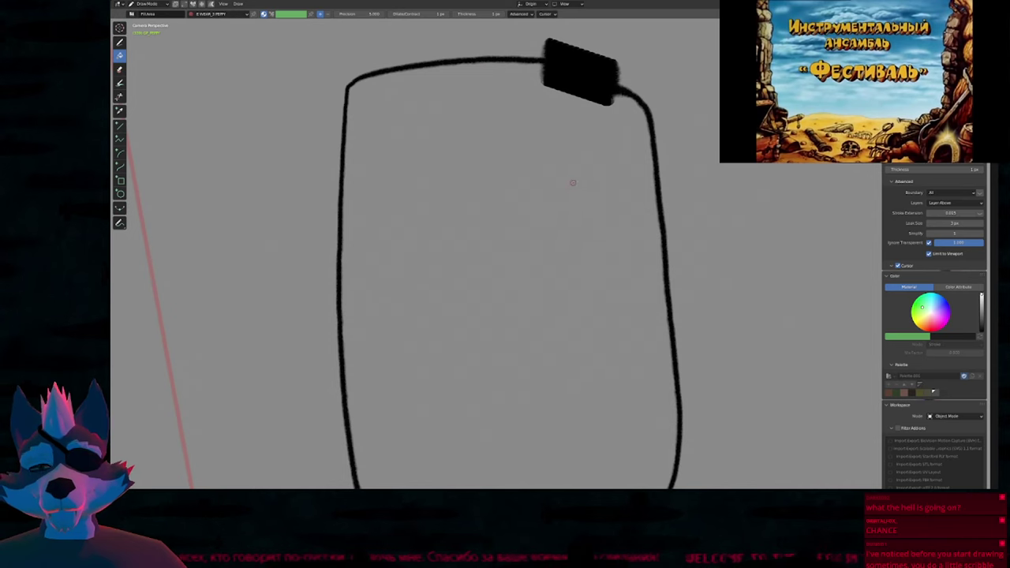
pyautogui.scroll(-3, 573, 182)
pyautogui.press('d')
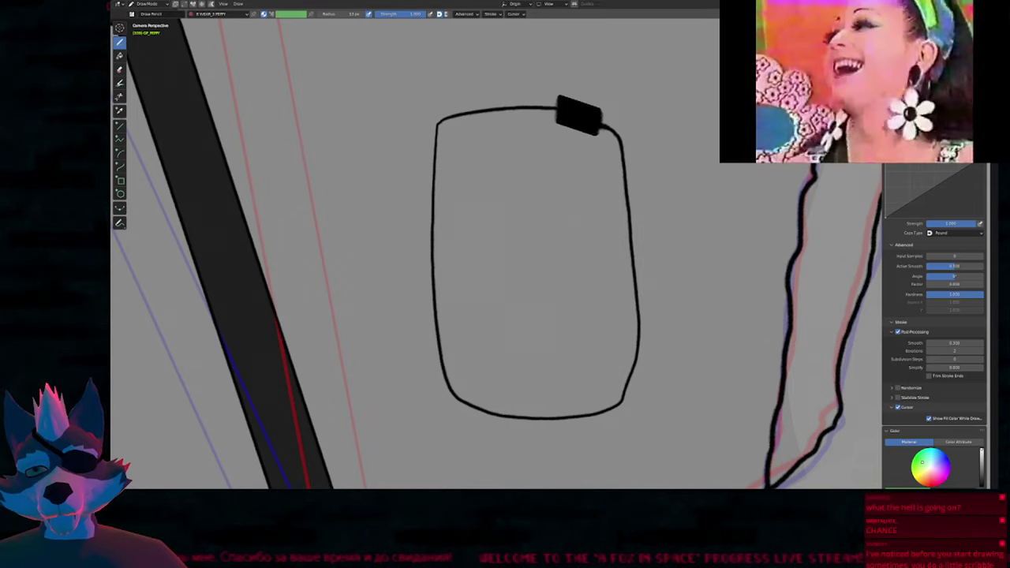
# Restore the fill inside the outline and select it in Edit Mode to inspect its edge along the thick block.
pyautogui.keyDown('shift'); pyautogui.moveTo(615, 200); pyautogui.dragTo(597, 233, button='middle'); pyautogui.keyUp('shift')
pyautogui.press('Tab')
pyautogui.click(596, 223)
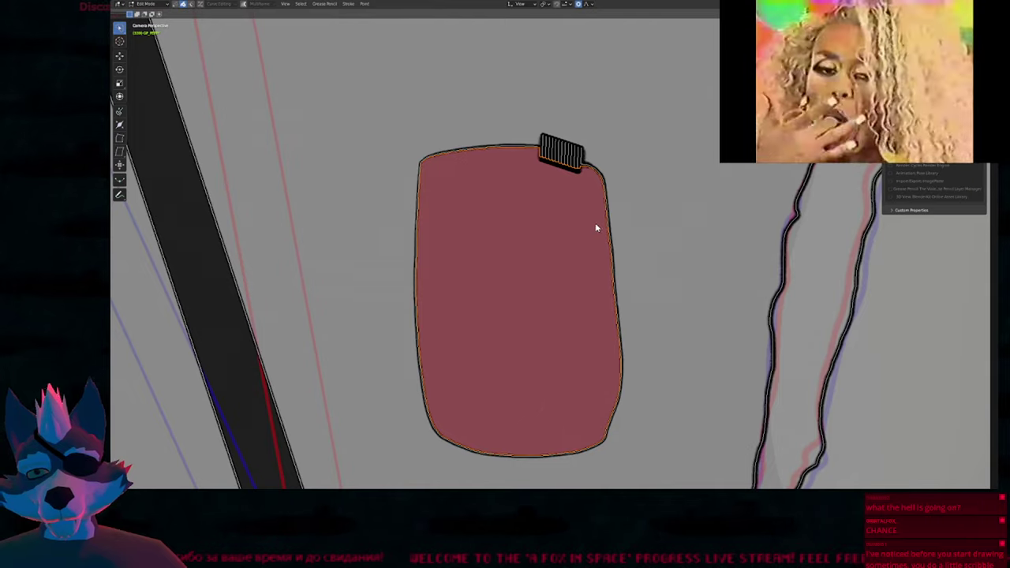
pyautogui.scroll(6, 596, 225)
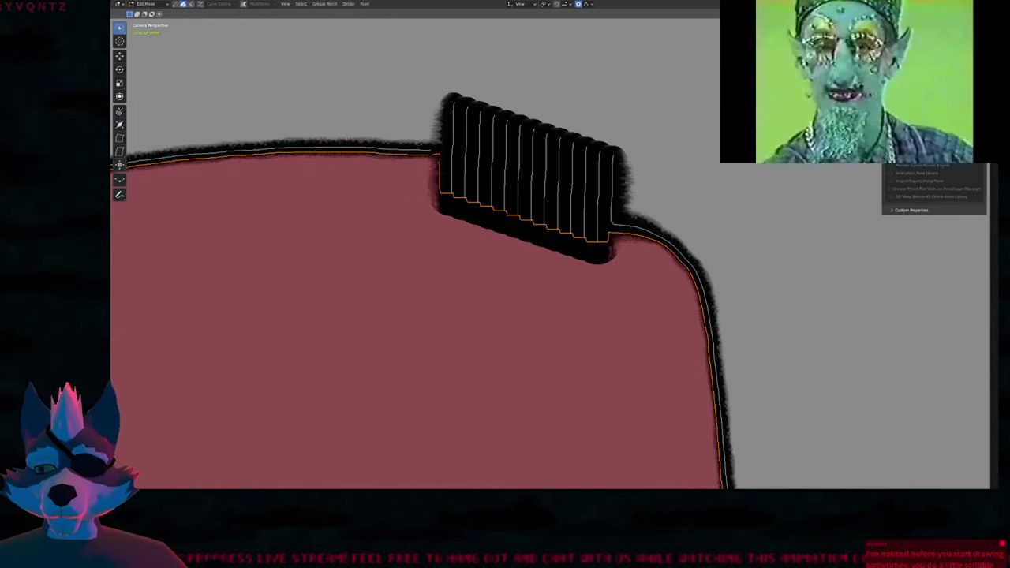
pyautogui.scroll(-4, 672, 161)
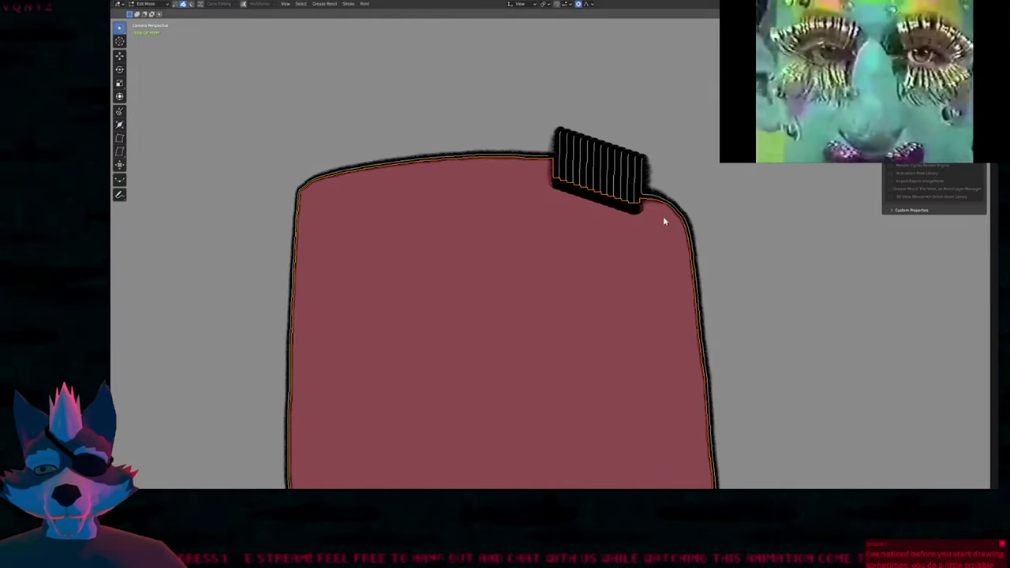
pyautogui.scroll(-3, 627, 256)
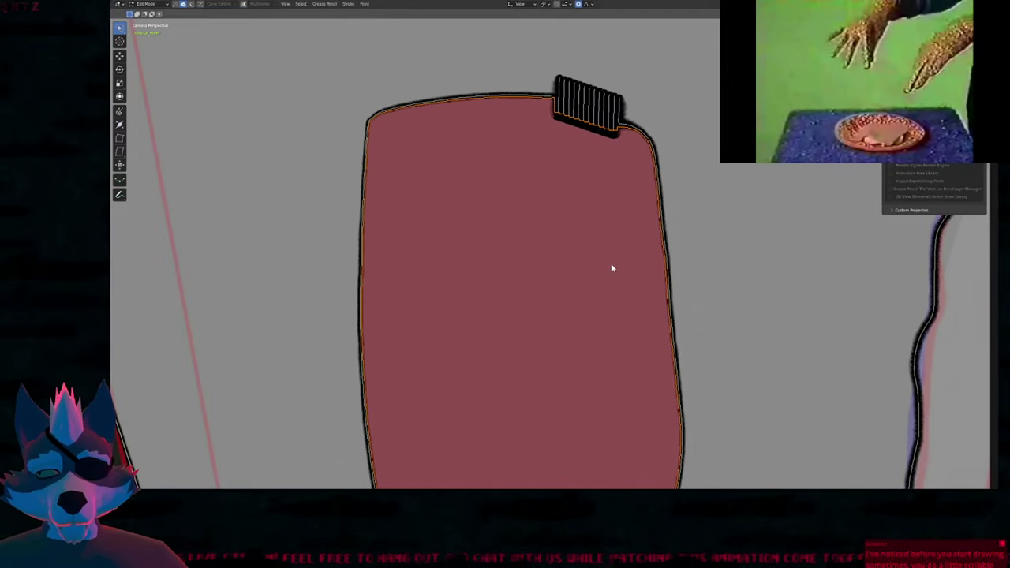
pyautogui.scroll(-5, 601, 309)
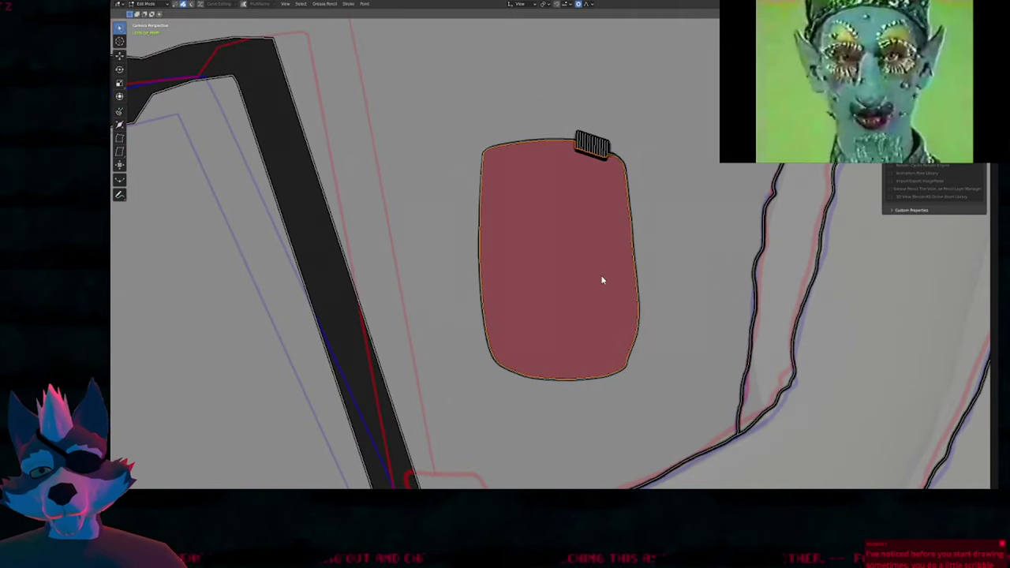
pyautogui.scroll(5, 623, 190)
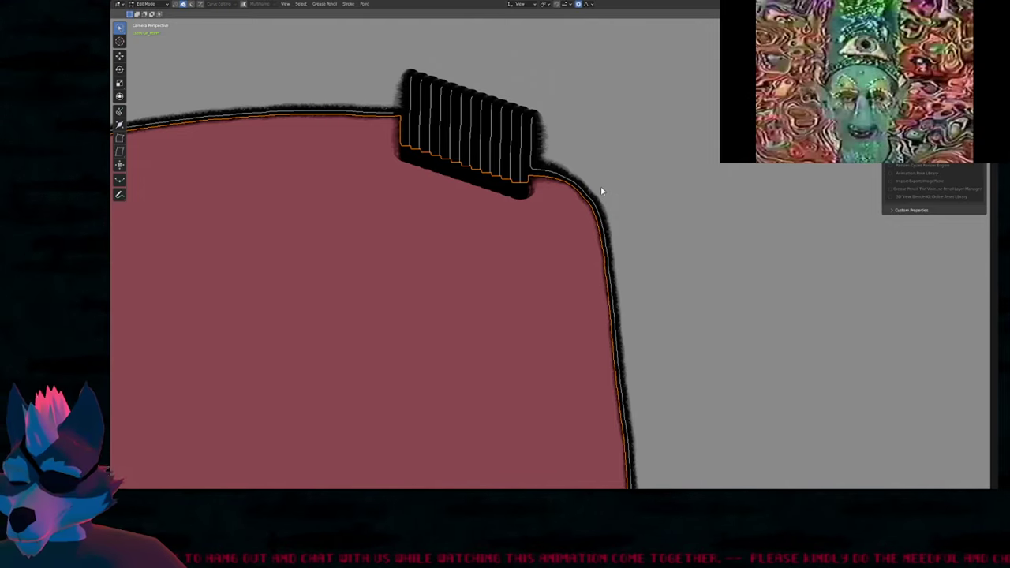
# Switch to the Fill tool in Draw Mode and choose E WEAR_3 PEPPY from the active material list.
pyautogui.press('Tab')
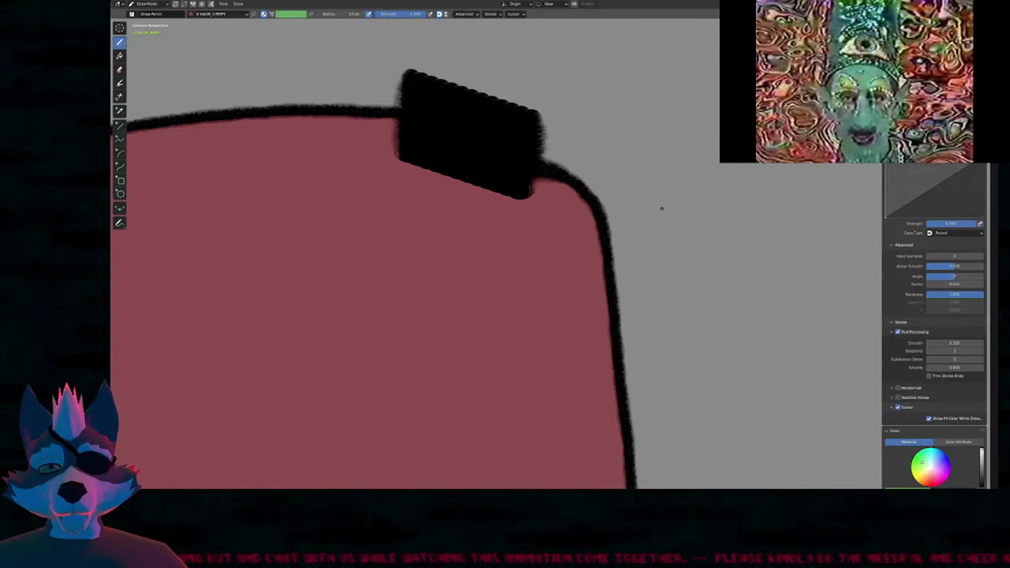
pyautogui.scroll(-4, 915, 304)
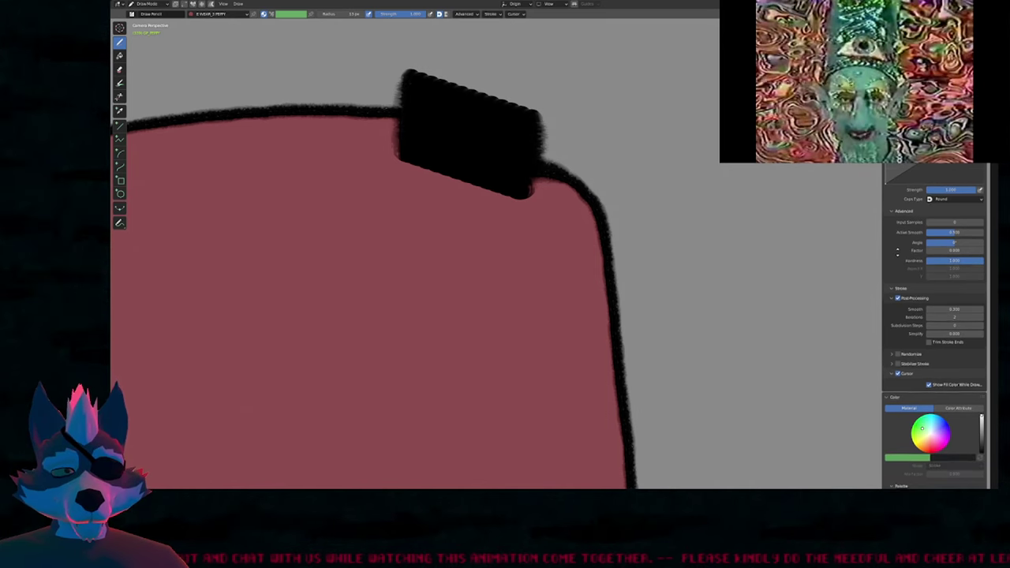
pyautogui.scroll(2, 914, 304)
pyautogui.press('f')
pyautogui.press('u')
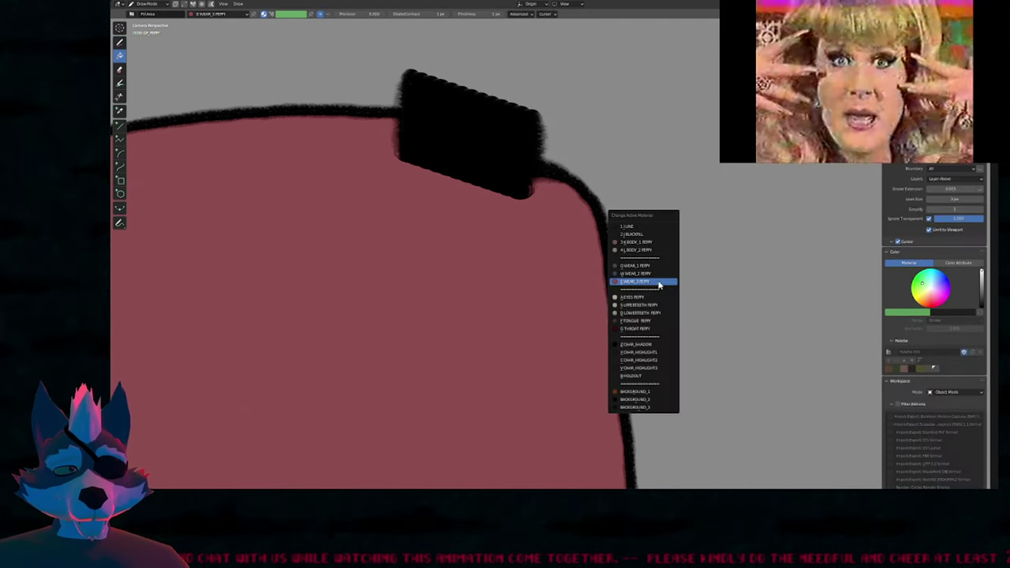
pyautogui.click(657, 281)
pyautogui.press('u')
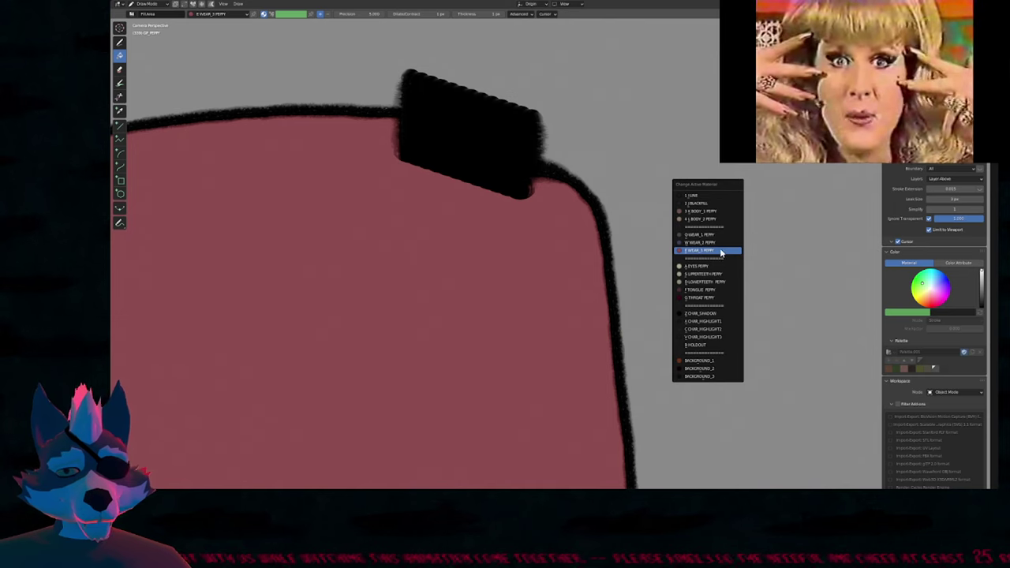
pyautogui.click(720, 251)
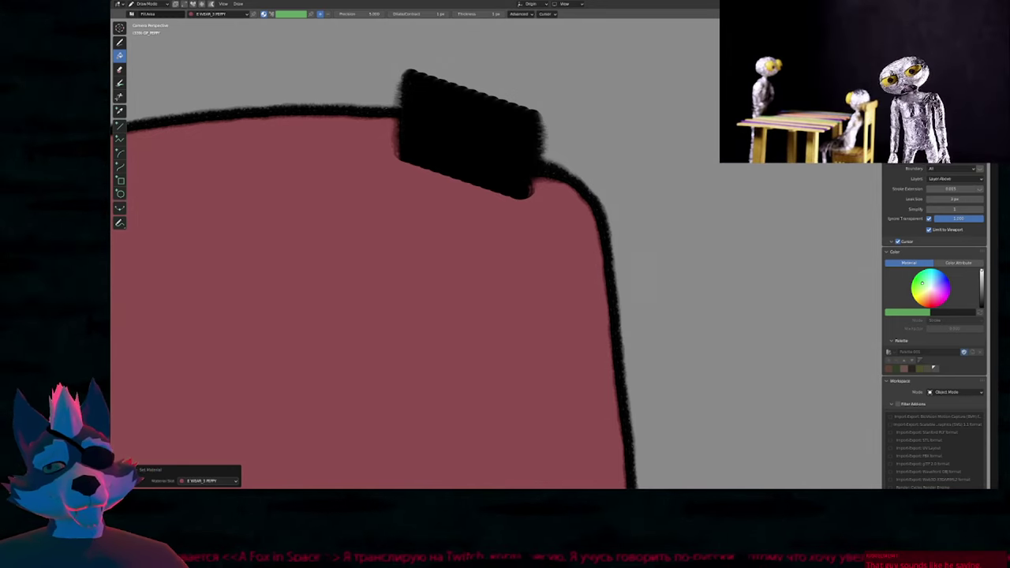
pyautogui.press('Tab')
pyautogui.press('Tab')
pyautogui.scroll(-4, 578, 284)
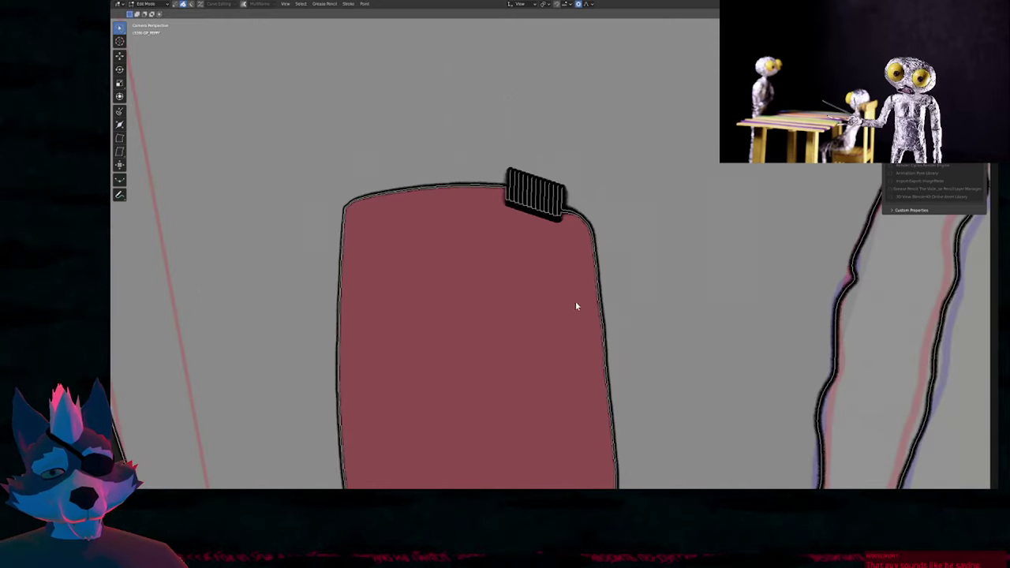
pyautogui.scroll(3, 592, 260)
pyautogui.press('u')
pyautogui.press('Escape')
pyautogui.press('Tab')
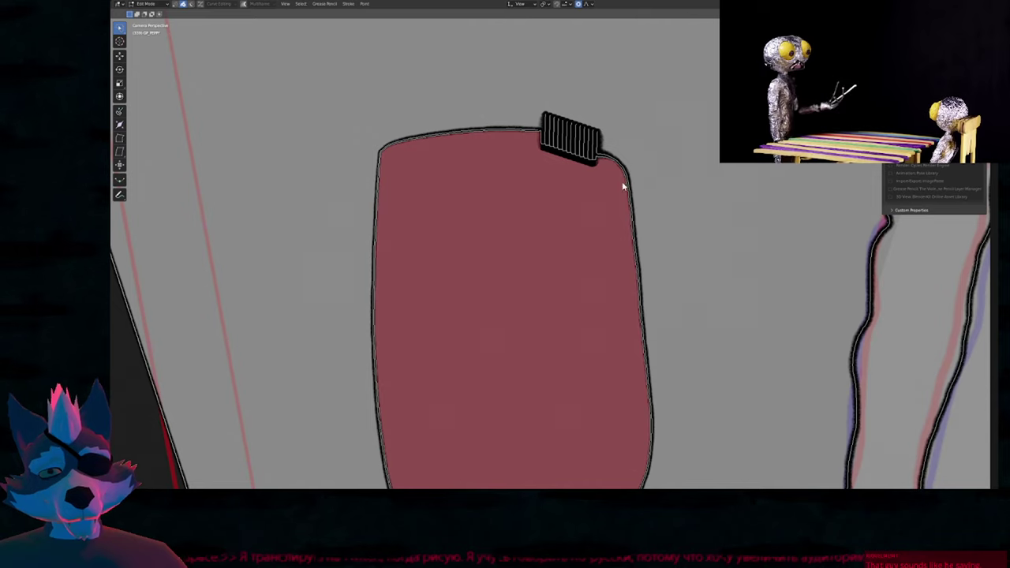
pyautogui.scroll(-3, 603, 237)
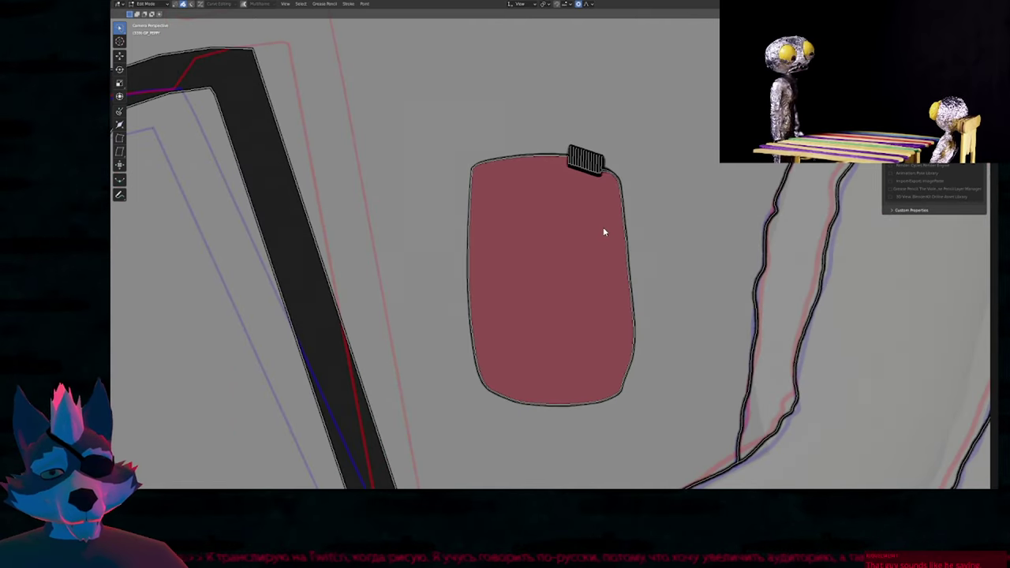
# Delete the fill inside the outline in Edit Mode, and set E WEAR_3 PEPPY as the active material in Draw Mode.
pyautogui.press('Tab')
pyautogui.press('u')
pyautogui.click(603, 220)
pyautogui.press('Tab')
pyautogui.click(616, 229)
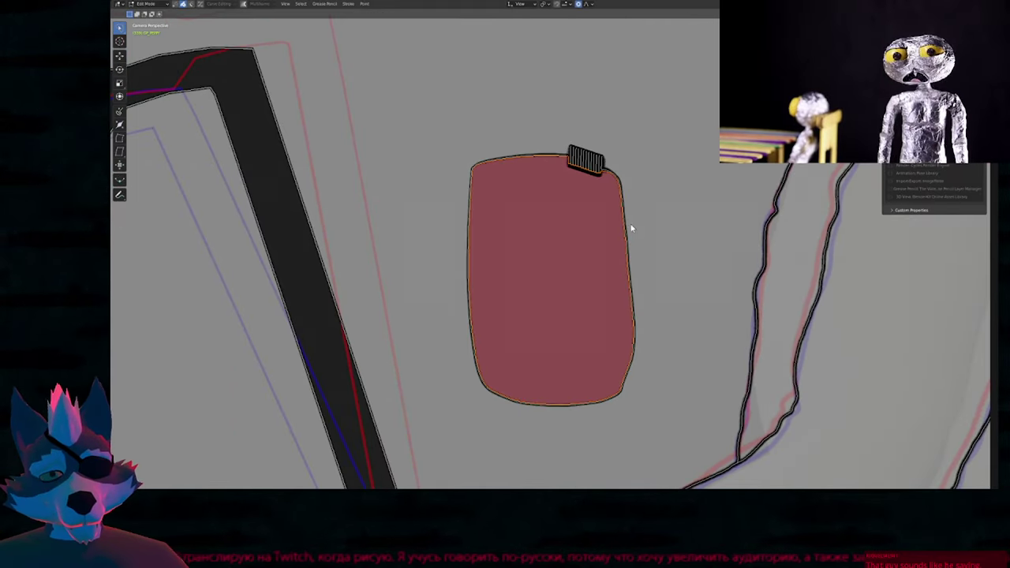
pyautogui.press('x')
pyautogui.press('Tab')
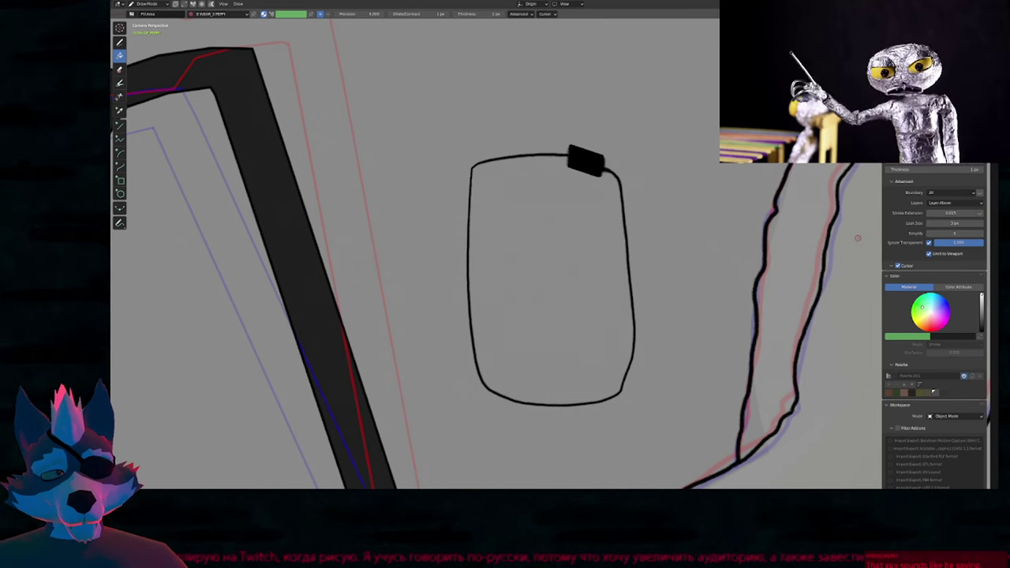
pyautogui.press('u')
pyautogui.click(721, 249)
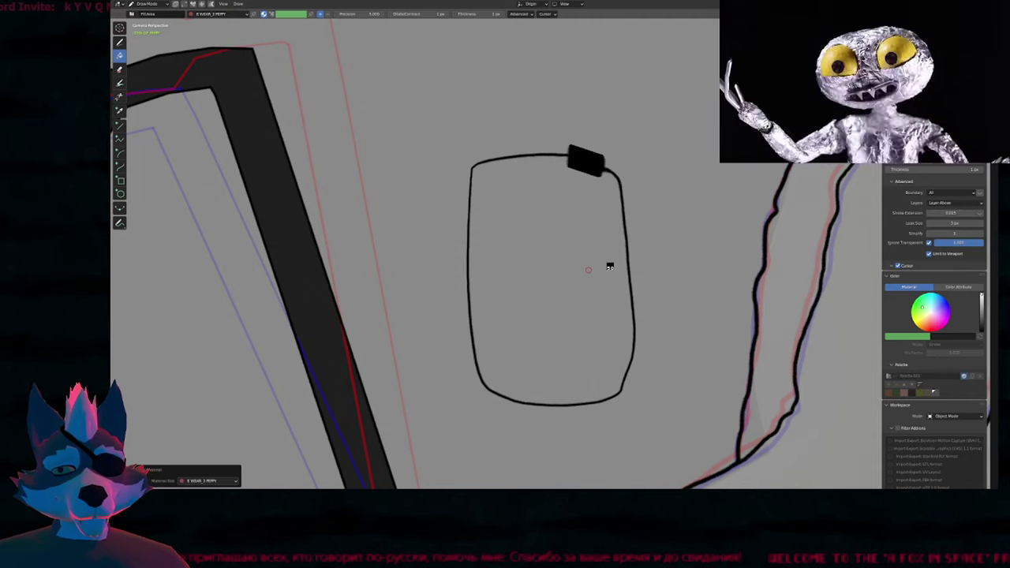
# Fill the closed outline with the E WEAR_3 PEPPY material and inspect the fill's edge along the thick block in Edit Mode.
pyautogui.click(610, 266)
pyautogui.hotkey('ctrl', 'z')
pyautogui.click(928, 226)
pyautogui.click(929, 225)
pyautogui.click(929, 226)
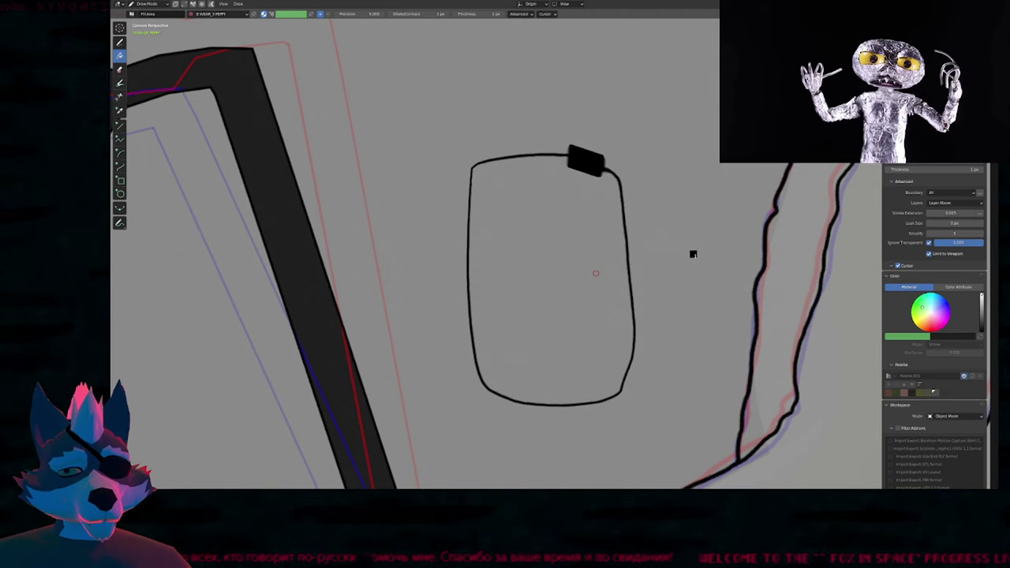
pyautogui.hotkey('ctrl', 'shift', 'z')
pyautogui.scroll(1, 617, 158)
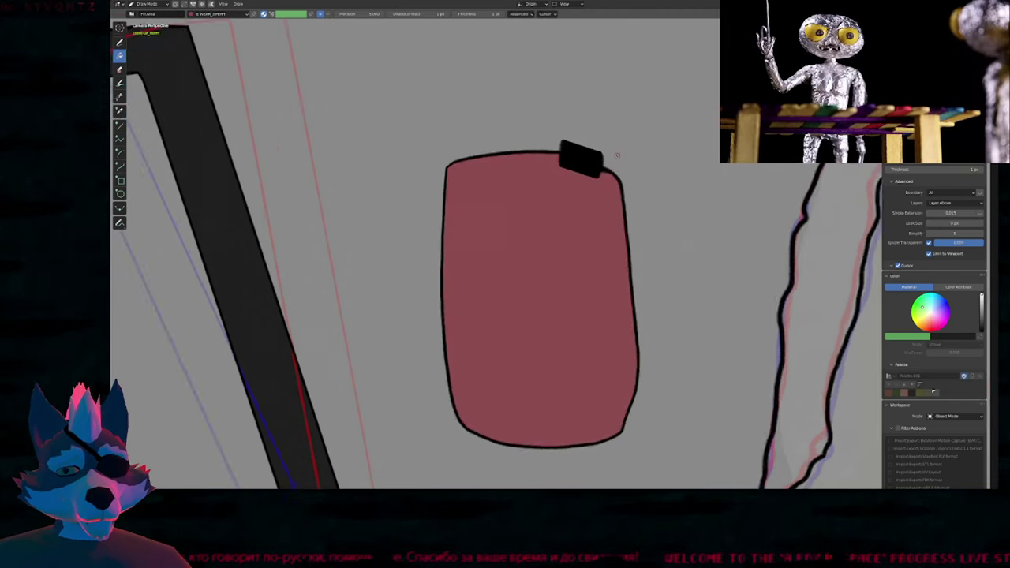
pyautogui.scroll(4, 618, 155)
pyautogui.press('Tab')
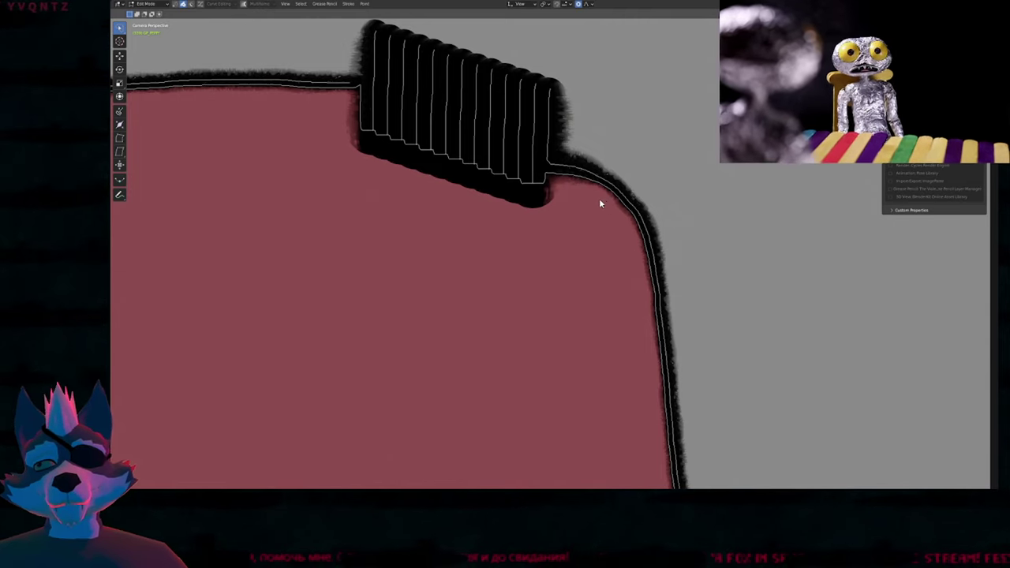
pyautogui.keyDown('shift'); pyautogui.moveTo(576, 219); pyautogui.dragTo(742, 320, button='middle'); pyautogui.keyUp('shift')
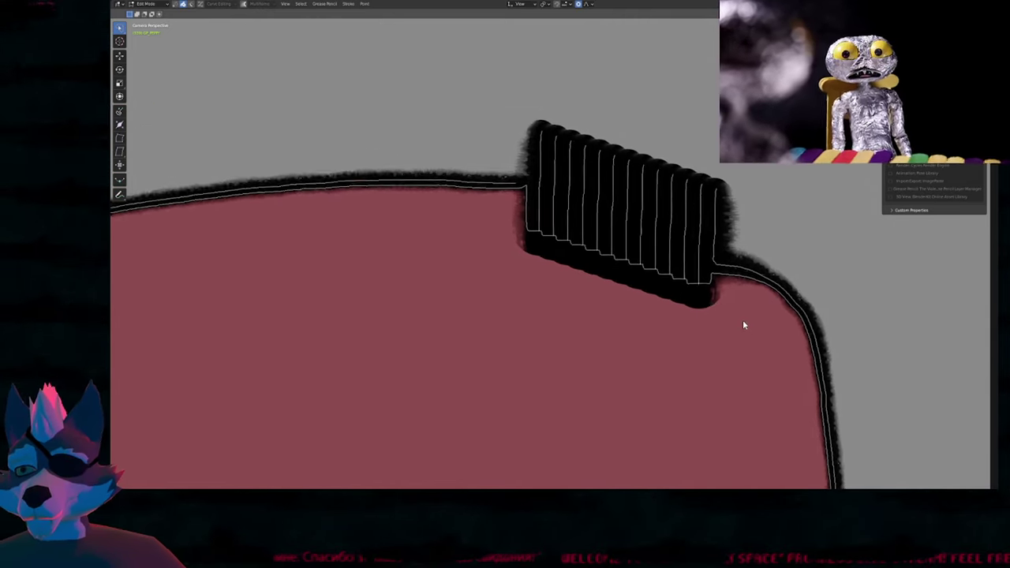
# Draw a horizontal line across the filled outline below the thick block and inspect its stroke in Edit Mode.
pyautogui.scroll(-5, 742, 319)
pyautogui.press('Tab')
pyautogui.moveTo(292, 329)
pyautogui.mouseDown()
pyautogui.moveTo(378, 339)
pyautogui.moveTo(785, 322)
pyautogui.mouseUp()
pyautogui.press('Tab')
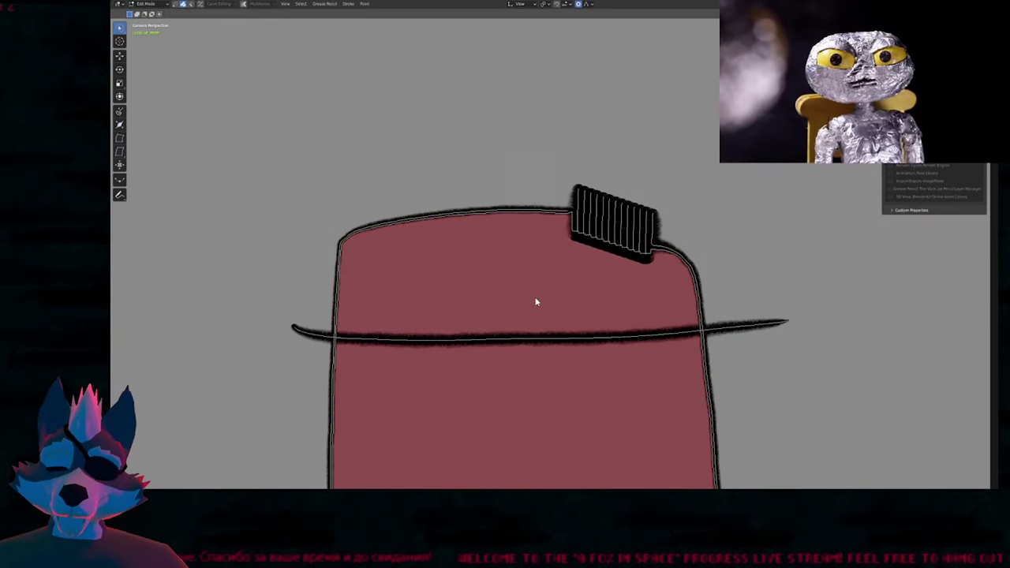
pyautogui.press('Tab')
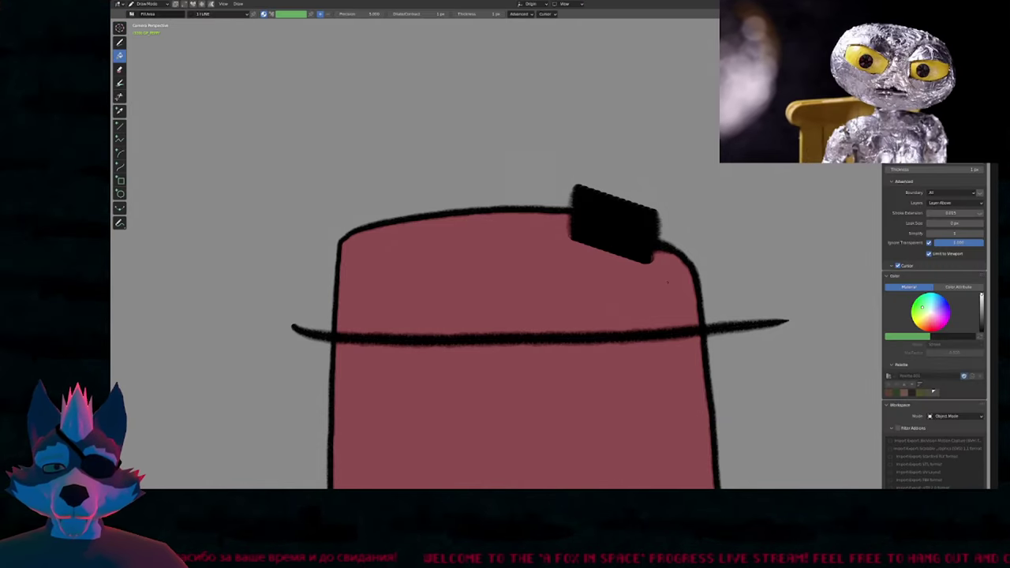
# Delete the fill inside the outline in Edit Mode, keeping the line across it.
pyautogui.press('Tab')
pyautogui.click(565, 286)
pyautogui.press('x')
pyautogui.moveTo(666, 288)
pyautogui.keyDown('shift'); pyautogui.mouseDown(button='middle')
pyautogui.moveTo(655, 289)
pyautogui.moveTo(656, 258)
pyautogui.moveTo(641, 263)
pyautogui.mouseUp(button='middle'); pyautogui.keyUp('shift')
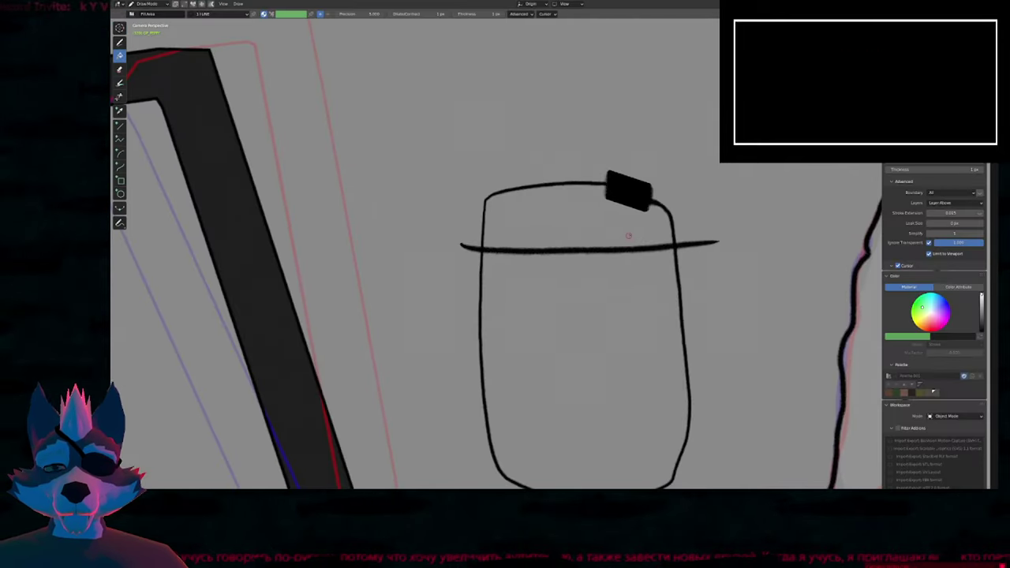
pyautogui.scroll(3, 550, 305)
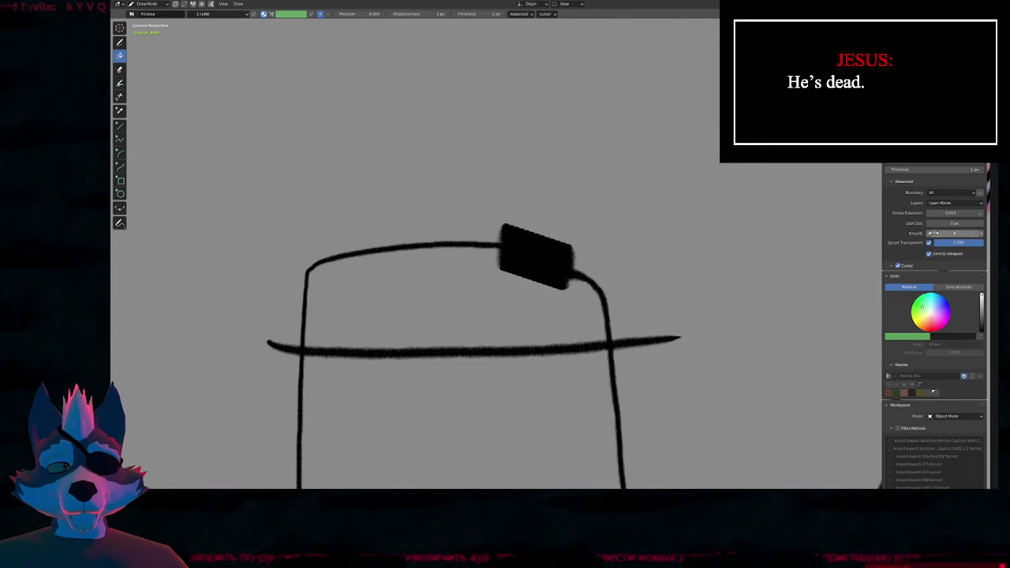
# Delete the leftmost stroke of the thick block to open a gap in the outline, and return to Draw Mode.
pyautogui.press('Tab')
pyautogui.scroll(6, 536, 225)
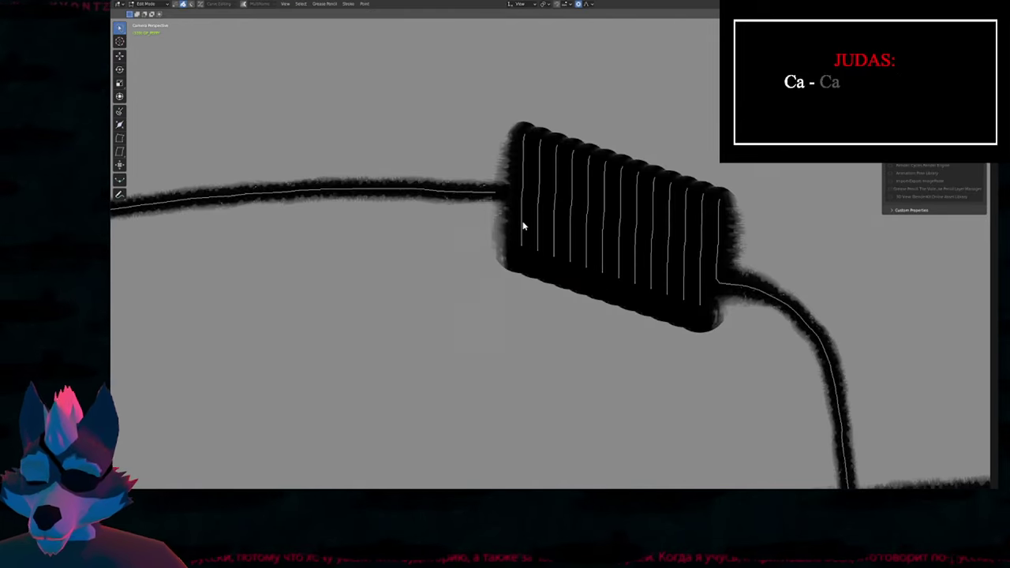
pyautogui.click(521, 228)
pyautogui.press('g')
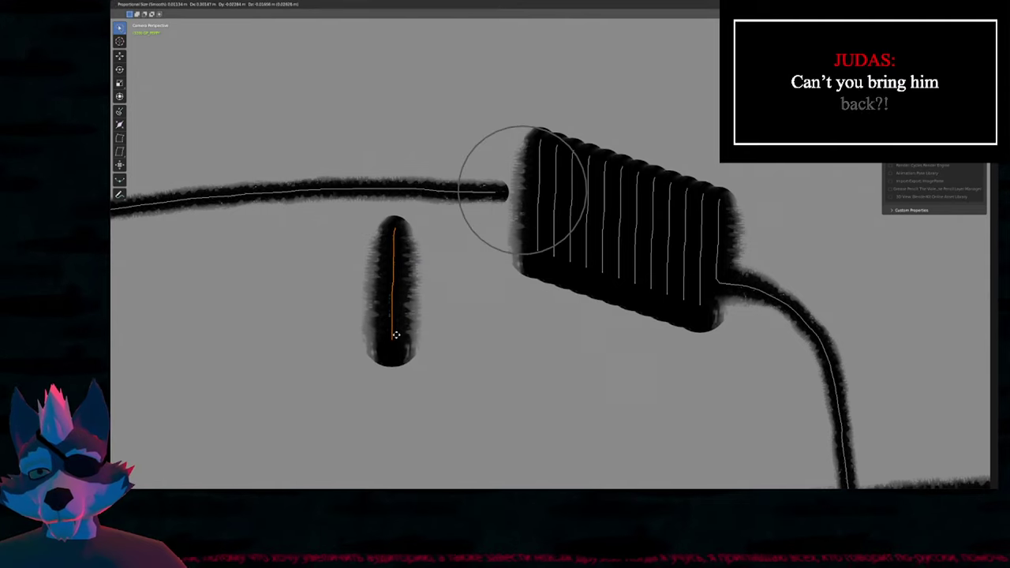
pyautogui.rightClick(393, 338)
pyautogui.press('Delete')
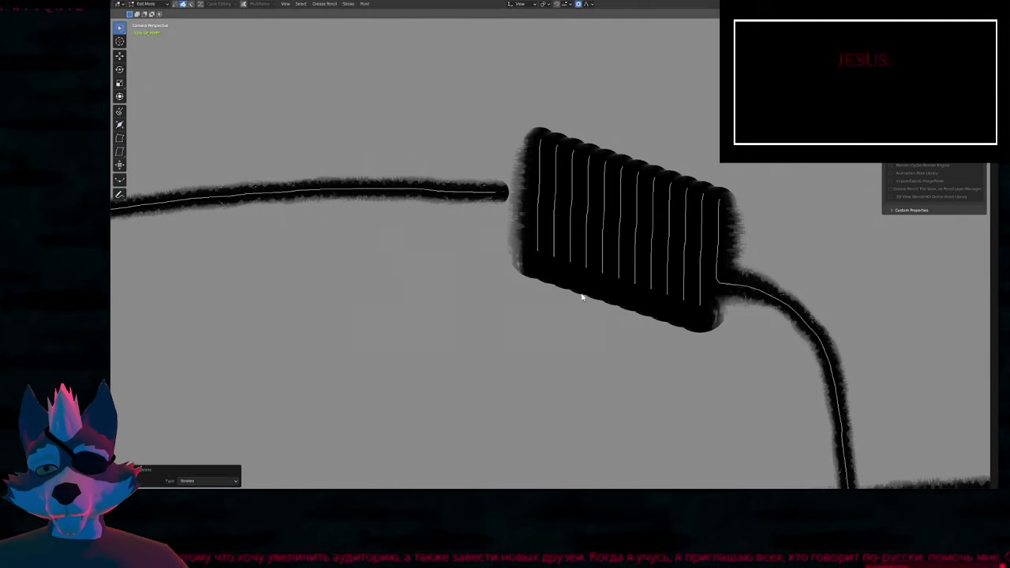
pyautogui.press('Tab')
pyautogui.scroll(-4, 539, 226)
pyautogui.scroll(1, 534, 266)
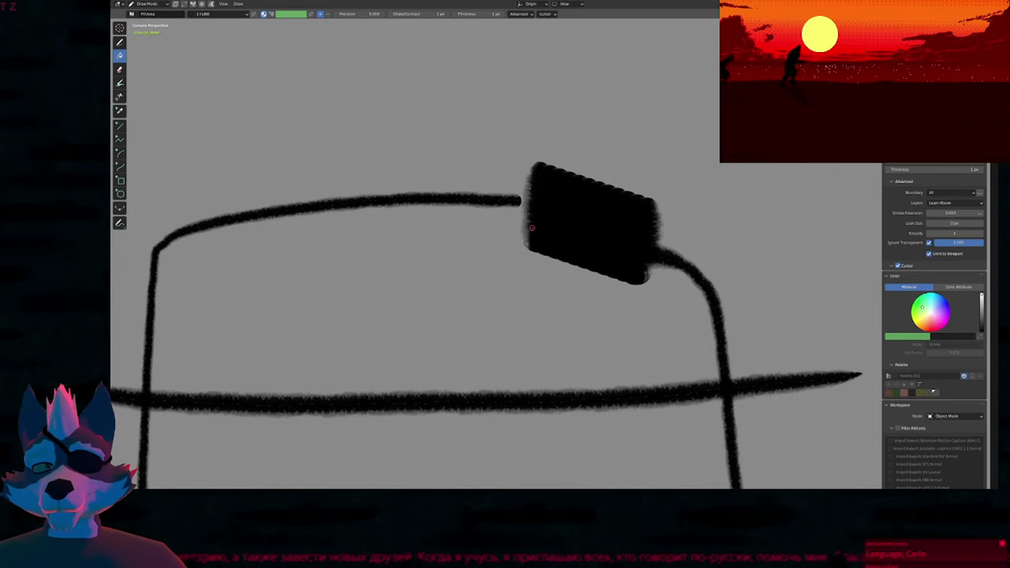
# Thicken the block's leftmost remaining stroke until it visually covers the gap in the outline.
pyautogui.press('Tab')
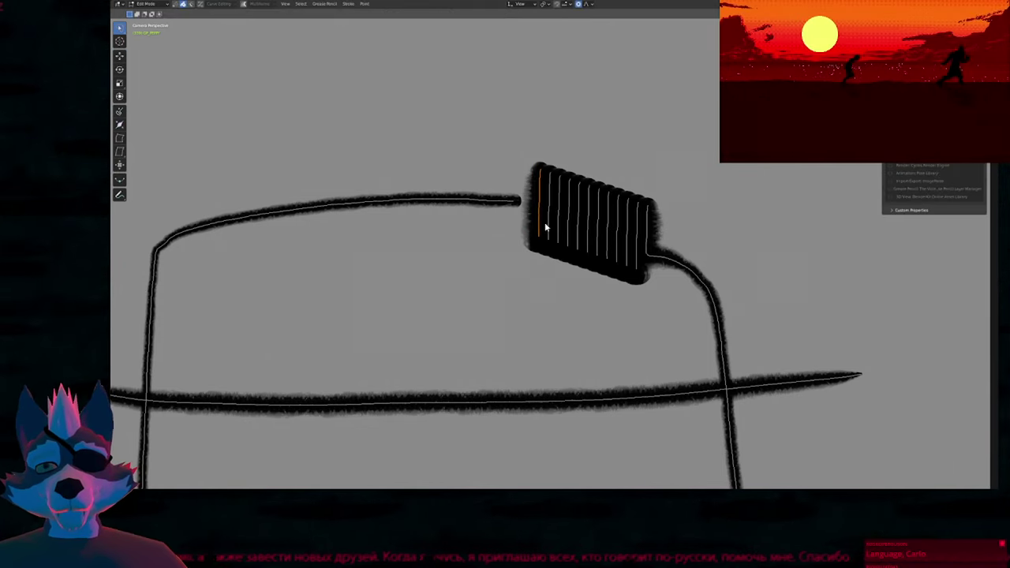
pyautogui.hotkey('alt', 's')
pyautogui.click(623, 292)
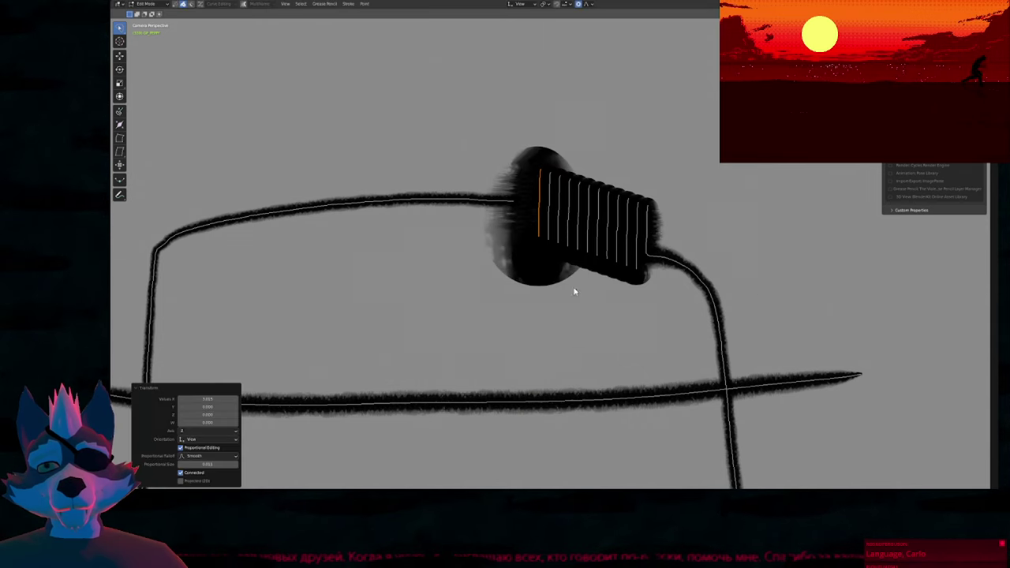
pyautogui.press('Tab')
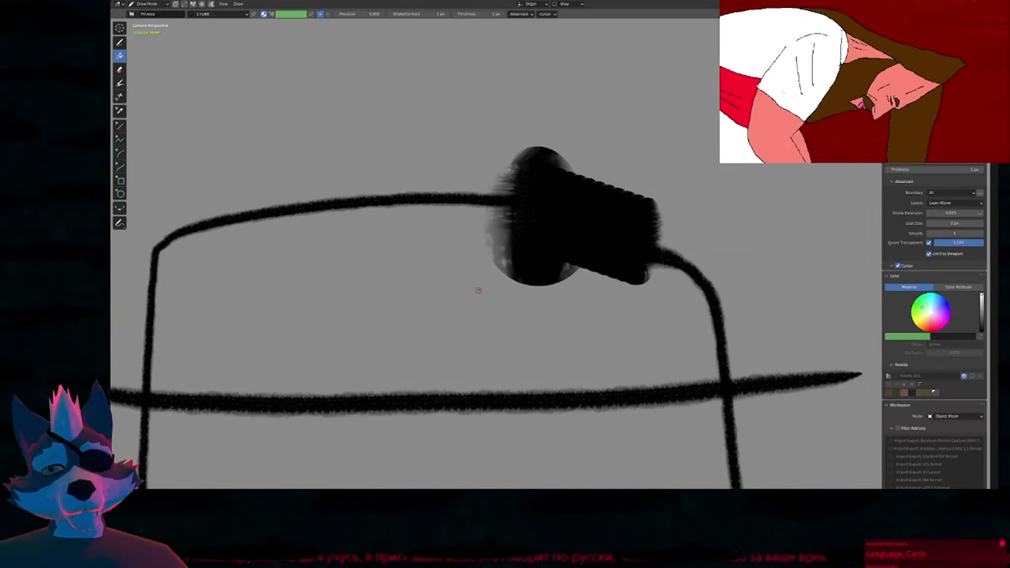
# Fill the section above the horizontal line with E WEAR_3 PEPPY and inspect the fill's edge around the thickened stroke.
pyautogui.press('u')
pyautogui.click(478, 290)
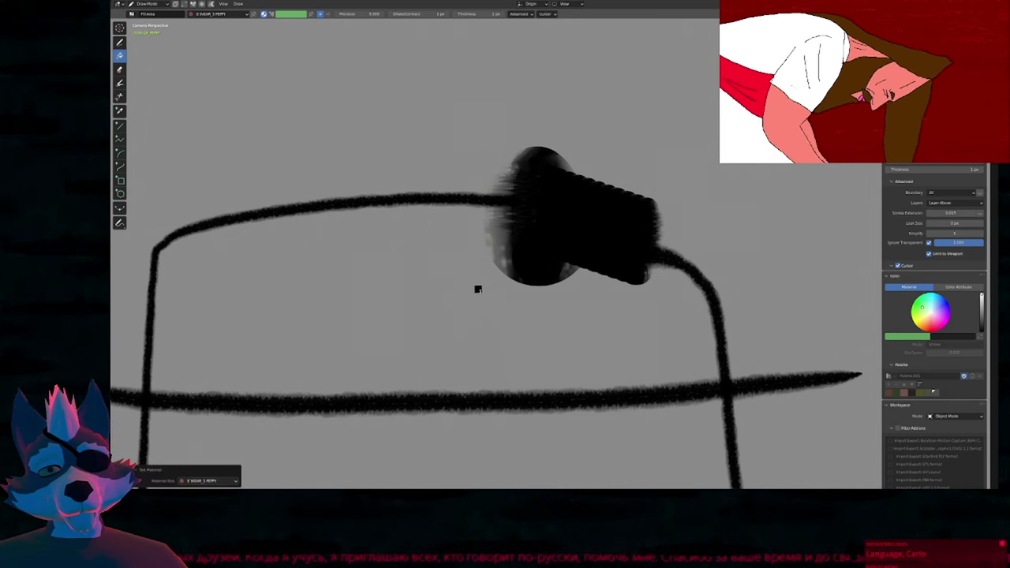
pyautogui.click(477, 289)
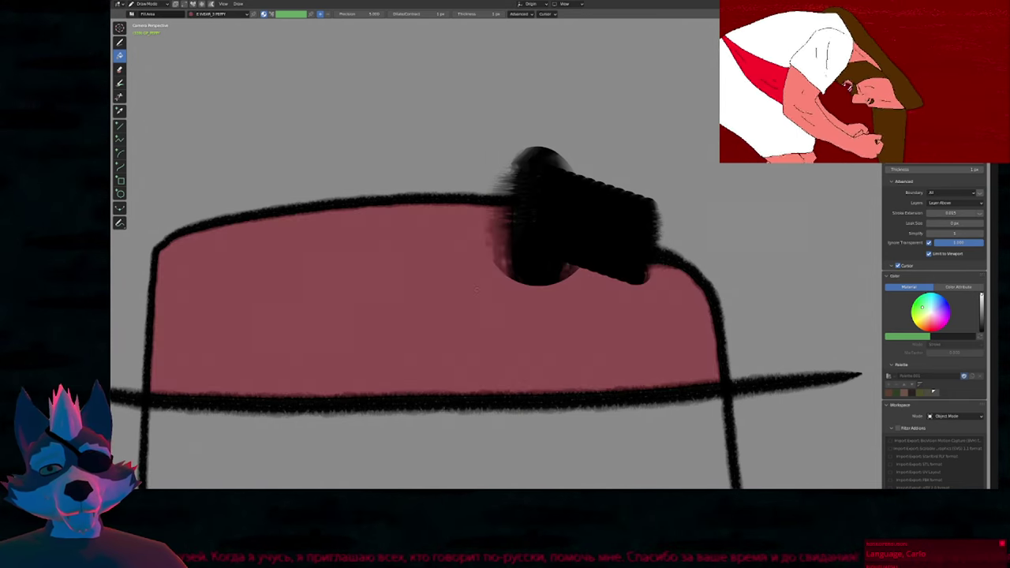
pyautogui.press('Tab')
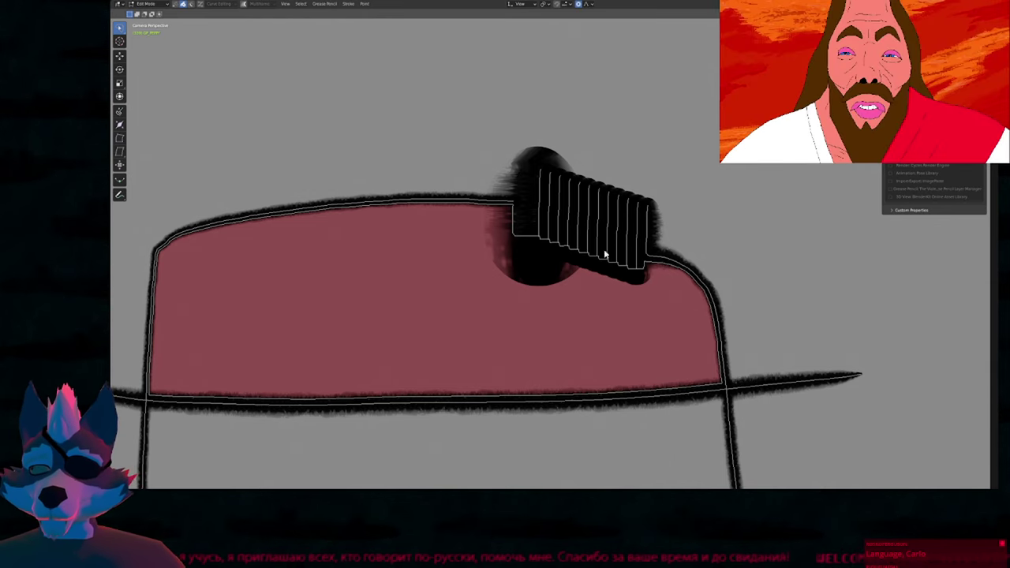
pyautogui.scroll(3, 595, 221)
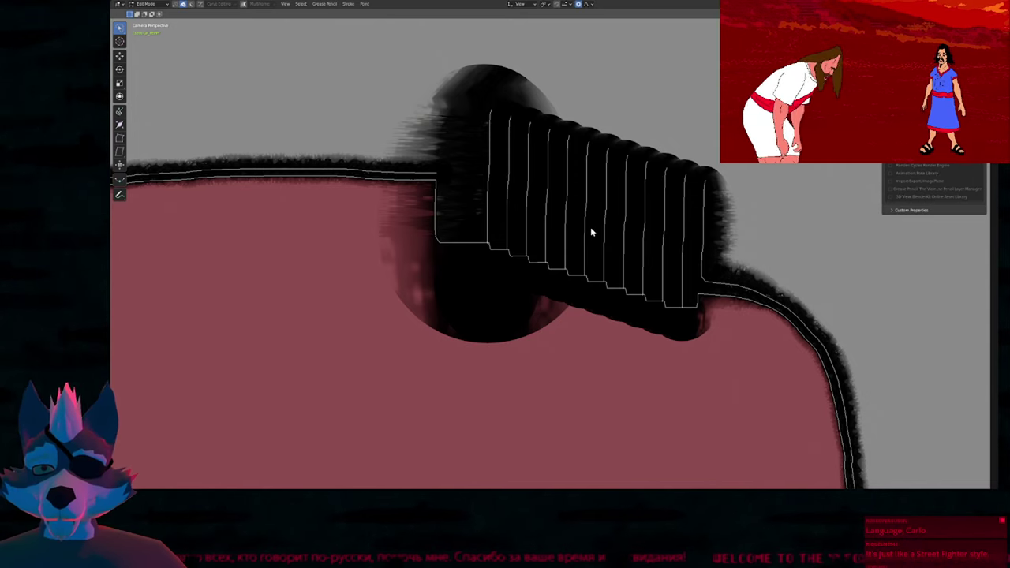
pyautogui.scroll(-5, 592, 221)
pyautogui.scroll(-5, 596, 229)
pyautogui.press('Tab')
pyautogui.scroll(-3, 611, 229)
pyautogui.scroll(14, 614, 221)
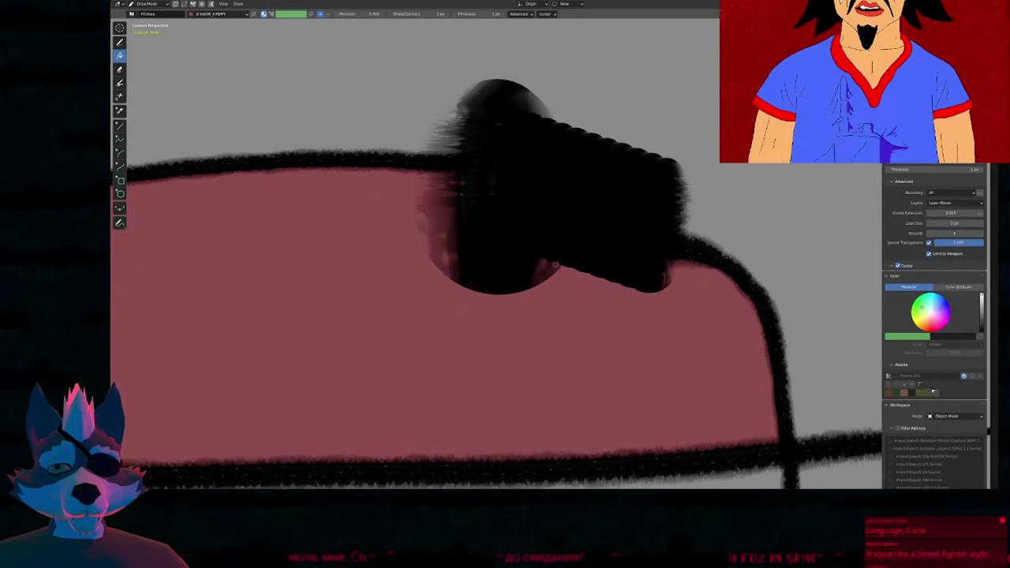
pyautogui.scroll(-5, 601, 248)
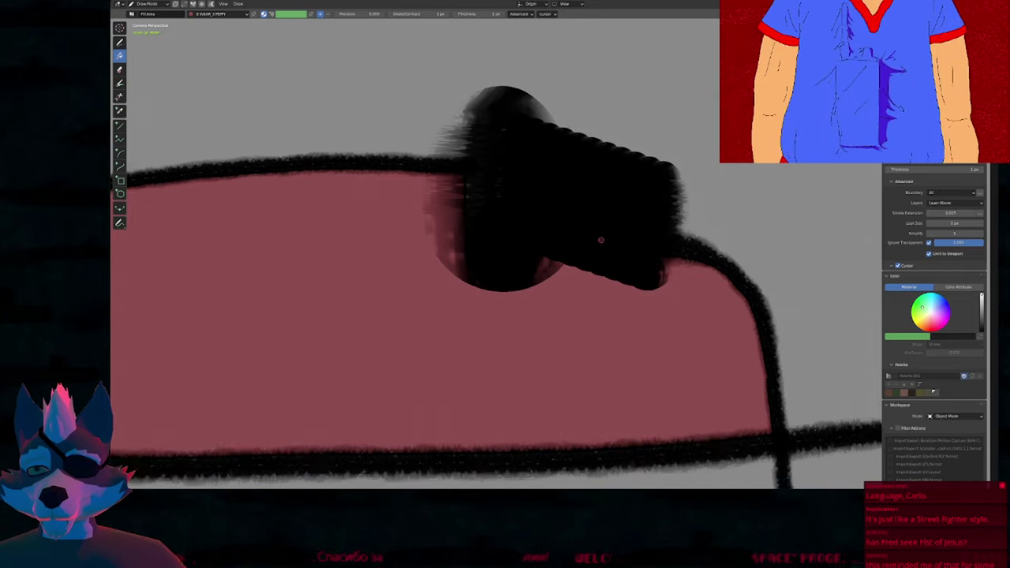
# Undo the fill, delete the whole test shape in Edit Mode, and activate the Draw tool in Draw Mode.
pyautogui.hotkey('ctrl', 'z')
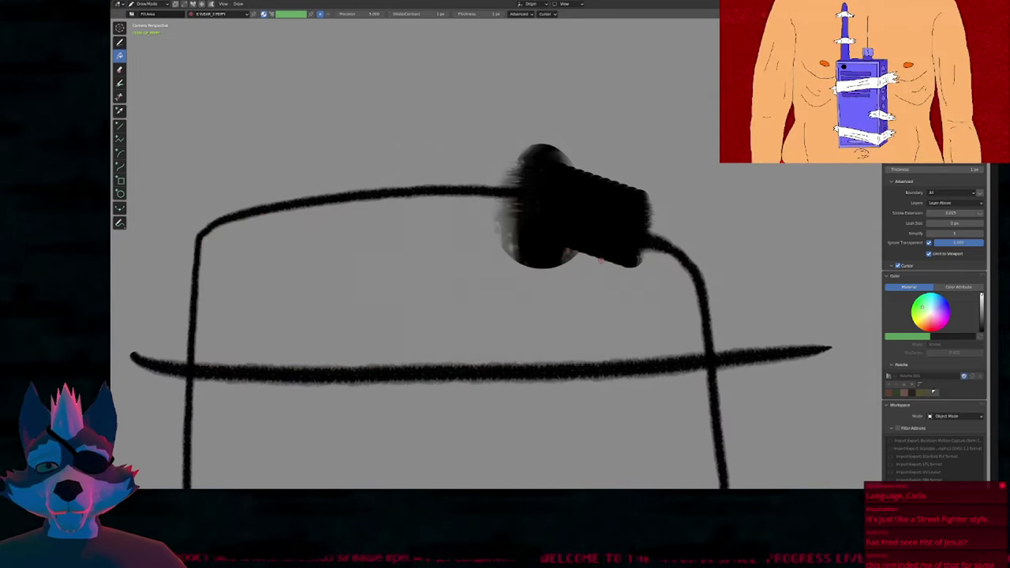
pyautogui.scroll(-10, 598, 265)
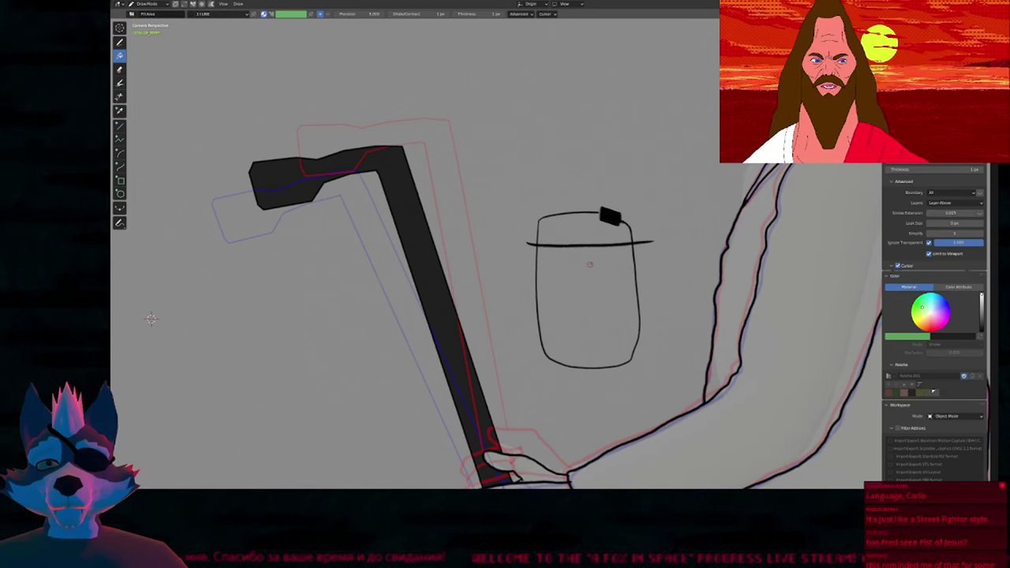
pyautogui.press('Tab')
pyautogui.moveTo(629, 210)
pyautogui.mouseDown()
pyautogui.moveTo(573, 307)
pyautogui.moveTo(666, 266)
pyautogui.mouseUp()
pyautogui.press('x')
pyautogui.press('Tab')
pyautogui.press('d')
# Check the neighbouring frames and draw the far sleeve's lower edge and cuff beneath the rabbit's near forearm.
pyautogui.scroll(-1, 612, 253)
pyautogui.scroll(-4, 613, 253)
pyautogui.moveTo(634, 261)
pyautogui.keyDown('shift'); pyautogui.mouseDown(button='middle')
pyautogui.moveTo(525, 294)
pyautogui.moveTo(596, 273)
pyautogui.moveTo(583, 261)
pyautogui.moveTo(587, 271)
pyautogui.mouseUp(button='middle'); pyautogui.keyUp('shift')
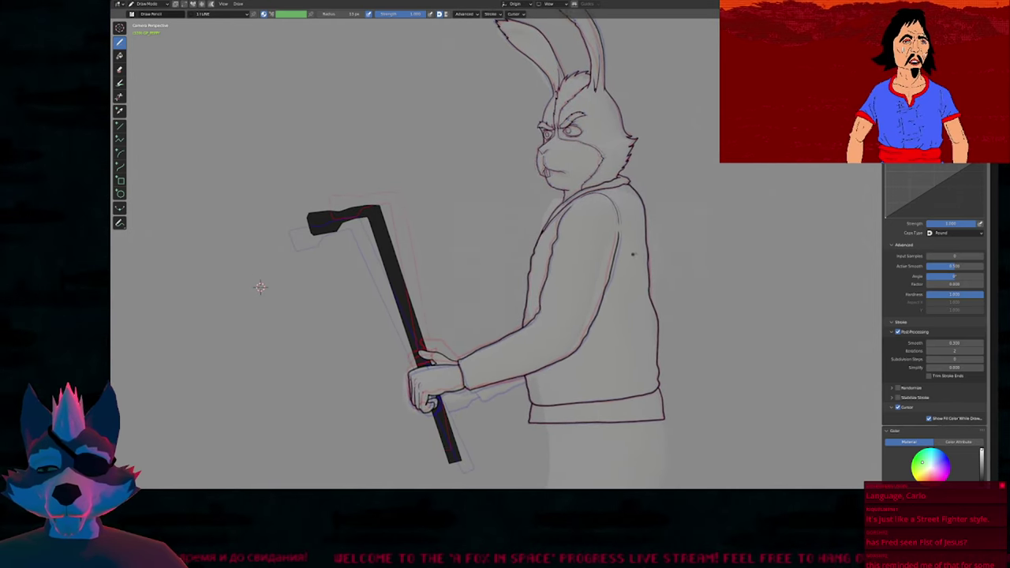
pyautogui.keyDown('shift'); pyautogui.moveTo(532, 363); pyautogui.dragTo(596, 311, button='middle'); pyautogui.keyUp('shift')
pyautogui.press('Up')
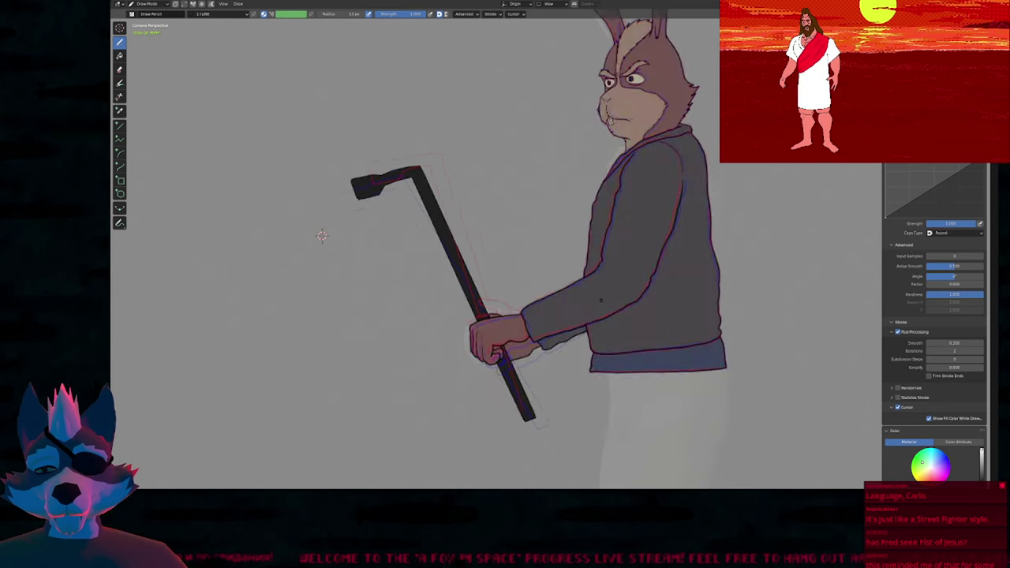
pyautogui.press('Down')
pyautogui.press('Down')
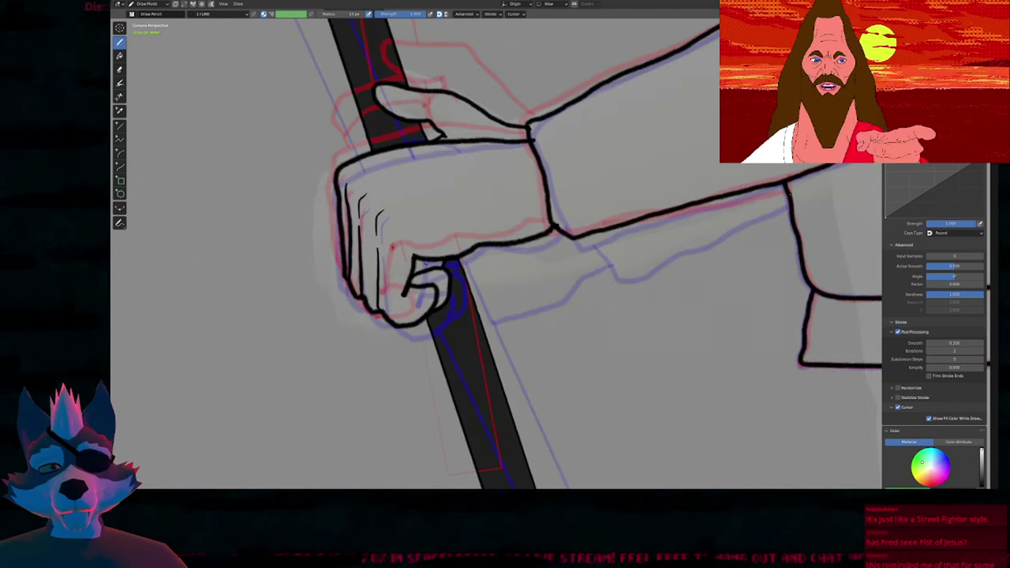
pyautogui.moveTo(781, 193)
pyautogui.mouseDown()
pyautogui.moveTo(620, 261)
pyautogui.moveTo(609, 254)
pyautogui.mouseUp()
pyautogui.keyDown('ctrl'); pyautogui.keyDown('alt'); pyautogui.moveTo(573, 208); pyautogui.dragTo(578, 215); pyautogui.keyUp('alt'); pyautogui.keyUp('ctrl')
pyautogui.keyDown('shift'); pyautogui.moveTo(571, 267); pyautogui.dragTo(640, 267, button='middle'); pyautogui.keyUp('shift')
pyautogui.press('space')
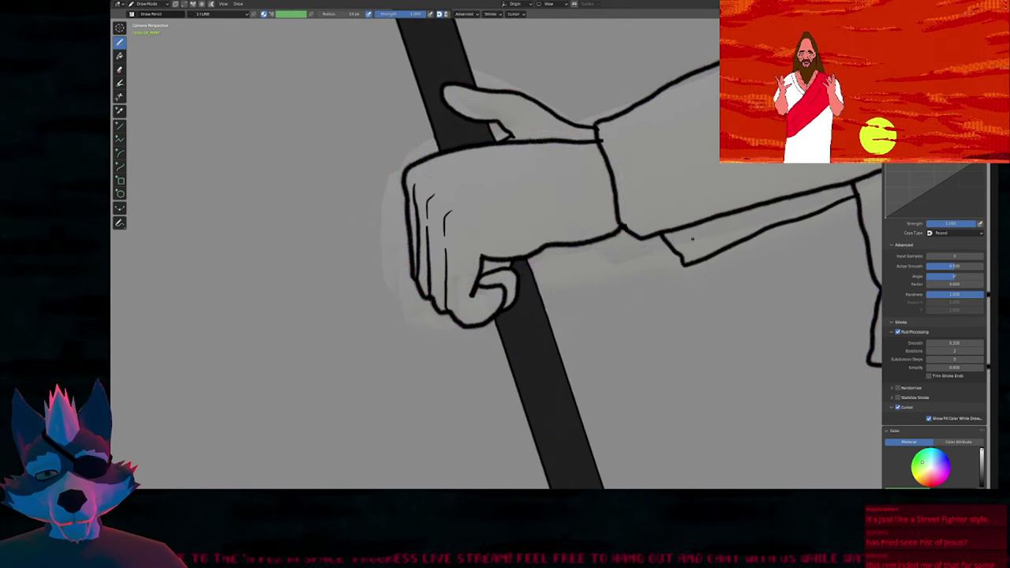
pyautogui.press('space')
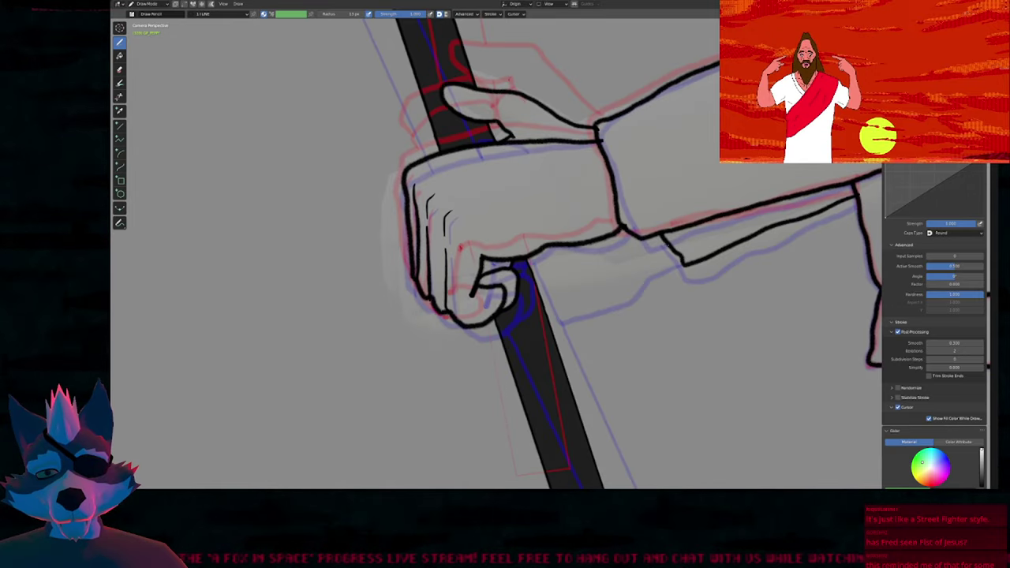
# Draw the underside of the far wrist from the cuff to the crowbar and compare it with the adjacent coloured frame.
pyautogui.moveTo(669, 246); pyautogui.dragTo(534, 293)
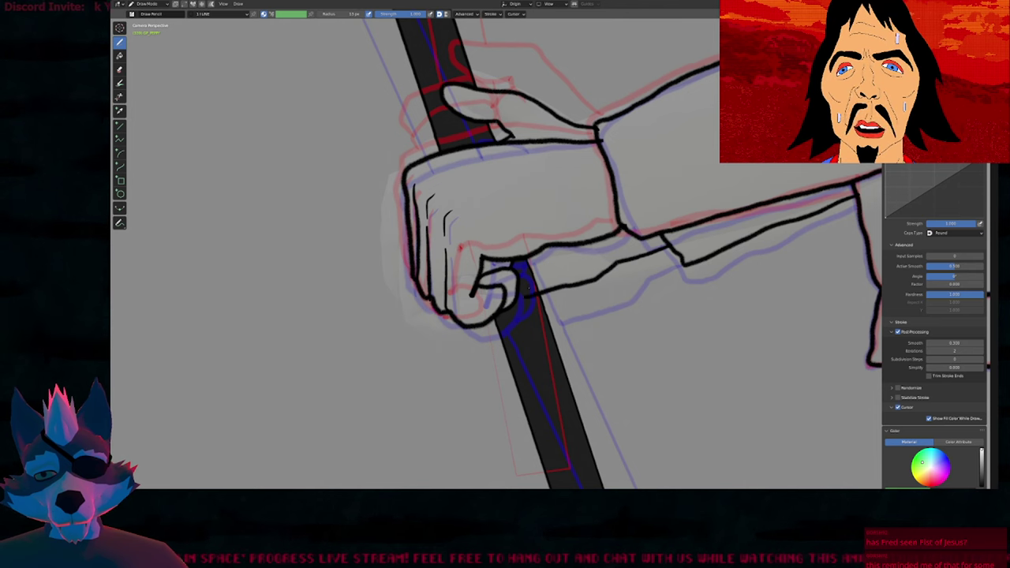
pyautogui.press('space')
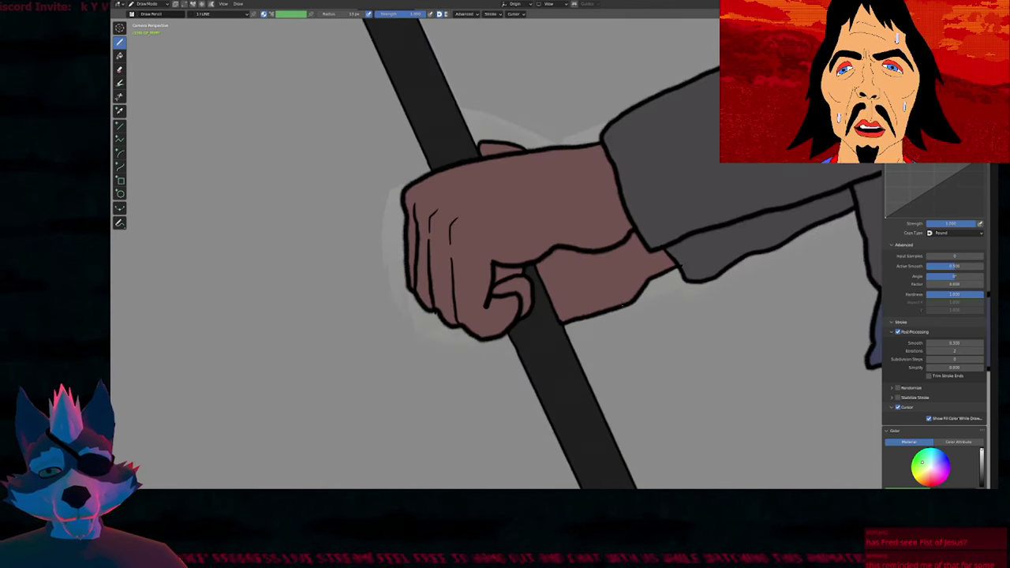
pyautogui.press('Right')
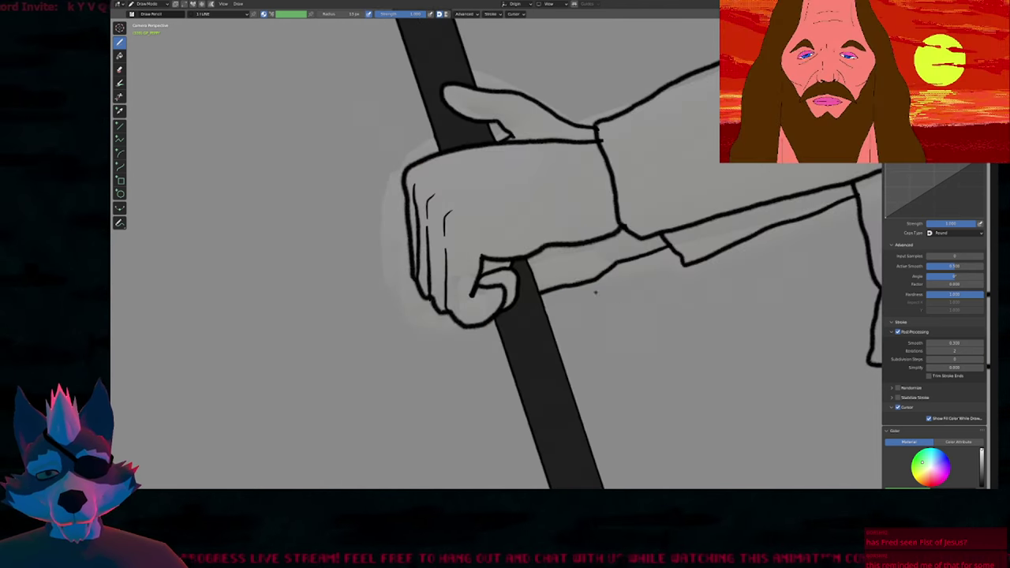
# Raise the crowbar end of the far wrist line with proportional editing in Edit Mode, and return to Draw Mode.
pyautogui.press('Tab')
pyautogui.click(549, 294)
pyautogui.press('g')
pyautogui.scroll(-15, 523, 304)
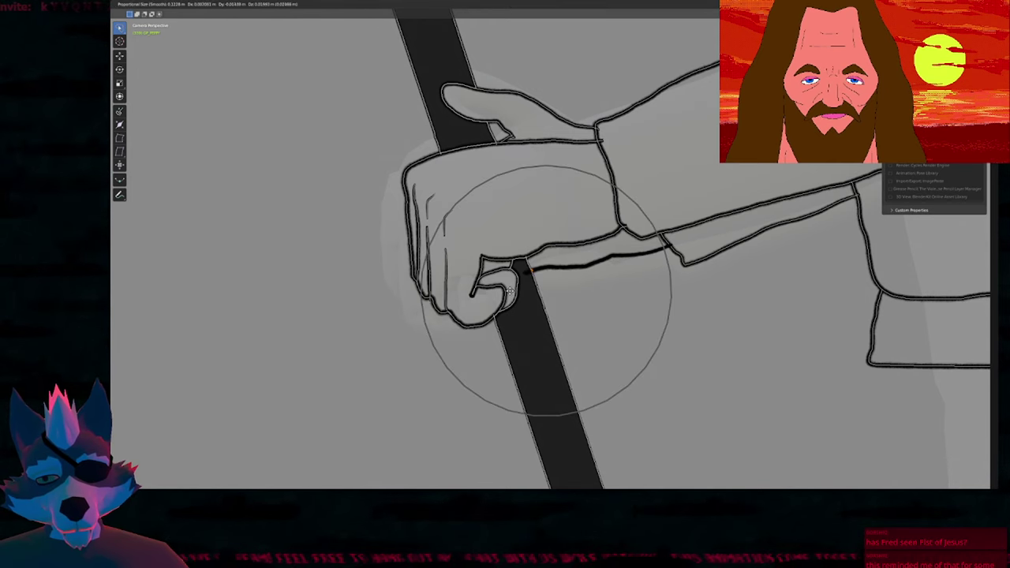
pyautogui.click(526, 276)
pyautogui.press('Tab')
pyautogui.scroll(-4, 559, 292)
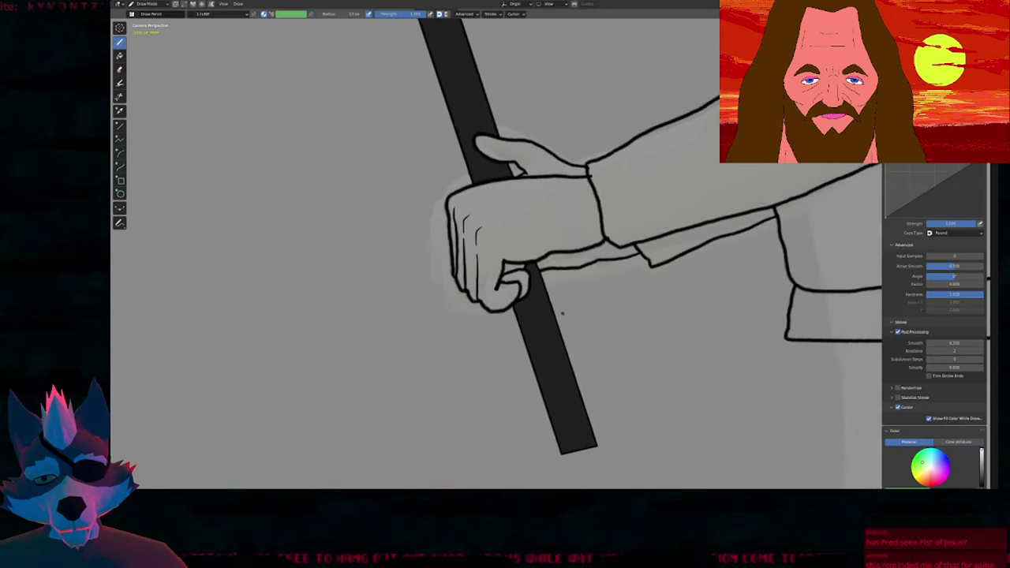
pyautogui.keyDown('shift'); pyautogui.moveTo(627, 234); pyautogui.dragTo(606, 304, button='middle'); pyautogui.keyUp('shift')
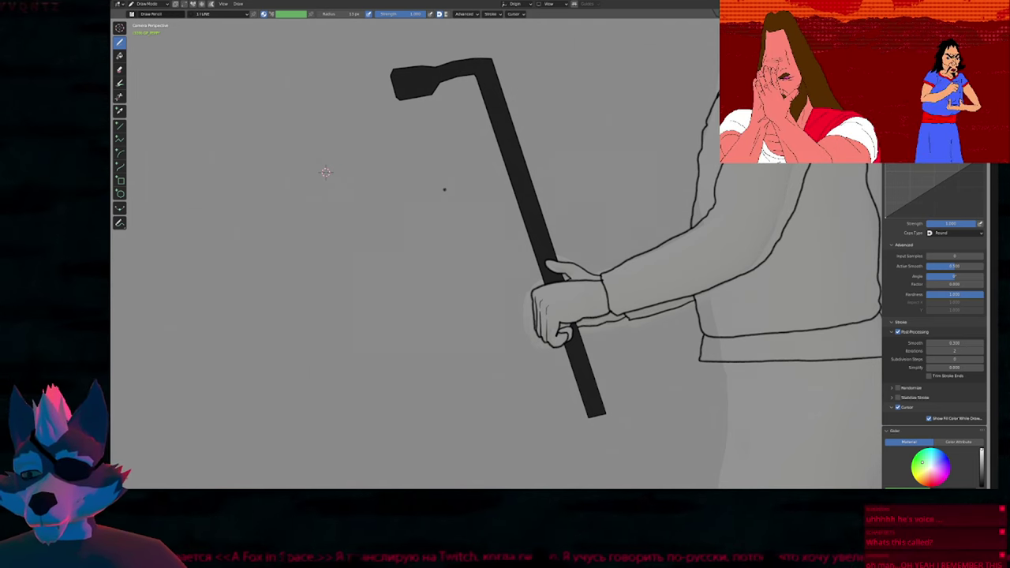
pyautogui.keyDown('shift'); pyautogui.moveTo(635, 220); pyautogui.dragTo(480, 221, button='middle'); pyautogui.keyUp('shift')
pyautogui.keyDown('ctrl'); pyautogui.moveTo(538, 245); pyautogui.dragTo(557, 285, button='middle'); pyautogui.keyUp('ctrl')
pyautogui.keyDown('shift'); pyautogui.moveTo(621, 183); pyautogui.dragTo(612, 197, button='middle'); pyautogui.keyUp('shift')
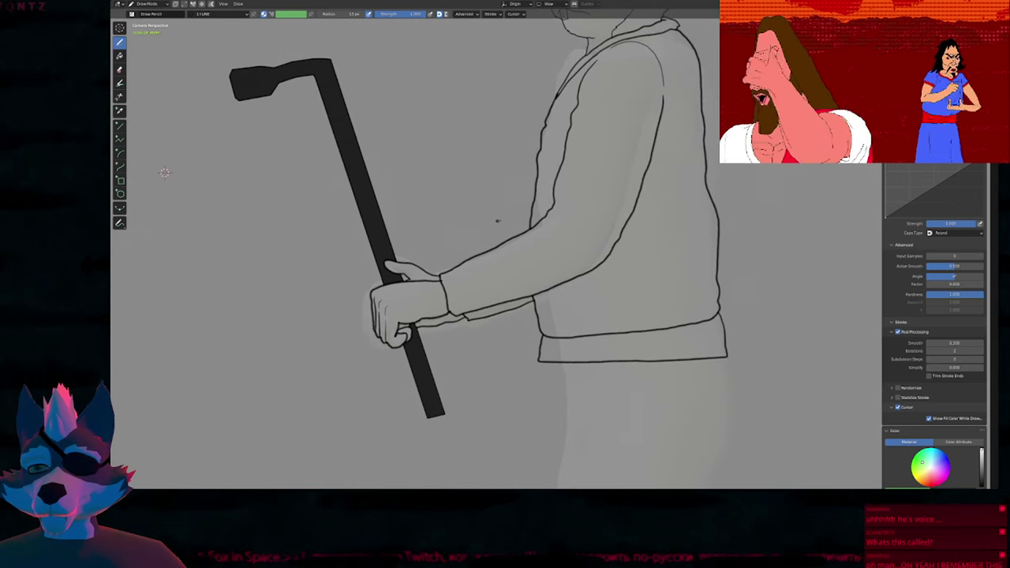
# Undo the stray diagonal stroke between the crowbar and the rabbit's face.
pyautogui.keyDown('shift'); pyautogui.moveTo(260, 206); pyautogui.dragTo(262, 328, button='middle'); pyautogui.keyUp('shift')
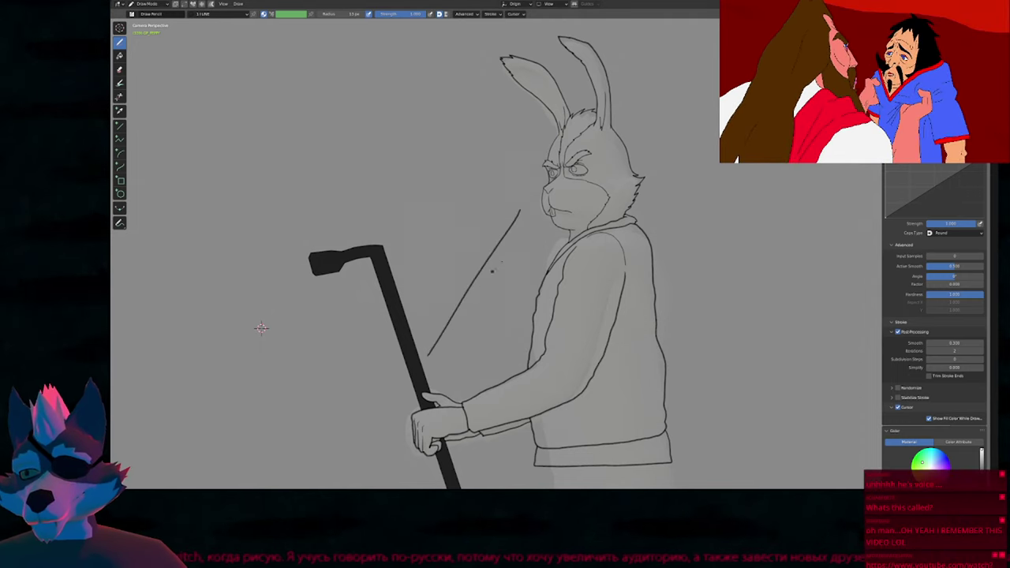
pyautogui.hotkey('ctrl', 'z')
pyautogui.moveTo(493, 221)
pyautogui.keyDown('shift'); pyautogui.mouseDown(button='middle')
pyautogui.moveTo(507, 331)
pyautogui.moveTo(514, 302)
pyautogui.mouseUp(button='middle'); pyautogui.keyUp('shift')
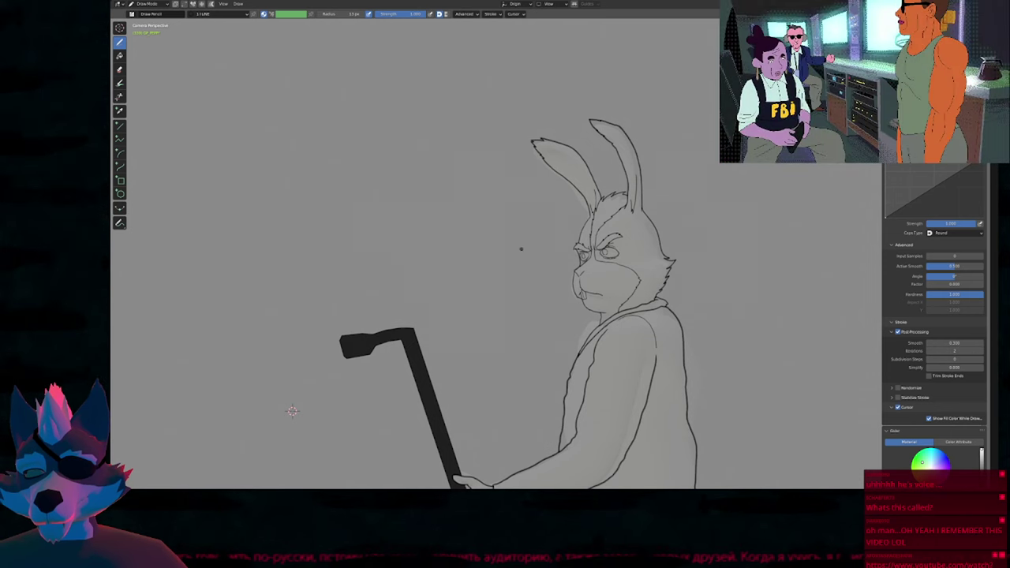
pyautogui.keyDown('shift'); pyautogui.moveTo(517, 253); pyautogui.dragTo(514, 289, button='middle'); pyautogui.keyUp('shift')
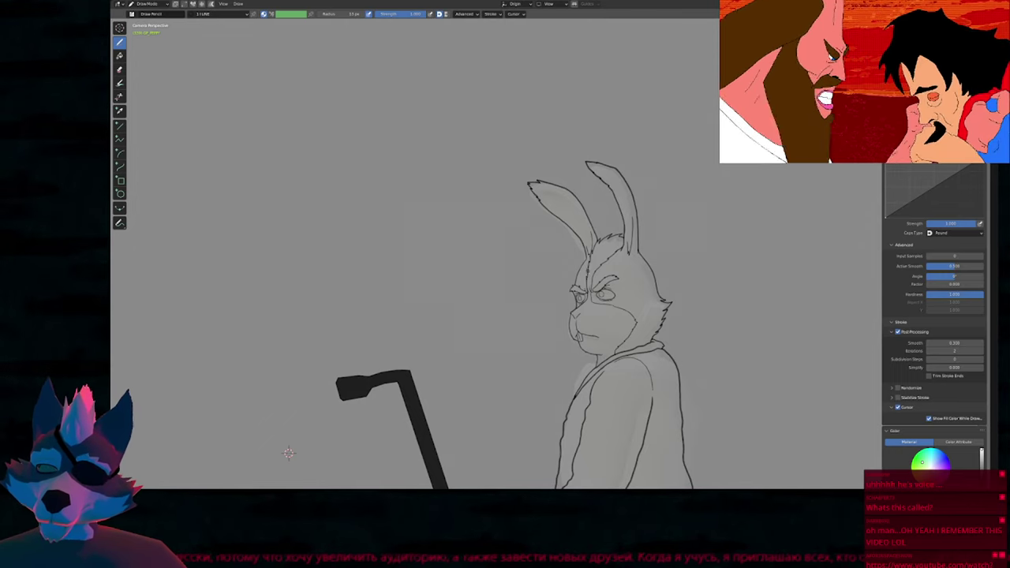
pyautogui.keyDown('ctrl'); pyautogui.moveTo(539, 273); pyautogui.dragTo(507, 282, button='middle'); pyautogui.keyUp('ctrl')
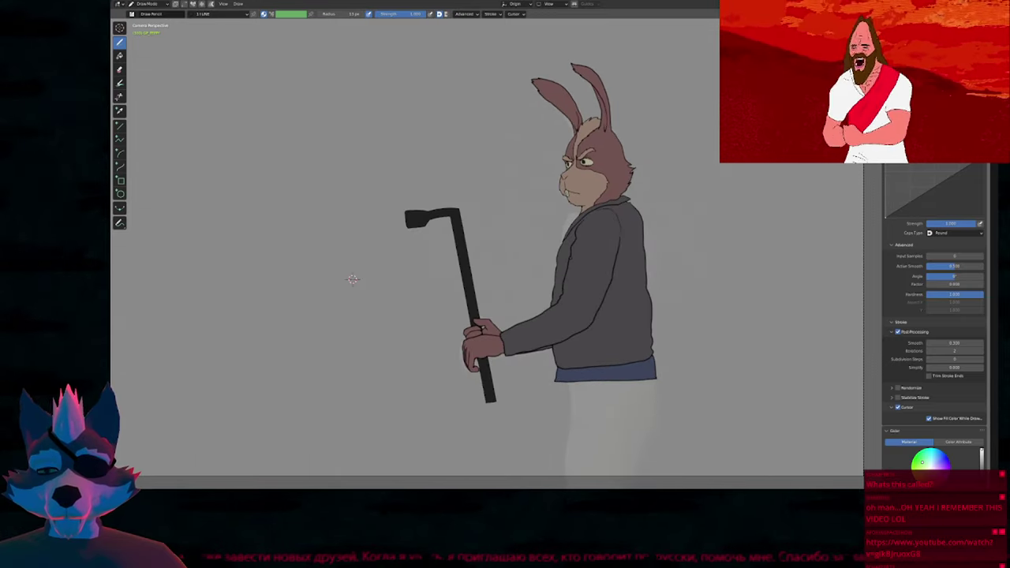
# In Edit Mode, move the lower end of the far finger's outline out to the near hand's knuckle with a reduced proportional editing radius.
pyautogui.press('Tab')
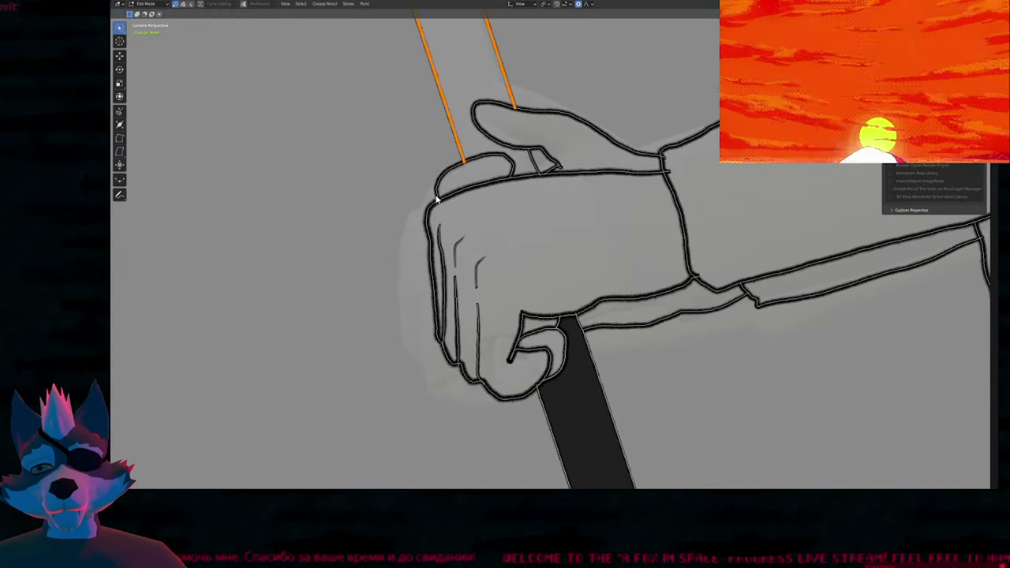
pyautogui.click(436, 200)
pyautogui.press('g')
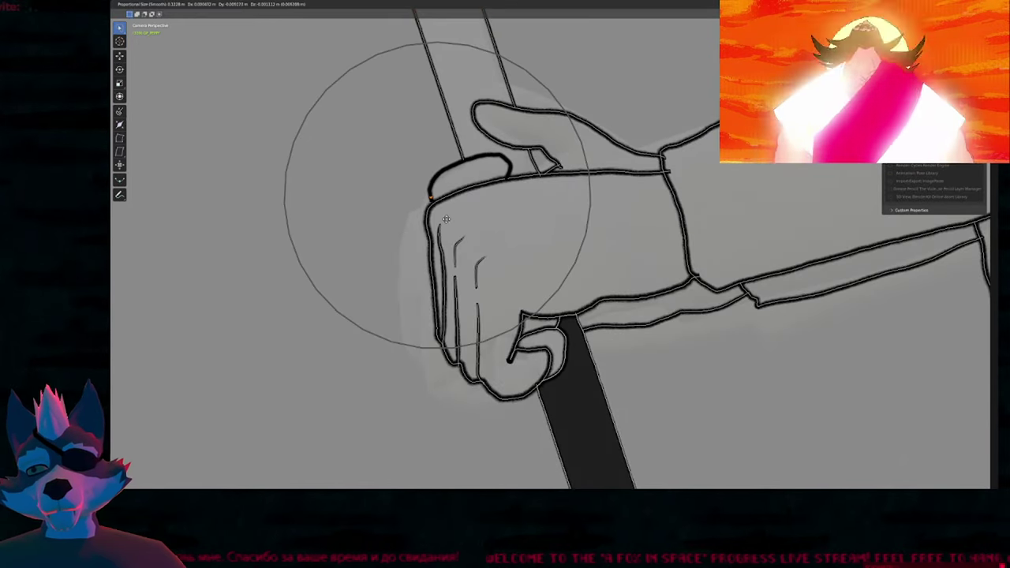
pyautogui.scroll(-4, 440, 221)
pyautogui.scroll(-3, 440, 221)
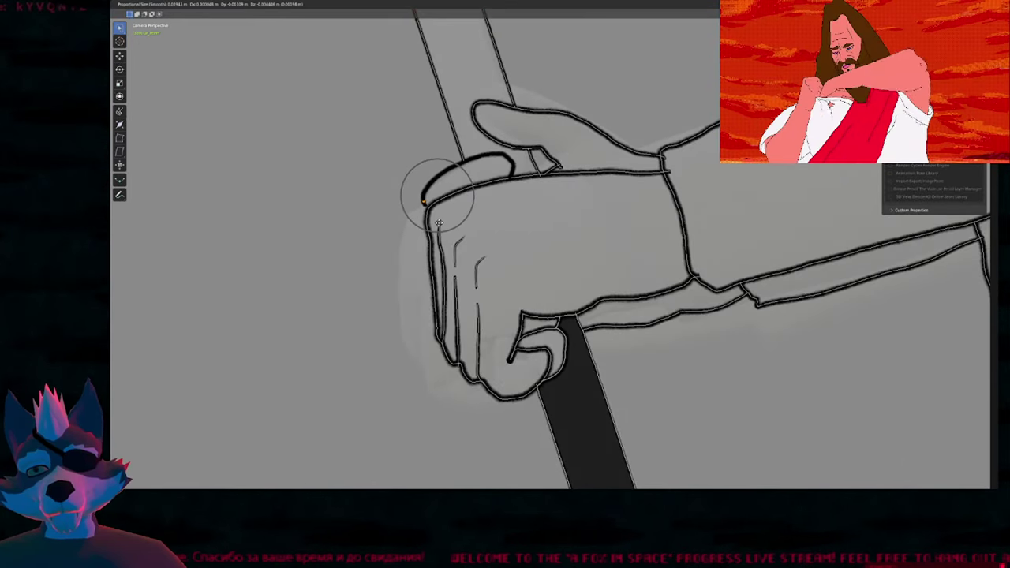
pyautogui.click(424, 207)
pyautogui.press('g')
pyautogui.scroll(-15, 447, 228)
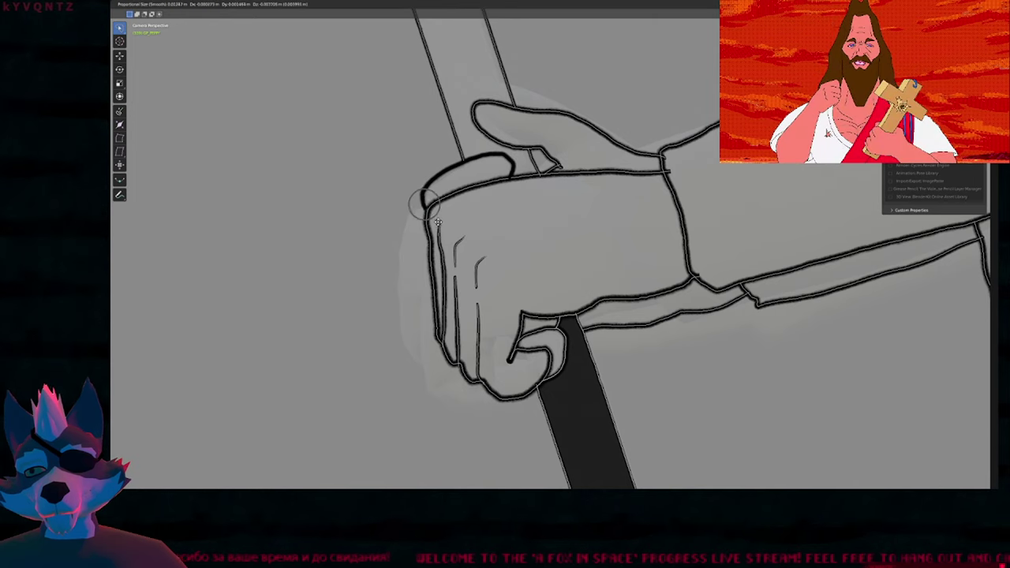
pyautogui.click(449, 231)
# Rotate the far finger's outline end at the knuckle with proportional editing and return to Draw Mode.
pyautogui.press('r')
pyautogui.scroll(2, 474, 221)
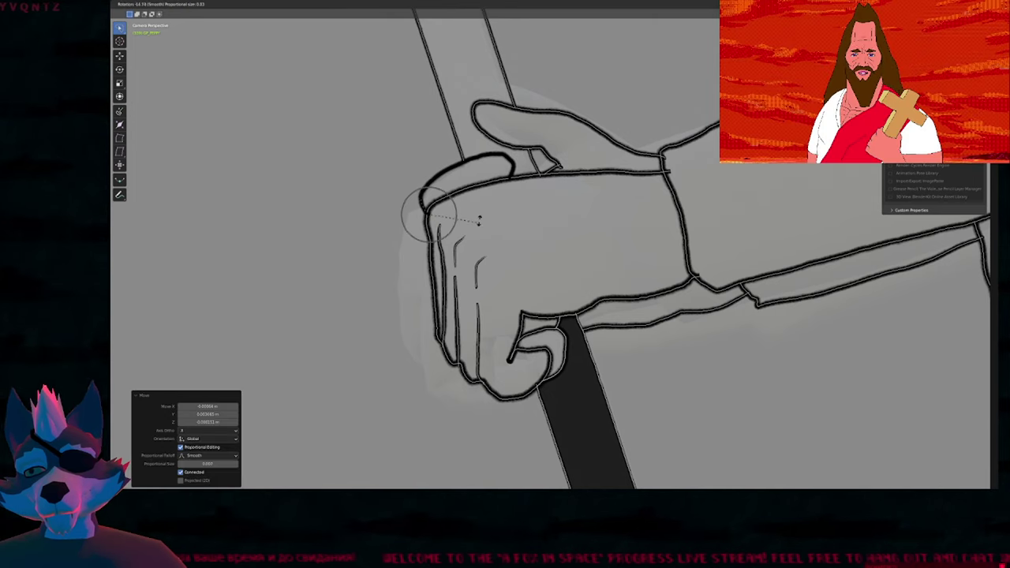
pyautogui.click(482, 208)
pyautogui.press('Tab')
# Fill the crowbar's upper section above the hands with the BLACKFILL material.
pyautogui.keyDown('shift'); pyautogui.moveTo(478, 216); pyautogui.dragTo(506, 279, button='middle'); pyautogui.keyUp('shift')
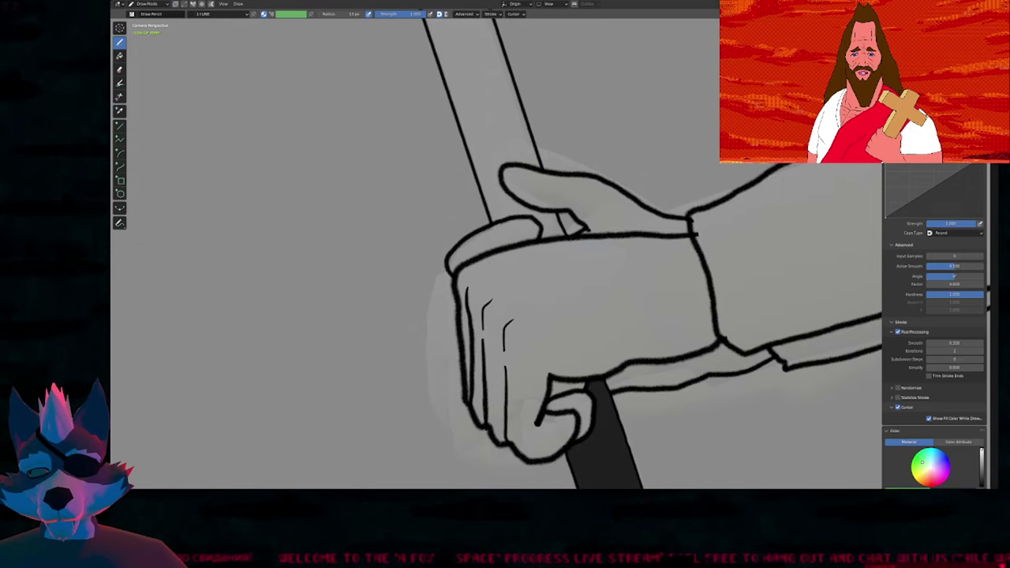
pyautogui.keyDown('shift'); pyautogui.moveTo(571, 228); pyautogui.dragTo(547, 254, button='middle'); pyautogui.keyUp('shift')
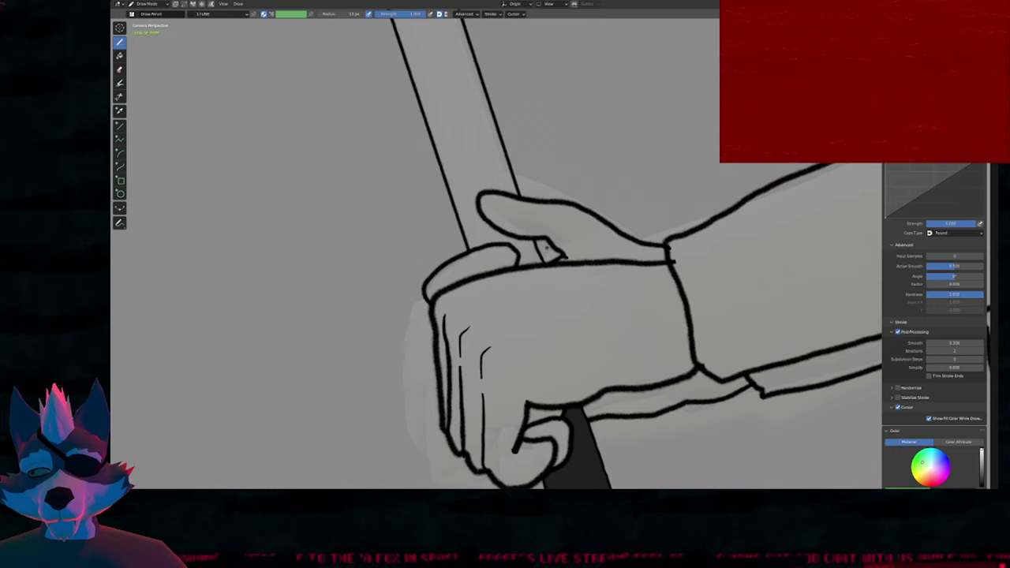
pyautogui.scroll(-5, 173, 108)
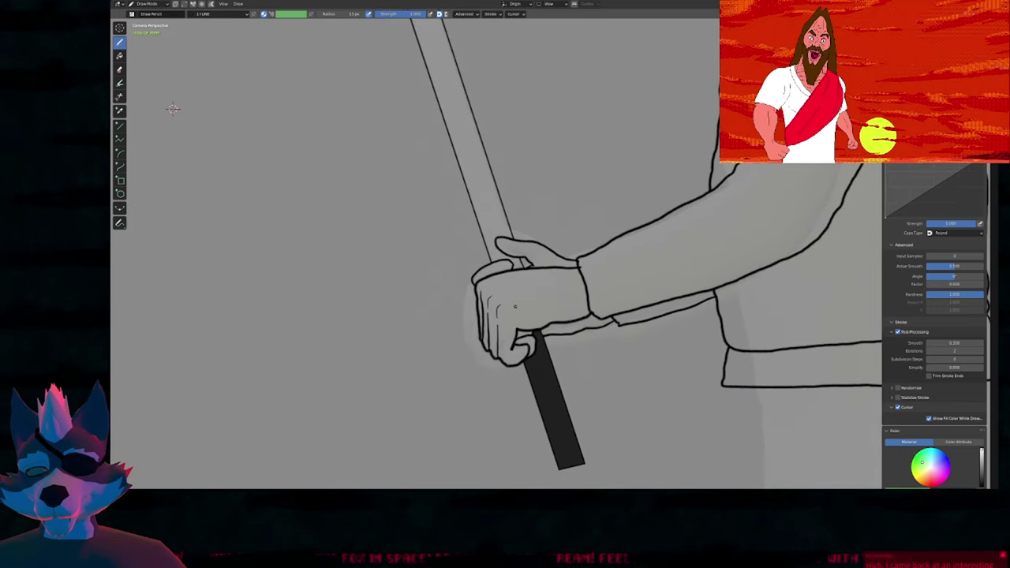
pyautogui.scroll(-3, 169, 169)
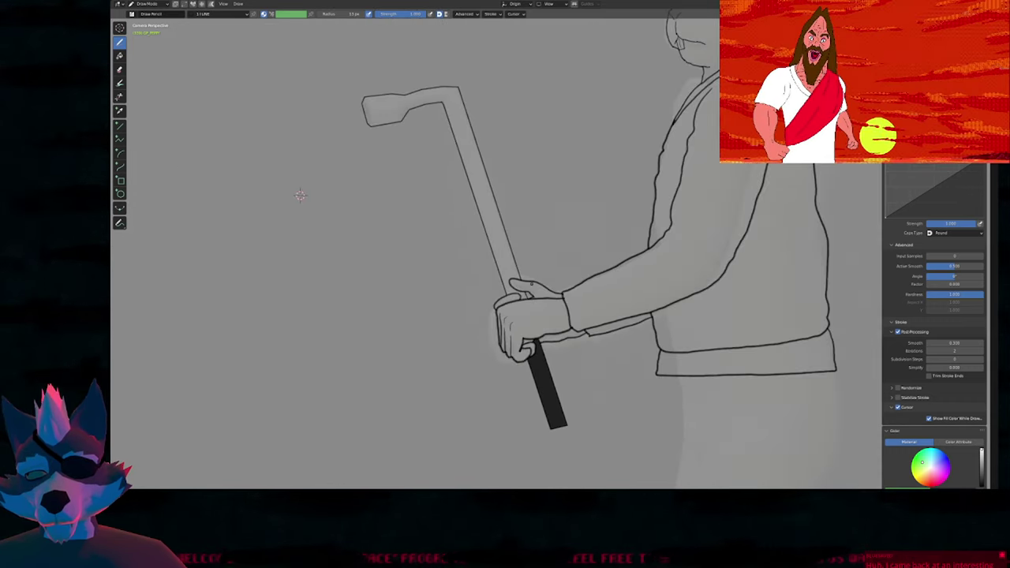
pyautogui.keyDown('shift'); pyautogui.moveTo(534, 229); pyautogui.dragTo(541, 253, button='middle'); pyautogui.keyUp('shift')
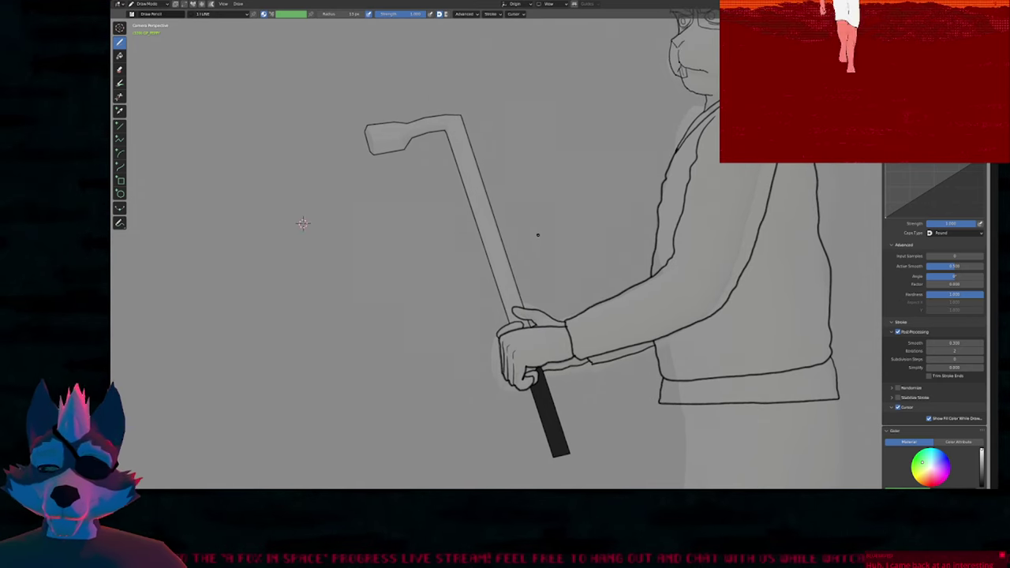
pyautogui.moveTo(616, 257)
pyautogui.keyDown('shift'); pyautogui.mouseDown(button='middle')
pyautogui.moveTo(580, 261)
pyautogui.moveTo(573, 272)
pyautogui.mouseUp(button='middle'); pyautogui.keyUp('shift')
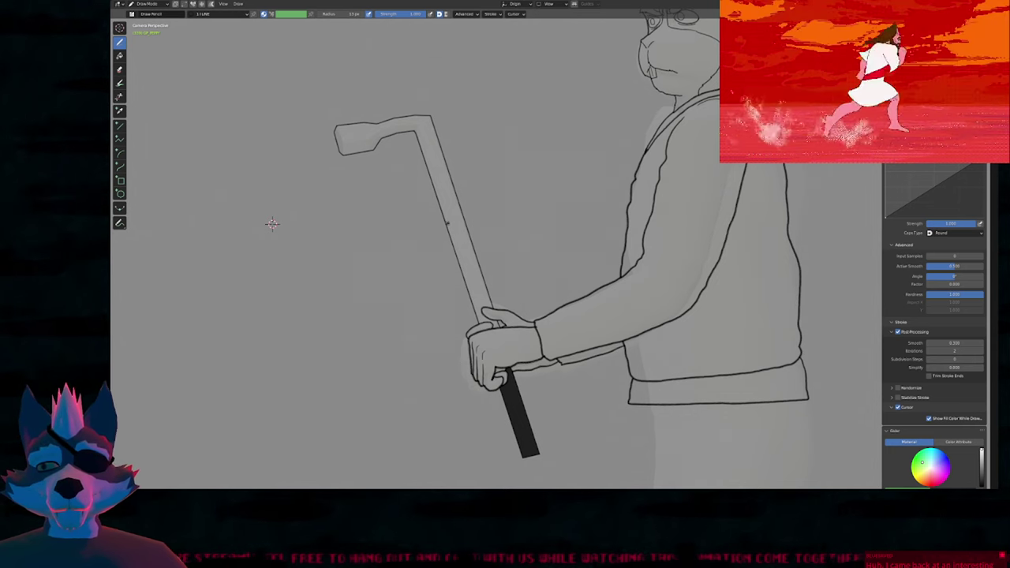
pyautogui.press('u')
pyautogui.press('2')
pyautogui.click(463, 250)
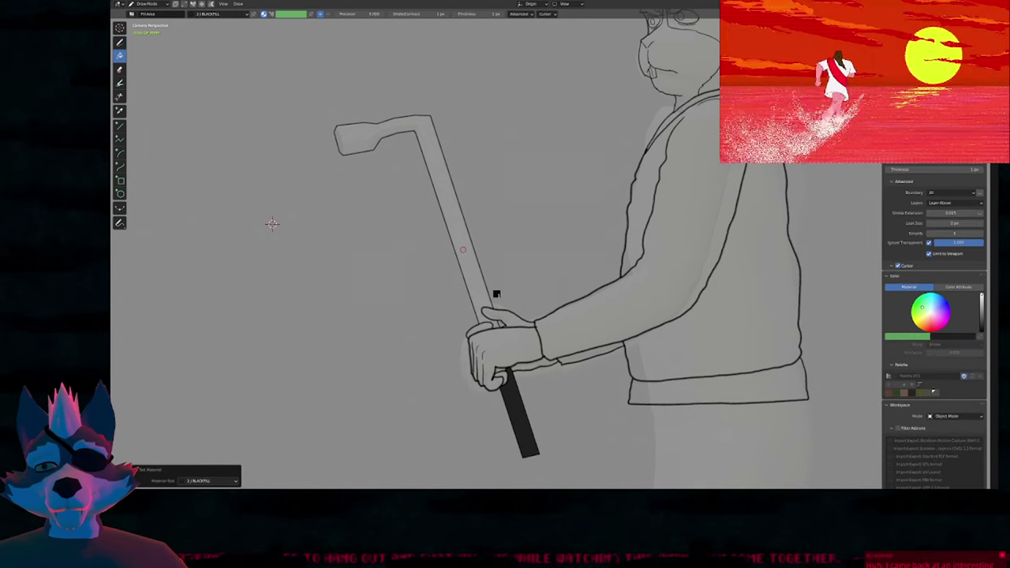
pyautogui.click(463, 250)
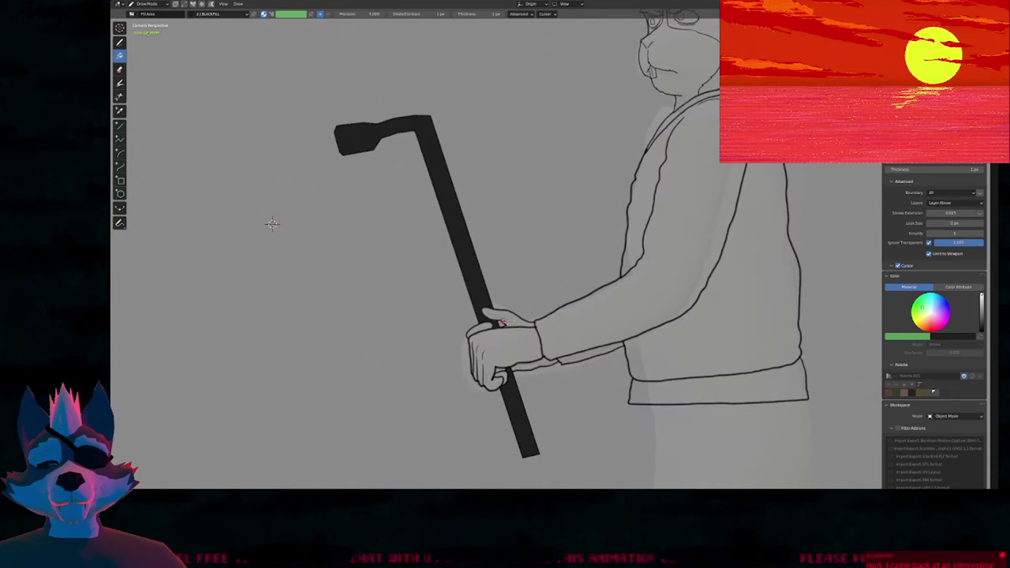
# Fill the far thumb, the near hand and the far wrist with the BODY_1 PEPPY material.
pyautogui.press('u')
pyautogui.press('3')
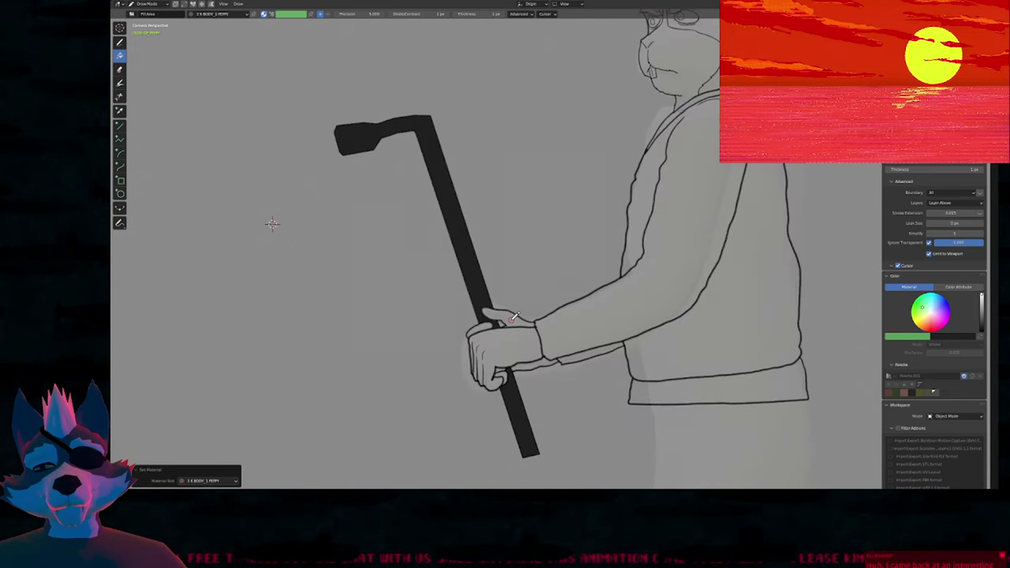
pyautogui.click(479, 329)
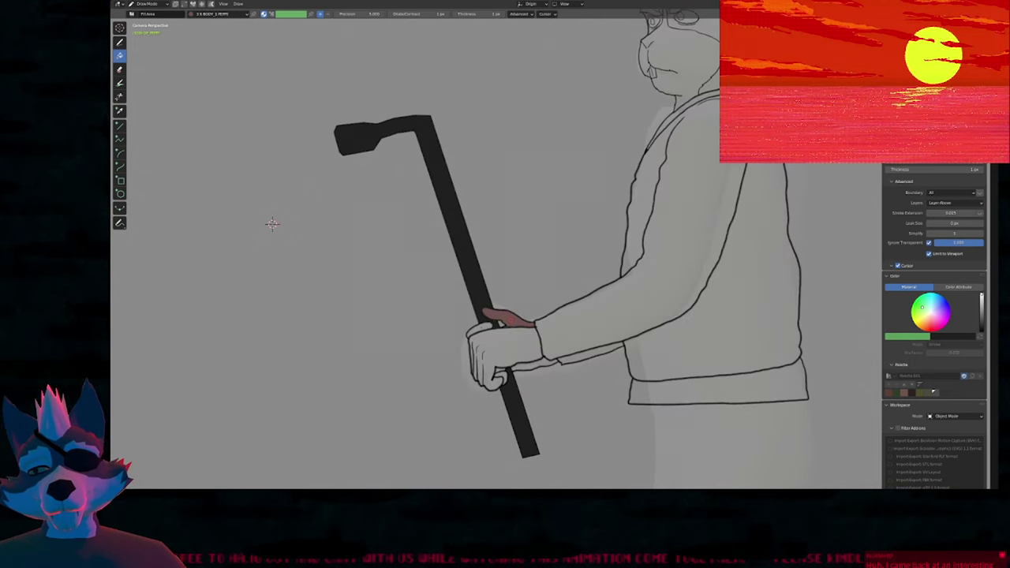
pyautogui.click(498, 345)
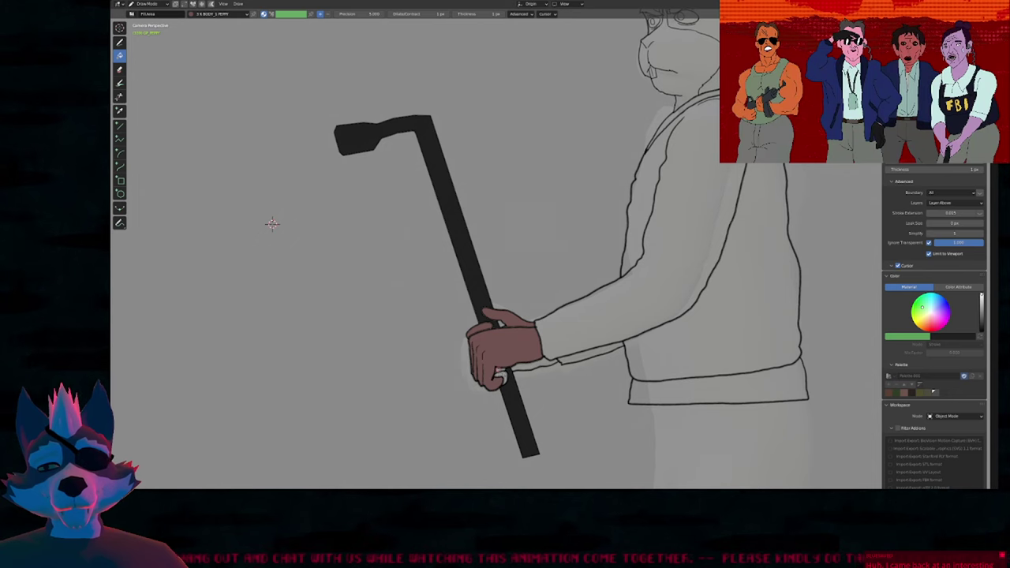
pyautogui.click(545, 365)
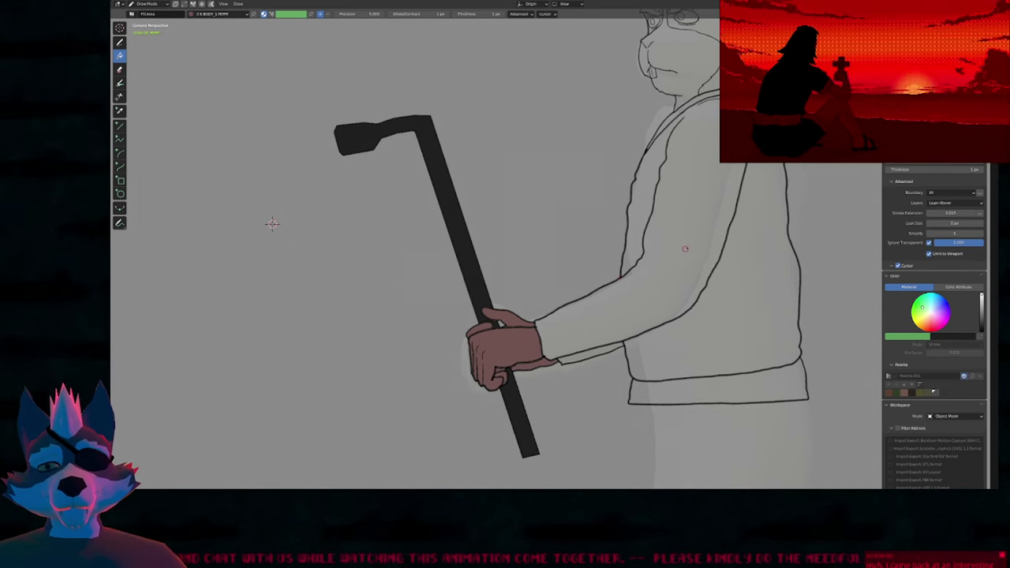
# Examine up close how the hand fills meet the outlines, in Draw Mode and in Edit Mode.
pyautogui.keyDown('shift'); pyautogui.moveTo(272, 224); pyautogui.dragTo(184, 228, button='middle'); pyautogui.keyUp('shift')
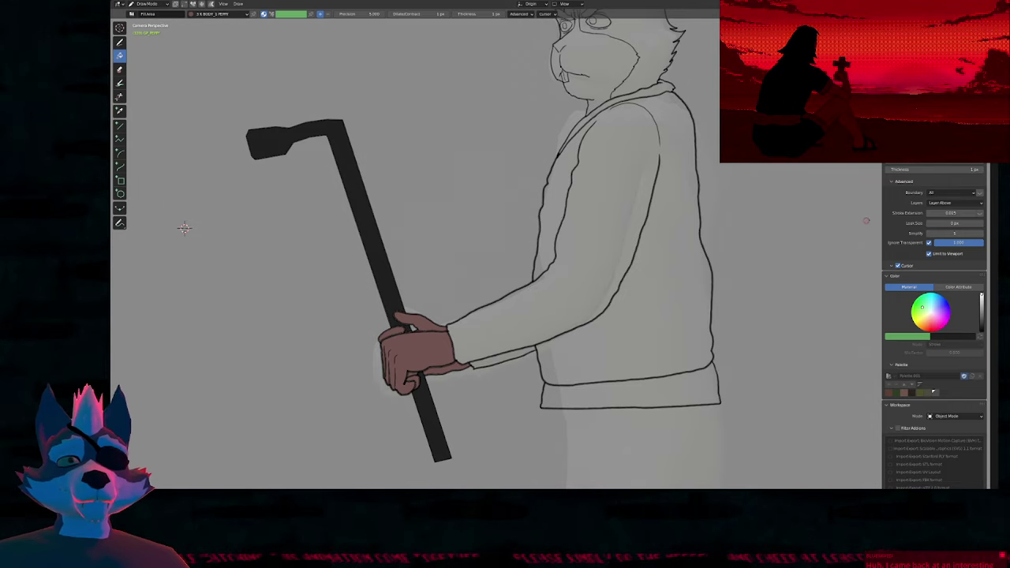
pyautogui.scroll(12, 406, 367)
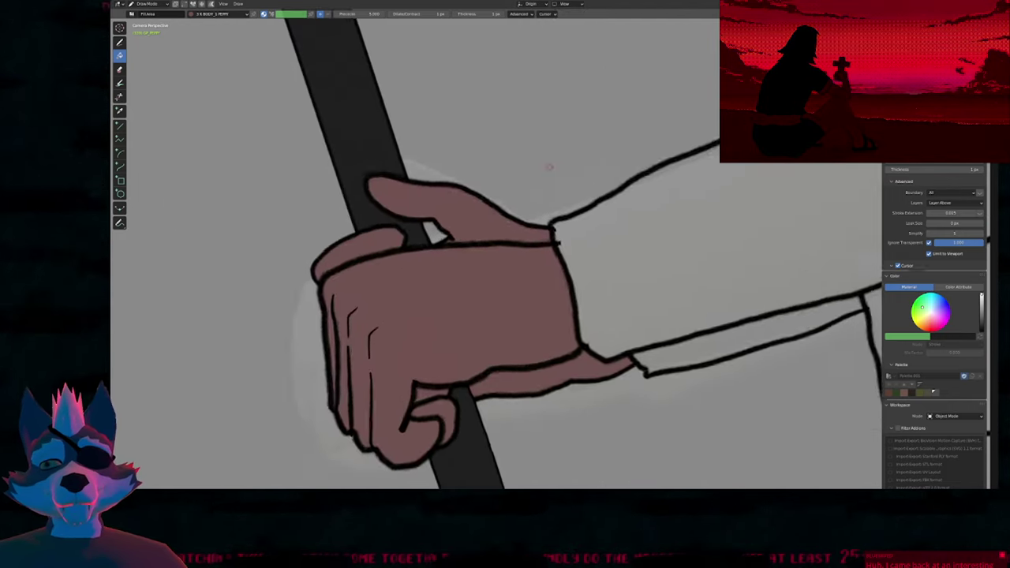
pyautogui.scroll(-10, 536, 206)
pyautogui.scroll(2, 522, 197)
pyautogui.scroll(4, 544, 371)
pyautogui.press('Tab')
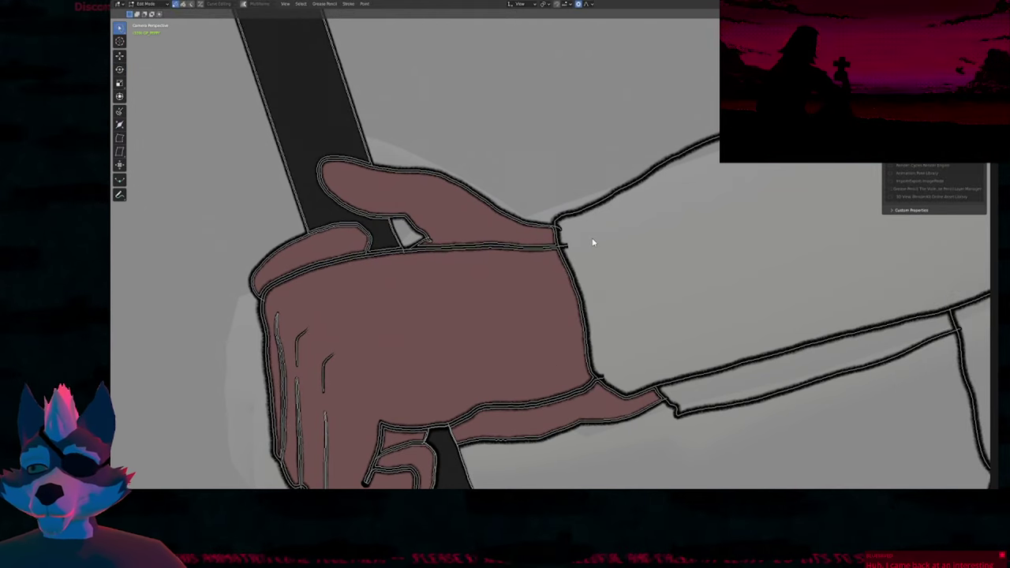
pyautogui.scroll(-1, 614, 243)
pyautogui.scroll(-4, 614, 243)
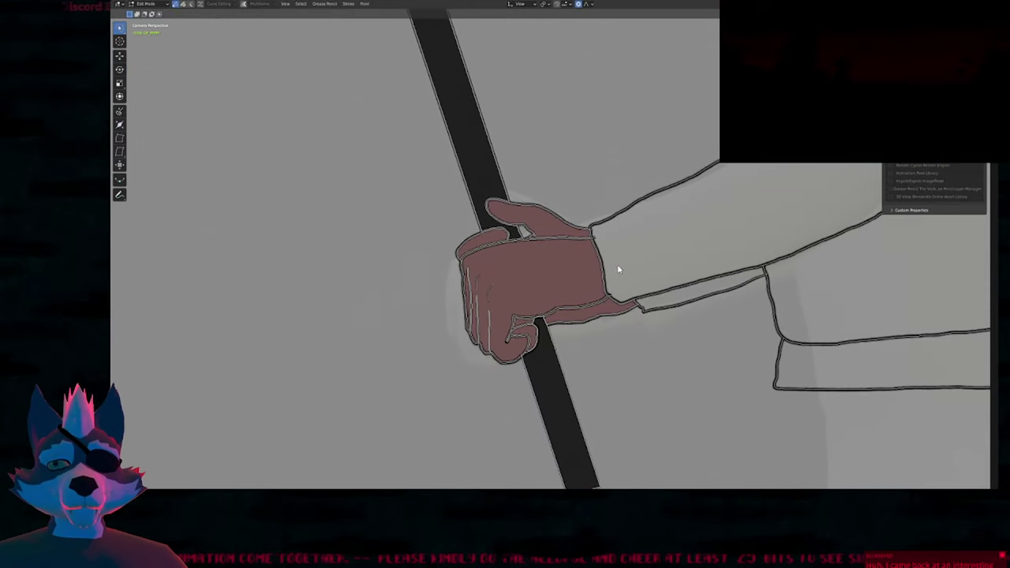
pyautogui.press('Tab')
# Undo the colour fills on both hands while keeping the crowbar's black fill.
pyautogui.hotkey('ctrl', 'z')
pyautogui.hotkey('ctrl', 'z')
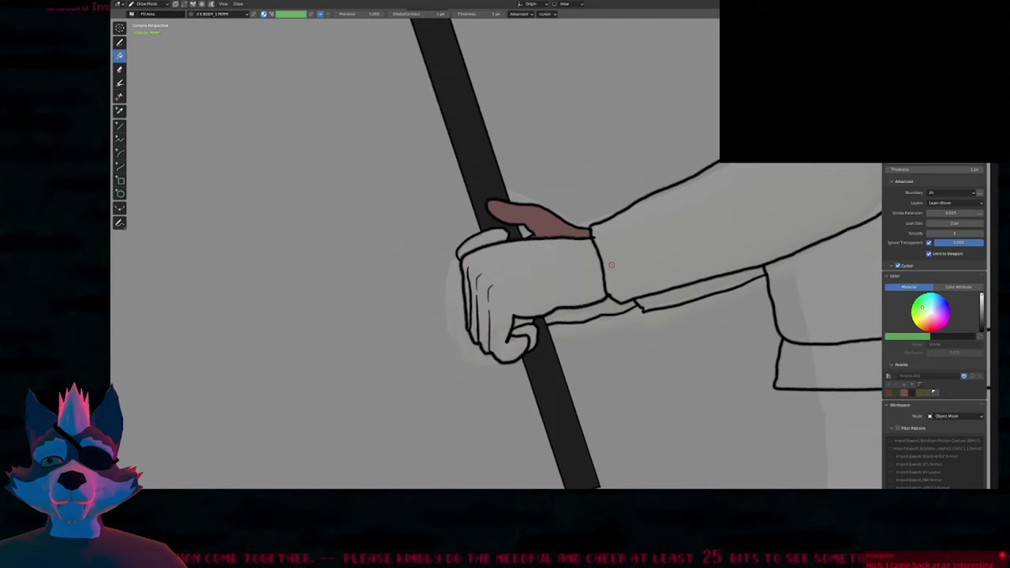
pyautogui.hotkey('ctrl', 'z')
pyautogui.hotkey('ctrl', 'z')
pyautogui.hotkey('ctrl', 'shift', 'z')
pyautogui.hotkey('ctrl', 'shift', 'z')
pyautogui.hotkey('ctrl', 'shift', 'z')
pyautogui.hotkey('ctrl', 'z')
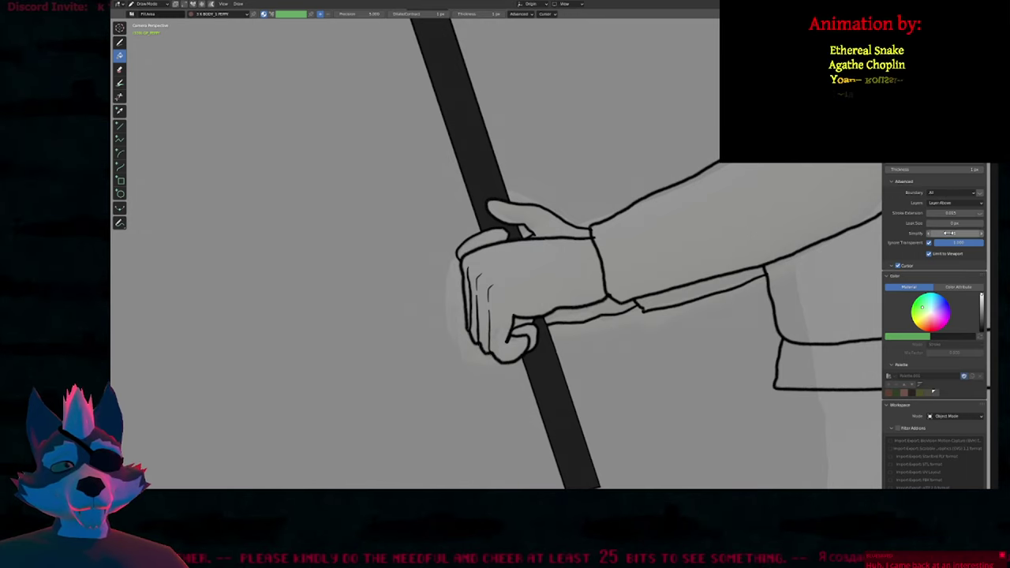
# Try Edit Lines as the Fill tool's boundary and set it back to All.
pyautogui.click(951, 193)
pyautogui.click(944, 220)
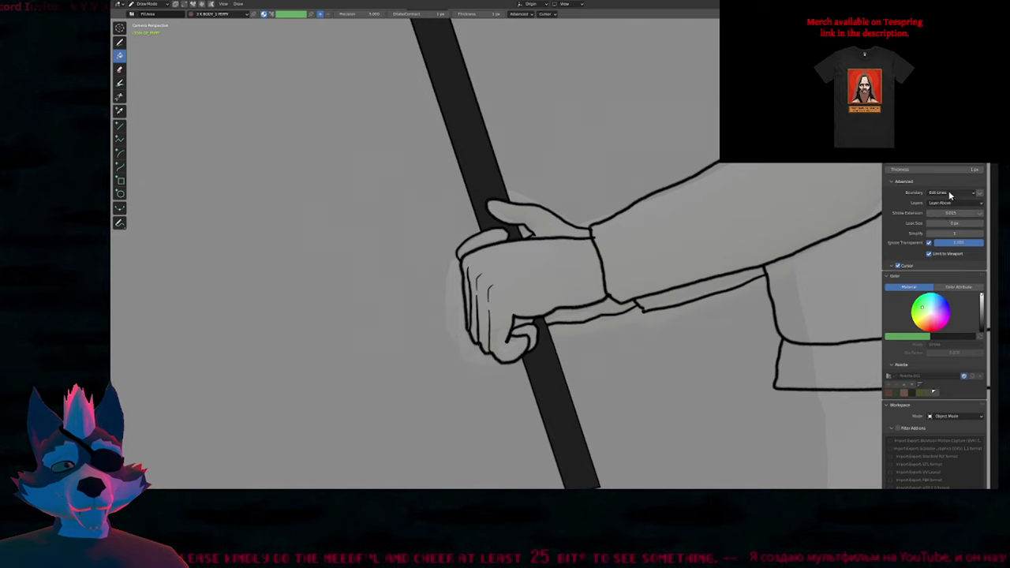
pyautogui.click(950, 193)
pyautogui.click(950, 201)
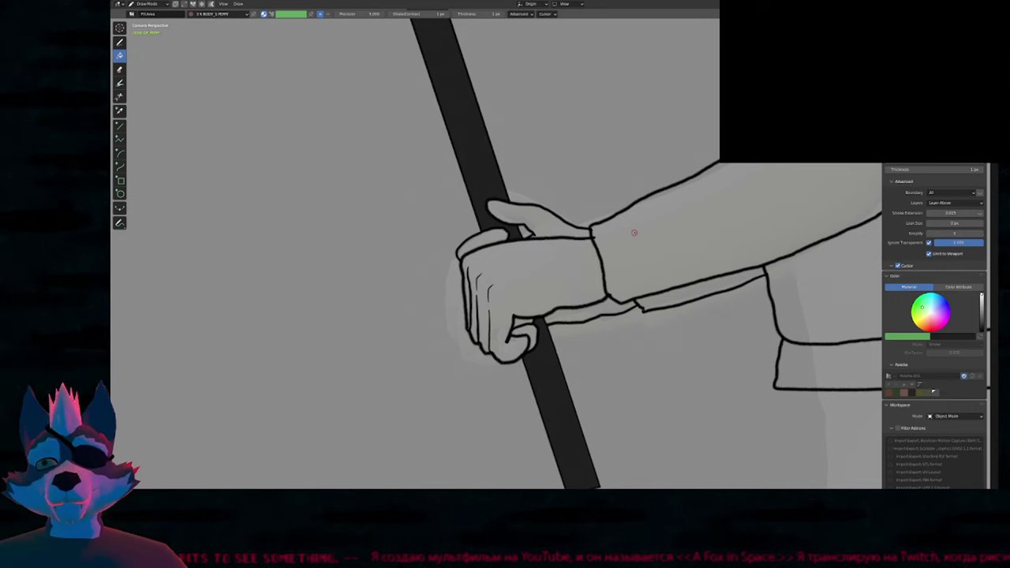
pyautogui.scroll(-3, 668, 252)
pyautogui.keyDown('shift'); pyautogui.moveTo(682, 256); pyautogui.dragTo(586, 280, button='middle'); pyautogui.keyUp('shift')
pyautogui.keyDown('shift'); pyautogui.moveTo(131, 116); pyautogui.dragTo(143, 103, button='middle'); pyautogui.keyUp('shift')
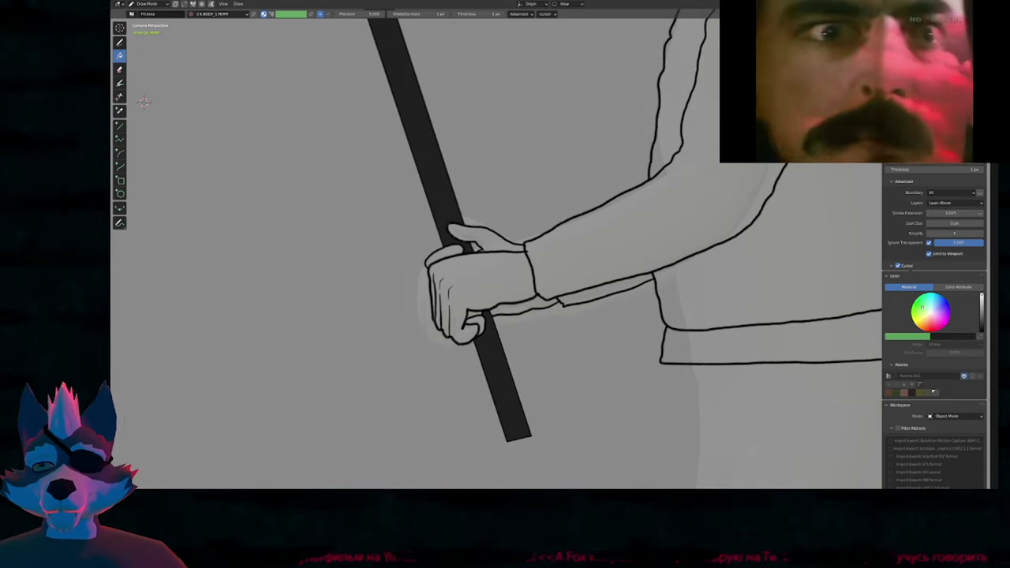
pyautogui.keyDown('ctrl'); pyautogui.moveTo(598, 289); pyautogui.dragTo(591, 374, button='middle'); pyautogui.keyUp('ctrl')
pyautogui.keyDown('shift'); pyautogui.moveTo(684, 223); pyautogui.dragTo(642, 312, button='middle'); pyautogui.keyUp('shift')
pyautogui.keyDown('shift'); pyautogui.moveTo(293, 272); pyautogui.dragTo(296, 238, button='middle'); pyautogui.keyUp('shift')
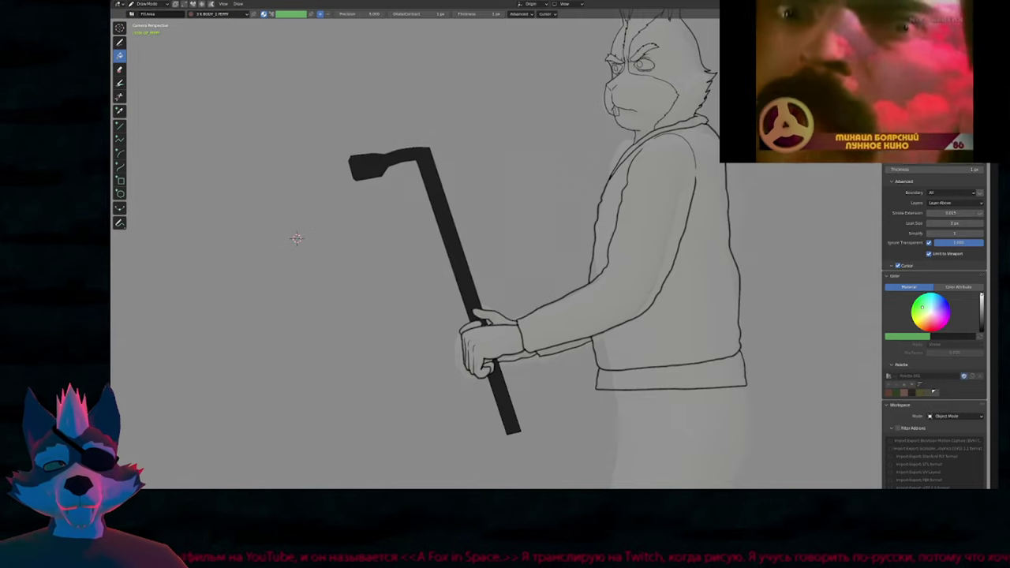
pyautogui.scroll(4, 539, 251)
pyautogui.scroll(1, 538, 250)
pyautogui.keyDown('shift'); pyautogui.moveTo(528, 316); pyautogui.dragTo(534, 254, button='middle'); pyautogui.keyUp('shift')
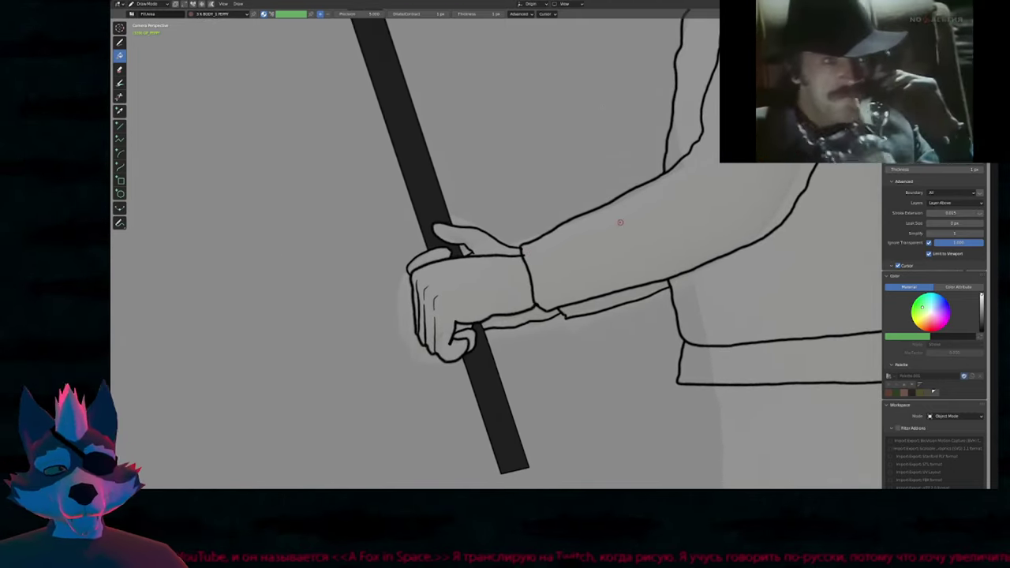
pyautogui.keyDown('shift'); pyautogui.moveTo(630, 221); pyautogui.dragTo(622, 235, button='middle'); pyautogui.keyUp('shift')
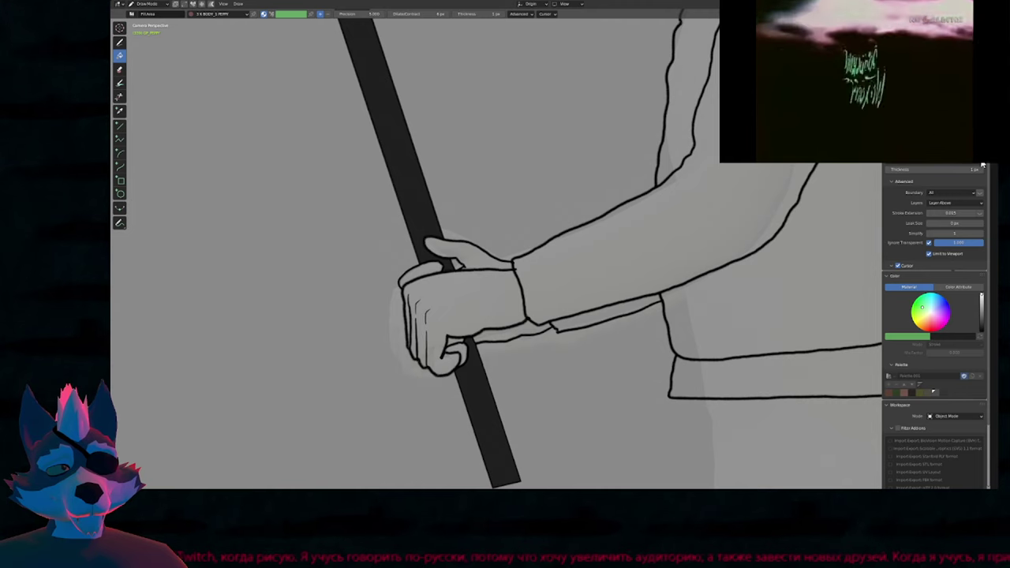
# Try a BODY_1 PEPPY fill on the near hand, inspect its edges in Edit Mode, and undo it.
pyautogui.scroll(3, 555, 251)
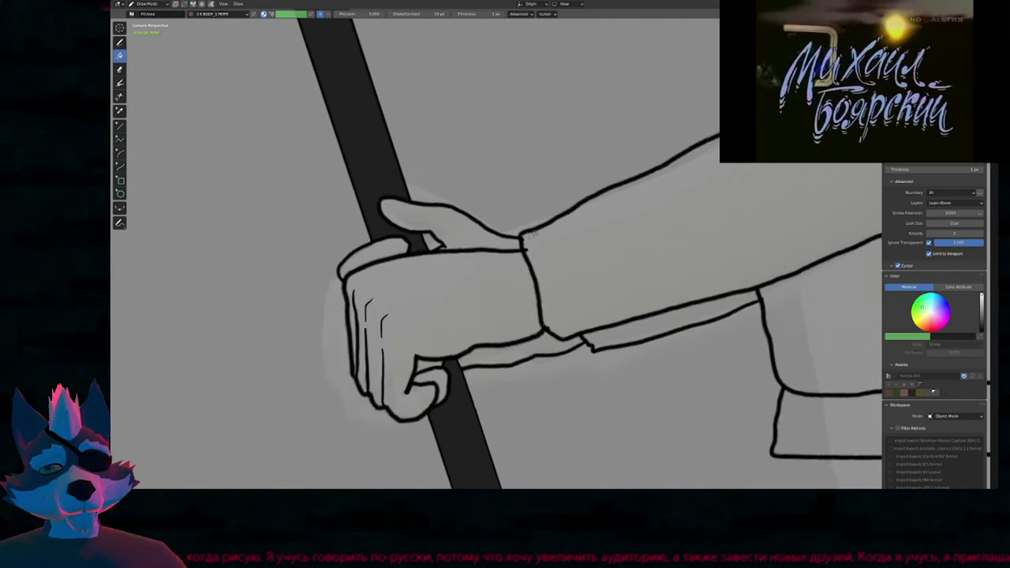
pyautogui.keyDown('shift'); pyautogui.moveTo(554, 252); pyautogui.dragTo(558, 251, button='middle'); pyautogui.keyUp('shift')
pyautogui.press('u')
pyautogui.click(545, 251)
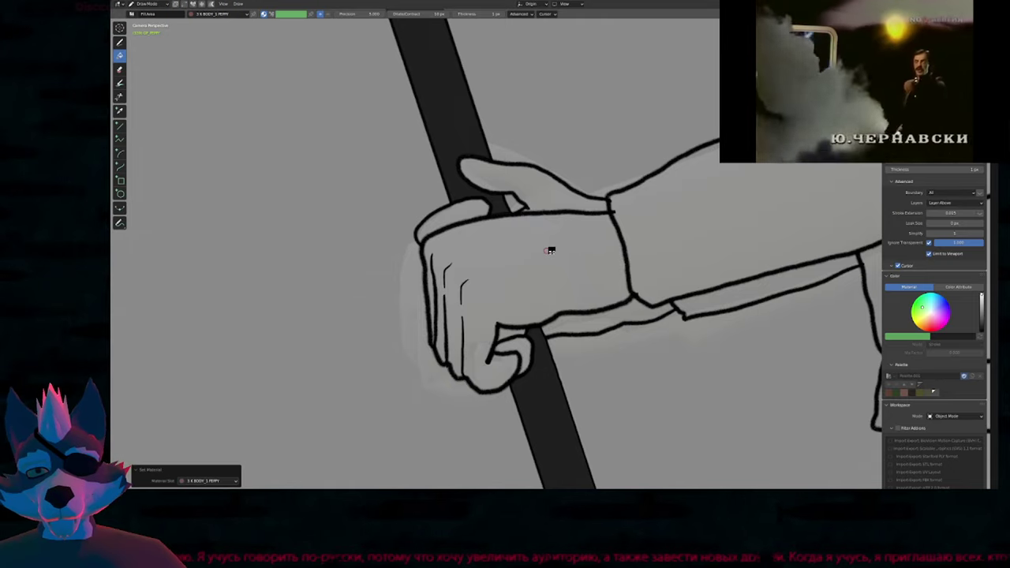
pyautogui.click(551, 250)
pyautogui.press('Tab')
pyautogui.scroll(5, 560, 236)
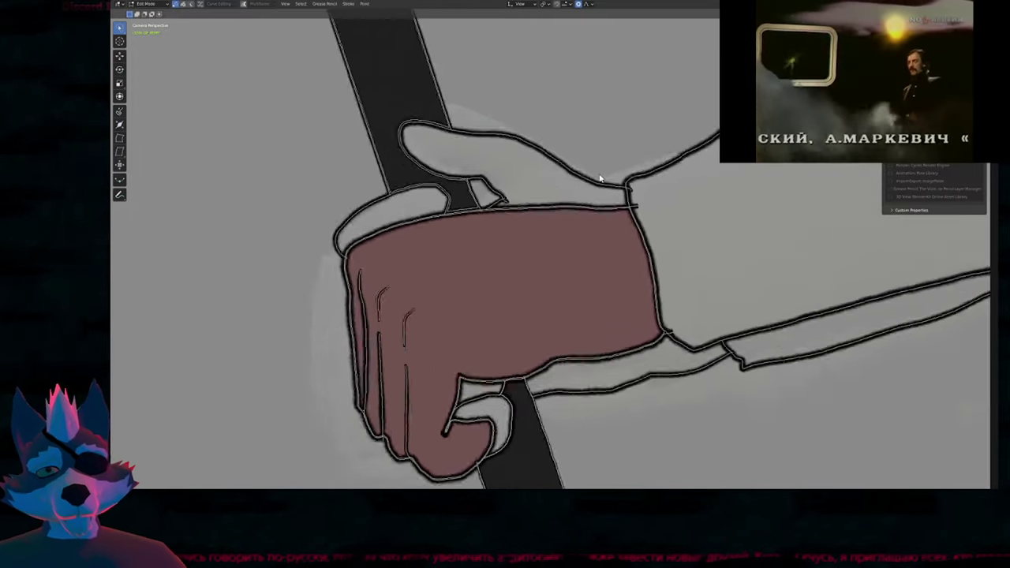
pyautogui.scroll(-5, 605, 203)
pyautogui.scroll(1, 593, 276)
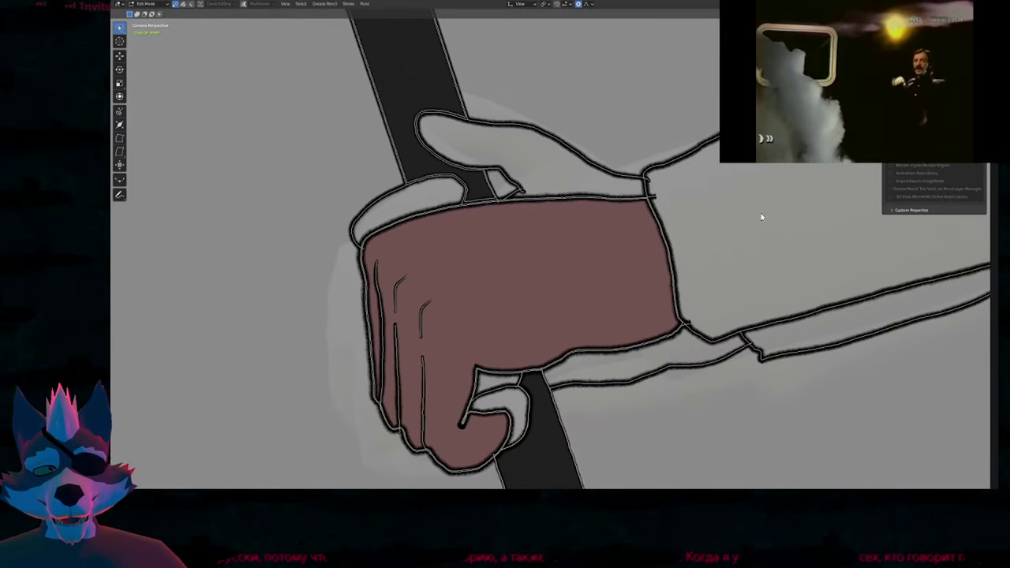
pyautogui.hotkey('ctrl', 'z')
pyautogui.hotkey('ctrl', 'z')
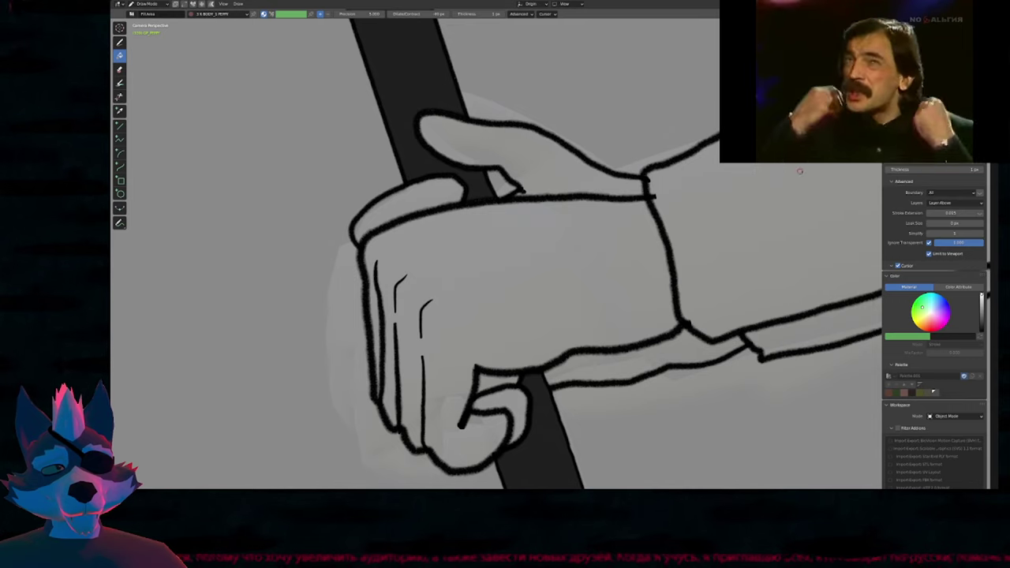
# Test another BODY_1 PEPPY fill on the near hand and delete the filled stroke in Edit Mode.
pyautogui.click(584, 256)
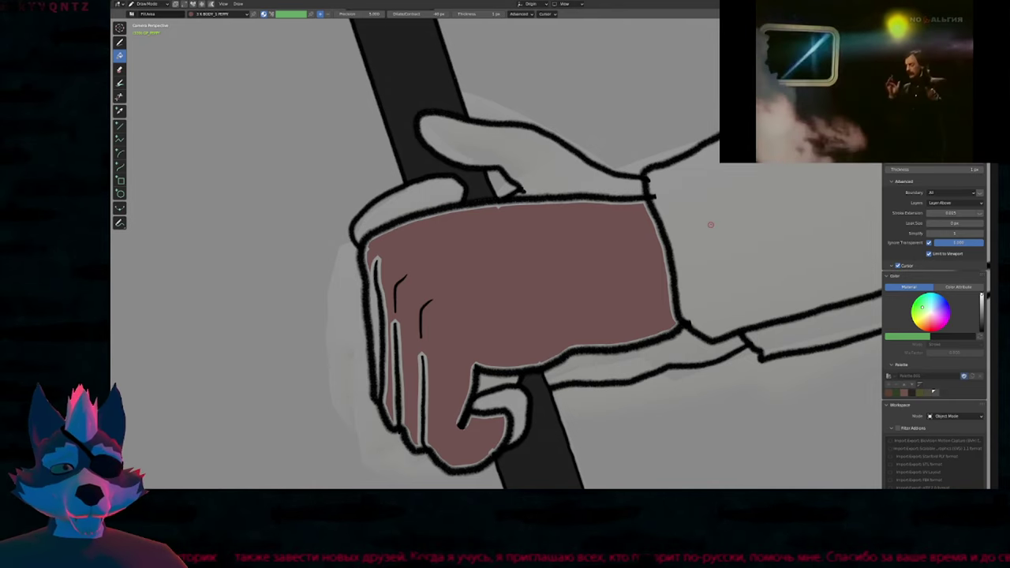
pyautogui.press('Tab')
pyautogui.click(605, 270)
pyautogui.press('x')
pyautogui.click(606, 272)
pyautogui.press('Tab')
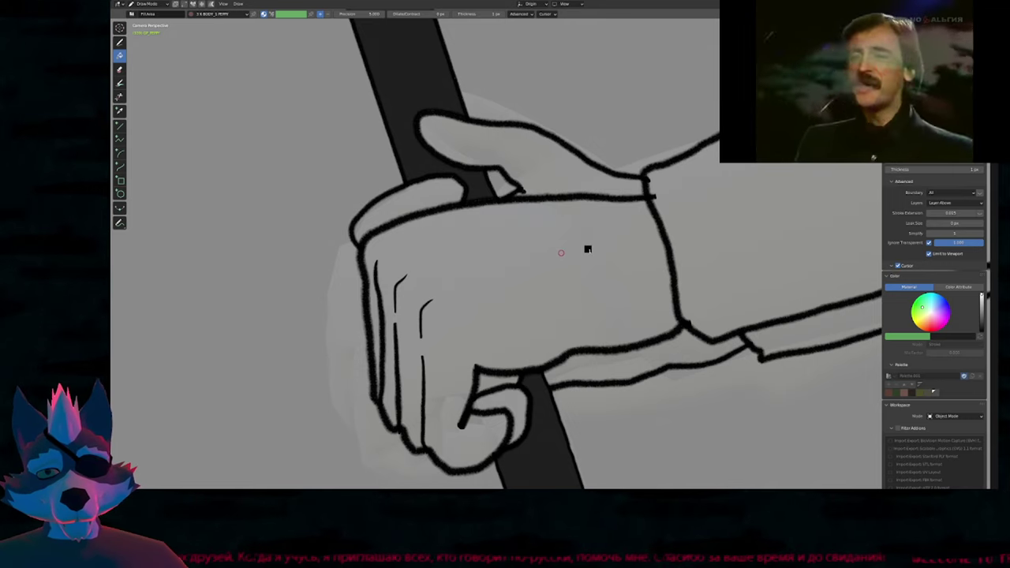
# Refill the near hand, compare the fill in Draw Mode and Edit Mode, and delete it.
pyautogui.click(586, 249)
pyautogui.press('Tab')
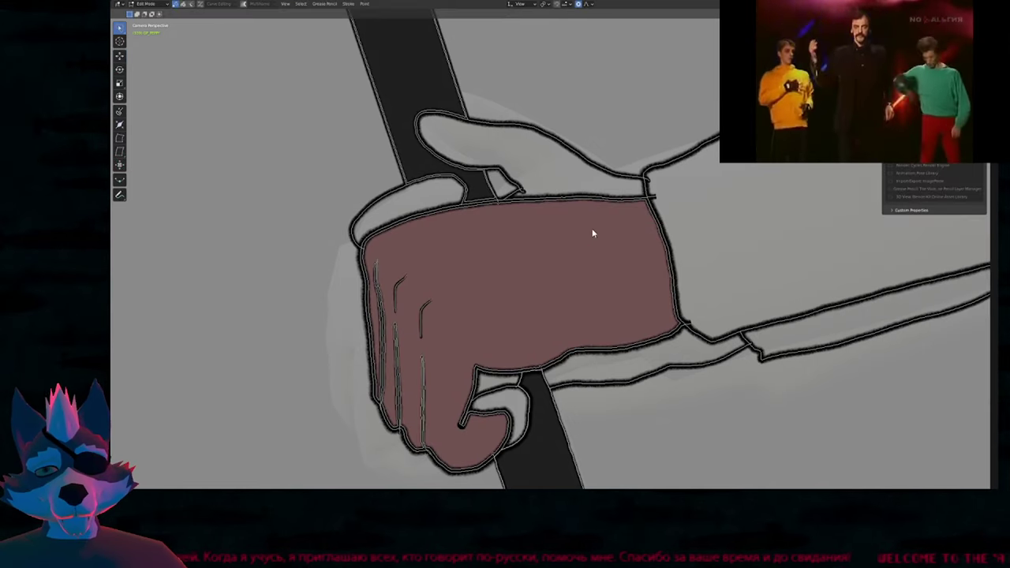
pyautogui.press('Tab')
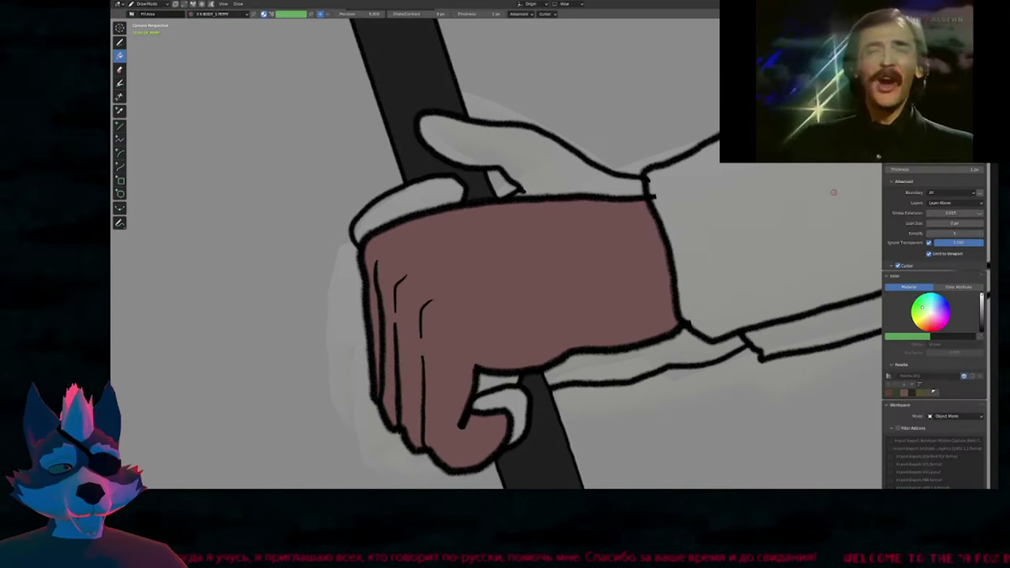
pyautogui.press('Tab')
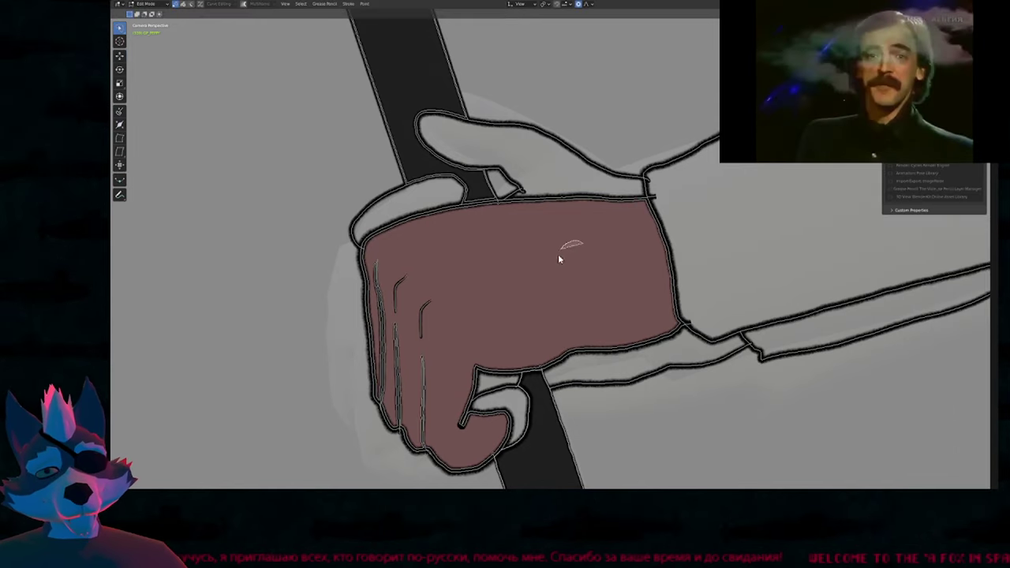
pyautogui.click(558, 254)
pyautogui.press('x')
pyautogui.press('Tab')
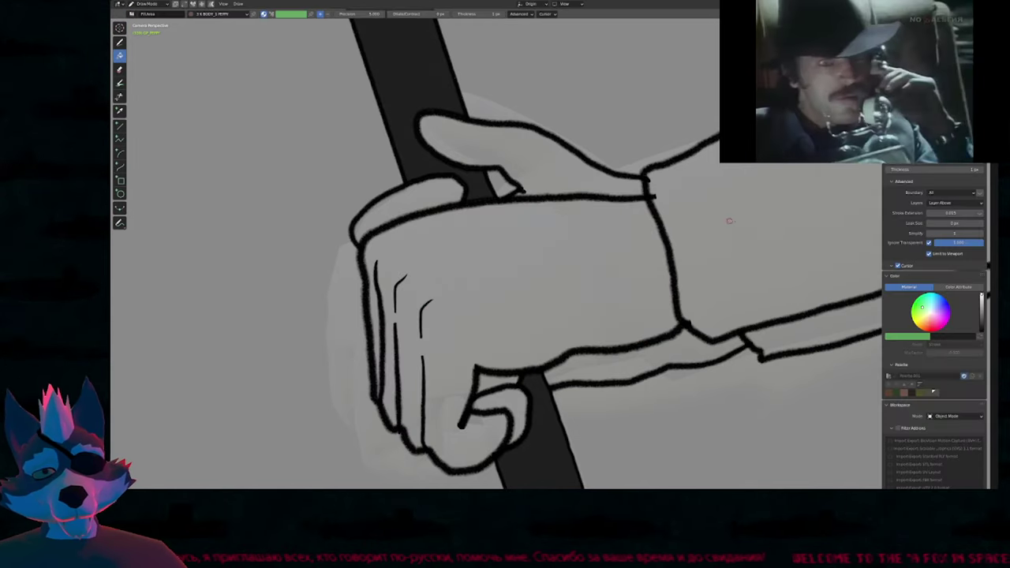
# Test a near-hand fill with the Fill tool's thickness at 5 px, moving the filled stroke aside and undoing the move.
pyautogui.doubleClick(930, 169)
pyautogui.write('5')
pyautogui.press('Return')
pyautogui.click(549, 255)
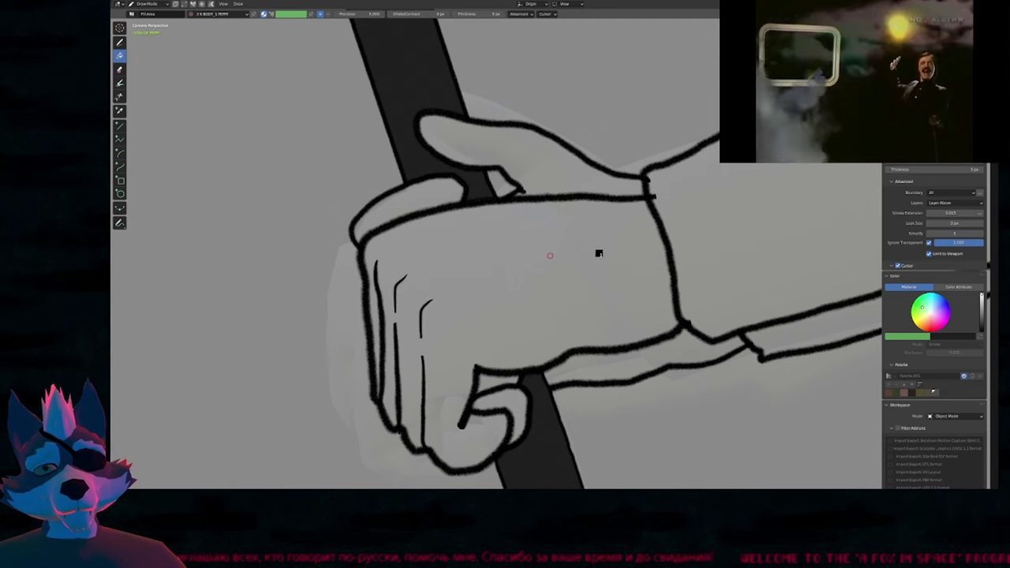
pyautogui.click(550, 255)
pyautogui.press('Tab')
pyautogui.click(614, 260)
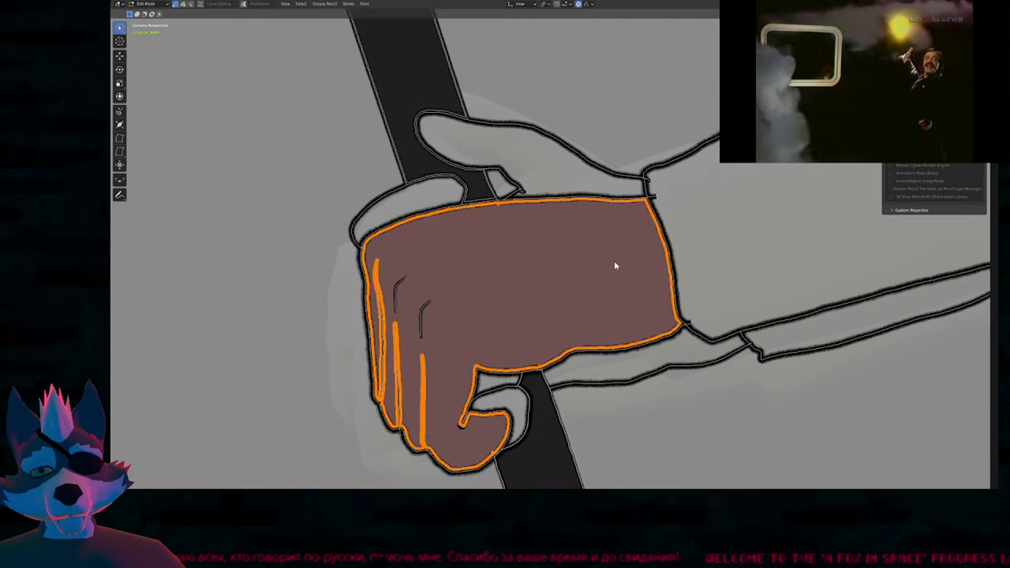
pyautogui.press('g')
pyautogui.click(678, 193)
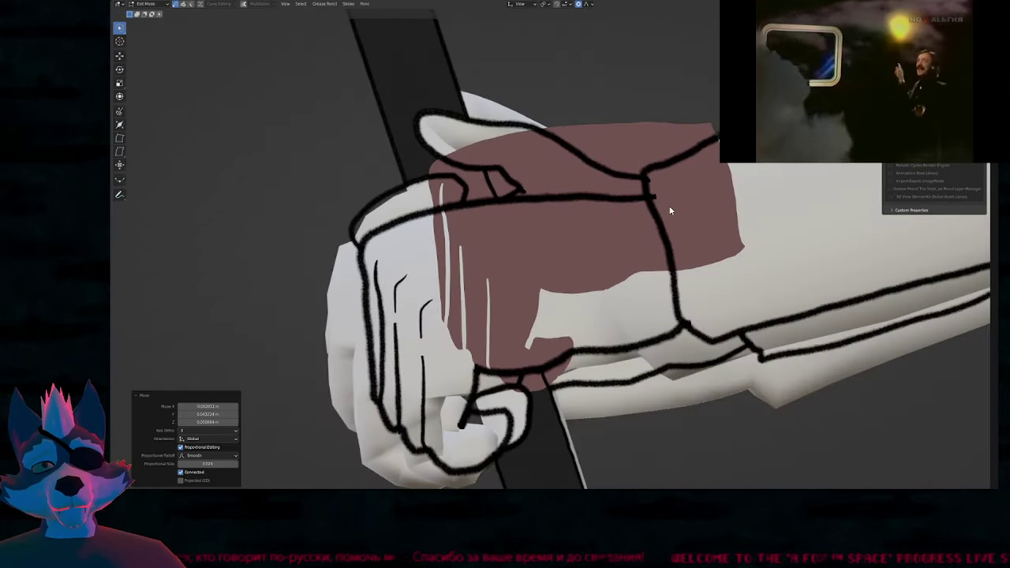
pyautogui.hotkey('ctrl', 'z')
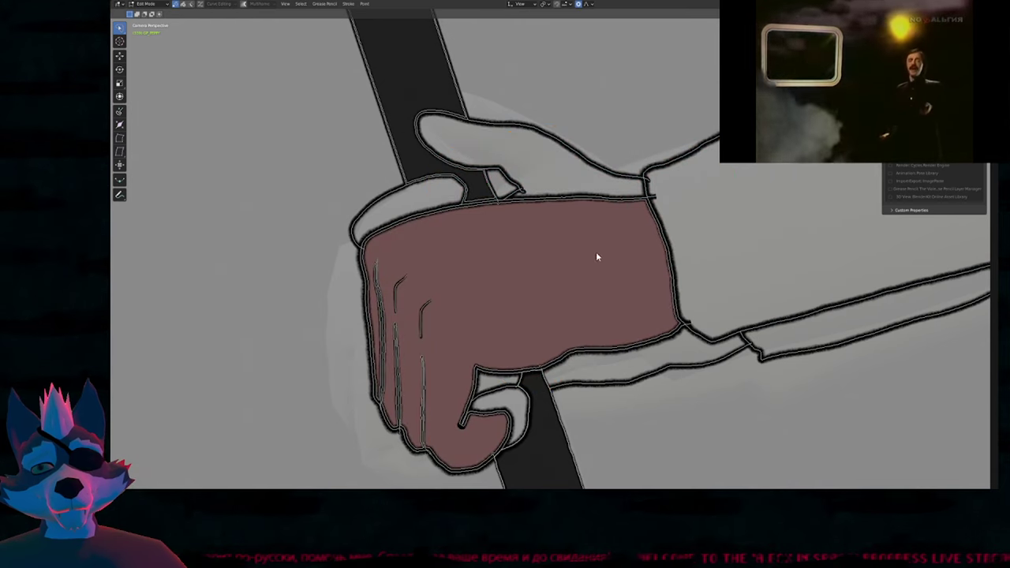
pyautogui.press('Tab')
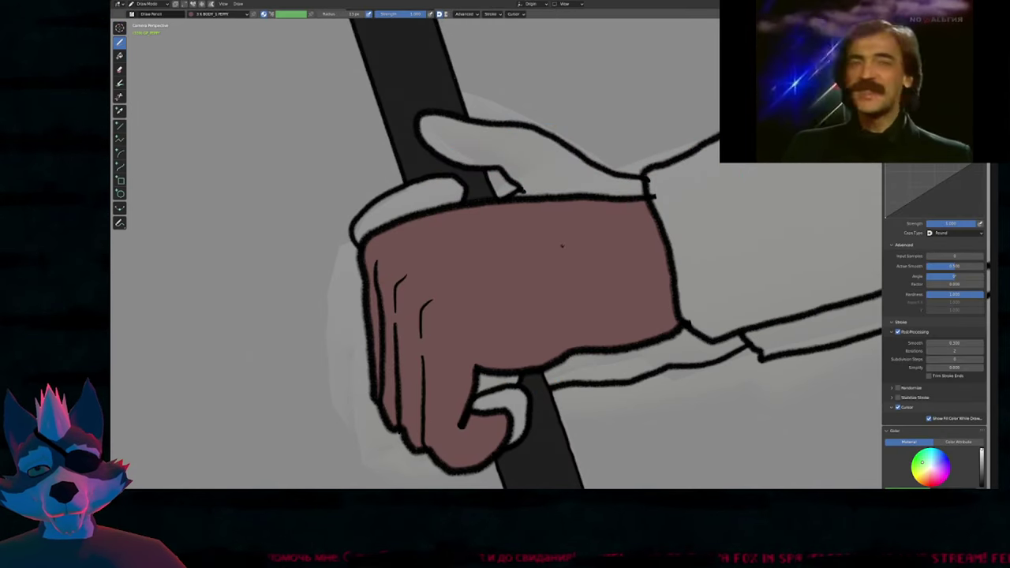
# Draw two freehand test shapes above the wrist, the second with the BODY_1 PEPPY material, and undo both.
pyautogui.keyDown('shift'); pyautogui.moveTo(580, 250); pyautogui.dragTo(588, 237, button='middle'); pyautogui.keyUp('shift')
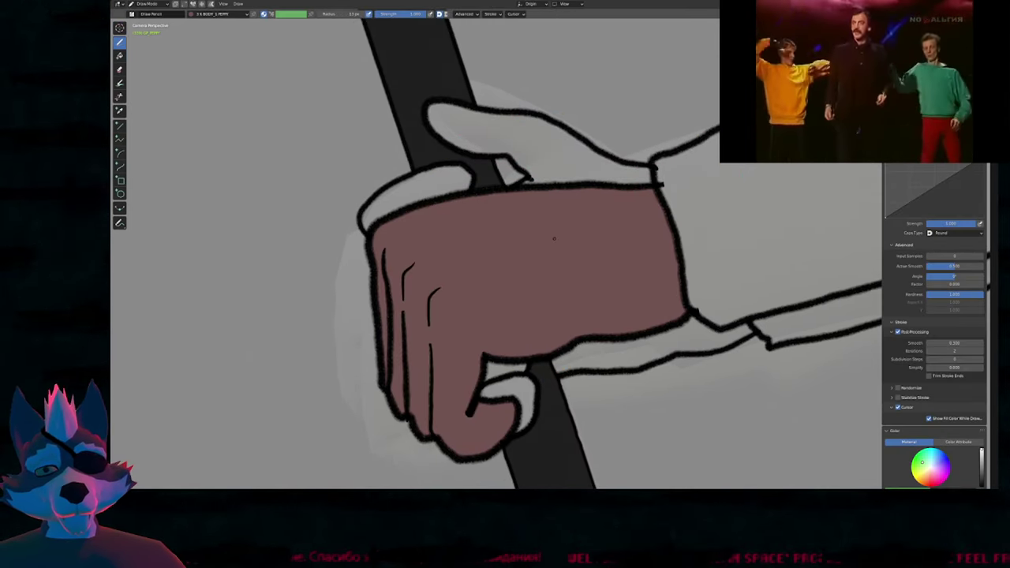
pyautogui.moveTo(638, 81)
pyautogui.mouseDown()
pyautogui.moveTo(642, 141)
pyautogui.moveTo(680, 124)
pyautogui.mouseUp()
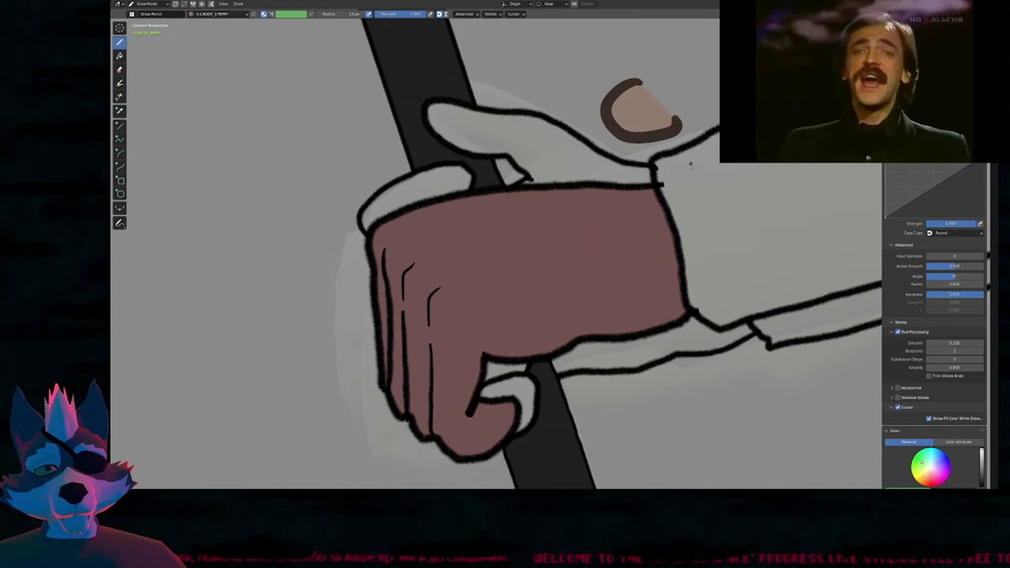
pyautogui.hotkey('ctrl', 'z')
pyautogui.press('u')
pyautogui.click(660, 122)
pyautogui.moveTo(663, 77)
pyautogui.mouseDown()
pyautogui.moveTo(614, 117)
pyautogui.moveTo(683, 119)
pyautogui.mouseUp()
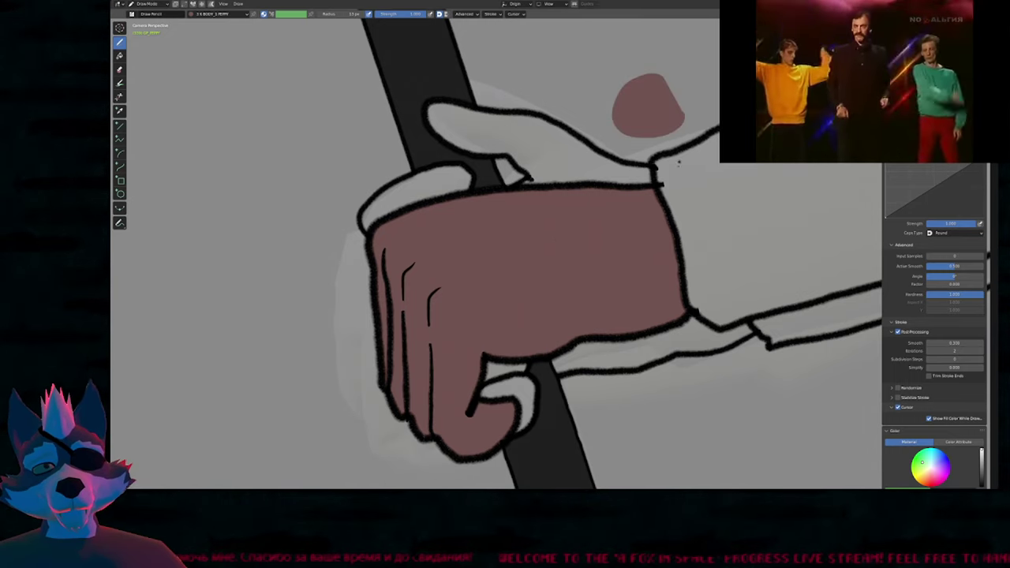
pyautogui.hotkey('ctrl', 'z')
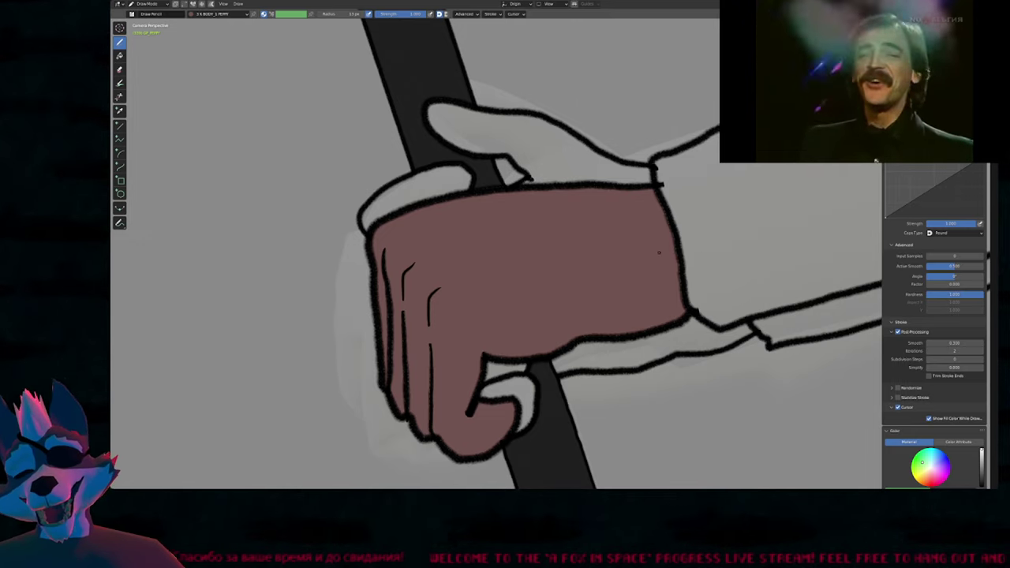
pyautogui.keyDown('shift'); pyautogui.moveTo(621, 201); pyautogui.dragTo(638, 259, button='middle'); pyautogui.keyUp('shift')
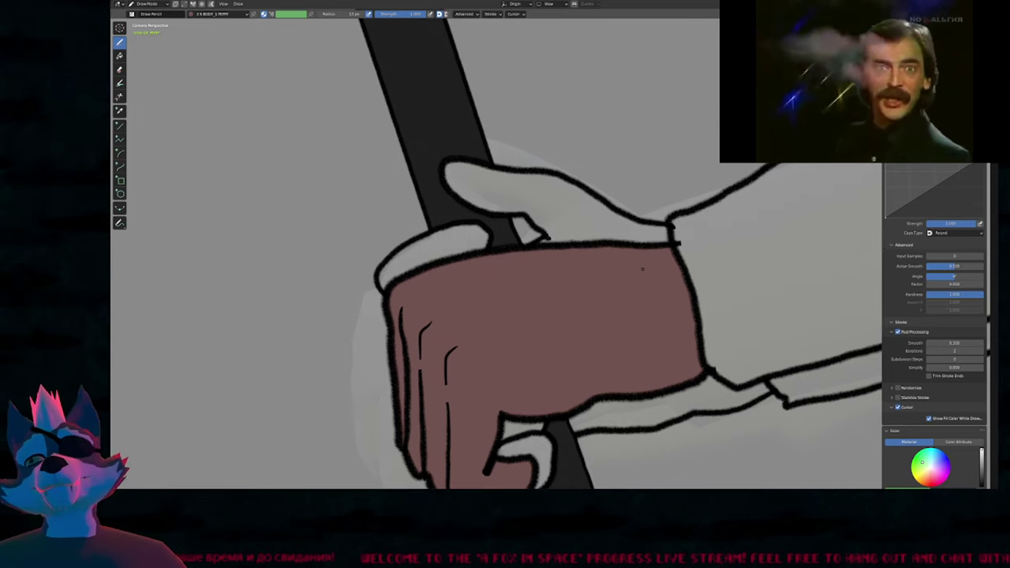
# Delete the near hand's fill stroke in Edit Mode and return to Draw Mode.
pyautogui.press('Tab')
pyautogui.moveTo(578, 307)
pyautogui.keyDown('shift'); pyautogui.mouseDown(button='middle')
pyautogui.moveTo(564, 279)
pyautogui.moveTo(563, 220)
pyautogui.mouseUp(button='middle'); pyautogui.keyUp('shift')
pyautogui.click(620, 251)
pyautogui.press('Delete')
pyautogui.press('Tab')
# Set the Fill tool's boundary to Edit Lines.
pyautogui.click(936, 204)
pyautogui.click(934, 204)
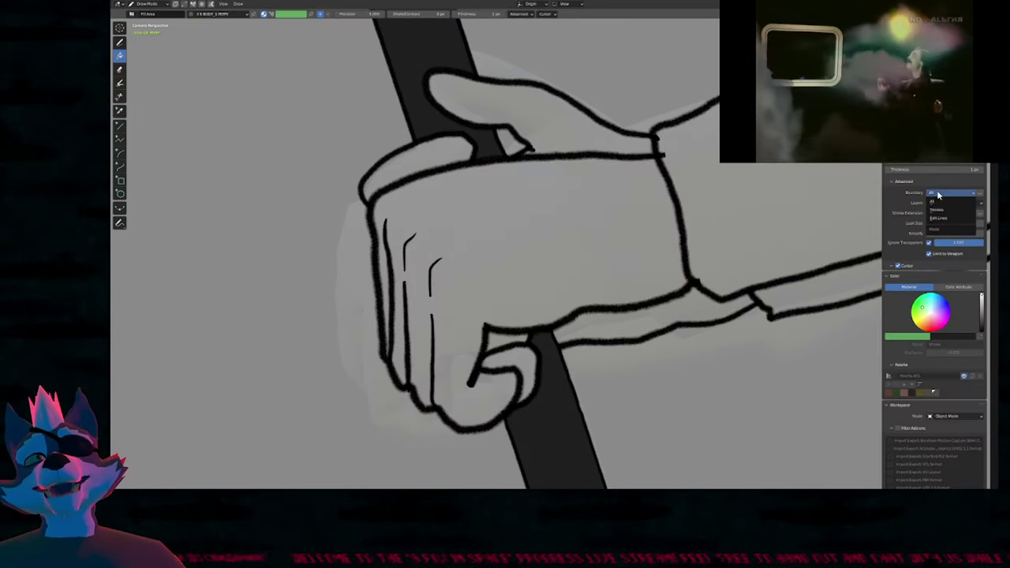
pyautogui.click(934, 194)
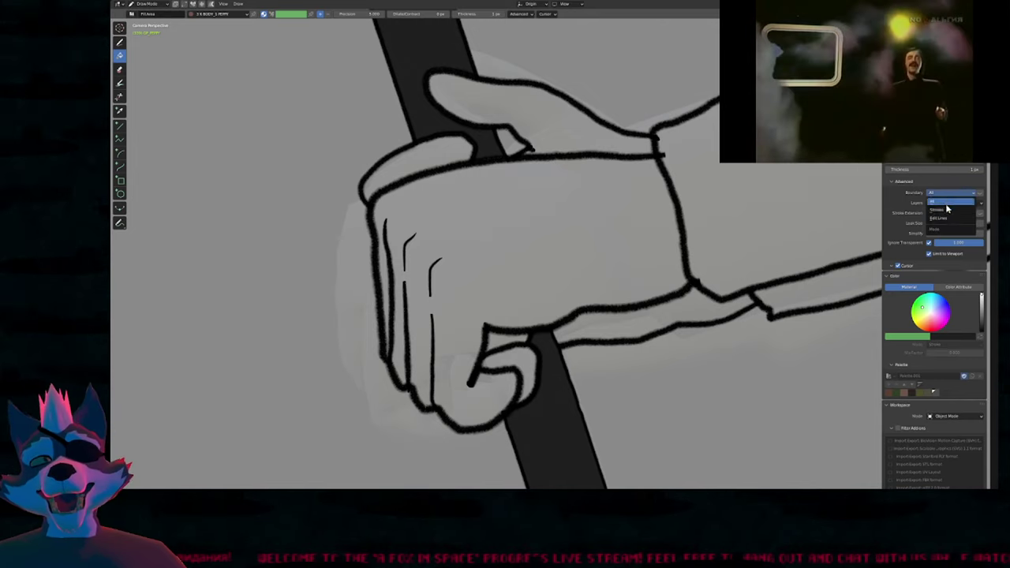
pyautogui.click(944, 220)
# Fill the near hand, the far fingers, the far thumb and the far wrist with the BODY_1 PEPPY material.
pyautogui.scroll(-3, 536, 274)
pyautogui.keyDown('shift'); pyautogui.moveTo(537, 275); pyautogui.dragTo(505, 275, button='middle'); pyautogui.keyUp('shift')
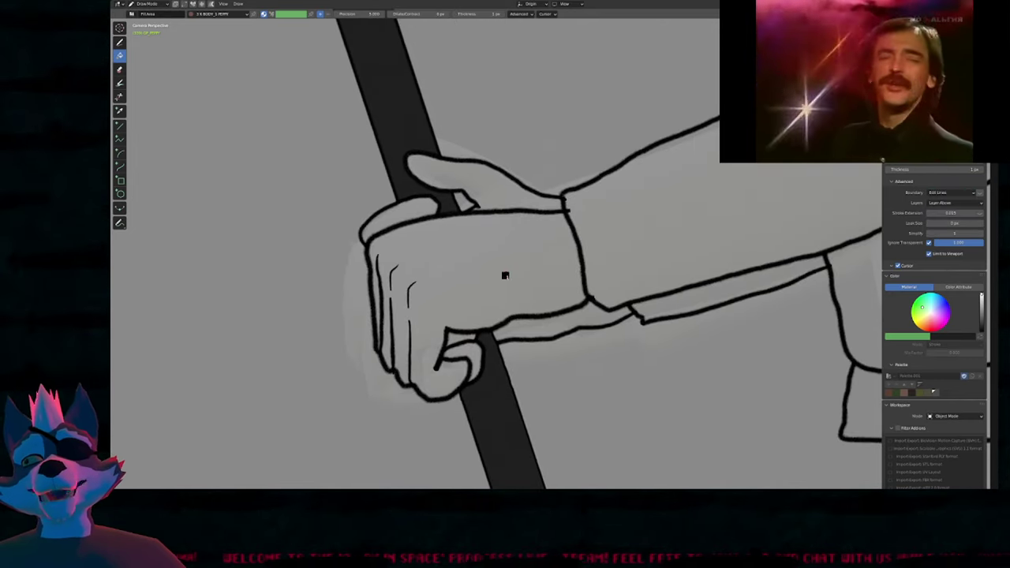
pyautogui.click(505, 274)
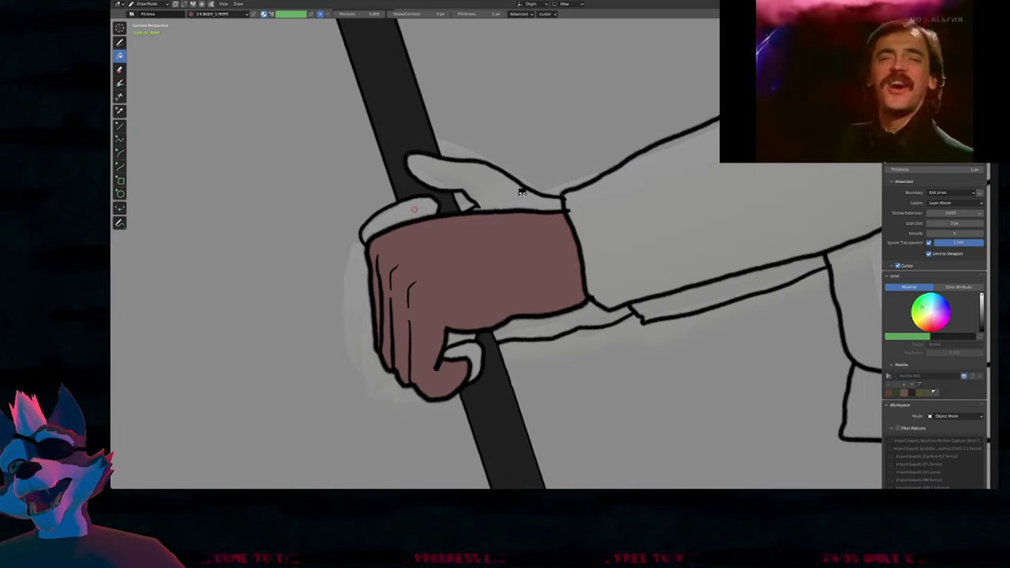
pyautogui.click(413, 209)
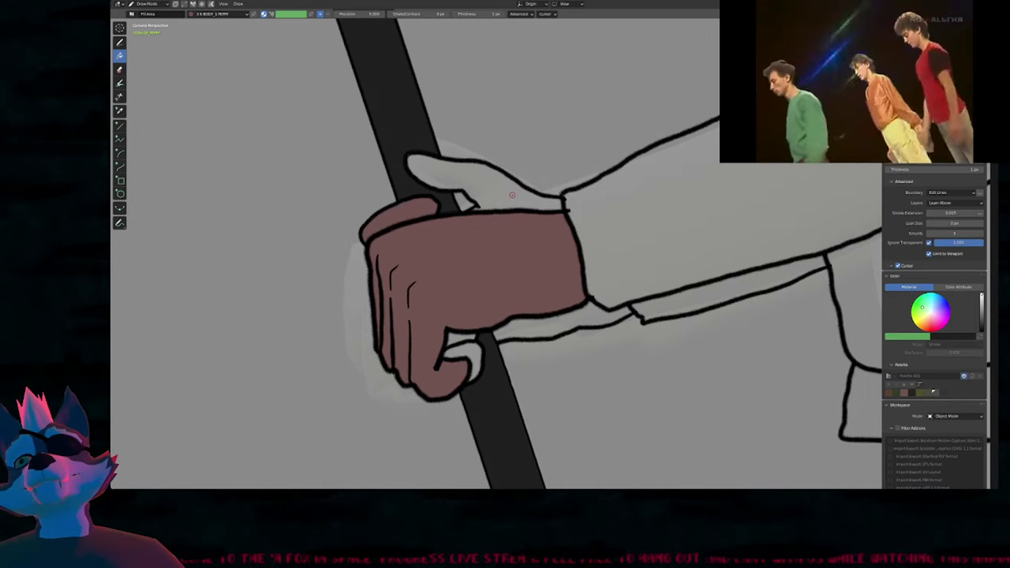
pyautogui.click(516, 193)
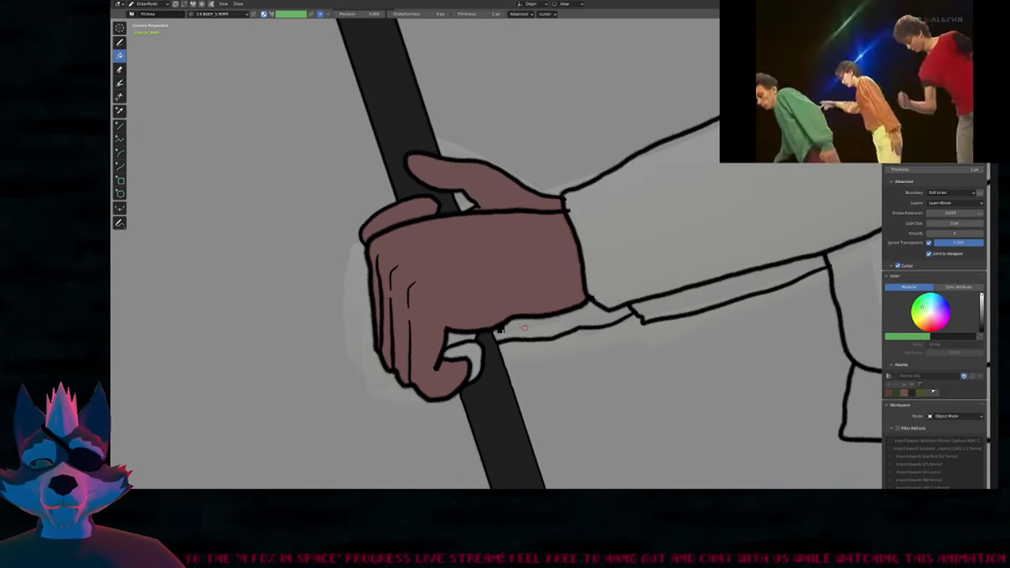
pyautogui.click(522, 329)
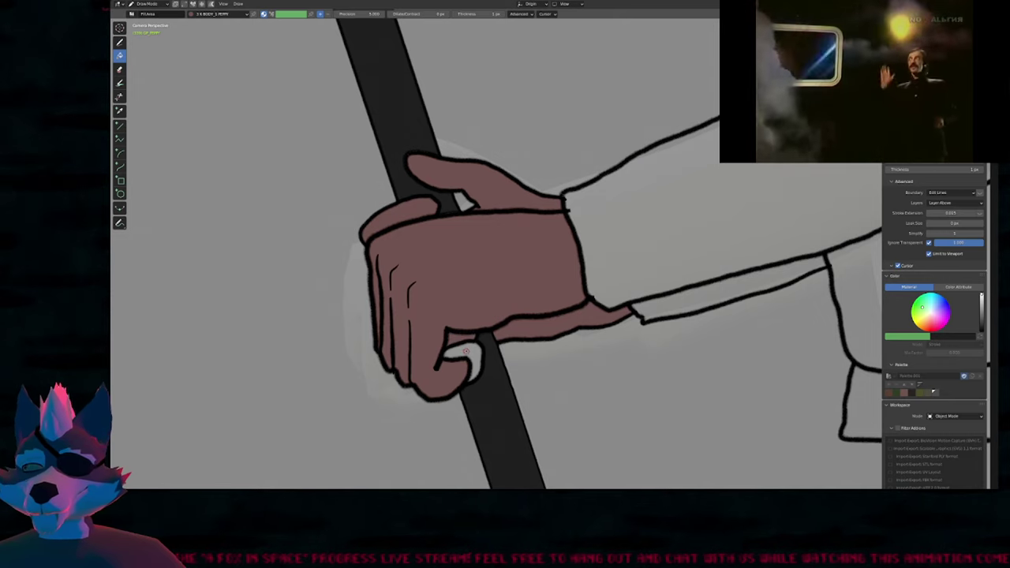
# Fill the jacket's torso and sleeves with the WEAR_1 PEPPY material.
pyautogui.scroll(-5, 559, 284)
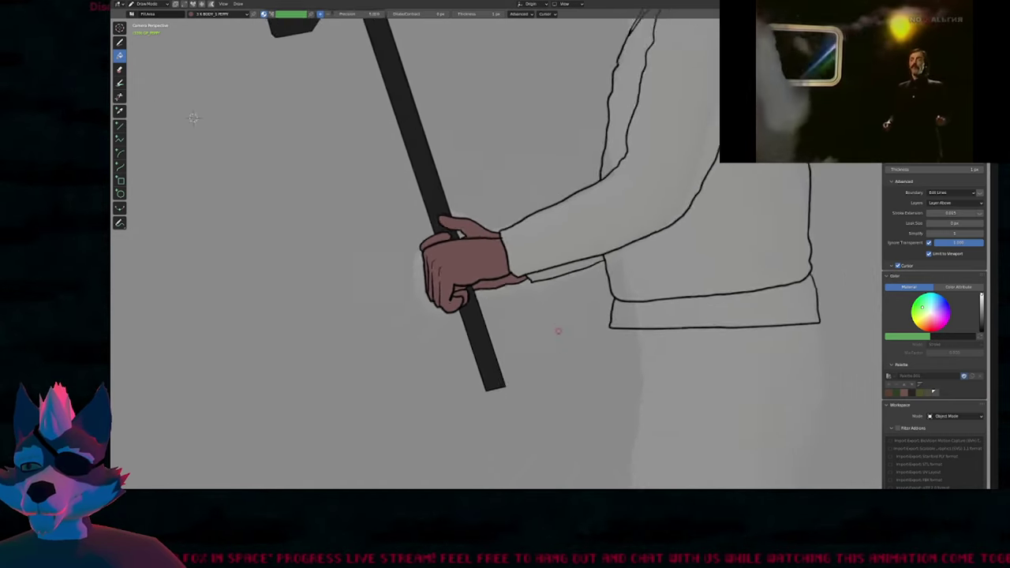
pyautogui.keyDown('shift'); pyautogui.moveTo(533, 291); pyautogui.dragTo(507, 313, button='middle'); pyautogui.keyUp('shift')
pyautogui.press('u')
pyautogui.press('q')
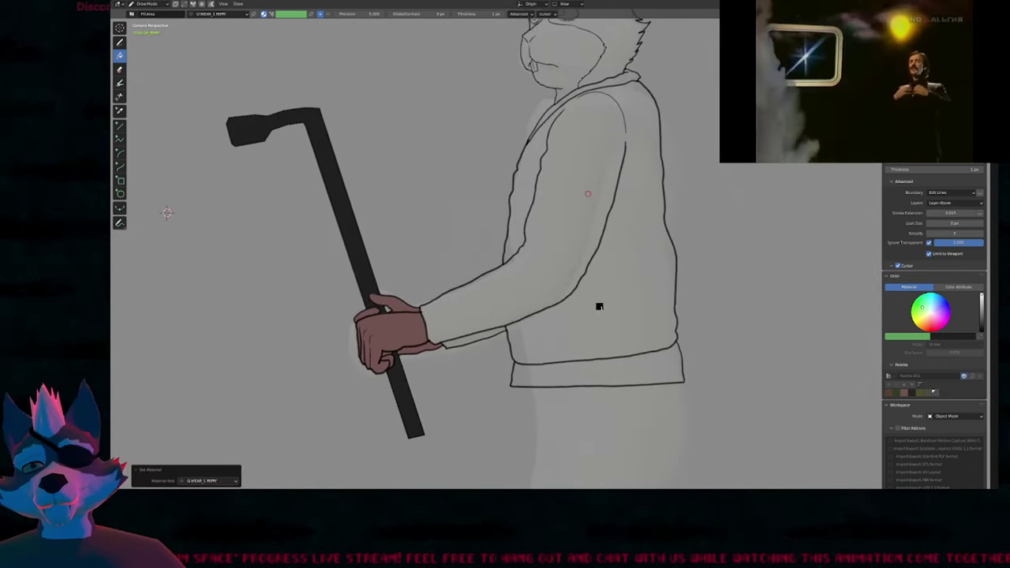
pyautogui.click(588, 193)
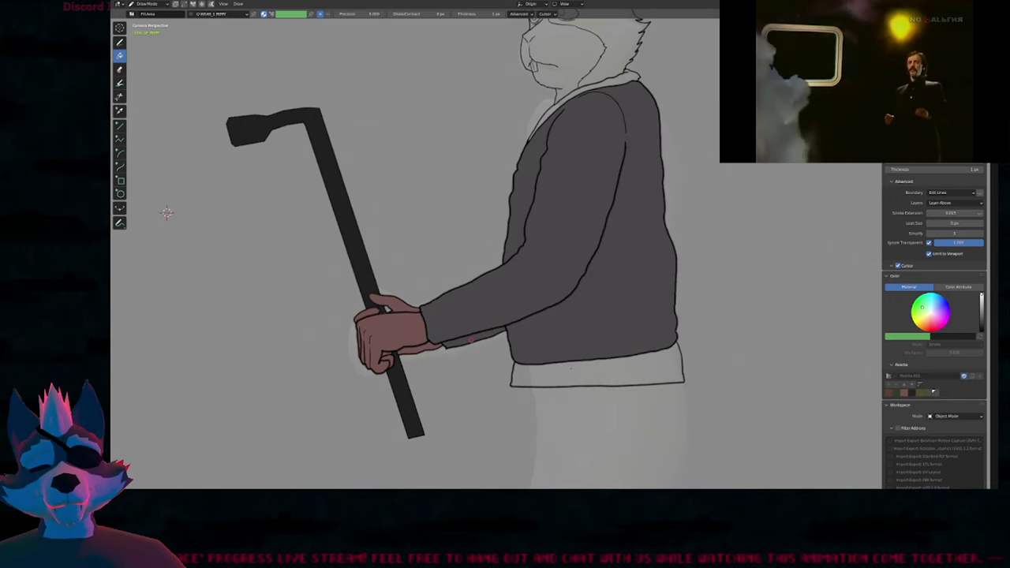
# Fill the band at the jacket's bottom edge with WEAR_2 PEPPY and the collar with WEAR_1 PEPPY.
pyautogui.click(570, 368)
pyautogui.click(570, 372)
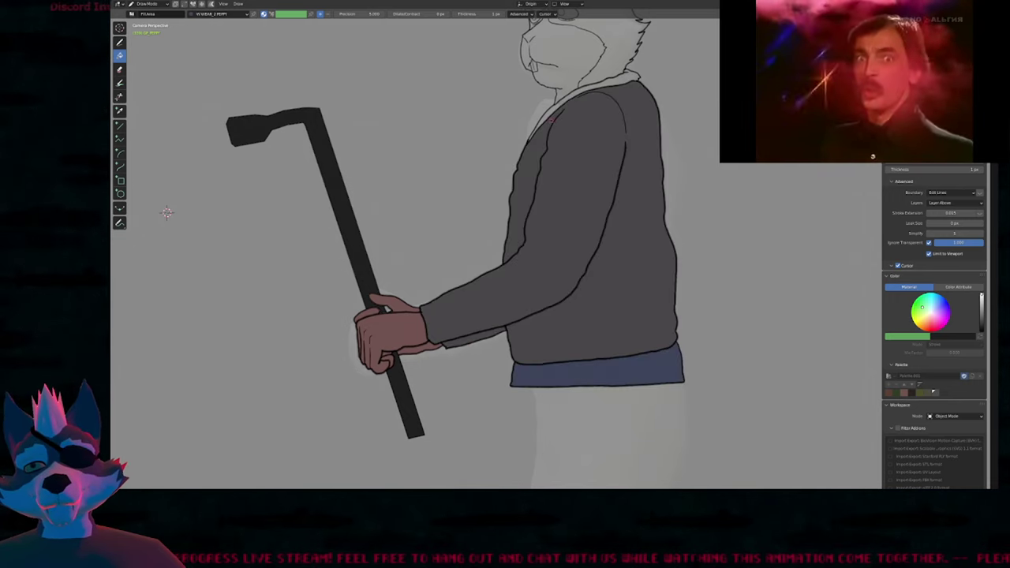
pyautogui.press('u')
pyautogui.click(553, 108)
pyautogui.click(552, 110)
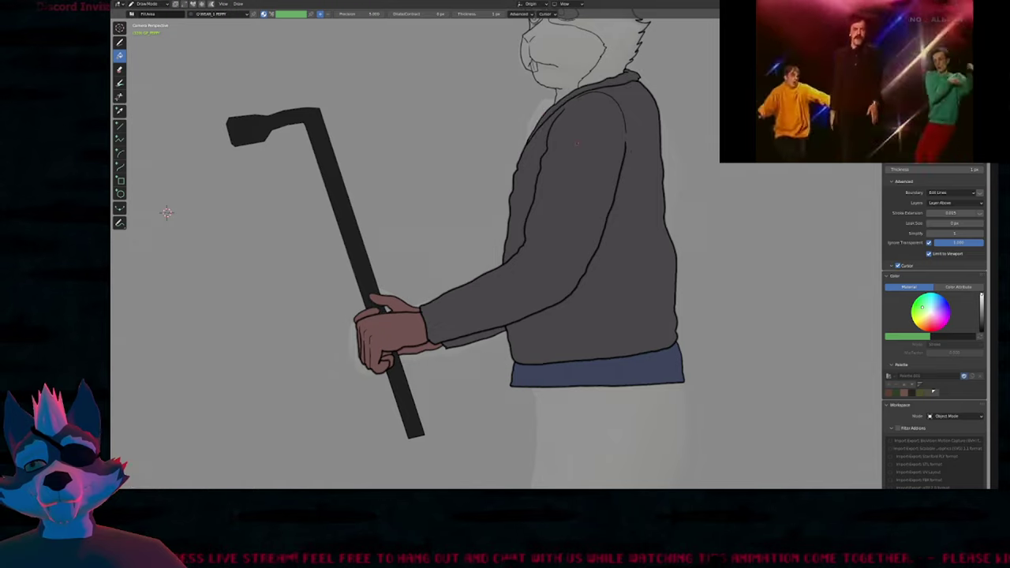
# Fill the back of the rabbit's head and the near ear with the BODY_1 PEPPY material.
pyautogui.keyDown('shift'); pyautogui.moveTo(552, 110); pyautogui.dragTo(575, 318, button='middle'); pyautogui.keyUp('shift')
pyautogui.scroll(1, 639, 215)
pyautogui.keyDown('shift'); pyautogui.scroll(3, 643, 183); pyautogui.keyUp('shift')
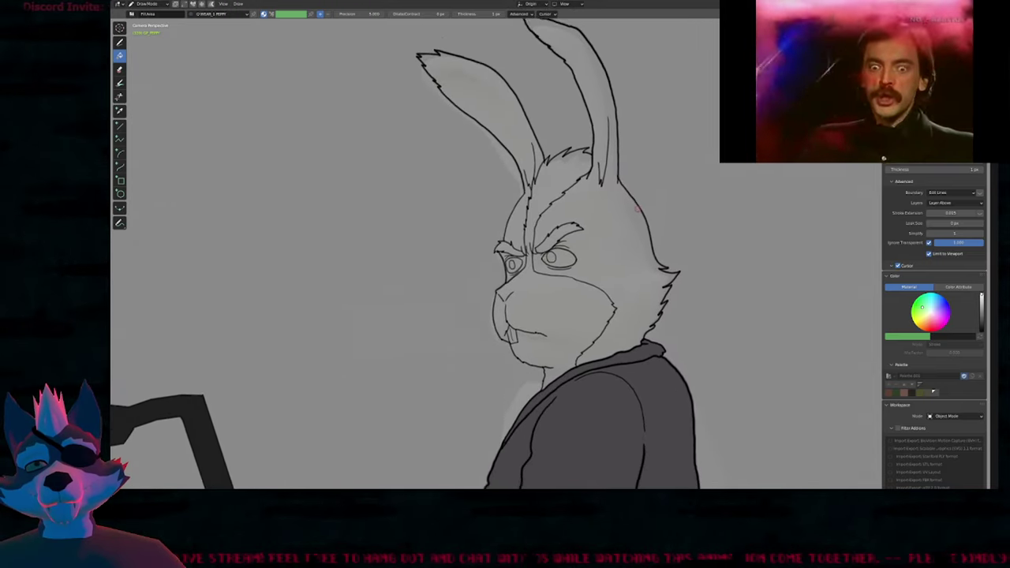
pyautogui.press('u')
pyautogui.click(610, 247)
pyautogui.click(607, 250)
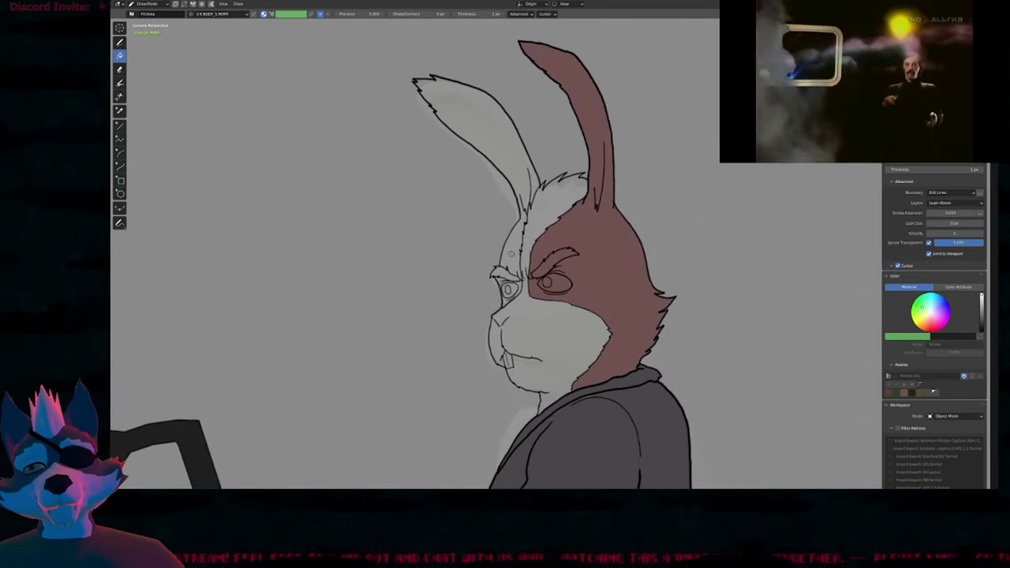
# Fill the far side of the head with BODY_1 PEPPY, and the forehead stripe, muzzle and both eyebrows with BODY_2 PEPPY.
pyautogui.click(511, 253)
pyautogui.press('u')
pyautogui.click(538, 220)
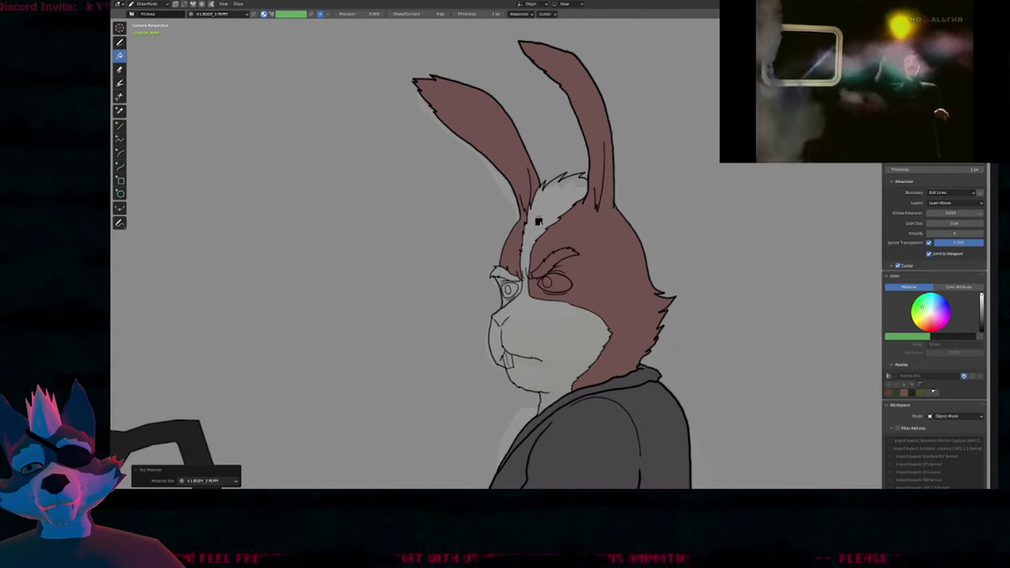
pyautogui.click(544, 260)
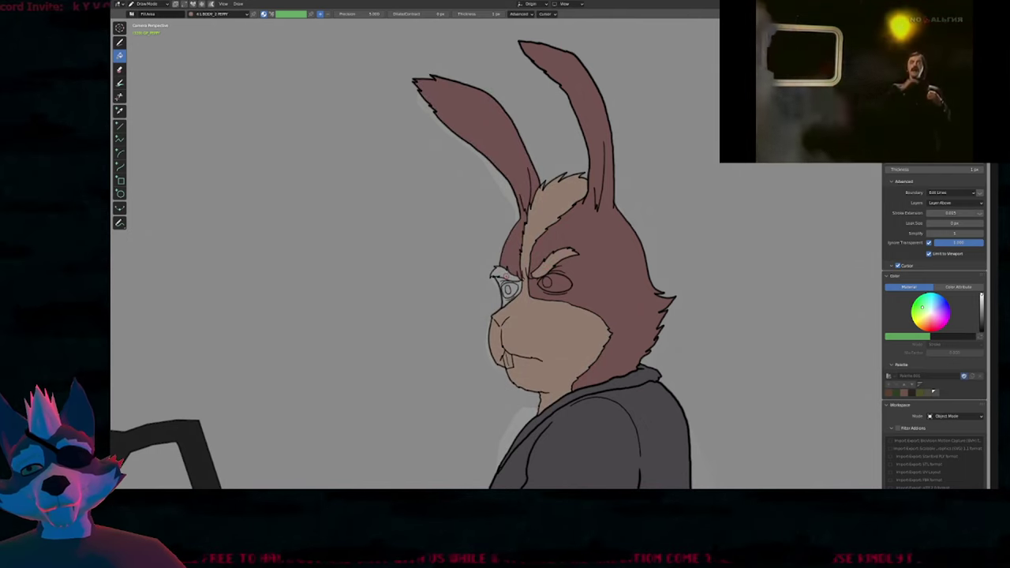
pyautogui.click(506, 276)
# Fill the area around the far eye with the BODY_1 PEPPY material.
pyautogui.press('u')
pyautogui.press('k')
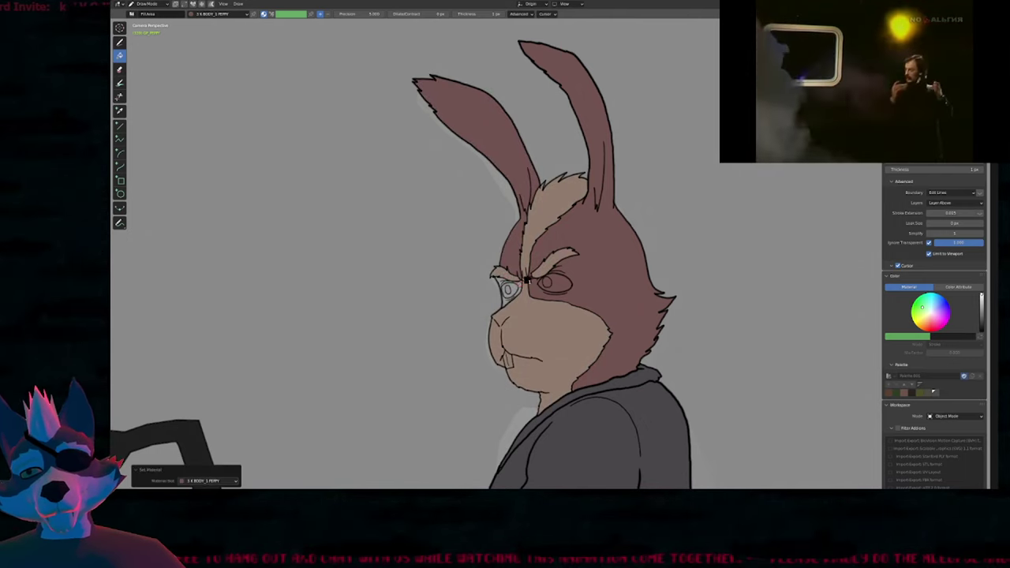
pyautogui.click(506, 289)
# Fill both eyeballs with the EYES PEPPY material and both pupils with BLACKFILL.
pyautogui.press('u')
pyautogui.press('a')
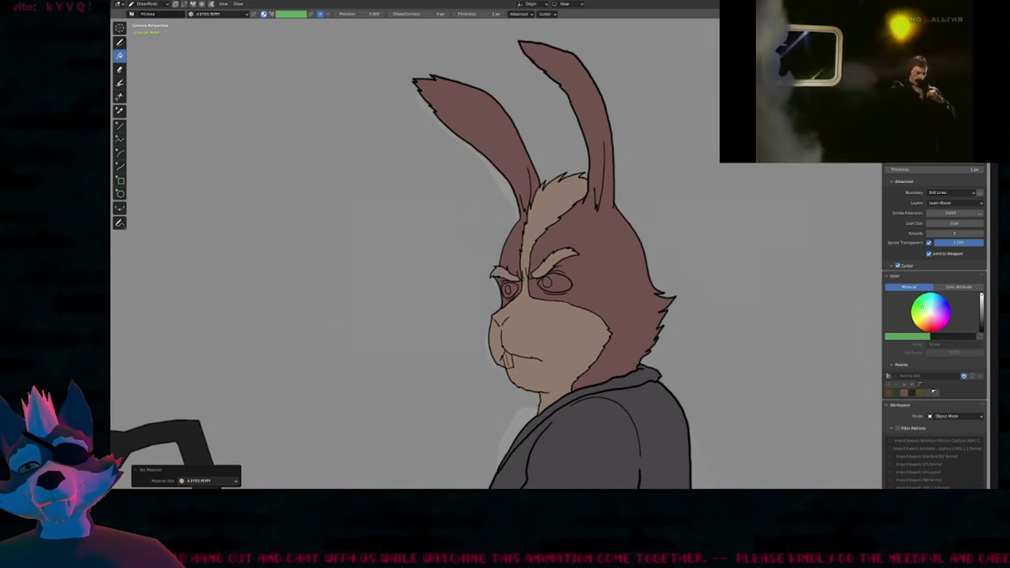
pyautogui.click(510, 290)
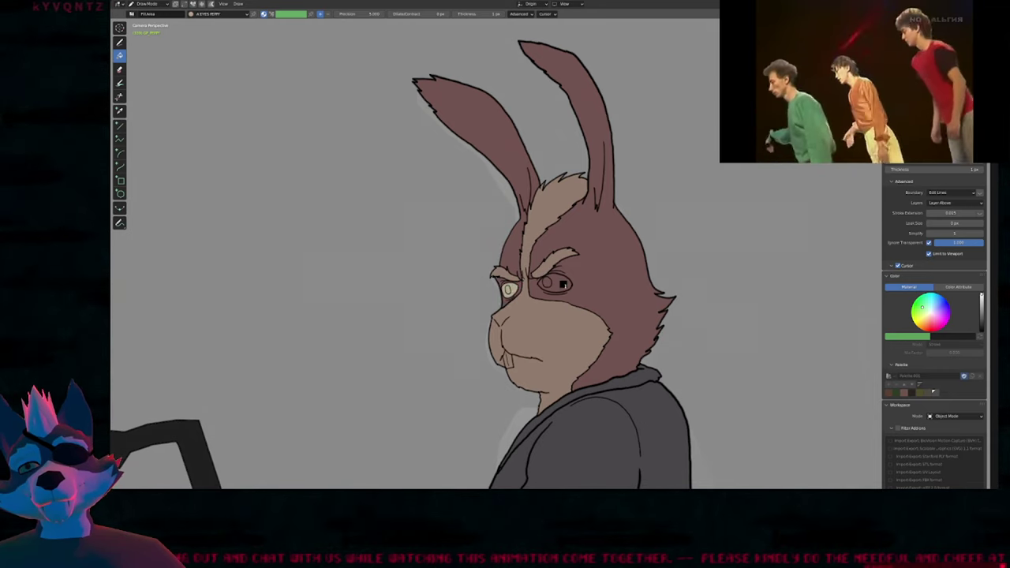
pyautogui.press('u')
pyautogui.click(546, 282)
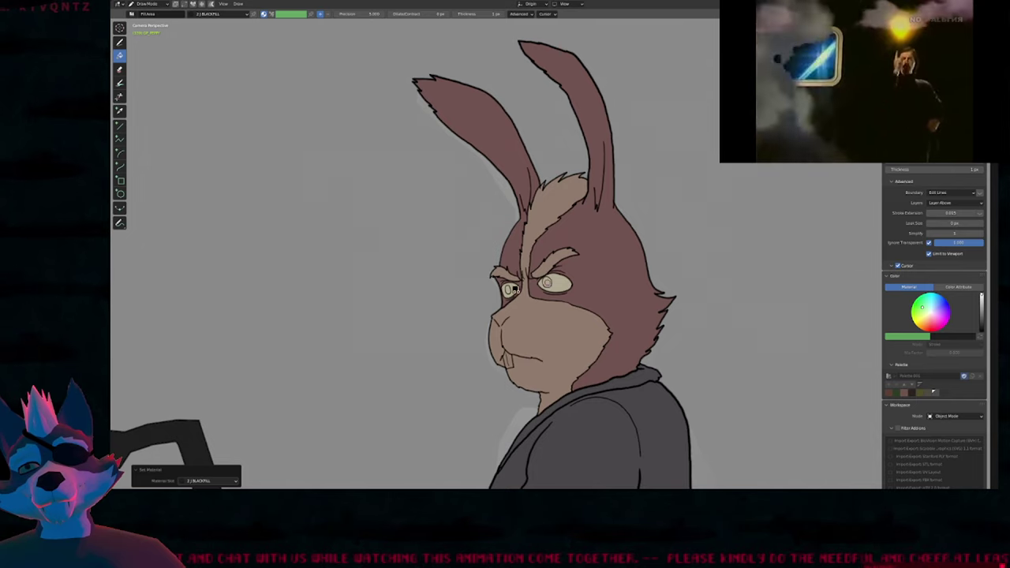
pyautogui.click(546, 283)
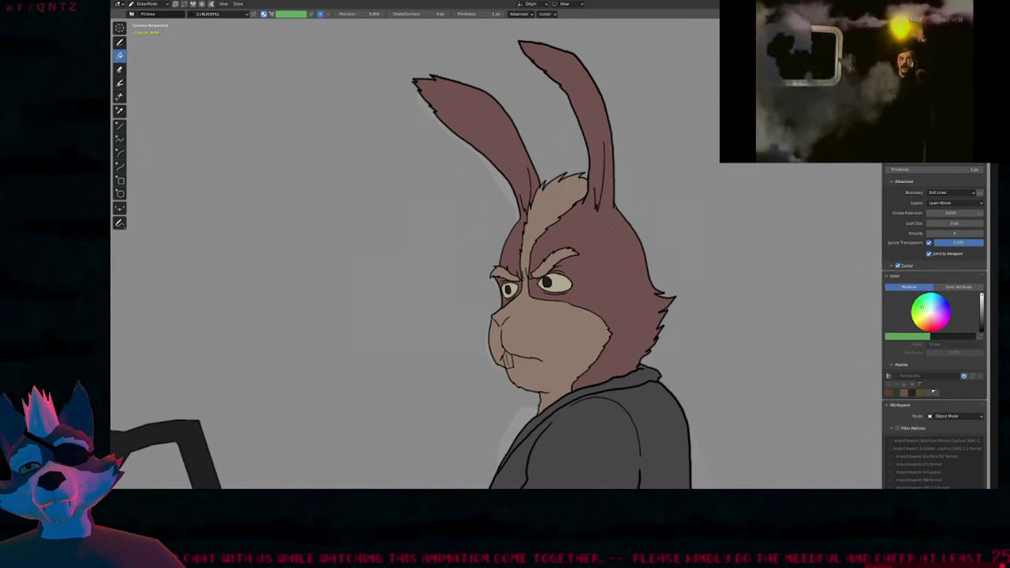
pyautogui.scroll(5, 510, 290)
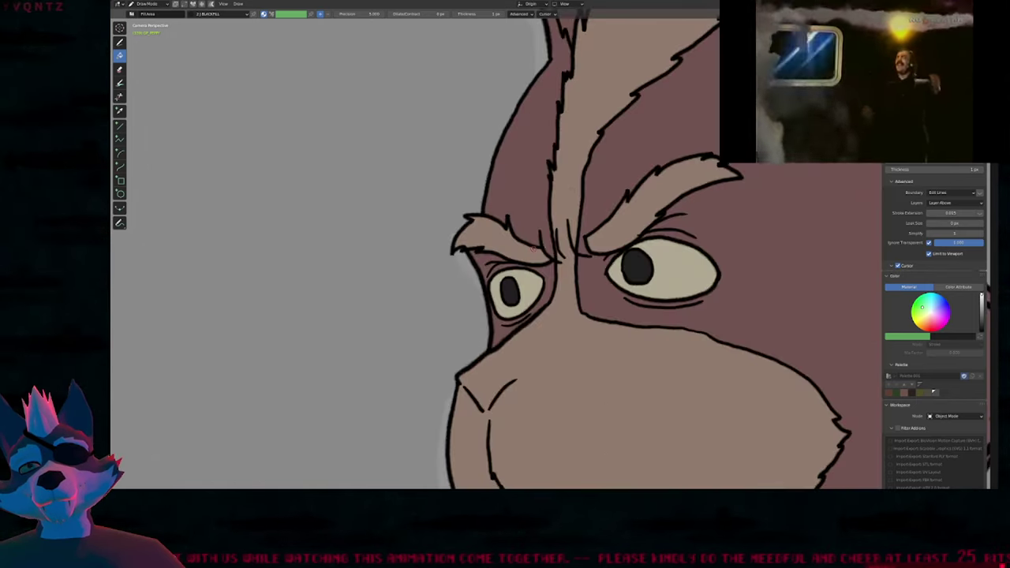
pyautogui.press('d')
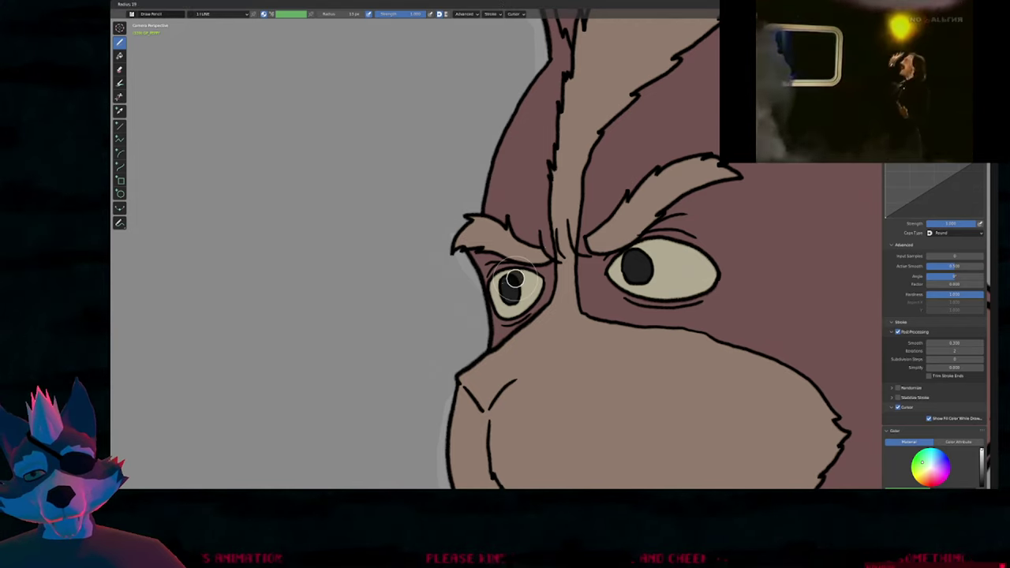
pyautogui.scroll(-10, 509, 282)
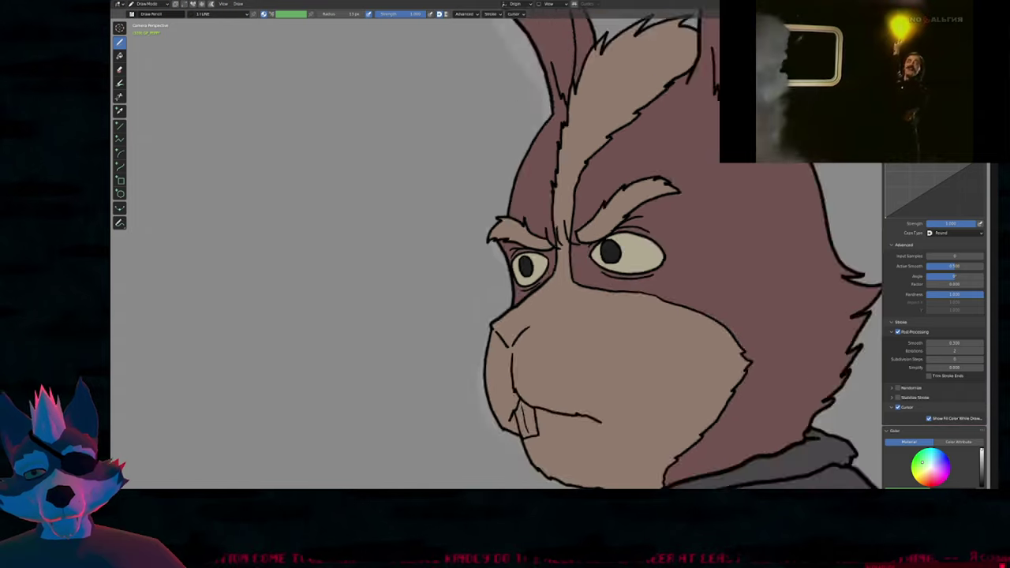
pyautogui.scroll(-1, 537, 272)
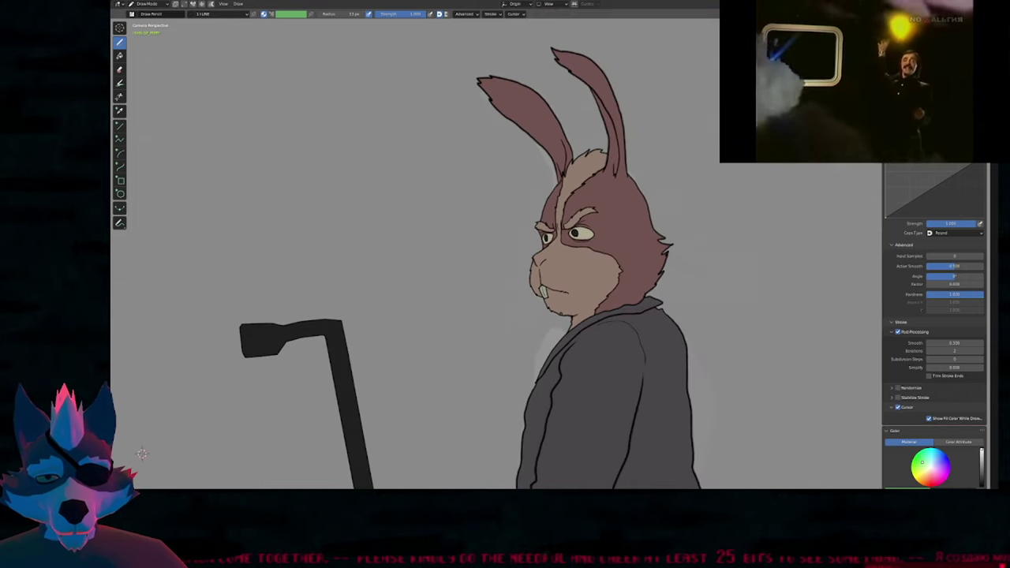
pyautogui.scroll(8, 536, 272)
pyautogui.rightClick(536, 272)
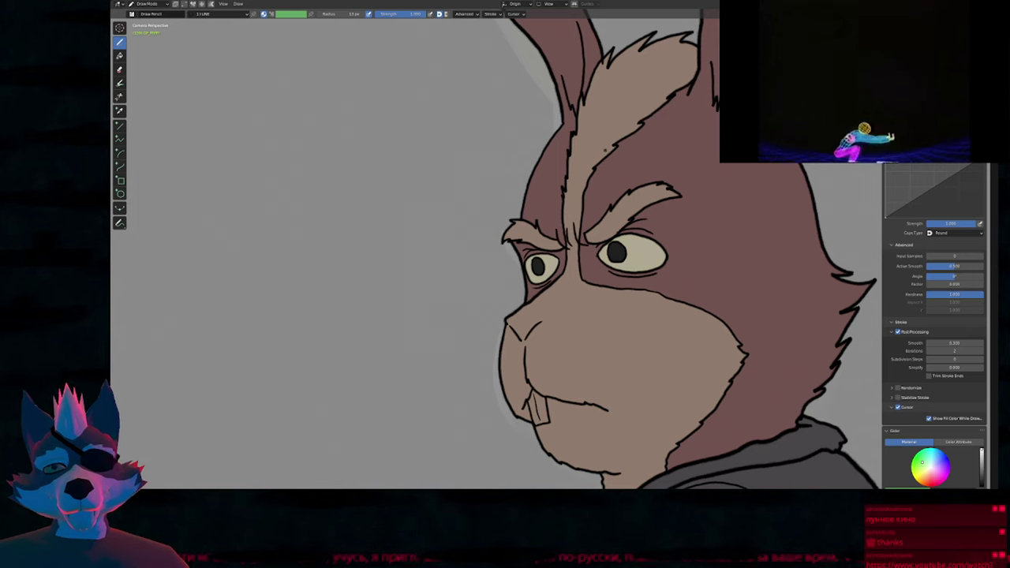
# Fill the rabbit's front teeth with the UPPERTEETH PEPPY material using the Fill tool.
pyautogui.keyDown('shift'); pyautogui.moveTo(584, 209); pyautogui.dragTo(478, 308, button='middle'); pyautogui.keyUp('shift')
pyautogui.press('u')
pyautogui.click(473, 350)
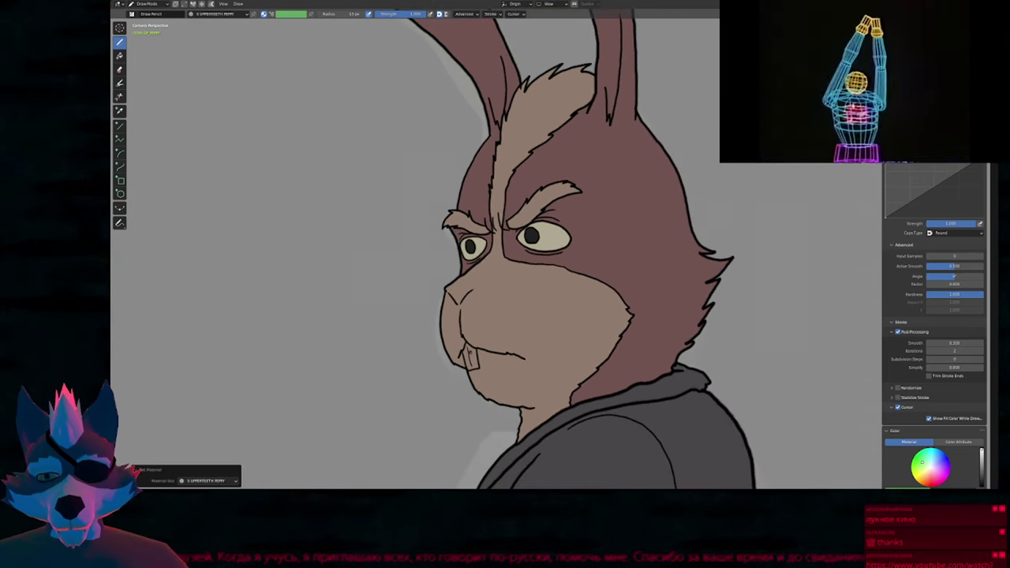
pyautogui.hotkey('shift', 'space')
pyautogui.press('f')
pyautogui.press('u')
pyautogui.click(470, 353)
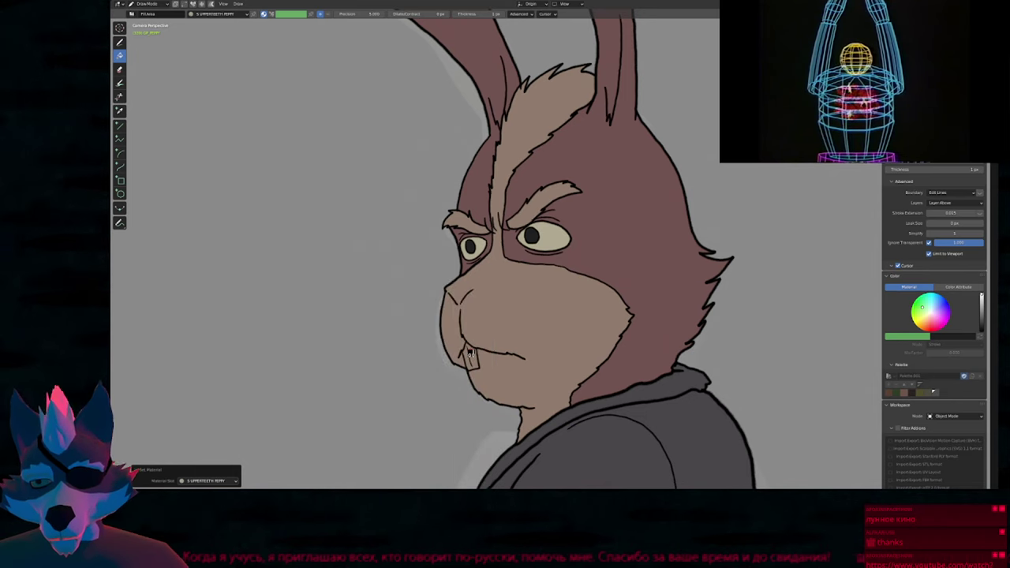
pyautogui.click(471, 355)
# Check the whole coloured figure and play the animation back to review the crowbar motion.
pyautogui.scroll(-2, 535, 284)
pyautogui.keyDown('shift'); pyautogui.moveTo(535, 284); pyautogui.dragTo(570, 265, button='middle'); pyautogui.keyUp('shift')
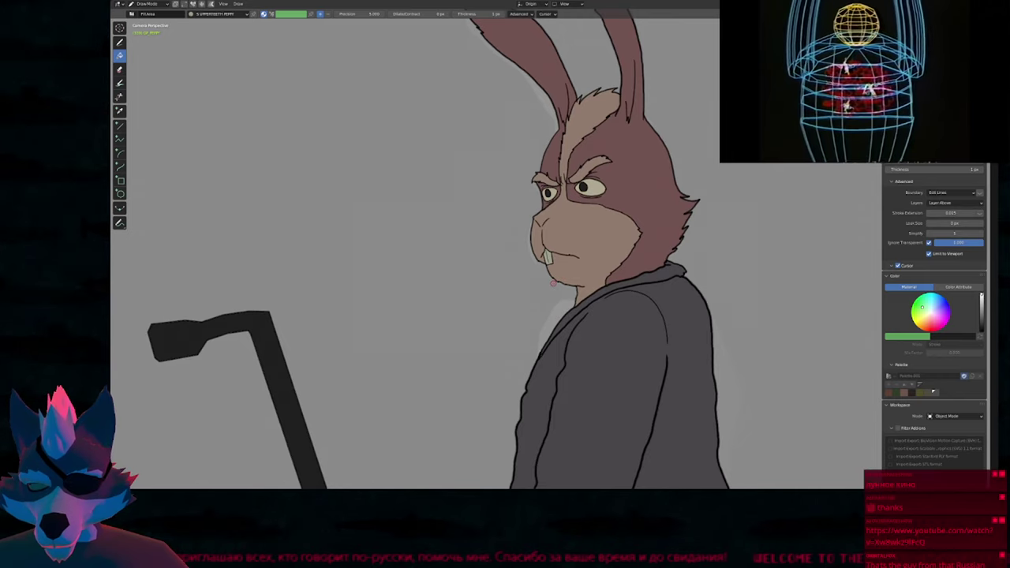
pyautogui.scroll(-1, 552, 283)
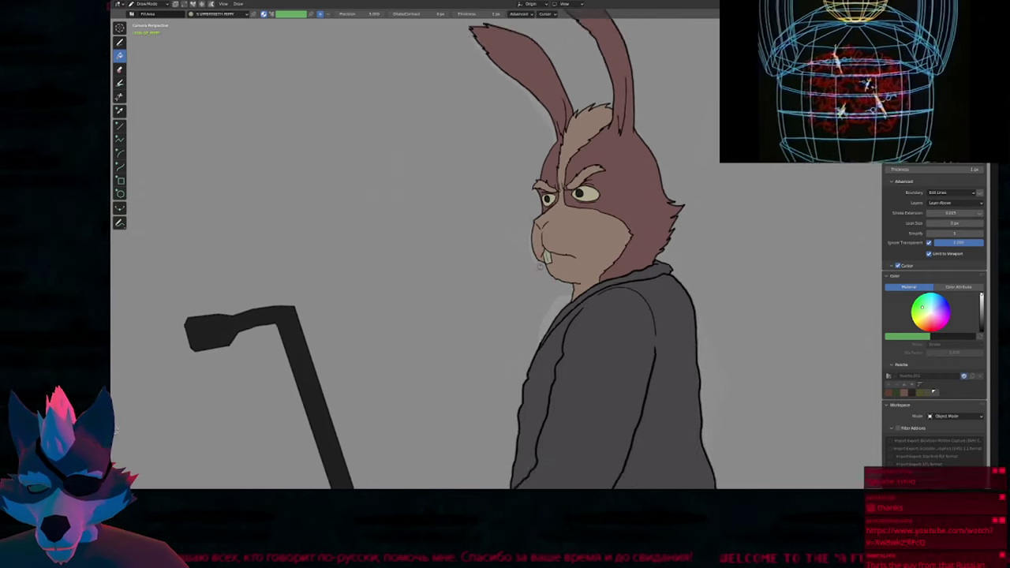
pyautogui.scroll(-6, 539, 267)
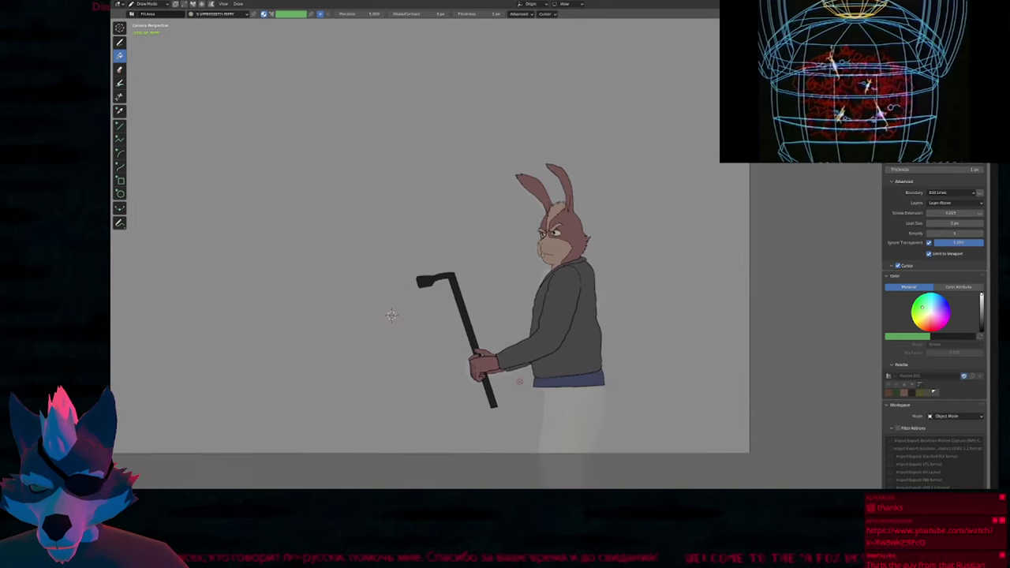
pyautogui.scroll(2, 378, 318)
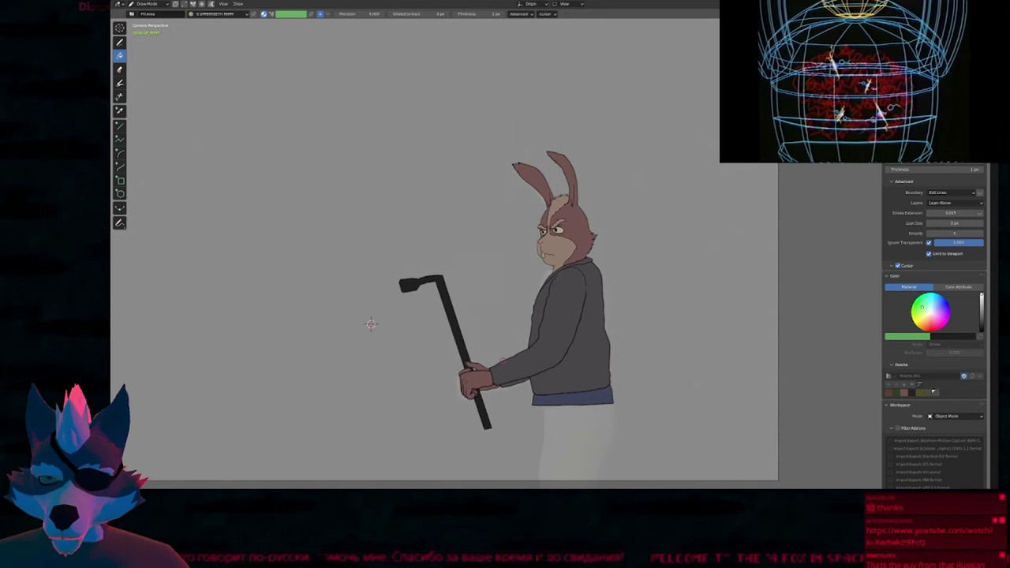
pyautogui.rightClick(494, 355)
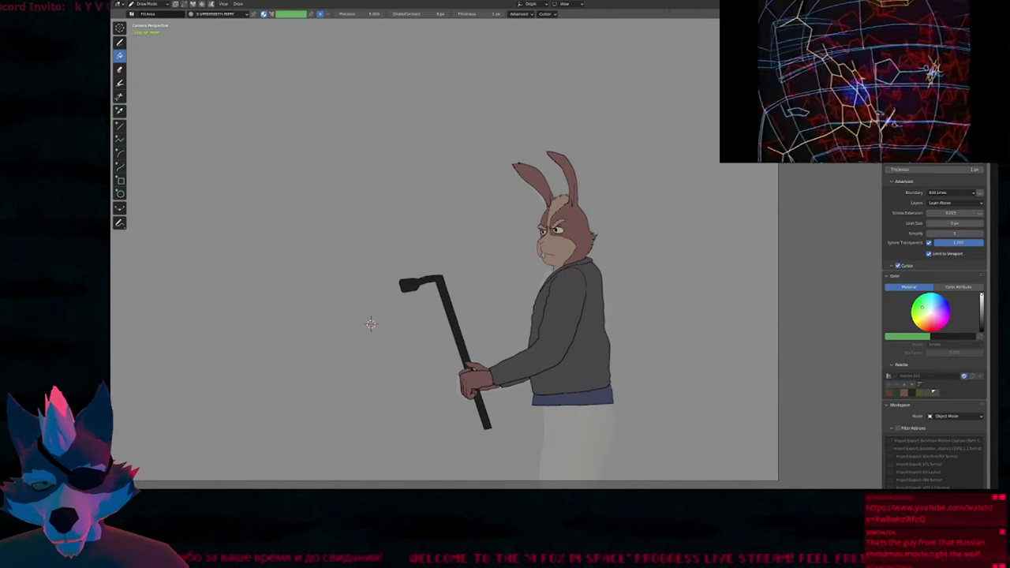
pyautogui.click(119, 43)
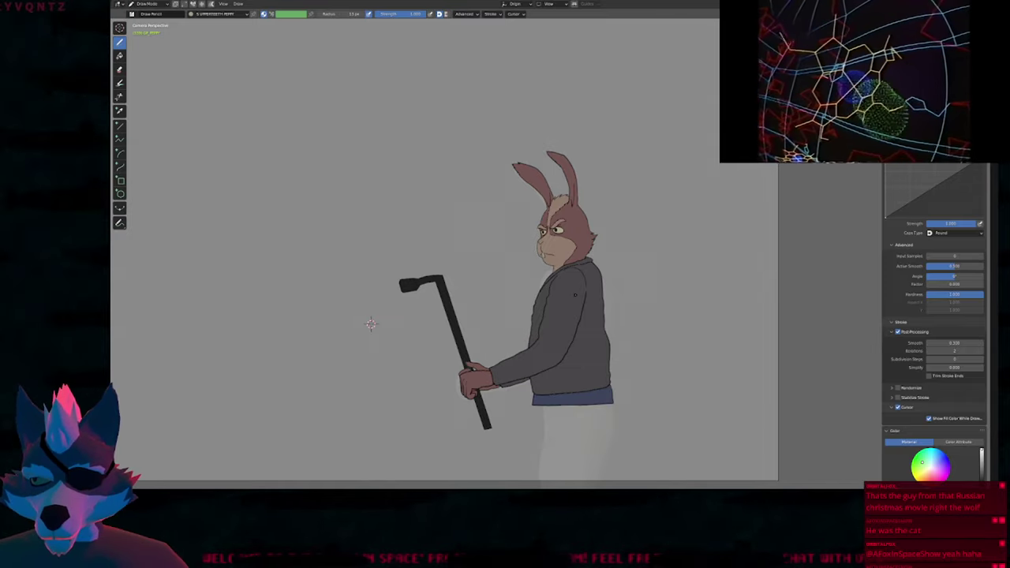
pyautogui.keyDown('shift'); pyautogui.moveTo(371, 323); pyautogui.dragTo(377, 276, button='middle'); pyautogui.keyUp('shift')
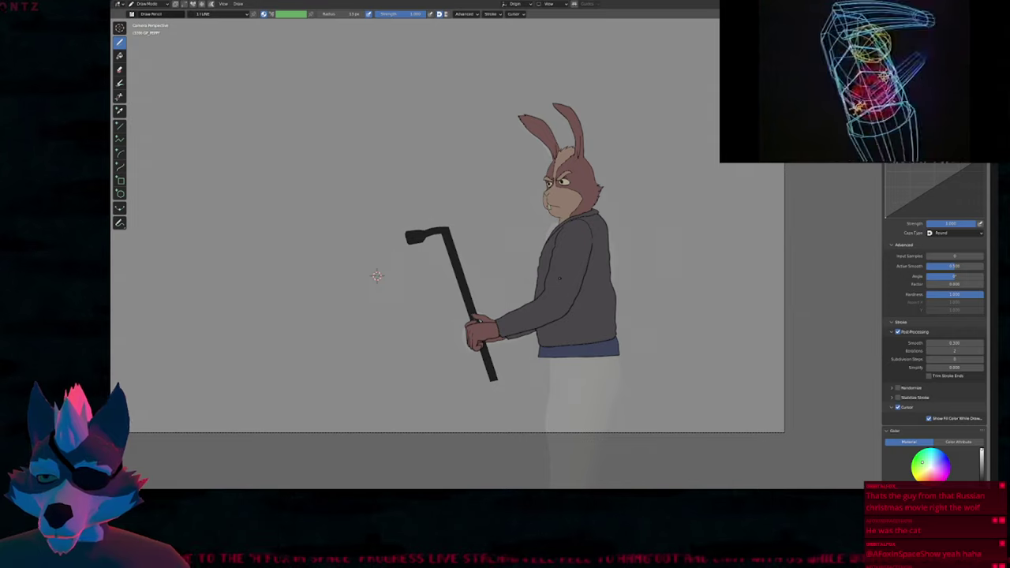
pyautogui.press('space')
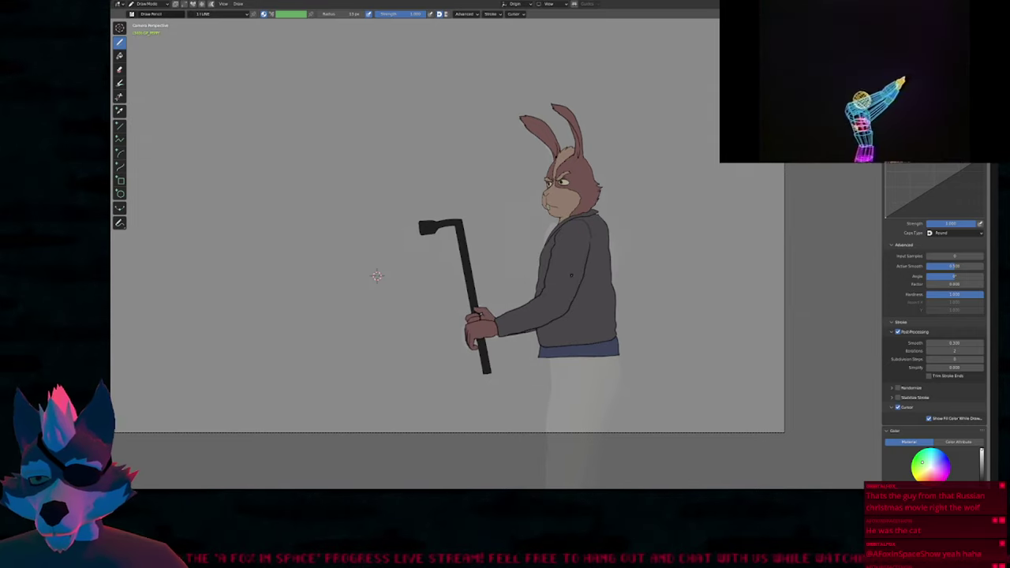
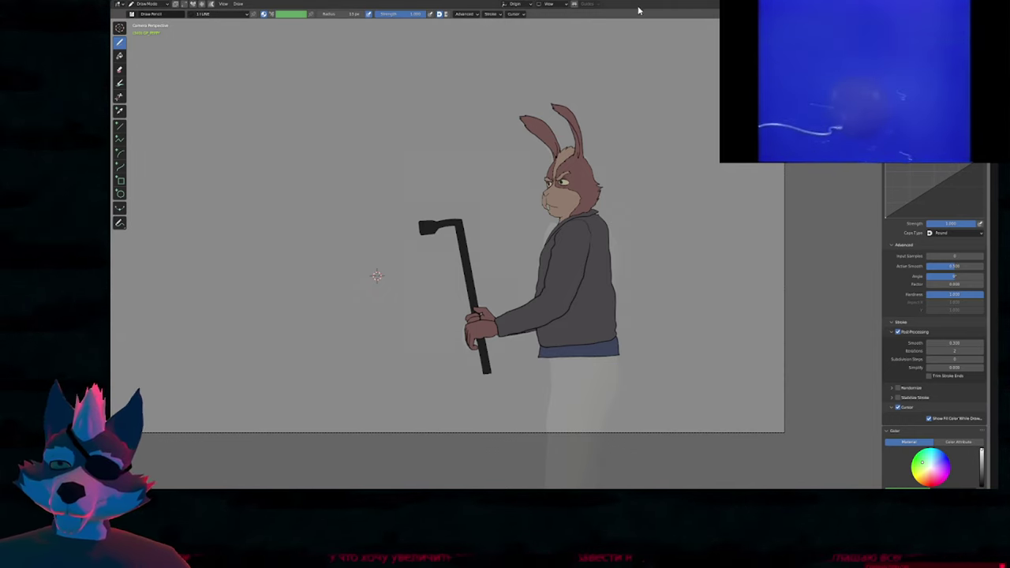
pyautogui.press('space')
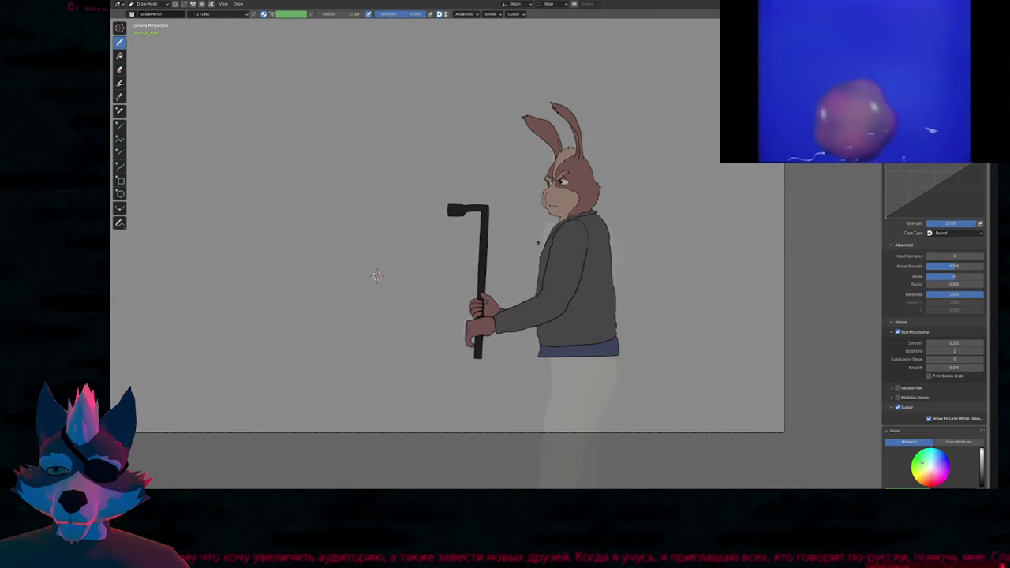
# On the uninked frame marked with a star, ink the near ear's outline and inner fold over the sketch guides with the LINE material.
pyautogui.press('Right')
pyautogui.press('Right')
pyautogui.press('Left')
pyautogui.keyDown('ctrl'); pyautogui.moveTo(530, 248); pyautogui.dragTo(541, 176, button='middle'); pyautogui.keyUp('ctrl')
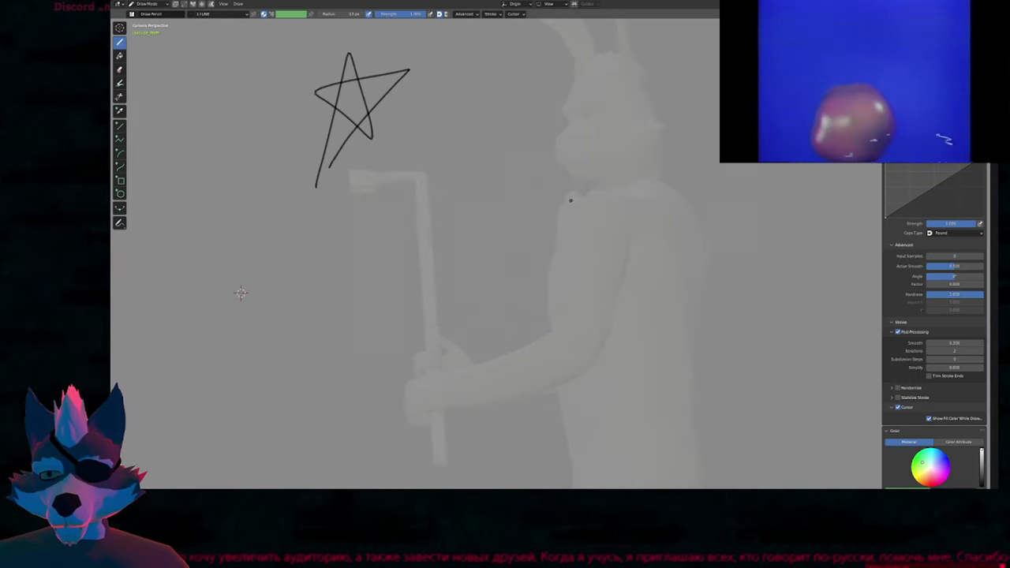
pyautogui.keyDown('shift'); pyautogui.moveTo(241, 293); pyautogui.dragTo(240, 370, button='middle'); pyautogui.keyUp('shift')
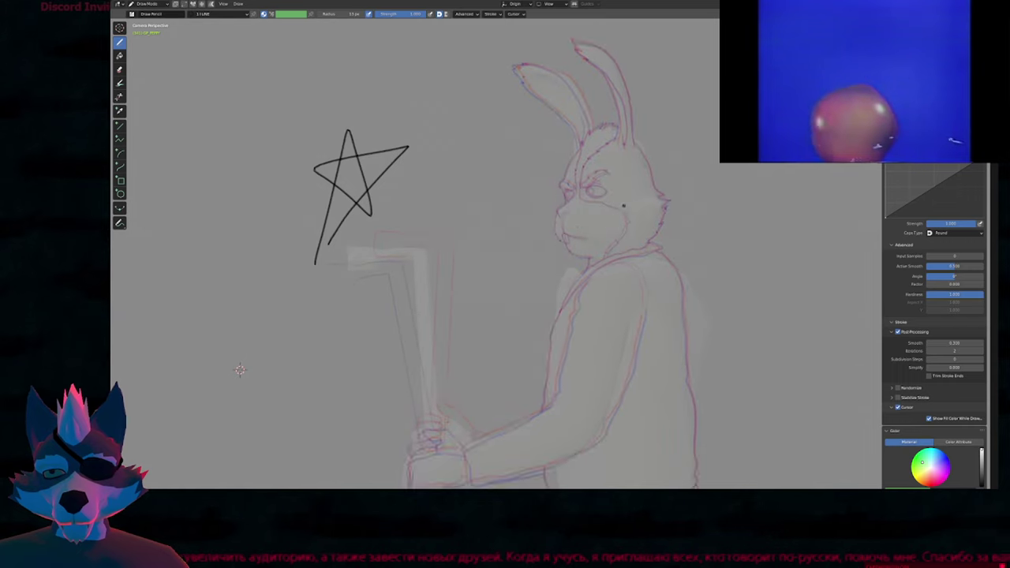
pyautogui.keyDown('shift'); pyautogui.moveTo(610, 215); pyautogui.dragTo(581, 374, button='middle'); pyautogui.keyUp('shift')
pyautogui.keyDown('ctrl'); pyautogui.moveTo(612, 292); pyautogui.dragTo(629, 198, button='middle'); pyautogui.keyUp('ctrl')
pyautogui.keyDown('shift'); pyautogui.moveTo(617, 257); pyautogui.dragTo(634, 357, button='middle'); pyautogui.keyUp('shift')
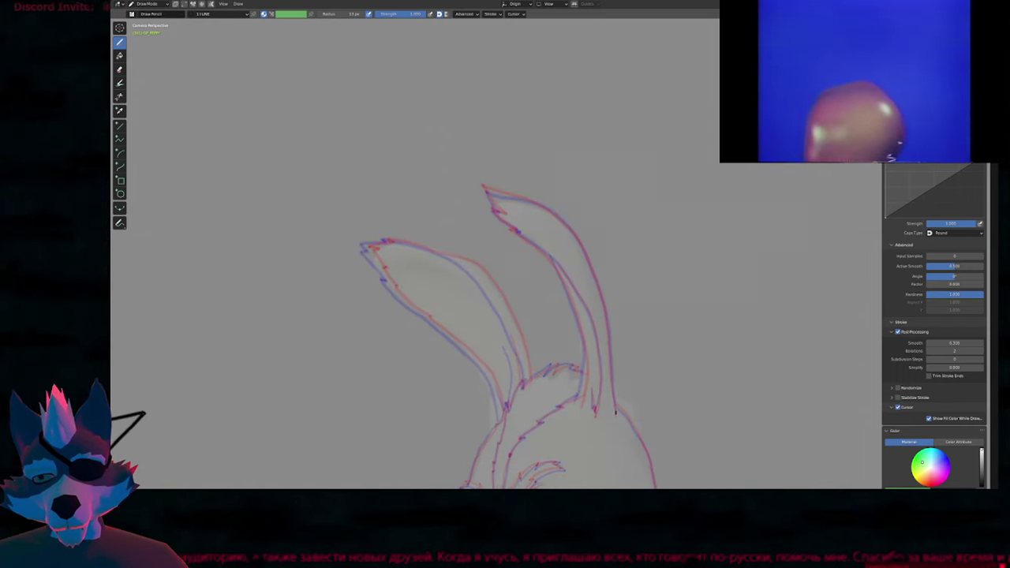
pyautogui.moveTo(616, 411)
pyautogui.mouseDown()
pyautogui.moveTo(604, 306)
pyautogui.moveTo(580, 244)
pyautogui.moveTo(564, 218)
pyautogui.moveTo(477, 187)
pyautogui.moveTo(505, 215)
pyautogui.moveTo(497, 219)
pyautogui.moveTo(555, 266)
pyautogui.moveTo(584, 362)
pyautogui.moveTo(579, 404)
pyautogui.mouseUp()
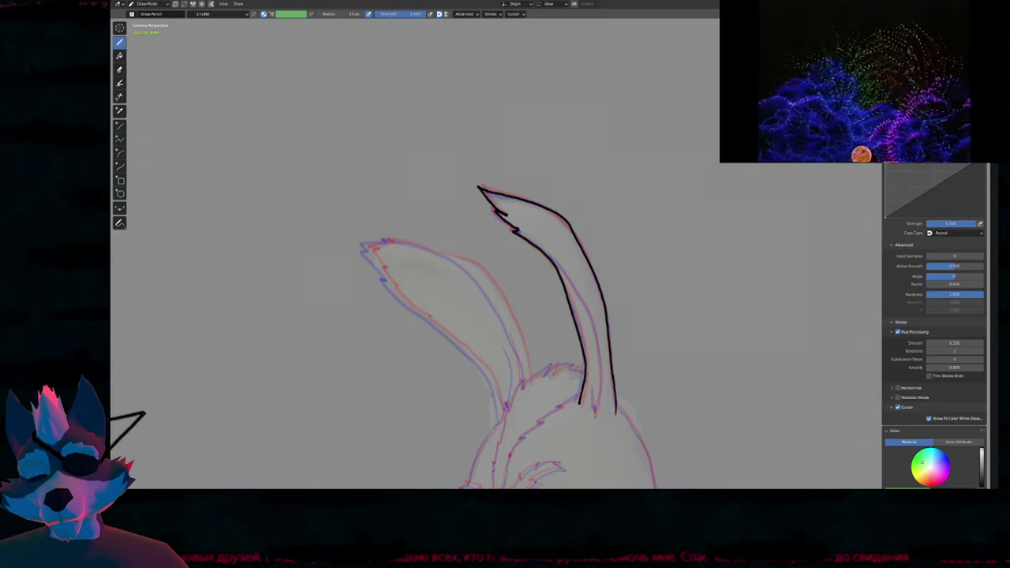
pyautogui.press('f')
pyautogui.press('Escape')
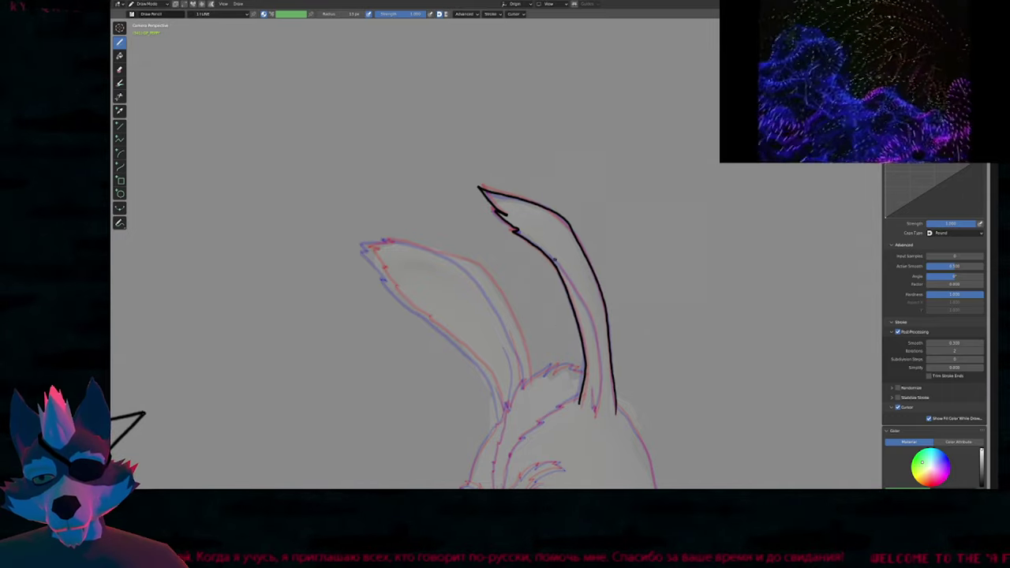
pyautogui.moveTo(555, 260)
pyautogui.mouseDown()
pyautogui.moveTo(592, 324)
pyautogui.moveTo(594, 416)
pyautogui.moveTo(593, 405)
pyautogui.mouseUp()
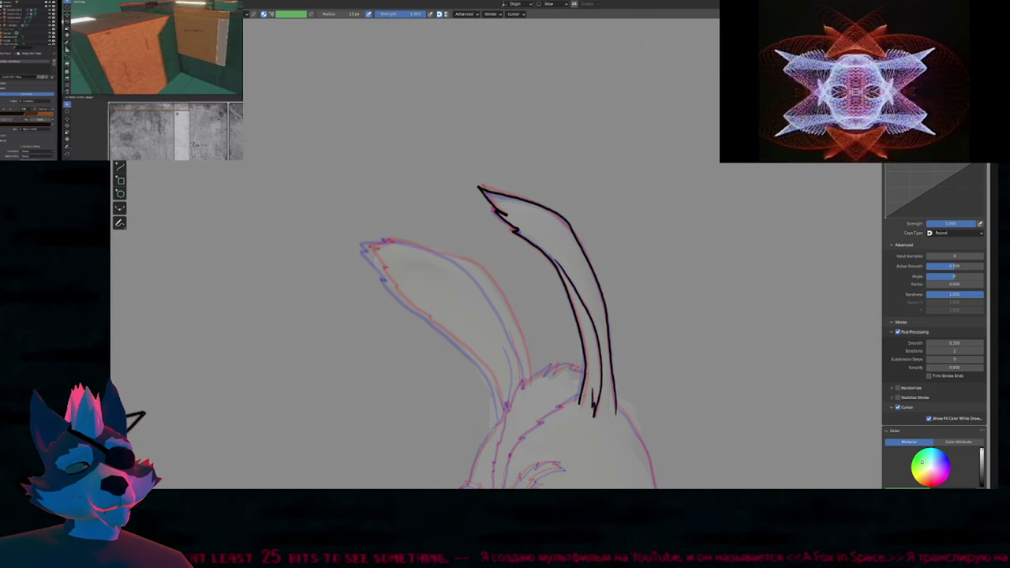
pyautogui.moveTo(618, 220); pyautogui.dragTo(360, 287)
pyautogui.hotkey('ctrl', 'z')
pyautogui.keyDown('shift'); pyautogui.moveTo(494, 328); pyautogui.dragTo(501, 224, button='middle'); pyautogui.keyUp('shift')
pyautogui.moveTo(522, 227)
pyautogui.mouseDown()
pyautogui.moveTo(600, 222)
pyautogui.moveTo(789, 300)
pyautogui.mouseUp()
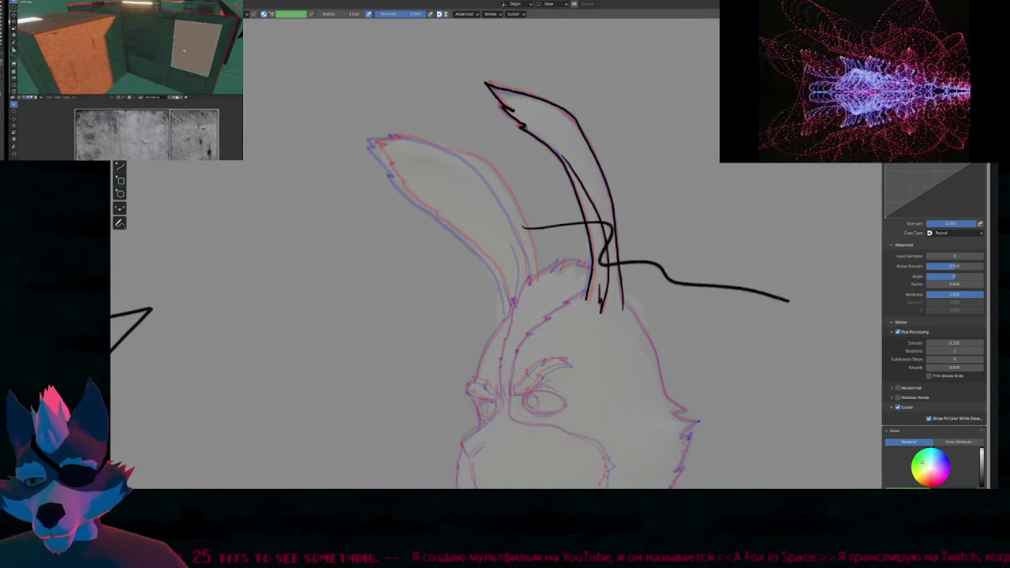
pyautogui.hotkey('ctrl', 'z')
# Ink the outline of the far ear with its jagged furry tip, between the red and blue guide lines.
pyautogui.moveTo(558, 271)
pyautogui.keyDown('shift'); pyautogui.mouseDown(button='middle')
pyautogui.moveTo(626, 318)
pyautogui.moveTo(629, 339)
pyautogui.mouseUp(button='middle'); pyautogui.keyUp('shift')
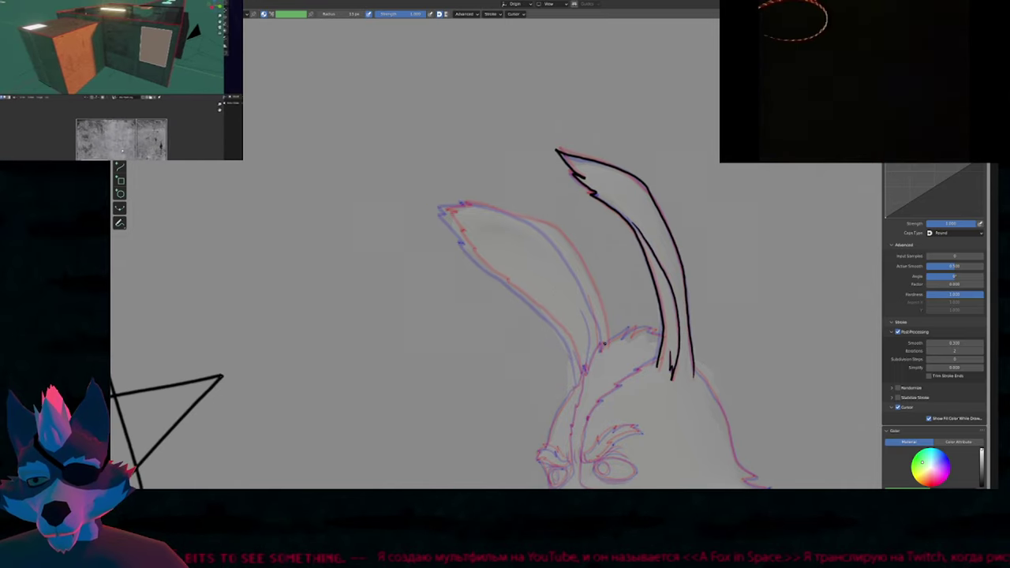
pyautogui.moveTo(605, 344); pyautogui.dragTo(594, 305)
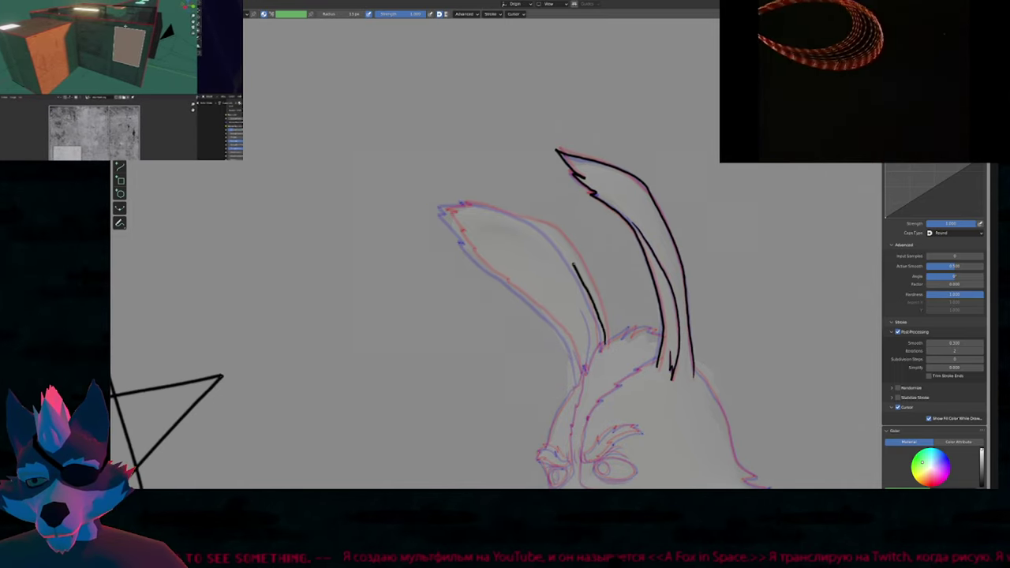
pyautogui.moveTo(573, 264)
pyautogui.mouseDown()
pyautogui.moveTo(545, 225)
pyautogui.moveTo(441, 209)
pyautogui.moveTo(478, 260)
pyautogui.moveTo(552, 328)
pyautogui.moveTo(578, 384)
pyautogui.mouseUp()
pyautogui.press('f')
pyautogui.press('Escape')
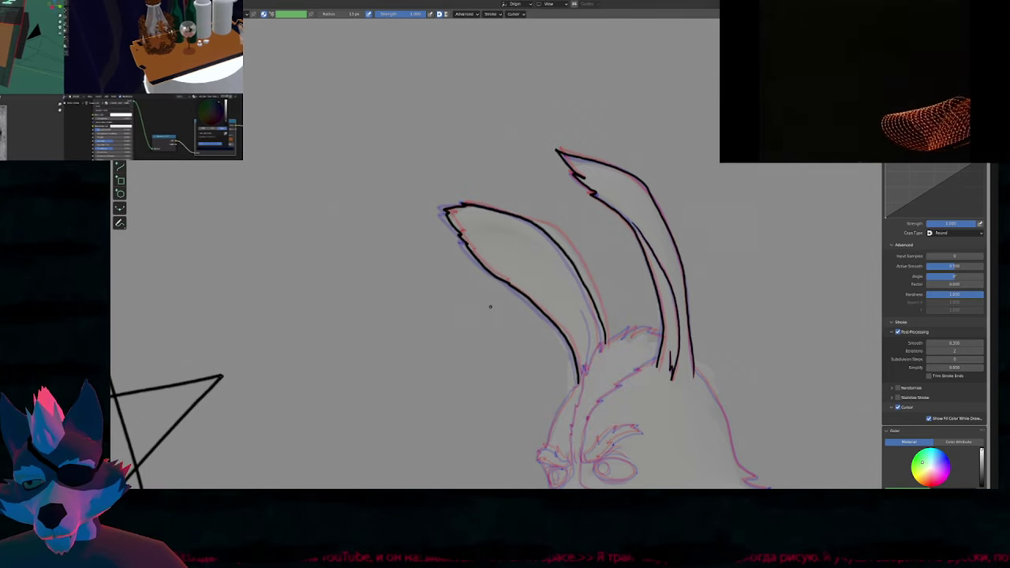
# Thicken the far ear's rear edge with an extra stroke running down to its base.
pyautogui.keyDown('shift'); pyautogui.moveTo(593, 319); pyautogui.dragTo(558, 281, button='middle'); pyautogui.keyUp('shift')
pyautogui.keyDown('ctrl'); pyautogui.moveTo(573, 342); pyautogui.dragTo(579, 281, button='middle'); pyautogui.keyUp('ctrl')
pyautogui.press('f')
pyautogui.press('Escape')
pyautogui.moveTo(557, 235); pyautogui.dragTo(569, 289)
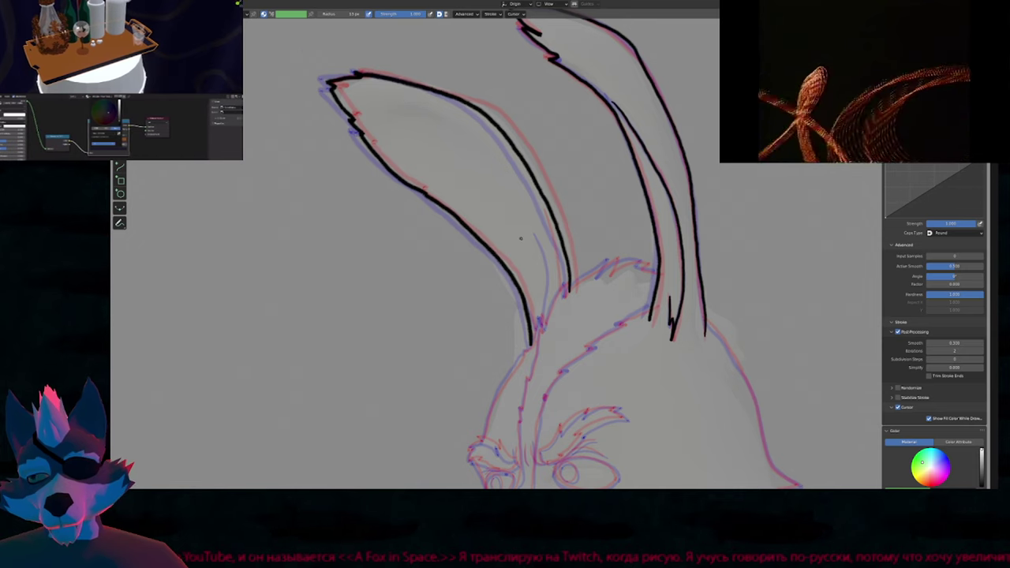
# Ink the near ear's inner fold, the jagged fur across the crown, and the forehead's front edge down to the far brow.
pyautogui.keyDown('shift'); pyautogui.moveTo(545, 212); pyautogui.dragTo(506, 147, button='middle'); pyautogui.keyUp('shift')
pyautogui.moveTo(502, 155); pyautogui.dragTo(516, 214)
pyautogui.keyDown('shift'); pyautogui.moveTo(515, 235); pyautogui.dragTo(455, 239, button='middle'); pyautogui.keyUp('shift')
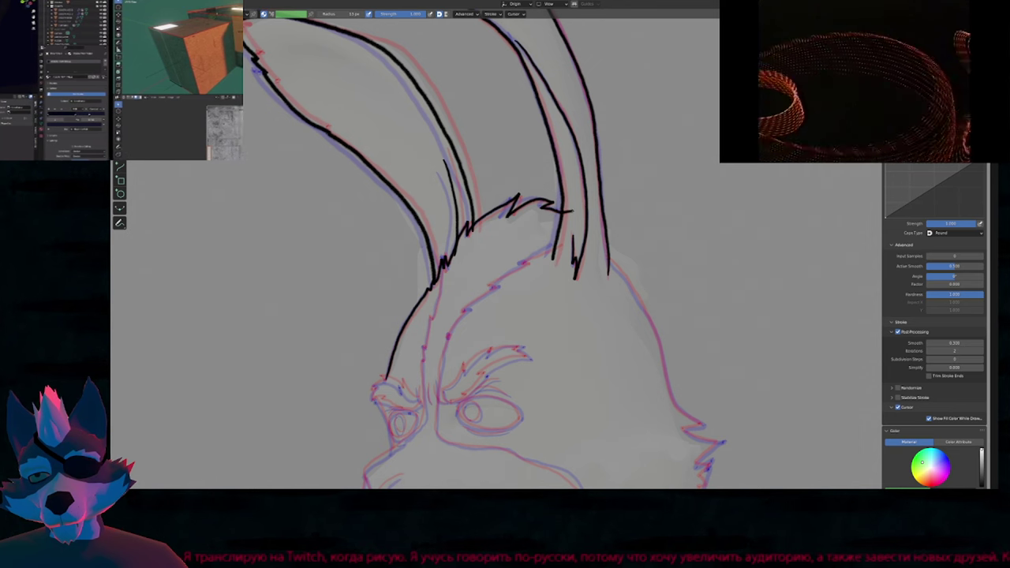
# Ink the face profile from the ear base down the nose bridge and around the muzzle and chin to the neck.
pyautogui.moveTo(537, 313)
pyautogui.keyDown('shift'); pyautogui.mouseDown(button='middle')
pyautogui.moveTo(494, 216)
pyautogui.moveTo(516, 163)
pyautogui.mouseUp(button='middle'); pyautogui.keyUp('shift')
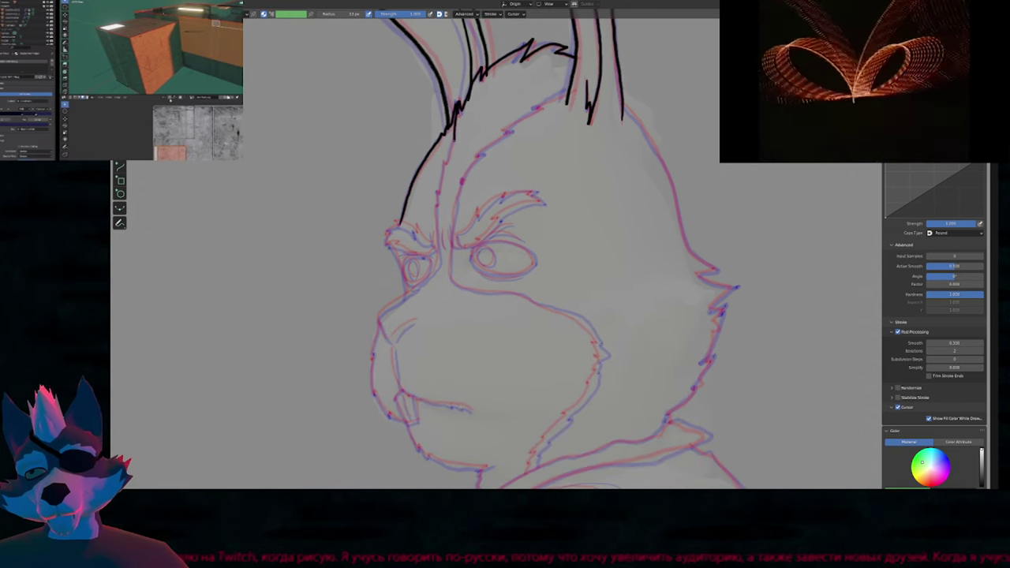
pyautogui.moveTo(445, 165)
pyautogui.mouseDown()
pyautogui.moveTo(437, 267)
pyautogui.moveTo(383, 310)
pyautogui.mouseUp()
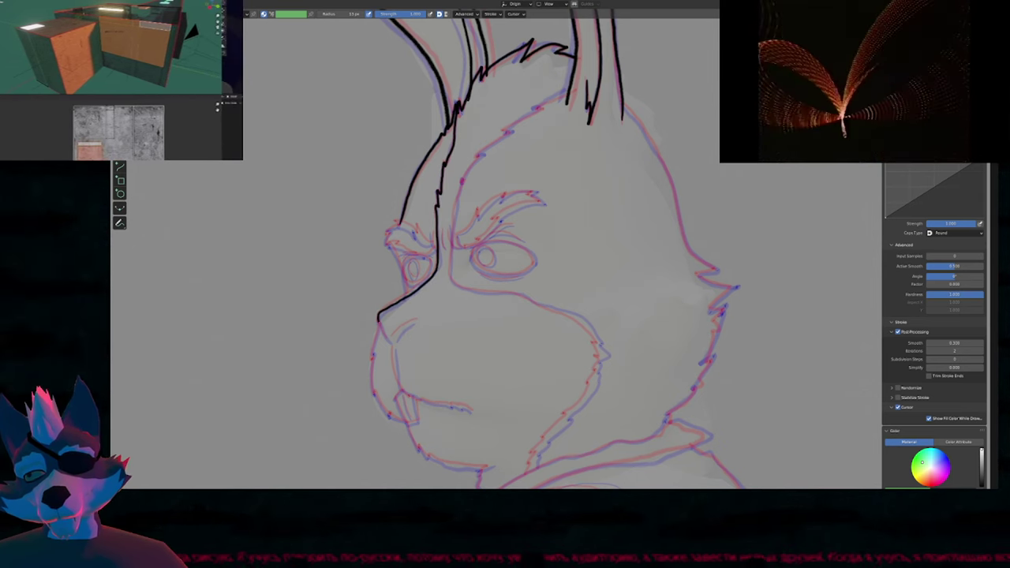
pyautogui.keyDown('shift'); pyautogui.moveTo(423, 372); pyautogui.dragTo(435, 185, button='middle'); pyautogui.keyUp('shift')
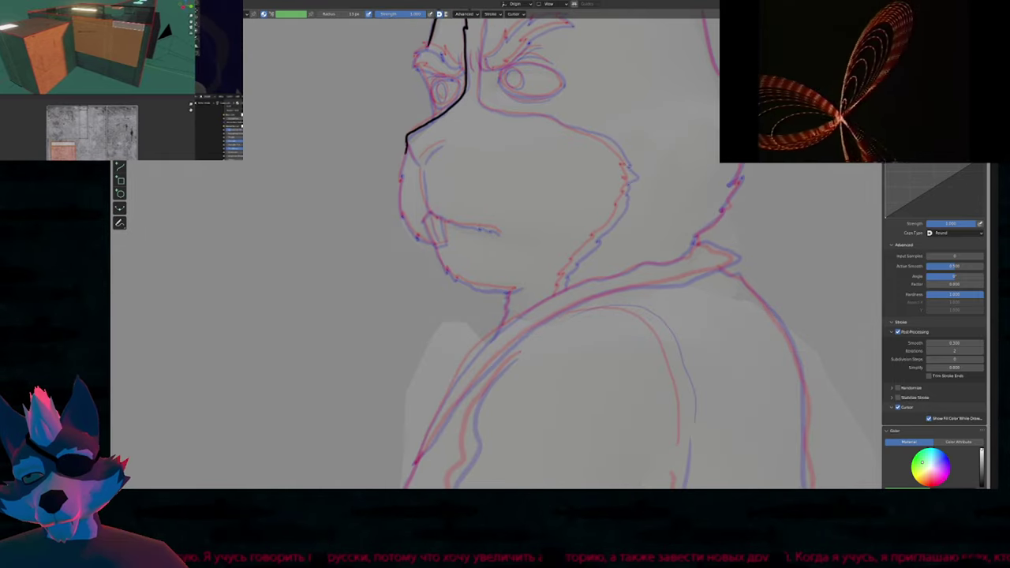
pyautogui.moveTo(407, 143); pyautogui.dragTo(400, 220)
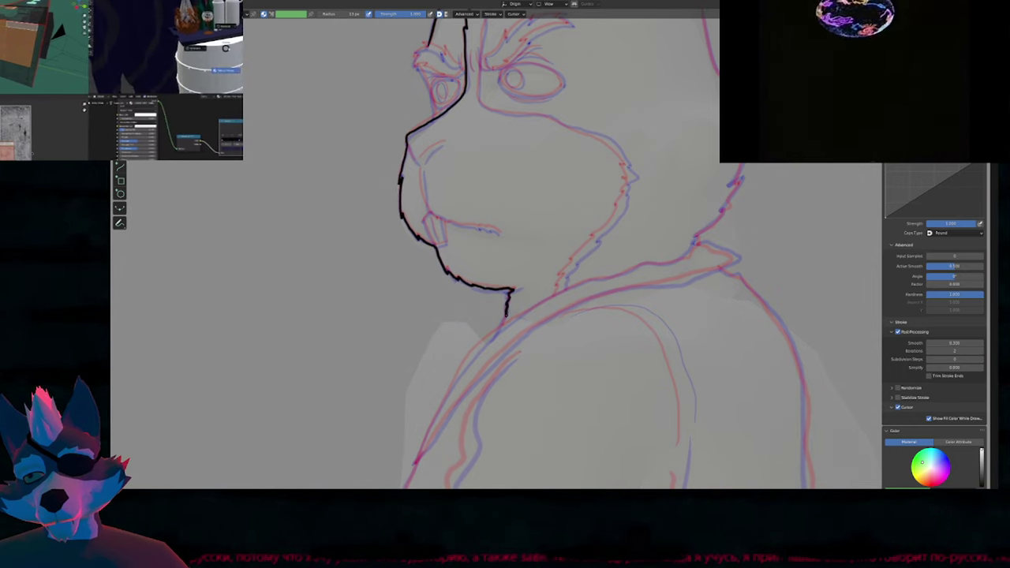
# Ink the nose, the mouth line and the front teeth over the muzzle sketch.
pyautogui.keyDown('shift'); pyautogui.moveTo(548, 271); pyautogui.dragTo(570, 376, button='middle'); pyautogui.keyUp('shift')
pyautogui.scroll(4, 459, 276)
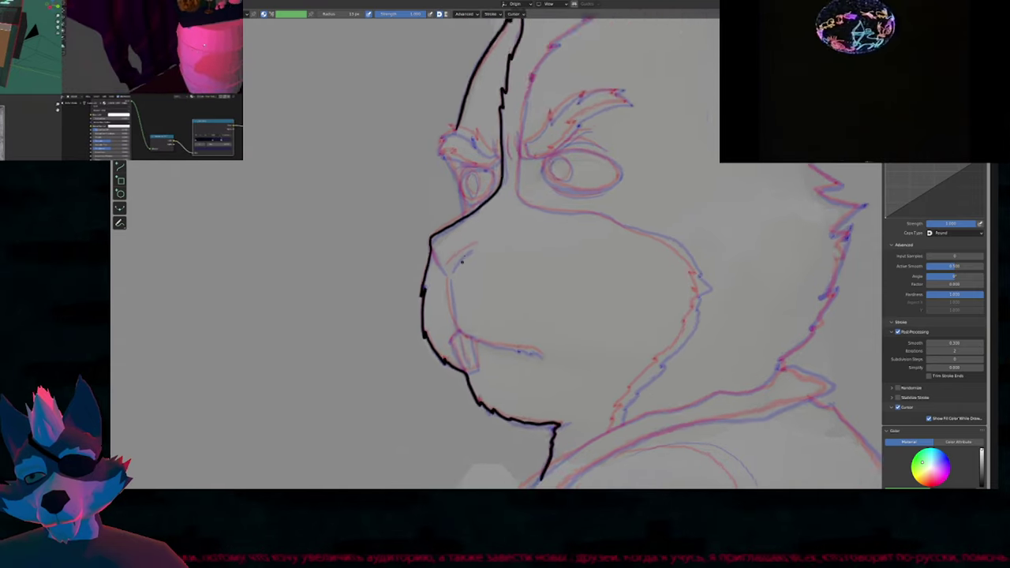
pyautogui.moveTo(445, 255); pyautogui.dragTo(452, 246)
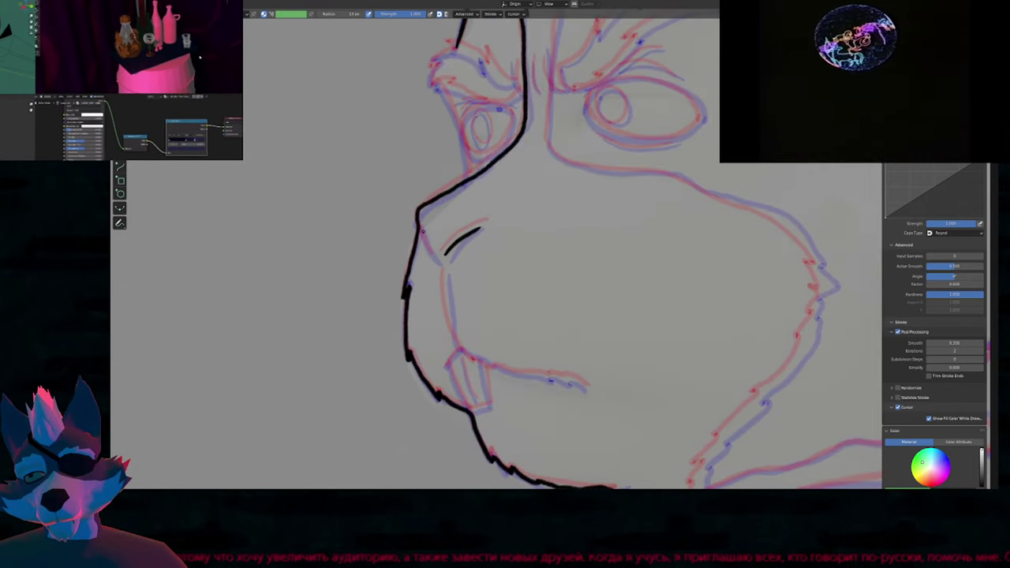
pyautogui.keyDown('shift'); pyautogui.moveTo(448, 293); pyautogui.dragTo(378, 205, button='middle'); pyautogui.keyUp('shift')
pyautogui.moveTo(378, 181)
pyautogui.mouseDown()
pyautogui.moveTo(379, 226)
pyautogui.moveTo(405, 273)
pyautogui.moveTo(519, 300)
pyautogui.mouseUp()
pyautogui.keyDown('shift'); pyautogui.moveTo(396, 270); pyautogui.dragTo(533, 225, button='middle'); pyautogui.keyUp('shift')
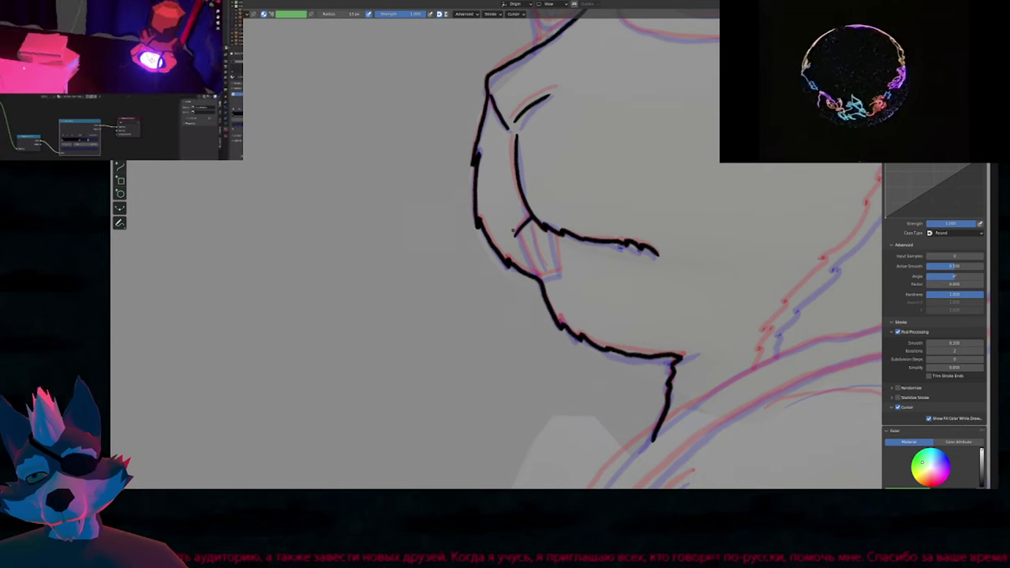
pyautogui.moveTo(539, 278)
pyautogui.mouseDown()
pyautogui.moveTo(564, 274)
pyautogui.moveTo(555, 229)
pyautogui.moveTo(539, 251)
pyautogui.moveTo(546, 271)
pyautogui.mouseUp()
# Ink the face marking's jagged edge from the rear ear's base past the near eye and around the muzzle's cheek fur.
pyautogui.scroll(-2, 547, 270)
pyautogui.scroll(-3, 550, 270)
pyautogui.keyDown('shift'); pyautogui.moveTo(638, 260); pyautogui.dragTo(432, 340, button='middle'); pyautogui.keyUp('shift')
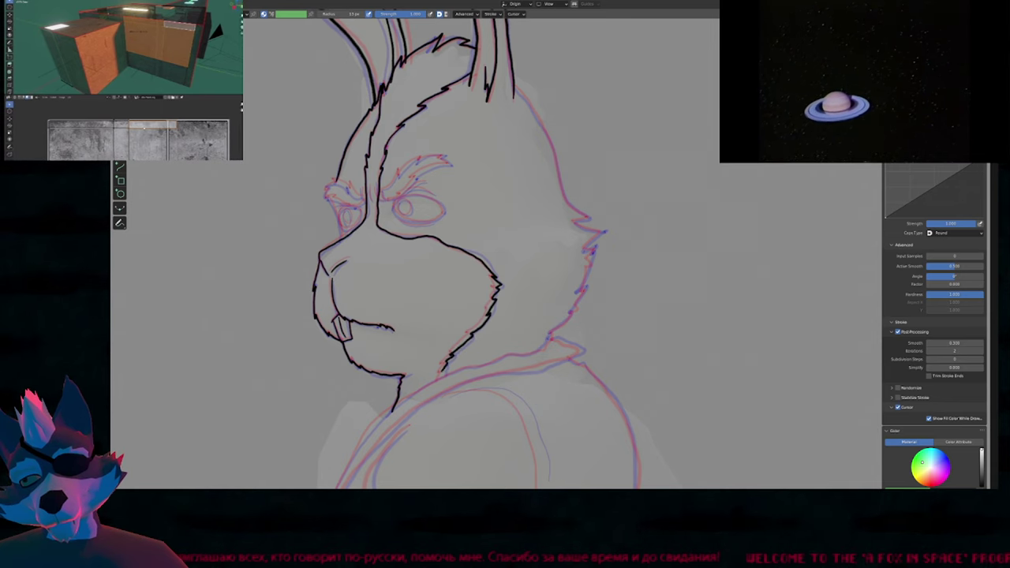
pyautogui.keyDown('shift'); pyautogui.moveTo(518, 332); pyautogui.dragTo(636, 340, button='middle'); pyautogui.keyUp('shift')
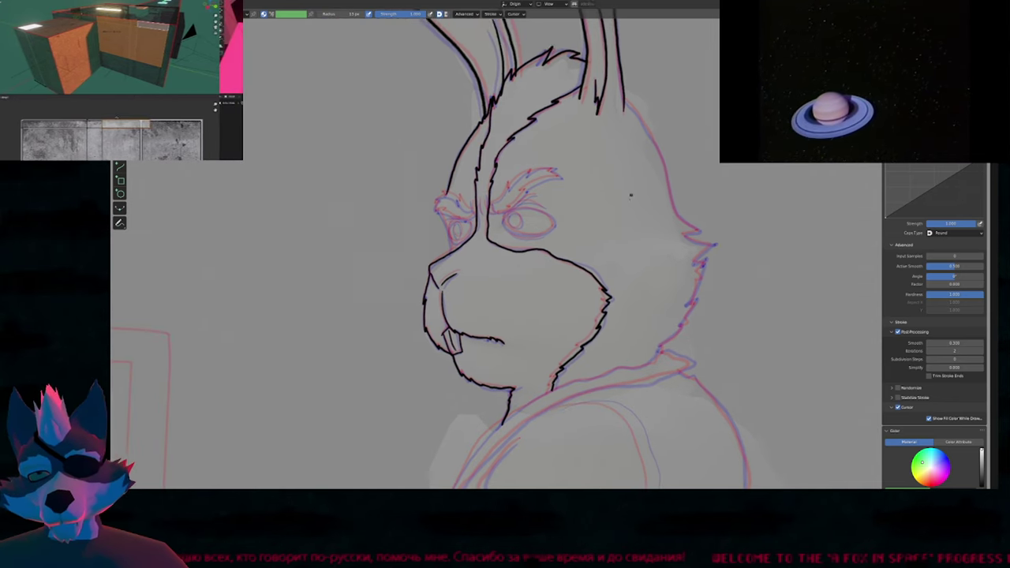
pyautogui.keyDown('shift'); pyautogui.moveTo(641, 111); pyautogui.dragTo(623, 288, button='middle'); pyautogui.keyUp('shift')
pyautogui.press('Tab')
pyautogui.moveTo(563, 278)
pyautogui.keyDown('ctrl'); pyautogui.mouseDown(button='middle')
pyautogui.moveTo(618, 135)
pyautogui.moveTo(573, 286)
pyautogui.mouseUp(button='middle'); pyautogui.keyUp('ctrl')
pyautogui.keyDown('shift'); pyautogui.moveTo(541, 328); pyautogui.dragTo(518, 252, button='middle'); pyautogui.keyUp('shift')
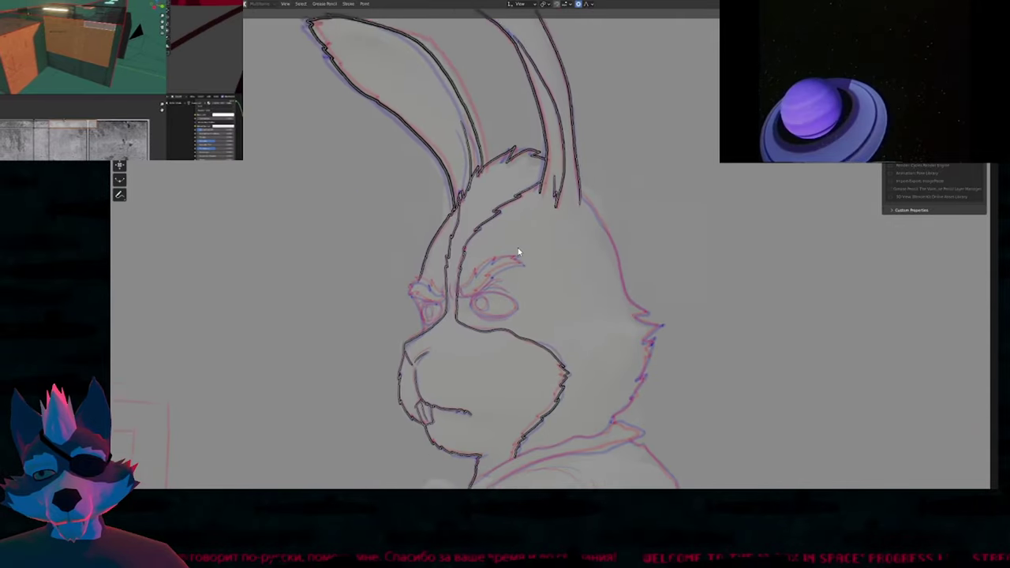
pyautogui.press('Tab')
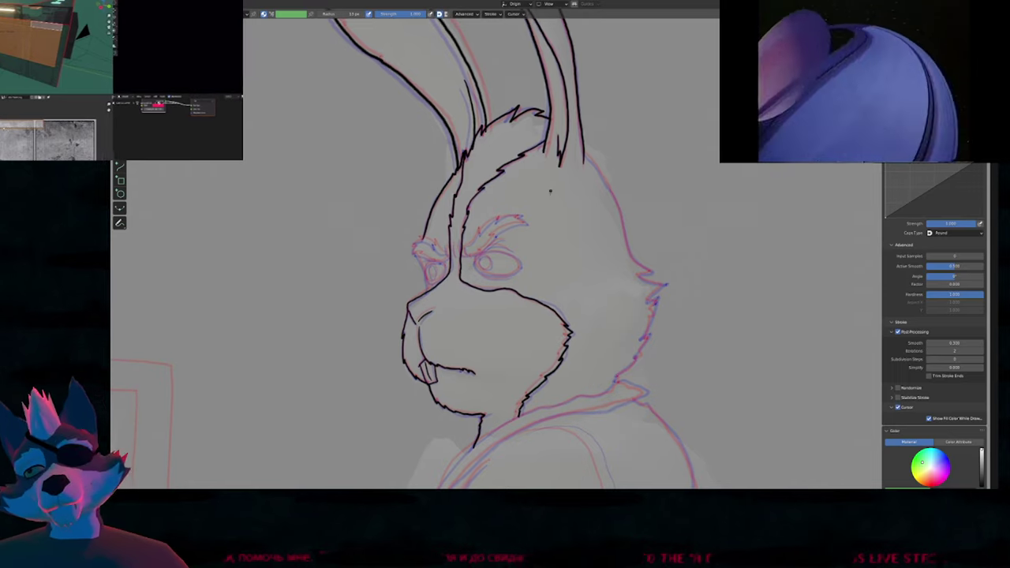
pyautogui.keyDown('shift'); pyautogui.moveTo(552, 184); pyautogui.dragTo(571, 276, button='middle'); pyautogui.keyUp('shift')
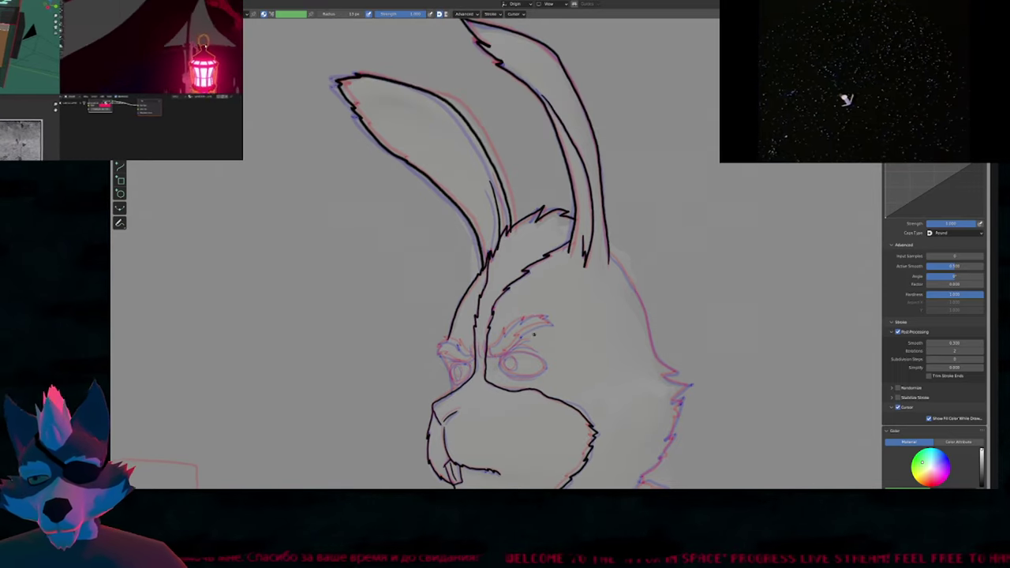
# Ink both furry eyebrows and the short frown creases between them.
pyautogui.keyDown('shift'); pyautogui.moveTo(534, 335); pyautogui.dragTo(568, 192, button='middle'); pyautogui.keyUp('shift')
pyautogui.keyDown('ctrl'); pyautogui.moveTo(474, 241); pyautogui.dragTo(578, 263, button='middle'); pyautogui.keyUp('ctrl')
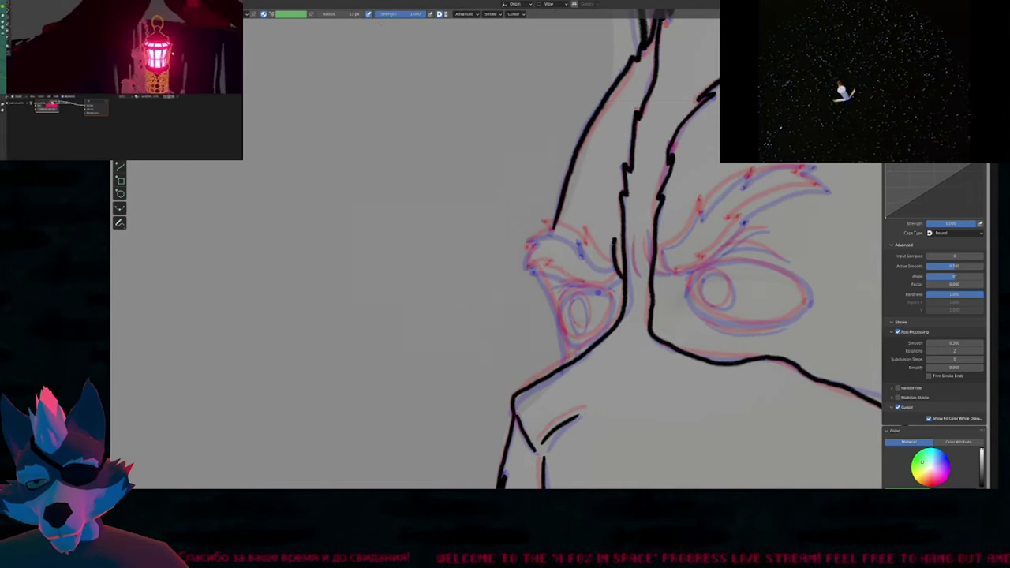
pyautogui.moveTo(581, 231); pyautogui.dragTo(584, 255)
pyautogui.moveTo(544, 226)
pyautogui.mouseDown()
pyautogui.moveTo(525, 240)
pyautogui.moveTo(547, 275)
pyautogui.moveTo(588, 286)
pyautogui.mouseUp()
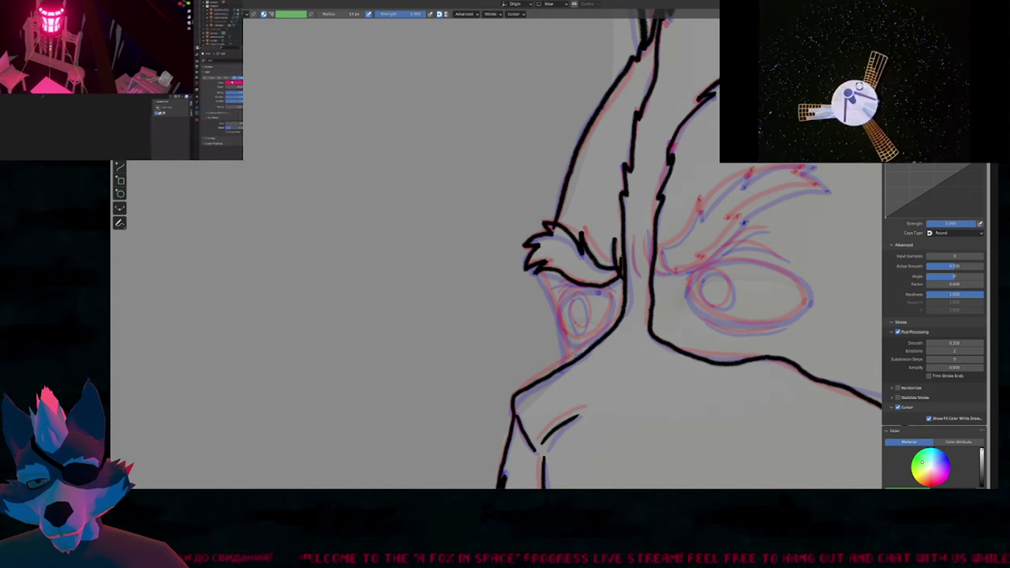
pyautogui.moveTo(714, 266)
pyautogui.keyDown('shift'); pyautogui.mouseDown(button='middle')
pyautogui.moveTo(604, 216)
pyautogui.moveTo(637, 169)
pyautogui.moveTo(503, 322)
pyautogui.mouseUp(button='middle'); pyautogui.keyUp('shift')
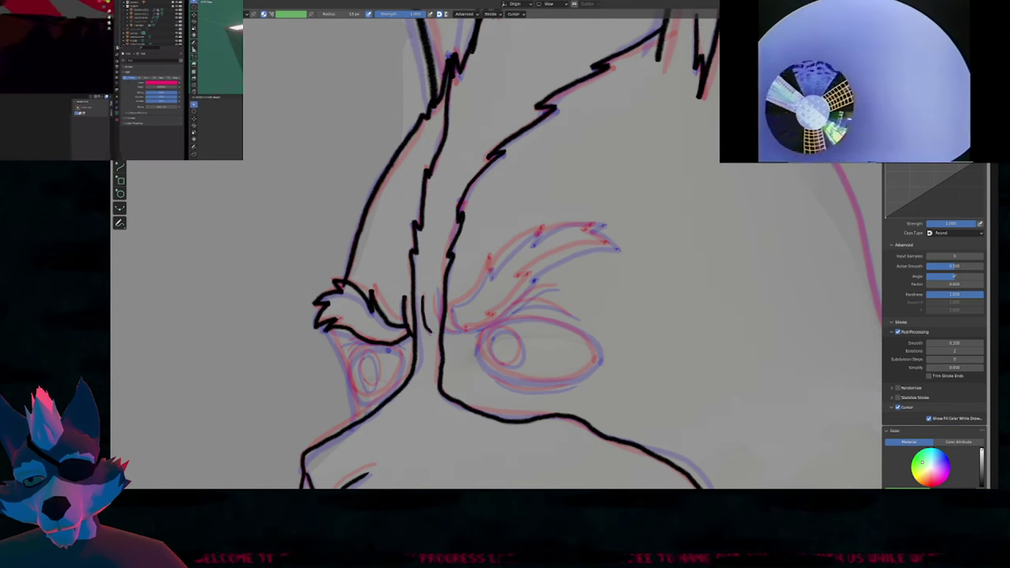
pyautogui.moveTo(436, 290)
pyautogui.mouseDown()
pyautogui.moveTo(436, 312)
pyautogui.moveTo(464, 331)
pyautogui.moveTo(454, 303)
pyautogui.moveTo(490, 259)
pyautogui.moveTo(543, 227)
pyautogui.moveTo(599, 225)
pyautogui.moveTo(584, 249)
pyautogui.moveTo(528, 276)
pyautogui.moveTo(469, 330)
pyautogui.mouseUp()
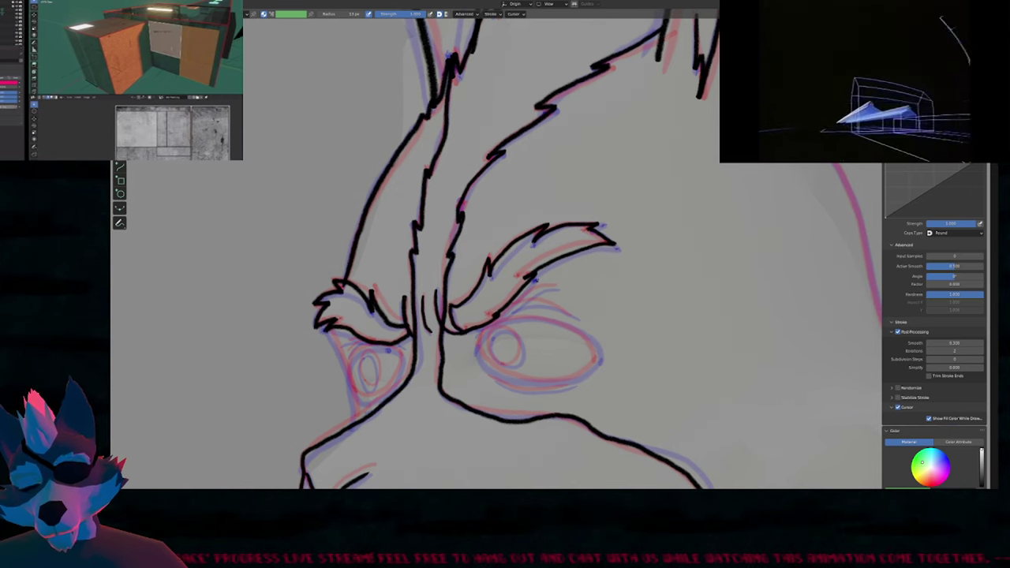
# Ink the near eye's almond-shaped outline over the sketch guides.
pyautogui.scroll(-3, 471, 329)
pyautogui.keyDown('shift'); pyautogui.moveTo(483, 344); pyautogui.dragTo(472, 339, button='middle'); pyautogui.keyUp('shift')
pyautogui.scroll(5, 472, 339)
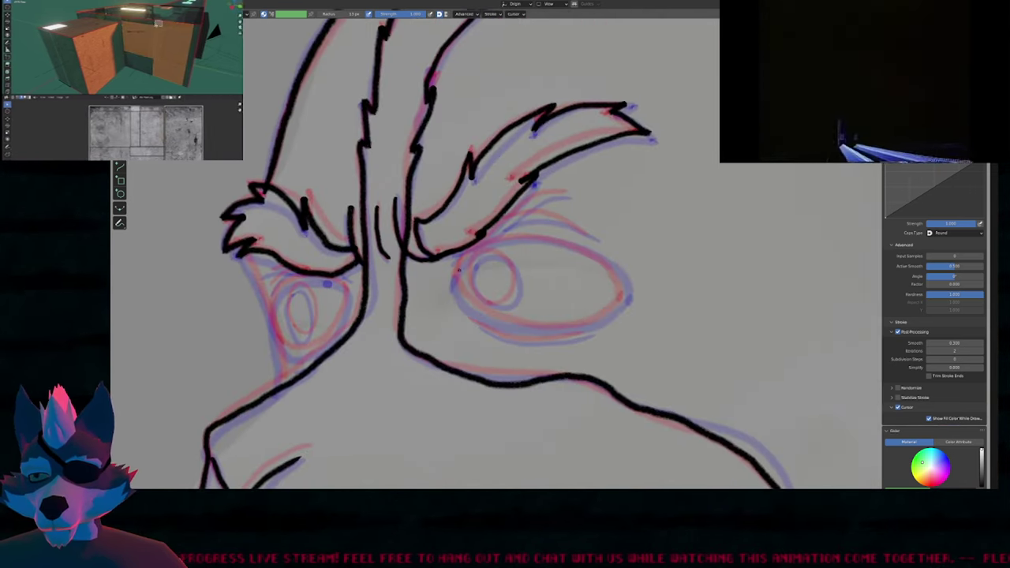
pyautogui.moveTo(453, 282)
pyautogui.mouseDown()
pyautogui.moveTo(495, 235)
pyautogui.moveTo(552, 235)
pyautogui.moveTo(601, 262)
pyautogui.moveTo(628, 306)
pyautogui.moveTo(598, 325)
pyautogui.moveTo(517, 333)
pyautogui.moveTo(462, 276)
pyautogui.mouseUp()
# Refine the near eye's outline by moving points on its inner corner and lower edge with proportional editing.
pyautogui.press('Tab')
pyautogui.click(482, 304)
pyautogui.press('g')
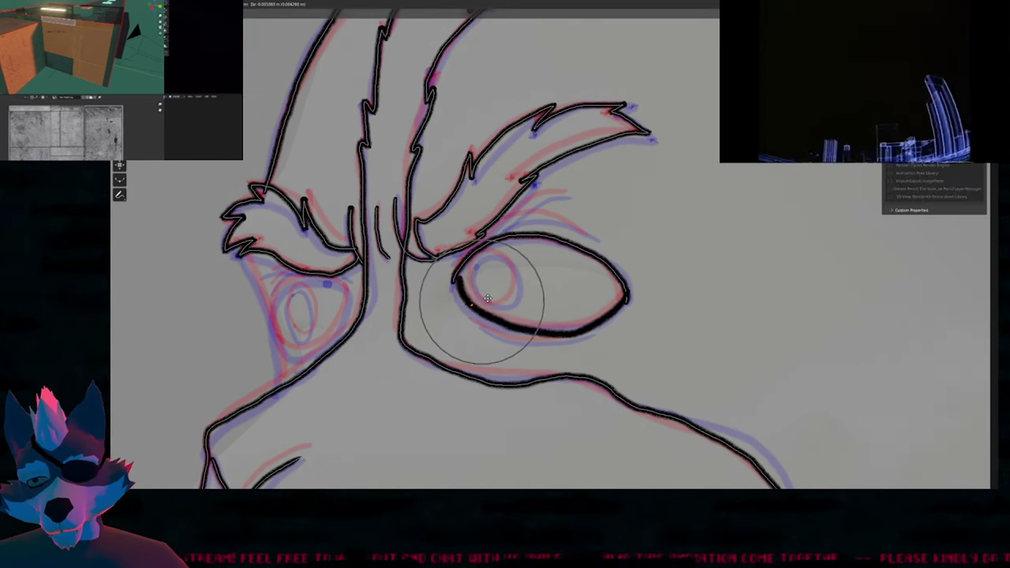
pyautogui.scroll(-1, 483, 298)
pyautogui.click(481, 293)
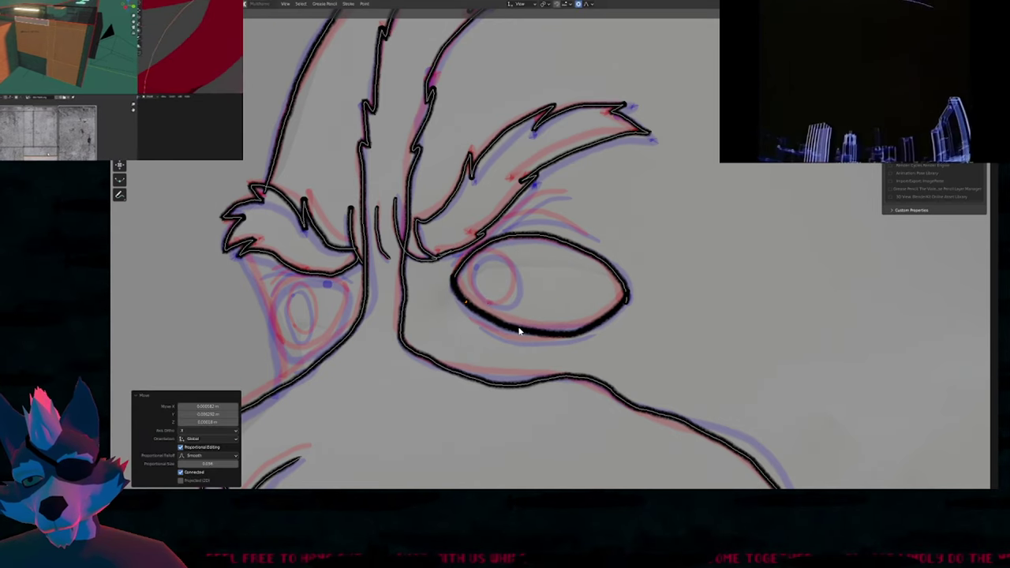
pyautogui.click(573, 336)
pyautogui.press('g')
pyautogui.scroll(4, 573, 338)
pyautogui.click(573, 340)
pyautogui.press('Tab')
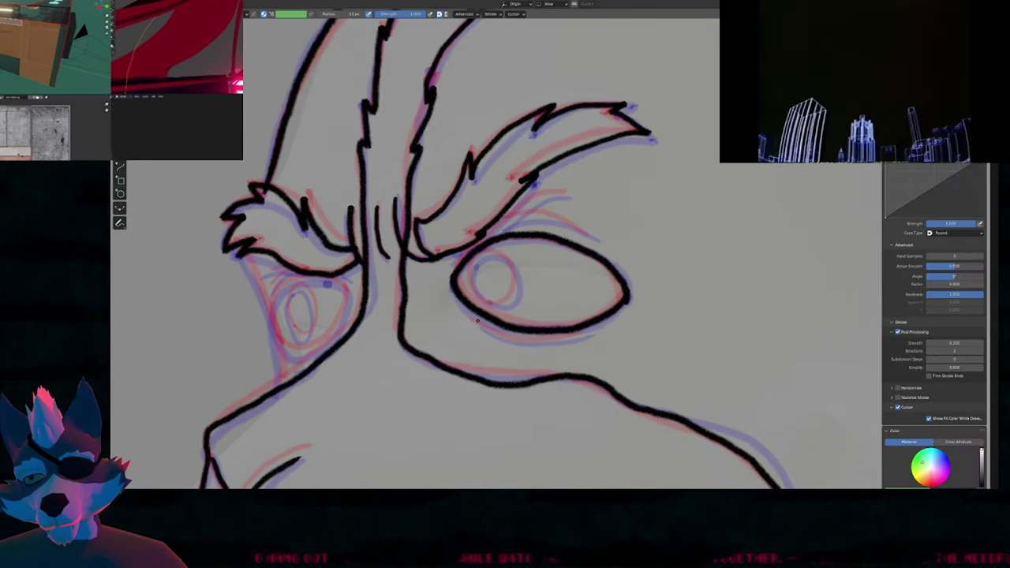
# Ink the crease below the near eye and the curved wrinkle lines between the eye and brow.
pyautogui.moveTo(477, 325)
pyautogui.mouseDown()
pyautogui.moveTo(524, 342)
pyautogui.moveTo(591, 336)
pyautogui.mouseUp()
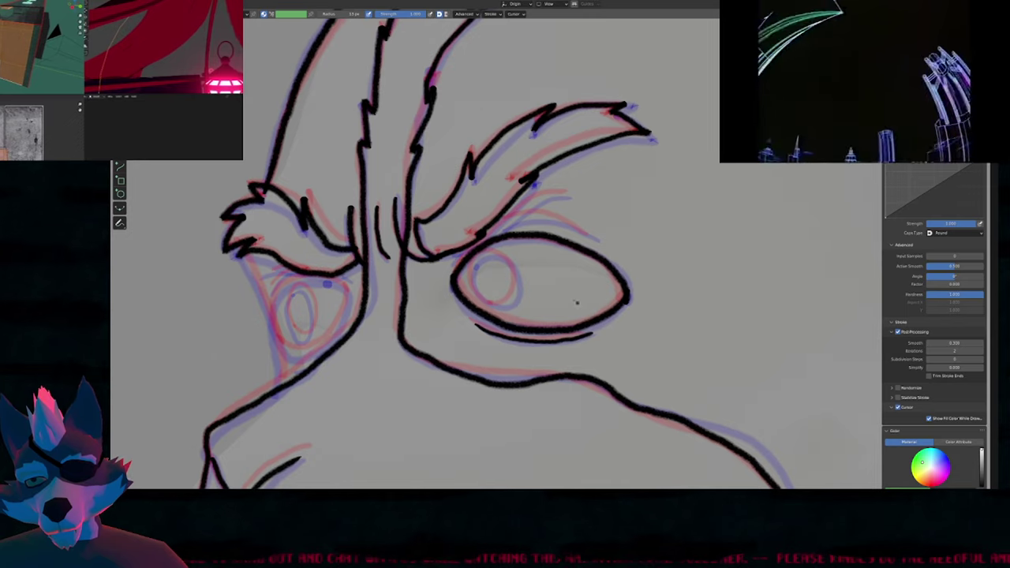
pyautogui.moveTo(478, 238)
pyautogui.mouseDown()
pyautogui.moveTo(572, 191)
pyautogui.moveTo(555, 220)
pyautogui.moveTo(599, 244)
pyautogui.mouseUp()
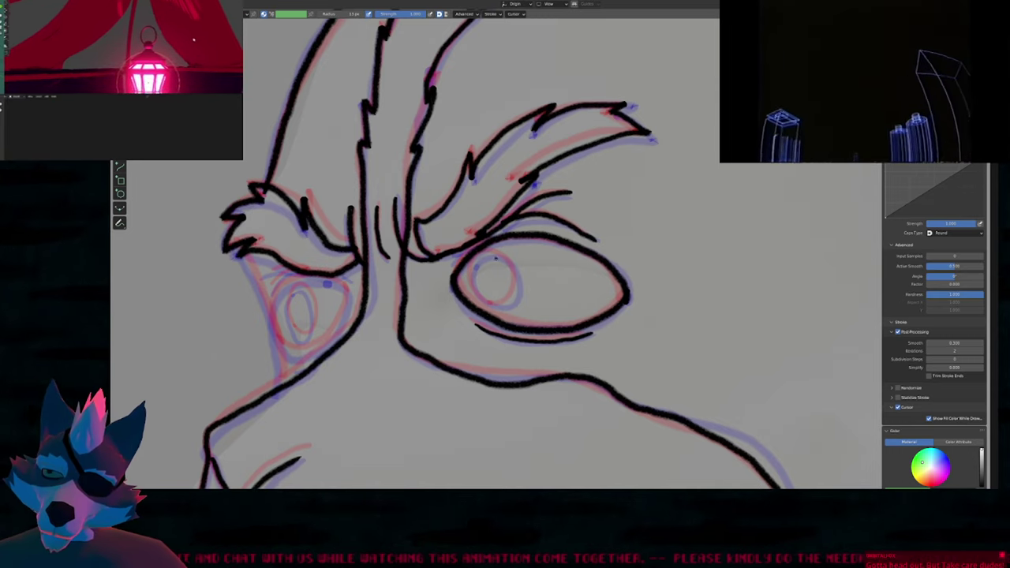
pyautogui.moveTo(462, 258); pyautogui.dragTo(454, 261)
pyautogui.moveTo(453, 261)
pyautogui.keyDown('shift'); pyautogui.mouseDown(button='middle')
pyautogui.moveTo(661, 254)
pyautogui.moveTo(634, 255)
pyautogui.mouseUp(button='middle'); pyautogui.keyUp('shift')
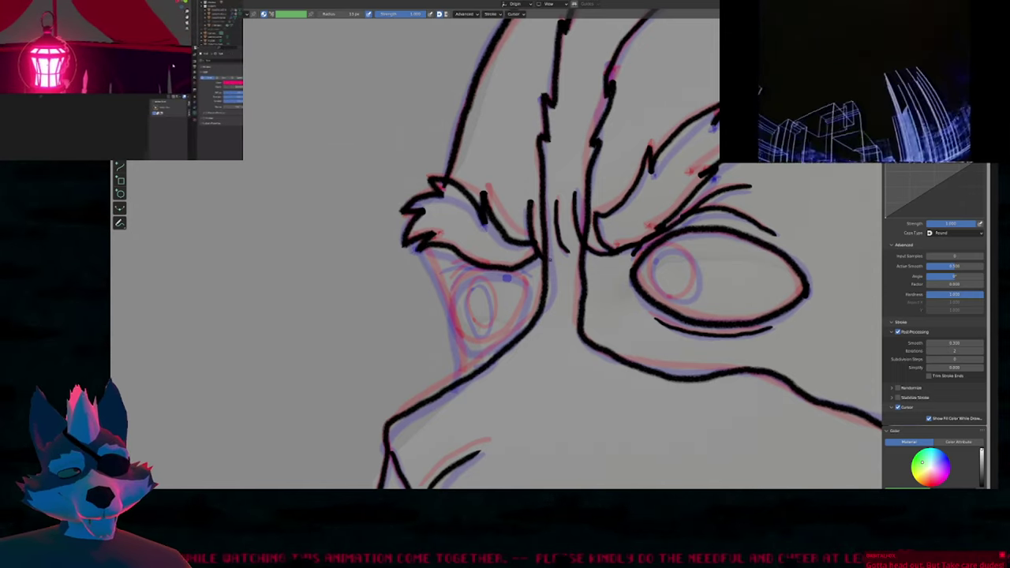
pyautogui.keyDown('ctrl'); pyautogui.moveTo(585, 253); pyautogui.dragTo(572, 317, button='middle'); pyautogui.keyUp('ctrl')
pyautogui.keyDown('shift'); pyautogui.moveTo(571, 319); pyautogui.dragTo(542, 272, button='middle'); pyautogui.keyUp('shift')
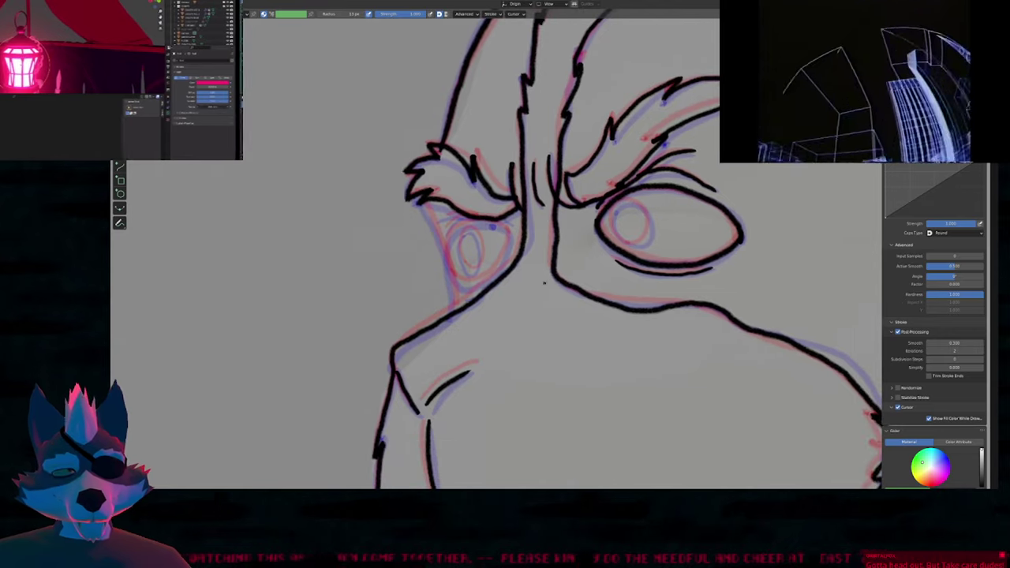
pyautogui.moveTo(509, 315)
pyautogui.keyDown('shift'); pyautogui.mouseDown(button='middle')
pyautogui.moveTo(523, 293)
pyautogui.moveTo(528, 306)
pyautogui.mouseUp(button='middle'); pyautogui.keyUp('shift')
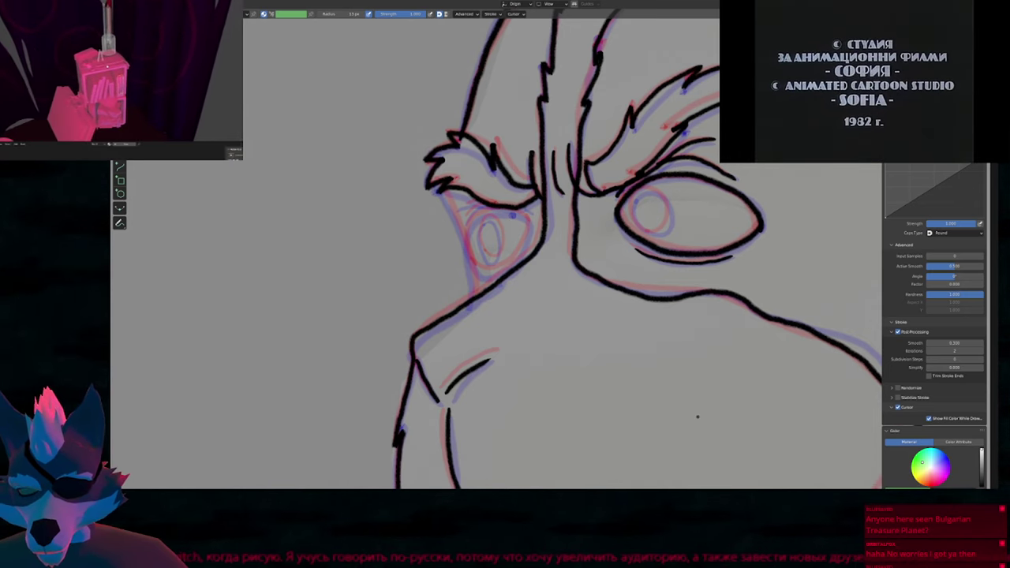
pyautogui.keyDown('shift'); pyautogui.moveTo(644, 227); pyautogui.dragTo(599, 237, button='middle'); pyautogui.keyUp('shift')
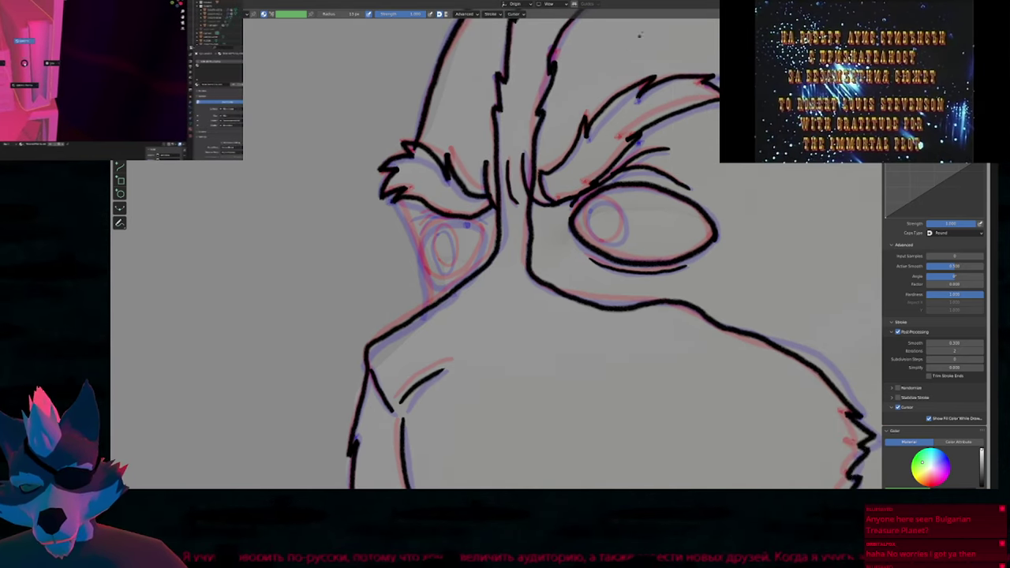
# Ink the oval iris inside the near eye, close to its inner corner.
pyautogui.moveTo(631, 133)
pyautogui.keyDown('shift'); pyautogui.mouseDown(button='middle')
pyautogui.moveTo(609, 309)
pyautogui.moveTo(658, 170)
pyautogui.moveTo(623, 161)
pyautogui.mouseUp(button='middle'); pyautogui.keyUp('shift')
pyautogui.keyDown('ctrl'); pyautogui.moveTo(581, 270); pyautogui.dragTo(604, 193, button='middle'); pyautogui.keyUp('ctrl')
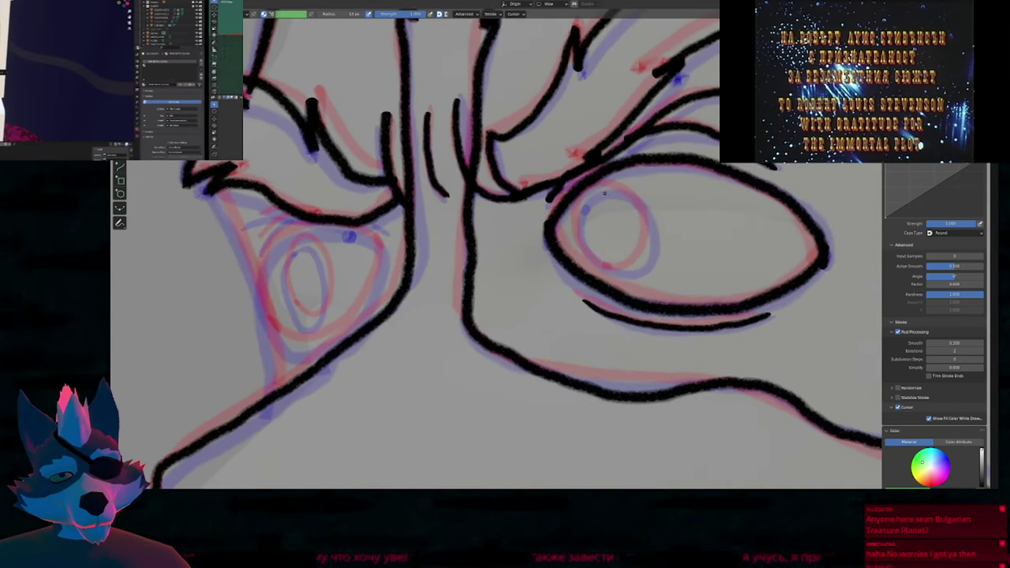
pyautogui.moveTo(579, 206)
pyautogui.mouseDown()
pyautogui.moveTo(597, 187)
pyautogui.moveTo(632, 195)
pyautogui.moveTo(649, 241)
pyautogui.moveTo(623, 273)
pyautogui.moveTo(585, 254)
pyautogui.moveTo(582, 207)
pyautogui.mouseUp()
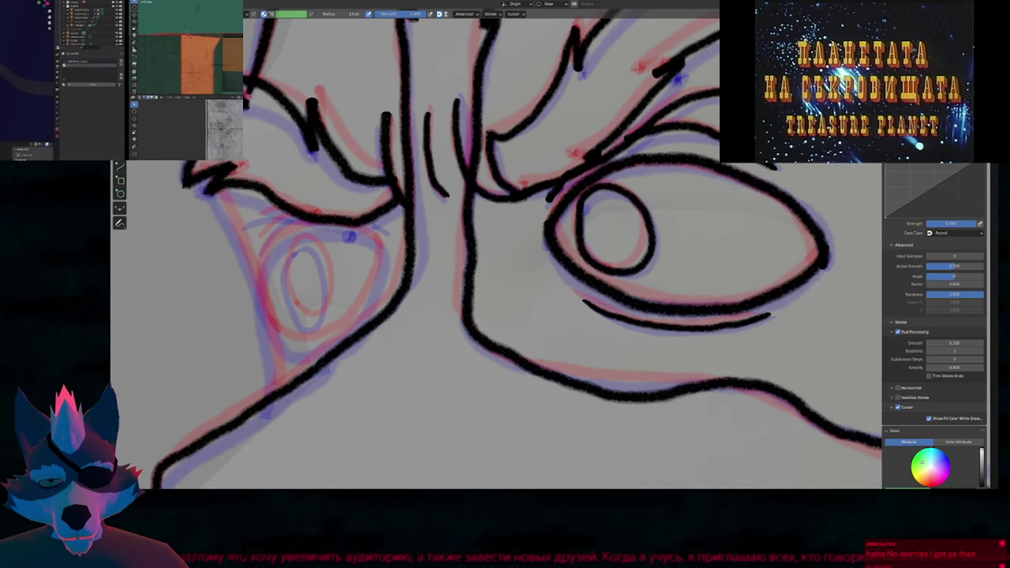
pyautogui.moveTo(591, 221); pyautogui.dragTo(586, 226)
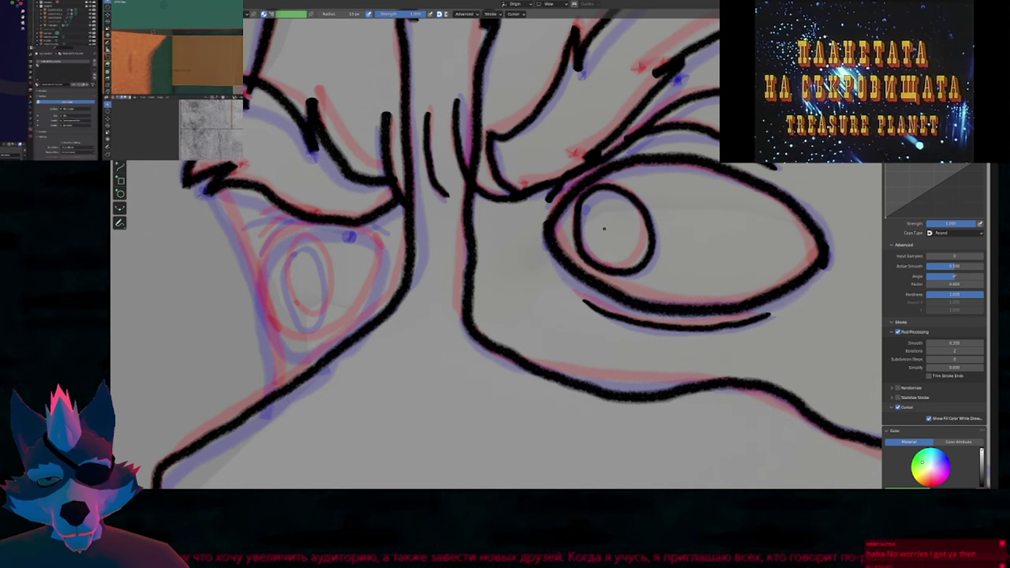
pyautogui.press('Tab')
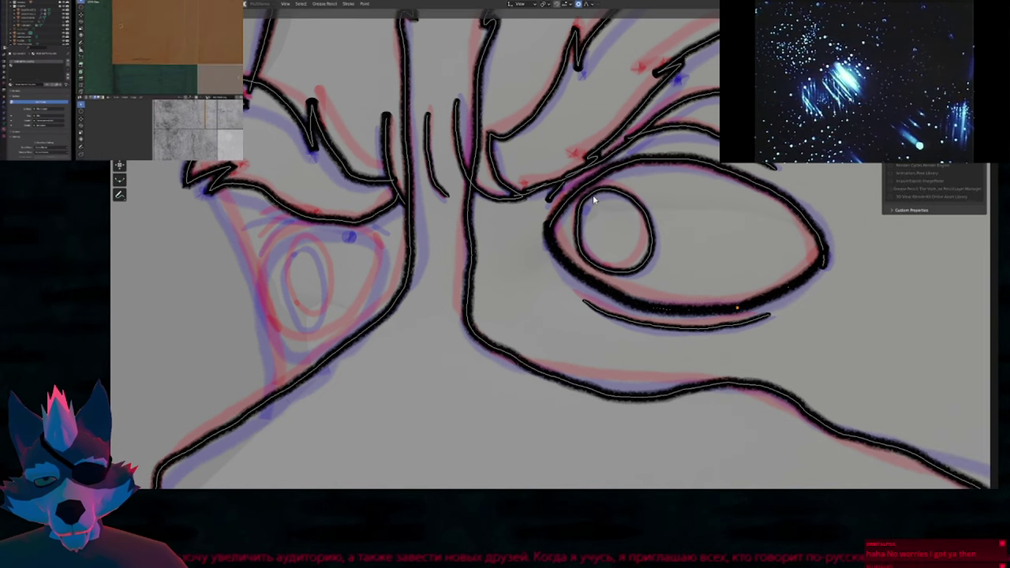
pyautogui.click(606, 212)
pyautogui.press('Tab')
# Ink the eyelid crease and the short wrinkle line above the far eye, just under the brow.
pyautogui.scroll(-4, 622, 248)
pyautogui.keyDown('shift'); pyautogui.moveTo(483, 289); pyautogui.dragTo(664, 296, button='middle'); pyautogui.keyUp('shift')
pyautogui.scroll(3, 577, 276)
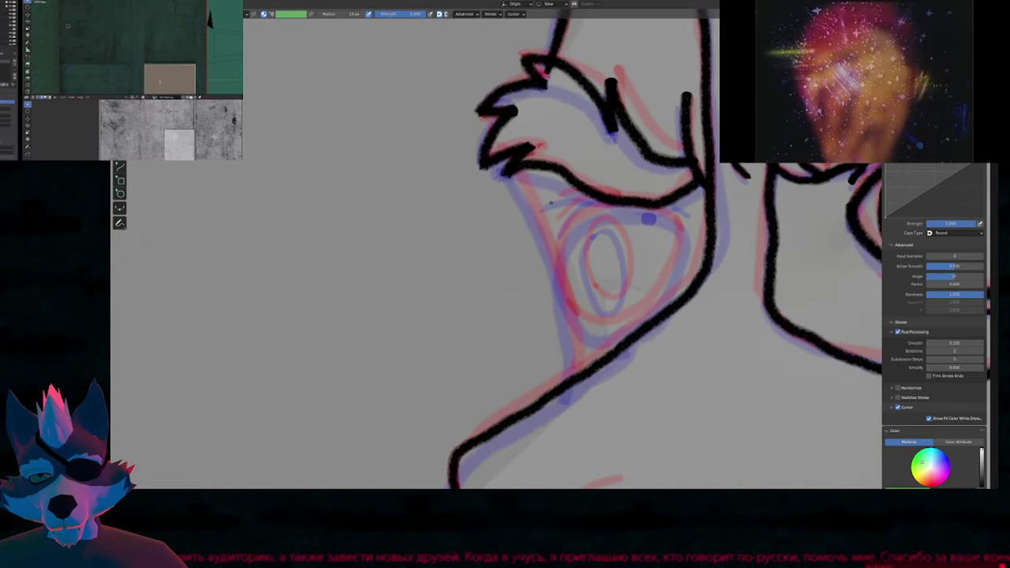
pyautogui.moveTo(550, 205); pyautogui.dragTo(683, 215)
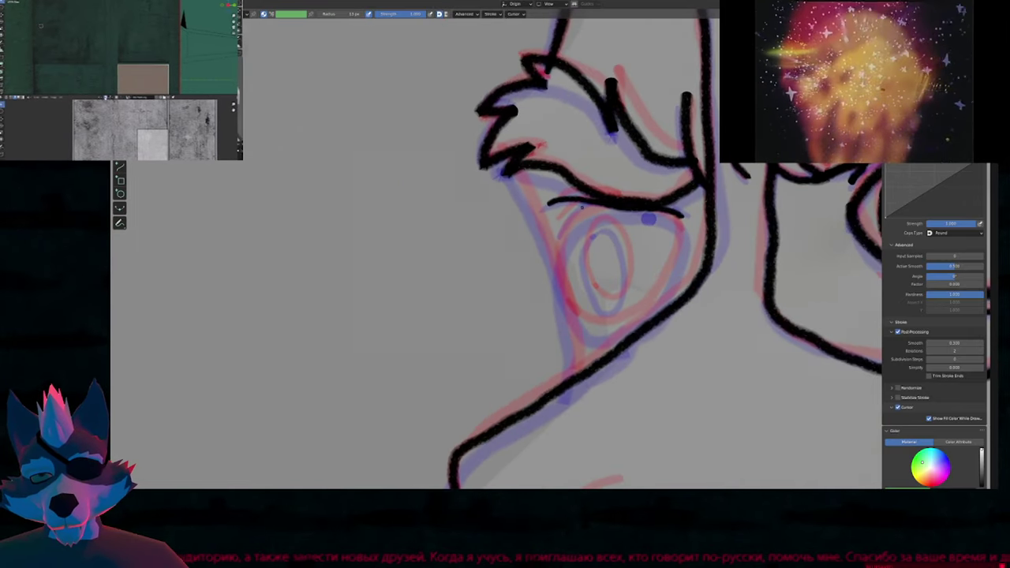
pyautogui.moveTo(557, 229); pyautogui.dragTo(595, 203)
# Ink the far eye's rounded outline and the narrow oval iris inside it, closing each stroke into a loop.
pyautogui.keyDown('shift'); pyautogui.moveTo(568, 275); pyautogui.dragTo(507, 275, button='middle'); pyautogui.keyUp('shift')
pyautogui.moveTo(508, 306)
pyautogui.mouseDown()
pyautogui.moveTo(500, 286)
pyautogui.moveTo(511, 238)
pyautogui.moveTo(542, 213)
pyautogui.moveTo(585, 214)
pyautogui.moveTo(621, 231)
pyautogui.moveTo(620, 268)
pyautogui.moveTo(593, 309)
pyautogui.moveTo(550, 331)
pyautogui.moveTo(511, 314)
pyautogui.mouseUp()
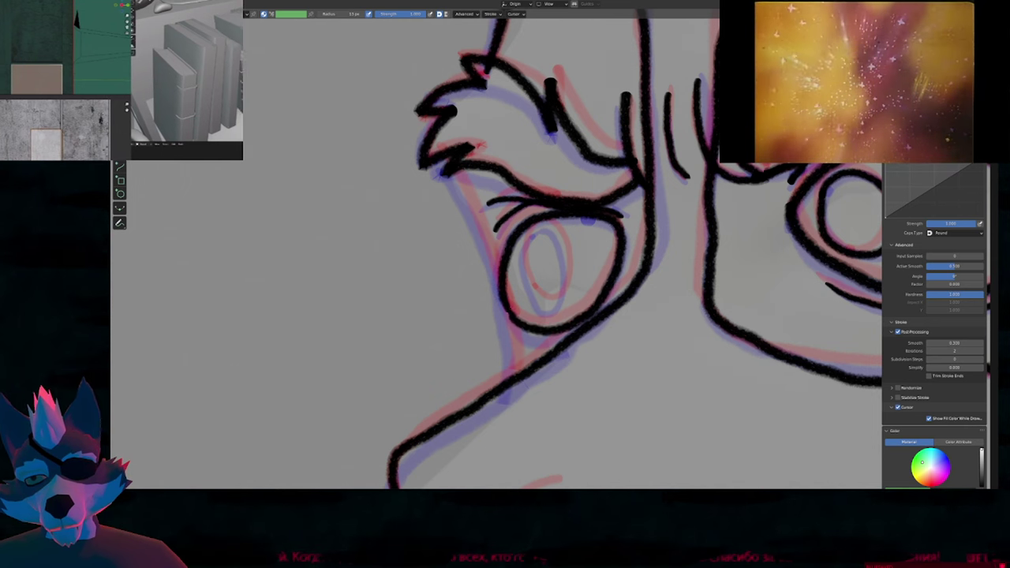
pyautogui.press('Tab')
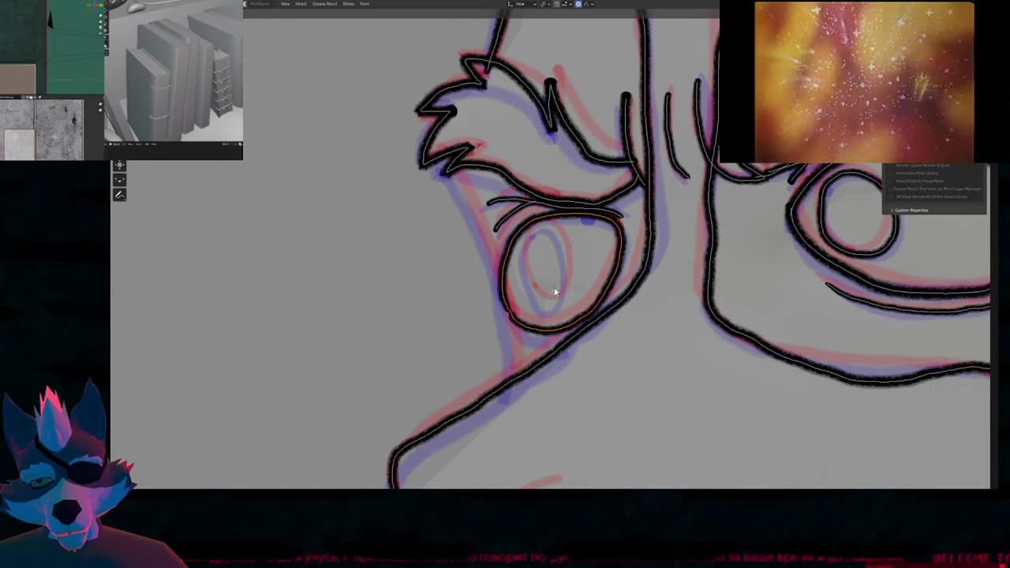
pyautogui.press('Tab')
pyautogui.moveTo(524, 282)
pyautogui.mouseDown()
pyautogui.moveTo(525, 243)
pyautogui.moveTo(543, 228)
pyautogui.moveTo(565, 248)
pyautogui.moveTo(568, 294)
pyautogui.moveTo(543, 312)
pyautogui.moveTo(525, 282)
pyautogui.mouseUp()
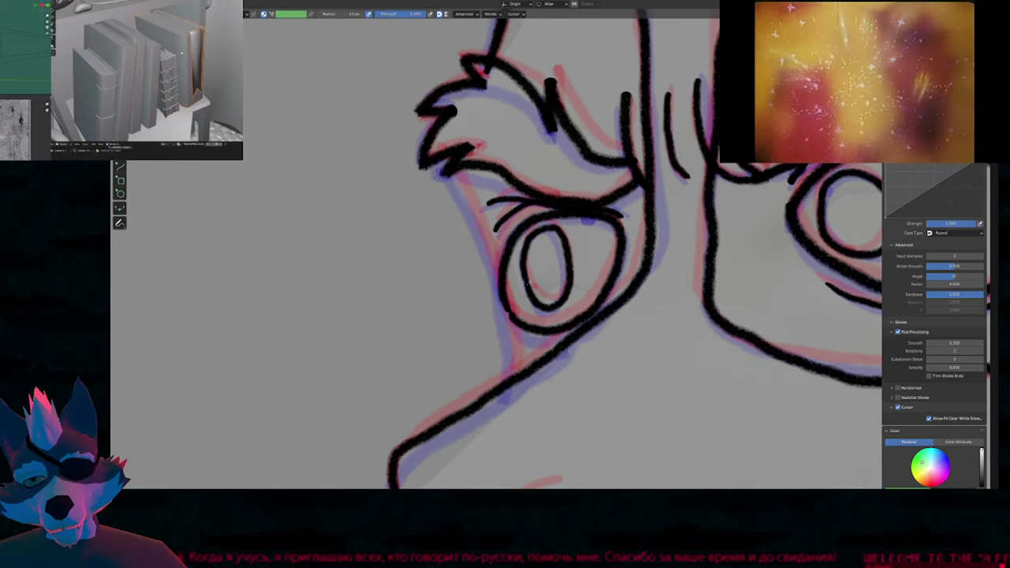
pyautogui.press('Tab')
pyautogui.press('f')
pyautogui.press('Tab')
# Ink the face edge from the far brow's outer tip down past the far eye to the muzzle, and adjust its lower end point.
pyautogui.moveTo(752, 251)
pyautogui.keyDown('shift'); pyautogui.mouseDown(button='middle')
pyautogui.moveTo(516, 279)
pyautogui.moveTo(521, 326)
pyautogui.mouseUp(button='middle'); pyautogui.keyUp('shift')
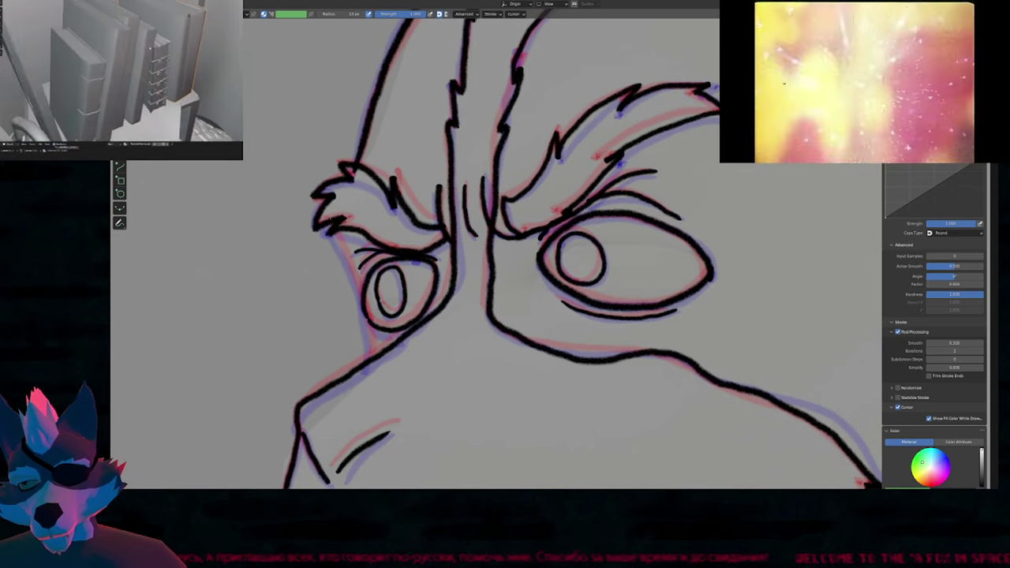
pyautogui.moveTo(330, 234)
pyautogui.mouseDown()
pyautogui.moveTo(357, 289)
pyautogui.moveTo(368, 383)
pyautogui.mouseUp()
pyautogui.press('Tab')
pyautogui.click(370, 387)
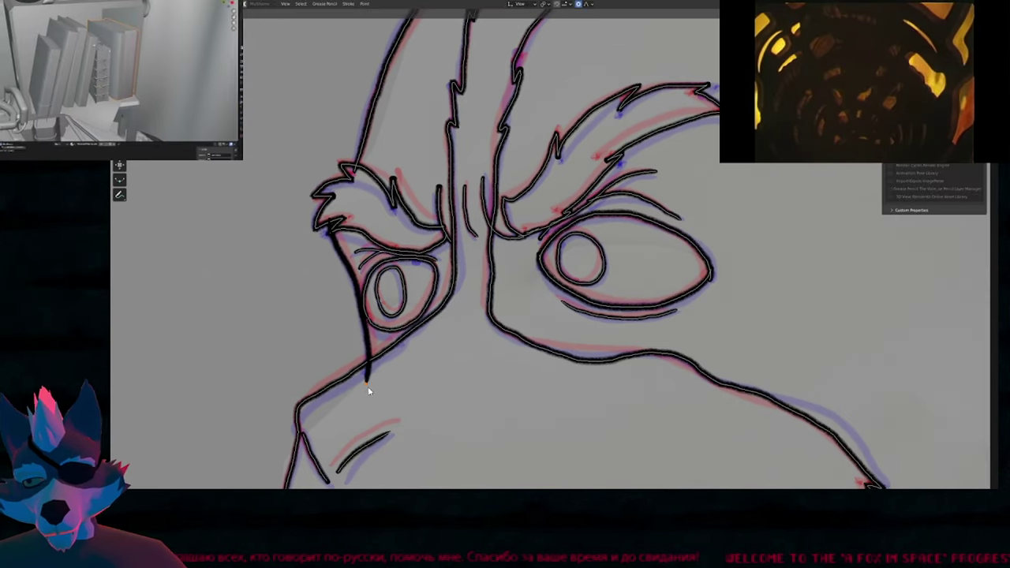
pyautogui.press('g')
pyautogui.scroll(-5, 370, 384)
pyautogui.click(369, 385)
pyautogui.press('Tab')
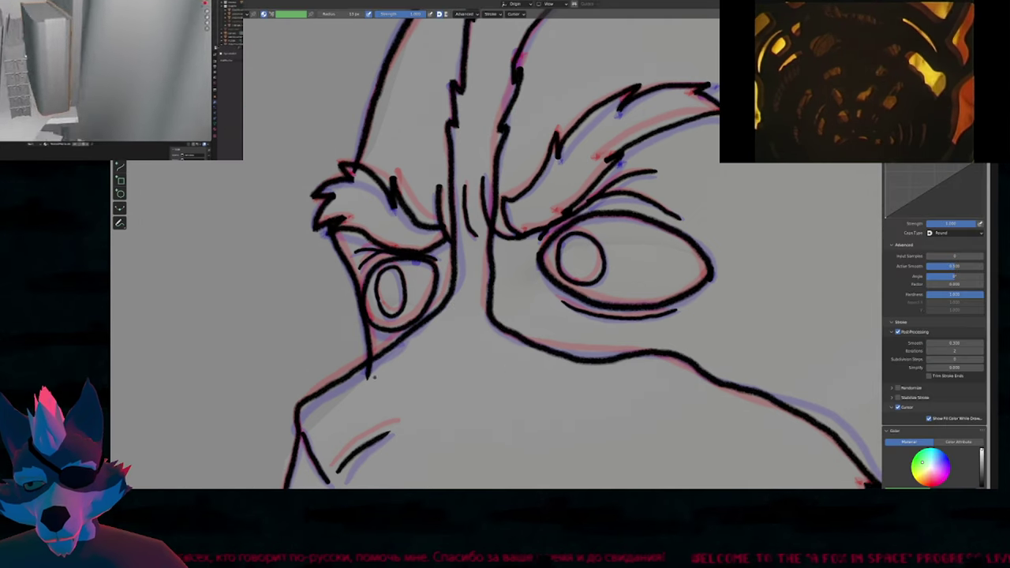
pyautogui.scroll(-4, 363, 377)
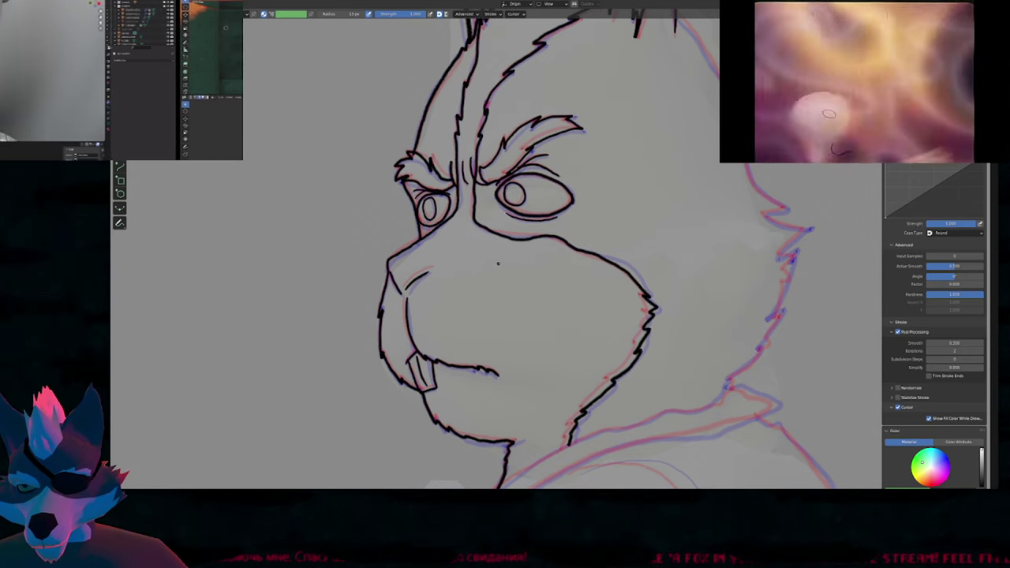
pyautogui.keyDown('shift'); pyautogui.moveTo(498, 264); pyautogui.dragTo(497, 292, button='middle'); pyautogui.keyUp('shift')
pyautogui.press('f')
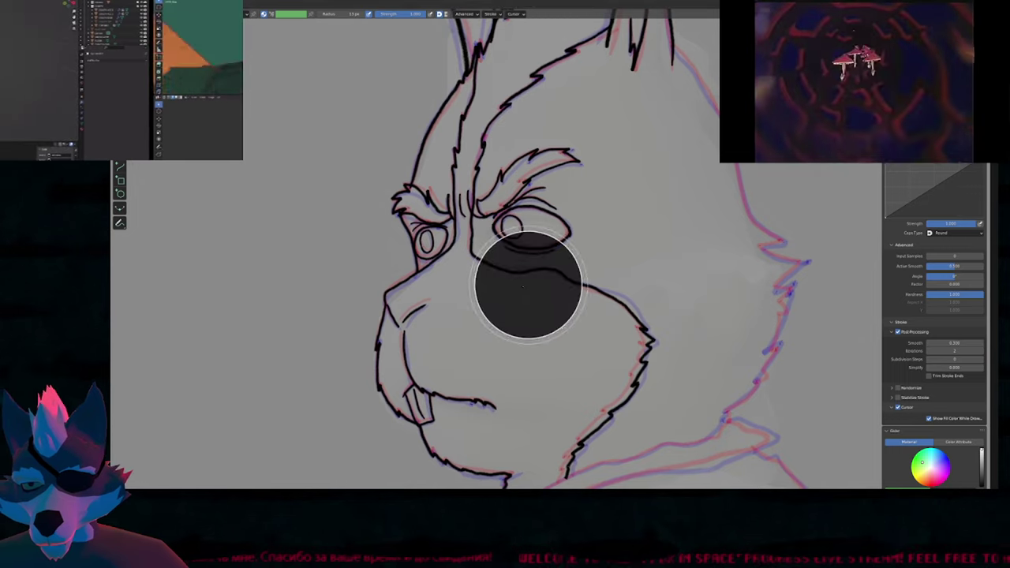
pyautogui.click(510, 295)
pyautogui.moveTo(510, 293)
pyautogui.keyDown('shift'); pyautogui.mouseDown()
pyautogui.moveTo(512, 281)
pyautogui.moveTo(528, 281)
pyautogui.moveTo(494, 283)
pyautogui.moveTo(520, 274)
pyautogui.mouseUp(); pyautogui.keyUp('shift')
pyautogui.keyDown('shift'); pyautogui.moveTo(617, 273); pyautogui.dragTo(527, 265, button='middle'); pyautogui.keyUp('shift')
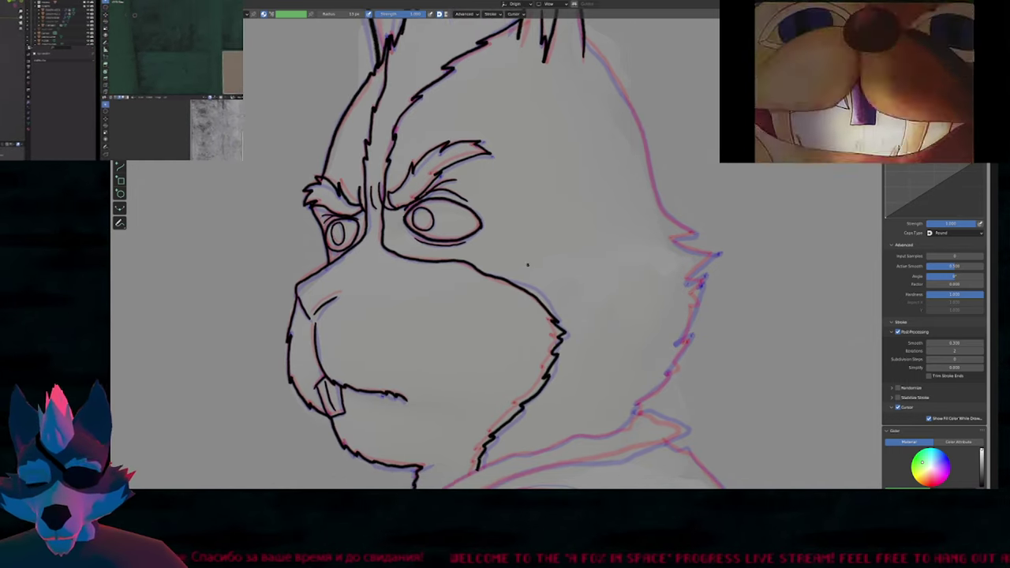
pyautogui.press('f')
pyautogui.click(524, 303)
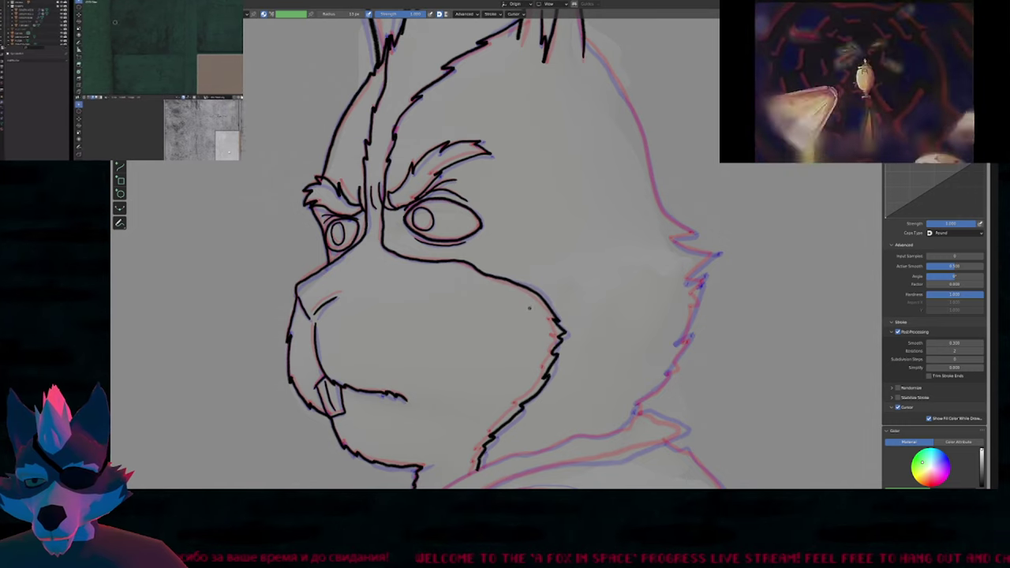
pyautogui.keyDown('shift'); pyautogui.moveTo(504, 355); pyautogui.dragTo(567, 239, button='middle'); pyautogui.keyUp('shift')
pyautogui.press('f')
pyautogui.click(506, 331)
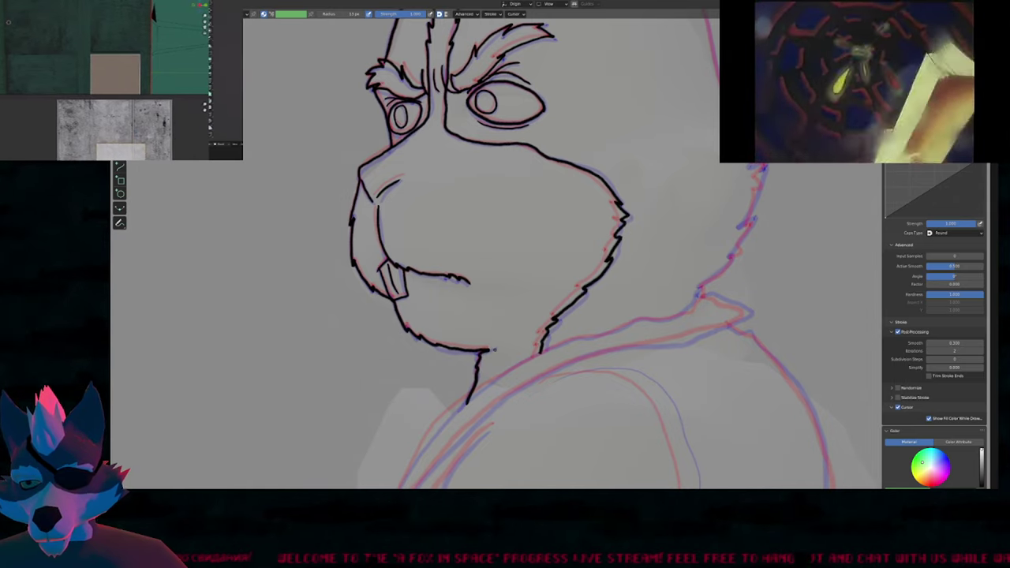
# Ink the back of the head from the ear base down through the jagged cheek fur to the collar.
pyautogui.scroll(-3, 506, 274)
pyautogui.moveTo(531, 228)
pyautogui.keyDown('shift'); pyautogui.mouseDown(button='middle')
pyautogui.moveTo(487, 307)
pyautogui.moveTo(449, 314)
pyautogui.moveTo(440, 201)
pyautogui.mouseUp(button='middle'); pyautogui.keyUp('shift')
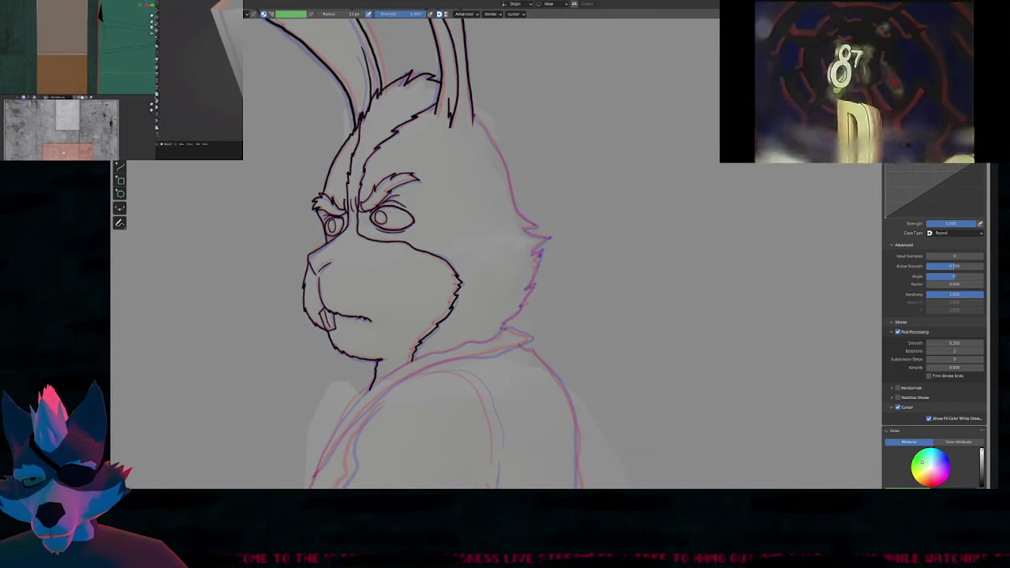
pyautogui.moveTo(486, 131)
pyautogui.mouseDown()
pyautogui.moveTo(516, 203)
pyautogui.moveTo(538, 227)
pyautogui.moveTo(524, 230)
pyautogui.moveTo(549, 238)
pyautogui.moveTo(531, 251)
pyautogui.moveTo(535, 273)
pyautogui.moveTo(500, 341)
pyautogui.mouseUp()
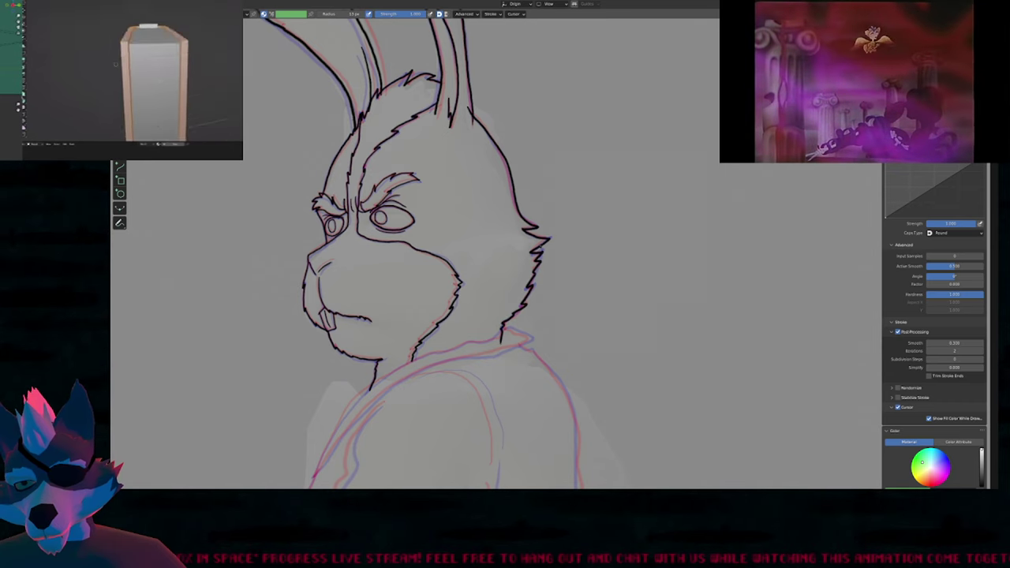
# Compare the inked head and ears with the neighbouring frame.
pyautogui.moveTo(500, 341)
pyautogui.keyDown('shift'); pyautogui.mouseDown(button='middle')
pyautogui.moveTo(631, 280)
pyautogui.moveTo(615, 433)
pyautogui.mouseUp(button='middle'); pyautogui.keyUp('shift')
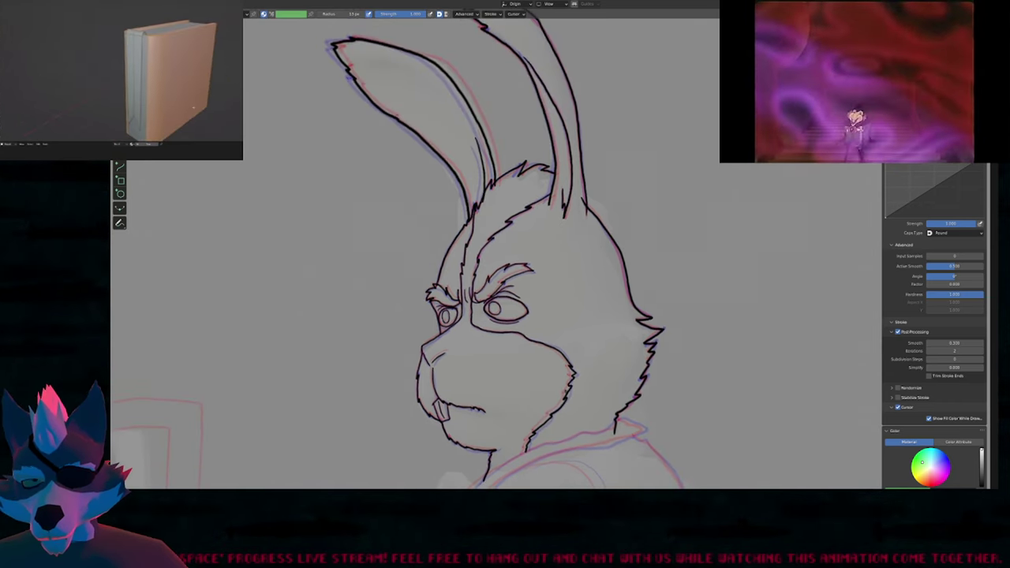
pyautogui.moveTo(583, 197)
pyautogui.keyDown('shift'); pyautogui.mouseDown(button='middle')
pyautogui.moveTo(548, 349)
pyautogui.moveTo(548, 334)
pyautogui.mouseUp(button='middle'); pyautogui.keyUp('shift')
pyautogui.press('Left')
pyautogui.press('Right')
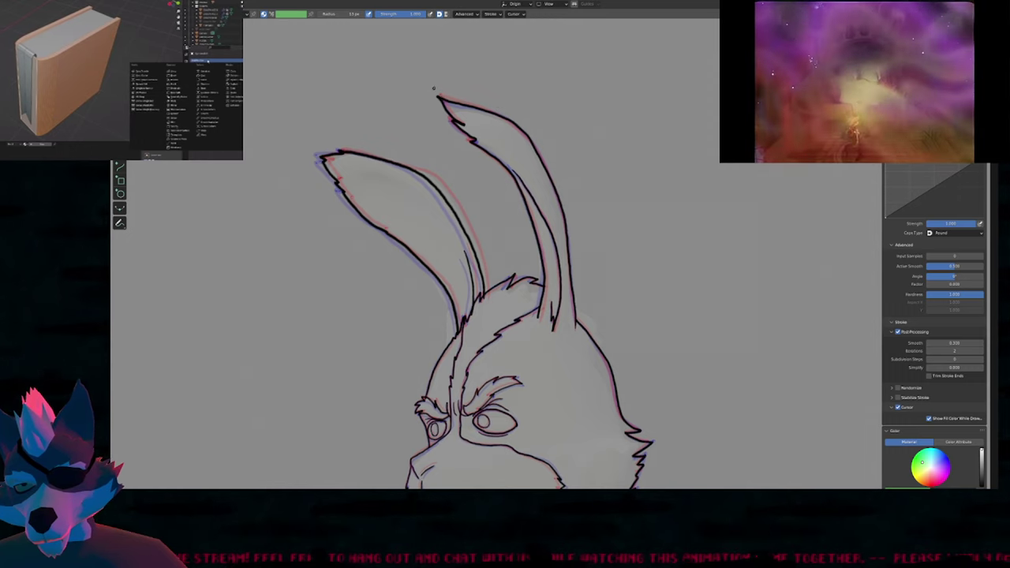
# Ink the collar's back tip and its lower edge from behind the neck down to the chest.
pyautogui.keyDown('shift'); pyautogui.moveTo(527, 349); pyautogui.dragTo(512, 221, button='middle'); pyautogui.keyUp('shift')
pyautogui.keyDown('shift'); pyautogui.moveTo(520, 323); pyautogui.dragTo(529, 166, button='middle'); pyautogui.keyUp('shift')
pyautogui.keyDown('shift'); pyautogui.moveTo(541, 305); pyautogui.dragTo(549, 192, button='middle'); pyautogui.keyUp('shift')
pyautogui.keyDown('shift'); pyautogui.moveTo(637, 126); pyautogui.dragTo(669, 99, button='middle'); pyautogui.keyUp('shift')
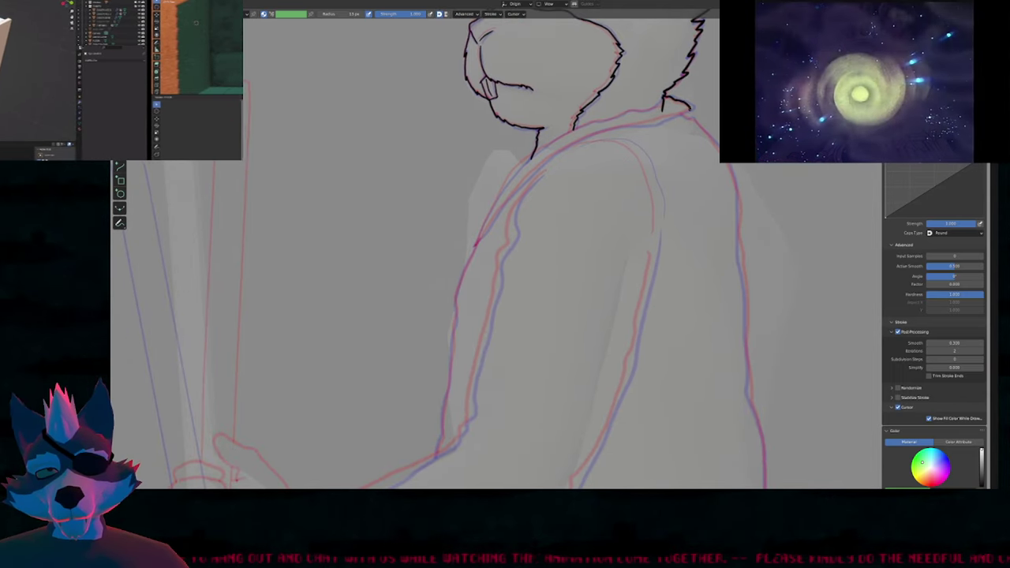
pyautogui.moveTo(686, 111)
pyautogui.mouseDown()
pyautogui.moveTo(553, 154)
pyautogui.moveTo(476, 243)
pyautogui.mouseUp()
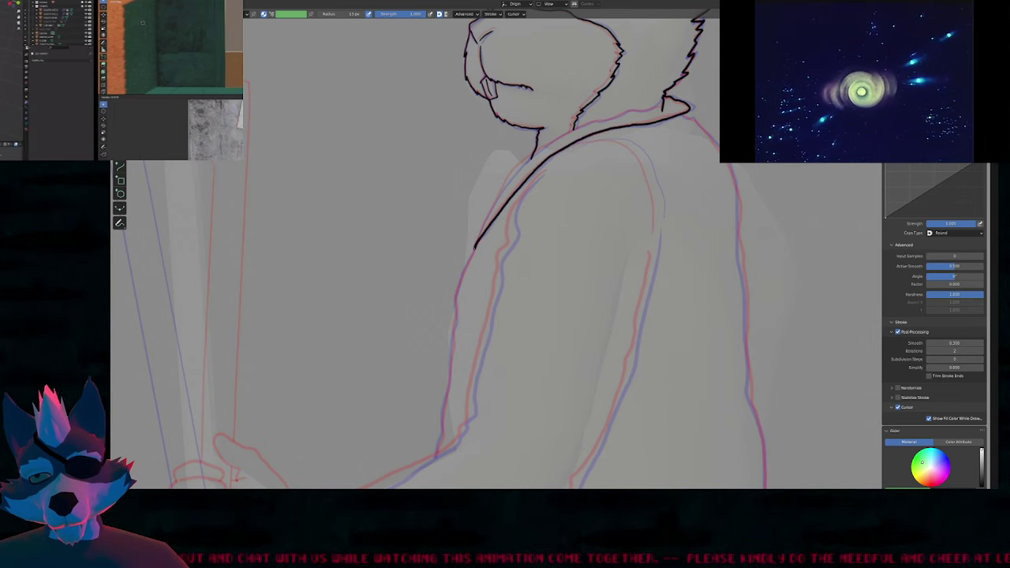
# Ink the jacket's front edge down from the collar, and the collar's upper edge along the neck to the chest.
pyautogui.keyDown('shift'); pyautogui.moveTo(474, 254); pyautogui.dragTo(519, 124, button='middle'); pyautogui.keyUp('shift')
pyautogui.moveTo(516, 123)
pyautogui.mouseDown()
pyautogui.moveTo(498, 175)
pyautogui.moveTo(475, 359)
pyautogui.mouseUp()
pyautogui.keyDown('shift'); pyautogui.moveTo(571, 133); pyautogui.dragTo(504, 356, button='middle'); pyautogui.keyUp('shift')
pyautogui.keyDown('ctrl'); pyautogui.moveTo(472, 318); pyautogui.dragTo(472, 262, button='middle'); pyautogui.keyUp('ctrl')
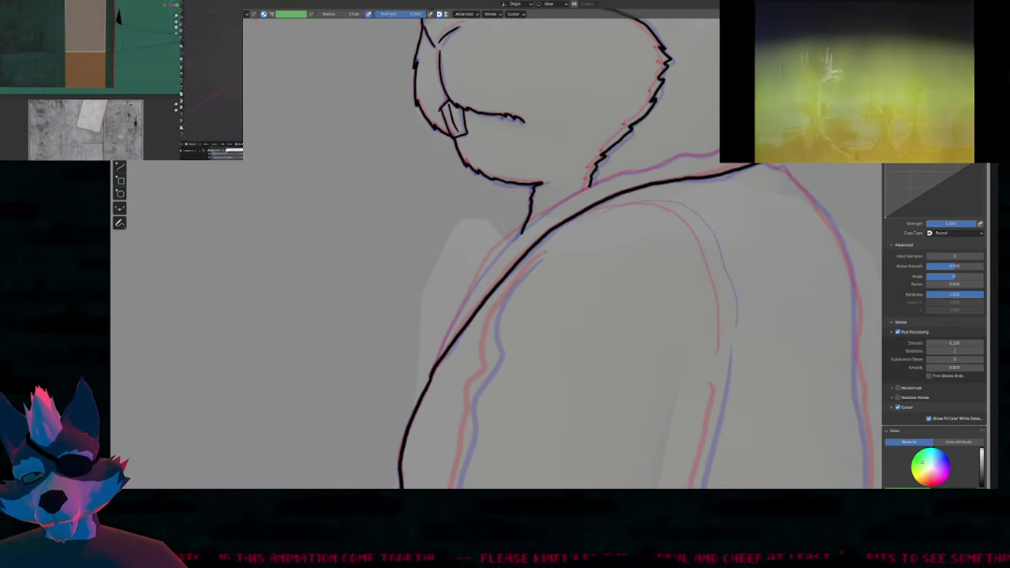
pyautogui.moveTo(719, 151)
pyautogui.mouseDown()
pyautogui.moveTo(594, 184)
pyautogui.moveTo(508, 242)
pyautogui.moveTo(434, 362)
pyautogui.moveTo(424, 435)
pyautogui.mouseUp()
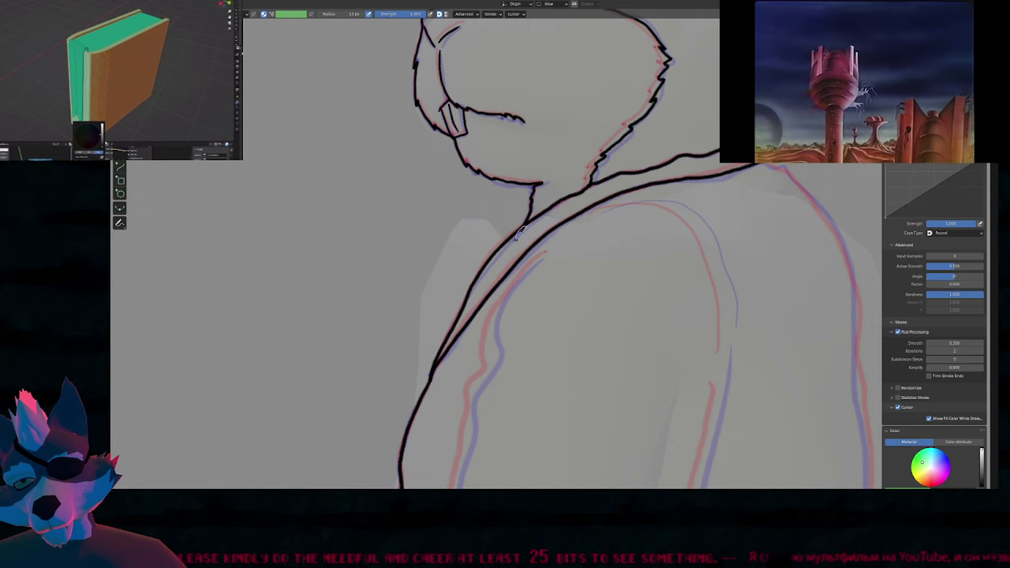
# Ink the sleeve's front edge down to the elbow crease, the top of the forearm and the cuff line at the wrist.
pyautogui.moveTo(626, 267)
pyautogui.keyDown('shift'); pyautogui.mouseDown(button='middle')
pyautogui.moveTo(580, 235)
pyautogui.moveTo(589, 117)
pyautogui.moveTo(563, 174)
pyautogui.moveTo(692, 131)
pyautogui.moveTo(638, 108)
pyautogui.mouseUp(button='middle'); pyautogui.keyUp('shift')
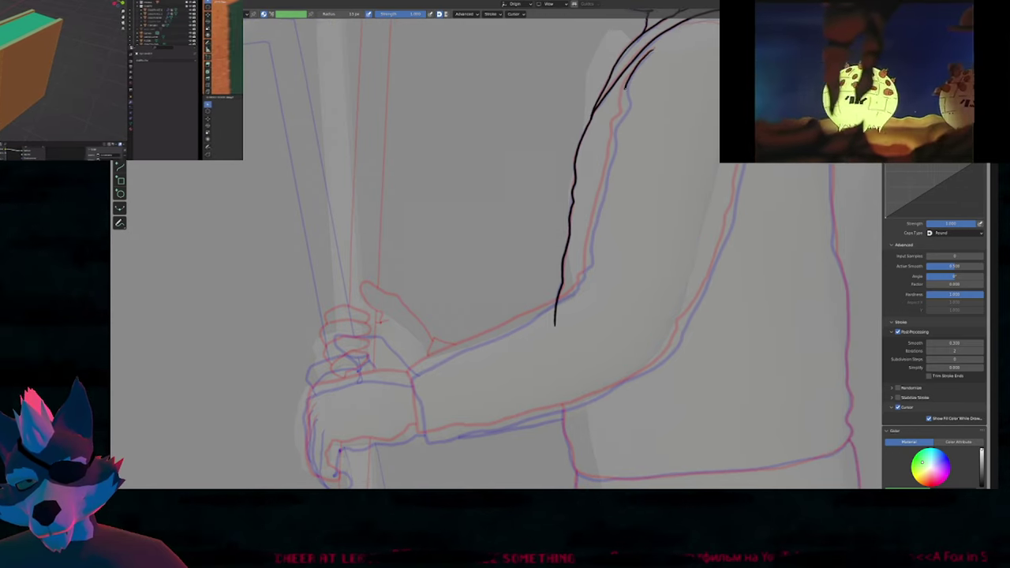
pyautogui.moveTo(626, 99); pyautogui.dragTo(602, 189)
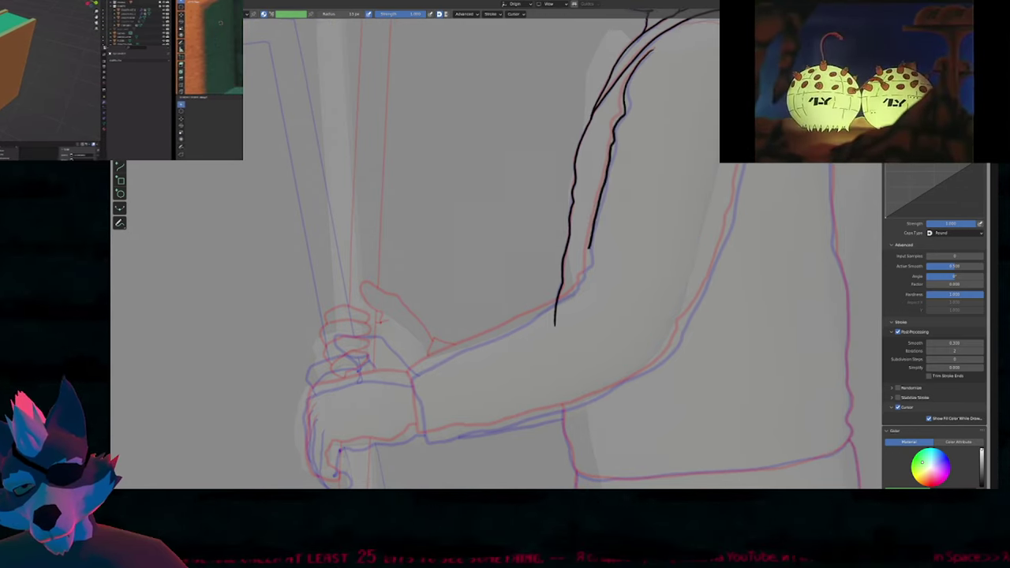
pyautogui.moveTo(535, 314); pyautogui.dragTo(462, 343)
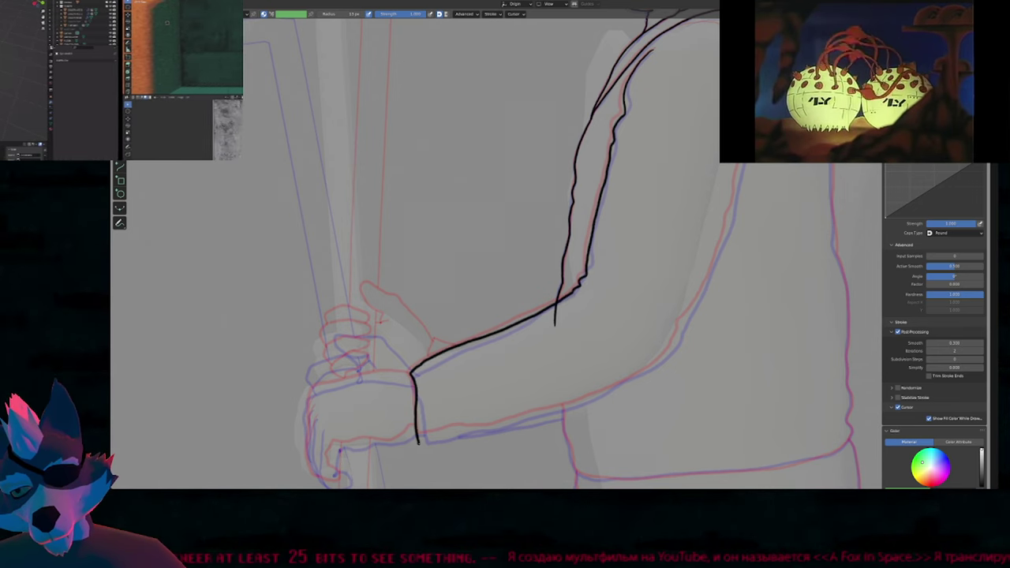
# Ink the sleeve's underside from the cuff around the elbow, up the back of the arm and over the shoulder curve.
pyautogui.moveTo(417, 443); pyautogui.dragTo(621, 385)
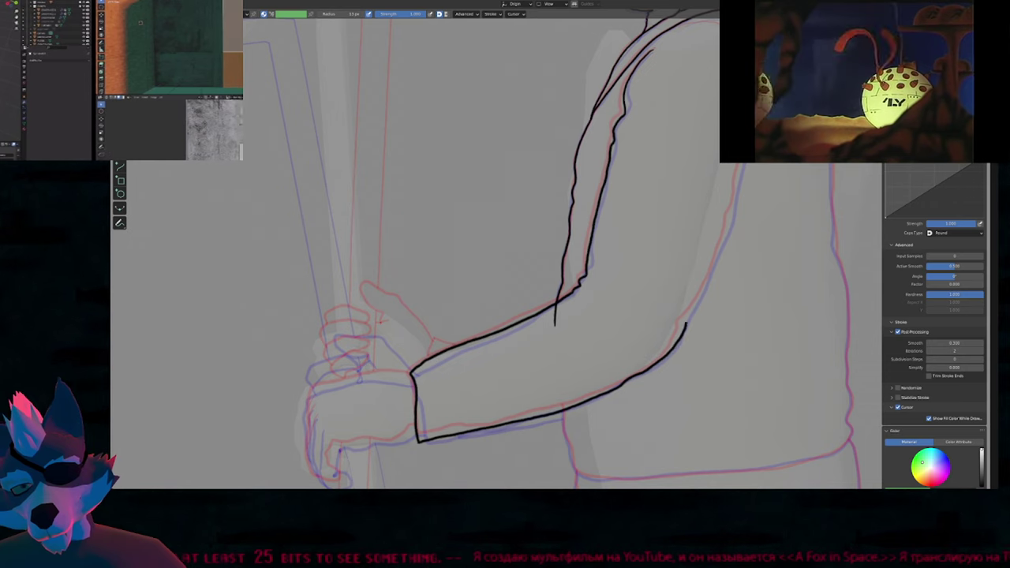
pyautogui.moveTo(686, 322); pyautogui.dragTo(713, 270)
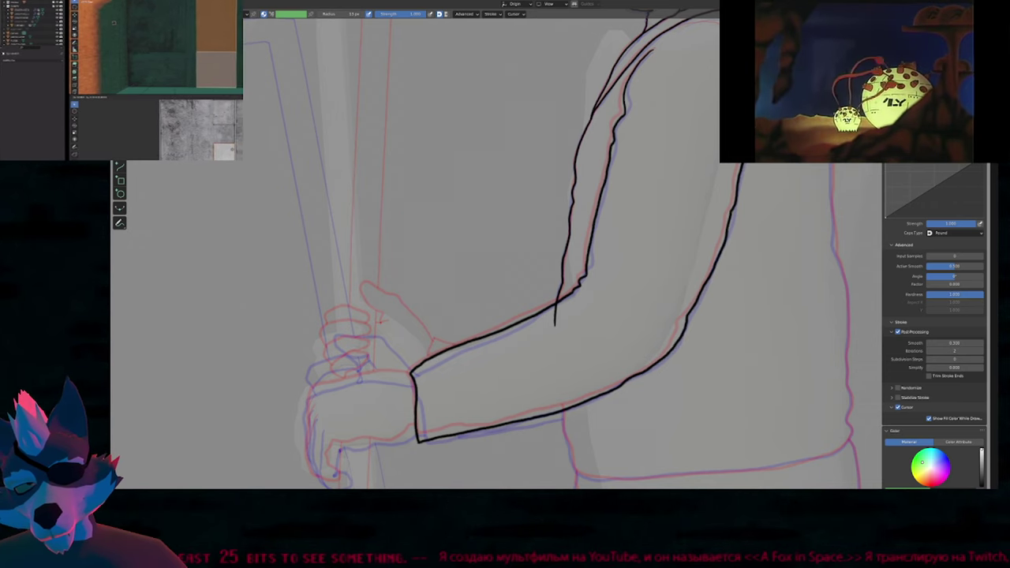
pyautogui.press('f')
pyautogui.press('Escape')
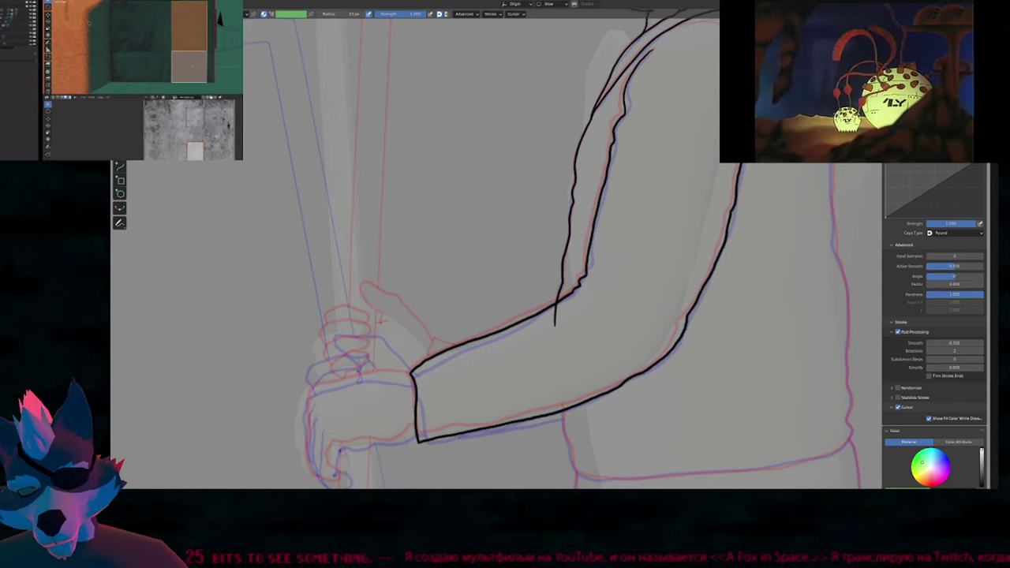
pyautogui.keyDown('shift'); pyautogui.moveTo(563, 316); pyautogui.dragTo(426, 416, button='middle'); pyautogui.keyUp('shift')
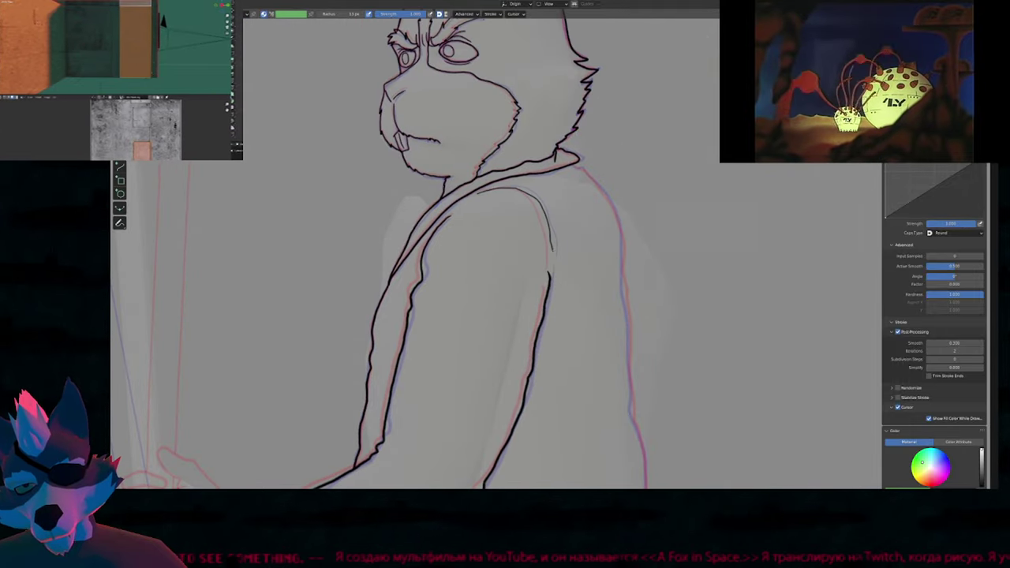
# Ink the jacket's back from the collar to the waist, and the hem above the waistband around to its front edge.
pyautogui.keyDown('ctrl'); pyautogui.moveTo(574, 245); pyautogui.dragTo(444, 316, button='middle'); pyautogui.keyUp('ctrl')
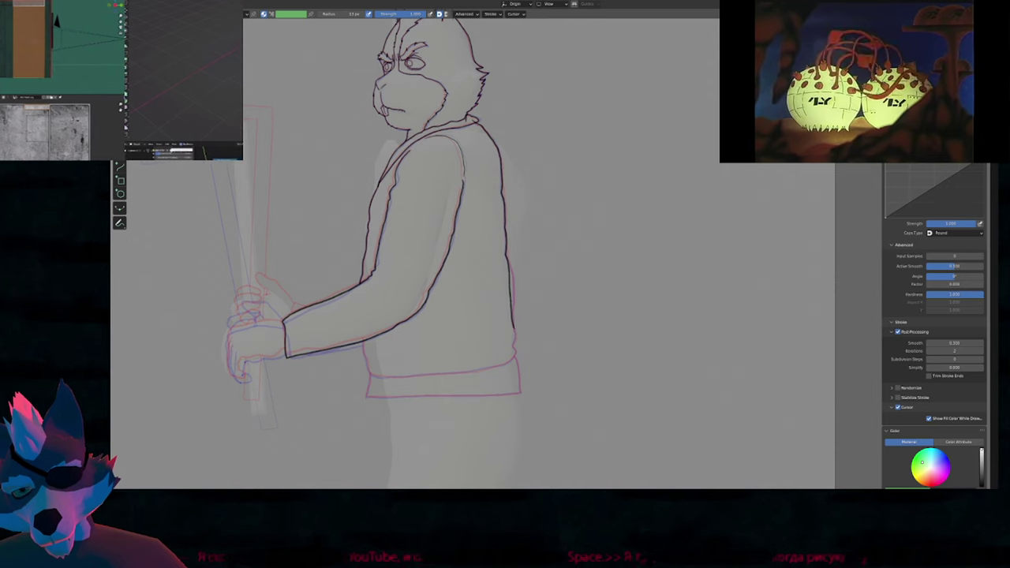
pyautogui.moveTo(515, 349)
pyautogui.mouseDown()
pyautogui.moveTo(483, 370)
pyautogui.moveTo(384, 377)
pyautogui.moveTo(364, 344)
pyautogui.mouseUp()
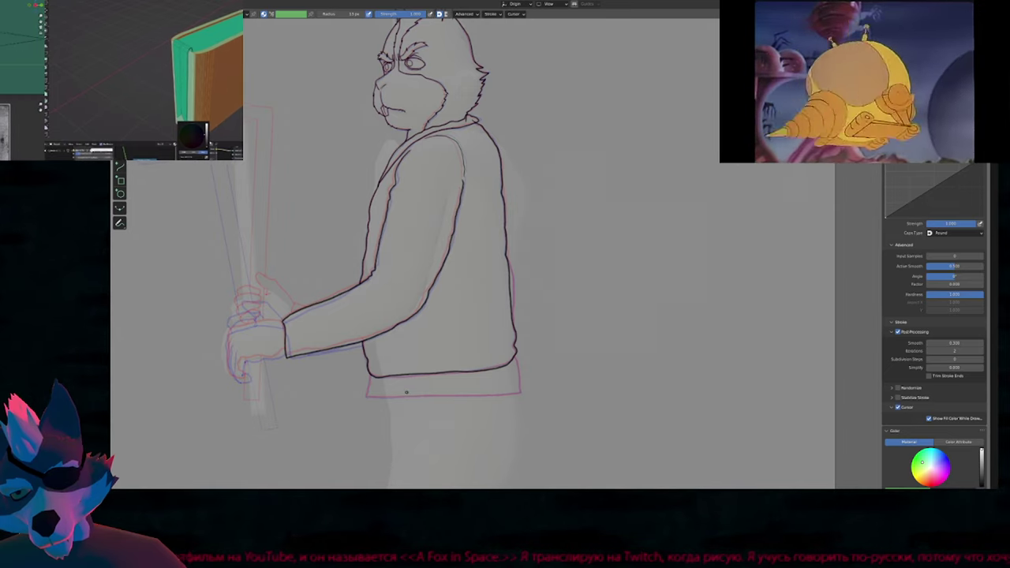
pyautogui.hotkey('ctrl', 'z')
pyautogui.press('f')
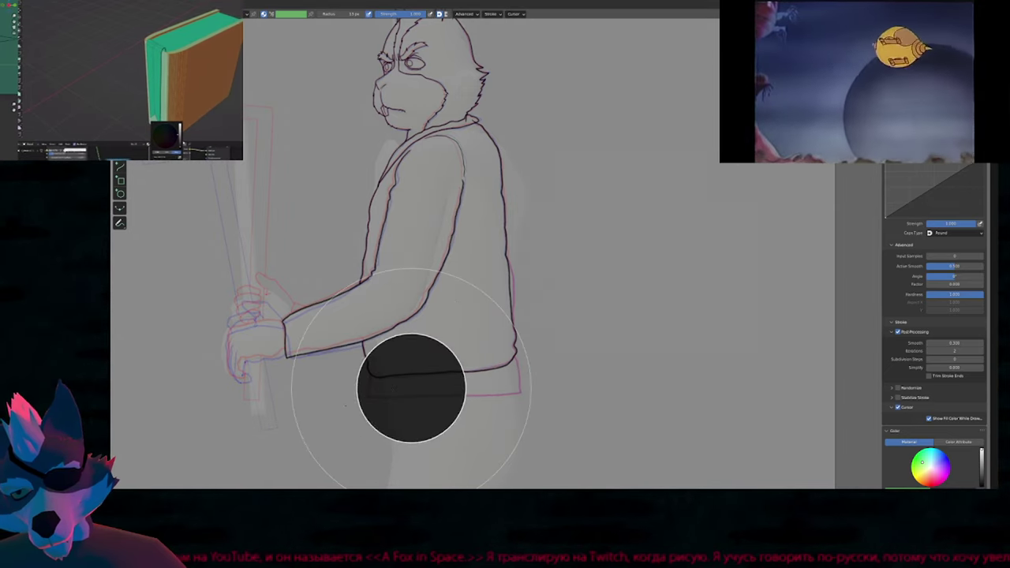
pyautogui.click(404, 396)
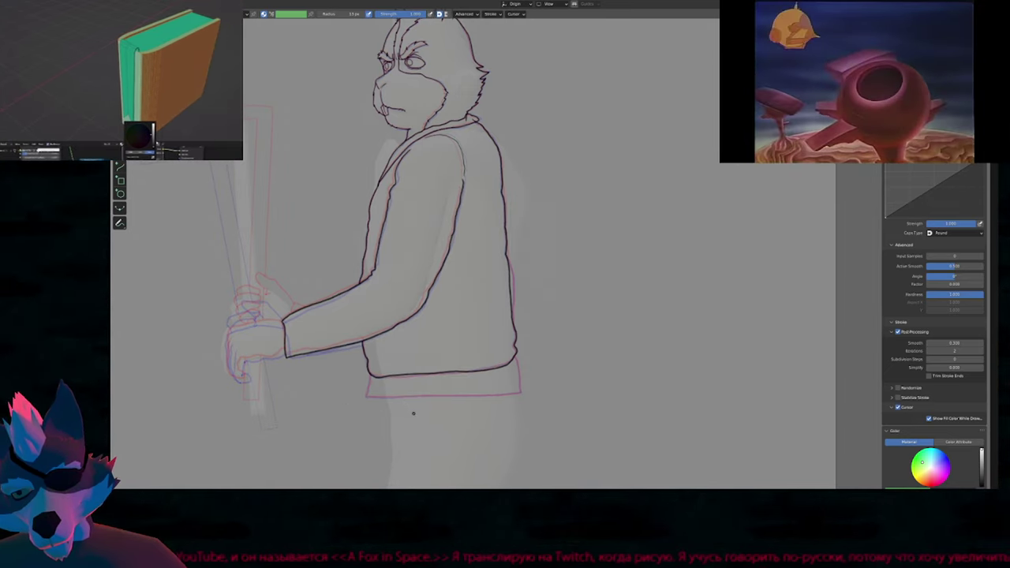
# Re-ink the lower part of the jacket's back line so it follows the sketch guide.
pyautogui.scroll(4, 407, 396)
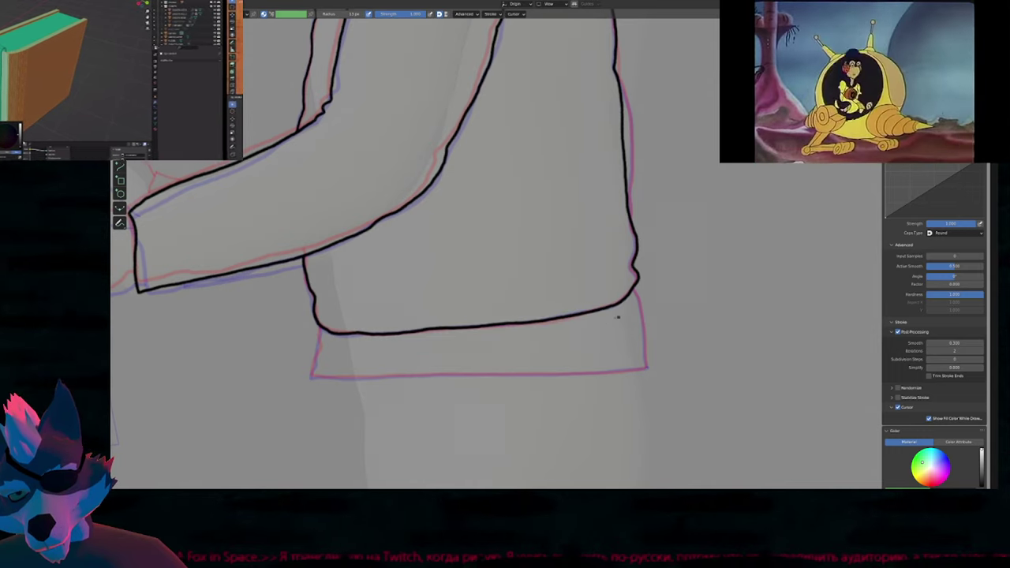
pyautogui.keyDown('shift'); pyautogui.moveTo(592, 299); pyautogui.dragTo(548, 427, button='middle'); pyautogui.keyUp('shift')
pyautogui.press('f')
pyautogui.press('Escape')
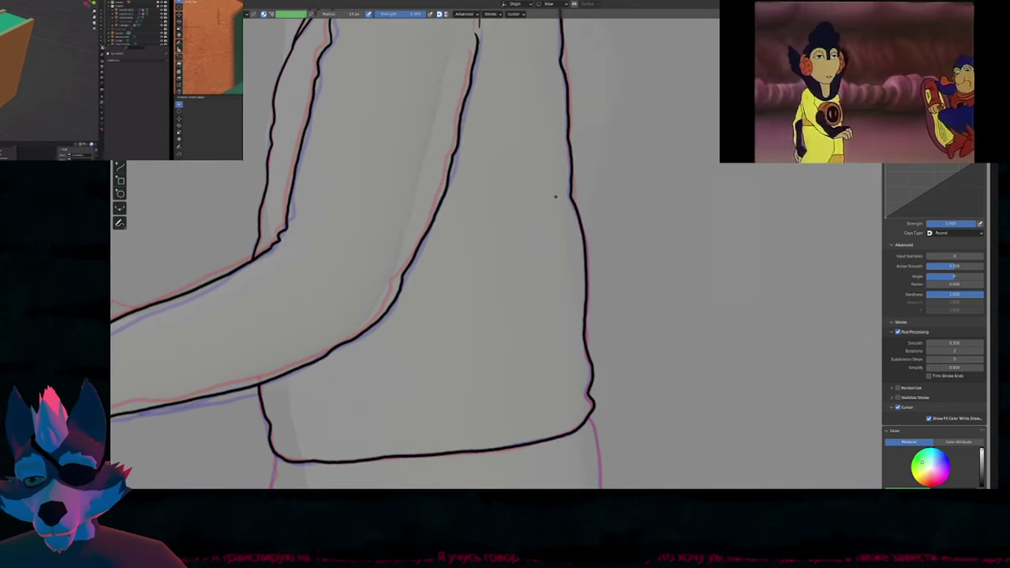
# Ink the waistband below the jacket hem along its front side, bottom edge and back side.
pyautogui.scroll(-2, 569, 300)
pyautogui.scroll(-2, 561, 347)
pyautogui.keyDown('shift'); pyautogui.moveTo(534, 260); pyautogui.dragTo(557, 194, button='middle'); pyautogui.keyUp('shift')
pyautogui.scroll(4, 522, 317)
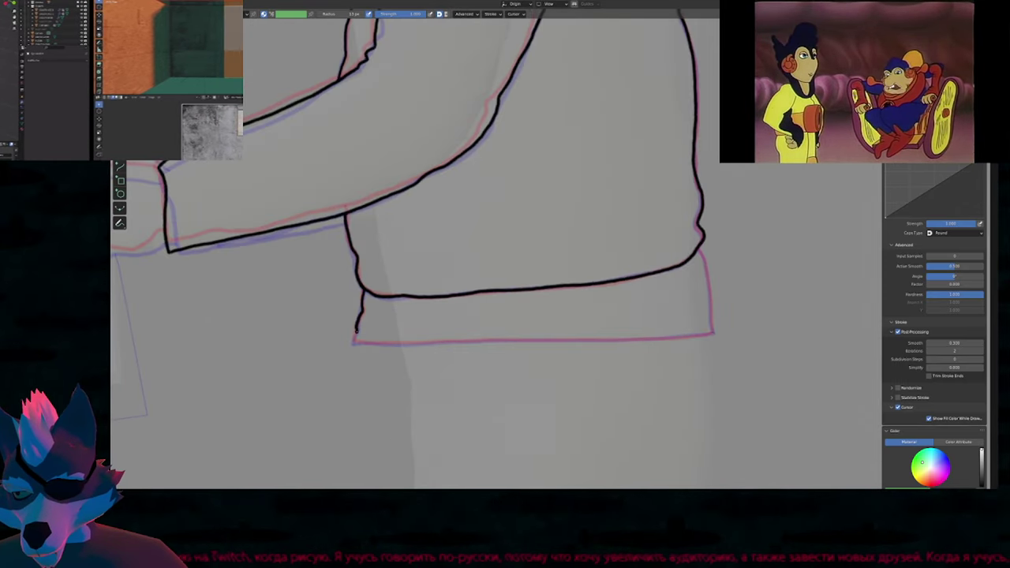
pyautogui.moveTo(354, 344); pyautogui.dragTo(687, 339)
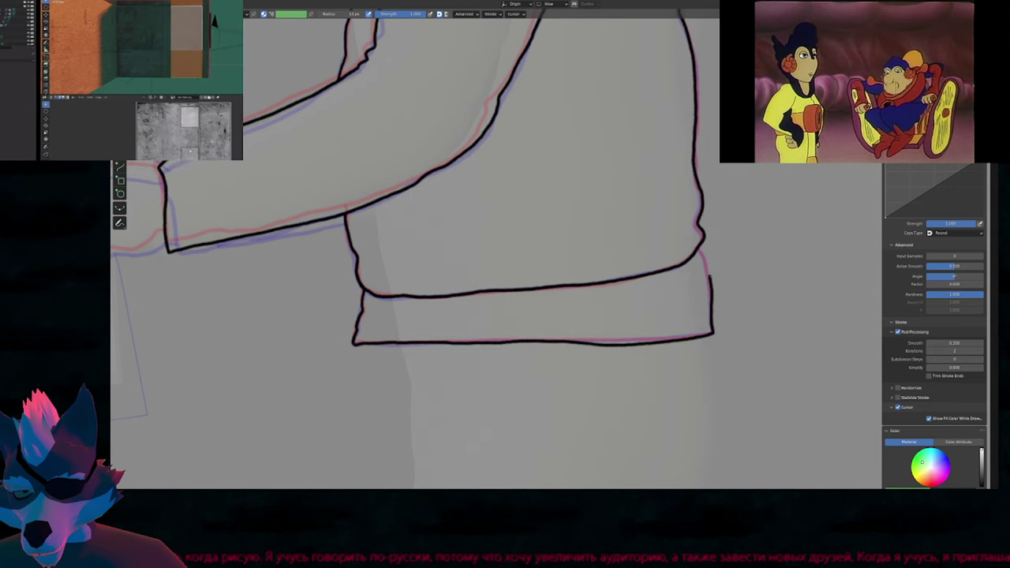
pyautogui.moveTo(679, 224); pyautogui.dragTo(699, 246)
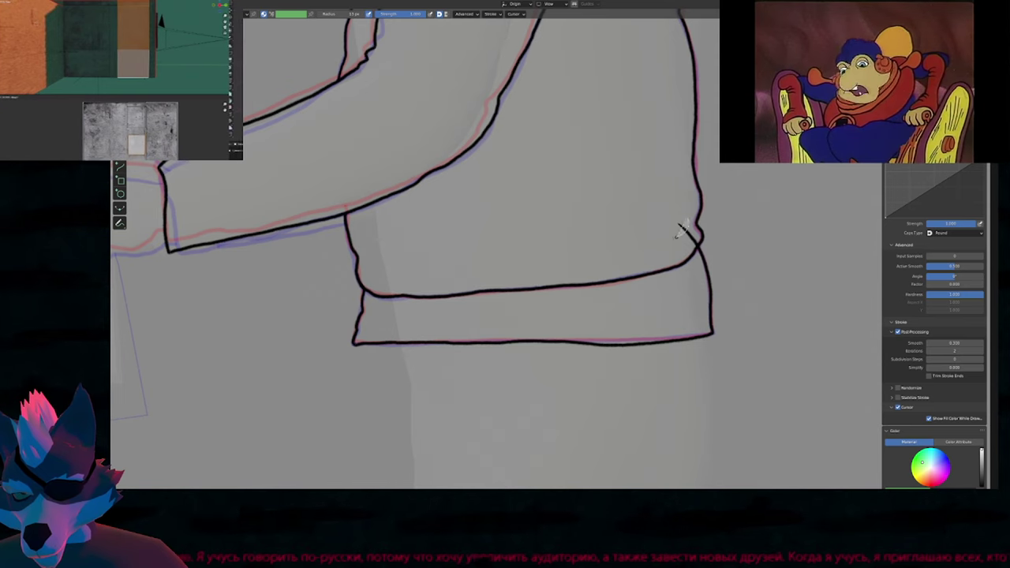
# Undo the stray stroke at the back corner where the jacket hem meets the waistband.
pyautogui.hotkey('ctrl', 'z')
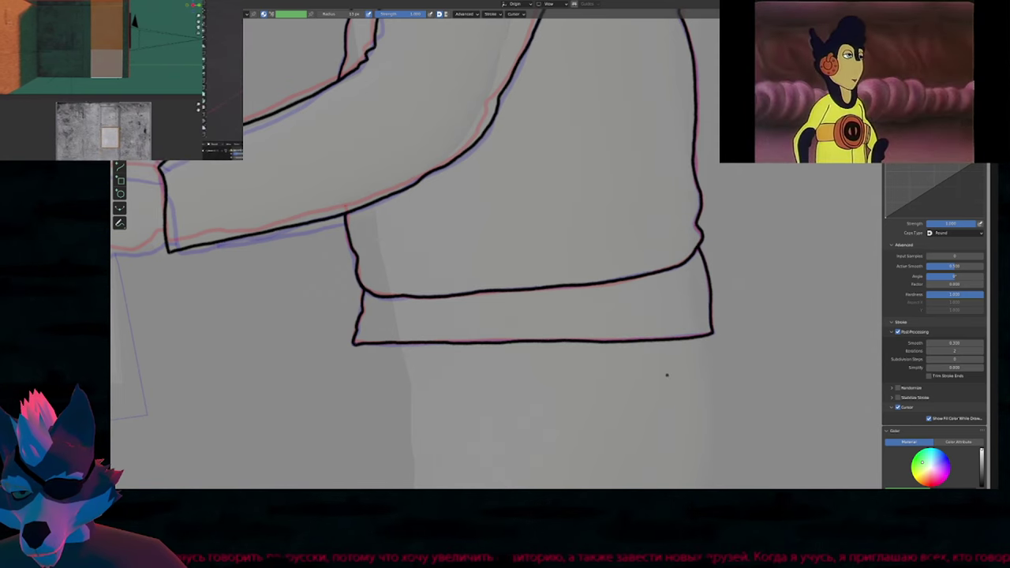
pyautogui.keyDown('shift'); pyautogui.moveTo(531, 233); pyautogui.dragTo(540, 283, button='middle'); pyautogui.keyUp('shift')
pyautogui.scroll(-2, 529, 280)
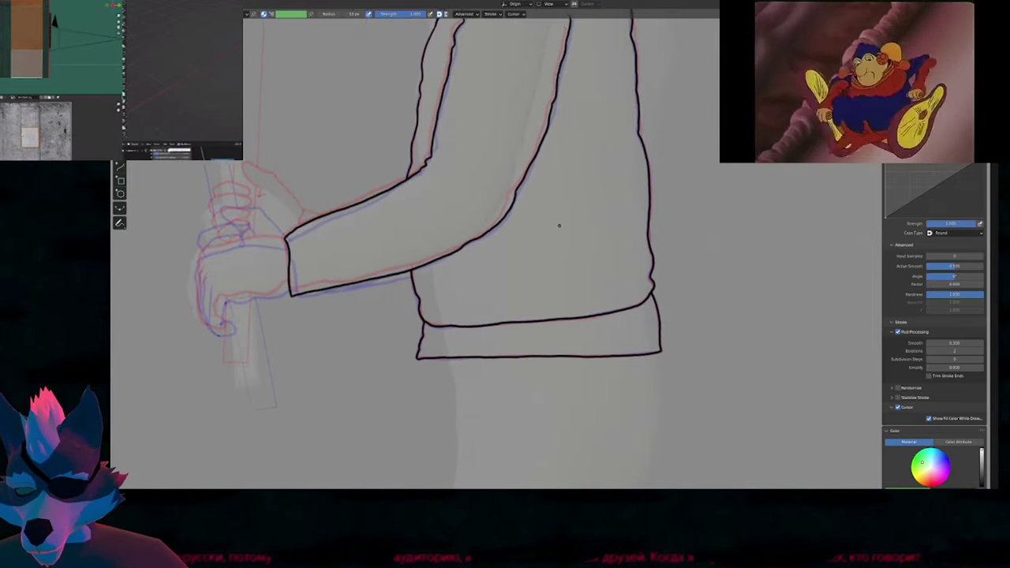
# Examine the sketch guides for the two hands and the staff in front of the sleeve cuff.
pyautogui.keyDown('shift'); pyautogui.moveTo(559, 223); pyautogui.dragTo(552, 263, button='middle'); pyautogui.keyUp('shift')
pyautogui.keyDown('shift'); pyautogui.moveTo(457, 268); pyautogui.dragTo(591, 249, button='middle'); pyautogui.keyUp('shift')
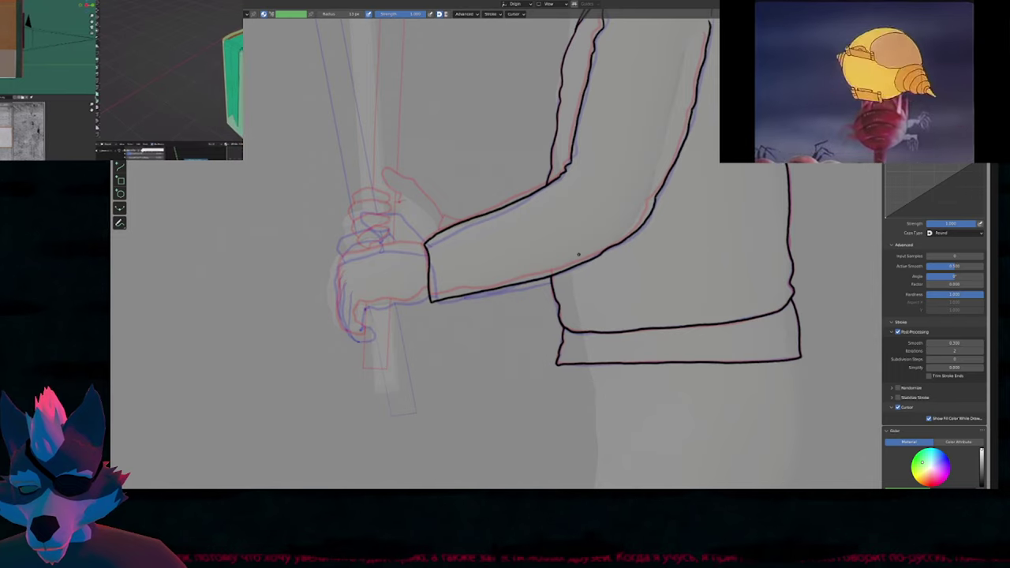
pyautogui.keyDown('shift'); pyautogui.moveTo(477, 262); pyautogui.dragTo(639, 278, button='middle'); pyautogui.keyUp('shift')
pyautogui.keyDown('ctrl'); pyautogui.moveTo(552, 306); pyautogui.dragTo(587, 202, button='middle'); pyautogui.keyUp('ctrl')
pyautogui.moveTo(562, 258)
pyautogui.keyDown('shift'); pyautogui.mouseDown(button='middle')
pyautogui.moveTo(534, 233)
pyautogui.moveTo(586, 227)
pyautogui.mouseUp(button='middle'); pyautogui.keyUp('shift')
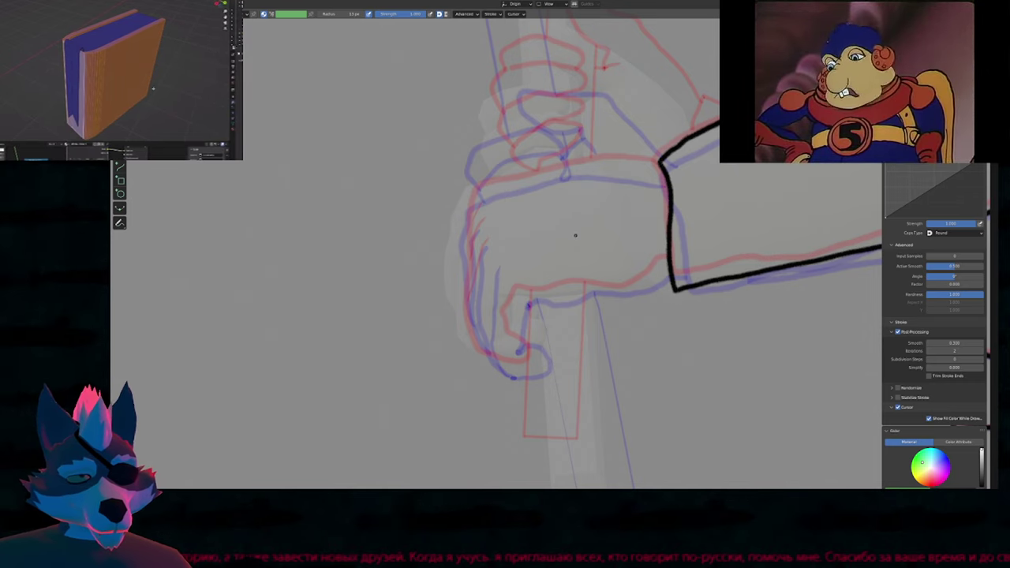
pyautogui.moveTo(564, 264)
pyautogui.keyDown('shift'); pyautogui.mouseDown(button='middle')
pyautogui.moveTo(593, 228)
pyautogui.moveTo(596, 248)
pyautogui.mouseUp(button='middle'); pyautogui.keyUp('shift')
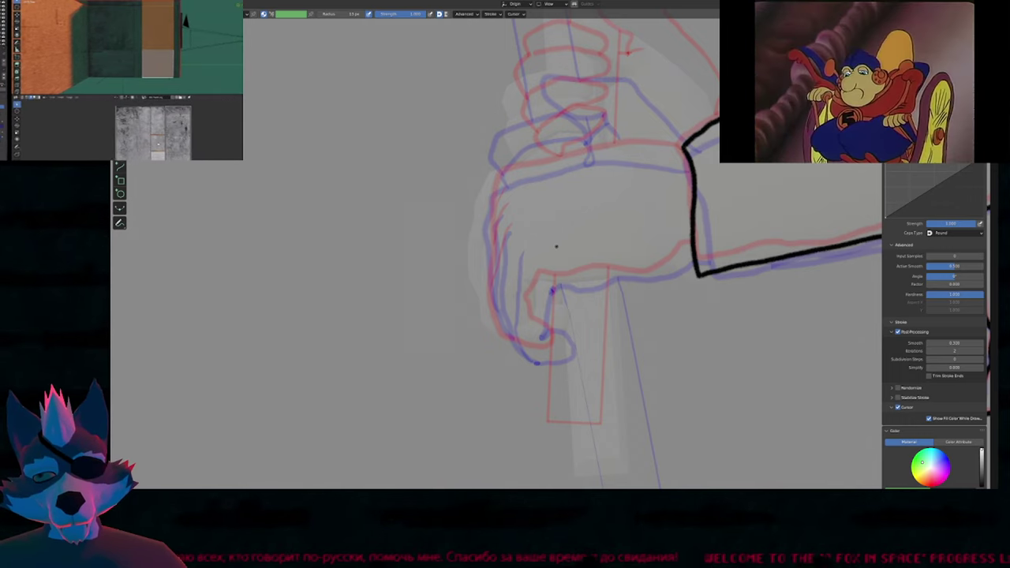
pyautogui.keyDown('shift'); pyautogui.moveTo(549, 251); pyautogui.dragTo(487, 382, button='middle'); pyautogui.keyUp('shift')
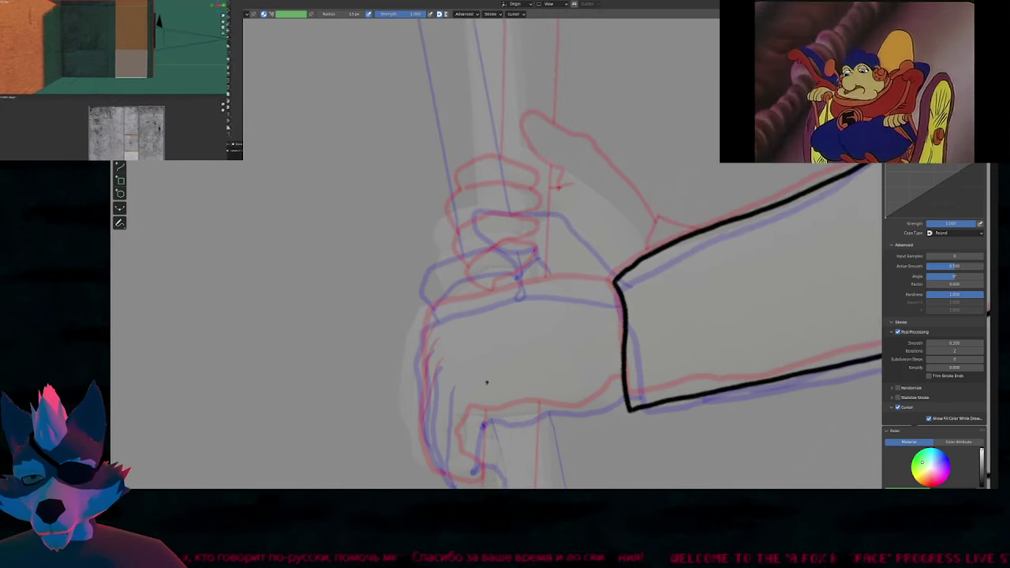
pyautogui.keyDown('shift'); pyautogui.moveTo(517, 257); pyautogui.dragTo(515, 358, button='middle'); pyautogui.keyUp('shift')
pyautogui.scroll(-2, 522, 317)
pyautogui.moveTo(520, 316); pyautogui.dragTo(518, 337, button='middle')
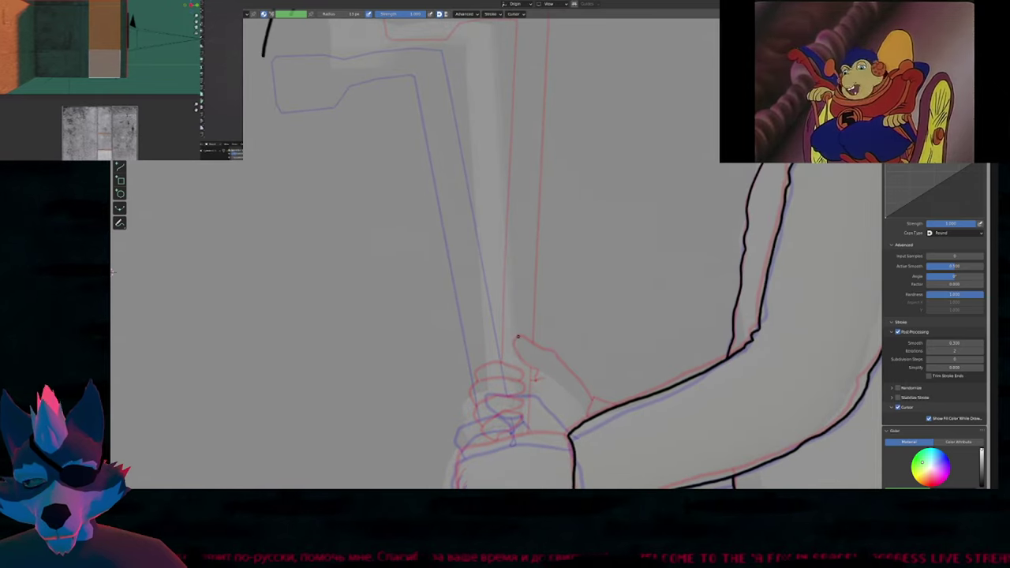
pyautogui.moveTo(522, 263)
pyautogui.mouseDown(button='middle')
pyautogui.moveTo(513, 363)
pyautogui.moveTo(530, 247)
pyautogui.moveTo(525, 260)
pyautogui.moveTo(500, 175)
pyautogui.moveTo(525, 218)
pyautogui.moveTo(597, 265)
pyautogui.moveTo(622, 234)
pyautogui.moveTo(701, 180)
pyautogui.mouseUp(button='middle')
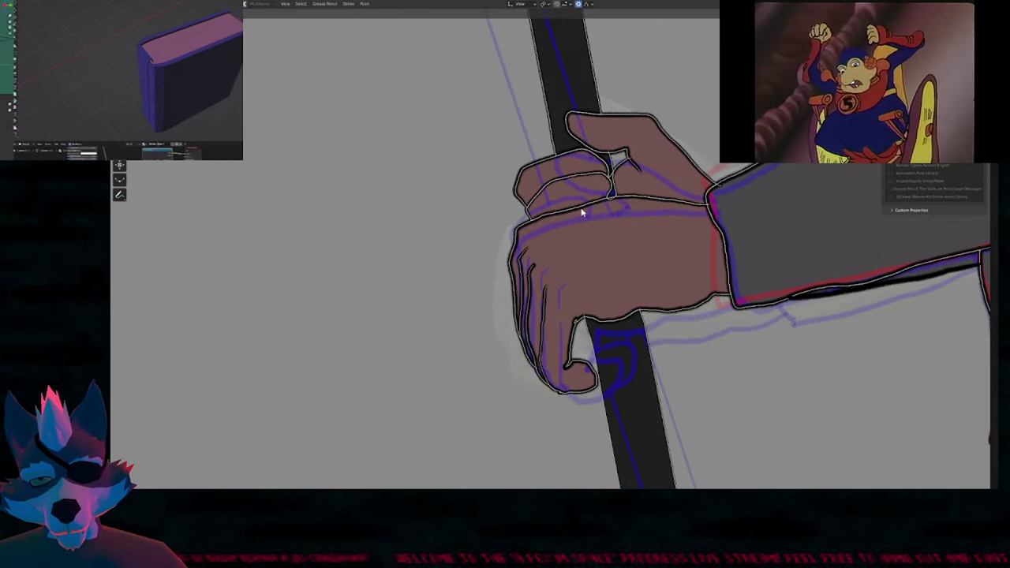
# Copy the front hand's outline and finger creases from a finished coloured frame and paste them into the current frame.
pyautogui.moveTo(582, 211)
pyautogui.mouseDown()
pyautogui.moveTo(539, 238)
pyautogui.moveTo(509, 300)
pyautogui.moveTo(556, 414)
pyautogui.moveTo(577, 300)
pyautogui.mouseUp()
pyautogui.press('g')
pyautogui.rightClick(445, 302)
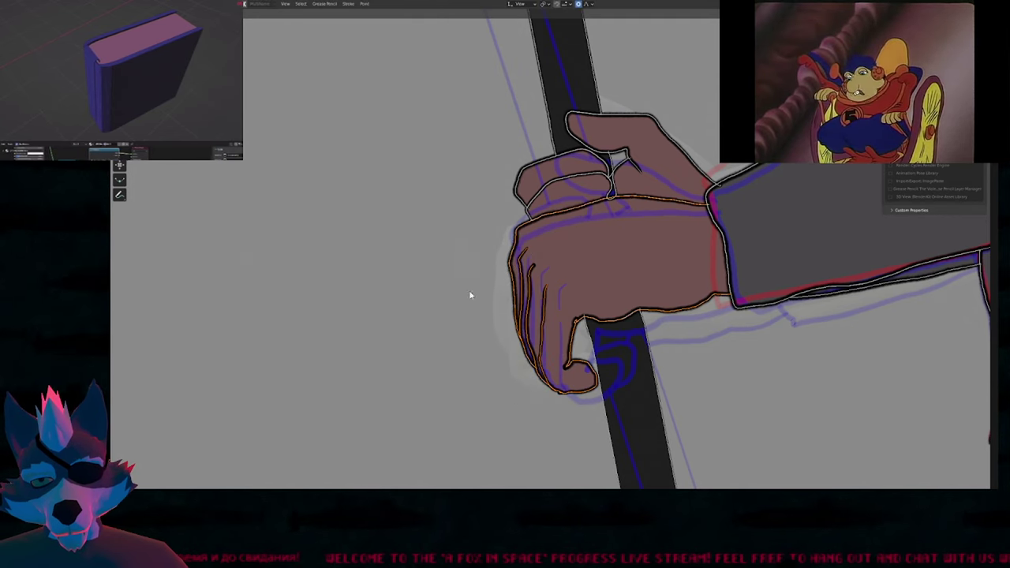
pyautogui.press('Up')
pyautogui.hotkey('ctrl', 'v')
# Shear the pasted front hand and move it up so it sits between the red and blue sketch guides.
pyautogui.hotkey('ctrl', 'alt', 'shift', 's')
pyautogui.click(757, 238)
pyautogui.hotkey('ctrl', 'alt', 'shift', 's')
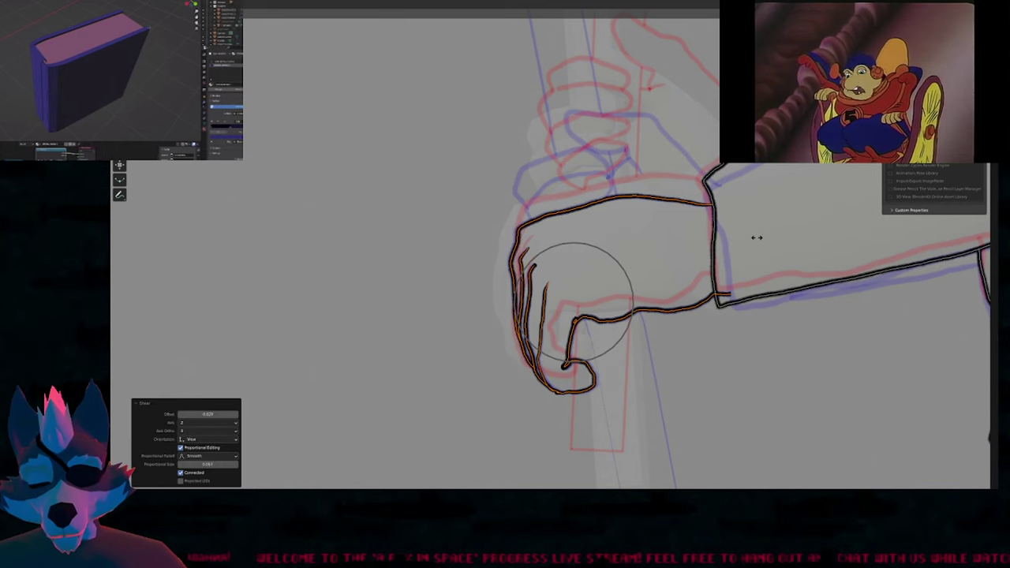
pyautogui.click(753, 253)
pyautogui.press('g')
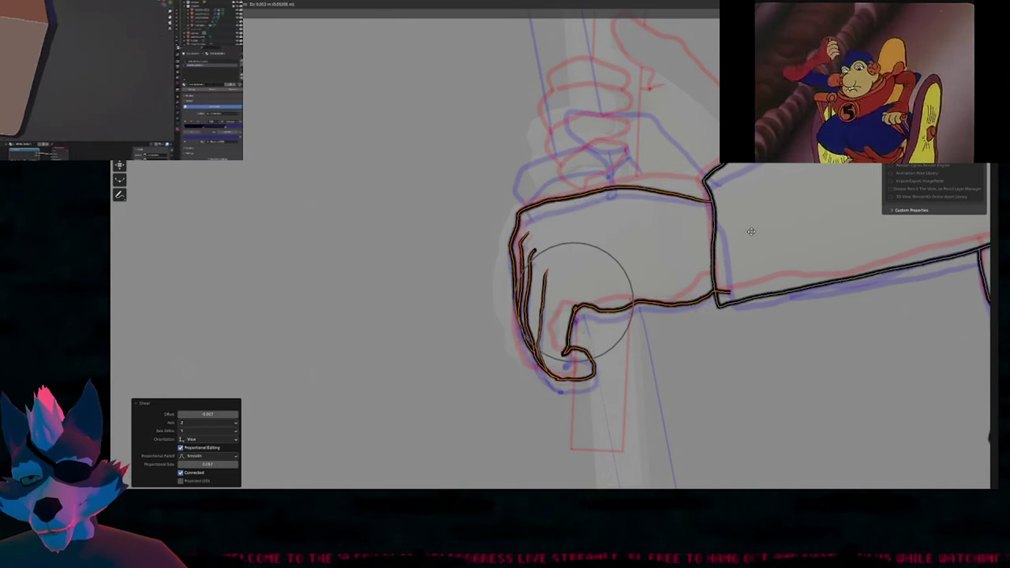
pyautogui.click(754, 232)
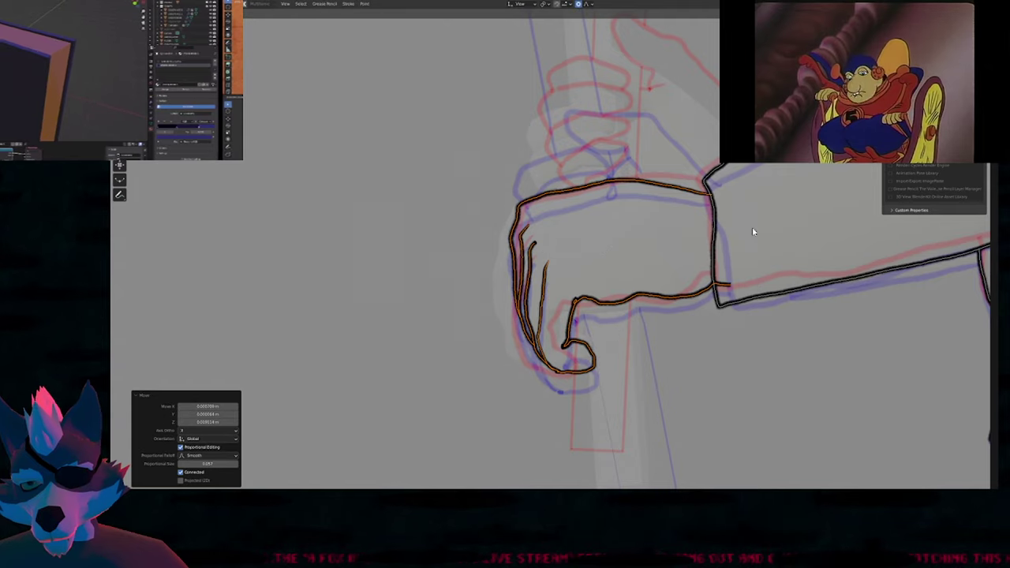
# Adjust the front hand's knuckles and upper edge so they lie midway between the two sketch guides.
pyautogui.press('Tab')
pyautogui.hotkey('shift', 'f')
pyautogui.click(661, 282)
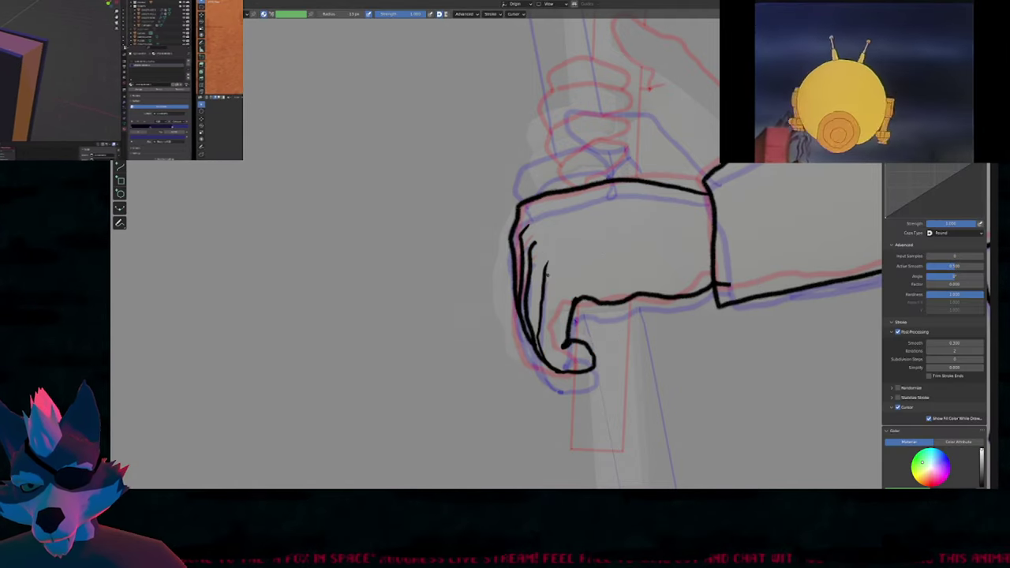
pyautogui.hotkey('ctrl', 'z')
pyautogui.press('Left')
pyautogui.press('Left')
pyautogui.press('Left')
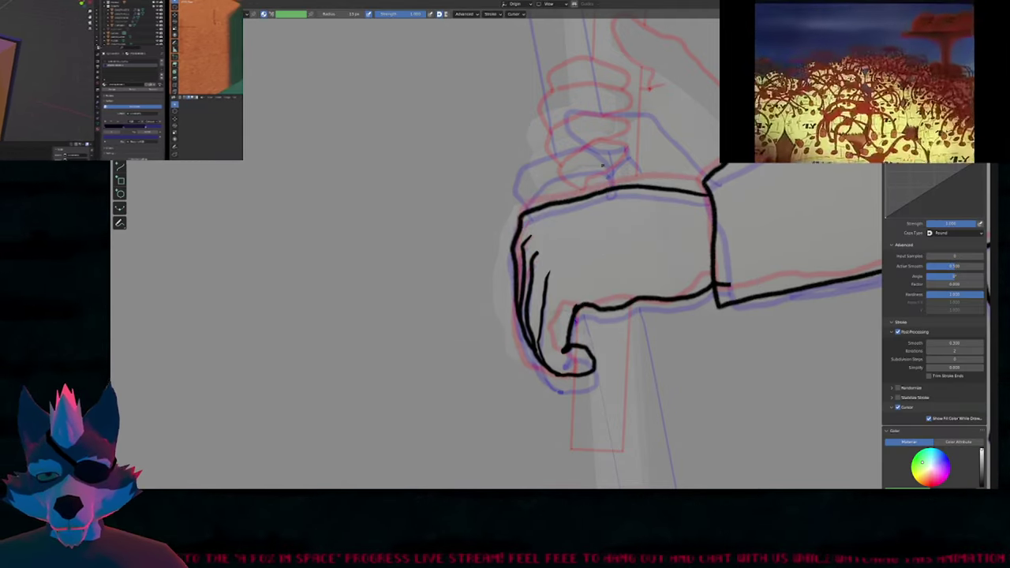
pyautogui.press('f')
pyautogui.click(643, 276)
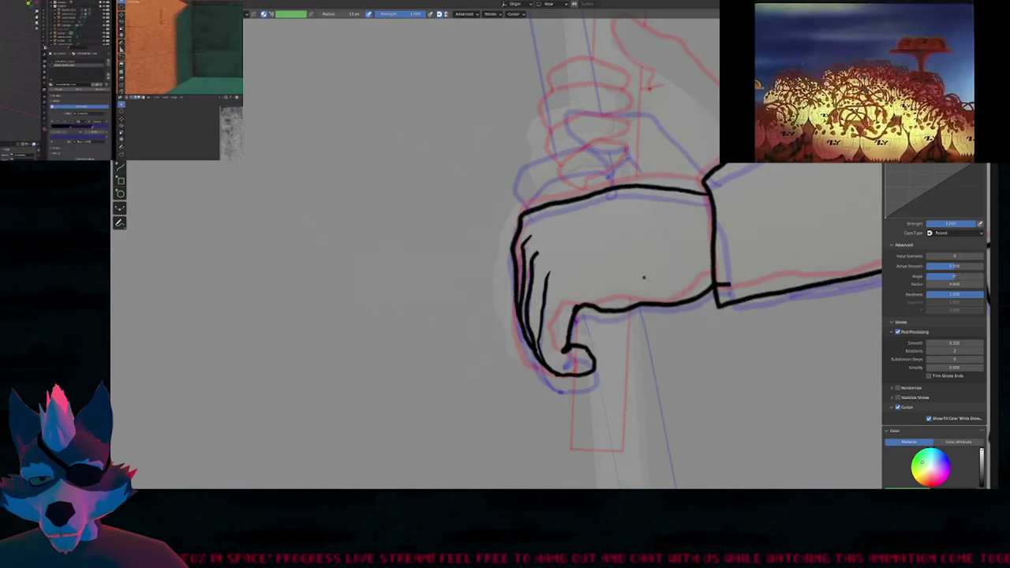
# Trim the hand line's overshoot inside the cuff and reshape the curled fingertip toward the sketch guides.
pyautogui.keyDown('ctrl'); pyautogui.moveTo(733, 284); pyautogui.dragTo(728, 281); pyautogui.keyUp('ctrl')
pyautogui.hotkey('ctrl', 'z')
pyautogui.hotkey('ctrl', 'z')
pyautogui.hotkey('ctrl', 'z')
pyautogui.hotkey('ctrl', 'z')
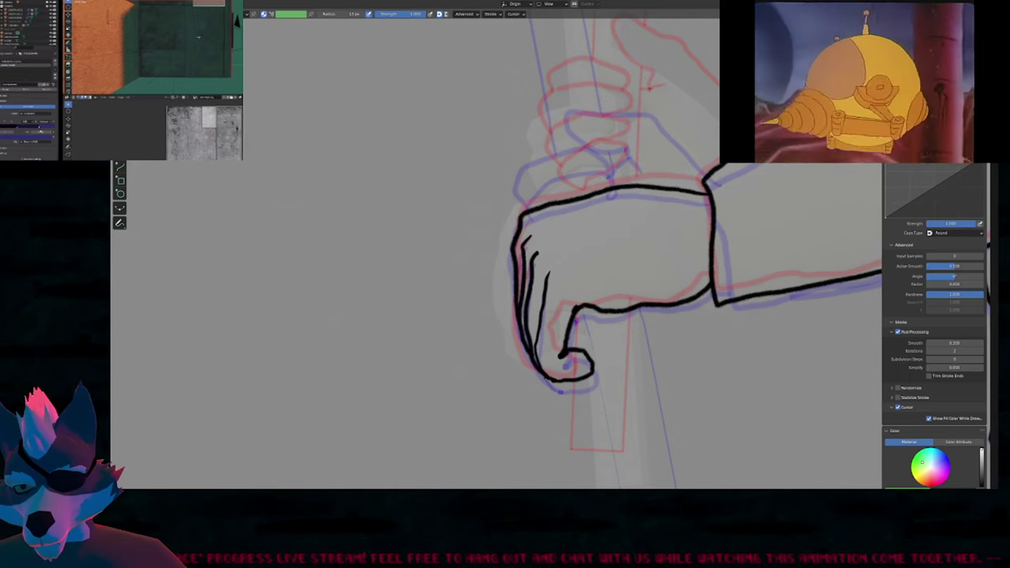
pyautogui.hotkey('ctrl', 'z')
pyautogui.hotkey('ctrl', 'z')
pyautogui.hotkey('ctrl', 'z')
pyautogui.hotkey('ctrl', 'z')
pyautogui.hotkey('ctrl', 'z')
pyautogui.hotkey('ctrl', 'z')
pyautogui.hotkey('ctrl', 'z')
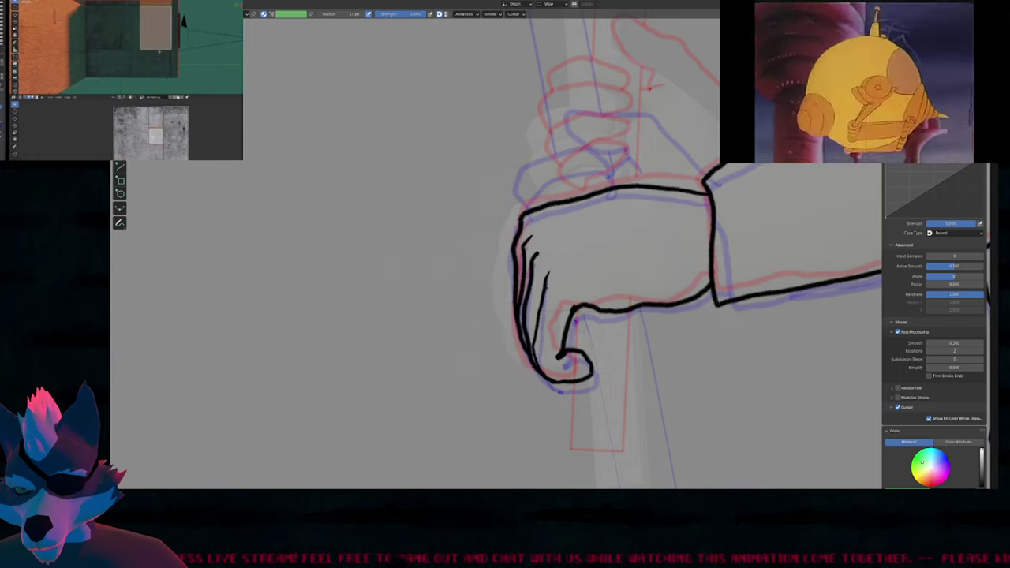
# Push the front hand's finger creases and the bend between palm and curled finger toward the sketch guides.
pyautogui.press('f')
pyautogui.click(582, 267)
pyautogui.moveTo(489, 248)
pyautogui.mouseDown()
pyautogui.moveTo(501, 271)
pyautogui.moveTo(537, 274)
pyautogui.mouseUp()
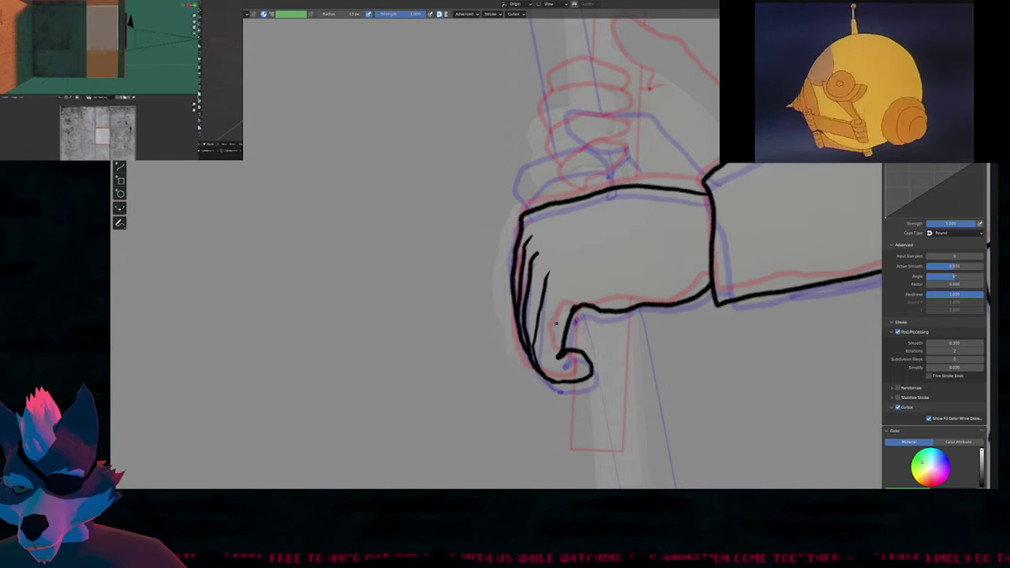
pyautogui.moveTo(556, 322); pyautogui.dragTo(549, 312)
pyautogui.moveTo(557, 276); pyautogui.dragTo(553, 274)
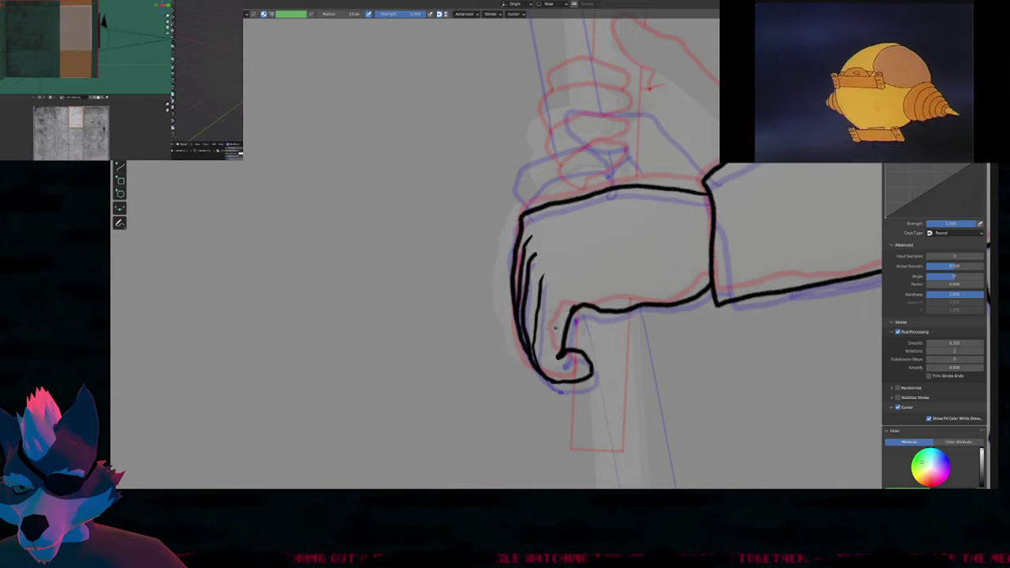
pyautogui.press('f')
pyautogui.click(604, 331)
pyautogui.moveTo(560, 328)
pyautogui.mouseDown()
pyautogui.moveTo(574, 310)
pyautogui.moveTo(559, 354)
pyautogui.mouseUp()
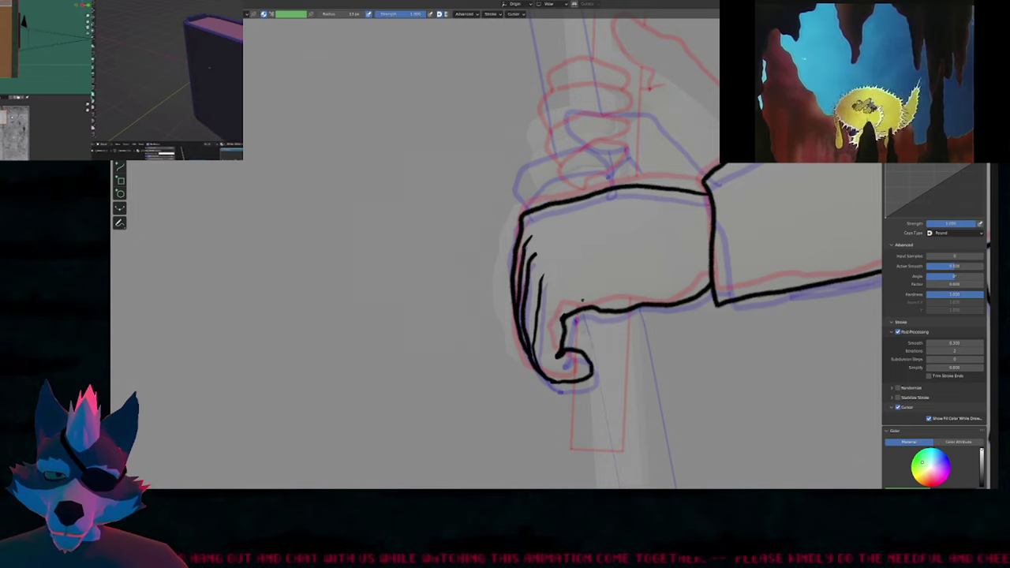
pyautogui.moveTo(583, 301); pyautogui.dragTo(598, 304)
# Ink the rear hand's thumb from the sleeve edge around its tip and back down into the palm.
pyautogui.moveTo(601, 247)
pyautogui.keyDown('shift'); pyautogui.mouseDown(button='middle')
pyautogui.moveTo(553, 271)
pyautogui.moveTo(540, 310)
pyautogui.mouseUp(button='middle'); pyautogui.keyUp('shift')
pyautogui.scroll(-2, 552, 271)
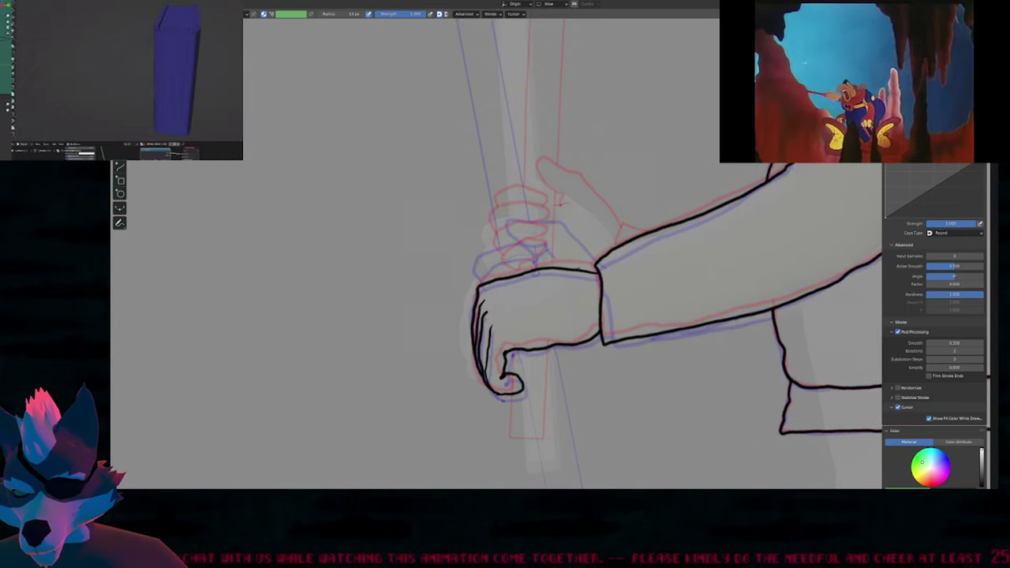
pyautogui.keyDown('shift'); pyautogui.moveTo(575, 265); pyautogui.dragTo(573, 240, button='middle'); pyautogui.keyUp('shift')
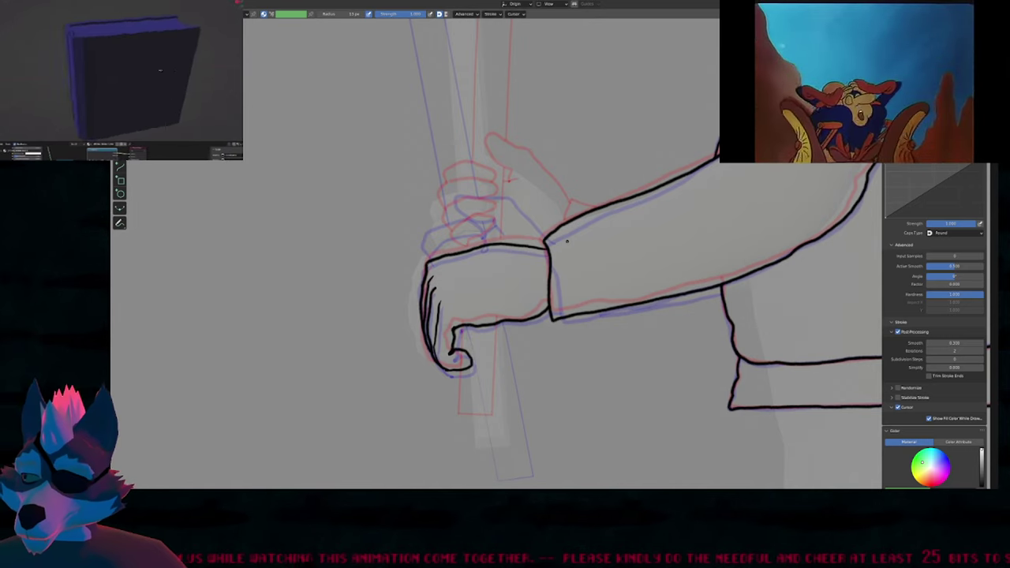
pyautogui.keyDown('shift'); pyautogui.moveTo(567, 240); pyautogui.dragTo(533, 237, button='middle'); pyautogui.keyUp('shift')
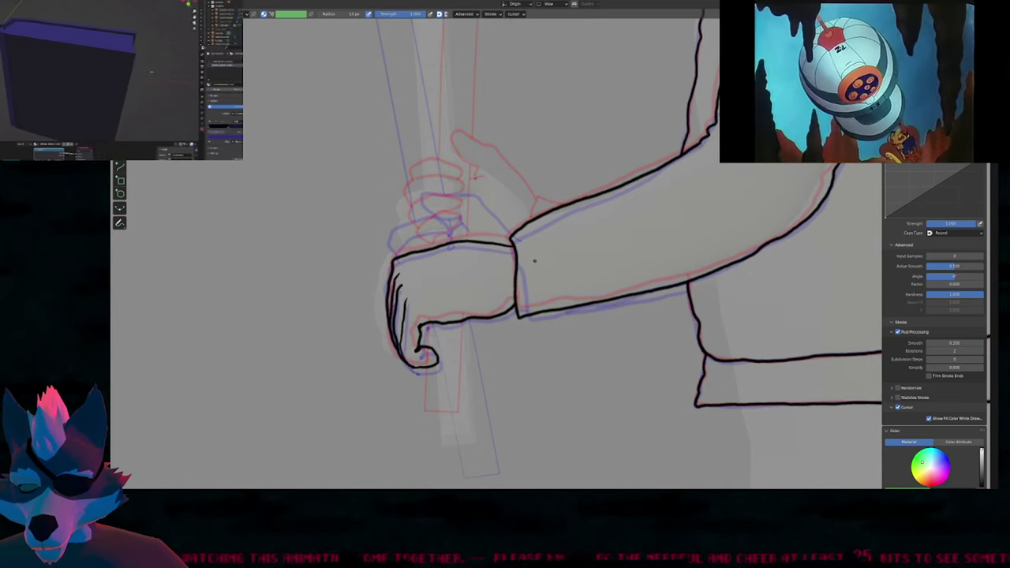
pyautogui.keyDown('shift'); pyautogui.moveTo(489, 267); pyautogui.dragTo(599, 293, button='middle'); pyautogui.keyUp('shift')
pyautogui.keyDown('ctrl'); pyautogui.moveTo(577, 236); pyautogui.dragTo(579, 190, button='middle'); pyautogui.keyUp('ctrl')
pyautogui.keyDown('shift'); pyautogui.moveTo(710, 237); pyautogui.dragTo(671, 243, button='middle'); pyautogui.keyUp('shift')
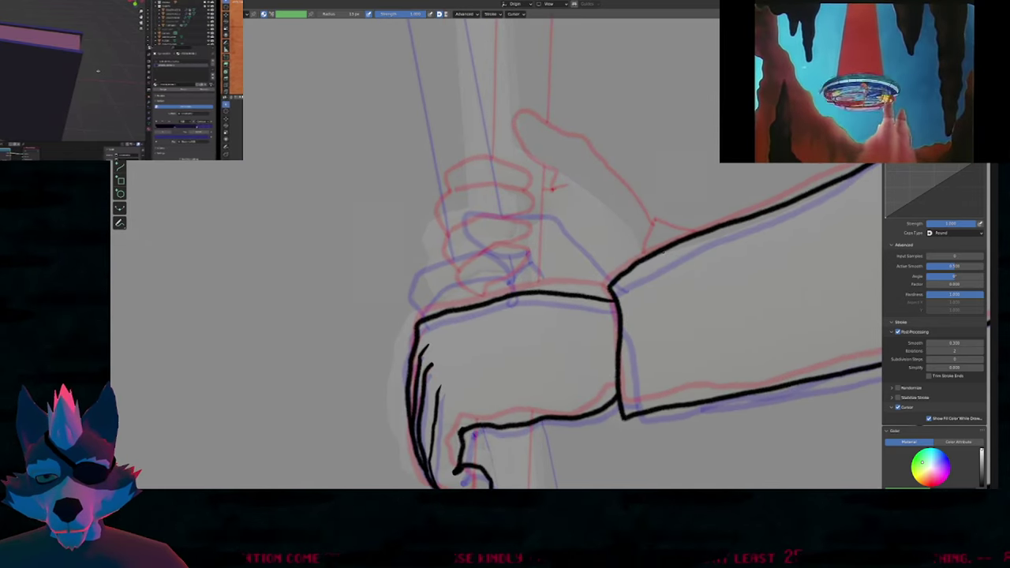
pyautogui.moveTo(657, 251)
pyautogui.mouseDown()
pyautogui.moveTo(559, 171)
pyautogui.moveTo(490, 161)
pyautogui.moveTo(487, 195)
pyautogui.moveTo(549, 210)
pyautogui.moveTo(590, 274)
pyautogui.mouseUp()
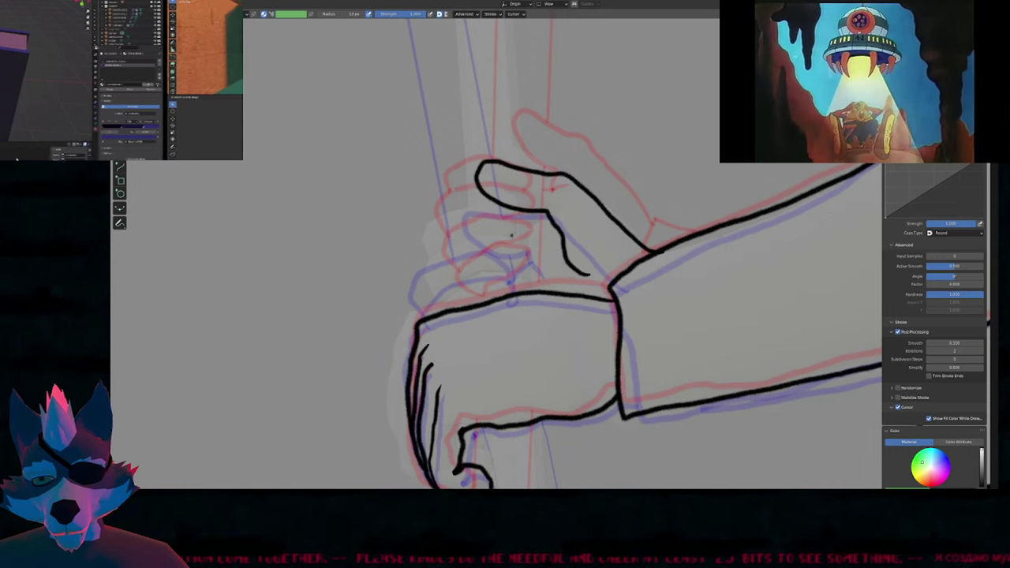
# Copy the rear hand's four curled fingers from the other finished coloured frame and paste them into the current frame.
pyautogui.keyDown('shift'); pyautogui.moveTo(505, 315); pyautogui.dragTo(594, 308, button='middle'); pyautogui.keyUp('shift')
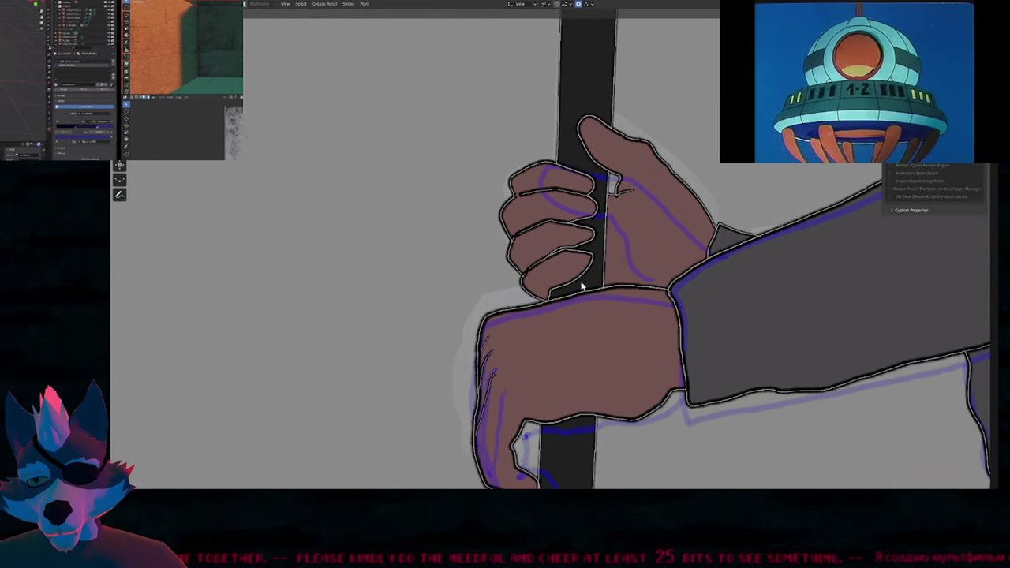
pyautogui.moveTo(582, 285)
pyautogui.mouseDown()
pyautogui.moveTo(489, 276)
pyautogui.moveTo(576, 276)
pyautogui.mouseUp()
pyautogui.press('f')
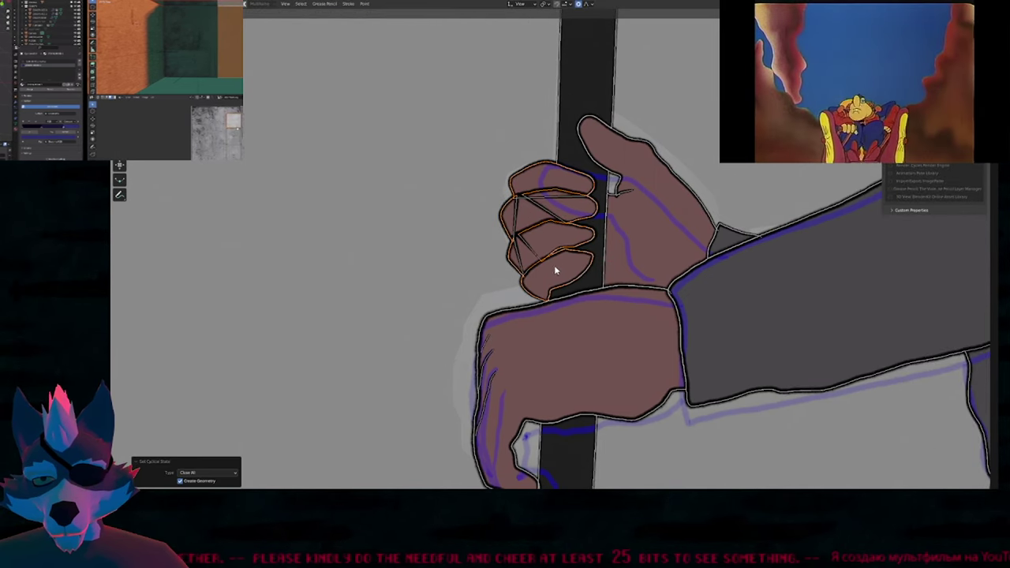
pyautogui.hotkey('ctrl', 'z')
pyautogui.press('g')
pyautogui.rightClick(621, 230)
pyautogui.press('Up')
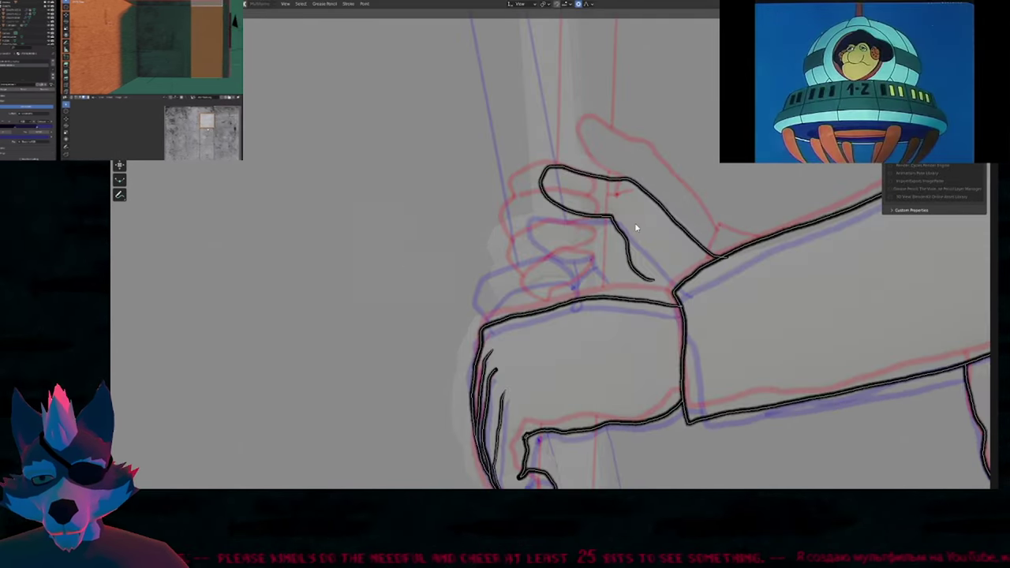
pyautogui.hotkey('ctrl', 'v')
# Rotate the pasted fingers and move them down beside the thumb, just above the front hand.
pyautogui.press('r')
pyautogui.click(655, 215)
pyautogui.press('g')
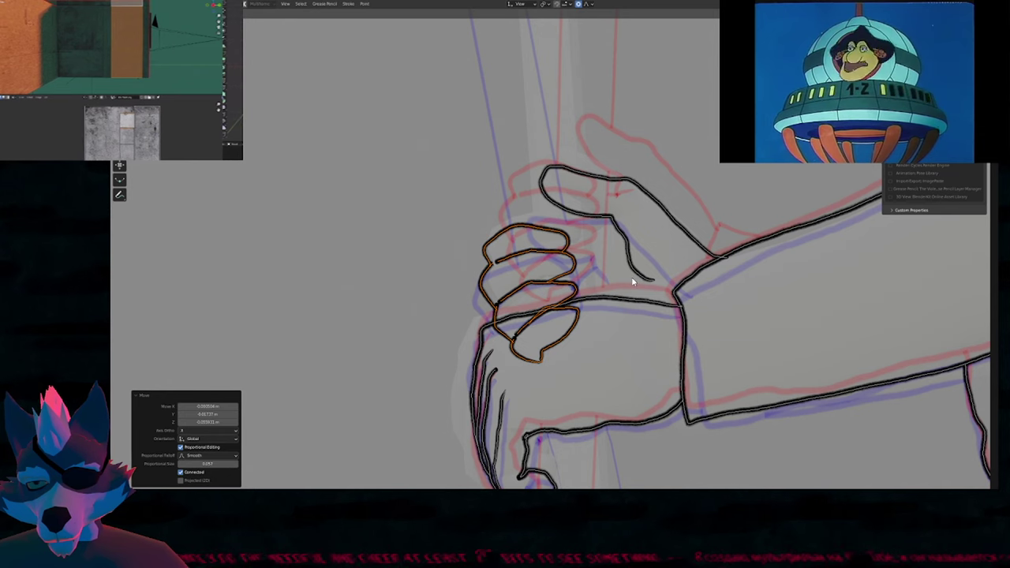
pyautogui.press('g')
pyautogui.click(633, 278)
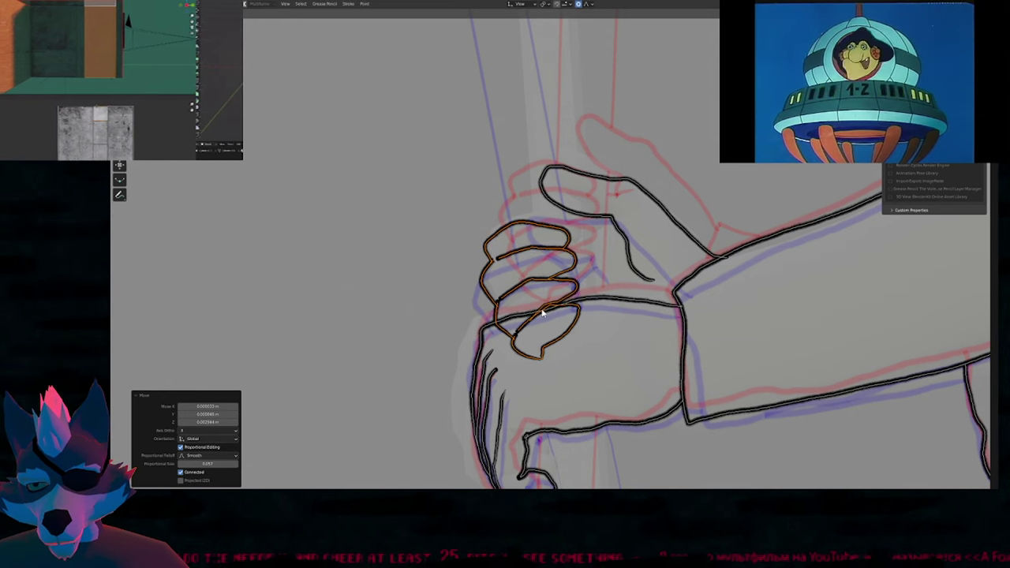
# Erase the lowest pasted finger where it overlaps the front hand.
pyautogui.press('Tab')
pyautogui.press('1')
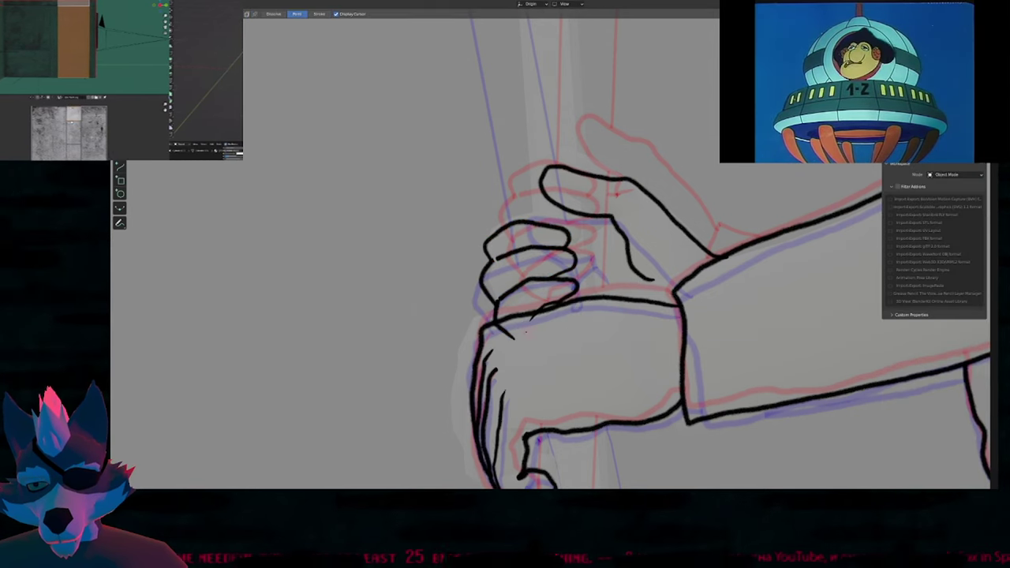
pyautogui.moveTo(511, 340); pyautogui.dragTo(499, 328)
pyautogui.press('d')
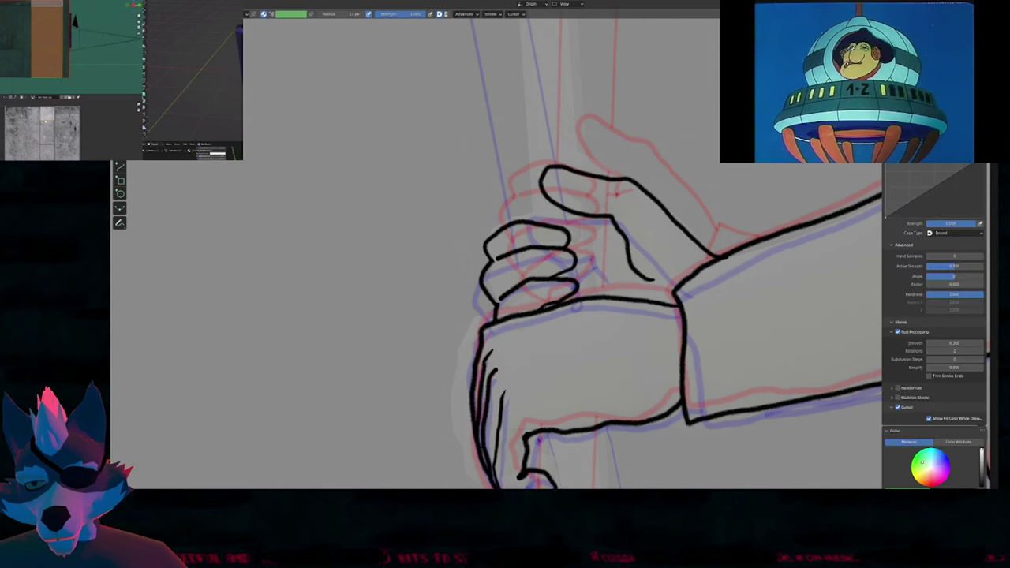
# Redraw the tip of the third finger down to the front hand's edge, trim its overshoot and hide the overlays.
pyautogui.keyDown('shift'); pyautogui.moveTo(560, 293); pyautogui.dragTo(535, 298, button='middle'); pyautogui.keyUp('shift')
pyautogui.press('e')
pyautogui.press('2')
pyautogui.click(544, 301)
pyautogui.press('1')
pyautogui.press('d')
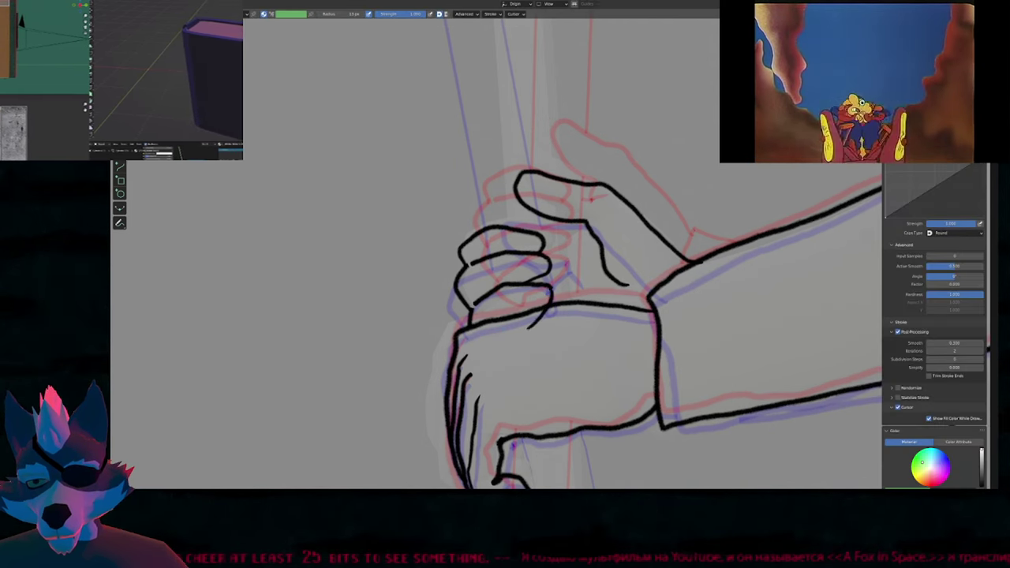
pyautogui.keyDown('shift'); pyautogui.moveTo(536, 319); pyautogui.dragTo(489, 347, button='middle'); pyautogui.keyUp('shift')
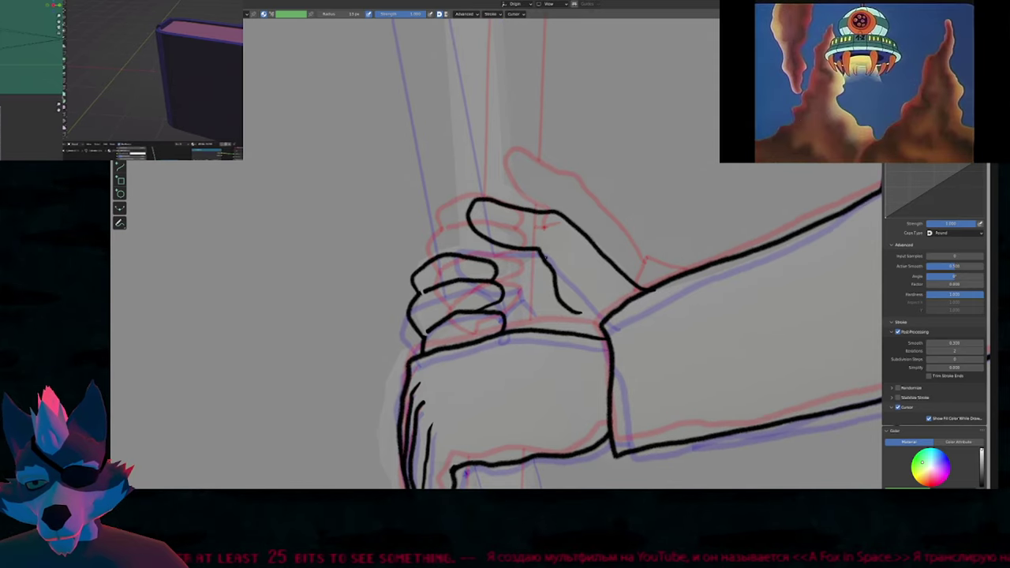
pyautogui.hotkey('shift', 'alt', 'z')
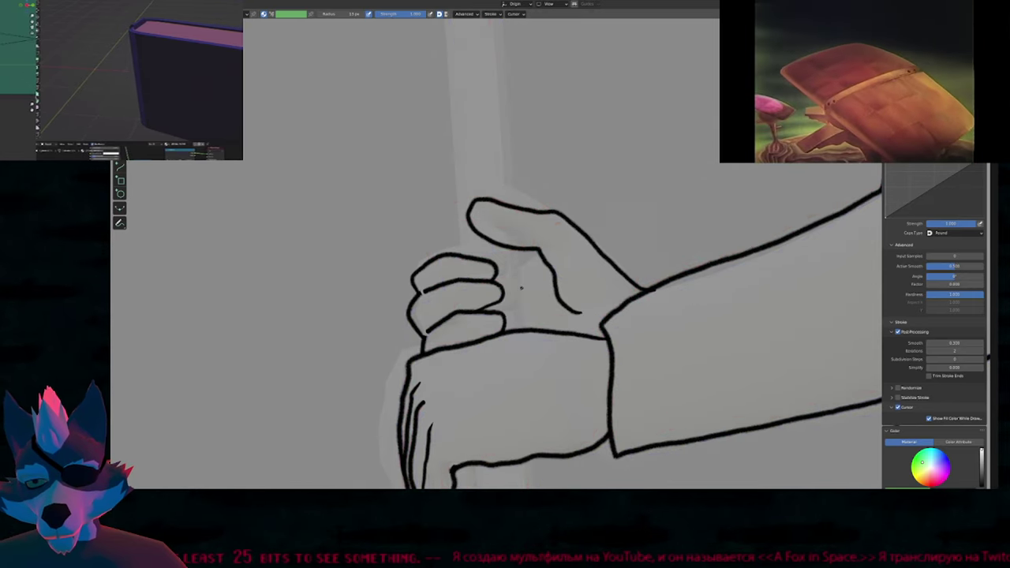
# Start the held staff's near edge with a straight line from the thumb down to the front hand's upper edge, and resample it.
pyautogui.keyDown('ctrl'); pyautogui.moveTo(518, 297); pyautogui.dragTo(518, 220, button='middle'); pyautogui.keyUp('ctrl')
pyautogui.moveTo(518, 220); pyautogui.dragTo(521, 242)
pyautogui.press('Tab')
pyautogui.click(519, 242)
pyautogui.press('g')
pyautogui.press('e')
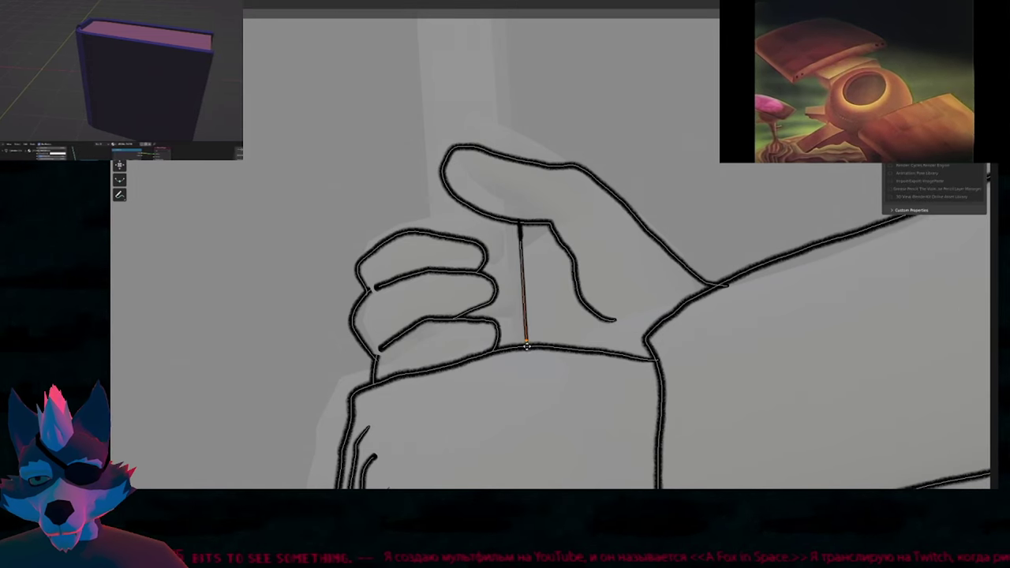
pyautogui.click(527, 352)
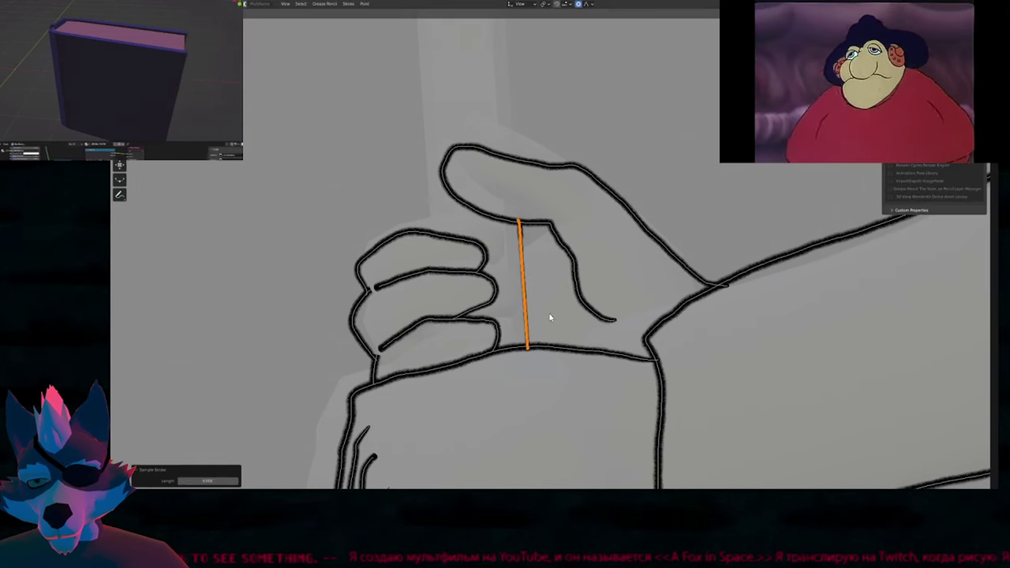
pyautogui.scroll(-4, 541, 316)
pyautogui.scroll(-4, 570, 301)
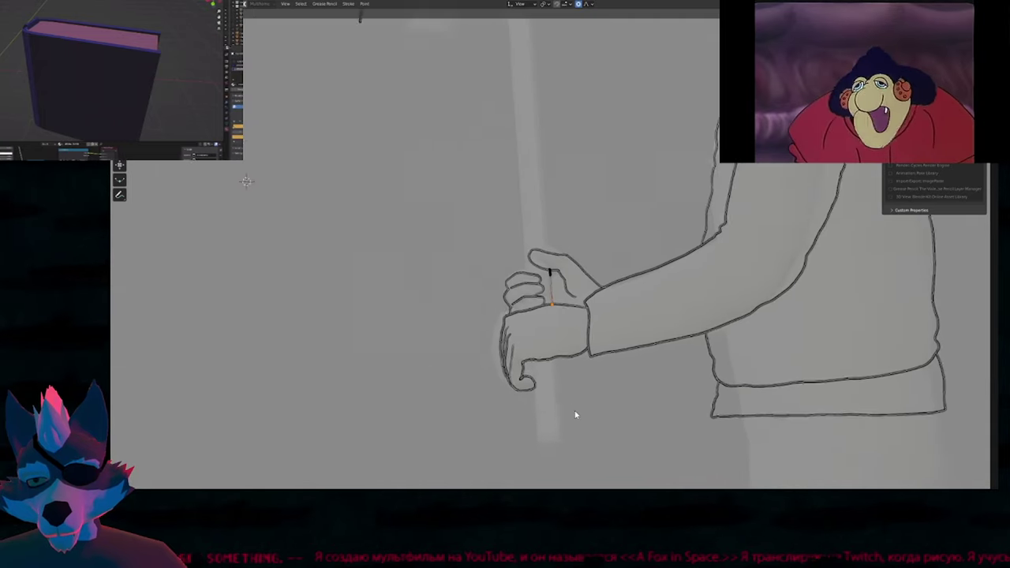
# Extrude the staff's line down to its lower end, across the base and up the opposite edge to the underside of the head.
pyautogui.keyDown('shift'); pyautogui.moveTo(572, 408); pyautogui.dragTo(557, 291, button='middle'); pyautogui.keyUp('shift')
pyautogui.press('e')
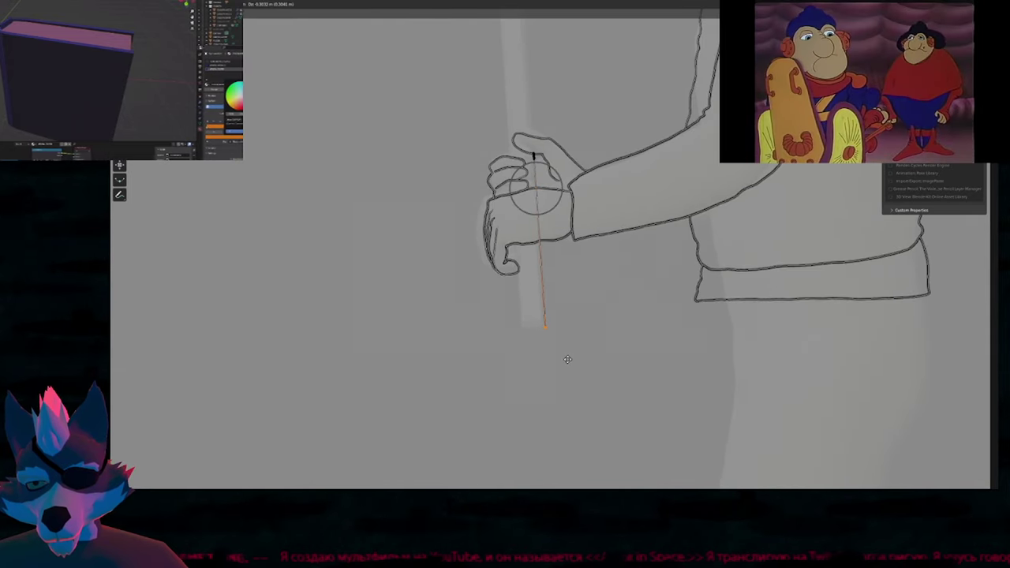
pyautogui.click(541, 356)
pyautogui.press('e')
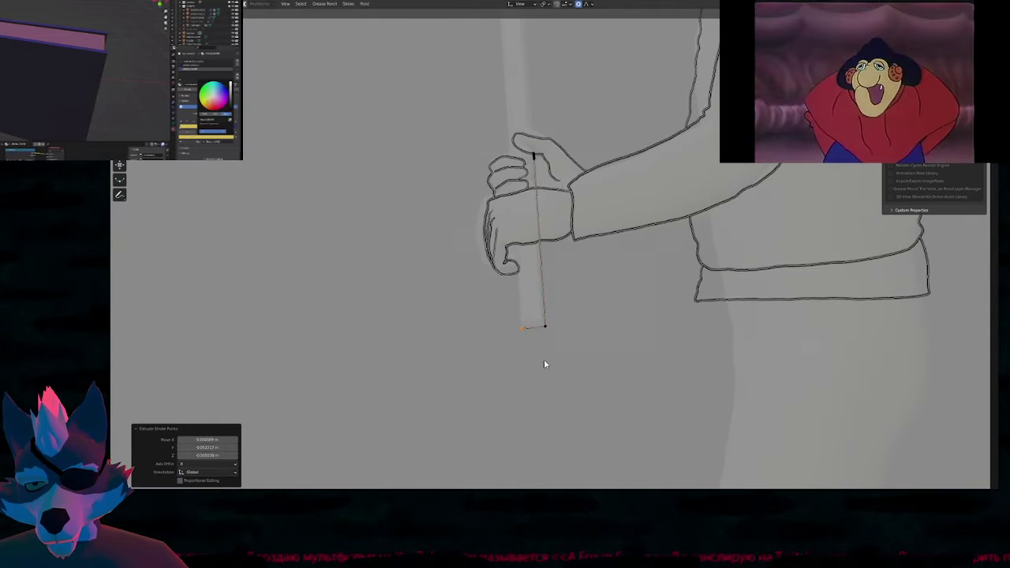
pyautogui.moveTo(522, 47)
pyautogui.keyDown('shift'); pyautogui.mouseDown(button='middle')
pyautogui.moveTo(523, 173)
pyautogui.moveTo(545, 344)
pyautogui.mouseUp(button='middle'); pyautogui.keyUp('shift')
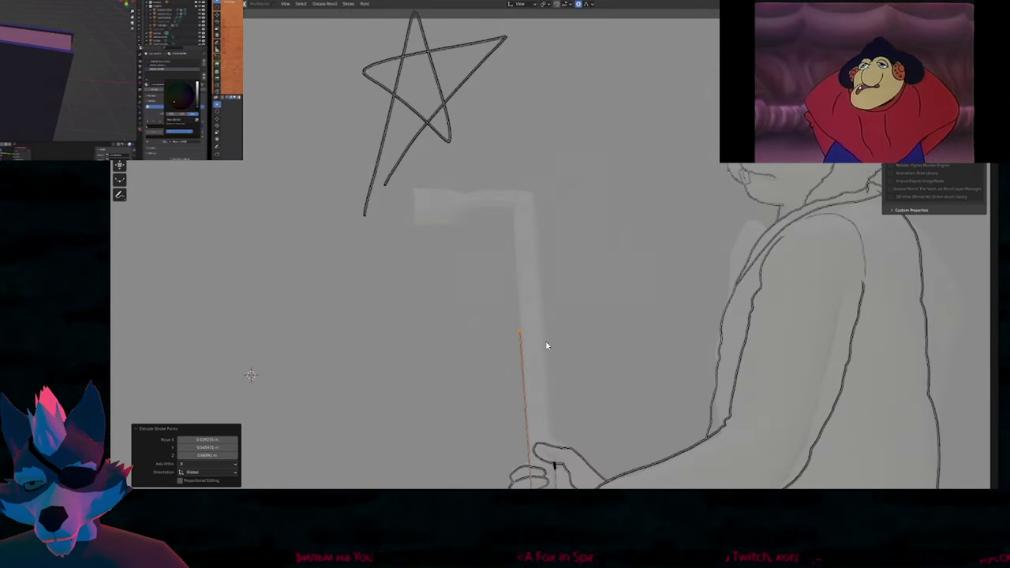
pyautogui.click(537, 230)
pyautogui.keyDown('shift'); pyautogui.moveTo(513, 442); pyautogui.dragTo(506, 268, button='middle'); pyautogui.keyUp('shift')
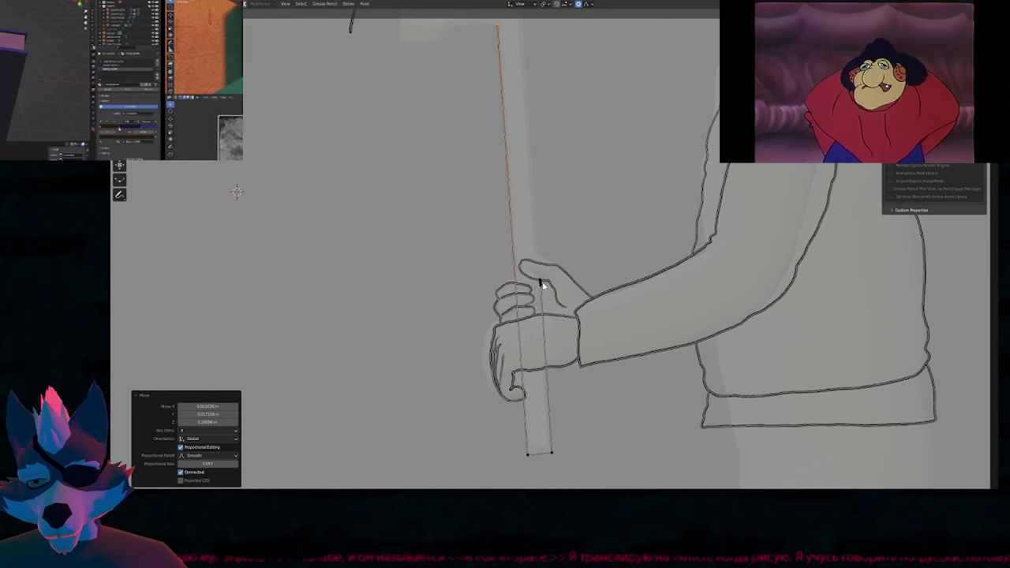
# Erase the parts of the staff's lines that cross the fingers and the front hand.
pyautogui.press('a')
pyautogui.press('Tab')
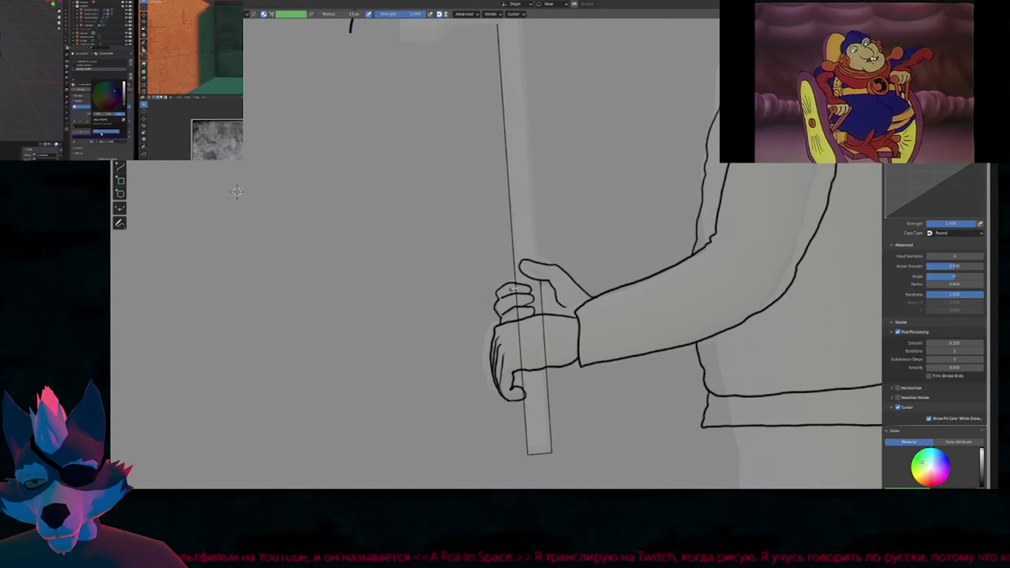
pyautogui.press('Tab')
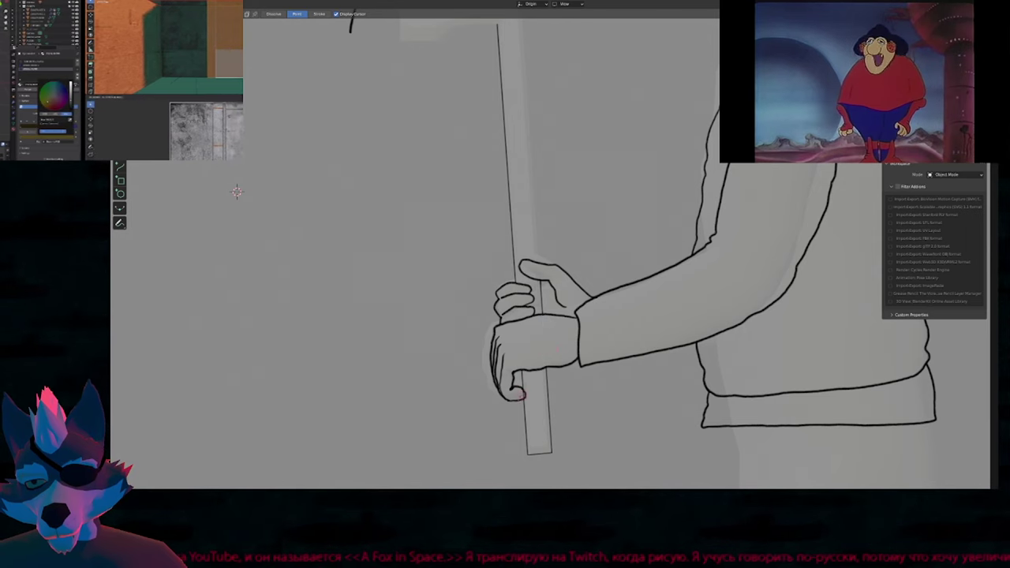
pyautogui.press('Tab')
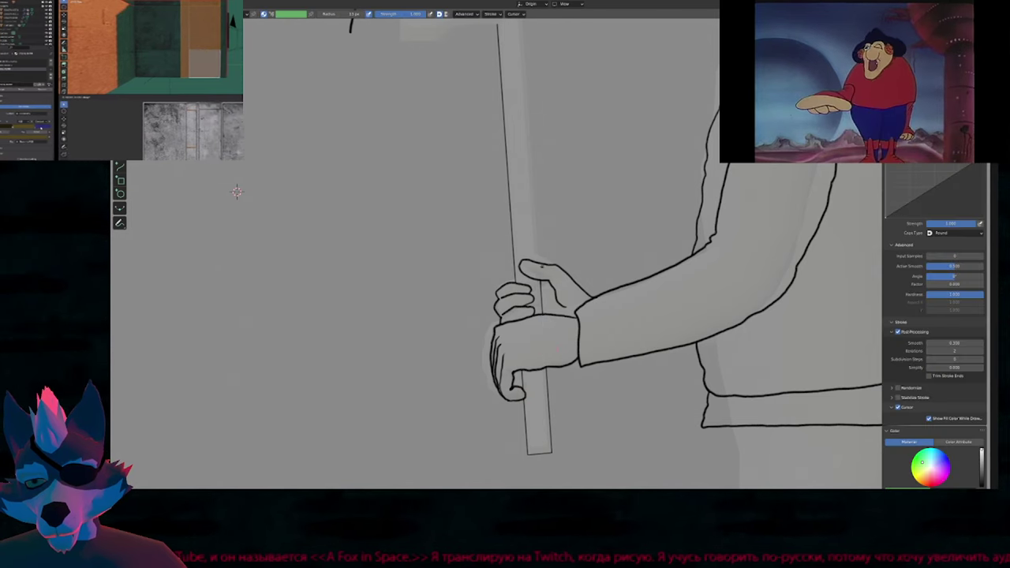
# Draw the staff's upper near edge as a straight line from the head's outer corner down to the thumb, and resample it.
pyautogui.moveTo(236, 191)
pyautogui.keyDown('shift'); pyautogui.mouseDown(button='middle')
pyautogui.moveTo(238, 393)
pyautogui.moveTo(240, 274)
pyautogui.mouseUp(button='middle'); pyautogui.keyUp('shift')
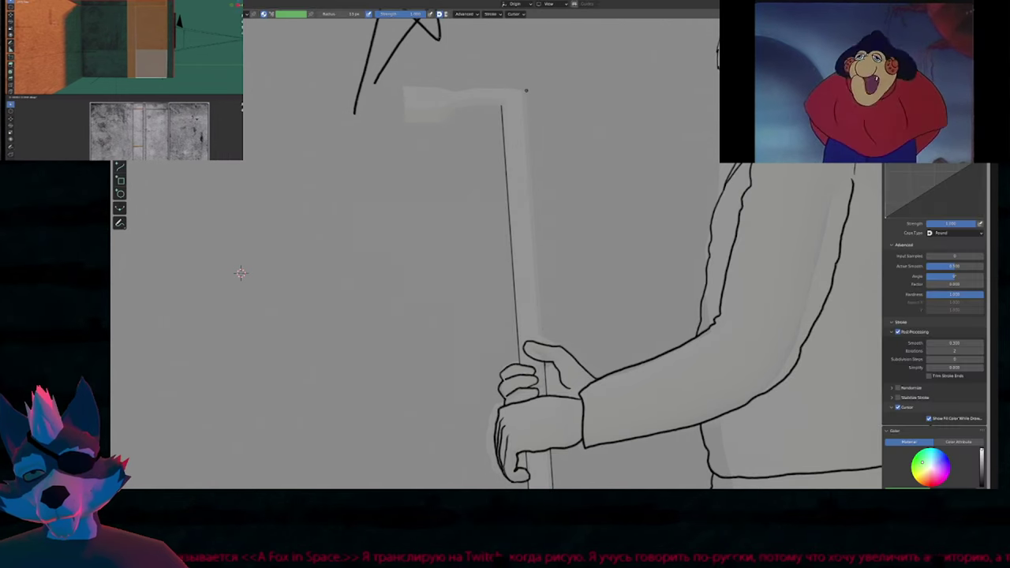
pyautogui.press('Tab')
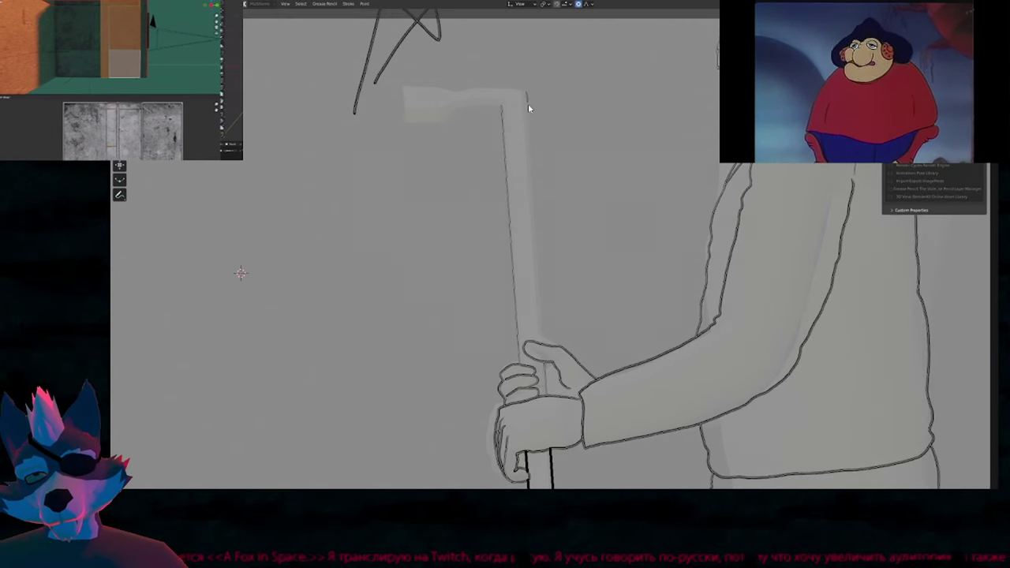
pyautogui.click(528, 106)
pyautogui.press('e')
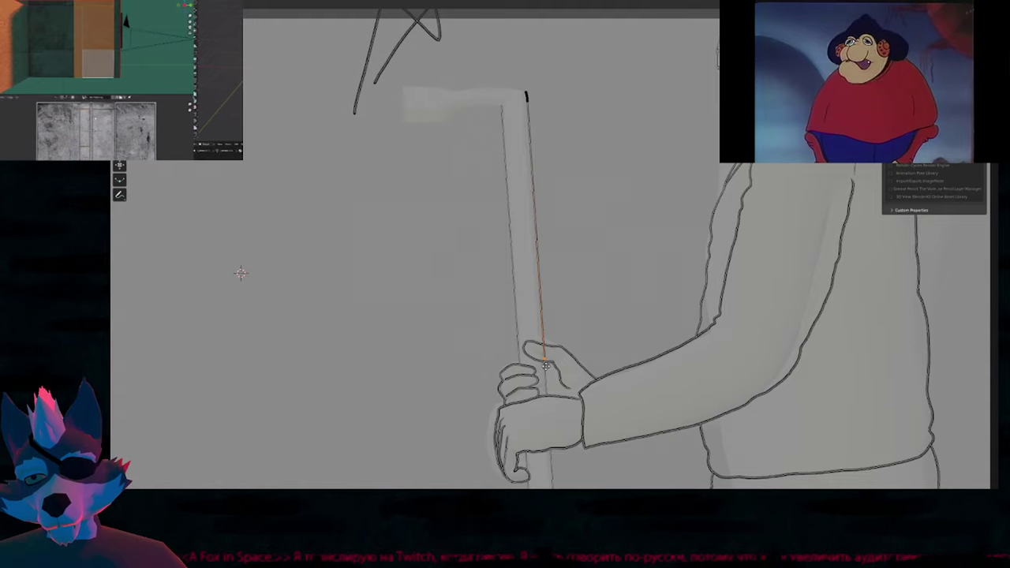
pyautogui.click(545, 366)
pyautogui.press('q')
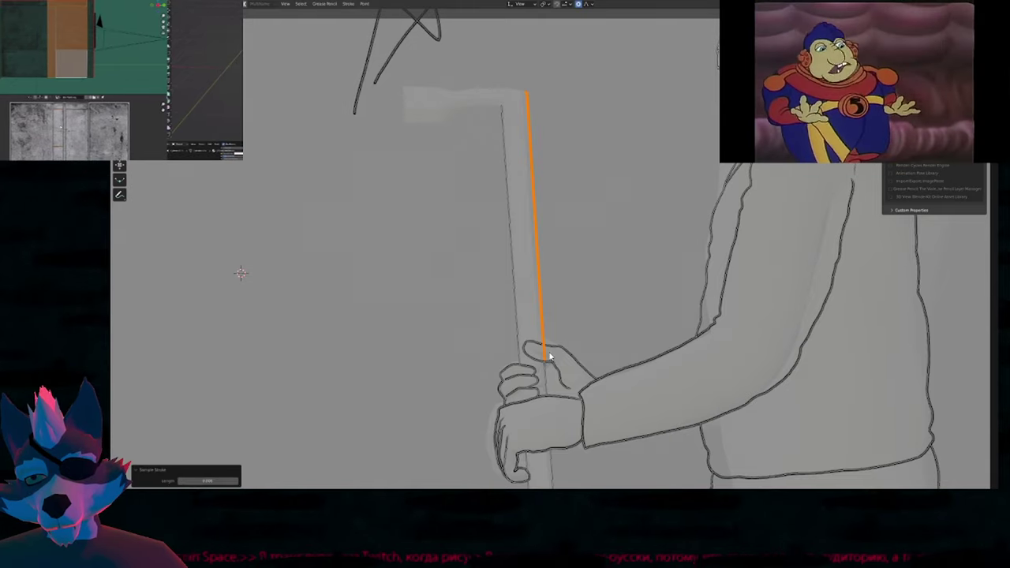
pyautogui.press('Tab')
pyautogui.keyDown('shift'); pyautogui.moveTo(574, 289); pyautogui.dragTo(568, 288, button='middle'); pyautogui.keyUp('shift')
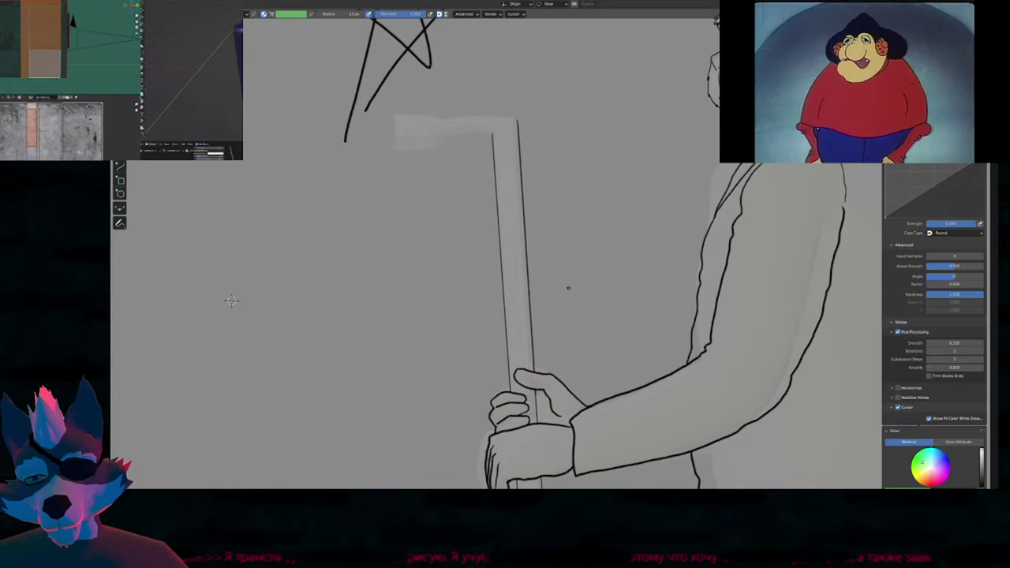
pyautogui.press('Tab')
pyautogui.press('g')
pyautogui.scroll(-16, 581, 270)
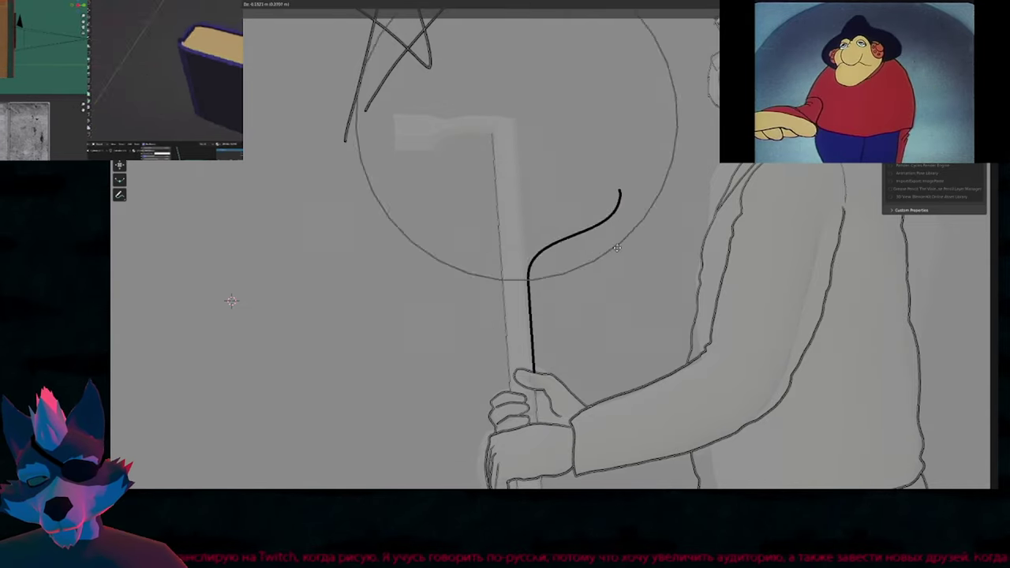
pyautogui.scroll(-12, 633, 239)
pyautogui.rightClick(618, 176)
# Extrude the near edge's upper end around the corner and along the first part of the staff head's top edge.
pyautogui.keyDown('shift'); pyautogui.moveTo(575, 183); pyautogui.dragTo(602, 269, button='middle'); pyautogui.keyUp('shift')
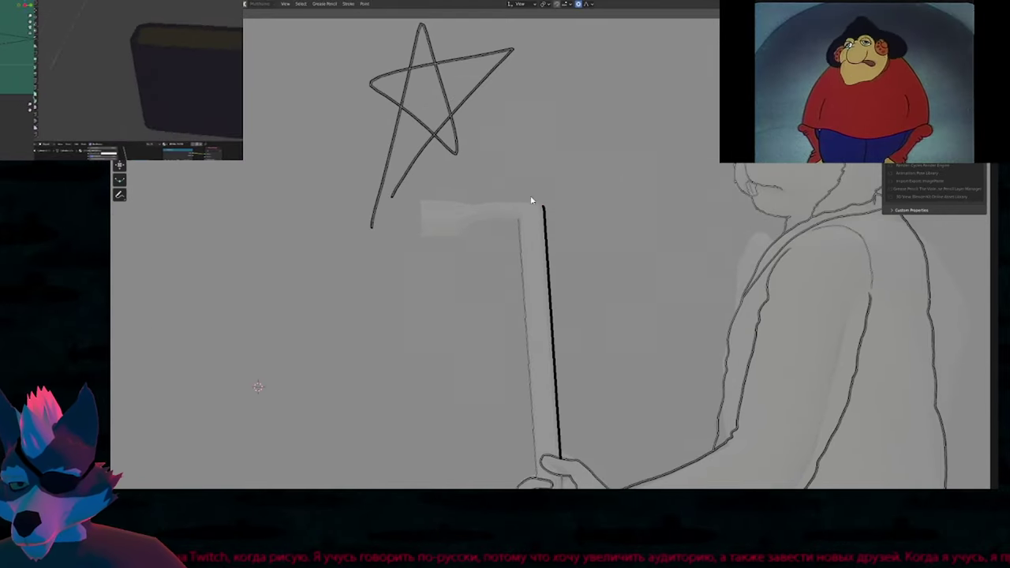
pyautogui.scroll(3, 532, 201)
pyautogui.press('e')
pyautogui.click(639, 179)
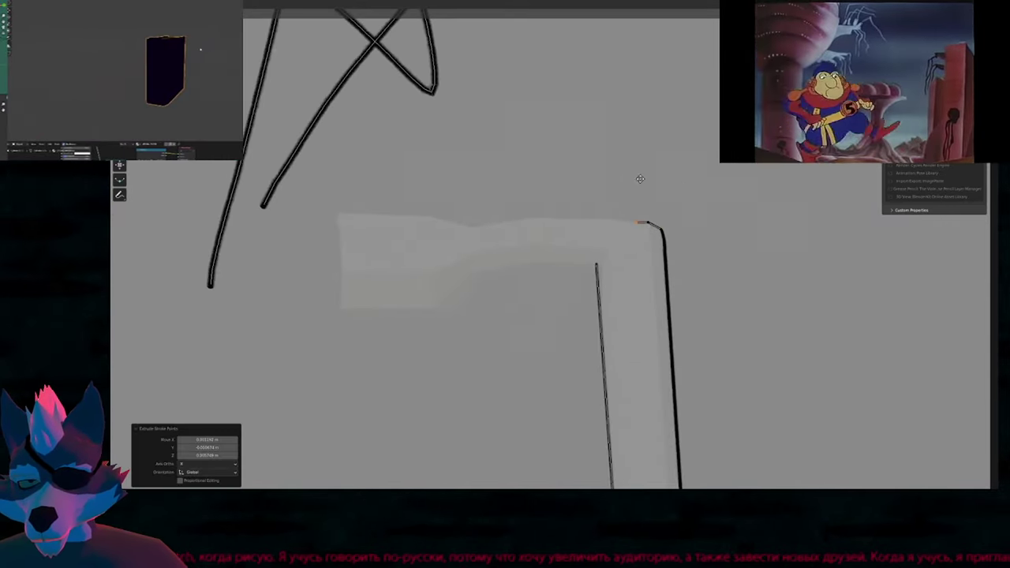
pyautogui.click(630, 176)
pyautogui.press('e')
pyautogui.click(562, 172)
# Continue the head's top edge through the shallow dip and out to the flared end's upper corner, following the sketch.
pyautogui.press('e')
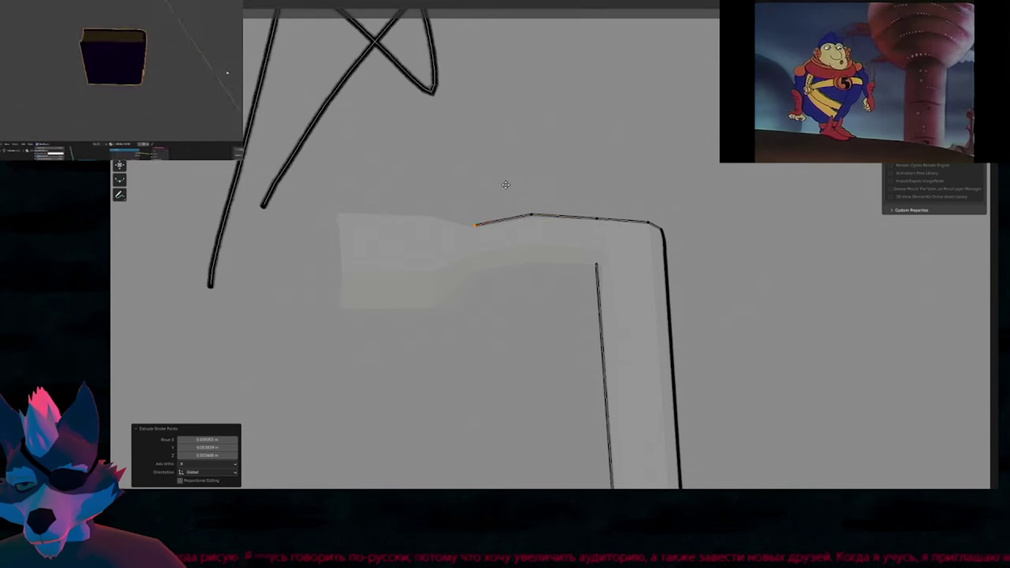
pyautogui.click(505, 185)
pyautogui.press('e')
pyautogui.click(437, 171)
pyautogui.press('e')
pyautogui.click(365, 176)
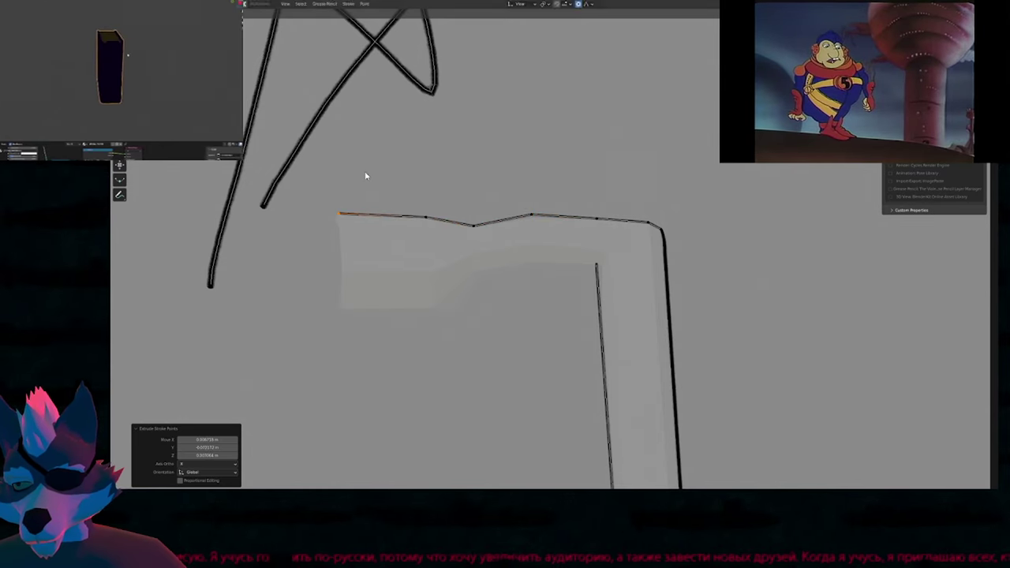
# Extend the tool's outline stroke point by point down the blunt outer end of its head, following the grey guide.
pyautogui.press('e')
pyautogui.click(356, 211)
pyautogui.press('e')
pyautogui.click(358, 265)
pyautogui.press('e')
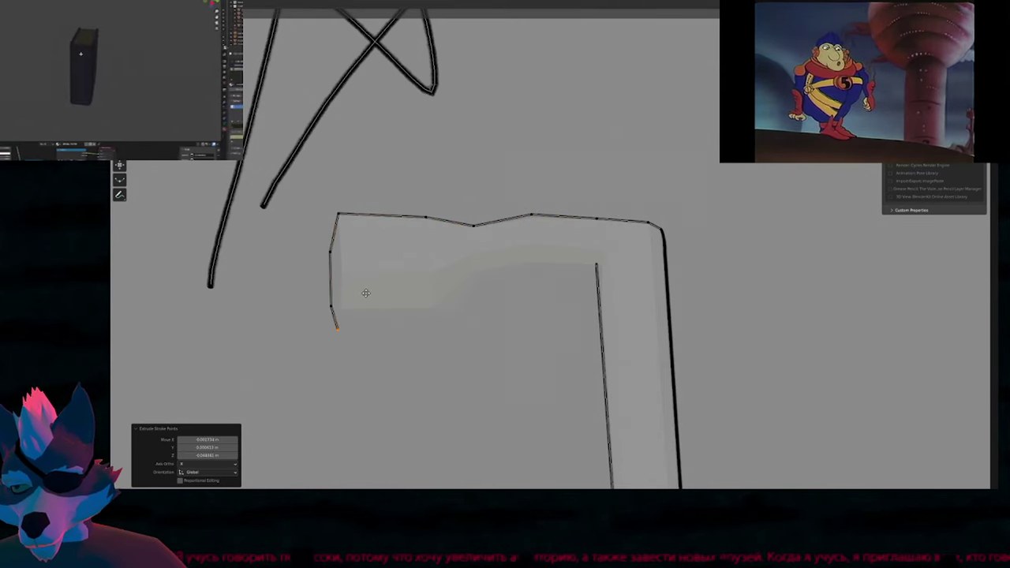
pyautogui.click(368, 290)
# Extrude the outline along the underside of the tool's head and its narrowing neck to the inner corner of the shaft.
pyautogui.press('e')
pyautogui.click(485, 274)
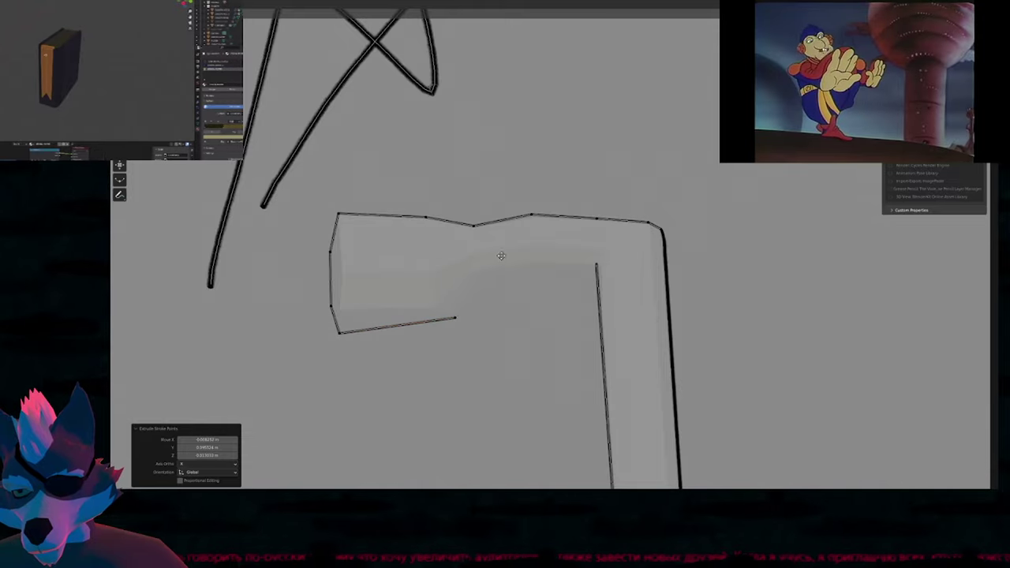
pyautogui.click(509, 236)
pyautogui.press('e')
pyautogui.click(568, 224)
pyautogui.press('e')
pyautogui.click(625, 223)
# Delete the mismatched end points at the inner corner, extrude a new corner point and join it to the shaft stroke.
pyautogui.moveTo(584, 256); pyautogui.dragTo(607, 285)
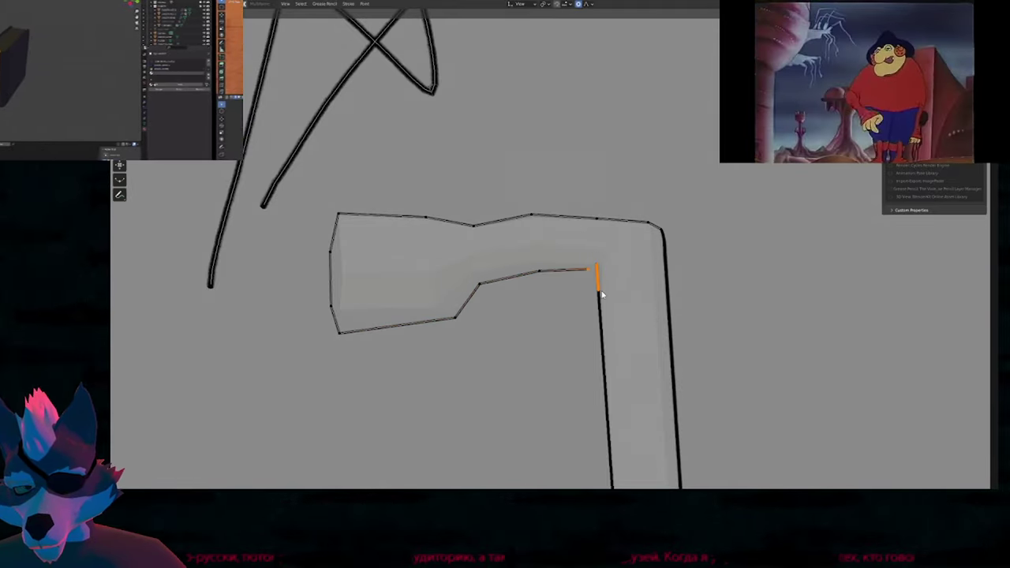
pyautogui.hotkey('ctrl', 'x')
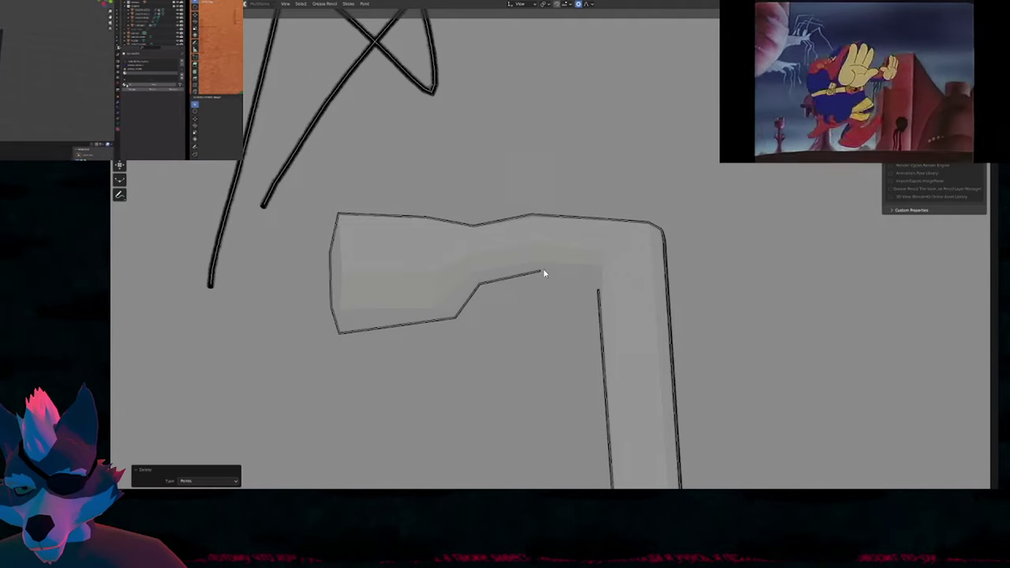
pyautogui.click(544, 273)
pyautogui.press('e')
pyautogui.keyDown('shift'); pyautogui.click(599, 289); pyautogui.keyUp('shift')
pyautogui.hotkey('ctrl', 'j')
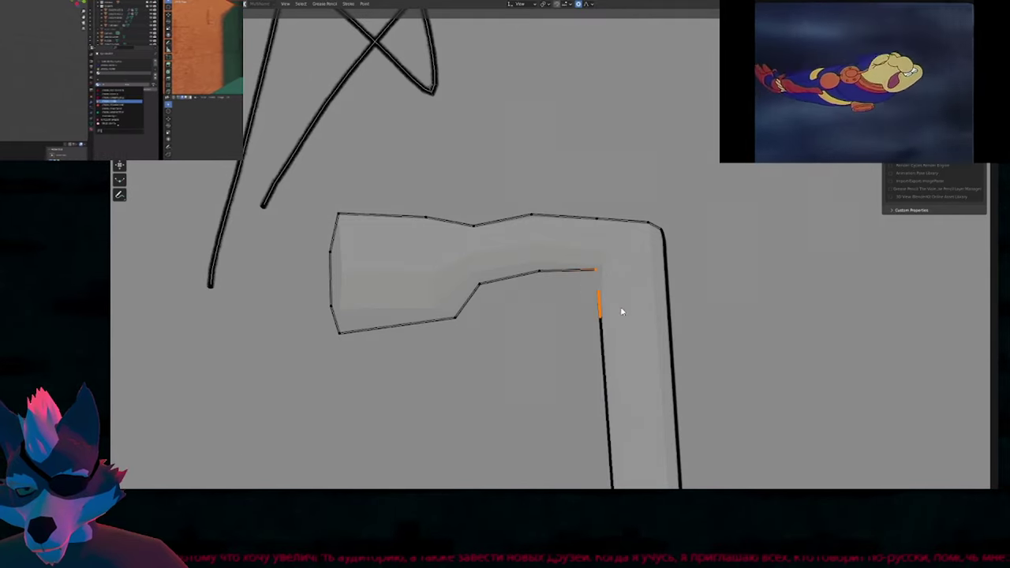
# Move the lower outer corner point of the tool's head slightly upward with a small proportional editing radius.
pyautogui.click(340, 332)
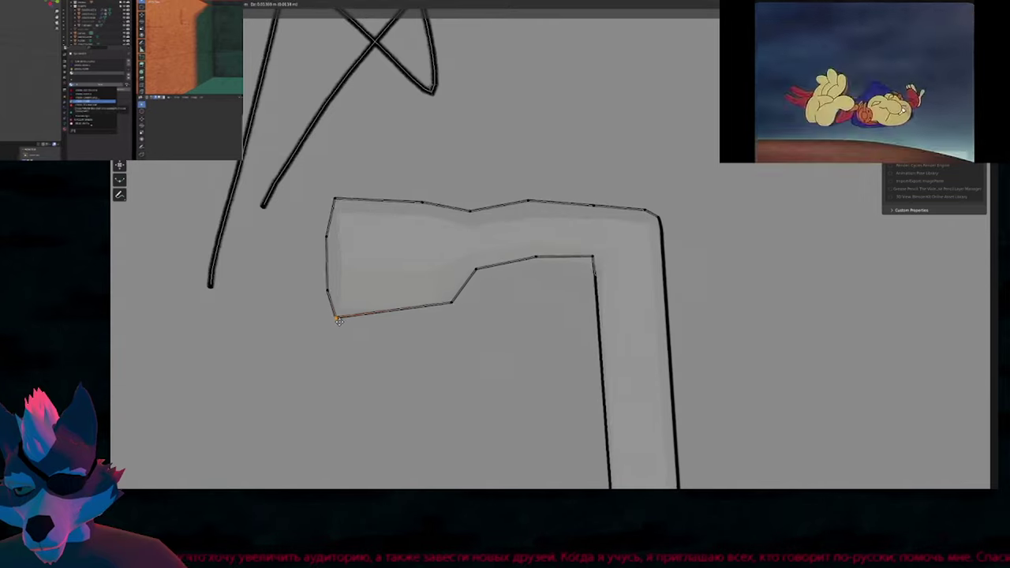
pyautogui.press('g')
pyautogui.scroll(7, 340, 321)
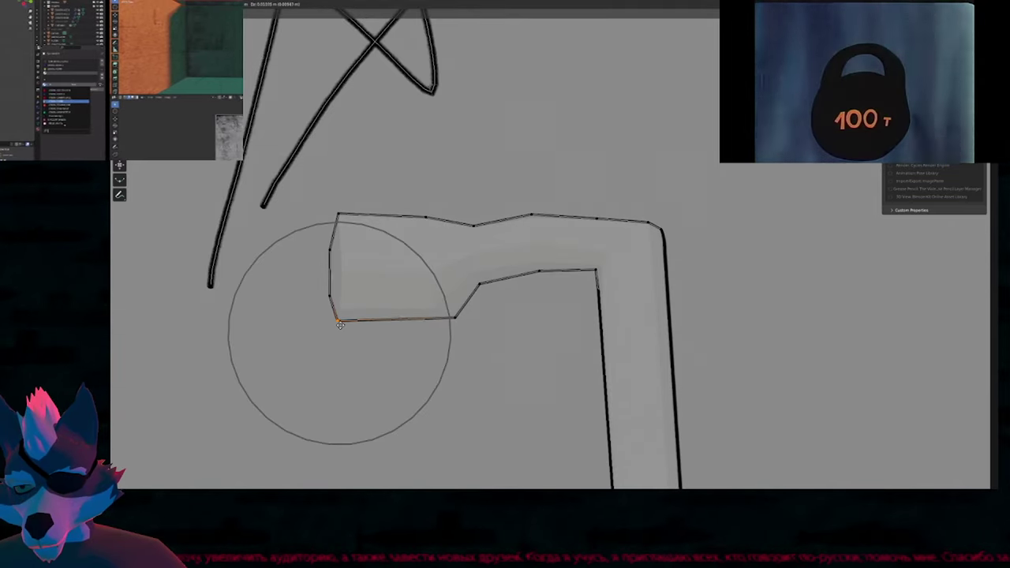
pyautogui.click(347, 324)
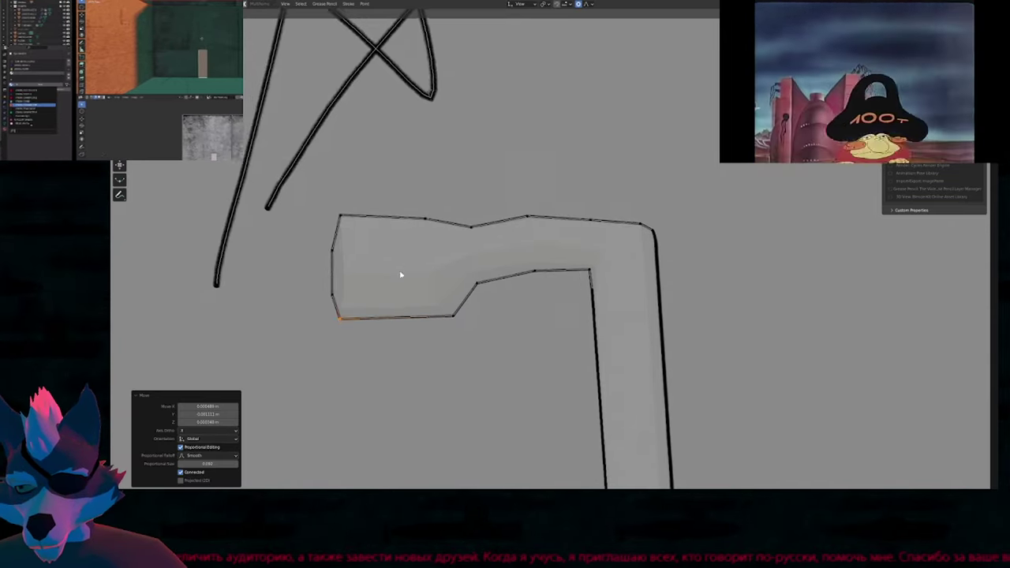
# Resample the tool's outline stroke with Sample Stroke.
pyautogui.scroll(-7, 401, 276)
pyautogui.scroll(-1, 406, 413)
pyautogui.keyDown('shift'); pyautogui.moveTo(426, 353); pyautogui.dragTo(472, 236, button='middle'); pyautogui.keyUp('shift')
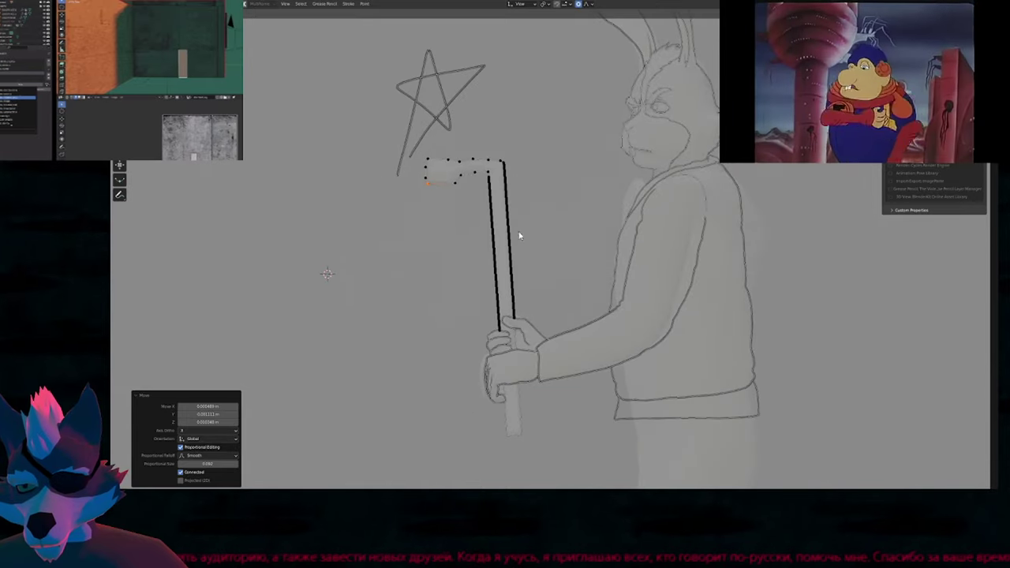
pyautogui.hotkey('shift', 'r')
pyautogui.keyDown('shift'); pyautogui.moveTo(530, 375); pyautogui.dragTo(505, 298, button='middle'); pyautogui.keyUp('shift')
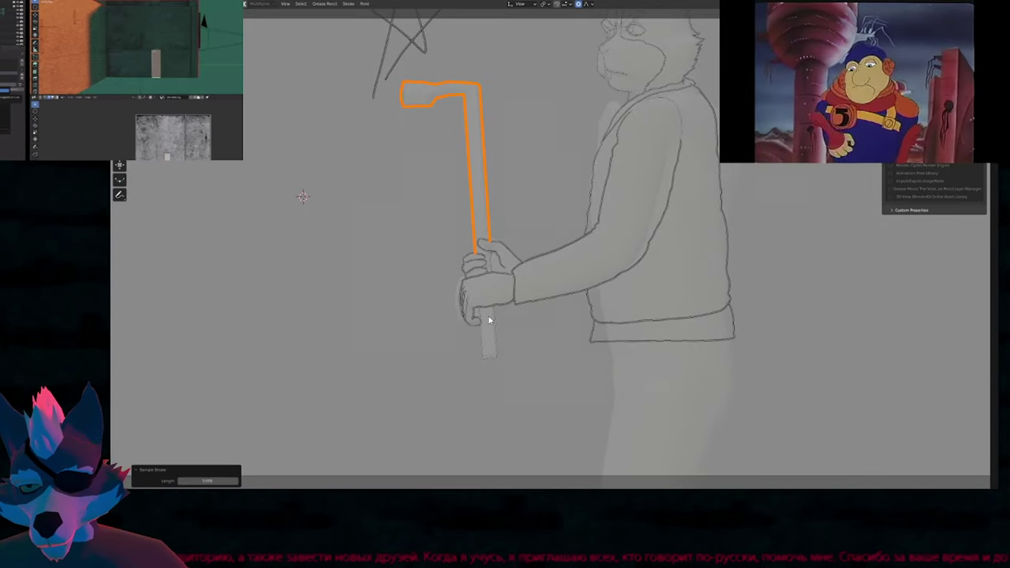
# Fill the whole hand tool, including the part below the hands, with the BLACKFILL material.
pyautogui.press('Tab')
pyautogui.press('u')
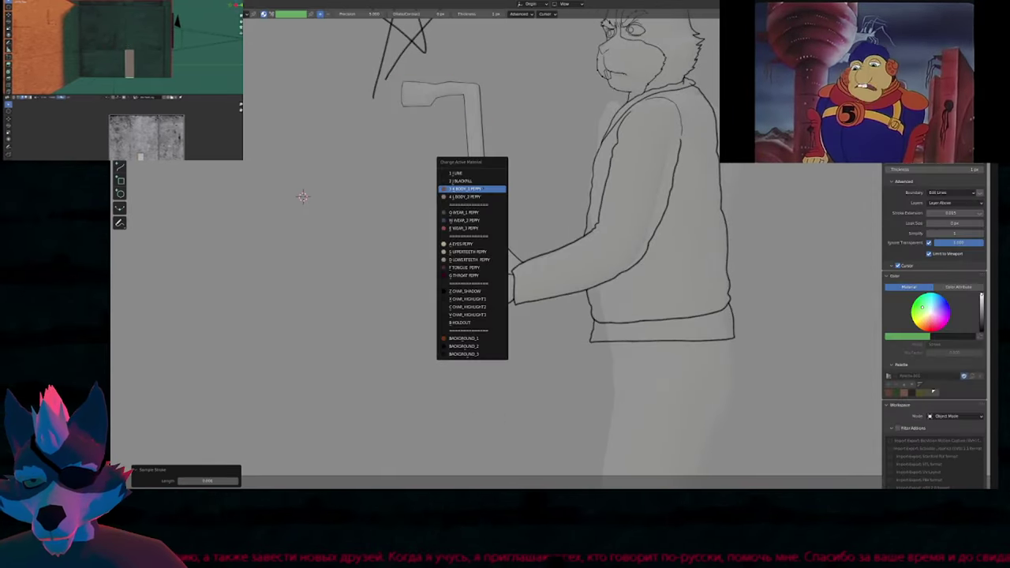
pyautogui.press('Up')
pyautogui.press('Return')
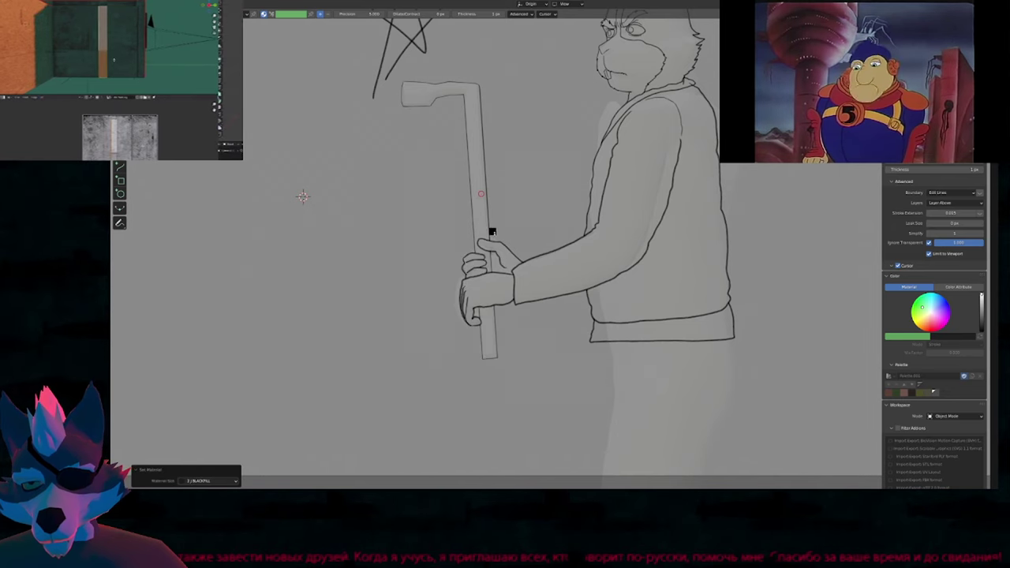
# Fill both hands and the fingers gripping the tool with the BODY_1 PEPPY material.
pyautogui.press('u')
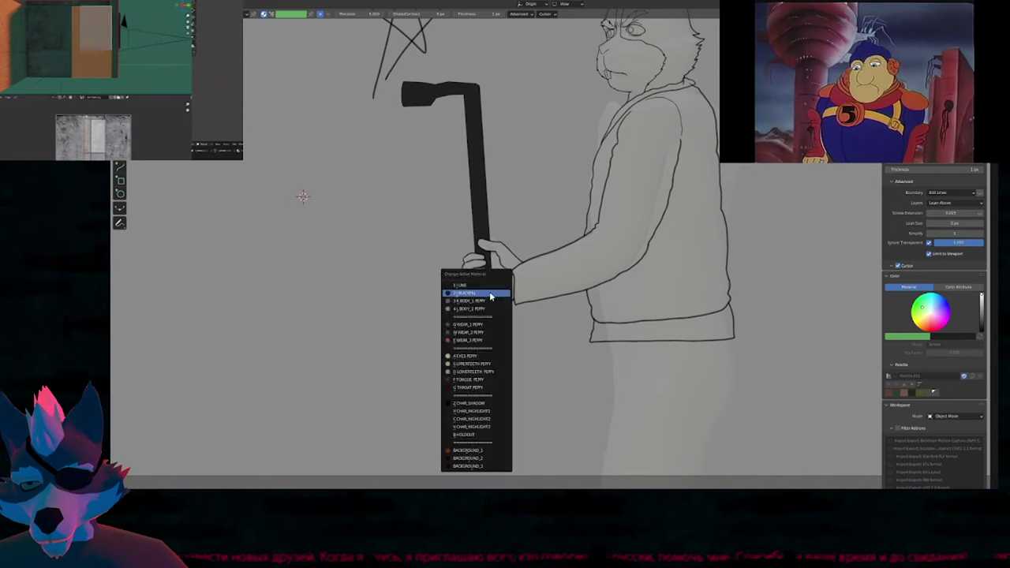
pyautogui.press('Down')
pyautogui.press('Return')
pyautogui.click(490, 291)
pyautogui.click(475, 261)
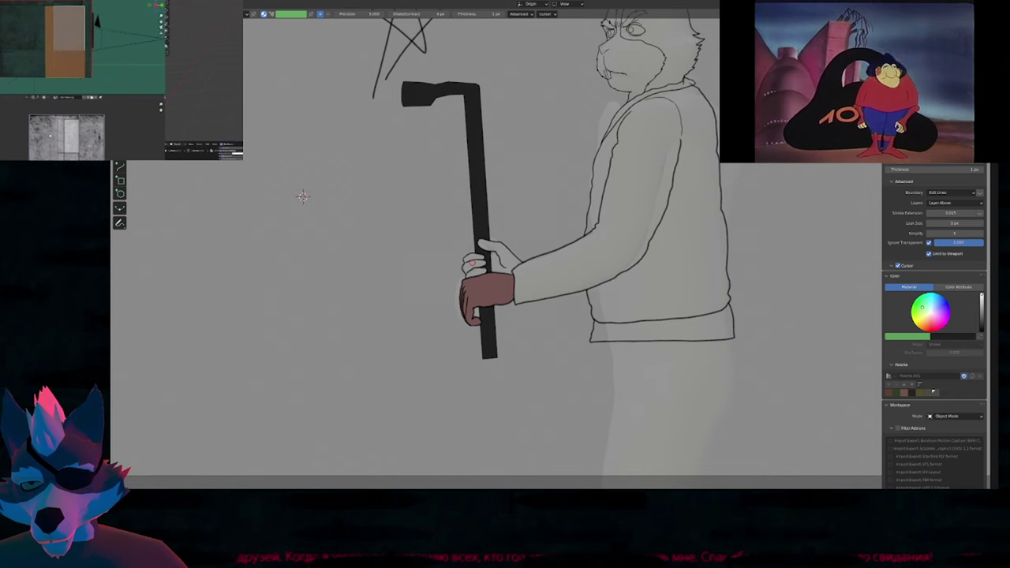
pyautogui.click(506, 259)
# Touch up the jacket outline at the elbow crease with Draw and the eraser in Point mode.
pyautogui.keyDown('shift'); pyautogui.moveTo(532, 198); pyautogui.dragTo(535, 354, button='middle'); pyautogui.keyUp('shift')
pyautogui.press('d')
pyautogui.press('e')
pyautogui.keyDown('shift'); pyautogui.moveTo(306, 352); pyautogui.dragTo(212, 232, button='middle'); pyautogui.keyUp('shift')
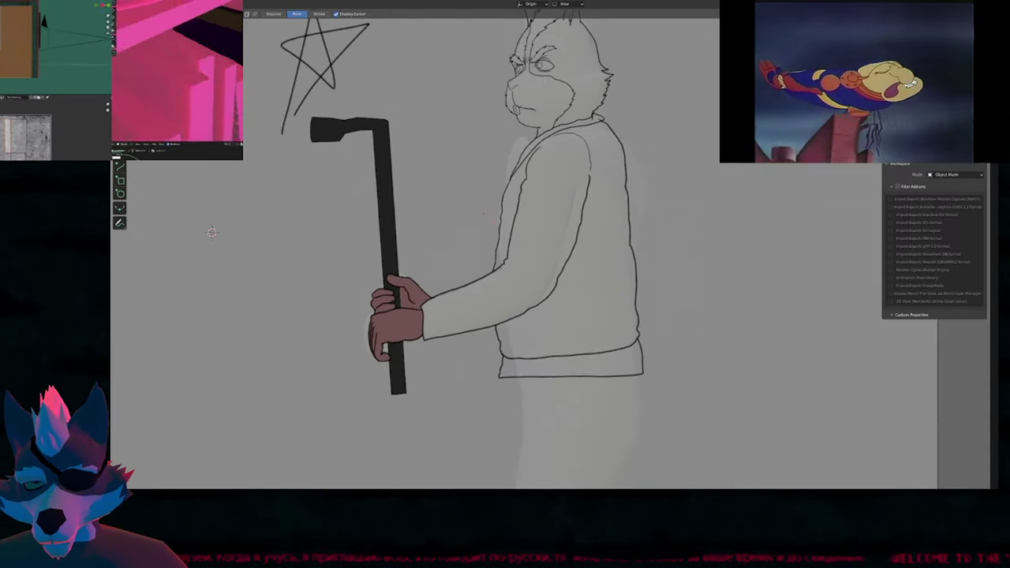
pyautogui.press('d')
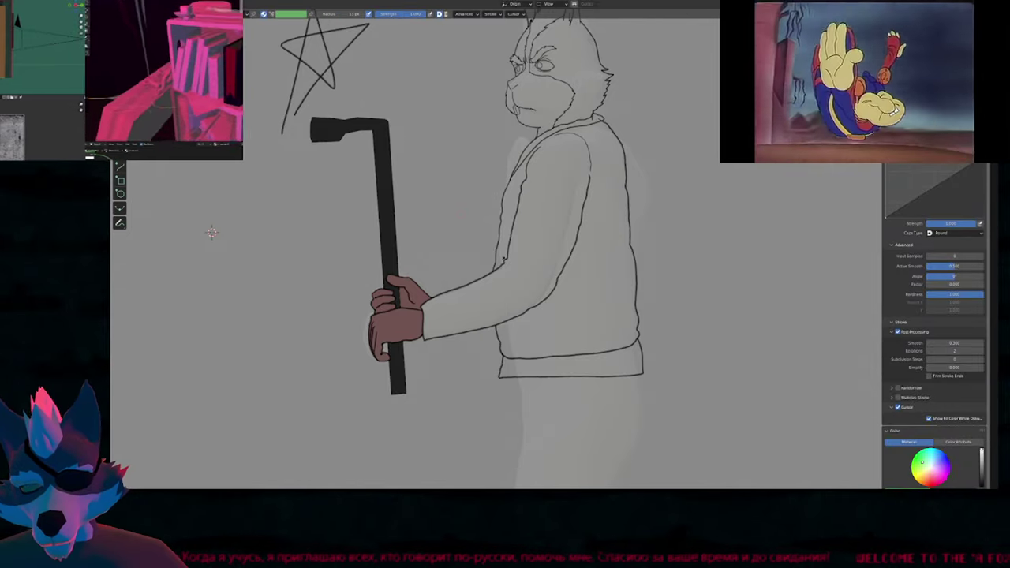
pyautogui.press('e')
pyautogui.click(319, 14)
pyautogui.click(321, 38)
pyautogui.click(296, 15)
pyautogui.keyDown('shift'); pyautogui.moveTo(212, 232); pyautogui.dragTo(225, 221, button='middle'); pyautogui.keyUp('shift')
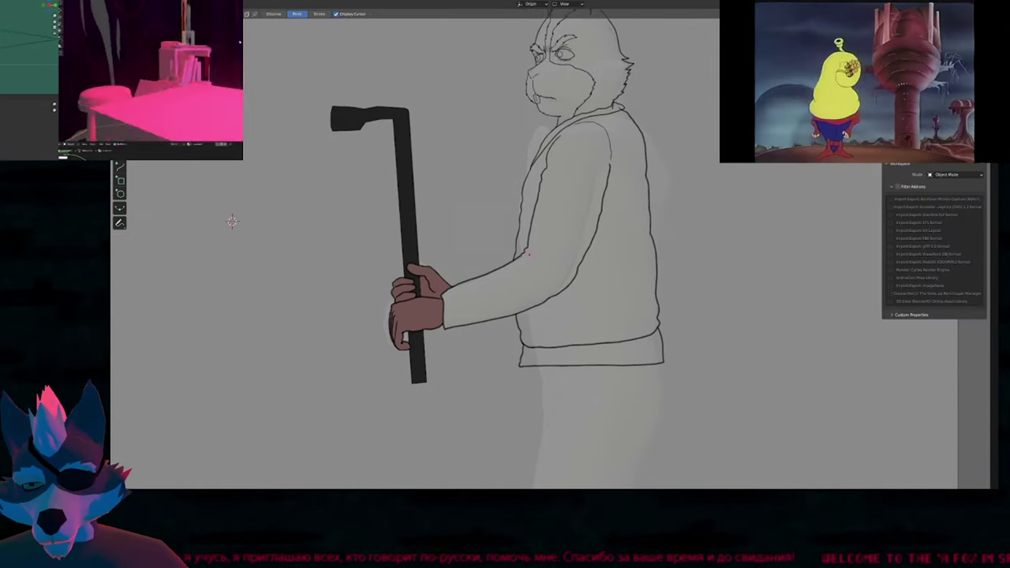
# Fill the jacket's body, sleeve and collar with the WEAR_1 PEPPY material and its waistband with blue.
pyautogui.press('Tab')
pyautogui.press('u')
pyautogui.click(571, 355)
pyautogui.click(571, 356)
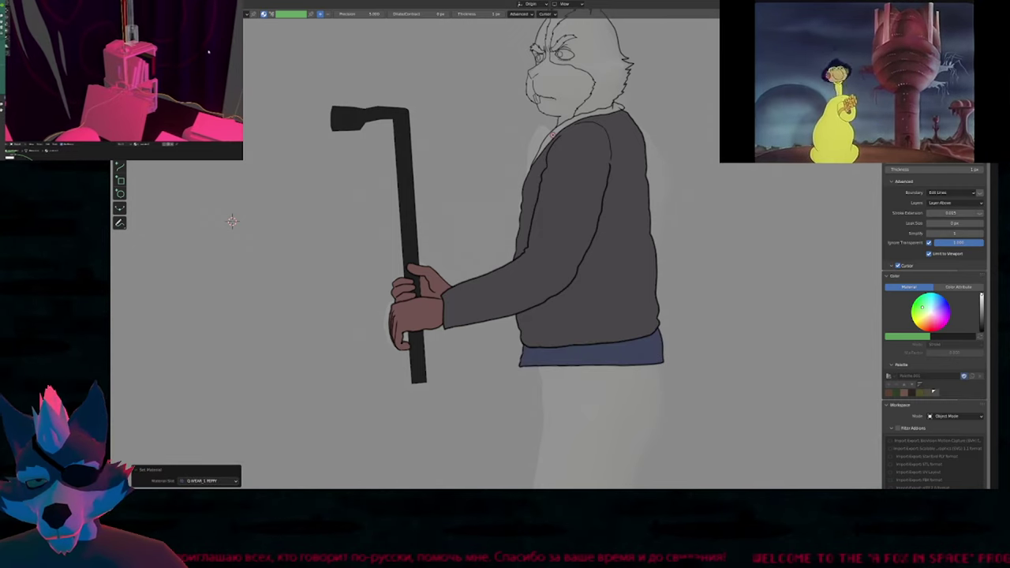
pyautogui.click(578, 145)
# Fill the near side of the rabbit's head and the near ear with the reddish-brown body material.
pyautogui.keyDown('shift'); pyautogui.moveTo(576, 153); pyautogui.dragTo(554, 251, button='middle'); pyautogui.keyUp('shift')
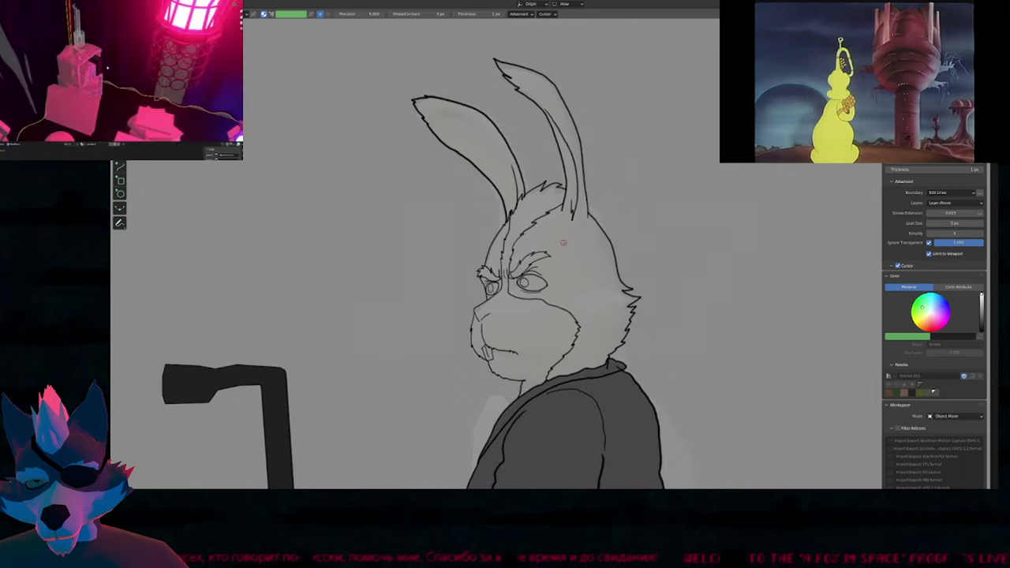
pyautogui.press('u')
pyautogui.click(571, 248)
pyautogui.click(572, 248)
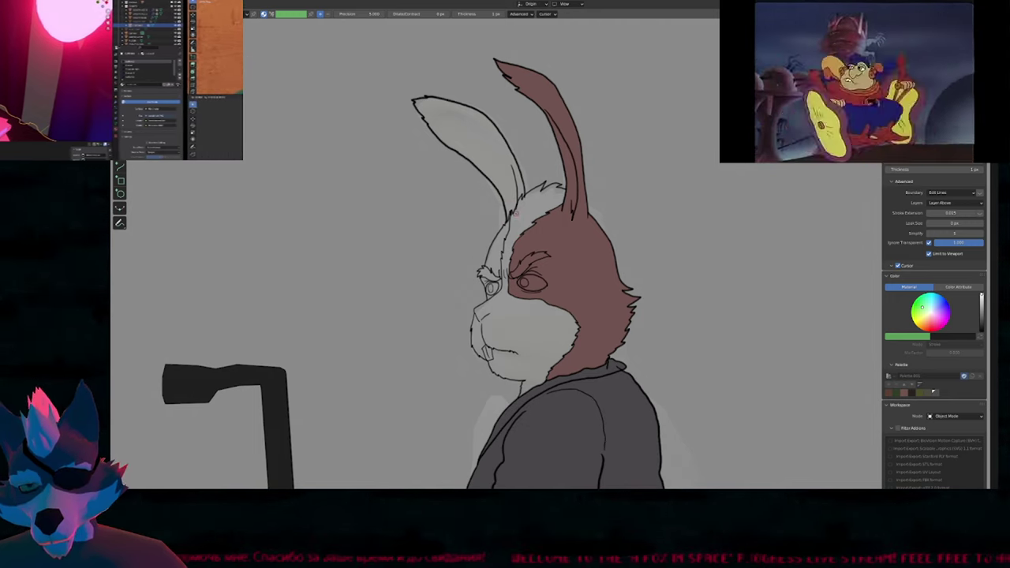
# Check the strokes at the base of the far ear for gaps and fill that ear reddish-brown.
pyautogui.press('Tab')
pyautogui.press('a')
pyautogui.scroll(4, 511, 212)
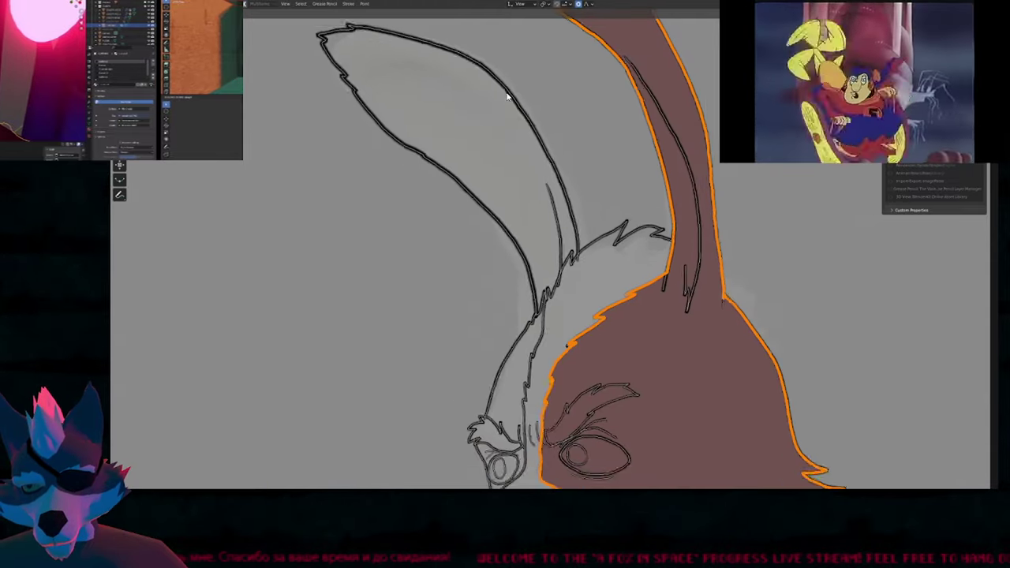
pyautogui.scroll(3, 544, 331)
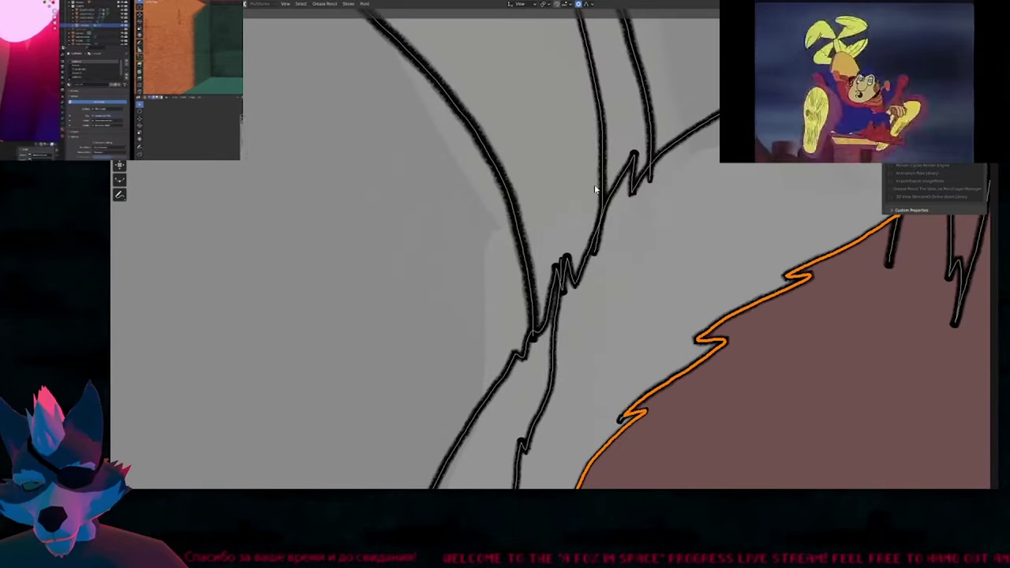
pyautogui.scroll(-7, 634, 207)
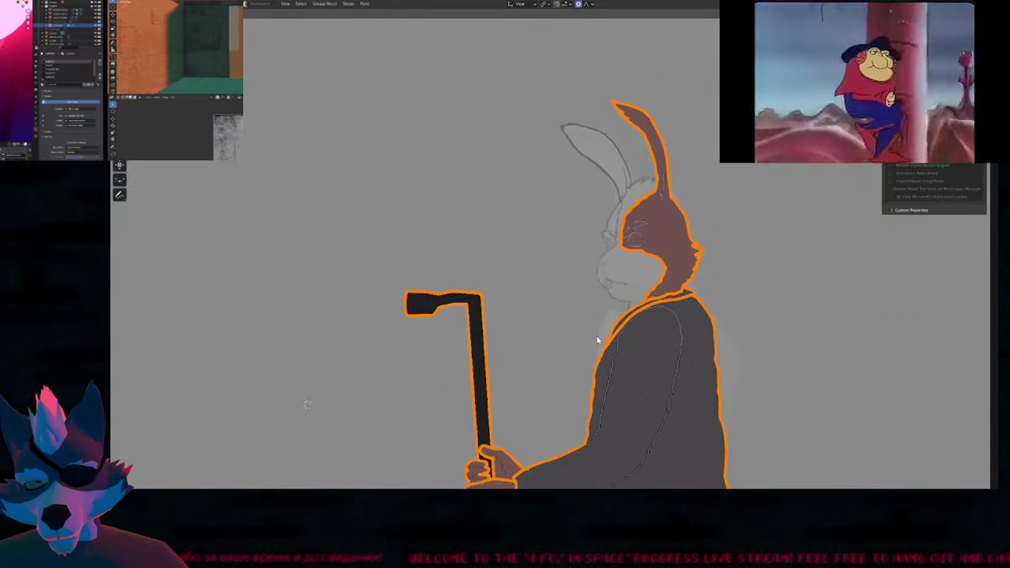
pyautogui.press('Tab')
pyautogui.click(617, 164)
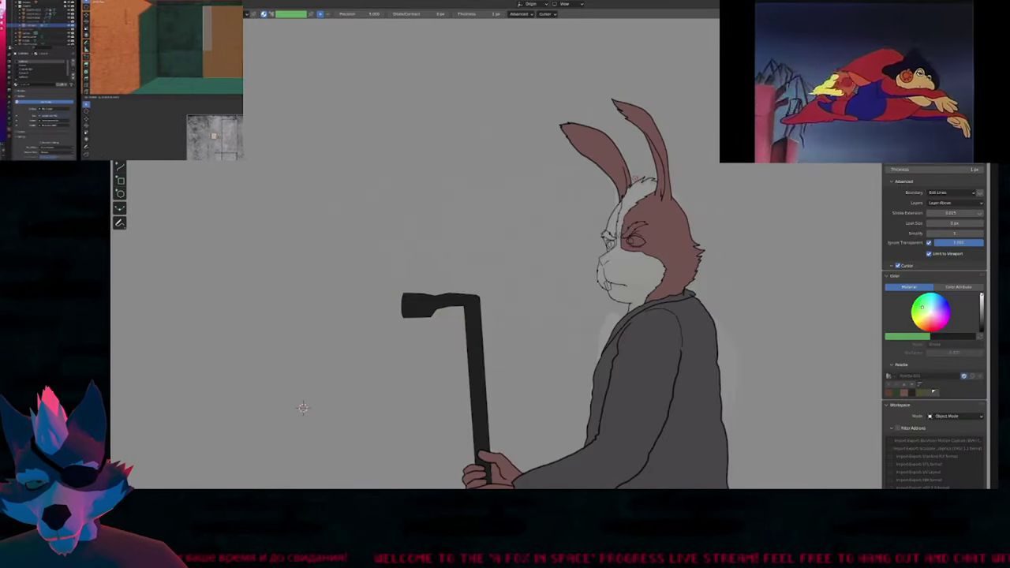
# Fill the far side of the forehead and the far eye area with the reddish-brown body material.
pyautogui.keyDown('shift'); pyautogui.moveTo(636, 183); pyautogui.dragTo(575, 195, button='middle'); pyautogui.keyUp('shift')
pyautogui.scroll(2, 573, 236)
pyautogui.scroll(1, 558, 248)
pyautogui.click(546, 224)
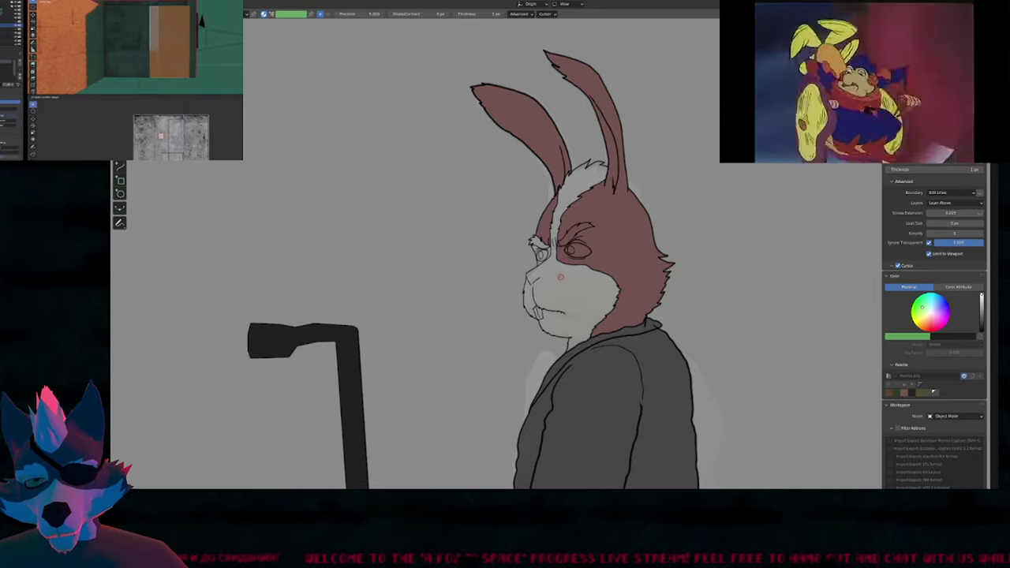
pyautogui.scroll(2, 562, 276)
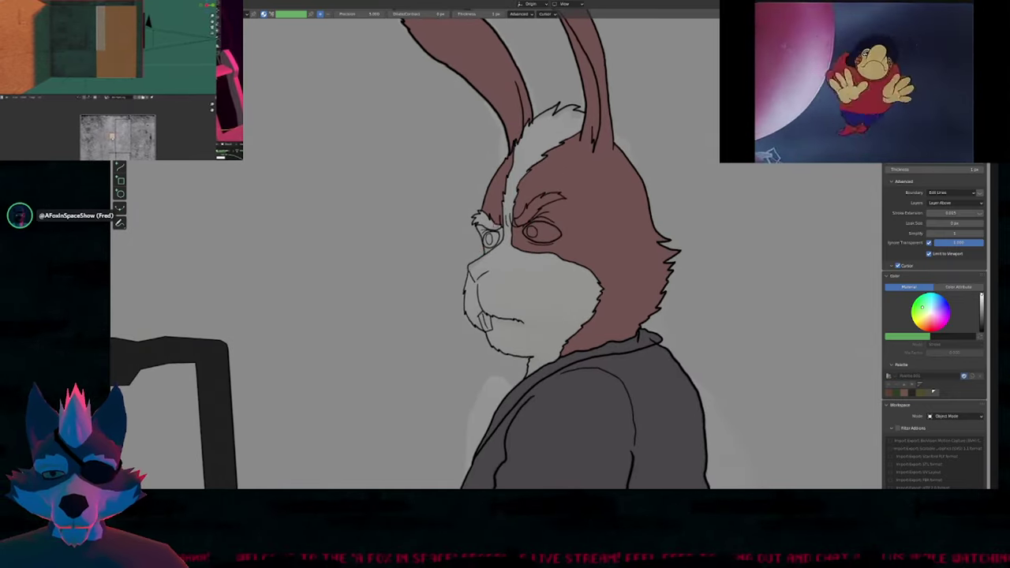
pyautogui.click(489, 239)
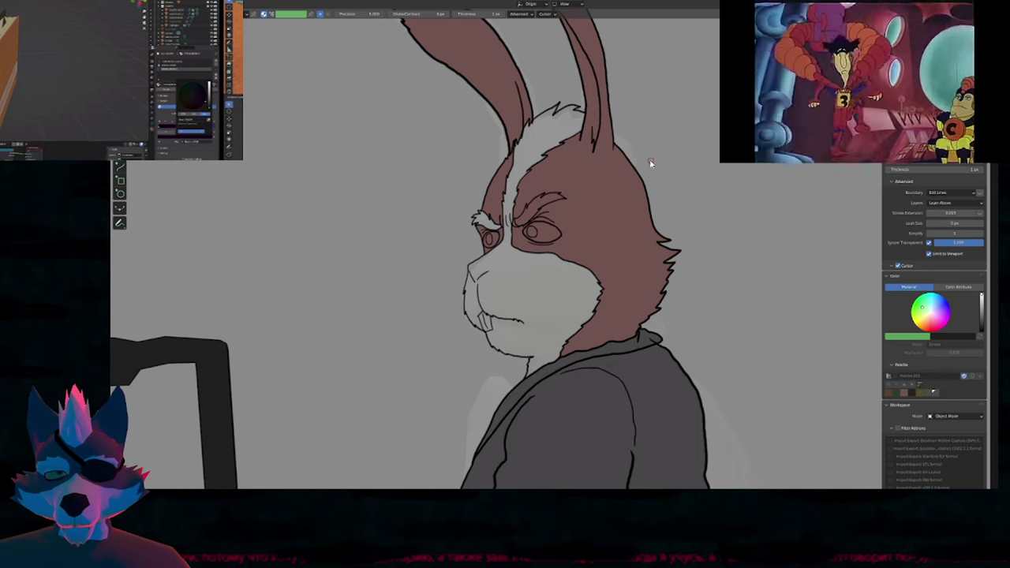
# Fill the muzzle, neck, forehead stripe and both eyebrows with the beige body material.
pyautogui.moveTo(620, 277)
pyautogui.keyDown('shift'); pyautogui.mouseDown(button='middle')
pyautogui.moveTo(598, 257)
pyautogui.moveTo(584, 259)
pyautogui.mouseUp(button='middle'); pyautogui.keyUp('shift')
pyautogui.press('d')
pyautogui.moveTo(530, 199)
pyautogui.keyDown('shift'); pyautogui.mouseDown(button='middle')
pyautogui.moveTo(510, 324)
pyautogui.moveTo(509, 257)
pyautogui.moveTo(540, 201)
pyautogui.mouseUp(button='middle'); pyautogui.keyUp('shift')
pyautogui.press('f')
pyautogui.press('u')
pyautogui.click(491, 234)
pyautogui.keyDown('shift'); pyautogui.moveTo(500, 149); pyautogui.dragTo(500, 219, button='middle'); pyautogui.keyUp('shift')
pyautogui.click(509, 340)
pyautogui.click(508, 265)
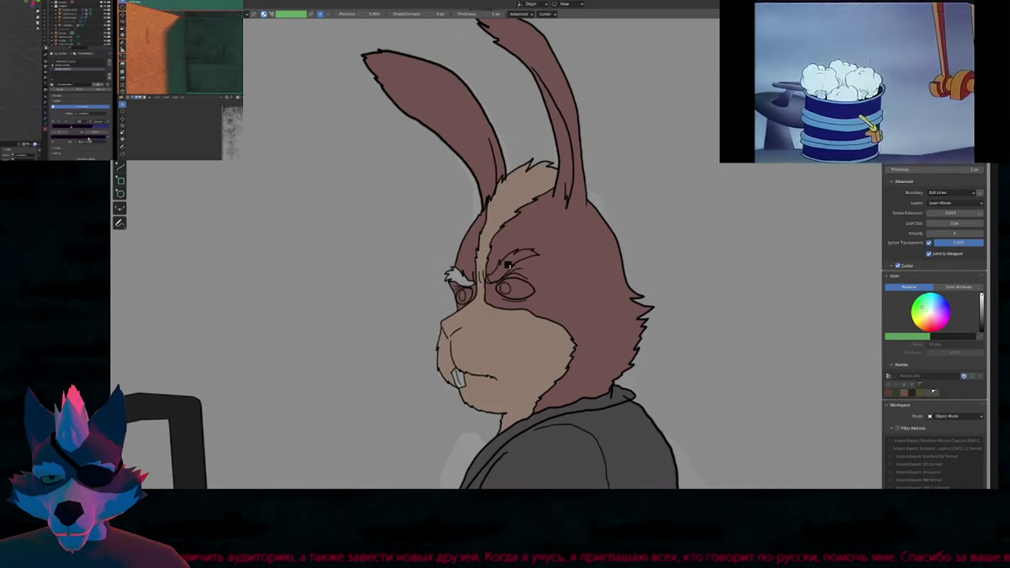
pyautogui.click(468, 281)
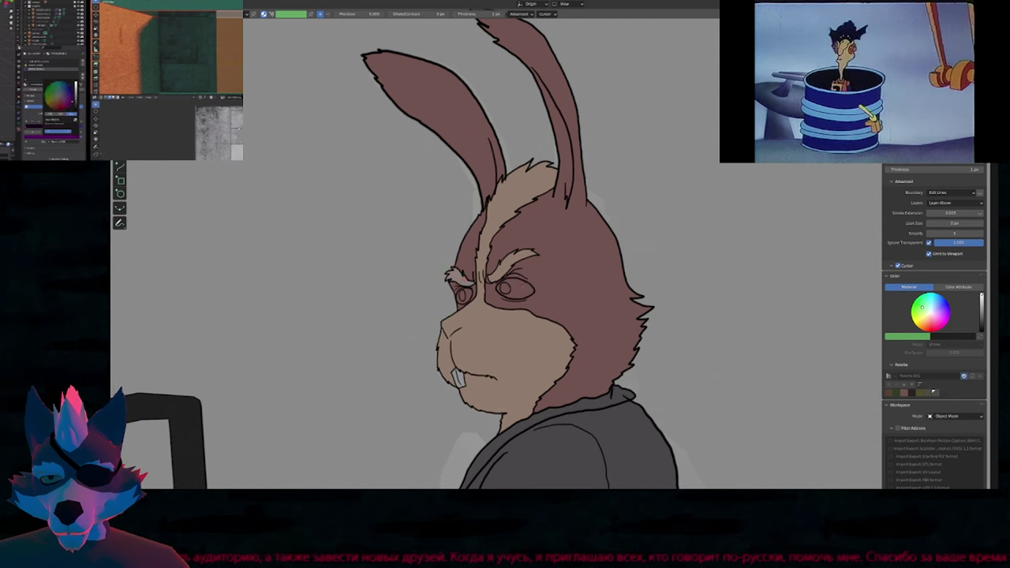
# Fill both eyes with the pale yellow eye material and their pupils with black.
pyautogui.press('u')
pyautogui.click(520, 285)
pyautogui.click(510, 293)
pyautogui.click(468, 294)
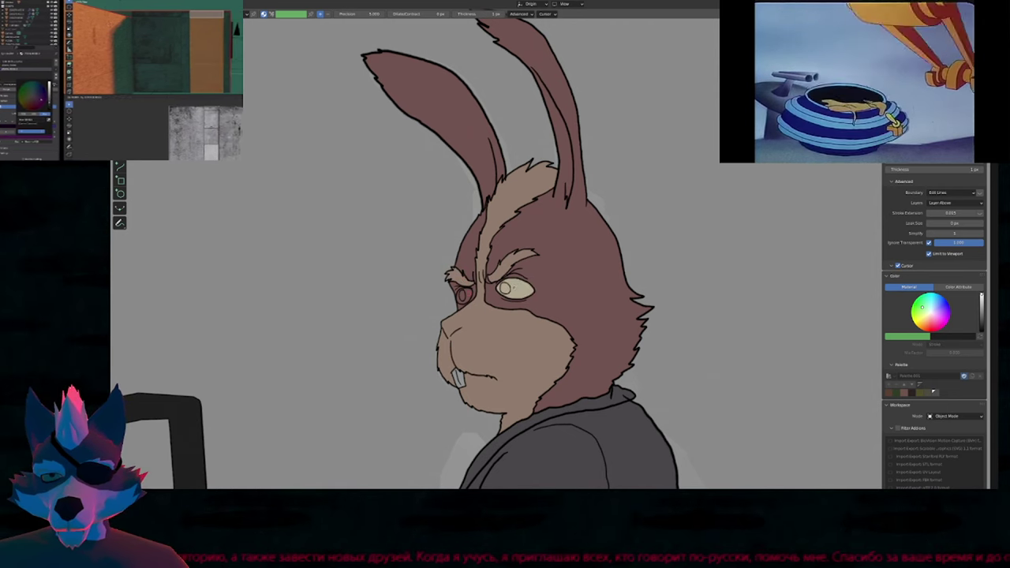
pyautogui.click(464, 295)
pyautogui.click(463, 295)
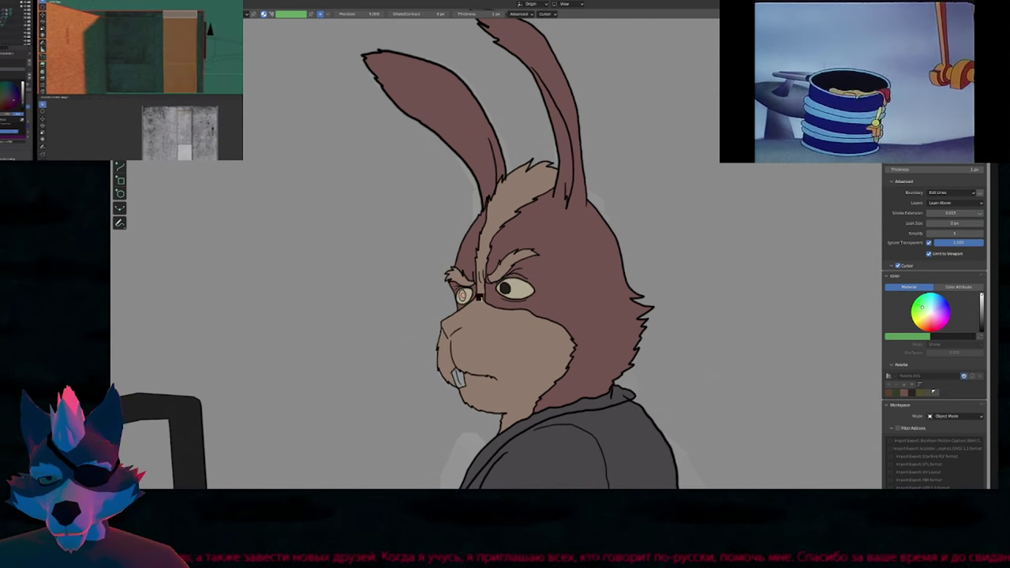
# Fill the rabbit's front teeth with the UPPERTEETH PEPPY material.
pyautogui.press('u')
pyautogui.click(465, 376)
pyautogui.click(460, 377)
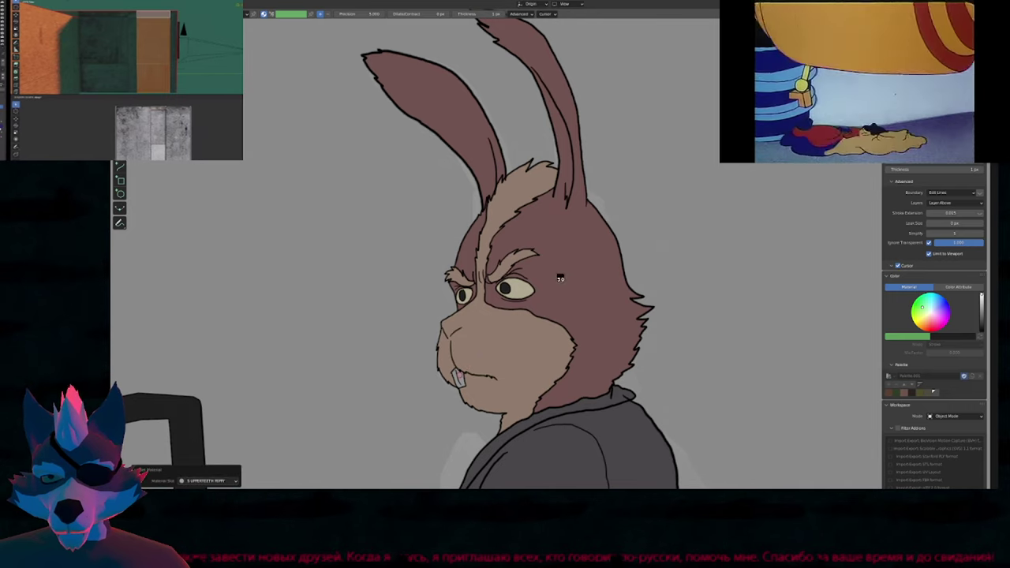
# Review the coloured rabbit by looking over the whole figure and stepping back and forth through the animation frames.
pyautogui.keyDown('shift'); pyautogui.moveTo(549, 284); pyautogui.dragTo(564, 228, button='middle'); pyautogui.keyUp('shift')
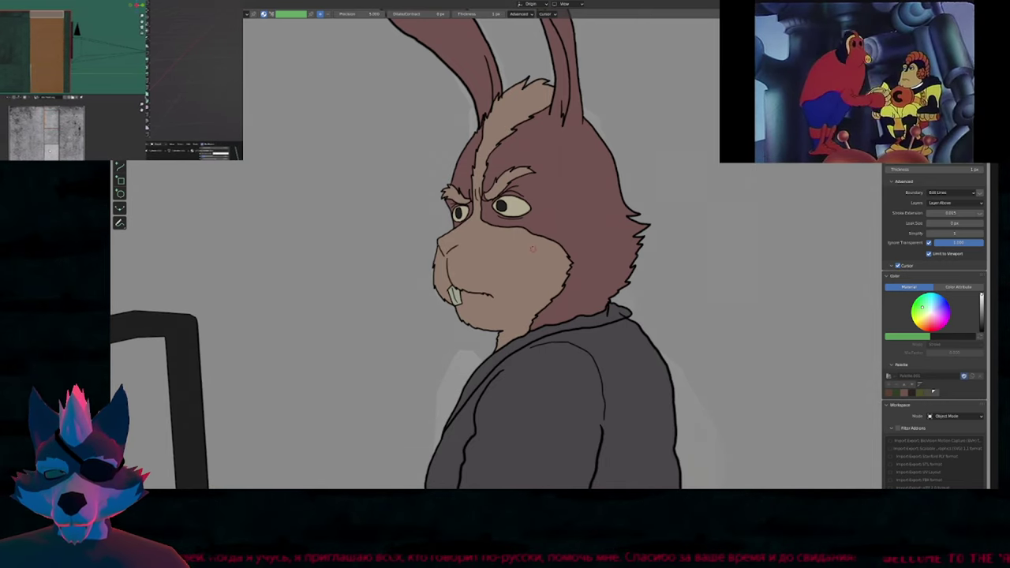
pyautogui.scroll(-3, 534, 249)
pyautogui.press('d')
pyautogui.moveTo(597, 214)
pyautogui.keyDown('shift'); pyautogui.mouseDown(button='middle')
pyautogui.moveTo(564, 295)
pyautogui.moveTo(576, 231)
pyautogui.mouseUp(button='middle'); pyautogui.keyUp('shift')
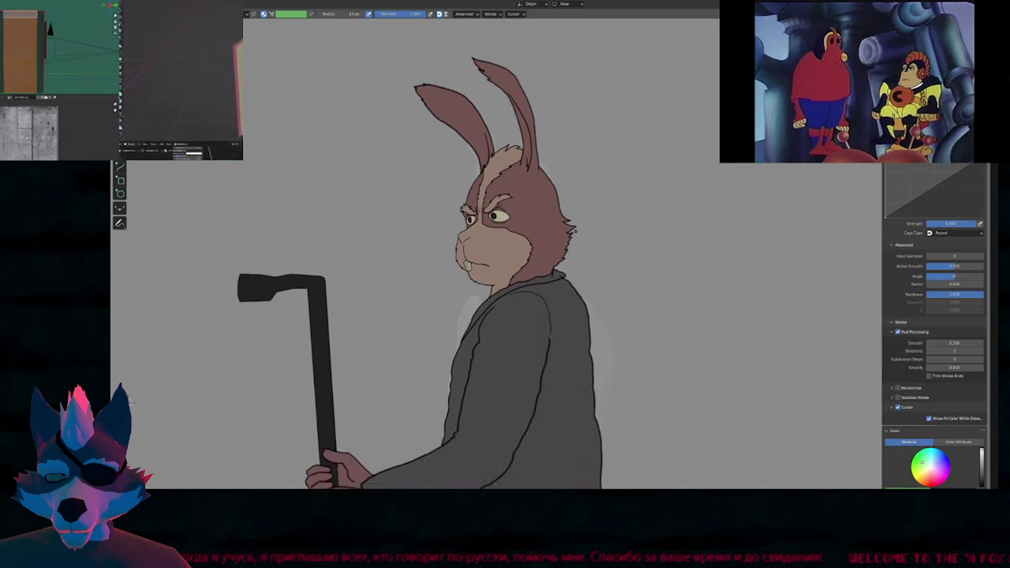
pyautogui.moveTo(131, 400)
pyautogui.keyDown('shift'); pyautogui.mouseDown(button='middle')
pyautogui.moveTo(138, 329)
pyautogui.moveTo(141, 371)
pyautogui.mouseUp(button='middle'); pyautogui.keyUp('shift')
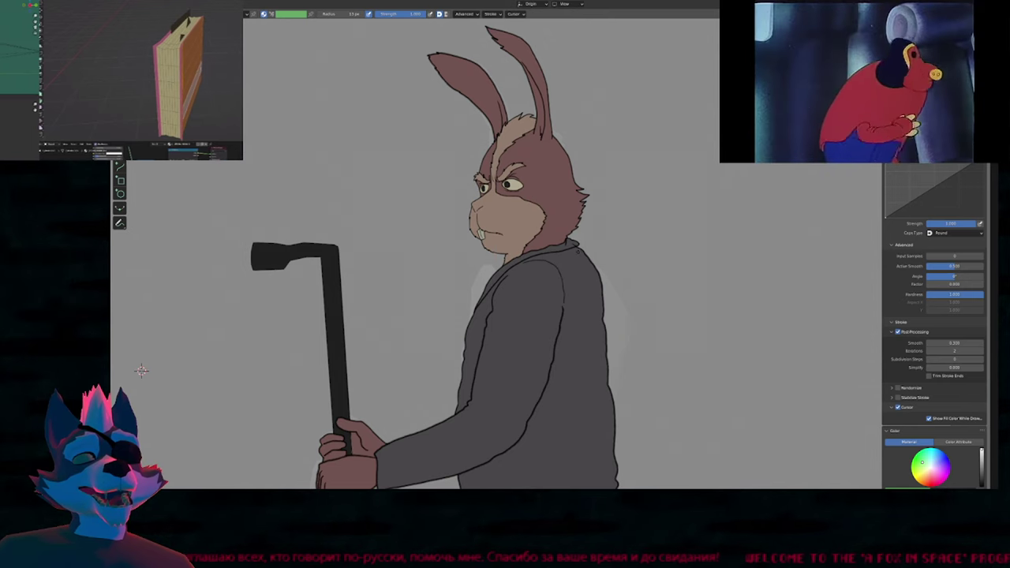
pyautogui.keyDown('shift'); pyautogui.moveTo(141, 371); pyautogui.dragTo(127, 346, button='middle'); pyautogui.keyUp('shift')
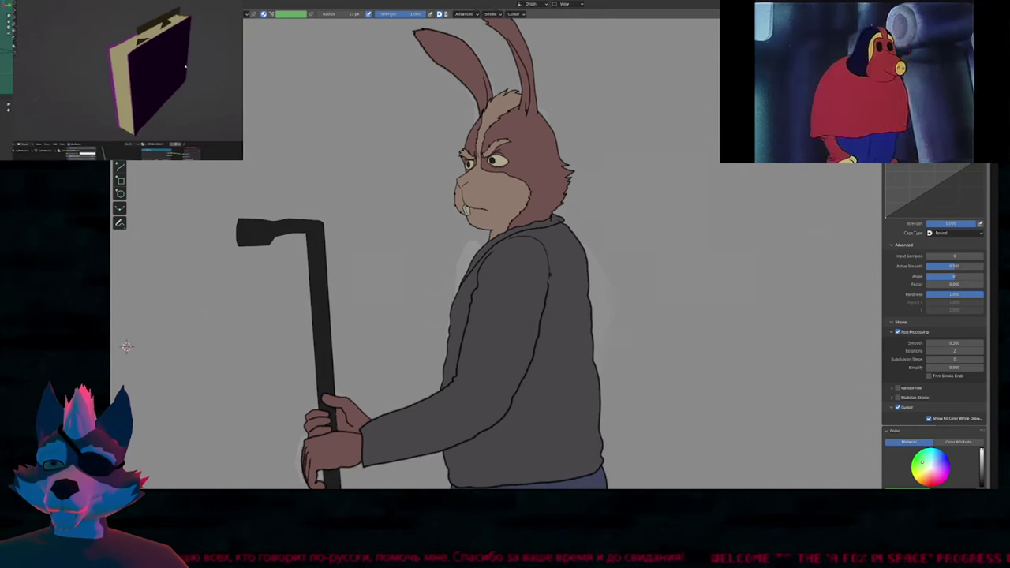
pyautogui.keyDown('shift'); pyautogui.moveTo(535, 292); pyautogui.dragTo(537, 257, button='middle'); pyautogui.keyUp('shift')
pyautogui.scroll(-4, 545, 255)
pyautogui.press('Down')
pyautogui.press('Up')
pyautogui.press('Up')
pyautogui.press('Up')
pyautogui.press('Up')
pyautogui.press('Up')
pyautogui.press('Up')
pyautogui.press('Down')
pyautogui.press('Down')
pyautogui.press('Down')
pyautogui.press('Down')
pyautogui.press('Down')
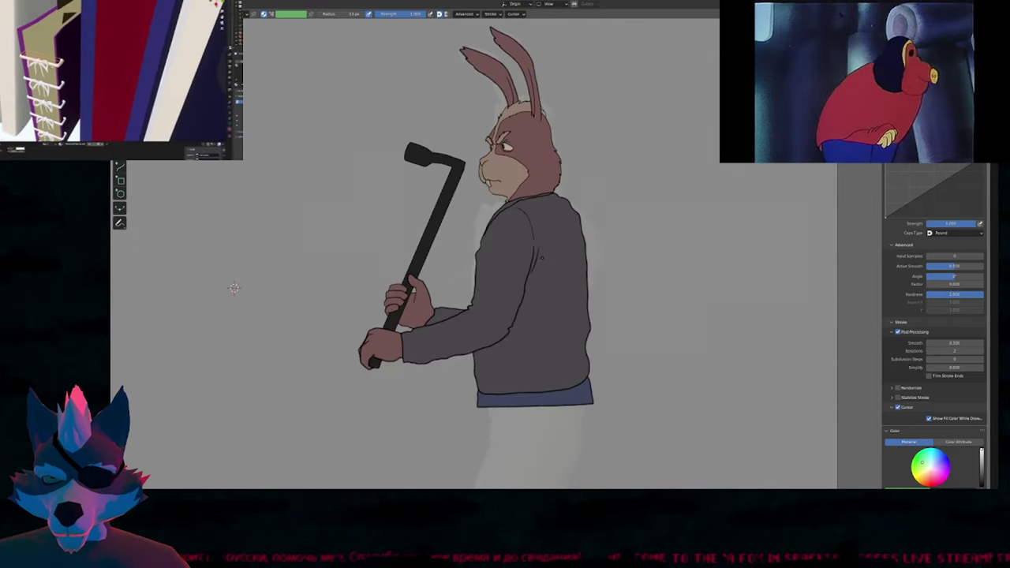
# Restore the full layout, enter Edit Mode and select the rabbit's upper hand in stroke selection mode.
pyautogui.hotkey('ctrl', 'space')
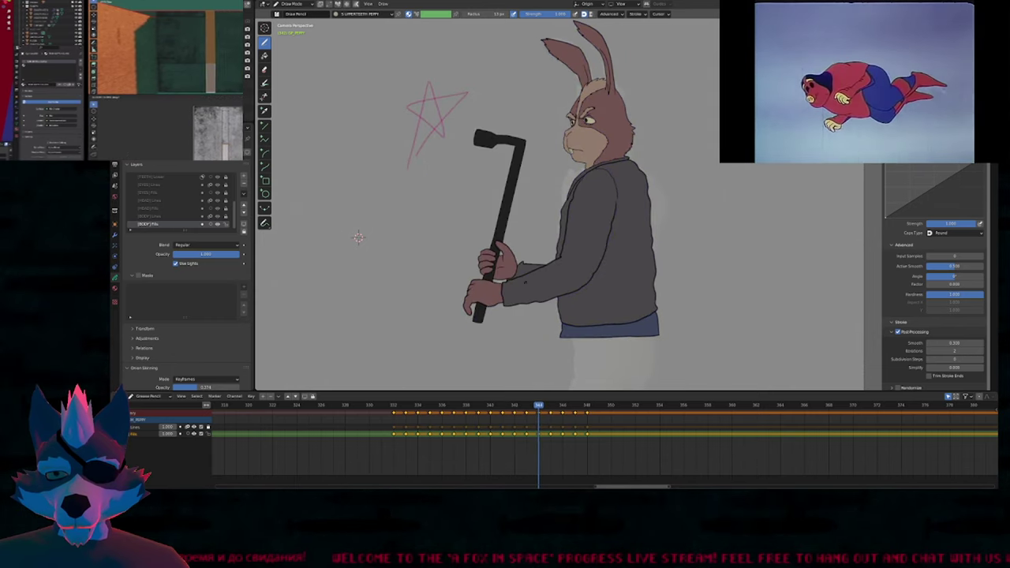
pyautogui.scroll(4, 497, 292)
pyautogui.press('Tab')
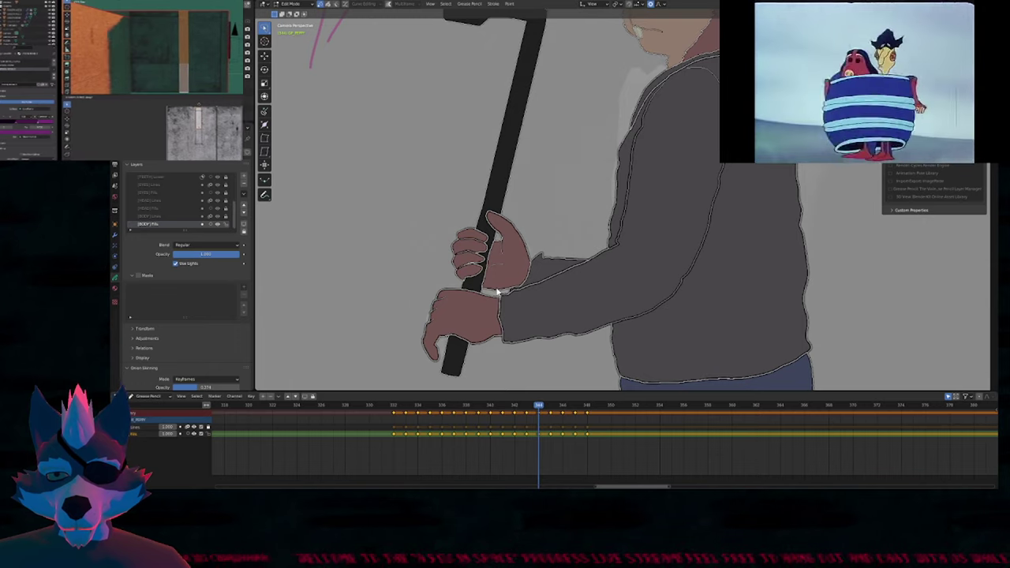
pyautogui.moveTo(475, 290)
pyautogui.keyDown('ctrl'); pyautogui.mouseDown(button='right')
pyautogui.moveTo(489, 203)
pyautogui.moveTo(534, 252)
pyautogui.mouseUp(button='right'); pyautogui.keyUp('ctrl')
pyautogui.press('2')
pyautogui.press('g')
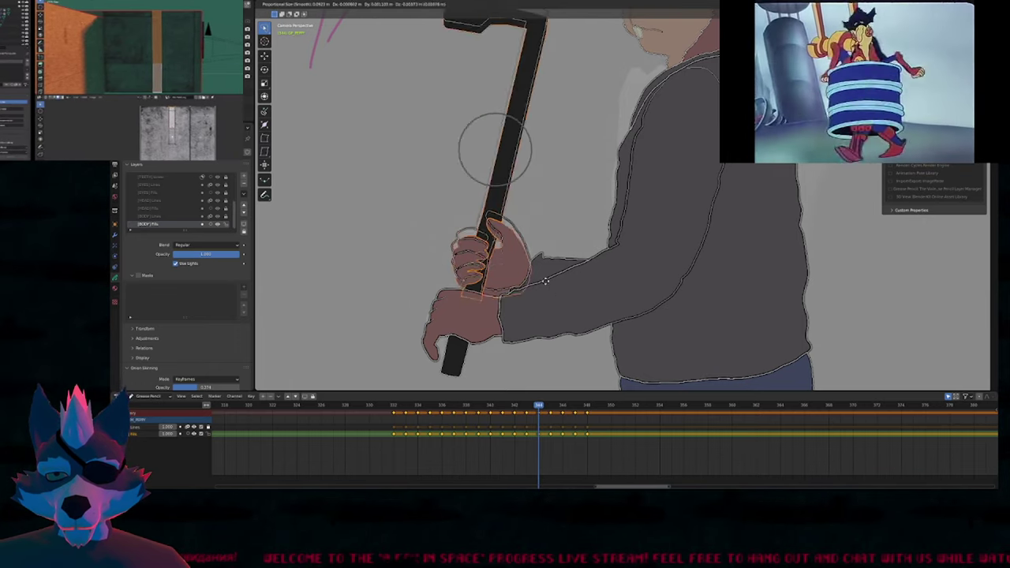
pyautogui.rightClick(518, 252)
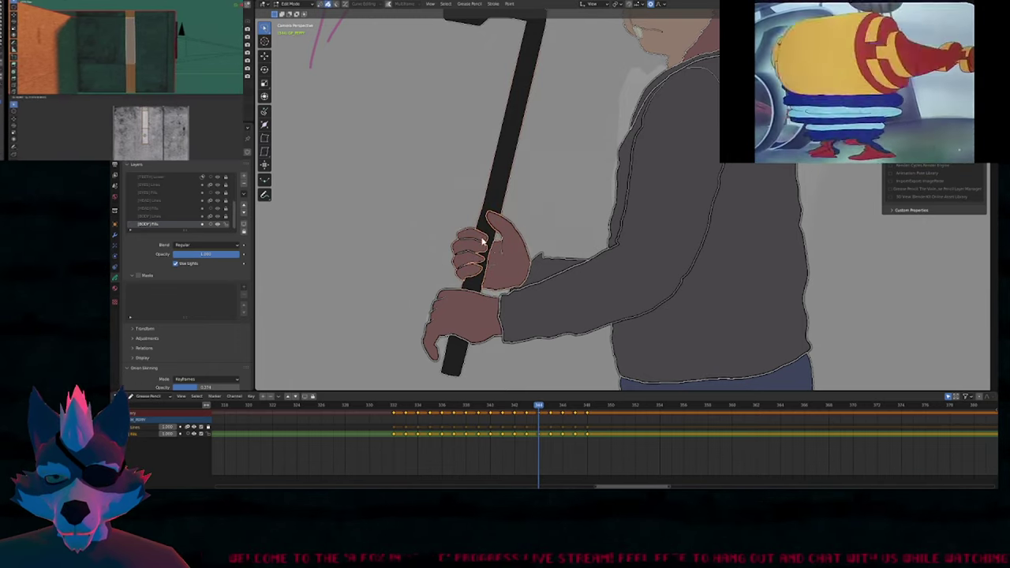
# Select the upper hand's outline on the [BODY] Lines layer, copy it and paste it into the previous frame.
pyautogui.press('y')
pyautogui.moveTo(484, 227)
pyautogui.keyDown('ctrl'); pyautogui.mouseDown(button='right')
pyautogui.moveTo(478, 270)
pyautogui.moveTo(457, 253)
pyautogui.moveTo(479, 241)
pyautogui.mouseUp(button='right'); pyautogui.keyUp('ctrl')
pyautogui.press('g')
pyautogui.rightClick(491, 258)
pyautogui.press('g')
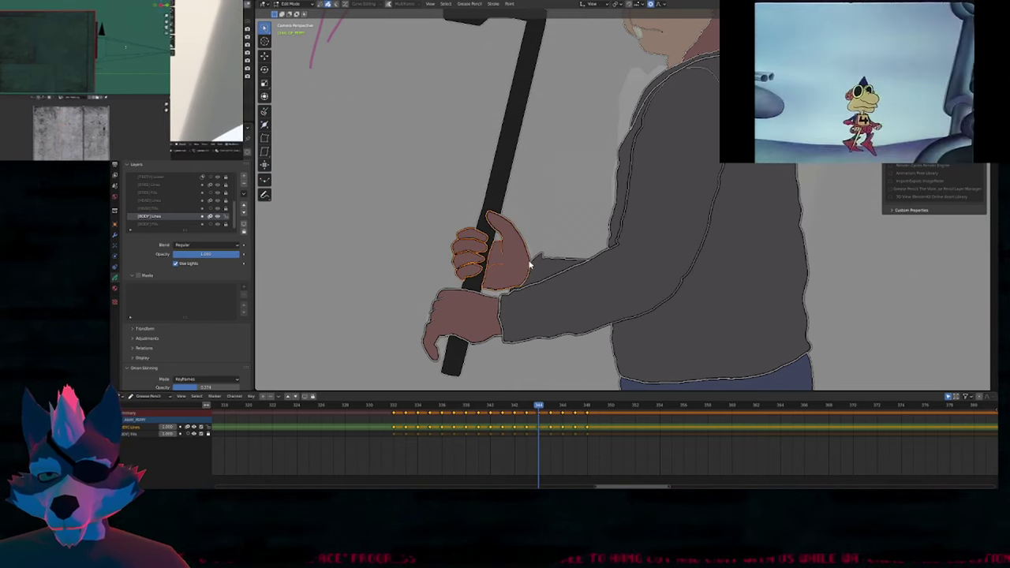
pyautogui.press('Escape')
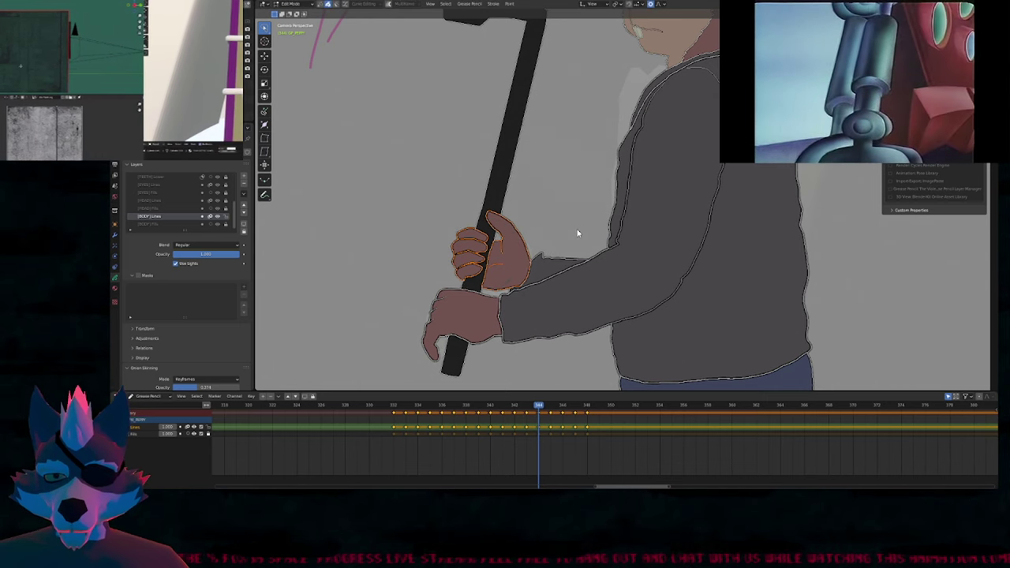
pyautogui.press('Left')
pyautogui.press('f')
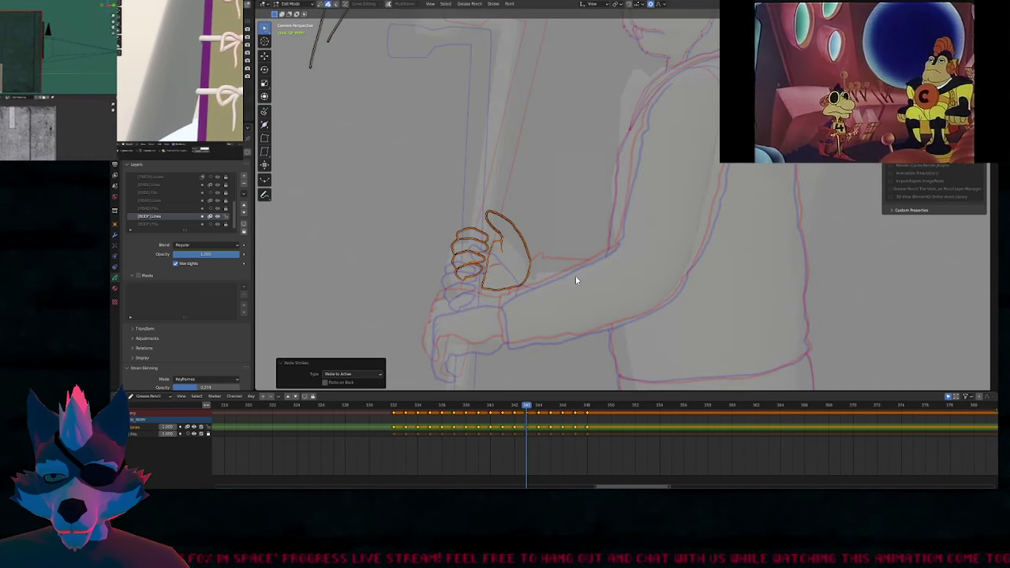
# Move and rotate the pasted hand outline so it sits between the neighbouring frames' onion-skin hands.
pyautogui.press('g')
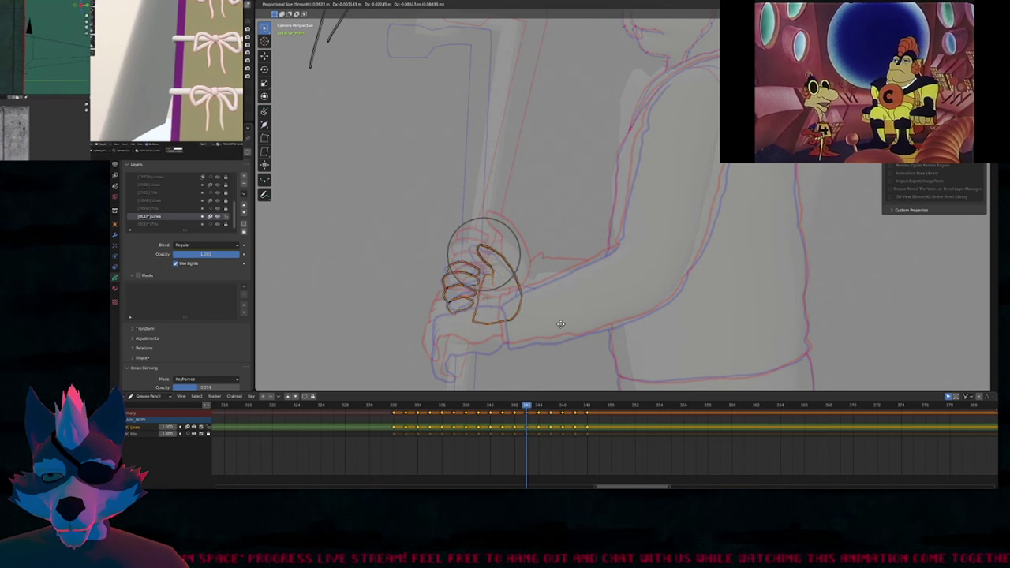
pyautogui.click(559, 327)
pyautogui.press('r')
pyautogui.click(564, 321)
pyautogui.press('g')
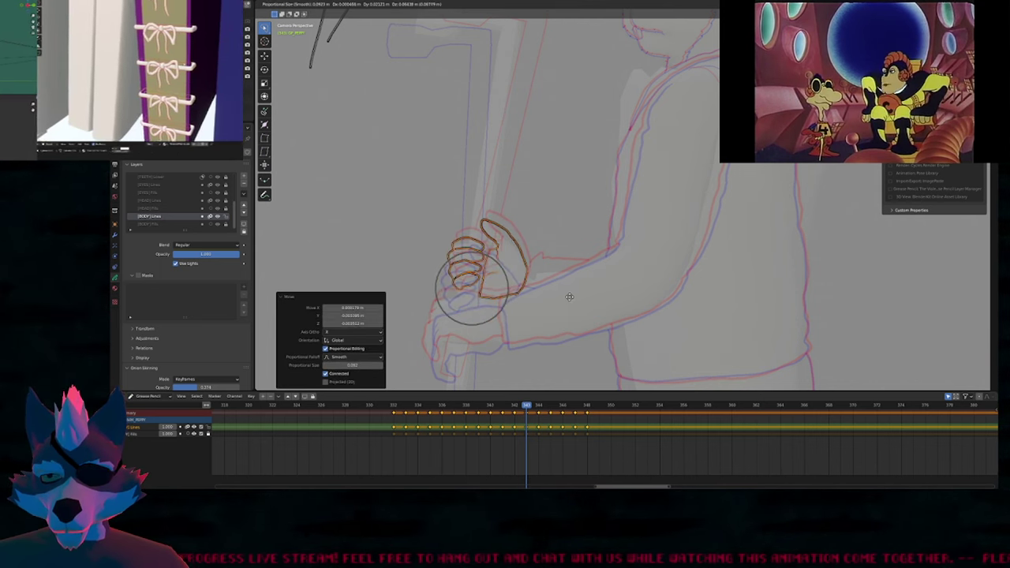
pyautogui.click(566, 299)
pyautogui.click(566, 300)
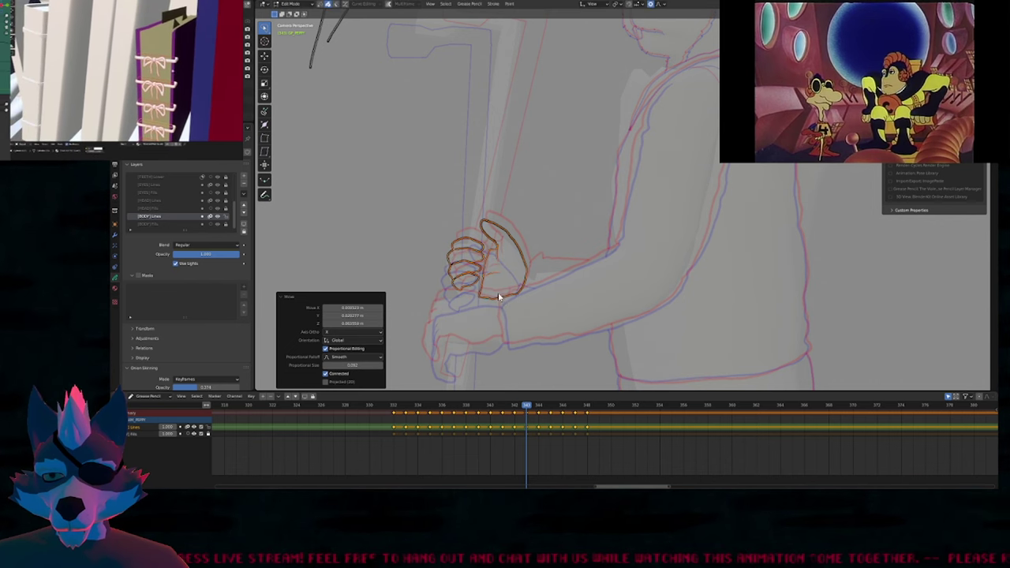
# Remove the points of the palm's straight inner edge from the pasted hand outline and return to Draw Mode.
pyautogui.press('1')
pyautogui.click(480, 301)
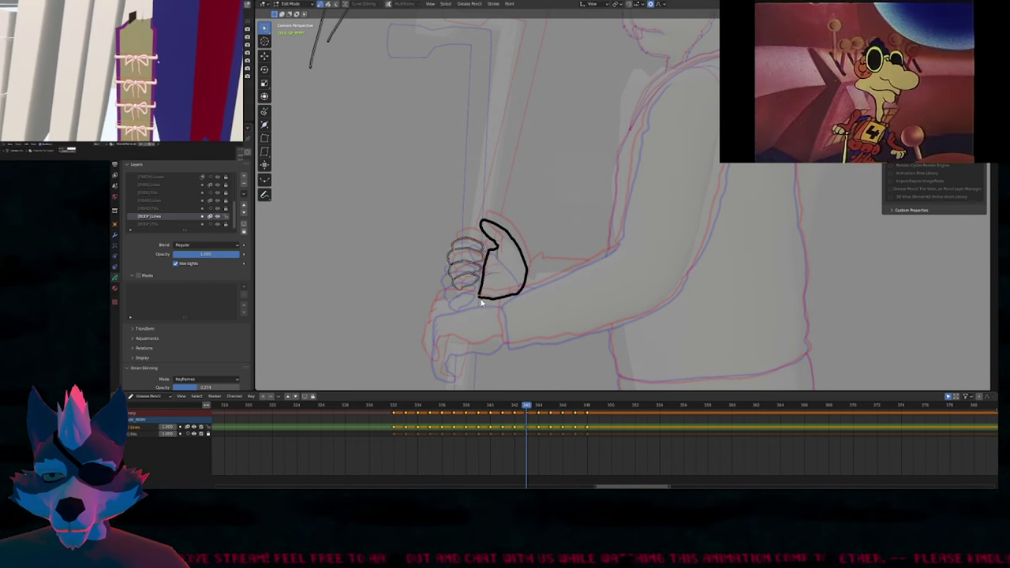
pyautogui.hotkey('ctrl', 'x')
pyautogui.click(489, 251)
pyautogui.hotkey('ctrl', 'x')
pyautogui.click(479, 292)
pyautogui.hotkey('ctrl', 'x')
pyautogui.press('Tab')
pyautogui.moveTo(570, 271)
pyautogui.keyDown('shift'); pyautogui.mouseDown(button='middle')
pyautogui.moveTo(555, 250)
pyautogui.moveTo(575, 234)
pyautogui.moveTo(558, 253)
pyautogui.moveTo(562, 234)
pyautogui.moveTo(551, 245)
pyautogui.mouseUp(button='middle'); pyautogui.keyUp('shift')
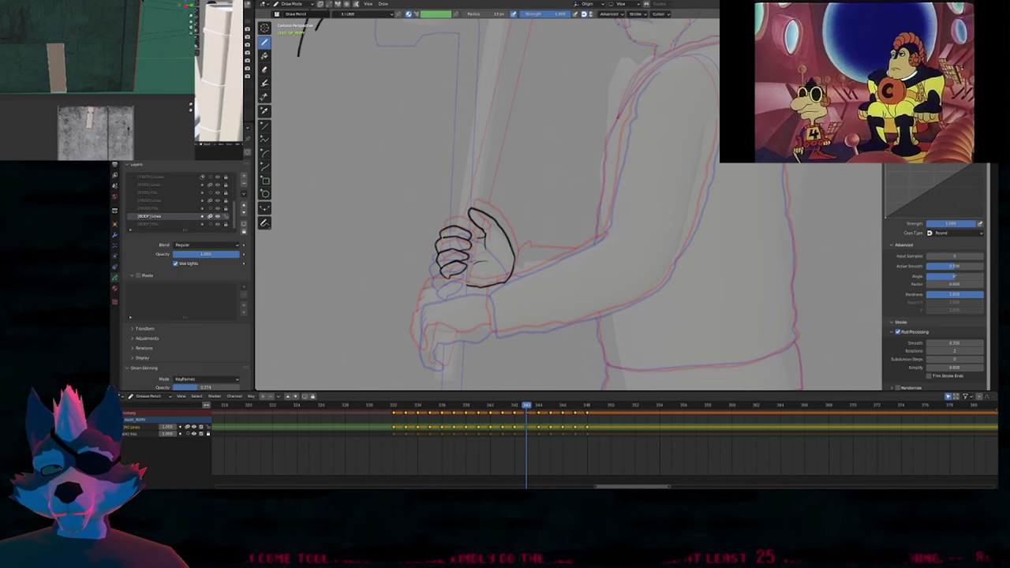
pyautogui.keyDown('shift'); pyautogui.moveTo(571, 273); pyautogui.dragTo(554, 240, button='middle'); pyautogui.keyUp('shift')
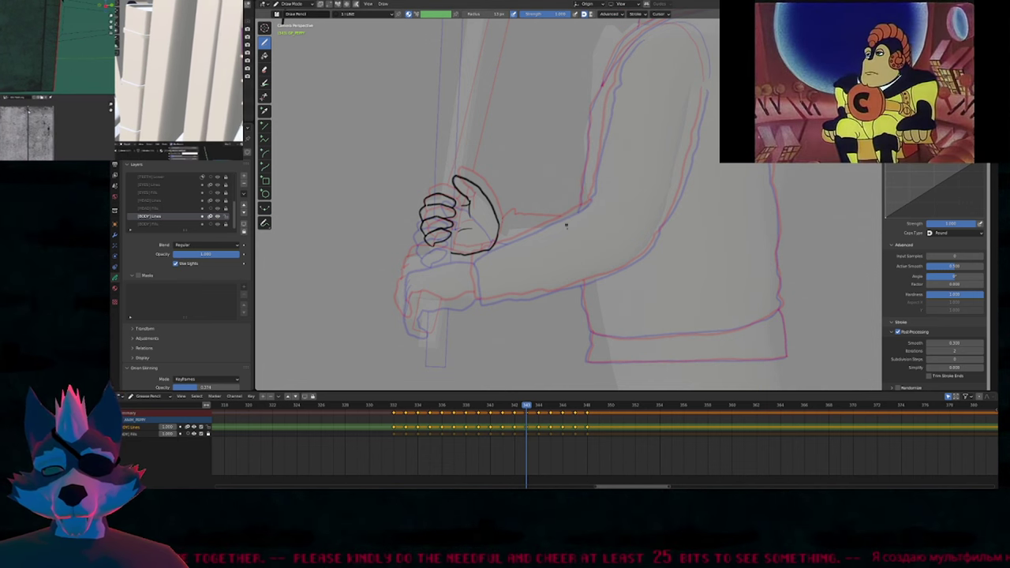
pyautogui.keyDown('shift'); pyautogui.moveTo(571, 246); pyautogui.dragTo(557, 261, button='middle'); pyautogui.keyUp('shift')
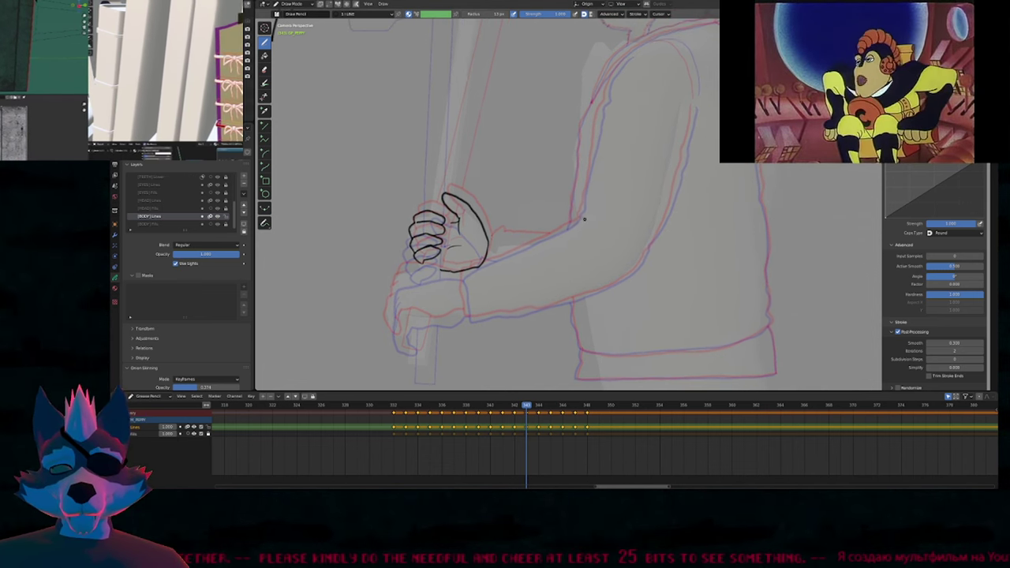
pyautogui.keyDown('ctrl'); pyautogui.moveTo(584, 218); pyautogui.dragTo(587, 230, button='middle'); pyautogui.keyUp('ctrl')
pyautogui.keyDown('shift'); pyautogui.moveTo(590, 217); pyautogui.dragTo(573, 240, button='middle'); pyautogui.keyUp('shift')
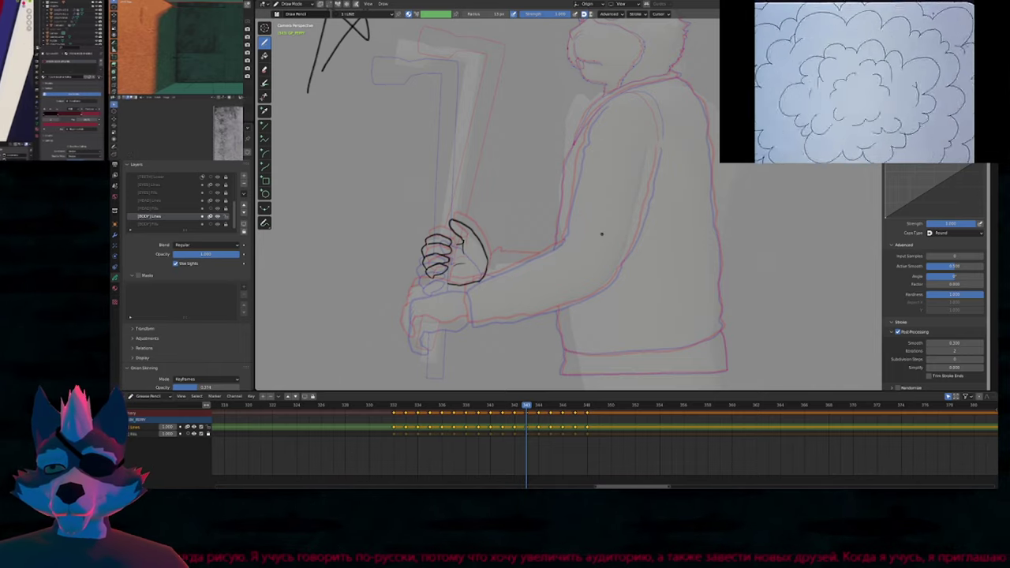
pyautogui.keyDown('shift'); pyautogui.moveTo(558, 211); pyautogui.dragTo(532, 291, button='middle'); pyautogui.keyUp('shift')
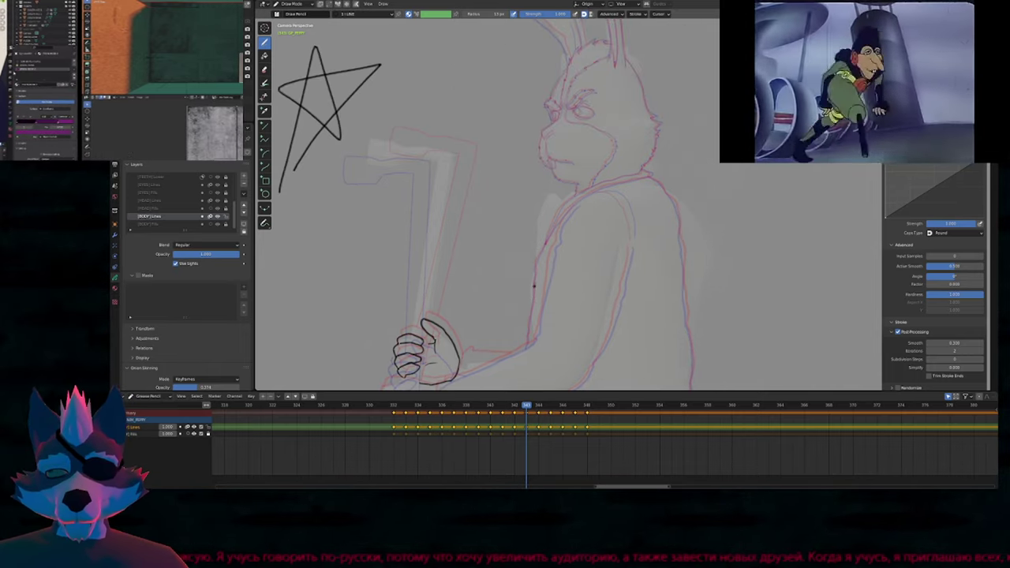
pyautogui.moveTo(556, 202)
pyautogui.keyDown('shift'); pyautogui.mouseDown(button='middle')
pyautogui.moveTo(523, 349)
pyautogui.moveTo(579, 187)
pyautogui.mouseUp(button='middle'); pyautogui.keyUp('shift')
pyautogui.moveTo(557, 264)
pyautogui.keyDown('shift'); pyautogui.mouseDown(button='middle')
pyautogui.moveTo(598, 140)
pyautogui.moveTo(591, 207)
pyautogui.mouseUp(button='middle'); pyautogui.keyUp('shift')
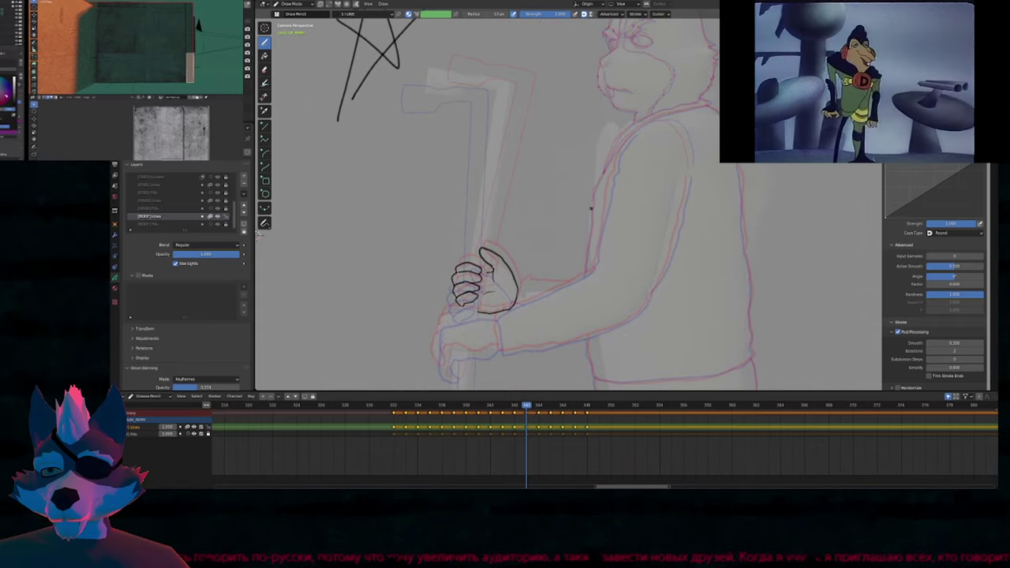
# Maximize the viewport, copy the upper hand's outline from an earlier coloured frame and paste it into the adjacent uncoloured in-between frame.
pyautogui.hotkey('ctrl', 'space')
pyautogui.keyDown('shift'); pyautogui.moveTo(487, 260); pyautogui.dragTo(605, 166, button='middle'); pyautogui.keyUp('shift')
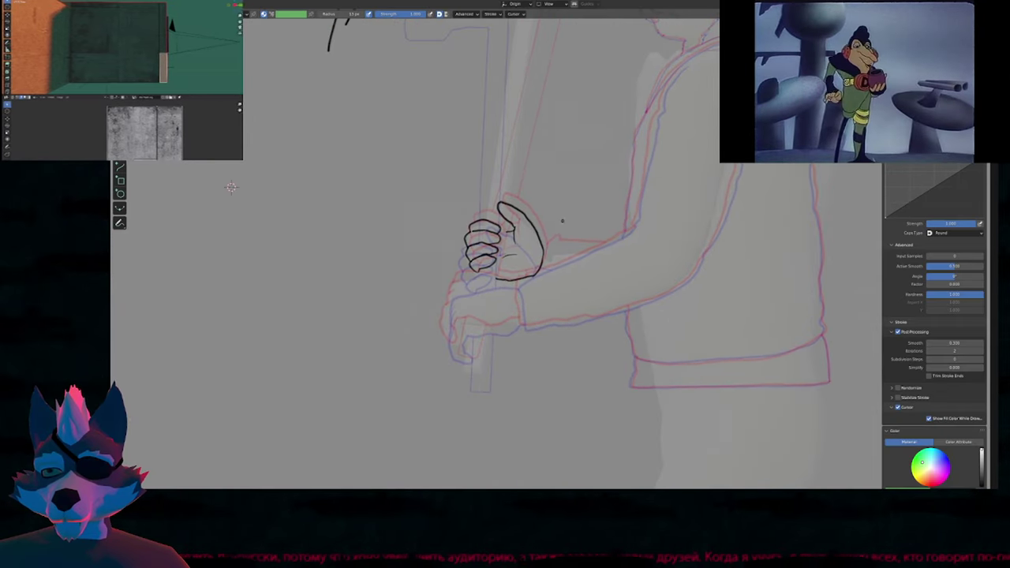
pyautogui.press('Left')
pyautogui.press('Right')
pyautogui.press('Left')
pyautogui.press('Left')
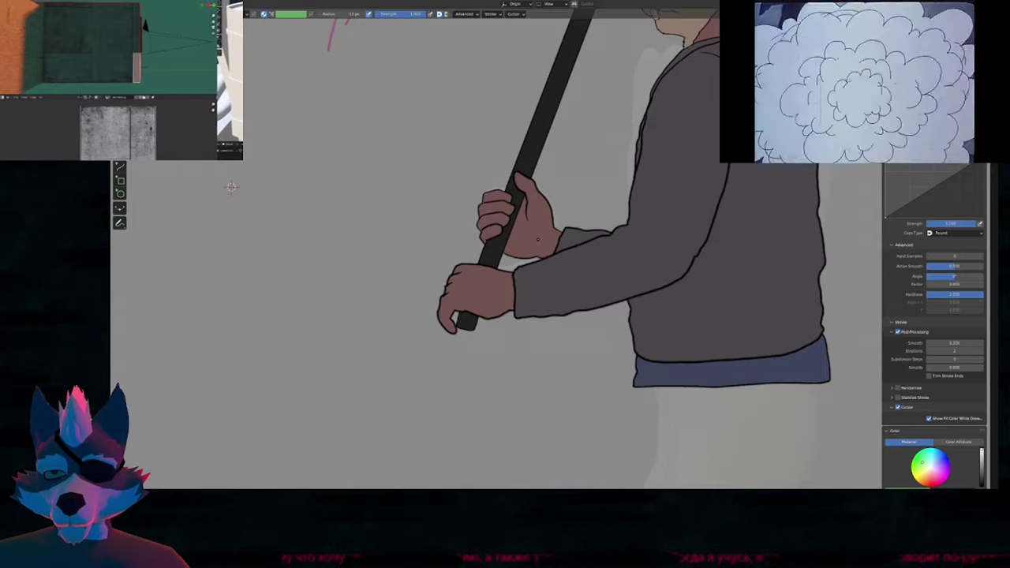
pyautogui.press('Left')
pyautogui.press('Tab')
pyautogui.press('Left')
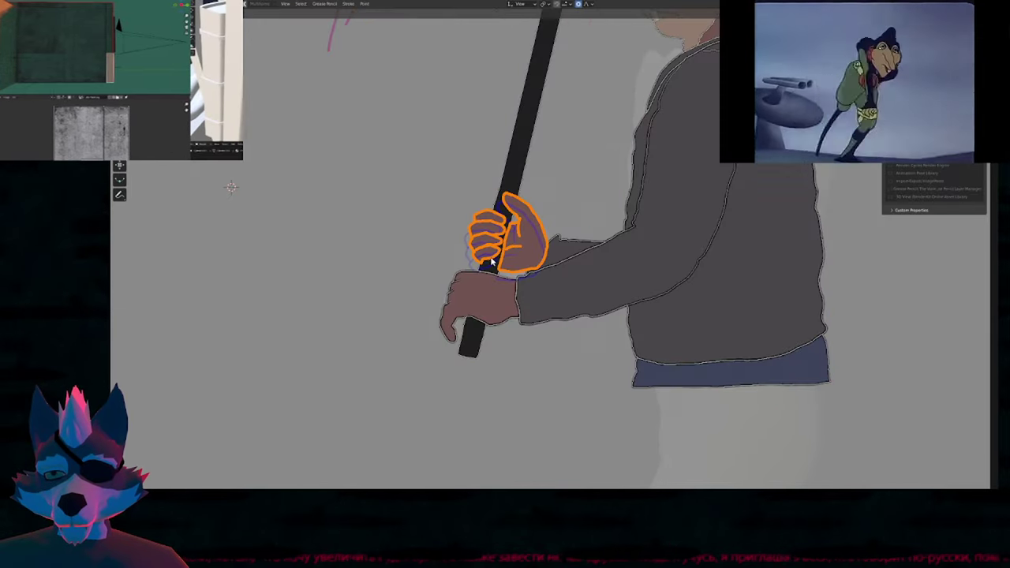
pyautogui.press('Left')
pyautogui.press('Right')
pyautogui.press('Left')
pyautogui.hotkey('ctrl', 'v')
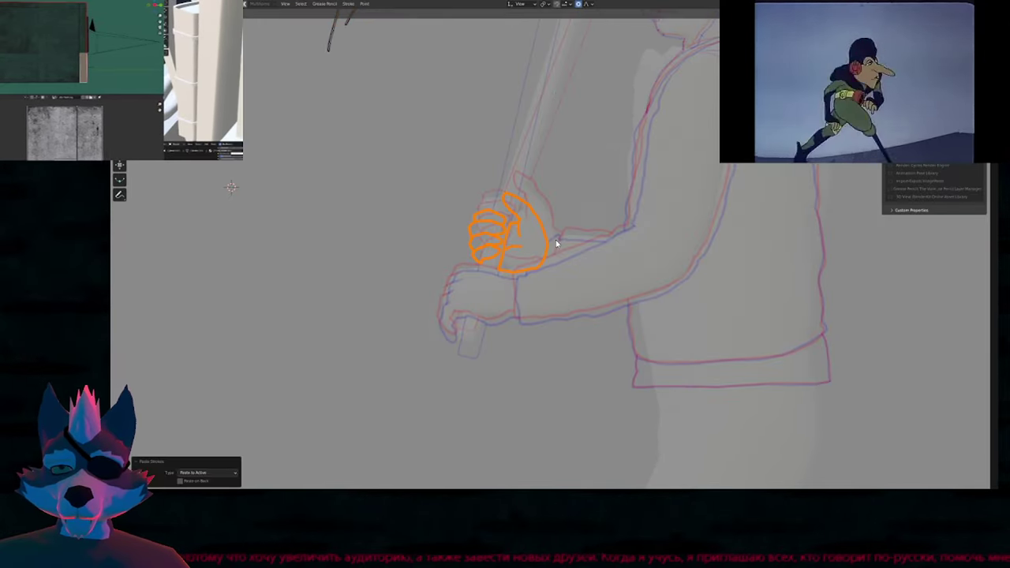
# Rotate and move the pasted hand outline midway between the onion-skin hands, and return to Draw Mode.
pyautogui.press('r')
pyautogui.click(569, 218)
pyautogui.press('g')
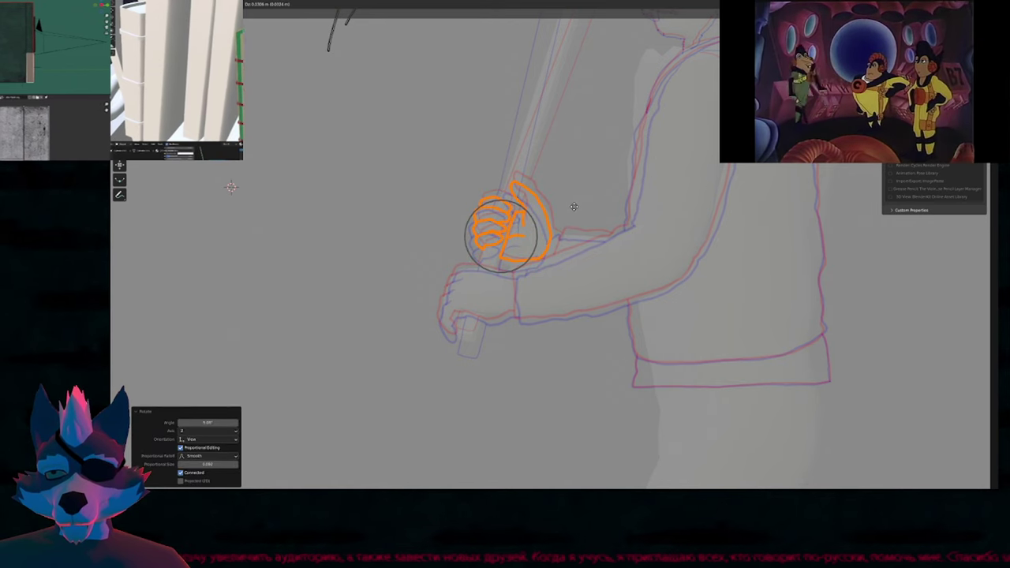
pyautogui.click(574, 207)
pyautogui.press('r')
pyautogui.click(578, 207)
pyautogui.press('Tab')
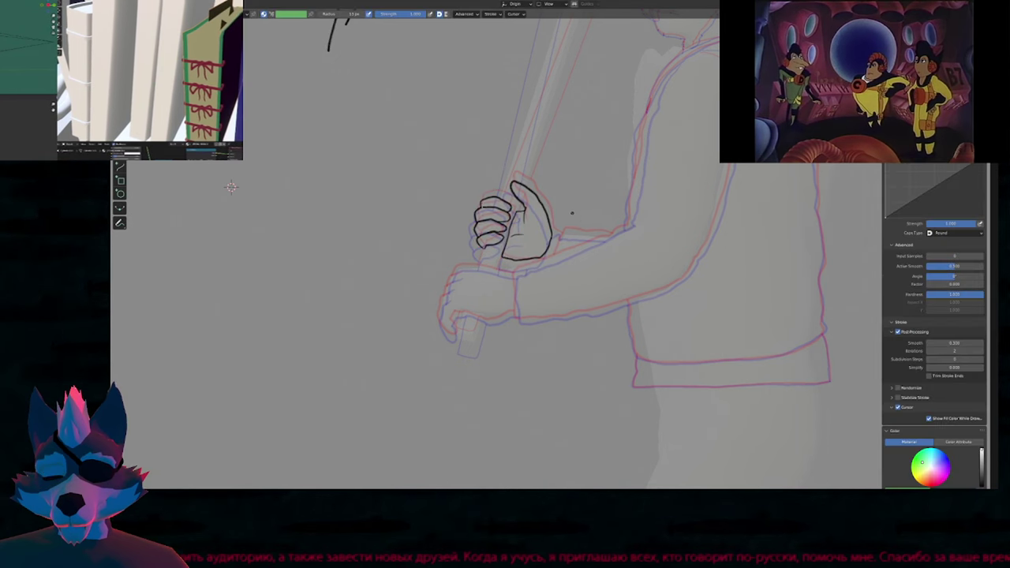
# Erase the palm's straight inner edge line with the eraser in Stroke mode, and return to the Draw tool.
pyautogui.scroll(4, 552, 229)
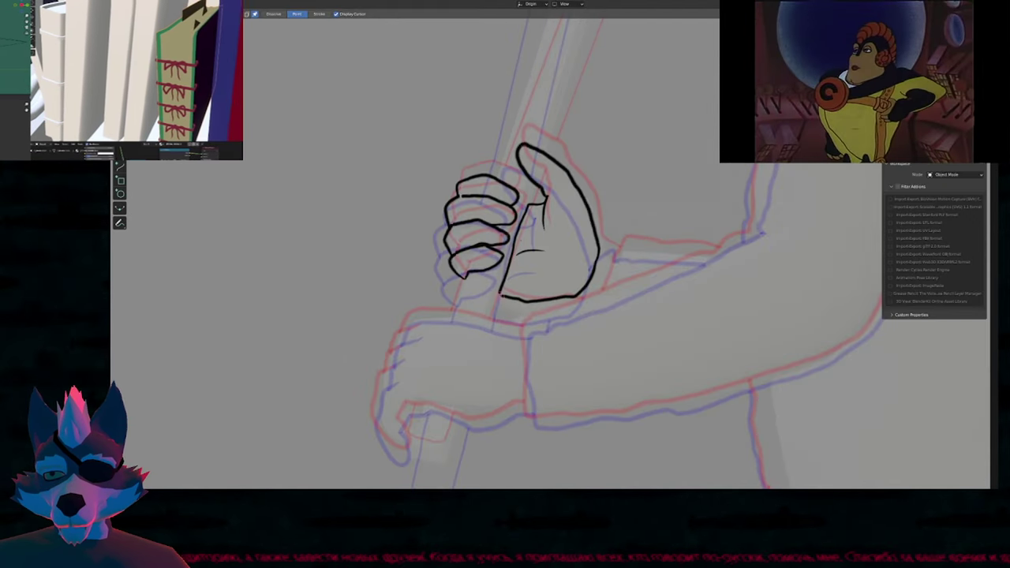
pyautogui.click(319, 14)
pyautogui.click(517, 236)
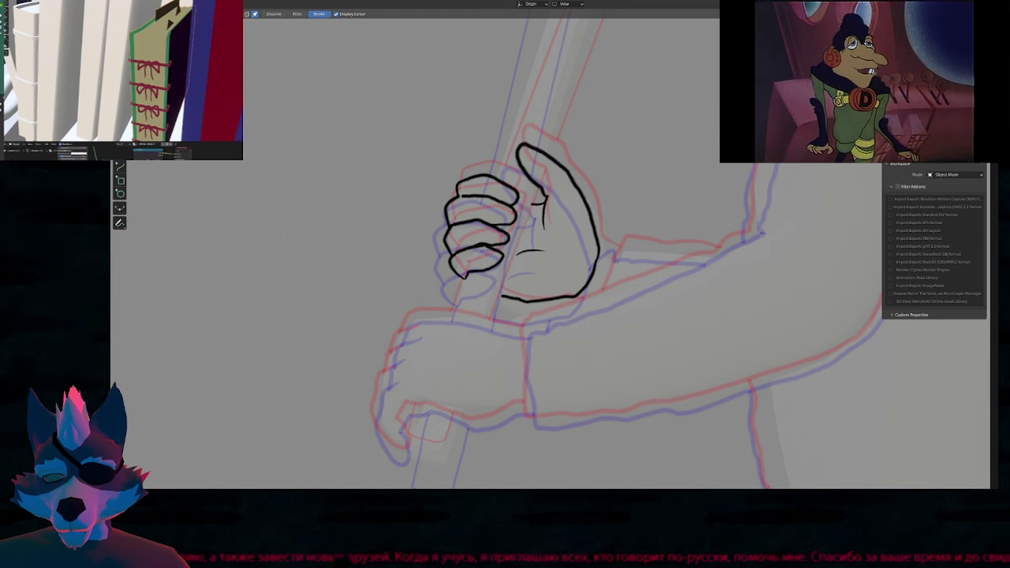
pyautogui.click(120, 47)
# Copy the upper hand's outline from the earlier coloured frame and paste it into the following uncoloured in-between frame.
pyautogui.scroll(-6, 530, 237)
pyautogui.press('Left')
pyautogui.press('Left')
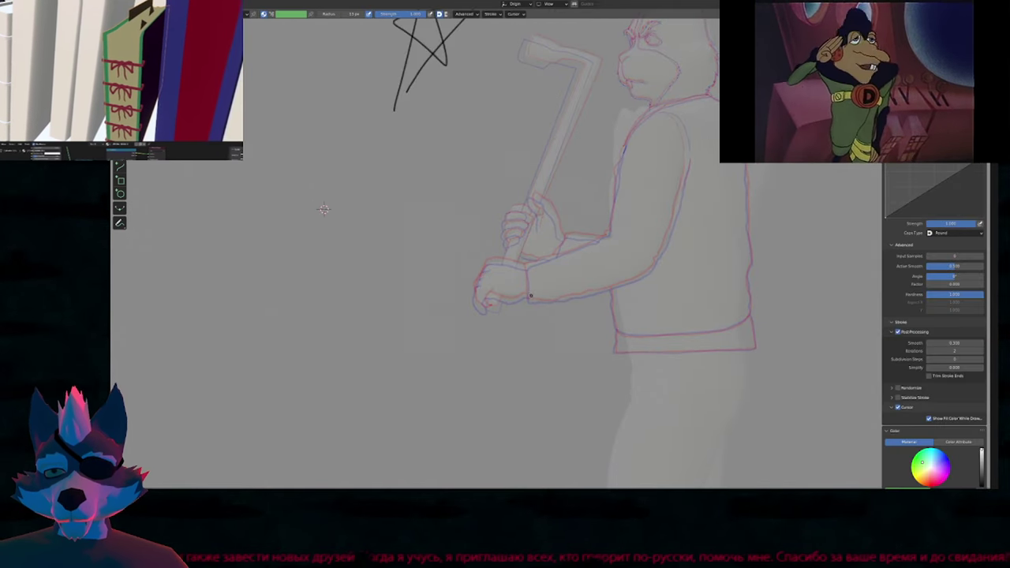
pyautogui.press('Left')
pyautogui.press('Tab')
pyautogui.moveTo(520, 250)
pyautogui.mouseDown()
pyautogui.moveTo(509, 204)
pyautogui.moveTo(535, 262)
pyautogui.mouseUp()
pyautogui.press('2')
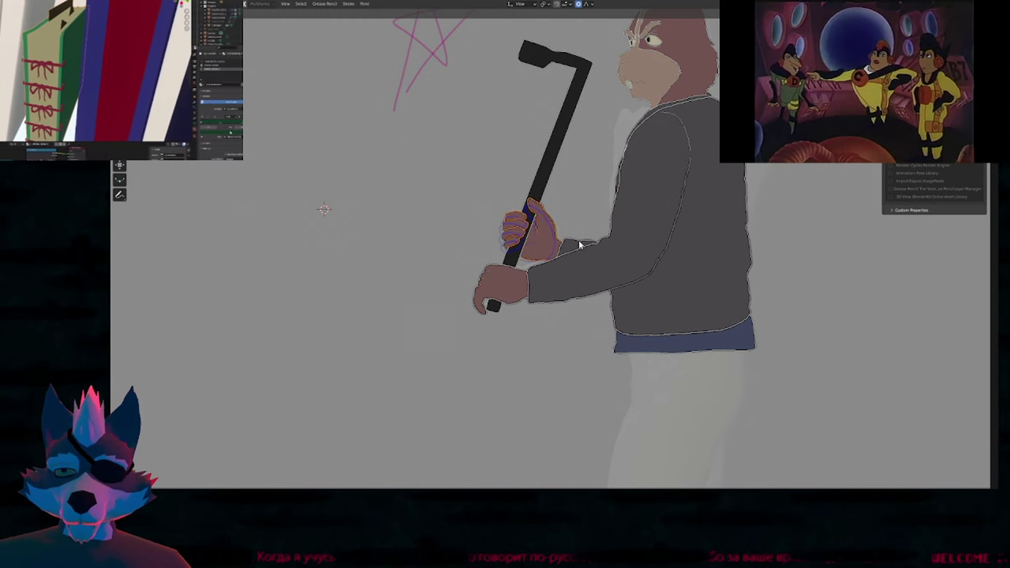
pyautogui.scroll(4, 576, 246)
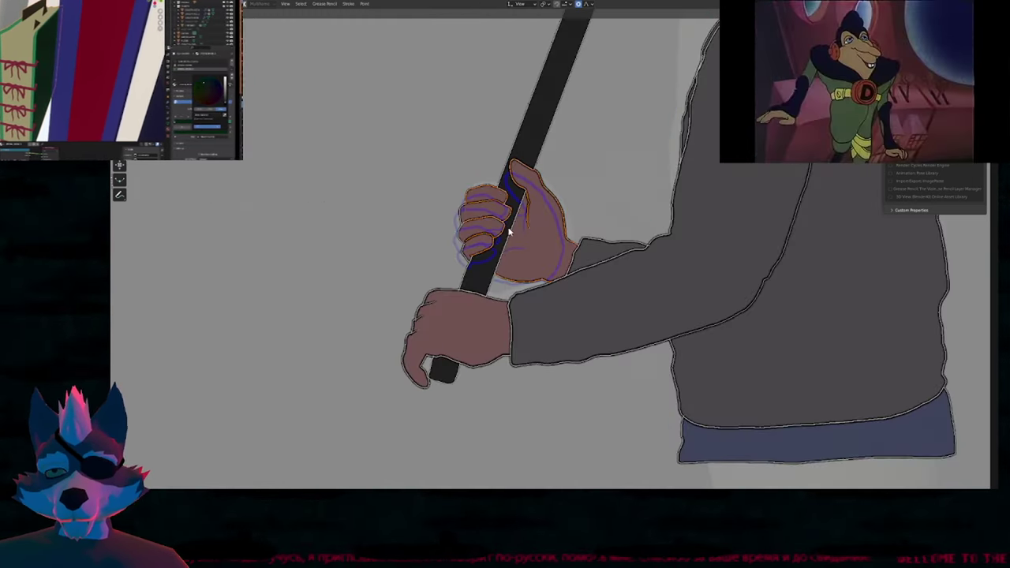
pyautogui.moveTo(468, 255)
pyautogui.keyDown('shift'); pyautogui.mouseDown()
pyautogui.moveTo(478, 169)
pyautogui.moveTo(508, 211)
pyautogui.mouseUp(); pyautogui.keyUp('shift')
pyautogui.press('g')
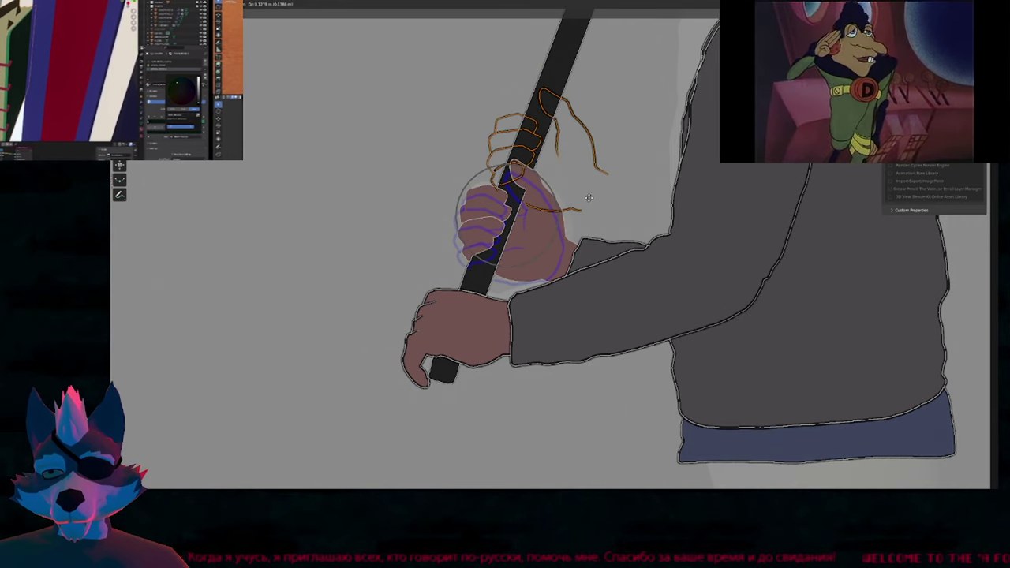
pyautogui.rightClick(575, 230)
pyautogui.press('Right')
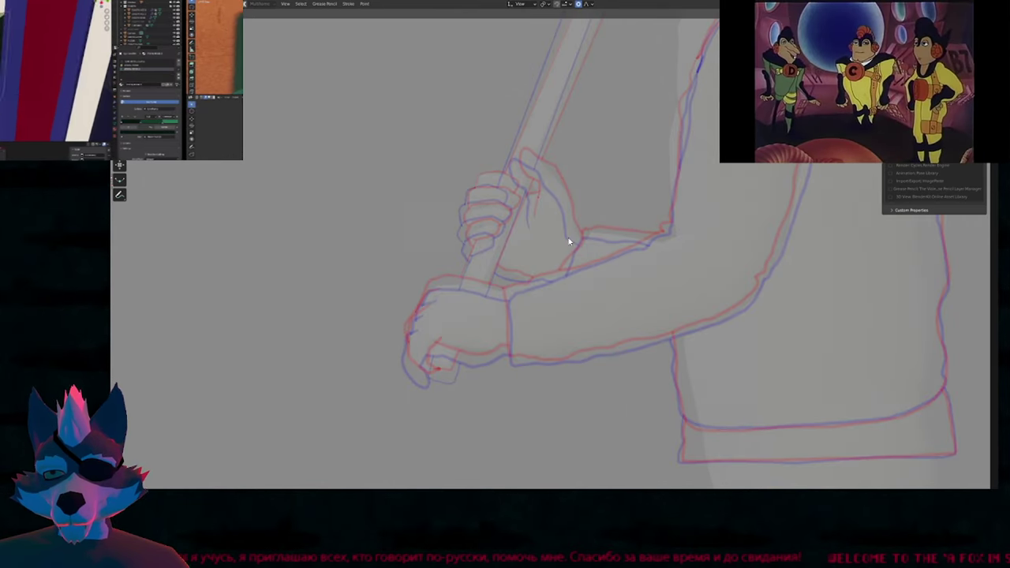
pyautogui.hotkey('ctrl', 'v')
# Rotate and move the pasted upper hand outline midway between the onion-skin hands, and return to Draw Mode.
pyautogui.press('r')
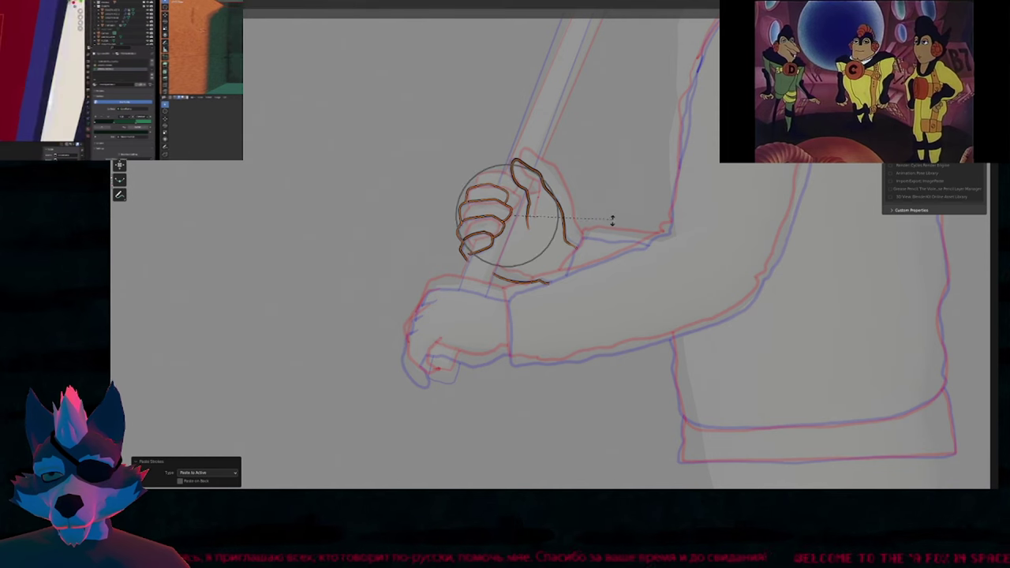
pyautogui.click(611, 221)
pyautogui.press('g')
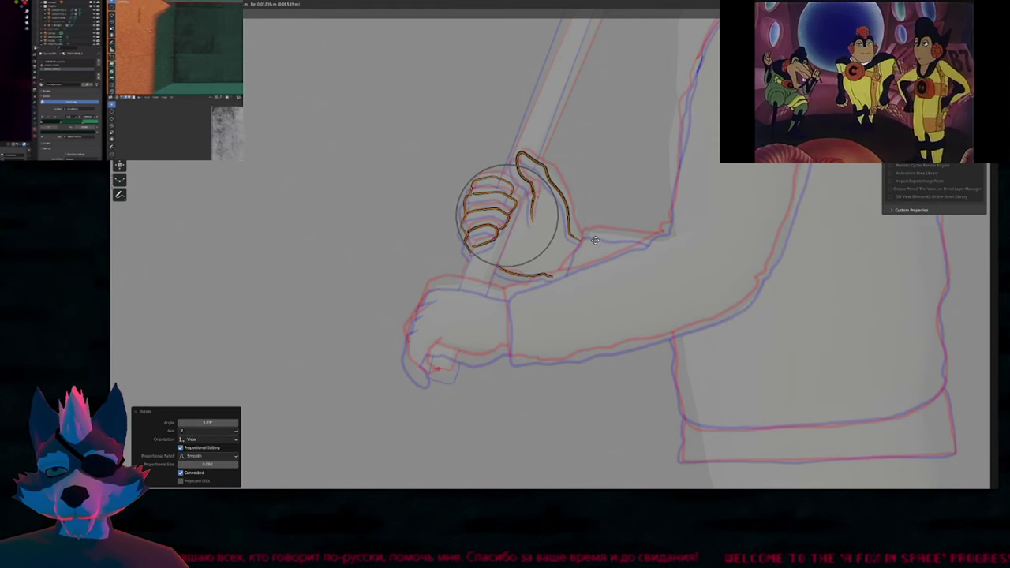
pyautogui.click(594, 238)
pyautogui.press('Tab')
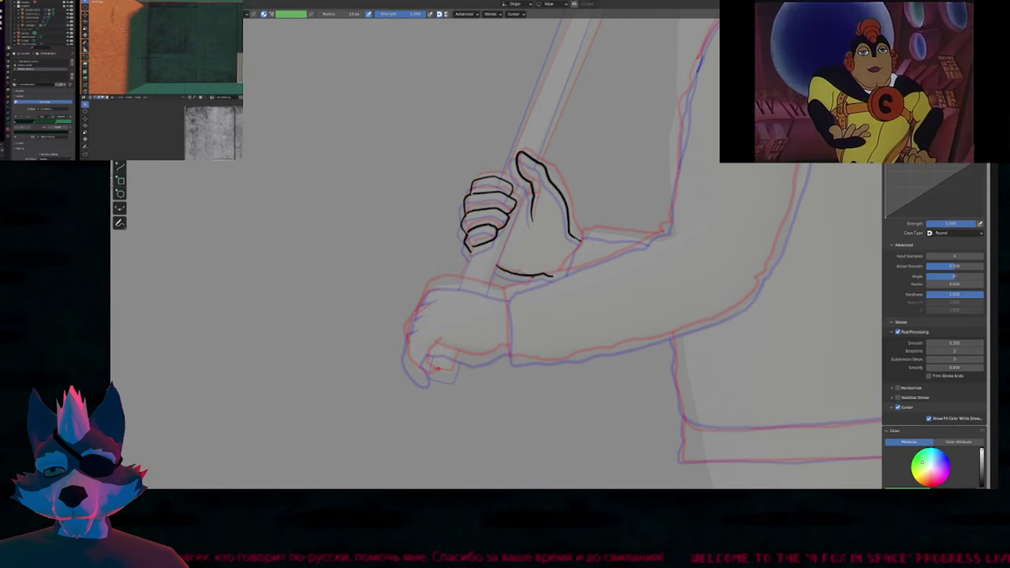
# Rework the lower edge line of the upper hand's palm with a short stroke along the forearm.
pyautogui.click(533, 277)
pyautogui.moveTo(506, 272); pyautogui.dragTo(550, 277)
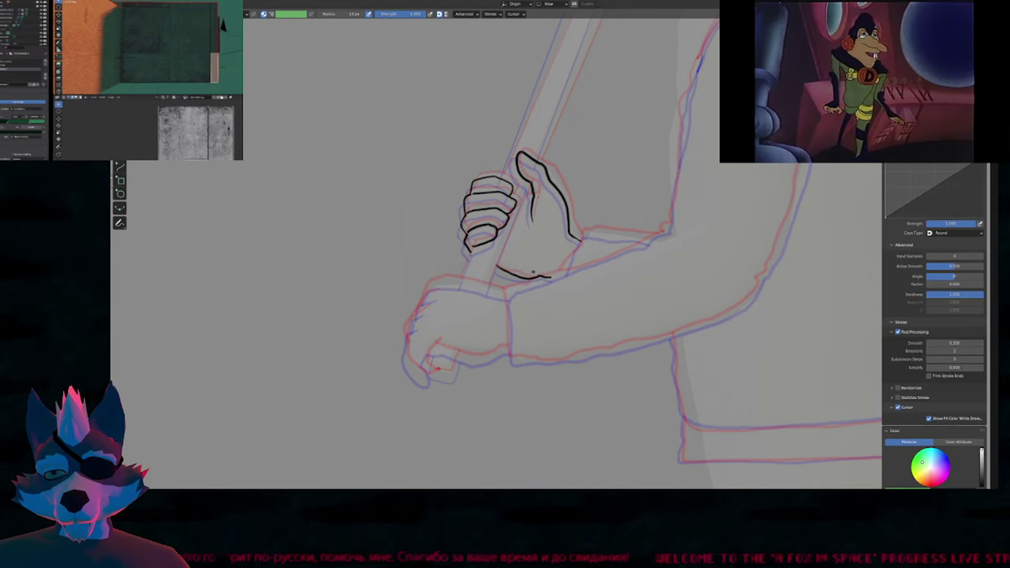
pyautogui.scroll(4, 524, 254)
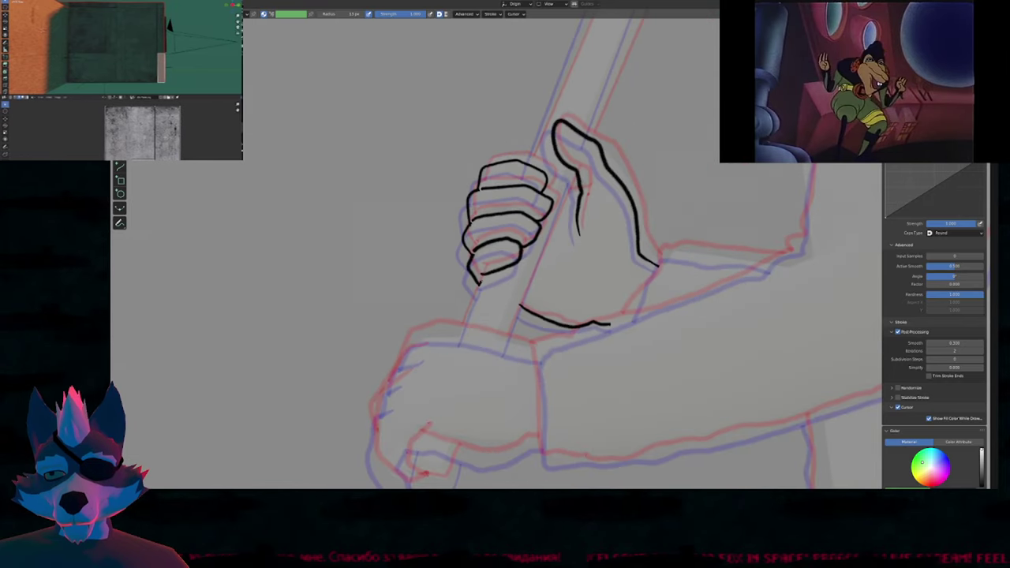
pyautogui.scroll(-3, 546, 225)
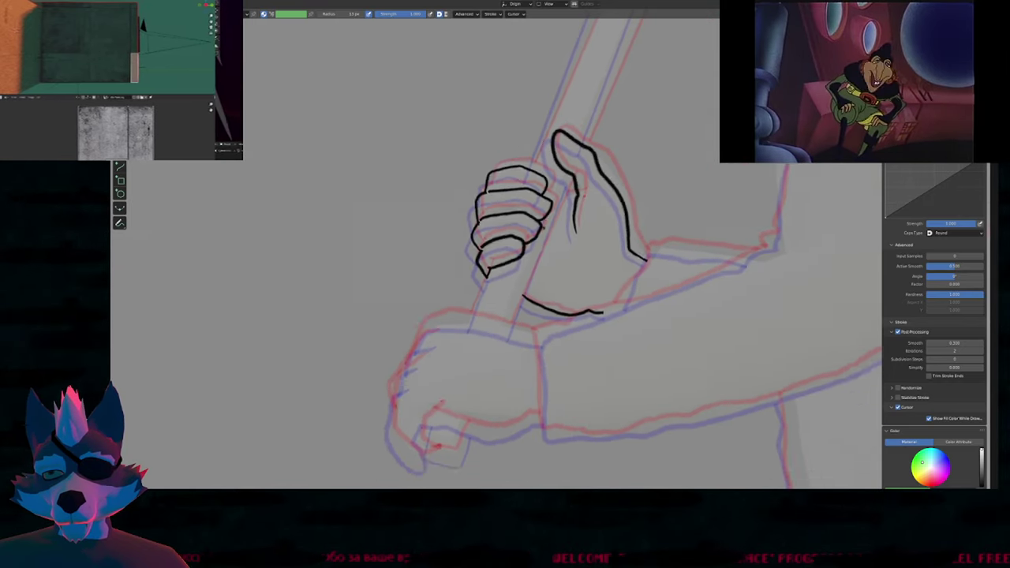
# Copy the lower hand's outline from the preceding coloured frame and paste it into the in-between frame.
pyautogui.moveTo(549, 290)
pyautogui.keyDown('shift'); pyautogui.mouseDown(button='middle')
pyautogui.moveTo(534, 239)
pyautogui.moveTo(601, 231)
pyautogui.mouseUp(button='middle'); pyautogui.keyUp('shift')
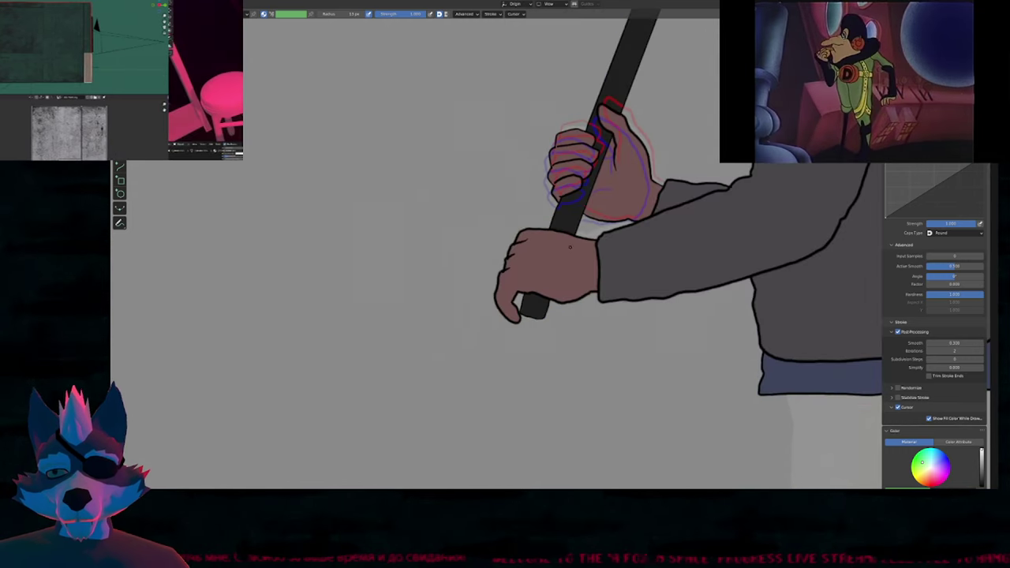
pyautogui.press('Tab')
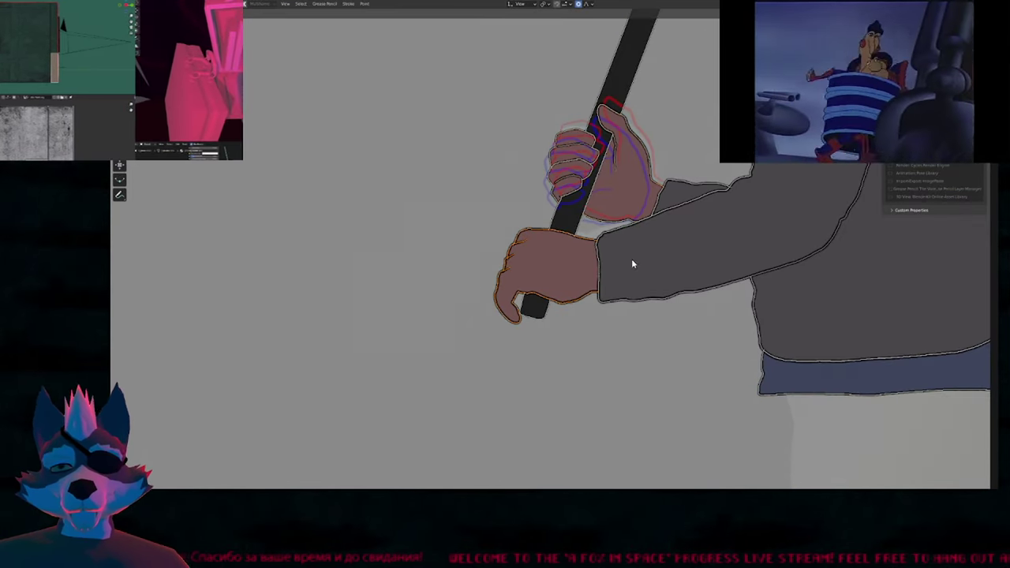
pyautogui.press('Right')
pyautogui.hotkey('ctrl', 'v')
# Move the pasted lower hand outline midway between its onion-skin outlines and return to Draw Mode.
pyautogui.press('g')
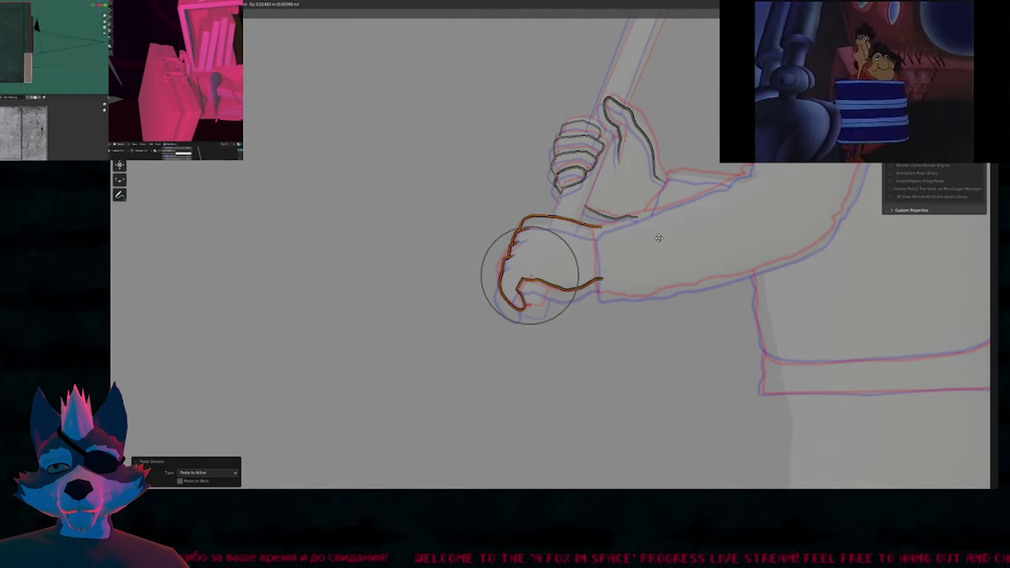
pyautogui.click(658, 237)
pyautogui.press('Tab')
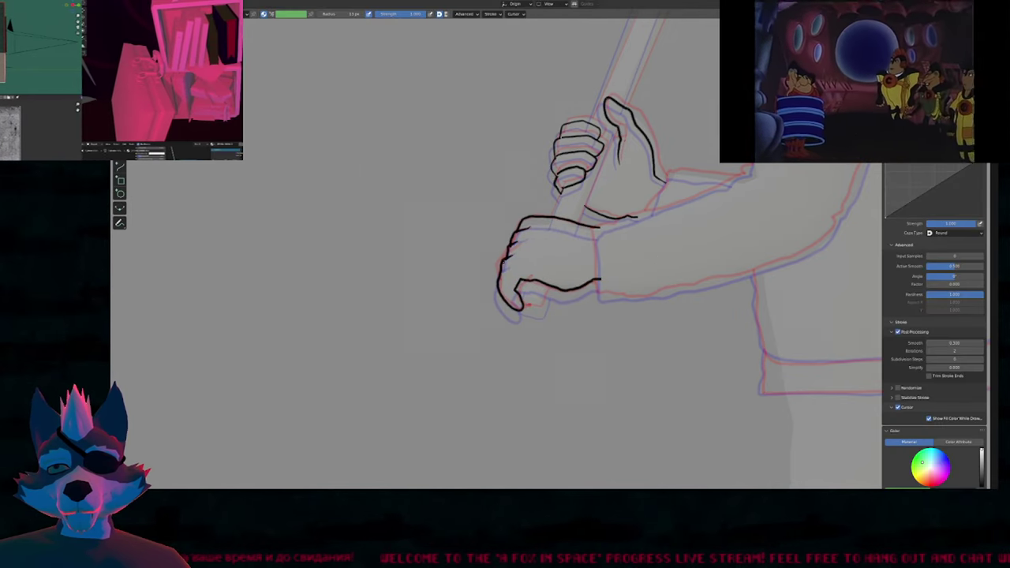
pyautogui.press('Tab')
pyautogui.press('g')
pyautogui.click(651, 246)
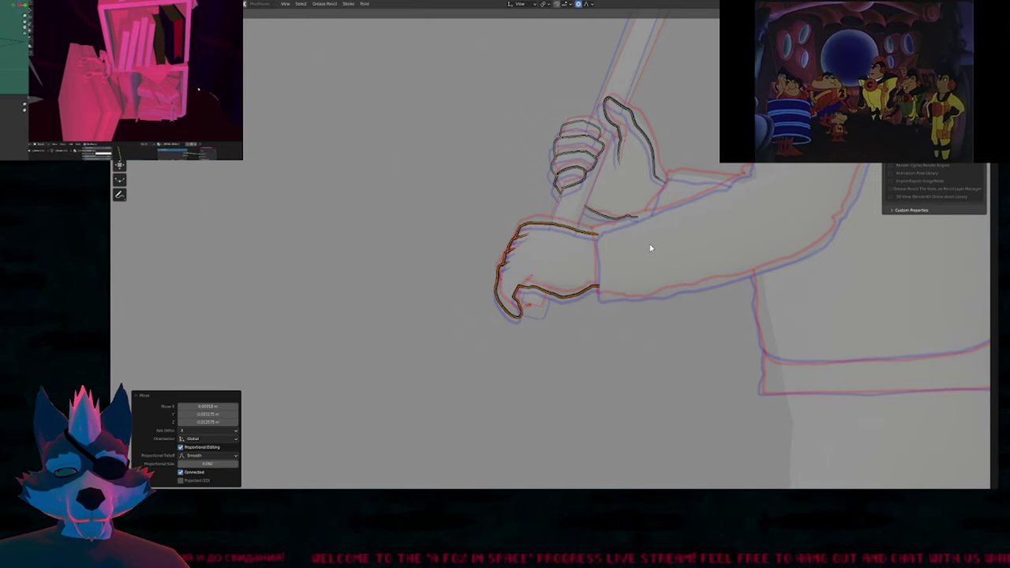
pyautogui.press('Tab')
# Go to the other in-between frame, copy the lower hand's outline from the coloured frame before it and paste it in.
pyautogui.moveTo(632, 200)
pyautogui.keyDown('shift'); pyautogui.mouseDown(button='middle')
pyautogui.moveTo(580, 251)
pyautogui.moveTo(580, 225)
pyautogui.mouseUp(button='middle'); pyautogui.keyUp('shift')
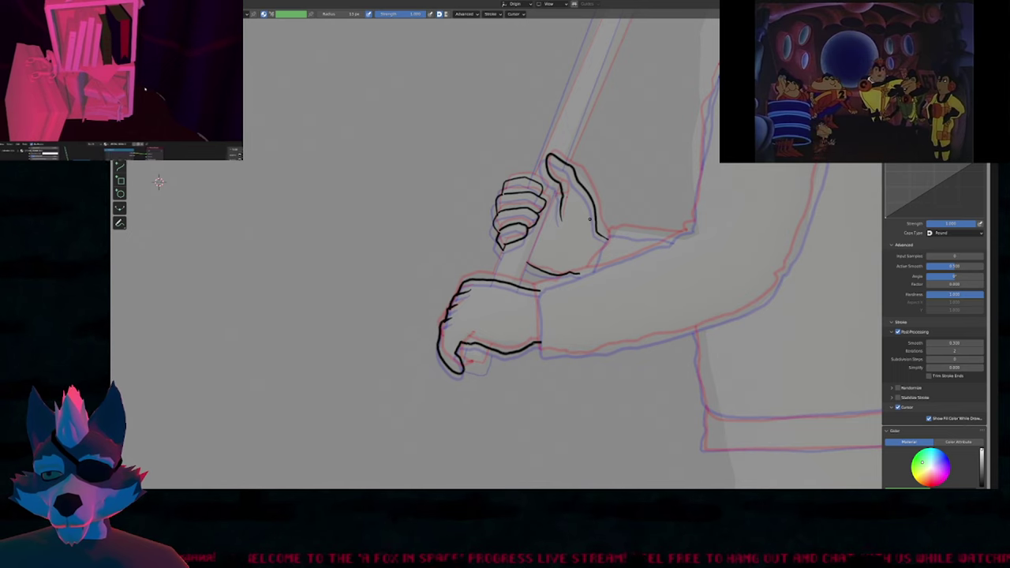
pyautogui.keyDown('shift'); pyautogui.moveTo(159, 182); pyautogui.dragTo(157, 198, button='middle'); pyautogui.keyUp('shift')
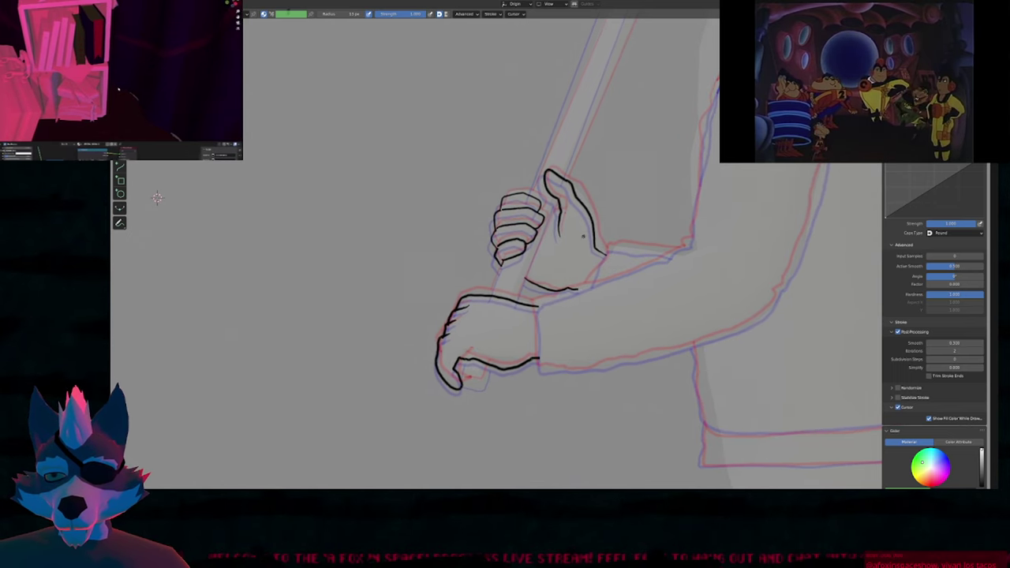
pyautogui.press('space')
pyautogui.press('space')
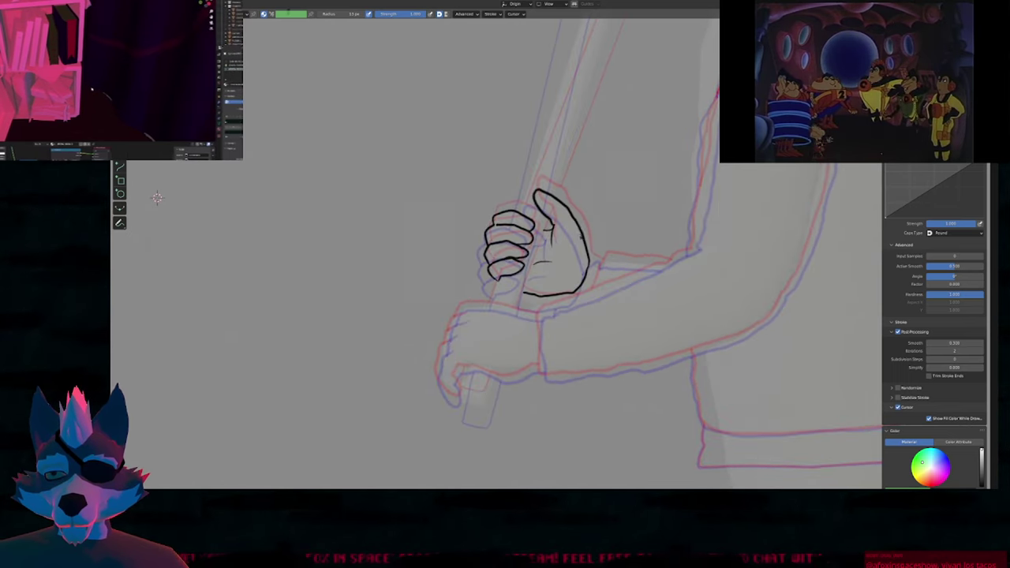
pyautogui.press('Left')
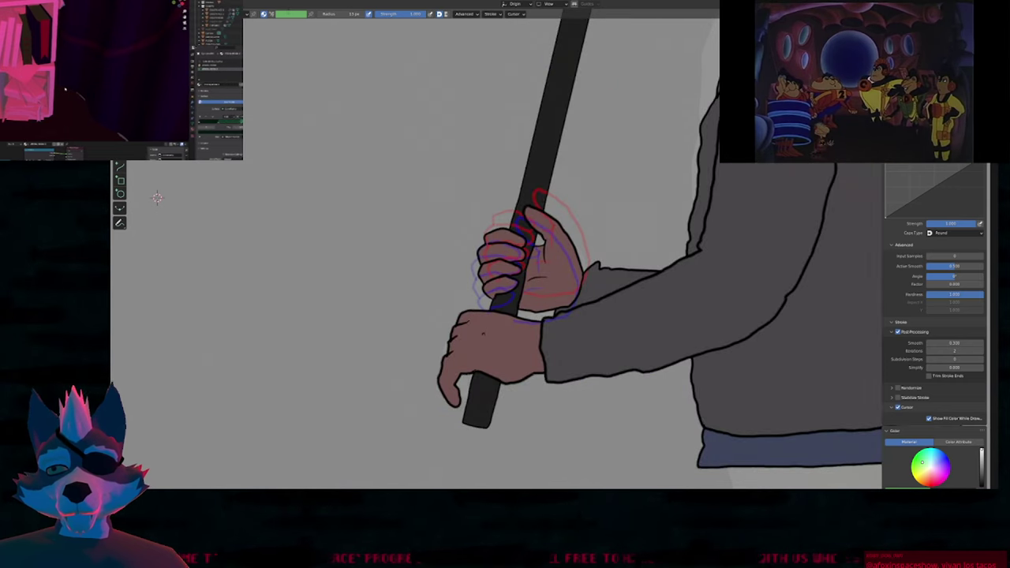
pyautogui.press('Tab')
pyautogui.moveTo(467, 401)
pyautogui.mouseDown()
pyautogui.moveTo(431, 329)
pyautogui.moveTo(476, 318)
pyautogui.mouseUp()
pyautogui.hotkey('ctrl', 'c')
pyautogui.press('Right')
pyautogui.hotkey('ctrl', 'v')
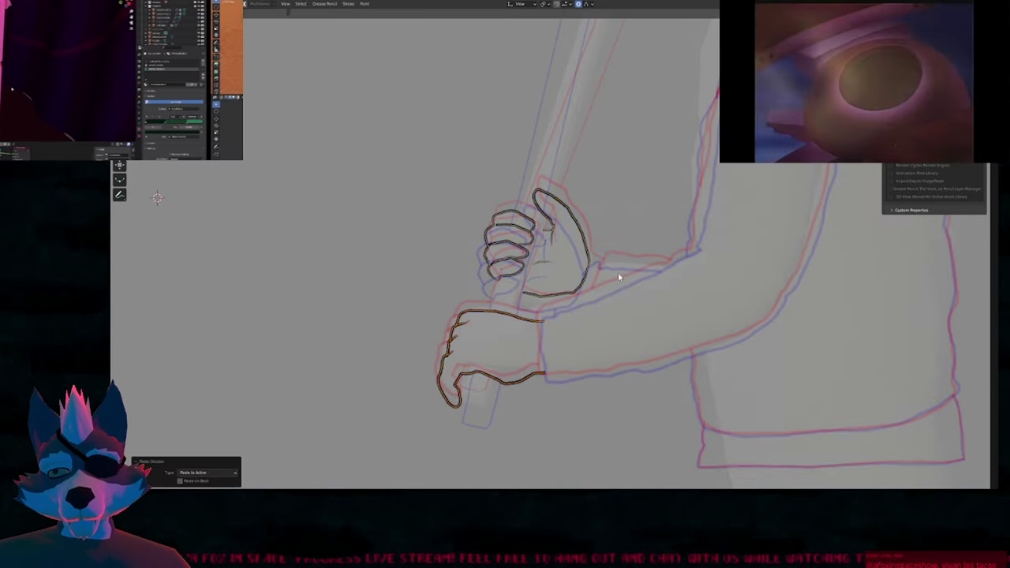
# Move and slightly rotate the pasted lower hand outline to fit between the onion-skin hands, and return to Draw Mode.
pyautogui.press('g')
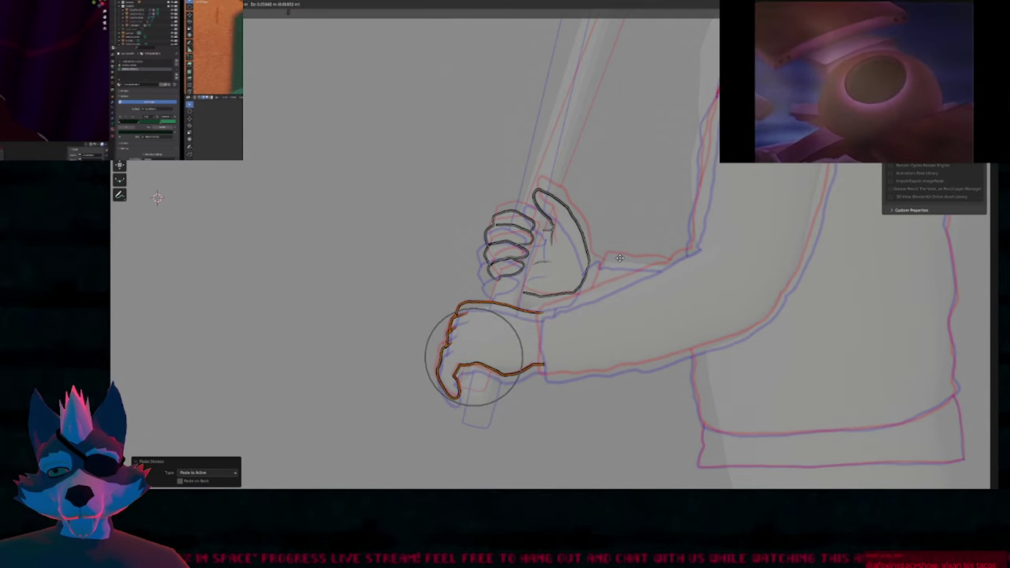
pyautogui.click(620, 264)
pyautogui.press('r')
pyautogui.click(620, 265)
pyautogui.press('g')
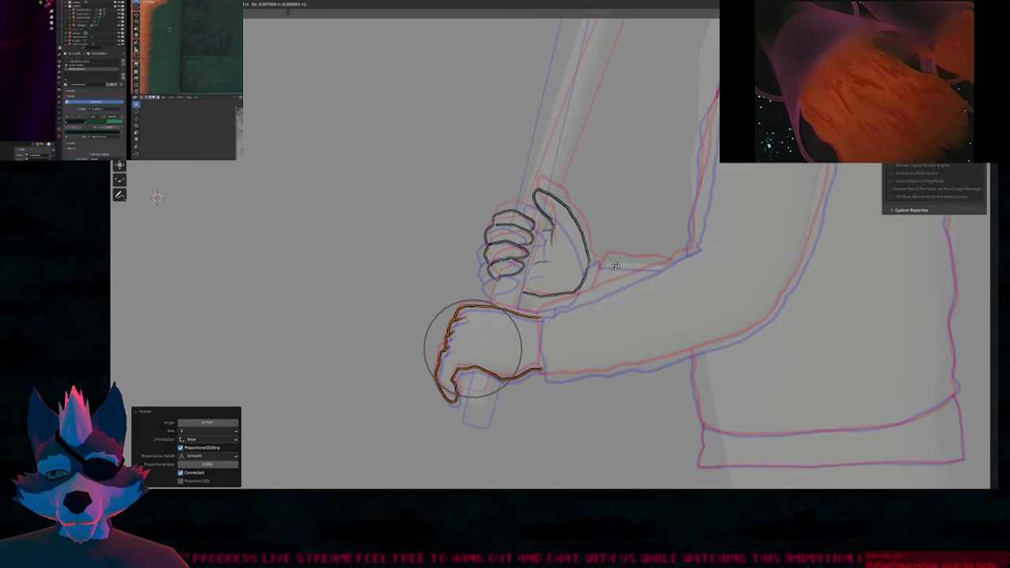
pyautogui.click(616, 266)
pyautogui.press('Tab')
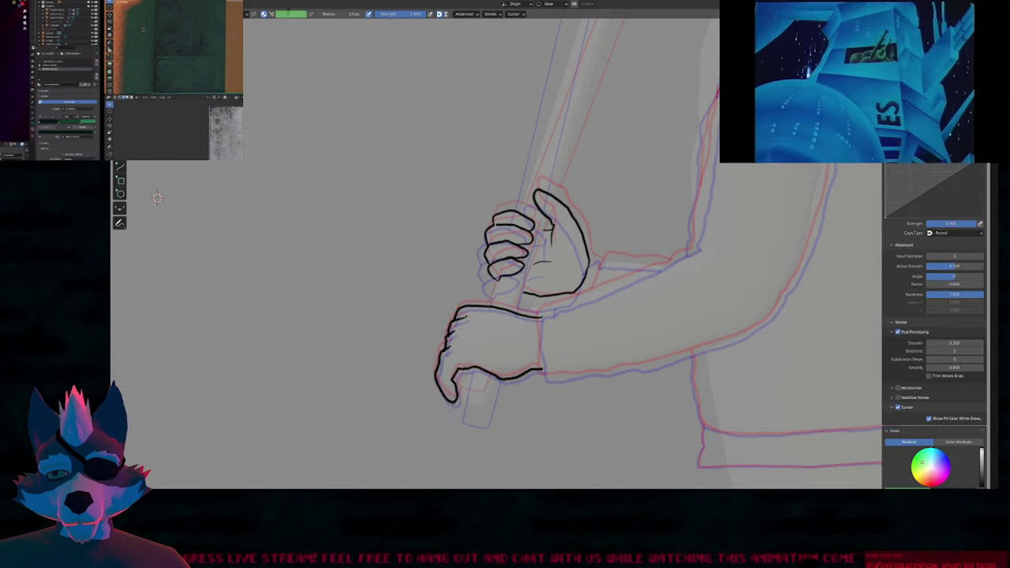
# Hide the viewport overlays and draw the bar's short end below the lower fist.
pyautogui.keyDown('shift'); pyautogui.moveTo(594, 291); pyautogui.dragTo(609, 237, button='middle'); pyautogui.keyUp('shift')
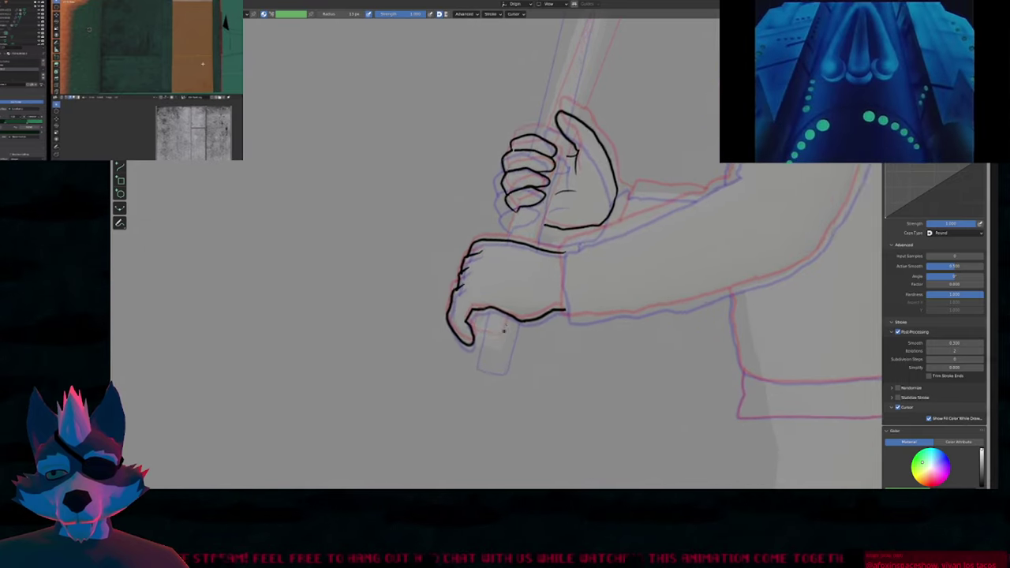
pyautogui.scroll(5, 474, 268)
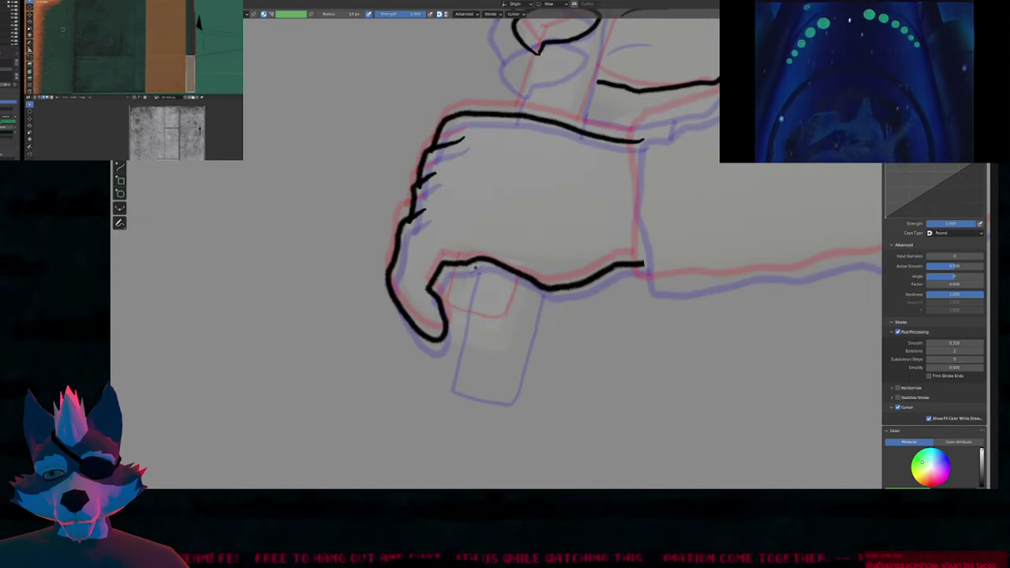
pyautogui.hotkey('shift', 'alt', 'z')
pyautogui.moveTo(471, 264)
pyautogui.mouseDown()
pyautogui.moveTo(446, 323)
pyautogui.moveTo(476, 349)
pyautogui.moveTo(510, 349)
pyautogui.moveTo(529, 287)
pyautogui.mouseUp()
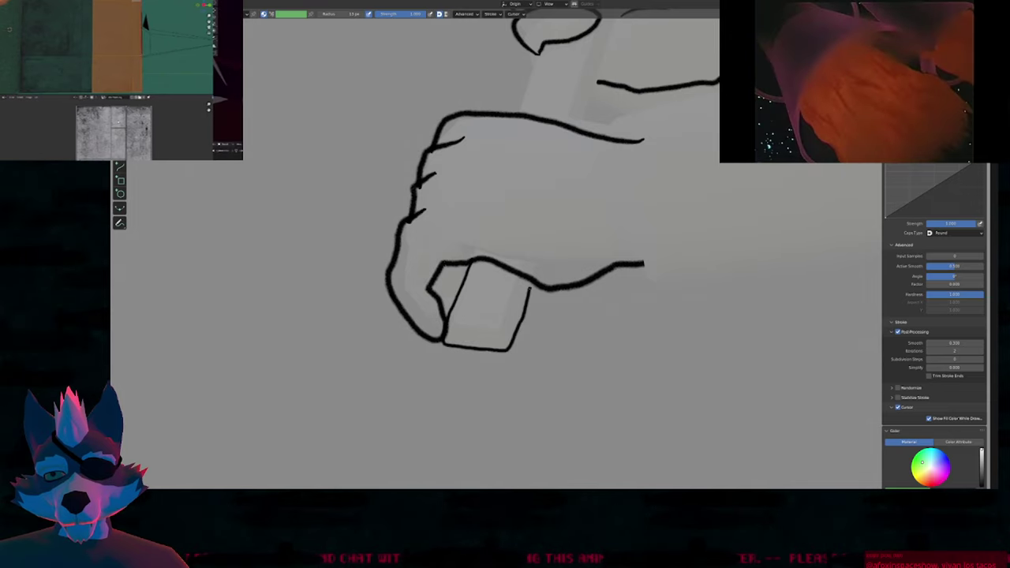
# Select both end points of the bar-end stroke in Edit Mode and extrude them up along the shaft to the bend.
pyautogui.press('Tab')
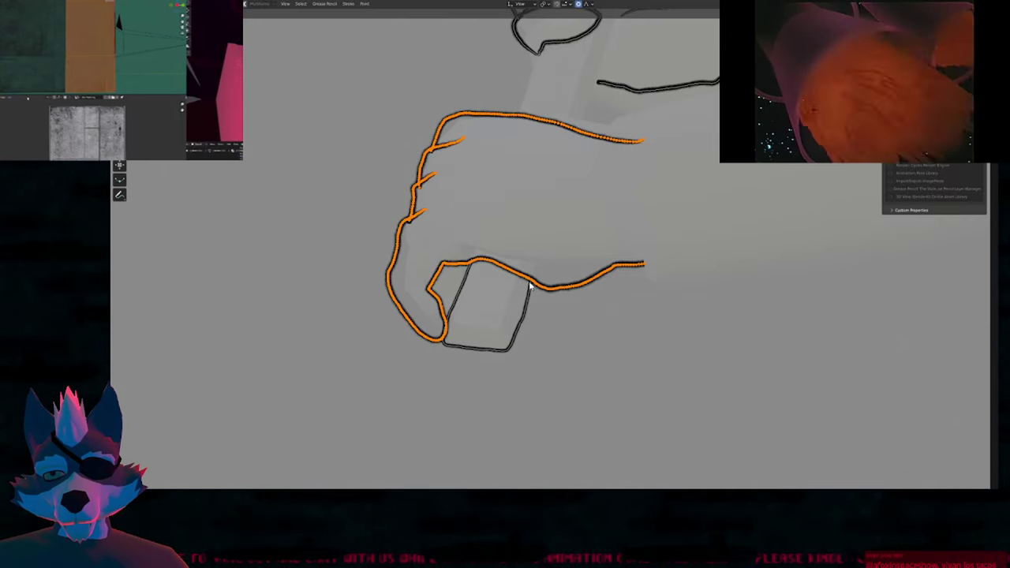
pyautogui.click(530, 286)
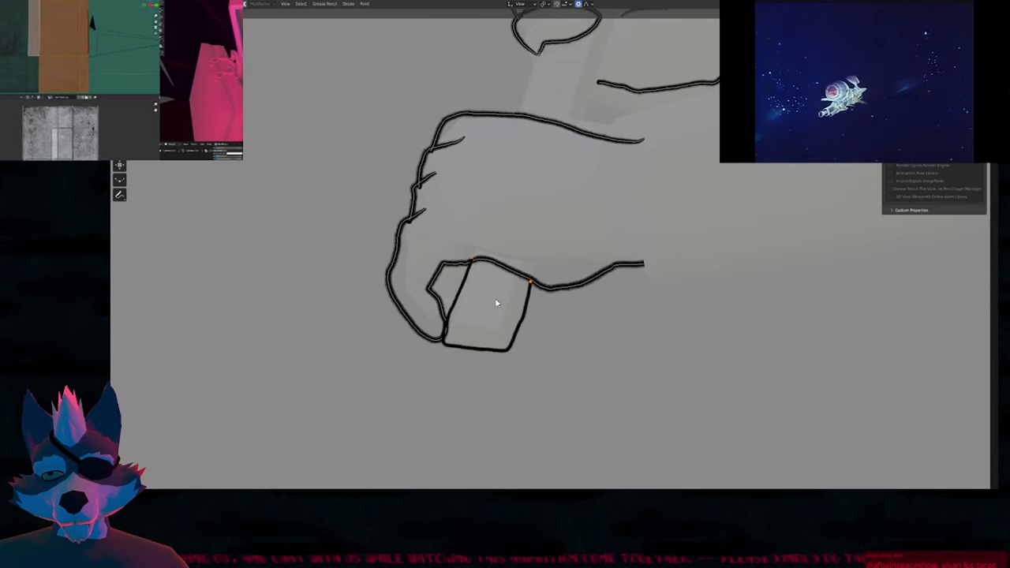
pyautogui.scroll(-4, 497, 298)
pyautogui.keyDown('shift'); pyautogui.moveTo(574, 172); pyautogui.dragTo(491, 302, button='middle'); pyautogui.keyUp('shift')
pyautogui.scroll(-3, 489, 302)
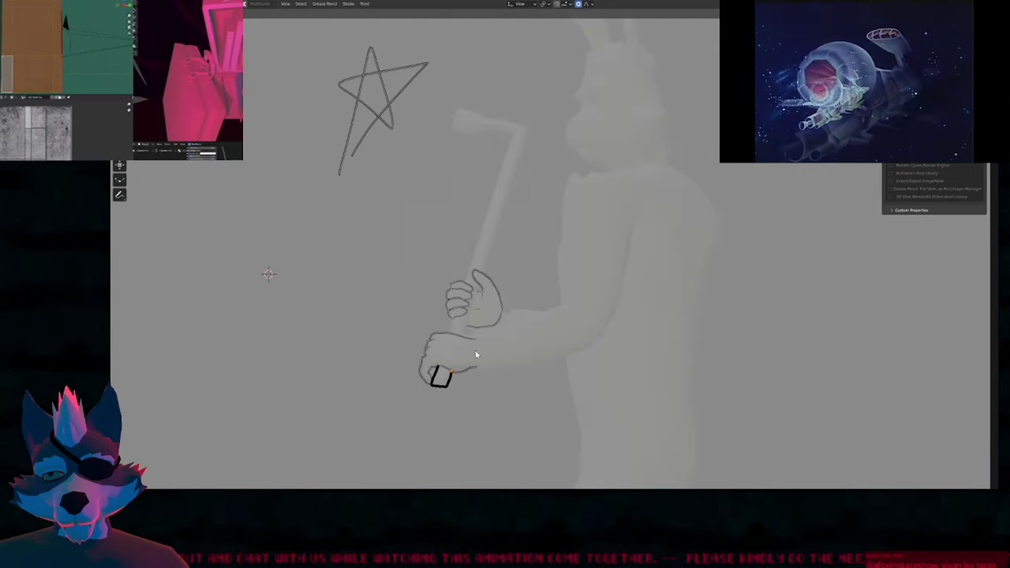
pyautogui.press('e')
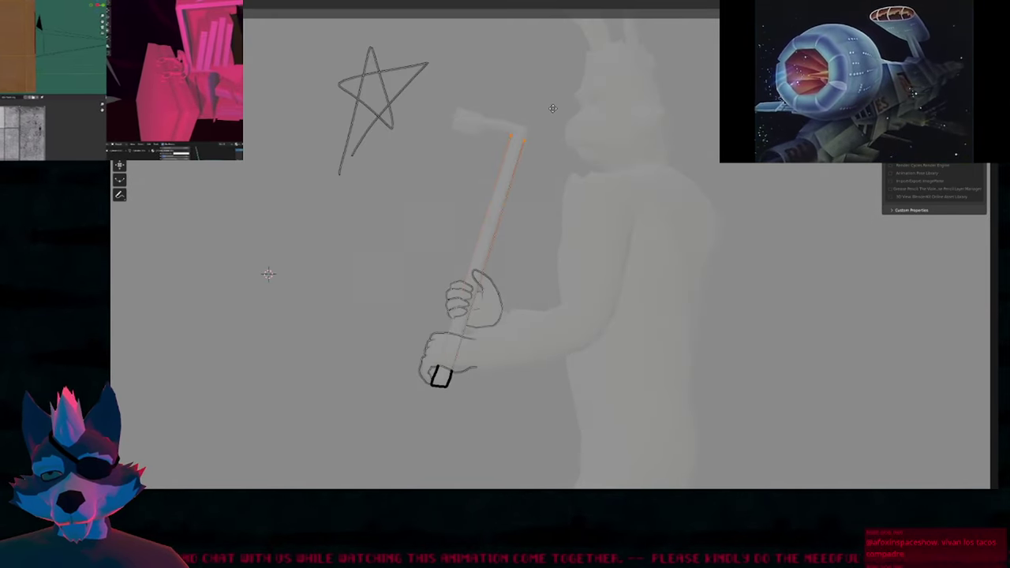
pyautogui.press('e')
pyautogui.click(552, 113)
# Move the two extruded shaft end points onto the inner and outer corners of the bar's bend, shrinking the proportional editing radius.
pyautogui.scroll(4, 545, 104)
pyautogui.scroll(3, 545, 103)
pyautogui.keyDown('shift'); pyautogui.moveTo(550, 134); pyautogui.dragTo(566, 316, button='middle'); pyautogui.keyUp('shift')
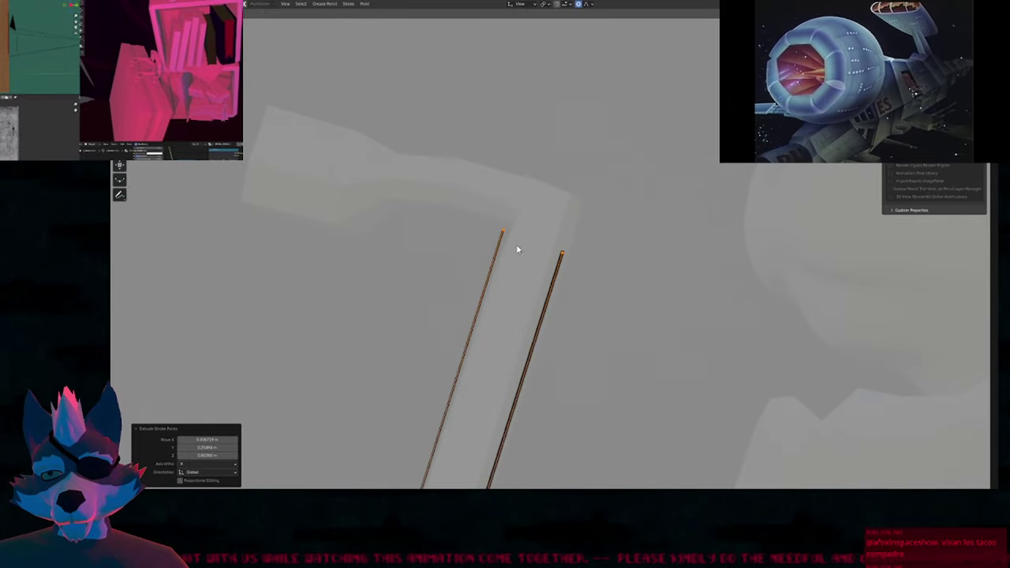
pyautogui.click(509, 233)
pyautogui.press('g')
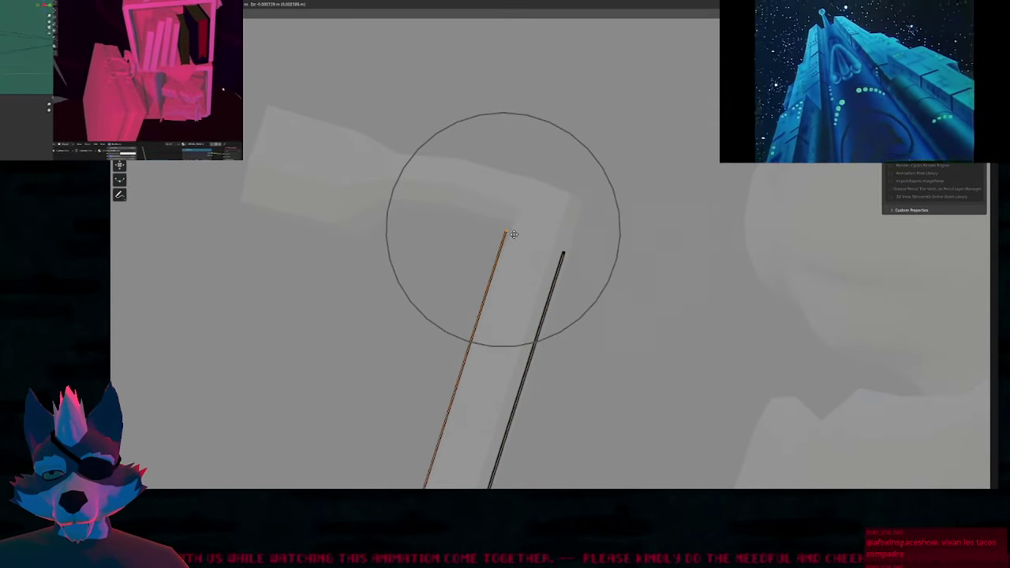
pyautogui.click(516, 236)
pyautogui.click(564, 257)
pyautogui.press('g')
pyautogui.scroll(10, 613, 226)
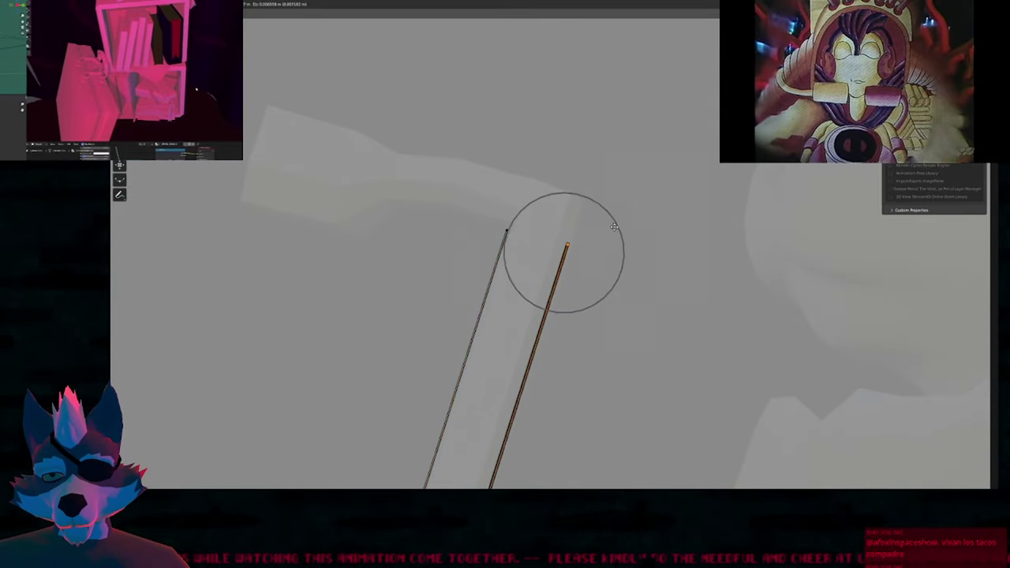
pyautogui.click(627, 196)
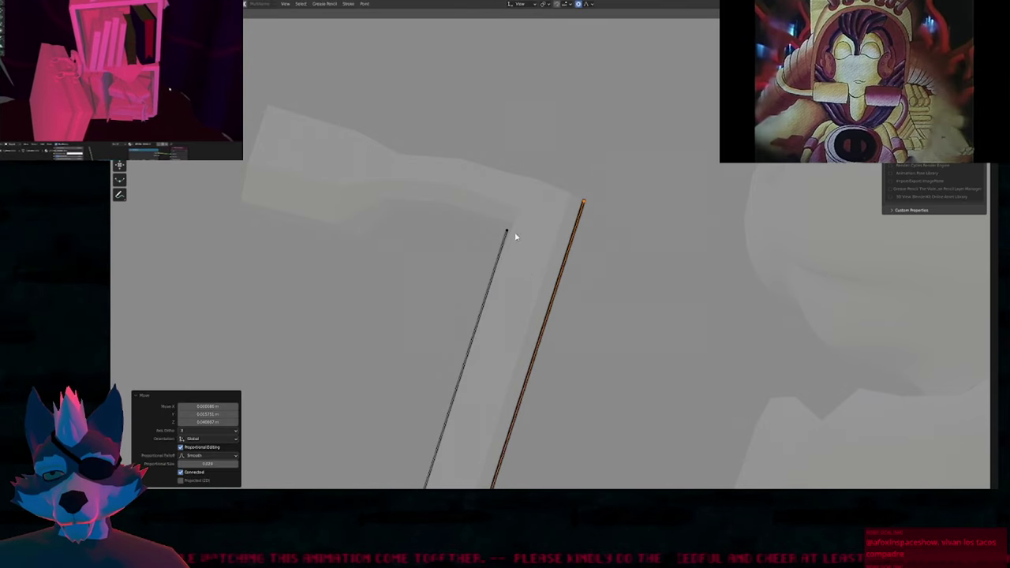
# Select both shaft lines of the bar and adjust their stroke thickness with Shrink/Fatten, entering a value of 0.2.
pyautogui.press('a')
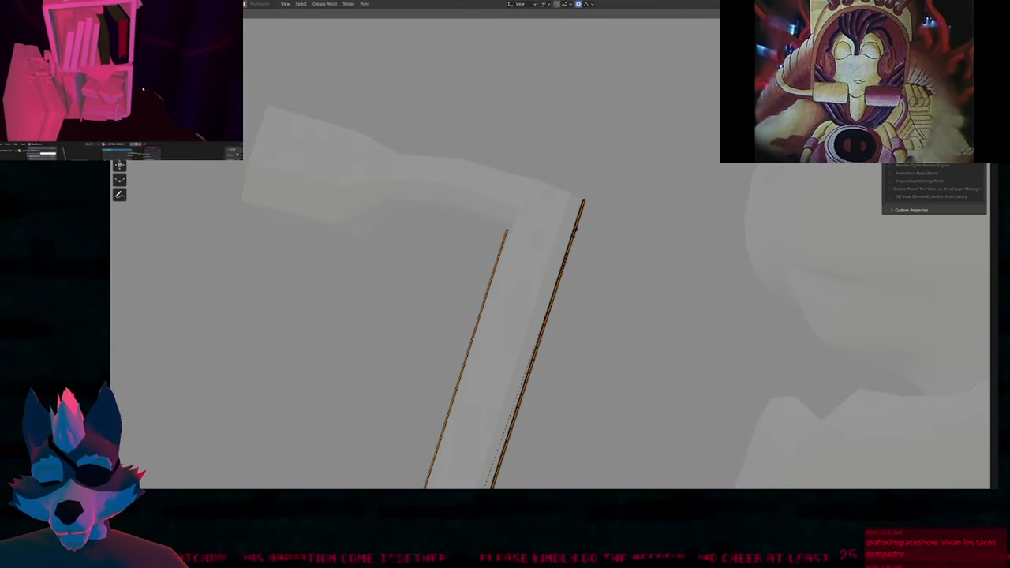
pyautogui.hotkey('alt', 's')
pyautogui.click(576, 236)
pyautogui.write('2222')
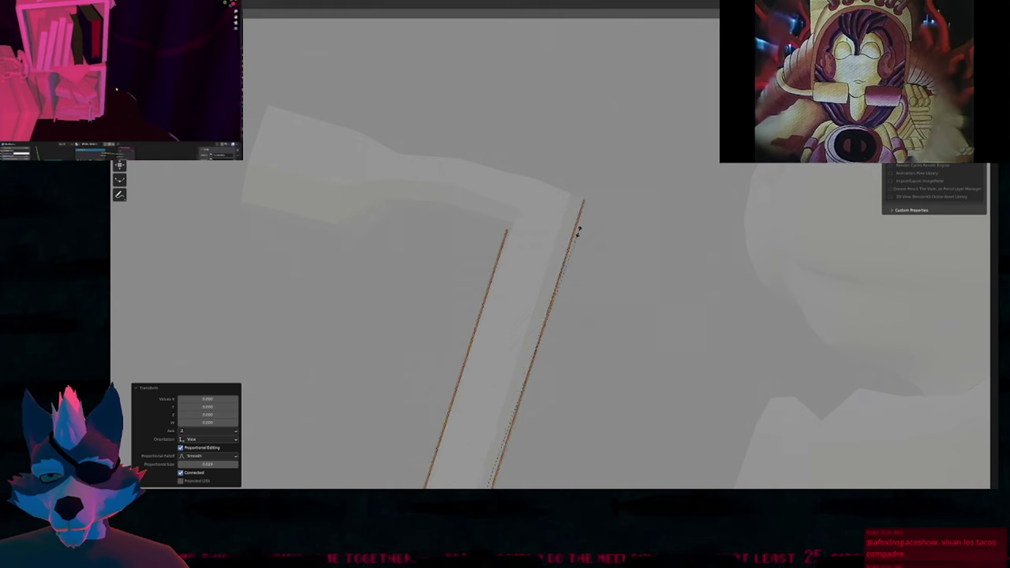
pyautogui.click(582, 233)
pyautogui.hotkey('alt', 's')
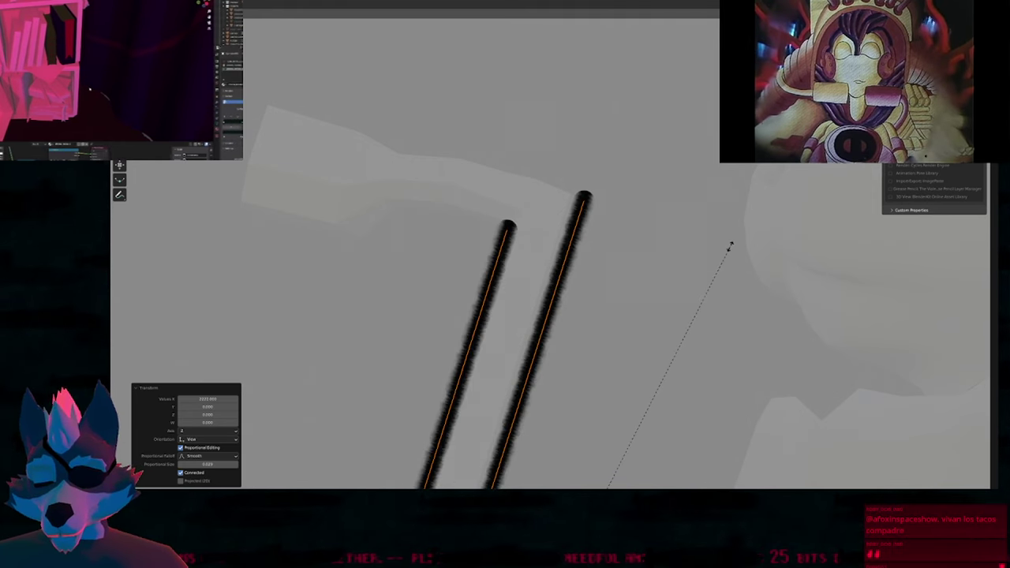
pyautogui.write('.2')
pyautogui.press('Return')
pyautogui.hotkey('alt', 's')
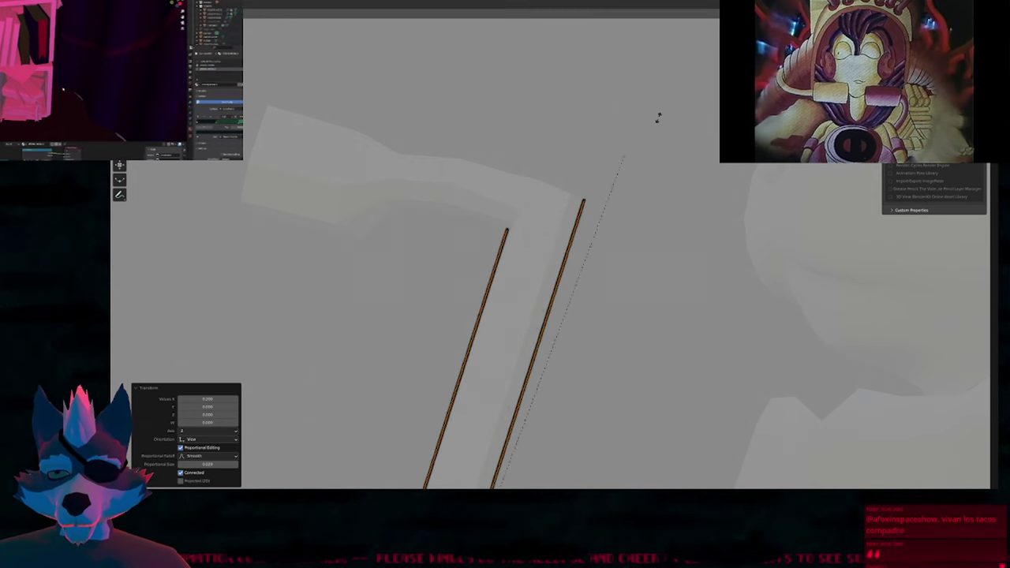
pyautogui.click(657, 142)
# Extrude points from the bar's outer bend corner along the upper edge of the neck and head to the head's far upper corner.
pyautogui.keyDown('shift'); pyautogui.moveTo(534, 238); pyautogui.dragTo(708, 262, button='middle'); pyautogui.keyUp('shift')
pyautogui.click(764, 224)
pyautogui.press('e')
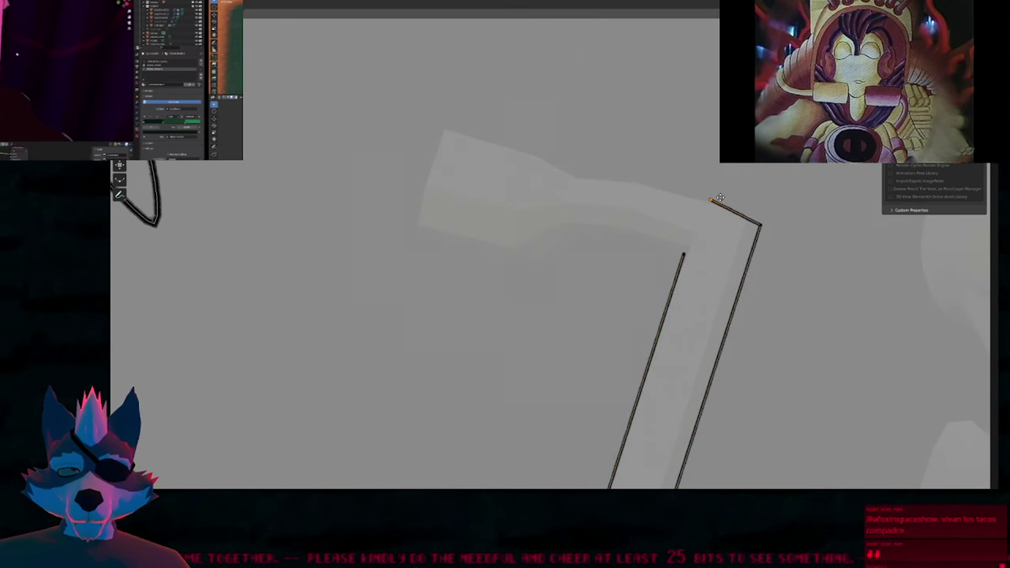
pyautogui.click(719, 196)
pyautogui.press('e')
pyautogui.click(647, 179)
pyautogui.press('e')
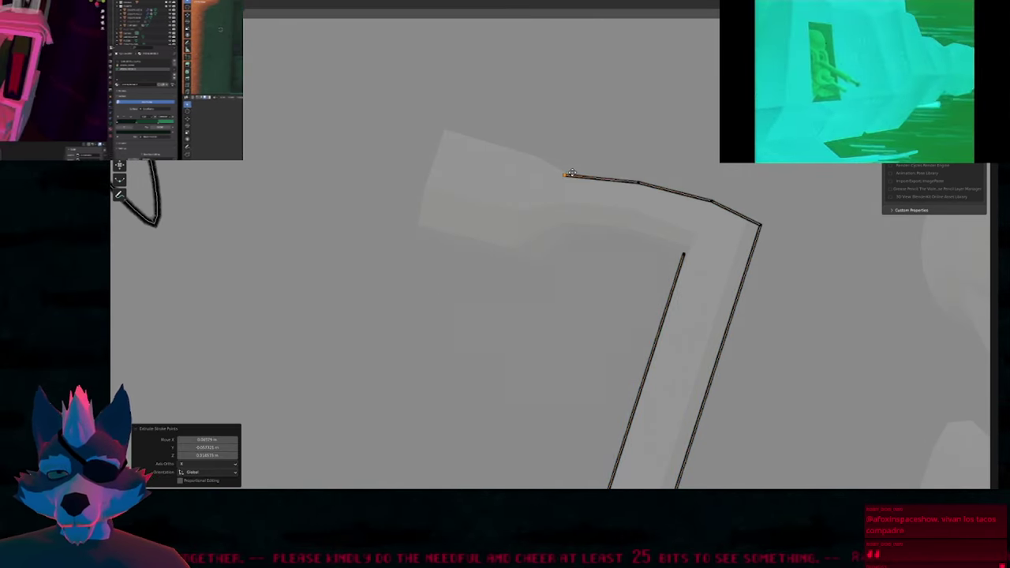
pyautogui.click(572, 177)
pyautogui.press('e')
pyautogui.click(539, 155)
pyautogui.press('e')
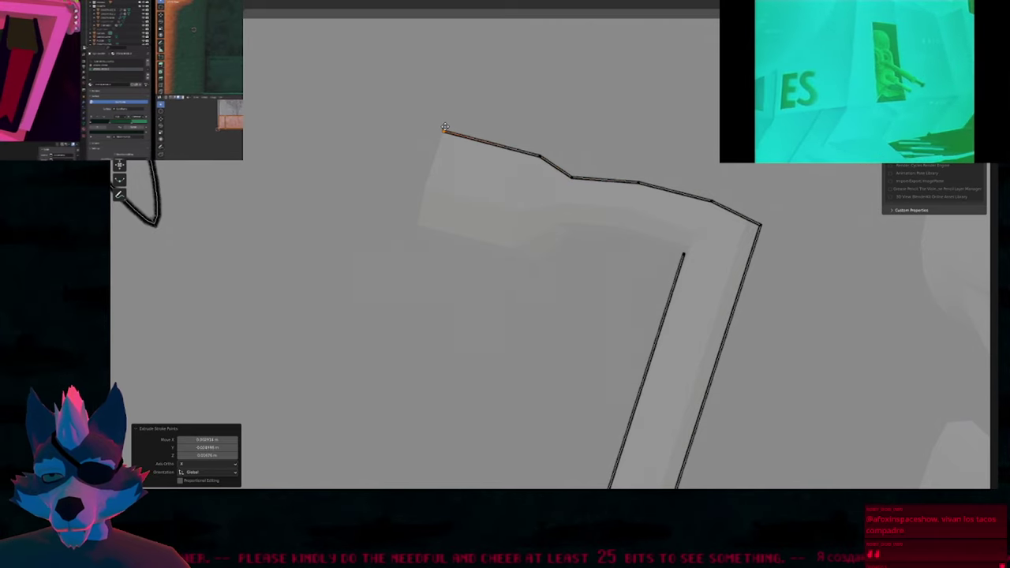
pyautogui.click(445, 129)
# Extrude the outline around the head's blunt end and back along its underside to the inner corner of the bend.
pyautogui.press('e')
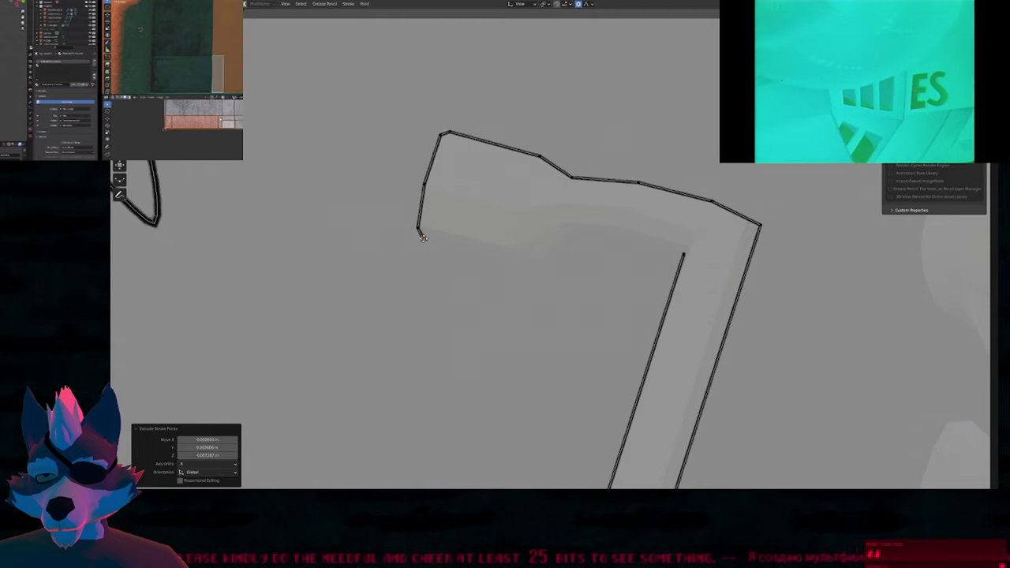
pyautogui.click(419, 235)
pyautogui.press('e')
pyautogui.click(541, 260)
pyautogui.press('e')
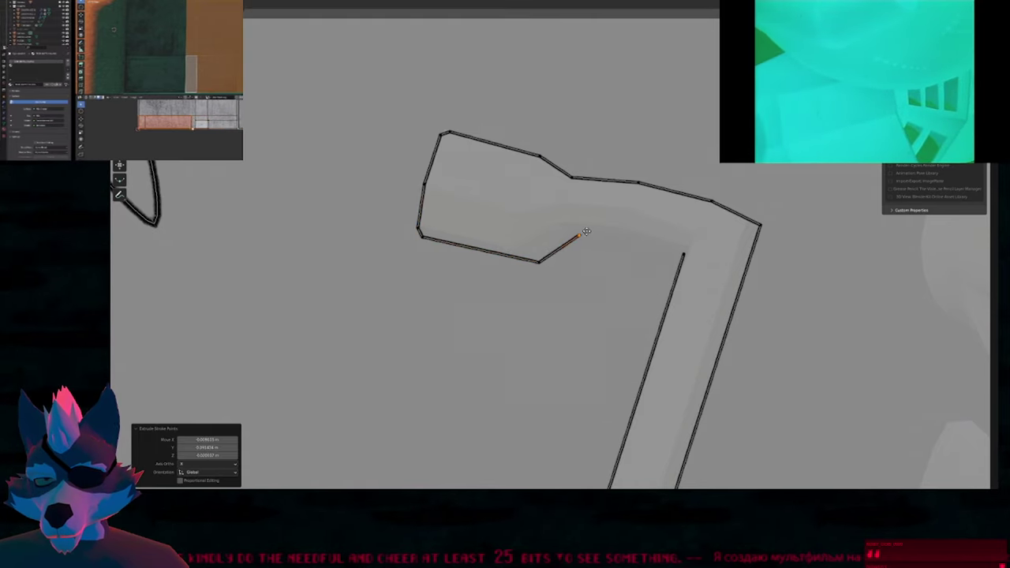
pyautogui.click(573, 234)
pyautogui.press('e')
pyautogui.click(631, 236)
pyautogui.press('e')
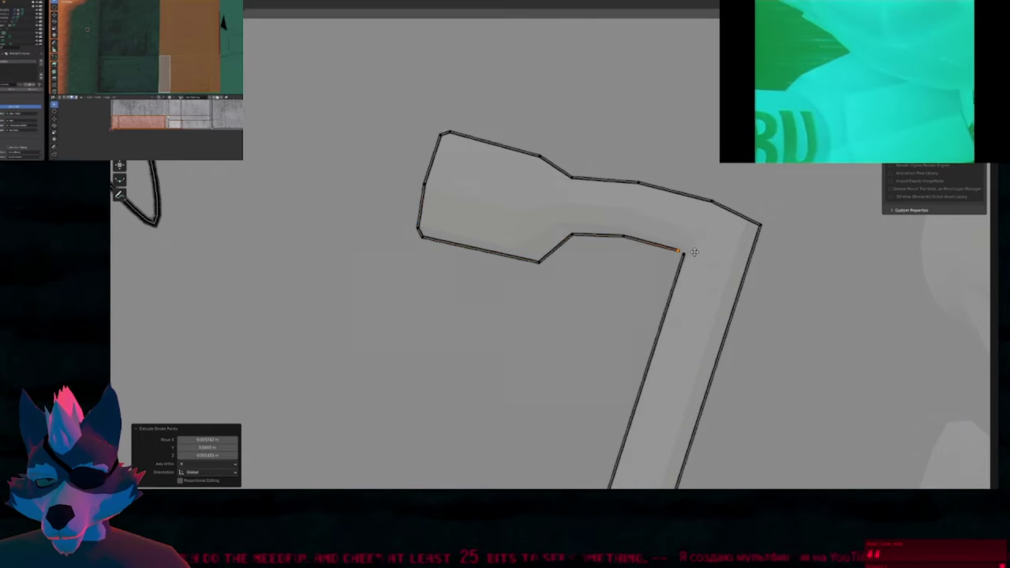
pyautogui.click(688, 253)
# Select the two meeting end points at the inner bend corner, close the bar outline, and select the linked stroke.
pyautogui.moveTo(674, 241); pyautogui.dragTo(702, 262)
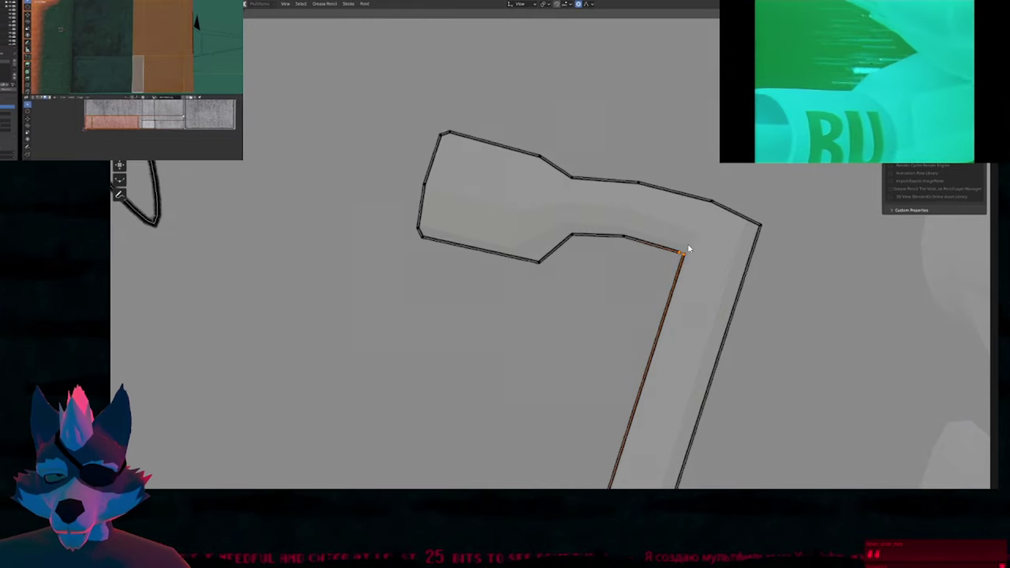
pyautogui.press('f')
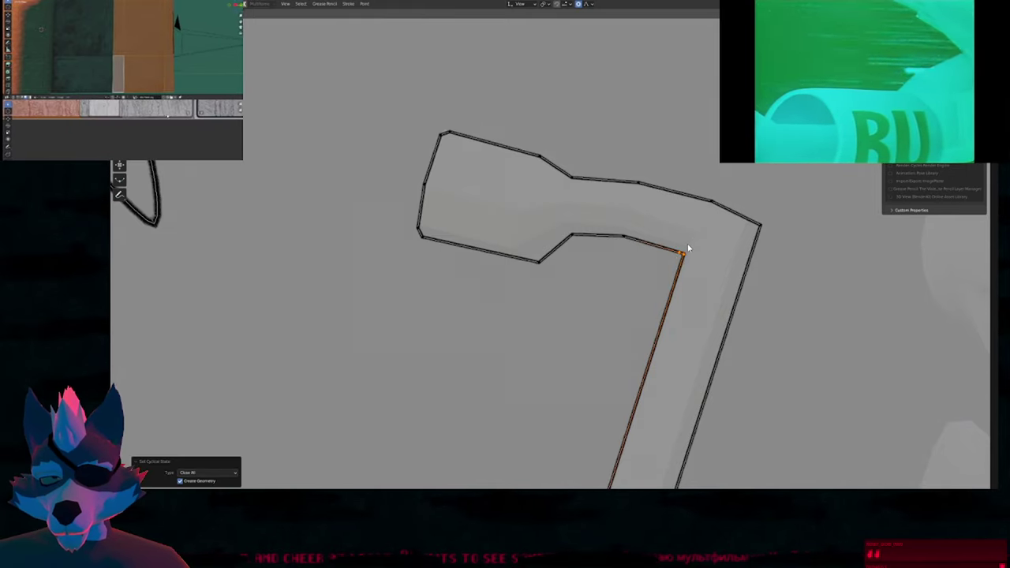
pyautogui.press('l')
pyautogui.press('q')
pyautogui.click(647, 215)
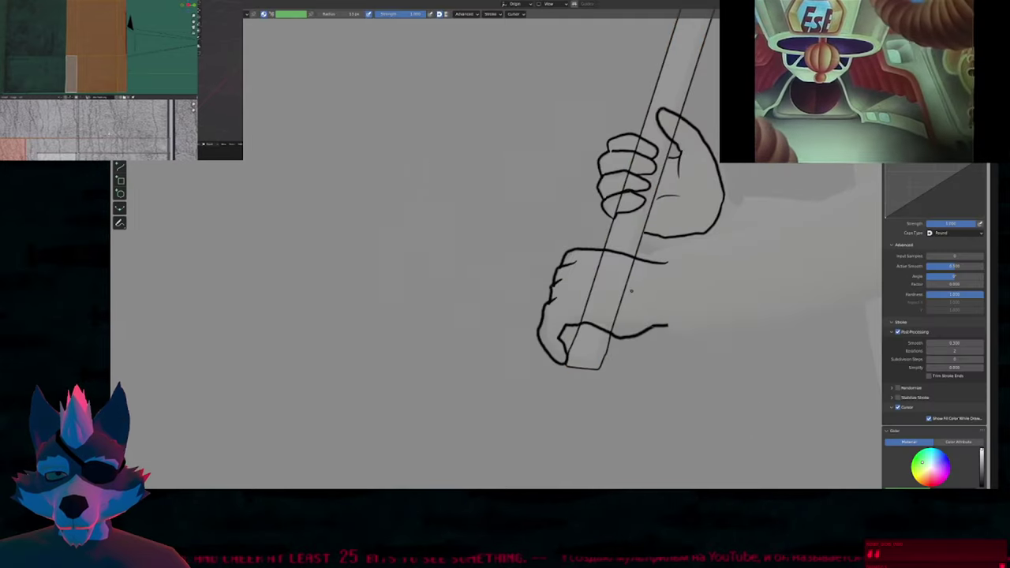
# Erase the bar's outline segments that cross over the lower fist and the upper hand's fingers.
pyautogui.moveTo(630, 291)
pyautogui.mouseDown()
pyautogui.moveTo(562, 295)
pyautogui.moveTo(627, 316)
pyautogui.mouseUp()
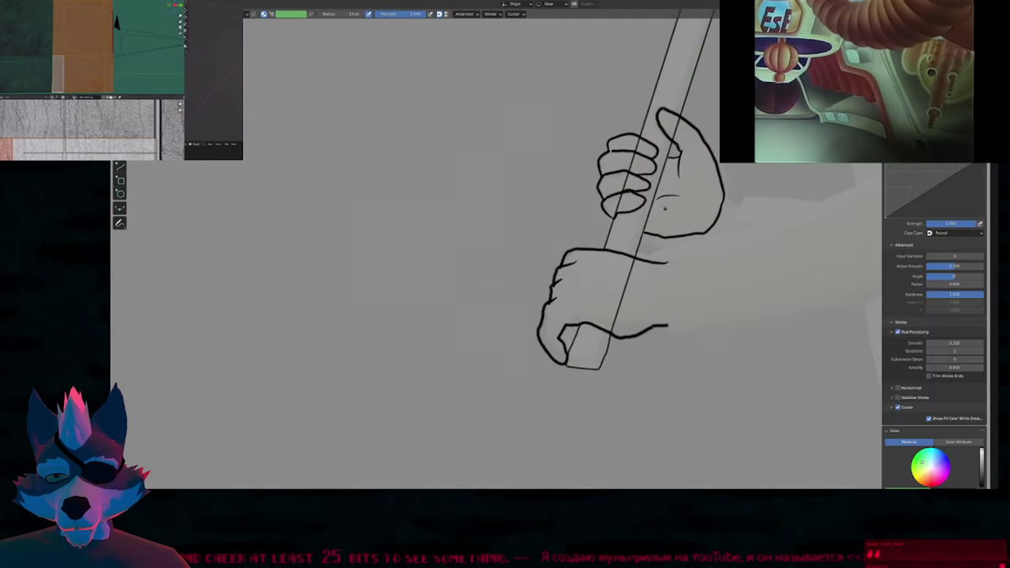
pyautogui.keyDown('shift'); pyautogui.moveTo(665, 207); pyautogui.dragTo(566, 331, button='middle'); pyautogui.keyUp('shift')
pyautogui.scroll(4, 522, 331)
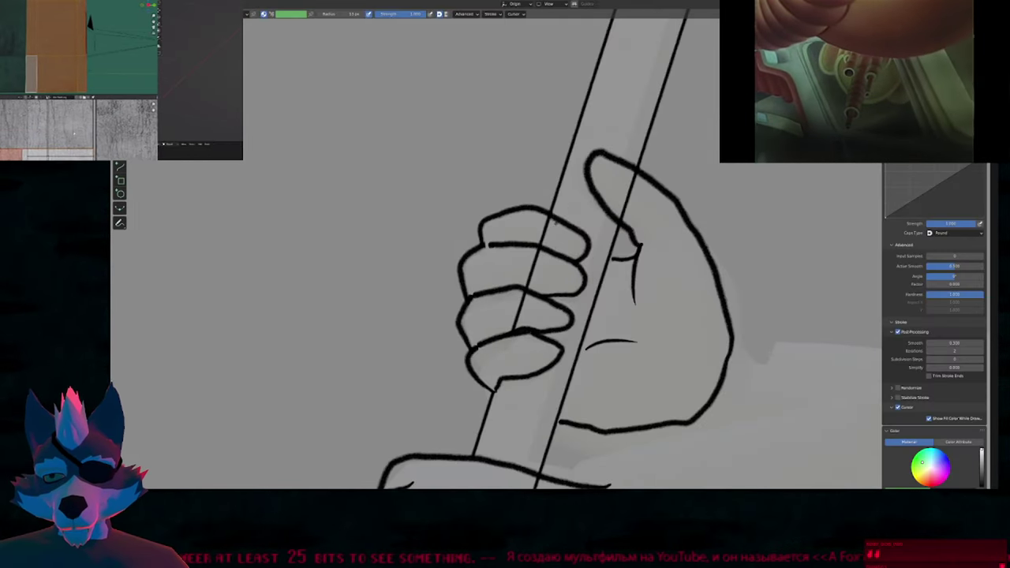
pyautogui.keyDown('ctrl'); pyautogui.moveTo(556, 223); pyautogui.dragTo(519, 311); pyautogui.keyUp('ctrl')
pyautogui.click(120, 71)
pyautogui.click(296, 15)
pyautogui.keyDown('shift'); pyautogui.moveTo(626, 230); pyautogui.dragTo(559, 252, button='middle'); pyautogui.keyUp('shift')
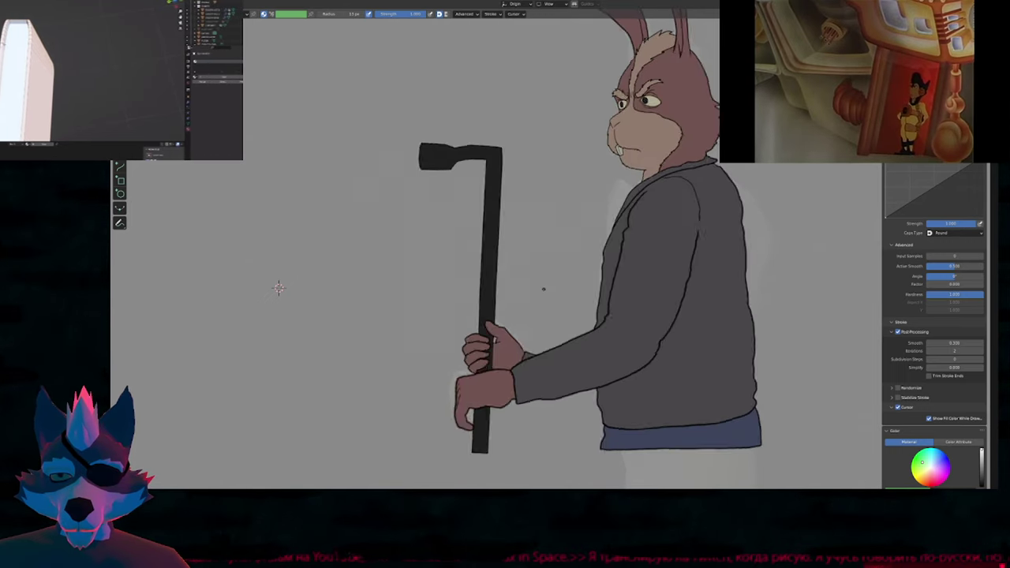
# Erase the tail end of the palm crease on the coloured upper hand and return to the drawing brush.
pyautogui.scroll(6, 490, 362)
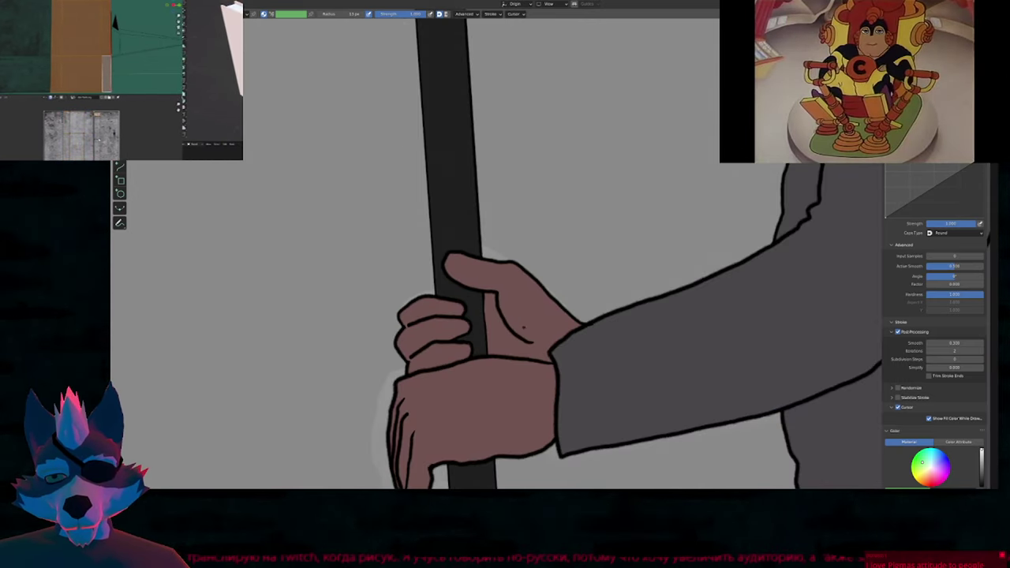
pyautogui.press('e')
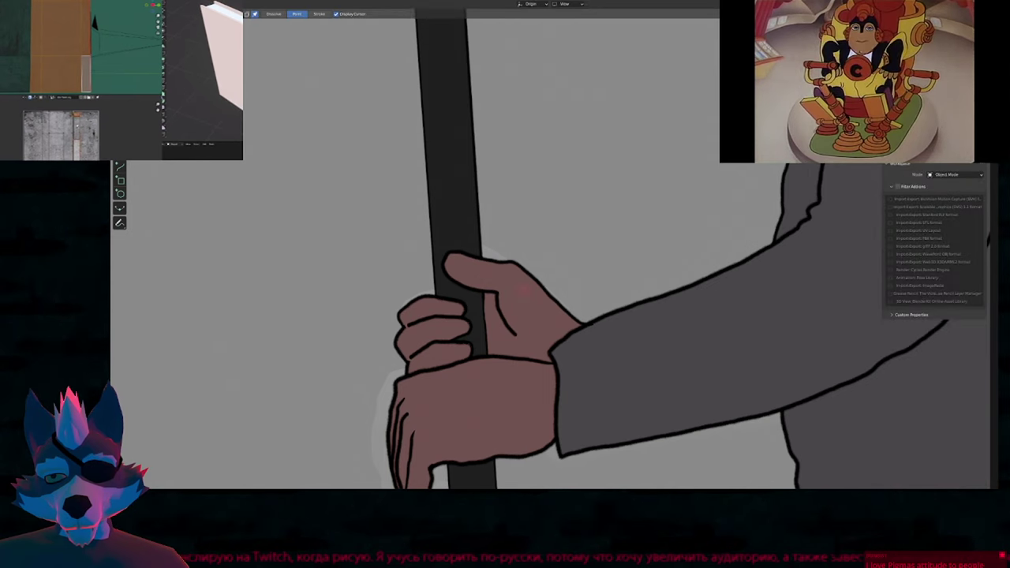
pyautogui.scroll(-5, 523, 289)
pyautogui.press('b')
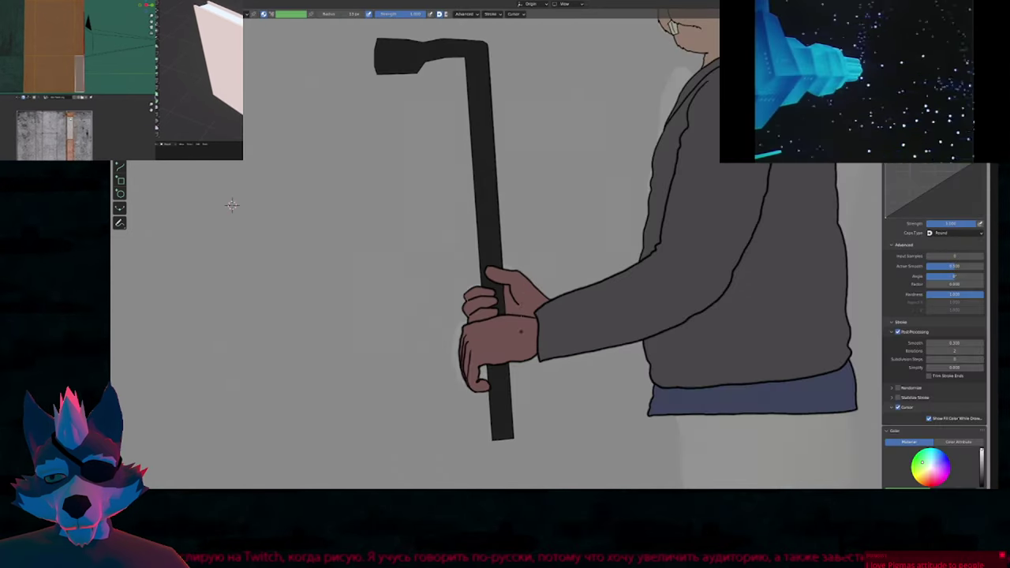
# Paste the copied lower hand outline into the in-between frame that holds only the upper hand's outline.
pyautogui.scroll(-5, 525, 339)
pyautogui.keyDown('shift'); pyautogui.moveTo(549, 239); pyautogui.dragTo(511, 298, button='middle'); pyautogui.keyUp('shift')
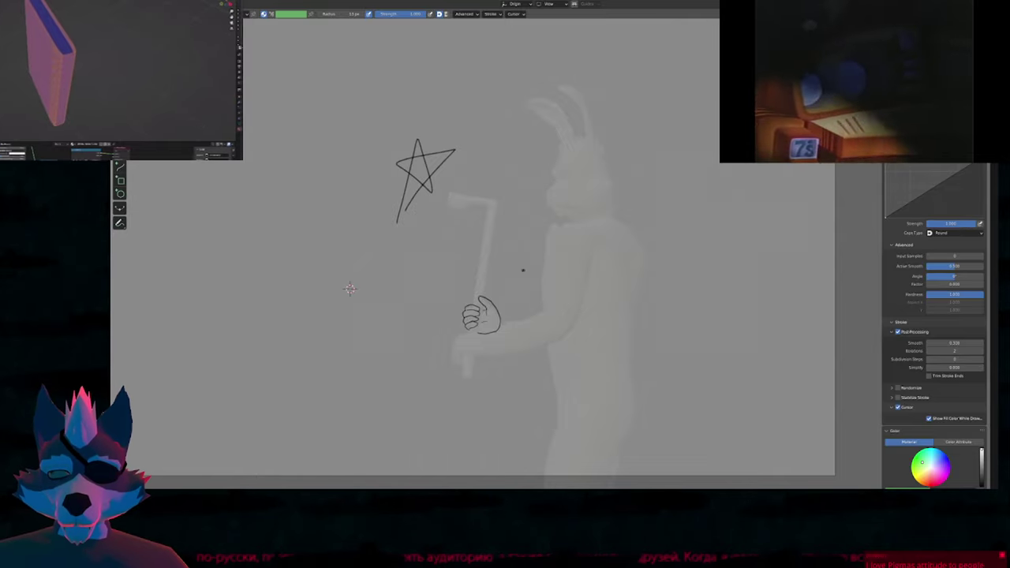
pyautogui.scroll(8, 349, 289)
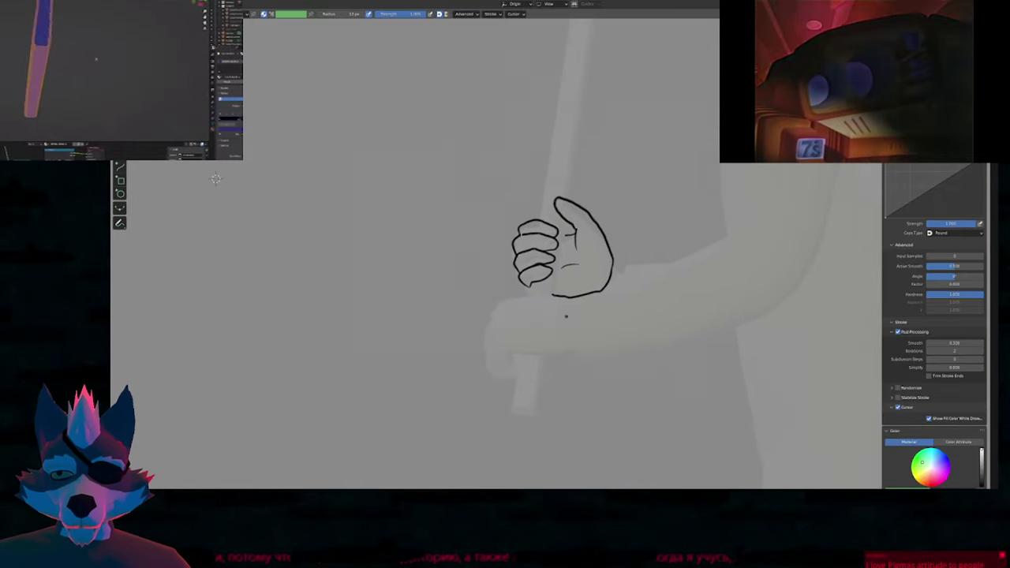
pyautogui.keyDown('shift'); pyautogui.moveTo(560, 267); pyautogui.dragTo(620, 275, button='middle'); pyautogui.keyUp('shift')
pyautogui.moveTo(636, 278)
pyautogui.mouseDown()
pyautogui.moveTo(527, 274)
pyautogui.moveTo(513, 307)
pyautogui.mouseUp()
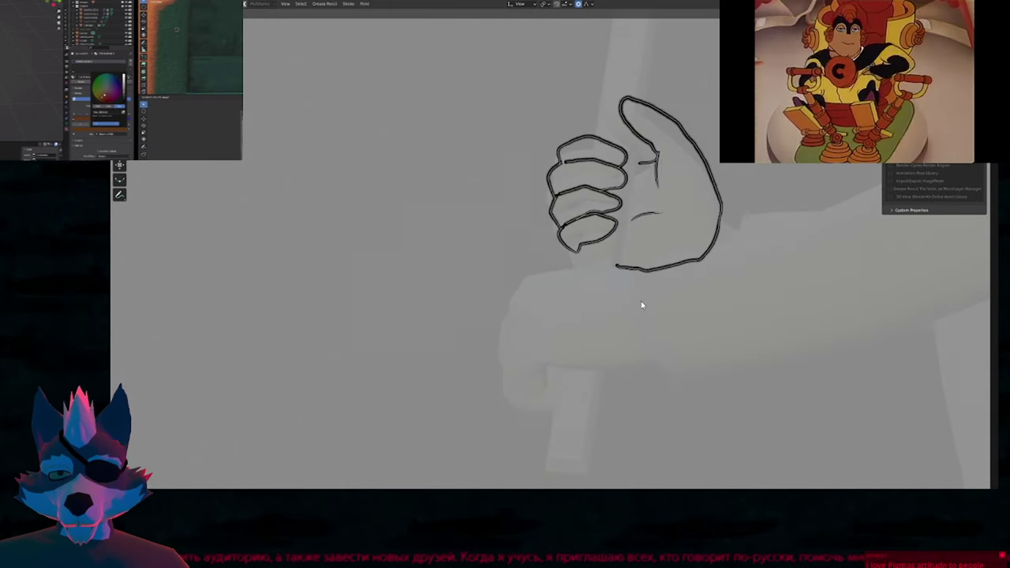
pyautogui.hotkey('ctrl', 'v')
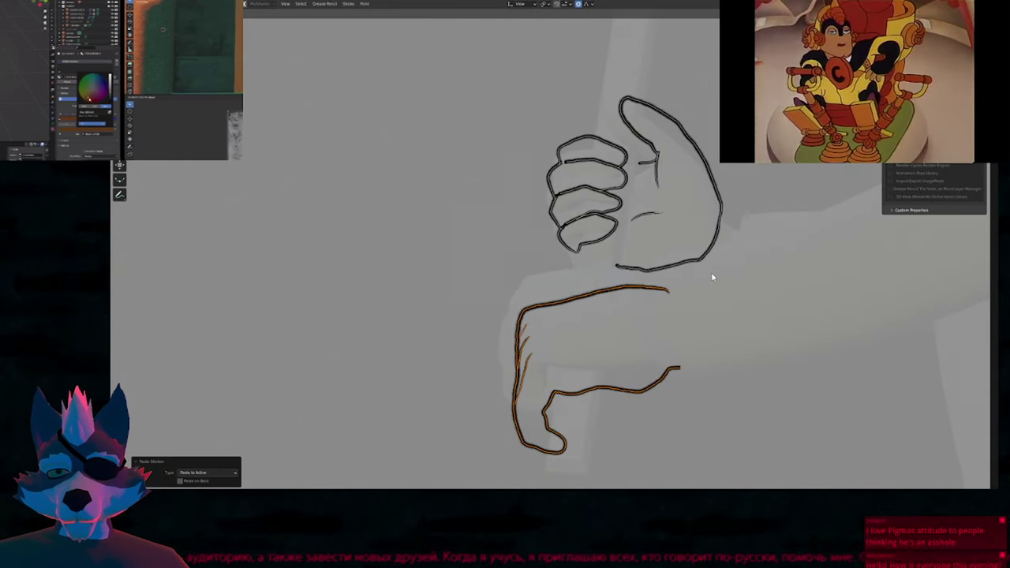
# Rotate and move the pasted lower hand outline to sit between the red and blue onion-skin hands, and return to Draw Mode.
pyautogui.press('r')
pyautogui.click(715, 286)
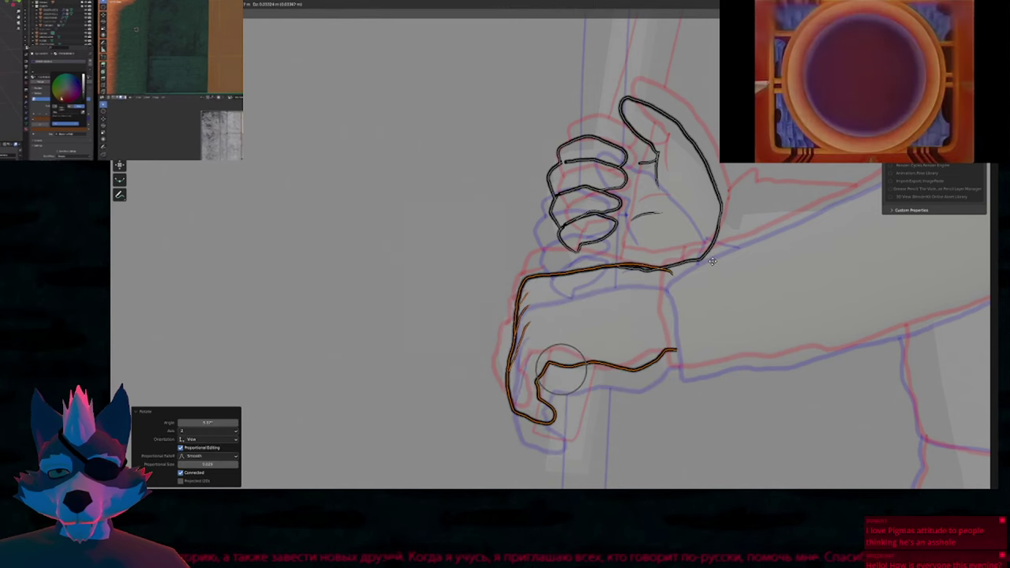
pyautogui.click(709, 264)
pyautogui.press('r')
pyautogui.click(713, 274)
pyautogui.click(713, 274)
pyautogui.press('g')
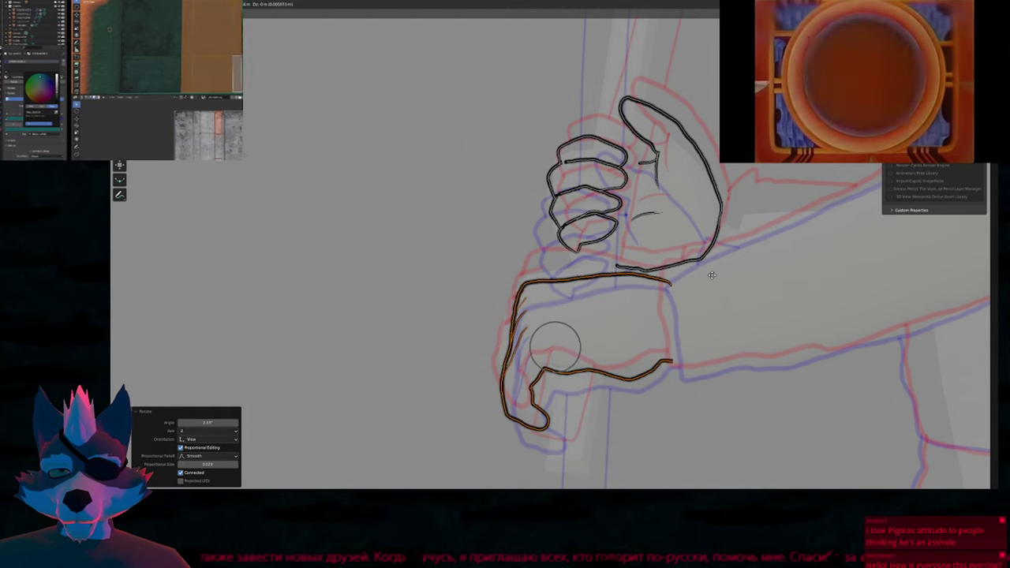
pyautogui.click(710, 272)
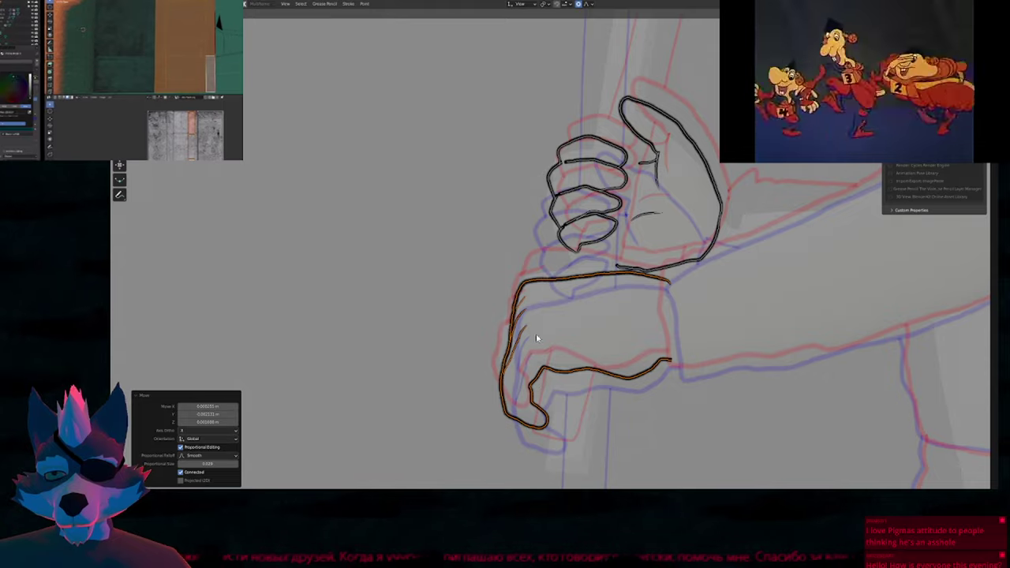
pyautogui.press('Tab')
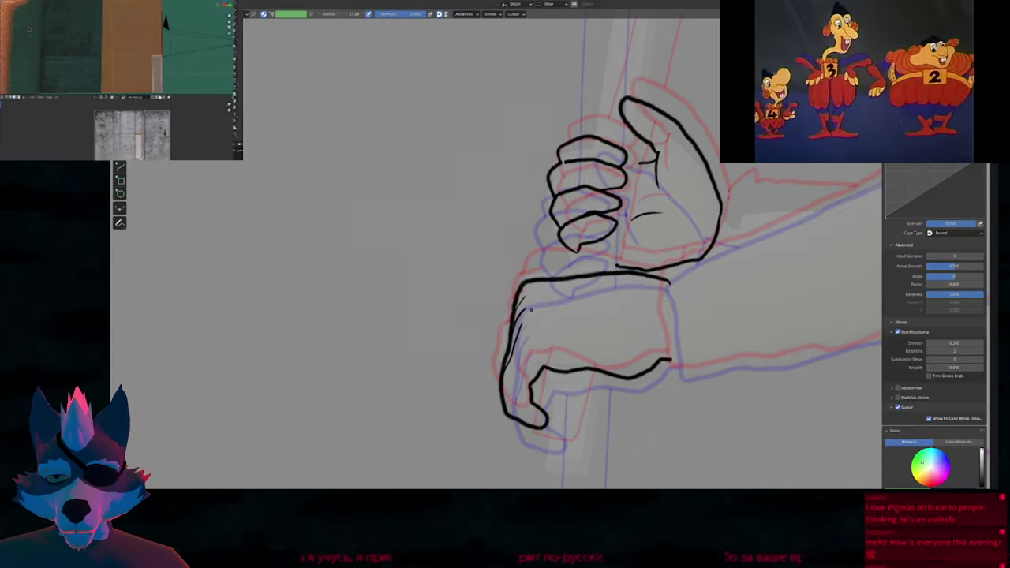
# Draw a short knuckle crease on the lower fist, touch up its thumb tip, and check the hands against the adjacent frames.
pyautogui.moveTo(519, 304); pyautogui.dragTo(539, 292)
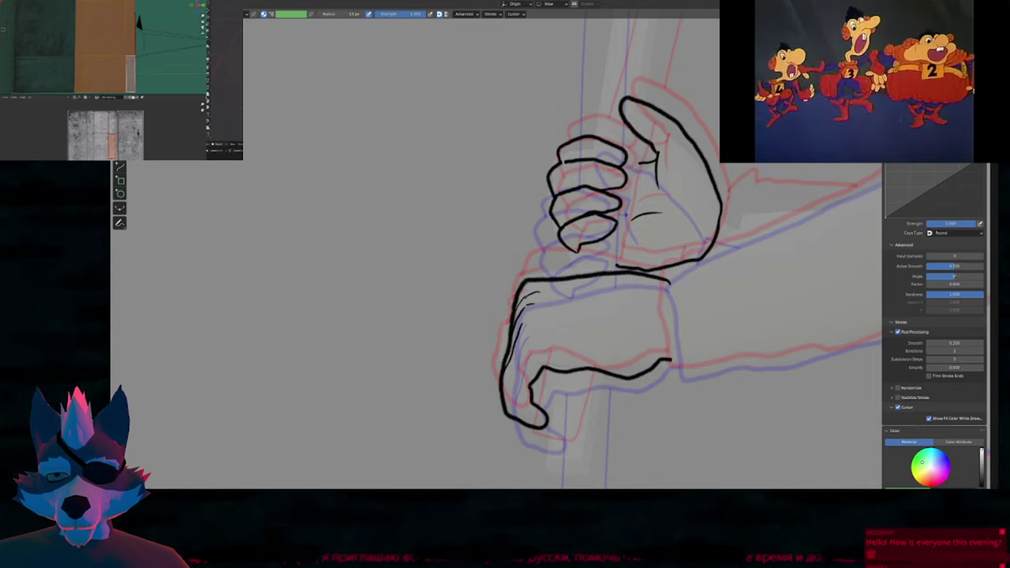
pyautogui.press('f')
pyautogui.click(607, 411)
pyautogui.moveTo(543, 413); pyautogui.dragTo(540, 419)
pyautogui.keyDown('shift'); pyautogui.moveTo(552, 394); pyautogui.dragTo(535, 329, button='middle'); pyautogui.keyUp('shift')
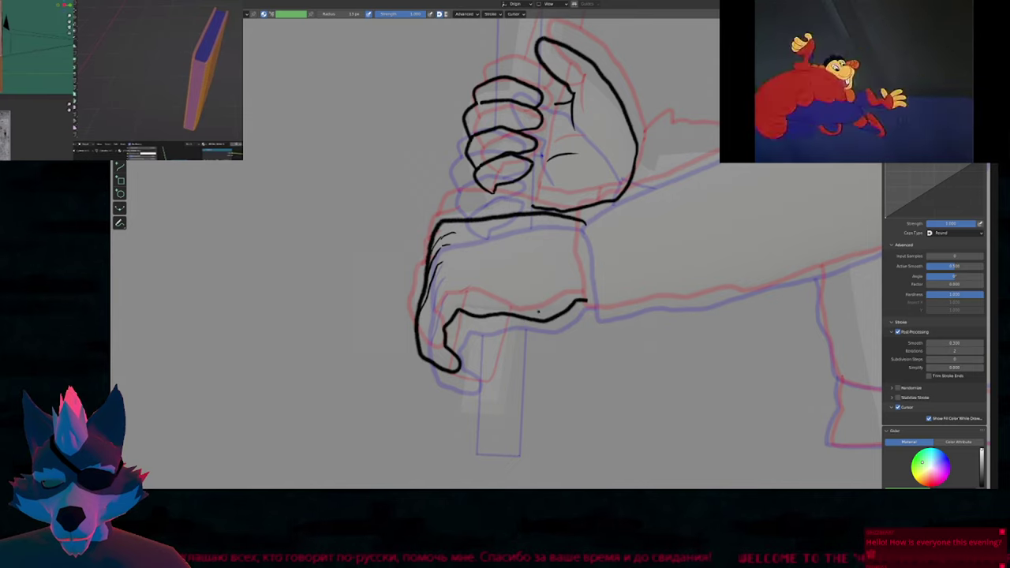
pyautogui.moveTo(575, 279)
pyautogui.keyDown('shift'); pyautogui.mouseDown(button='middle')
pyautogui.moveTo(574, 319)
pyautogui.moveTo(565, 291)
pyautogui.moveTo(575, 296)
pyautogui.mouseUp(button='middle'); pyautogui.keyUp('shift')
pyautogui.press('Right')
pyautogui.press('Left')
pyautogui.press('Left')
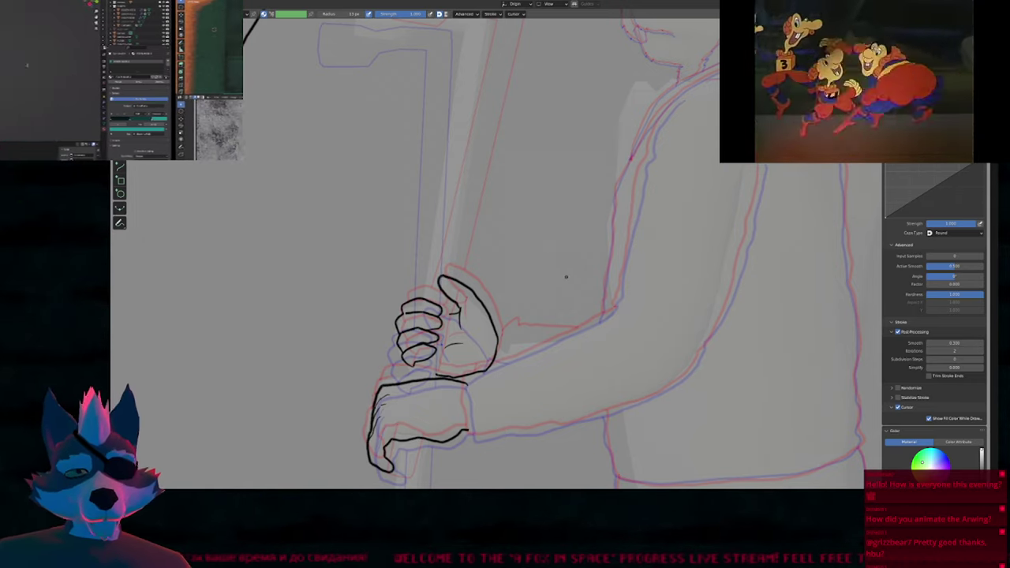
# Switch to the Blender window with the cockpit scene, hide its overlays, and examine the instrument panel through the camera.
pyautogui.hotkey('shift', 'ctrl', 'o')
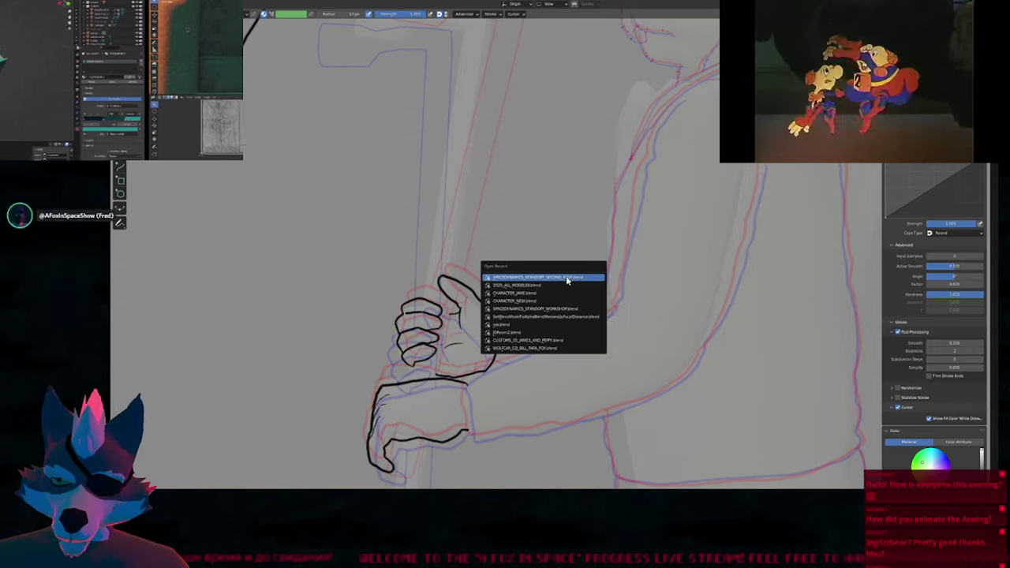
pyautogui.press('Escape')
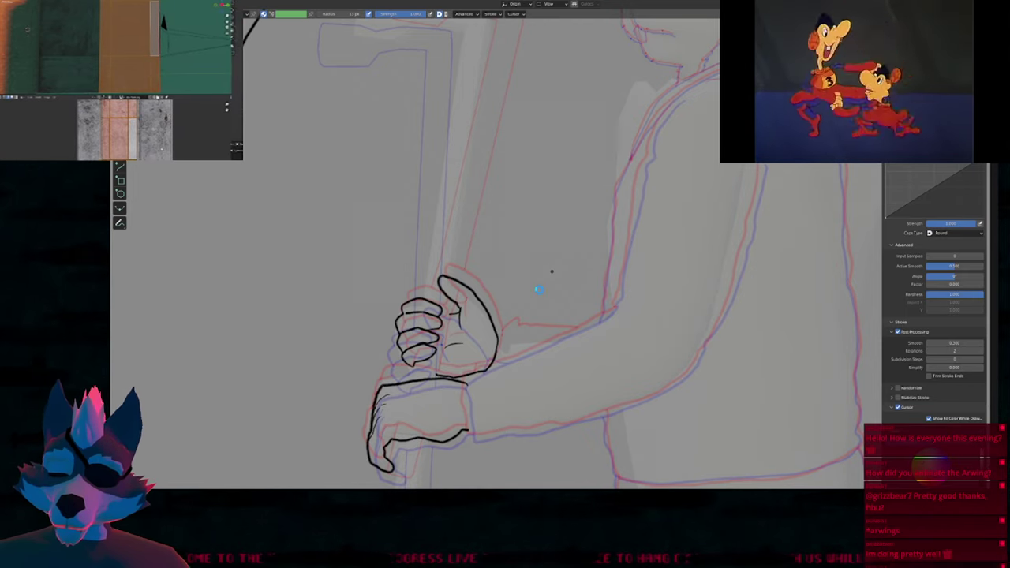
pyautogui.hotkey('alt', 'Tab')
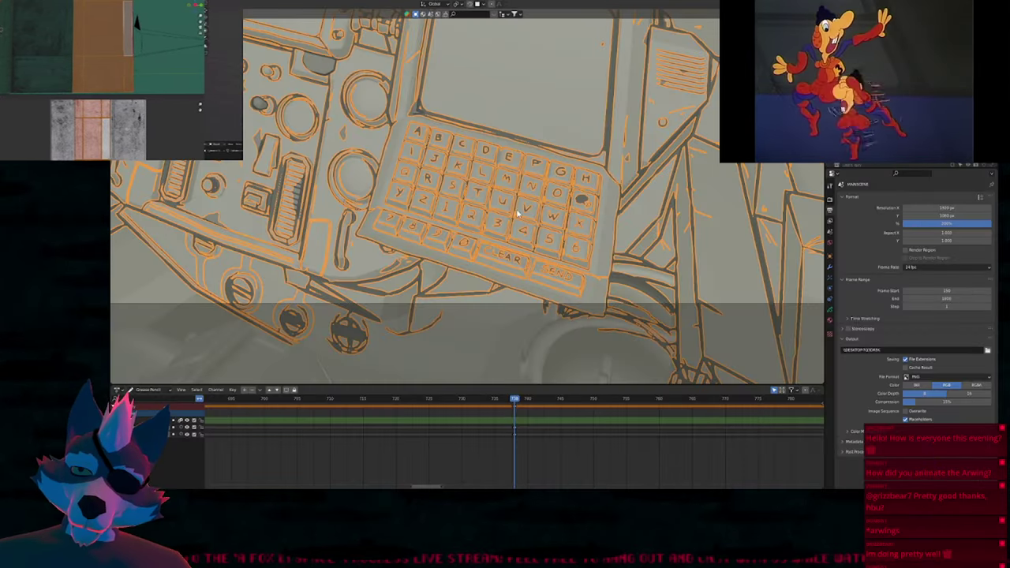
pyautogui.scroll(-6, 512, 216)
pyautogui.press('KP_0')
pyautogui.scroll(-2, 501, 193)
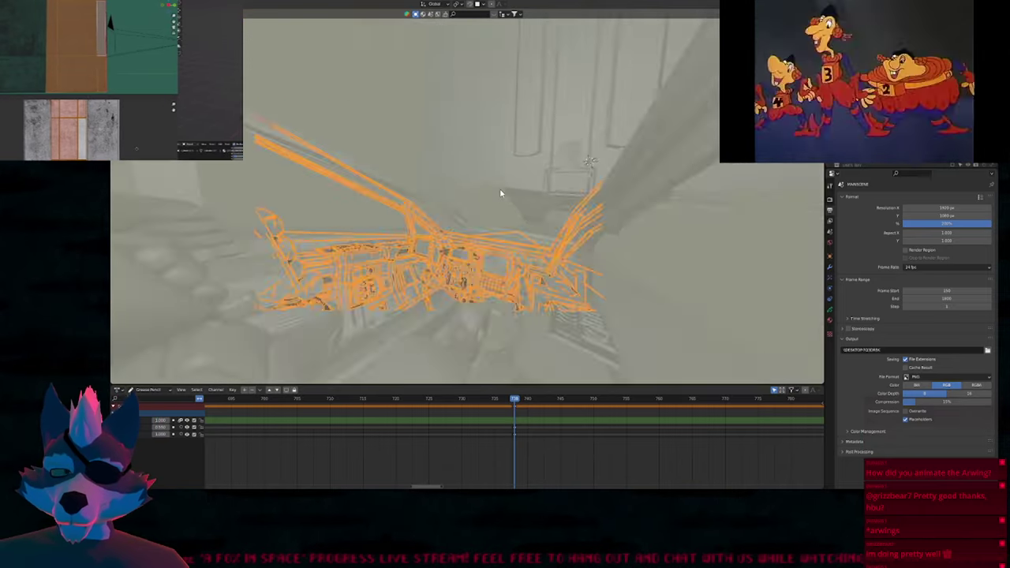
pyautogui.press('KP_0')
pyautogui.hotkey('shift', 'alt', 'z')
pyautogui.keyDown('shift'); pyautogui.moveTo(528, 300); pyautogui.dragTo(558, 255, button='middle'); pyautogui.keyUp('shift')
pyautogui.scroll(6, 568, 287)
pyautogui.scroll(-2, 568, 288)
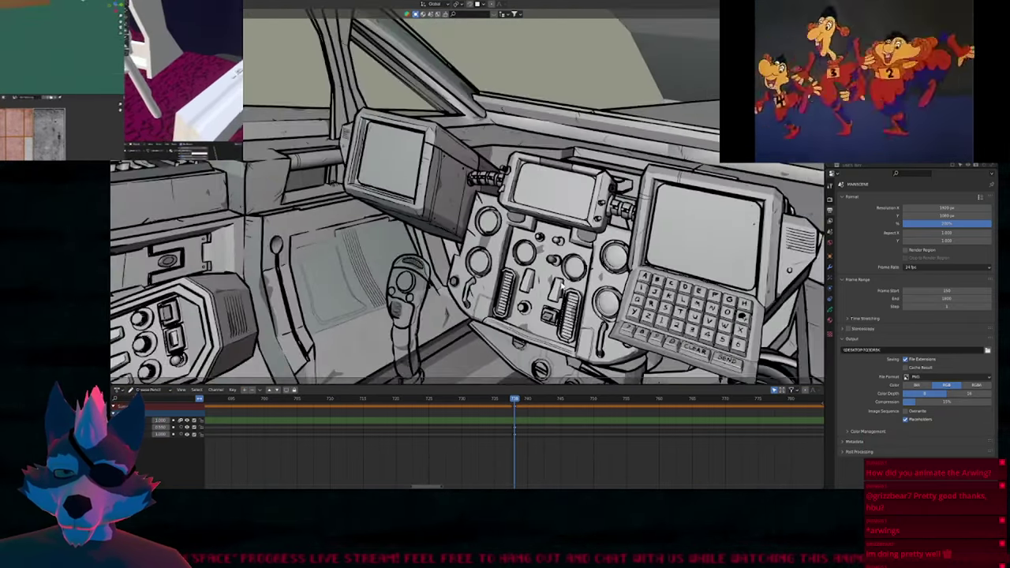
# Examine the cockpit model in solid shading through the camera and from angles around the cabin.
pyautogui.press('KP_0')
pyautogui.moveTo(559, 283); pyautogui.dragTo(563, 282, button='middle')
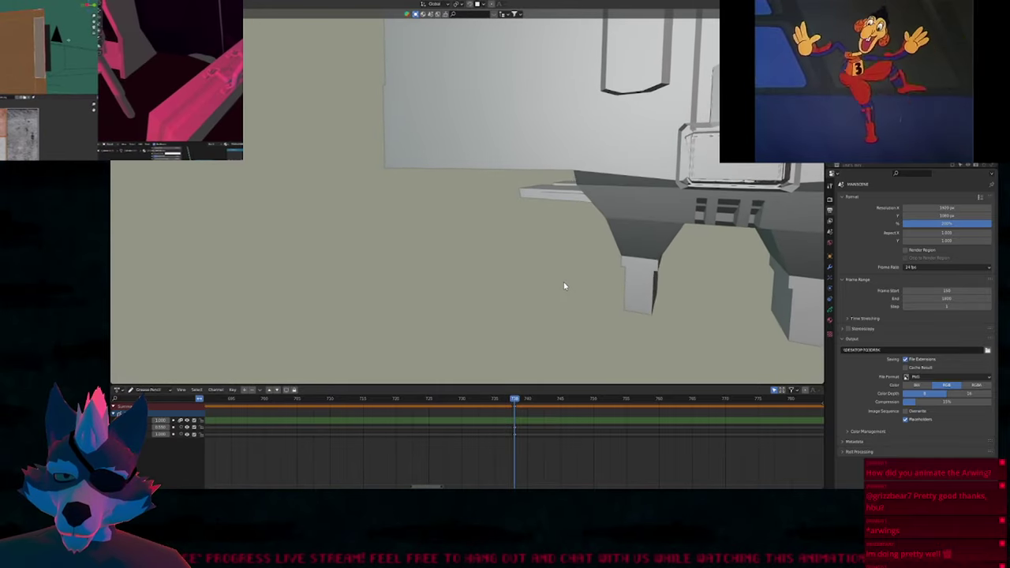
pyautogui.hotkey('ctrl', 'pageup')
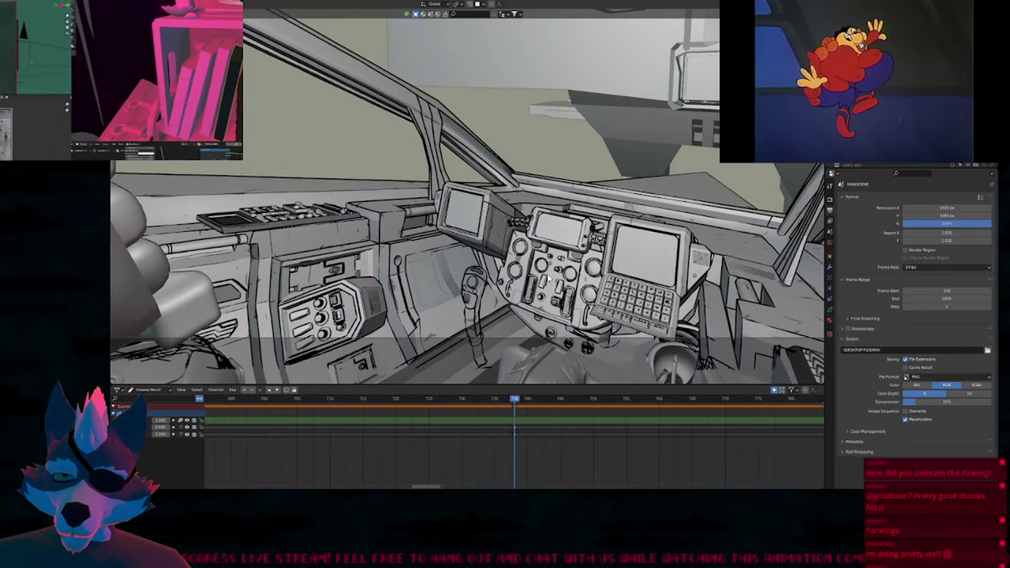
pyautogui.moveTo(550, 278); pyautogui.dragTo(456, 266, button='middle')
# Compare the cockpit scene in different viewport shading modes, including Material Preview and Wireframe.
pyautogui.press('z')
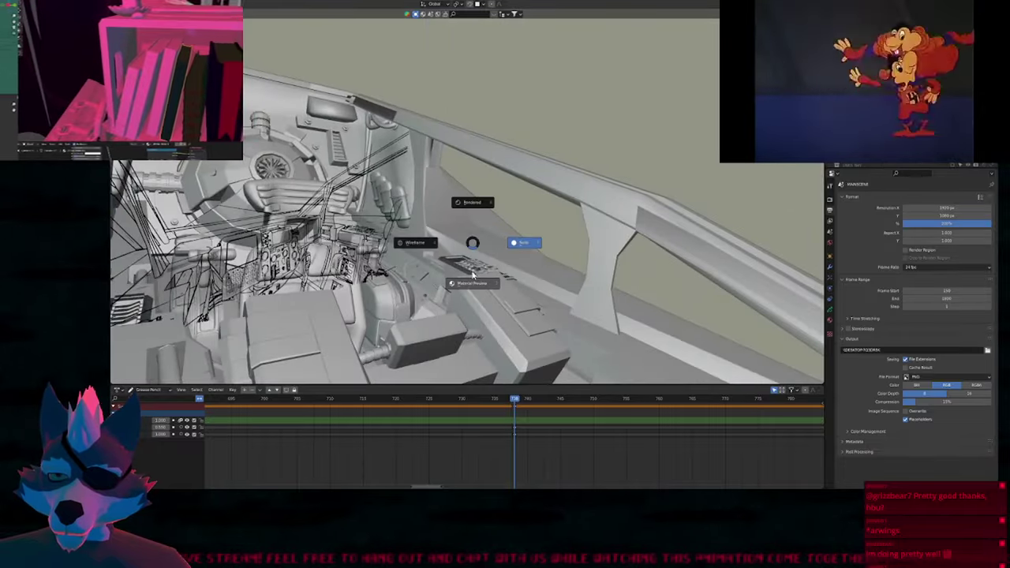
pyautogui.click(472, 274)
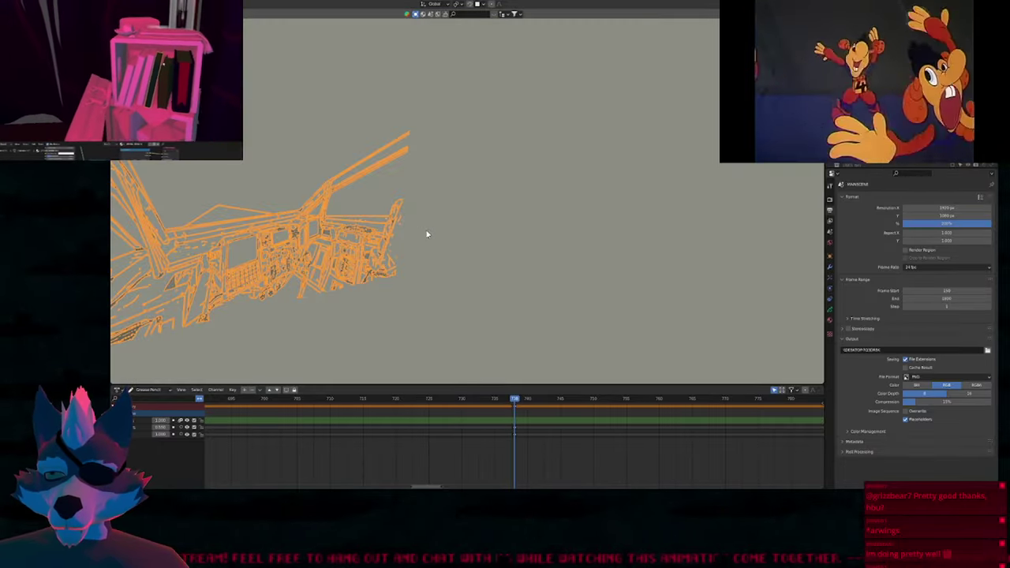
pyautogui.moveTo(426, 230)
pyautogui.mouseDown(button='middle')
pyautogui.moveTo(413, 231)
pyautogui.moveTo(524, 225)
pyautogui.mouseUp(button='middle')
pyautogui.press('z')
pyautogui.click(532, 234)
pyautogui.press('z')
pyautogui.click(500, 205)
pyautogui.scroll(-3, 519, 224)
pyautogui.press('z')
pyautogui.click(514, 253)
pyautogui.scroll(3, 457, 247)
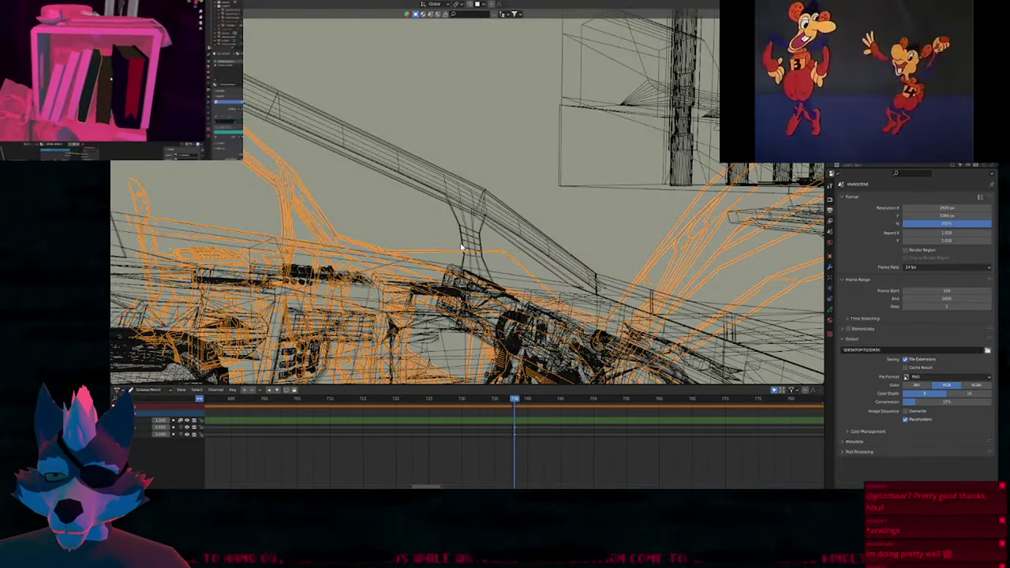
# Examine the cockpit with its pilot in Material Preview shading, through the camera and from a nearby angle.
pyautogui.press('z')
pyautogui.click(486, 281)
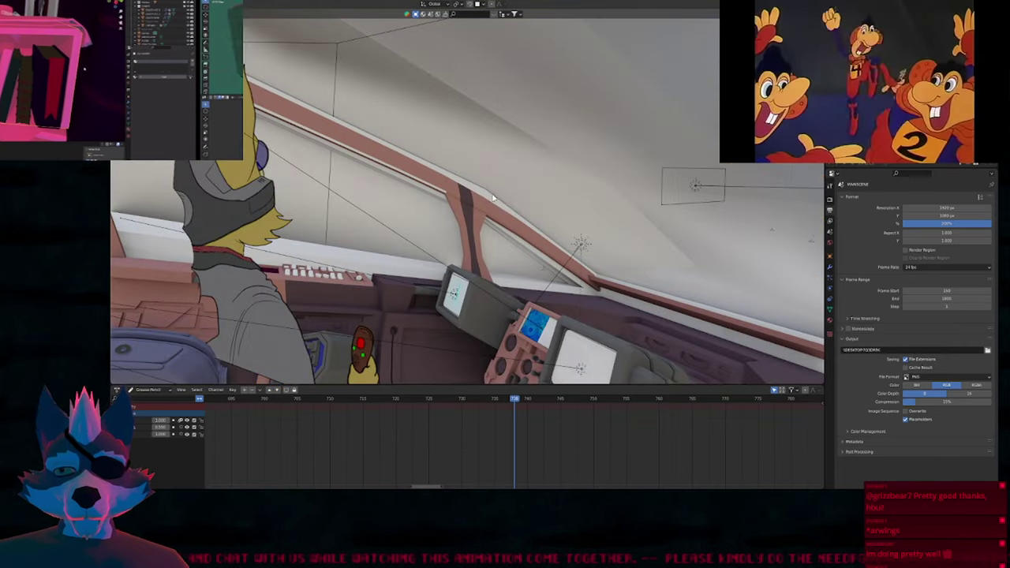
pyautogui.press('z')
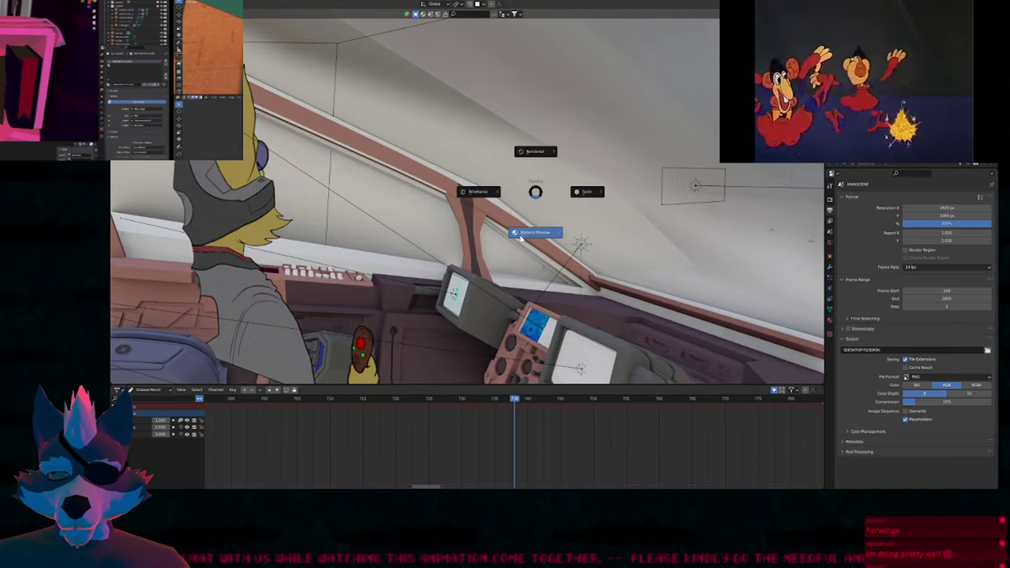
pyautogui.click(522, 233)
pyautogui.press('KP_0')
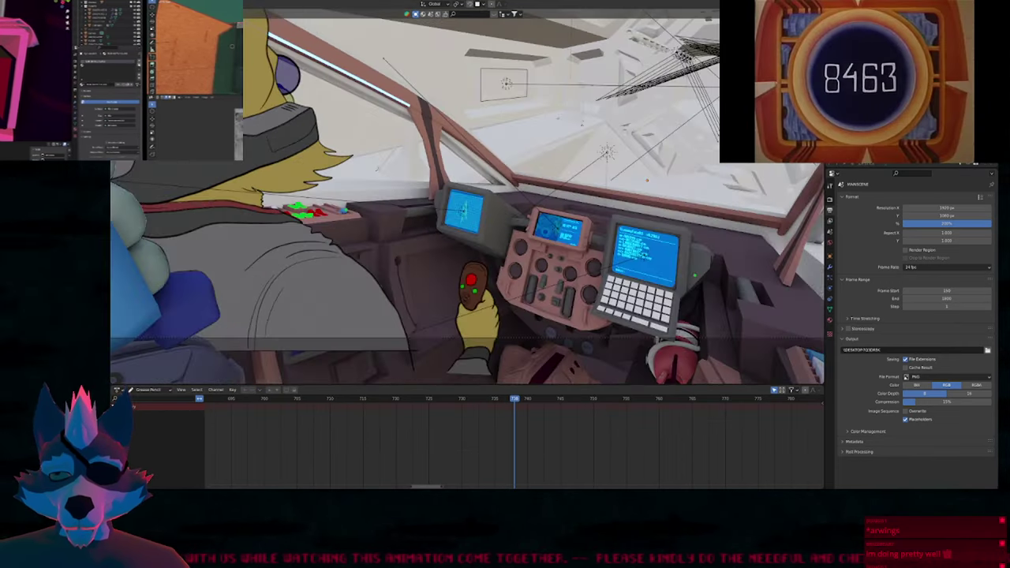
pyautogui.moveTo(553, 237)
pyautogui.mouseDown(button='middle')
pyautogui.moveTo(544, 246)
pyautogui.moveTo(541, 227)
pyautogui.mouseUp(button='middle')
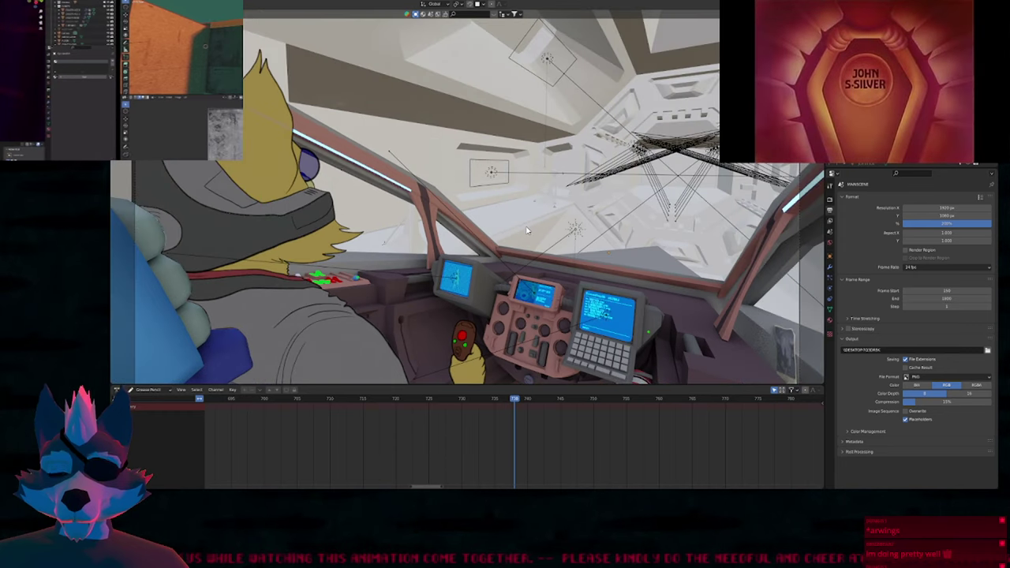
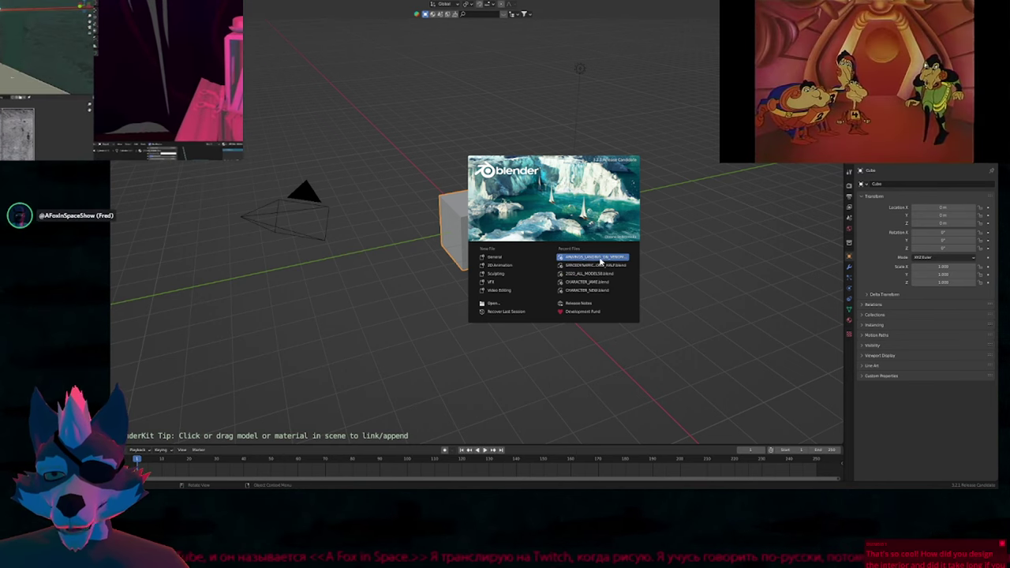
# Return to the rabbit's in-between drawing and trace the near sleeve's outline between the onion-skin arms, including the cuff at the wrist.
pyautogui.click(565, 278)
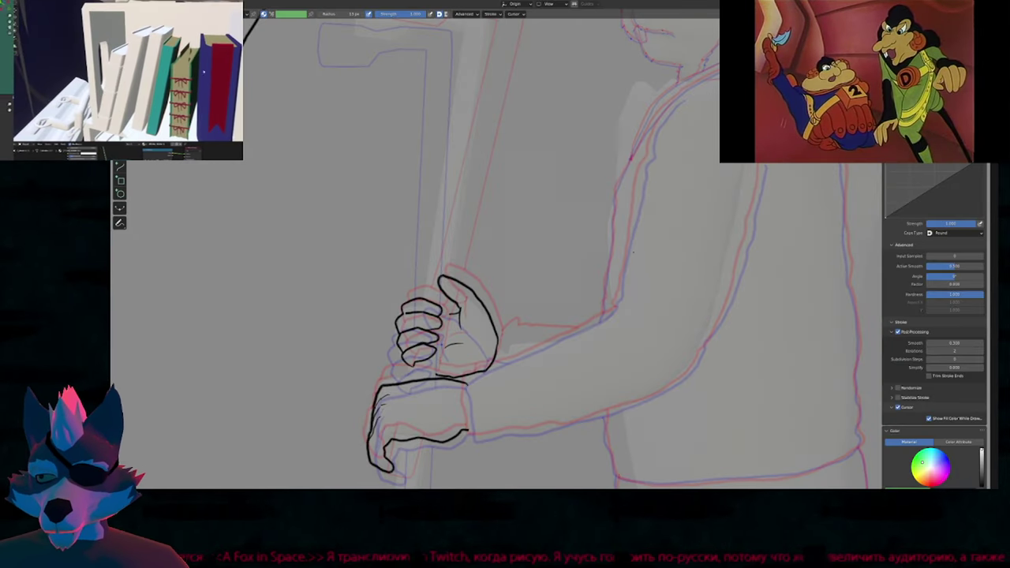
pyautogui.scroll(-2, 568, 294)
pyautogui.moveTo(539, 303)
pyautogui.keyDown('shift'); pyautogui.mouseDown(button='middle')
pyautogui.moveTo(545, 375)
pyautogui.moveTo(560, 241)
pyautogui.mouseUp(button='middle'); pyautogui.keyUp('shift')
pyautogui.moveTo(276, 193)
pyautogui.keyDown('shift'); pyautogui.mouseDown(button='middle')
pyautogui.moveTo(278, 169)
pyautogui.moveTo(253, 266)
pyautogui.moveTo(203, 266)
pyautogui.mouseUp(button='middle'); pyautogui.keyUp('shift')
pyautogui.scroll(2, 203, 265)
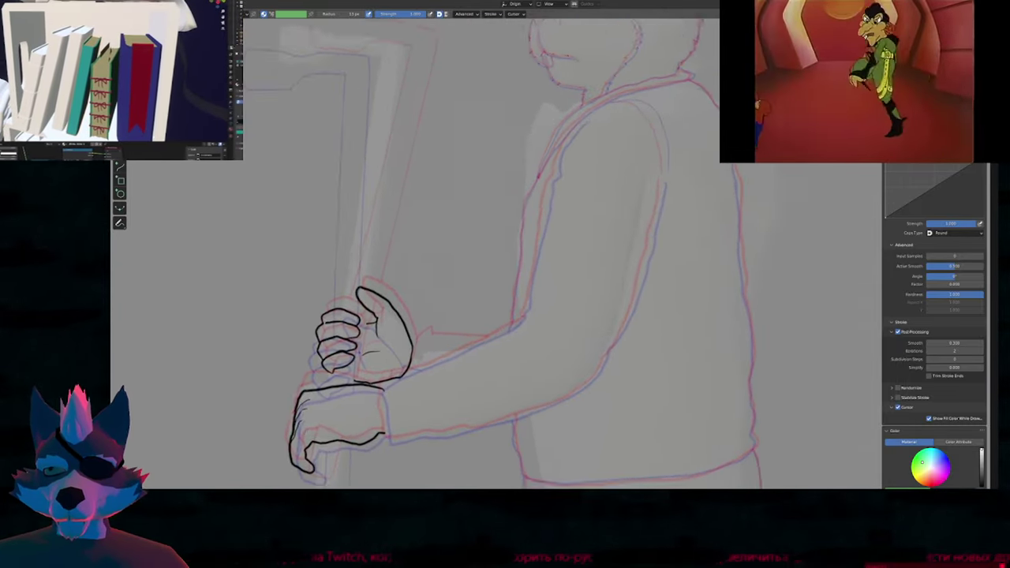
pyautogui.keyDown('shift'); pyautogui.moveTo(572, 215); pyautogui.dragTo(580, 194, button='middle'); pyautogui.keyUp('shift')
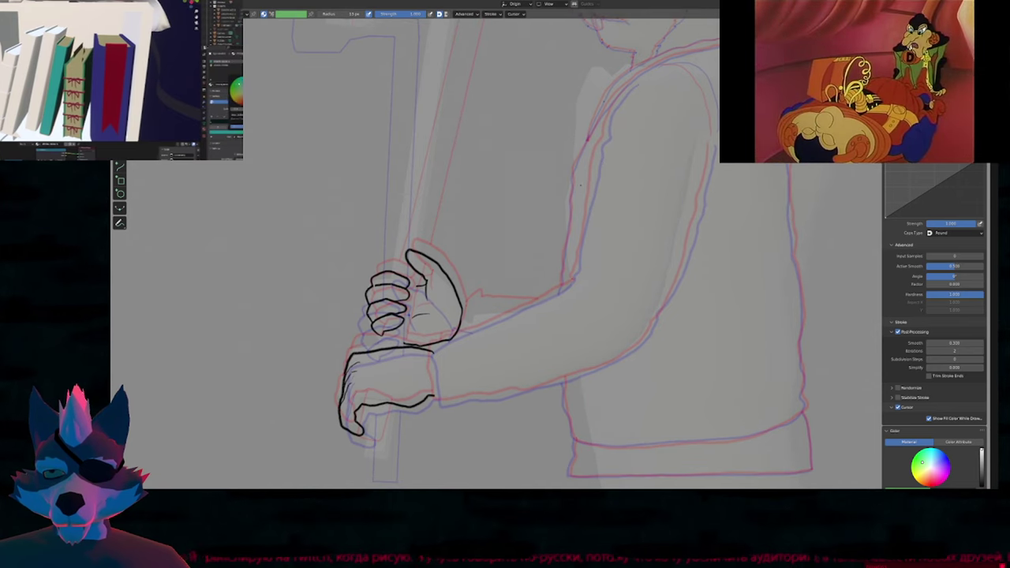
pyautogui.keyDown('shift'); pyautogui.moveTo(211, 244); pyautogui.dragTo(201, 220, button='middle'); pyautogui.keyUp('shift')
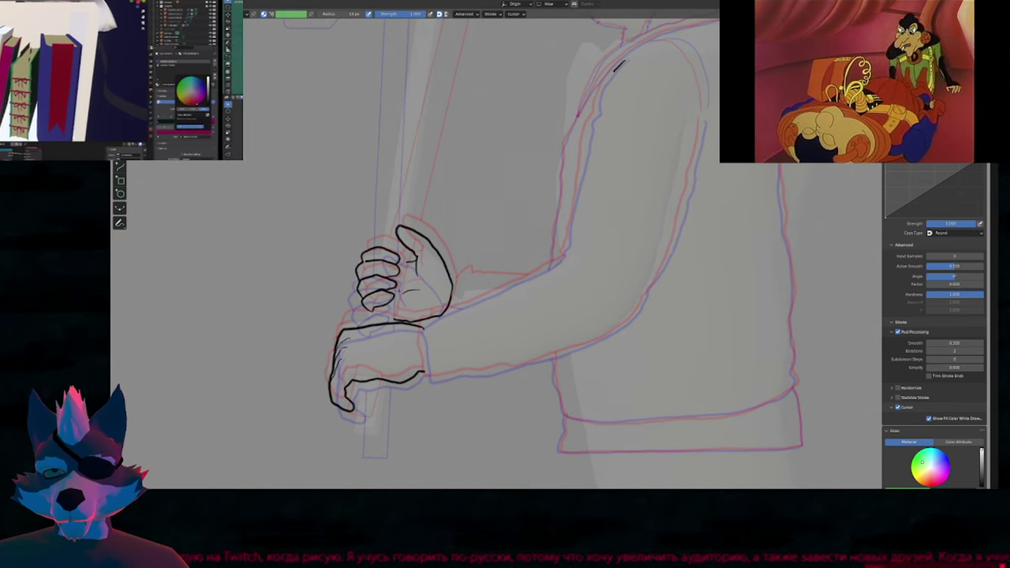
pyautogui.moveTo(588, 131)
pyautogui.mouseDown()
pyautogui.moveTo(566, 251)
pyautogui.moveTo(550, 269)
pyautogui.moveTo(429, 322)
pyautogui.moveTo(427, 377)
pyautogui.moveTo(609, 333)
pyautogui.mouseUp()
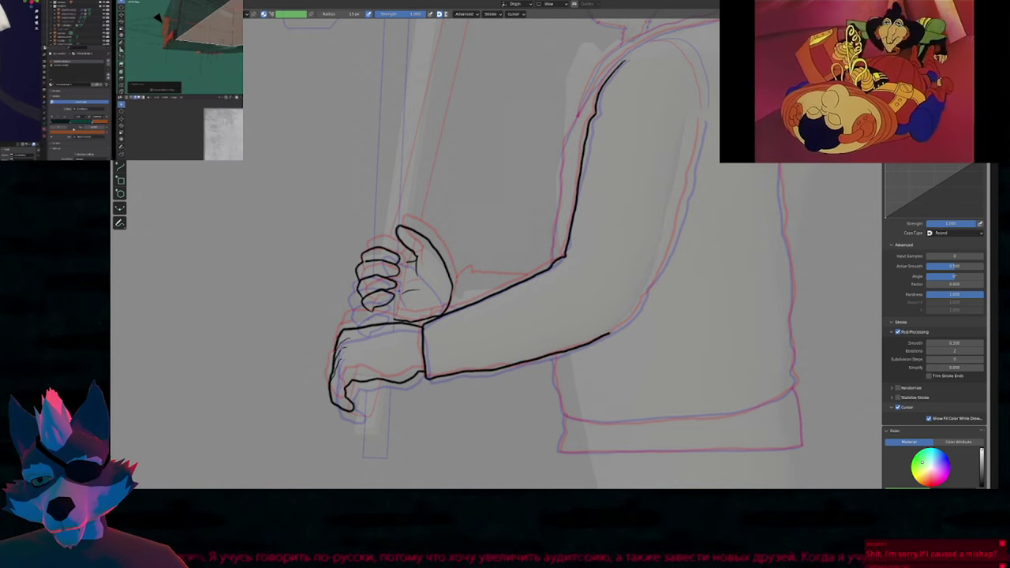
pyautogui.moveTo(647, 290)
pyautogui.mouseDown()
pyautogui.moveTo(682, 220)
pyautogui.moveTo(701, 126)
pyautogui.mouseUp()
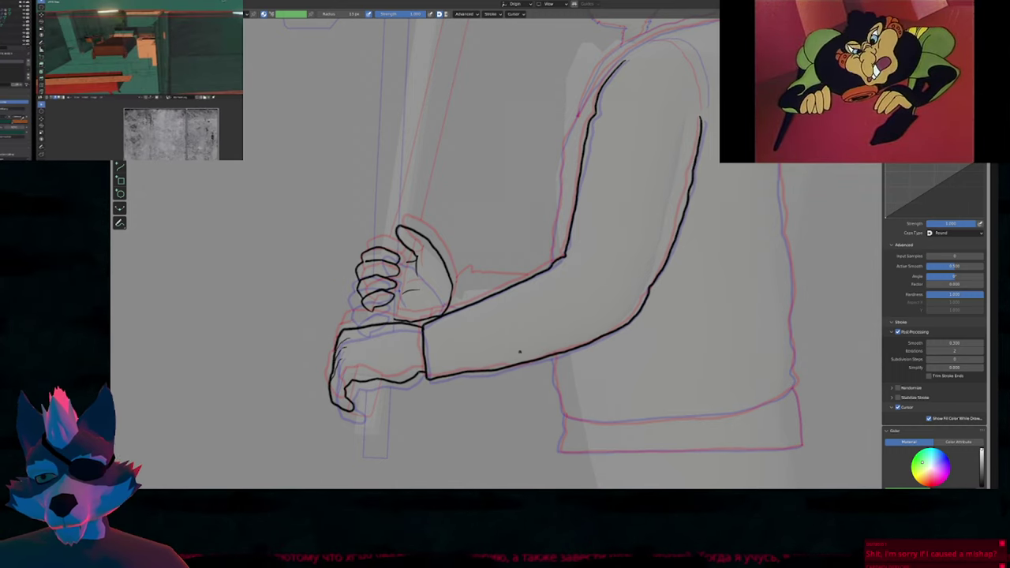
# Draw the curved shoulder line over the top of the near sleeve, following the onion-skin guides.
pyautogui.keyDown('shift'); pyautogui.moveTo(713, 209); pyautogui.dragTo(601, 327, button='middle'); pyautogui.keyUp('shift')
pyautogui.keyDown('shift'); pyautogui.moveTo(598, 207); pyautogui.dragTo(585, 190, button='middle'); pyautogui.keyUp('shift')
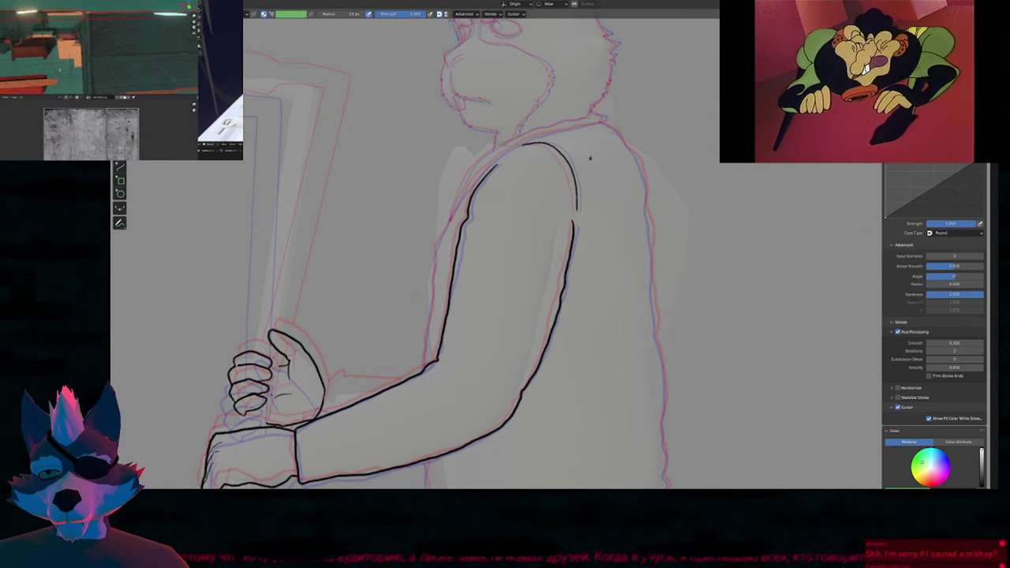
pyautogui.moveTo(591, 158); pyautogui.dragTo(589, 167)
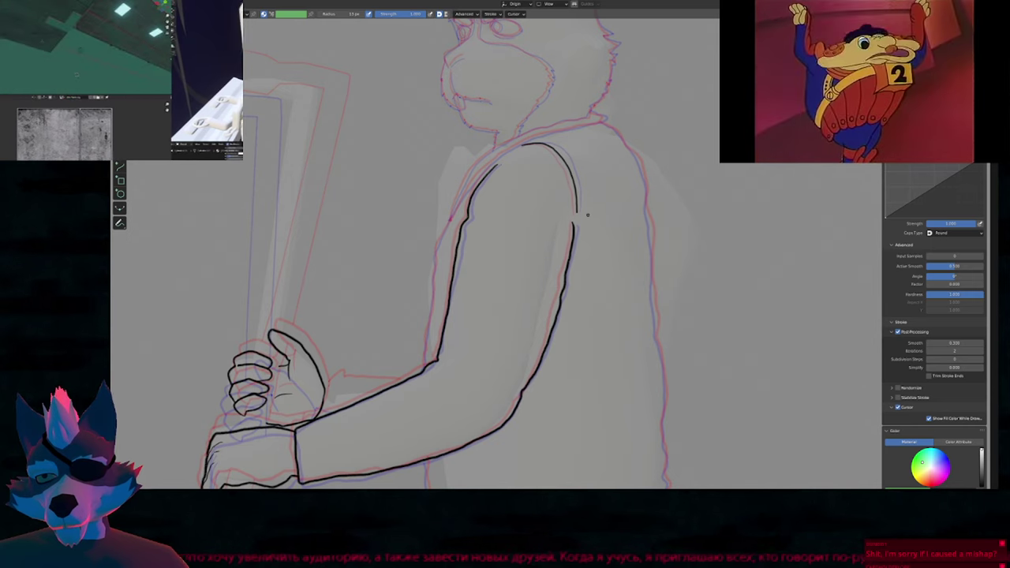
# Trace the jacket's back from the nape to the waist, its curved waist seam, and the short front edge below the forearm.
pyautogui.keyDown('shift'); pyautogui.moveTo(544, 317); pyautogui.dragTo(545, 190, button='middle'); pyautogui.keyUp('shift')
pyautogui.keyDown('shift'); pyautogui.moveTo(487, 348); pyautogui.dragTo(465, 356, button='middle'); pyautogui.keyUp('shift')
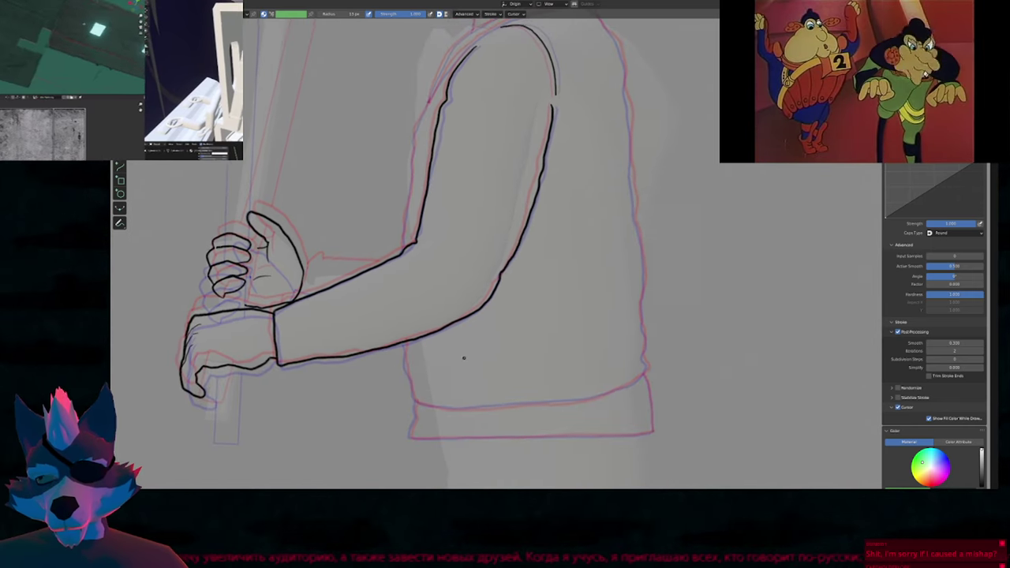
pyautogui.scroll(-1, 519, 260)
pyautogui.keyDown('shift'); pyautogui.moveTo(518, 260); pyautogui.dragTo(511, 276, button='middle'); pyautogui.keyUp('shift')
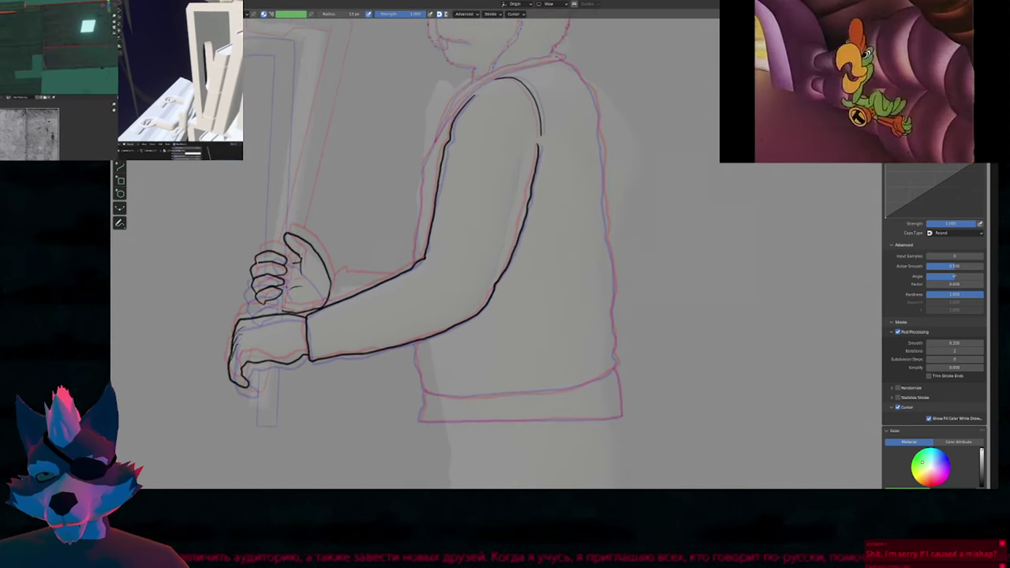
pyautogui.moveTo(557, 57)
pyautogui.mouseDown()
pyautogui.moveTo(590, 101)
pyautogui.moveTo(603, 169)
pyautogui.mouseUp()
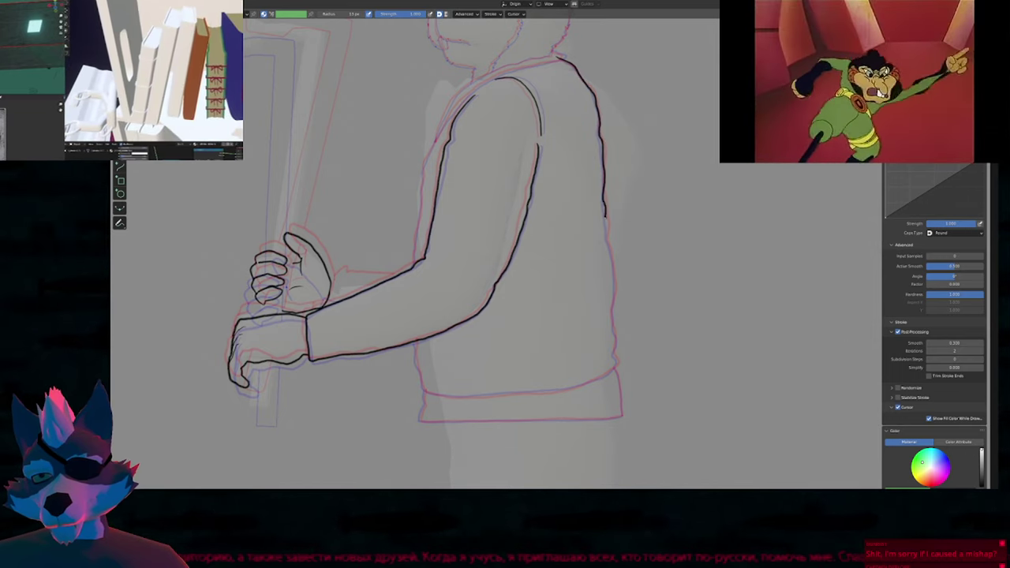
pyautogui.moveTo(613, 308)
pyautogui.mouseDown()
pyautogui.moveTo(615, 368)
pyautogui.moveTo(521, 394)
pyautogui.mouseUp()
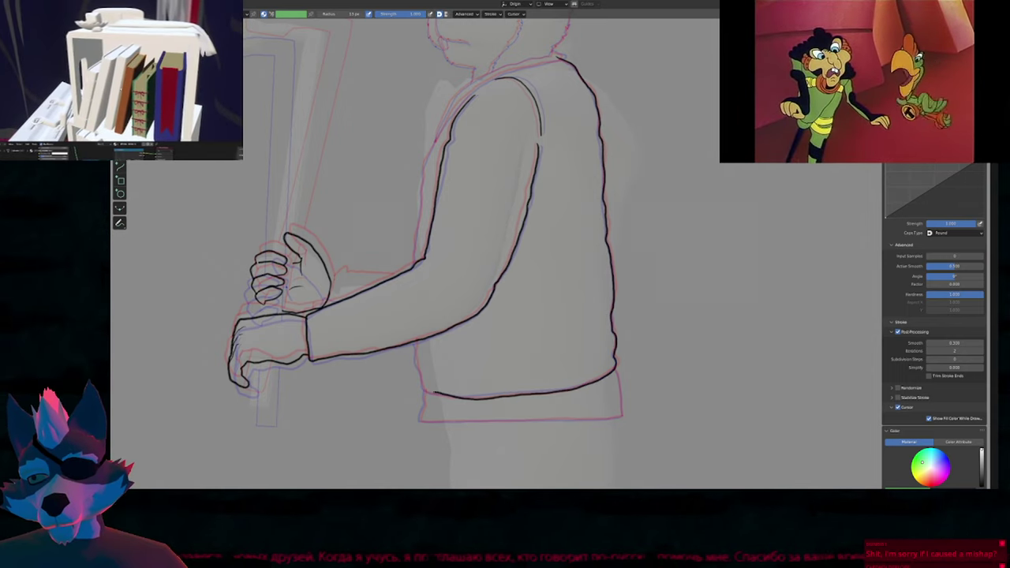
pyautogui.moveTo(418, 364); pyautogui.dragTo(416, 350)
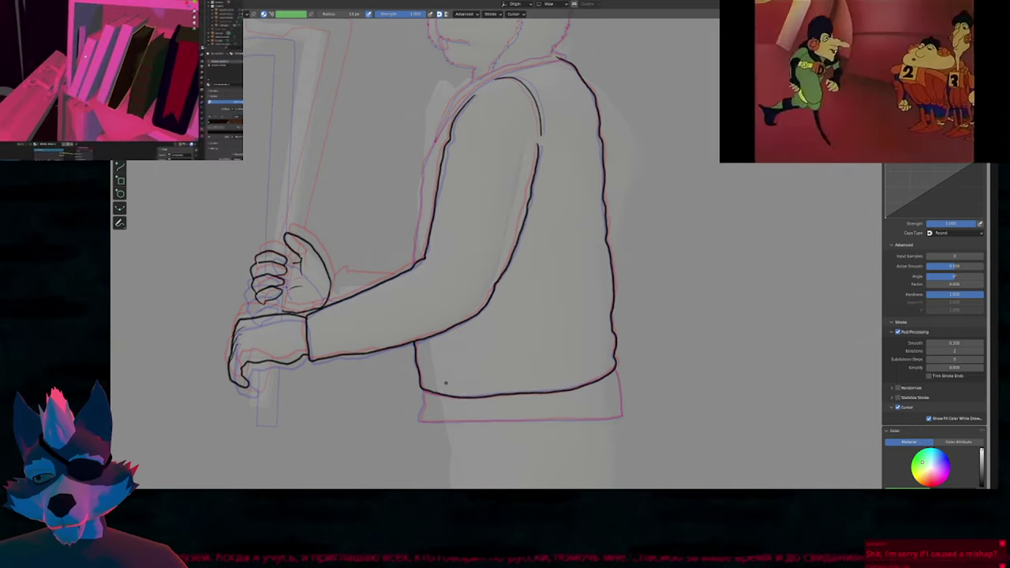
# Trace the jacket's chest edge from the elbow up past the shoulder to the nape, undoing the stray stroke near the elbow.
pyautogui.keyDown('shift'); pyautogui.moveTo(520, 298); pyautogui.dragTo(586, 337, button='middle'); pyautogui.keyUp('shift')
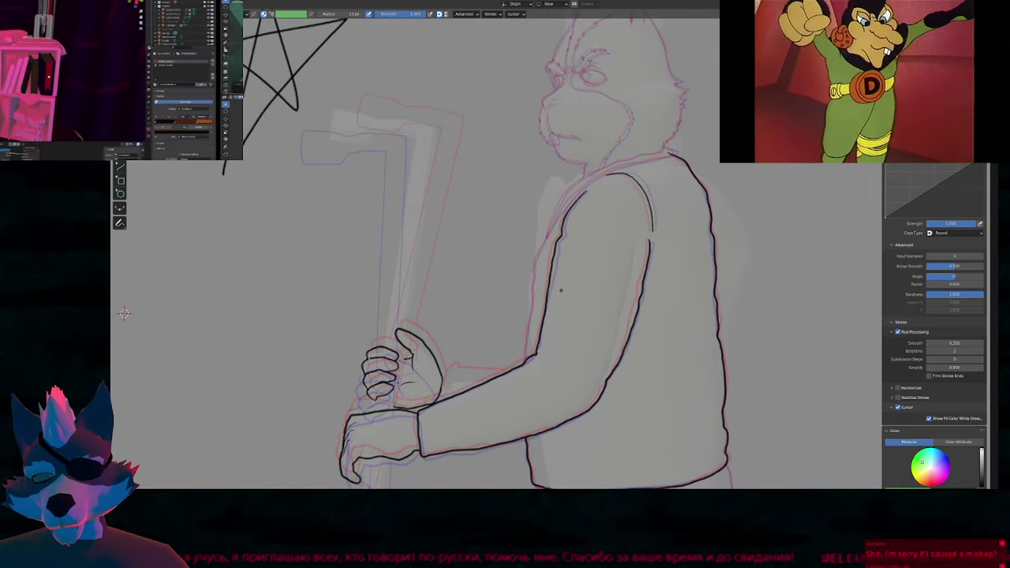
pyautogui.moveTo(560, 291)
pyautogui.keyDown('shift'); pyautogui.mouseDown(button='middle')
pyautogui.moveTo(607, 272)
pyautogui.moveTo(618, 278)
pyautogui.moveTo(619, 309)
pyautogui.mouseUp(button='middle'); pyautogui.keyUp('shift')
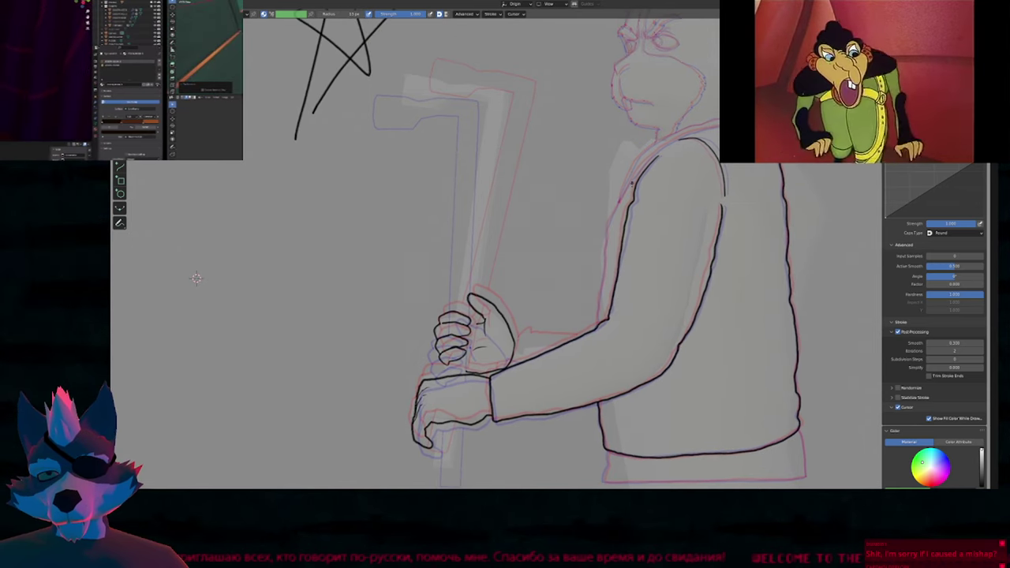
pyautogui.keyDown('shift'); pyautogui.moveTo(197, 277); pyautogui.dragTo(169, 316, button='middle'); pyautogui.keyUp('shift')
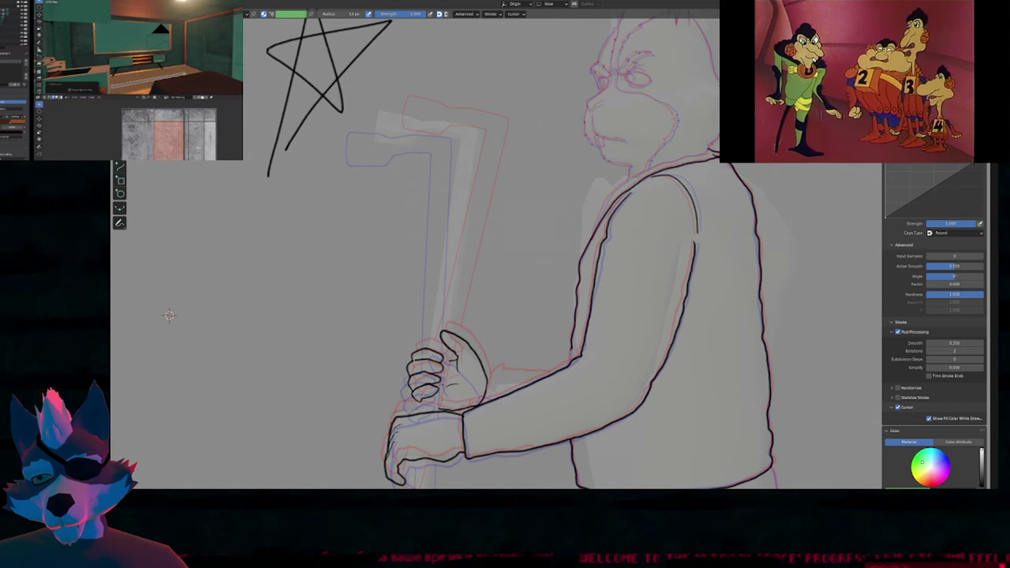
pyautogui.moveTo(574, 382); pyautogui.dragTo(567, 404)
pyautogui.hotkey('ctrl', 'z')
pyautogui.keyDown('shift'); pyautogui.moveTo(638, 268); pyautogui.dragTo(578, 367, button='middle'); pyautogui.keyUp('shift')
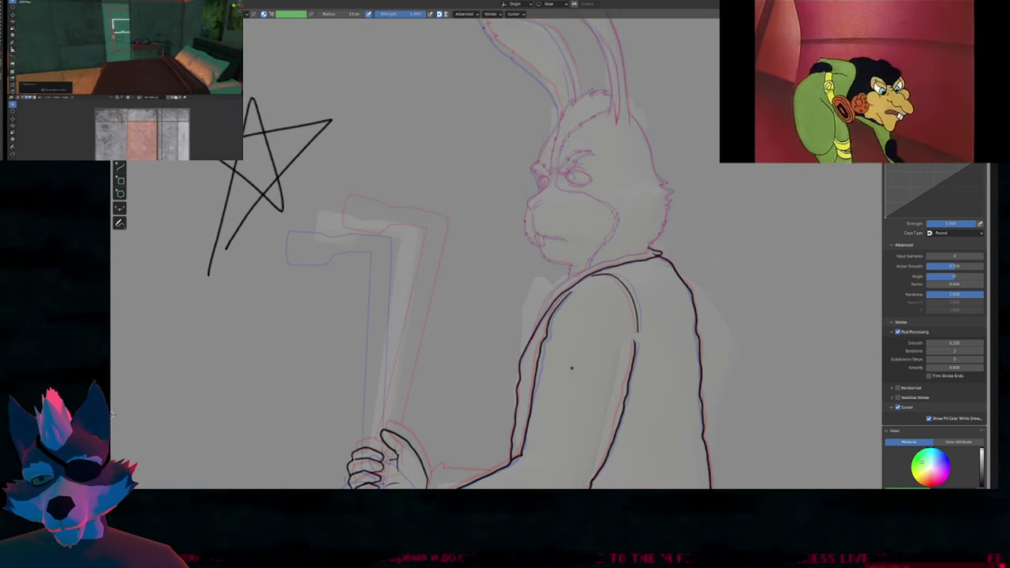
# Draw the collar's upper edge from the chest across the neck and close its pointed end at the nape.
pyautogui.scroll(3, 607, 292)
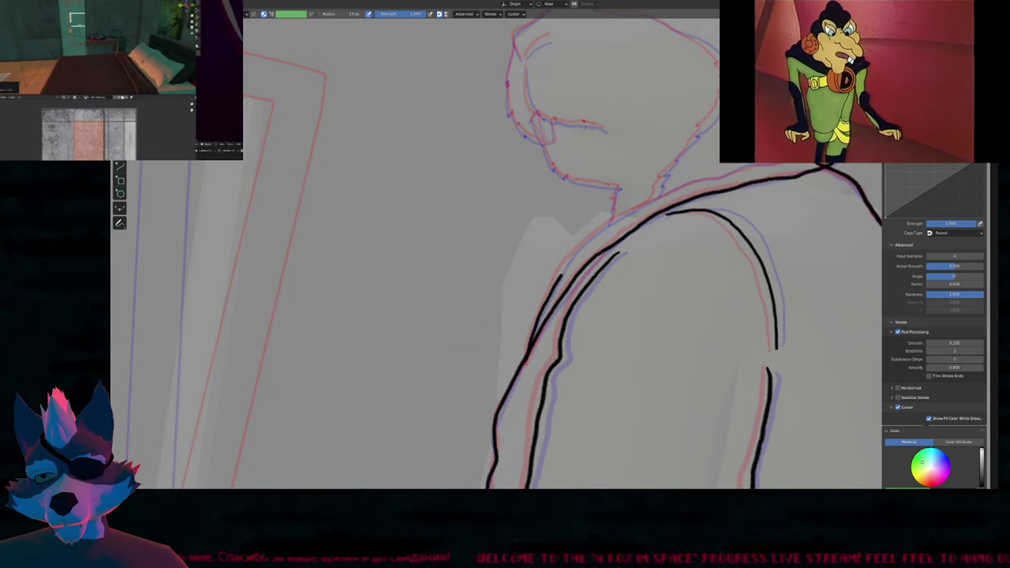
pyautogui.moveTo(559, 276)
pyautogui.mouseDown()
pyautogui.moveTo(625, 213)
pyautogui.moveTo(706, 177)
pyautogui.mouseUp()
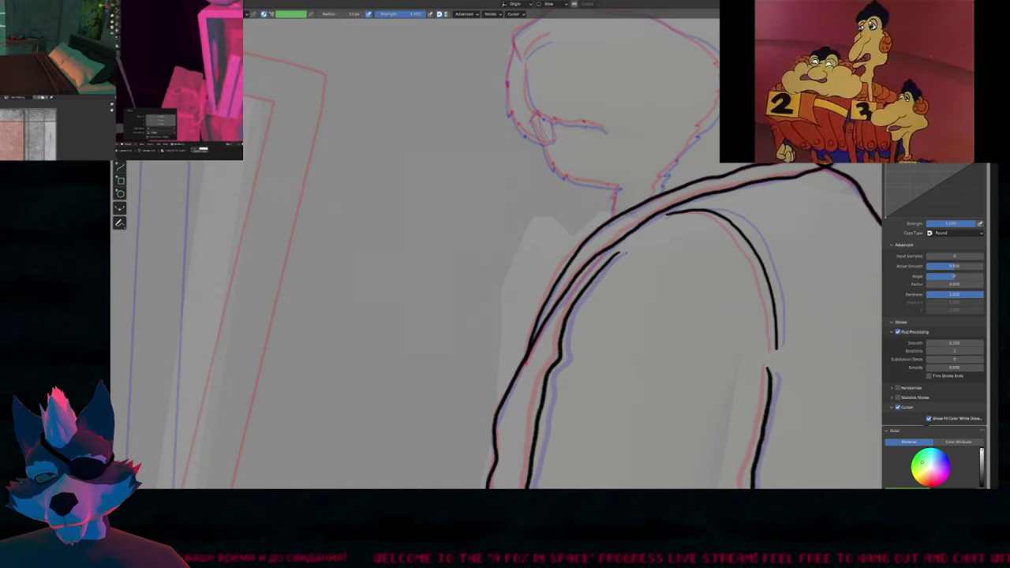
pyautogui.keyDown('shift'); pyautogui.moveTo(835, 151); pyautogui.dragTo(619, 250, button='middle'); pyautogui.keyUp('shift')
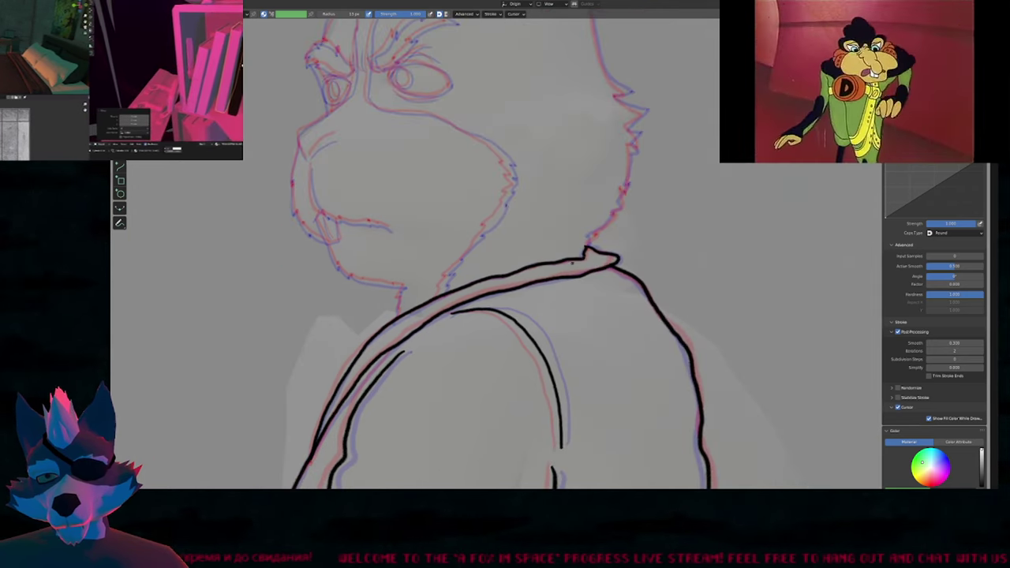
# Trace the near ear's back edge from the base up to the tip, plus the jagged fur just below the tip.
pyautogui.keyDown('shift'); pyautogui.moveTo(511, 258); pyautogui.dragTo(531, 389, button='middle'); pyautogui.keyUp('shift')
pyautogui.keyDown('shift'); pyautogui.moveTo(533, 231); pyautogui.dragTo(533, 314, button='middle'); pyautogui.keyUp('shift')
pyautogui.scroll(6, 534, 314)
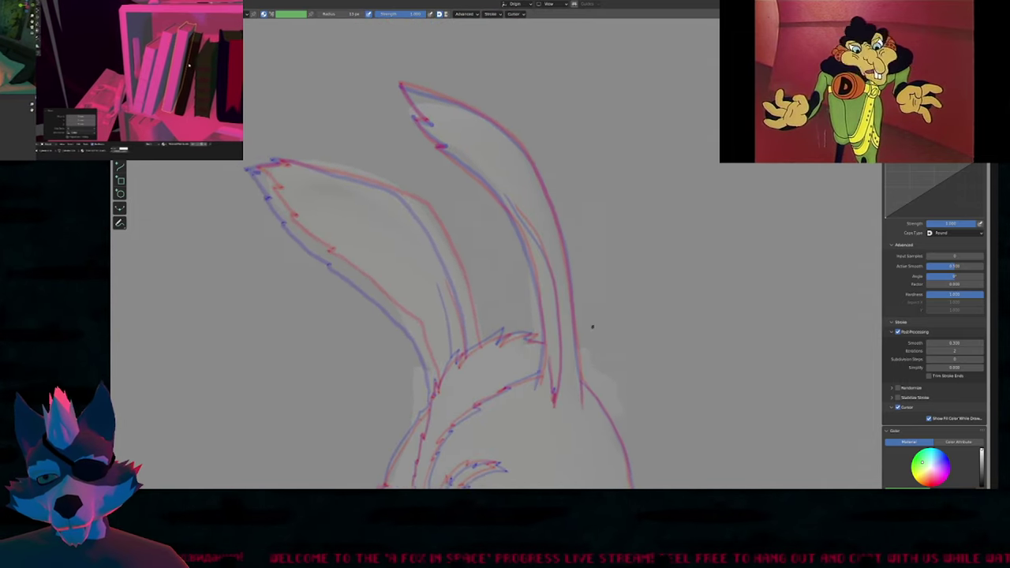
pyautogui.scroll(-2, 591, 334)
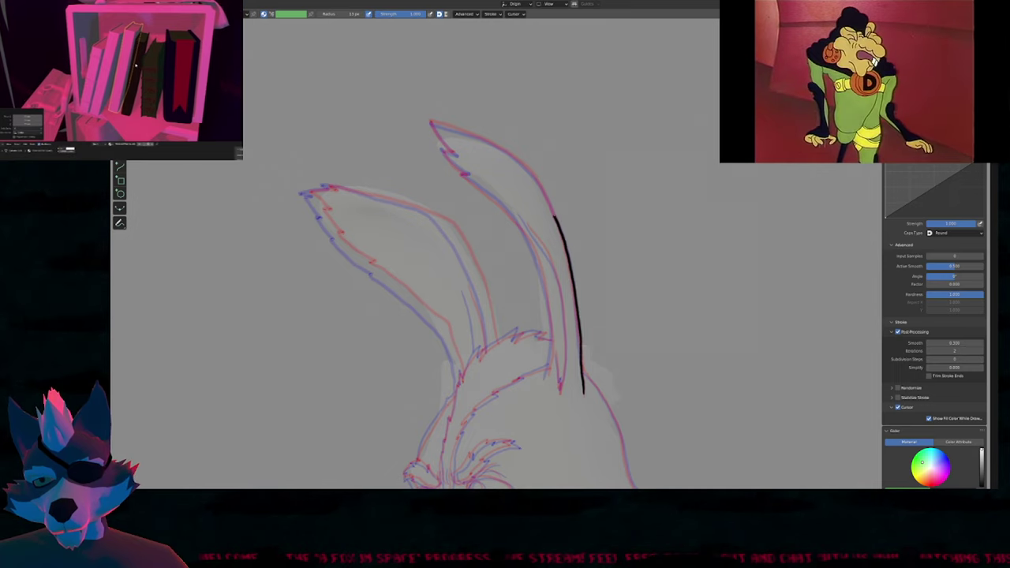
pyautogui.moveTo(541, 188); pyautogui.dragTo(527, 167)
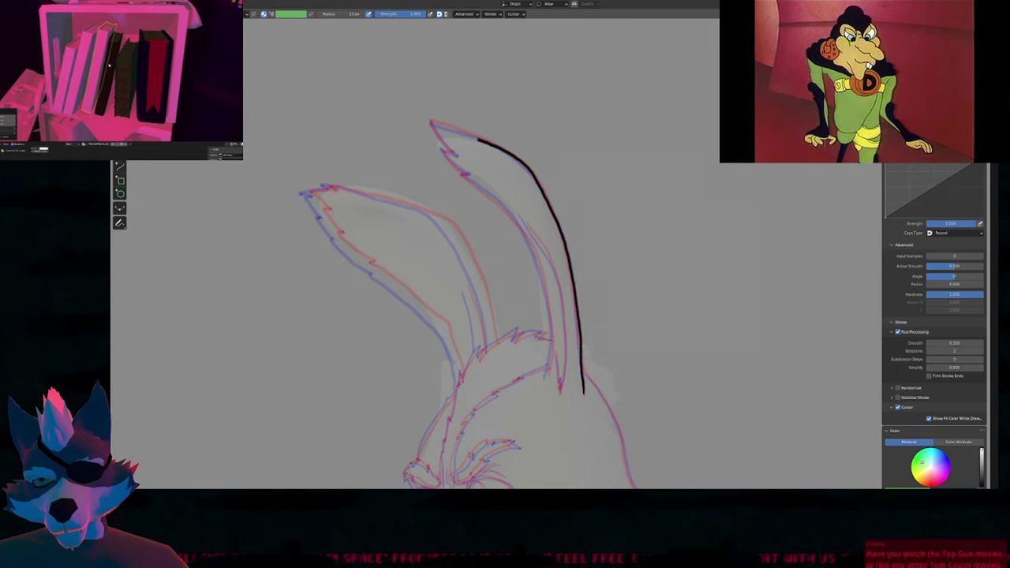
pyautogui.moveTo(478, 139); pyautogui.dragTo(429, 122)
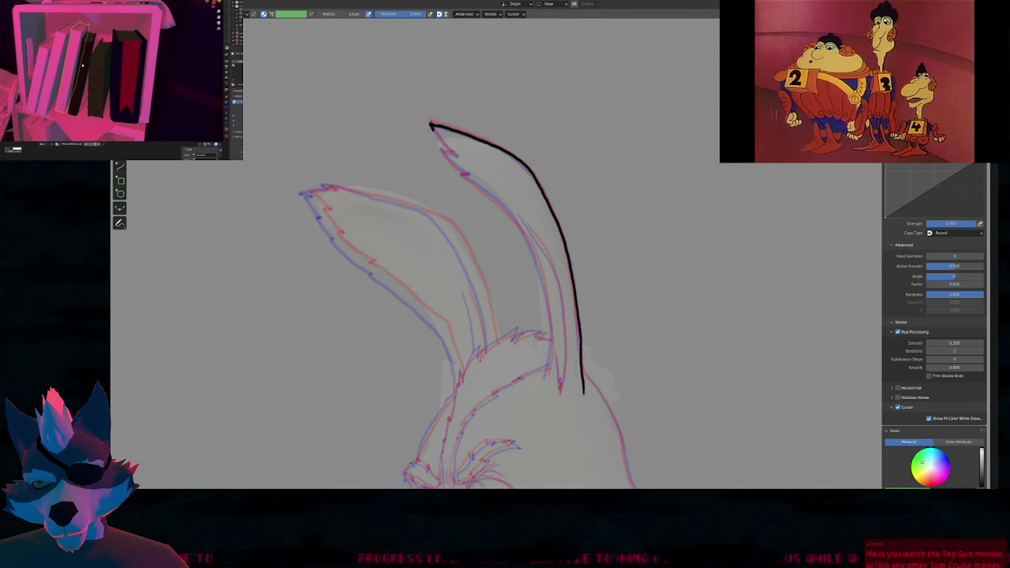
pyautogui.moveTo(455, 159); pyautogui.dragTo(462, 174)
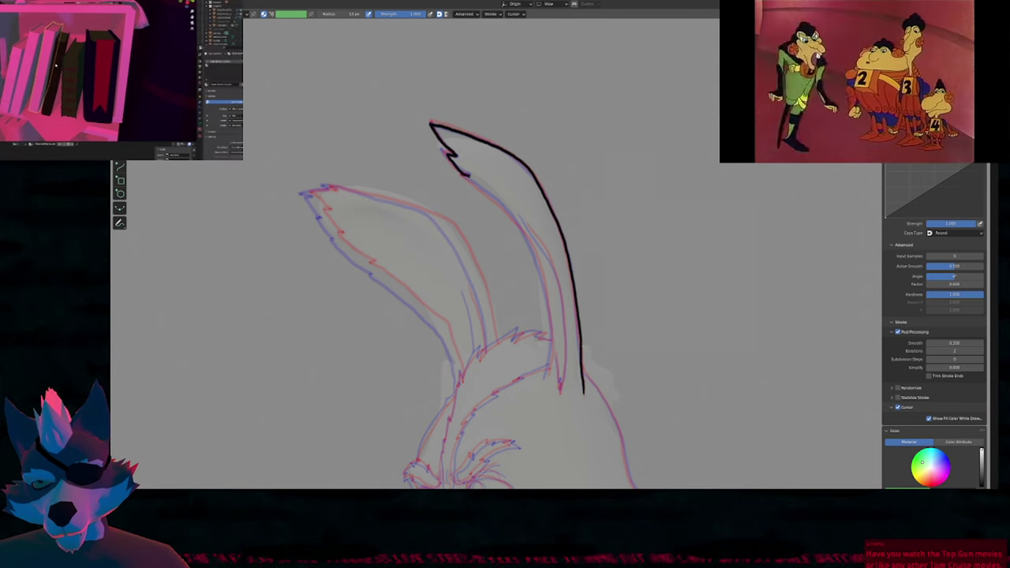
# Trace the near ear's front edge down to the head and draw the fold line inside the ear to its pointed base.
pyautogui.moveTo(494, 203)
pyautogui.mouseDown()
pyautogui.moveTo(543, 276)
pyautogui.moveTo(557, 389)
pyautogui.mouseUp()
pyautogui.press('f')
pyautogui.press('Escape')
pyautogui.moveTo(562, 359); pyautogui.dragTo(518, 382)
pyautogui.moveTo(532, 322); pyautogui.dragTo(525, 326)
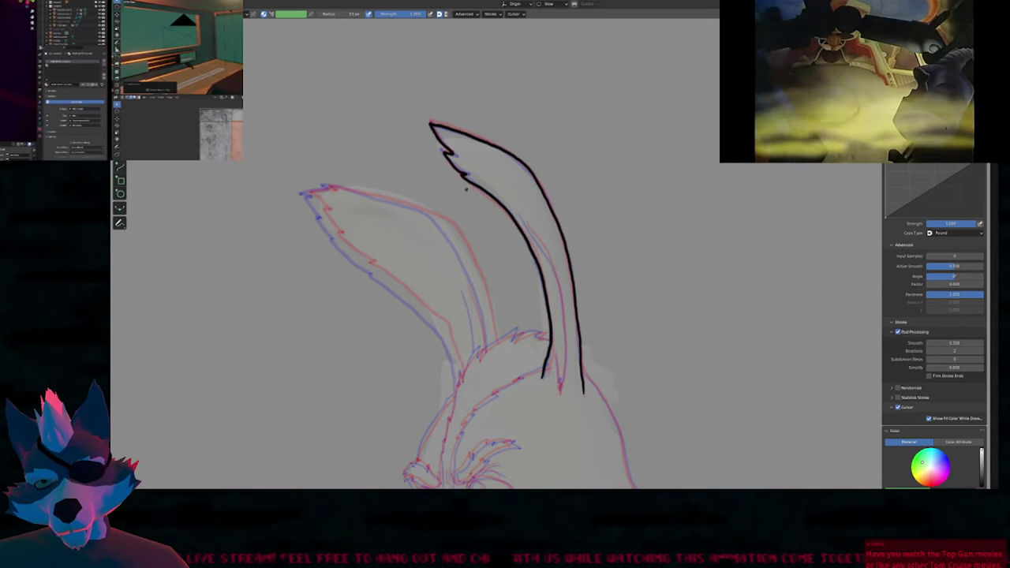
pyautogui.keyDown('shift'); pyautogui.moveTo(531, 227); pyautogui.dragTo(538, 120, button='middle'); pyautogui.keyUp('shift')
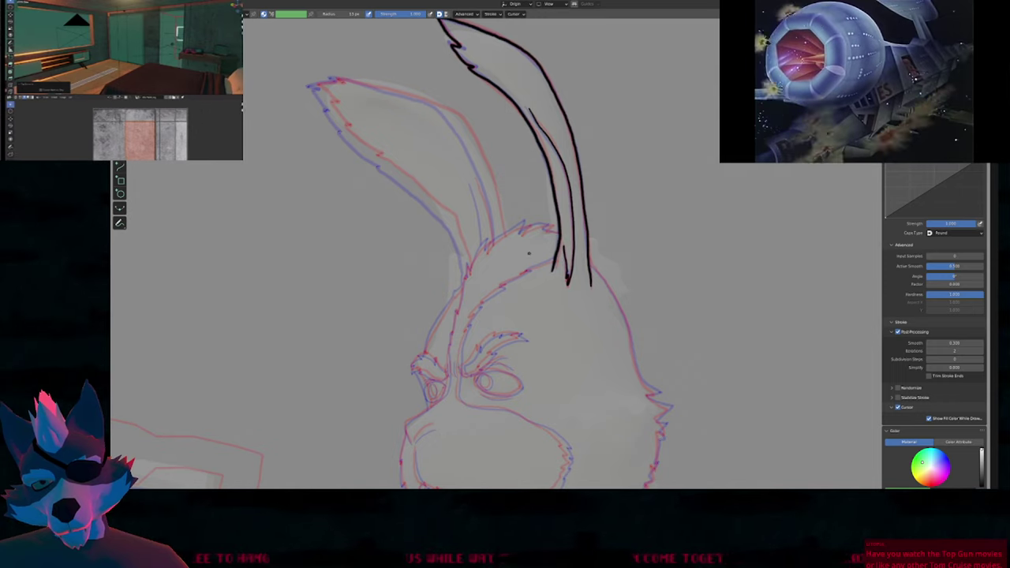
pyautogui.press('f')
pyautogui.press('Escape')
# Trace the jagged hair edge from the near ear's base over the crown and down the forehead to the nose bridge.
pyautogui.keyDown('shift'); pyautogui.moveTo(542, 286); pyautogui.dragTo(562, 330, button='middle'); pyautogui.keyUp('shift')
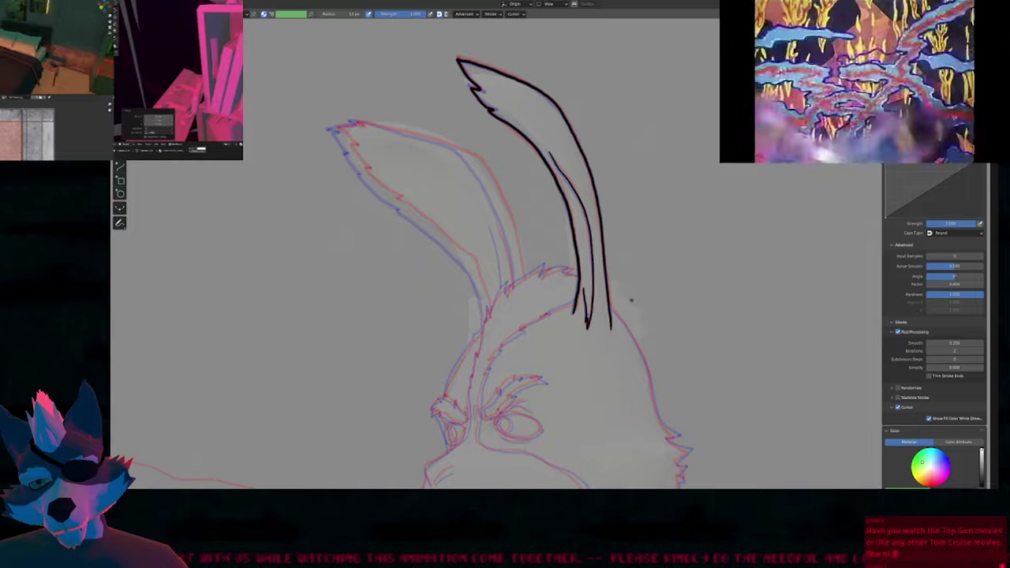
pyautogui.keyDown('shift'); pyautogui.moveTo(601, 224); pyautogui.dragTo(607, 246, button='middle'); pyautogui.keyUp('shift')
pyautogui.keyDown('shift'); pyautogui.moveTo(636, 319); pyautogui.dragTo(684, 453, button='middle'); pyautogui.keyUp('shift')
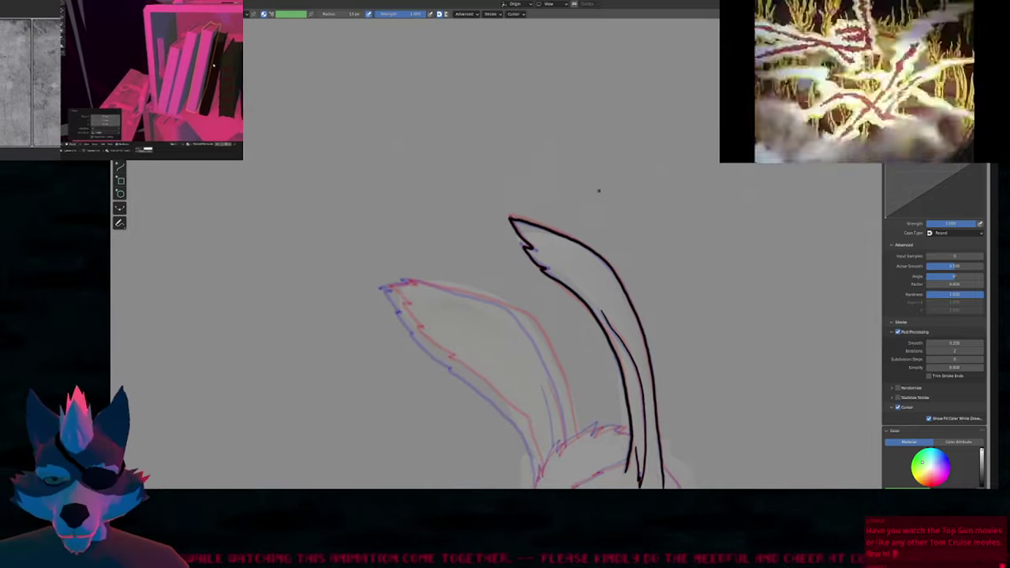
pyautogui.moveTo(511, 266)
pyautogui.keyDown('shift'); pyautogui.mouseDown(button='middle')
pyautogui.moveTo(524, 238)
pyautogui.moveTo(638, 209)
pyautogui.moveTo(480, 162)
pyautogui.mouseUp(button='middle'); pyautogui.keyUp('shift')
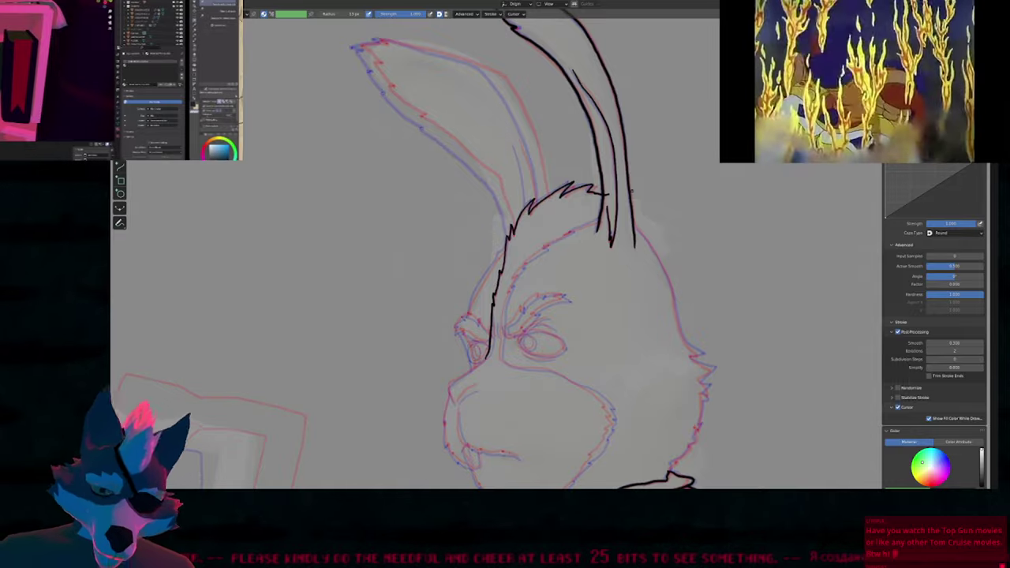
pyautogui.keyDown('shift'); pyautogui.moveTo(520, 239); pyautogui.dragTo(475, 217, button='middle'); pyautogui.keyUp('shift')
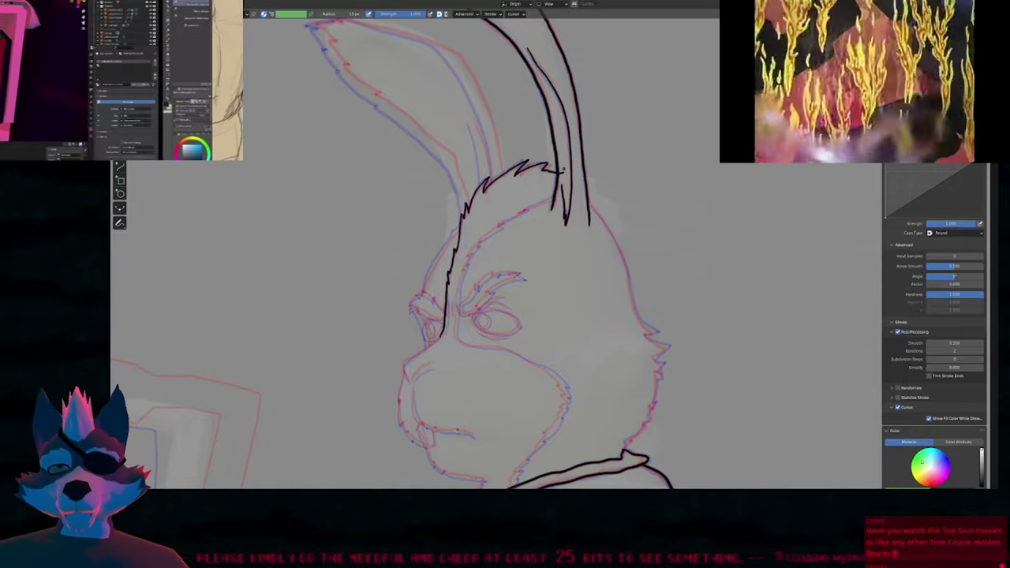
pyautogui.keyDown('shift'); pyautogui.moveTo(461, 326); pyautogui.dragTo(456, 295, button='middle'); pyautogui.keyUp('shift')
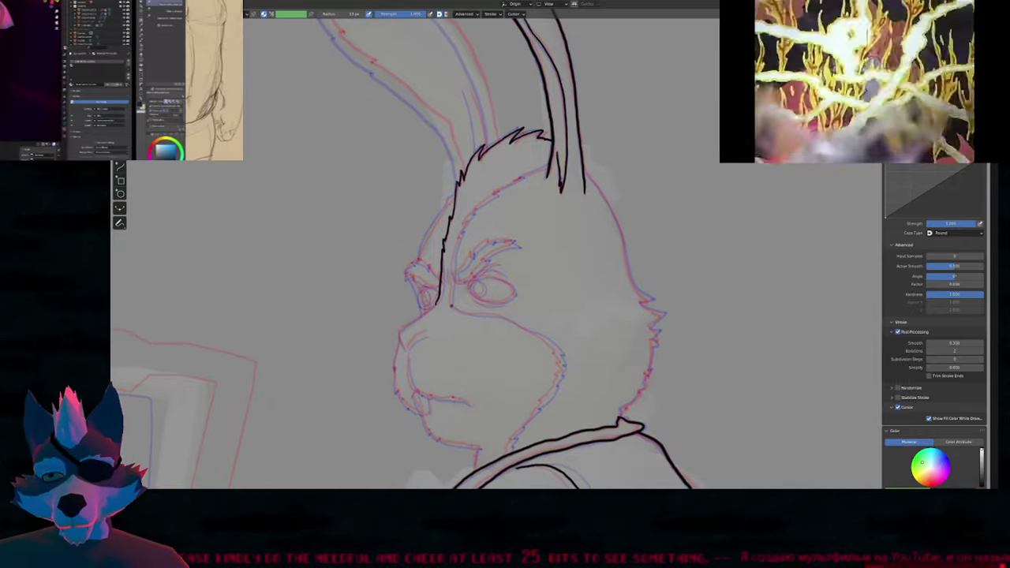
# Trace the forehead stripe's inner jagged edge from the nose bridge to the near ear, undoing the stray stroke.
pyautogui.moveTo(452, 266)
pyautogui.mouseDown()
pyautogui.moveTo(472, 216)
pyautogui.moveTo(551, 164)
pyautogui.moveTo(543, 215)
pyautogui.mouseUp()
pyautogui.hotkey('ctrl', 'z')
pyautogui.moveTo(534, 300)
pyautogui.keyDown('shift'); pyautogui.mouseDown(button='middle')
pyautogui.moveTo(555, 316)
pyautogui.moveTo(622, 274)
pyautogui.moveTo(620, 319)
pyautogui.moveTo(570, 374)
pyautogui.moveTo(565, 197)
pyautogui.mouseUp(button='middle'); pyautogui.keyUp('shift')
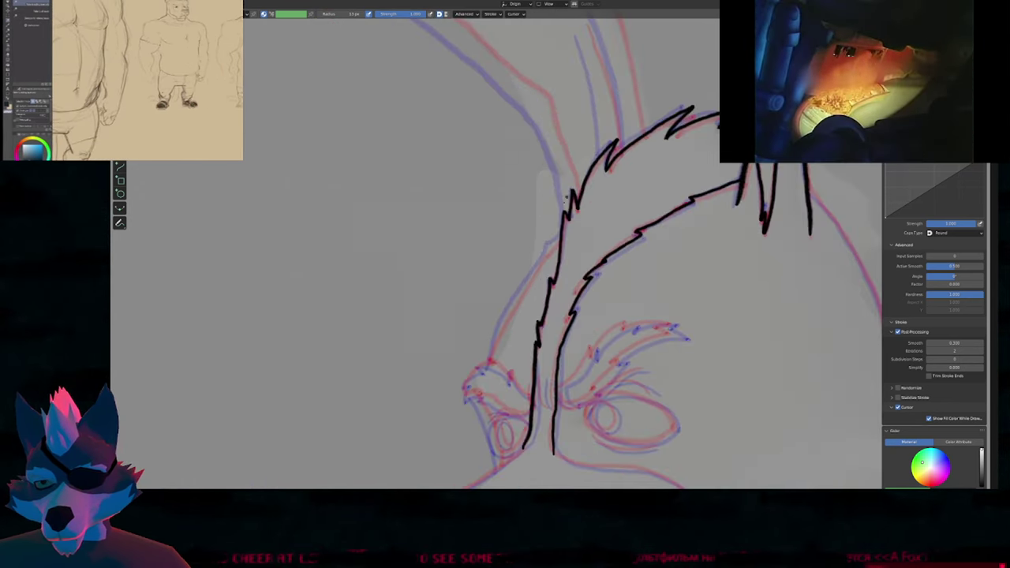
# Outline the far ear with its jagged front edge and draw the short fold line inside it.
pyautogui.moveTo(571, 238)
pyautogui.keyDown('shift'); pyautogui.mouseDown(button='middle')
pyautogui.moveTo(534, 460)
pyautogui.moveTo(550, 481)
pyautogui.mouseUp(button='middle'); pyautogui.keyUp('shift')
pyautogui.keyDown('ctrl'); pyautogui.moveTo(546, 384); pyautogui.dragTo(552, 474, button='middle'); pyautogui.keyUp('ctrl')
pyautogui.moveTo(589, 377)
pyautogui.mouseDown()
pyautogui.moveTo(553, 257)
pyautogui.moveTo(522, 207)
pyautogui.moveTo(374, 161)
pyautogui.moveTo(338, 169)
pyautogui.moveTo(406, 259)
pyautogui.moveTo(530, 361)
pyautogui.moveTo(548, 448)
pyautogui.mouseUp()
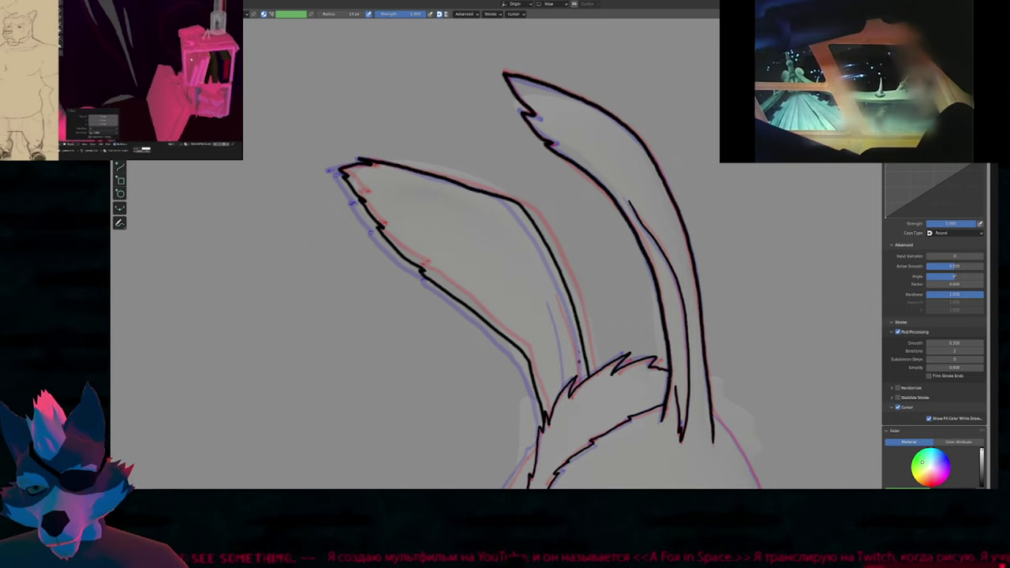
pyautogui.moveTo(551, 298); pyautogui.dragTo(558, 321)
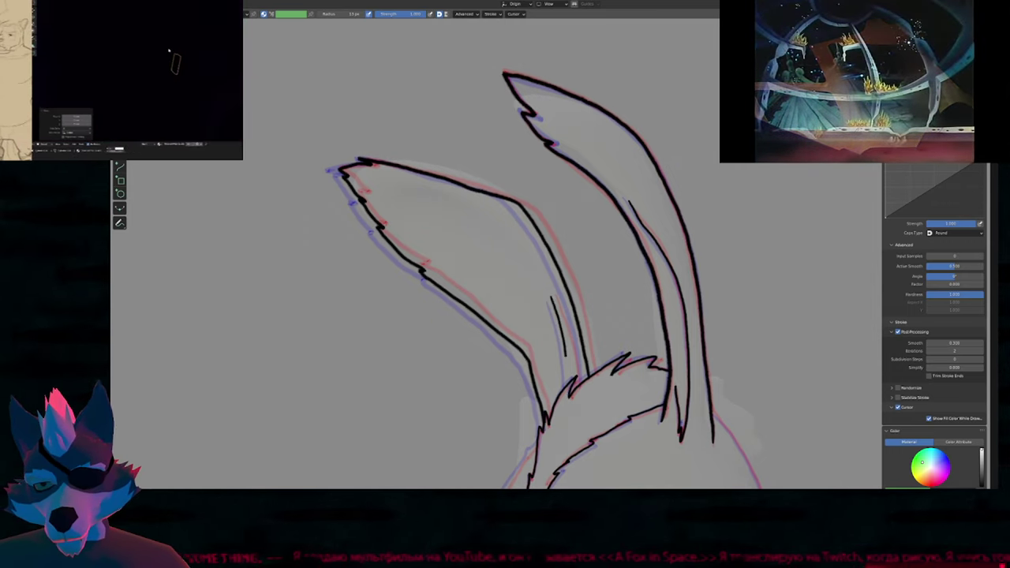
pyautogui.moveTo(565, 356); pyautogui.dragTo(570, 381)
# Draw the curved far side of the forehead from the far eyebrow up to the jagged hair edge.
pyautogui.keyDown('shift'); pyautogui.moveTo(582, 386); pyautogui.dragTo(545, 200, button='middle'); pyautogui.keyUp('shift')
pyautogui.moveTo(502, 327)
pyautogui.keyDown('shift'); pyautogui.mouseDown(button='middle')
pyautogui.moveTo(561, 203)
pyautogui.moveTo(491, 312)
pyautogui.moveTo(473, 210)
pyautogui.mouseUp(button='middle'); pyautogui.keyUp('shift')
pyautogui.moveTo(410, 361)
pyautogui.mouseDown()
pyautogui.moveTo(495, 203)
pyautogui.moveTo(530, 183)
pyautogui.mouseUp()
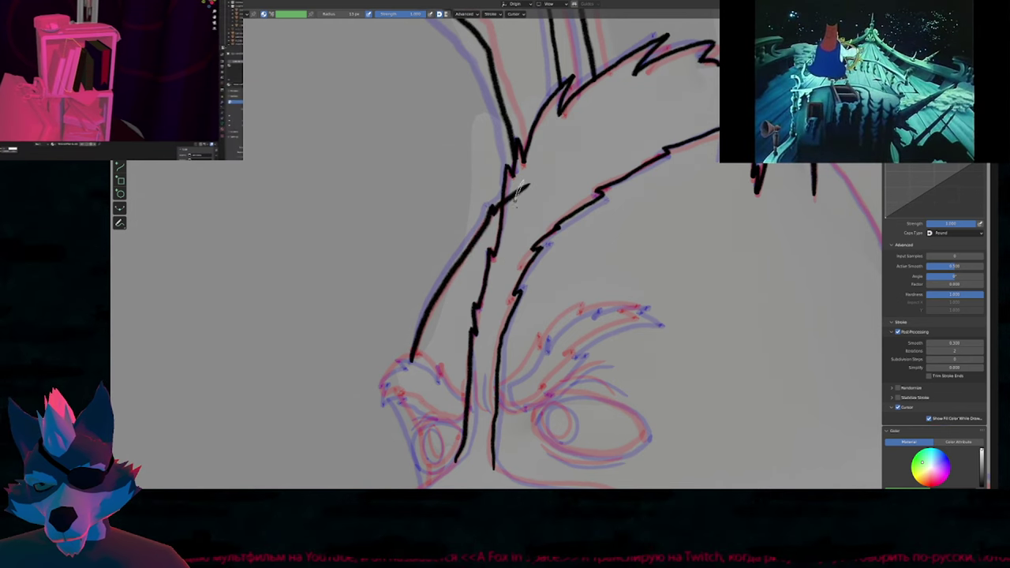
pyautogui.keyDown('shift'); pyautogui.moveTo(543, 366); pyautogui.dragTo(528, 230, button='middle'); pyautogui.keyUp('shift')
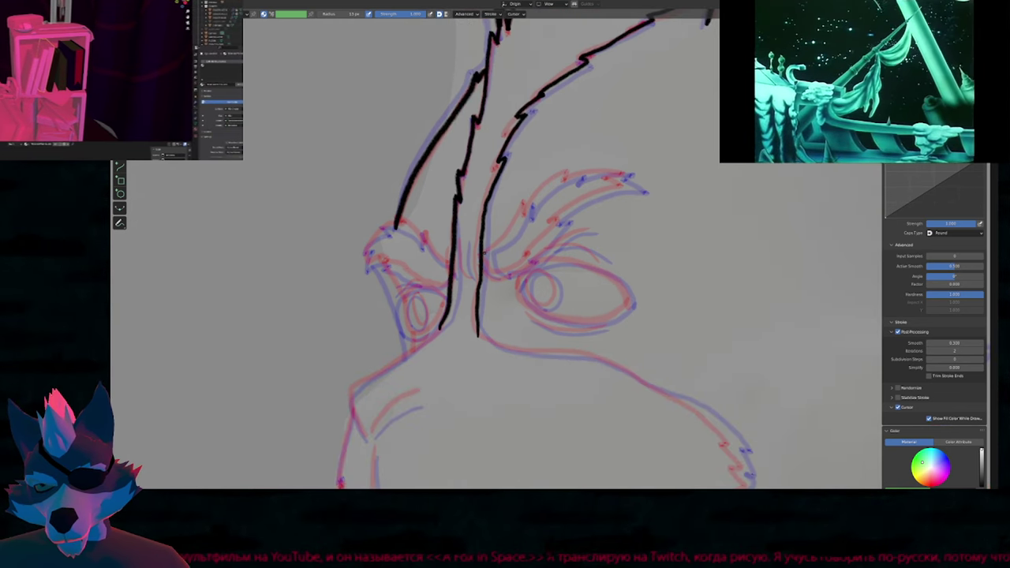
# Outline the near eyebrow with its jagged fur and add the two curved crease lines between it and the eye.
pyautogui.moveTo(483, 257)
pyautogui.mouseDown()
pyautogui.moveTo(549, 192)
pyautogui.moveTo(587, 172)
pyautogui.moveTo(629, 174)
pyautogui.moveTo(633, 184)
pyautogui.moveTo(551, 224)
pyautogui.moveTo(546, 243)
pyautogui.moveTo(499, 275)
pyautogui.moveTo(486, 277)
pyautogui.moveTo(486, 257)
pyautogui.mouseUp()
pyautogui.keyDown('shift'); pyautogui.moveTo(488, 277); pyautogui.dragTo(440, 231, button='middle'); pyautogui.keyUp('shift')
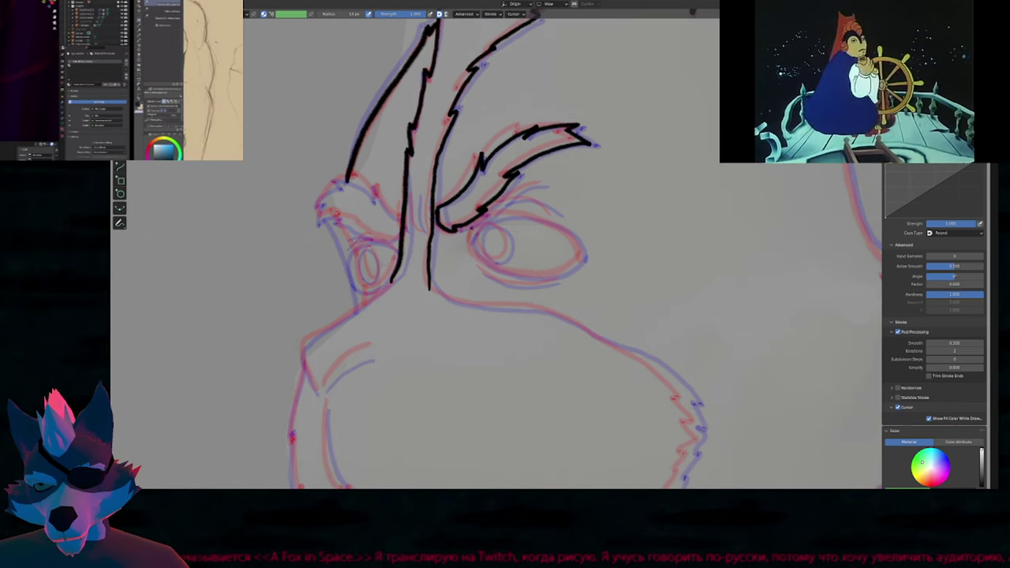
pyautogui.moveTo(463, 229)
pyautogui.mouseDown()
pyautogui.moveTo(523, 191)
pyautogui.moveTo(555, 186)
pyautogui.mouseUp()
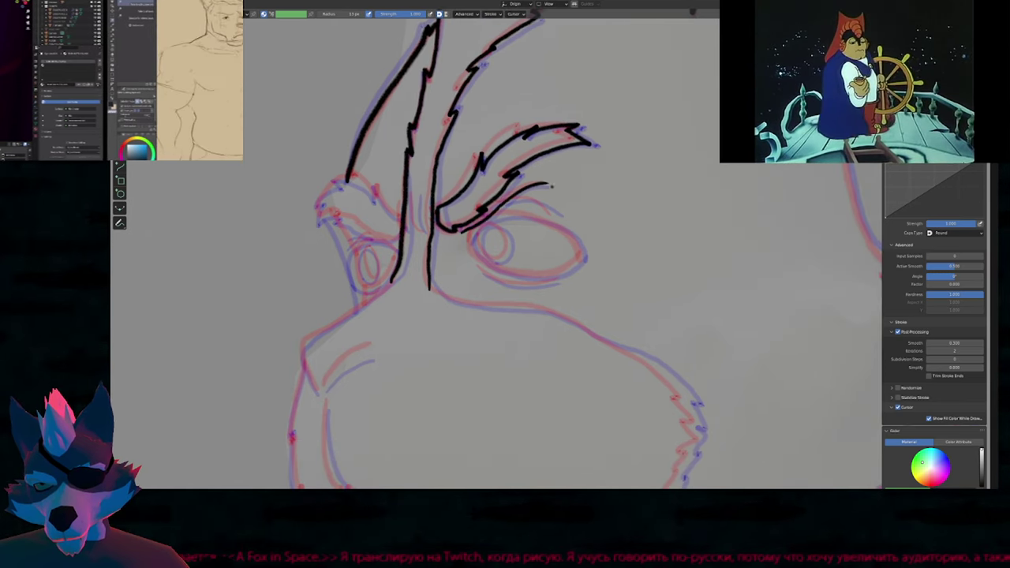
pyautogui.moveTo(499, 207)
pyautogui.mouseDown()
pyautogui.moveTo(525, 198)
pyautogui.moveTo(557, 214)
pyautogui.mouseUp()
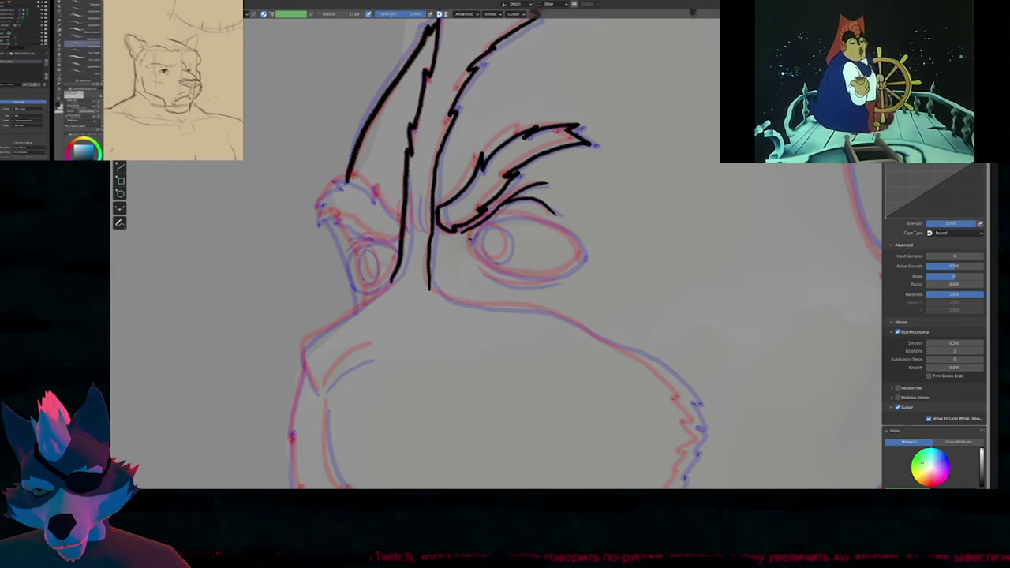
# Outline the near eye and move its inner corner points into place with connected proportional editing.
pyautogui.moveTo(470, 240)
pyautogui.mouseDown()
pyautogui.moveTo(489, 221)
pyautogui.moveTo(517, 216)
pyautogui.moveTo(550, 224)
pyautogui.moveTo(582, 264)
pyautogui.moveTo(516, 279)
pyautogui.moveTo(475, 260)
pyautogui.moveTo(470, 246)
pyautogui.mouseUp()
pyautogui.press('Tab')
pyautogui.click(470, 248)
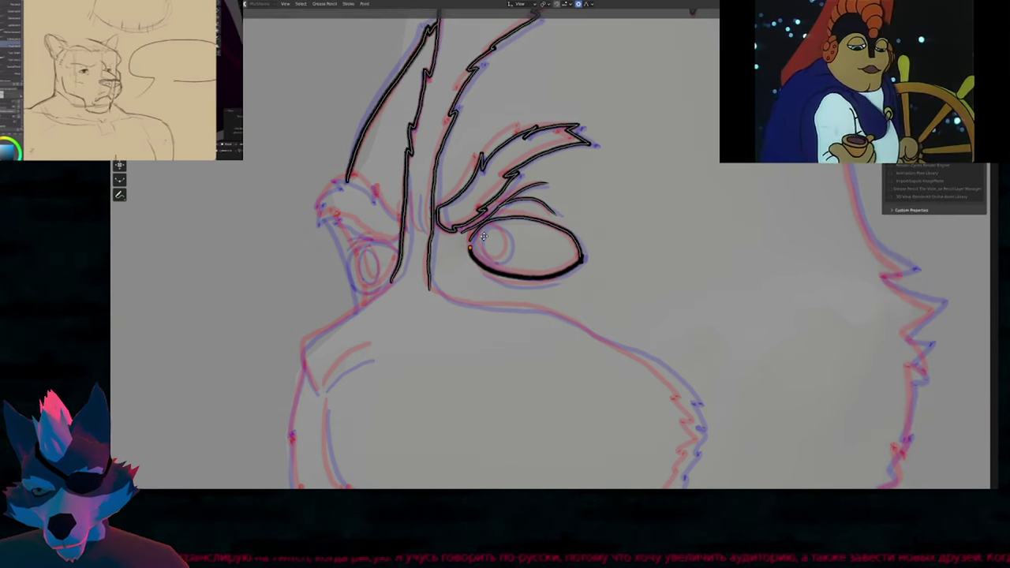
pyautogui.press('g')
pyautogui.scroll(3, 483, 230)
pyautogui.click(487, 227)
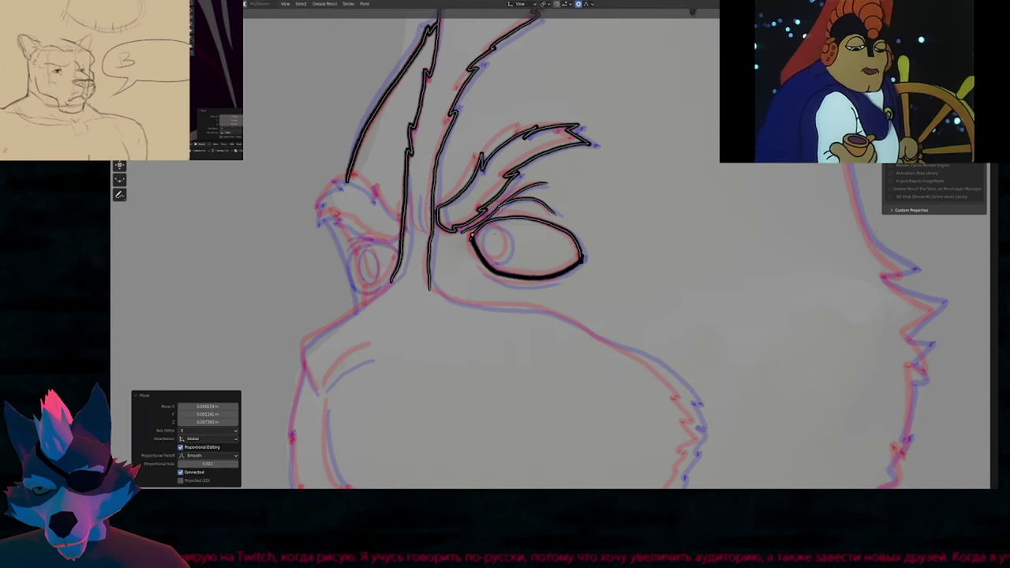
pyautogui.press('Tab')
# Draw the near eye's oval iris, nudge it into position, and add the curved line beneath the eye.
pyautogui.moveTo(494, 258); pyautogui.dragTo(482, 240)
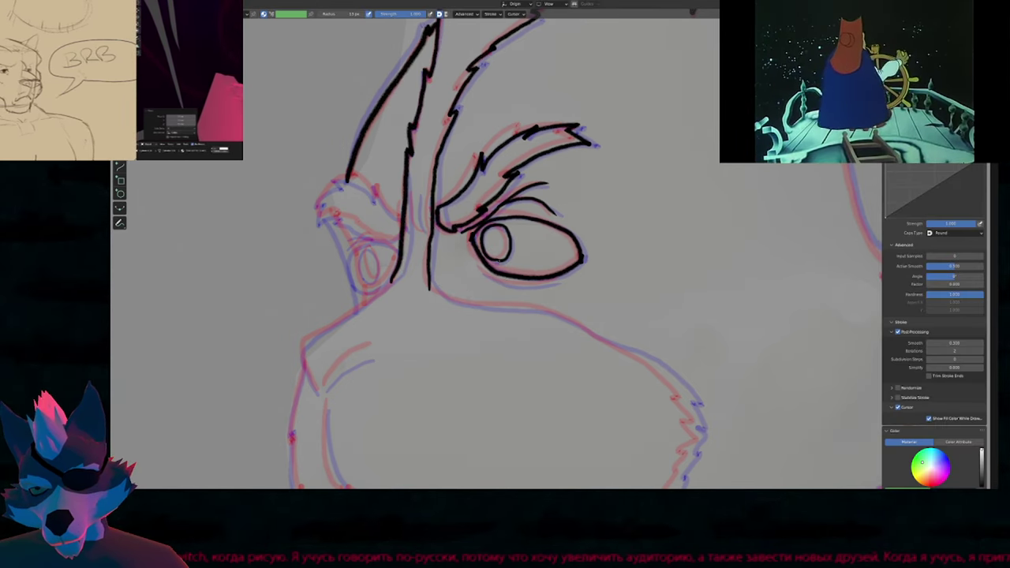
pyautogui.press('Tab')
pyautogui.click(545, 256)
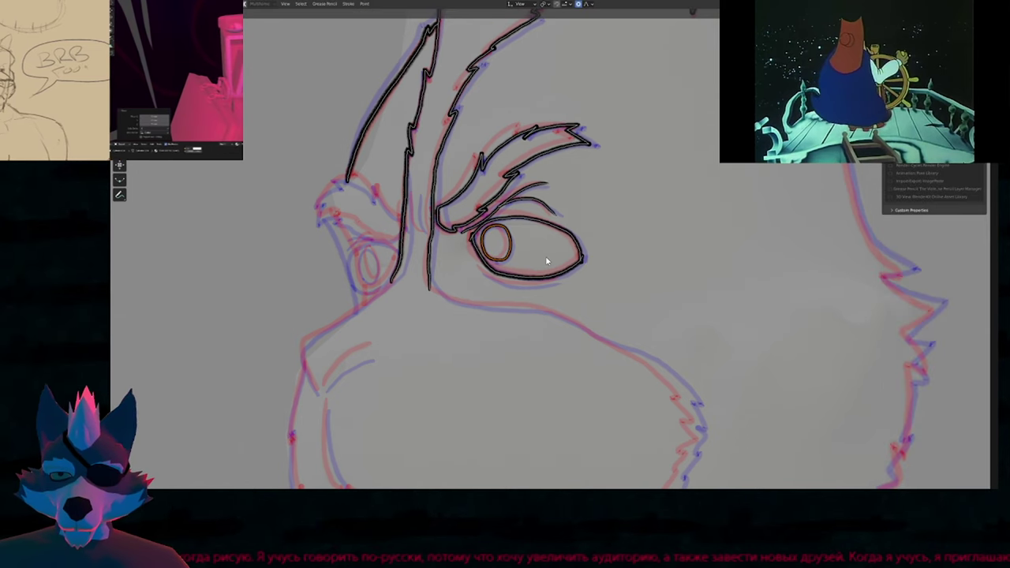
pyautogui.press('g')
pyautogui.click(631, 248)
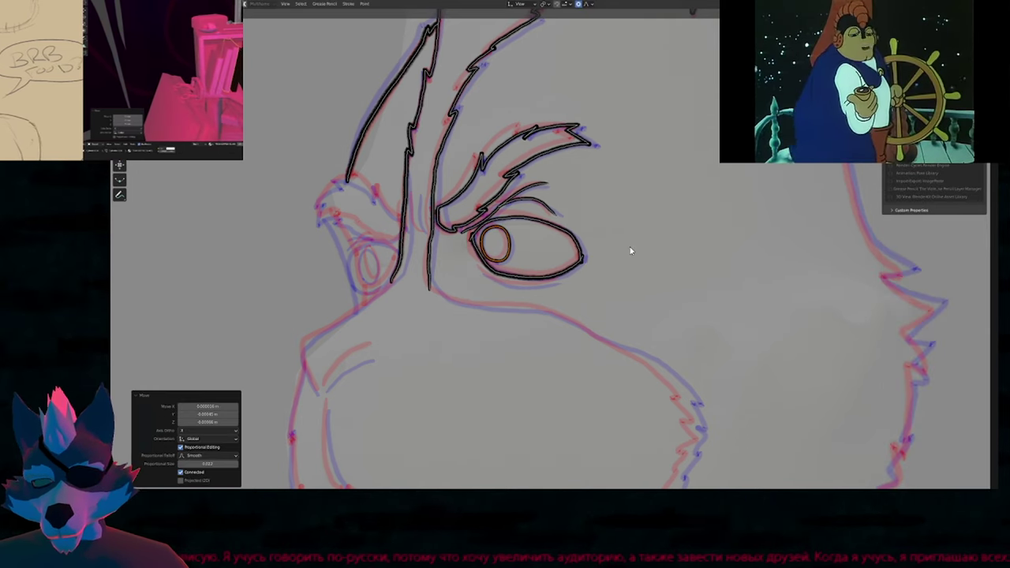
pyautogui.press('Tab')
pyautogui.moveTo(539, 253)
pyautogui.keyDown('shift'); pyautogui.mouseDown(button='middle')
pyautogui.moveTo(743, 272)
pyautogui.moveTo(572, 237)
pyautogui.mouseUp(button='middle'); pyautogui.keyUp('shift')
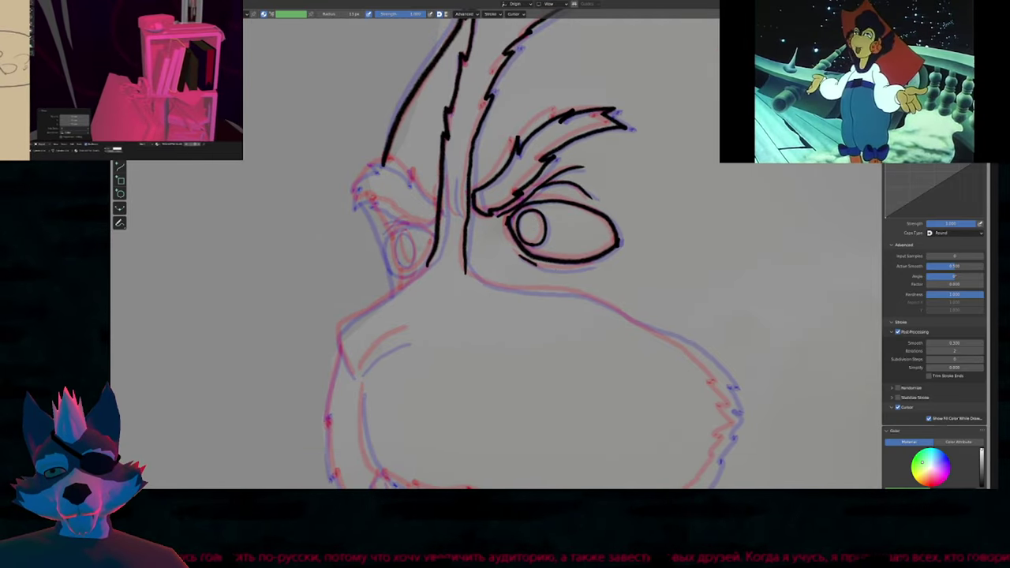
pyautogui.moveTo(531, 267); pyautogui.dragTo(600, 267)
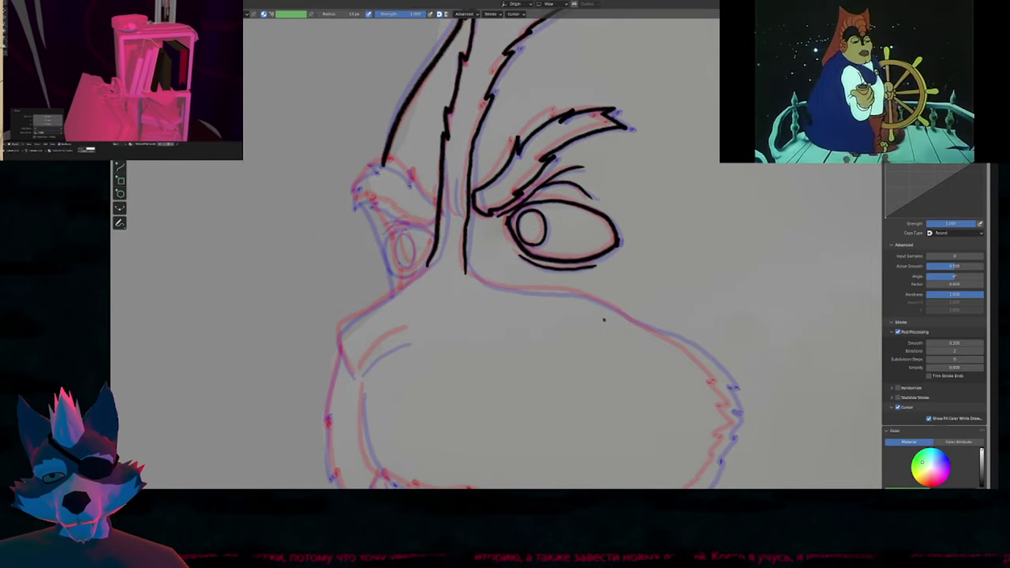
# Draw the short crease between the brows and outline the far eyebrow with its jagged tip.
pyautogui.keyDown('shift'); pyautogui.moveTo(460, 241); pyautogui.dragTo(687, 287, button='middle'); pyautogui.keyUp('shift')
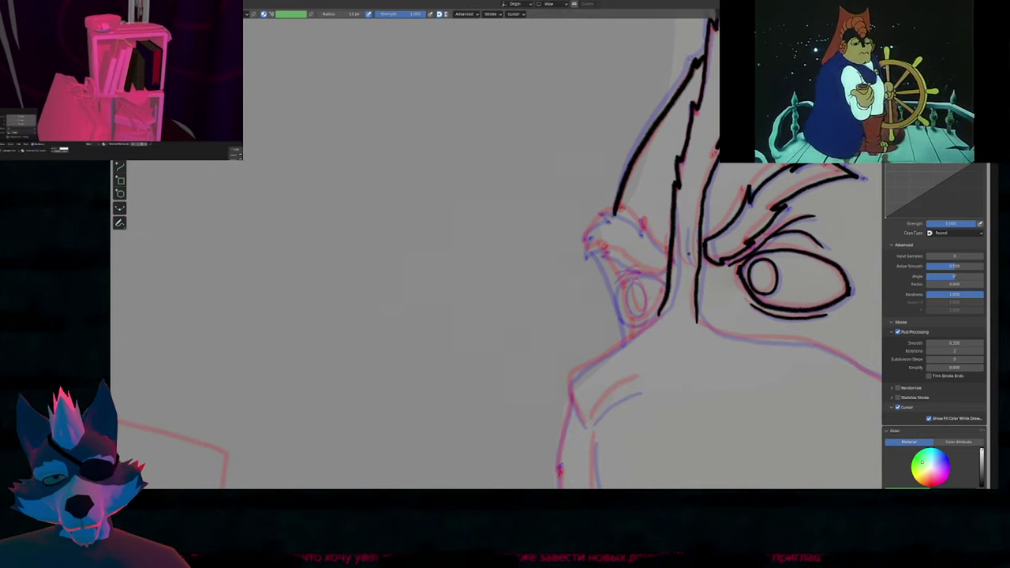
pyautogui.moveTo(691, 264); pyautogui.dragTo(684, 226)
pyautogui.moveTo(679, 240)
pyautogui.keyDown('shift'); pyautogui.mouseDown(button='middle')
pyautogui.moveTo(551, 245)
pyautogui.moveTo(541, 268)
pyautogui.moveTo(619, 279)
pyautogui.mouseUp(button='middle'); pyautogui.keyUp('shift')
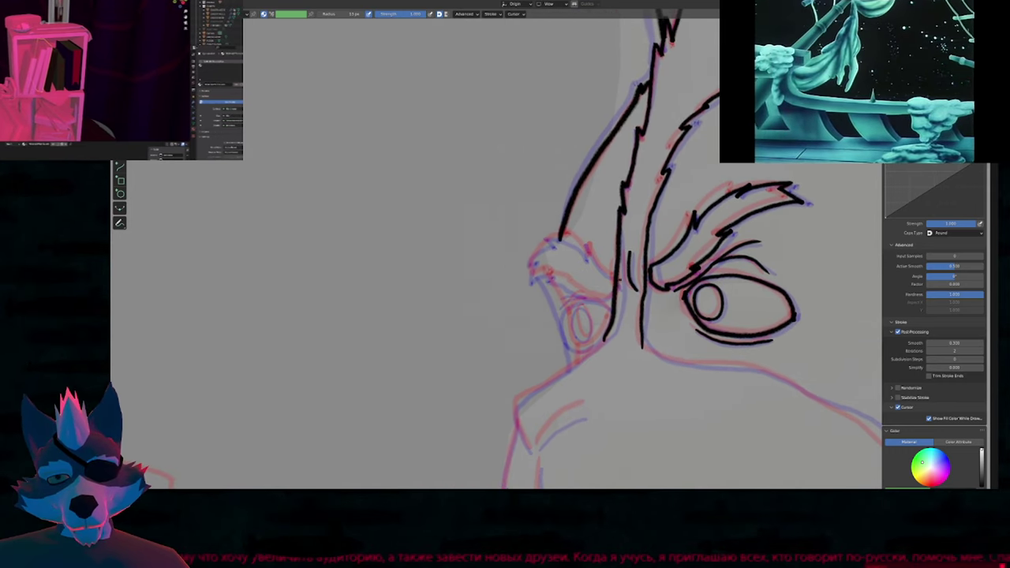
pyautogui.scroll(3, 624, 246)
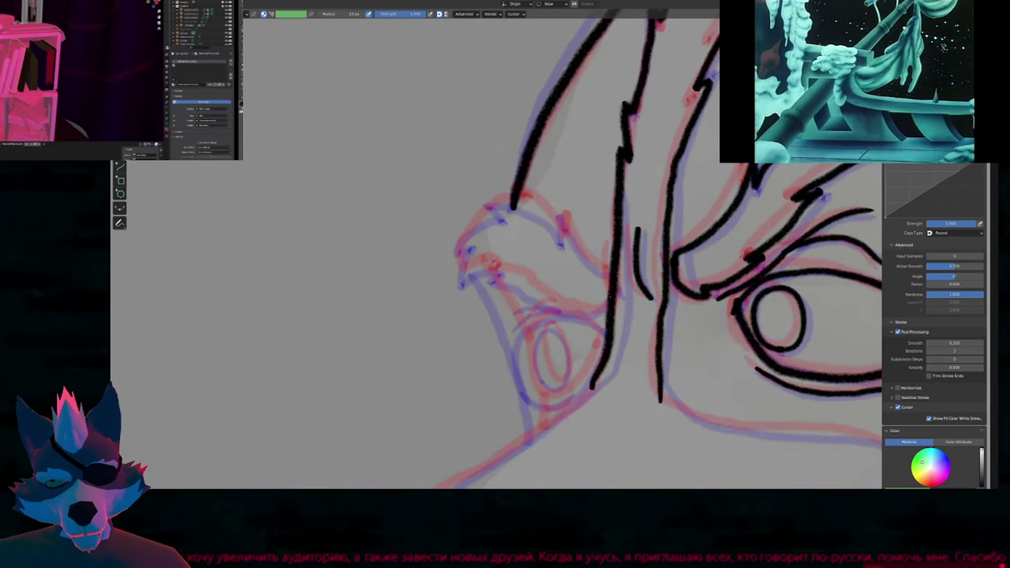
pyautogui.moveTo(601, 312)
pyautogui.mouseDown()
pyautogui.moveTo(605, 243)
pyautogui.moveTo(568, 236)
pyautogui.moveTo(555, 217)
pyautogui.moveTo(507, 197)
pyautogui.moveTo(490, 202)
pyautogui.moveTo(458, 259)
pyautogui.moveTo(458, 283)
pyautogui.moveTo(501, 264)
pyautogui.moveTo(563, 308)
pyautogui.moveTo(606, 310)
pyautogui.mouseUp()
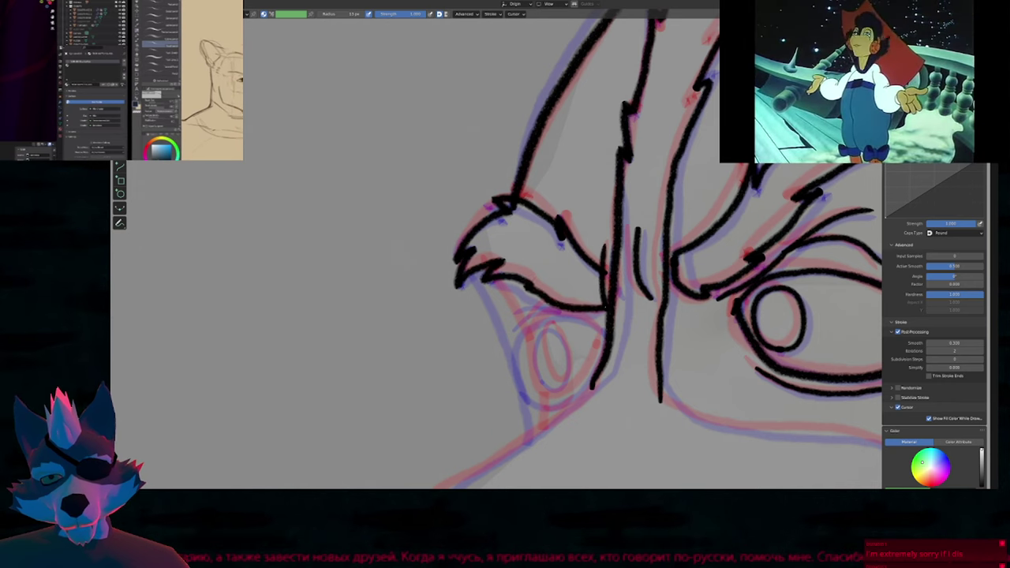
# Trace the muzzle's upper contour from the nose bridge around the jagged cheek fur down to the collar.
pyautogui.moveTo(625, 338)
pyautogui.keyDown('shift'); pyautogui.mouseDown(button='middle')
pyautogui.moveTo(579, 234)
pyautogui.moveTo(597, 198)
pyautogui.moveTo(593, 287)
pyautogui.moveTo(603, 273)
pyautogui.moveTo(556, 234)
pyautogui.mouseUp(button='middle'); pyautogui.keyUp('shift')
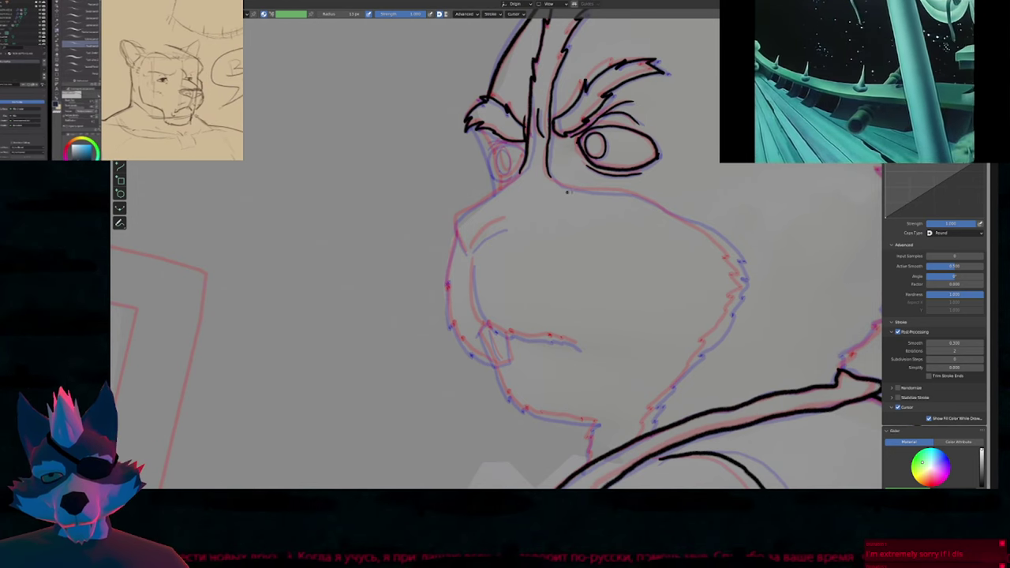
pyautogui.keyDown('shift'); pyautogui.moveTo(553, 193); pyautogui.dragTo(525, 132, button='middle'); pyautogui.keyUp('shift')
pyautogui.moveTo(517, 135)
pyautogui.mouseDown()
pyautogui.moveTo(595, 148)
pyautogui.moveTo(672, 189)
pyautogui.moveTo(702, 229)
pyautogui.moveTo(680, 276)
pyautogui.moveTo(616, 347)
pyautogui.moveTo(598, 396)
pyautogui.mouseUp()
# Trace the snout's top from the far eye to the nose tip, the short nose edge, and the curved crease behind it.
pyautogui.keyDown('shift'); pyautogui.moveTo(492, 274); pyautogui.dragTo(610, 282, button='middle'); pyautogui.keyUp('shift')
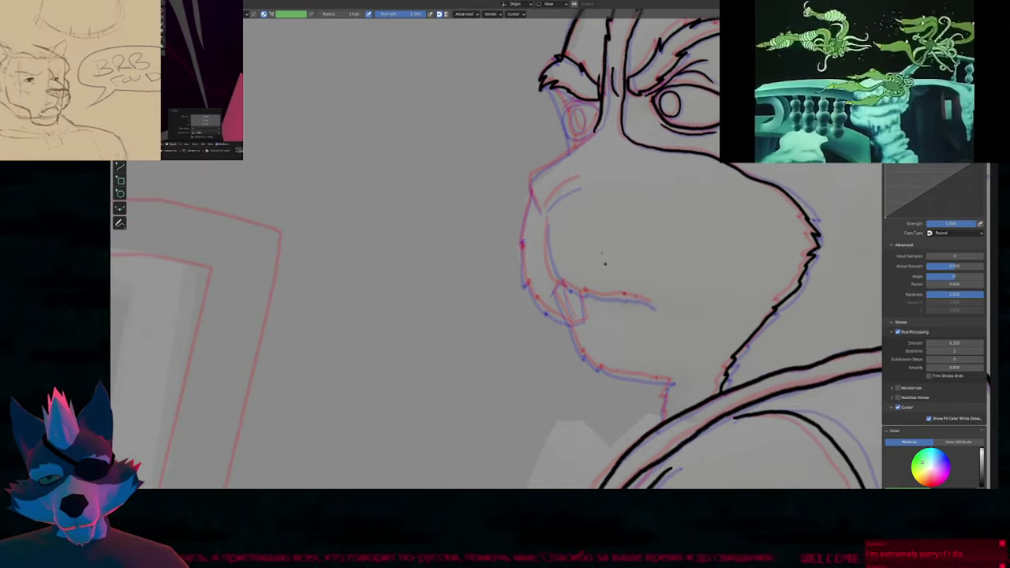
pyautogui.moveTo(593, 131); pyautogui.dragTo(532, 178)
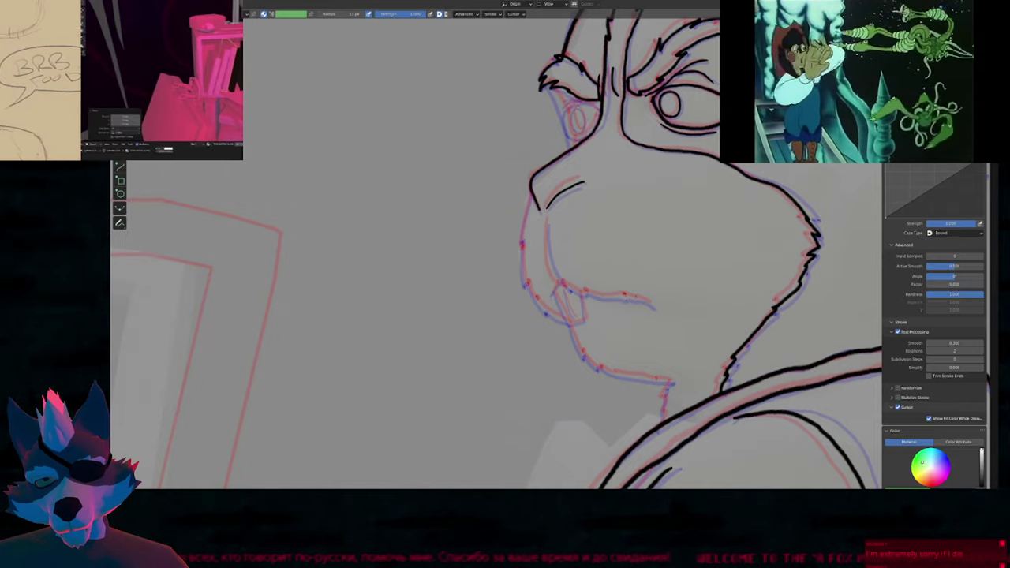
pyautogui.keyDown('shift'); pyautogui.moveTo(583, 202); pyautogui.dragTo(510, 193, button='middle'); pyautogui.keyUp('shift')
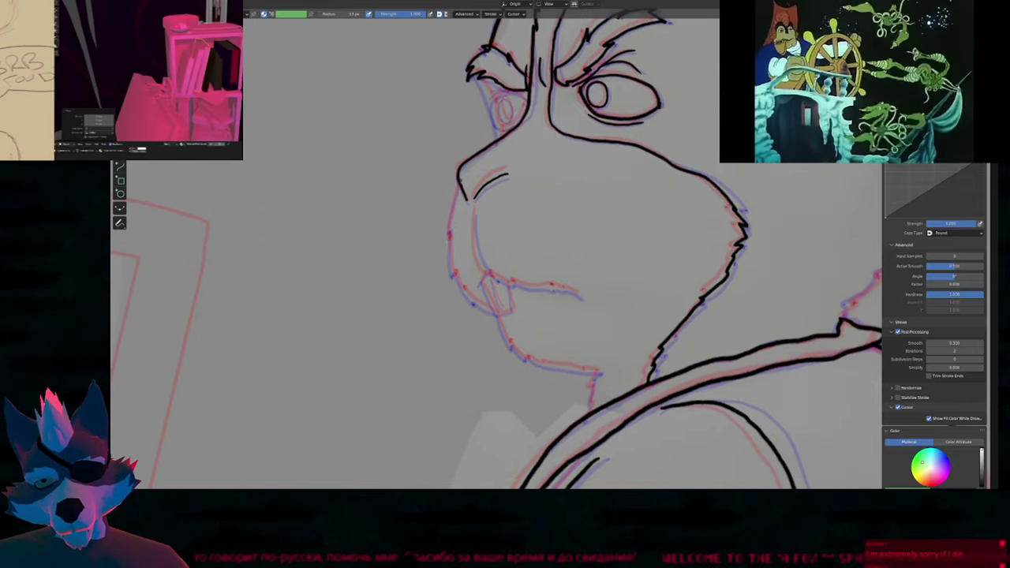
# Trace the front edge of the muzzle from the nose down to the teeth, and the mouth line with its jagged end.
pyautogui.moveTo(459, 185)
pyautogui.mouseDown()
pyautogui.moveTo(449, 235)
pyautogui.moveTo(455, 278)
pyautogui.moveTo(498, 314)
pyautogui.mouseUp()
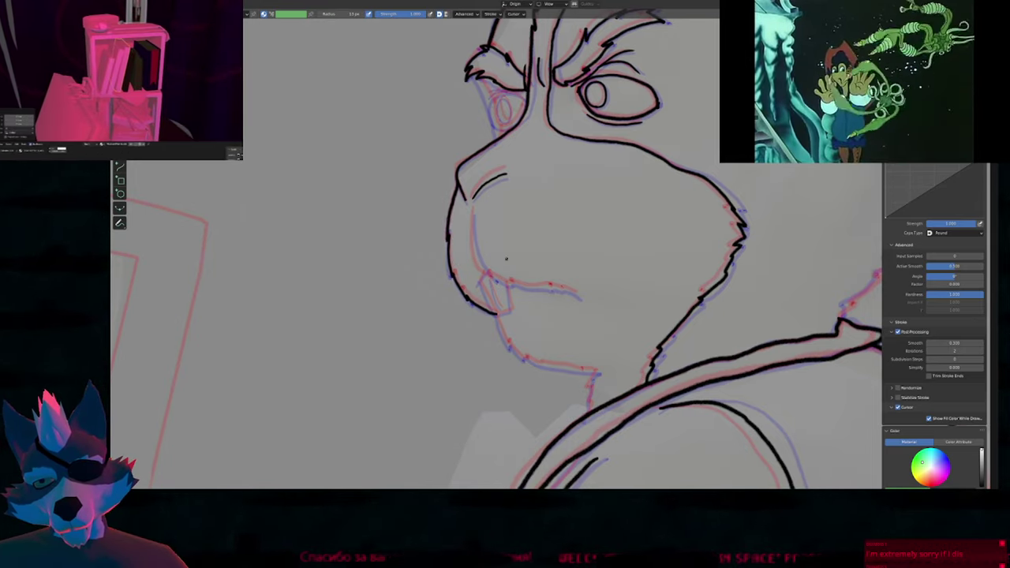
pyautogui.keyDown('shift'); pyautogui.moveTo(479, 209); pyautogui.dragTo(444, 156, button='middle'); pyautogui.keyUp('shift')
pyautogui.moveTo(439, 167)
pyautogui.mouseDown()
pyautogui.moveTo(444, 202)
pyautogui.moveTo(477, 231)
pyautogui.moveTo(551, 247)
pyautogui.mouseUp()
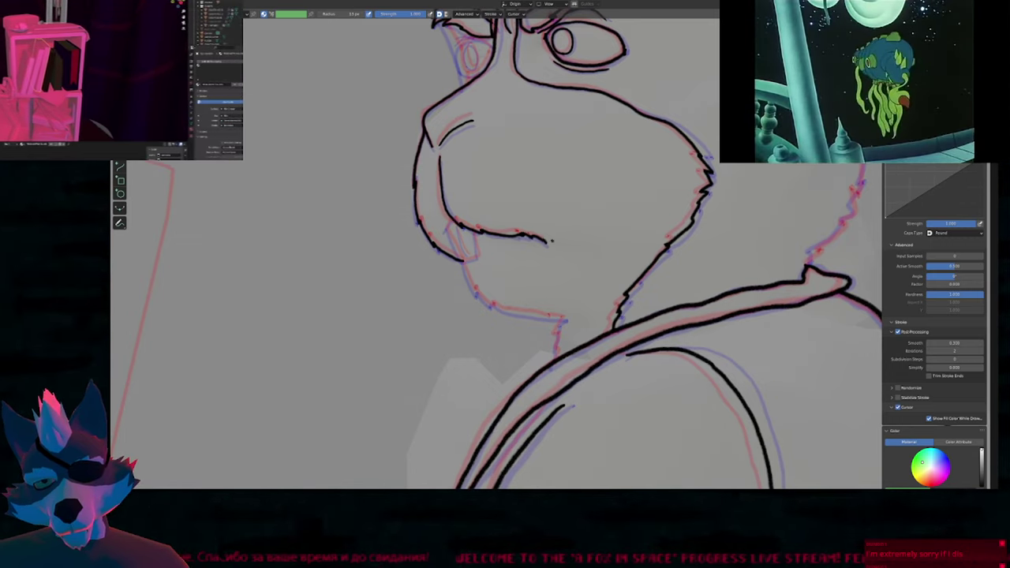
pyautogui.moveTo(527, 248)
pyautogui.keyDown('shift'); pyautogui.mouseDown(button='middle')
pyautogui.moveTo(497, 259)
pyautogui.moveTo(566, 291)
pyautogui.mouseUp(button='middle'); pyautogui.keyUp('shift')
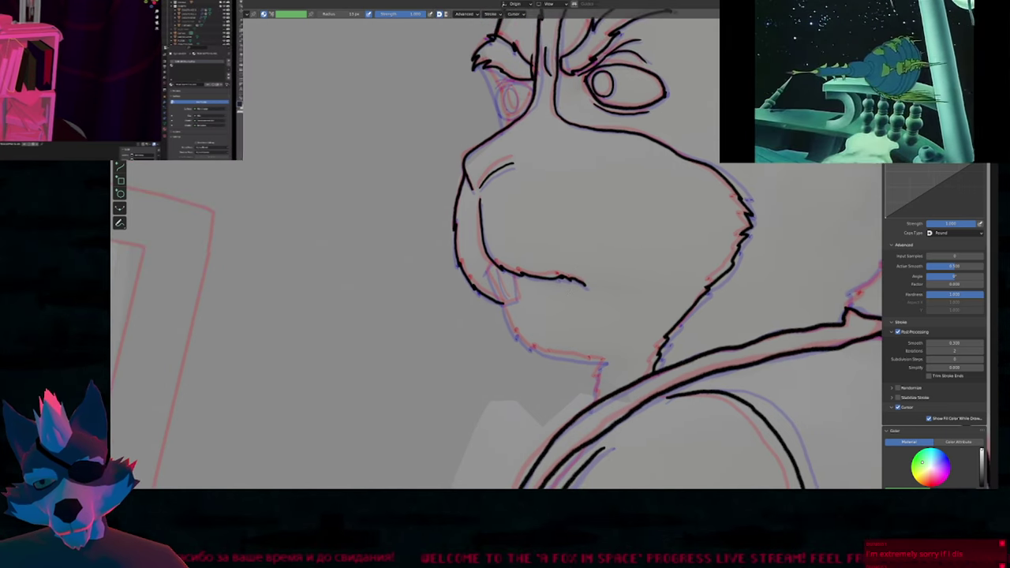
# Outline the buck teeth beneath the upper lip, including the line dividing them.
pyautogui.scroll(5, 513, 269)
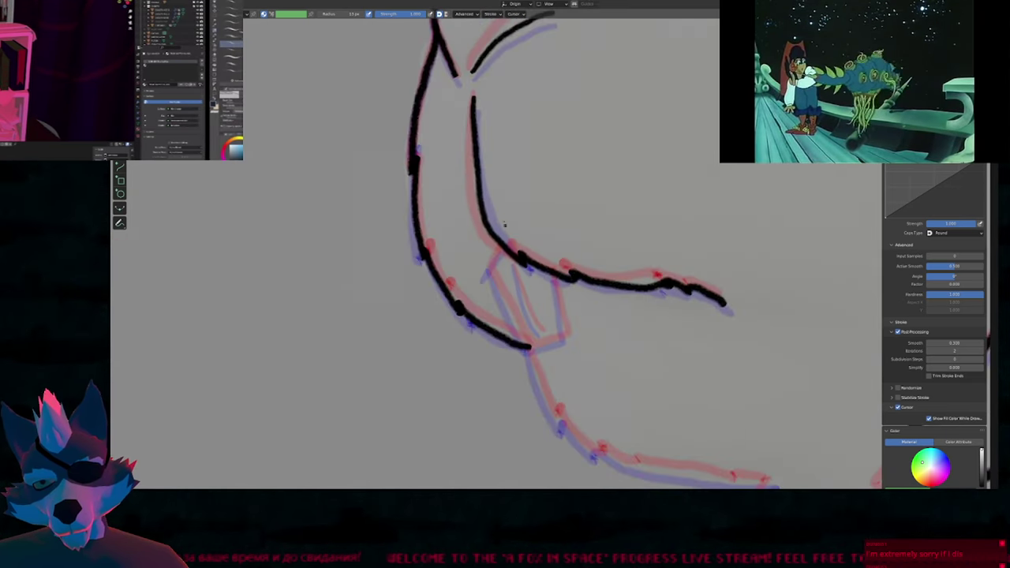
pyautogui.keyDown('shift'); pyautogui.moveTo(504, 224); pyautogui.dragTo(433, 219, button='middle'); pyautogui.keyUp('shift')
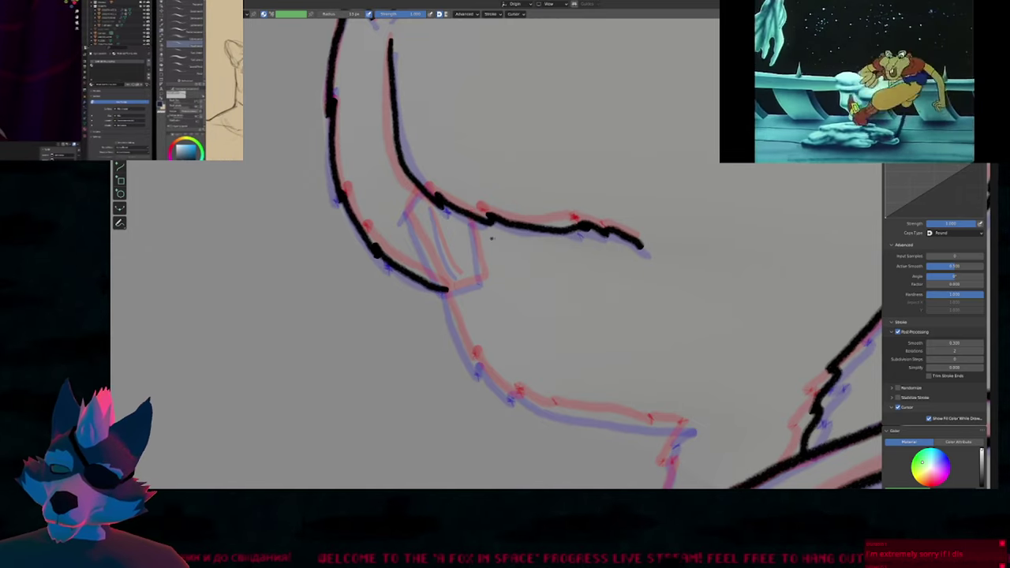
pyautogui.keyDown('shift'); pyautogui.moveTo(433, 219); pyautogui.dragTo(475, 190, button='middle'); pyautogui.keyUp('shift')
pyautogui.moveTo(439, 200)
pyautogui.mouseDown()
pyautogui.moveTo(476, 152)
pyautogui.moveTo(454, 203)
pyautogui.moveTo(483, 265)
pyautogui.moveTo(524, 257)
pyautogui.moveTo(502, 155)
pyautogui.mouseUp()
pyautogui.click(524, 231)
pyautogui.moveTo(522, 256)
pyautogui.mouseDown()
pyautogui.moveTo(504, 156)
pyautogui.moveTo(478, 193)
pyautogui.moveTo(495, 254)
pyautogui.mouseUp()
pyautogui.scroll(-2, 523, 300)
# Trace the lower jaw from the teeth around the chin and down the short jagged throat to the collar.
pyautogui.hotkey('ctrl', 'space')
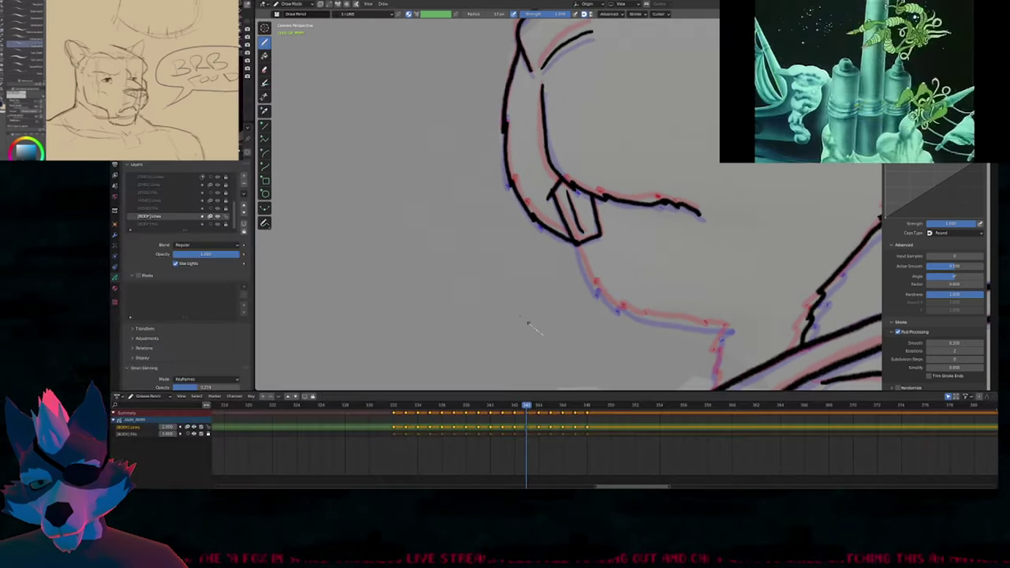
pyautogui.keyDown('shift'); pyautogui.moveTo(606, 264); pyautogui.dragTo(433, 241, button='middle'); pyautogui.keyUp('shift')
pyautogui.hotkey('ctrl', 'space')
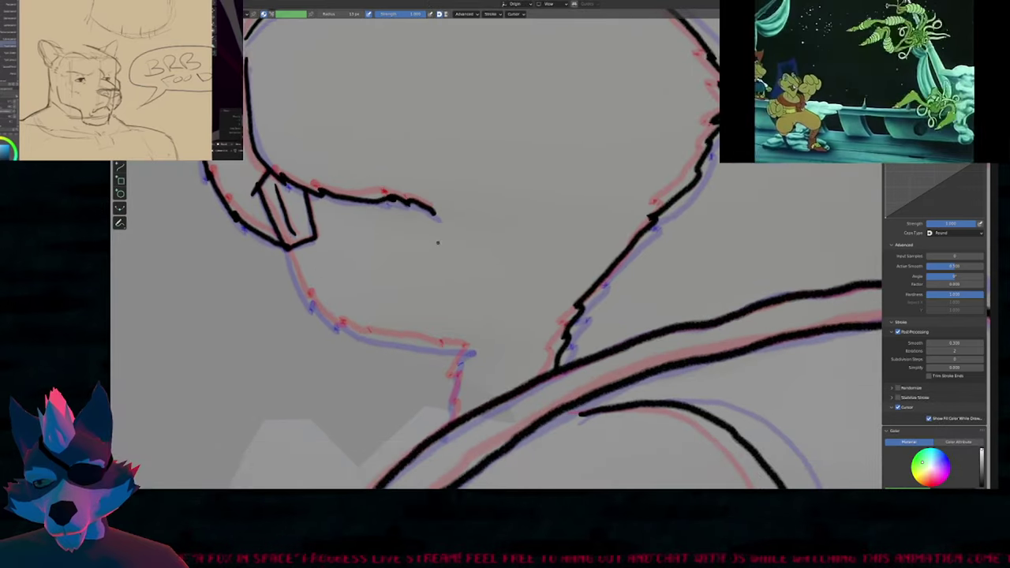
pyautogui.moveTo(285, 249)
pyautogui.mouseDown()
pyautogui.moveTo(315, 311)
pyautogui.moveTo(372, 338)
pyautogui.moveTo(472, 357)
pyautogui.moveTo(453, 378)
pyautogui.moveTo(448, 430)
pyautogui.mouseUp()
pyautogui.scroll(-3, 506, 323)
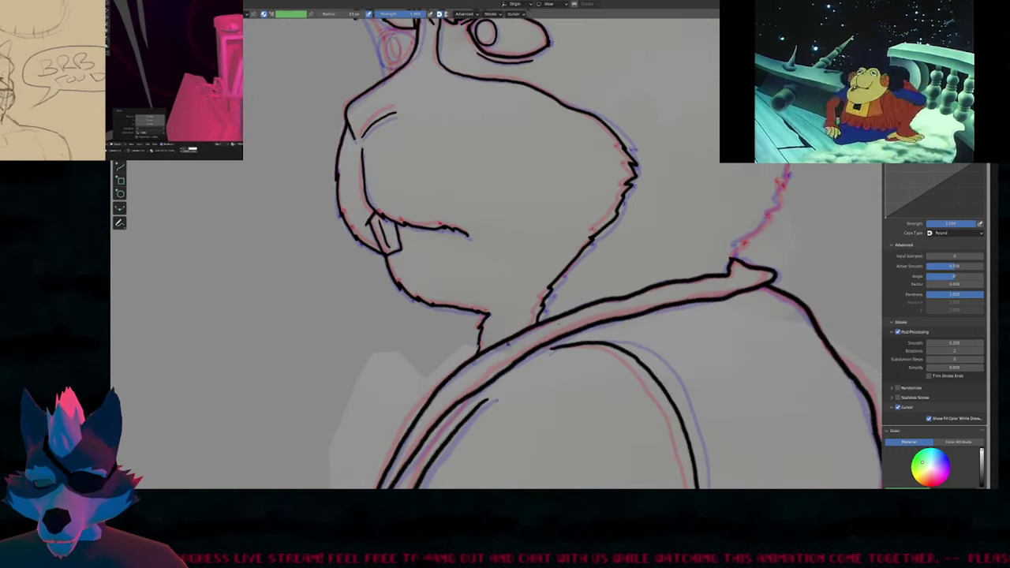
# Draw the face edge outside the far eye, from the eyebrow's jagged tip down to the snout.
pyautogui.moveTo(720, 64)
pyautogui.keyDown('shift'); pyautogui.mouseDown(button='middle')
pyautogui.moveTo(604, 212)
pyautogui.moveTo(561, 293)
pyautogui.moveTo(619, 378)
pyautogui.mouseUp(button='middle'); pyautogui.keyUp('shift')
pyautogui.keyDown('shift'); pyautogui.moveTo(325, 301); pyautogui.dragTo(484, 302, button='middle'); pyautogui.keyUp('shift')
pyautogui.scroll(4, 450, 326)
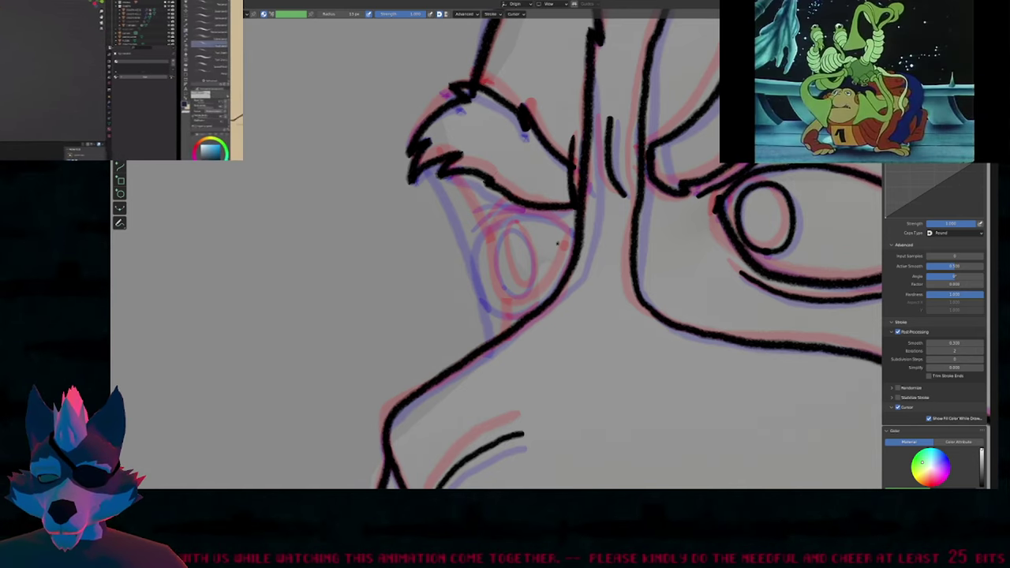
pyautogui.scroll(-2, 557, 246)
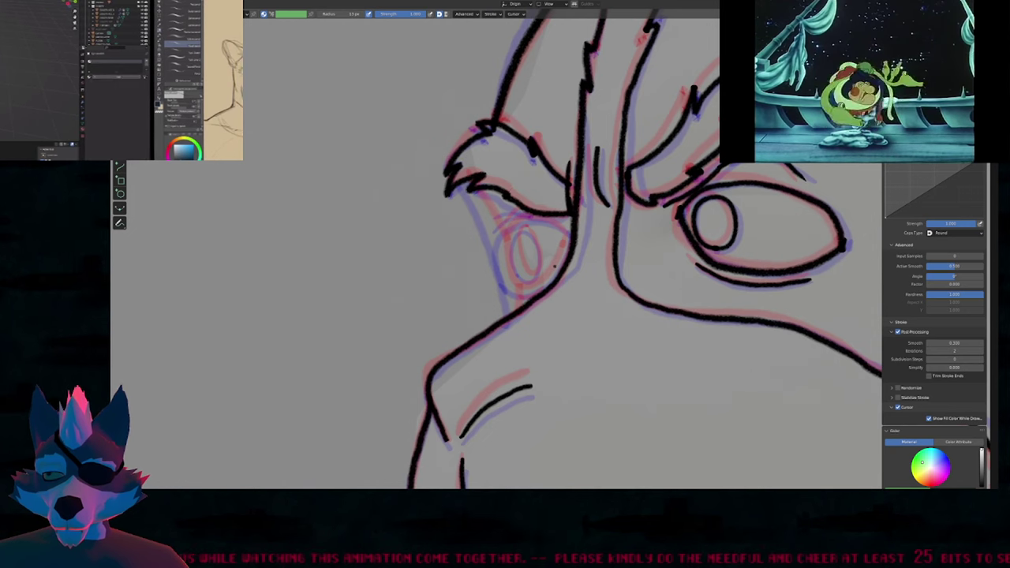
pyautogui.keyDown('shift'); pyautogui.moveTo(582, 142); pyautogui.dragTo(550, 277, button='middle'); pyautogui.keyUp('shift')
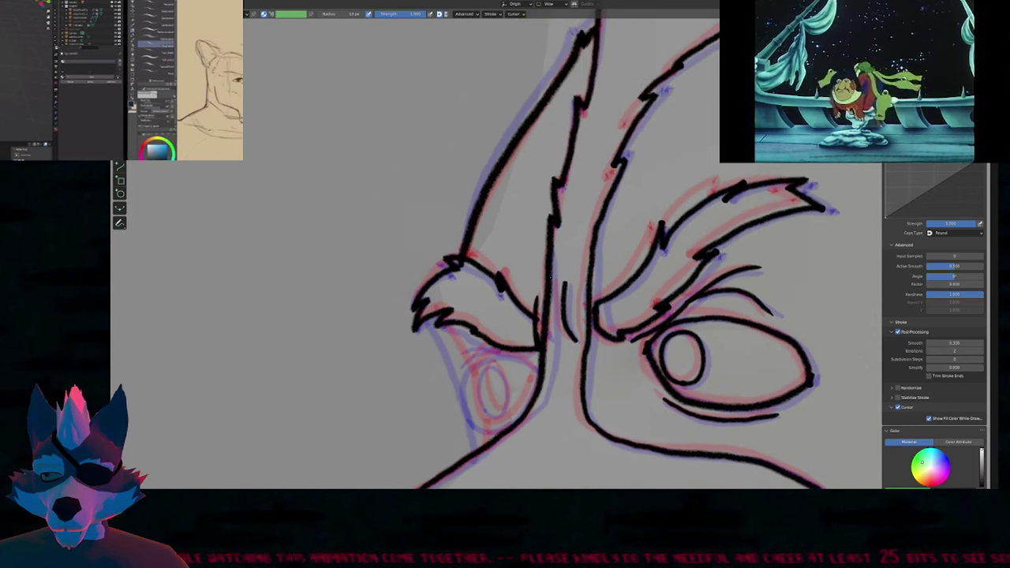
pyautogui.scroll(4, 485, 470)
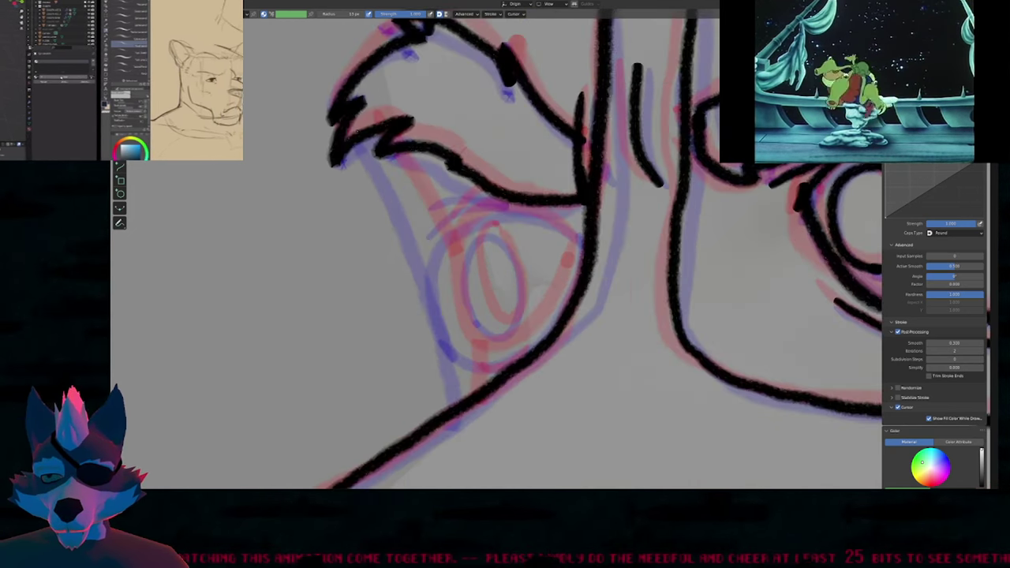
pyautogui.moveTo(361, 144)
pyautogui.mouseDown()
pyautogui.moveTo(424, 254)
pyautogui.moveTo(464, 400)
pyautogui.moveTo(456, 407)
pyautogui.mouseUp()
pyautogui.moveTo(436, 289); pyautogui.dragTo(453, 339)
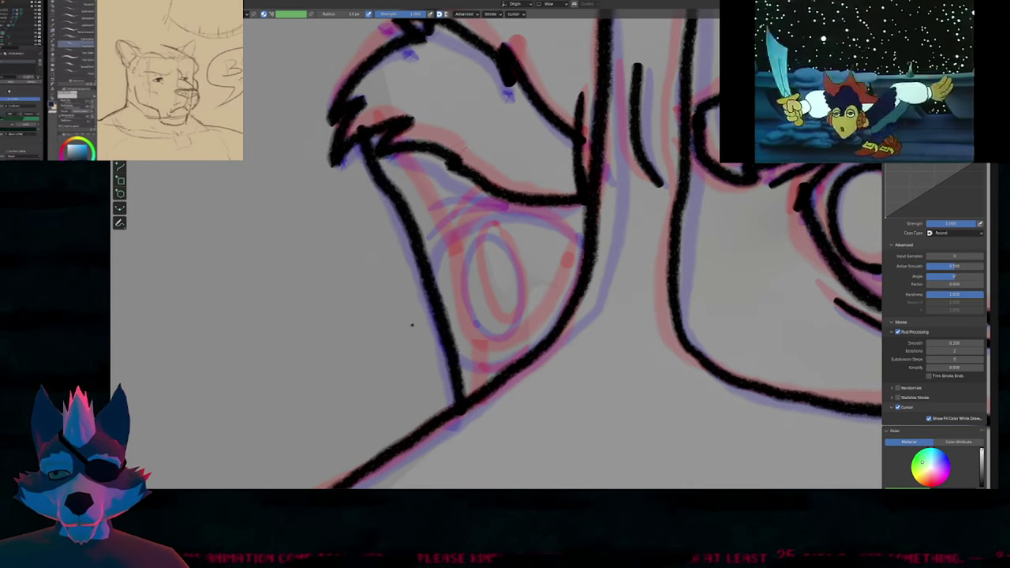
# Nudge the face edge beside the far eye inward and undo the last excess nudges.
pyautogui.hotkey('shift', 'f')
pyautogui.click(407, 319)
pyautogui.moveTo(403, 308); pyautogui.dragTo(368, 204)
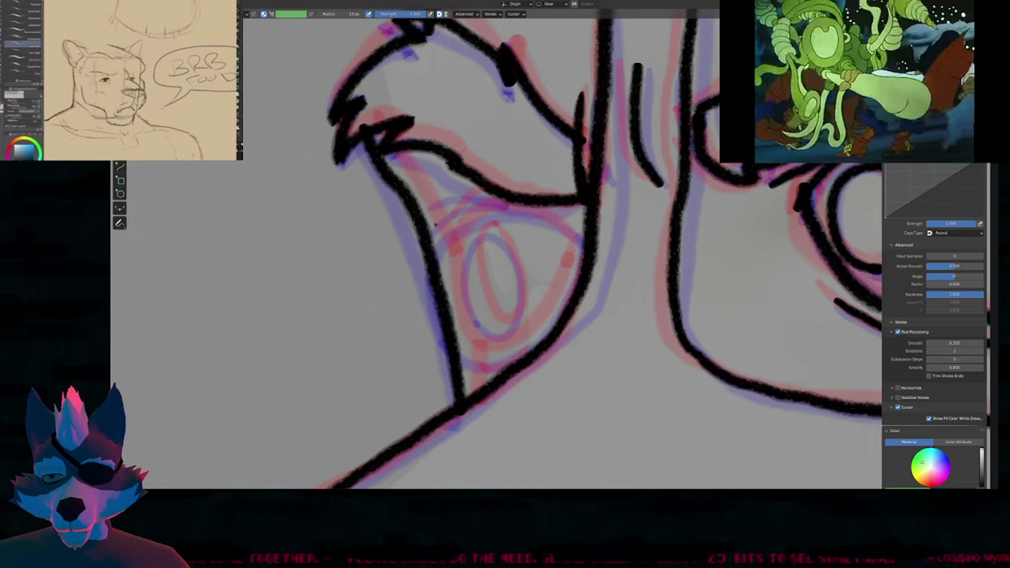
pyautogui.hotkey('ctrl', 'z')
pyautogui.hotkey('ctrl', 'z')
pyautogui.hotkey('ctrl', 'z')
pyautogui.hotkey('ctrl', 'z')
pyautogui.hotkey('ctrl', 'z')
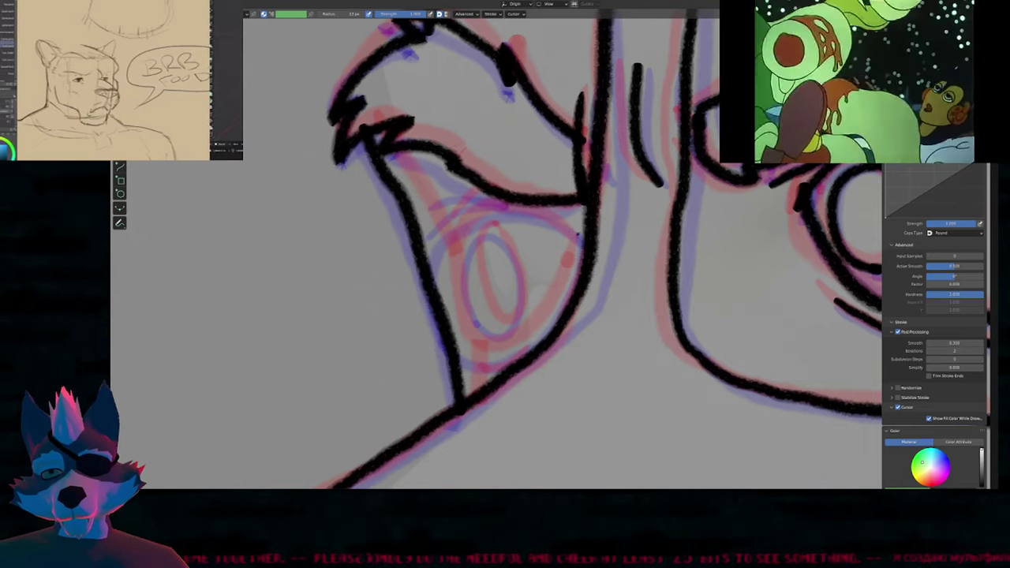
# Draw the far eye's rounded outline with an oval iris inside it, and scale the iris.
pyautogui.moveTo(578, 260)
pyautogui.mouseDown()
pyautogui.moveTo(566, 226)
pyautogui.moveTo(517, 210)
pyautogui.moveTo(461, 223)
pyautogui.moveTo(444, 278)
pyautogui.moveTo(459, 347)
pyautogui.moveTo(502, 357)
pyautogui.moveTo(556, 310)
pyautogui.moveTo(579, 259)
pyautogui.mouseUp()
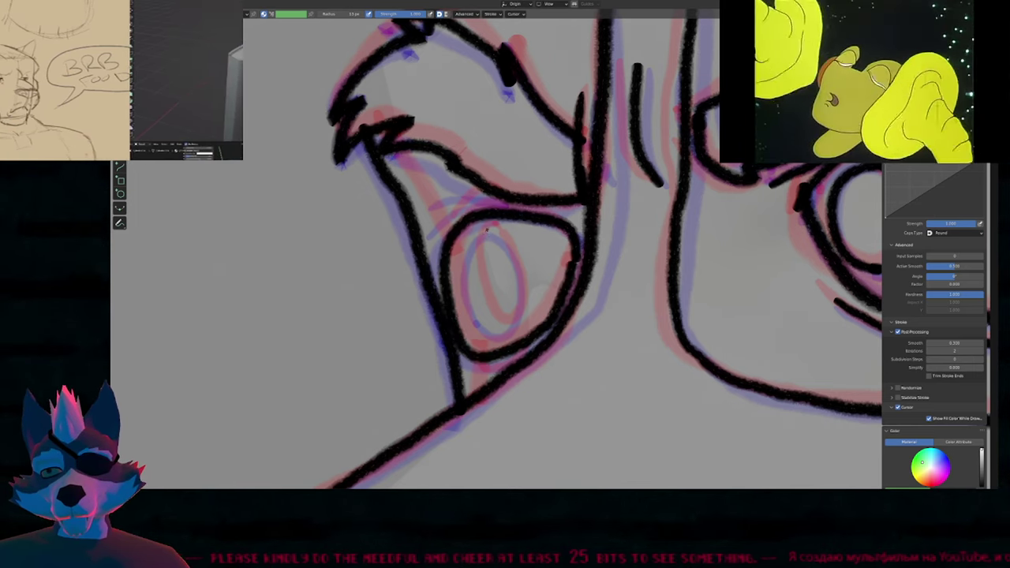
pyautogui.moveTo(486, 230)
pyautogui.mouseDown()
pyautogui.moveTo(466, 261)
pyautogui.moveTo(478, 323)
pyautogui.moveTo(521, 319)
pyautogui.moveTo(511, 256)
pyautogui.moveTo(483, 227)
pyautogui.mouseUp()
pyautogui.press('Tab')
pyautogui.press('s')
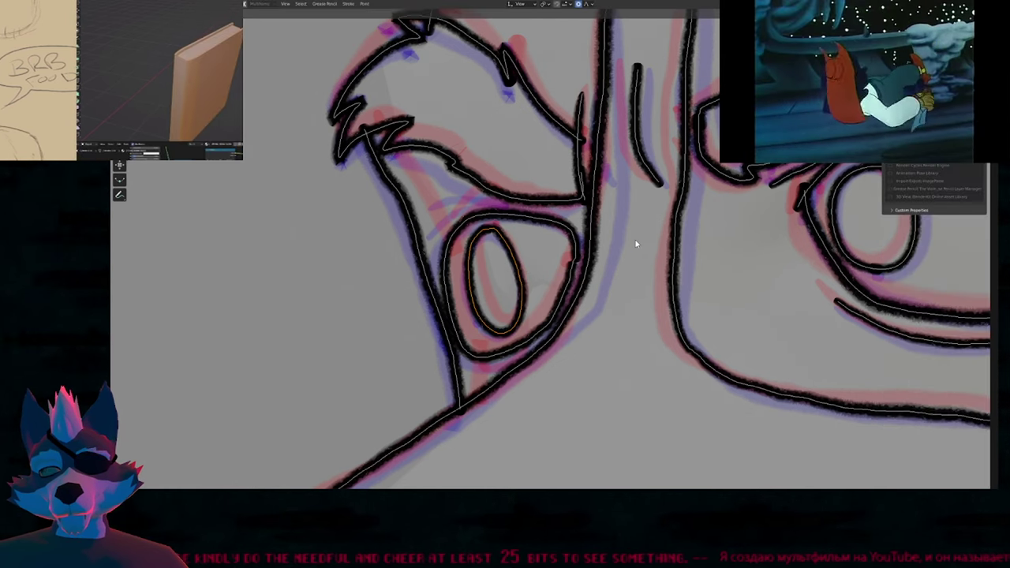
pyautogui.click(627, 242)
# Smooth the far eye's iris stroke, scale it slightly, and move it into position within the eye.
pyautogui.press('b')
pyautogui.press('Escape')
pyautogui.hotkey('ctrl', 'b')
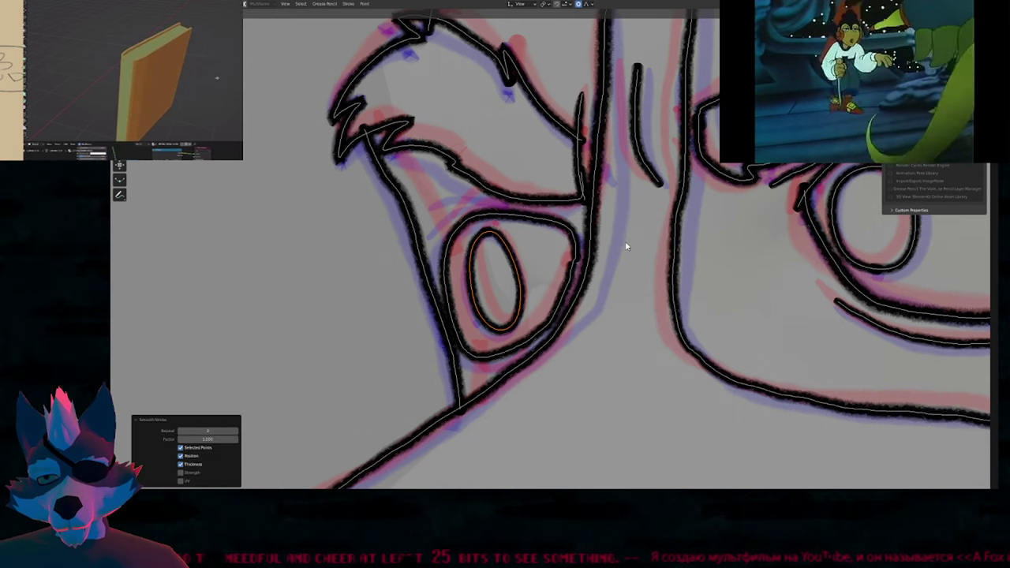
pyautogui.press('s')
pyautogui.click(626, 246)
pyautogui.press('g')
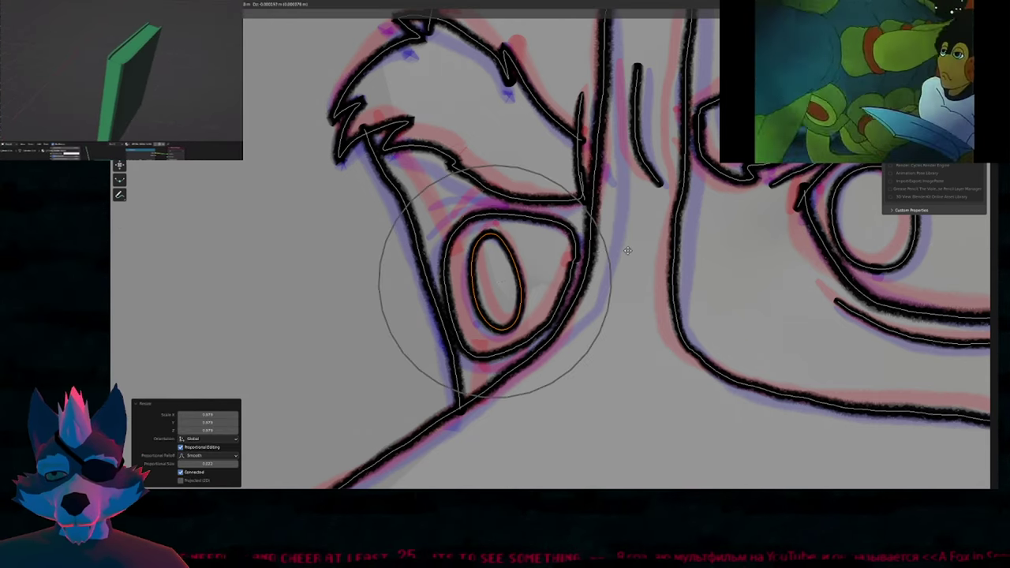
pyautogui.click(632, 253)
# Add the eyelid crease lines above the far eye and the short line beneath it.
pyautogui.press('Tab')
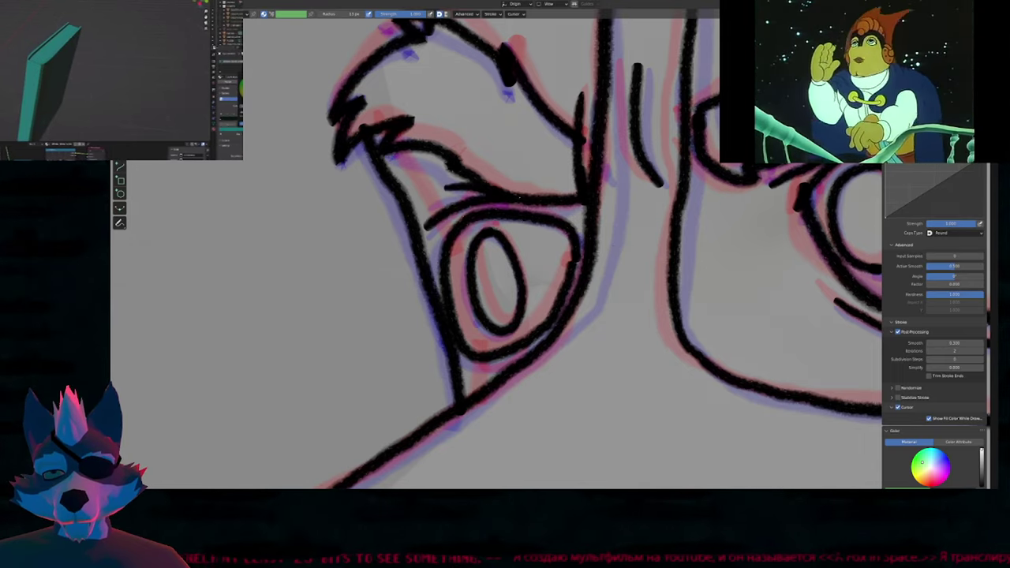
pyautogui.keyDown('ctrl'); pyautogui.moveTo(519, 196); pyautogui.dragTo(530, 268, button='middle'); pyautogui.keyUp('ctrl')
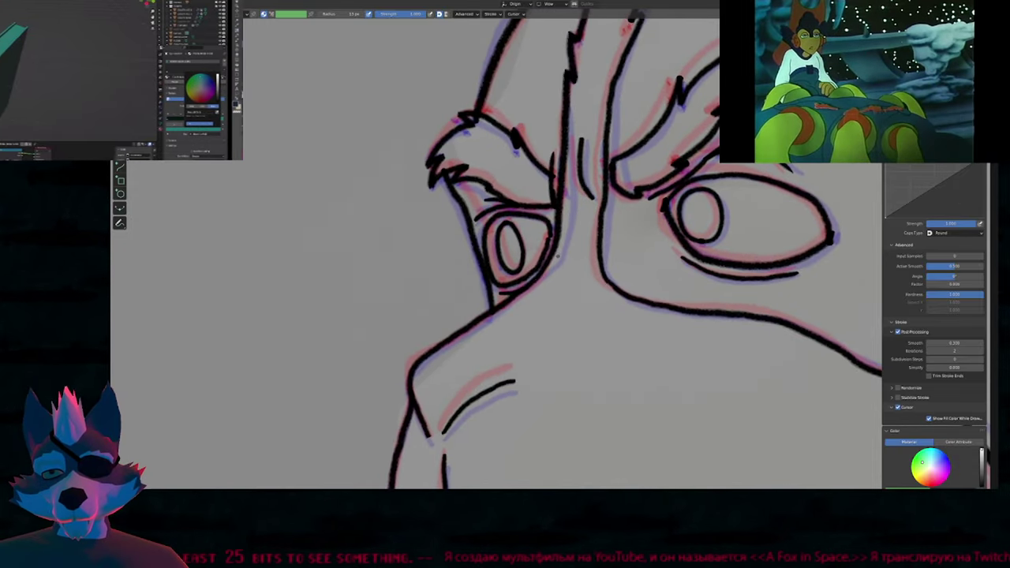
pyautogui.scroll(-3, 556, 256)
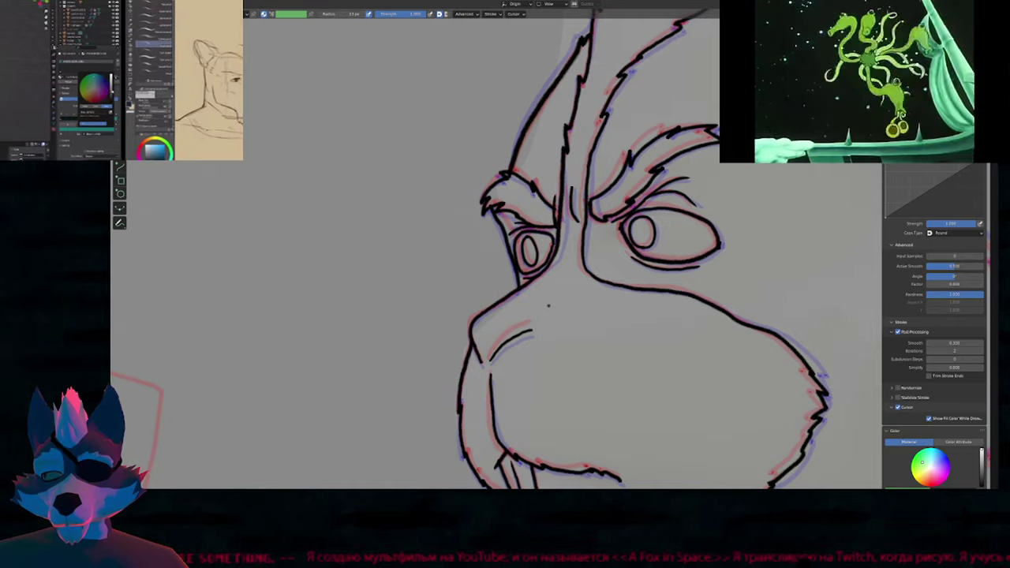
# Trace the back of the head from the ear base through the jagged cheek fur to the collar, and refine its upper curve.
pyautogui.scroll(-5, 508, 252)
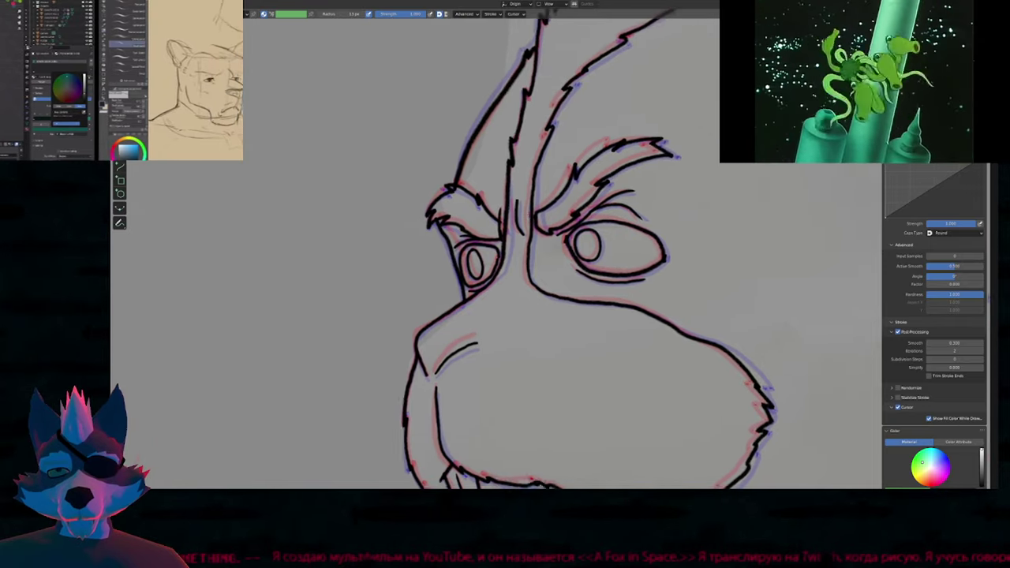
pyautogui.keyDown('shift'); pyautogui.moveTo(567, 298); pyautogui.dragTo(387, 402, button='middle'); pyautogui.keyUp('shift')
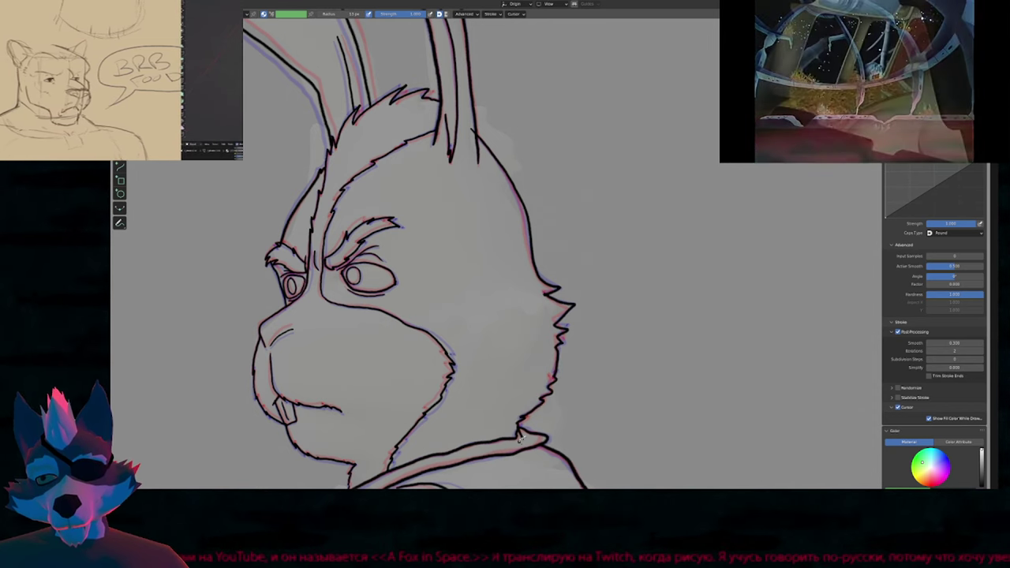
pyautogui.keyDown('shift'); pyautogui.moveTo(530, 307); pyautogui.dragTo(544, 375, button='middle'); pyautogui.keyUp('shift')
pyautogui.press('f')
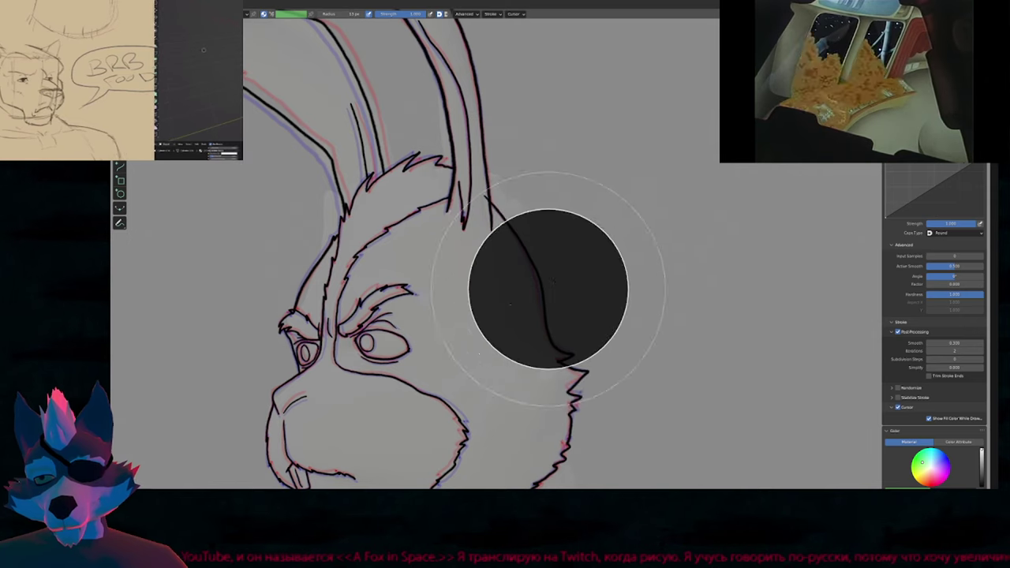
pyautogui.click(629, 287)
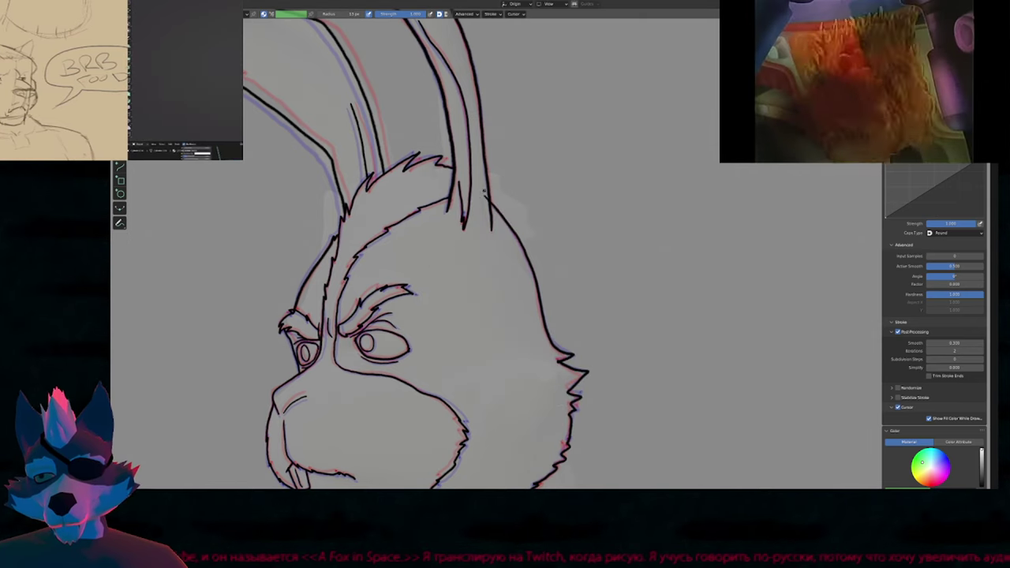
# Draw the far sleeve's upper edge from the near forearm to the raised hand, with its notched cuff at the wrist.
pyautogui.scroll(-5, 484, 208)
pyautogui.scroll(1, 513, 221)
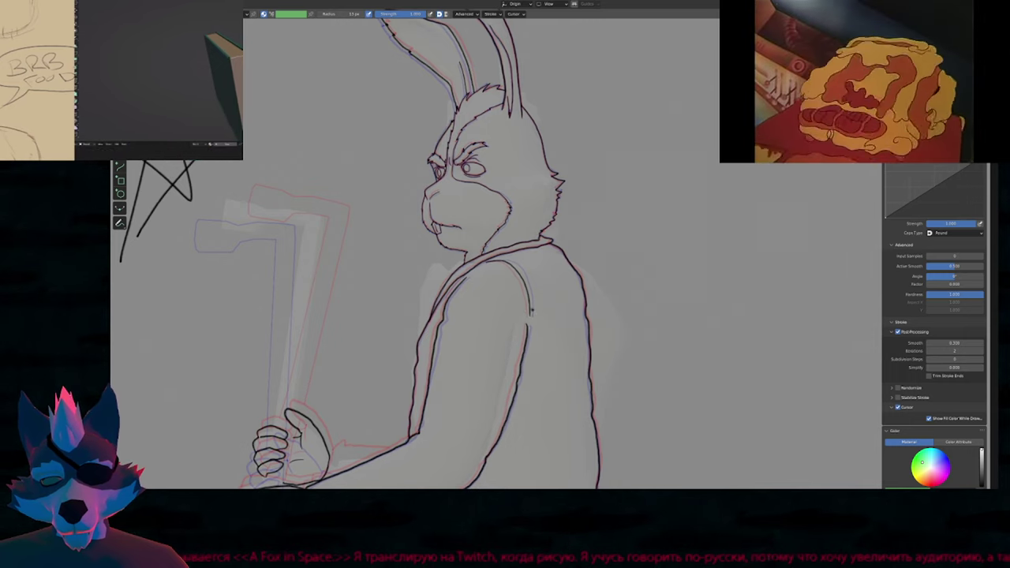
pyautogui.keyDown('shift'); pyautogui.moveTo(531, 307); pyautogui.dragTo(547, 326, button='middle'); pyautogui.keyUp('shift')
pyautogui.keyDown('shift'); pyautogui.moveTo(527, 457); pyautogui.dragTo(541, 291, button='middle'); pyautogui.keyUp('shift')
pyautogui.keyDown('shift'); pyautogui.moveTo(491, 359); pyautogui.dragTo(748, 310, button='middle'); pyautogui.keyUp('shift')
pyautogui.scroll(6, 616, 260)
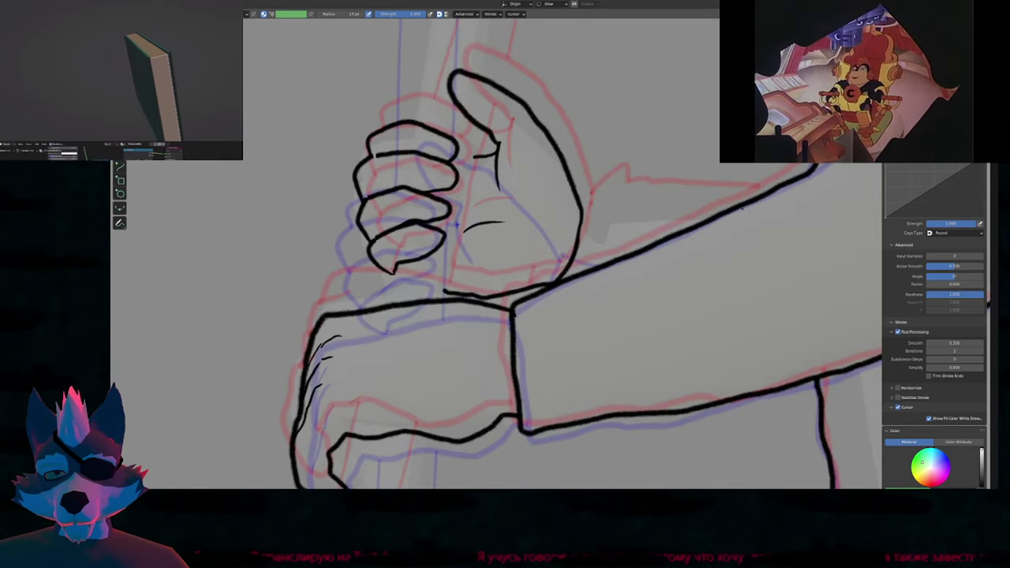
pyautogui.moveTo(742, 206)
pyautogui.mouseDown()
pyautogui.moveTo(609, 208)
pyautogui.moveTo(556, 235)
pyautogui.mouseUp()
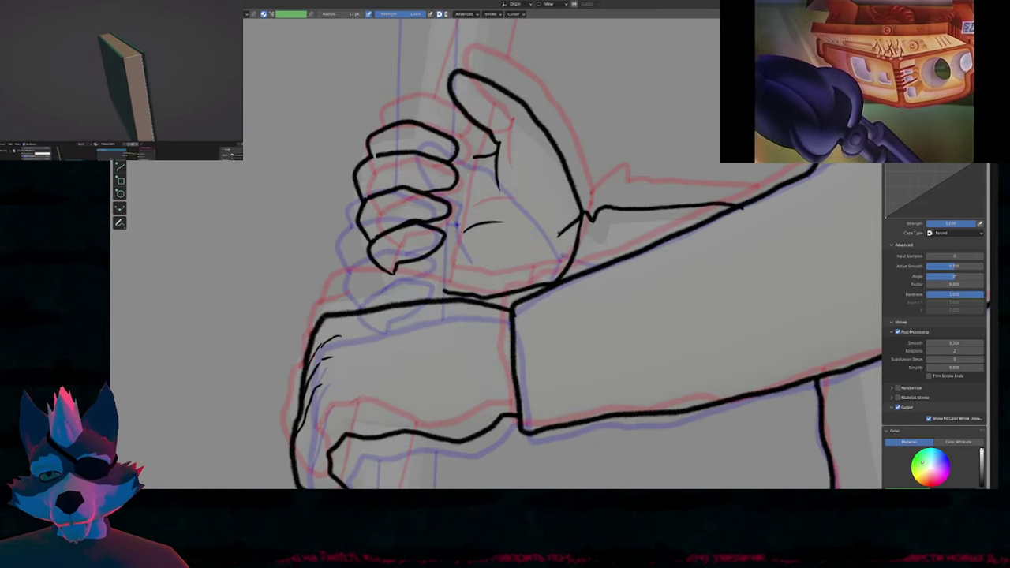
# Outline the shirt hem below the jacket with both side edges and the bottom line, and align the strokes with the onion skins.
pyautogui.scroll(-5, 557, 234)
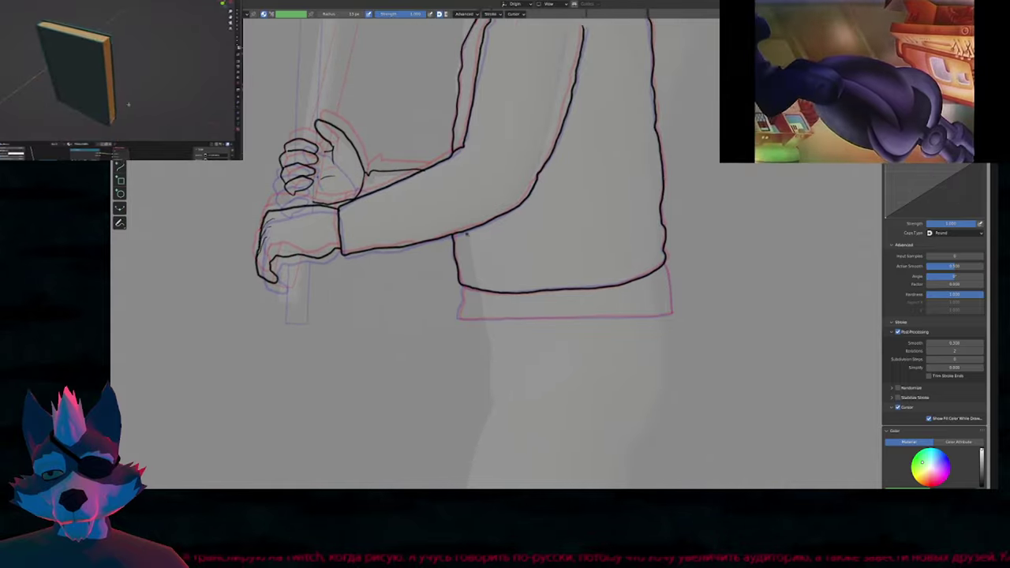
pyautogui.scroll(3, 516, 223)
pyautogui.keyDown('shift'); pyautogui.moveTo(516, 223); pyautogui.dragTo(290, 273, button='middle'); pyautogui.keyUp('shift')
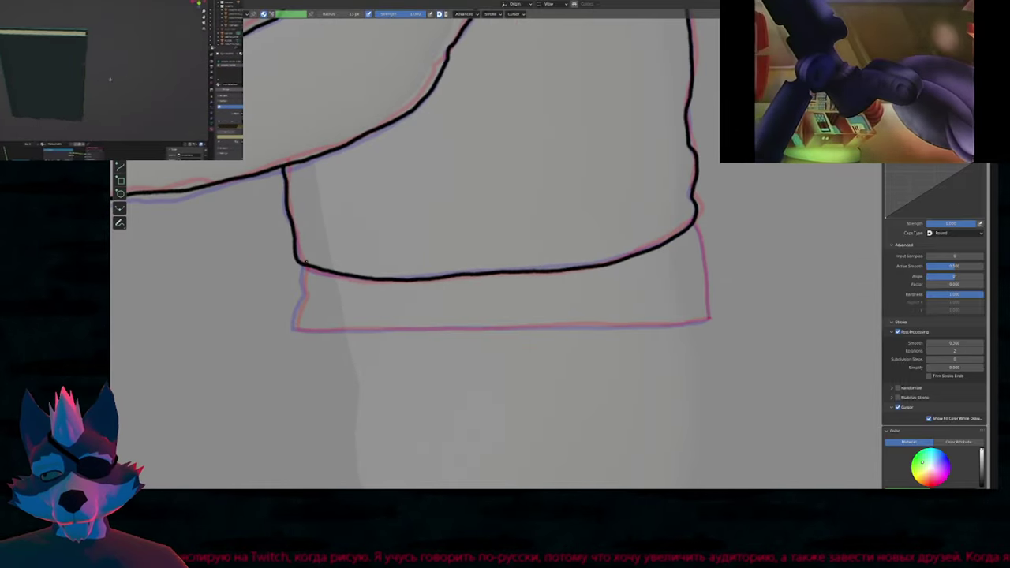
pyautogui.moveTo(304, 266)
pyautogui.mouseDown()
pyautogui.moveTo(297, 329)
pyautogui.moveTo(710, 320)
pyautogui.mouseUp()
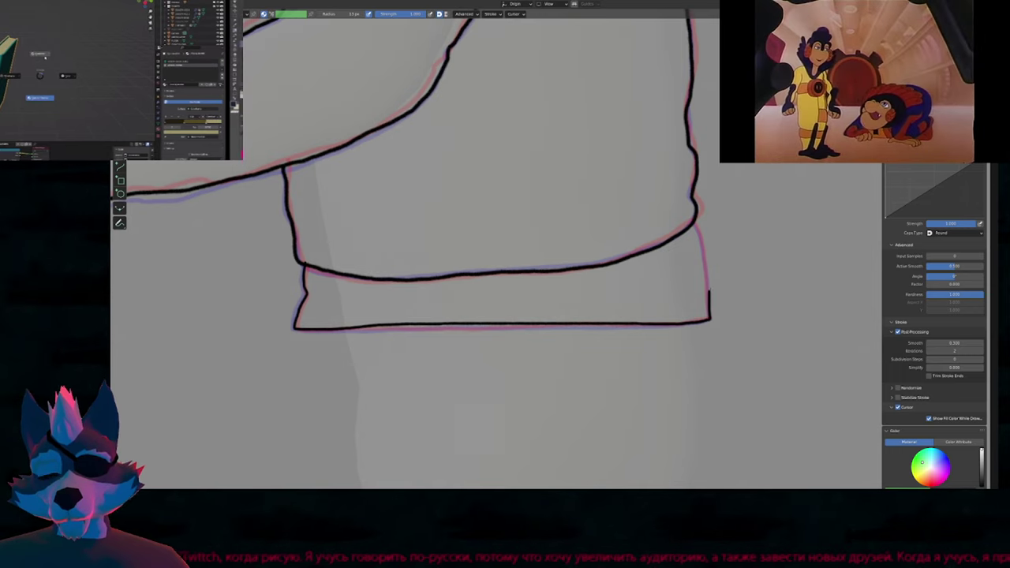
pyautogui.hotkey('shift', 'f')
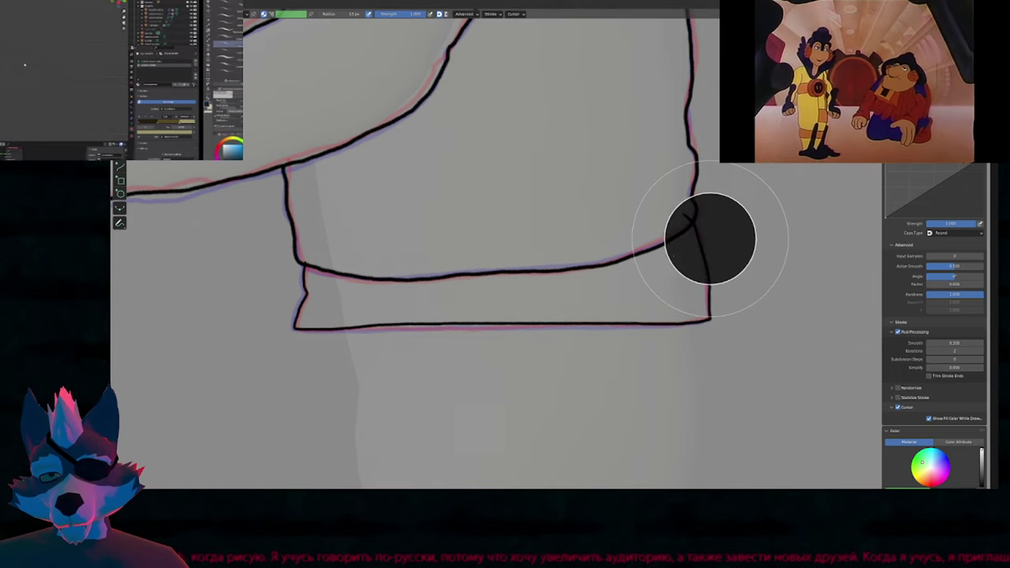
pyautogui.press('Escape')
pyautogui.moveTo(694, 221); pyautogui.dragTo(710, 272)
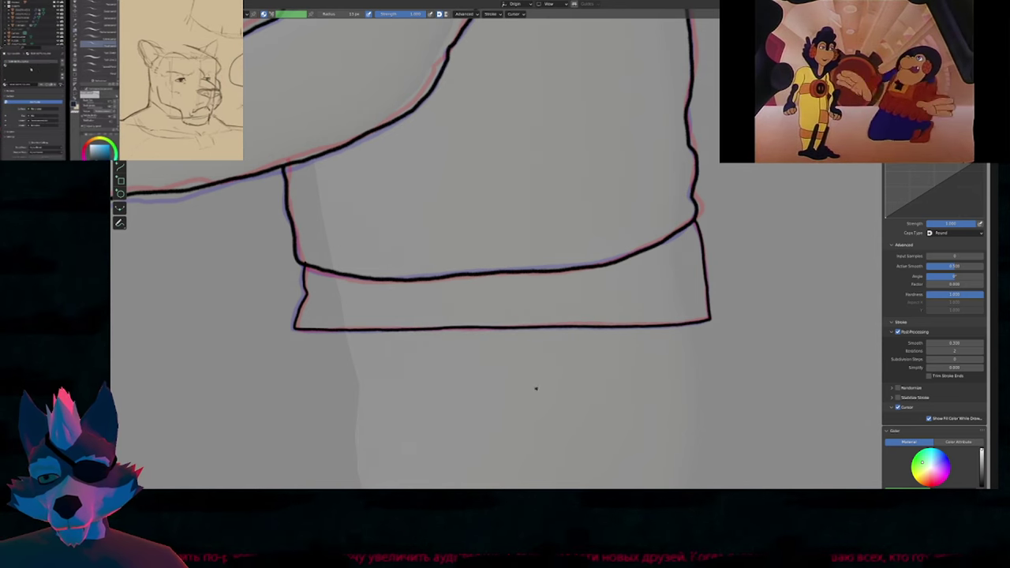
pyautogui.keyDown('shift'); pyautogui.moveTo(407, 294); pyautogui.dragTo(491, 314, button='middle'); pyautogui.keyUp('shift')
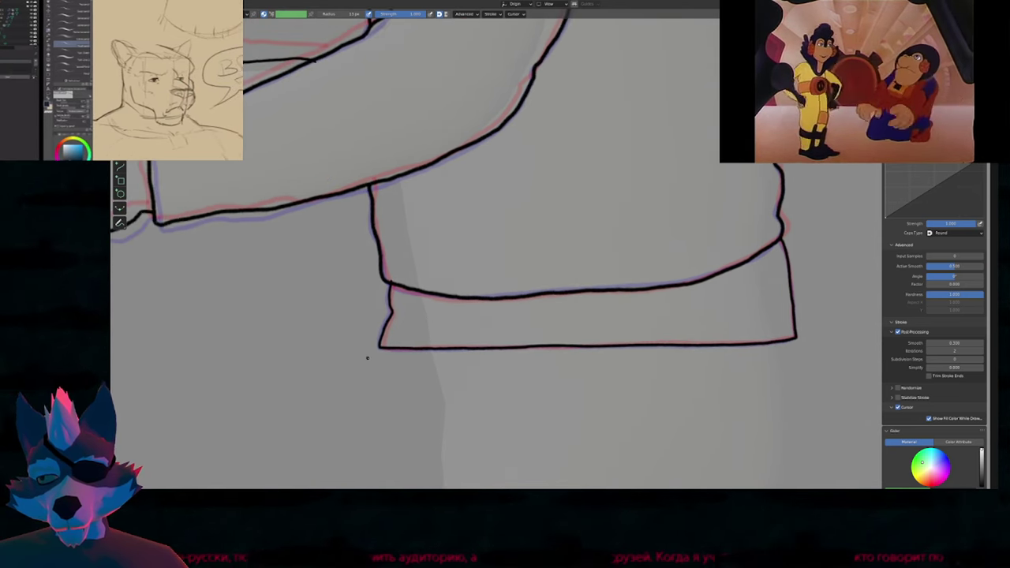
# Outline the L-shaped tool's lower end below the near fist by extruding stroke points down, across, and back up to the hand.
pyautogui.keyDown('shift'); pyautogui.moveTo(427, 258); pyautogui.dragTo(523, 402, button='middle'); pyautogui.keyUp('shift')
pyautogui.keyDown('shift'); pyautogui.moveTo(584, 125); pyautogui.dragTo(577, 322, button='middle'); pyautogui.keyUp('shift')
pyautogui.keyDown('shift'); pyautogui.moveTo(623, 195); pyautogui.dragTo(536, 397, button='middle'); pyautogui.keyUp('shift')
pyautogui.keyDown('shift'); pyautogui.moveTo(564, 301); pyautogui.dragTo(739, 154, button='middle'); pyautogui.keyUp('shift')
pyautogui.keyDown('ctrl'); pyautogui.moveTo(740, 155); pyautogui.dragTo(702, 196, button='middle'); pyautogui.keyUp('ctrl')
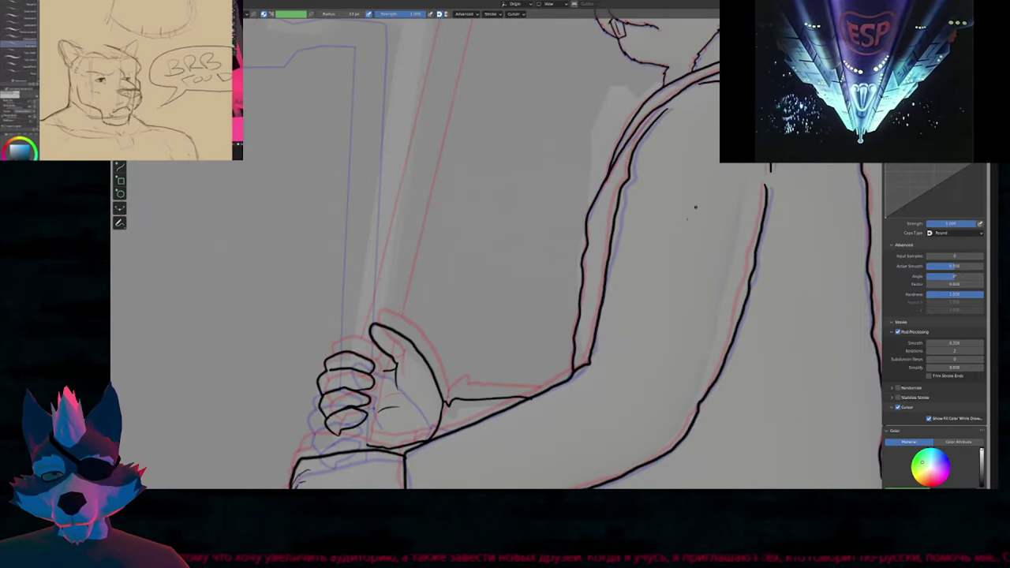
pyautogui.keyDown('ctrl'); pyautogui.moveTo(538, 434); pyautogui.dragTo(659, 166, button='middle'); pyautogui.keyUp('ctrl')
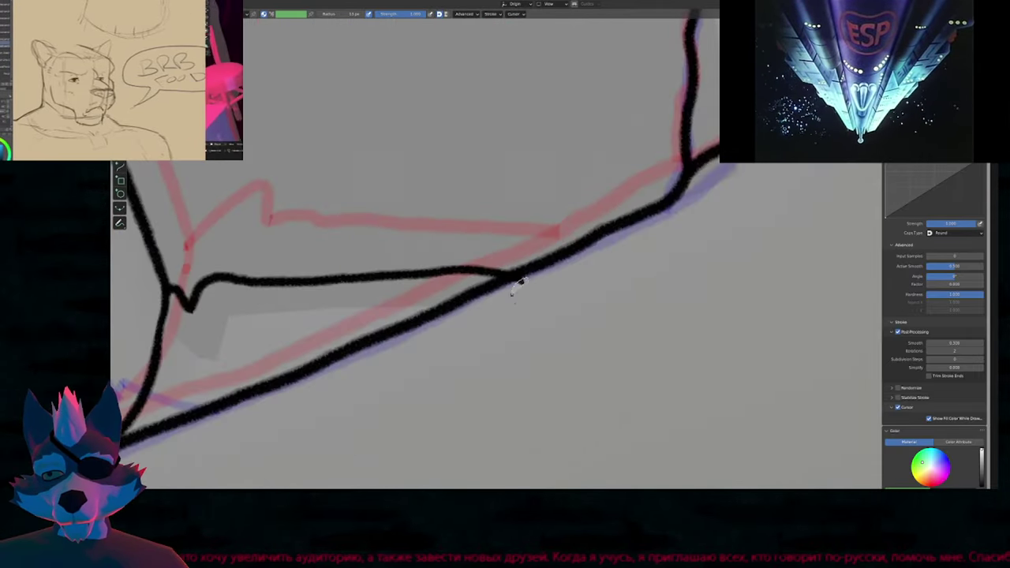
pyautogui.scroll(-8, 518, 282)
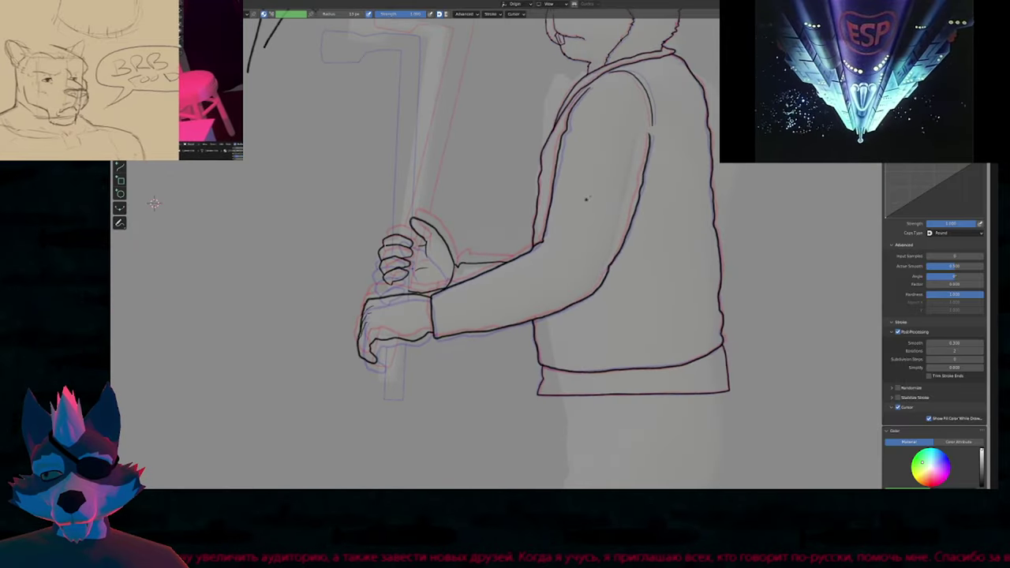
pyautogui.moveTo(153, 203)
pyautogui.keyDown('shift'); pyautogui.mouseDown(button='middle')
pyautogui.moveTo(115, 391)
pyautogui.moveTo(115, 418)
pyautogui.moveTo(151, 455)
pyautogui.moveTo(185, 360)
pyautogui.moveTo(207, 220)
pyautogui.moveTo(224, 194)
pyautogui.mouseUp(button='middle'); pyautogui.keyUp('shift')
pyautogui.scroll(5, 444, 232)
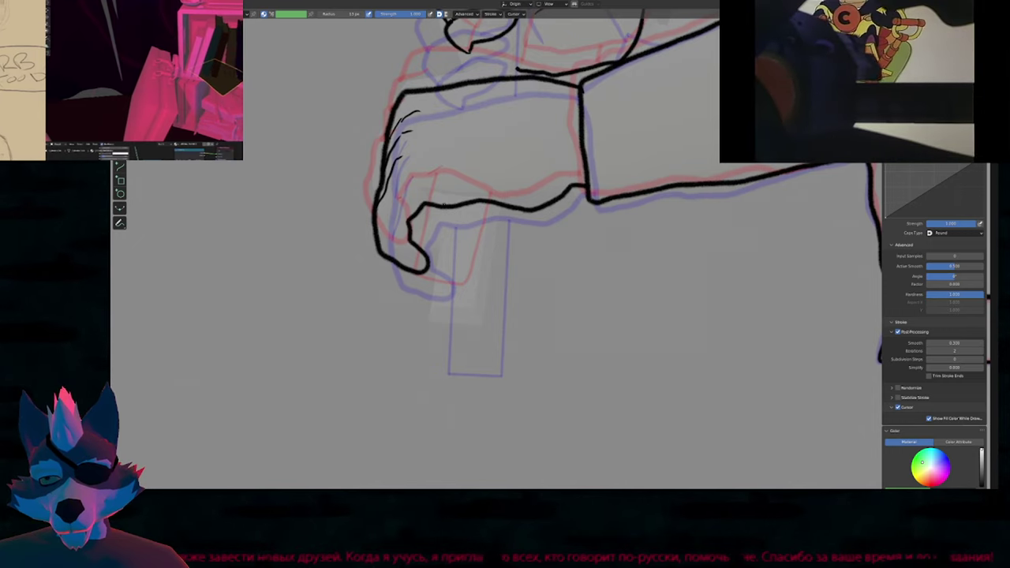
pyautogui.press('Tab')
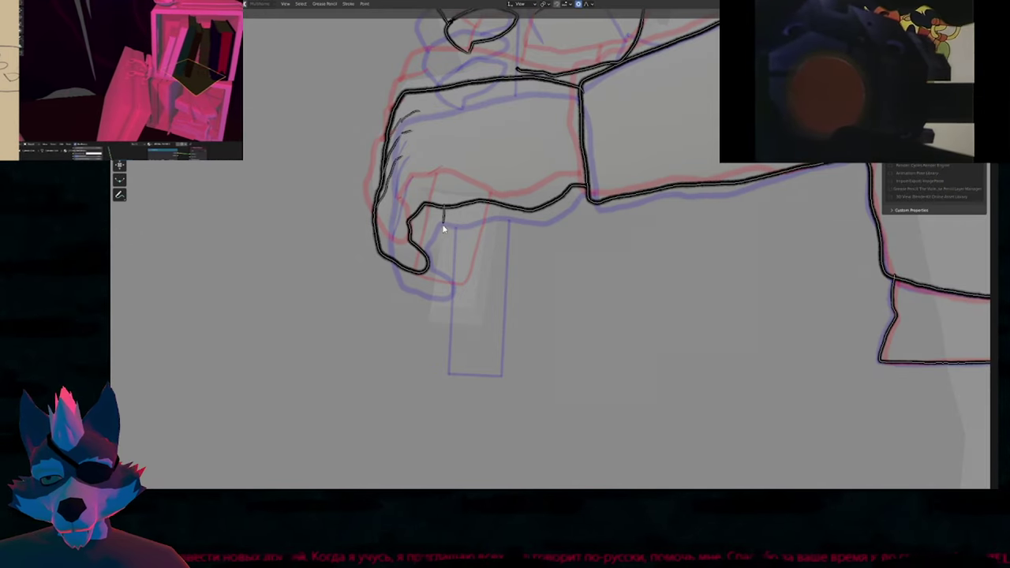
pyautogui.click(444, 226)
pyautogui.press('e')
pyautogui.click(431, 332)
pyautogui.press('e')
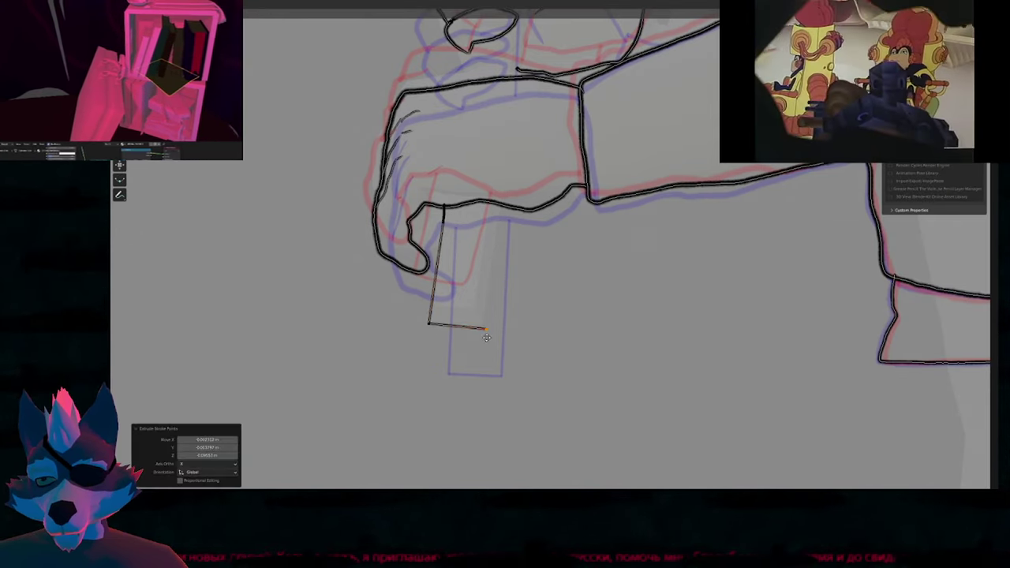
pyautogui.click(485, 335)
pyautogui.press('e')
pyautogui.click(504, 196)
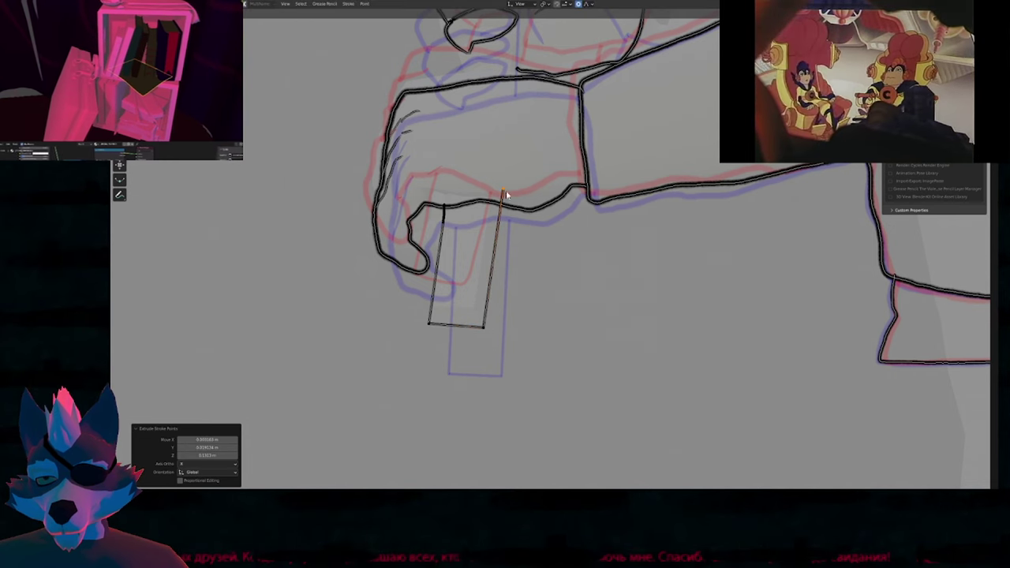
# Place the tool shaft's two long edges from the hands up to the head, centred between the onion skins.
pyautogui.keyDown('shift'); pyautogui.moveTo(535, 134); pyautogui.dragTo(508, 269, button='middle'); pyautogui.keyUp('shift')
pyautogui.scroll(-4, 508, 269)
pyautogui.click(486, 284)
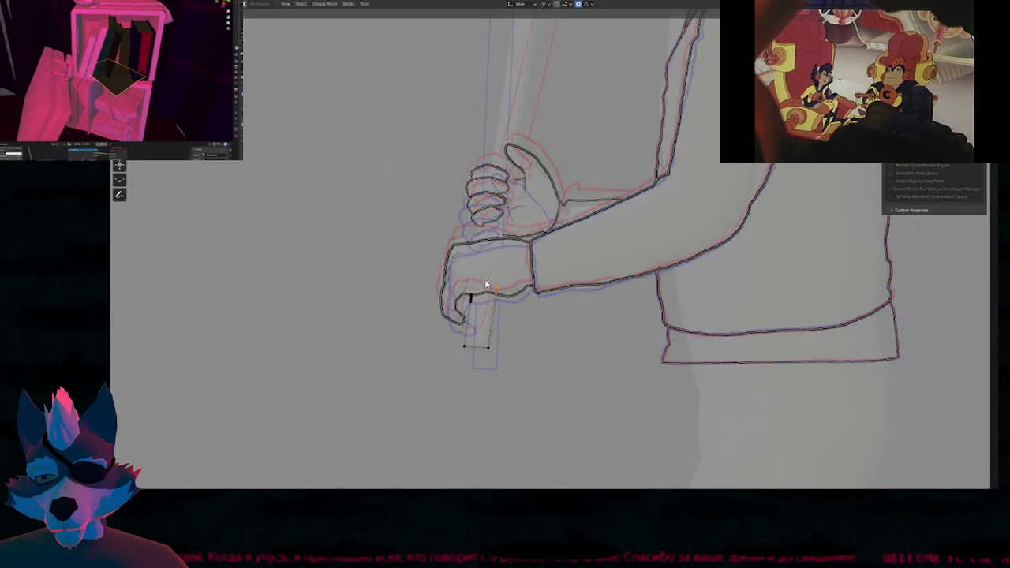
pyautogui.press('g')
pyautogui.click(546, 69)
pyautogui.keyDown('shift'); pyautogui.moveTo(547, 69); pyautogui.dragTo(515, 340, button='middle'); pyautogui.keyUp('shift')
pyautogui.press('g')
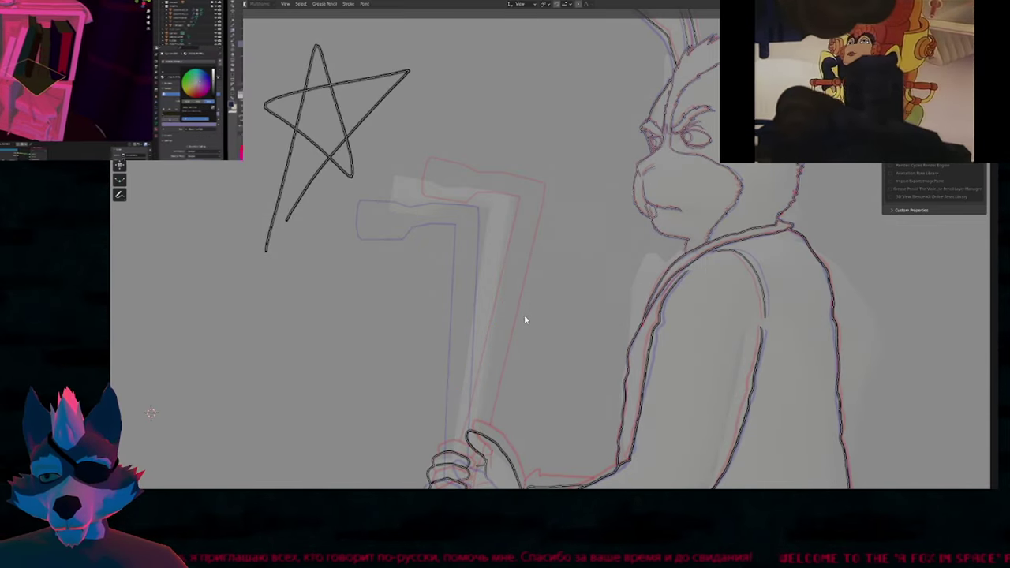
pyautogui.click(524, 316)
pyautogui.press('g')
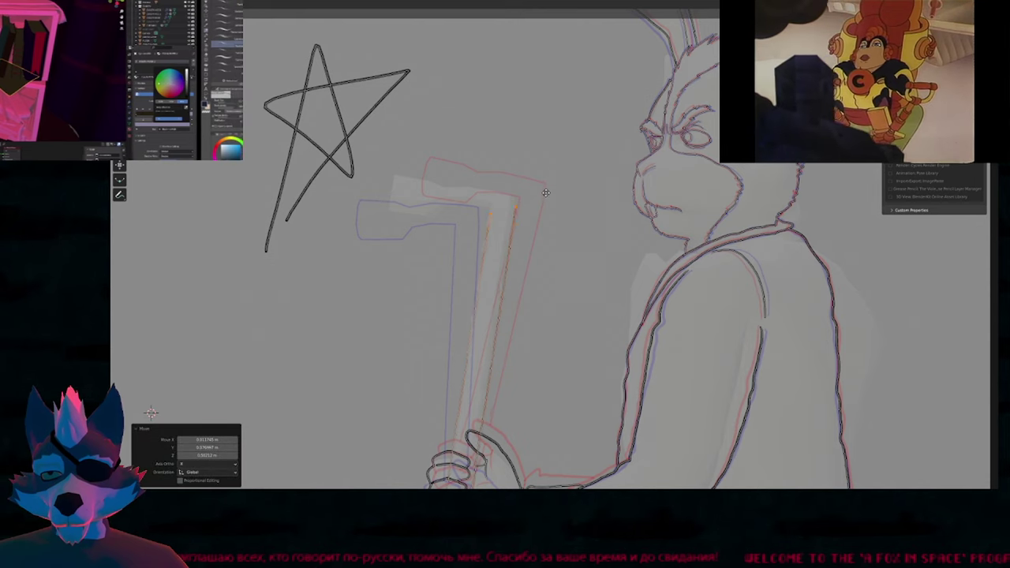
pyautogui.click(547, 190)
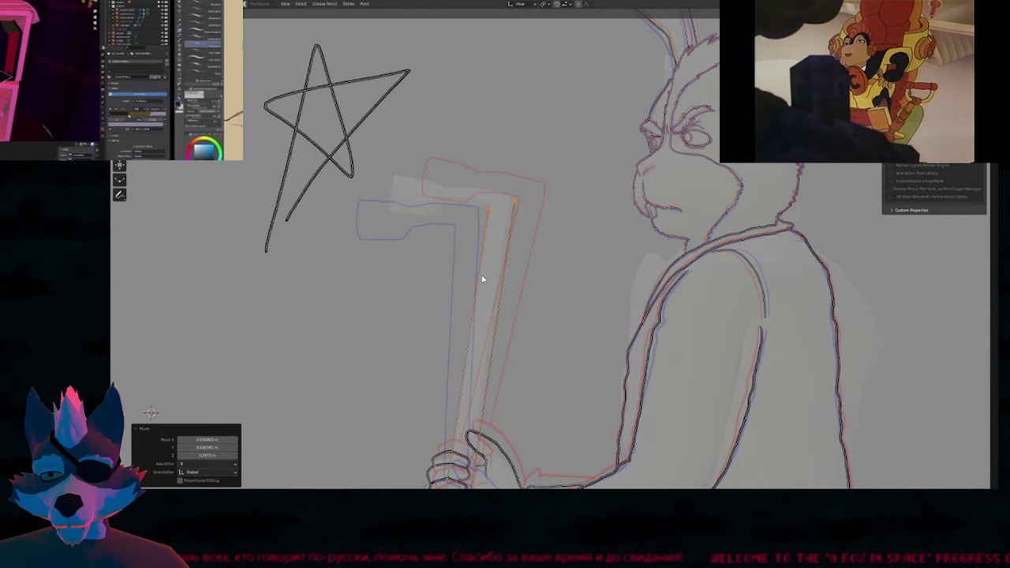
pyautogui.scroll(5, 486, 273)
pyautogui.press('g')
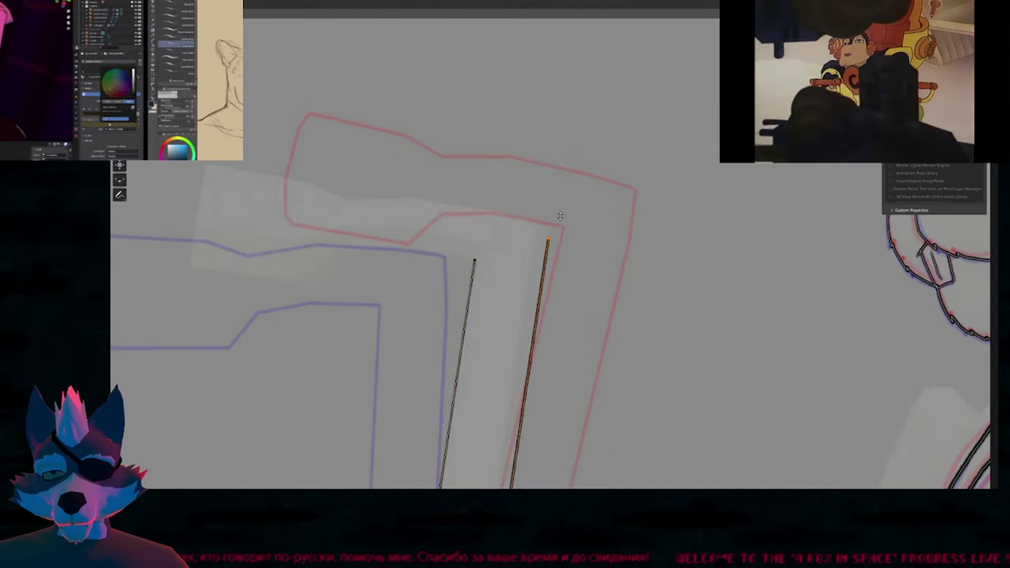
pyautogui.click(560, 211)
# Extrude the upper edge of the tool's head from the outer shaft corner through the narrowed neck to the far tip.
pyautogui.press('e')
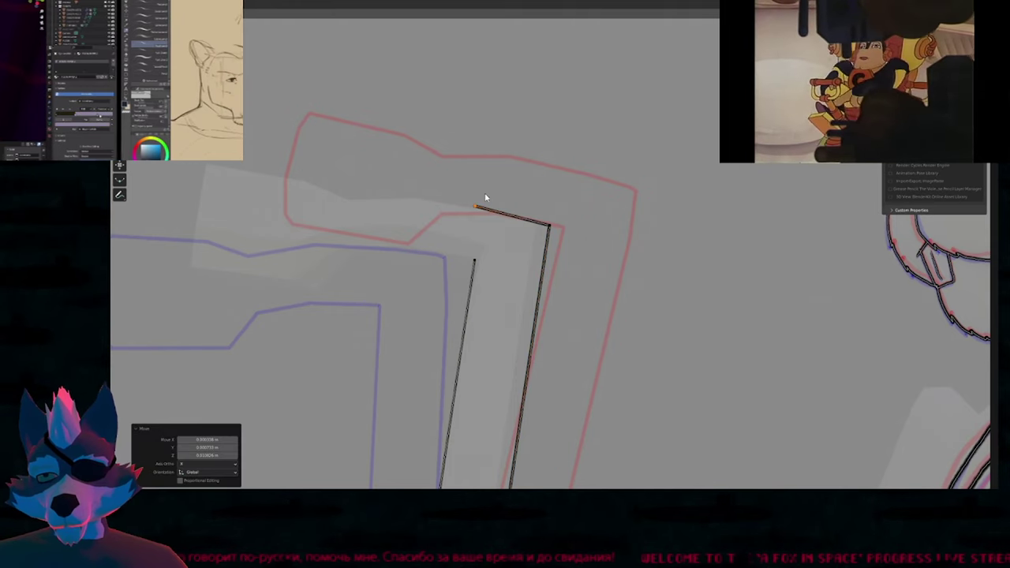
pyautogui.click(420, 186)
pyautogui.press('e')
pyautogui.click(348, 187)
pyautogui.keyDown('shift'); pyautogui.moveTo(364, 222); pyautogui.dragTo(619, 270, button='middle'); pyautogui.keyUp('shift')
pyautogui.press('e')
pyautogui.click(559, 255)
pyautogui.press('e')
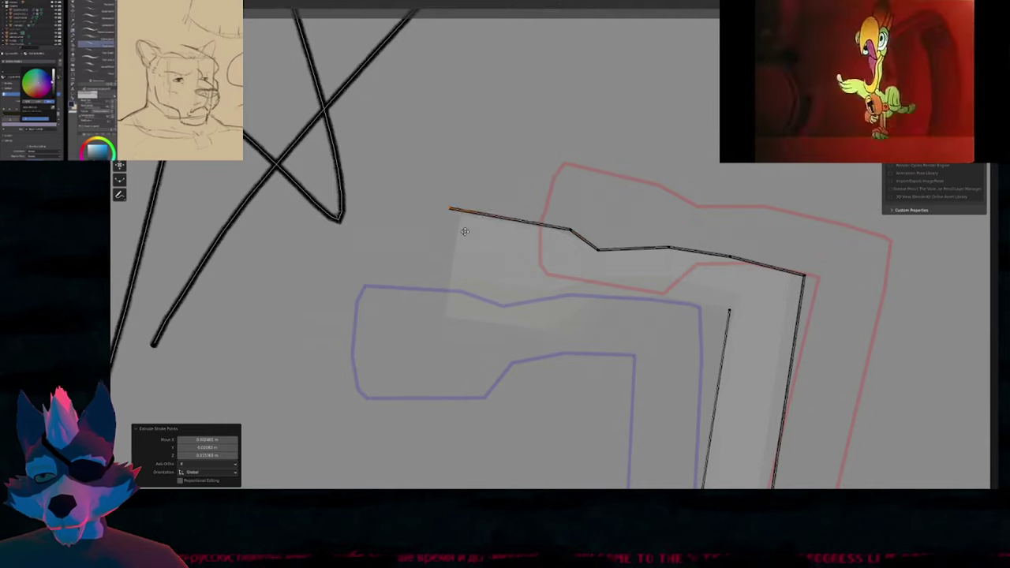
pyautogui.click(484, 237)
# Extrude the head's blunt end and underside back to the shaft, and select both endpoints at the inner corner.
pyautogui.press('e')
pyautogui.click(473, 258)
pyautogui.press('e')
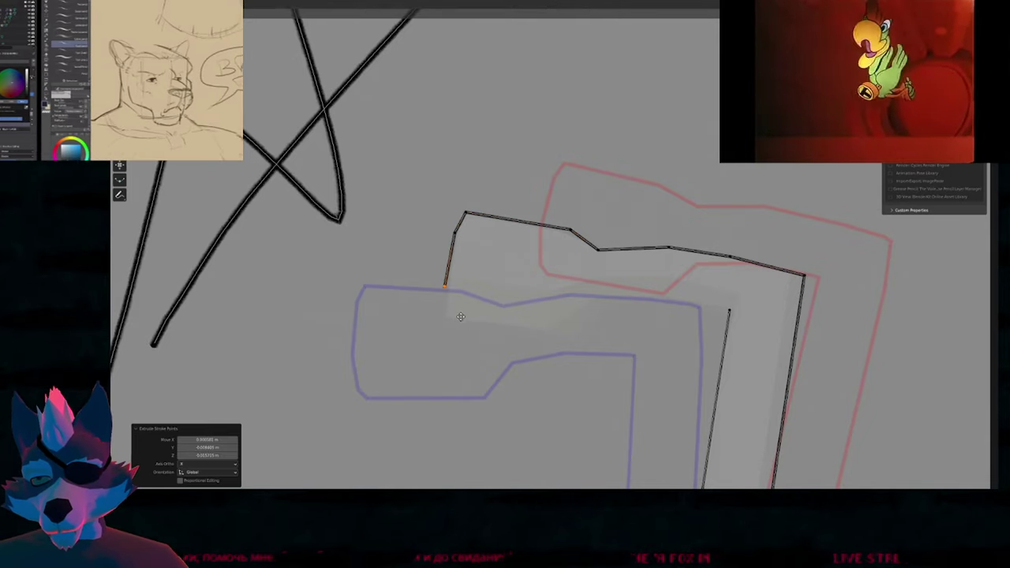
pyautogui.click(463, 318)
pyautogui.press('e')
pyautogui.press('e')
pyautogui.click(466, 347)
pyautogui.press('e')
pyautogui.click(592, 374)
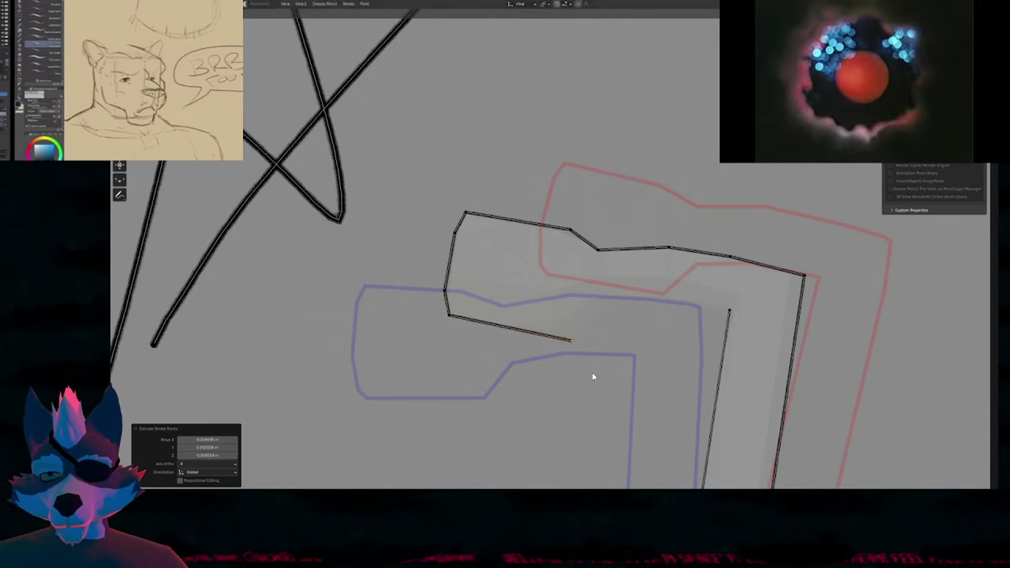
pyautogui.press('e')
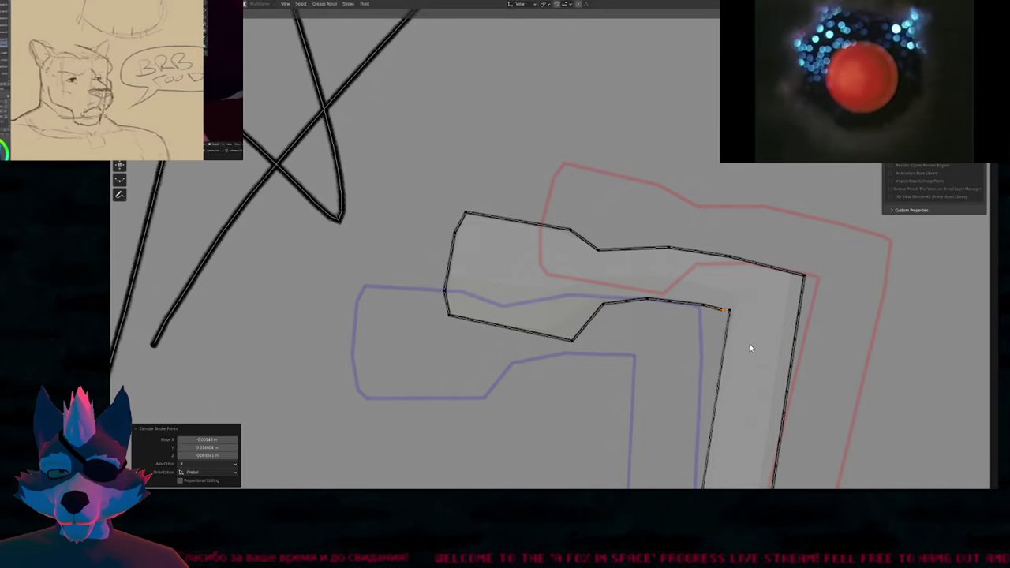
pyautogui.keyDown('shift'); pyautogui.click(734, 309); pyautogui.keyUp('shift')
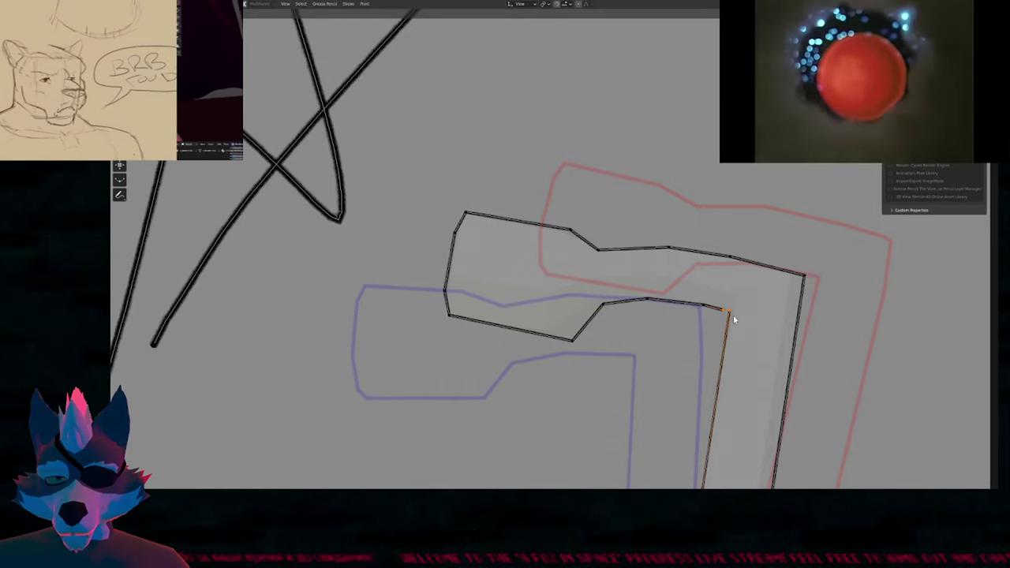
pyautogui.hotkey('shift', 's')
pyautogui.scroll(-4, 667, 260)
pyautogui.keyDown('shift'); pyautogui.moveTo(682, 347); pyautogui.dragTo(634, 207, button='middle'); pyautogui.keyUp('shift')
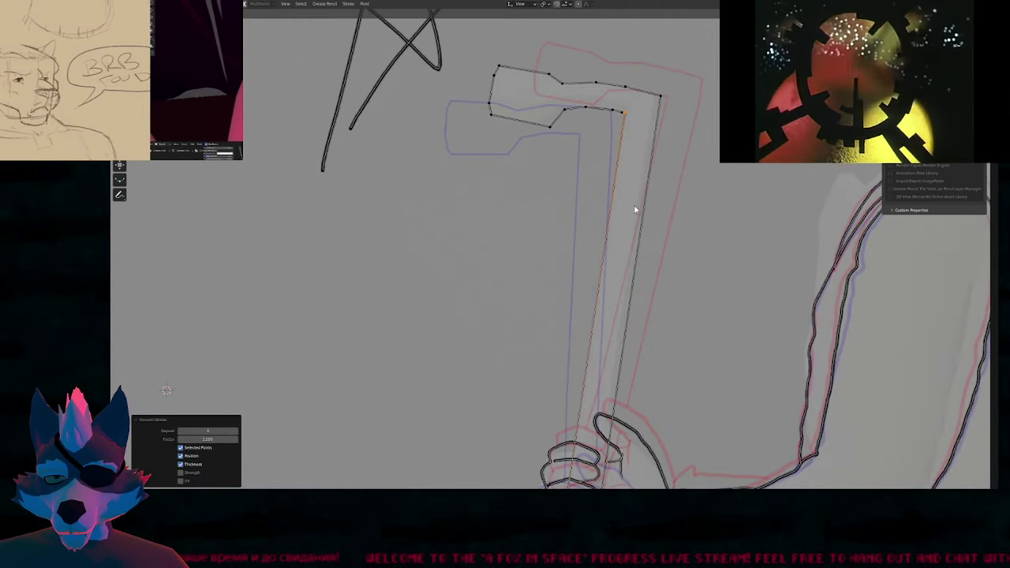
pyautogui.hotkey('ctrl', 'z')
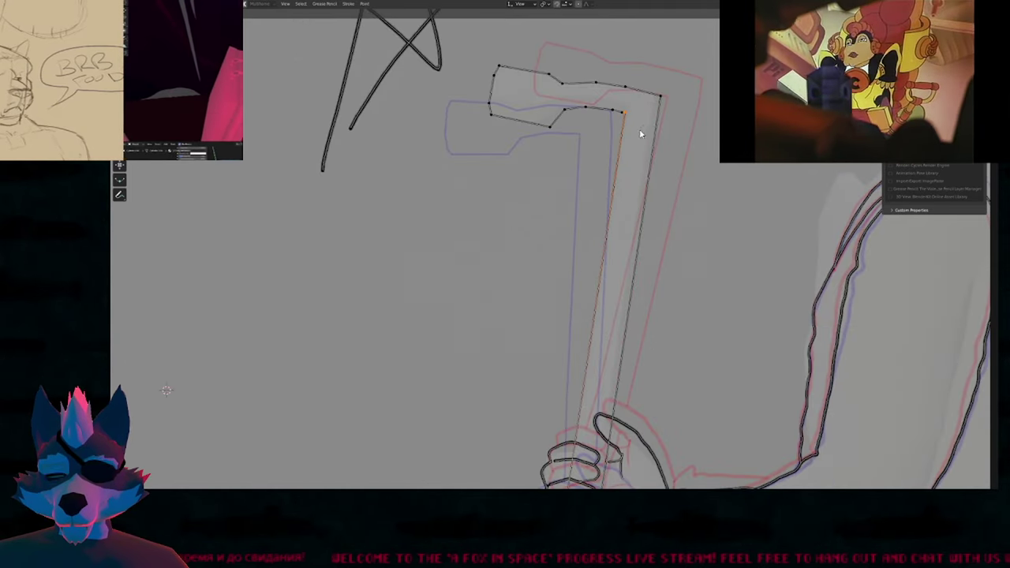
pyautogui.keyDown('shift'); pyautogui.moveTo(639, 130); pyautogui.dragTo(620, 259, button='middle'); pyautogui.keyUp('shift')
pyautogui.scroll(5, 631, 182)
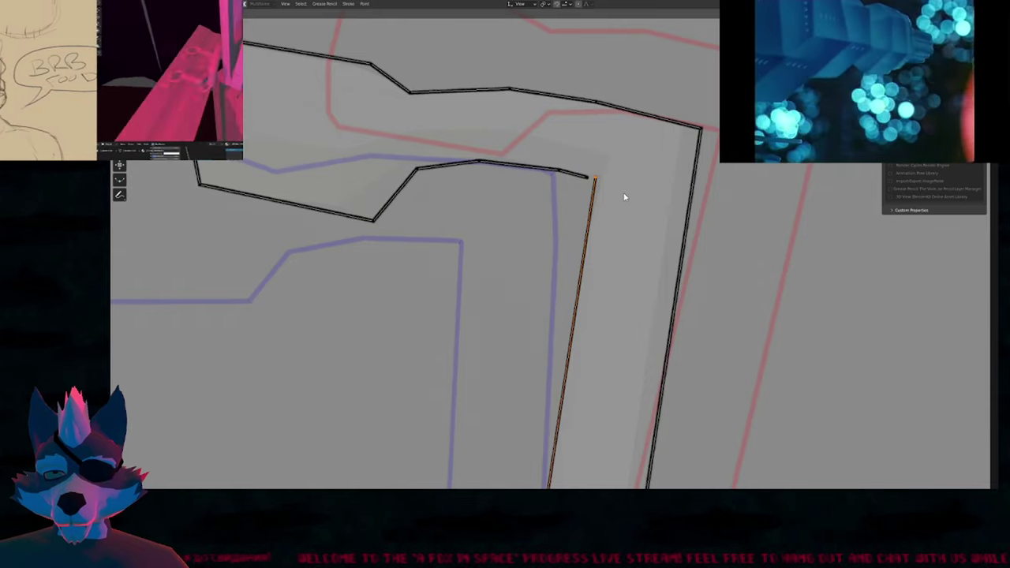
pyautogui.hotkey('ctrl', 'z')
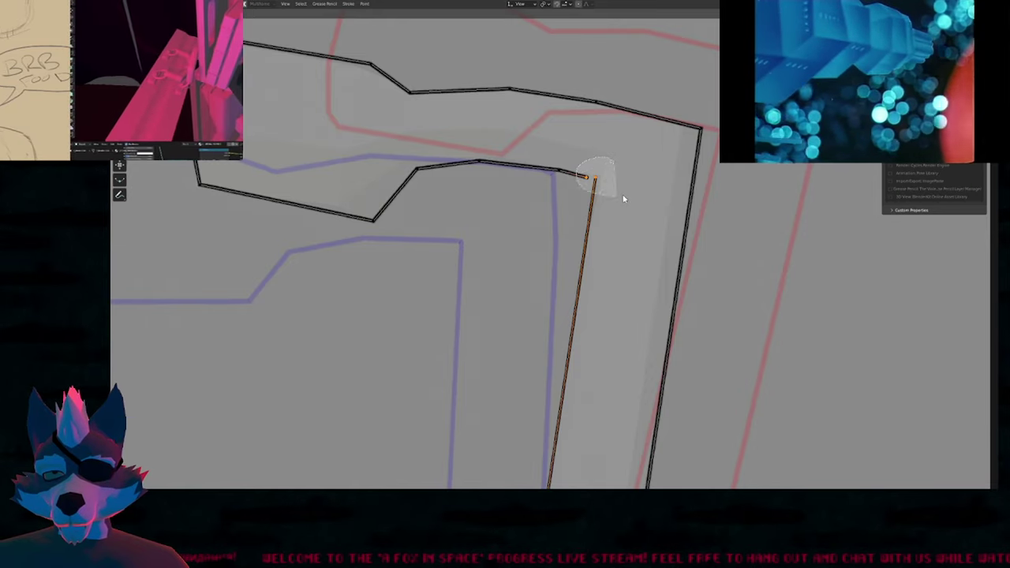
# Join the selected endpoints so the head's underside connects to the shaft's inner edge, and select all strokes.
pyautogui.press('f')
pyautogui.scroll(-4, 609, 195)
pyautogui.press('a')
pyautogui.moveTo(622, 221)
pyautogui.keyDown('ctrl'); pyautogui.mouseDown(button='middle')
pyautogui.moveTo(606, 359)
pyautogui.moveTo(694, 134)
pyautogui.mouseUp(button='middle'); pyautogui.keyUp('ctrl')
# Remove the parts of the shaft's lines that cross the raised hand's fingers and thumb.
pyautogui.press('Tab')
pyautogui.keyDown('shift'); pyautogui.moveTo(626, 267); pyautogui.dragTo(588, 317, button='middle'); pyautogui.keyUp('shift')
pyautogui.moveTo(619, 286)
pyautogui.mouseDown()
pyautogui.moveTo(518, 307)
pyautogui.moveTo(535, 341)
pyautogui.mouseUp()
pyautogui.keyDown('shift'); pyautogui.moveTo(606, 251); pyautogui.dragTo(556, 375, button='middle'); pyautogui.keyUp('shift')
pyautogui.moveTo(557, 375); pyautogui.dragTo(522, 403)
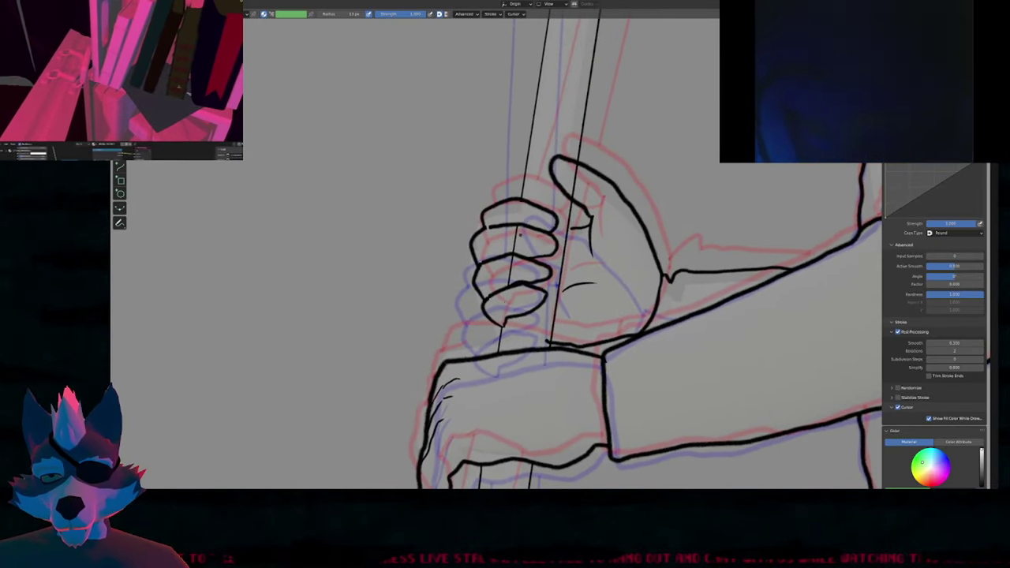
pyautogui.press('Tab')
pyautogui.press('Tab')
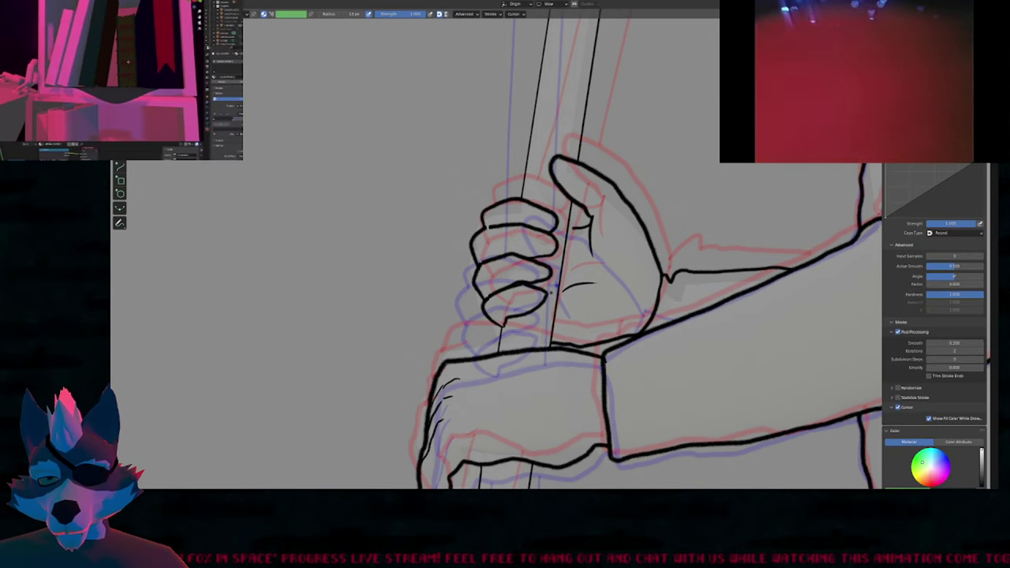
pyautogui.moveTo(573, 227); pyautogui.dragTo(560, 203)
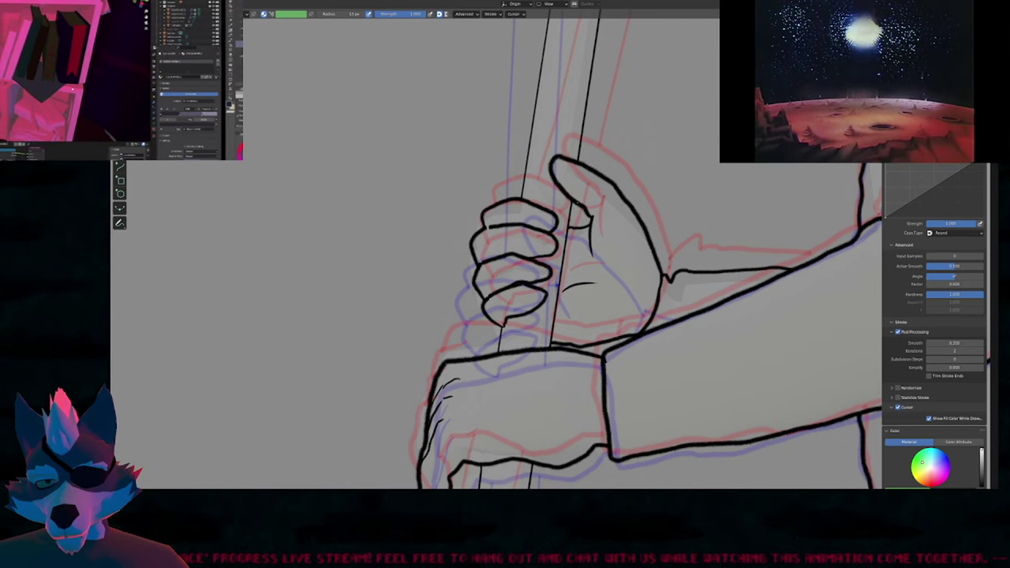
pyautogui.scroll(-2, 577, 202)
pyautogui.keyDown('shift'); pyautogui.moveTo(599, 218); pyautogui.dragTo(582, 268, button='middle'); pyautogui.keyUp('shift')
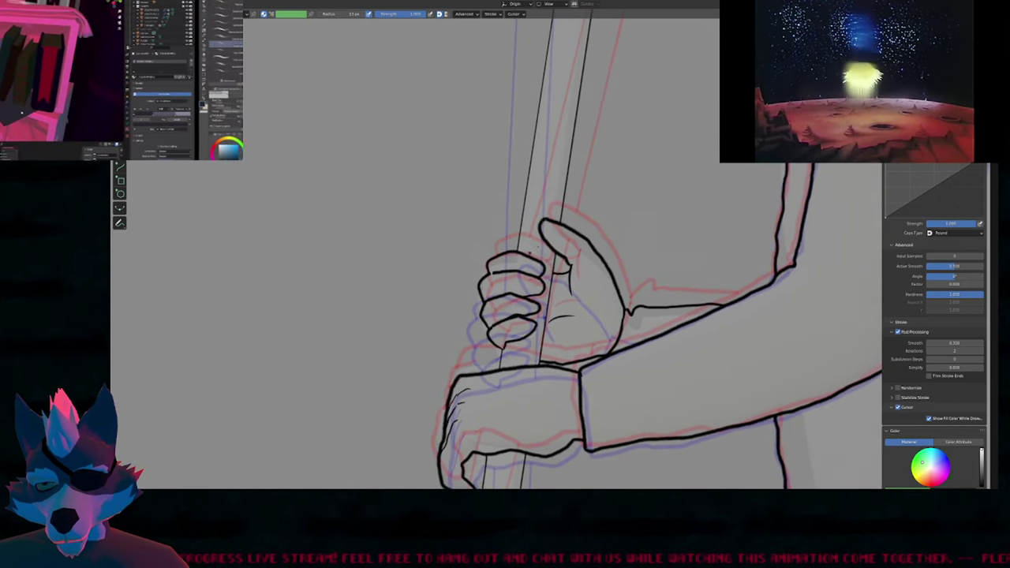
# Compare the rabbit and tool line drawing with the neighbouring coloured frames.
pyautogui.scroll(-5, 388, 221)
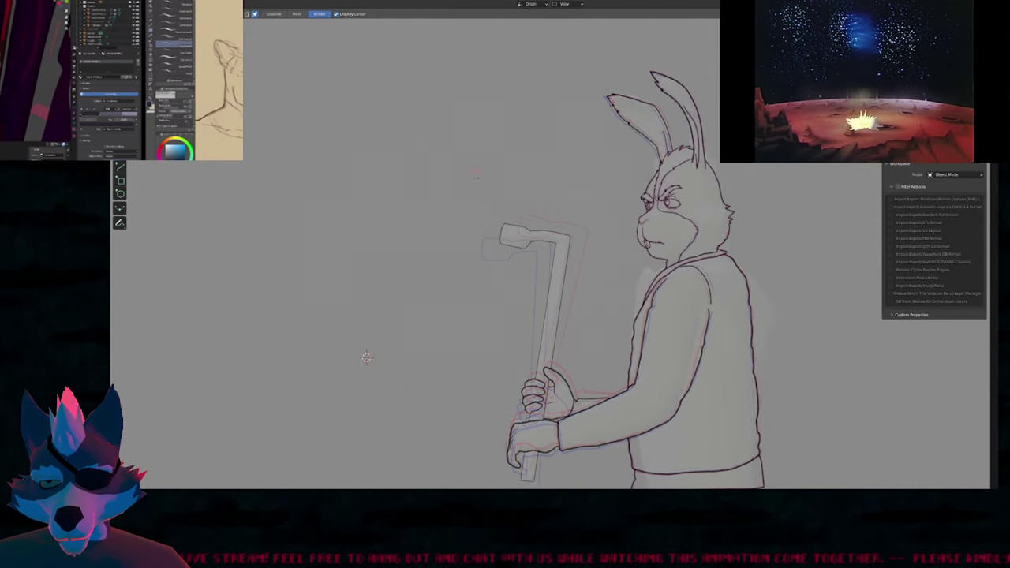
pyautogui.keyDown('shift'); pyautogui.moveTo(366, 357); pyautogui.dragTo(305, 287, button='middle'); pyautogui.keyUp('shift')
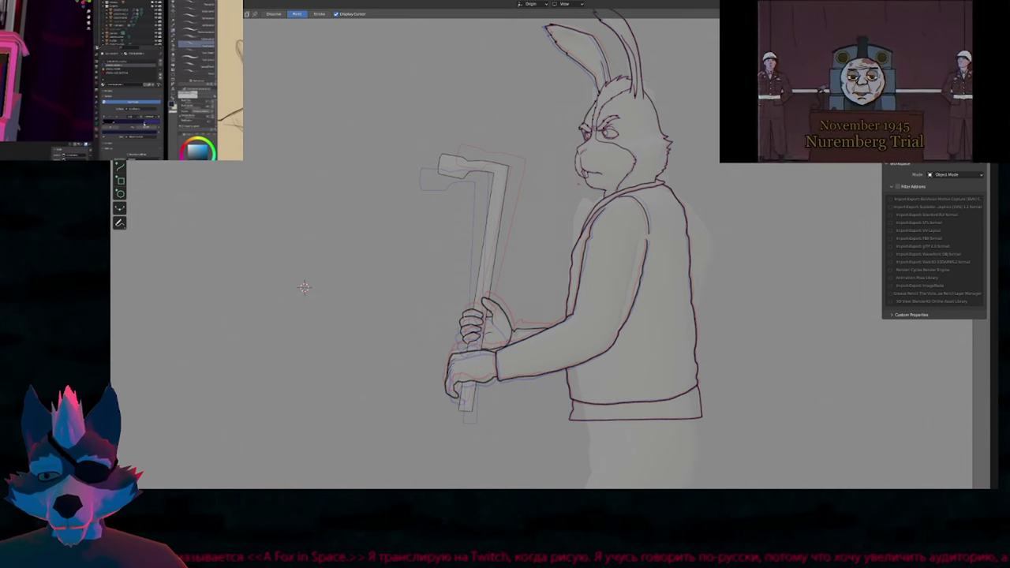
pyautogui.press('b')
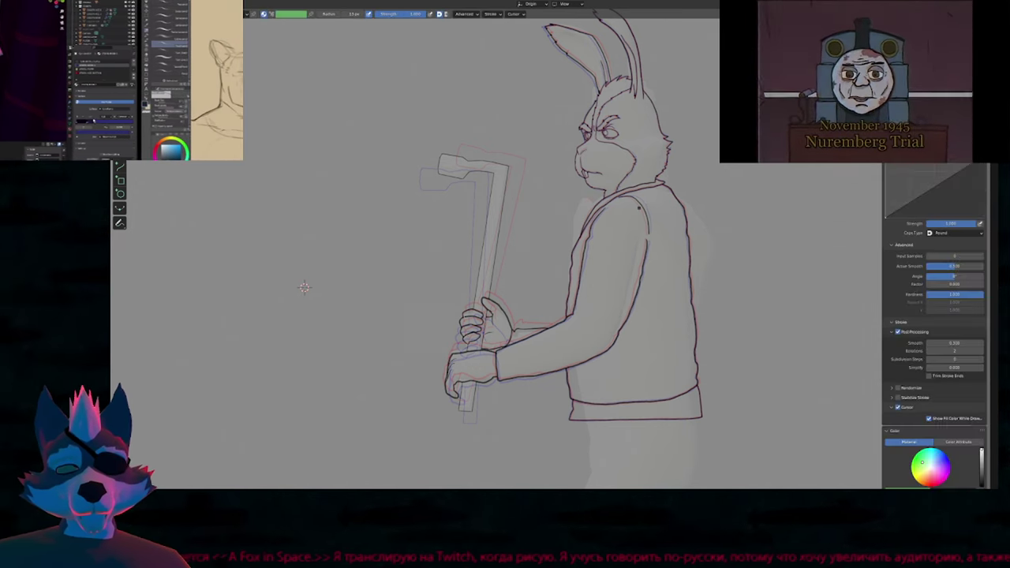
pyautogui.moveTo(640, 206)
pyautogui.keyDown('shift'); pyautogui.mouseDown(button='middle')
pyautogui.moveTo(598, 310)
pyautogui.moveTo(604, 237)
pyautogui.mouseUp(button='middle'); pyautogui.keyUp('shift')
pyautogui.press('Right')
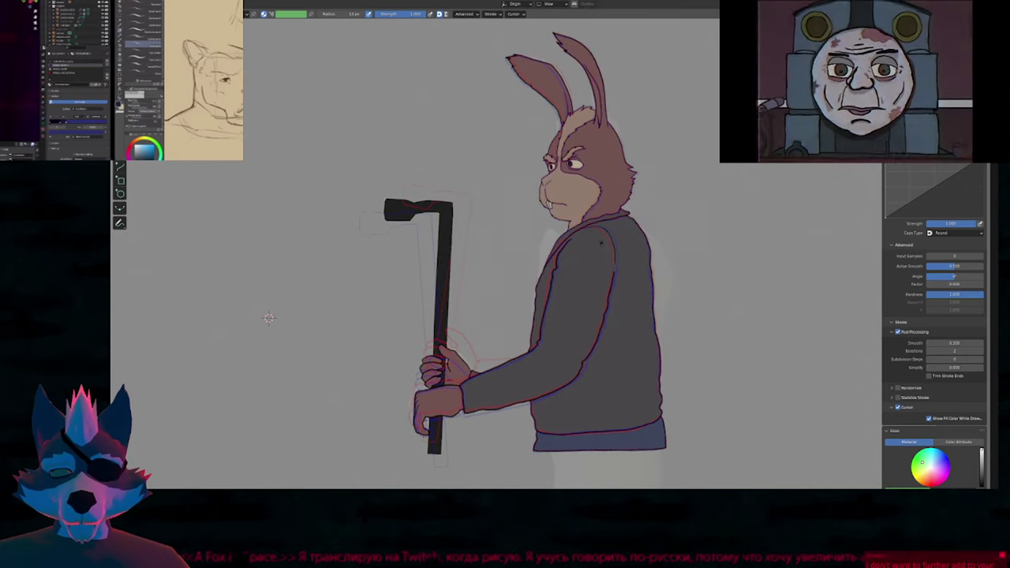
pyautogui.press('Left')
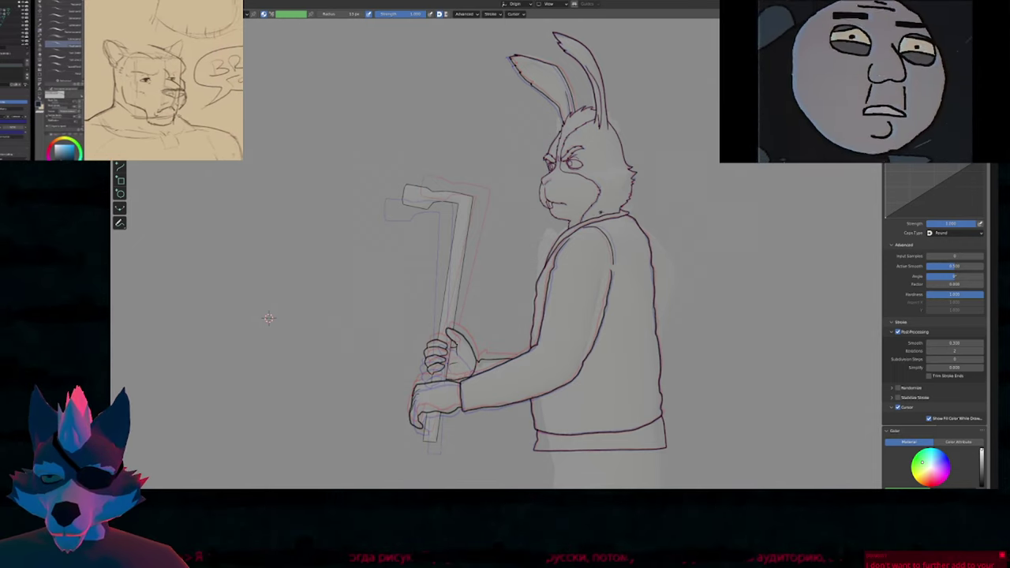
pyautogui.moveTo(269, 318)
pyautogui.keyDown('shift'); pyautogui.mouseDown(button='middle')
pyautogui.moveTo(233, 388)
pyautogui.moveTo(245, 275)
pyautogui.mouseUp(button='middle'); pyautogui.keyUp('shift')
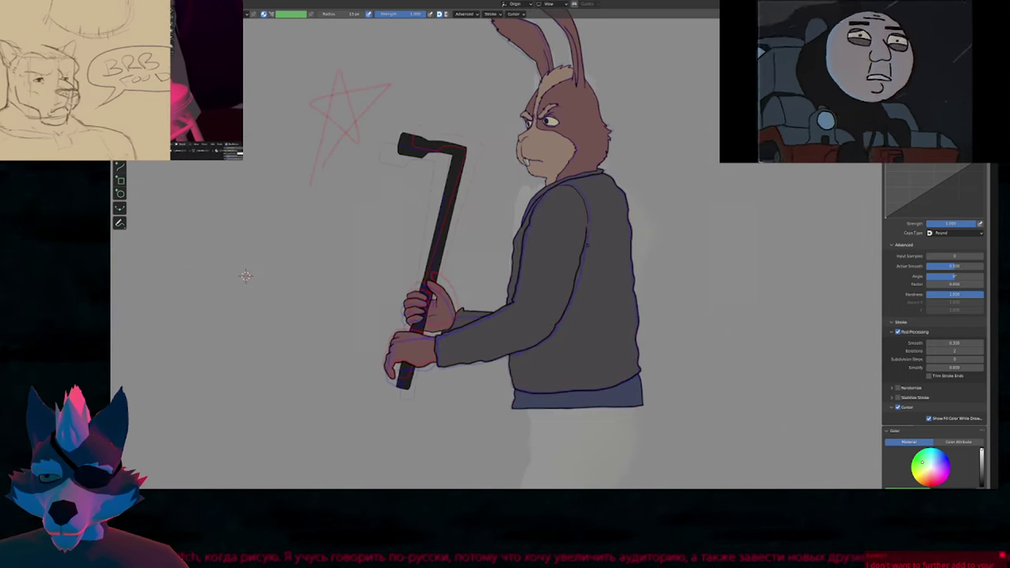
pyautogui.moveTo(245, 276)
pyautogui.keyDown('shift'); pyautogui.mouseDown(button='middle')
pyautogui.moveTo(263, 335)
pyautogui.moveTo(264, 325)
pyautogui.moveTo(286, 357)
pyautogui.moveTo(342, 322)
pyautogui.moveTo(302, 322)
pyautogui.mouseUp(button='middle'); pyautogui.keyUp('shift')
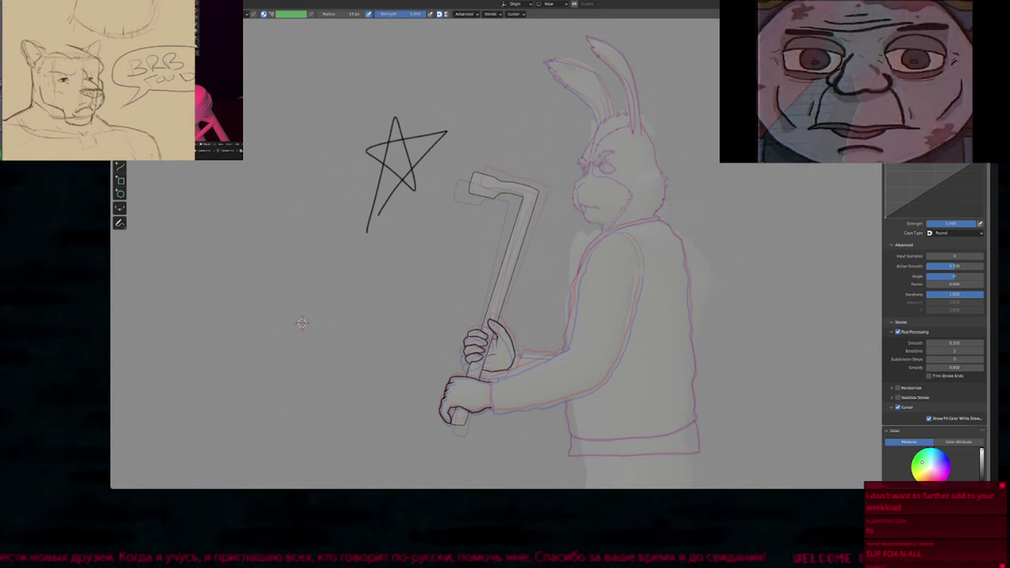
pyautogui.moveTo(302, 323)
pyautogui.keyDown('shift'); pyautogui.mouseDown(button='middle')
pyautogui.moveTo(297, 358)
pyautogui.moveTo(283, 349)
pyautogui.mouseUp(button='middle'); pyautogui.keyUp('shift')
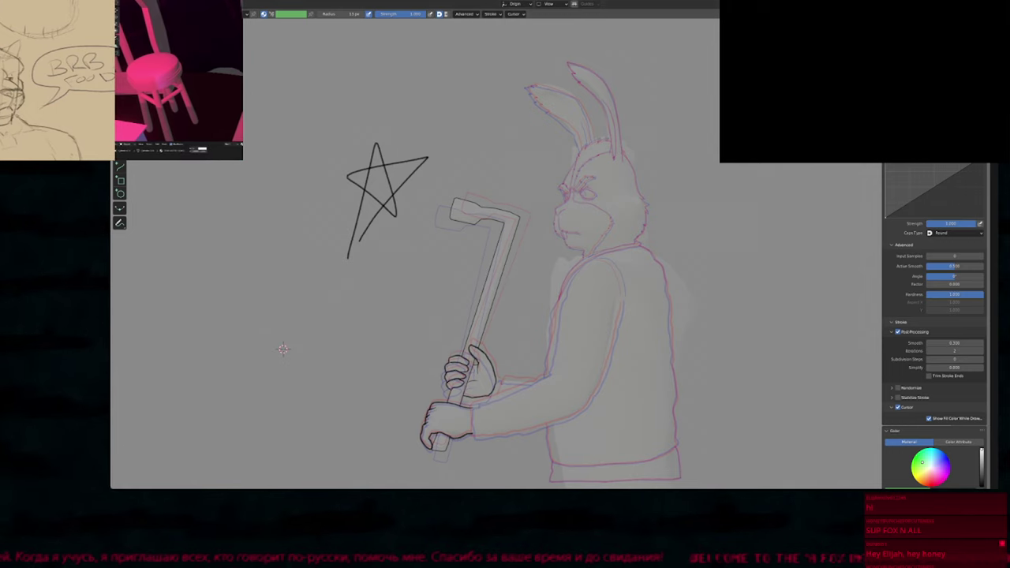
pyautogui.moveTo(654, 205); pyautogui.dragTo(371, 285)
pyautogui.hotkey('ctrl', 'z')
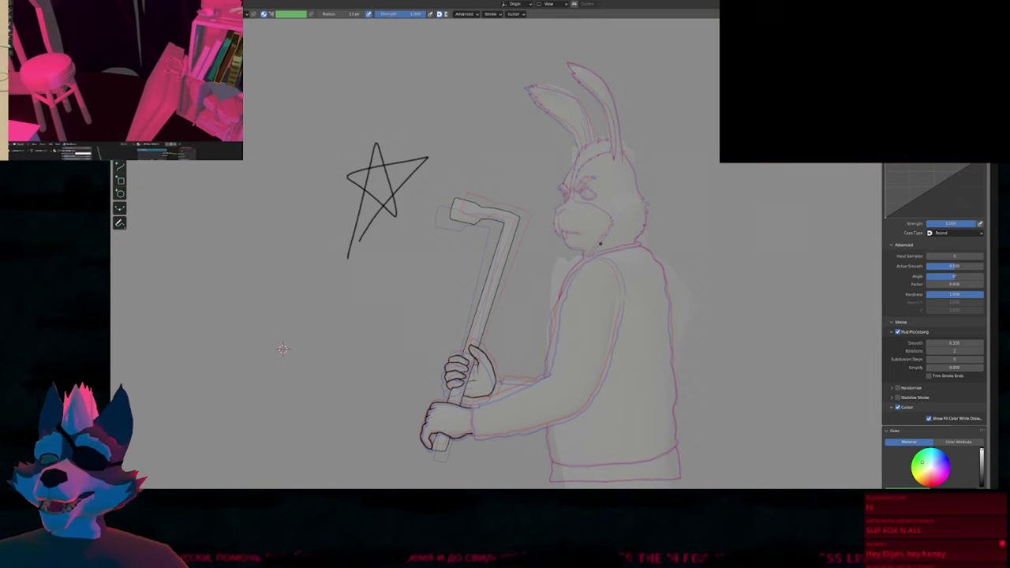
# Trace the near sleeve's shoulder curve, front edge, forearm top and cuff between the onion skins.
pyautogui.moveTo(679, 223); pyautogui.dragTo(652, 279)
pyautogui.hotkey('ctrl', 'z')
pyautogui.moveTo(534, 304)
pyautogui.keyDown('shift'); pyautogui.mouseDown(button='middle')
pyautogui.moveTo(566, 223)
pyautogui.moveTo(557, 211)
pyautogui.moveTo(561, 254)
pyautogui.moveTo(595, 242)
pyautogui.moveTo(581, 190)
pyautogui.mouseUp(button='middle'); pyautogui.keyUp('shift')
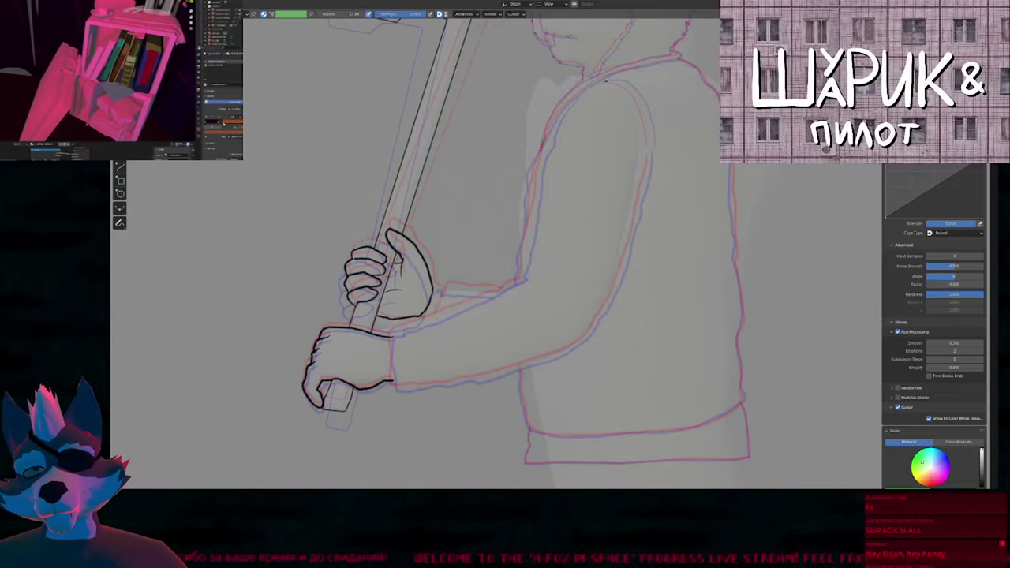
pyautogui.moveTo(606, 81)
pyautogui.mouseDown()
pyautogui.moveTo(646, 117)
pyautogui.moveTo(647, 146)
pyautogui.mouseUp()
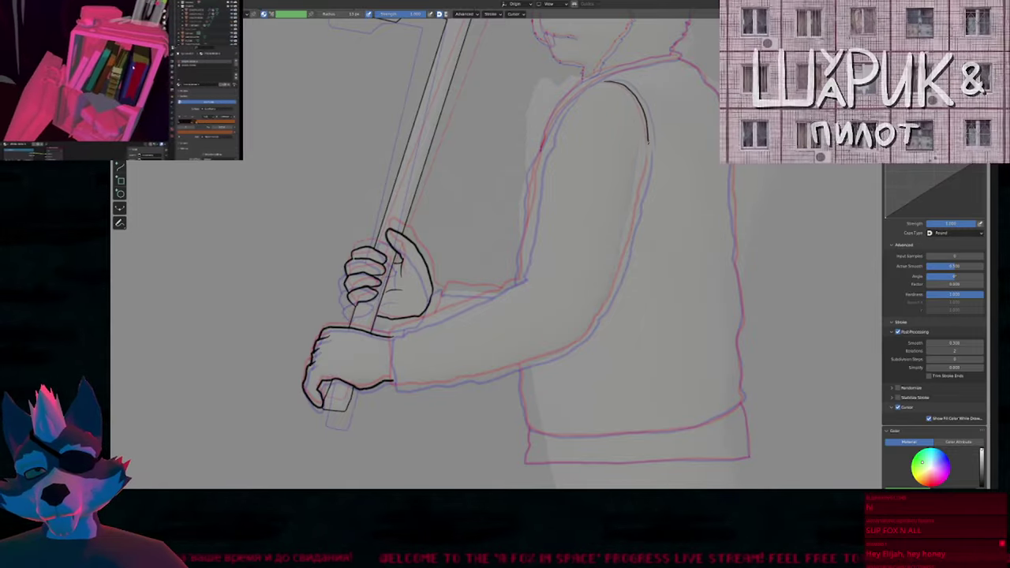
pyautogui.hotkey('shift', 'f')
pyautogui.press('Escape')
pyautogui.keyDown('shift'); pyautogui.moveTo(595, 215); pyautogui.dragTo(617, 206, button='middle'); pyautogui.keyUp('shift')
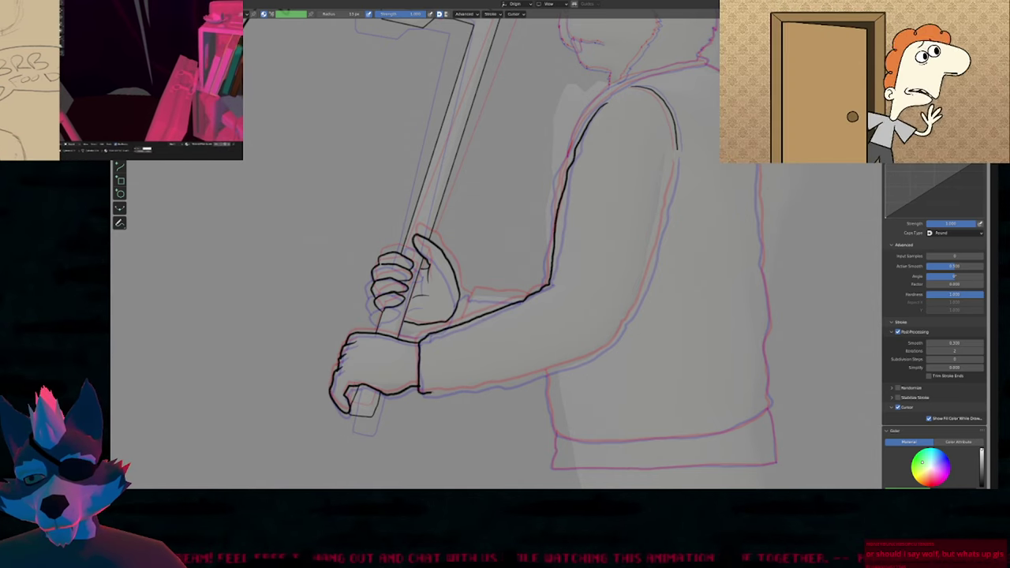
# Trace the near sleeve's underside from the cuff around the elbow and up the back of the upper arm.
pyautogui.moveTo(560, 366)
pyautogui.mouseDown()
pyautogui.moveTo(604, 349)
pyautogui.moveTo(628, 319)
pyautogui.moveTo(651, 268)
pyautogui.moveTo(676, 162)
pyautogui.mouseUp()
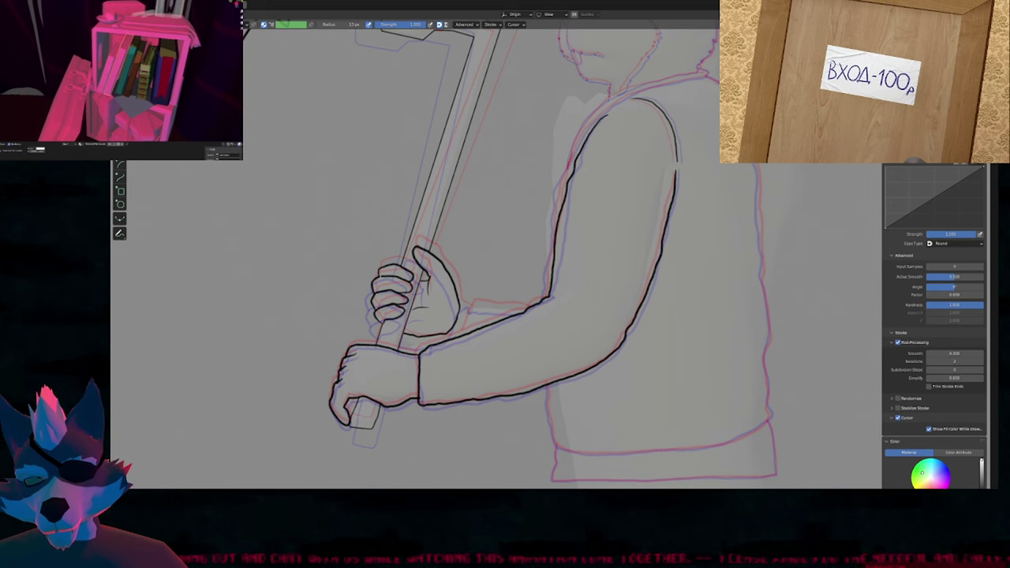
pyautogui.moveTo(585, 270)
pyautogui.keyDown('shift'); pyautogui.mouseDown(button='middle')
pyautogui.moveTo(612, 194)
pyautogui.moveTo(581, 263)
pyautogui.moveTo(557, 262)
pyautogui.mouseUp(button='middle'); pyautogui.keyUp('shift')
pyautogui.press('f')
pyautogui.click(553, 277)
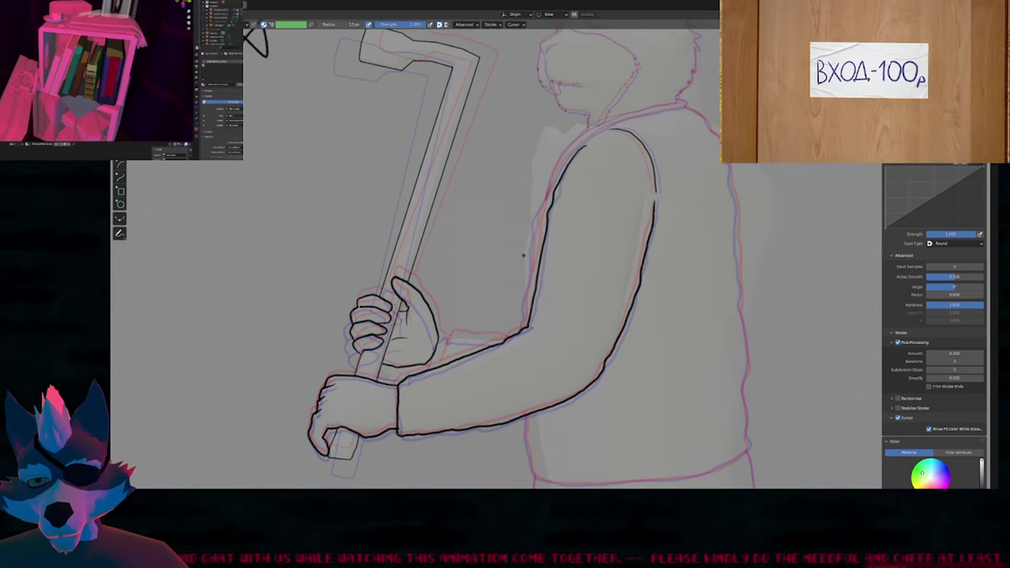
# Trace the far forearm's upper sleeve edge and its cuff behind the raised hand.
pyautogui.keyDown('shift'); pyautogui.moveTo(483, 364); pyautogui.dragTo(648, 291, button='middle'); pyautogui.keyUp('shift')
pyautogui.scroll(4, 601, 317)
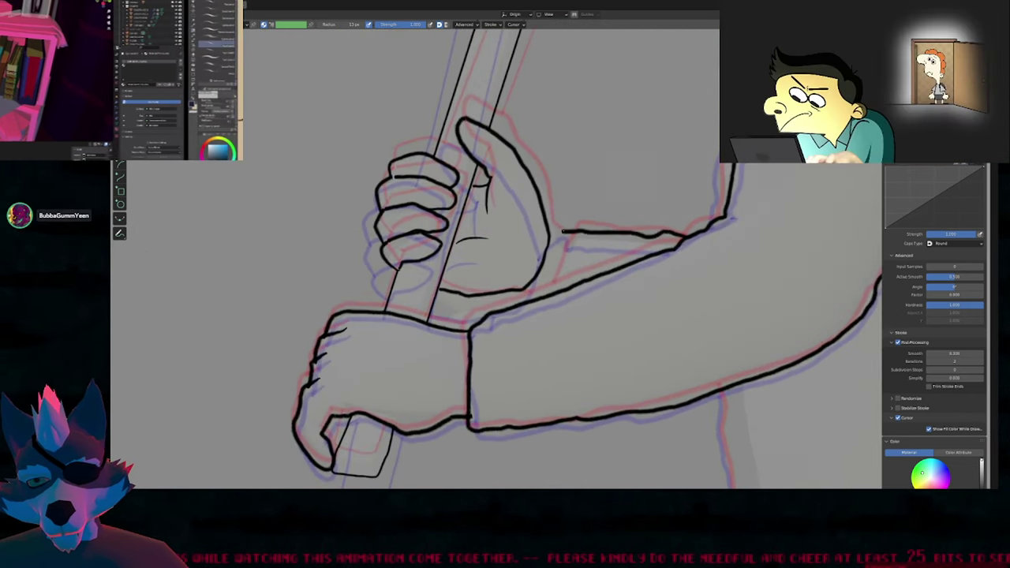
pyautogui.moveTo(556, 235); pyautogui.dragTo(542, 276)
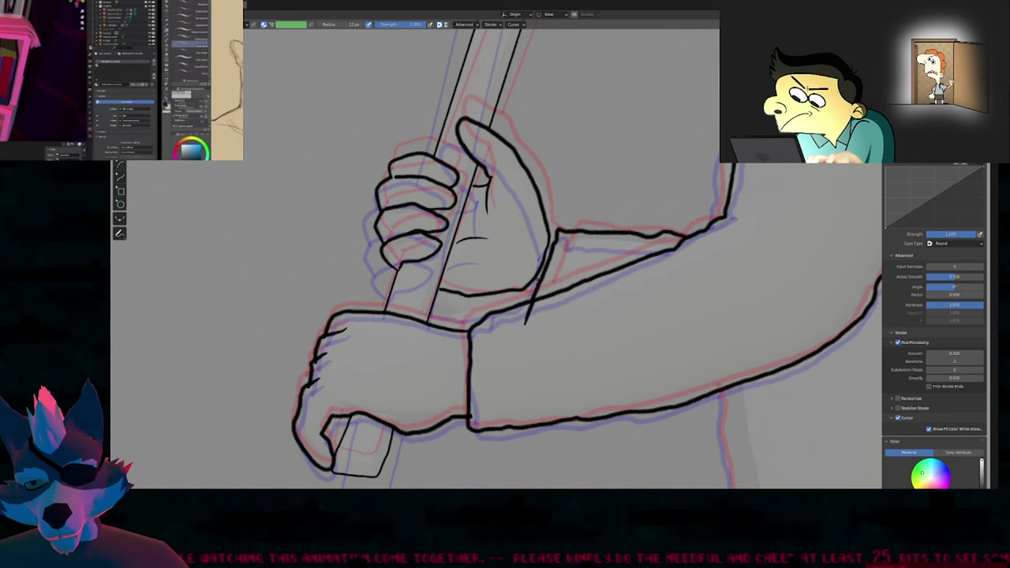
# Move the raised hand's lower palm and wrist points over to meet the far sleeve's cuff line.
pyautogui.press('Tab')
pyautogui.click(527, 290)
pyautogui.press('g')
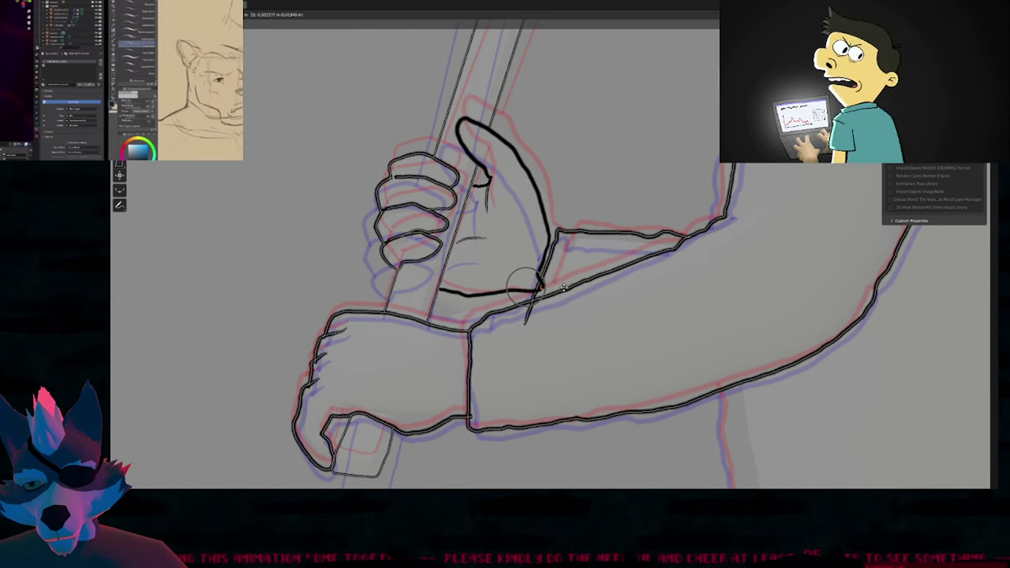
pyautogui.click(565, 288)
pyautogui.click(551, 239)
pyautogui.press('g')
pyautogui.scroll(1, 562, 239)
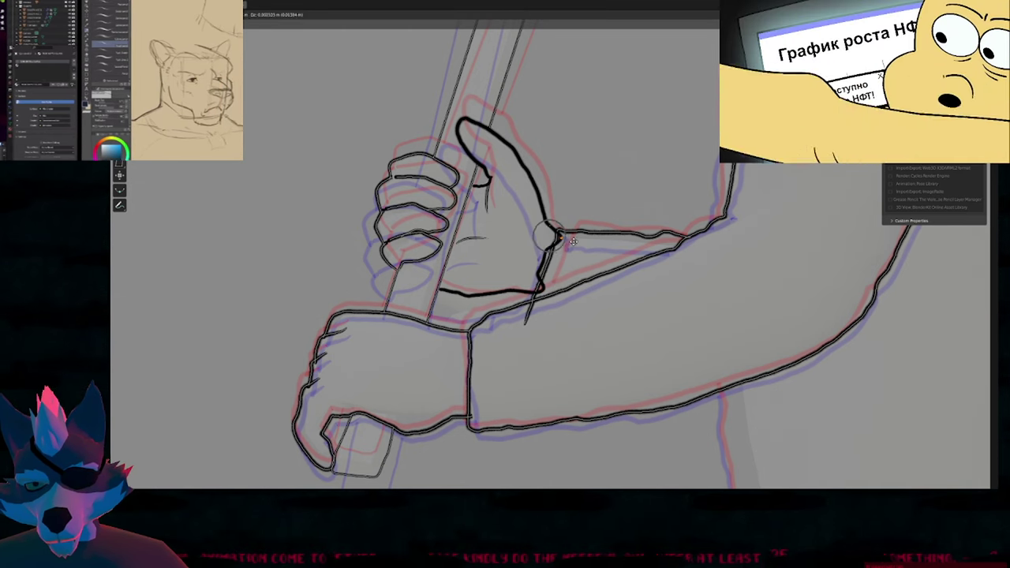
pyautogui.click(563, 239)
pyautogui.press('Tab')
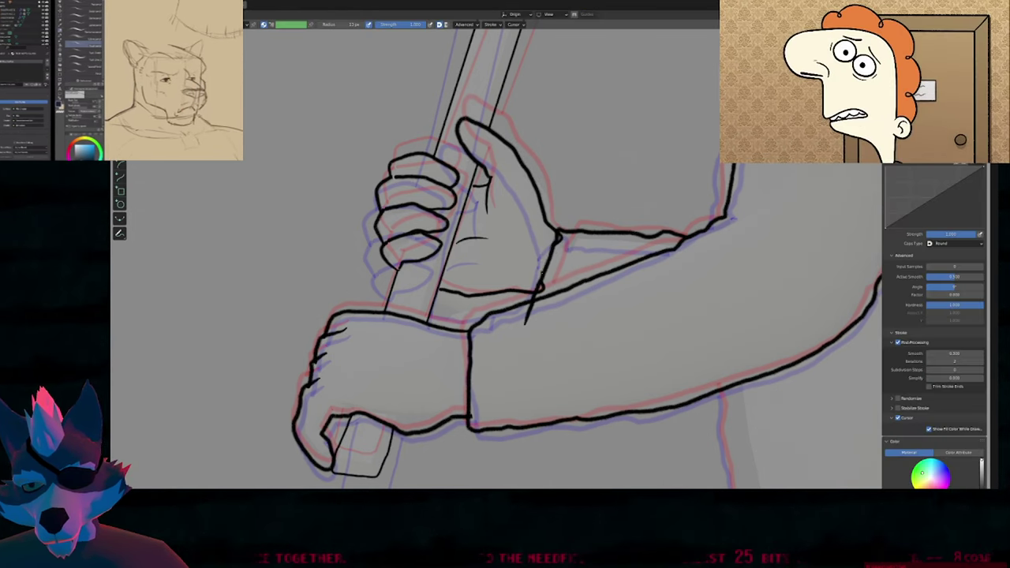
# Touch up the far sleeve's cuff edge and trim the surplus line that crosses the near sleeve.
pyautogui.moveTo(555, 239); pyautogui.dragTo(541, 289)
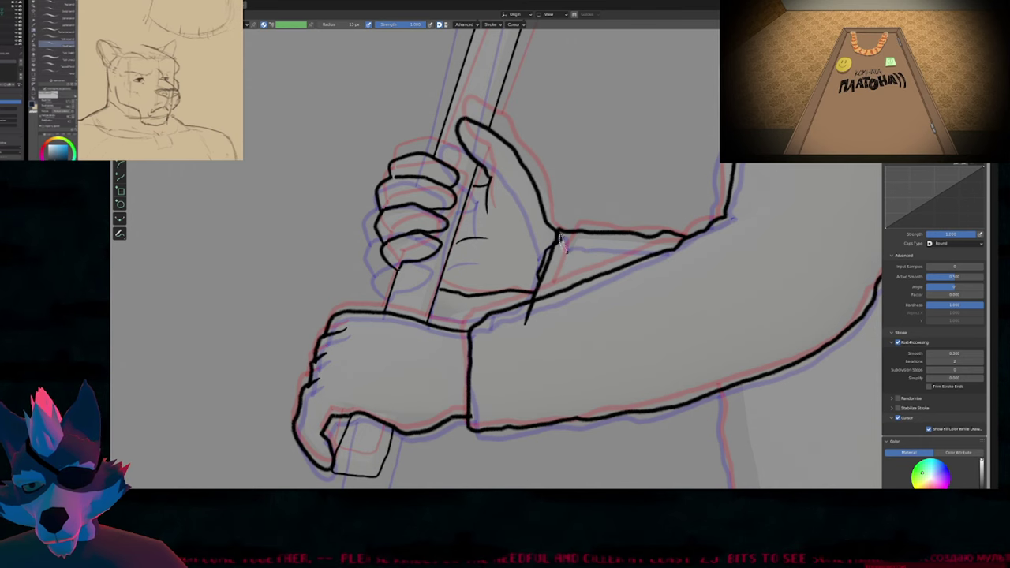
pyautogui.click(120, 110)
pyautogui.moveTo(536, 254); pyautogui.dragTo(550, 269)
pyautogui.click(120, 58)
pyautogui.keyDown('shift'); pyautogui.moveTo(605, 181); pyautogui.dragTo(610, 225, button='middle'); pyautogui.keyUp('shift')
pyautogui.keyDown('shift'); pyautogui.moveTo(678, 210); pyautogui.dragTo(629, 204, button='middle'); pyautogui.keyUp('shift')
pyautogui.keyDown('ctrl'); pyautogui.moveTo(482, 363); pyautogui.dragTo(489, 344); pyautogui.keyUp('ctrl')
pyautogui.scroll(-5, 548, 270)
pyautogui.keyDown('shift'); pyautogui.moveTo(639, 142); pyautogui.dragTo(594, 250, button='middle'); pyautogui.keyUp('shift')
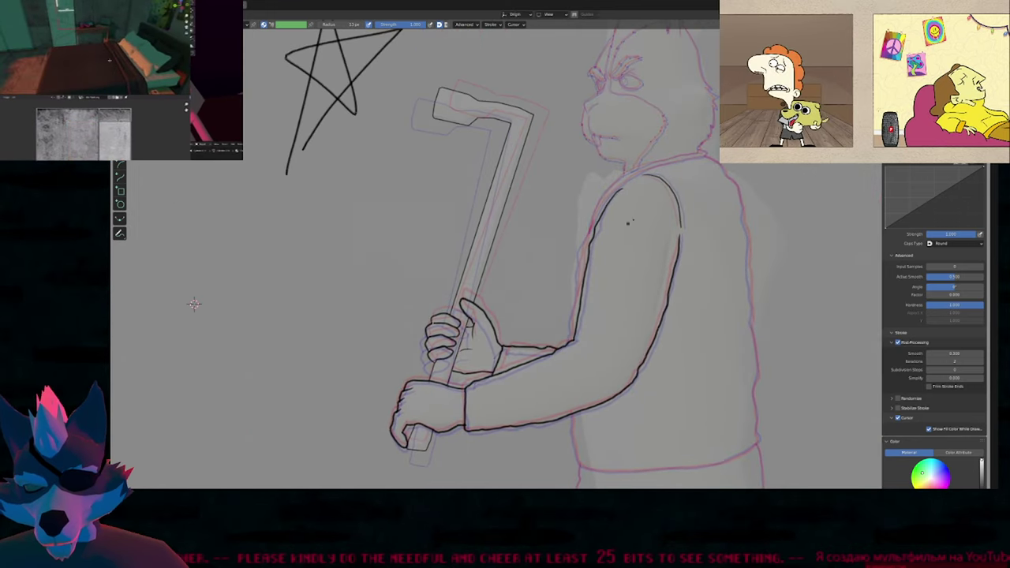
# Trace the torso's back edge, the short front edge below the arm, and the seam above the waistband.
pyautogui.keyDown('shift'); pyautogui.moveTo(670, 199); pyautogui.dragTo(592, 227, button='middle'); pyautogui.keyUp('shift')
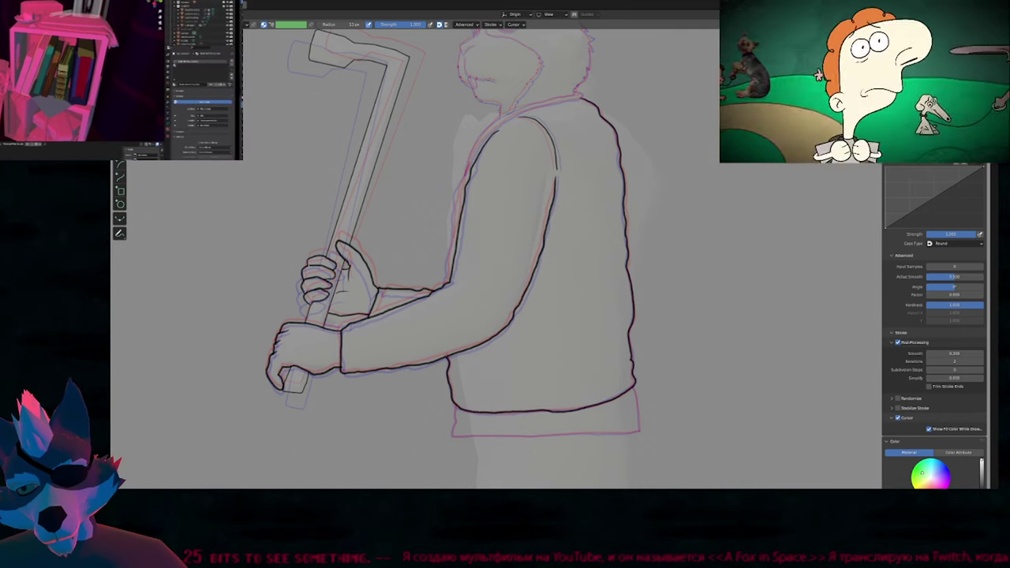
pyautogui.keyDown('shift'); pyautogui.moveTo(552, 390); pyautogui.dragTo(549, 331, button='middle'); pyautogui.keyUp('shift')
pyautogui.press('f')
pyautogui.click(565, 381)
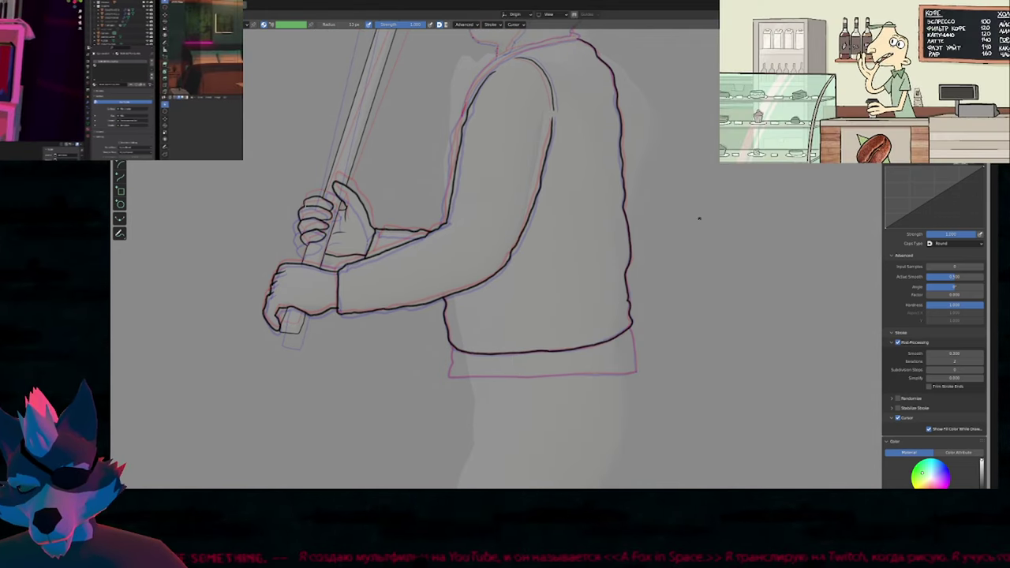
pyautogui.keyDown('shift'); pyautogui.moveTo(703, 216); pyautogui.dragTo(674, 254, button='middle'); pyautogui.keyUp('shift')
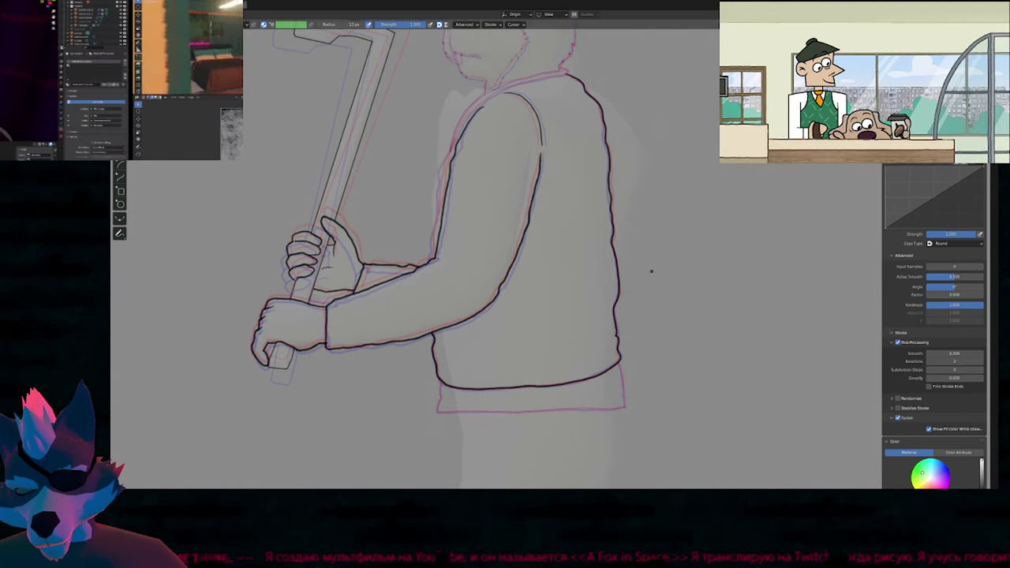
pyautogui.moveTo(638, 259)
pyautogui.keyDown('shift'); pyautogui.mouseDown(button='middle')
pyautogui.moveTo(629, 225)
pyautogui.moveTo(640, 234)
pyautogui.moveTo(665, 175)
pyautogui.mouseUp(button='middle'); pyautogui.keyUp('shift')
# Trace the jacket waistband's front, lower and back edges below the torso seam.
pyautogui.moveTo(584, 322)
pyautogui.keyDown('ctrl'); pyautogui.mouseDown(button='middle')
pyautogui.moveTo(602, 207)
pyautogui.moveTo(463, 261)
pyautogui.mouseUp(button='middle'); pyautogui.keyUp('ctrl')
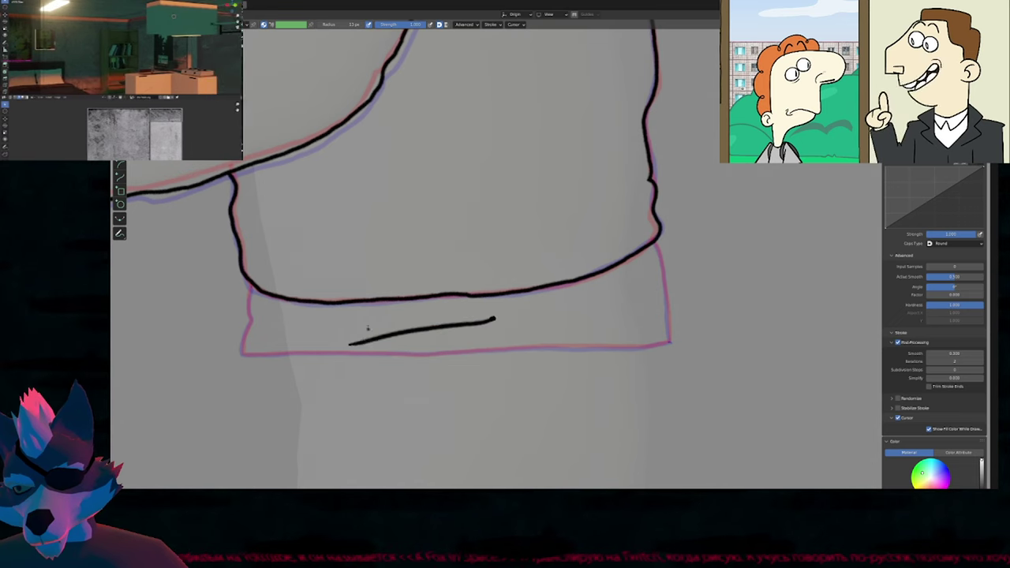
pyautogui.hotkey('ctrl', 'z')
pyautogui.moveTo(249, 306)
pyautogui.mouseDown()
pyautogui.moveTo(246, 334)
pyautogui.moveTo(307, 353)
pyautogui.mouseUp()
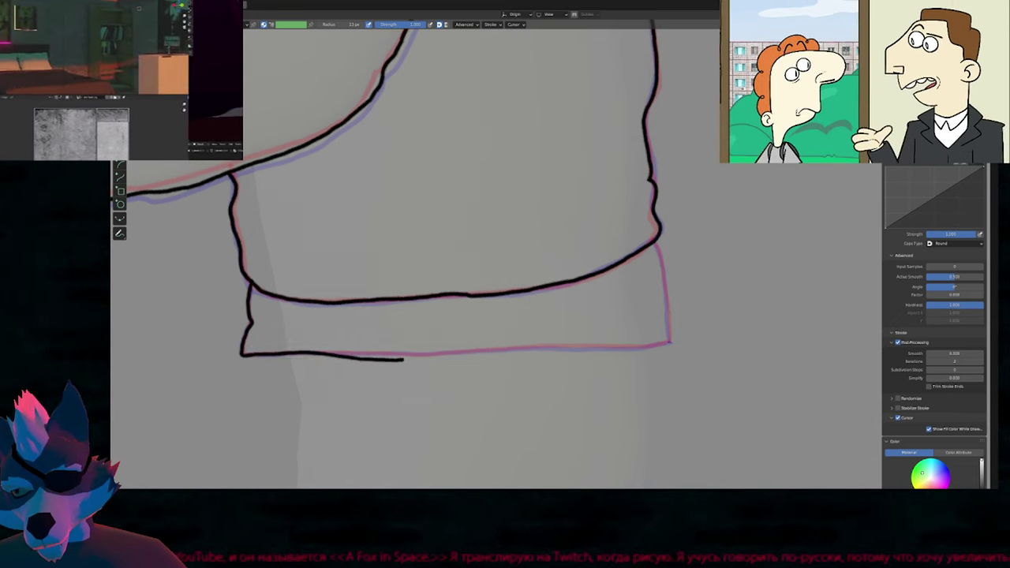
pyautogui.moveTo(669, 342)
pyautogui.mouseDown()
pyautogui.moveTo(661, 254)
pyautogui.moveTo(635, 213)
pyautogui.moveTo(616, 228)
pyautogui.moveTo(646, 235)
pyautogui.mouseUp()
pyautogui.press('f')
pyautogui.click(465, 386)
pyautogui.keyDown('shift'); pyautogui.moveTo(403, 384); pyautogui.dragTo(385, 383); pyautogui.keyUp('shift')
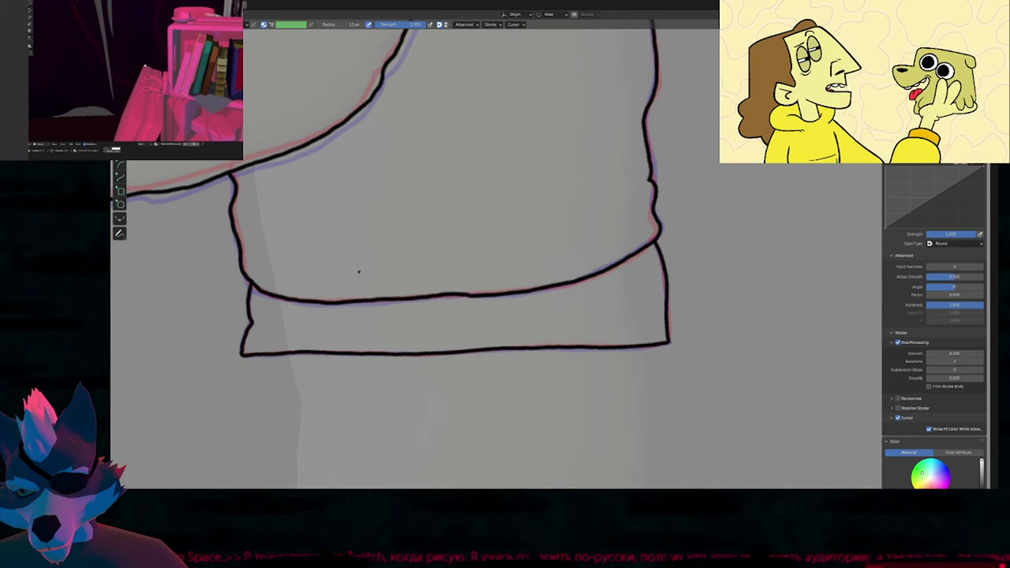
# Check the traced sleeves, torso and waistband against the onion skins across the whole rabbit figure.
pyautogui.keyDown('shift'); pyautogui.moveTo(514, 241); pyautogui.dragTo(556, 360, button='middle'); pyautogui.keyUp('shift')
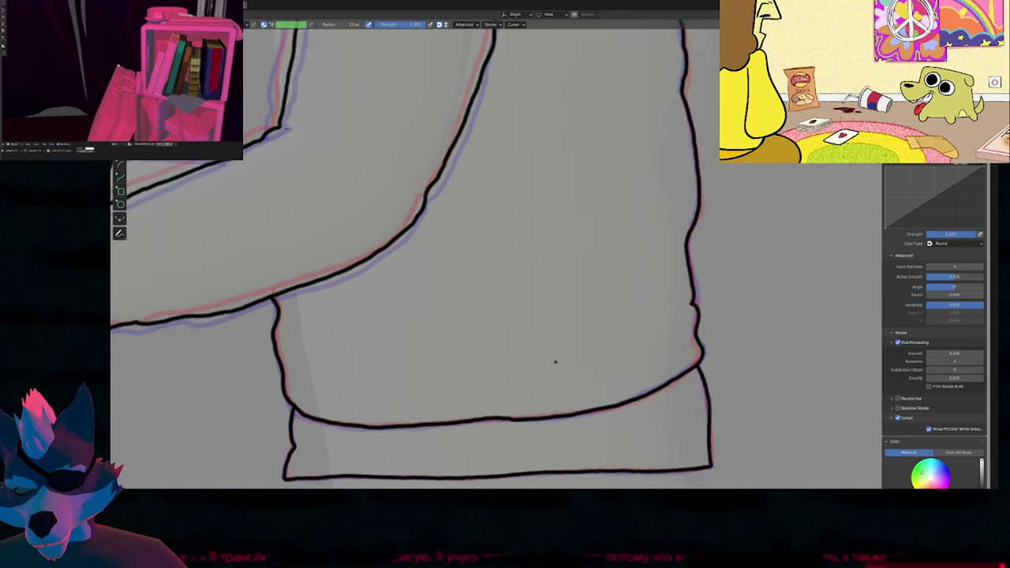
pyautogui.scroll(-3, 578, 250)
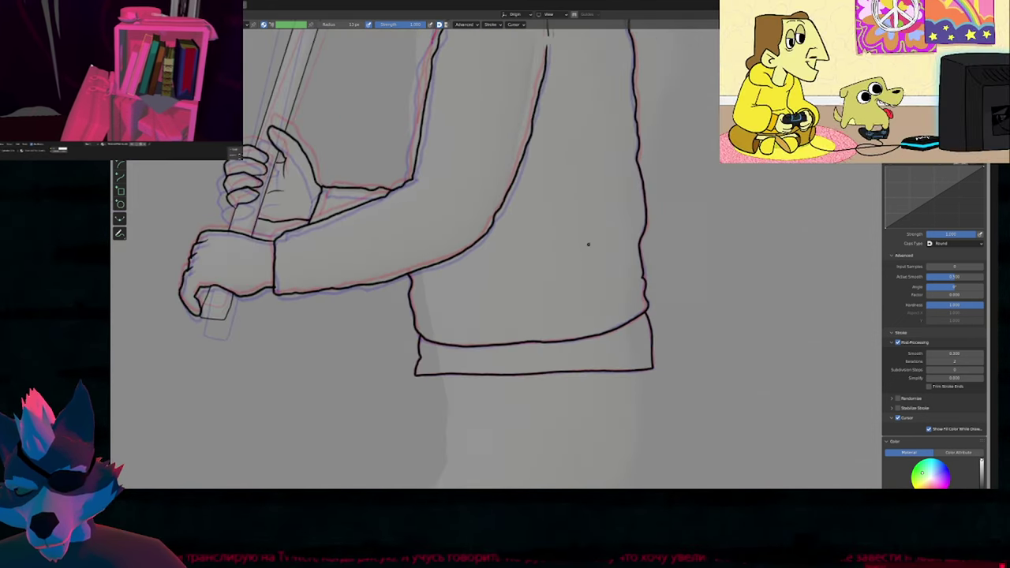
pyautogui.keyDown('shift'); pyautogui.moveTo(584, 222); pyautogui.dragTo(580, 243, button='middle'); pyautogui.keyUp('shift')
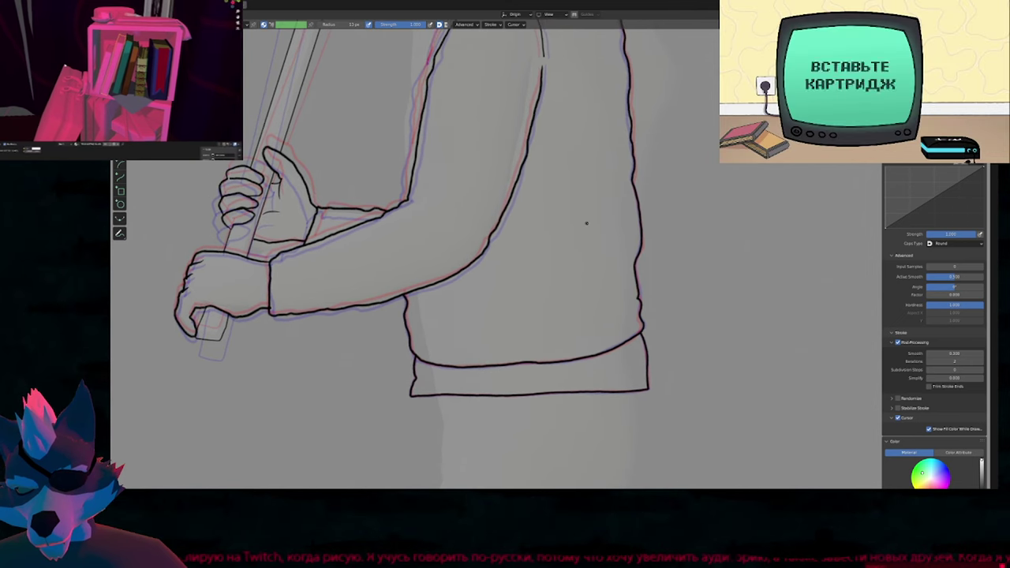
pyautogui.keyDown('shift'); pyautogui.moveTo(609, 190); pyautogui.dragTo(616, 208, button='middle'); pyautogui.keyUp('shift')
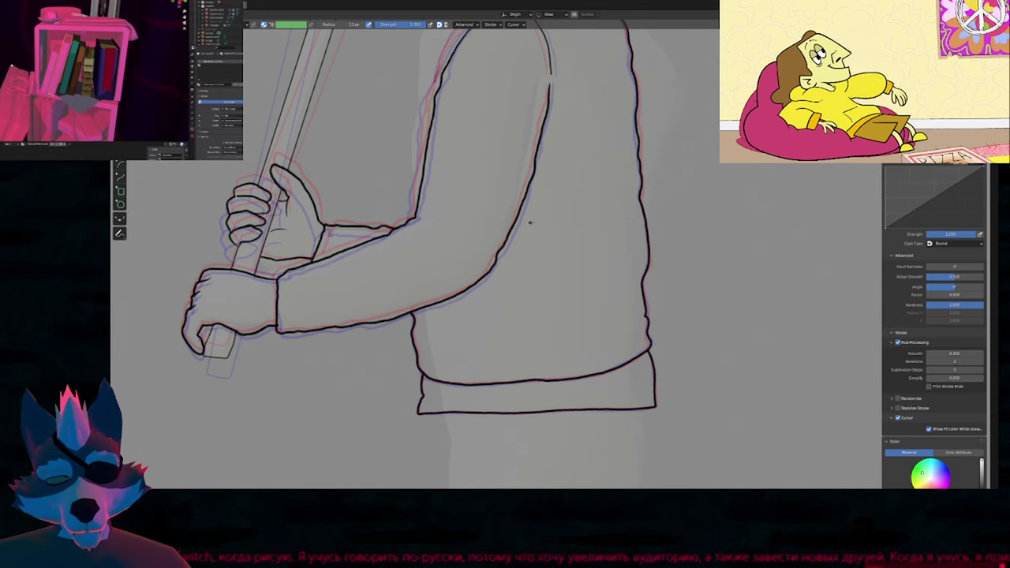
pyautogui.scroll(-3, 161, 331)
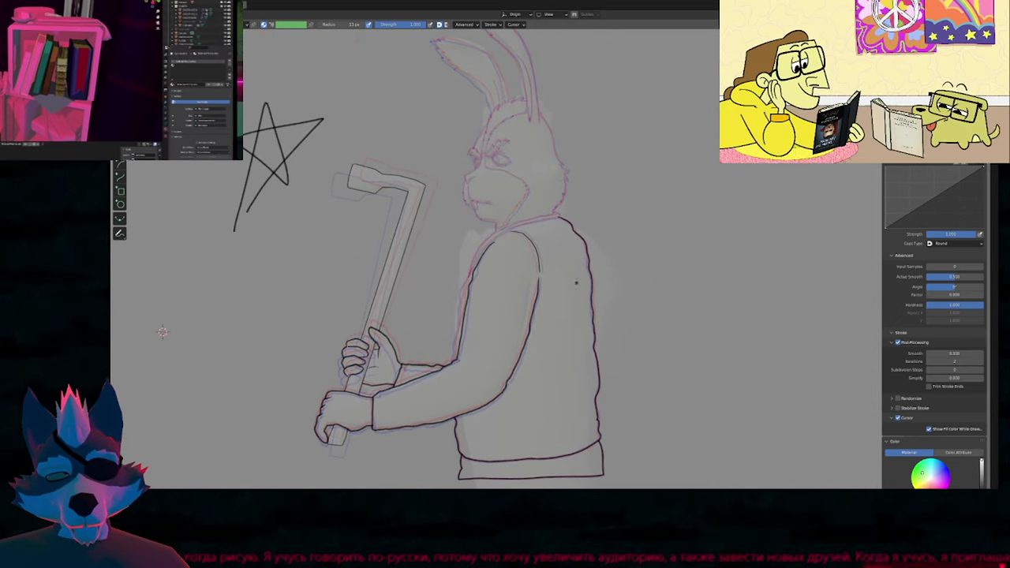
pyautogui.keyDown('shift'); pyautogui.moveTo(162, 331); pyautogui.dragTo(210, 318, button='middle'); pyautogui.keyUp('shift')
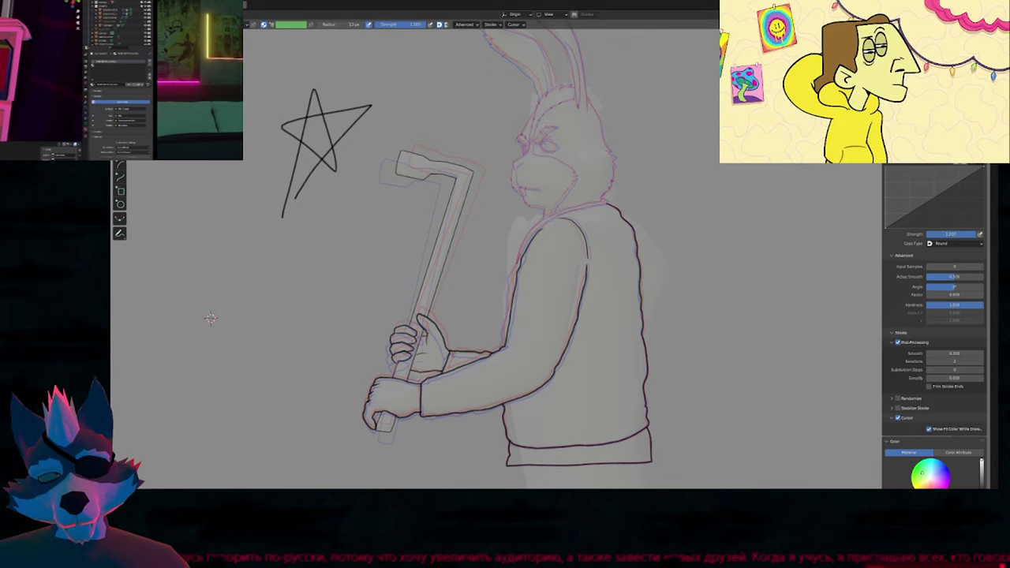
pyautogui.keyDown('shift'); pyautogui.moveTo(622, 186); pyautogui.dragTo(598, 245, button='middle'); pyautogui.keyUp('shift')
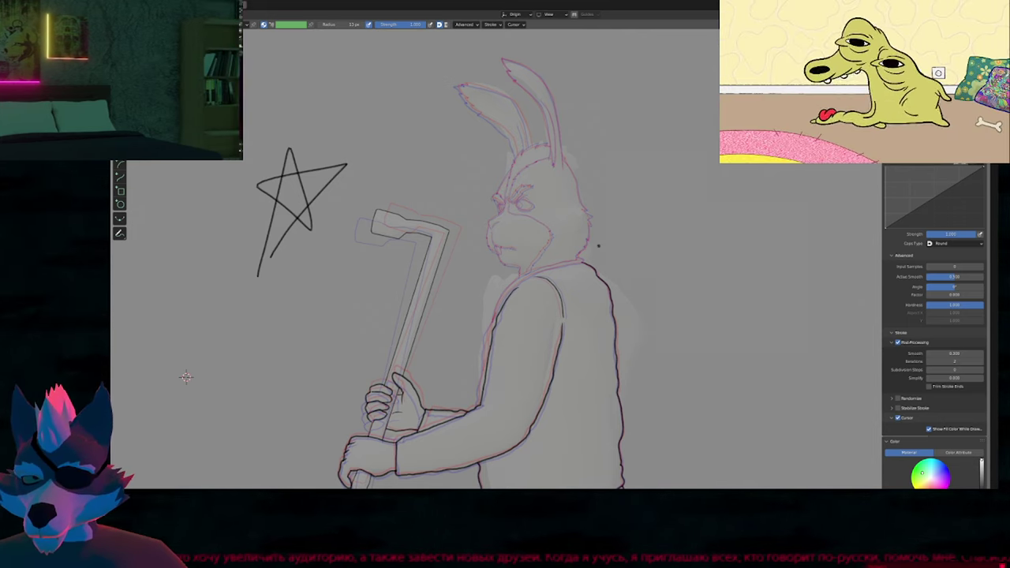
pyautogui.moveTo(640, 408); pyautogui.dragTo(661, 400)
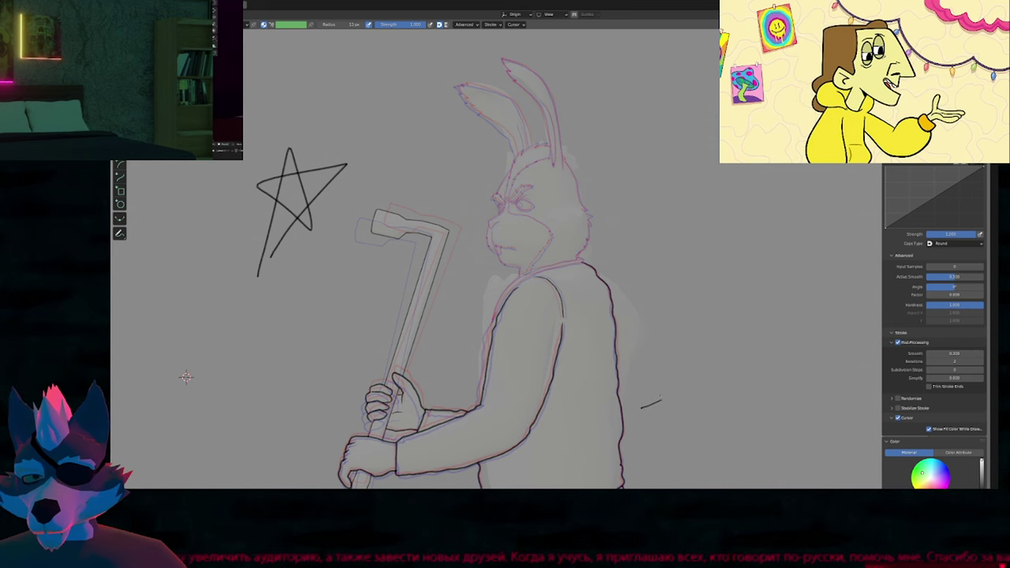
pyautogui.moveTo(185, 377)
pyautogui.keyDown('shift'); pyautogui.mouseDown(button='middle')
pyautogui.moveTo(224, 287)
pyautogui.moveTo(231, 219)
pyautogui.mouseUp(button='middle'); pyautogui.keyUp('shift')
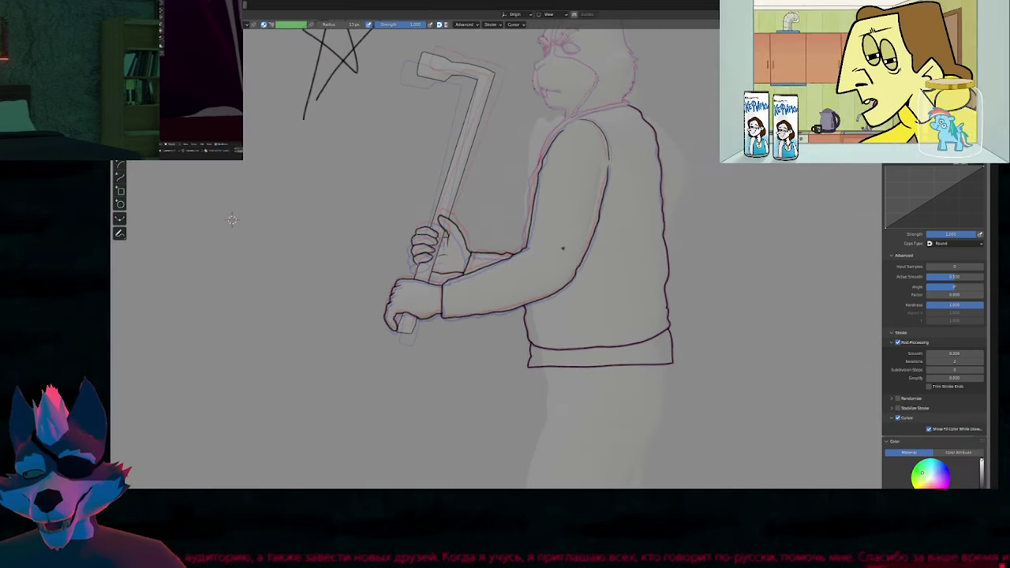
pyautogui.keyDown('shift'); pyautogui.moveTo(232, 220); pyautogui.dragTo(203, 368, button='middle'); pyautogui.keyUp('shift')
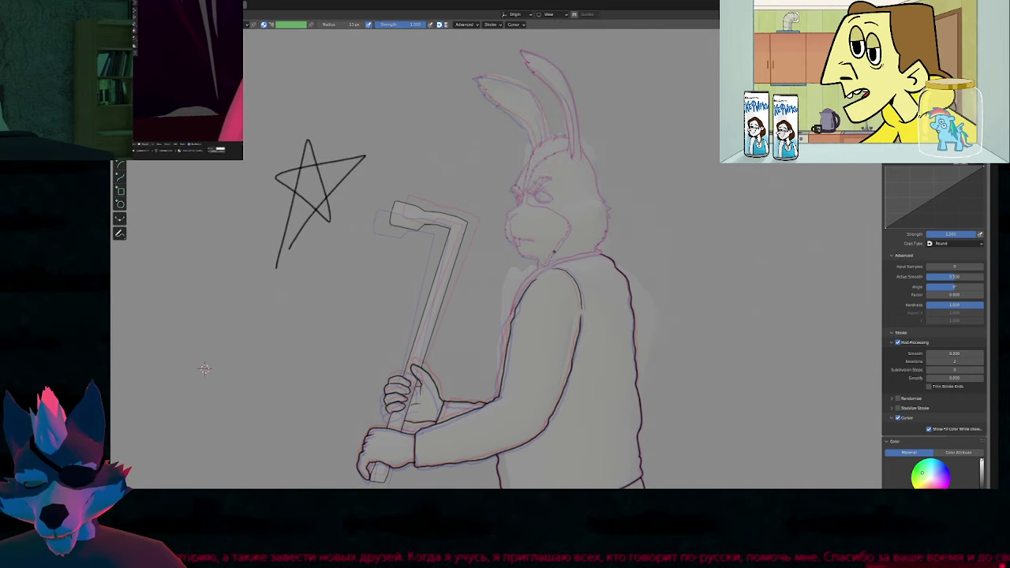
# Trace the jacket's chest edge in front of the near upper arm down to the elbow crease.
pyautogui.scroll(3, 204, 368)
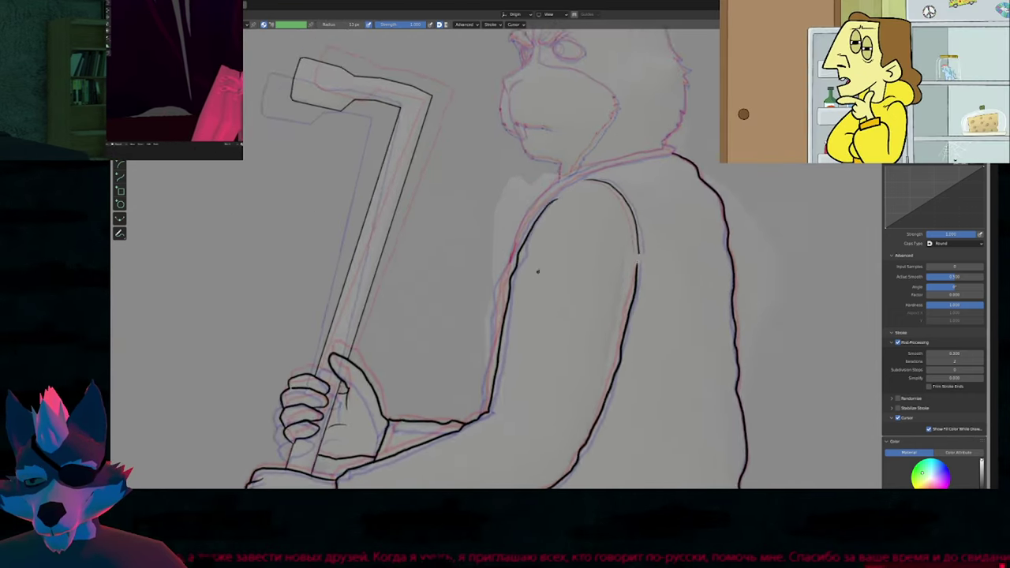
pyautogui.scroll(2, 537, 271)
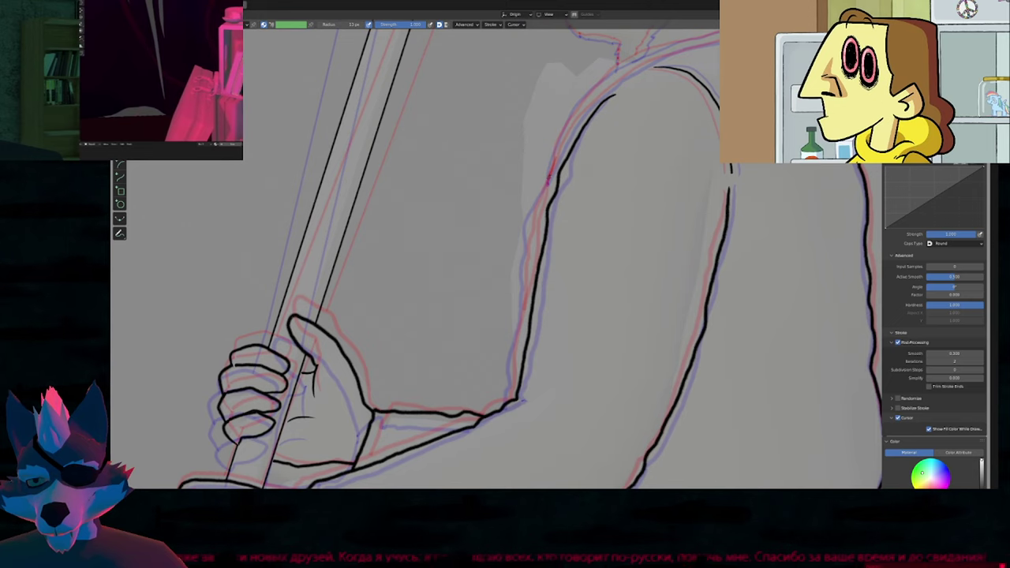
pyautogui.moveTo(549, 176)
pyautogui.mouseDown()
pyautogui.moveTo(527, 229)
pyautogui.moveTo(522, 292)
pyautogui.mouseUp()
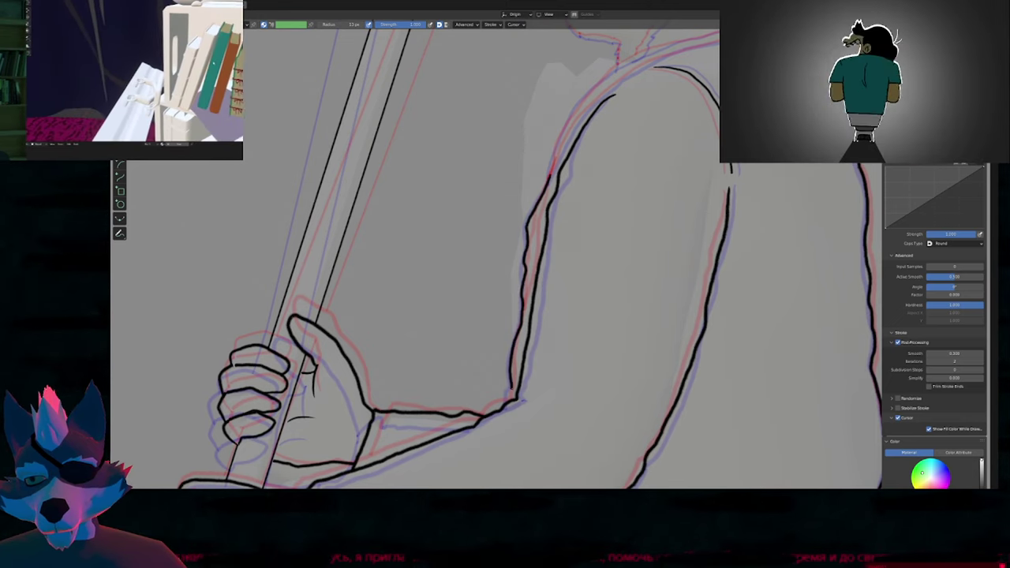
pyautogui.moveTo(512, 385); pyautogui.dragTo(510, 402)
# Trace the jacket's shoulder and collar line from the chest edge up to the back of the neck.
pyautogui.keyDown('shift'); pyautogui.moveTo(593, 281); pyautogui.dragTo(463, 322, button='middle'); pyautogui.keyUp('shift')
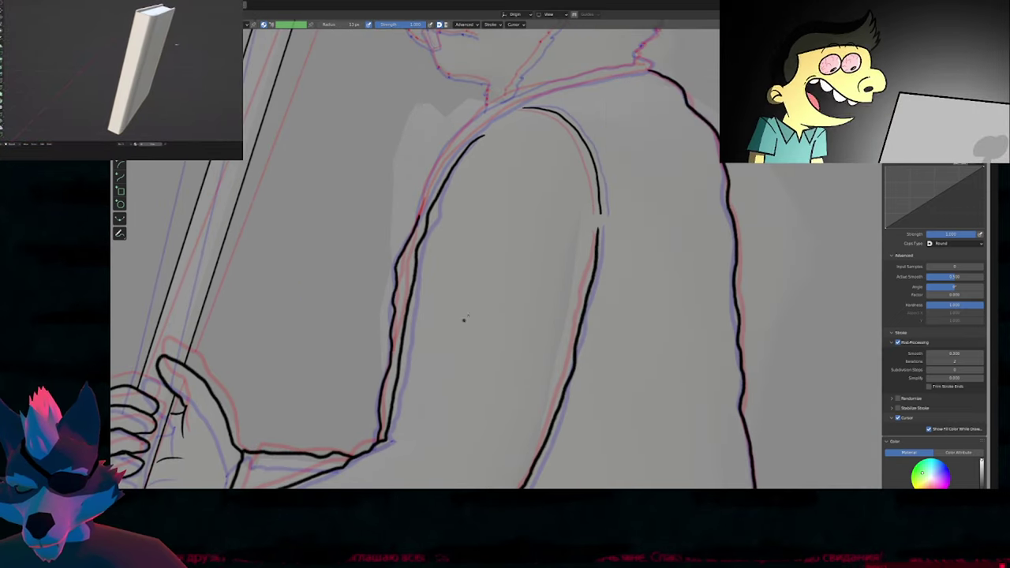
pyautogui.scroll(-1, 508, 248)
pyautogui.keyDown('shift'); pyautogui.moveTo(514, 226); pyautogui.dragTo(527, 255, button='middle'); pyautogui.keyUp('shift')
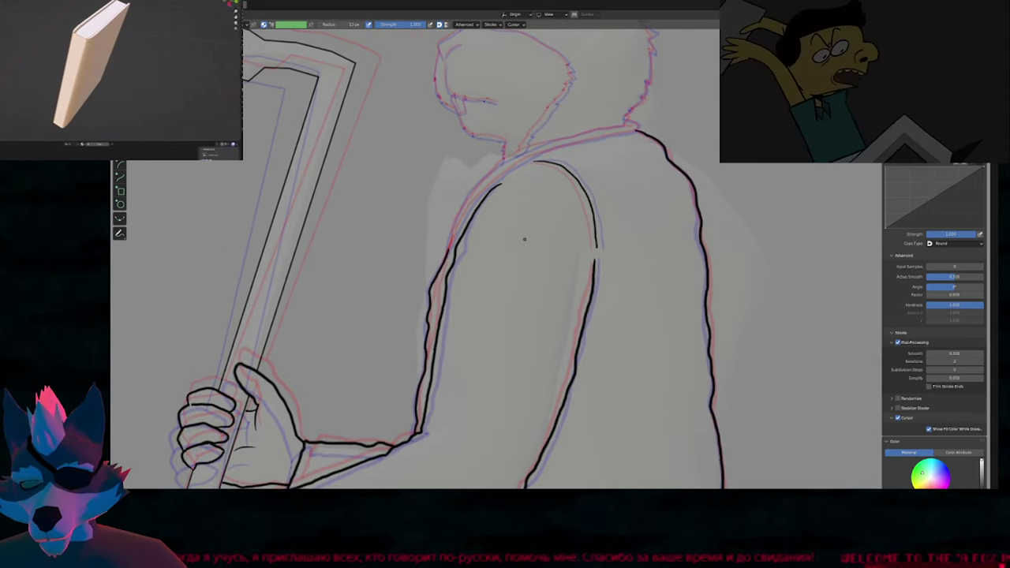
pyautogui.keyDown('shift'); pyautogui.moveTo(521, 235); pyautogui.dragTo(505, 298, button='middle'); pyautogui.keyUp('shift')
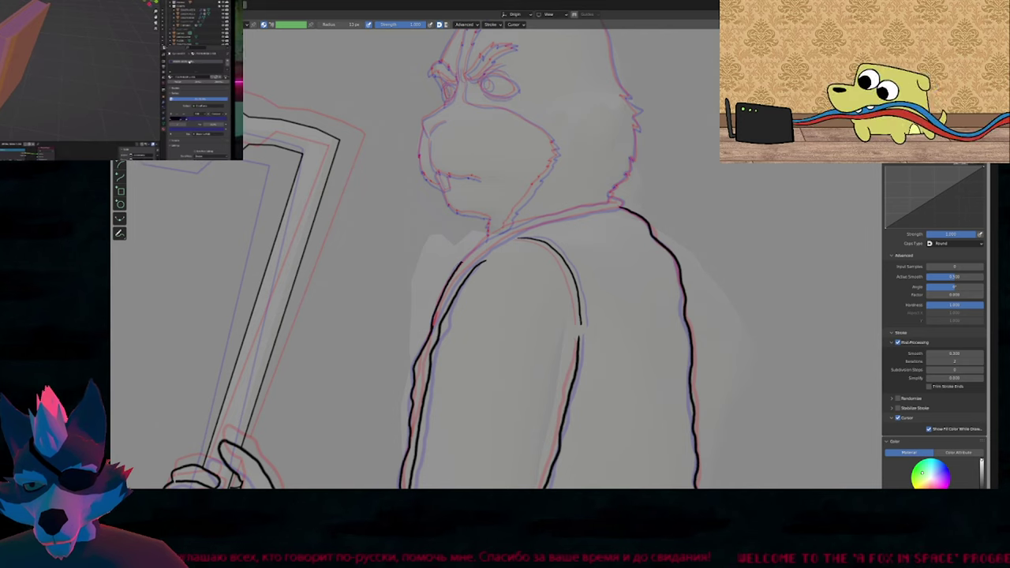
pyautogui.moveTo(492, 231); pyautogui.dragTo(590, 205)
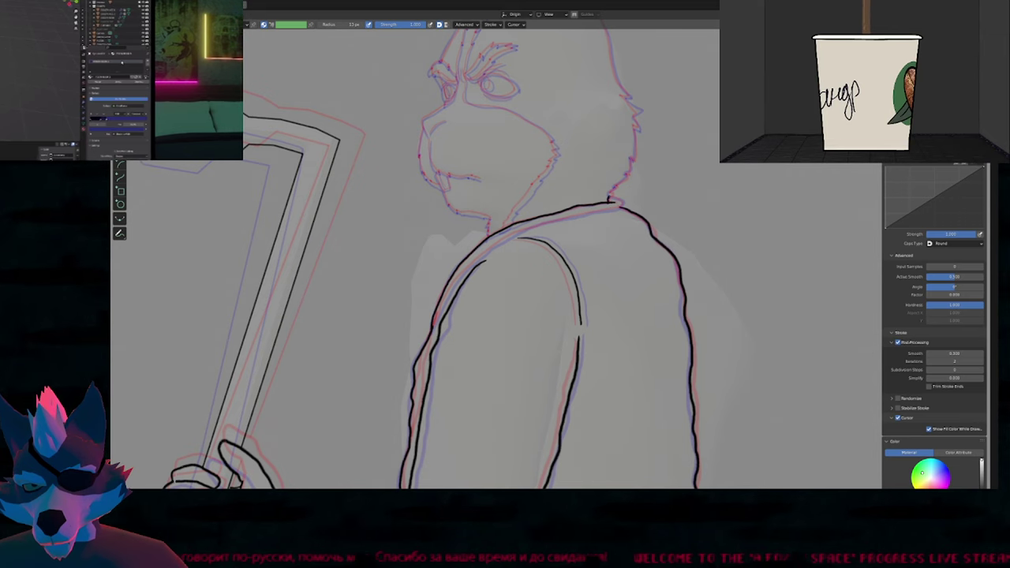
# Trace the jacket collar's inner line from the nape fold down to the chest edge.
pyautogui.moveTo(623, 202); pyautogui.dragTo(584, 213)
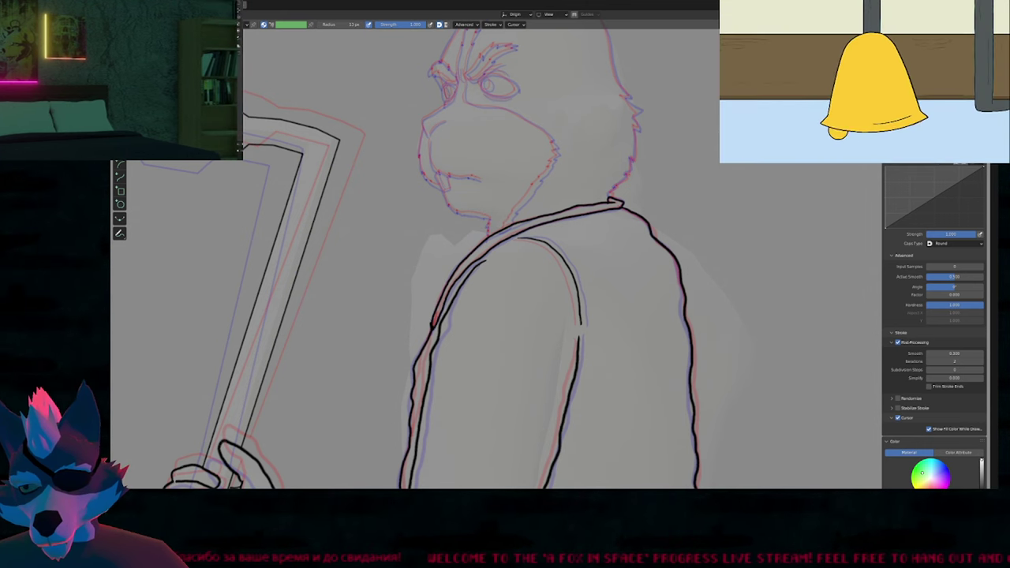
pyautogui.keyDown('shift'); pyautogui.moveTo(495, 323); pyautogui.dragTo(575, 214, button='middle'); pyautogui.keyUp('shift')
pyautogui.scroll(-2, 596, 237)
pyautogui.scroll(1, 584, 264)
pyautogui.keyDown('shift'); pyautogui.moveTo(571, 286); pyautogui.dragTo(571, 317, button='middle'); pyautogui.keyUp('shift')
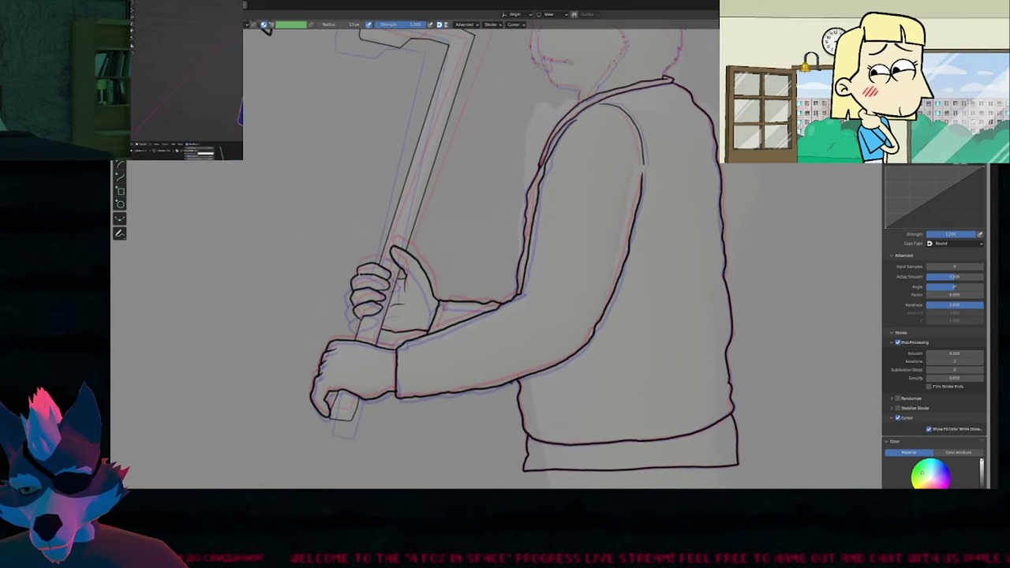
pyautogui.keyDown('shift'); pyautogui.moveTo(503, 239); pyautogui.dragTo(505, 273, button='middle'); pyautogui.keyUp('shift')
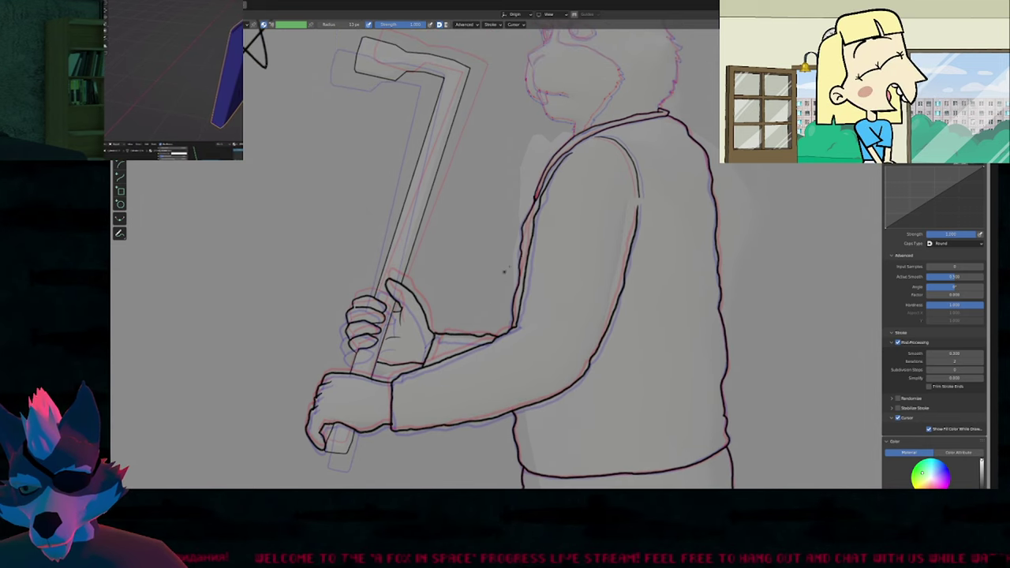
# Trace both furrowed eyebrows with their jagged fur tips and the frown lines between them.
pyautogui.keyDown('shift'); pyautogui.moveTo(615, 198); pyautogui.dragTo(573, 299, button='middle'); pyautogui.keyUp('shift')
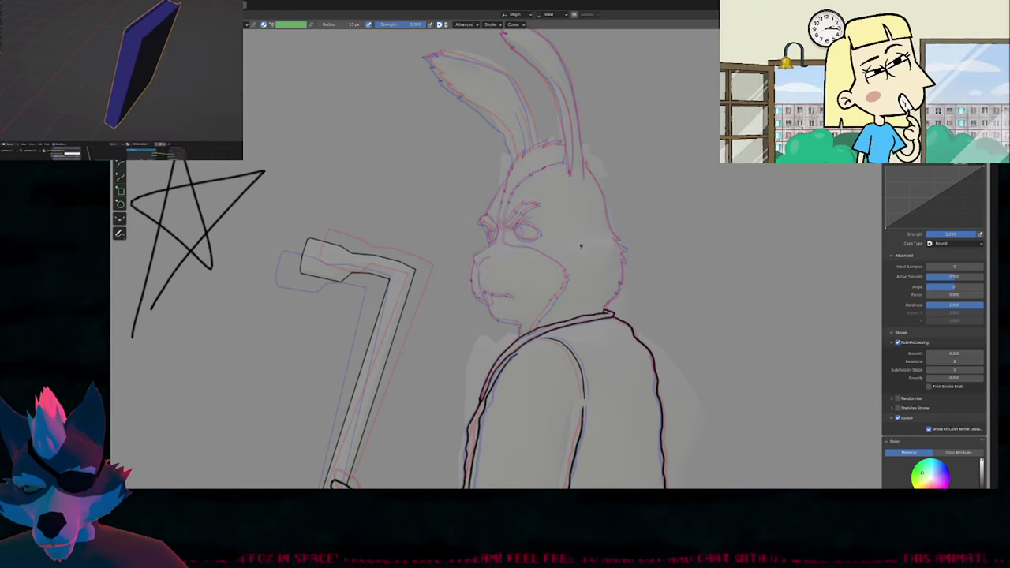
pyautogui.scroll(4, 584, 214)
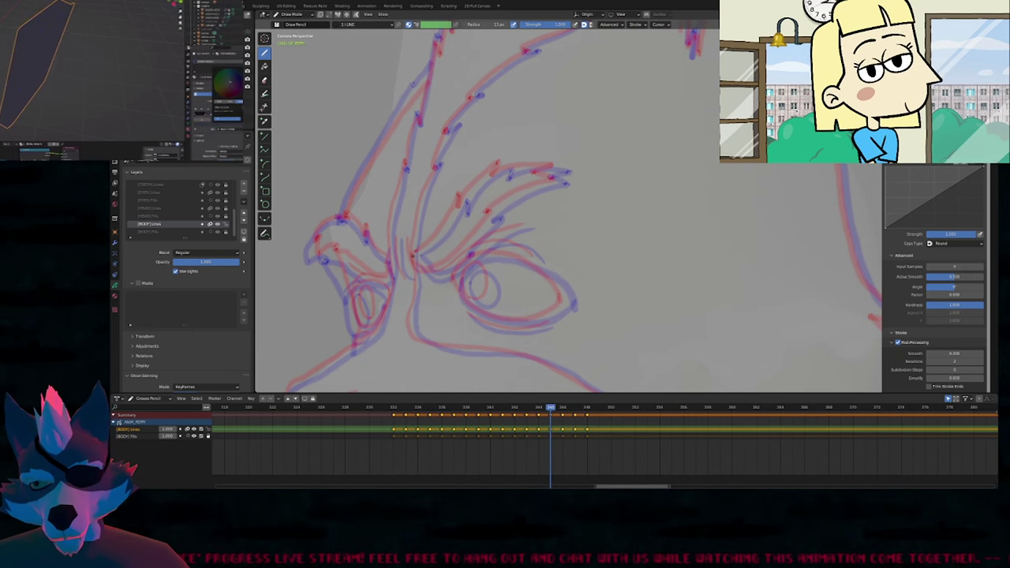
pyautogui.moveTo(411, 254)
pyautogui.mouseDown()
pyautogui.moveTo(447, 231)
pyautogui.moveTo(470, 191)
pyautogui.moveTo(509, 165)
pyautogui.moveTo(561, 168)
pyautogui.mouseUp()
pyautogui.moveTo(558, 176)
pyautogui.mouseDown()
pyautogui.moveTo(486, 216)
pyautogui.moveTo(452, 262)
pyautogui.moveTo(426, 275)
pyautogui.moveTo(414, 256)
pyautogui.moveTo(416, 272)
pyautogui.moveTo(408, 259)
pyautogui.moveTo(399, 276)
pyautogui.moveTo(342, 215)
pyautogui.moveTo(310, 262)
pyautogui.moveTo(349, 262)
pyautogui.moveTo(392, 280)
pyautogui.moveTo(387, 269)
pyautogui.mouseUp()
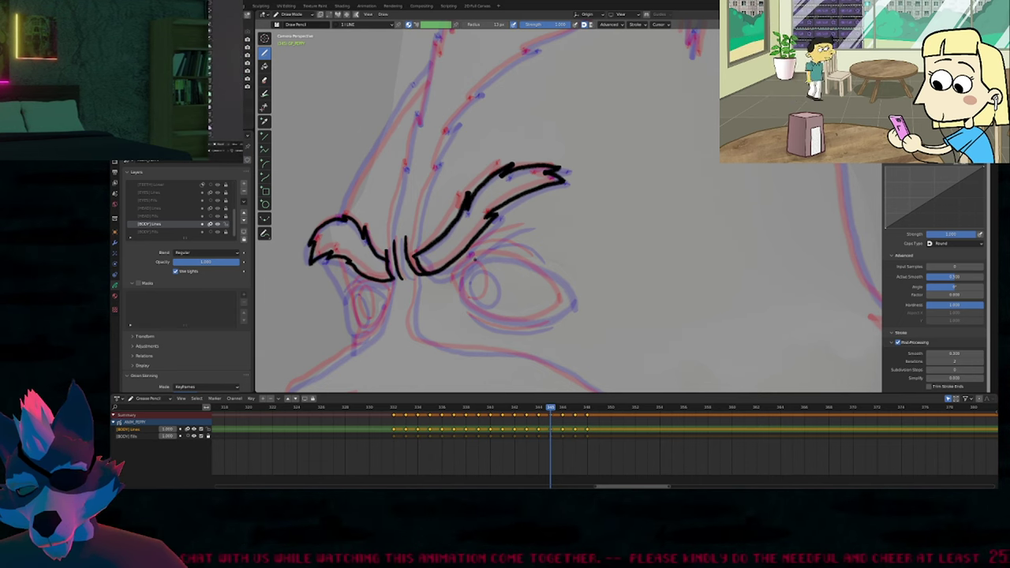
pyautogui.keyDown('shift'); pyautogui.moveTo(510, 255); pyautogui.dragTo(494, 230, button='middle'); pyautogui.keyUp('shift')
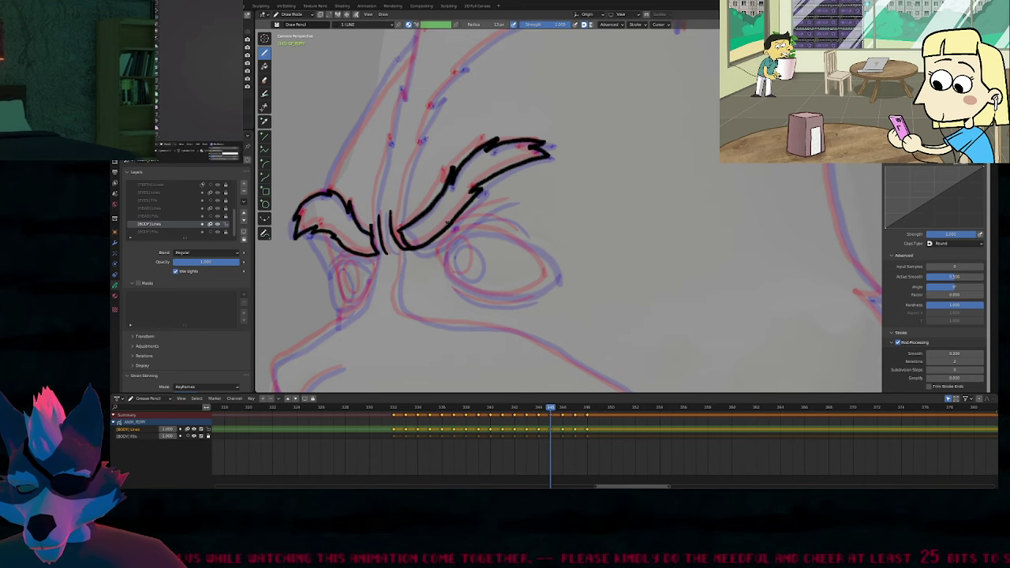
pyautogui.moveTo(425, 269)
pyautogui.keyDown('shift'); pyautogui.mouseDown(button='middle')
pyautogui.moveTo(444, 250)
pyautogui.moveTo(480, 242)
pyautogui.moveTo(432, 275)
pyautogui.mouseUp(button='middle'); pyautogui.keyUp('shift')
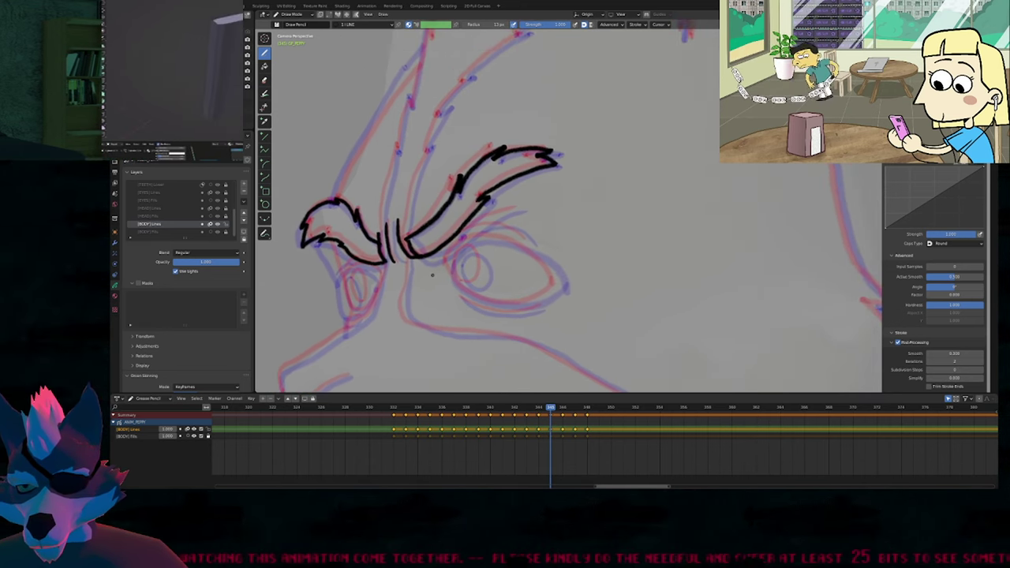
pyautogui.press('f')
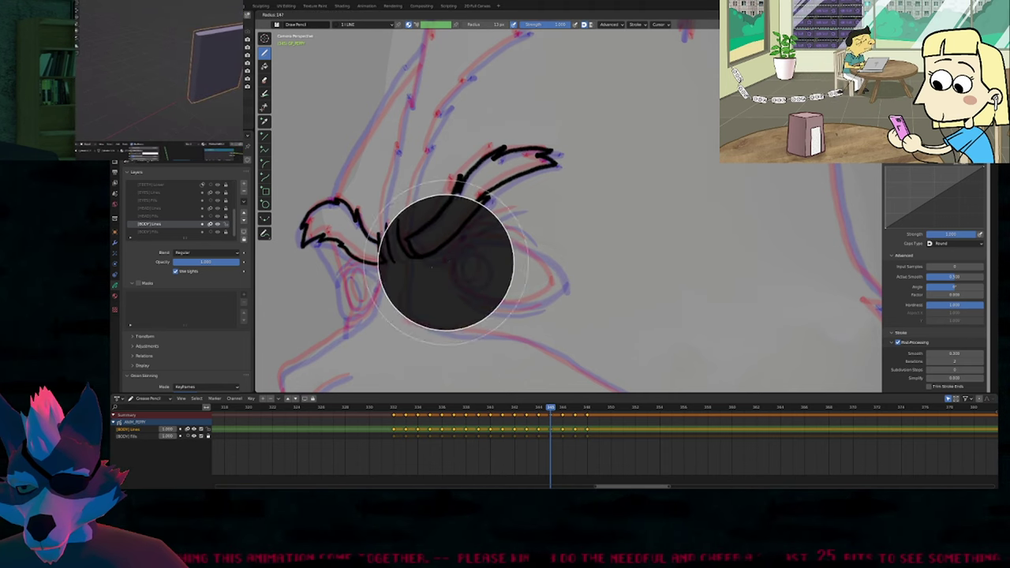
pyautogui.click(431, 268)
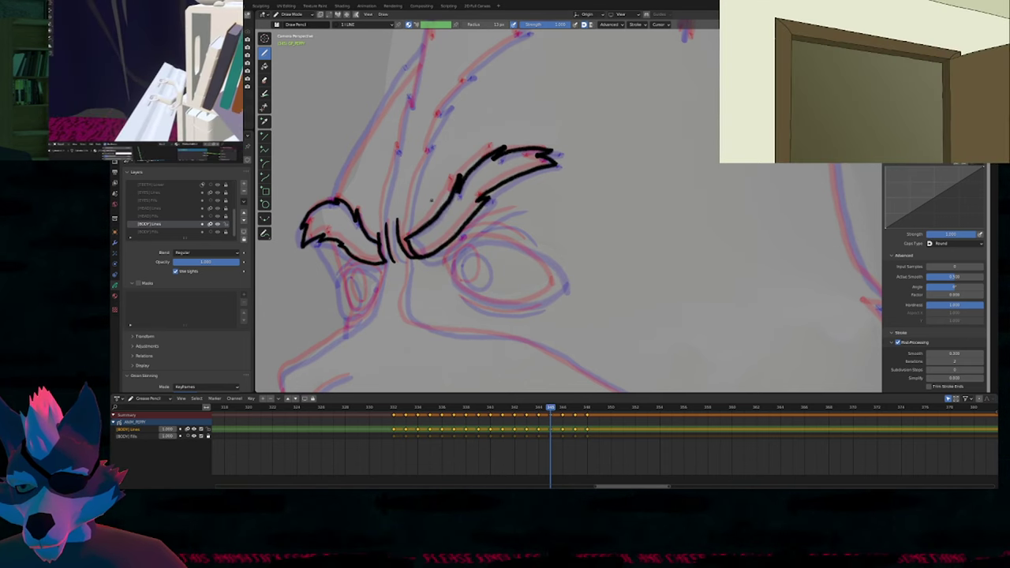
# Trace the crease beneath the near eyebrow and compare it with the neighbouring frames.
pyautogui.keyDown('shift'); pyautogui.moveTo(431, 200); pyautogui.dragTo(364, 203, button='middle'); pyautogui.keyUp('shift')
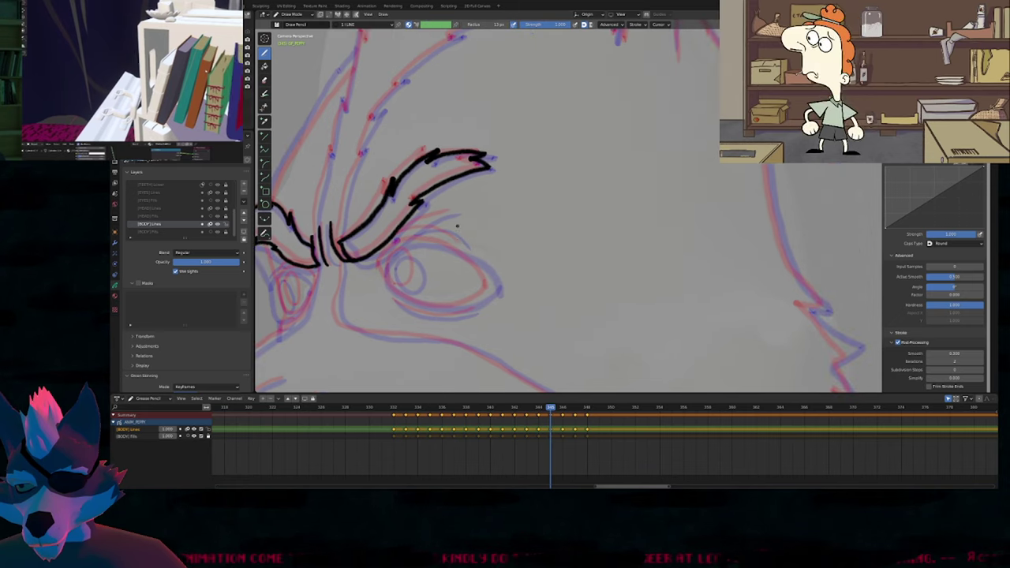
pyautogui.moveTo(455, 212); pyautogui.dragTo(374, 262)
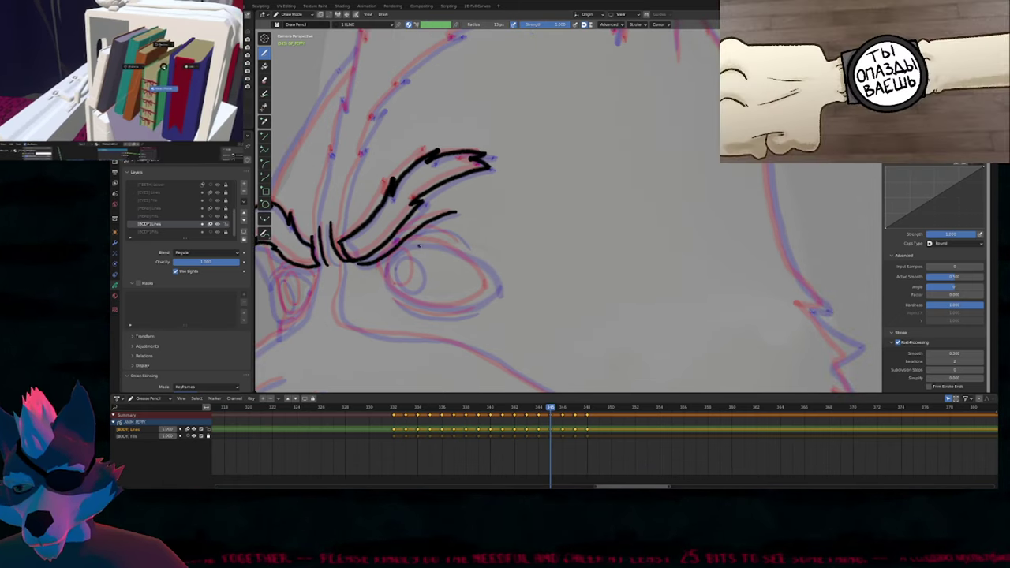
pyautogui.press('Left')
pyautogui.press('Right')
pyautogui.press('Right')
pyautogui.press('Left')
pyautogui.press('Left')
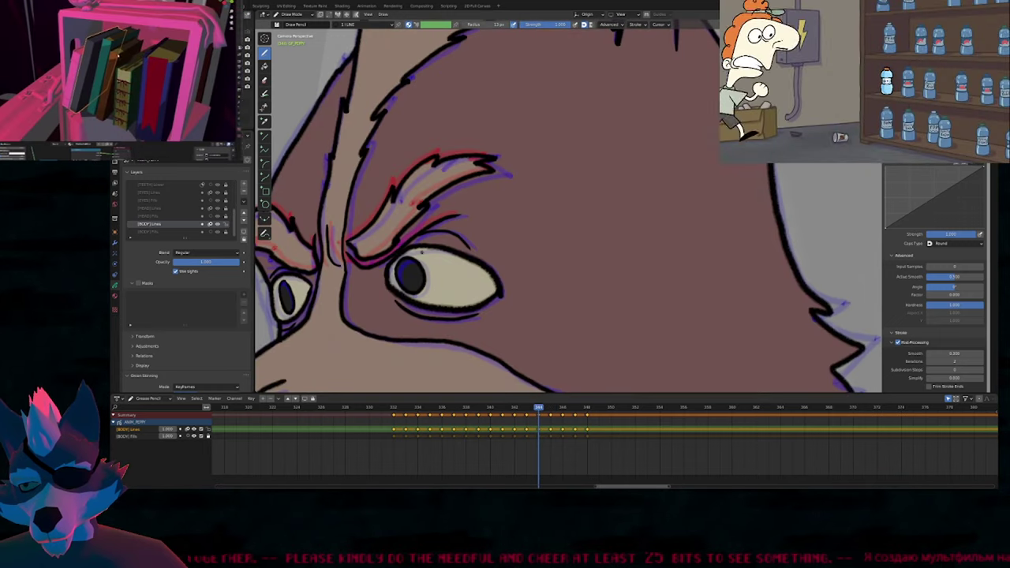
pyautogui.press('Right')
# Reposition the lower part of the crease beneath the near eyebrow with connected proportional editing.
pyautogui.press('Tab')
pyautogui.press('g')
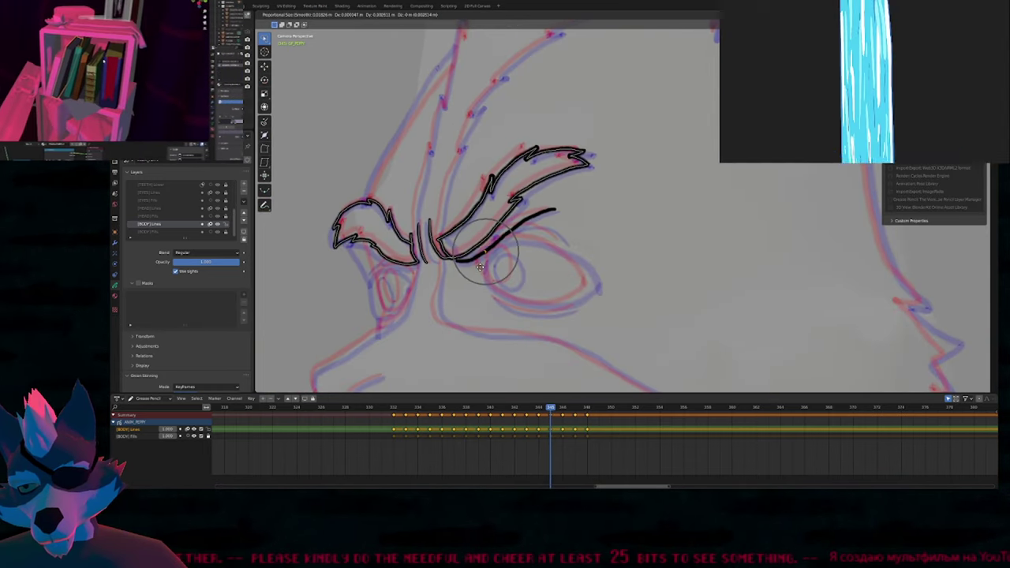
pyautogui.scroll(-9, 478, 268)
pyautogui.click(478, 270)
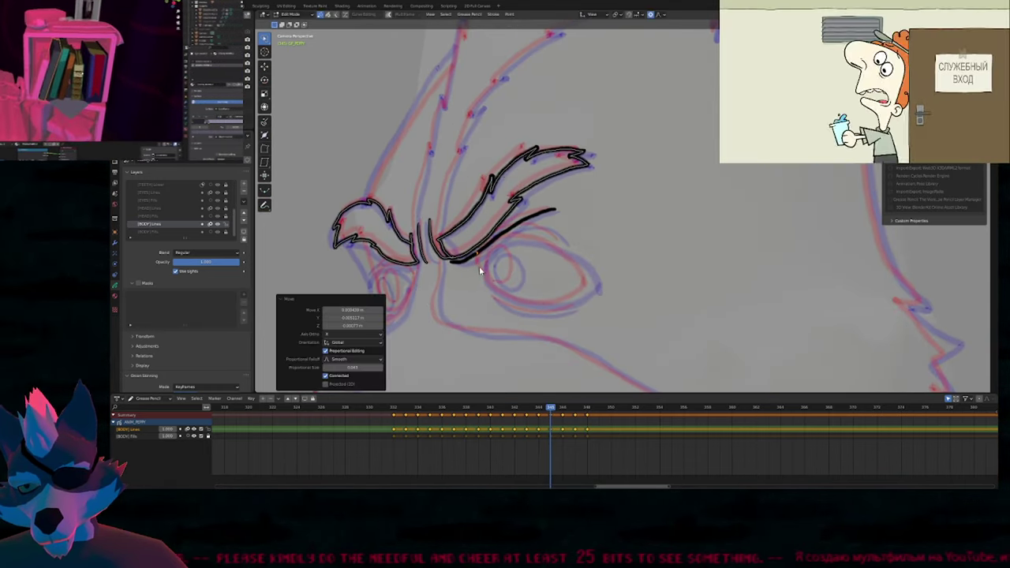
pyautogui.press('Tab')
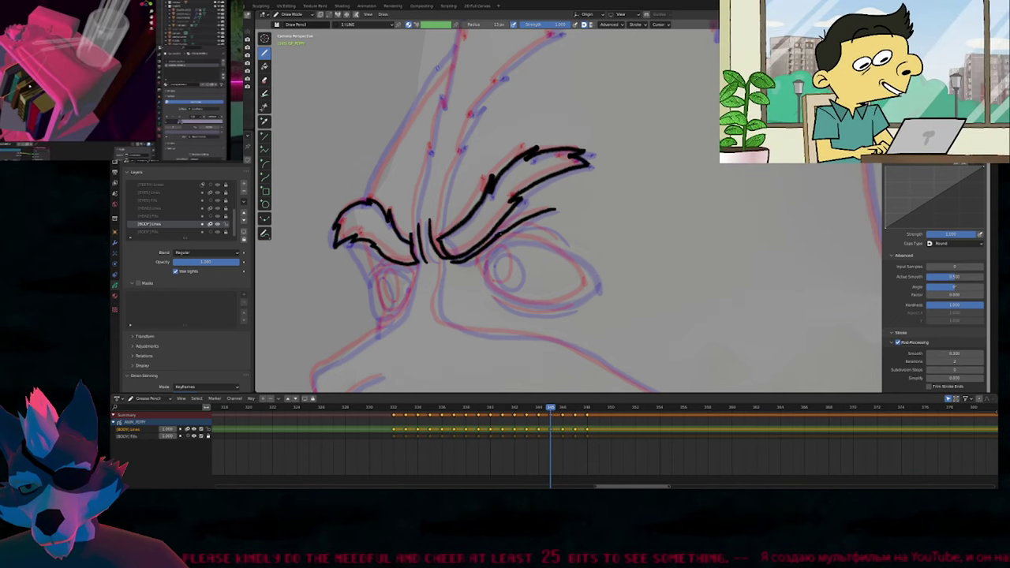
# Trace the upper eyelid fold above the near eye in a maximized viewport, redrawing it once.
pyautogui.moveTo(546, 228); pyautogui.dragTo(568, 247)
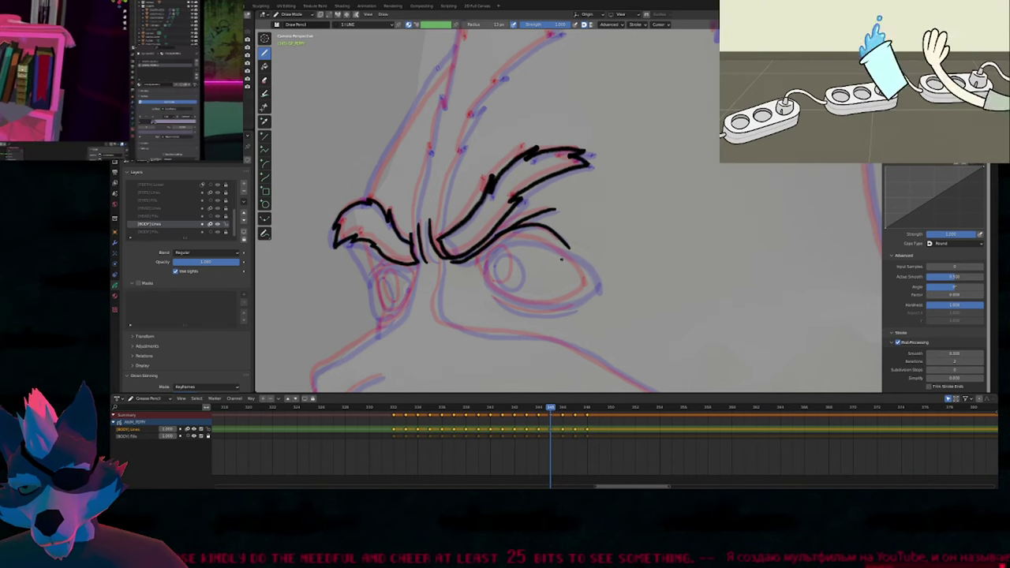
pyautogui.moveTo(551, 261)
pyautogui.keyDown('shift'); pyautogui.mouseDown(button='middle')
pyautogui.moveTo(495, 270)
pyautogui.moveTo(527, 254)
pyautogui.mouseUp(button='middle'); pyautogui.keyUp('shift')
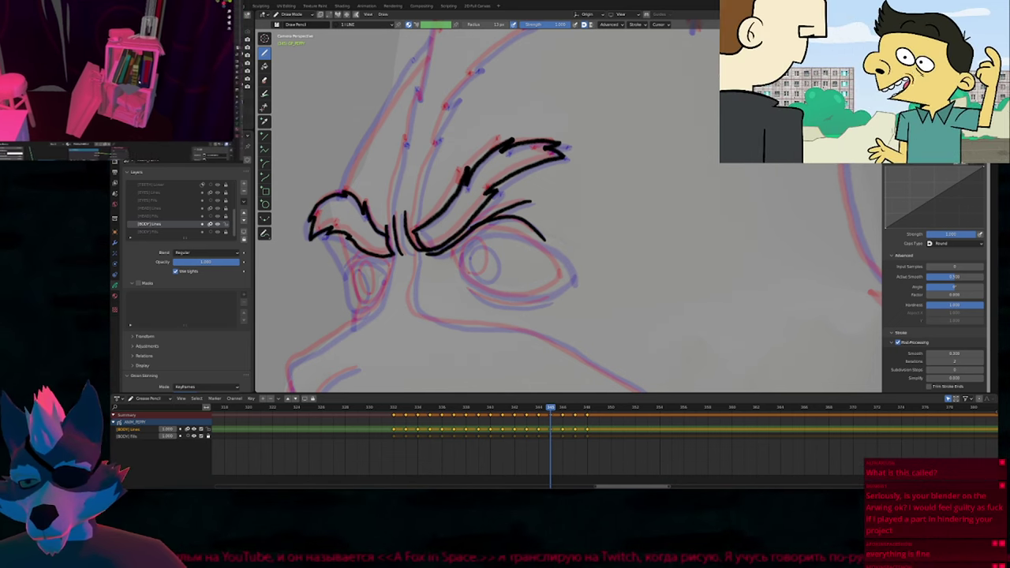
pyautogui.keyDown('shift'); pyautogui.moveTo(473, 297); pyautogui.dragTo(559, 242, button='middle'); pyautogui.keyUp('shift')
pyautogui.moveTo(541, 281)
pyautogui.keyDown('shift'); pyautogui.mouseDown(button='middle')
pyautogui.moveTo(545, 224)
pyautogui.moveTo(538, 254)
pyautogui.mouseUp(button='middle'); pyautogui.keyUp('shift')
pyautogui.hotkey('ctrl', 'space')
pyautogui.moveTo(534, 306)
pyautogui.keyDown('shift'); pyautogui.mouseDown(button='middle')
pyautogui.moveTo(543, 266)
pyautogui.moveTo(540, 325)
pyautogui.mouseUp(button='middle'); pyautogui.keyUp('shift')
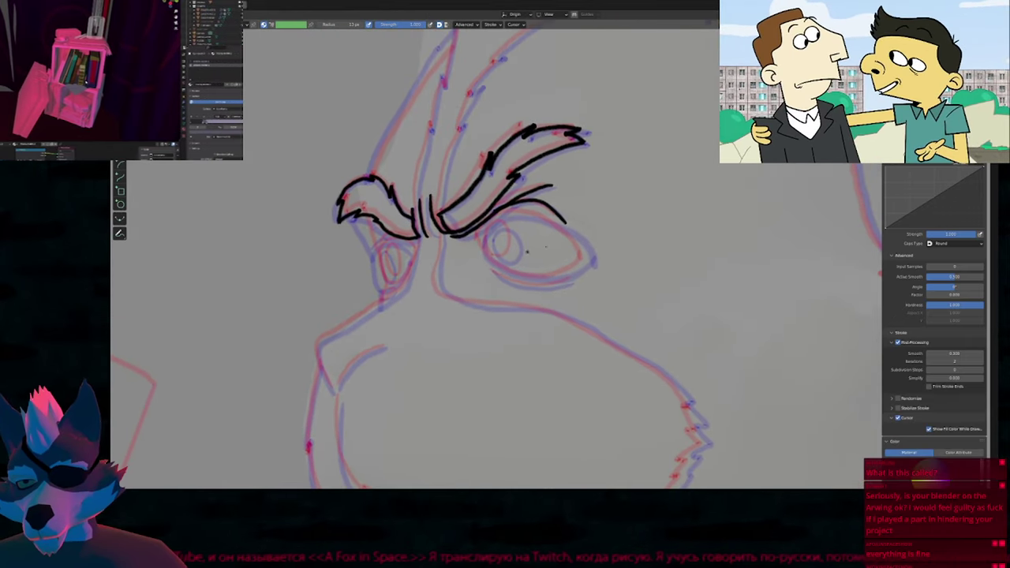
pyautogui.press('f')
pyautogui.click(583, 249)
pyautogui.hotkey('ctrl', 'z')
pyautogui.moveTo(534, 200); pyautogui.dragTo(572, 216)
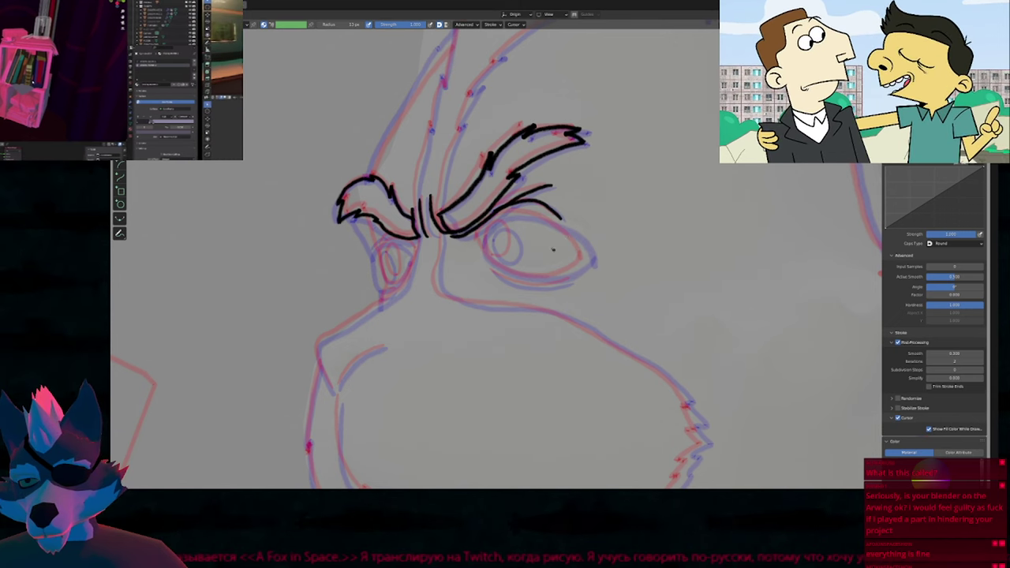
# Trace the near eye's outline and refine its outer corner and lower edge with proportional moves.
pyautogui.scroll(2, 525, 262)
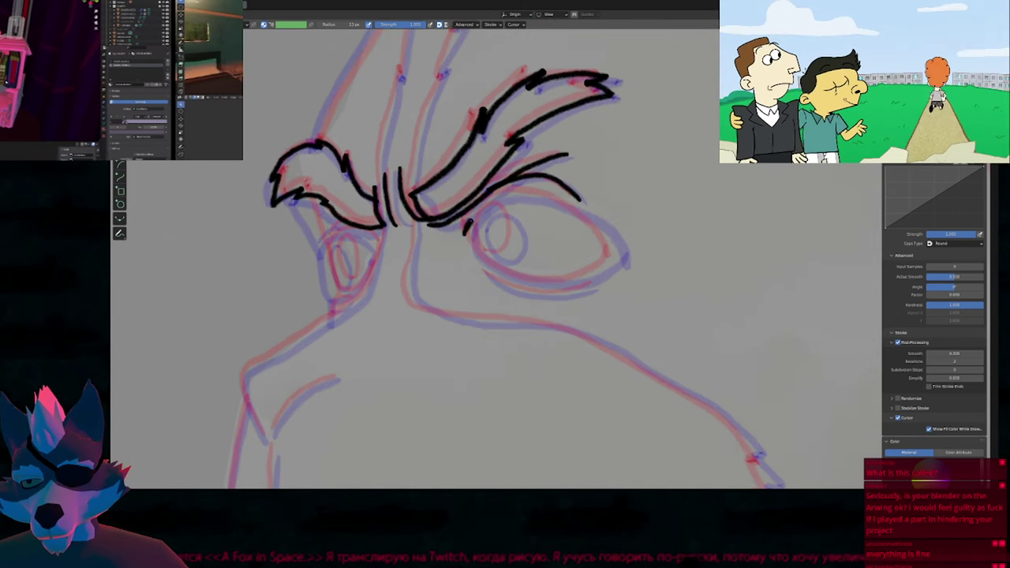
pyautogui.moveTo(581, 201); pyautogui.dragTo(605, 233)
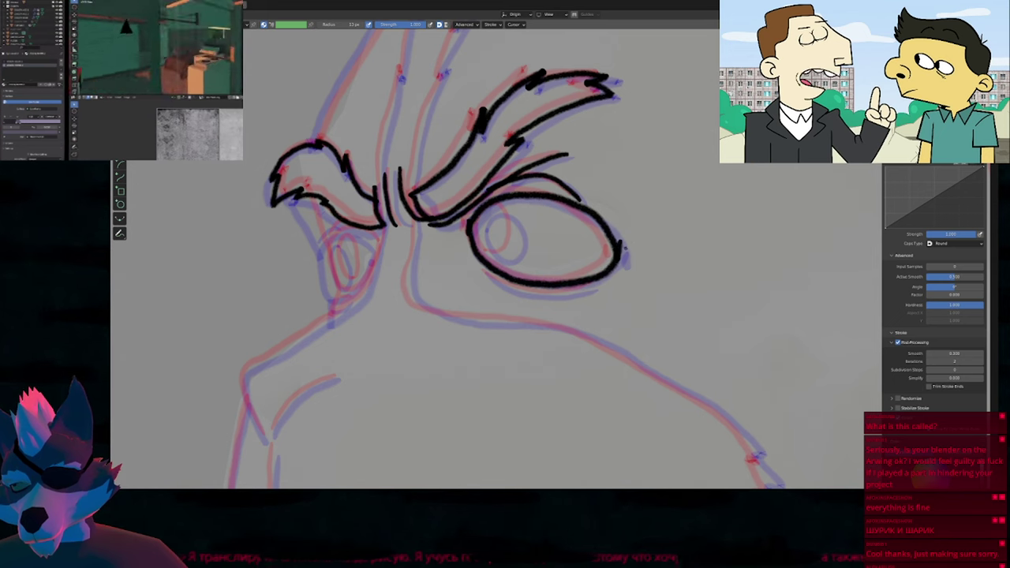
pyautogui.press('Tab')
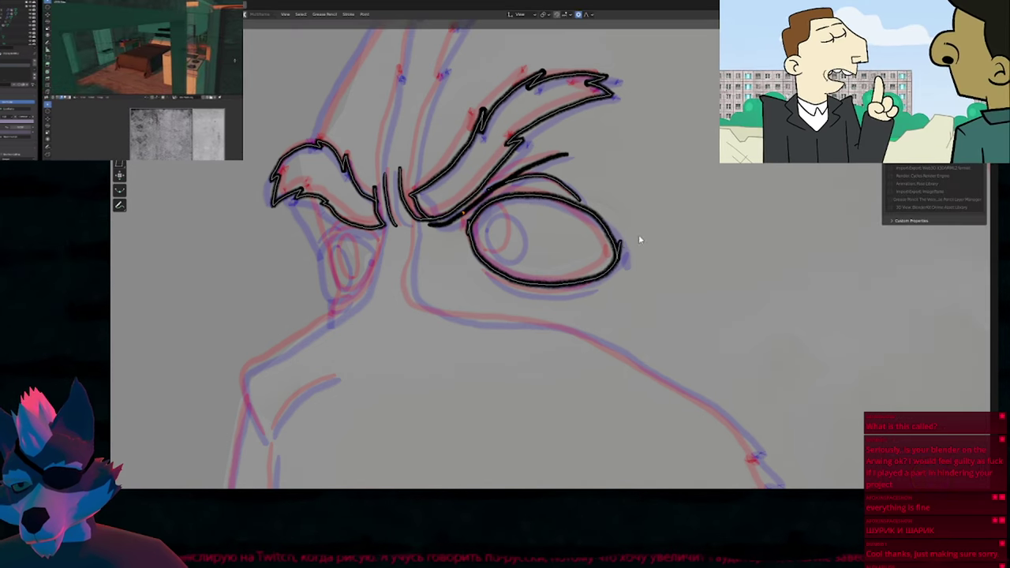
pyautogui.click(622, 242)
pyautogui.press('g')
pyautogui.click(646, 240)
pyautogui.click(607, 284)
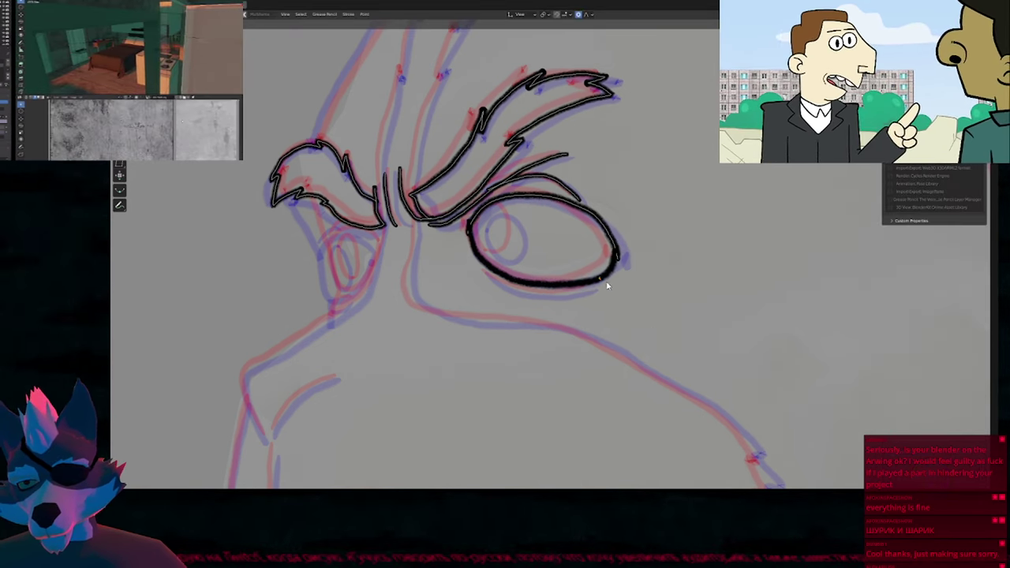
pyautogui.press('g')
pyautogui.click(621, 306)
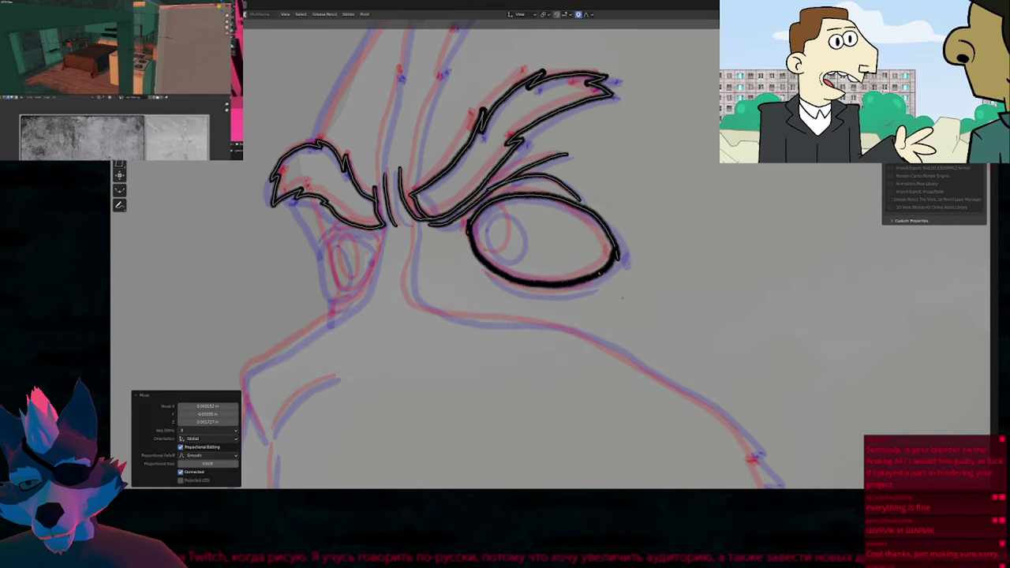
pyautogui.press('Tab')
# Trace the lower eyelid line just beneath the near eye.
pyautogui.keyDown('shift'); pyautogui.moveTo(483, 281); pyautogui.dragTo(514, 275, button='middle'); pyautogui.keyUp('shift')
pyautogui.moveTo(514, 266)
pyautogui.mouseDown()
pyautogui.moveTo(552, 283)
pyautogui.moveTo(619, 286)
pyautogui.mouseUp()
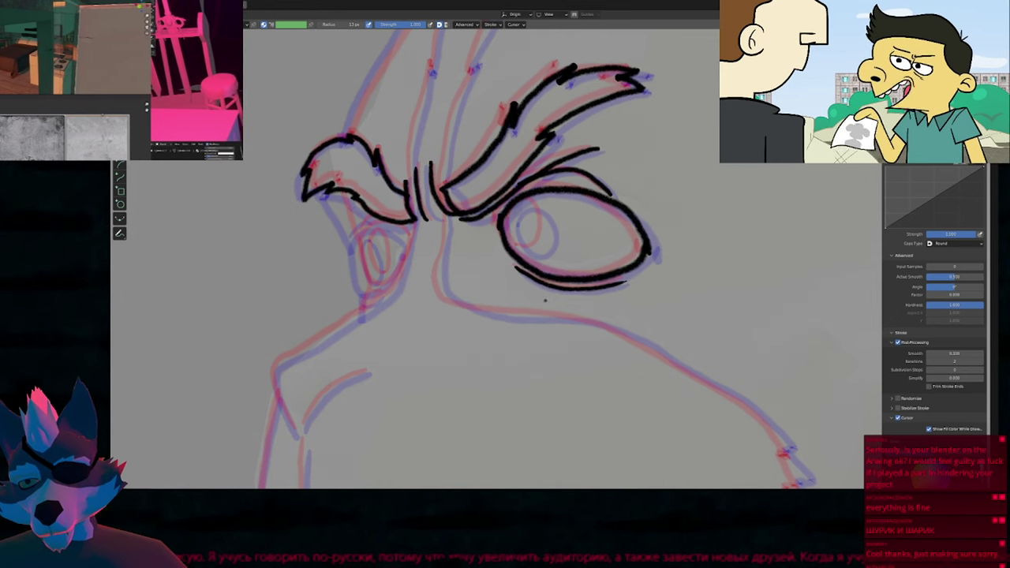
pyautogui.keyDown('shift'); pyautogui.moveTo(545, 300); pyautogui.dragTo(584, 320, button='middle'); pyautogui.keyUp('shift')
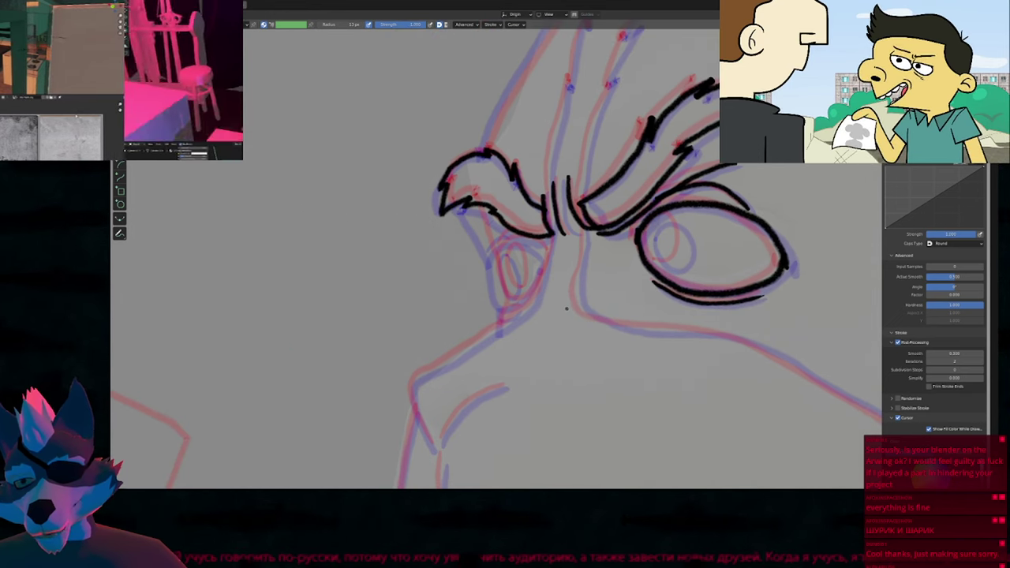
# Trace the face marking's edge from the forehead past the near eye and around the furry cheek to the collar.
pyautogui.moveTo(602, 241)
pyautogui.keyDown('shift'); pyautogui.mouseDown(button='middle')
pyautogui.moveTo(557, 283)
pyautogui.moveTo(507, 244)
pyautogui.moveTo(458, 182)
pyautogui.moveTo(454, 258)
pyautogui.mouseUp(button='middle'); pyautogui.keyUp('shift')
pyautogui.scroll(-2, 563, 284)
pyautogui.scroll(-2, 507, 244)
pyautogui.scroll(-1, 460, 218)
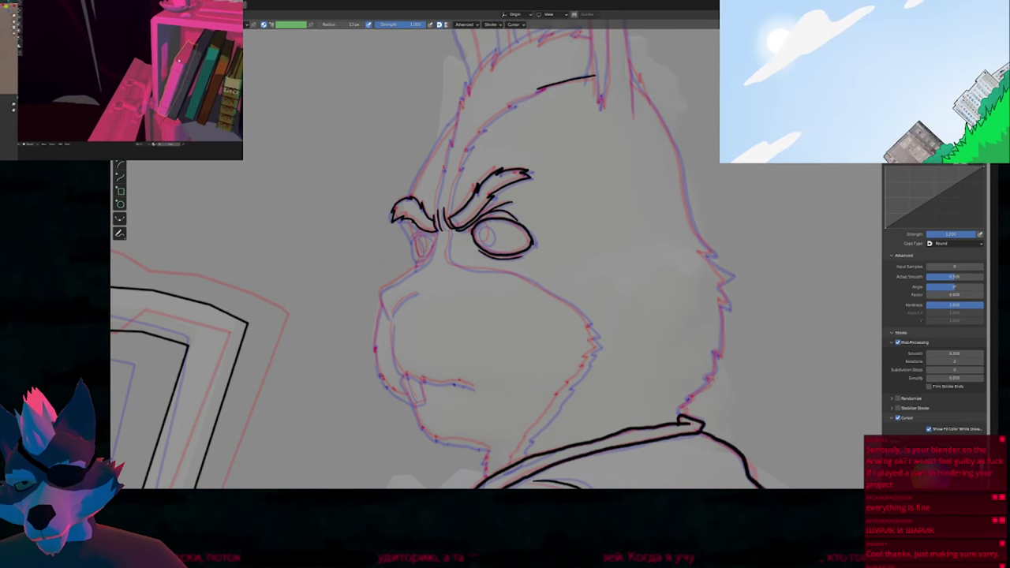
pyautogui.moveTo(536, 89)
pyautogui.mouseDown()
pyautogui.moveTo(478, 131)
pyautogui.moveTo(451, 224)
pyautogui.moveTo(484, 267)
pyautogui.moveTo(528, 281)
pyautogui.moveTo(599, 348)
pyautogui.moveTo(512, 465)
pyautogui.mouseUp()
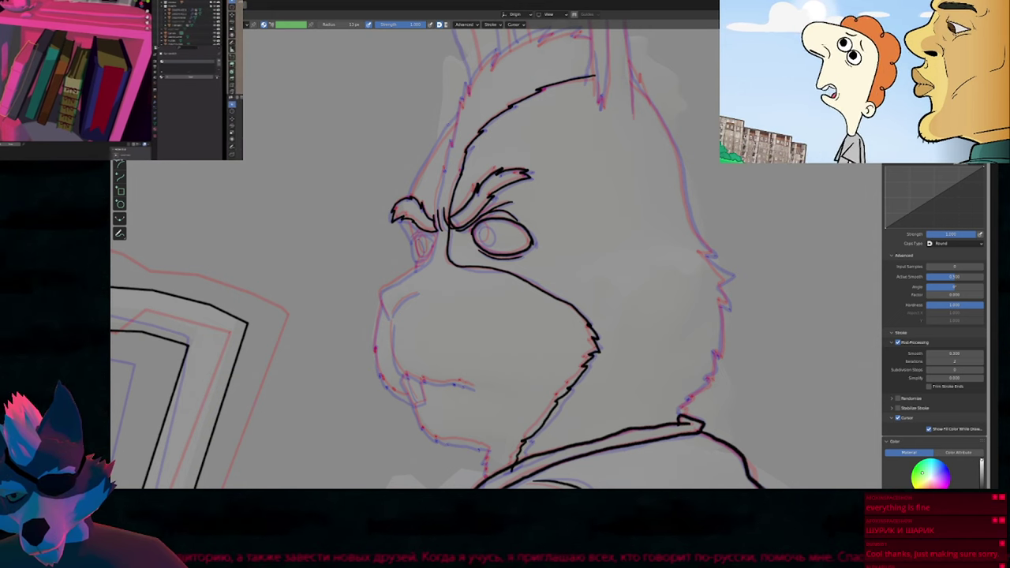
# Check the traced brows, eye and cheek line against the onion skins from the forehead to the collar.
pyautogui.moveTo(460, 372)
pyautogui.keyDown('shift'); pyautogui.mouseDown(button='middle')
pyautogui.moveTo(531, 299)
pyautogui.moveTo(564, 292)
pyautogui.mouseUp(button='middle'); pyautogui.keyUp('shift')
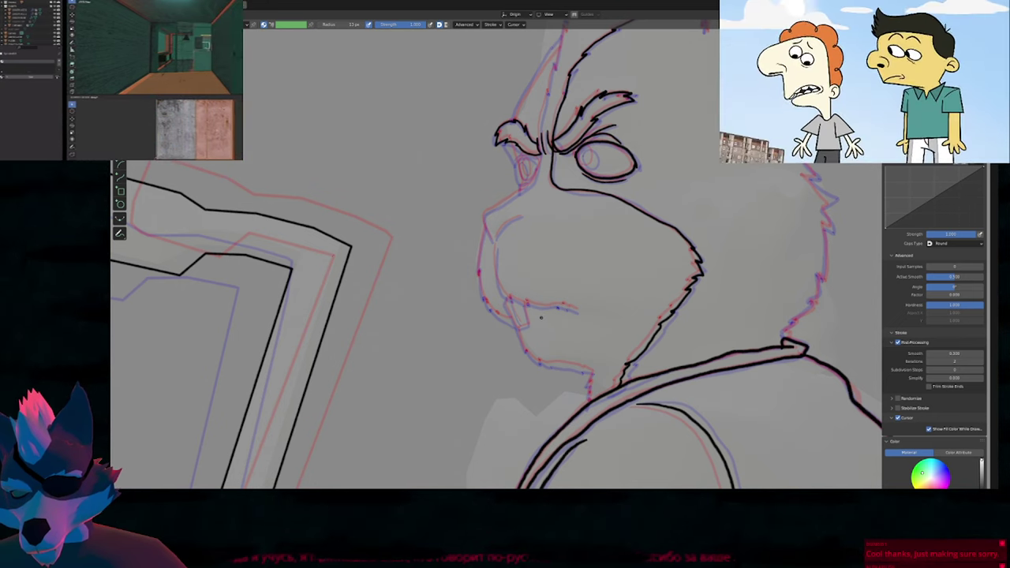
pyautogui.keyDown('shift'); pyautogui.moveTo(604, 353); pyautogui.dragTo(586, 312, button='middle'); pyautogui.keyUp('shift')
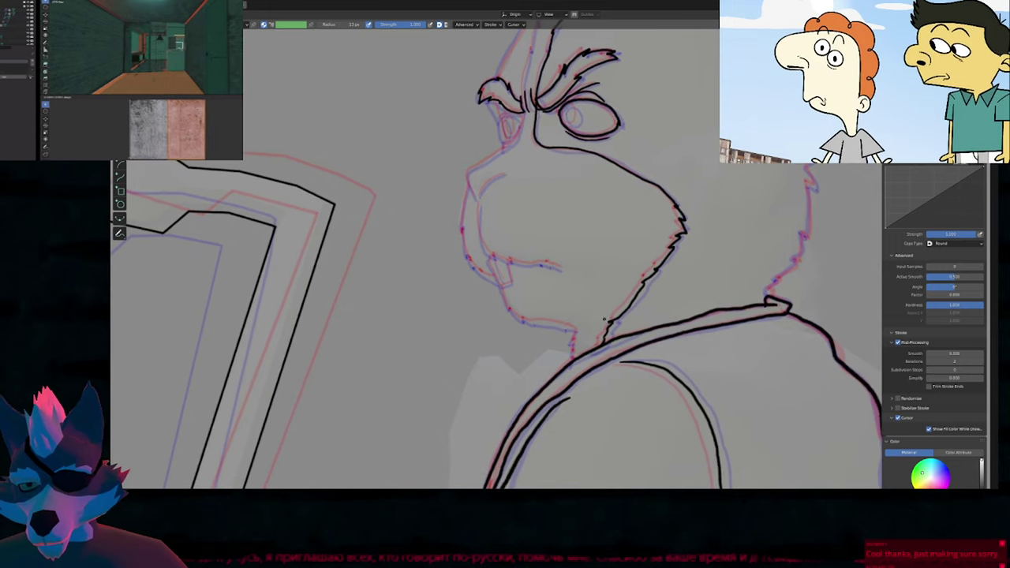
pyautogui.press('f')
pyautogui.click(596, 326)
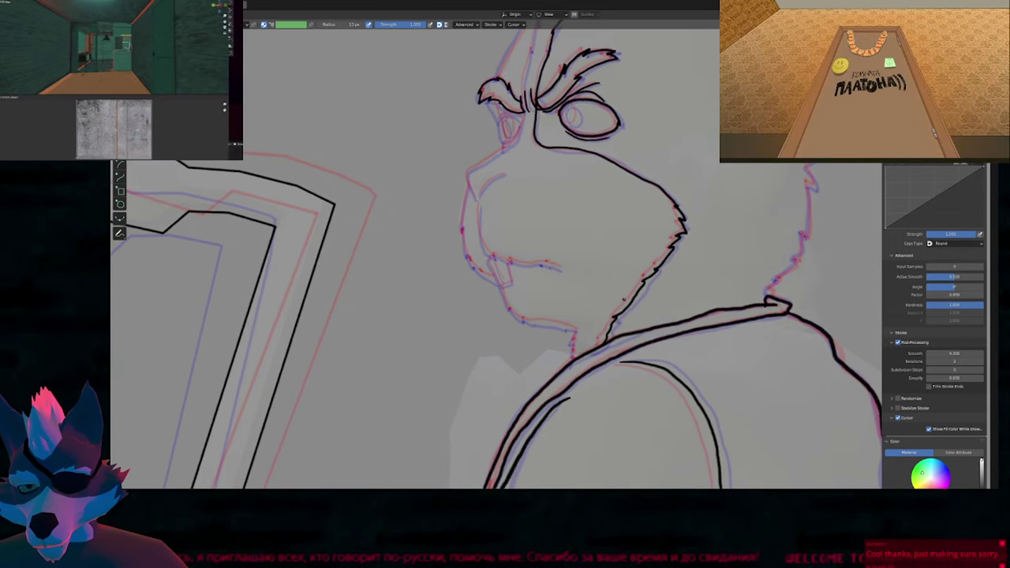
pyautogui.press('f')
pyautogui.click(624, 330)
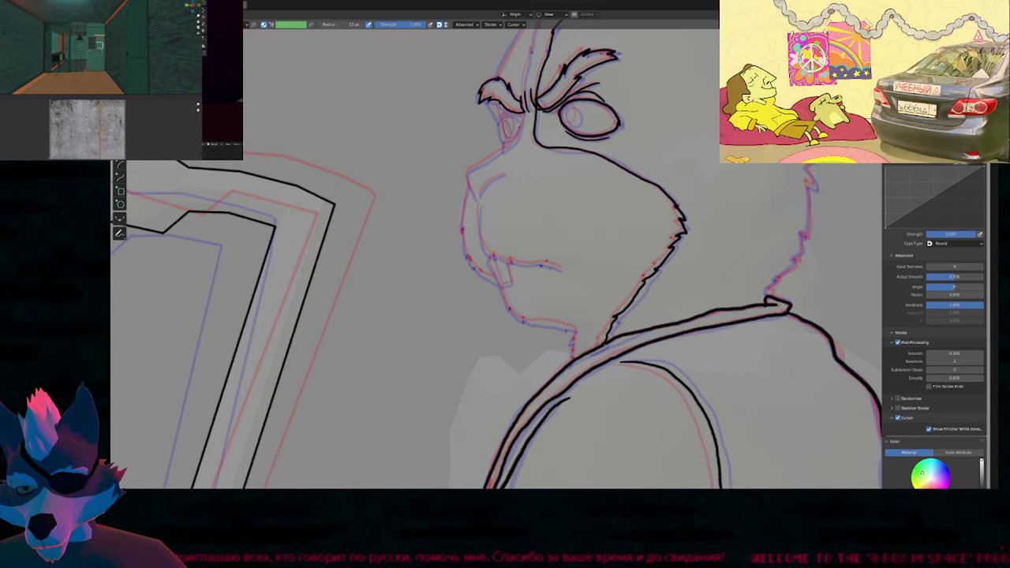
pyautogui.keyDown('shift'); pyautogui.moveTo(620, 287); pyautogui.dragTo(614, 328, button='middle'); pyautogui.keyUp('shift')
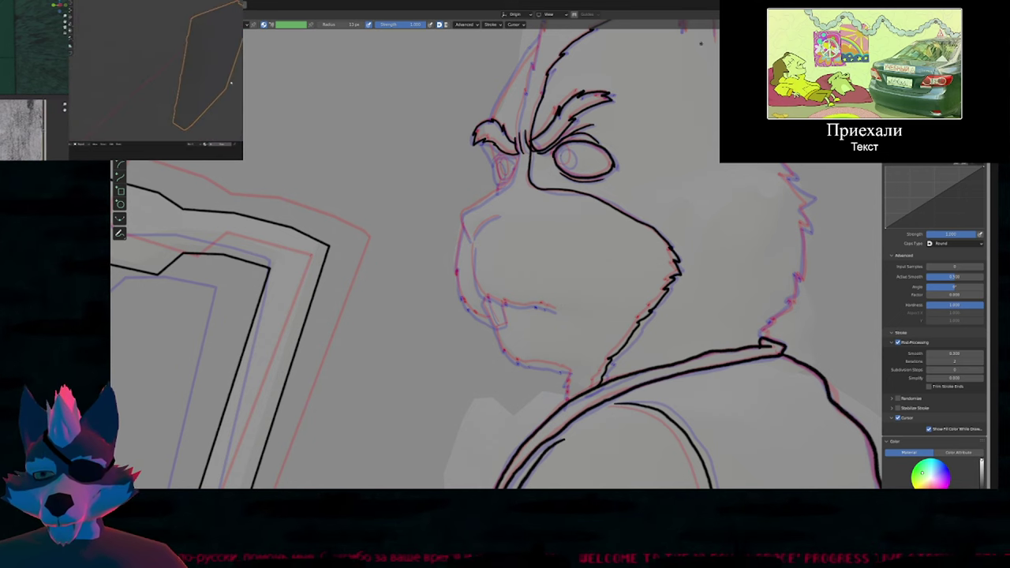
pyautogui.moveTo(579, 283)
pyautogui.keyDown('shift'); pyautogui.mouseDown(button='middle')
pyautogui.moveTo(559, 352)
pyautogui.moveTo(417, 346)
pyautogui.mouseUp(button='middle'); pyautogui.keyUp('shift')
pyautogui.keyDown('shift'); pyautogui.moveTo(529, 198); pyautogui.dragTo(491, 172, button='middle'); pyautogui.keyUp('shift')
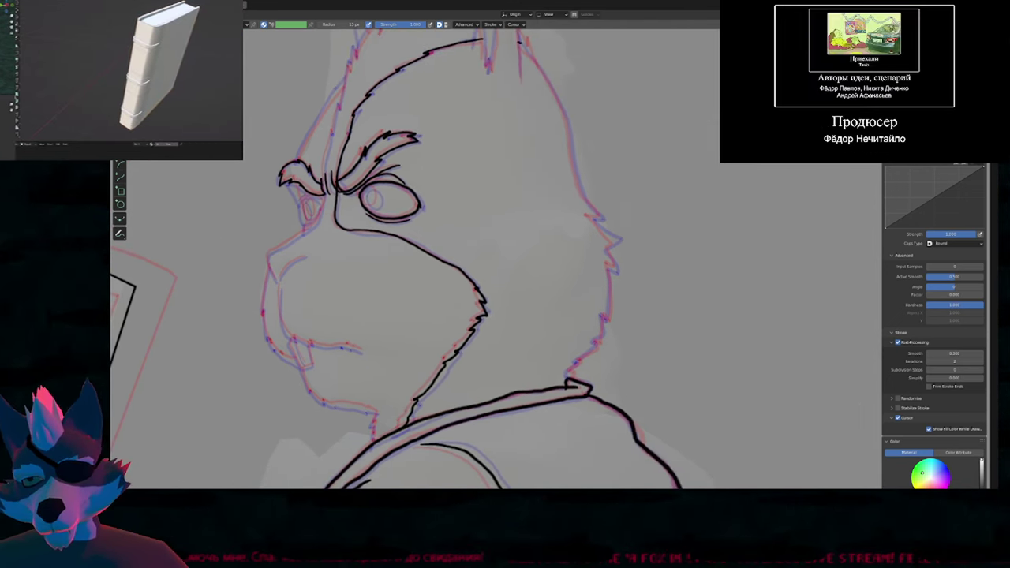
# Trace the back of the head from the ear's base down over the furry nape tufts to the collar.
pyautogui.moveTo(579, 193); pyautogui.dragTo(604, 223)
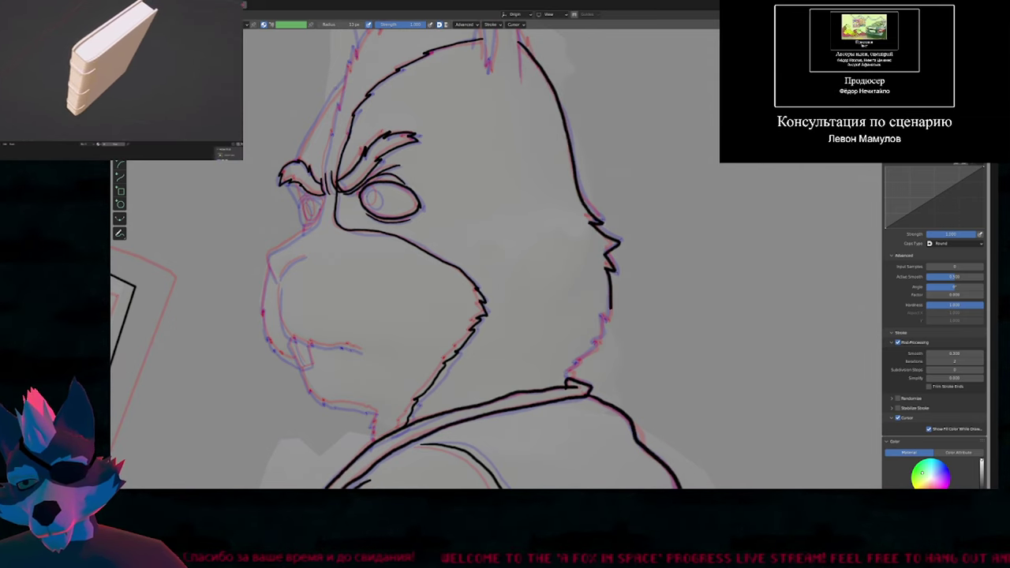
pyautogui.moveTo(601, 314); pyautogui.dragTo(603, 344)
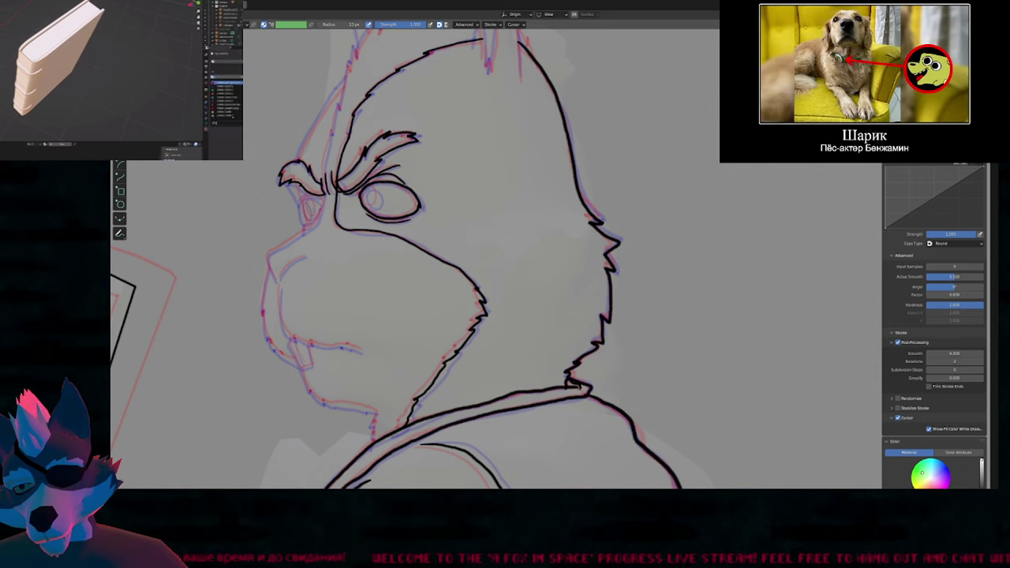
pyautogui.keyDown('shift'); pyautogui.moveTo(571, 325); pyautogui.dragTo(603, 358, button='middle'); pyautogui.keyUp('shift')
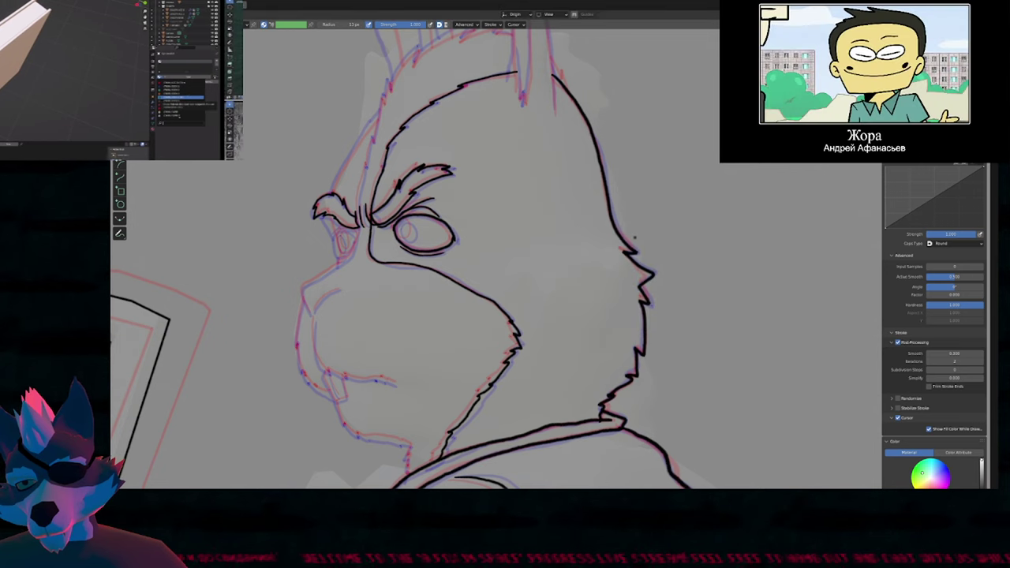
pyautogui.hotkey('ctrl', 'z')
pyautogui.hotkey('shift', 'f')
pyautogui.press('Escape')
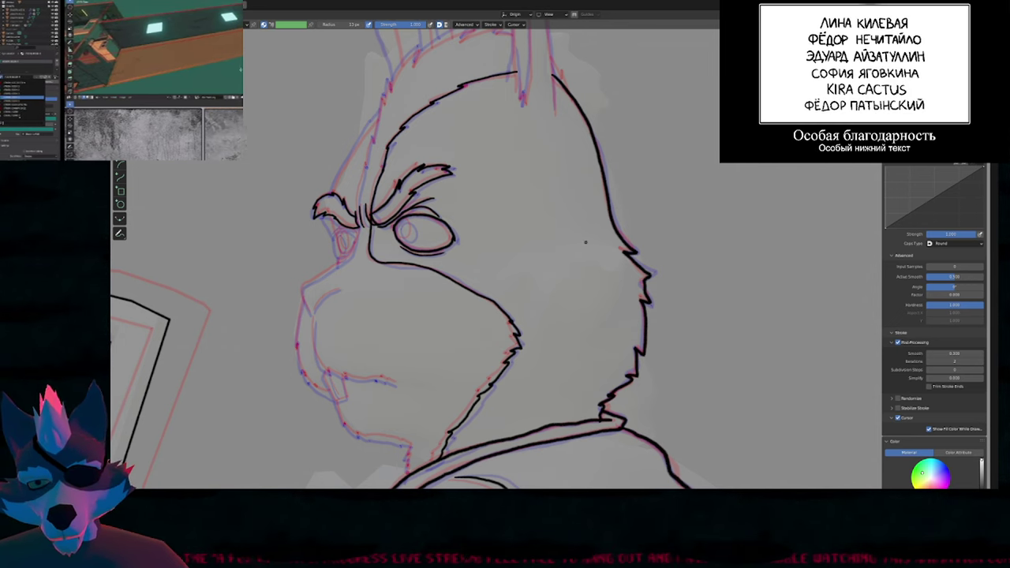
pyautogui.press('n')
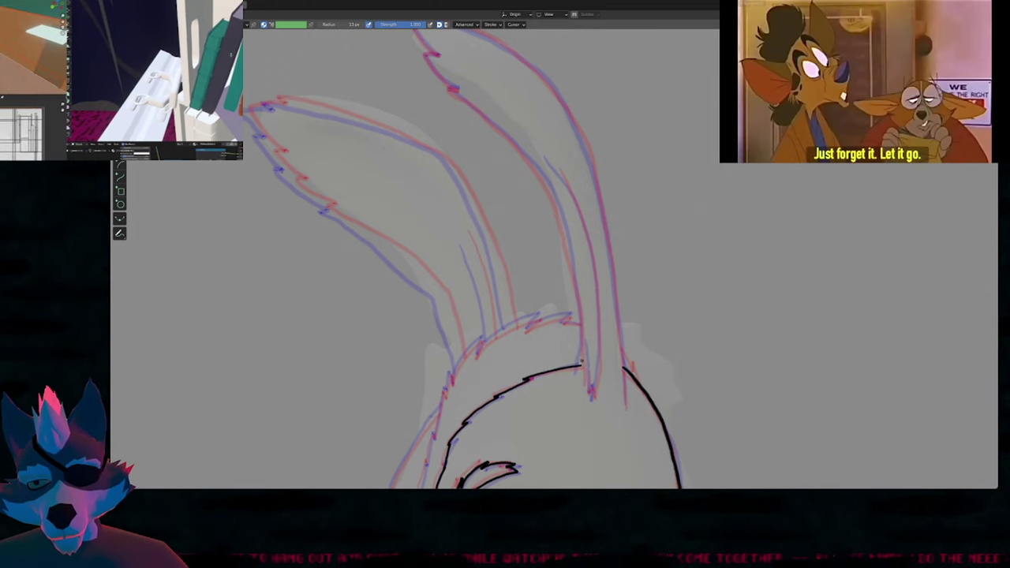
# Trace the near ear's outline from its outer base around the ragged tip and back down to the forehead line.
pyautogui.scroll(-2, 592, 340)
pyautogui.keyDown('shift'); pyautogui.moveTo(627, 257); pyautogui.dragTo(671, 304, button='middle'); pyautogui.keyUp('shift')
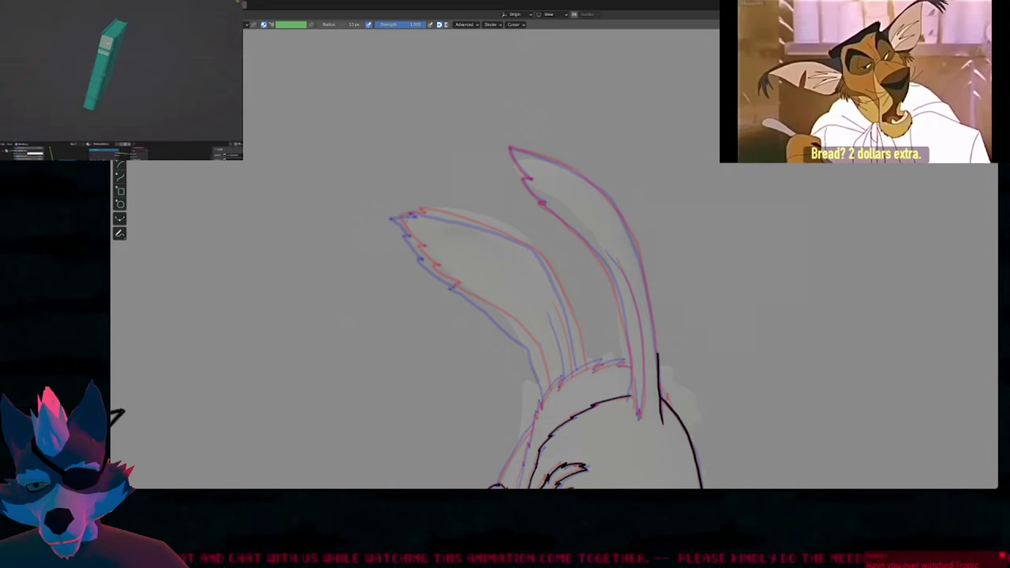
pyautogui.moveTo(657, 353); pyautogui.dragTo(641, 269)
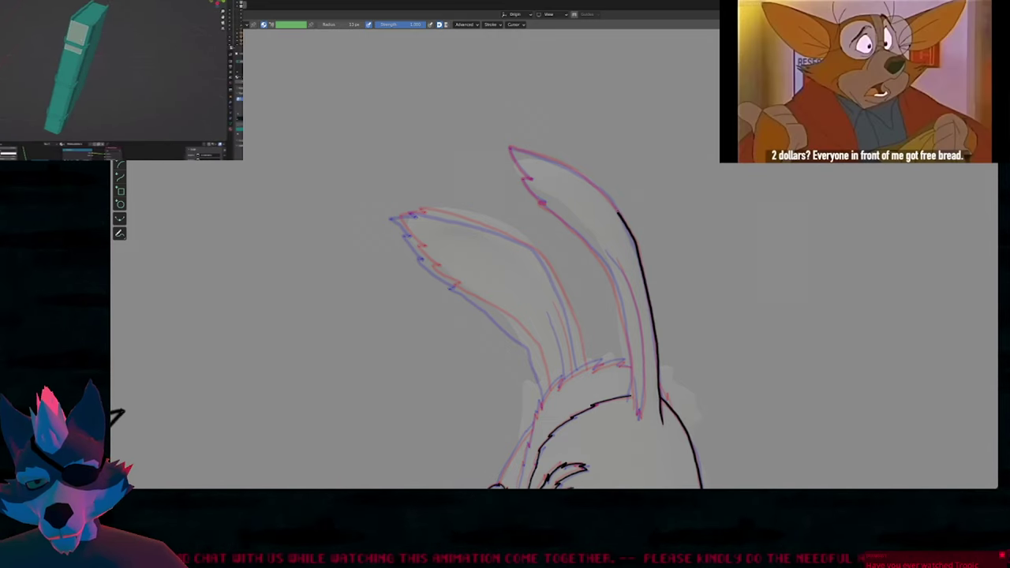
pyautogui.moveTo(528, 154)
pyautogui.mouseDown()
pyautogui.moveTo(512, 148)
pyautogui.moveTo(521, 179)
pyautogui.moveTo(612, 277)
pyautogui.moveTo(631, 399)
pyautogui.mouseUp()
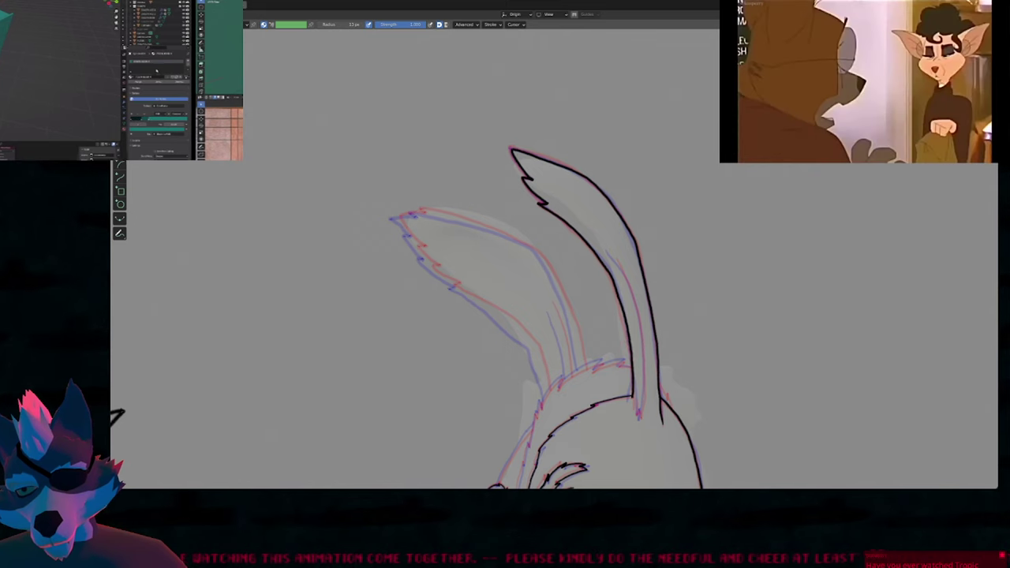
# Reposition the lower end of the near ear's inner edge where it meets the forehead line.
pyautogui.scroll(4, 637, 403)
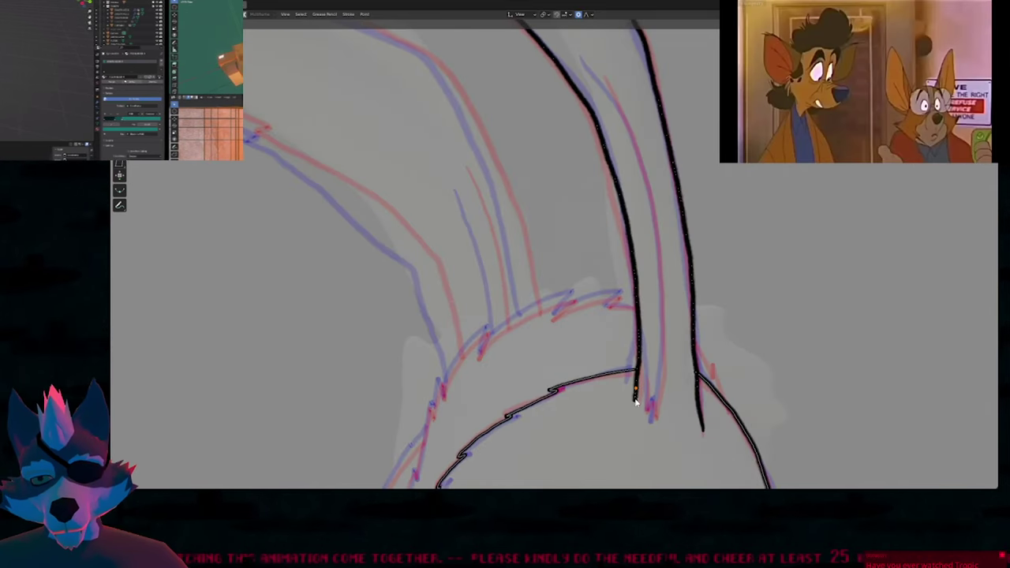
pyautogui.click(631, 381)
pyautogui.click(630, 376)
pyautogui.press('g')
pyautogui.click(640, 375)
pyautogui.press('Tab')
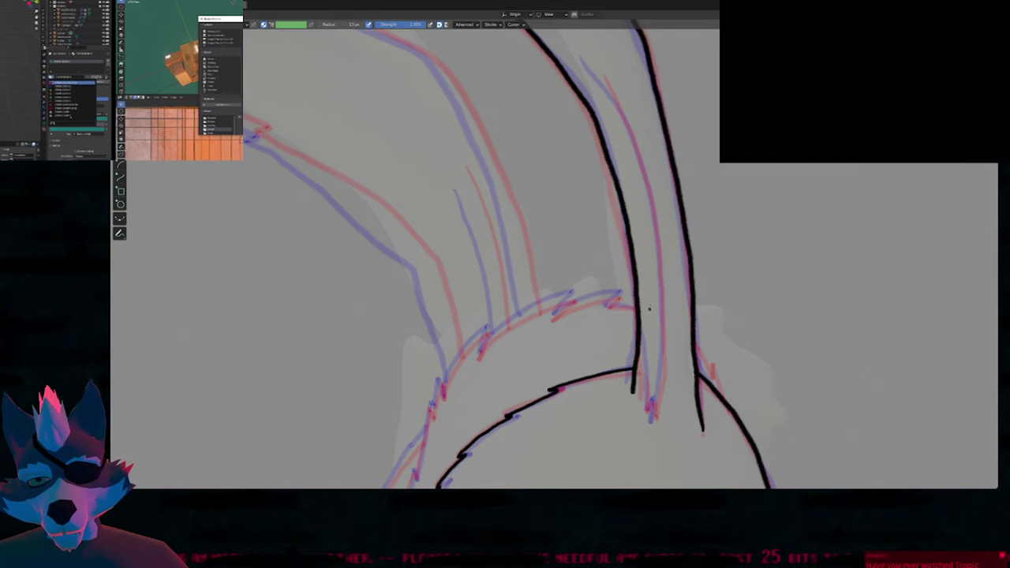
# Trace the fold line running down the inside of the near ear.
pyautogui.scroll(-2, 647, 297)
pyautogui.press('f')
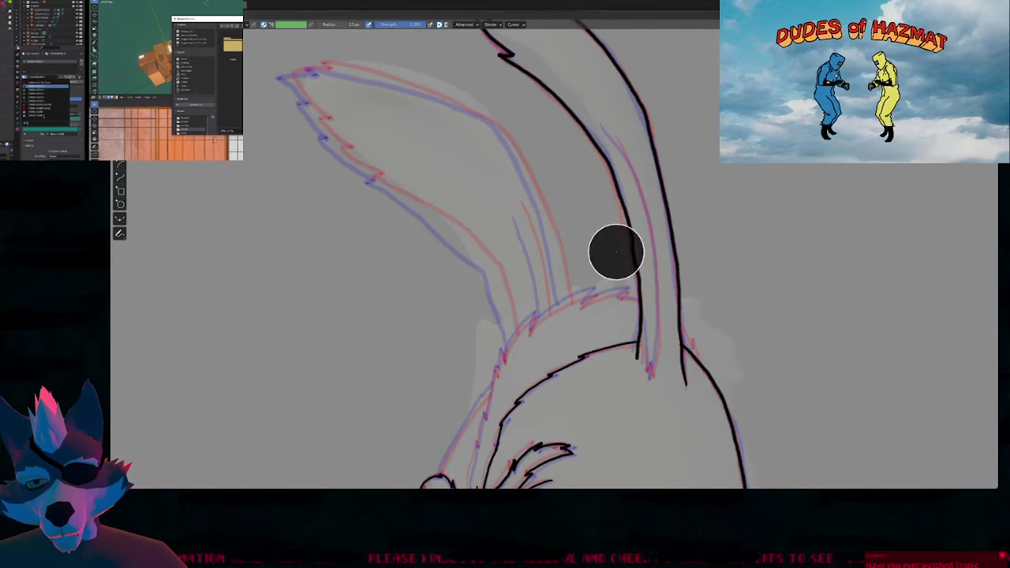
pyautogui.press('Escape')
pyautogui.moveTo(614, 178); pyautogui.dragTo(637, 270)
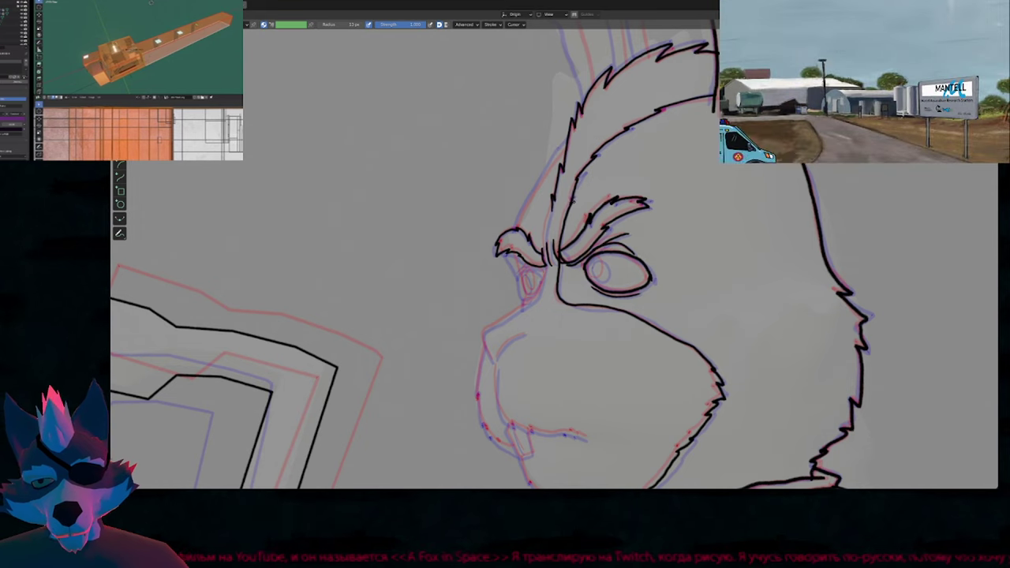
# Trace the muzzle's profile from the far eye down over the nose and along the upper lip to the front teeth.
pyautogui.keyDown('shift'); pyautogui.moveTo(600, 284); pyautogui.dragTo(507, 213, button='middle'); pyautogui.keyUp('shift')
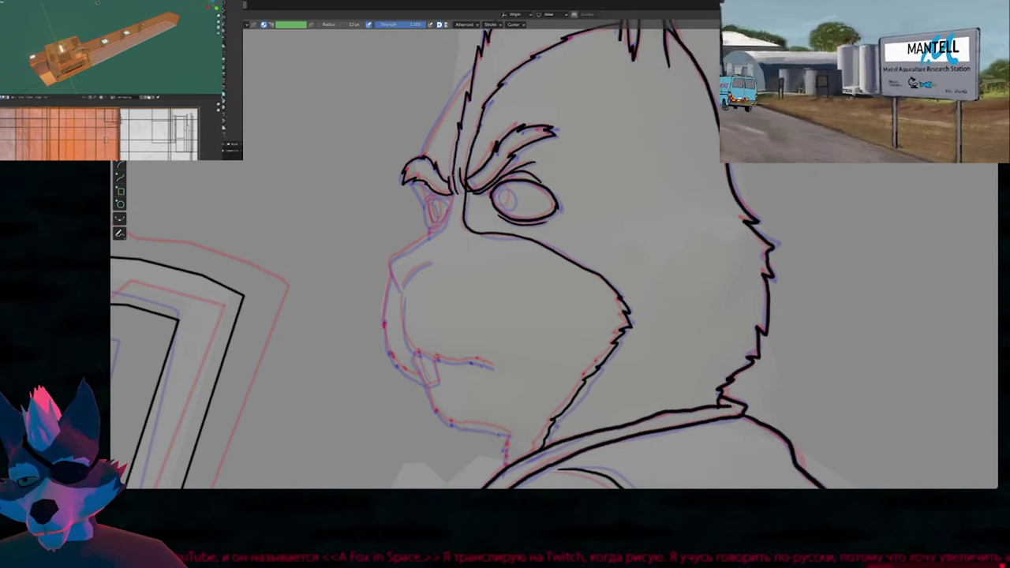
pyautogui.moveTo(442, 228); pyautogui.dragTo(390, 272)
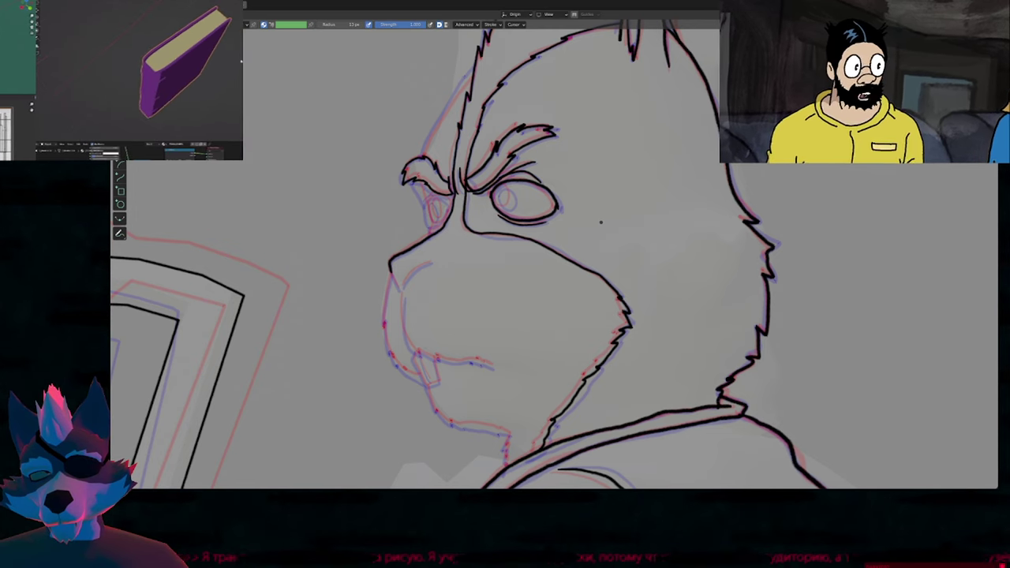
pyautogui.moveTo(702, 211)
pyautogui.mouseDown()
pyautogui.moveTo(767, 202)
pyautogui.moveTo(510, 244)
pyautogui.mouseUp()
pyautogui.hotkey('ctrl', 'z')
pyautogui.keyDown('shift'); pyautogui.moveTo(517, 288); pyautogui.dragTo(597, 178, button='middle'); pyautogui.keyUp('shift')
pyautogui.keyDown('ctrl'); pyautogui.moveTo(492, 196); pyautogui.dragTo(493, 149, button='middle'); pyautogui.keyUp('ctrl')
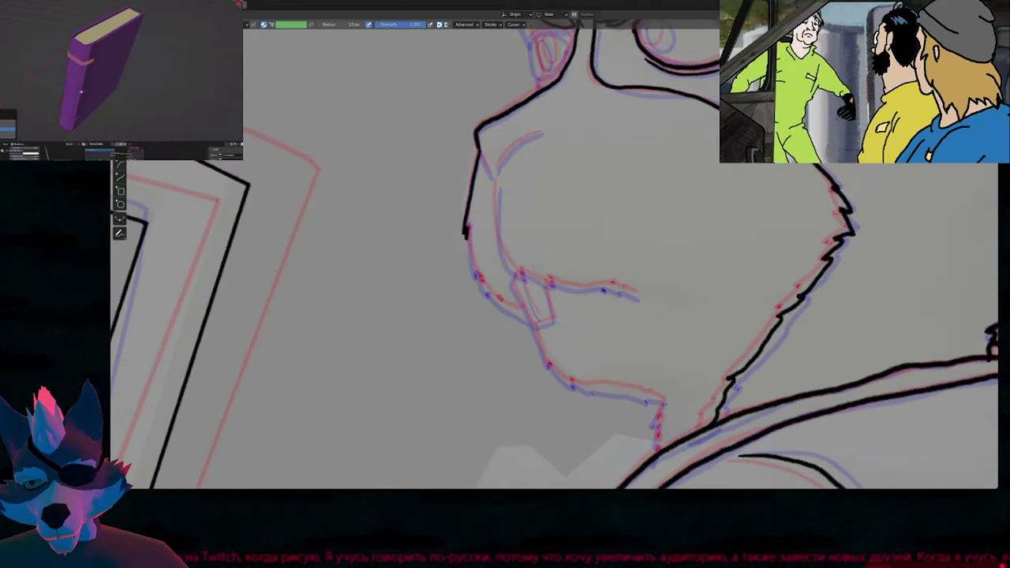
pyautogui.moveTo(476, 273); pyautogui.dragTo(528, 331)
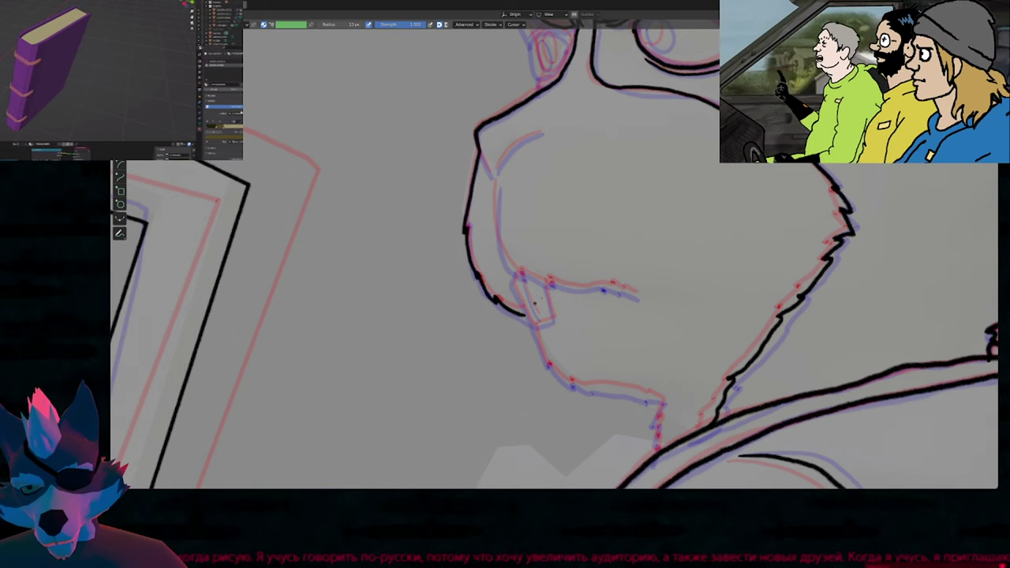
# Trace the nose's inner curve, the line from nose to lip, and the mouth line with its ragged corner.
pyautogui.keyDown('shift'); pyautogui.moveTo(535, 303); pyautogui.dragTo(422, 213, button='middle'); pyautogui.keyUp('shift')
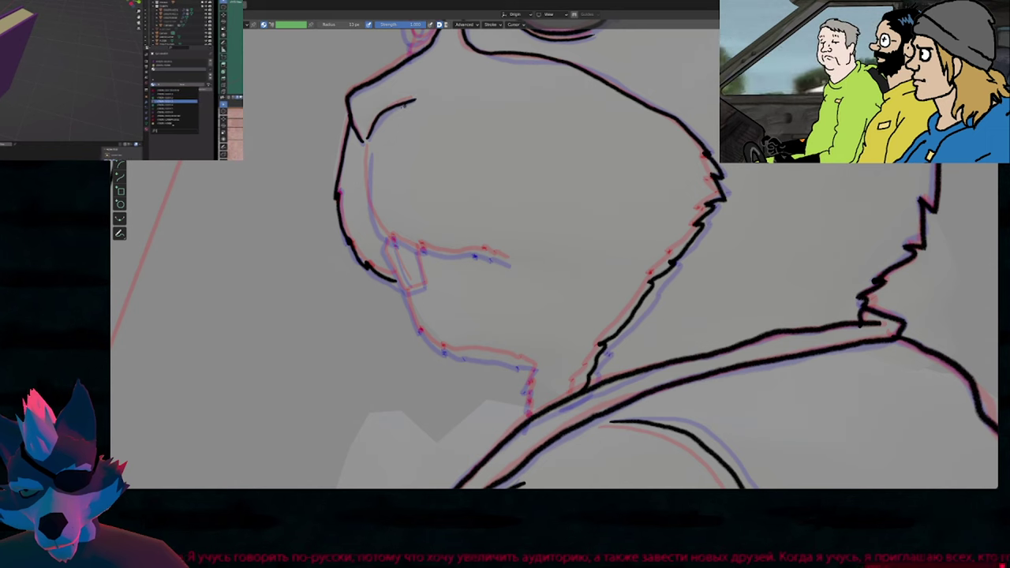
pyautogui.moveTo(369, 136); pyautogui.dragTo(414, 100)
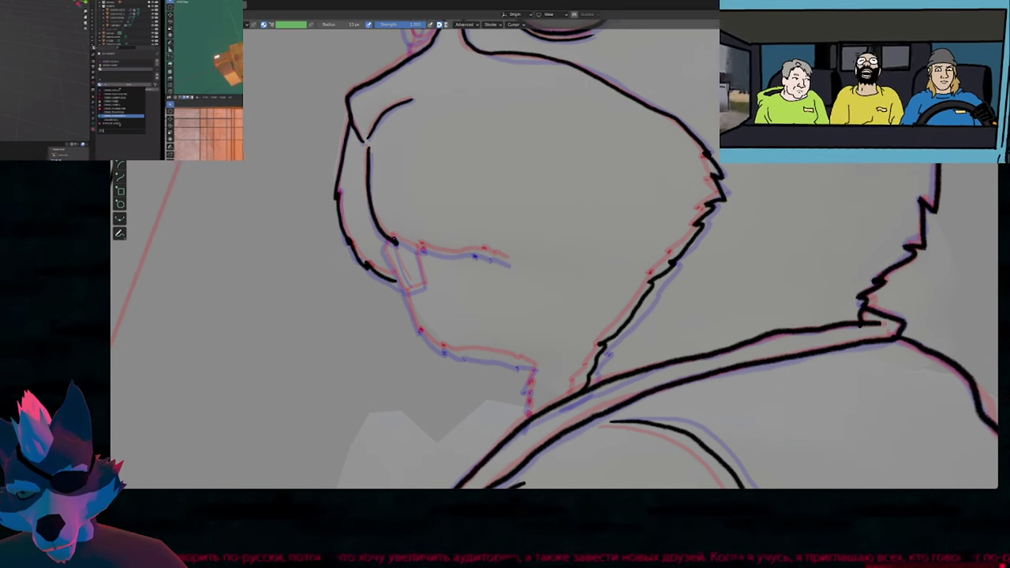
pyautogui.moveTo(447, 254); pyautogui.dragTo(488, 252)
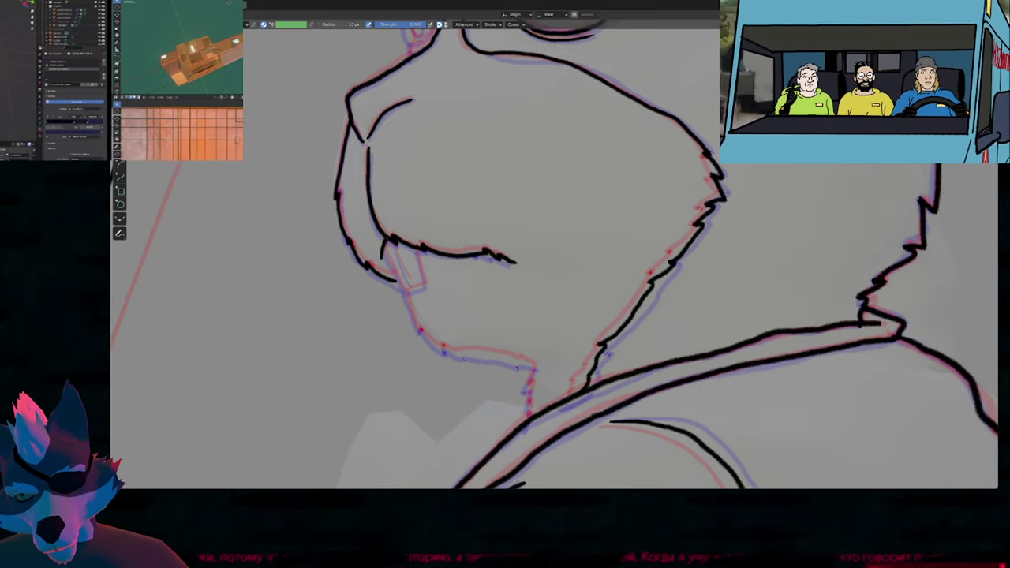
# Trace the front teeth's outline and the chin and lower jaw beneath them.
pyautogui.scroll(4, 402, 201)
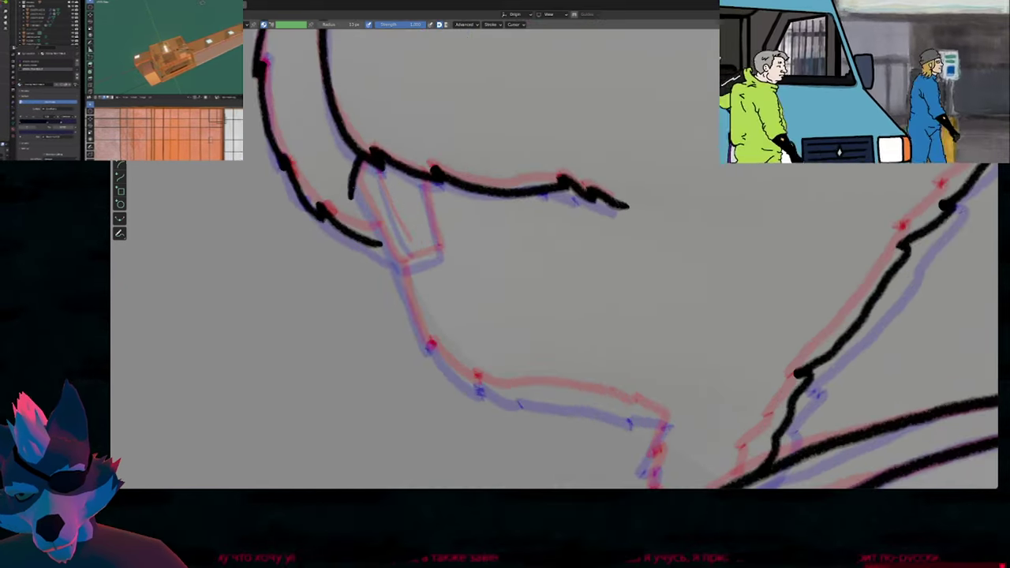
pyautogui.moveTo(352, 182)
pyautogui.mouseDown()
pyautogui.moveTo(385, 247)
pyautogui.moveTo(436, 256)
pyautogui.moveTo(418, 145)
pyautogui.moveTo(426, 147)
pyautogui.mouseUp()
pyautogui.moveTo(380, 247)
pyautogui.mouseDown()
pyautogui.moveTo(430, 352)
pyautogui.moveTo(468, 376)
pyautogui.moveTo(620, 401)
pyautogui.moveTo(669, 422)
pyautogui.mouseUp()
pyautogui.press('f')
pyautogui.click(594, 384)
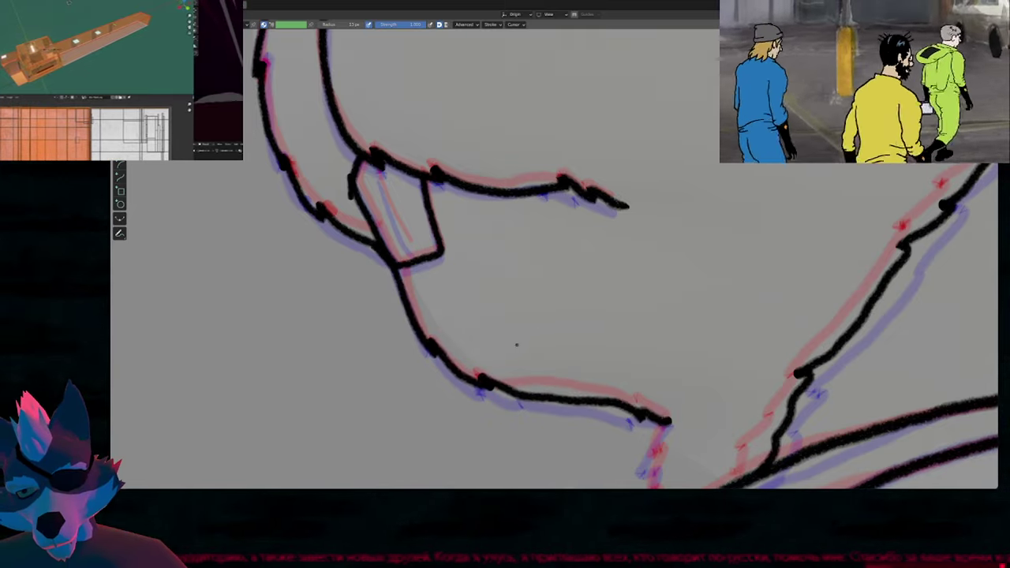
# Trace the furry throat edge from the end of the jaw down to the collar.
pyautogui.keyDown('shift'); pyautogui.moveTo(515, 345); pyautogui.dragTo(492, 345); pyautogui.keyUp('shift')
pyautogui.keyDown('shift'); pyautogui.moveTo(660, 441); pyautogui.dragTo(462, 258, button='middle'); pyautogui.keyUp('shift')
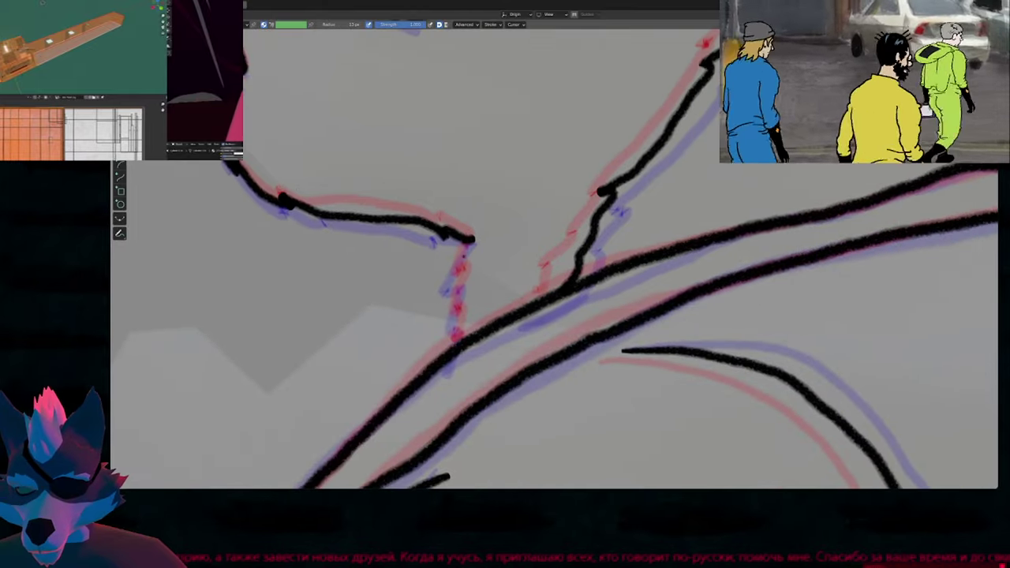
pyautogui.moveTo(472, 241)
pyautogui.mouseDown()
pyautogui.moveTo(447, 280)
pyautogui.moveTo(455, 344)
pyautogui.mouseUp()
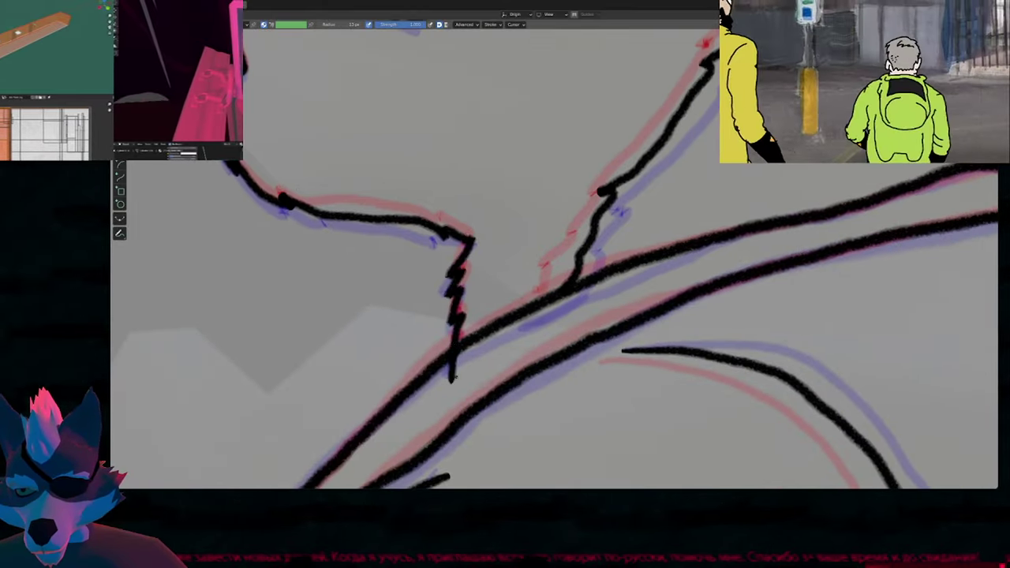
# Draw the dividing line down the middle of the front teeth.
pyautogui.scroll(-4, 465, 365)
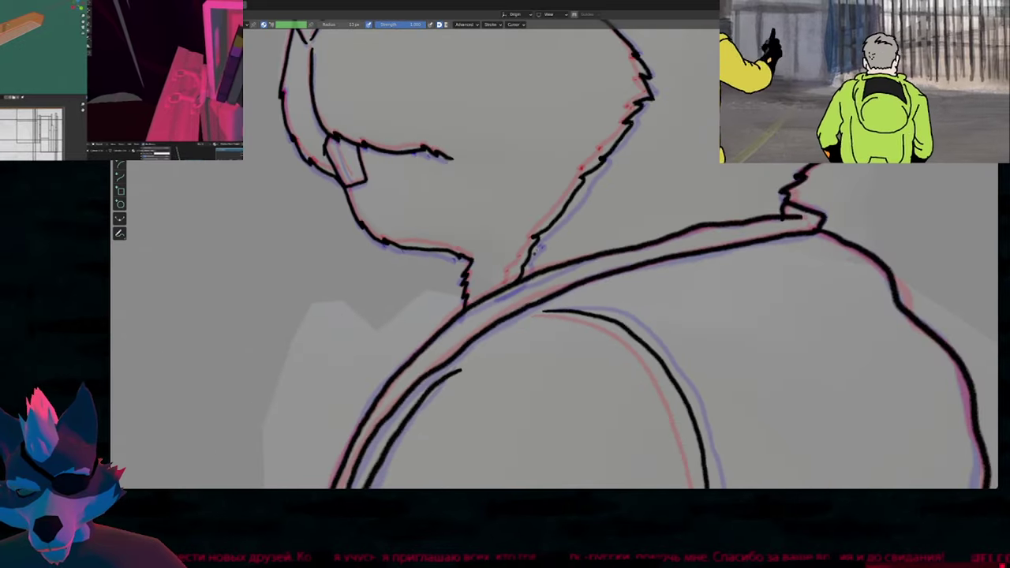
pyautogui.keyDown('shift'); pyautogui.moveTo(537, 251); pyautogui.dragTo(544, 321, button='middle'); pyautogui.keyUp('shift')
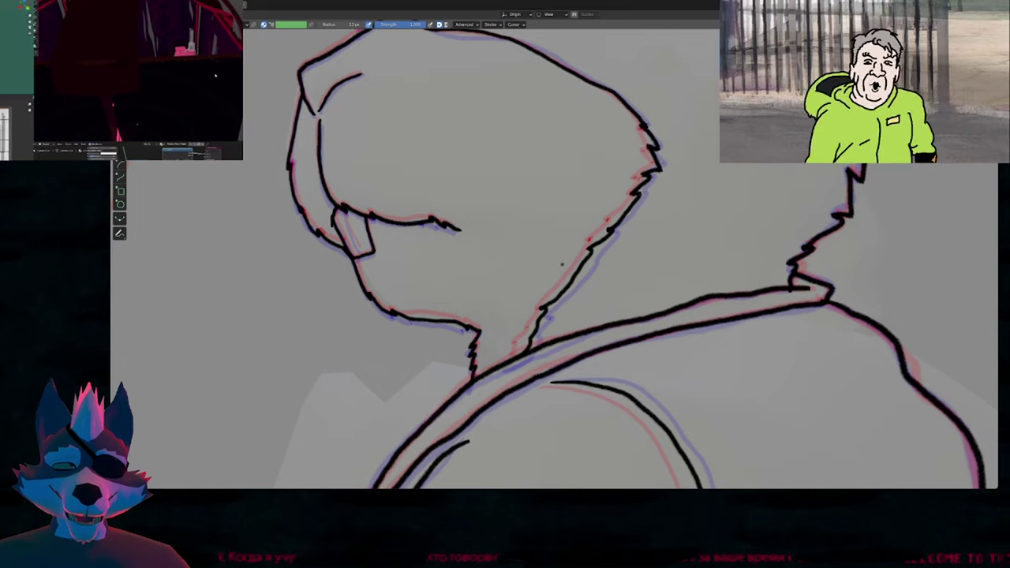
pyautogui.scroll(6, 532, 258)
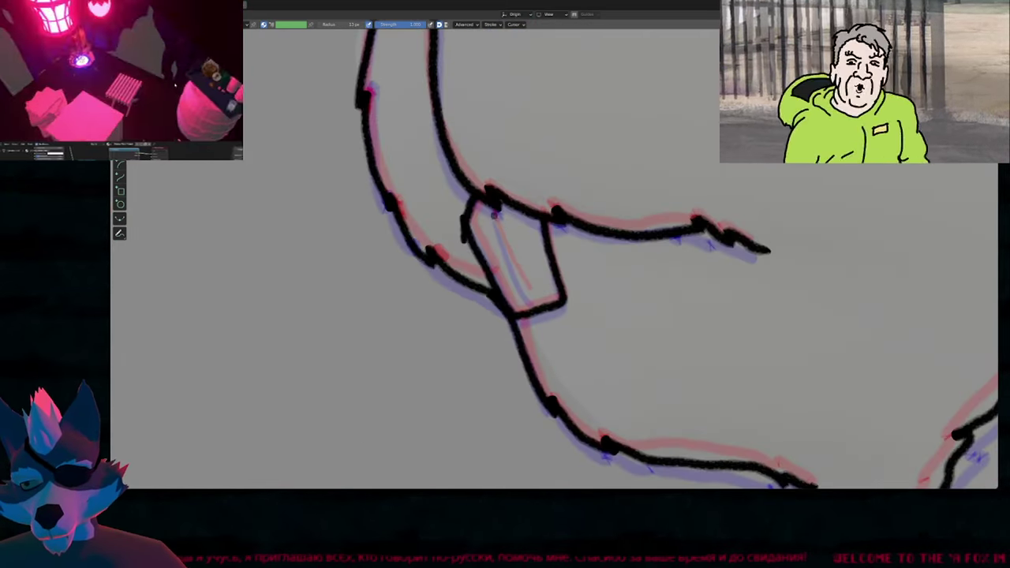
pyautogui.moveTo(494, 215); pyautogui.dragTo(528, 293)
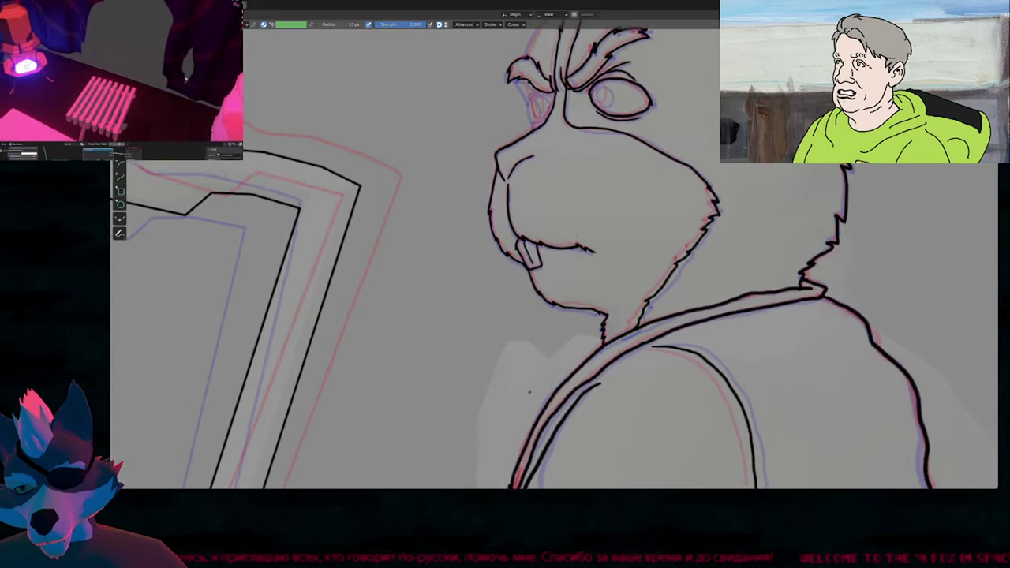
# Draw the oval pupil outline inside the rabbit's near eye, between the red and blue onion-skin guides.
pyautogui.keyDown('shift'); pyautogui.moveTo(530, 392); pyautogui.dragTo(505, 484, button='middle'); pyautogui.keyUp('shift')
pyautogui.scroll(7, 574, 272)
pyautogui.keyDown('shift'); pyautogui.moveTo(576, 318); pyautogui.dragTo(486, 253, button='middle'); pyautogui.keyUp('shift')
pyautogui.moveTo(495, 285); pyautogui.dragTo(475, 249)
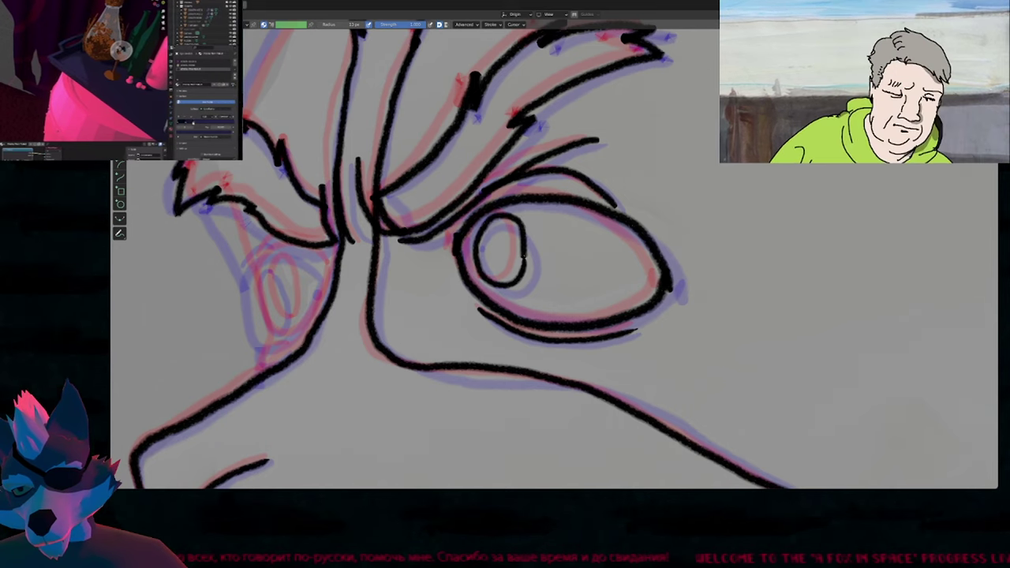
# Enlarge the near eye's pupil stroke slightly and nudge it into position within the eye.
pyautogui.press('Tab')
pyautogui.click(526, 272)
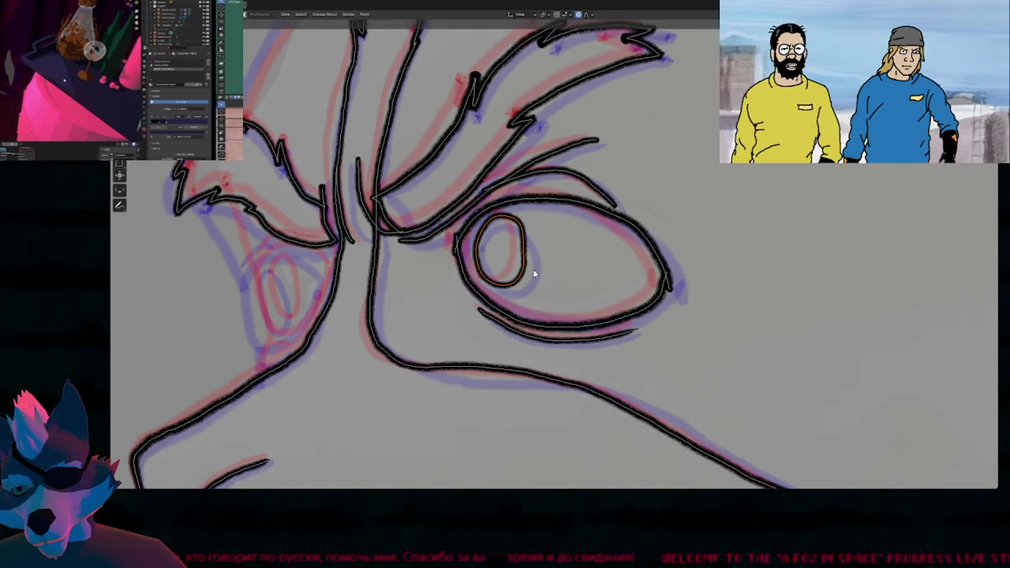
pyautogui.press('s')
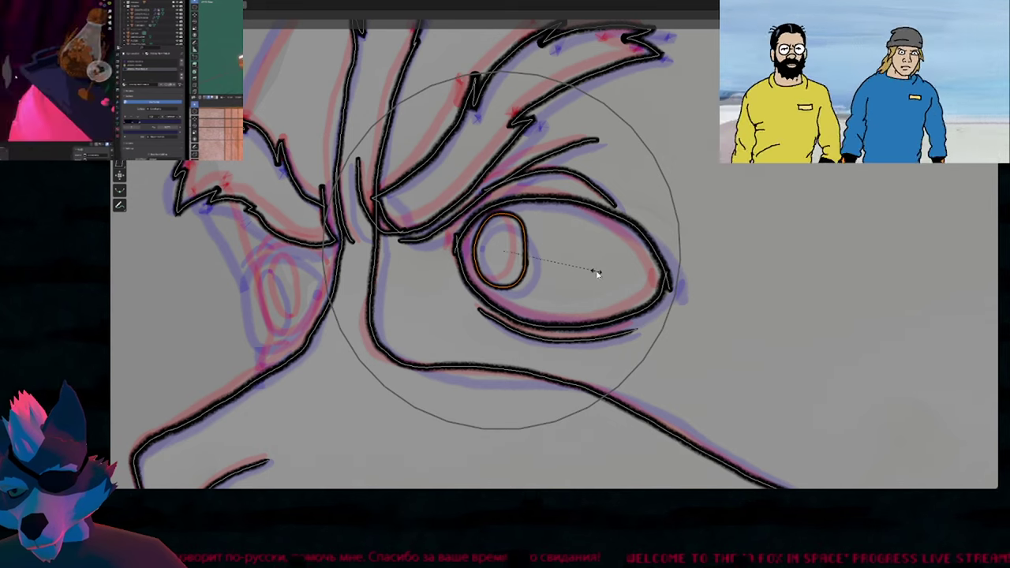
pyautogui.click(597, 273)
pyautogui.press('g')
pyautogui.click(602, 294)
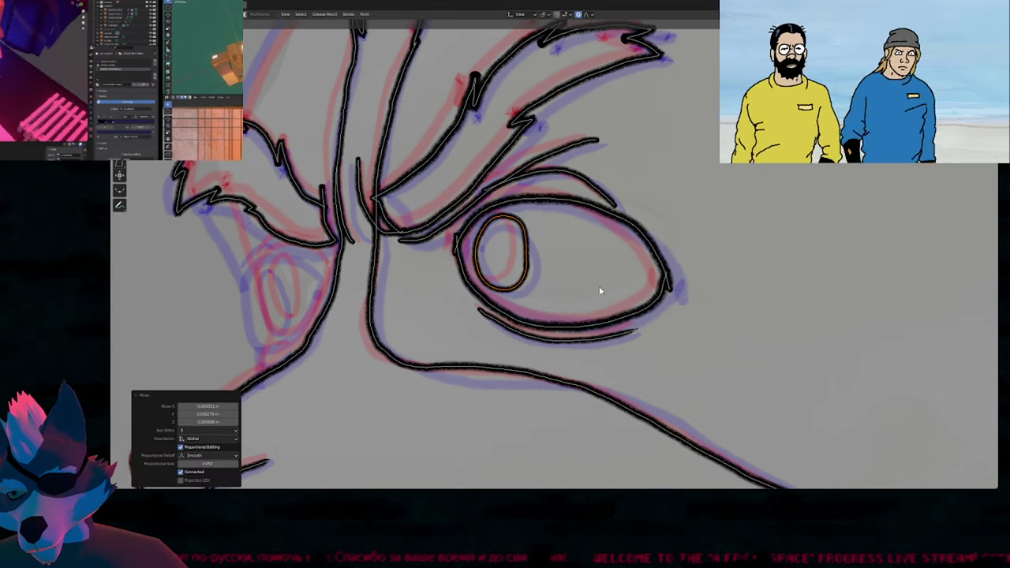
# Draw the rounded outline of the far eye beneath its brow, following the onion-skin guides.
pyautogui.keyDown('shift'); pyautogui.moveTo(502, 285); pyautogui.dragTo(682, 244, button='middle'); pyautogui.keyUp('shift')
pyautogui.keyDown('shift'); pyautogui.moveTo(469, 224); pyautogui.dragTo(588, 238, button='middle'); pyautogui.keyUp('shift')
pyautogui.press('Tab')
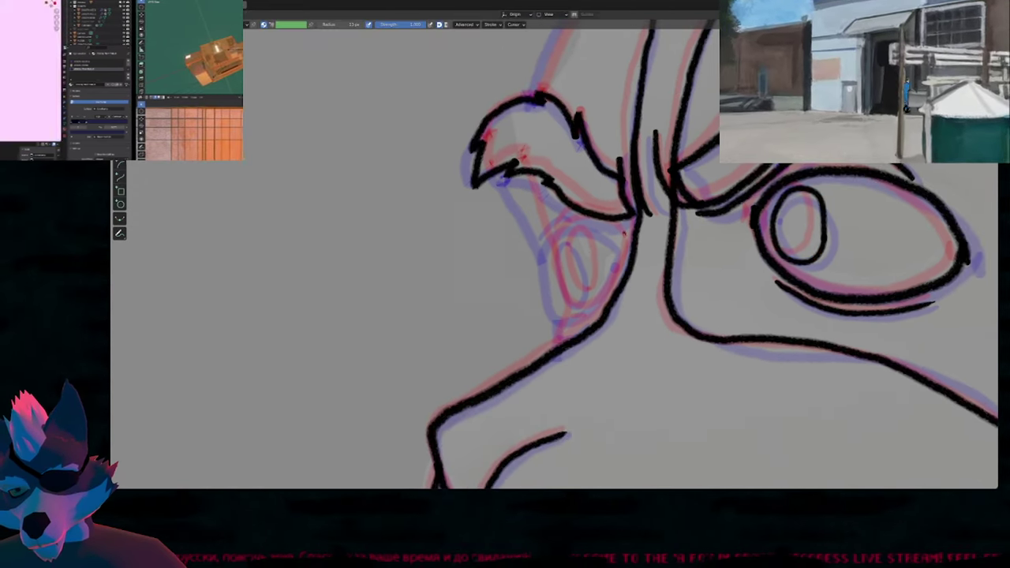
pyautogui.moveTo(624, 247)
pyautogui.mouseDown()
pyautogui.moveTo(593, 224)
pyautogui.moveTo(552, 237)
pyautogui.moveTo(546, 283)
pyautogui.moveTo(563, 314)
pyautogui.moveTo(614, 278)
pyautogui.mouseUp()
pyautogui.press('f')
pyautogui.press('Escape')
pyautogui.moveTo(547, 254); pyautogui.dragTo(556, 300)
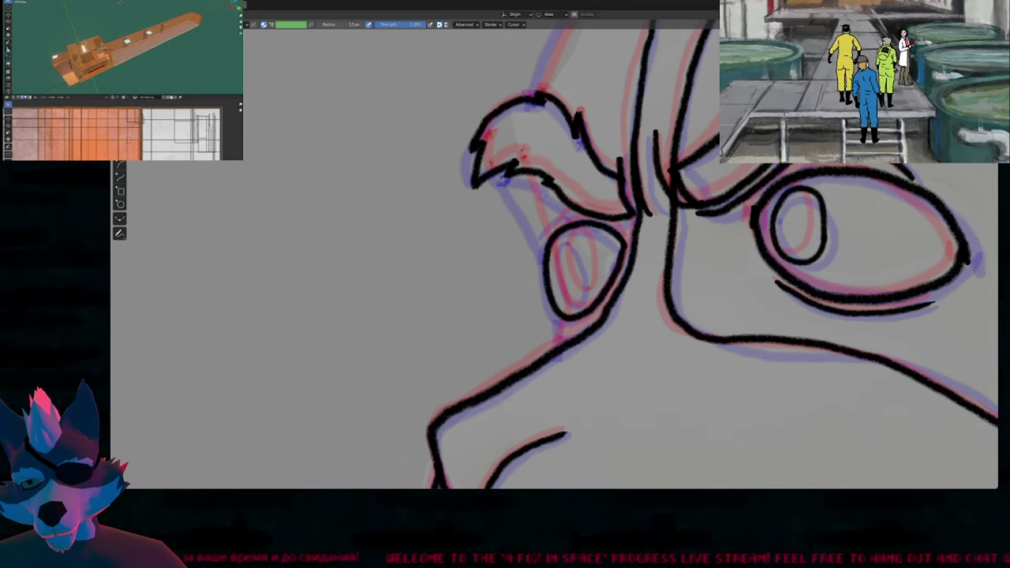
# Draw a narrow oval pupil inside the far eye.
pyautogui.keyDown('shift'); pyautogui.moveTo(619, 256); pyautogui.dragTo(548, 240, button='middle'); pyautogui.keyUp('shift')
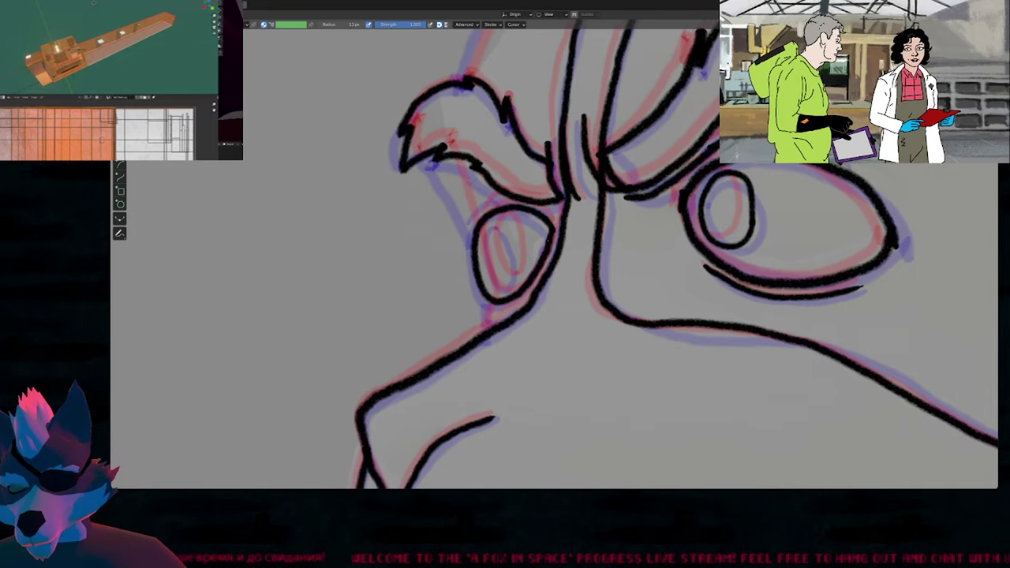
pyautogui.keyDown('shift'); pyautogui.moveTo(594, 215); pyautogui.dragTo(495, 258, button='middle'); pyautogui.keyUp('shift')
pyautogui.moveTo(495, 246)
pyautogui.mouseDown()
pyautogui.moveTo(511, 275)
pyautogui.moveTo(495, 244)
pyautogui.mouseUp()
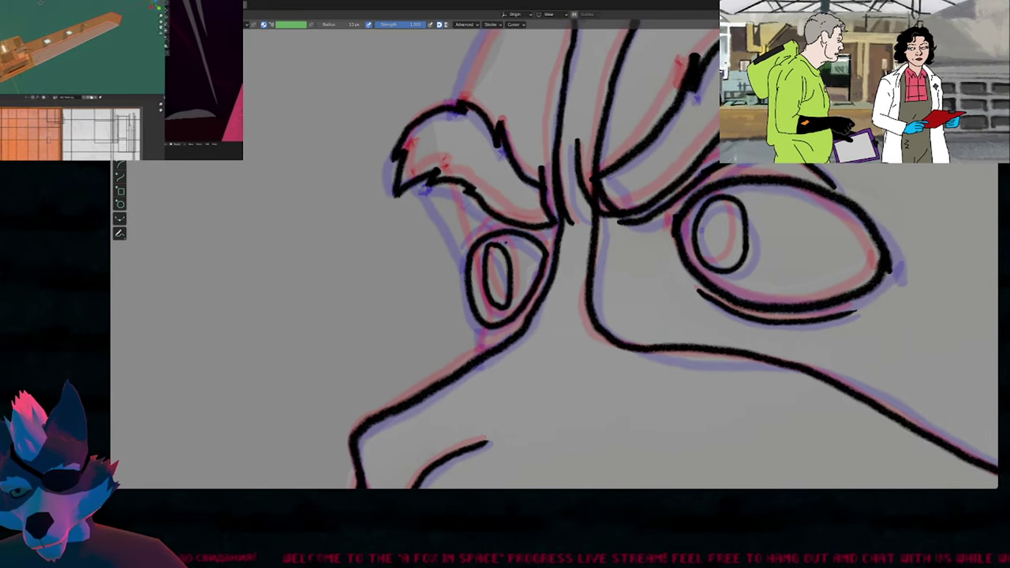
# Scale the far eye's pupil up slightly and rotate it a little to match the eye's tilt.
pyautogui.press('Tab')
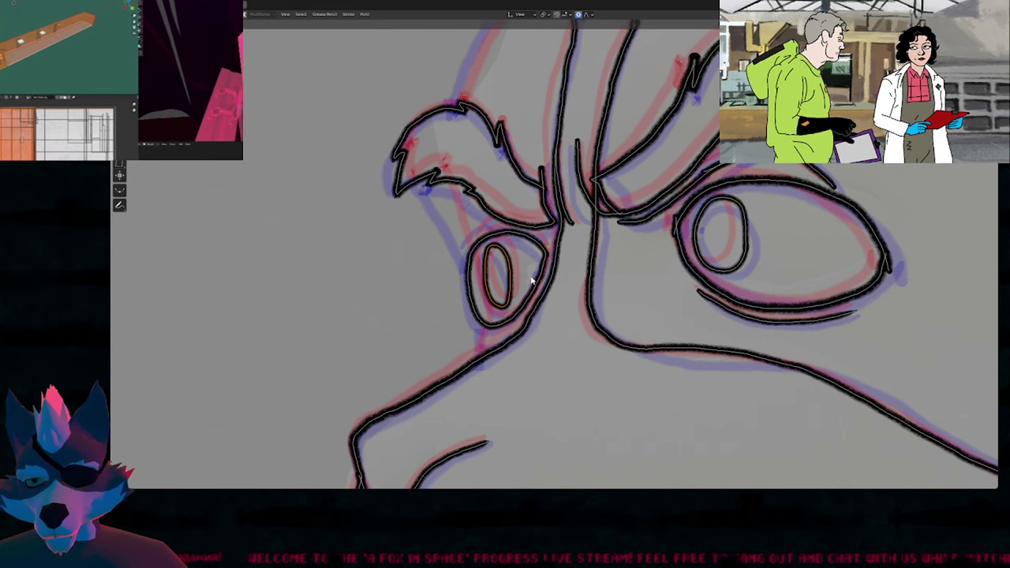
pyautogui.press('s')
pyautogui.click(598, 269)
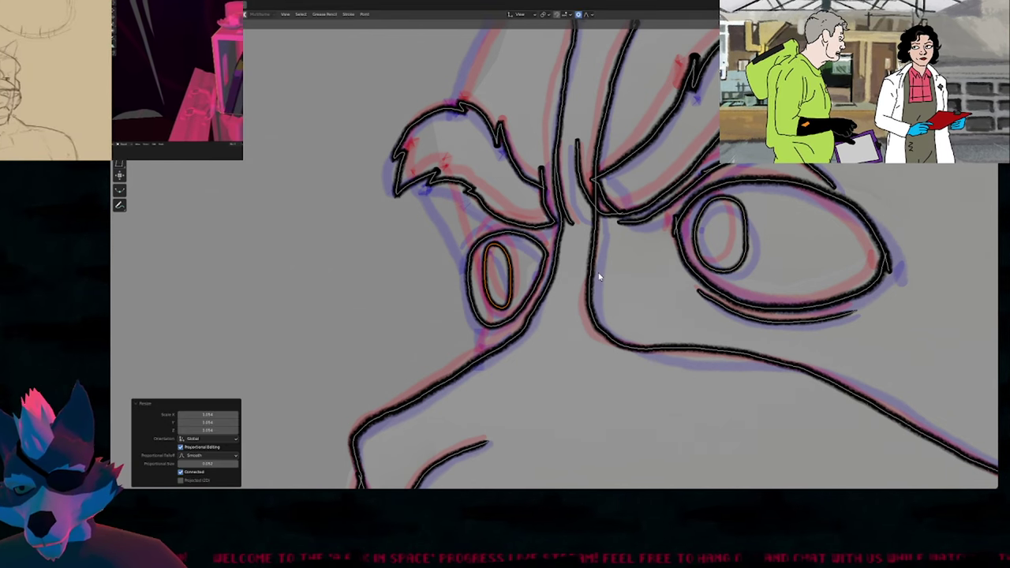
pyautogui.press('s')
pyautogui.click(602, 261)
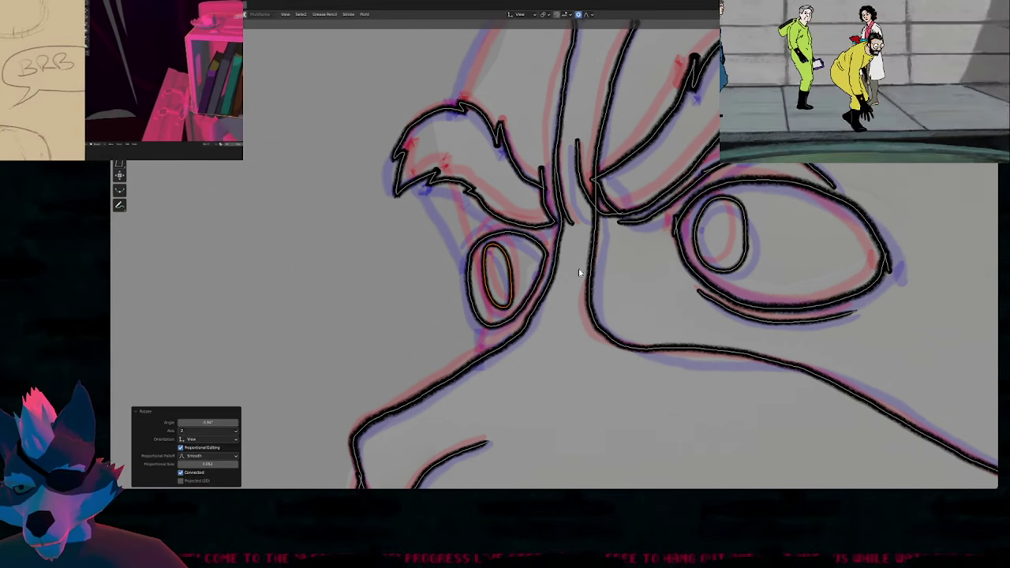
pyautogui.press('Tab')
# Draw the face edge from the far brow's tip down to the far eye, plus a short line joining the eye to the muzzle.
pyautogui.keyDown('shift'); pyautogui.moveTo(537, 261); pyautogui.dragTo(582, 240, button='middle'); pyautogui.keyUp('shift')
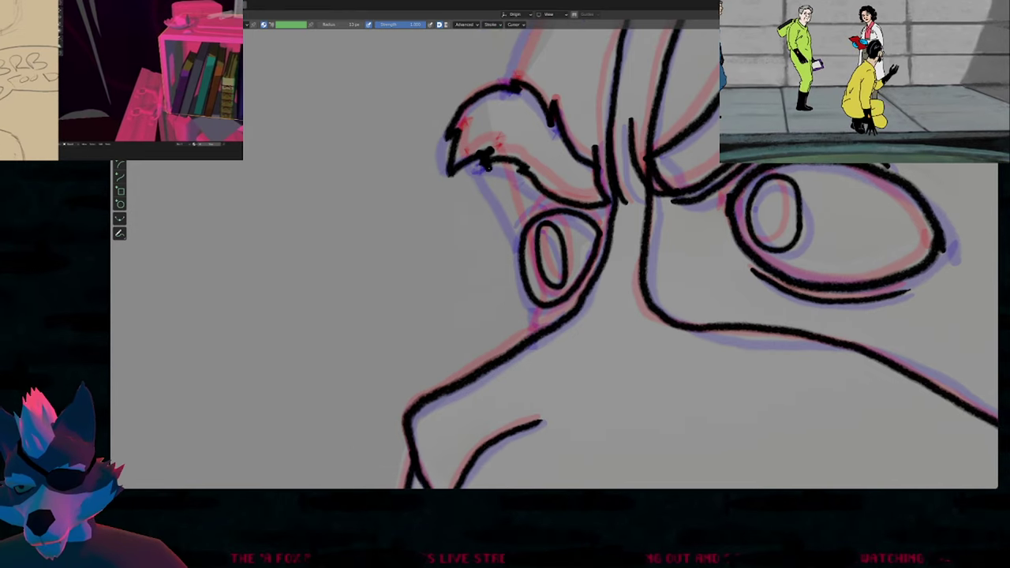
pyautogui.moveTo(485, 161); pyautogui.dragTo(518, 248)
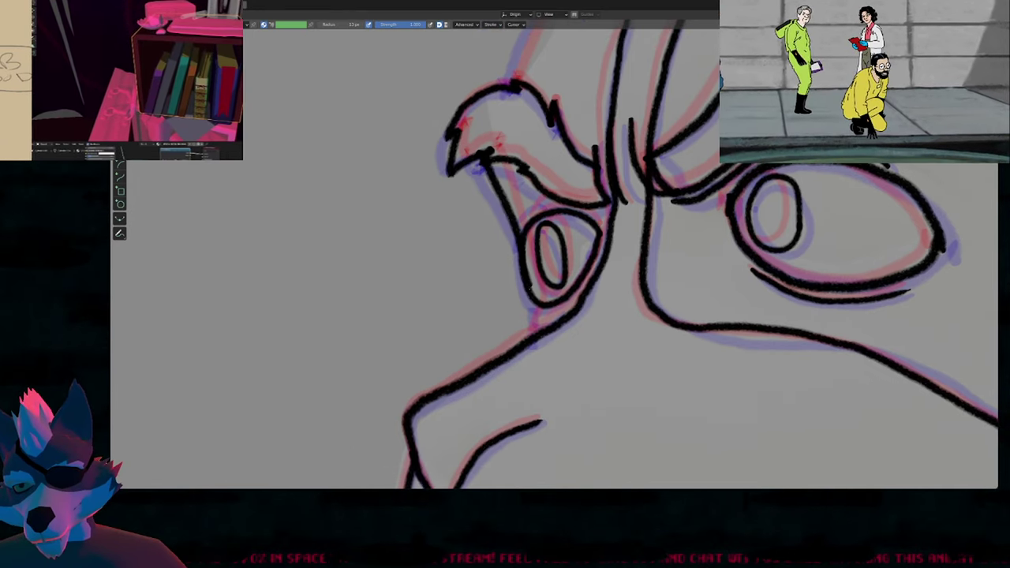
pyautogui.keyDown('ctrl'); pyautogui.moveTo(533, 367); pyautogui.dragTo(531, 354); pyautogui.keyUp('ctrl')
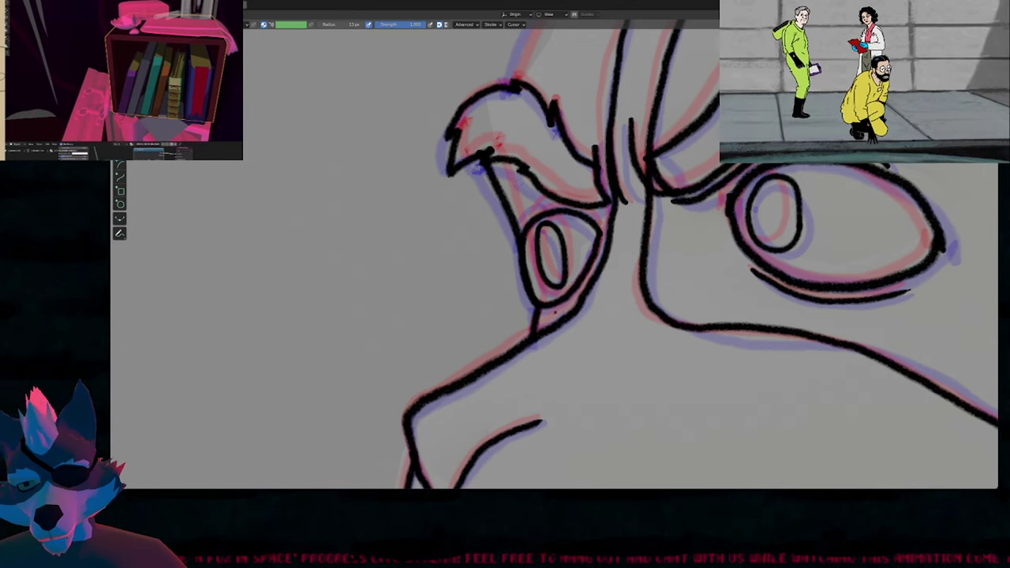
# Draw the eyelid fold strokes between the far eye and its brow.
pyautogui.keyDown('ctrl'); pyautogui.moveTo(571, 279); pyautogui.dragTo(573, 210, button='middle'); pyautogui.keyUp('ctrl')
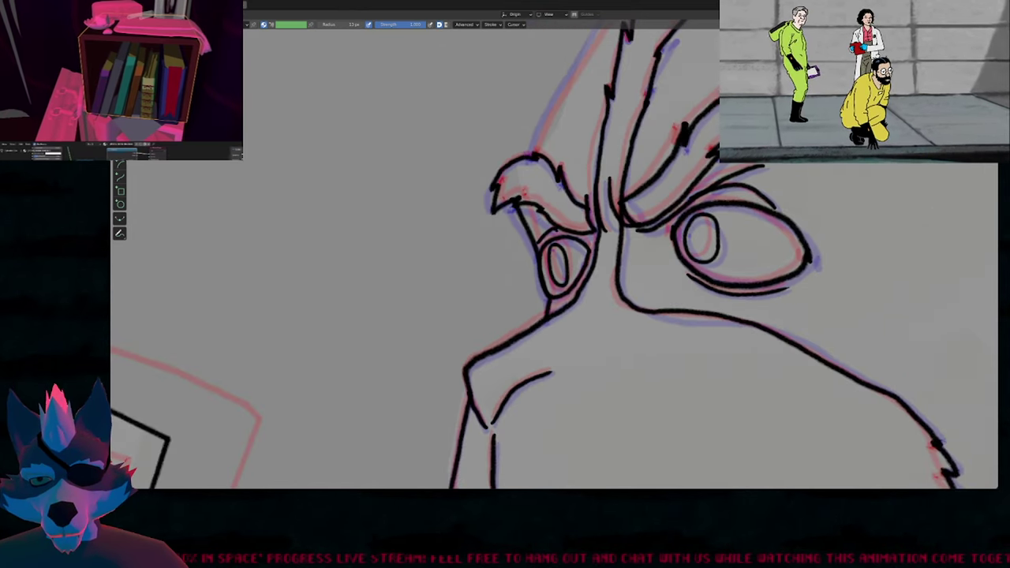
pyautogui.keyDown('ctrl'); pyautogui.moveTo(661, 278); pyautogui.dragTo(661, 251, button='middle'); pyautogui.keyUp('ctrl')
pyautogui.keyDown('ctrl'); pyautogui.moveTo(585, 246); pyautogui.dragTo(584, 327, button='middle'); pyautogui.keyUp('ctrl')
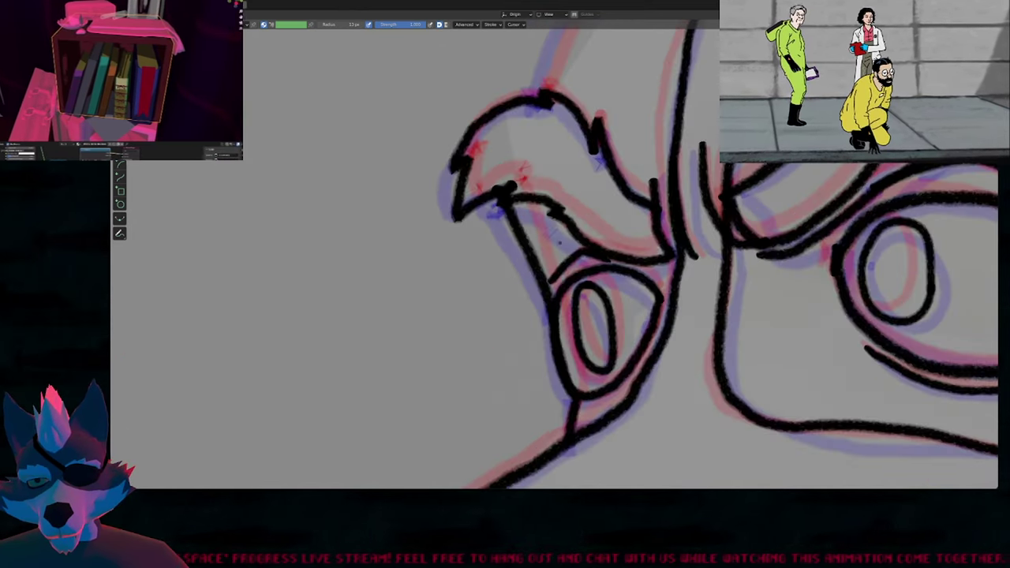
pyautogui.moveTo(557, 245); pyautogui.dragTo(622, 262)
# Draw a short crease under the far eye, running toward the bridge of the muzzle.
pyautogui.keyDown('ctrl'); pyautogui.moveTo(645, 250); pyautogui.dragTo(638, 360, button='middle'); pyautogui.keyUp('ctrl')
pyautogui.keyDown('shift'); pyautogui.moveTo(667, 303); pyautogui.dragTo(548, 306, button='middle'); pyautogui.keyUp('shift')
pyautogui.keyDown('ctrl'); pyautogui.moveTo(529, 313); pyautogui.dragTo(529, 217, button='middle'); pyautogui.keyUp('ctrl')
pyautogui.moveTo(465, 292); pyautogui.dragTo(503, 276)
pyautogui.scroll(-3, 503, 276)
pyautogui.scroll(3, 503, 276)
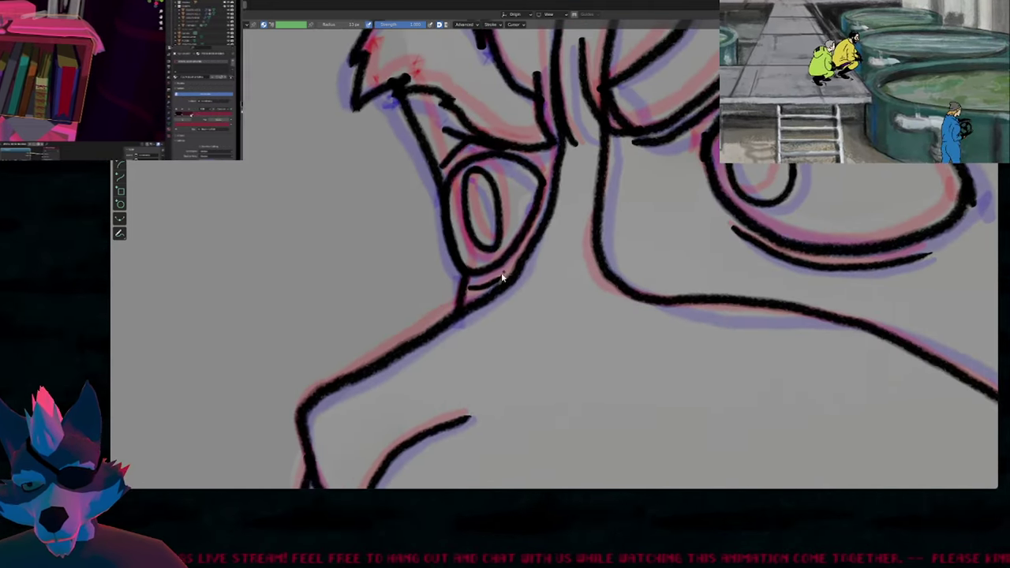
# Shorten the inner end of the crease under the far eye so it stops before the muzzle line.
pyautogui.press('Tab')
pyautogui.click(507, 279)
pyautogui.press('Tab')
pyautogui.hotkey('shift', 'f')
pyautogui.click(529, 266)
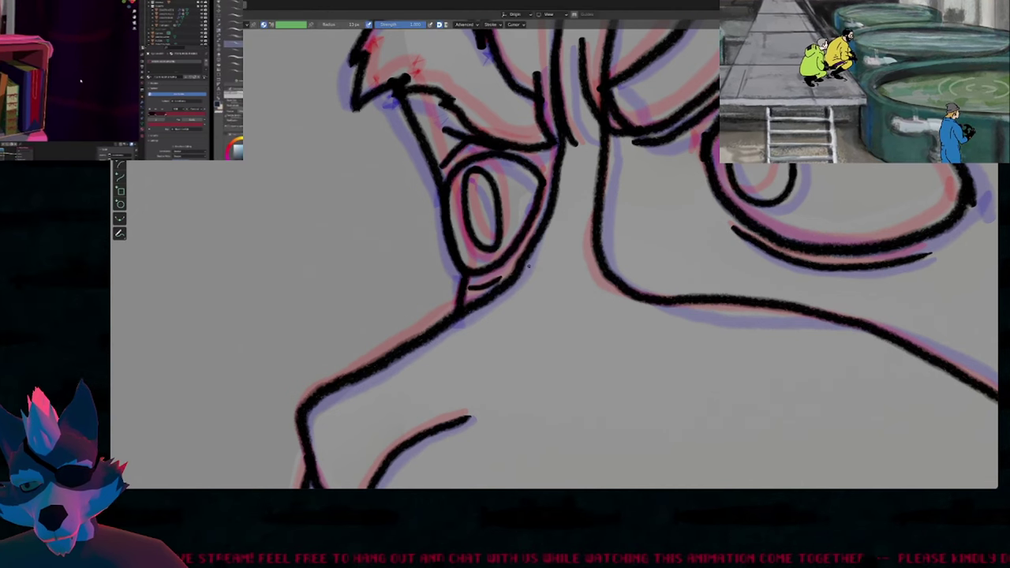
# Draw the far side of the forehead as a curve from the top of the far brow up past the hair tuft's edge.
pyautogui.scroll(-3, 520, 333)
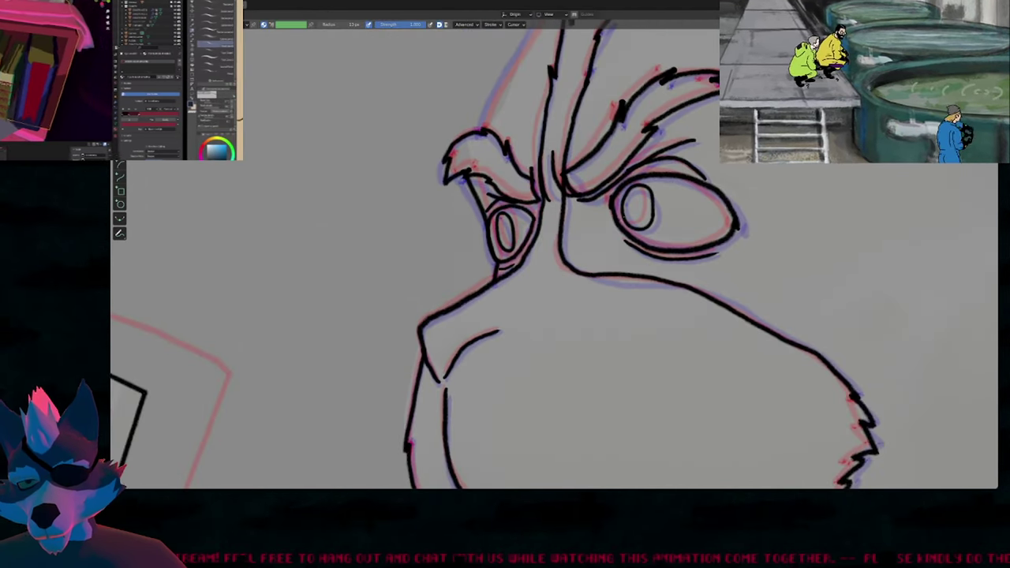
pyautogui.moveTo(629, 207)
pyautogui.keyDown('shift'); pyautogui.mouseDown(button='middle')
pyautogui.moveTo(598, 309)
pyautogui.moveTo(519, 427)
pyautogui.moveTo(480, 460)
pyautogui.mouseUp(button='middle'); pyautogui.keyUp('shift')
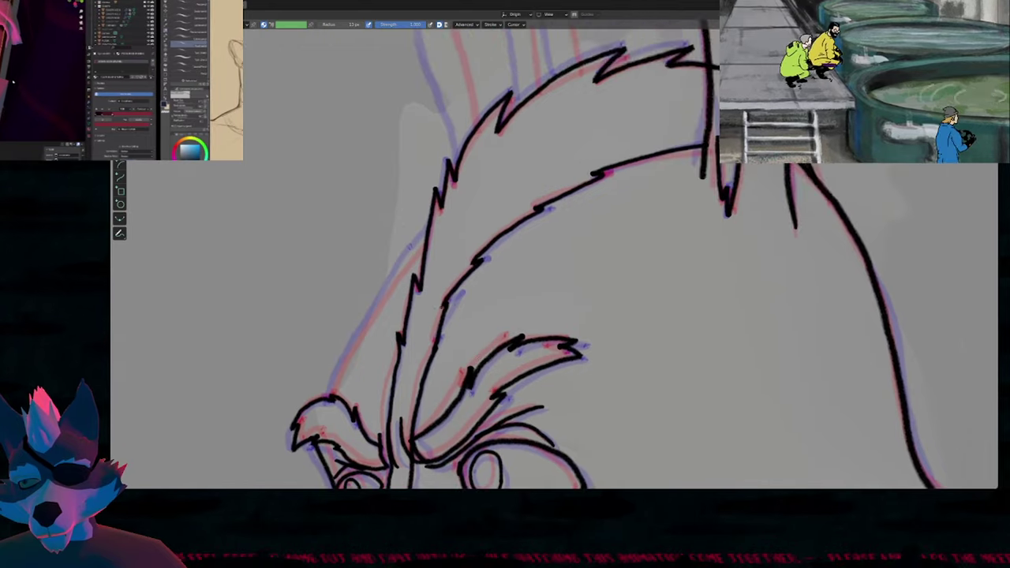
pyautogui.keyDown('shift'); pyautogui.moveTo(368, 338); pyautogui.dragTo(412, 314, button='middle'); pyautogui.keyUp('shift')
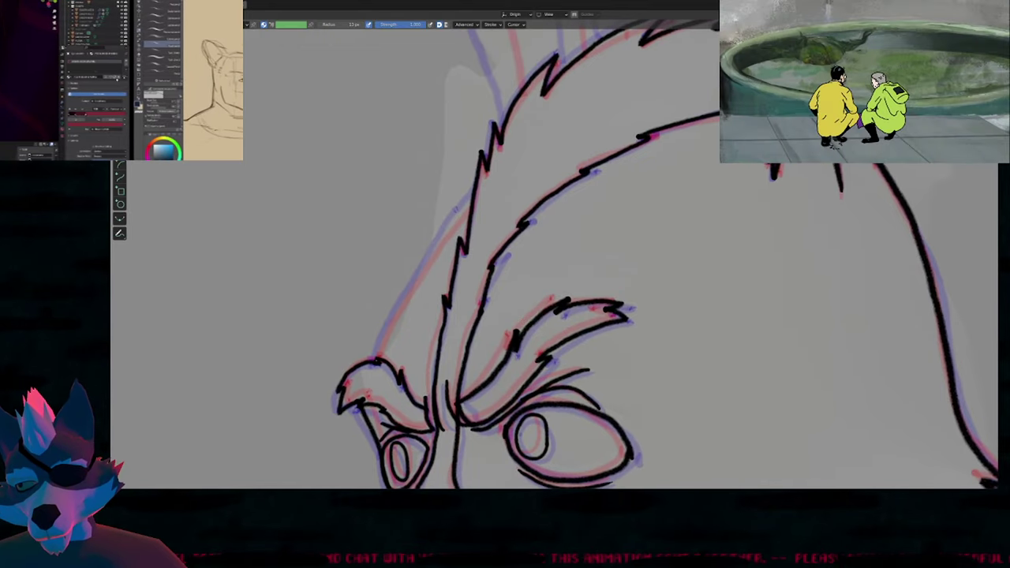
pyautogui.moveTo(376, 356)
pyautogui.mouseDown()
pyautogui.moveTo(427, 264)
pyautogui.moveTo(498, 177)
pyautogui.mouseUp()
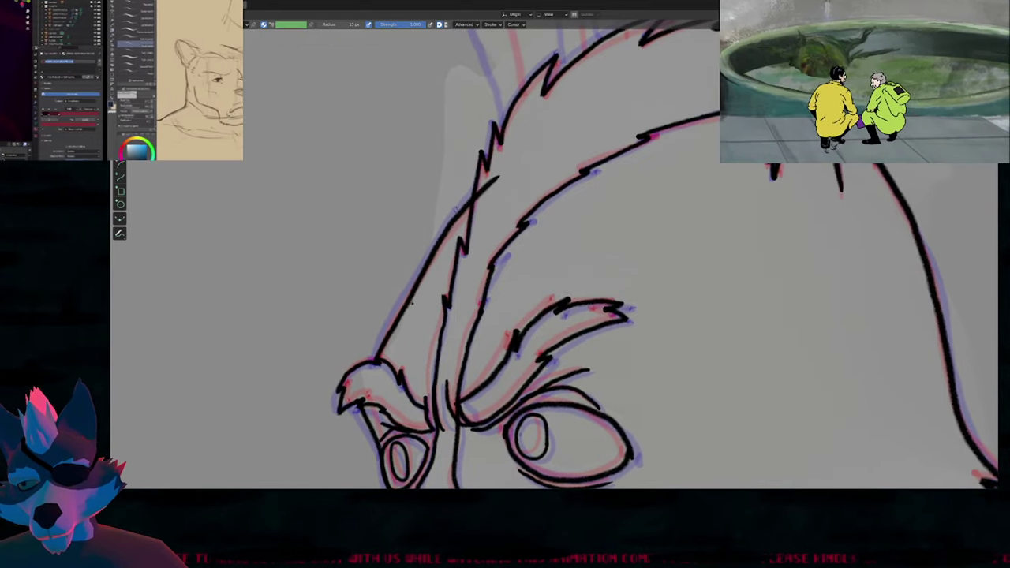
# Smooth the new forehead line and erase its overshoot past the hair tuft's edge.
pyautogui.moveTo(411, 303)
pyautogui.keyDown('shift'); pyautogui.mouseDown()
pyautogui.moveTo(406, 296)
pyautogui.moveTo(379, 334)
pyautogui.mouseUp(); pyautogui.keyUp('shift')
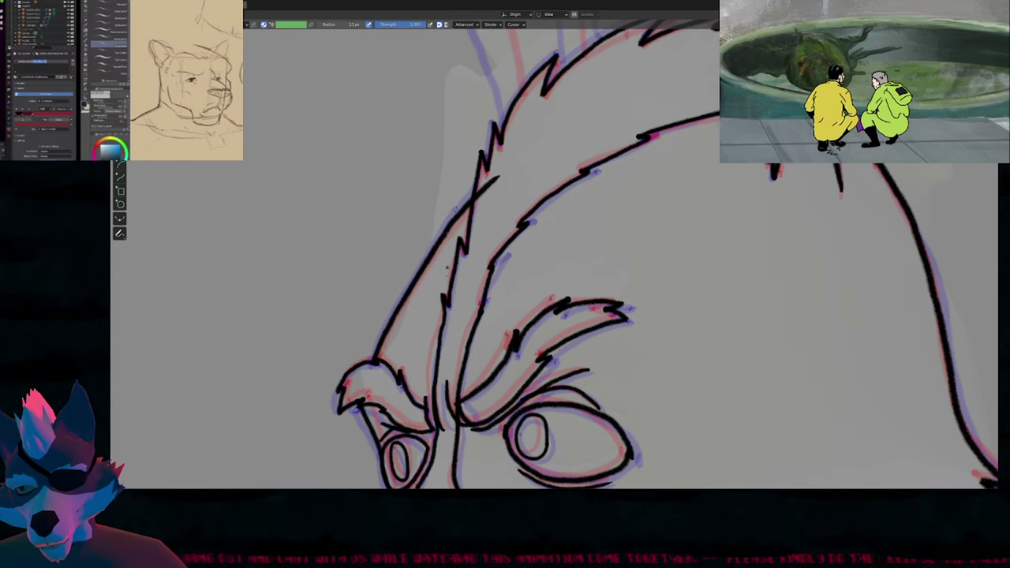
pyautogui.keyDown('shift'); pyautogui.moveTo(460, 339); pyautogui.dragTo(448, 376); pyautogui.keyUp('shift')
pyautogui.press('f')
pyautogui.click(489, 364)
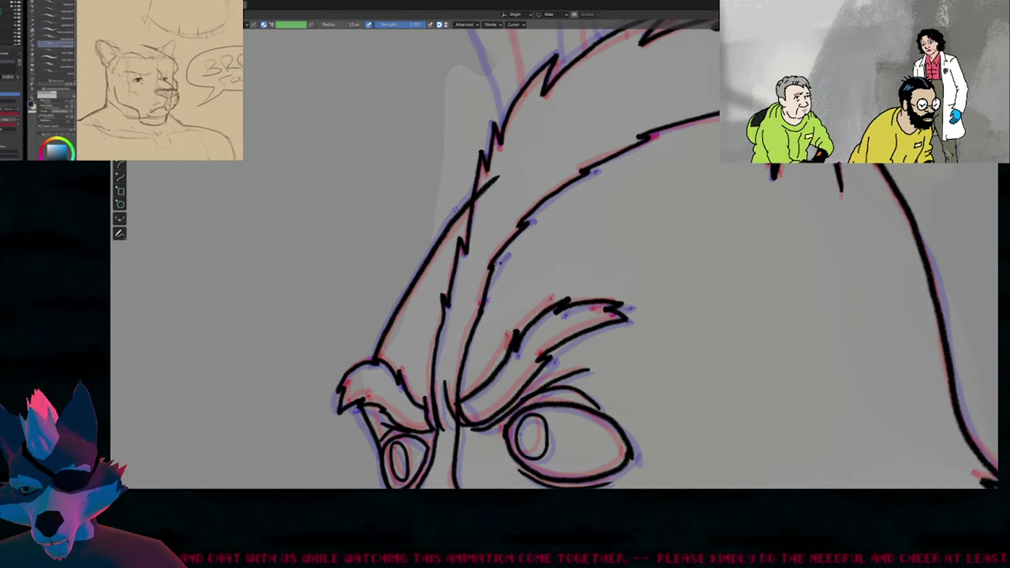
pyautogui.keyDown('ctrl'); pyautogui.keyDown('alt'); pyautogui.moveTo(490, 180); pyautogui.dragTo(491, 188, button='right'); pyautogui.keyUp('alt'); pyautogui.keyUp('ctrl')
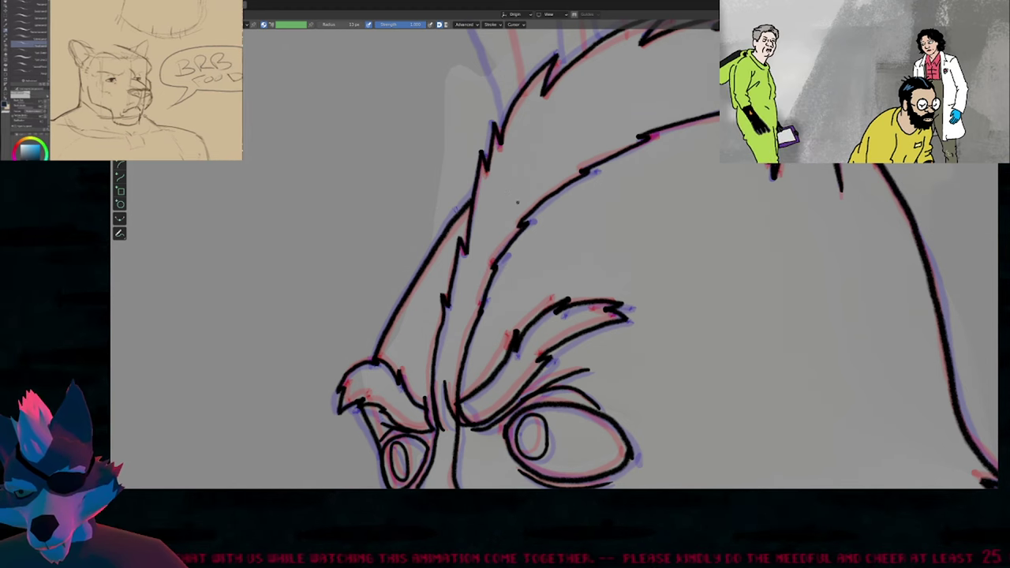
# Draw the far ear's outline between the onion-skin guides, with jagged fur at the tip and along the lower edge.
pyautogui.scroll(-2, 521, 200)
pyautogui.keyDown('shift'); pyautogui.moveTo(582, 187); pyautogui.dragTo(588, 350, button='middle'); pyautogui.keyUp('shift')
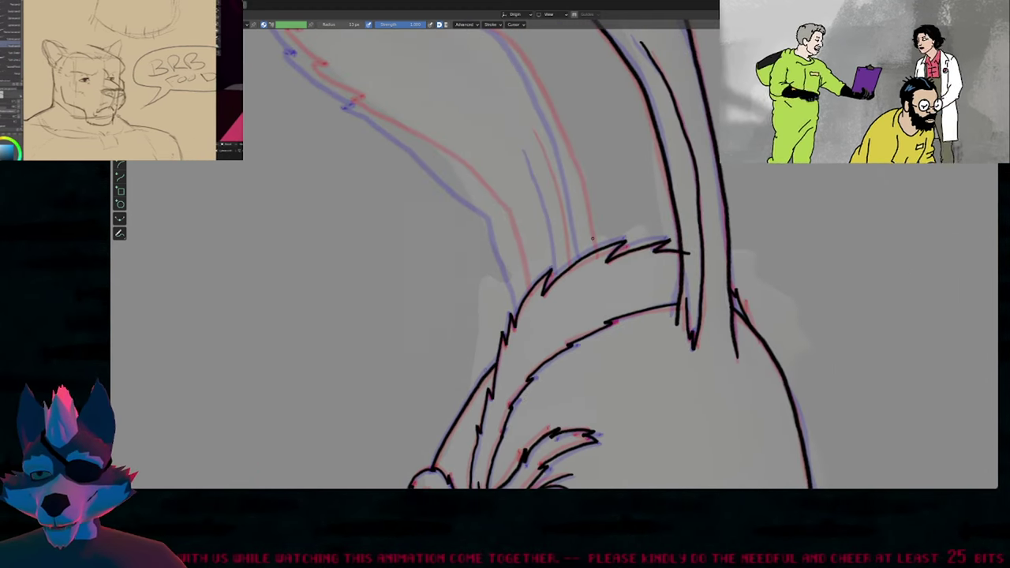
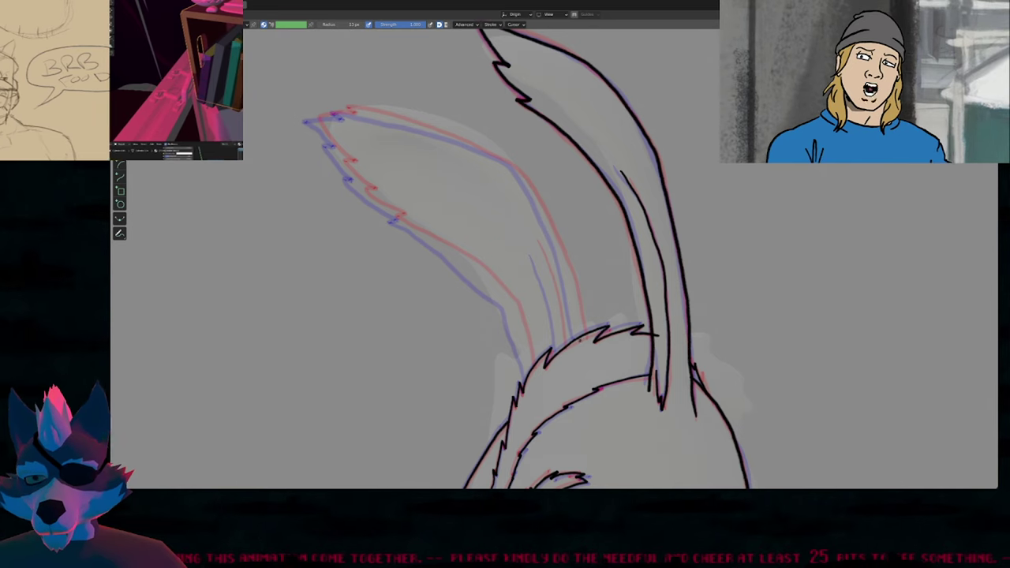
pyautogui.moveTo(579, 327)
pyautogui.mouseDown()
pyautogui.moveTo(522, 179)
pyautogui.moveTo(456, 142)
pyautogui.moveTo(347, 112)
pyautogui.moveTo(339, 149)
pyautogui.moveTo(361, 188)
pyautogui.moveTo(508, 291)
pyautogui.moveTo(536, 393)
pyautogui.mouseUp()
pyautogui.press('f')
pyautogui.click(578, 317)
pyautogui.moveTo(514, 285); pyautogui.dragTo(509, 286)
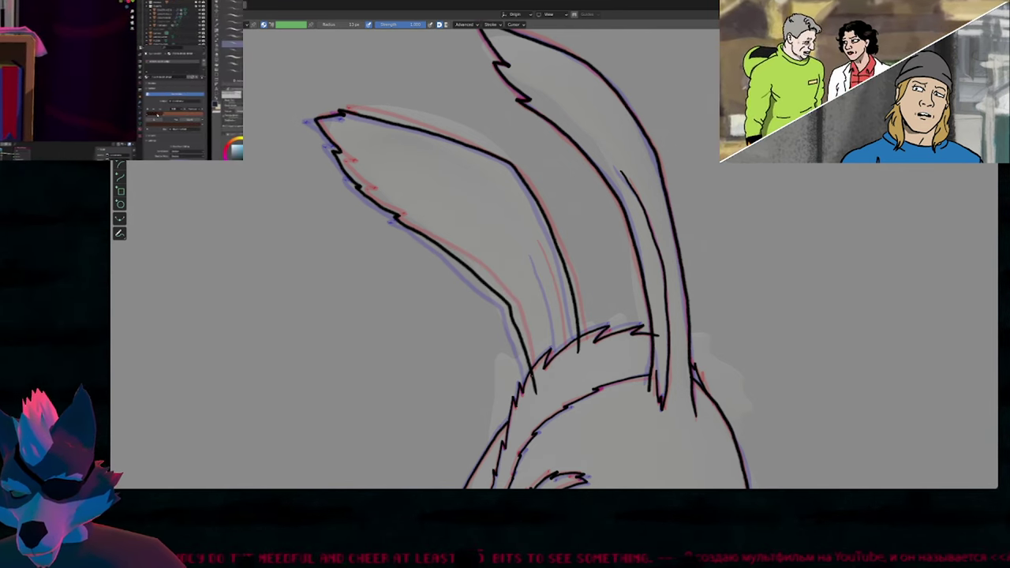
# Draw the inner fold line of the far ear and erase the outline's overshoot into the hair at the ear's base.
pyautogui.keyDown('shift'); pyautogui.moveTo(536, 328); pyautogui.dragTo(518, 295, button='middle'); pyautogui.keyUp('shift')
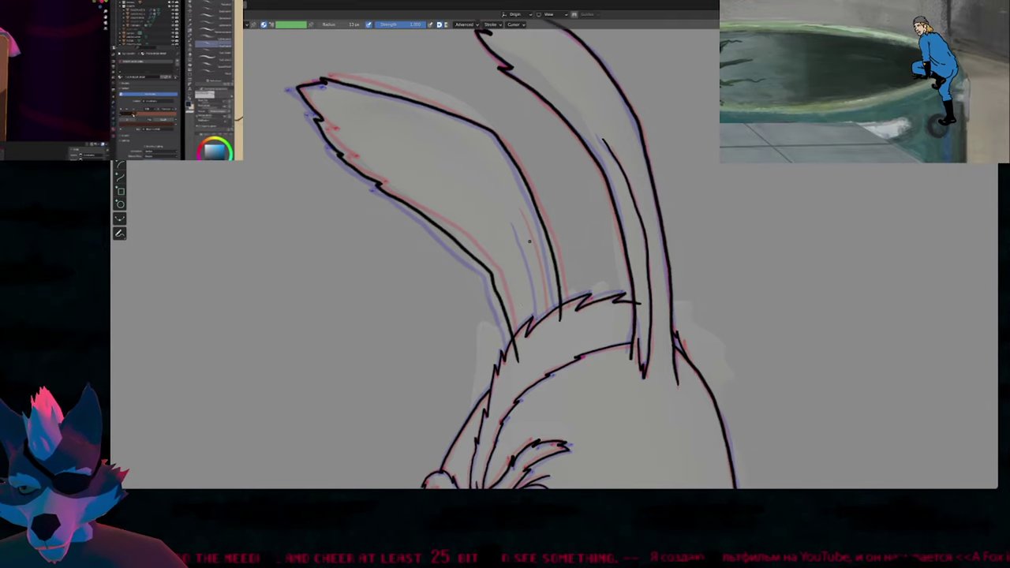
pyautogui.moveTo(517, 215); pyautogui.dragTo(537, 275)
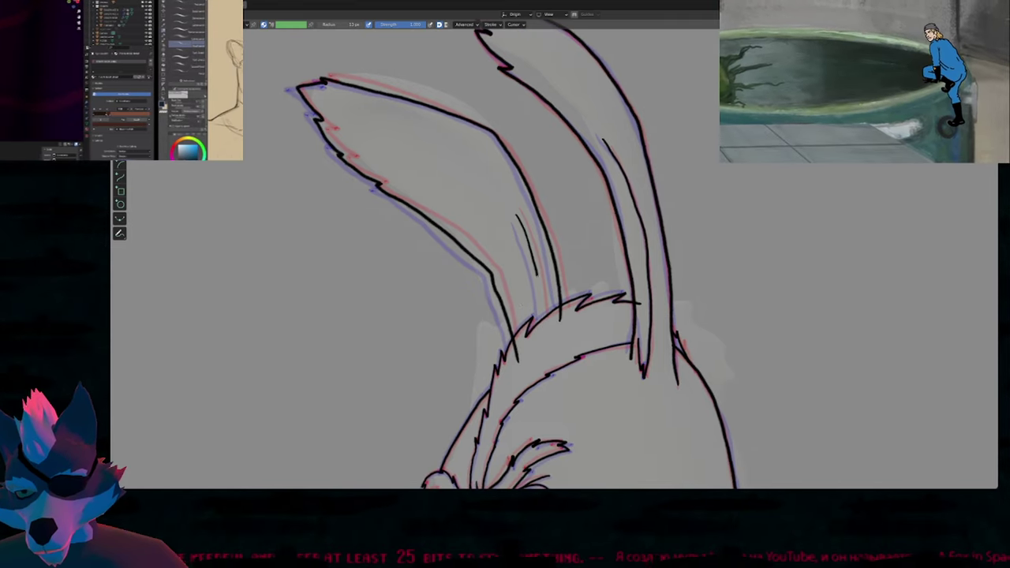
pyautogui.moveTo(526, 230)
pyautogui.mouseDown()
pyautogui.moveTo(542, 340)
pyautogui.moveTo(542, 323)
pyautogui.mouseUp()
pyautogui.keyDown('ctrl'); pyautogui.moveTo(519, 362); pyautogui.dragTo(515, 344); pyautogui.keyUp('ctrl')
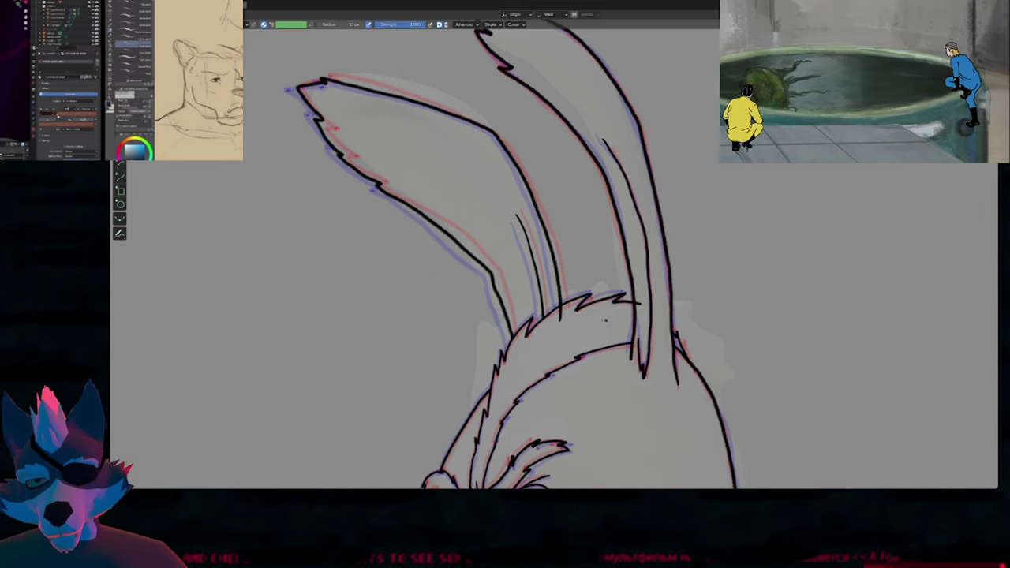
pyautogui.scroll(-1, 552, 315)
pyautogui.scroll(-3, 552, 316)
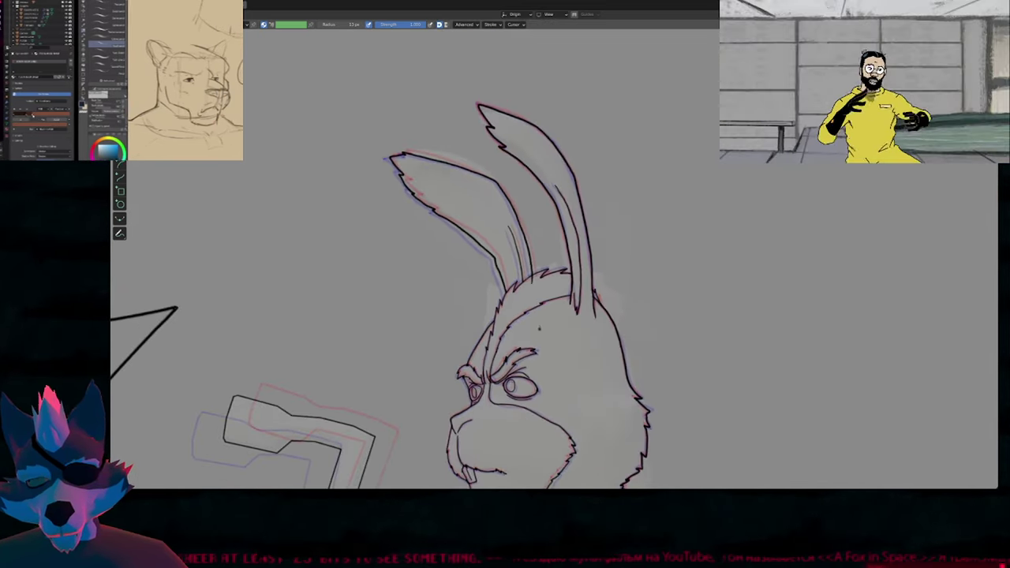
pyautogui.keyDown('shift'); pyautogui.moveTo(547, 355); pyautogui.dragTo(541, 211, button='middle'); pyautogui.keyUp('shift')
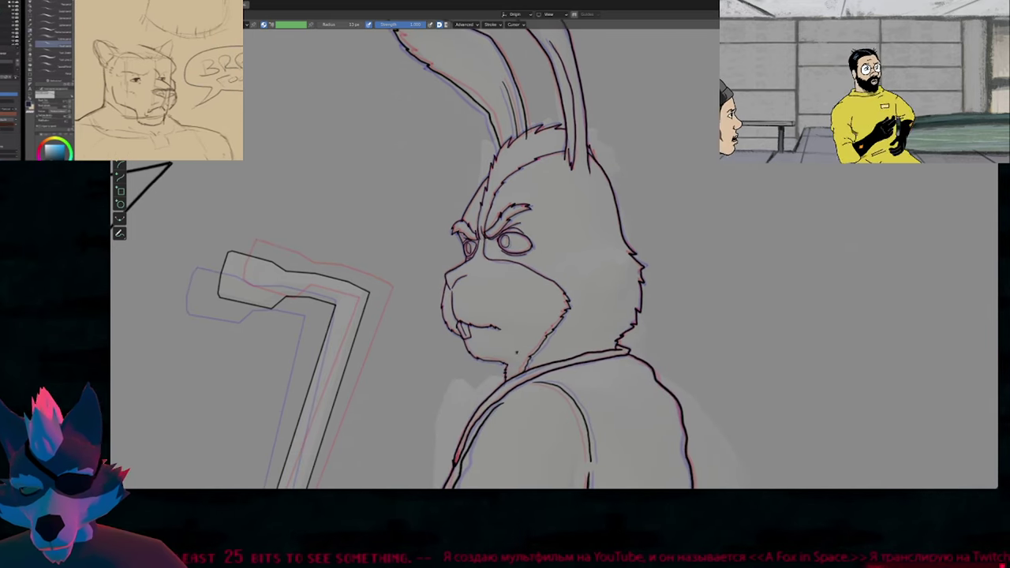
pyautogui.scroll(6, 545, 276)
pyautogui.scroll(2, 545, 282)
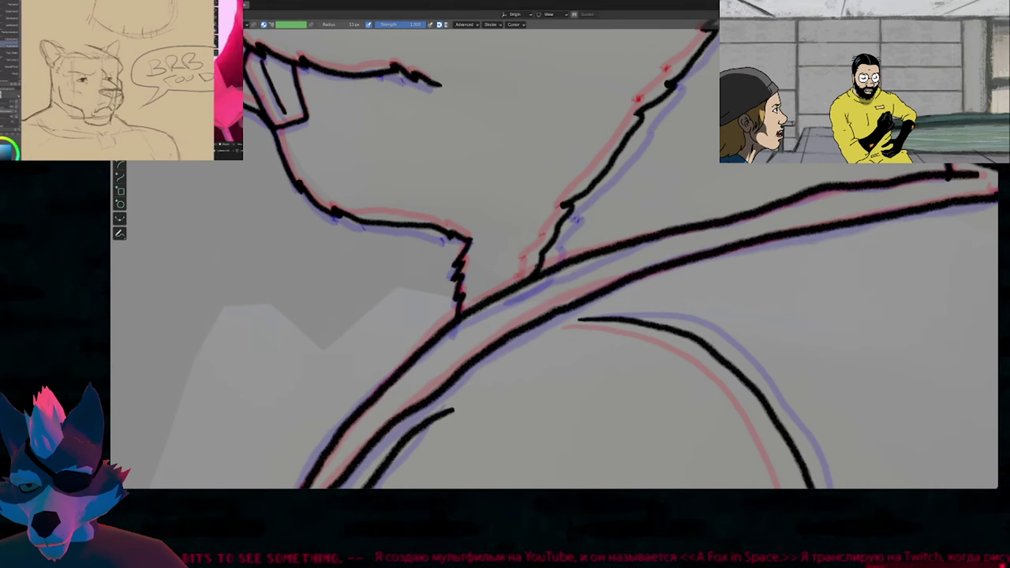
pyautogui.scroll(-5, 529, 231)
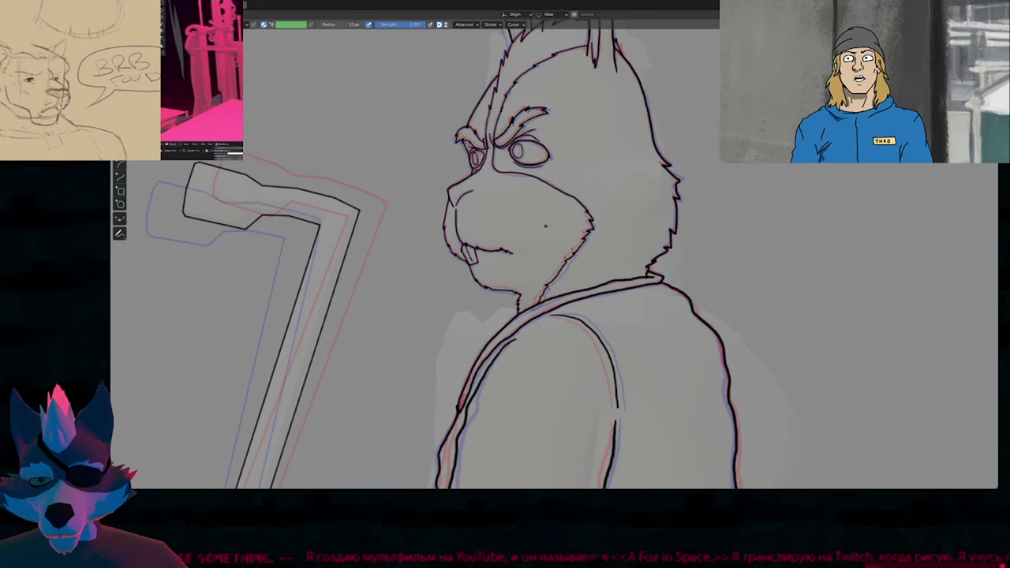
# Rotate the near eye's pupil outline slightly and nudge it into place between the onion-skin guides, using proportional editing.
pyautogui.moveTo(575, 190)
pyautogui.keyDown('shift'); pyautogui.mouseDown(button='middle')
pyautogui.moveTo(559, 266)
pyautogui.moveTo(562, 199)
pyautogui.moveTo(554, 354)
pyautogui.moveTo(574, 193)
pyautogui.mouseUp(button='middle'); pyautogui.keyUp('shift')
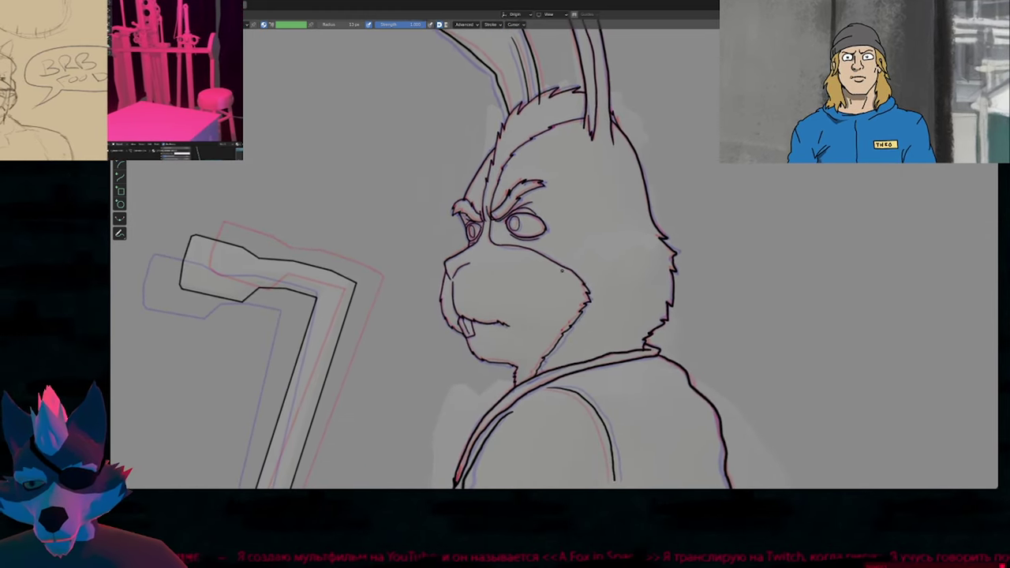
pyautogui.scroll(3, 559, 258)
pyautogui.scroll(4, 545, 276)
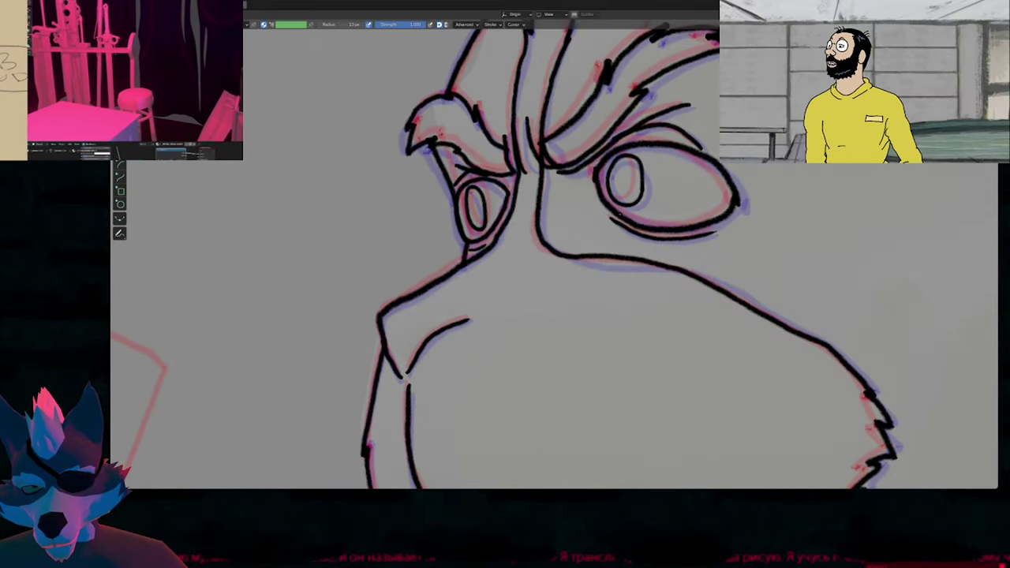
pyautogui.press('Tab')
pyautogui.click(628, 155)
pyautogui.hotkey('alt', 's')
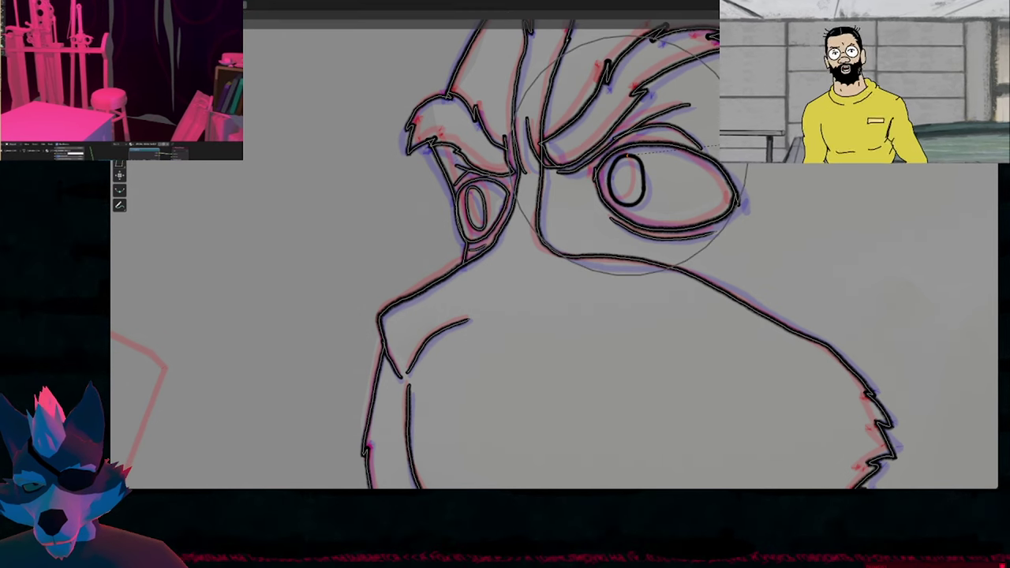
pyautogui.scroll(9, 721, 146)
pyautogui.click(721, 146)
pyautogui.press('g')
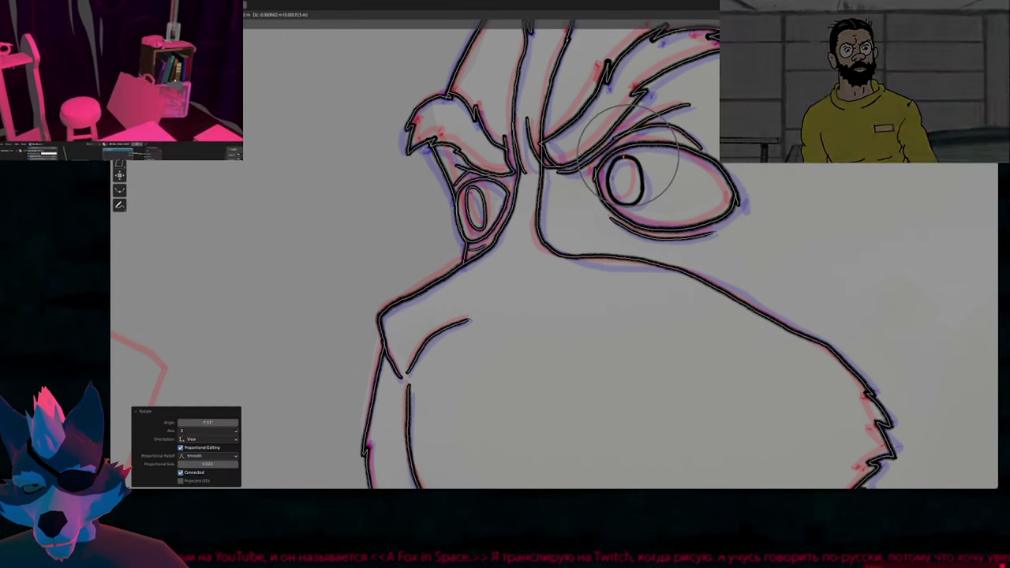
pyautogui.press('Return')
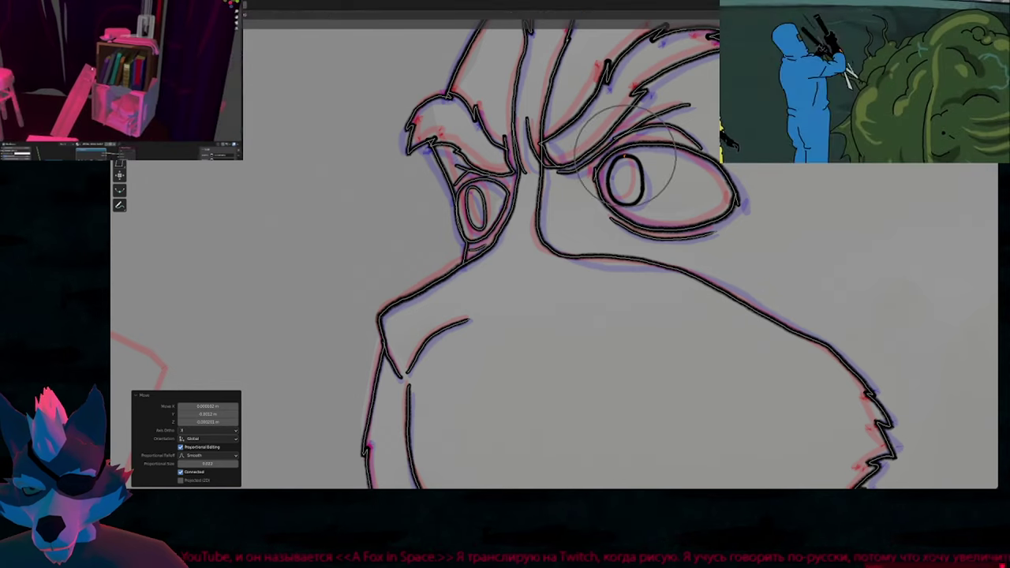
pyautogui.press('Tab')
# Examine the inked figure, its ears, face and held tool, and compare the line art with the neighbouring frames.
pyautogui.scroll(-5, 566, 282)
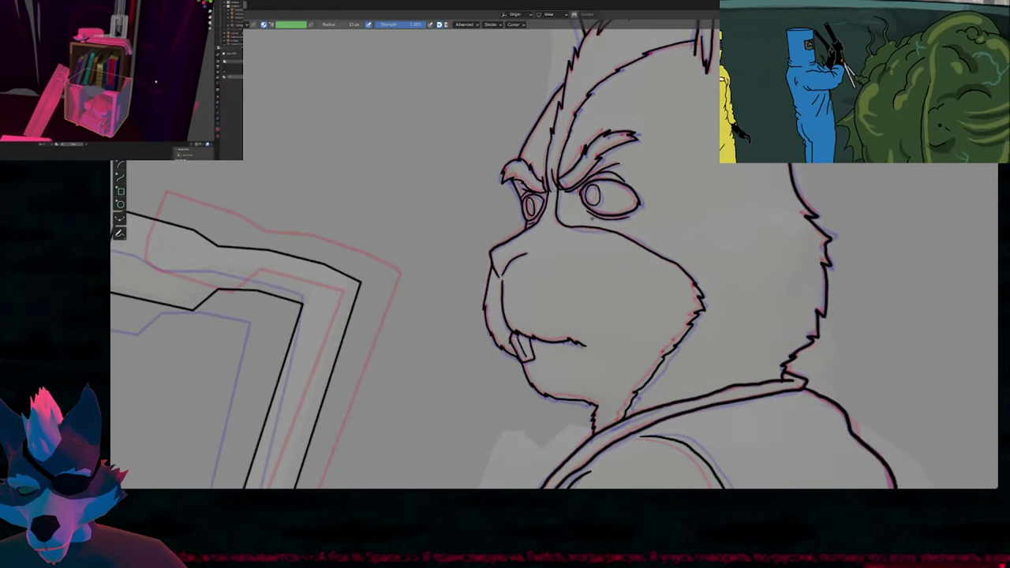
pyautogui.scroll(-4, 557, 194)
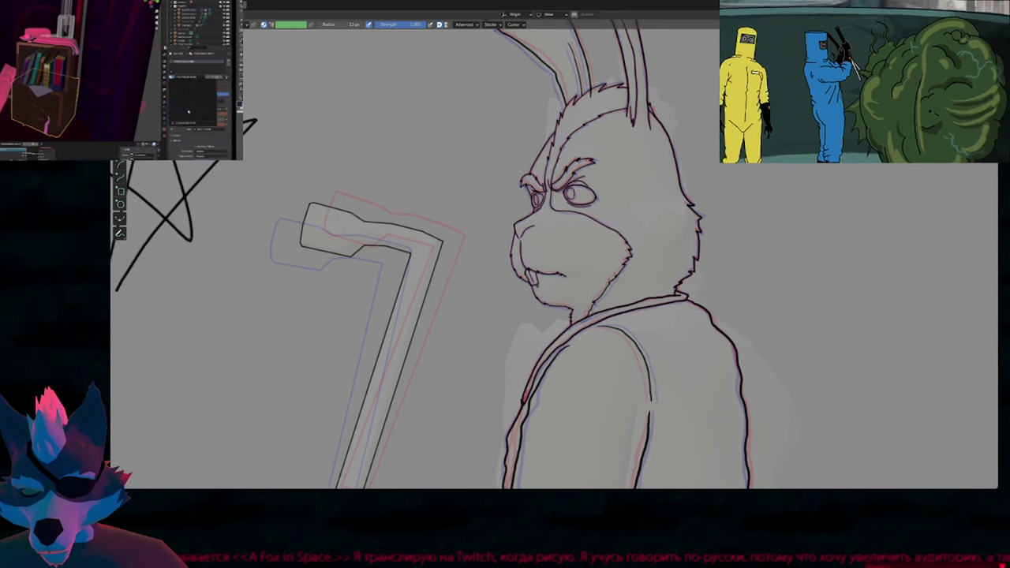
pyautogui.scroll(-3, 552, 252)
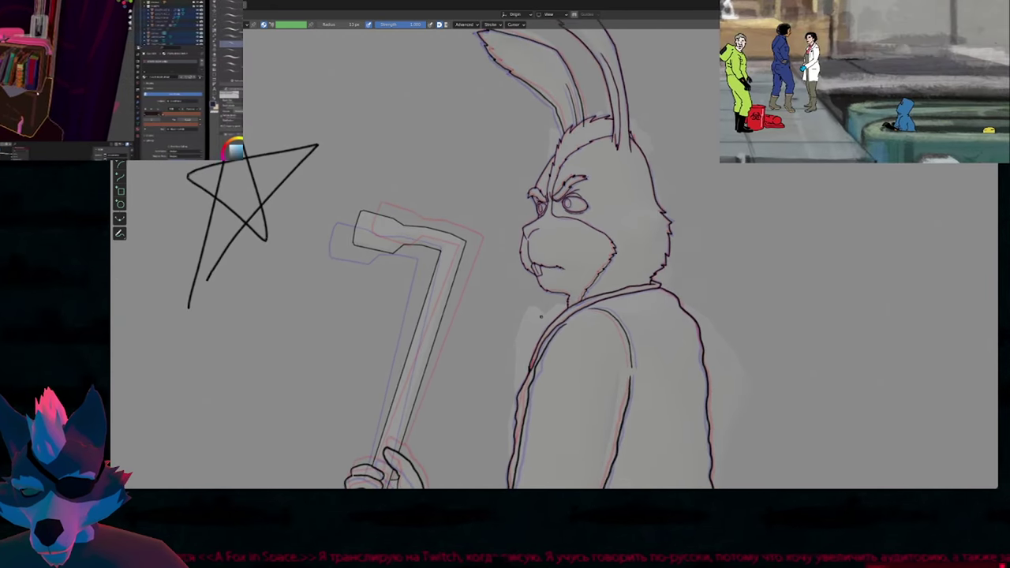
pyautogui.moveTo(542, 321)
pyautogui.keyDown('shift'); pyautogui.mouseDown(button='middle')
pyautogui.moveTo(569, 290)
pyautogui.moveTo(561, 279)
pyautogui.mouseUp(button='middle'); pyautogui.keyUp('shift')
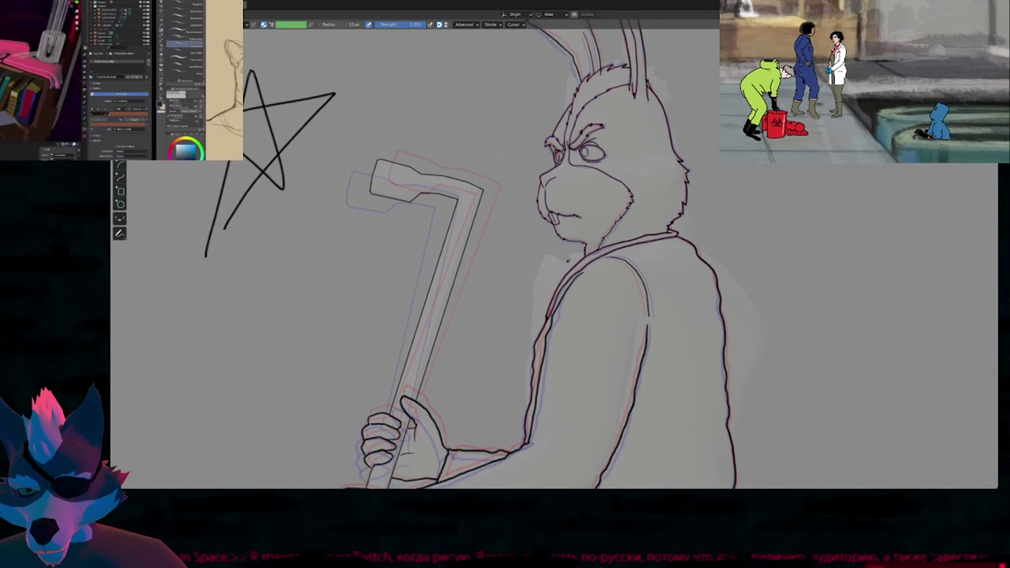
pyautogui.scroll(-4, 350, 311)
pyautogui.scroll(1, 305, 330)
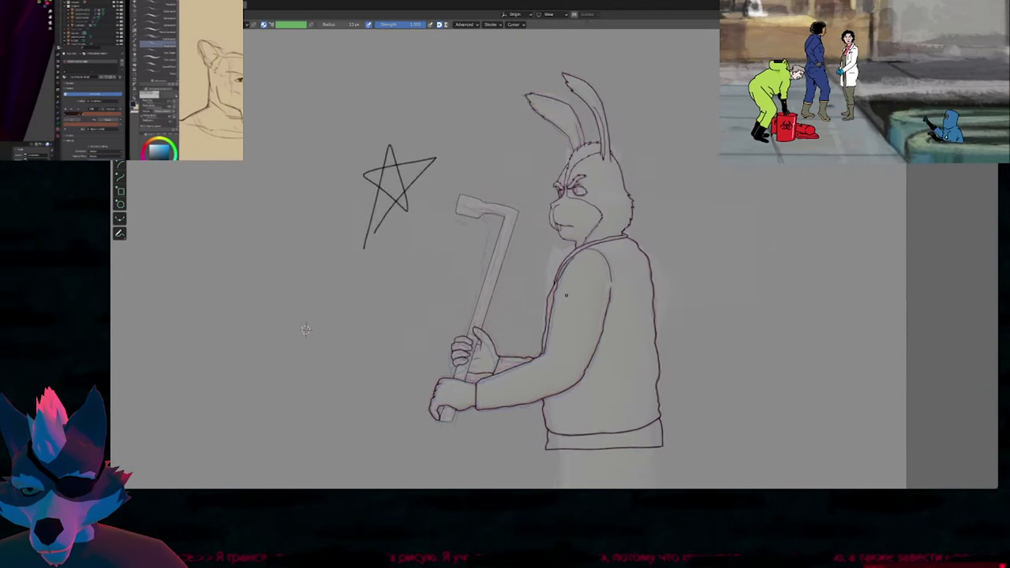
pyautogui.scroll(1, 565, 295)
pyautogui.moveTo(555, 259)
pyautogui.keyDown('shift'); pyautogui.mouseDown(button='middle')
pyautogui.moveTo(556, 145)
pyautogui.moveTo(565, 259)
pyautogui.mouseUp(button='middle'); pyautogui.keyUp('shift')
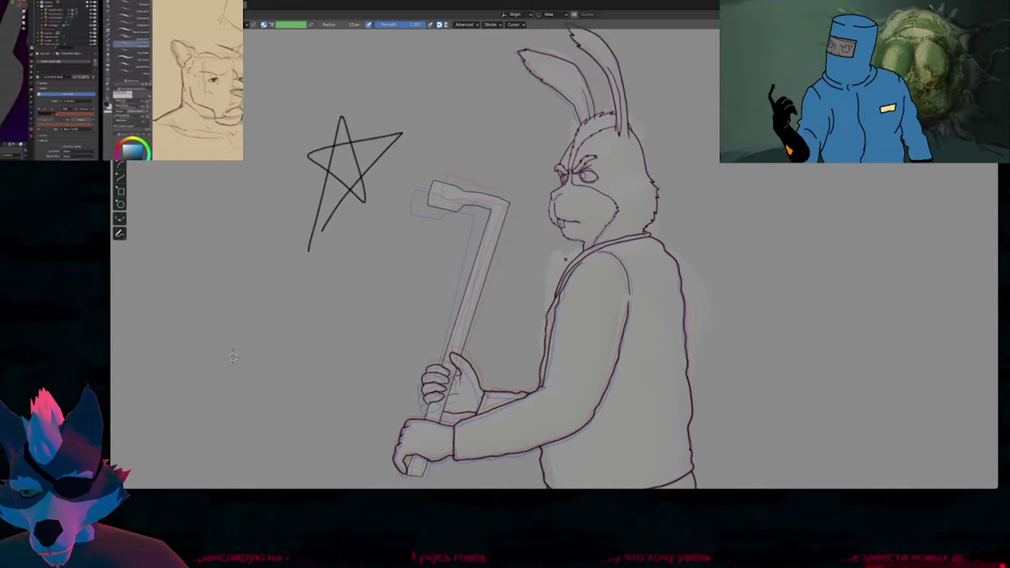
pyautogui.keyDown('shift'); pyautogui.moveTo(233, 357); pyautogui.dragTo(236, 483, button='middle'); pyautogui.keyUp('shift')
pyautogui.scroll(3, 236, 483)
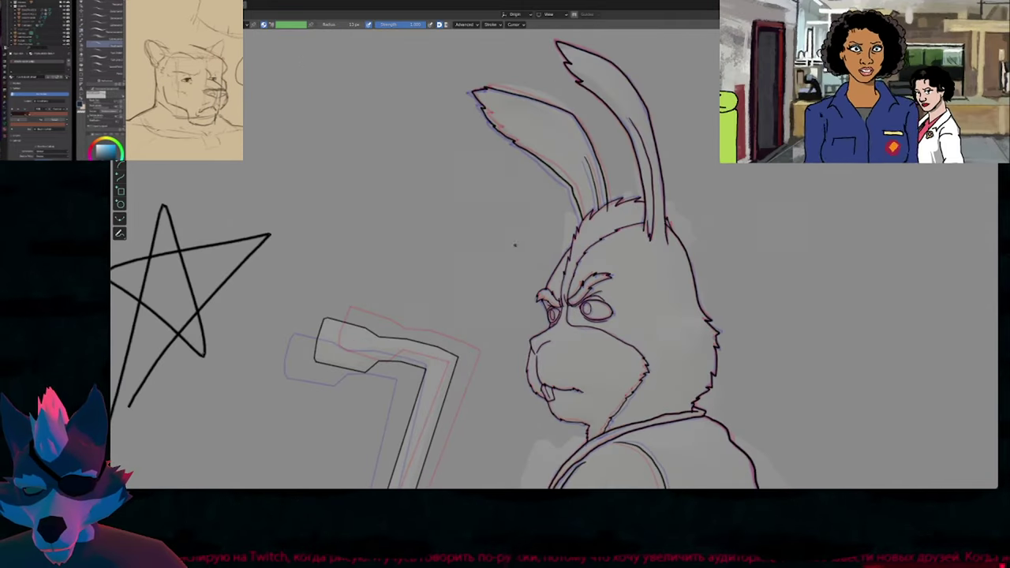
pyautogui.keyDown('shift'); pyautogui.moveTo(538, 250); pyautogui.dragTo(557, 246, button='middle'); pyautogui.keyUp('shift')
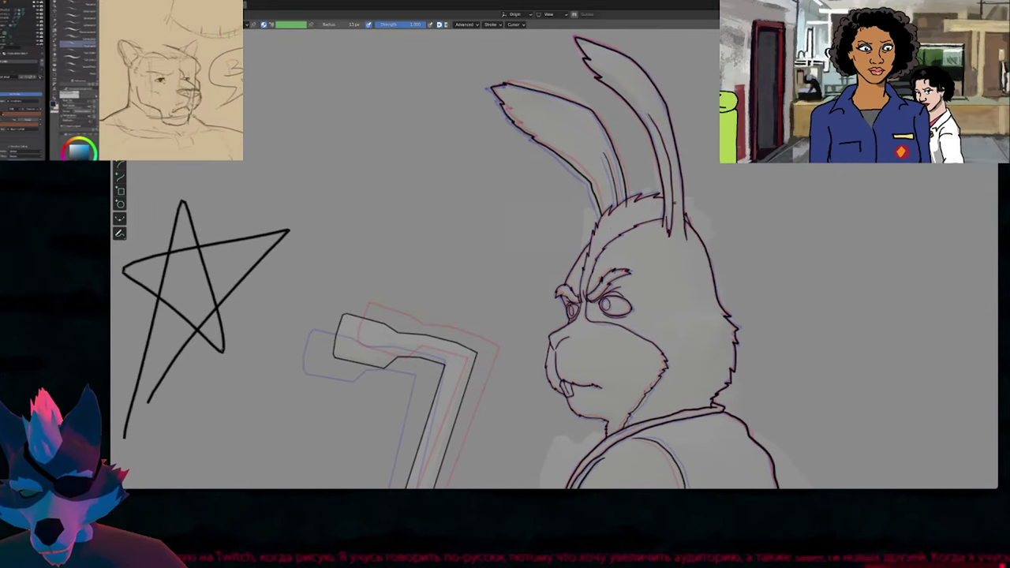
pyautogui.press('Right')
pyautogui.press('Left')
pyautogui.press('Left')
pyautogui.press('Right')
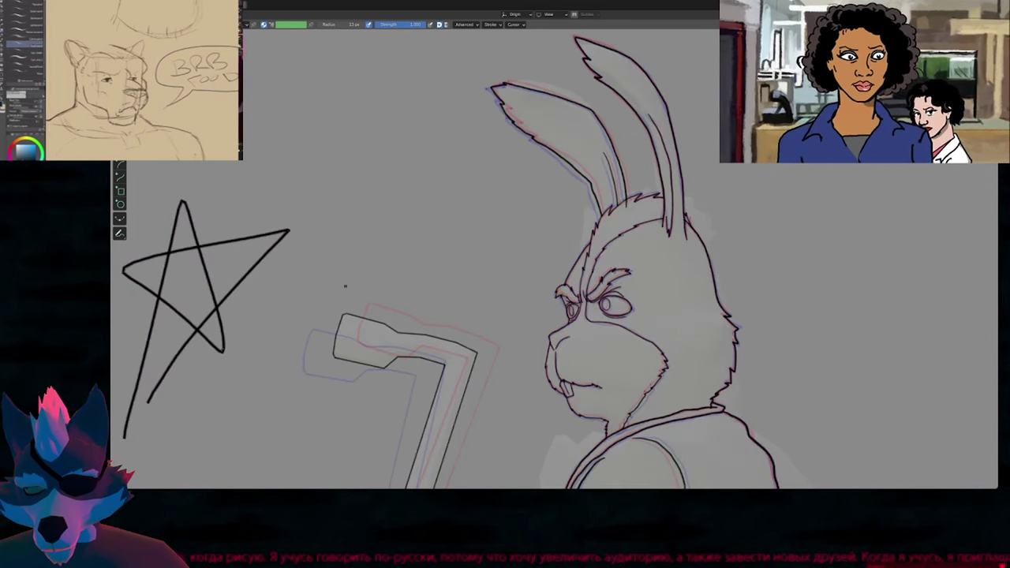
pyautogui.keyDown('shift'); pyautogui.moveTo(362, 279); pyautogui.dragTo(568, 248, button='middle'); pyautogui.keyUp('shift')
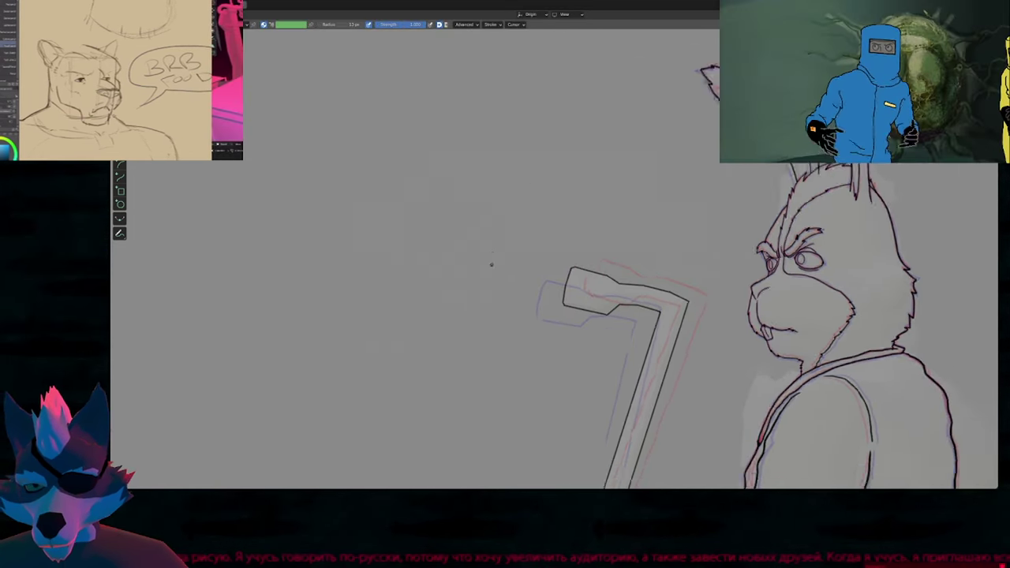
pyautogui.scroll(-5, 492, 254)
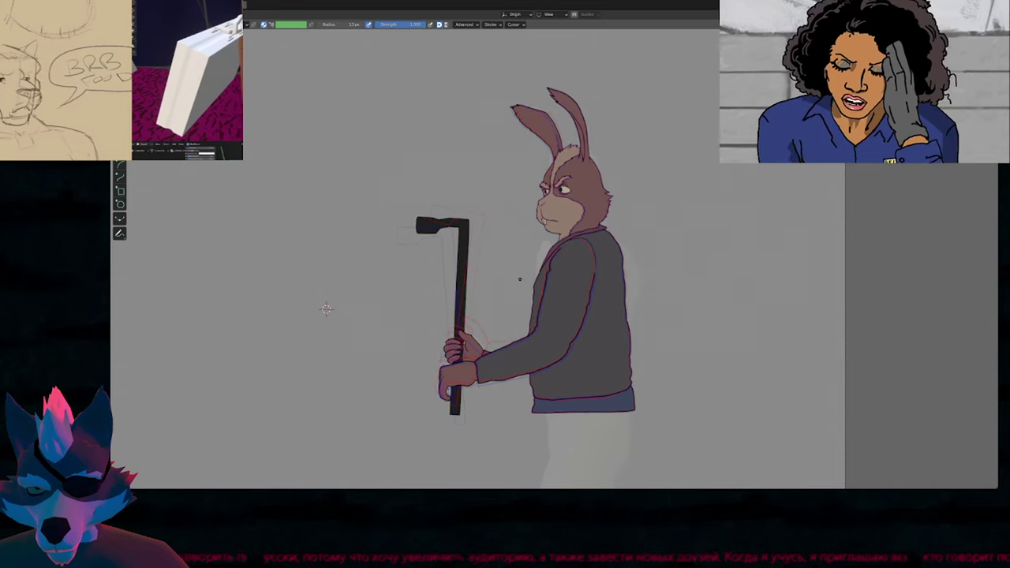
# Return to the uncoloured in-between frame and fill both hands, including the far hand's fingers and palm, with the BODY_1 PEPPY material.
pyautogui.press('Left')
pyautogui.press('g')
pyautogui.press('u')
pyautogui.click(482, 354)
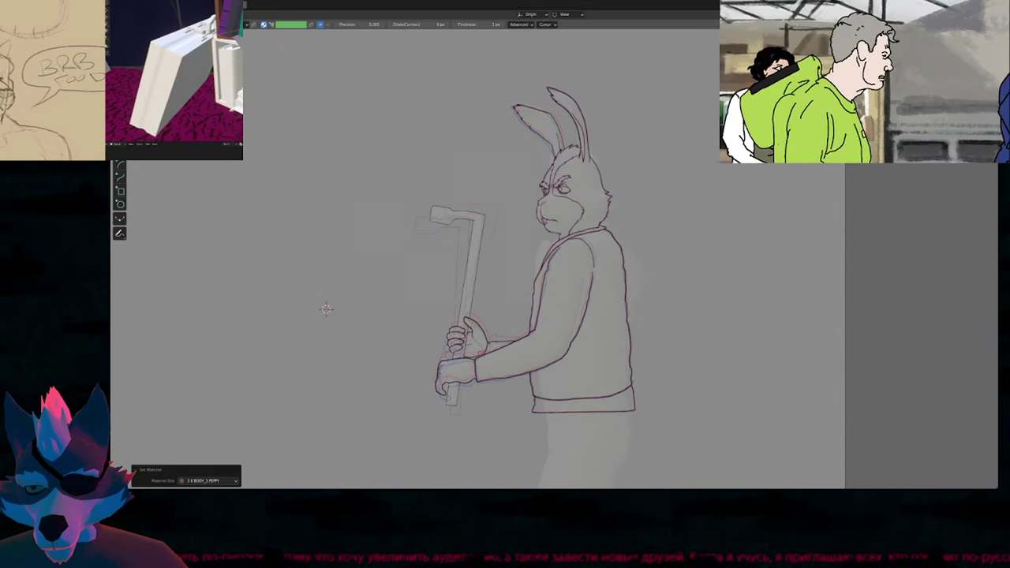
pyautogui.scroll(5, 326, 308)
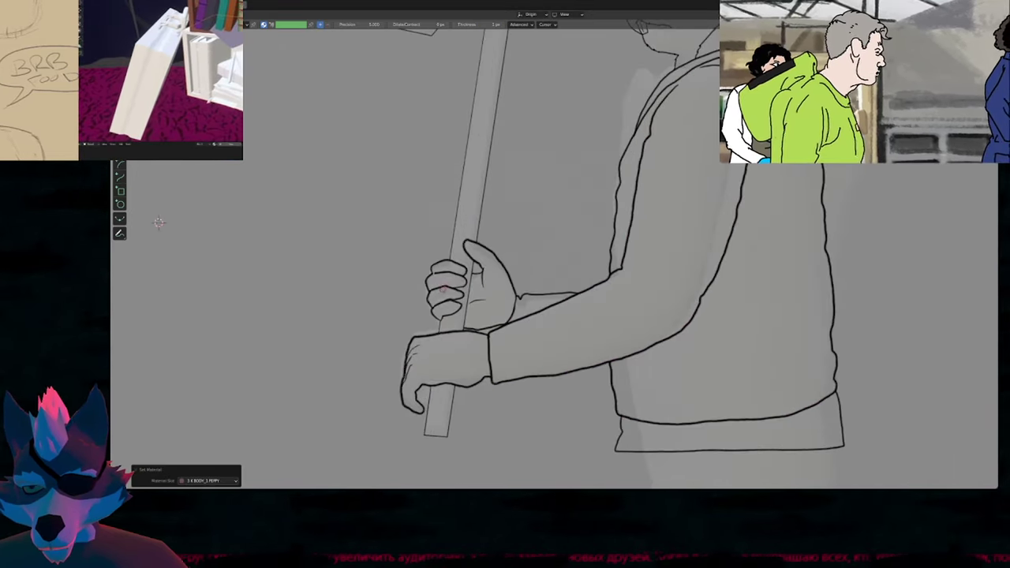
pyautogui.click(443, 290)
pyautogui.click(470, 318)
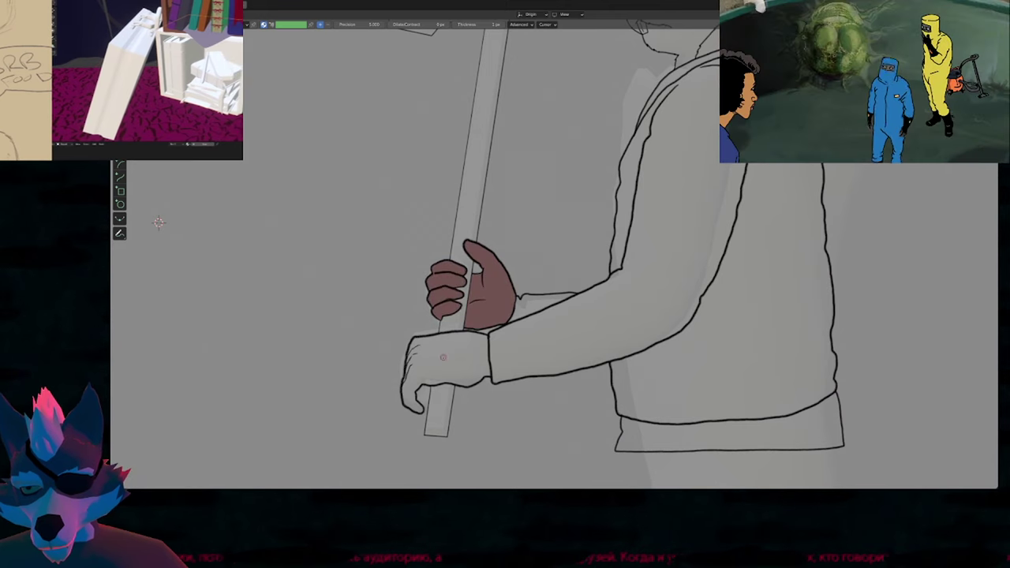
pyautogui.click(442, 357)
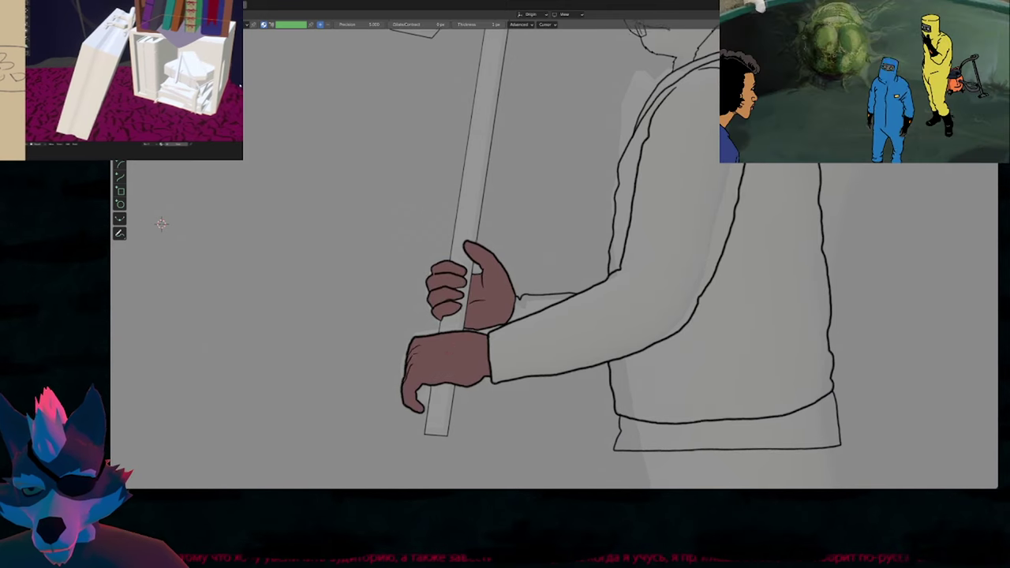
# Fill the held tool's head, its shaft and the handle end below the near fist with black.
pyautogui.scroll(-4, 459, 345)
pyautogui.press('u')
pyautogui.click(469, 262)
pyautogui.click(469, 274)
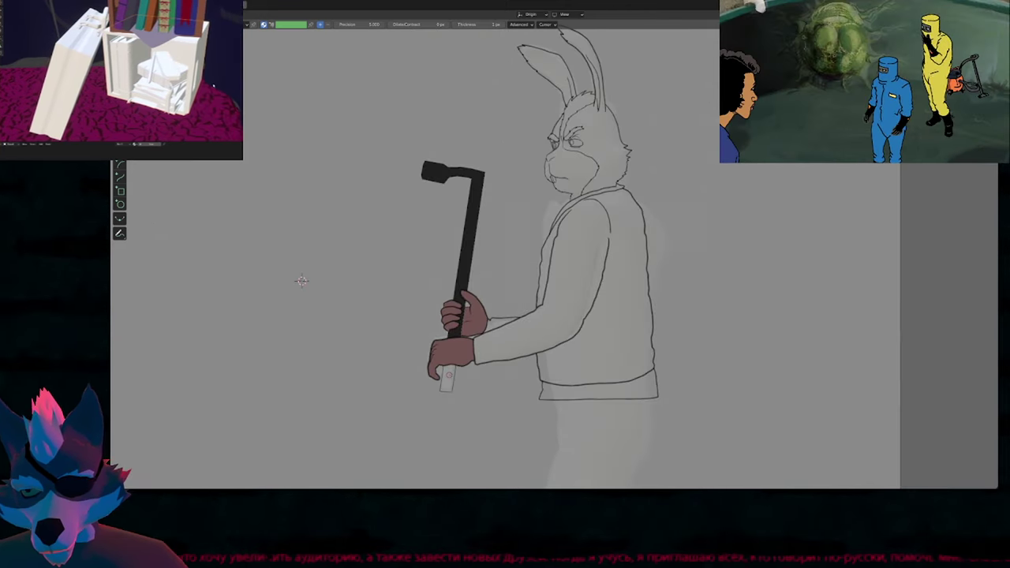
pyautogui.click(448, 377)
# Try to fill the far sleeve with the WEAR_1 PEPPY material and draw a short closing stroke beside the far wrist.
pyautogui.scroll(5, 513, 359)
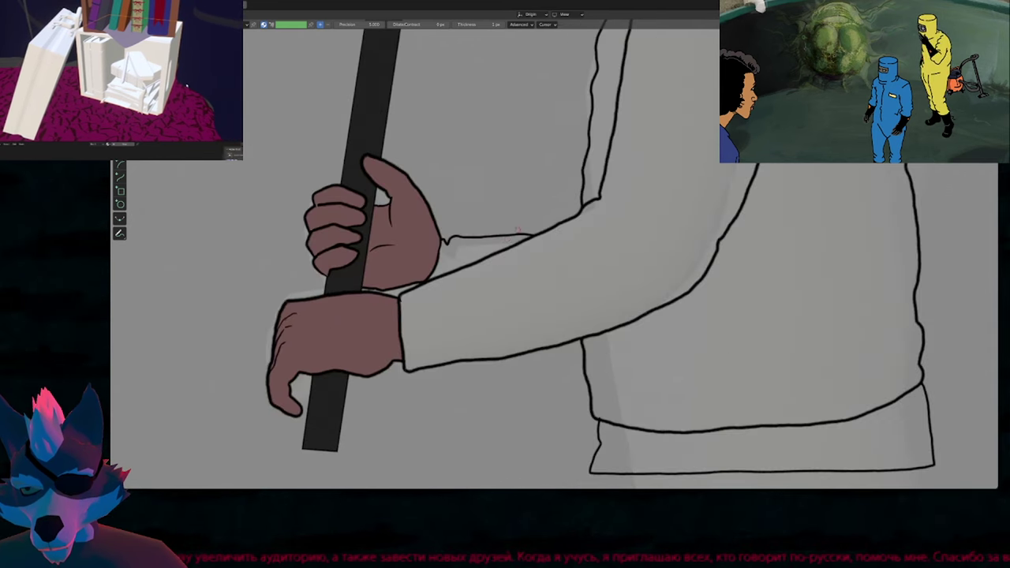
pyautogui.press('u')
pyautogui.click(465, 251)
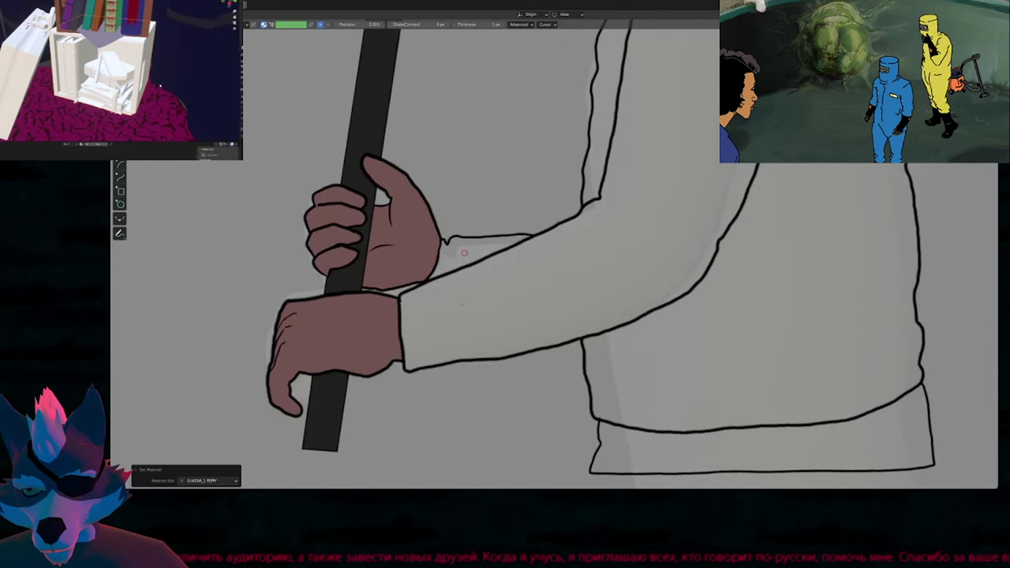
pyautogui.click(467, 258)
pyautogui.hotkey('ctrl', 'z')
pyautogui.press('Tab')
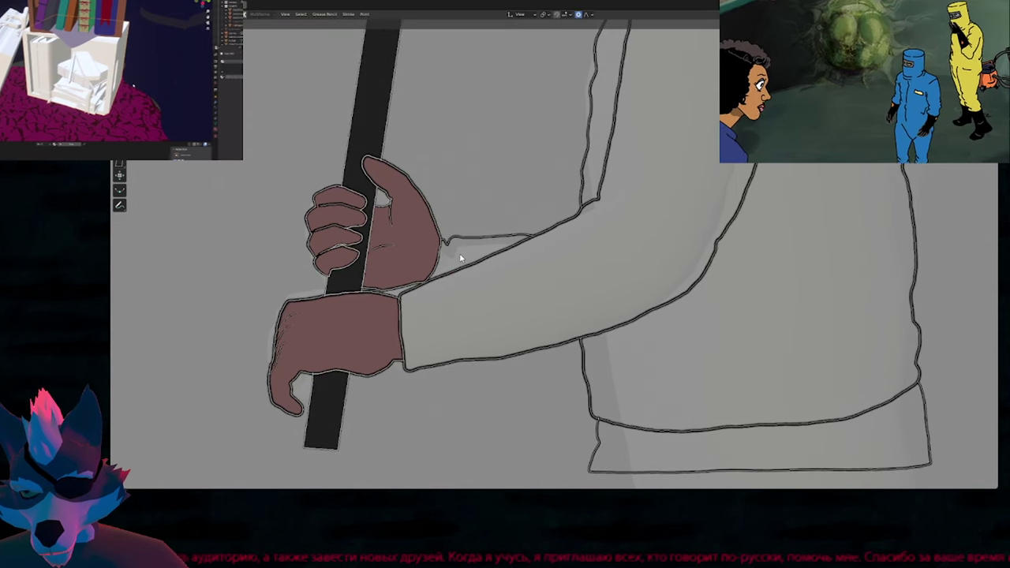
pyautogui.press('Tab')
pyautogui.moveTo(424, 271); pyautogui.dragTo(418, 311)
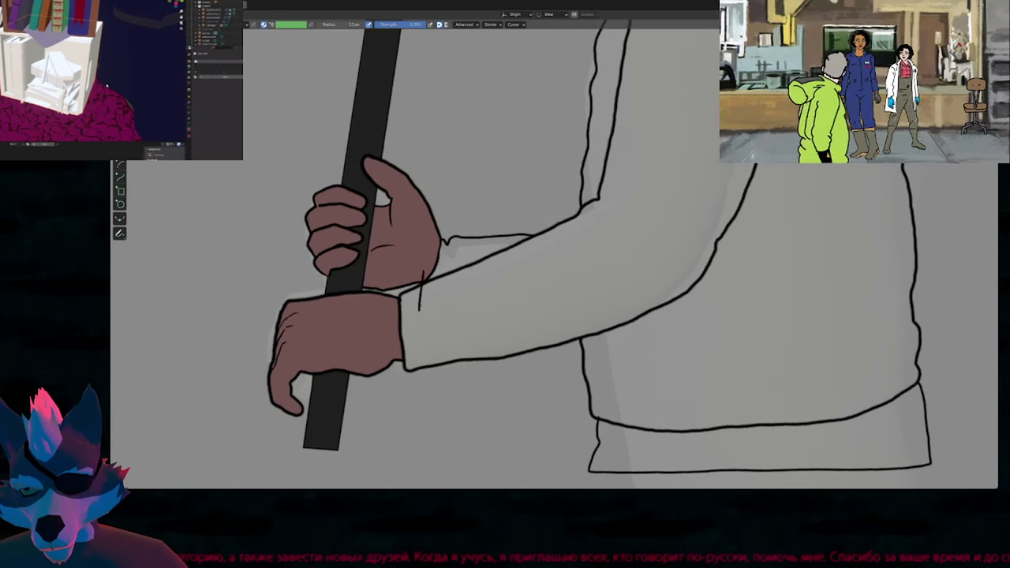
pyautogui.hotkey('ctrl', 'z')
# Fill the far sleeve, the near sleeve and the jacket's body with the dark grey WEAR_1 PEPPY material.
pyautogui.press('2')
pyautogui.press('u')
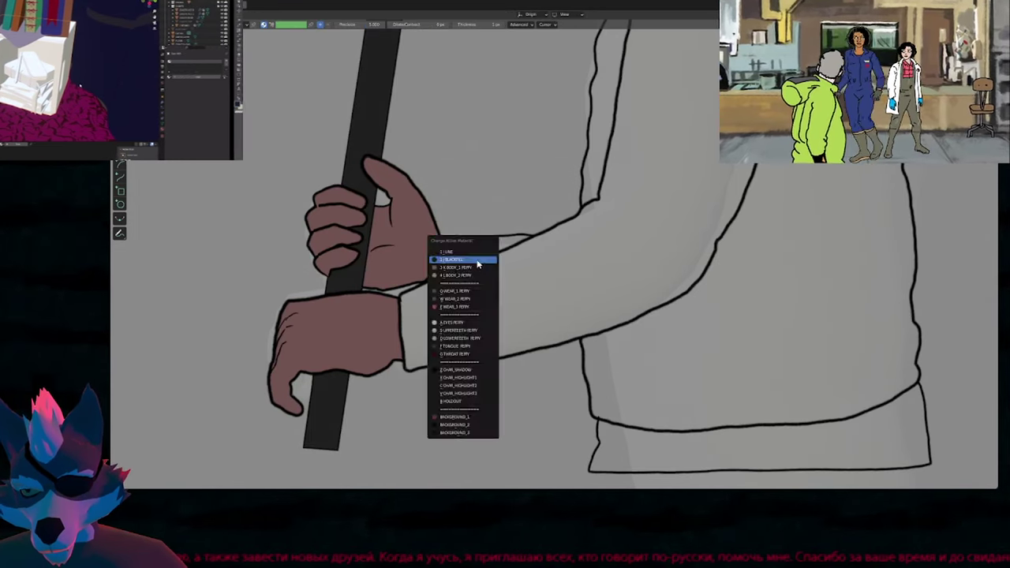
pyautogui.click(477, 261)
pyautogui.click(475, 256)
pyautogui.scroll(-6, 470, 265)
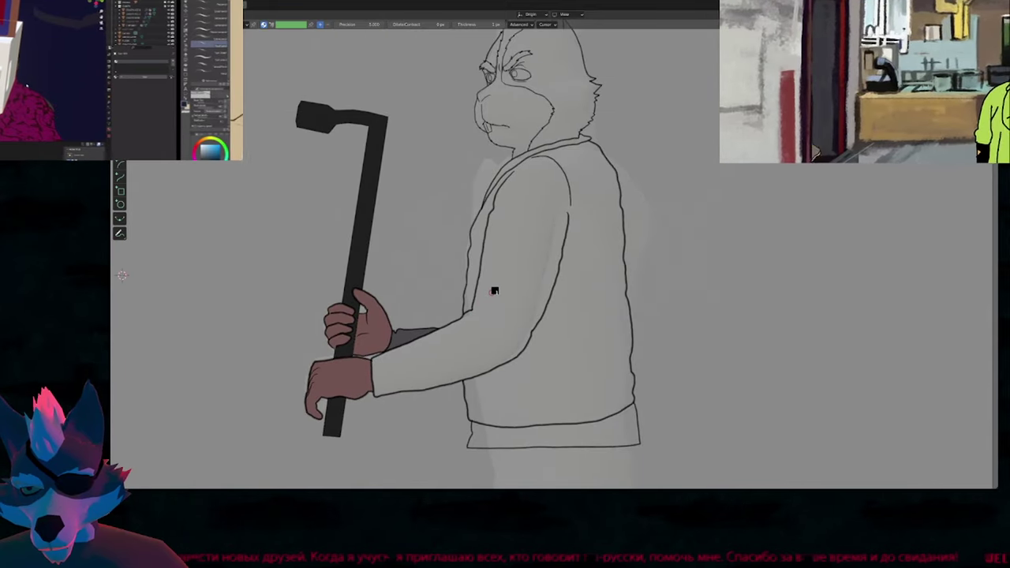
pyautogui.click(492, 293)
# Fill the strip of clothing below the jacket's hem with the blue WEAR_2 PEPPY material.
pyautogui.keyDown('shift'); pyautogui.moveTo(495, 397); pyautogui.dragTo(482, 287, button='middle'); pyautogui.keyUp('shift')
pyautogui.press('u')
pyautogui.click(479, 323)
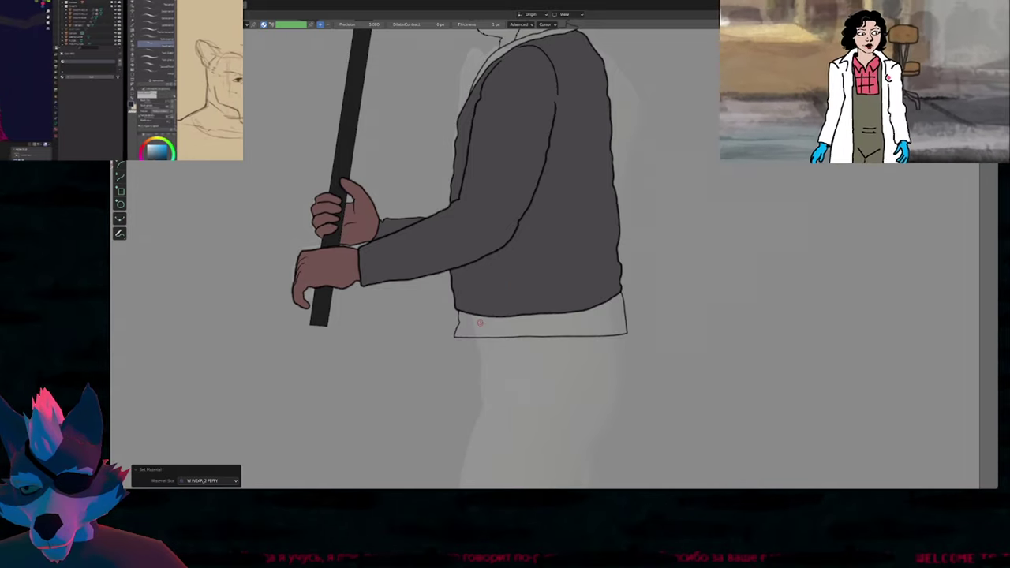
pyautogui.click(480, 324)
# Fill the jacket's collar band below the neck with the WEAR_1 PEPPY material, undoing the first attempt.
pyautogui.keyDown('shift'); pyautogui.scroll(5, 479, 324); pyautogui.keyUp('shift')
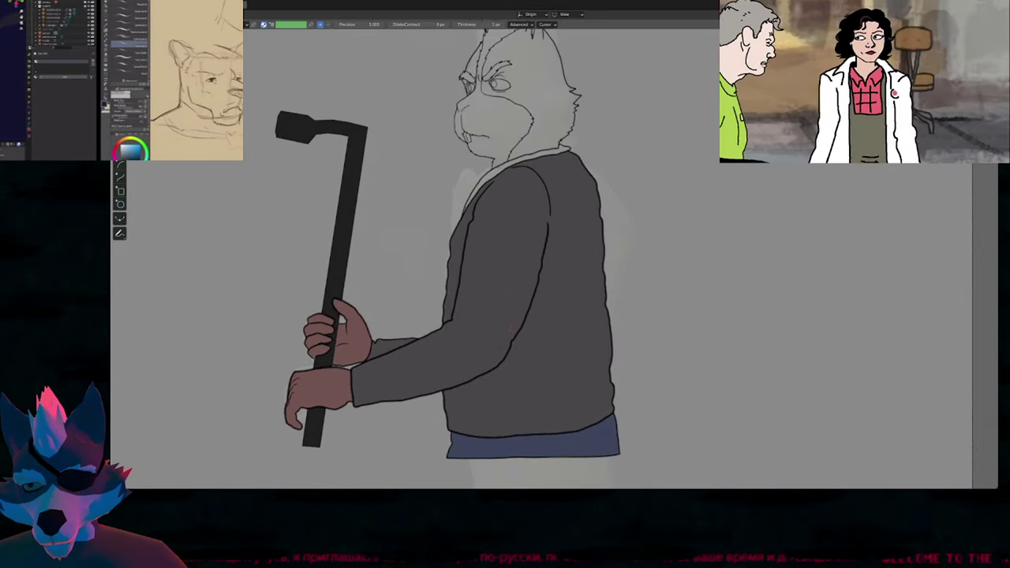
pyautogui.scroll(2, 506, 275)
pyautogui.press('u')
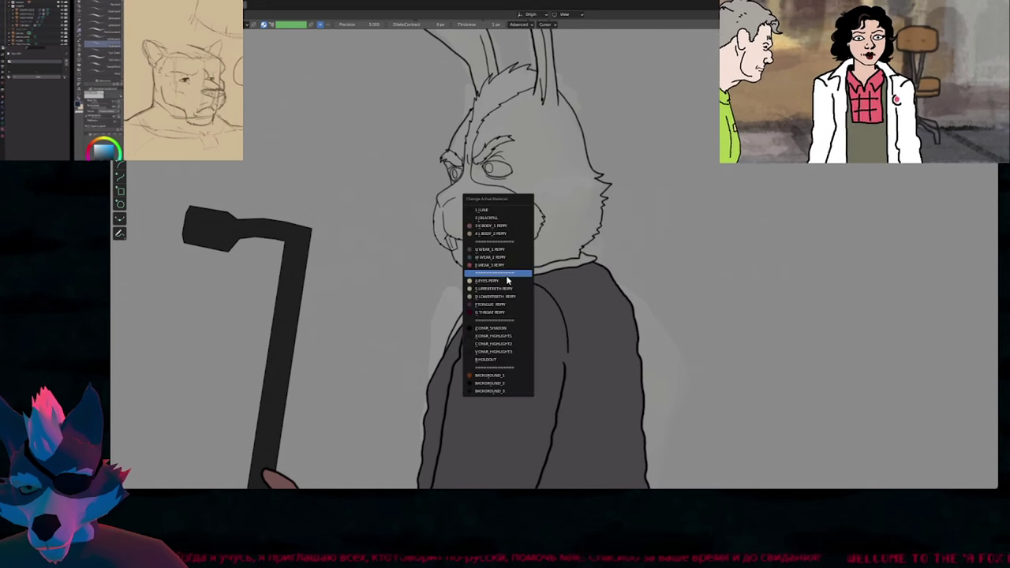
pyautogui.click(506, 275)
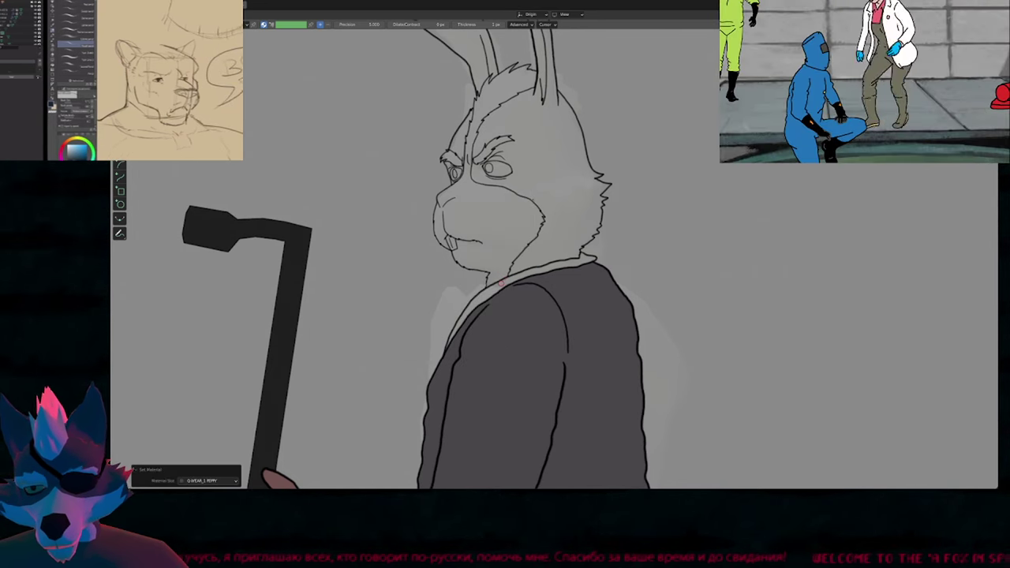
pyautogui.hotkey('ctrl', 'z')
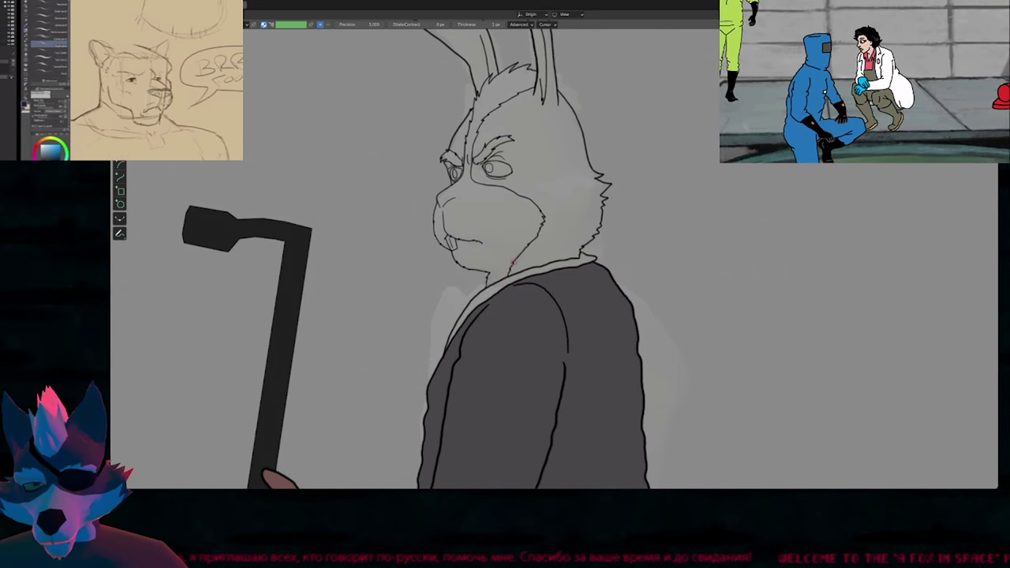
pyautogui.scroll(-1, 499, 286)
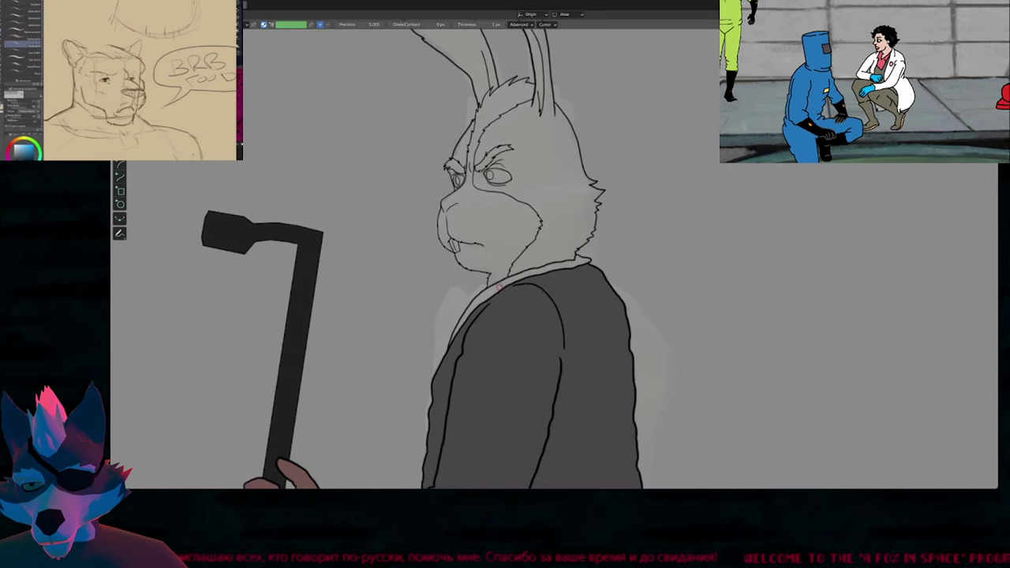
pyautogui.keyDown('shift'); pyautogui.scroll(3, 524, 229); pyautogui.keyUp('shift')
# Fill the head, the rear ear and the far side of the face with the BODY_1 PEPPY material.
pyautogui.press('u')
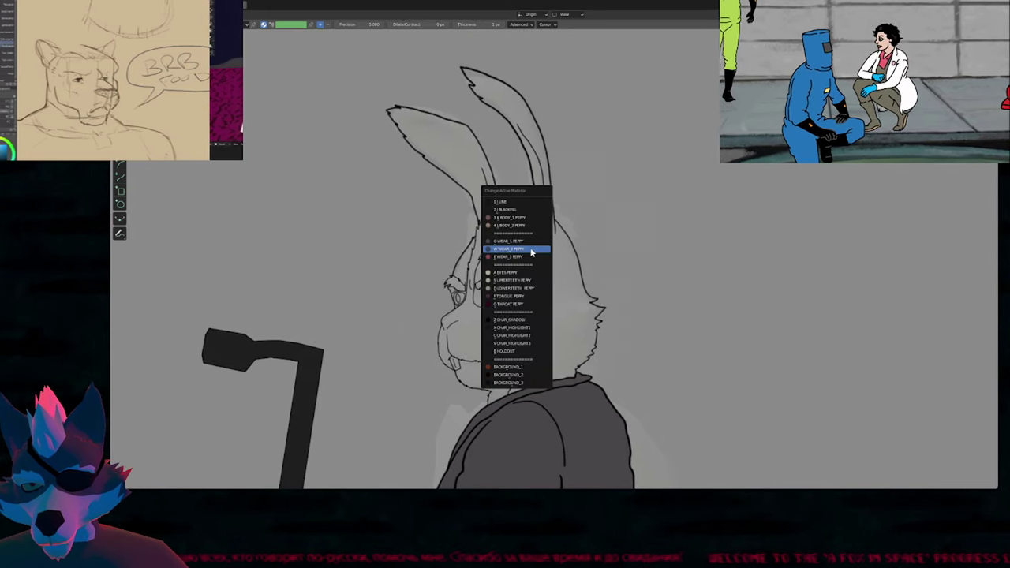
pyautogui.press('3')
pyautogui.click(518, 266)
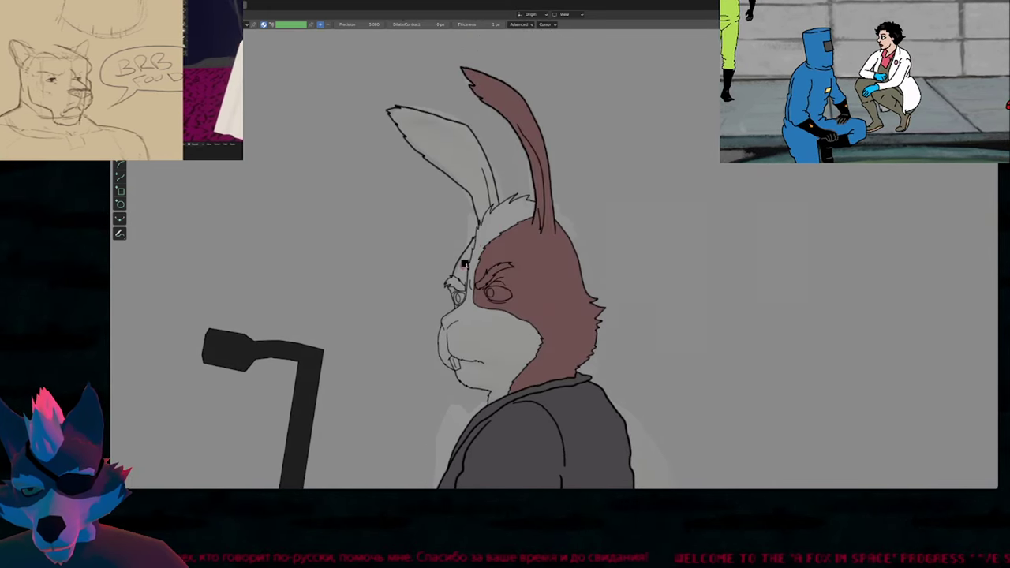
pyautogui.click(480, 194)
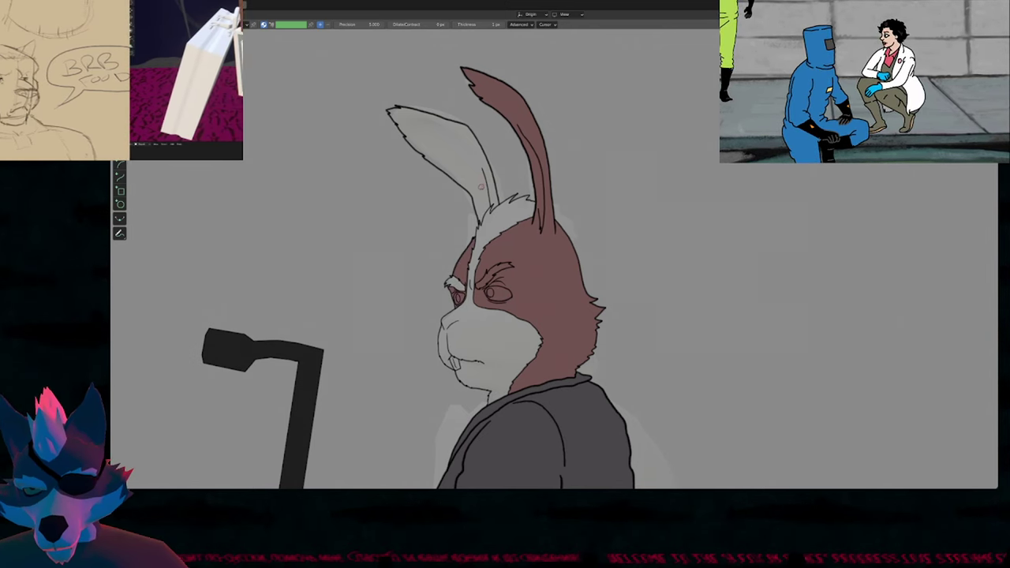
# Fill the front ear with the BODY_1 PEPPY material, undoing the unsuccessful first attempts.
pyautogui.press('u')
pyautogui.click(480, 192)
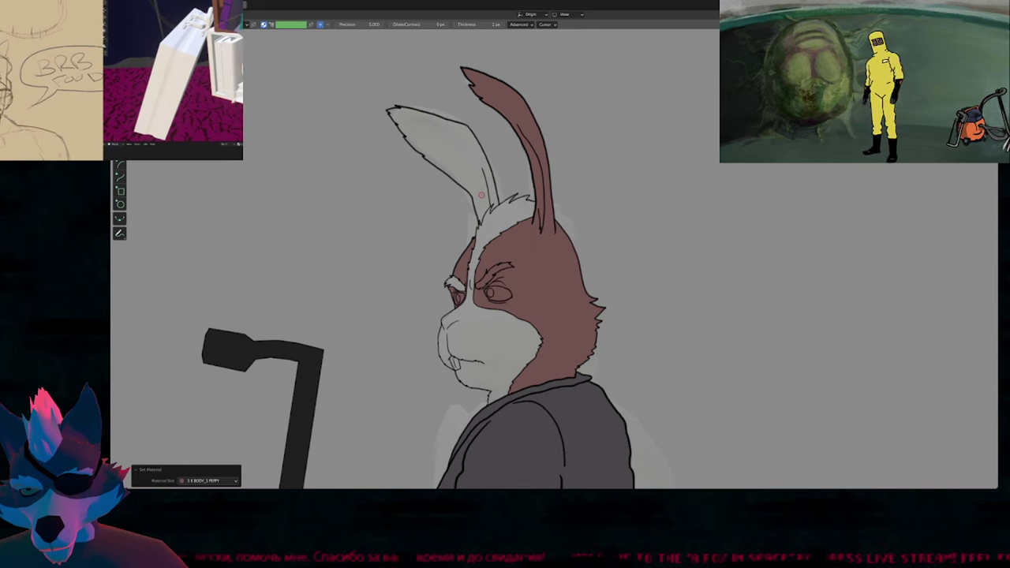
pyautogui.hotkey('ctrl', 'z')
pyautogui.hotkey('ctrl', 'z')
pyautogui.click(482, 207)
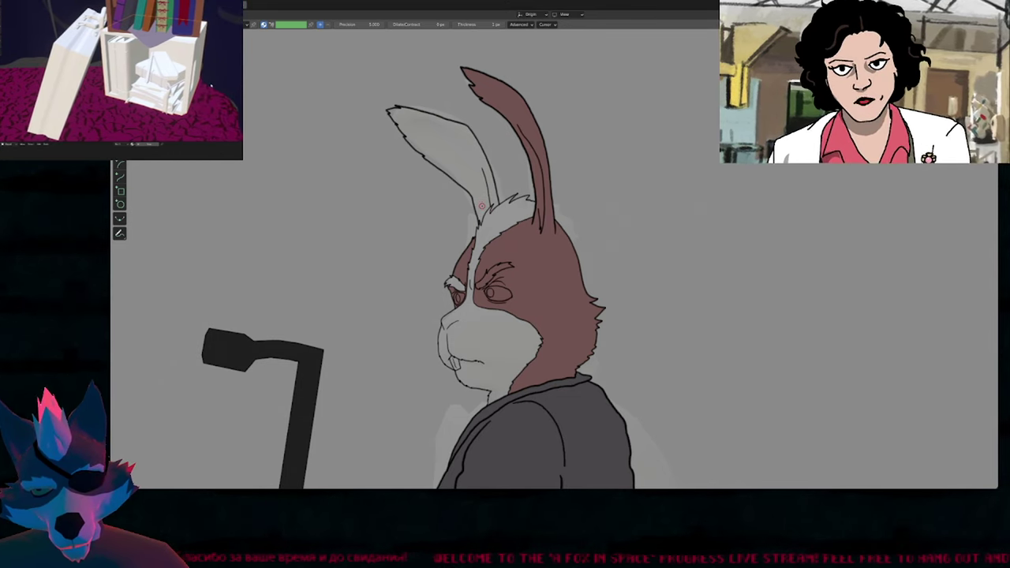
pyautogui.scroll(-2, 484, 205)
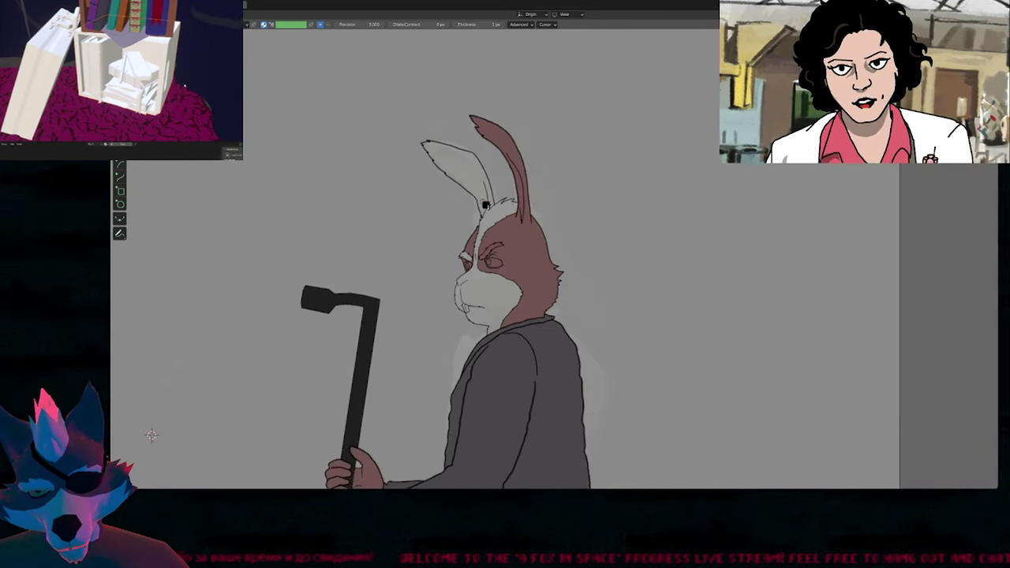
pyautogui.click(484, 205)
pyautogui.scroll(3, 486, 206)
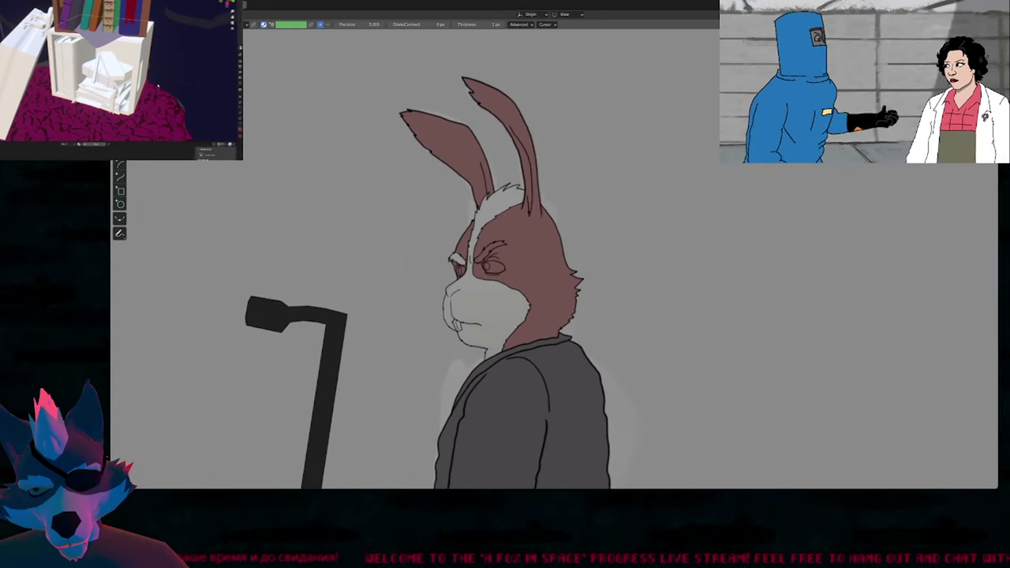
# Fill the forehead stripe, the muzzle and the eyebrows with the BODY_2 PEPPY material.
pyautogui.press('u')
pyautogui.click(494, 209)
pyautogui.press('u')
pyautogui.click(492, 207)
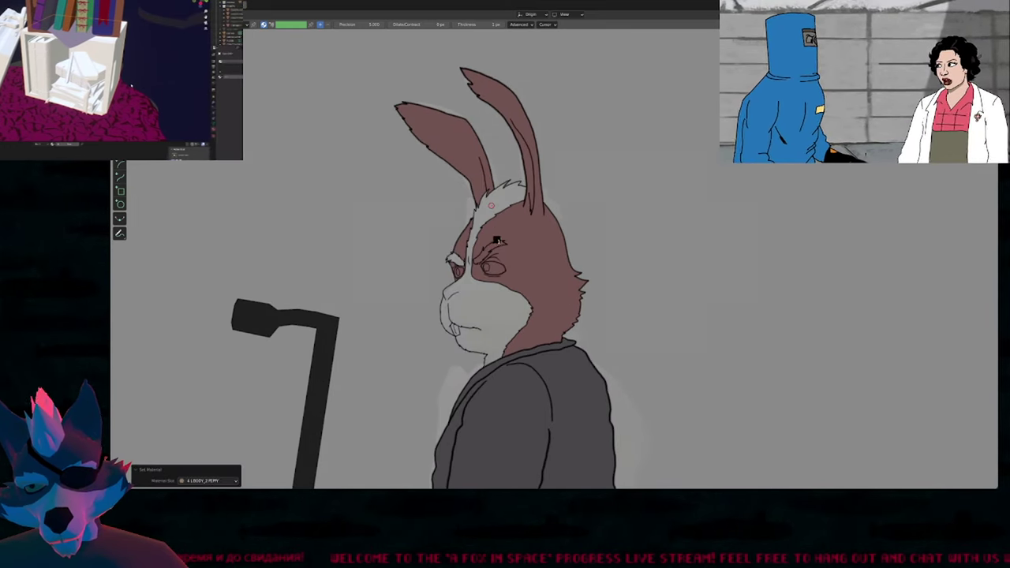
pyautogui.click(495, 251)
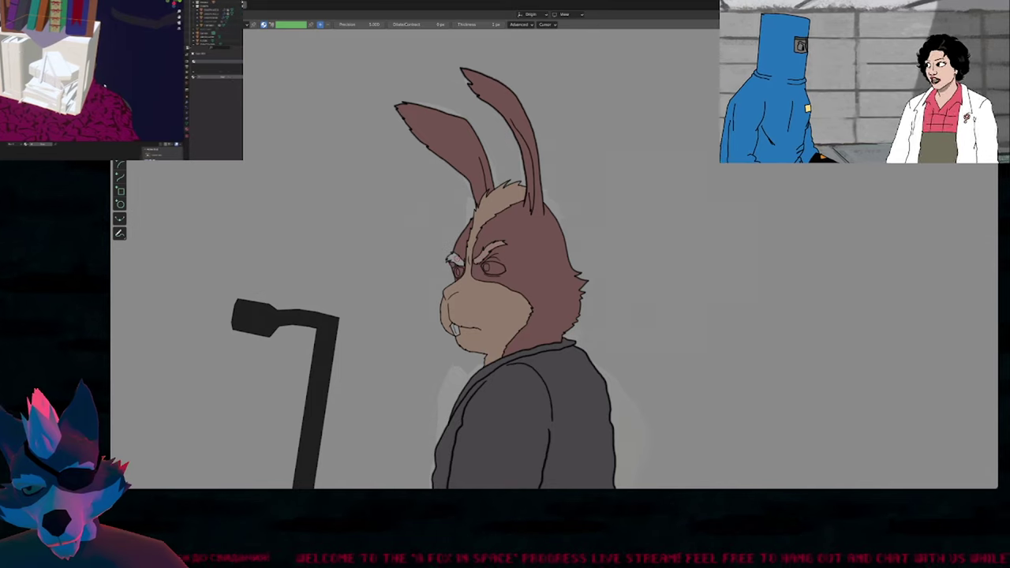
# Fill both eyes with the EYES PEPPY material and their pupils with BLACKFILL.
pyautogui.press('u')
pyautogui.click(489, 265)
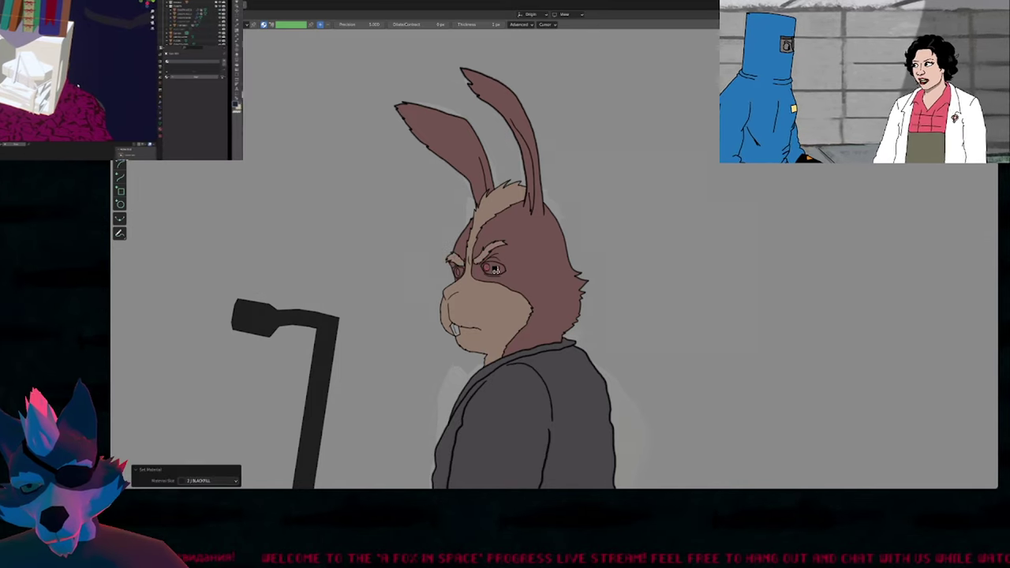
pyautogui.click(494, 269)
pyautogui.press('u')
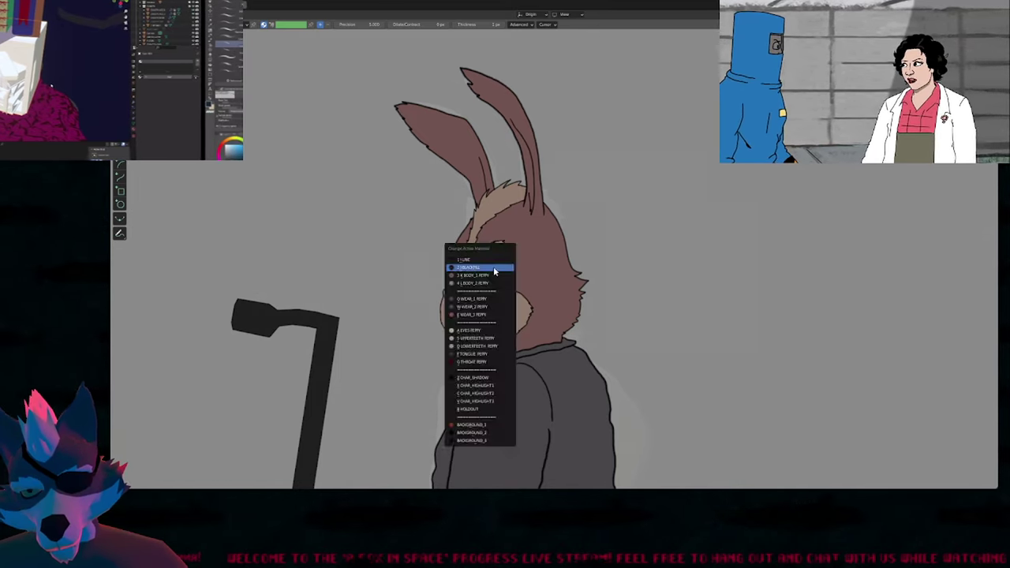
pyautogui.click(495, 270)
pyautogui.click(495, 269)
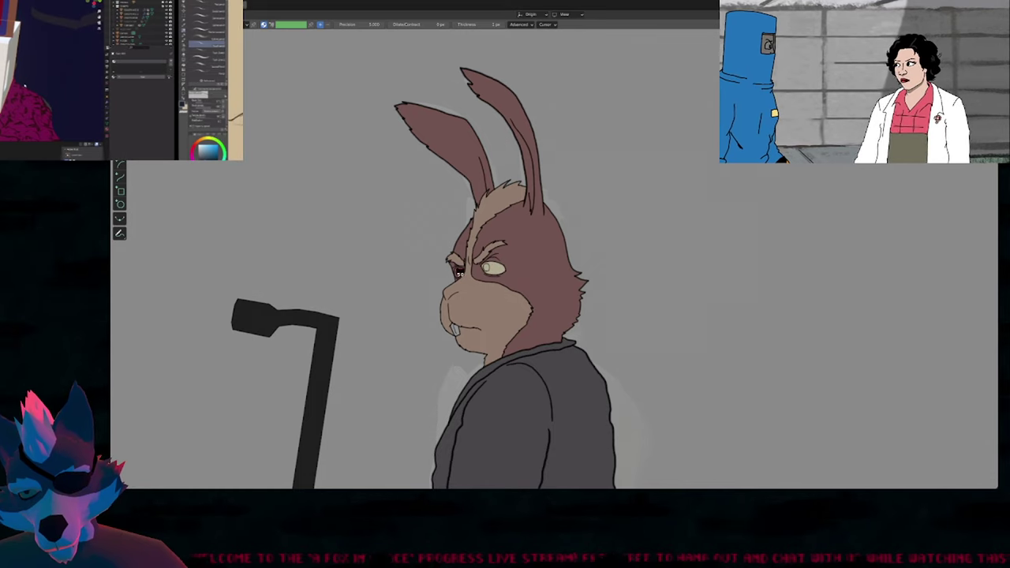
pyautogui.press('u')
pyautogui.click(457, 273)
pyautogui.click(457, 272)
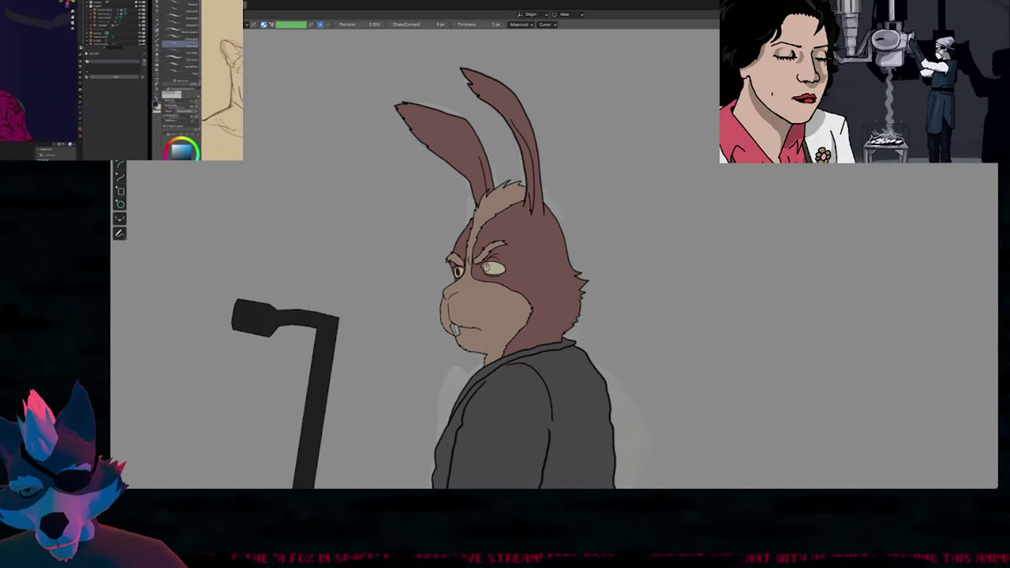
# Try to fill the front teeth with the UPPERTEETH PEPPY material and undo the last attempt.
pyautogui.press('u')
pyautogui.click(457, 329)
pyautogui.click(456, 328)
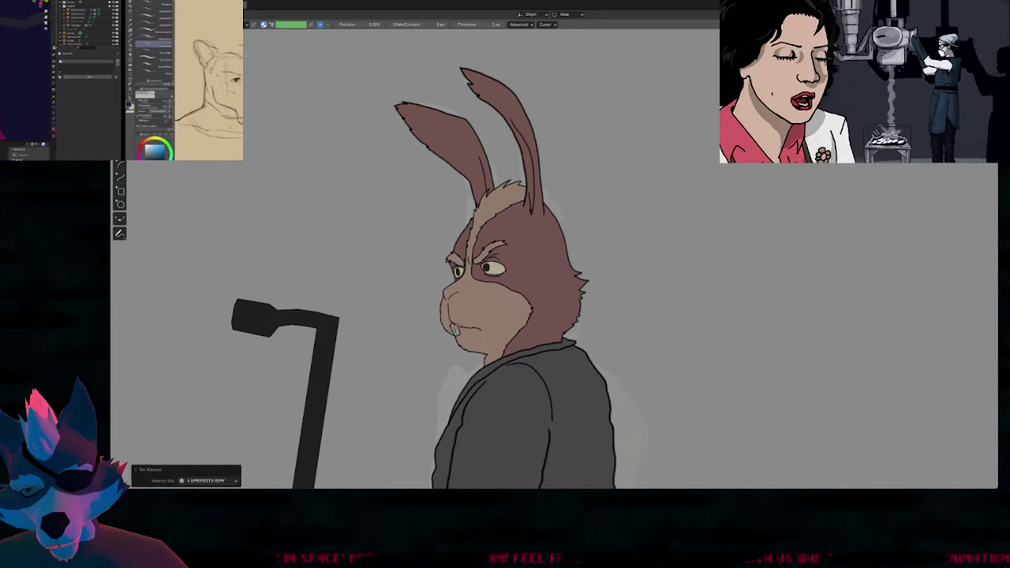
pyautogui.hotkey('ctrl', 'z')
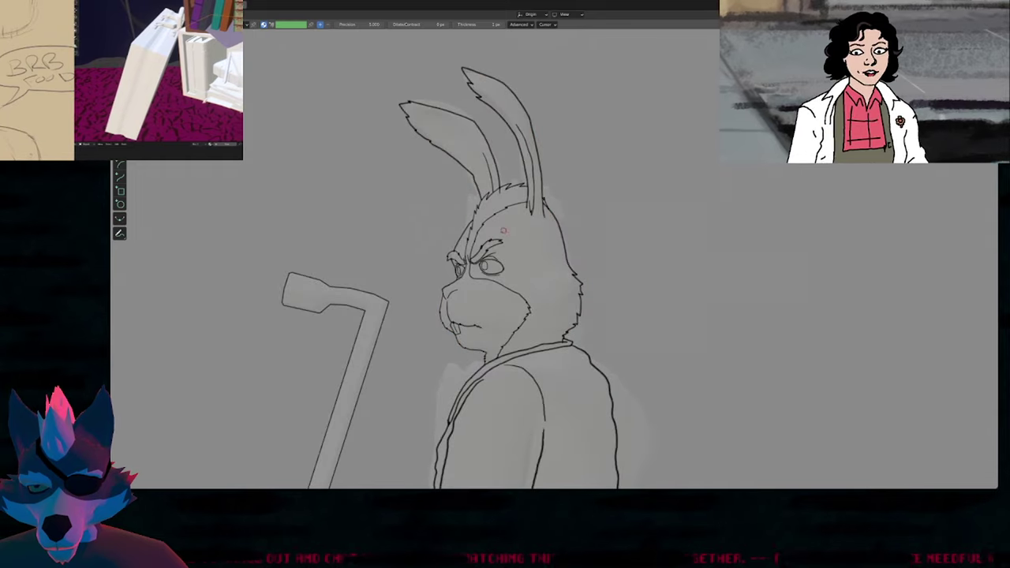
# On the uncoloured frame, fill both ears, the head and the far side of the face with the BODY_1 PEPPY material.
pyautogui.scroll(-2, 503, 228)
pyautogui.press('u')
pyautogui.click(493, 193)
pyautogui.click(481, 172)
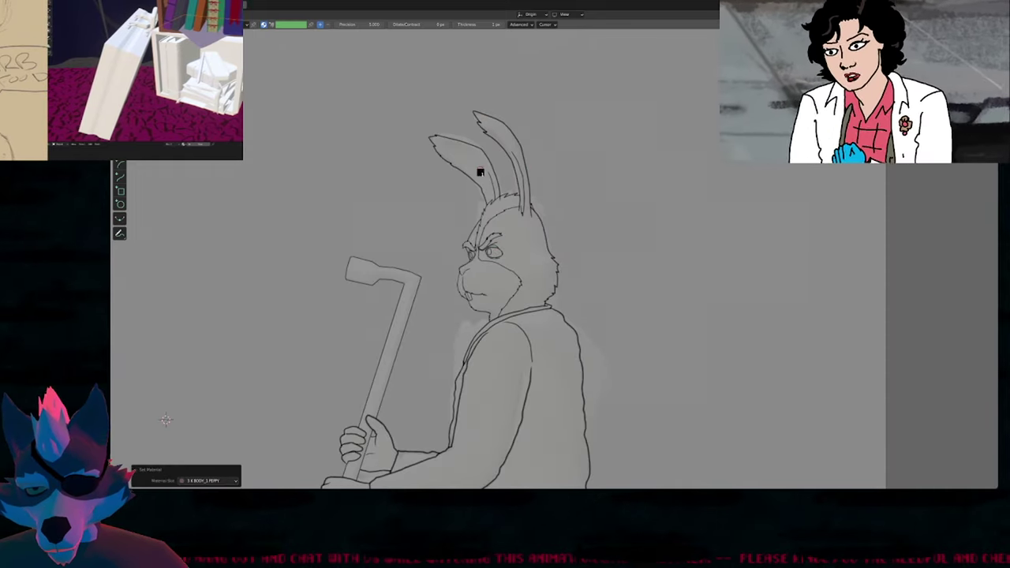
pyautogui.click(480, 172)
pyautogui.click(512, 228)
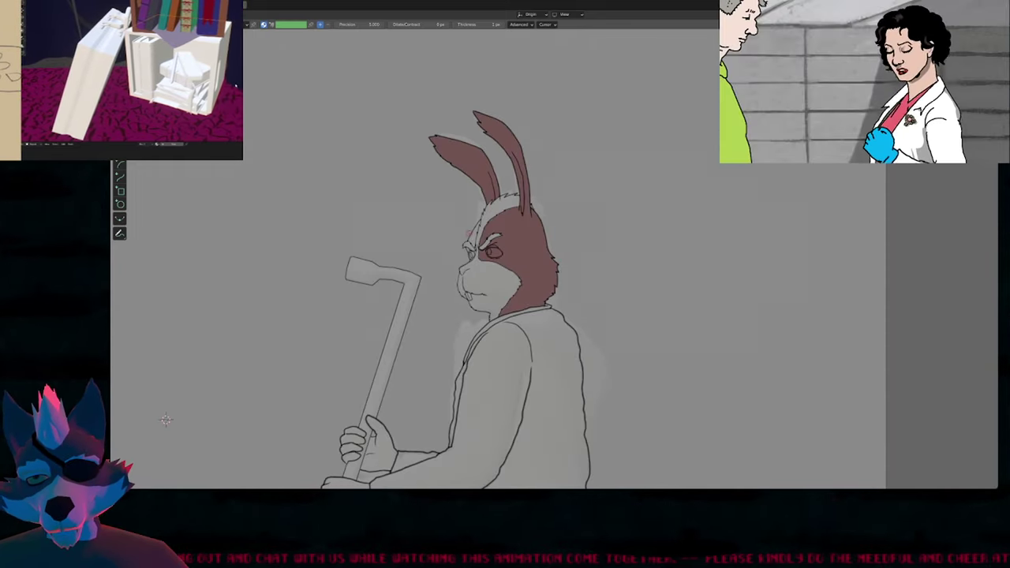
pyautogui.scroll(6, 482, 235)
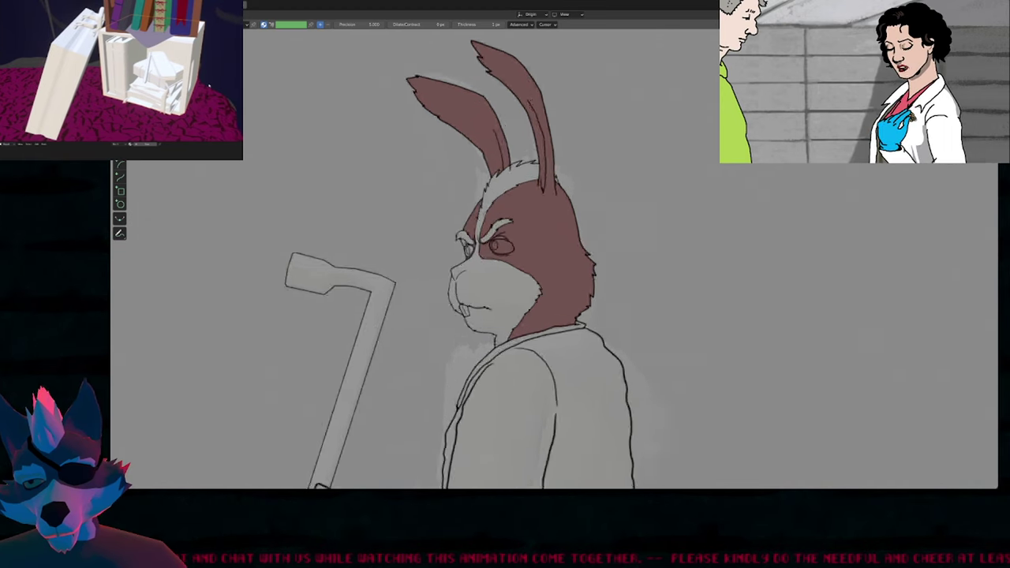
pyautogui.keyDown('shift'); pyautogui.moveTo(481, 177); pyautogui.dragTo(464, 225, button='middle'); pyautogui.keyUp('shift')
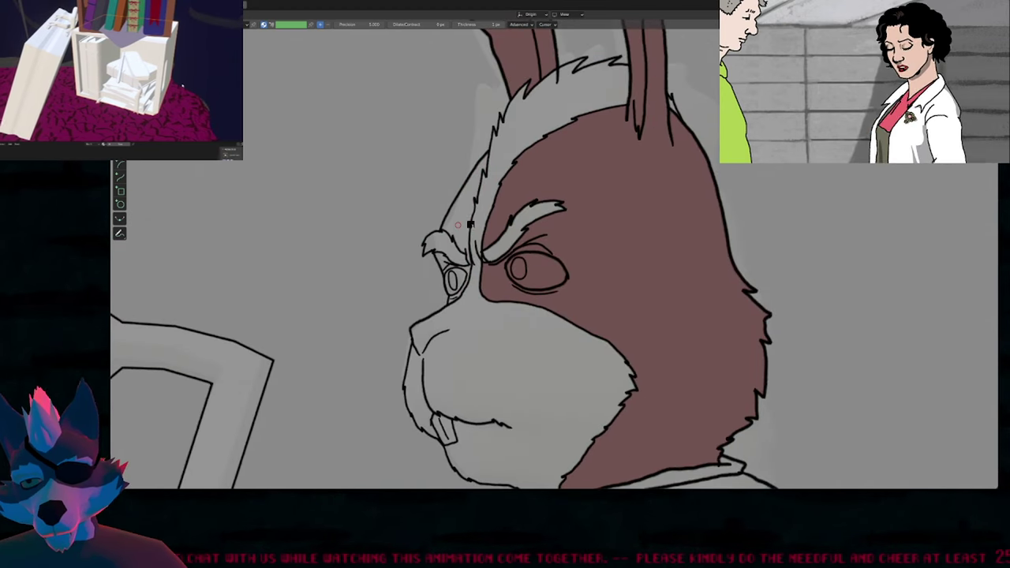
# Fill both eyes of this frame with the EYES PEPPY material and both pupils with BLACKFILL.
pyautogui.press('u')
pyautogui.click(455, 276)
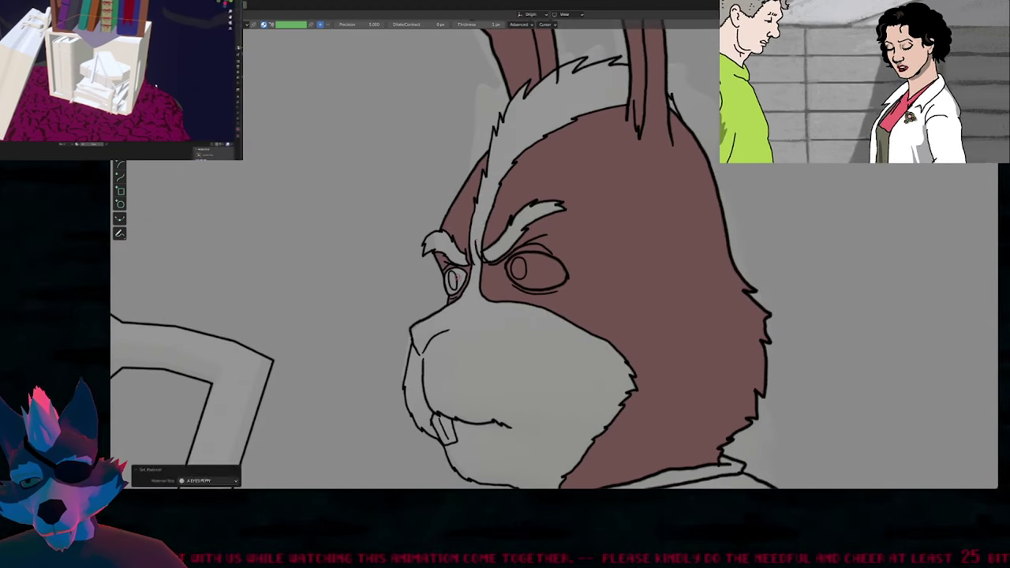
pyautogui.click(544, 273)
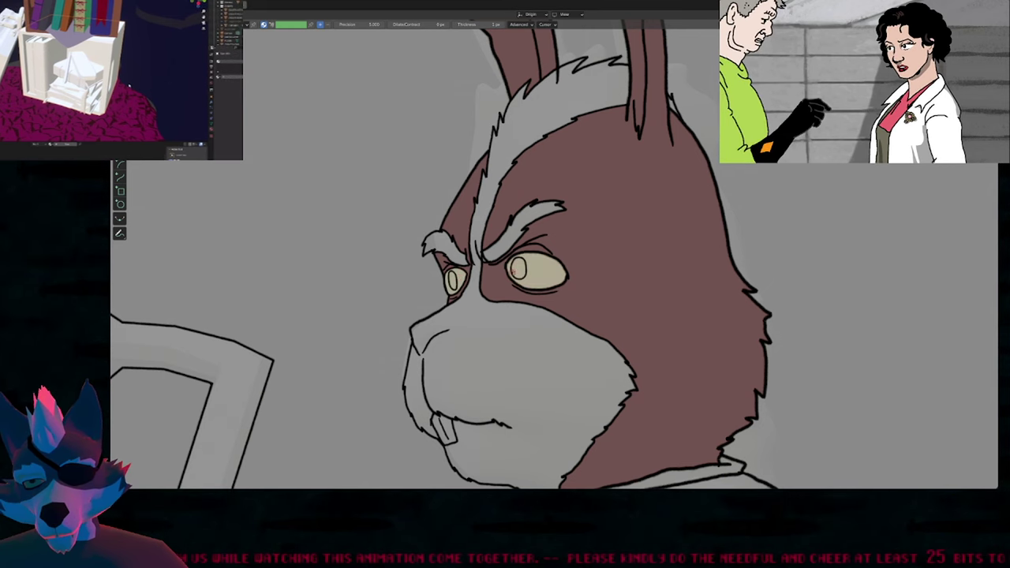
pyautogui.press('u')
pyautogui.click(515, 272)
pyautogui.click(518, 269)
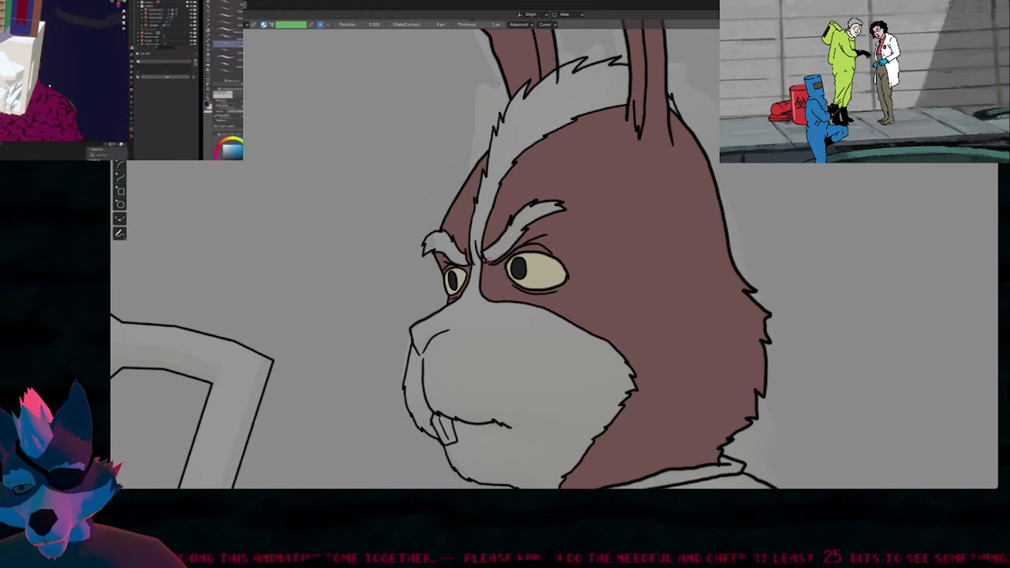
# Fill both eyebrows, the forehead stripe and the muzzle of this frame with the BODY_2 PEPPY material.
pyautogui.scroll(-3, 489, 261)
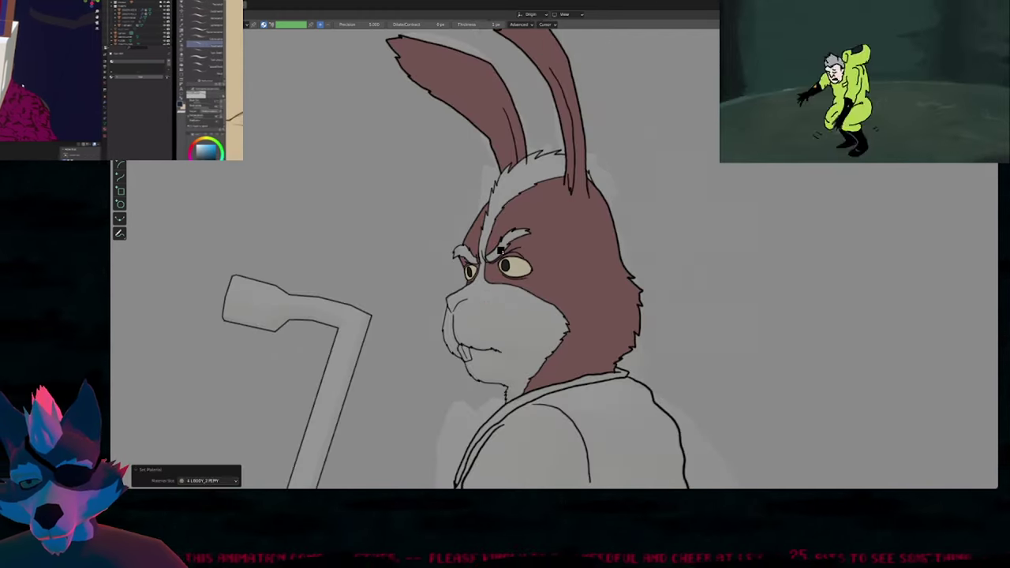
pyautogui.click(499, 251)
pyautogui.click(467, 256)
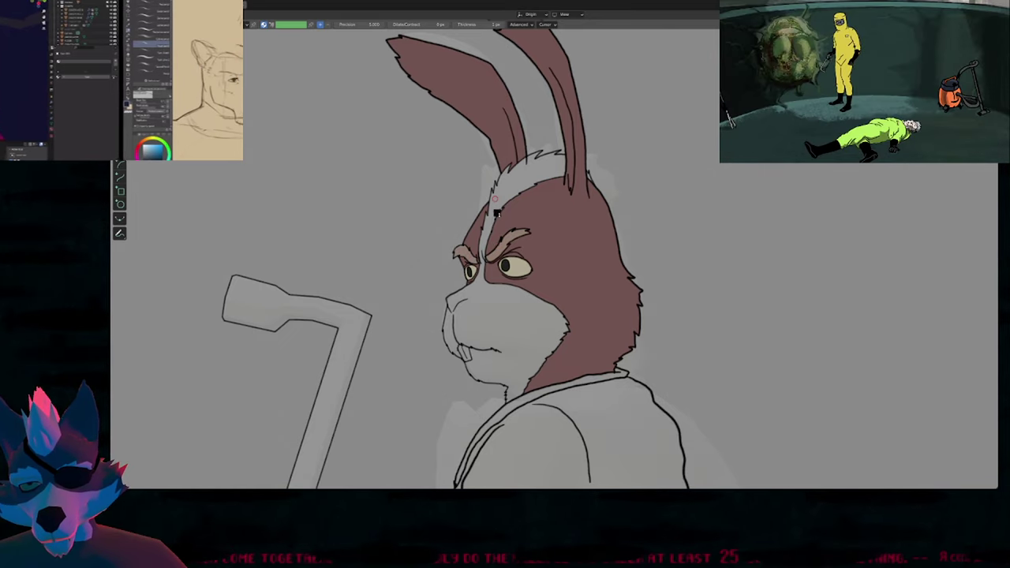
pyautogui.click(494, 199)
pyautogui.hotkey('ctrl', 'z')
pyautogui.click(464, 335)
# Choose the UPPERTEETH PEPPY material and try to fill the front teeth with it.
pyautogui.press('u')
pyautogui.click(464, 346)
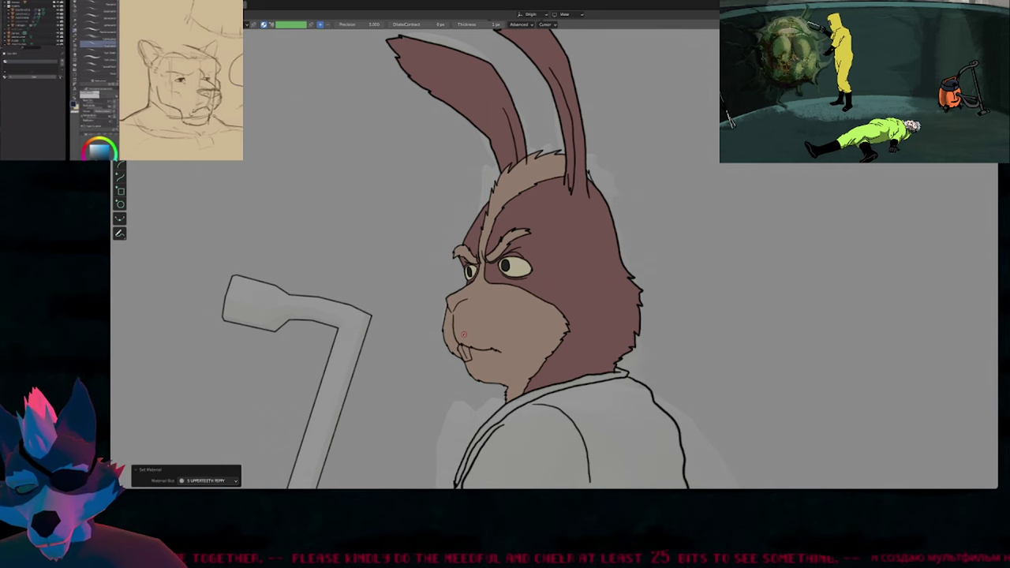
pyautogui.click(467, 354)
pyautogui.click(466, 352)
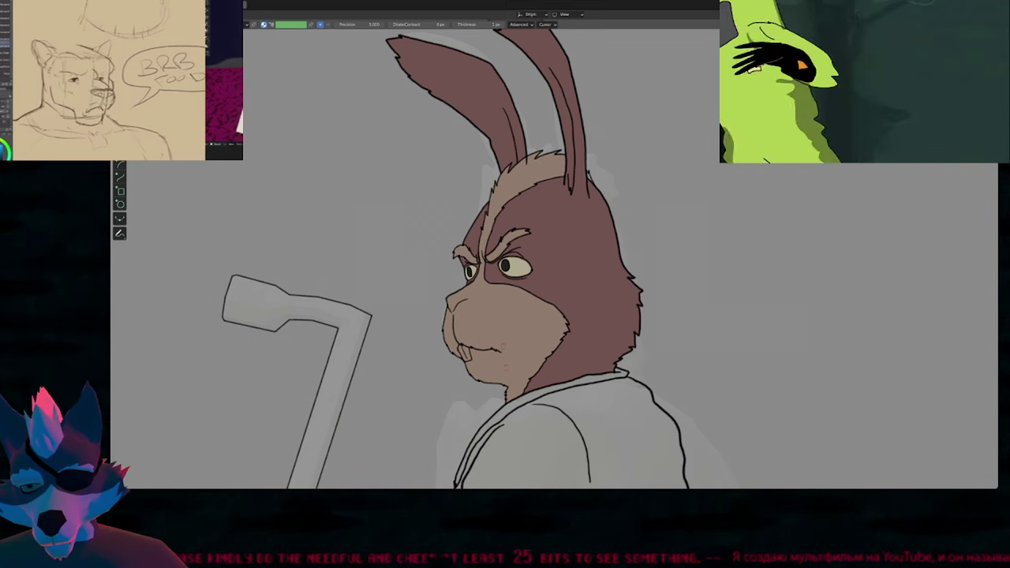
# Show the fill tool's settings, try filling the front teeth with a different Dilate/Contract value, and undo that fill.
pyautogui.press('n')
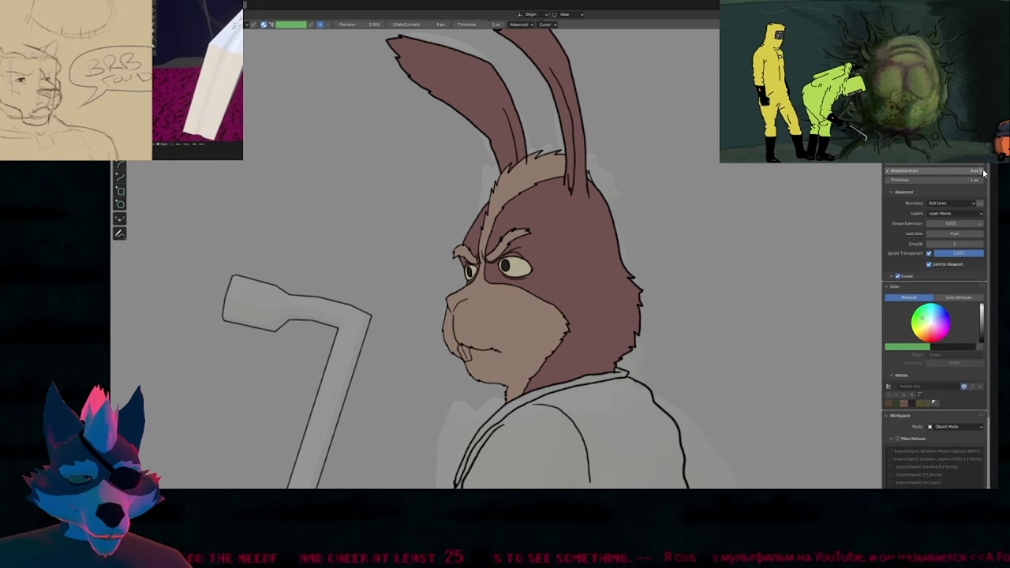
pyautogui.click(467, 354)
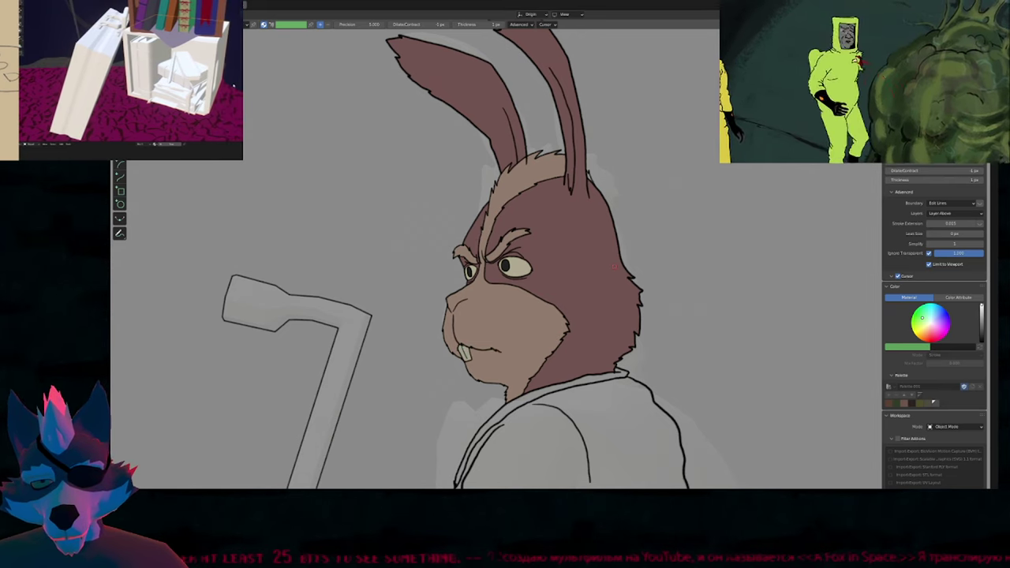
pyautogui.hotkey('ctrl', 'z')
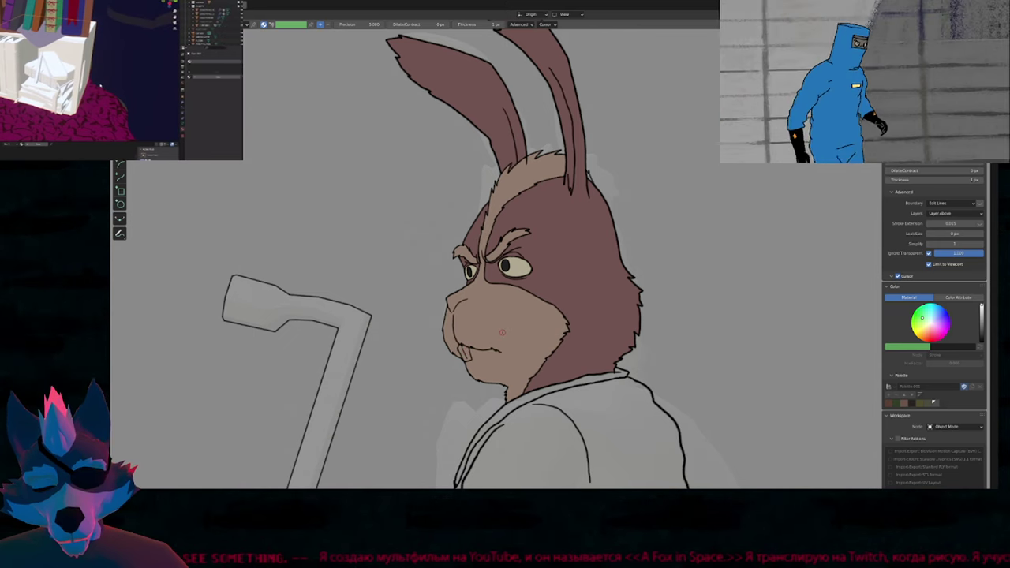
# Examine the line strokes around the mouth and front teeth for gaps in Edit Mode.
pyautogui.press('Tab')
pyautogui.scroll(8, 499, 342)
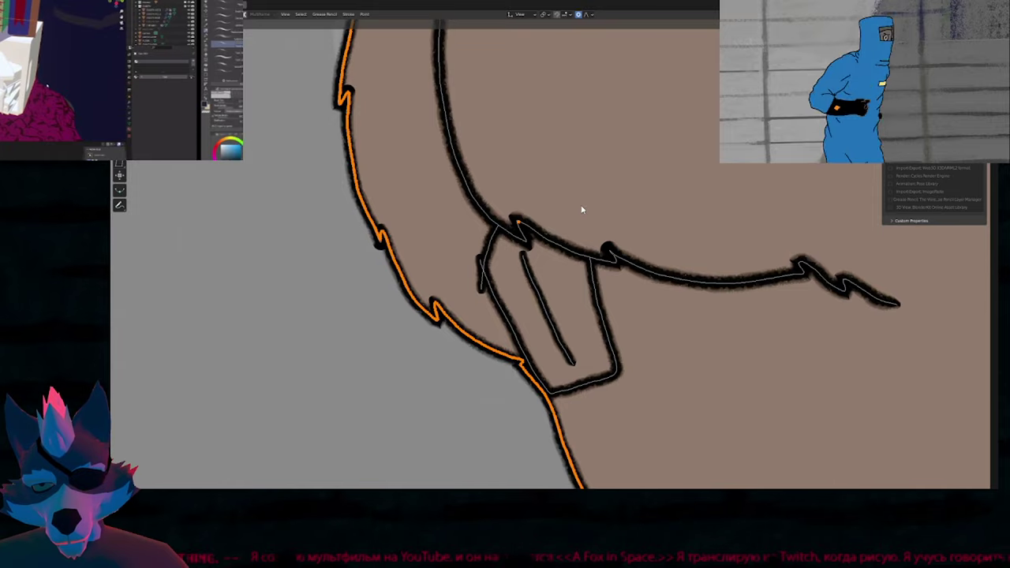
pyautogui.scroll(-6, 562, 205)
pyautogui.scroll(6, 613, 208)
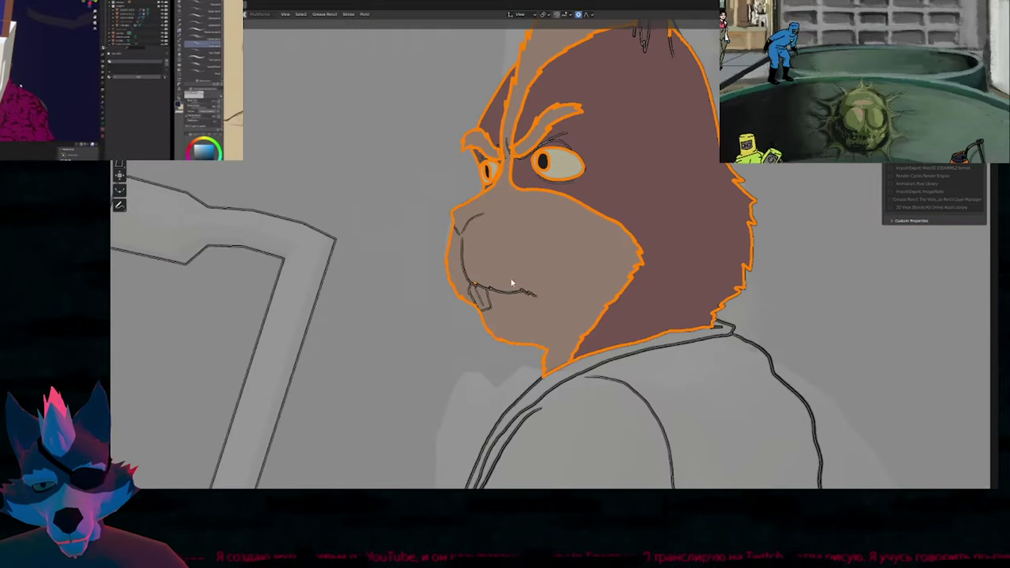
pyautogui.scroll(-5, 509, 292)
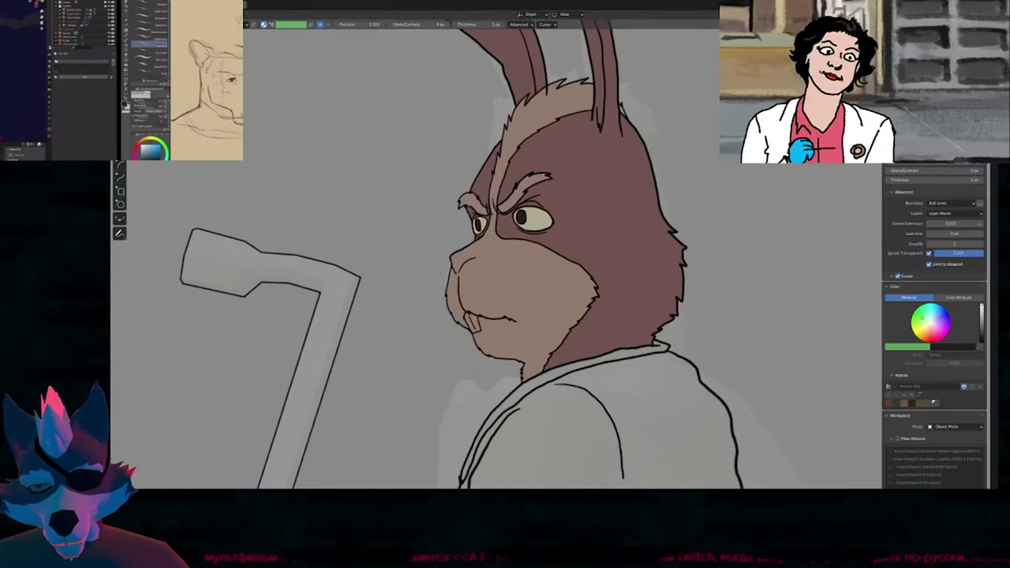
# Fill the front teeth beside the mouth line with the UPPERTEETH PEPPY material.
pyautogui.keyDown('shift'); pyautogui.moveTo(568, 261); pyautogui.dragTo(520, 278, button='middle'); pyautogui.keyUp('shift')
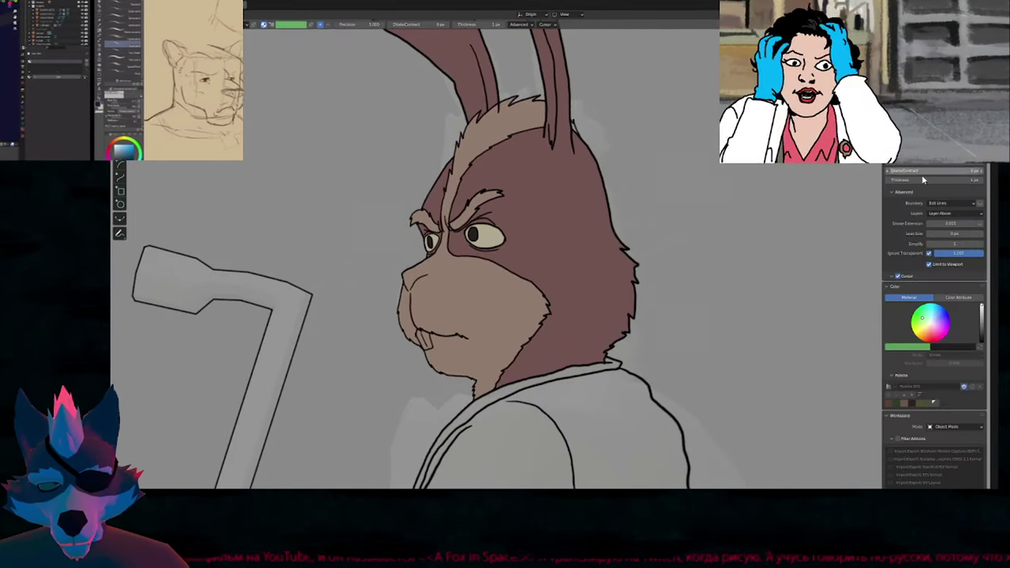
pyautogui.click(426, 340)
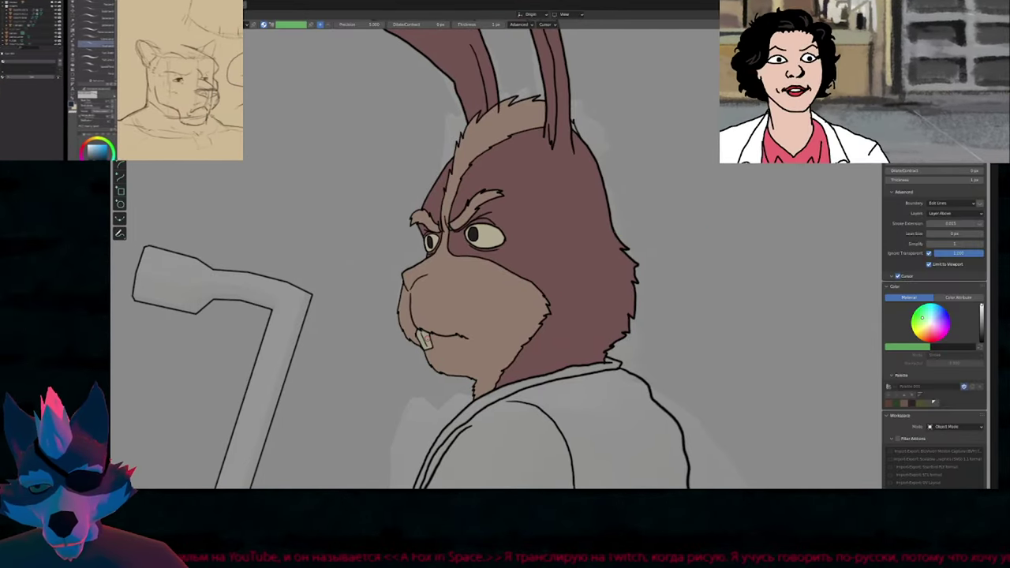
pyautogui.press('Right')
pyautogui.press('Right')
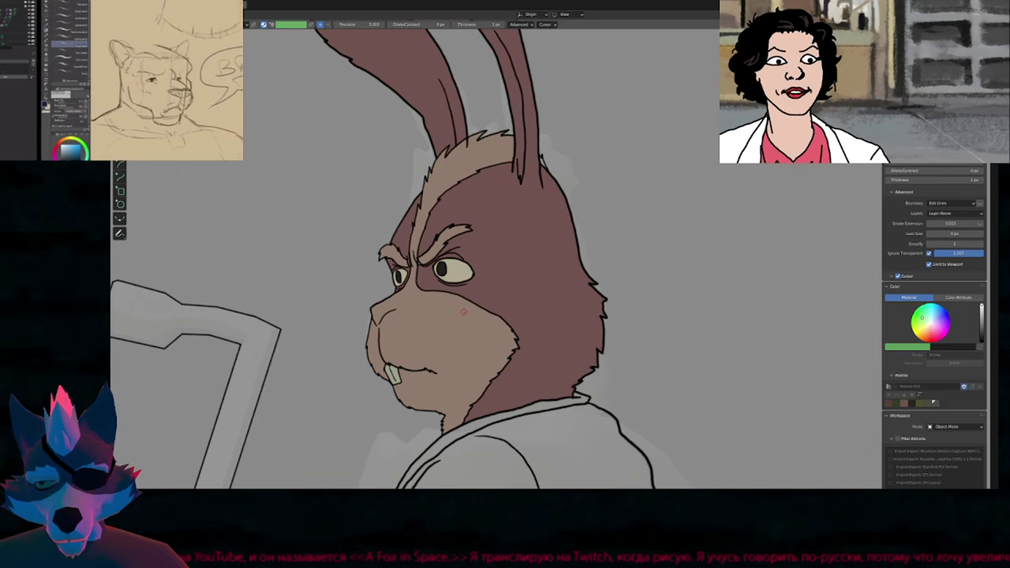
# Compare the neighbouring frames and fill the jacket's body and near sleeve with the dark grey WEAR_1 PEPPY material.
pyautogui.press('Left')
pyautogui.press('Left')
pyautogui.press('Left')
pyautogui.press('Left')
pyautogui.press('Right')
pyautogui.scroll(-4, 544, 266)
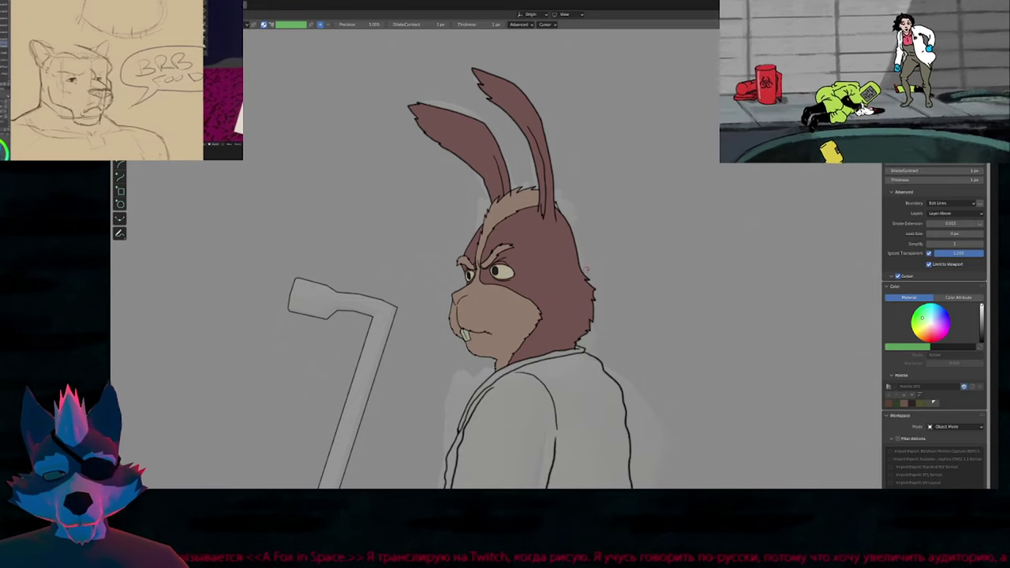
pyautogui.keyDown('shift'); pyautogui.moveTo(593, 274); pyautogui.dragTo(595, 225, button='middle'); pyautogui.keyUp('shift')
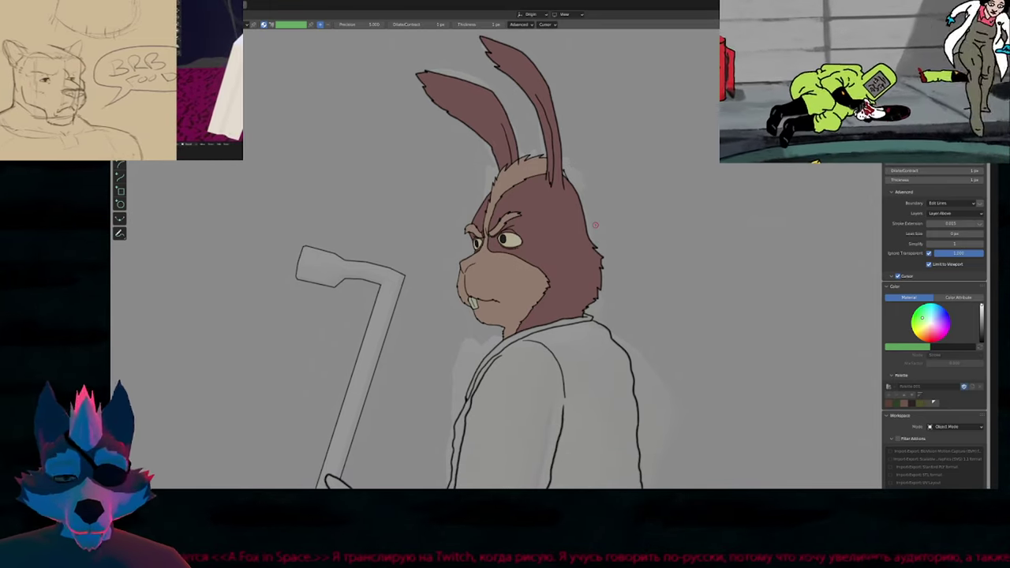
pyautogui.moveTo(639, 319)
pyautogui.keyDown('shift'); pyautogui.mouseDown(button='middle')
pyautogui.moveTo(614, 258)
pyautogui.moveTo(568, 279)
pyautogui.moveTo(531, 360)
pyautogui.moveTo(533, 220)
pyautogui.moveTo(527, 267)
pyautogui.mouseUp(button='middle'); pyautogui.keyUp('shift')
pyautogui.press('u')
pyautogui.click(535, 297)
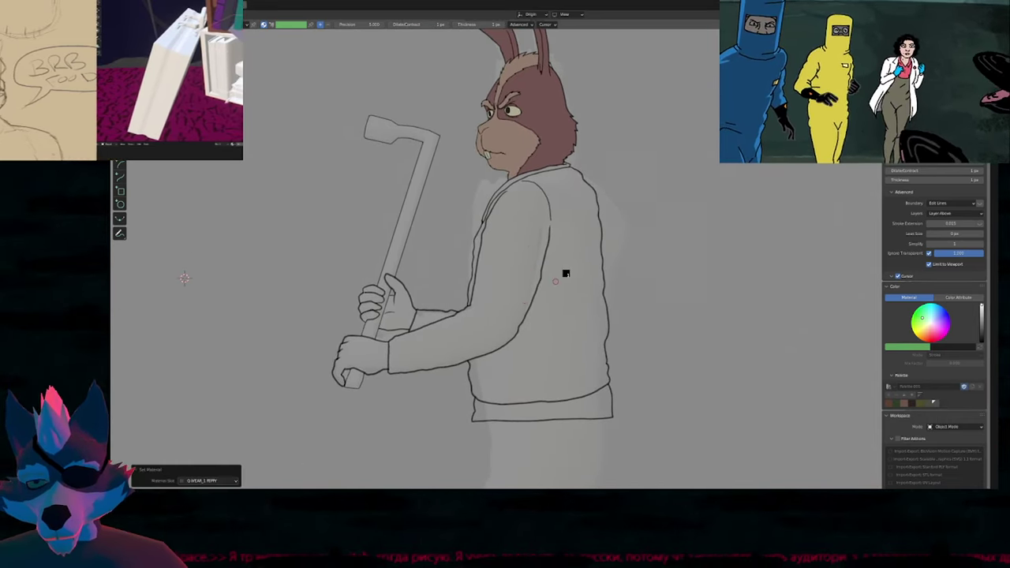
pyautogui.click(555, 281)
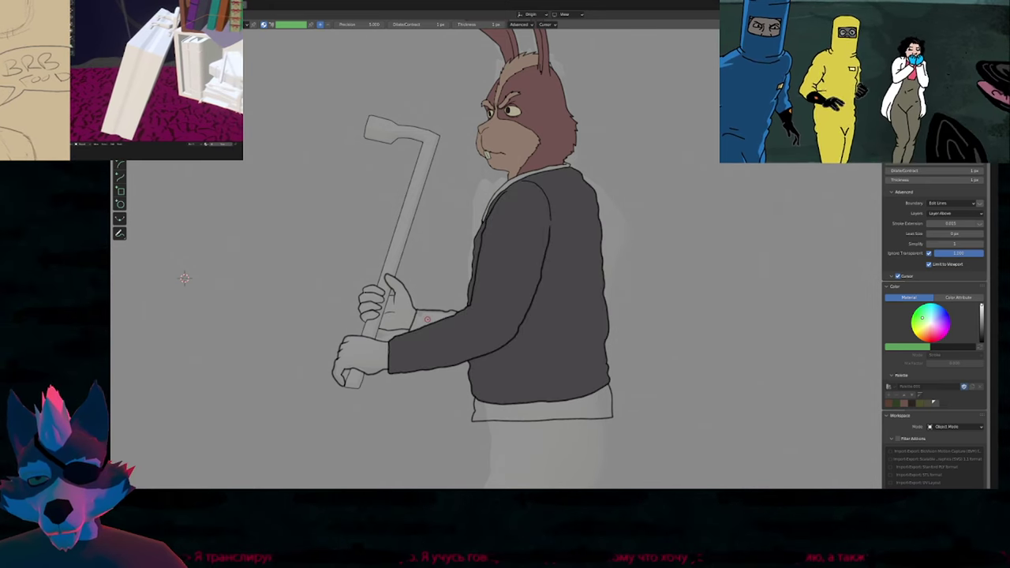
# Fill the far sleeve with the jacket material and the band below the jacket with the blue WEAR_2 PEPPY material.
pyautogui.press('u')
pyautogui.click(489, 406)
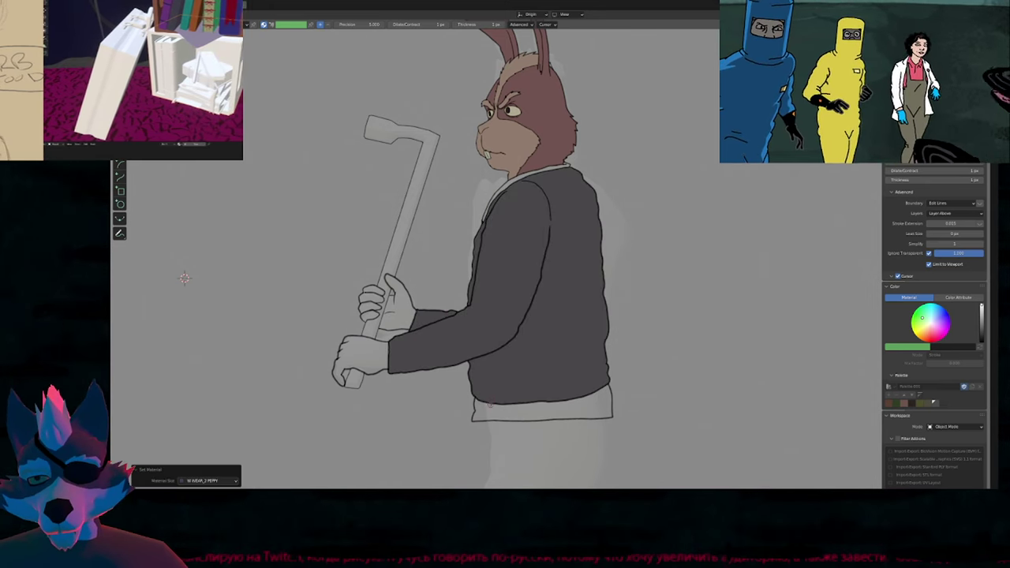
pyautogui.click(489, 408)
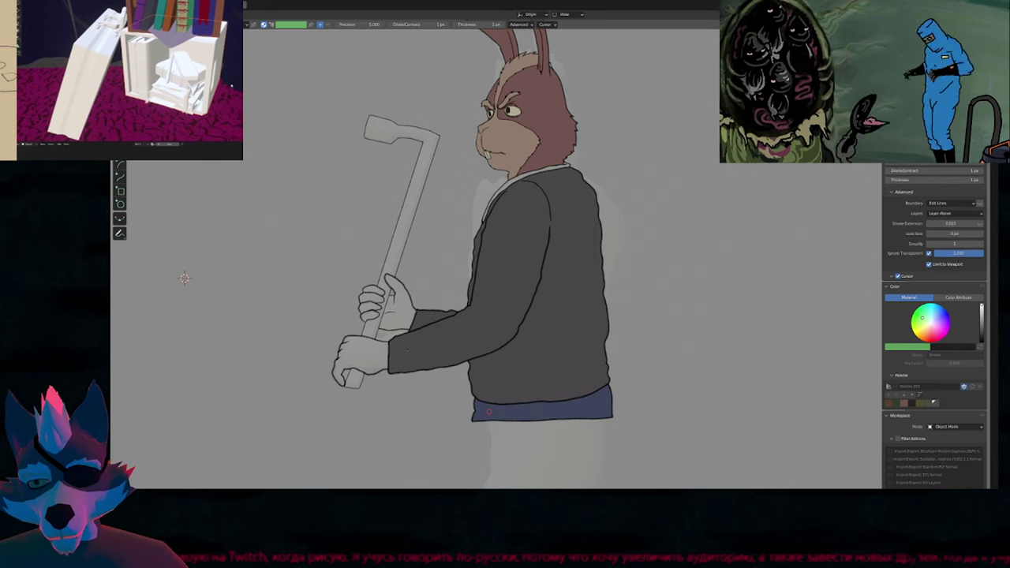
pyautogui.hotkey('ctrl', 'z')
pyautogui.hotkey('ctrl', 'shift', 'z')
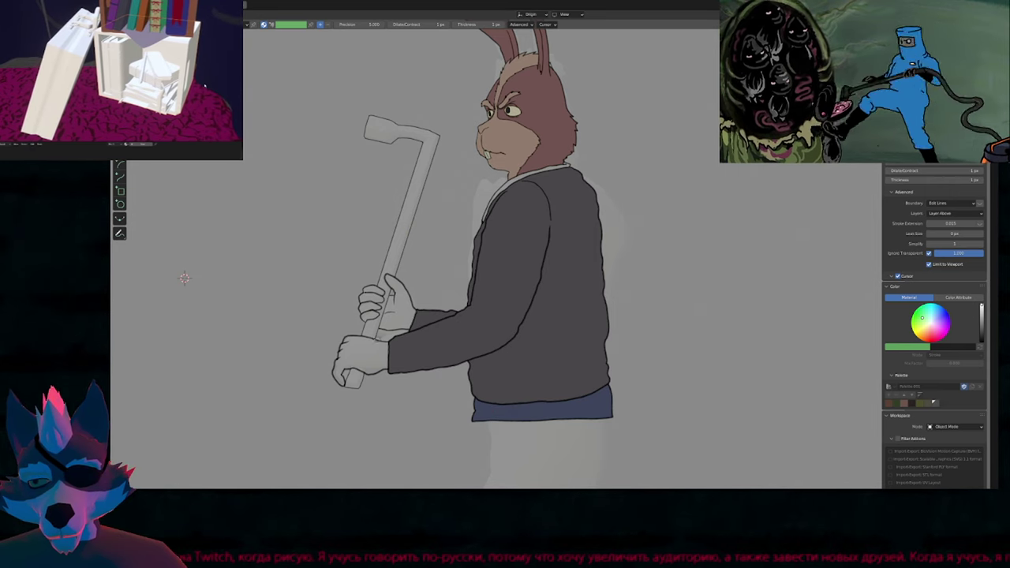
# Fill the near hand with the reddish-brown body material, try the same fill on the far palm, and undo that attempt.
pyautogui.press('u')
pyautogui.click(369, 358)
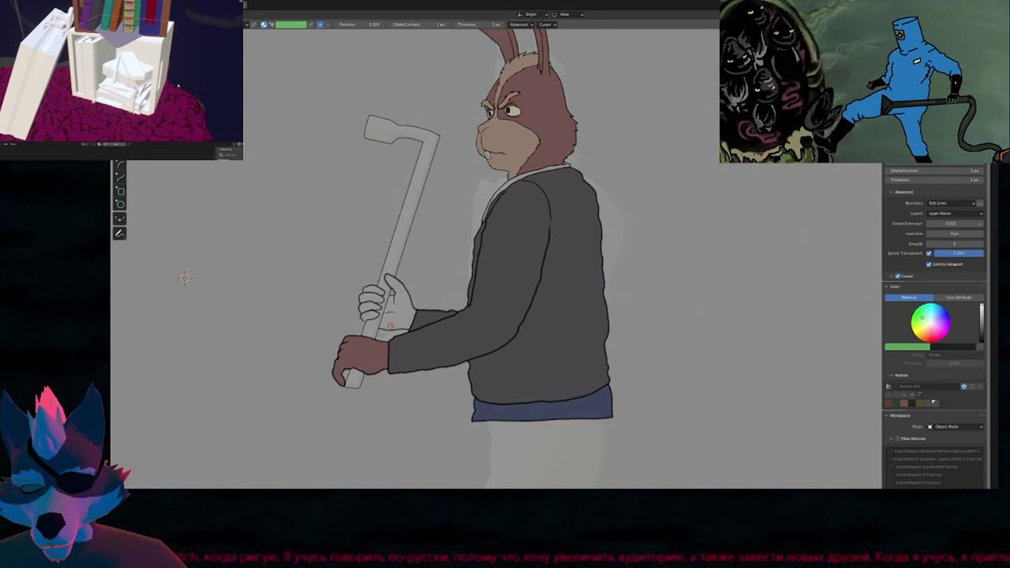
pyautogui.scroll(5, 369, 359)
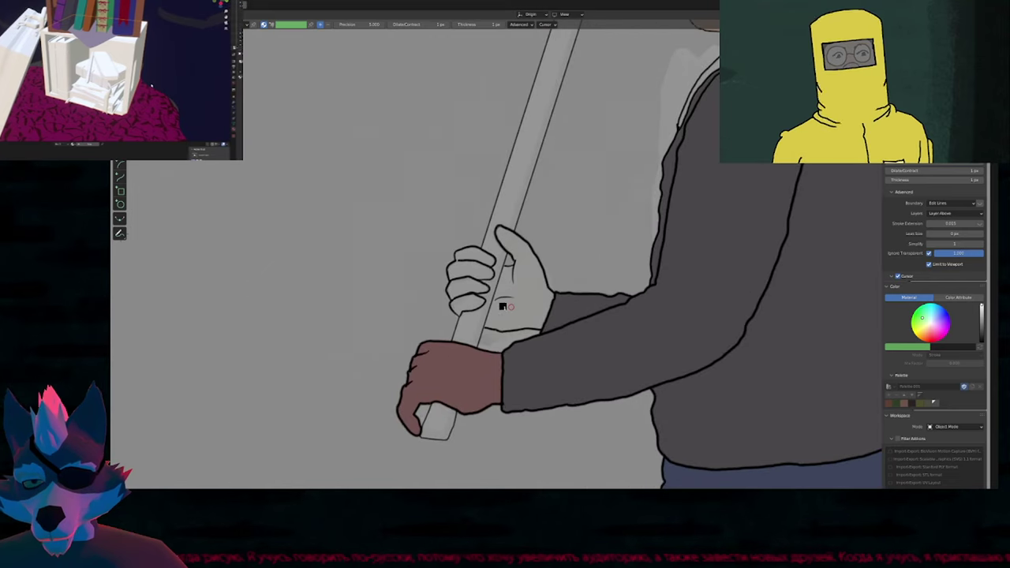
pyautogui.click(511, 307)
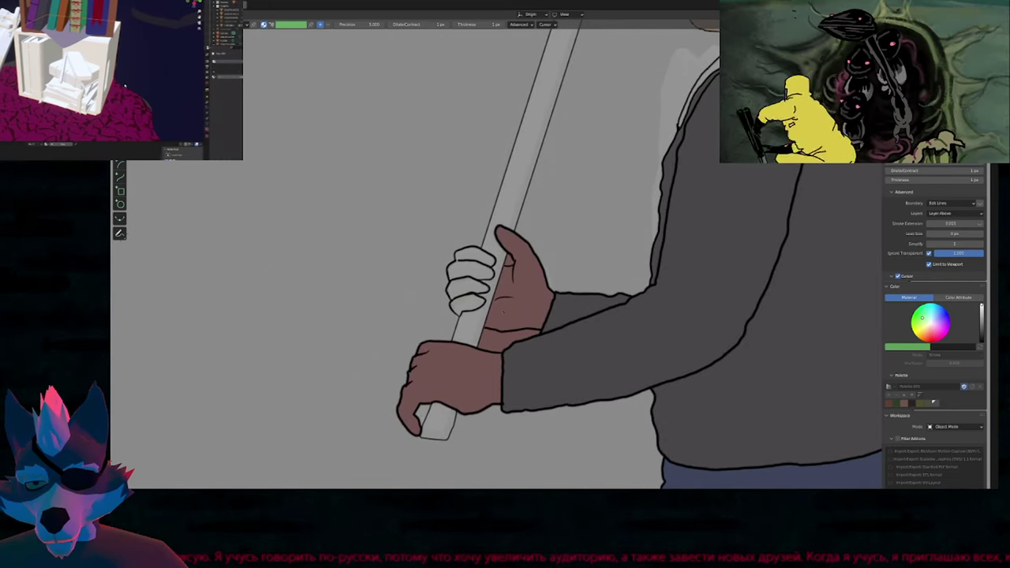
pyautogui.hotkey('ctrl', 'z')
# Move the end point of the far hand's wrist line onto the tool handle's edge in Edit Mode, and return to drawing.
pyautogui.press('Tab')
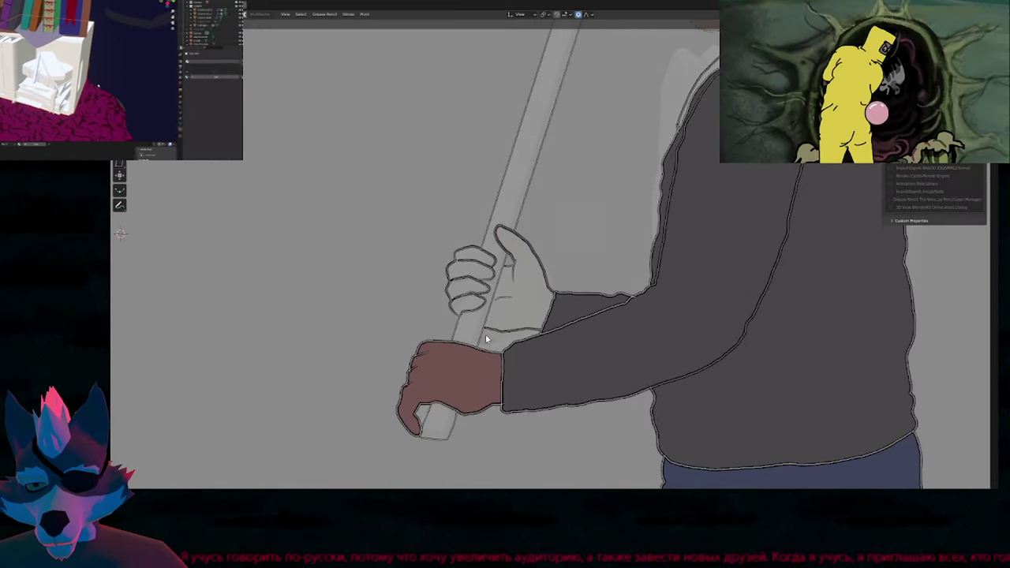
pyautogui.scroll(5, 489, 339)
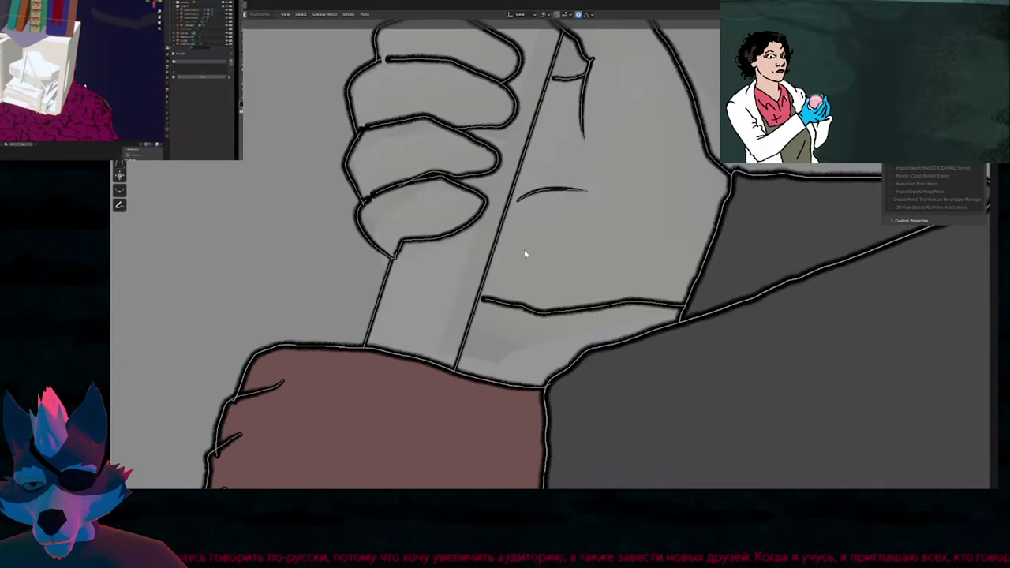
pyautogui.click(485, 302)
pyautogui.press('g')
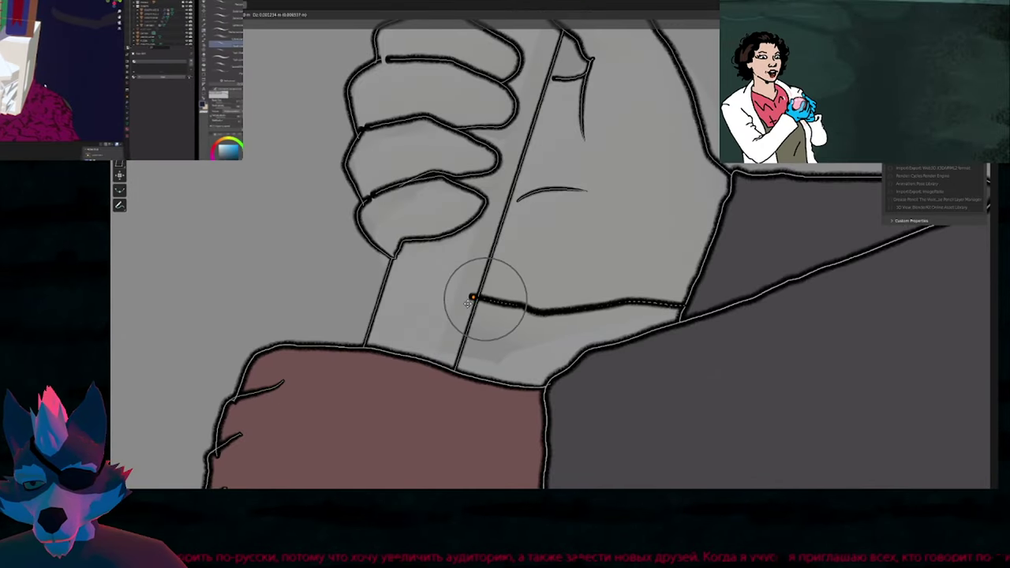
pyautogui.click(475, 296)
pyautogui.press('Tab')
pyautogui.scroll(-5, 489, 316)
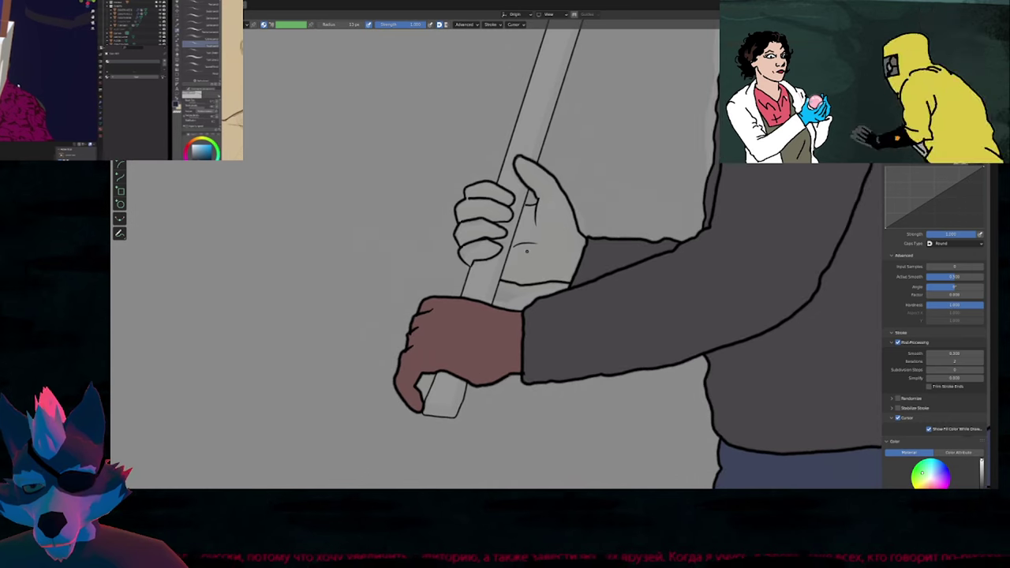
# Fill the far hand's fingers and palm with the reddish-brown body material.
pyautogui.press('u')
pyautogui.click(530, 243)
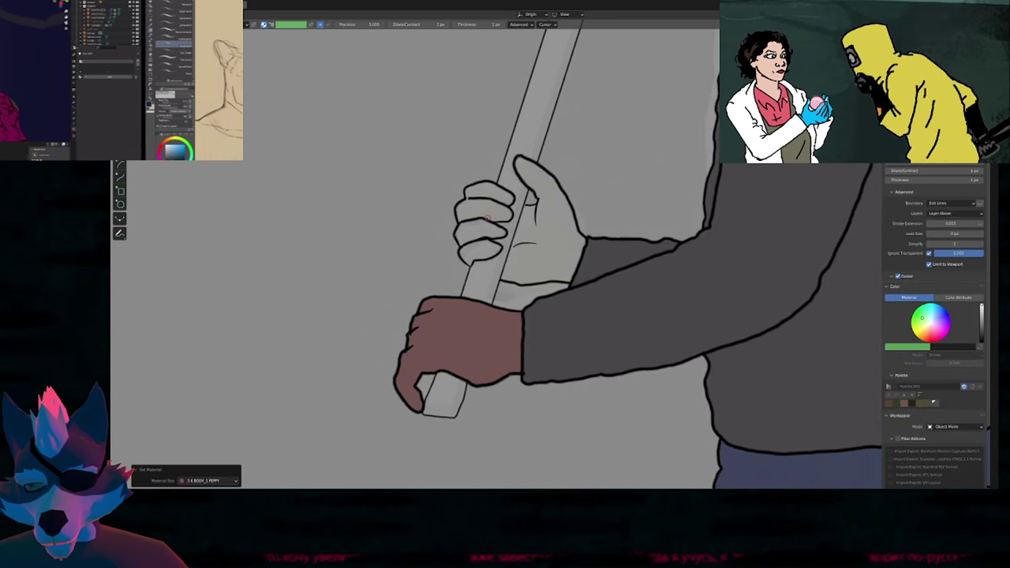
pyautogui.click(485, 221)
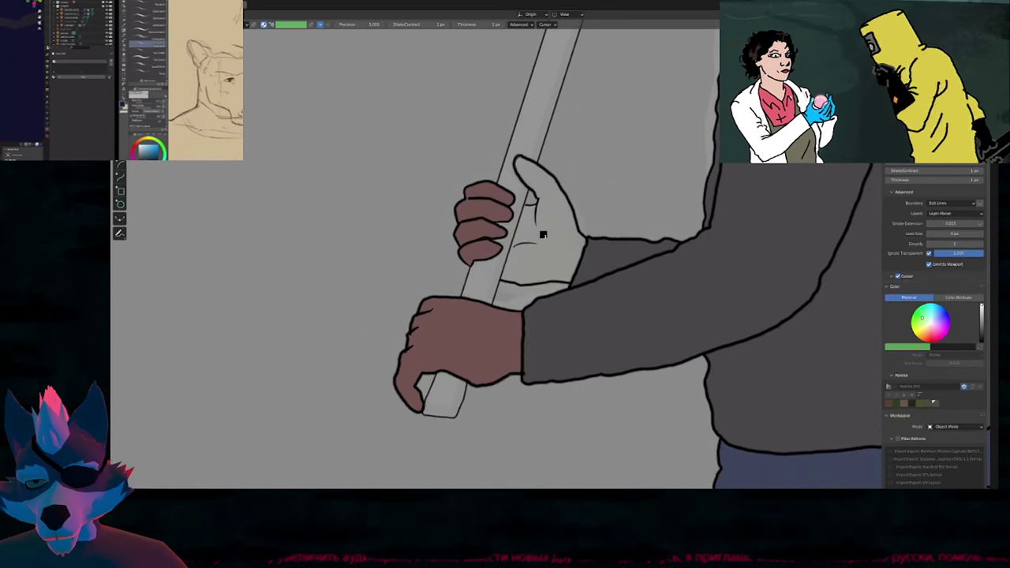
pyautogui.click(536, 234)
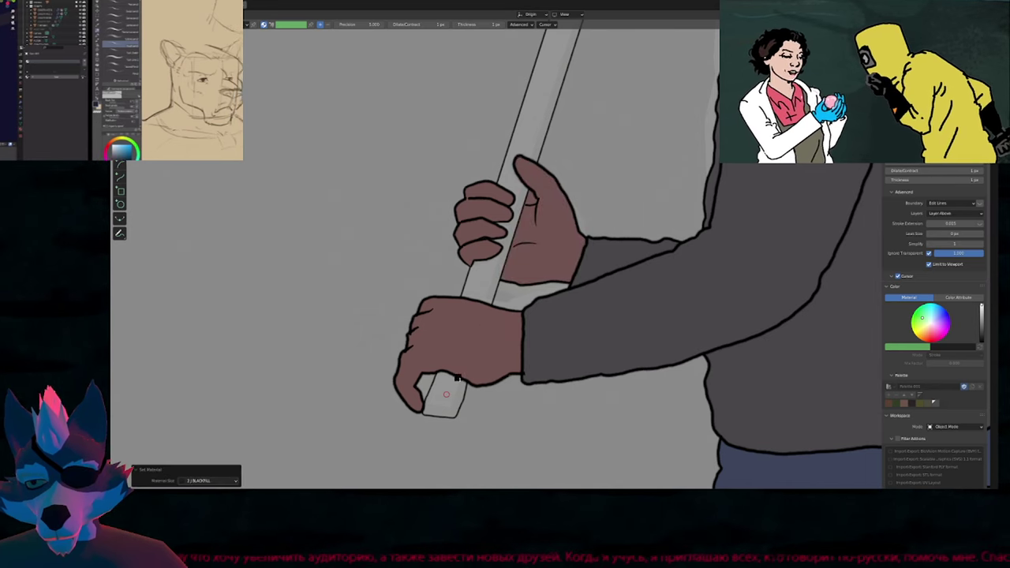
# Fill the lower end and the long shaft of the held tool with the BLACKFILL material.
pyautogui.click(441, 393)
pyautogui.scroll(-5, 422, 296)
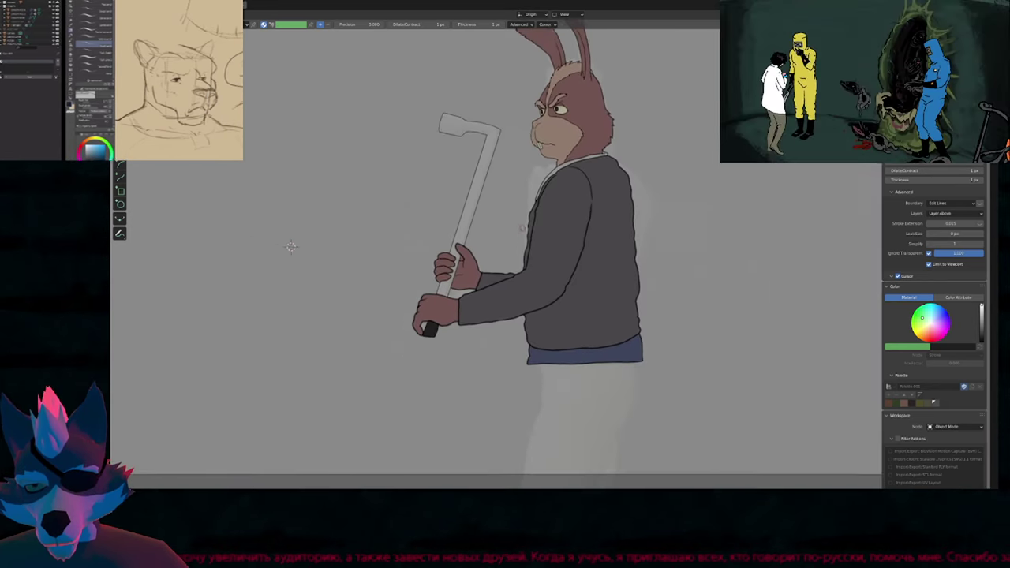
pyautogui.scroll(2, 449, 261)
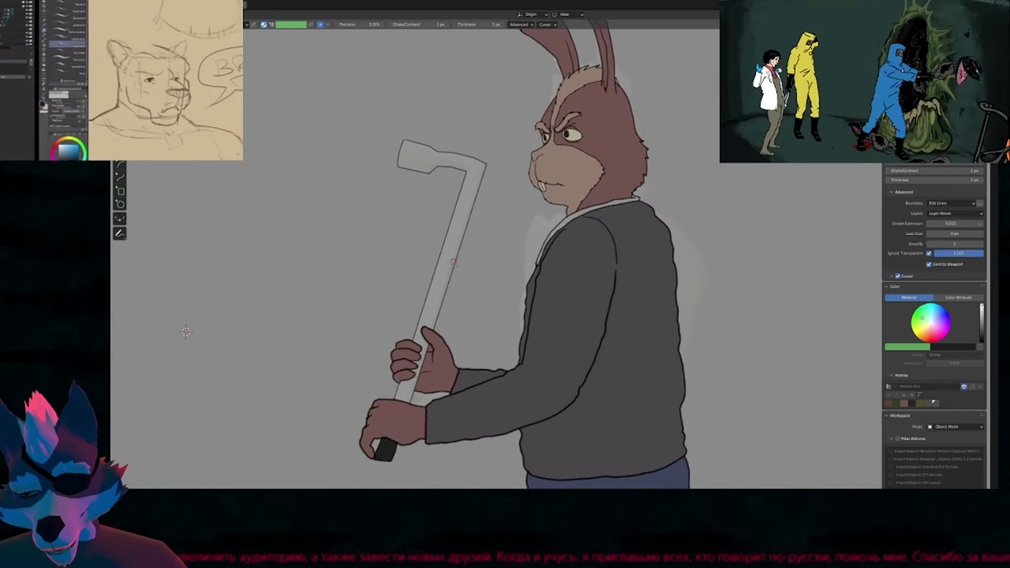
pyautogui.click(454, 262)
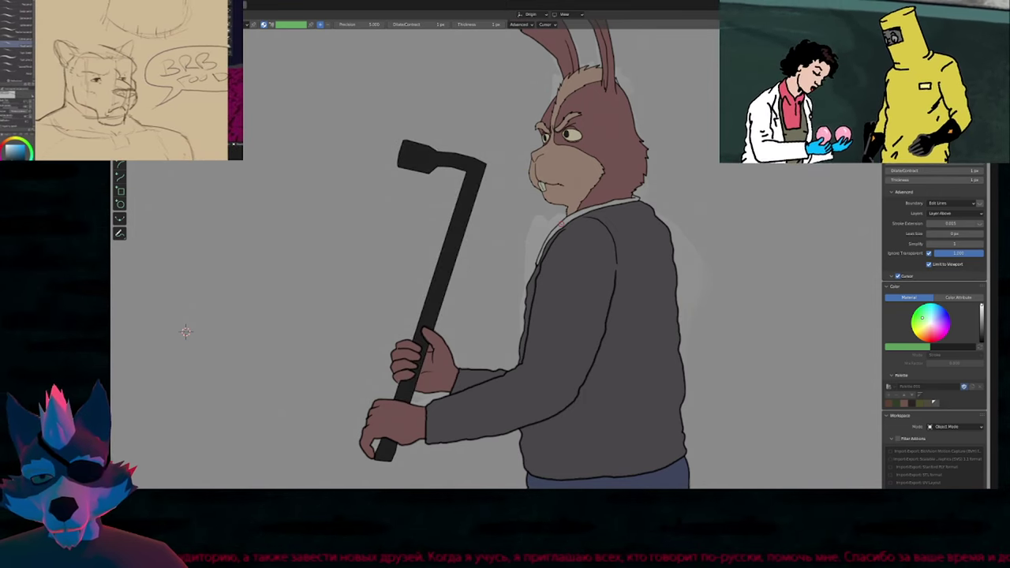
# Fill the jacket's collar with the dark grey jacket material.
pyautogui.press('u')
pyautogui.click(563, 224)
pyautogui.click(576, 227)
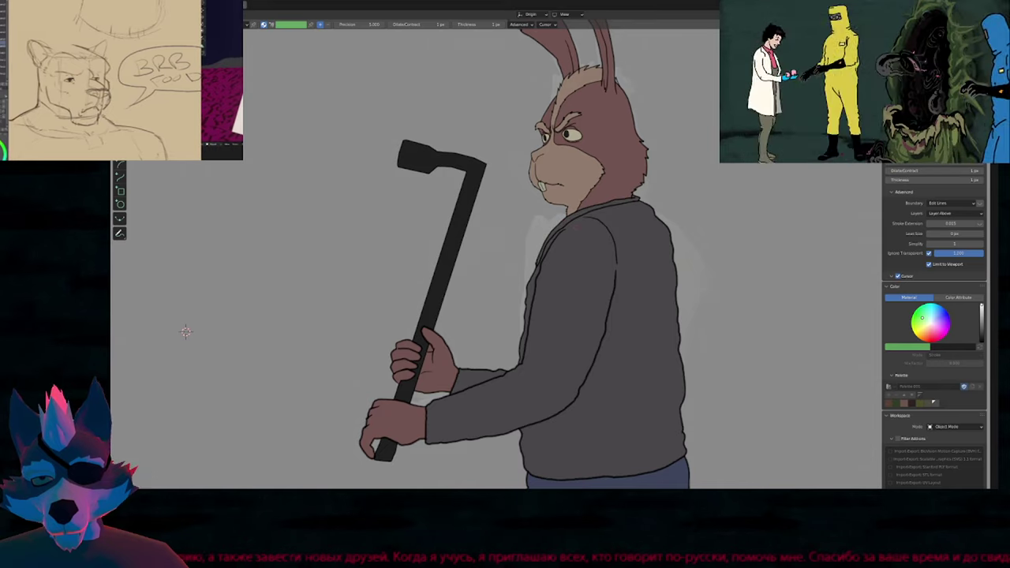
# Examine the line strokes around the collar in Edit Mode, and play back the coloured animation.
pyautogui.moveTo(571, 223)
pyautogui.keyDown('shift'); pyautogui.mouseDown(button='middle')
pyautogui.moveTo(561, 261)
pyautogui.moveTo(688, 51)
pyautogui.mouseUp(button='middle'); pyautogui.keyUp('shift')
pyautogui.press('Tab')
pyautogui.press('Home')
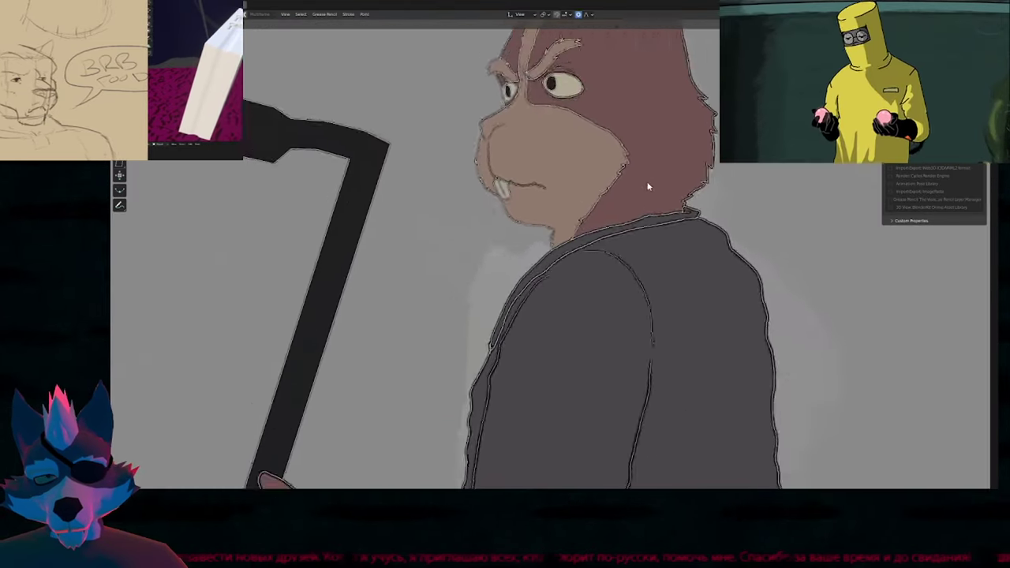
pyautogui.press('Tab')
pyautogui.scroll(-5, 287, 341)
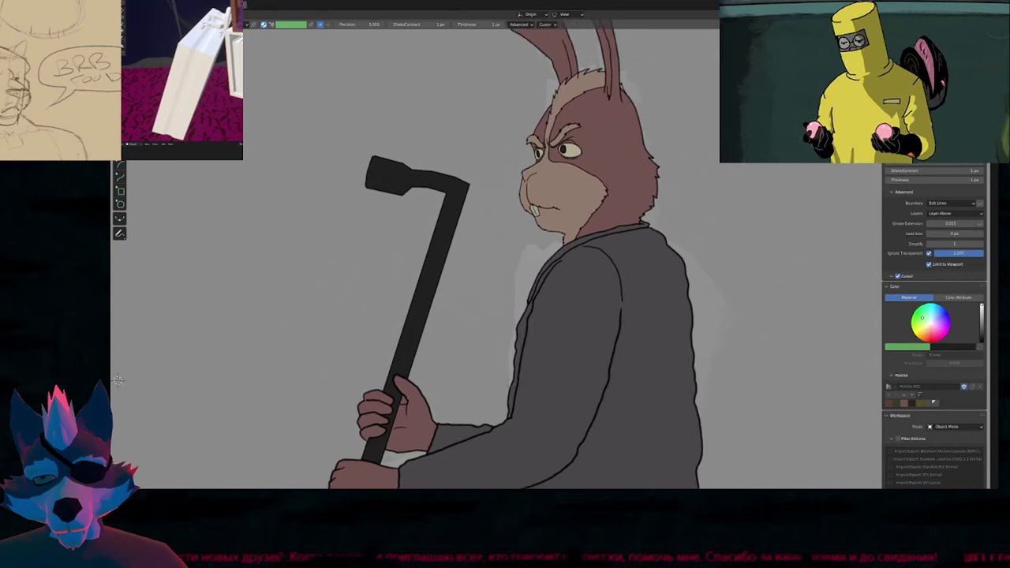
pyautogui.keyDown('shift'); pyautogui.moveTo(287, 341); pyautogui.dragTo(270, 302, button='middle'); pyautogui.keyUp('shift')
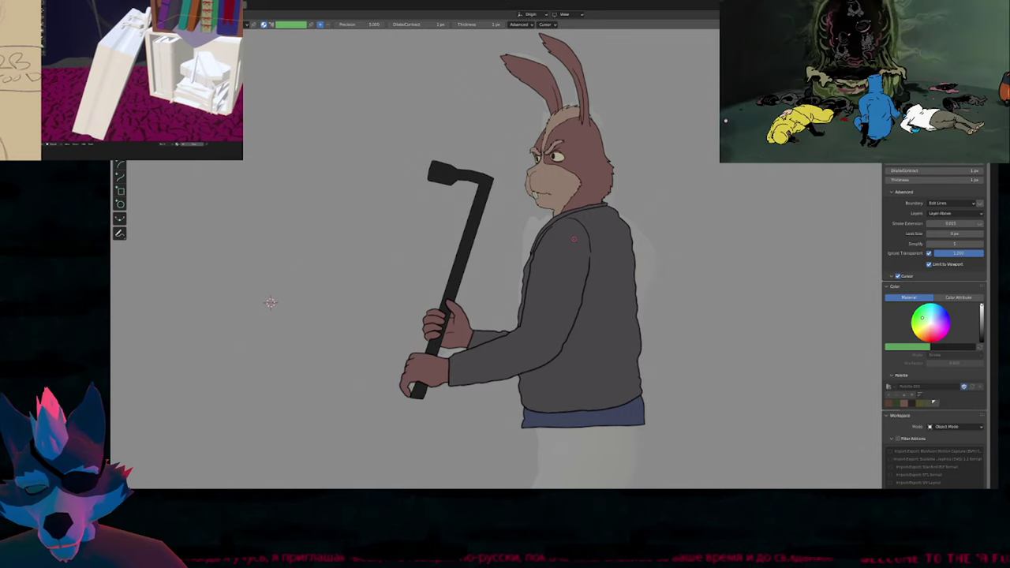
pyautogui.press('space')
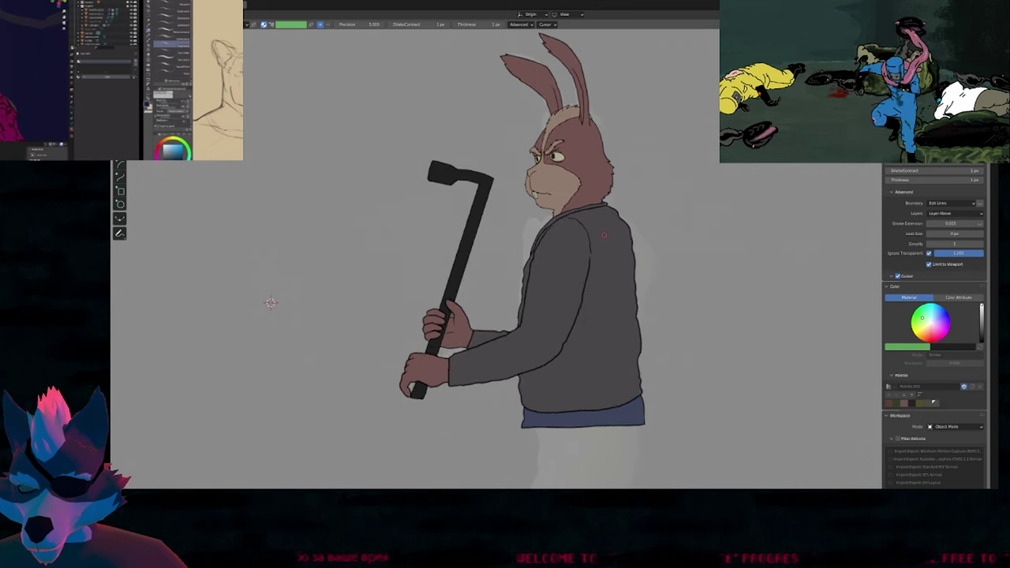
# Go to the next frame that has only the hands inked, activate the Draw tool, and check the active [BODY] Lines layer in the timeline.
pyautogui.press('Right')
pyautogui.press('Left')
pyautogui.press('Right')
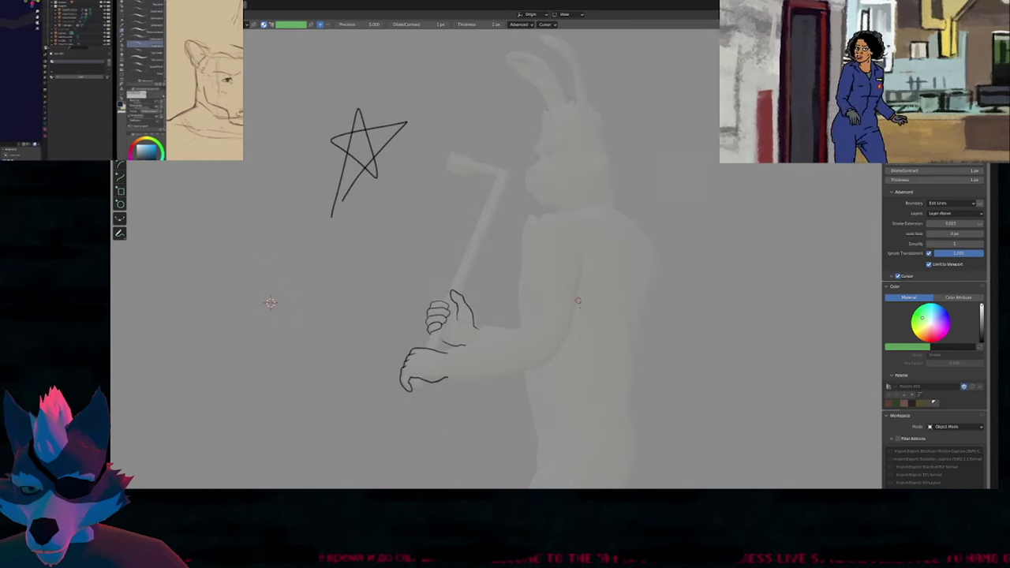
pyautogui.press('b')
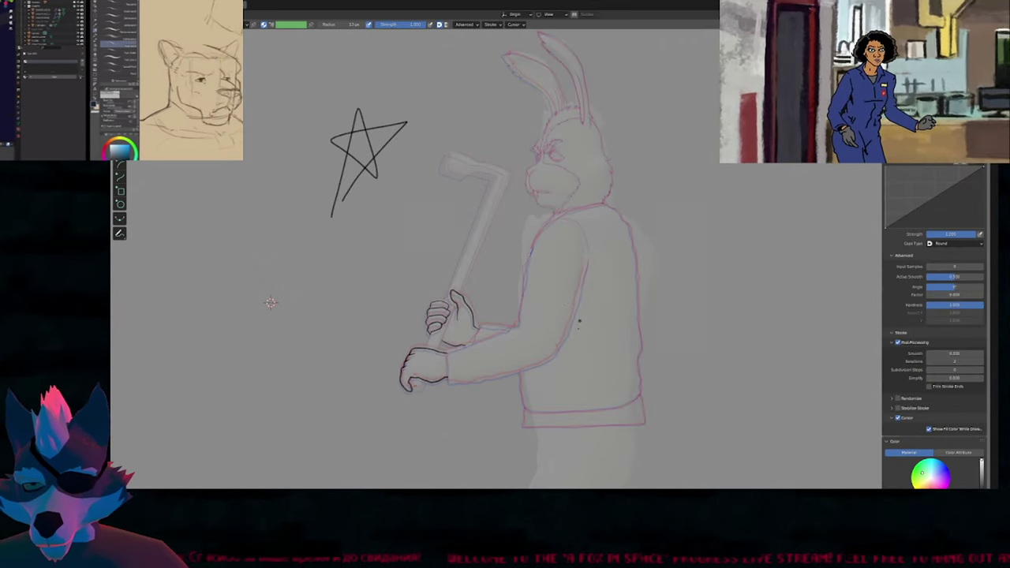
pyautogui.keyDown('shift'); pyautogui.moveTo(271, 303); pyautogui.dragTo(244, 272, button='middle'); pyautogui.keyUp('shift')
pyautogui.hotkey('ctrl', 'alt', 'space')
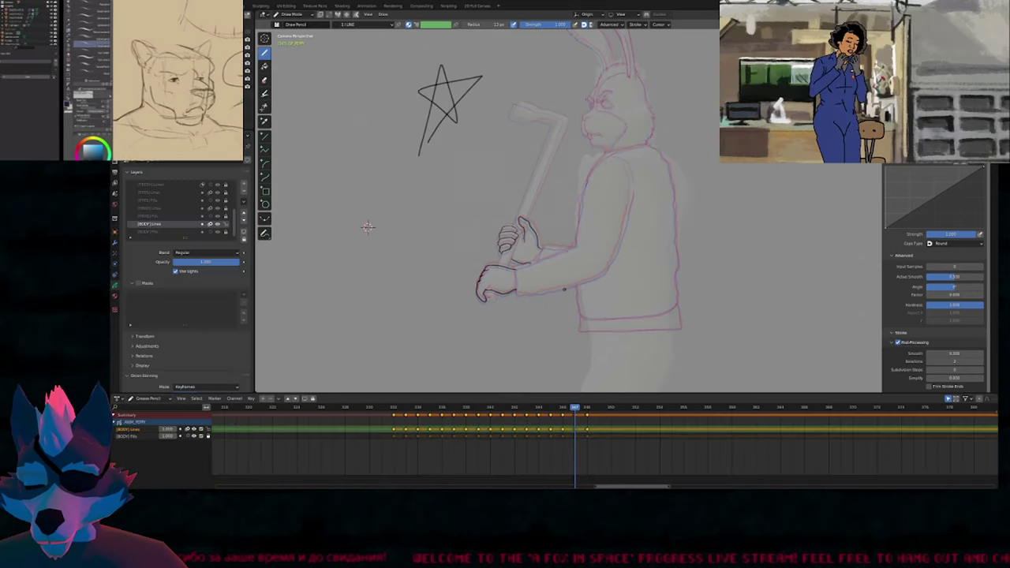
pyautogui.hotkey('ctrl', 'alt', 'space')
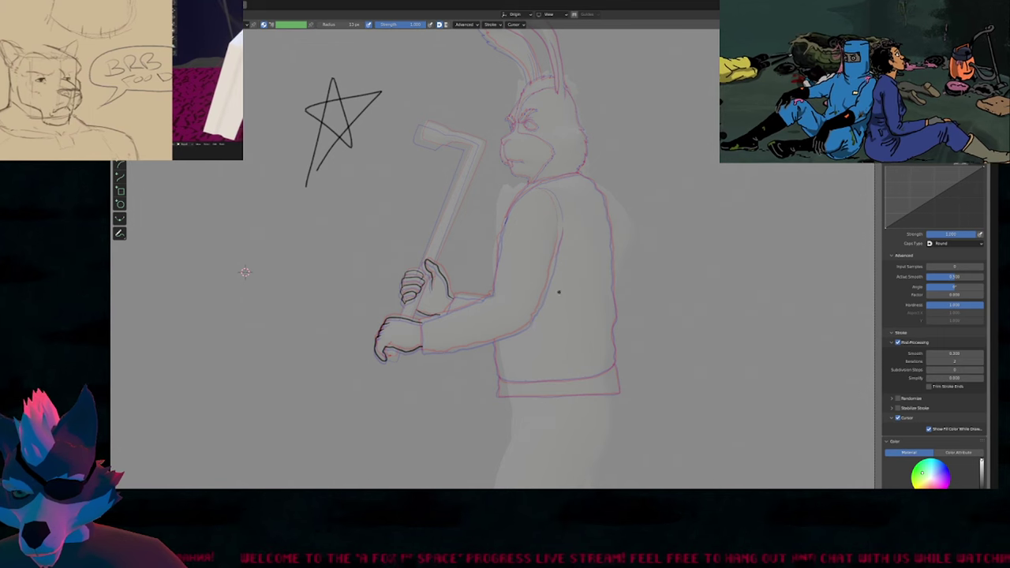
# Ink the jacket's back edge, lower edge and the short front edge up to the sleeve, following the onion-skin outlines.
pyautogui.moveTo(563, 330)
pyautogui.keyDown('ctrl'); pyautogui.mouseDown(button='middle')
pyautogui.moveTo(559, 266)
pyautogui.moveTo(518, 263)
pyautogui.mouseUp(button='middle'); pyautogui.keyUp('ctrl')
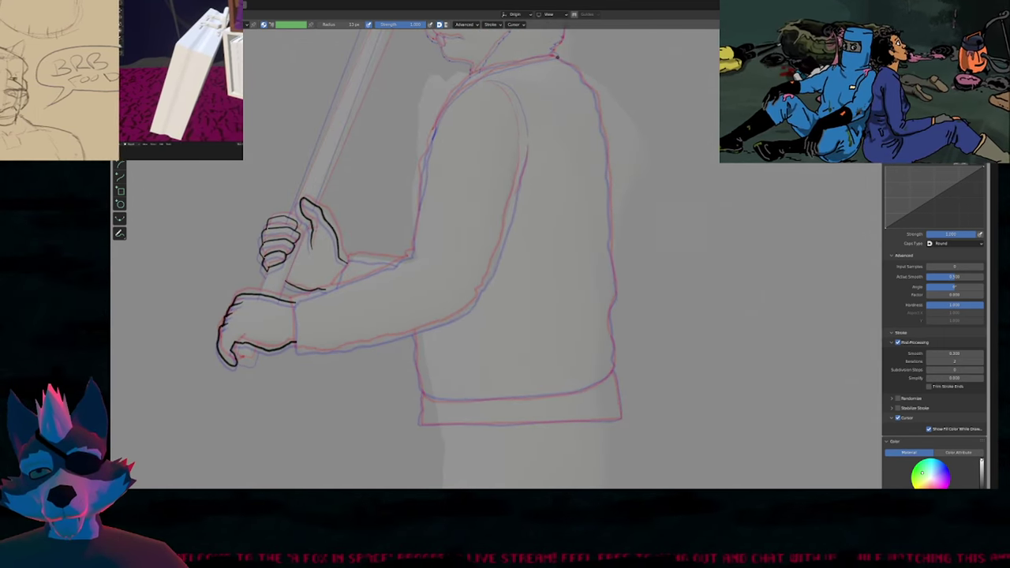
pyautogui.moveTo(592, 87); pyautogui.dragTo(600, 111)
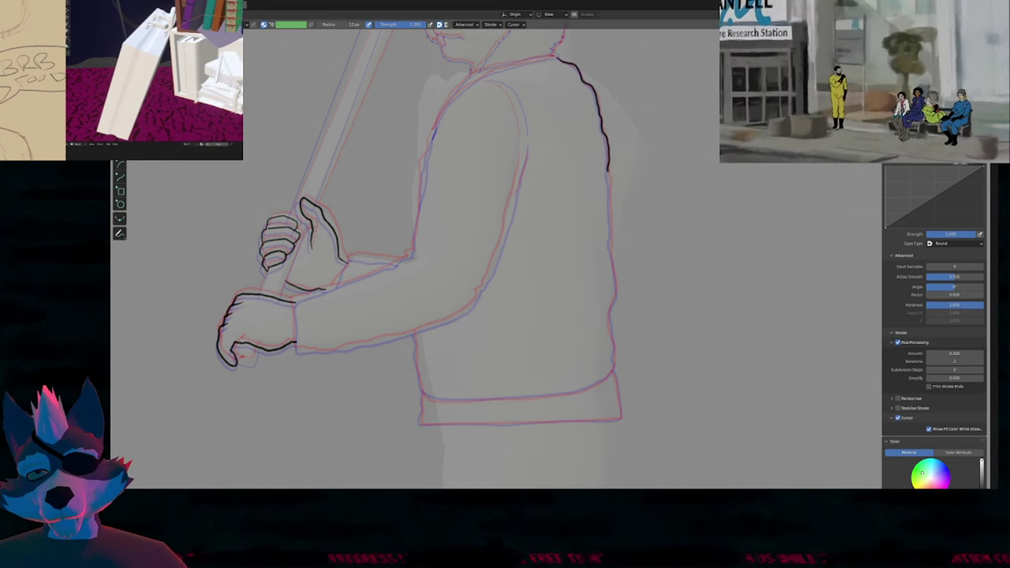
pyautogui.moveTo(609, 189); pyautogui.dragTo(614, 298)
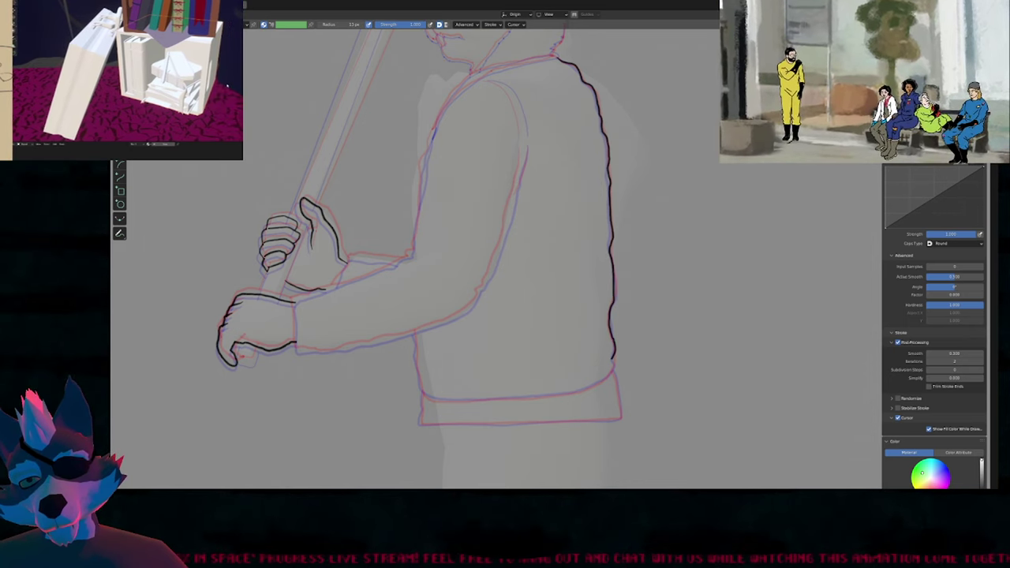
pyautogui.moveTo(614, 367)
pyautogui.mouseDown()
pyautogui.moveTo(589, 390)
pyautogui.moveTo(435, 400)
pyautogui.mouseUp()
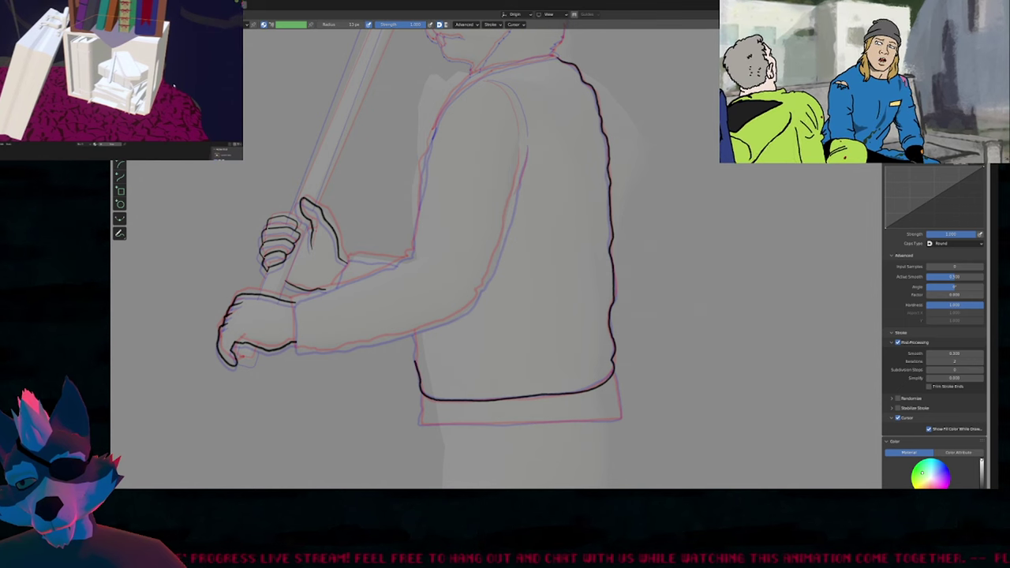
pyautogui.moveTo(413, 336); pyautogui.dragTo(410, 317)
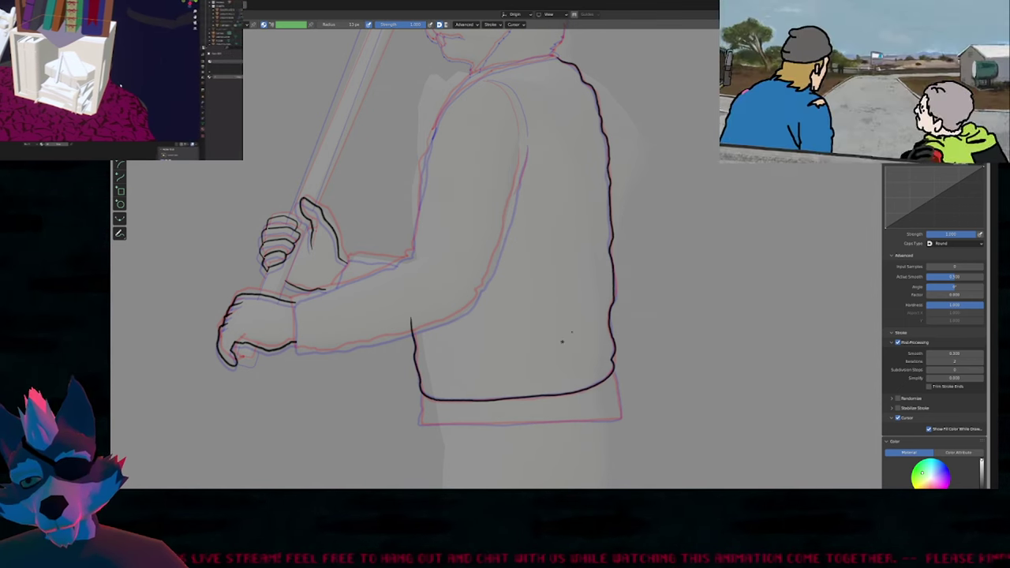
pyautogui.keyDown('shift'); pyautogui.moveTo(666, 243); pyautogui.dragTo(633, 286, button='middle'); pyautogui.keyUp('shift')
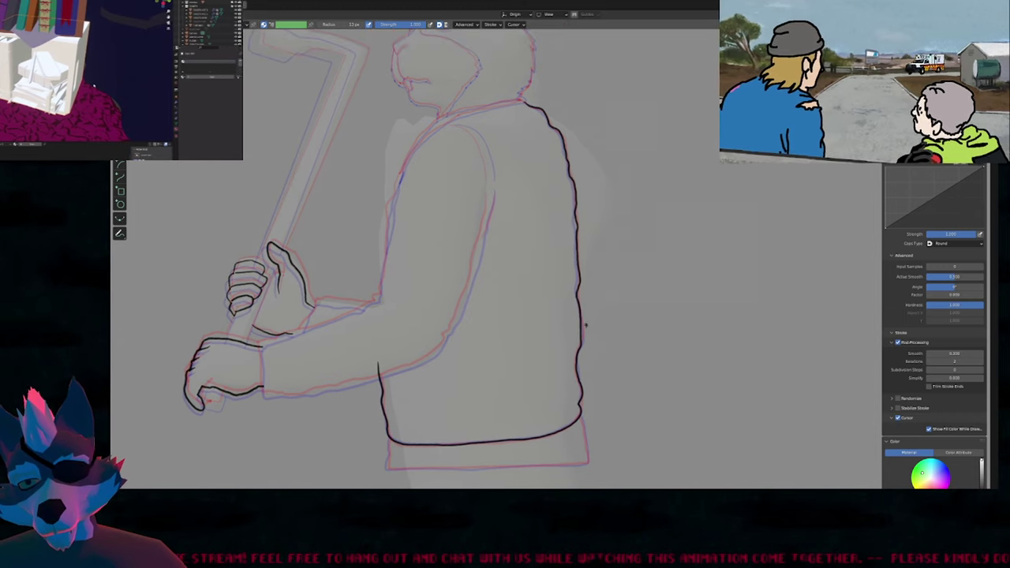
# Smooth the wobbles in the inked line of the jacket's back edge, from the nape down past the shoulder.
pyautogui.moveTo(588, 269)
pyautogui.keyDown('shift'); pyautogui.mouseDown()
pyautogui.moveTo(595, 194)
pyautogui.moveTo(594, 221)
pyautogui.mouseUp(); pyautogui.keyUp('shift')
pyautogui.keyDown('shift'); pyautogui.moveTo(573, 161); pyautogui.dragTo(559, 137); pyautogui.keyUp('shift')
pyautogui.keyDown('shift'); pyautogui.moveTo(560, 189); pyautogui.dragTo(581, 228, button='middle'); pyautogui.keyUp('shift')
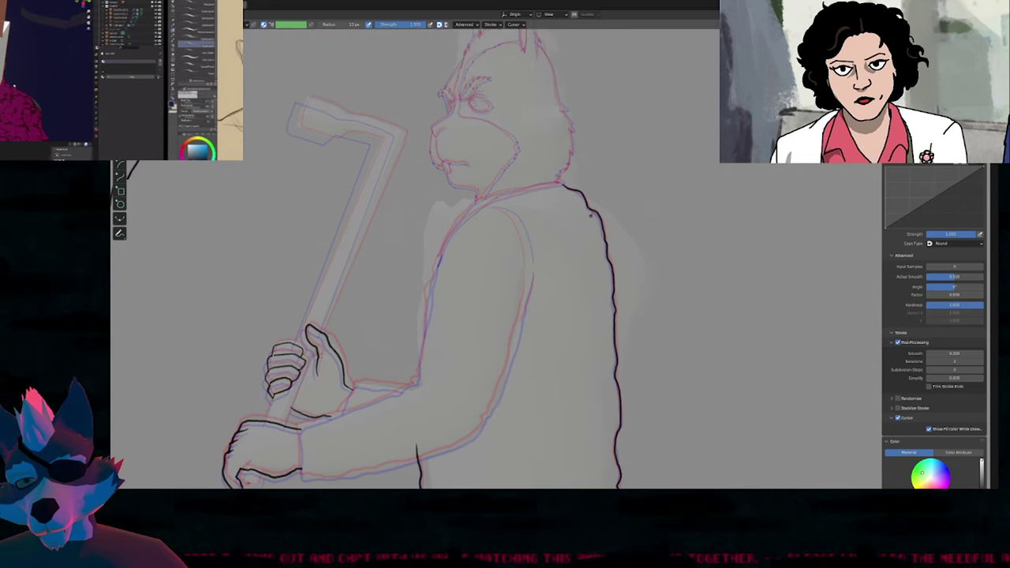
pyautogui.scroll(4, 590, 213)
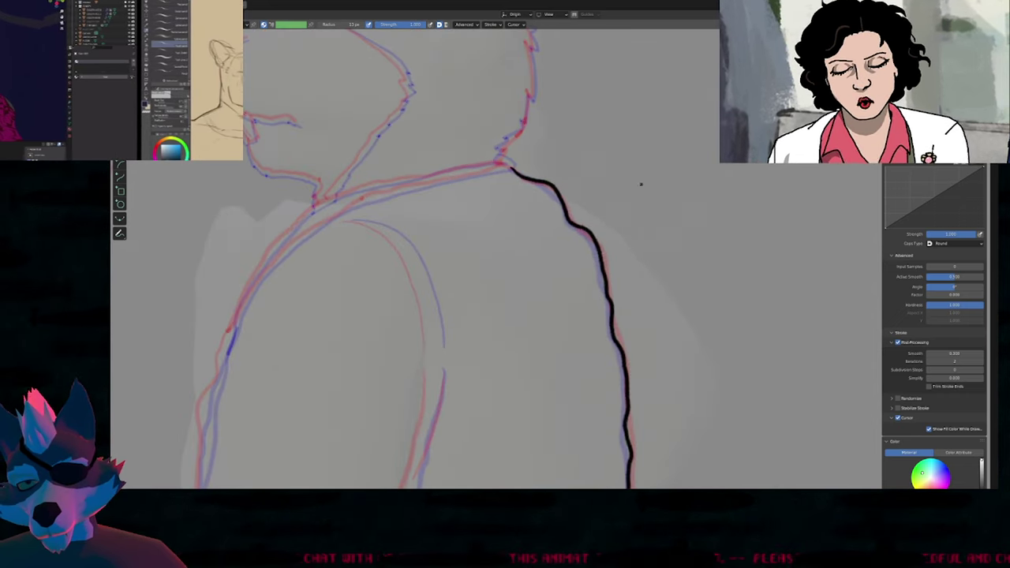
pyautogui.moveTo(578, 212)
pyautogui.keyDown('shift'); pyautogui.mouseDown()
pyautogui.moveTo(611, 219)
pyautogui.moveTo(606, 280)
pyautogui.mouseUp(); pyautogui.keyUp('shift')
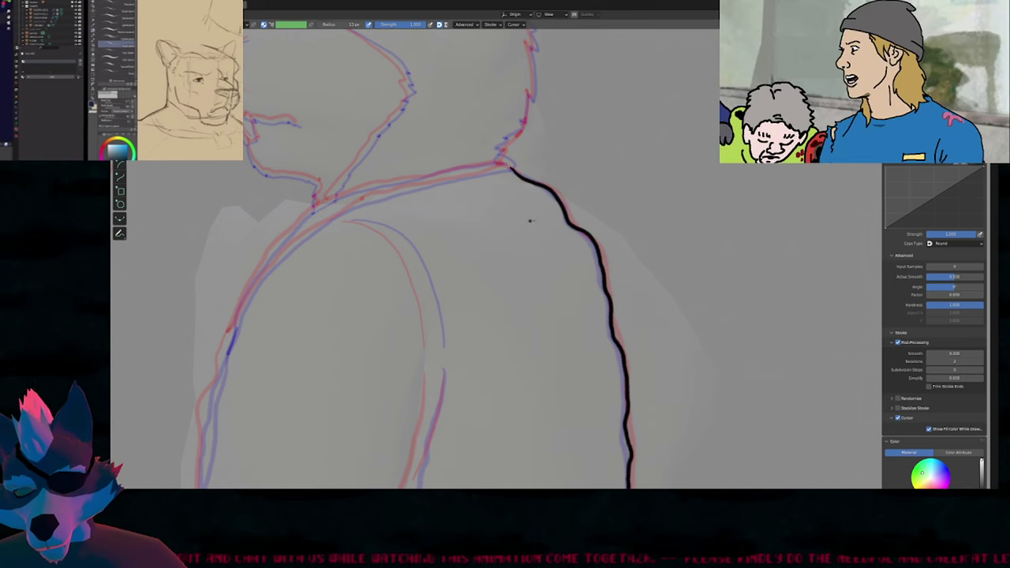
# Ink the band below the jacket's lower edge along the onion-skin outline, smooth its back side and trim the overshoot at the corner.
pyautogui.moveTo(530, 220)
pyautogui.keyDown('ctrl'); pyautogui.mouseDown(button='middle')
pyautogui.moveTo(534, 305)
pyautogui.moveTo(507, 342)
pyautogui.moveTo(573, 257)
pyautogui.moveTo(557, 208)
pyautogui.mouseUp(button='middle'); pyautogui.keyUp('ctrl')
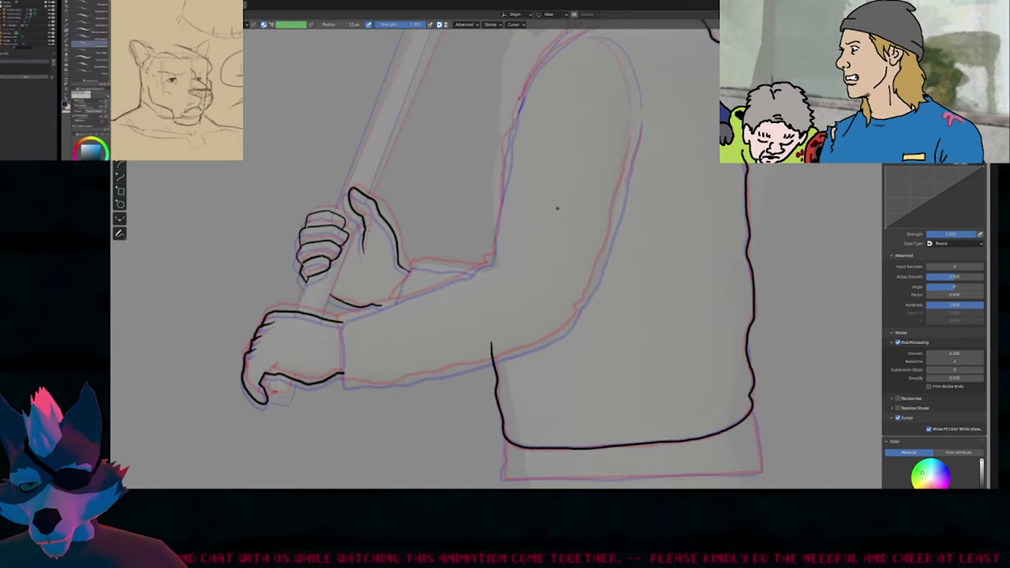
pyautogui.keyDown('shift'); pyautogui.moveTo(526, 304); pyautogui.dragTo(439, 121, button='middle'); pyautogui.keyUp('shift')
pyautogui.keyDown('ctrl'); pyautogui.moveTo(512, 244); pyautogui.dragTo(503, 193, button='middle'); pyautogui.keyUp('ctrl')
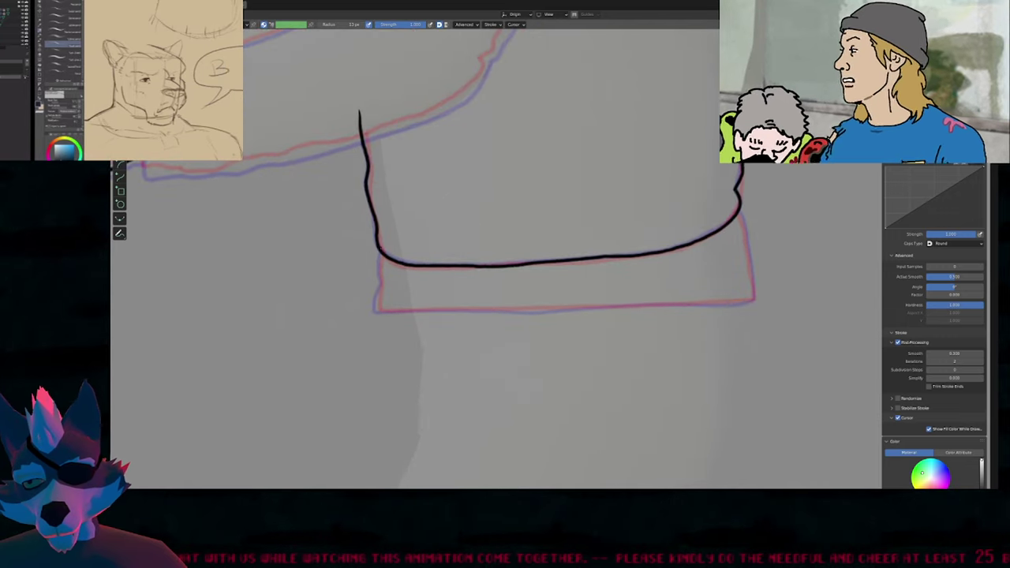
pyautogui.moveTo(378, 254)
pyautogui.mouseDown()
pyautogui.moveTo(374, 310)
pyautogui.moveTo(721, 301)
pyautogui.moveTo(751, 266)
pyautogui.moveTo(743, 218)
pyautogui.moveTo(727, 204)
pyautogui.mouseUp()
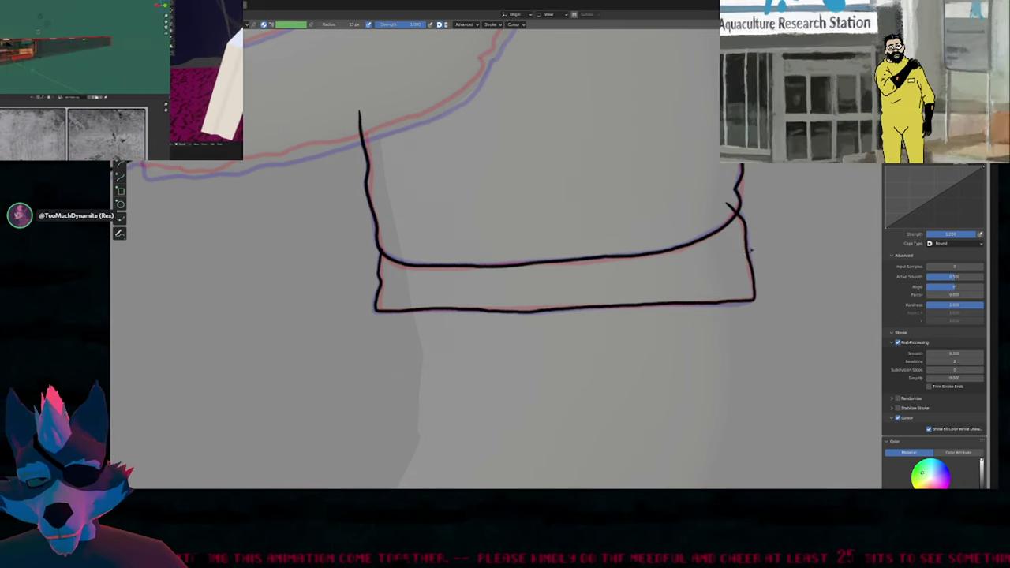
pyautogui.hotkey('shift', 'f')
pyautogui.press('Escape')
pyautogui.keyDown('shift'); pyautogui.moveTo(740, 254); pyautogui.dragTo(756, 272); pyautogui.keyUp('shift')
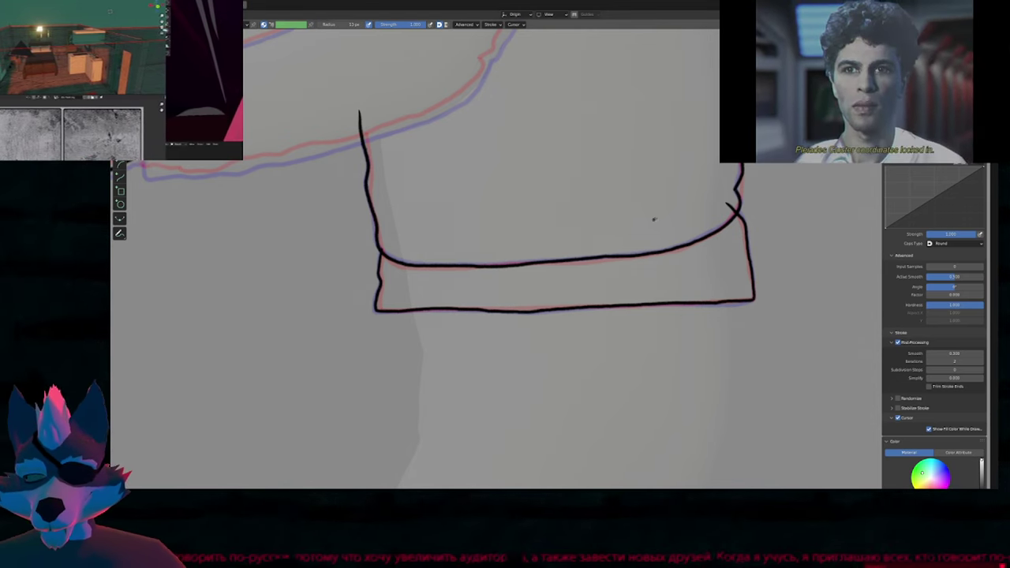
pyautogui.moveTo(661, 218); pyautogui.dragTo(481, 250)
pyautogui.hotkey('ctrl', 'z')
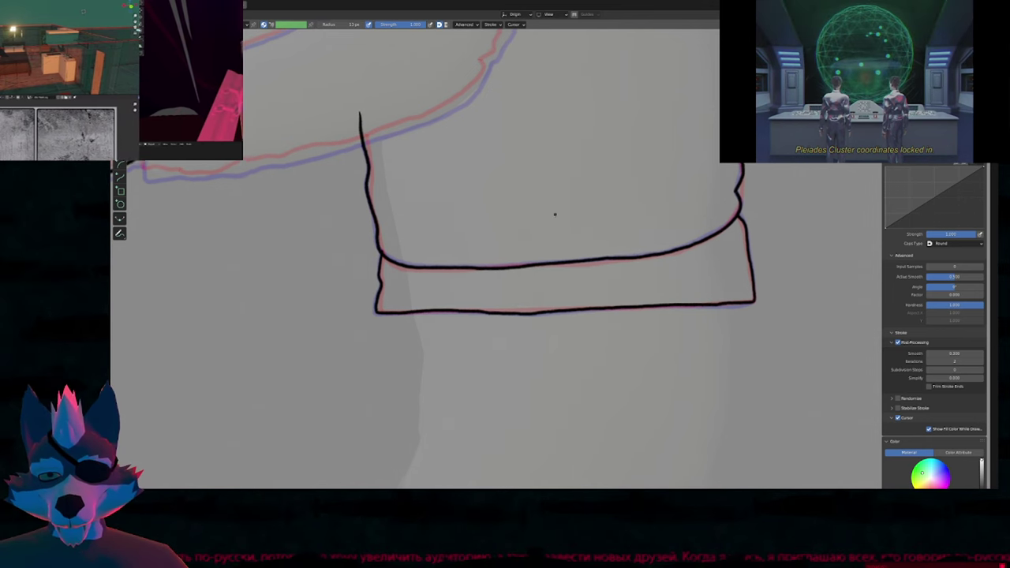
# Ink the sleeve's outline down to the cuff and back up its rear edge, and trim the jacket's front edge where it crosses the sleeve.
pyautogui.scroll(5, 554, 221)
pyautogui.scroll(-6, 556, 240)
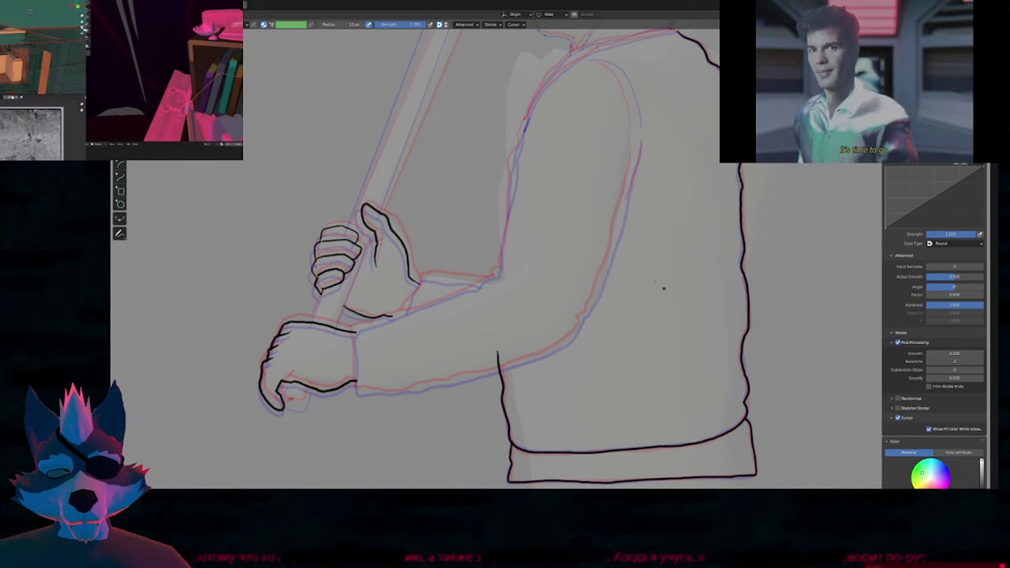
pyautogui.keyDown('shift'); pyautogui.moveTo(566, 248); pyautogui.dragTo(603, 262, button='middle'); pyautogui.keyUp('shift')
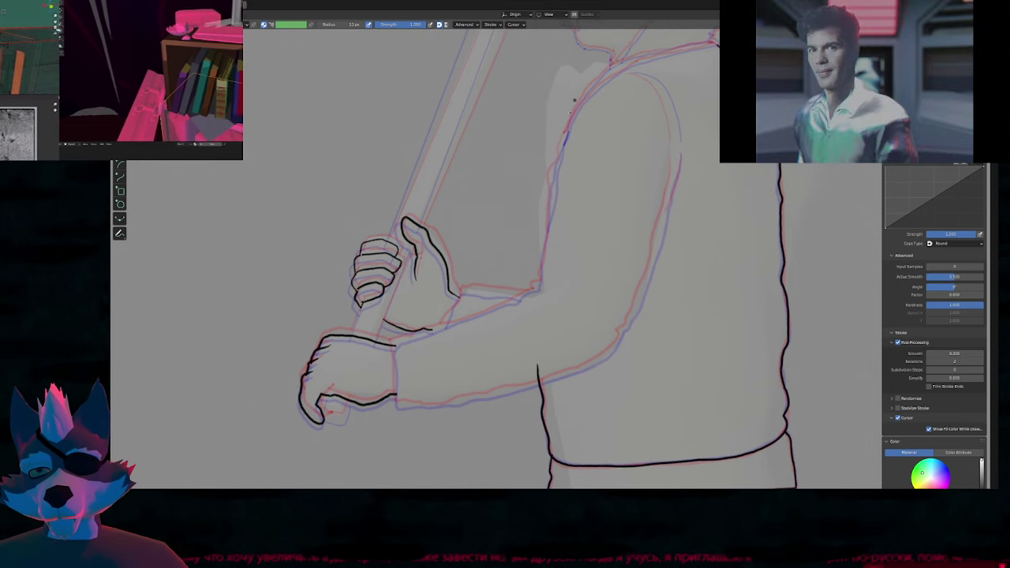
pyautogui.moveTo(565, 138)
pyautogui.mouseDown()
pyautogui.moveTo(539, 285)
pyautogui.moveTo(406, 337)
pyautogui.moveTo(396, 390)
pyautogui.moveTo(435, 405)
pyautogui.moveTo(509, 391)
pyautogui.moveTo(628, 324)
pyautogui.moveTo(673, 155)
pyautogui.mouseUp()
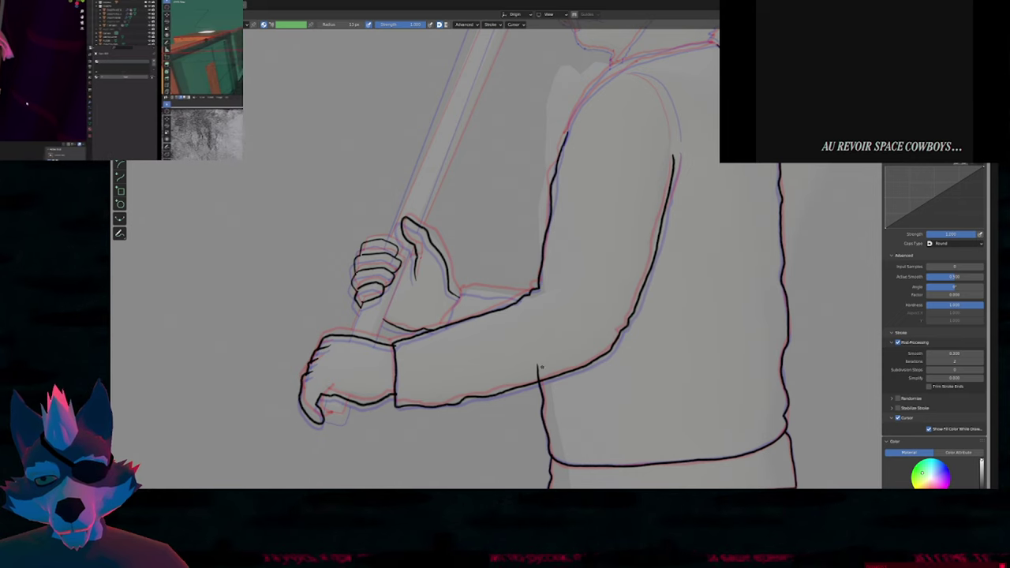
pyautogui.keyDown('ctrl'); pyautogui.keyDown('alt'); pyautogui.moveTo(555, 359); pyautogui.dragTo(557, 358, button='right'); pyautogui.keyUp('alt'); pyautogui.keyUp('ctrl')
# Ink the curved shoulder seam above the sleeve's rear edge, leaving a small gap between the two lines.
pyautogui.keyDown('shift'); pyautogui.moveTo(648, 213); pyautogui.dragTo(555, 350, button='middle'); pyautogui.keyUp('shift')
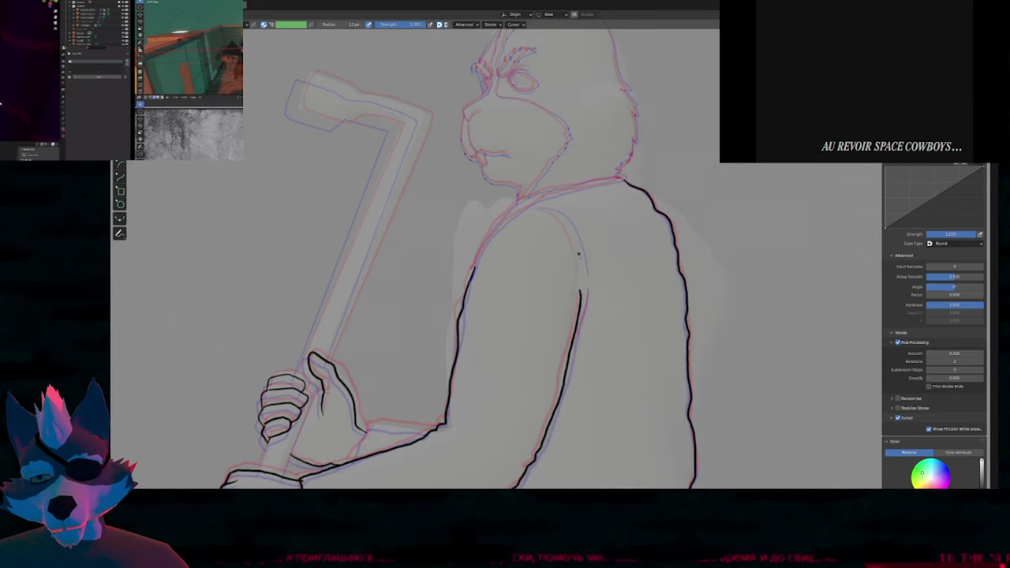
pyautogui.scroll(3, 577, 249)
pyautogui.moveTo(506, 177)
pyautogui.mouseDown()
pyautogui.moveTo(528, 182)
pyautogui.moveTo(570, 219)
pyautogui.moveTo(584, 291)
pyautogui.mouseUp()
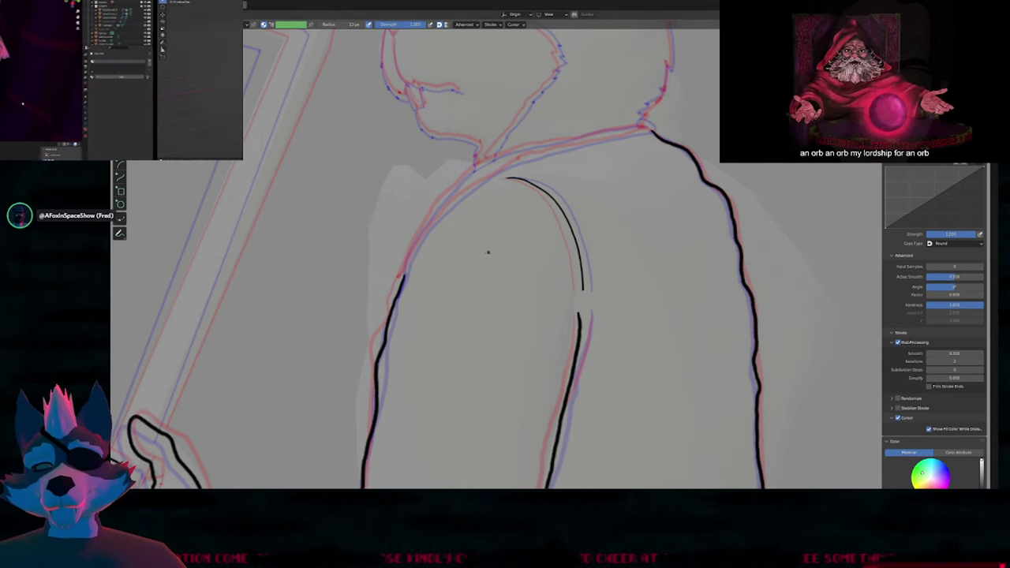
# Ink the collar as a narrow band from the sleeve's front edge over the shoulder to the nape.
pyautogui.scroll(3, 505, 198)
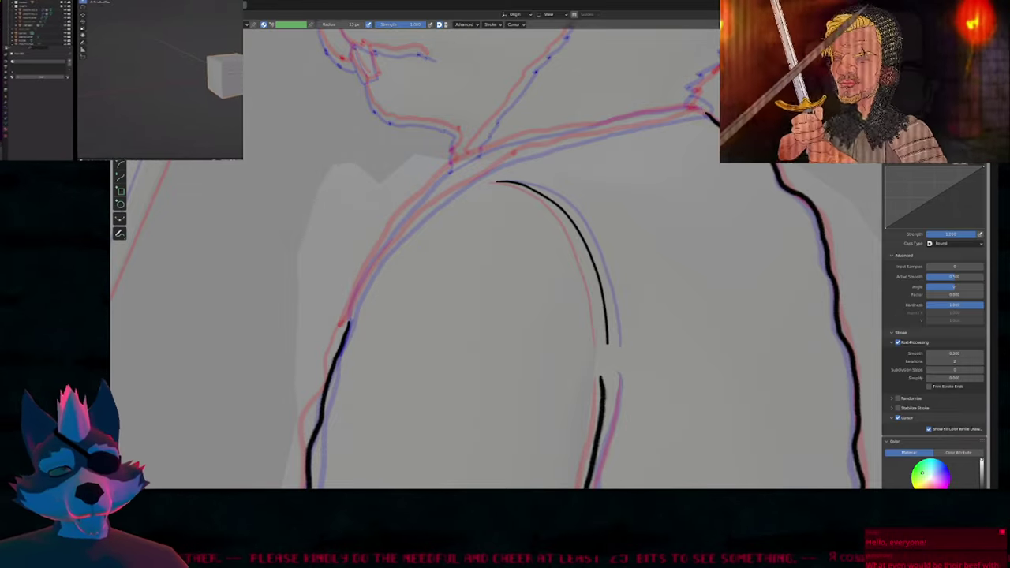
pyautogui.moveTo(413, 283); pyautogui.dragTo(509, 199)
pyautogui.hotkey('ctrl', 'z')
pyautogui.keyDown('shift'); pyautogui.moveTo(441, 228); pyautogui.dragTo(388, 304, button='middle'); pyautogui.keyUp('shift')
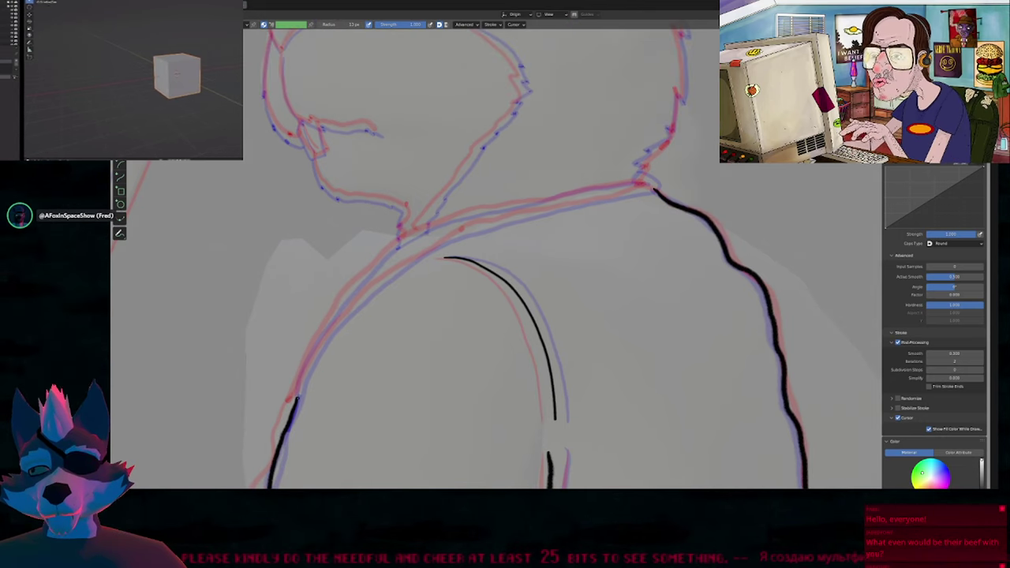
pyautogui.moveTo(298, 380)
pyautogui.mouseDown()
pyautogui.moveTo(355, 294)
pyautogui.moveTo(412, 244)
pyautogui.moveTo(647, 175)
pyautogui.moveTo(615, 195)
pyautogui.moveTo(500, 225)
pyautogui.moveTo(392, 270)
pyautogui.moveTo(310, 364)
pyautogui.mouseUp()
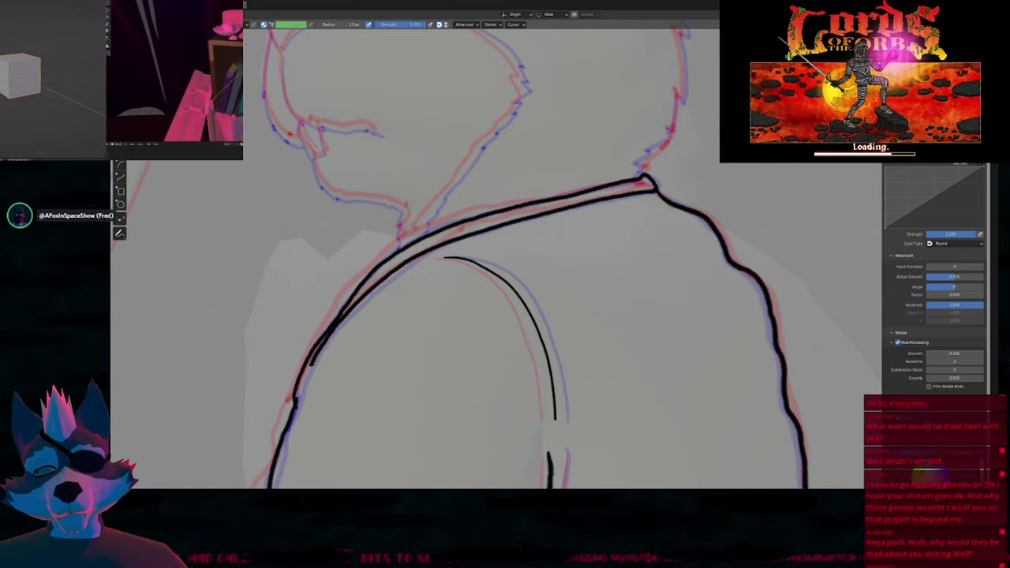
pyautogui.hotkey('ctrl', 'z')
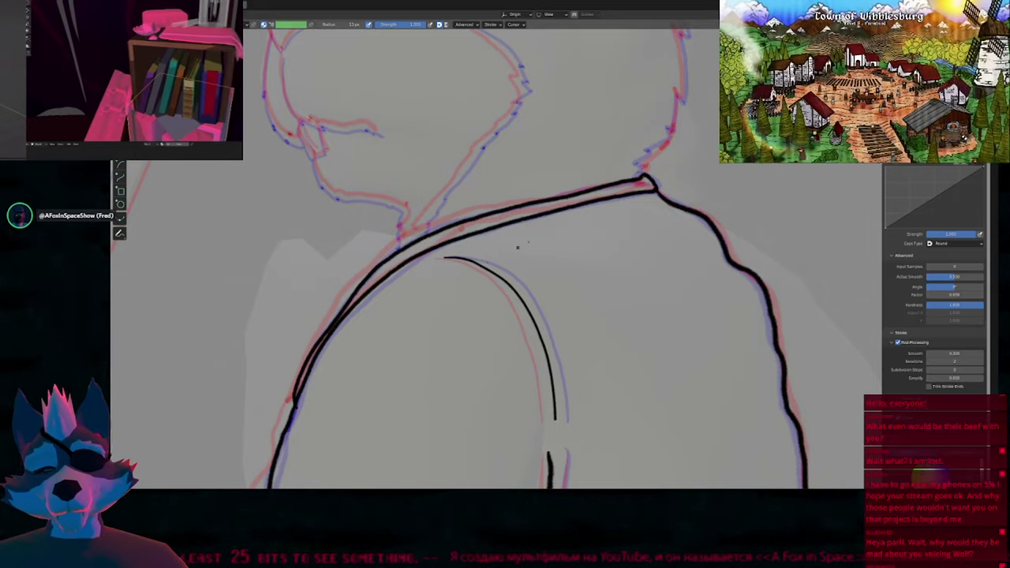
# Move the top end point of the jacket's back edge in Edit Mode to meet the collar's corner, and return to Draw Mode.
pyautogui.keyDown('shift'); pyautogui.moveTo(601, 226); pyautogui.dragTo(624, 245, button='middle'); pyautogui.keyUp('shift')
pyautogui.keyDown('ctrl'); pyautogui.moveTo(690, 211); pyautogui.dragTo(699, 182, button='middle'); pyautogui.keyUp('ctrl')
pyautogui.press('Tab')
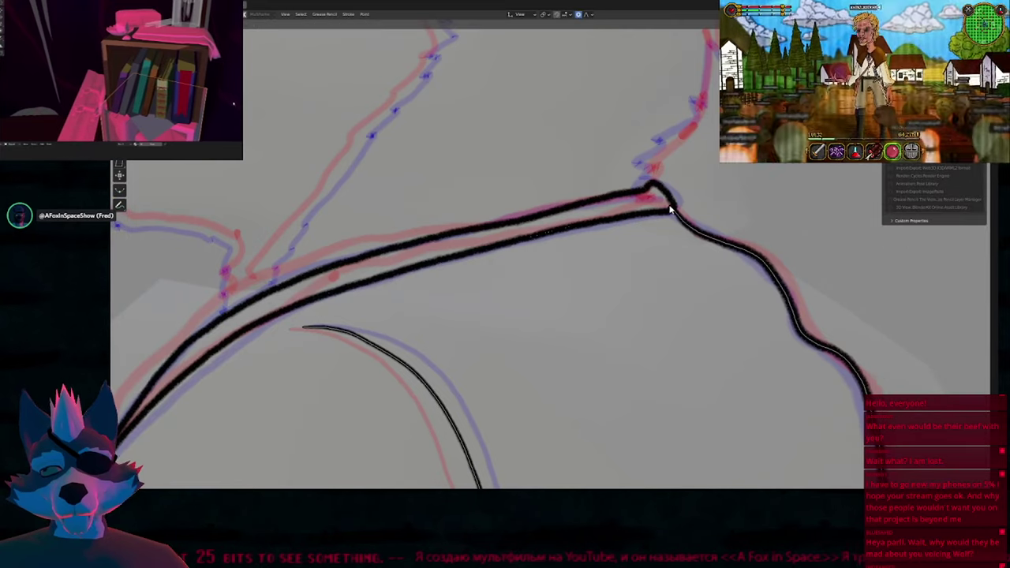
pyautogui.click(676, 215)
pyautogui.press('g')
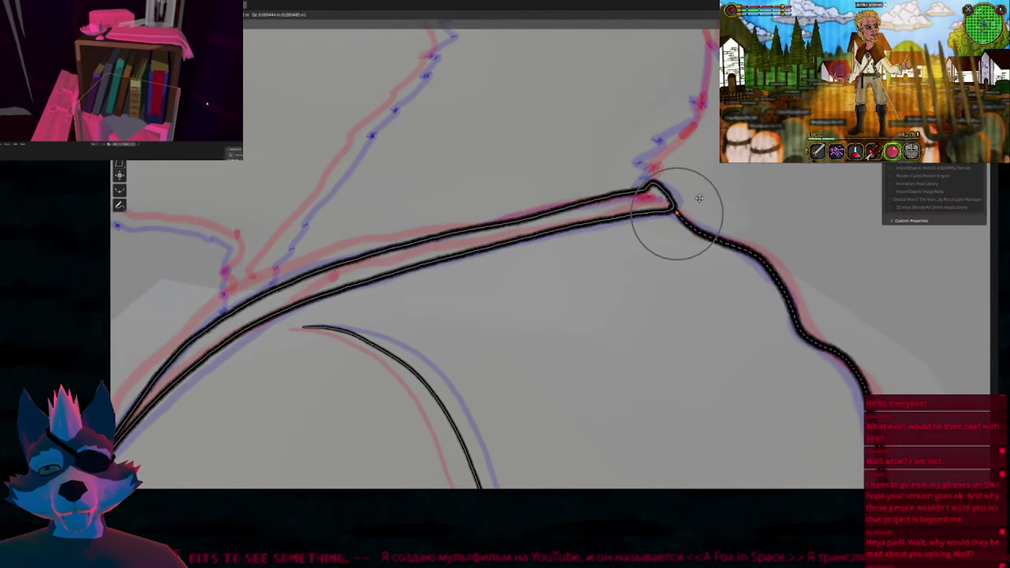
pyautogui.click(698, 197)
pyautogui.press('Tab')
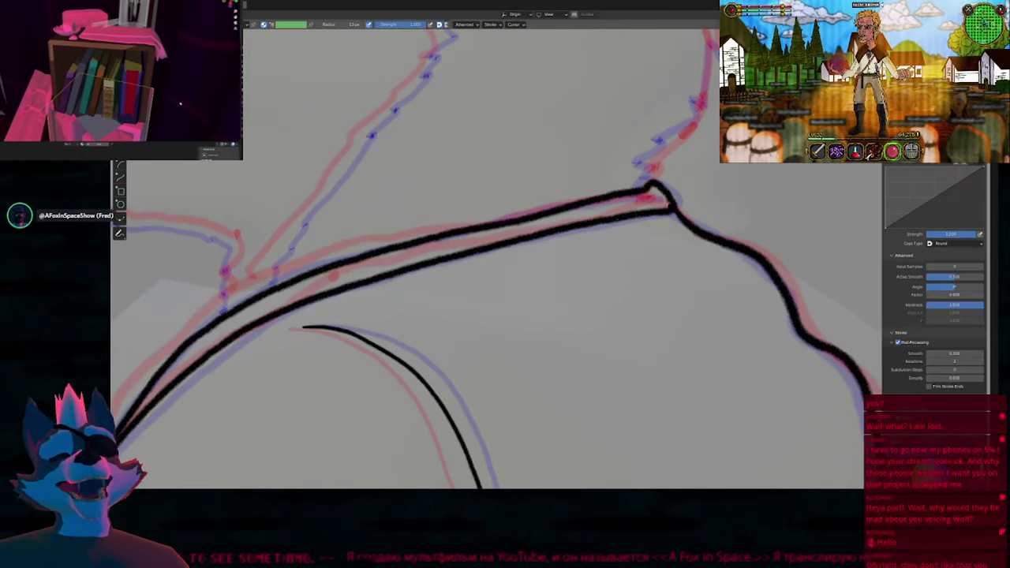
# Ink the back edge of the upright rear ear from its base to the tip and smooth the bend.
pyautogui.moveTo(617, 225); pyautogui.dragTo(615, 257, button='middle')
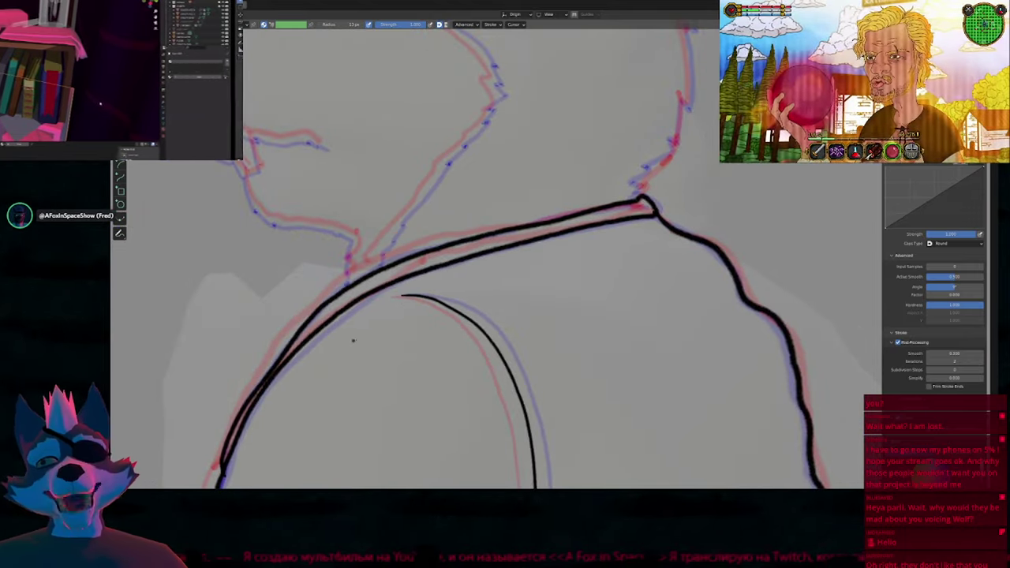
pyautogui.keyDown('shift'); pyautogui.moveTo(356, 342); pyautogui.dragTo(498, 295, button='middle'); pyautogui.keyUp('shift')
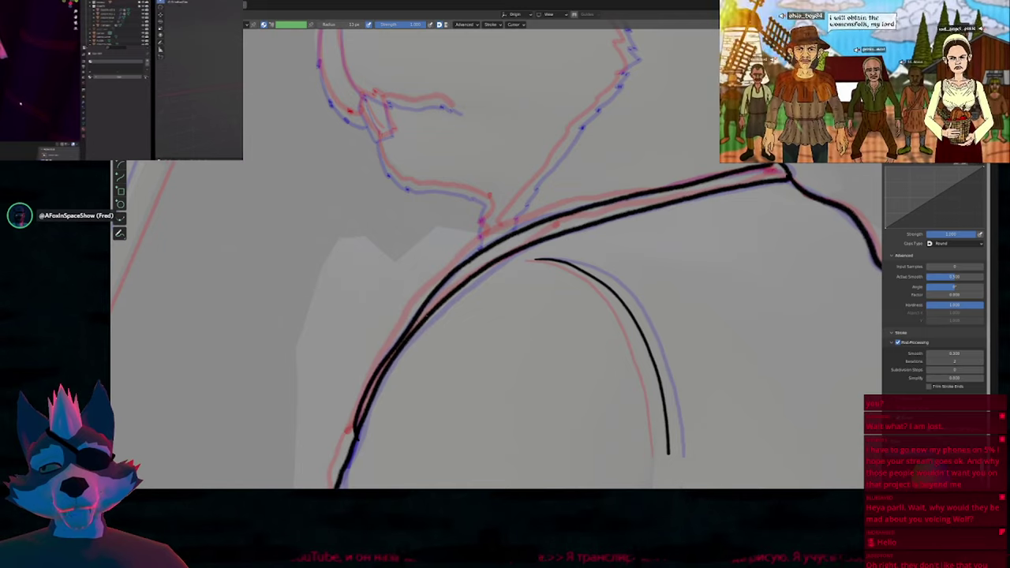
pyautogui.scroll(-3, 533, 294)
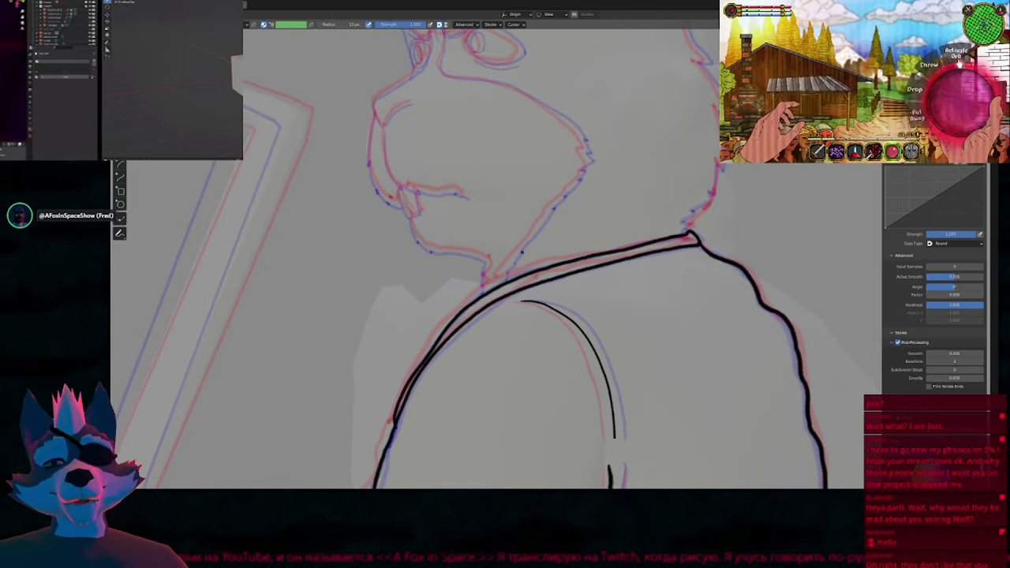
pyautogui.moveTo(555, 105)
pyautogui.keyDown('shift'); pyautogui.mouseDown(button='middle')
pyautogui.moveTo(541, 152)
pyautogui.moveTo(542, 401)
pyautogui.mouseUp(button='middle'); pyautogui.keyUp('shift')
pyautogui.moveTo(549, 226)
pyautogui.keyDown('shift'); pyautogui.mouseDown(button='middle')
pyautogui.moveTo(550, 397)
pyautogui.moveTo(578, 435)
pyautogui.mouseUp(button='middle'); pyautogui.keyUp('shift')
pyautogui.scroll(-1, 619, 379)
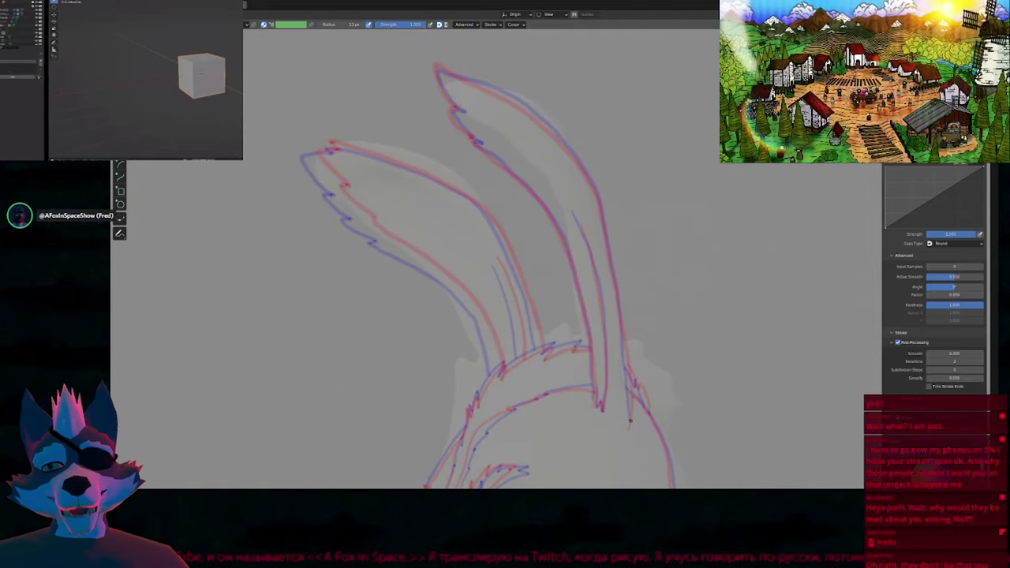
pyautogui.moveTo(630, 426)
pyautogui.mouseDown()
pyautogui.moveTo(599, 195)
pyautogui.moveTo(500, 93)
pyautogui.moveTo(436, 66)
pyautogui.mouseUp()
pyautogui.press('f')
pyautogui.click(547, 167)
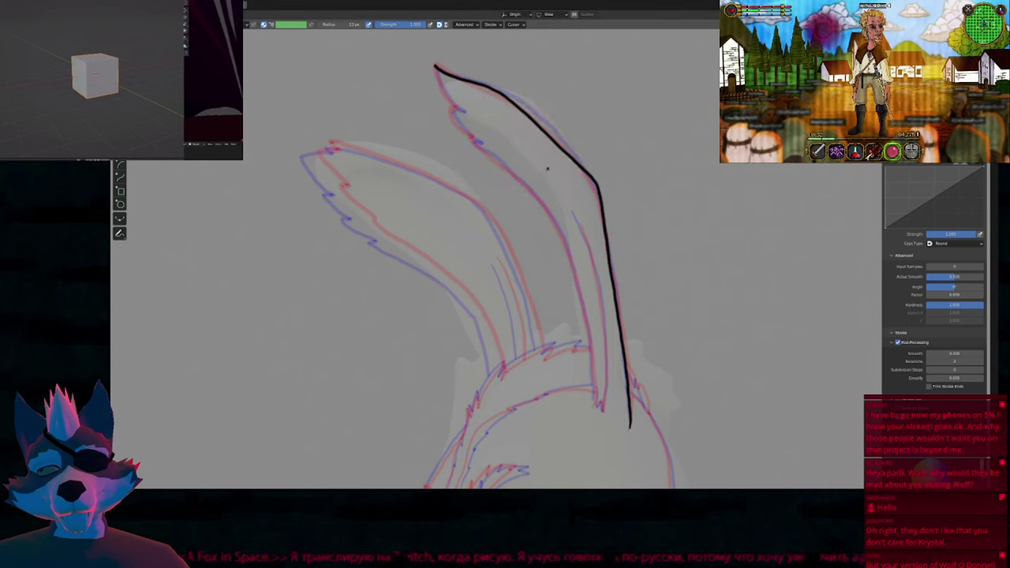
pyautogui.moveTo(547, 166); pyautogui.dragTo(547, 158)
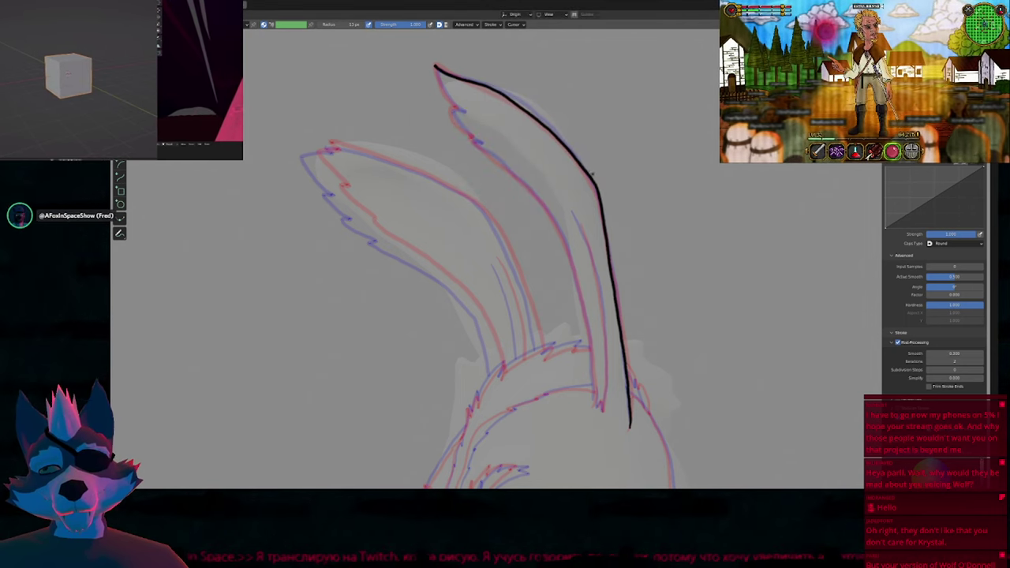
# Ink the same ear's jagged front edge from the tip to the base, and add its inner fold line with a jagged lower end.
pyautogui.keyDown('shift'); pyautogui.moveTo(489, 95); pyautogui.dragTo(455, 88, button='middle'); pyautogui.keyUp('shift')
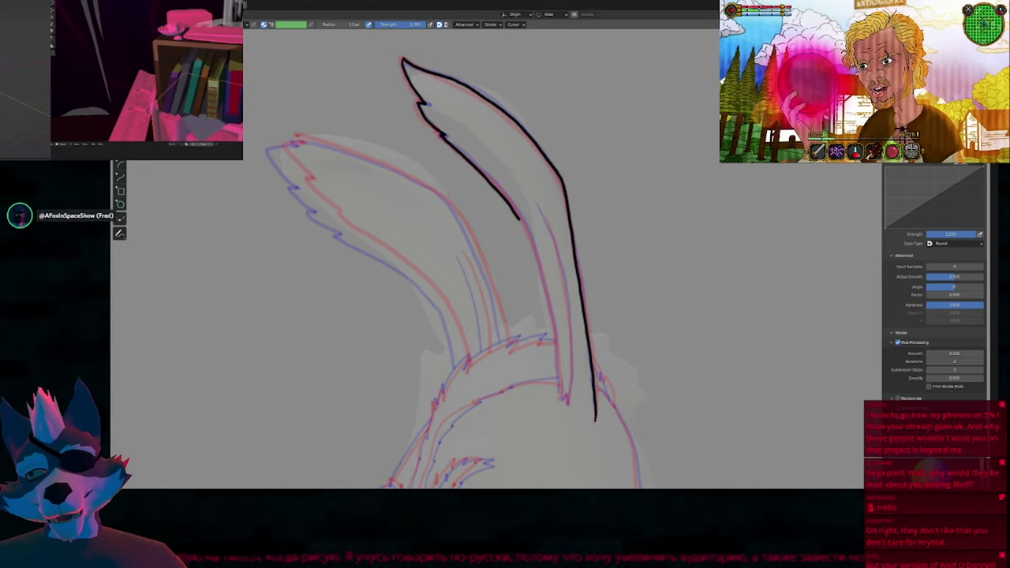
pyautogui.moveTo(533, 251); pyautogui.dragTo(557, 344)
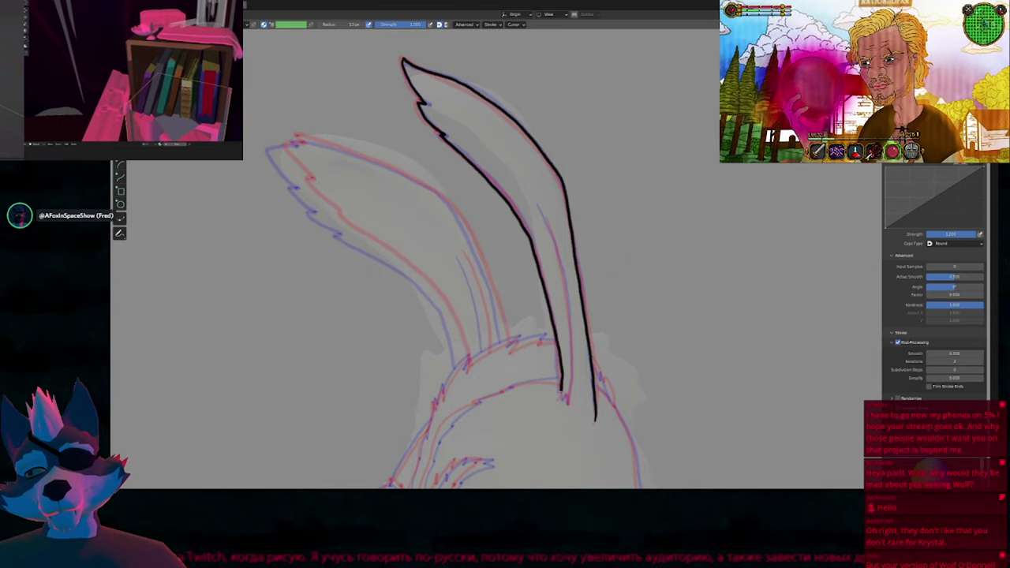
pyautogui.moveTo(561, 392); pyautogui.dragTo(559, 398)
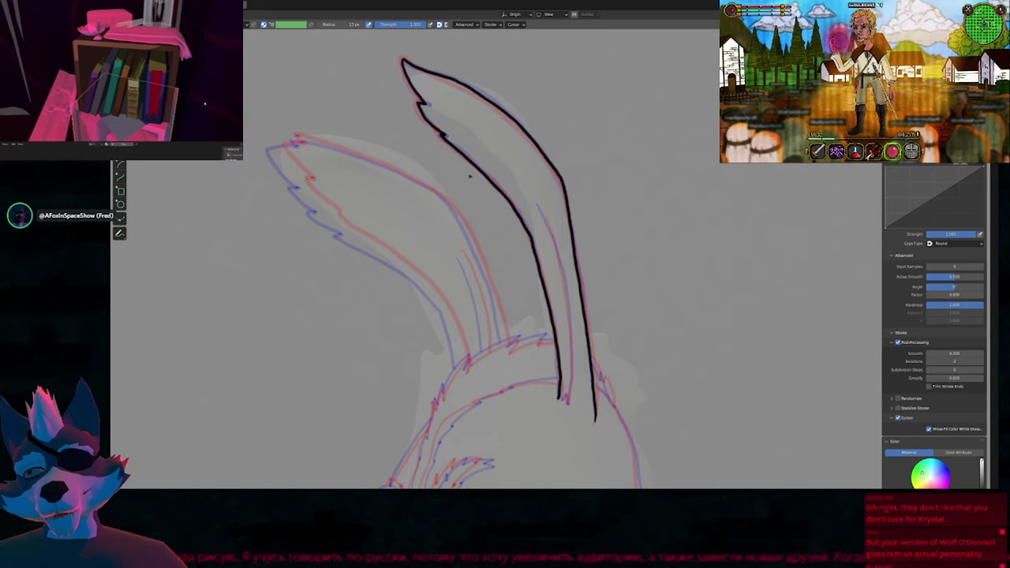
pyautogui.press('f')
pyautogui.press('Escape')
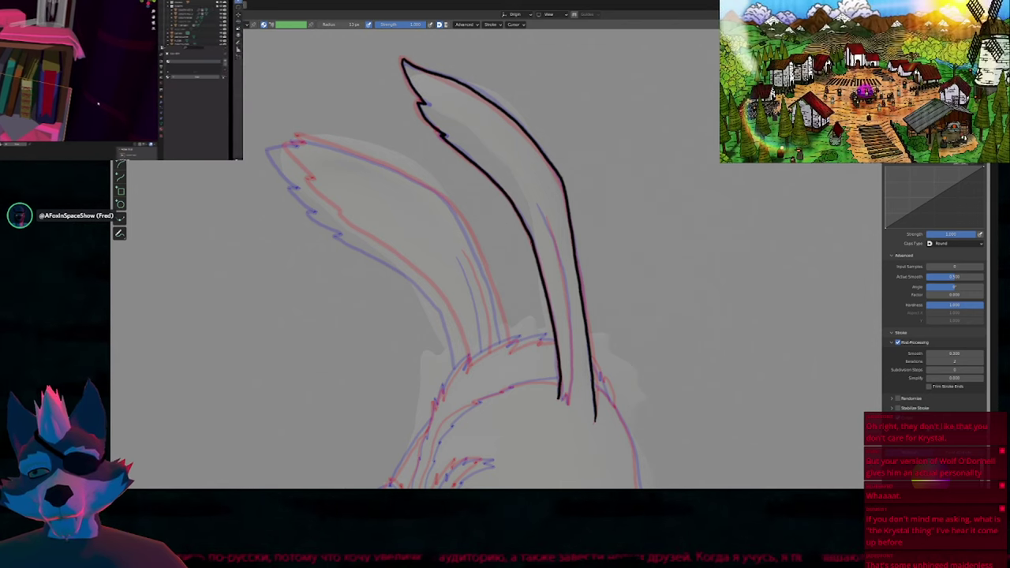
pyautogui.moveTo(551, 262)
pyautogui.keyDown('shift'); pyautogui.mouseDown(button='middle')
pyautogui.moveTo(571, 175)
pyautogui.moveTo(558, 113)
pyautogui.mouseUp(button='middle'); pyautogui.keyUp('shift')
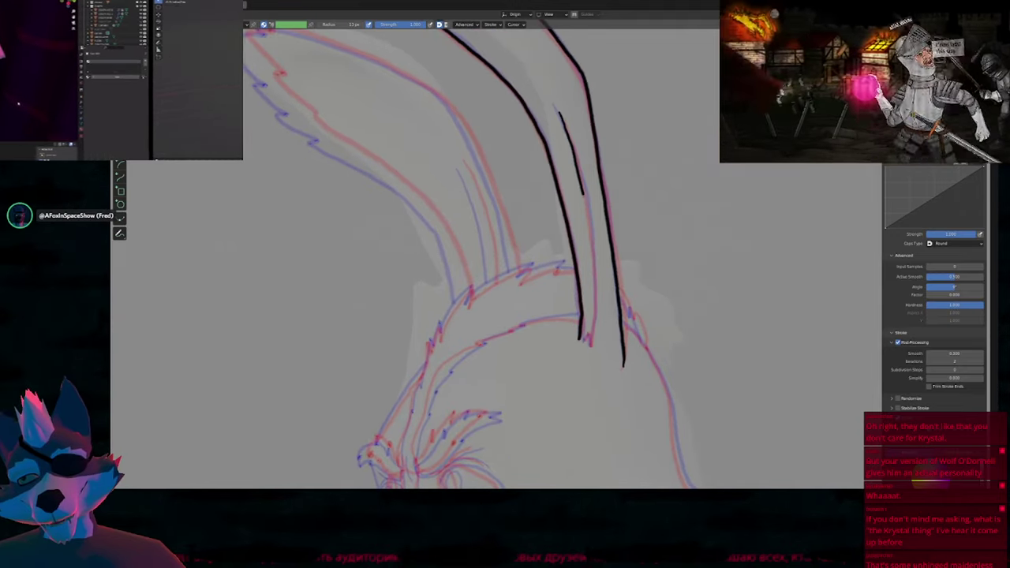
pyautogui.moveTo(590, 344); pyautogui.dragTo(587, 344)
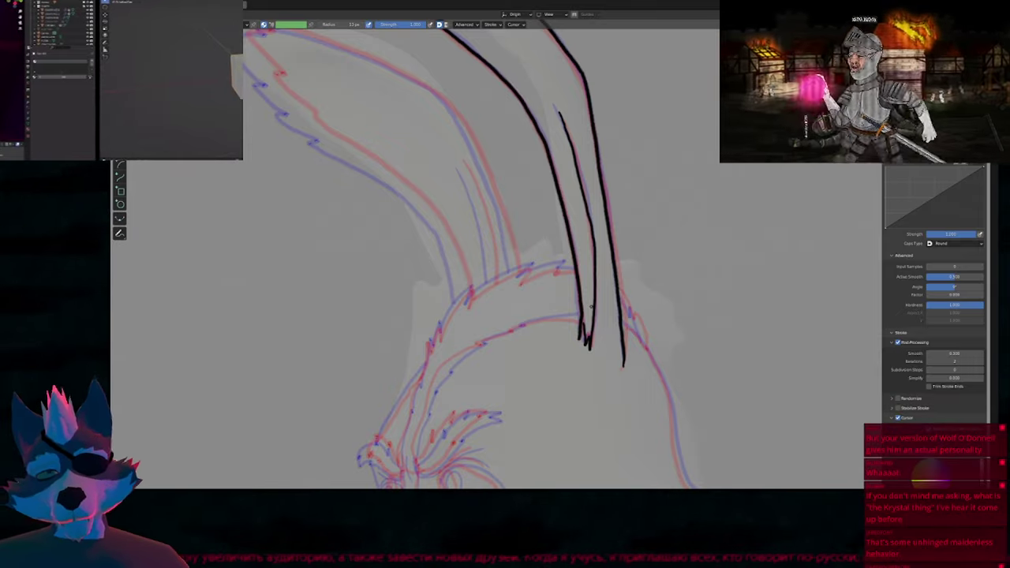
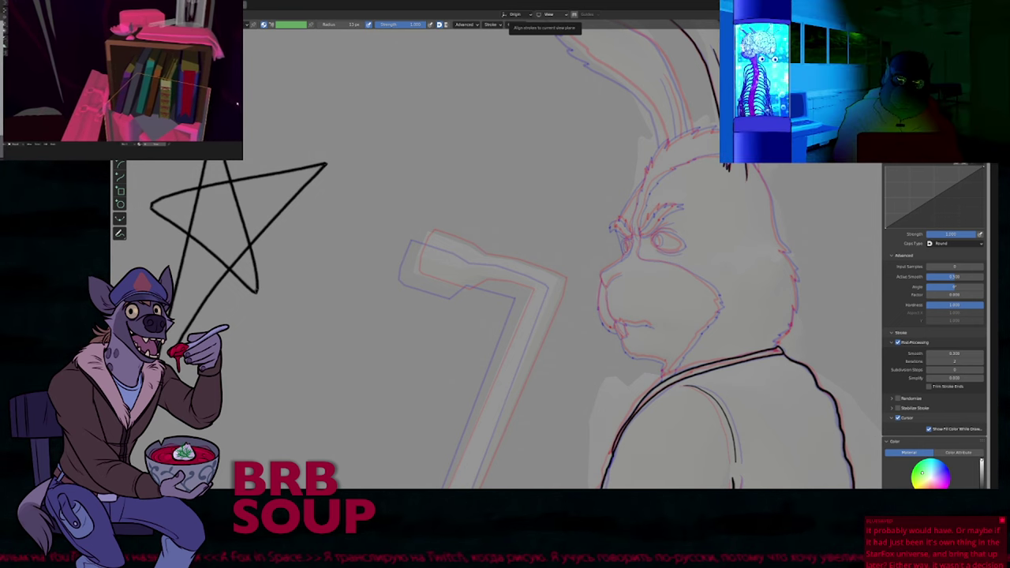
# Scribble a loose straight line between the star doodle and the space in front of the rabbit's head.
pyautogui.scroll(-4, 572, 277)
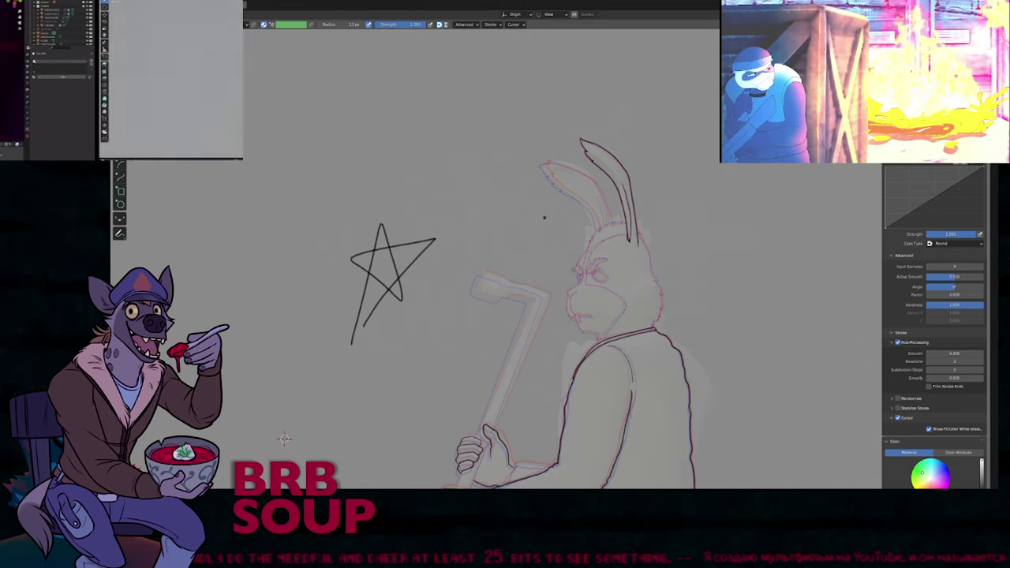
pyautogui.moveTo(554, 226); pyautogui.dragTo(412, 263)
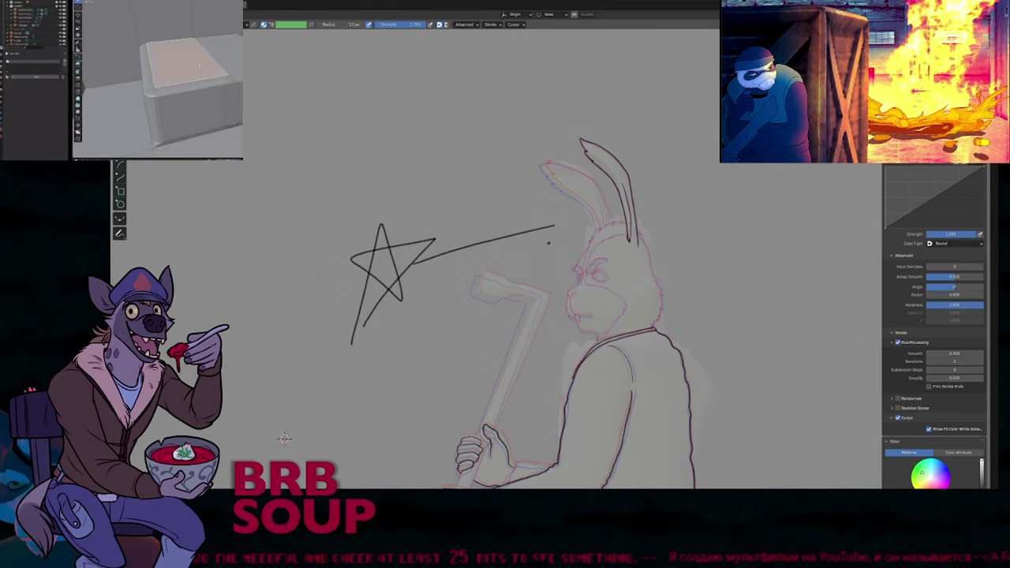
# Undo the loose straight line scribbled between the star doodle and the rabbit's head.
pyautogui.keyDown('shift'); pyautogui.moveTo(548, 243); pyautogui.dragTo(481, 158, button='middle'); pyautogui.keyUp('shift')
pyautogui.hotkey('ctrl', 'z')
pyautogui.keyDown('shift'); pyautogui.moveTo(528, 221); pyautogui.dragTo(597, 277, button='middle'); pyautogui.keyUp('shift')
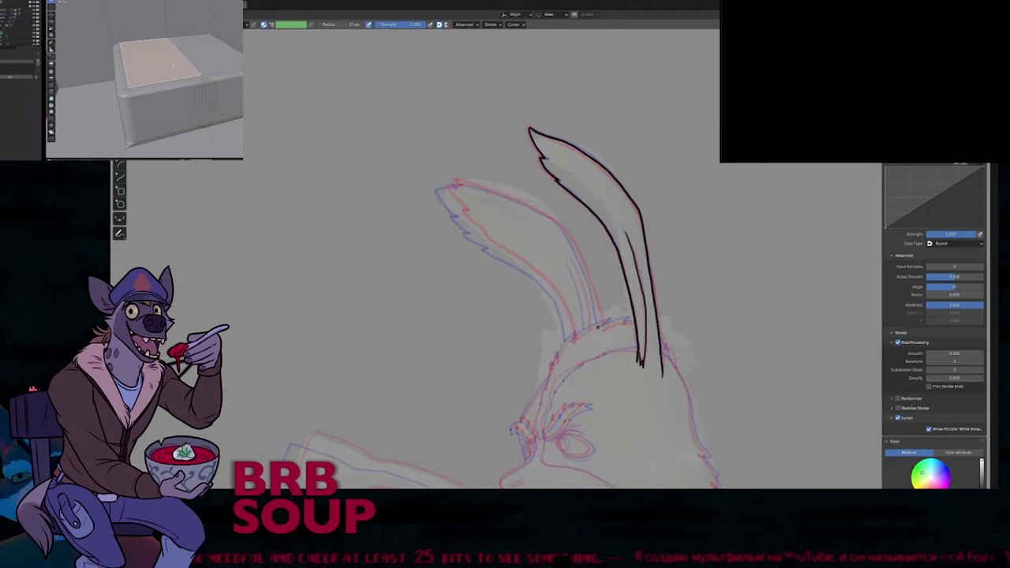
# Ink the bent front ear's back edge, its jagged front edge, and the short inner fold line near the base.
pyautogui.moveTo(599, 321)
pyautogui.mouseDown()
pyautogui.moveTo(571, 236)
pyautogui.moveTo(548, 213)
pyautogui.moveTo(450, 187)
pyautogui.moveTo(544, 213)
pyautogui.moveTo(477, 193)
pyautogui.mouseUp()
pyautogui.hotkey('shift', 'f')
pyautogui.press('Escape')
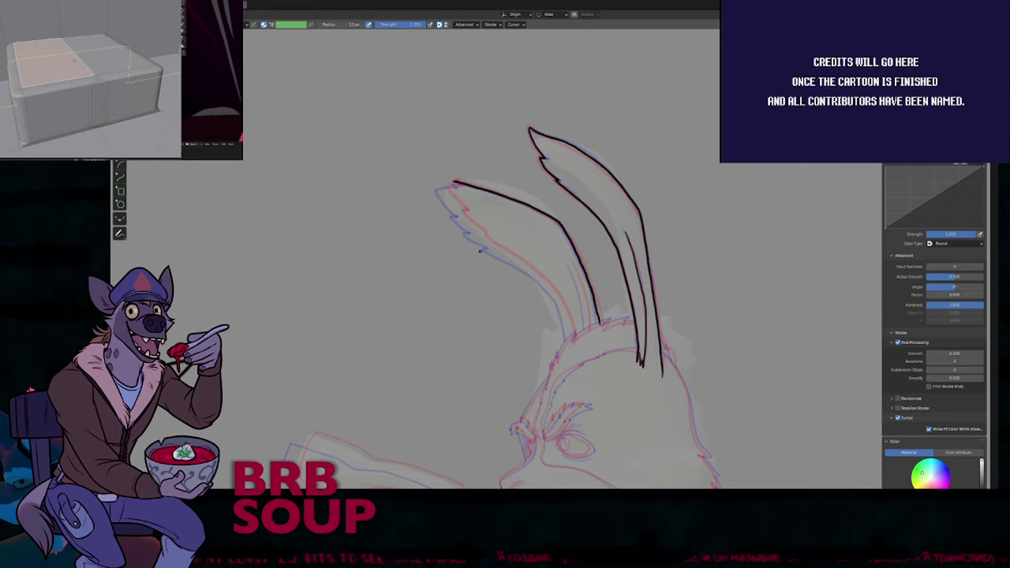
pyautogui.scroll(3, 471, 218)
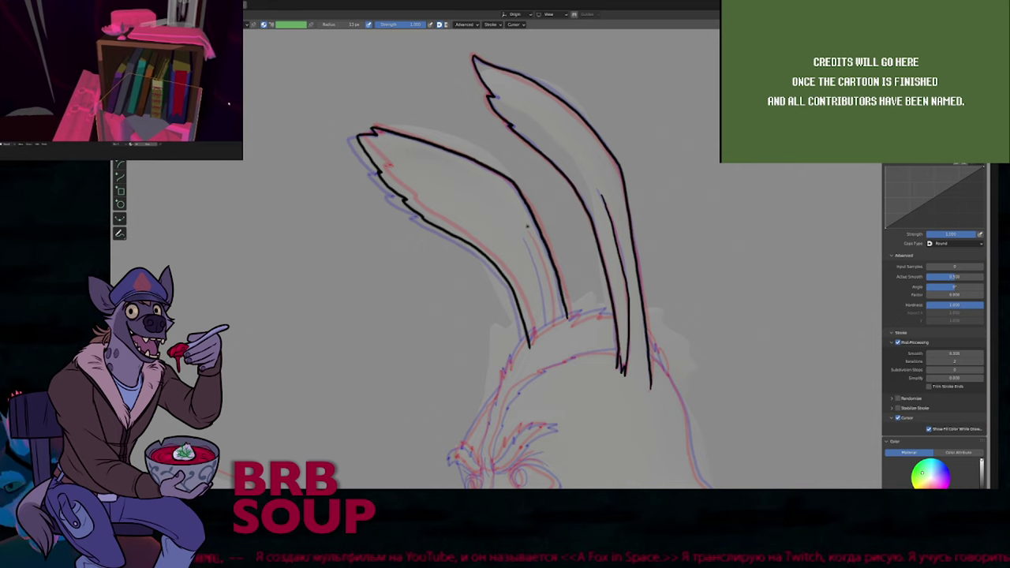
pyautogui.keyDown('shift'); pyautogui.moveTo(562, 389); pyautogui.dragTo(496, 256, button='middle'); pyautogui.keyUp('shift')
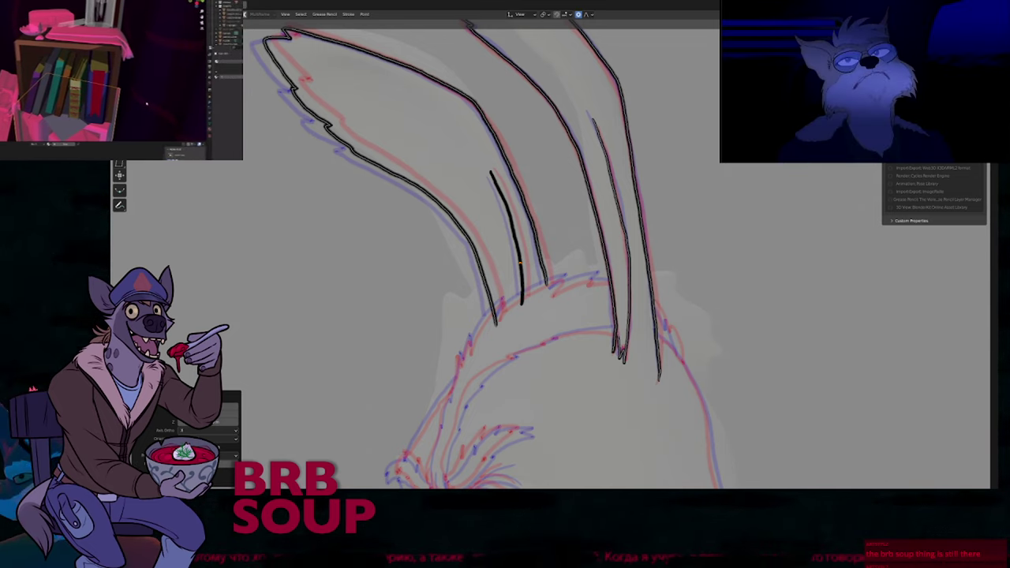
# Move the lower end points of the front ear's strokes in Edit Mode to meet the head outline, and return to Draw Mode.
pyautogui.click(548, 288)
pyautogui.click(522, 314)
pyautogui.press('g')
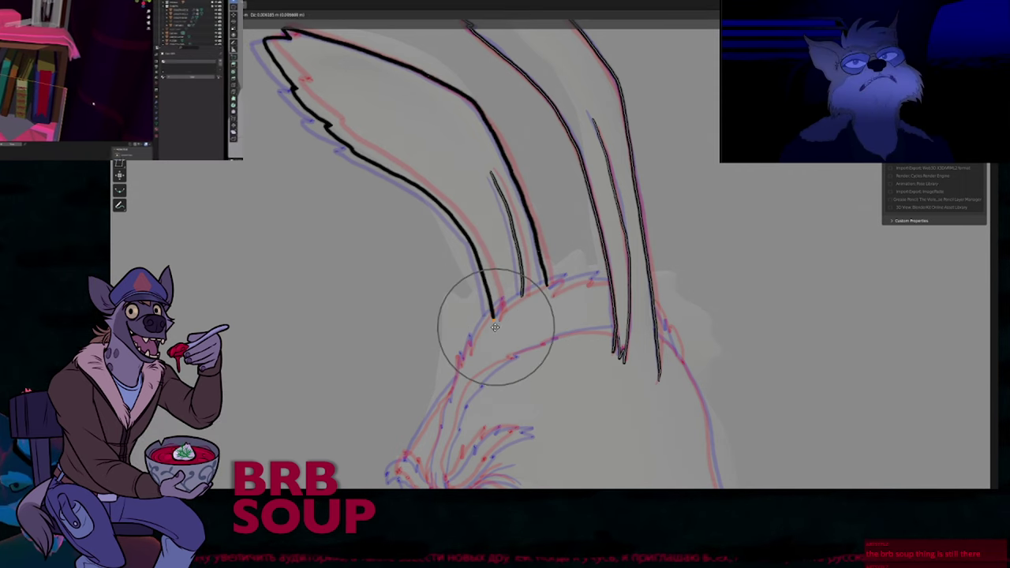
pyautogui.click(495, 325)
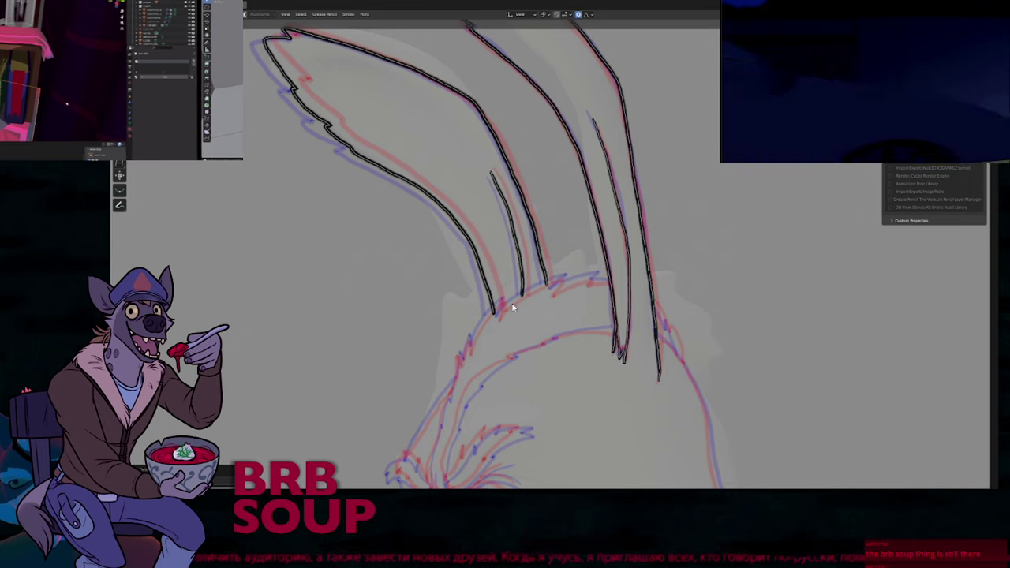
pyautogui.click(521, 297)
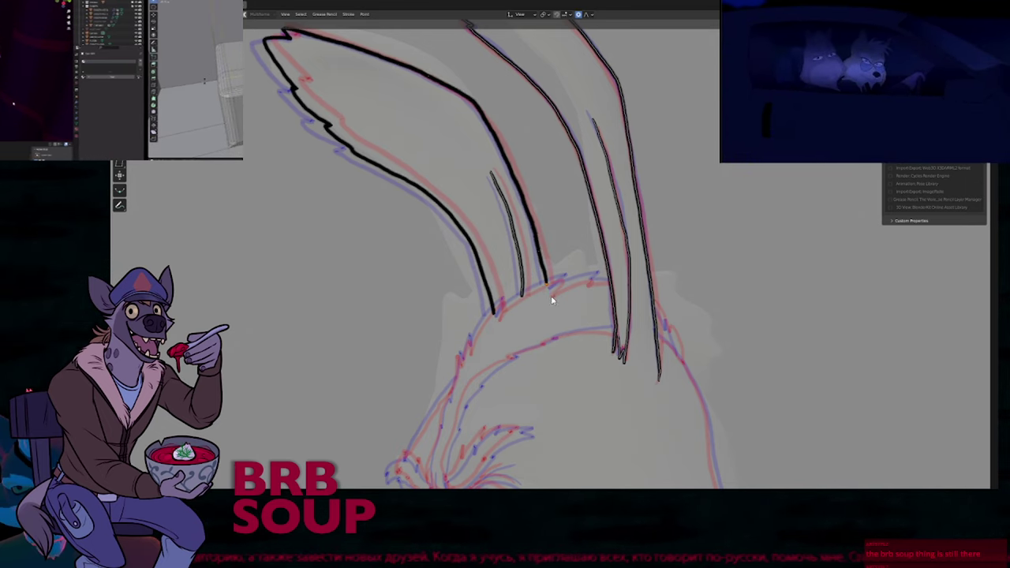
pyautogui.click(551, 297)
pyautogui.press('Tab')
pyautogui.scroll(-4, 529, 229)
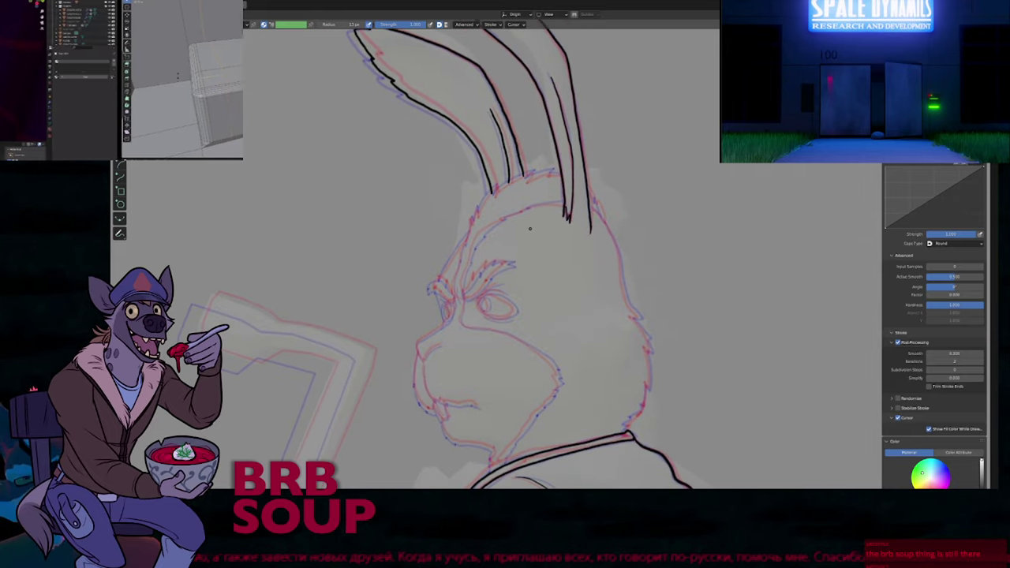
# Ink the near eyebrow as a closed shape with jagged hair tips and add the crease lines between the brow and the eye.
pyautogui.scroll(4, 560, 235)
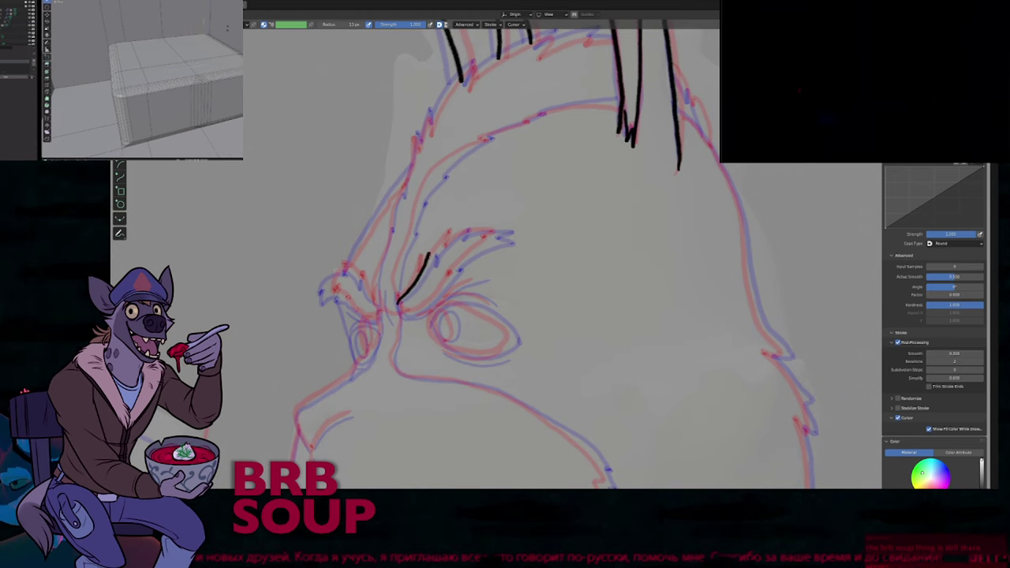
pyautogui.moveTo(426, 268)
pyautogui.mouseDown()
pyautogui.moveTo(453, 237)
pyautogui.moveTo(509, 230)
pyautogui.moveTo(455, 271)
pyautogui.mouseUp()
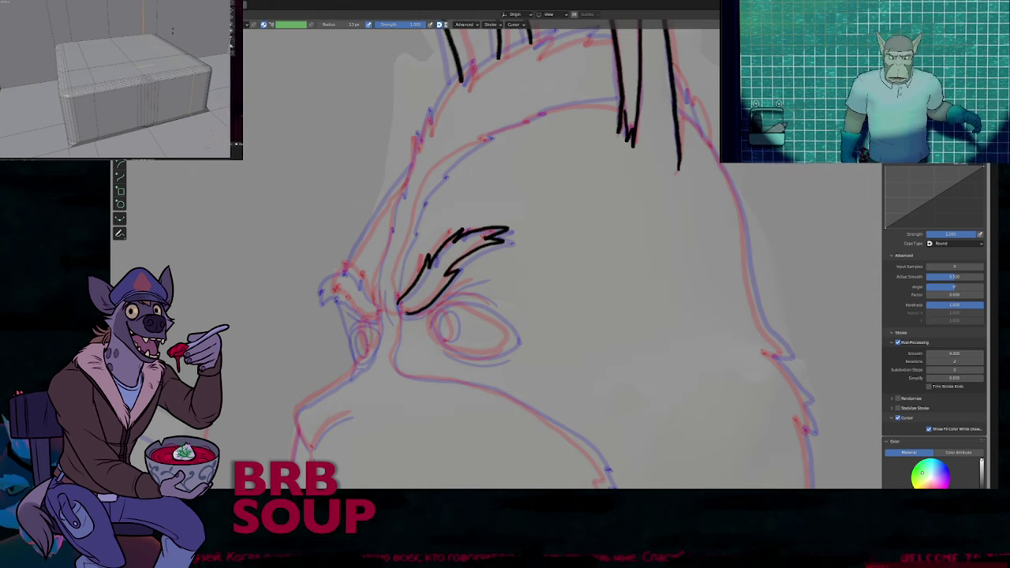
pyautogui.moveTo(397, 303); pyautogui.dragTo(435, 300)
pyautogui.moveTo(423, 282)
pyautogui.keyDown('shift'); pyautogui.mouseDown(button='middle')
pyautogui.moveTo(422, 201)
pyautogui.moveTo(396, 220)
pyautogui.mouseUp(button='middle'); pyautogui.keyUp('shift')
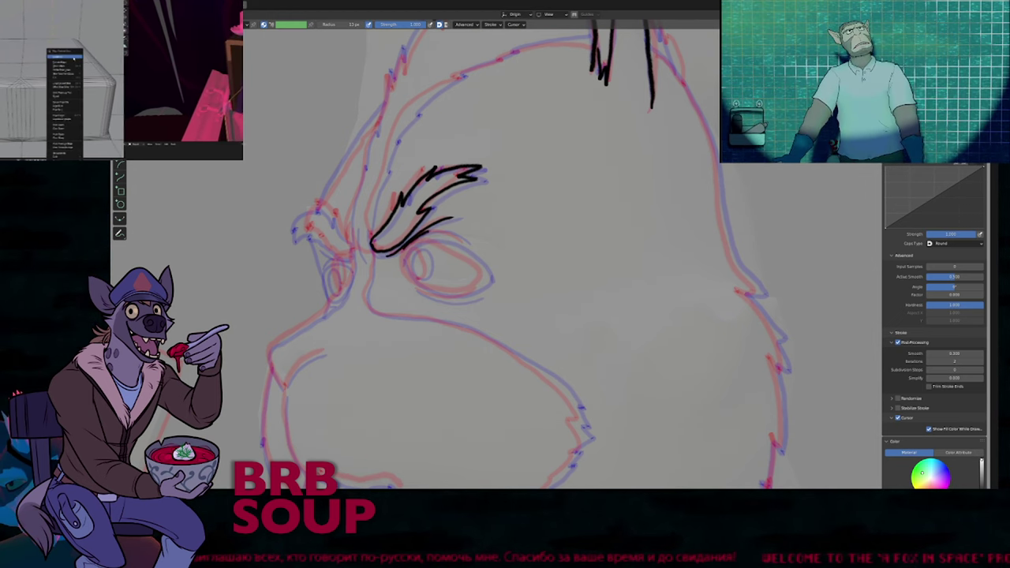
pyautogui.moveTo(408, 243); pyautogui.dragTo(467, 243)
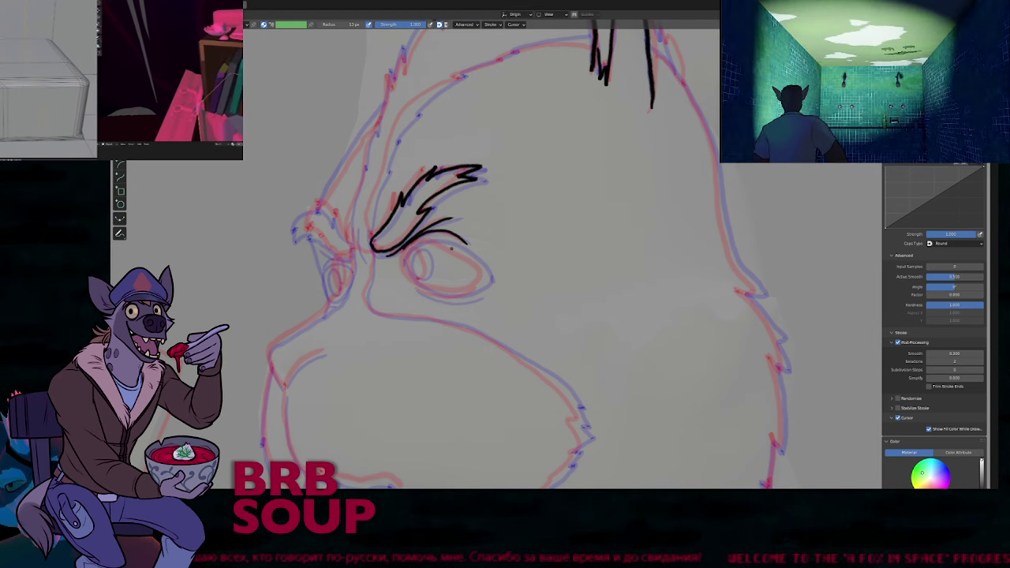
# Ink the far eyebrow as a closed shape with a jagged outer end.
pyautogui.moveTo(445, 273)
pyautogui.keyDown('shift'); pyautogui.mouseDown(button='middle')
pyautogui.moveTo(627, 289)
pyautogui.moveTo(626, 304)
pyautogui.mouseUp(button='middle'); pyautogui.keyUp('shift')
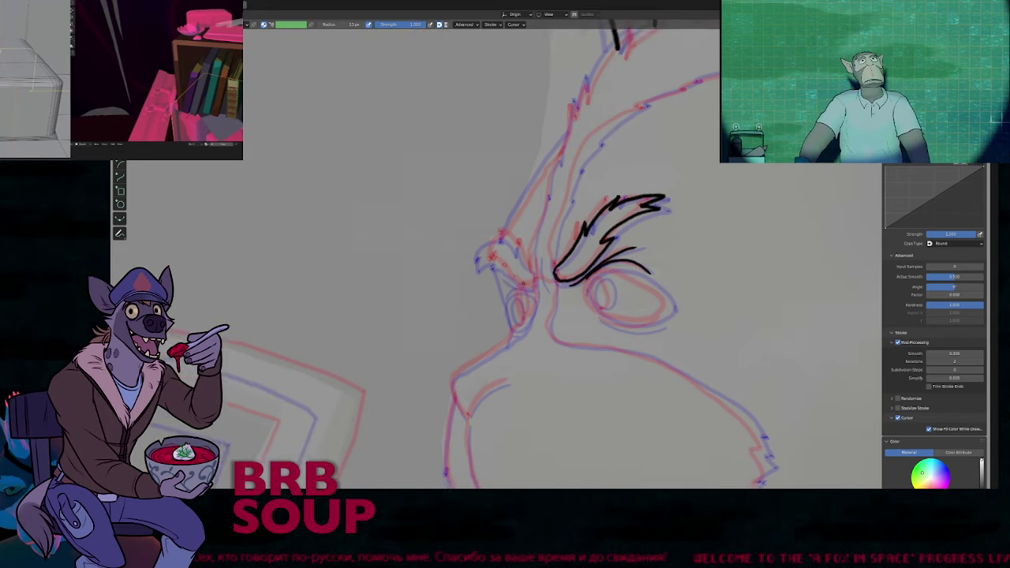
pyautogui.moveTo(523, 283)
pyautogui.keyDown('shift'); pyautogui.mouseDown(button='middle')
pyautogui.moveTo(547, 316)
pyautogui.moveTo(548, 276)
pyautogui.mouseUp(button='middle'); pyautogui.keyUp('shift')
pyautogui.moveTo(541, 270); pyautogui.dragTo(560, 296)
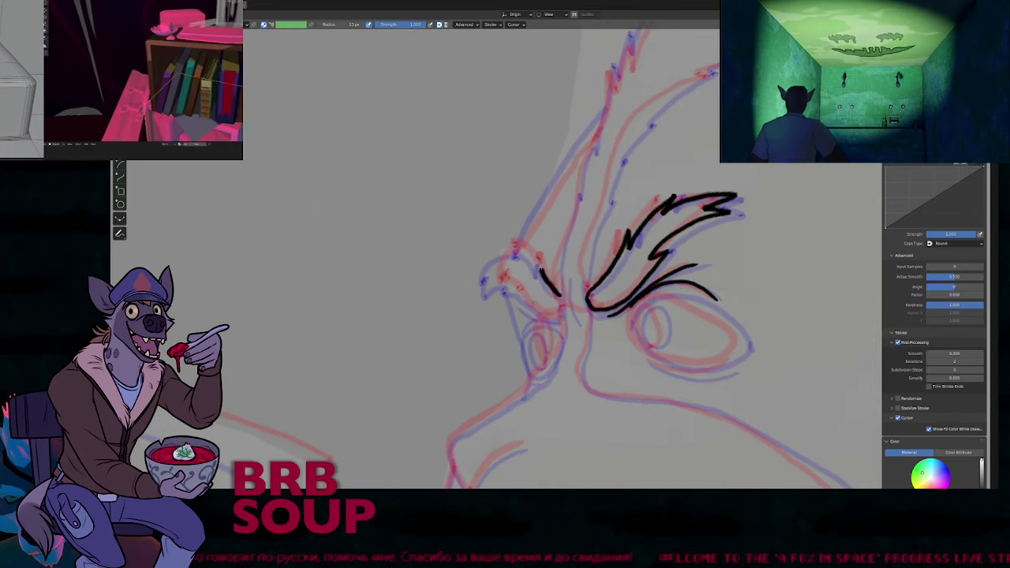
pyautogui.moveTo(511, 243)
pyautogui.mouseDown()
pyautogui.moveTo(543, 270)
pyautogui.moveTo(563, 315)
pyautogui.mouseUp()
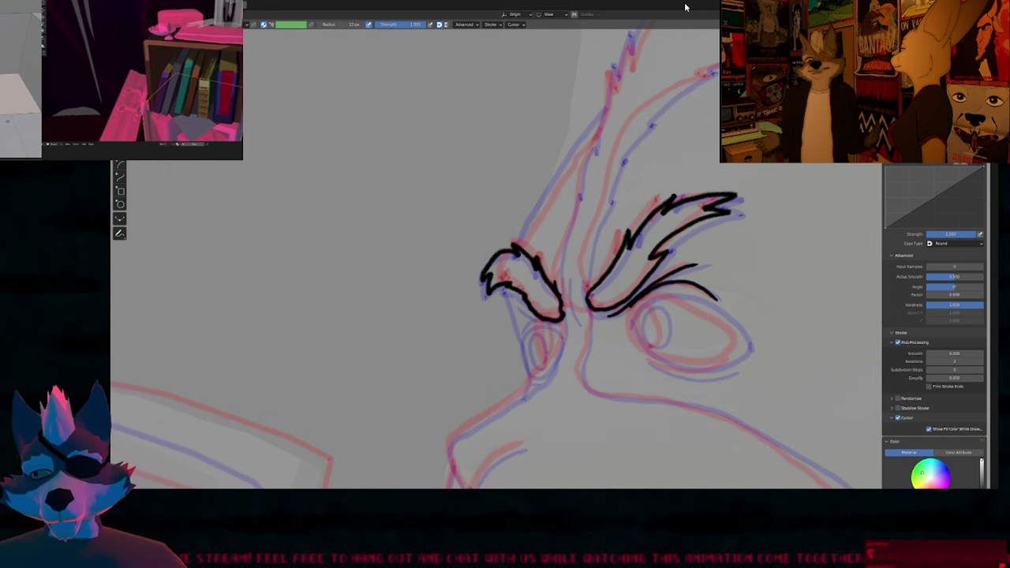
pyautogui.moveTo(399, 243)
pyautogui.mouseDown()
pyautogui.moveTo(545, 186)
pyautogui.moveTo(385, 252)
pyautogui.mouseUp()
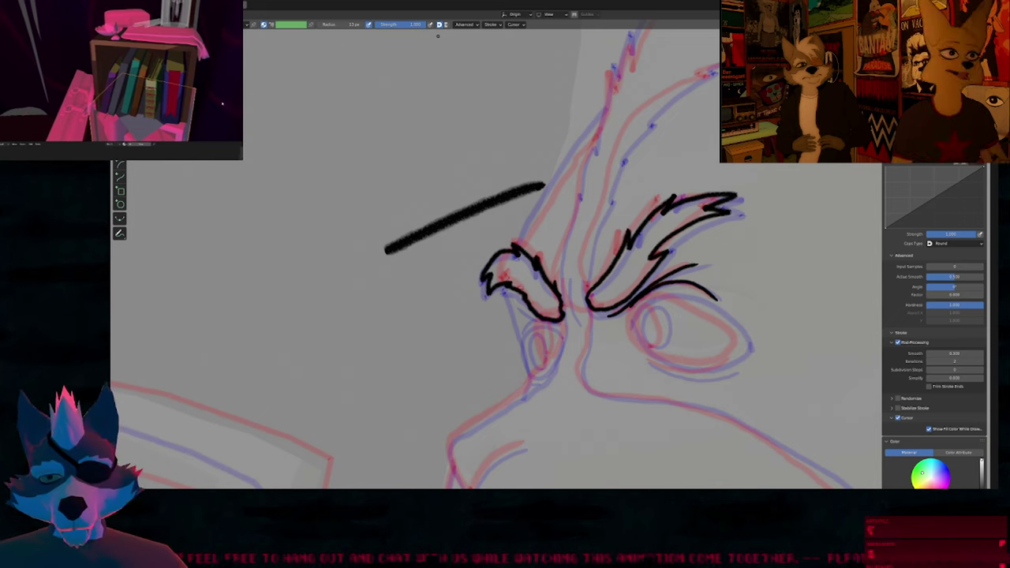
pyautogui.moveTo(529, 212); pyautogui.dragTo(446, 237)
pyautogui.hotkey('ctrl', 'z')
pyautogui.scroll(-3, 453, 233)
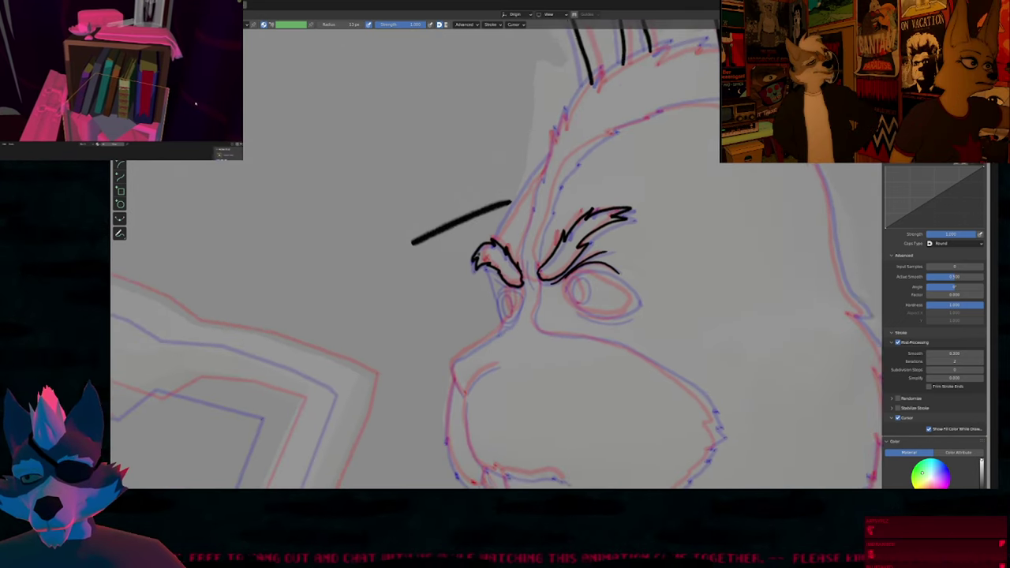
pyautogui.keyDown('shift'); pyautogui.moveTo(548, 227); pyautogui.dragTo(471, 261, button='middle'); pyautogui.keyUp('shift')
pyautogui.hotkey('ctrl', 'z')
# Ink the jagged outer edge of the forehead fur from between the eyebrows, past the front ear's base, to the rear ear.
pyautogui.keyDown('shift'); pyautogui.moveTo(510, 227); pyautogui.dragTo(422, 285, button='middle'); pyautogui.keyUp('shift')
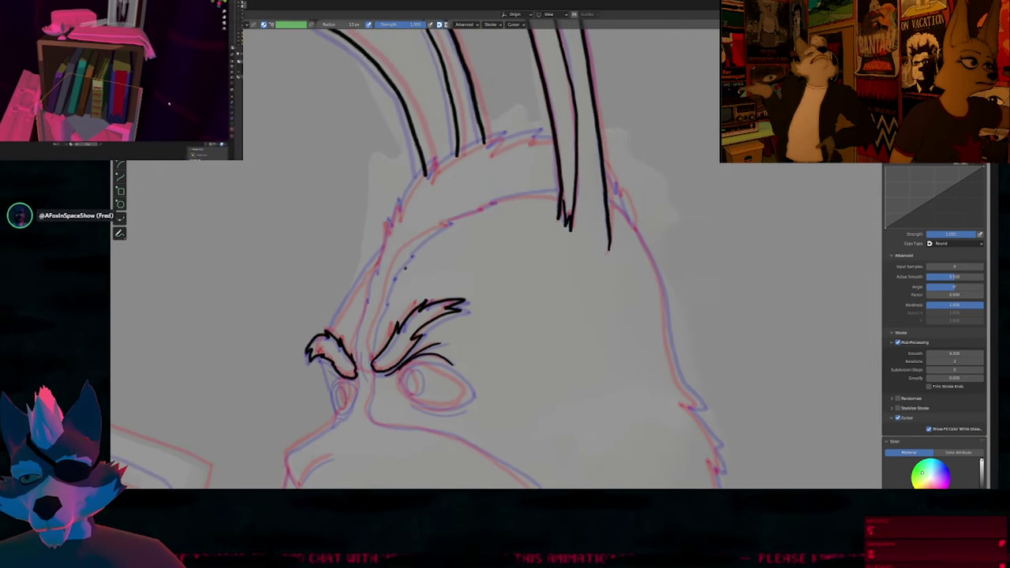
pyautogui.keyDown('shift'); pyautogui.moveTo(412, 224); pyautogui.dragTo(426, 231, button='middle'); pyautogui.keyUp('shift')
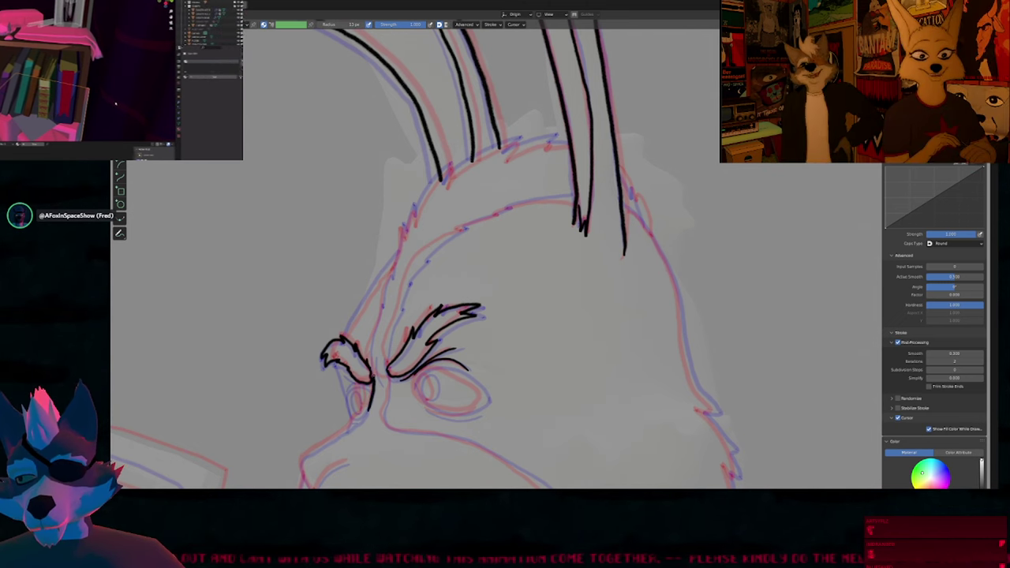
pyautogui.moveTo(376, 320); pyautogui.dragTo(367, 364)
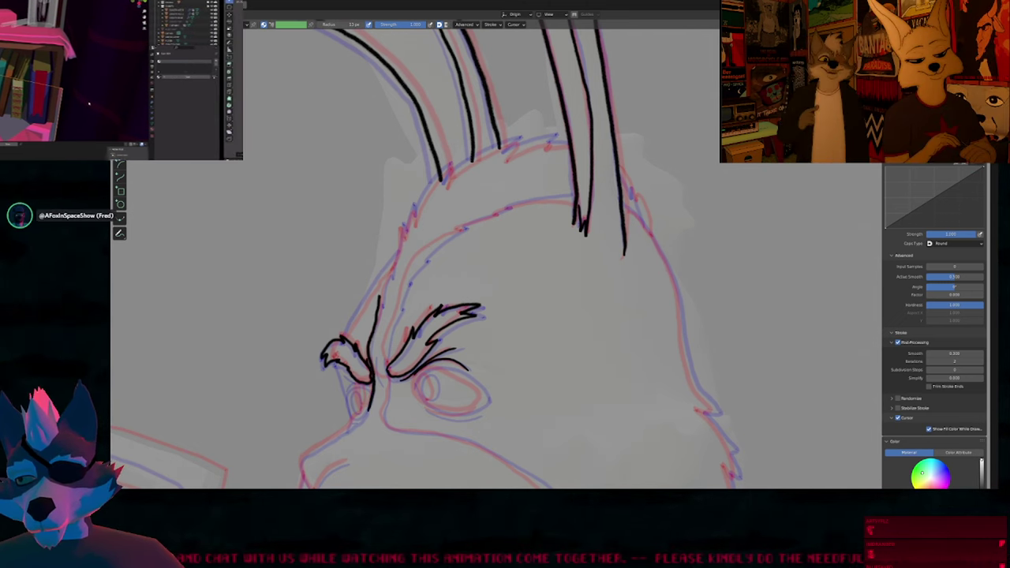
pyautogui.moveTo(389, 270); pyautogui.dragTo(378, 314)
pyautogui.moveTo(402, 225)
pyautogui.mouseDown()
pyautogui.moveTo(397, 251)
pyautogui.moveTo(450, 165)
pyautogui.moveTo(447, 185)
pyautogui.moveTo(521, 140)
pyautogui.moveTo(579, 144)
pyautogui.mouseUp()
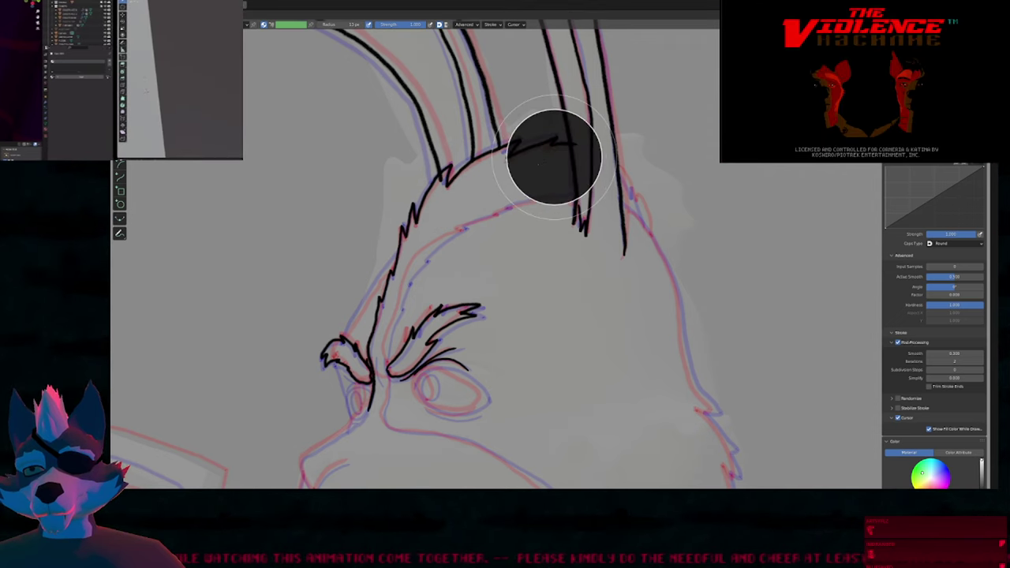
# In Edit Mode, adjust the thickness at the lower end of the front ear's fold line and move that end onto the forehead outline.
pyautogui.scroll(4, 458, 166)
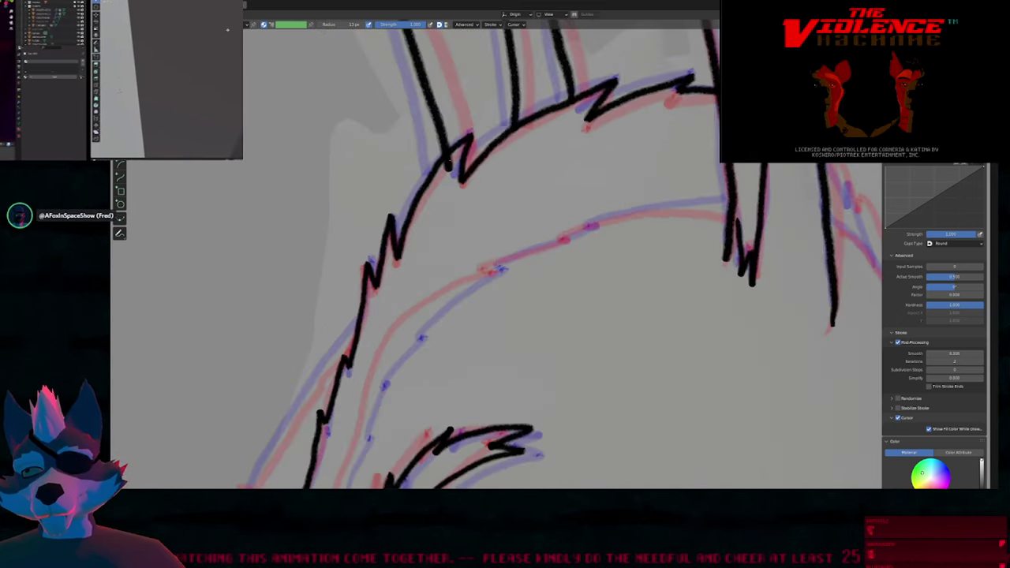
pyautogui.keyDown('shift'); pyautogui.moveTo(516, 130); pyautogui.dragTo(515, 224, button='middle'); pyautogui.keyUp('shift')
pyautogui.press('Tab')
pyautogui.click(513, 224)
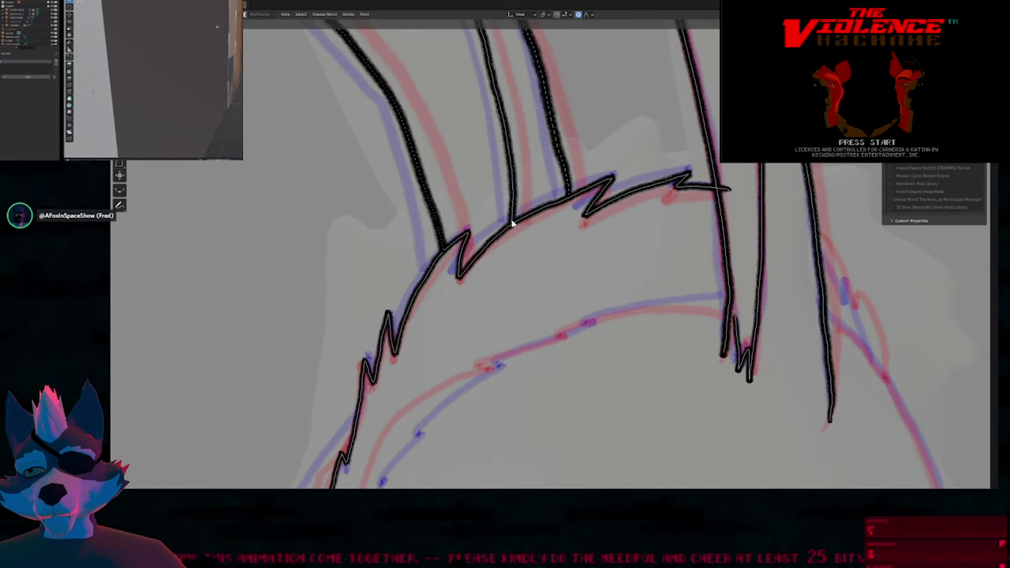
pyautogui.hotkey('alt', 's')
pyautogui.scroll(1, 548, 248)
pyautogui.scroll(2, 547, 247)
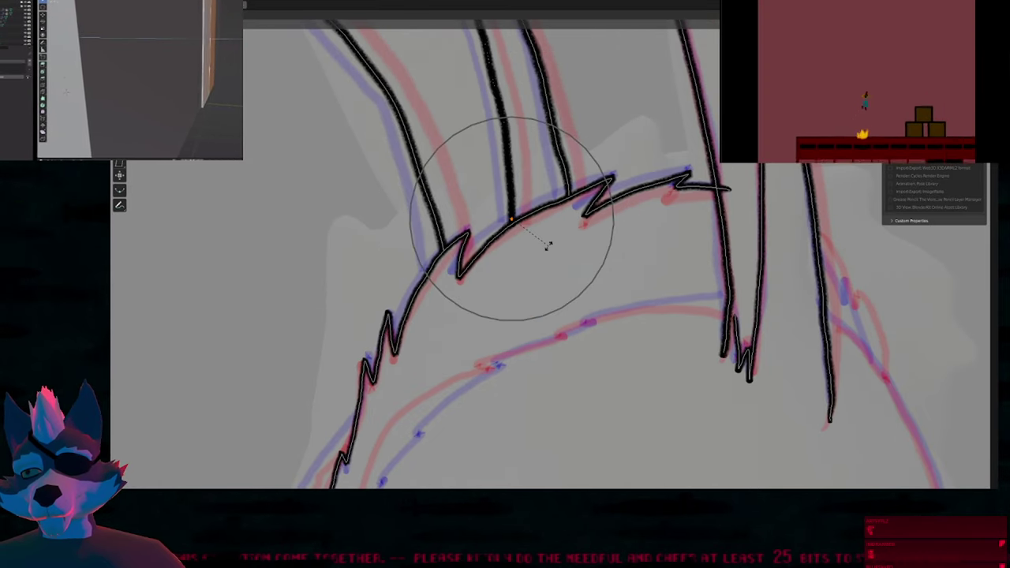
pyautogui.click(549, 246)
pyautogui.press('g')
pyautogui.click(552, 246)
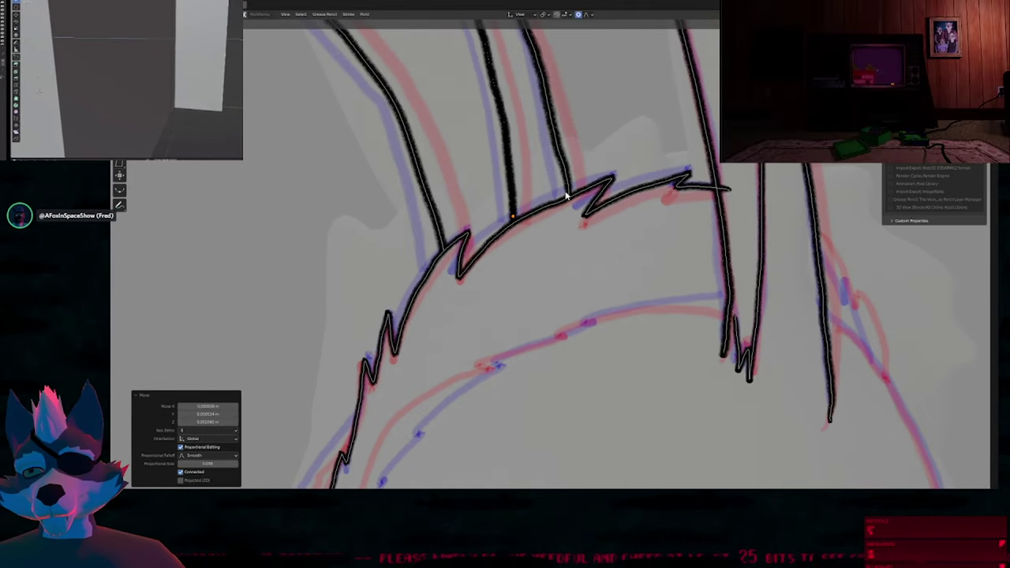
# Move the lower end point of the front ear's back edge onto the forehead outline, and return to Draw Mode.
pyautogui.click(567, 197)
pyautogui.press('g')
pyautogui.click(581, 226)
pyautogui.press('Tab')
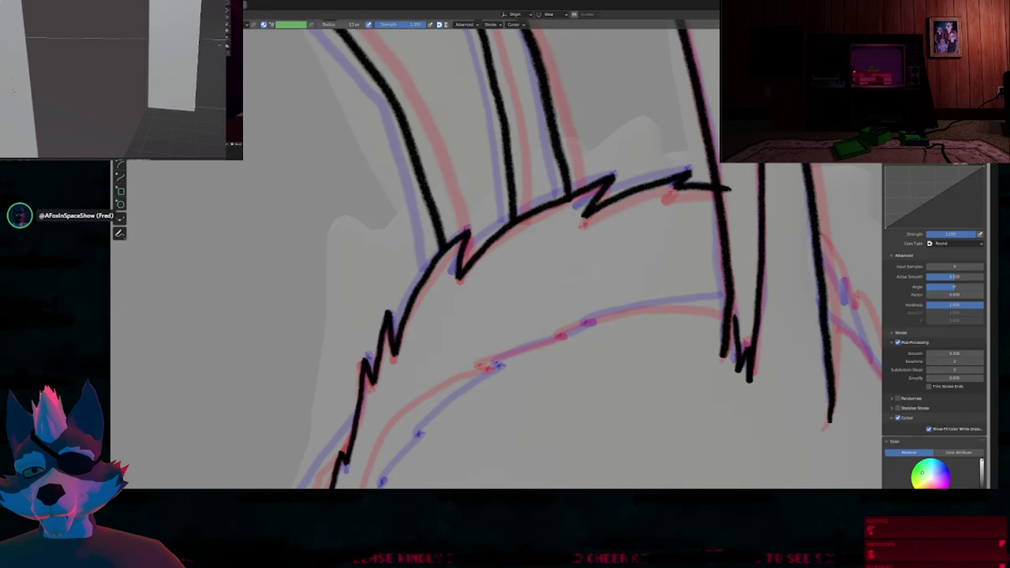
# Ink the inner edge of the forehead fur band from the nose bridge beside the near eyebrow up to the rear ear's base.
pyautogui.keyDown('shift'); pyautogui.moveTo(536, 142); pyautogui.dragTo(557, 266, button='middle'); pyautogui.keyUp('shift')
pyautogui.scroll(-4, 544, 229)
pyautogui.keyDown('shift'); pyautogui.moveTo(541, 182); pyautogui.dragTo(550, 262, button='middle'); pyautogui.keyUp('shift')
pyautogui.keyDown('shift'); pyautogui.moveTo(571, 366); pyautogui.dragTo(541, 271, button='middle'); pyautogui.keyUp('shift')
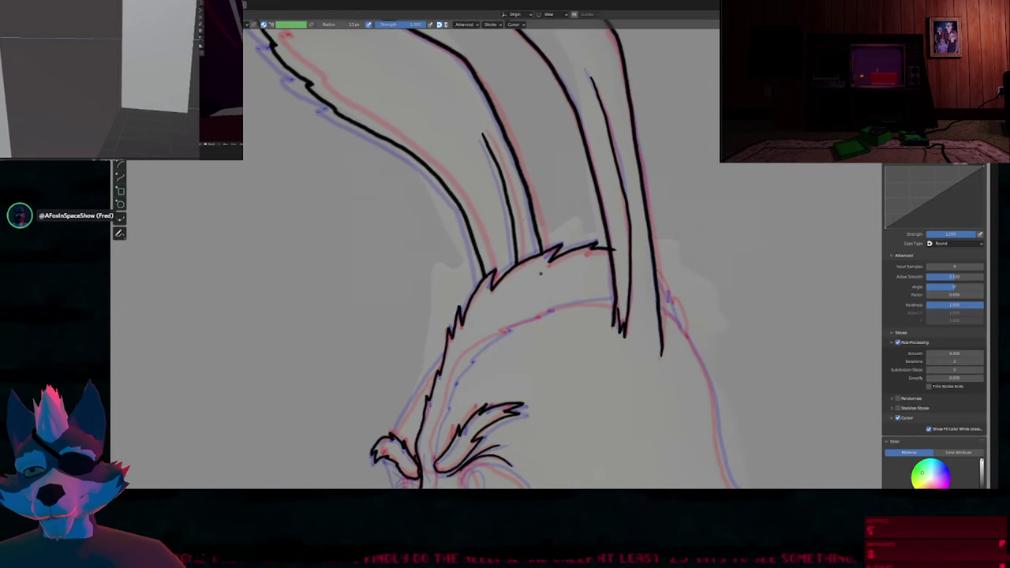
pyautogui.moveTo(552, 325)
pyautogui.keyDown('shift'); pyautogui.mouseDown(button='middle')
pyautogui.moveTo(526, 273)
pyautogui.moveTo(526, 163)
pyautogui.mouseUp(button='middle'); pyautogui.keyUp('shift')
pyautogui.keyDown('shift'); pyautogui.moveTo(440, 303); pyautogui.dragTo(470, 303, button='middle'); pyautogui.keyUp('shift')
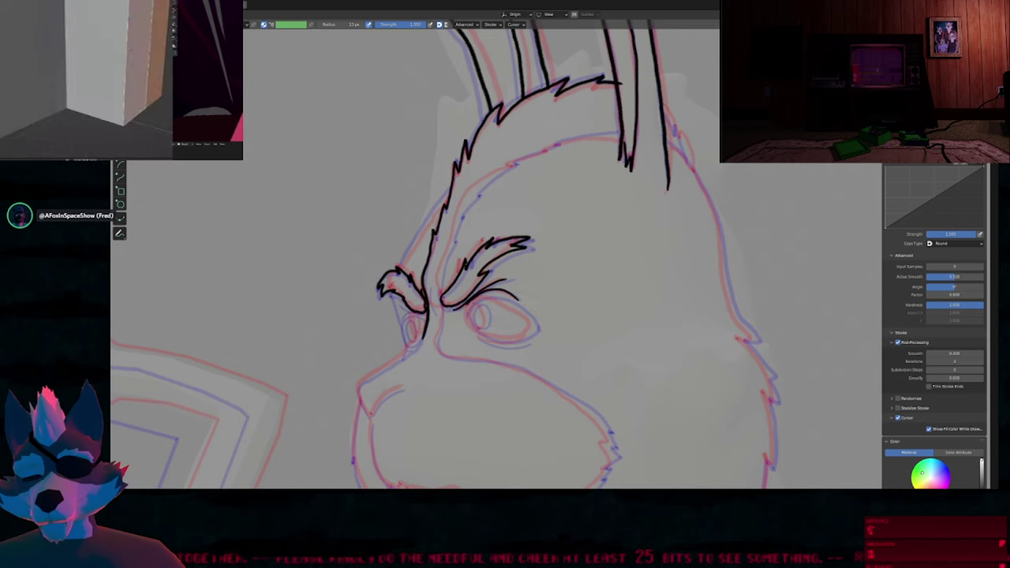
pyautogui.moveTo(530, 197)
pyautogui.keyDown('shift'); pyautogui.mouseDown(button='middle')
pyautogui.moveTo(568, 212)
pyautogui.moveTo(524, 239)
pyautogui.mouseUp(button='middle'); pyautogui.keyUp('shift')
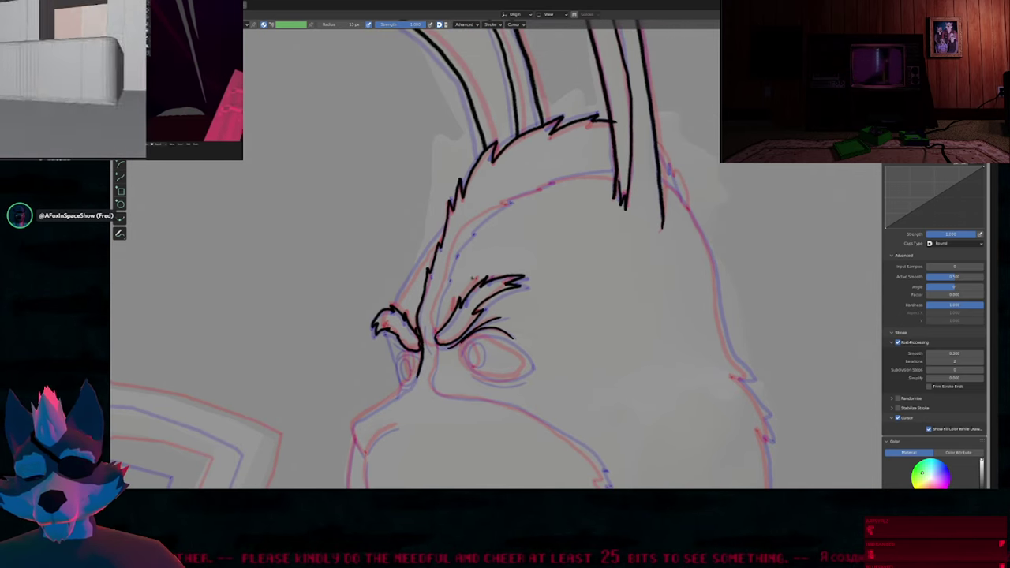
pyautogui.moveTo(431, 375); pyautogui.dragTo(434, 356)
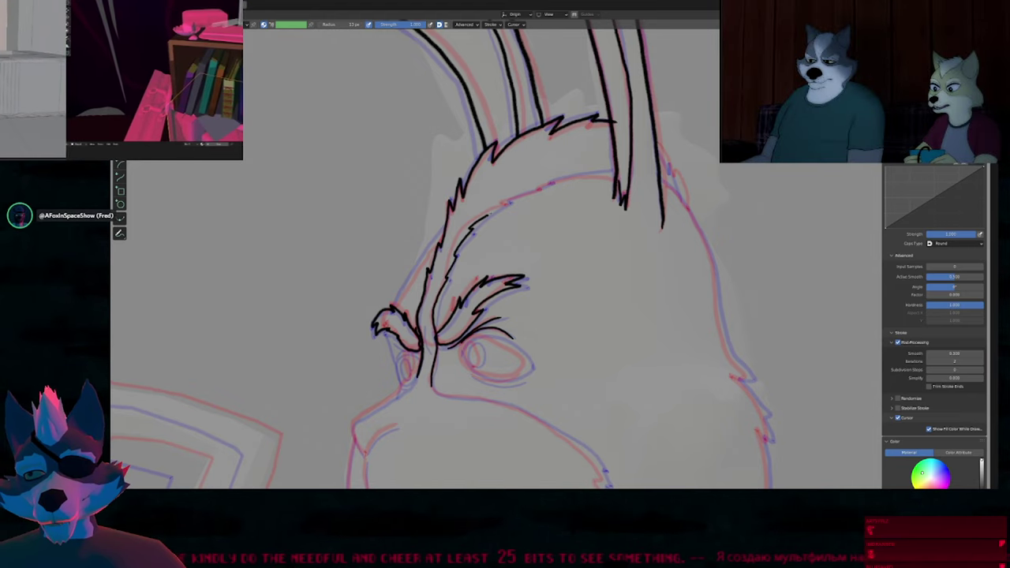
pyautogui.moveTo(546, 187); pyautogui.dragTo(625, 155)
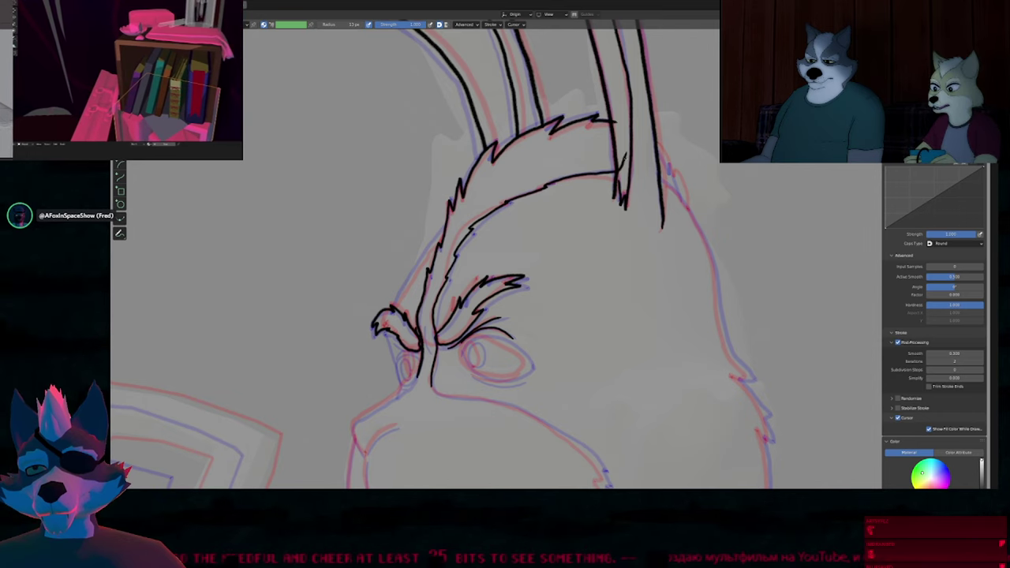
pyautogui.moveTo(554, 240)
pyautogui.keyDown('shift'); pyautogui.mouseDown(button='middle')
pyautogui.moveTo(482, 315)
pyautogui.moveTo(482, 285)
pyautogui.moveTo(513, 276)
pyautogui.mouseUp(button='middle'); pyautogui.keyUp('shift')
pyautogui.press('f')
pyautogui.click(440, 282)
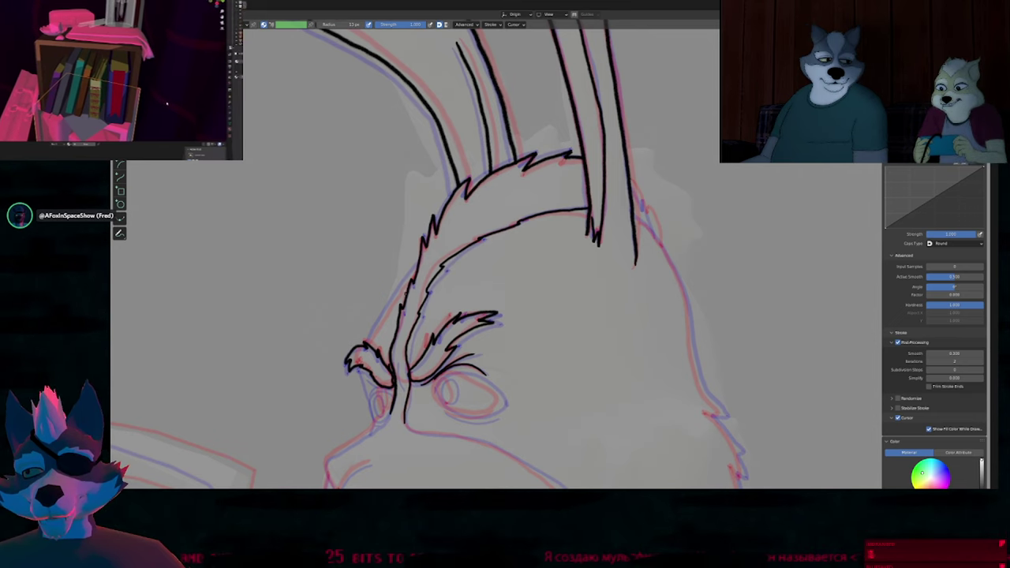
pyautogui.moveTo(486, 373)
pyautogui.keyDown('shift'); pyautogui.mouseDown(button='middle')
pyautogui.moveTo(484, 301)
pyautogui.moveTo(514, 284)
pyautogui.moveTo(500, 267)
pyautogui.mouseUp(button='middle'); pyautogui.keyUp('shift')
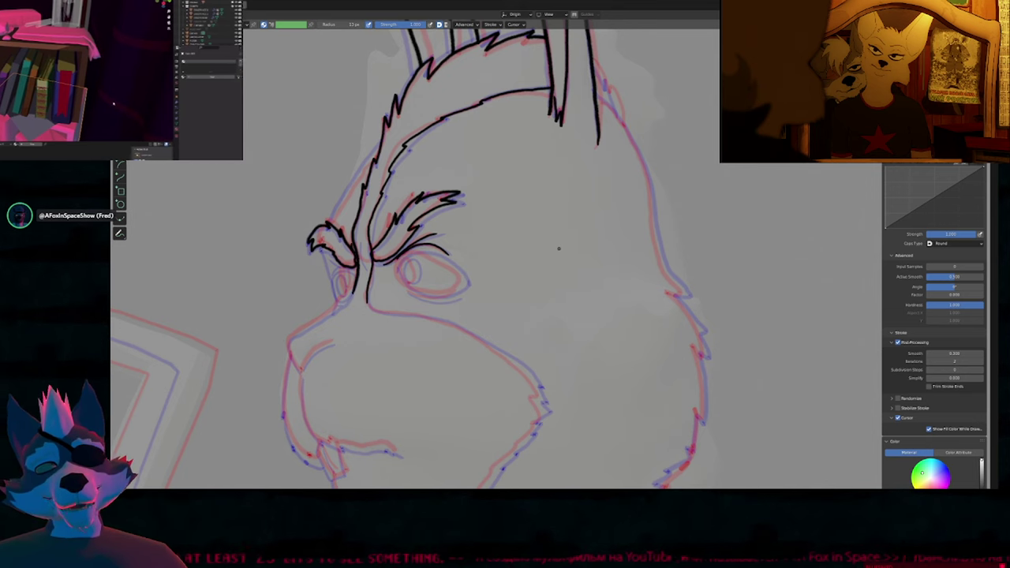
pyautogui.moveTo(530, 232)
pyautogui.keyDown('ctrl'); pyautogui.mouseDown(button='middle')
pyautogui.moveTo(516, 277)
pyautogui.moveTo(521, 249)
pyautogui.mouseUp(button='middle'); pyautogui.keyUp('ctrl')
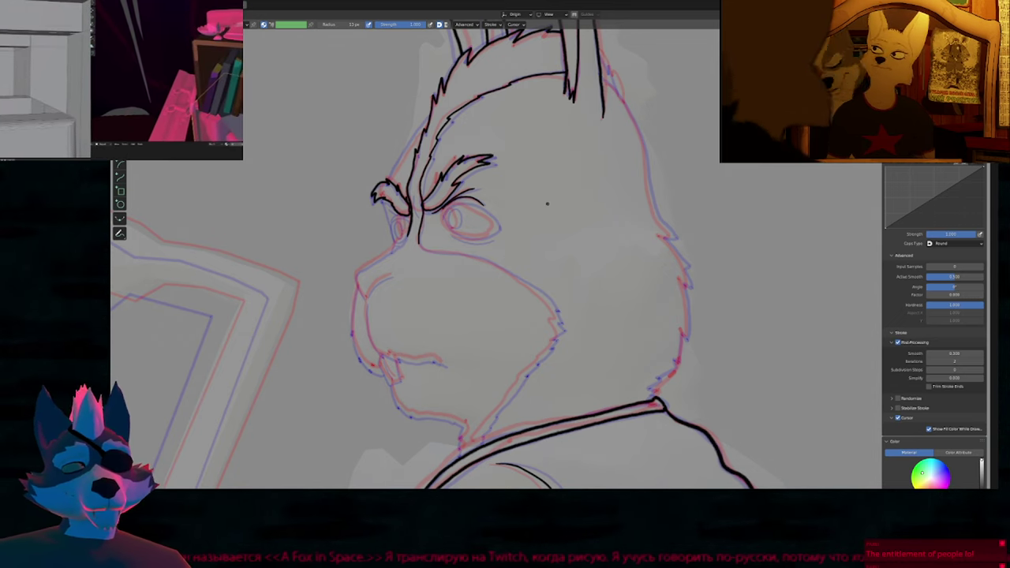
pyautogui.moveTo(539, 228)
pyautogui.keyDown('ctrl'); pyautogui.mouseDown(button='middle')
pyautogui.moveTo(537, 263)
pyautogui.moveTo(533, 241)
pyautogui.mouseUp(button='middle'); pyautogui.keyUp('ctrl')
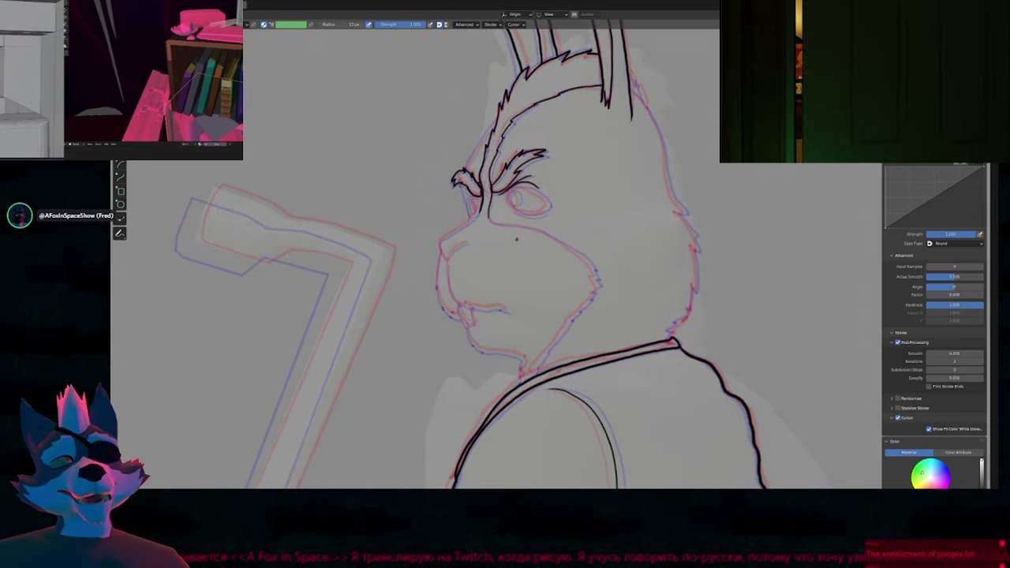
# Ink the front of the muzzle from the nose bridge around the nose tip to the upper lip, including the nose's rear curve.
pyautogui.scroll(4, 433, 255)
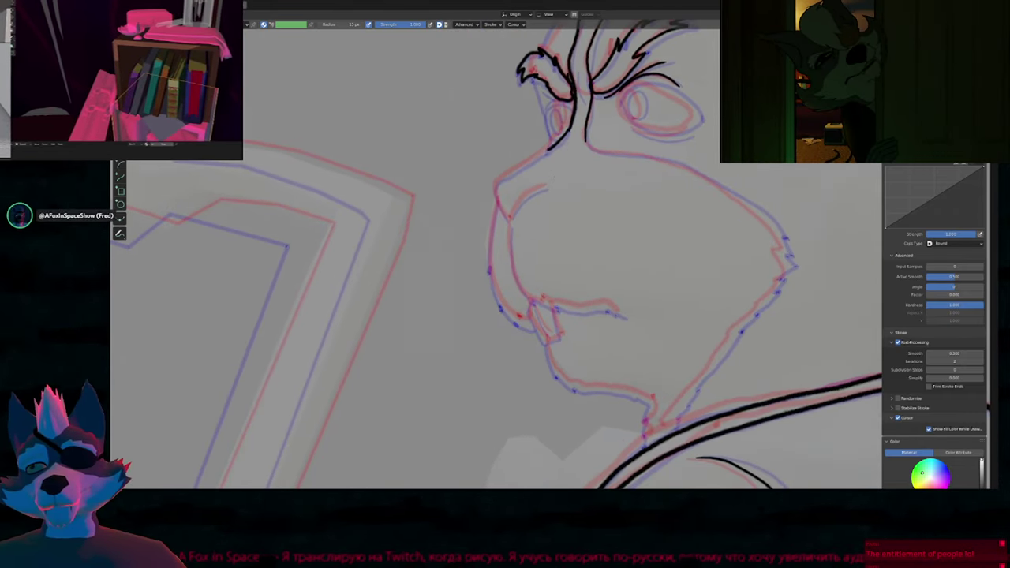
pyautogui.moveTo(515, 170); pyautogui.dragTo(496, 210)
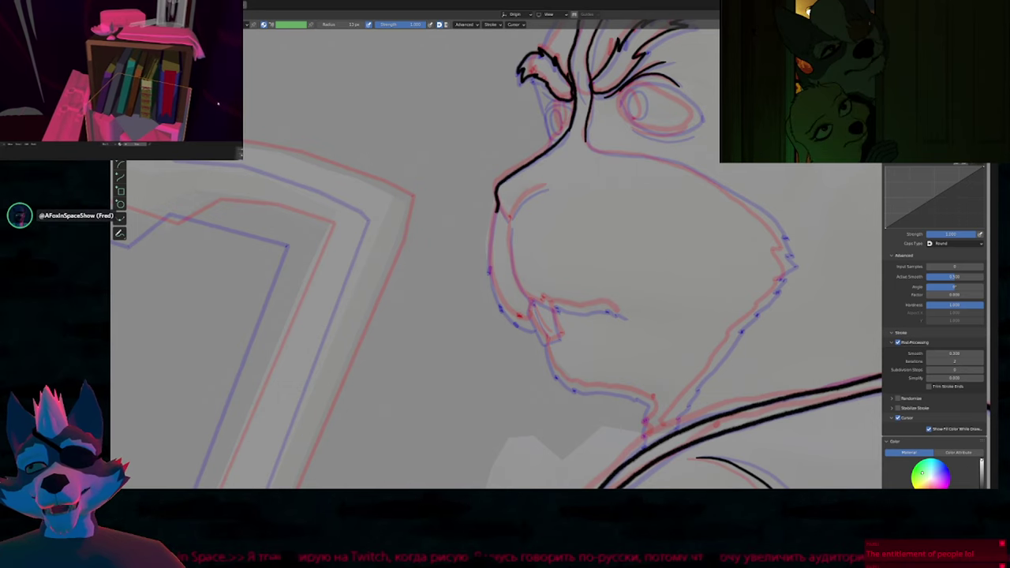
pyautogui.moveTo(503, 307); pyautogui.dragTo(532, 330)
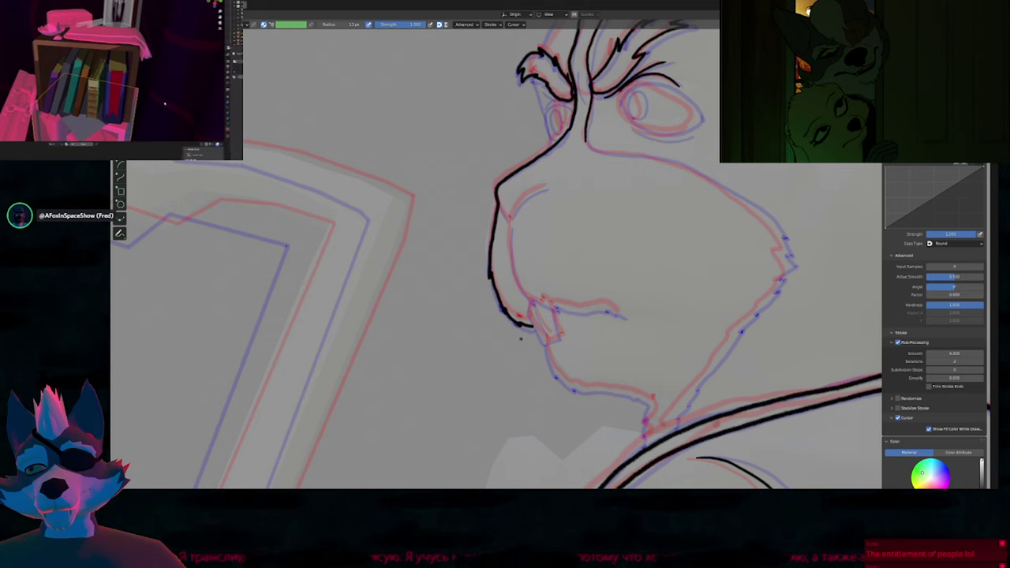
pyautogui.keyDown('shift'); pyautogui.moveTo(592, 279); pyautogui.dragTo(535, 281, button='middle'); pyautogui.keyUp('shift')
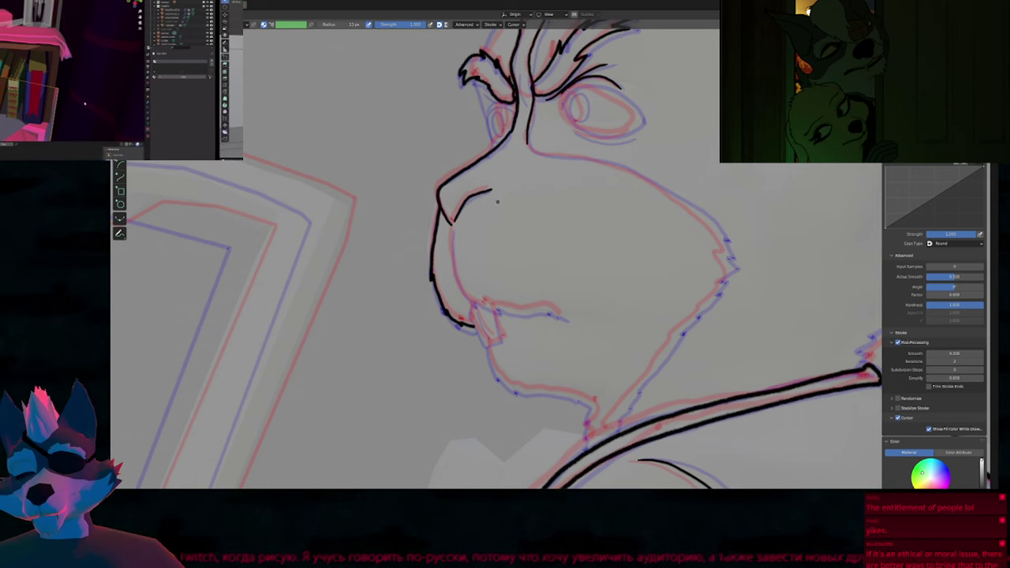
pyautogui.press('f')
pyautogui.press('Escape')
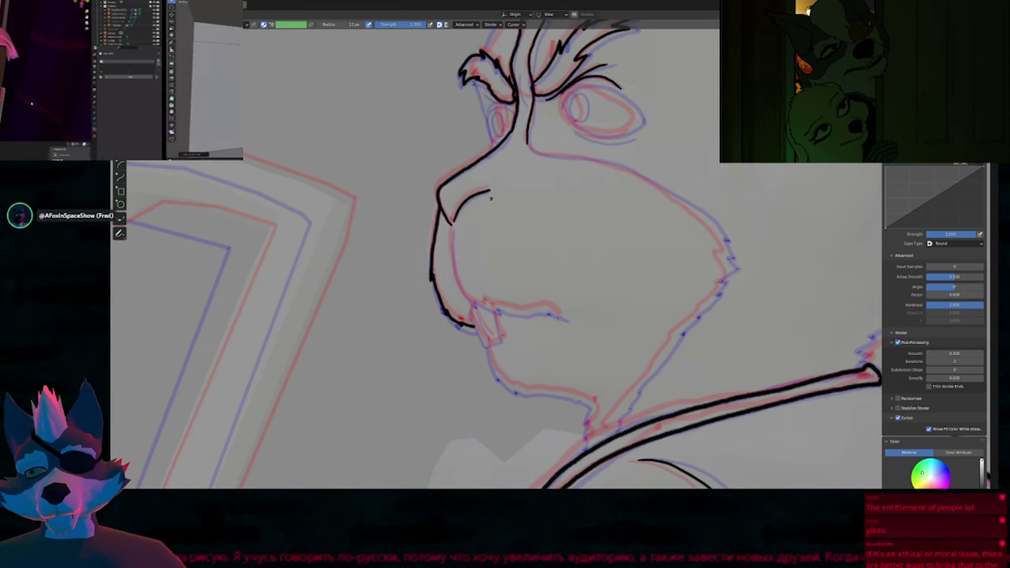
# Ink the muzzle patch's edge from the nose bridge over the cheek tufts to the collar, and the chin line from the teeth to the collar.
pyautogui.keyDown('shift'); pyautogui.moveTo(538, 216); pyautogui.dragTo(519, 210, button='middle'); pyautogui.keyUp('shift')
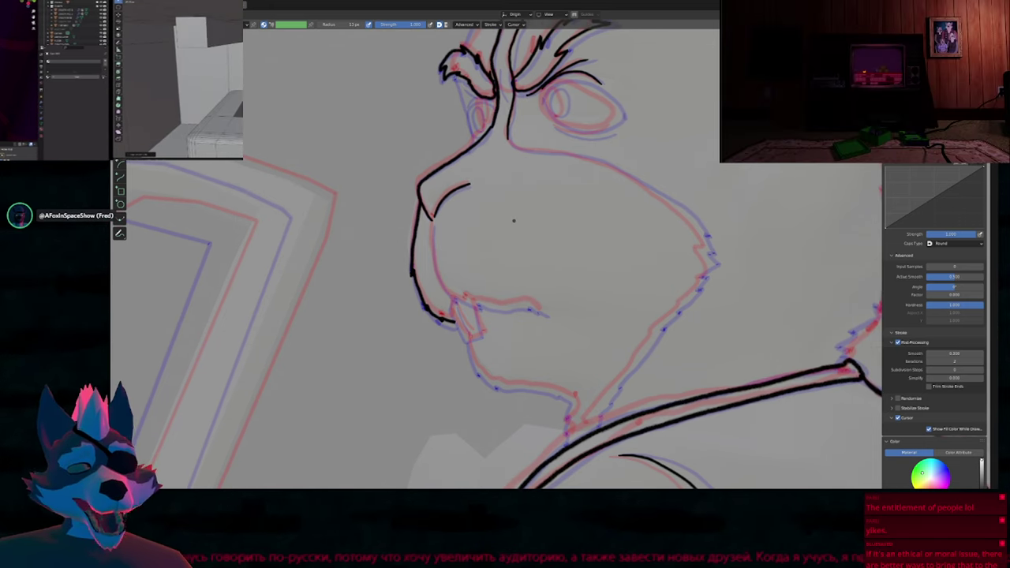
pyautogui.keyDown('shift'); pyautogui.moveTo(513, 246); pyautogui.dragTo(498, 211, button='middle'); pyautogui.keyUp('shift')
pyautogui.moveTo(505, 249)
pyautogui.keyDown('shift'); pyautogui.mouseDown(button='middle')
pyautogui.moveTo(502, 228)
pyautogui.moveTo(451, 250)
pyautogui.moveTo(459, 230)
pyautogui.moveTo(411, 139)
pyautogui.mouseUp(button='middle'); pyautogui.keyUp('shift')
pyautogui.scroll(3, 467, 243)
pyautogui.scroll(-3, 450, 250)
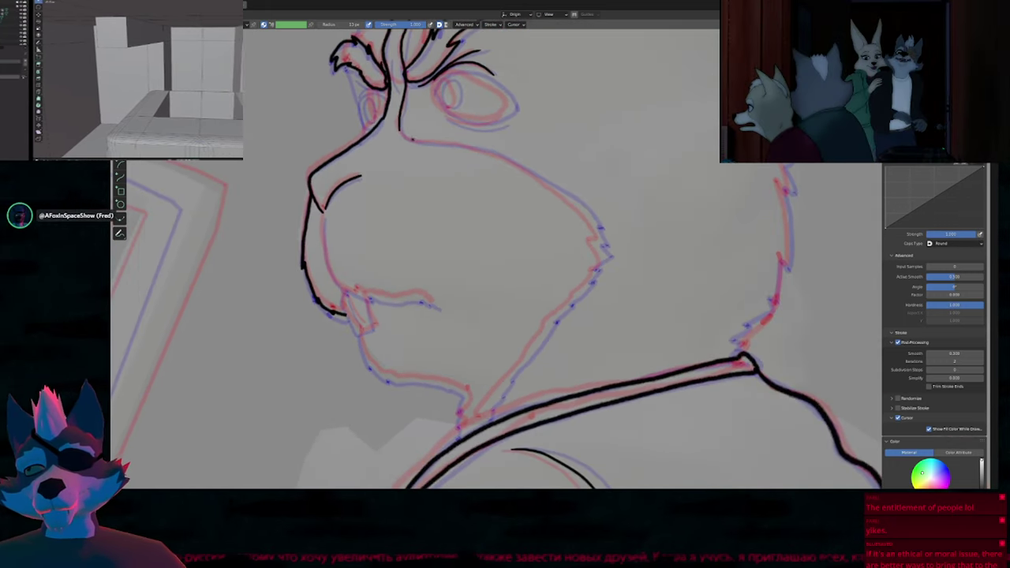
pyautogui.moveTo(401, 128); pyautogui.dragTo(513, 166)
pyautogui.moveTo(560, 196)
pyautogui.mouseDown()
pyautogui.moveTo(602, 228)
pyautogui.moveTo(607, 265)
pyautogui.moveTo(549, 323)
pyautogui.moveTo(484, 423)
pyautogui.mouseUp()
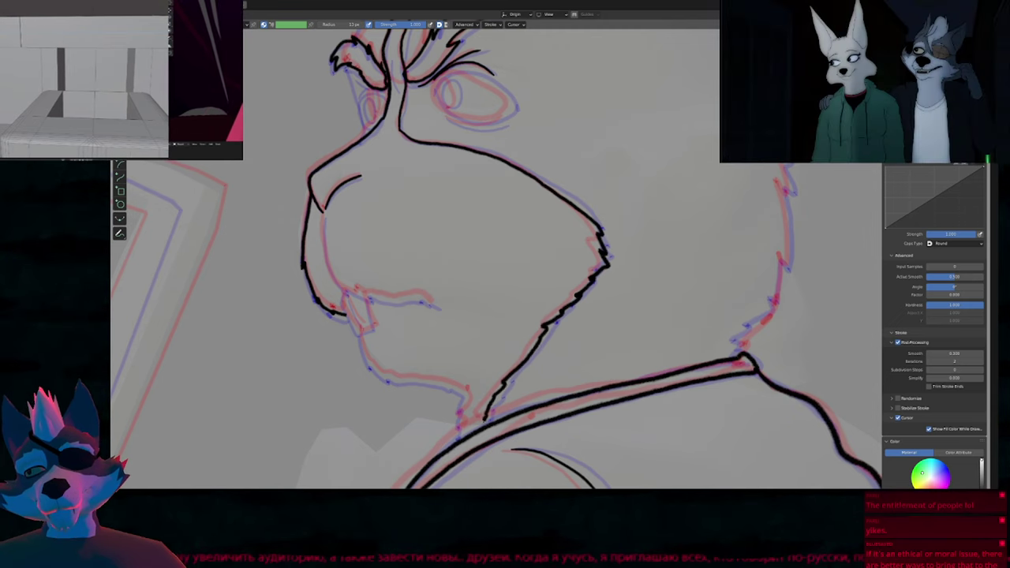
pyautogui.keyDown('shift'); pyautogui.moveTo(473, 343); pyautogui.dragTo(505, 245, button='middle'); pyautogui.keyUp('shift')
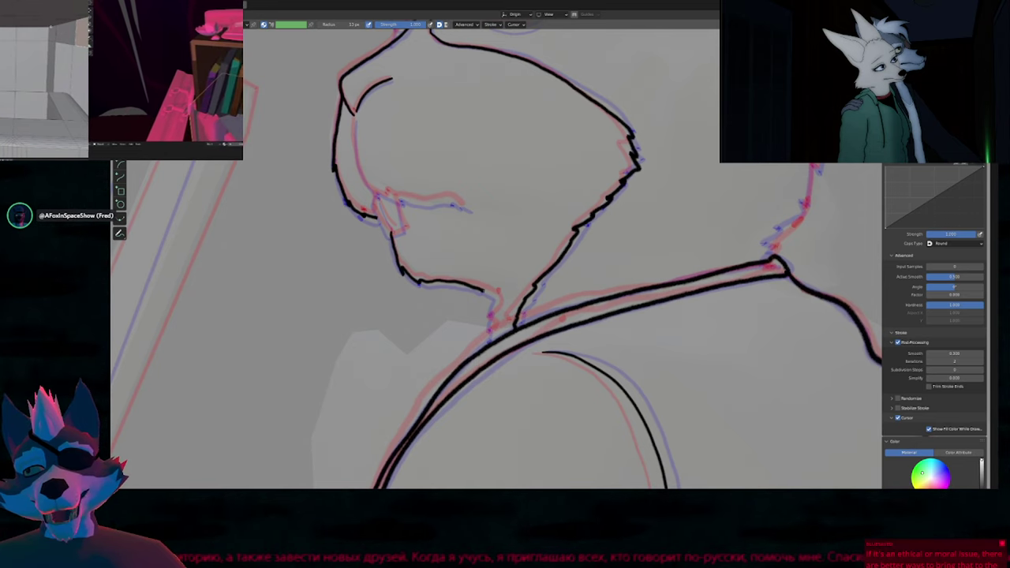
pyautogui.moveTo(495, 300); pyautogui.dragTo(489, 355)
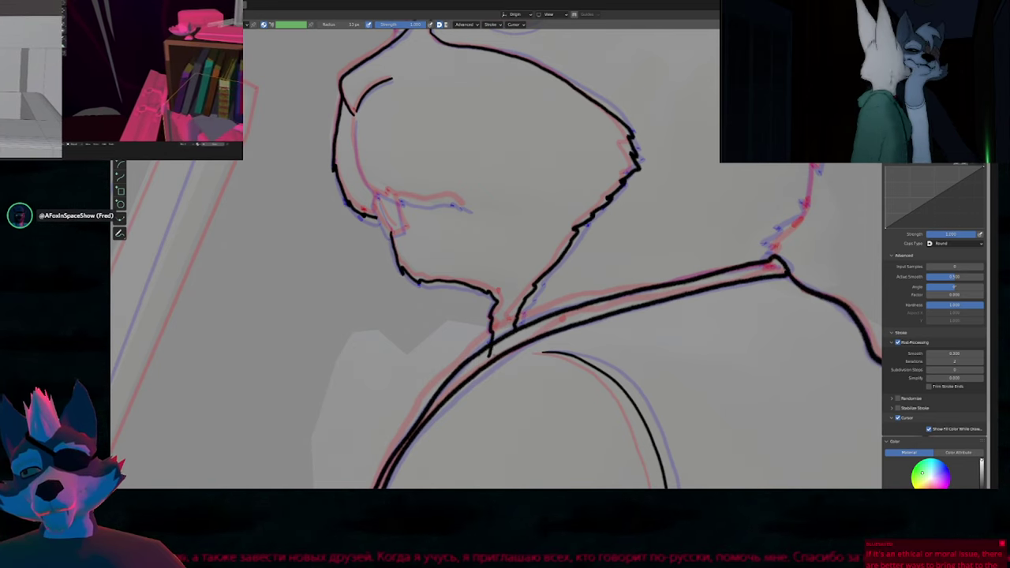
# Ink the line from the base of the nose down to the lip and on along the mouth to its corner.
pyautogui.moveTo(508, 269)
pyautogui.keyDown('shift'); pyautogui.mouseDown(button='middle')
pyautogui.moveTo(526, 309)
pyautogui.moveTo(573, 334)
pyautogui.mouseUp(button='middle'); pyautogui.keyUp('shift')
pyautogui.keyDown('shift'); pyautogui.moveTo(508, 231); pyautogui.dragTo(497, 268, button='middle'); pyautogui.keyUp('shift')
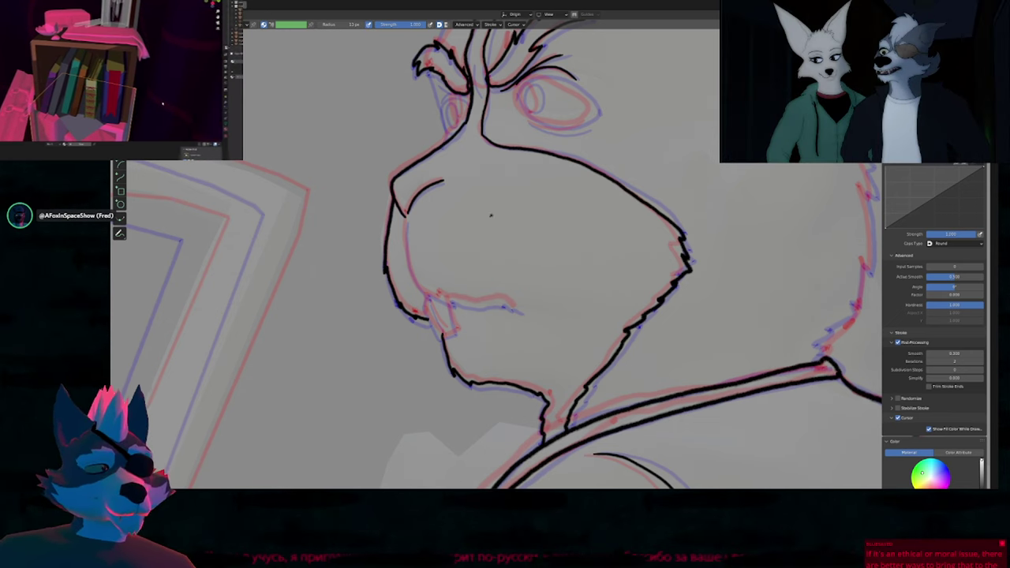
pyautogui.scroll(1, 479, 290)
pyautogui.keyDown('shift'); pyautogui.moveTo(485, 290); pyautogui.dragTo(490, 239, button='middle'); pyautogui.keyUp('shift')
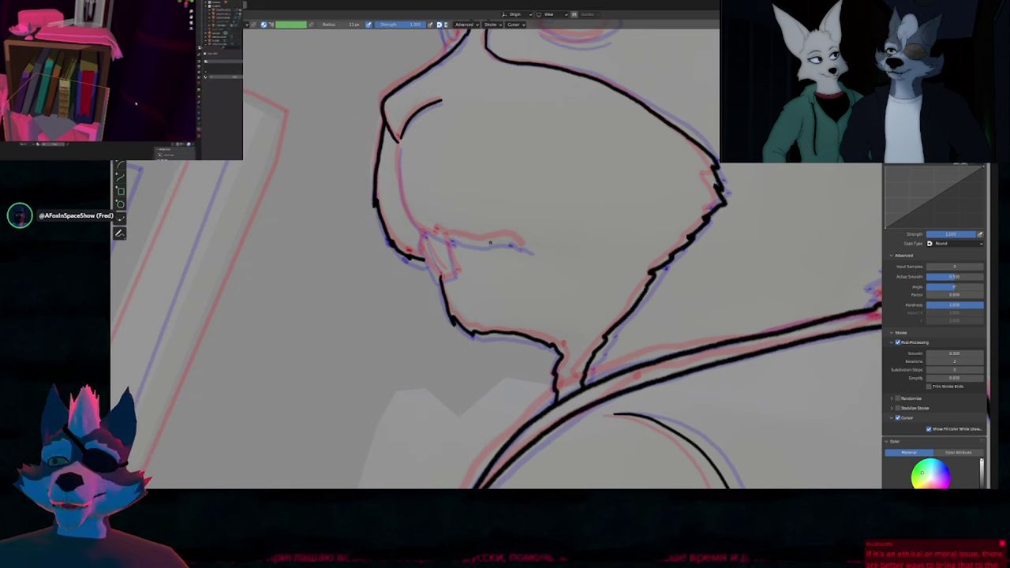
pyautogui.scroll(2, 422, 194)
pyautogui.moveTo(400, 135); pyautogui.dragTo(406, 209)
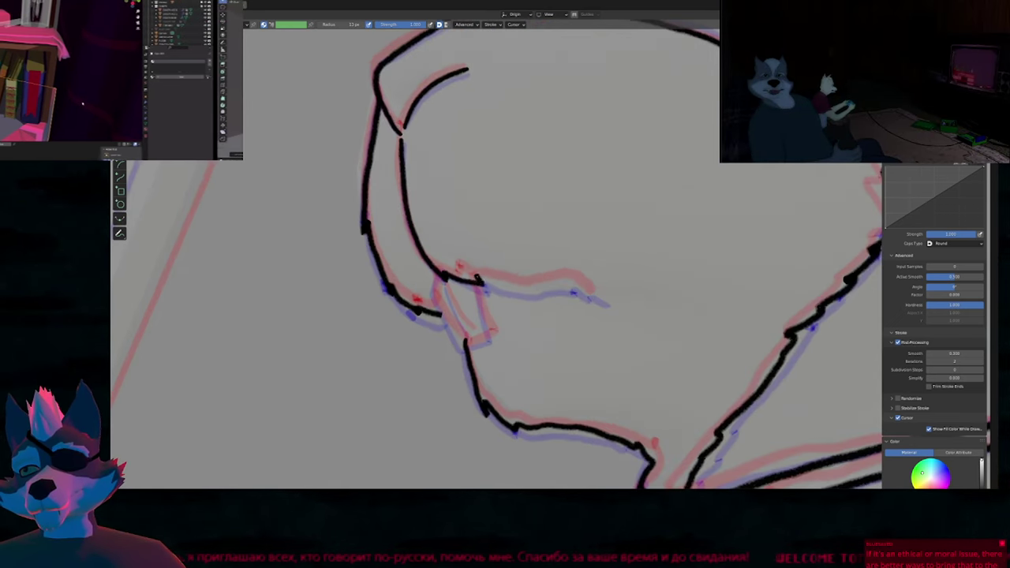
pyautogui.moveTo(477, 278); pyautogui.dragTo(608, 297)
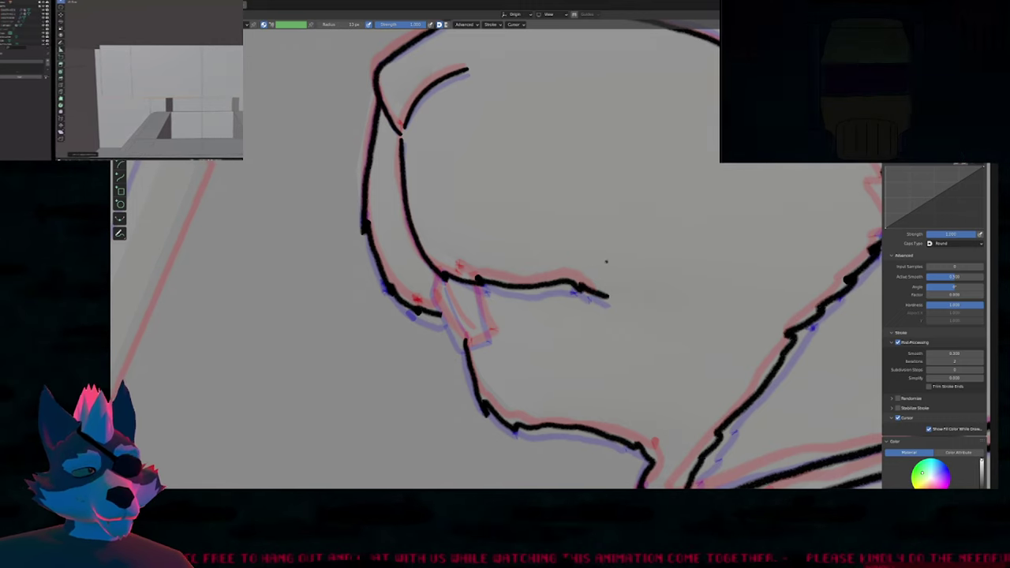
# Ink the angular lower end of the held bar where it protrudes beneath the lower fist.
pyautogui.keyDown('ctrl'); pyautogui.moveTo(604, 260); pyautogui.dragTo(594, 276, button='middle'); pyautogui.keyUp('ctrl')
pyautogui.keyDown('shift'); pyautogui.moveTo(594, 276); pyautogui.dragTo(588, 246, button='middle'); pyautogui.keyUp('shift')
pyautogui.keyDown('shift'); pyautogui.moveTo(695, 273); pyautogui.dragTo(564, 256, button='middle'); pyautogui.keyUp('shift')
pyautogui.keyDown('ctrl'); pyautogui.moveTo(647, 320); pyautogui.dragTo(647, 272, button='middle'); pyautogui.keyUp('ctrl')
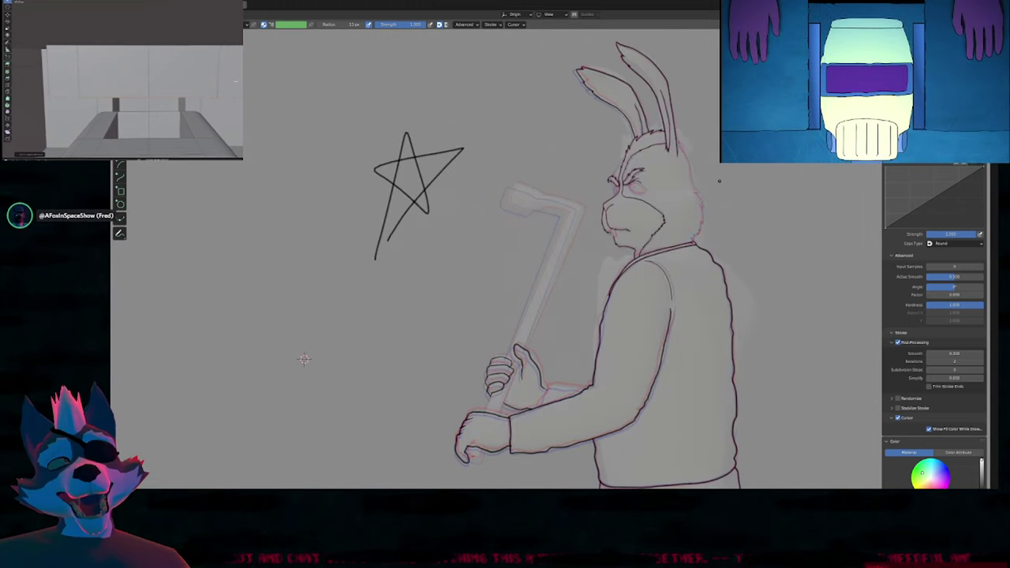
pyautogui.moveTo(303, 359); pyautogui.dragTo(347, 334, button='middle')
pyautogui.keyDown('ctrl'); pyautogui.moveTo(517, 393); pyautogui.dragTo(514, 341, button='middle'); pyautogui.keyUp('ctrl')
pyautogui.keyDown('shift'); pyautogui.moveTo(478, 359); pyautogui.dragTo(516, 259, button='middle'); pyautogui.keyUp('shift')
pyautogui.scroll(2, 497, 253)
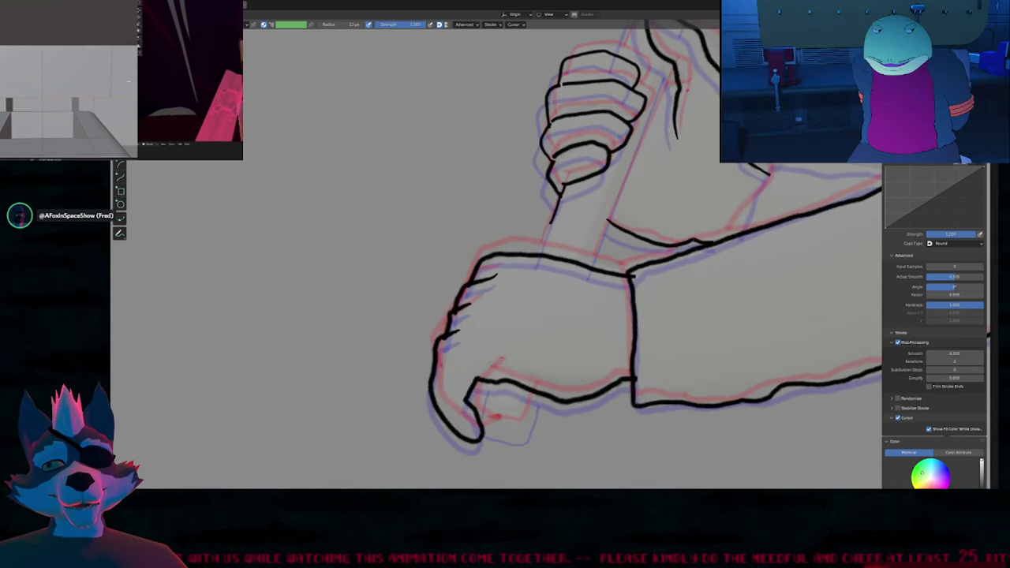
pyautogui.keyDown('shift'); pyautogui.moveTo(574, 281); pyautogui.dragTo(522, 256, button='middle'); pyautogui.keyUp('shift')
pyautogui.keyDown('shift'); pyautogui.moveTo(562, 191); pyautogui.dragTo(598, 146, button='middle'); pyautogui.keyUp('shift')
pyautogui.keyDown('ctrl'); pyautogui.moveTo(480, 347); pyautogui.dragTo(492, 245, button='middle'); pyautogui.keyUp('ctrl')
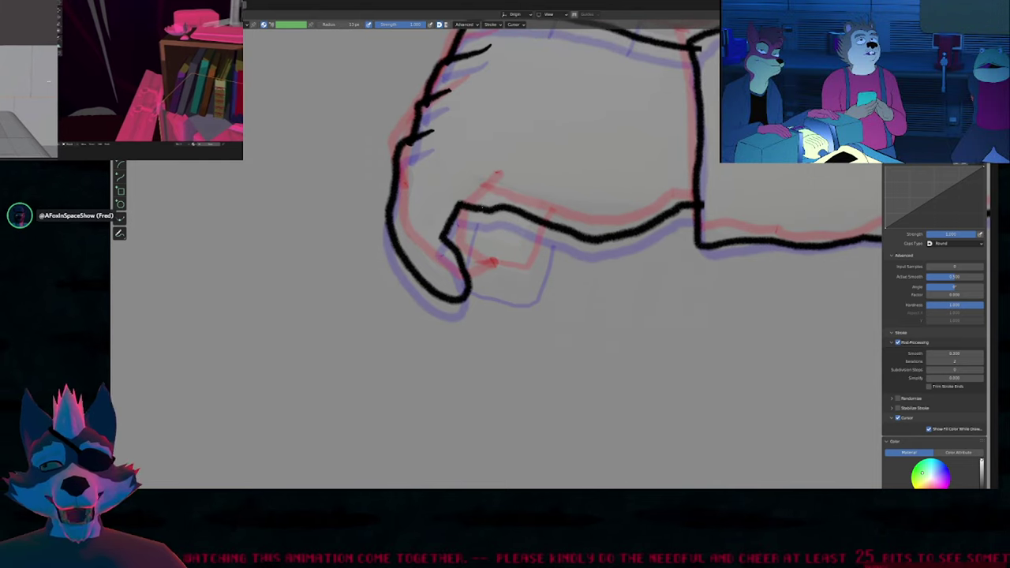
pyautogui.moveTo(464, 207)
pyautogui.mouseDown()
pyautogui.moveTo(481, 267)
pyautogui.moveTo(527, 277)
pyautogui.moveTo(535, 264)
pyautogui.mouseUp()
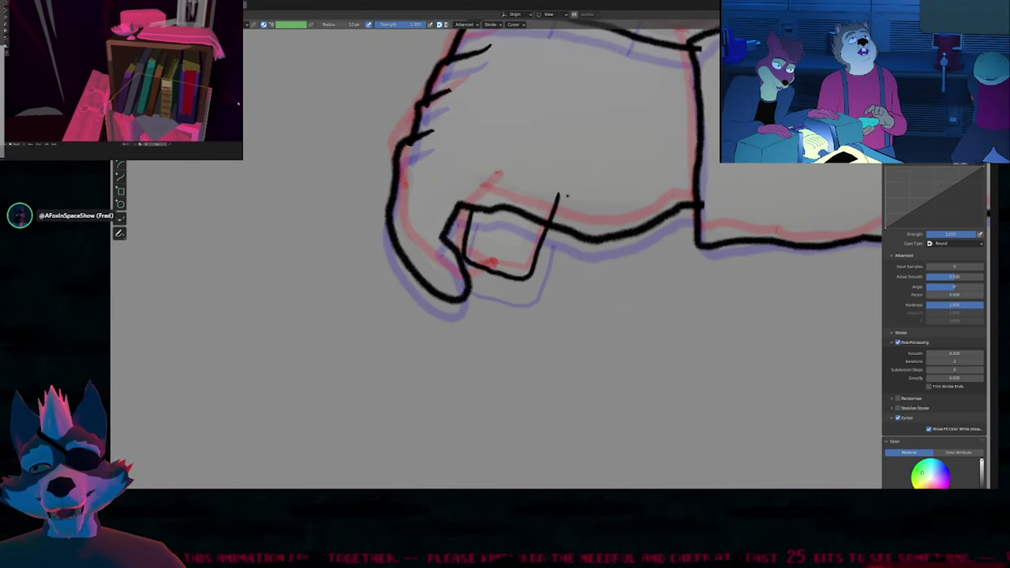
# Draw a short stroke for the bar's rear edge on the lower fist and, in Edit Mode, extrude its end up to the thumb's base.
pyautogui.keyDown('shift'); pyautogui.moveTo(582, 130); pyautogui.dragTo(519, 289, button='middle'); pyautogui.keyUp('shift')
pyautogui.scroll(-3, 519, 290)
pyautogui.scroll(4, 519, 290)
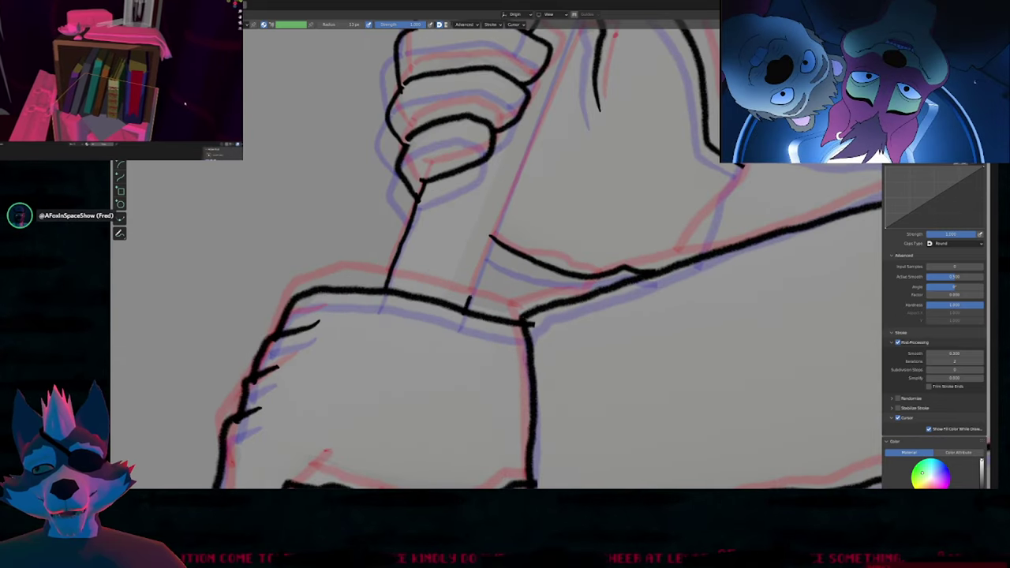
pyautogui.keyDown('shift'); pyautogui.moveTo(484, 278); pyautogui.dragTo(442, 322, button='middle'); pyautogui.keyUp('shift')
pyautogui.press('Tab')
pyautogui.hotkey('alt', 'a')
pyautogui.click(412, 355)
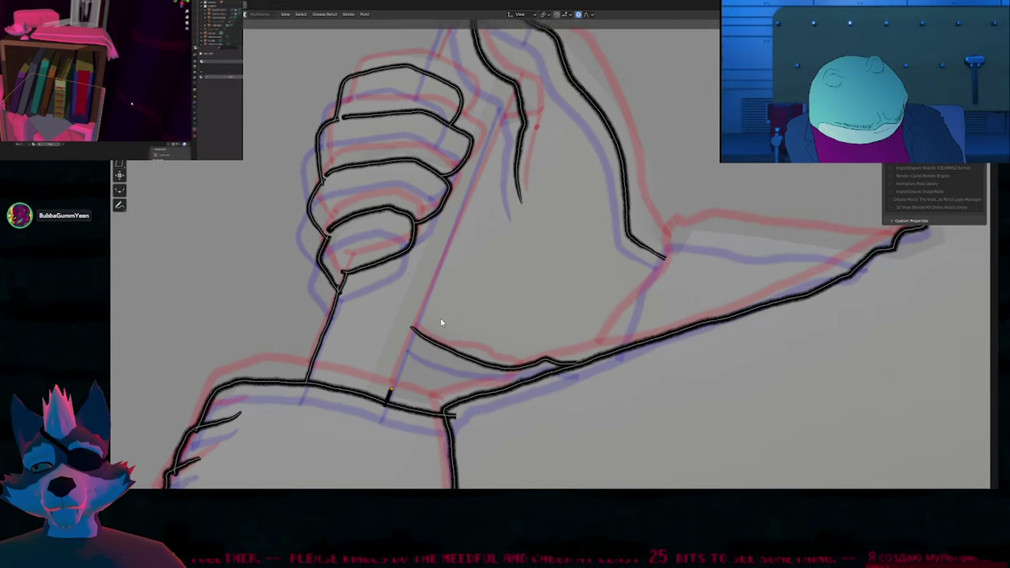
pyautogui.scroll(-2, 441, 322)
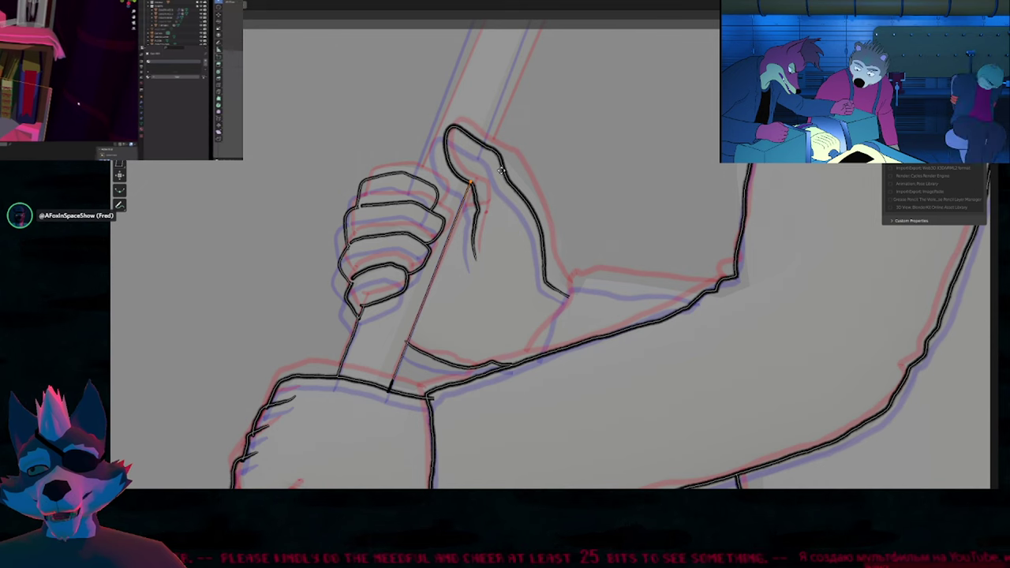
pyautogui.press('e')
pyautogui.click(502, 176)
pyautogui.press('g')
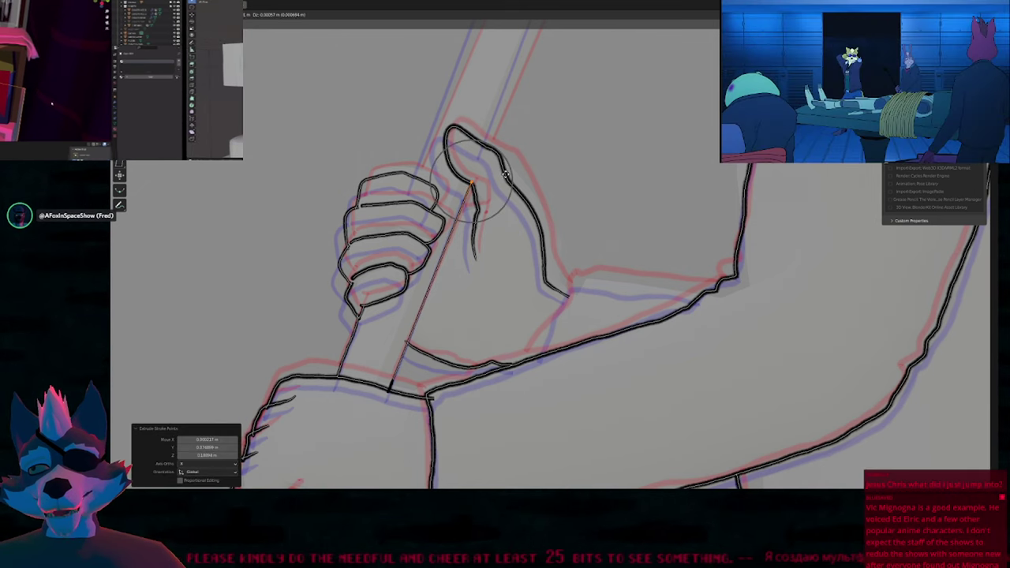
pyautogui.click(506, 177)
pyautogui.press('g')
pyautogui.click(505, 201)
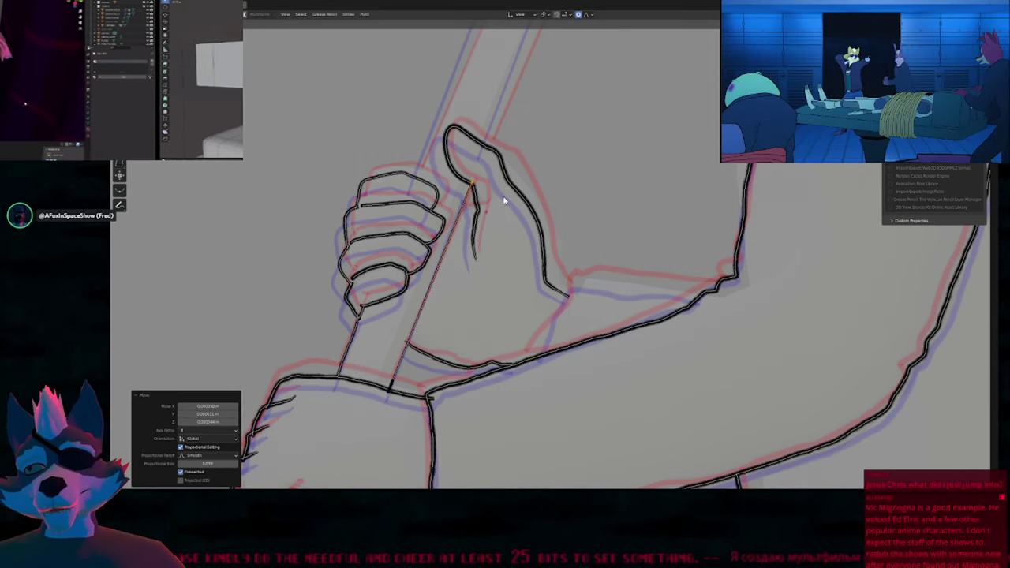
# Select the whole extruded edge between the hands, resample it with Sample Stroke, and return to Draw Mode.
pyautogui.hotkey('ctrl', 'l')
pyautogui.keyDown('shift'); pyautogui.moveTo(508, 239); pyautogui.dragTo(529, 242, button='middle'); pyautogui.keyUp('shift')
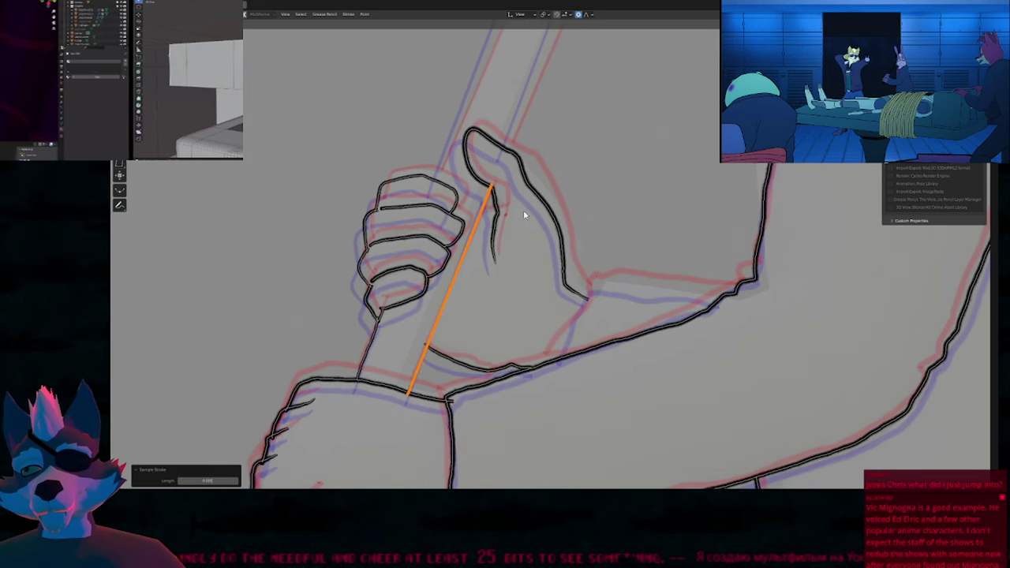
pyautogui.press('Tab')
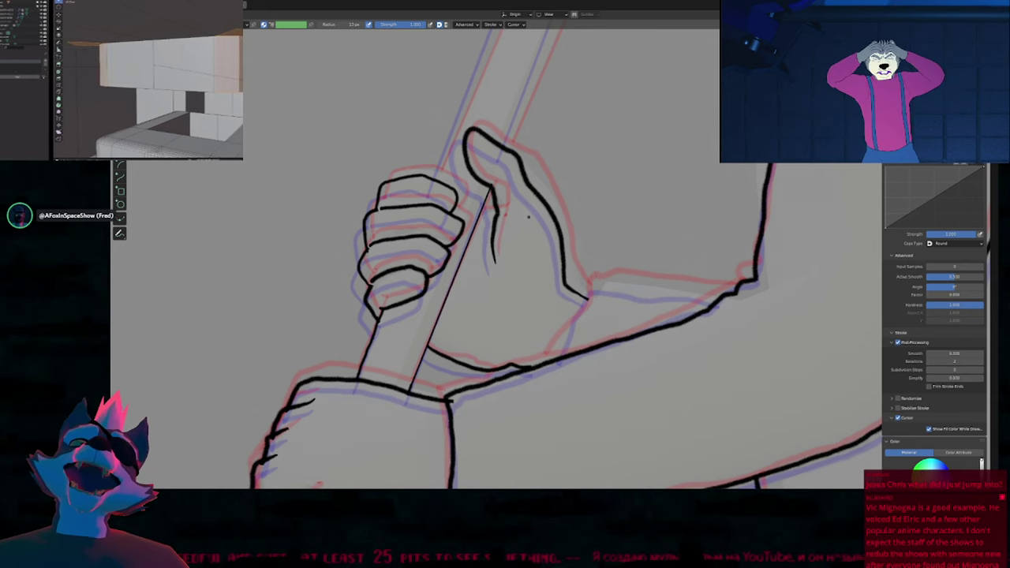
# Start the bar's front edge above the upper fingers and, in Edit Mode, extrude it up to the inner corner of the bar's bend.
pyautogui.moveTo(505, 219)
pyautogui.keyDown('shift'); pyautogui.mouseDown(button='middle')
pyautogui.moveTo(444, 359)
pyautogui.moveTo(400, 289)
pyautogui.mouseUp(button='middle'); pyautogui.keyUp('shift')
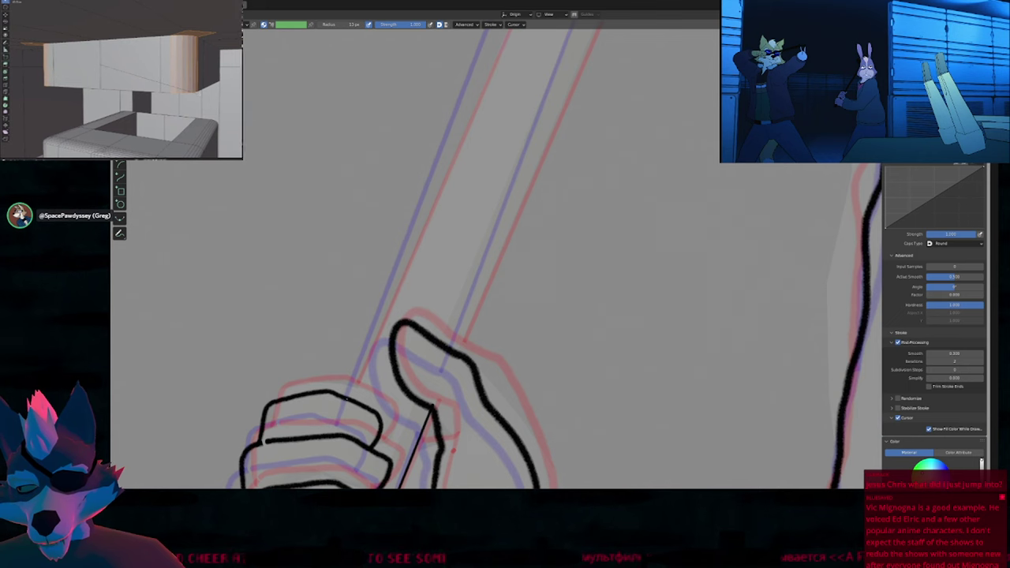
pyautogui.scroll(-6, 355, 394)
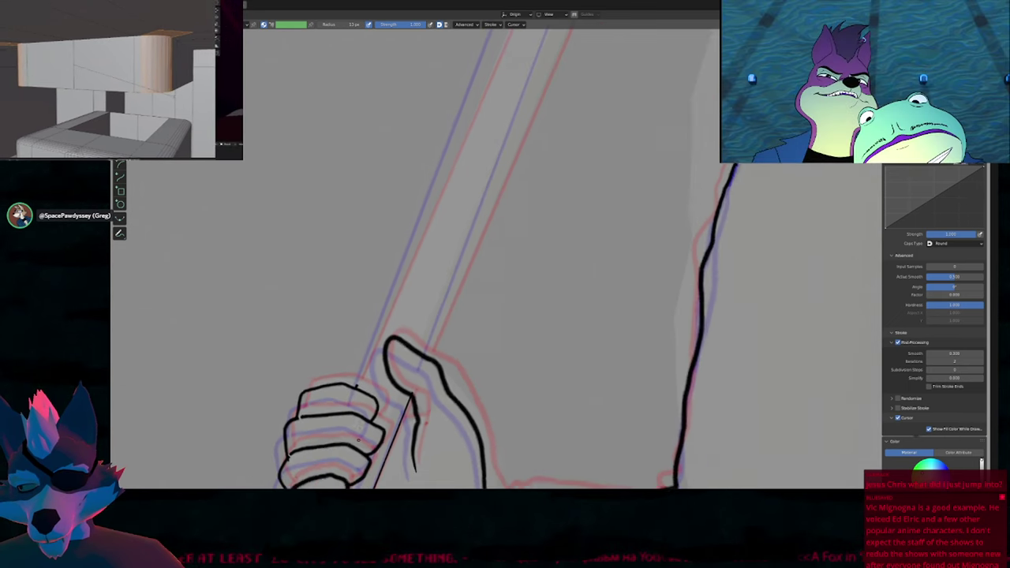
pyautogui.press('Tab')
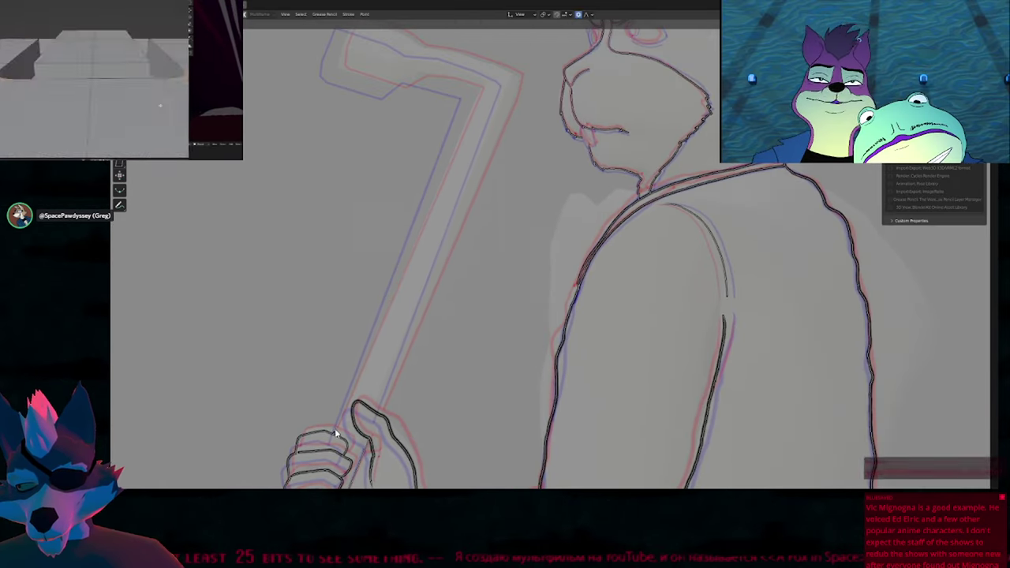
pyautogui.moveTo(339, 430); pyautogui.dragTo(477, 82)
pyautogui.click(479, 85)
pyautogui.keyDown('shift'); pyautogui.moveTo(486, 132); pyautogui.dragTo(470, 172, button='middle'); pyautogui.keyUp('shift')
pyautogui.moveTo(404, 352)
pyautogui.keyDown('shift'); pyautogui.mouseDown(button='middle')
pyautogui.moveTo(398, 312)
pyautogui.moveTo(429, 267)
pyautogui.moveTo(473, 134)
pyautogui.mouseUp(button='middle'); pyautogui.keyUp('shift')
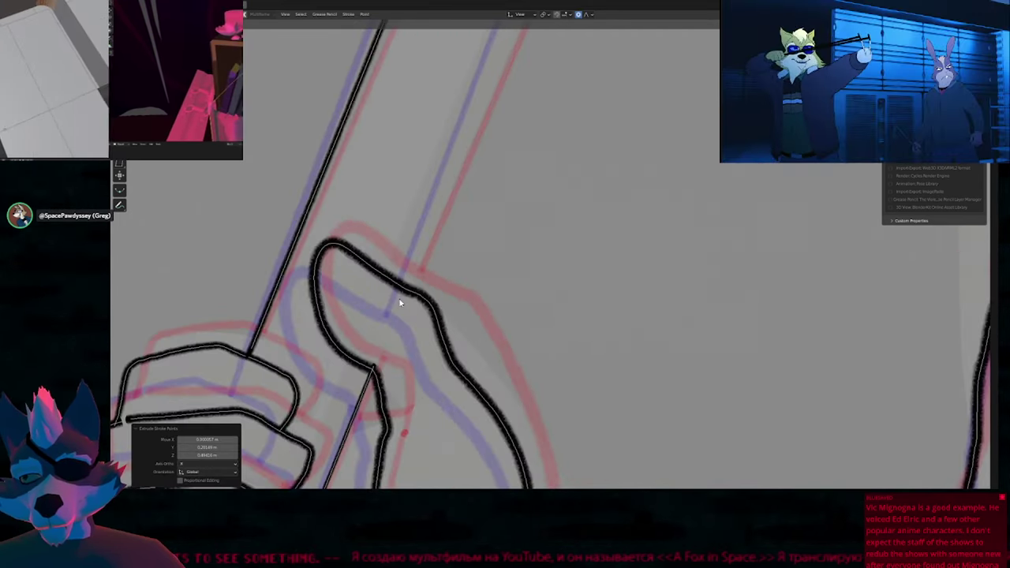
# Draw a short rear-edge stroke above the thumb and, in Edit Mode, extrude its end up to the outer corner of the bar's bend.
pyautogui.press('Tab')
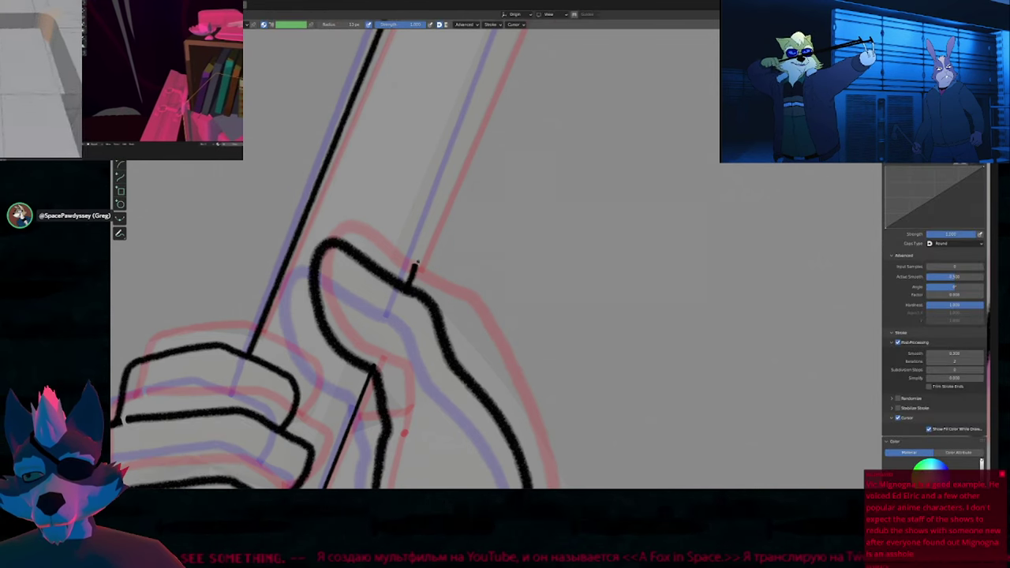
pyautogui.scroll(-8, 417, 265)
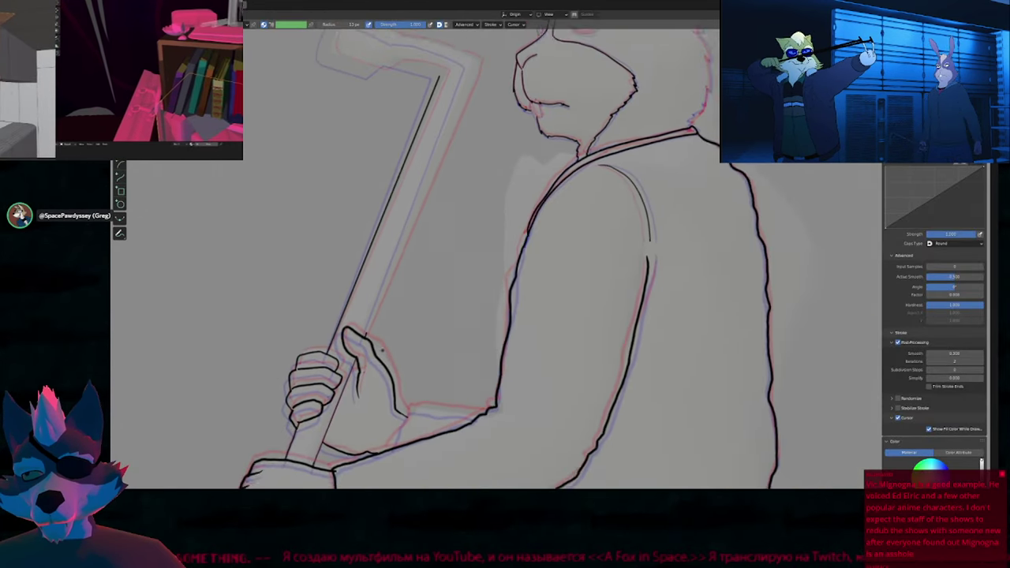
pyautogui.press('Tab')
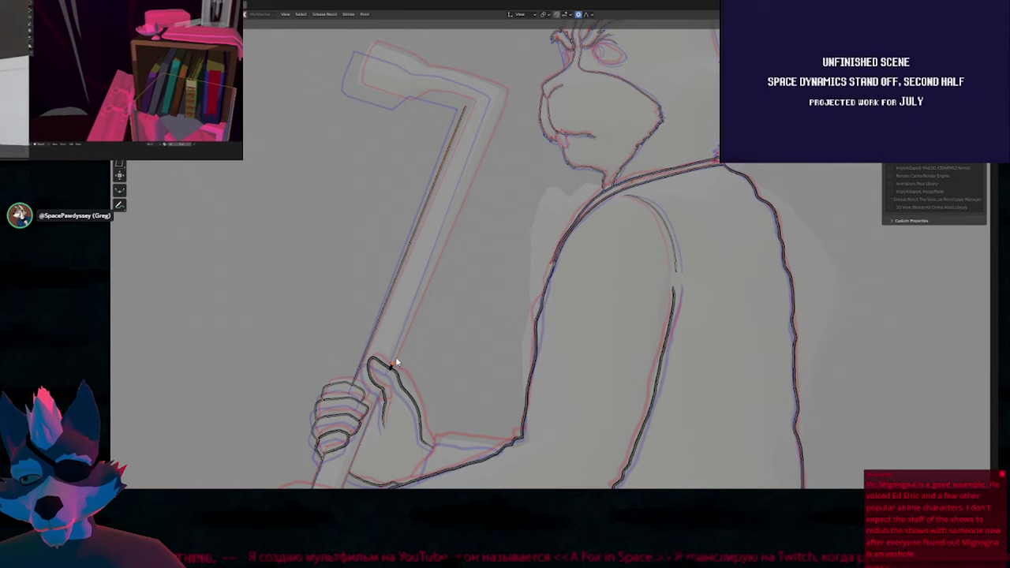
pyautogui.keyDown('shift'); pyautogui.moveTo(433, 310); pyautogui.dragTo(400, 367, button='middle'); pyautogui.keyUp('shift')
pyautogui.press('e')
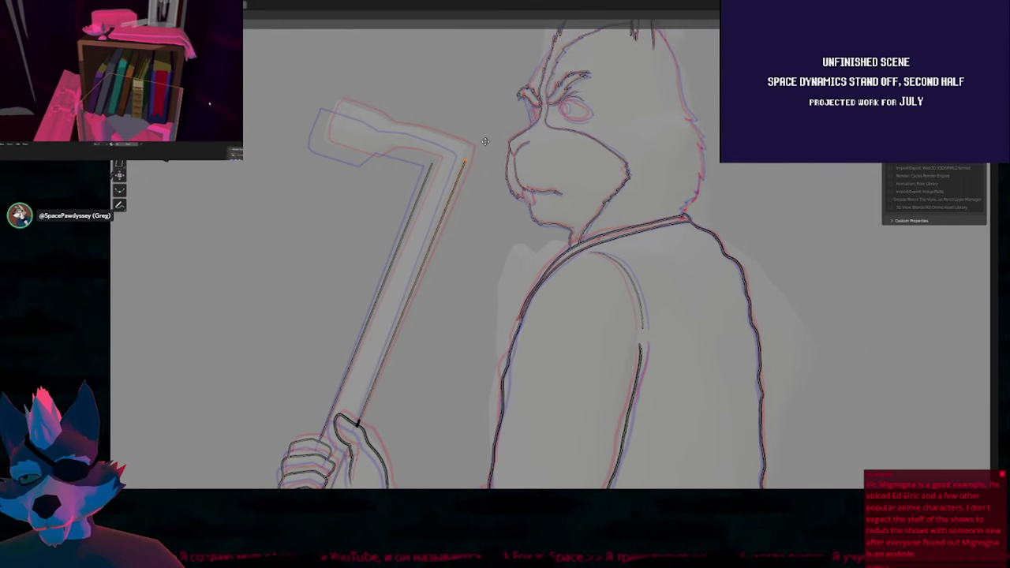
pyautogui.click(487, 148)
pyautogui.press('g')
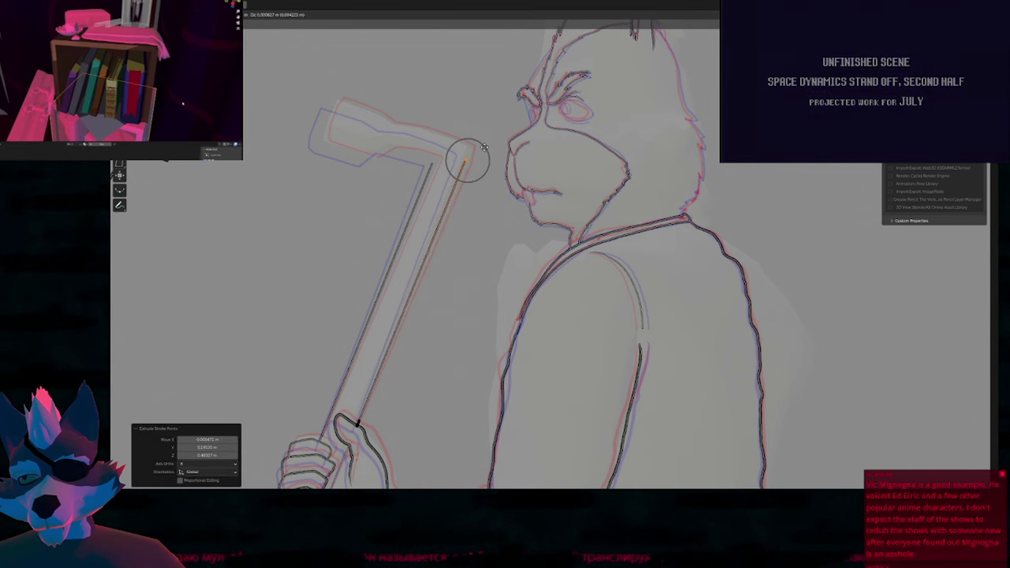
pyautogui.click(484, 150)
# Move the upper ends of both bar edges with proportional editing so they sit between the onion-skin outlines at the bend.
pyautogui.keyDown('ctrl'); pyautogui.moveTo(485, 150); pyautogui.dragTo(474, 87, button='middle'); pyautogui.keyUp('ctrl')
pyautogui.keyDown('shift'); pyautogui.moveTo(457, 103); pyautogui.dragTo(528, 251, button='middle'); pyautogui.keyUp('shift')
pyautogui.press('g')
pyautogui.click(526, 252)
pyautogui.keyDown('shift'); pyautogui.click(415, 267); pyautogui.keyUp('shift')
pyautogui.press('g')
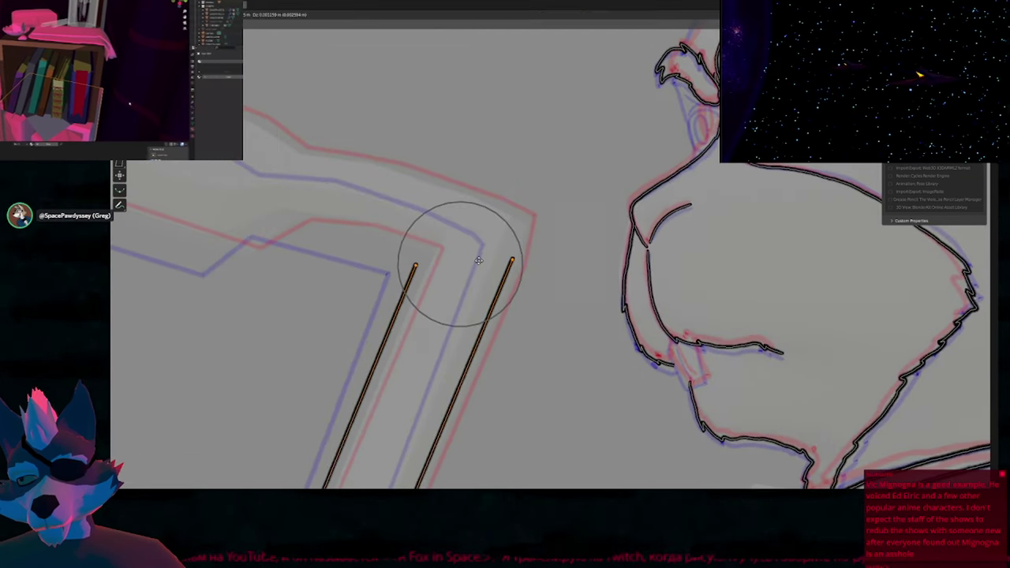
pyautogui.click(482, 261)
# Select the rear edge's upper end point and nudge it into place just below the bend's outer corner.
pyautogui.click(532, 249)
pyautogui.press('g')
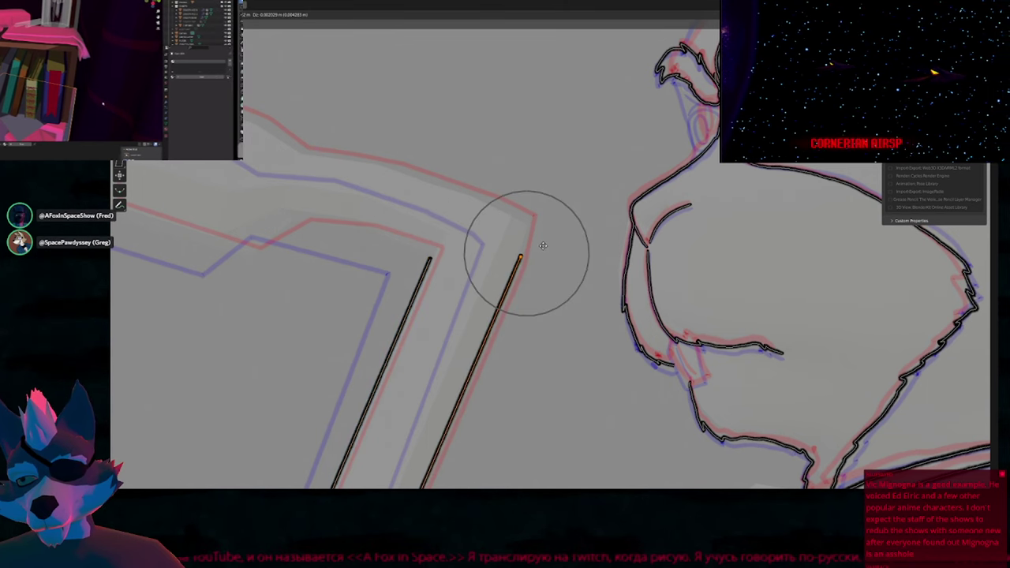
pyautogui.click(544, 245)
pyautogui.press('g')
pyautogui.click(544, 231)
pyautogui.press('g')
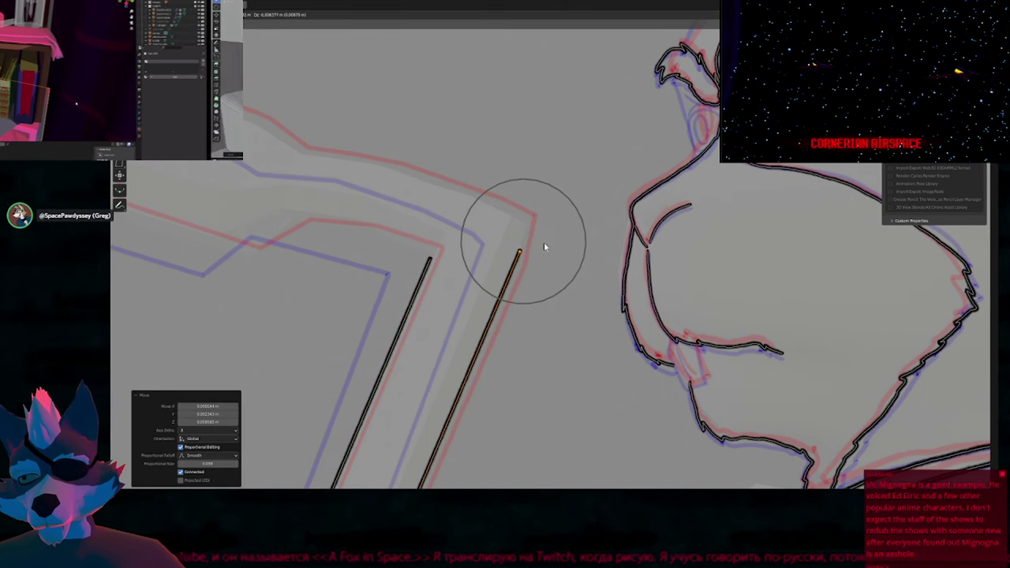
pyautogui.click(546, 250)
# Extrude the rear edge around the bend's outer corner and along the upper side of the bar's head to its far end.
pyautogui.scroll(-3, 547, 249)
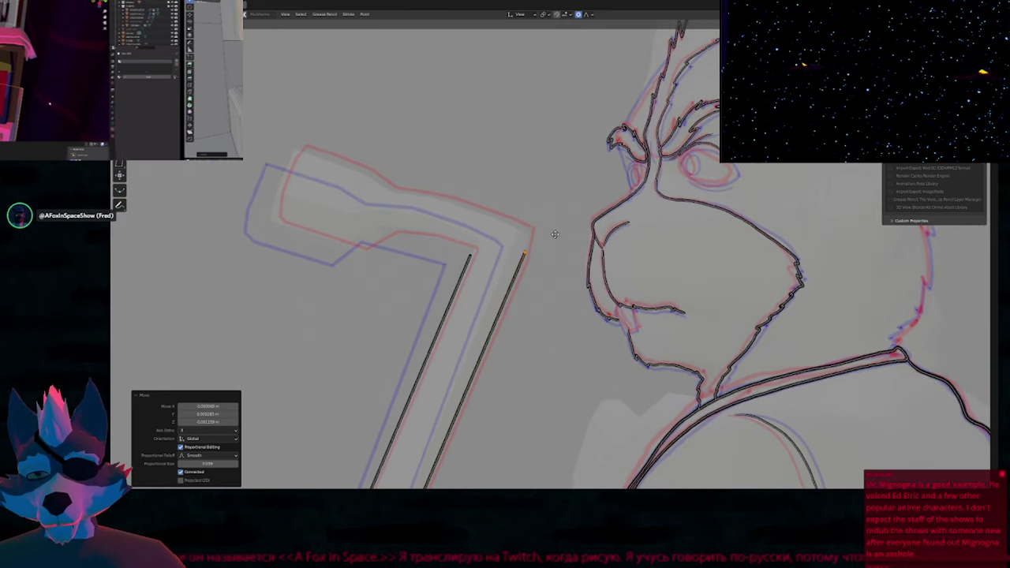
pyautogui.press('g')
pyautogui.click(555, 220)
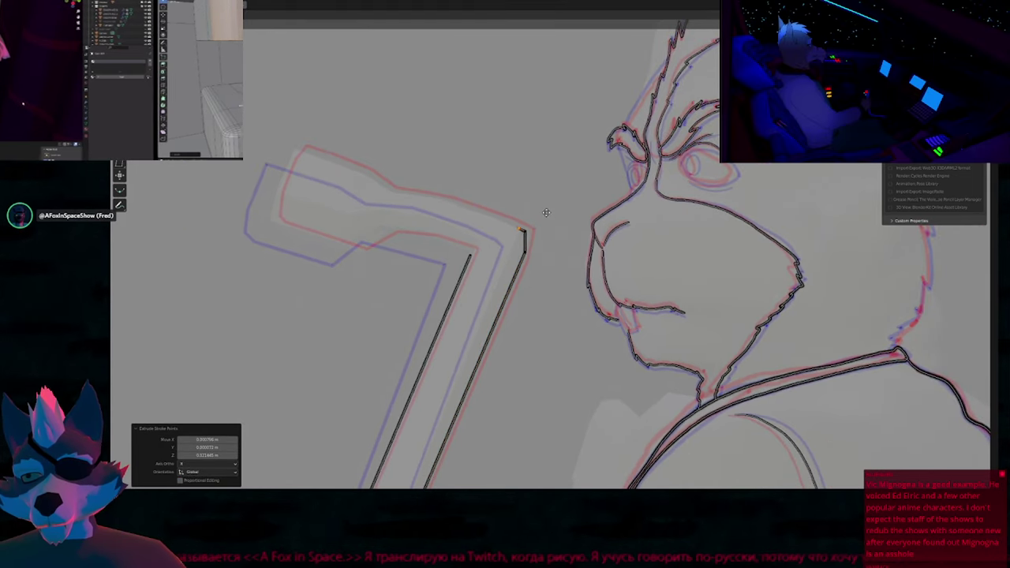
pyautogui.press('e')
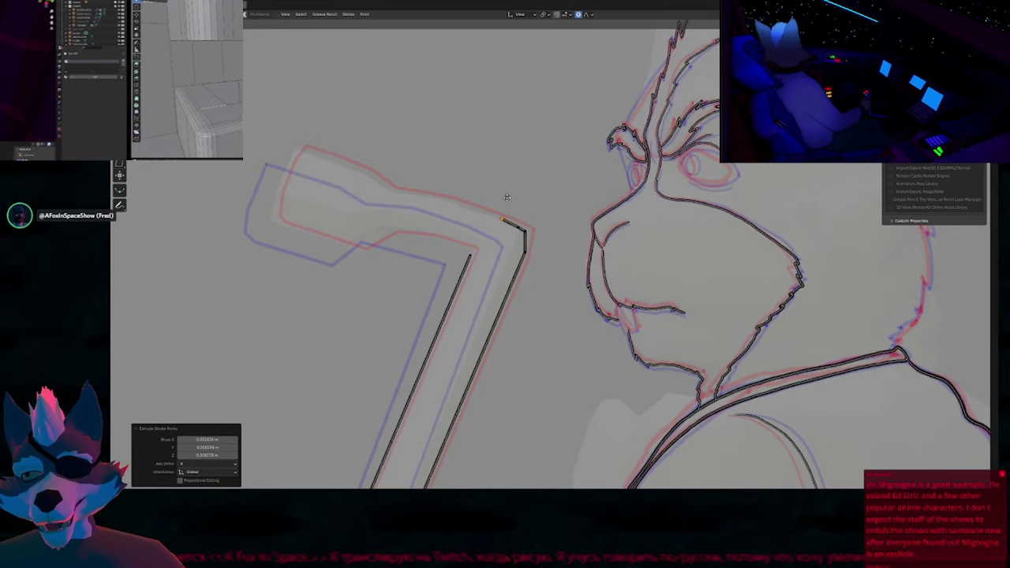
pyautogui.click(446, 179)
pyautogui.press('e')
pyautogui.click(397, 174)
pyautogui.keyDown('shift'); pyautogui.moveTo(397, 175); pyautogui.dragTo(528, 208, button='middle'); pyautogui.keyUp('shift')
pyautogui.press('e')
pyautogui.press('e')
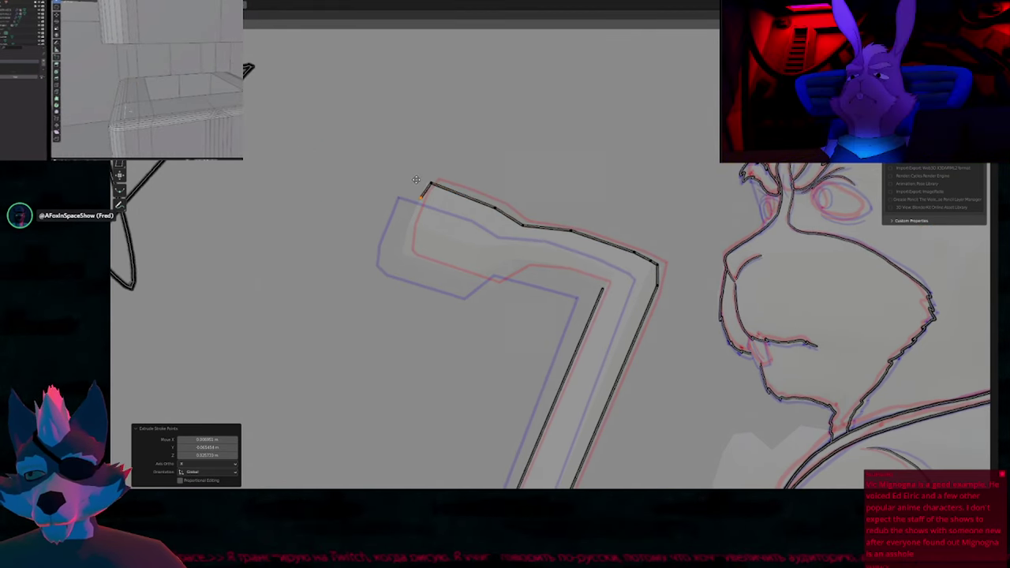
# Extrude the outline down around the end of the bar's head and along its underside to the notch.
pyautogui.click(404, 209)
pyautogui.click(402, 229)
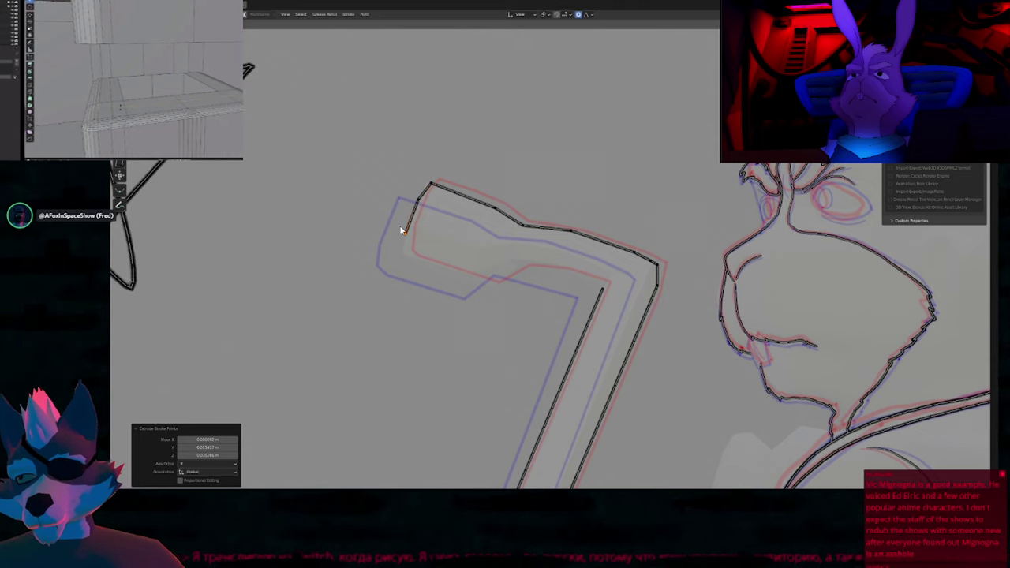
pyautogui.press('e')
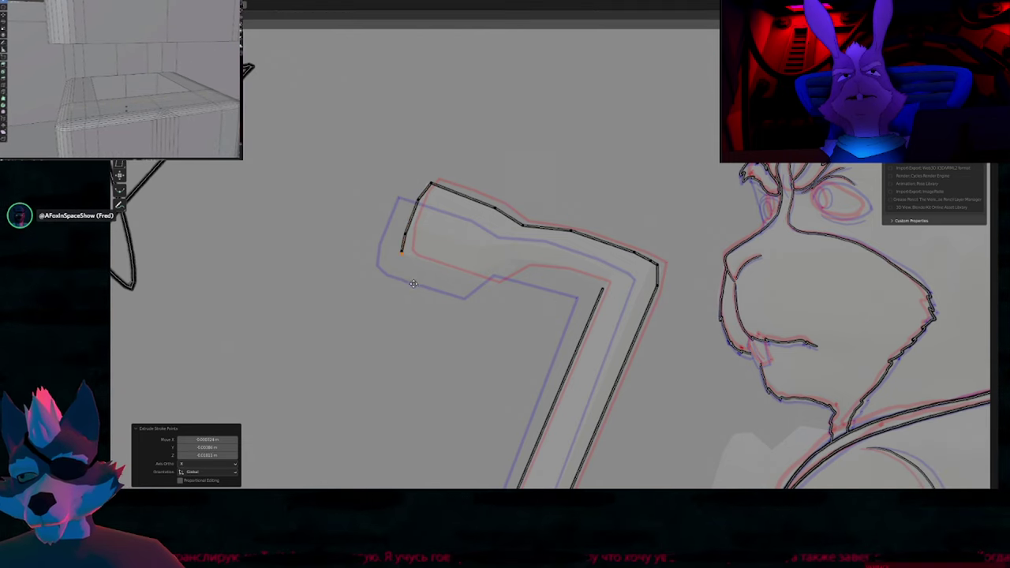
pyautogui.click(416, 290)
pyautogui.click(509, 311)
# Extrude the underside up the notch and across to the bend's inner corner, and return to Draw Mode.
pyautogui.press('e')
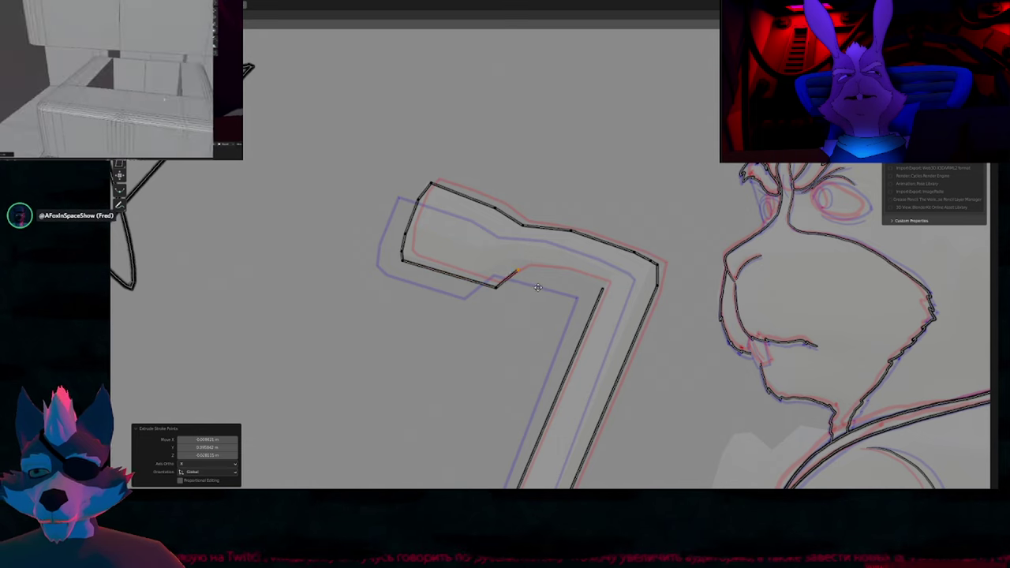
pyautogui.click(540, 295)
pyautogui.press('e')
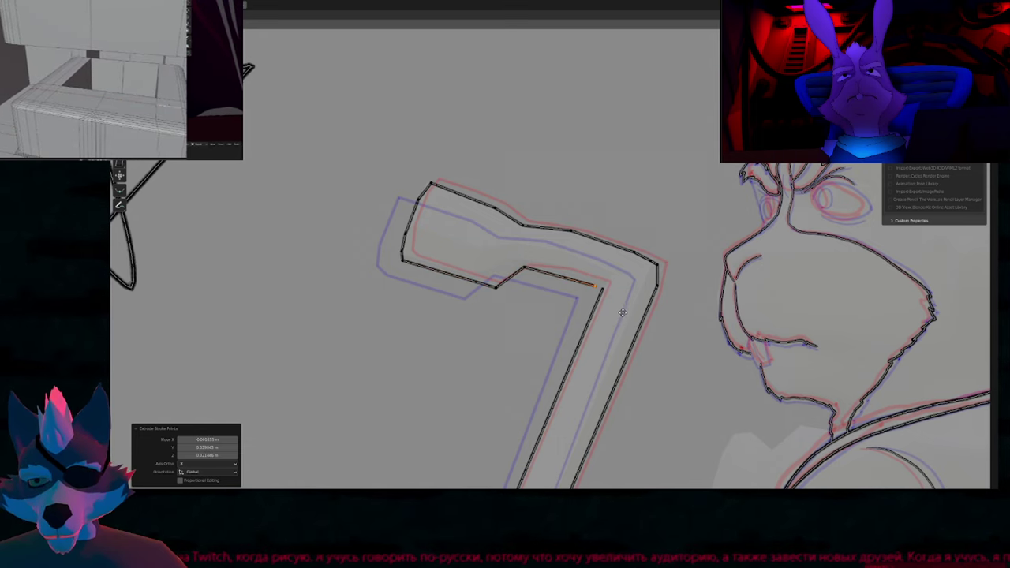
pyautogui.click(624, 318)
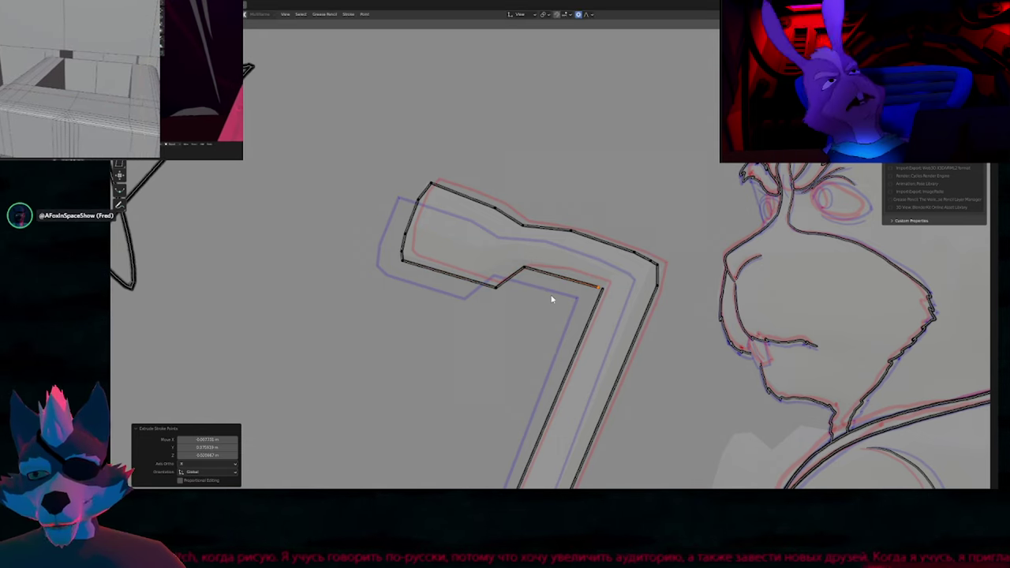
pyautogui.press('Tab')
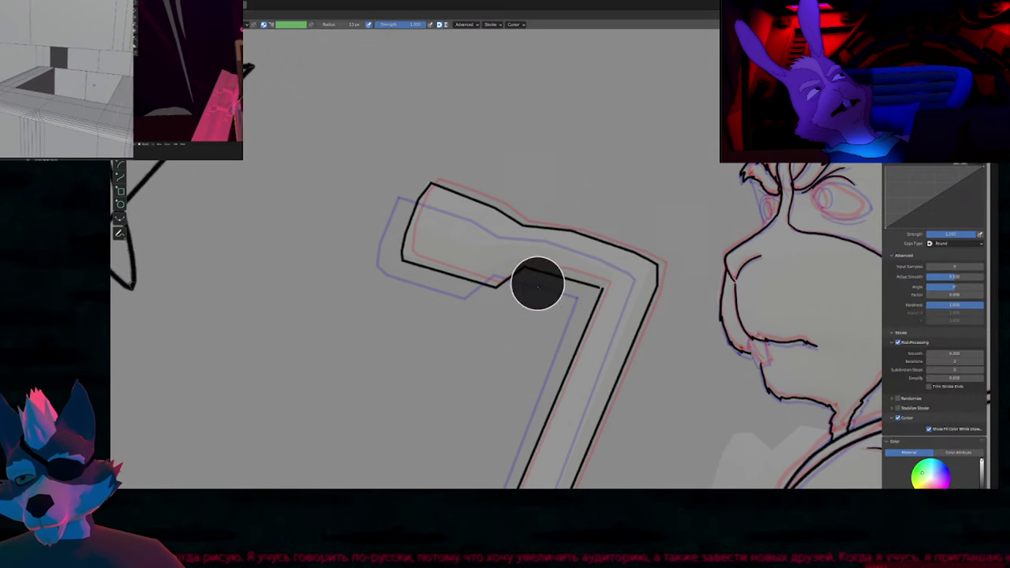
pyautogui.click(538, 282)
pyautogui.keyDown('shift'); pyautogui.moveTo(607, 304); pyautogui.dragTo(584, 282, button='middle'); pyautogui.keyUp('shift')
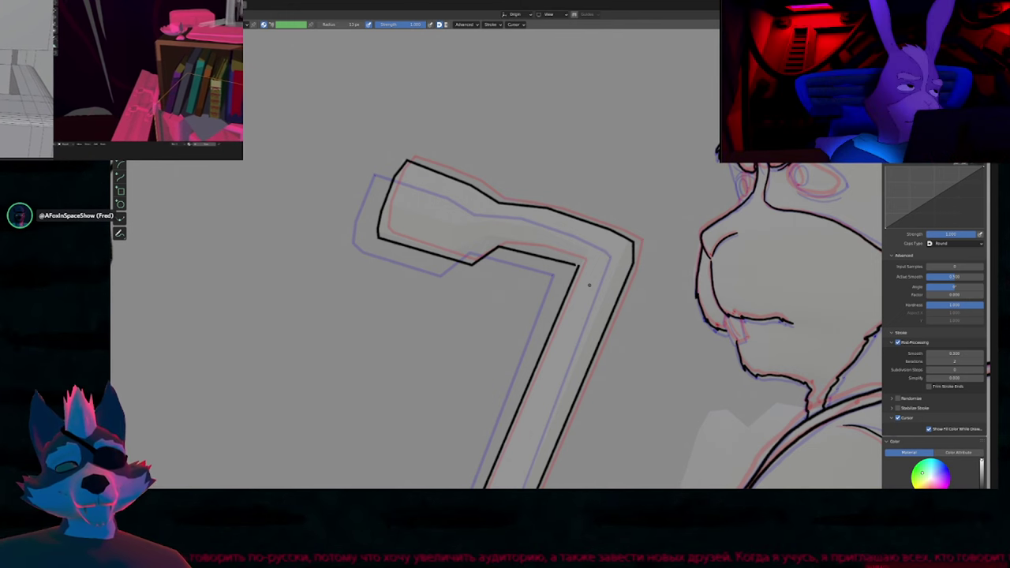
# In Edit Mode, select the meeting end points at the bend's inner corner, join the two strokes, and return to Draw Mode.
pyautogui.press('Tab')
pyautogui.moveTo(589, 257); pyautogui.dragTo(565, 279)
pyautogui.hotkey('ctrl', 'j')
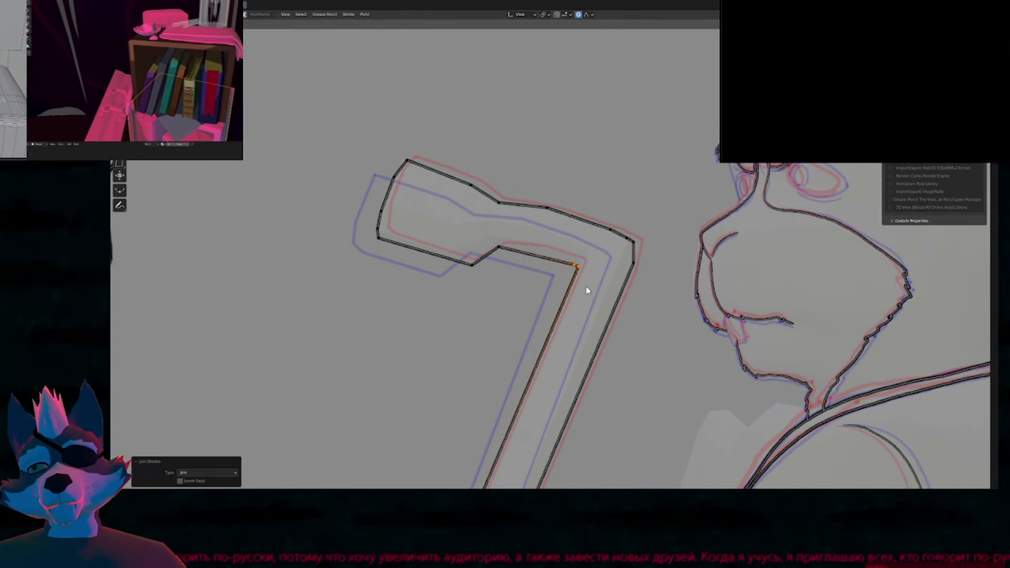
pyautogui.press('Tab')
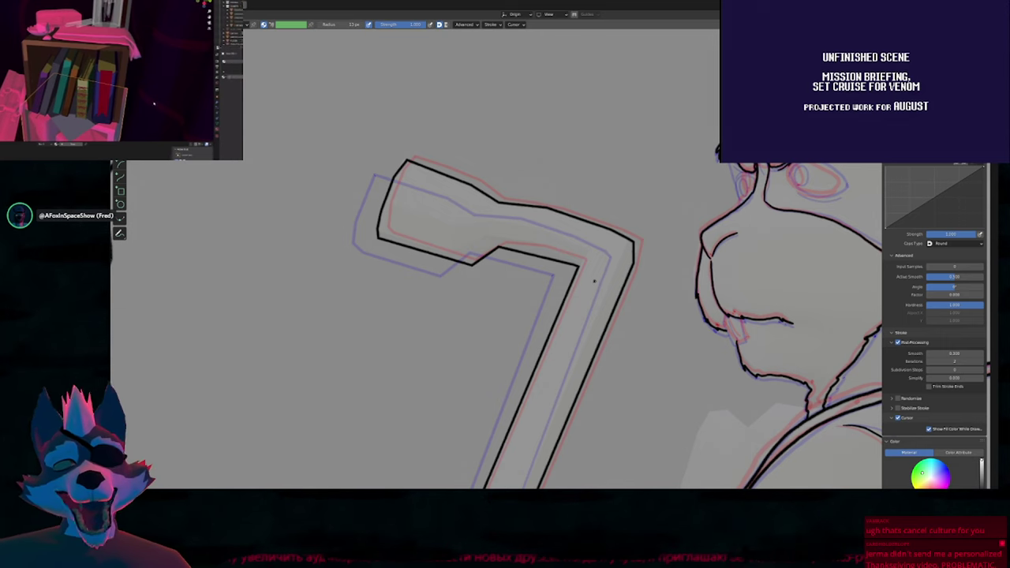
# Draw the rear forearm's upper edge and its cuff line between the open hand's wrist and the near sleeve.
pyautogui.scroll(-1, 587, 274)
pyautogui.keyDown('ctrl'); pyautogui.moveTo(588, 273); pyautogui.dragTo(574, 289, button='middle'); pyautogui.keyUp('ctrl')
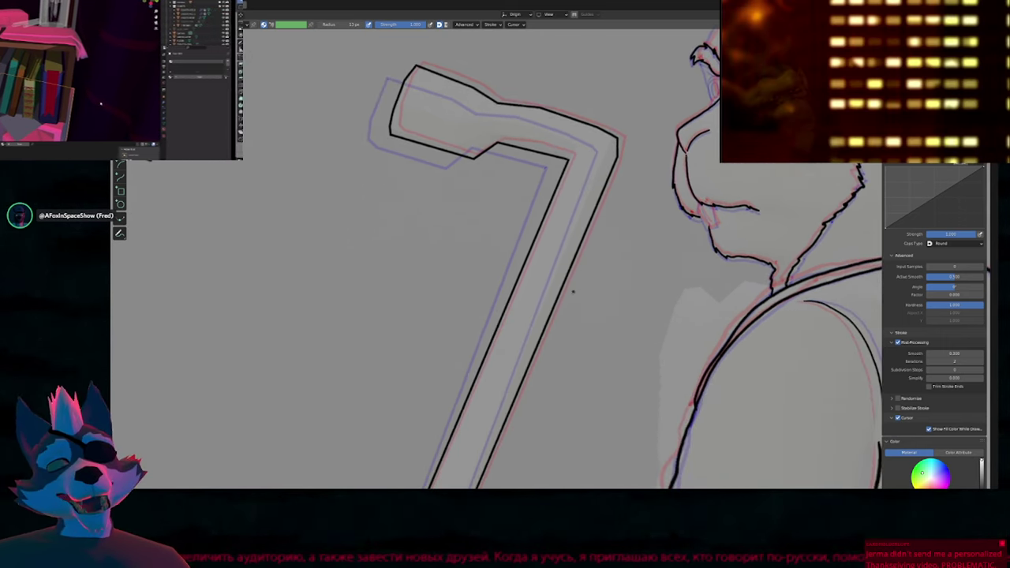
pyautogui.keyDown('shift'); pyautogui.scroll(-10, 542, 281); pyautogui.keyUp('shift')
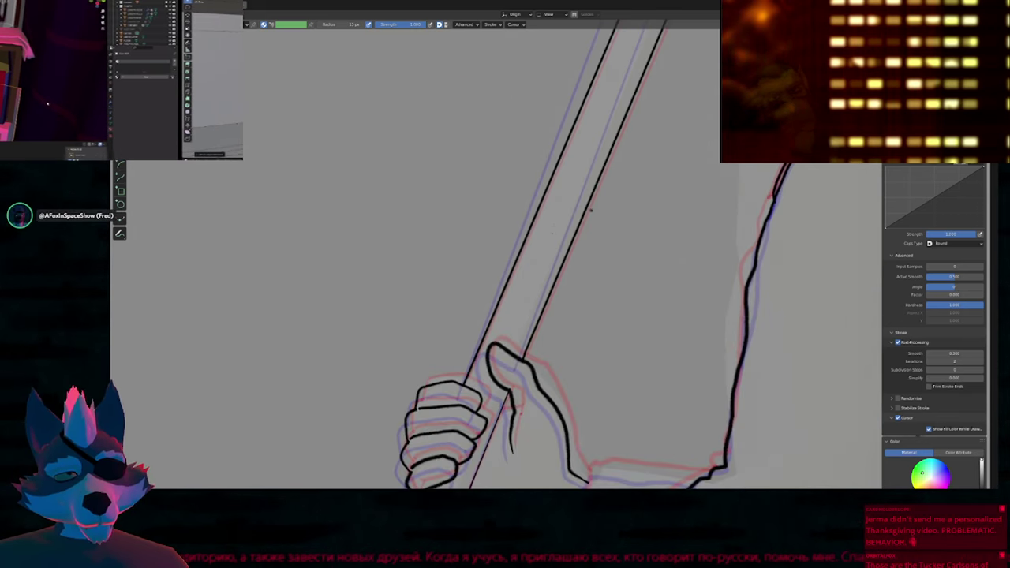
pyautogui.moveTo(531, 310)
pyautogui.keyDown('shift'); pyautogui.mouseDown(button='middle')
pyautogui.moveTo(560, 287)
pyautogui.moveTo(572, 244)
pyautogui.mouseUp(button='middle'); pyautogui.keyUp('shift')
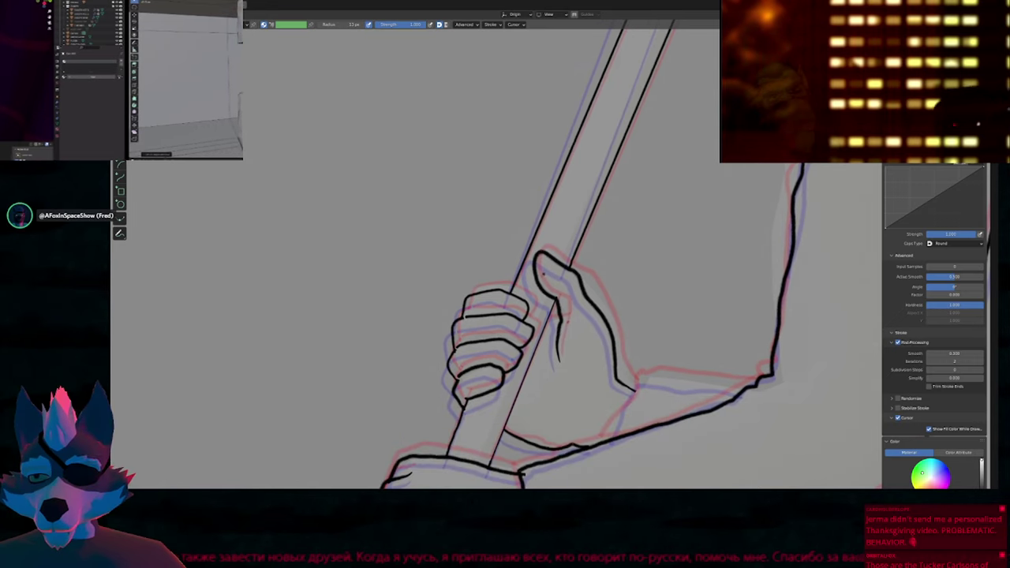
pyautogui.keyDown('shift'); pyautogui.moveTo(529, 373); pyautogui.dragTo(475, 261, button='middle'); pyautogui.keyUp('shift')
pyautogui.keyDown('ctrl'); pyautogui.moveTo(624, 338); pyautogui.dragTo(752, 243, button='middle'); pyautogui.keyUp('ctrl')
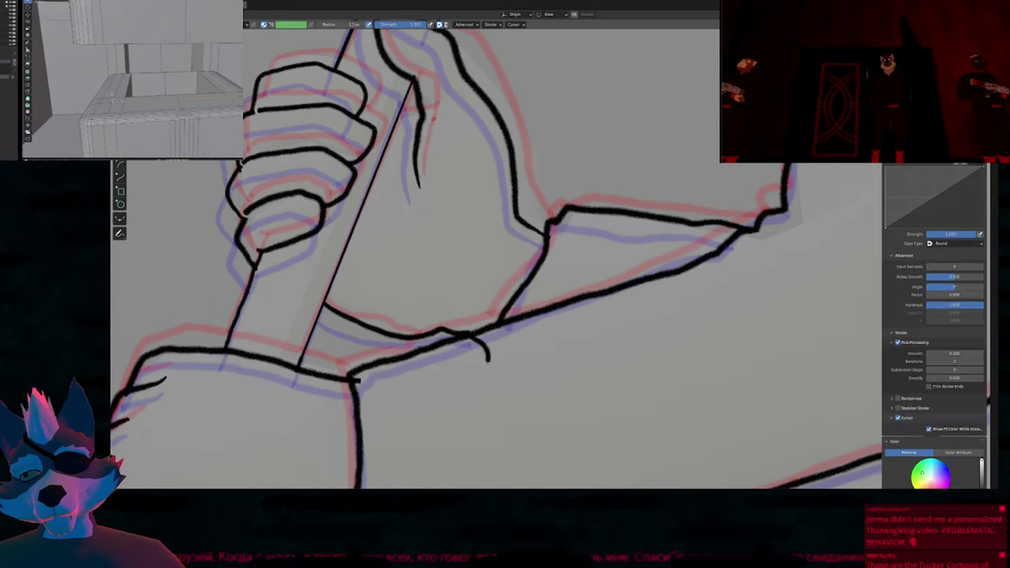
pyautogui.scroll(-6, 160, 223)
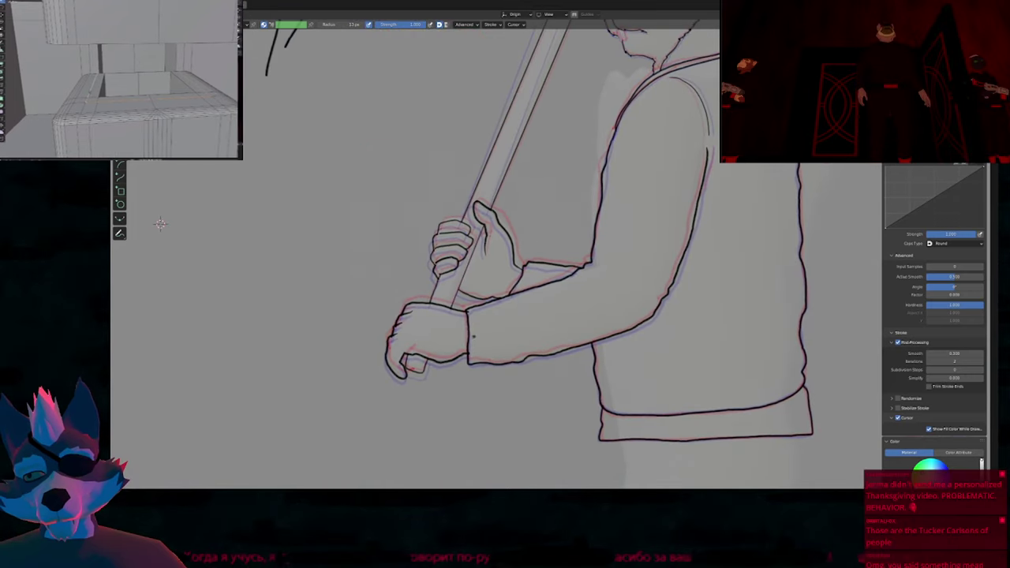
# Draw the far side of the forehead as a line from the far eyebrow up to the forehead fur.
pyautogui.scroll(8, 160, 223)
pyautogui.keyDown('ctrl'); pyautogui.moveTo(546, 266); pyautogui.dragTo(527, 449, button='middle'); pyautogui.keyUp('ctrl')
pyautogui.keyDown('shift'); pyautogui.moveTo(609, 171); pyautogui.dragTo(507, 410, button='middle'); pyautogui.keyUp('shift')
pyautogui.keyDown('shift'); pyautogui.moveTo(566, 224); pyautogui.dragTo(552, 294, button='middle'); pyautogui.keyUp('shift')
pyautogui.keyDown('shift'); pyautogui.moveTo(672, 242); pyautogui.dragTo(581, 269, button='middle'); pyautogui.keyUp('shift')
pyautogui.scroll(4, 581, 269)
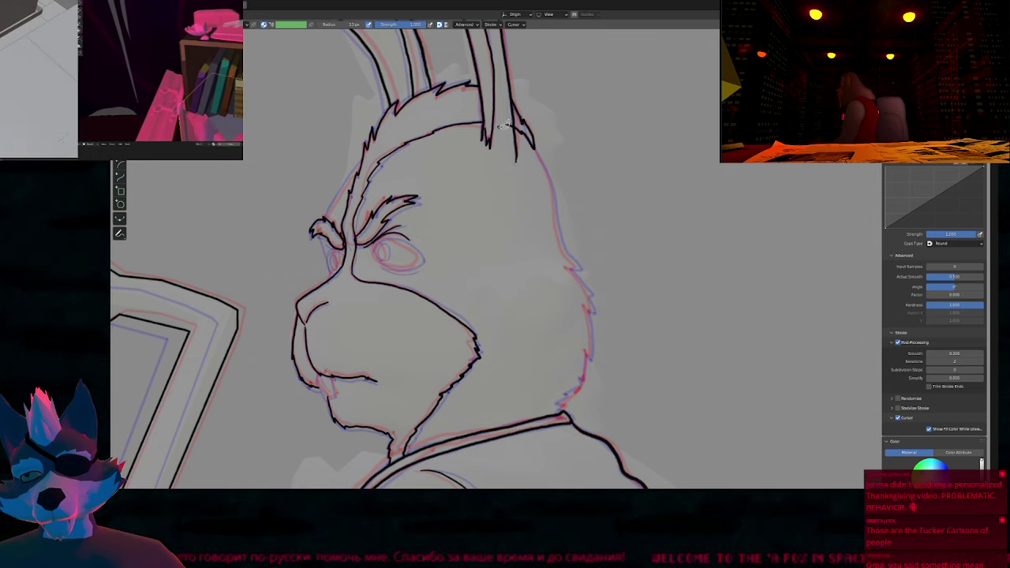
pyautogui.moveTo(523, 244)
pyautogui.keyDown('shift'); pyautogui.mouseDown(button='middle')
pyautogui.moveTo(489, 232)
pyautogui.moveTo(474, 200)
pyautogui.mouseUp(button='middle'); pyautogui.keyUp('shift')
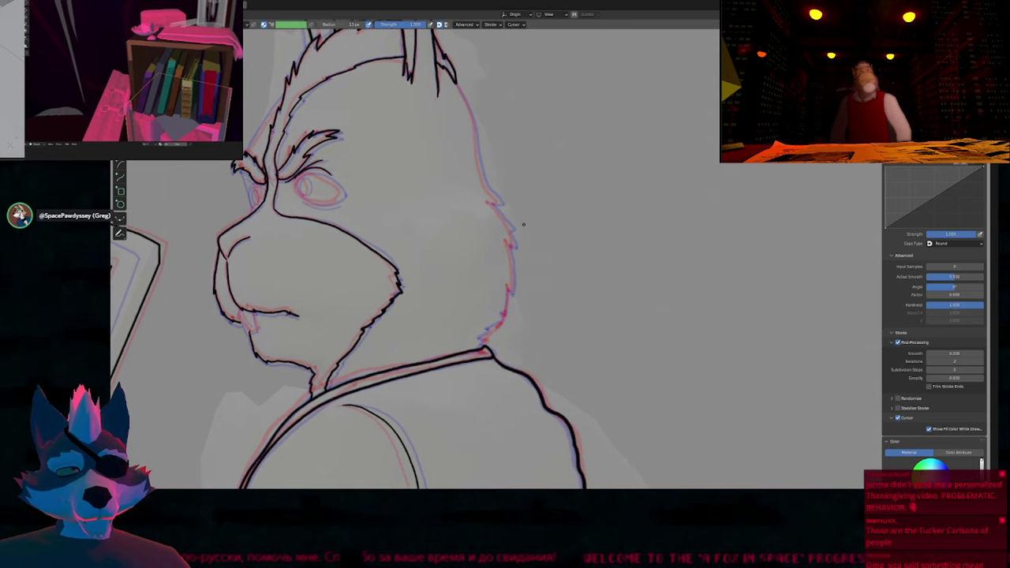
pyautogui.keyDown('shift'); pyautogui.moveTo(326, 234); pyautogui.dragTo(537, 317, button='middle'); pyautogui.keyUp('shift')
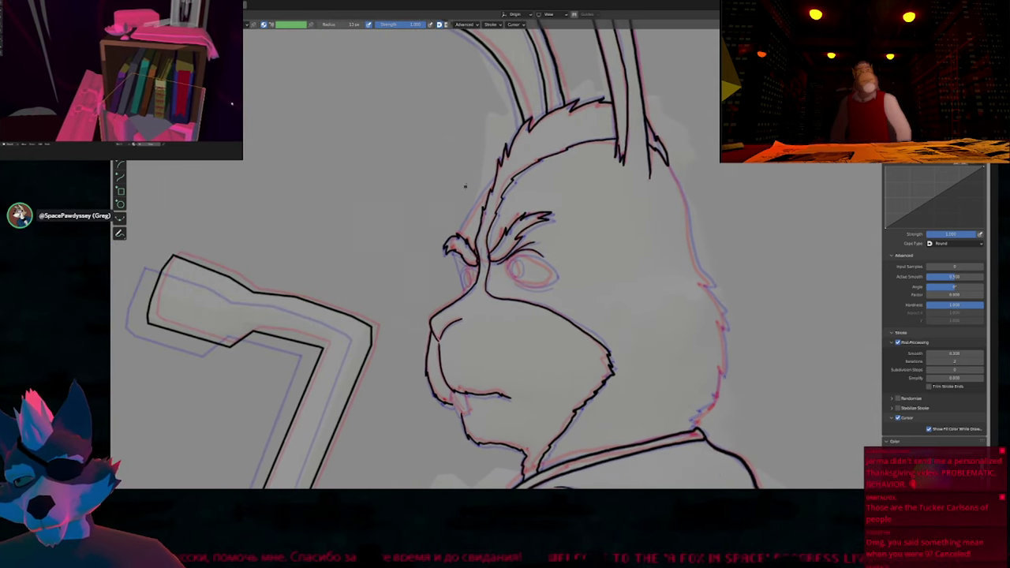
pyautogui.scroll(4, 465, 186)
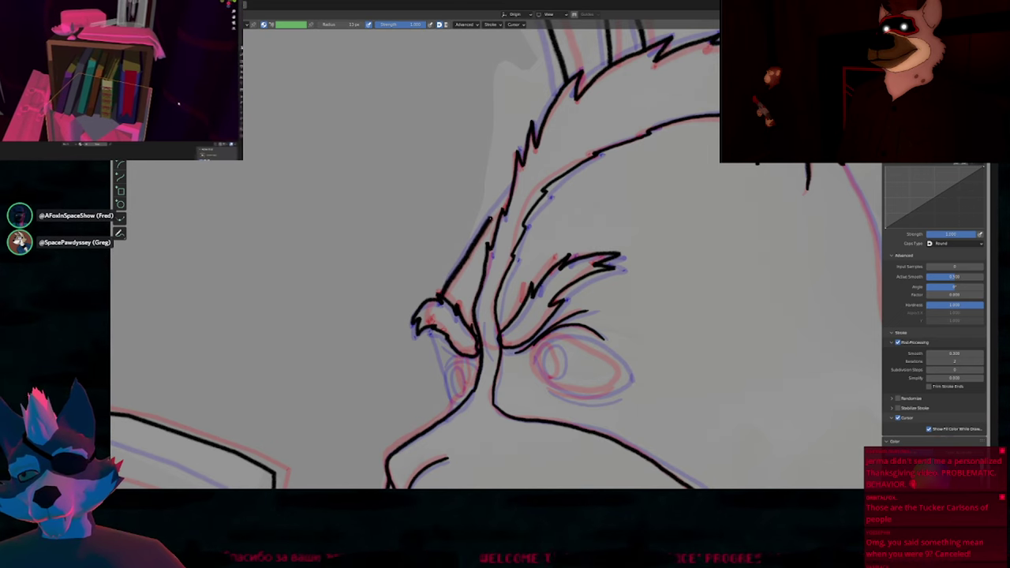
pyautogui.scroll(-2, 552, 182)
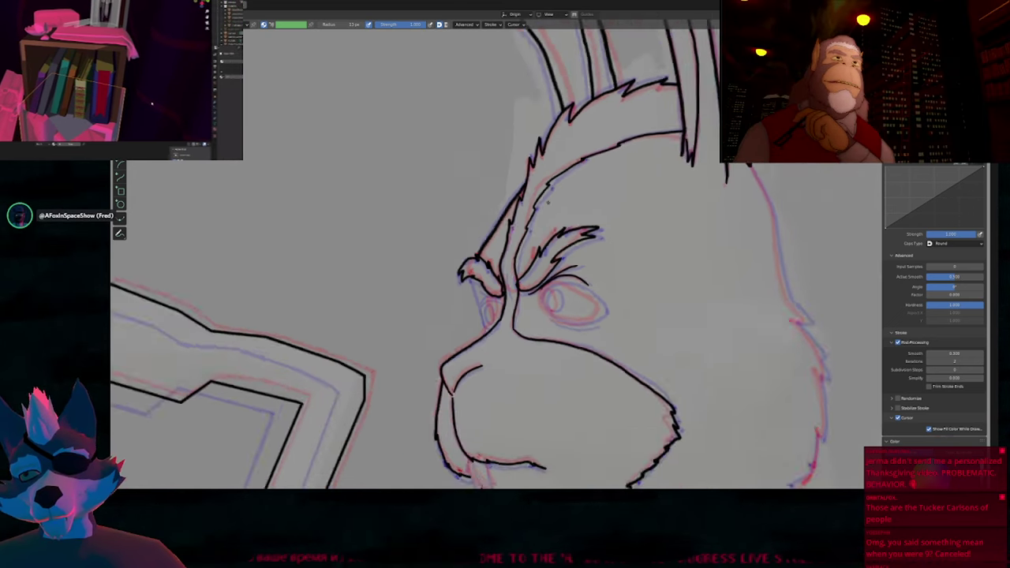
# In Edit Mode, scale the far forehead stroke and move it into position with proportional editing.
pyautogui.scroll(-2, 549, 202)
pyautogui.press('Tab')
pyautogui.press('s')
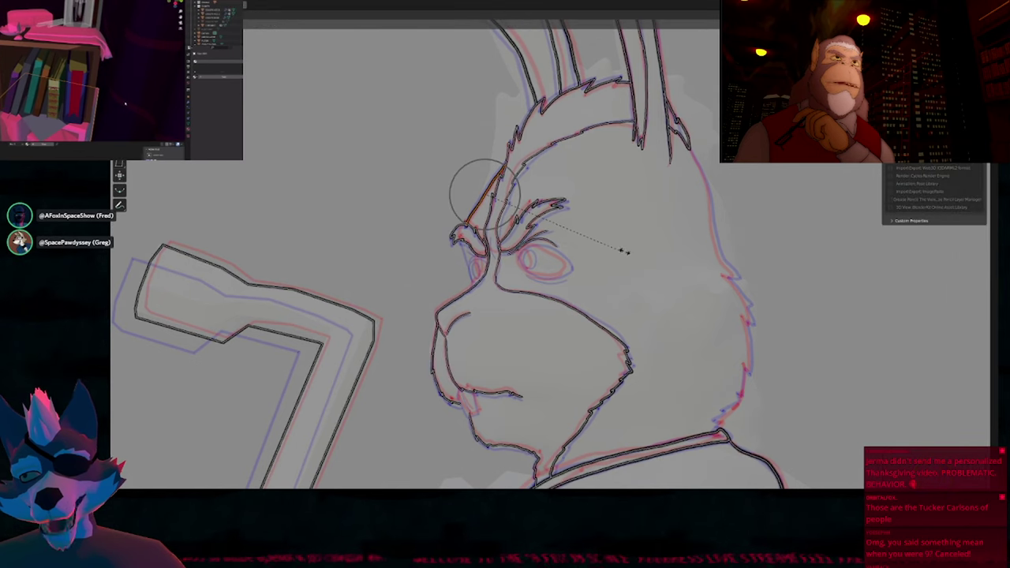
pyautogui.click(612, 249)
pyautogui.click(491, 203)
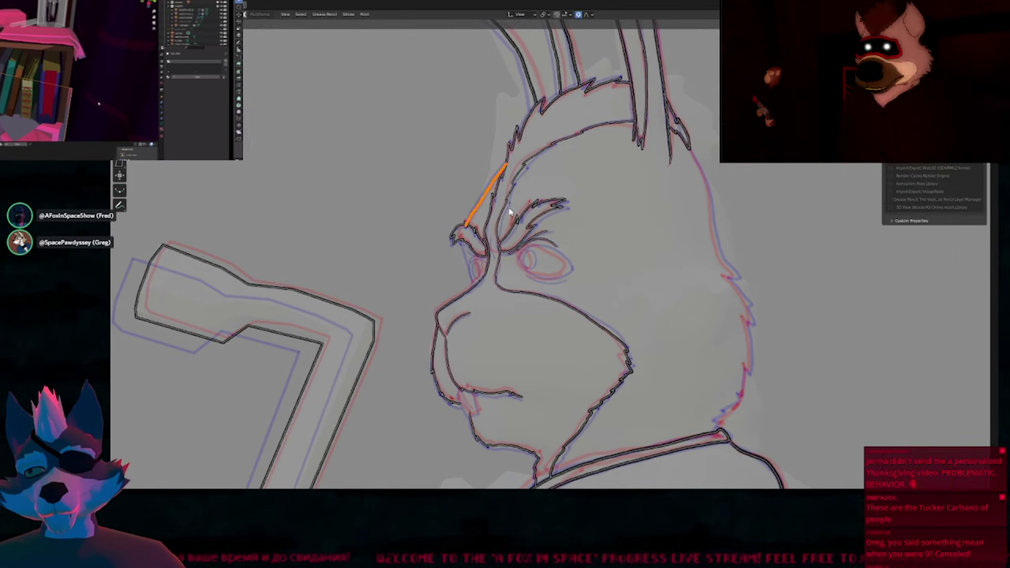
pyautogui.press('g')
pyautogui.click(587, 218)
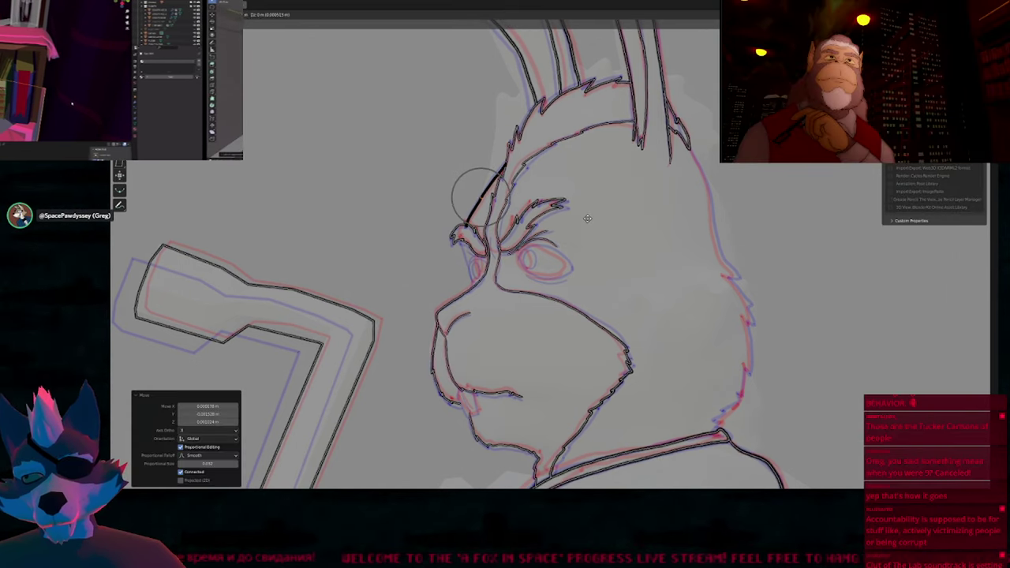
pyautogui.click(589, 220)
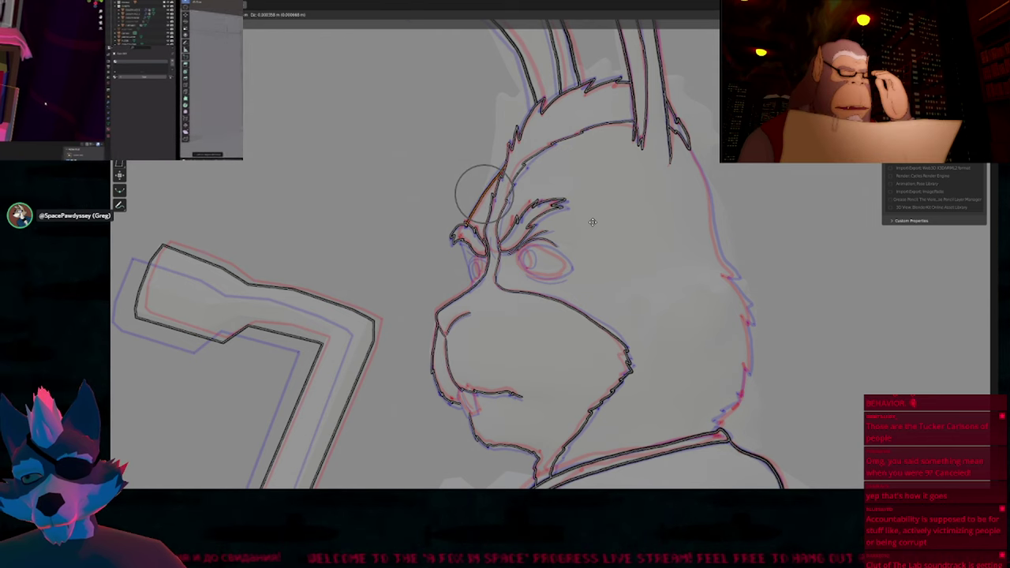
# Fine-tune the far forehead stroke's scale and placement so it bridges the far eyebrow and the forehead fur.
pyautogui.press('s')
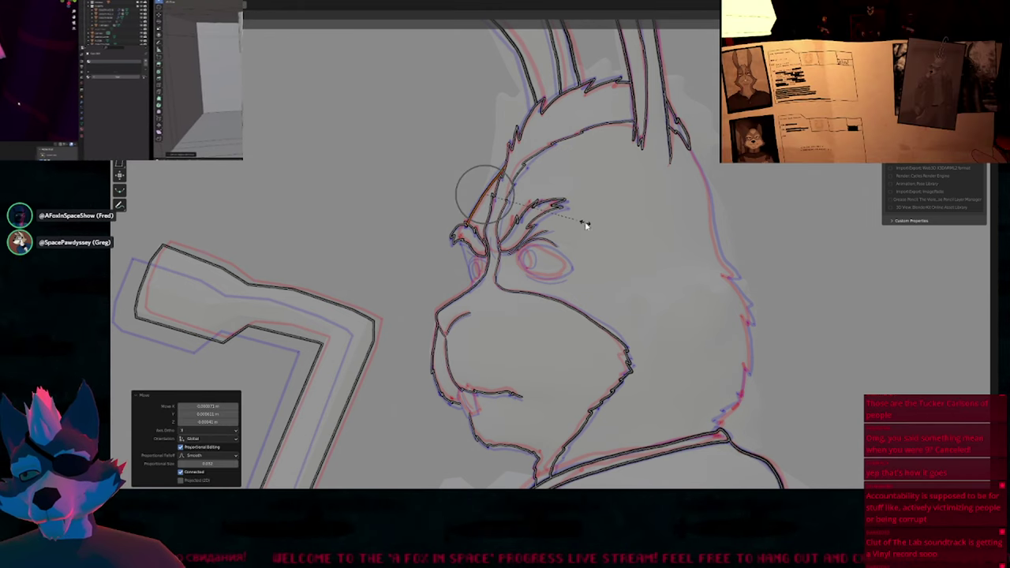
pyautogui.click(584, 225)
pyautogui.press('g')
pyautogui.click(590, 216)
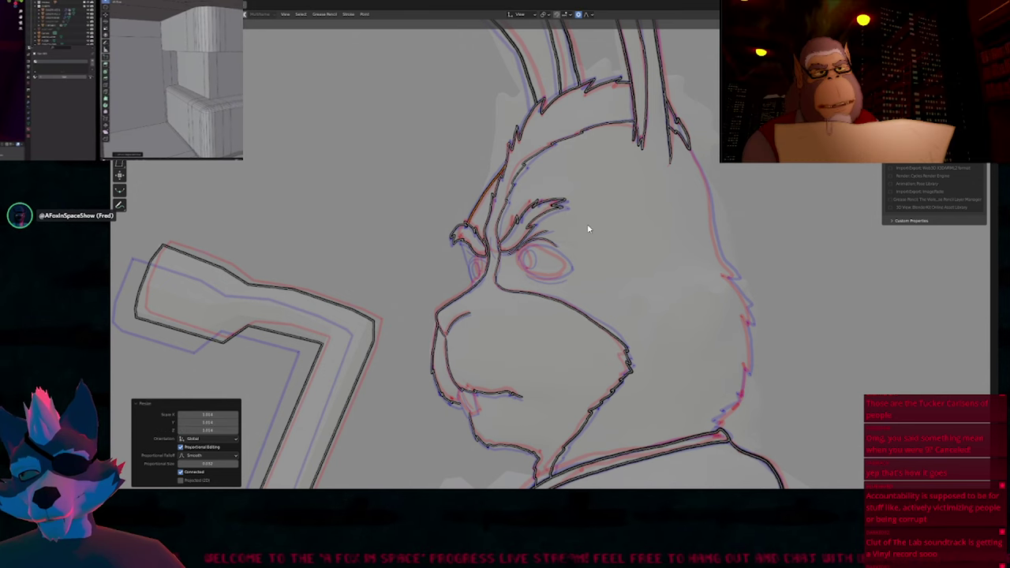
pyautogui.scroll(7, 573, 231)
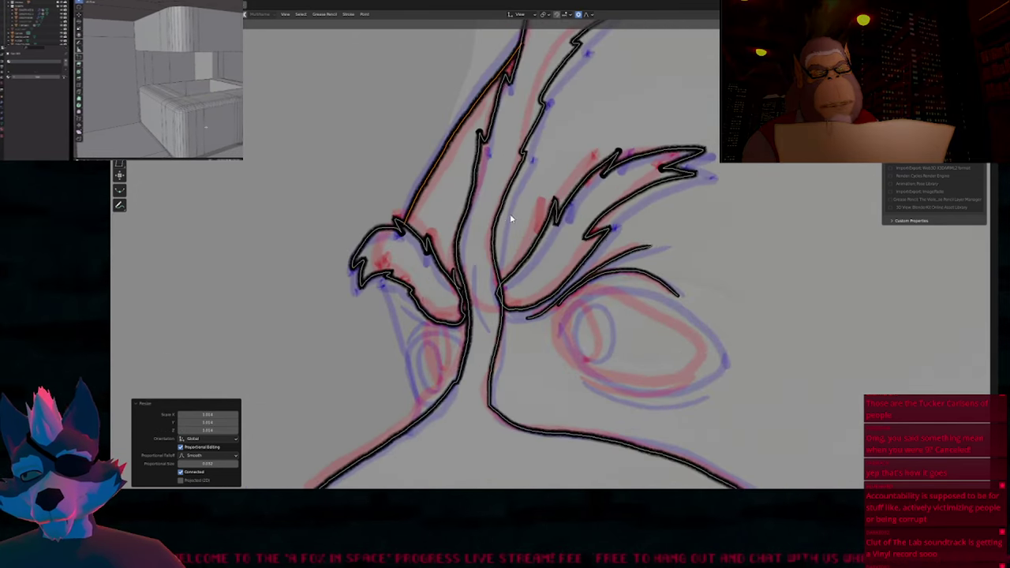
pyautogui.keyDown('shift'); pyautogui.moveTo(558, 281); pyautogui.dragTo(560, 290, button='middle'); pyautogui.keyUp('shift')
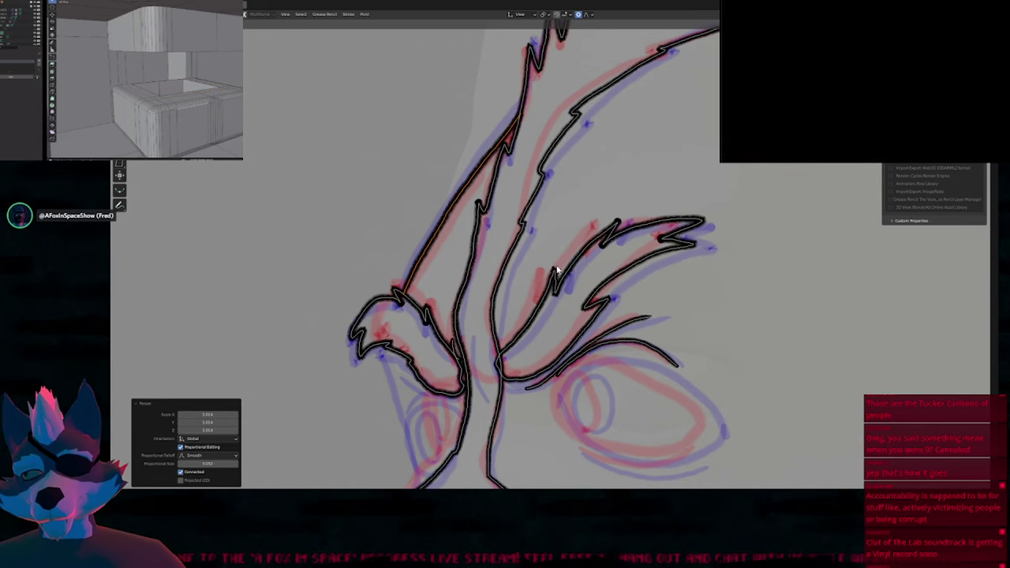
pyautogui.scroll(-2, 572, 281)
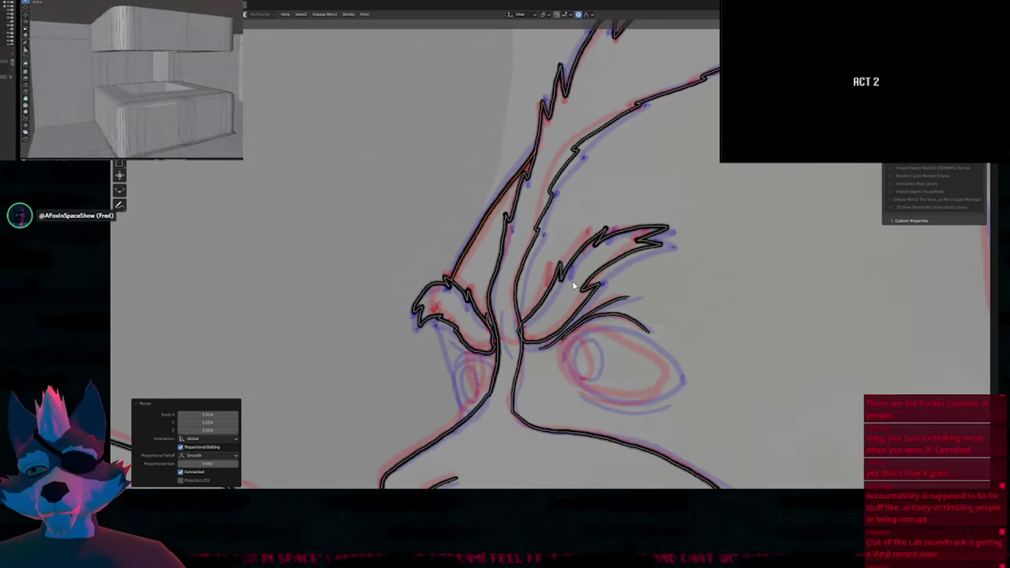
# Draw the far eye's outer edge from the far eyebrow down to the muzzle line, with an oval eye outline beside it.
pyautogui.keyDown('shift'); pyautogui.scroll(-5, 576, 288); pyautogui.keyUp('shift')
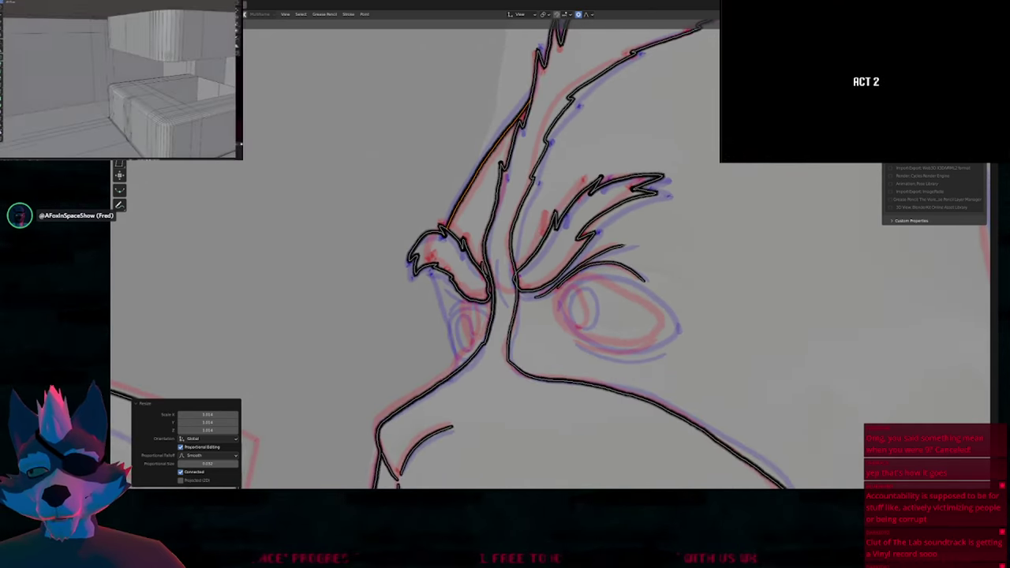
pyautogui.press('Tab')
pyautogui.press('Tab')
pyautogui.scroll(-2, 557, 254)
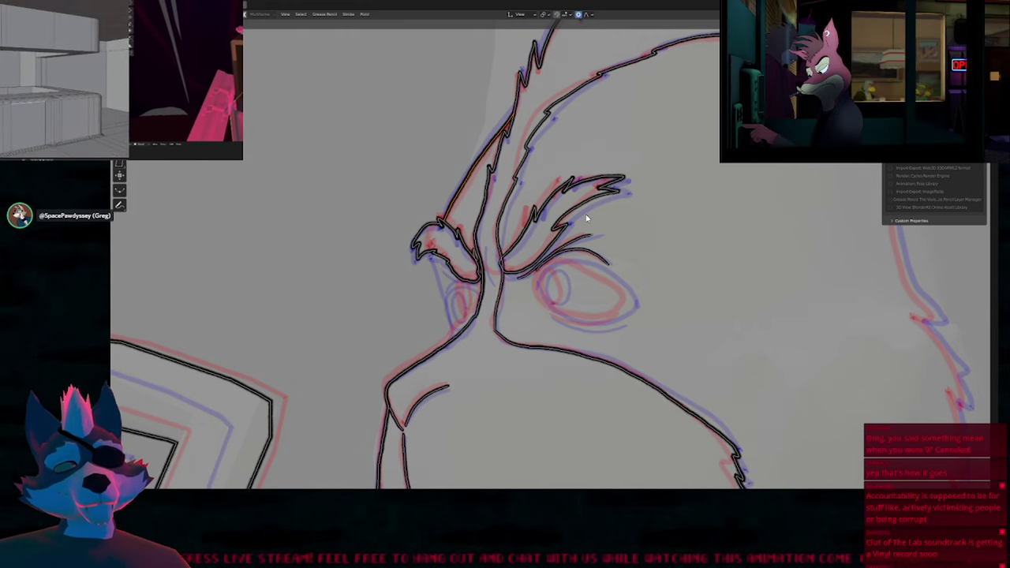
pyautogui.scroll(-2, 561, 187)
pyautogui.scroll(6, 479, 304)
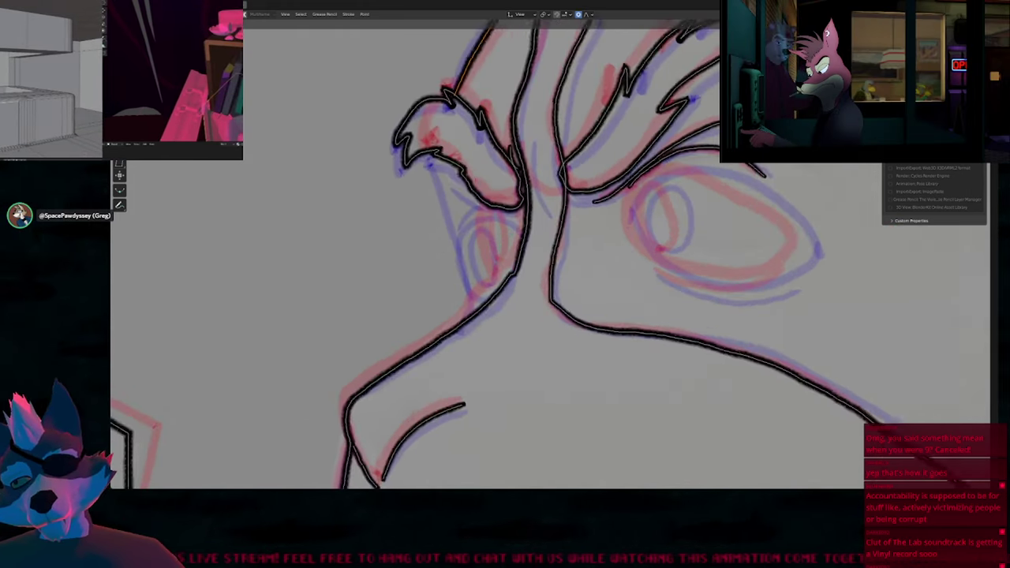
pyautogui.press('Tab')
pyautogui.moveTo(438, 167)
pyautogui.mouseDown()
pyautogui.moveTo(477, 283)
pyautogui.moveTo(481, 344)
pyautogui.mouseUp()
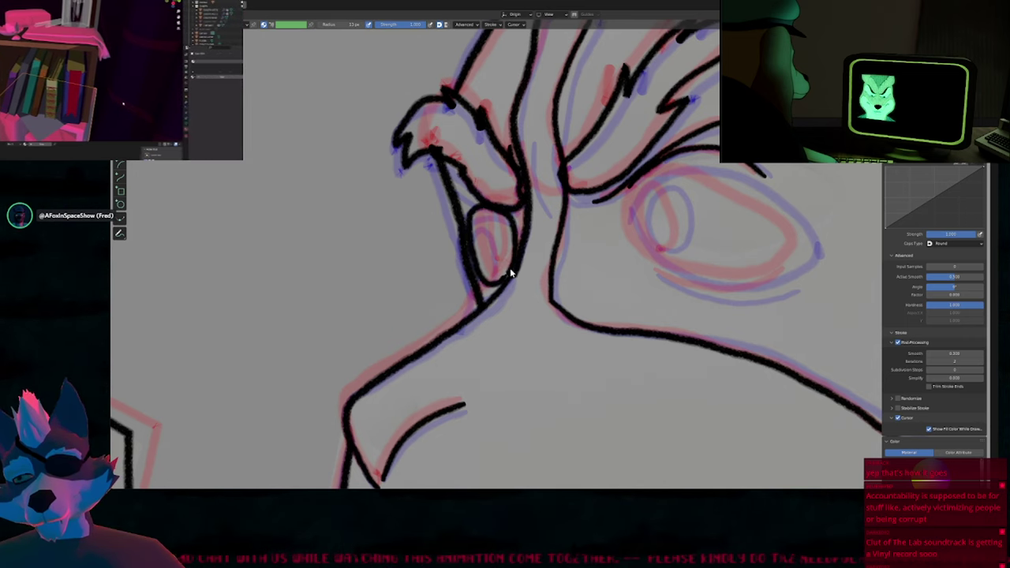
# In Edit Mode, move the far eye's oval outline into place between the outer edge and the bridge of the nose.
pyautogui.press('Tab')
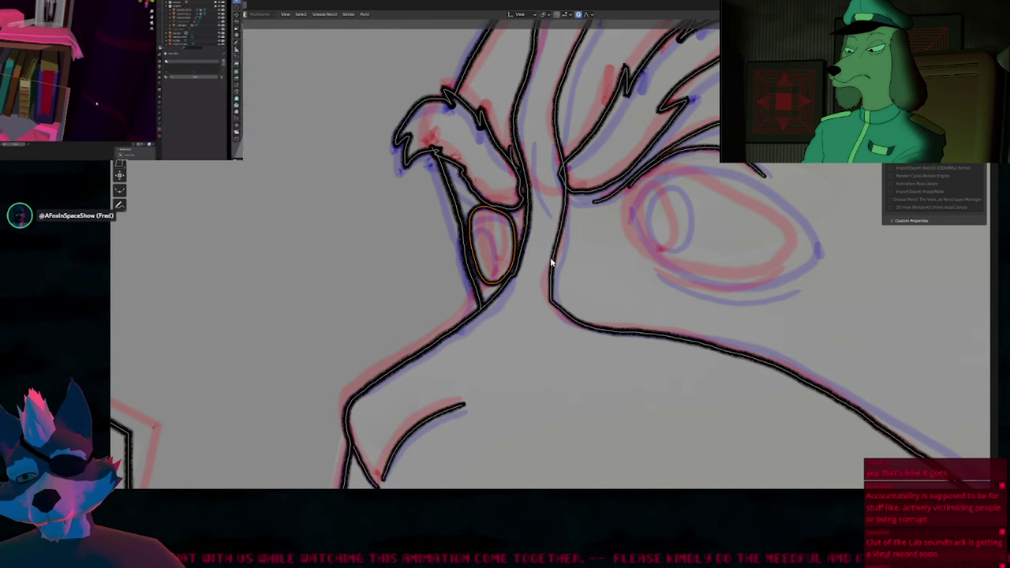
pyautogui.press('g')
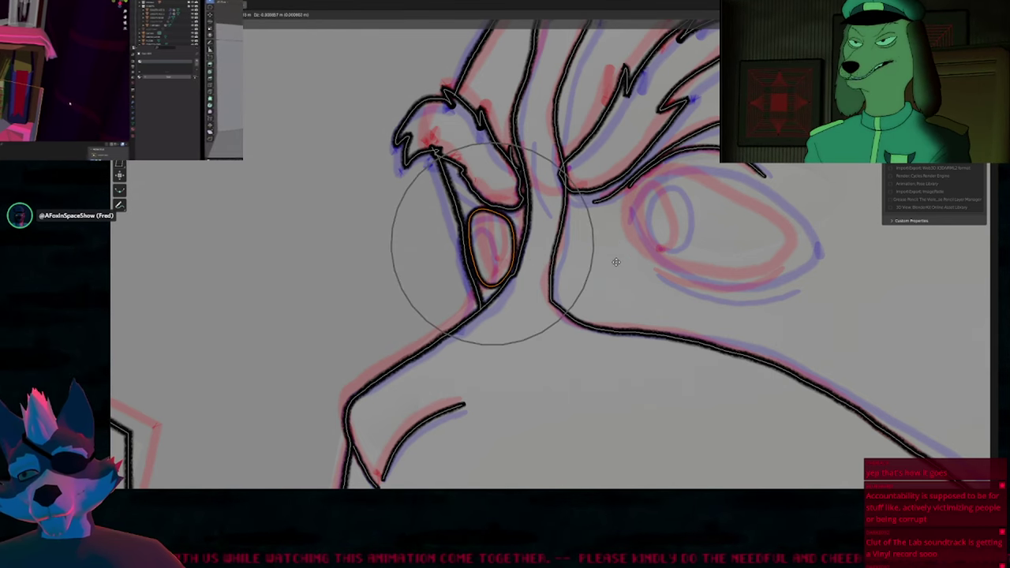
pyautogui.click(617, 264)
pyautogui.press('Tab')
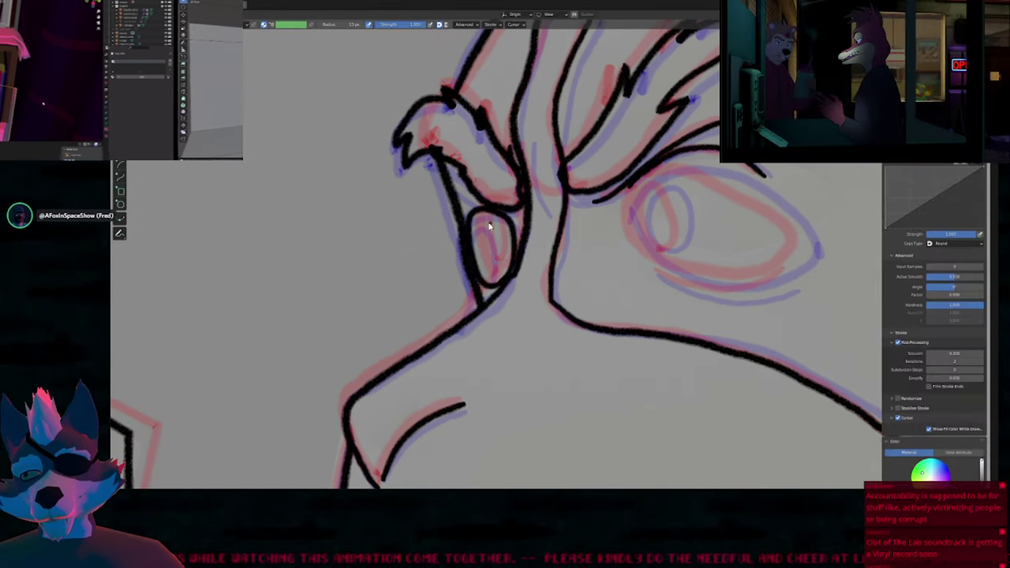
# Draw a narrow oval pupil inside the far eye and adjust its placement in Edit Mode.
pyautogui.moveTo(490, 219)
pyautogui.mouseDown()
pyautogui.moveTo(498, 233)
pyautogui.moveTo(488, 276)
pyautogui.mouseUp()
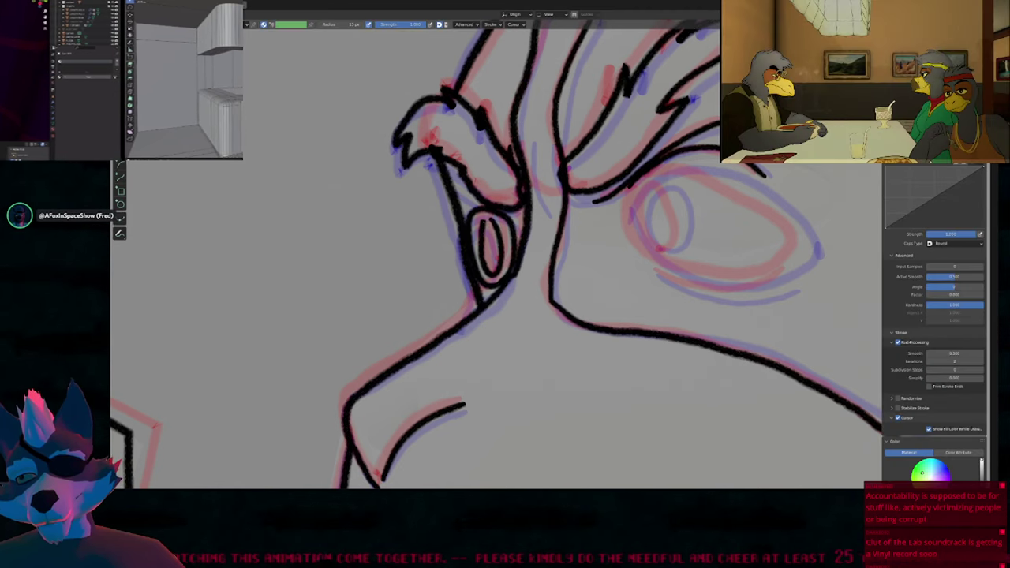
pyautogui.press('Tab')
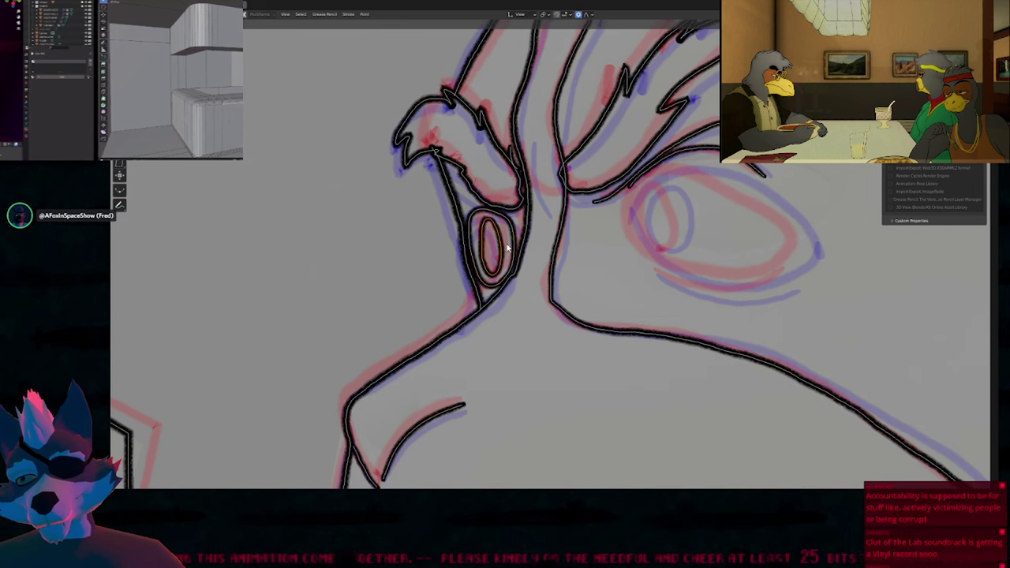
pyautogui.press('g')
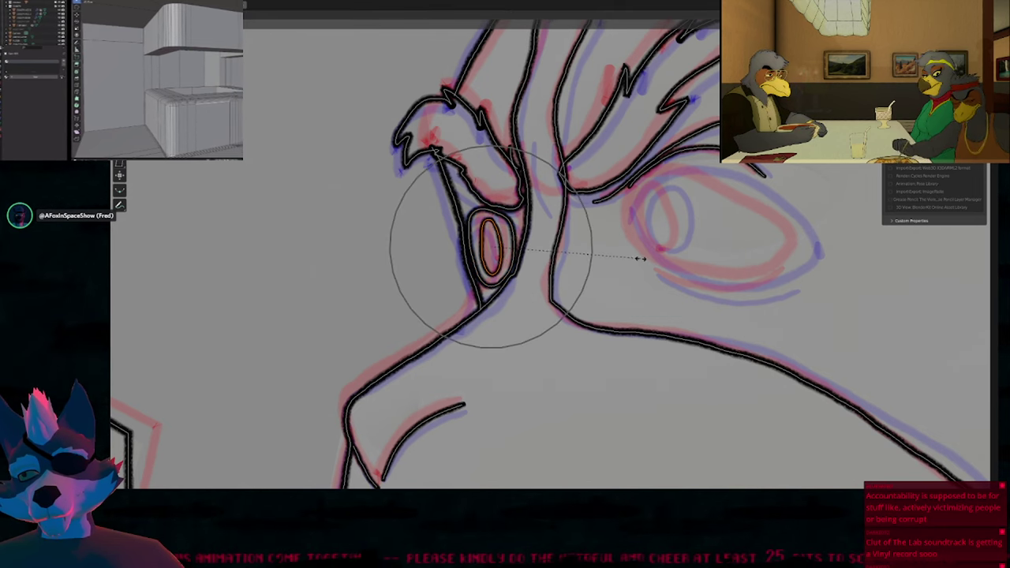
pyautogui.click(632, 263)
pyautogui.press('Tab')
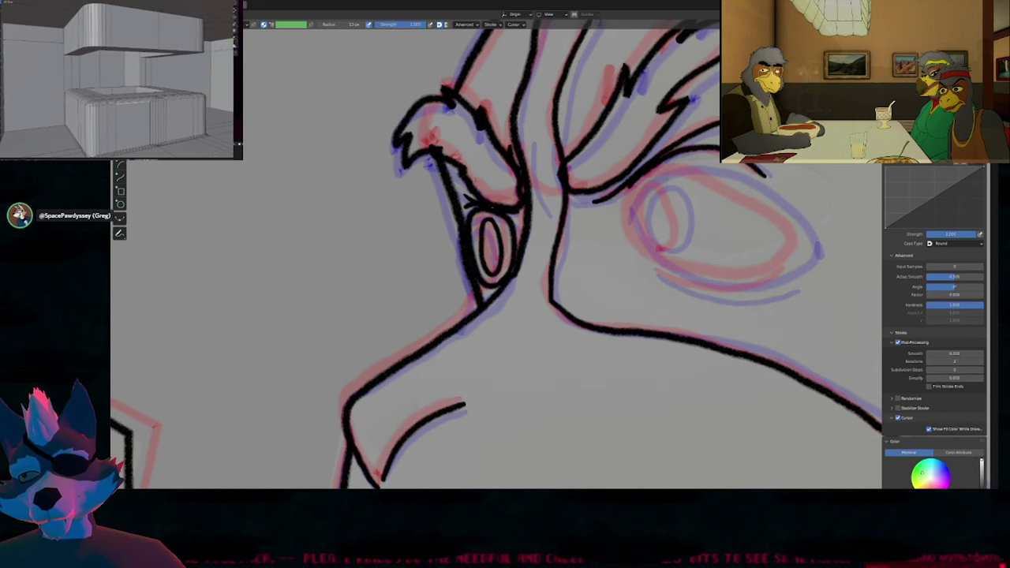
# Move the lower end of the far eye's outer edge onto the muzzle contour with proportional editing.
pyautogui.moveTo(508, 244)
pyautogui.keyDown('ctrl'); pyautogui.mouseDown(button='middle')
pyautogui.moveTo(507, 295)
pyautogui.moveTo(501, 262)
pyautogui.mouseUp(button='middle'); pyautogui.keyUp('ctrl')
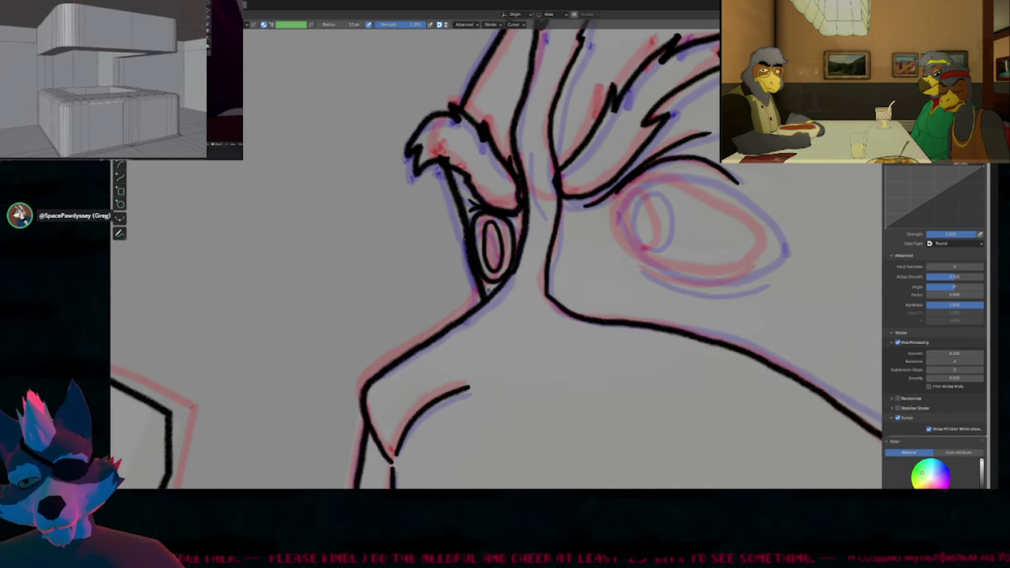
pyautogui.moveTo(569, 264)
pyautogui.keyDown('ctrl'); pyautogui.mouseDown(button='middle')
pyautogui.moveTo(553, 370)
pyautogui.moveTo(560, 298)
pyautogui.mouseUp(button='middle'); pyautogui.keyUp('ctrl')
pyautogui.press('Tab')
pyautogui.press('g')
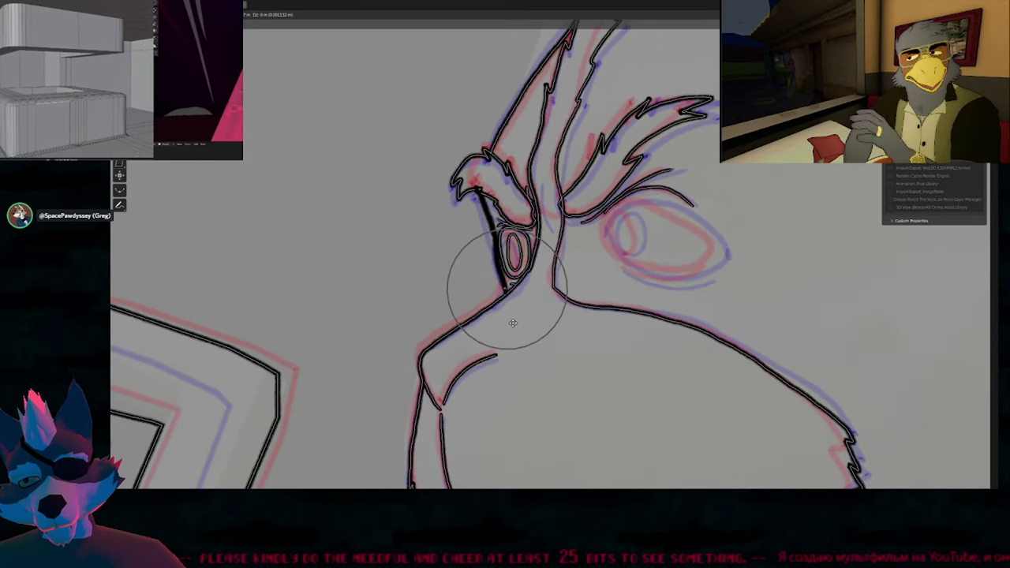
pyautogui.click(508, 330)
pyautogui.scroll(5, 520, 315)
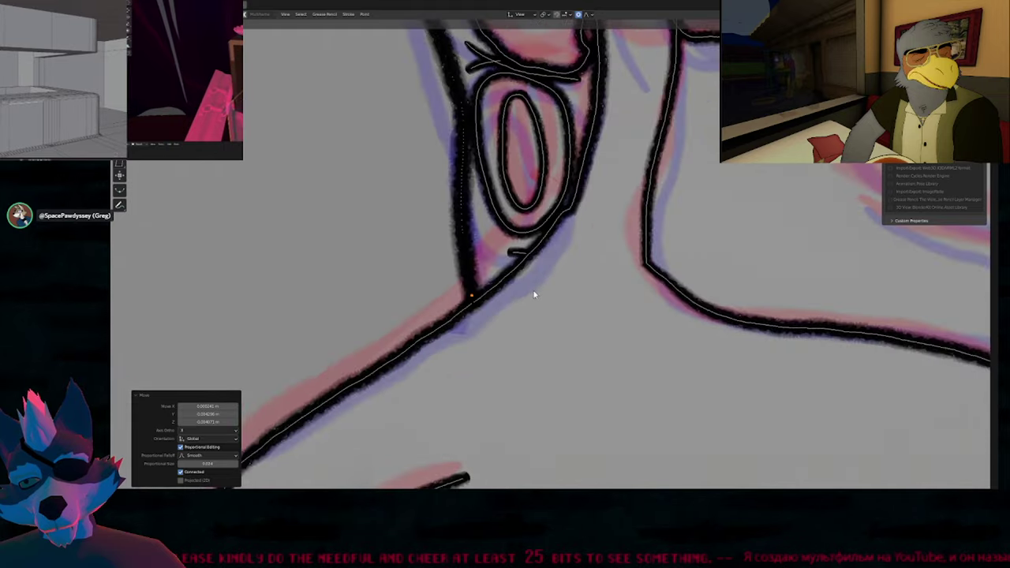
pyautogui.press('g')
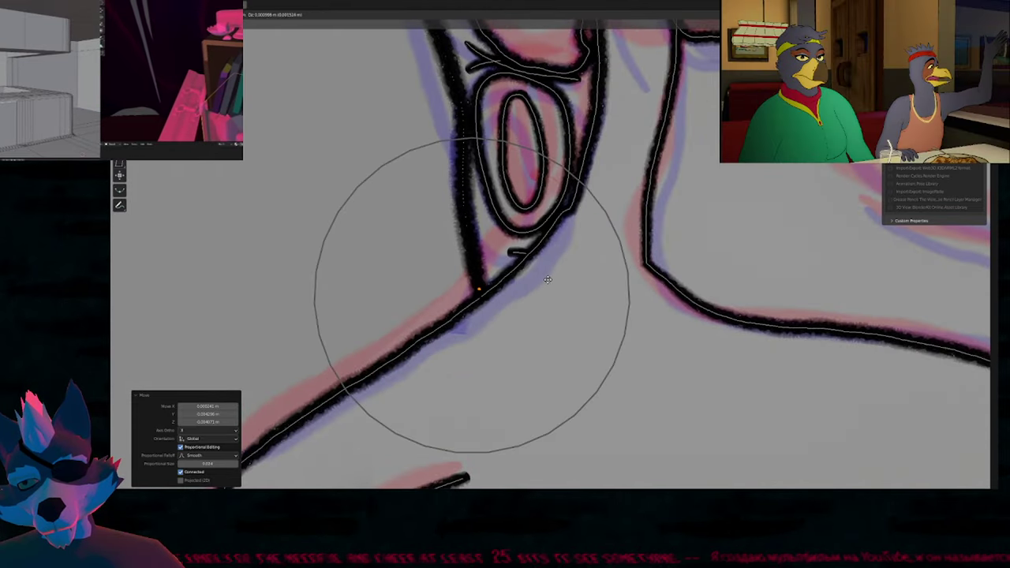
pyautogui.click(550, 281)
pyautogui.press('Tab')
pyautogui.scroll(-8, 544, 292)
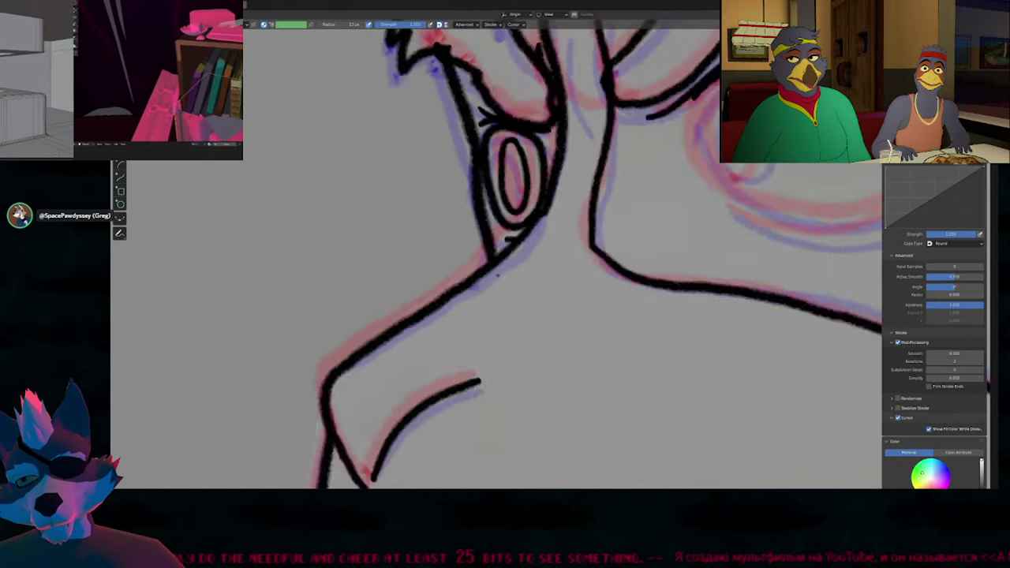
# Draw the near eye's almond-shaped outline, with an upper lid arc and a lower curve closing at the inner corner.
pyautogui.scroll(1, 505, 335)
pyautogui.keyDown('shift'); pyautogui.moveTo(653, 232); pyautogui.dragTo(528, 304, button='middle'); pyautogui.keyUp('shift')
pyautogui.scroll(4, 528, 303)
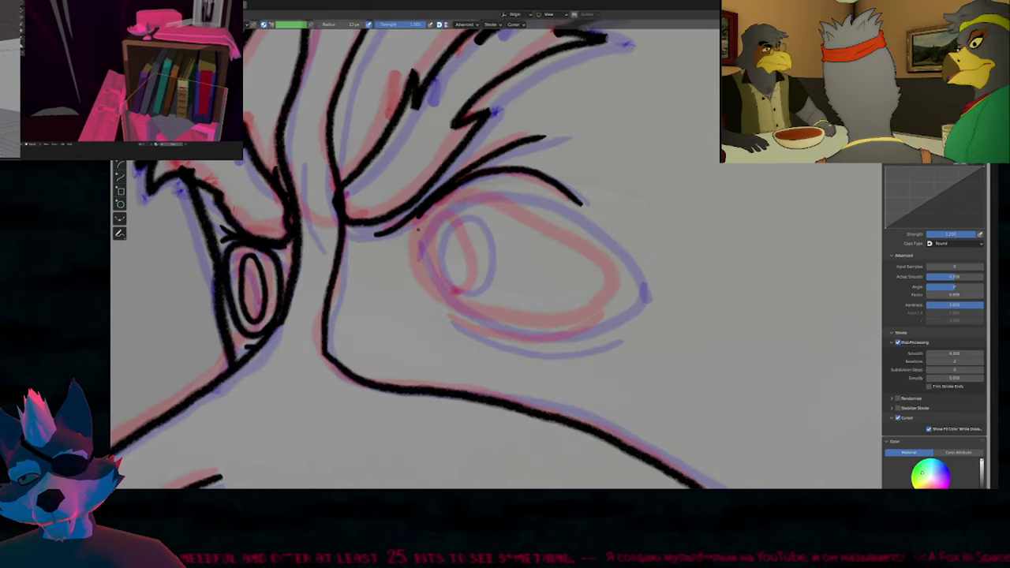
pyautogui.moveTo(412, 237); pyautogui.dragTo(428, 220)
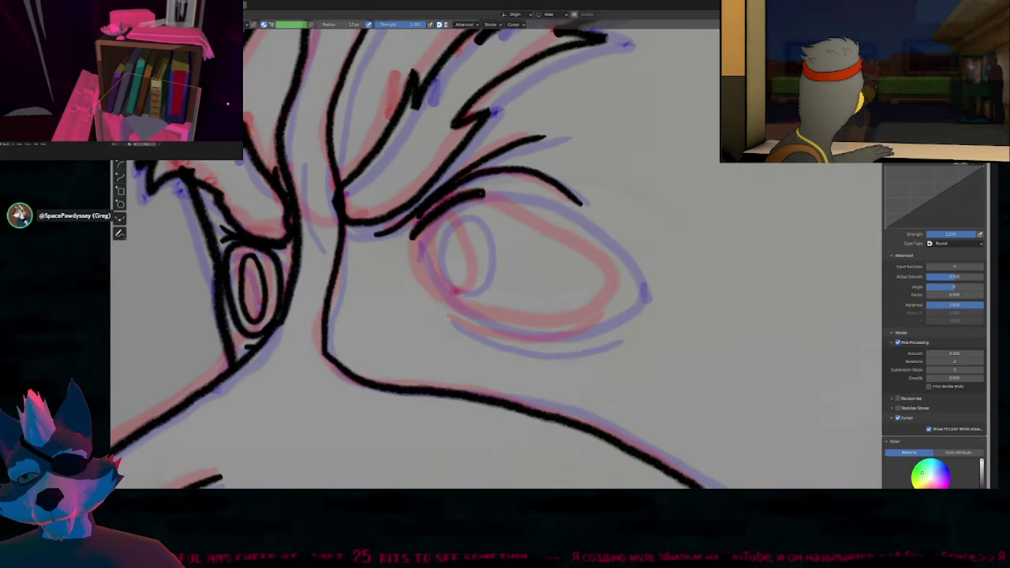
pyautogui.moveTo(557, 210)
pyautogui.mouseDown()
pyautogui.moveTo(610, 261)
pyautogui.moveTo(626, 294)
pyautogui.moveTo(524, 323)
pyautogui.moveTo(435, 284)
pyautogui.mouseUp()
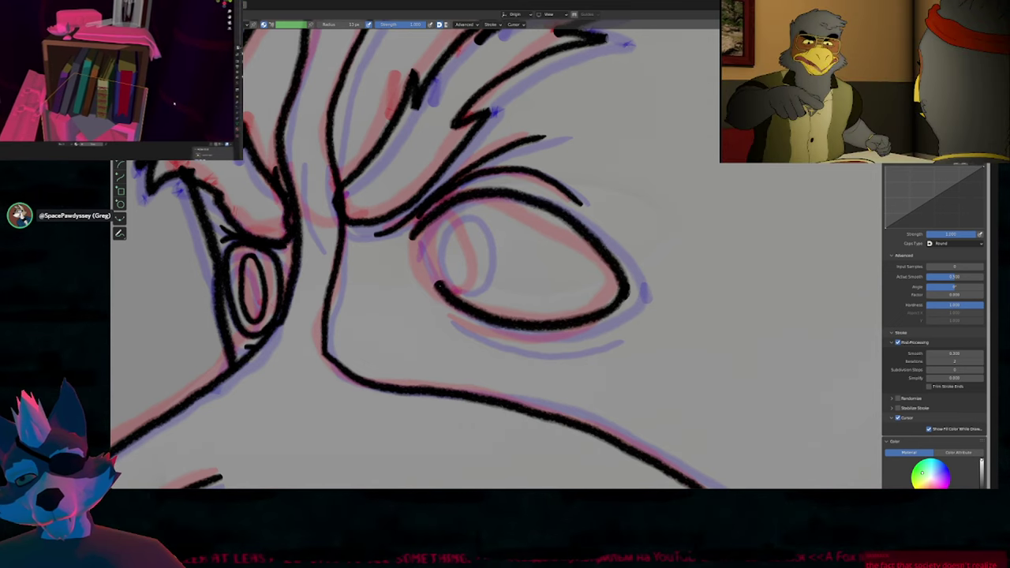
pyautogui.moveTo(422, 250); pyautogui.dragTo(420, 234)
# In Edit Mode, move the end points at the near eye's inner corner so the lower curve meets the upper lid.
pyautogui.press('Tab')
pyautogui.click(423, 243)
pyautogui.press('g')
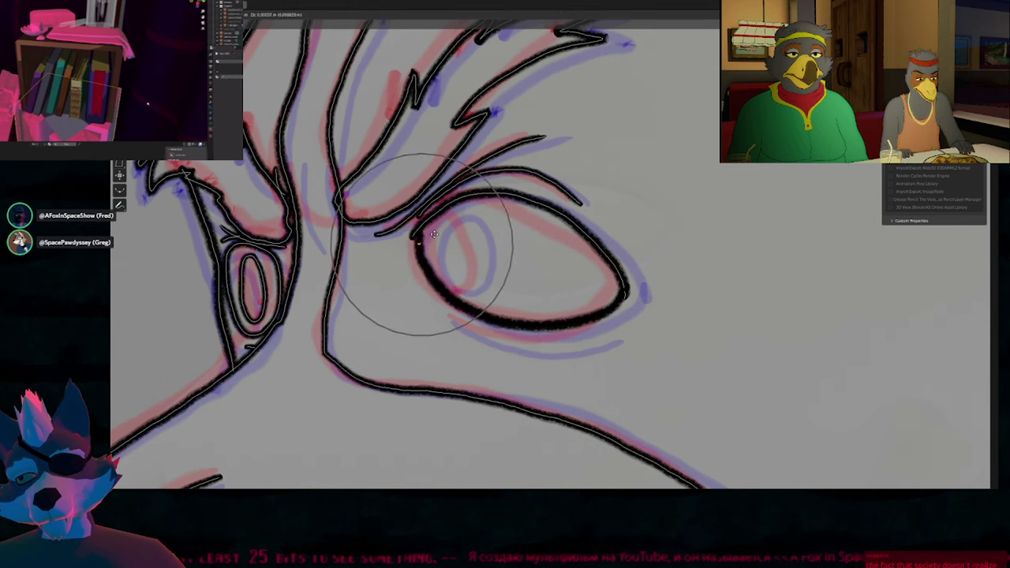
pyautogui.click(432, 238)
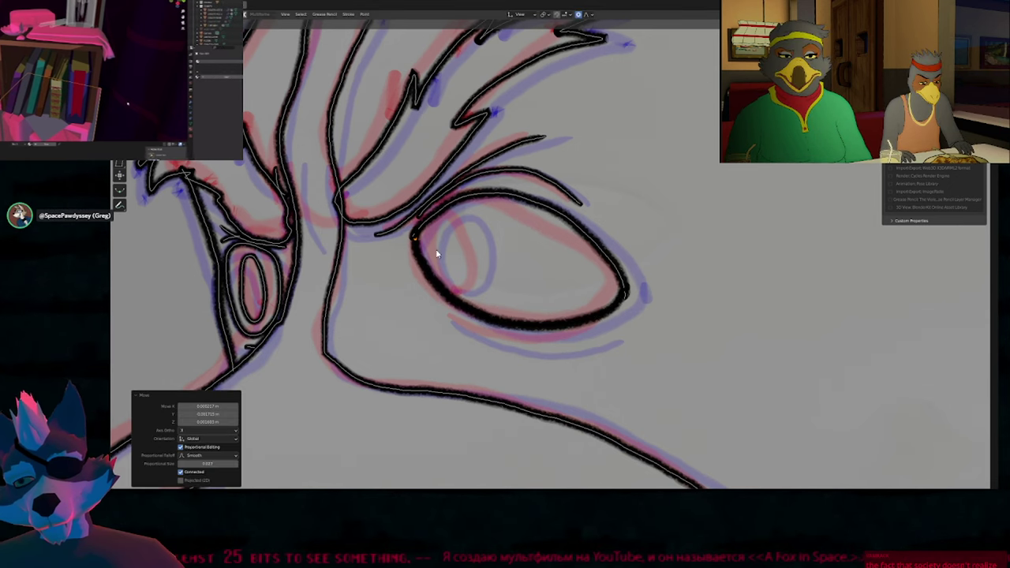
pyautogui.press('g')
pyautogui.click(489, 235)
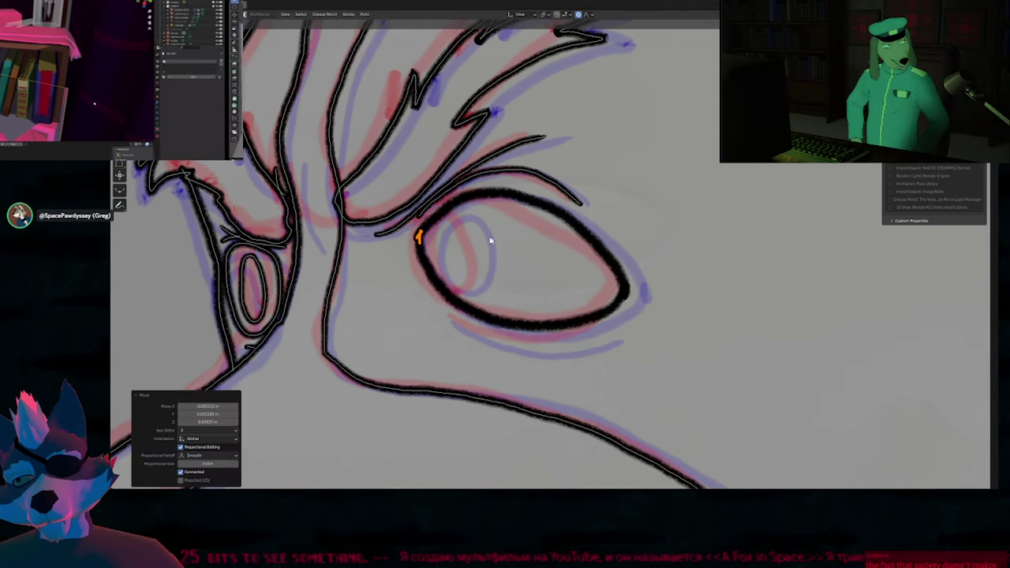
# Adjust the near eye's upper lid curve near the inner corner and reposition the whole lid stroke.
pyautogui.click(442, 217)
pyautogui.press('g')
pyautogui.scroll(10, 446, 219)
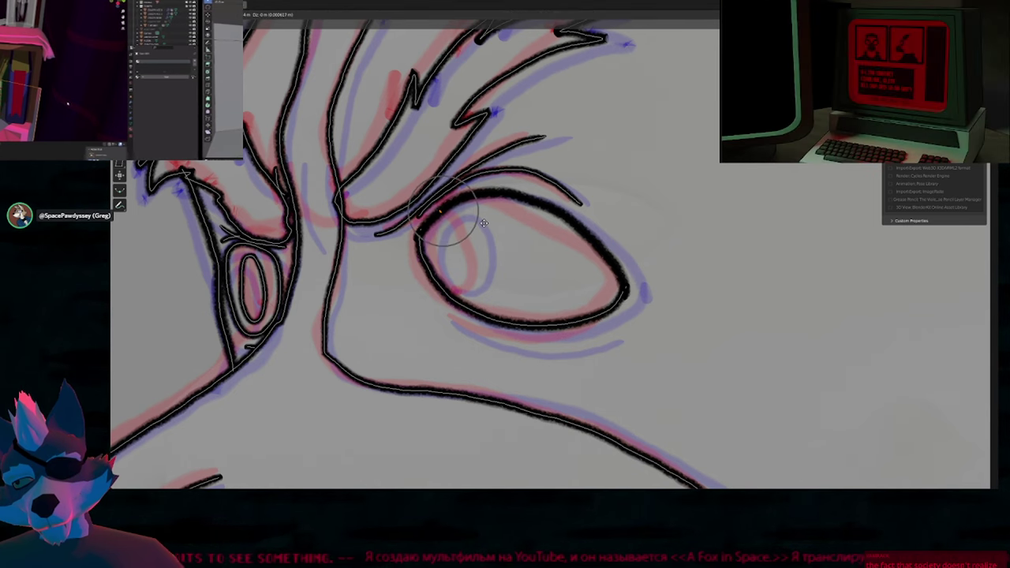
pyautogui.click(451, 226)
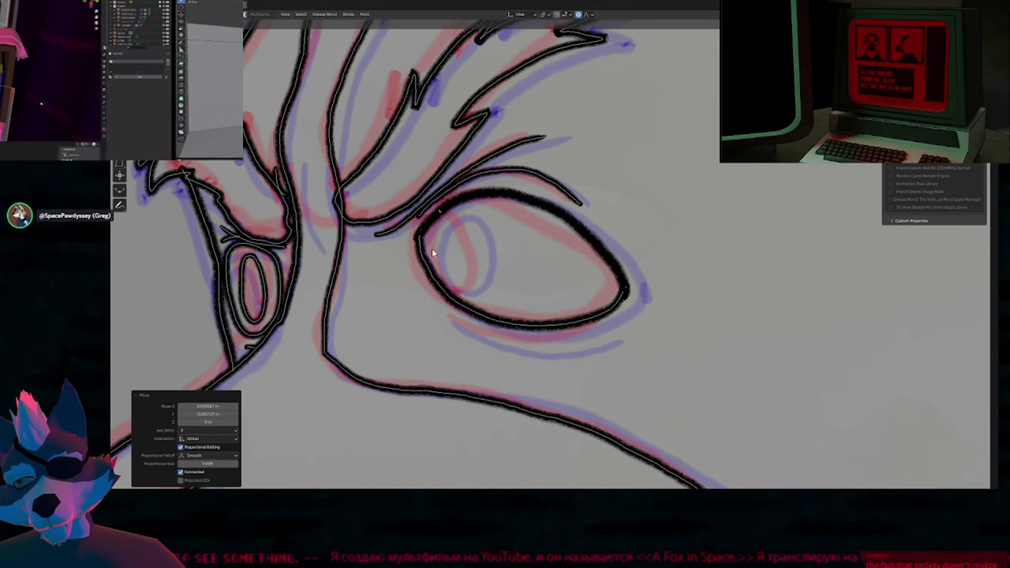
pyautogui.press('l')
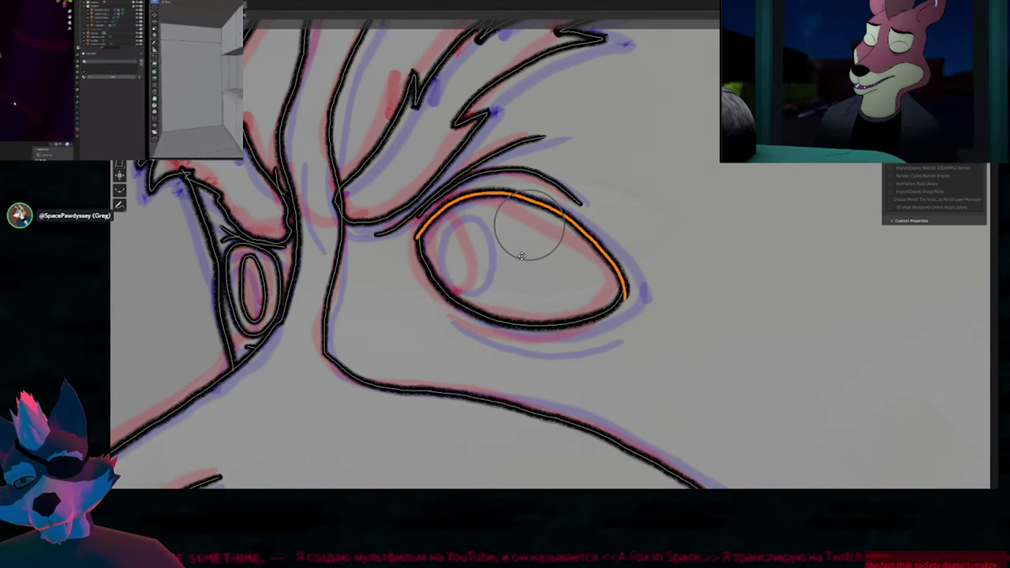
pyautogui.click(533, 250)
pyautogui.press('Tab')
# Draw the curved lower lid crease just beneath the near eye.
pyautogui.moveTo(543, 271)
pyautogui.keyDown('shift'); pyautogui.mouseDown(button='middle')
pyautogui.moveTo(512, 249)
pyautogui.moveTo(534, 234)
pyautogui.moveTo(526, 220)
pyautogui.mouseUp(button='middle'); pyautogui.keyUp('shift')
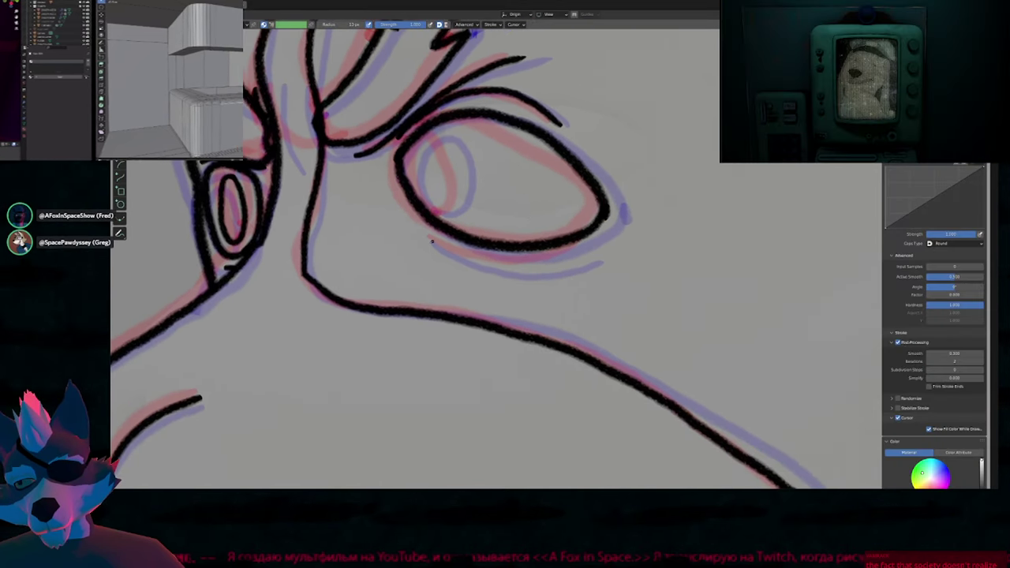
pyautogui.moveTo(432, 241); pyautogui.dragTo(563, 267)
pyautogui.scroll(-2, 551, 282)
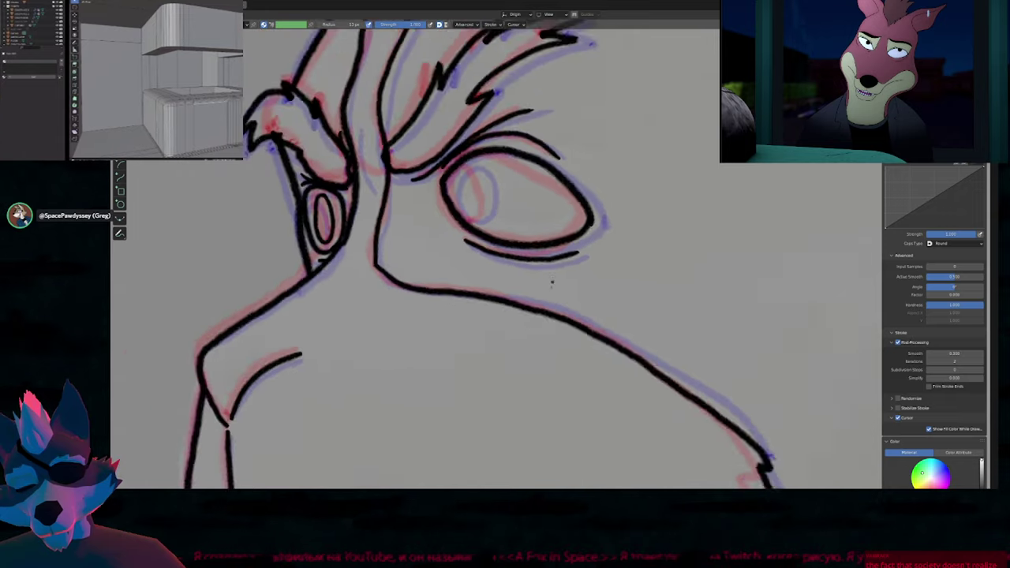
# Draw the near eye's oval pupil against the eye's inner side.
pyautogui.scroll(-2, 553, 282)
pyautogui.keyDown('shift'); pyautogui.moveTo(561, 164); pyautogui.dragTo(592, 228, button='middle'); pyautogui.keyUp('shift')
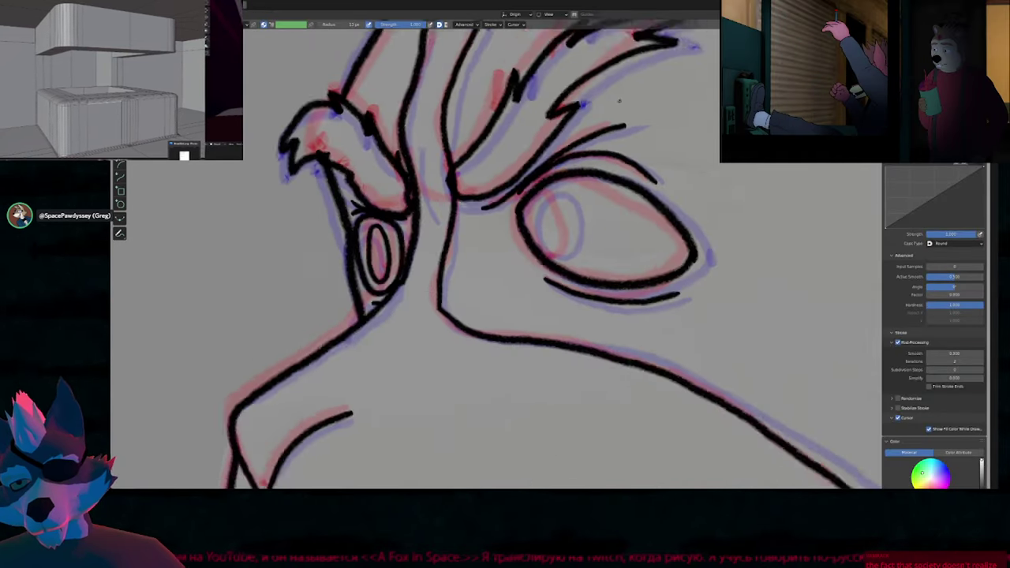
pyautogui.scroll(1, 572, 226)
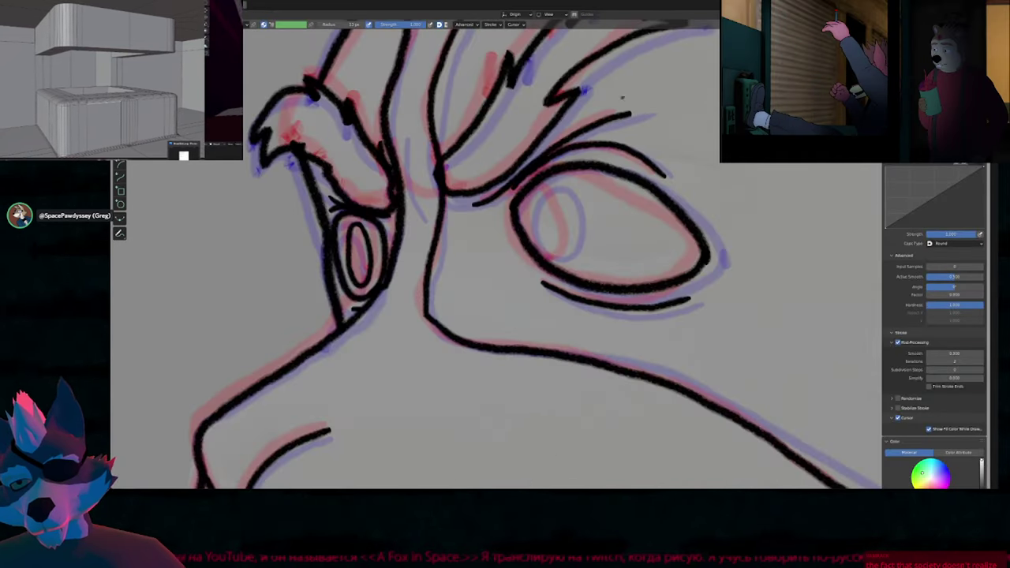
pyautogui.moveTo(566, 255); pyautogui.dragTo(538, 247)
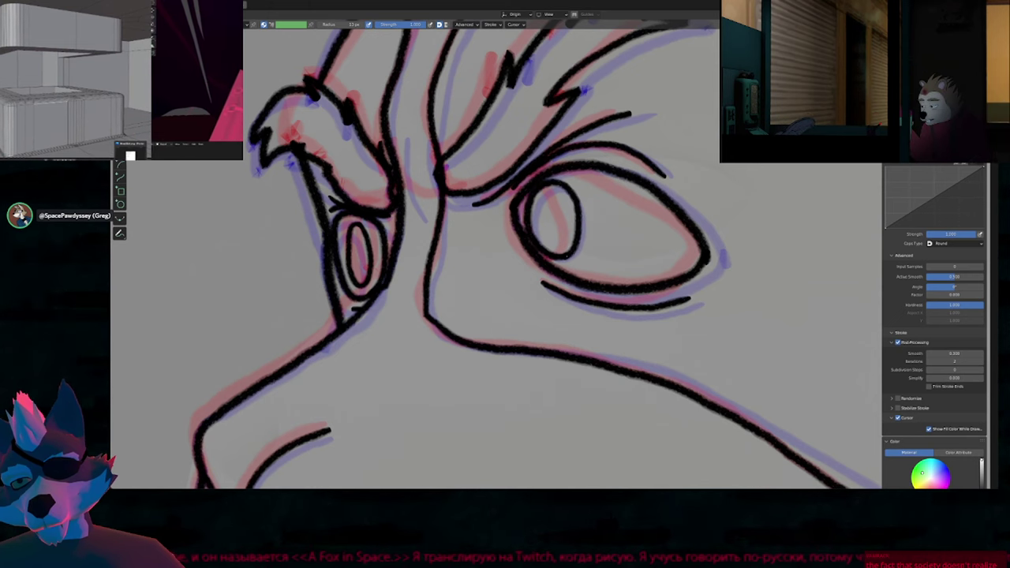
# In Edit Mode, scale the near eye's pupil oval and move it within the eye.
pyautogui.press('Tab')
pyautogui.click(571, 257)
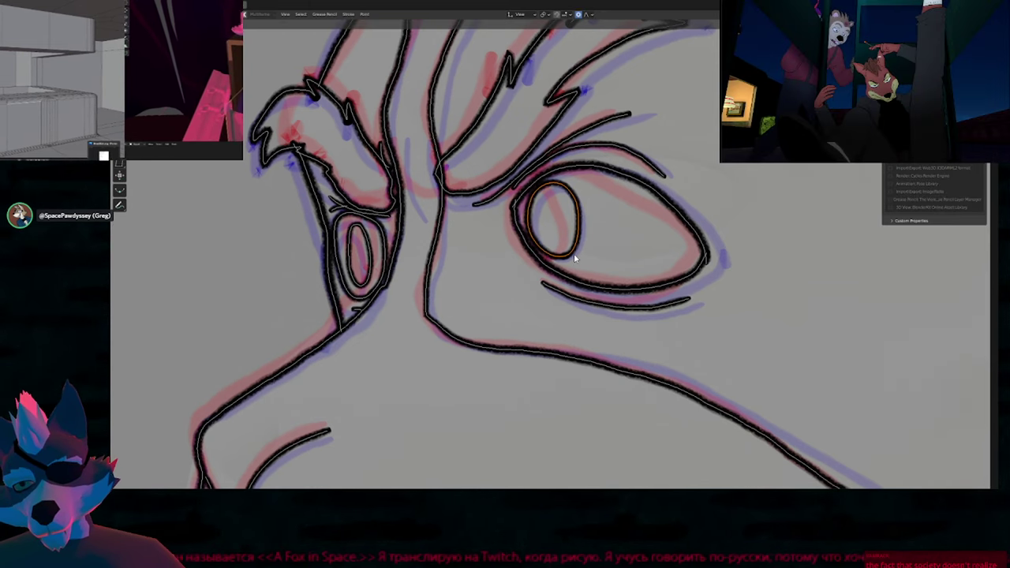
pyautogui.press('Tab')
pyautogui.press('Tab')
pyautogui.press('s')
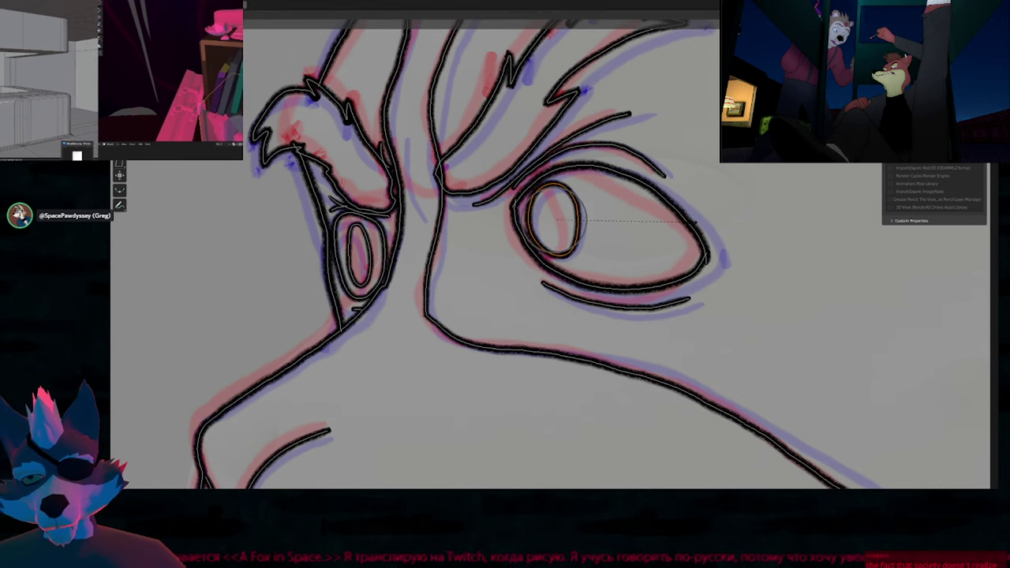
pyautogui.click(691, 225)
pyautogui.press('g')
pyautogui.click(688, 238)
# Scale the near pupil oval along the X axis to narrow it and shift it slightly.
pyautogui.press('s')
pyautogui.press('x')
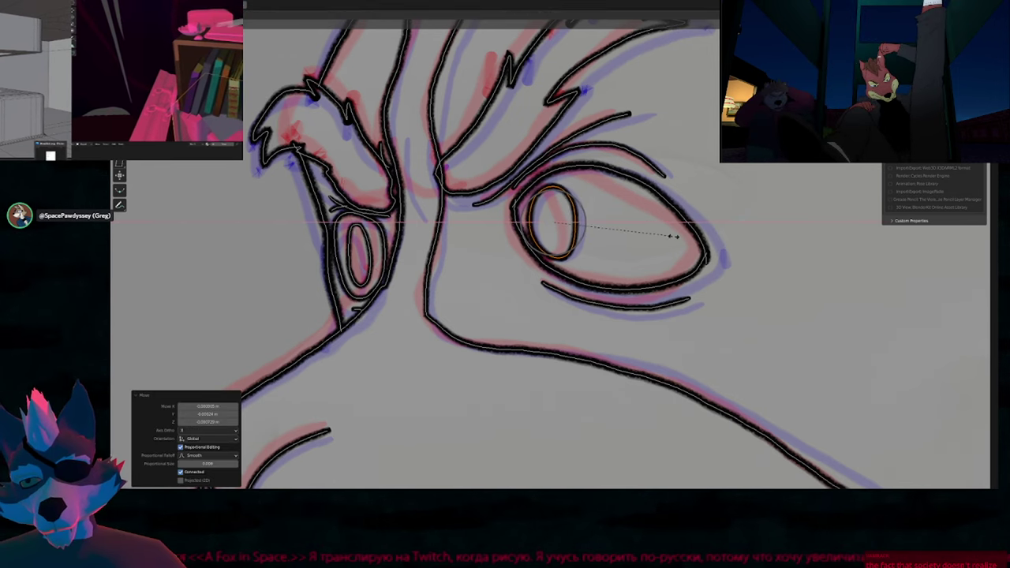
pyautogui.click(675, 235)
pyautogui.press('g')
pyautogui.click(669, 231)
# Fine-tune the near pupil oval's size and placement, then return to drawing with the whole head in view.
pyautogui.press('s')
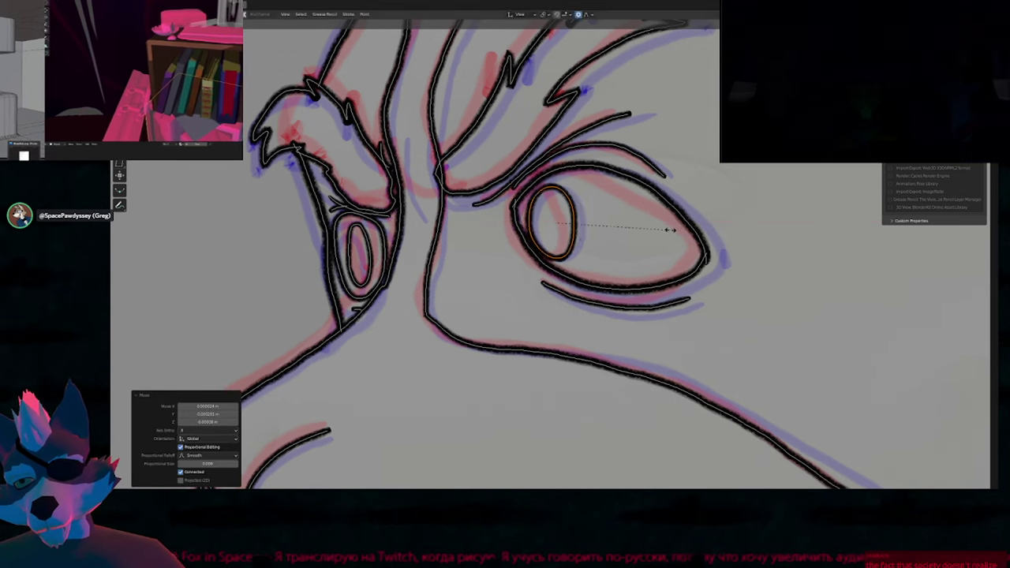
pyautogui.click(673, 231)
pyautogui.press('s')
pyautogui.click(678, 229)
pyautogui.press('g')
pyautogui.click(676, 227)
pyautogui.press('Tab')
pyautogui.scroll(-6, 582, 217)
pyautogui.scroll(-5, 574, 310)
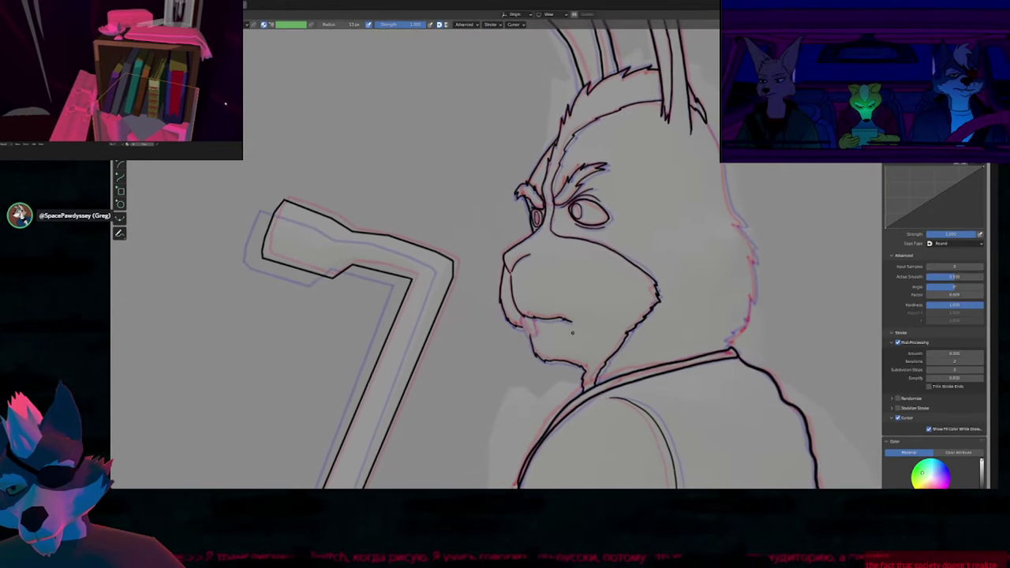
# Ink the back of the rabbit's head from the ear base to the collar, with jagged fur tufts along the onion-skin outline.
pyautogui.scroll(2, 584, 270)
pyautogui.scroll(5, 584, 270)
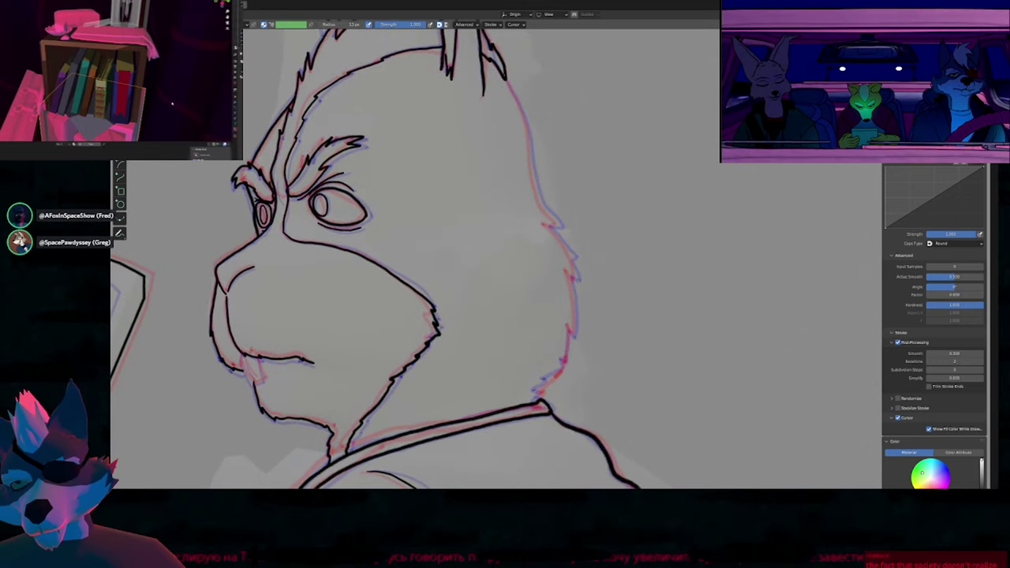
pyautogui.moveTo(495, 60); pyautogui.dragTo(525, 120)
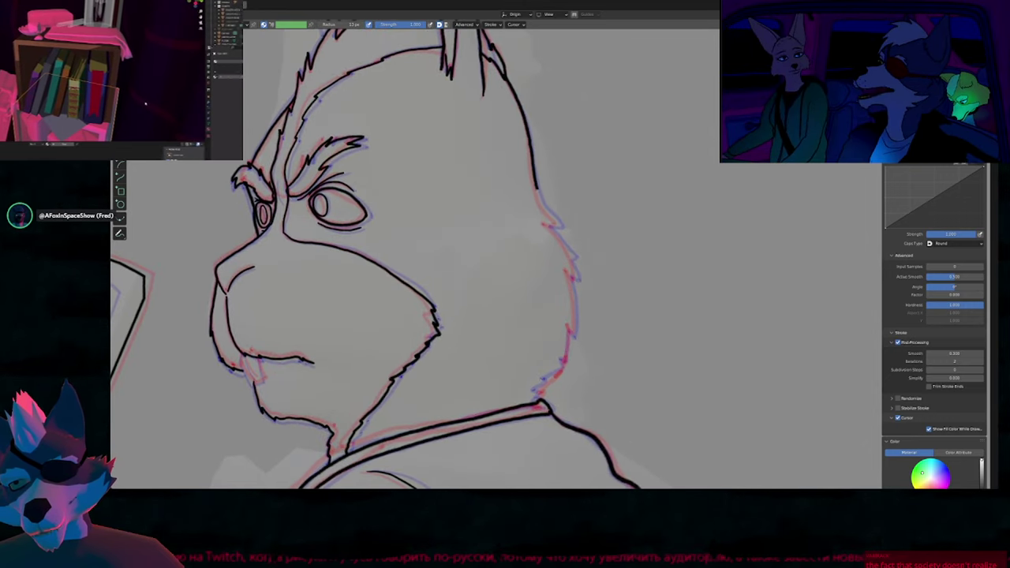
pyautogui.moveTo(536, 189); pyautogui.dragTo(562, 226)
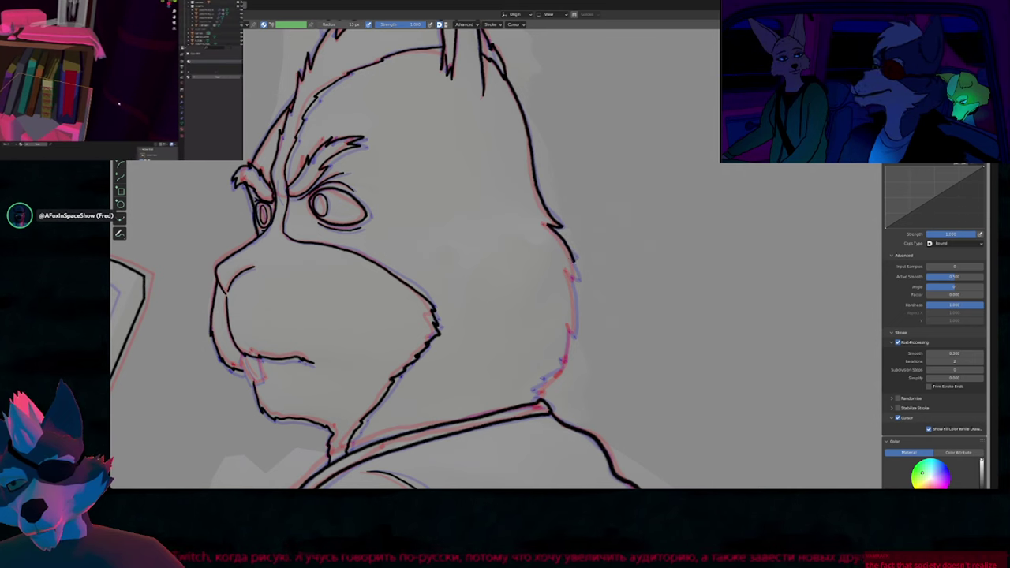
pyautogui.moveTo(573, 275); pyautogui.dragTo(560, 363)
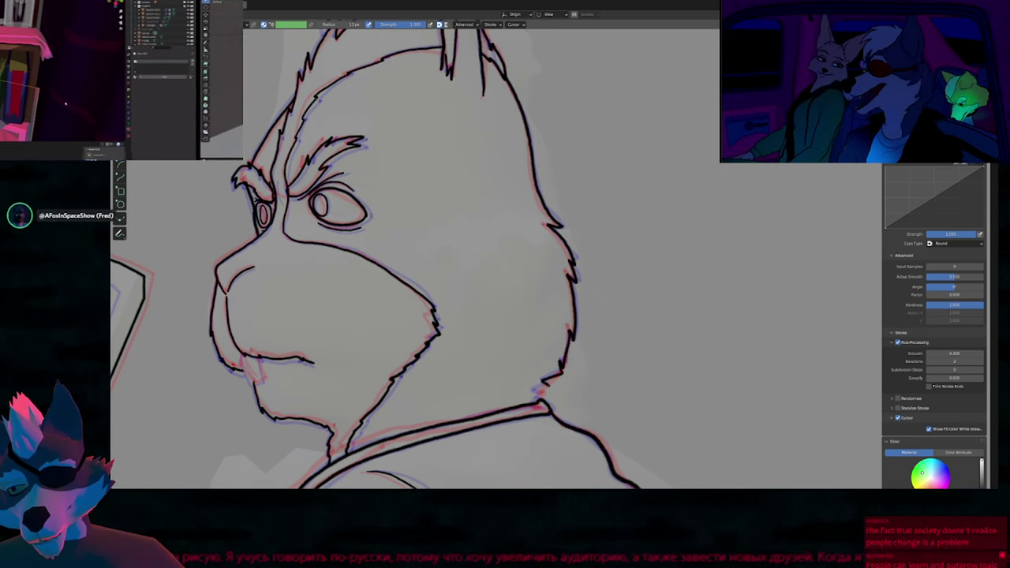
pyautogui.moveTo(544, 383); pyautogui.dragTo(537, 406)
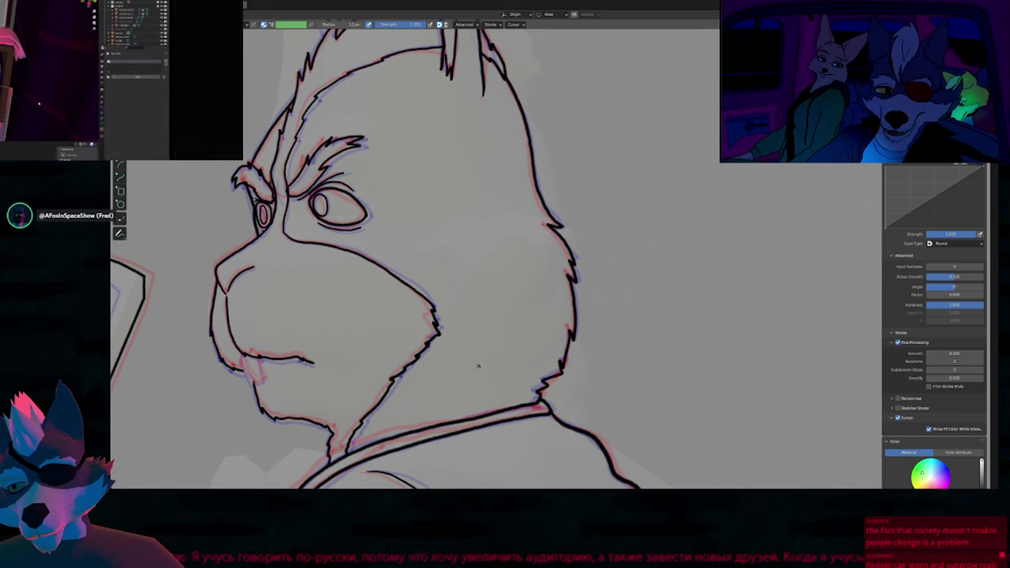
# Examine the collar, shoulder, sleeve and hand line art against the onion-skin outlines in Edit Mode.
pyautogui.keyDown('shift'); pyautogui.moveTo(481, 364); pyautogui.dragTo(609, 280, button='middle'); pyautogui.keyUp('shift')
pyautogui.keyDown('shift'); pyautogui.moveTo(523, 314); pyautogui.dragTo(632, 235, button='middle'); pyautogui.keyUp('shift')
pyautogui.click(592, 303)
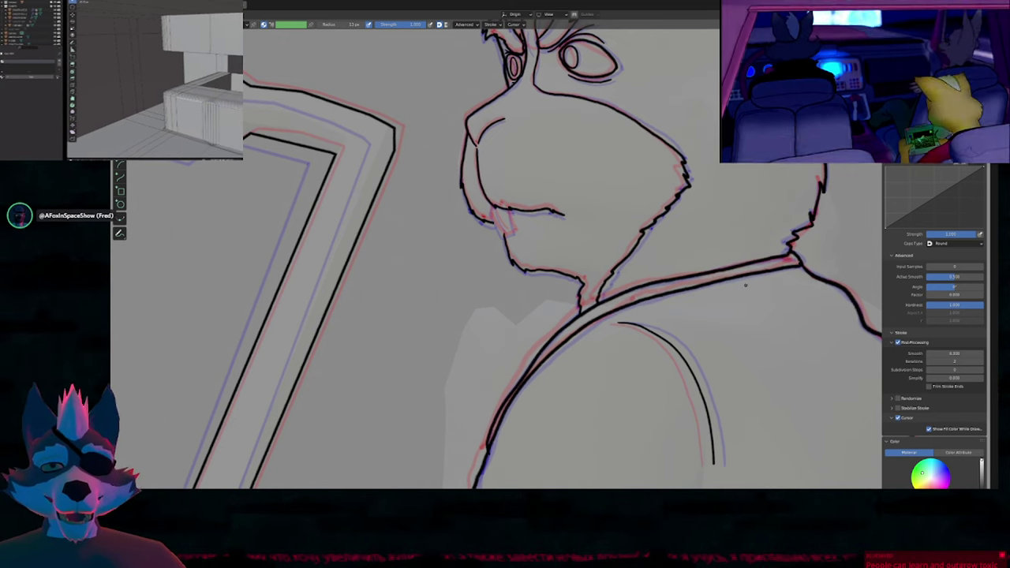
pyautogui.keyDown('shift'); pyautogui.moveTo(546, 333); pyautogui.dragTo(575, 276, button='middle'); pyautogui.keyUp('shift')
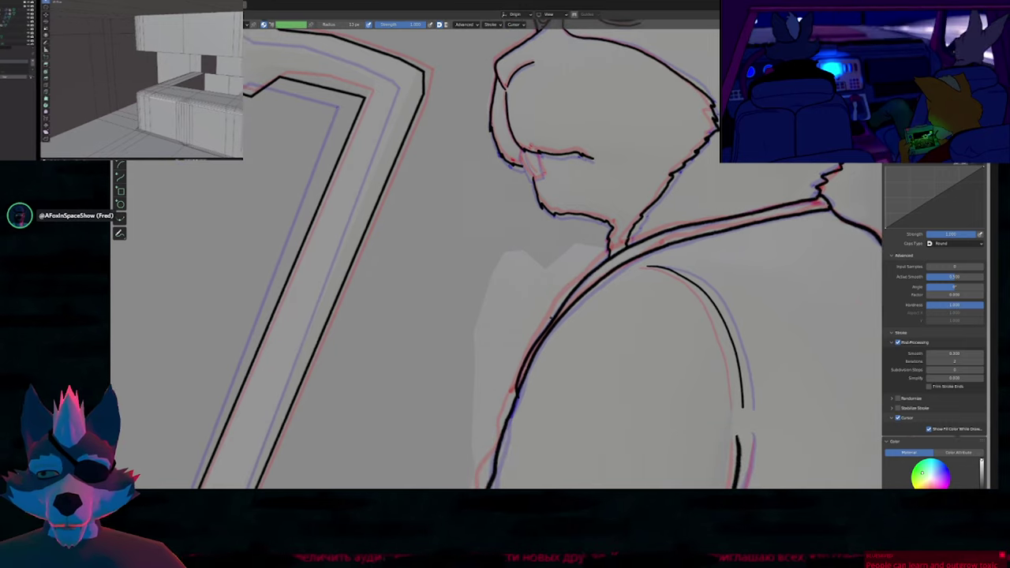
pyautogui.press('Tab')
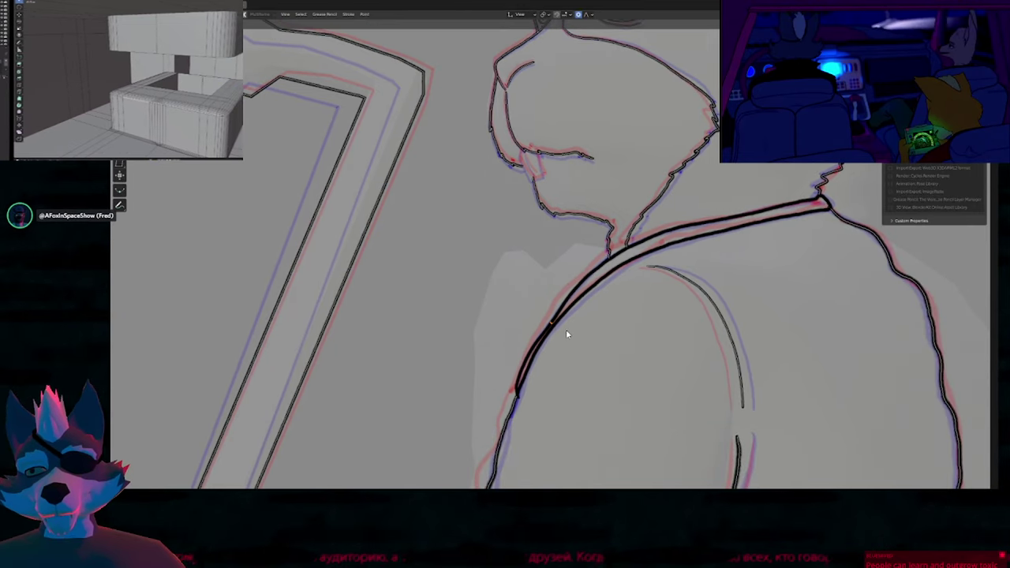
pyautogui.click(564, 327)
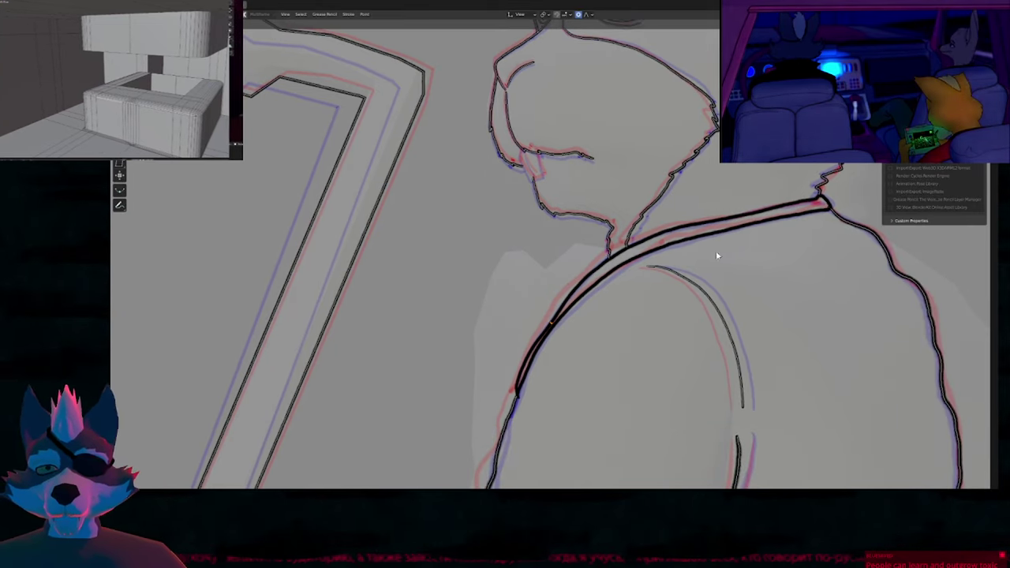
pyautogui.keyDown('shift'); pyautogui.moveTo(589, 326); pyautogui.dragTo(504, 293, button='middle'); pyautogui.keyUp('shift')
pyautogui.scroll(-2, 571, 270)
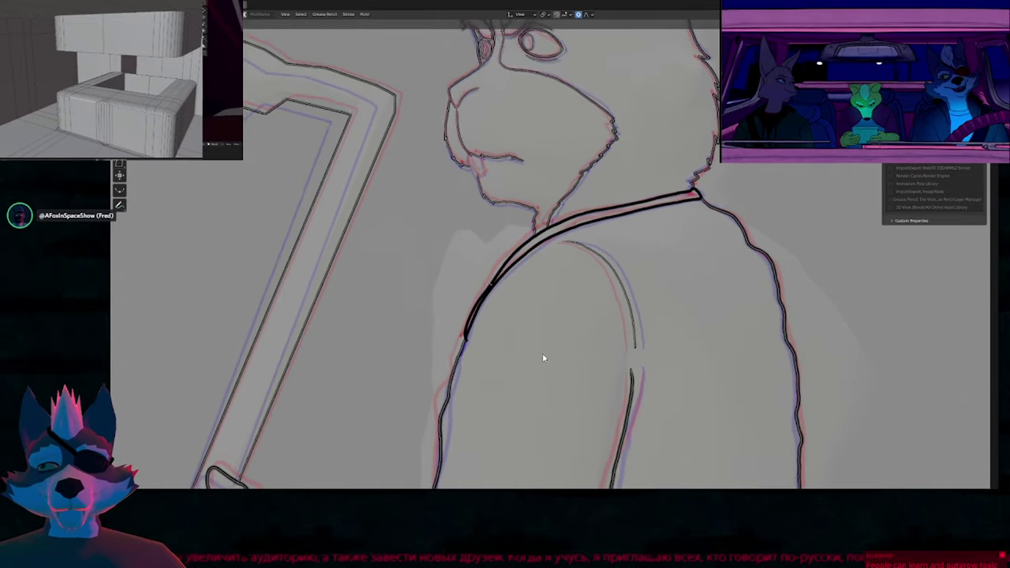
pyautogui.keyDown('shift'); pyautogui.moveTo(545, 351); pyautogui.dragTo(547, 274, button='middle'); pyautogui.keyUp('shift')
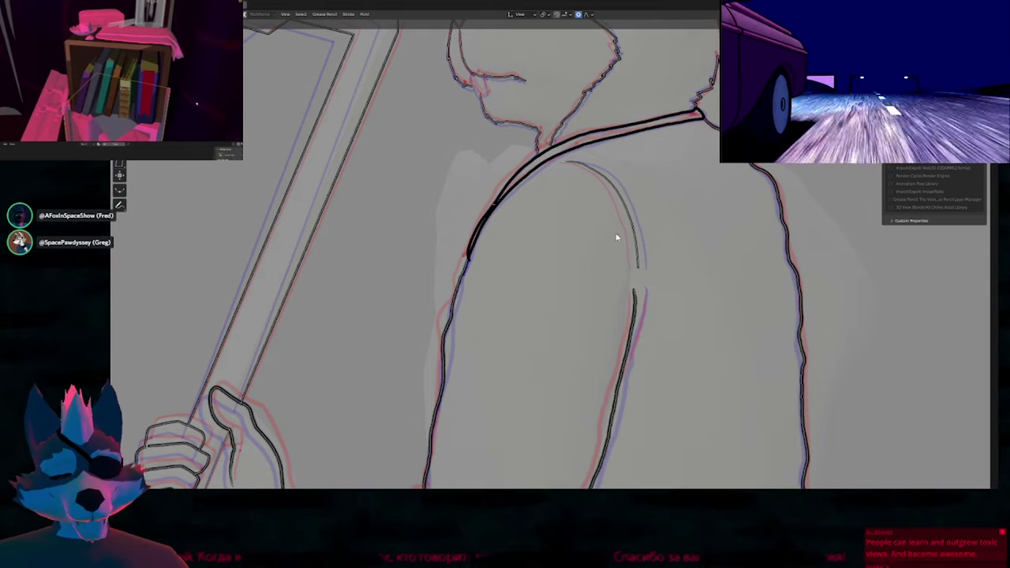
pyautogui.keyDown('shift'); pyautogui.moveTo(549, 297); pyautogui.dragTo(573, 151, button='middle'); pyautogui.keyUp('shift')
pyautogui.scroll(-3, 561, 251)
pyautogui.keyDown('shift'); pyautogui.moveTo(522, 345); pyautogui.dragTo(525, 182, button='middle'); pyautogui.keyUp('shift')
pyautogui.keyDown('shift'); pyautogui.moveTo(524, 218); pyautogui.dragTo(542, 415, button='middle'); pyautogui.keyUp('shift')
pyautogui.keyDown('shift'); pyautogui.moveTo(541, 323); pyautogui.dragTo(545, 340, button='middle'); pyautogui.keyUp('shift')
pyautogui.press('Tab')
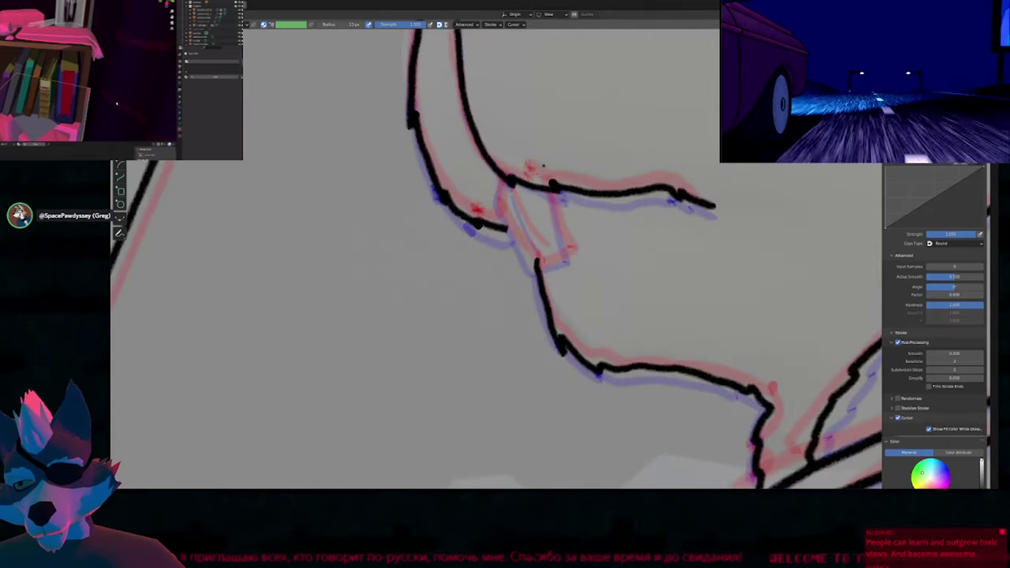
# Close the lip edge at the front of the mouth and ink the front tooth with its inner dividing line.
pyautogui.moveTo(502, 188); pyautogui.dragTo(504, 228)
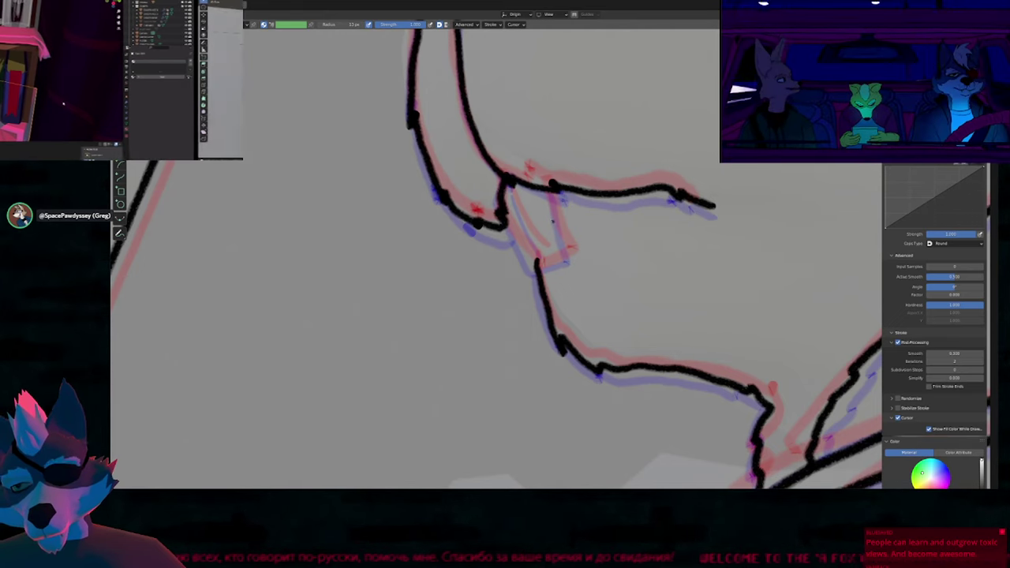
pyautogui.keyDown('shift'); pyautogui.moveTo(553, 221); pyautogui.dragTo(509, 222, button='middle'); pyautogui.keyUp('shift')
pyautogui.moveTo(460, 221)
pyautogui.mouseDown()
pyautogui.moveTo(479, 254)
pyautogui.moveTo(511, 188)
pyautogui.mouseUp()
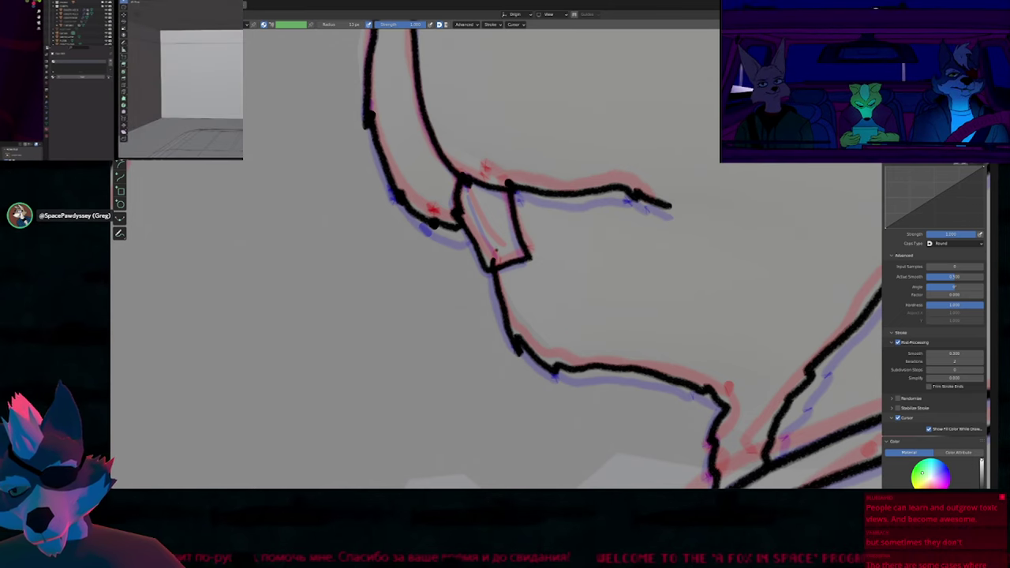
pyautogui.moveTo(467, 191); pyautogui.dragTo(499, 249)
pyautogui.hotkey('ctrl', 'z')
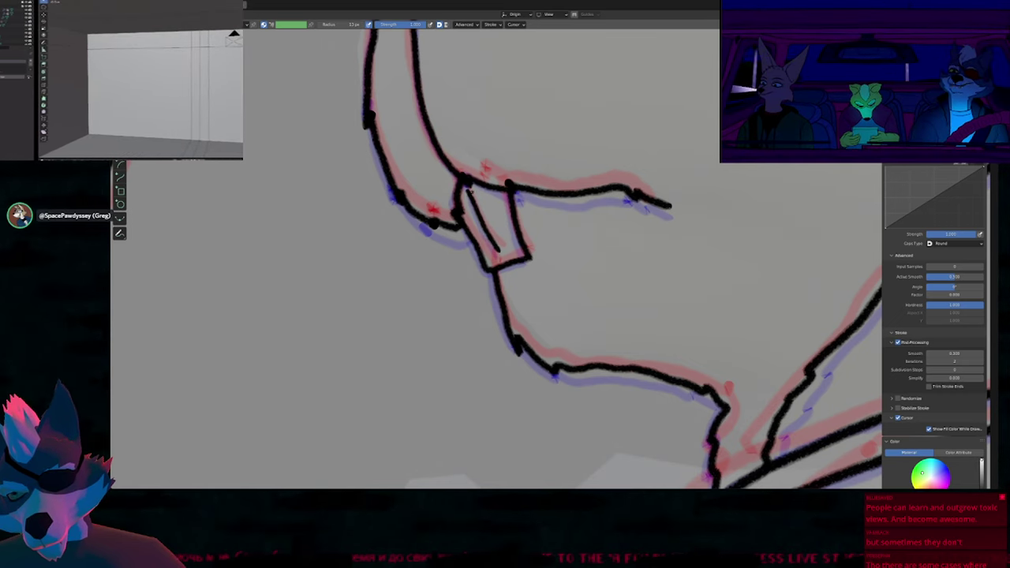
# In Edit Mode, adjust the line point where the front tooth meets the chin, and return to drawing.
pyautogui.keyDown('shift'); pyautogui.moveTo(559, 229); pyautogui.dragTo(463, 342, button='middle'); pyautogui.keyUp('shift')
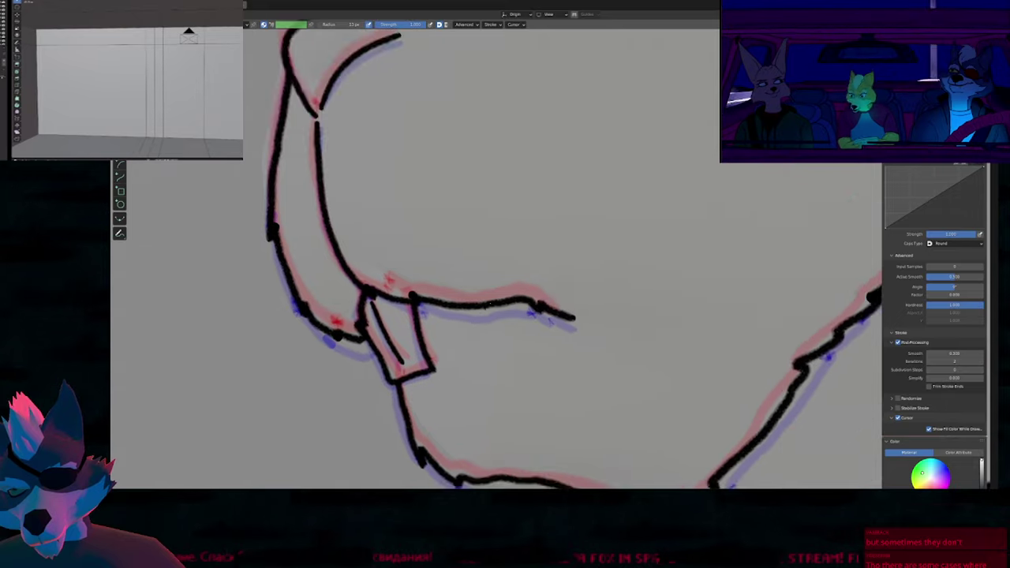
pyautogui.moveTo(490, 304)
pyautogui.keyDown('shift'); pyautogui.mouseDown(button='middle')
pyautogui.moveTo(470, 222)
pyautogui.moveTo(485, 280)
pyautogui.moveTo(483, 223)
pyautogui.mouseUp(button='middle'); pyautogui.keyUp('shift')
pyautogui.moveTo(392, 266)
pyautogui.keyDown('shift'); pyautogui.mouseDown(button='middle')
pyautogui.moveTo(492, 279)
pyautogui.moveTo(465, 219)
pyautogui.moveTo(523, 245)
pyautogui.moveTo(523, 261)
pyautogui.moveTo(521, 222)
pyautogui.mouseUp(button='middle'); pyautogui.keyUp('shift')
pyautogui.press('Tab')
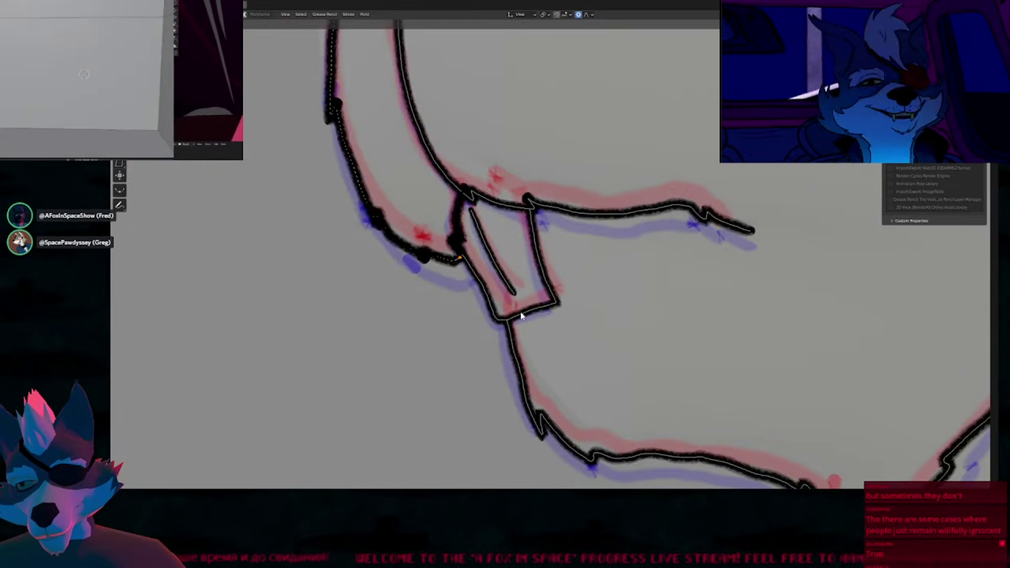
pyautogui.click(513, 322)
pyautogui.press('g')
pyautogui.click(546, 286)
pyautogui.press('Tab')
pyautogui.moveTo(515, 245)
pyautogui.keyDown('ctrl'); pyautogui.mouseDown(button='middle')
pyautogui.moveTo(669, 286)
pyautogui.moveTo(548, 261)
pyautogui.moveTo(535, 191)
pyautogui.mouseUp(button='middle'); pyautogui.keyUp('ctrl')
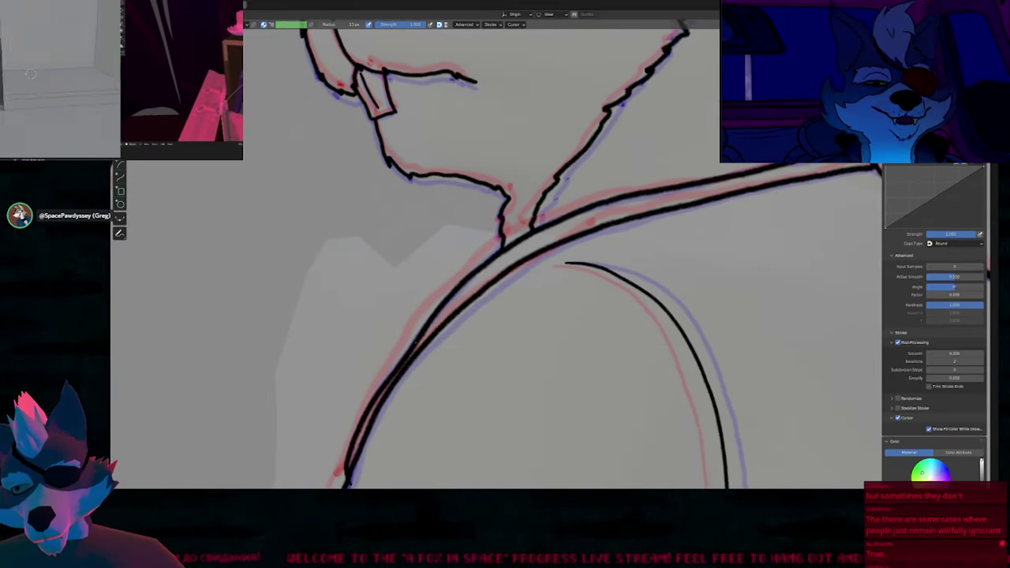
pyautogui.keyDown('shift'); pyautogui.moveTo(400, 394); pyautogui.dragTo(446, 293, button='middle'); pyautogui.keyUp('shift')
pyautogui.press('Tab')
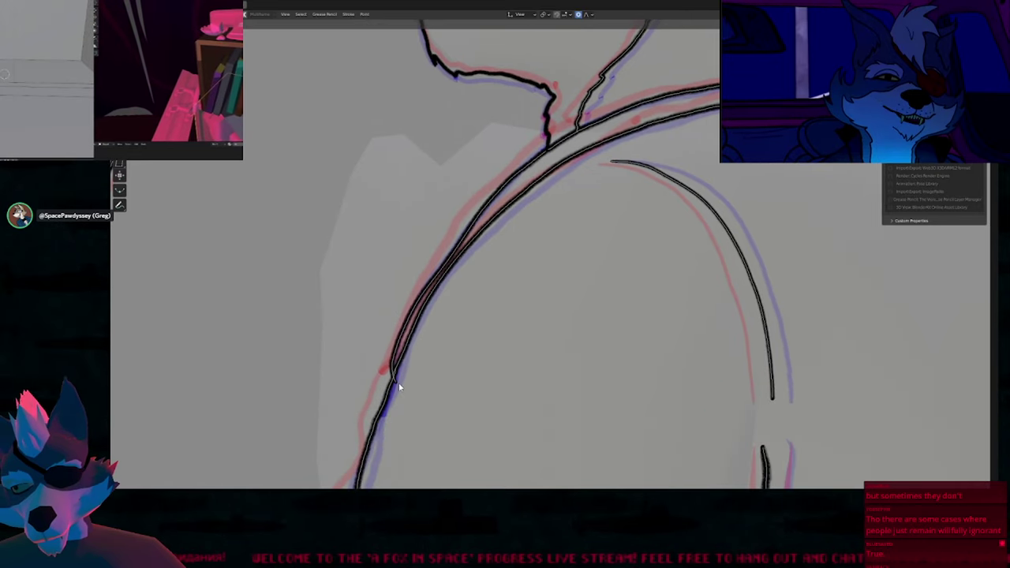
pyautogui.scroll(-2, 468, 282)
pyautogui.press('Tab')
pyautogui.scroll(-5, 536, 219)
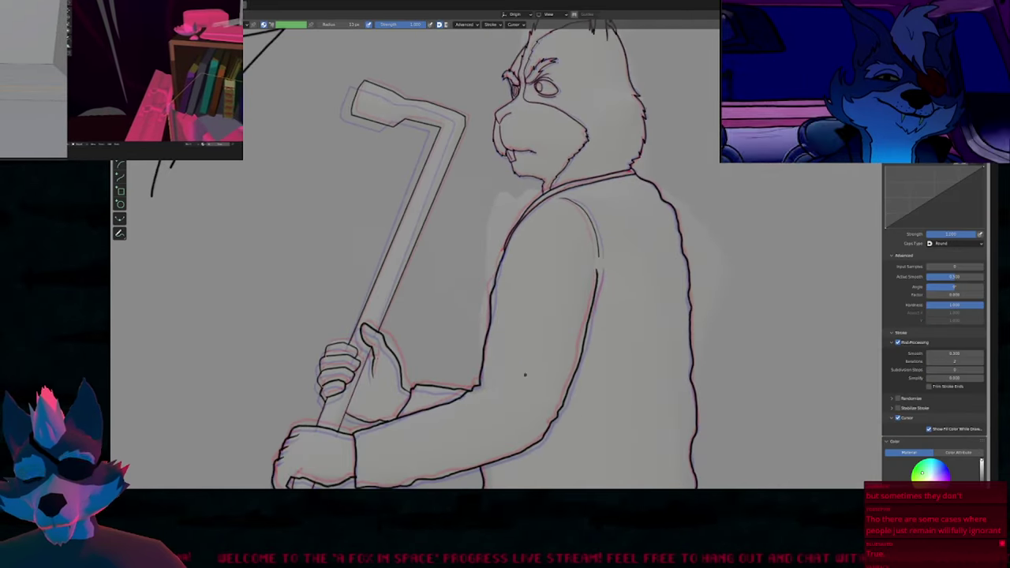
# Ink a short fold line beside the back edge of the near sleeve, just below the shoulder curve.
pyautogui.keyDown('shift'); pyautogui.moveTo(525, 375); pyautogui.dragTo(495, 318, button='middle'); pyautogui.keyUp('shift')
pyautogui.scroll(3, 549, 252)
pyautogui.press('f')
pyautogui.rightClick(575, 162)
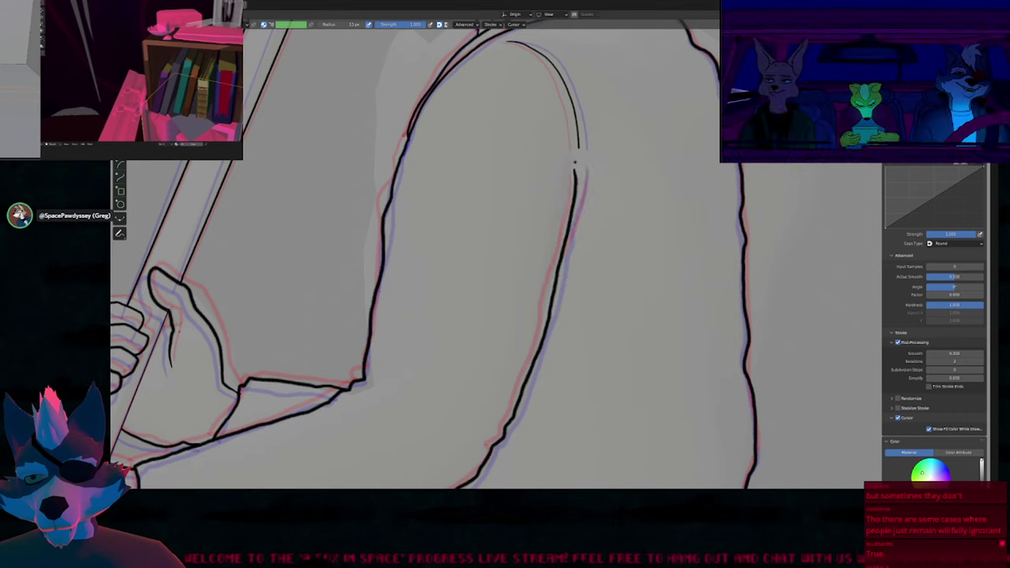
pyautogui.moveTo(575, 162); pyautogui.dragTo(581, 163)
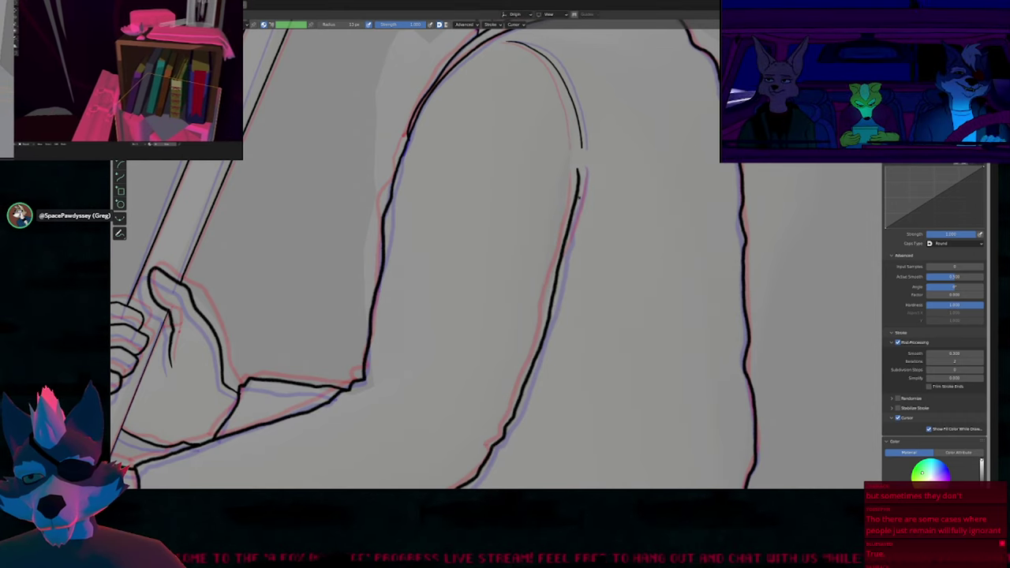
pyautogui.moveTo(586, 175); pyautogui.dragTo(571, 243)
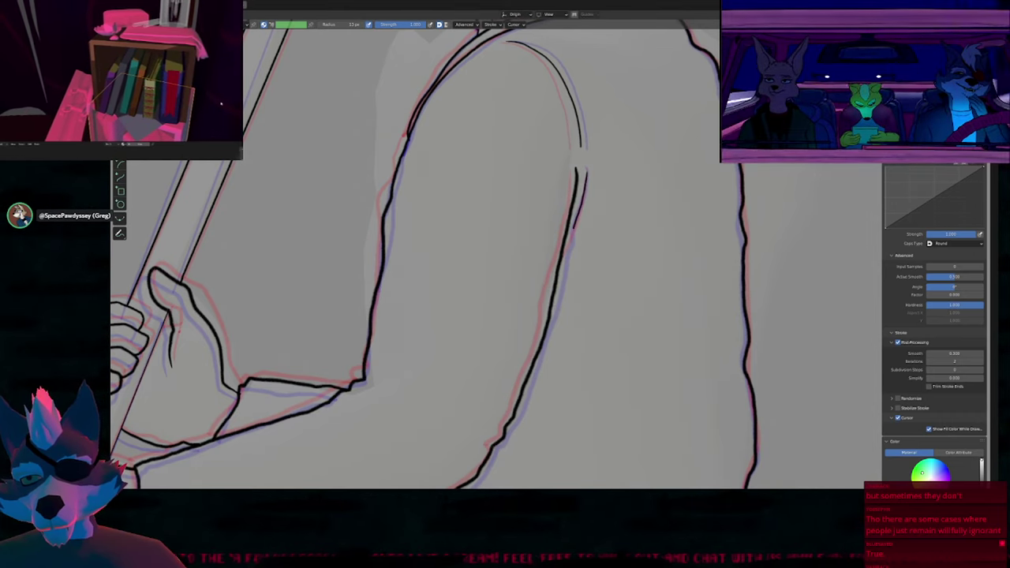
pyautogui.keyDown('ctrl'); pyautogui.moveTo(585, 218); pyautogui.dragTo(586, 223, button='middle'); pyautogui.keyUp('ctrl')
pyautogui.scroll(-4, 585, 223)
pyautogui.scroll(1, 543, 218)
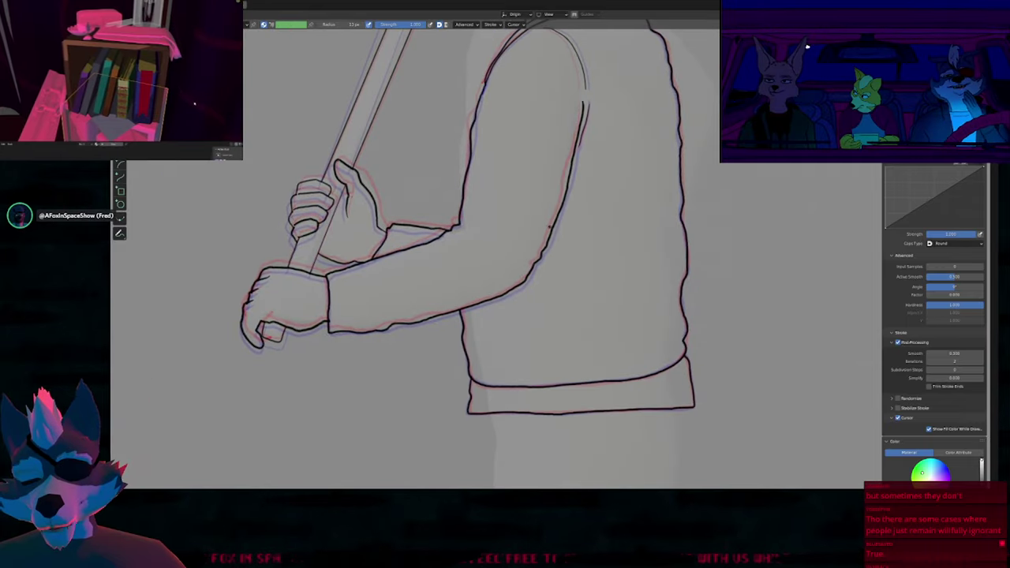
# Touch up the underside line of the near forearm's sleeve with short strokes, keeping the brush settings.
pyautogui.keyDown('ctrl'); pyautogui.moveTo(382, 341); pyautogui.dragTo(405, 228, button='middle'); pyautogui.keyUp('ctrl')
pyautogui.hotkey('shift', 'f')
pyautogui.press('Escape')
pyautogui.moveTo(423, 303); pyautogui.dragTo(397, 312)
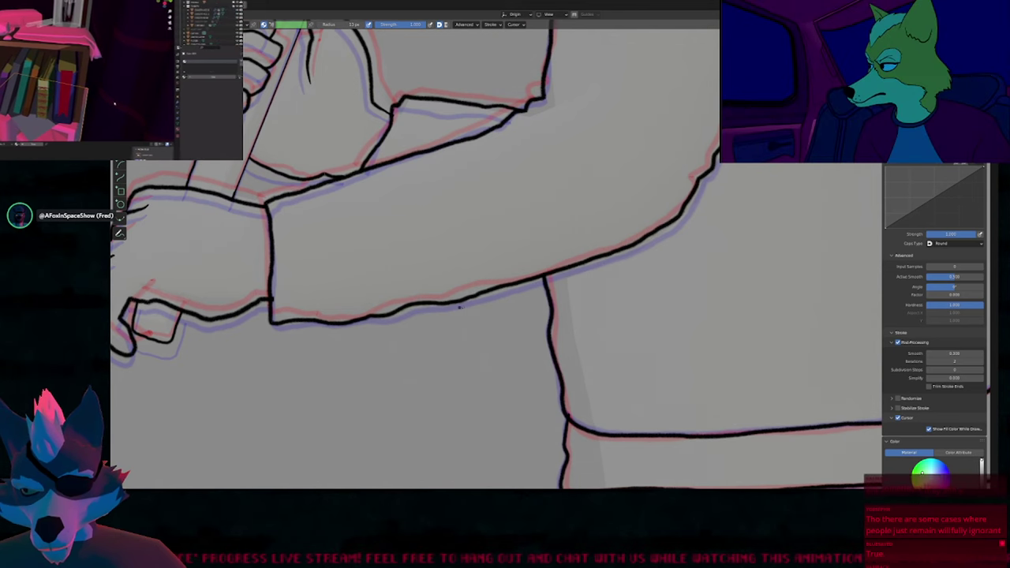
pyautogui.moveTo(506, 286); pyautogui.dragTo(412, 306)
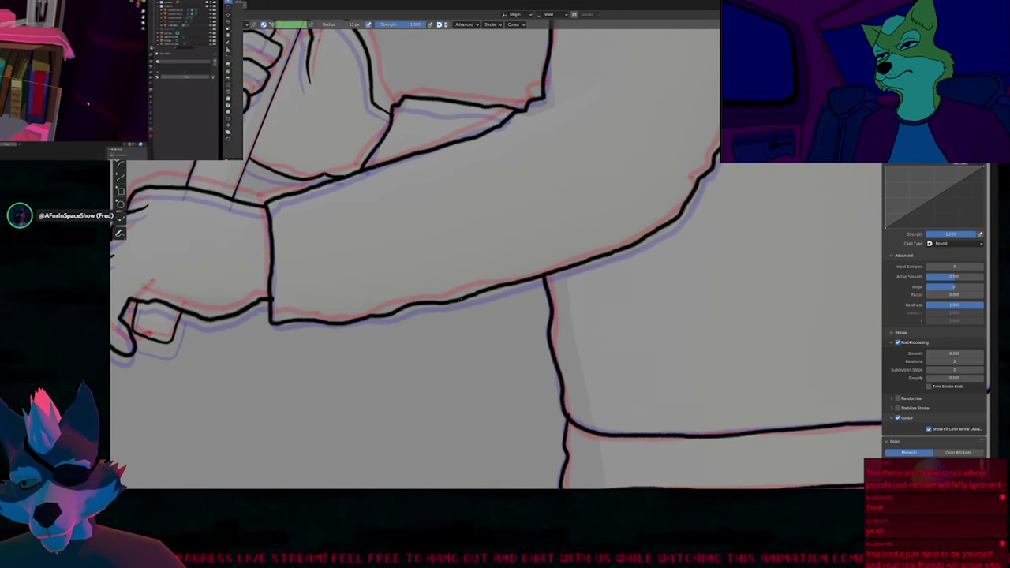
# Review the line art of the hands, forearms, sleeve and jacket hem against the onion-skin outlines.
pyautogui.keyDown('shift'); pyautogui.moveTo(493, 229); pyautogui.dragTo(624, 251, button='middle'); pyautogui.keyUp('shift')
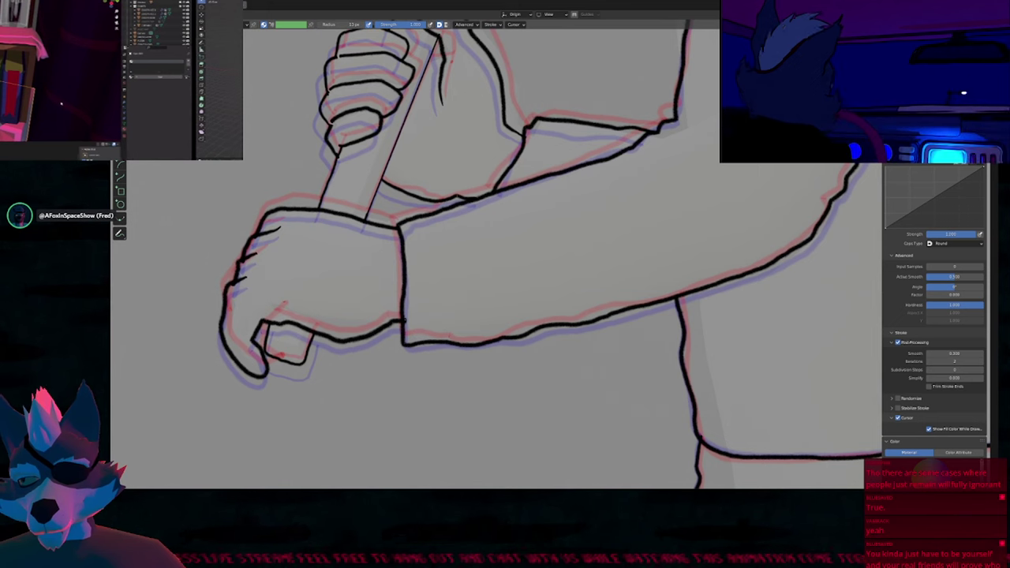
pyautogui.scroll(-2, 485, 282)
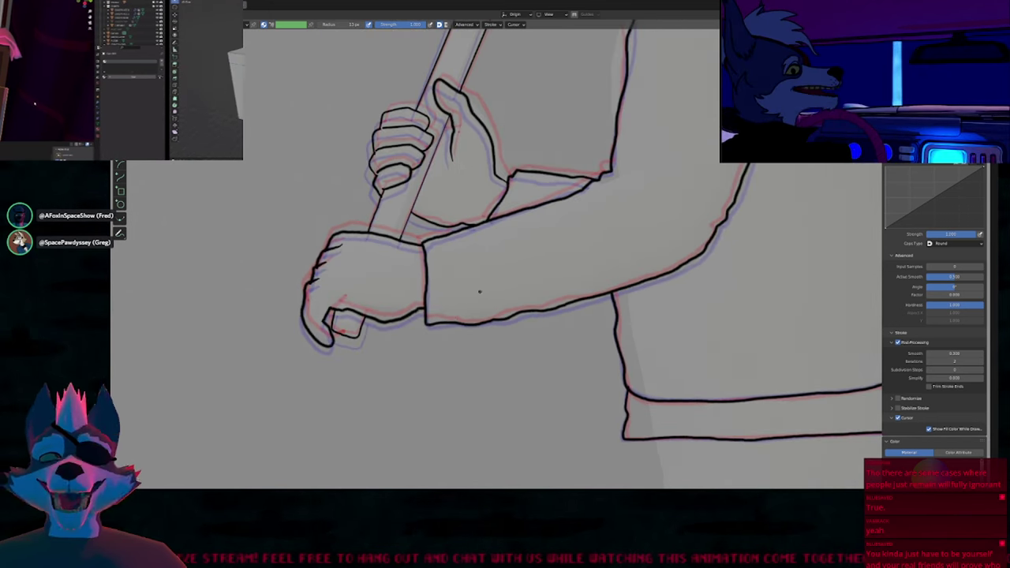
pyautogui.scroll(-2, 563, 230)
pyautogui.keyDown('shift'); pyautogui.moveTo(619, 184); pyautogui.dragTo(610, 232, button='middle'); pyautogui.keyUp('shift')
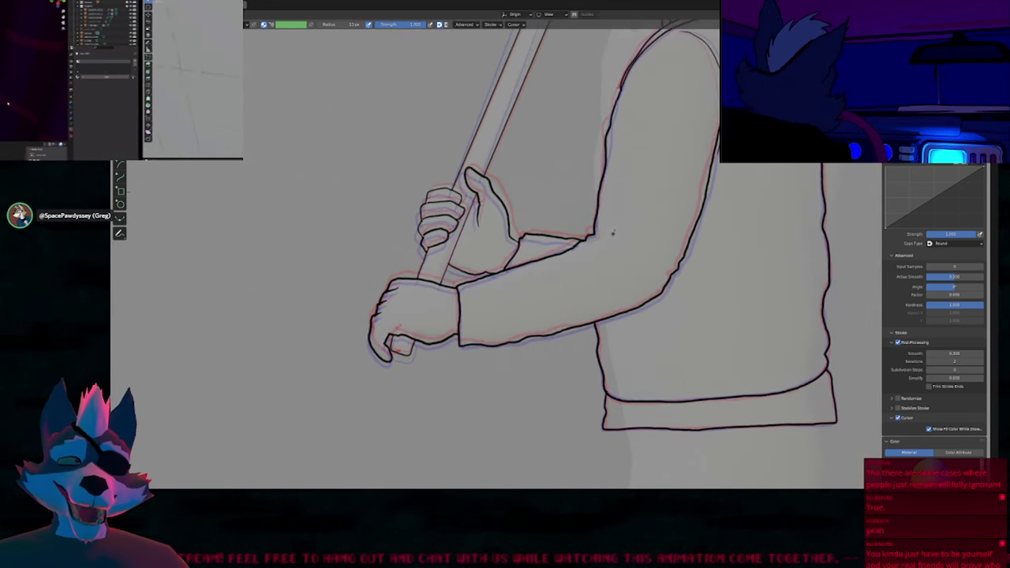
pyautogui.keyDown('shift'); pyautogui.moveTo(634, 195); pyautogui.dragTo(623, 216, button='middle'); pyautogui.keyUp('shift')
pyautogui.keyDown('shift'); pyautogui.moveTo(630, 177); pyautogui.dragTo(550, 277, button='middle'); pyautogui.keyUp('shift')
pyautogui.keyDown('shift'); pyautogui.moveTo(580, 208); pyautogui.dragTo(552, 297, button='middle'); pyautogui.keyUp('shift')
pyautogui.keyDown('shift'); pyautogui.moveTo(547, 258); pyautogui.dragTo(577, 263, button='middle'); pyautogui.keyUp('shift')
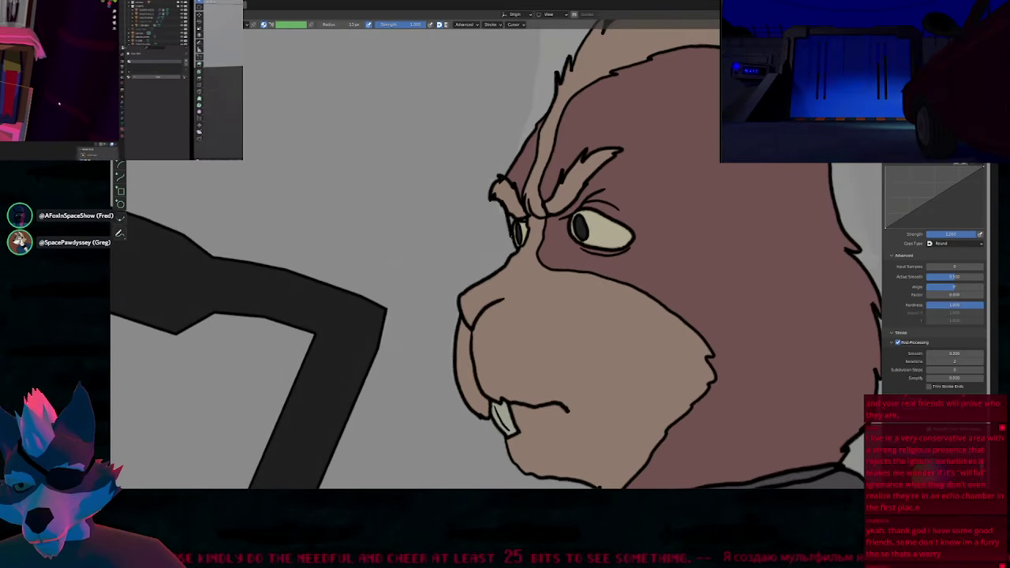
# Undo the last change, set the Peppy body fill material, and fill the fur area around the far eye.
pyautogui.hotkey('ctrl', 'z')
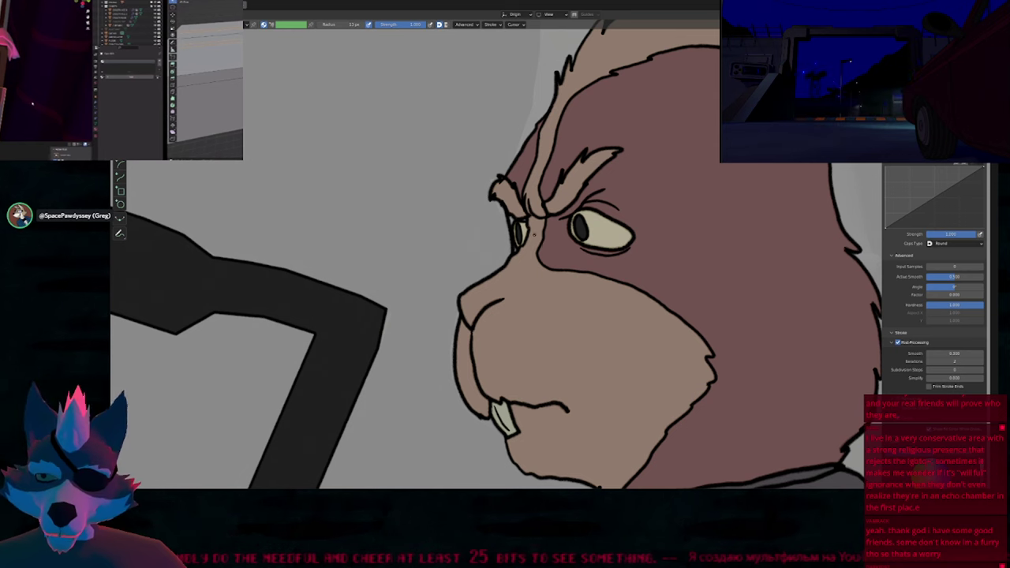
pyautogui.press('u')
pyautogui.click(534, 235)
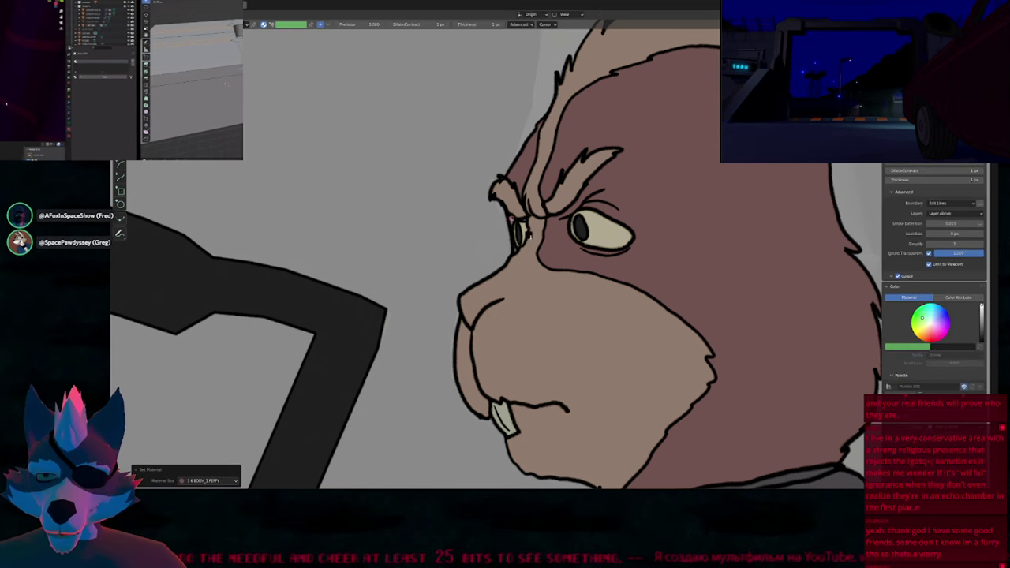
pyautogui.click(512, 220)
pyautogui.scroll(-5, 465, 227)
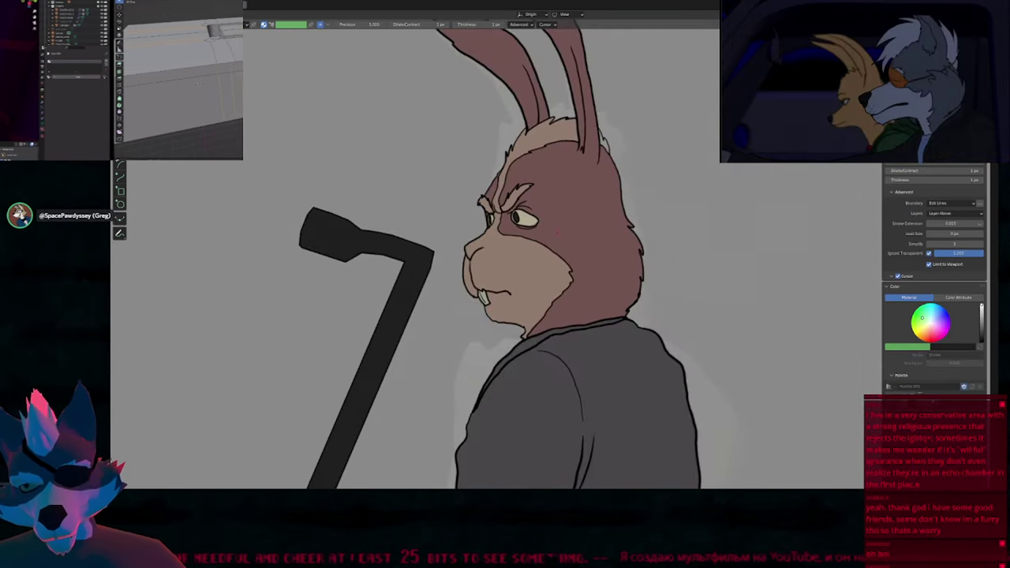
# Adjust the far eye's pupil outline in Edit Mode, moving and scaling its selected points with connected proportional editing.
pyautogui.press('Right')
pyautogui.press('Left')
pyautogui.press('Left')
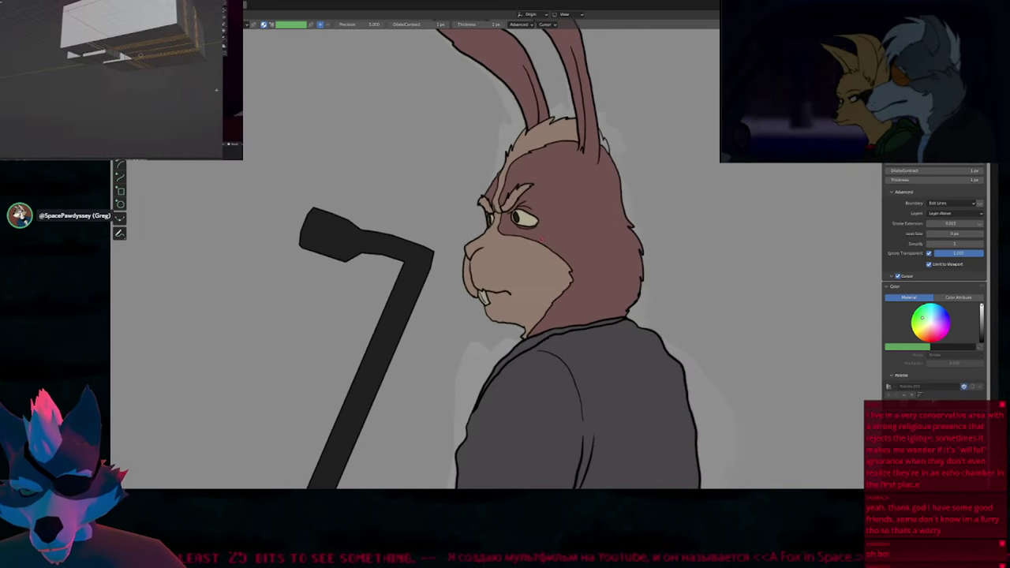
pyautogui.scroll(7, 492, 221)
pyautogui.press('Tab')
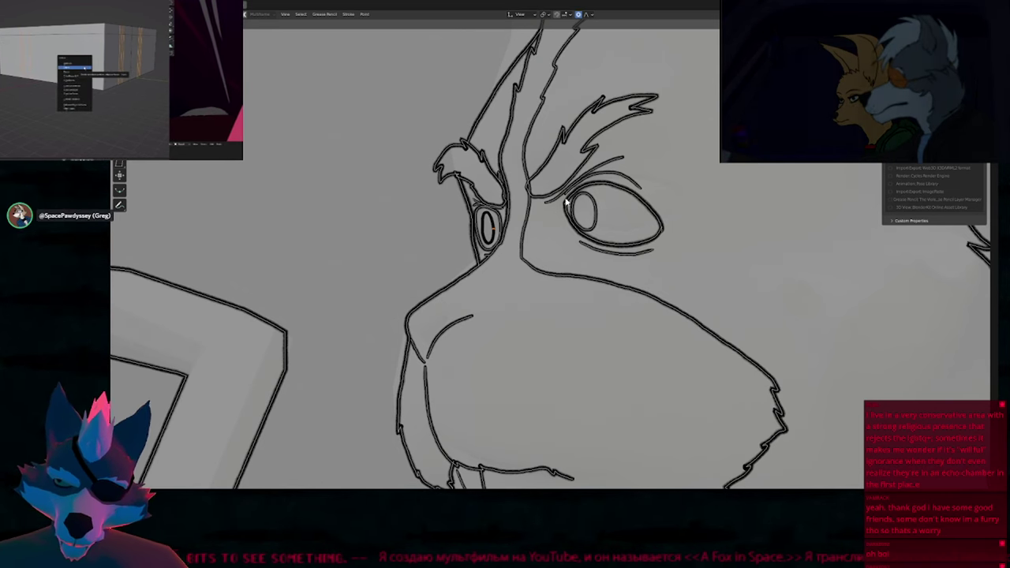
pyautogui.scroll(-5, 562, 198)
pyautogui.scroll(1, 561, 198)
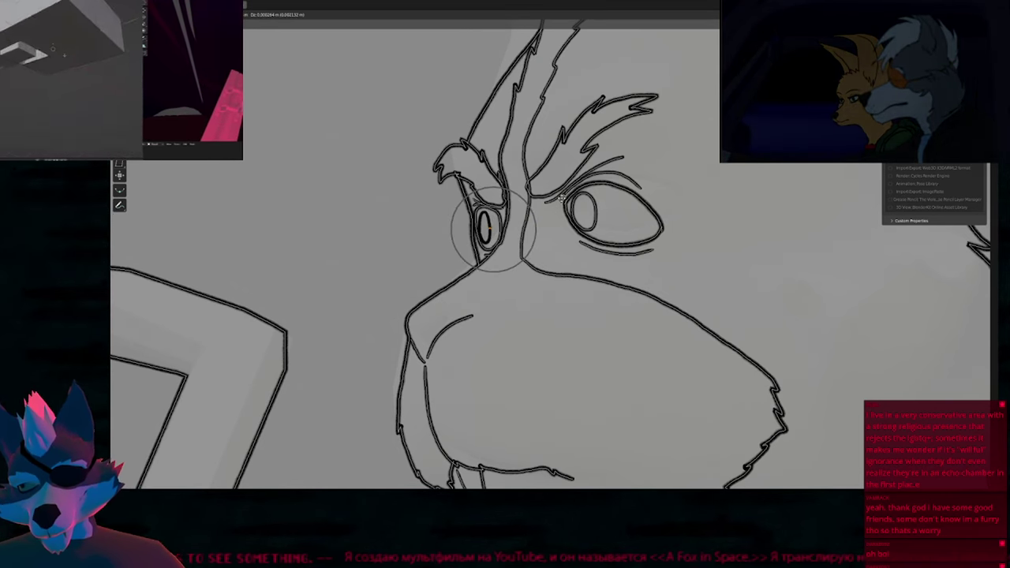
pyautogui.click(563, 198)
pyautogui.press('g')
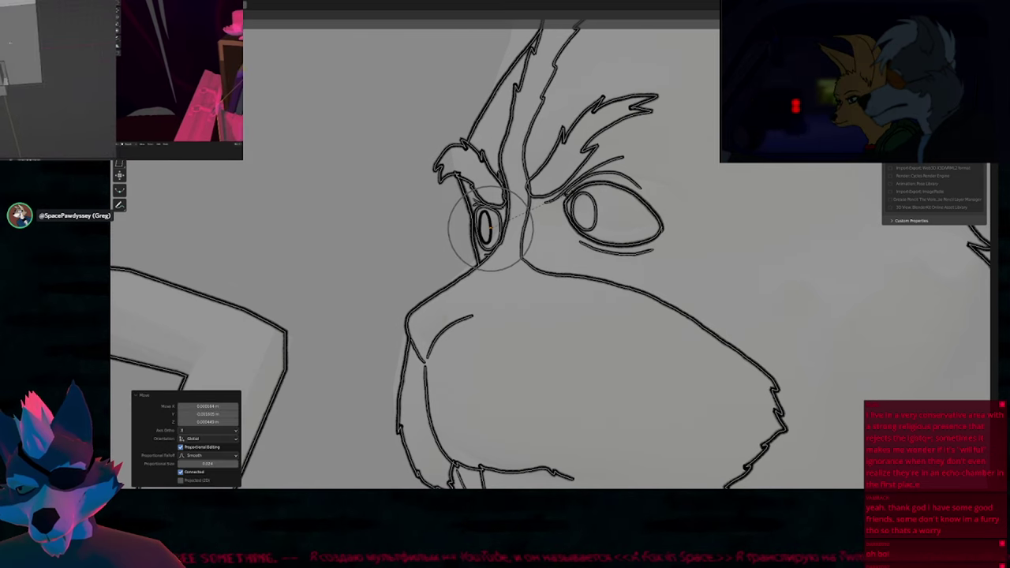
pyautogui.press('s')
pyautogui.click(567, 193)
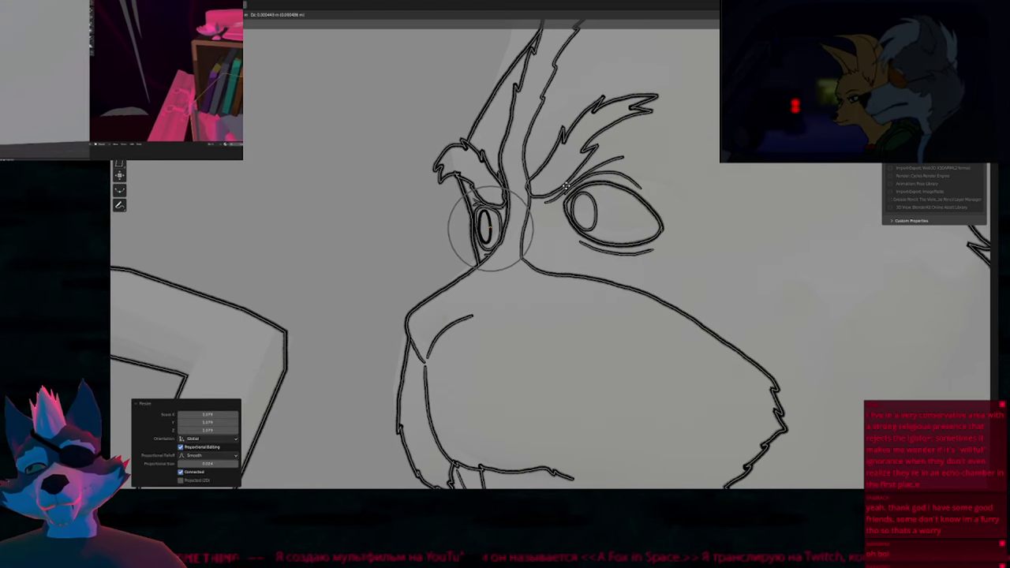
# Refine the far pupil outline by moving and rotating the selected points, and nudge its lower edge with a smaller proportional influence.
pyautogui.click(565, 187)
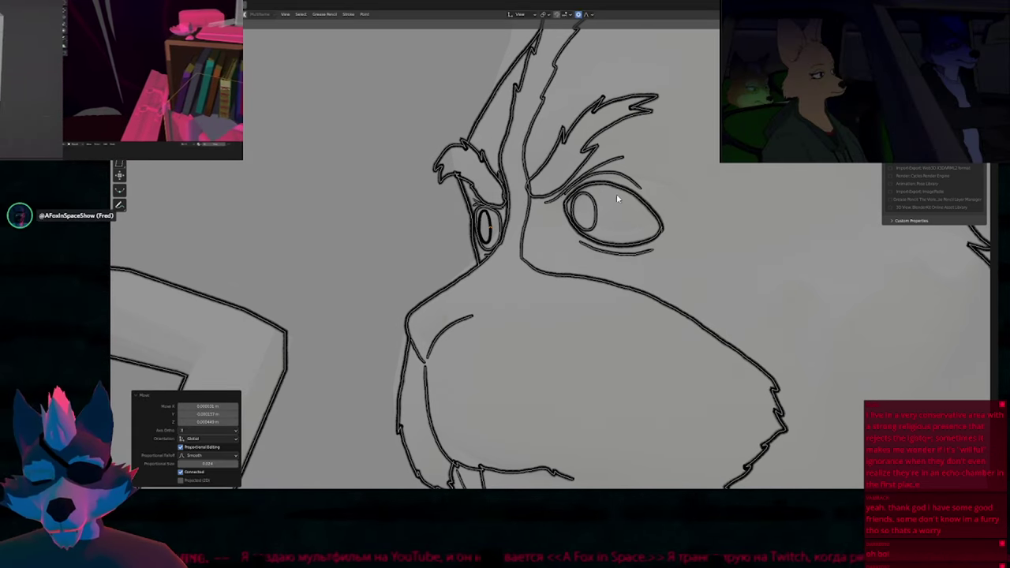
pyautogui.press('r')
pyautogui.click(636, 207)
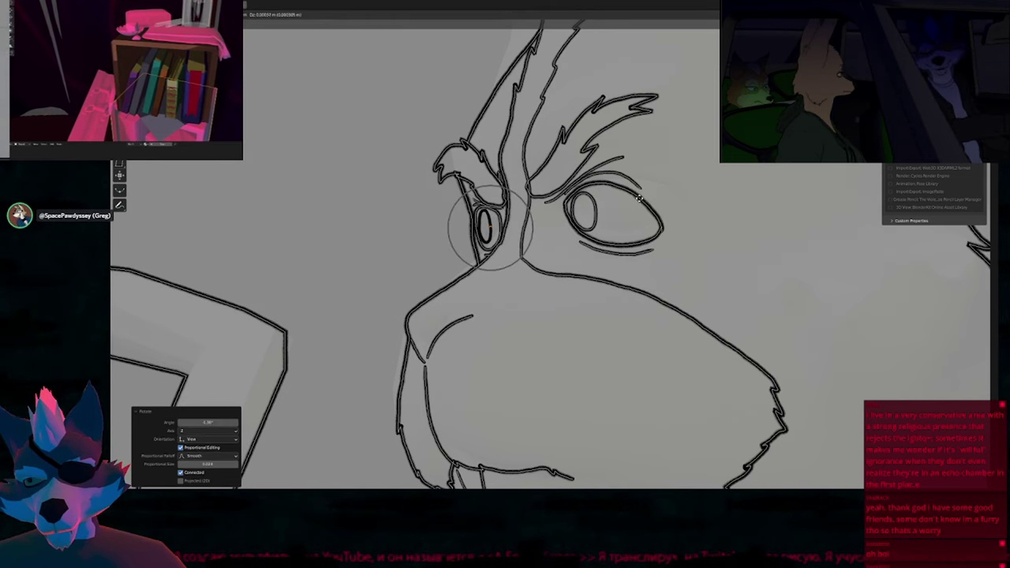
pyautogui.click(637, 210)
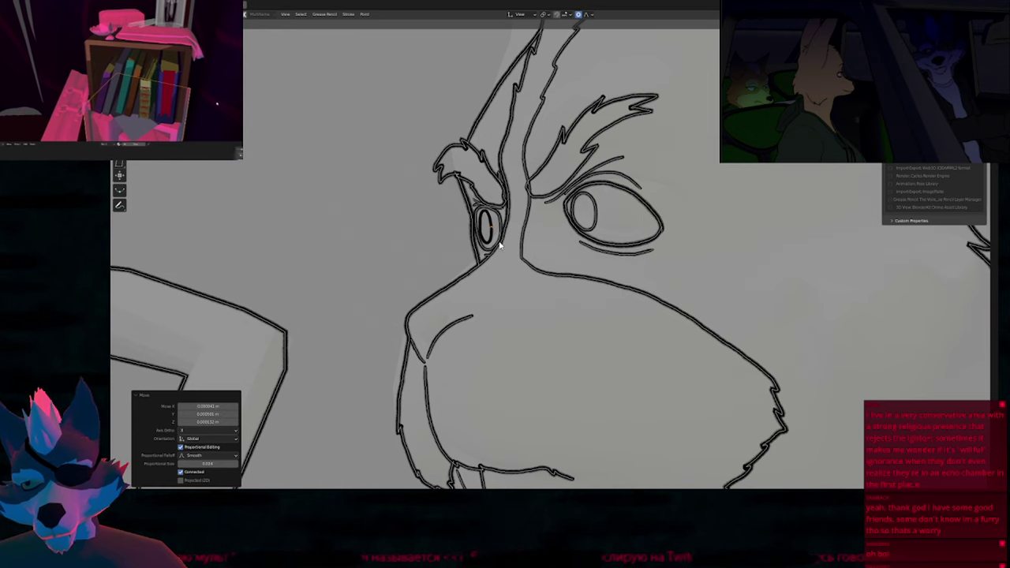
pyautogui.click(576, 245)
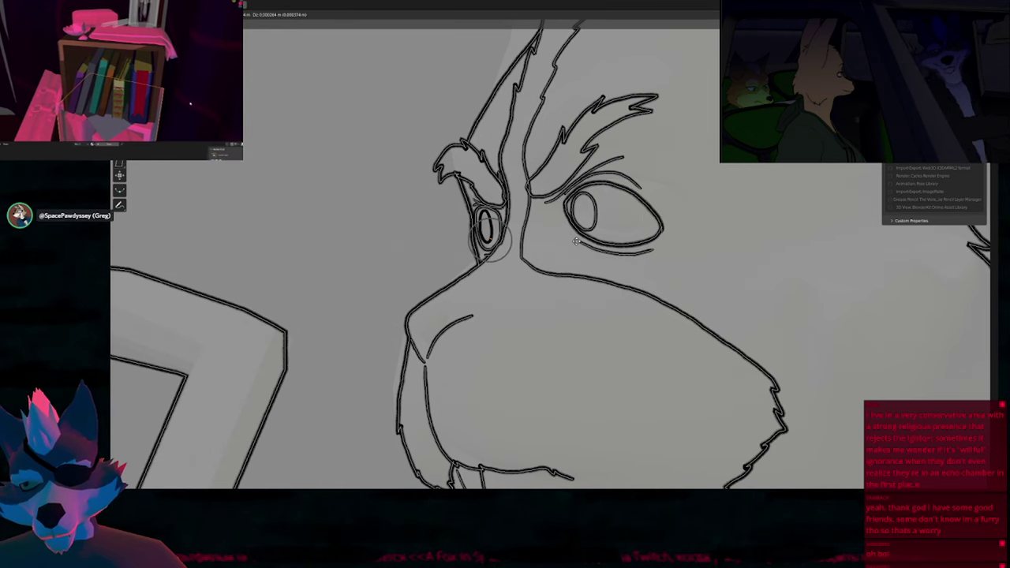
pyautogui.click(576, 242)
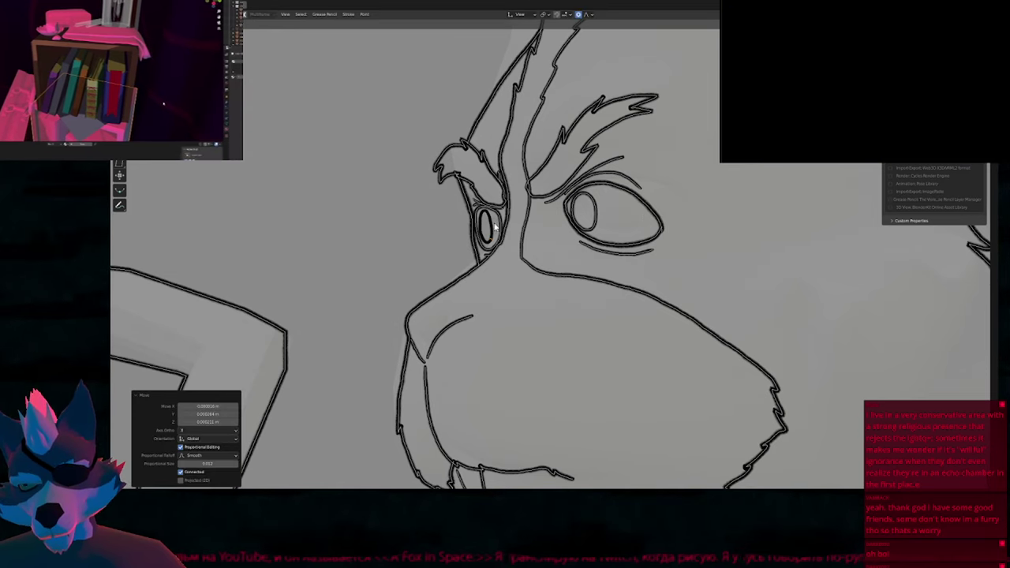
# Select the far eye's entire linked pupil outline, shift it slightly within the eye, and leave Edit Mode.
pyautogui.click(494, 227)
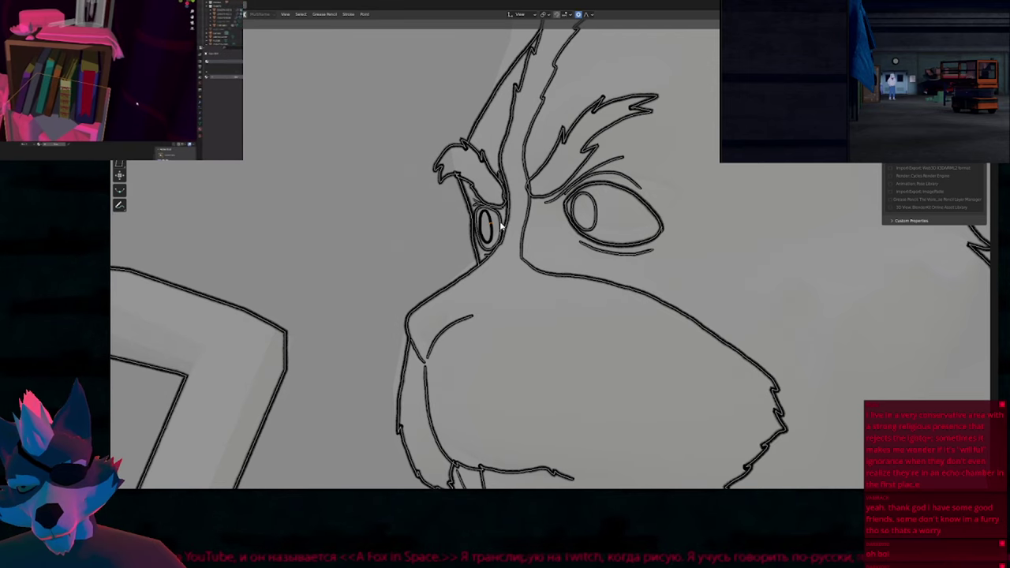
pyautogui.click(614, 206)
pyautogui.hotkey('ctrl', 'l')
pyautogui.press('g')
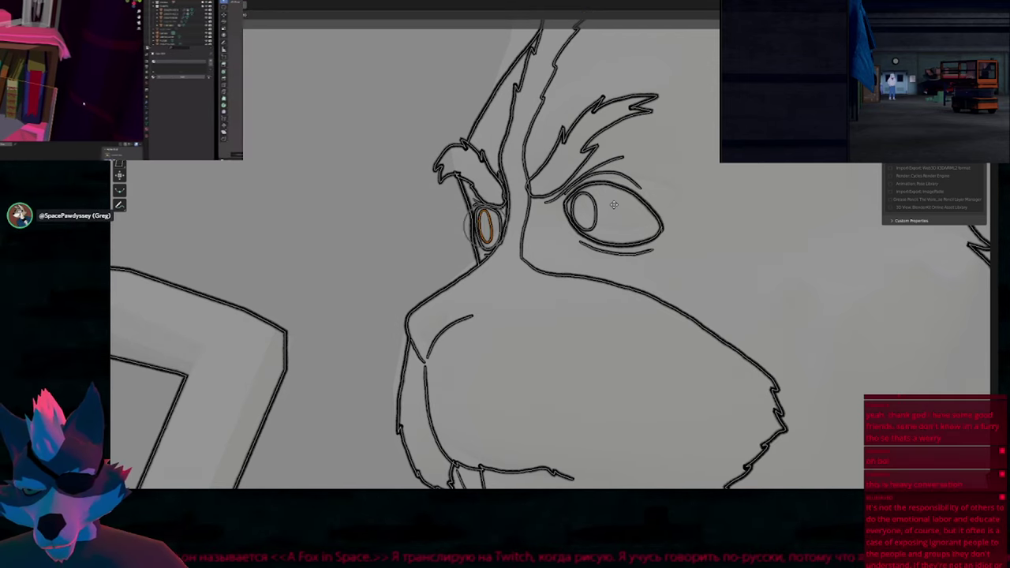
pyautogui.click(614, 198)
pyautogui.press('Tab')
pyautogui.scroll(-4, 547, 308)
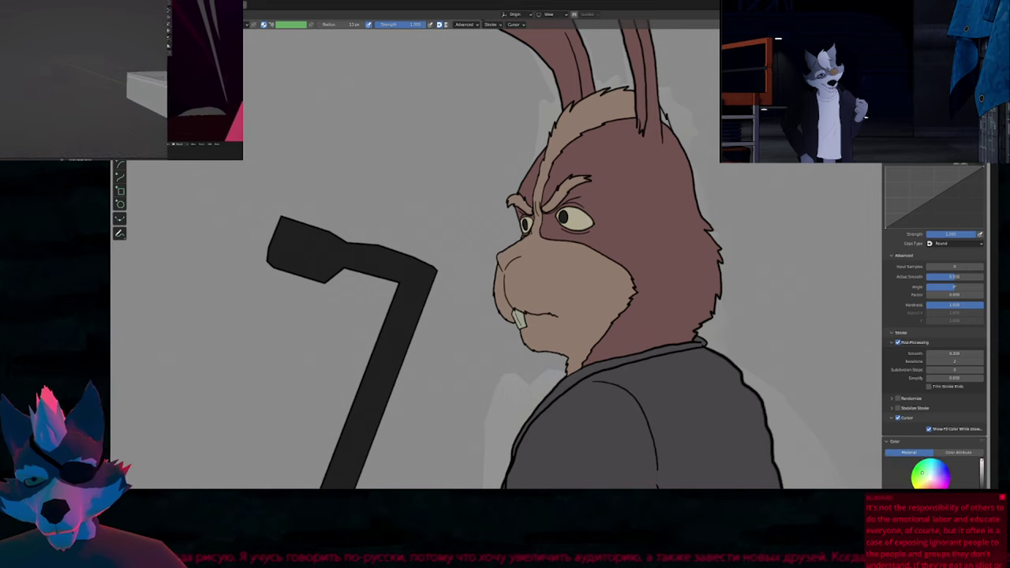
# Adjust the draw brush radius at the far eye.
pyautogui.scroll(7, 529, 231)
pyautogui.press('f')
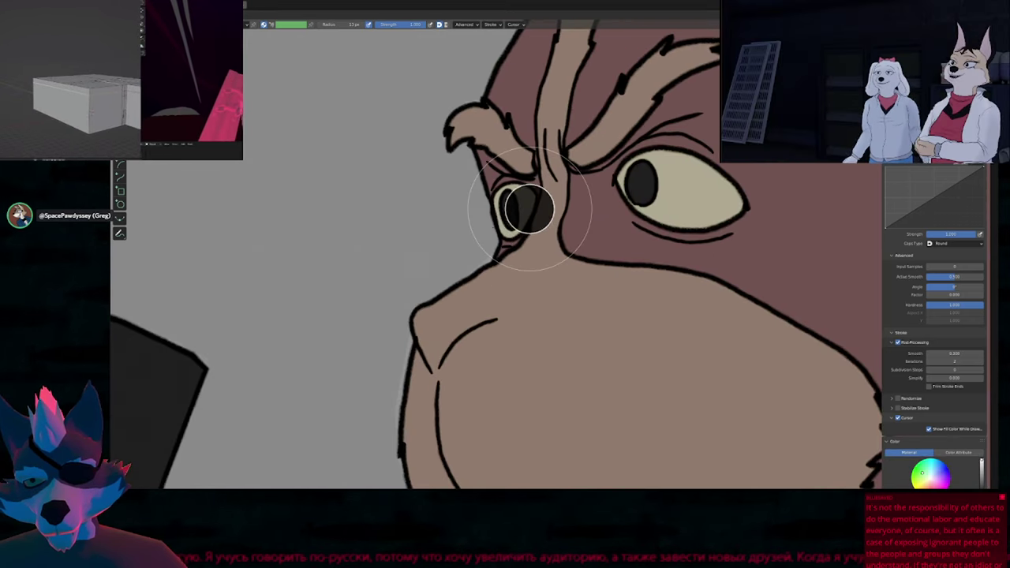
pyautogui.click(555, 209)
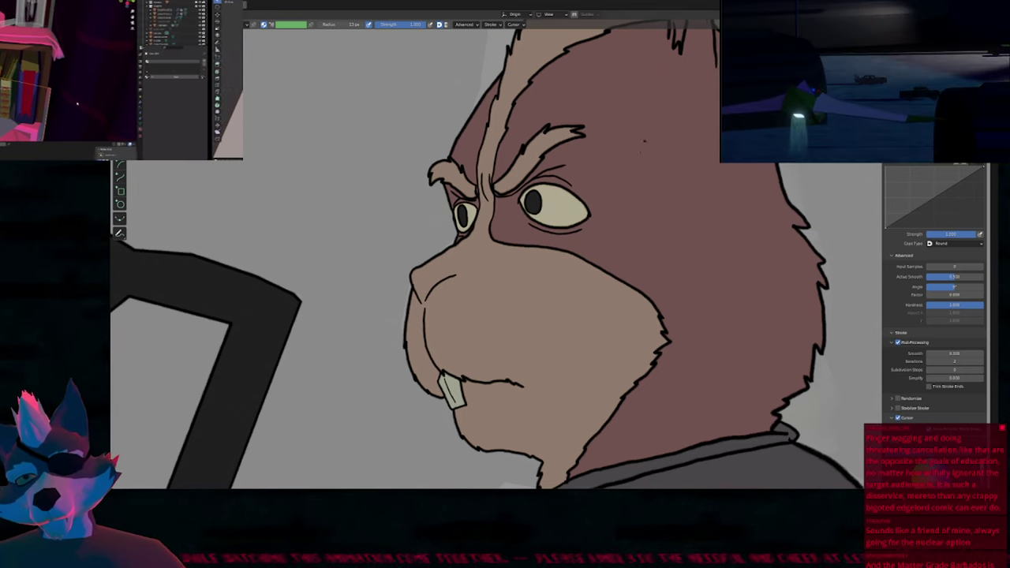
# Fill the small light fur patch behind the base of the near ear with the light tan fur colour.
pyautogui.scroll(-4, 641, 154)
pyautogui.keyDown('shift'); pyautogui.moveTo(638, 189); pyautogui.dragTo(582, 300, button='middle'); pyautogui.keyUp('shift')
pyautogui.scroll(6, 671, 197)
pyautogui.press('f')
pyautogui.press('u')
pyautogui.click(646, 144)
pyautogui.click(636, 147)
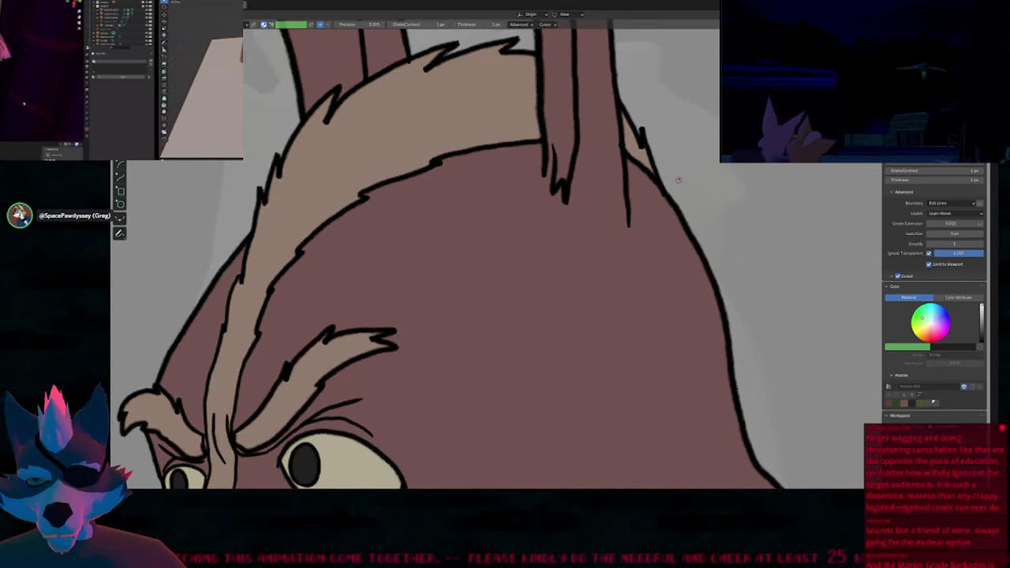
pyautogui.scroll(-5, 677, 182)
pyautogui.scroll(4, 677, 181)
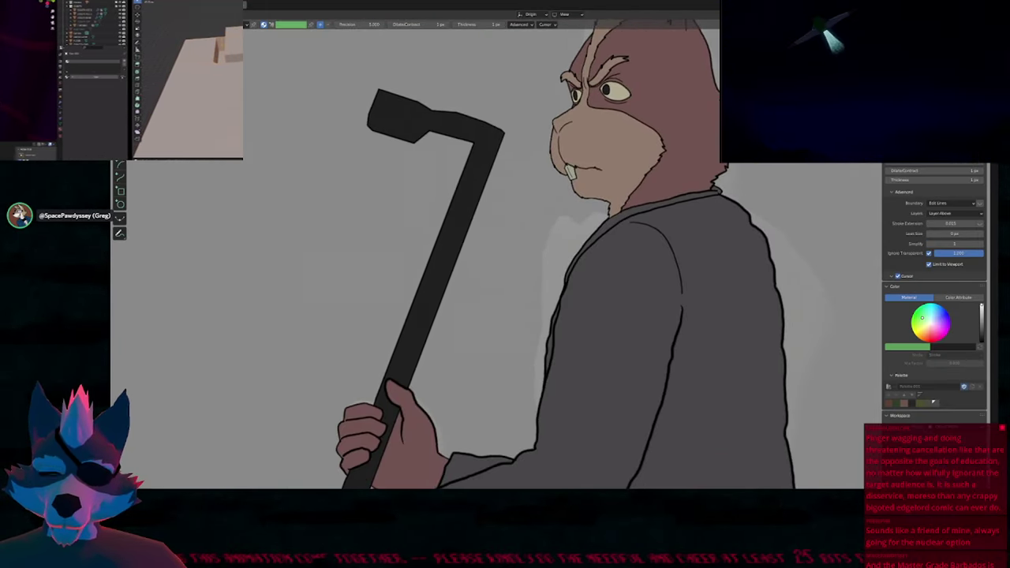
pyautogui.scroll(-4, 232, 339)
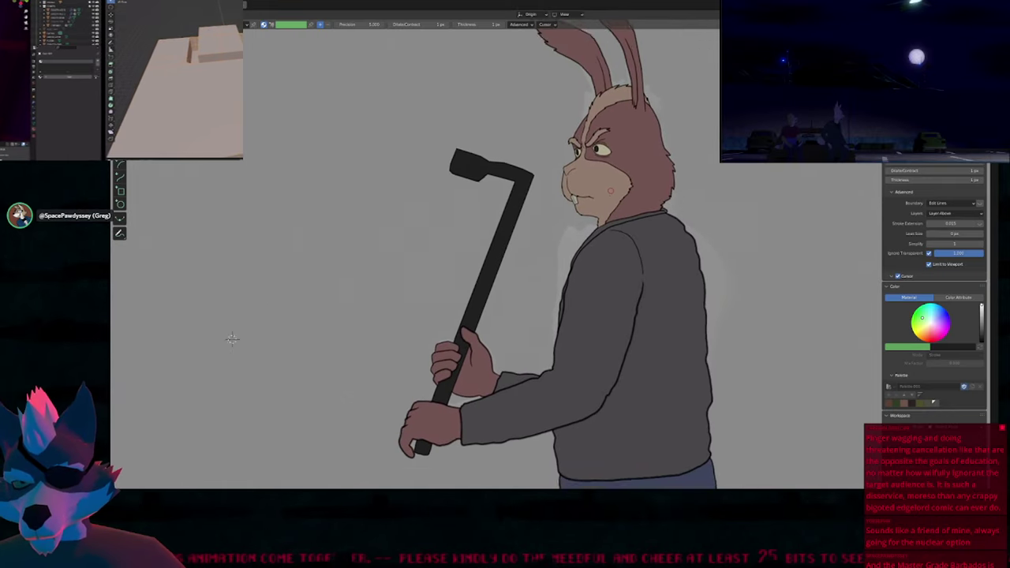
# Play back the animation and check the rabbit's head and body motion with the weapon.
pyautogui.keyDown('shift'); pyautogui.moveTo(611, 191); pyautogui.dragTo(598, 276, button='middle'); pyautogui.keyUp('shift')
pyautogui.scroll(2, 597, 251)
pyautogui.keyDown('shift'); pyautogui.moveTo(617, 183); pyautogui.dragTo(603, 211, button='middle'); pyautogui.keyUp('shift')
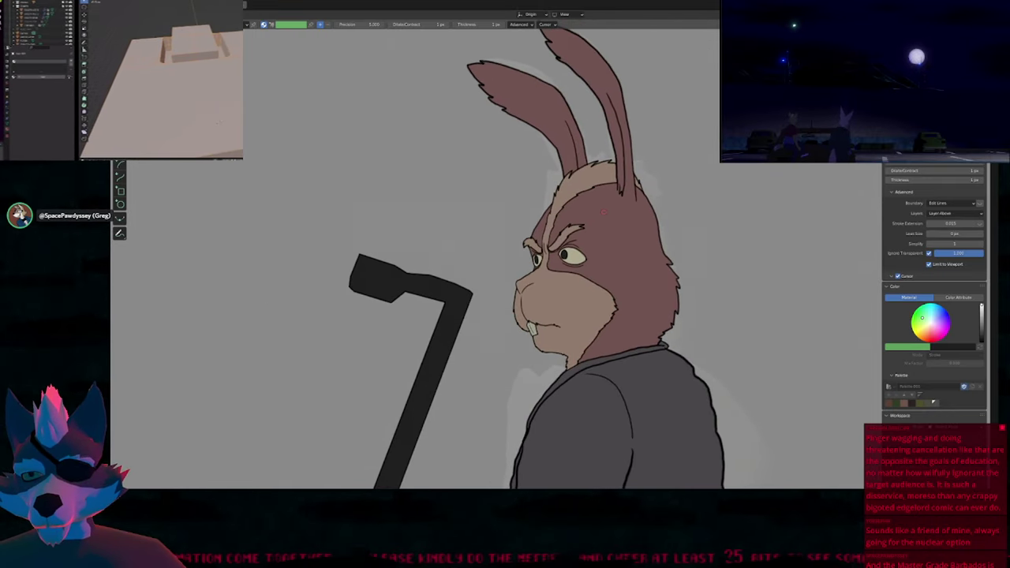
pyautogui.press('d')
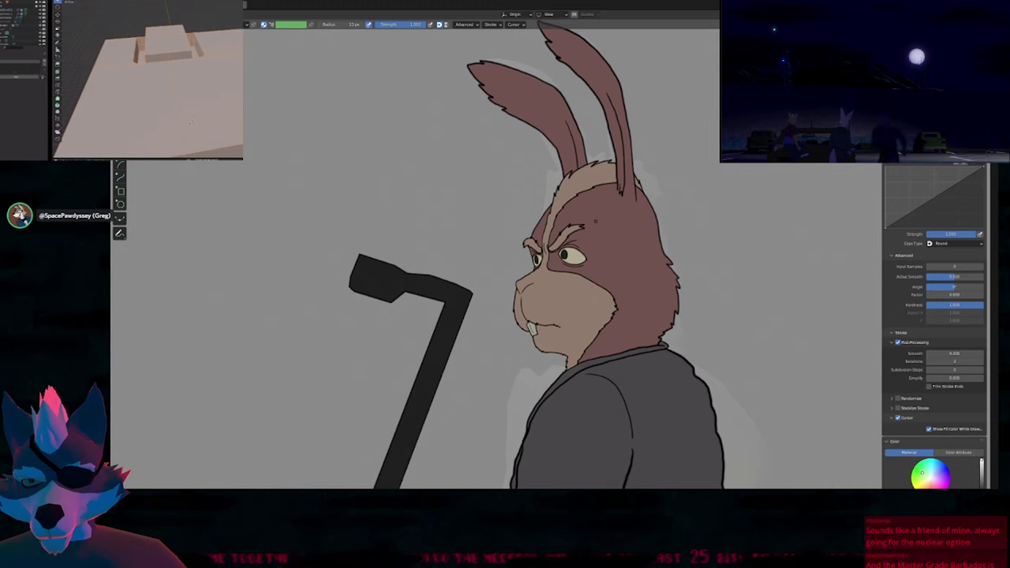
pyautogui.press('f')
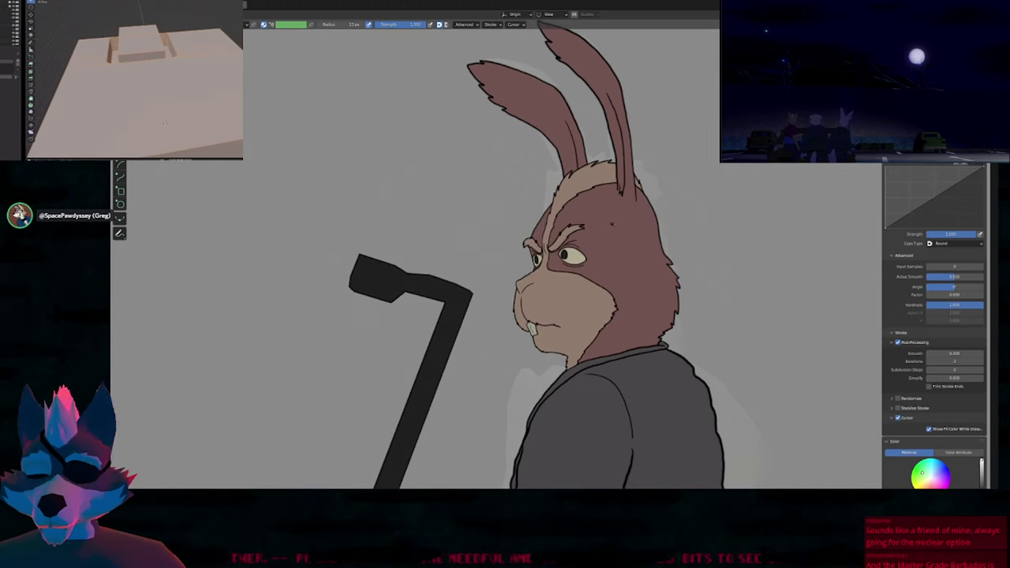
pyautogui.press('space')
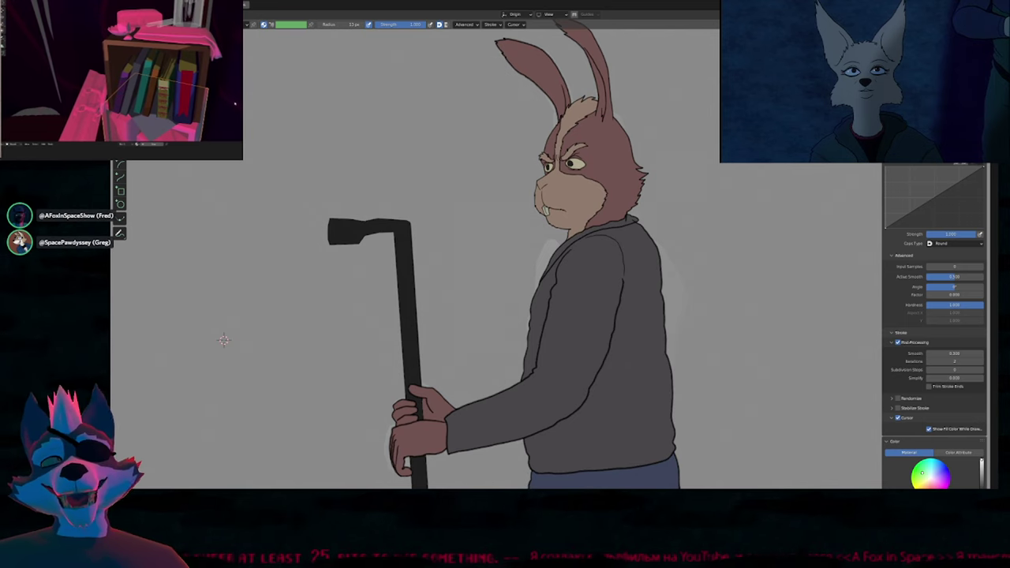
pyautogui.press('space')
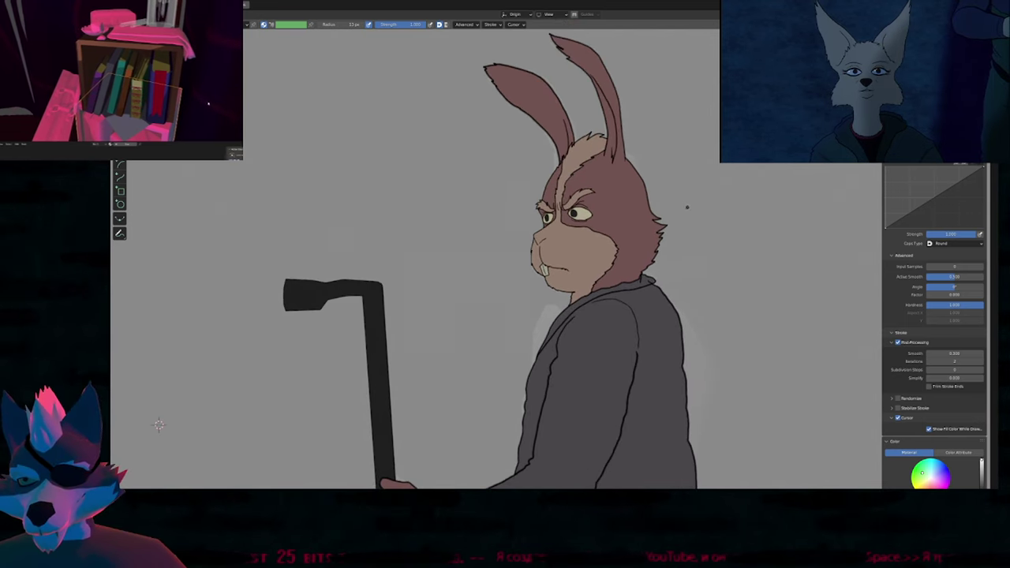
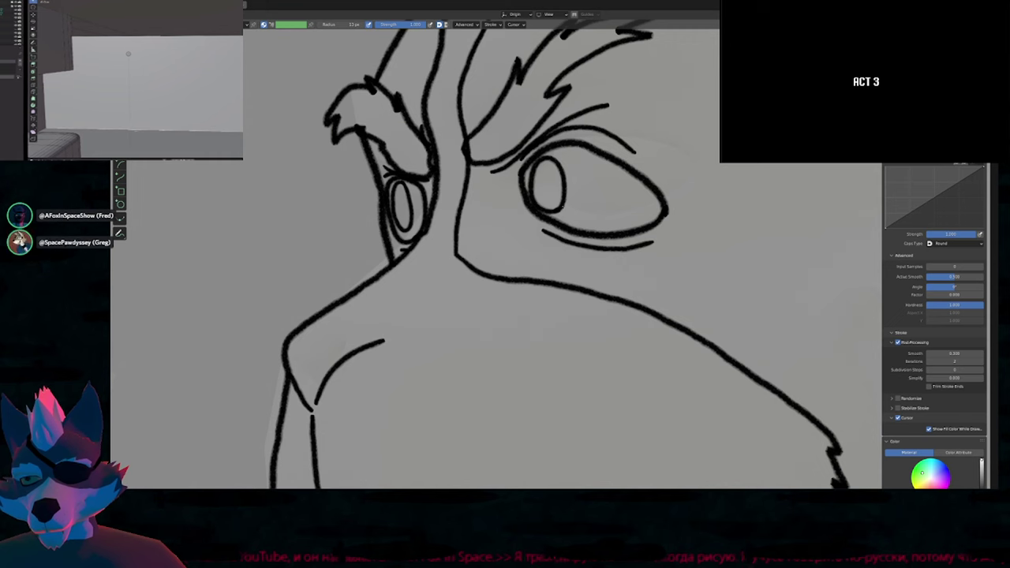
# Rotate the nearer eye's pupil outline slightly and reposition it within the eye, returning to drawing mode.
pyautogui.press('Tab')
pyautogui.click(561, 213)
pyautogui.press('r')
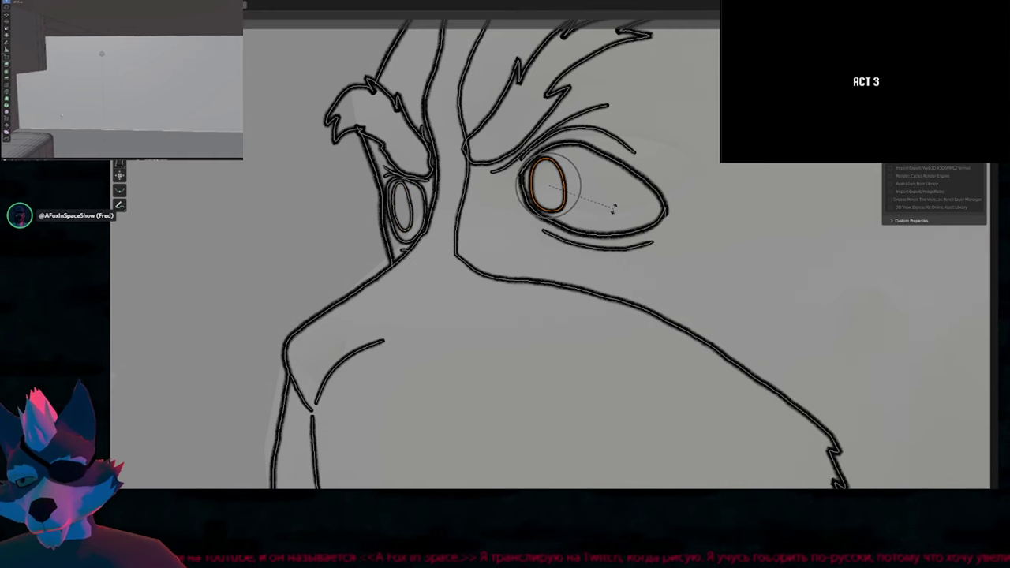
pyautogui.click(613, 209)
pyautogui.press('g')
pyautogui.click(620, 207)
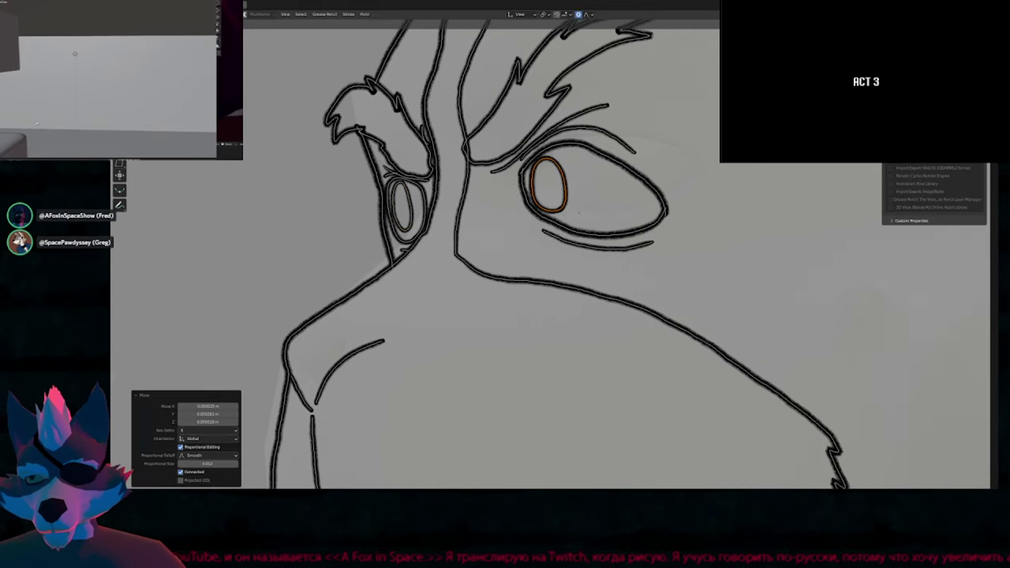
pyautogui.press('Tab')
pyautogui.press('f')
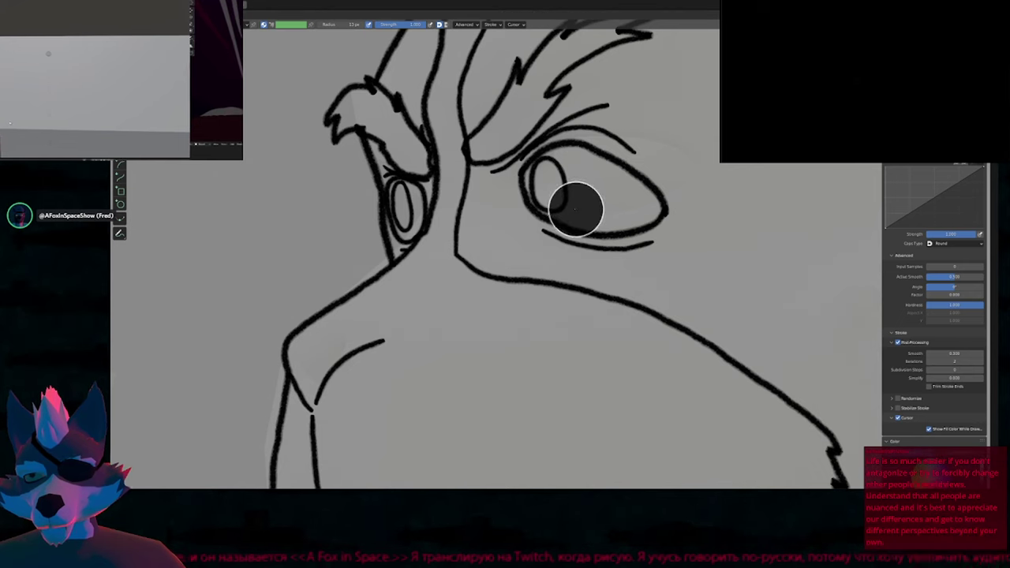
pyautogui.click(577, 210)
pyautogui.scroll(-3, 555, 203)
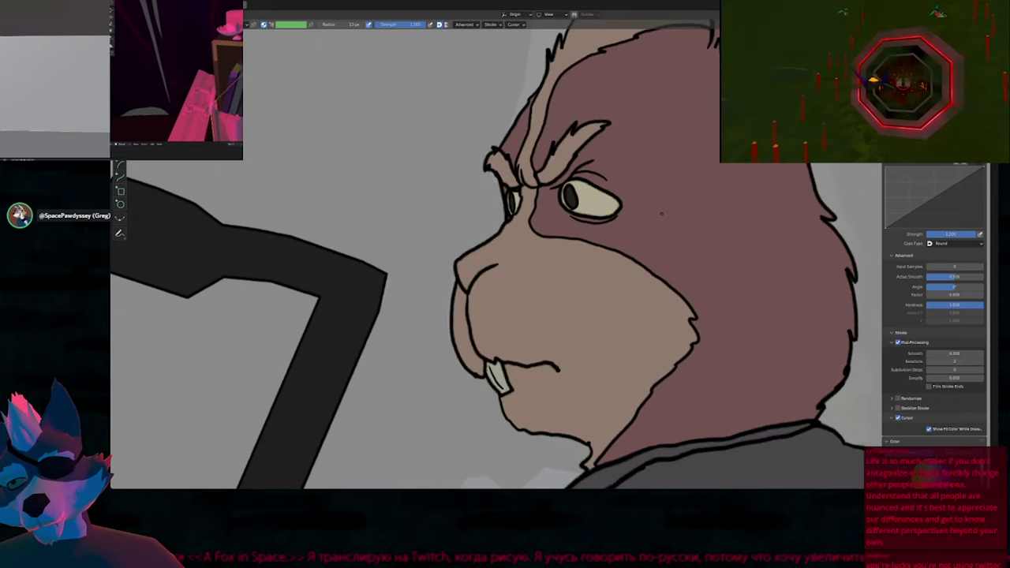
# Fill the small fur tuft behind the rabbit's nearer ear with the BODY_2 PEPPY material.
pyautogui.keyDown('shift'); pyautogui.moveTo(652, 193); pyautogui.dragTo(611, 251, button='middle'); pyautogui.keyUp('shift')
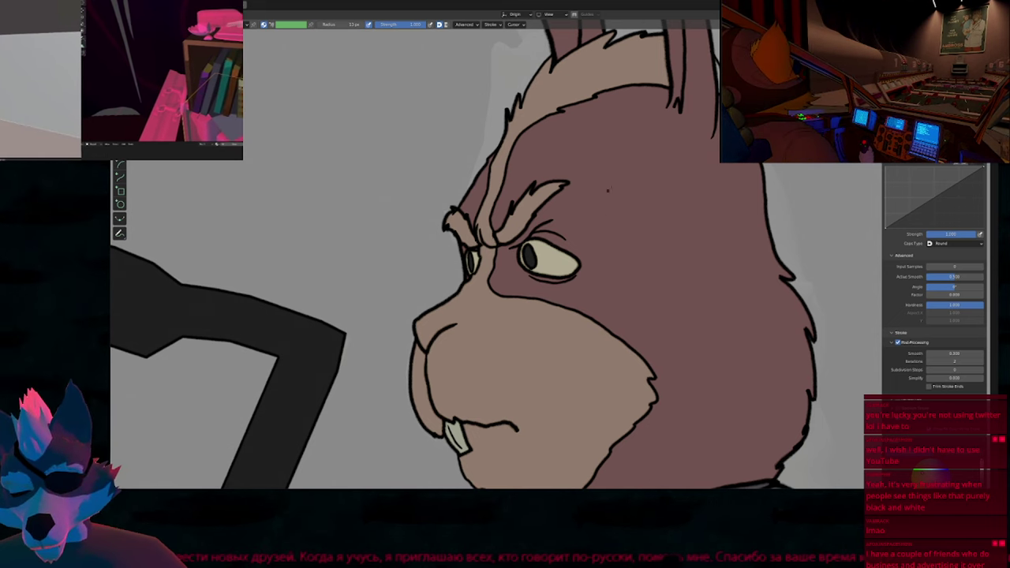
pyautogui.scroll(-6, 607, 190)
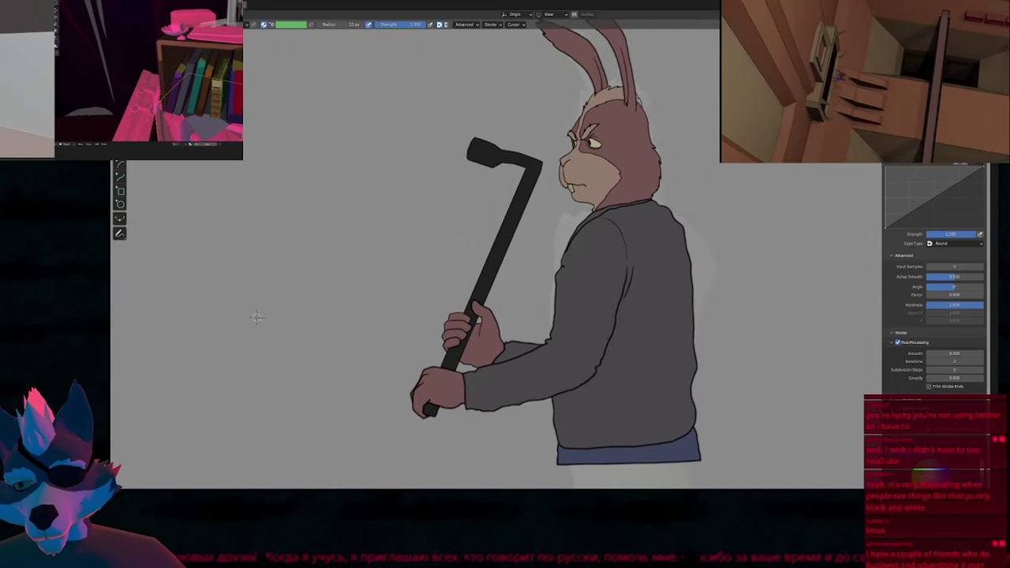
pyautogui.keyDown('shift'); pyautogui.moveTo(256, 317); pyautogui.dragTo(259, 290, button='middle'); pyautogui.keyUp('shift')
pyautogui.scroll(3, 255, 286)
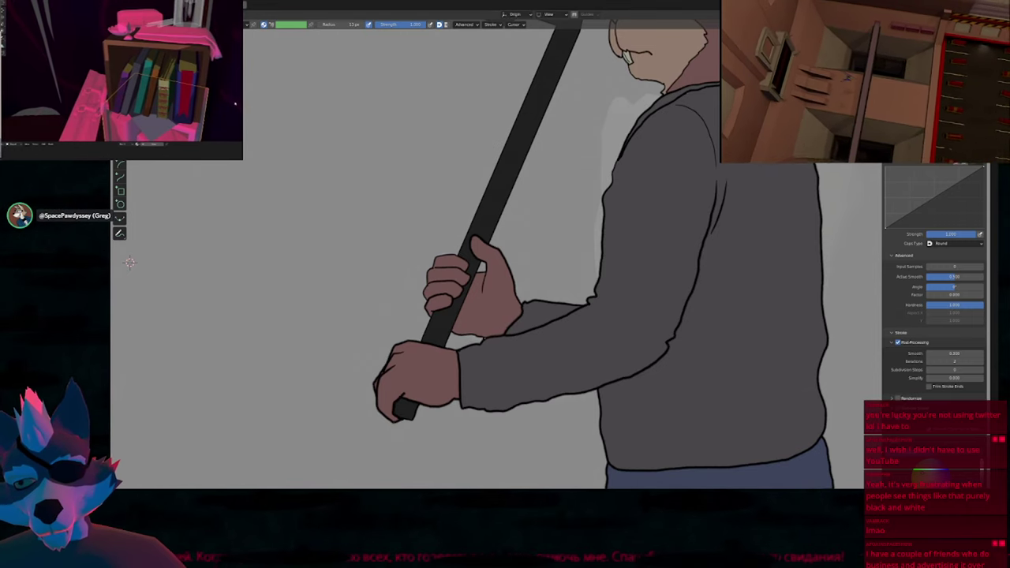
pyautogui.scroll(-4, 334, 261)
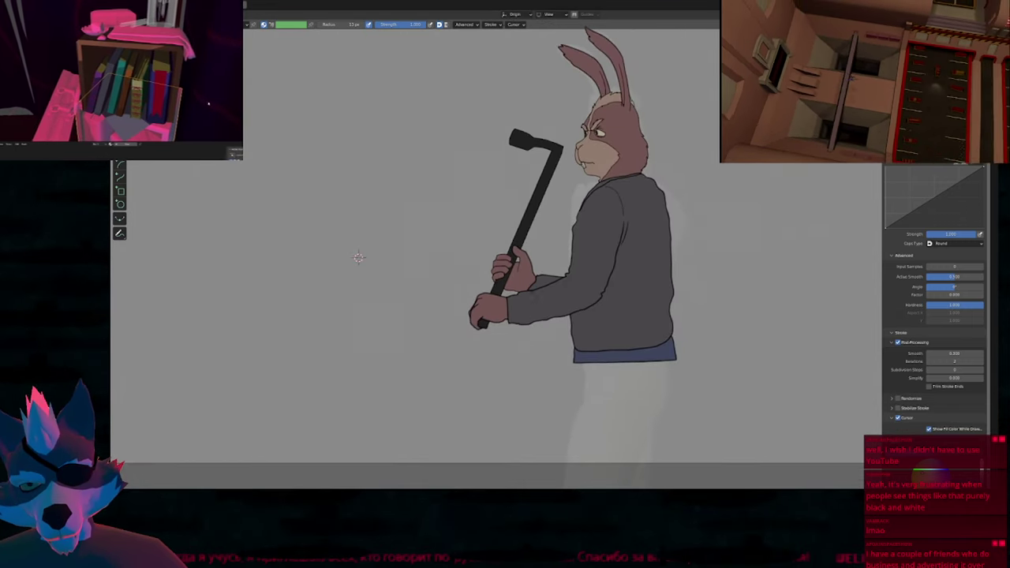
pyautogui.moveTo(567, 230)
pyautogui.keyDown('shift'); pyautogui.mouseDown(button='middle')
pyautogui.moveTo(545, 336)
pyautogui.moveTo(564, 299)
pyautogui.mouseUp(button='middle'); pyautogui.keyUp('shift')
pyautogui.scroll(6, 620, 179)
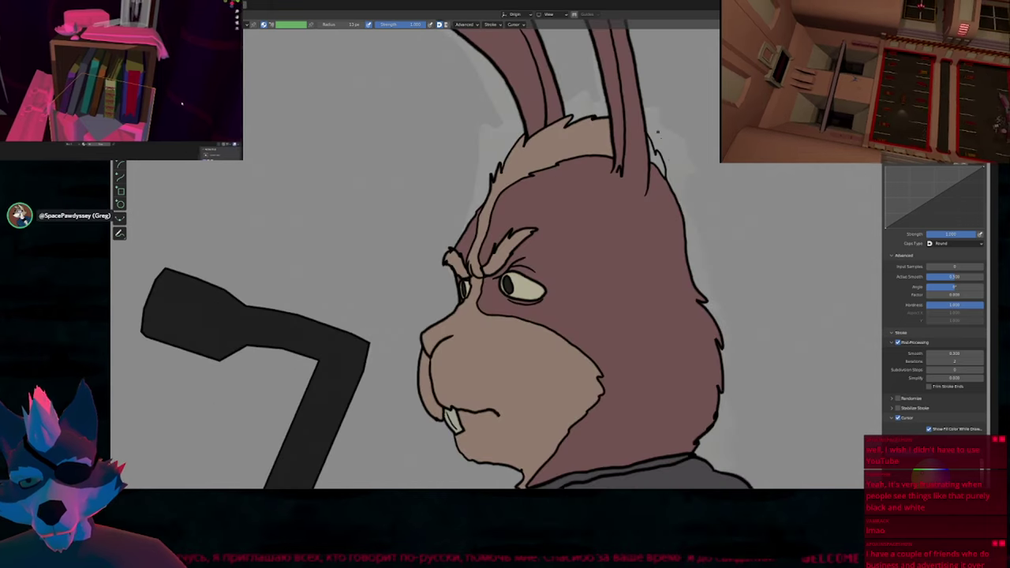
pyautogui.press('g')
pyautogui.press('u')
pyautogui.click(666, 164)
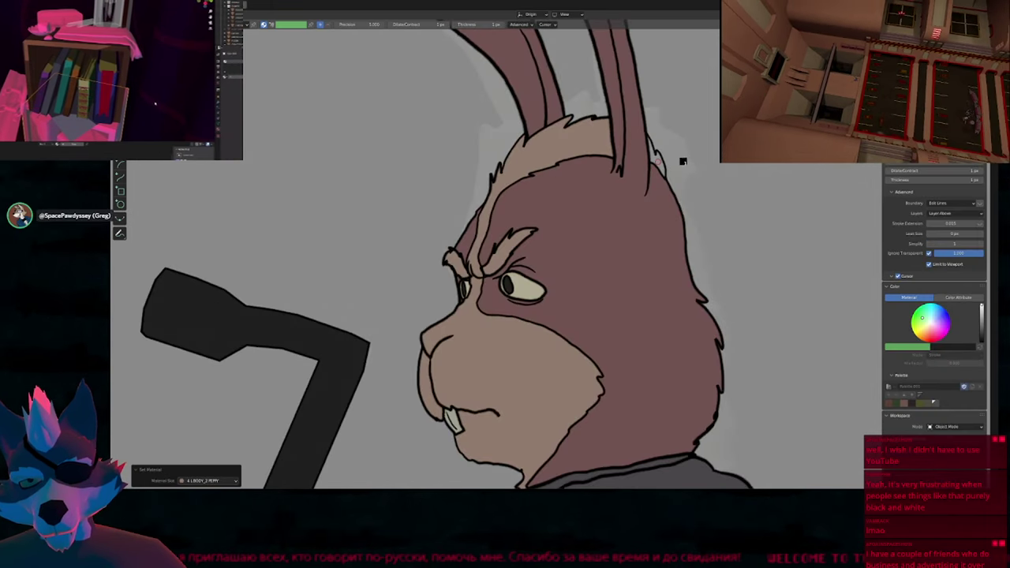
pyautogui.click(658, 162)
pyautogui.scroll(-6, 672, 169)
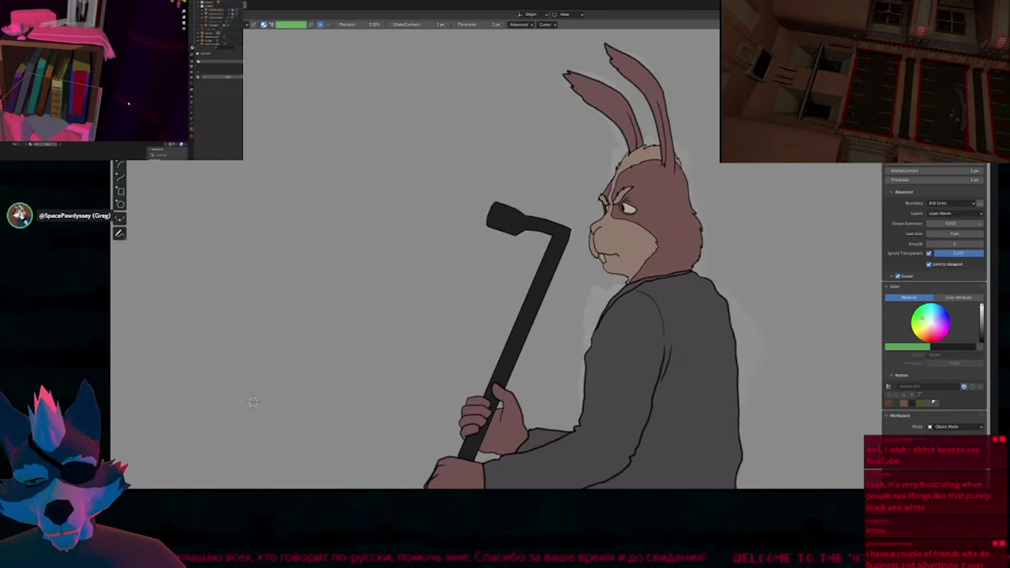
# Step back and forth through the neighbouring frames to check the coloured drawings.
pyautogui.press('Right')
pyautogui.press('Left')
pyautogui.press('Left')
pyautogui.press('Left')
pyautogui.press('Left')
pyautogui.press('Right')
pyautogui.press('Right')
pyautogui.press('Right')
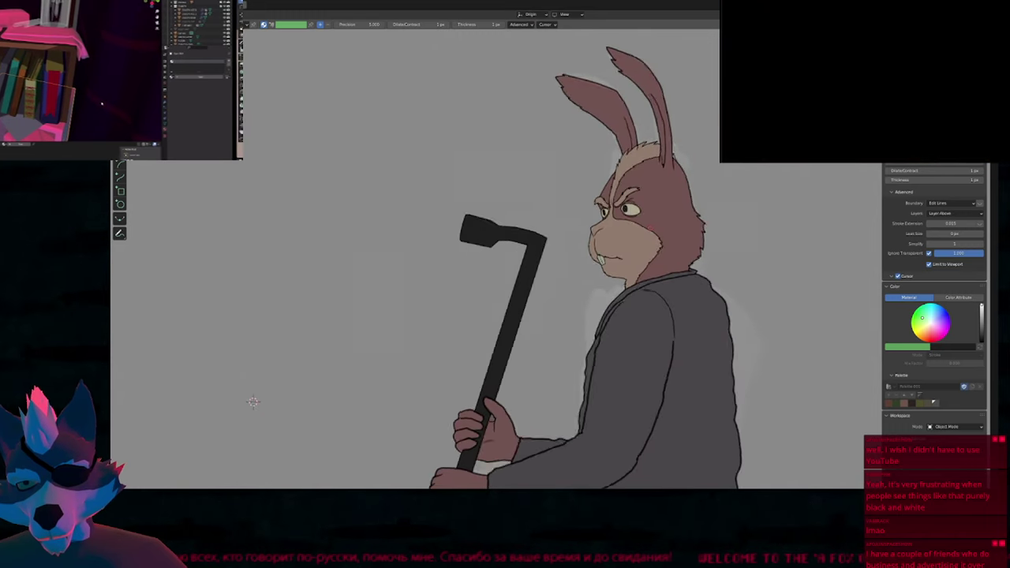
# On the uncoloured frame, fill both hands and their fingers with BODY_1 PEPPY and the long bent tool with its black material.
pyautogui.keyDown('shift'); pyautogui.moveTo(551, 327); pyautogui.dragTo(484, 229, button='middle'); pyautogui.keyUp('shift')
pyautogui.keyDown('ctrl'); pyautogui.moveTo(435, 350); pyautogui.dragTo(429, 246, button='middle'); pyautogui.keyUp('ctrl')
pyautogui.press('d')
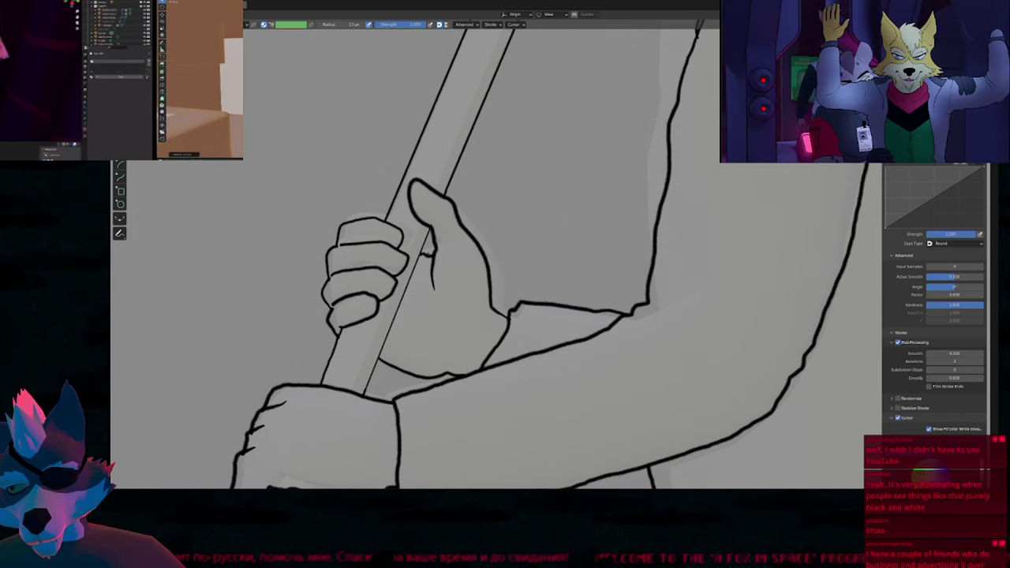
pyautogui.scroll(-4, 410, 249)
pyautogui.press('f')
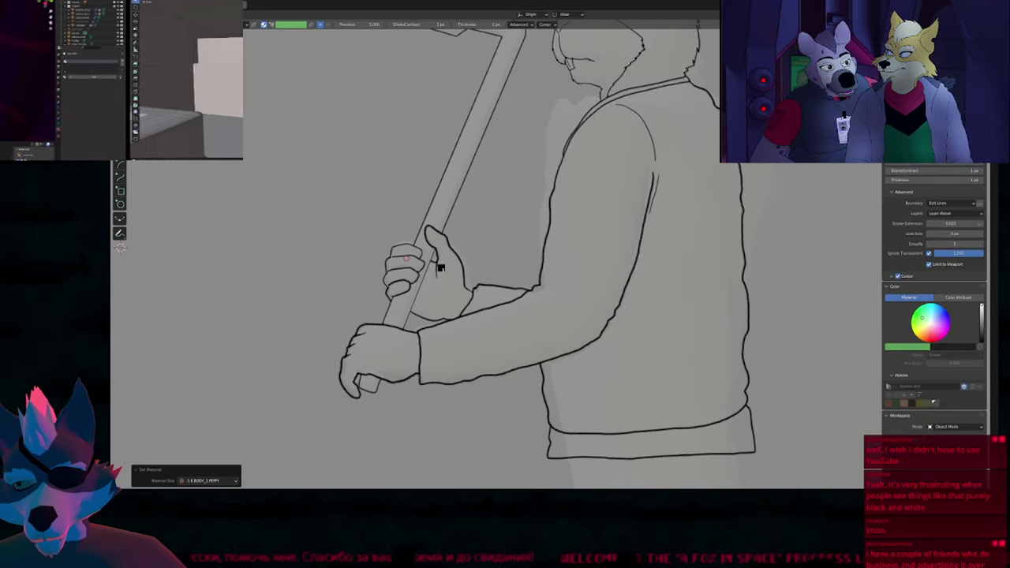
pyautogui.click(444, 274)
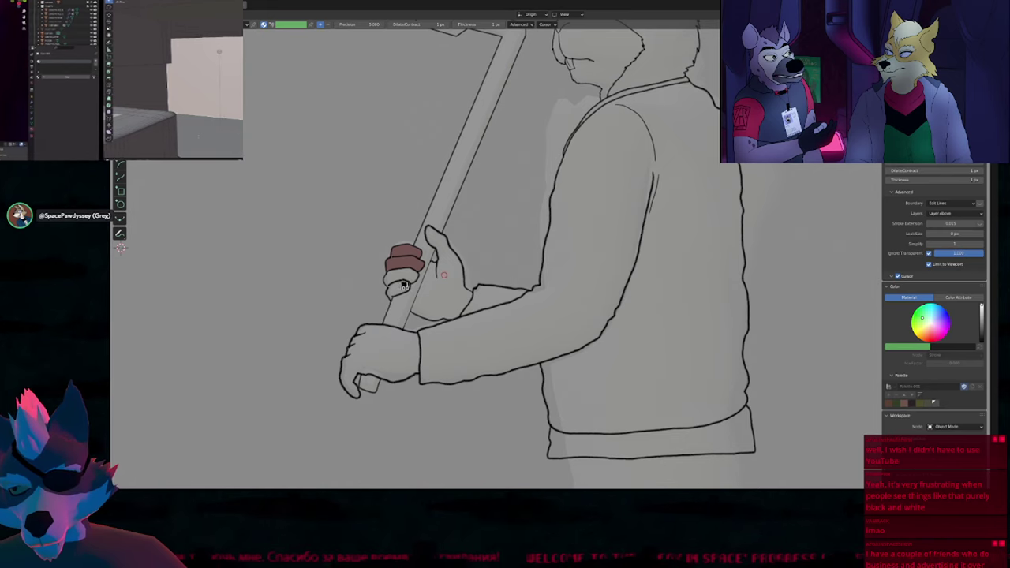
pyautogui.click(411, 298)
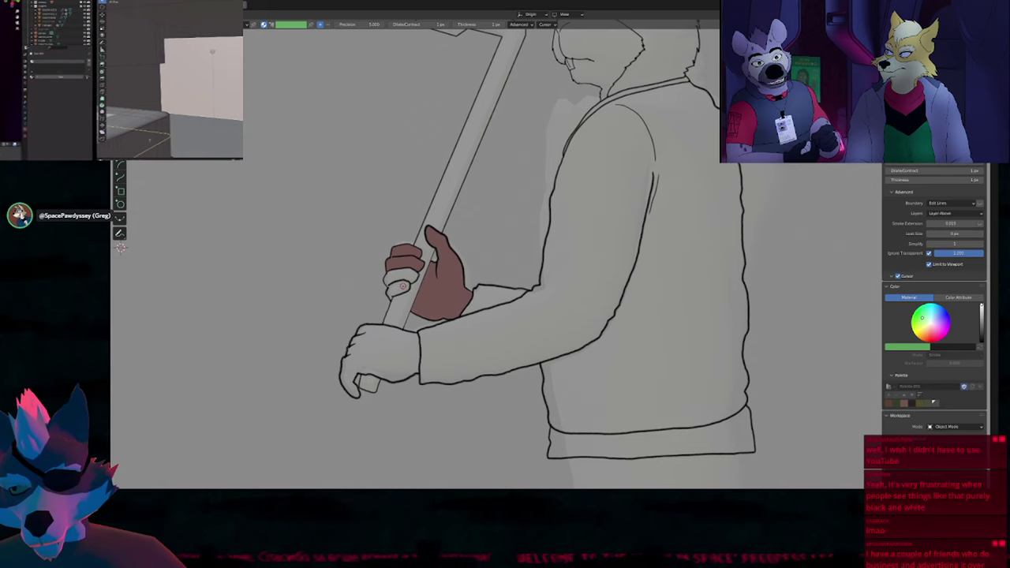
pyautogui.click(388, 347)
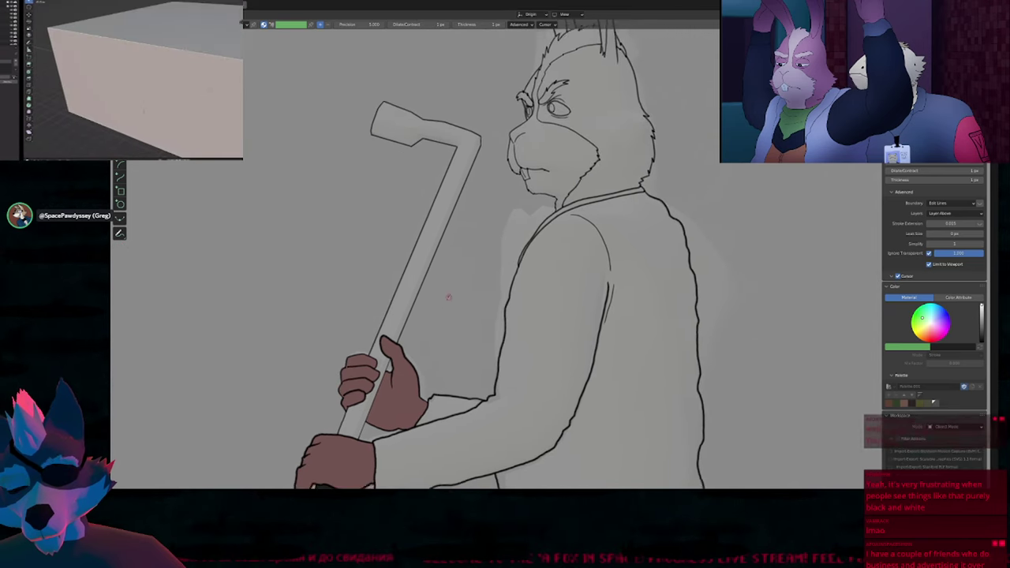
pyautogui.click(440, 243)
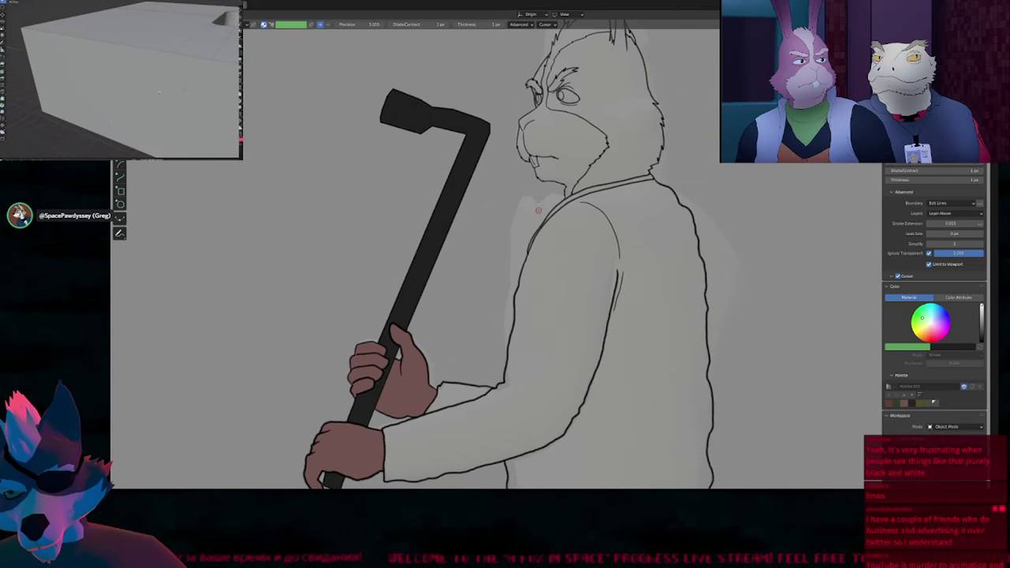
# Fill the rabbit's sleeves and jacket body with the WEAR_1 PEPPY material.
pyautogui.keyDown('shift'); pyautogui.moveTo(468, 354); pyautogui.dragTo(463, 240, button='middle'); pyautogui.keyUp('shift')
pyautogui.keyDown('shift'); pyautogui.moveTo(475, 303); pyautogui.dragTo(477, 282, button='middle'); pyautogui.keyUp('shift')
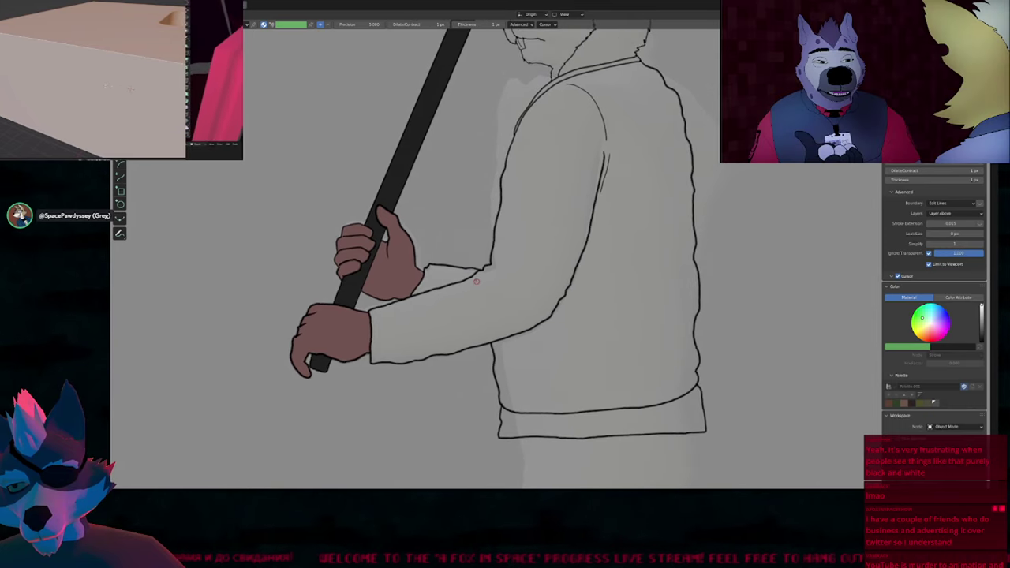
pyautogui.press('u')
pyautogui.click(464, 275)
pyautogui.click(447, 275)
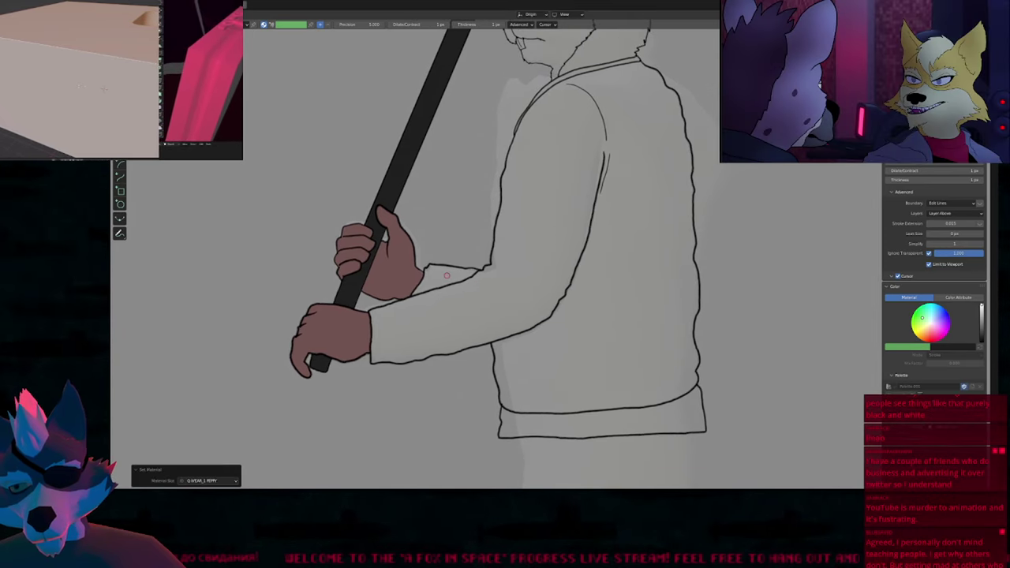
pyautogui.keyDown('shift'); pyautogui.moveTo(640, 196); pyautogui.dragTo(582, 227, button='middle'); pyautogui.keyUp('shift')
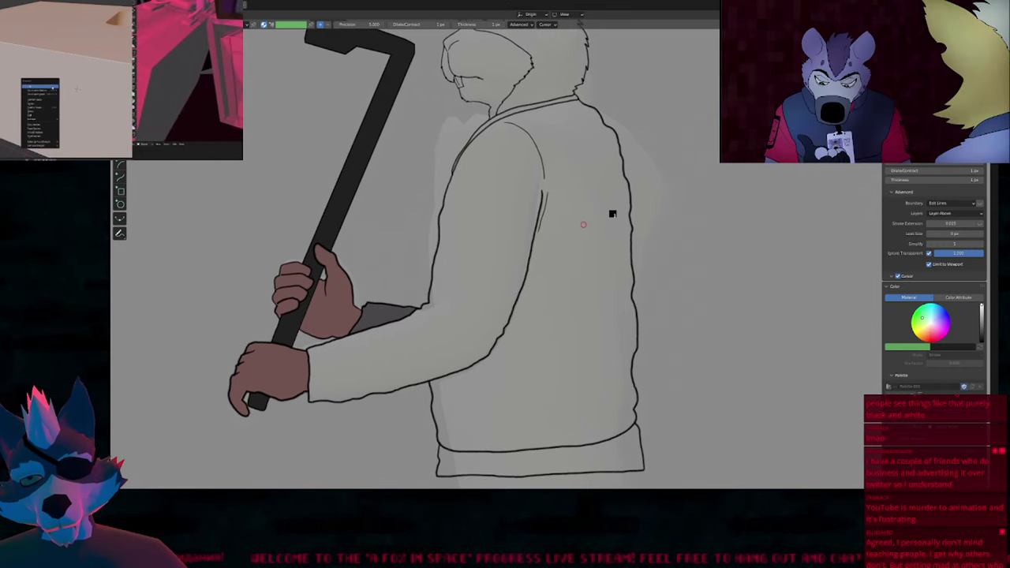
pyautogui.click(583, 224)
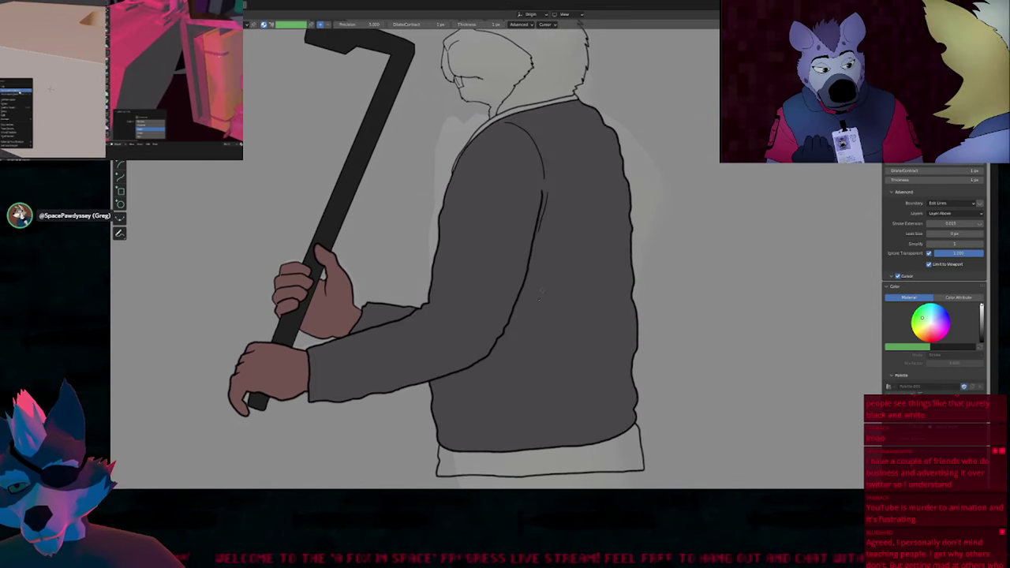
pyautogui.keyDown('shift'); pyautogui.moveTo(583, 225); pyautogui.dragTo(578, 296, button='middle'); pyautogui.keyUp('shift')
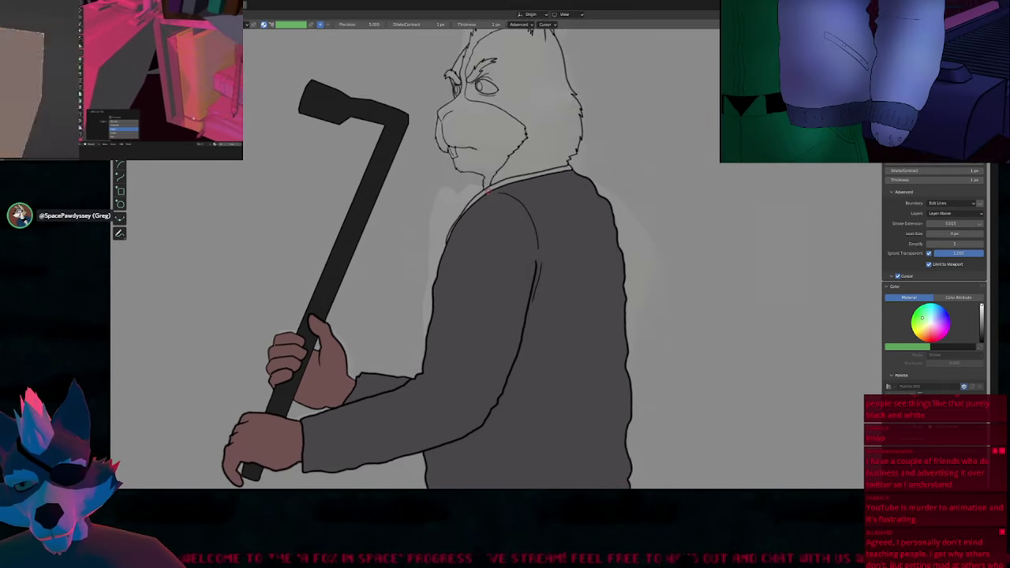
# Fill the trouser band below the jacket with the WEAR_2 PEPPY material.
pyautogui.keyDown('shift'); pyautogui.moveTo(495, 465); pyautogui.dragTo(495, 256, button='middle'); pyautogui.keyUp('shift')
pyautogui.press('u')
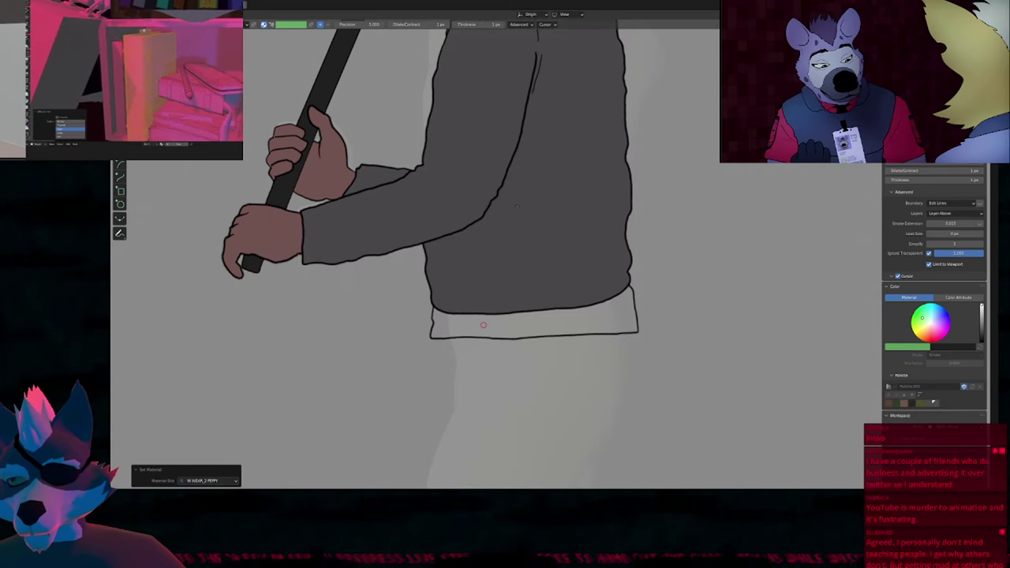
pyautogui.click(483, 324)
# Fill the rabbit's main head area, ears and far side of the face with the BODY_1 PEPPY material.
pyautogui.keyDown('shift'); pyautogui.scroll(8, 489, 316); pyautogui.keyUp('shift')
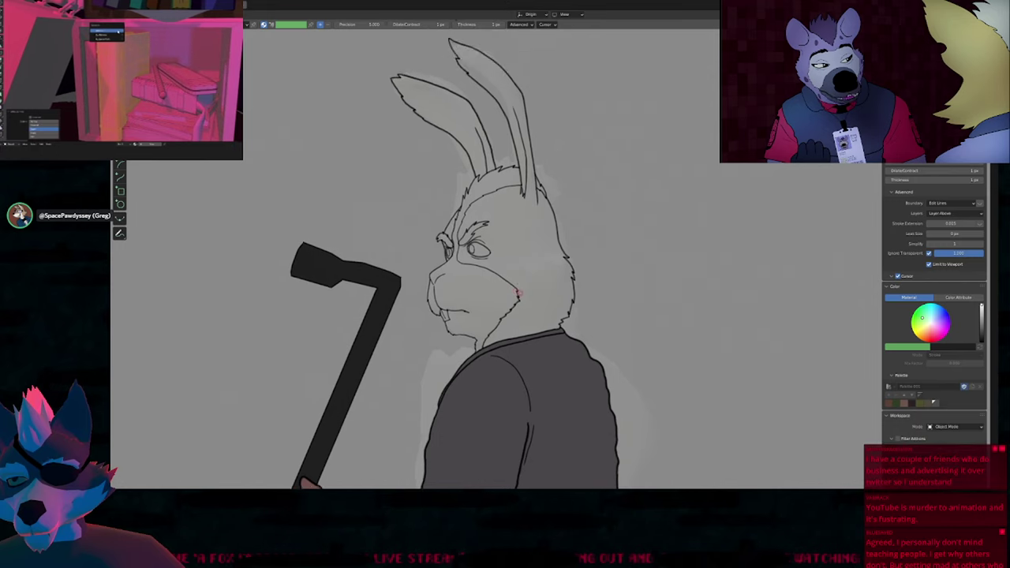
pyautogui.keyDown('shift'); pyautogui.moveTo(519, 292); pyautogui.dragTo(523, 329, button='middle'); pyautogui.keyUp('shift')
pyautogui.press('u')
pyautogui.click(529, 257)
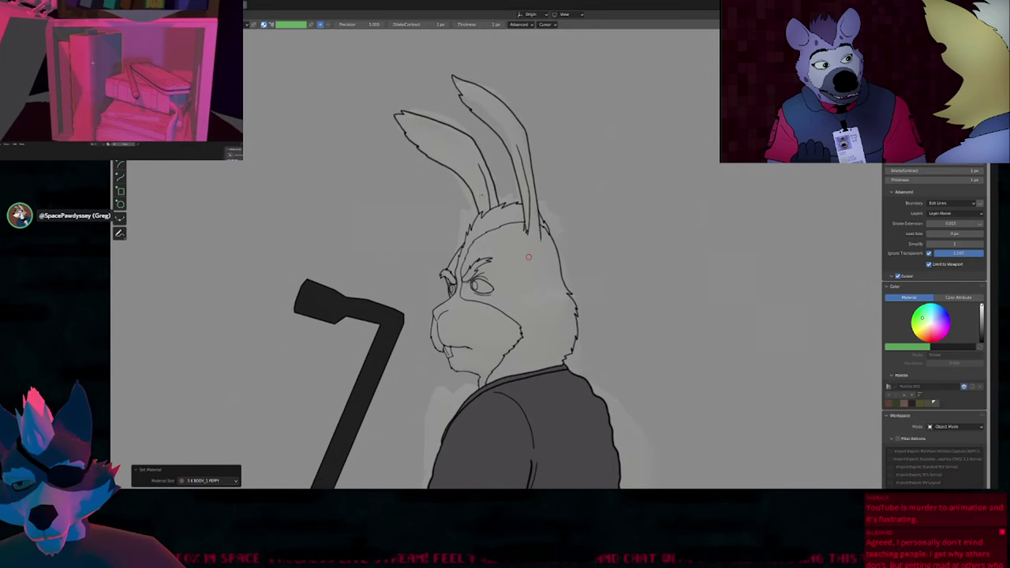
pyautogui.click(481, 195)
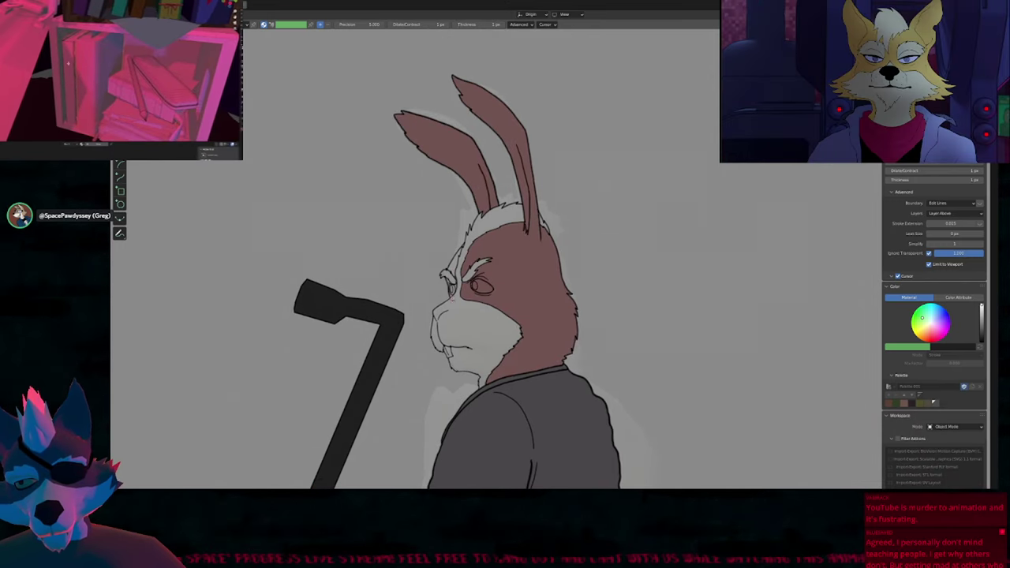
pyautogui.scroll(5, 481, 195)
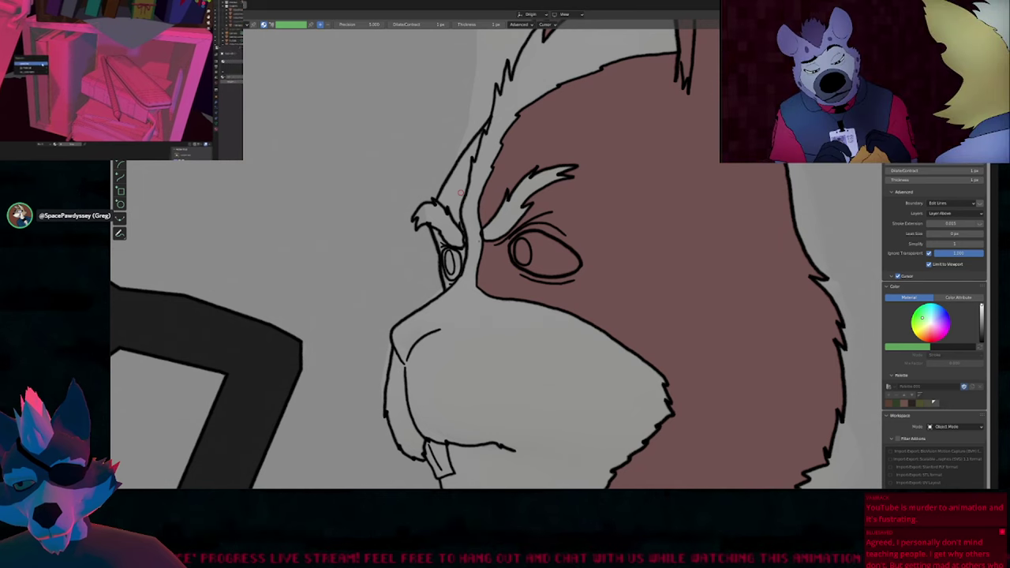
pyautogui.click(473, 214)
# Fill both eyebrows, the muzzle and the connecting forehead stripe with the BODY_2 PEPPY material.
pyautogui.press('u')
pyautogui.click(456, 245)
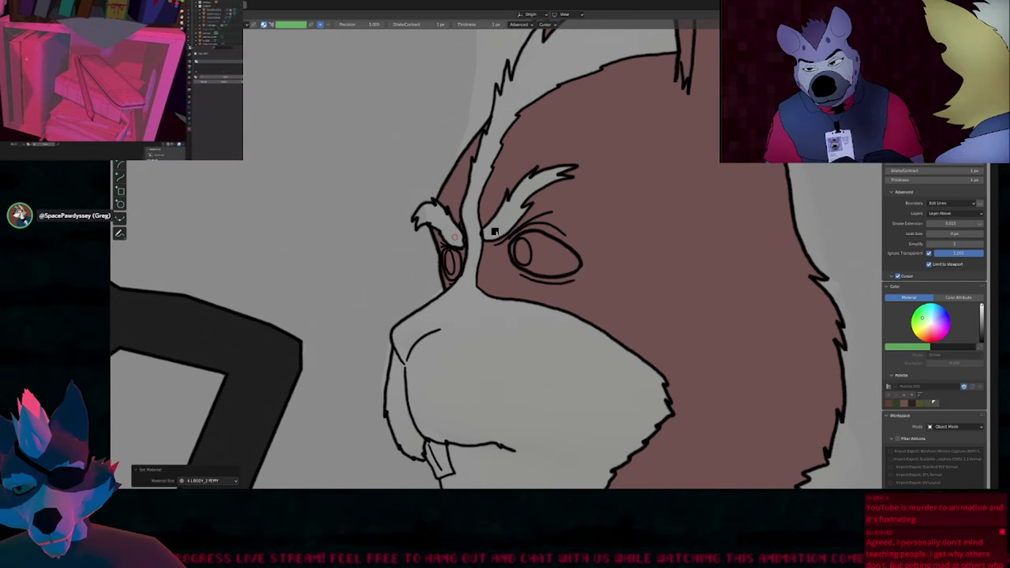
pyautogui.click(454, 236)
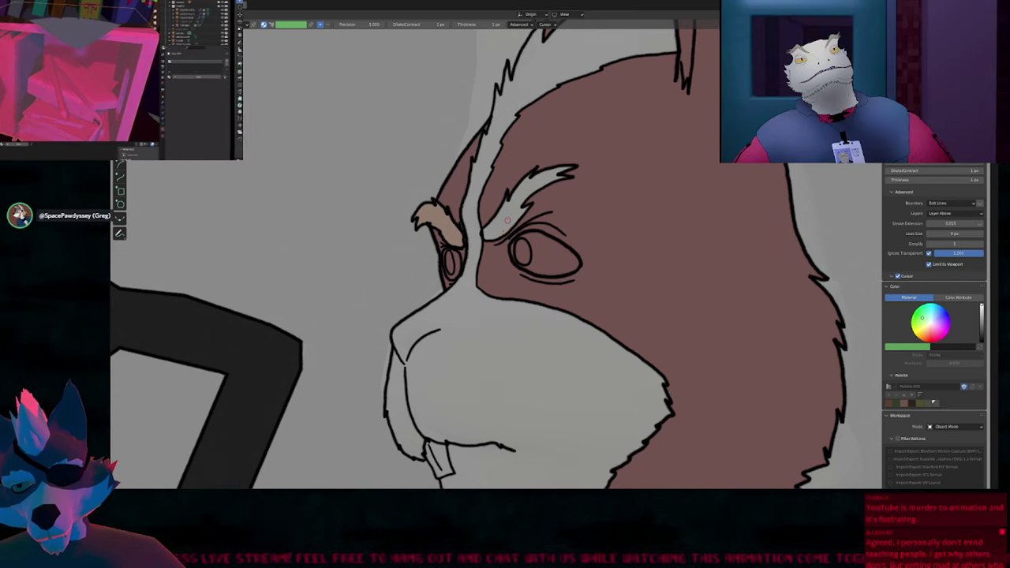
pyautogui.click(509, 208)
pyautogui.scroll(-4, 509, 209)
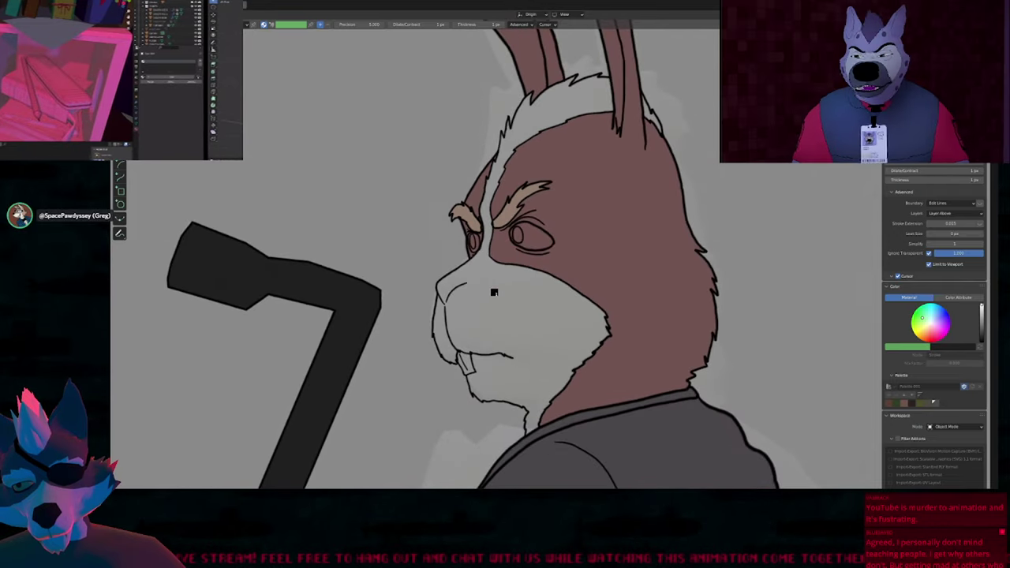
pyautogui.click(494, 292)
# Fill the rabbit's front teeth with the UPPERTEETH PEPPY material.
pyautogui.press('u')
pyautogui.click(468, 357)
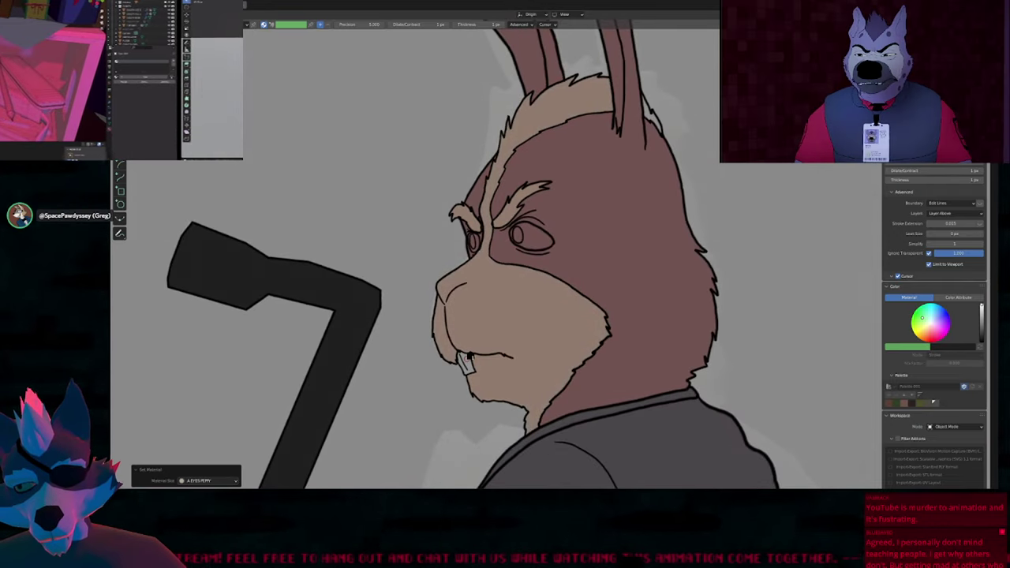
pyautogui.press('u')
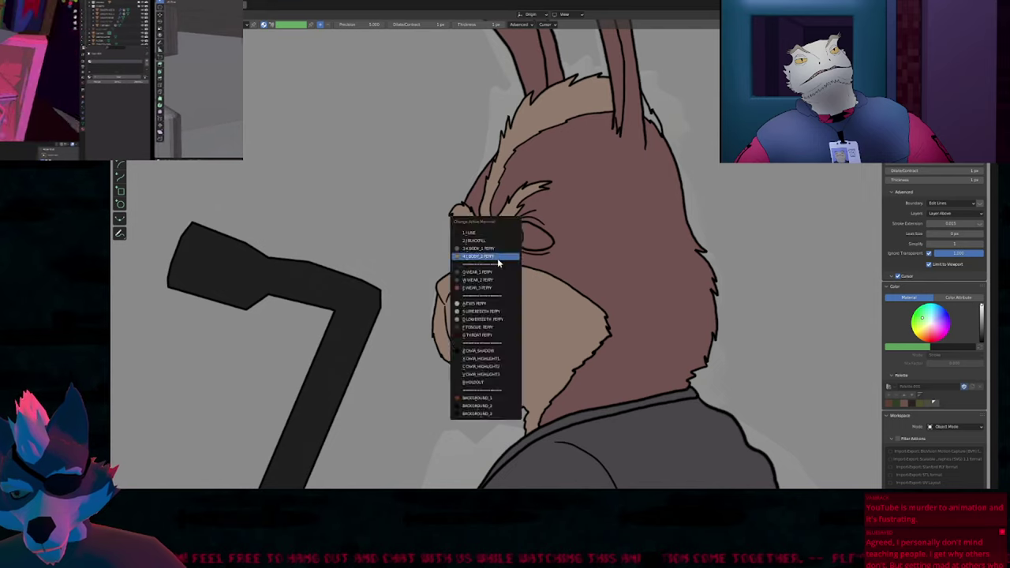
pyautogui.click(498, 263)
pyautogui.click(466, 361)
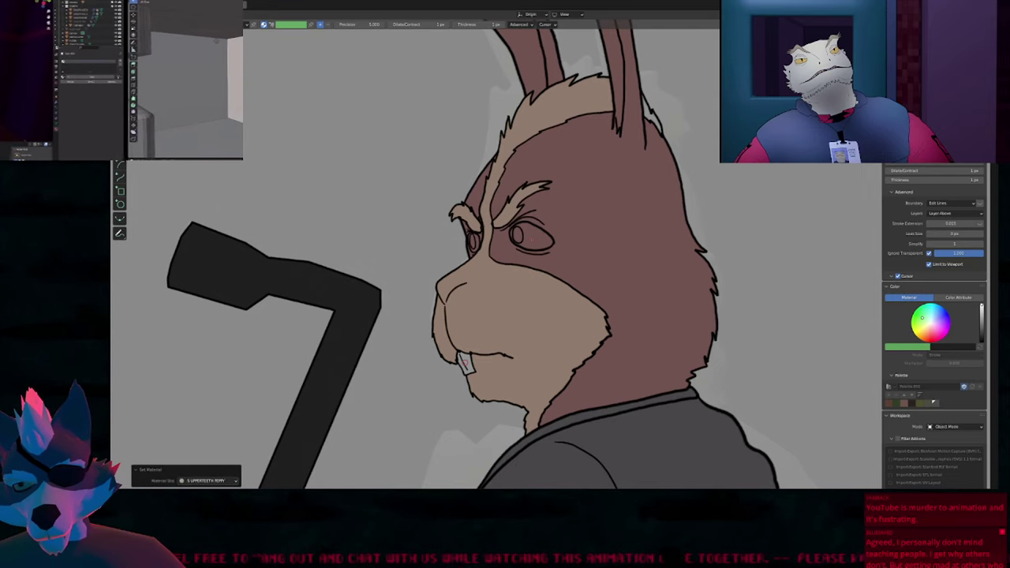
# Fill the whites of both eyes with the EYES PEPPY material and both pupils with the black material.
pyautogui.press('u')
pyautogui.click(533, 233)
pyautogui.click(534, 234)
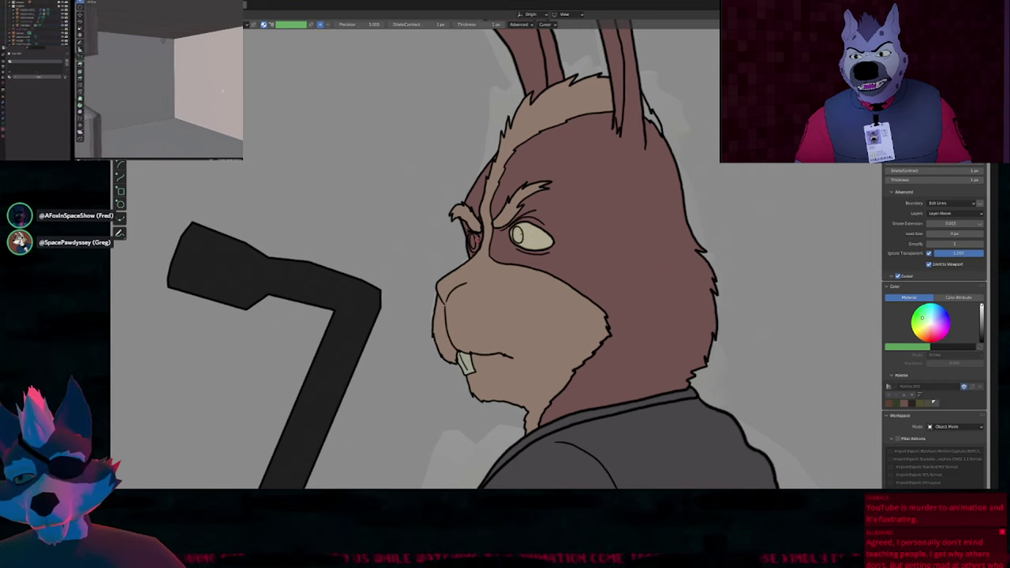
pyautogui.click(473, 241)
pyautogui.click(516, 234)
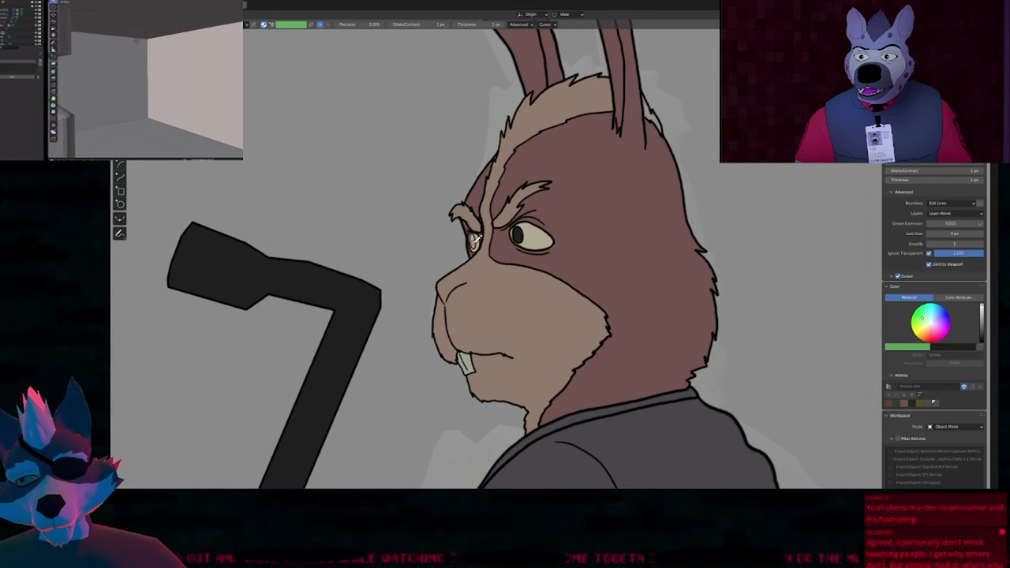
pyautogui.click(473, 242)
# Fill the small fur tuft behind the near ear at the back of the head with BODY_2 PEPPY.
pyautogui.scroll(4, 473, 242)
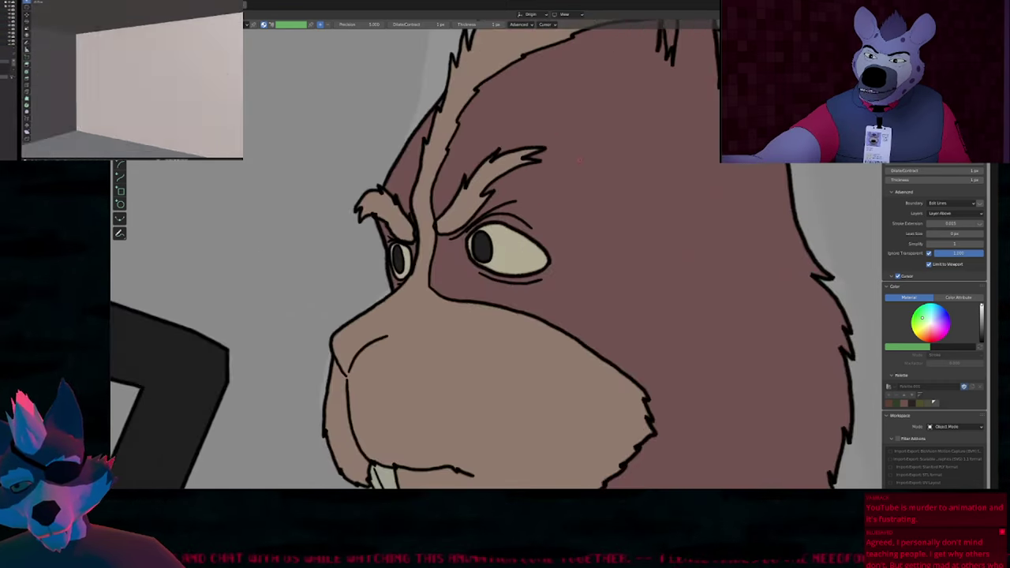
pyautogui.scroll(-2, 473, 242)
pyautogui.keyDown('shift'); pyautogui.moveTo(474, 242); pyautogui.dragTo(441, 403, button='middle'); pyautogui.keyUp('shift')
pyautogui.keyDown('shift'); pyautogui.moveTo(550, 350); pyautogui.dragTo(558, 242, button='middle'); pyautogui.keyUp('shift')
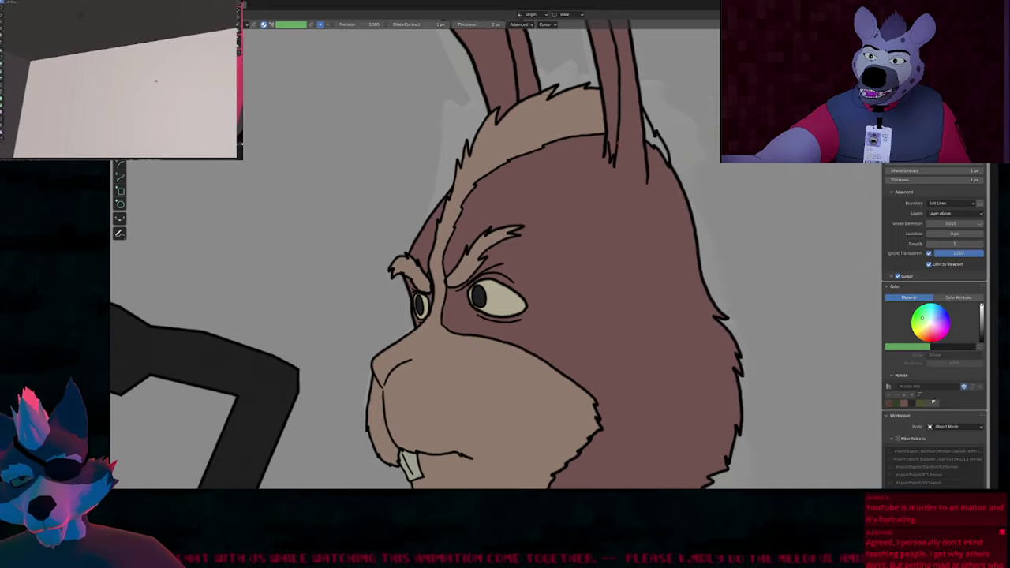
pyautogui.press('u')
pyautogui.click(617, 143)
pyautogui.click(653, 142)
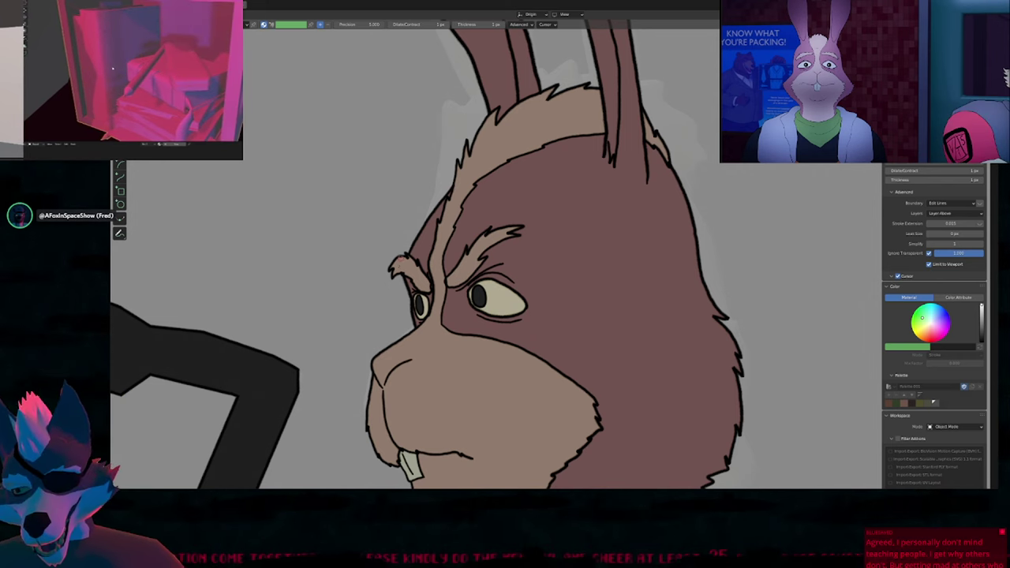
# Restore the full workspace layout and step back and forth through the later frames, checking the head, jacket and tool fills.
pyautogui.scroll(1, 407, 261)
pyautogui.keyDown('shift'); pyautogui.moveTo(468, 332); pyautogui.dragTo(455, 242, button='middle'); pyautogui.keyUp('shift')
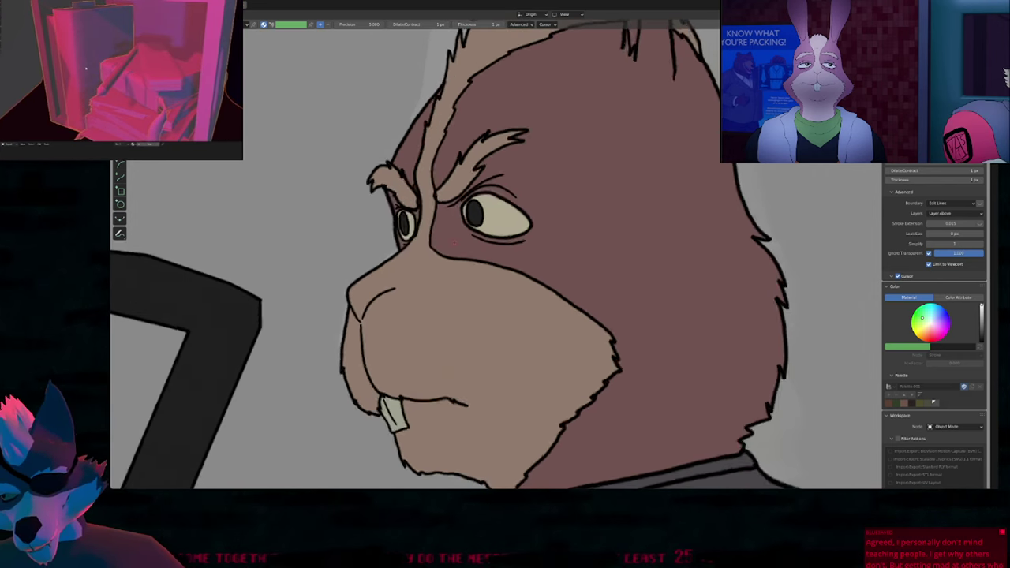
pyautogui.scroll(-5, 453, 241)
pyautogui.hotkey('ctrl', 'space')
pyautogui.press('Right')
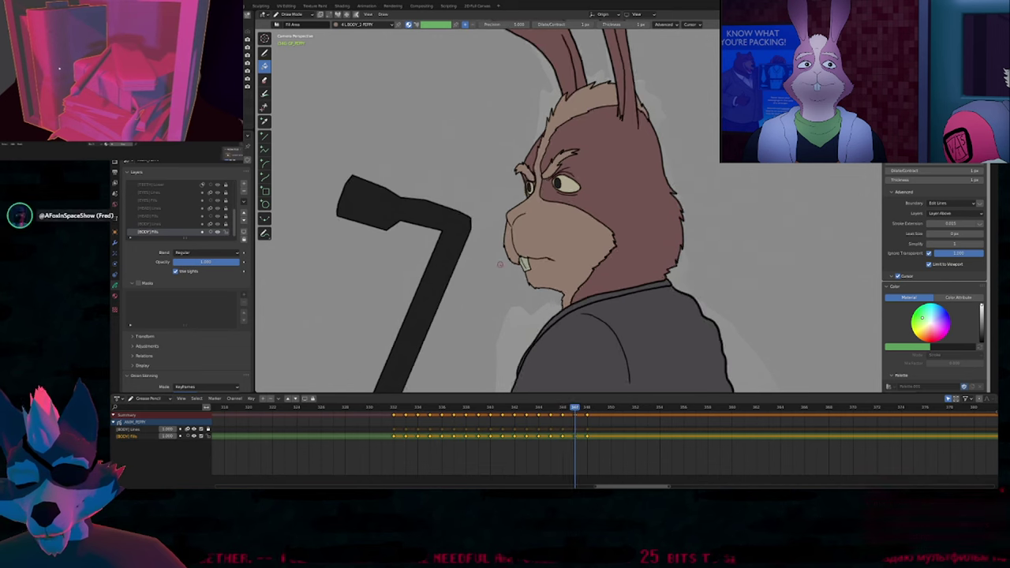
pyautogui.press('Right')
pyautogui.press('Left')
pyautogui.press('Left')
pyautogui.press('Left')
pyautogui.press('Left')
pyautogui.press('Right')
pyautogui.press('Right')
pyautogui.press('Right')
pyautogui.press('Right')
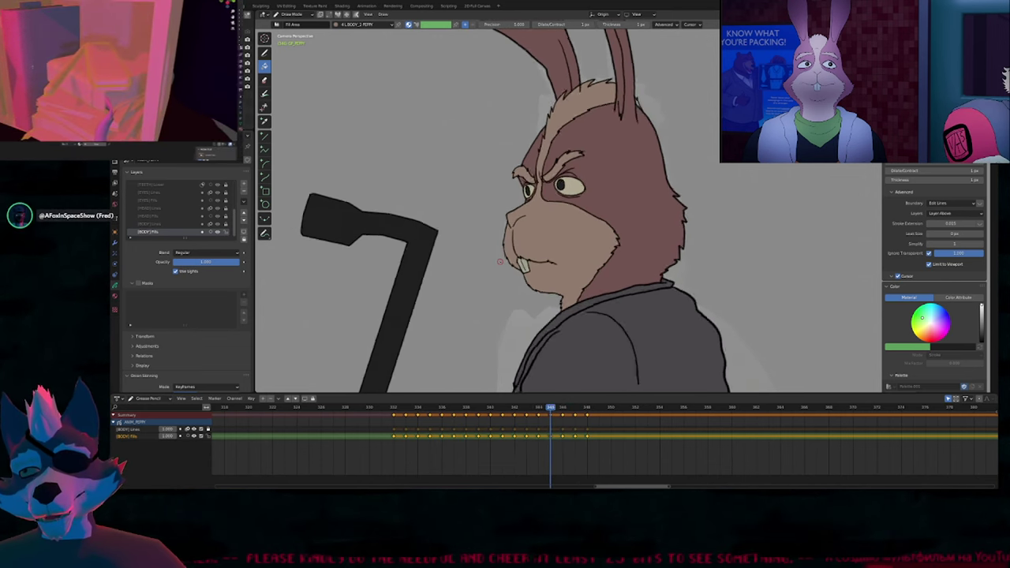
pyautogui.scroll(-4, 543, 230)
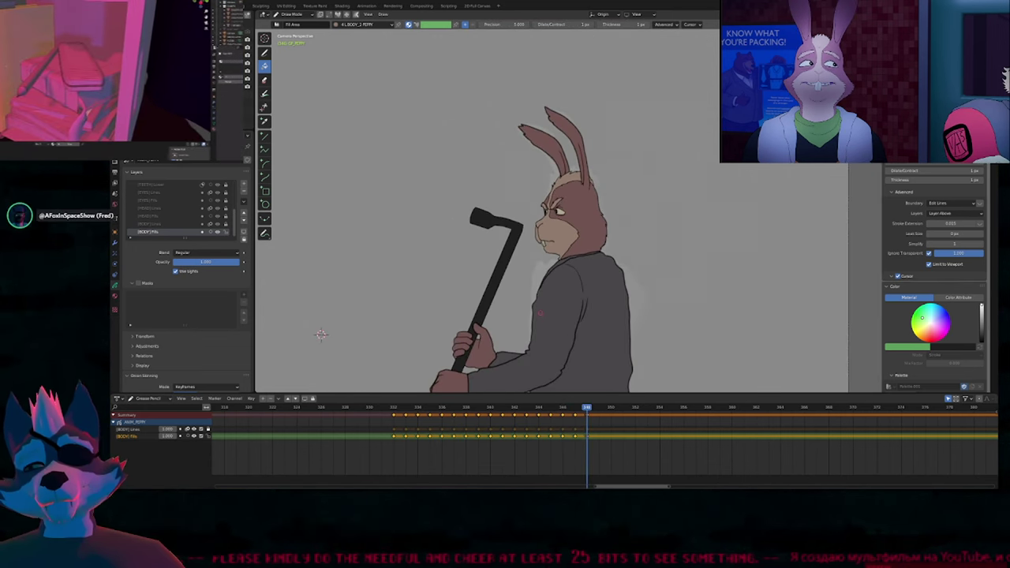
pyautogui.scroll(-3, 442, 292)
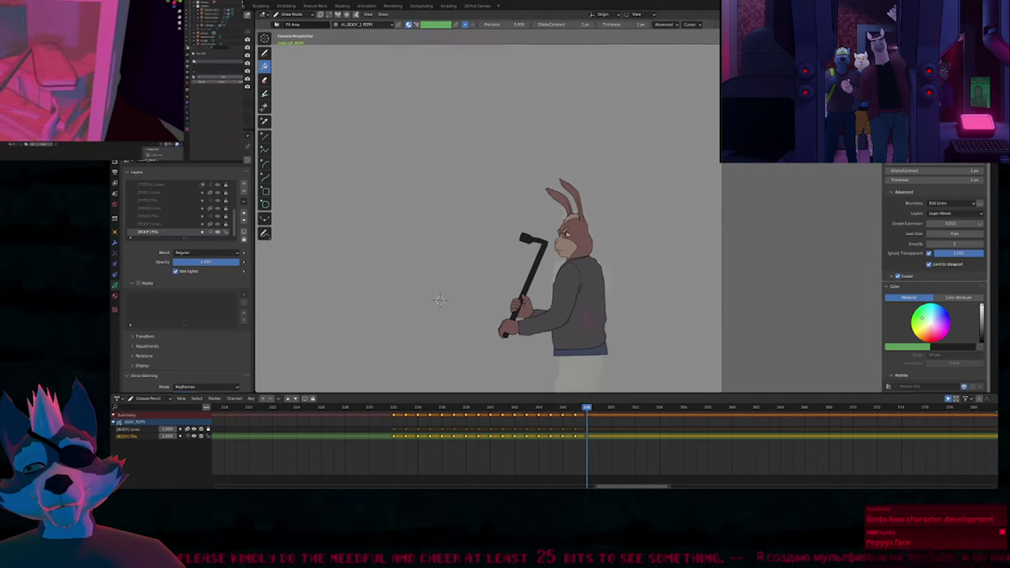
pyautogui.scroll(8, 431, 259)
pyautogui.press('Left')
pyautogui.press('Left')
pyautogui.press('Left')
pyautogui.press('Left')
pyautogui.press('Left')
pyautogui.press('Left')
pyautogui.press('Left')
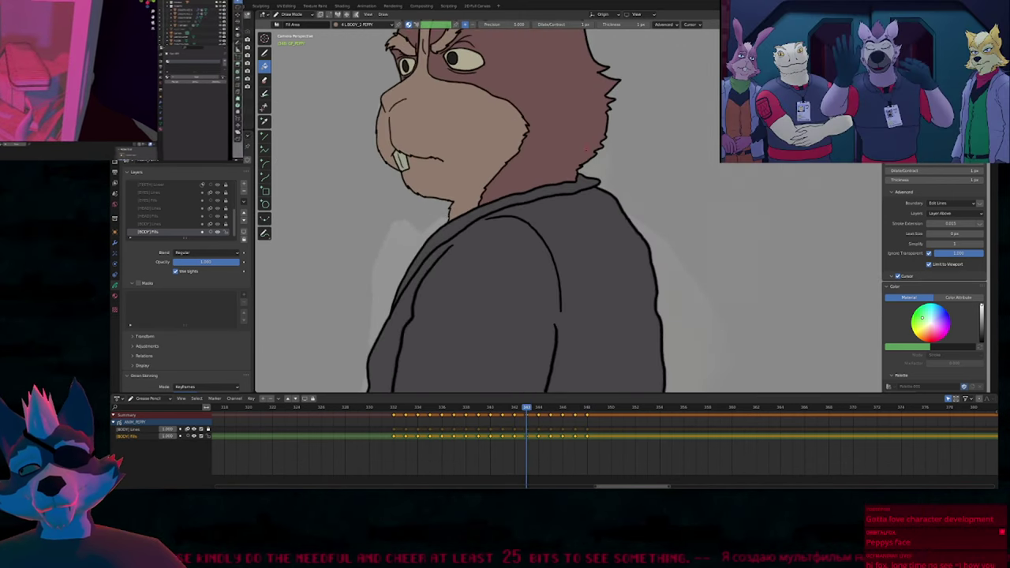
pyautogui.hotkey('alt', 'shift', 'z')
pyautogui.hotkey('alt', 'shift', 'z')
pyautogui.scroll(-6, 553, 193)
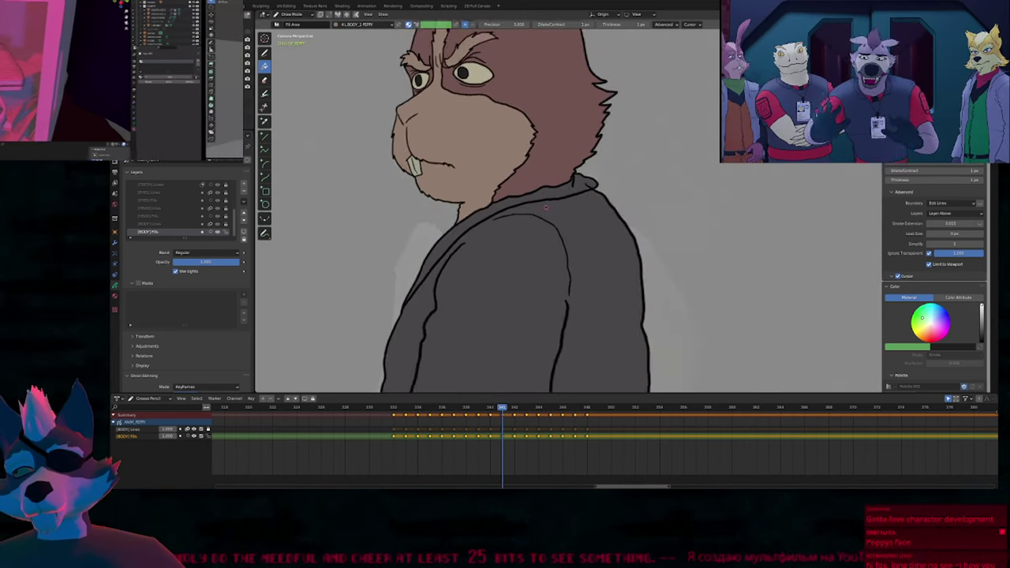
# Switch to Object Mode and hide the 3D rabbit and bent tool reference meshes, leaving the drawing shown.
pyautogui.hotkey('ctrl', 'Tab')
pyautogui.keyDown('shift'); pyautogui.moveTo(485, 232); pyautogui.dragTo(594, 214, button='middle'); pyautogui.keyUp('shift')
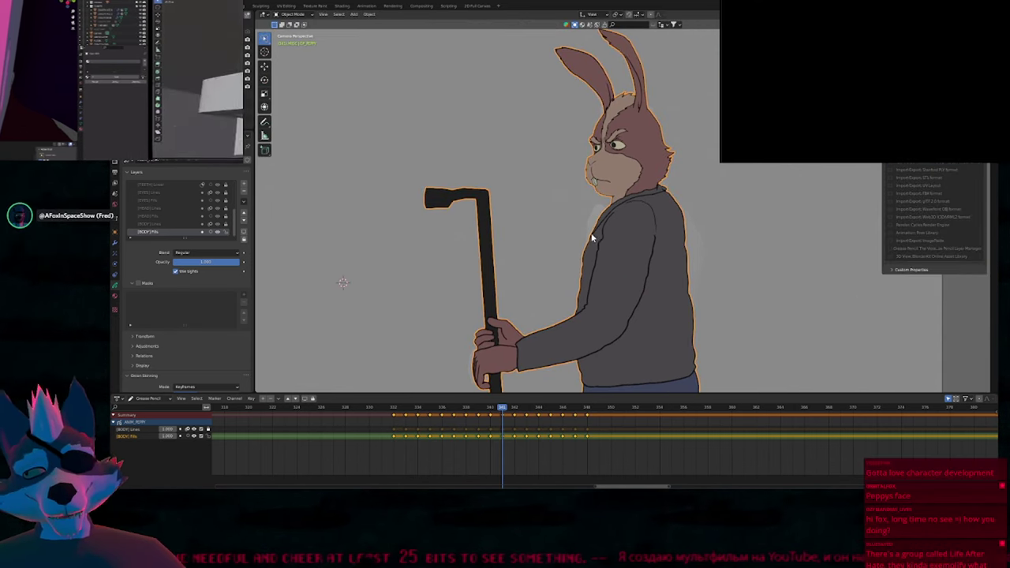
pyautogui.keyDown('shift'); pyautogui.moveTo(596, 183); pyautogui.dragTo(571, 235, button='middle'); pyautogui.keyUp('shift')
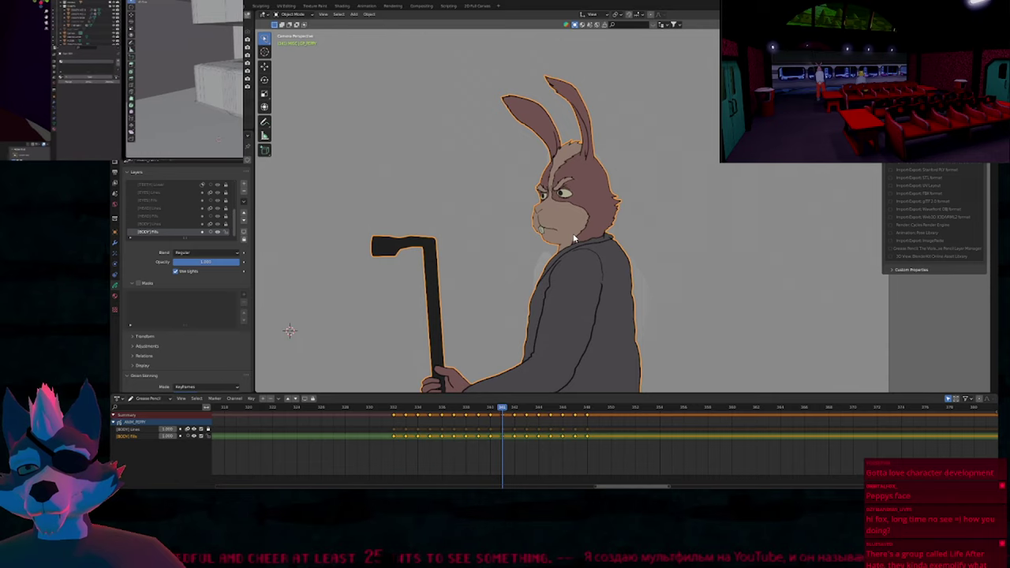
pyautogui.click(554, 254)
pyautogui.keyDown('shift'); pyautogui.moveTo(503, 325); pyautogui.dragTo(530, 244, button='middle'); pyautogui.keyUp('shift')
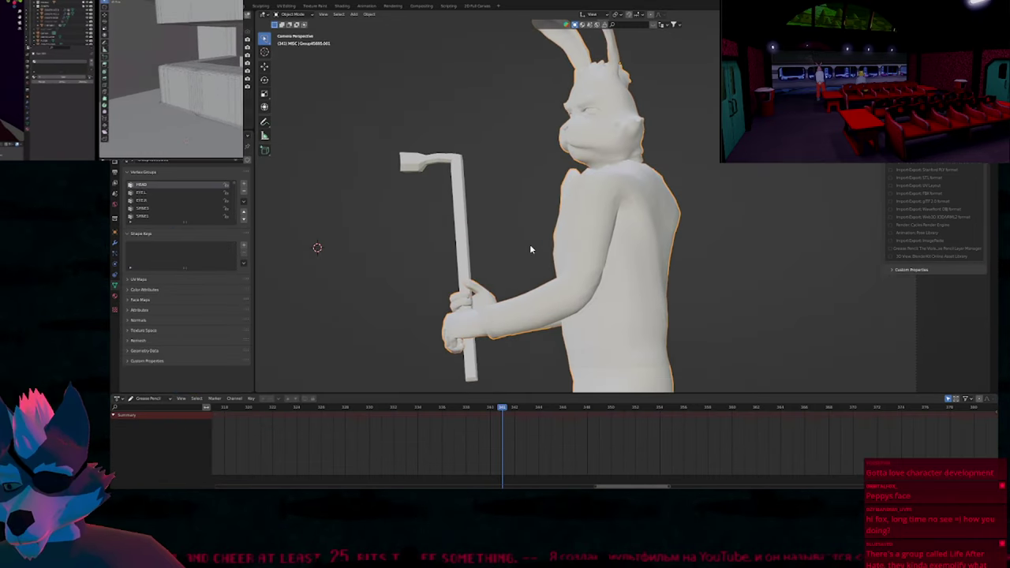
pyautogui.press('h')
pyautogui.click(478, 269)
pyautogui.hotkey('ctrl', 'z')
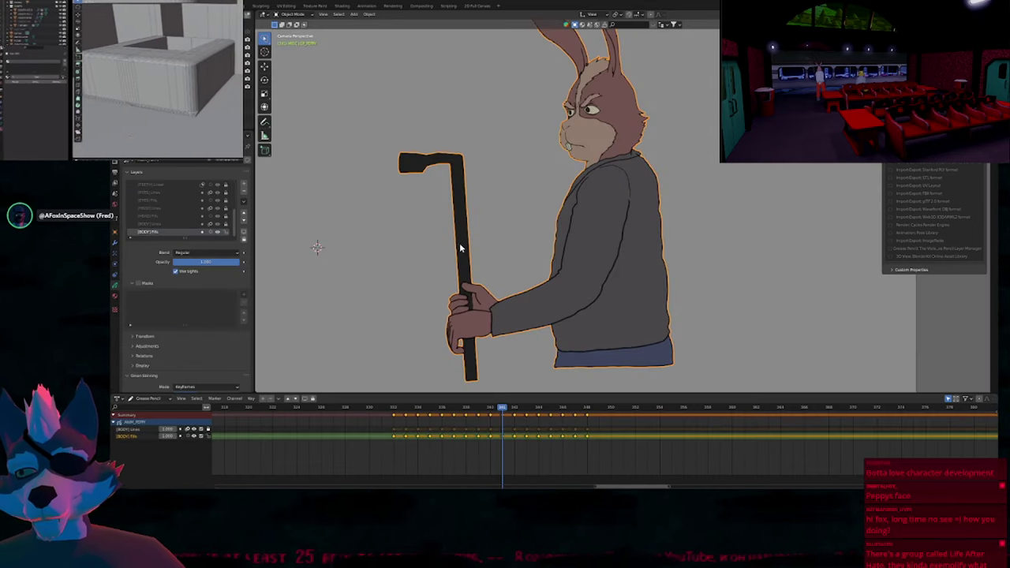
pyautogui.click(466, 242)
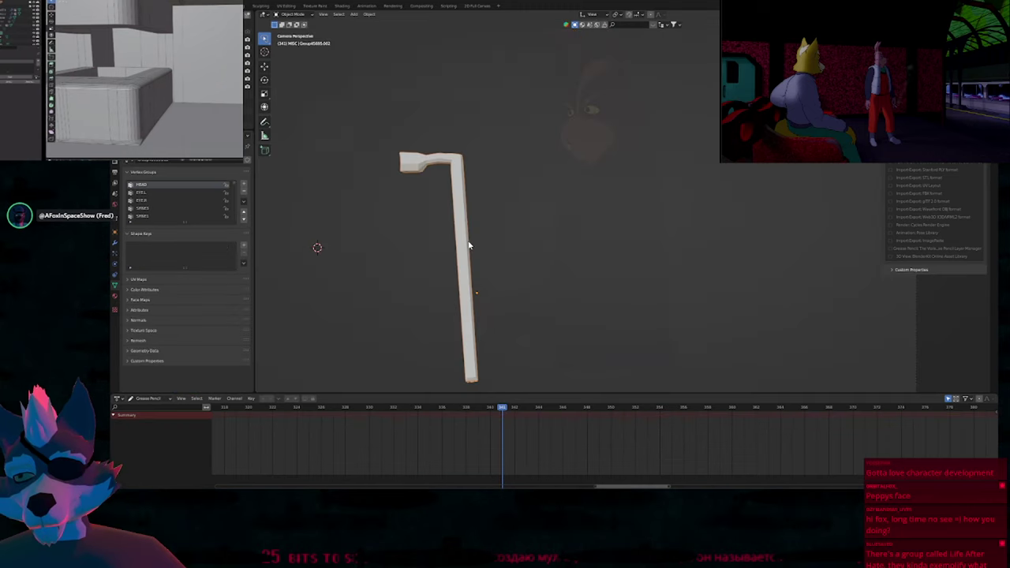
pyautogui.press('h')
pyautogui.hotkey('alt', 'h')
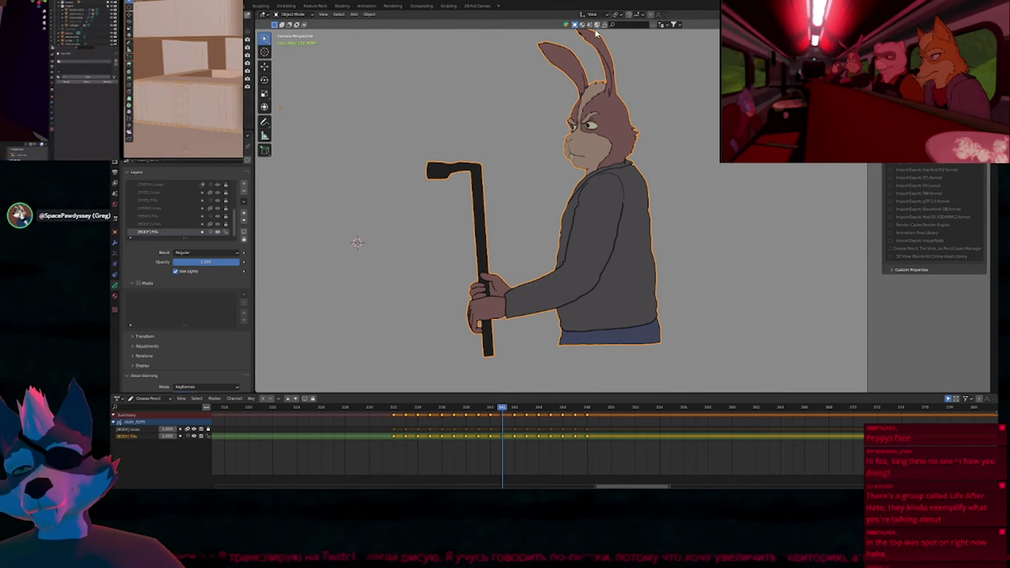
# Step back to the rabbit's first drawn frame, checking the coloured frames without the reference meshes.
pyautogui.keyDown('shift'); pyautogui.moveTo(564, 269); pyautogui.dragTo(543, 312, button='middle'); pyautogui.keyUp('shift')
pyautogui.keyDown('shift'); pyautogui.moveTo(624, 277); pyautogui.dragTo(613, 239, button='middle'); pyautogui.keyUp('shift')
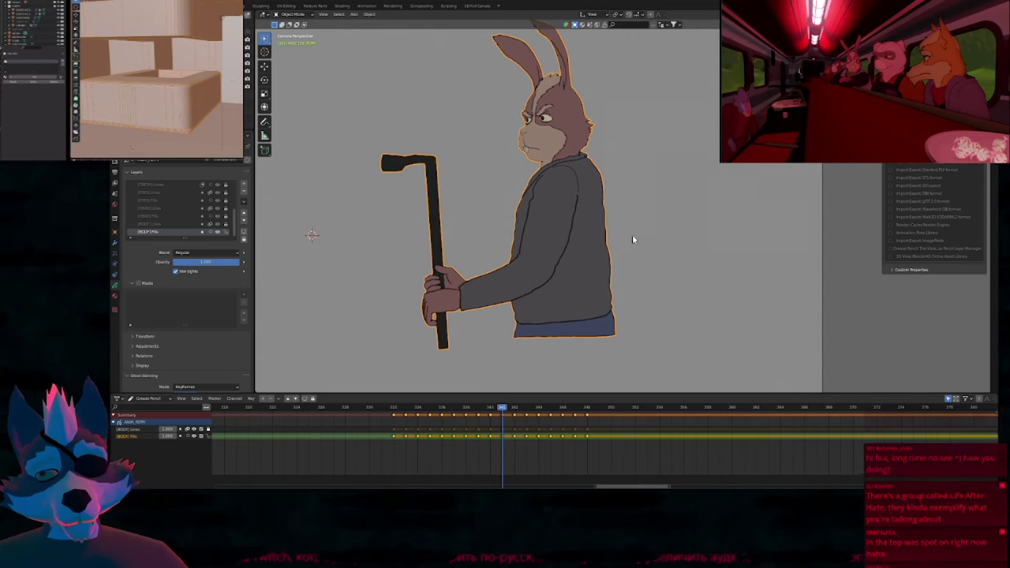
pyautogui.press('Left')
pyautogui.press('Left')
pyautogui.press('Left')
pyautogui.press('Left')
pyautogui.press('Left')
pyautogui.press('Left')
pyautogui.press('Left')
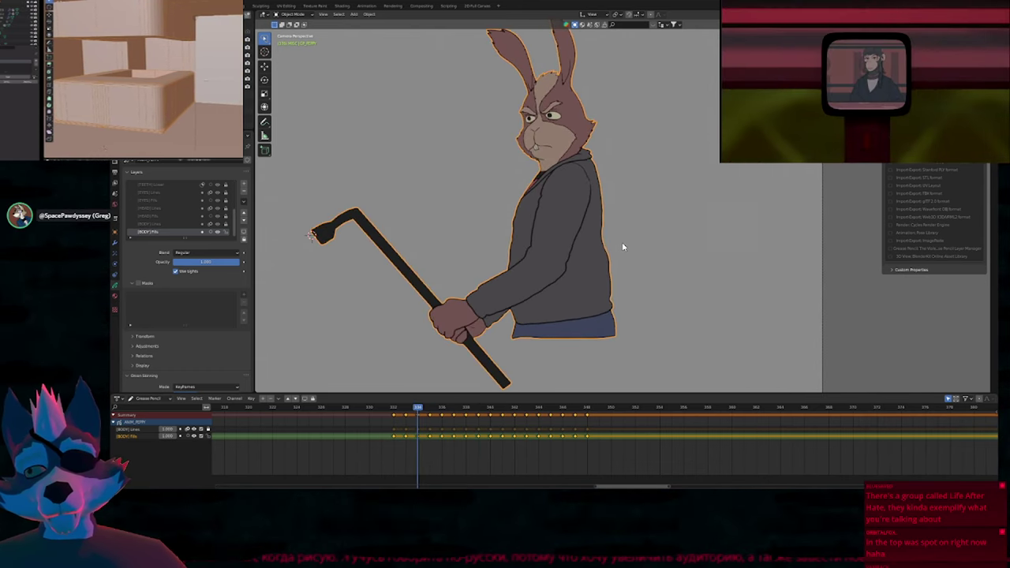
pyautogui.press('Left')
pyautogui.press('Left')
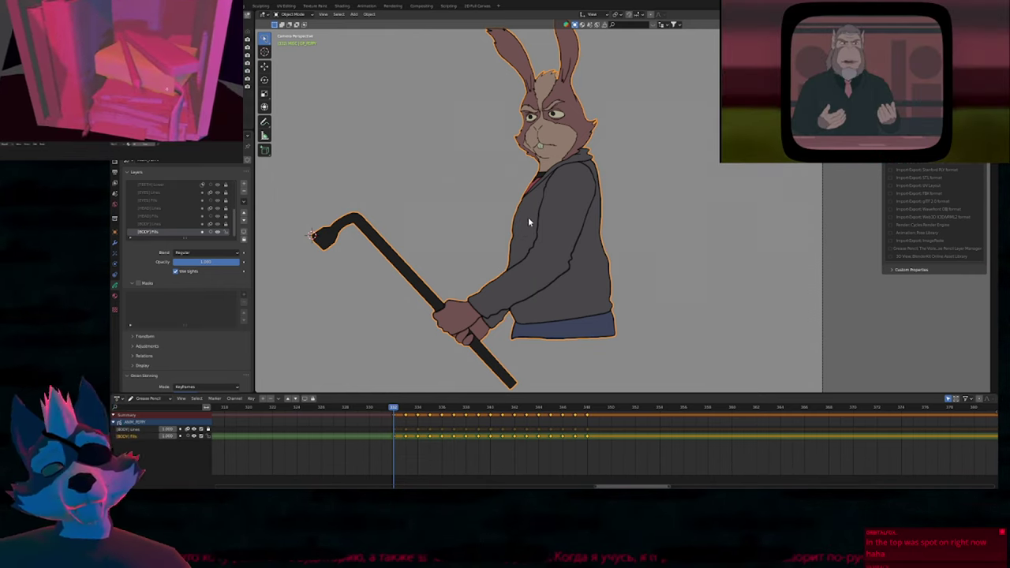
# Return the rabbit drawing to Draw Mode and activate the Draw tool with the LINE material on the [BODY] Lines layer.
pyautogui.click(618, 206)
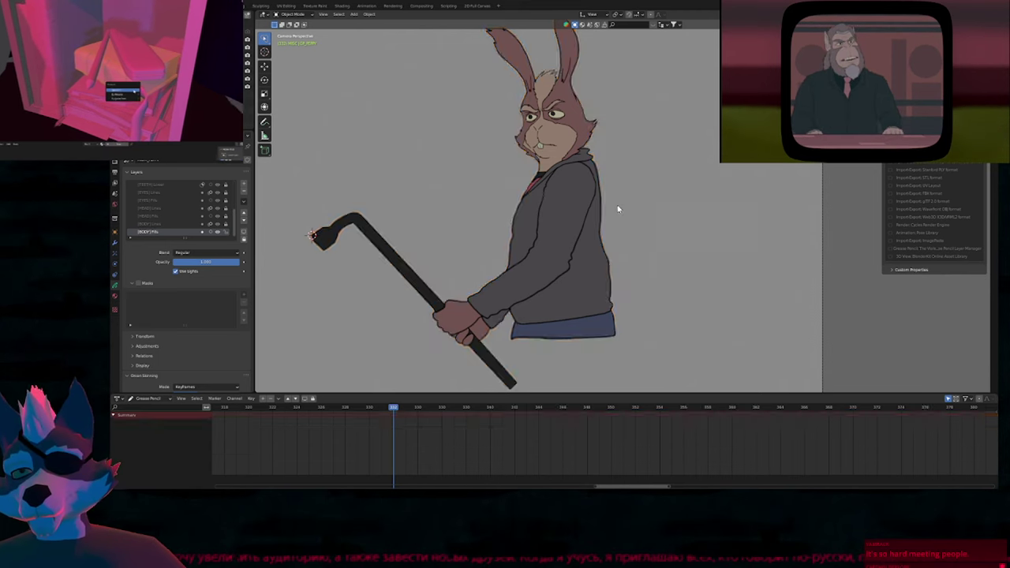
pyautogui.click(590, 206)
pyautogui.hotkey('ctrl', 'Tab')
pyautogui.moveTo(616, 166)
pyautogui.keyDown('shift'); pyautogui.mouseDown(button='middle')
pyautogui.moveTo(616, 222)
pyautogui.moveTo(659, 222)
pyautogui.mouseUp(button='middle'); pyautogui.keyUp('shift')
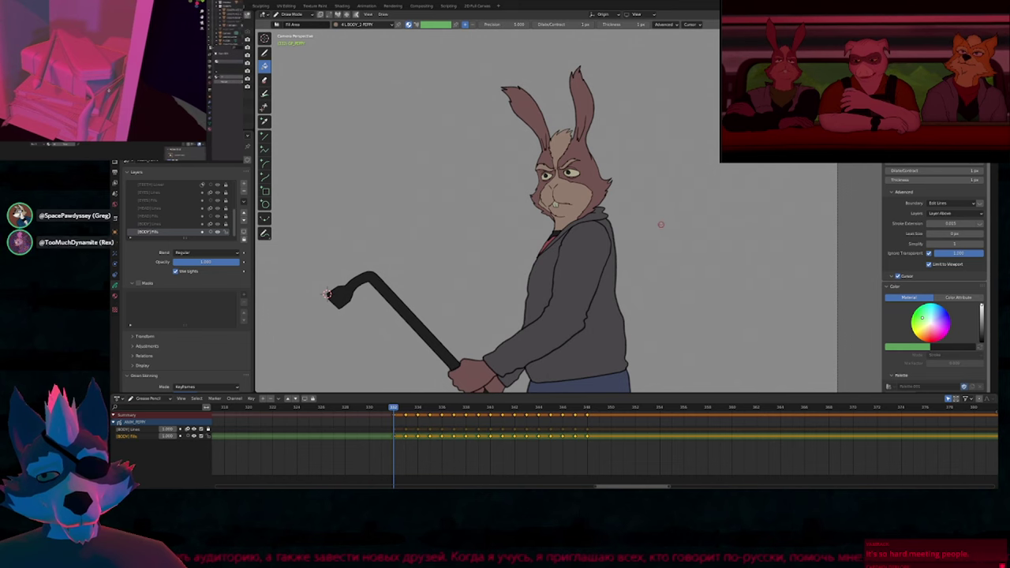
pyautogui.press('d')
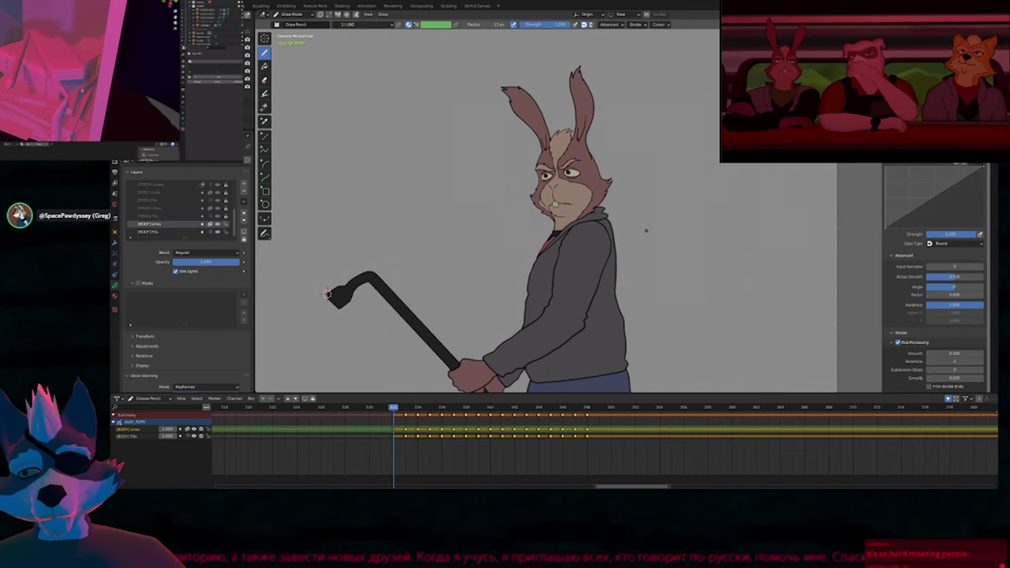
# Flip back and forth through all the rabbit's coloured frames to review the motion, ending on the last drawn frame.
pyautogui.press('Right')
pyautogui.press('Right')
pyautogui.press('Right')
pyautogui.press('Right')
pyautogui.press('Right')
pyautogui.press('Right')
pyautogui.press('Right')
pyautogui.press('Right')
pyautogui.press('Right')
pyautogui.press('Right')
pyautogui.press('Right')
pyautogui.press('Right')
pyautogui.press('Right')
pyautogui.press('Right')
pyautogui.press('Right')
pyautogui.press('Right')
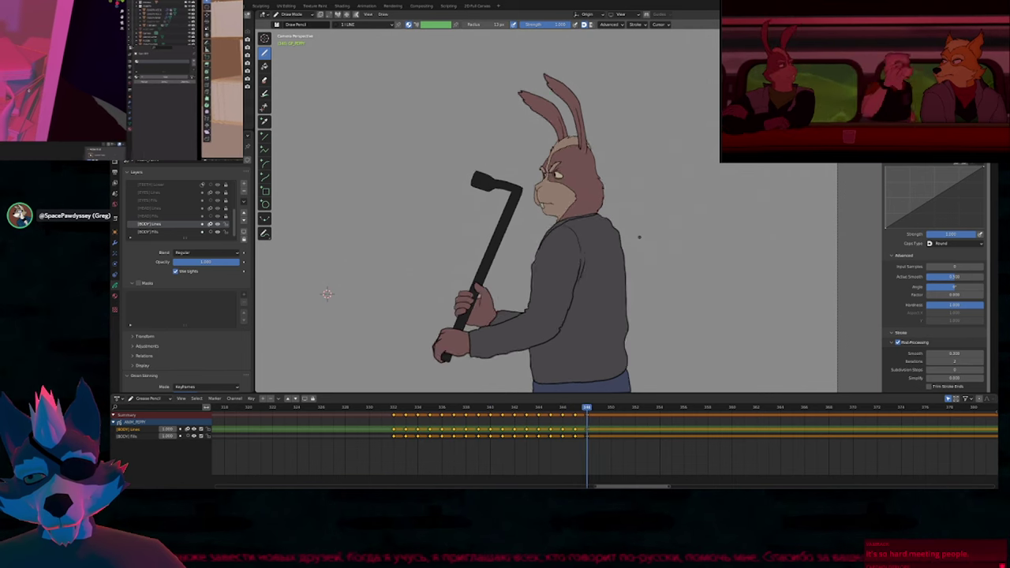
pyautogui.press('Left')
pyautogui.press('Left')
pyautogui.press('Left')
pyautogui.press('Left')
pyautogui.press('Left')
pyautogui.press('Left')
pyautogui.press('Left')
pyautogui.press('Left')
pyautogui.press('Left')
pyautogui.press('Left')
pyautogui.press('Left')
pyautogui.press('Left')
pyautogui.press('Left')
pyautogui.press('Left')
pyautogui.press('Left')
pyautogui.press('Left')
pyautogui.press('Left')
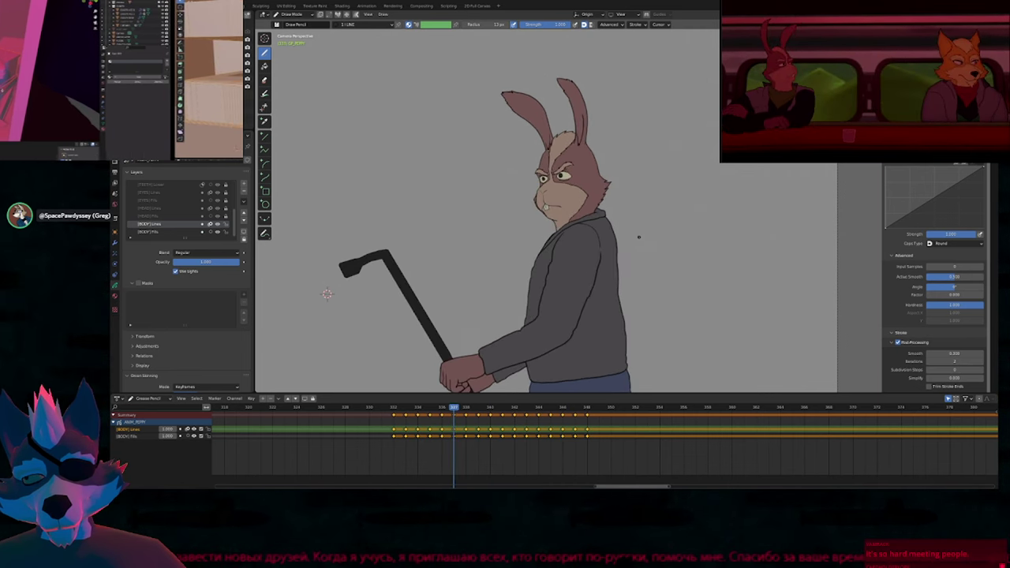
pyautogui.press('Right')
pyautogui.press('Right')
pyautogui.press('Right')
pyautogui.press('Right')
pyautogui.press('Right')
pyautogui.press('Right')
pyautogui.press('Right')
pyautogui.press('Right')
pyautogui.press('Right')
pyautogui.press('Right')
pyautogui.press('Right')
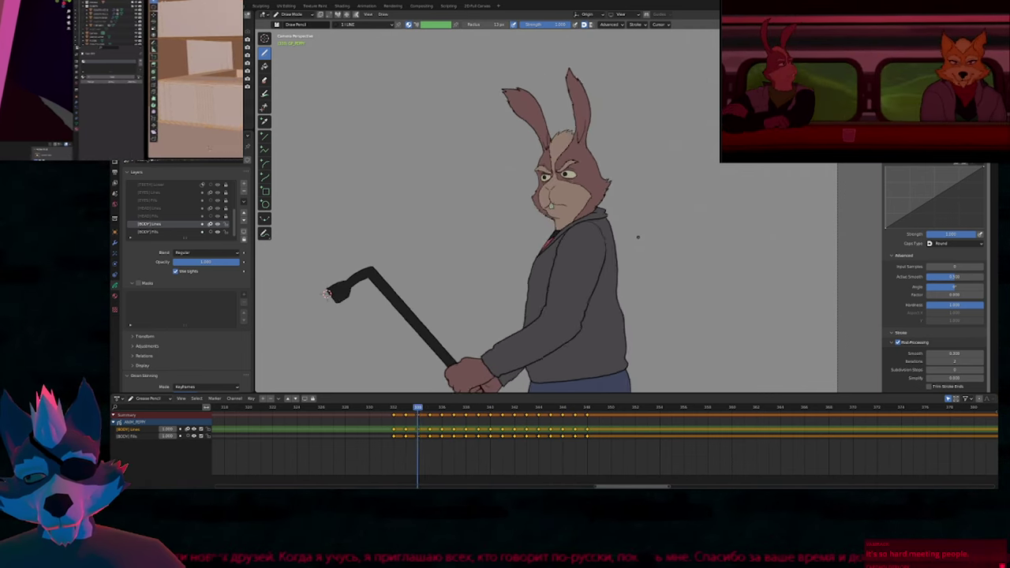
pyautogui.press('Right')
pyautogui.press('Right')
pyautogui.press('Right')
pyautogui.press('Right')
pyautogui.press('Right')
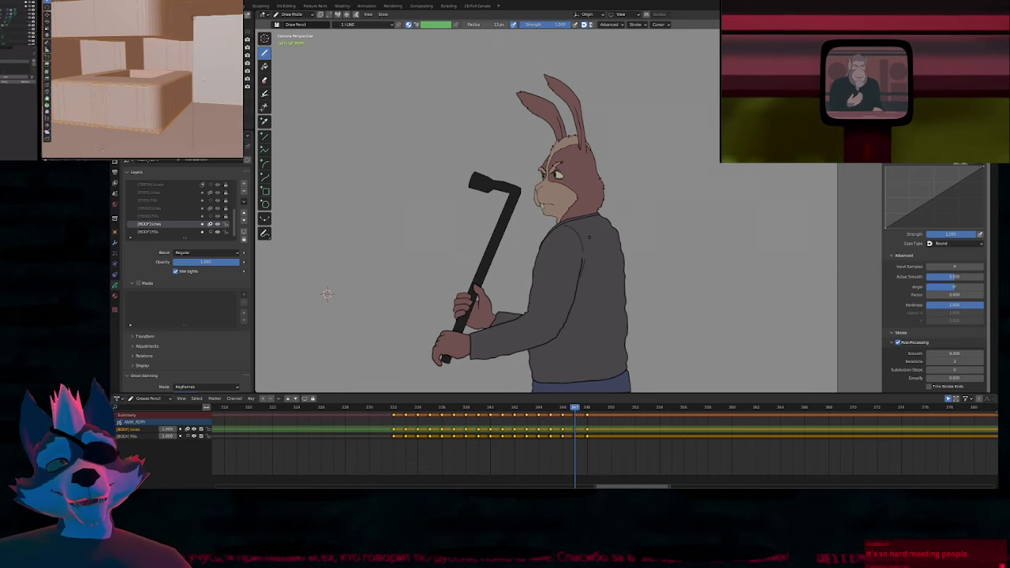
pyautogui.press('Up')
pyautogui.press('Up')
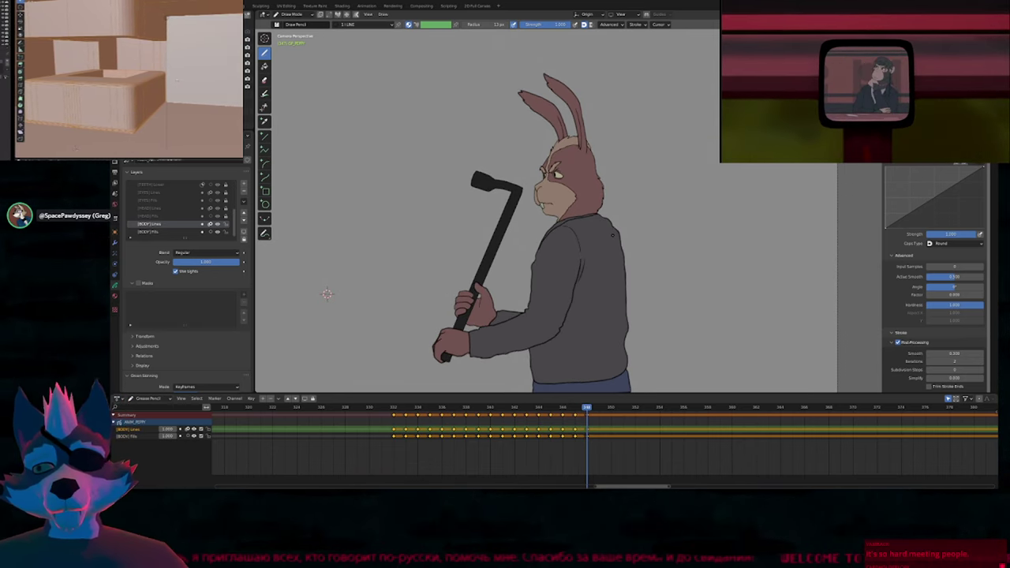
# Step back and forth through the rabbit's coloured frames to check the swing of the arms and the bent tool.
pyautogui.press('Down')
pyautogui.press('Down')
pyautogui.press('Down')
pyautogui.press('Down')
pyautogui.press('Down')
pyautogui.press('Left')
pyautogui.press('Left')
pyautogui.press('Left')
pyautogui.press('Left')
pyautogui.press('Left')
pyautogui.press('Left')
pyautogui.press('Left')
pyautogui.press('Left')
pyautogui.press('Left')
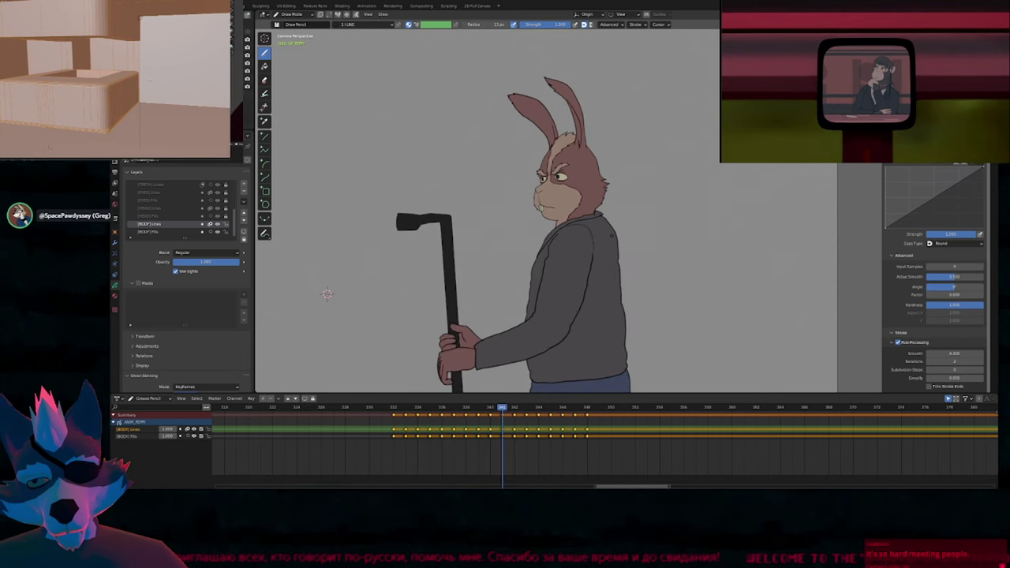
pyautogui.press('Right')
pyautogui.press('Right')
pyautogui.press('Right')
pyautogui.press('Right')
pyautogui.press('Right')
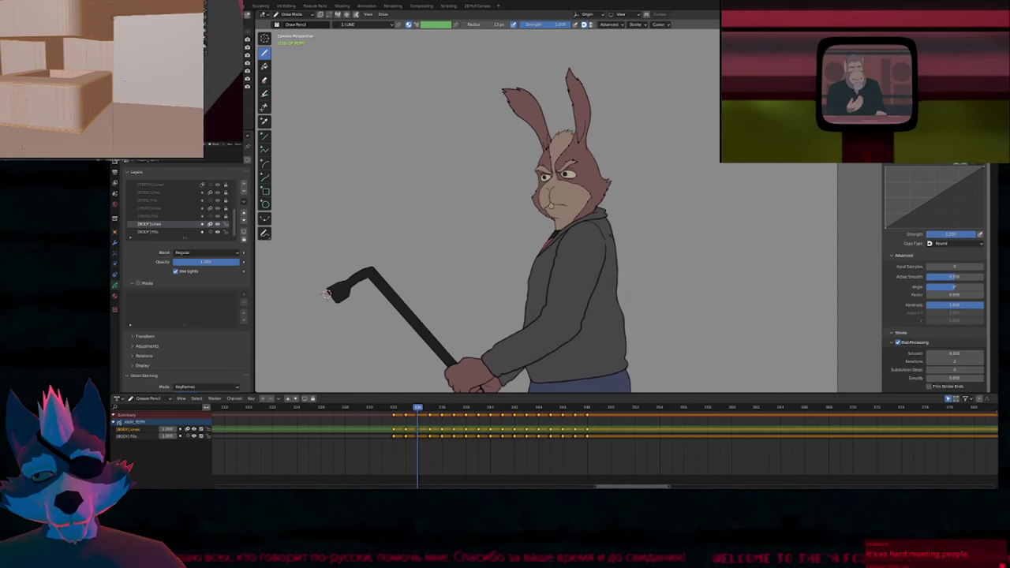
pyautogui.press('Right')
pyautogui.press('Right')
pyautogui.press('Right')
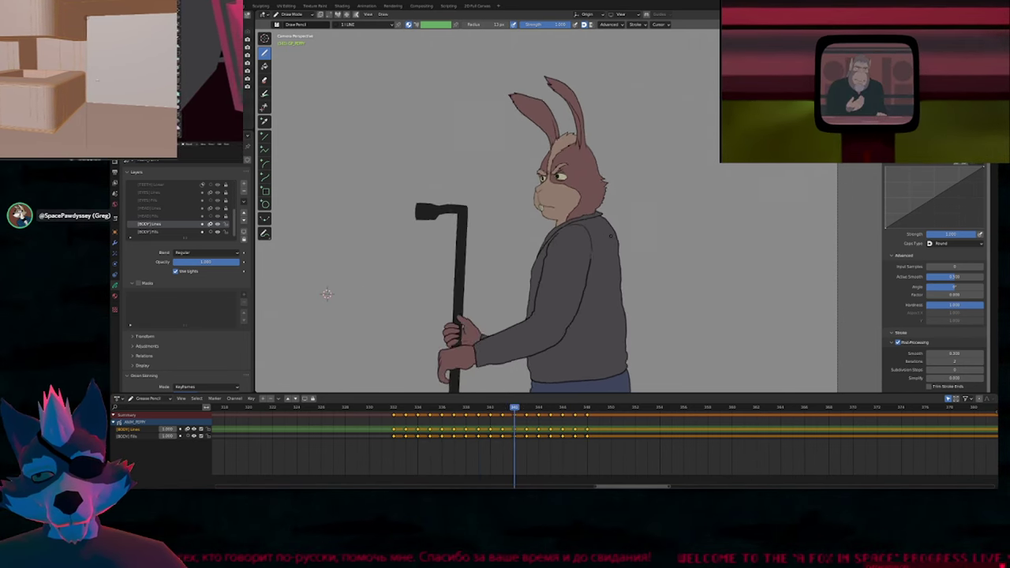
pyautogui.press('Left')
pyautogui.press('Left')
pyautogui.press('Left')
pyautogui.press('Left')
pyautogui.press('Right')
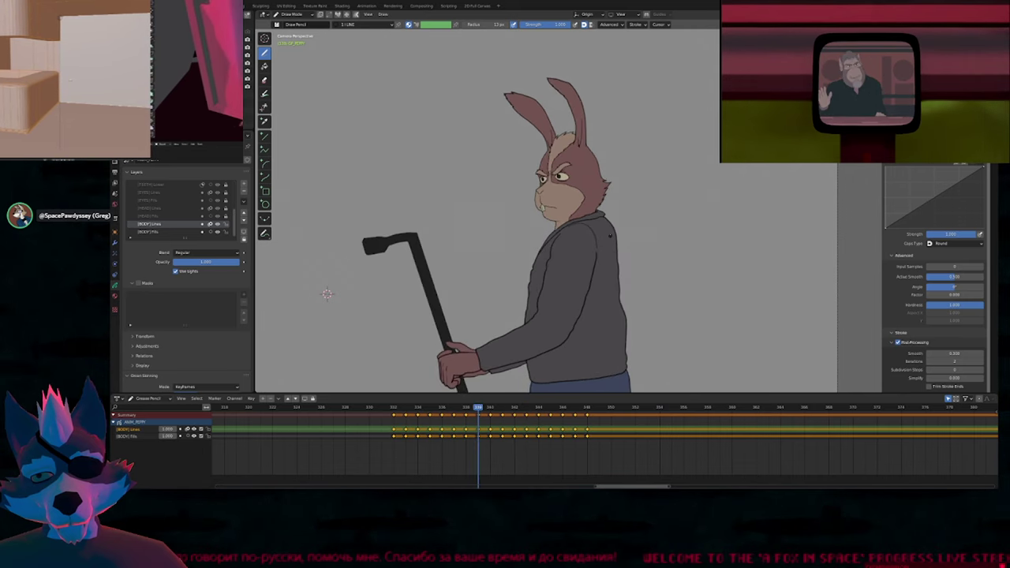
pyautogui.press('Right')
# Examine the hoodie collar behind the rabbit's neck close up on frames 338 to 341 for consistent linework.
pyautogui.scroll(8, 610, 235)
pyautogui.scroll(2, 612, 175)
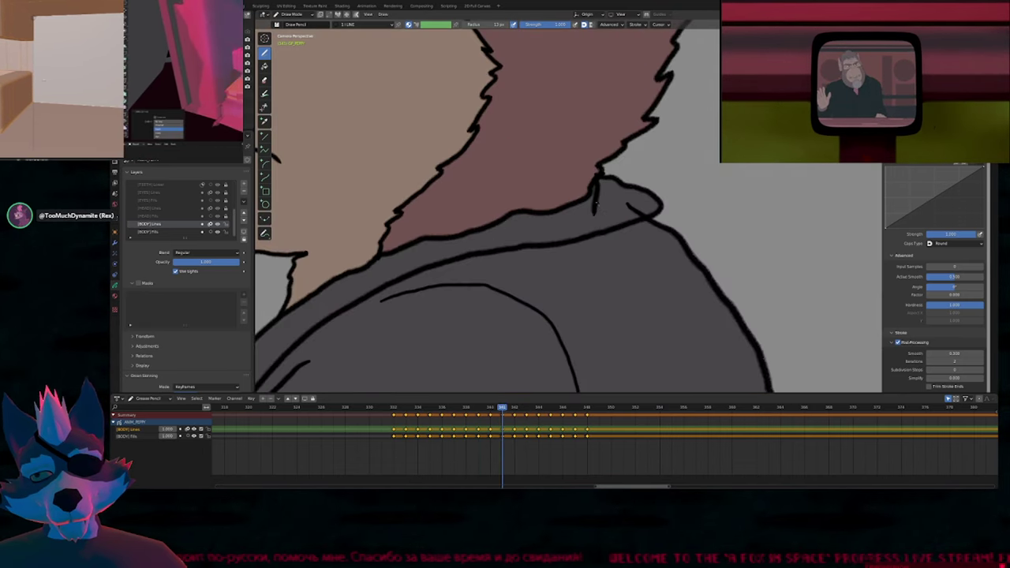
pyautogui.scroll(-3, 616, 205)
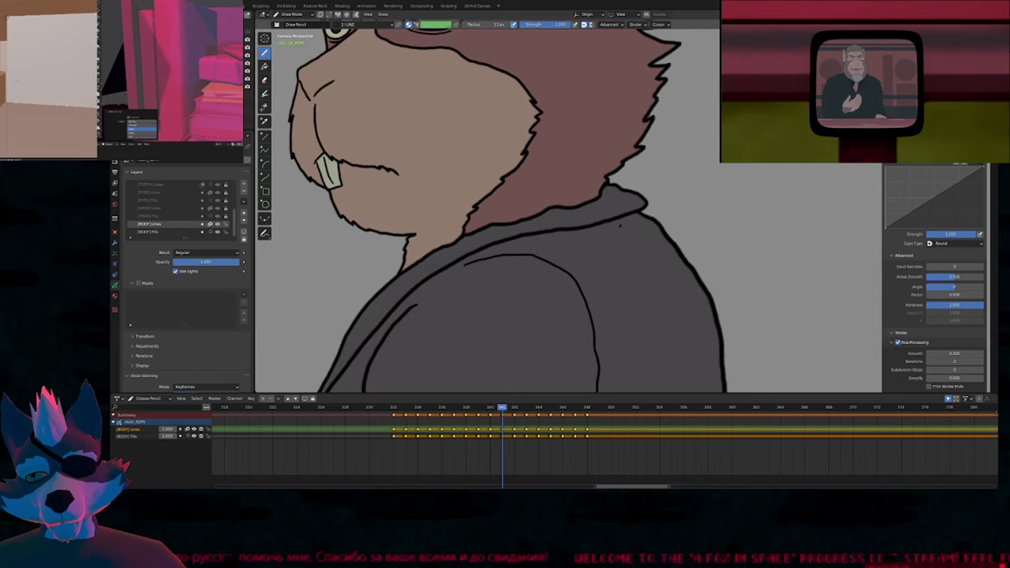
pyautogui.press('Left')
pyautogui.press('Left')
pyautogui.press('Left')
pyautogui.press('Right')
pyautogui.press('Right')
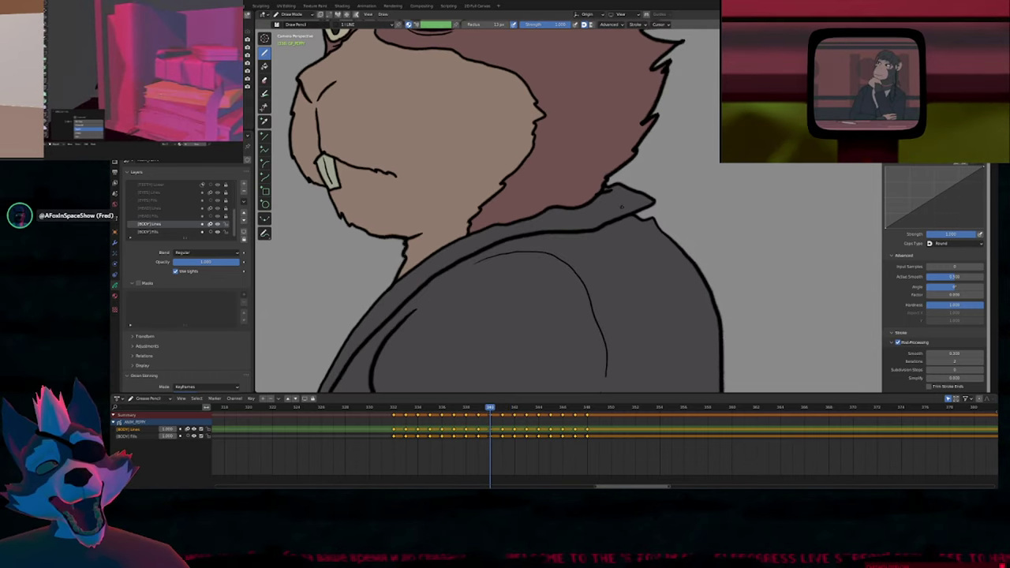
pyautogui.scroll(-3, 618, 193)
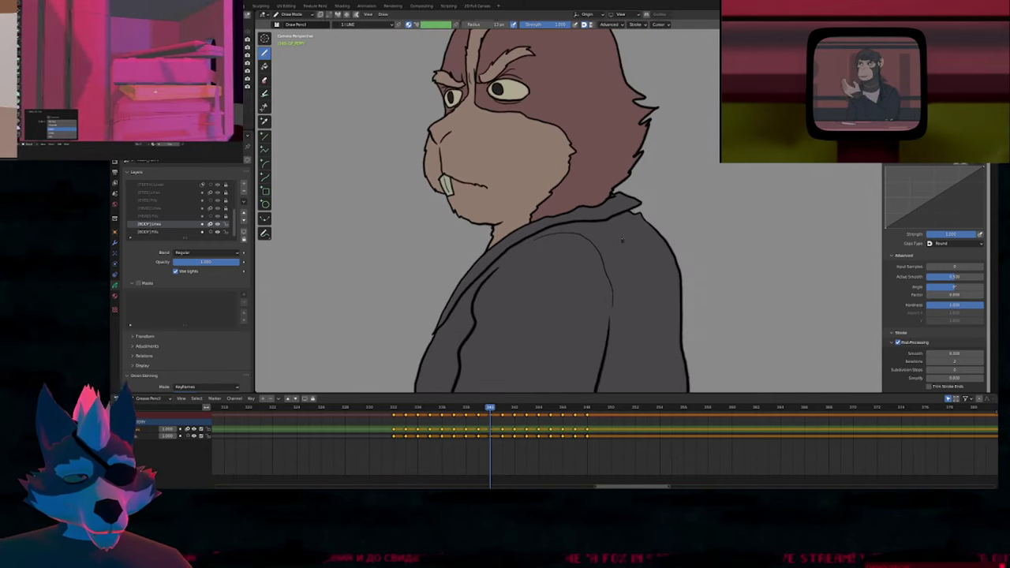
pyautogui.keyDown('shift'); pyautogui.moveTo(623, 240); pyautogui.dragTo(595, 201, button='middle'); pyautogui.keyUp('shift')
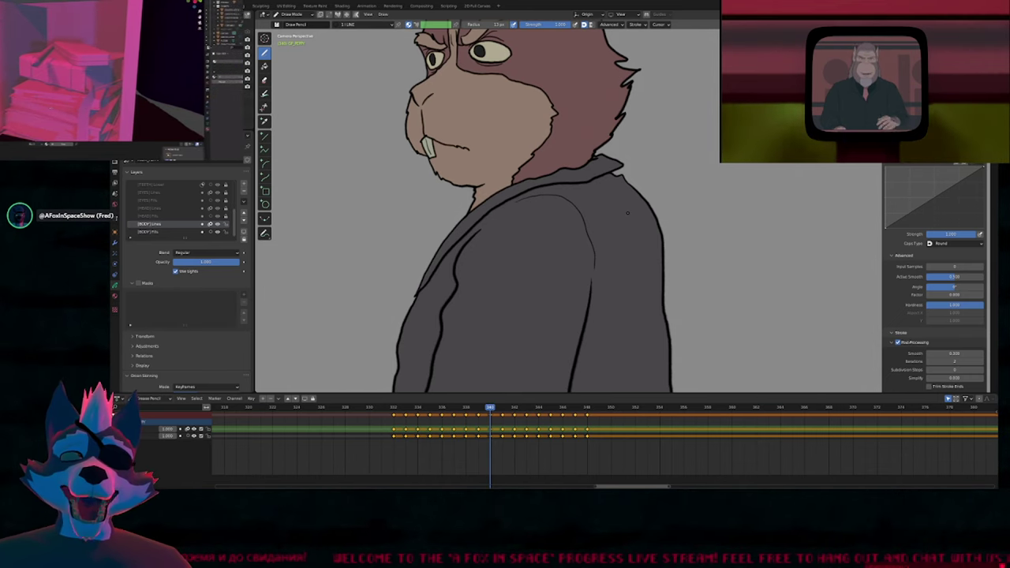
pyautogui.keyDown('shift'); pyautogui.scroll(-6, 616, 211); pyautogui.keyUp('shift')
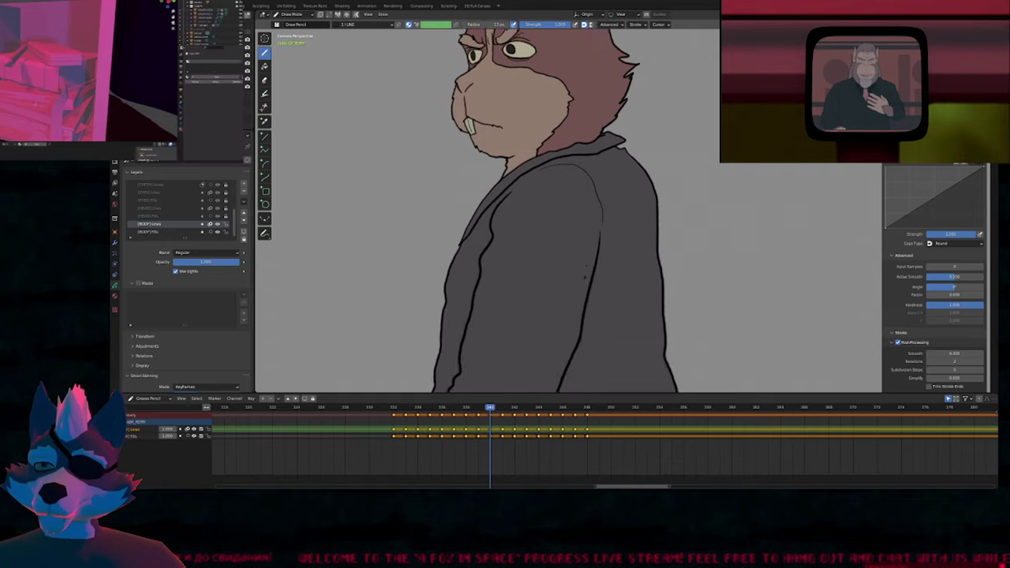
pyautogui.scroll(-8, 568, 205)
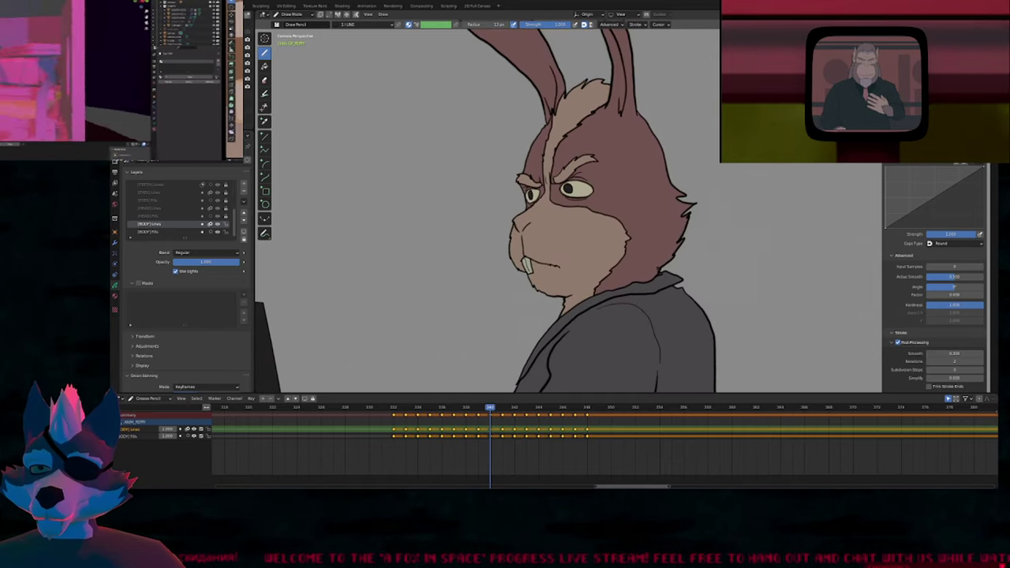
# Flip between the earlier frames from 335 onward to compare the rabbit's head and face as they turn.
pyautogui.press('Left')
pyautogui.press('Left')
pyautogui.press('Left')
pyautogui.press('Left')
pyautogui.press('Left')
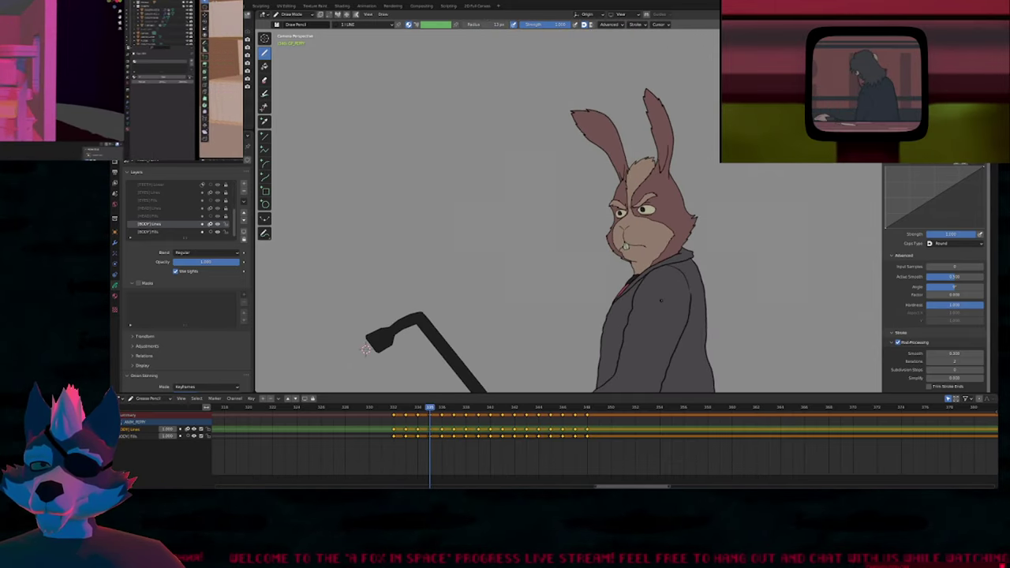
pyautogui.press('Right')
pyautogui.press('Right')
pyautogui.press('Right')
pyautogui.press('Right')
pyautogui.press('Left')
pyautogui.press('Left')
pyautogui.press('Left')
pyautogui.press('Left')
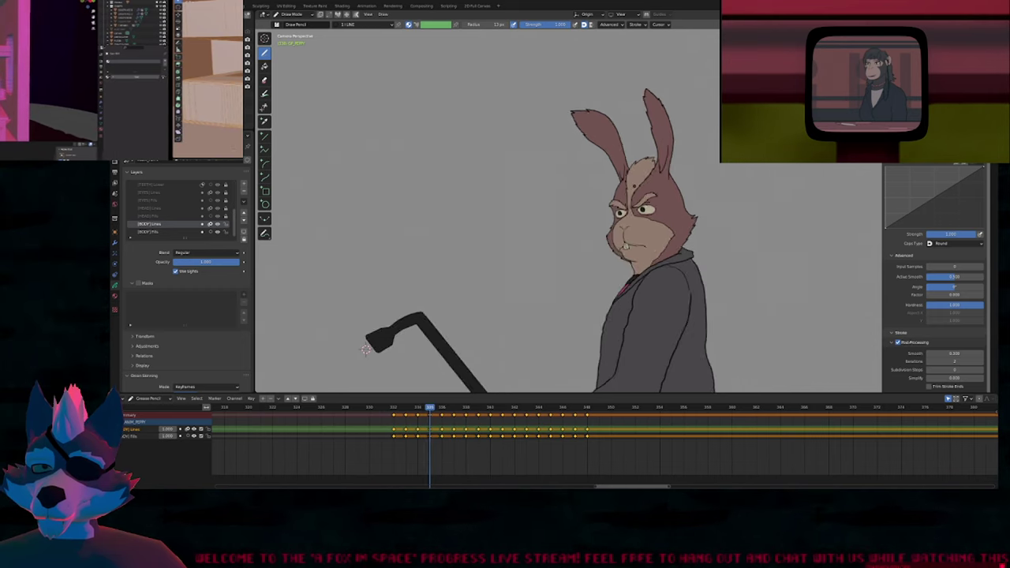
# Reposition the crease line above the rabbit's far eye on frame 335 in Edit Mode, returning to Draw Mode.
pyautogui.press('Right')
pyautogui.scroll(5, 661, 300)
pyautogui.scroll(4, 671, 197)
pyautogui.press('Left')
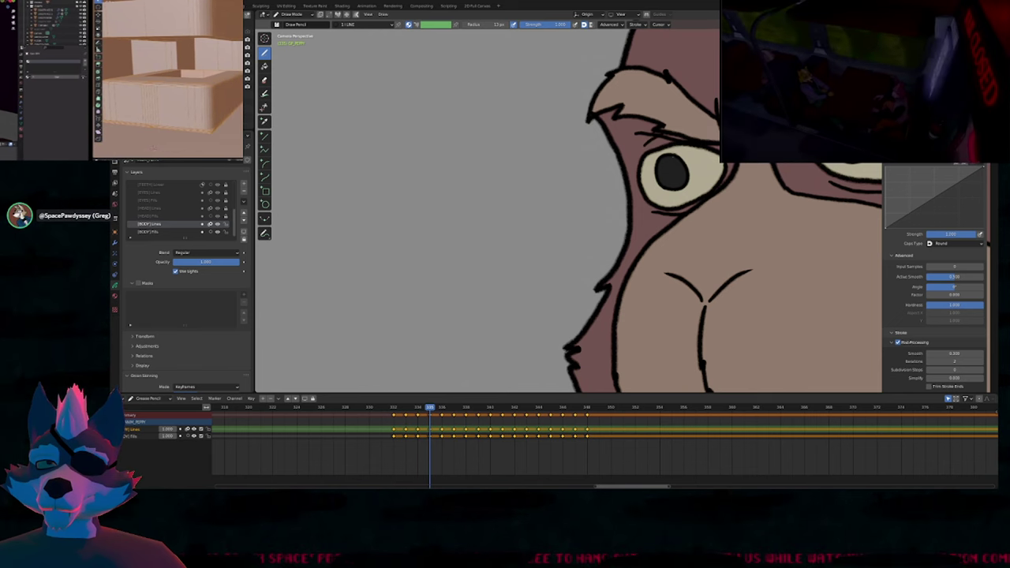
pyautogui.press('Tab')
pyautogui.press('g')
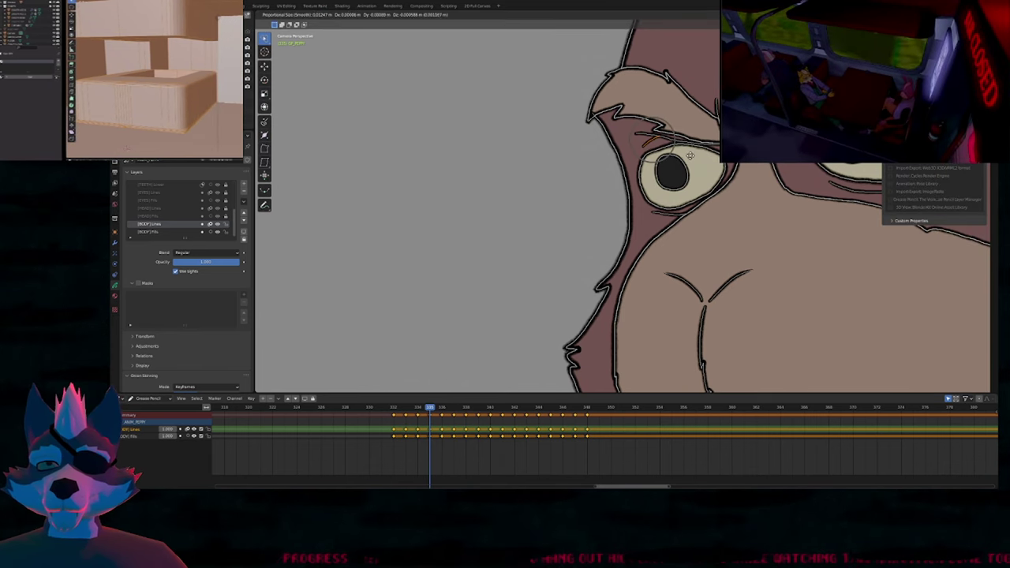
pyautogui.click(691, 150)
pyautogui.press('Tab')
# Compare both eyes and brows on frame 335 with the neighbouring frames, briefly showing the onion skin overlay.
pyautogui.scroll(-5, 691, 190)
pyautogui.keyDown('shift'); pyautogui.moveTo(701, 198); pyautogui.dragTo(673, 202, button='middle'); pyautogui.keyUp('shift')
pyautogui.scroll(5, 714, 139)
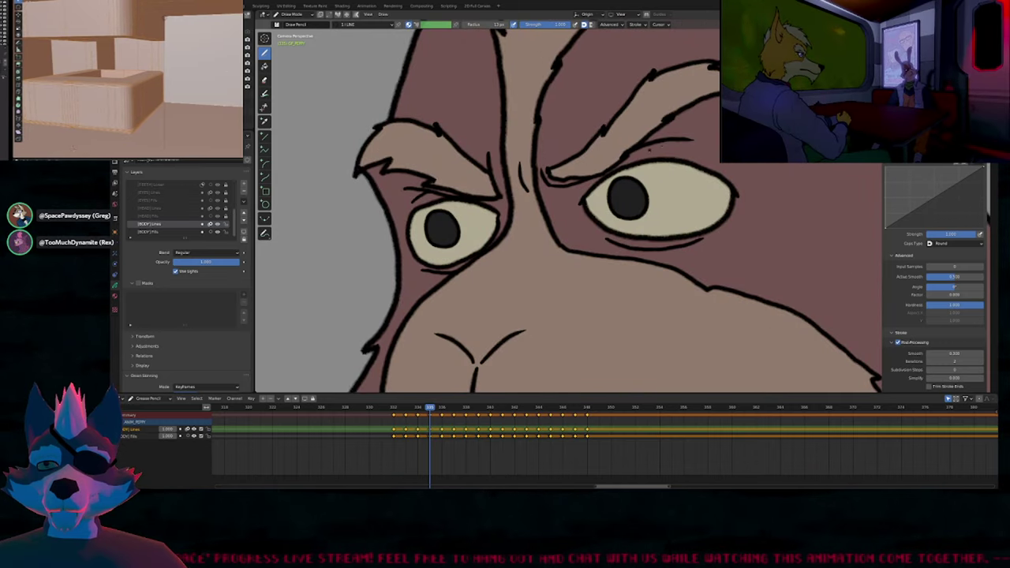
pyautogui.hotkey('shift', 'alt', 'z')
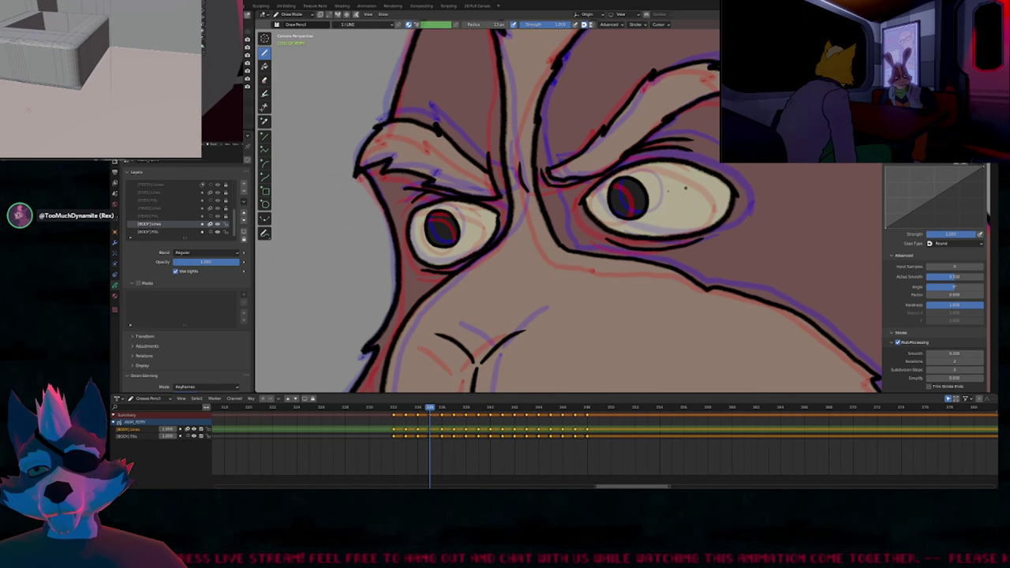
pyautogui.hotkey('shift', 'alt', 'z')
pyautogui.scroll(-4, 660, 200)
pyautogui.press('Left')
pyautogui.press('Right')
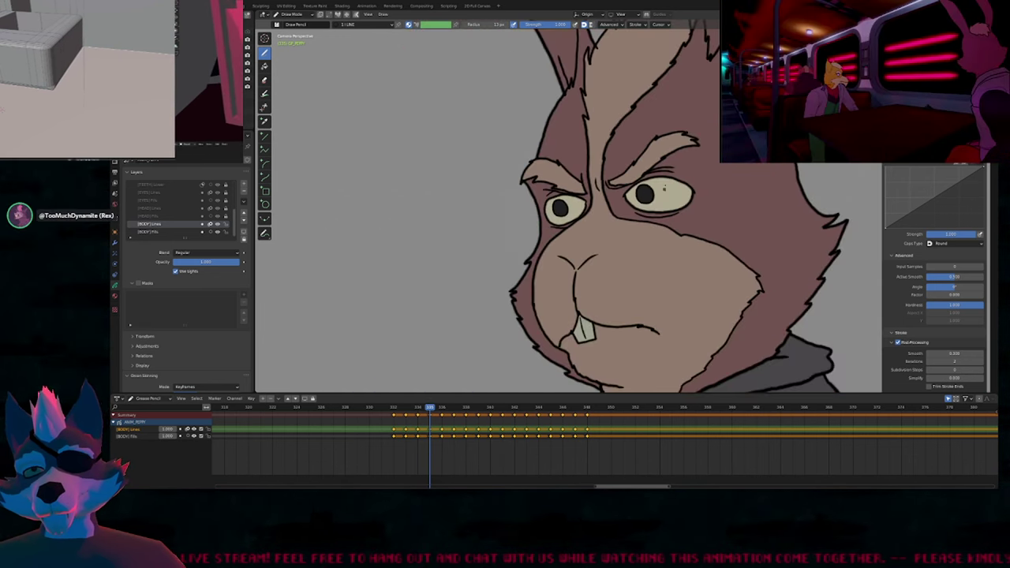
# Delete the selected stroke with the Strokes option and move the crease line under the near eyebrow on frame 335.
pyautogui.press('Tab')
pyautogui.press('x')
pyautogui.click(677, 176)
pyautogui.scroll(3, 684, 174)
pyautogui.scroll(3, 688, 150)
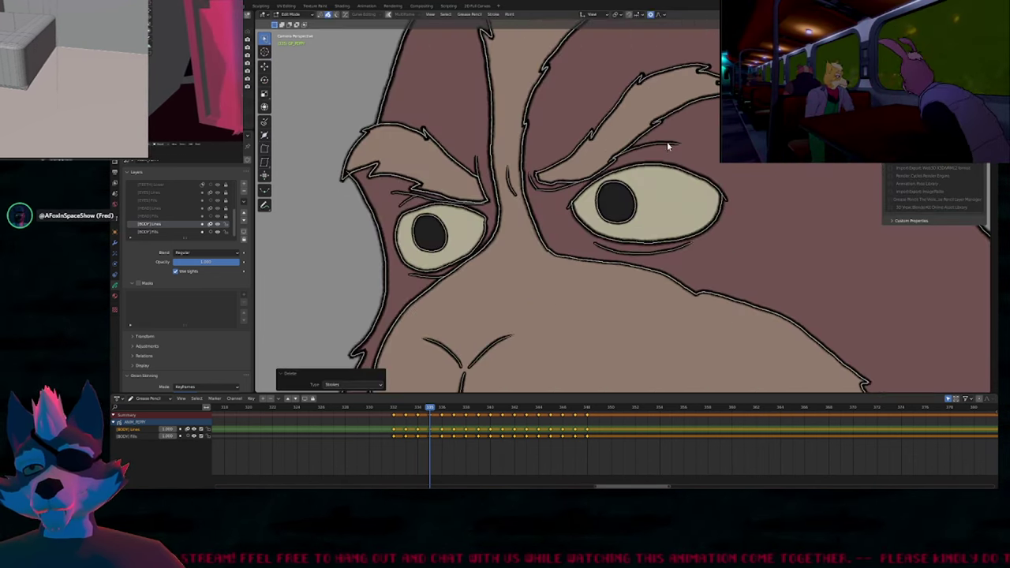
pyautogui.click(670, 147)
pyautogui.press('g')
pyautogui.click(690, 156)
pyautogui.press('Tab')
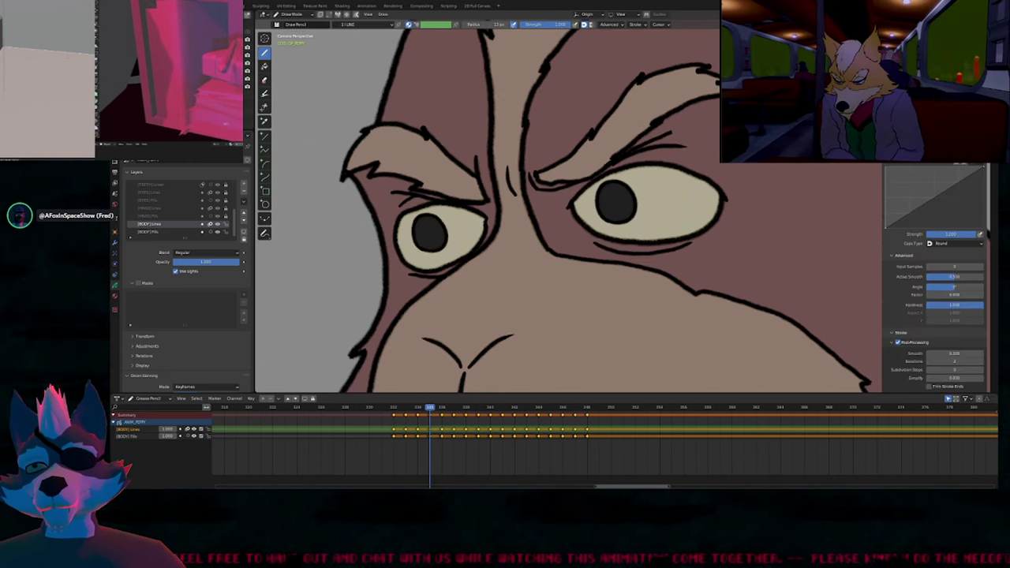
# Check the corrected face on frame 335 and move the playhead to frame 336.
pyautogui.scroll(-3, 626, 189)
pyautogui.keyDown('shift'); pyautogui.moveTo(626, 189); pyautogui.dragTo(601, 145, button='middle'); pyautogui.keyUp('shift')
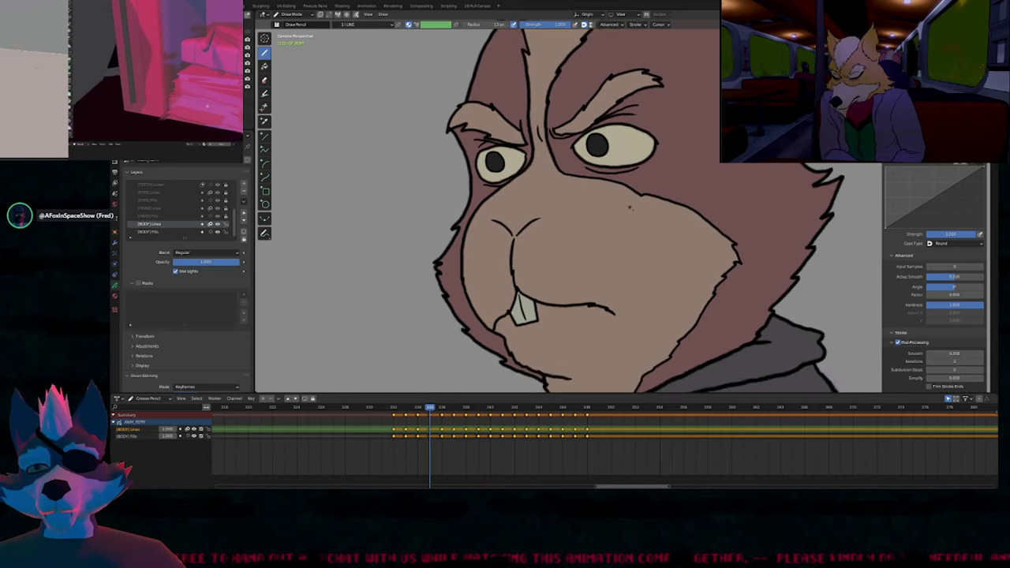
pyautogui.scroll(-2, 670, 157)
pyautogui.keyDown('shift'); pyautogui.moveTo(667, 230); pyautogui.dragTo(627, 210, button='middle'); pyautogui.keyUp('shift')
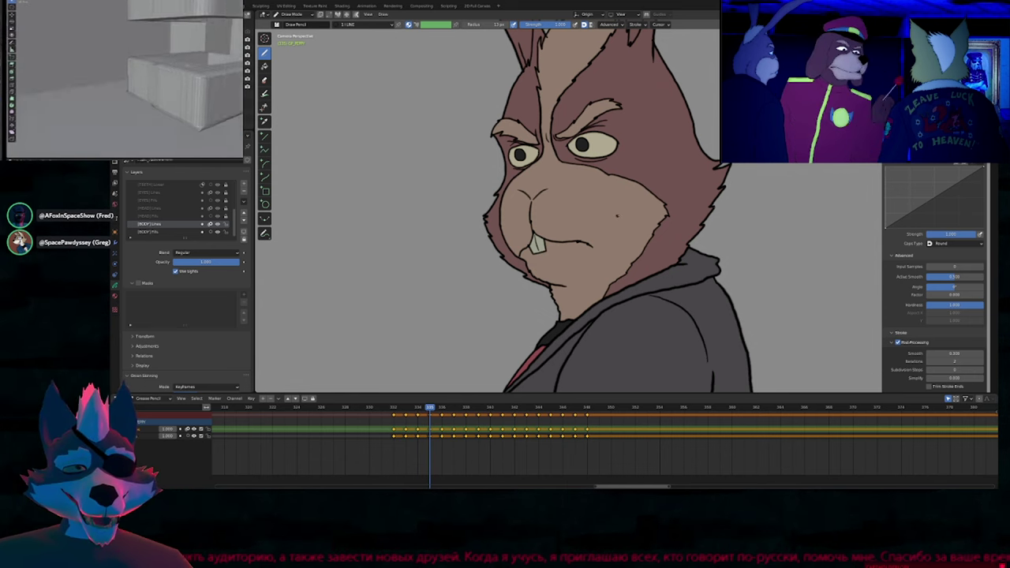
pyautogui.press('space')
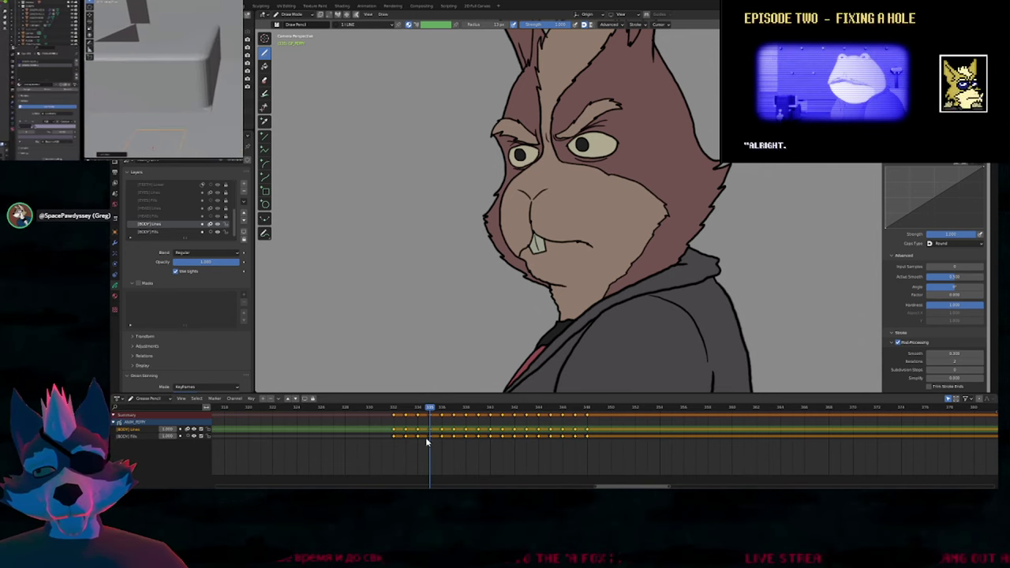
pyautogui.moveTo(430, 408); pyautogui.dragTo(442, 431)
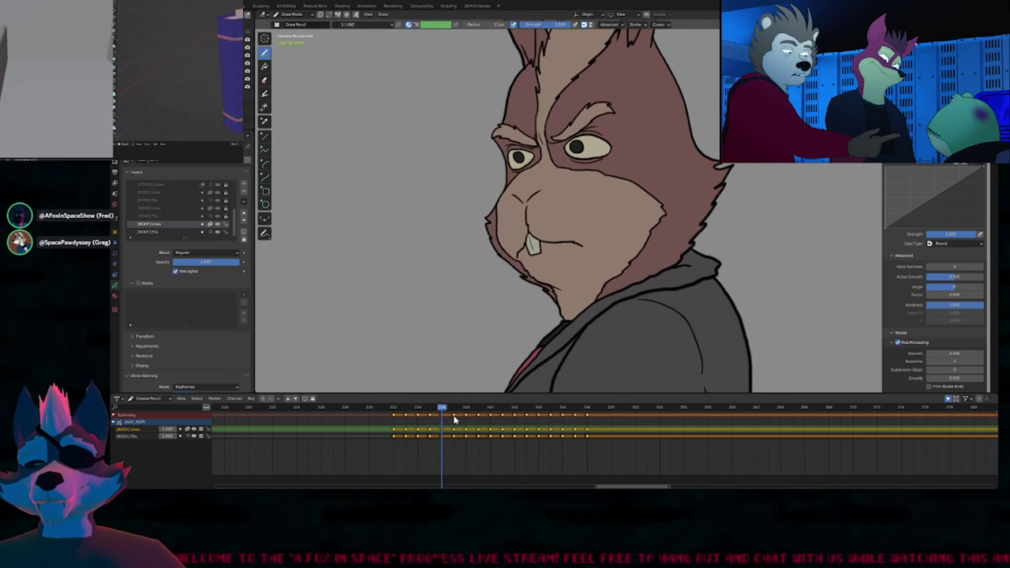
# Inspect the rabbit's mouth, eyes, brows, ears and collar linework on frame 336, both close up and from farther away.
pyautogui.scroll(5, 575, 276)
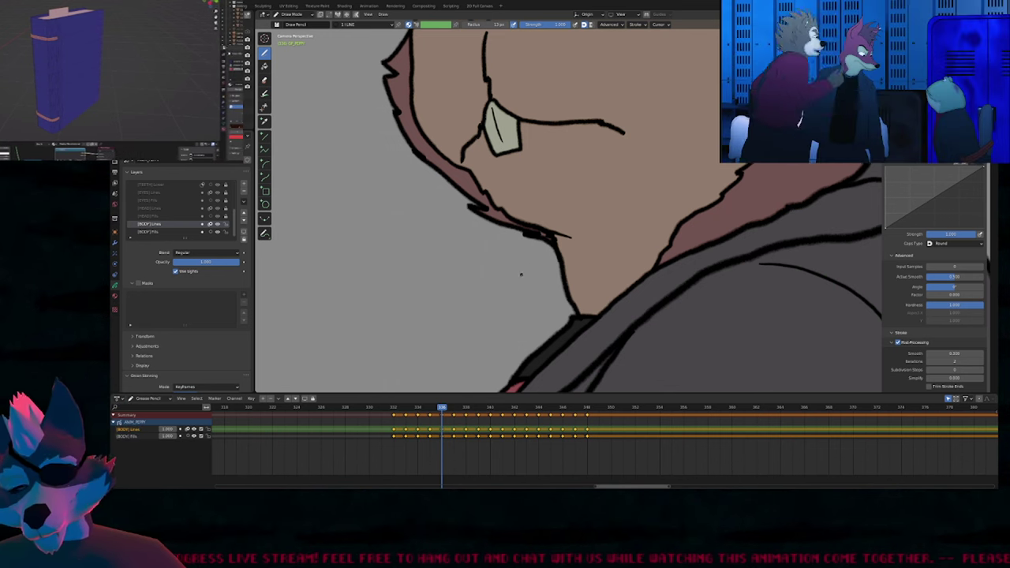
pyautogui.keyDown('ctrl'); pyautogui.moveTo(521, 274); pyautogui.dragTo(510, 330, button='middle'); pyautogui.keyUp('ctrl')
pyautogui.keyDown('shift'); pyautogui.moveTo(521, 161); pyautogui.dragTo(482, 325, button='middle'); pyautogui.keyUp('shift')
pyautogui.keyDown('shift'); pyautogui.moveTo(473, 238); pyautogui.dragTo(501, 260, button='middle'); pyautogui.keyUp('shift')
pyautogui.scroll(2, 485, 257)
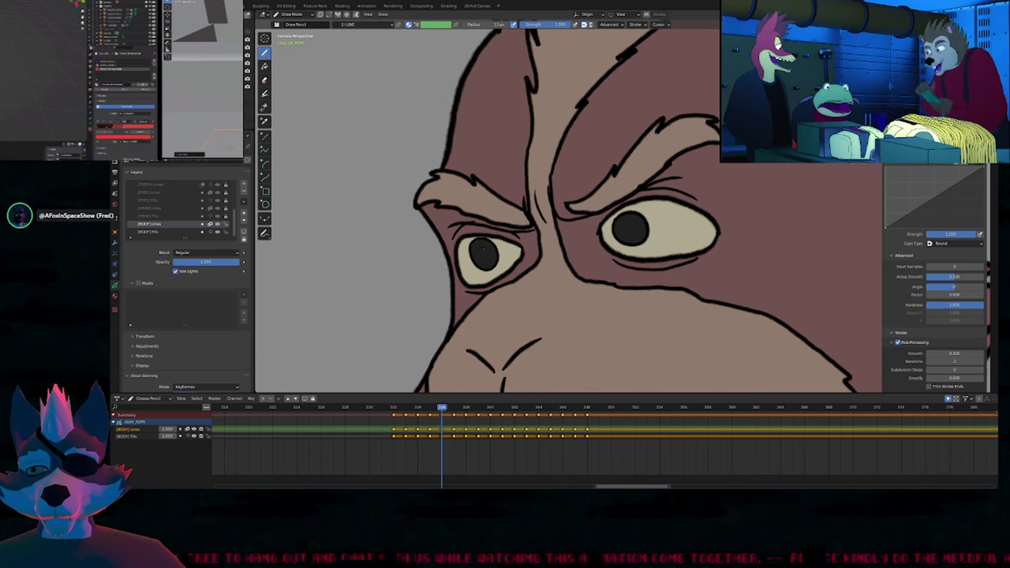
pyautogui.scroll(-1, 527, 254)
pyautogui.keyDown('shift'); pyautogui.moveTo(527, 254); pyautogui.dragTo(475, 251, button='middle'); pyautogui.keyUp('shift')
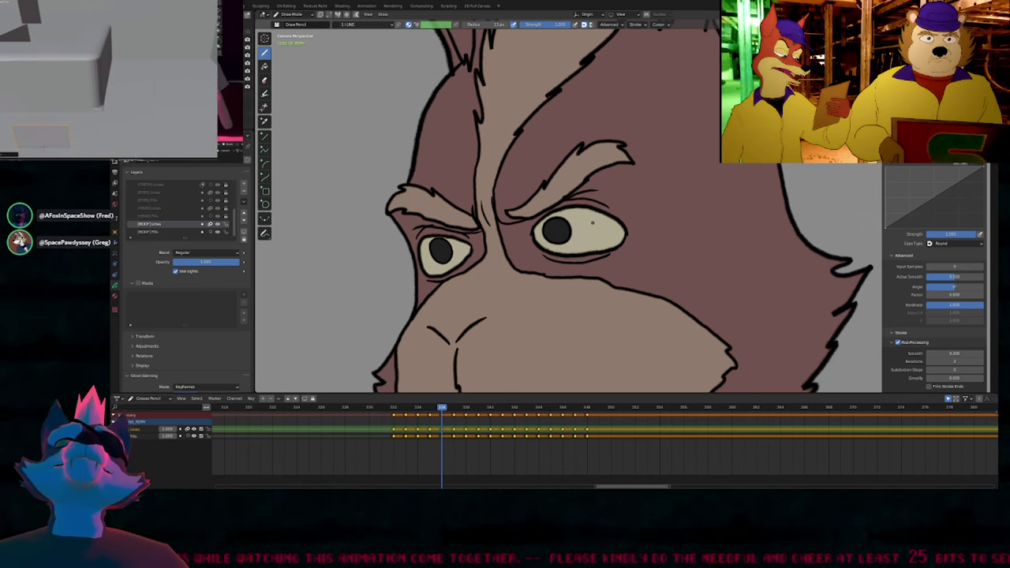
pyautogui.scroll(-3, 552, 267)
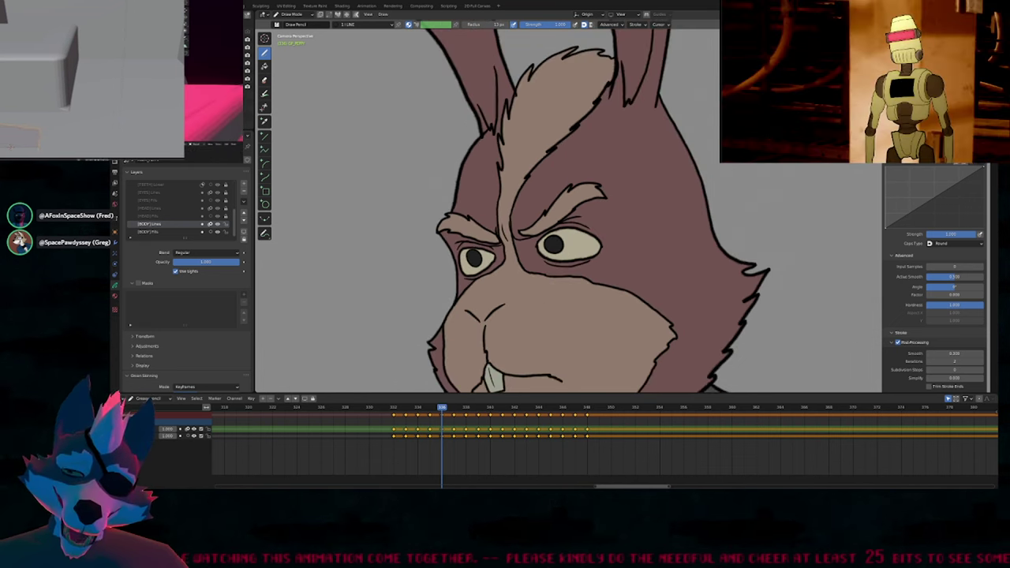
pyautogui.keyDown('shift'); pyautogui.moveTo(580, 58); pyautogui.dragTo(586, 145, button='middle'); pyautogui.keyUp('shift')
pyautogui.scroll(-3, 595, 275)
pyautogui.keyDown('shift'); pyautogui.moveTo(600, 320); pyautogui.dragTo(596, 226, button='middle'); pyautogui.keyUp('shift')
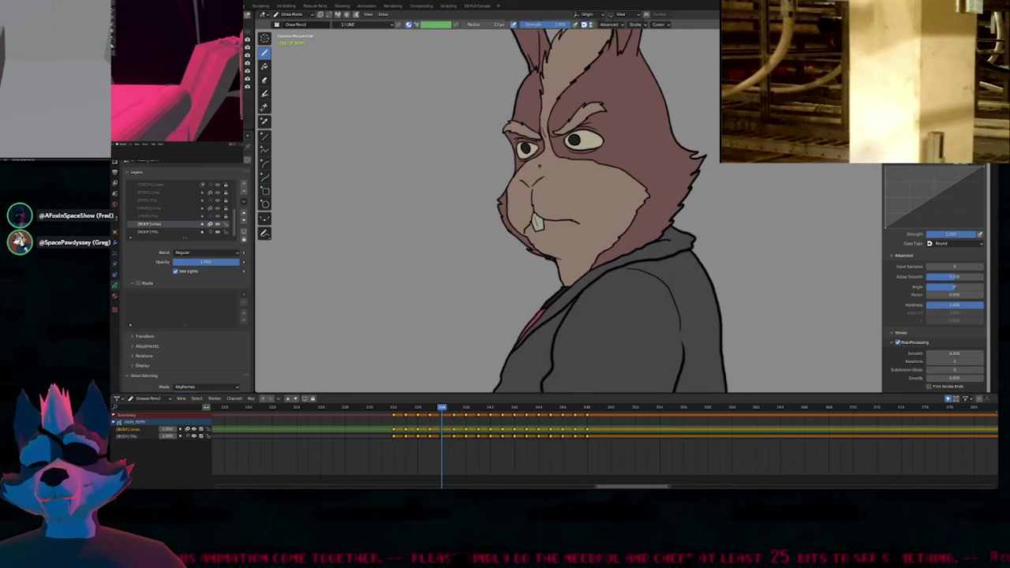
pyautogui.scroll(6, 511, 134)
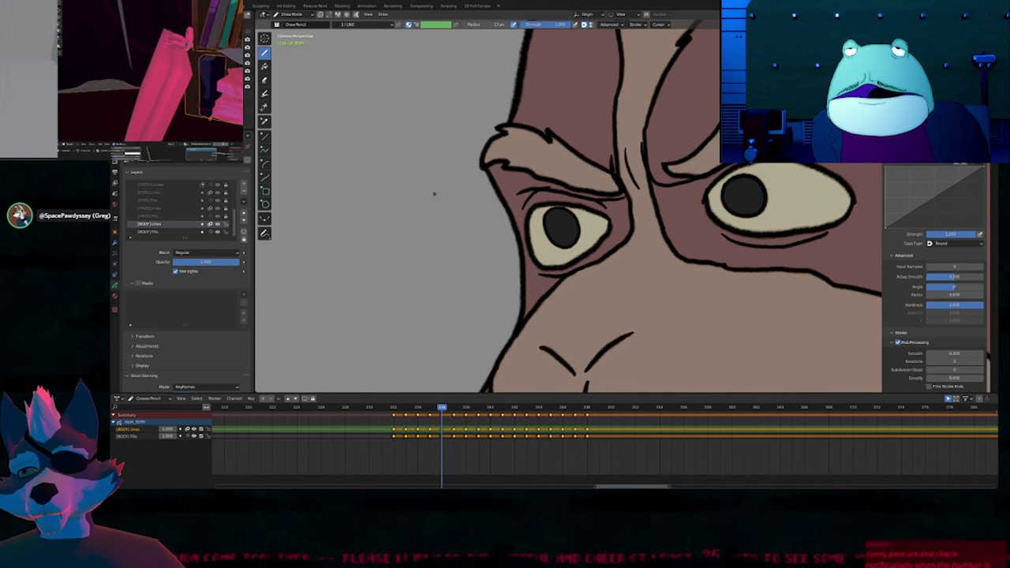
pyautogui.scroll(-5, 572, 184)
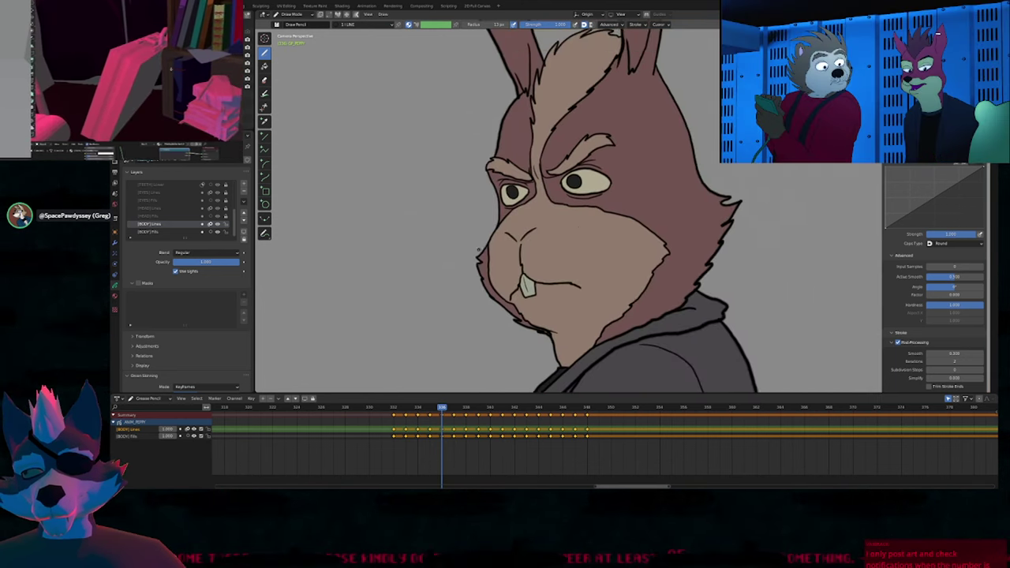
pyautogui.keyDown('shift'); pyautogui.moveTo(572, 183); pyautogui.dragTo(572, 178, button='middle'); pyautogui.keyUp('shift')
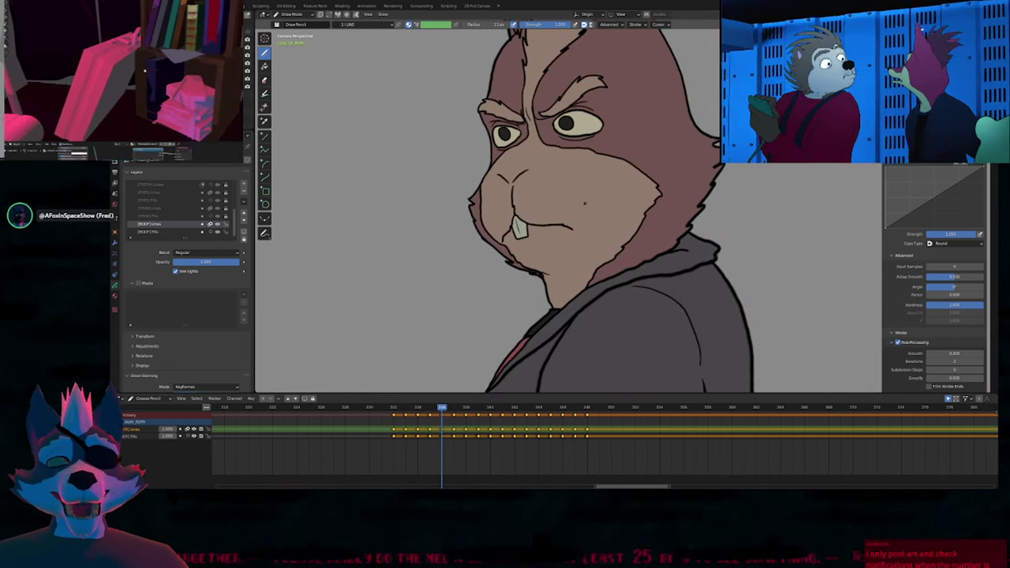
pyautogui.keyDown('shift'); pyautogui.moveTo(584, 249); pyautogui.dragTo(572, 221, button='middle'); pyautogui.keyUp('shift')
pyautogui.keyDown('shift'); pyautogui.moveTo(604, 173); pyautogui.dragTo(569, 295, button='middle'); pyautogui.keyUp('shift')
pyautogui.keyDown('shift'); pyautogui.moveTo(590, 216); pyautogui.dragTo(581, 298, button='middle'); pyautogui.keyUp('shift')
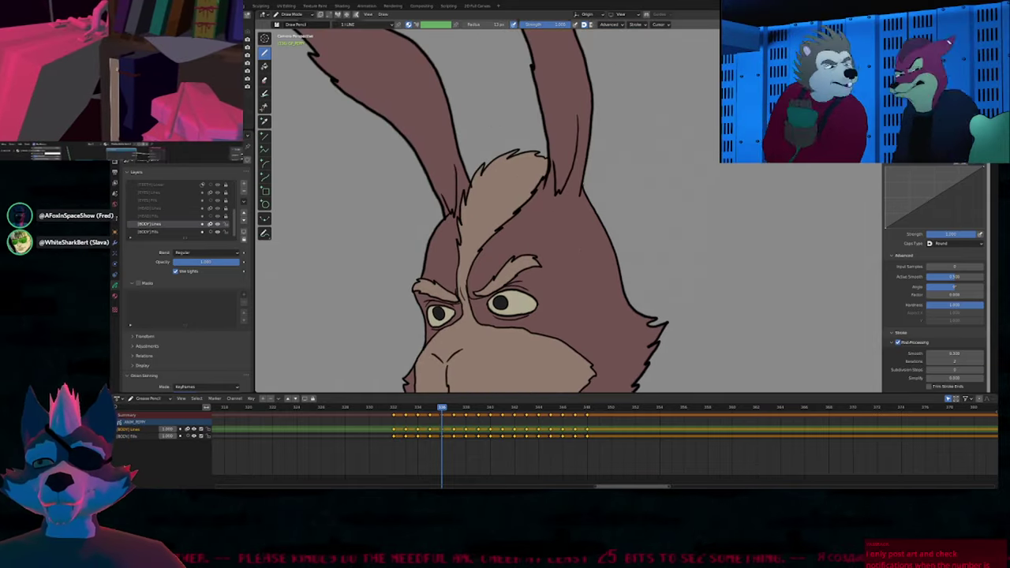
pyautogui.moveTo(590, 114)
pyautogui.keyDown('shift'); pyautogui.mouseDown(button='middle')
pyautogui.moveTo(573, 213)
pyautogui.moveTo(588, 138)
pyautogui.mouseUp(button='middle'); pyautogui.keyUp('shift')
pyautogui.scroll(-4, 588, 134)
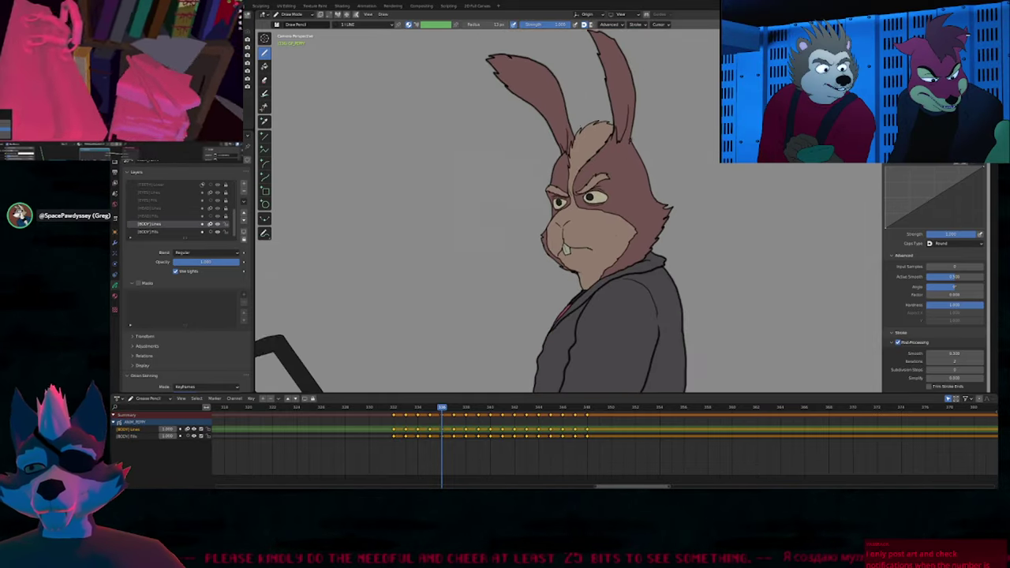
pyautogui.keyDown('shift'); pyautogui.moveTo(577, 258); pyautogui.dragTo(588, 184, button='middle'); pyautogui.keyUp('shift')
pyautogui.keyDown('shift'); pyautogui.scroll(-10, 568, 209); pyautogui.keyUp('shift')
pyautogui.keyDown('shift'); pyautogui.scroll(11, 568, 209); pyautogui.keyUp('shift')
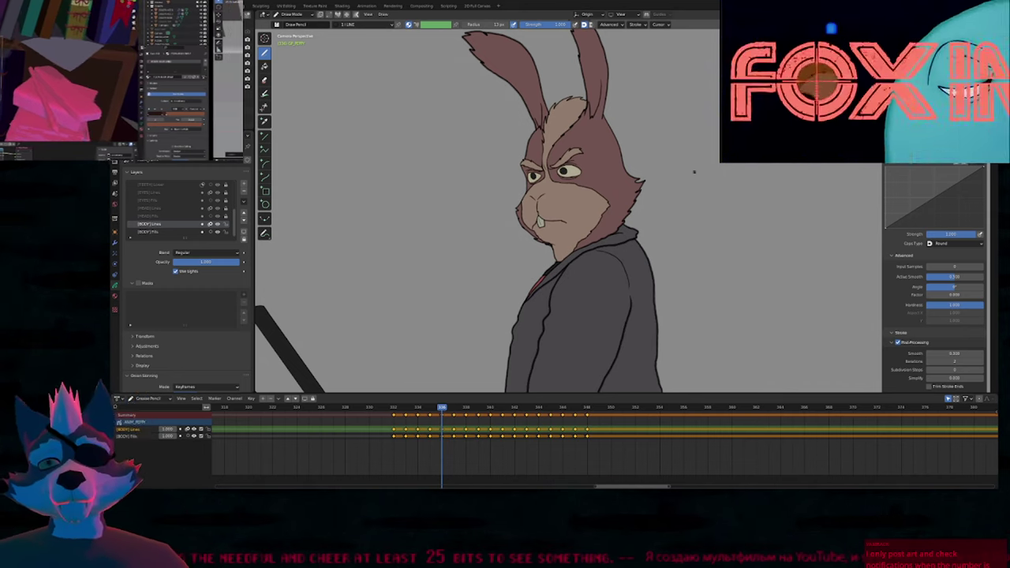
# Move the middle of the far eye's upper outline slightly upward on frame 336, using proportional editing.
pyautogui.keyDown('shift'); pyautogui.moveTo(683, 154); pyautogui.dragTo(652, 205, button='middle'); pyautogui.keyUp('shift')
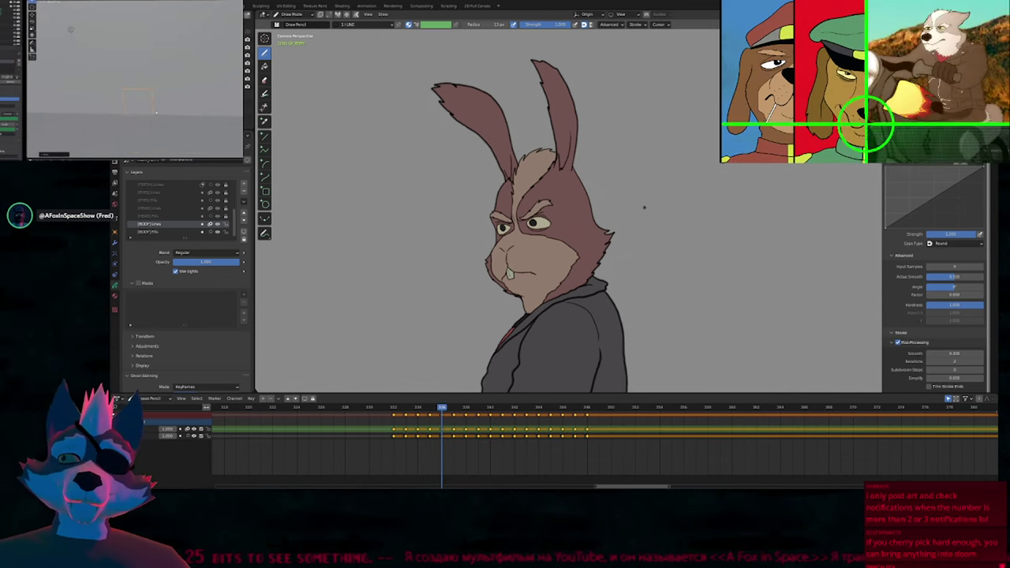
pyautogui.scroll(-1, 634, 221)
pyautogui.keyDown('shift'); pyautogui.moveTo(636, 197); pyautogui.dragTo(659, 124, button='middle'); pyautogui.keyUp('shift')
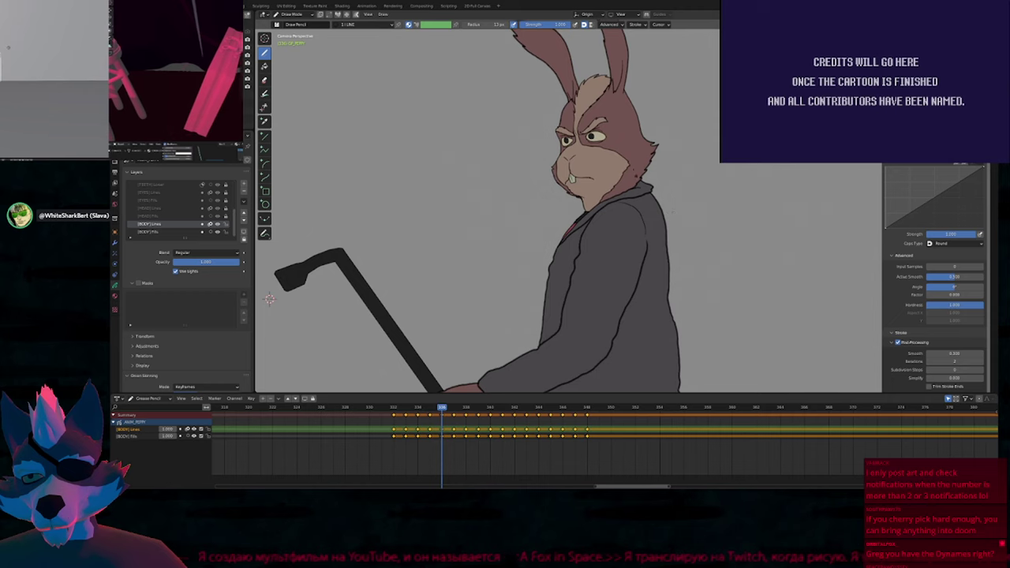
pyautogui.scroll(8, 531, 211)
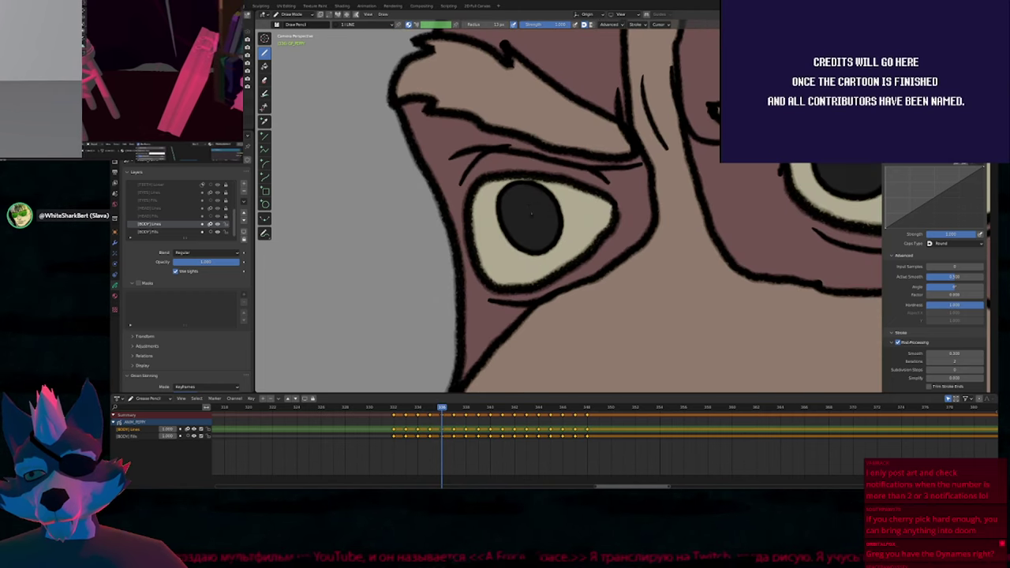
pyautogui.press('Tab')
pyautogui.scroll(3, 520, 170)
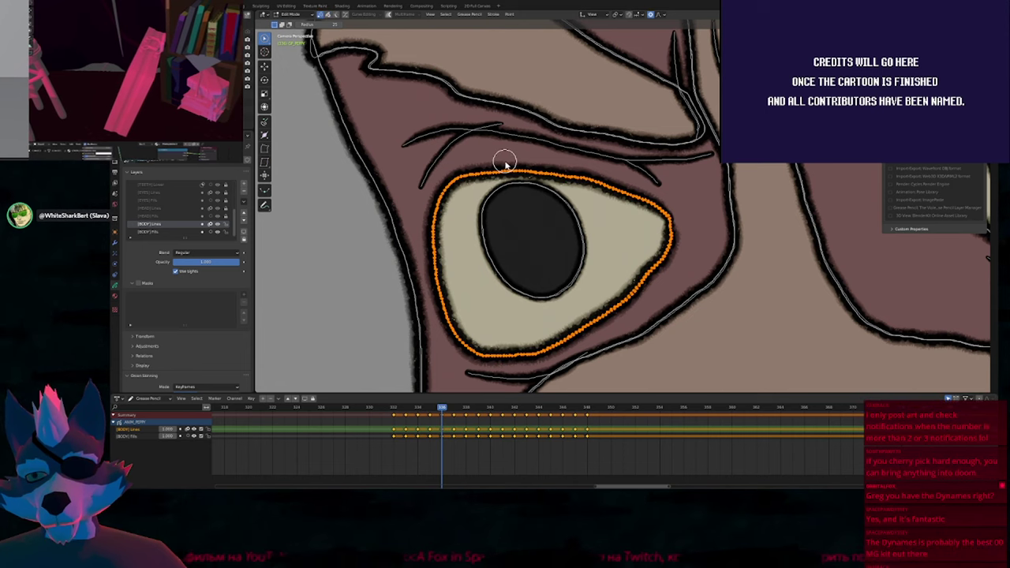
pyautogui.moveTo(505, 164); pyautogui.dragTo(530, 165)
pyautogui.moveTo(591, 180); pyautogui.dragTo(604, 184)
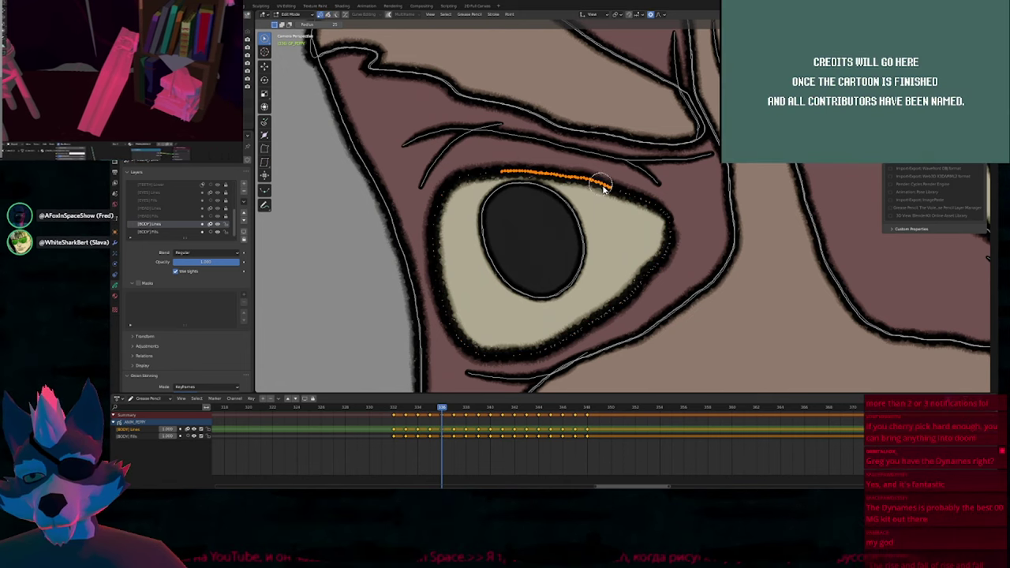
pyautogui.press('g')
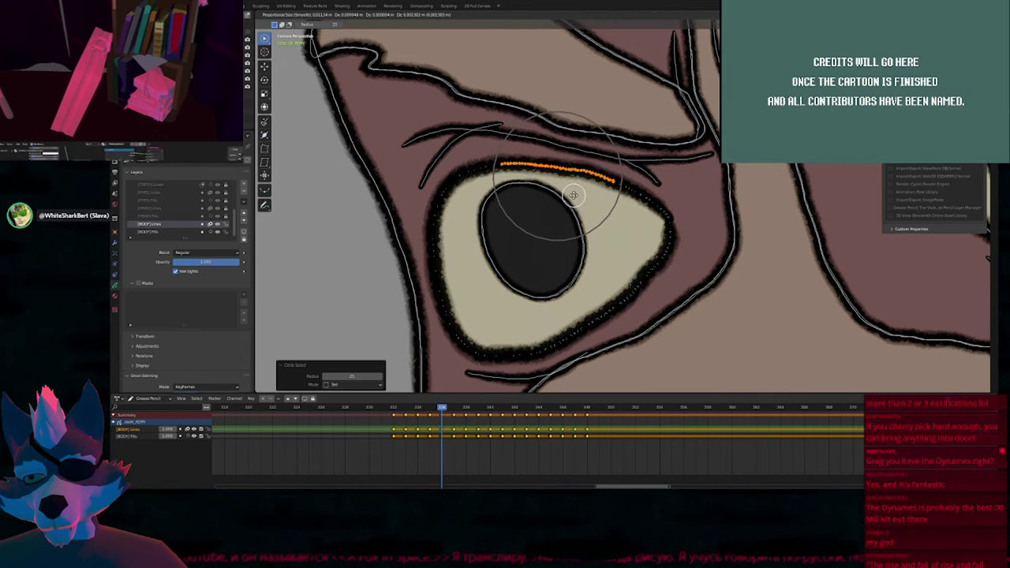
pyautogui.click(573, 197)
pyautogui.press('Tab')
# Play back the rabbit animation and scrub between frames 332 and 353 to check the motion of the whole figure.
pyautogui.scroll(-14, 591, 233)
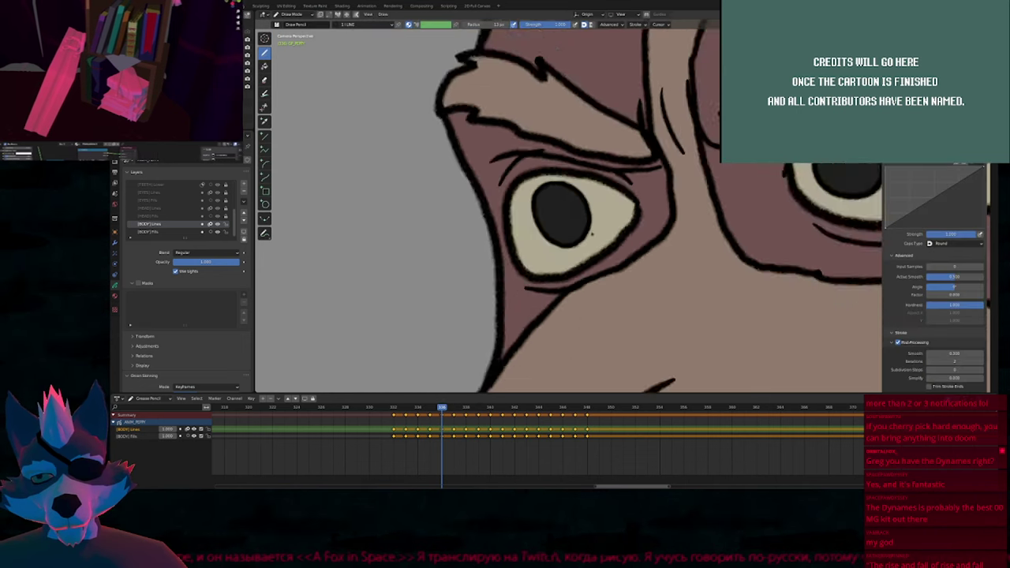
pyautogui.press('Left')
pyautogui.press('space')
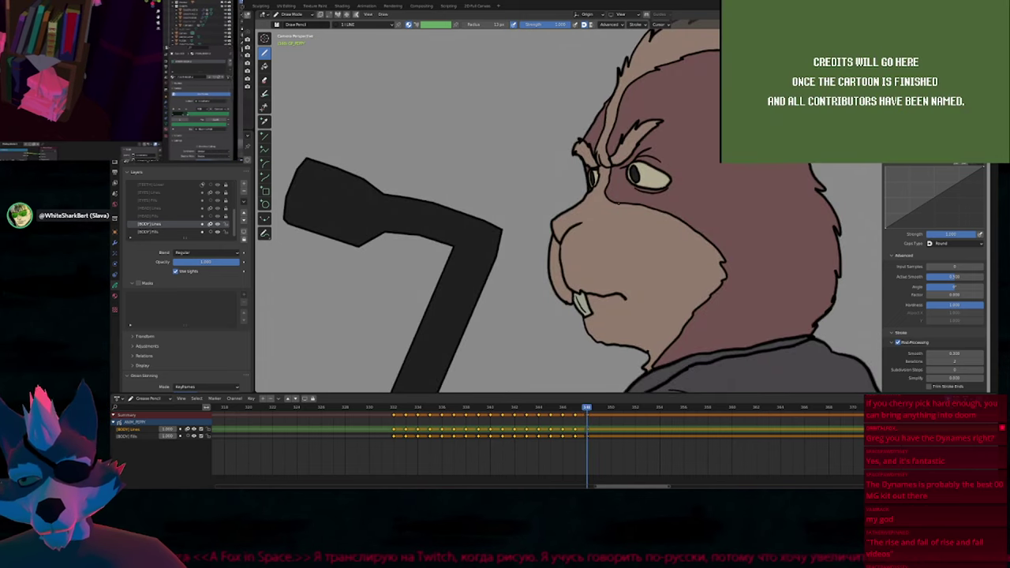
pyautogui.scroll(-8, 270, 306)
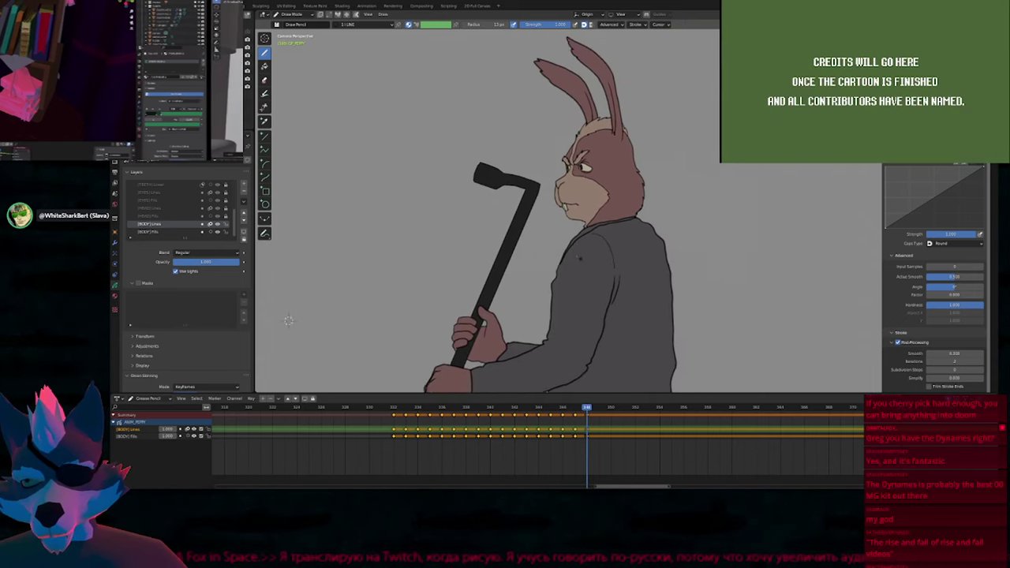
pyautogui.keyDown('ctrl'); pyautogui.moveTo(595, 223); pyautogui.dragTo(635, 275, button='middle'); pyautogui.keyUp('ctrl')
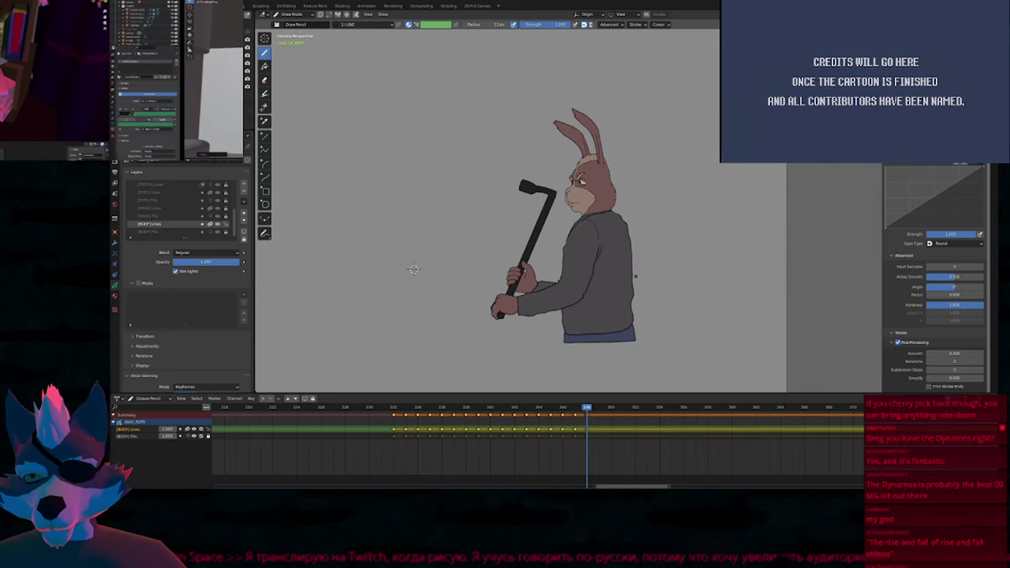
pyautogui.keyDown('shift'); pyautogui.moveTo(609, 241); pyautogui.dragTo(663, 252, button='middle'); pyautogui.keyUp('shift')
pyautogui.press('Left')
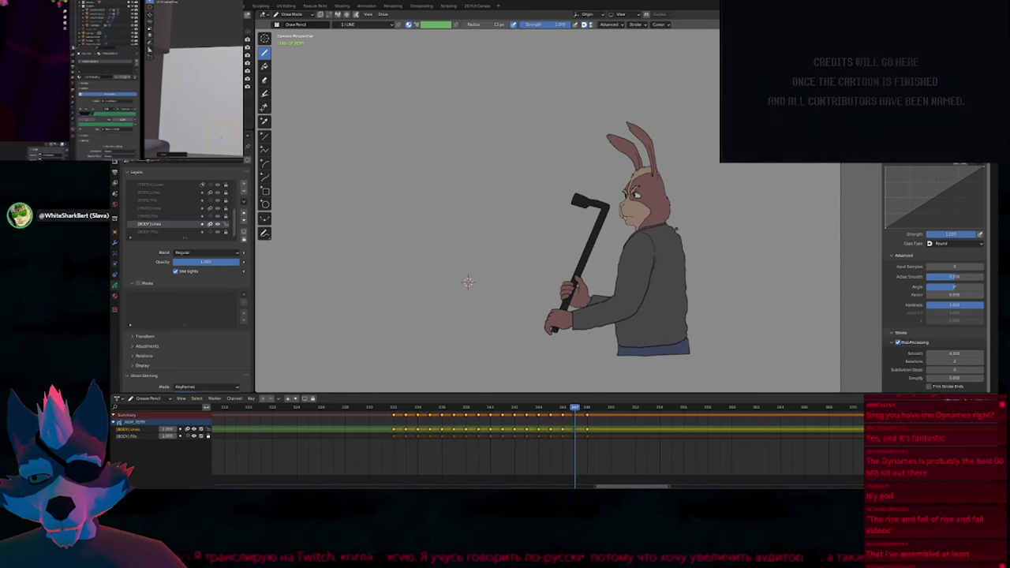
pyautogui.press('Left')
pyautogui.press('Left')
pyautogui.press('Left')
pyautogui.press('Left')
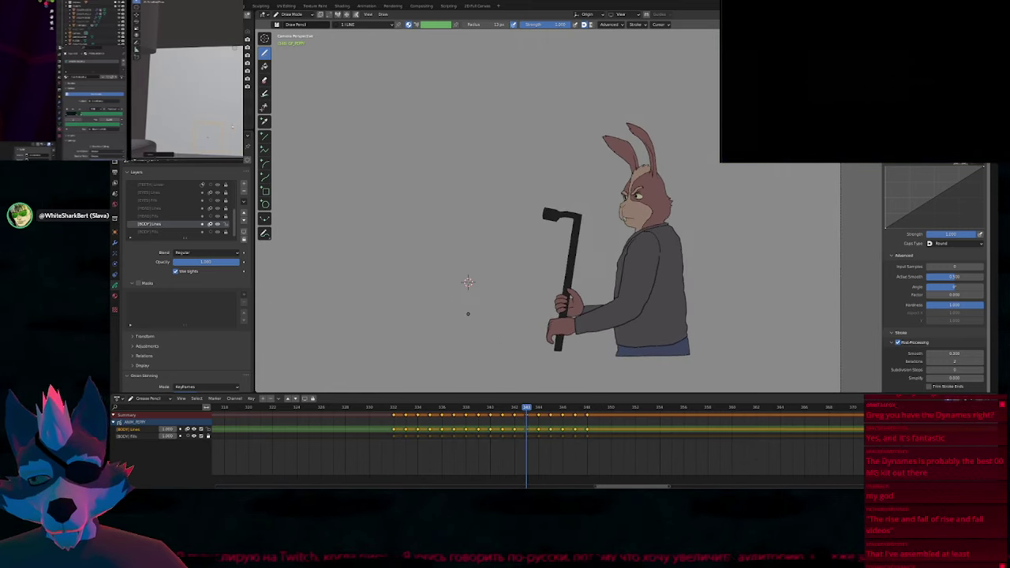
pyautogui.moveTo(399, 407); pyautogui.dragTo(662, 409)
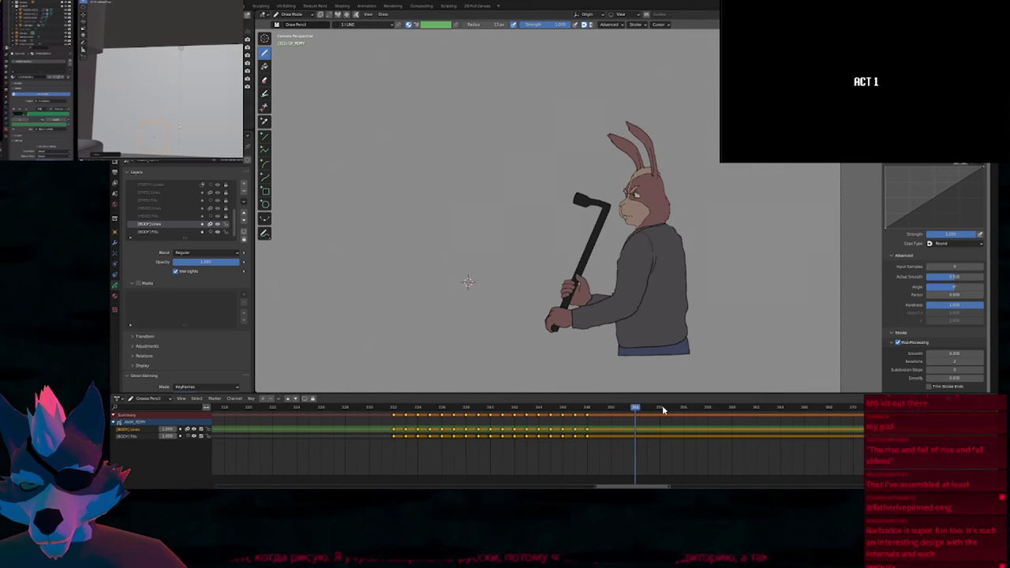
pyautogui.moveTo(606, 423); pyautogui.dragTo(629, 424)
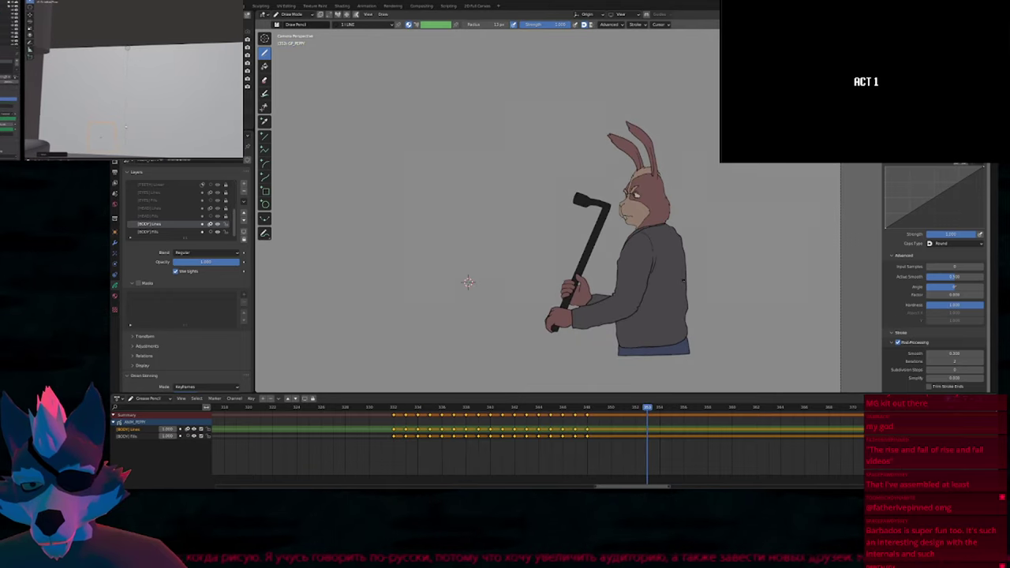
# Show the rendered shading, switch the rabbit to Object Mode, and exit local view so the full lit scene appears with nothing selected.
pyautogui.click(683, 218)
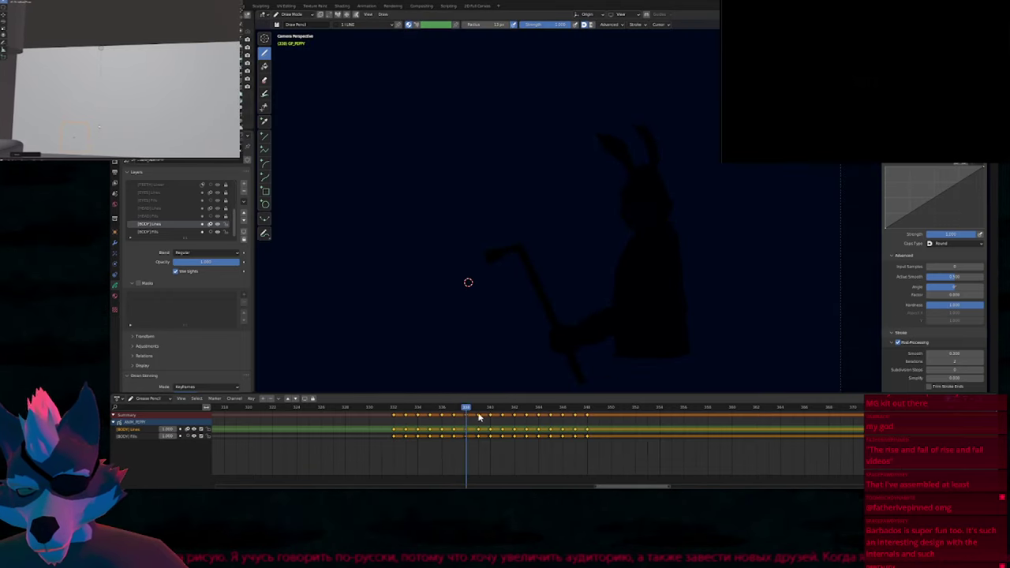
pyautogui.moveTo(478, 416); pyautogui.dragTo(502, 420)
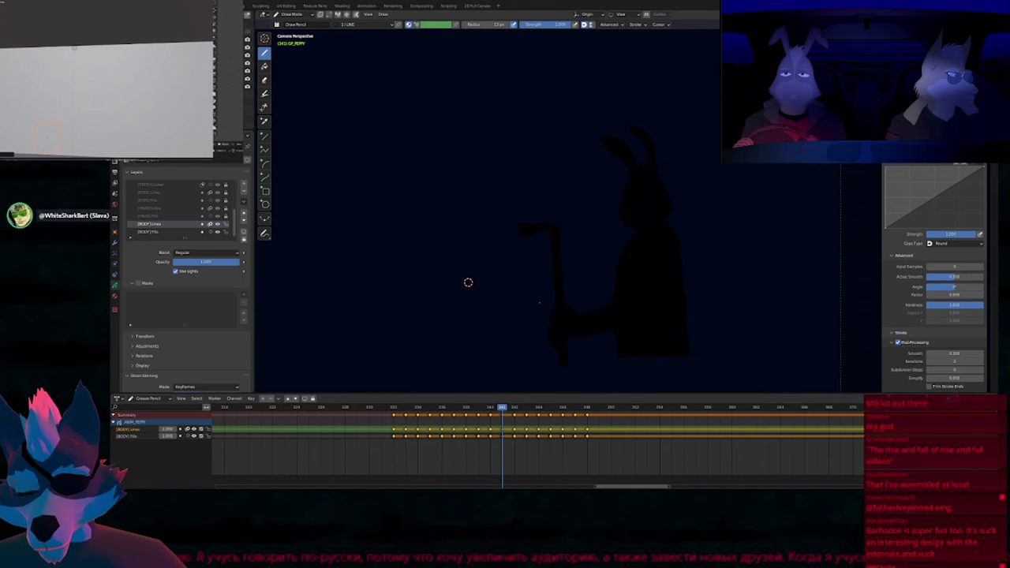
pyautogui.press('z')
pyautogui.hotkey('ctrl', 'Tab')
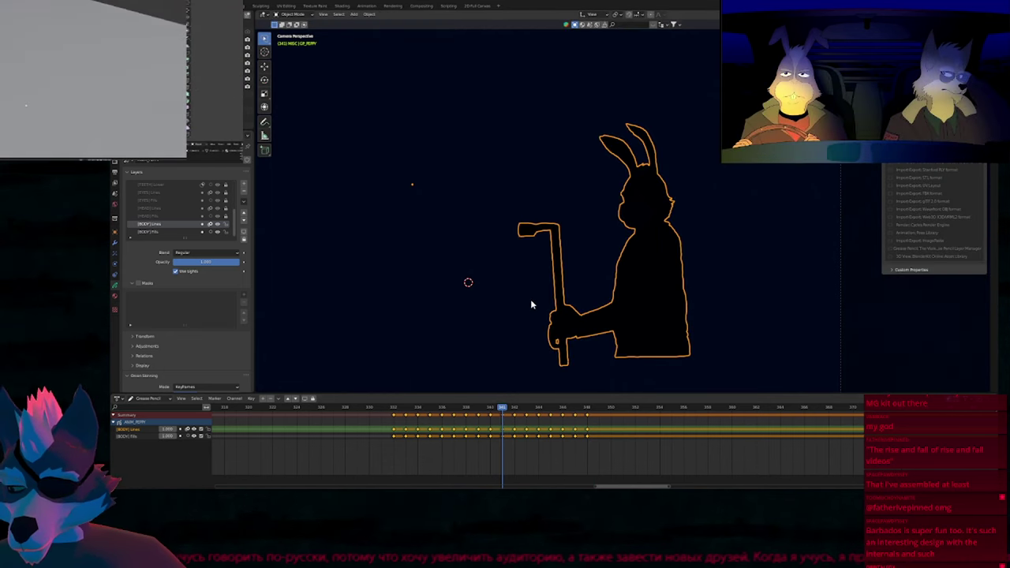
pyautogui.press('/')
pyautogui.hotkey('alt', 'a')
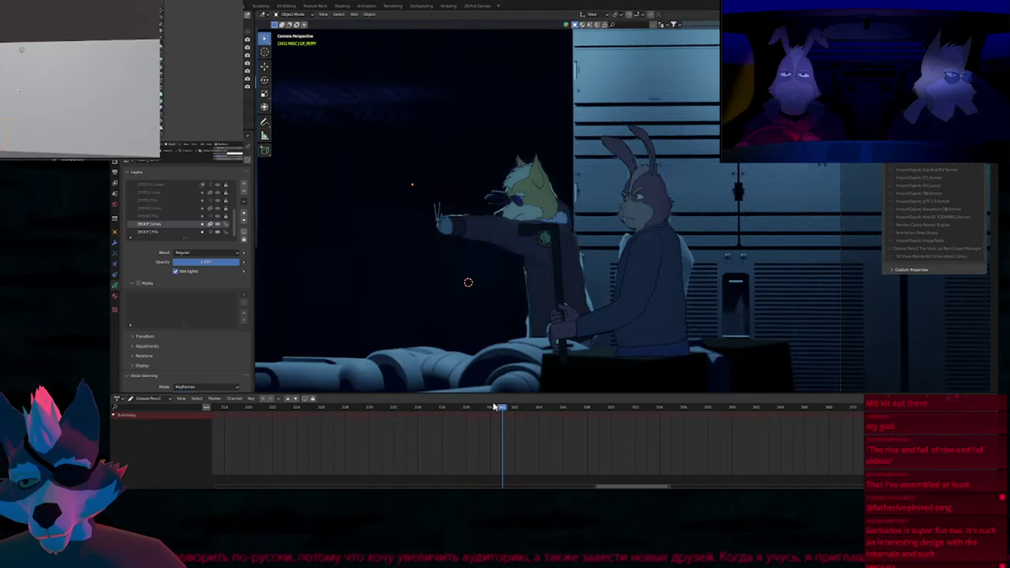
# Play the lit scene from frame 333 to review the rabbit's movement beside the other character and the set.
pyautogui.click(479, 410)
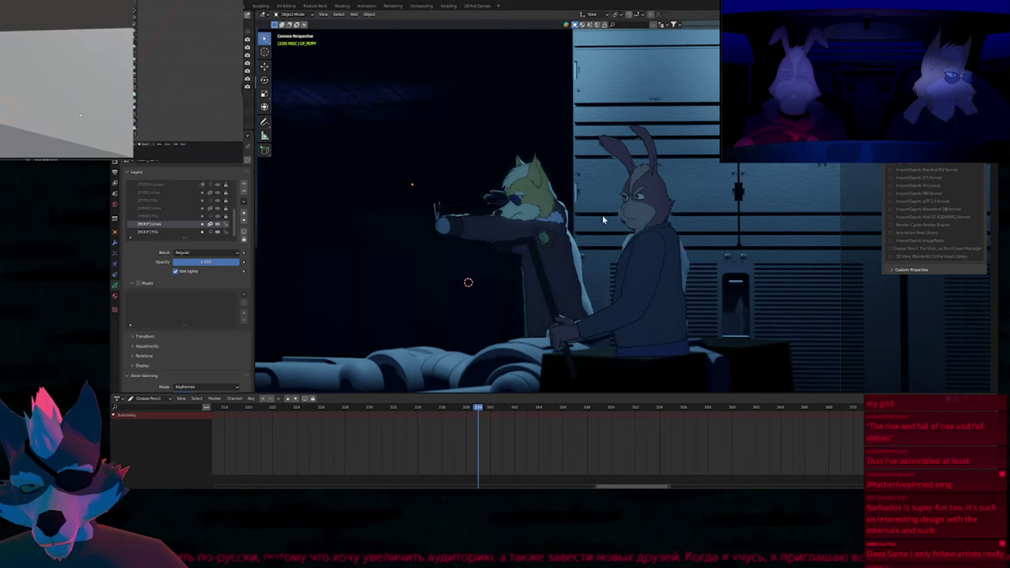
pyautogui.click(409, 408)
pyautogui.press('space')
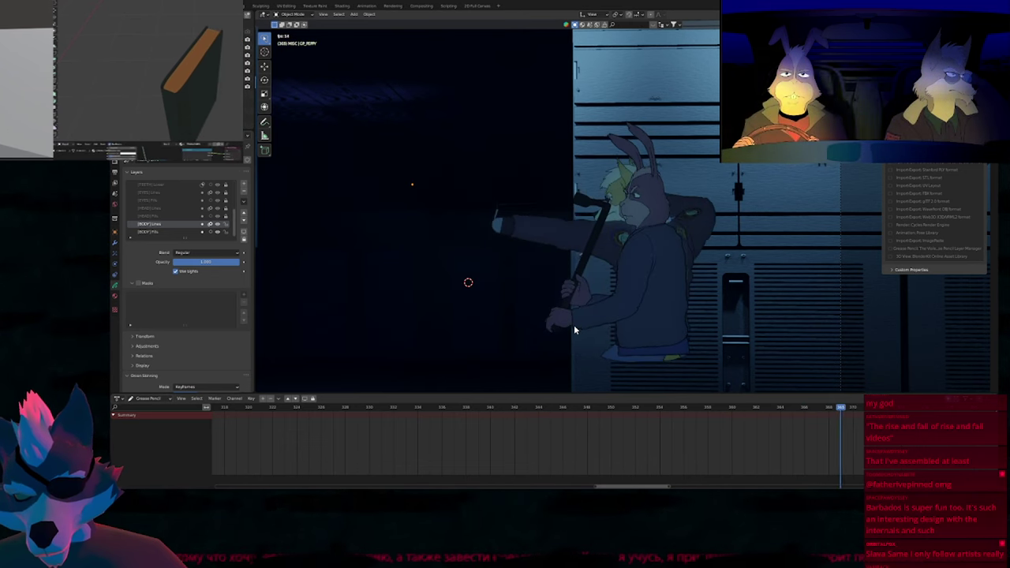
pyautogui.press('space')
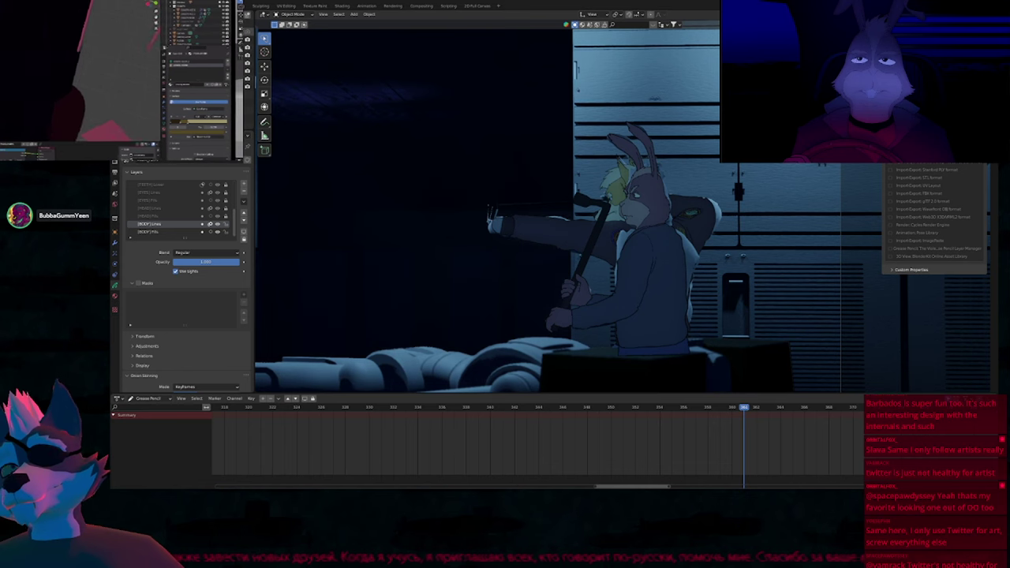
pyautogui.click(628, 289)
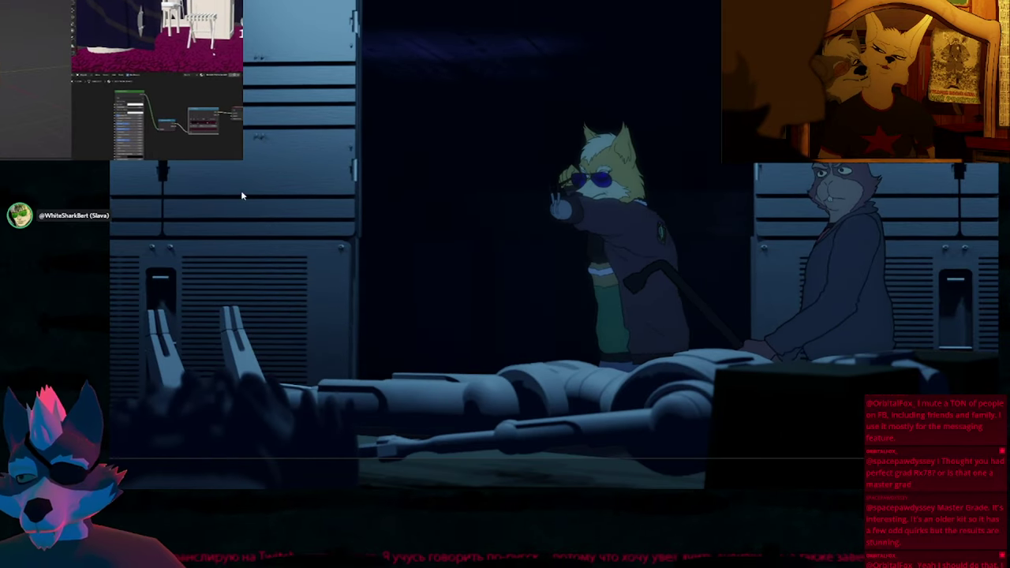
# Leave the fullscreen viewport, set both the render and viewport samples to 4, and turn off viewport denoising.
pyautogui.hotkey('ctrl', 'alt', 'space')
pyautogui.click(114, 165)
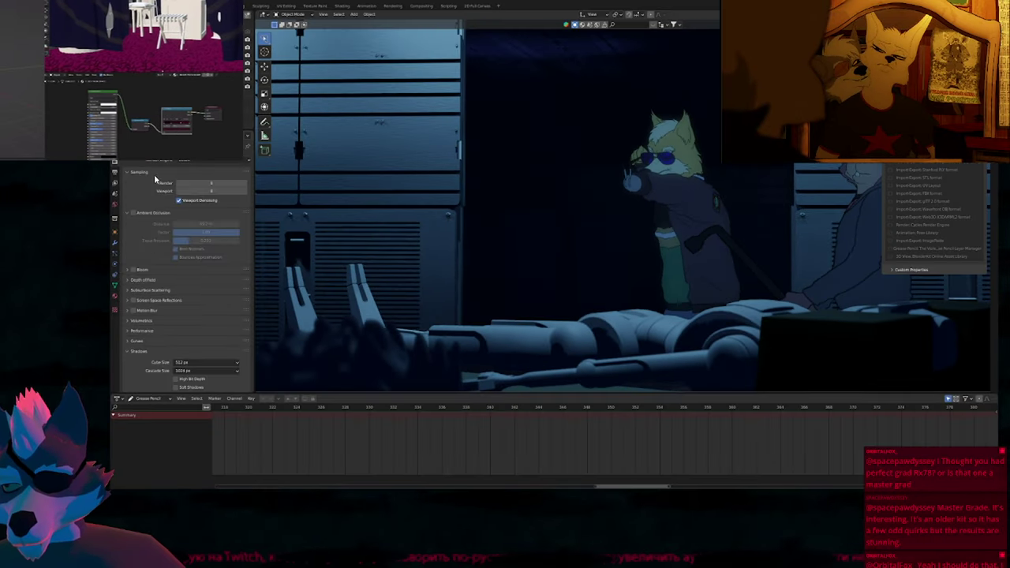
pyautogui.click(213, 185)
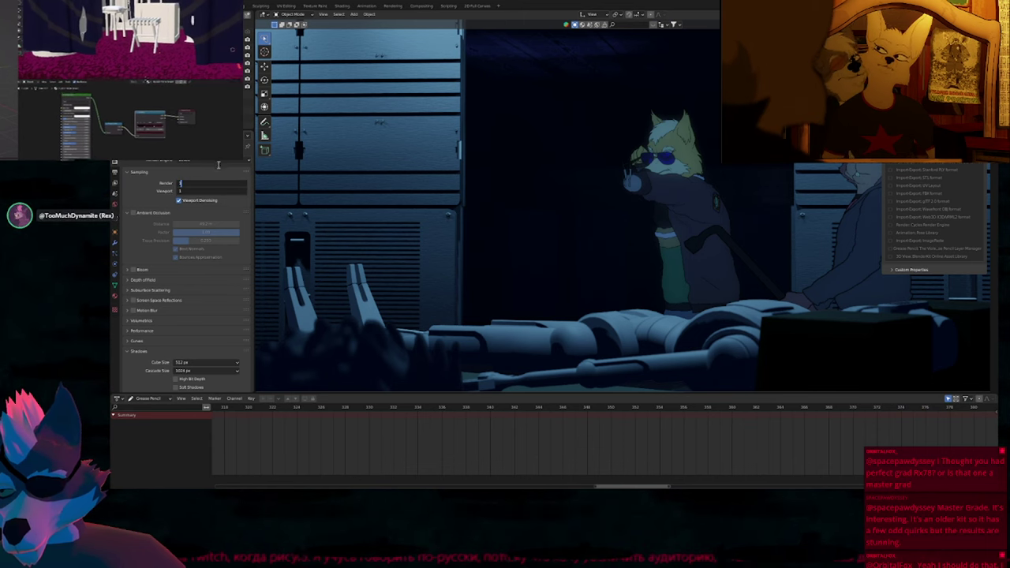
pyautogui.press('Return')
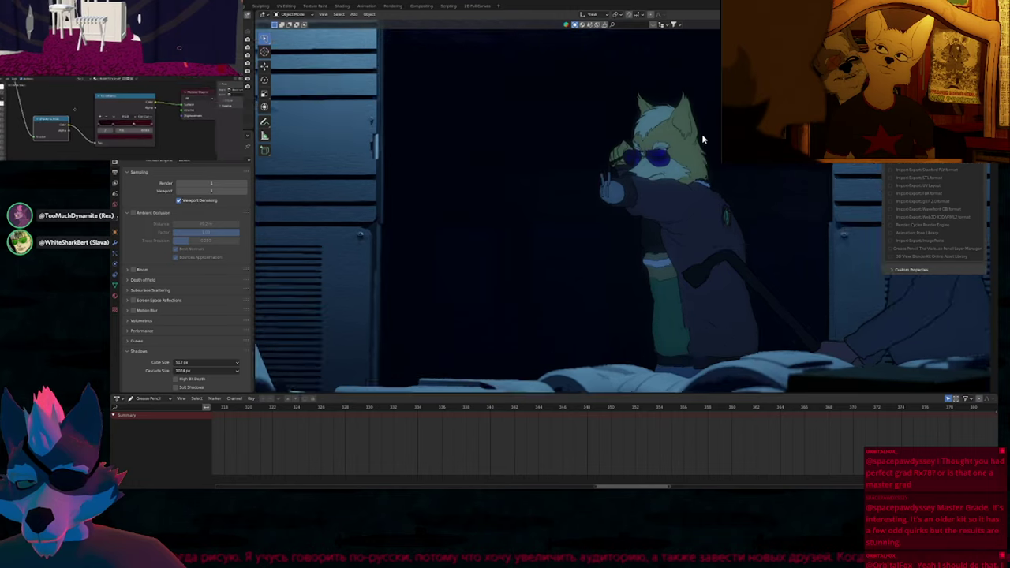
pyautogui.click(207, 183)
pyautogui.write('4')
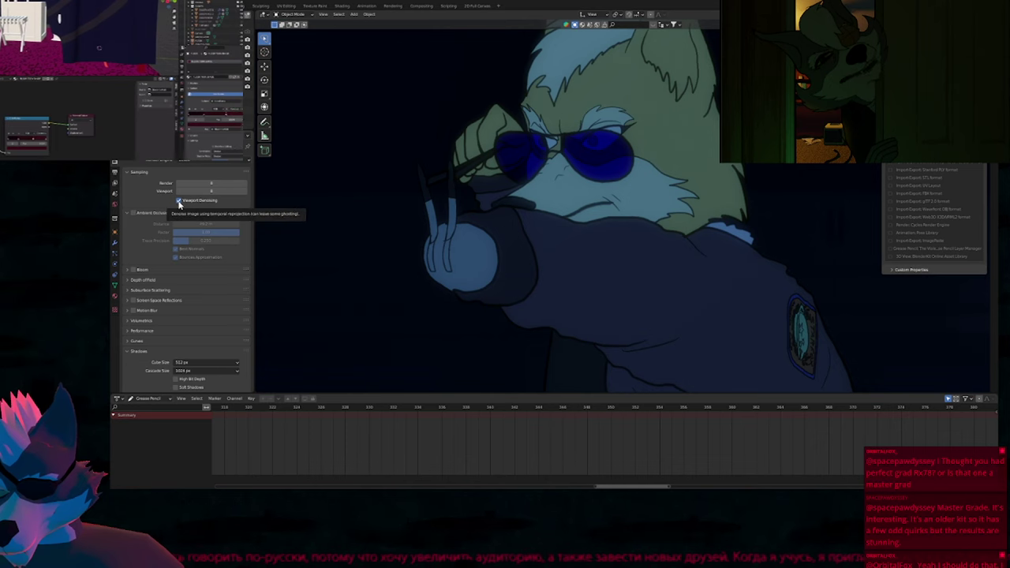
pyautogui.click(179, 200)
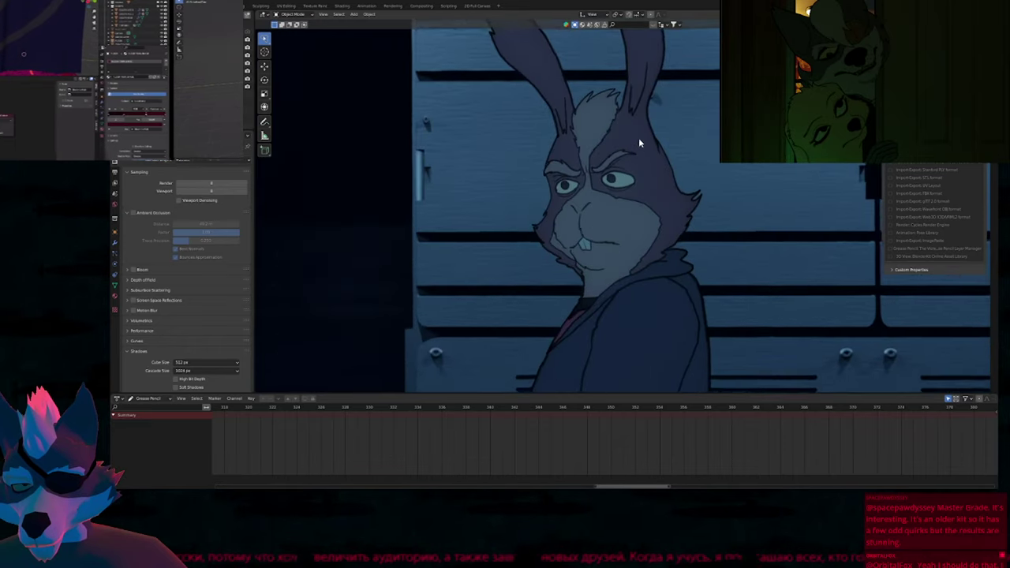
# Select the rabbit and make A EYES PEPPY its active drawing material, returning to Object Mode.
pyautogui.click(573, 181)
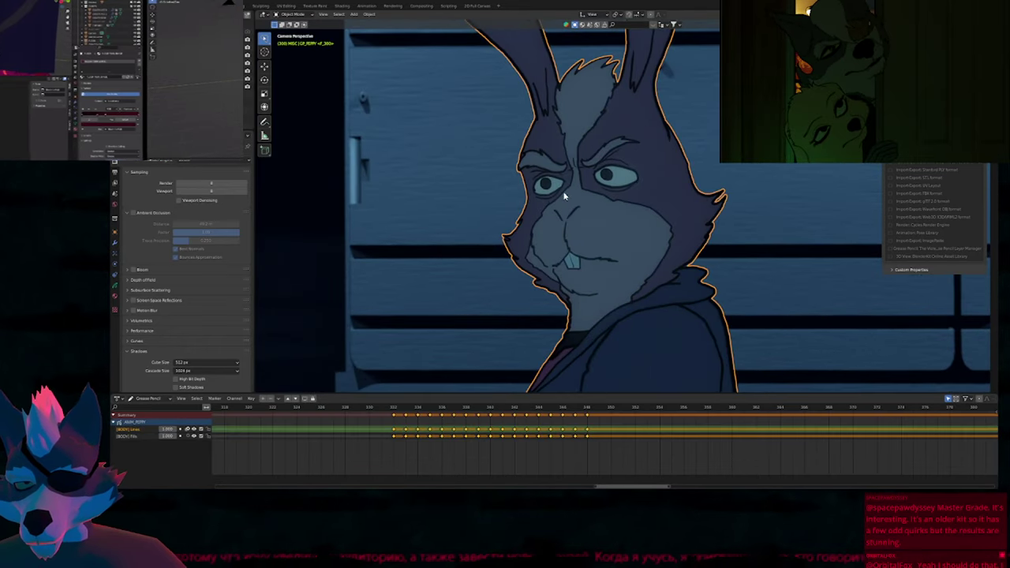
pyautogui.hotkey('ctrl', 'Tab')
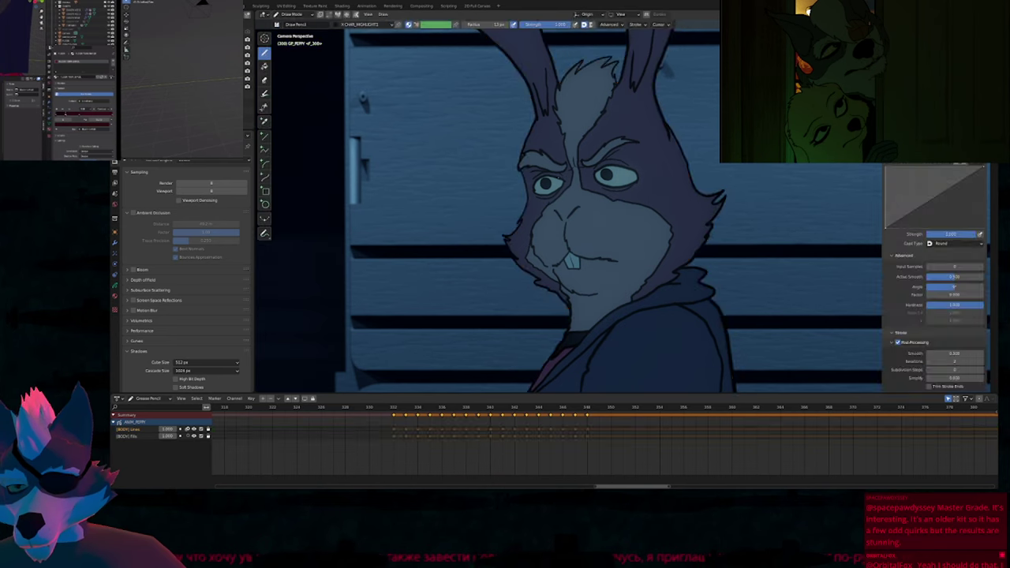
pyautogui.press('u')
pyautogui.press('a')
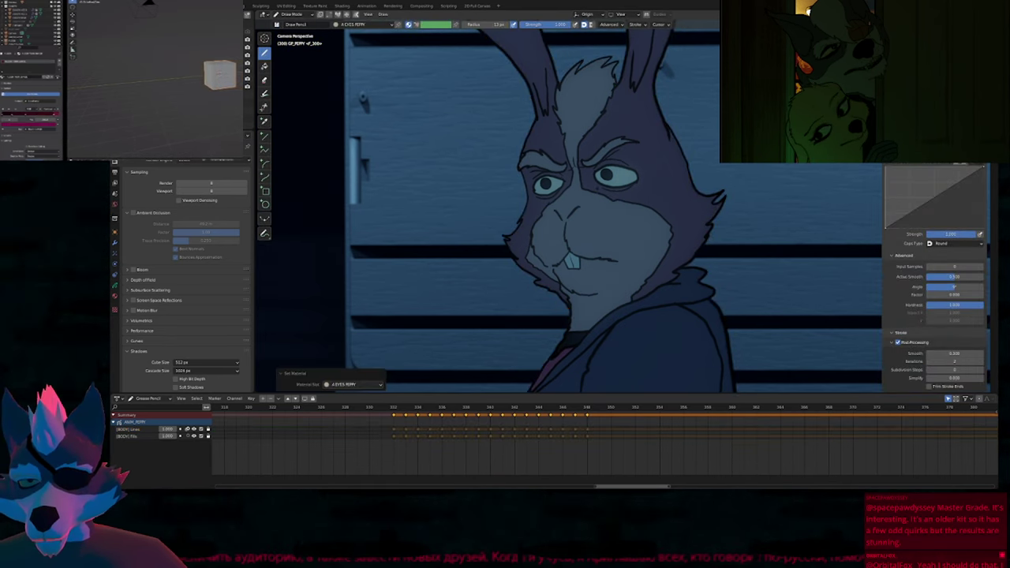
pyautogui.hotkey('ctrl', 'Tab')
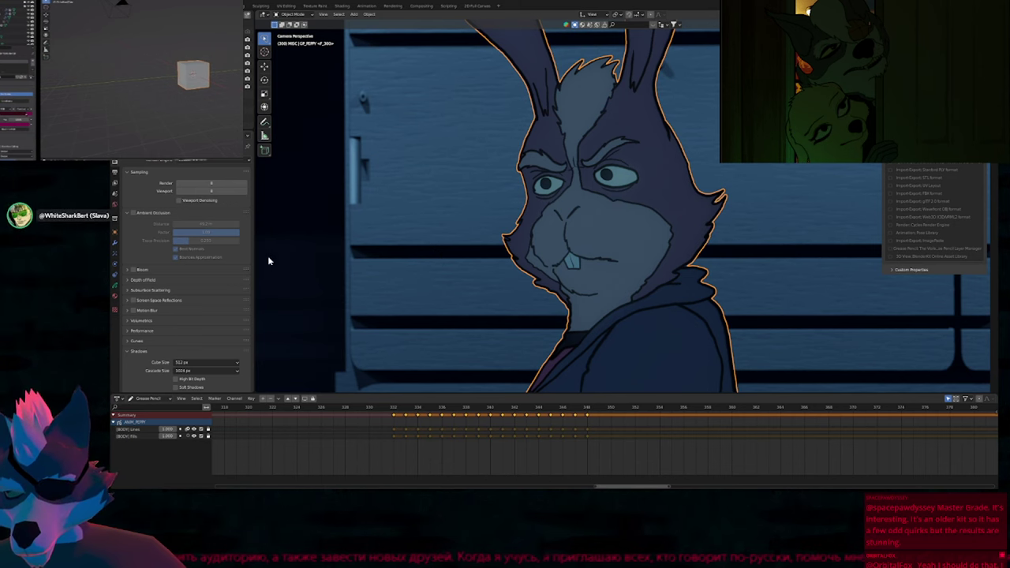
# Inspect the rabbit's visual effects, then select the frog in the frame 224 shot and return to frame 300 to compare its effects.
pyautogui.keyDown('ctrl'); pyautogui.moveTo(465, 204); pyautogui.dragTo(471, 280, button='middle'); pyautogui.keyUp('ctrl')
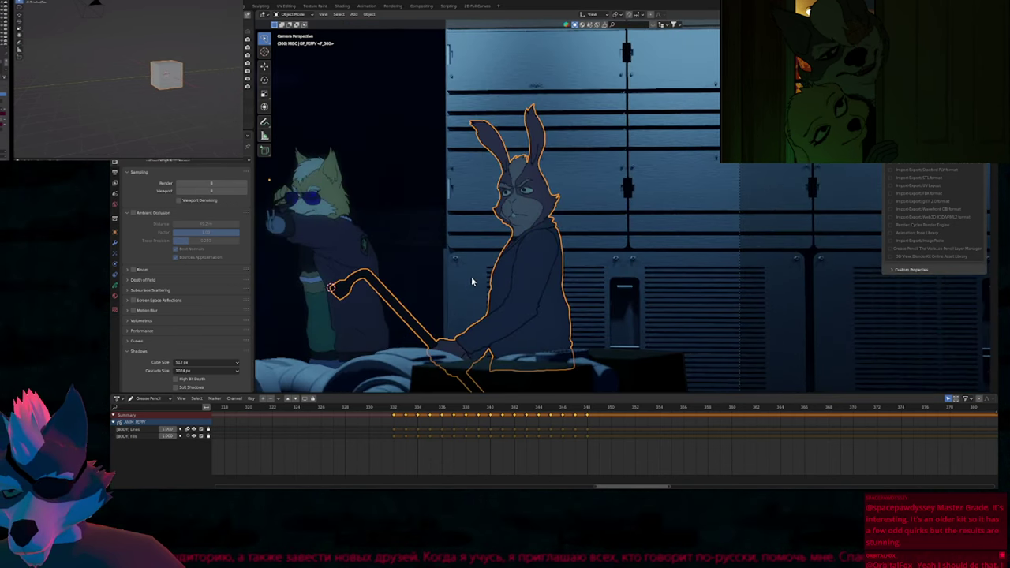
pyautogui.click(115, 255)
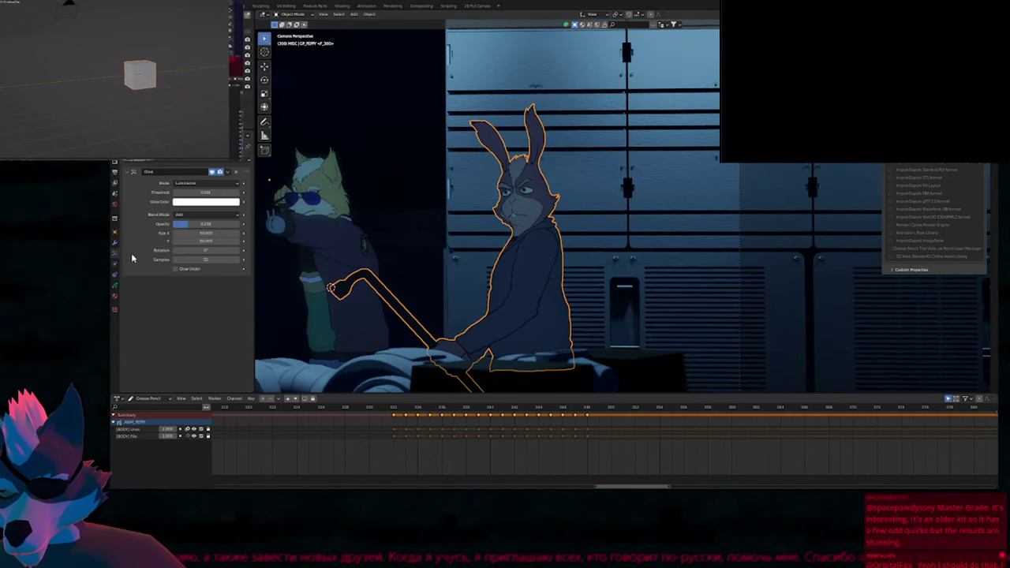
pyautogui.press('Down')
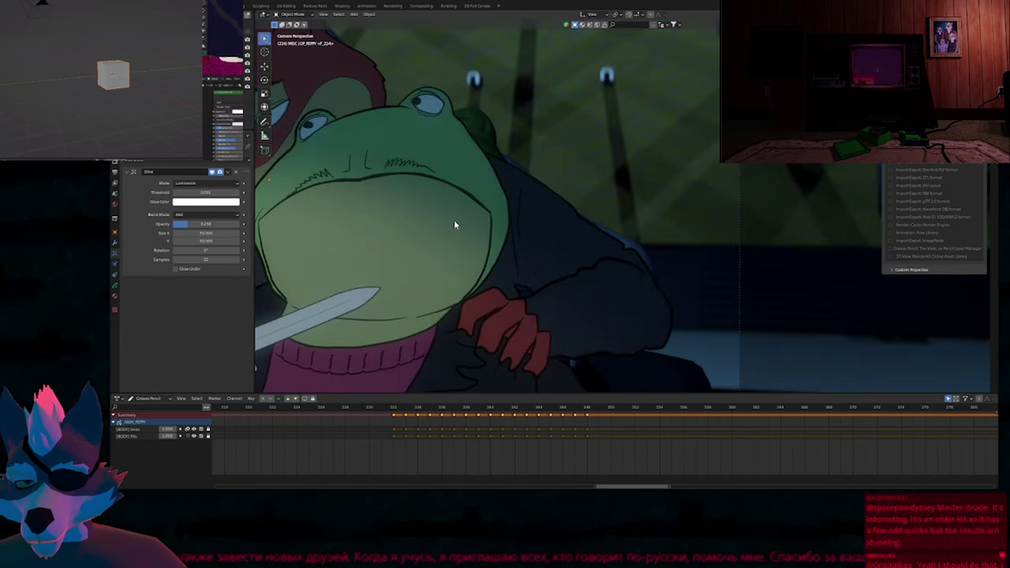
pyautogui.click(457, 225)
pyautogui.press('Up')
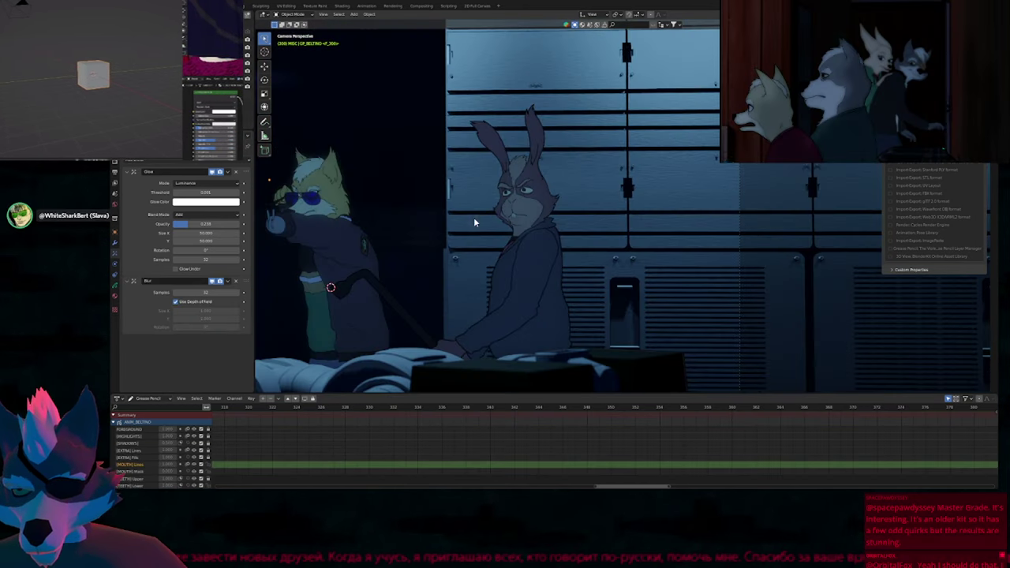
# Copy the Grease Pencil effects from the frog in the frame 224 shot to the rabbit, returning to frame 300.
pyautogui.click(529, 204)
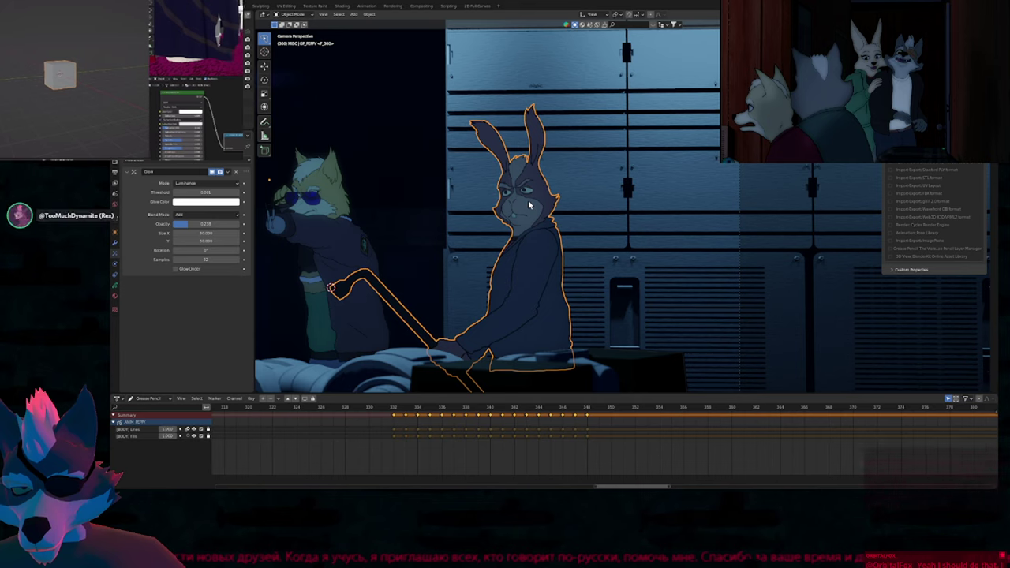
pyautogui.press('Down')
pyautogui.click(441, 218)
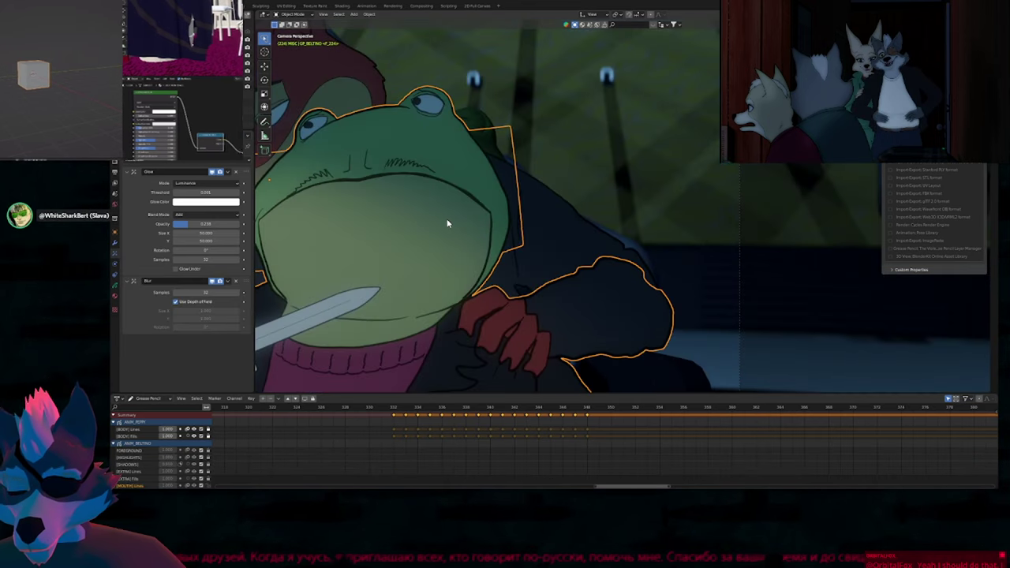
pyautogui.hotkey('ctrl', 'l')
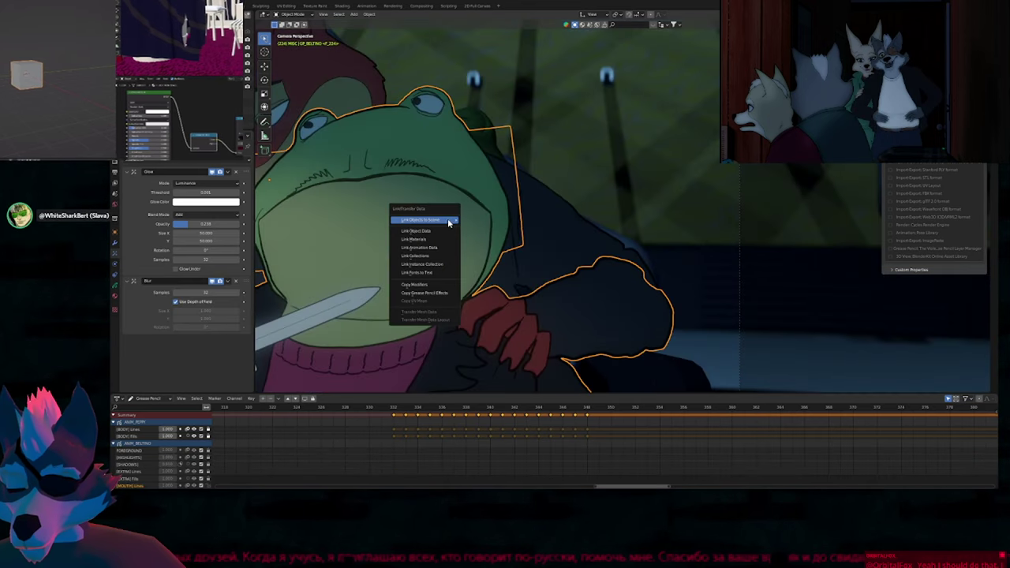
pyautogui.click(437, 293)
pyautogui.press('Up')
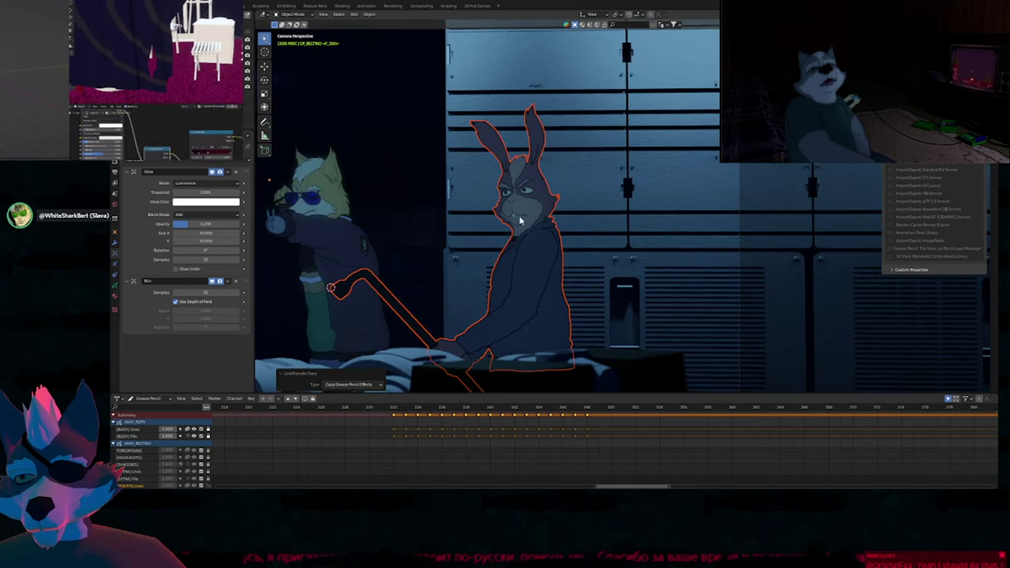
# Compare the rabbit's modifiers with the frog's and copy the frog's modifiers to the rabbit, ending back at frame 300.
pyautogui.click(534, 209)
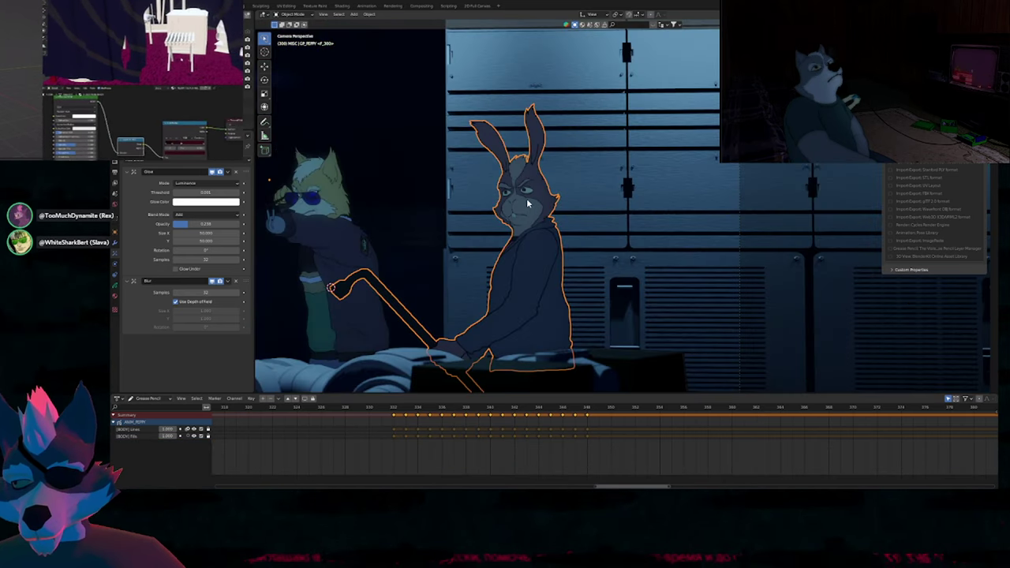
pyautogui.click(115, 246)
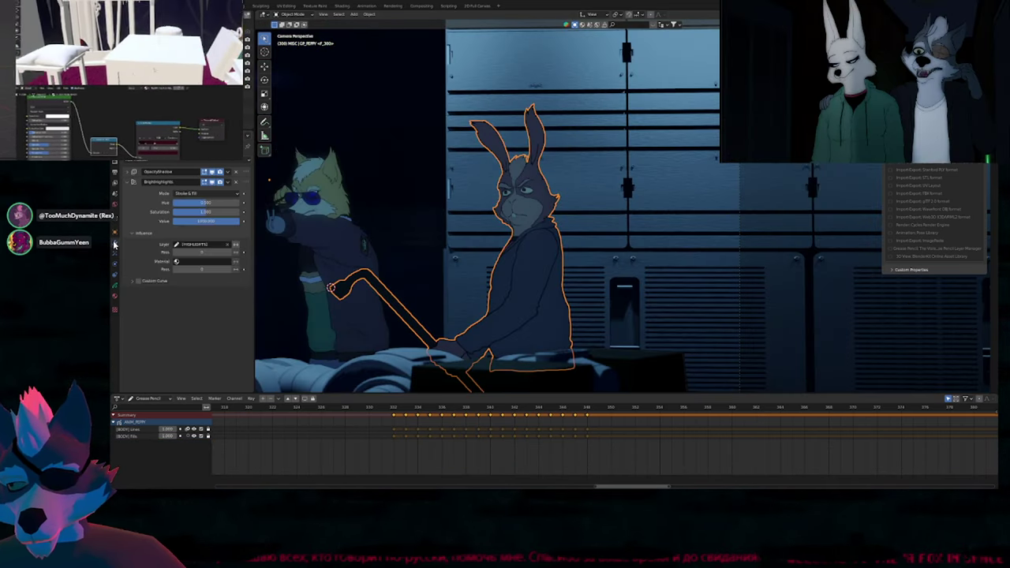
pyautogui.press('Down')
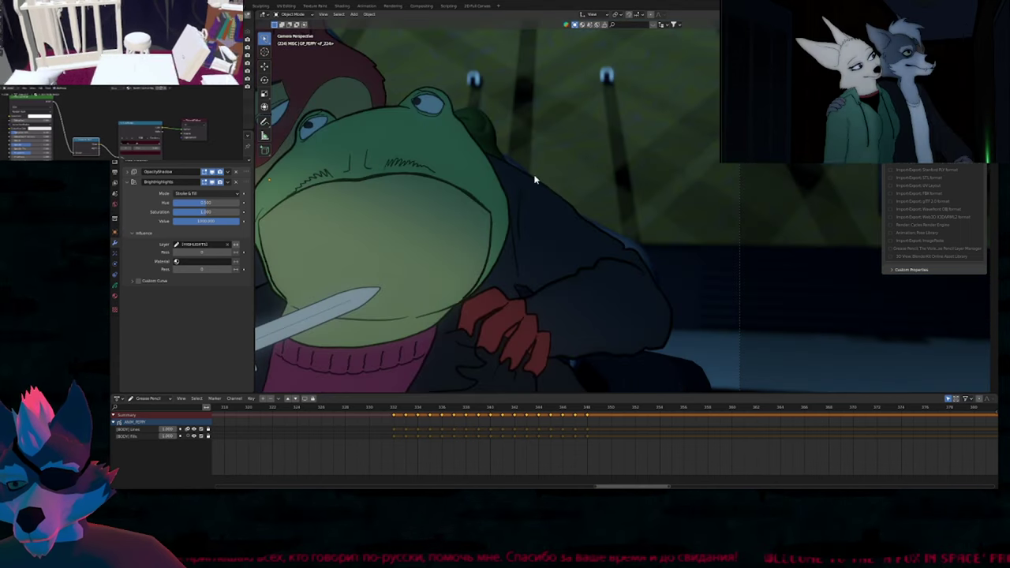
pyautogui.click(444, 225)
pyautogui.press('Up')
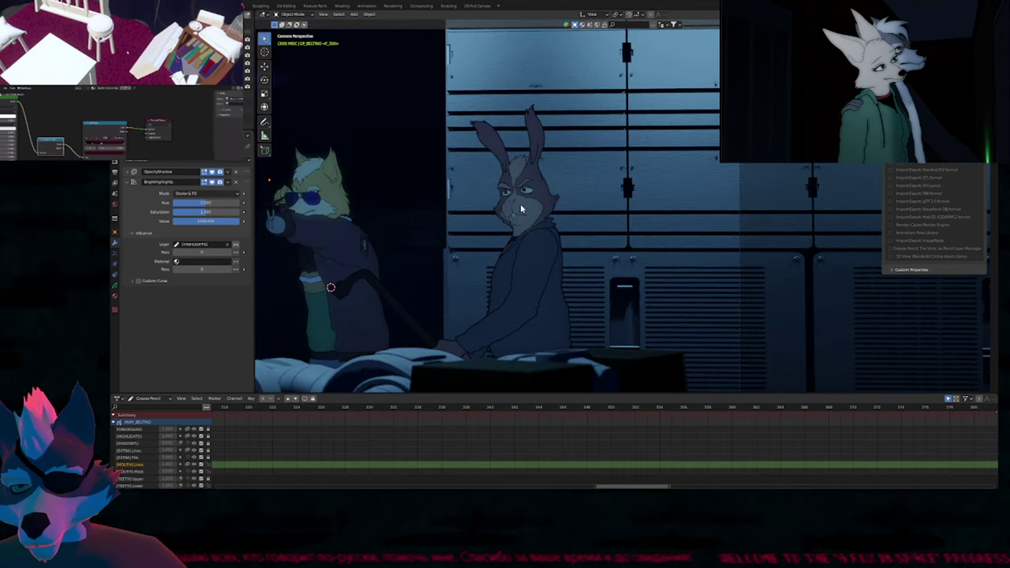
pyautogui.click(519, 207)
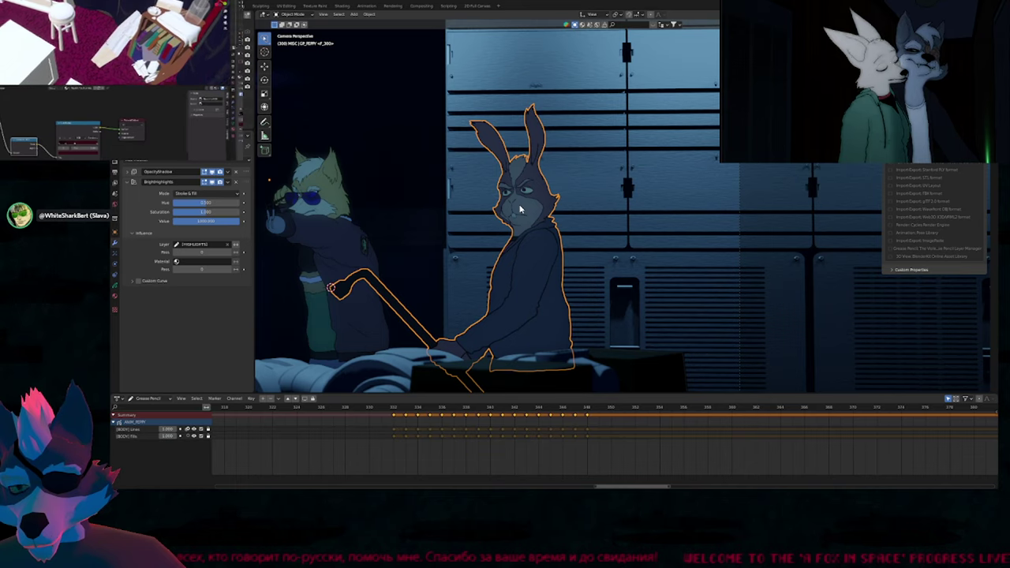
pyautogui.press('Down')
pyautogui.keyDown('shift'); pyautogui.click(465, 224); pyautogui.keyUp('shift')
pyautogui.hotkey('ctrl', 'l')
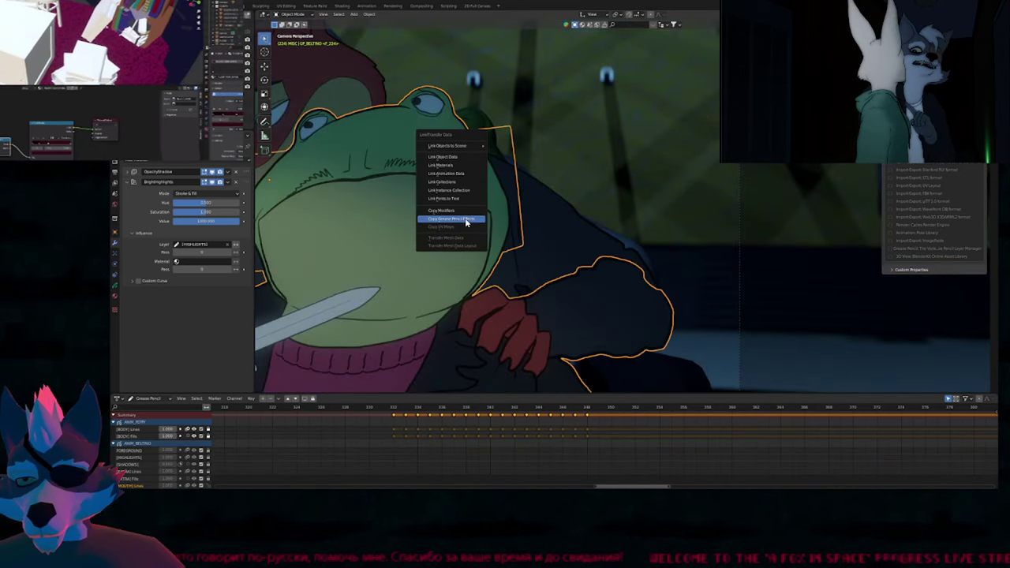
pyautogui.click(467, 210)
pyautogui.press('Up')
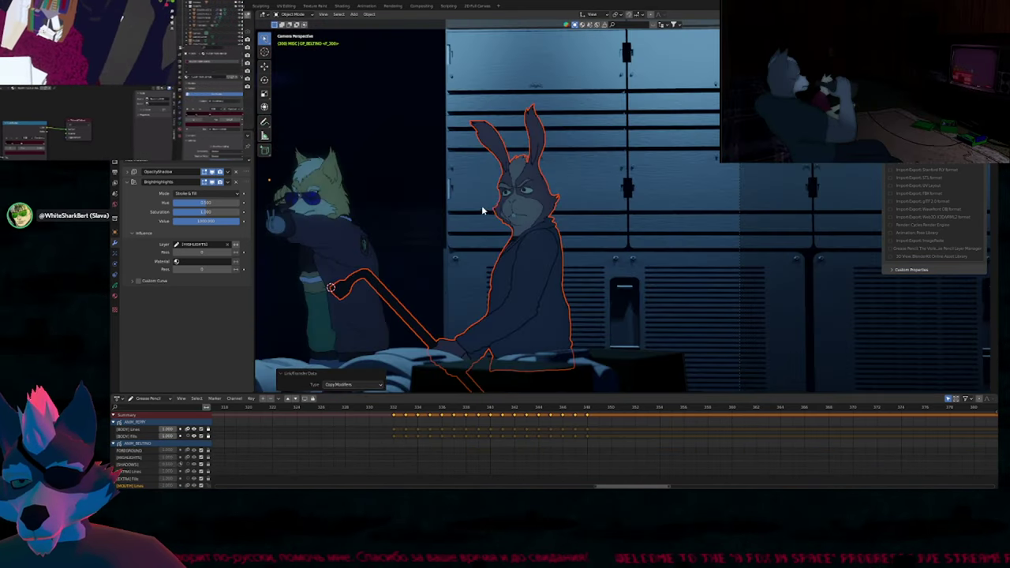
# Select only the rabbit and switch it to Draw Mode with its face in close-up.
pyautogui.click(532, 204)
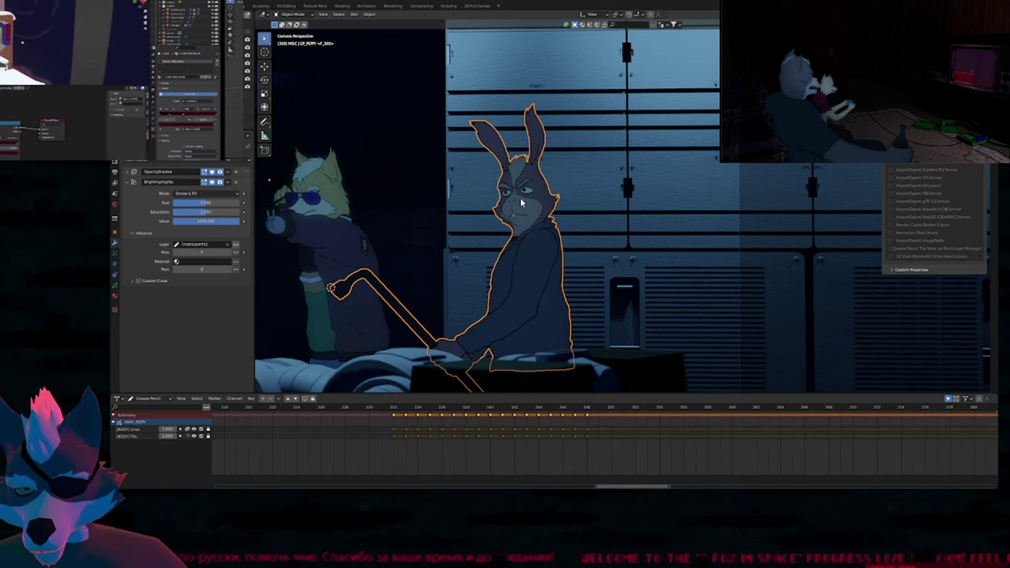
pyautogui.hotkey('ctrl', 'Tab')
pyautogui.scroll(7, 516, 188)
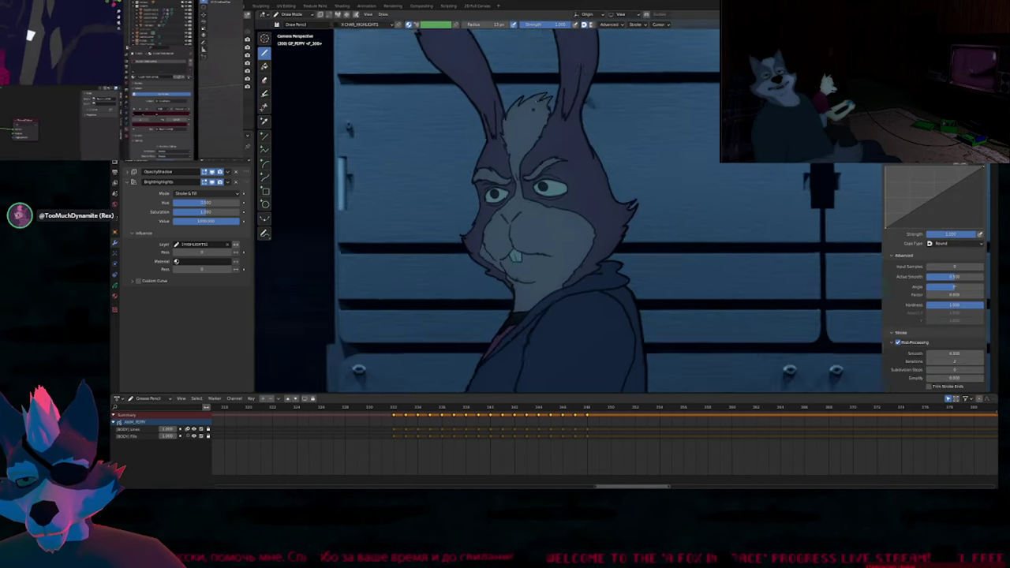
pyautogui.press('u')
pyautogui.click(484, 191)
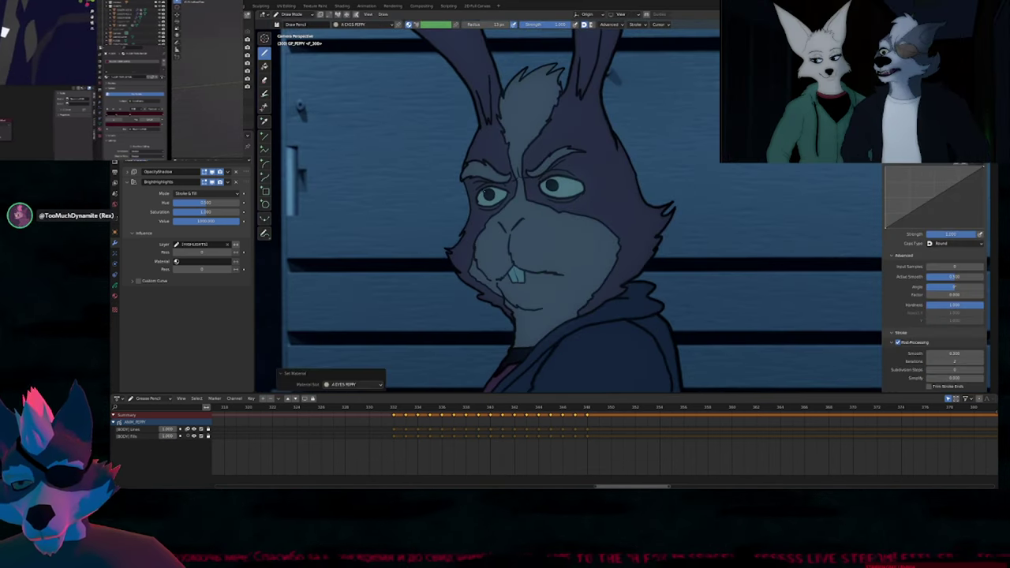
pyautogui.hotkey('ctrl', 'z')
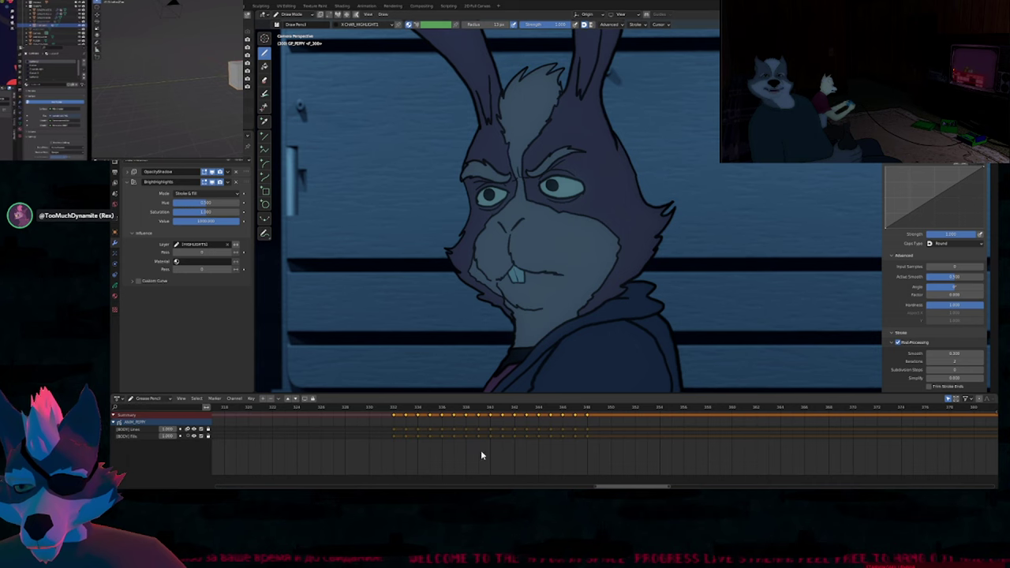
# Lock the rabbit's [BODY] Lines and [BODY] Fills layers with layer isolation and bring frame 300 into the timeline.
pyautogui.press('KP_Multiply')
pyautogui.press('KP_Multiply')
pyautogui.press('KP_Multiply')
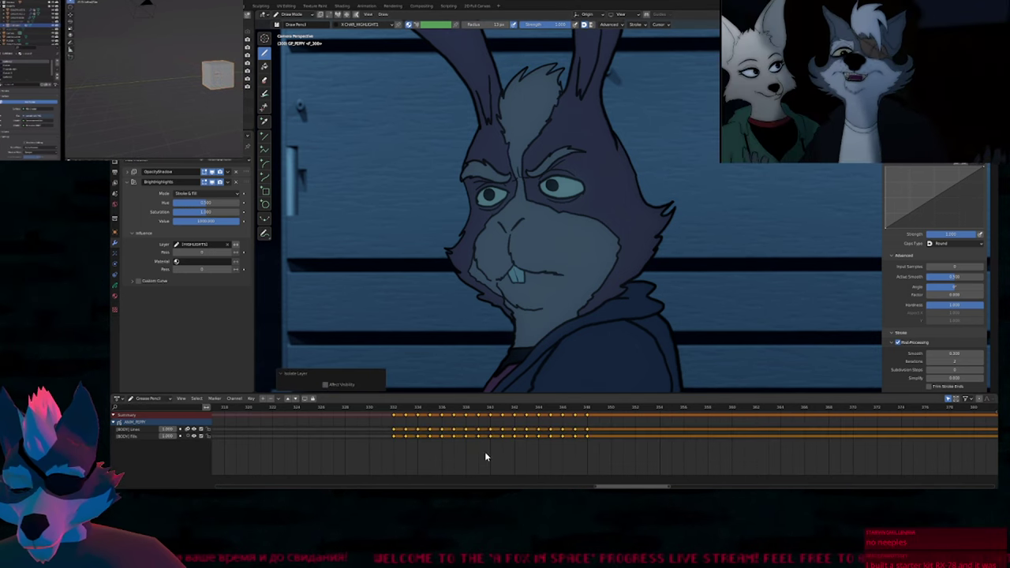
pyautogui.keyDown('ctrl'); pyautogui.moveTo(486, 457); pyautogui.dragTo(463, 459, button='middle'); pyautogui.keyUp('ctrl')
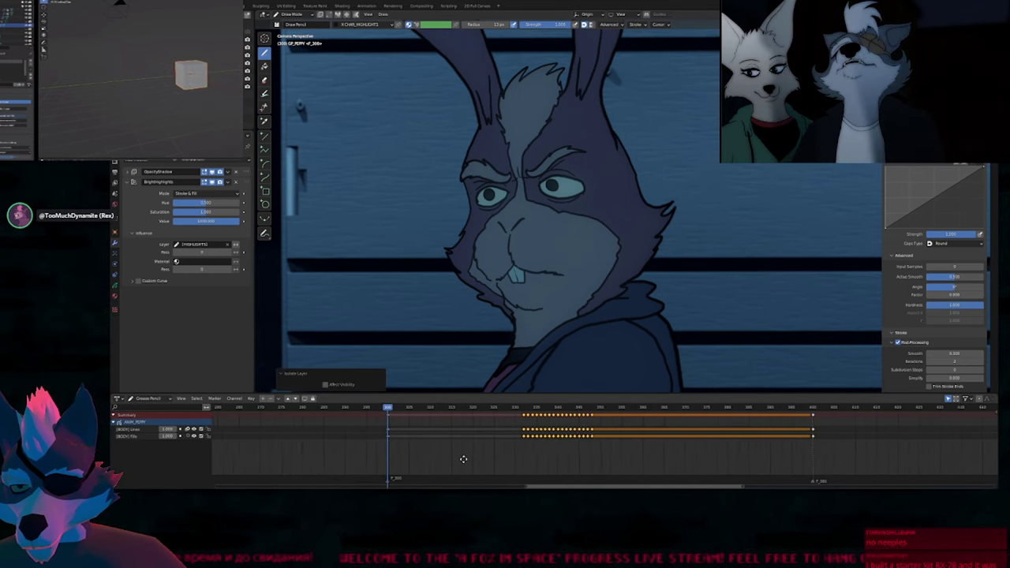
pyautogui.scroll(3, 463, 458)
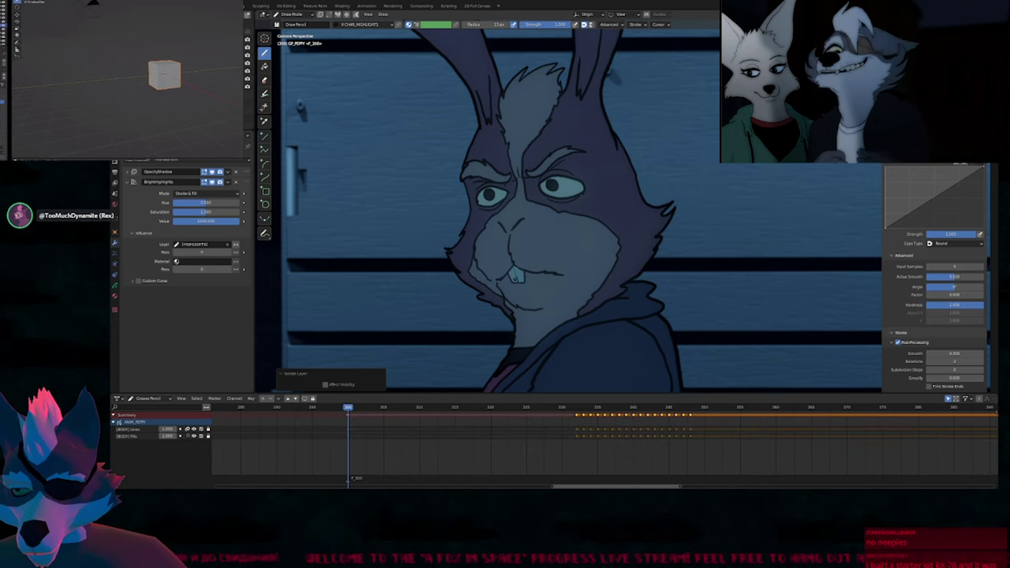
# Add a [HIGHLIGHTS] layer to the rabbit keyed at frame 300 and duplicate its frame onto frames 332 to 342 and 344 to 348.
pyautogui.hotkey('shift', 'd')
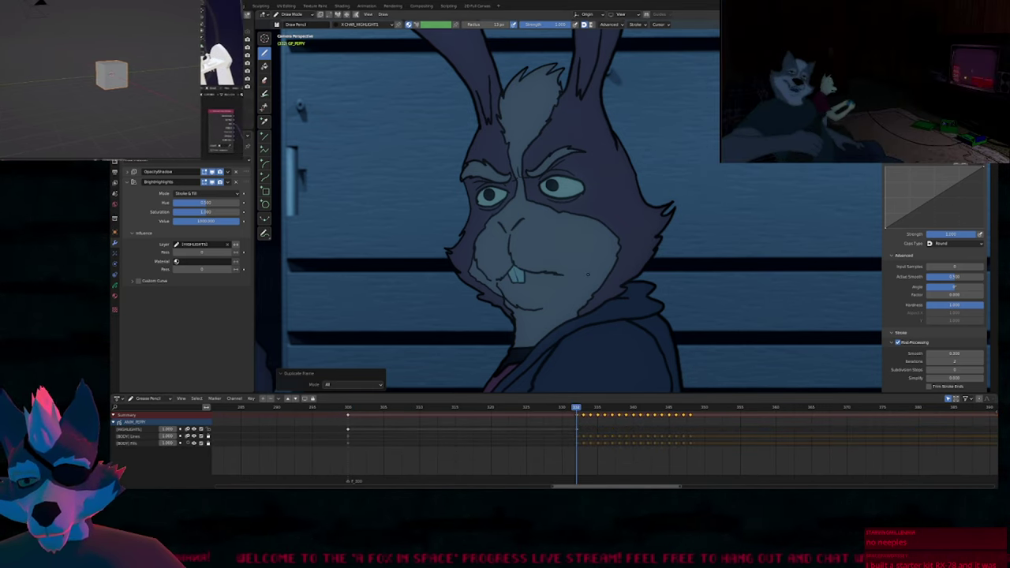
pyautogui.press('Right')
pyautogui.hotkey('shift', 'd')
pyautogui.press('Right')
pyautogui.hotkey('shift', 'd')
pyautogui.press('Right')
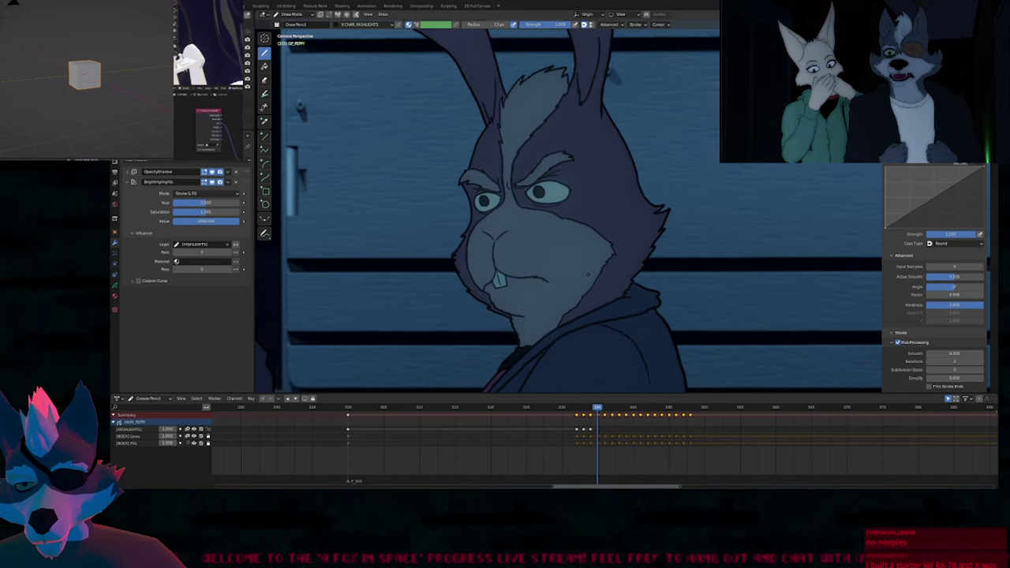
pyautogui.hotkey('shift', 'd')
pyautogui.press('Right')
pyautogui.hotkey('shift', 'i')
pyautogui.press('Right')
pyautogui.hotkey('shift', 'i')
pyautogui.press('Right')
pyautogui.hotkey('shift', 'i')
pyautogui.press('Right')
pyautogui.hotkey('shift', 'i')
pyautogui.press('Right')
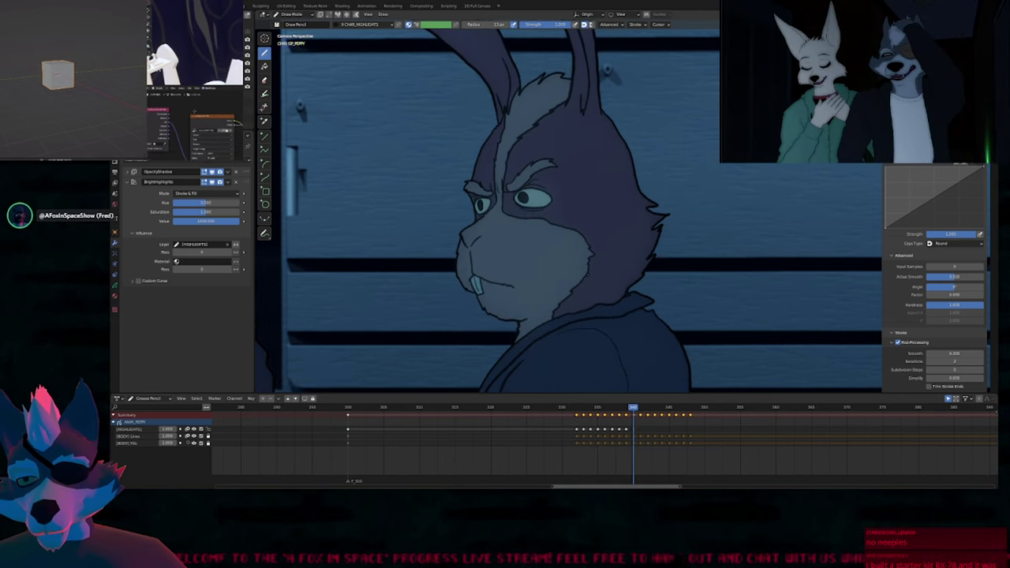
pyautogui.hotkey('shift', 'i')
pyautogui.press('Right')
pyautogui.hotkey('shift', 'i')
pyautogui.press('Right')
pyautogui.hotkey('shift', 'i')
pyautogui.press('Right')
pyautogui.press('Right')
pyautogui.hotkey('shift', 'i')
pyautogui.press('Right')
pyautogui.hotkey('shift', 'i')
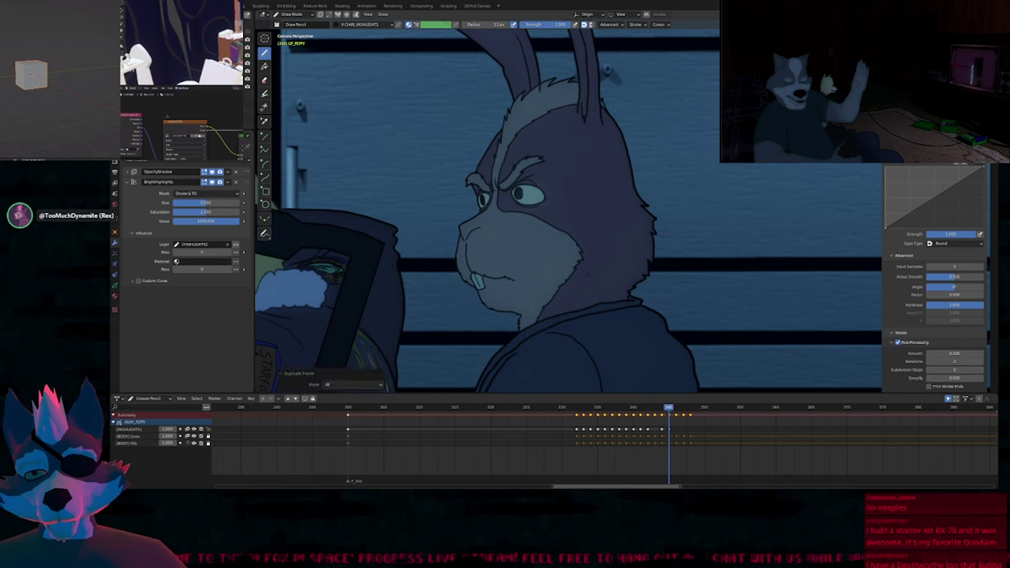
pyautogui.press('Right')
pyautogui.hotkey('shift', 'i')
pyautogui.press('Right')
pyautogui.hotkey('shift', 'i')
pyautogui.press('Right')
pyautogui.hotkey('shift', 'i')
# Step back through the frames and fill the gap in the [HIGHLIGHTS] layer's keyframes at frame 343.
pyautogui.press('Left')
pyautogui.press('Left')
pyautogui.press('Left')
pyautogui.press('Left')
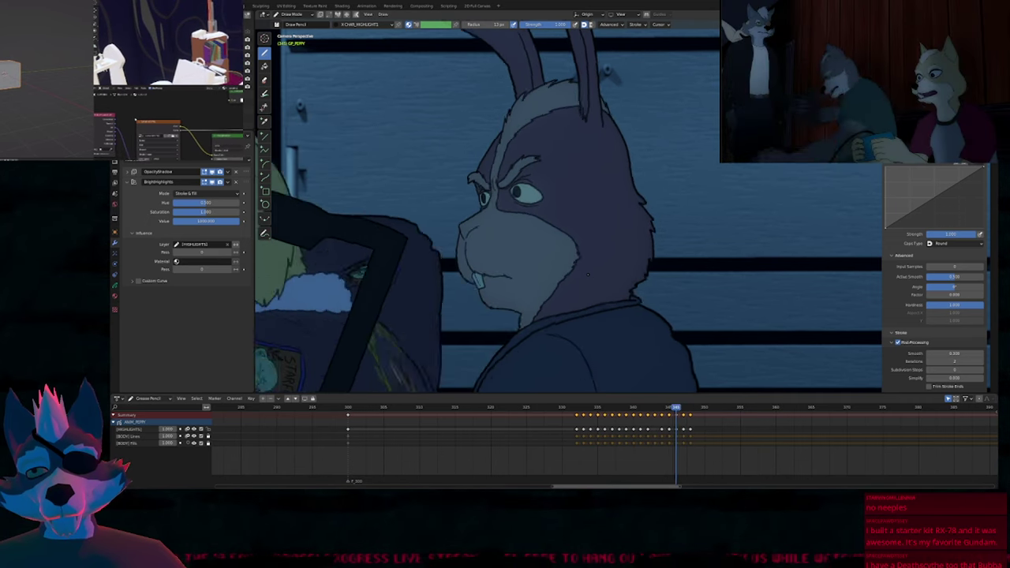
pyautogui.press('Left')
pyautogui.press('Left')
pyautogui.hotkey('shift', 'd')
pyautogui.press('Right')
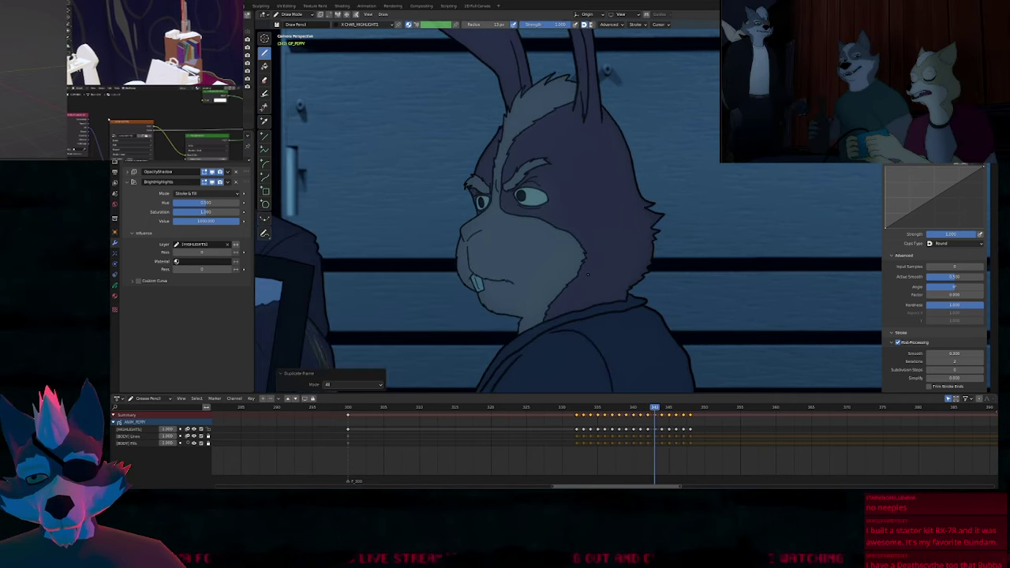
# Scrub the head turn, return to frame 300 and, with A EYES PEPPY chosen, draw a small highlight dot beside the larger eye's pupil.
pyautogui.click(362, 407)
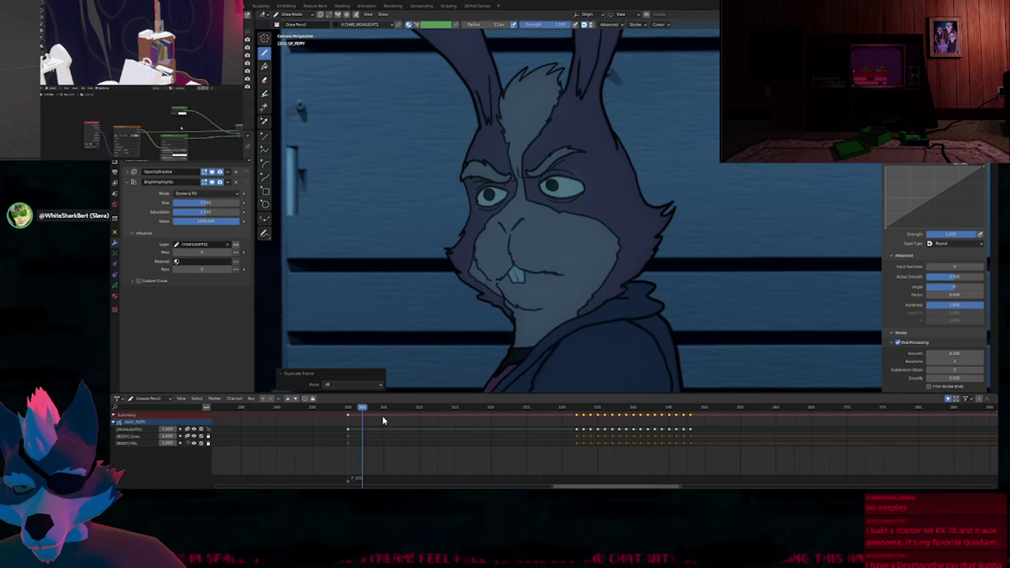
pyautogui.moveTo(597, 425); pyautogui.dragTo(620, 423)
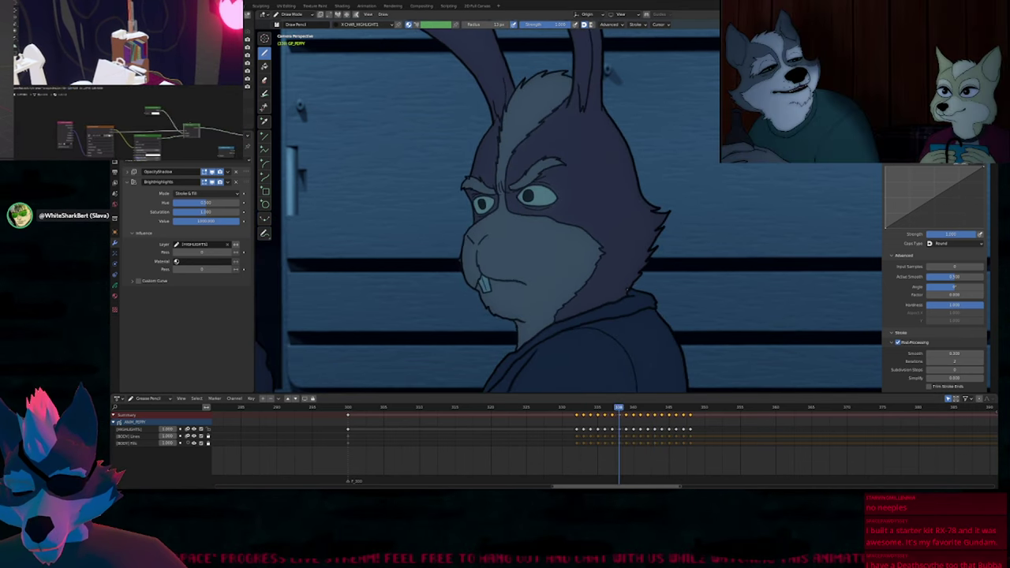
pyautogui.click(347, 409)
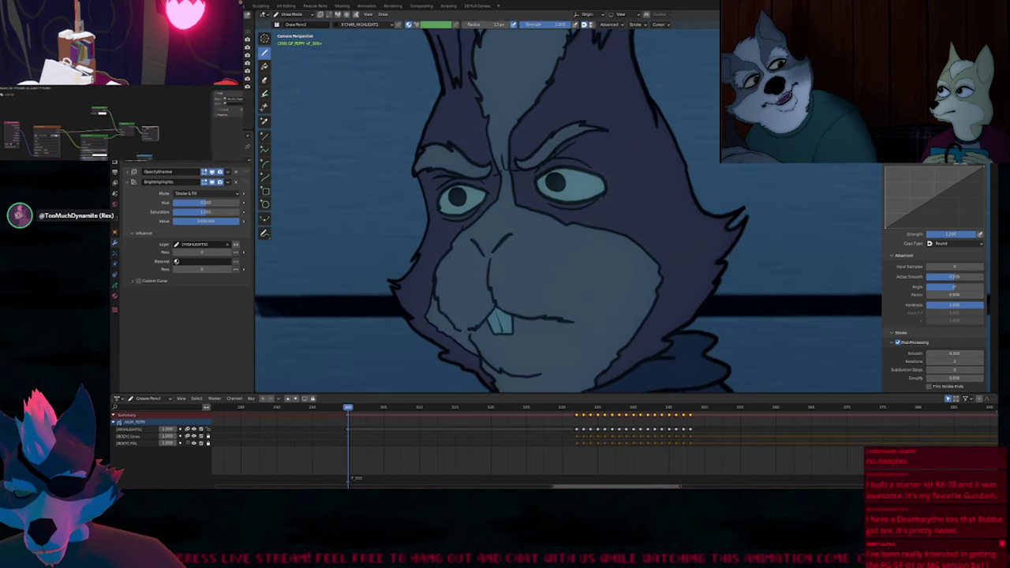
pyautogui.press('u')
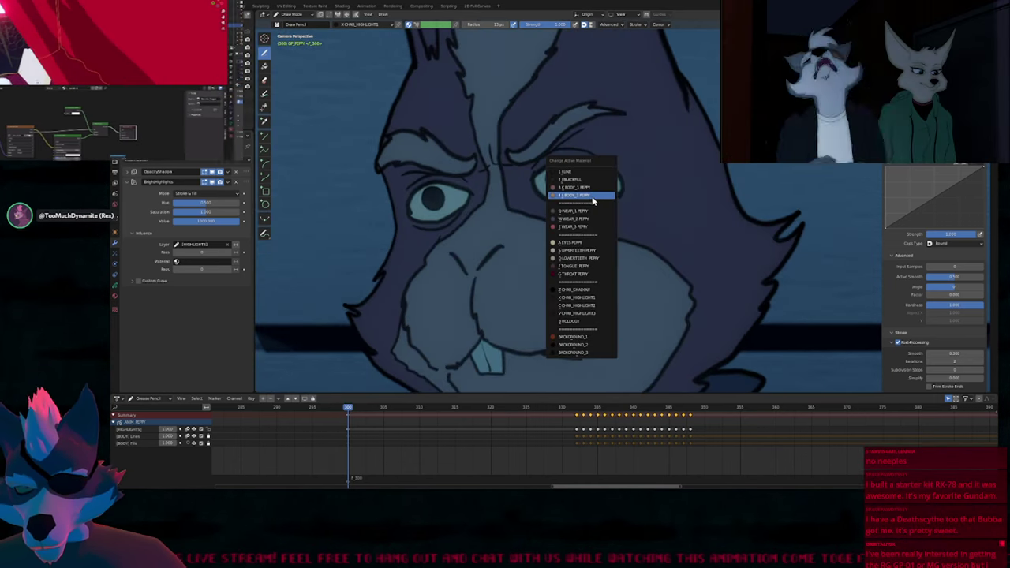
pyautogui.press('a')
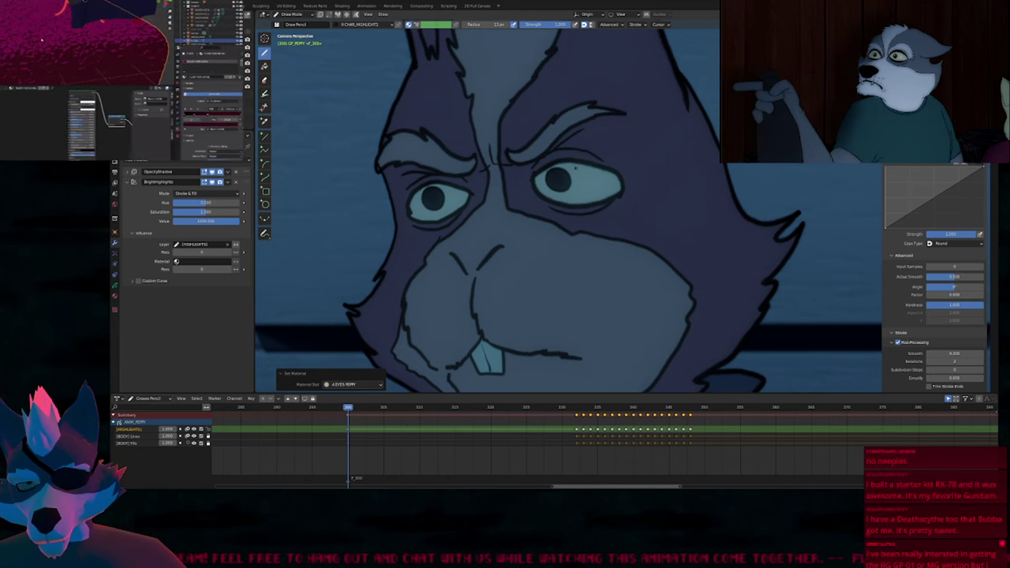
pyautogui.click(578, 171)
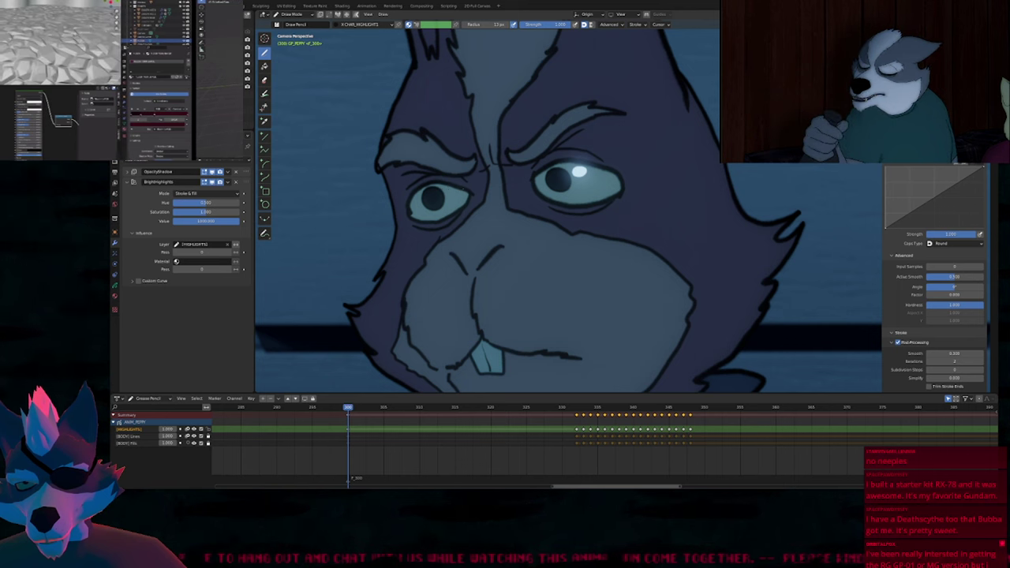
# Return the rabbit to Object Mode and check its eye highlight in the wider lit shot beside the other character.
pyautogui.scroll(-10, 489, 236)
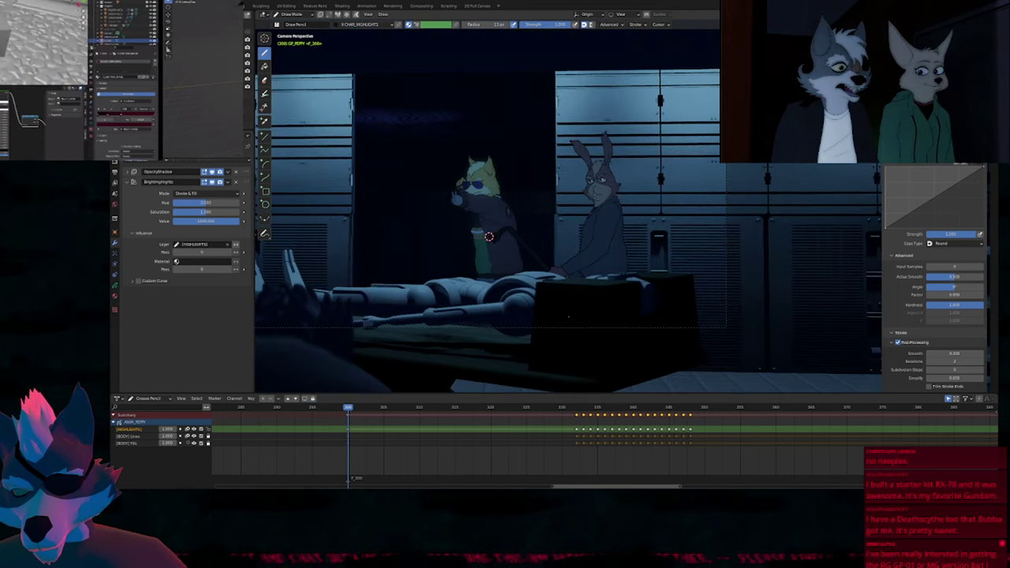
pyautogui.scroll(1, 568, 316)
pyautogui.moveTo(551, 209)
pyautogui.keyDown('shift'); pyautogui.mouseDown(button='middle')
pyautogui.moveTo(744, 247)
pyautogui.moveTo(592, 244)
pyautogui.mouseUp(button='middle'); pyautogui.keyUp('shift')
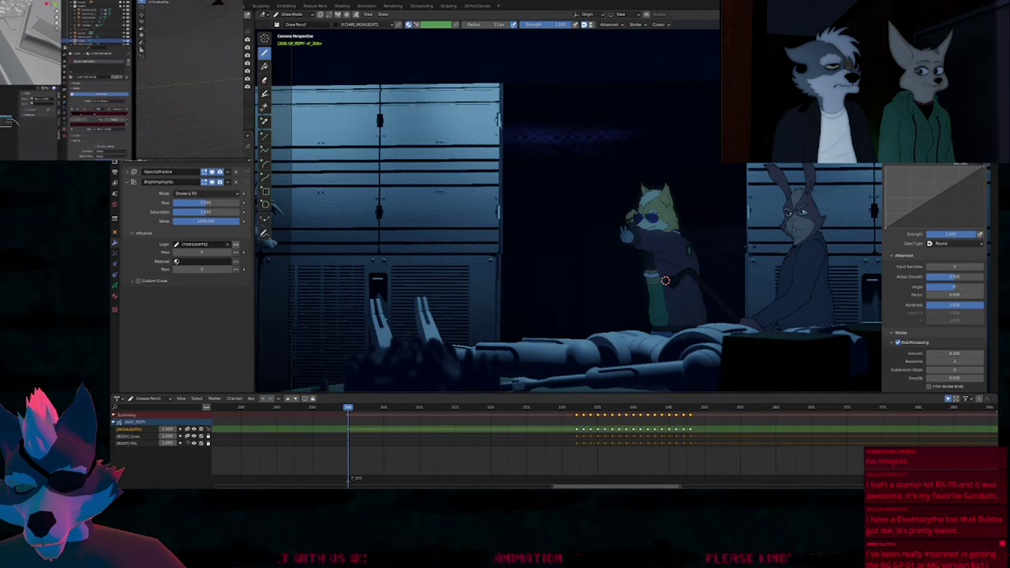
pyautogui.hotkey('ctrl', 'Tab')
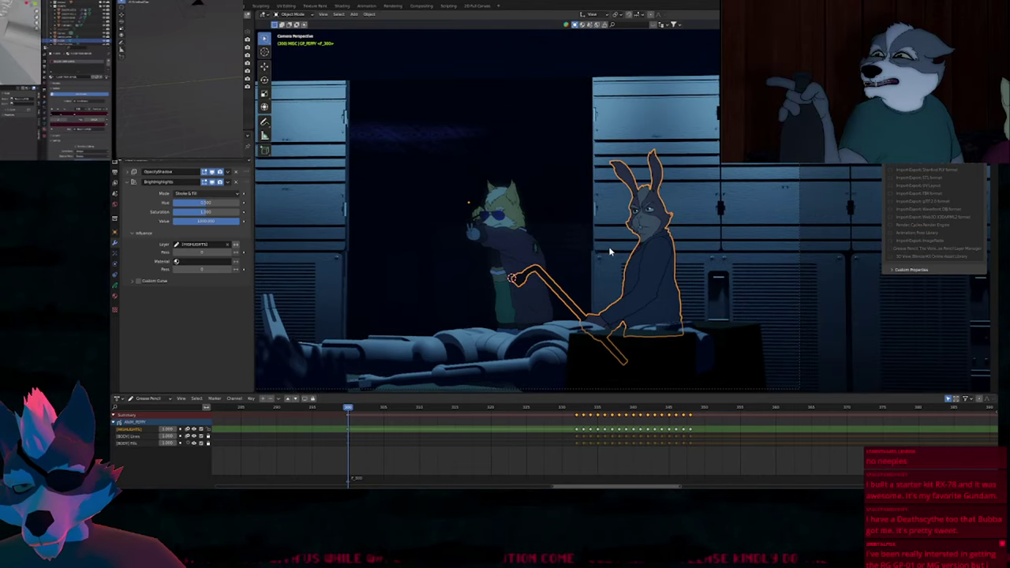
pyautogui.scroll(-2, 510, 216)
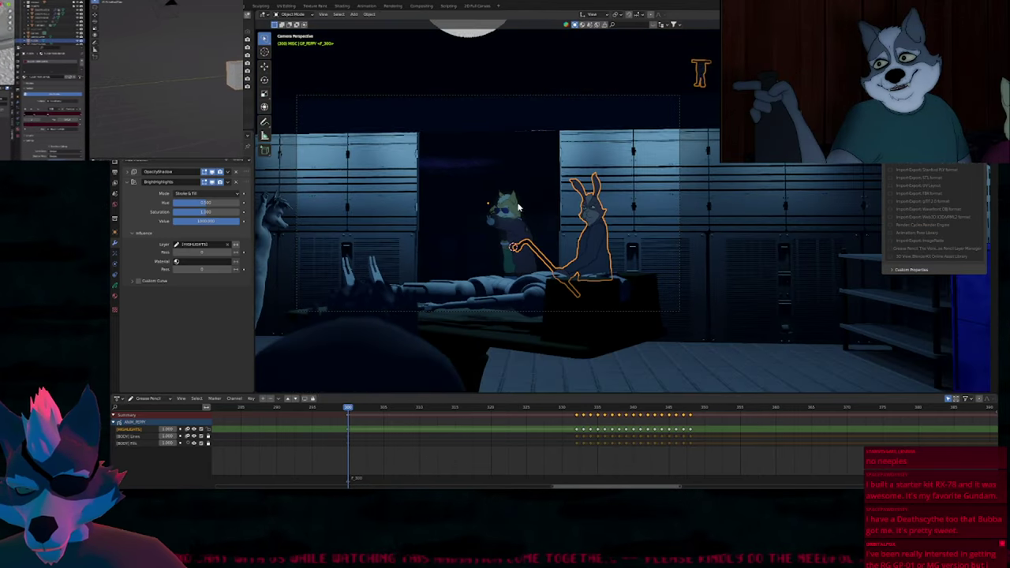
pyautogui.scroll(3, 530, 199)
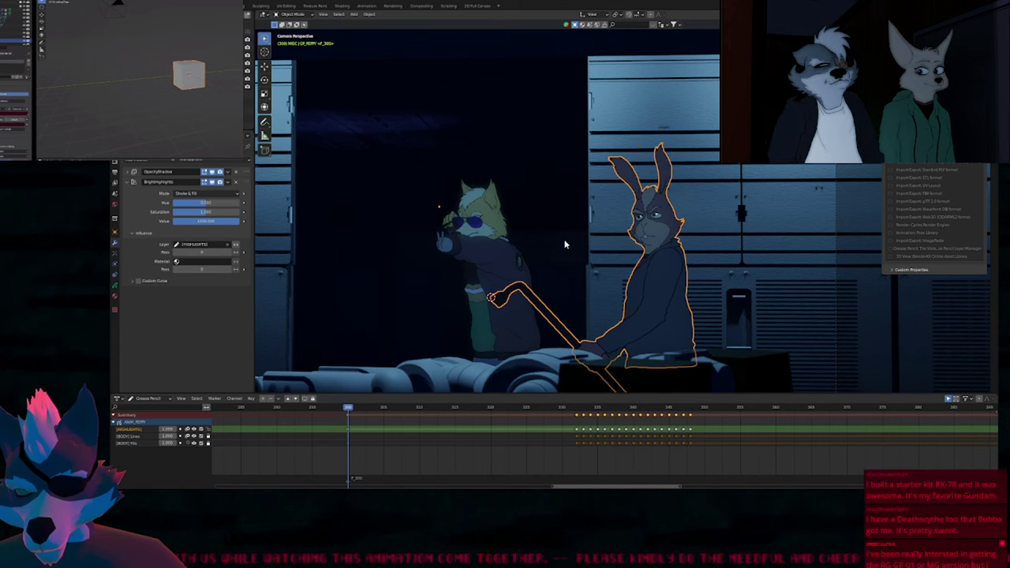
# Select the fox at frame 300, put it in Draw Mode on its [HIGHLIGHTS] layer and choose the JAMES_HIGHLIGHT2.001 material.
pyautogui.click(489, 244)
pyautogui.scroll(5, 505, 197)
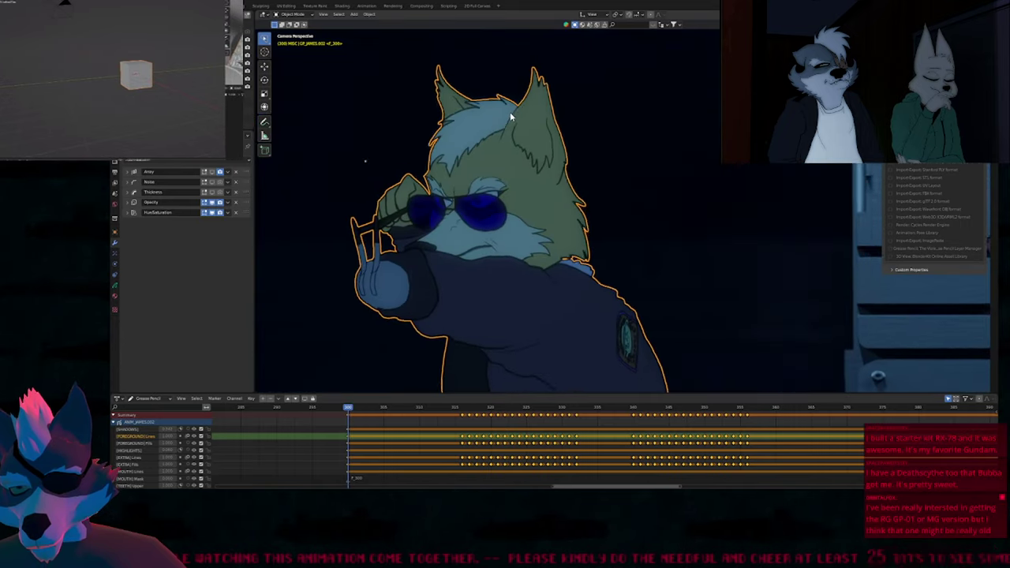
pyautogui.scroll(2, 503, 130)
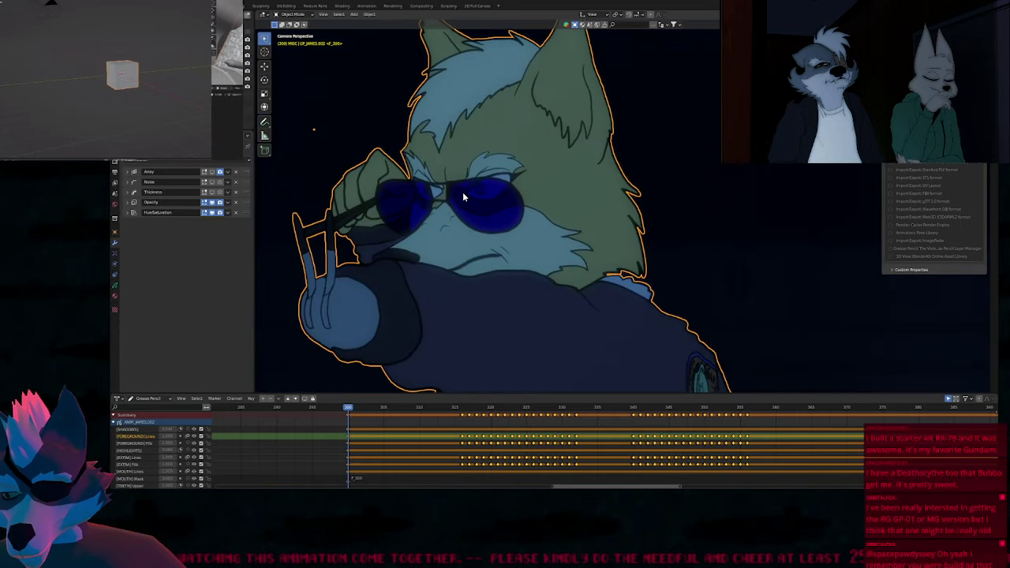
pyautogui.hotkey('ctrl', 'Tab')
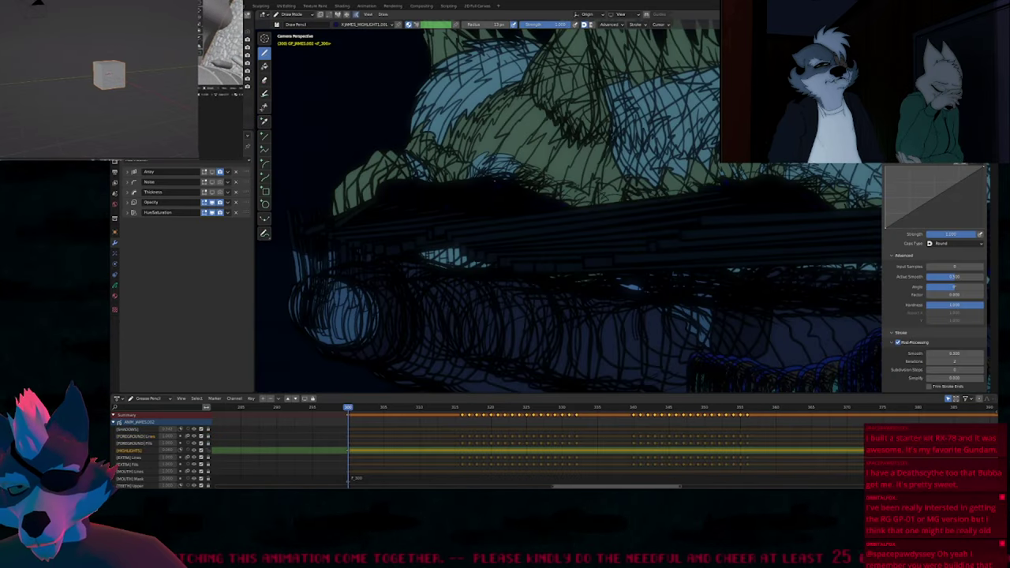
pyautogui.hotkey('alt', 'a')
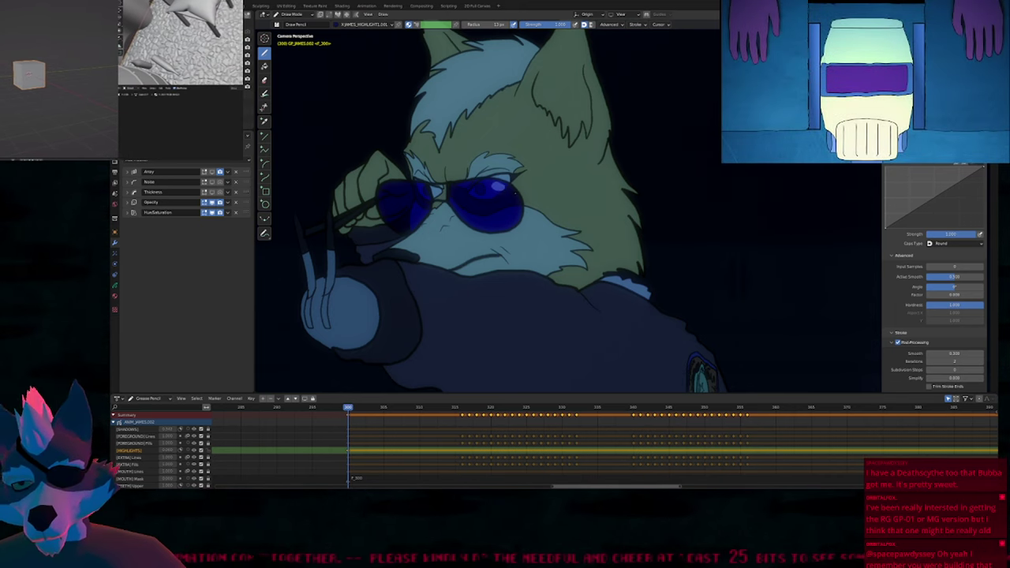
pyautogui.press('u')
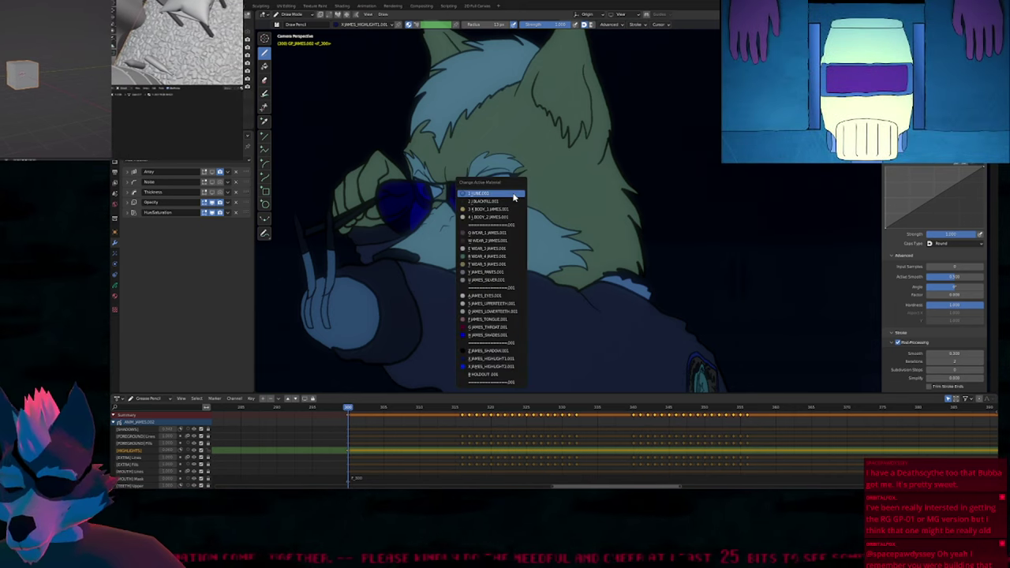
pyautogui.click(492, 367)
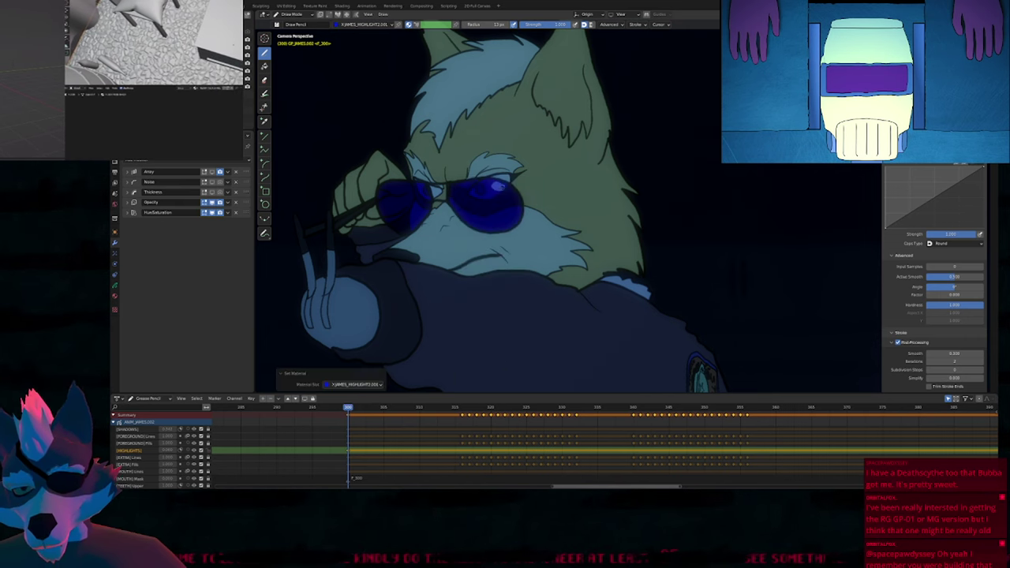
# Reassign the larger lens's highlight stroke to the chosen material and draw a jagged reflection streak across the smaller sunglasses lens.
pyautogui.press('Tab')
pyautogui.press('c')
pyautogui.click(500, 191)
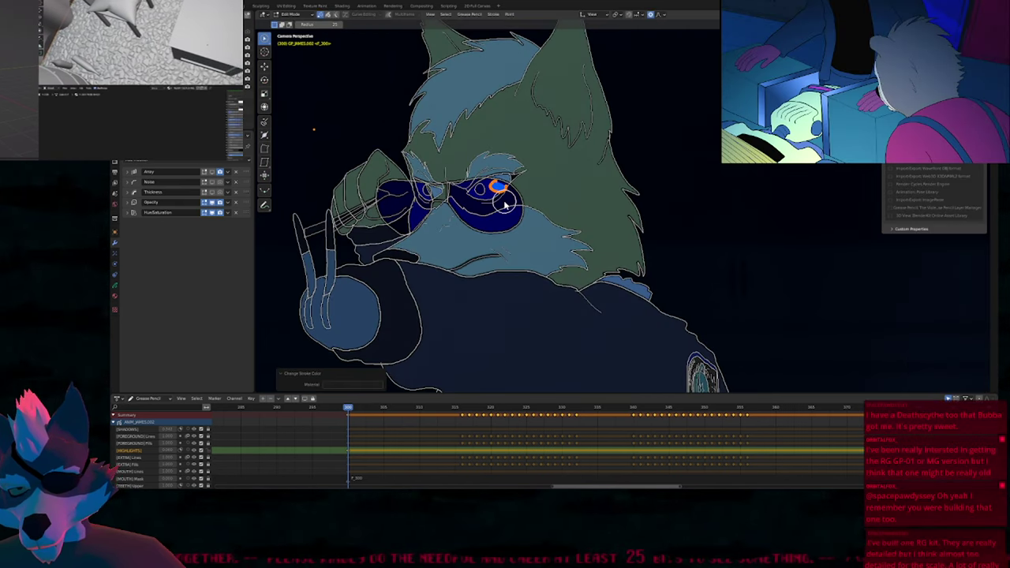
pyautogui.press('Tab')
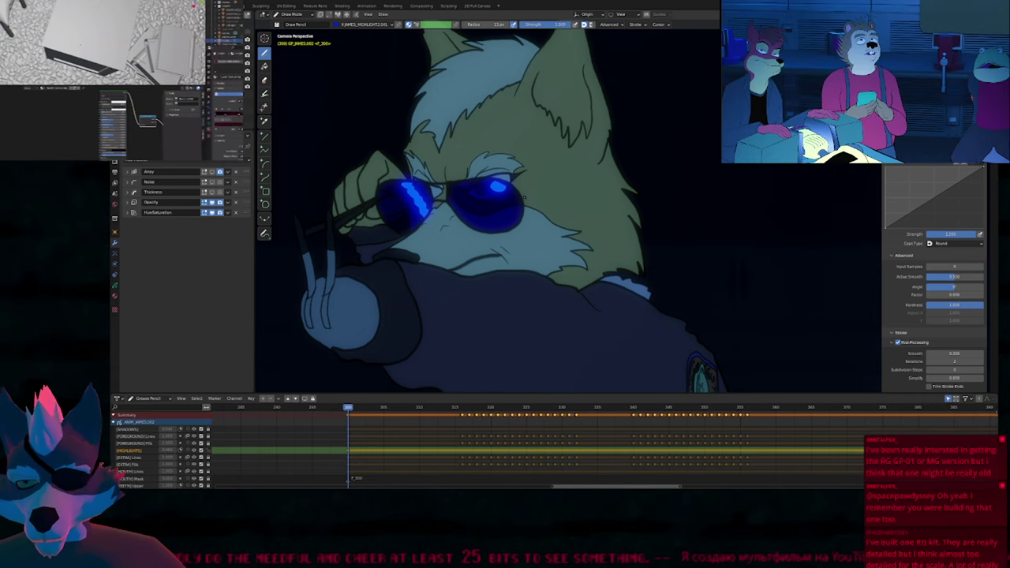
# Erase the highlight dot on the larger sunglasses lens and draw a matching jagged reflection streak across it.
pyautogui.press('e')
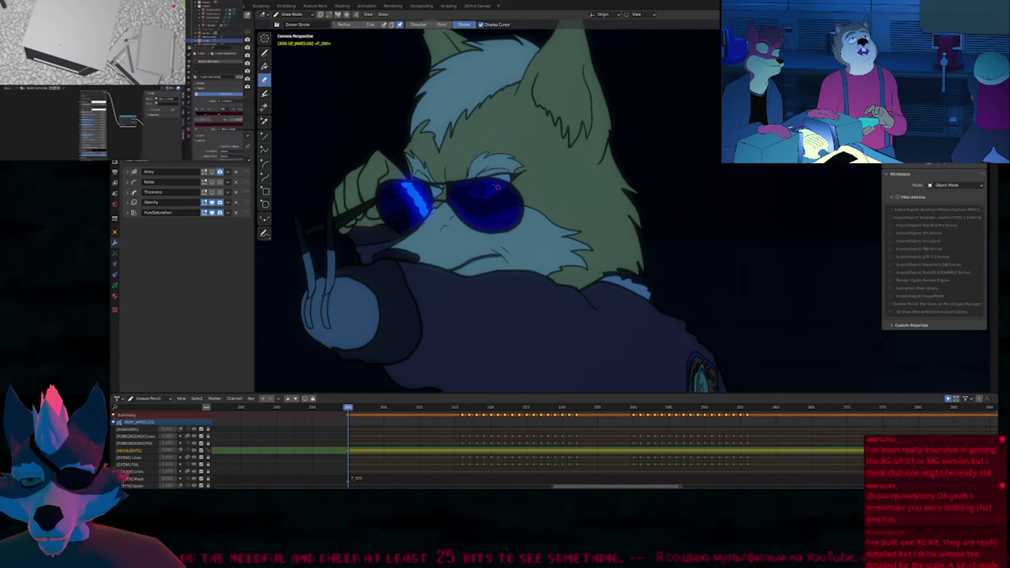
pyautogui.press('d')
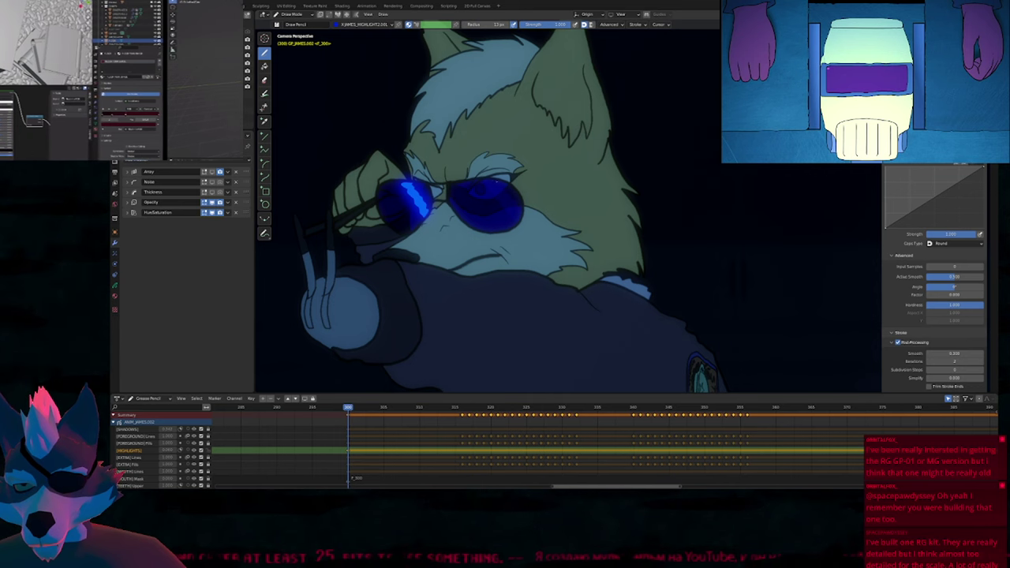
pyautogui.moveTo(486, 180); pyautogui.dragTo(502, 222)
pyautogui.scroll(-8, 568, 210)
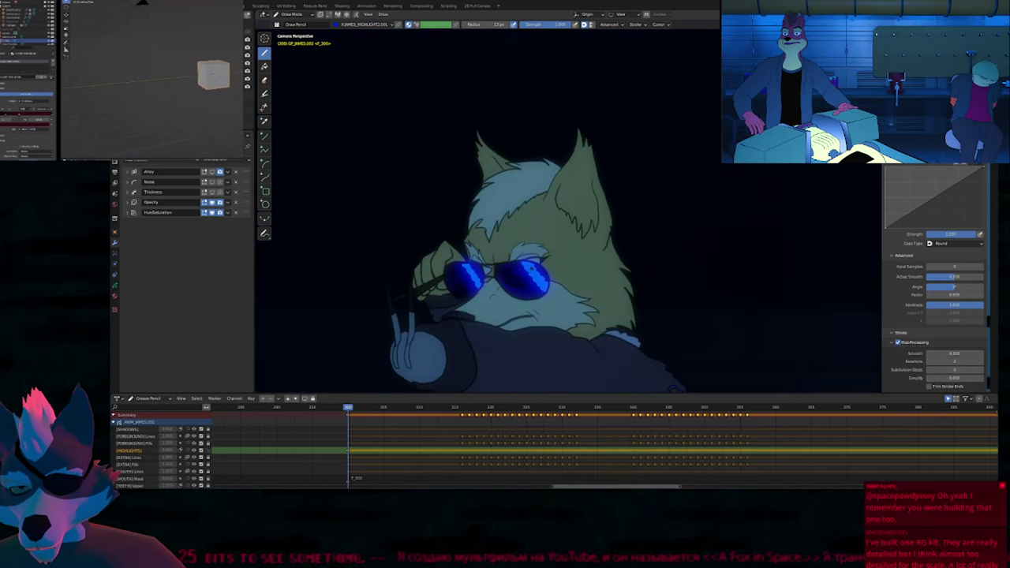
# Return the fox to Object Mode and check its lens reflections at frame 314 with overlays hidden in the wider shot.
pyautogui.press('Tab')
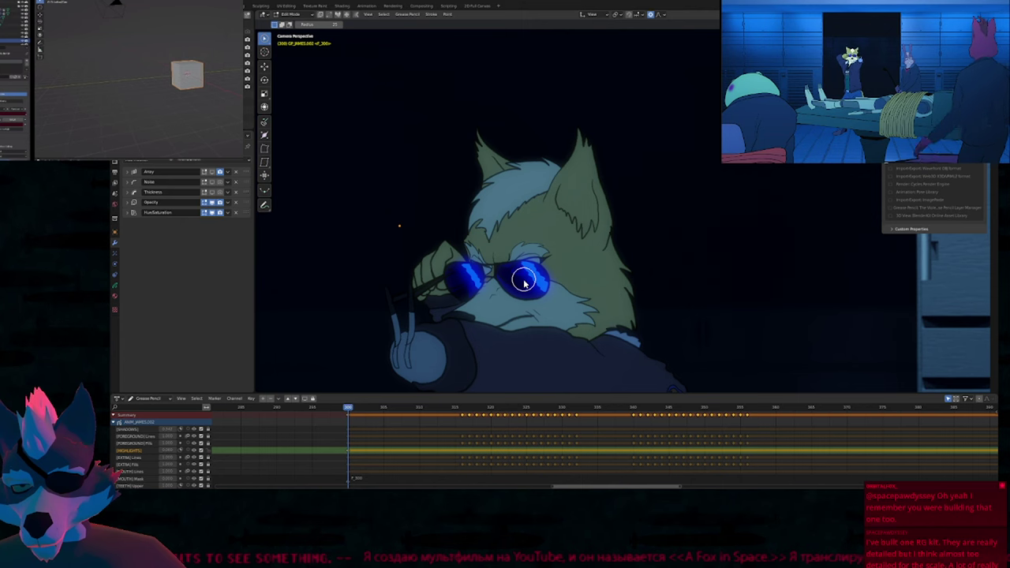
pyautogui.keyDown('ctrl'); pyautogui.moveTo(484, 243); pyautogui.dragTo(479, 317, button='middle'); pyautogui.keyUp('ctrl')
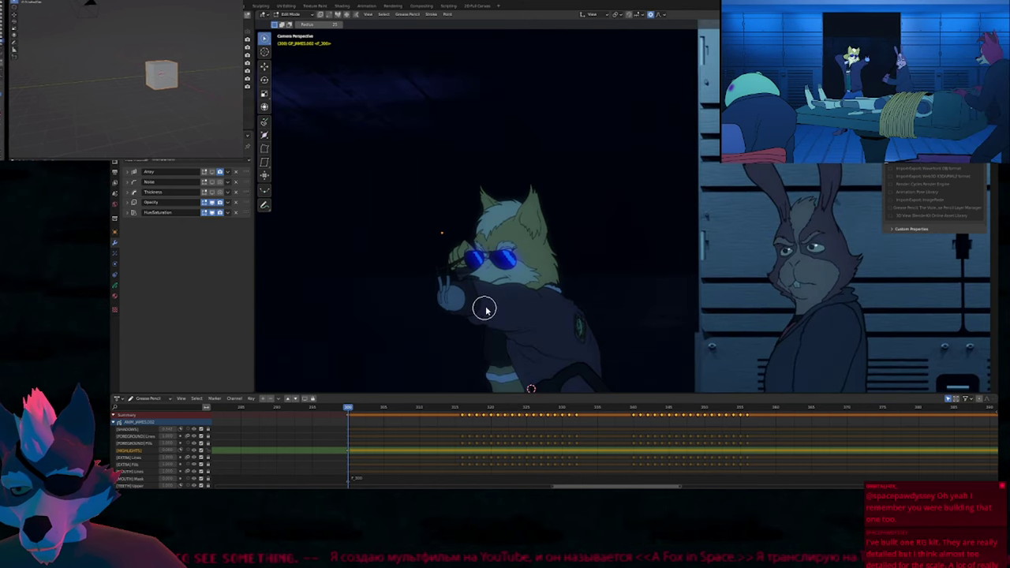
pyautogui.press('Tab')
pyautogui.moveTo(448, 408); pyautogui.dragTo(447, 432)
pyautogui.hotkey('shift', 'alt', 'z')
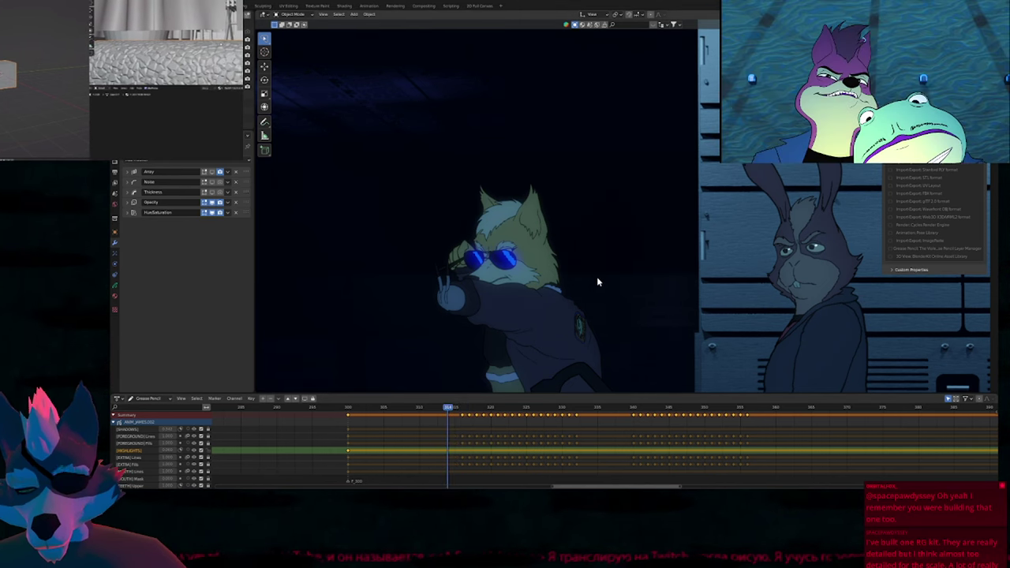
# Revert the scene file to its saved version and switch the viewport back to the rendered view of the rabbit.
pyautogui.press('x')
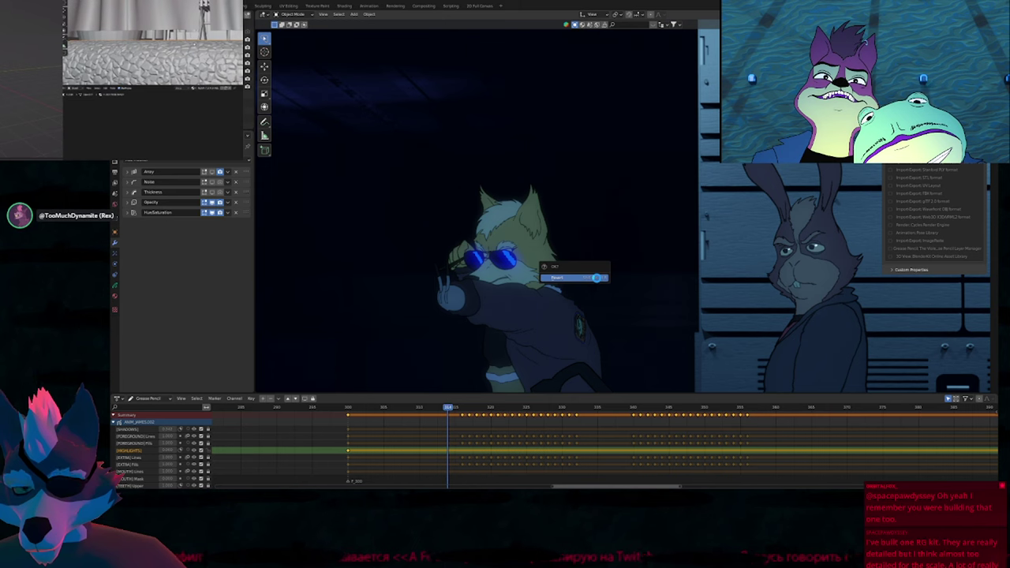
pyautogui.click(597, 277)
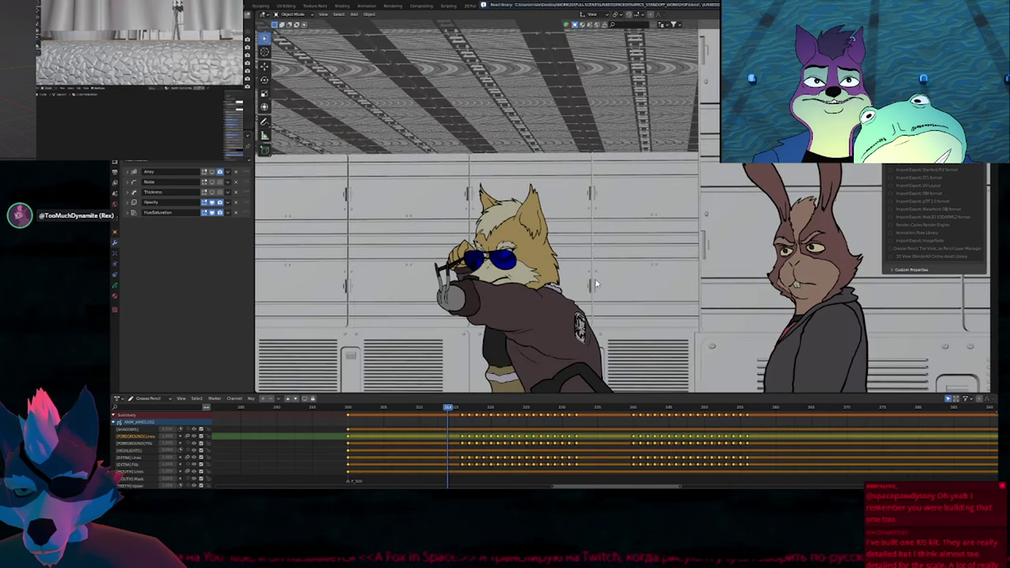
pyautogui.press('z')
pyautogui.click(595, 258)
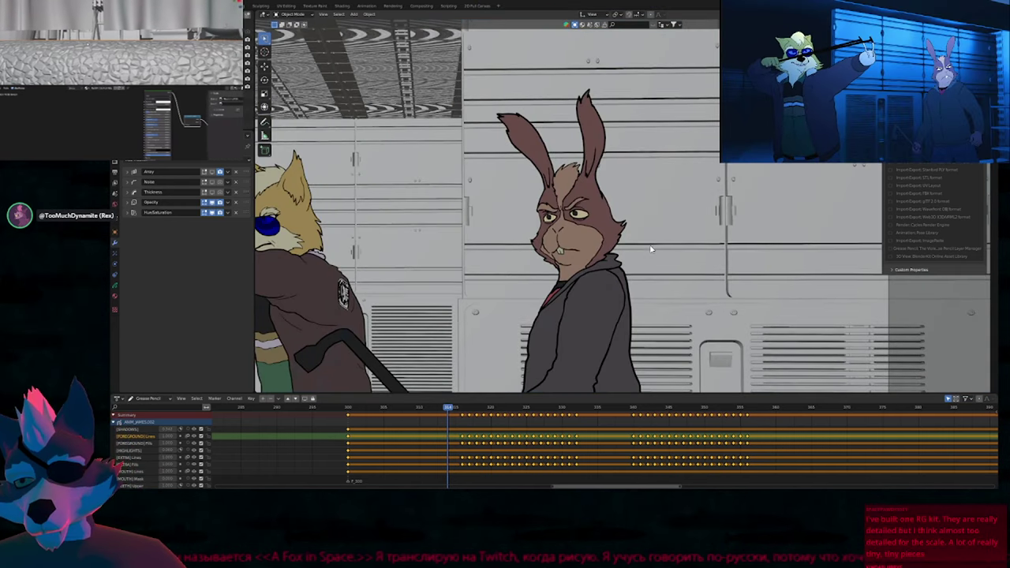
pyautogui.press('z')
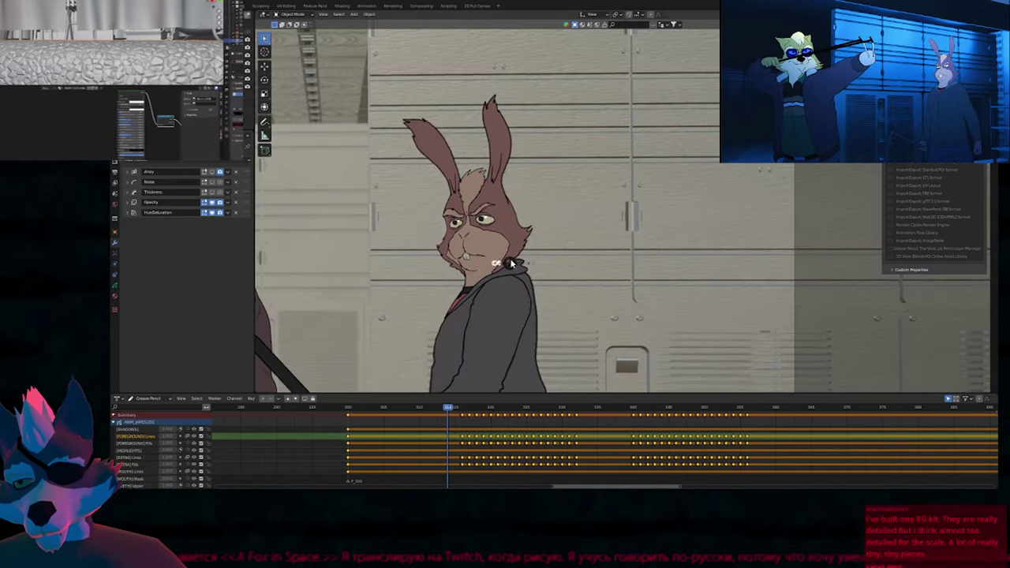
pyautogui.click(515, 201)
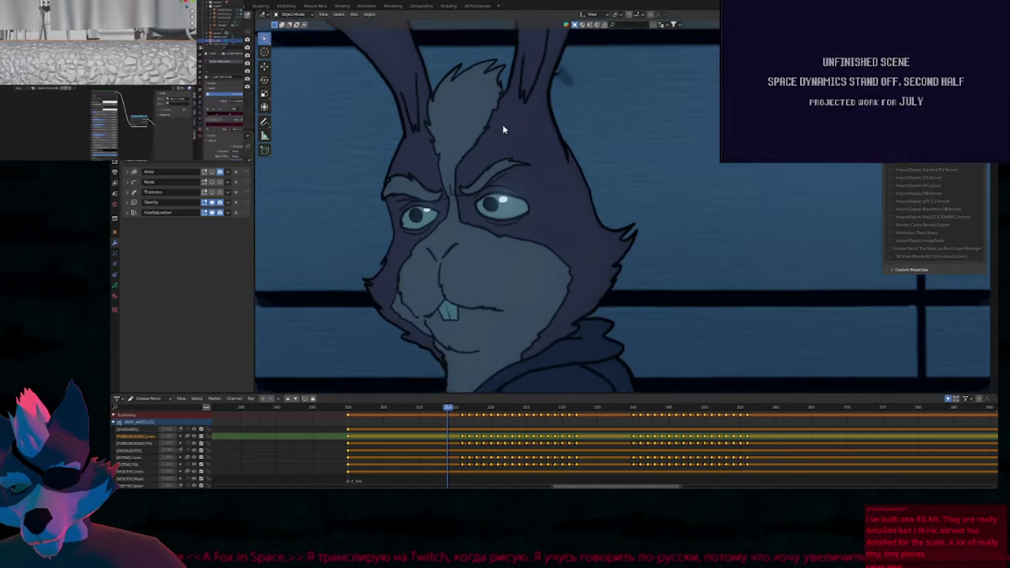
# Turn off multiframe editing, select the rabbit in Object Mode and show the viewport overlays again.
pyautogui.keyDown('shift'); pyautogui.moveTo(483, 247); pyautogui.dragTo(533, 249, button='middle'); pyautogui.keyUp('shift')
pyautogui.scroll(4, 519, 189)
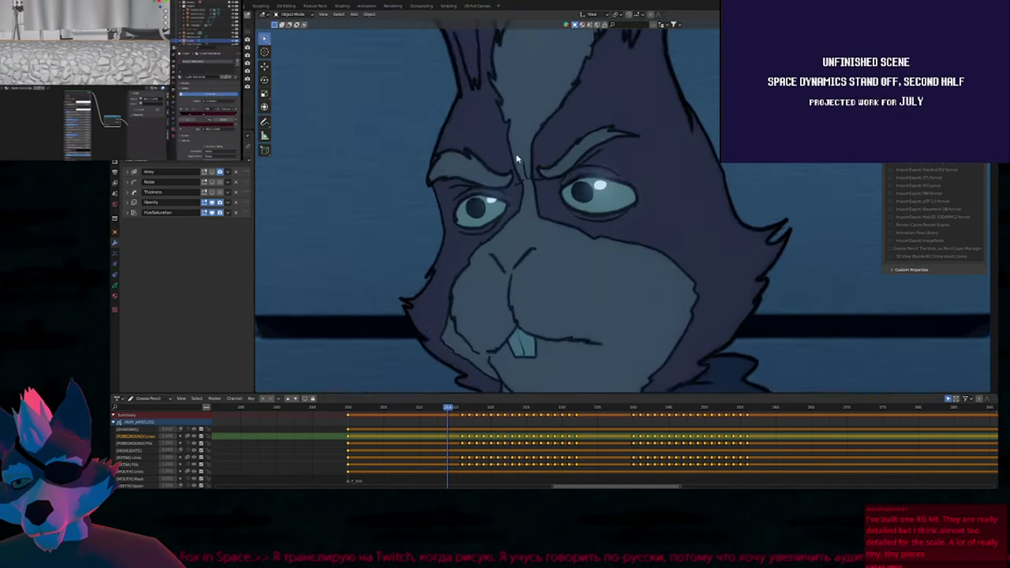
pyautogui.click(578, 199)
pyautogui.press('Tab')
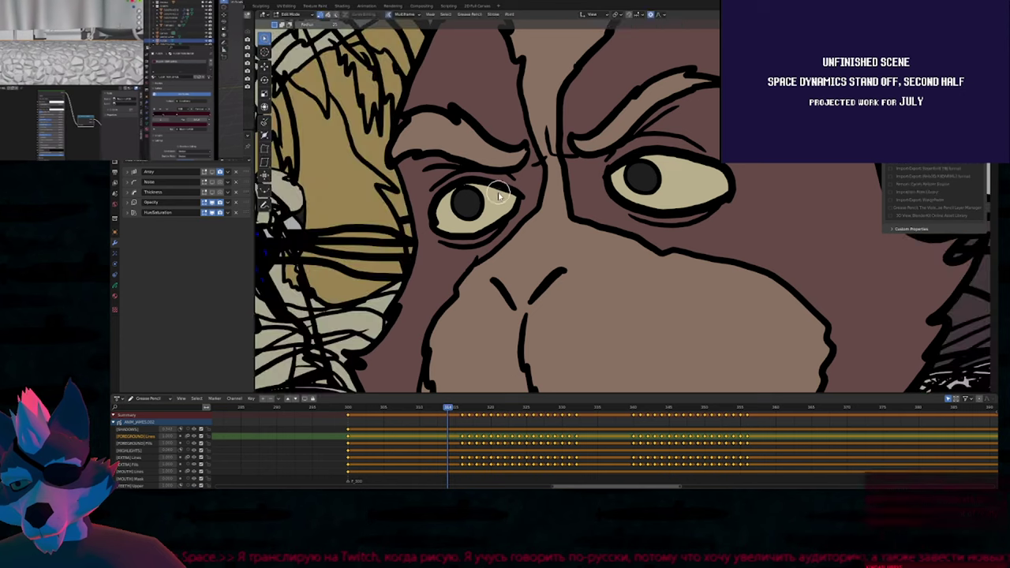
pyautogui.press('m')
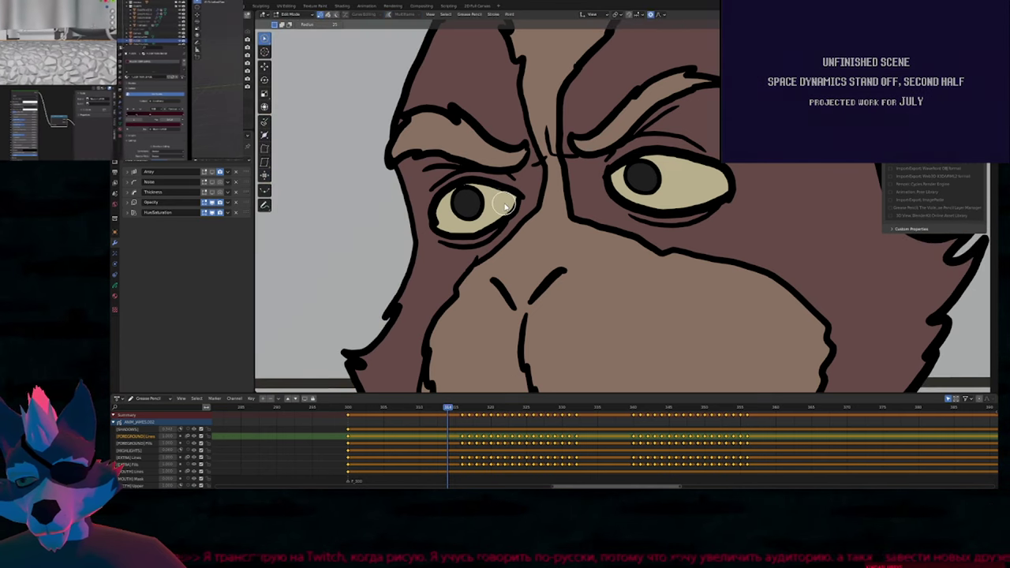
pyautogui.press('Tab')
pyautogui.click(507, 213)
pyautogui.hotkey('shift', 'alt', 'z')
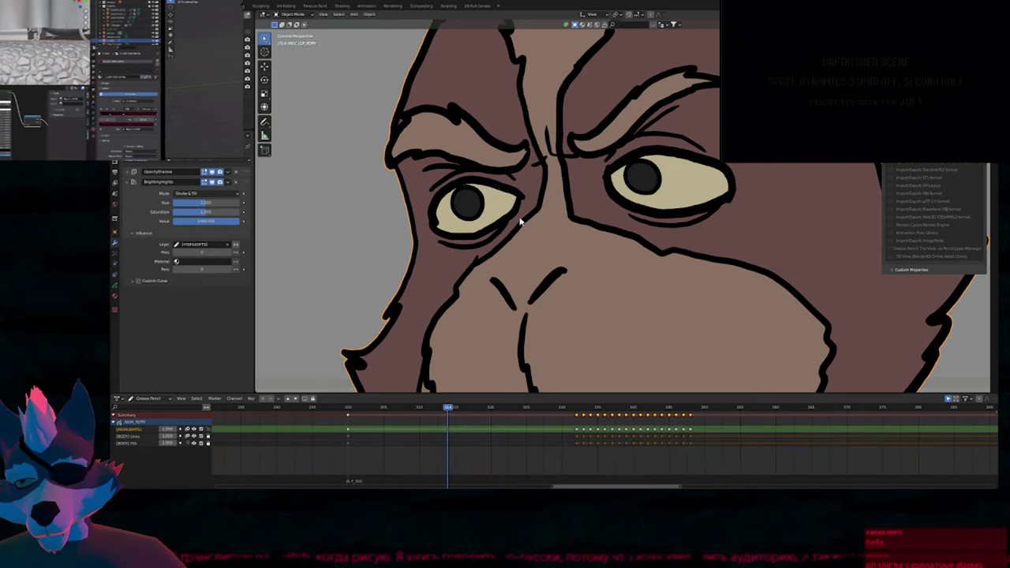
# Select the highlight in the rabbit's smaller eye in Edit Mode and rotate it slightly, using the Material Preview shading.
pyautogui.press('Tab')
pyautogui.click(498, 202)
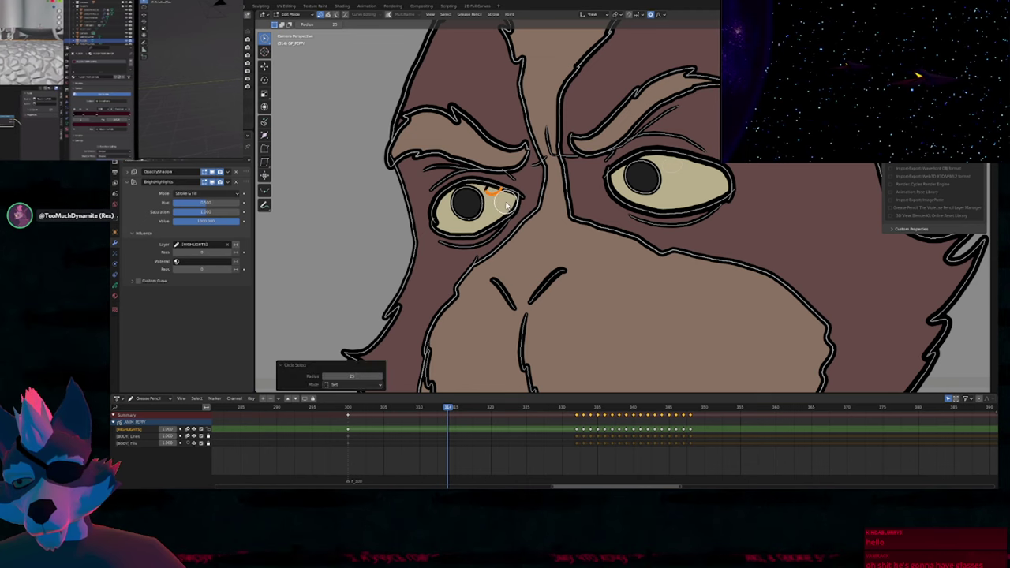
pyautogui.hotkey('ctrl', 'Tab')
pyautogui.press('z')
pyautogui.click(544, 223)
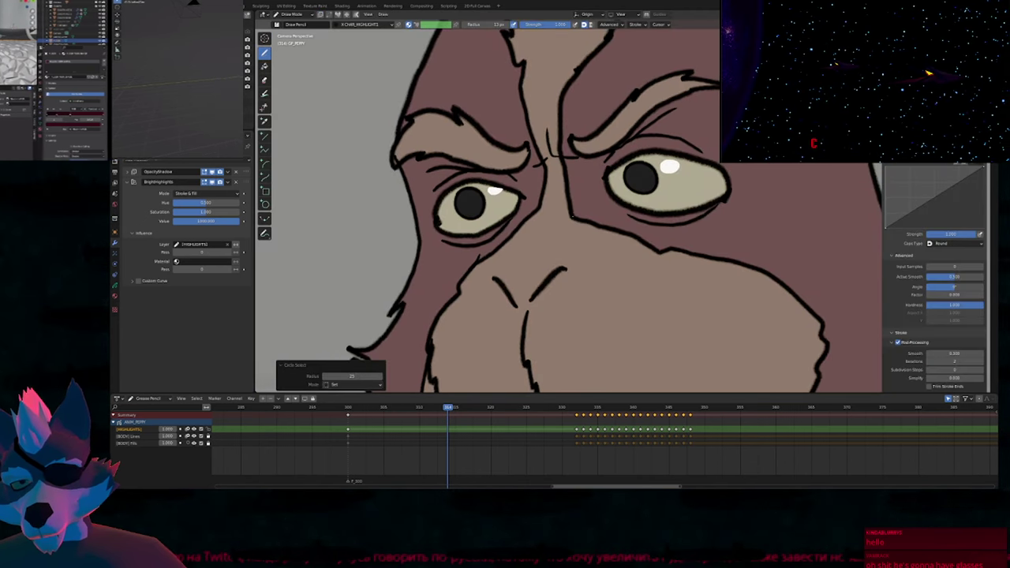
pyautogui.scroll(-6, 552, 214)
pyautogui.press('Tab')
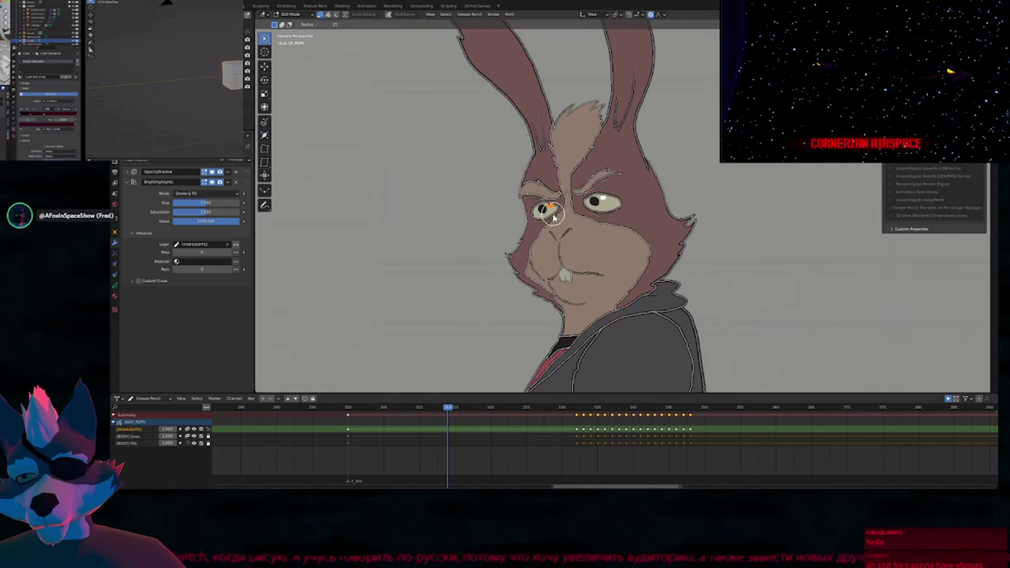
pyautogui.scroll(4, 552, 214)
pyautogui.press('r')
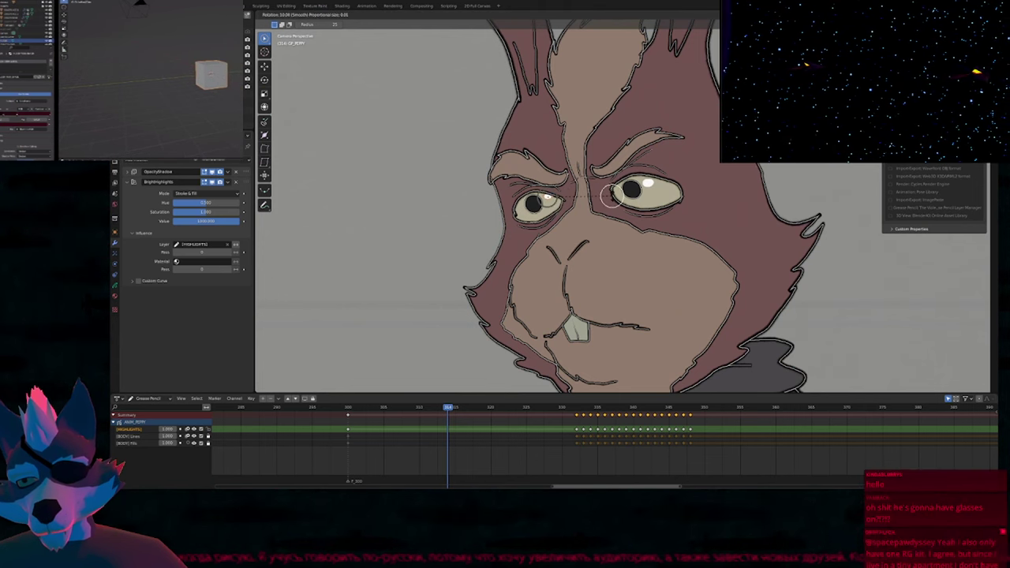
pyautogui.click(613, 197)
pyautogui.press('Tab')
pyautogui.keyDown('shift'); pyautogui.moveTo(612, 197); pyautogui.dragTo(522, 194, button='middle'); pyautogui.keyUp('shift')
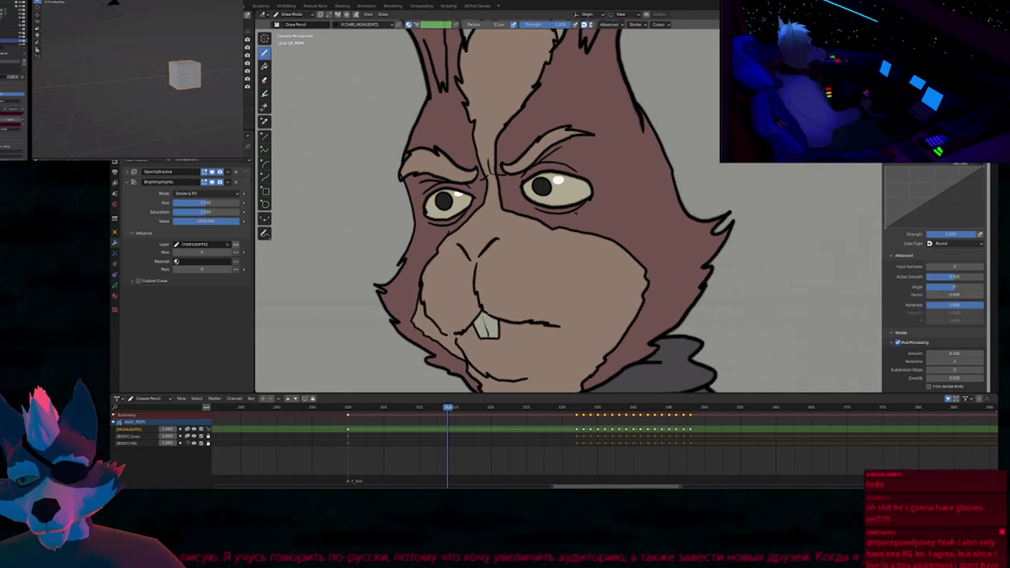
pyautogui.scroll(-3, 576, 213)
# Copy the rabbit's eye highlights from frame 300 and paste them into the [HIGHLIGHTS] layer at frames 332 and 333.
pyautogui.press('Tab')
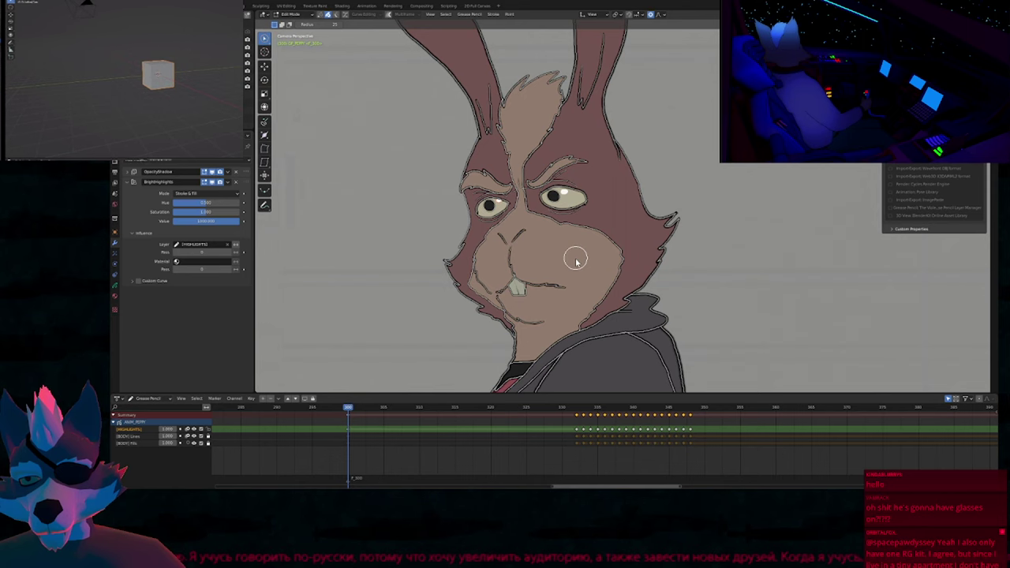
pyautogui.hotkey('ctrl', 'v')
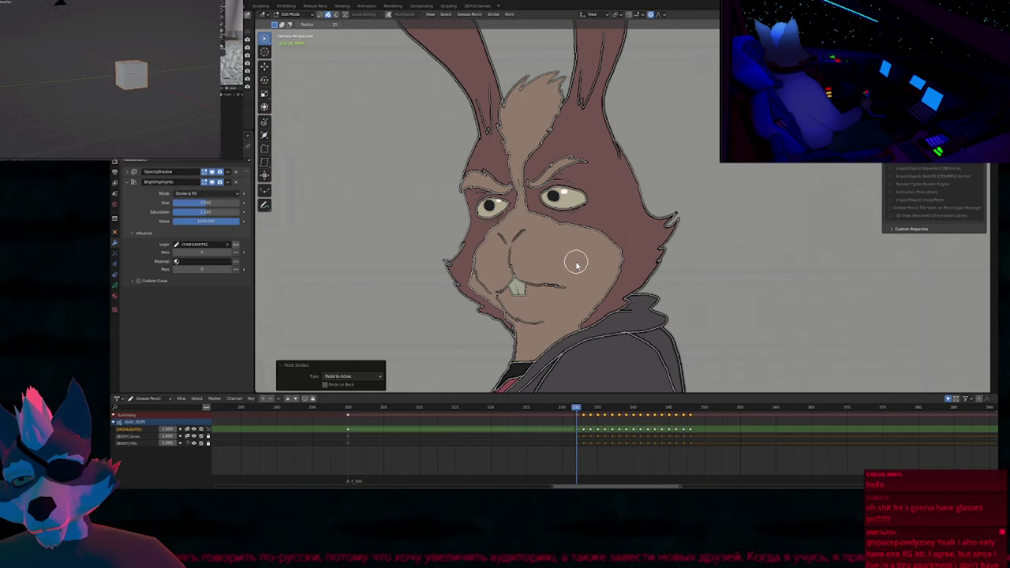
pyautogui.press('Right')
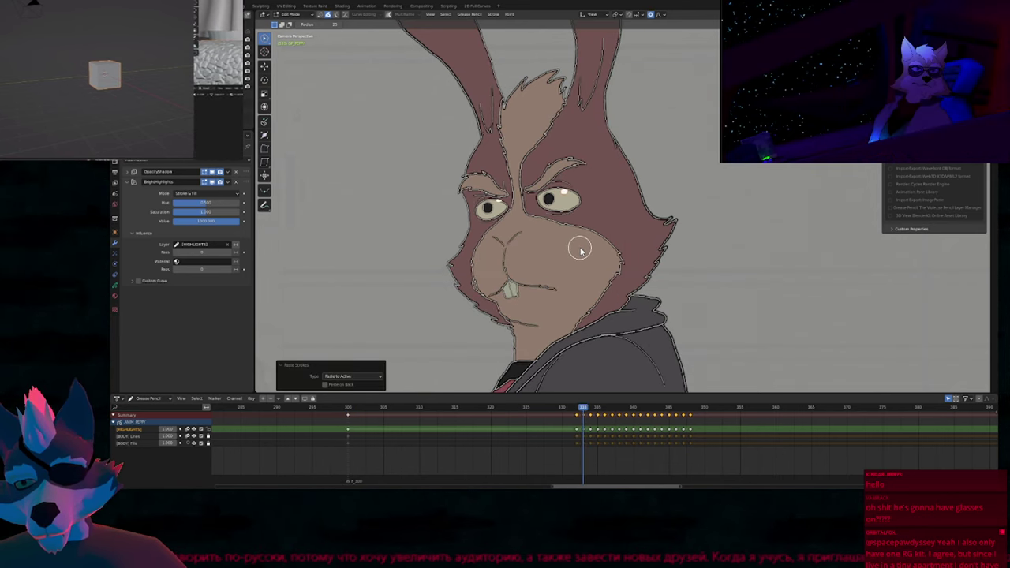
pyautogui.press('Left')
pyautogui.press('Right')
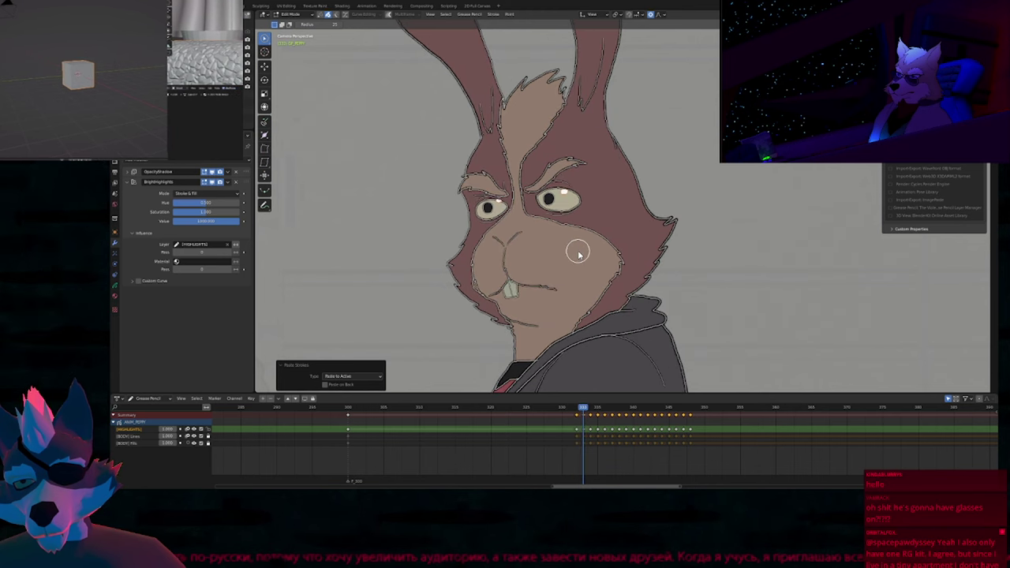
# Move the pasted highlights at frame 333 onto the rabbit's eyes and erase what spills past the eyelid lines in Draw Mode.
pyautogui.press('g')
pyautogui.click(661, 225)
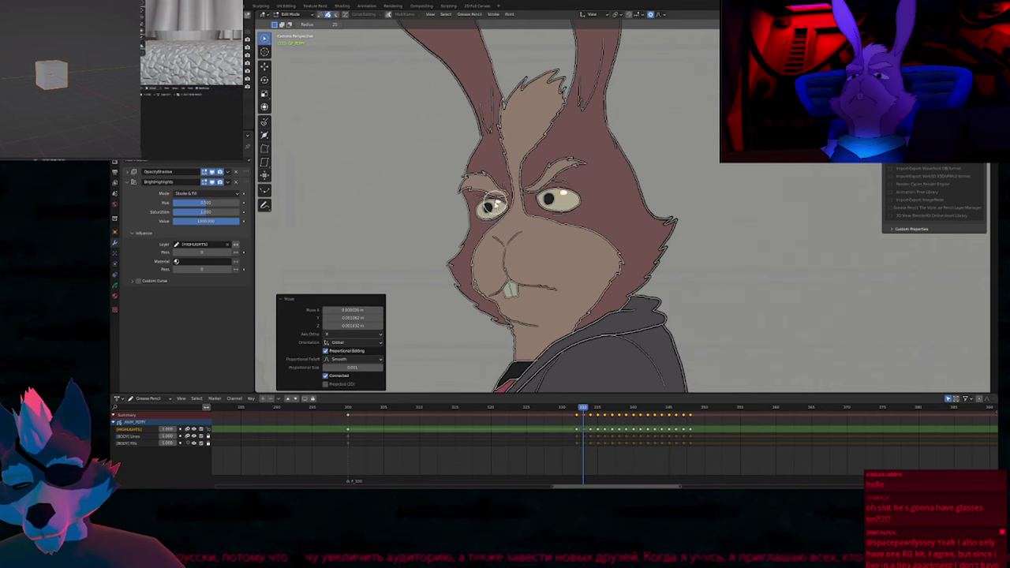
pyautogui.scroll(8, 497, 202)
pyautogui.press('Tab')
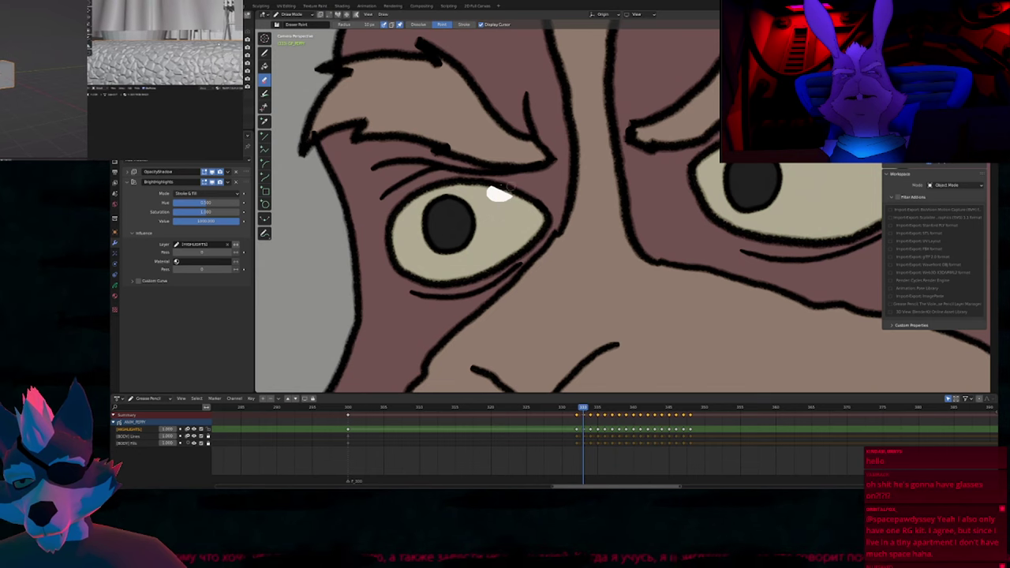
pyautogui.scroll(-8, 491, 183)
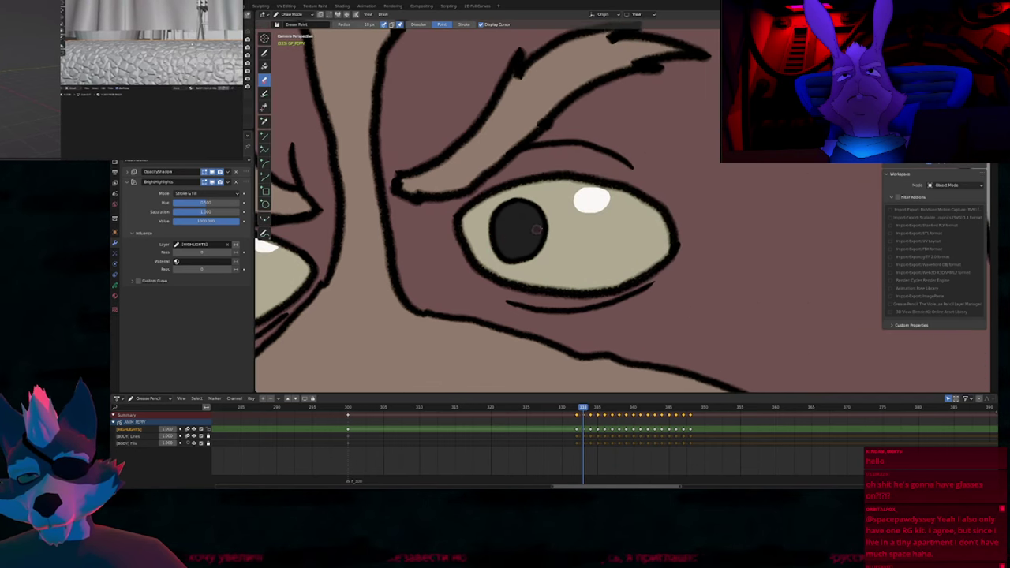
pyautogui.press('Tab')
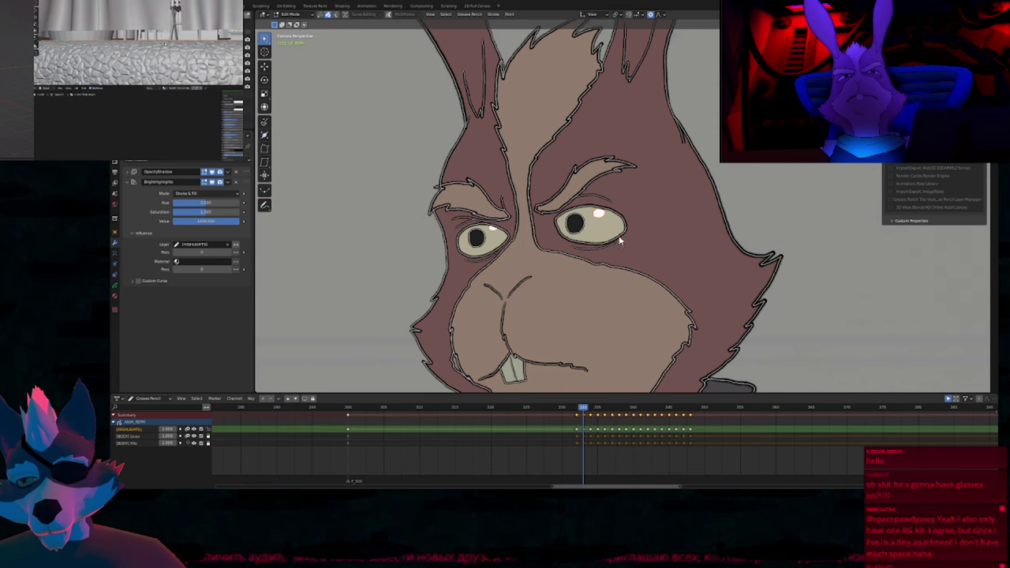
# Paste the eye highlights at frame 334 and move them to follow the rabbit's turned eyes.
pyautogui.press('Right')
pyautogui.hotkey('ctrl', 'v')
pyautogui.press('g')
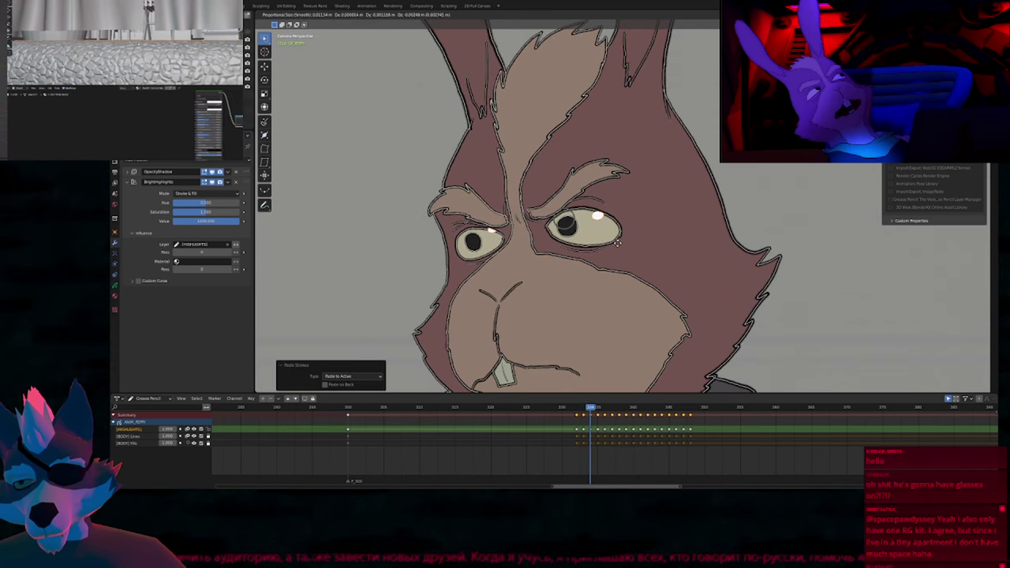
pyautogui.click(616, 243)
# Erase the parts of frame 334's highlights that overlap the upper eyelids of both eyes, returning to Edit Mode.
pyautogui.press('Tab')
pyautogui.scroll(8, 510, 234)
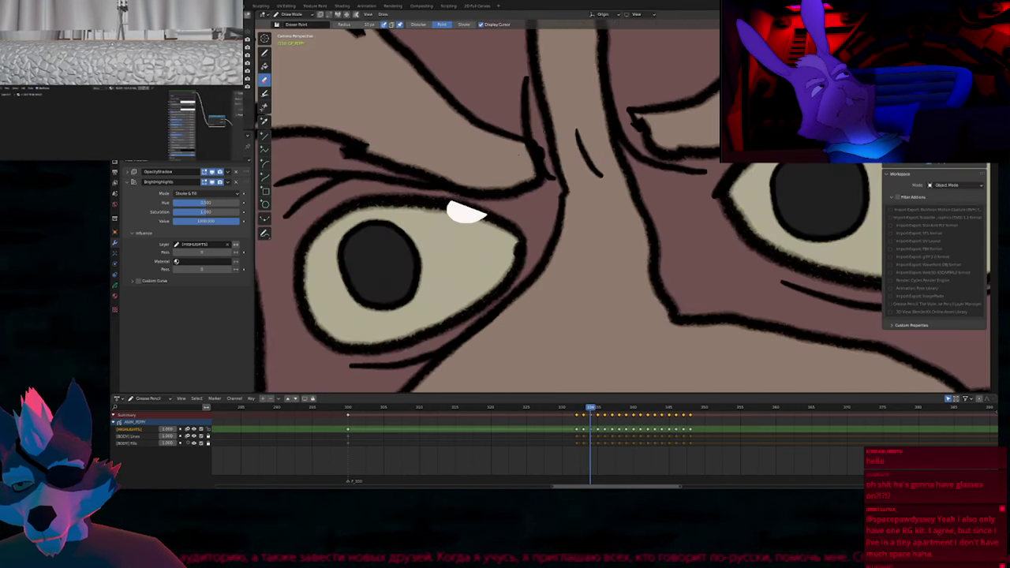
pyautogui.press('e')
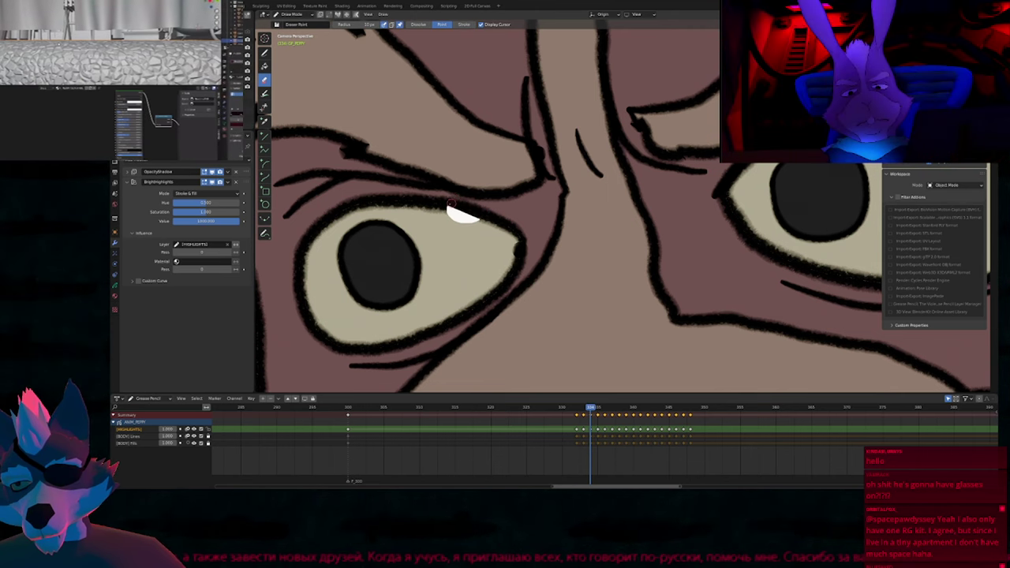
pyautogui.keyDown('shift'); pyautogui.moveTo(828, 169); pyautogui.dragTo(461, 262, button='middle'); pyautogui.keyUp('shift')
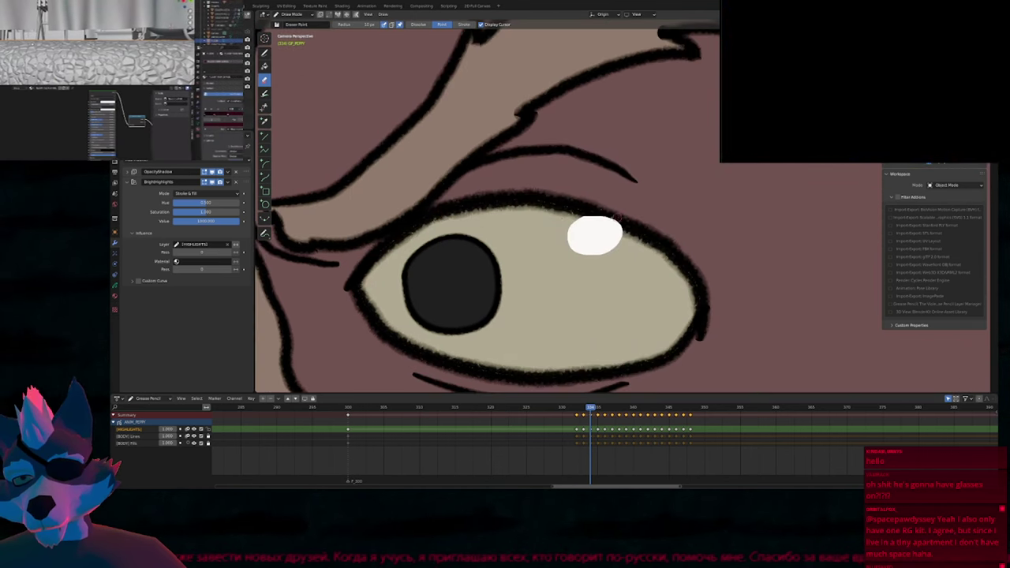
pyautogui.moveTo(602, 215); pyautogui.dragTo(624, 224)
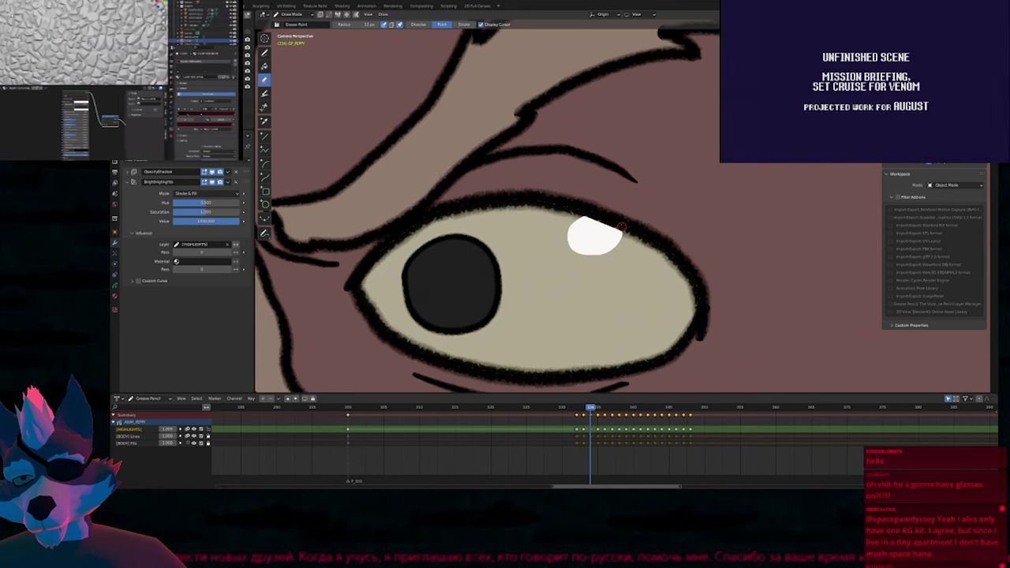
pyautogui.scroll(-1, 599, 201)
pyautogui.scroll(-6, 596, 198)
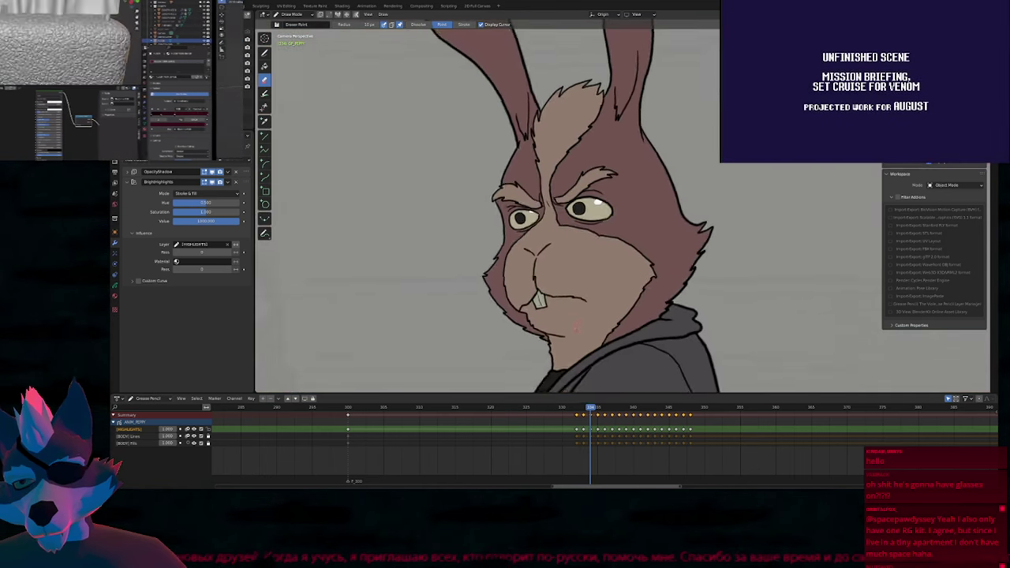
pyautogui.press('Tab')
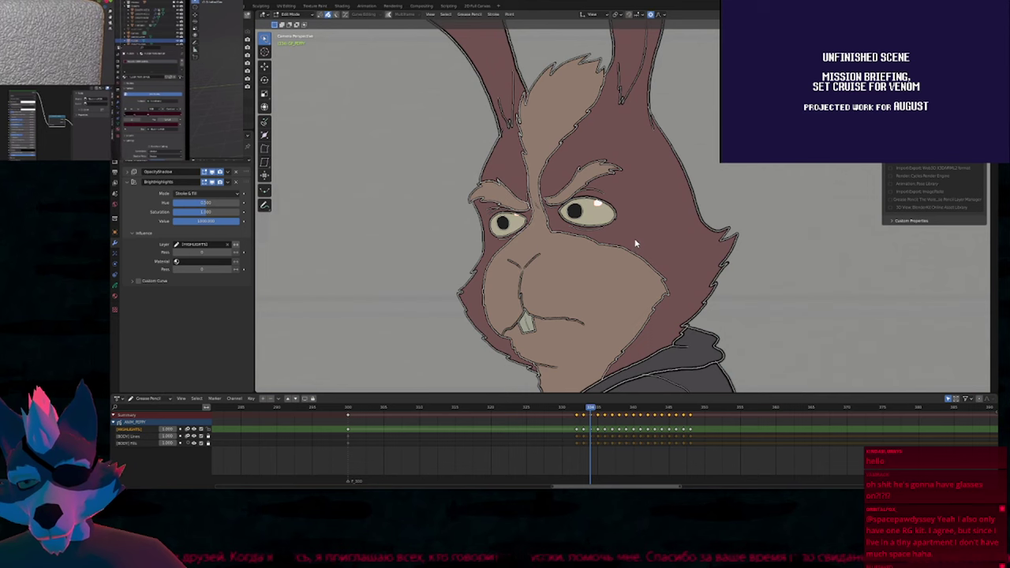
# Paste the eye highlights at frame 335 and shift them up toward the upper eyelids.
pyautogui.press('Right')
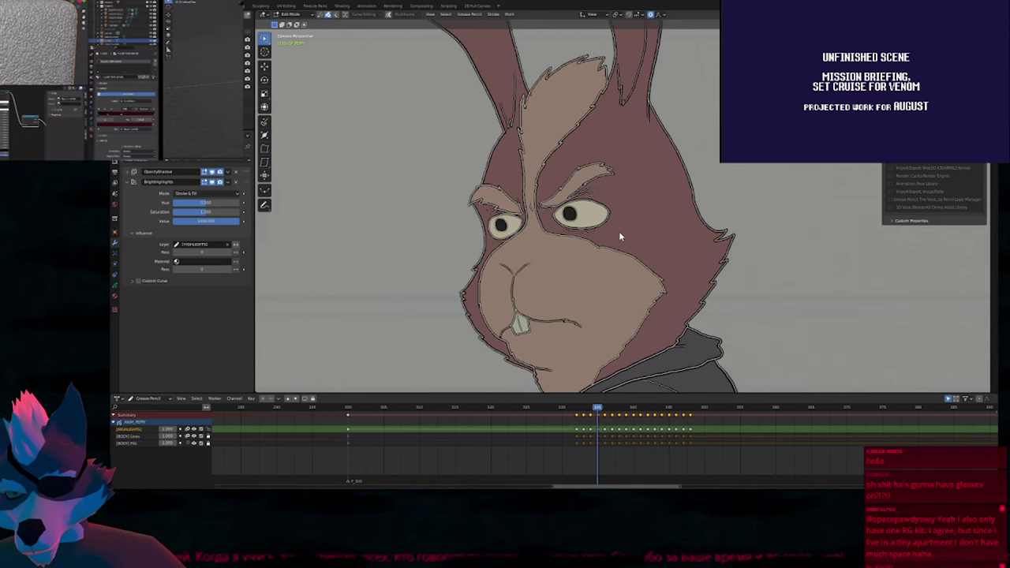
pyautogui.hotkey('ctrl', 'v')
pyautogui.press('g')
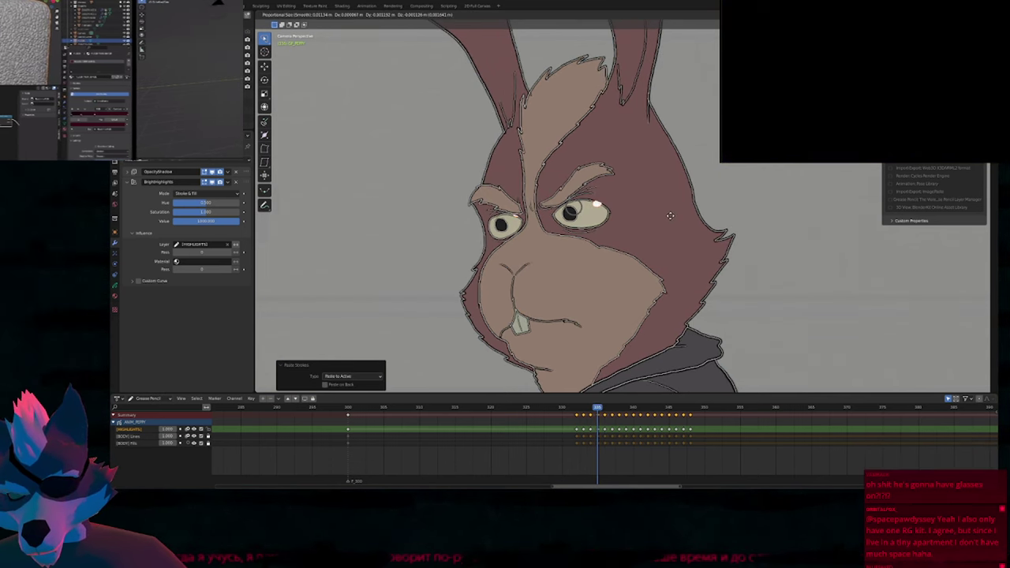
pyautogui.click(670, 214)
# Remove the smaller eye's highlight at frame 335 and trim the larger eye's highlight along its upper eyelid.
pyautogui.scroll(8, 591, 205)
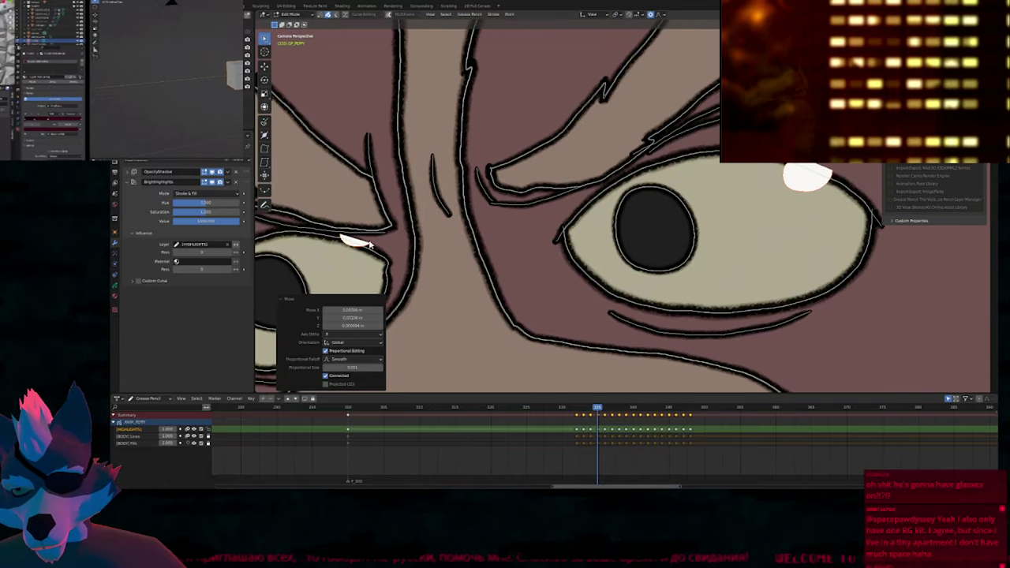
pyautogui.click(369, 245)
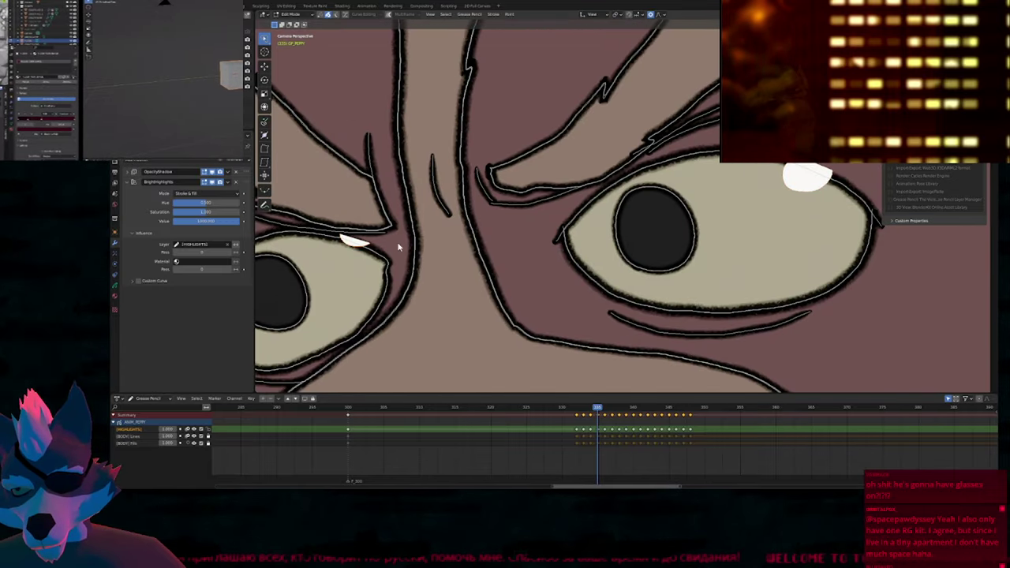
pyautogui.press('x')
pyautogui.click(399, 246)
pyautogui.keyDown('shift'); pyautogui.moveTo(745, 222); pyautogui.dragTo(555, 259, button='middle'); pyautogui.keyUp('shift')
pyautogui.press('Tab')
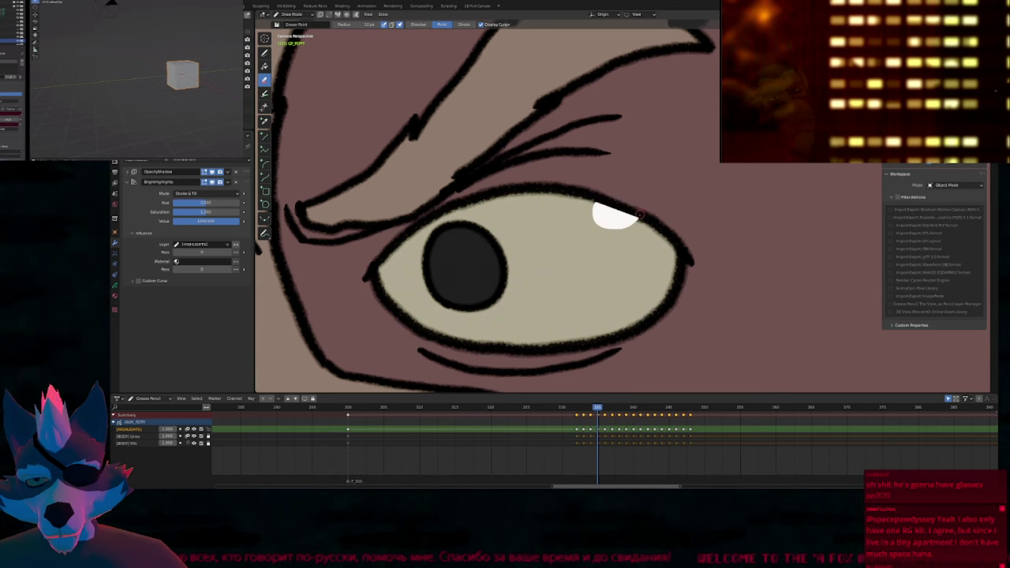
pyautogui.scroll(-4, 626, 199)
pyautogui.press('d')
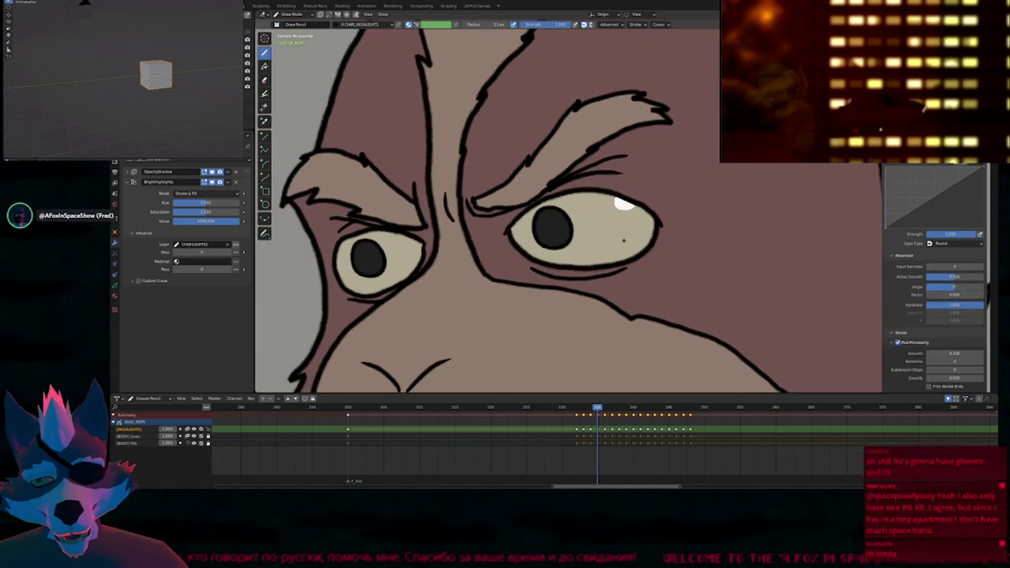
pyautogui.scroll(-4, 582, 239)
pyautogui.keyDown('shift'); pyautogui.moveTo(603, 276); pyautogui.dragTo(569, 219, button='middle'); pyautogui.keyUp('shift')
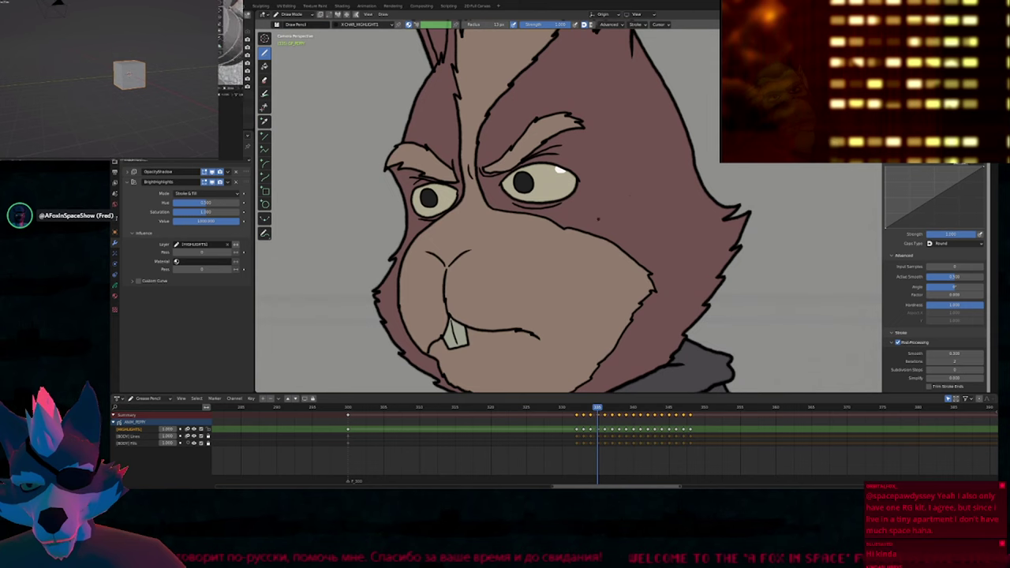
# Paste and reposition the highlights at frame 336, leaving only a thin sliver under the larger eye's upper eyelid.
pyautogui.press('Tab')
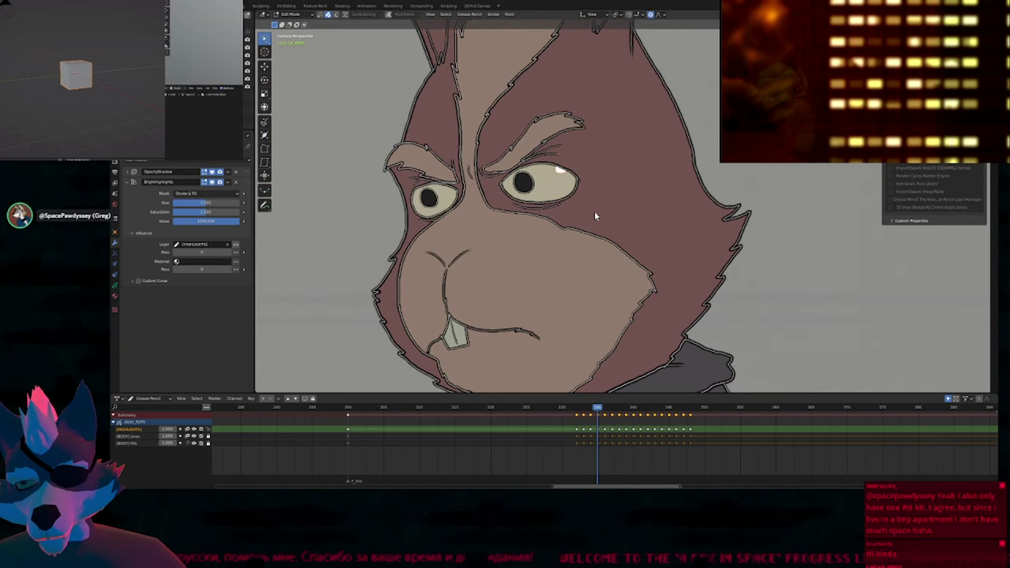
pyautogui.press('Right')
pyautogui.hotkey('ctrl', 'v')
pyautogui.press('g')
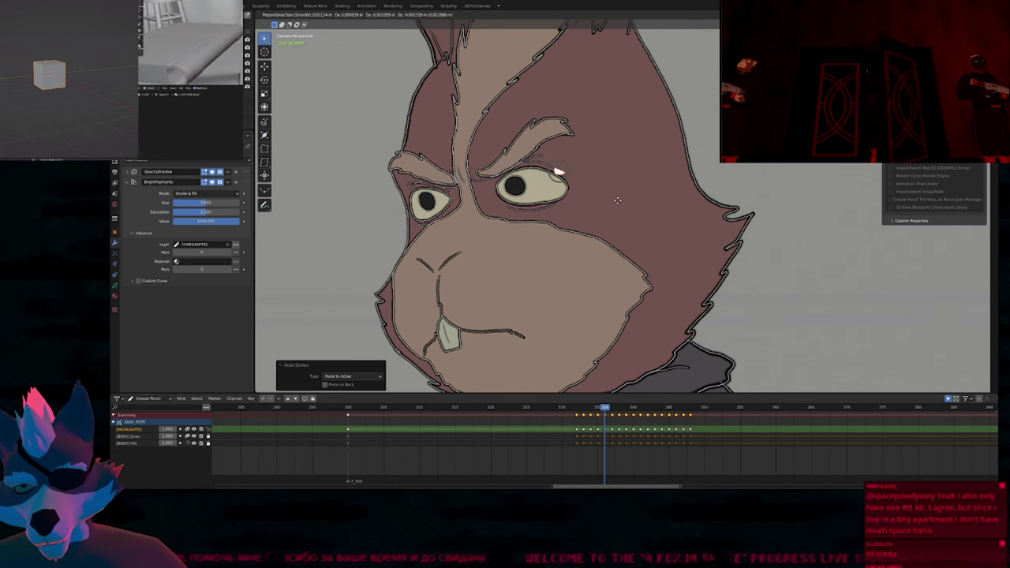
pyautogui.click(586, 203)
pyautogui.press('Tab')
pyautogui.scroll(9, 586, 202)
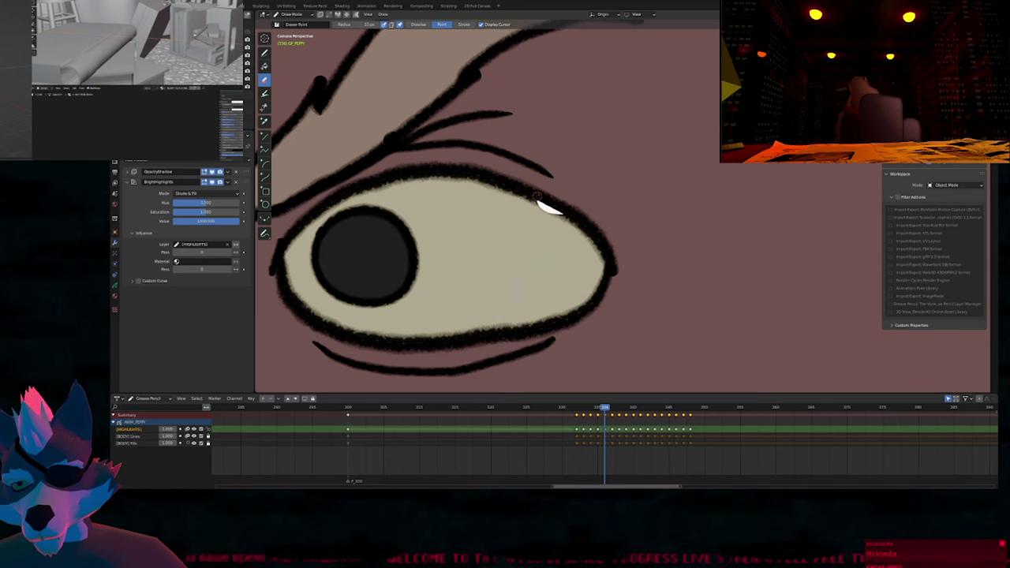
pyautogui.scroll(-9, 552, 197)
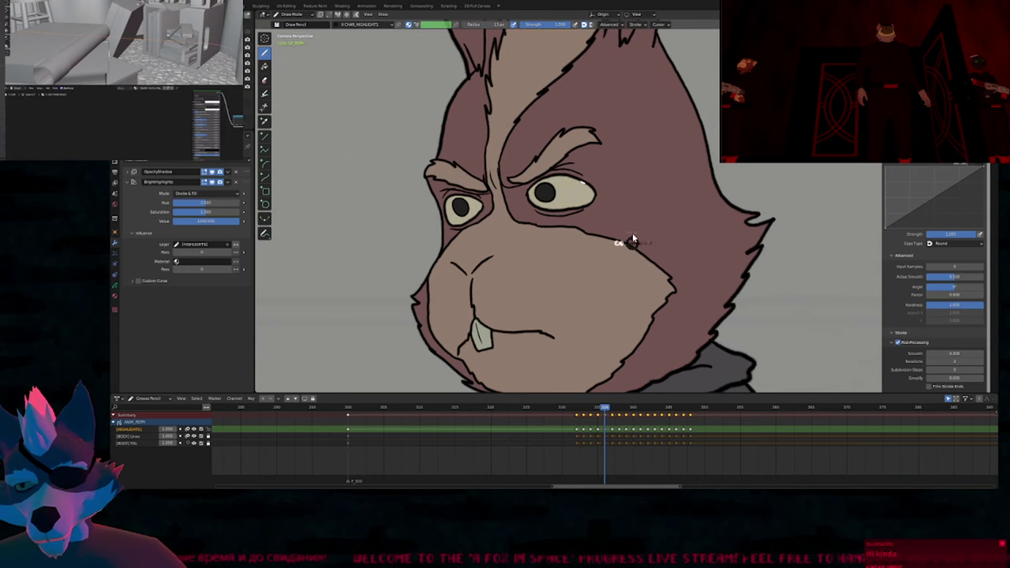
# Switch the viewport to rendered shading and play through the rabbit's head turn to check the eye highlights.
pyautogui.press('z')
pyautogui.click(639, 177)
pyautogui.press('space')
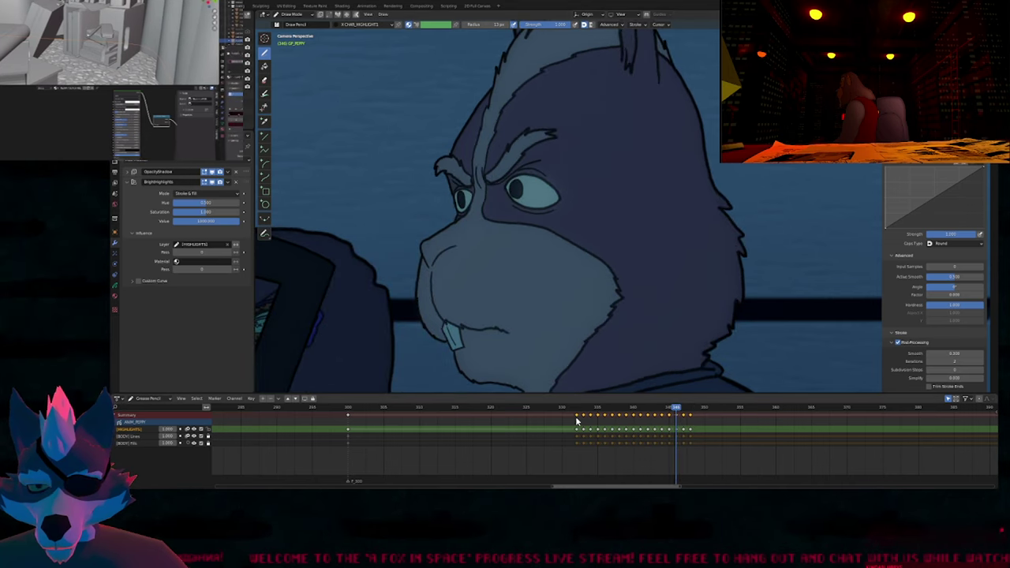
pyautogui.moveTo(568, 408); pyautogui.dragTo(643, 412)
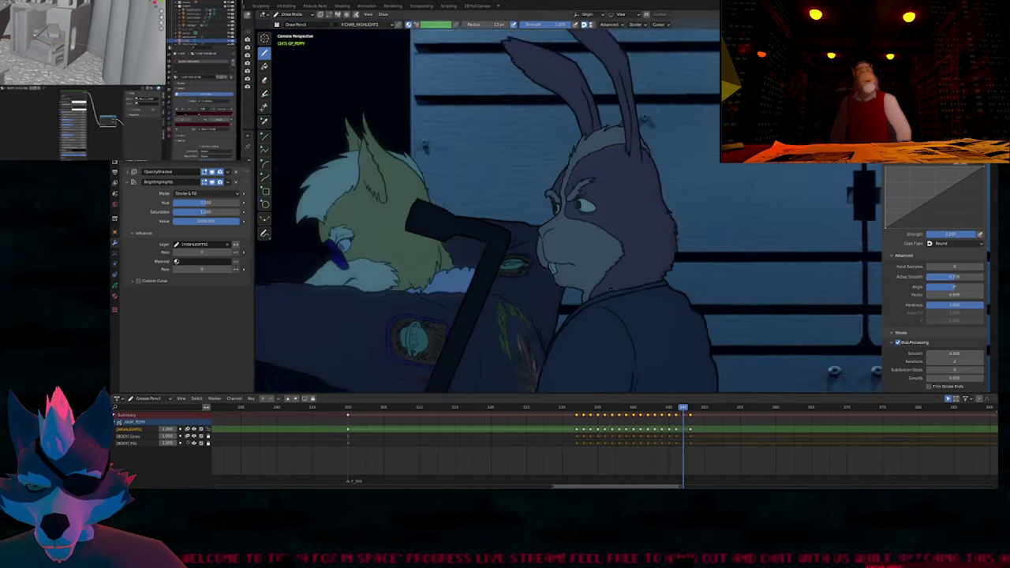
# Review the head turn in the whole camera frame, scrubbing the frames and viewing the shot in a maximized viewport.
pyautogui.press('Home')
pyautogui.hotkey('ctrl', 'alt', 'space')
pyautogui.press('Home')
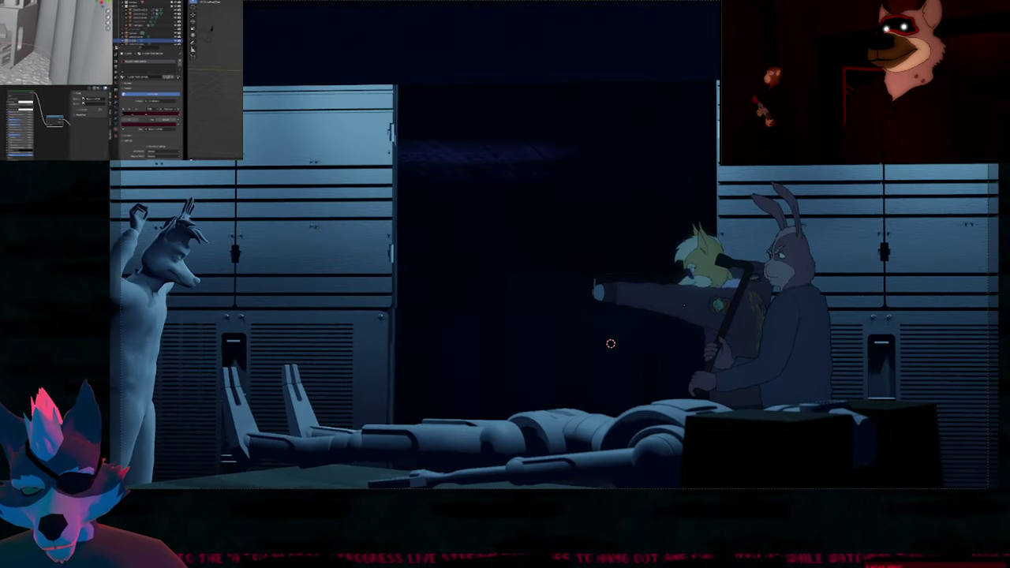
pyautogui.hotkey('ctrl', 'alt', 'space')
pyautogui.click(569, 408)
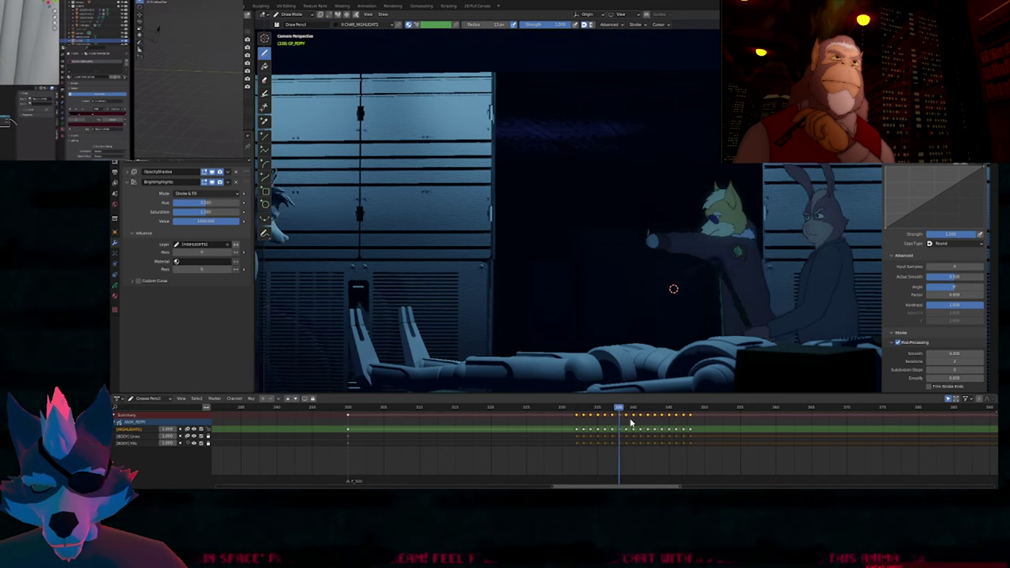
pyautogui.moveTo(653, 426); pyautogui.dragTo(548, 414)
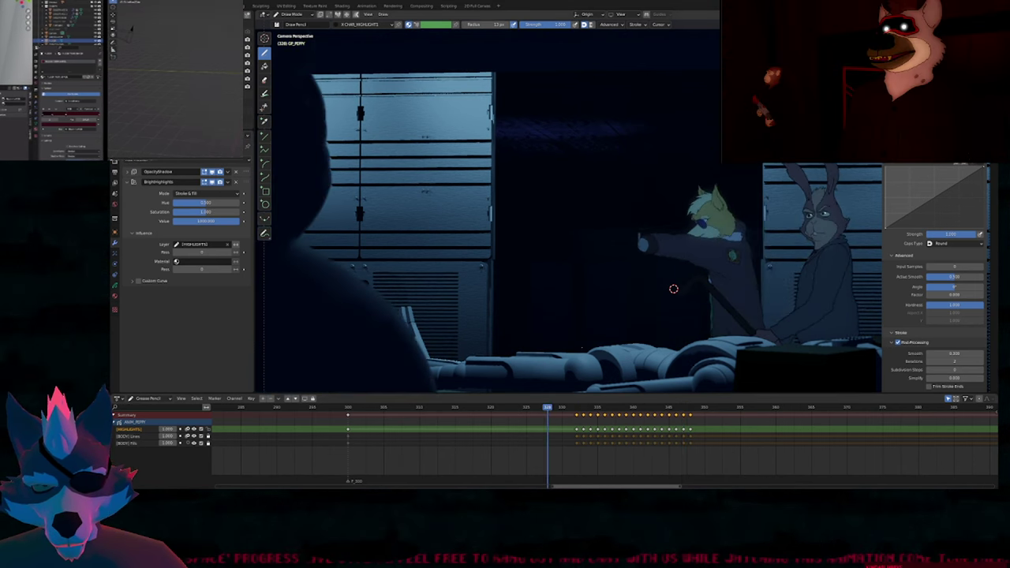
pyautogui.hotkey('ctrl', 'alt', 'space')
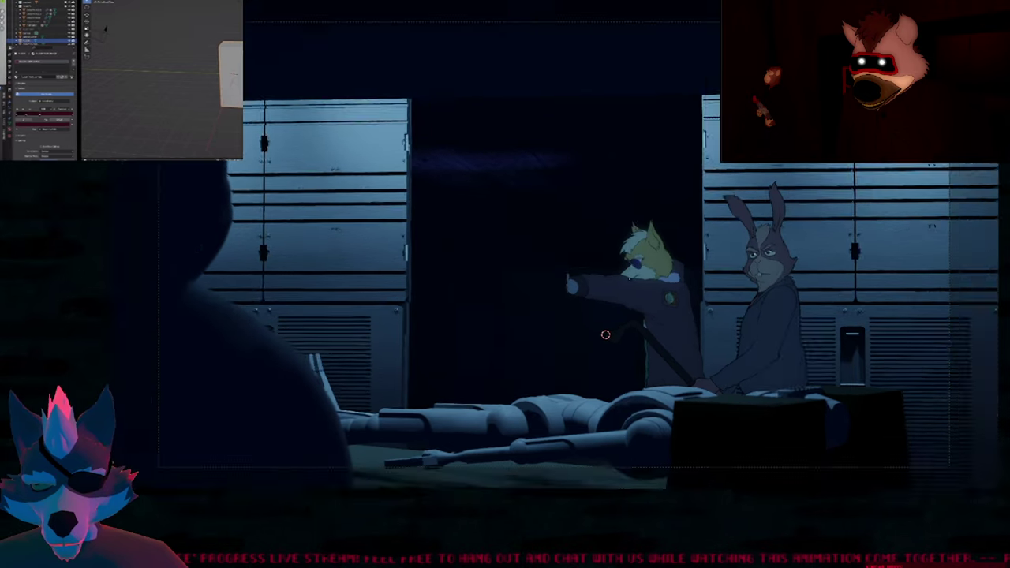
pyautogui.press('Home')
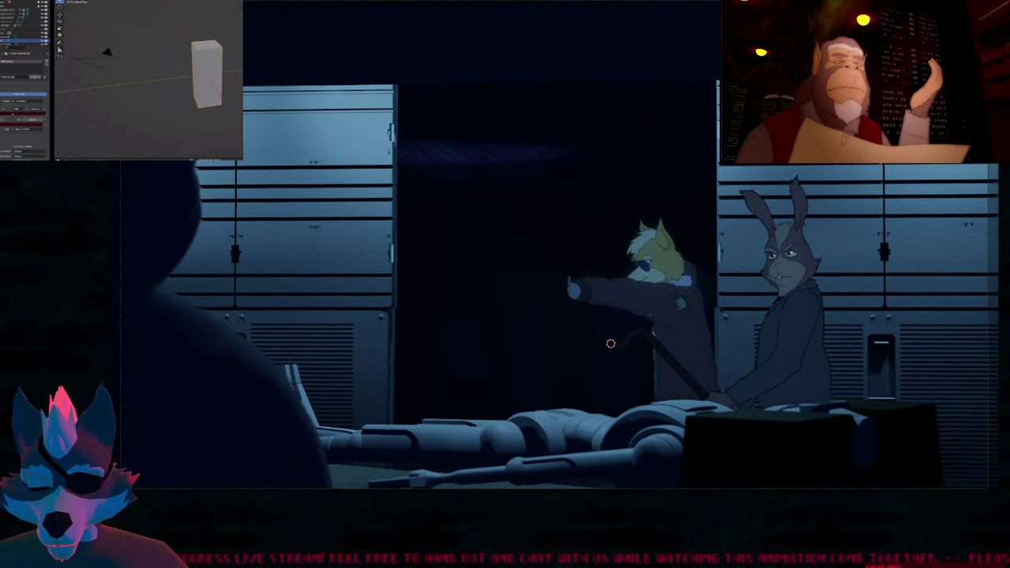
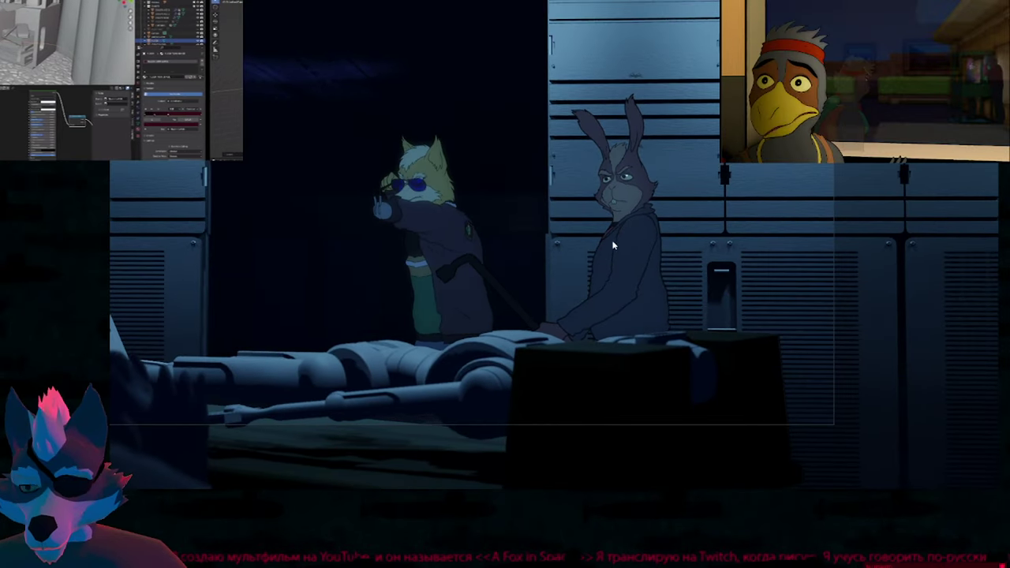
# Restore the overlays and full layout, take the viewport out of rendered shading, and hide everything except the selected rabbit.
pyautogui.hotkey('alt', 'shift', 'z')
pyautogui.hotkey('ctrl', 'alt', 'space')
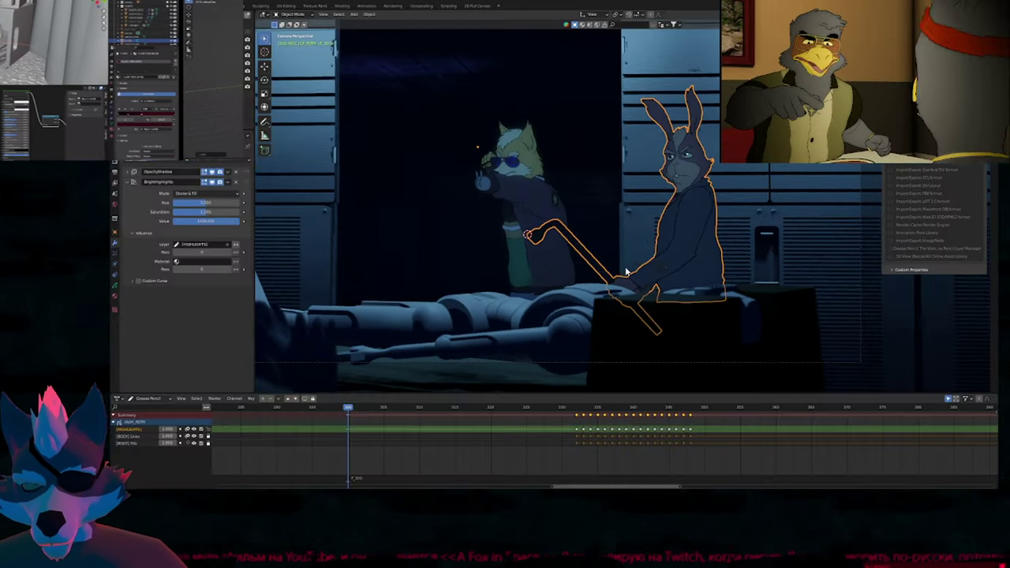
pyautogui.press('z')
pyautogui.click(707, 266)
pyautogui.click(668, 306)
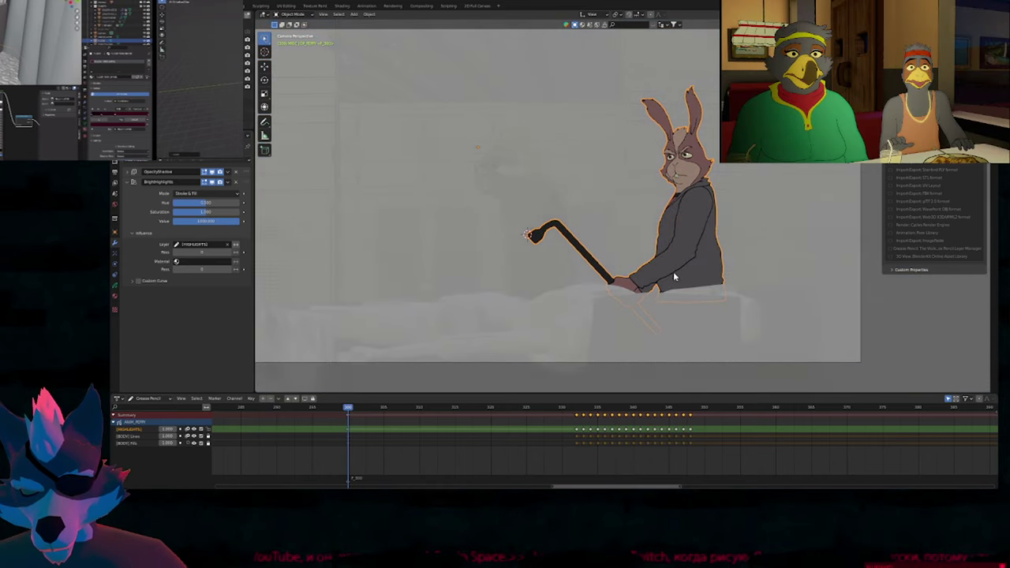
pyautogui.moveTo(675, 254)
pyautogui.keyDown('shift'); pyautogui.mouseDown(button='middle')
pyautogui.moveTo(628, 262)
pyautogui.moveTo(605, 272)
pyautogui.moveTo(607, 282)
pyautogui.moveTo(593, 274)
pyautogui.mouseUp(button='middle'); pyautogui.keyUp('shift')
pyautogui.hotkey('shift', 'h')
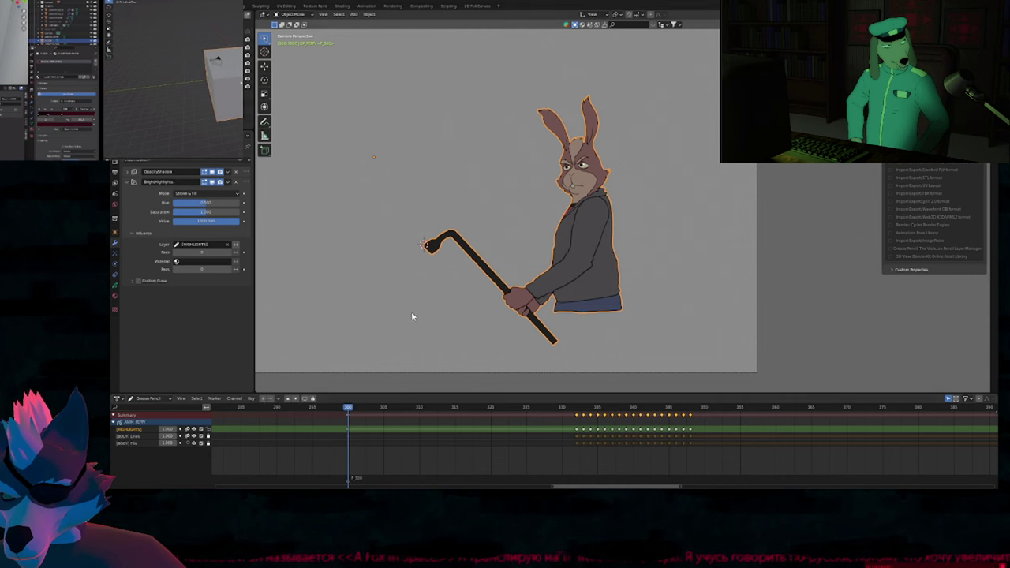
# In Draw Mode, duplicate the frame 300 drawing on all layers and isolate the active layer without affecting visibility.
pyautogui.hotkey('ctrl', 'Tab')
pyautogui.hotkey('shift', 'd')
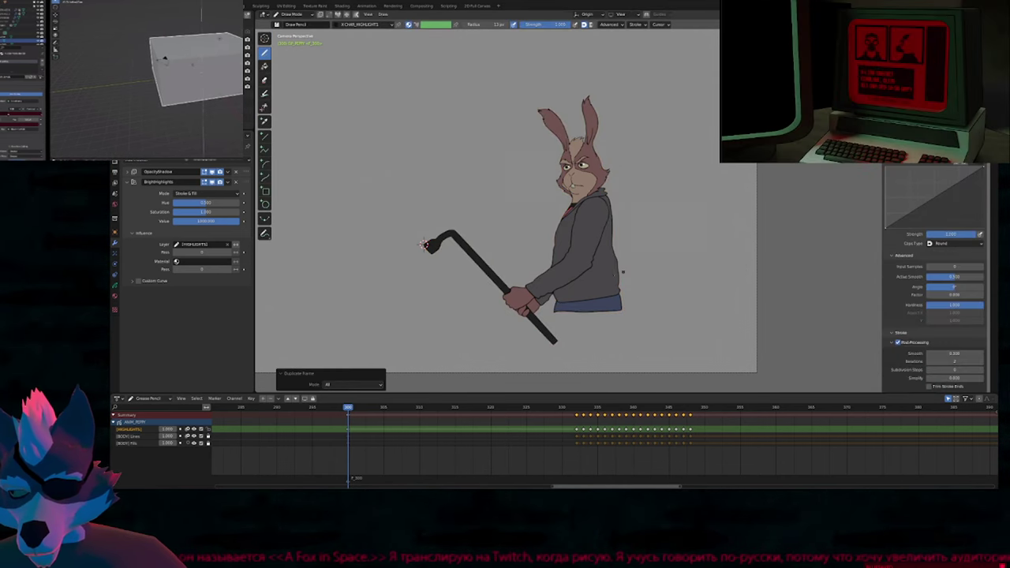
pyautogui.press('KP_Multiply')
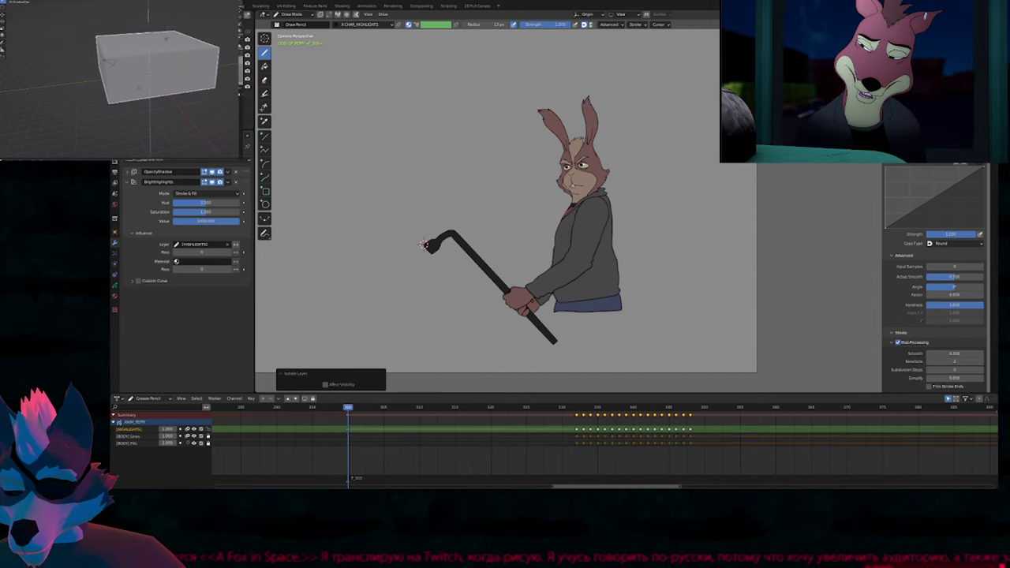
# Duplicate the drawing at frame 300 on all layers, make the [SHADOWS] layer active and compare frame 300 with the head turn's first drawing.
pyautogui.hotkey('shift', 'd')
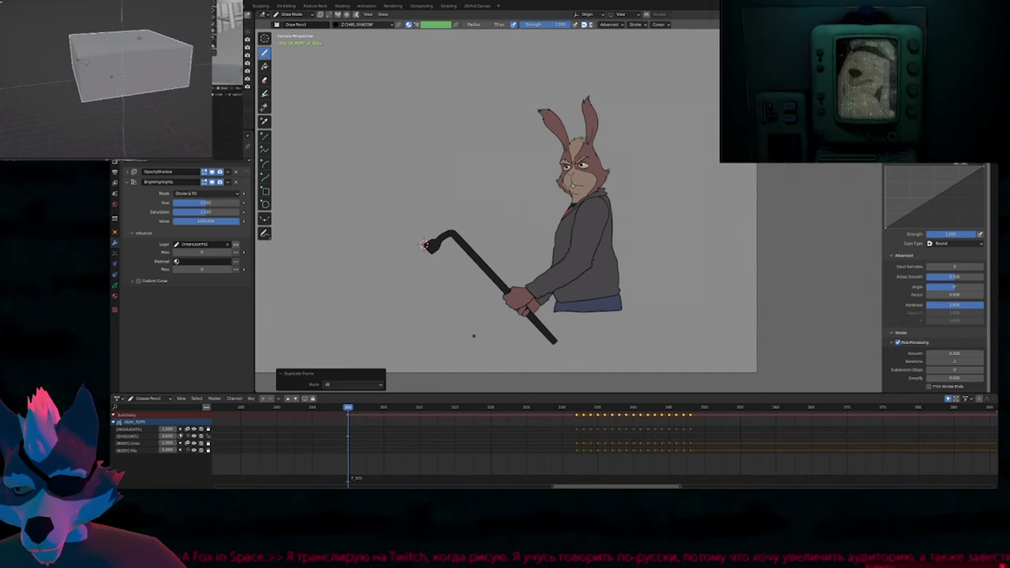
pyautogui.click(128, 437)
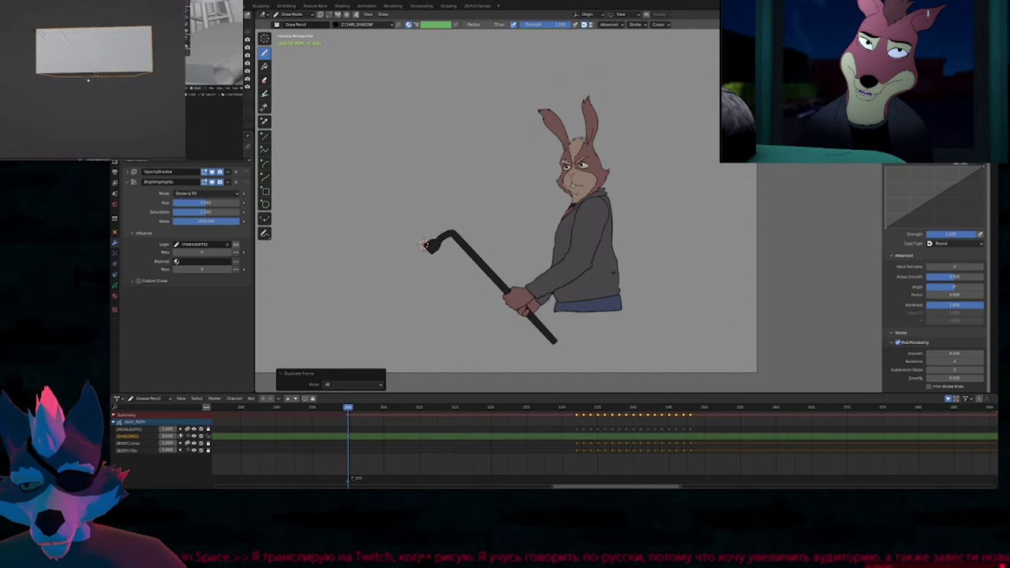
pyautogui.click(577, 411)
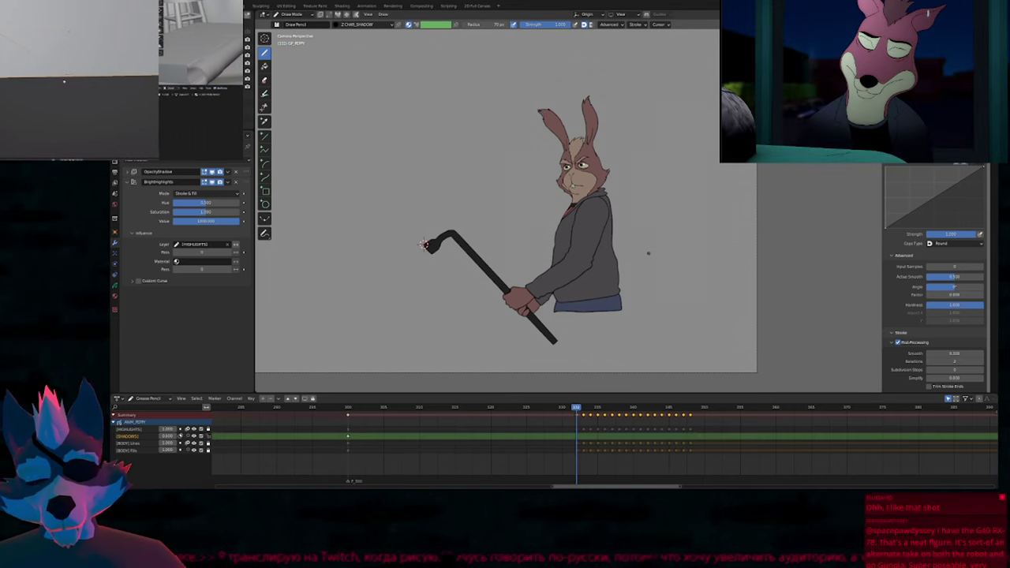
pyautogui.click(349, 411)
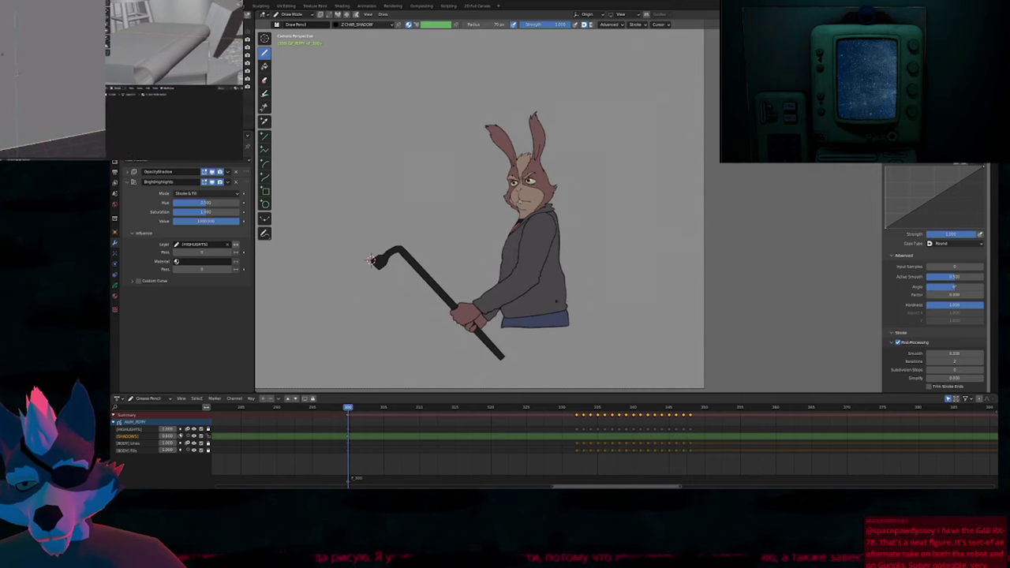
pyautogui.moveTo(640, 295)
pyautogui.mouseDown()
pyautogui.moveTo(380, 265)
pyautogui.moveTo(378, 339)
pyautogui.moveTo(615, 377)
pyautogui.moveTo(665, 316)
pyautogui.moveTo(663, 298)
pyautogui.mouseUp()
pyautogui.press('Tab')
pyautogui.click(621, 292)
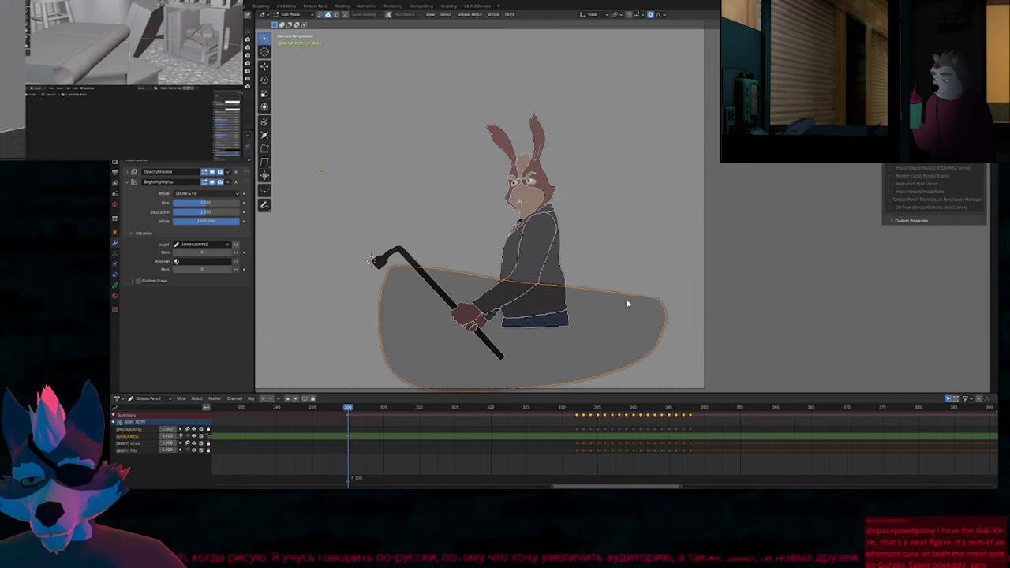
pyautogui.press('Delete')
pyautogui.press('Tab')
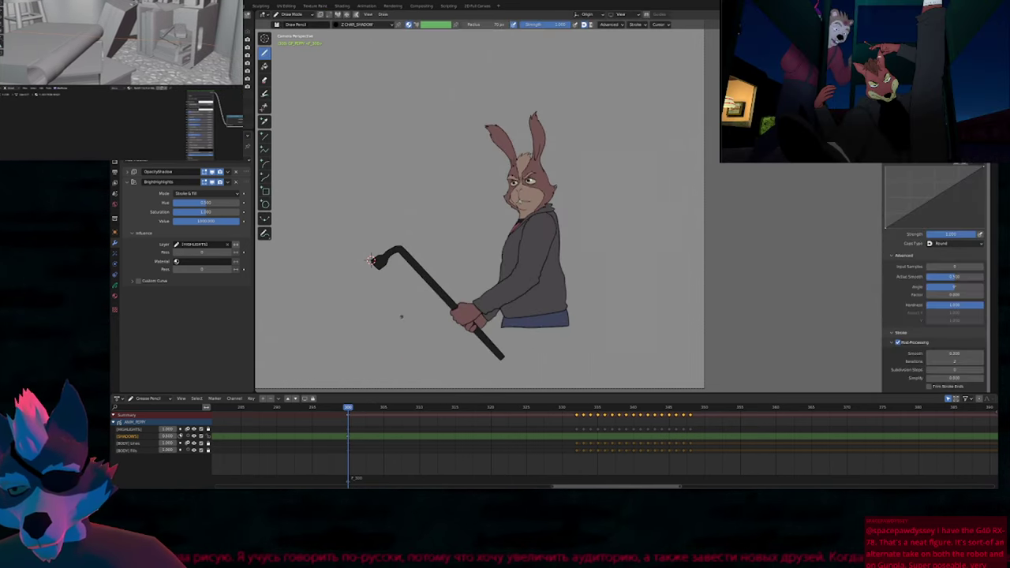
# Start a small stroke on the shadow layer at frame 300 and extrude its points into a four-cornered fill across the rabbit's lower body.
pyautogui.press('Tab')
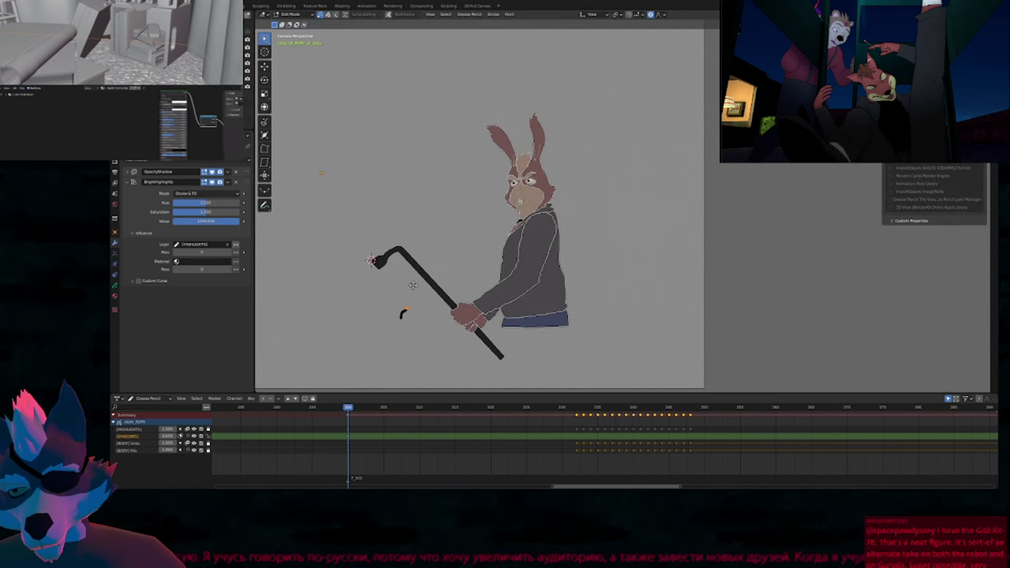
pyautogui.press('e')
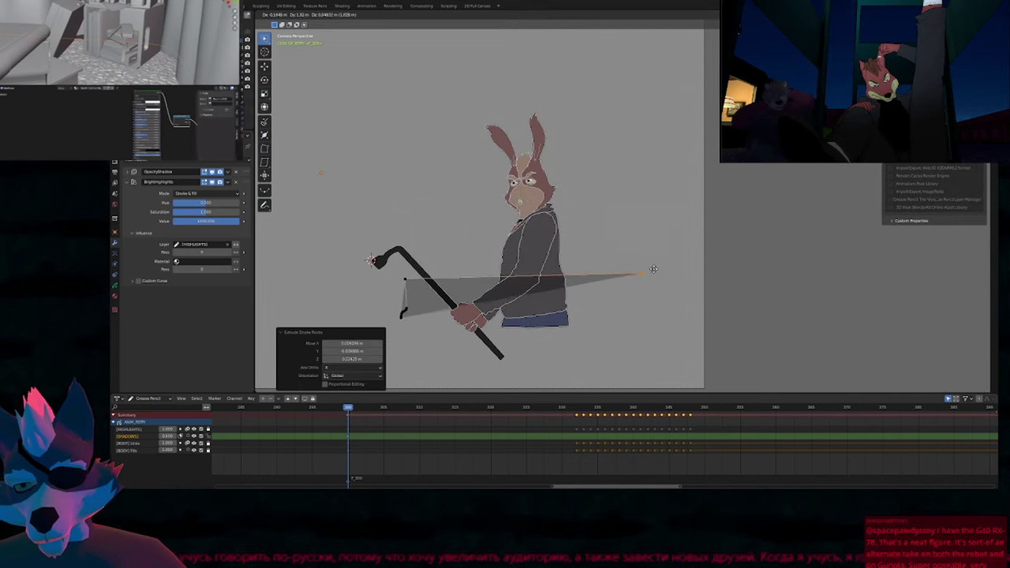
pyautogui.click(661, 276)
pyautogui.press('e')
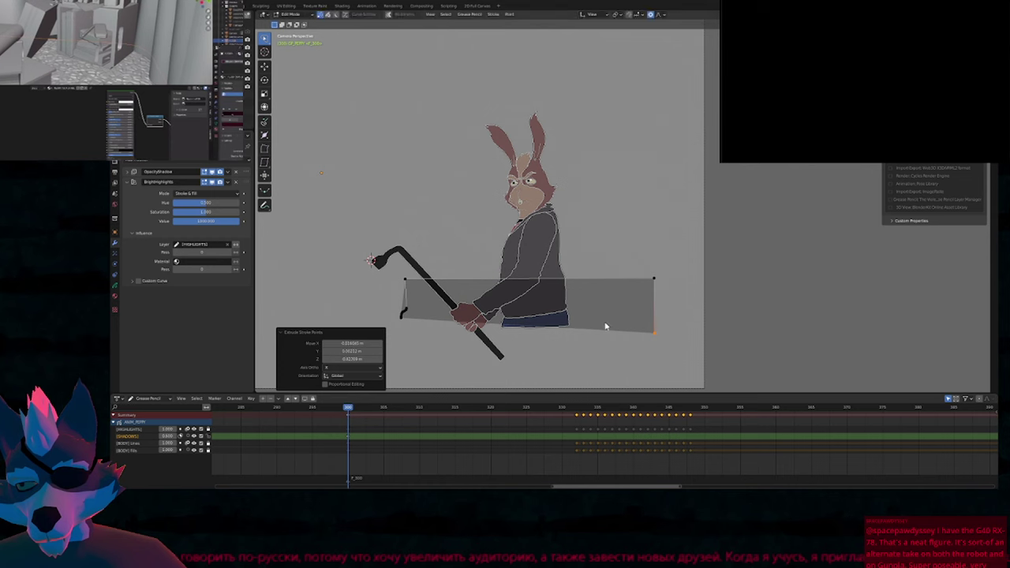
# Move the two lower corners of the shadow fill outward and down so it forms a wide trapezoid over the lower body.
pyautogui.press('g')
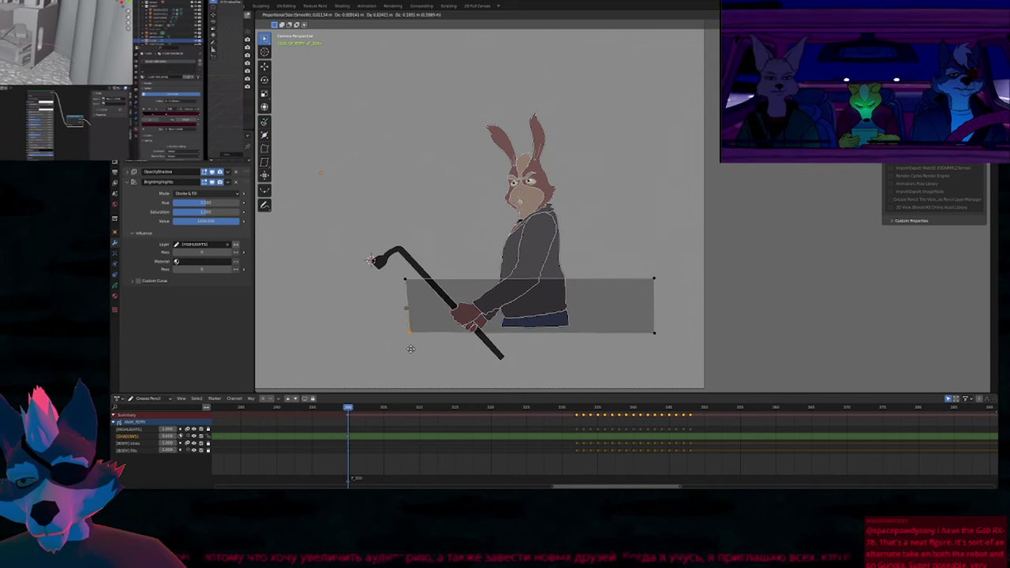
pyautogui.click(373, 350)
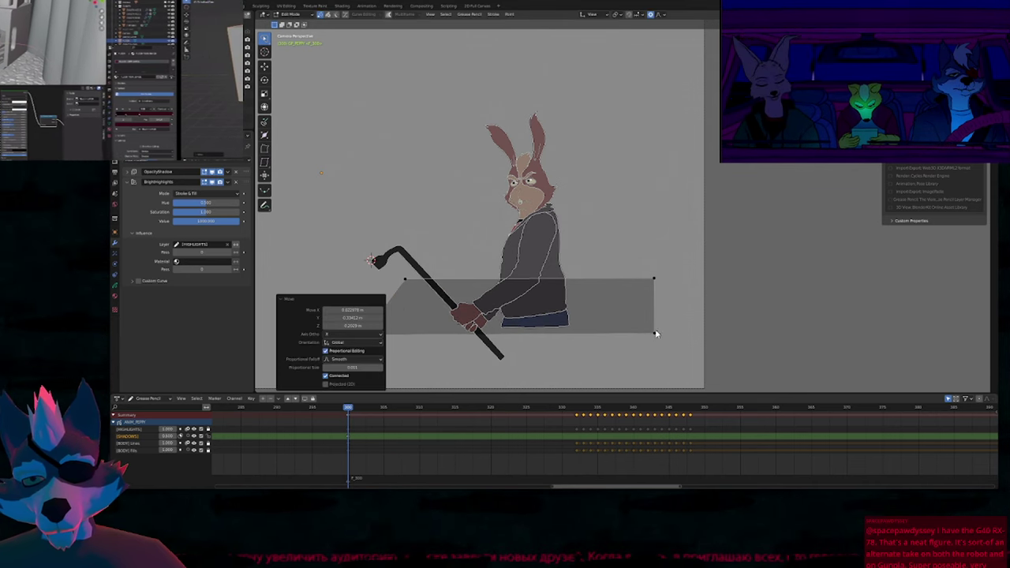
pyautogui.moveTo(655, 334); pyautogui.dragTo(681, 336)
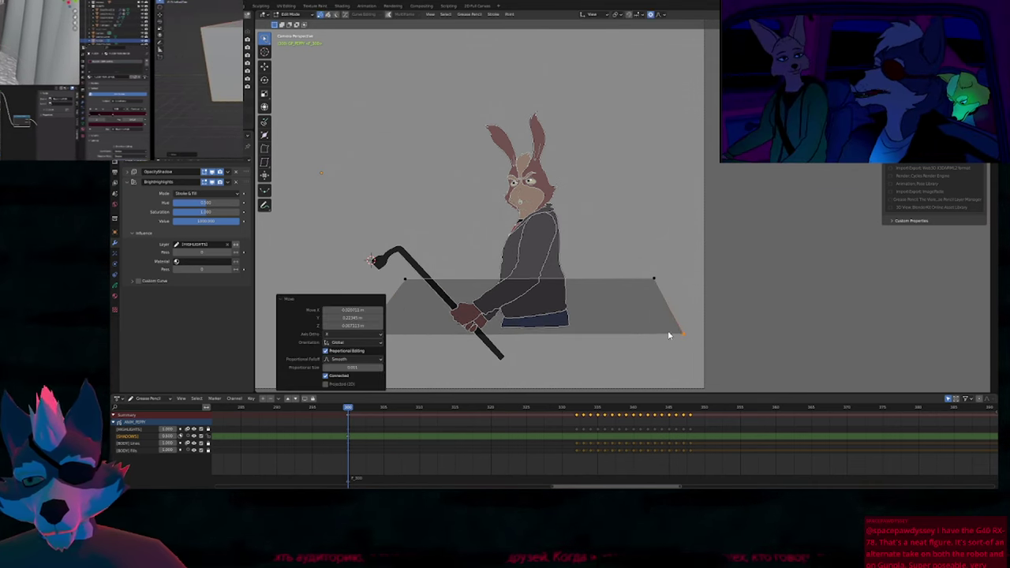
pyautogui.press('g')
pyautogui.click(685, 373)
pyautogui.click(404, 348)
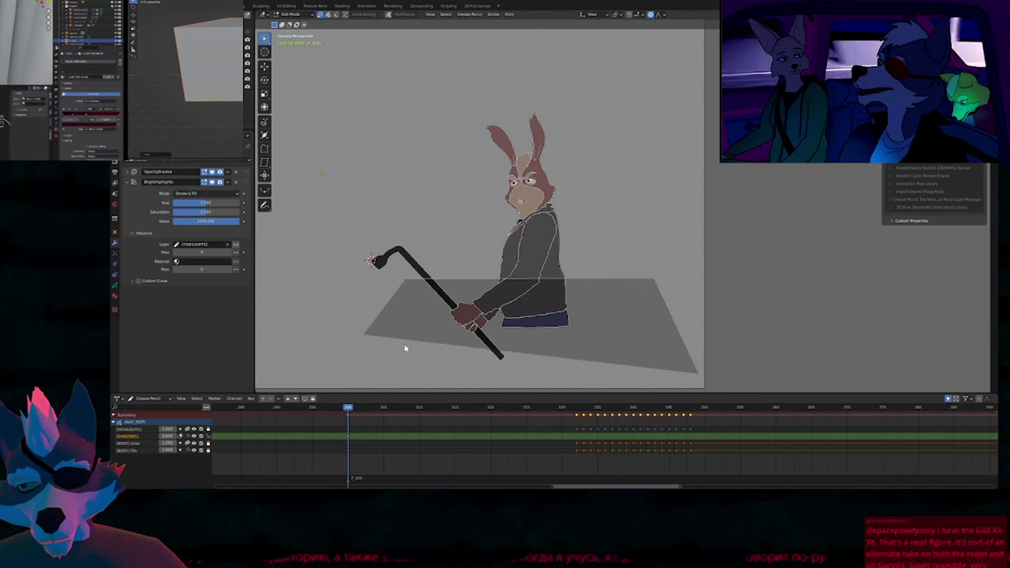
pyautogui.press('g')
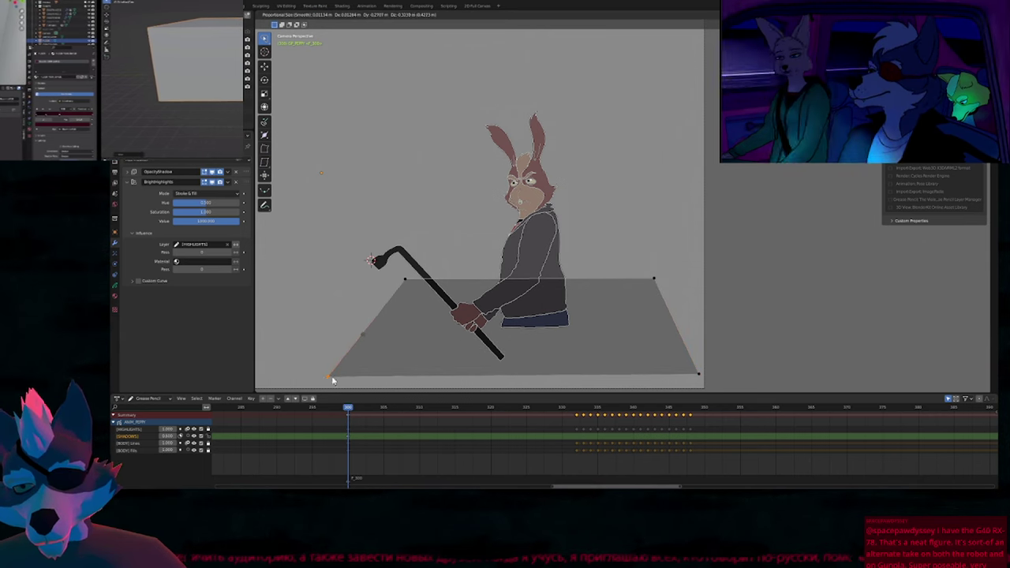
pyautogui.click(324, 383)
pyautogui.moveTo(512, 314)
pyautogui.keyDown('shift'); pyautogui.mouseDown(button='middle')
pyautogui.moveTo(653, 312)
pyautogui.moveTo(619, 302)
pyautogui.mouseUp(button='middle'); pyautogui.keyUp('shift')
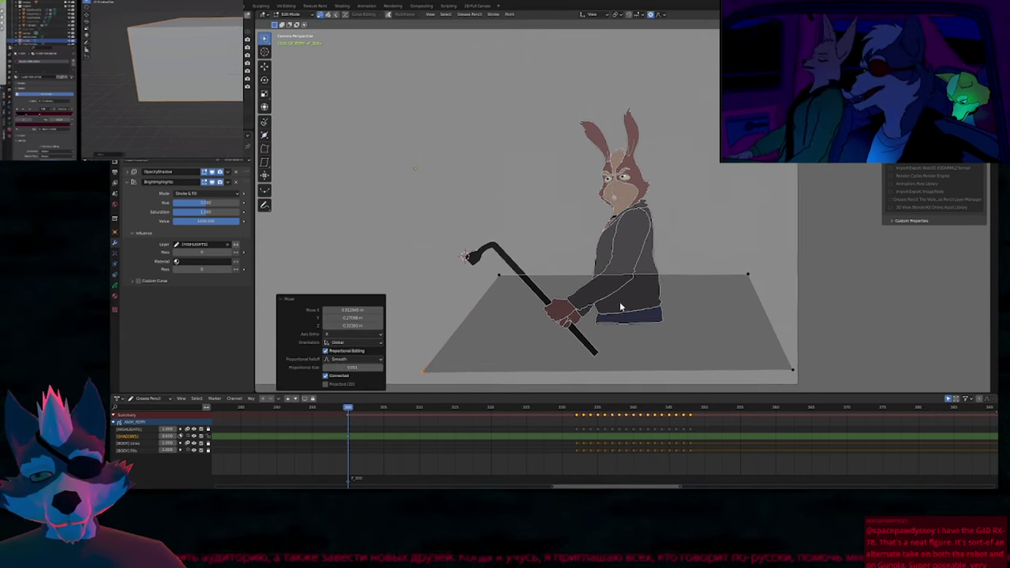
# Select the whole shadow stroke and thicken its soft outline with Shrink/Fatten by 20 and a further 1.44.
pyautogui.click(676, 276)
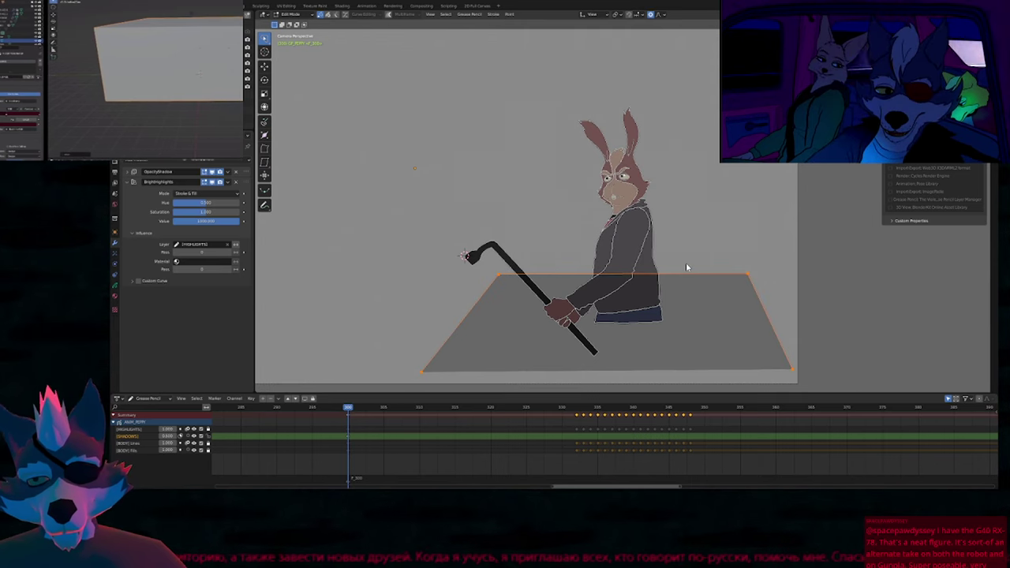
pyautogui.press('2')
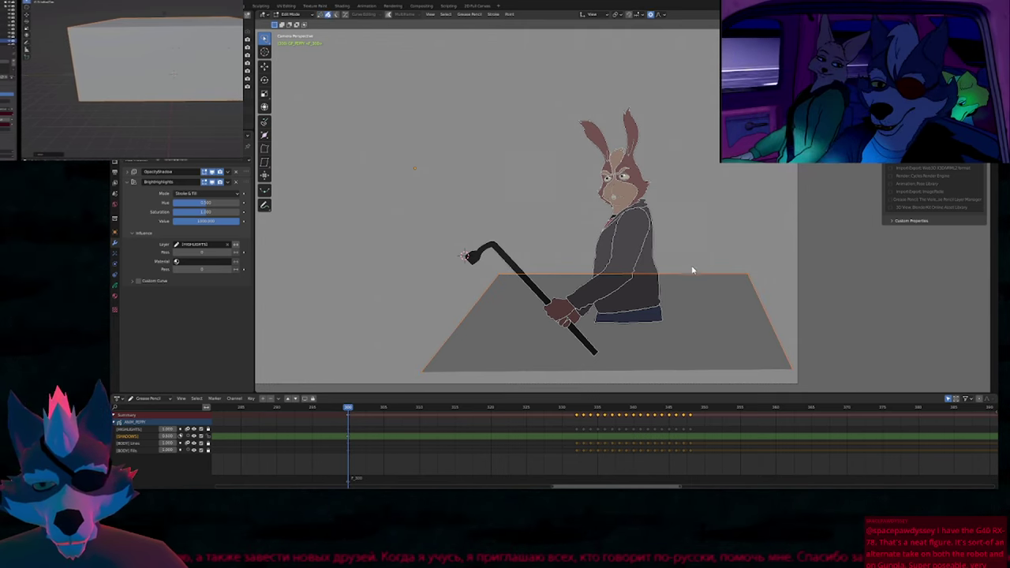
pyautogui.write('100')
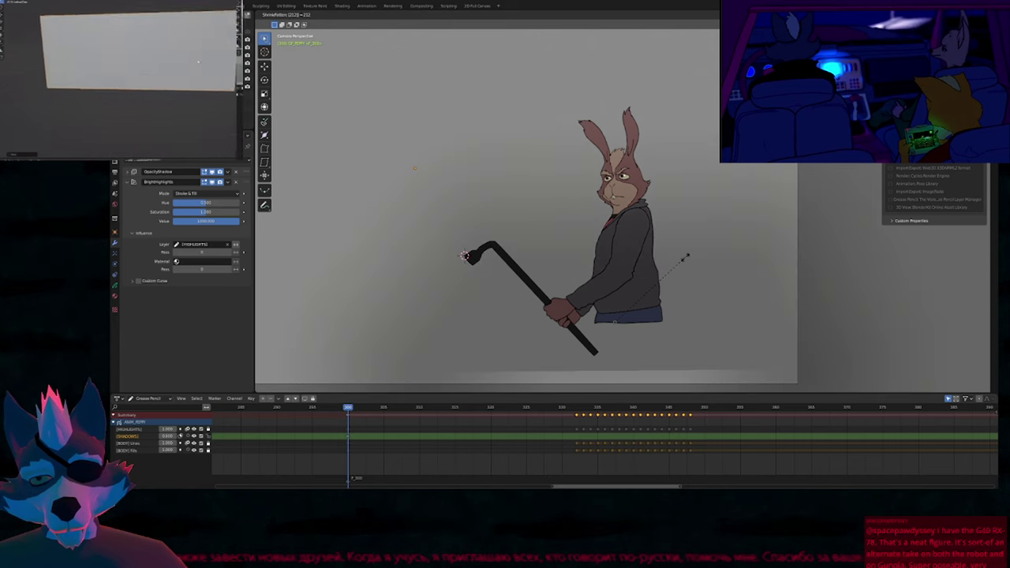
pyautogui.press('Escape')
pyautogui.click(686, 259)
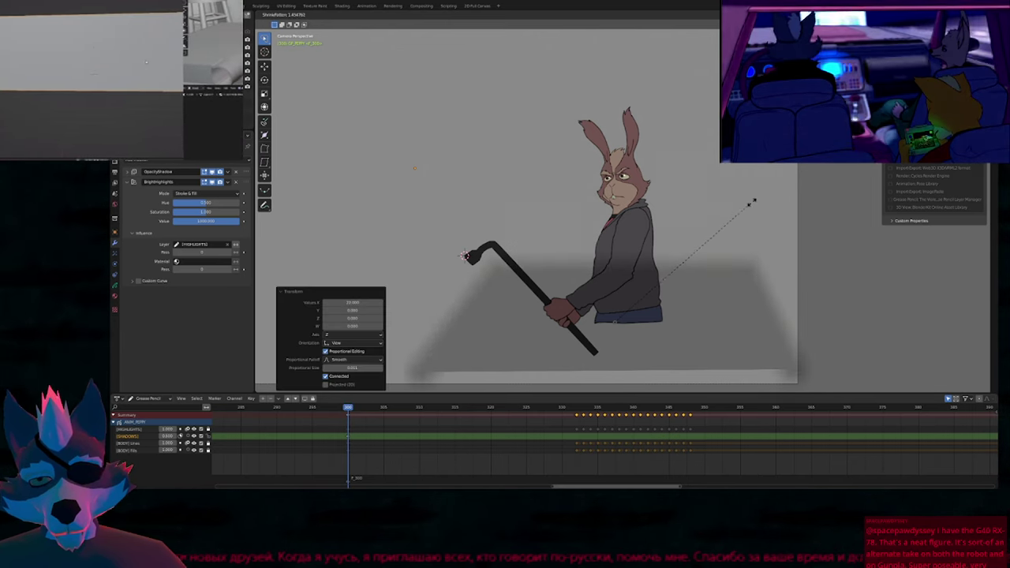
pyautogui.click(755, 265)
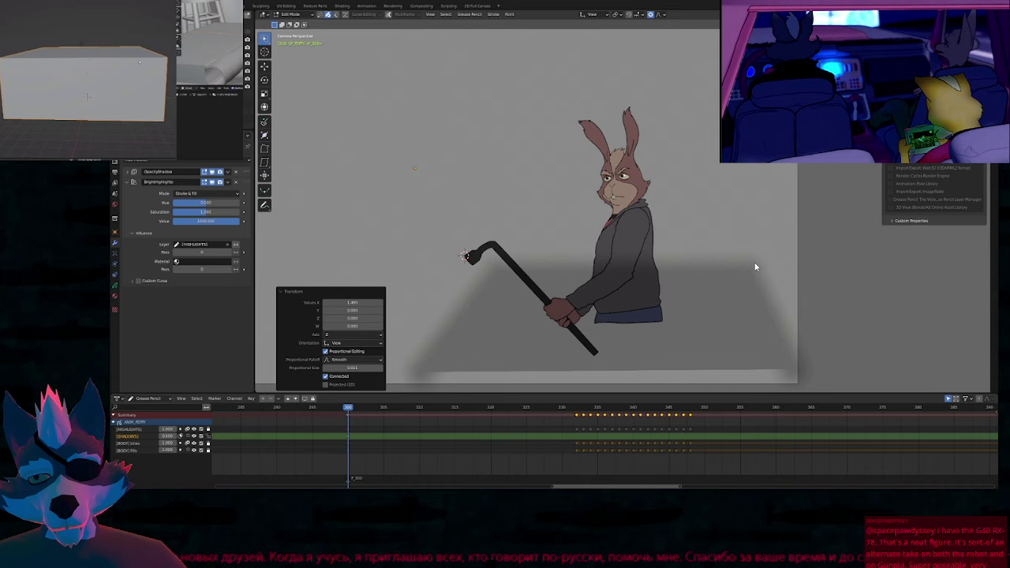
# Select the two upper corner points of the shadow stroke and subdivide its upper edge three times with one cut each.
pyautogui.click(712, 278)
pyautogui.press('1')
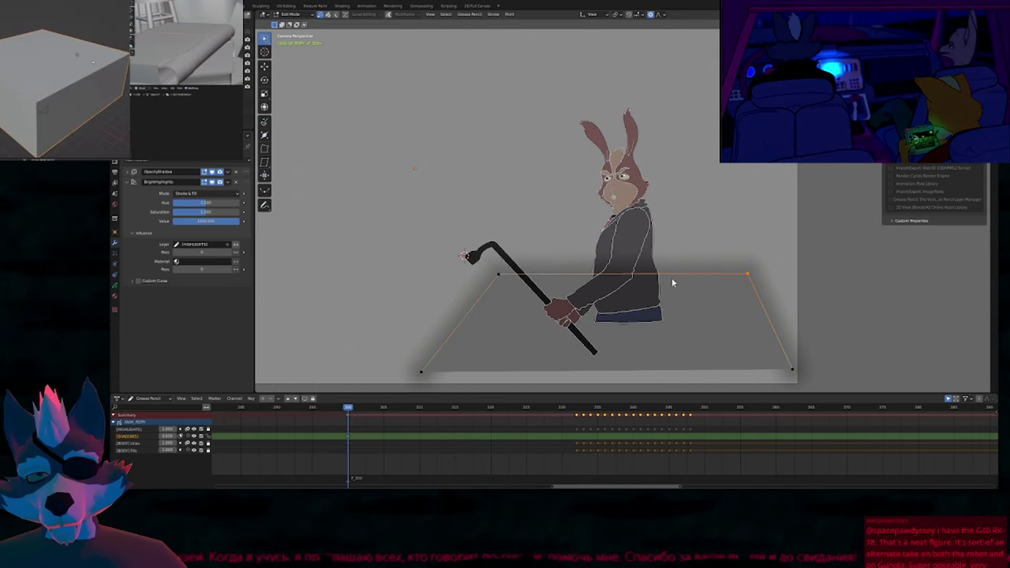
pyautogui.rightClick(616, 281)
pyautogui.click(616, 282)
pyautogui.rightClick(616, 282)
pyautogui.click(615, 282)
pyautogui.rightClick(615, 281)
pyautogui.click(616, 282)
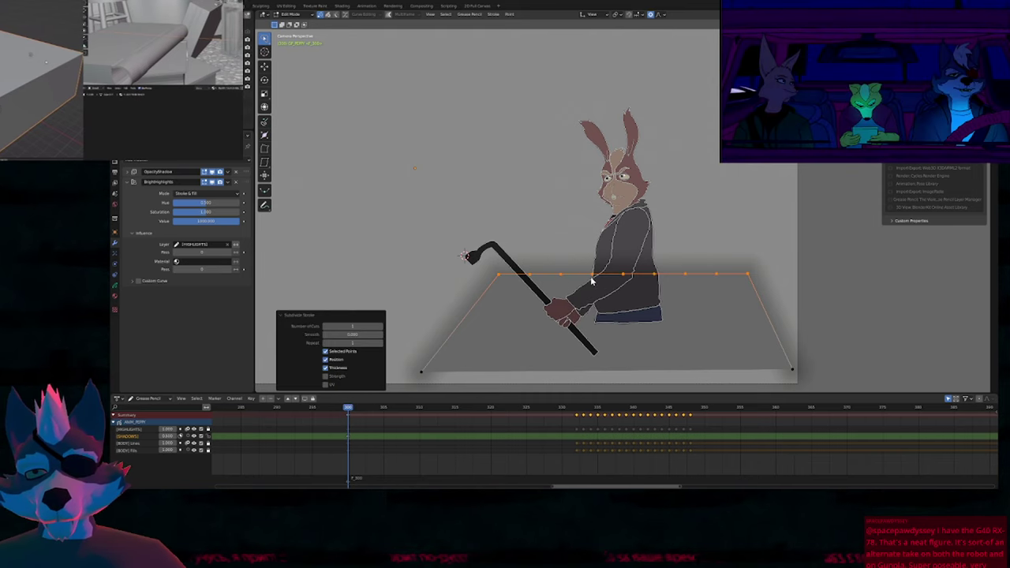
# Lower both upper corners of the shadow with an enlarged proportional falloff so its upper edge arches, and return to Draw Mode.
pyautogui.click(496, 278)
pyautogui.keyDown('shift'); pyautogui.click(748, 271); pyautogui.keyUp('shift')
pyautogui.press('g')
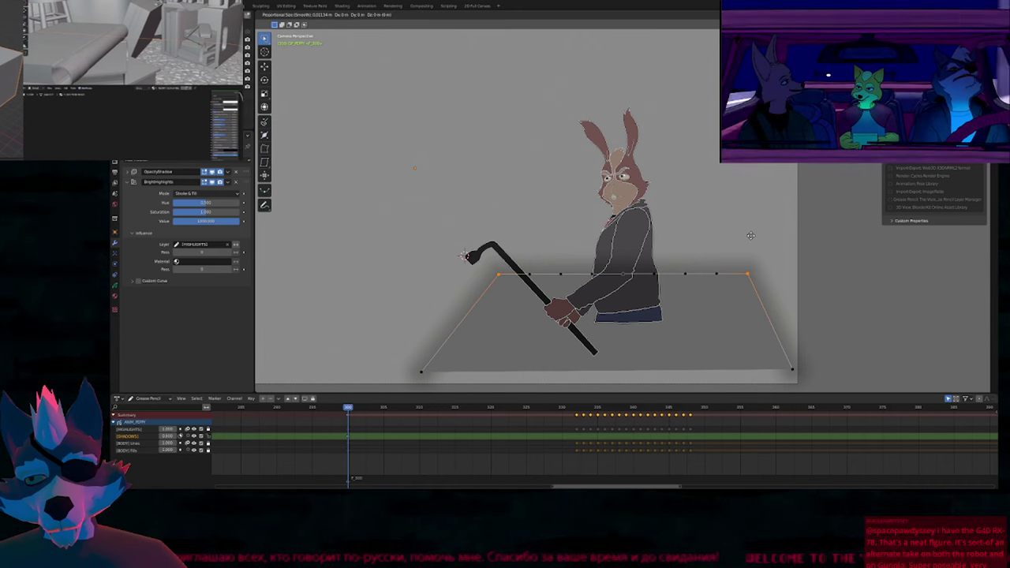
pyautogui.scroll(-1, 750, 234)
pyautogui.scroll(-20, 750, 242)
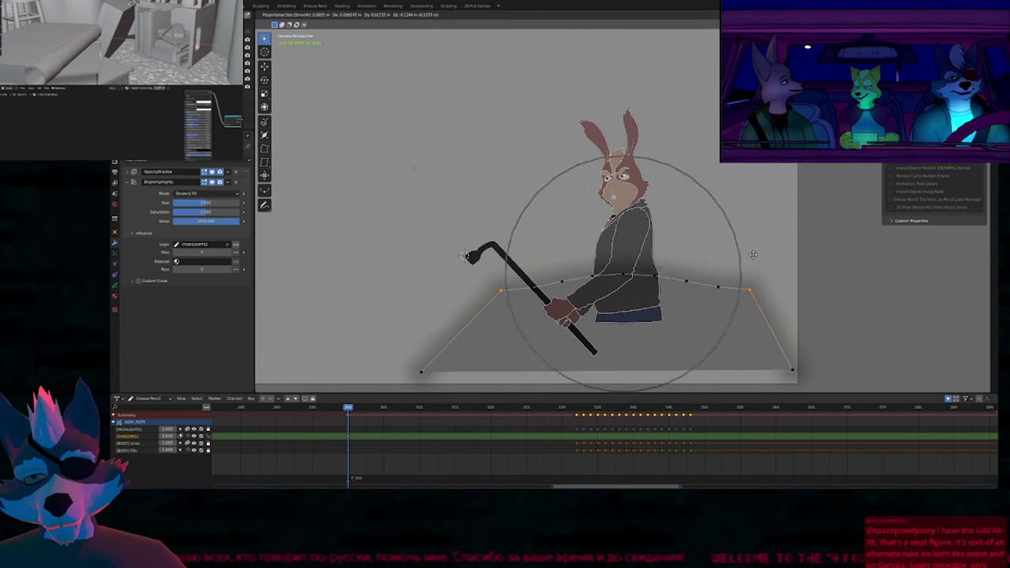
pyautogui.click(752, 255)
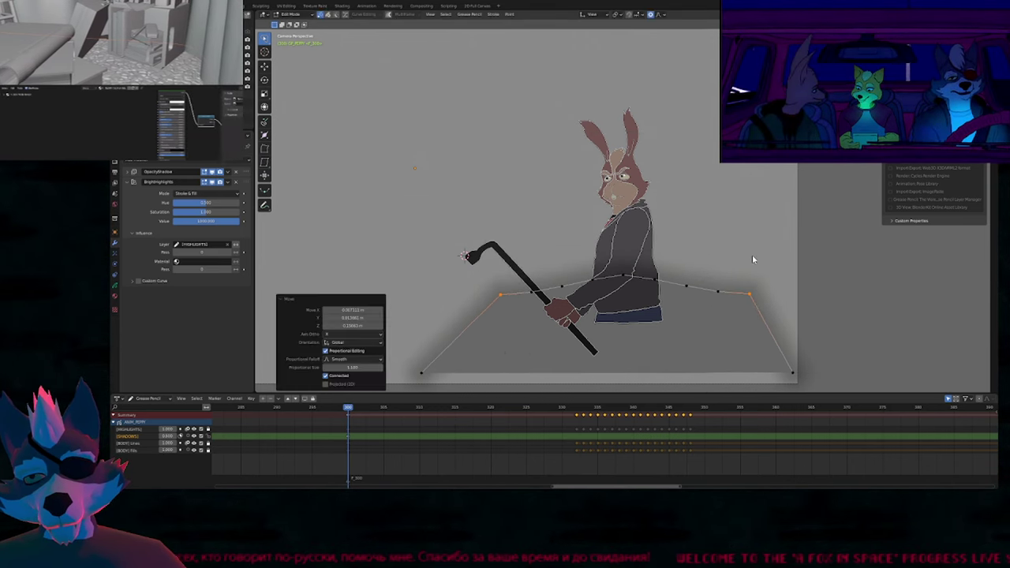
pyautogui.press('Tab')
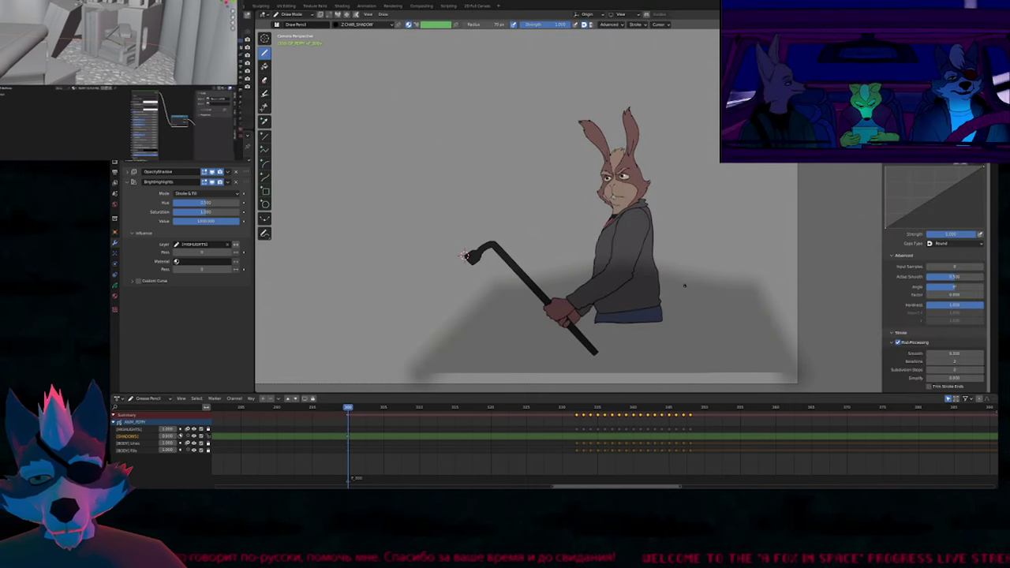
# Check the soft shadow on the rabbit in rendered shading and take the viewport back out of it.
pyautogui.press('z')
pyautogui.click(689, 255)
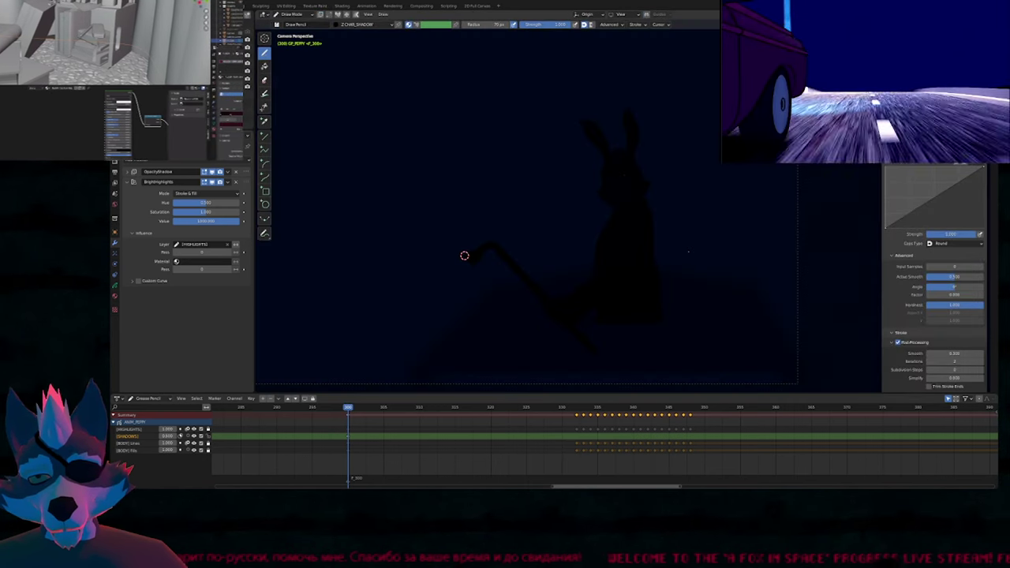
pyautogui.press('z')
pyautogui.click(744, 282)
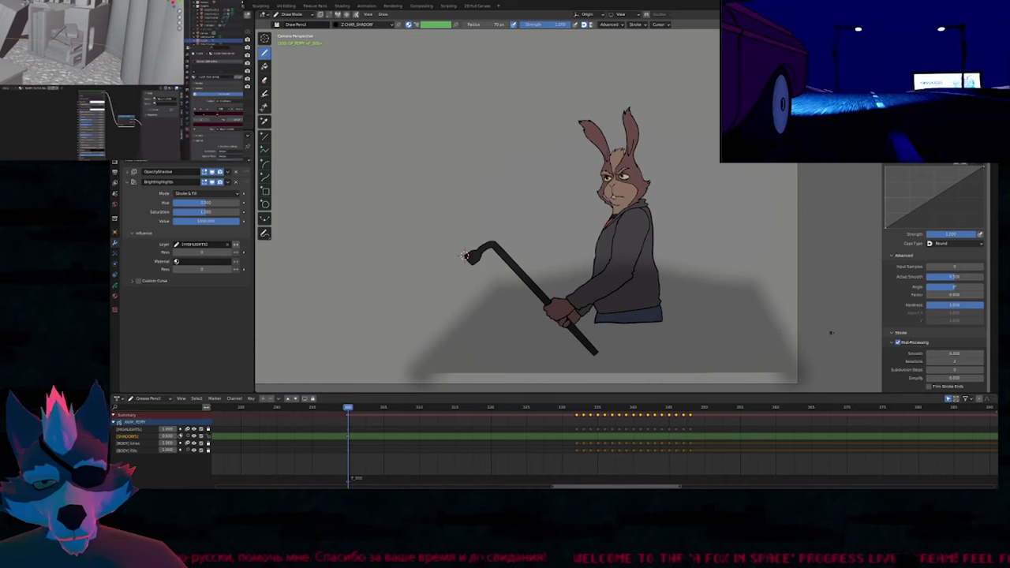
# In Object Mode, remove the inverted eye fill mask from the [SHADOWS] layer and mask the layer with [BODY] Fills instead.
pyautogui.hotkey('ctrl', 'Tab')
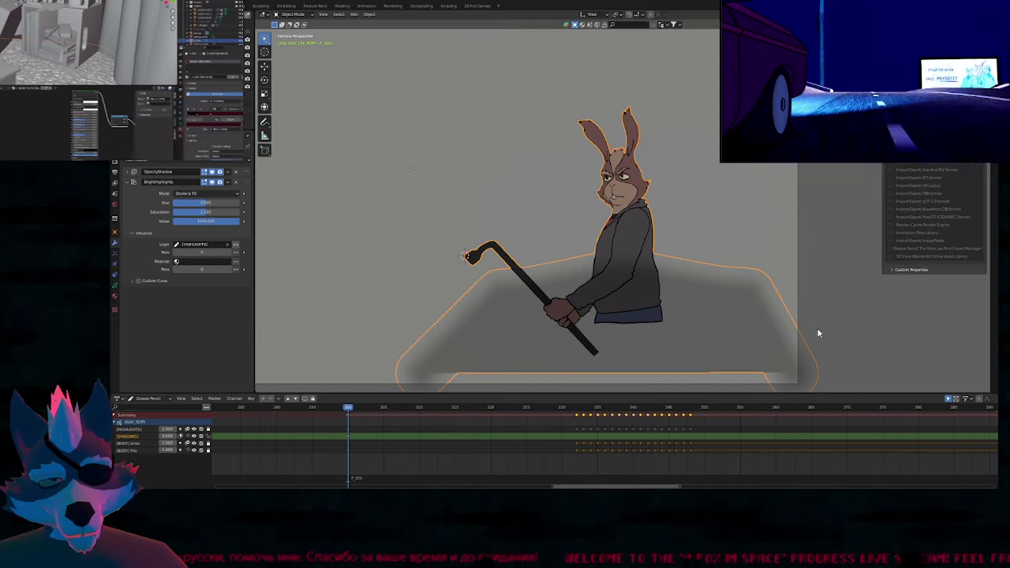
pyautogui.click(115, 285)
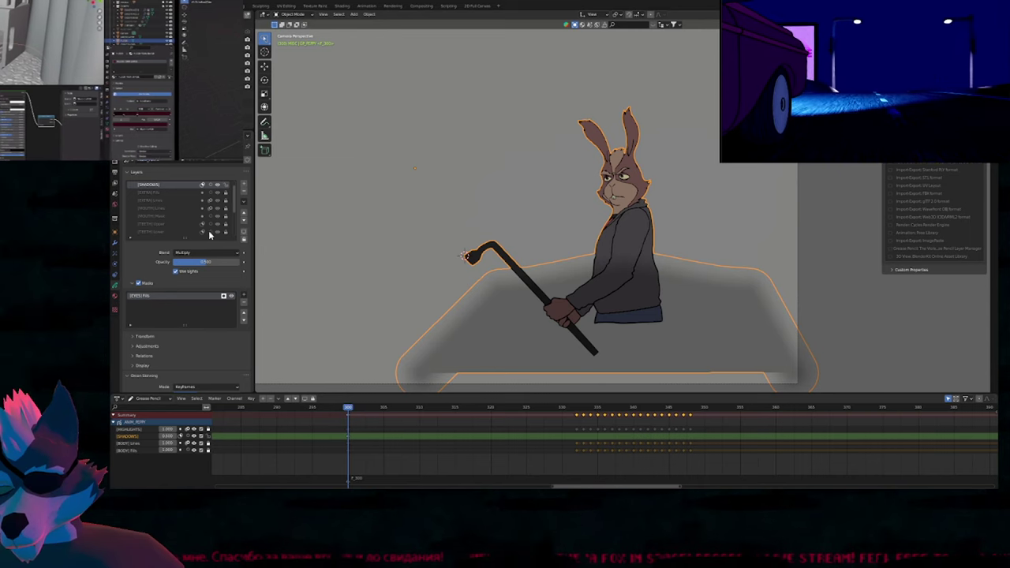
pyautogui.click(223, 296)
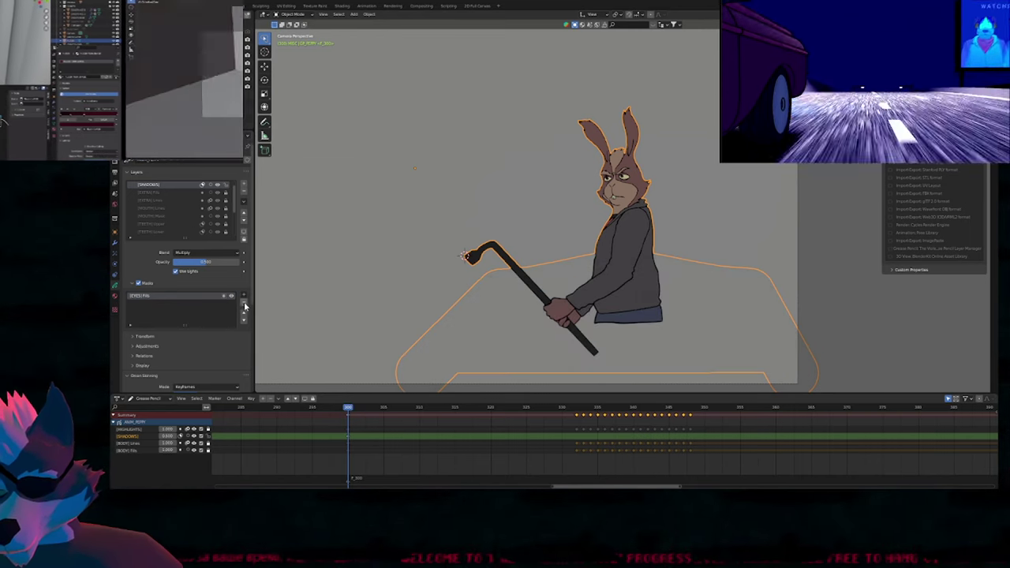
pyautogui.click(244, 306)
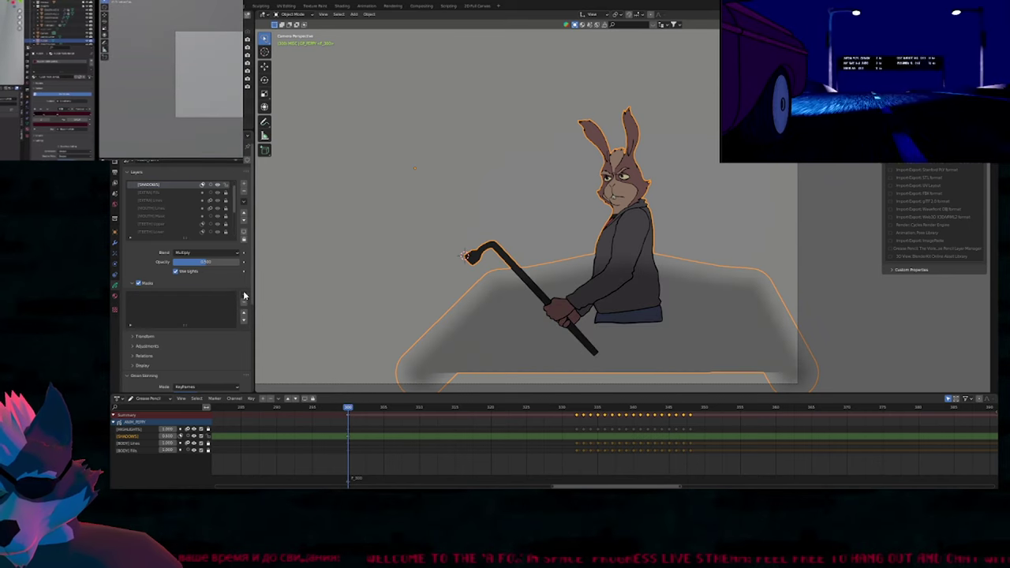
pyautogui.click(244, 296)
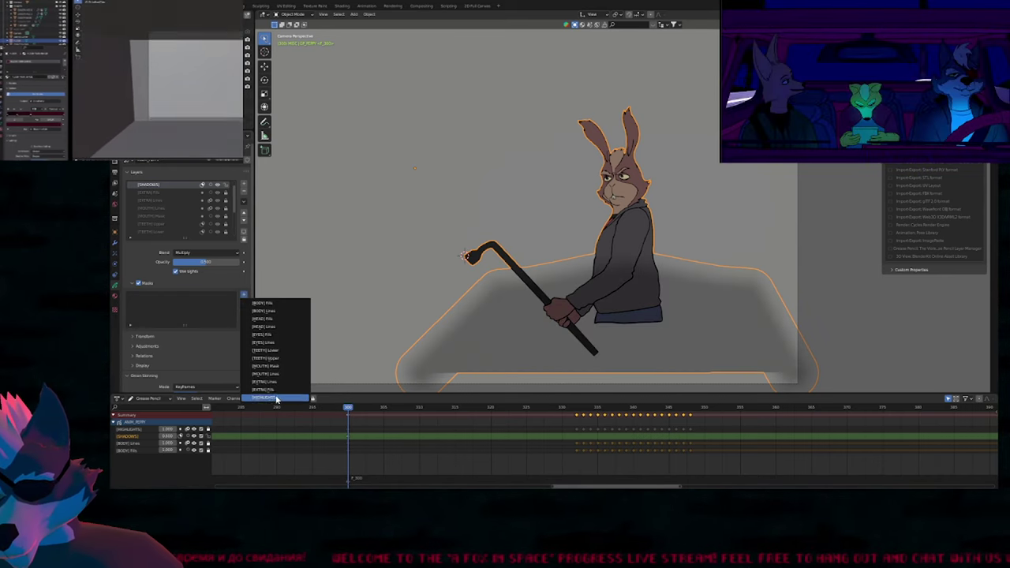
pyautogui.click(270, 312)
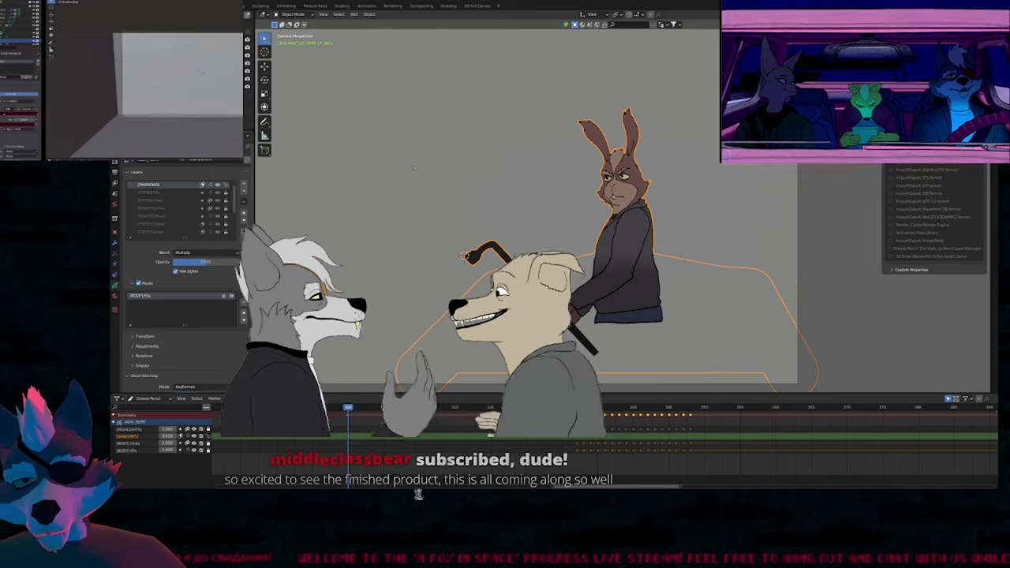
pyautogui.click(243, 296)
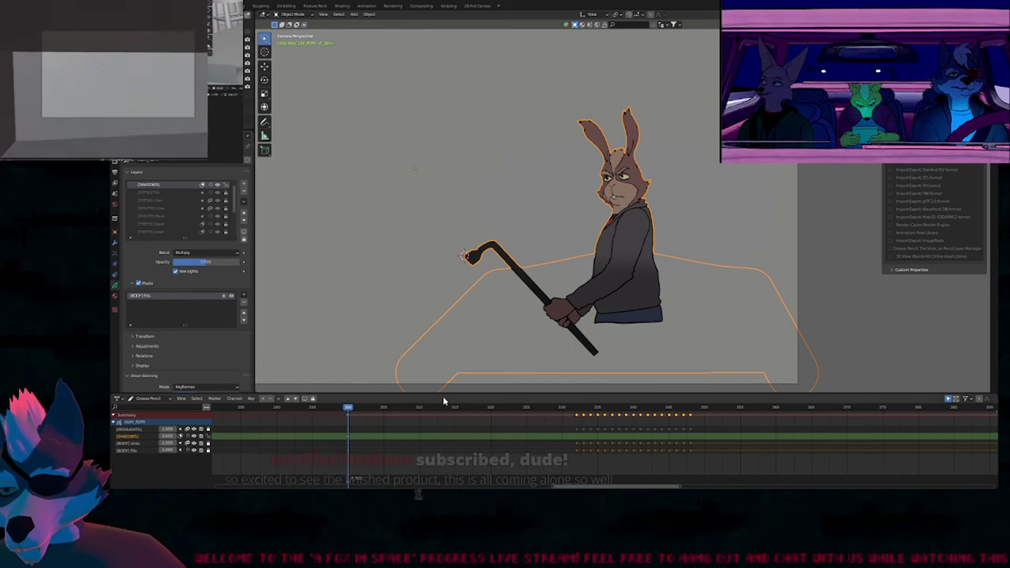
# At frame 324, unhide all the scene's objects in Object Mode and show the viewport in rendered shading.
pyautogui.hotkey('ctrl', 'Tab')
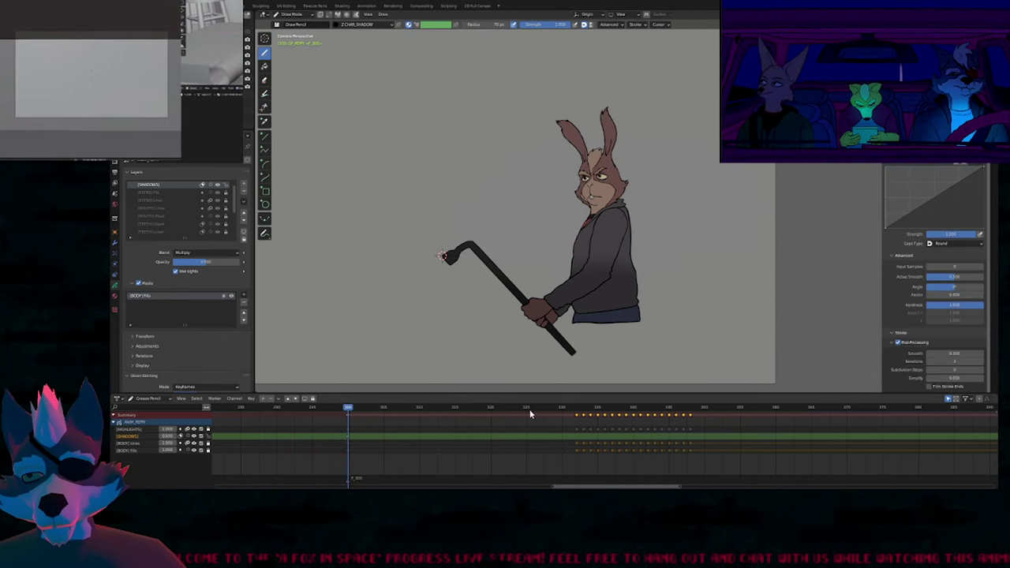
pyautogui.moveTo(530, 413)
pyautogui.mouseDown()
pyautogui.moveTo(728, 416)
pyautogui.moveTo(438, 416)
pyautogui.moveTo(602, 420)
pyautogui.moveTo(710, 407)
pyautogui.moveTo(591, 417)
pyautogui.moveTo(519, 404)
pyautogui.mouseUp()
pyautogui.hotkey('ctrl', 'Tab')
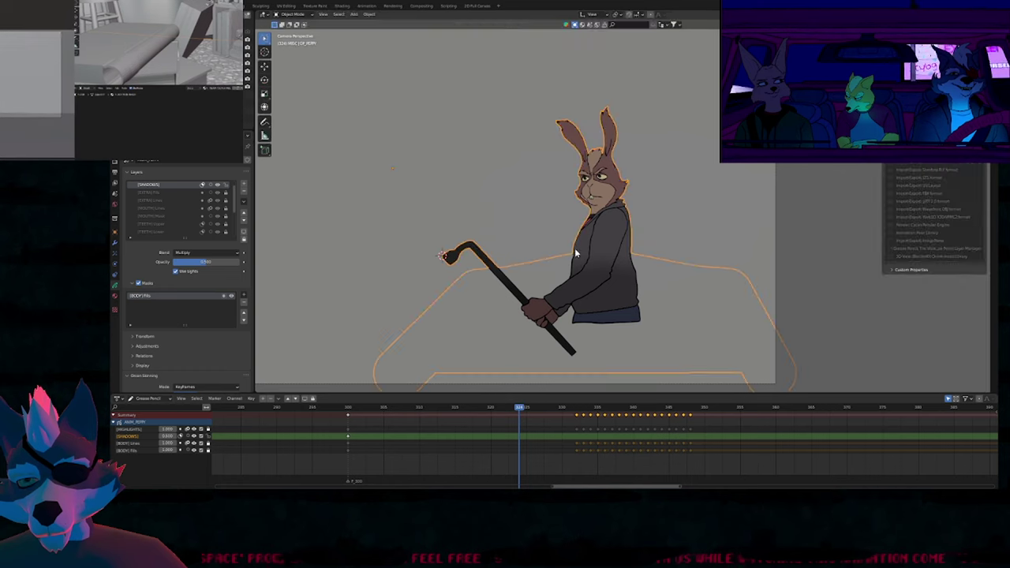
pyautogui.hotkey('alt', 'h')
pyautogui.press('z')
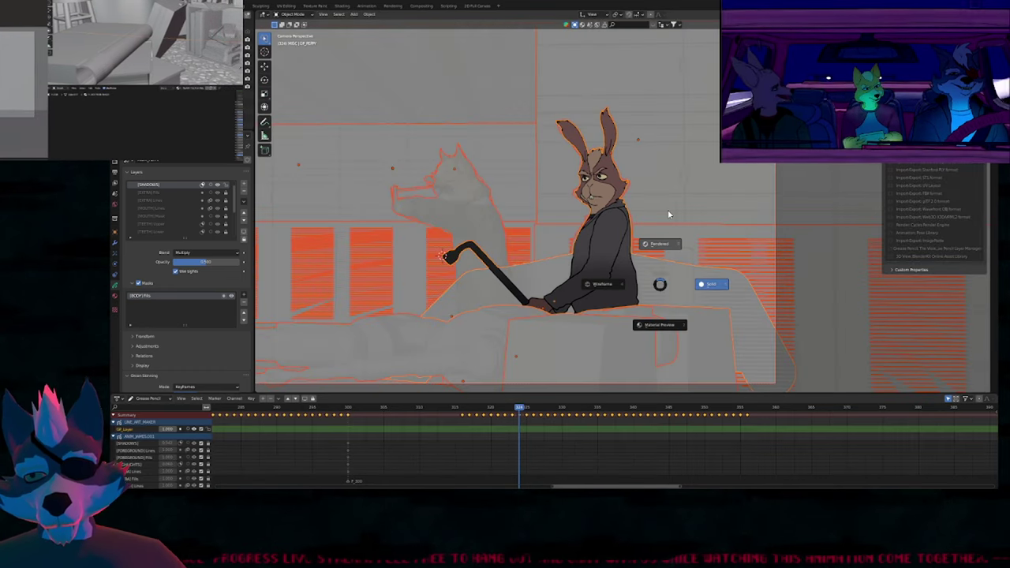
pyautogui.click(670, 215)
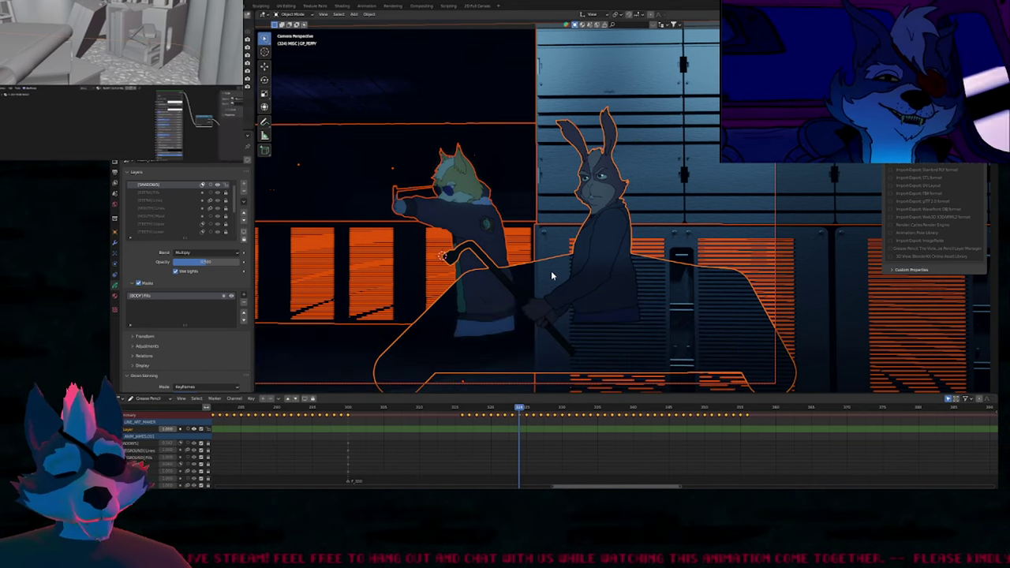
# Clear the current selection, select only the rabbit and check its shading with the overlays hidden.
pyautogui.press(']')
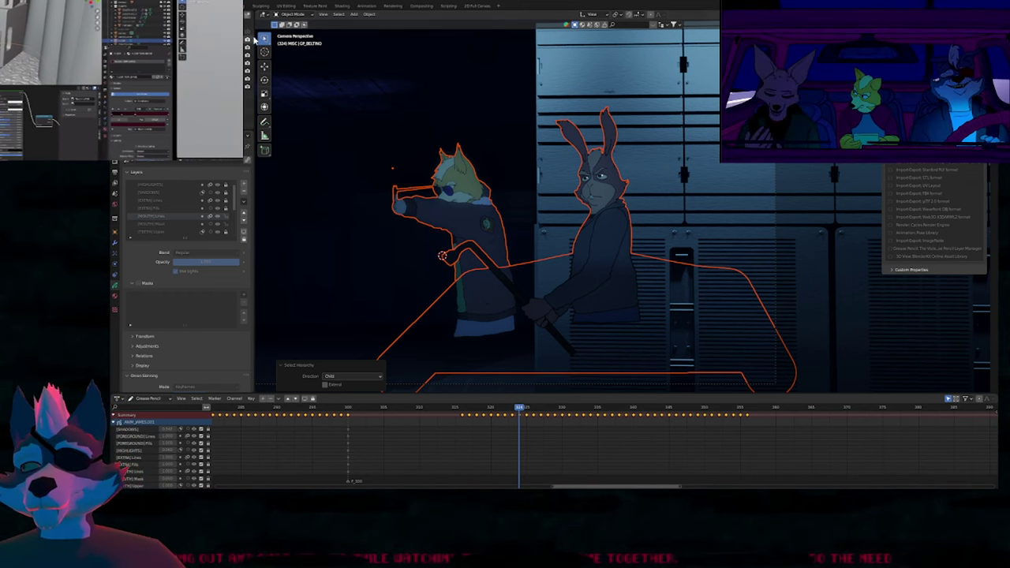
pyautogui.hotkey('alt', 'a')
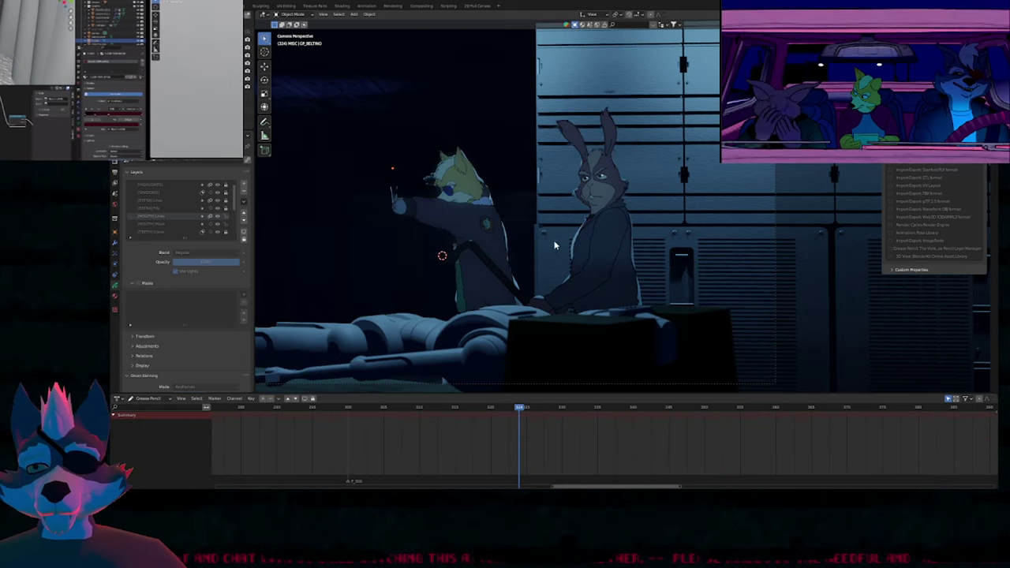
pyautogui.keyDown('shift'); pyautogui.moveTo(553, 254); pyautogui.dragTo(697, 264, button='middle'); pyautogui.keyUp('shift')
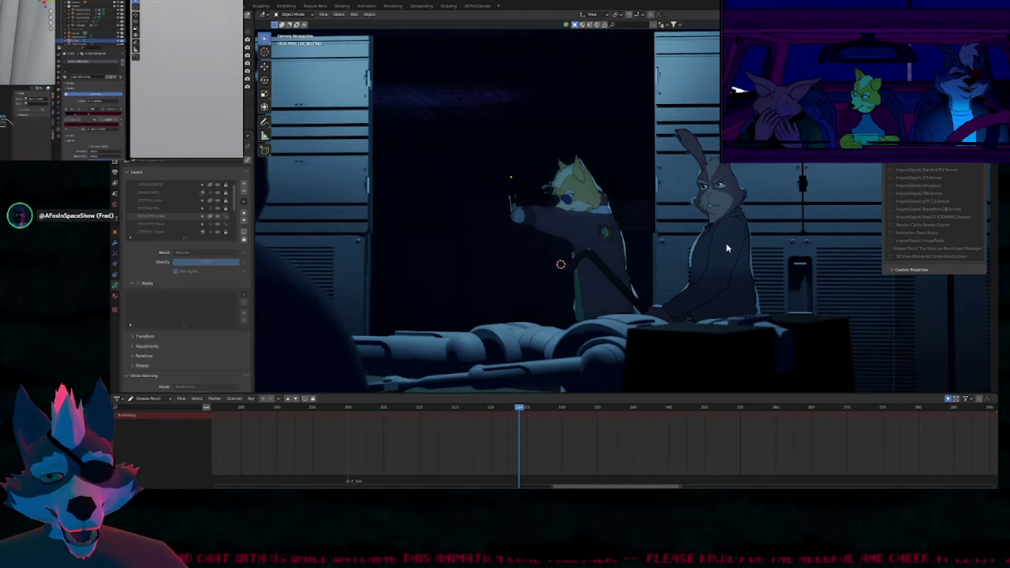
pyautogui.click(739, 251)
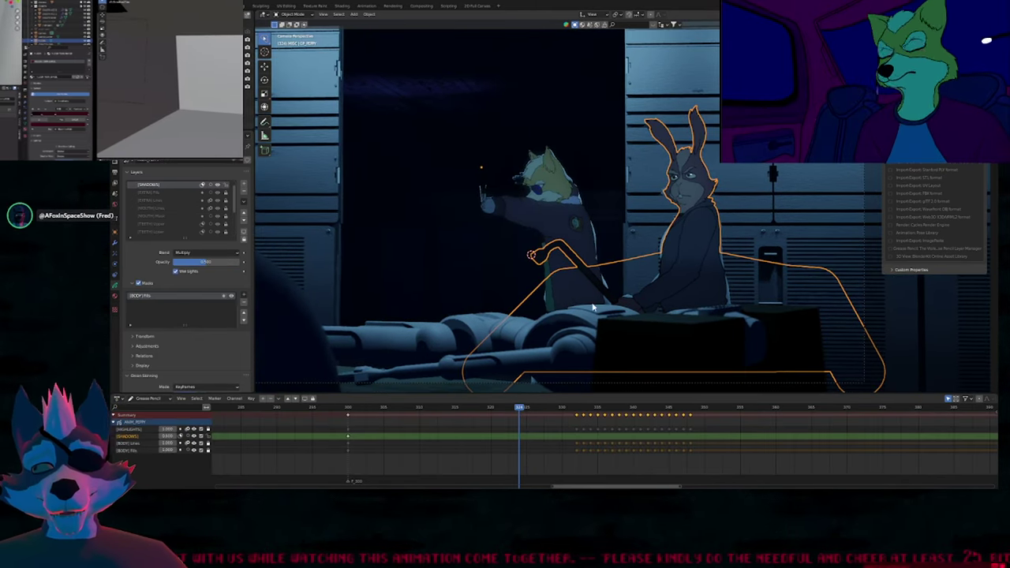
pyautogui.hotkey('alt', 'shift', 'z')
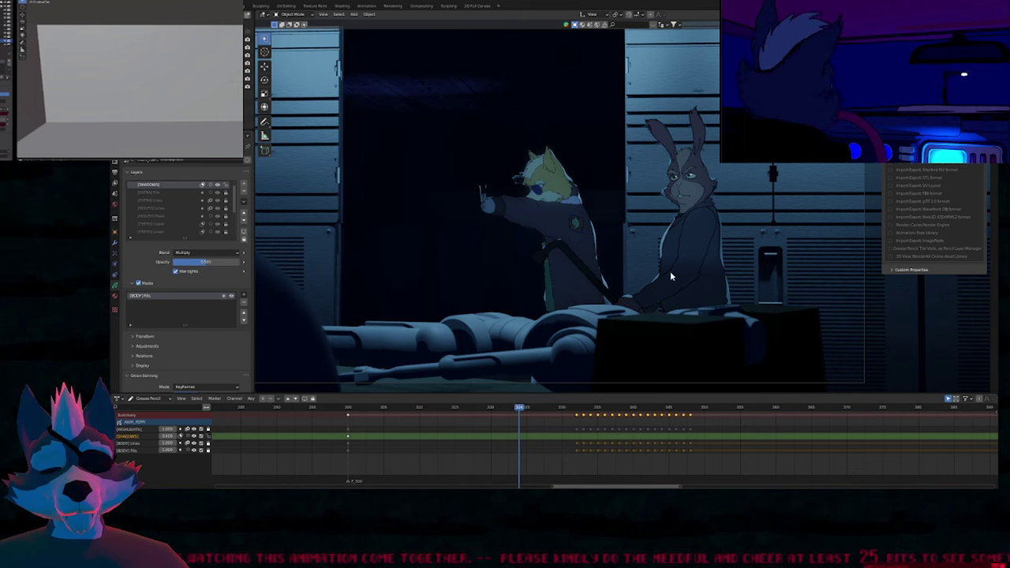
pyautogui.hotkey('shift', 'alt', 'z')
# Lower the upper edge of the rabbit's shadow stroke in Edit Mode with proportional editing, and return to Draw Mode.
pyautogui.press('Tab')
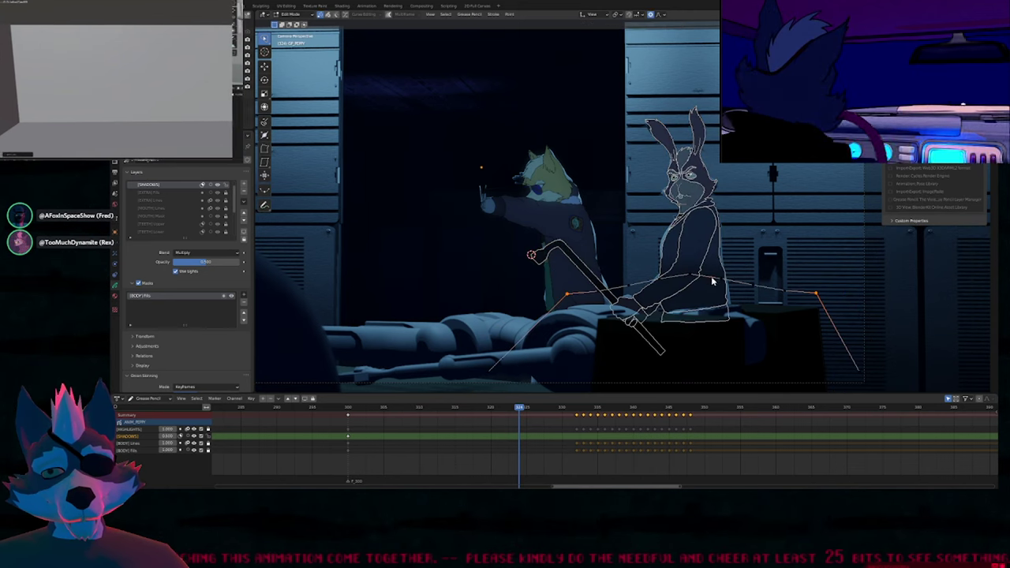
pyautogui.press('g')
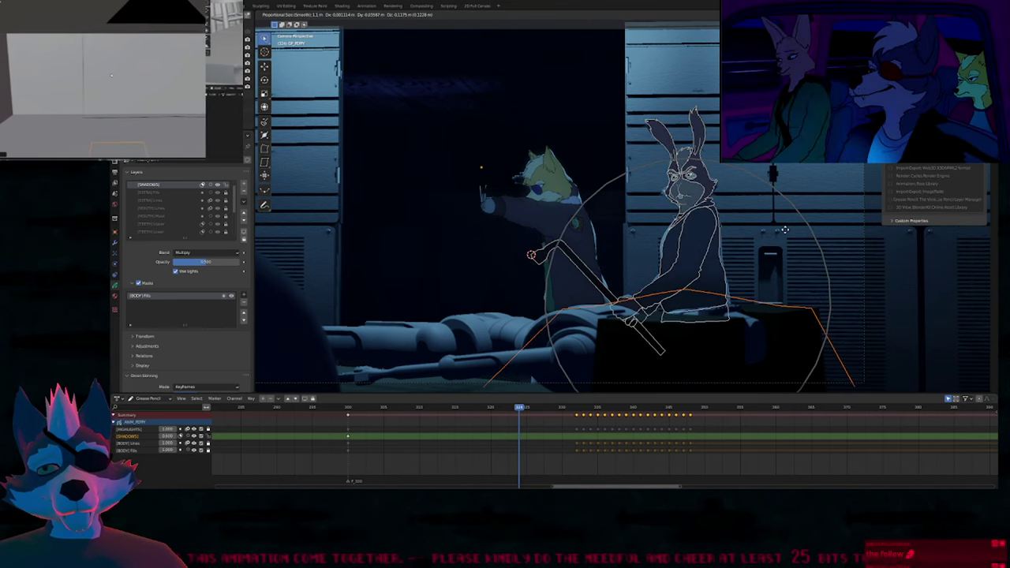
pyautogui.click(785, 229)
pyautogui.hotkey('ctrl', 'Tab')
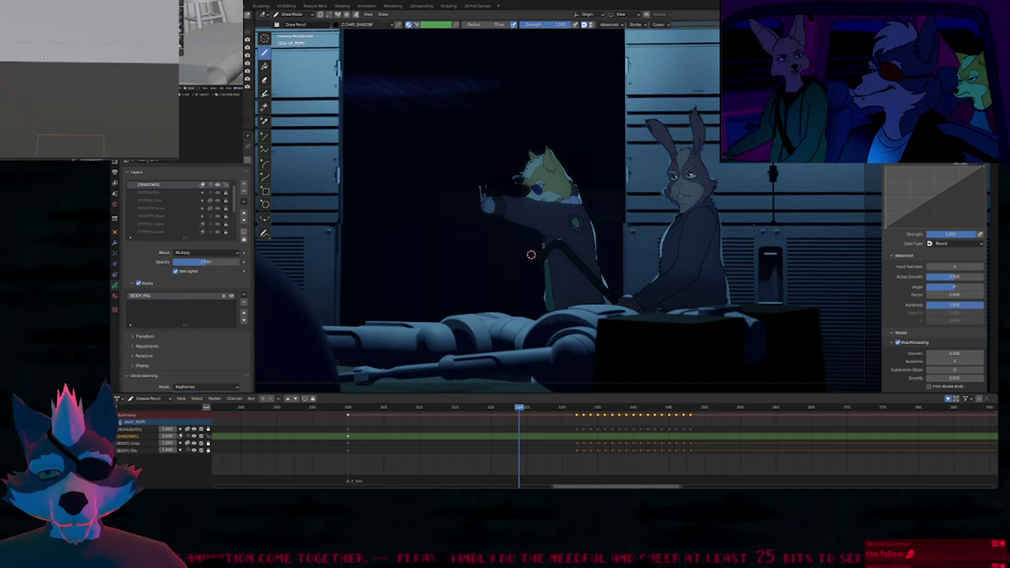
# At frame 353, reposition the rabbit's shadow points, adjust their thickness with Shrink/Fatten, and return to Object Mode.
pyautogui.moveTo(563, 411)
pyautogui.mouseDown()
pyautogui.moveTo(683, 412)
pyautogui.moveTo(613, 409)
pyautogui.moveTo(725, 393)
pyautogui.mouseUp()
pyautogui.press('Tab')
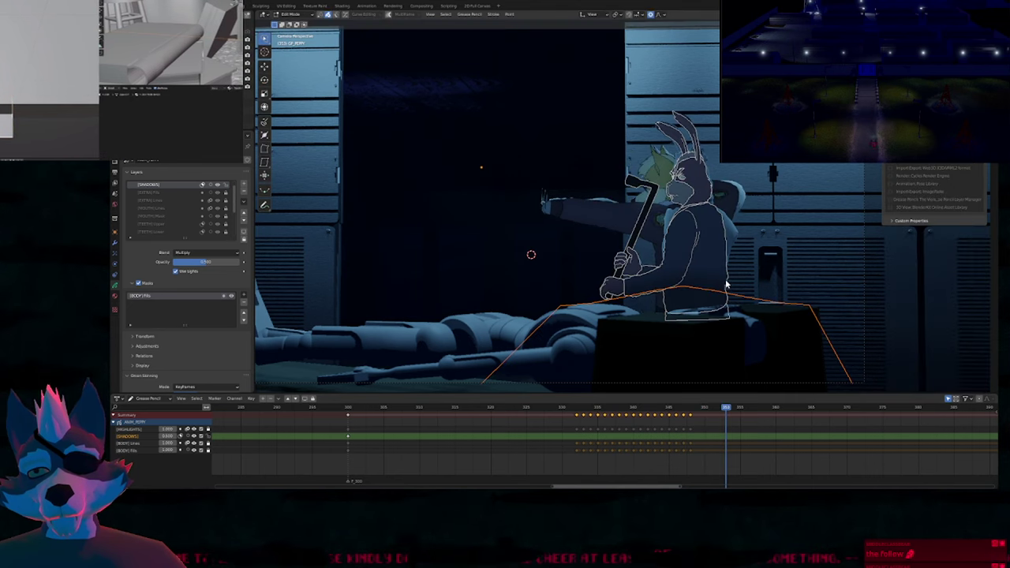
pyautogui.press('g')
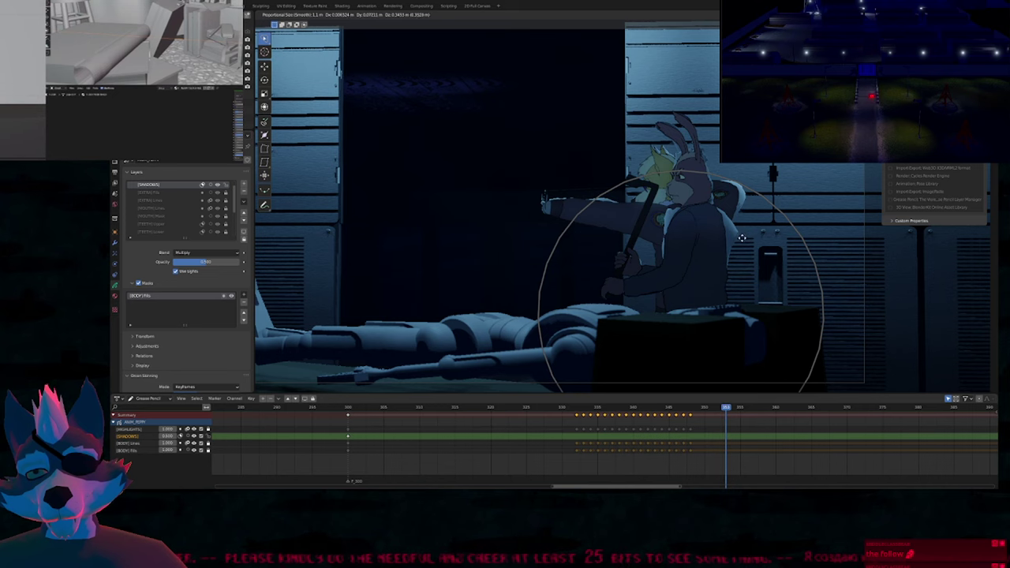
pyautogui.click(742, 279)
pyautogui.hotkey('alt', 's')
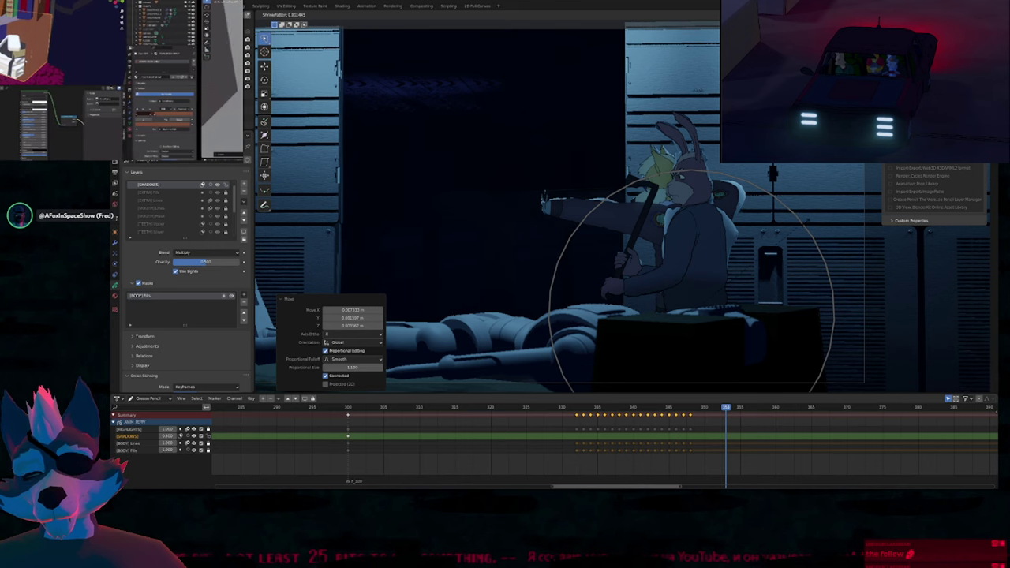
pyautogui.click(807, 236)
pyautogui.moveTo(764, 266)
pyautogui.keyDown('shift'); pyautogui.mouseDown(button='middle')
pyautogui.moveTo(720, 280)
pyautogui.moveTo(778, 277)
pyautogui.mouseUp(button='middle'); pyautogui.keyUp('shift')
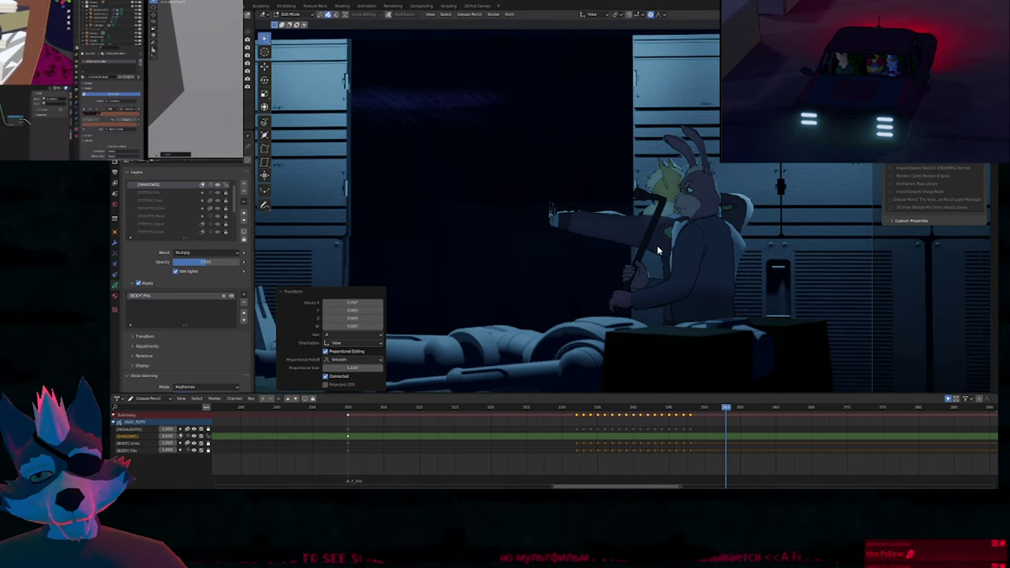
pyautogui.press('Tab')
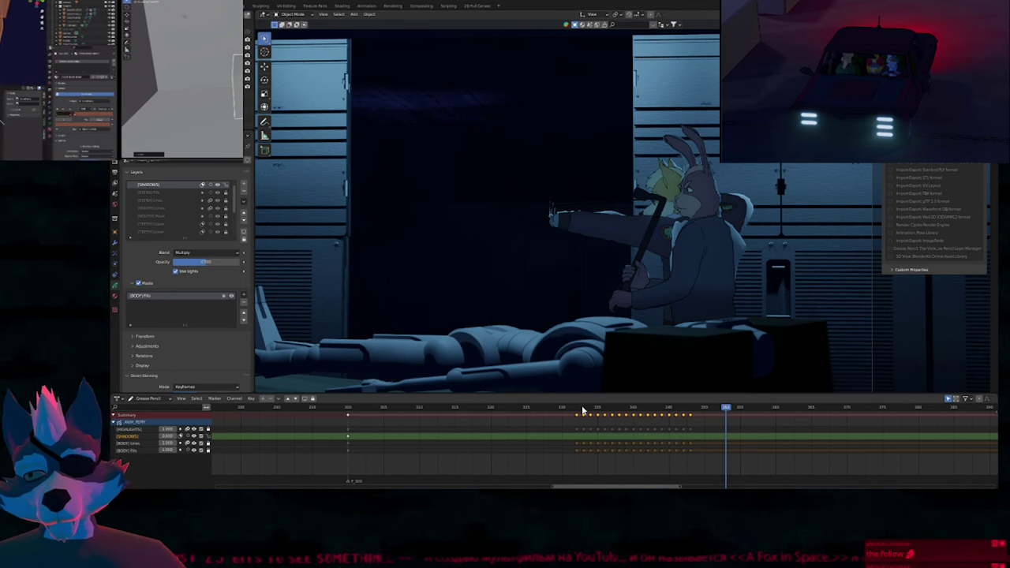
# Scrub and play the shot to check the soft shadow on the rabbit through its whole movement.
pyautogui.moveTo(582, 410); pyautogui.dragTo(683, 430)
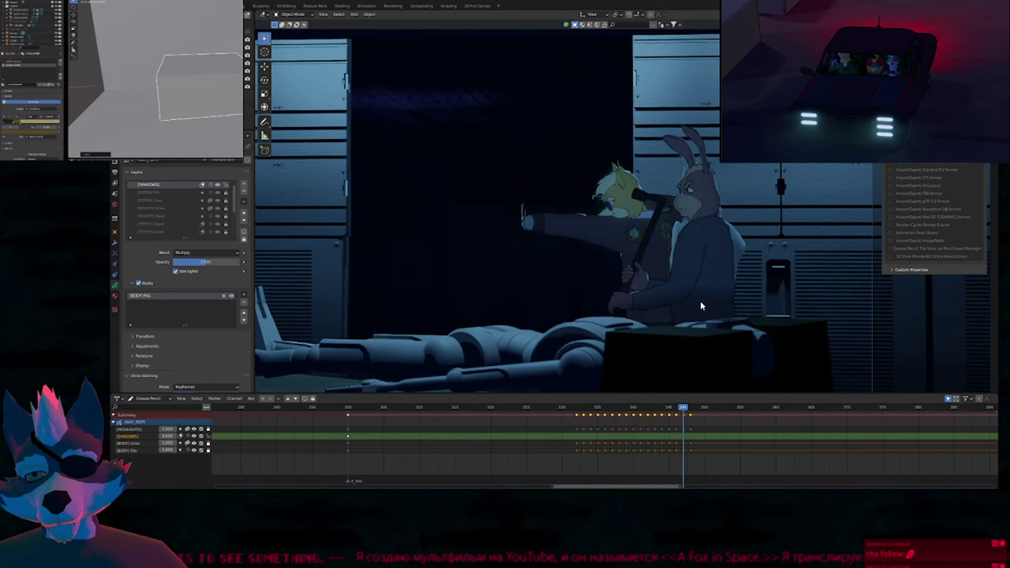
pyautogui.keyDown('ctrl'); pyautogui.moveTo(701, 305); pyautogui.dragTo(722, 119, button='middle'); pyautogui.keyUp('ctrl')
pyautogui.scroll(-10, 685, 255)
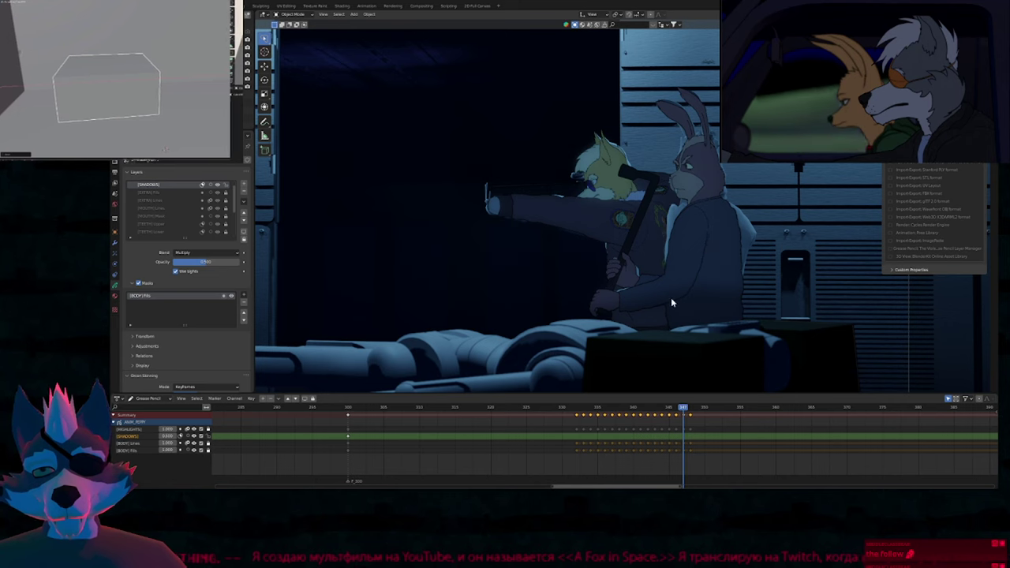
pyautogui.moveTo(688, 410); pyautogui.dragTo(579, 426)
pyautogui.press('space')
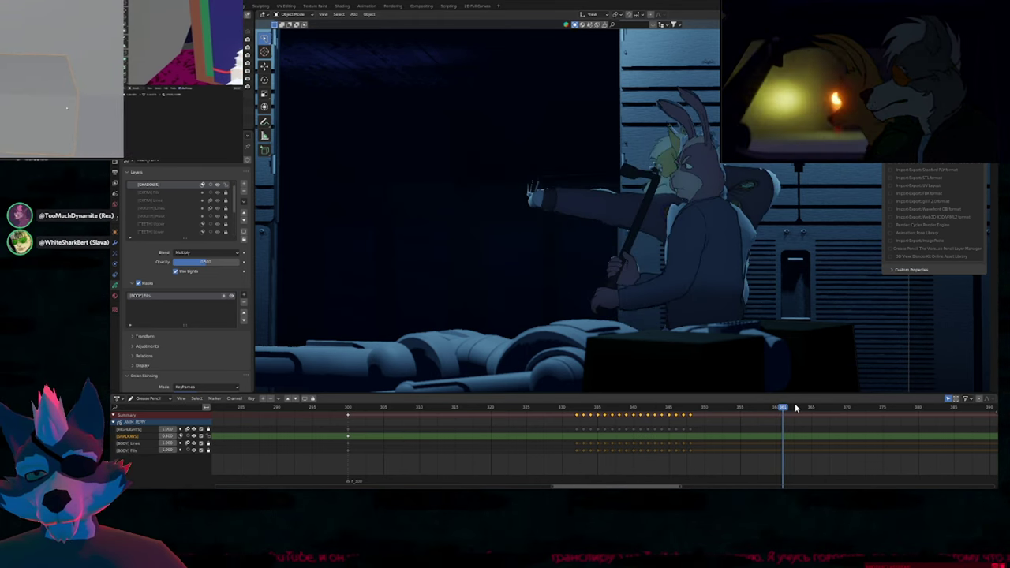
pyautogui.moveTo(668, 398); pyautogui.dragTo(764, 425)
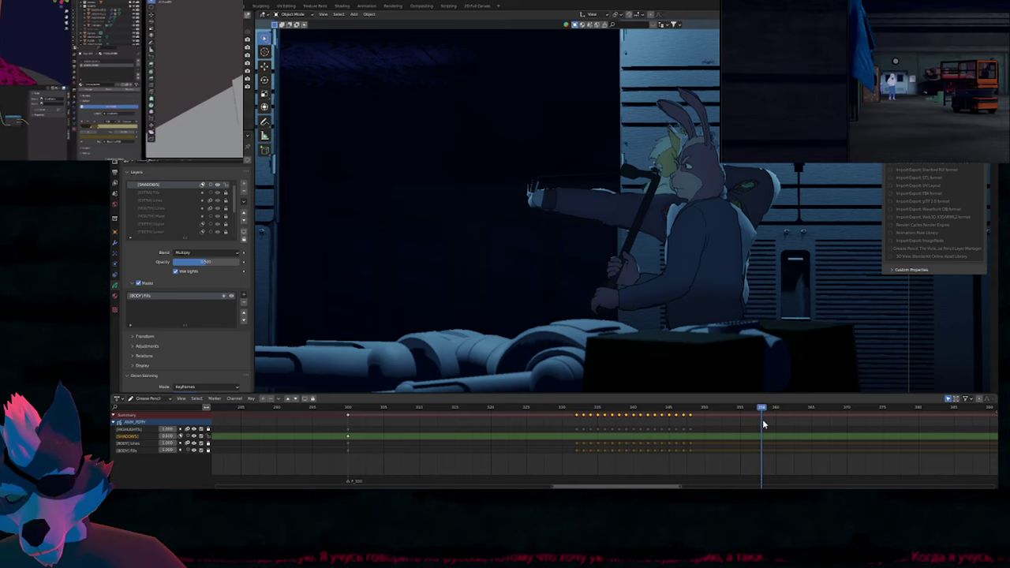
pyautogui.moveTo(747, 424); pyautogui.dragTo(460, 437)
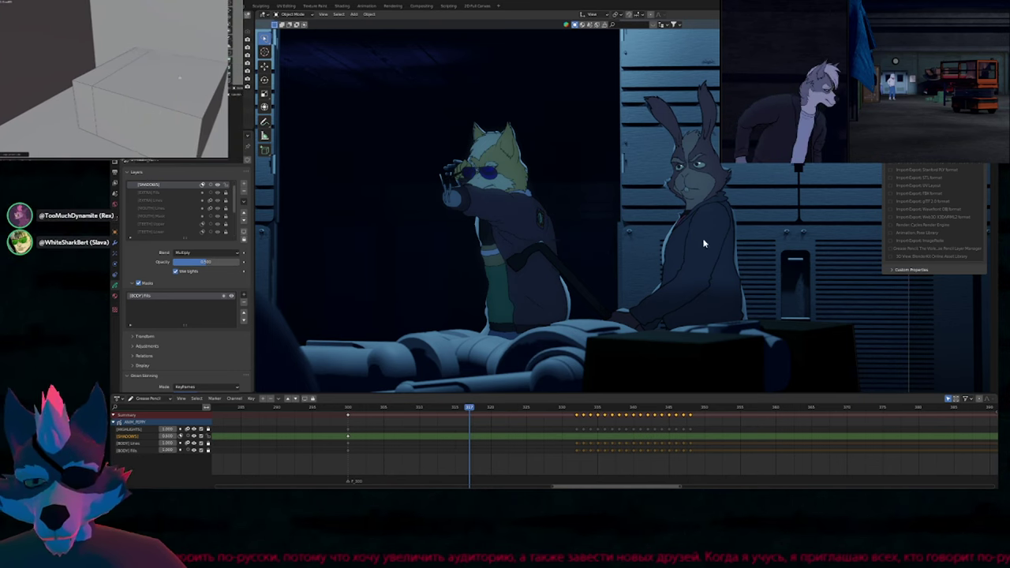
# Select the fox's drawing and examine its shading while scrubbing to frame 328.
pyautogui.click(654, 233)
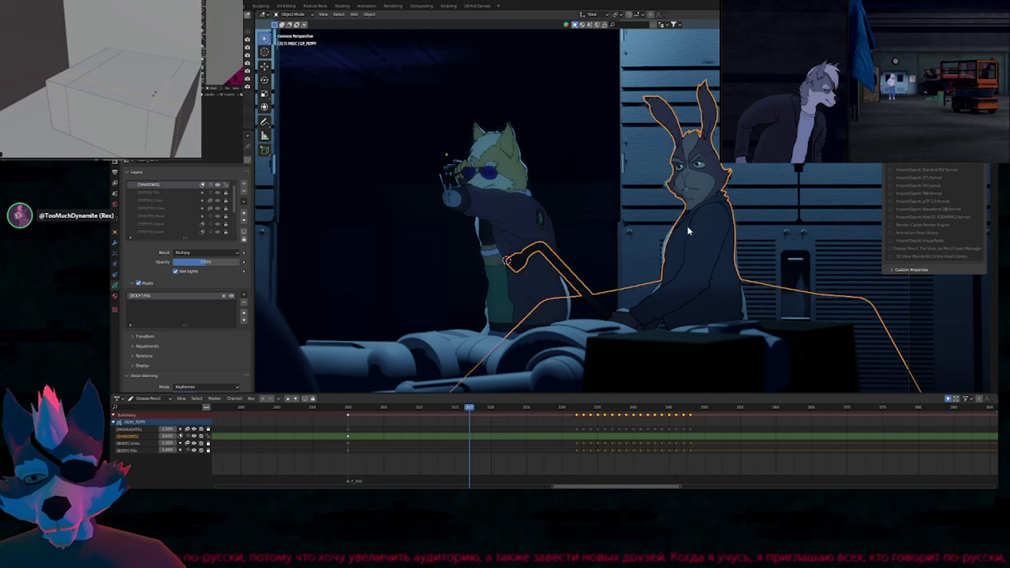
pyautogui.click(545, 234)
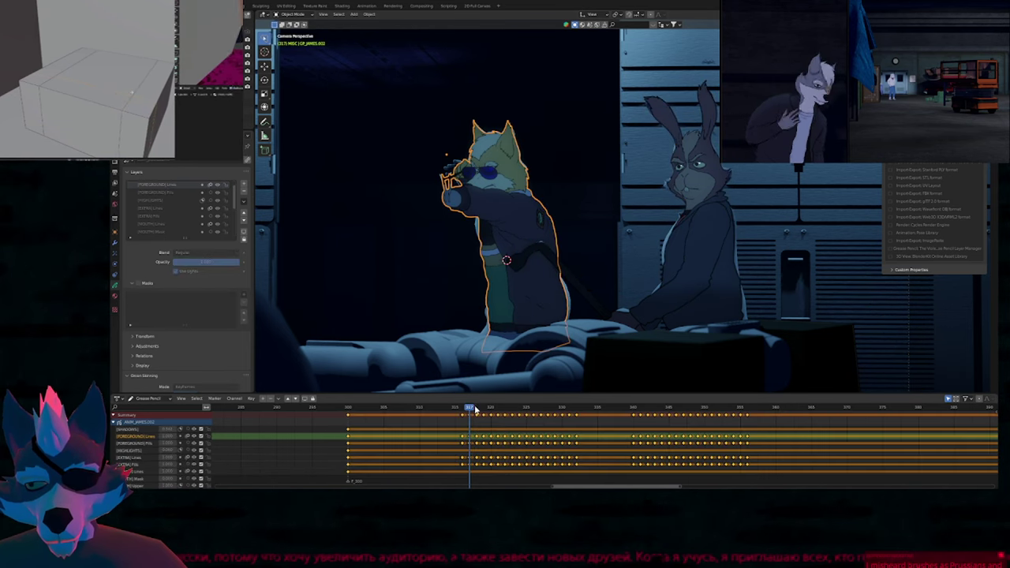
pyautogui.click(562, 407)
pyautogui.moveTo(576, 419); pyautogui.dragTo(548, 417)
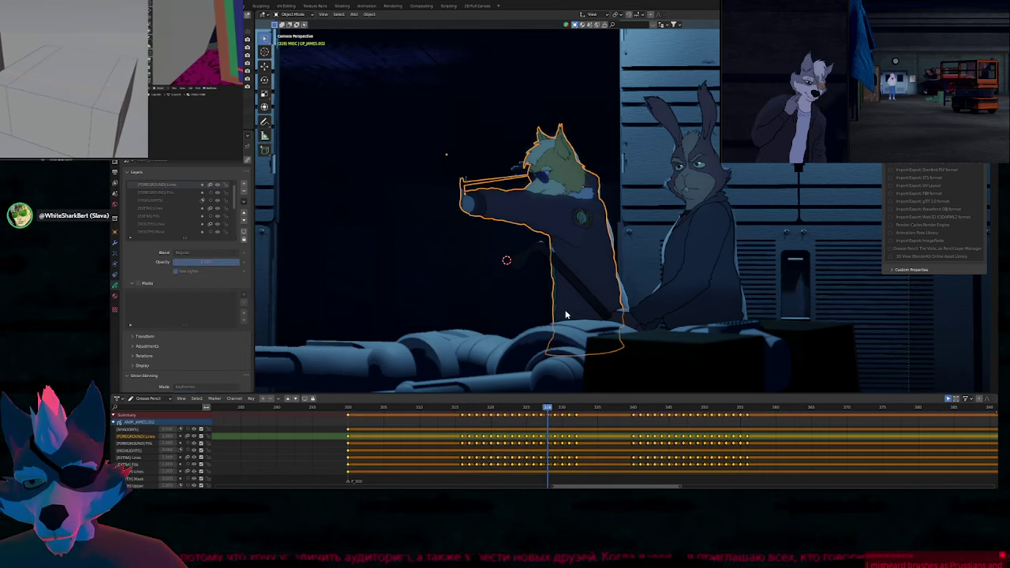
# Open the recent SPACEDYNAMICS_STANDOFF working file and select the fox with the overlays shown.
pyautogui.hotkey('ctrl', 'shift', 'o')
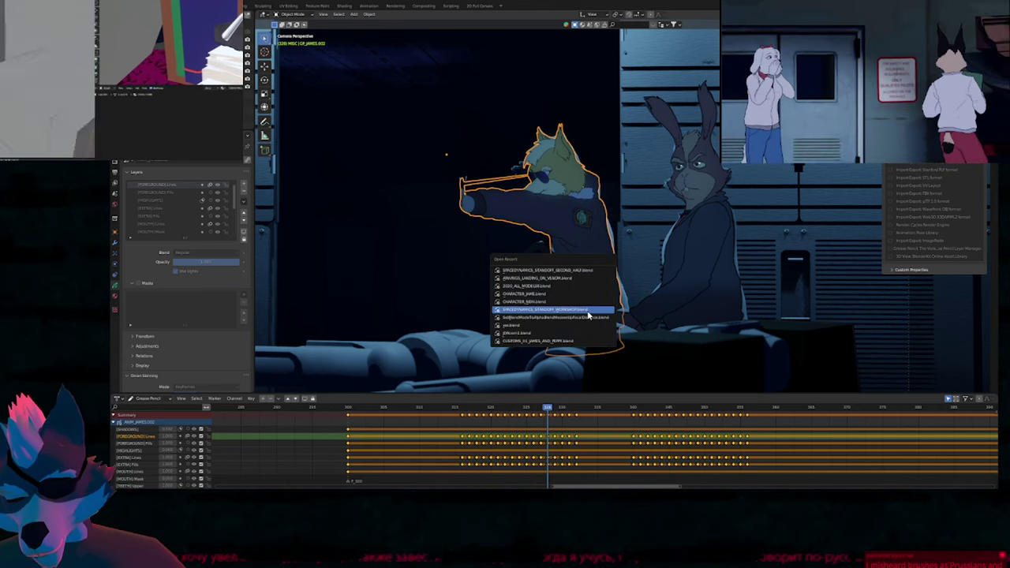
pyautogui.press('Return')
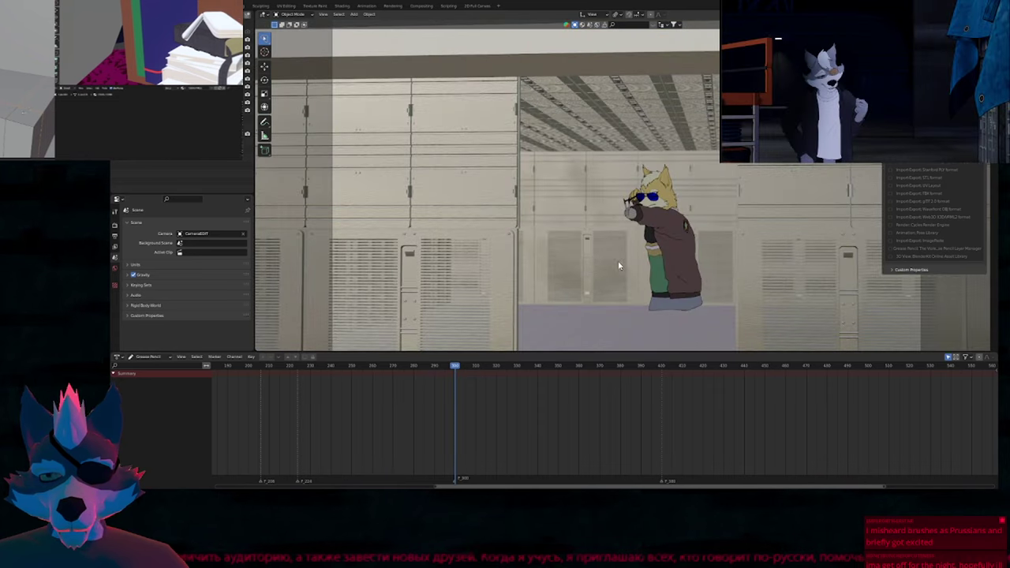
pyautogui.click(671, 268)
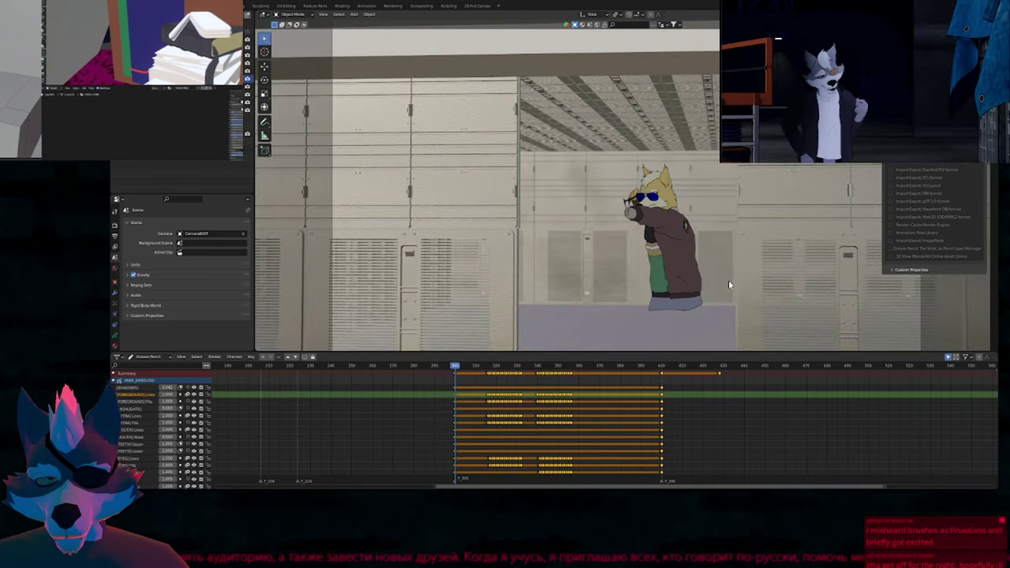
pyautogui.keyDown('shift'); pyautogui.moveTo(731, 284); pyautogui.dragTo(580, 274, button='middle'); pyautogui.keyUp('shift')
pyautogui.hotkey('shift', 'alt', 'z')
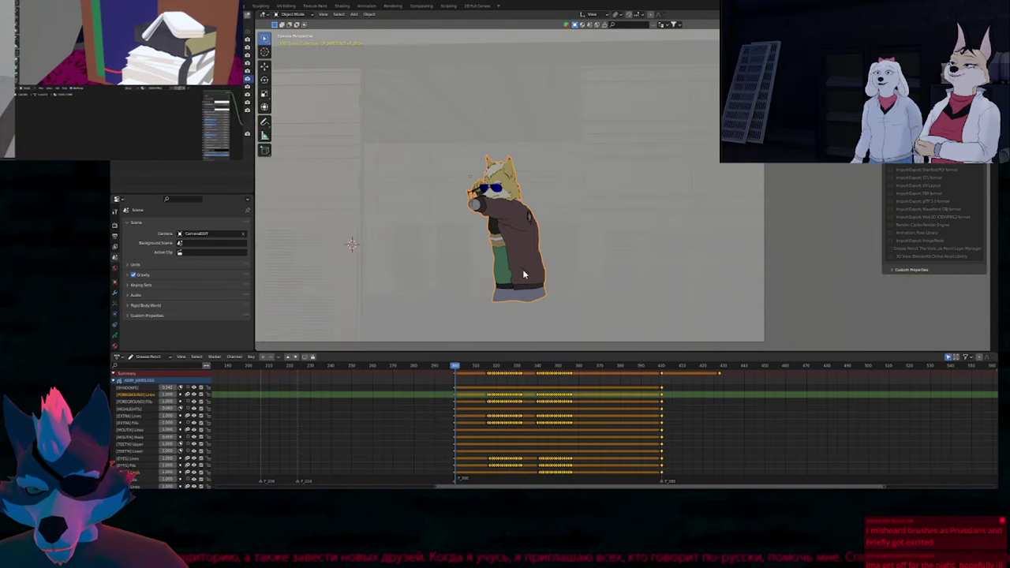
# On the fox's [HIGHLIGHTS] layer, dot a short stroke beside his legs and extrude it into an open three-segment outline across his lower body.
pyautogui.hotkey('ctrl', 'Tab')
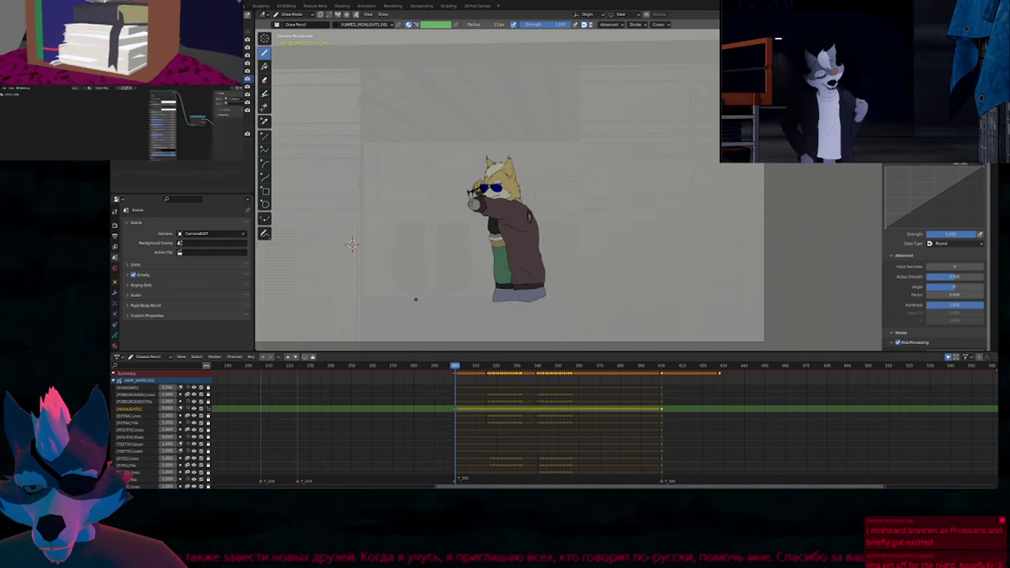
pyautogui.press('Tab')
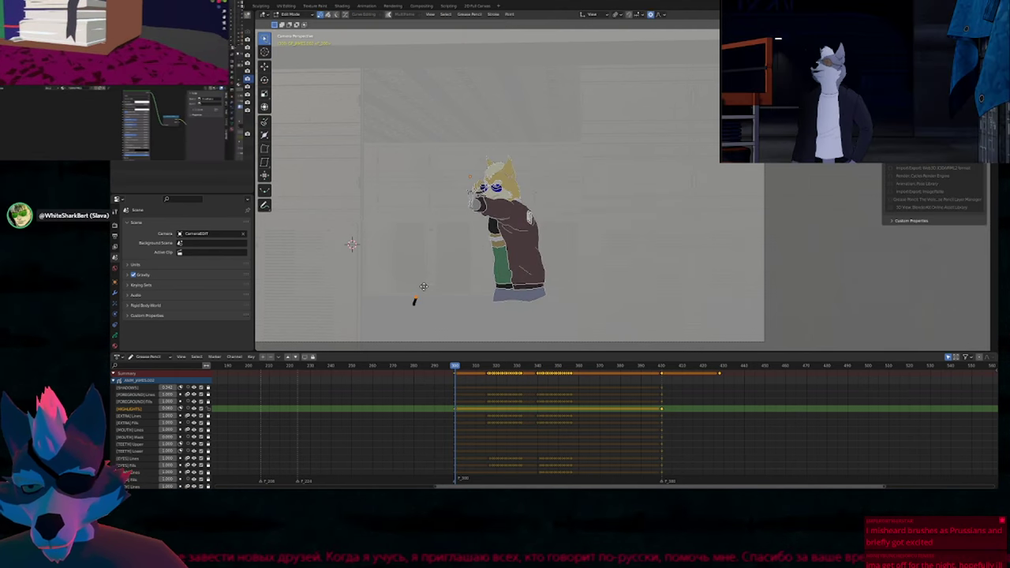
pyautogui.press('e')
pyautogui.click(440, 264)
pyautogui.press('e')
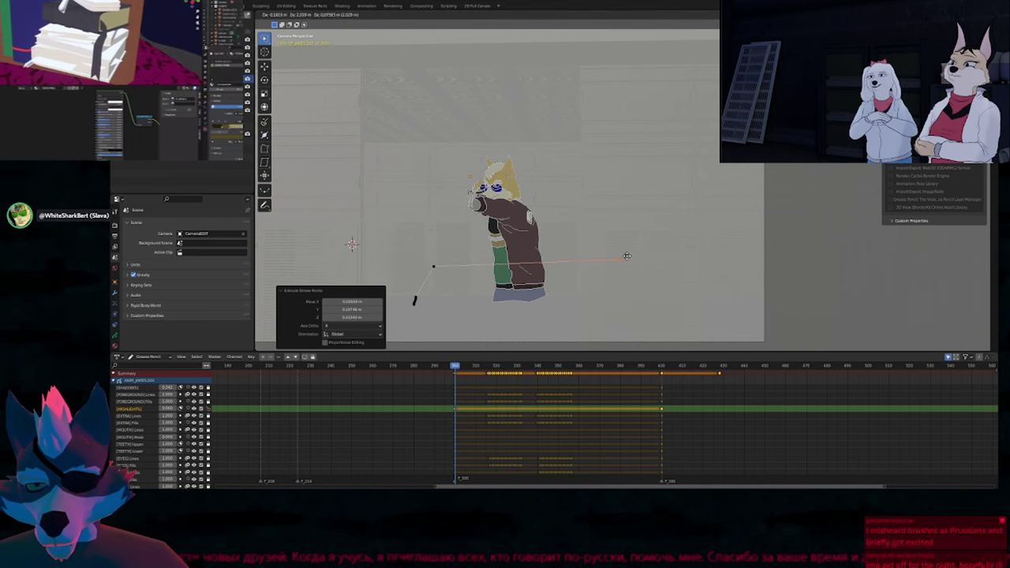
pyautogui.click(618, 259)
pyautogui.press('e')
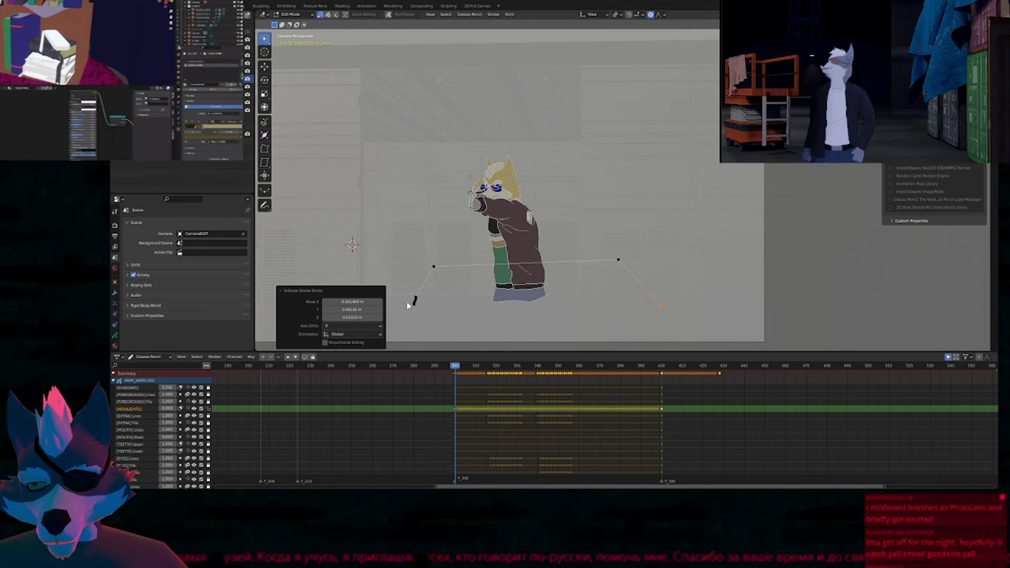
# Clear the extra points at the starting end of the fox's highlight outline and subdivide its long upper segment.
pyautogui.click(414, 301)
pyautogui.press('x')
pyautogui.click(415, 303)
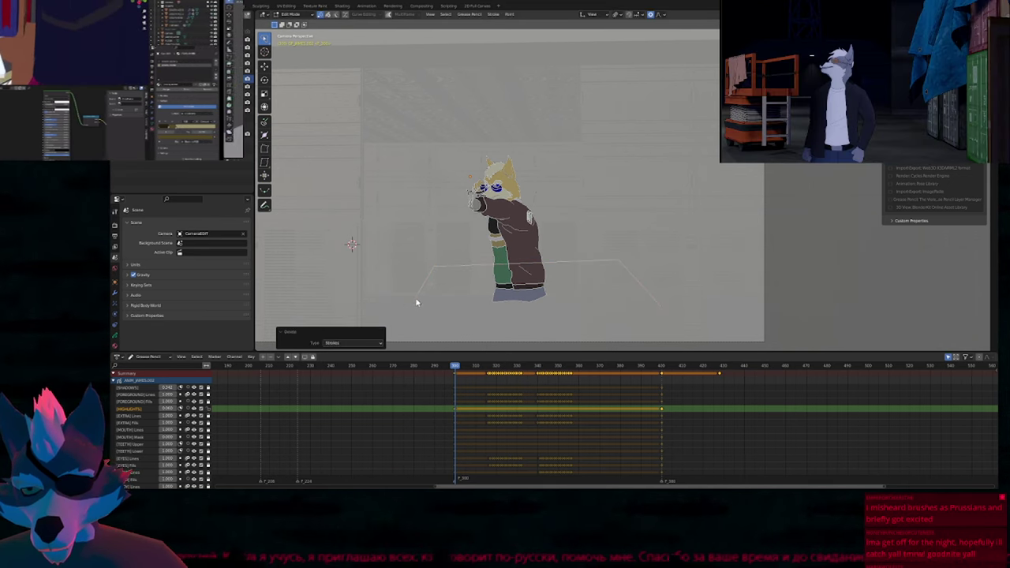
pyautogui.hotkey('ctrl', 'z')
pyautogui.rightClick(622, 238)
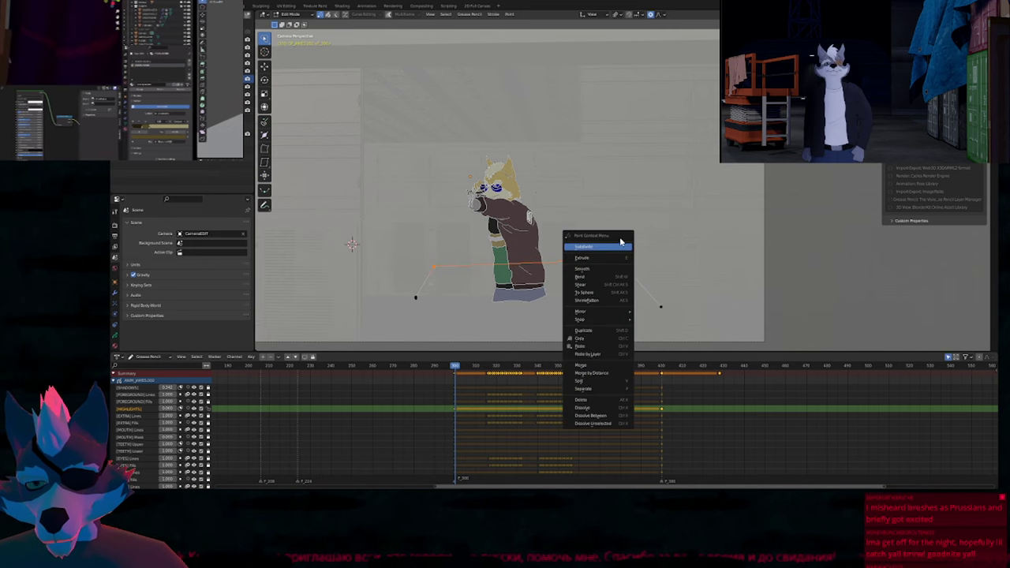
pyautogui.click(622, 238)
pyautogui.rightClick(622, 235)
pyautogui.click(622, 238)
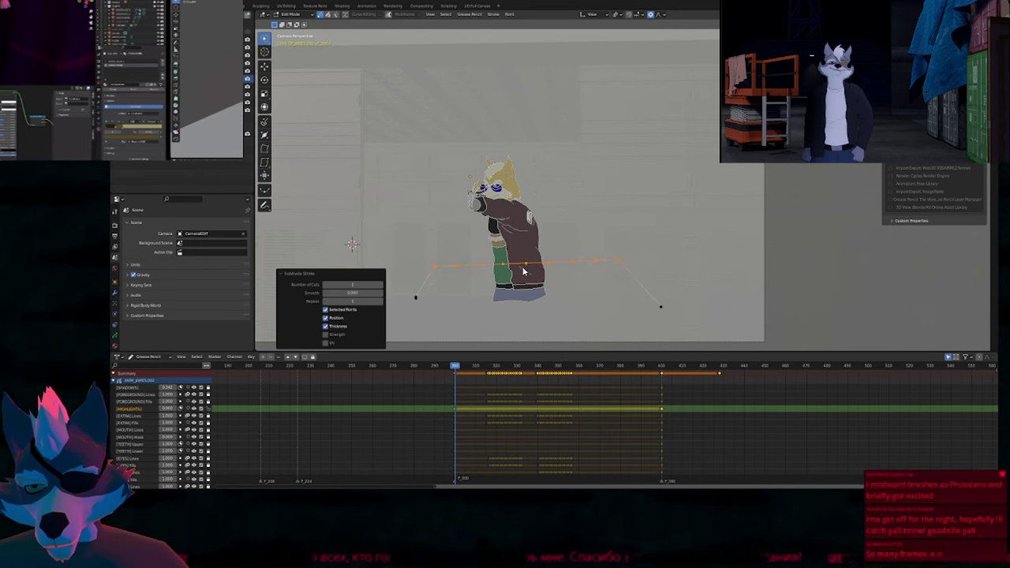
# Raise the upper points behind the fox into a hump with proportional editing, and shift the whole outline toward his back.
pyautogui.press('g')
pyautogui.rightClick(526, 259)
pyautogui.keyDown('ctrl'); pyautogui.moveTo(580, 252); pyautogui.dragTo(549, 286, button='right'); pyautogui.keyUp('ctrl')
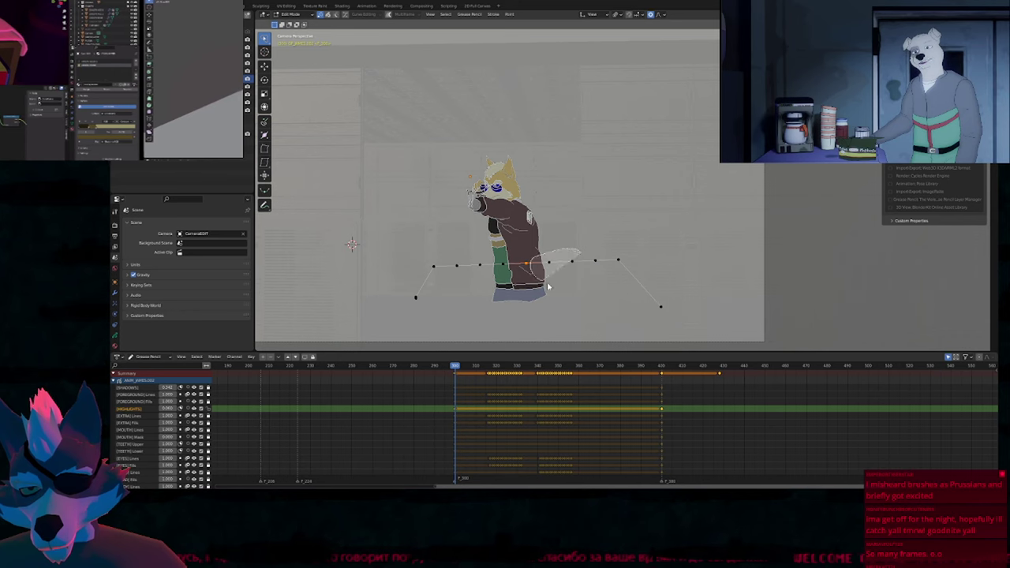
pyautogui.press('g')
pyautogui.scroll(-20, 558, 260)
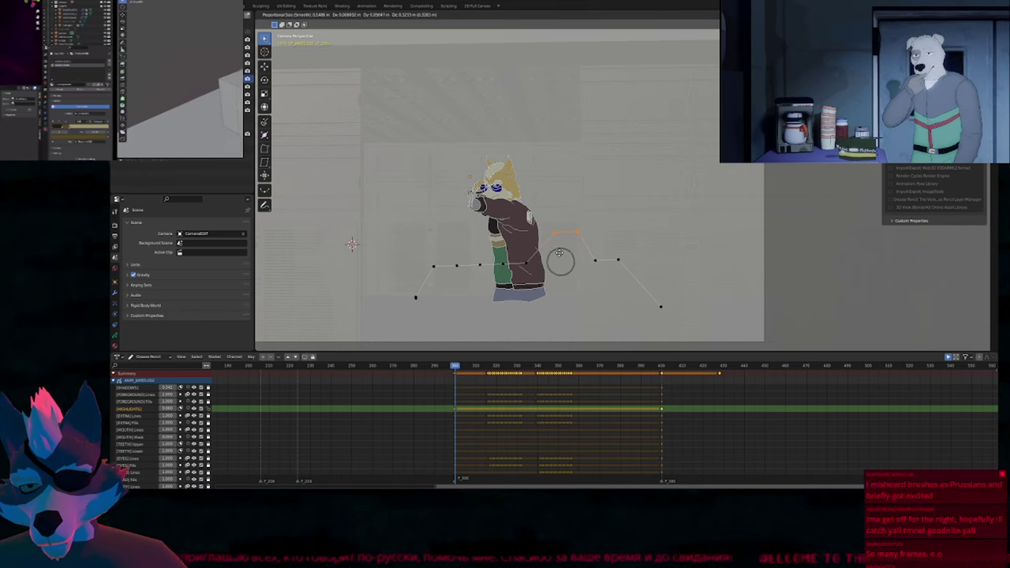
pyautogui.scroll(9, 565, 207)
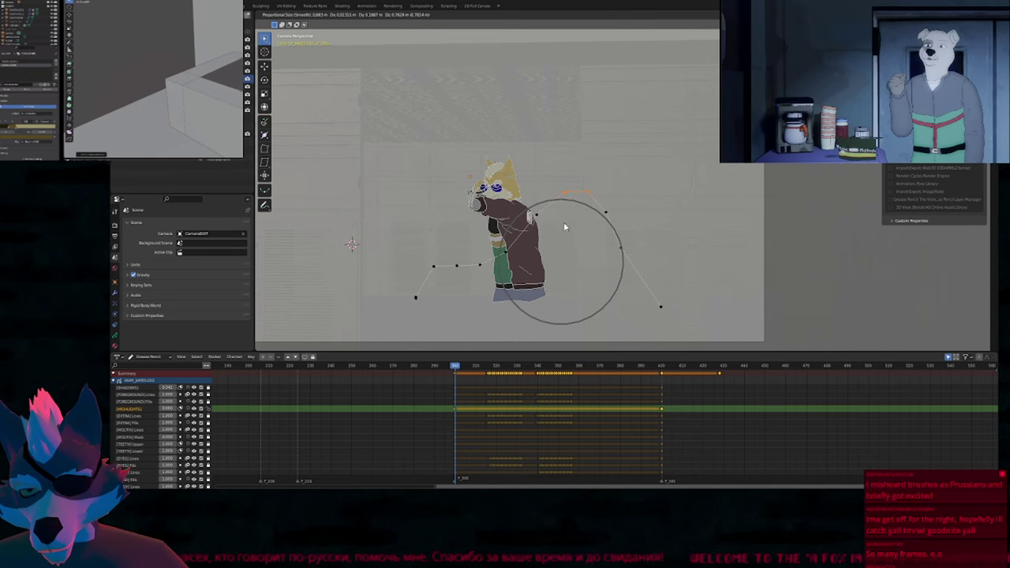
pyautogui.click(567, 237)
pyautogui.press('g')
pyautogui.click(607, 259)
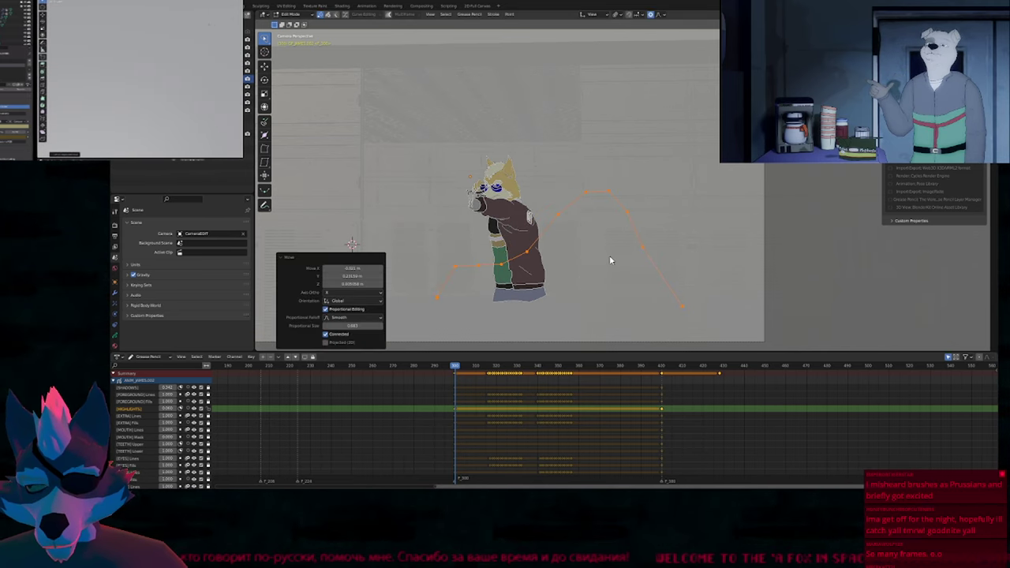
# Assign the active material to the selected highlight outline.
pyautogui.press('u')
pyautogui.click(610, 259)
pyautogui.hotkey('shift', 'u')
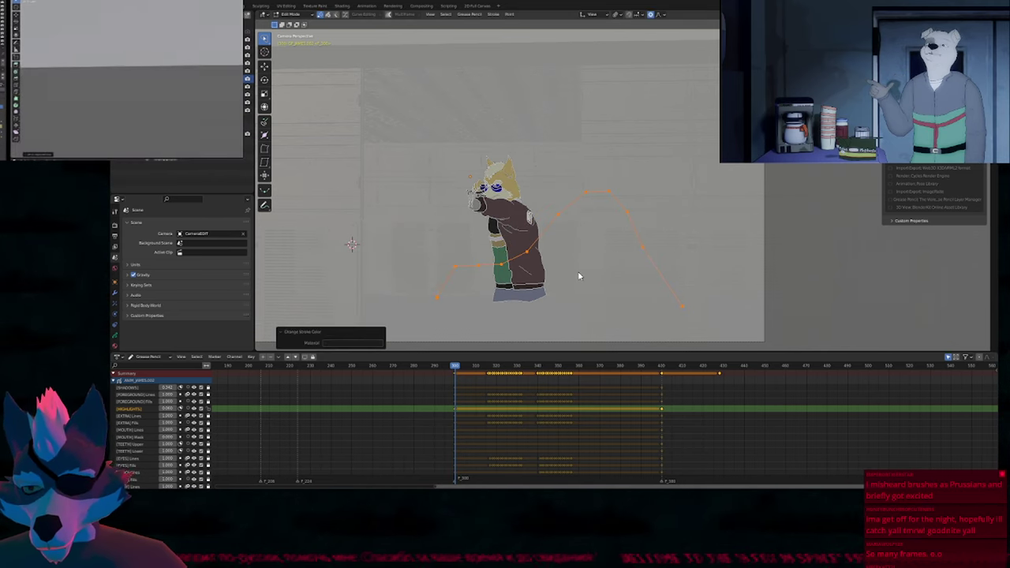
# Replace the [EXTRA] Lines and [EXTRA] Fills masks of the [HIGHLIGHTS] layer with [BODY] Fills.
pyautogui.click(115, 324)
pyautogui.scroll(-4, 146, 327)
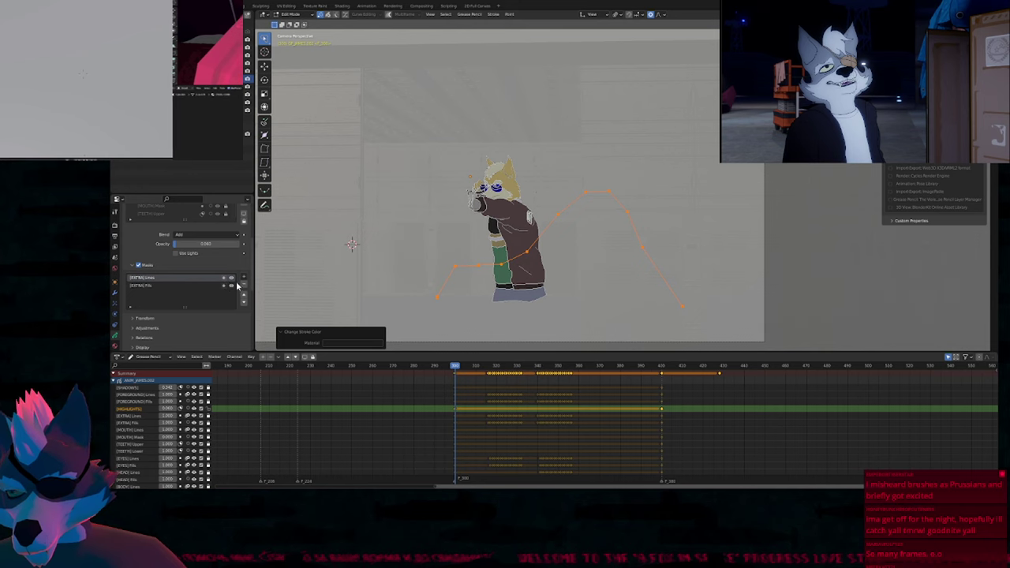
pyautogui.click(244, 288)
pyautogui.click(244, 286)
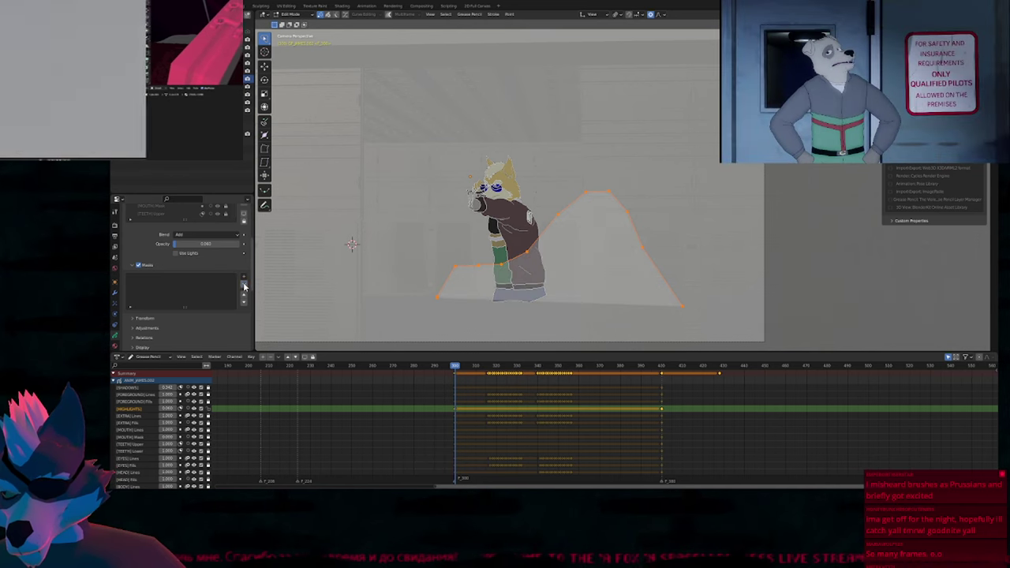
pyautogui.click(243, 277)
pyautogui.click(269, 290)
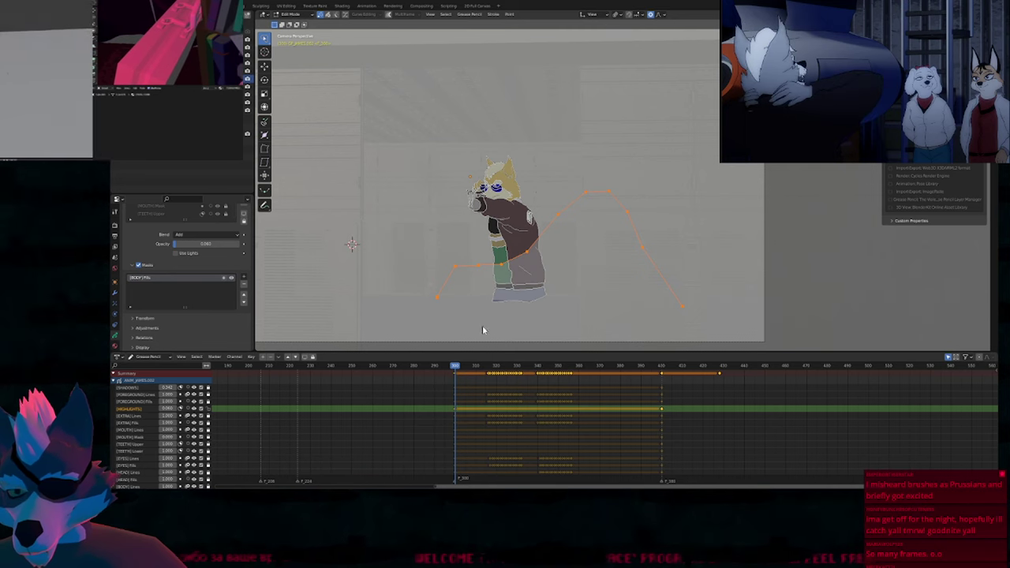
# Check the masked highlight shape in Object Mode and delete its stroke from the [HIGHLIGHTS] layer.
pyautogui.hotkey('ctrl', 'Tab')
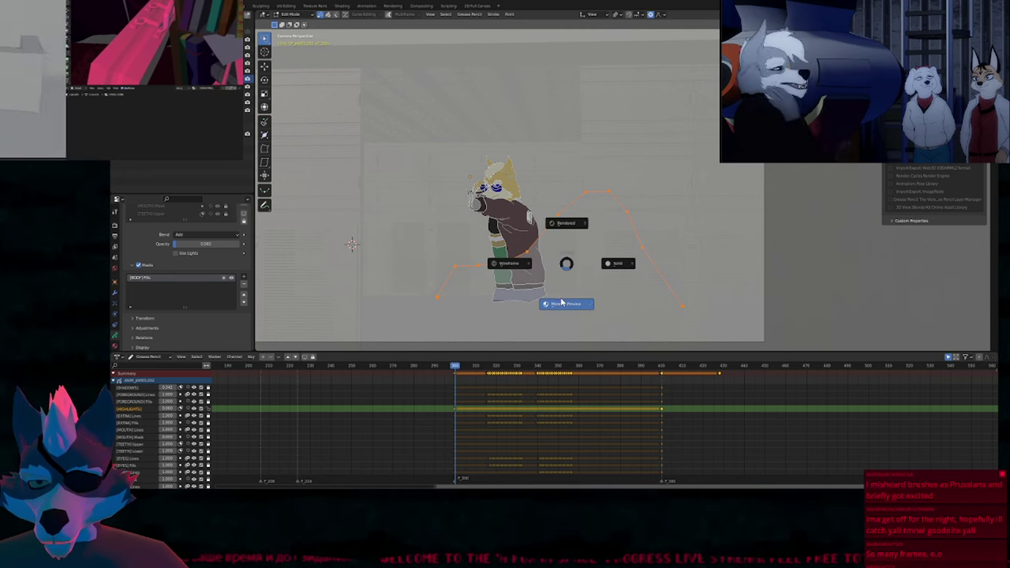
pyautogui.click(564, 294)
pyautogui.keyDown('shift'); pyautogui.moveTo(574, 271); pyautogui.dragTo(626, 272, button='middle'); pyautogui.keyUp('shift')
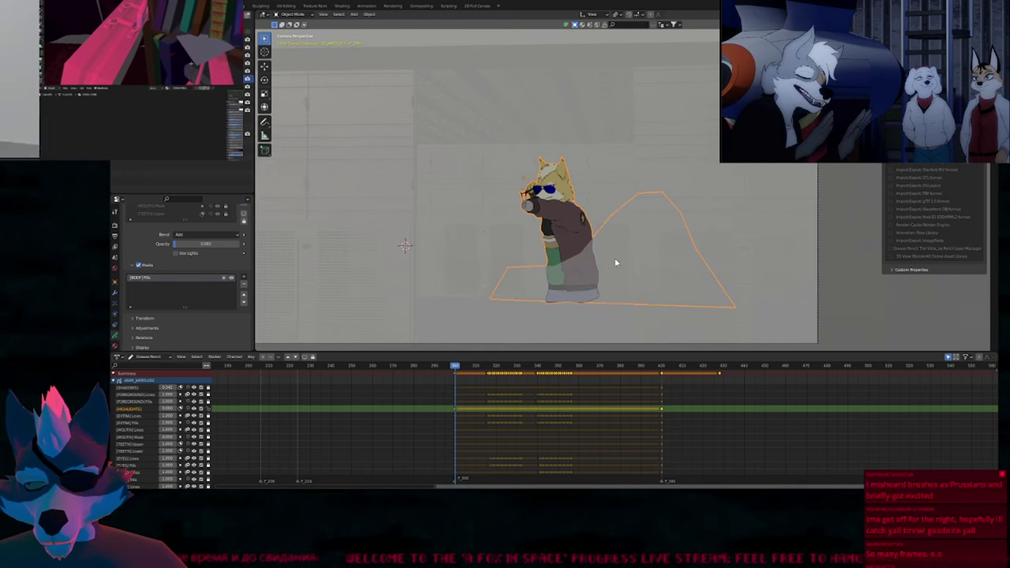
pyautogui.press('Tab')
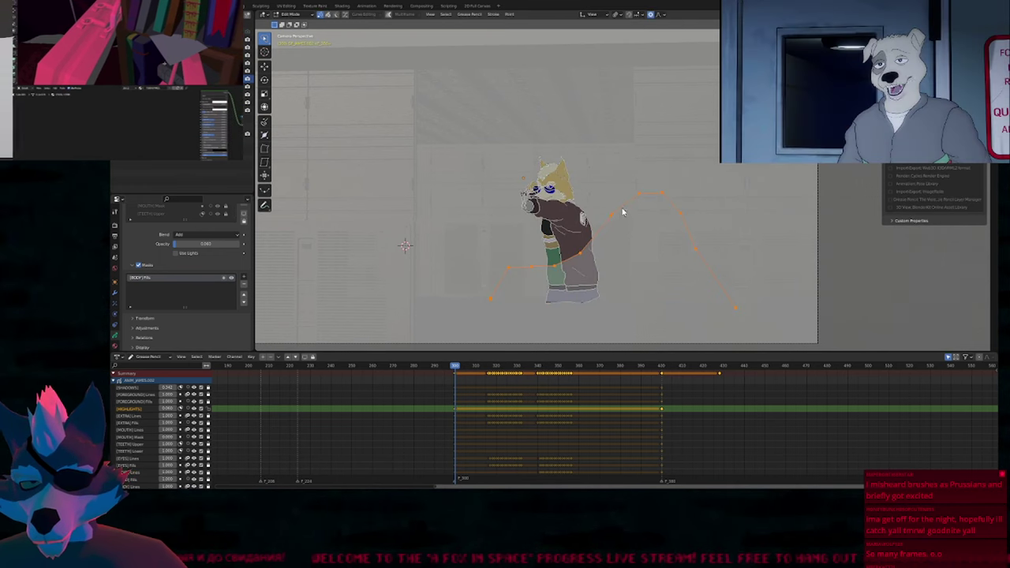
pyautogui.press('2')
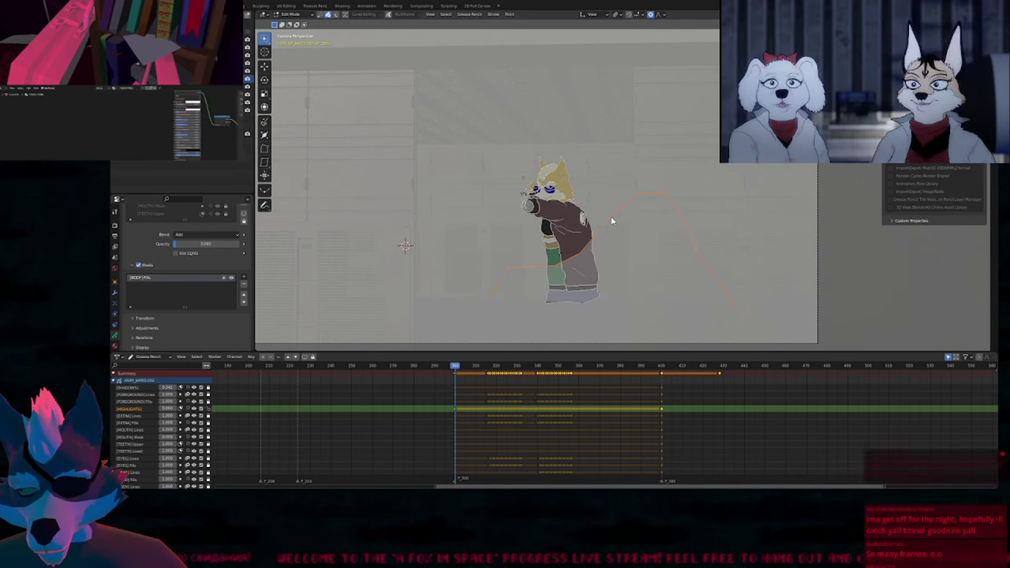
pyautogui.press('x')
# On the [SHADOWS] layer, draw a wide box stroke across the fox's lower body and subdivide all its segments.
pyautogui.press('Tab')
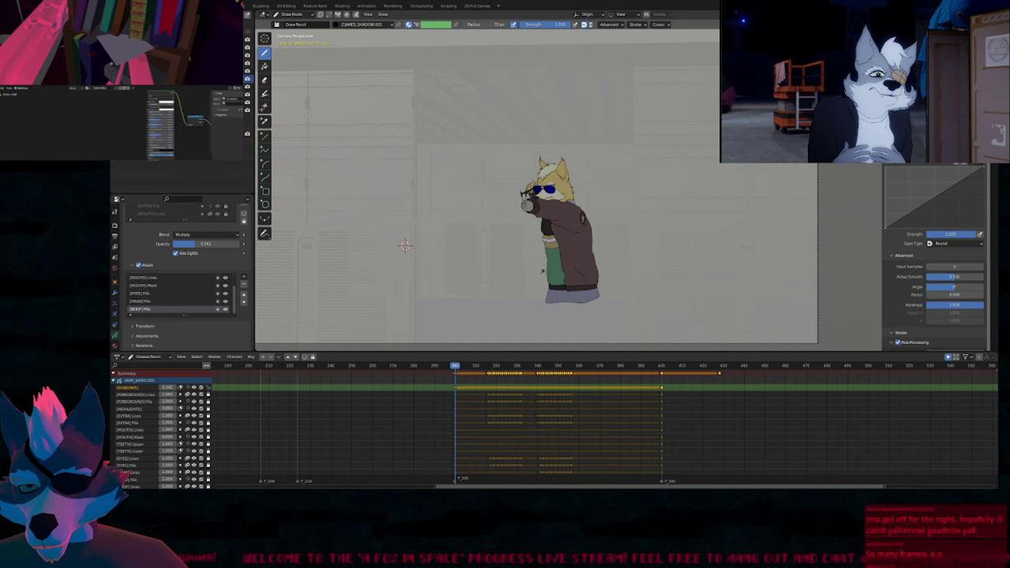
pyautogui.click(264, 193)
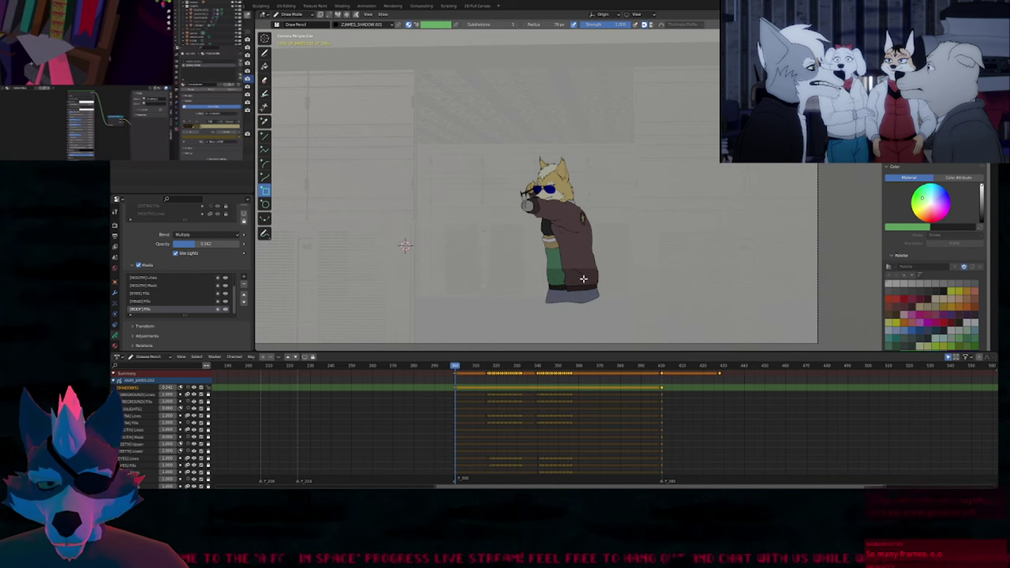
pyautogui.press('Tab')
pyautogui.press('Tab')
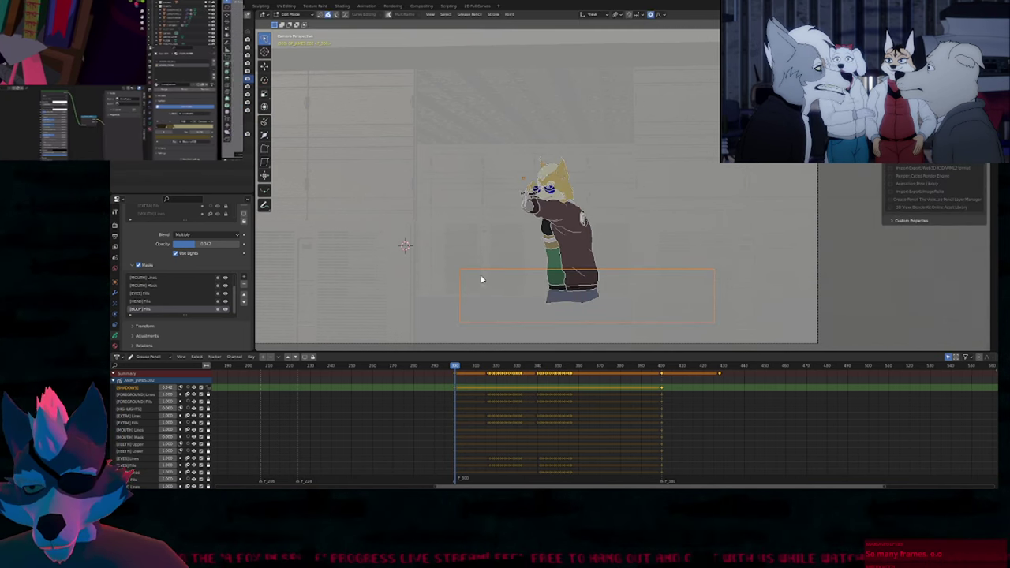
pyautogui.moveTo(481, 278); pyautogui.dragTo(483, 280)
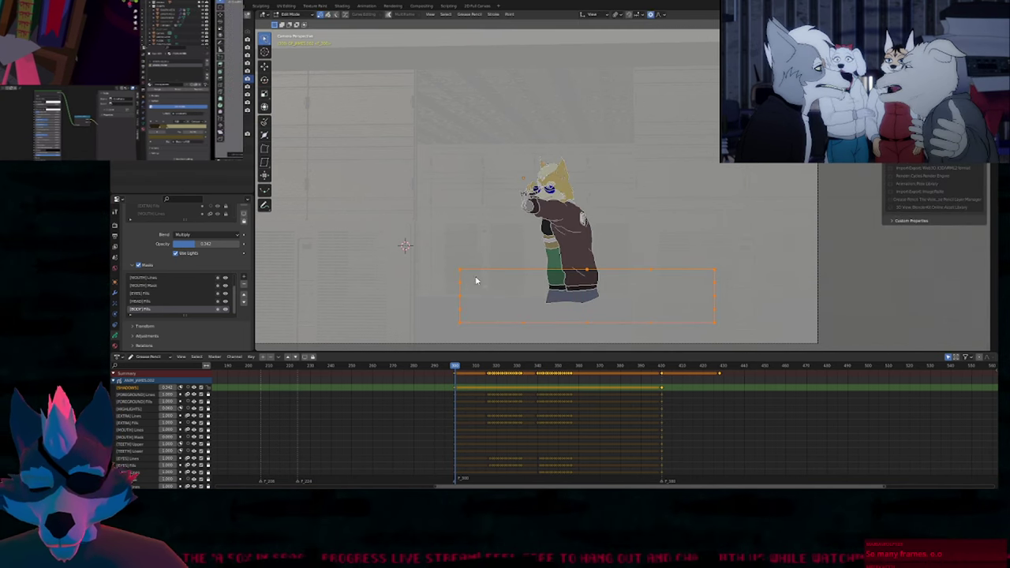
pyautogui.rightClick(623, 267)
pyautogui.click(622, 268)
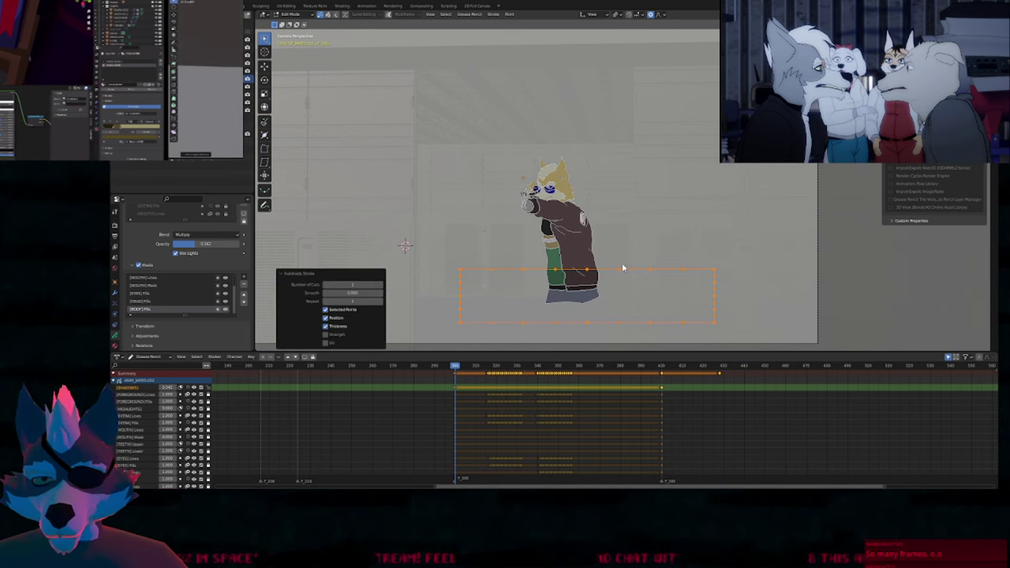
# Pull the upper edge of the shadow box up behind the fox's back into a peak with proportional editing.
pyautogui.press('g')
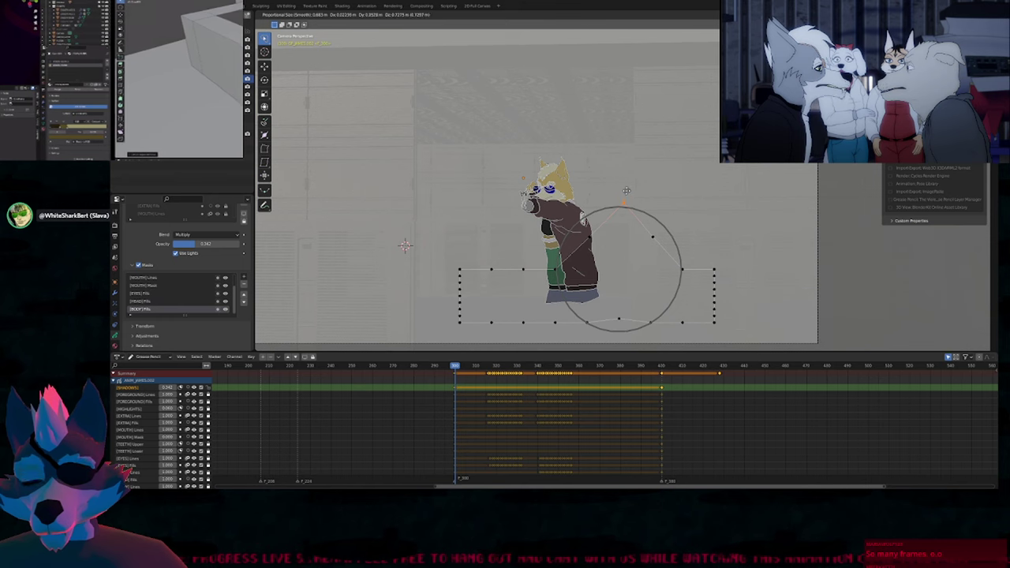
pyautogui.click(626, 182)
pyautogui.press('g')
pyautogui.scroll(8, 624, 190)
pyautogui.click(619, 214)
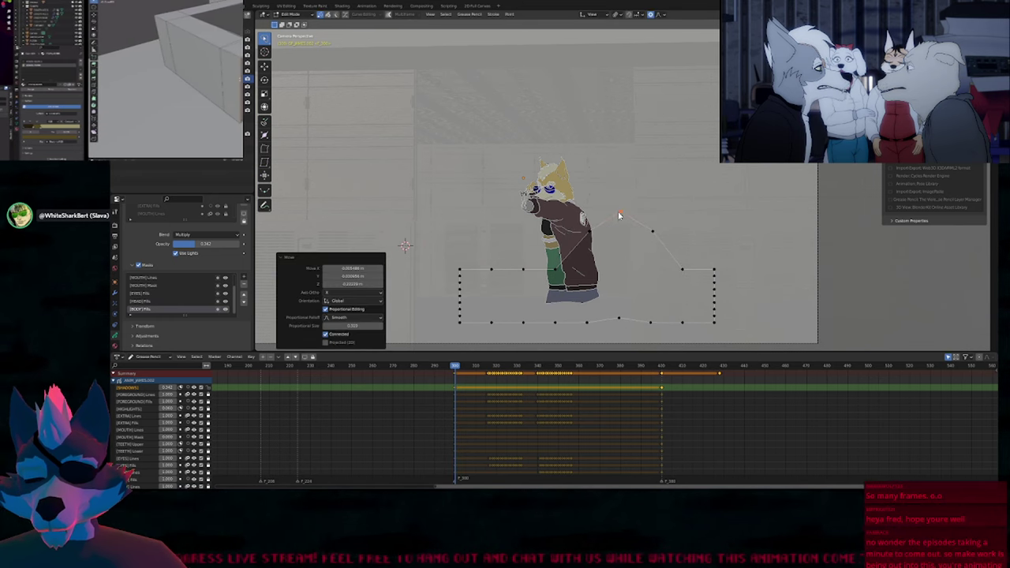
# Expand the selection around the shadow's peak and subdivide that section of the stroke.
pyautogui.click(620, 211)
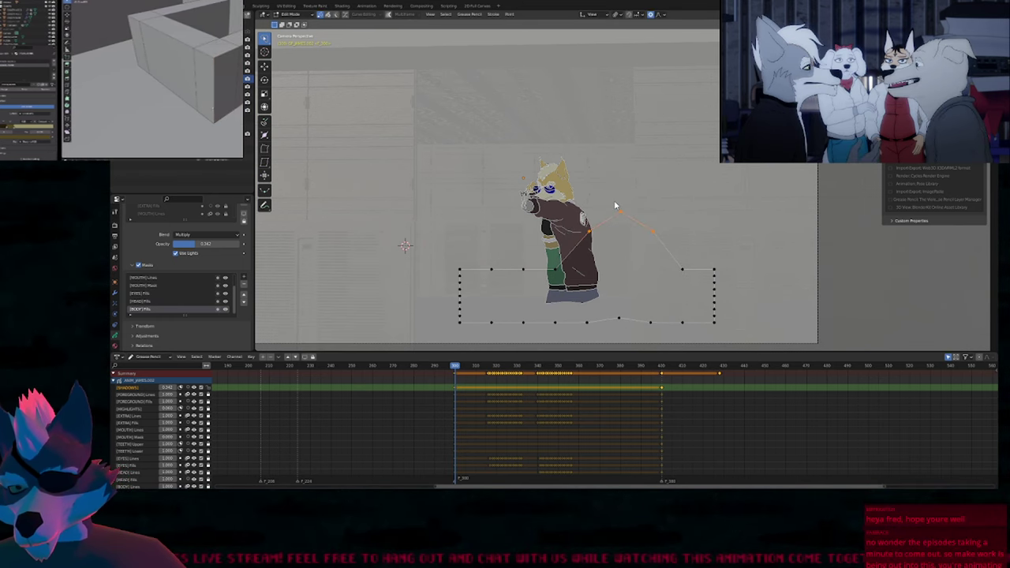
pyautogui.press('ctrl+KP_Add')
pyautogui.press('ctrl+KP_Add')
pyautogui.rightClick(606, 224)
pyautogui.click(606, 224)
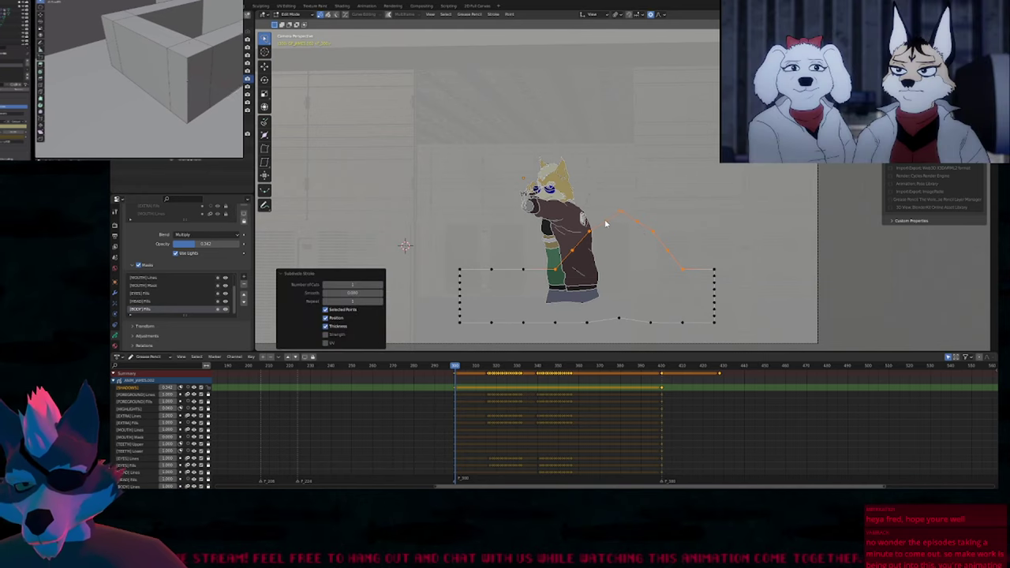
# Raise the two points on either side of the shadow's peak with proportional editing to broaden the hump.
pyautogui.click(636, 223)
pyautogui.keyDown('shift'); pyautogui.click(606, 222); pyautogui.keyUp('shift')
pyautogui.press('g')
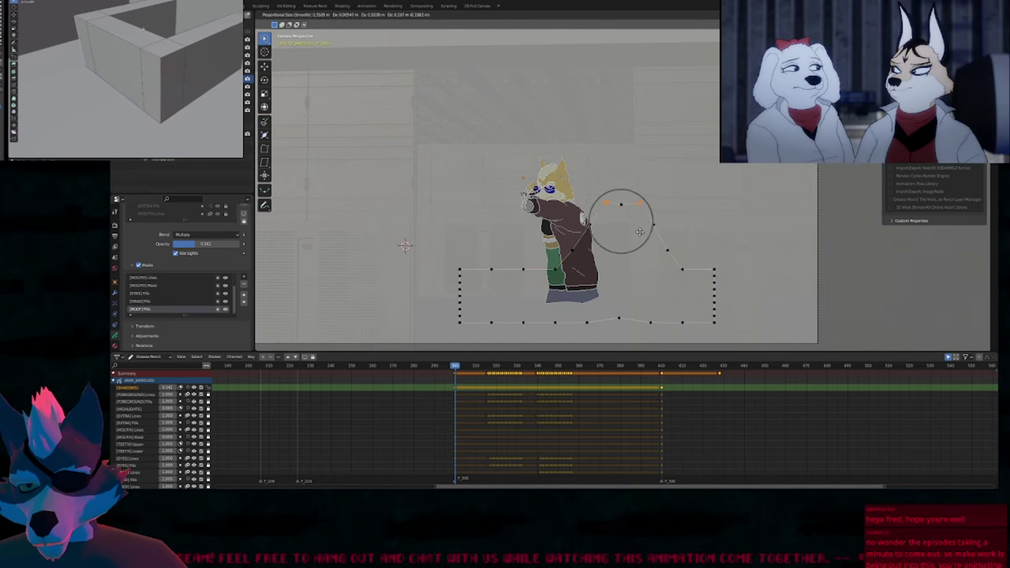
pyautogui.scroll(-5, 640, 227)
pyautogui.click(645, 224)
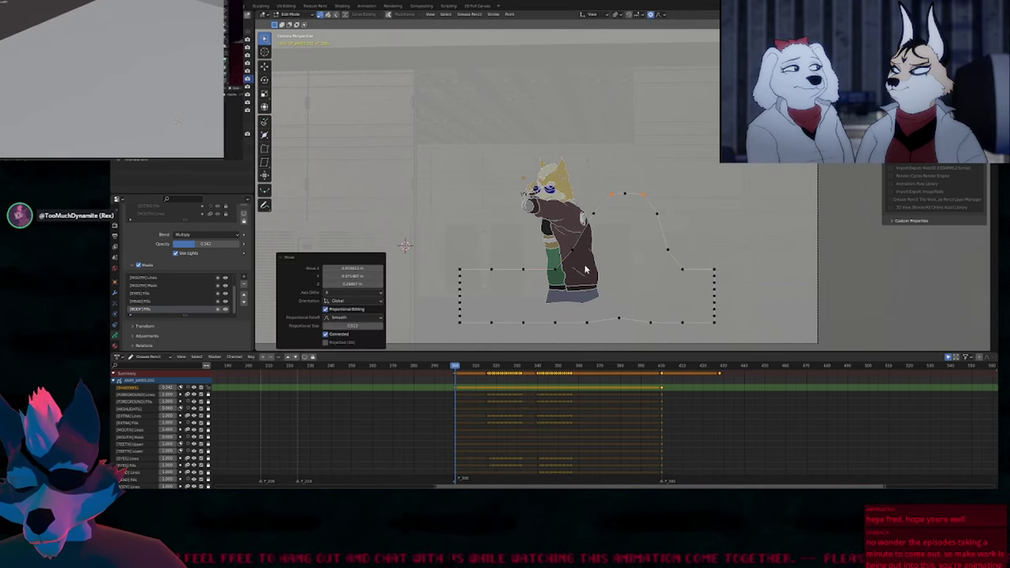
pyautogui.press('s')
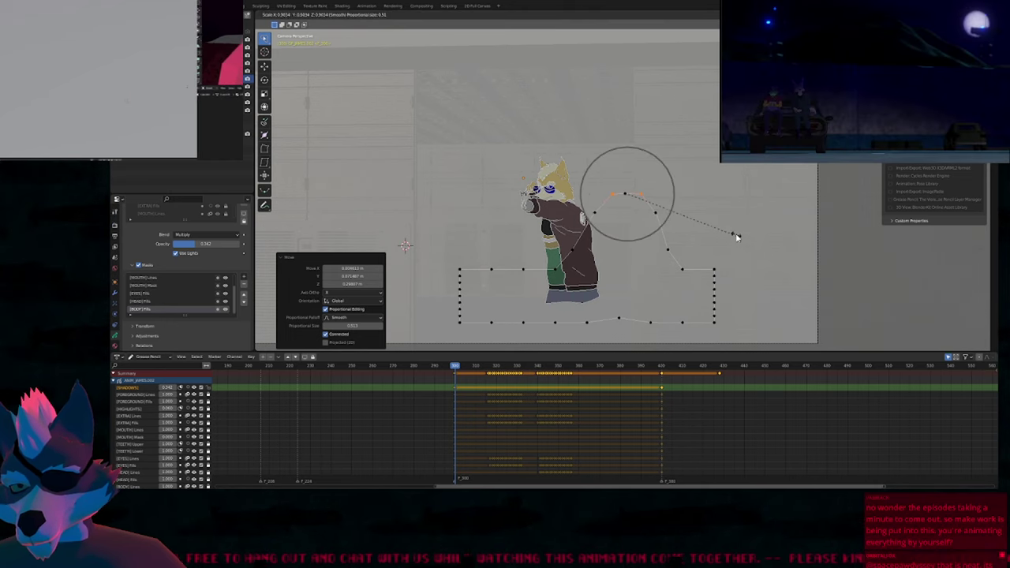
pyautogui.press('Escape')
pyautogui.press('g')
pyautogui.scroll(3, 734, 231)
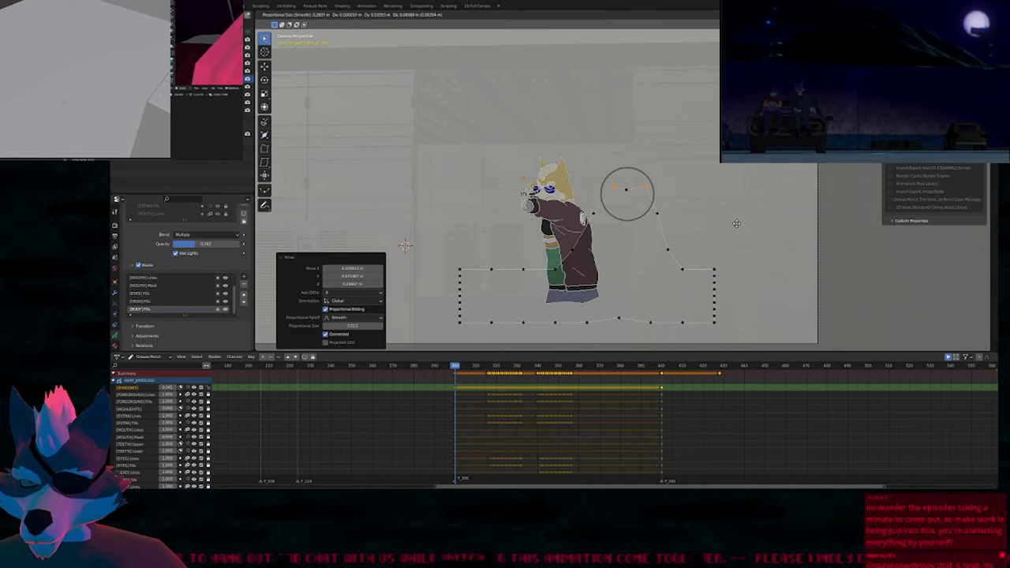
pyautogui.click(735, 224)
# Adjust the height of the shadow's central peak point to round off the hump.
pyautogui.click(628, 196)
pyautogui.press('g')
pyautogui.scroll(6, 729, 194)
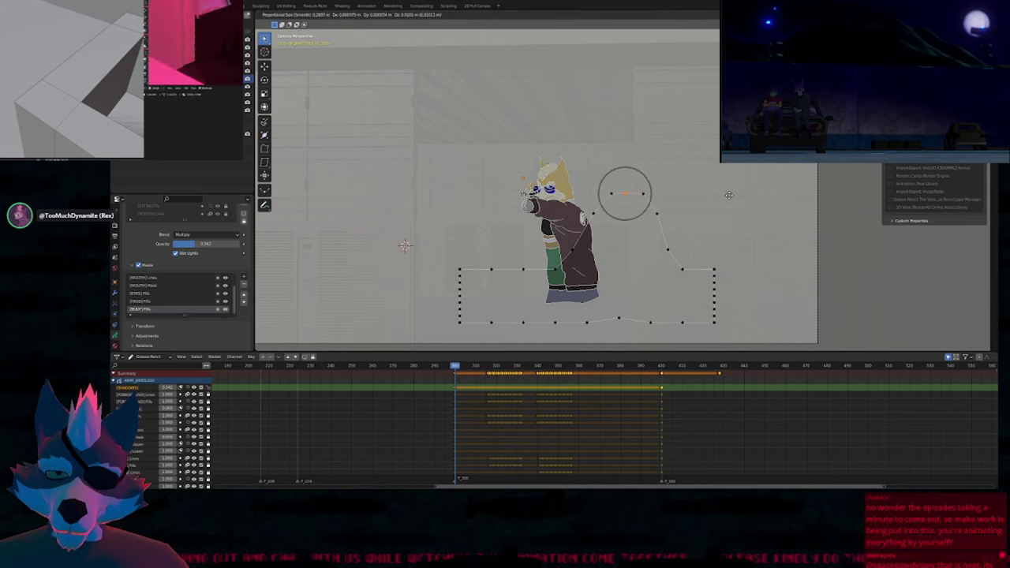
pyautogui.click(730, 191)
# Select the entire shadow stroke, thicken it with Shrink/Fatten, and return to Object Mode.
pyautogui.press('Tab')
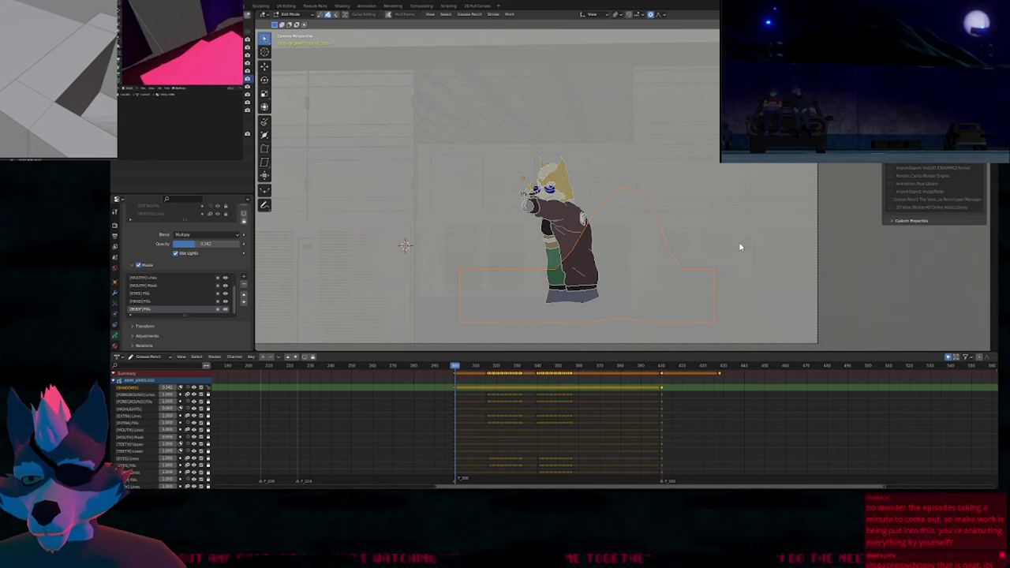
pyautogui.hotkey('alt', 's')
pyautogui.click(821, 180)
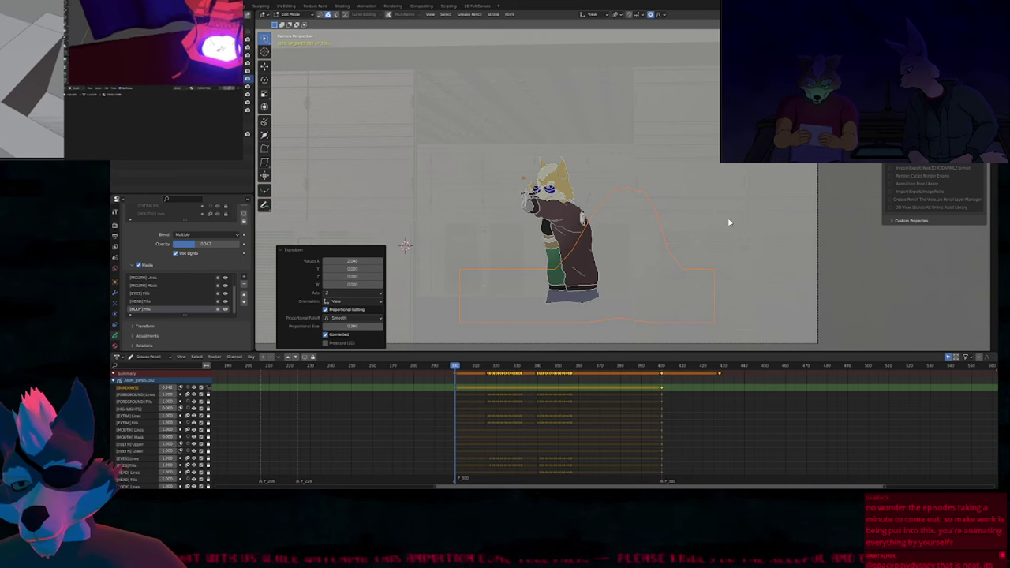
pyautogui.press('Tab')
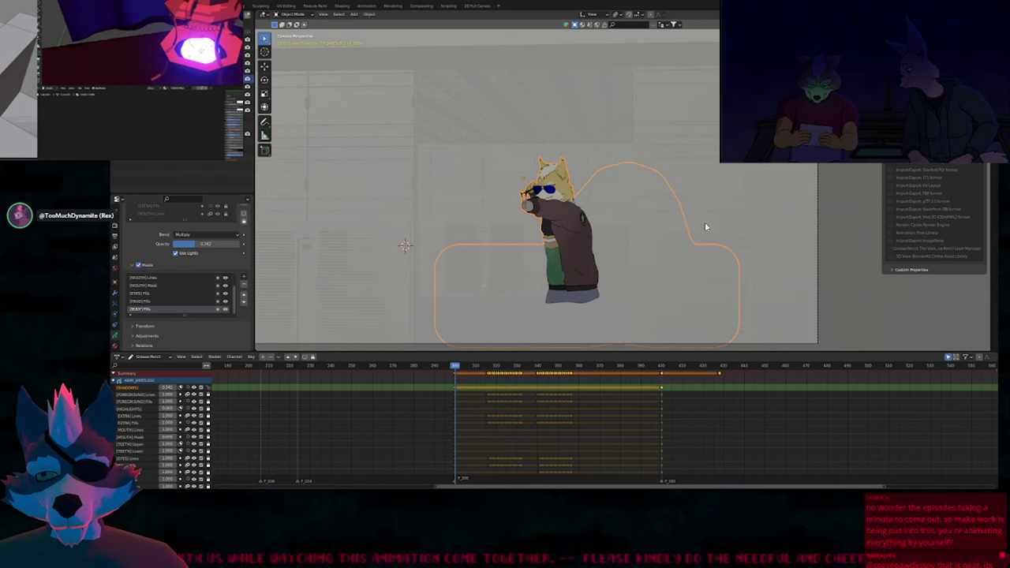
# Check the fox's shadow in Material Preview by playing and scrubbing the shot to frame 327.
pyautogui.moveTo(455, 371); pyautogui.dragTo(485, 371)
pyautogui.press('z')
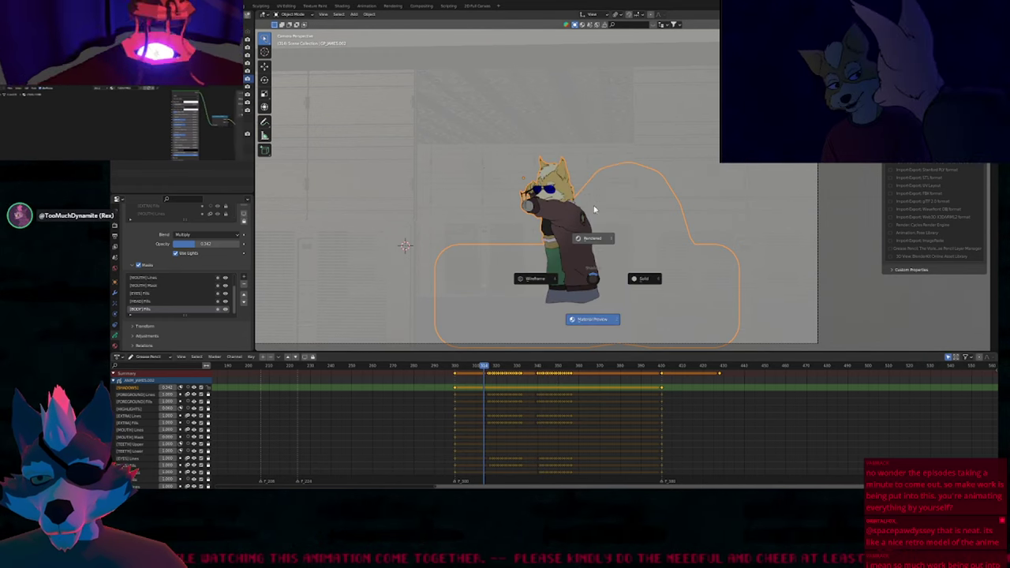
pyautogui.click(590, 318)
pyautogui.press('space')
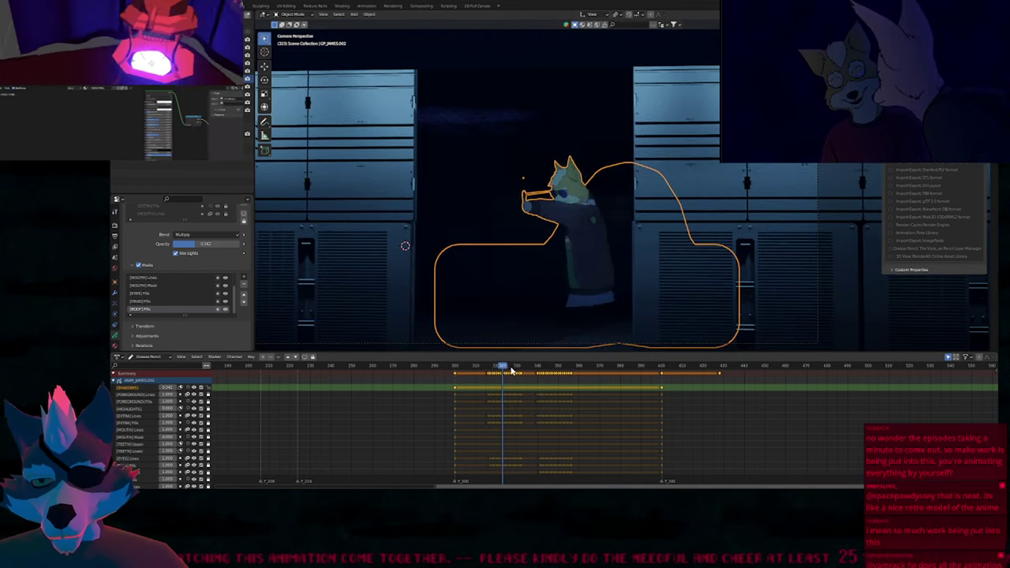
pyautogui.moveTo(571, 369); pyautogui.dragTo(511, 374)
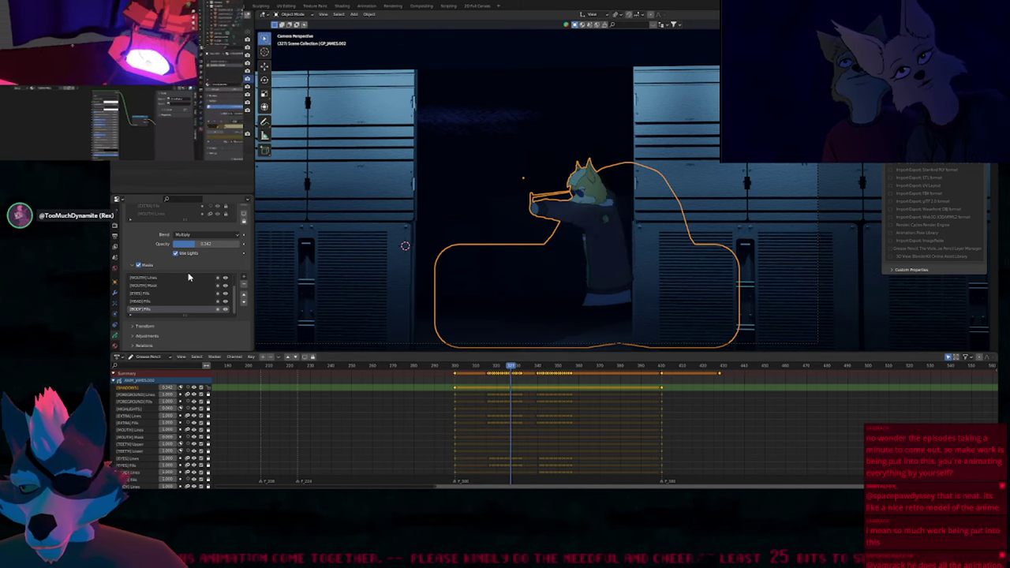
# Raise the fox's shadow layer opacity slightly and slim its stroke with Shrink/Fatten by a factor of about 0.71.
pyautogui.moveTo(229, 248); pyautogui.dragTo(208, 249)
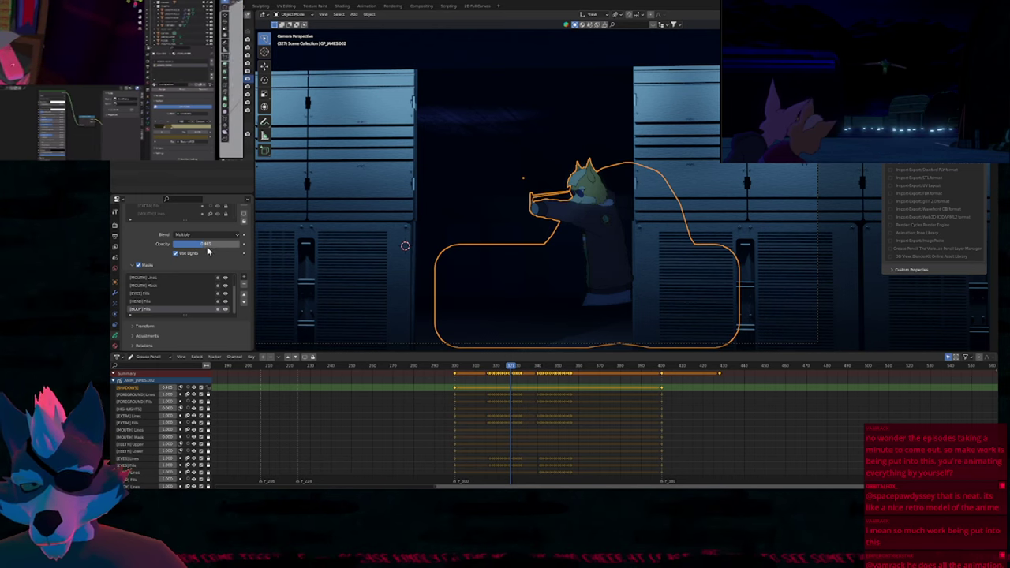
pyautogui.press('Tab')
pyautogui.hotkey('alt', 's')
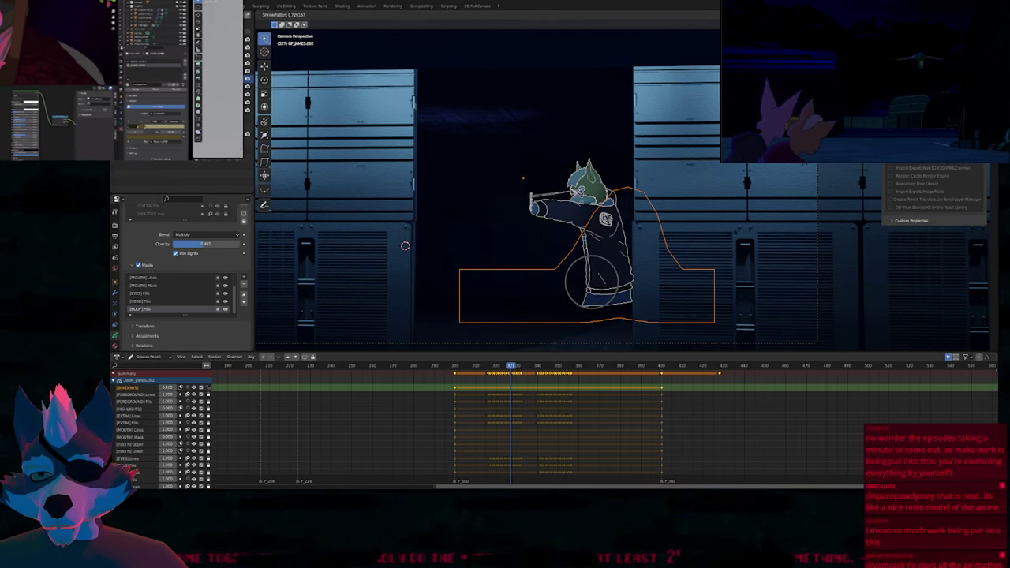
pyautogui.click(716, 242)
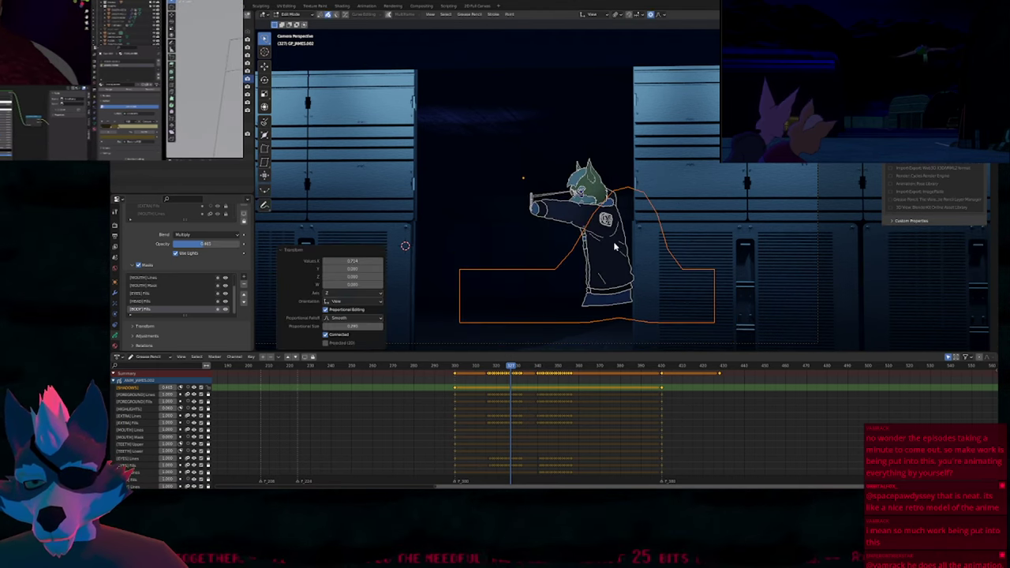
# Move the whole shadow stroke down and to the right so it covers the fox's back and lower body, ending in Object Mode.
pyautogui.press('g')
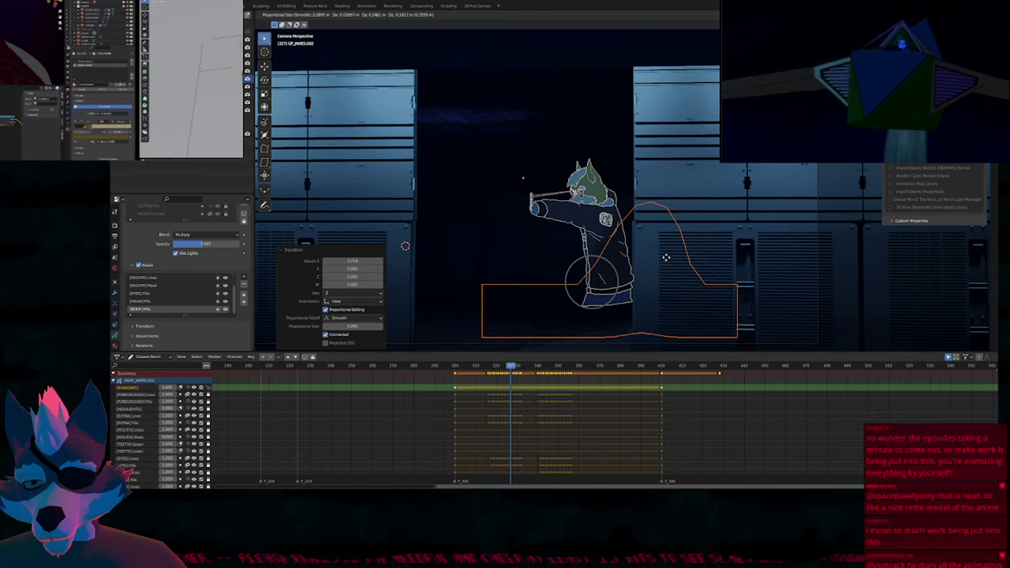
pyautogui.click(659, 259)
pyautogui.press('Tab')
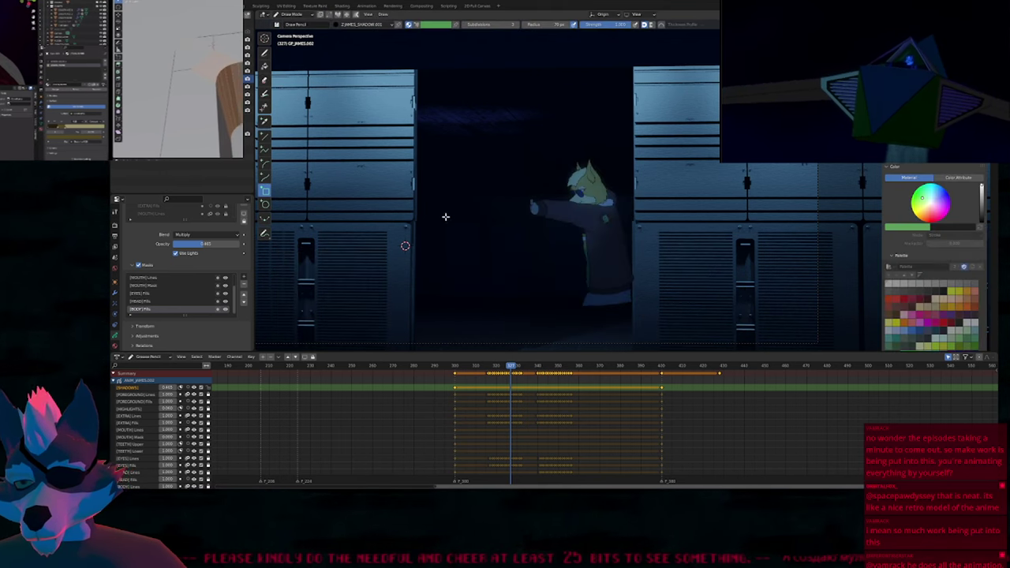
pyautogui.hotkey('ctrl', 'Tab')
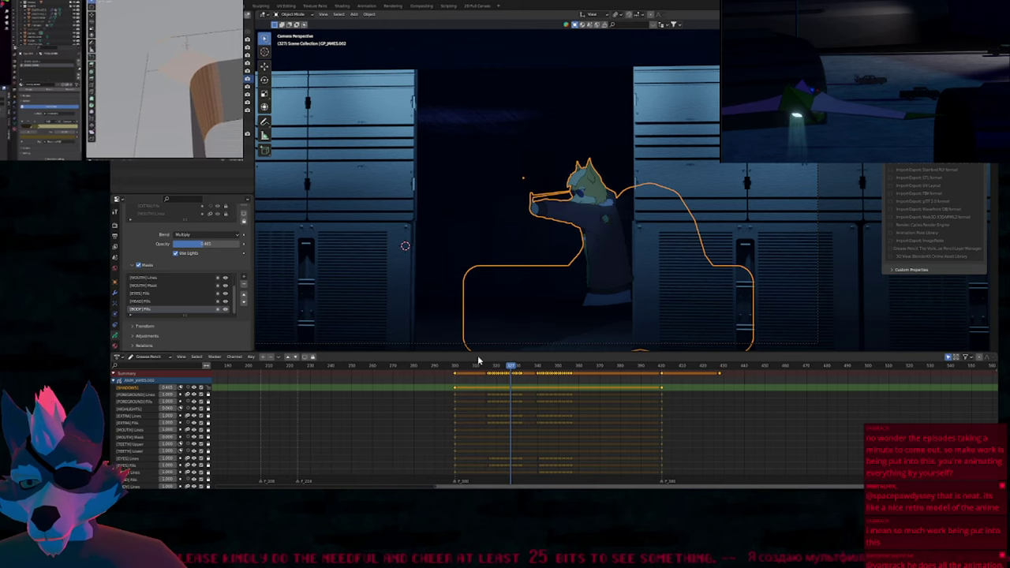
# Deselect the fox and scrub the shot to about frame 370 to check the shadow across the animation.
pyautogui.click(478, 350)
pyautogui.moveTo(453, 367); pyautogui.dragTo(587, 406)
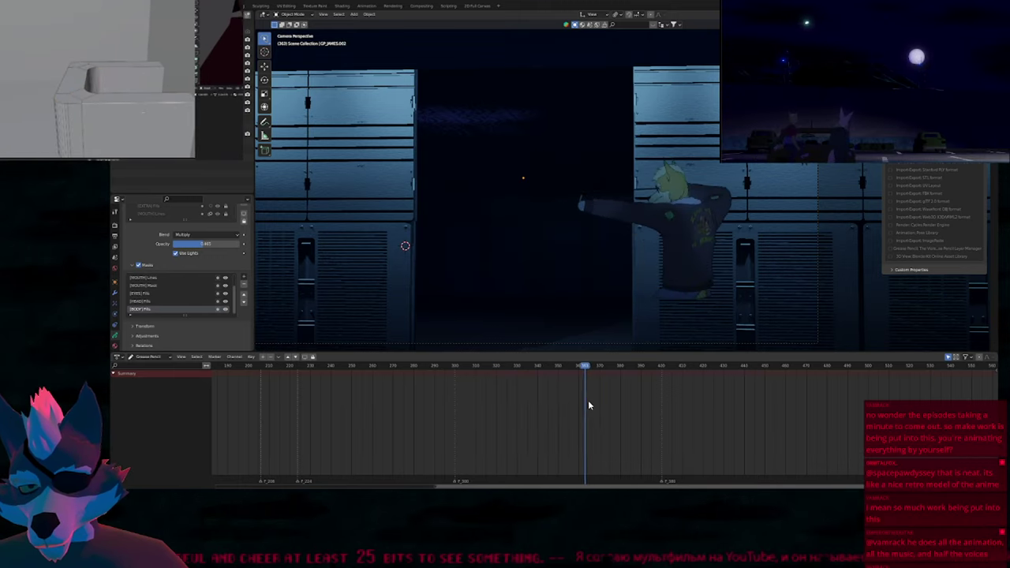
pyautogui.moveTo(650, 409); pyautogui.dragTo(578, 427)
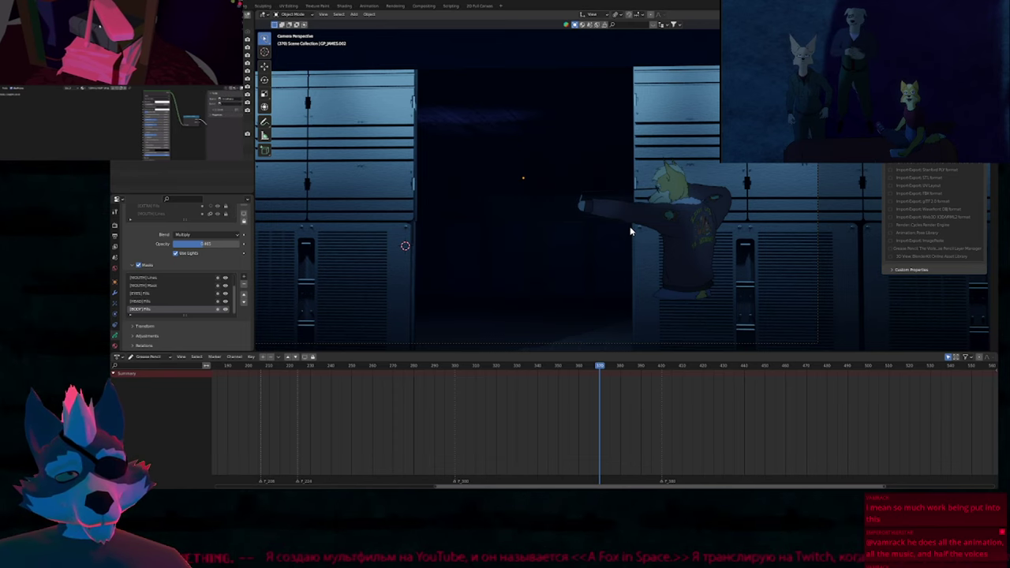
# Open the recent standoff second-half file, select the rabbit, and display the scene in Rendered shading.
pyautogui.hotkey('ctrl', 'shift', 'o')
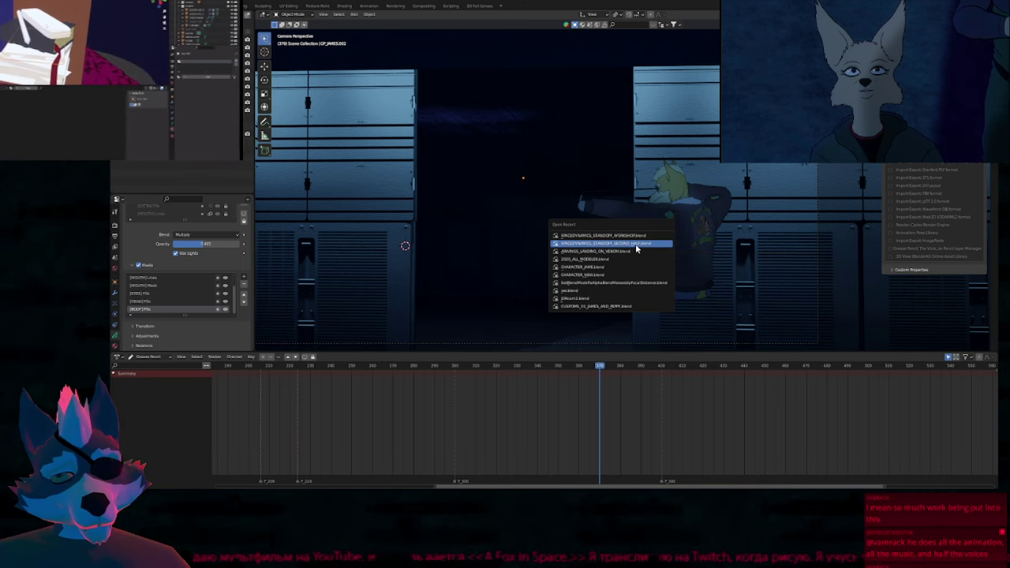
pyautogui.click(635, 245)
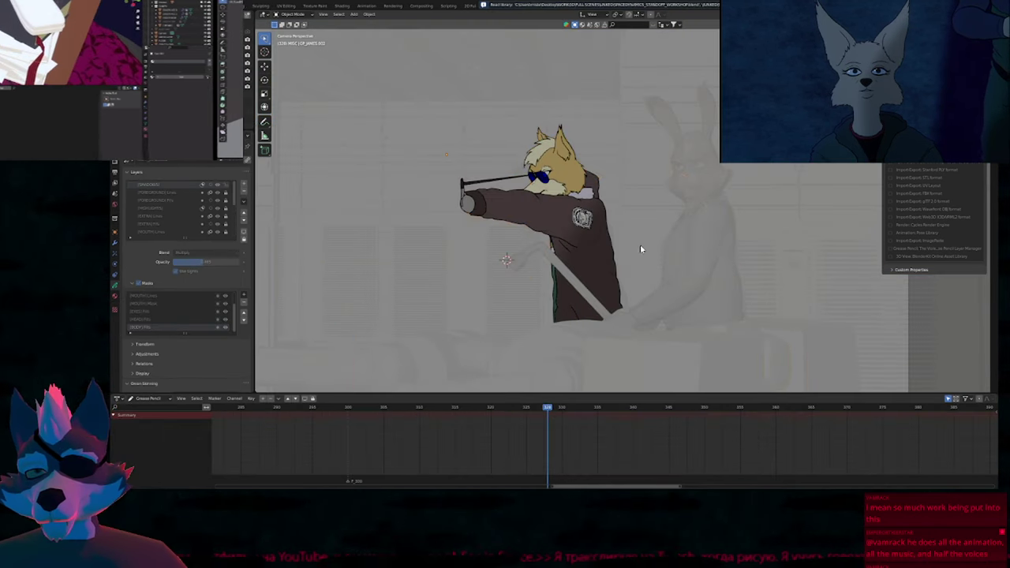
pyautogui.click(689, 236)
pyautogui.press('z')
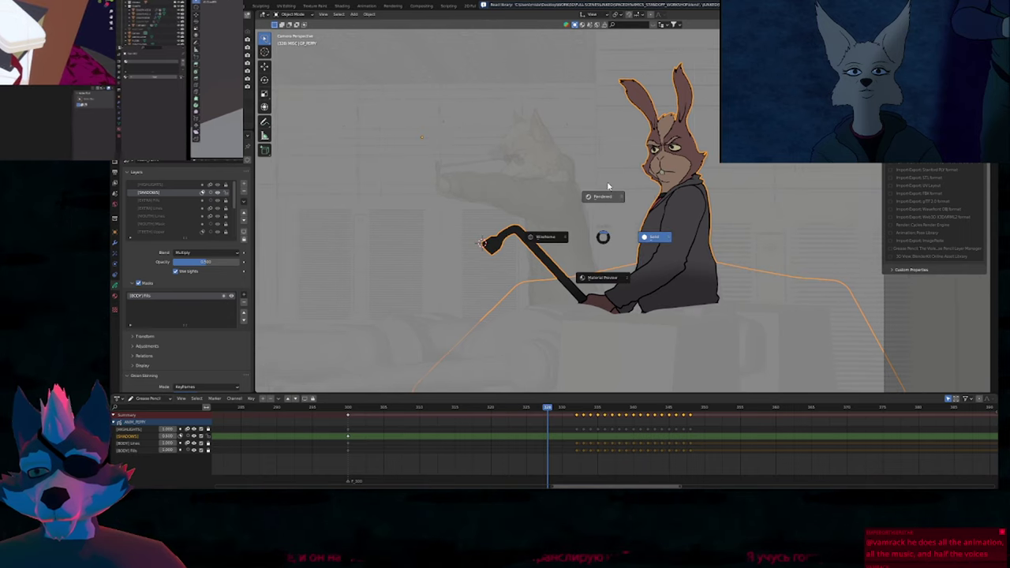
pyautogui.click(631, 235)
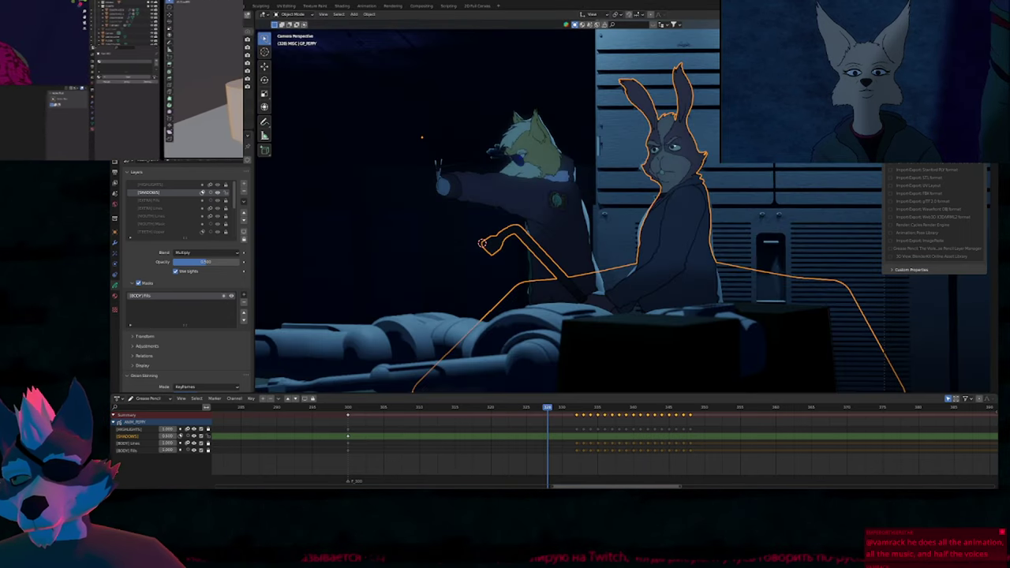
# Hide the viewport overlays, switch to a fullscreen view without interface, and fit the camera frame for reviewing the standoff scene.
pyautogui.click(492, 152)
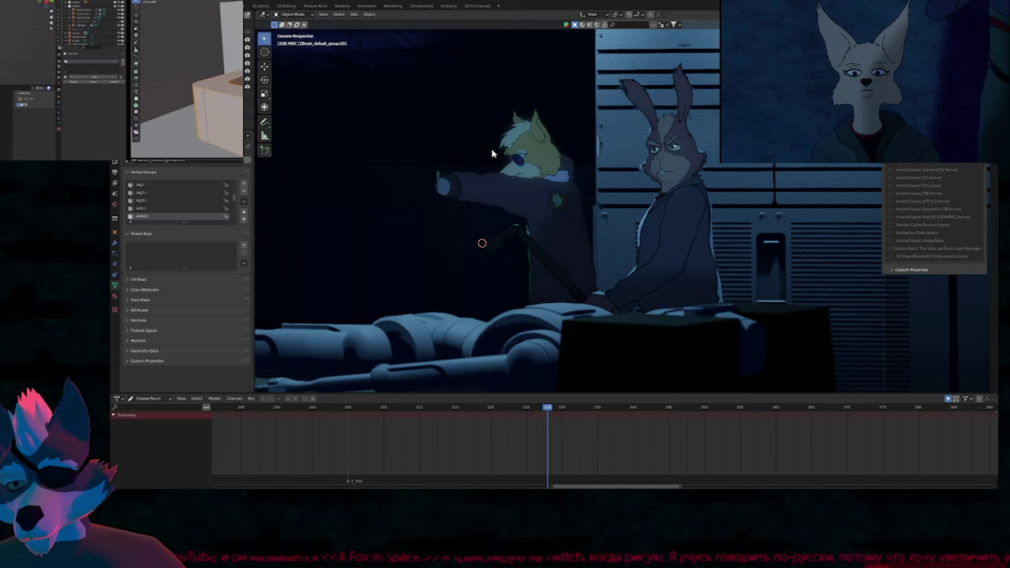
pyautogui.click(639, 228)
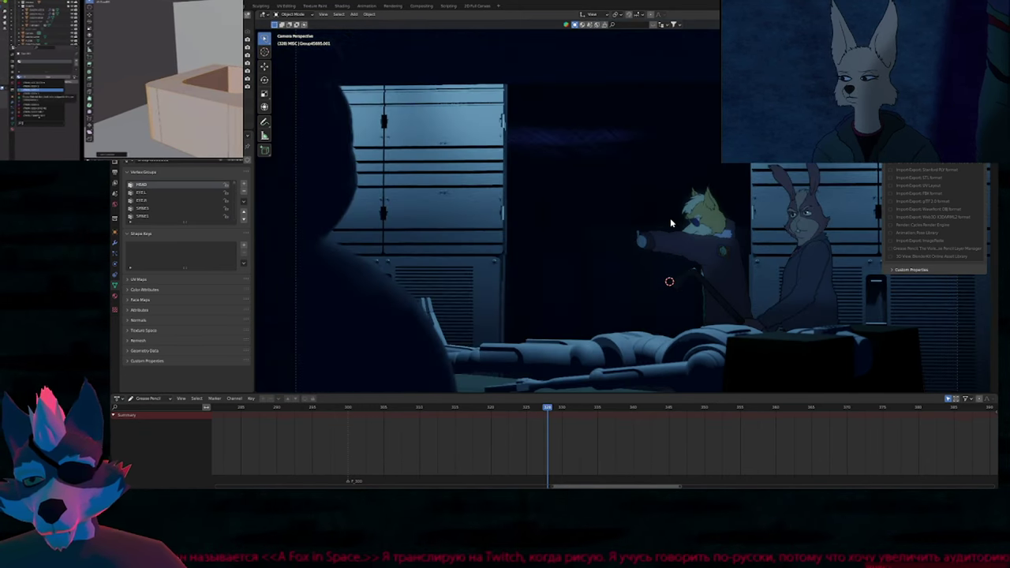
pyautogui.hotkey('shift', 'alt', 'z')
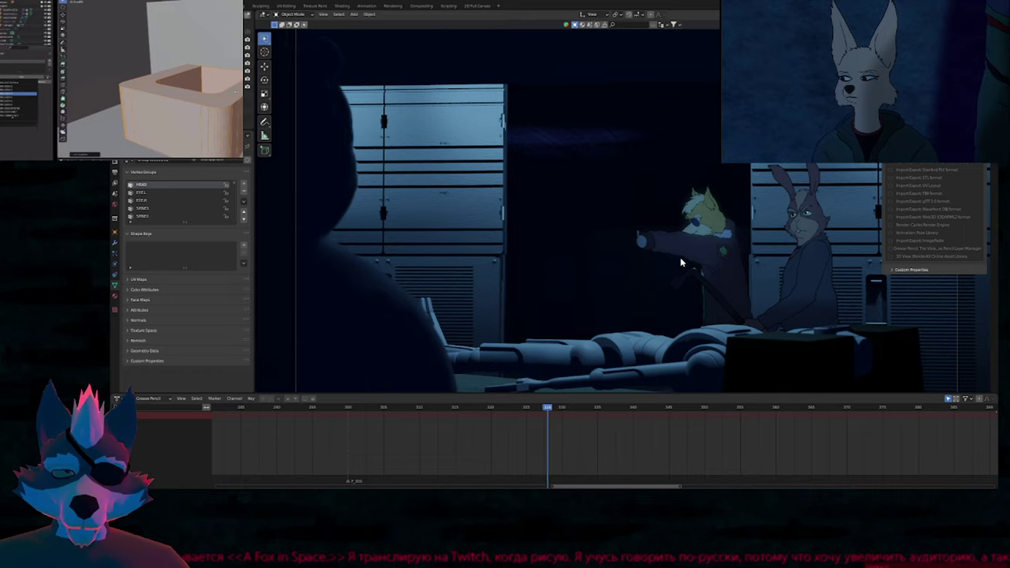
pyautogui.hotkey('ctrl', 'alt', 'space')
pyautogui.press('Home')
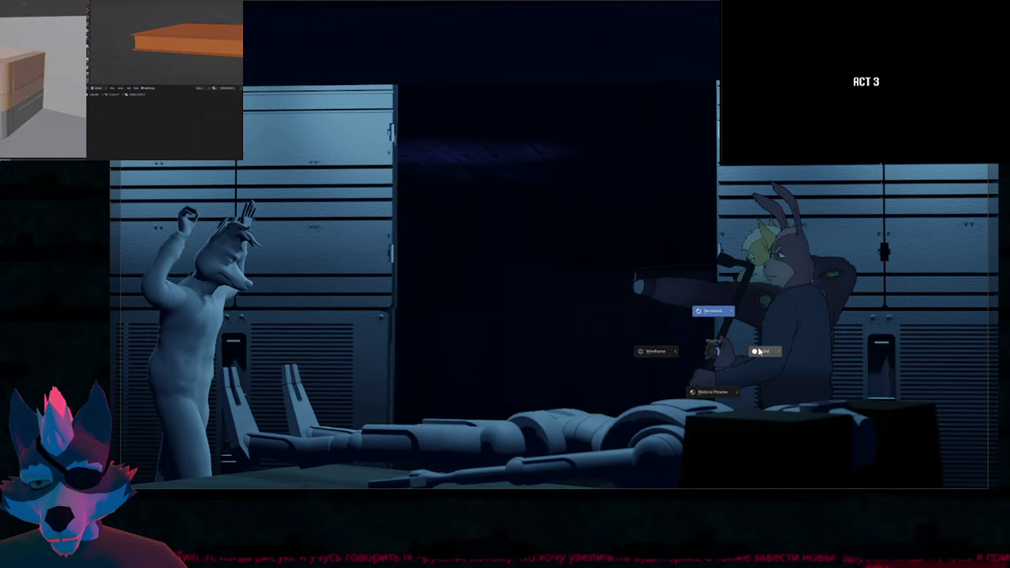
# Inspect the scene in Solid shading, return it to Rendered shading, and play back the standoff animation.
pyautogui.hotkey('alt', 'shift', 'z')
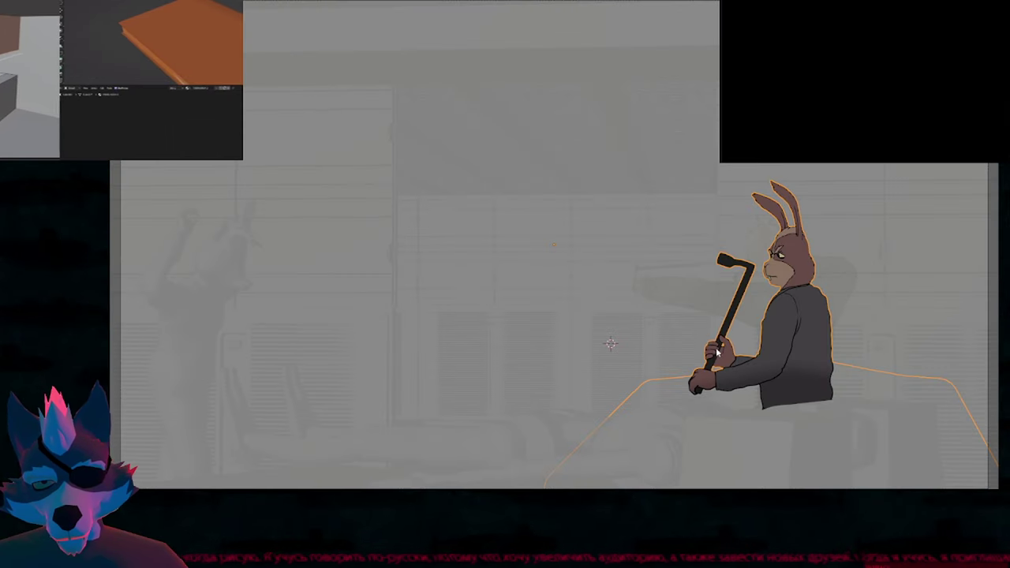
pyautogui.click(716, 354)
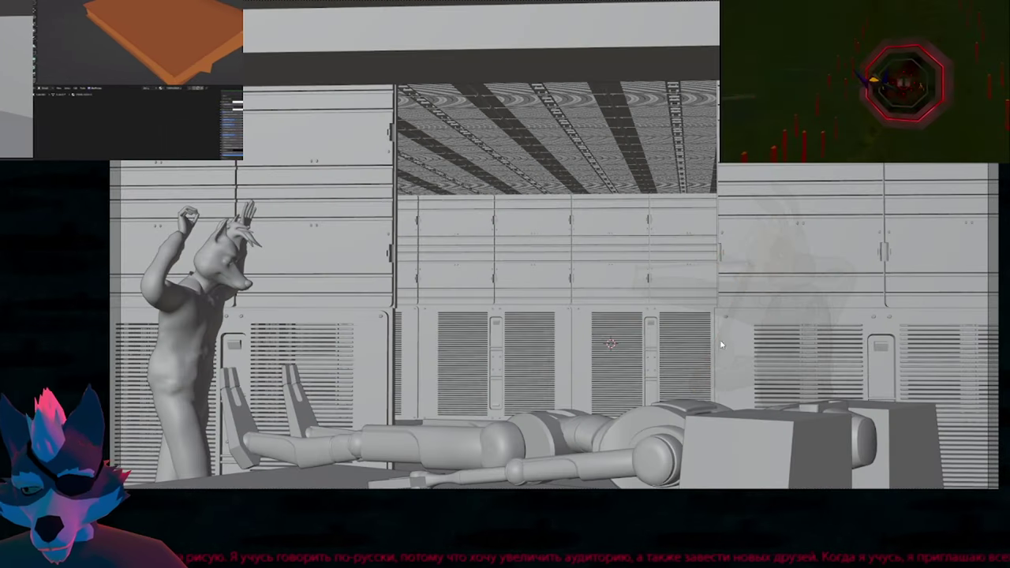
pyautogui.press('z')
pyautogui.click(730, 282)
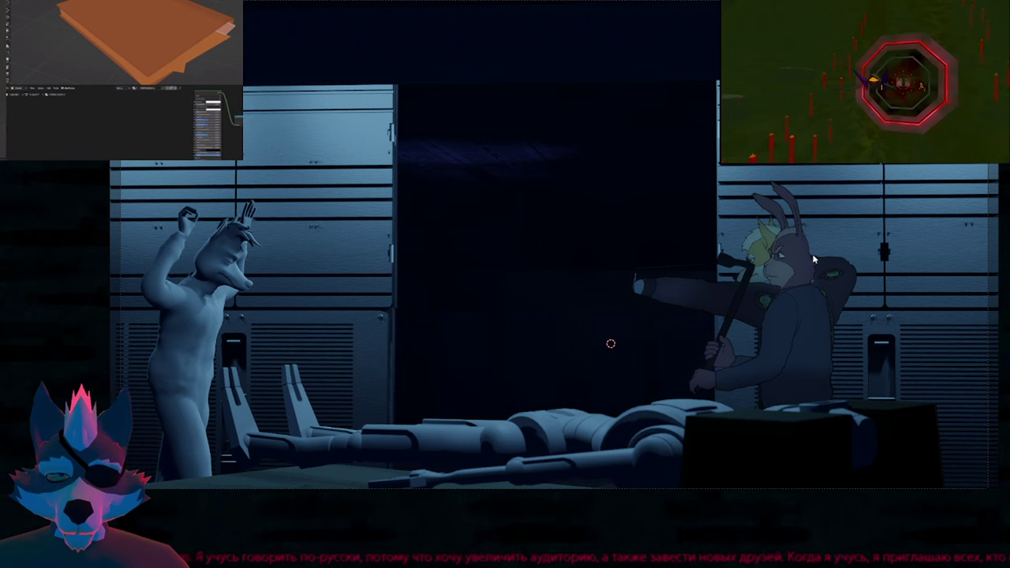
pyautogui.press('space')
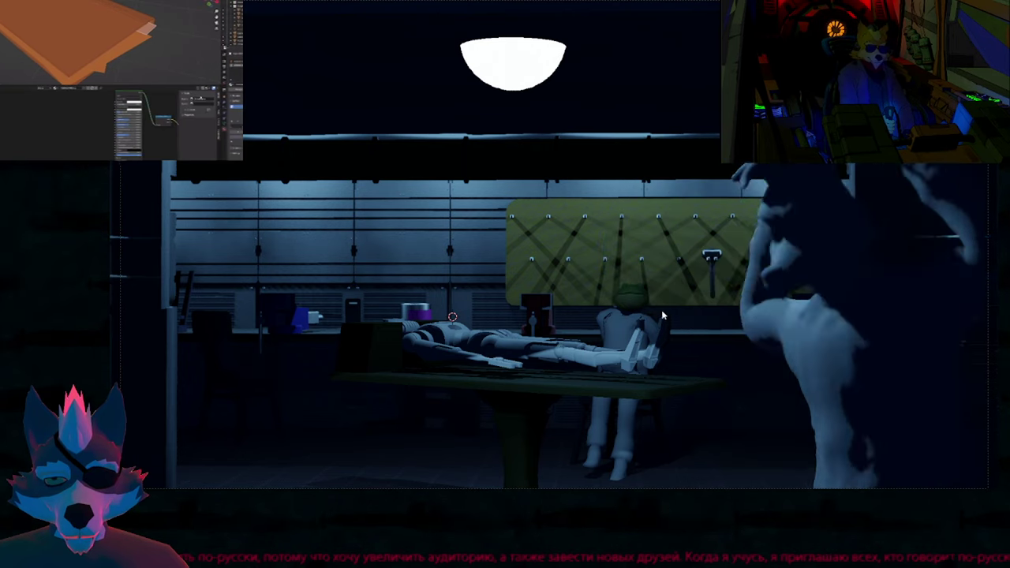
# Deselect the characters and compare the wide standoff shot with the neighbouring shot over the table.
pyautogui.press('Escape')
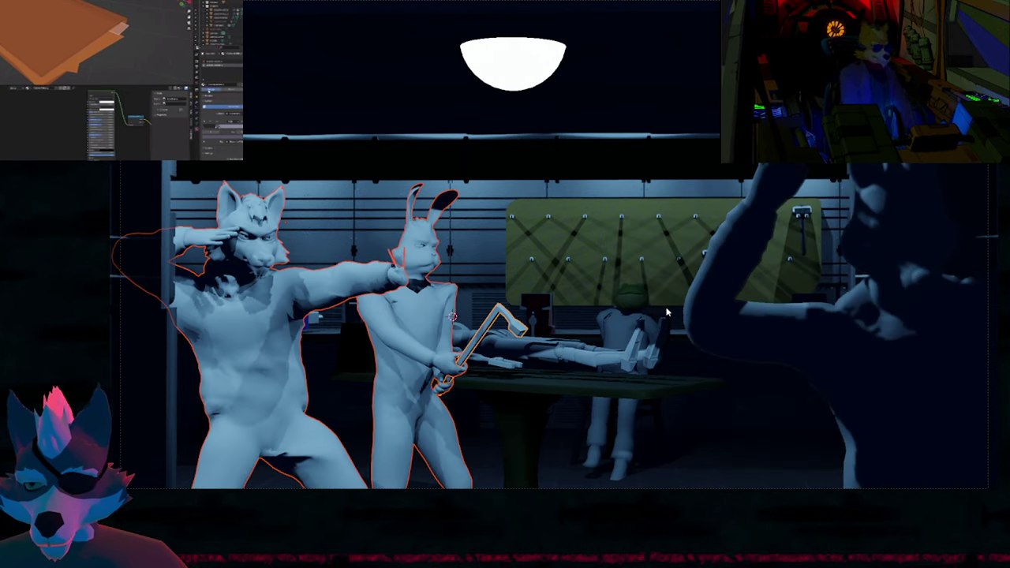
pyautogui.hotkey('alt', 'a')
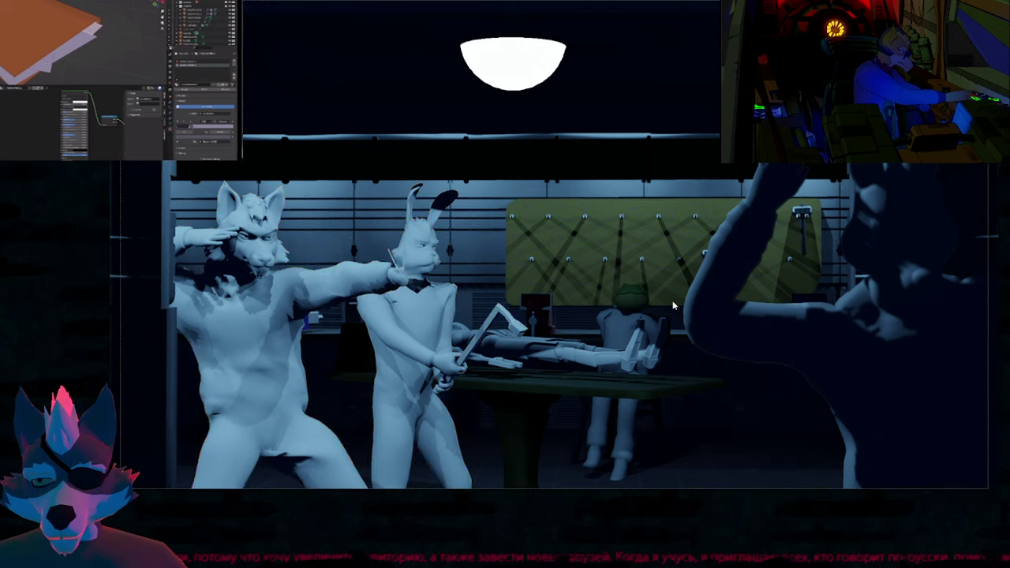
pyautogui.hotkey('shift', 'Left')
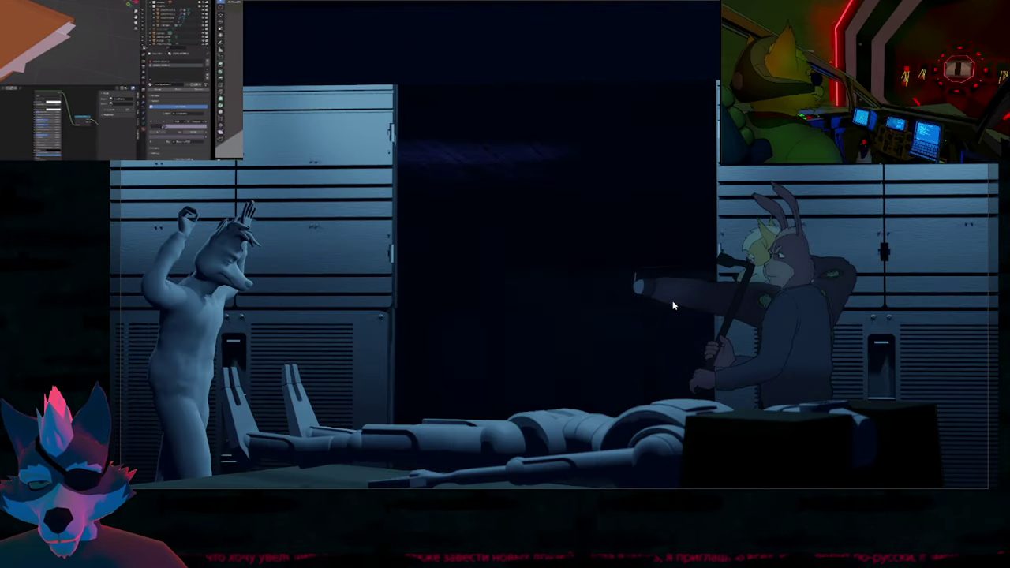
pyautogui.press('Up')
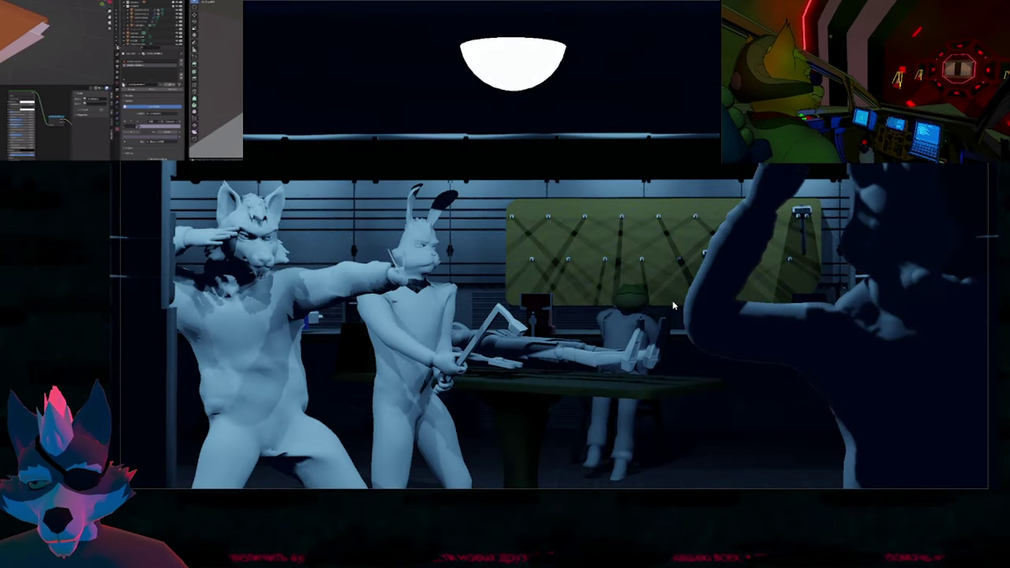
pyautogui.press('Up')
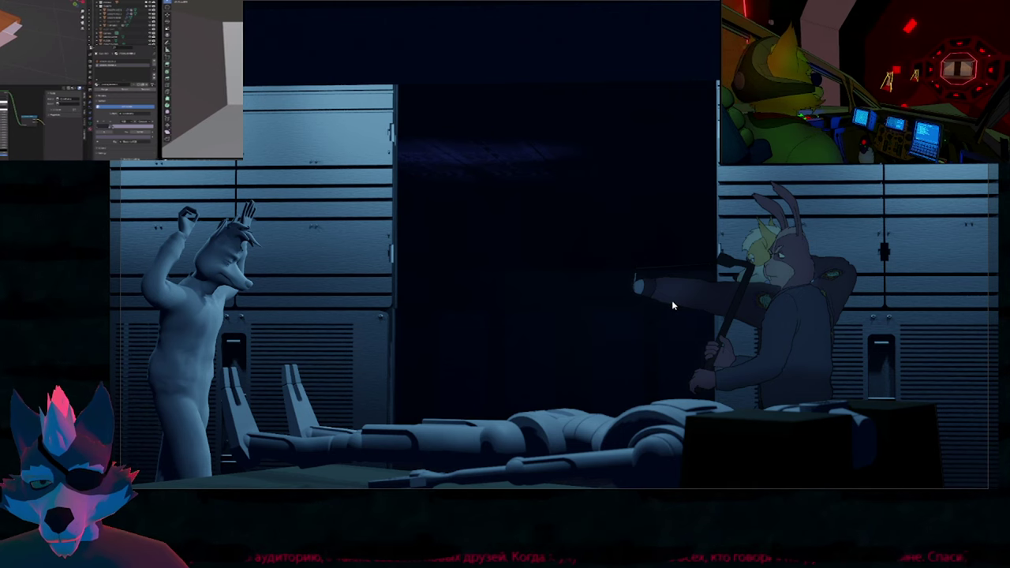
pyautogui.press('space')
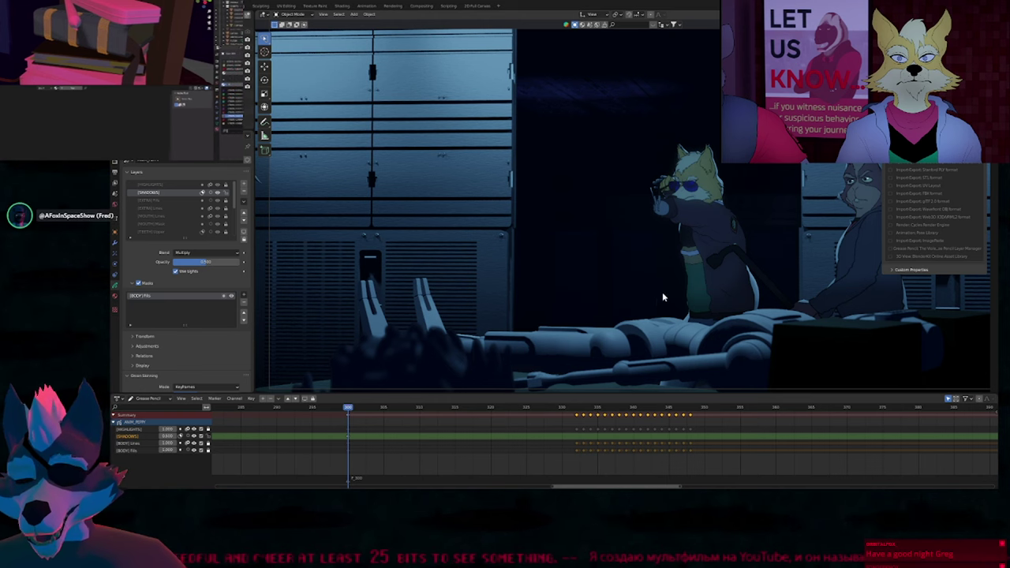
# Go to the low-angle shot of the fox with sunglasses and select its Grease Pencil table drawing for a close look.
pyautogui.hotkey('shift', 'Left')
pyautogui.hotkey('shift', 'Right')
pyautogui.hotkey('shift', 'Left')
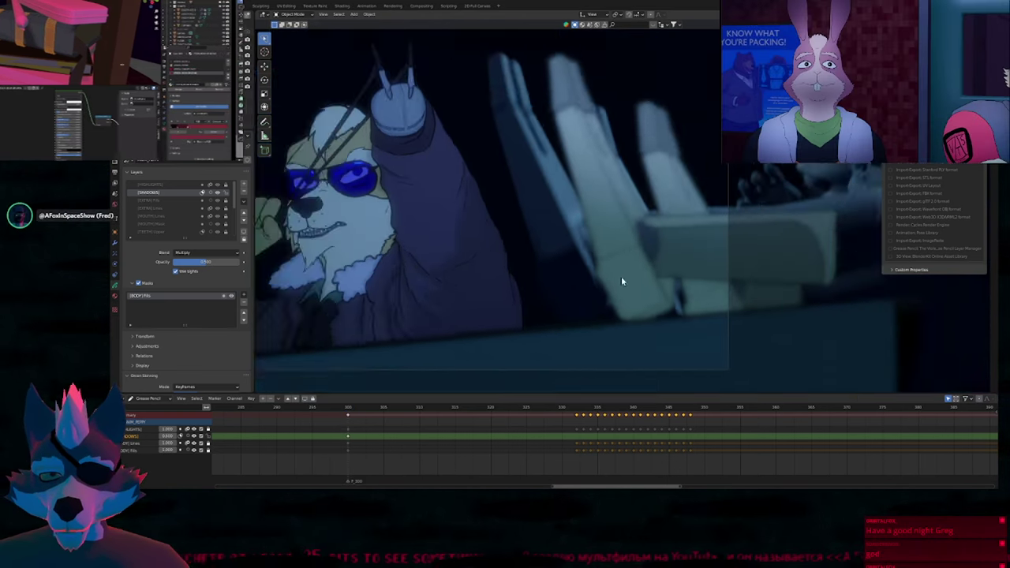
pyautogui.click(648, 249)
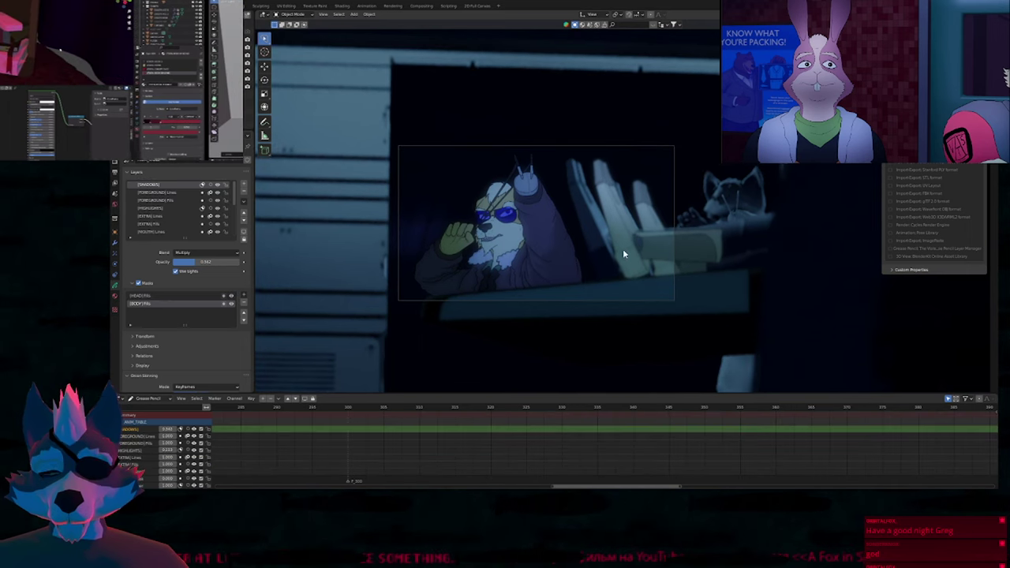
pyautogui.scroll(6, 634, 239)
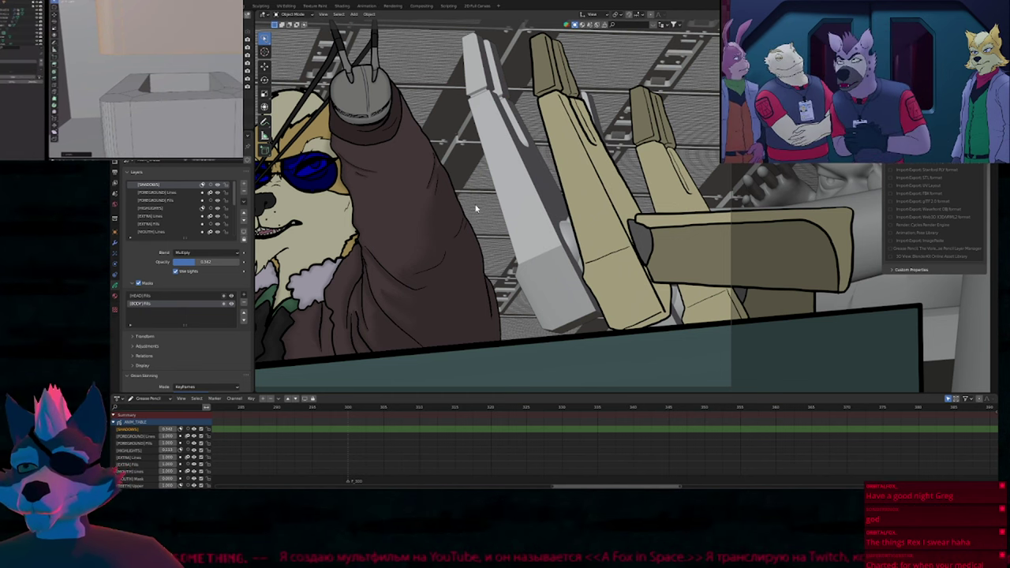
pyautogui.keyDown('ctrl'); pyautogui.moveTo(544, 248); pyautogui.dragTo(535, 293, button='middle'); pyautogui.keyUp('ctrl')
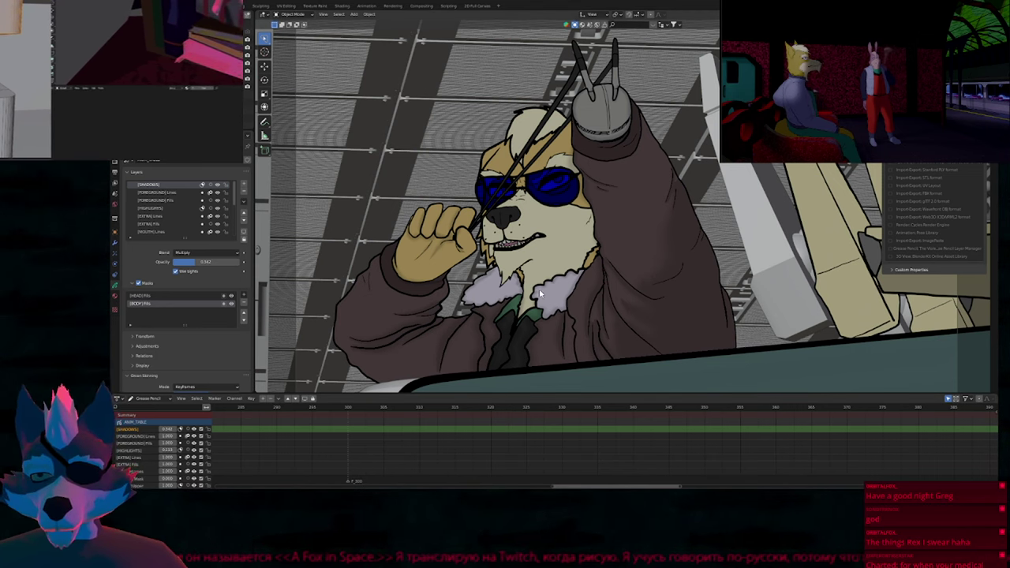
# Compare the fox shot with the adjacent shots of the frog held at knifepoint, the wide standoff and the lying bear.
pyautogui.press('Up')
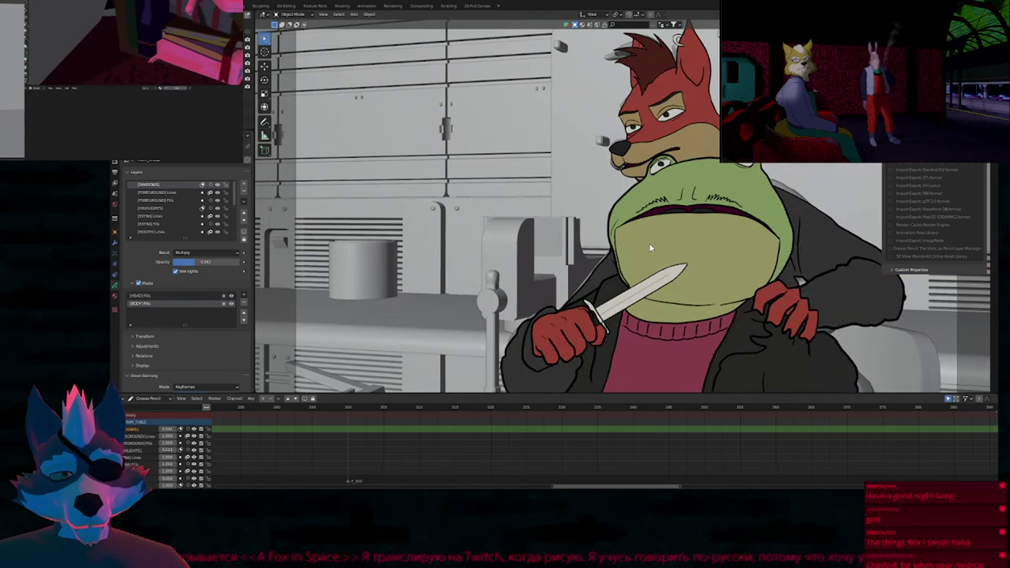
pyautogui.press('Up')
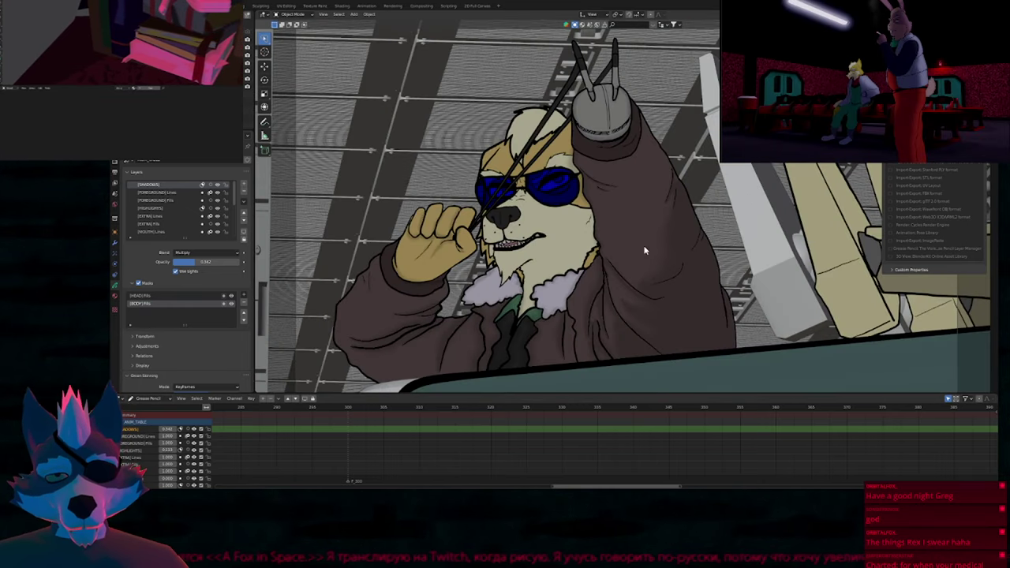
pyautogui.press('Down')
pyautogui.press('Down')
pyautogui.press('Down')
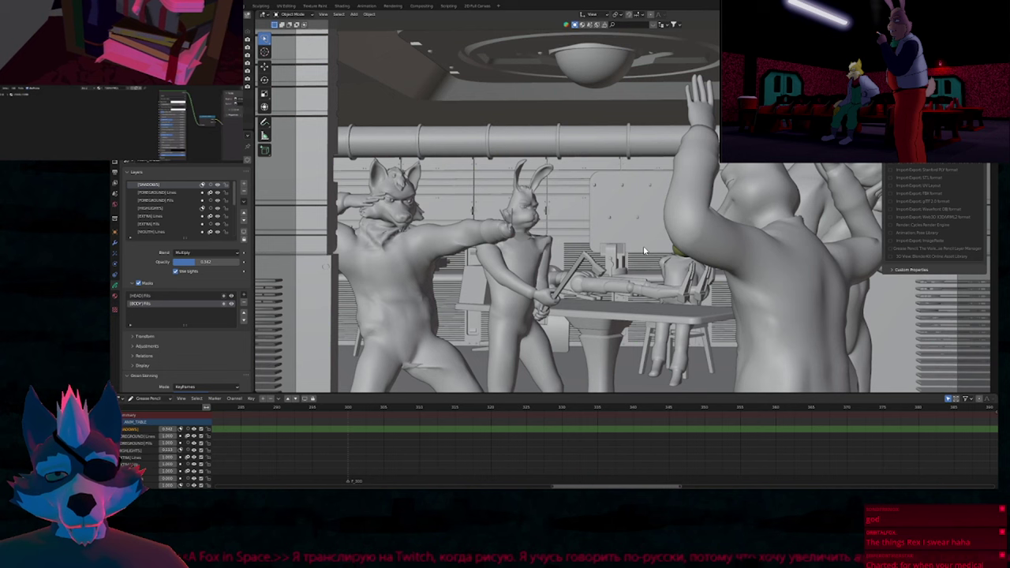
pyautogui.press('Up')
pyautogui.press('Up')
pyautogui.press('Up')
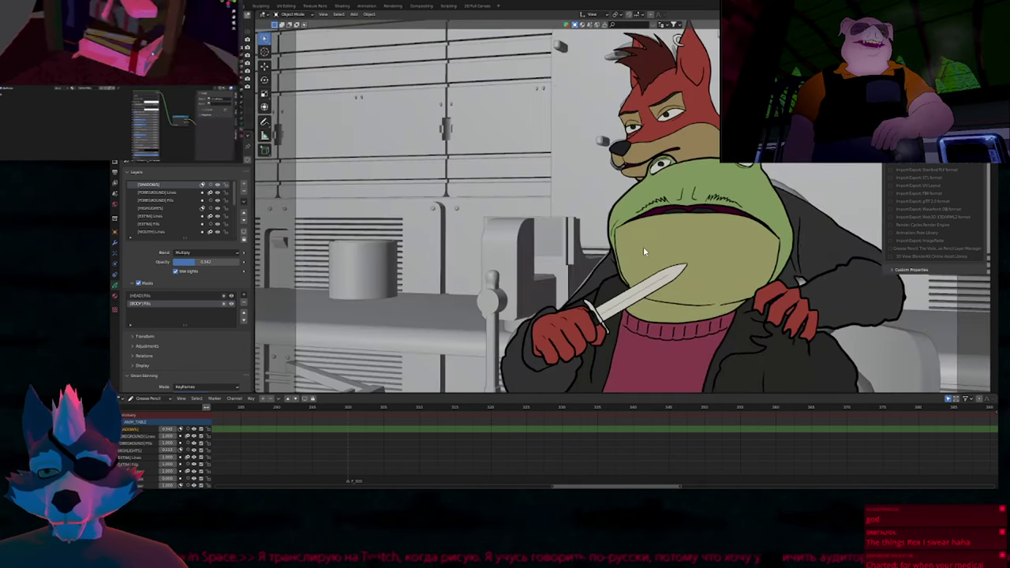
pyautogui.press('Up')
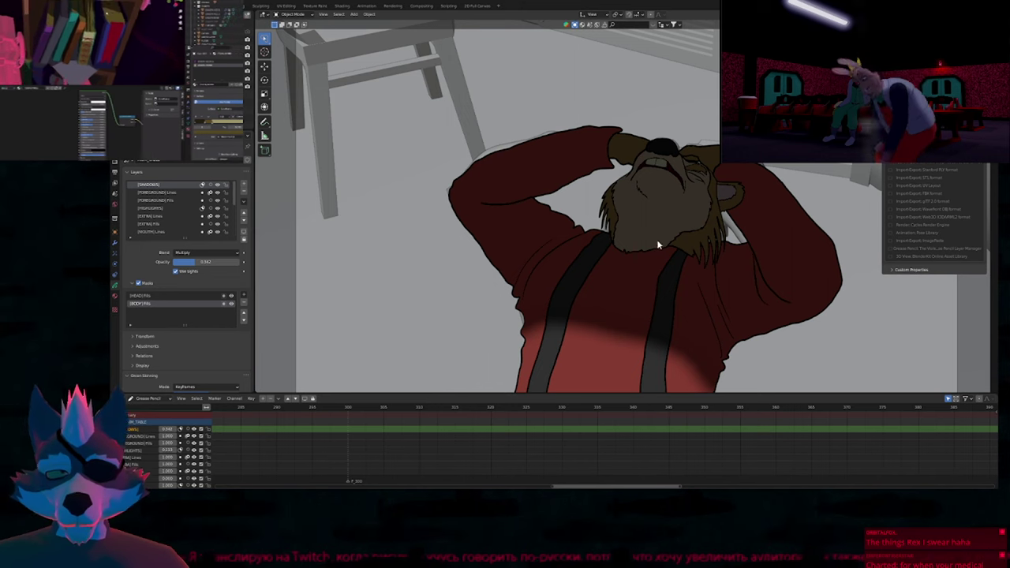
pyautogui.press('Down')
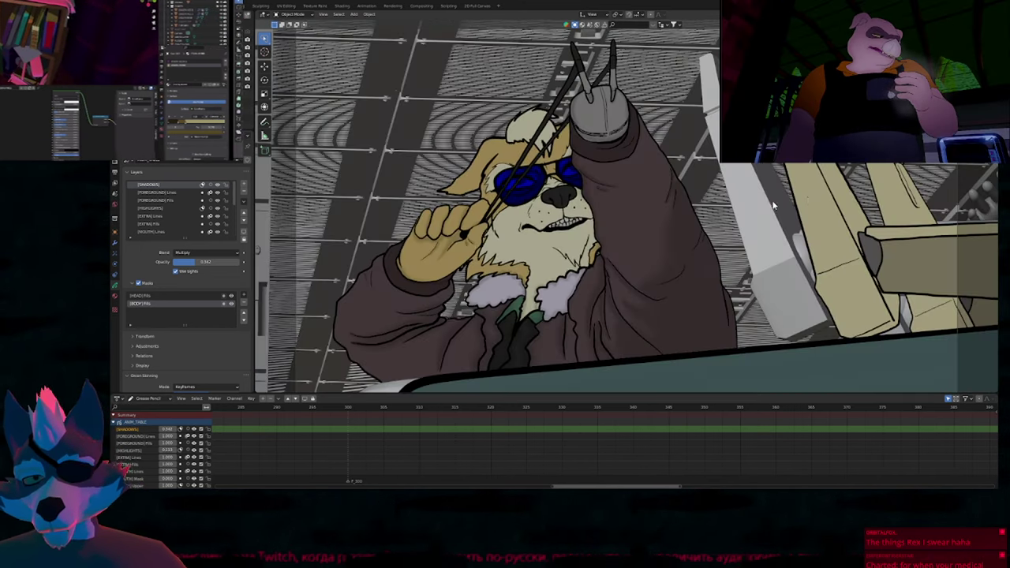
# Examine the sunglasses fox's head turn and mouth movement frame by frame.
pyautogui.press('Right')
pyautogui.press('Right')
pyautogui.press('Right')
pyautogui.press('Right')
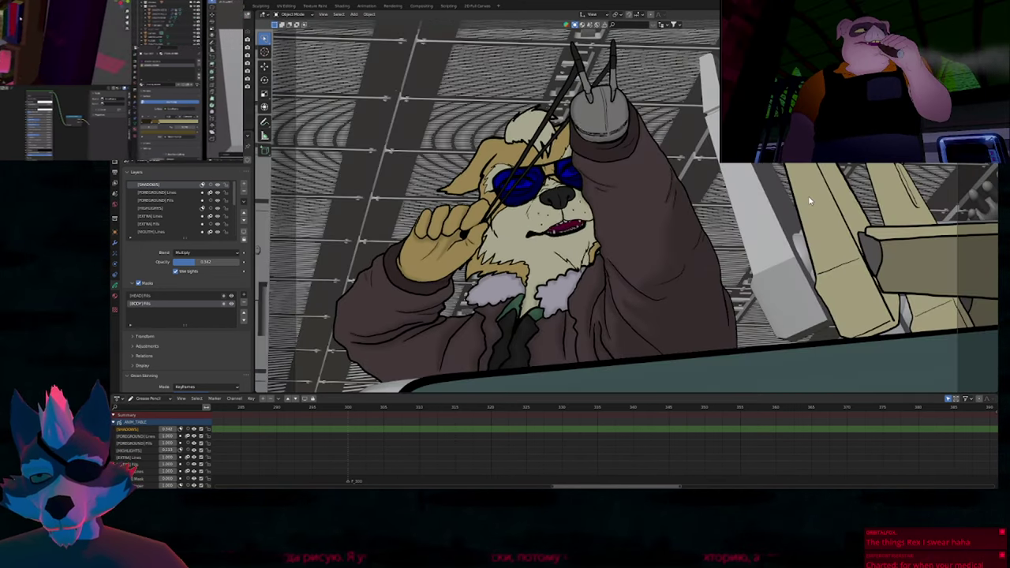
pyautogui.press('Right')
pyautogui.press('Right')
pyautogui.press('Right')
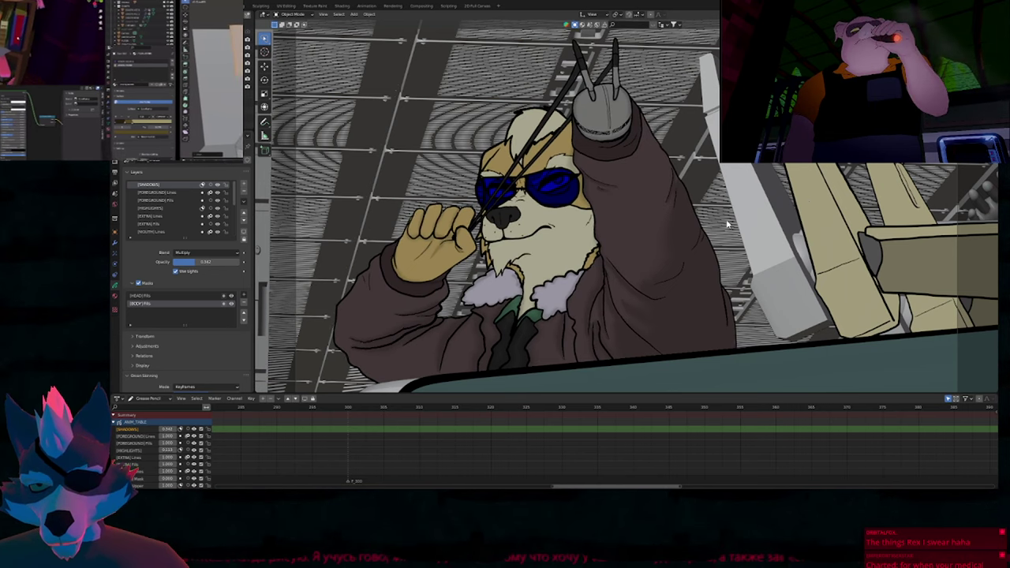
# Examine the red fox's head movement frame by frame in the shot with the frog.
pyautogui.press('Up')
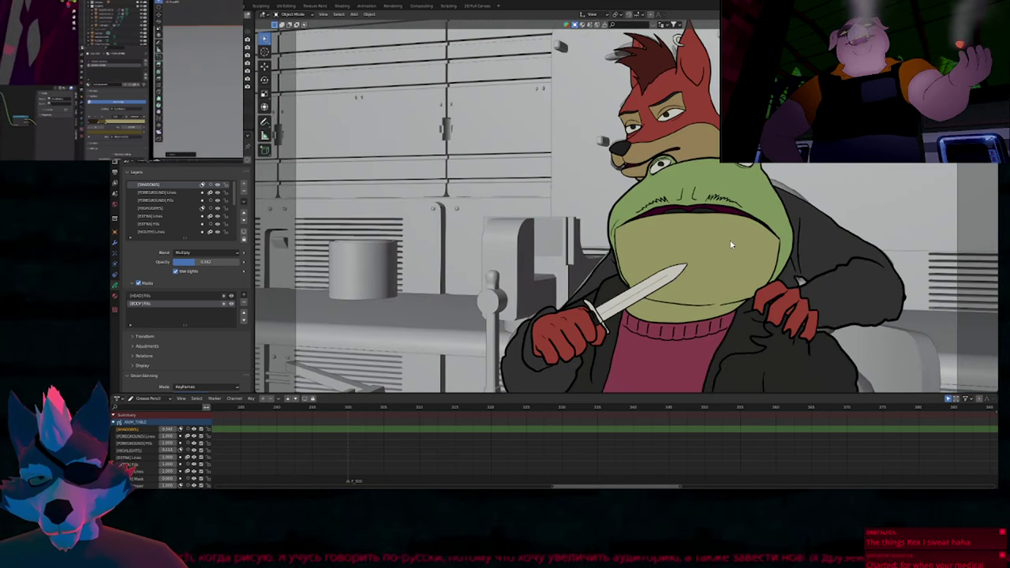
pyautogui.press('Right')
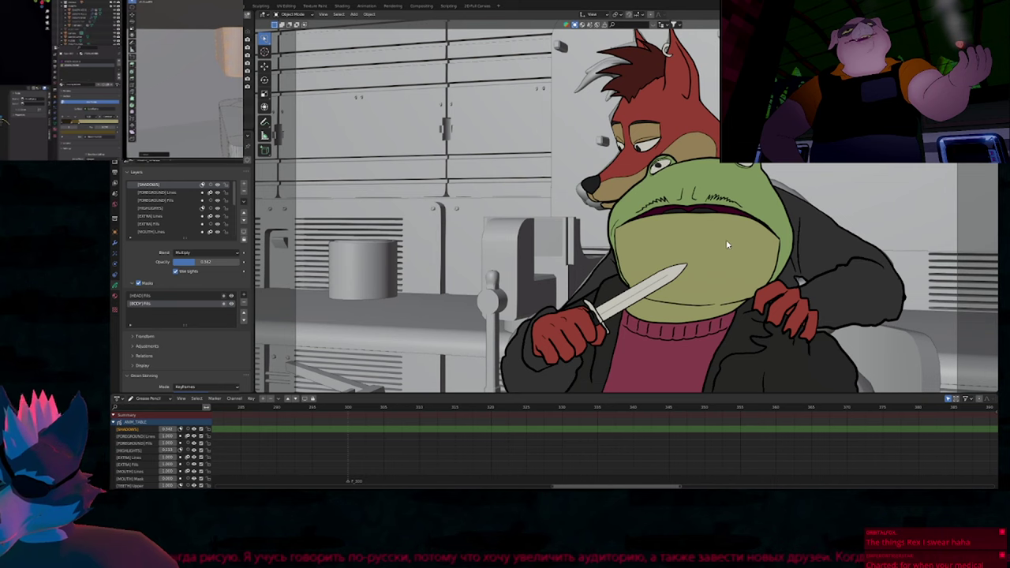
pyautogui.press('Right')
pyautogui.press('Right')
pyautogui.press('Right')
pyautogui.press('Left')
pyautogui.press('Right')
pyautogui.press('Left')
pyautogui.press('Right')
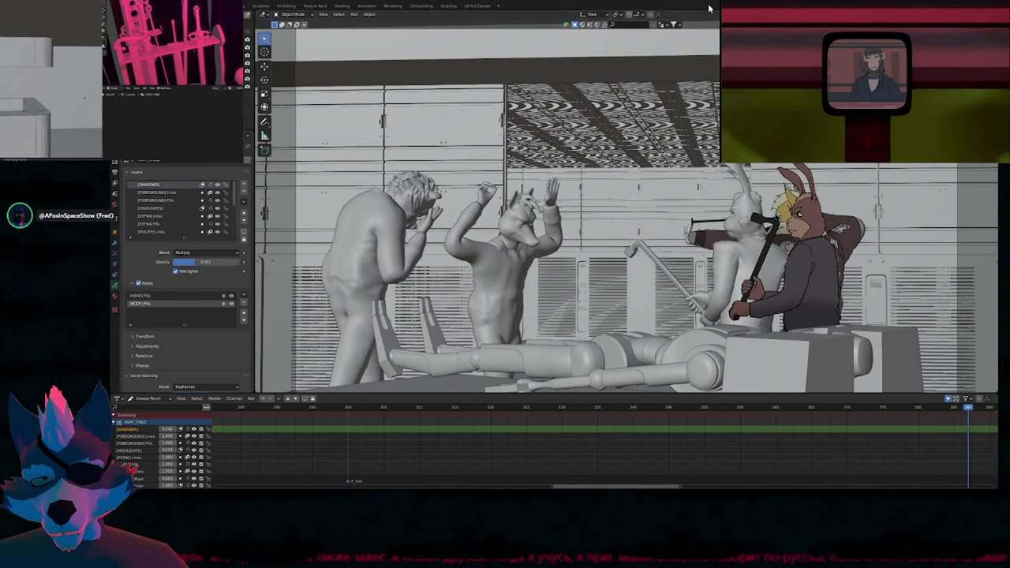
# Stop playback and open the recent file SPACEDYNAMICS_STANDOFF_WORKSHOP.blend, discarding the current file's changes.
pyautogui.press('space')
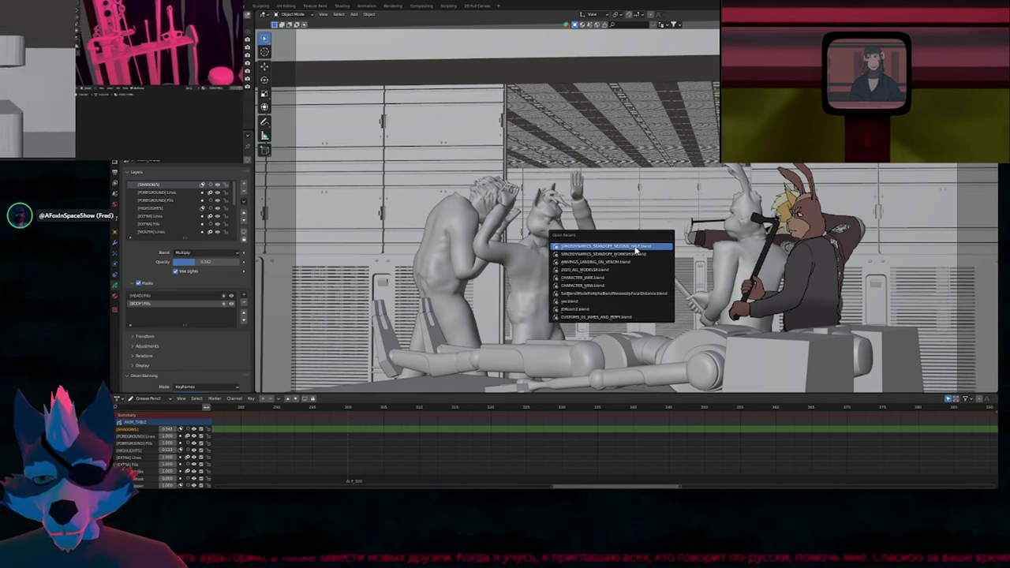
pyautogui.hotkey('ctrl', 'shift', 'o')
pyautogui.click(637, 256)
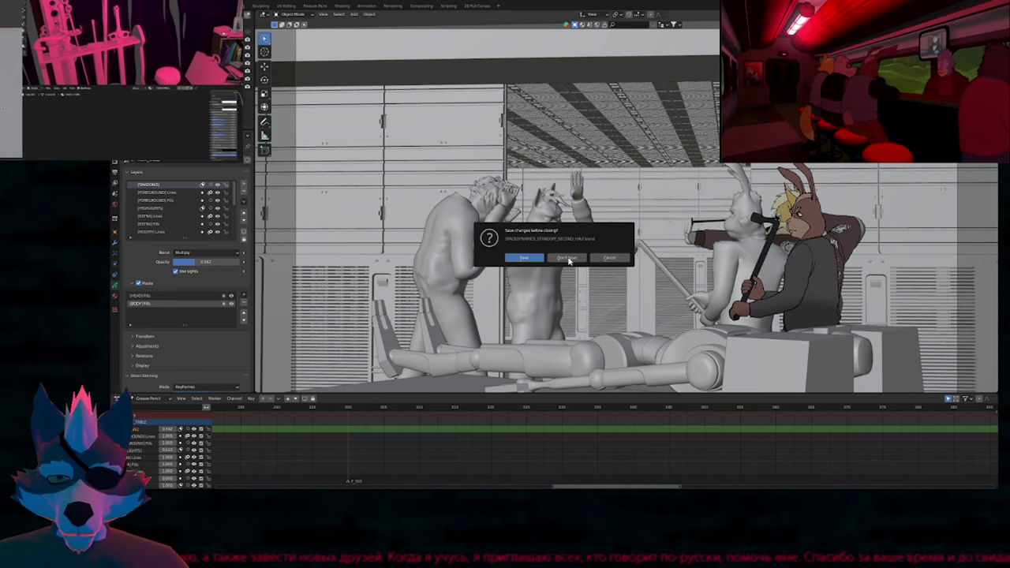
pyautogui.press('Return')
pyautogui.press('Down')
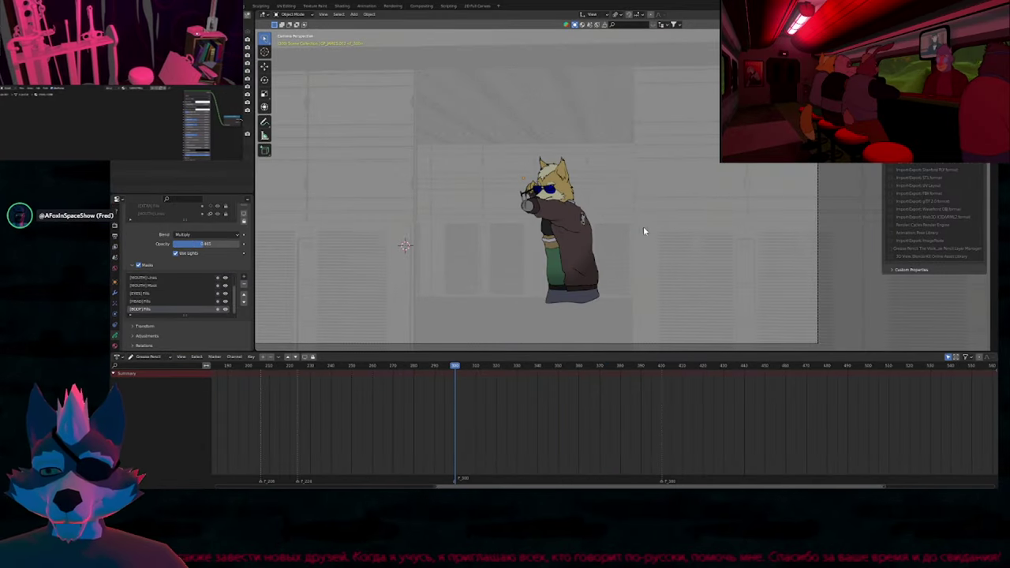
# Enter Draw Mode on the sunglasses fox drawing and choose the JAMES_HIGHLIGHT2.001 material for the [HIGHLIGHTS] layer.
pyautogui.scroll(5, 568, 284)
pyautogui.click(590, 277)
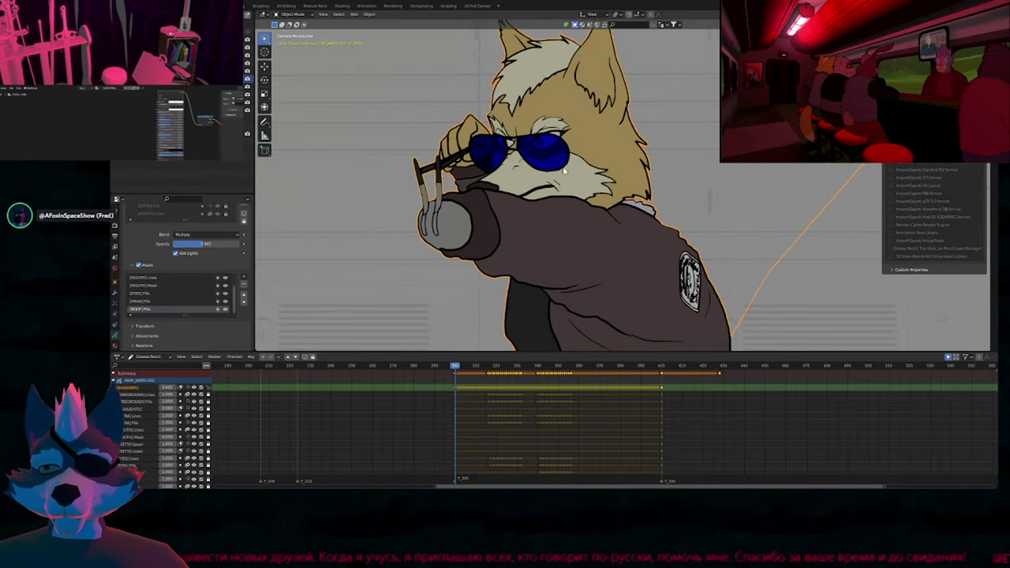
pyautogui.scroll(3, 590, 278)
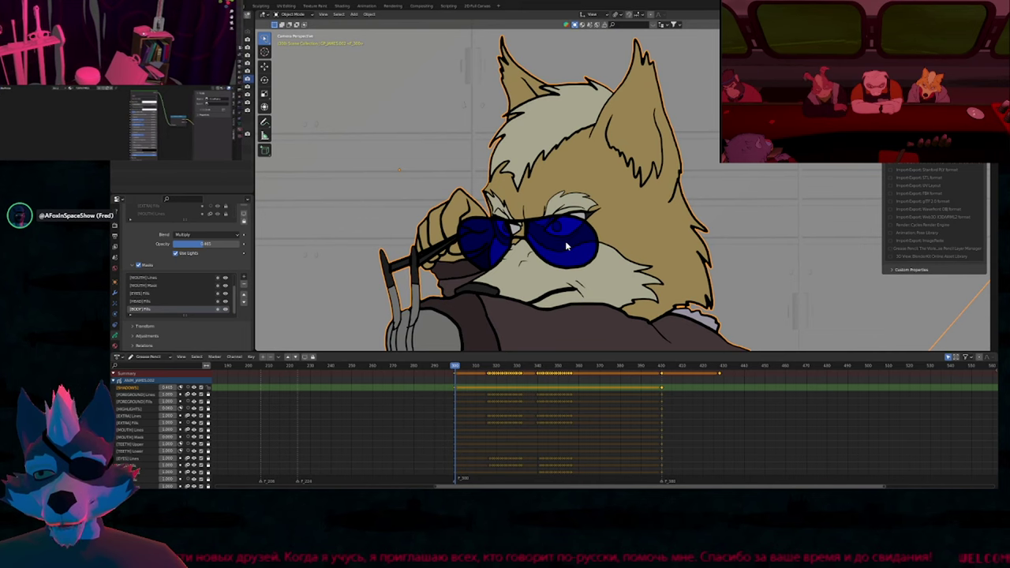
pyautogui.hotkey('ctrl', 'Tab')
pyautogui.press('u')
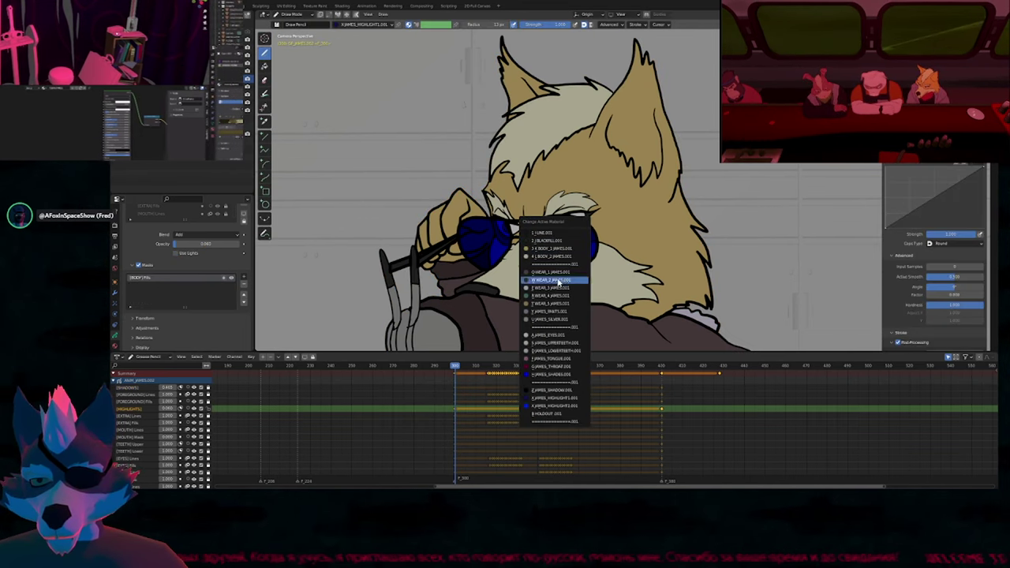
pyautogui.click(554, 407)
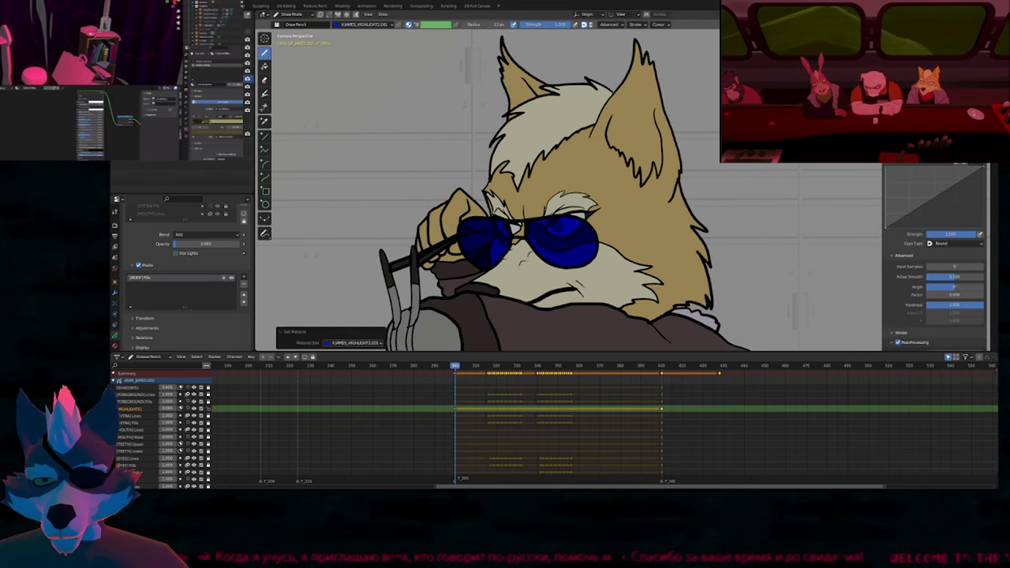
# Draw a diagonal highlight streak across the fox's larger sunglasses lens and show the viewport in rendered shading.
pyautogui.moveTo(550, 177); pyautogui.dragTo(610, 282)
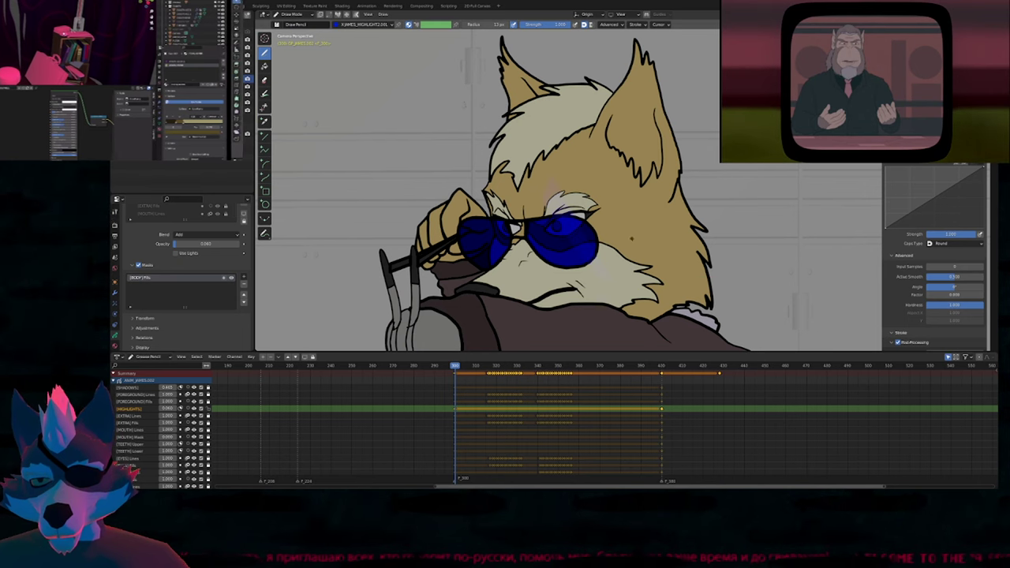
pyautogui.press('z')
pyautogui.click(638, 196)
pyautogui.keyDown('shift'); pyautogui.moveTo(638, 196); pyautogui.dragTo(679, 161, button='middle'); pyautogui.keyUp('shift')
# Replace the [BODY] Fills mask on the [HIGHLIGHTS] layer with [EXTRA] Fills to confine the streak to the lens.
pyautogui.moveTo(253, 293); pyautogui.dragTo(252, 295)
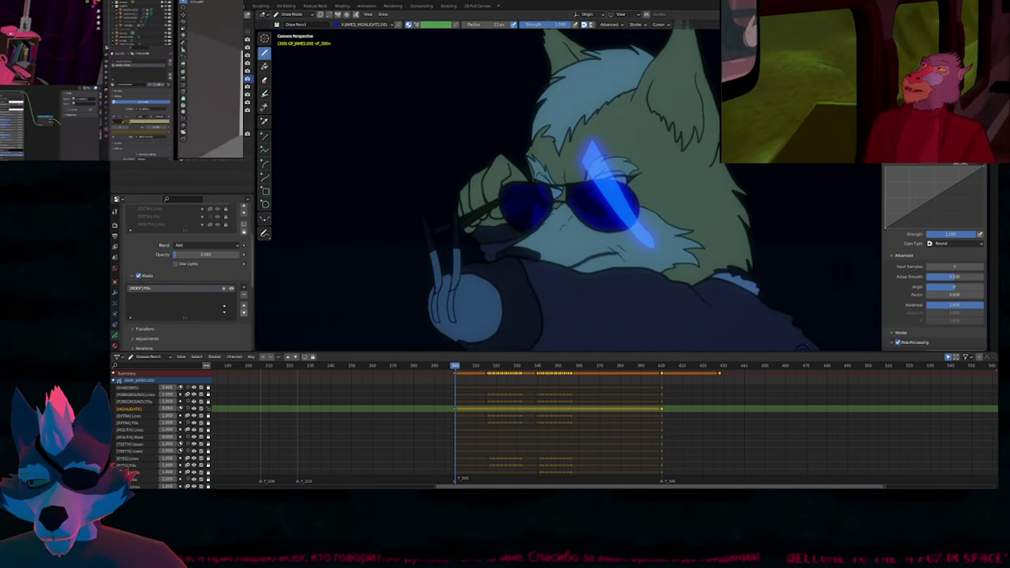
pyautogui.scroll(4, 220, 324)
pyautogui.scroll(-4, 197, 236)
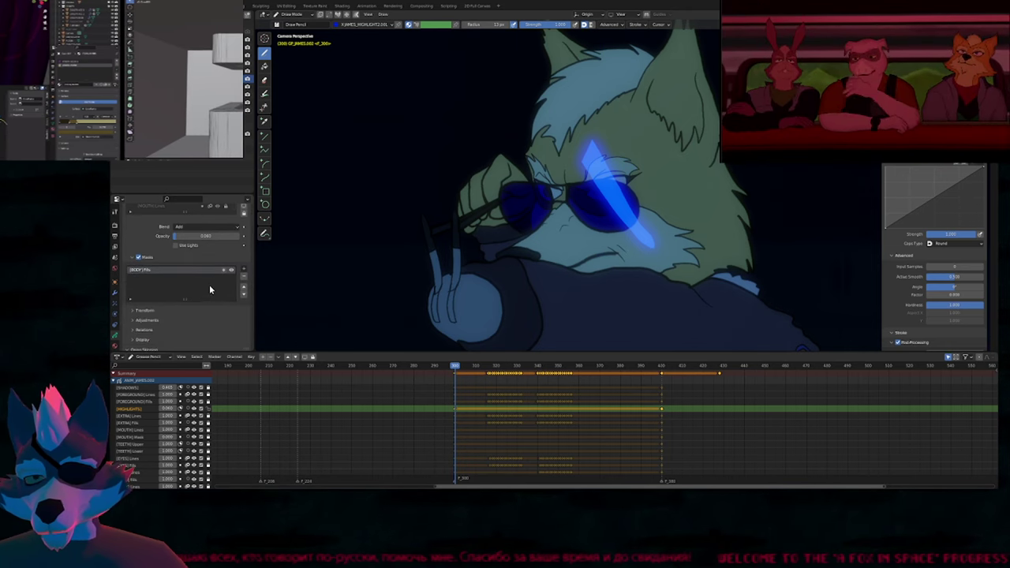
pyautogui.click(245, 274)
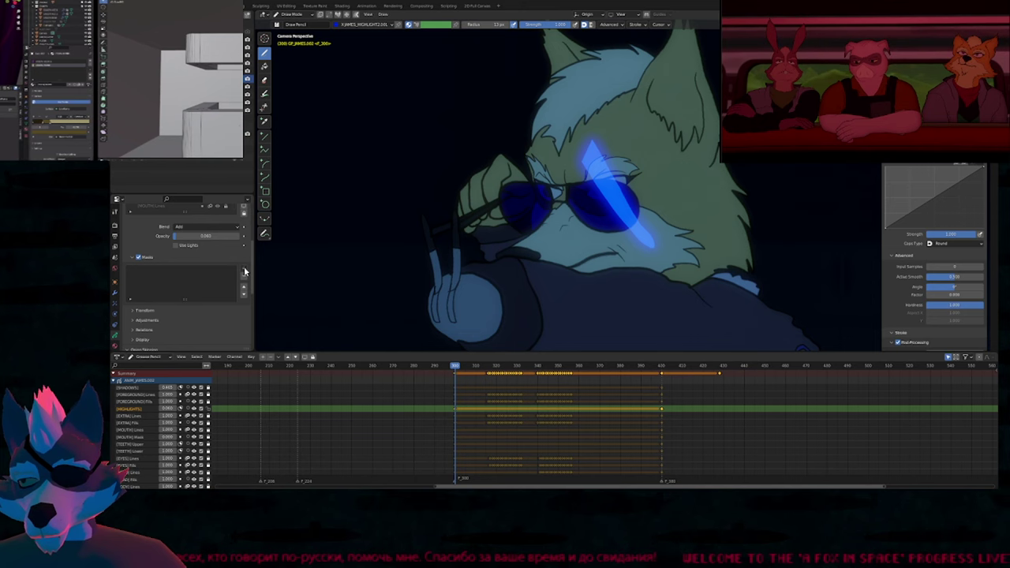
pyautogui.click(244, 272)
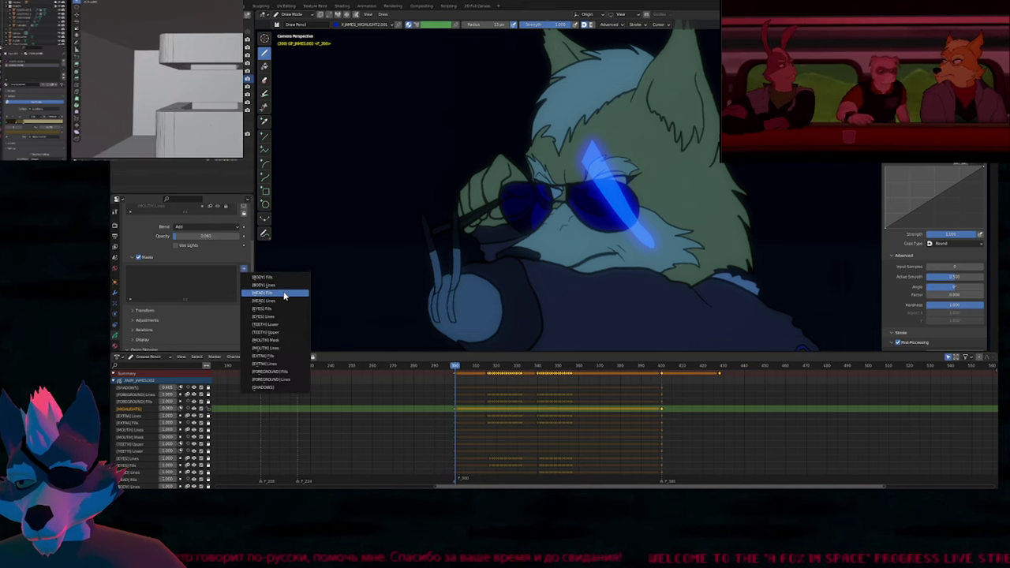
pyautogui.click(283, 356)
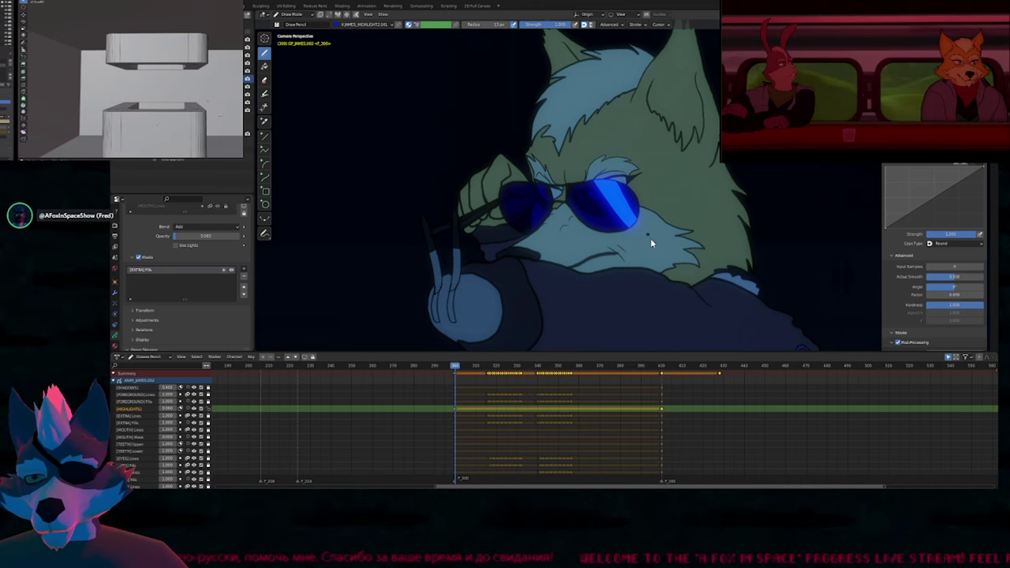
pyautogui.press('Tab')
pyautogui.press('Tab')
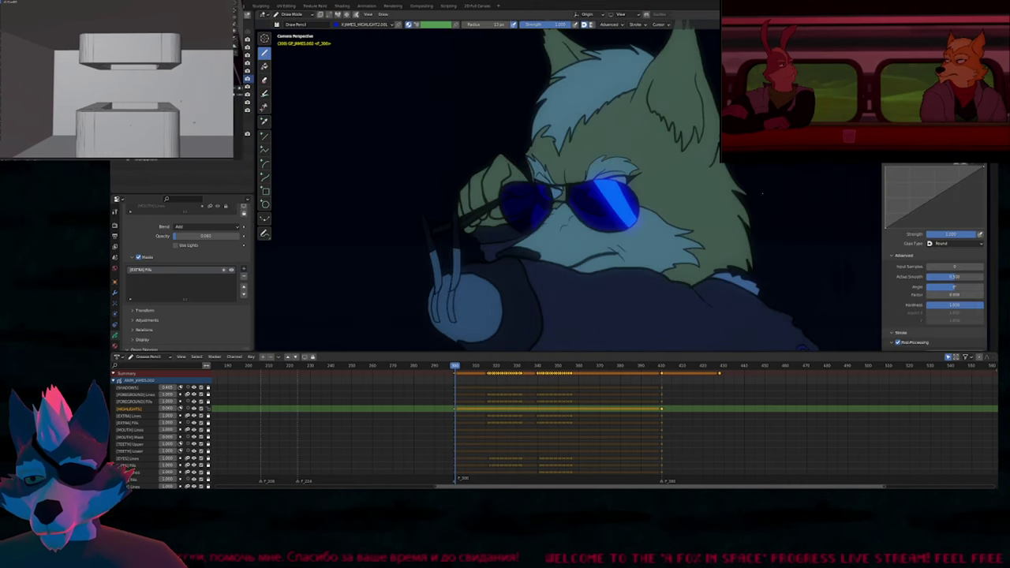
# Move the highlight streak onto the smaller sunglasses lens and duplicate it back onto the larger lens.
pyautogui.press('Tab')
pyautogui.press('g')
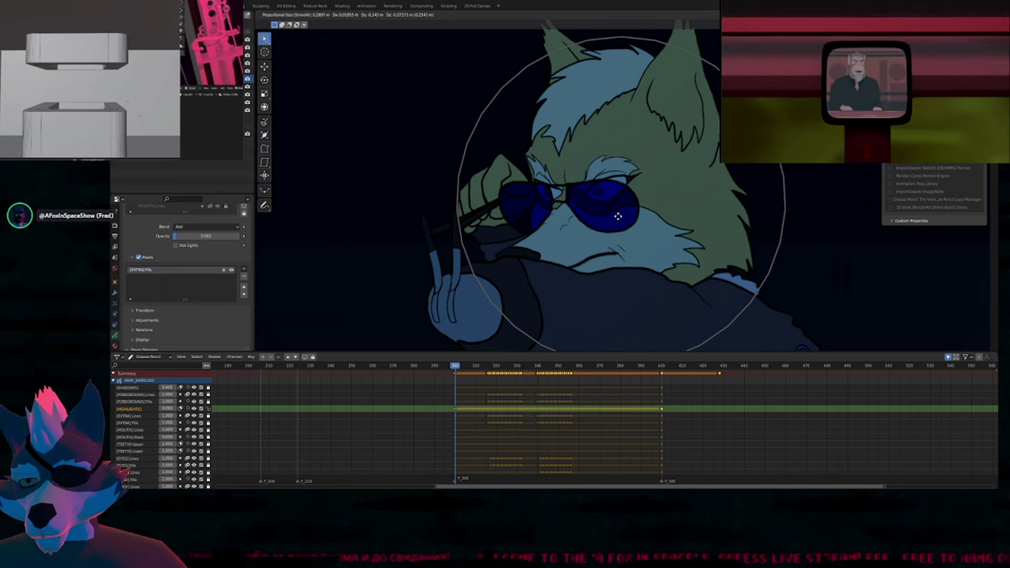
pyautogui.click(674, 179)
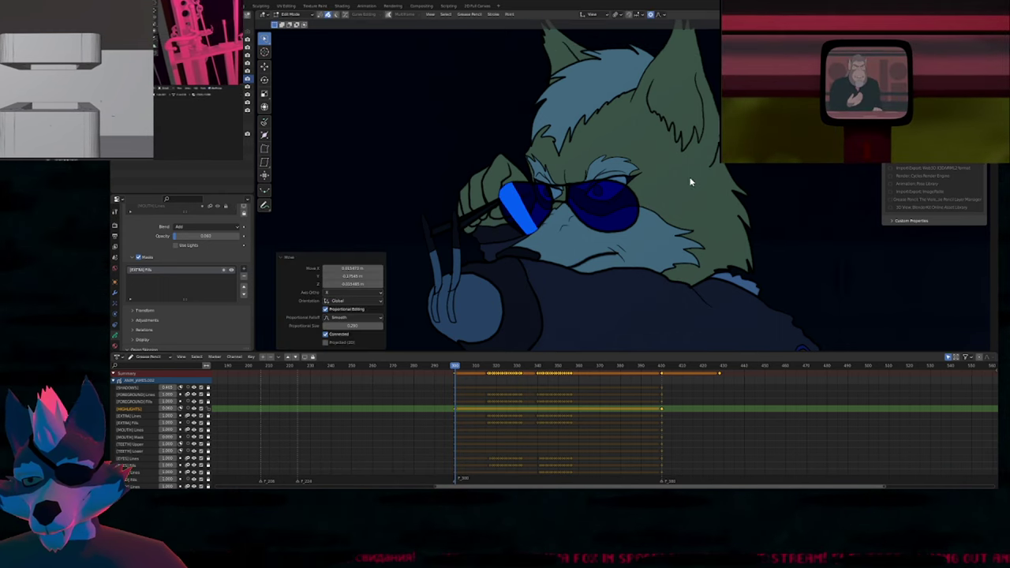
pyautogui.press('Tab')
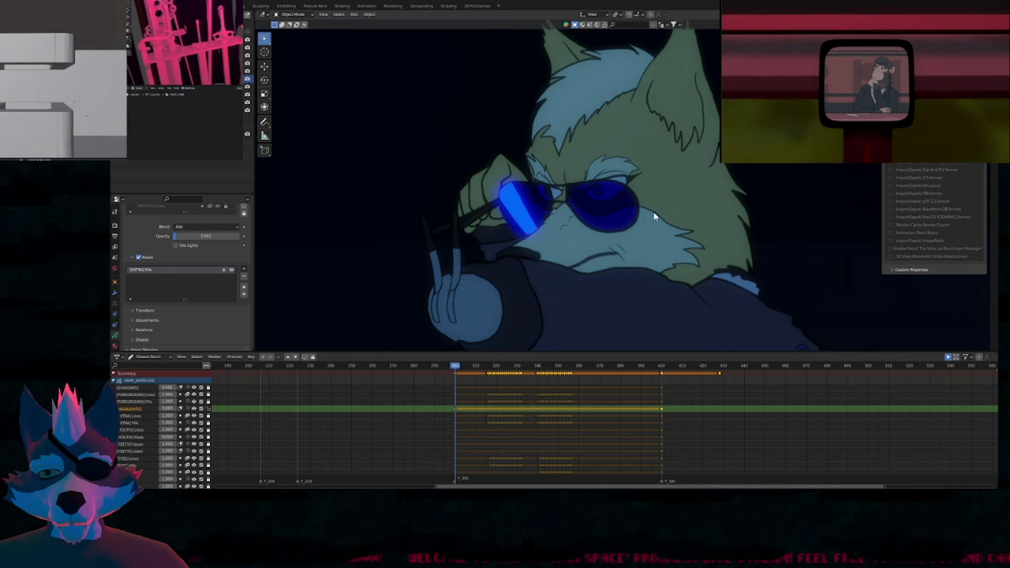
pyautogui.press('Tab')
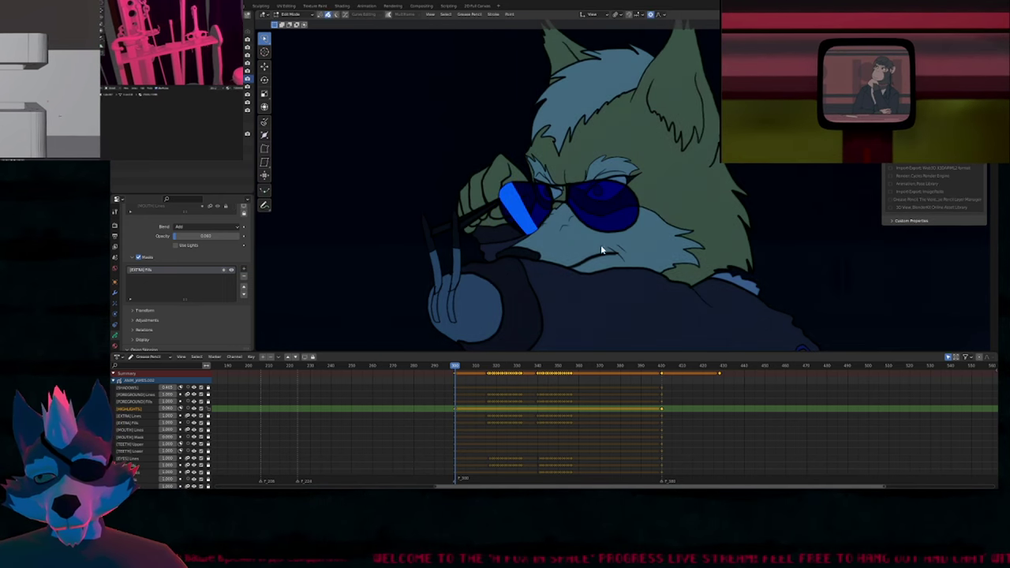
pyautogui.press('g')
pyautogui.click(609, 235)
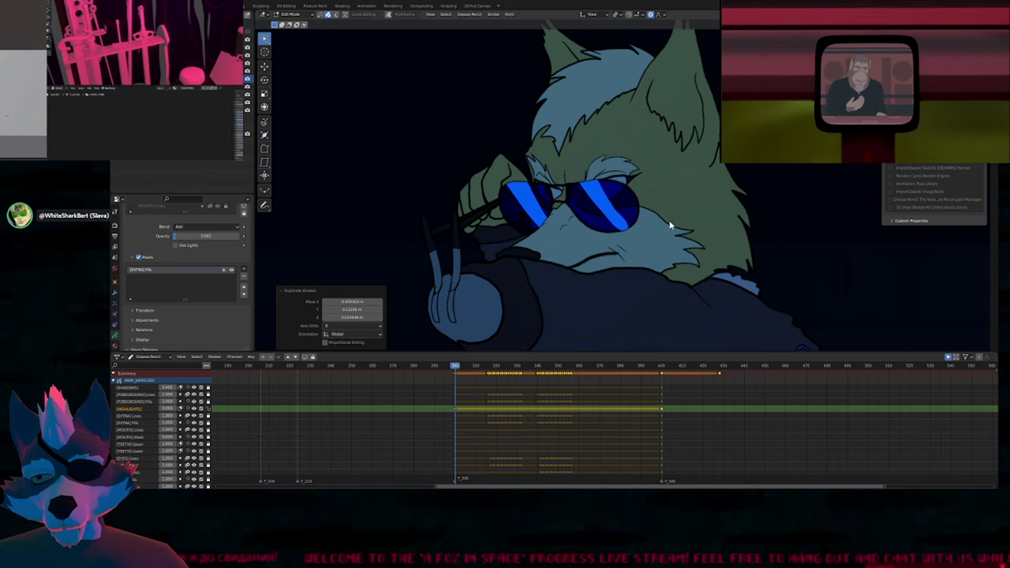
# Preview both streaks sliding across the lenses, comparing viewport shading modes and toggling the [EXTRA] Fills mask.
pyautogui.press('g')
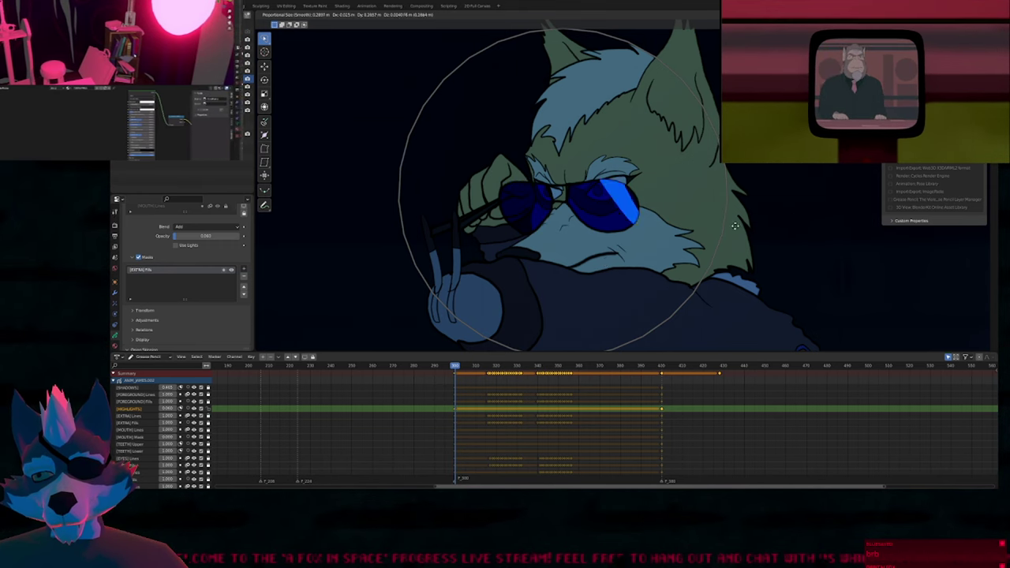
pyautogui.rightClick(534, 274)
pyautogui.press('z')
pyautogui.click(623, 244)
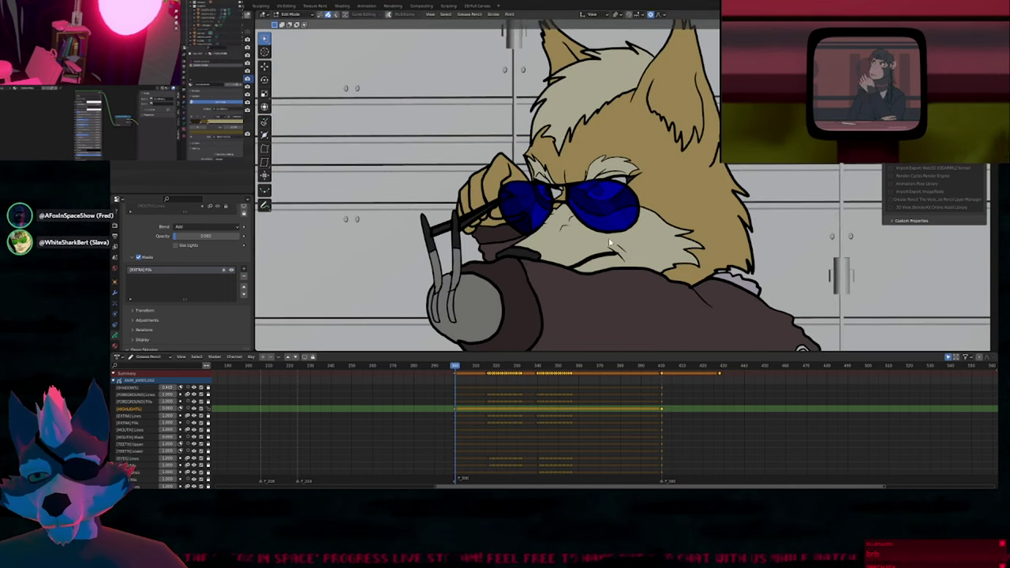
pyautogui.press('z')
pyautogui.click(603, 207)
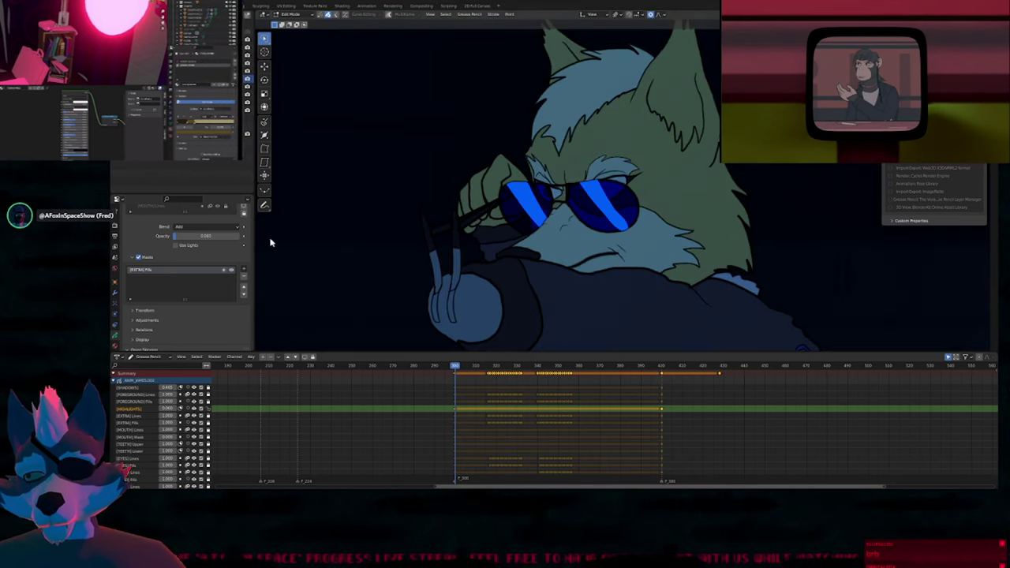
pyautogui.click(231, 270)
pyautogui.click(230, 270)
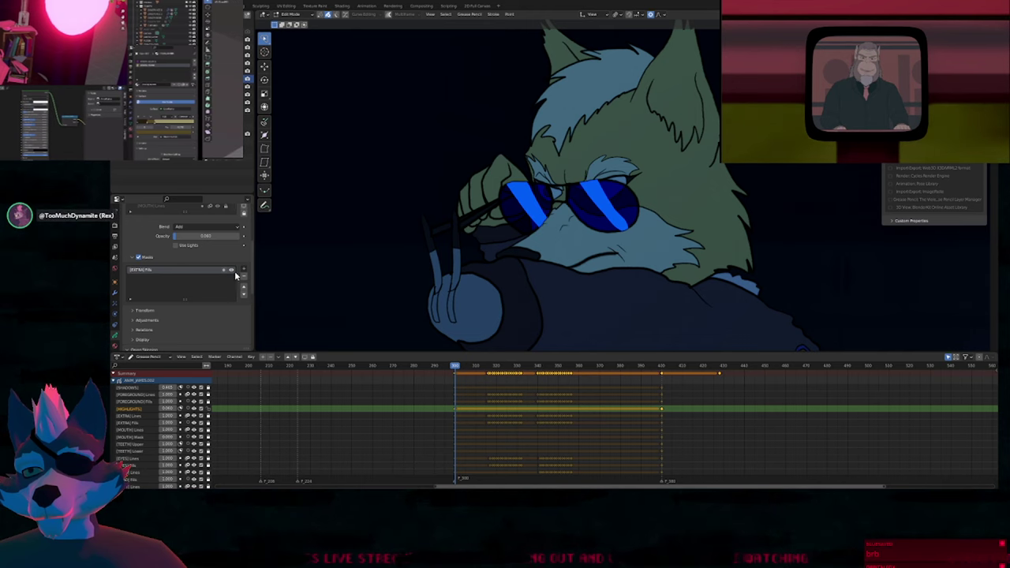
pyautogui.press('g')
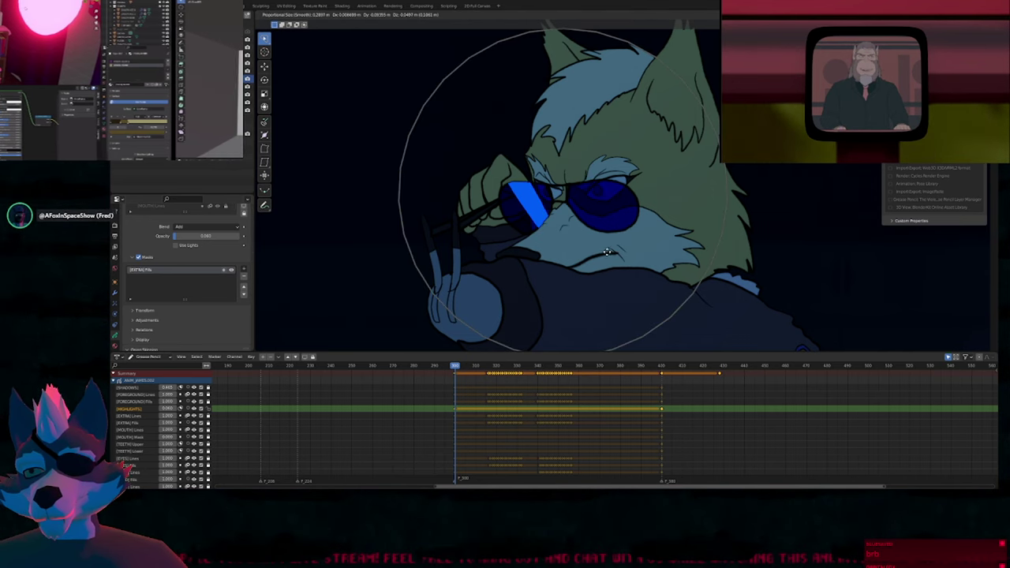
pyautogui.rightClick(714, 217)
pyautogui.press('Tab')
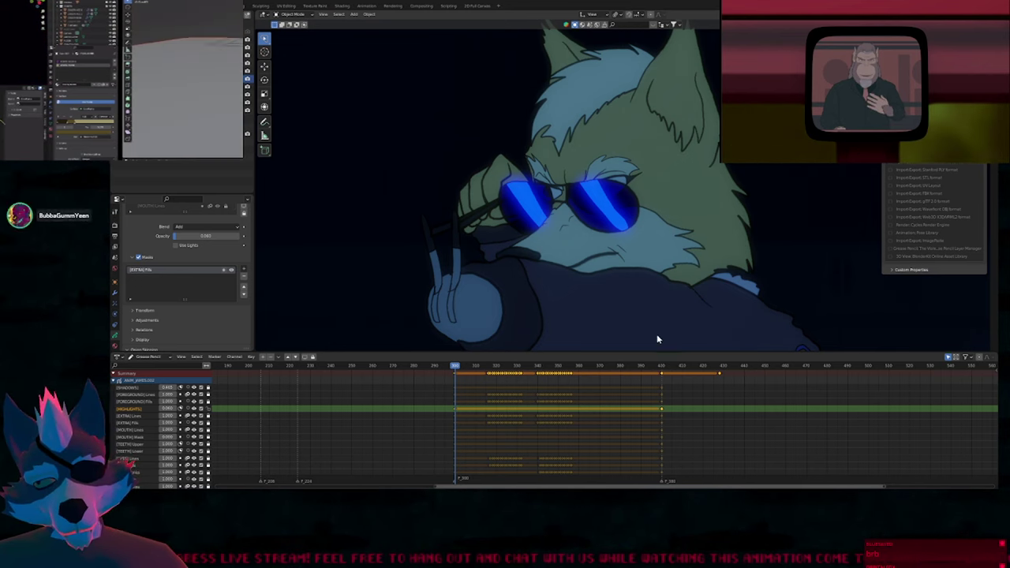
# Replace the streaks with a small glint drawn on the smaller lens and round its shape with To Sphere.
pyautogui.press('Tab')
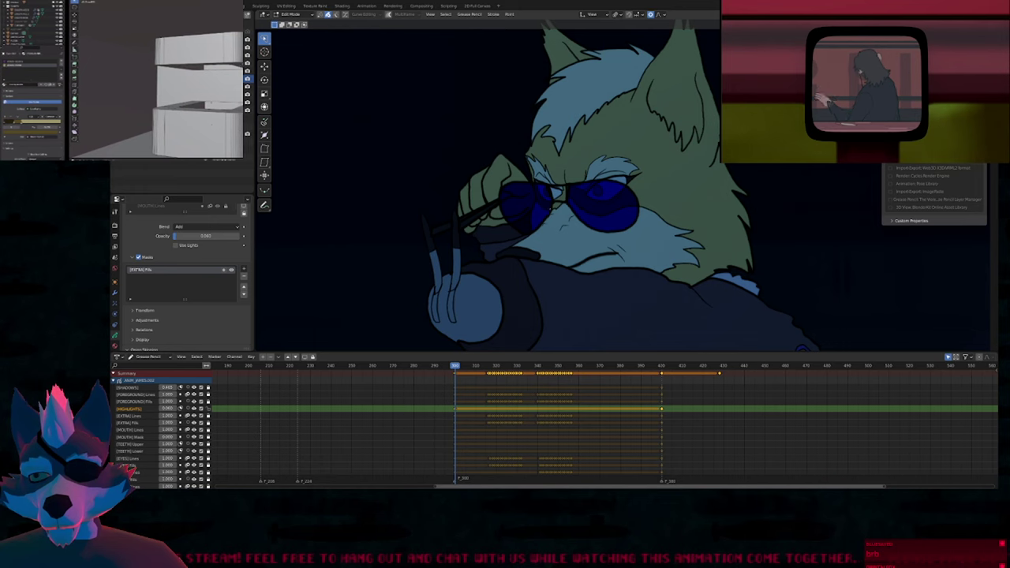
pyautogui.hotkey('ctrl', 'Tab')
pyautogui.press('Down')
pyautogui.press('Up')
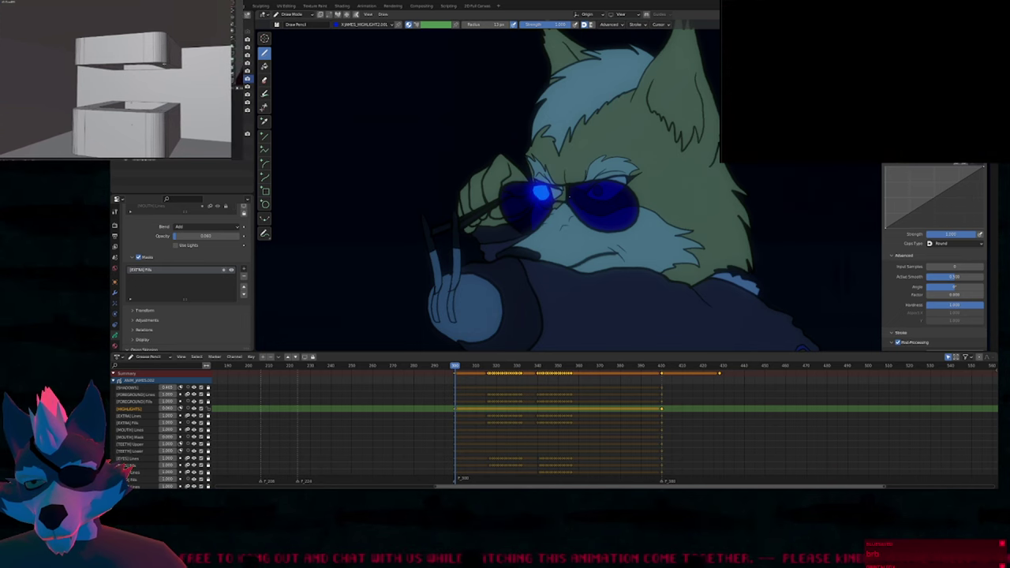
pyautogui.press('Tab')
pyautogui.hotkey('shift', 'alt', 's')
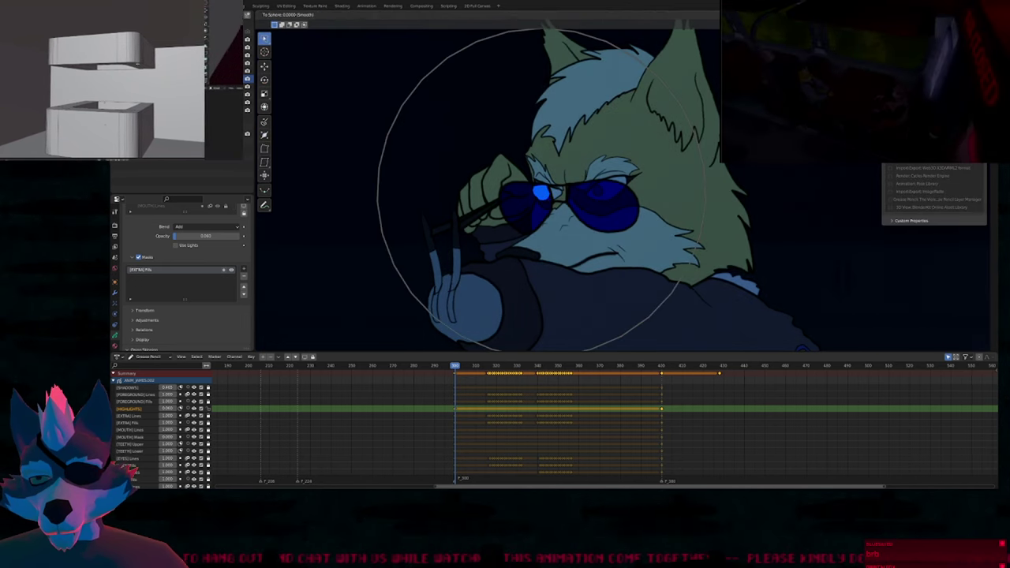
pyautogui.click(691, 222)
# Duplicate the round glint onto the larger lens and check both against the full shot.
pyautogui.press('g')
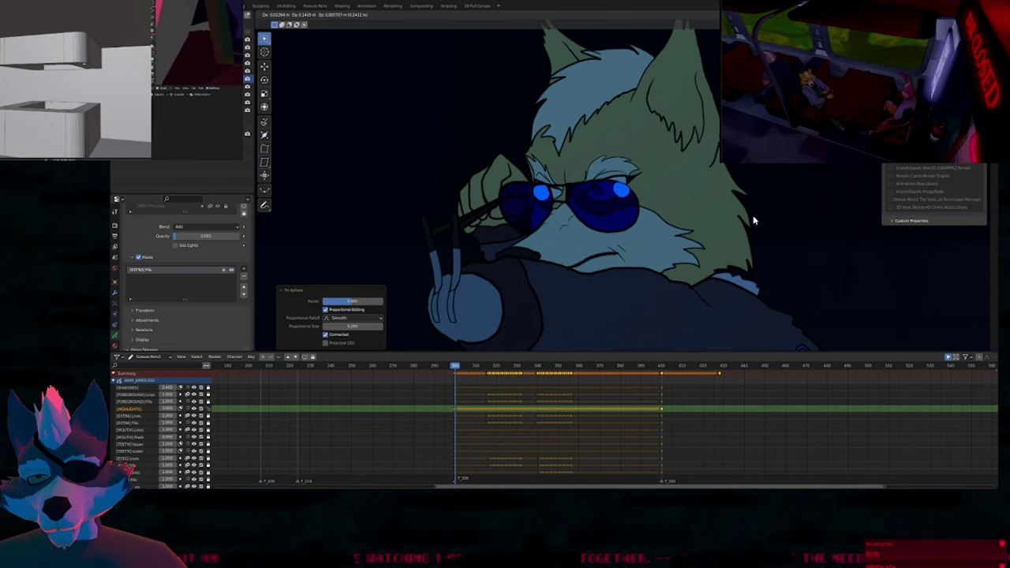
pyautogui.click(754, 218)
pyautogui.press('Tab')
pyautogui.scroll(-7, 619, 206)
pyautogui.keyDown('ctrl'); pyautogui.moveTo(587, 325); pyautogui.dragTo(623, 399, button='middle'); pyautogui.keyUp('ctrl')
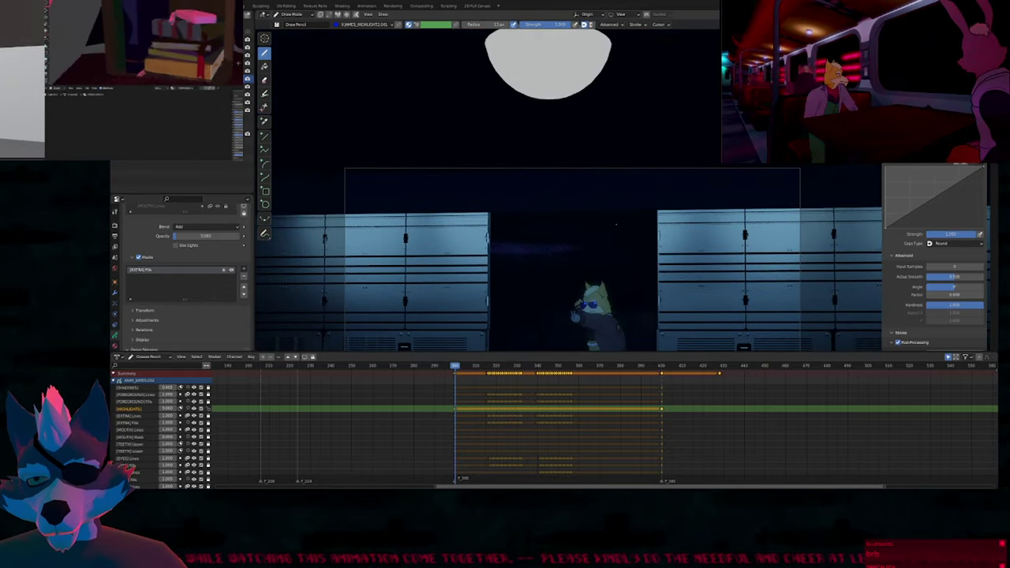
# Reposition the glint near the top center of the smaller lens and flatten it along the Z axis.
pyautogui.press('Tab')
pyautogui.scroll(6, 541, 195)
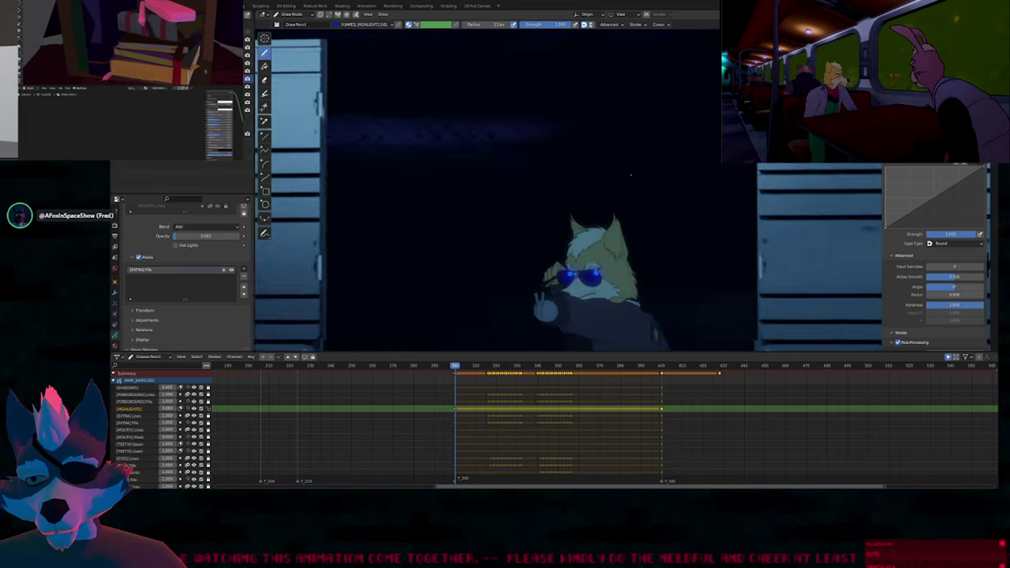
pyautogui.press('g')
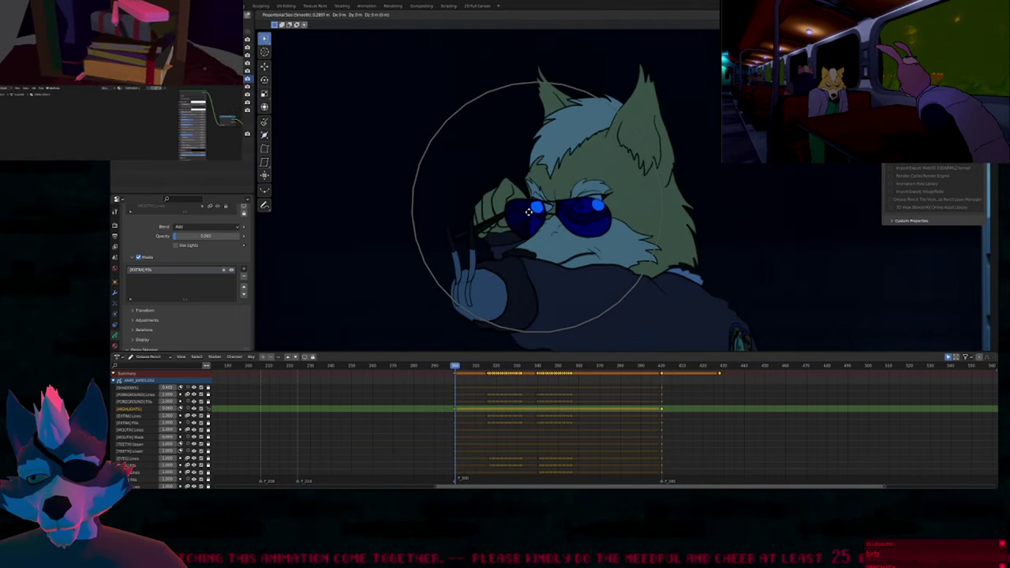
pyautogui.click(623, 242)
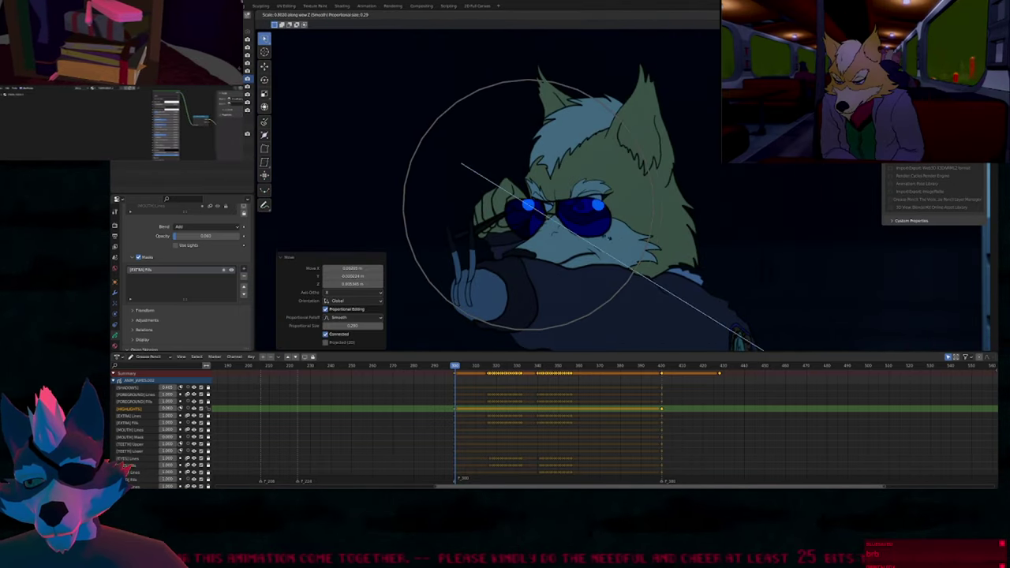
pyautogui.click(581, 204)
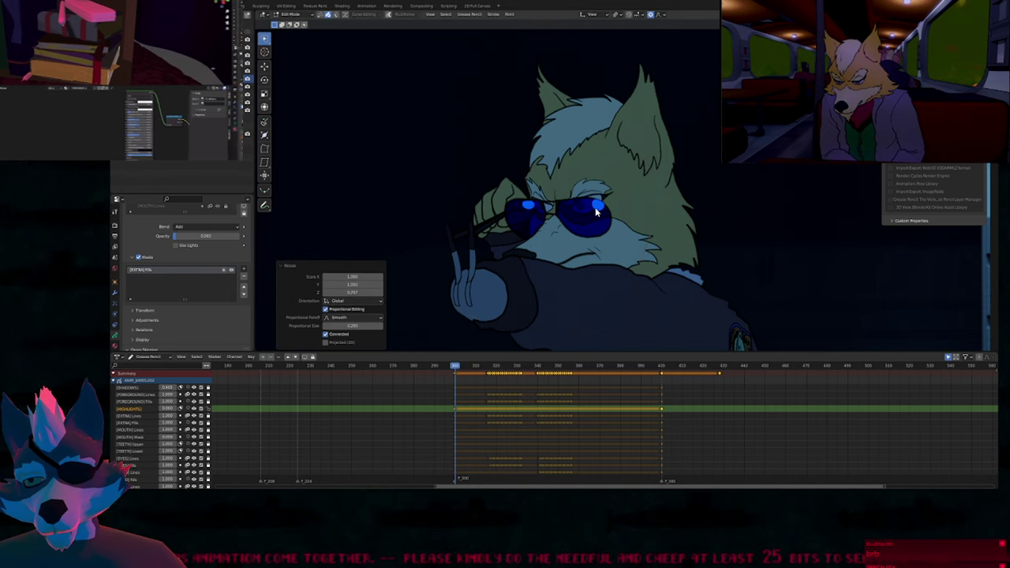
# Delete the larger lens's glint and replace it with a duplicate of the flattened one.
pyautogui.press('x')
pyautogui.click(595, 212)
pyautogui.click(569, 221)
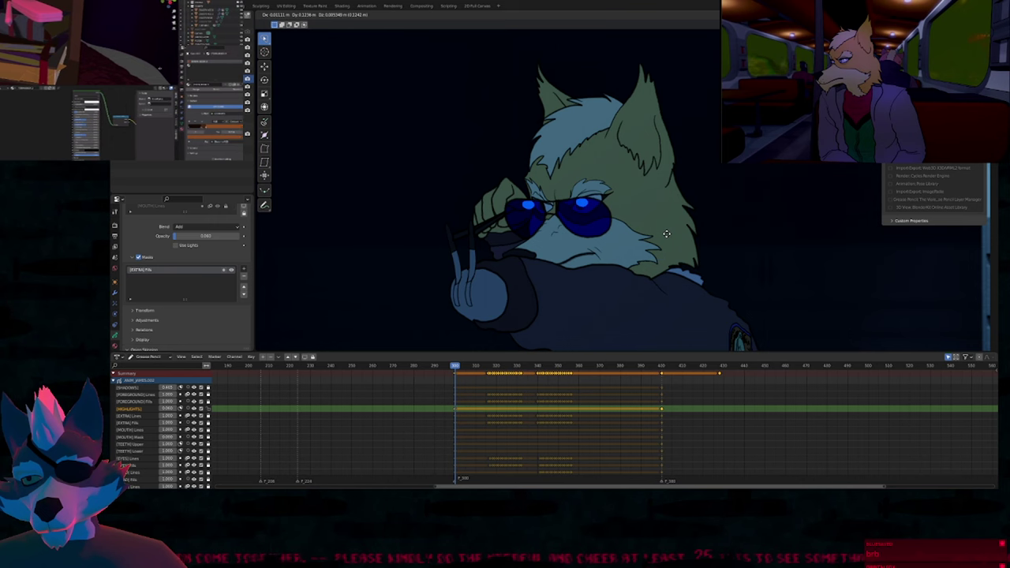
pyautogui.click(665, 234)
# Check the glints in the wider shot and shift both slightly down and toward the fox's raised hand.
pyautogui.scroll(-8, 623, 260)
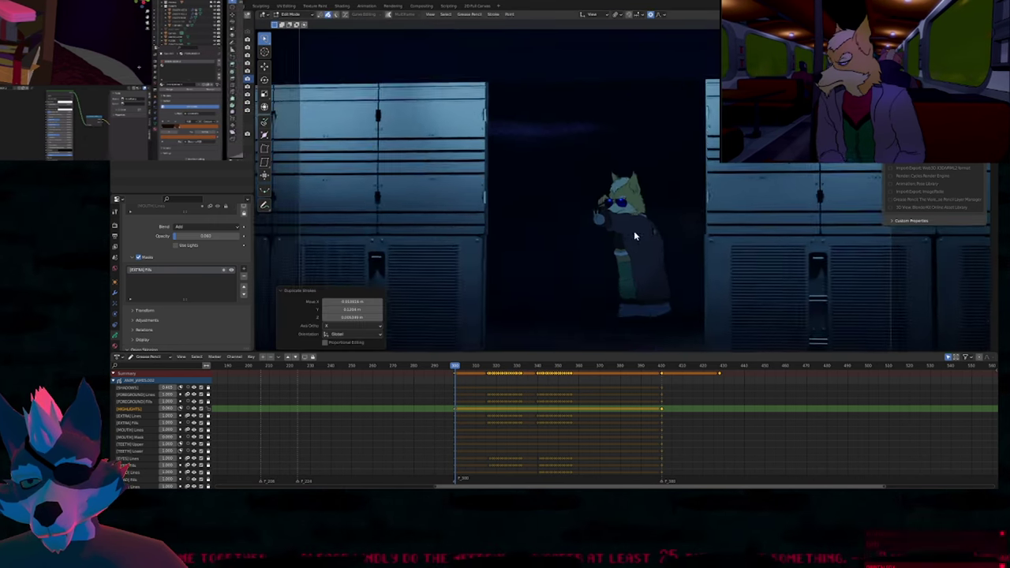
pyautogui.scroll(10, 618, 296)
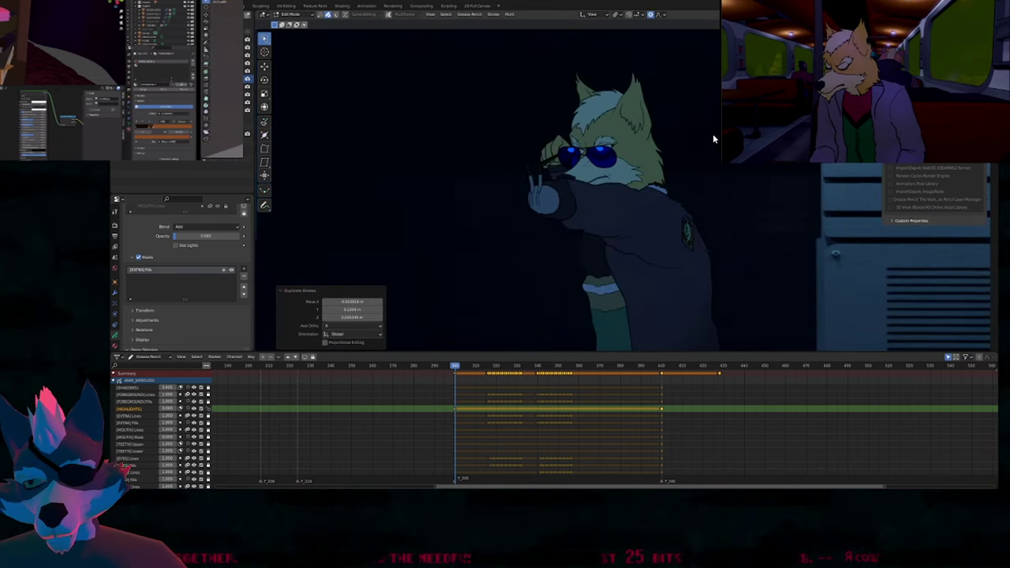
pyautogui.scroll(4, 588, 166)
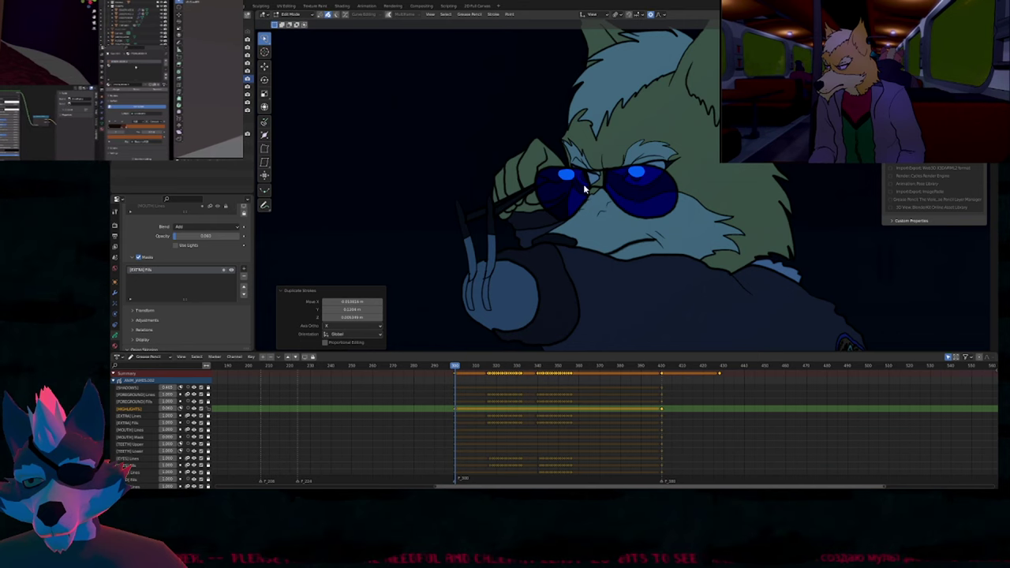
pyautogui.press('g')
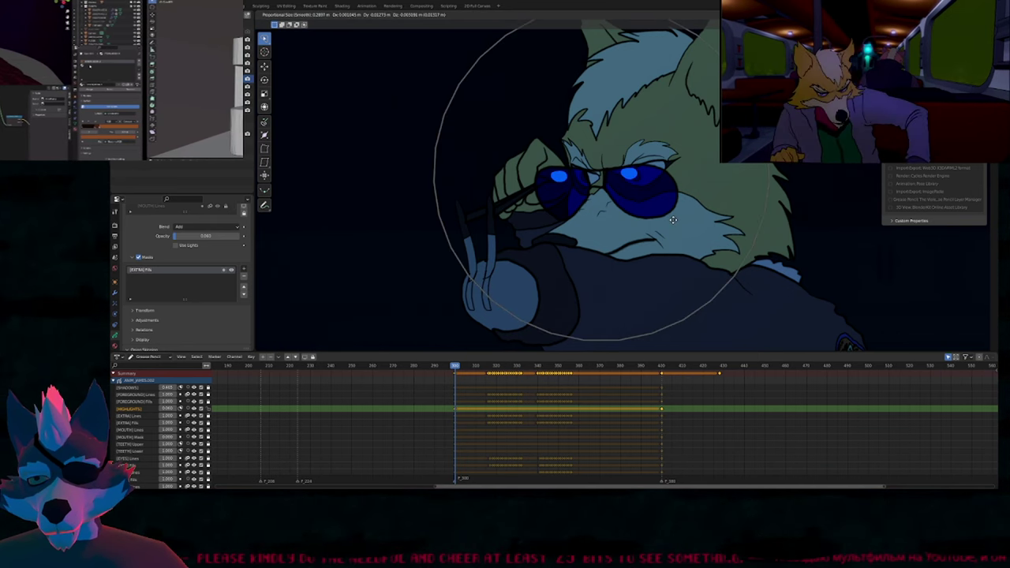
pyautogui.click(666, 225)
# Insert a keyframe for the glints on the [HIGHLIGHTS] layer at frame 316.
pyautogui.scroll(5, 464, 394)
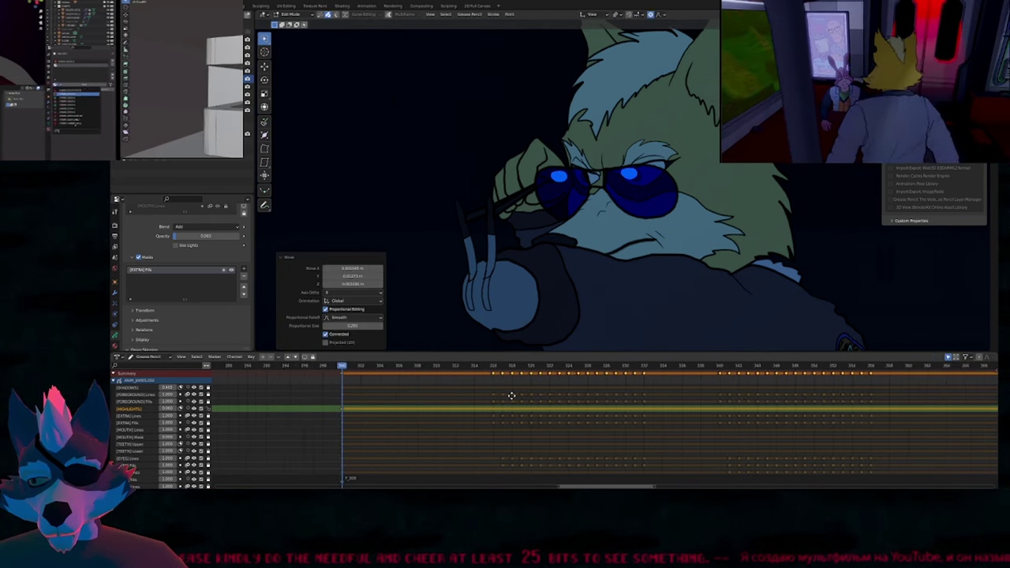
pyautogui.click(494, 368)
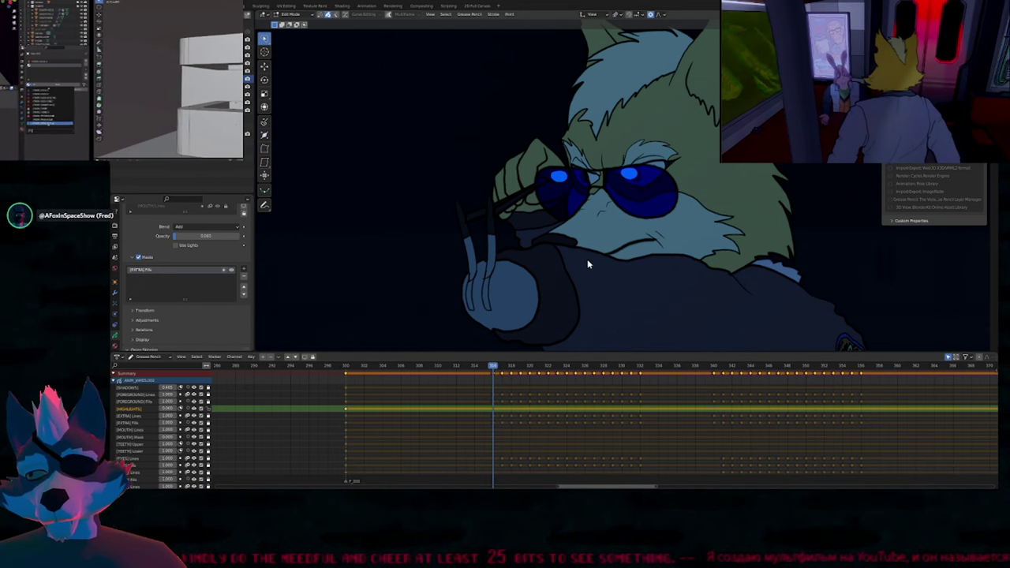
pyautogui.press('i')
# Duplicate the glint drawing as a keyframe at frame 320 and move both glints up, off the lenses toward the hand.
pyautogui.press('Right')
pyautogui.press('Right')
pyautogui.press('Right')
pyautogui.press('Right')
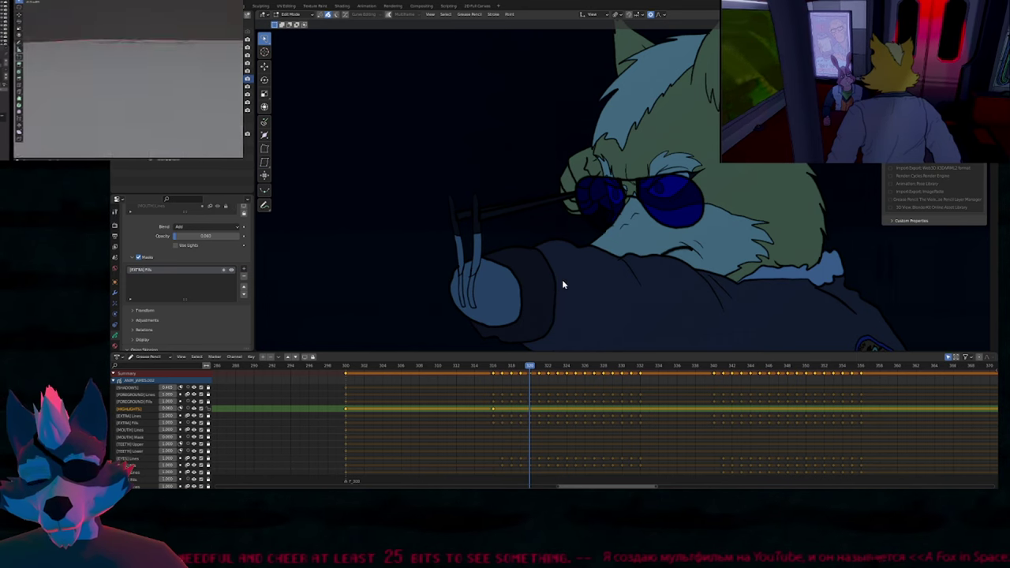
pyautogui.hotkey('shift', 'alt', 'z')
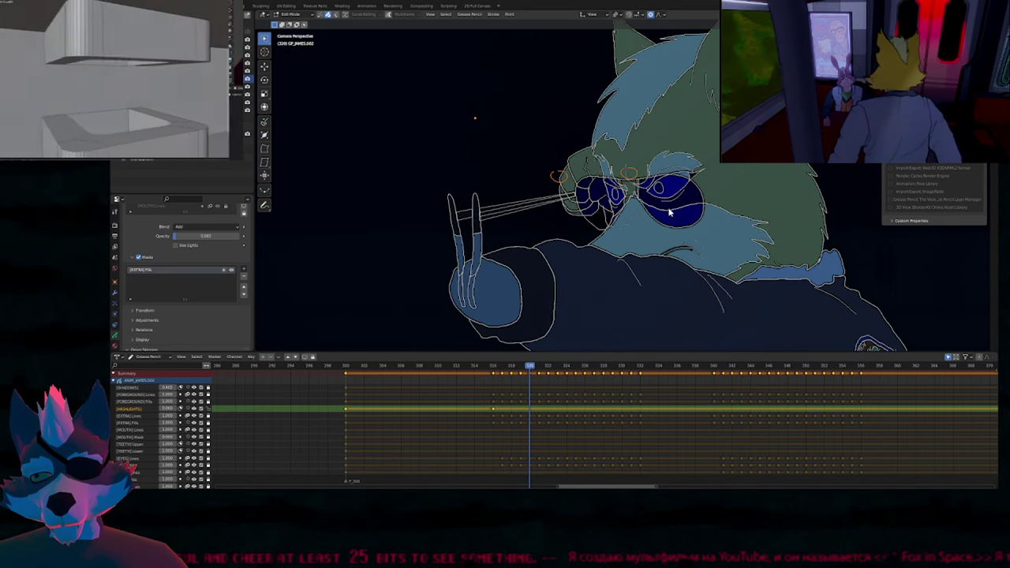
pyautogui.hotkey('shift', 'd')
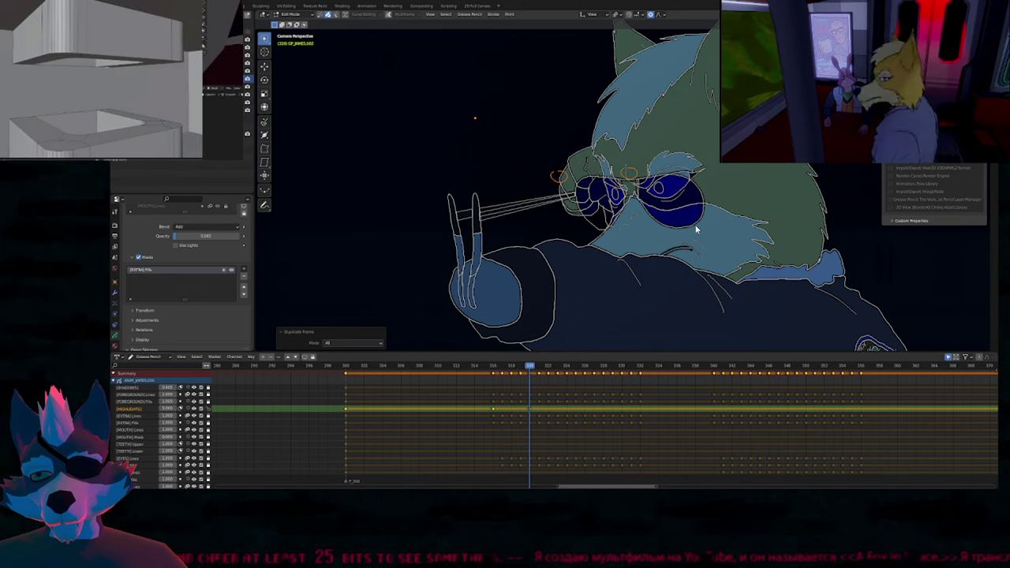
pyautogui.press('g')
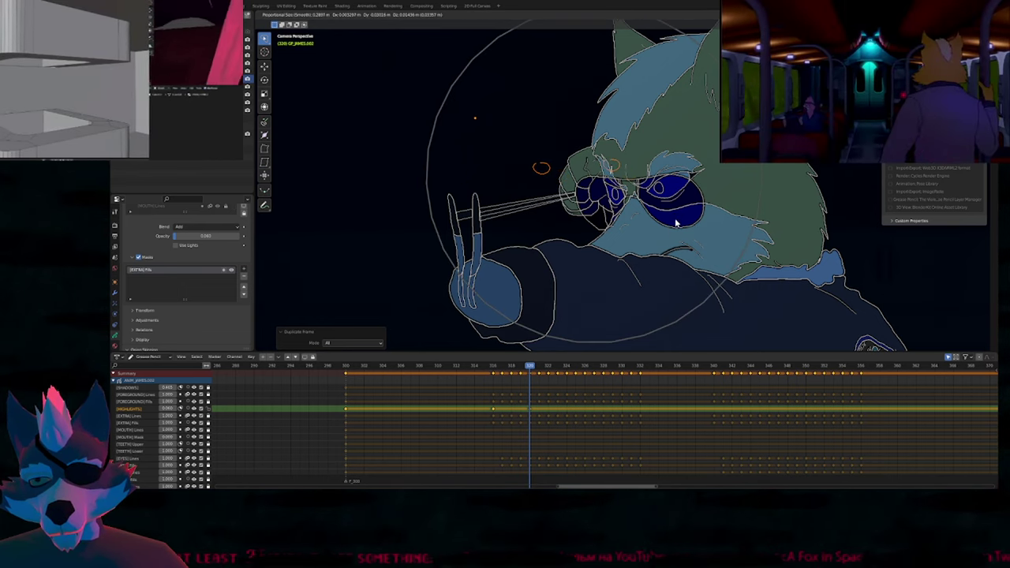
pyautogui.click(676, 224)
# Interpolate the glint sequence between frames 316 and 320, set the in-between frames' type to Keyframe, and return to Object Mode.
pyautogui.click(511, 367)
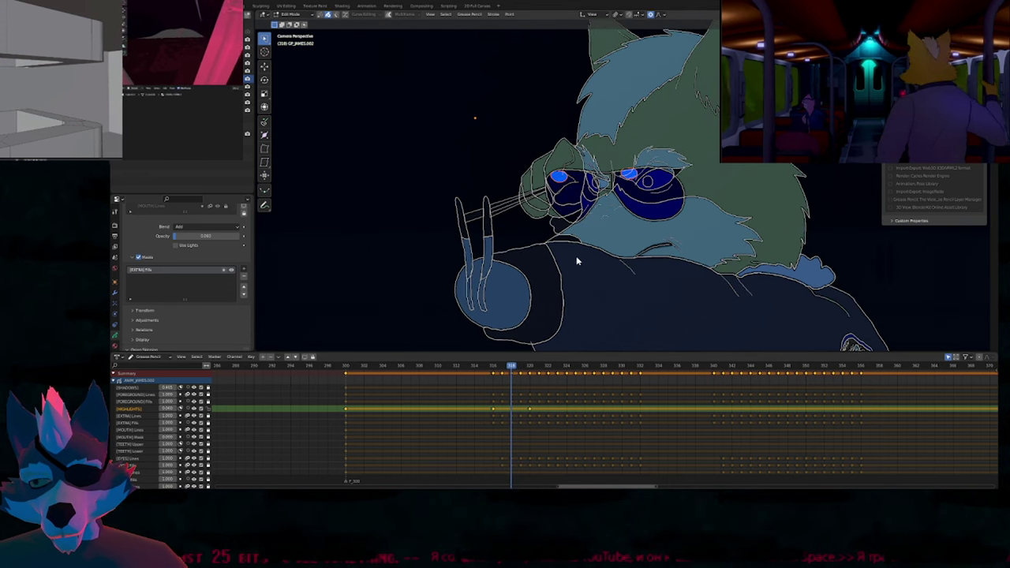
pyautogui.hotkey('ctrl', 'shift', 'e')
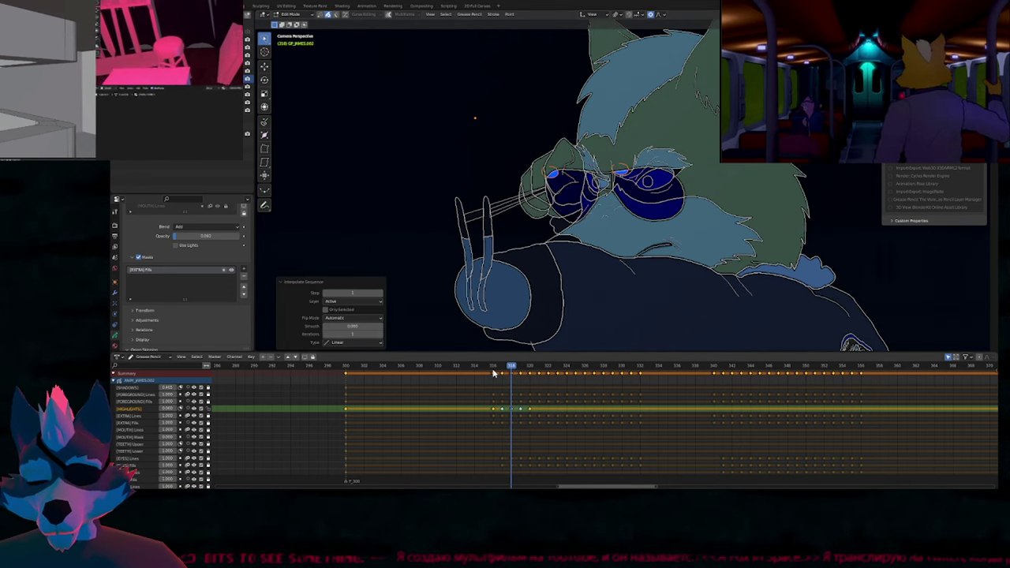
pyautogui.moveTo(511, 368)
pyautogui.mouseDown()
pyautogui.moveTo(481, 370)
pyautogui.moveTo(509, 372)
pyautogui.moveTo(512, 404)
pyautogui.mouseUp()
pyautogui.press('r')
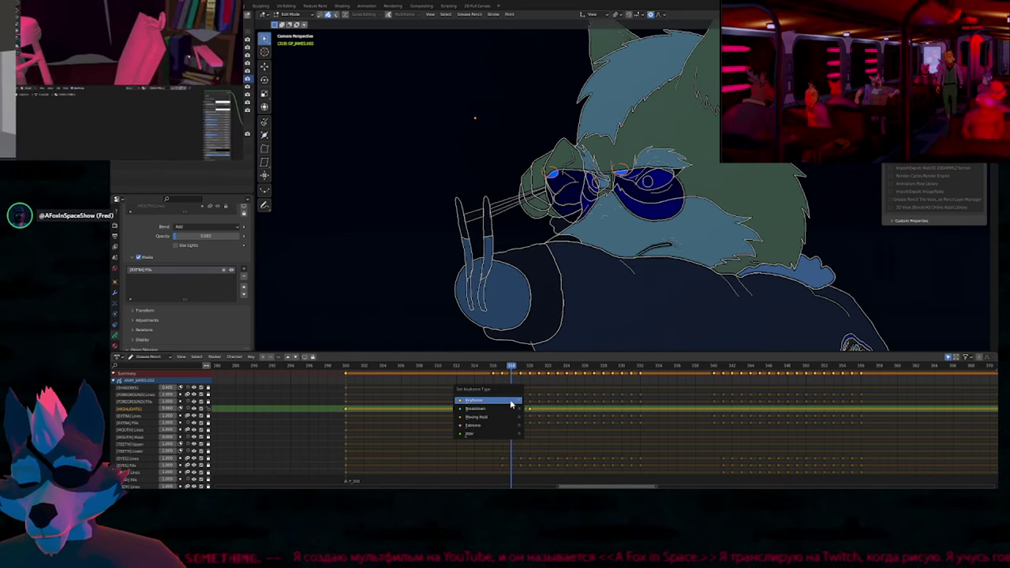
pyautogui.click(512, 403)
pyautogui.scroll(-5, 592, 260)
pyautogui.press('Tab')
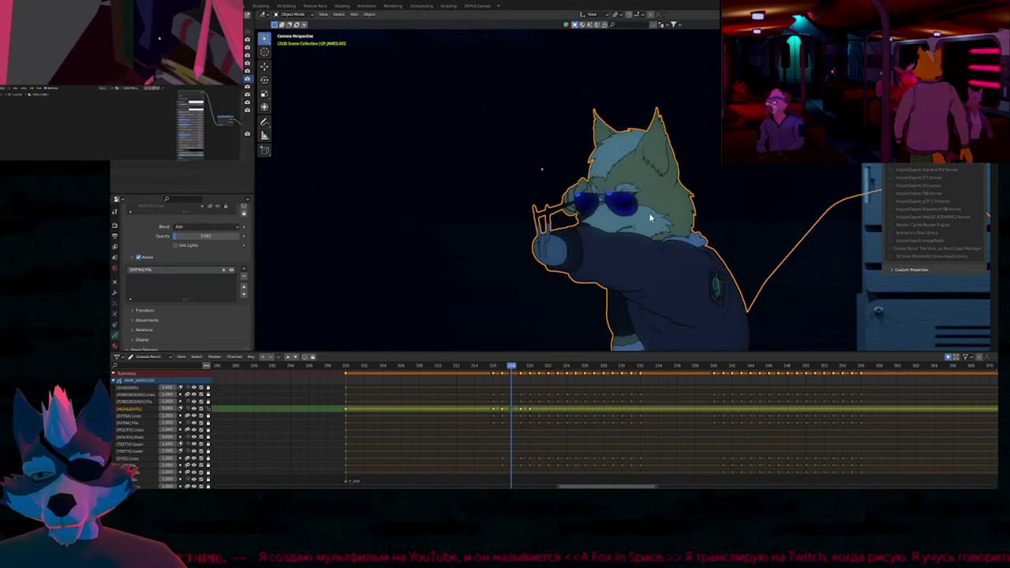
# Save the current file and open the recent file SPACEDYNAMICS_STANDOFF_SECOND_HALF.blend.
pyautogui.scroll(-3, 653, 220)
pyautogui.keyDown('shift'); pyautogui.moveTo(683, 234); pyautogui.dragTo(582, 245, button='middle'); pyautogui.keyUp('shift')
pyautogui.moveTo(513, 367); pyautogui.dragTo(860, 365)
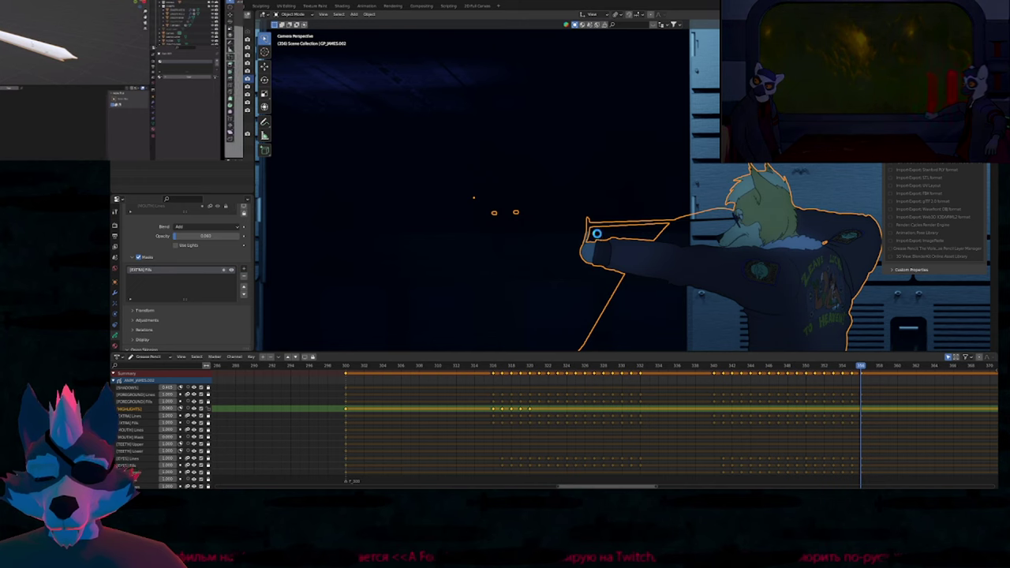
pyautogui.hotkey('ctrl', 'shift', 'o')
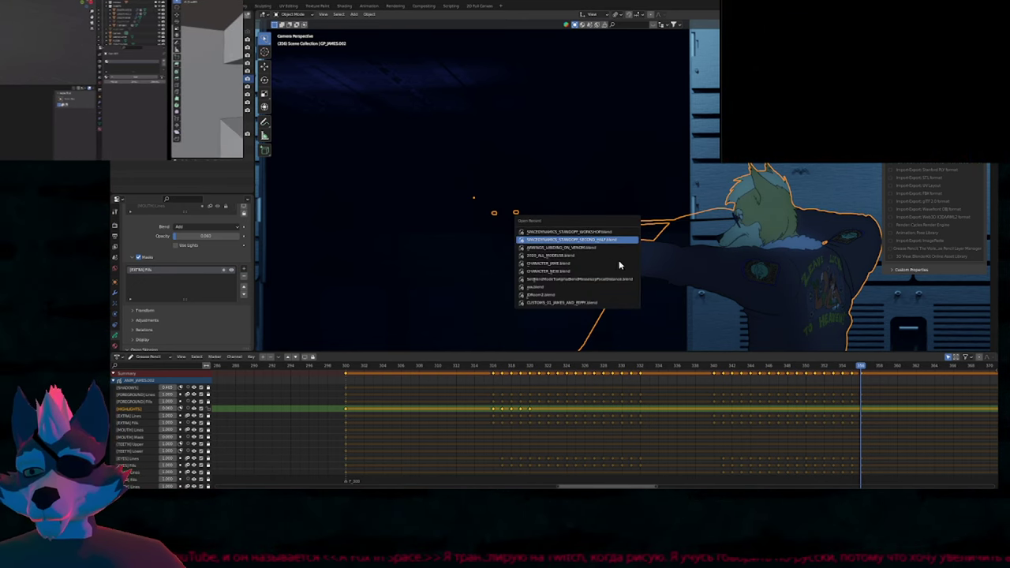
pyautogui.press('Return')
pyautogui.click(629, 215)
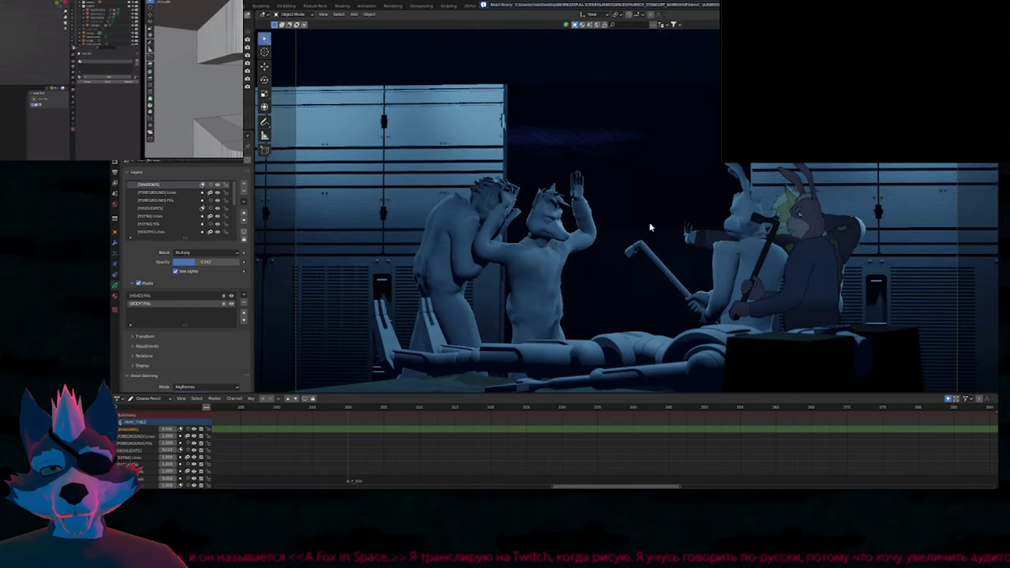
# Play the standoff shot from its first frame in a full-screen viewport to review the motion.
pyautogui.hotkey('ctrl', 'alt', 'space')
pyautogui.press('Home')
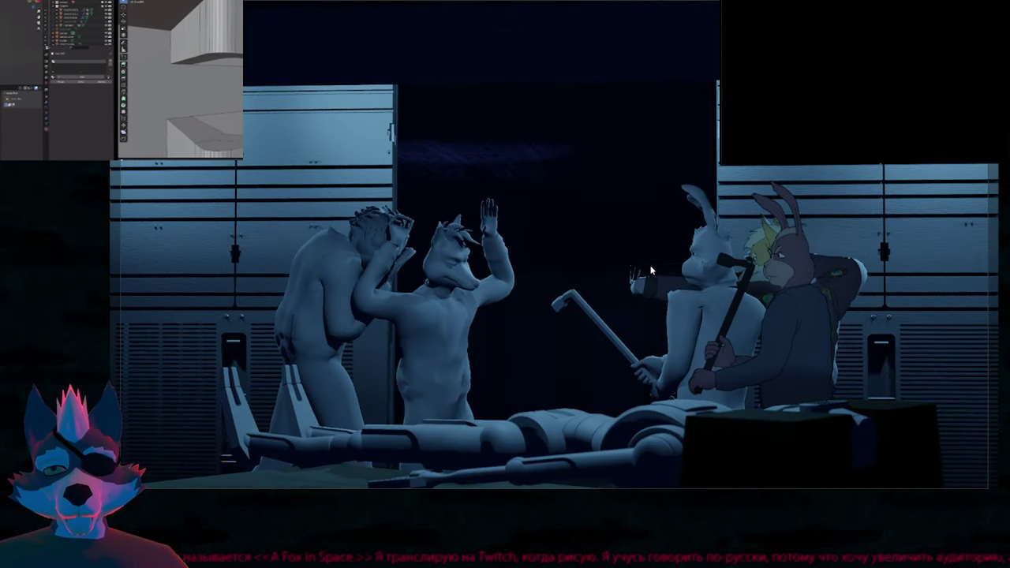
pyautogui.hotkey('shift', 'Left')
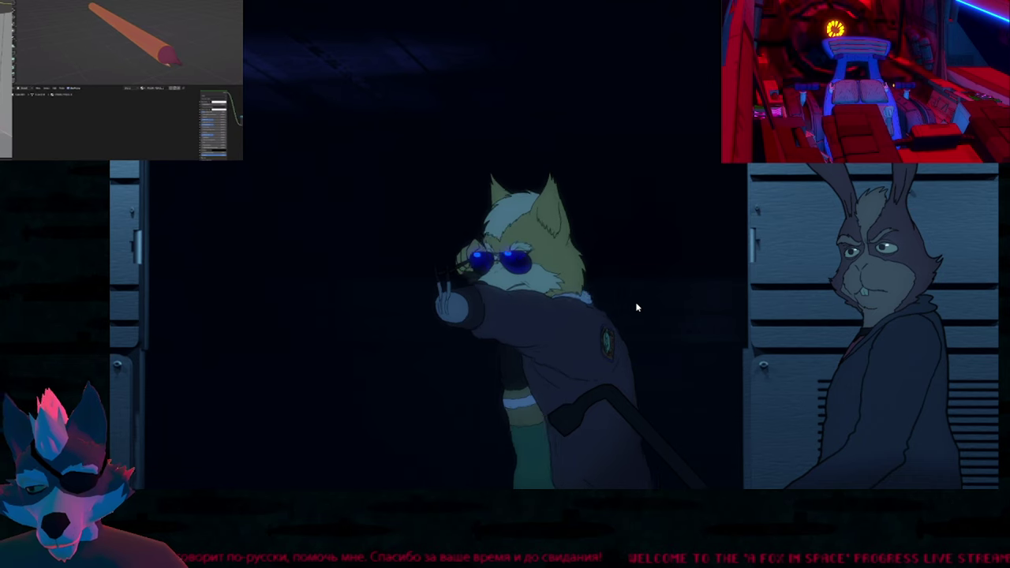
pyautogui.press('space')
pyautogui.hotkey('ctrl', 'alt', 'space')
# Reopen the recent file SPACEDYNAMICS_STANDOFF_WORKSHOP.blend without saving changes to the second-half file.
pyautogui.hotkey('ctrl', 'shift', 'o')
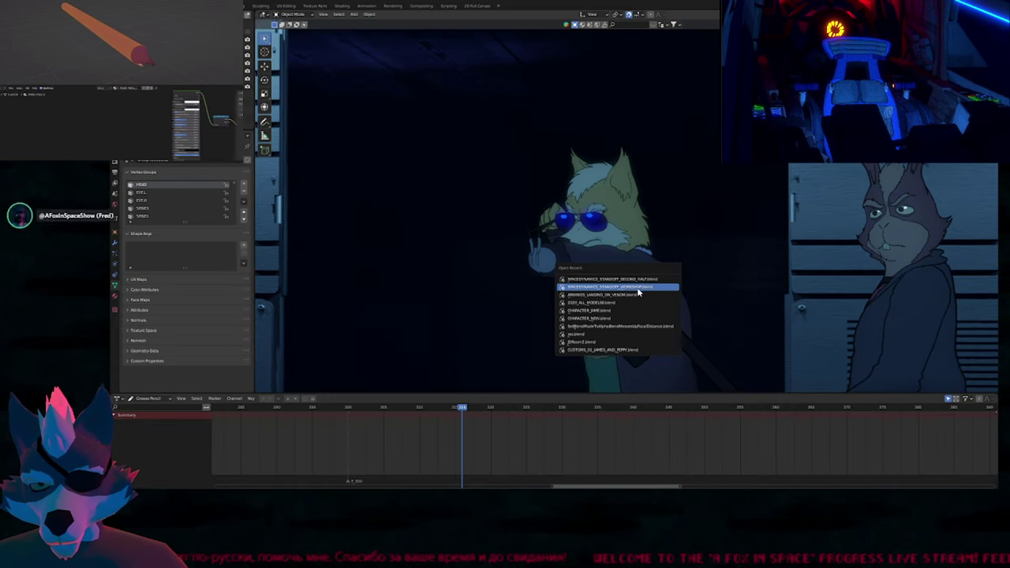
pyautogui.click(638, 289)
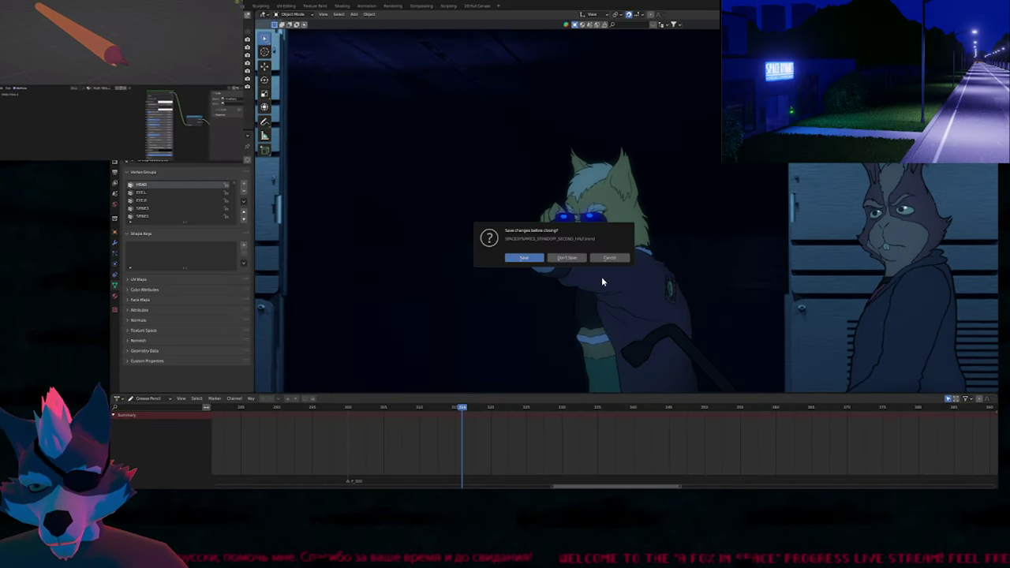
pyautogui.click(574, 257)
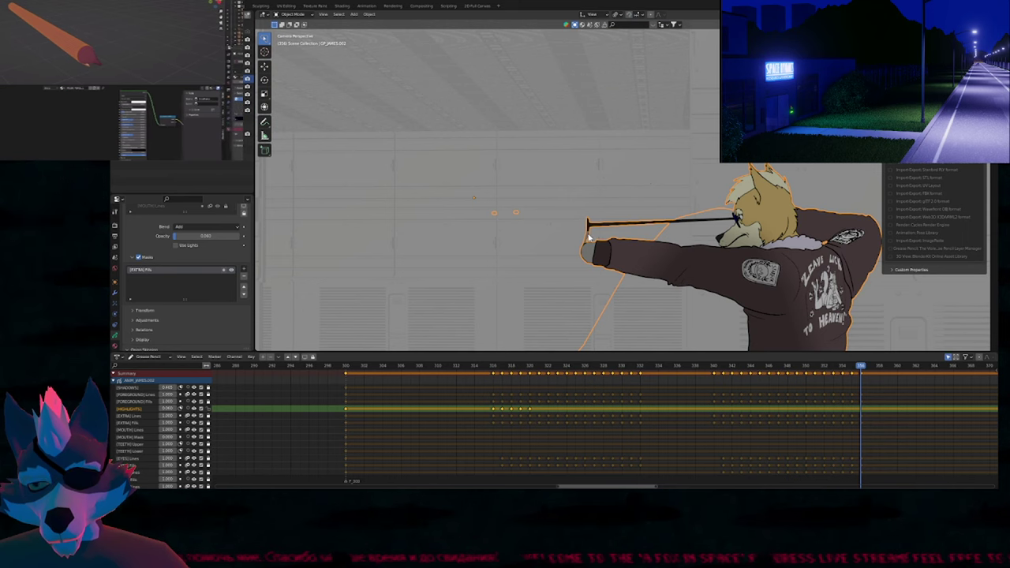
# Delete the in-between glint keyframes, move the frame 320 keyframe to frame 324, and interpolate the sequence from frame 316.
pyautogui.hotkey('shift', 'Left')
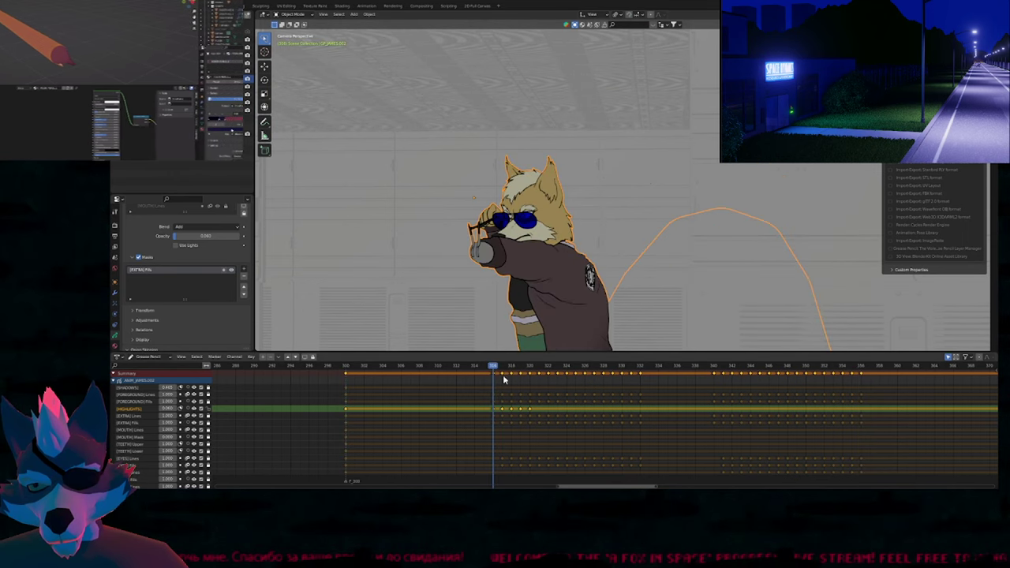
pyautogui.moveTo(496, 406); pyautogui.dragTo(526, 413)
pyautogui.press('g')
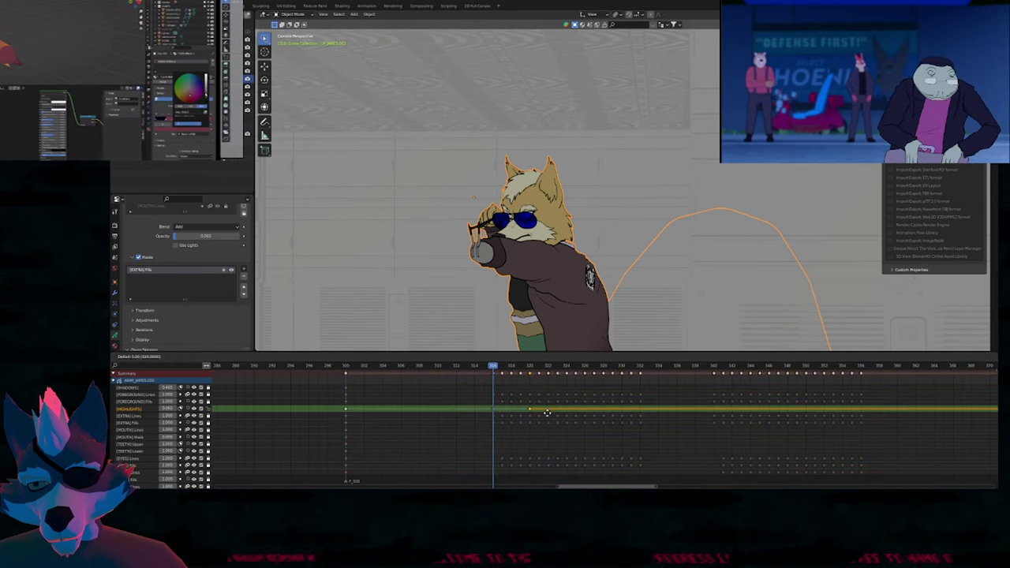
pyautogui.click(568, 412)
pyautogui.moveTo(503, 367); pyautogui.dragTo(521, 365)
pyautogui.hotkey('ctrl', 'shift', 'e')
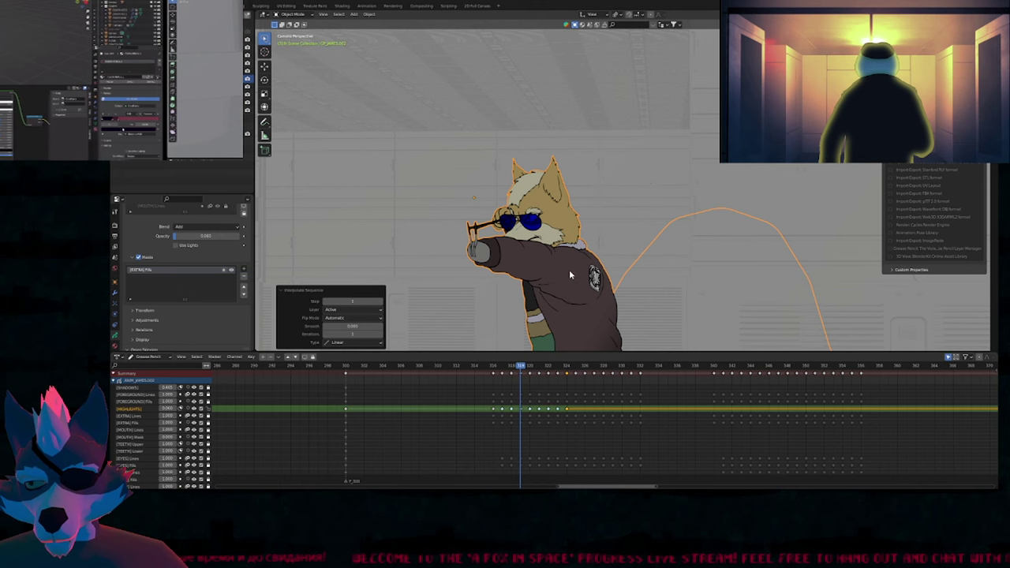
# Show the viewport in rendered shading and step back and forth through frames 316 to 319 to check the glints.
pyautogui.press('z')
pyautogui.click(569, 222)
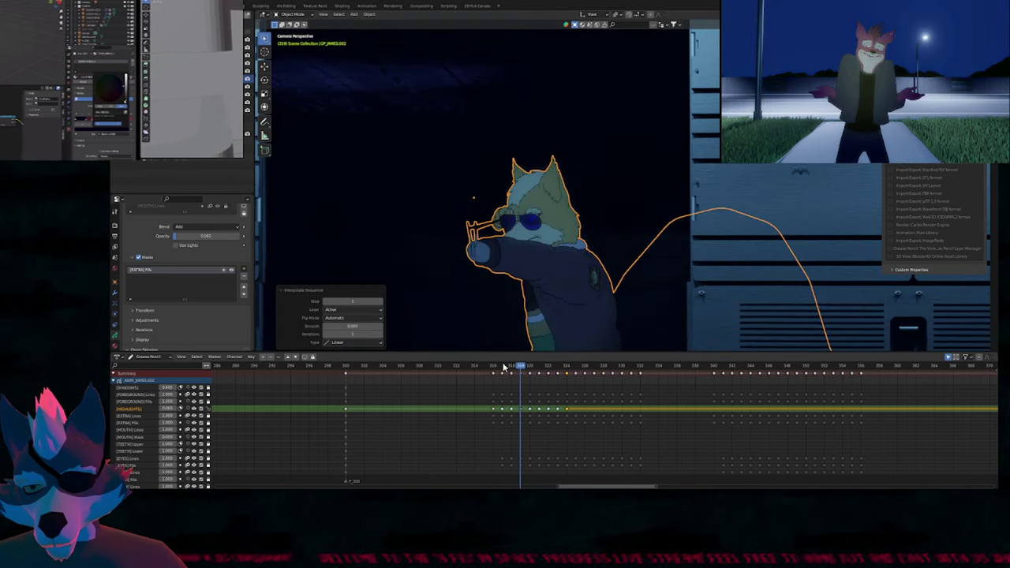
pyautogui.moveTo(493, 370)
pyautogui.mouseDown()
pyautogui.moveTo(539, 379)
pyautogui.moveTo(494, 378)
pyautogui.mouseUp()
pyautogui.press('Left')
pyautogui.press('Left')
pyautogui.press('Left')
pyautogui.press('Right')
pyautogui.press('Right')
pyautogui.press('Right')
pyautogui.press('Right')
pyautogui.press('Left')
pyautogui.press('Left')
pyautogui.press('Left')
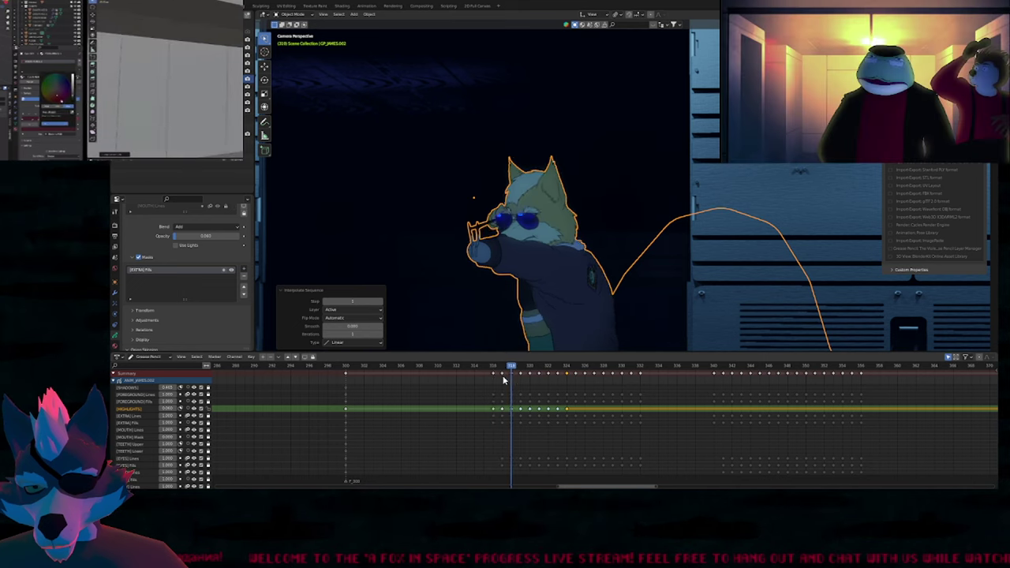
pyautogui.press('Right')
pyautogui.press('Right')
pyautogui.press('Right')
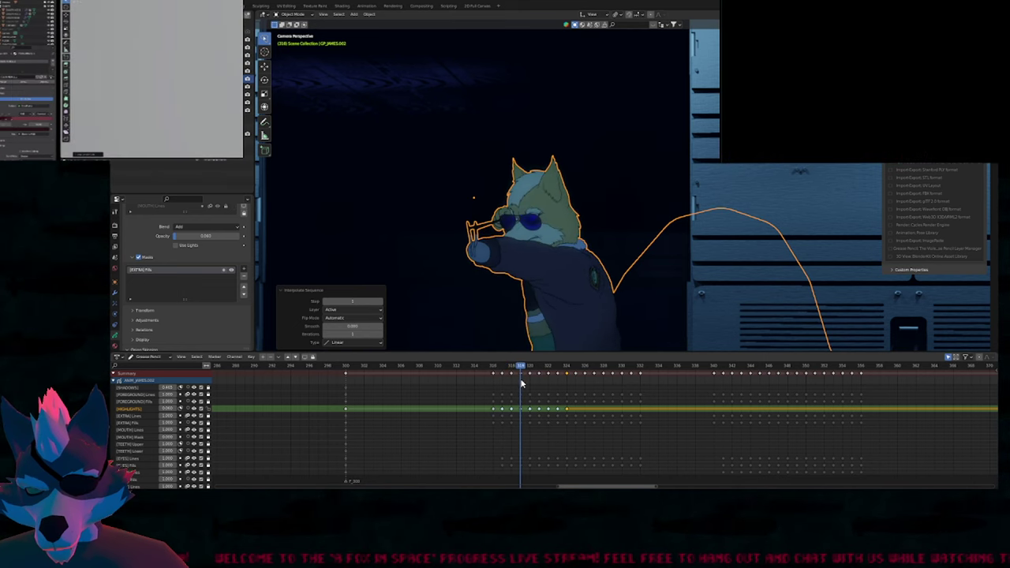
pyautogui.press('Left')
pyautogui.press('Left')
pyautogui.press('Left')
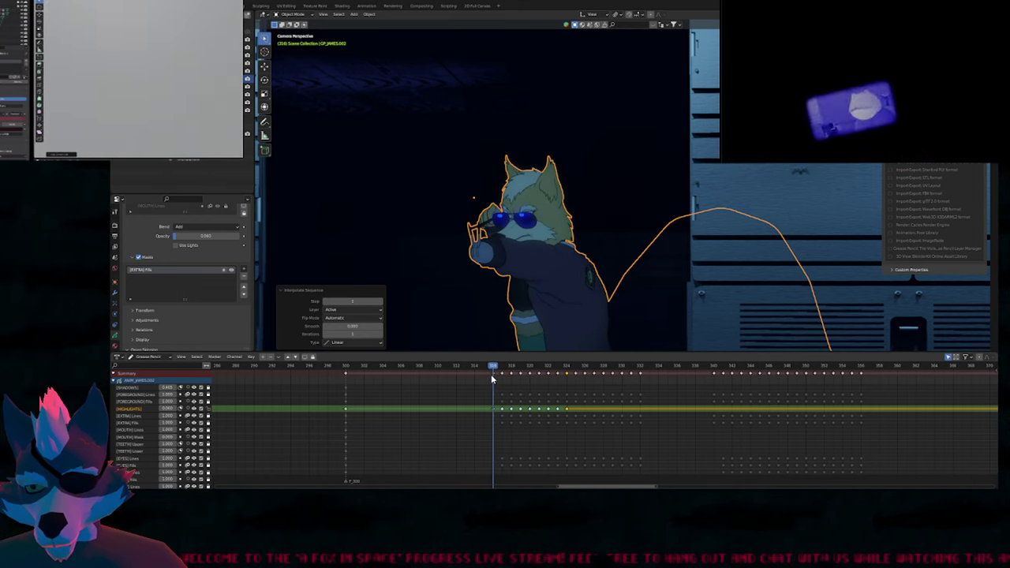
pyautogui.click(554, 343)
pyautogui.press('Right')
pyautogui.press('Right')
pyautogui.press('Right')
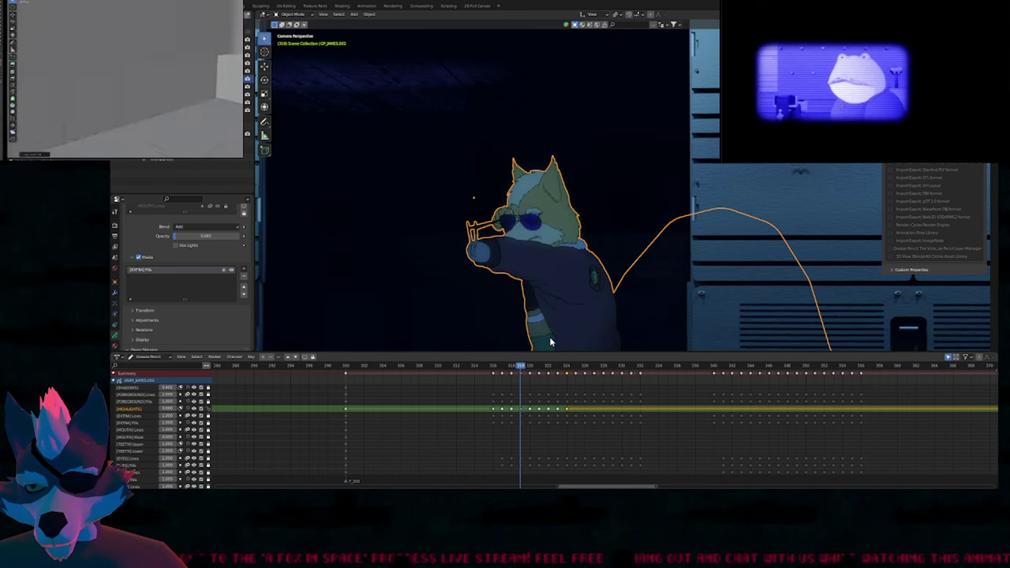
# Clear the interpolated glint frames between frames 316 and 324 and go to frame 318.
pyautogui.click(493, 366)
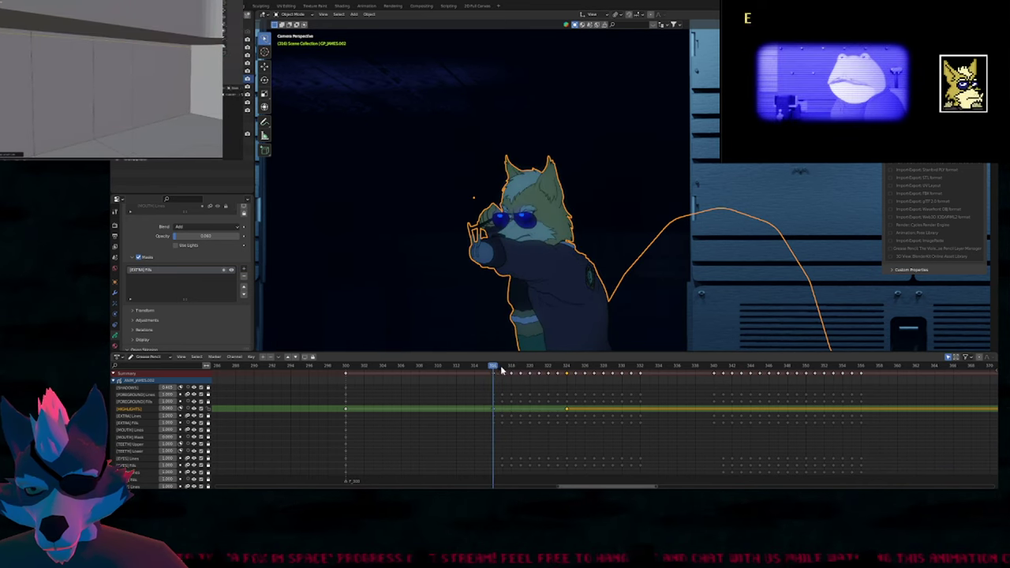
pyautogui.click(512, 369)
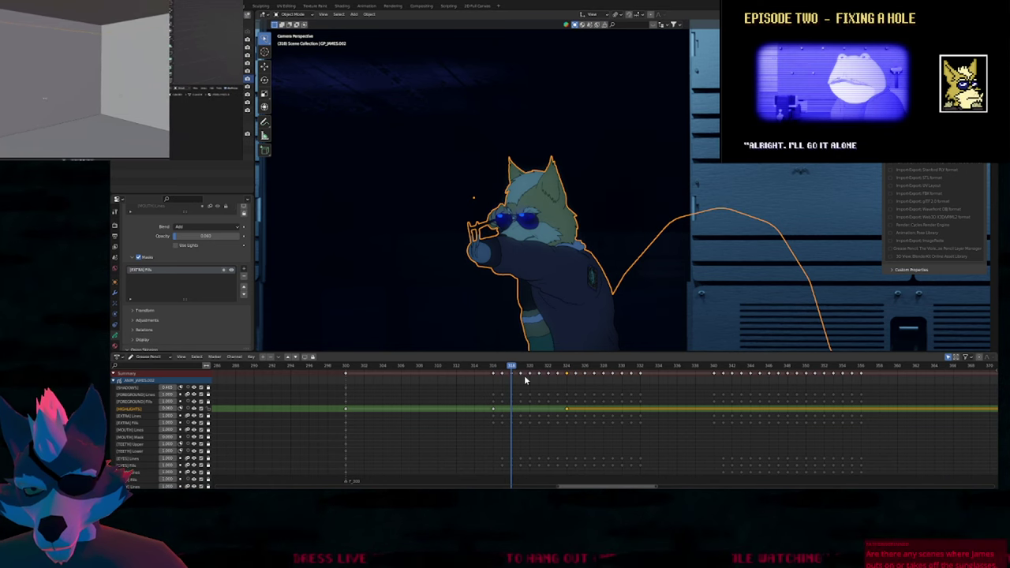
pyautogui.hotkey('shift', 'd')
pyautogui.press('a')
pyautogui.press('g')
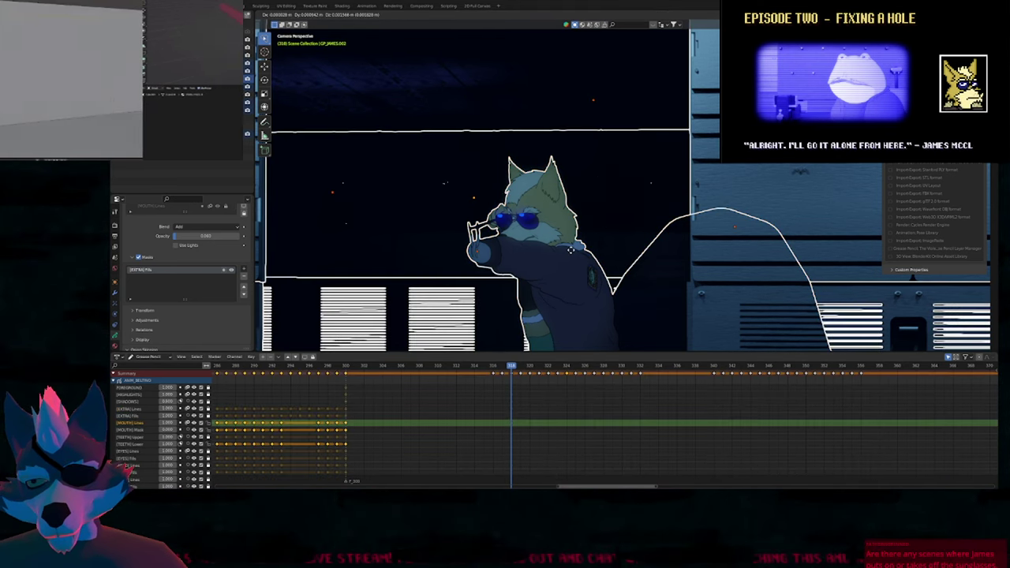
pyautogui.press('Escape')
pyautogui.hotkey('ctrl', 'z')
# Reposition both lens glints at frame 318 in Edit Mode and interpolate the sequence through to frame 324.
pyautogui.press('Tab')
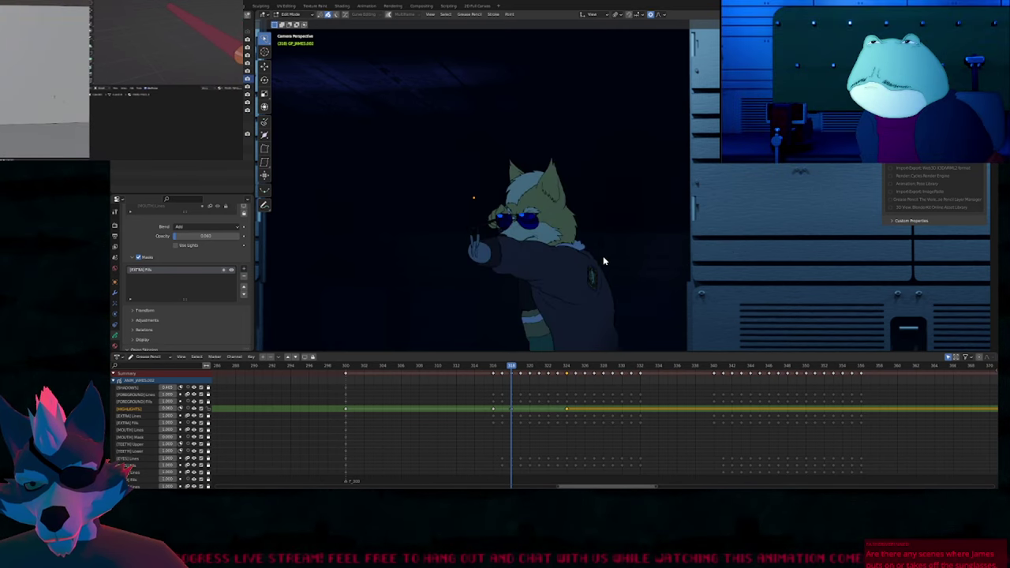
pyautogui.press('g')
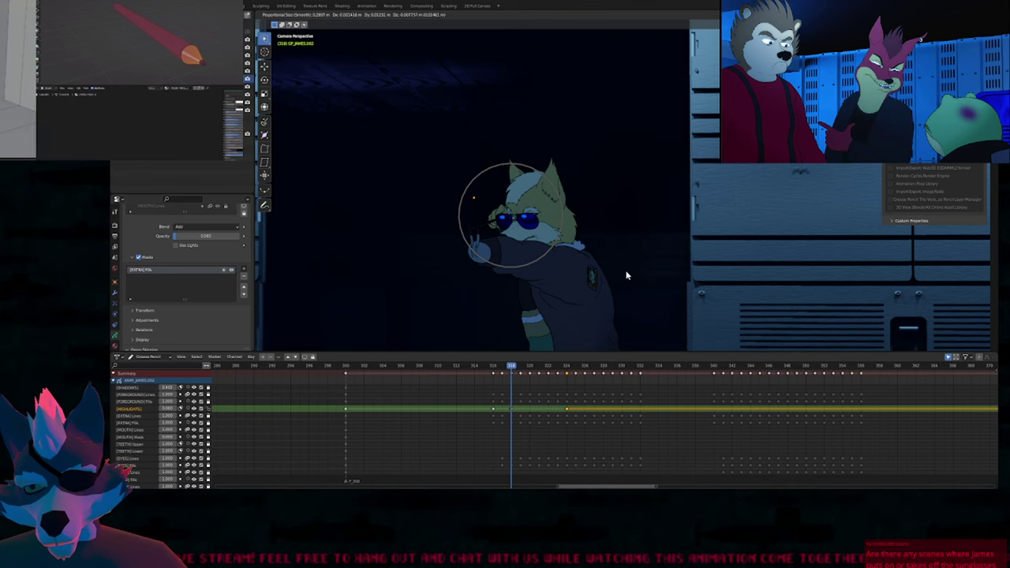
pyautogui.click(625, 275)
pyautogui.hotkey('ctrl', 'shift', 'e')
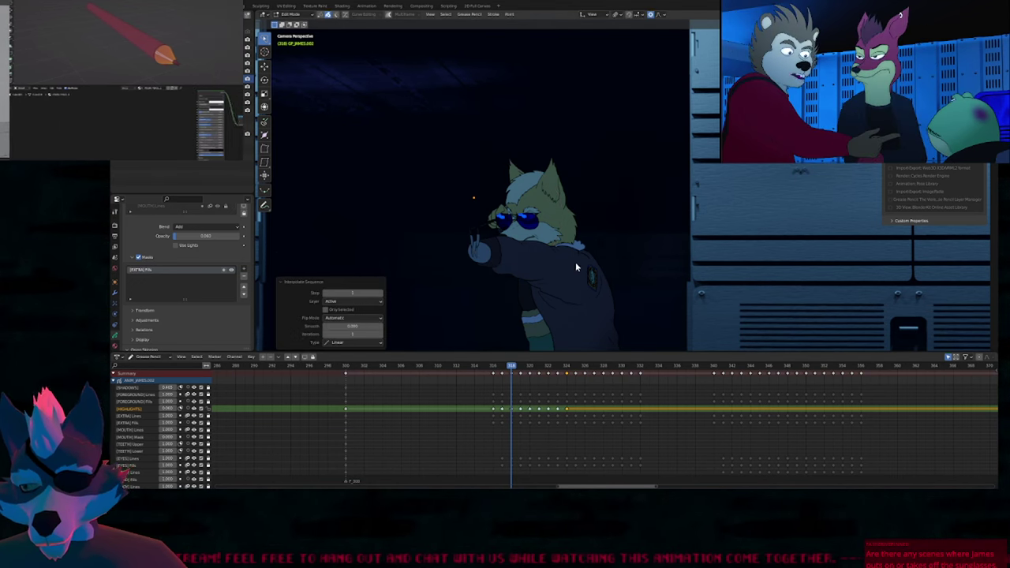
pyautogui.moveTo(492, 365); pyautogui.dragTo(520, 367)
pyautogui.press('Left')
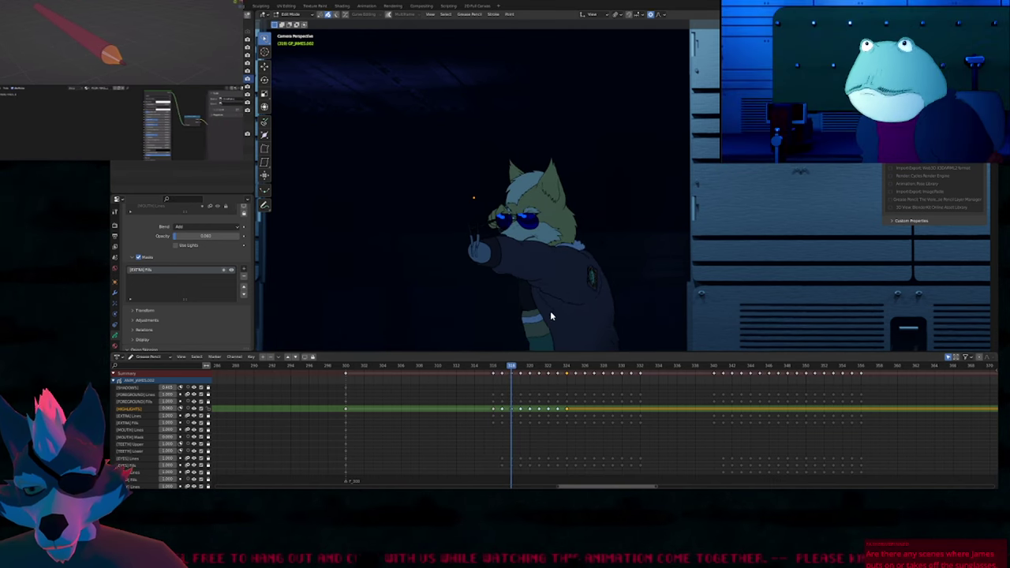
# Interpolate the glints separately from frame 316 to 318 and from 318 to 324, and scrub through the motion.
pyautogui.click(503, 368)
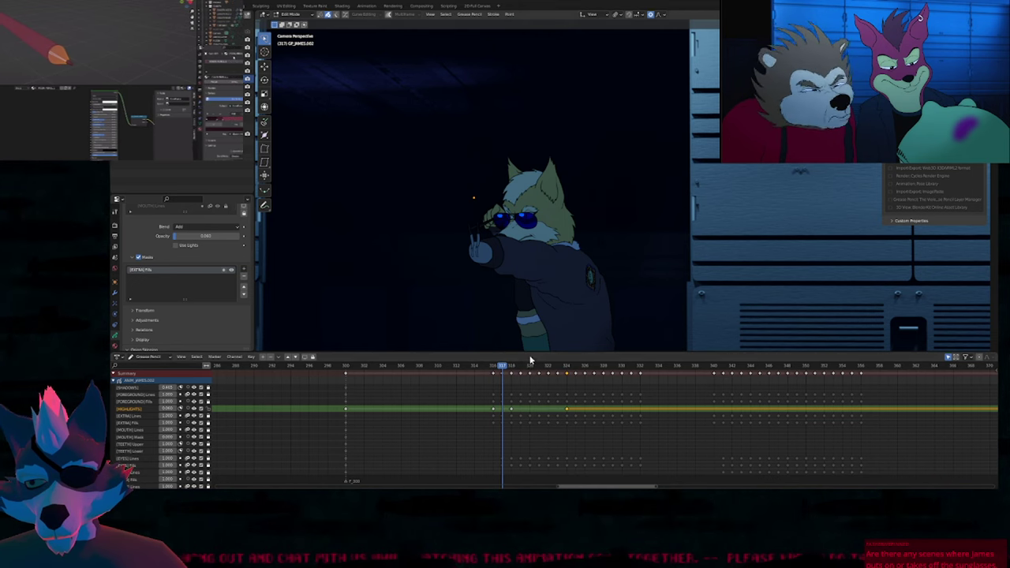
pyautogui.hotkey('ctrl', 'shift', 'e')
pyautogui.click(536, 367)
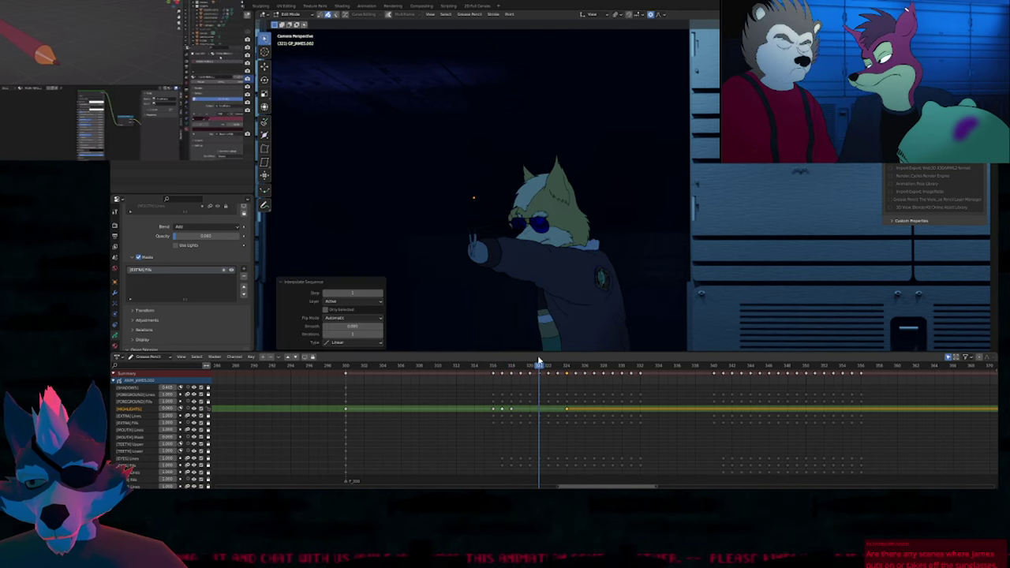
pyautogui.click(496, 368)
pyautogui.moveTo(496, 367); pyautogui.dragTo(522, 380)
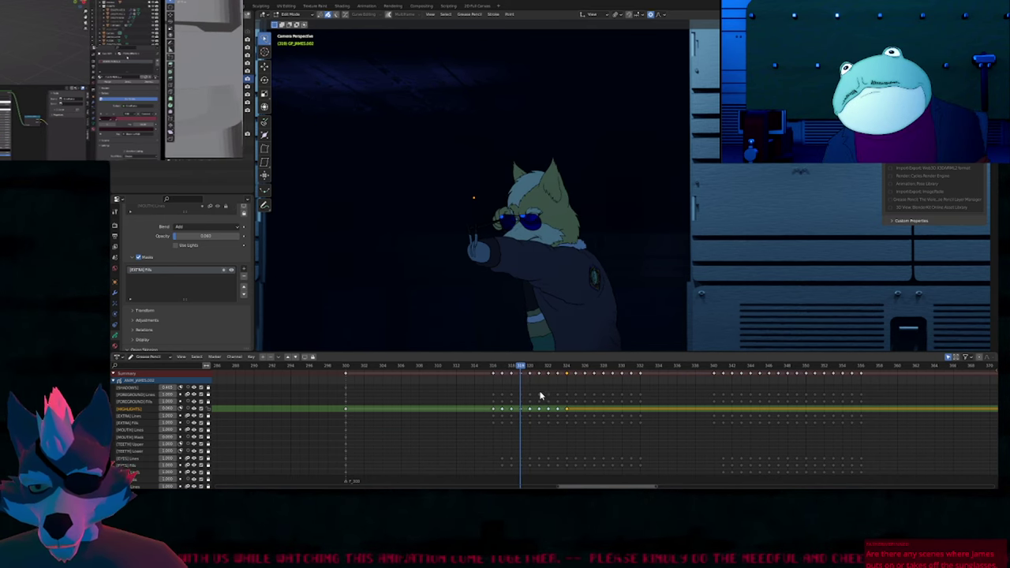
# Move the last glint keyframe to frame 330 and interpolate the sequence from frame 318.
pyautogui.click(541, 369)
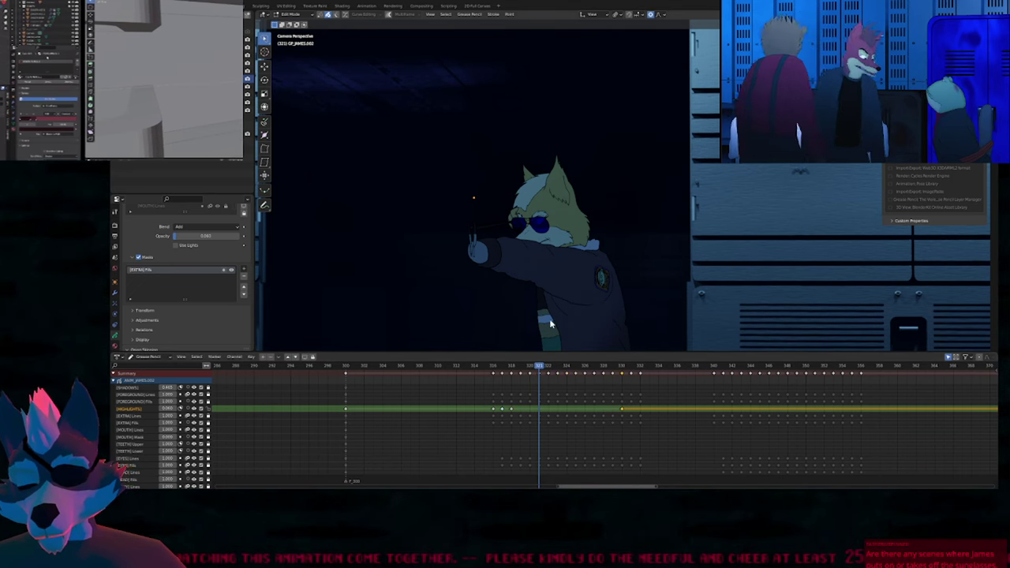
pyautogui.hotkey('ctrl', 'shift', 'e')
pyautogui.moveTo(512, 369)
pyautogui.mouseDown()
pyautogui.moveTo(503, 366)
pyautogui.moveTo(531, 374)
pyautogui.moveTo(480, 378)
pyautogui.moveTo(511, 379)
pyautogui.mouseUp()
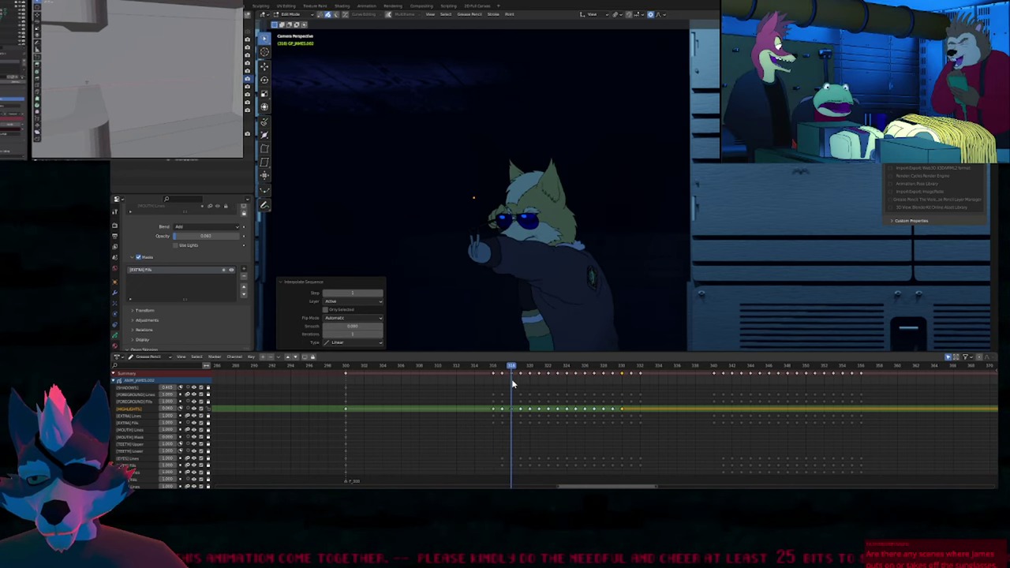
# Delete the interpolated [HIGHLIGHTS] keyframes at frame 317 and from frame 319 to 329.
pyautogui.click(503, 408)
pyautogui.press('x')
pyautogui.click(503, 412)
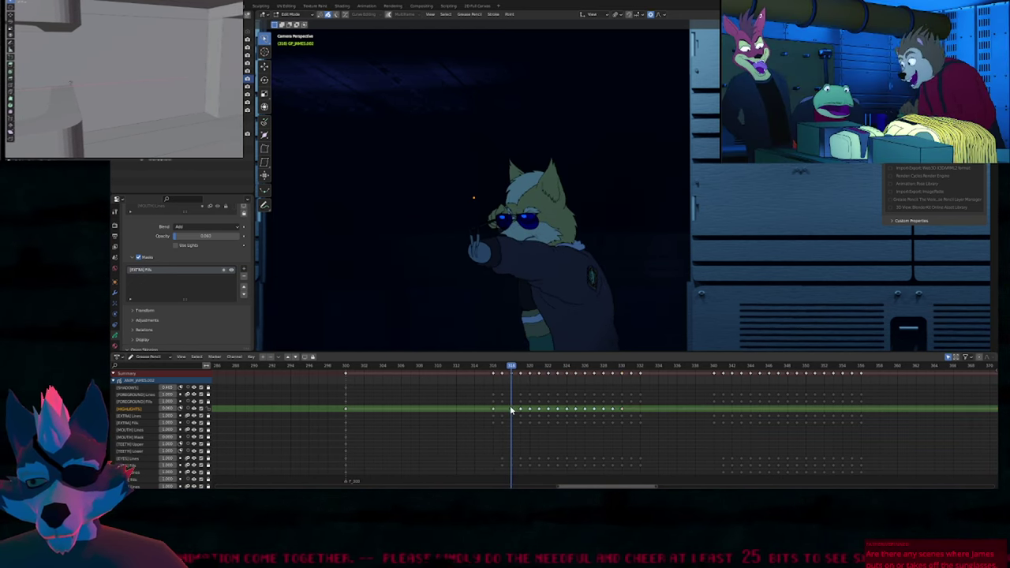
pyautogui.moveTo(514, 407); pyautogui.dragTo(612, 413)
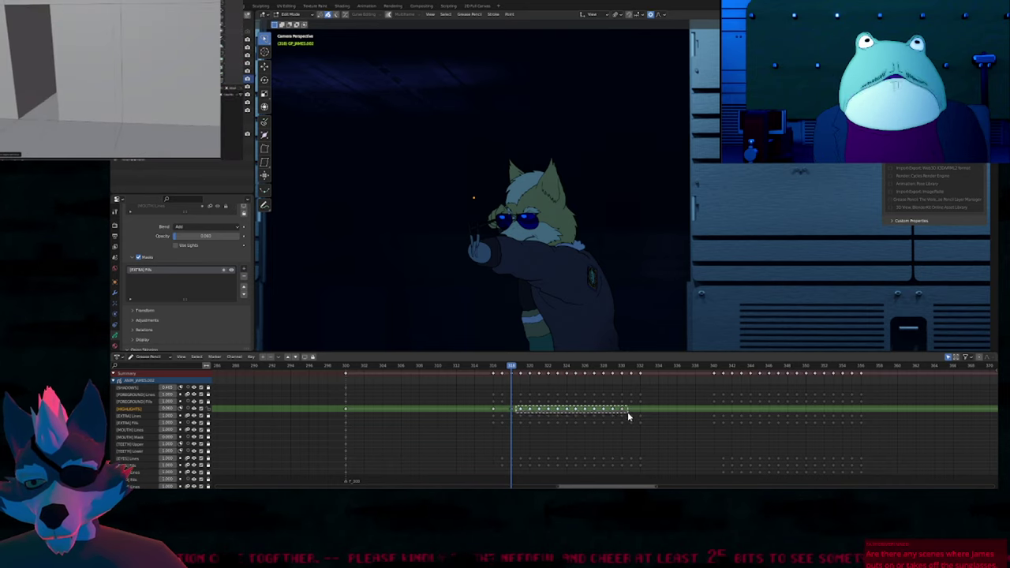
pyautogui.press('x')
pyautogui.click(615, 415)
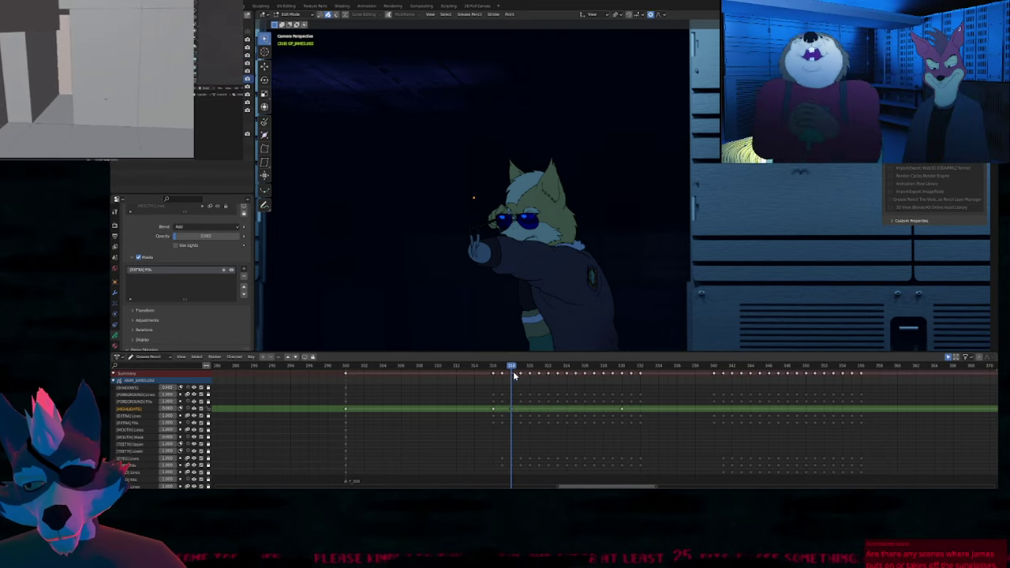
# Retime the glint keyframe at frame 318 to frame 319 and interpolate the sequence from frame 316.
pyautogui.click(502, 368)
pyautogui.moveTo(502, 370); pyautogui.dragTo(505, 373)
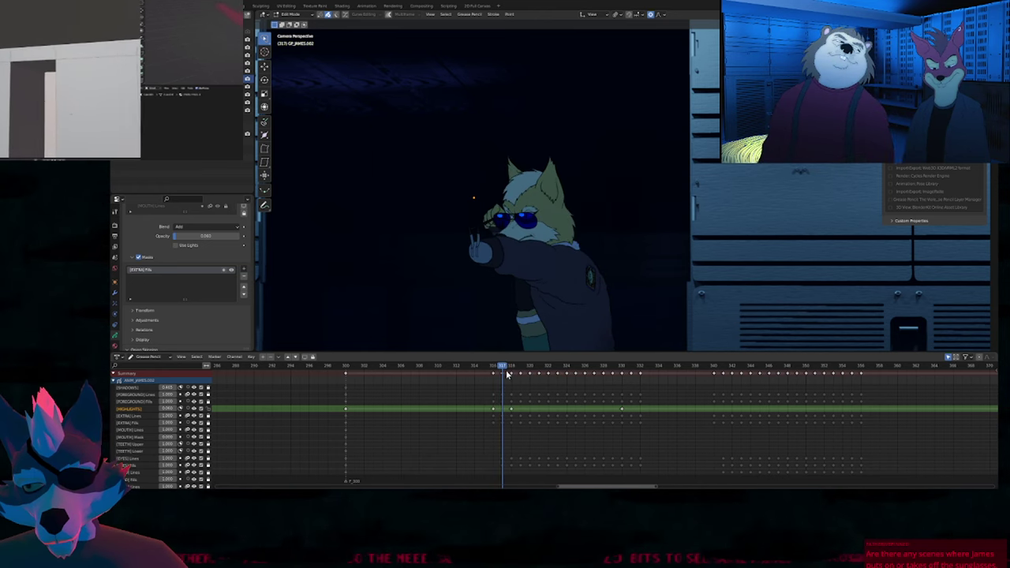
pyautogui.click(512, 408)
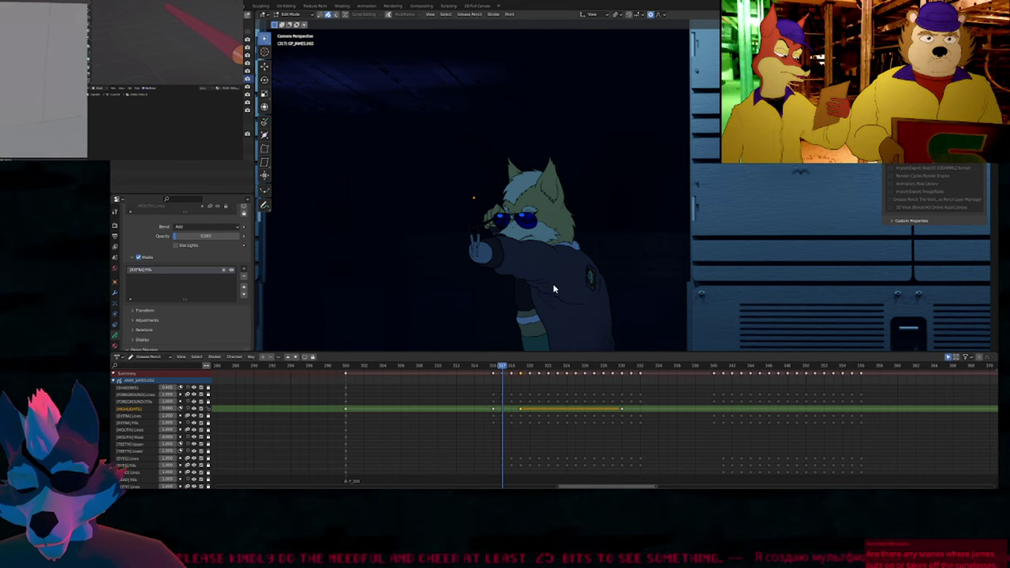
pyautogui.hotkey('ctrl', 'shift', 'e')
# Delete the glint keyframes between frames 316 and 330 on the [HIGHLIGHTS] layer and go to frame 319.
pyautogui.moveTo(500, 369); pyautogui.dragTo(516, 413)
pyautogui.press('x')
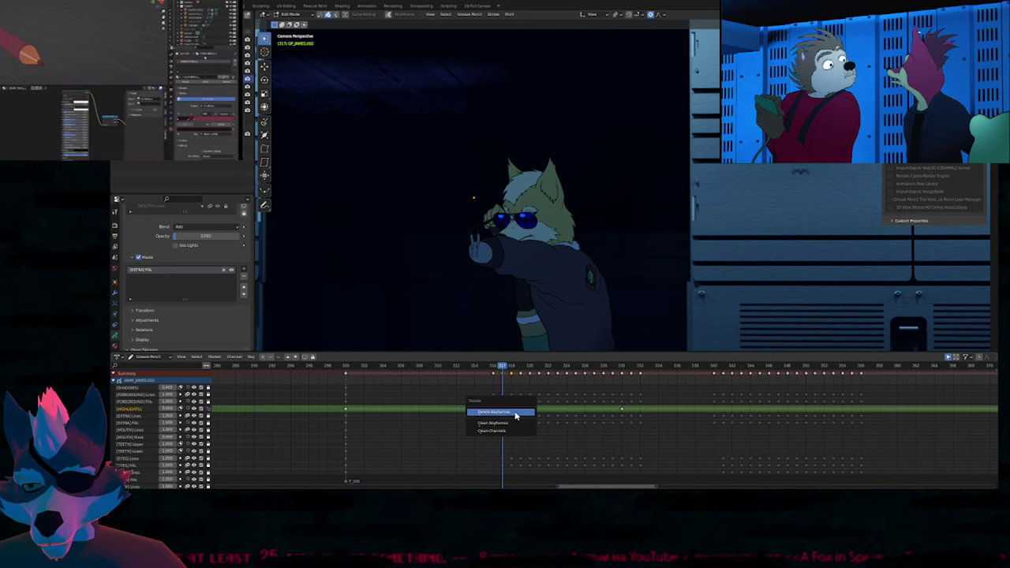
pyautogui.click(516, 414)
pyautogui.click(521, 366)
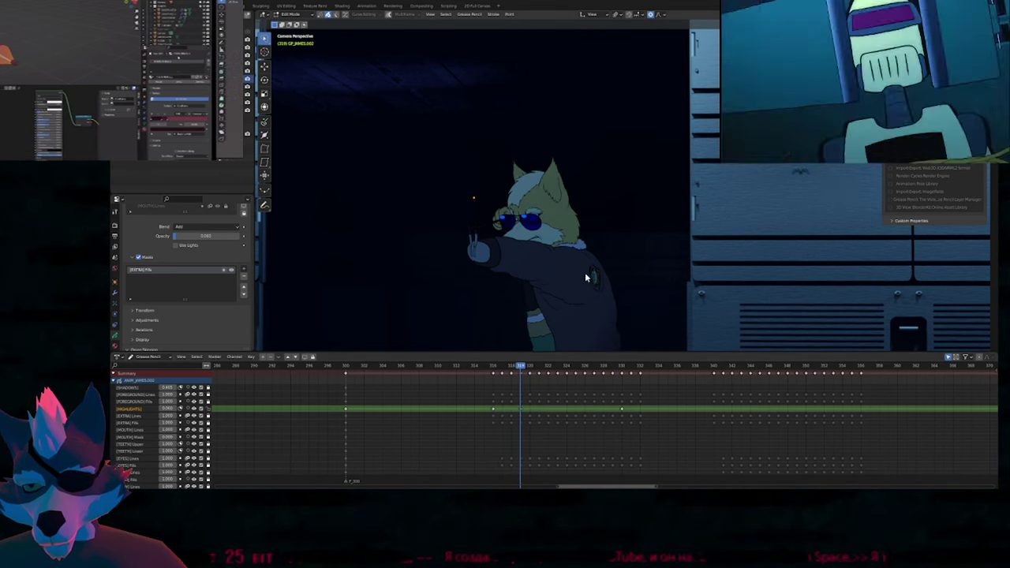
# Reposition the glints on the sunglasses' lenses at frame 319.
pyautogui.press('g')
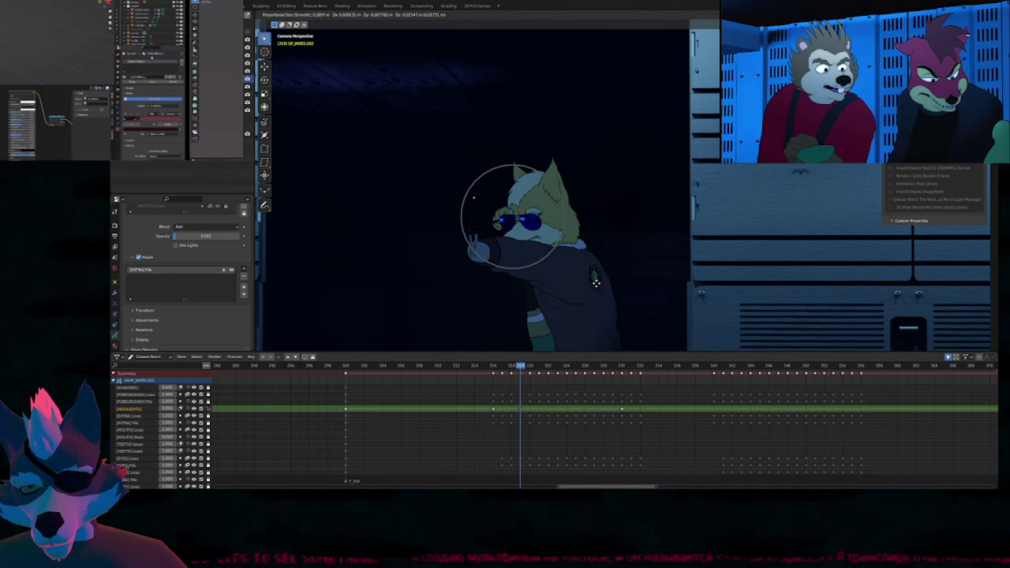
pyautogui.click(597, 285)
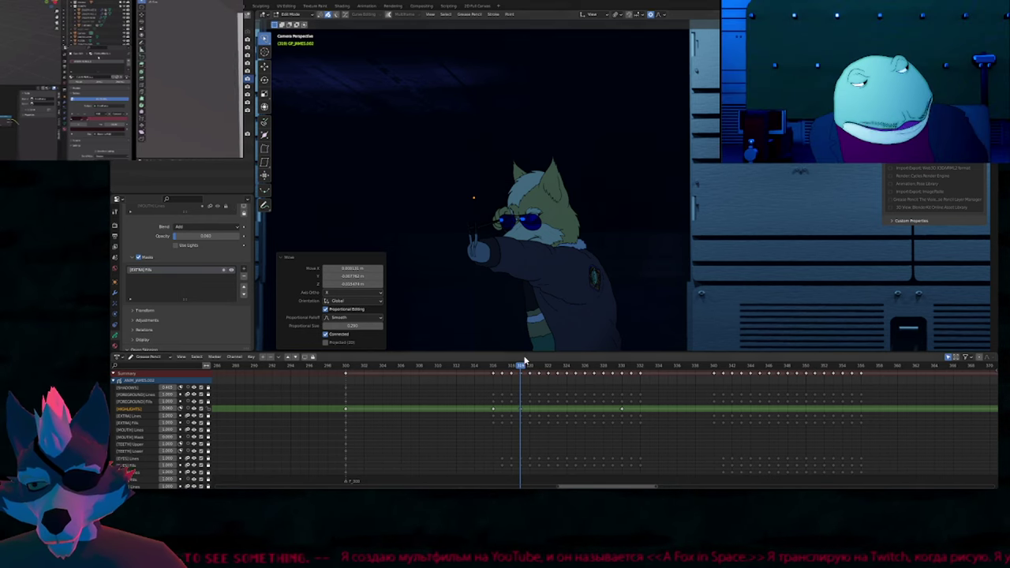
pyautogui.press('Down')
pyautogui.press('Up')
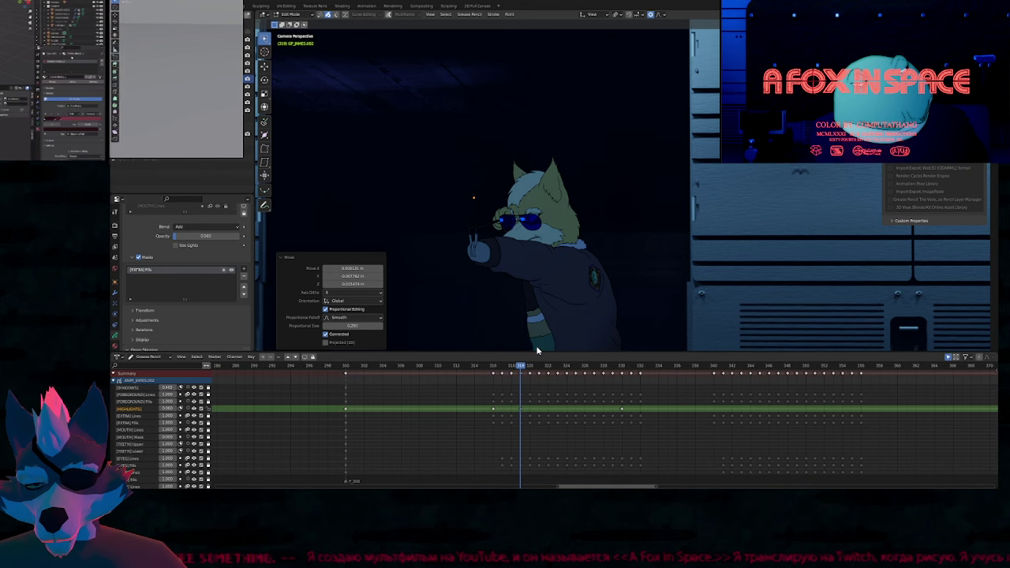
pyautogui.press('g')
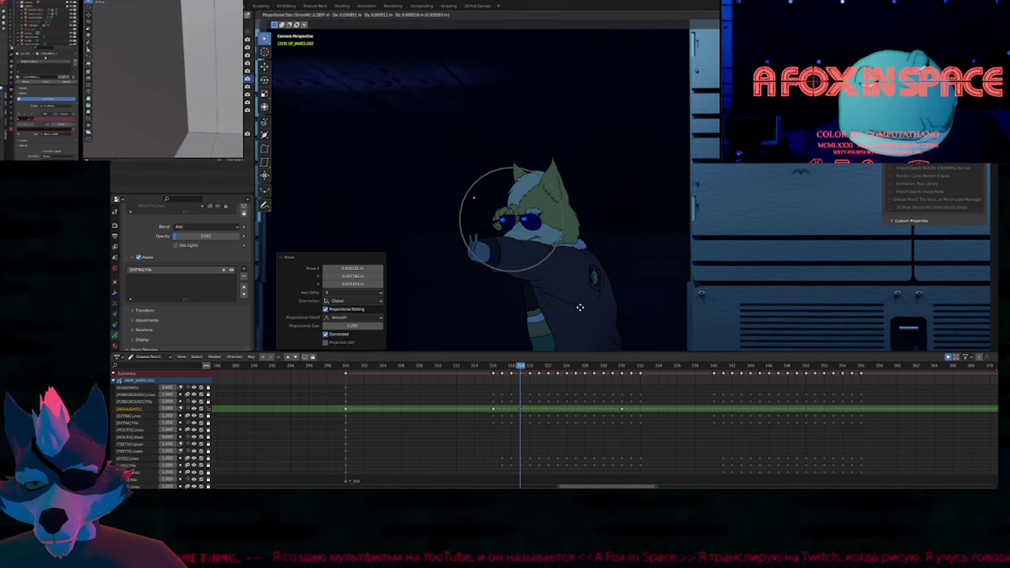
pyautogui.click(581, 293)
# Interpolate the [HIGHLIGHTS] sequence between frames 316 and 319 and between frames 319 and 330, and play the result.
pyautogui.click(507, 366)
pyautogui.hotkey('ctrl', 'shift', 'e')
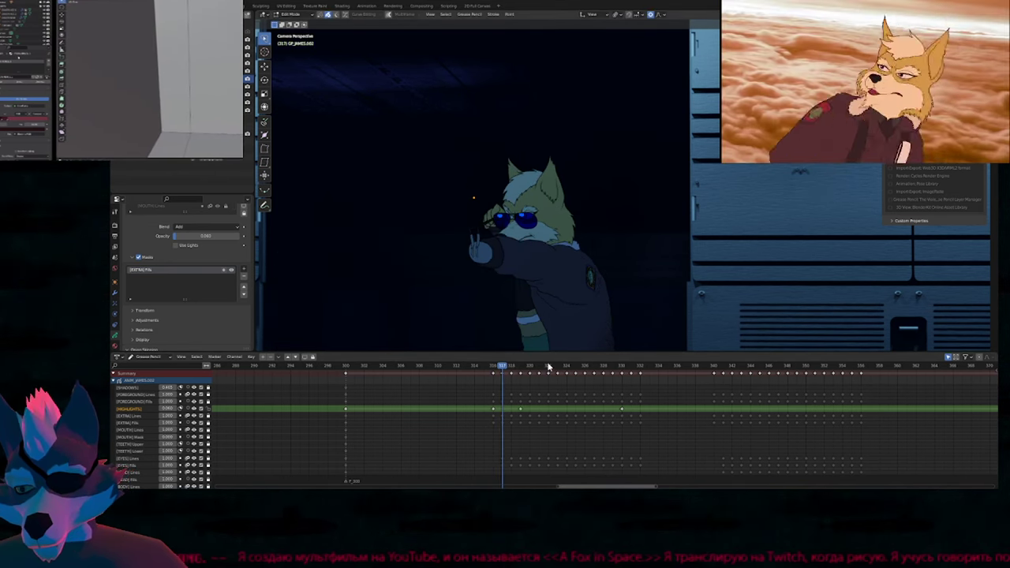
pyautogui.click(548, 367)
pyautogui.hotkey('ctrl', 'shift', 'e')
pyautogui.press('space')
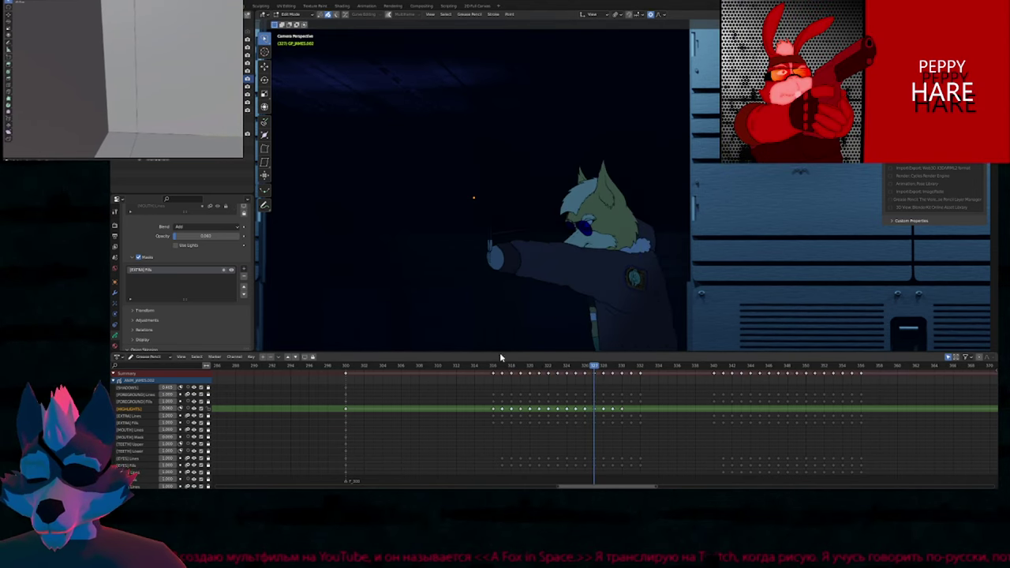
pyautogui.click(482, 367)
pyautogui.press('space')
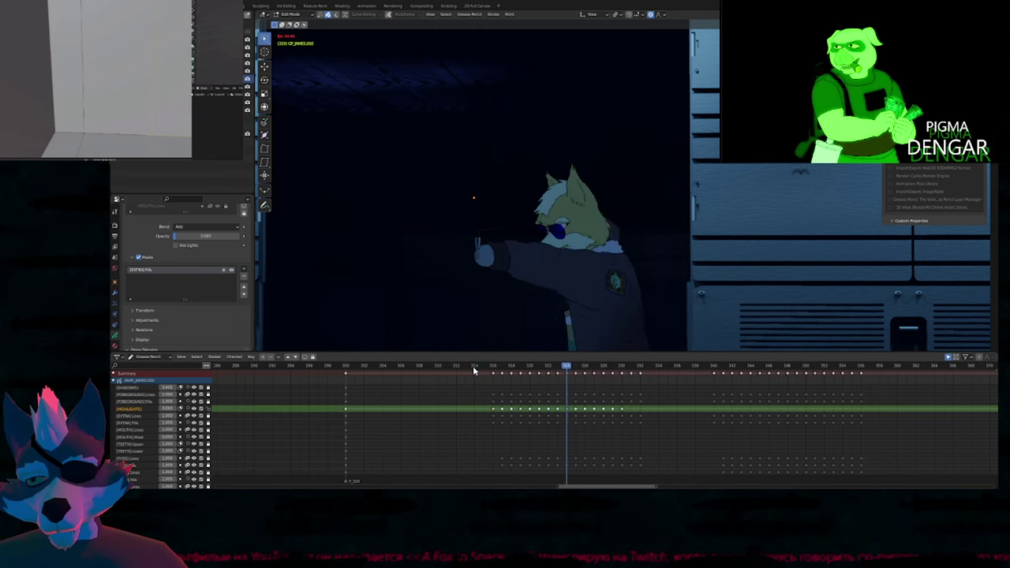
# Delete the interpolated [HIGHLIGHTS] keyframes from frame 322 to 330 and change the type of all remaining keyframes.
pyautogui.moveTo(480, 369); pyautogui.dragTo(529, 382)
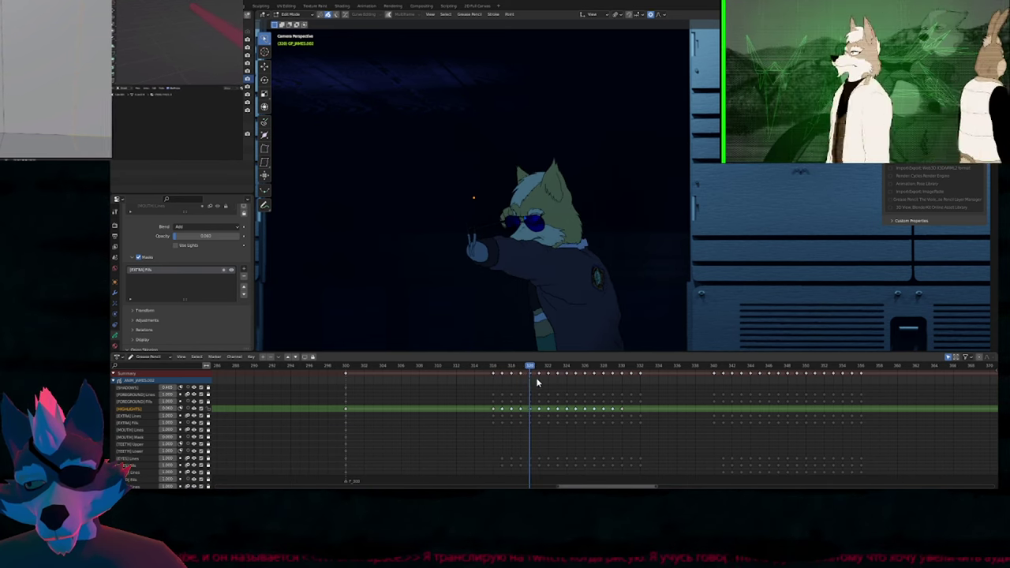
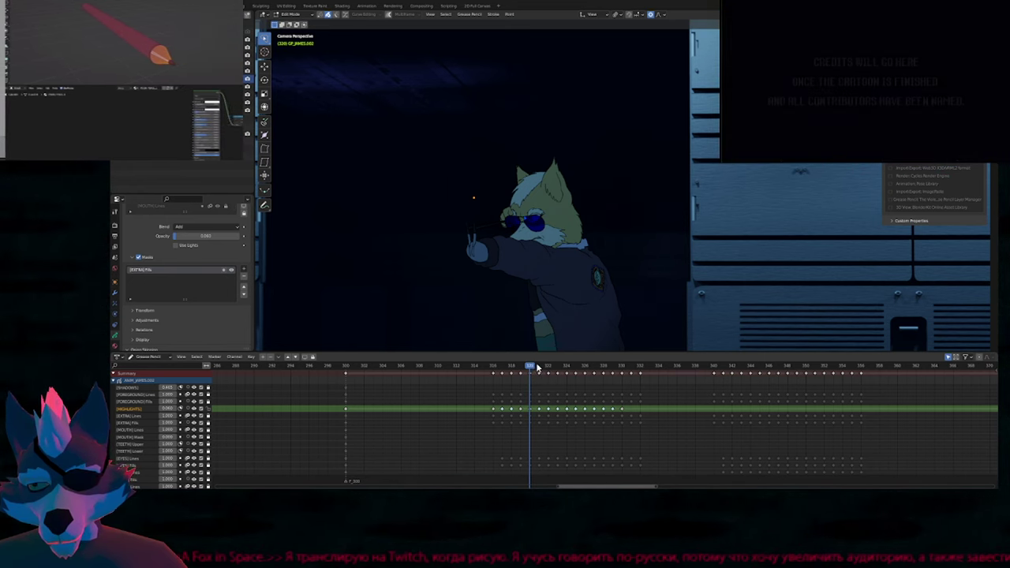
pyautogui.click(537, 367)
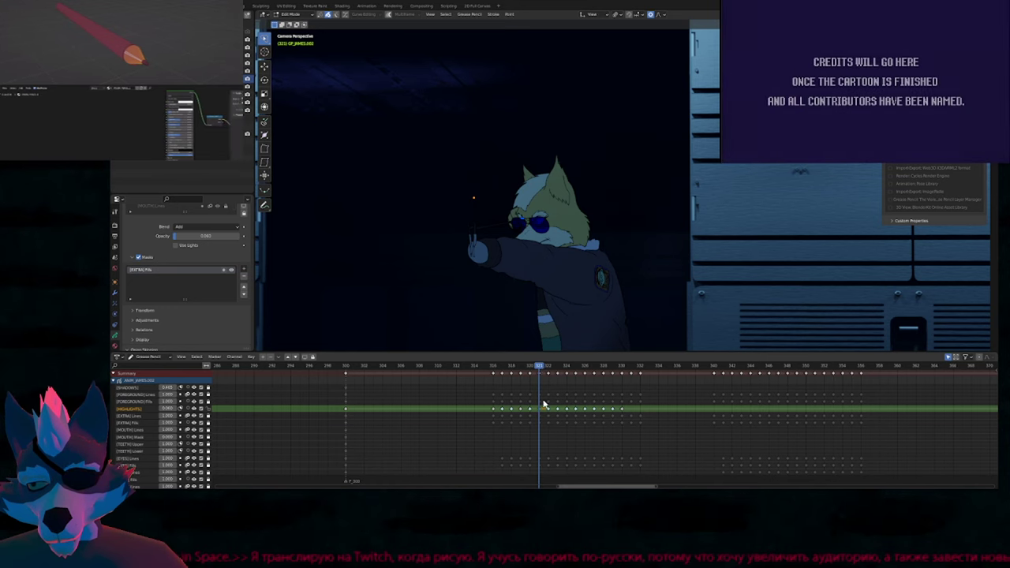
pyautogui.press('Tab')
pyautogui.press('Tab')
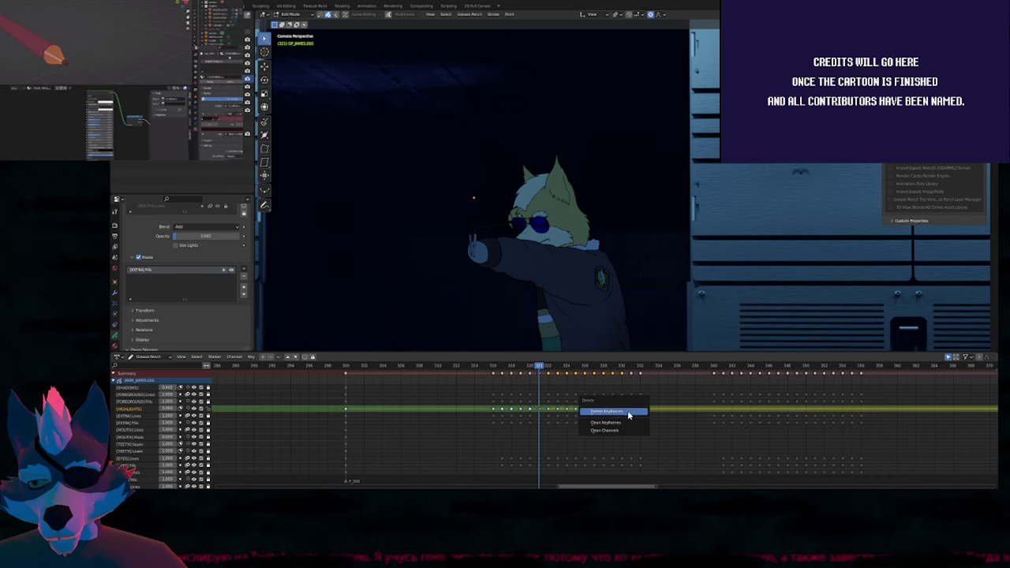
pyautogui.click(628, 411)
pyautogui.press('a')
pyautogui.press('r')
pyautogui.click(521, 402)
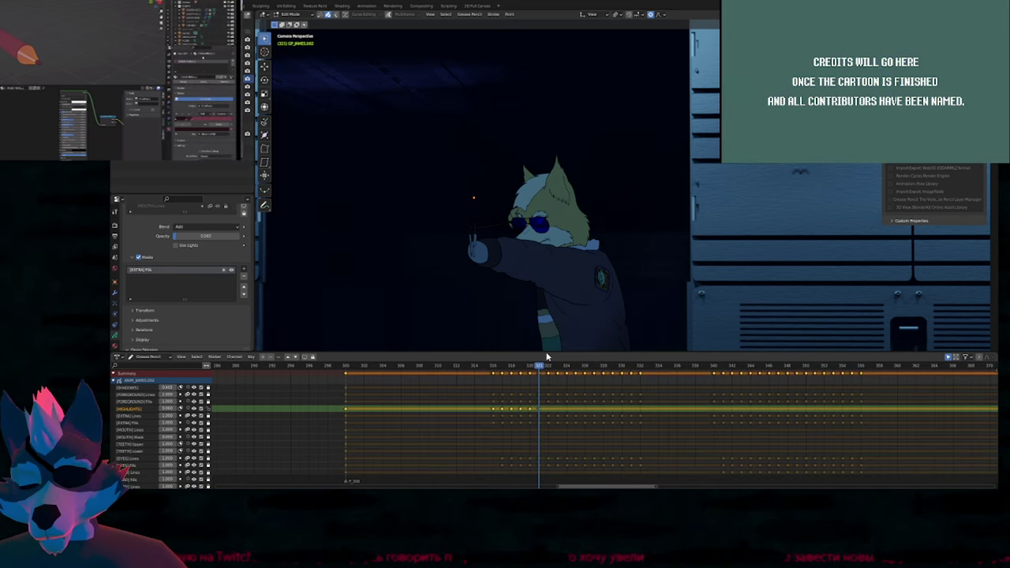
# Replay the start of the head turn and reposition the glints at frame 317.
pyautogui.click(469, 367)
pyautogui.press('space')
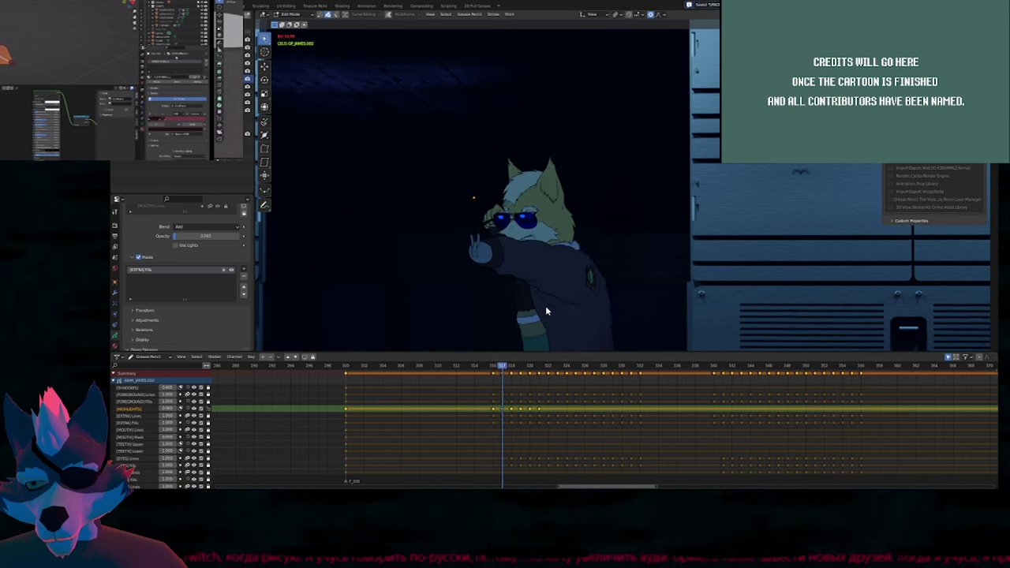
pyautogui.click(474, 368)
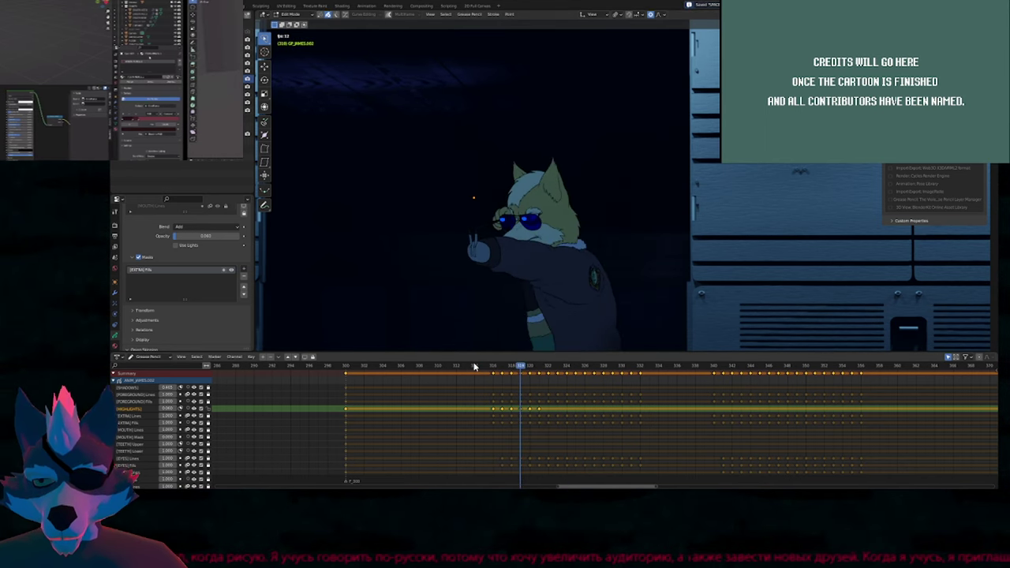
pyautogui.click(485, 367)
pyautogui.moveTo(494, 368)
pyautogui.mouseDown()
pyautogui.moveTo(542, 376)
pyautogui.moveTo(494, 379)
pyautogui.mouseUp()
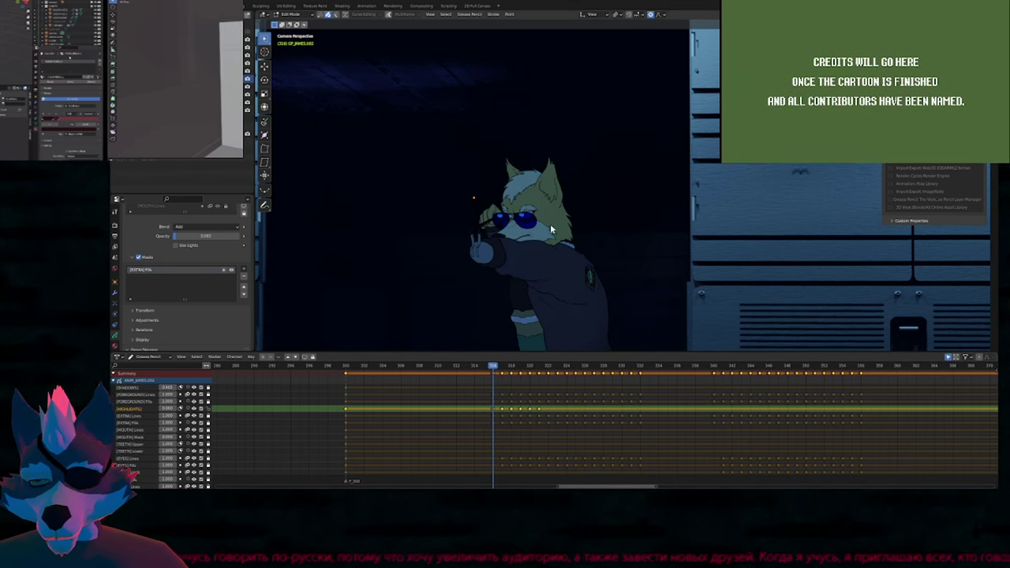
pyautogui.press('Tab')
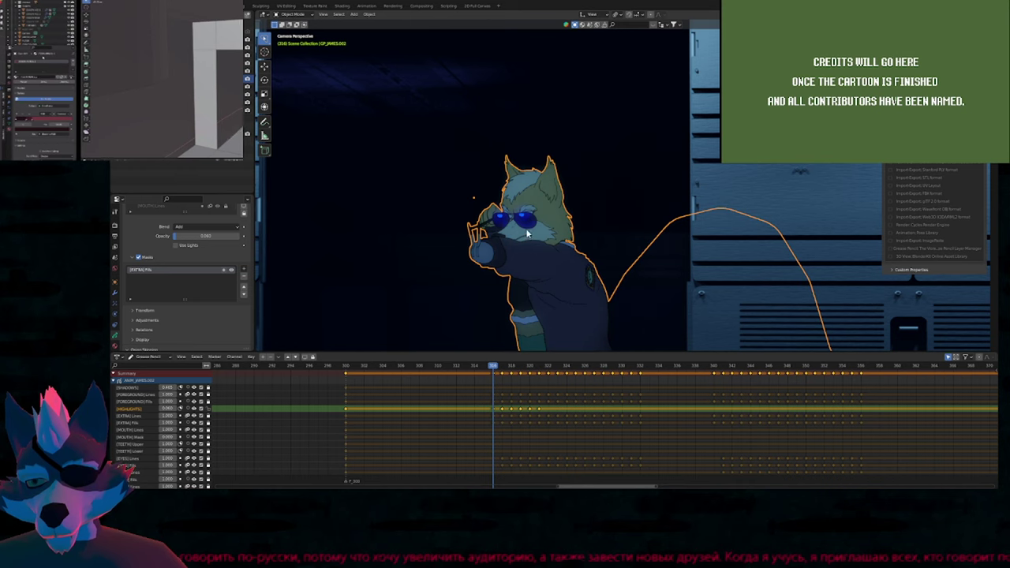
pyautogui.press('Tab')
pyautogui.press('Right')
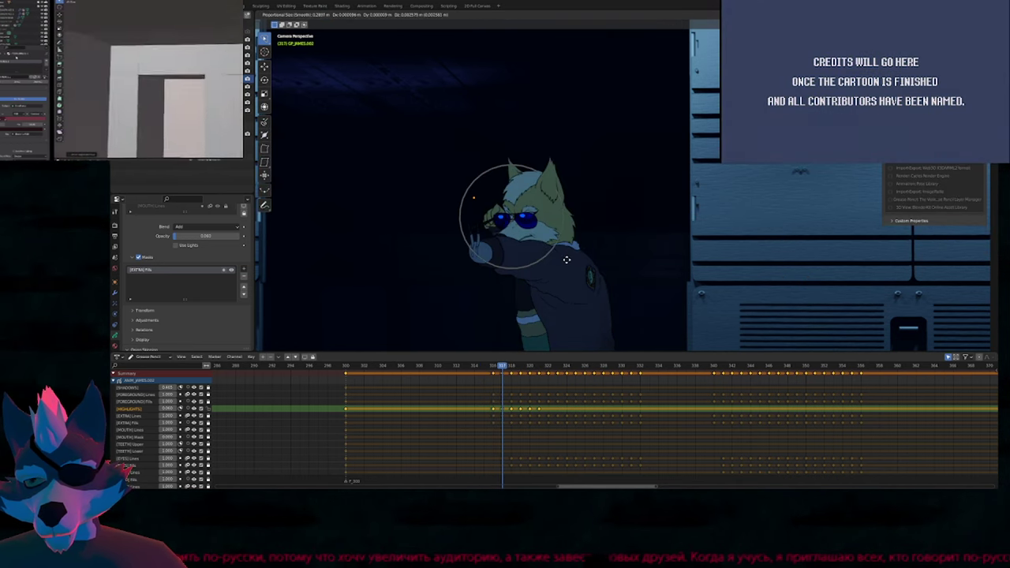
pyautogui.click(567, 258)
# Reposition the glints to follow the lenses at frames 318 and 319.
pyautogui.press('Right')
pyautogui.press('g')
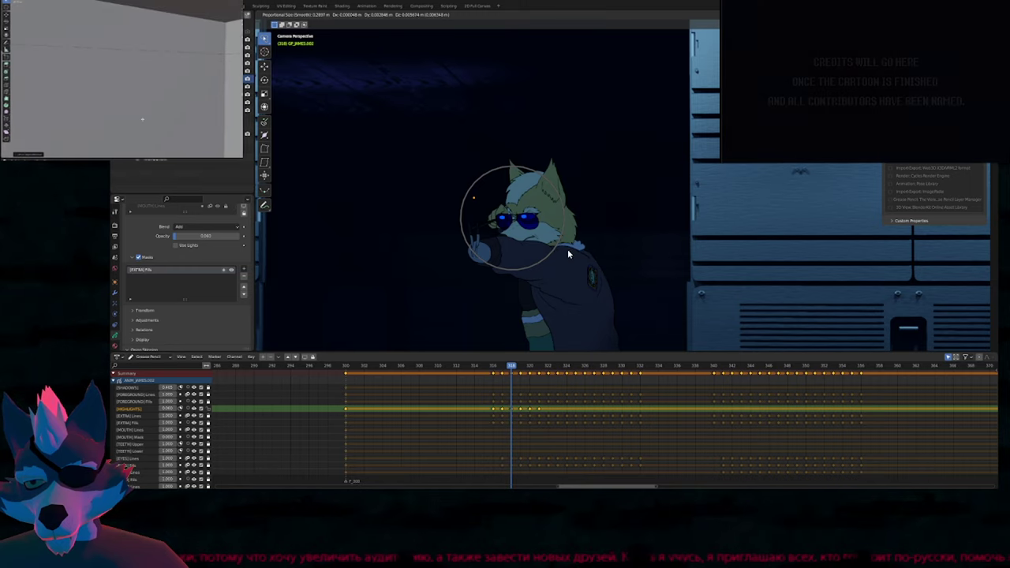
pyautogui.click(568, 252)
pyautogui.press('g')
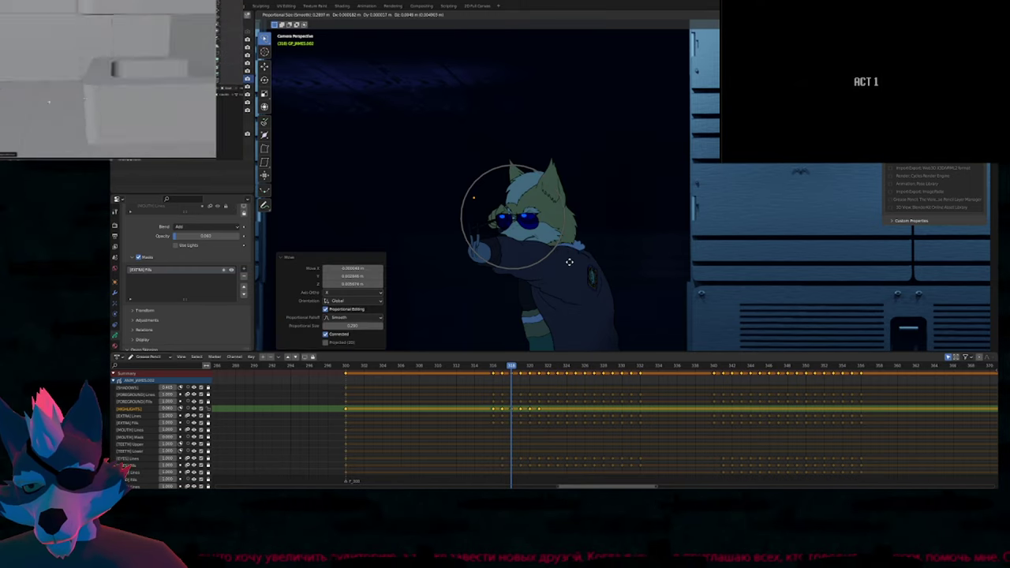
pyautogui.press('Right')
pyautogui.press('g')
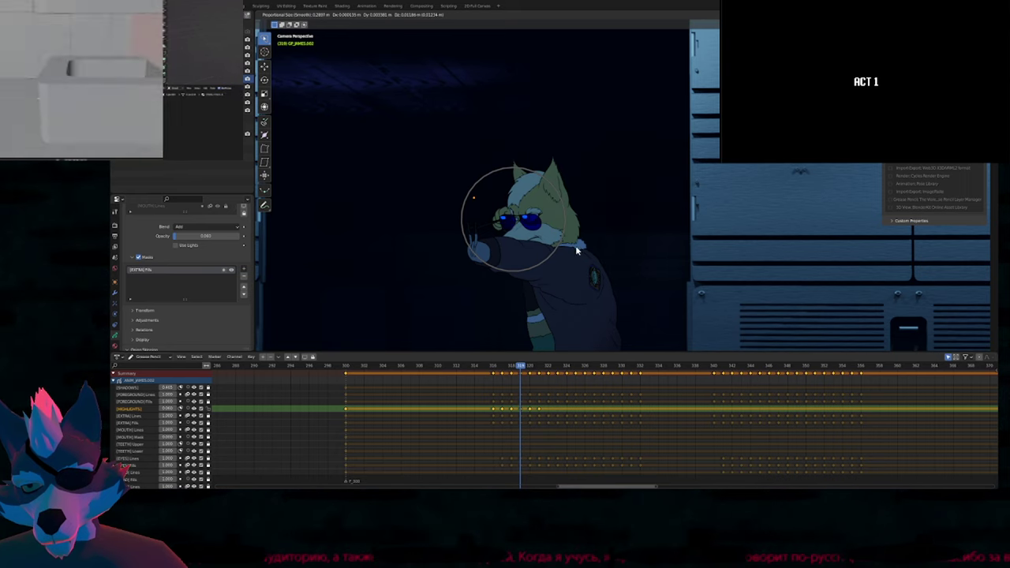
pyautogui.click(574, 254)
# Reposition the glints at frame 320, and paste the glint strokes at frame 321 and move them onto the lenses.
pyautogui.press('Right')
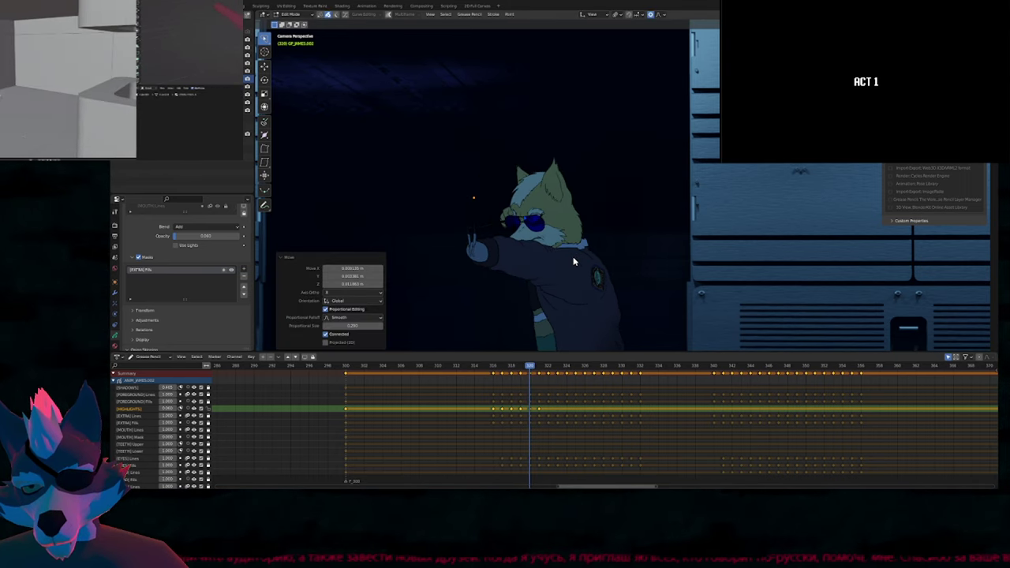
pyautogui.press('g')
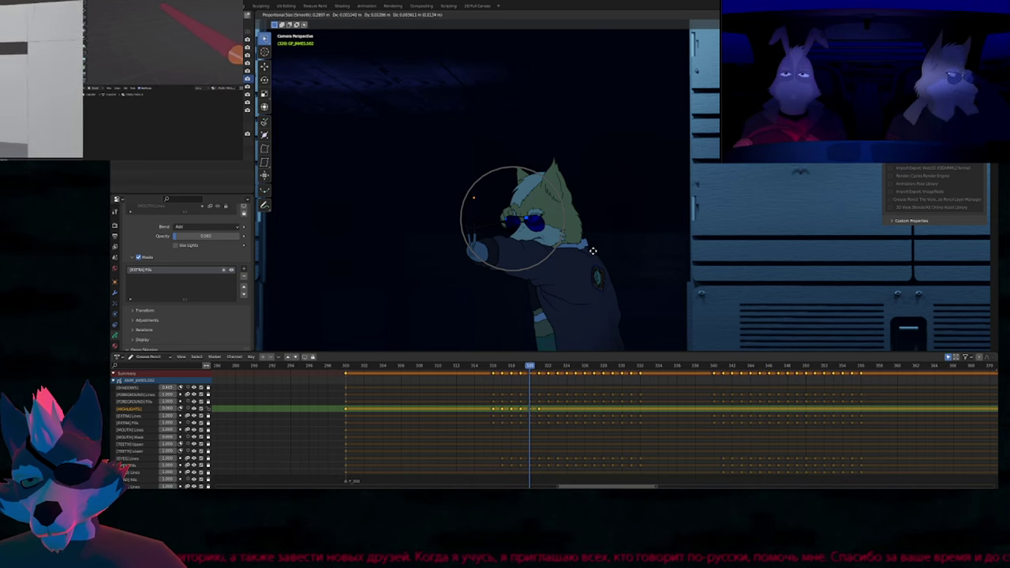
pyautogui.click(590, 252)
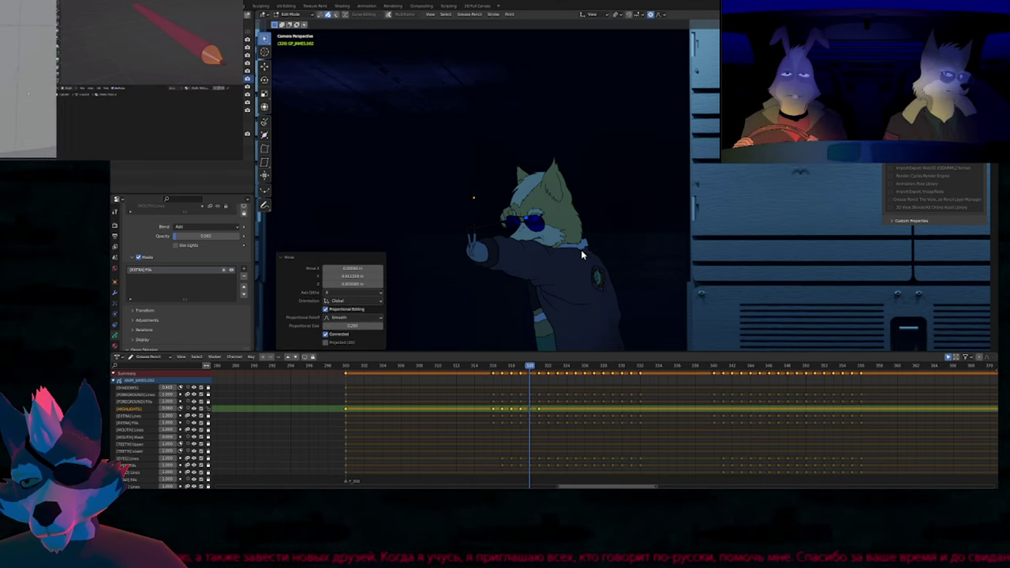
pyautogui.press('Right')
pyautogui.hotkey('ctrl', 'v')
pyautogui.press('g')
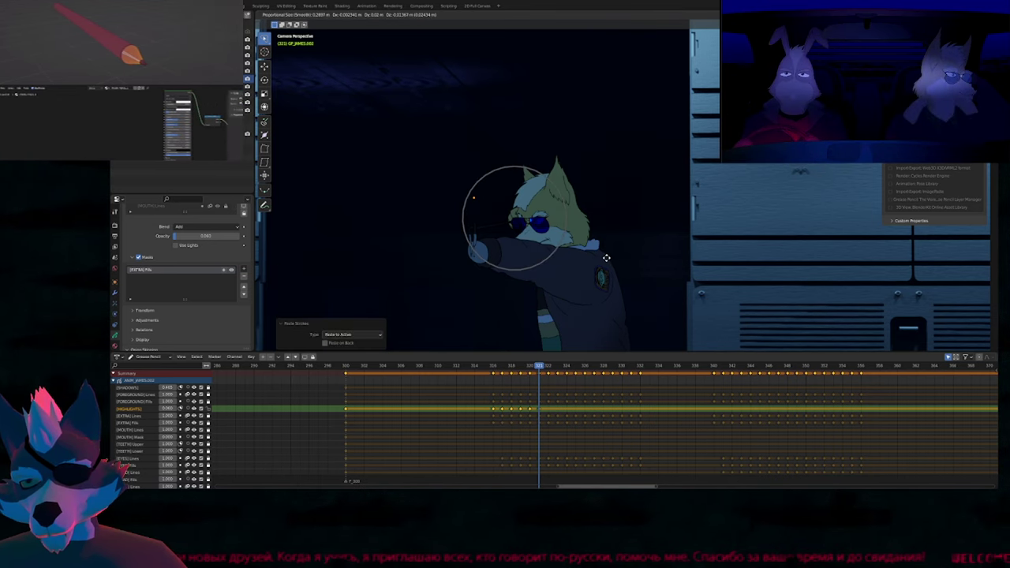
pyautogui.click(607, 265)
pyautogui.press('Right')
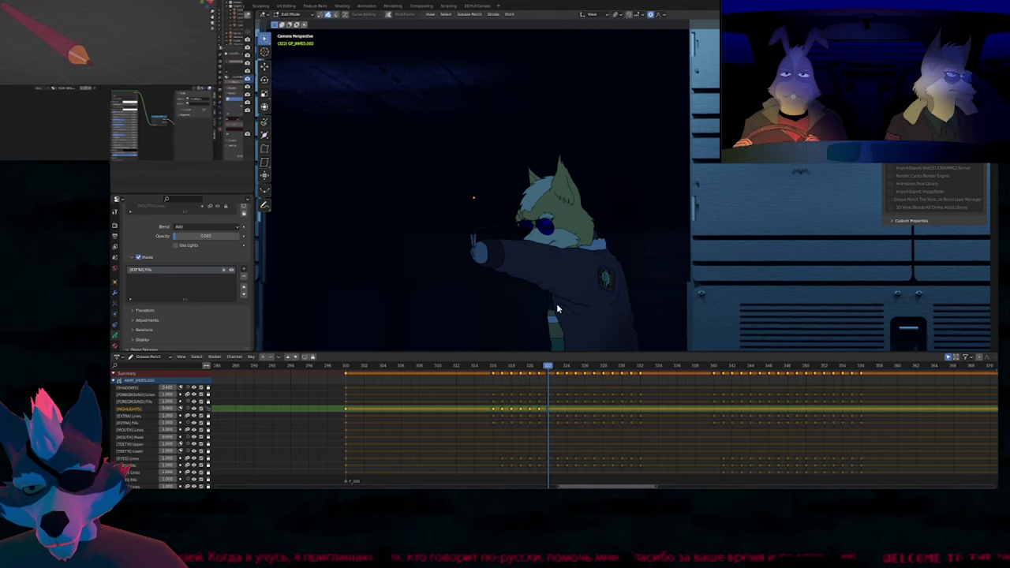
# Play back the head turn from about frame 315 and reposition the glints at frame 316.
pyautogui.moveTo(551, 371)
pyautogui.mouseDown()
pyautogui.moveTo(490, 359)
pyautogui.moveTo(559, 366)
pyautogui.moveTo(479, 367)
pyautogui.mouseUp()
pyautogui.press('space')
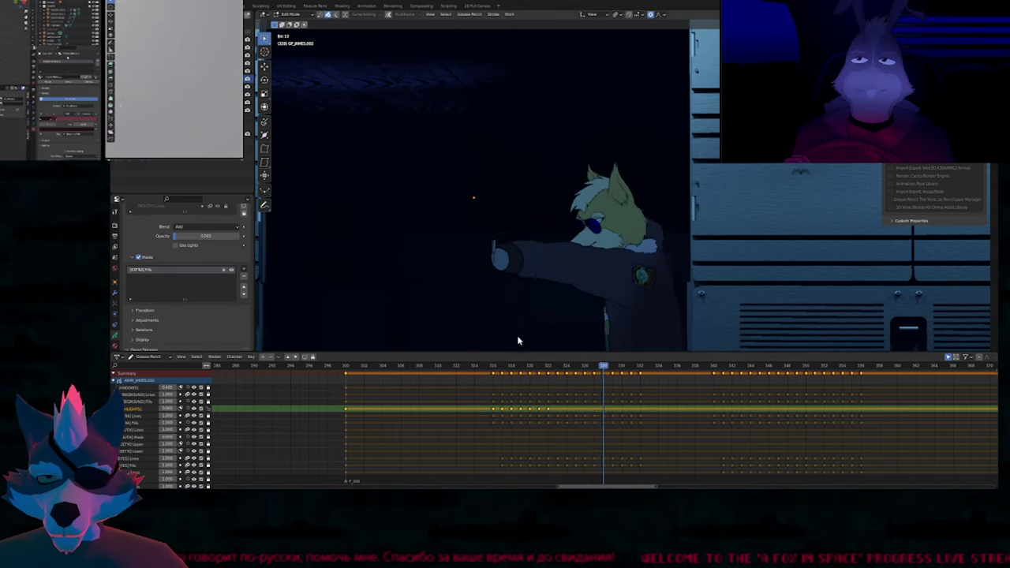
pyautogui.click(487, 366)
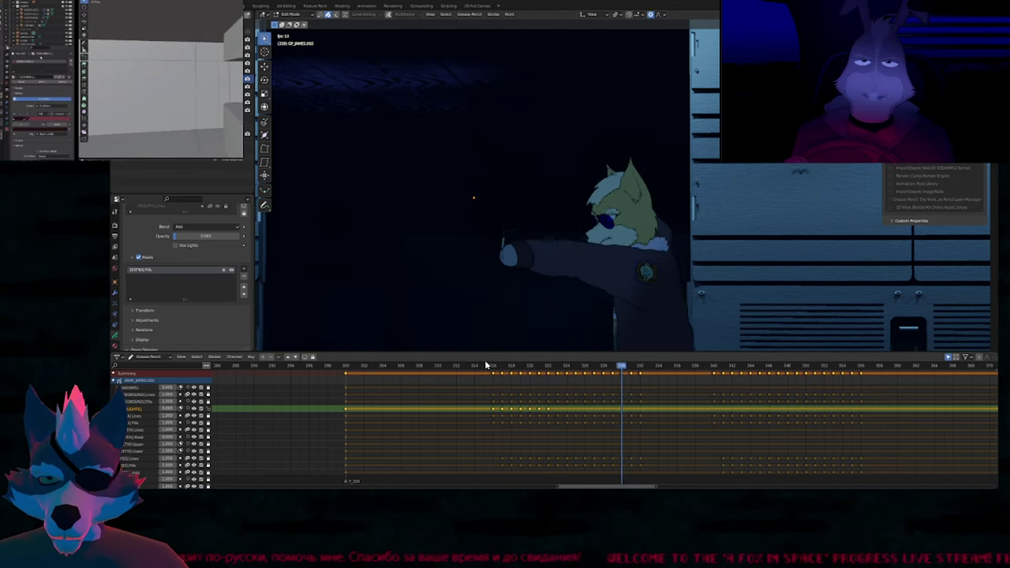
pyautogui.click(483, 366)
pyautogui.click(484, 366)
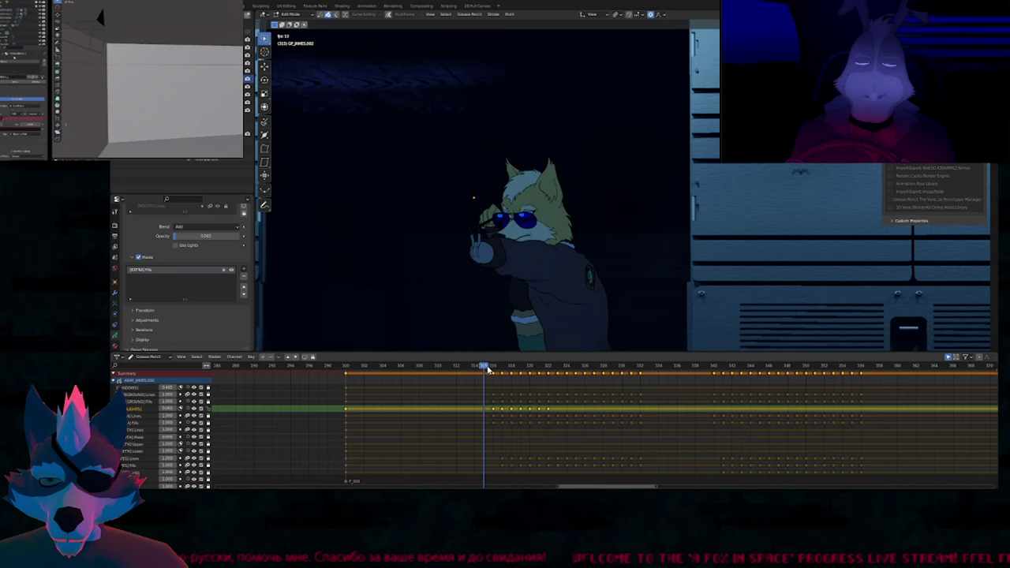
pyautogui.moveTo(502, 372)
pyautogui.mouseDown()
pyautogui.moveTo(517, 376)
pyautogui.moveTo(492, 373)
pyautogui.mouseUp()
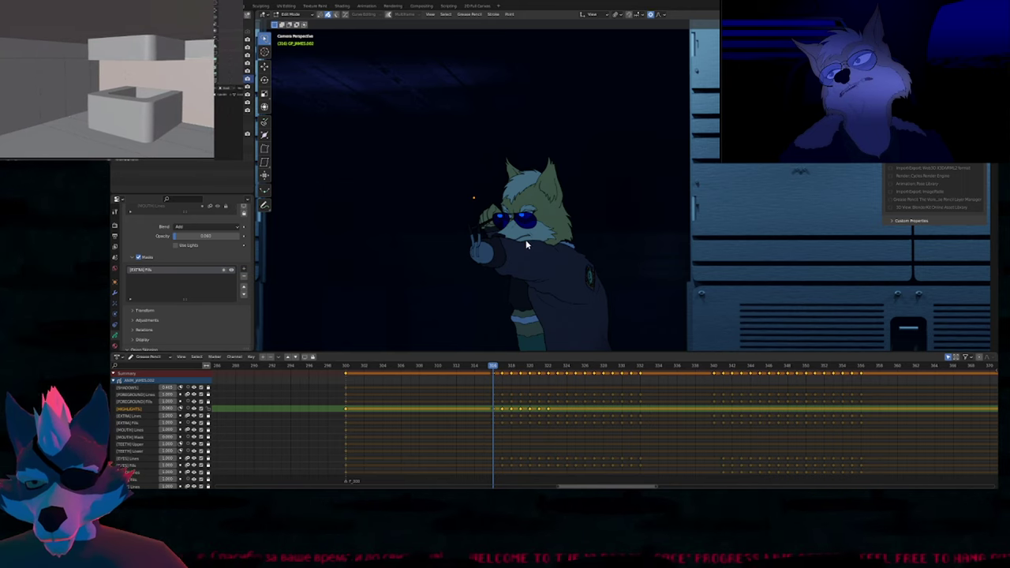
pyautogui.press('g')
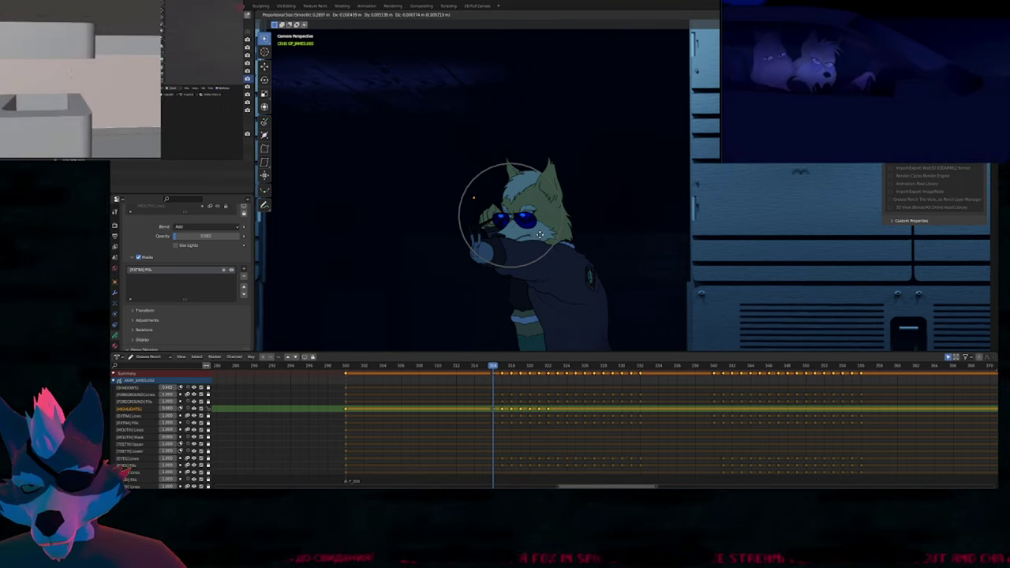
pyautogui.click(540, 233)
# Scrub and replay the head turn to check the glints' movement across the lenses.
pyautogui.moveTo(495, 371); pyautogui.dragTo(526, 370)
pyautogui.press('Right')
pyautogui.press('Right')
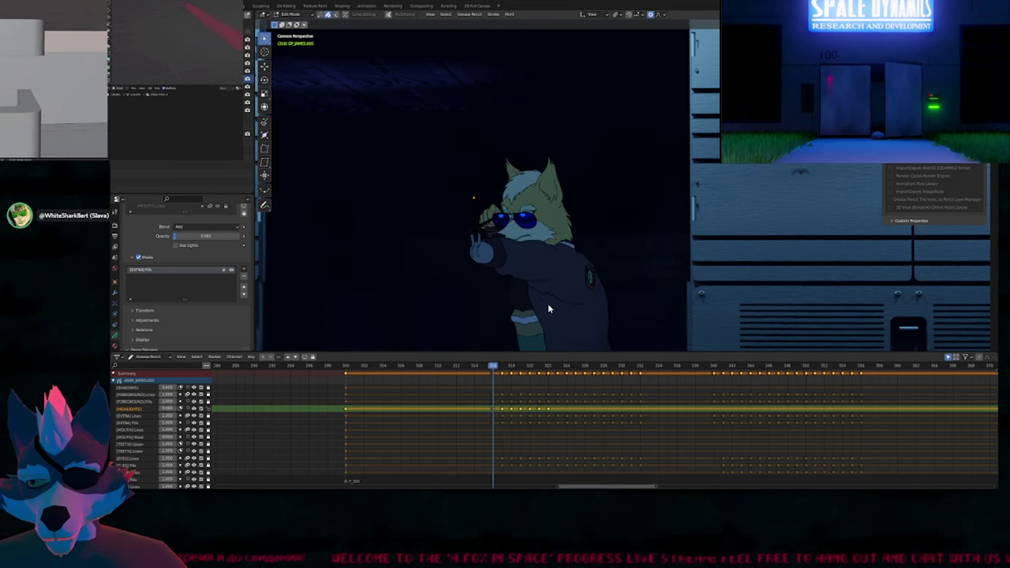
pyautogui.click(417, 366)
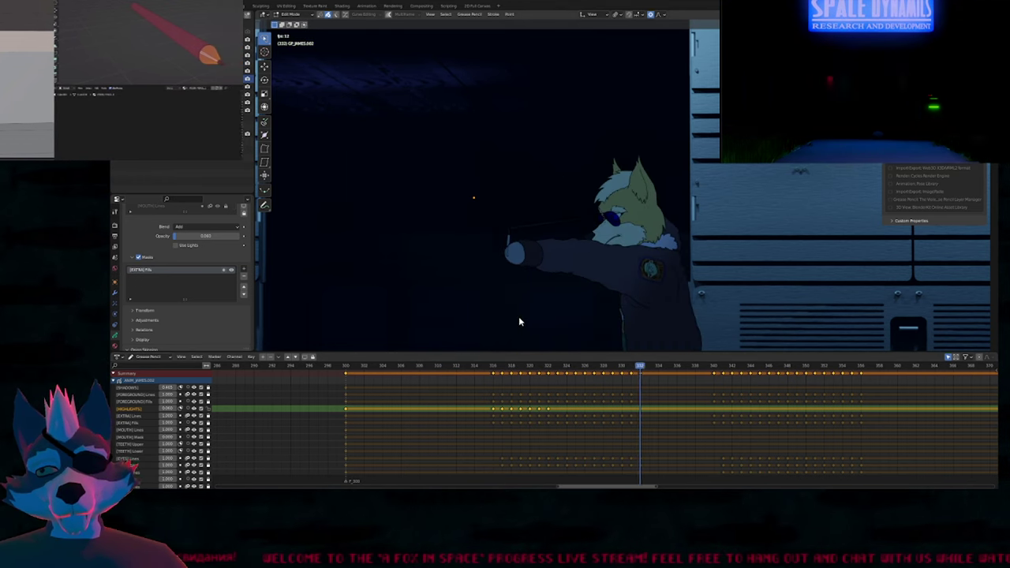
pyautogui.press('space')
pyautogui.click(495, 368)
pyautogui.press('space')
pyautogui.press('space')
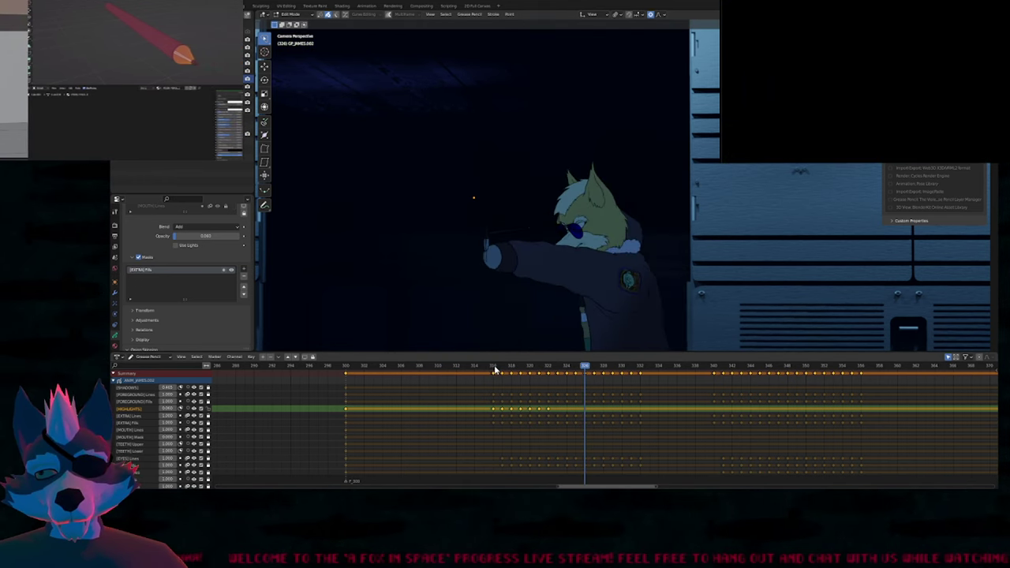
# Delete the glint strokes at frame 322 on the [HIGHLIGHTS] layer.
pyautogui.click(505, 368)
pyautogui.moveTo(508, 369); pyautogui.dragTo(544, 374)
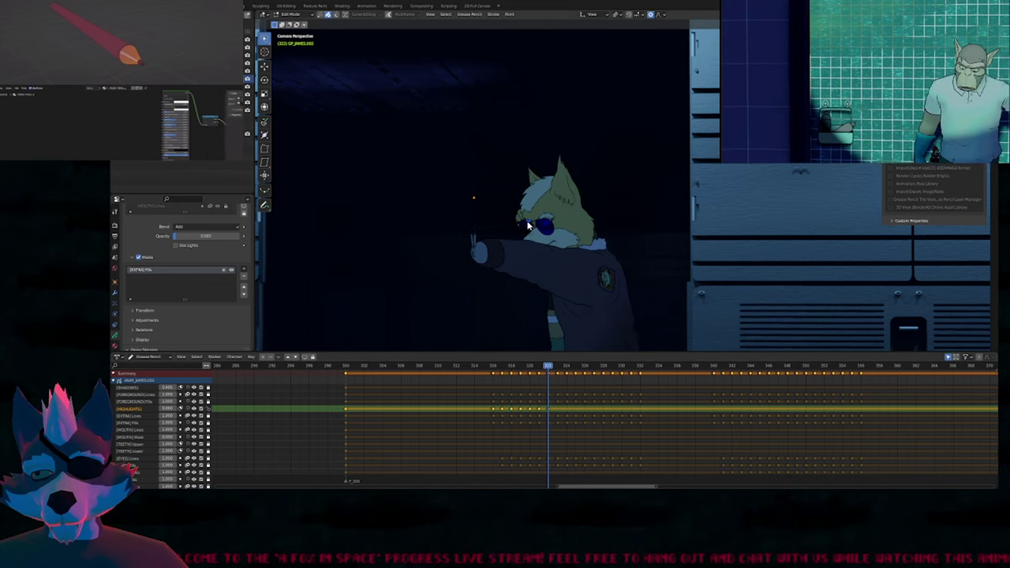
pyautogui.press('x')
pyautogui.click(530, 227)
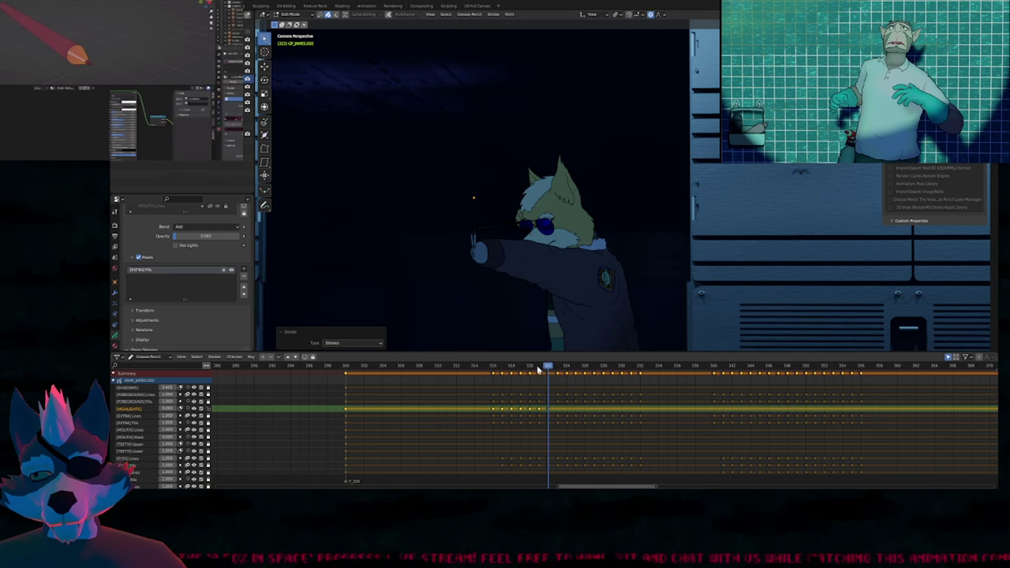
# Replay the fox's head turn several times from around frame 316 to check the sunglasses glints.
pyautogui.moveTo(539, 369); pyautogui.dragTo(493, 383)
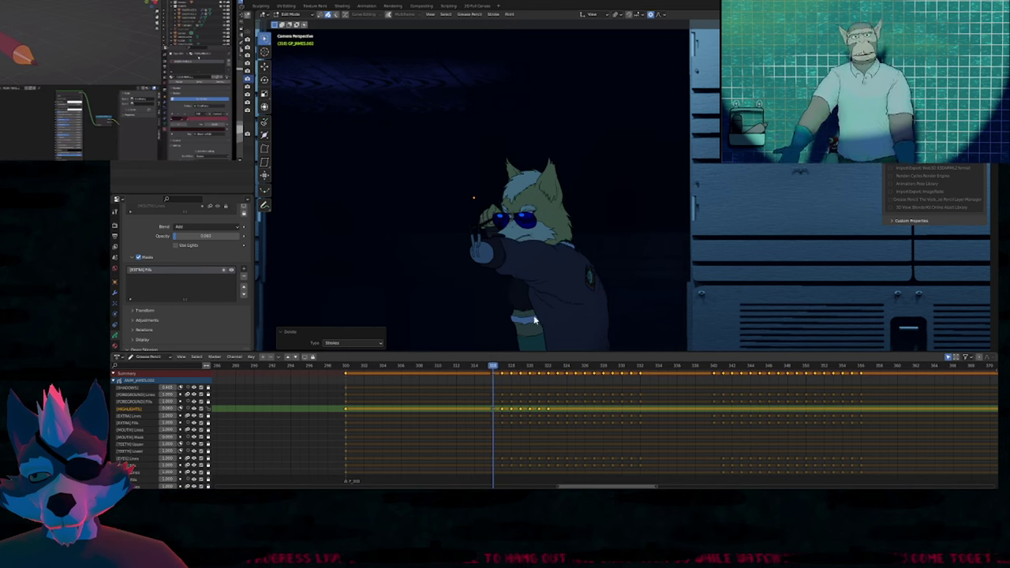
pyautogui.press('space')
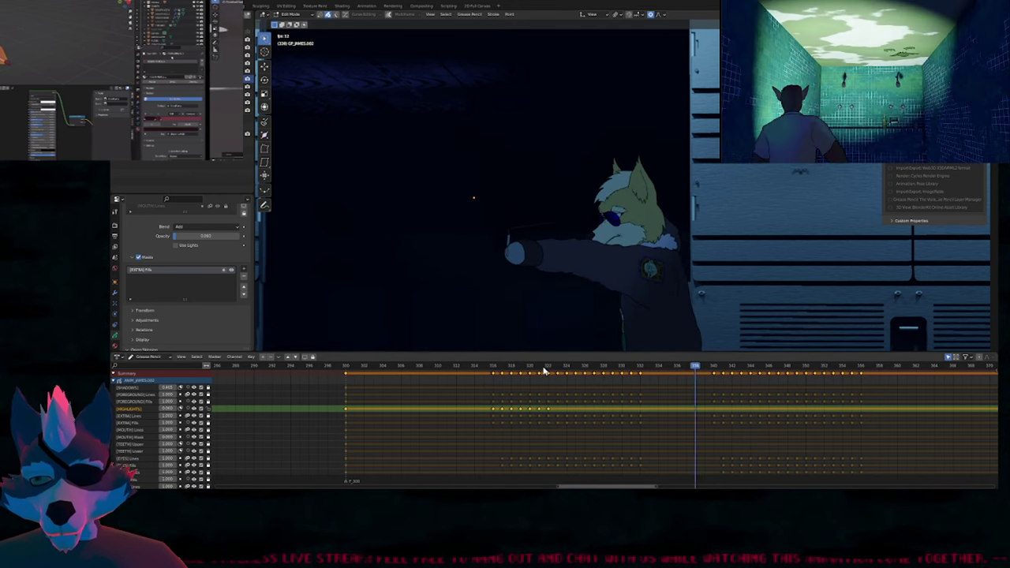
pyautogui.click(483, 367)
pyautogui.press('space')
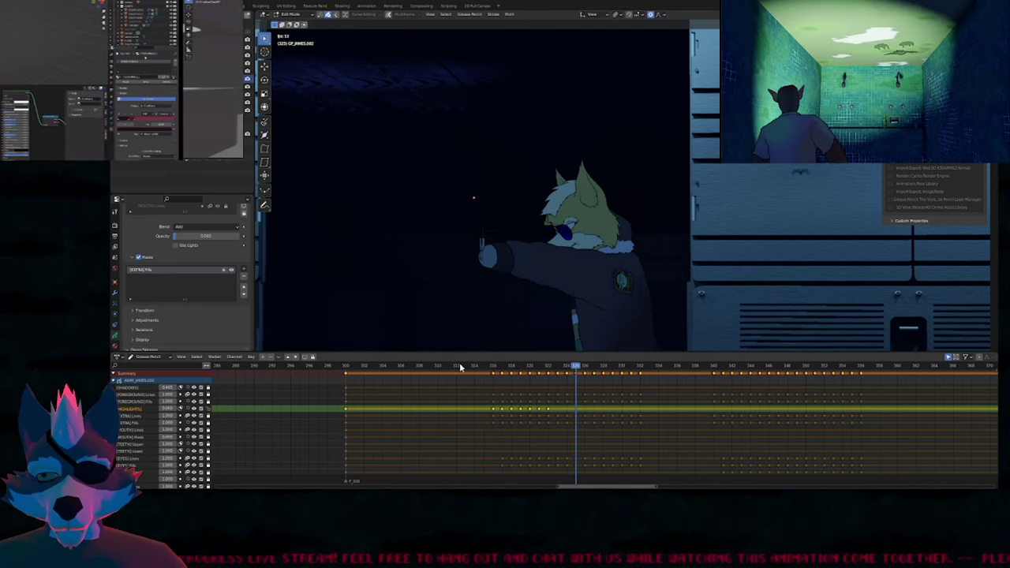
pyautogui.click(461, 367)
pyautogui.press('space')
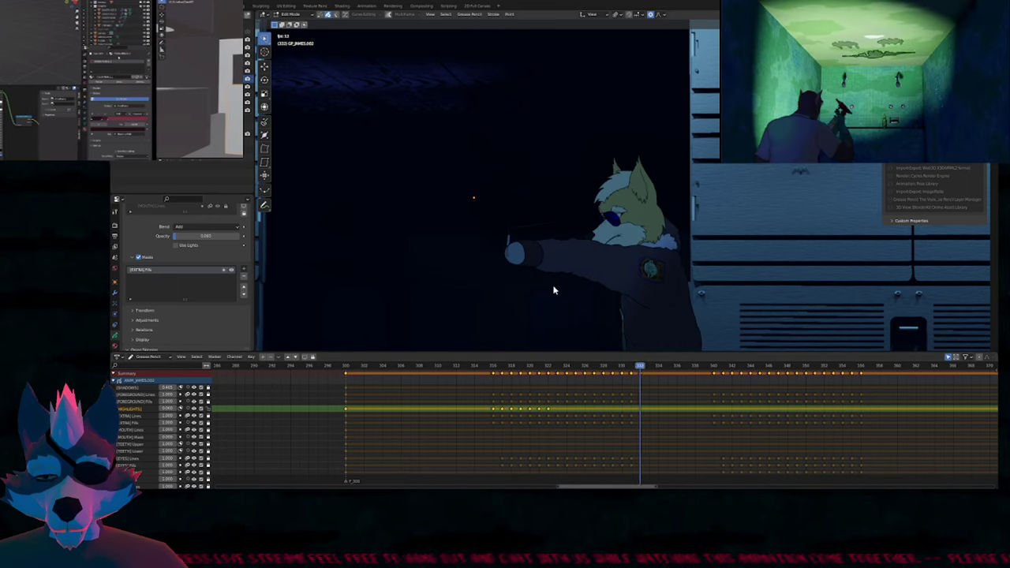
# Open the recent standoff second-half .blend file, go to frame 300 and show the camera view in rendered shading.
pyautogui.hotkey('ctrl', 'shift', 'o')
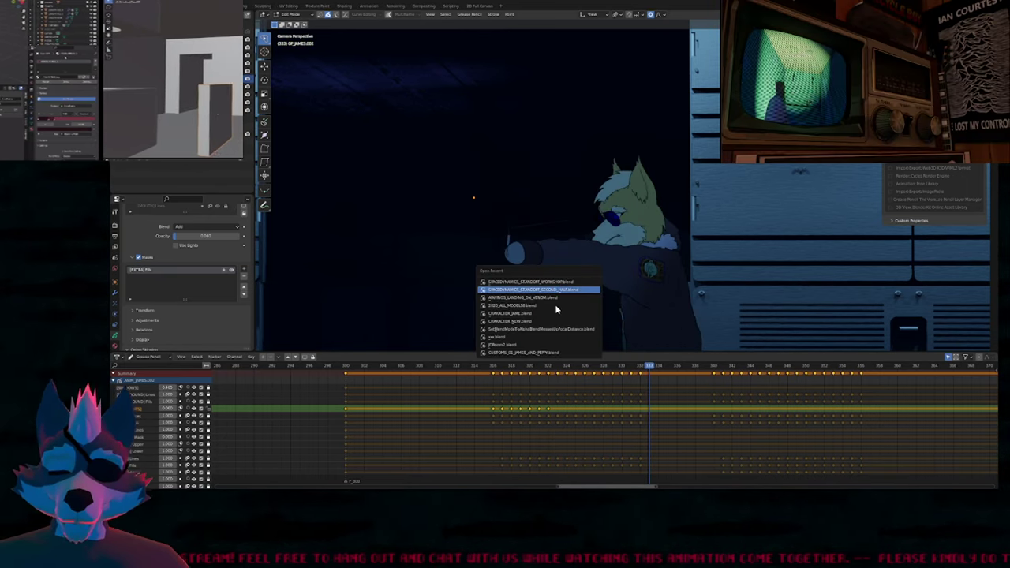
pyautogui.press('Return')
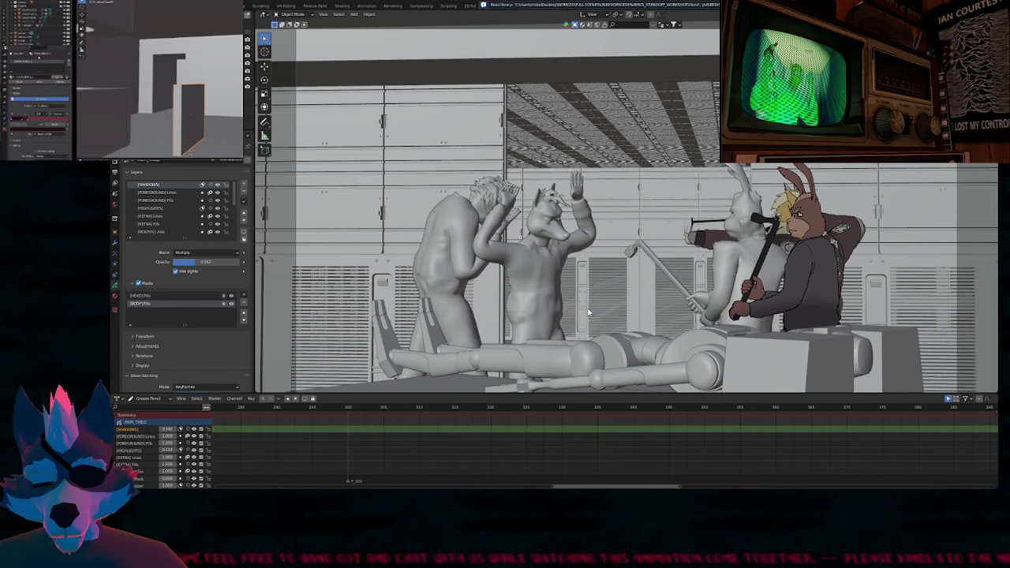
pyautogui.hotkey('shift', 'Left')
pyautogui.press('z')
pyautogui.click(586, 250)
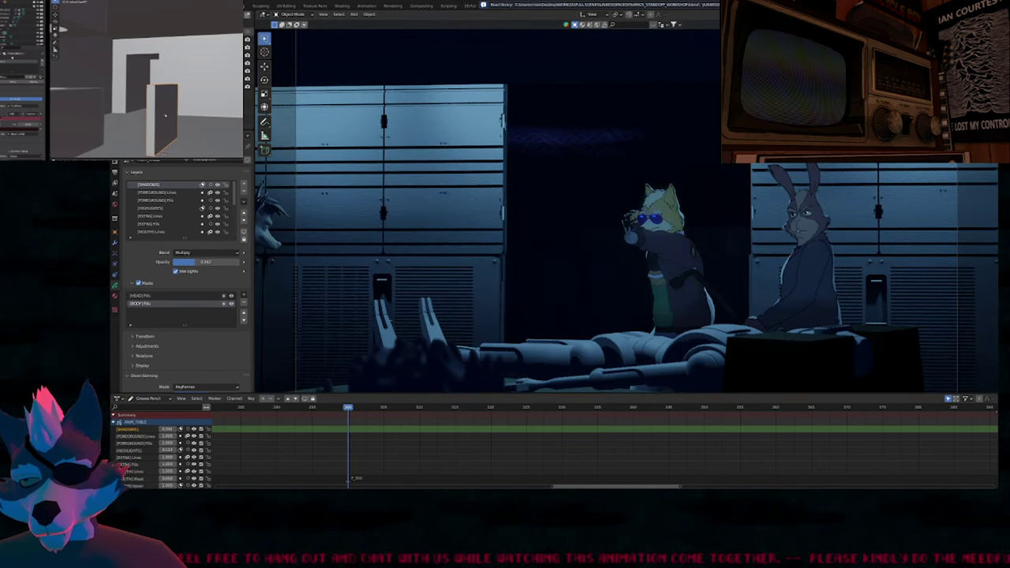
# Select the fox's 3D reference mesh behind the fox drawing, leaving all hidden scene objects restored.
pyautogui.press('h')
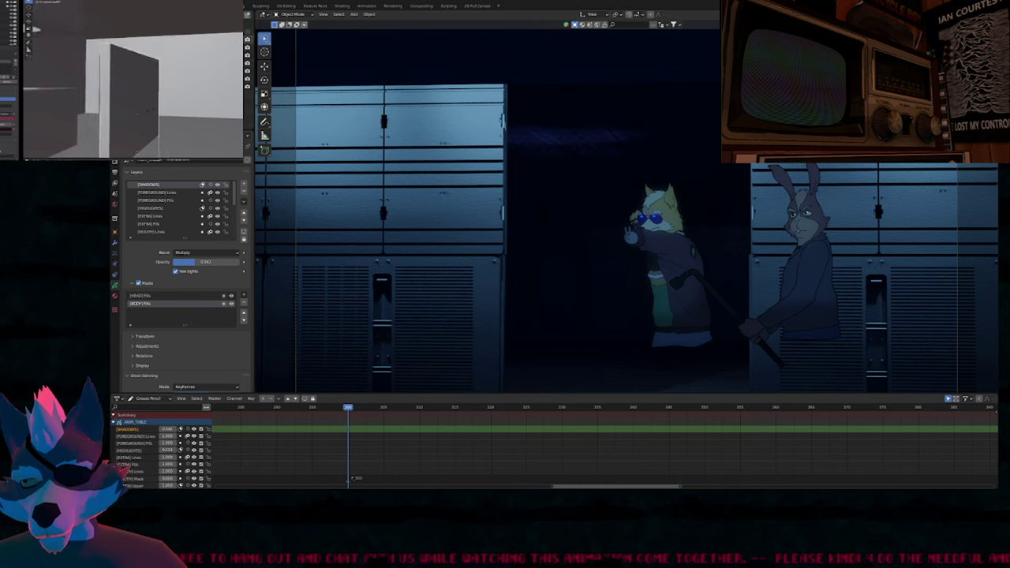
pyautogui.hotkey('alt', 'h')
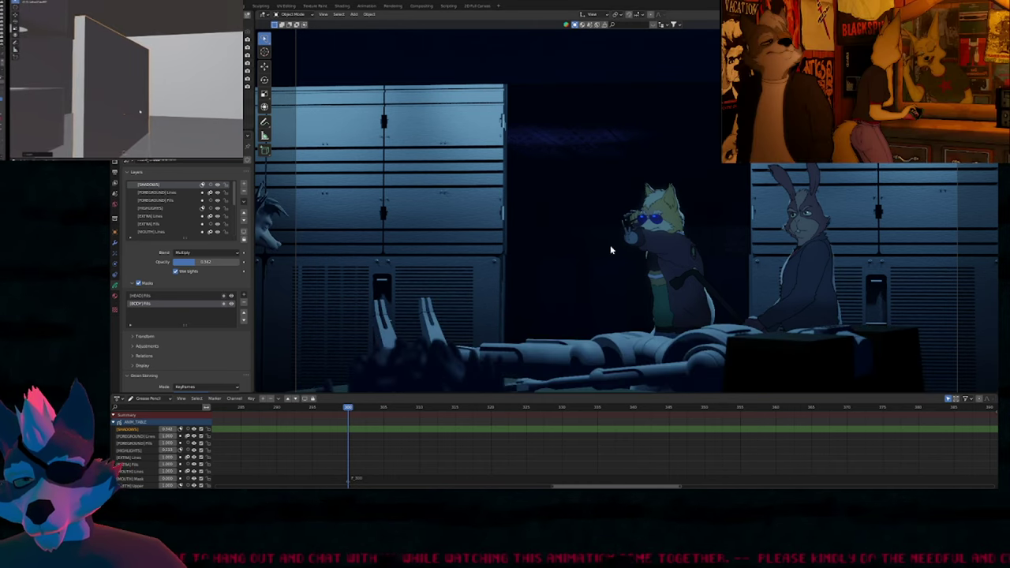
pyautogui.click(784, 270)
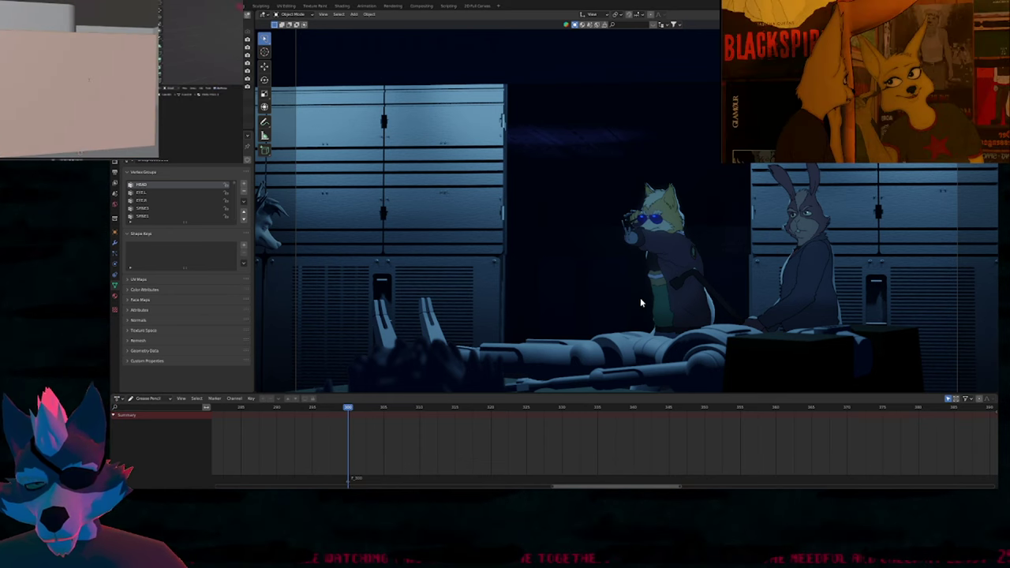
pyautogui.click(716, 314)
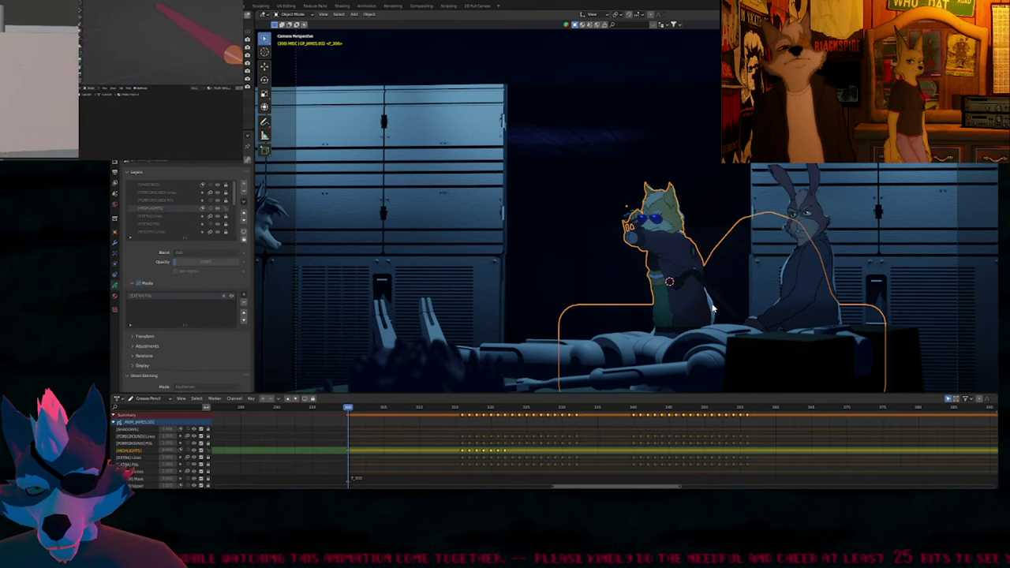
pyautogui.click(712, 307)
pyautogui.click(712, 308)
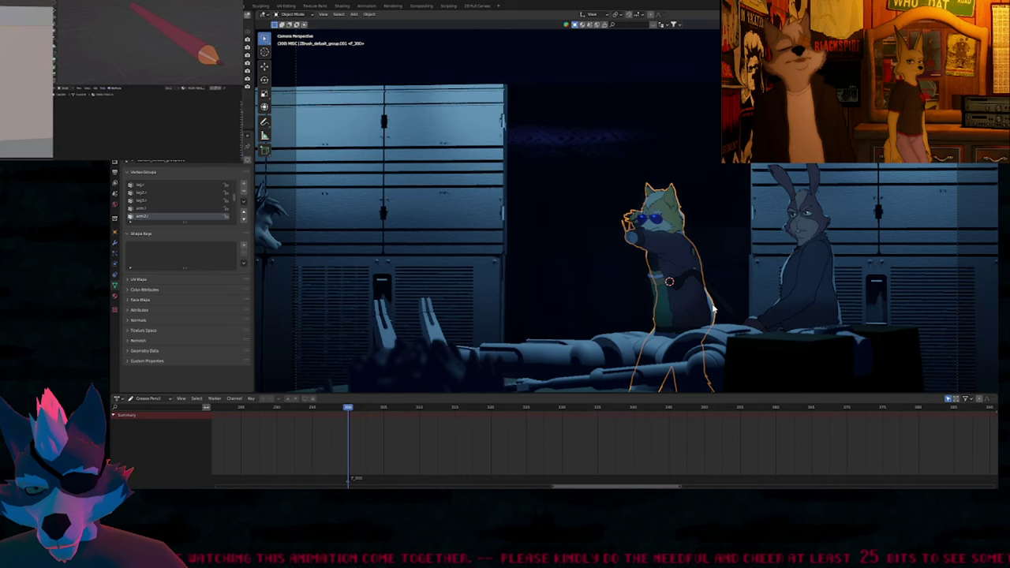
pyautogui.keyDown('alt'); pyautogui.click(713, 308); pyautogui.keyUp('alt')
pyautogui.click(712, 309)
# Switch the lower animation editor to the Timeline and centre it on the current frame, keeping the camera viewport as it is.
pyautogui.hotkey('shift', 'F12')
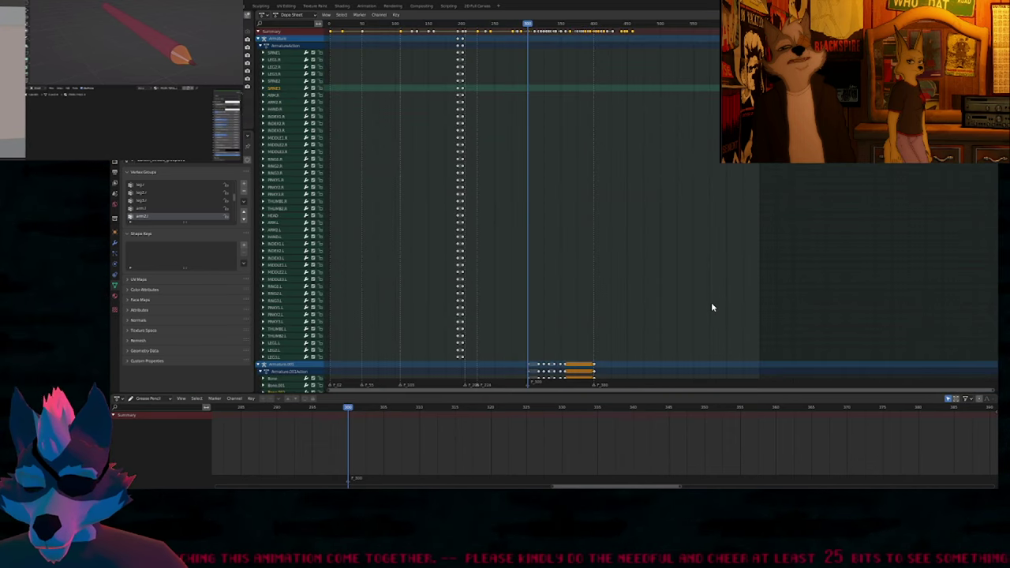
pyautogui.hotkey('shift', 'F5')
pyautogui.hotkey('shift', 'F12')
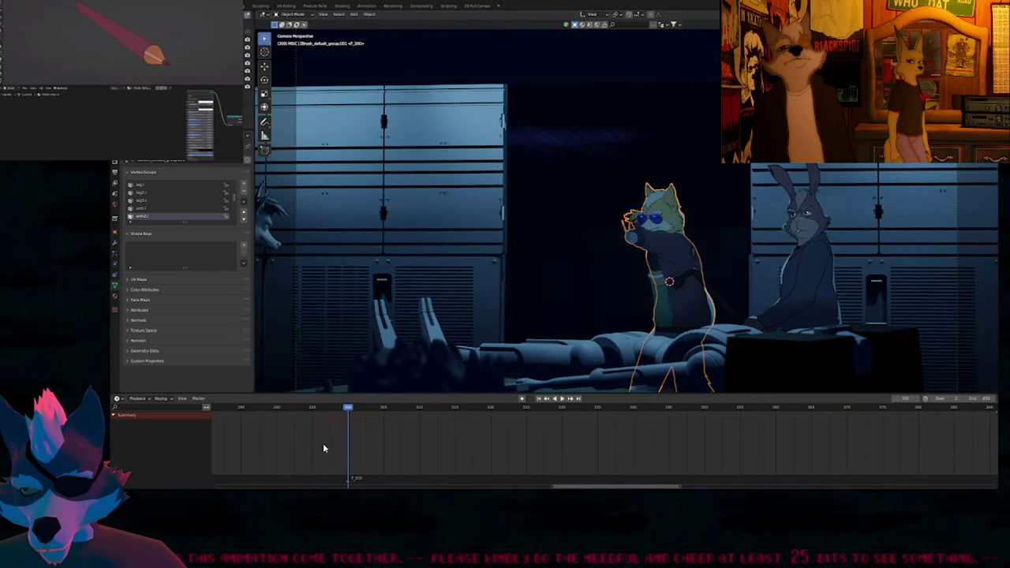
pyautogui.press('KP_Decimal')
pyautogui.moveTo(550, 457)
pyautogui.keyDown('ctrl'); pyautogui.mouseDown(button='middle')
pyautogui.moveTo(509, 444)
pyautogui.moveTo(553, 459)
pyautogui.mouseUp(button='middle'); pyautogui.keyUp('ctrl')
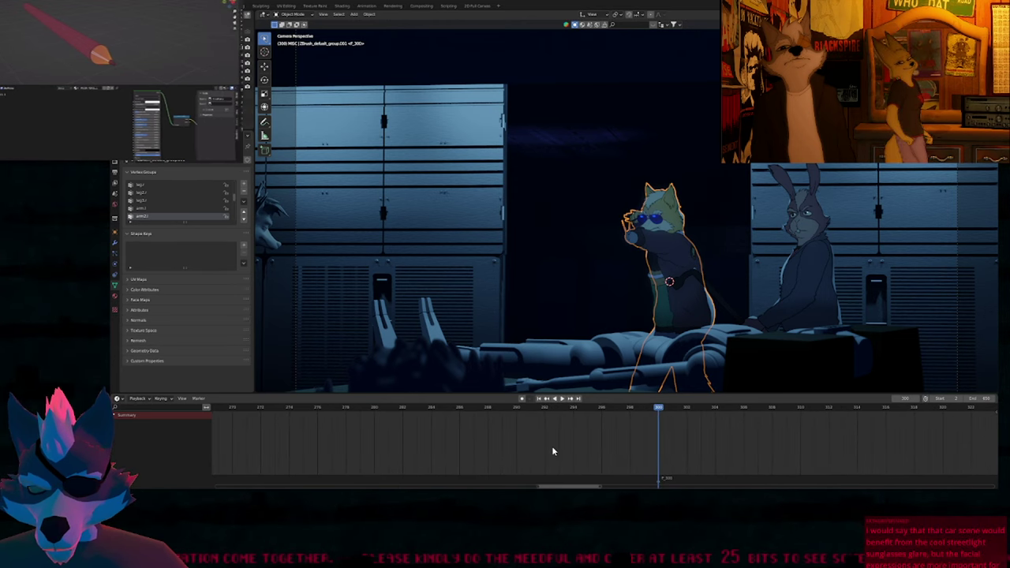
# At the frame 400 marker, show the armatures, select the fox's armature and insert a Location keyframe.
pyautogui.press('Up')
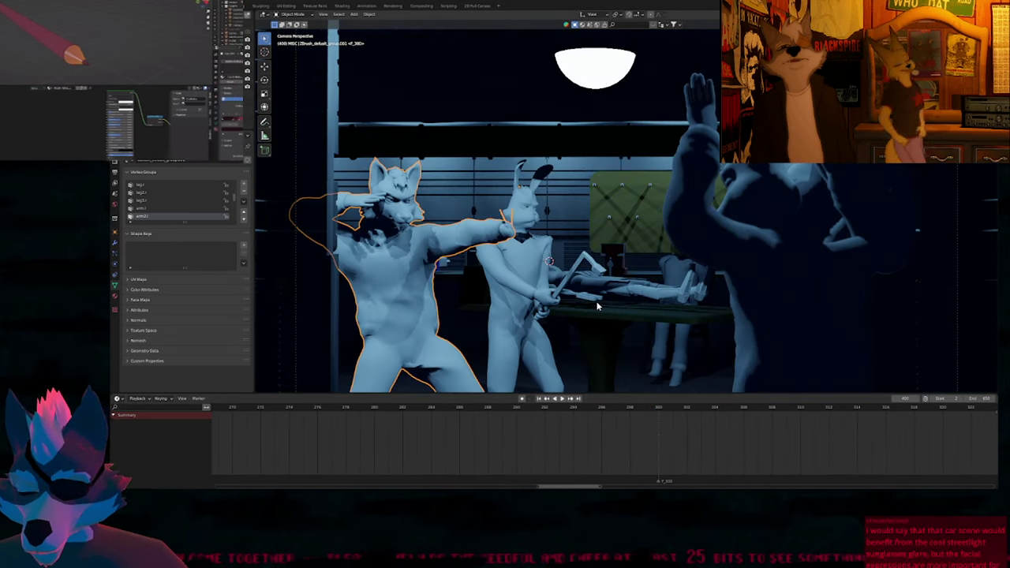
pyautogui.hotkey('shift', '2')
pyautogui.click(401, 331)
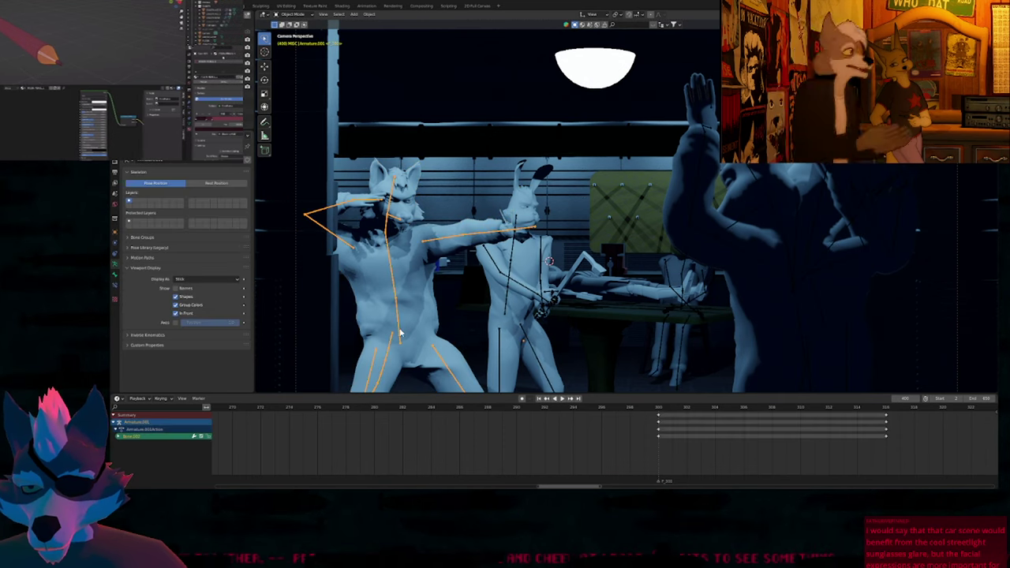
pyautogui.press('Home')
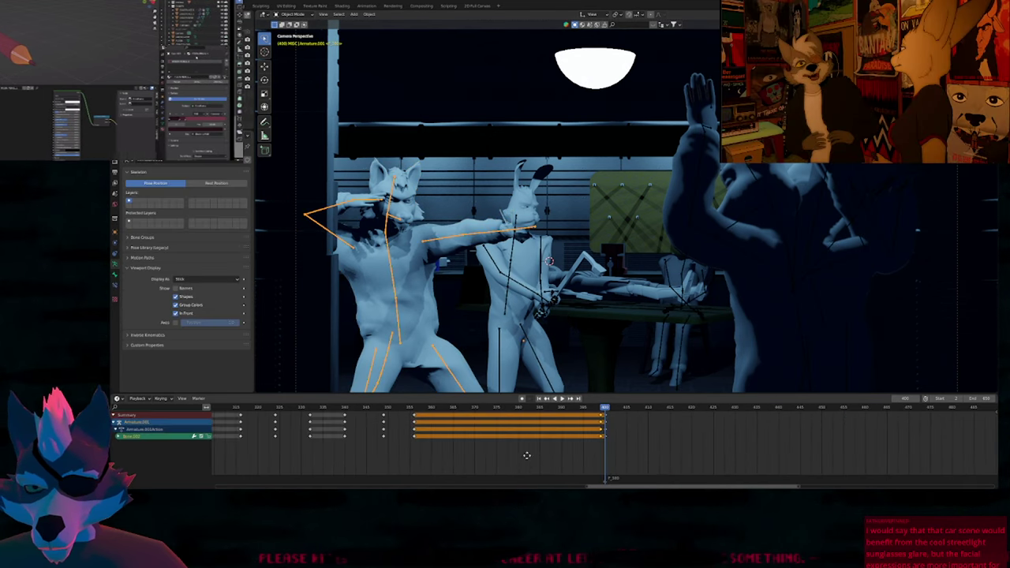
pyautogui.moveTo(520, 459)
pyautogui.keyDown('ctrl'); pyautogui.mouseDown(button='middle')
pyautogui.moveTo(500, 450)
pyautogui.moveTo(527, 449)
pyautogui.mouseUp(button='middle'); pyautogui.keyUp('ctrl')
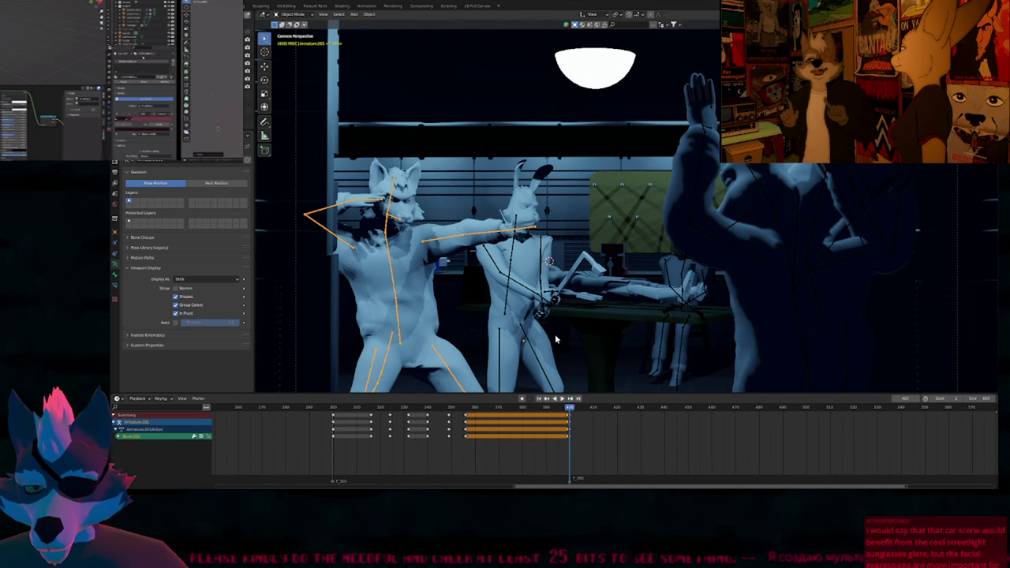
pyautogui.press('i')
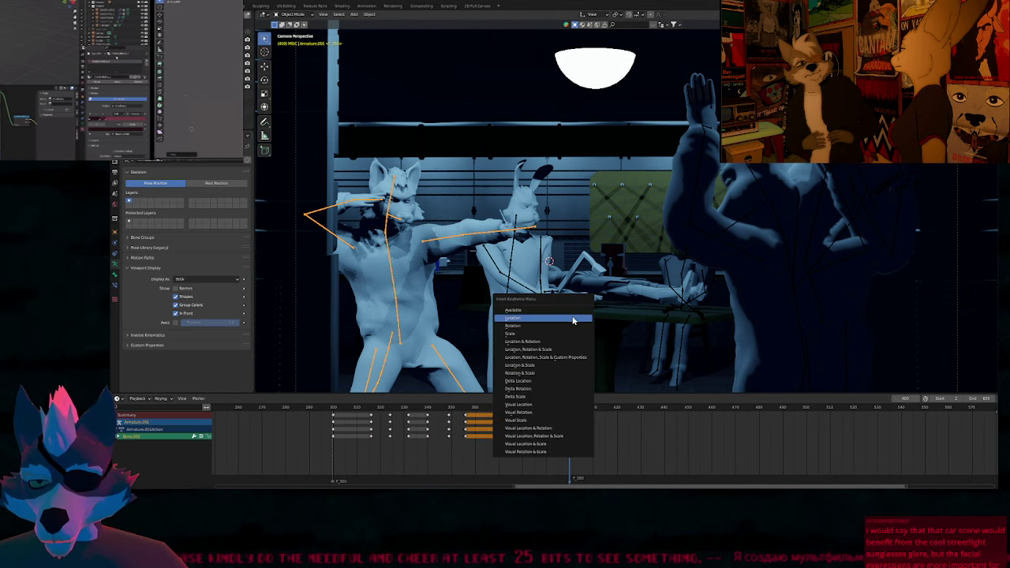
pyautogui.click(574, 318)
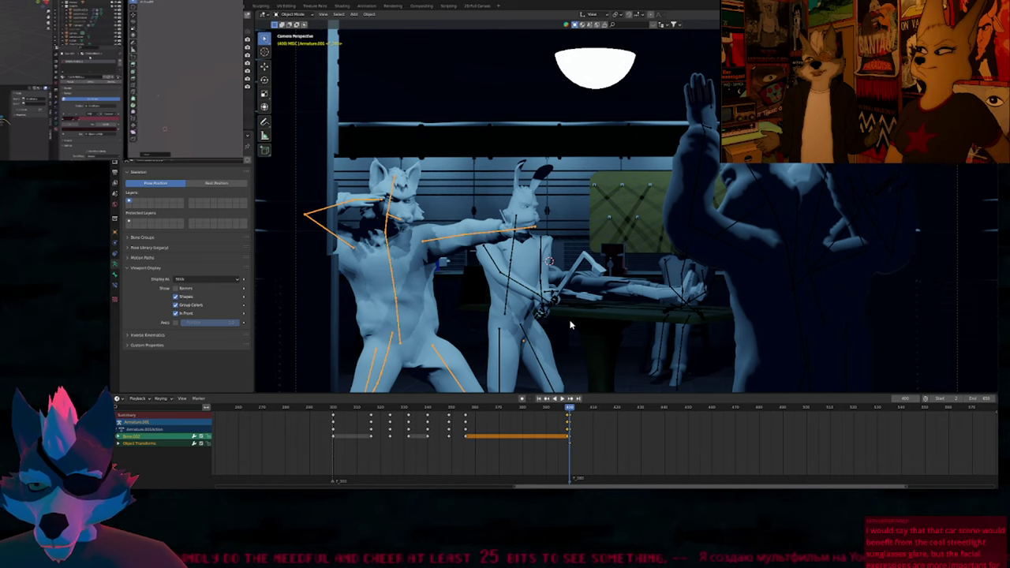
# At frame 399, move the fox's armature down along Z out of the shot and insert a Location keyframe.
pyautogui.press('Left')
pyautogui.press('i')
pyautogui.click(571, 322)
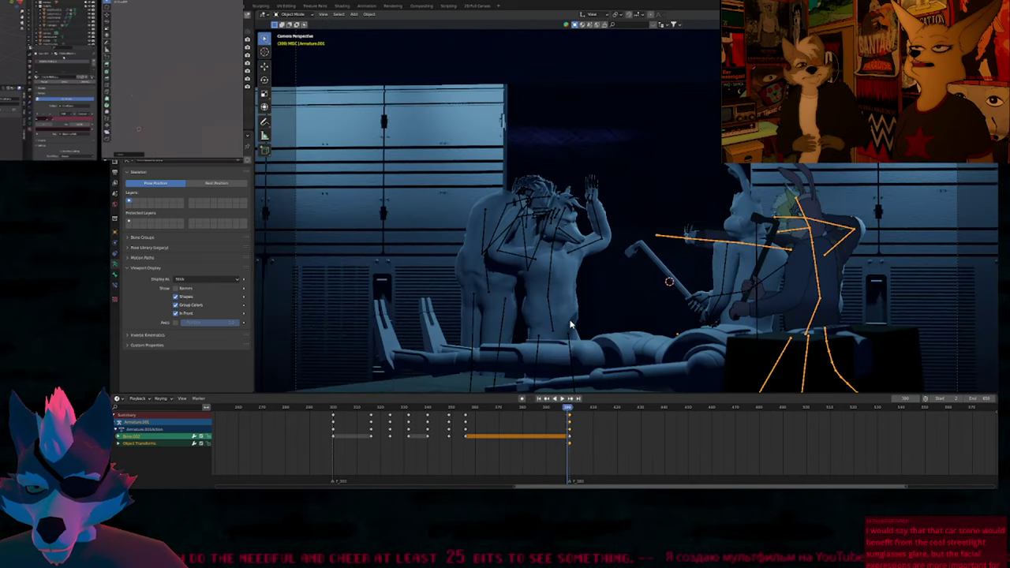
pyautogui.press('g')
pyautogui.press('z')
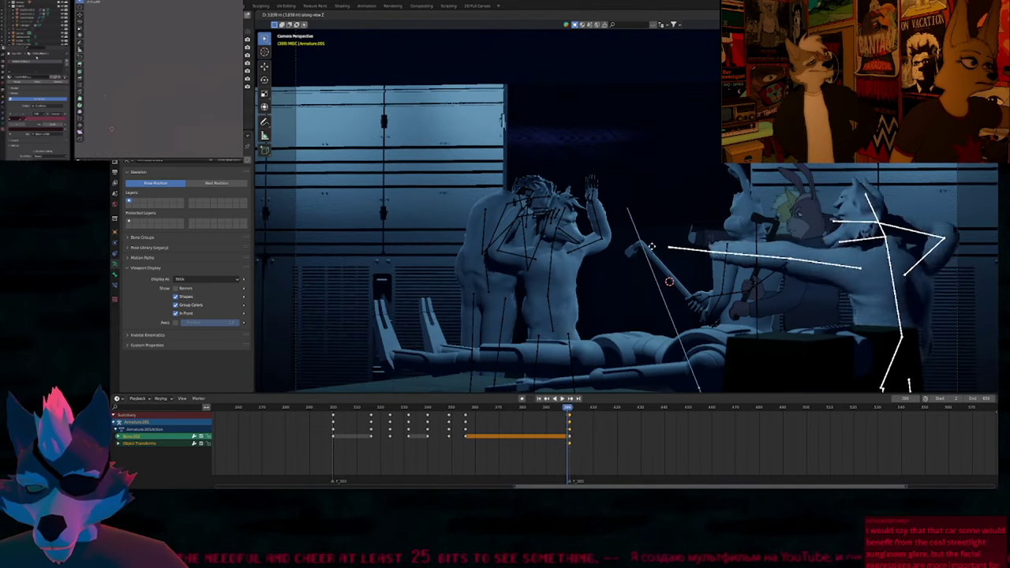
pyautogui.click(657, 313)
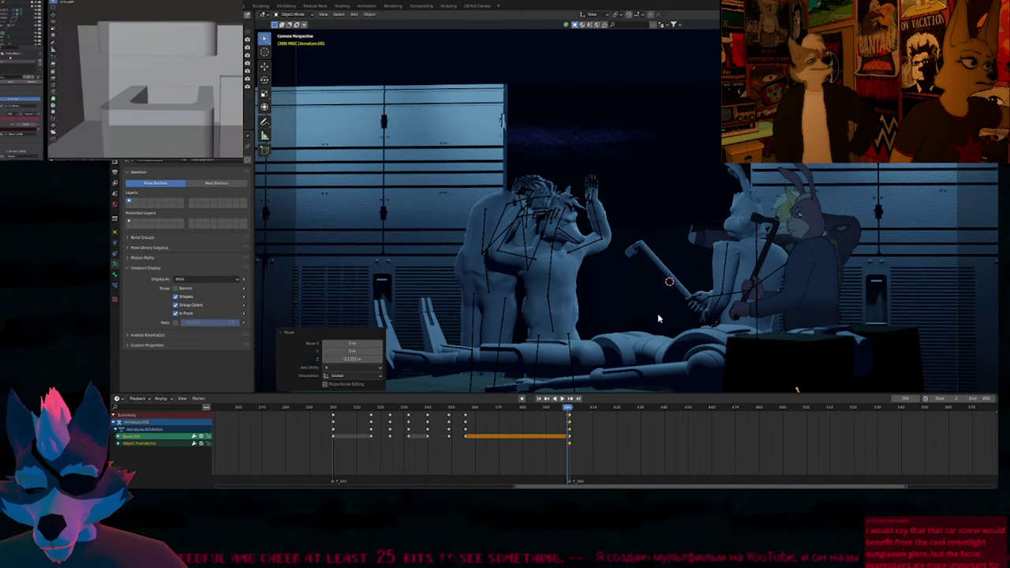
pyautogui.press('i')
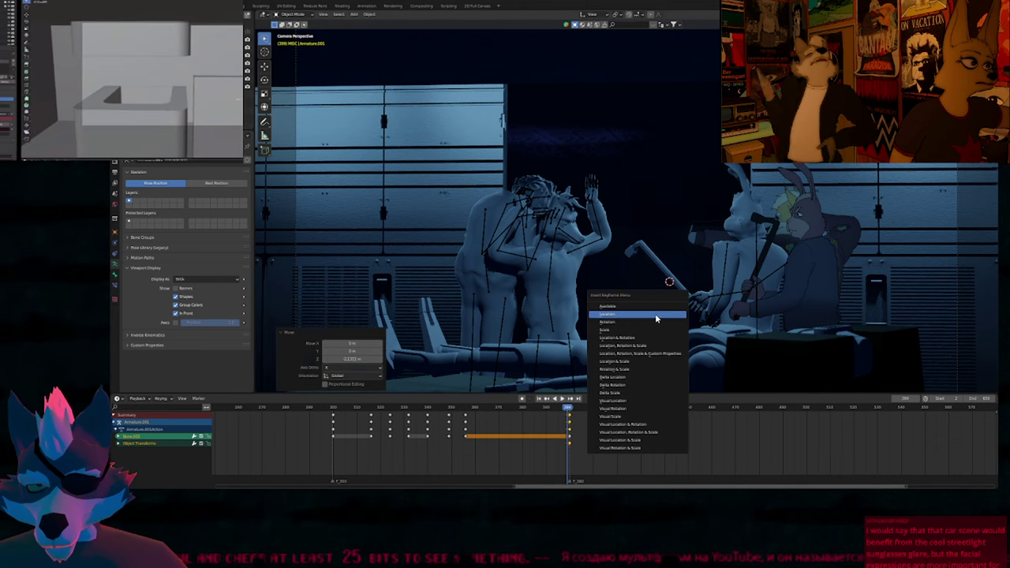
pyautogui.click(655, 314)
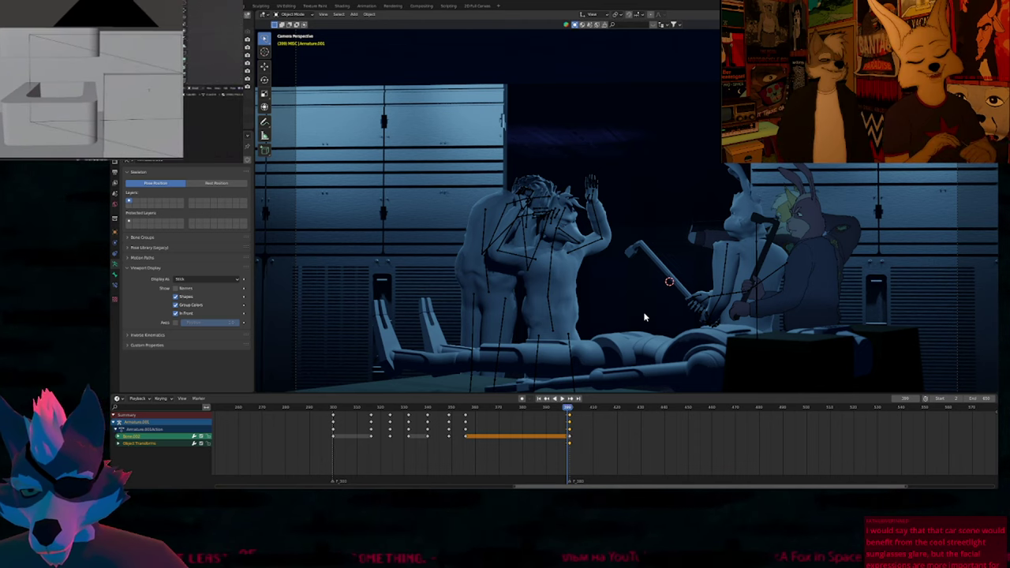
# Step back and forth and play across the cut between frames 399 and 400 to check the fox armature's position.
pyautogui.press('Right')
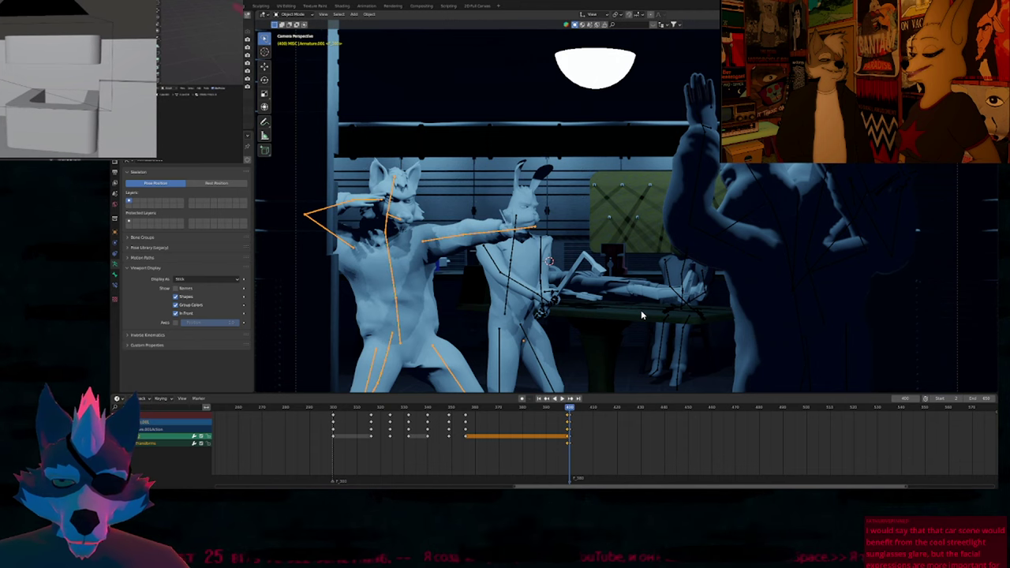
pyautogui.press('Left')
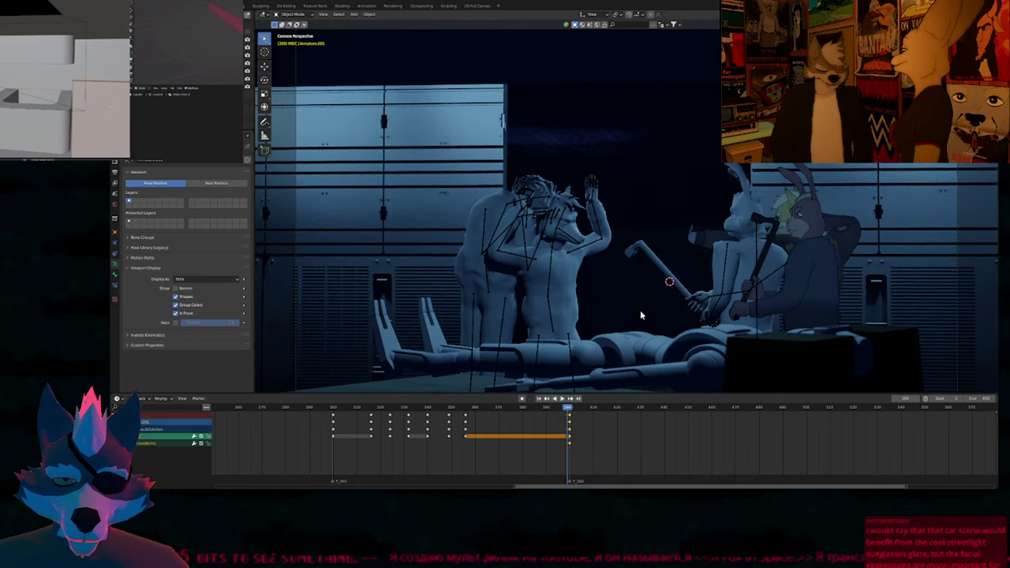
pyautogui.press('Right')
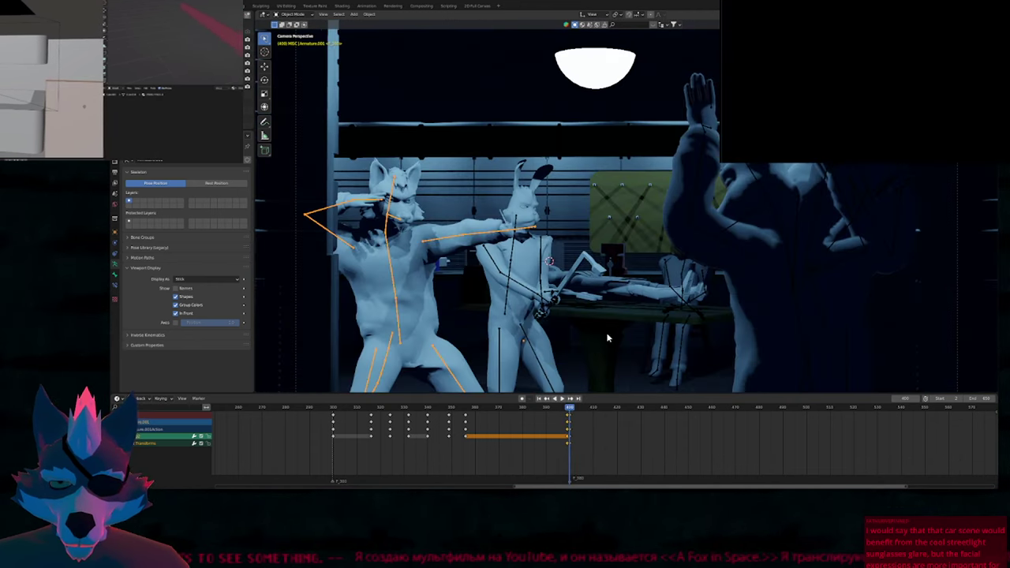
pyautogui.press('Left')
pyautogui.press('Left')
pyautogui.press('Left')
pyautogui.press('Left')
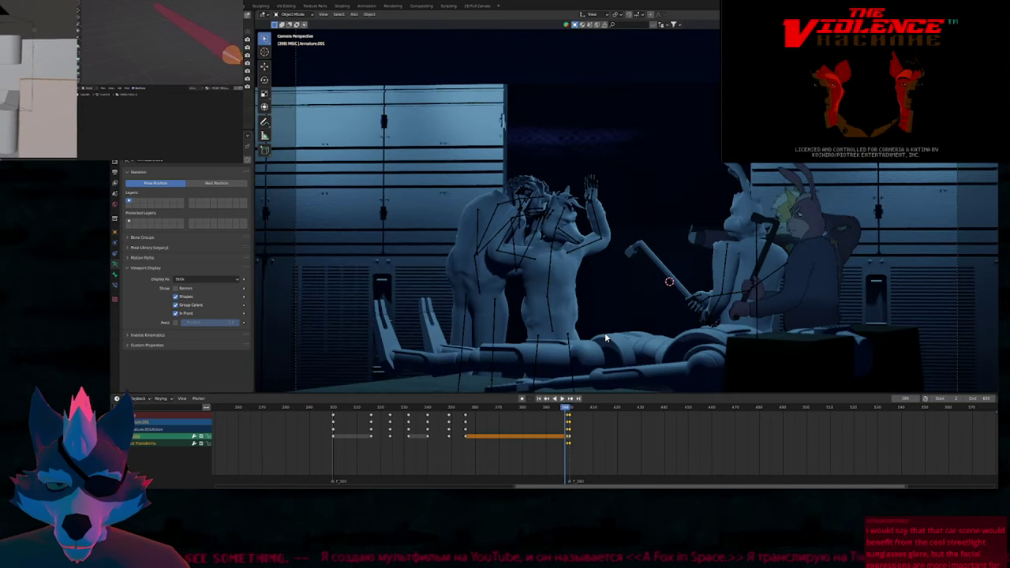
pyautogui.press('space')
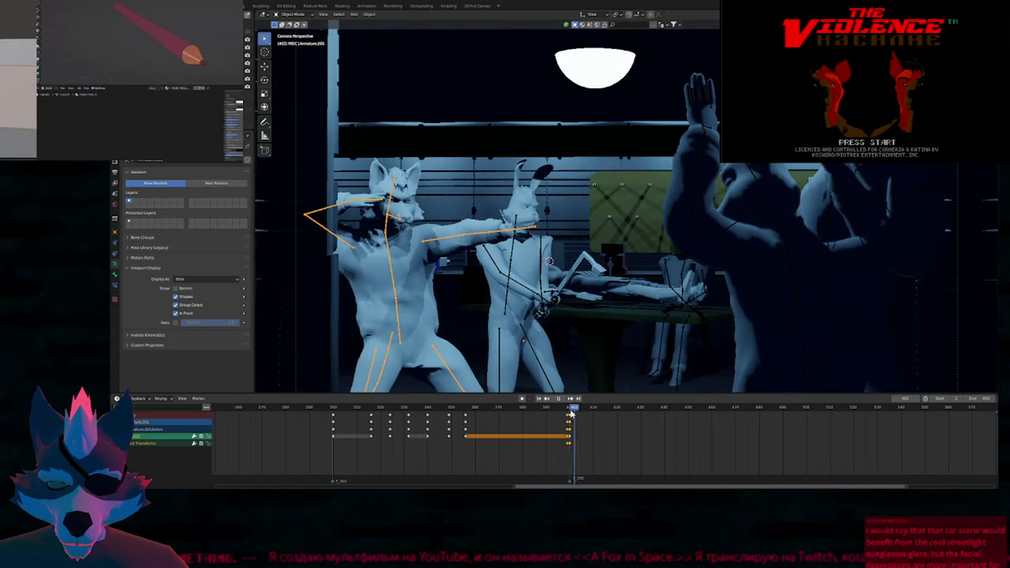
# At the frame 300 marker, select the armature of the figure with raised hands and insert a Location keyframe.
pyautogui.moveTo(571, 411); pyautogui.dragTo(332, 441)
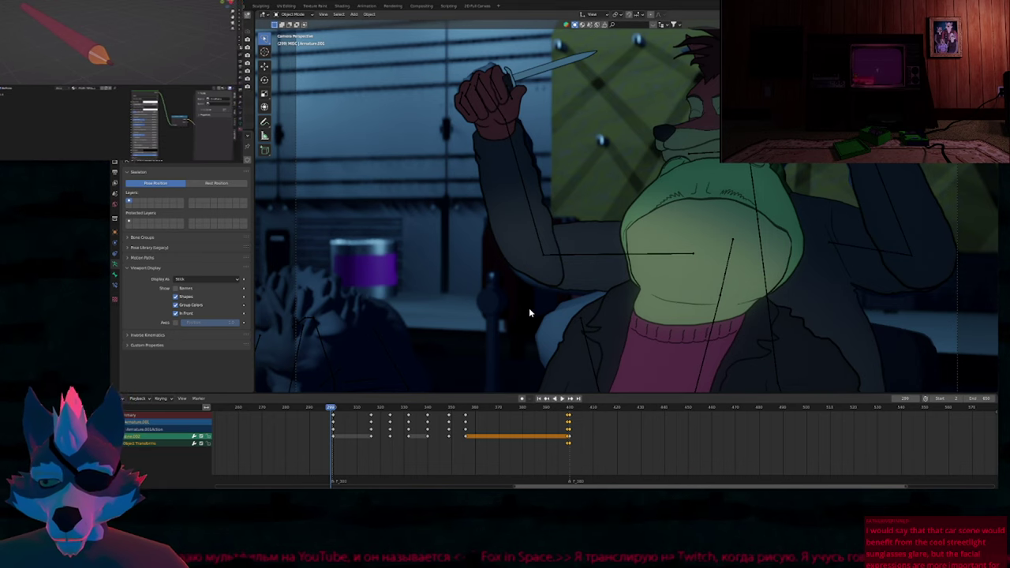
pyautogui.press('Down')
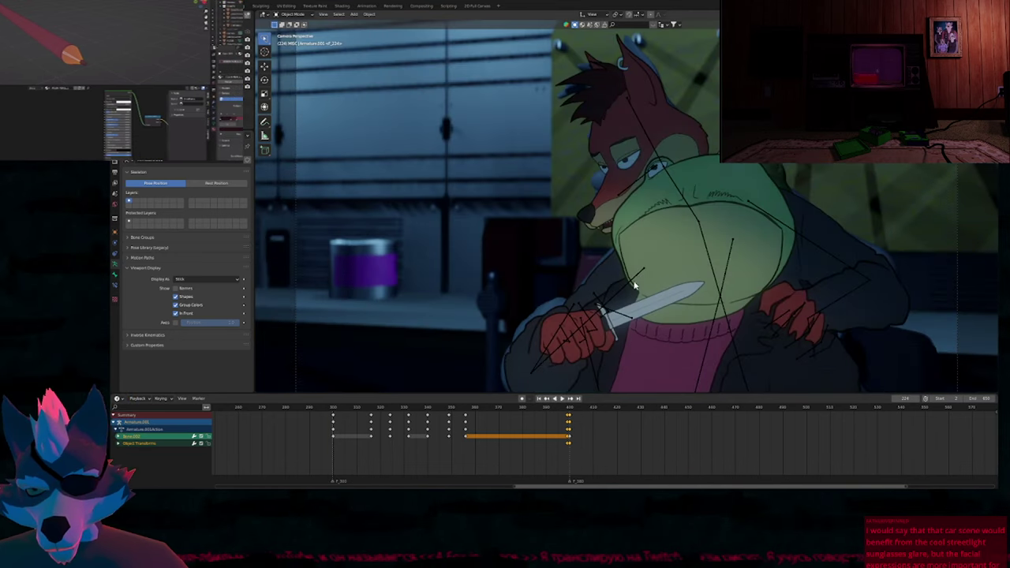
pyautogui.press('Up')
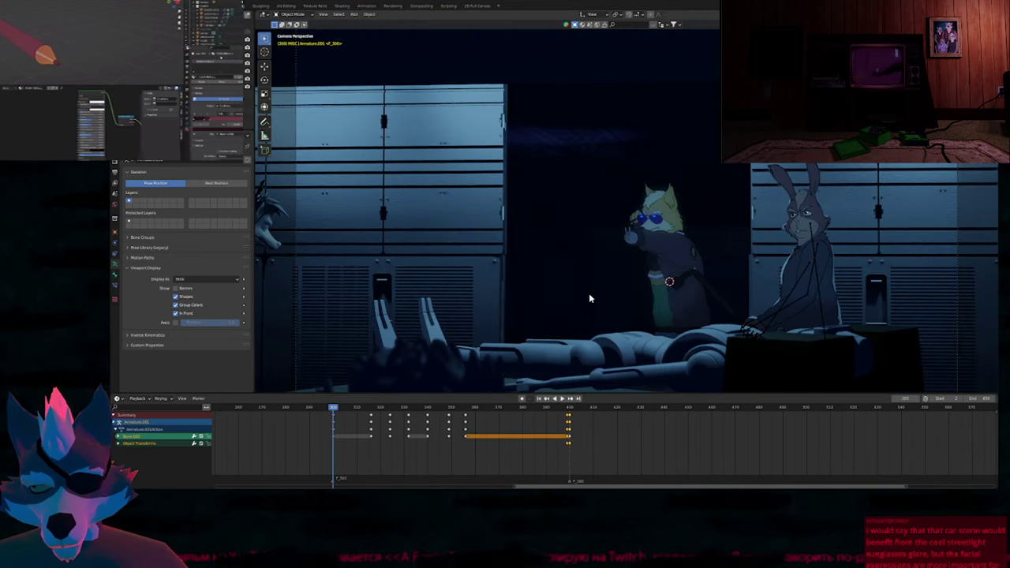
pyautogui.keyDown('shift'); pyautogui.moveTo(471, 295); pyautogui.dragTo(665, 289, button='middle'); pyautogui.keyUp('shift')
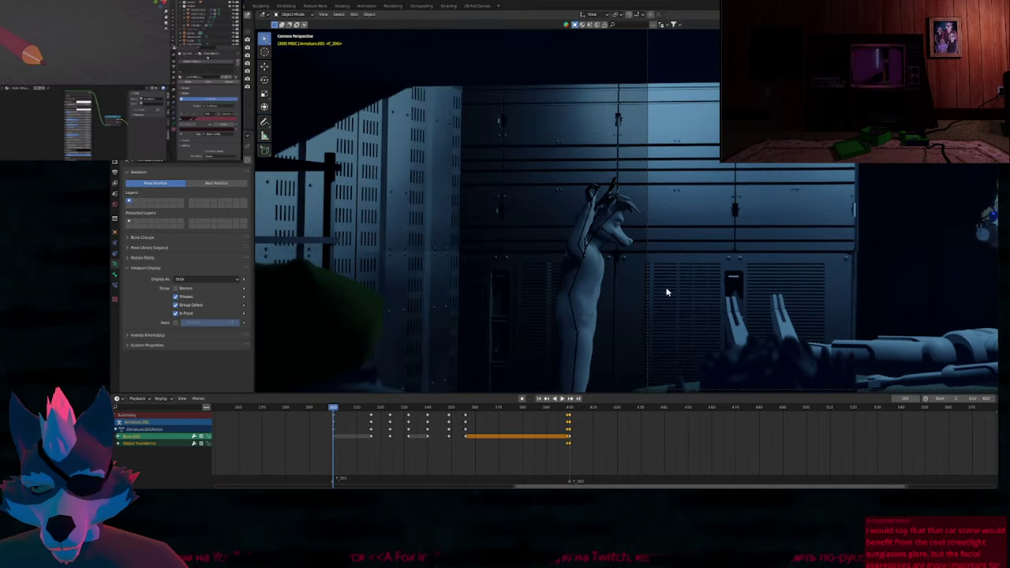
pyautogui.click(568, 293)
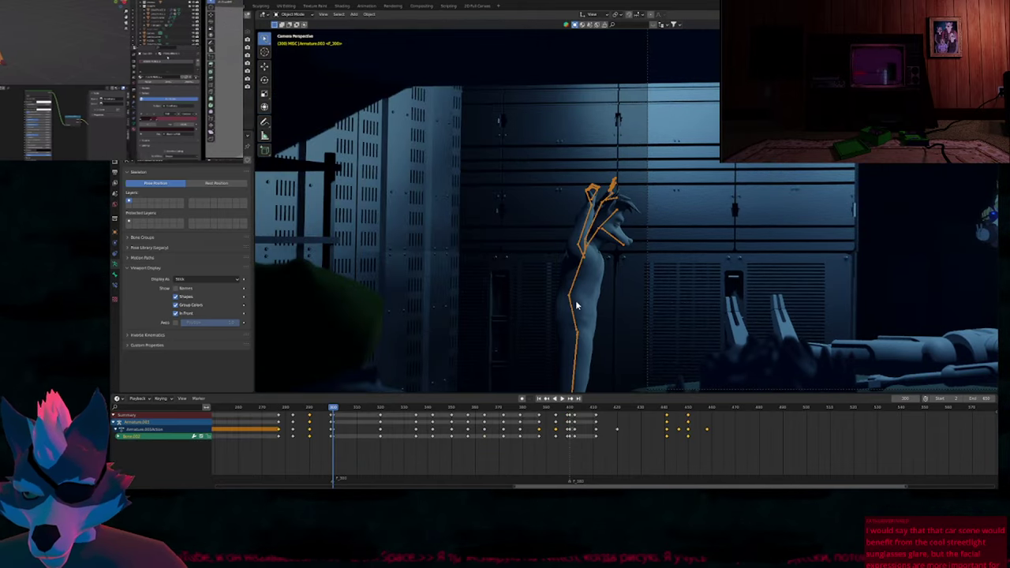
pyautogui.press('i')
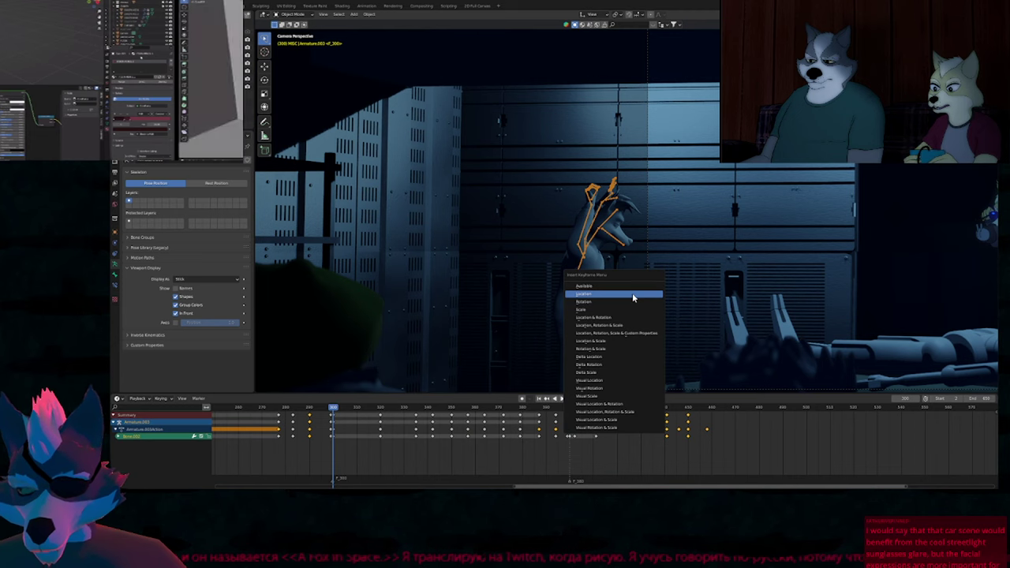
pyautogui.click(631, 297)
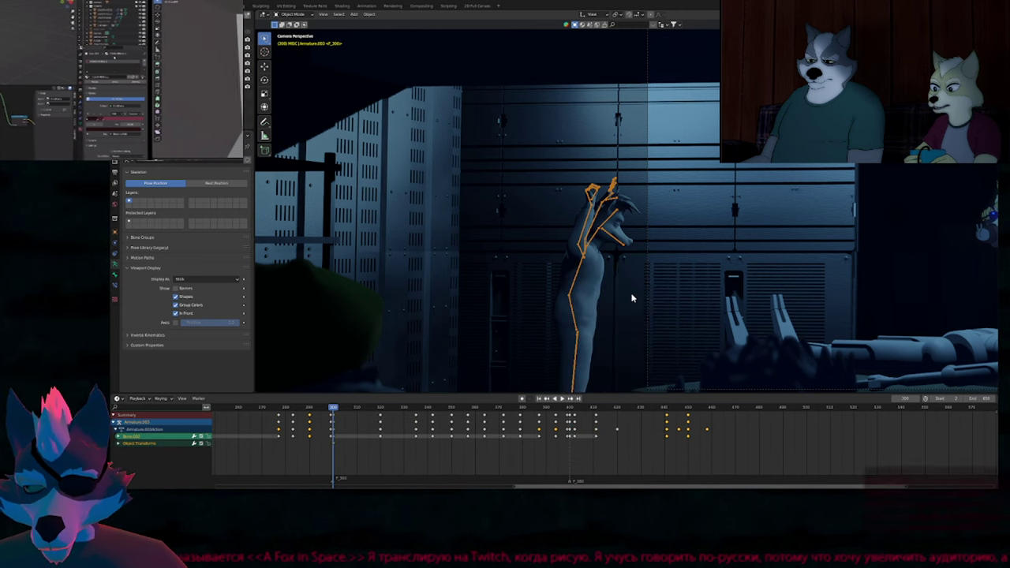
# At frame 299, move the raised-hands figure's armature down along Z out of the shot and insert a Location keyframe.
pyautogui.press('Left')
pyautogui.press('i')
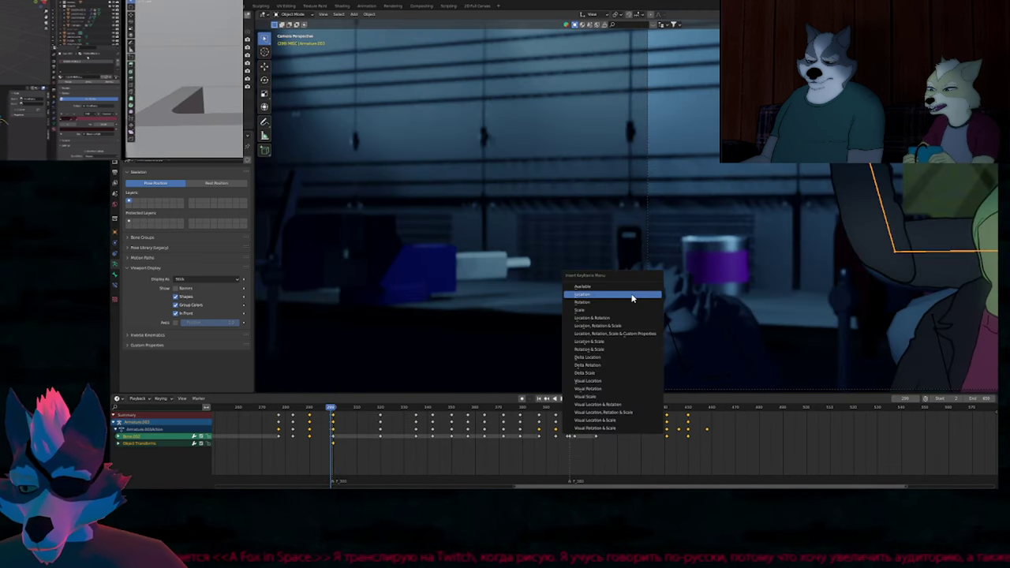
pyautogui.click(632, 294)
pyautogui.write('z')
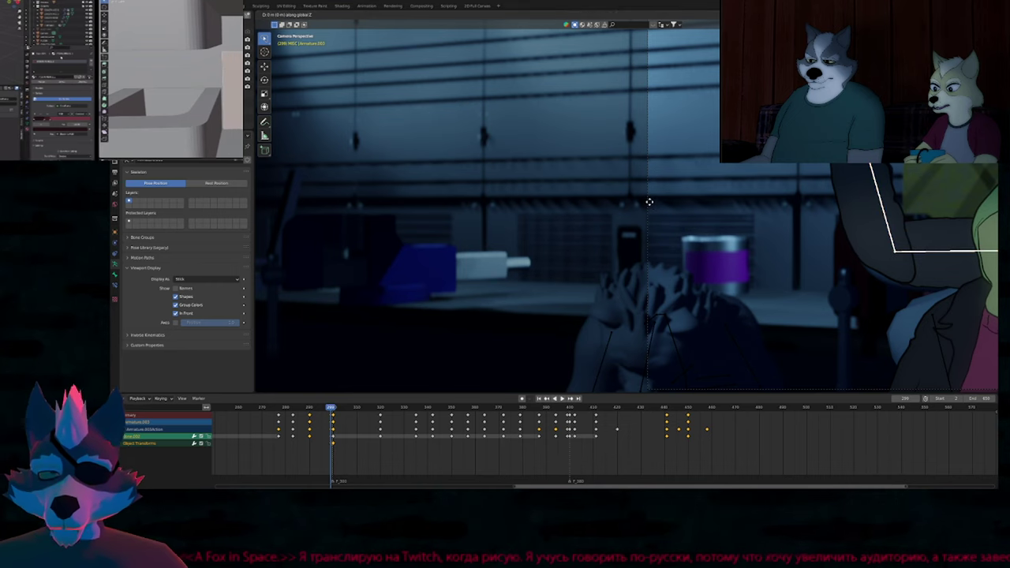
pyautogui.write('10')
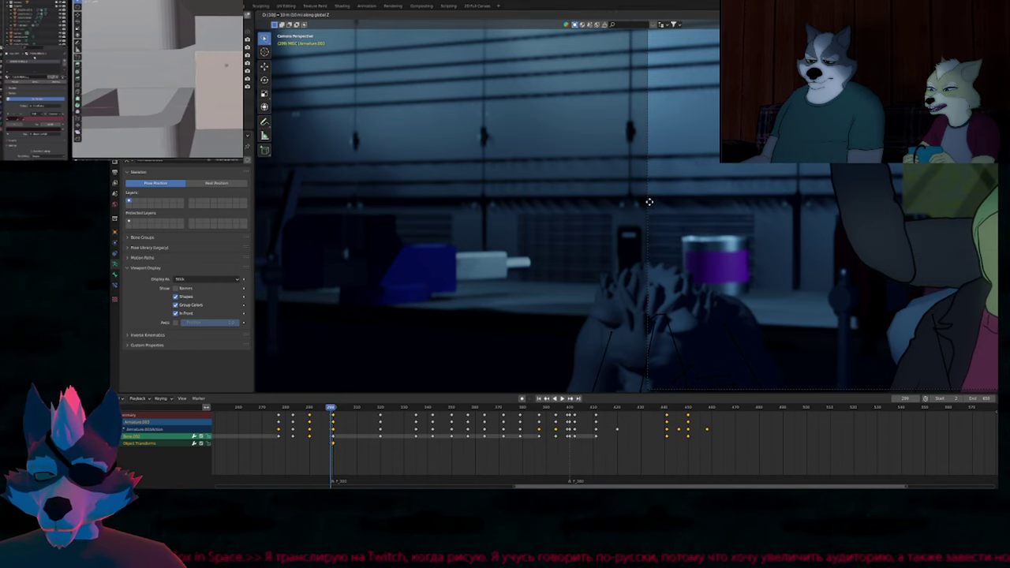
pyautogui.press('Return')
pyautogui.scroll(-5, 689, 221)
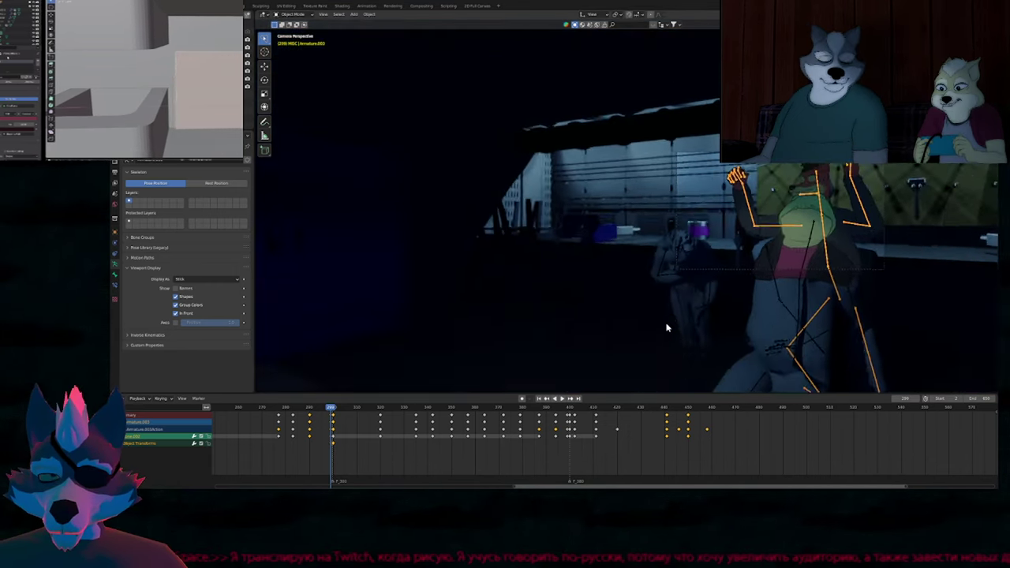
pyautogui.write('gz1')
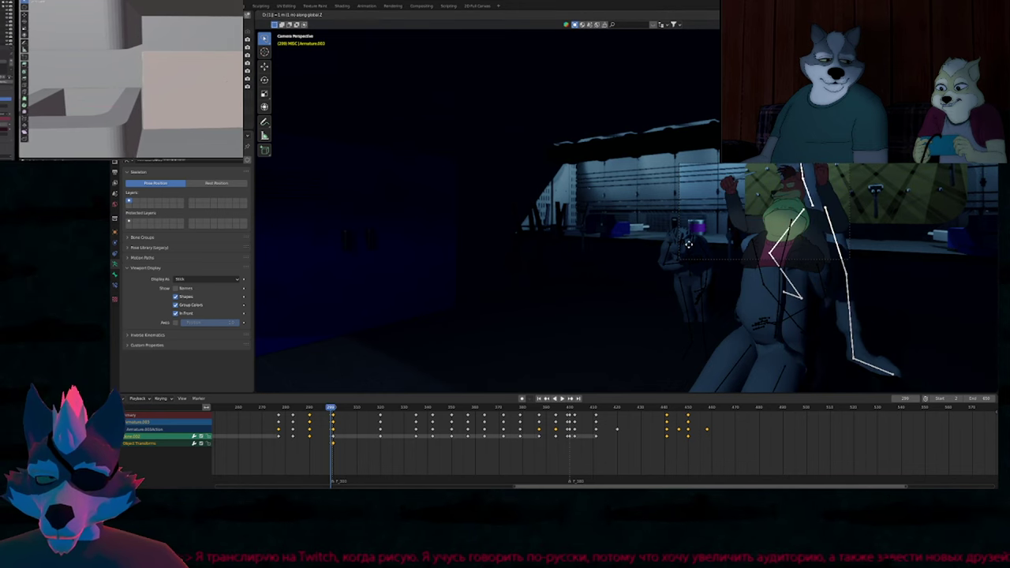
pyautogui.press('Return')
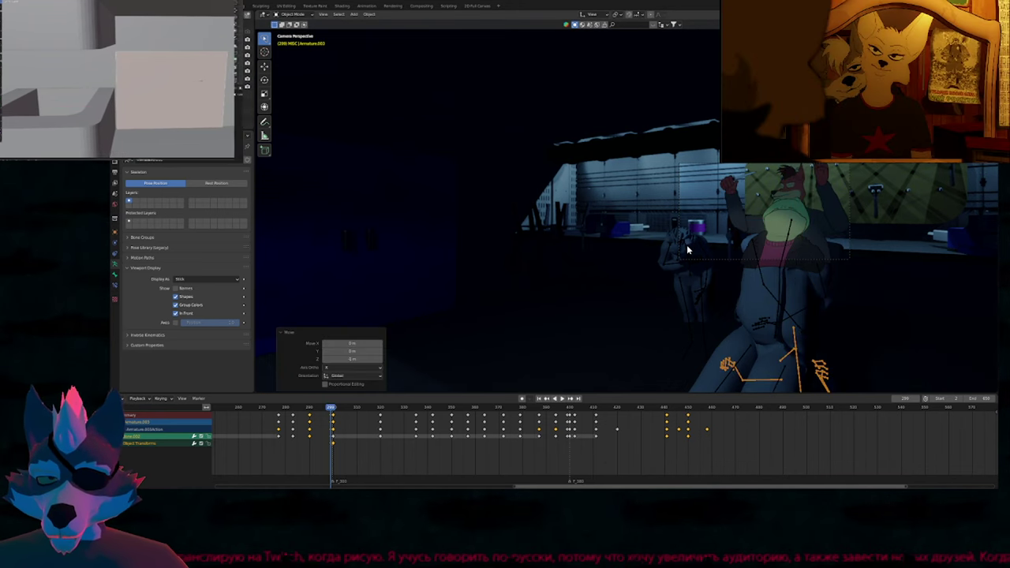
pyautogui.press('i')
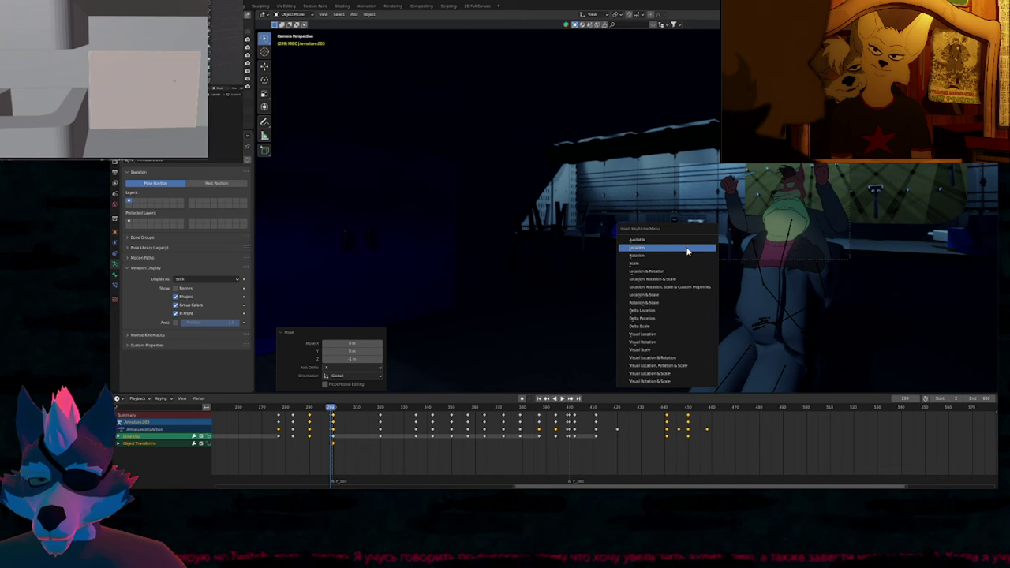
pyautogui.click(687, 250)
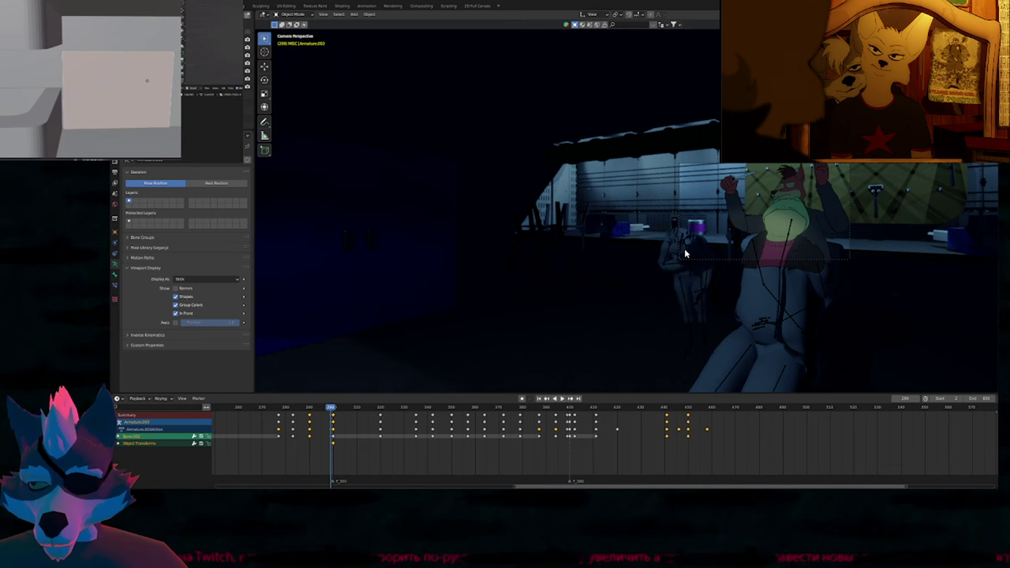
# Jump between the markers at frames 300, 400 and 224 to check the raised-hands figure's position in each shot.
pyautogui.press('Right')
pyautogui.press('Home')
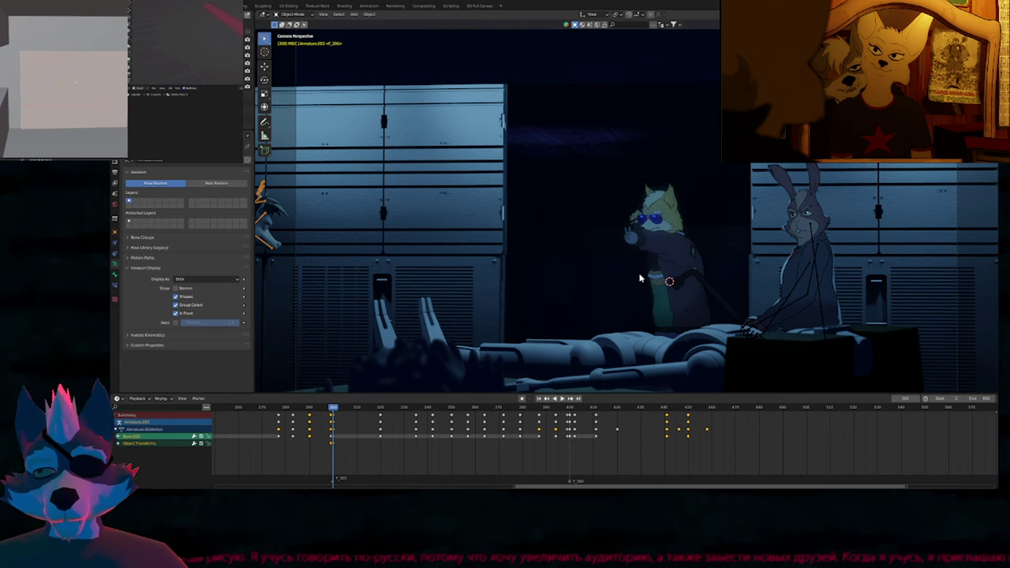
pyautogui.press('Up')
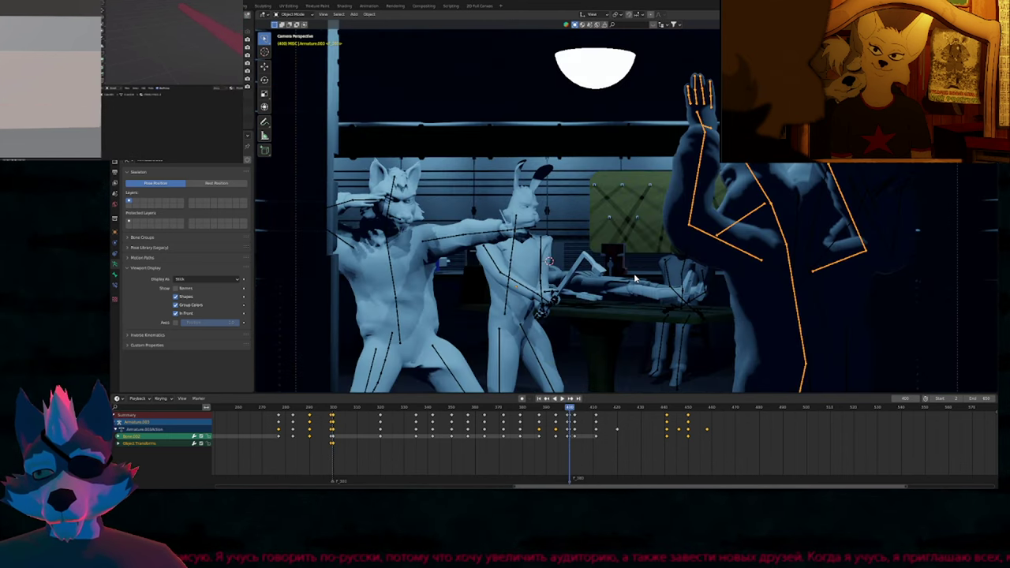
pyautogui.press('Down')
pyautogui.press('Down')
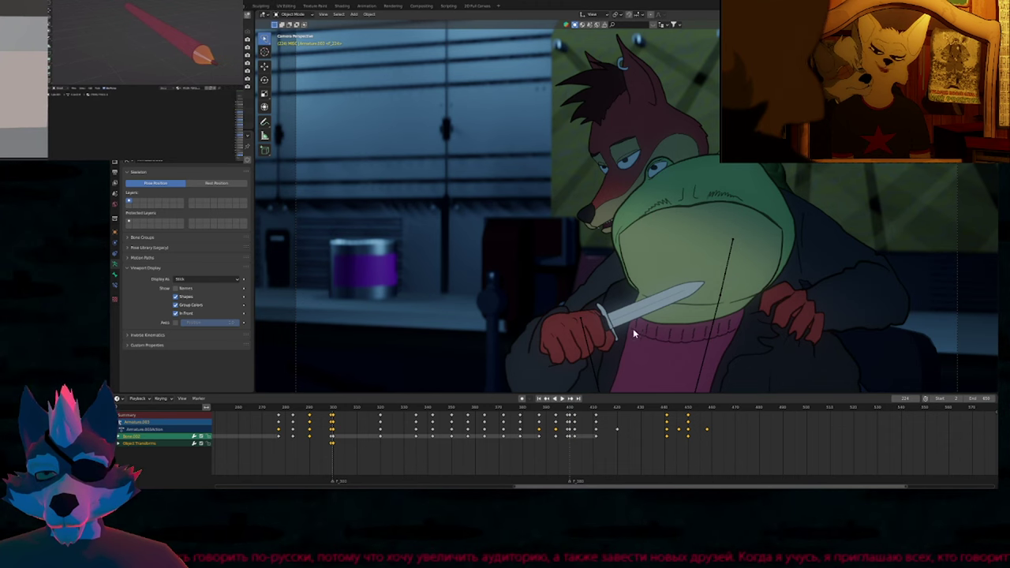
# Select the frog's armature and insert a Location keyframe for it at the frame 400 marker.
pyautogui.moveTo(633, 329)
pyautogui.keyDown('shift'); pyautogui.mouseDown(button='middle')
pyautogui.moveTo(629, 217)
pyautogui.moveTo(629, 329)
pyautogui.mouseUp(button='middle'); pyautogui.keyUp('shift')
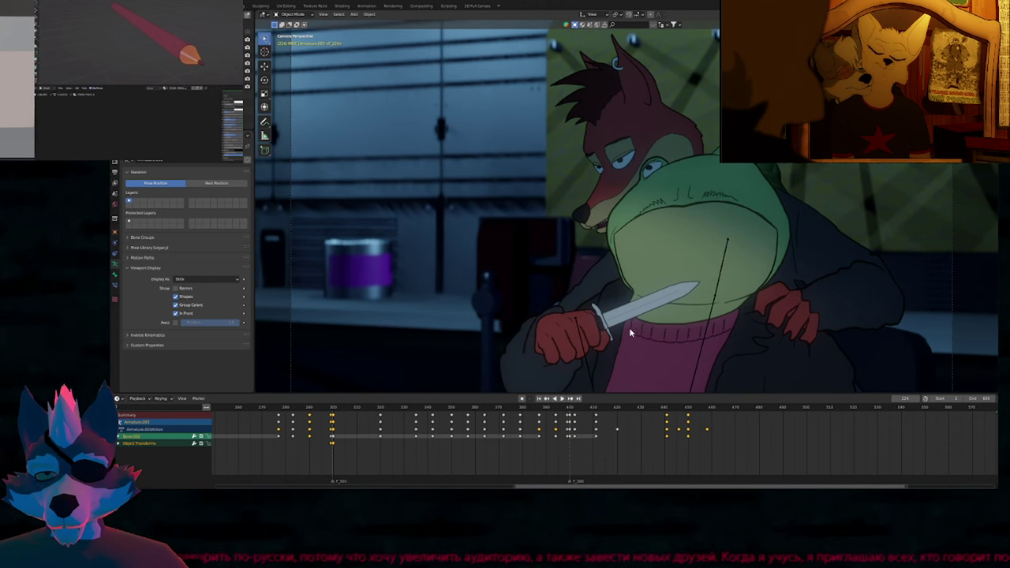
pyautogui.click(714, 302)
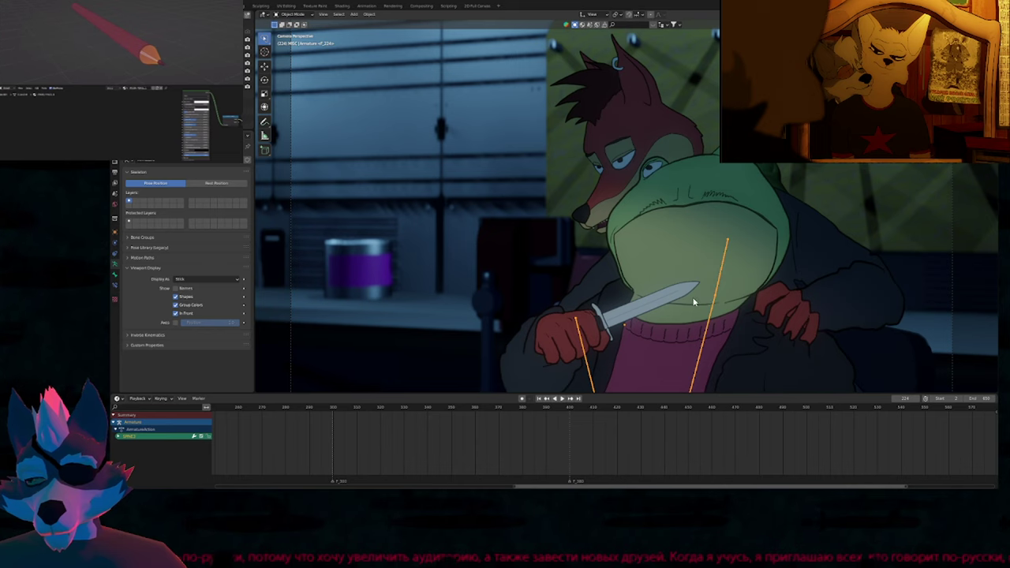
pyautogui.press('Up')
pyautogui.press('Up')
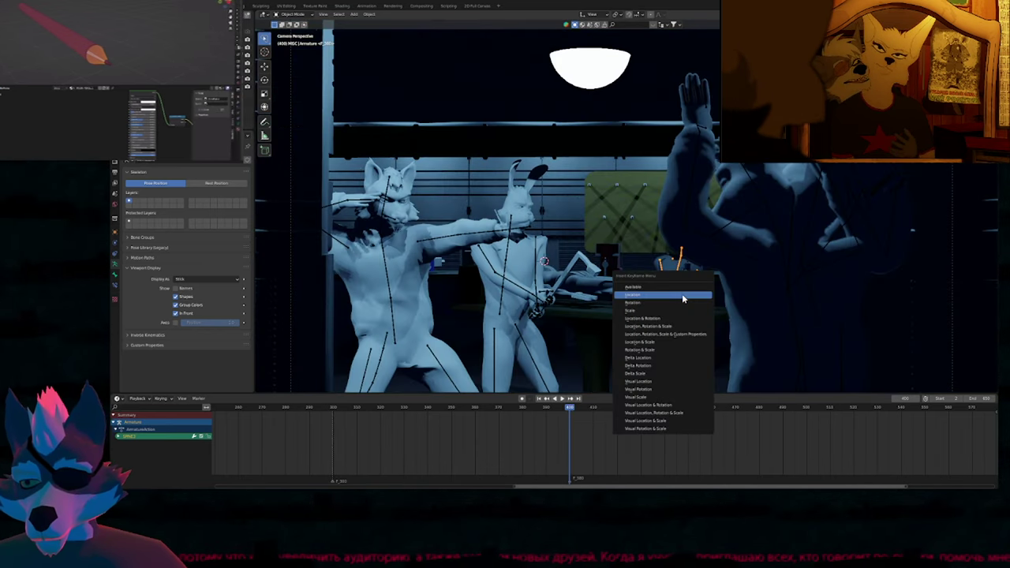
pyautogui.press('i')
pyautogui.click(681, 293)
# Try to move the frog's armature along the view's Z axis at frame 399 without keying it.
pyautogui.press('Left')
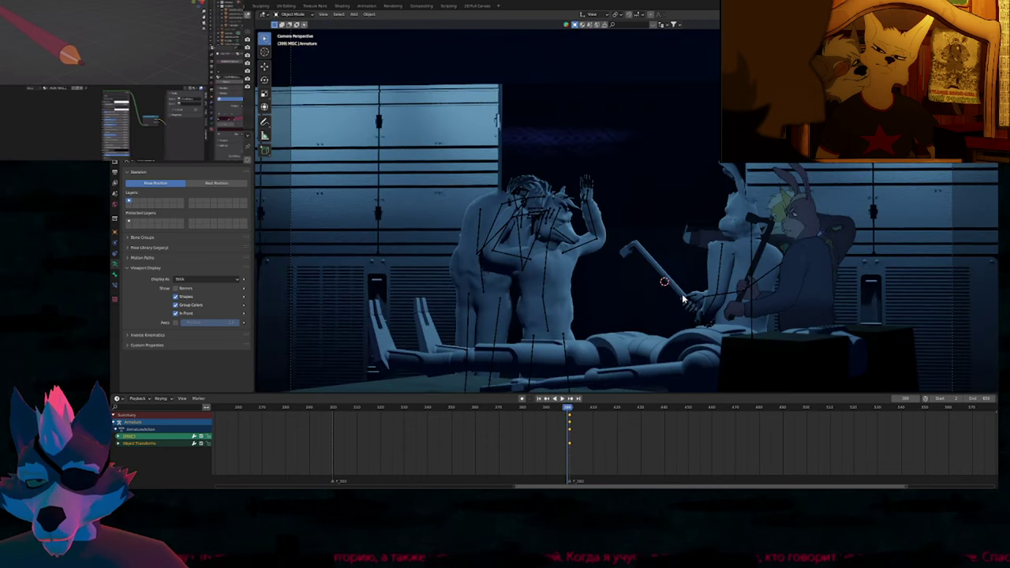
pyautogui.press('g')
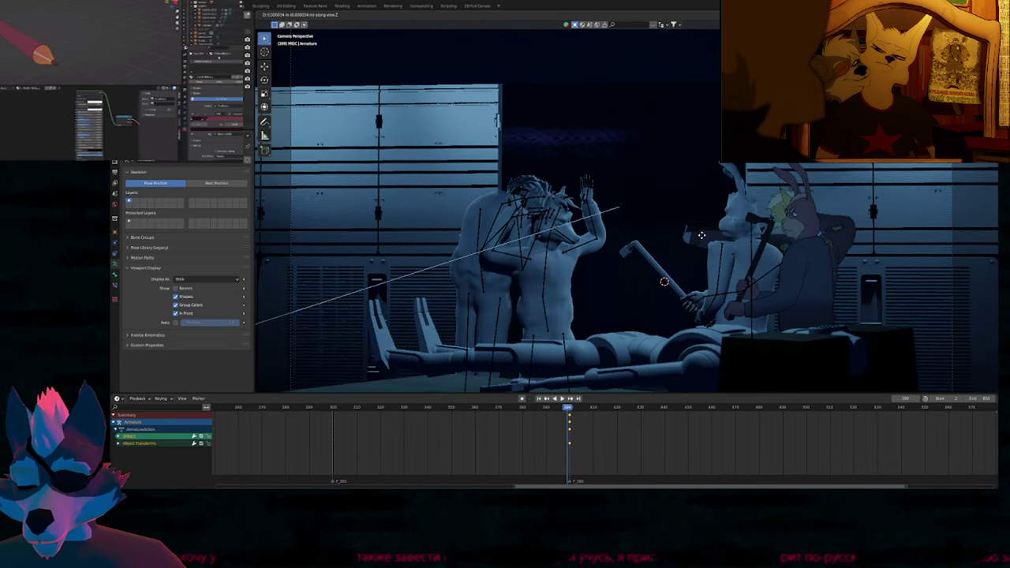
pyautogui.click(700, 236)
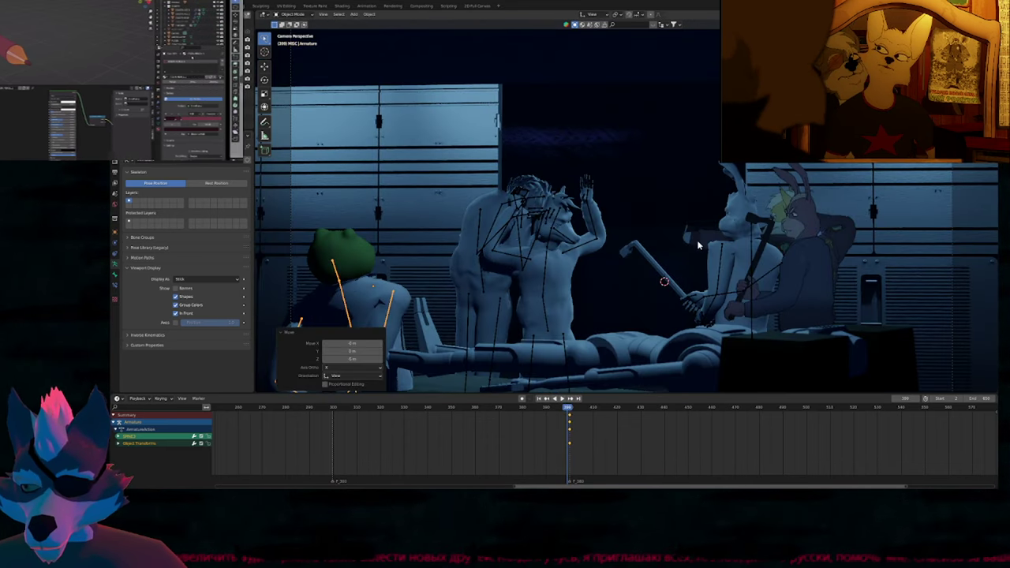
pyautogui.press('Right')
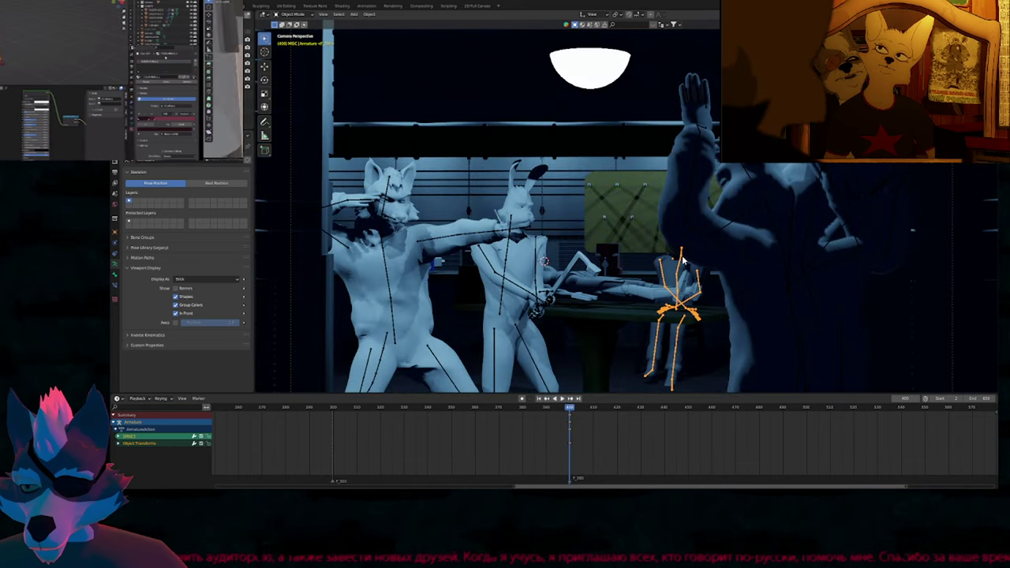
pyautogui.press('Left')
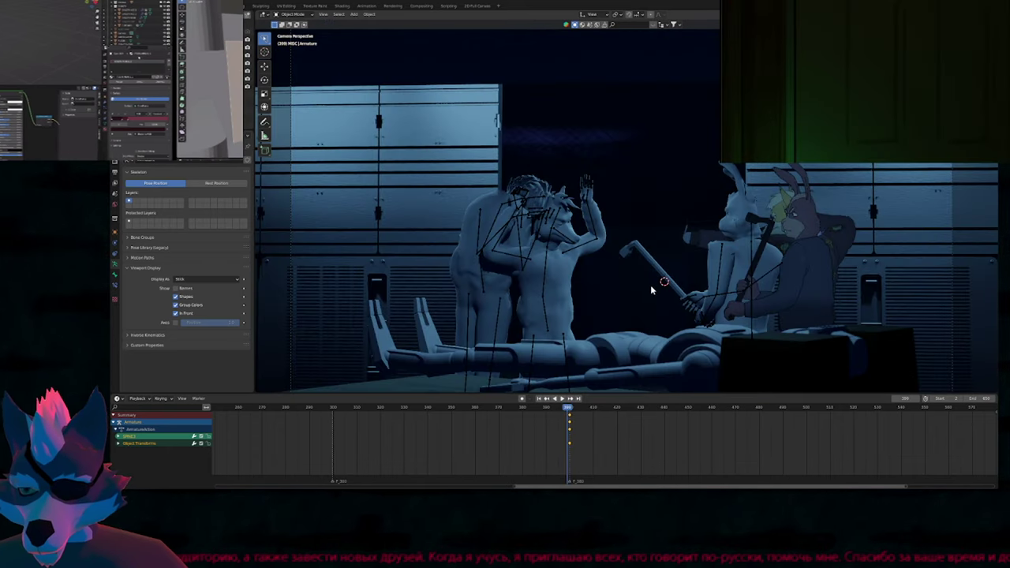
# At frame 399, select the frog's armature from outside the camera view, move it down along global Z out of sight and insert a Location keyframe.
pyautogui.click(650, 285)
pyautogui.press('z')
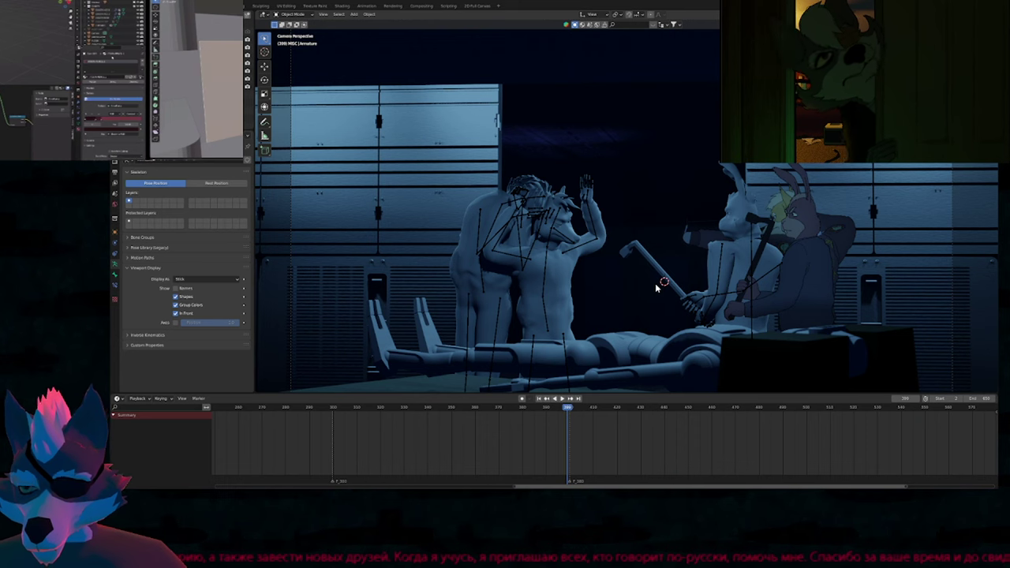
pyautogui.press('z')
pyautogui.moveTo(655, 284); pyautogui.dragTo(550, 304, button='middle')
pyautogui.moveTo(447, 314); pyautogui.dragTo(627, 292, button='middle')
pyautogui.press('a')
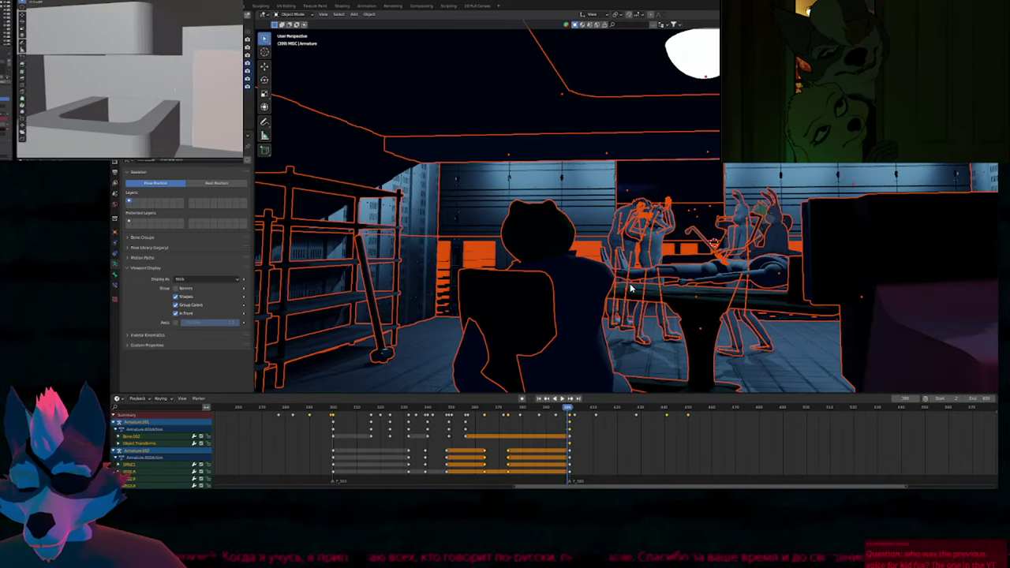
pyautogui.hotkey('alt', 'h')
pyautogui.click(551, 365)
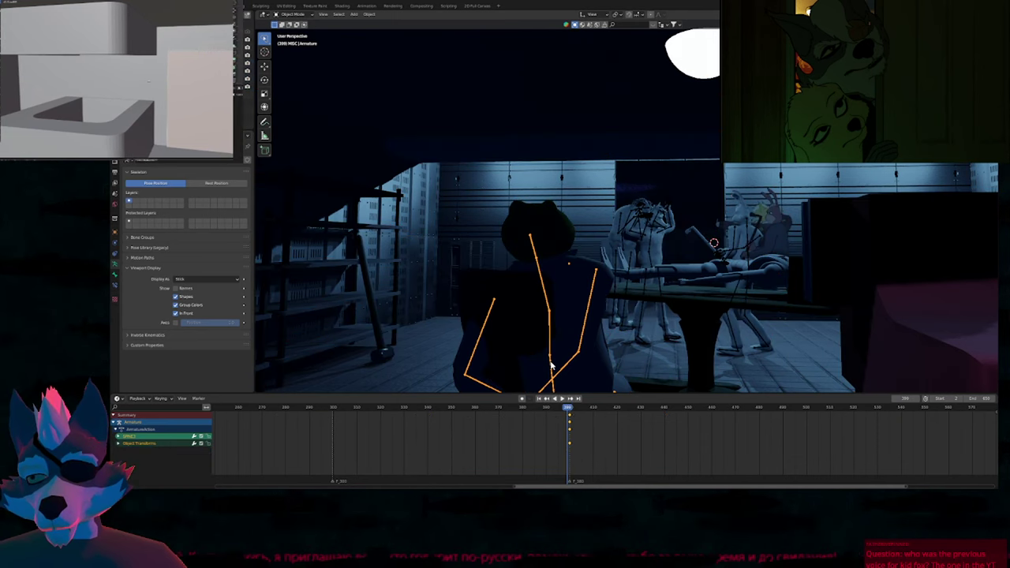
pyautogui.press('g')
pyautogui.press('z')
pyautogui.press('z')
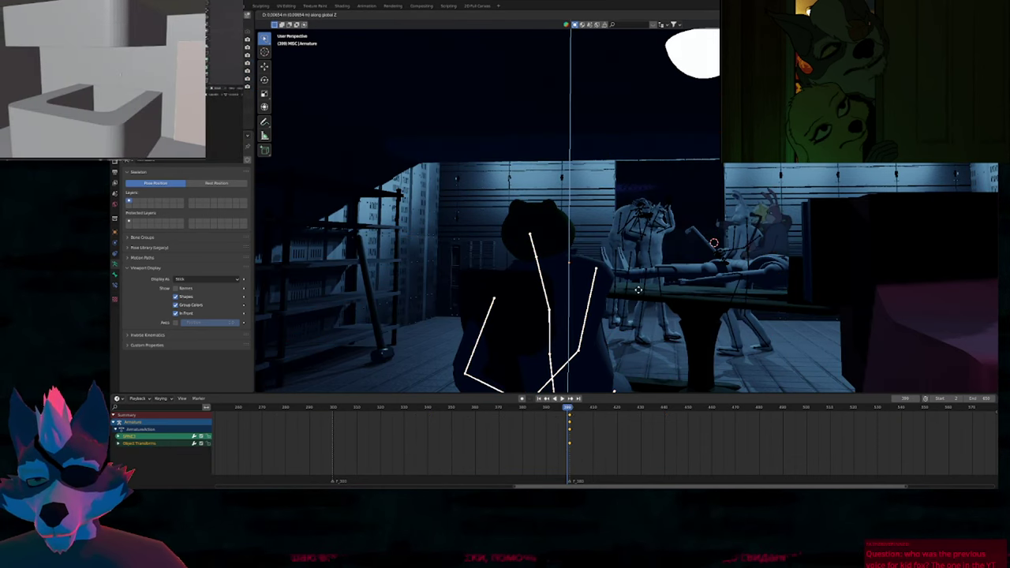
pyautogui.click(631, 341)
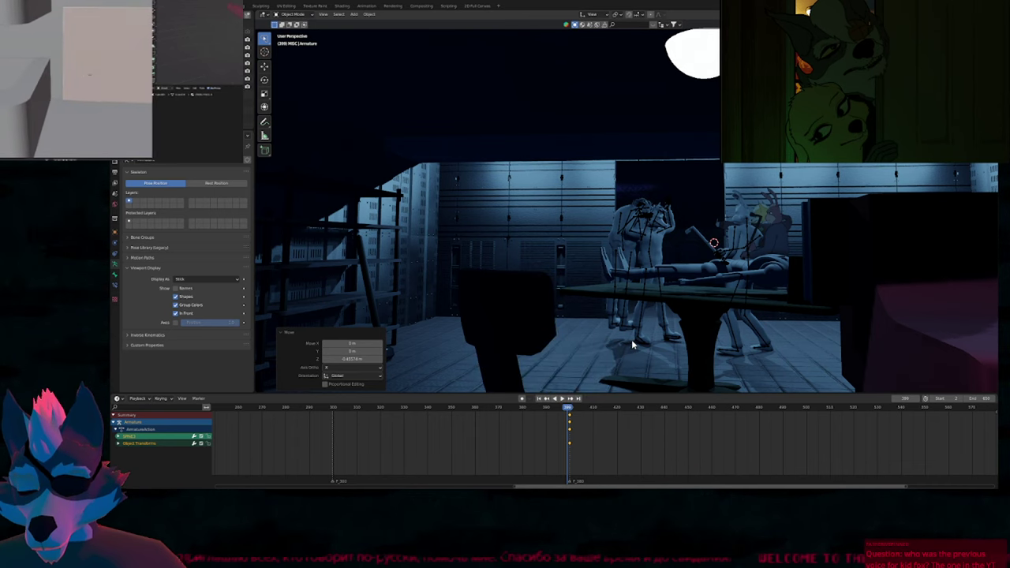
pyautogui.press('i')
pyautogui.click(632, 341)
# Check the frog's armature at frame 400 through the camera, and play the animation from the start.
pyautogui.press('Right')
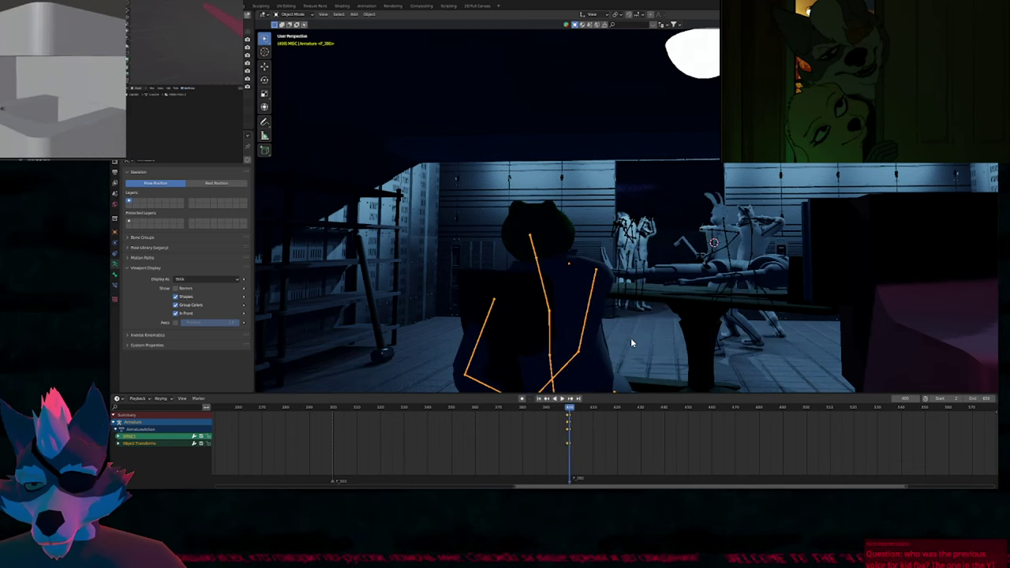
pyautogui.press('KP_0')
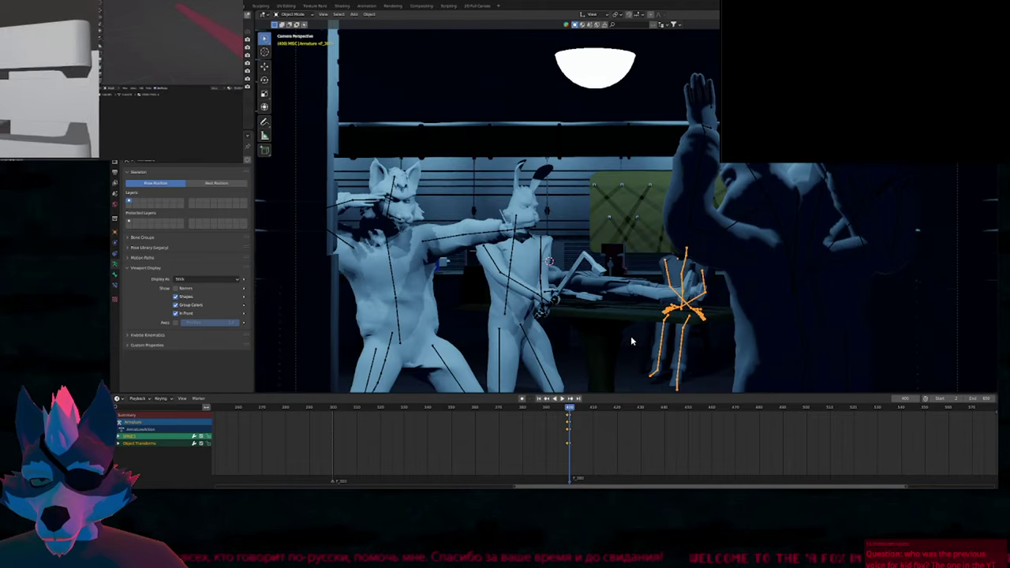
pyautogui.hotkey('shift', 'Left')
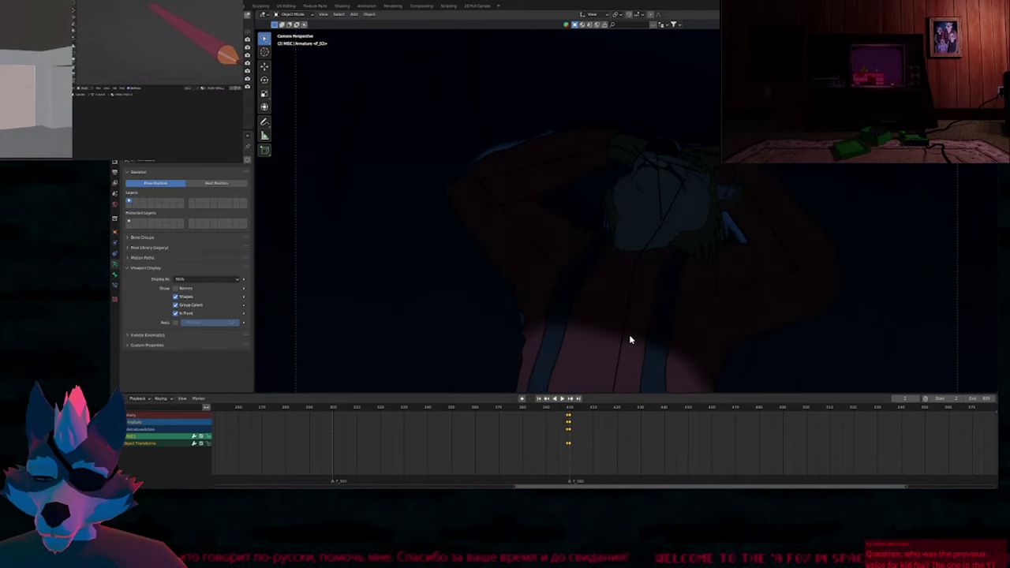
pyautogui.press('space')
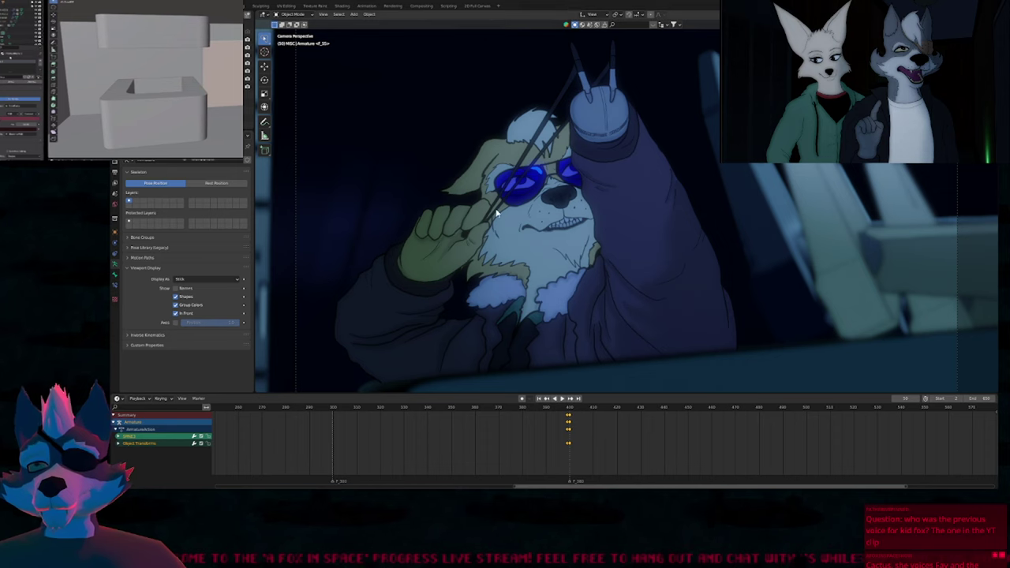
# Check the sunglasses character's shot through the camera, and step through the markers up to frame 224.
pyautogui.scroll(-2, 464, 296)
pyautogui.scroll(2, 505, 277)
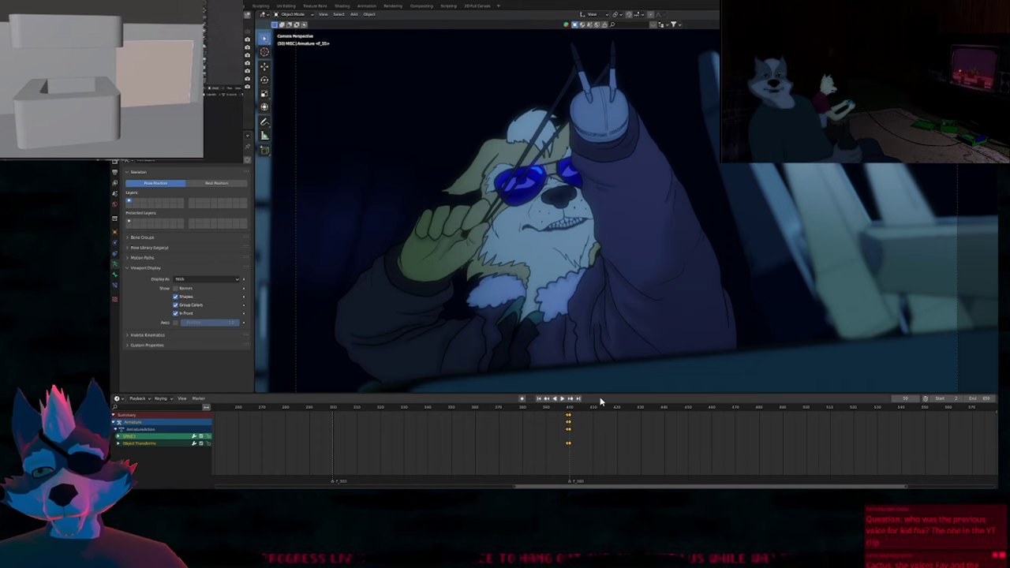
pyautogui.scroll(-2, 587, 271)
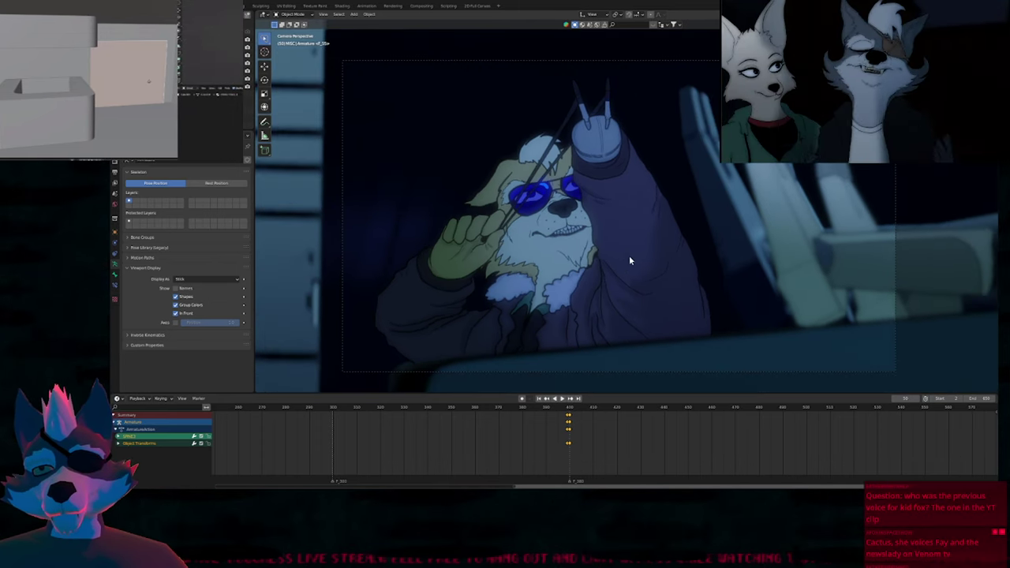
pyautogui.scroll(2, 595, 278)
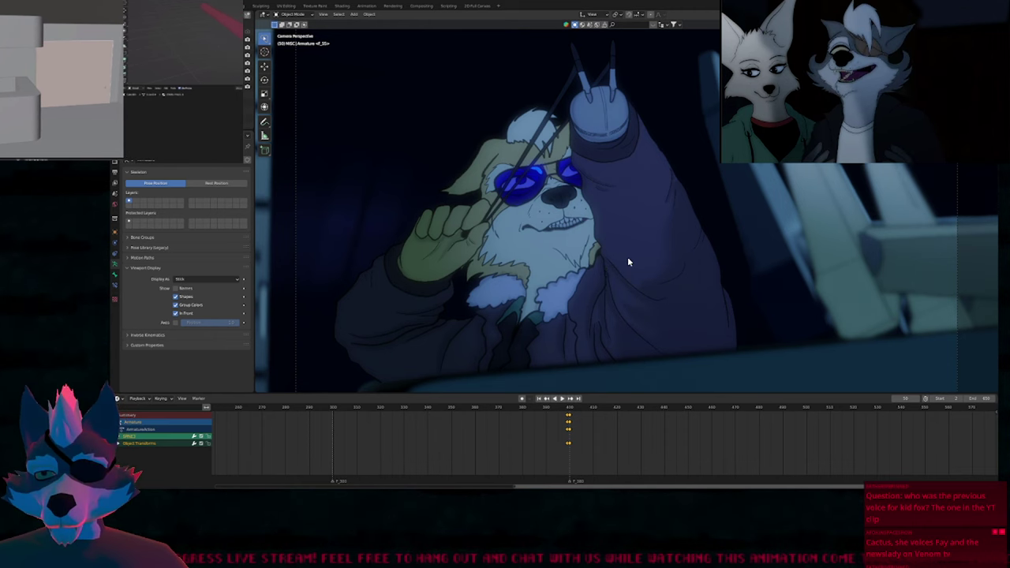
pyautogui.press('Up')
pyautogui.press('Up')
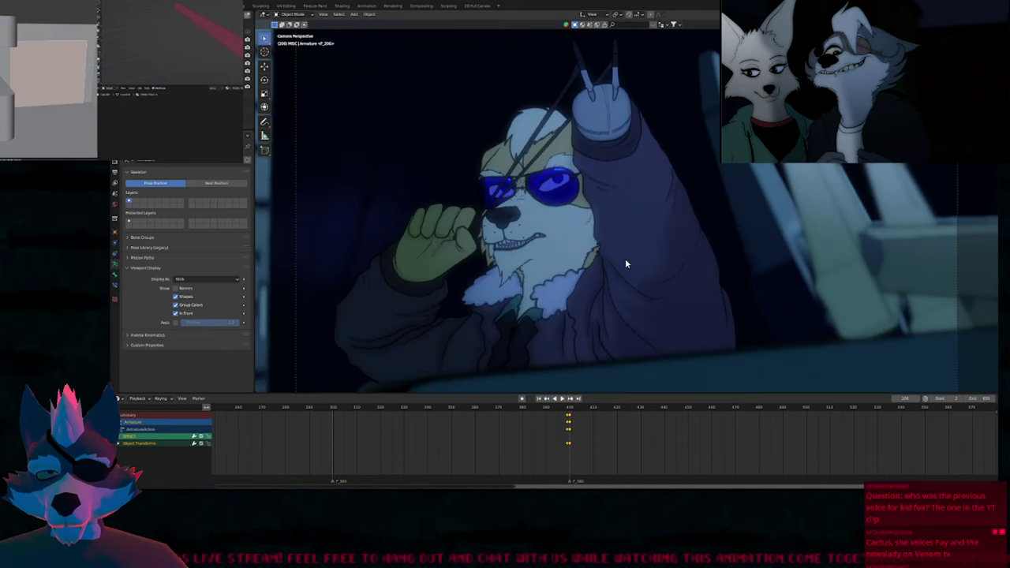
pyautogui.press('Up')
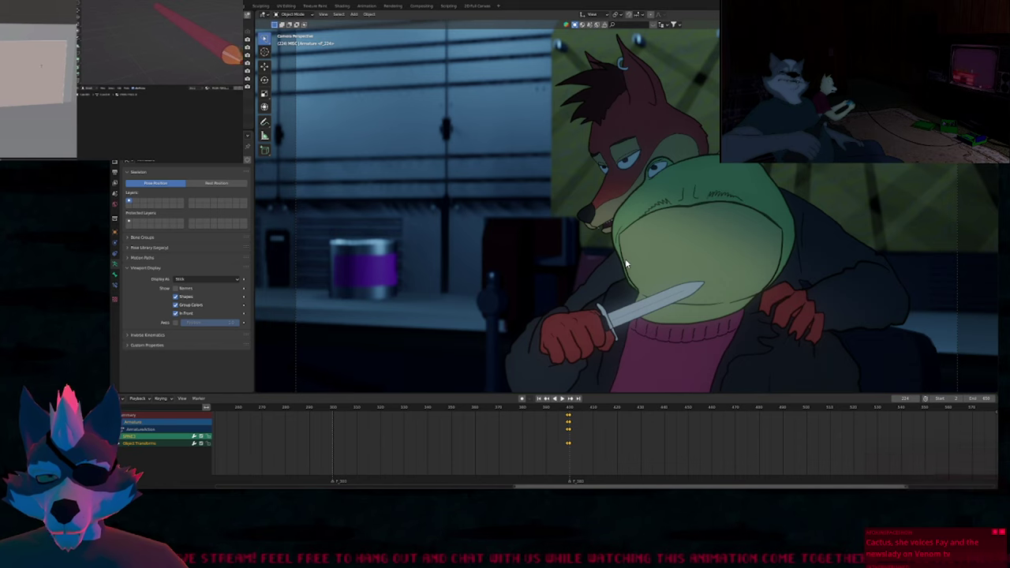
# Open a recent file, discarding the unsaved changes to the second-half standoff file.
pyautogui.hotkey('shift', 'ctrl', 'o')
pyautogui.click(572, 266)
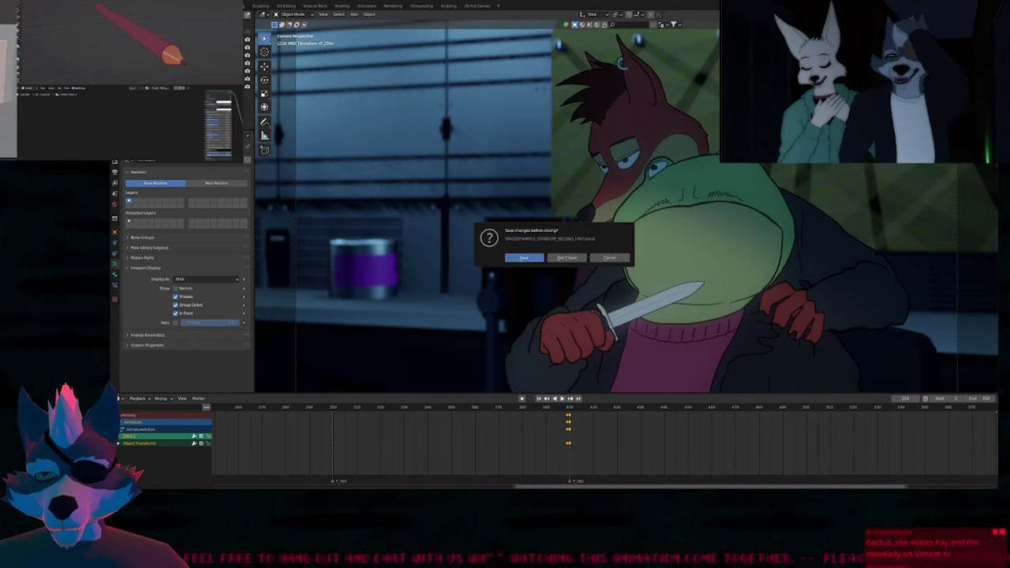
pyautogui.click(567, 257)
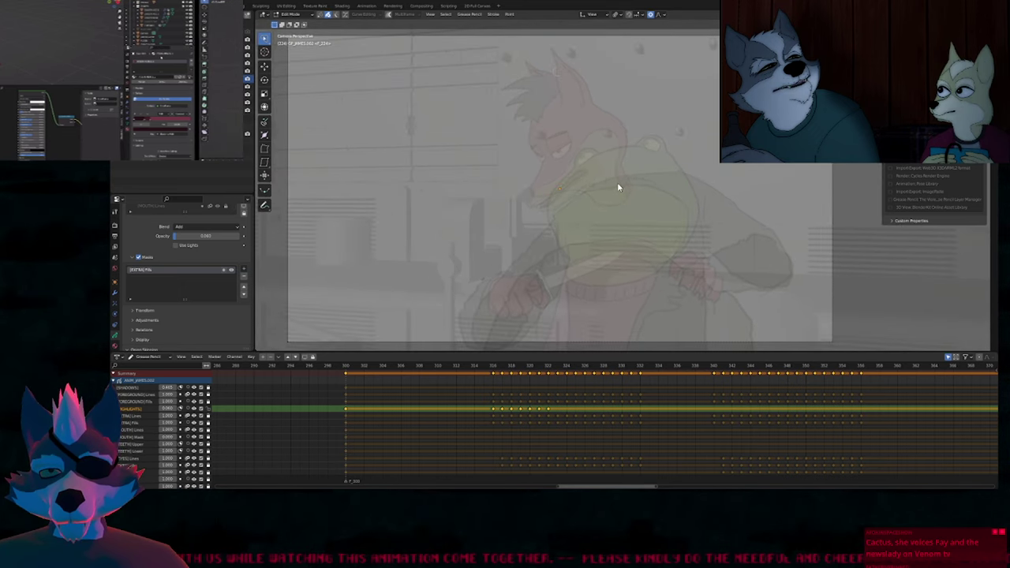
# Select the frog's grease pencil drawing, display the viewport in Rendered shading and enter Edit Mode on the frog.
pyautogui.press('Tab')
pyautogui.click(621, 191)
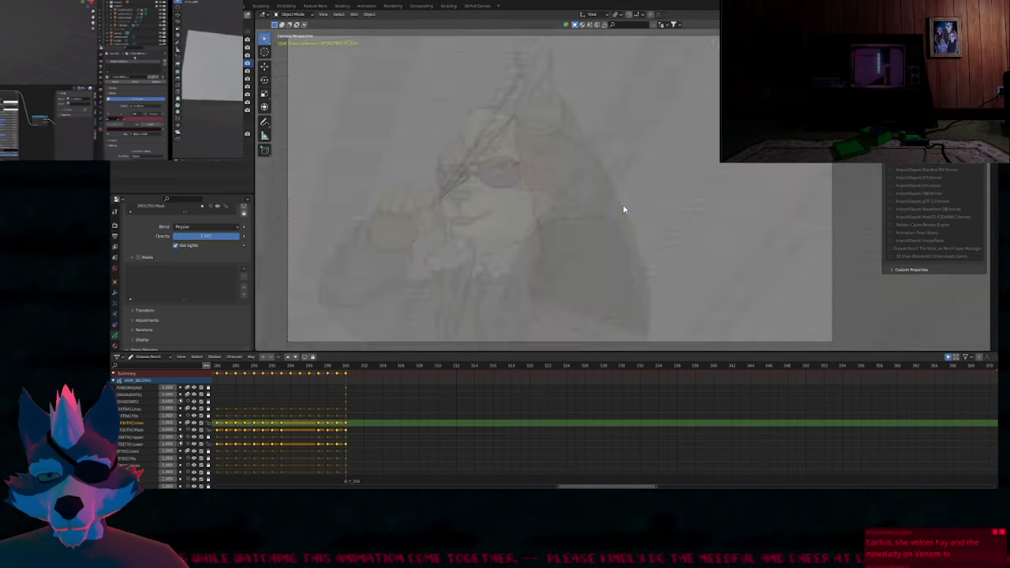
pyautogui.press('z')
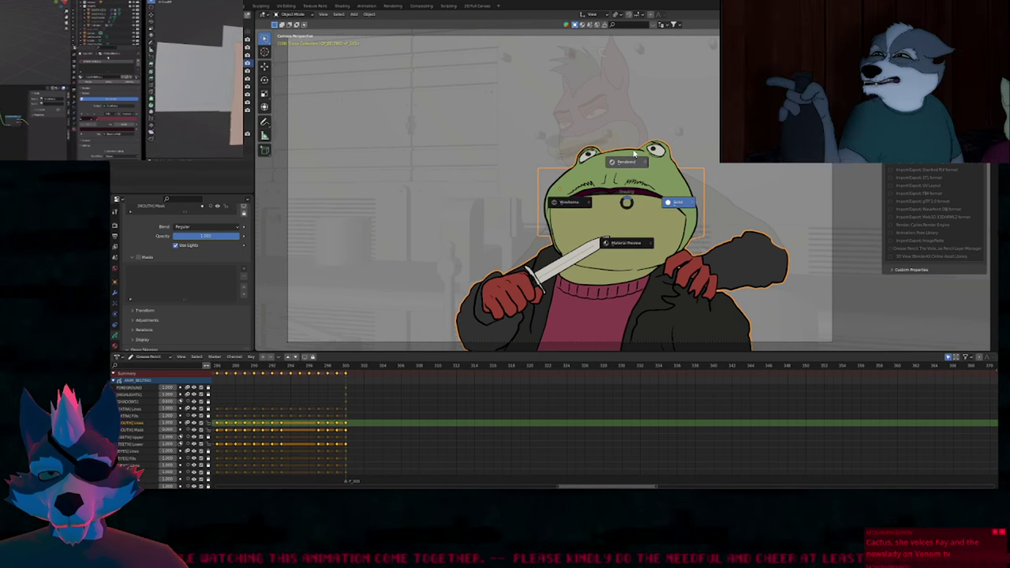
pyautogui.click(632, 151)
pyautogui.press('Tab')
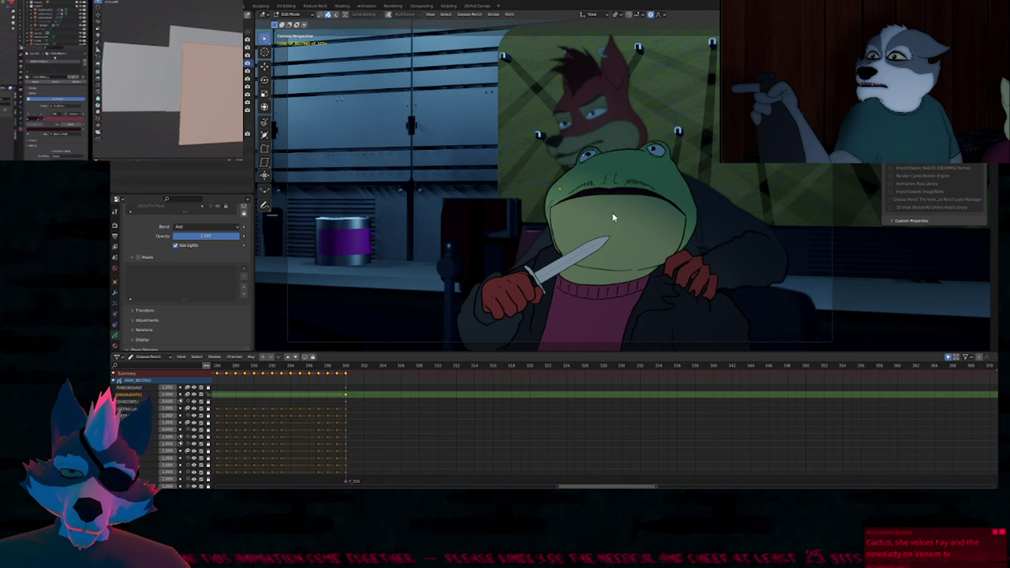
# Paste the copied strokes into the frog's highlights layer at frame 224 and try shifting them over the eyes with proportional editing.
pyautogui.press('g')
pyautogui.click(621, 227)
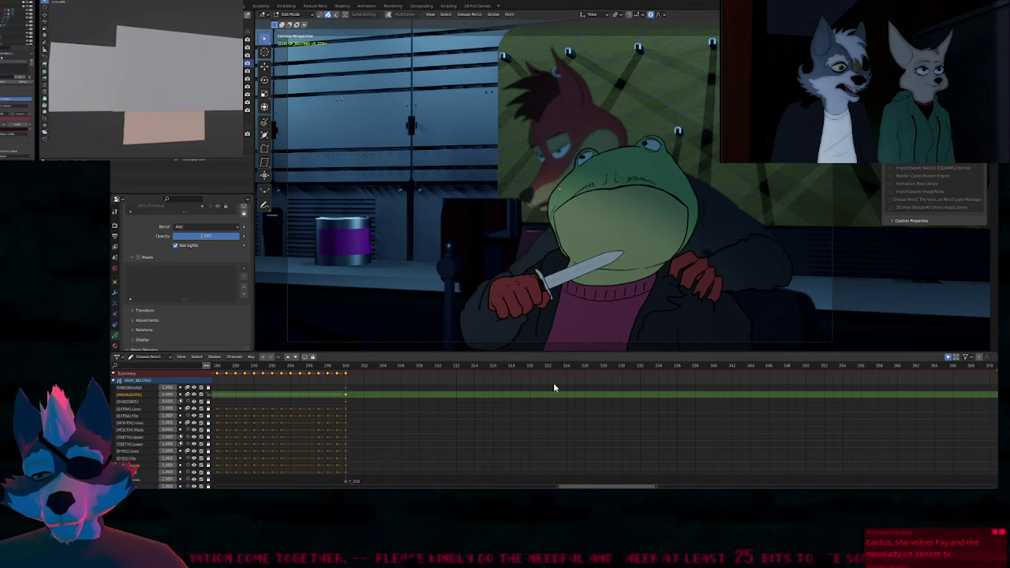
pyautogui.press('KP_0')
pyautogui.moveTo(606, 401); pyautogui.dragTo(428, 407, button='middle')
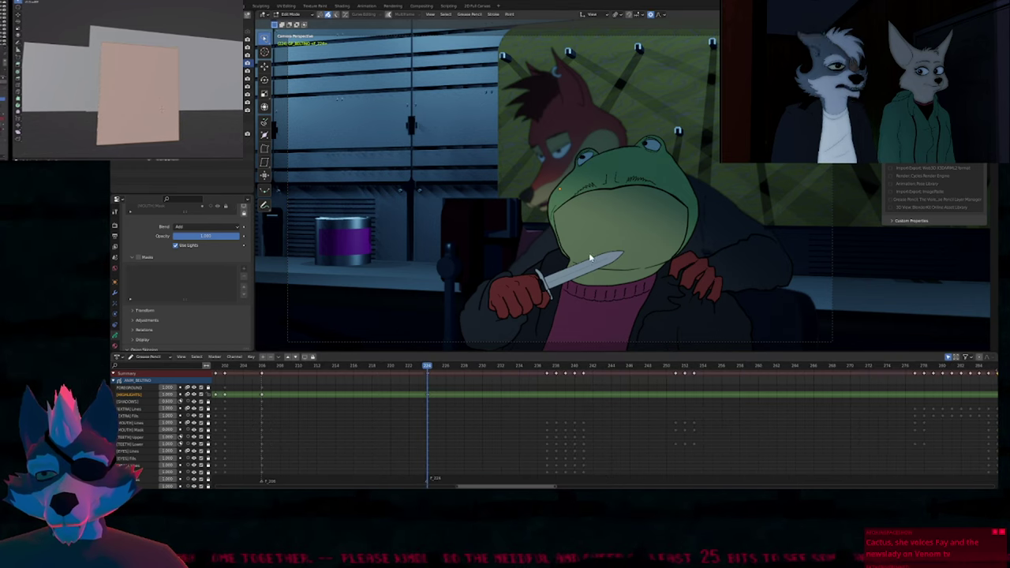
pyautogui.hotkey('ctrl', 'v')
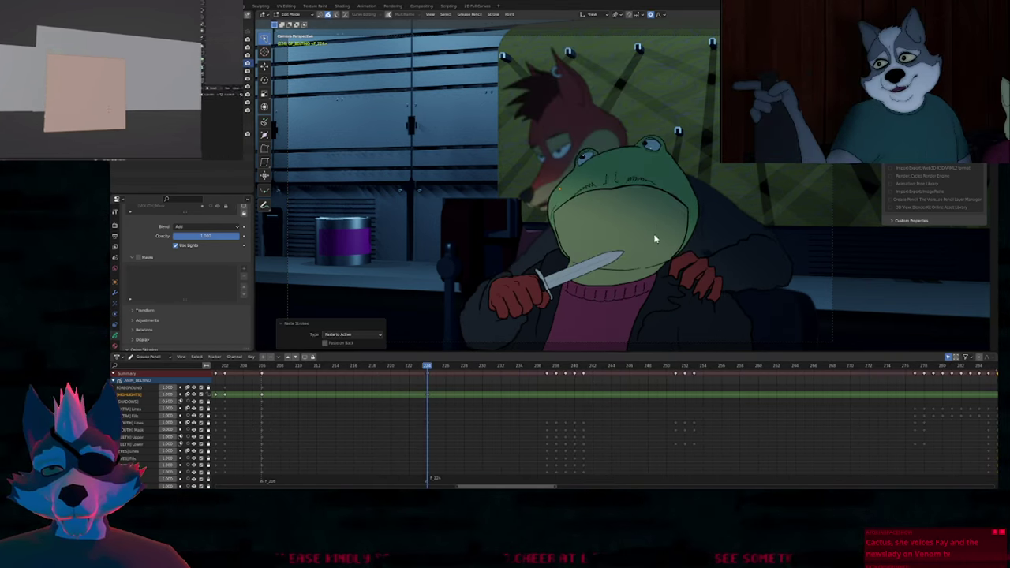
pyautogui.scroll(5, 656, 185)
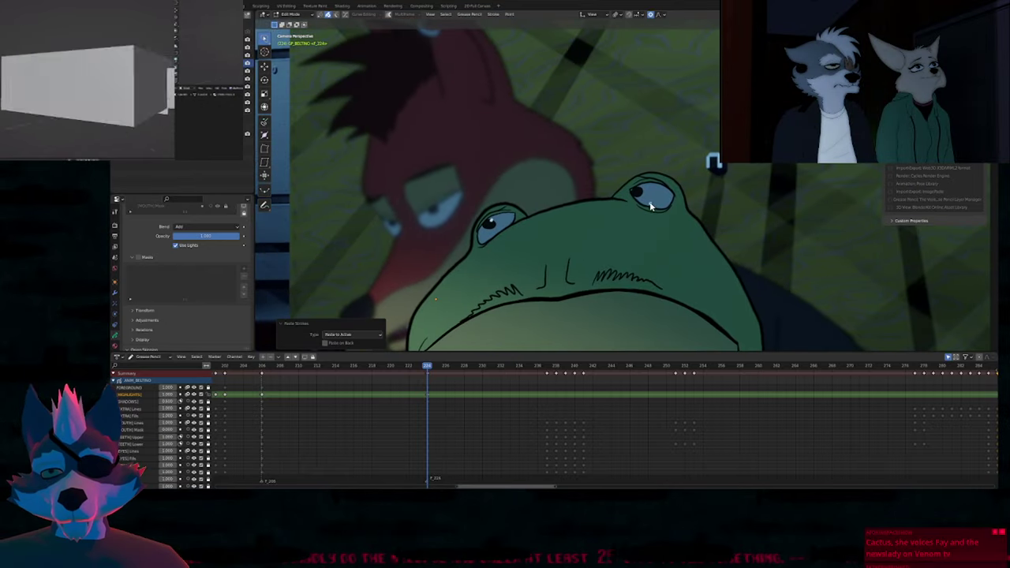
pyautogui.press('g')
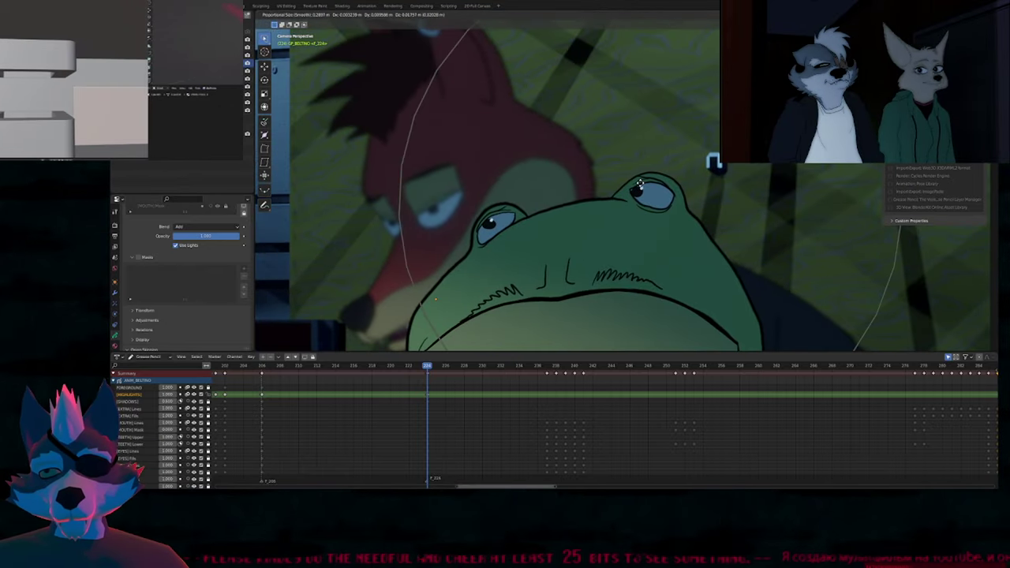
pyautogui.click(641, 185)
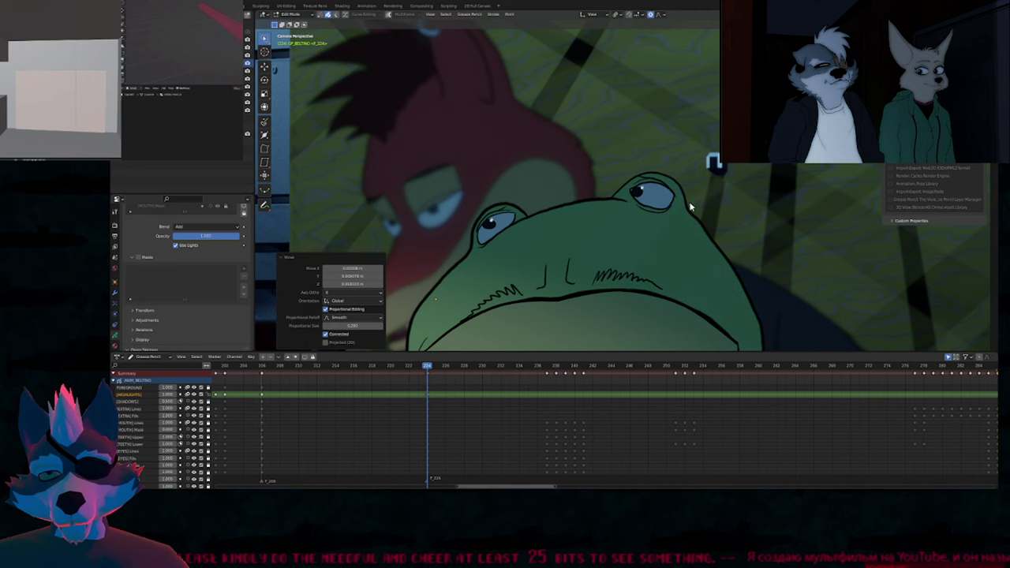
pyautogui.hotkey('ctrl', 'z')
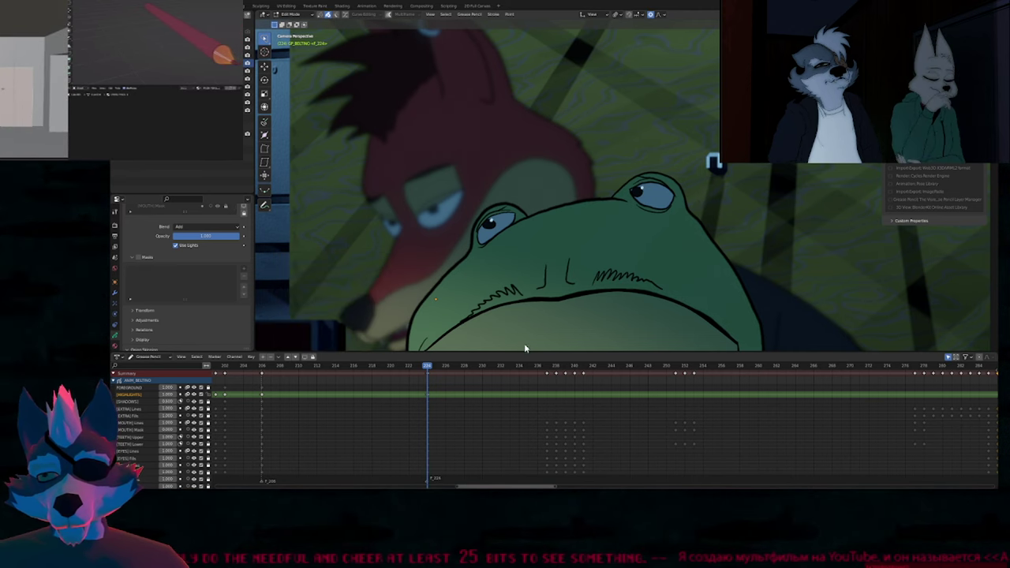
# Key the frog's highlights at frames 238 and 239, shifting the duplicated strokes at frame 238 to follow the eyes.
pyautogui.moveTo(548, 371)
pyautogui.mouseDown()
pyautogui.moveTo(604, 371)
pyautogui.moveTo(552, 369)
pyautogui.mouseUp()
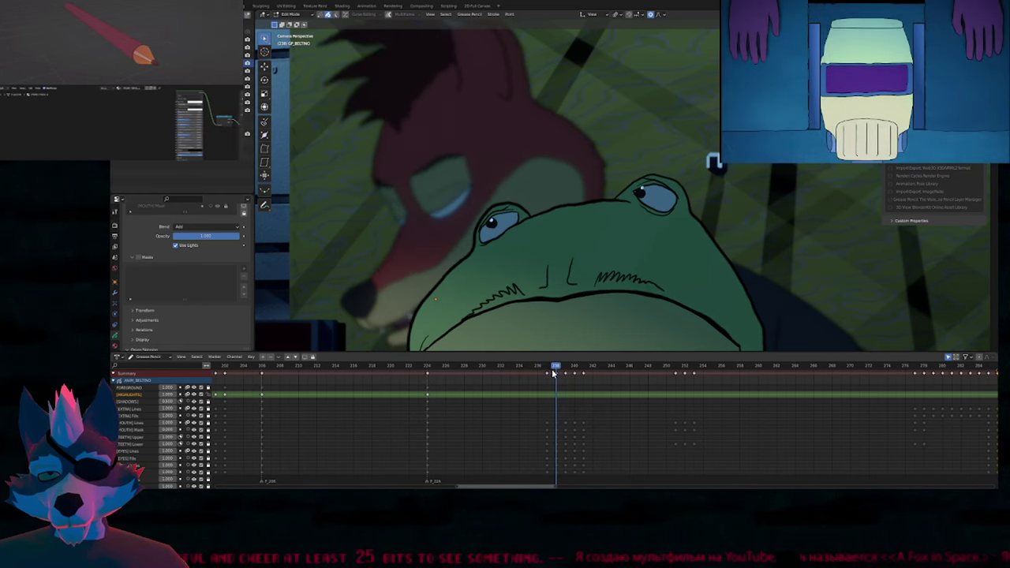
pyautogui.hotkey('shift', 'd')
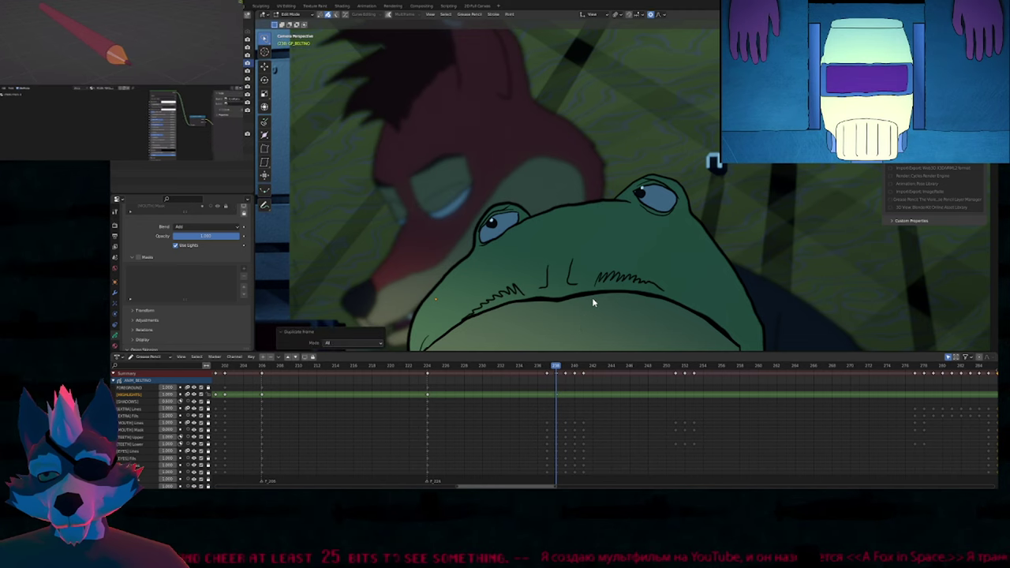
pyautogui.press('g')
pyautogui.click(604, 298)
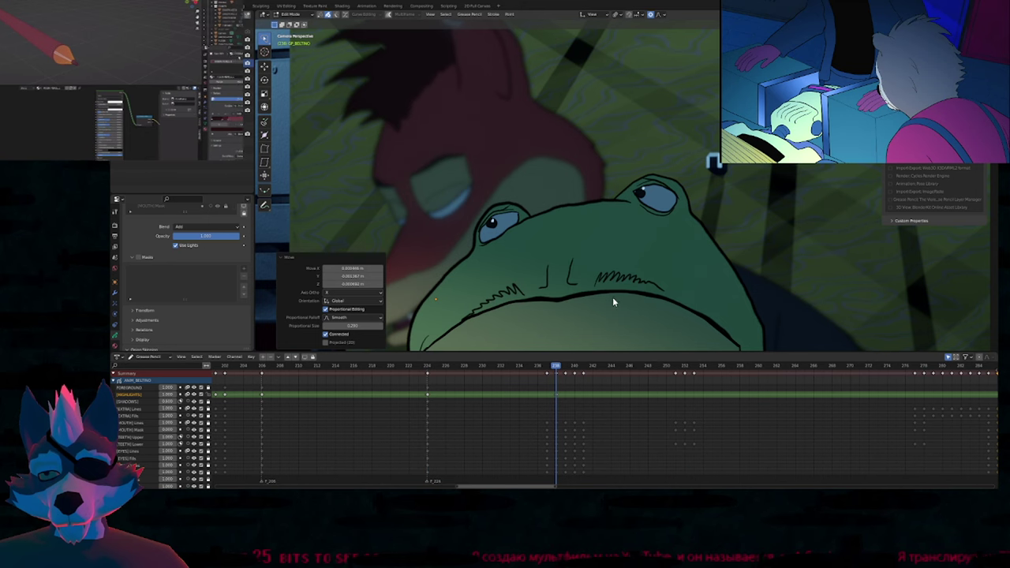
pyautogui.press('Right')
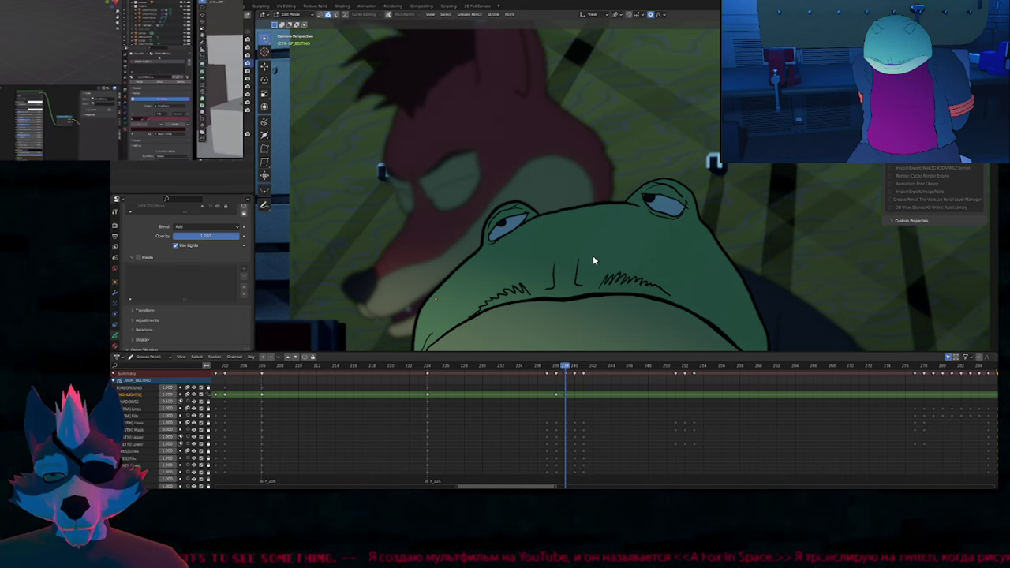
# Play the shot and scrub onward from frame 237 to check the frog's eye highlights.
pyautogui.press('space')
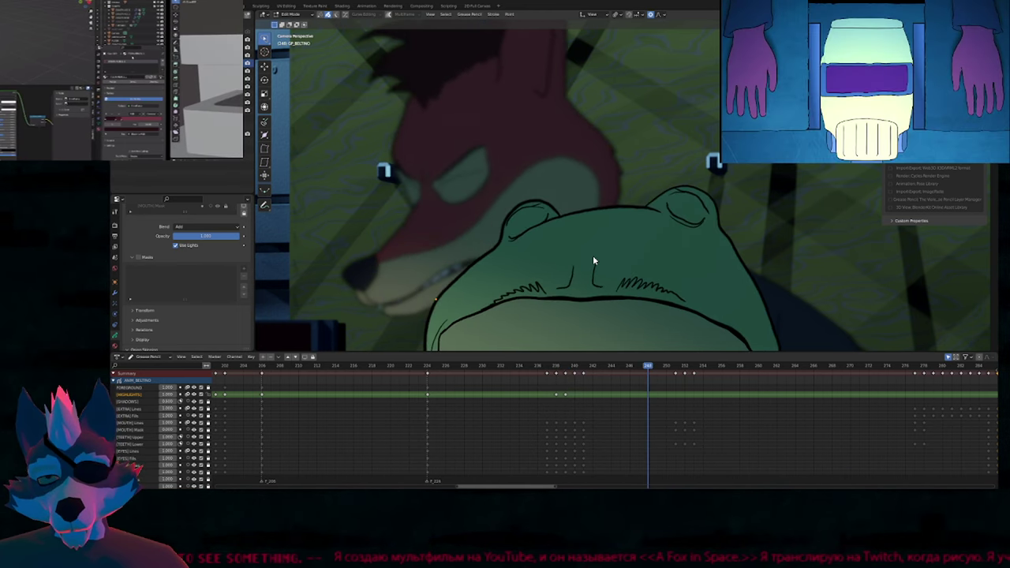
pyautogui.scroll(-4, 540, 254)
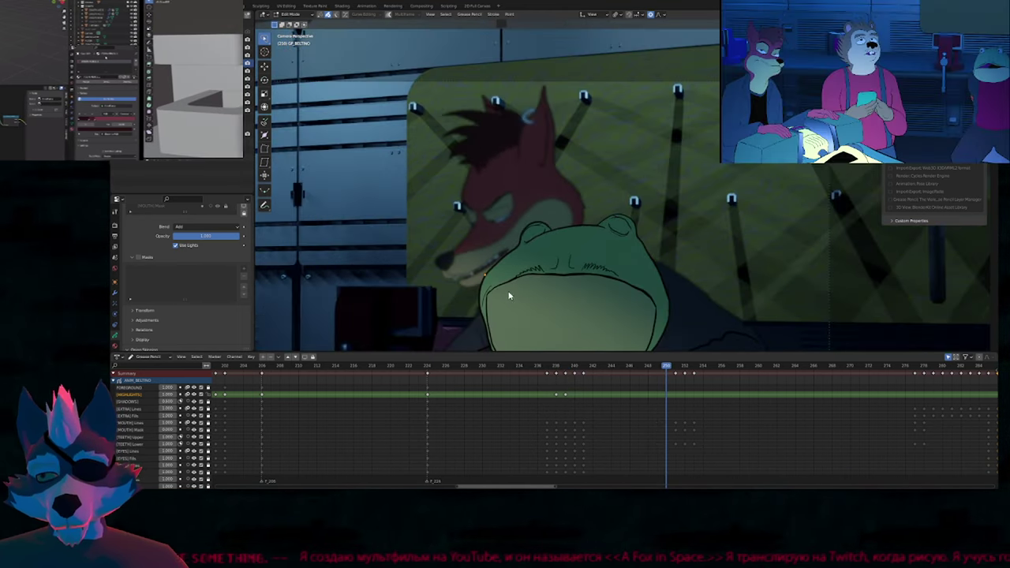
pyautogui.click(446, 368)
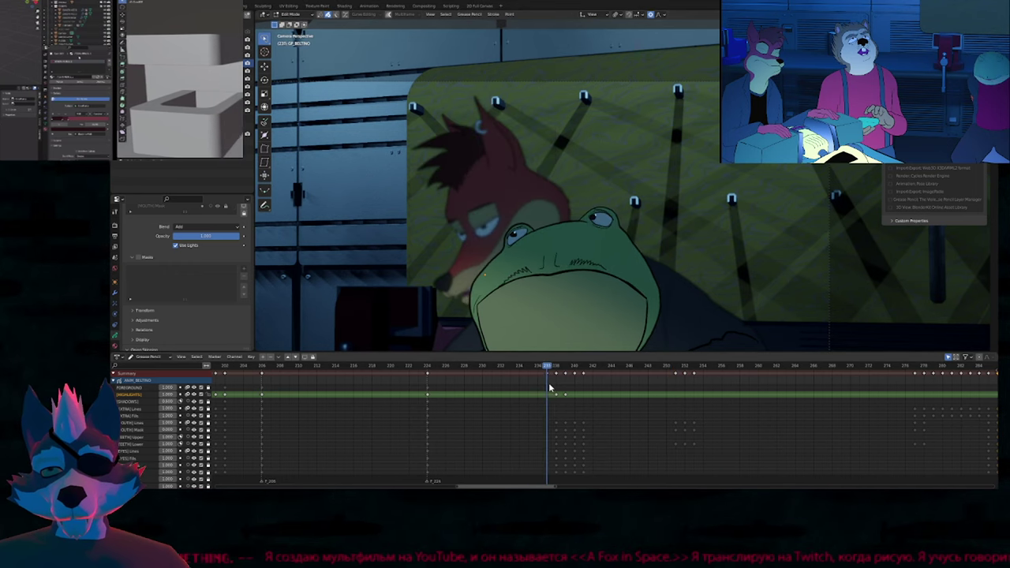
pyautogui.moveTo(550, 387); pyautogui.dragTo(589, 396)
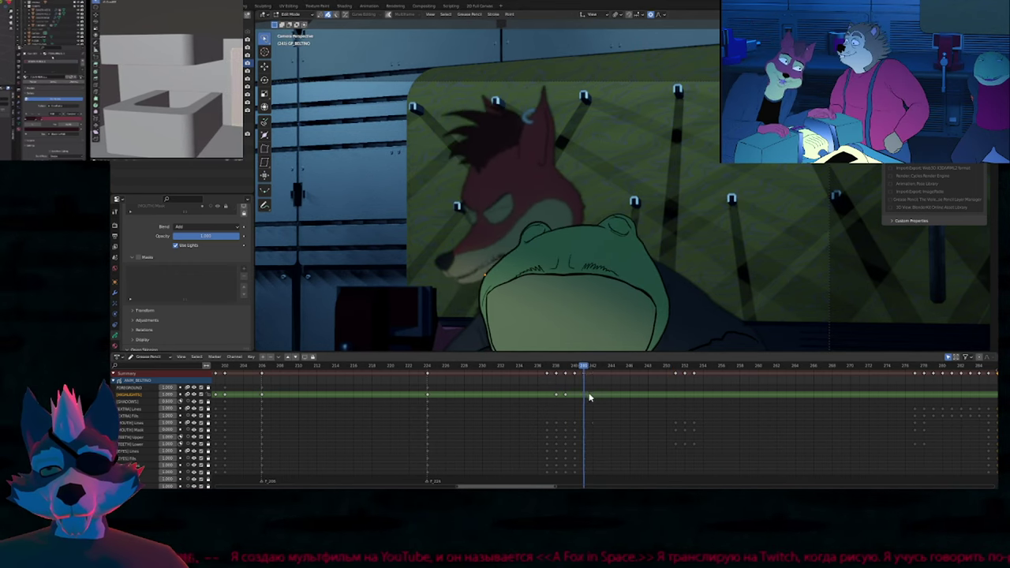
pyautogui.moveTo(777, 382); pyautogui.dragTo(987, 397)
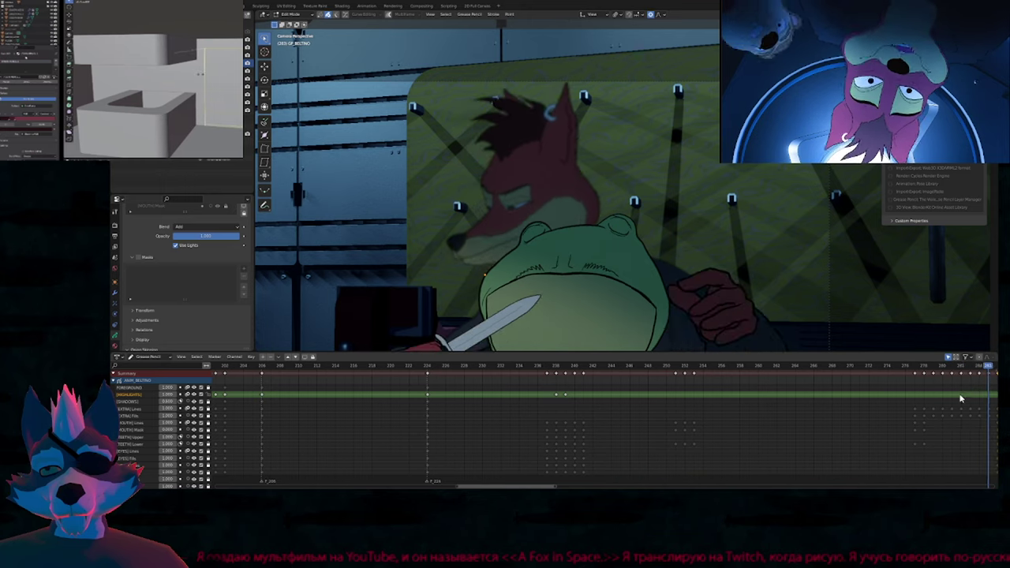
# In Draw Mode, delete the frog's keyframes from frame 298 through 300 on its mouth, teeth, eyes, head and body layers.
pyautogui.moveTo(904, 401); pyautogui.dragTo(463, 395, button='middle')
pyautogui.moveTo(533, 380); pyautogui.dragTo(619, 377)
pyautogui.press('Tab')
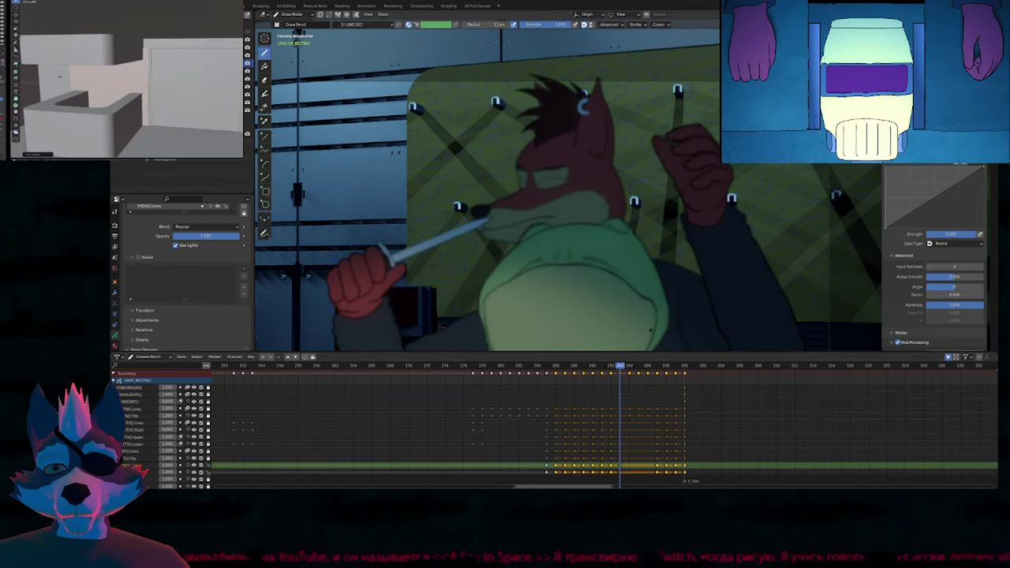
pyautogui.press('KP_Multiply')
pyautogui.press('KP_Multiply')
pyautogui.moveTo(631, 426); pyautogui.dragTo(487, 390, button='middle')
pyautogui.scroll(-3, 497, 394)
pyautogui.scroll(-1, 497, 394)
pyautogui.moveTo(497, 369); pyautogui.dragTo(535, 446)
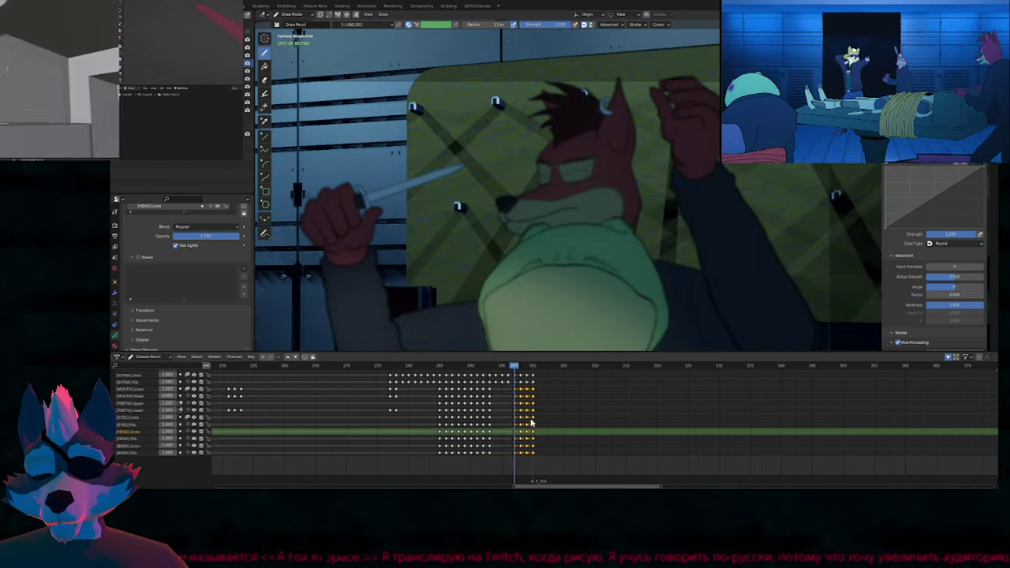
pyautogui.press('x')
pyautogui.click(531, 413)
# Duplicate the frog's keyframes onto frame 300 and clear its strokes there so the frog is absent from the new shot.
pyautogui.moveTo(502, 369); pyautogui.dragTo(587, 396)
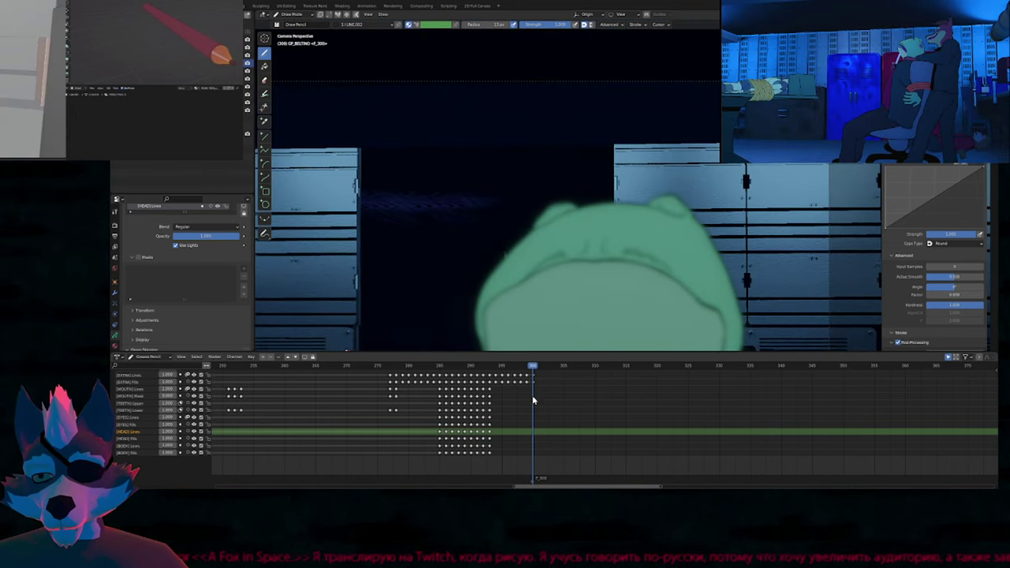
pyautogui.hotkey('shift', 'd')
pyautogui.press('Tab')
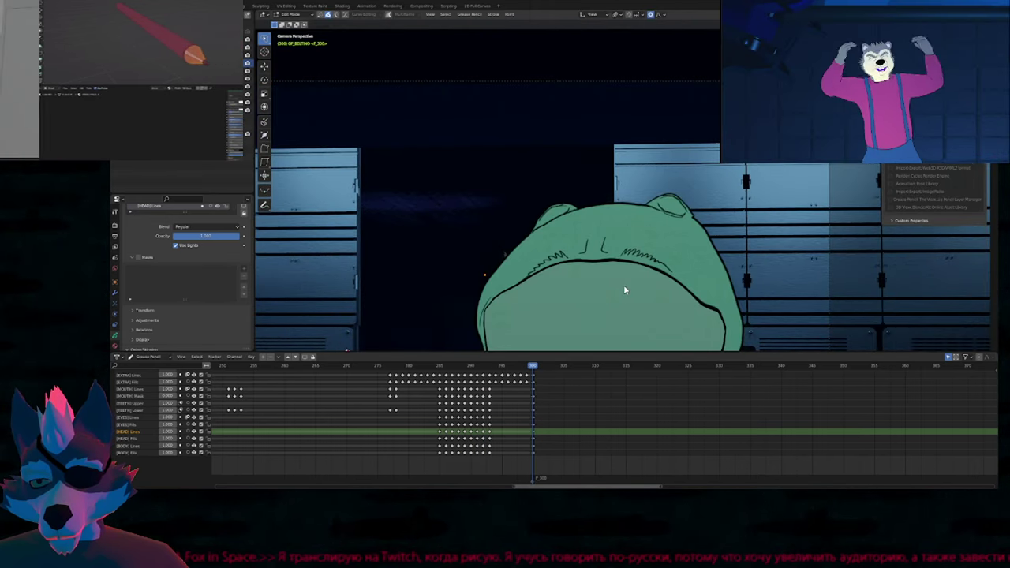
pyautogui.press('Tab')
pyautogui.scroll(-2, 582, 294)
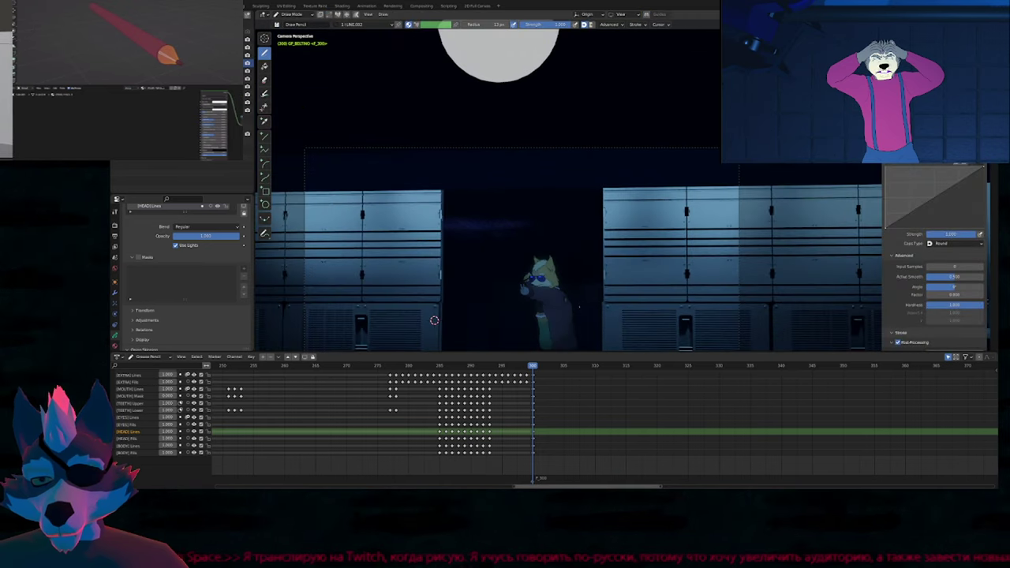
pyautogui.press('u')
pyautogui.click(582, 294)
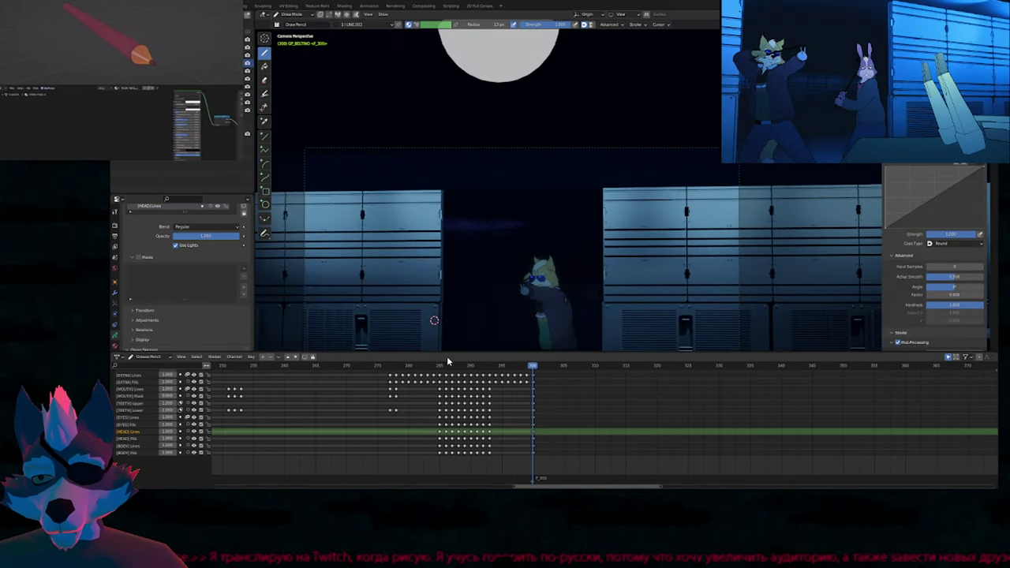
# Return to frame 238 and slightly reposition the frog's eye highlights in Edit Mode with proportional editing.
pyautogui.moveTo(446, 360); pyautogui.dragTo(243, 403)
pyautogui.moveTo(260, 405); pyautogui.dragTo(543, 439, button='middle')
pyautogui.click(415, 365)
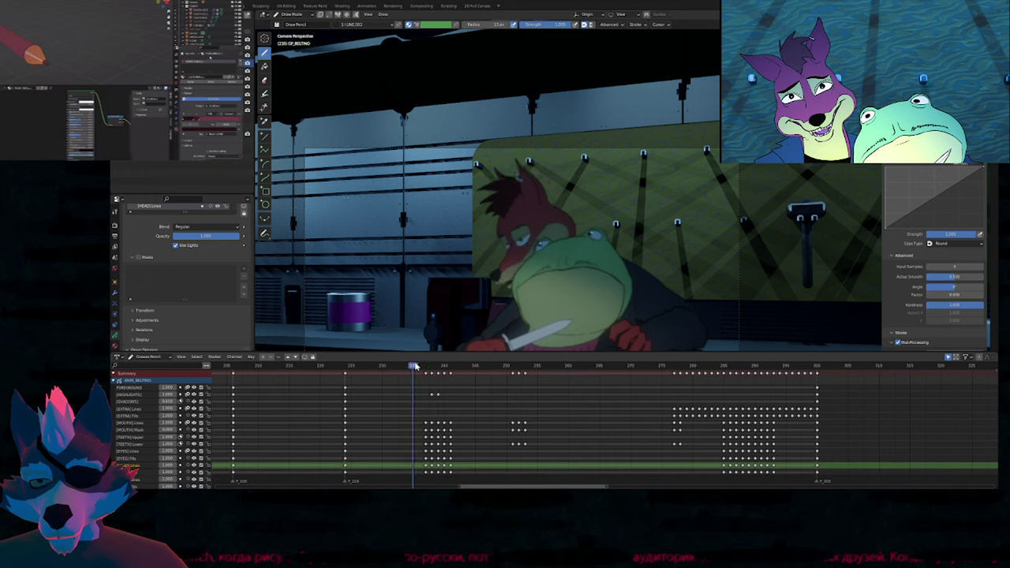
pyautogui.moveTo(416, 366)
pyautogui.mouseDown()
pyautogui.moveTo(462, 367)
pyautogui.moveTo(419, 367)
pyautogui.moveTo(432, 369)
pyautogui.mouseUp()
pyautogui.keyDown('ctrl'); pyautogui.moveTo(584, 228); pyautogui.dragTo(617, 119, button='middle'); pyautogui.keyUp('ctrl')
pyautogui.hotkey('ctrl', 'z')
pyautogui.hotkey('ctrl', 'z')
pyautogui.hotkey('ctrl', 'z')
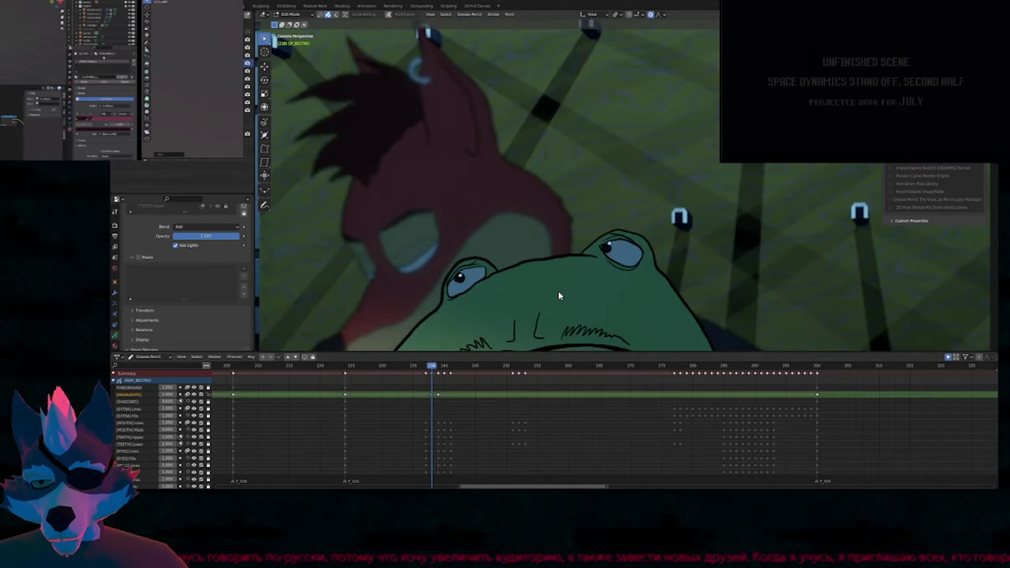
pyautogui.press('g')
pyautogui.click(574, 288)
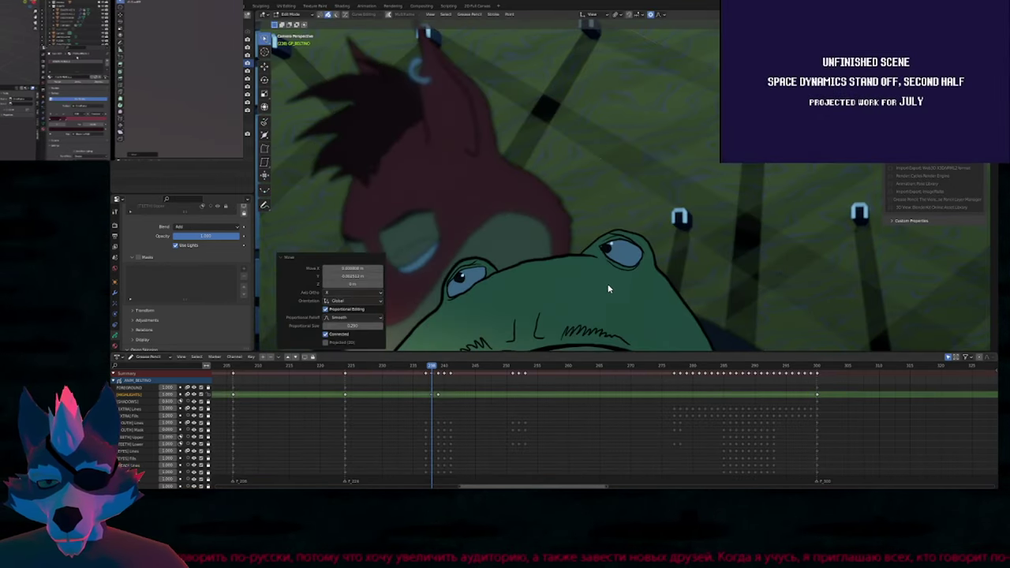
# Play the shot from its start and scrub across frames 238 to 256 to check the frog's eye highlights and head motion.
pyautogui.press('Down')
pyautogui.press('Up')
pyautogui.press('Up')
pyautogui.press('Up')
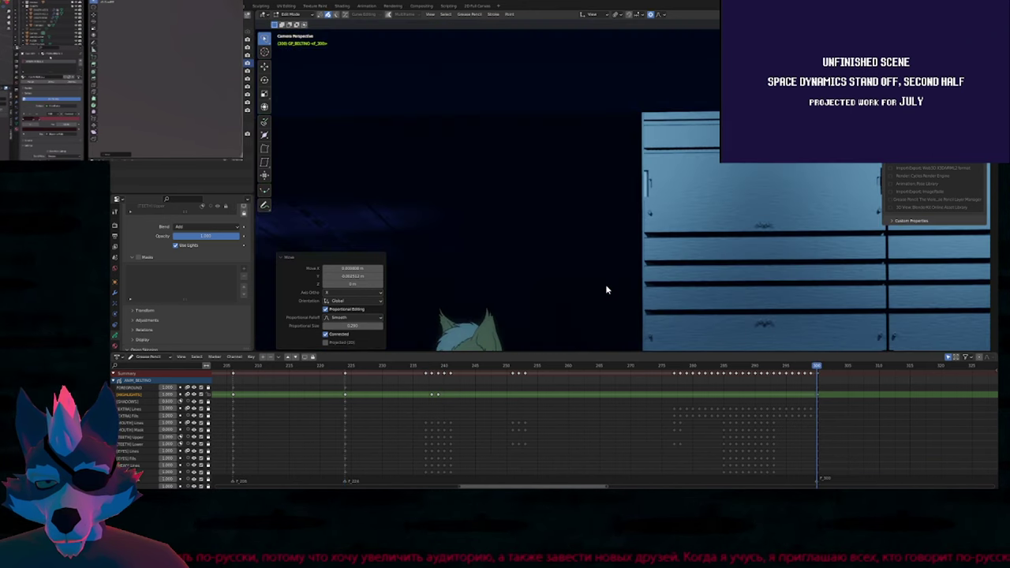
pyautogui.hotkey('shift', 'Left')
pyautogui.press('space')
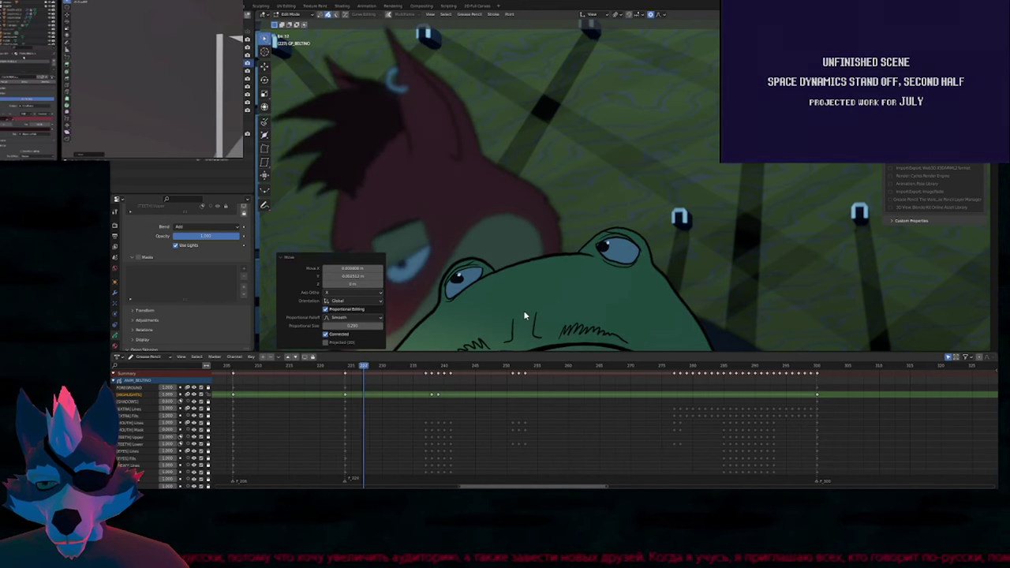
pyautogui.press('space')
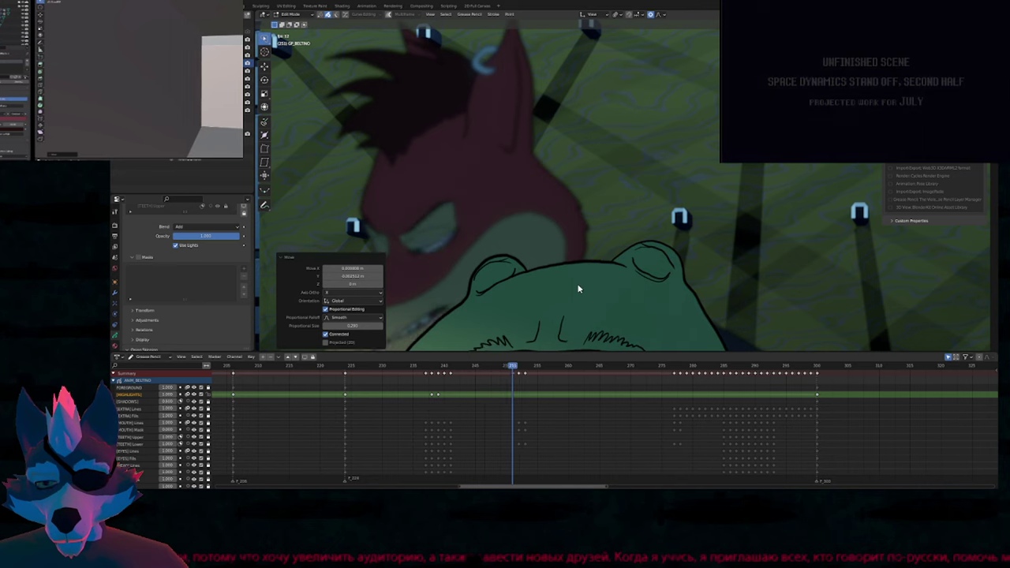
pyautogui.moveTo(434, 368); pyautogui.dragTo(475, 370)
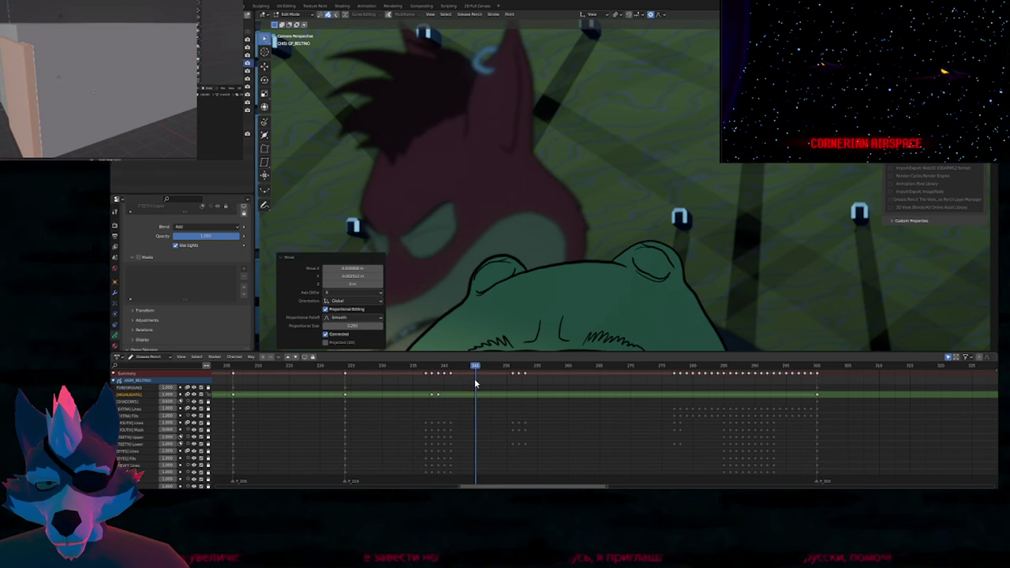
pyautogui.scroll(-6, 622, 244)
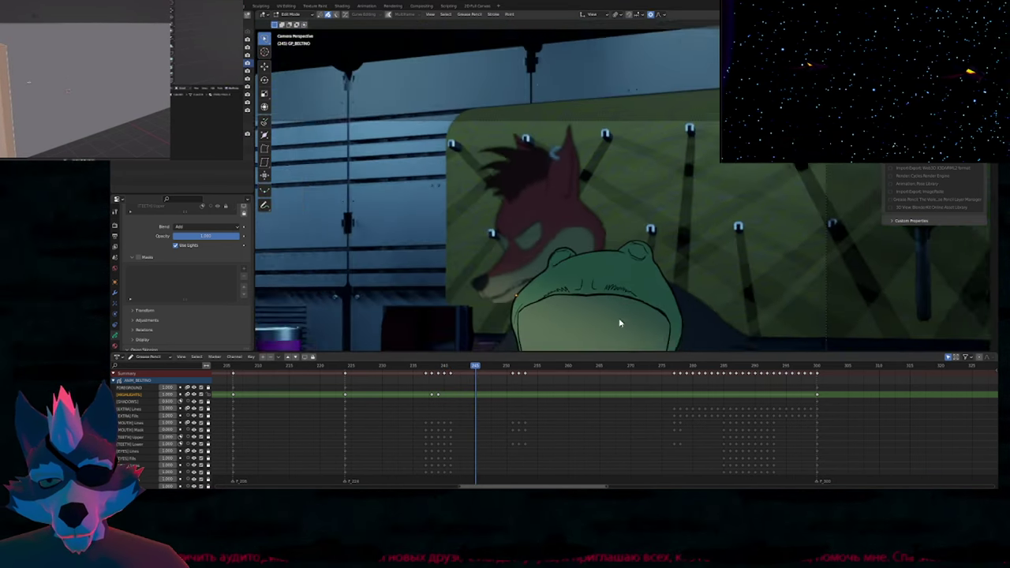
pyautogui.moveTo(416, 366); pyautogui.dragTo(546, 380)
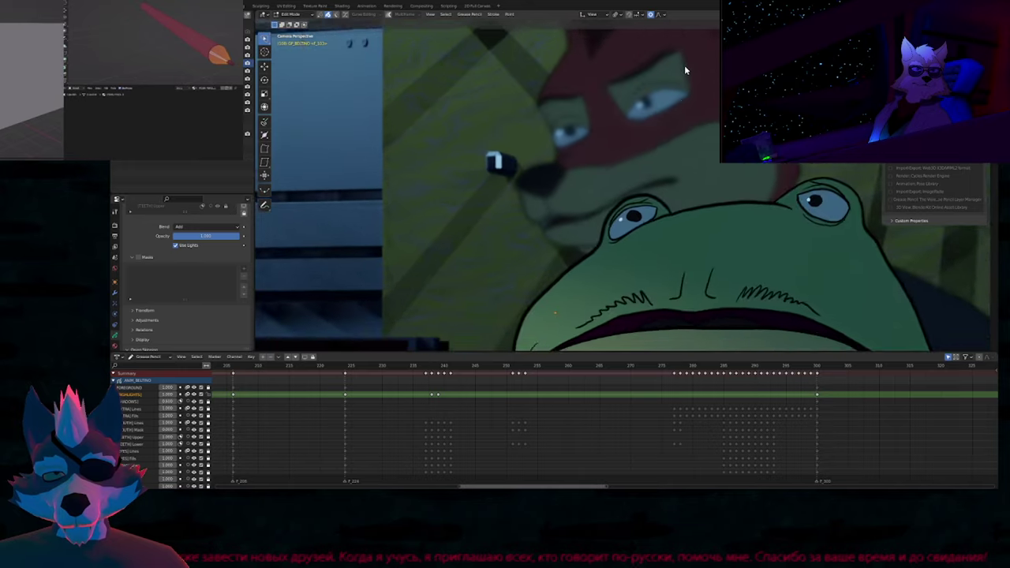
# Leave Edit Mode, open SPACEDYNAMICS_STANDOFF_SECOND_HALF.blend from the recent files and play the scene to review the frog shot.
pyautogui.press('Tab')
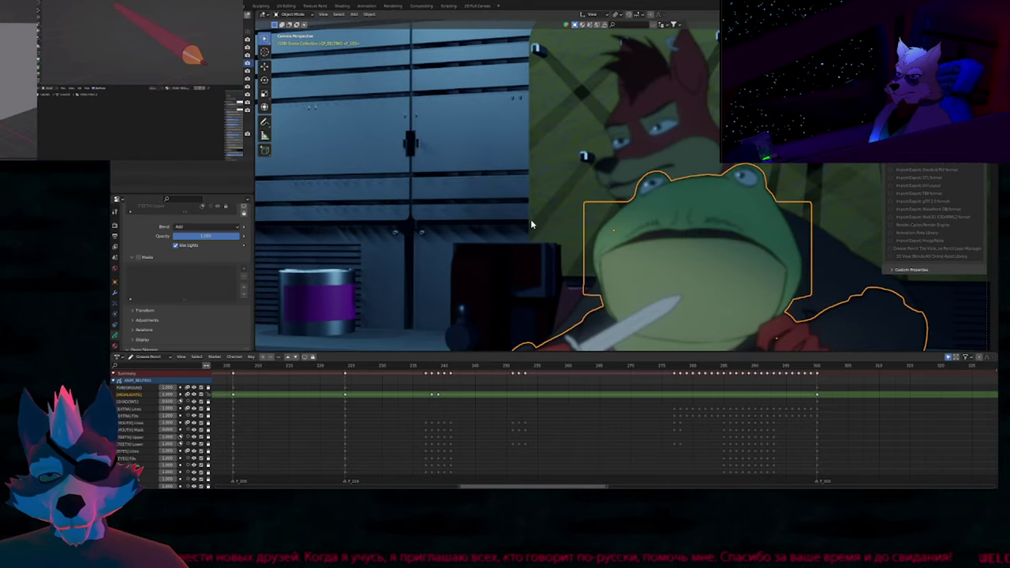
pyautogui.click(512, 213)
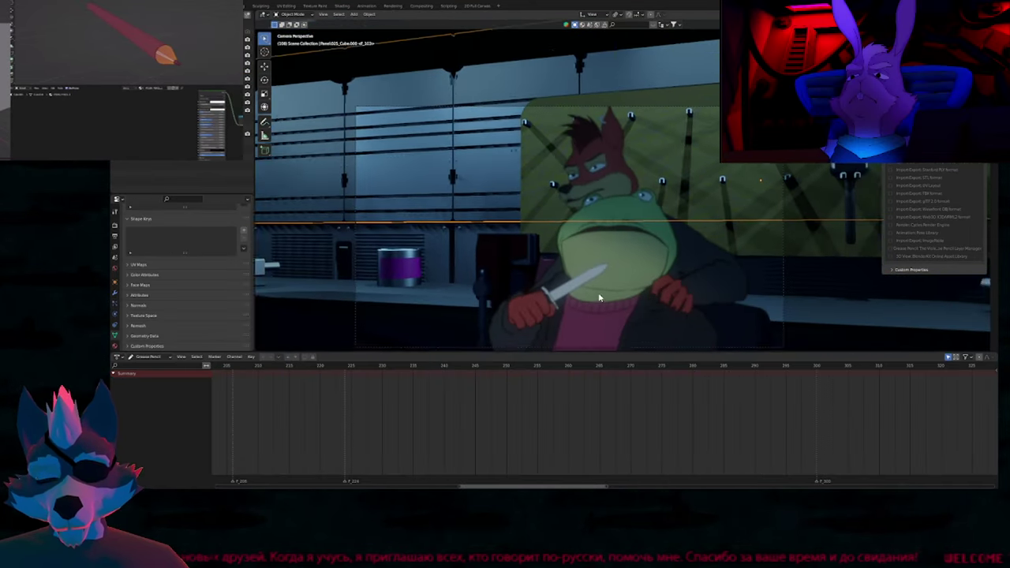
pyautogui.hotkey('shift', 'ctrl', 'o')
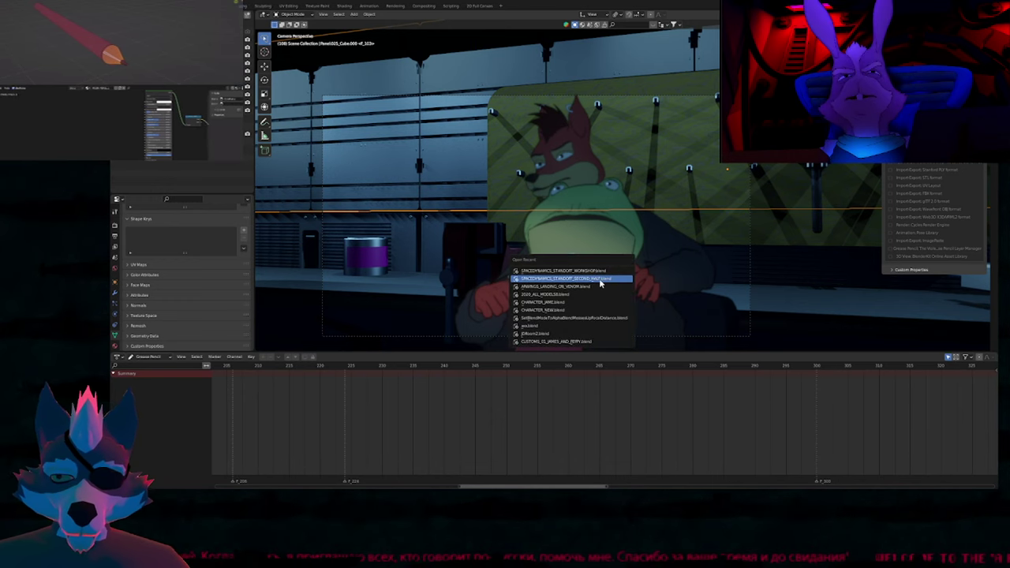
pyautogui.click(600, 280)
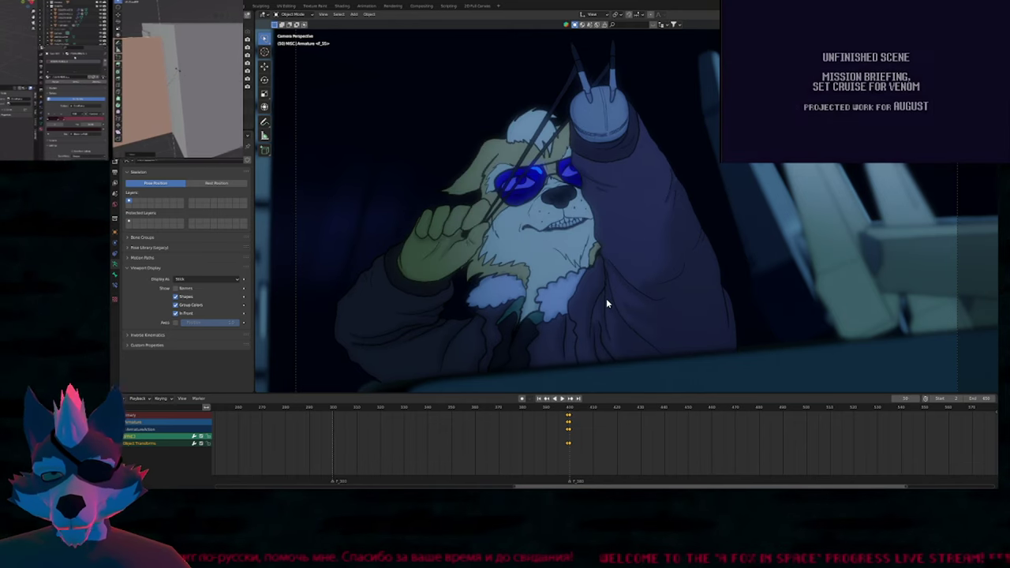
pyautogui.press('space')
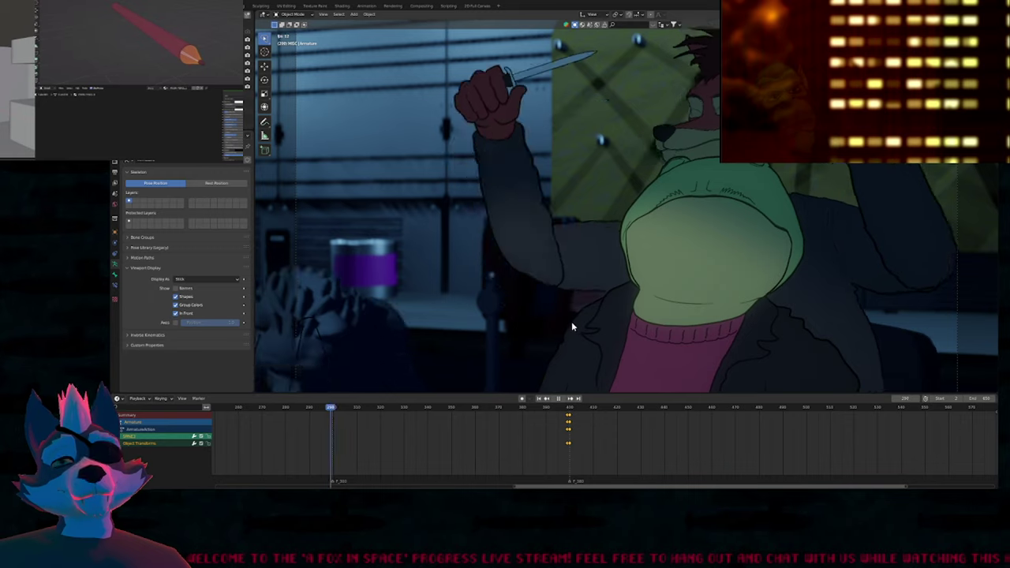
pyautogui.press('space')
# Reopen SPACEDYNAMICS_STANDOFF_WORKSHOP.blend without saving the current file, and unlock all of the frog's grease pencil layers.
pyautogui.hotkey('ctrl', 'shift', 'o')
pyautogui.click(579, 310)
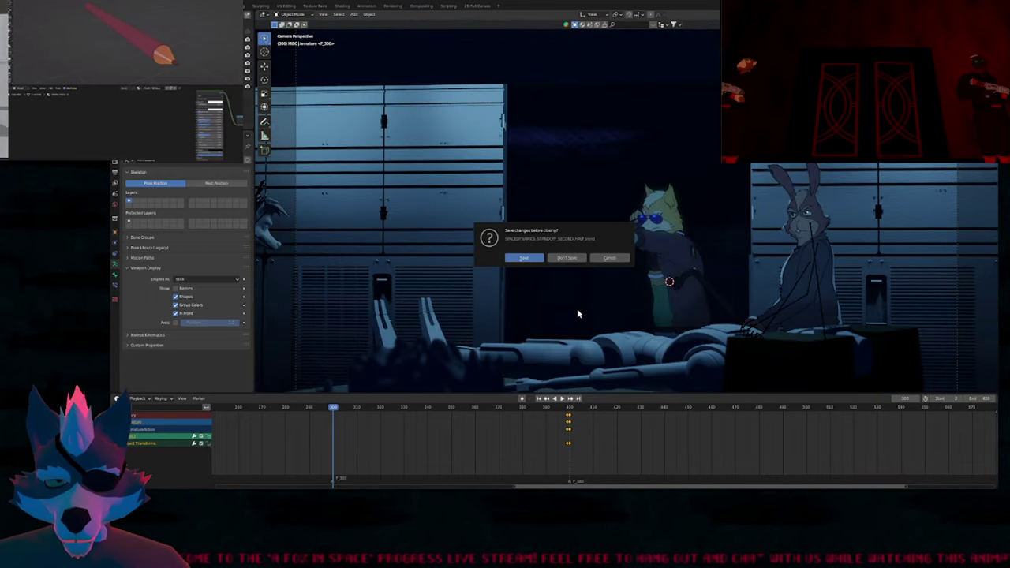
pyautogui.click(566, 258)
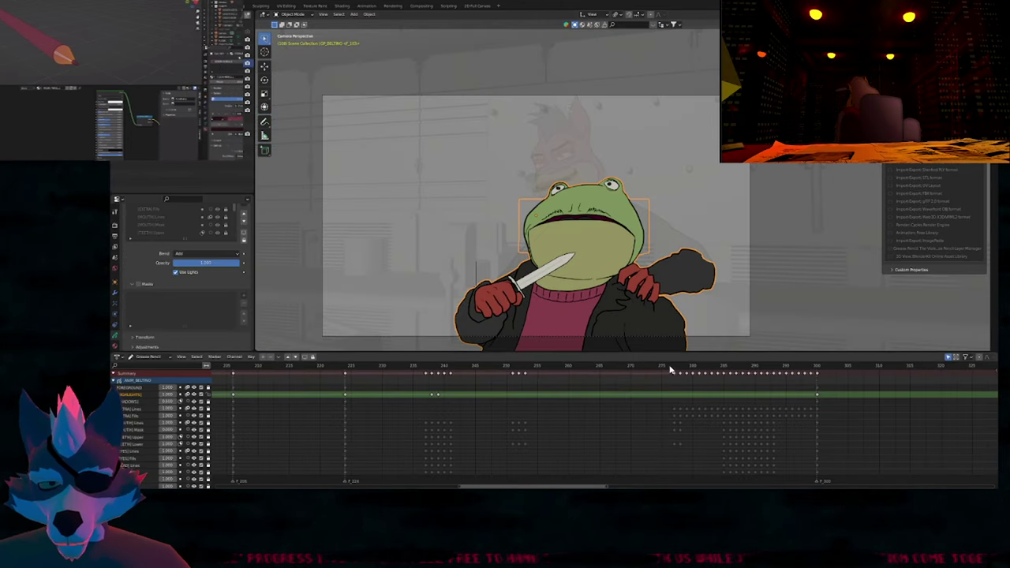
pyautogui.moveTo(670, 366); pyautogui.dragTo(564, 375)
pyautogui.moveTo(457, 387)
pyautogui.mouseDown()
pyautogui.moveTo(411, 387)
pyautogui.moveTo(449, 387)
pyautogui.moveTo(417, 392)
pyautogui.moveTo(441, 394)
pyautogui.mouseUp()
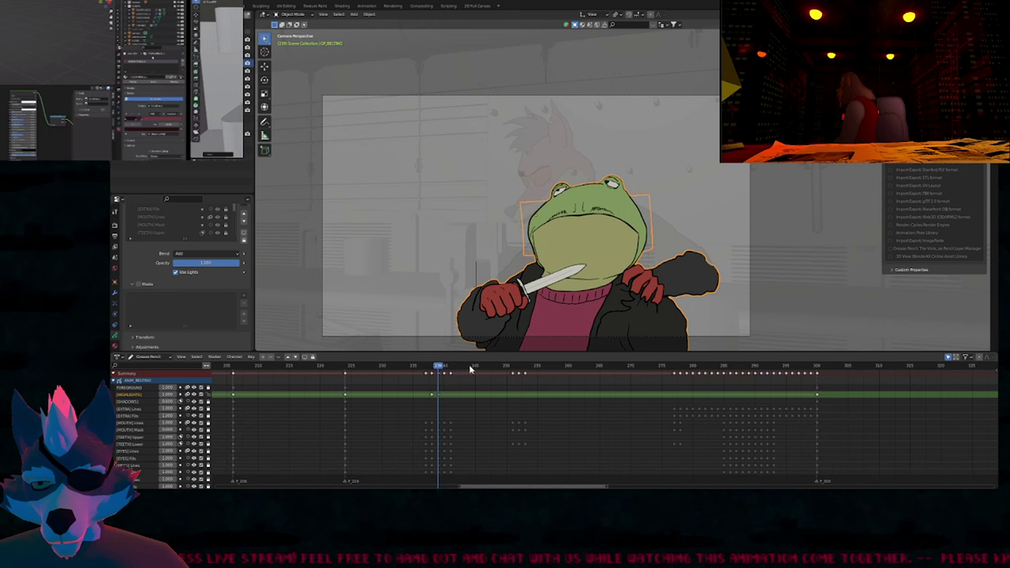
pyautogui.moveTo(521, 425); pyautogui.dragTo(559, 363, button='middle')
pyautogui.press('KP_Multiply')
pyautogui.scroll(3, 498, 383)
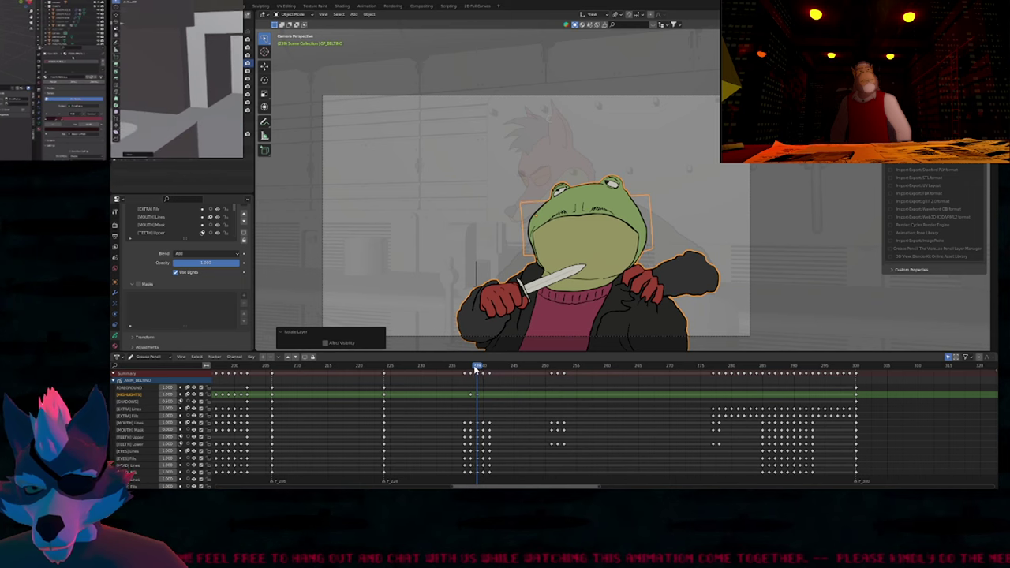
# Shift the frog's keyframe group at frames 237–241 six frames later, to frames 243–247, on all its layers.
pyautogui.moveTo(477, 369); pyautogui.dragTo(505, 376)
pyautogui.press('Left')
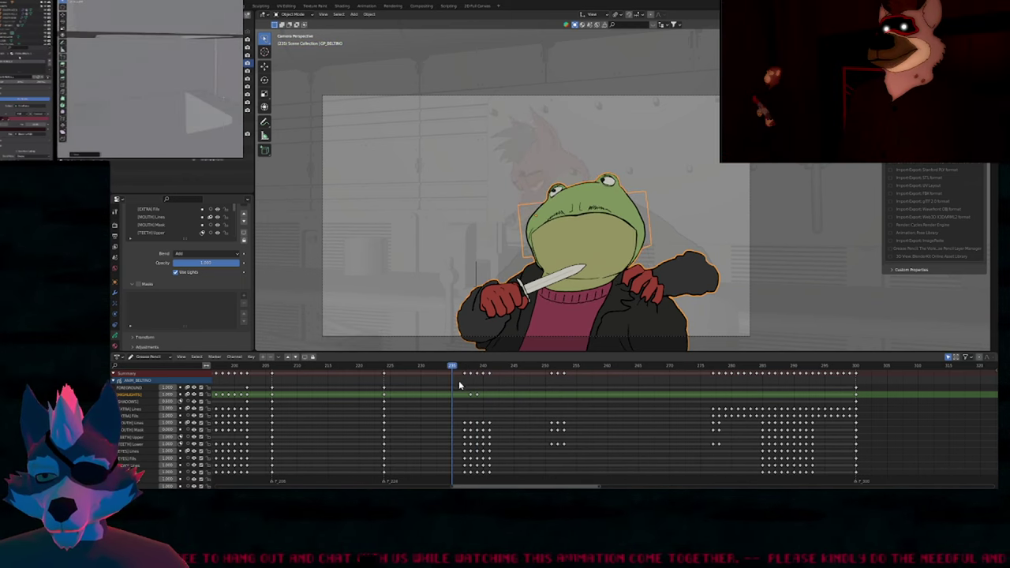
pyautogui.moveTo(500, 365); pyautogui.dragTo(500, 366)
pyautogui.press('g')
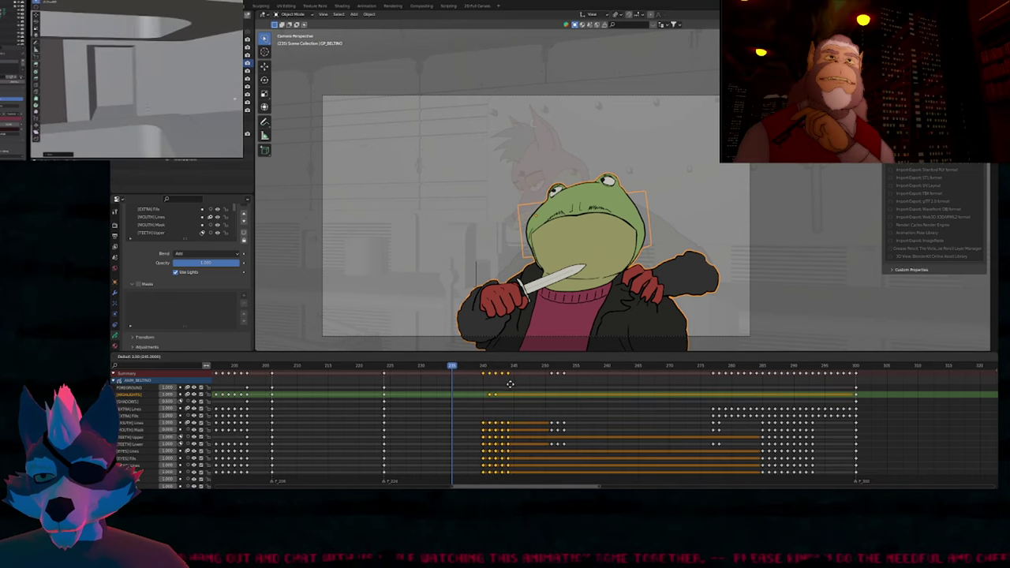
pyautogui.click(510, 384)
# Move the frog's mouth and teeth keyframes at frames 251–253 later, to frames 261–263.
pyautogui.click(460, 367)
pyautogui.moveTo(479, 369); pyautogui.dragTo(583, 384)
pyautogui.press('g')
pyautogui.click(641, 385)
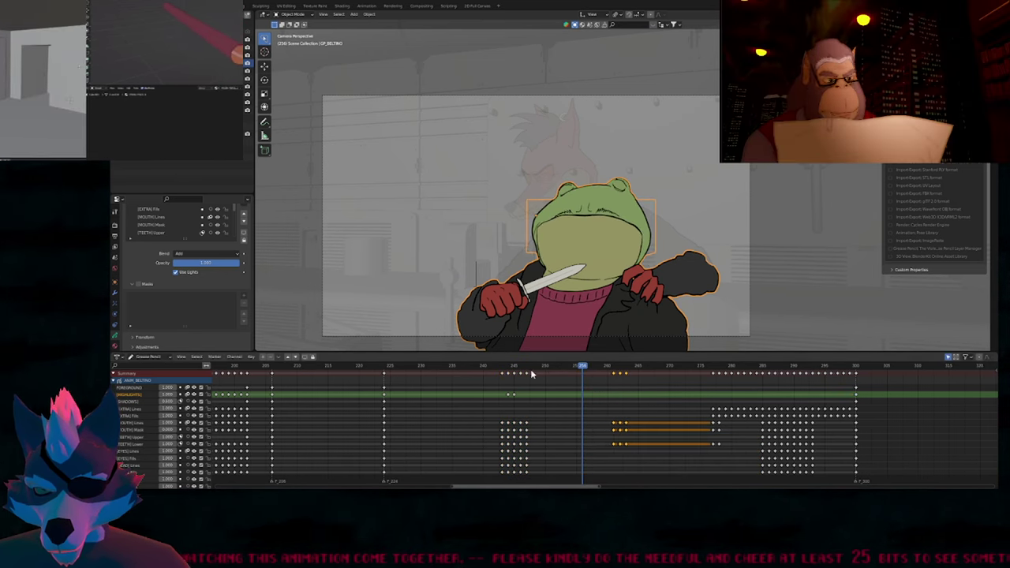
# Move the frog's mouth and teeth keyframes at frames 277–278 earlier, to frames 268–269.
pyautogui.click(486, 367)
pyautogui.moveTo(487, 369); pyautogui.dragTo(542, 377)
pyautogui.moveTo(594, 397); pyautogui.dragTo(718, 411)
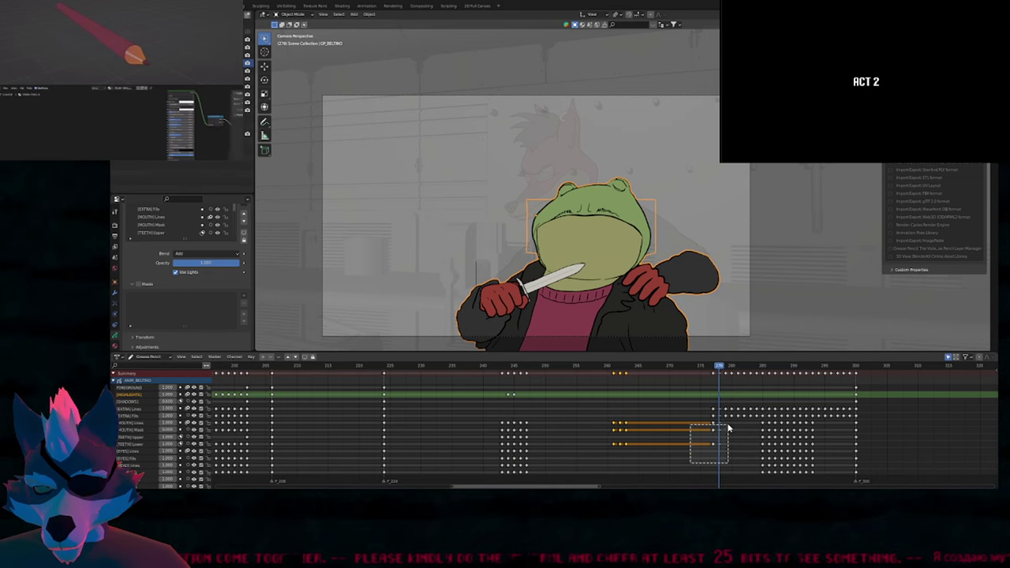
pyautogui.moveTo(727, 429); pyautogui.dragTo(728, 429)
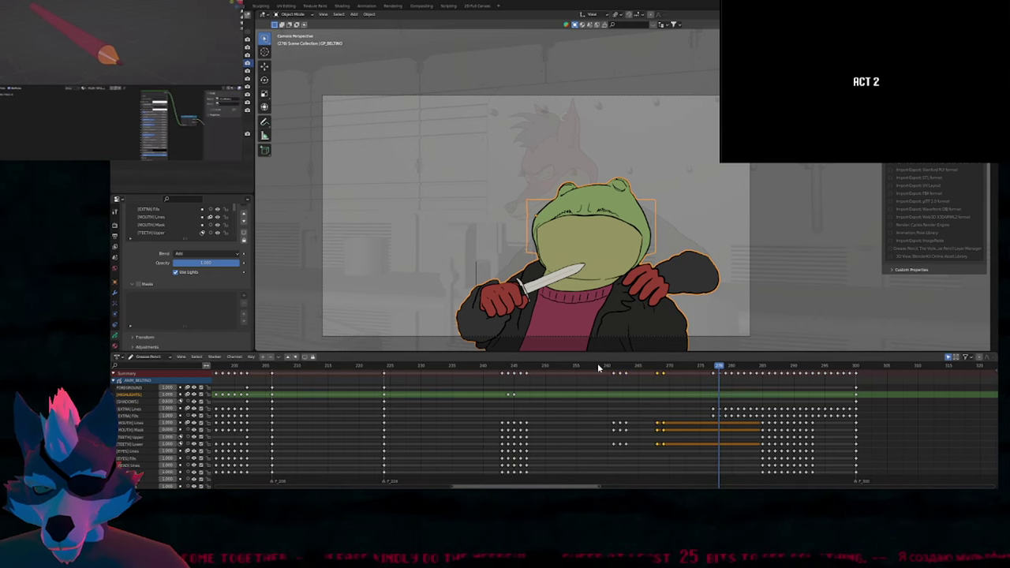
# Move the frog's three-frame group of mouth and teeth keyframes back to frames 254–256.
pyautogui.click(651, 367)
pyautogui.moveTo(697, 383); pyautogui.dragTo(562, 400)
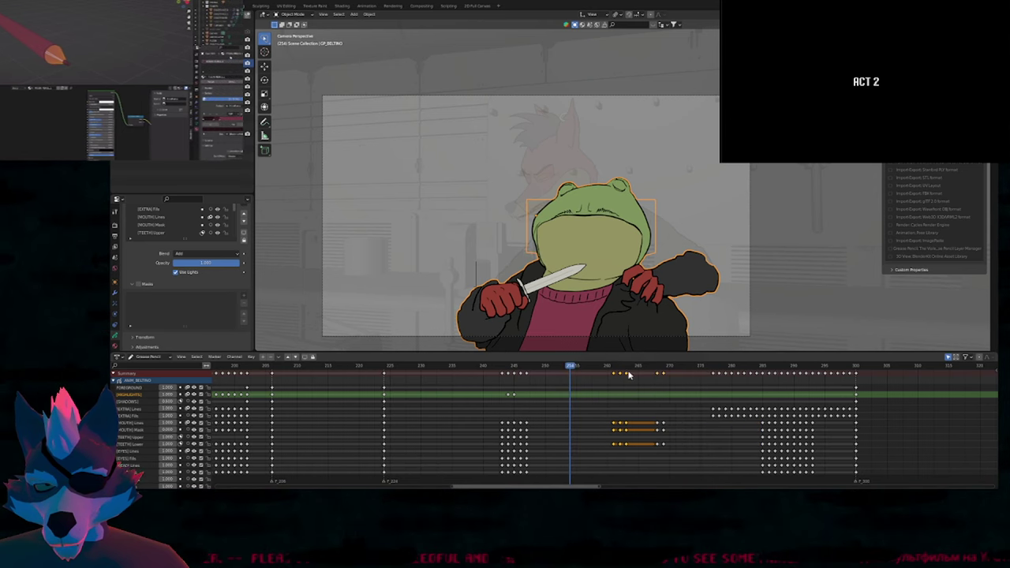
pyautogui.moveTo(473, 369); pyautogui.dragTo(461, 402)
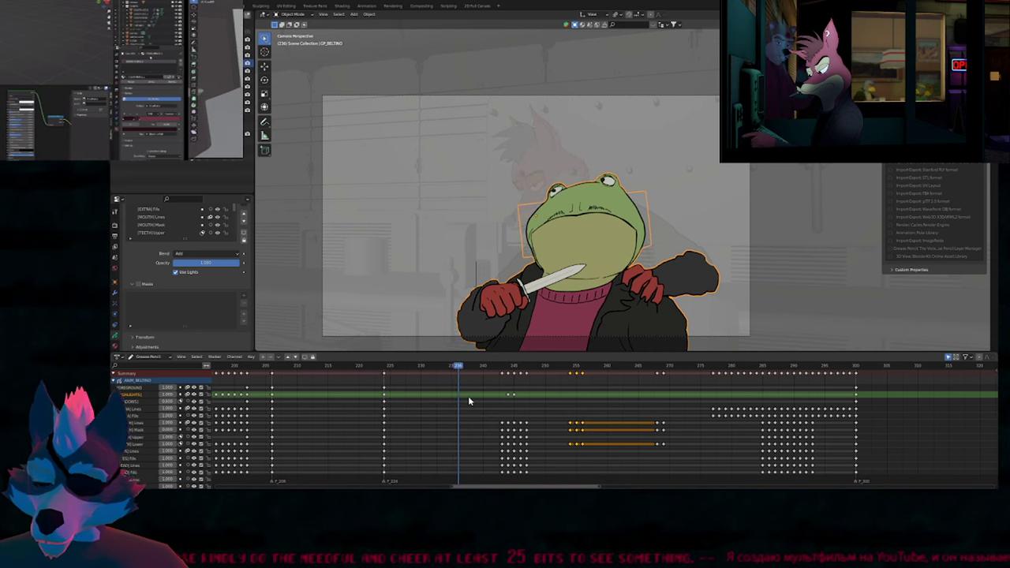
# Play the retimed animation repeatedly, including from frame 224, to check the frog's head and mouth timing.
pyautogui.press('space')
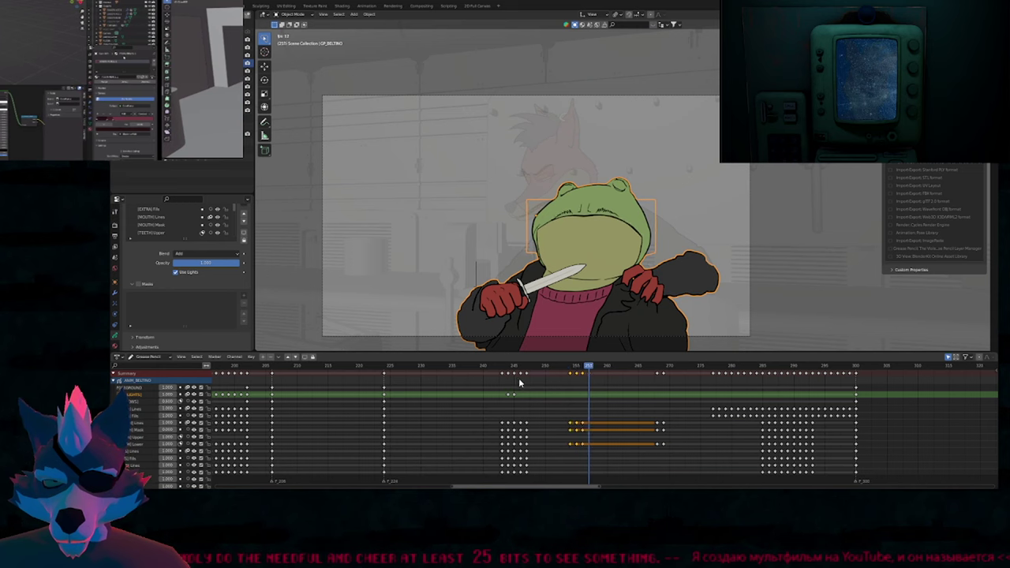
pyautogui.press('Escape')
pyautogui.moveTo(503, 376)
pyautogui.mouseDown()
pyautogui.moveTo(535, 378)
pyautogui.moveTo(513, 376)
pyautogui.mouseUp()
pyautogui.press('space')
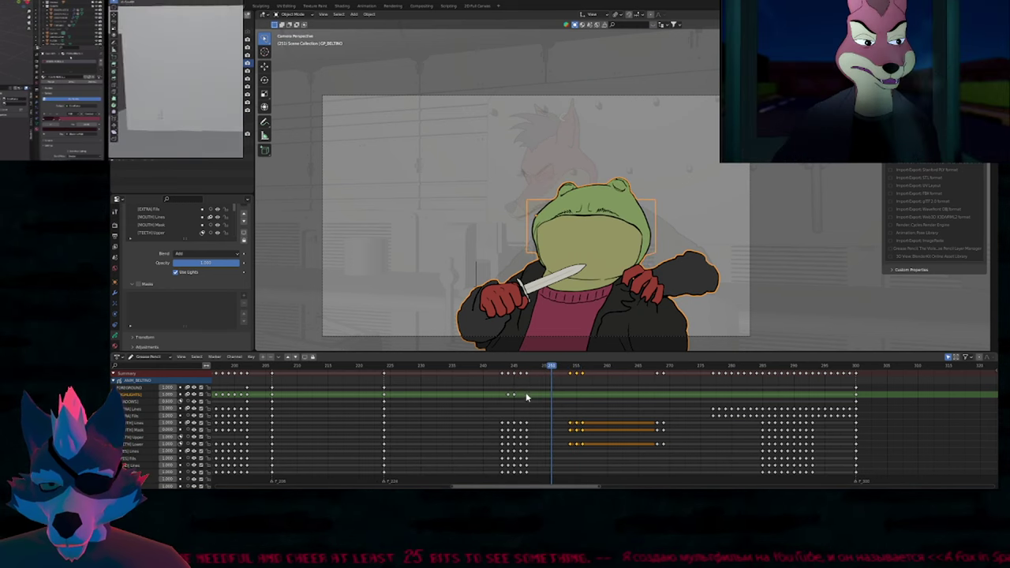
pyautogui.press('space')
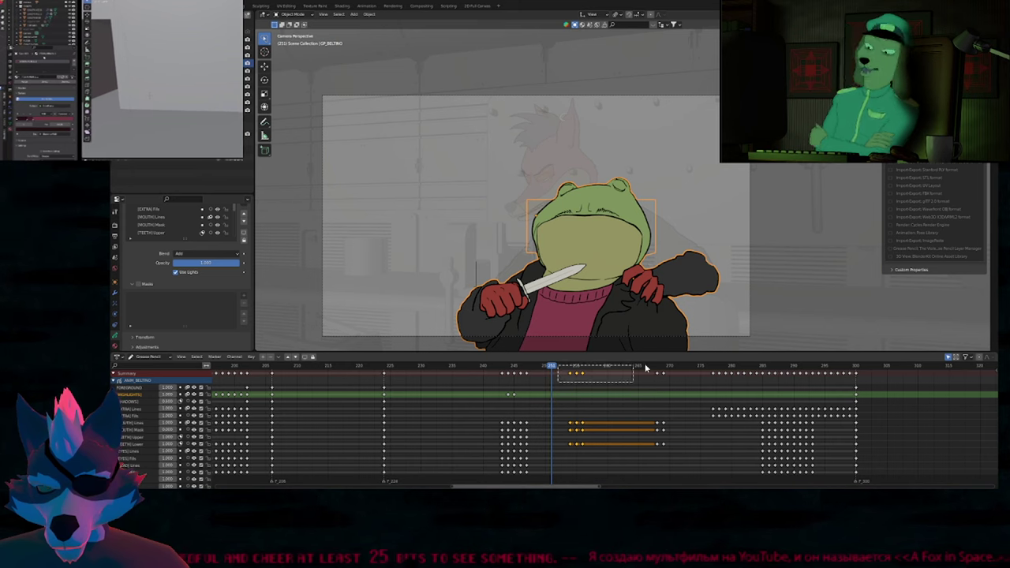
pyautogui.moveTo(557, 381); pyautogui.dragTo(685, 367)
pyautogui.moveTo(625, 375); pyautogui.dragTo(544, 373)
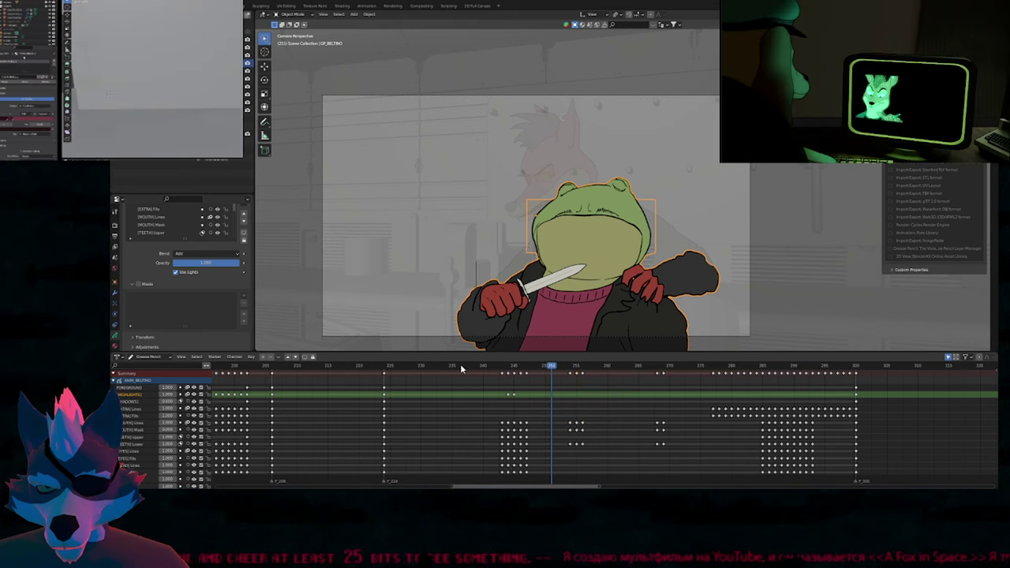
pyautogui.click(383, 368)
pyautogui.press('space')
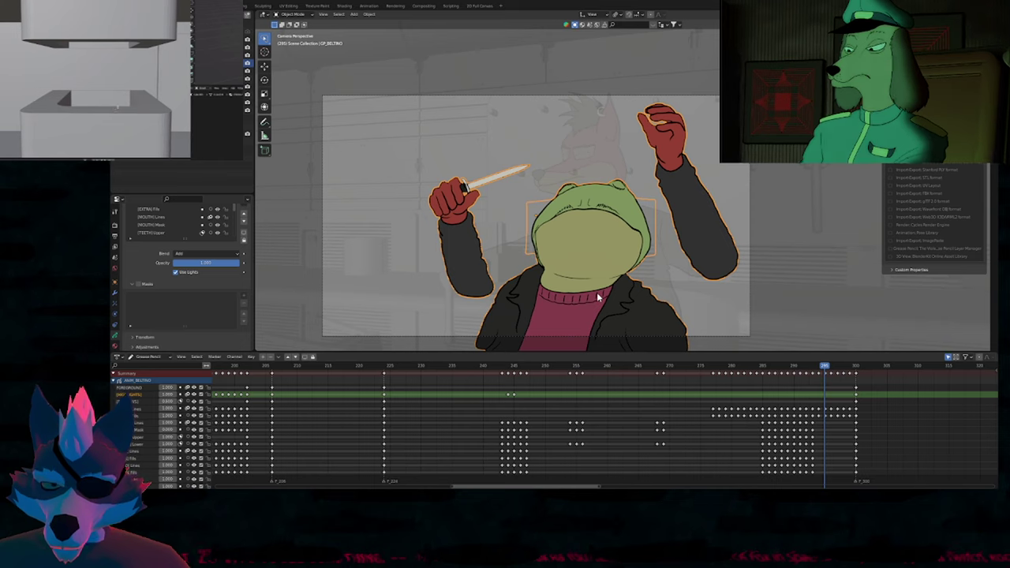
# Open SPACEDYNAMICS_STANDOFF_SECOND_HALF.blend from the recent files and select the frog's grease pencil object in the camera view.
pyautogui.scroll(2, 597, 294)
pyautogui.hotkey('ctrl', 'shift', 'o')
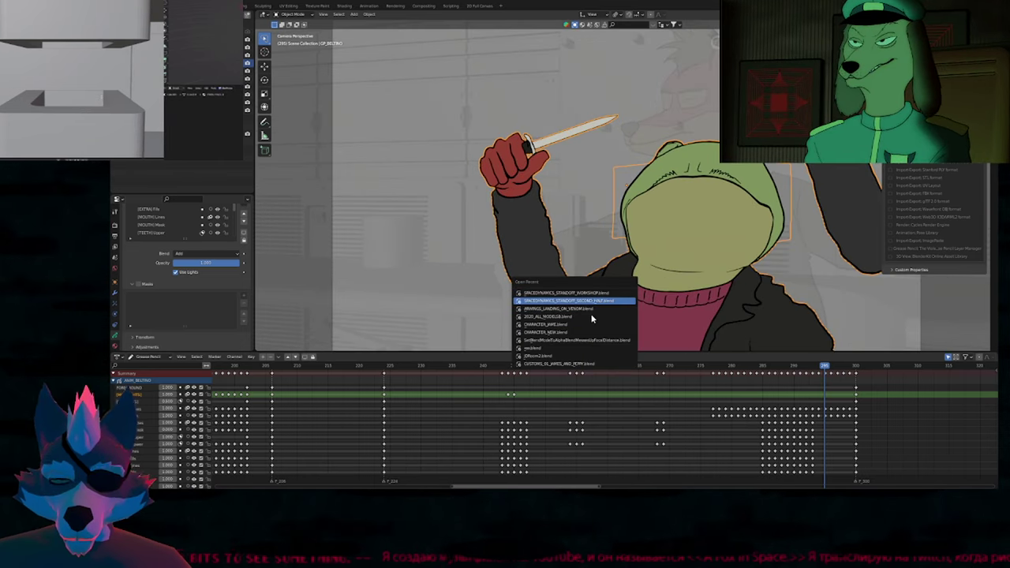
pyautogui.press('Return')
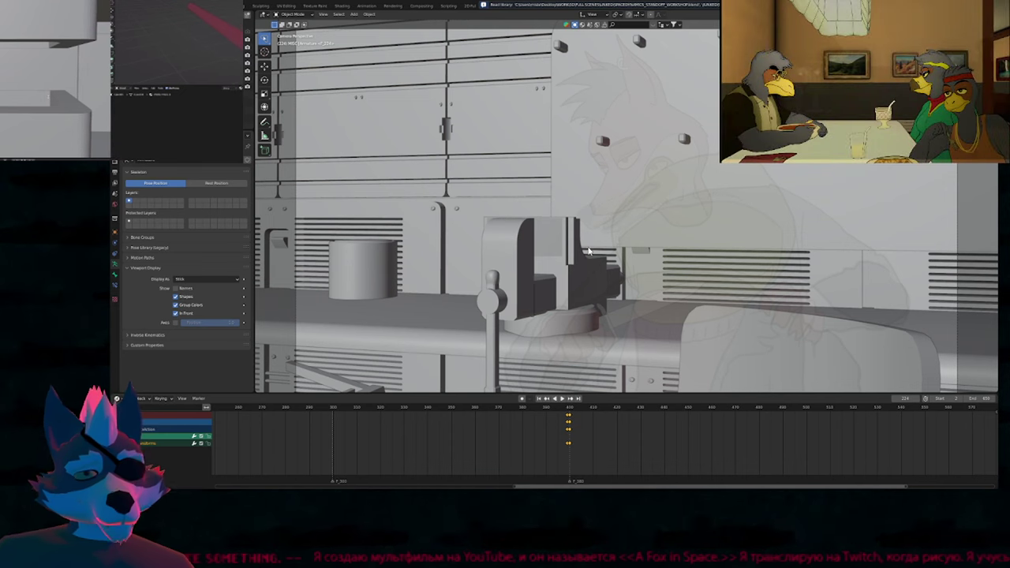
pyautogui.scroll(-2, 579, 316)
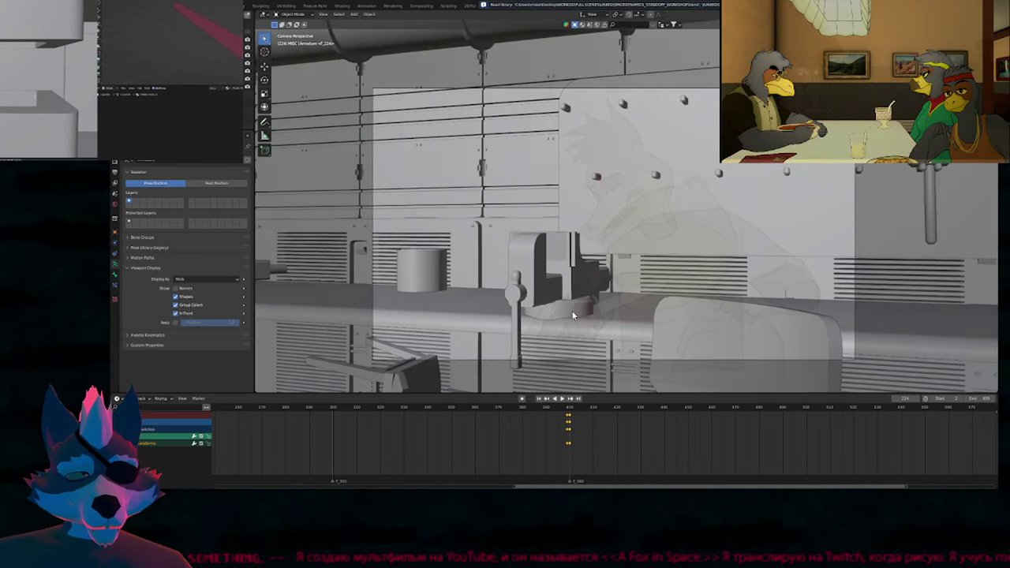
pyautogui.moveTo(666, 304)
pyautogui.keyDown('shift'); pyautogui.mouseDown(button='middle')
pyautogui.moveTo(622, 289)
pyautogui.moveTo(614, 275)
pyautogui.moveTo(632, 293)
pyautogui.mouseUp(button='middle'); pyautogui.keyUp('shift')
pyautogui.hotkey('ctrl', 'v')
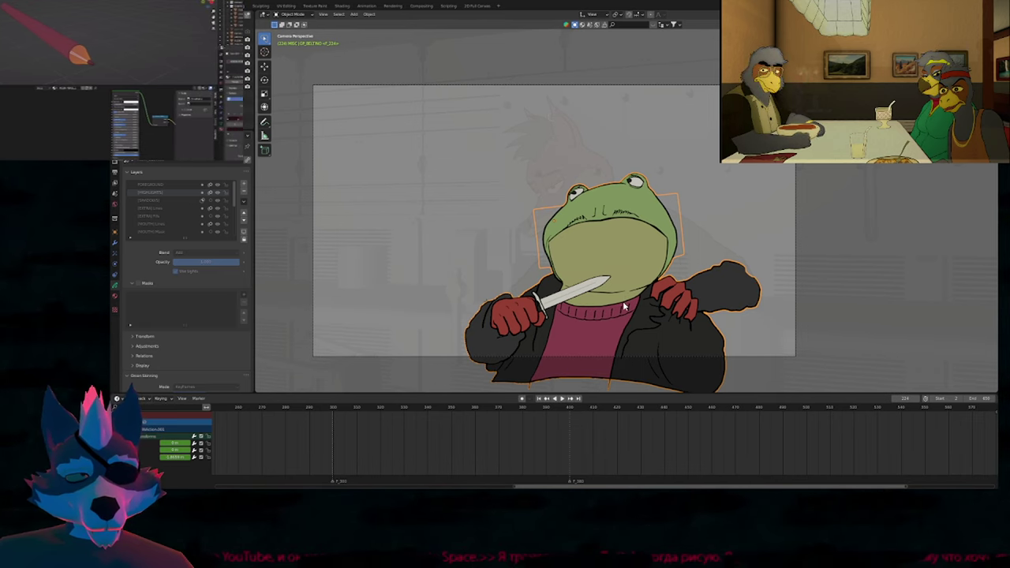
pyautogui.click(582, 161)
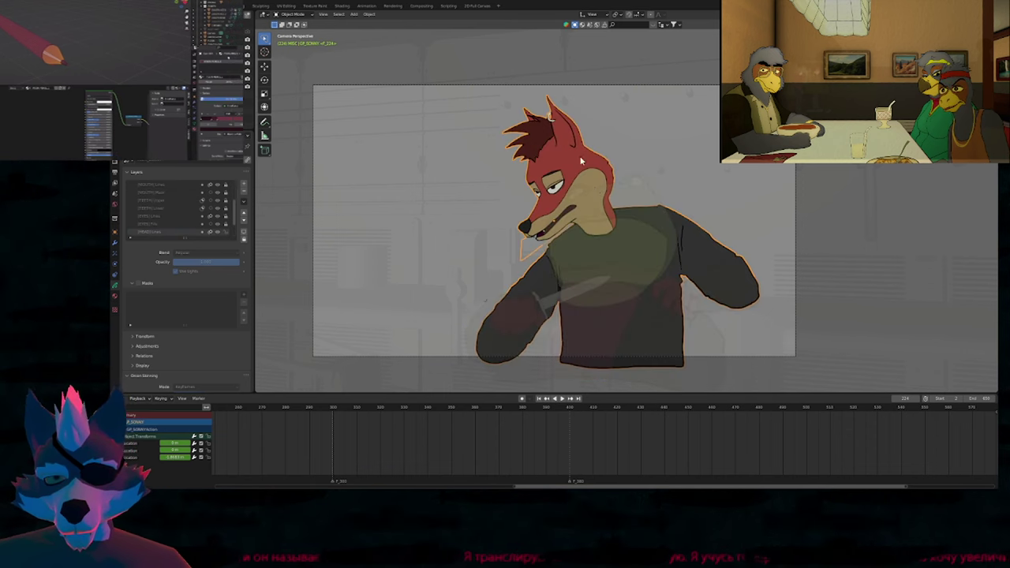
pyautogui.click(631, 281)
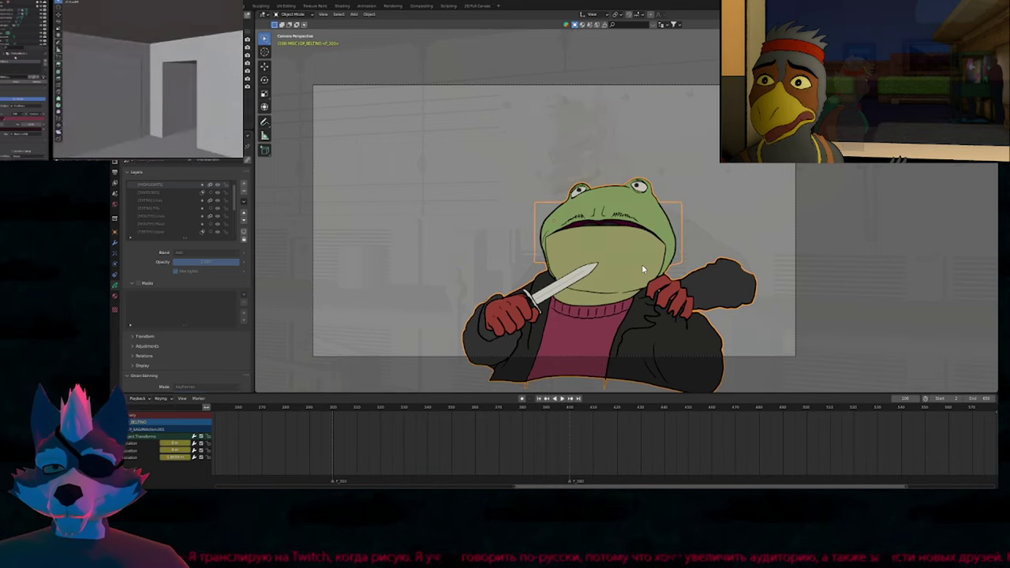
# Return to the scene's first frame, switch the viewport to rendered shading and show it full screen.
pyautogui.hotkey('shift', 'Left')
pyautogui.press('z')
pyautogui.click(636, 224)
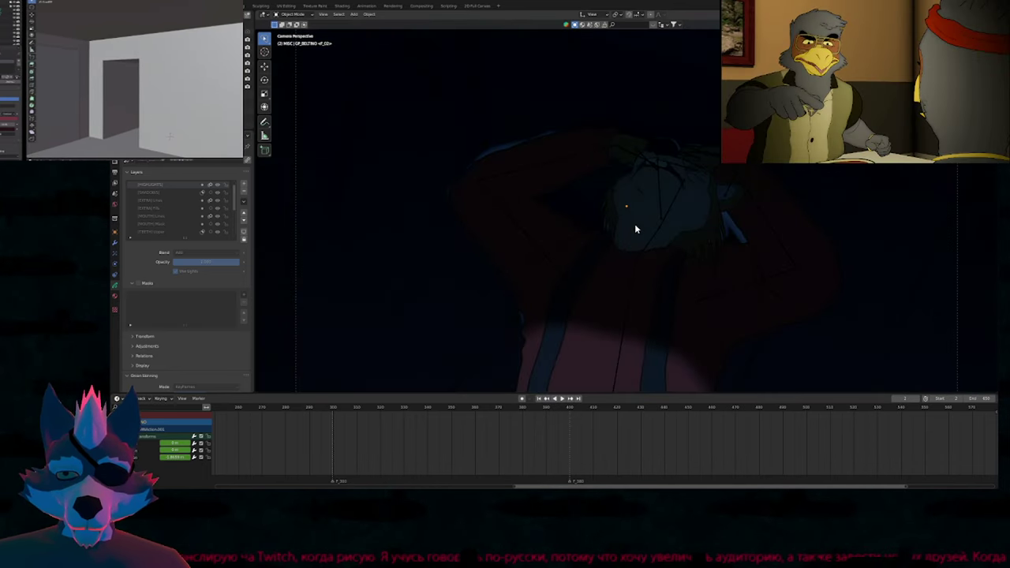
pyautogui.hotkey('ctrl', 'alt', 'space')
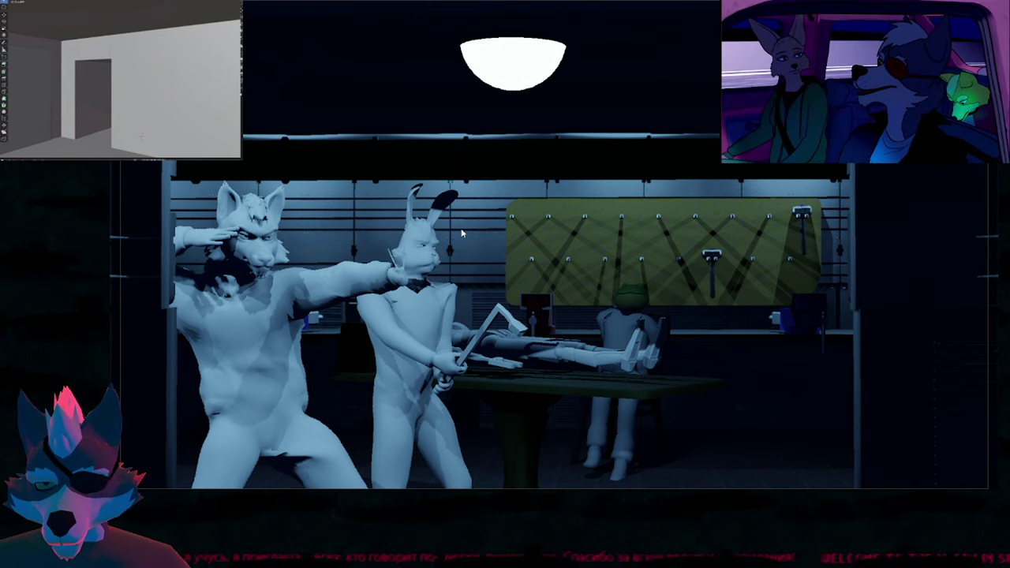
# Leave the full-screen view, play the animation from frame 224, and jump forward to the marker at frame 300.
pyautogui.hotkey('ctrl', 'alt', 'space')
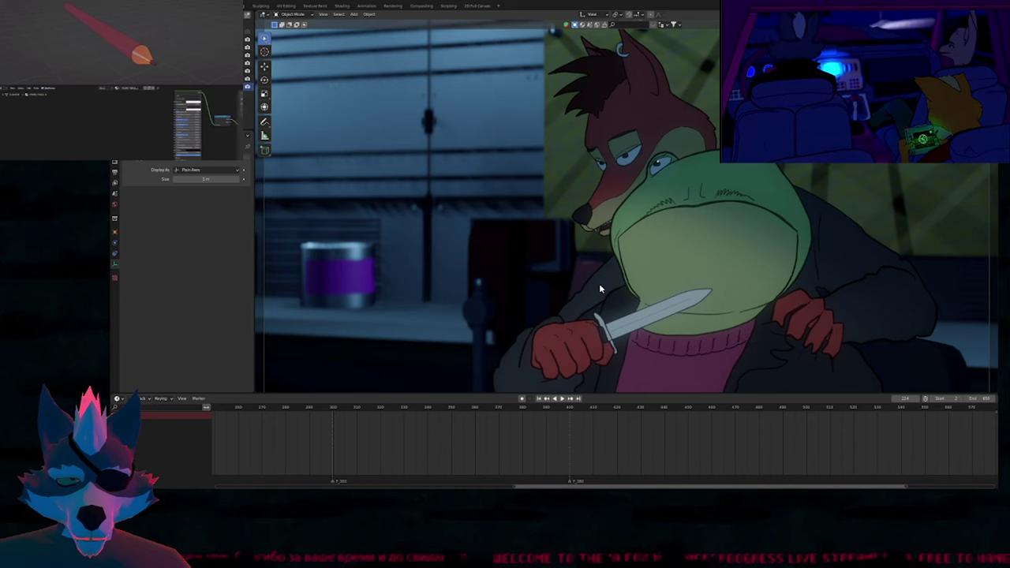
pyautogui.press('space')
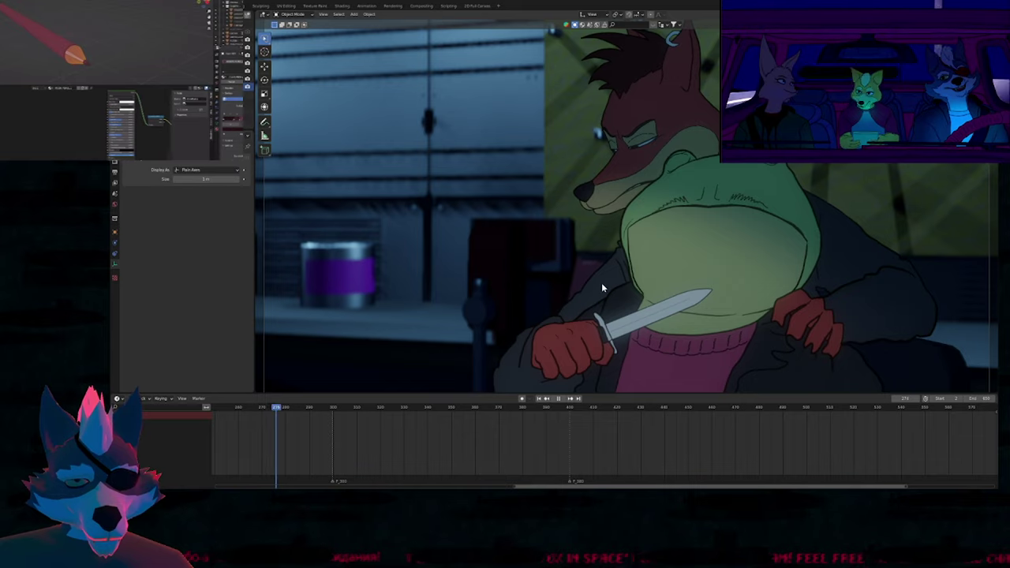
pyautogui.press('space')
pyautogui.press('Up')
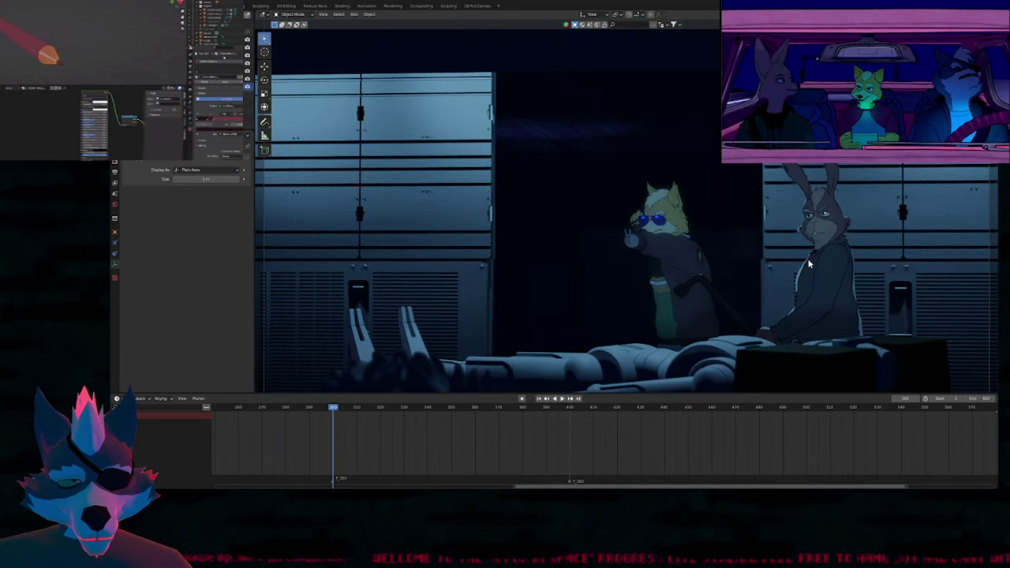
# Select the rabbit's grease pencil object, frame it in the camera view and open its strokes and layer keyframes for editing.
pyautogui.click(822, 235)
pyautogui.press('KP_Decimal')
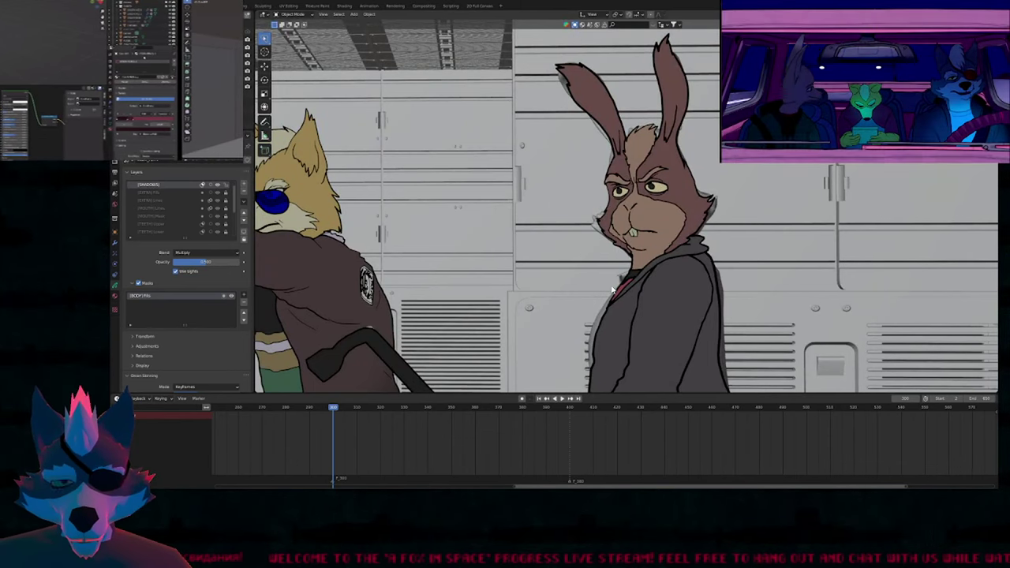
pyautogui.scroll(-3, 602, 341)
pyautogui.press('KP_0')
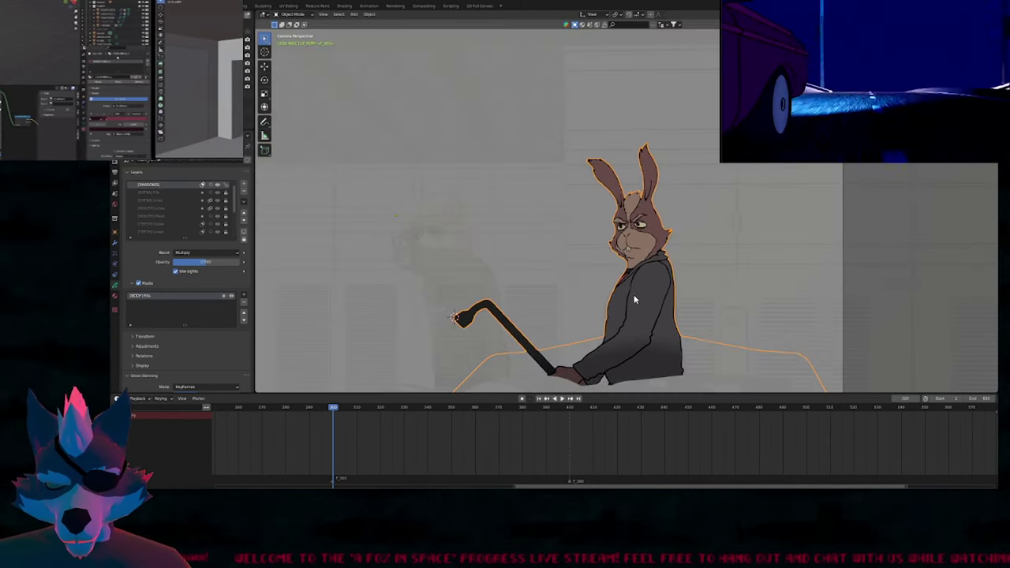
pyautogui.keyDown('shift'); pyautogui.moveTo(634, 298); pyautogui.dragTo(697, 251, button='middle'); pyautogui.keyUp('shift')
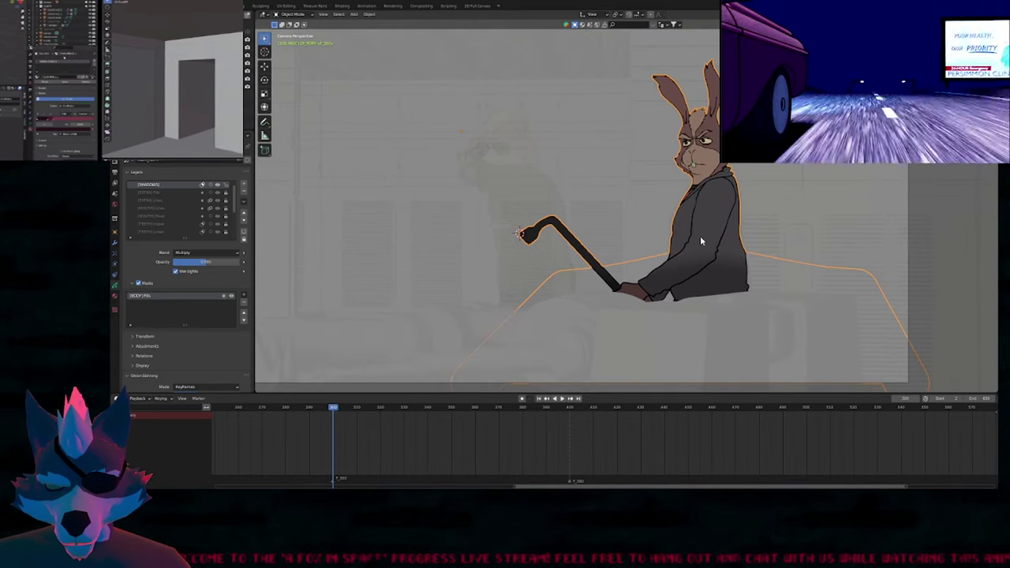
pyautogui.press('Tab')
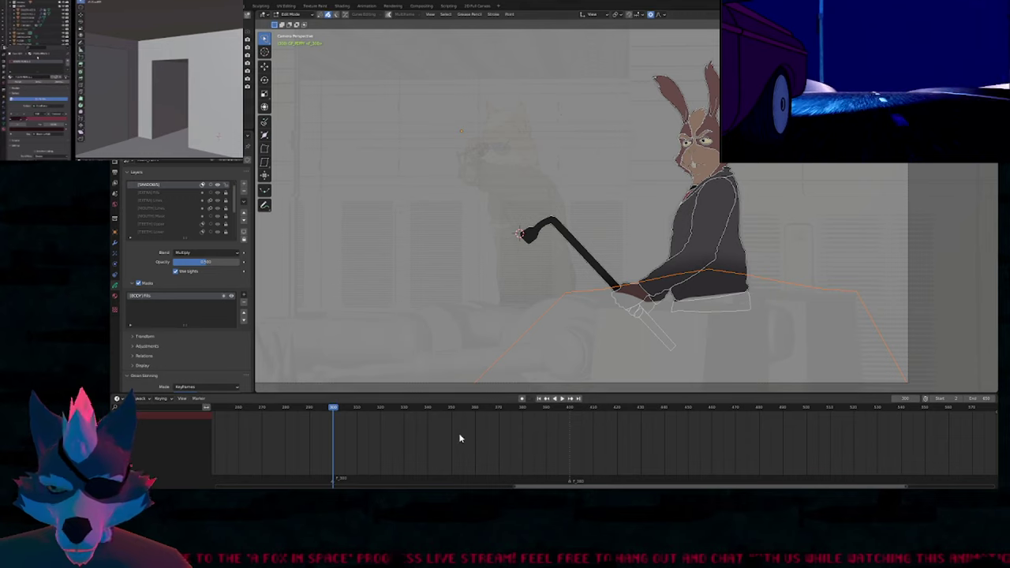
pyautogui.hotkey('shift', 'F12')
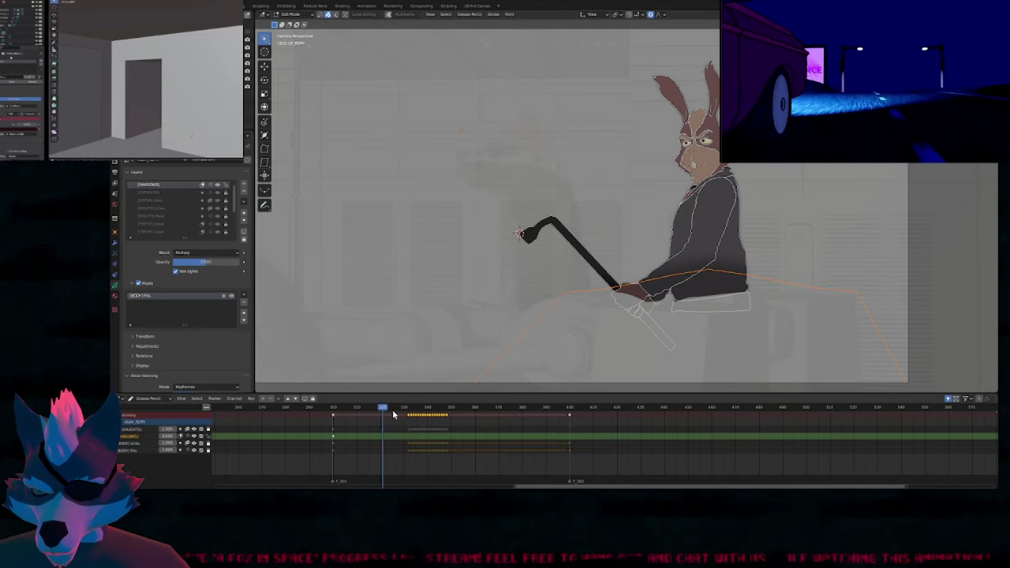
# Inspect the rabbit's crowbar animation between frames 300 and 400, comparing the poses at frames 300, 348 and 350.
pyautogui.moveTo(394, 415)
pyautogui.mouseDown()
pyautogui.moveTo(422, 404)
pyautogui.moveTo(407, 407)
pyautogui.moveTo(463, 418)
pyautogui.moveTo(452, 422)
pyautogui.mouseUp()
pyautogui.scroll(5, 713, 124)
pyautogui.scroll(1, 749, 112)
pyautogui.scroll(2, 690, 189)
pyautogui.scroll(-1, 693, 179)
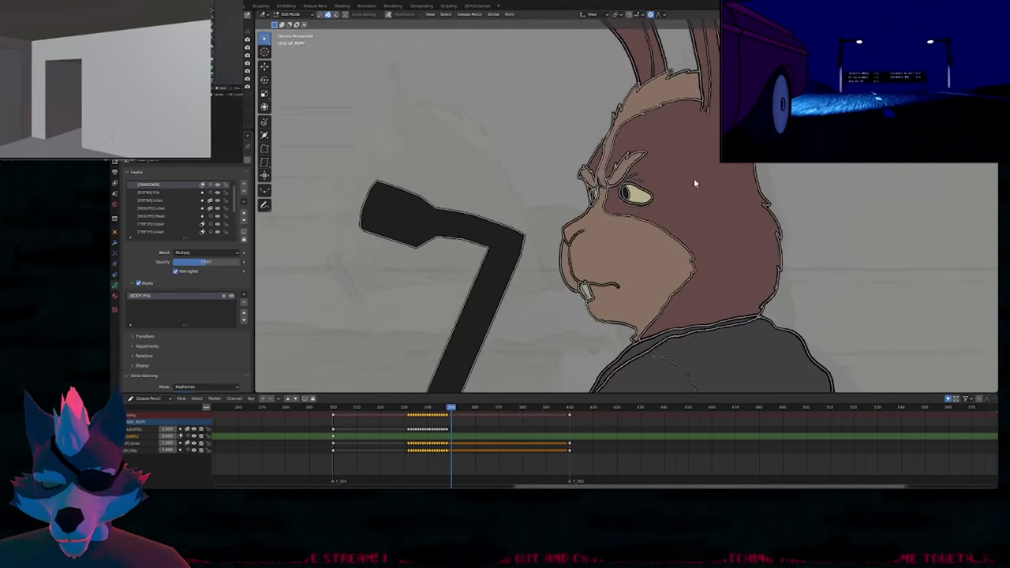
pyautogui.press('Tab')
pyautogui.press('Down')
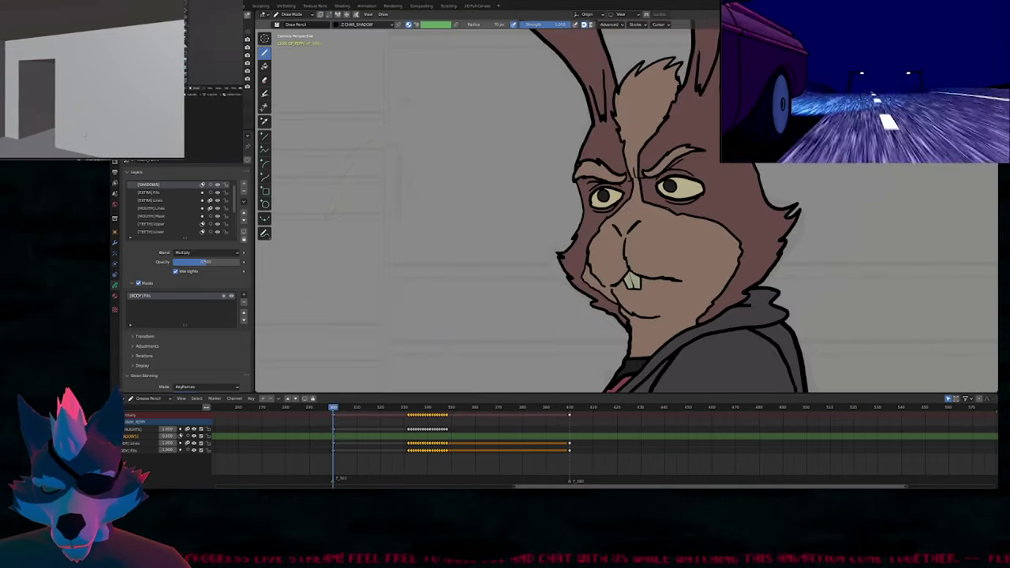
pyautogui.scroll(-4, 666, 191)
pyautogui.scroll(-1, 647, 191)
pyautogui.press('Up')
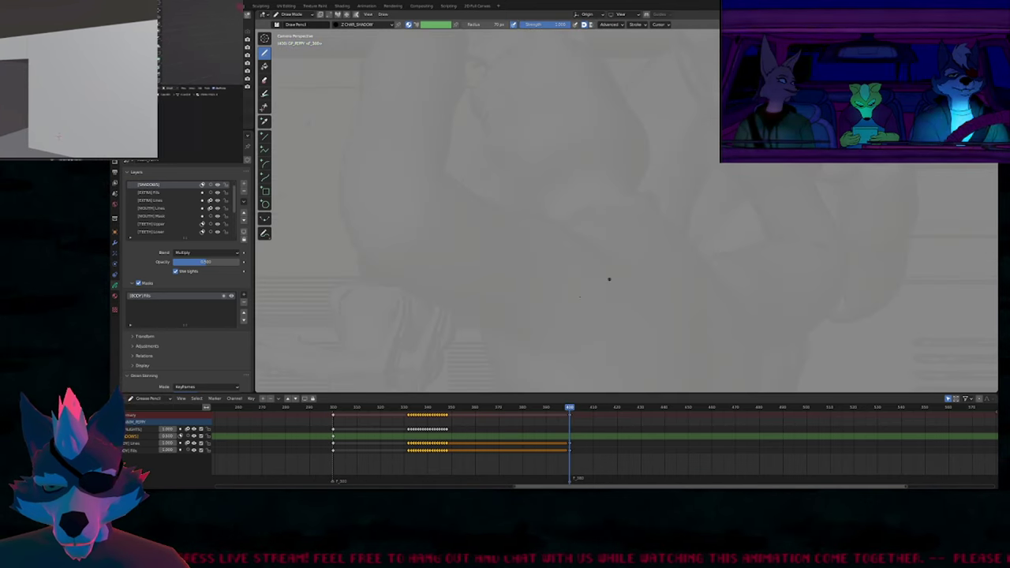
pyautogui.press('Down')
pyautogui.click(447, 411)
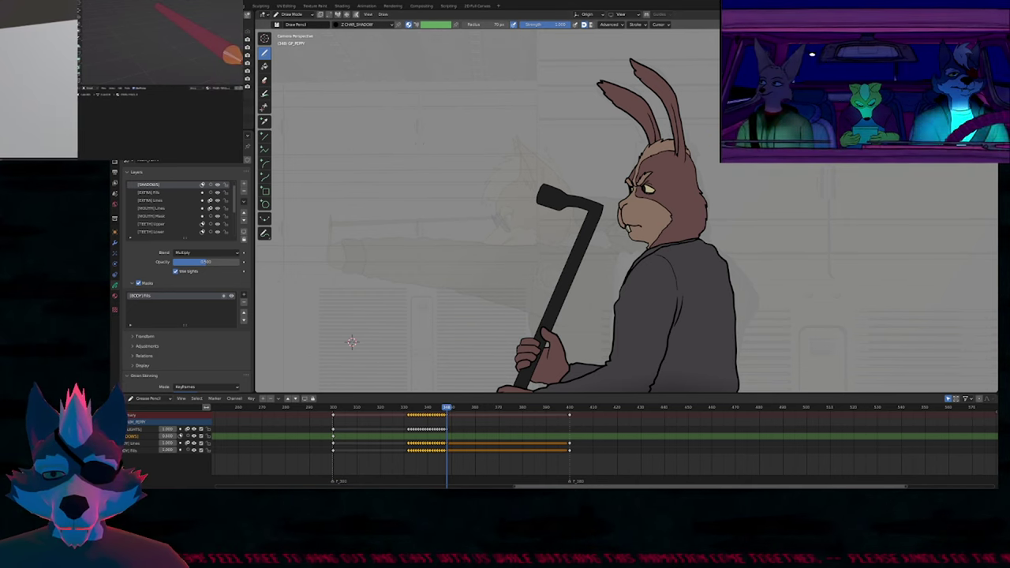
# Select the rabbit's layer keyframes from frame 300 through 347 and enable multiframe editing of their stroke points.
pyautogui.moveTo(352, 341)
pyautogui.keyDown('shift'); pyautogui.mouseDown(button='middle')
pyautogui.moveTo(278, 314)
pyautogui.moveTo(293, 325)
pyautogui.moveTo(303, 366)
pyautogui.mouseUp(button='middle'); pyautogui.keyUp('shift')
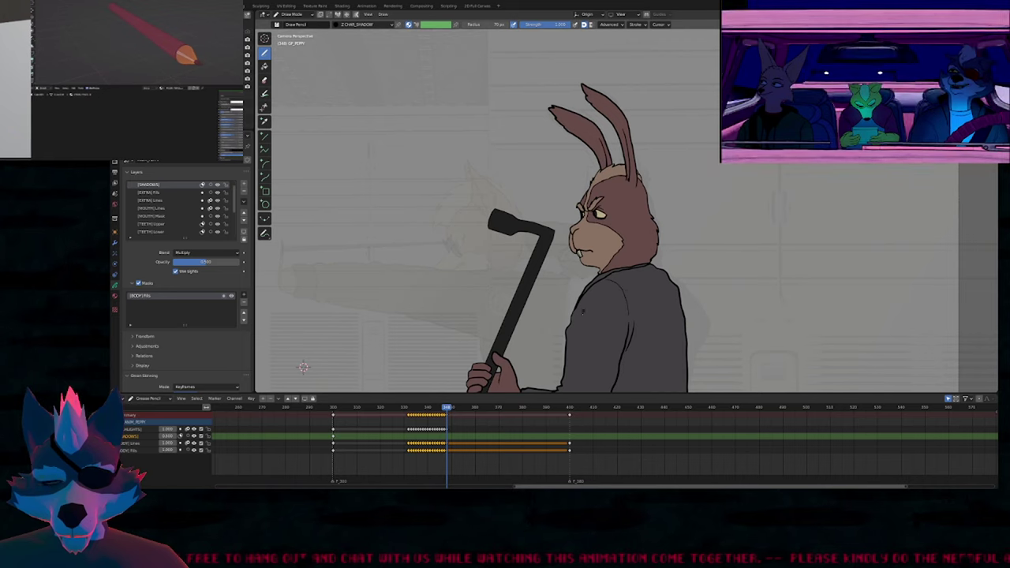
pyautogui.keyDown('shift'); pyautogui.moveTo(583, 312); pyautogui.dragTo(605, 277, button='middle'); pyautogui.keyUp('shift')
pyautogui.scroll(5, 383, 428)
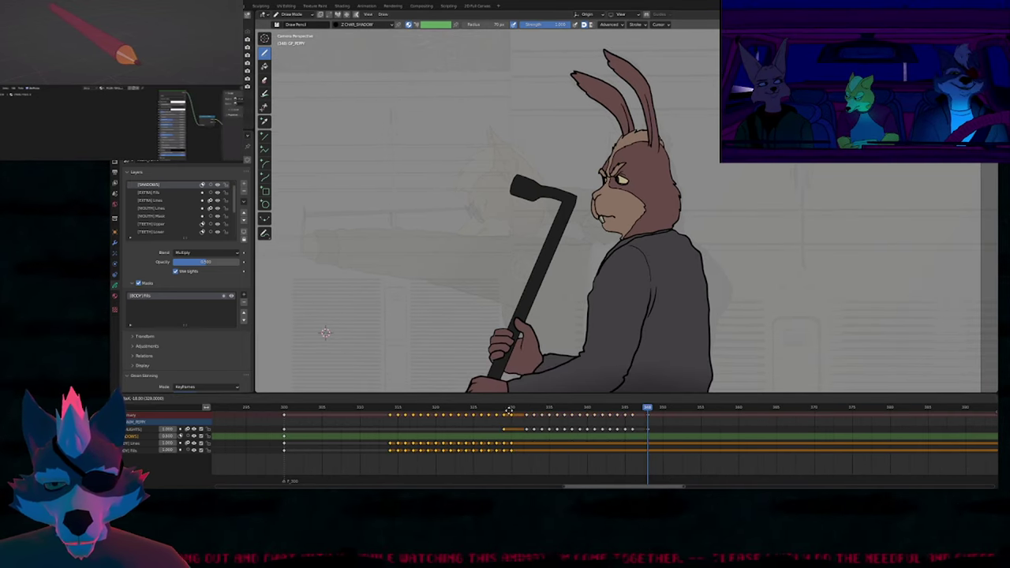
pyautogui.moveTo(270, 418); pyautogui.dragTo(646, 410)
pyautogui.scroll(-1, 603, 272)
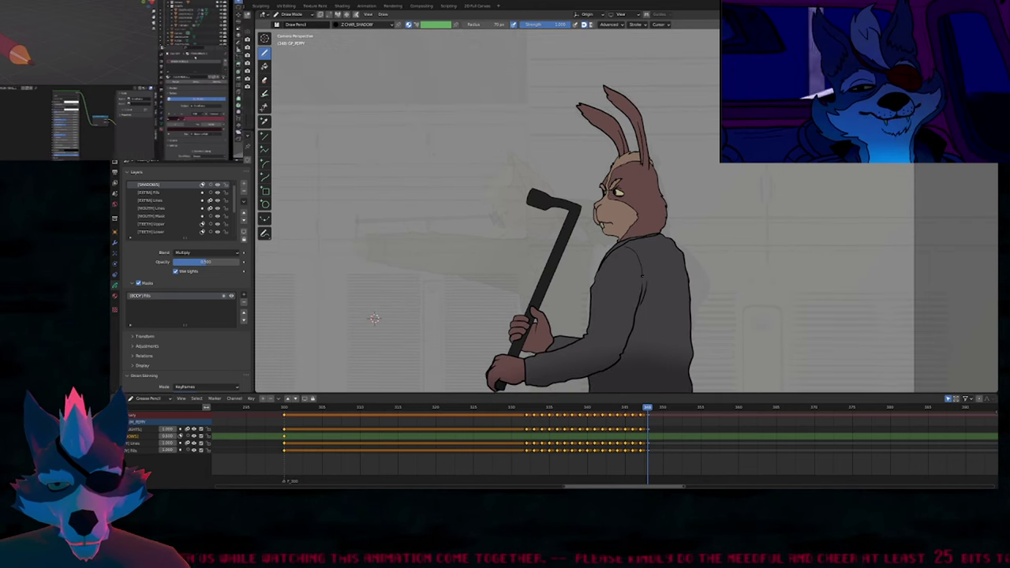
pyautogui.press('m')
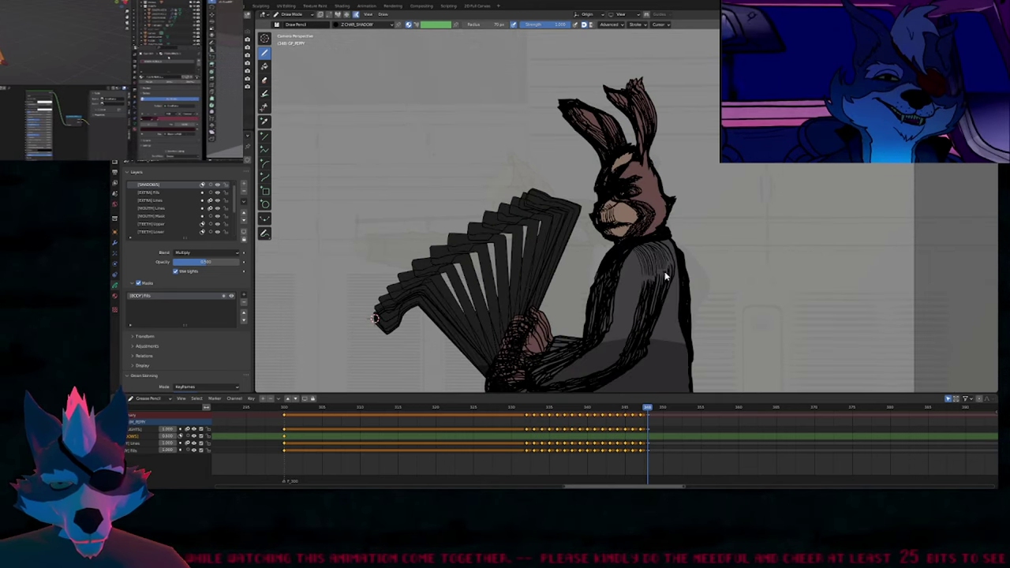
pyautogui.press('Tab')
pyautogui.press('1')
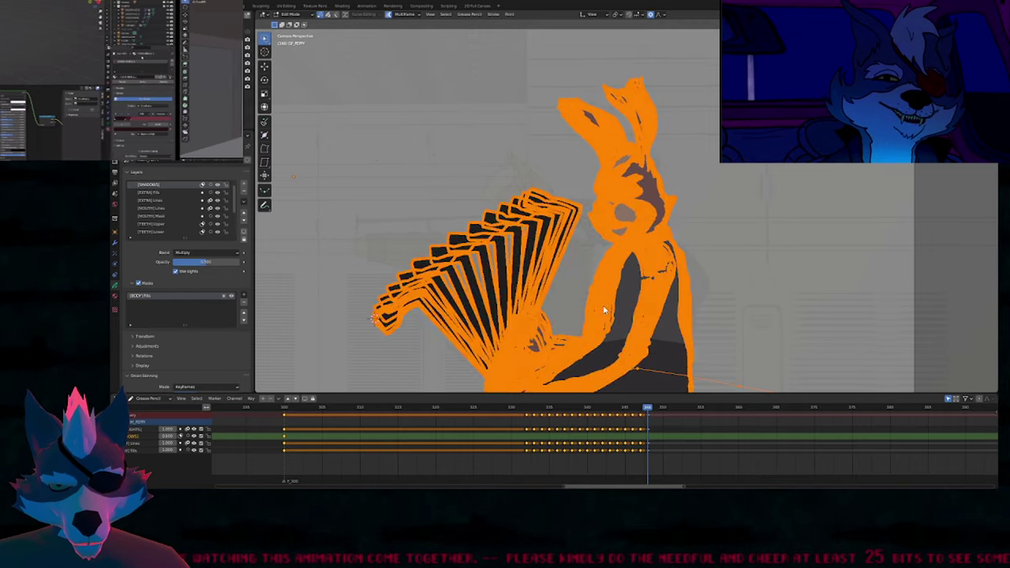
# Simplify the rabbit's strokes on all selected frames with a factor of 0.001, and return to single-frame drawing.
pyautogui.keyDown('ctrl'); pyautogui.moveTo(605, 308); pyautogui.dragTo(663, 117, button='middle'); pyautogui.keyUp('ctrl')
pyautogui.scroll(-5, 620, 254)
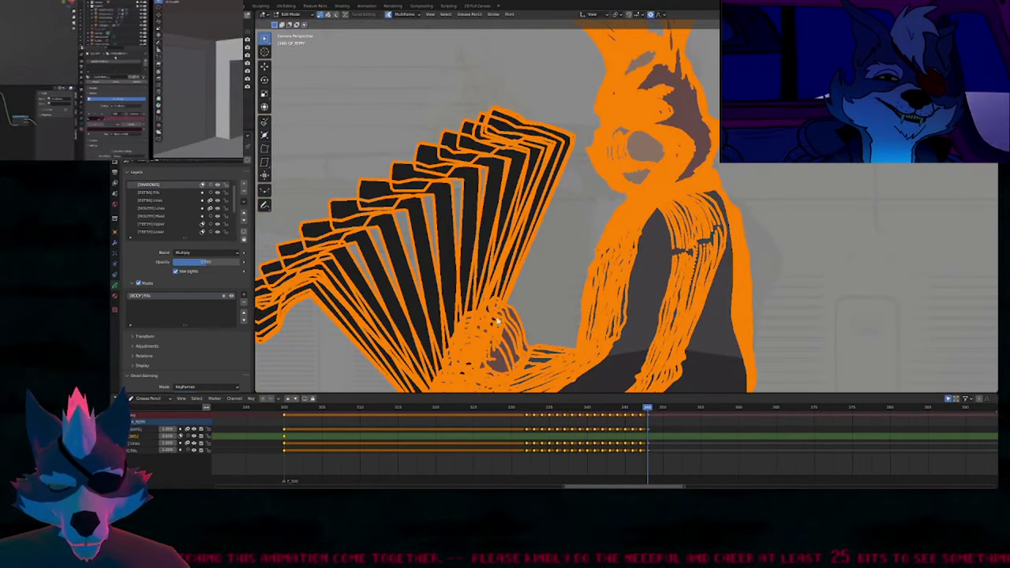
pyautogui.click(345, 386)
pyautogui.write('.00')
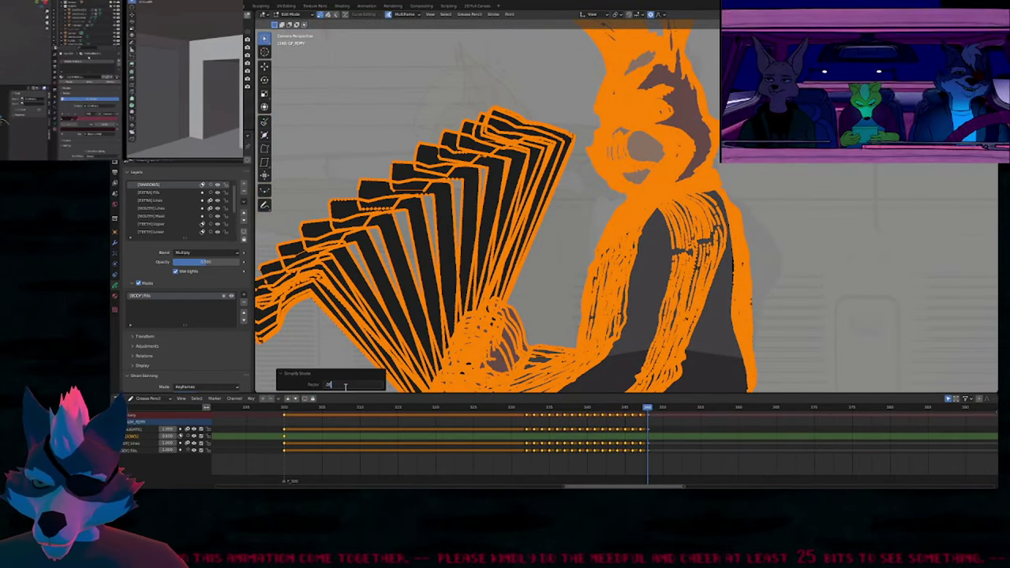
pyautogui.write('1')
pyautogui.press('Return')
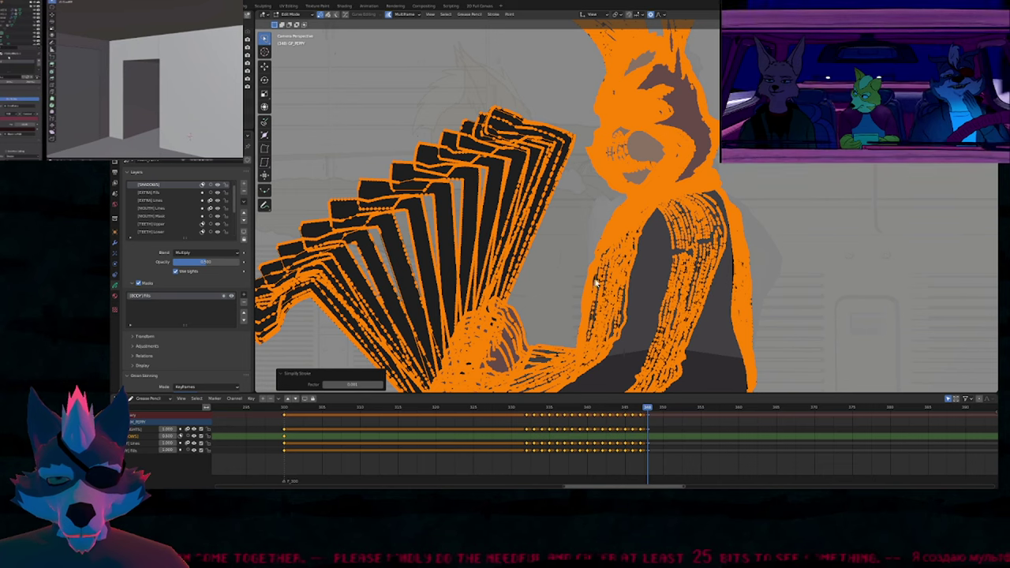
pyautogui.press('Tab')
pyautogui.press('m')
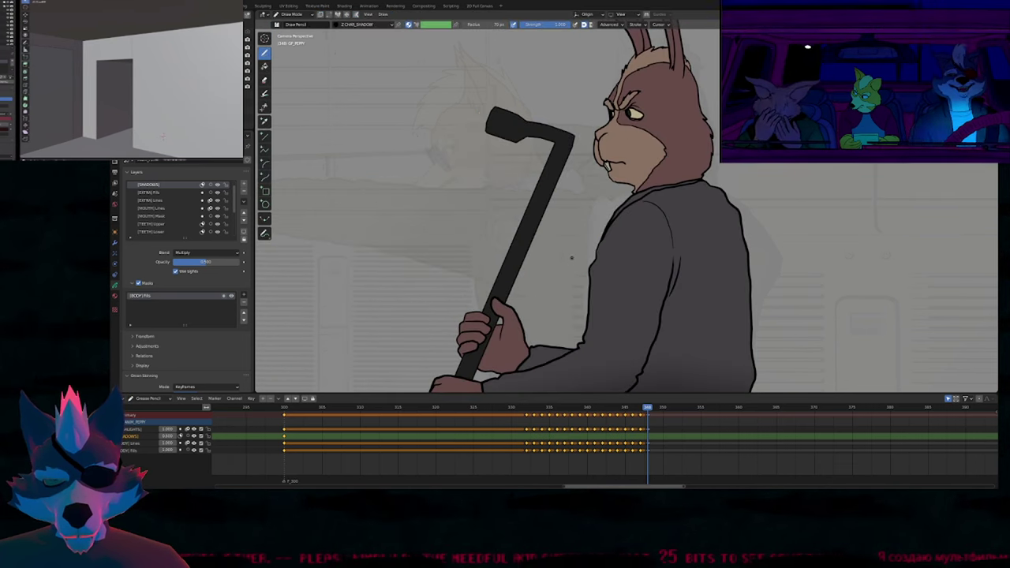
# Step back through the rabbit's last poses to frame 345 to check the simplified drawings.
pyautogui.scroll(-3, 572, 257)
pyautogui.click(640, 410)
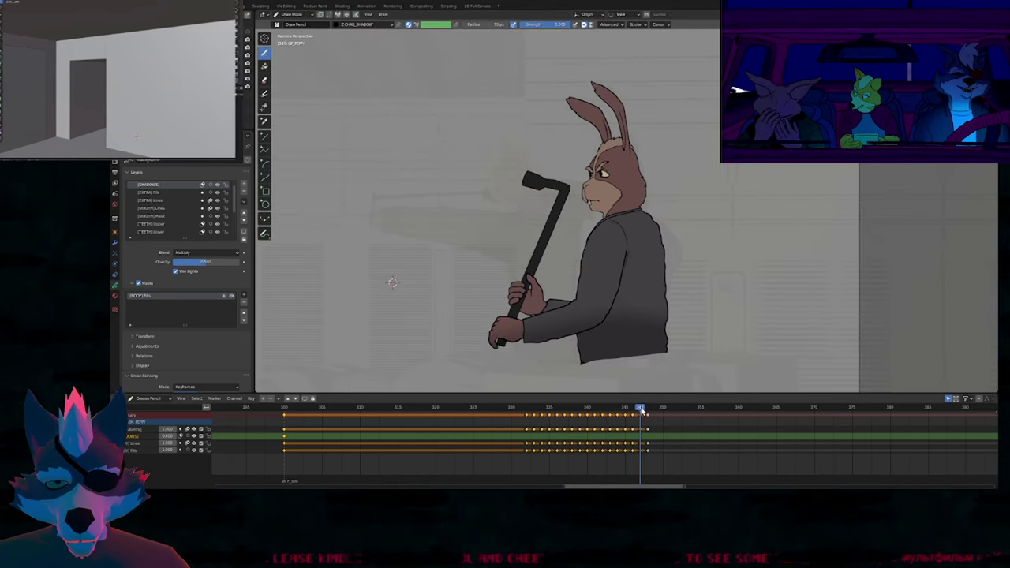
pyautogui.moveTo(640, 409); pyautogui.dragTo(626, 425)
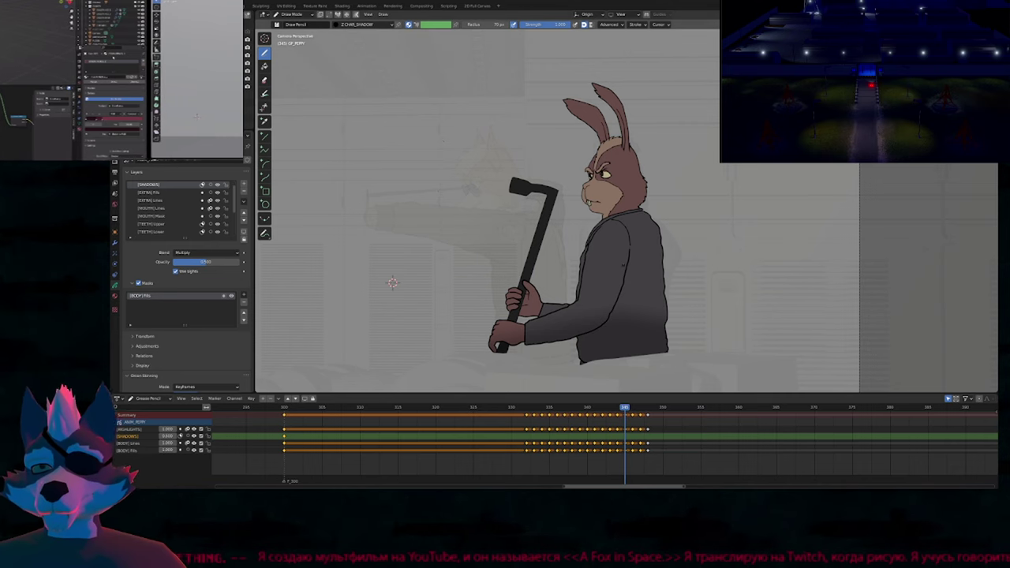
# Undo the most recent grease pencil changes on the rabbit at frame 345.
pyautogui.hotkey('ctrl', 'z')
pyautogui.hotkey('ctrl', 'z')
pyautogui.hotkey('ctrl', 'z')
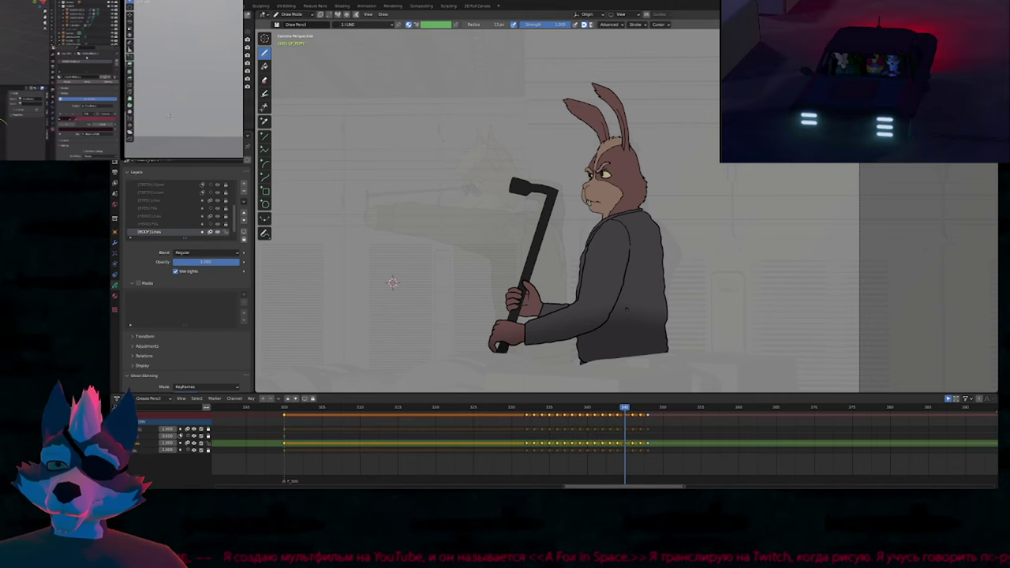
pyautogui.hotkey('ctrl', 'z')
pyautogui.hotkey('ctrl', 'z')
pyautogui.hotkey('ctrl', 'z')
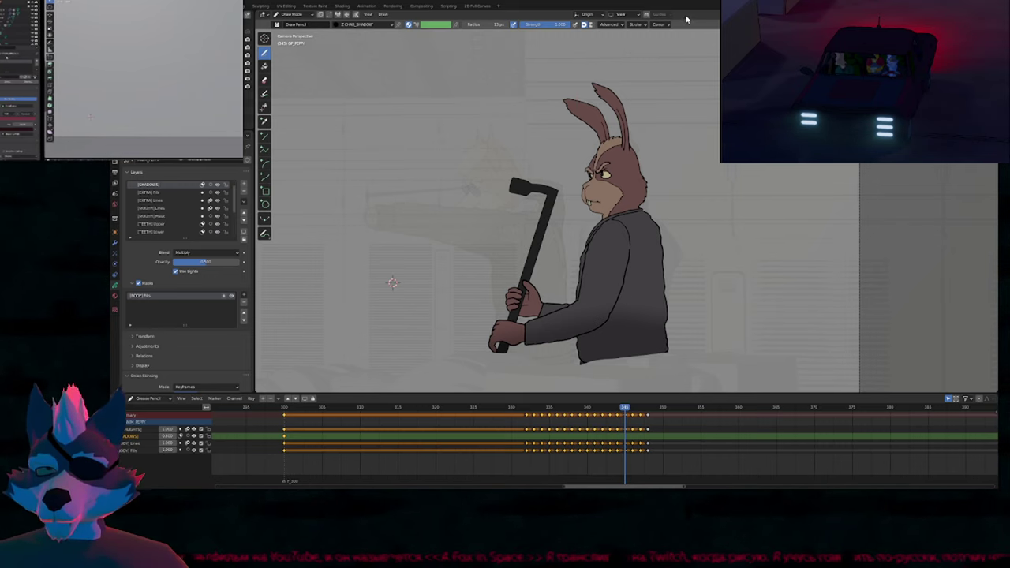
# Switch the rabbit drawing to Object Mode and hide the 3D stand-in figure behind it.
pyautogui.keyDown('shift'); pyautogui.moveTo(392, 283); pyautogui.dragTo(385, 308, button='middle'); pyautogui.keyUp('shift')
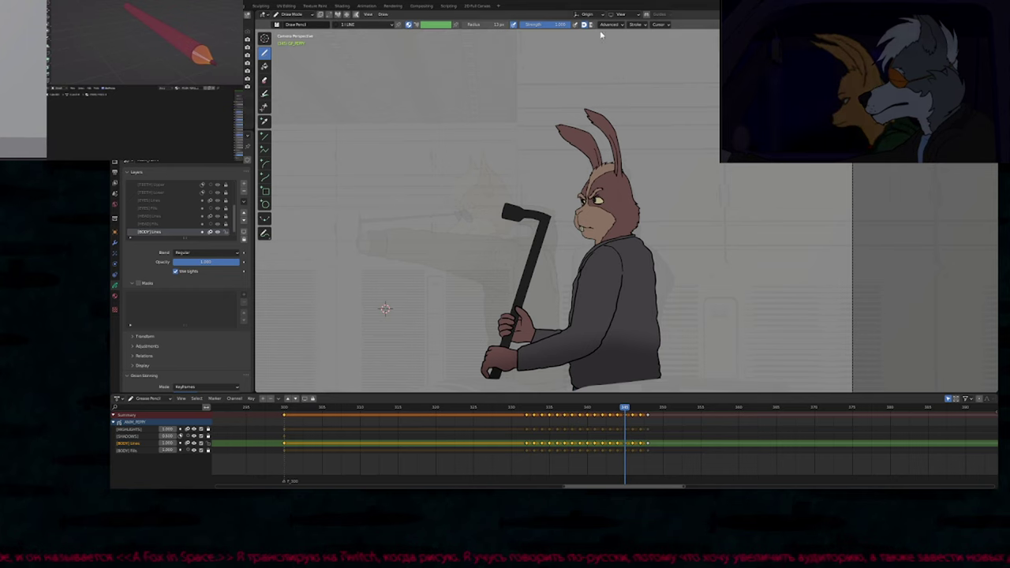
pyautogui.keyDown('shift'); pyautogui.moveTo(490, 266); pyautogui.dragTo(623, 266, button='middle'); pyautogui.keyUp('shift')
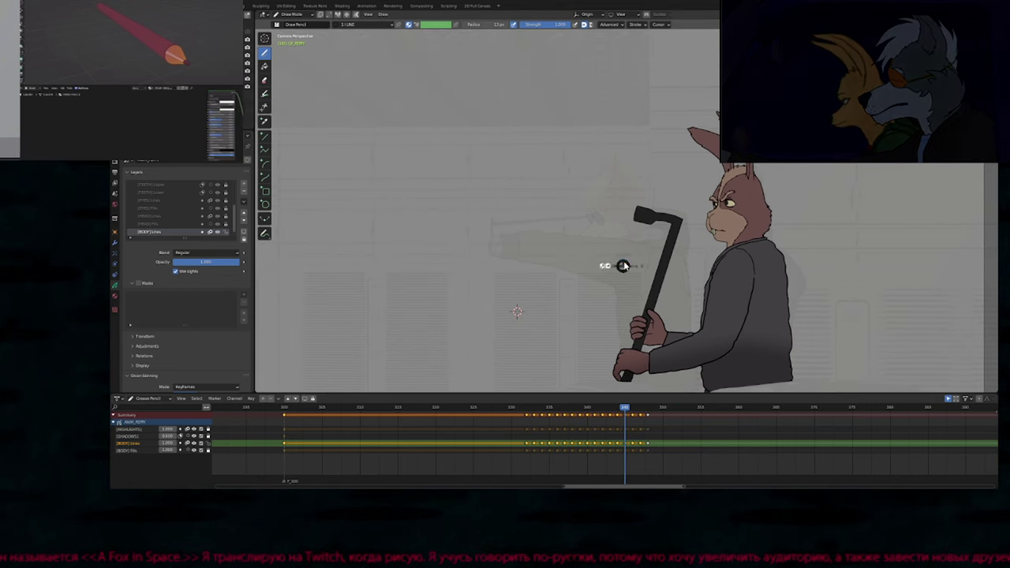
pyautogui.hotkey('ctrl', 'Tab')
pyautogui.click(620, 217)
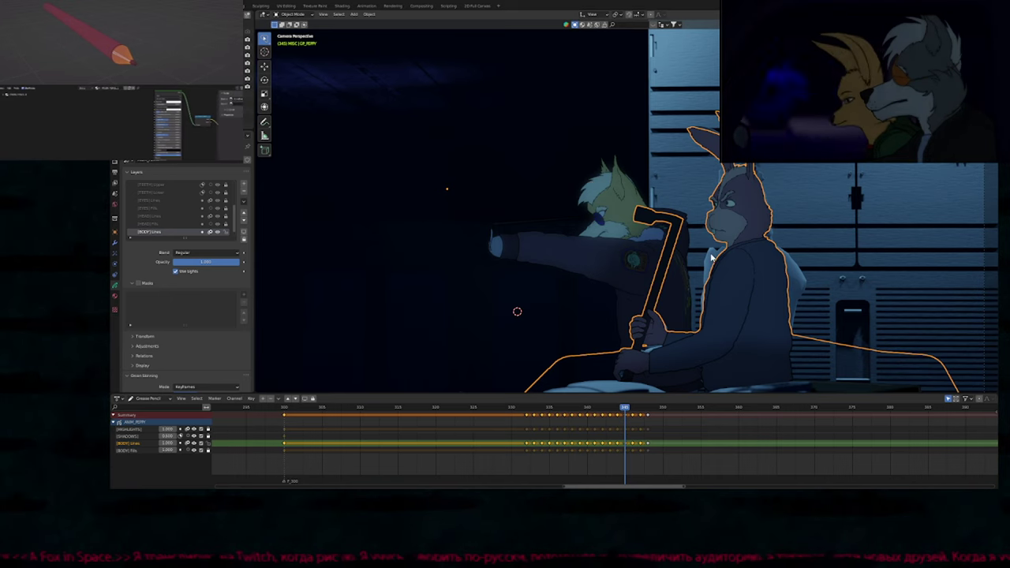
pyautogui.click(710, 257)
pyautogui.press('h')
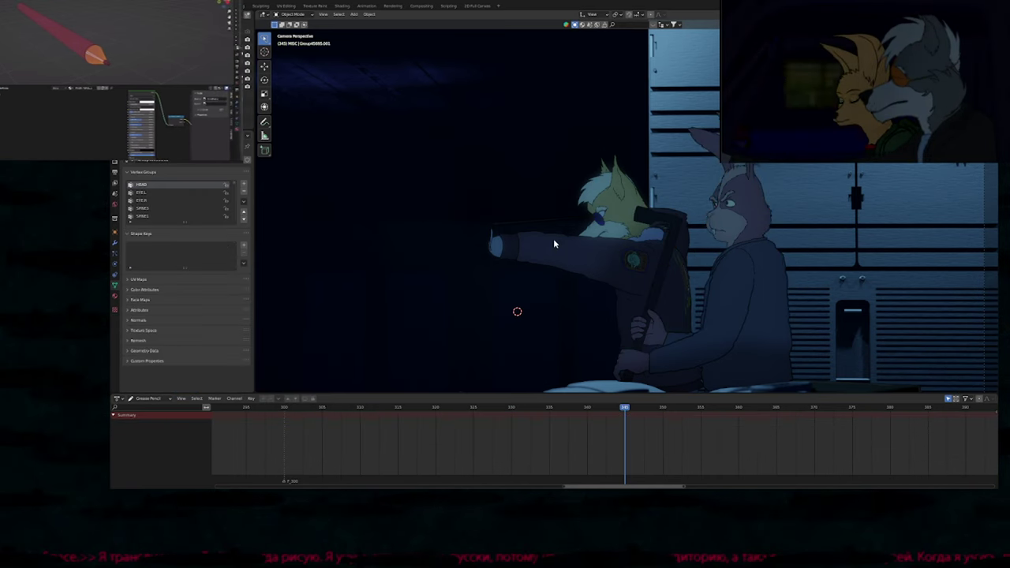
# At frame 300, select the written strokes beside the rabbit's head in its grease pencil drawing and apply Shrink/Fatten with a value of 22.
pyautogui.hotkey('shift', 'Left')
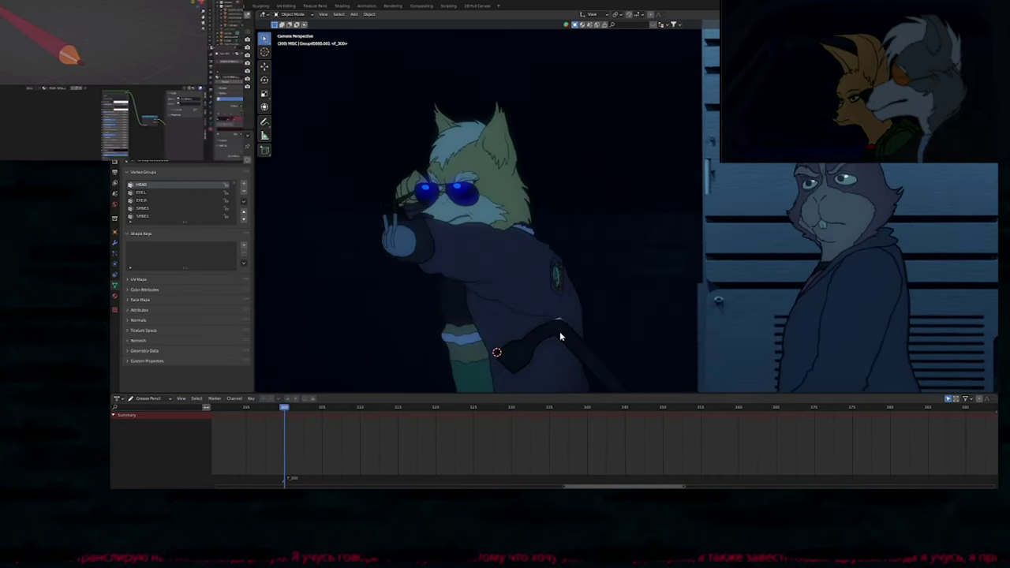
pyautogui.keyDown('shift'); pyautogui.moveTo(603, 272); pyautogui.dragTo(576, 264, button='middle'); pyautogui.keyUp('shift')
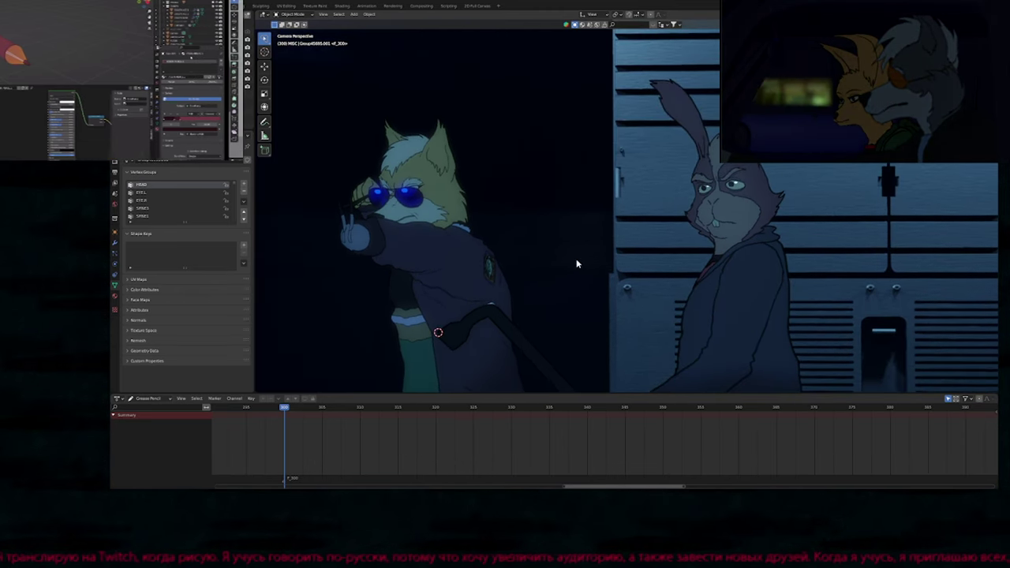
pyautogui.click(748, 192)
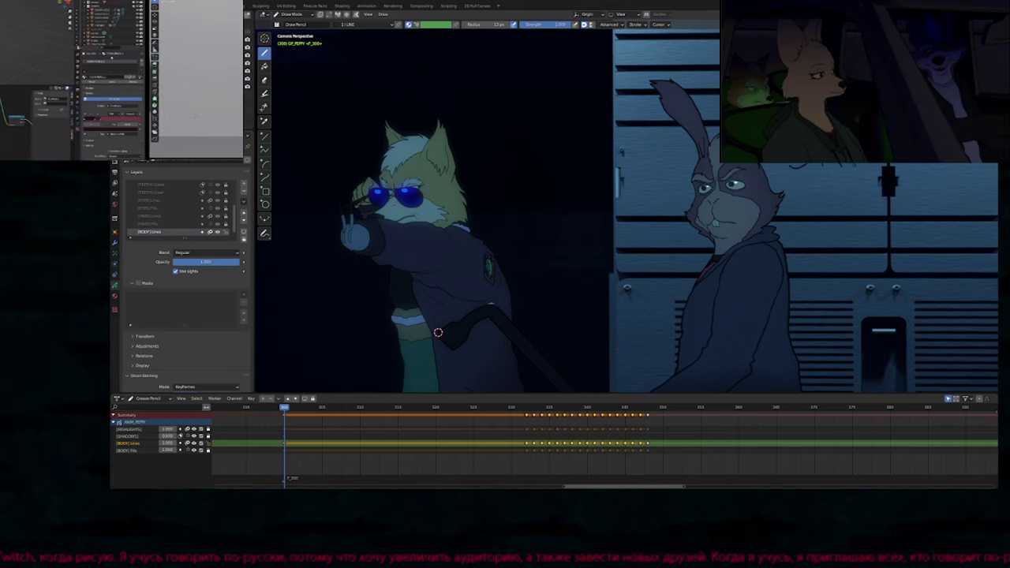
pyautogui.press('Tab')
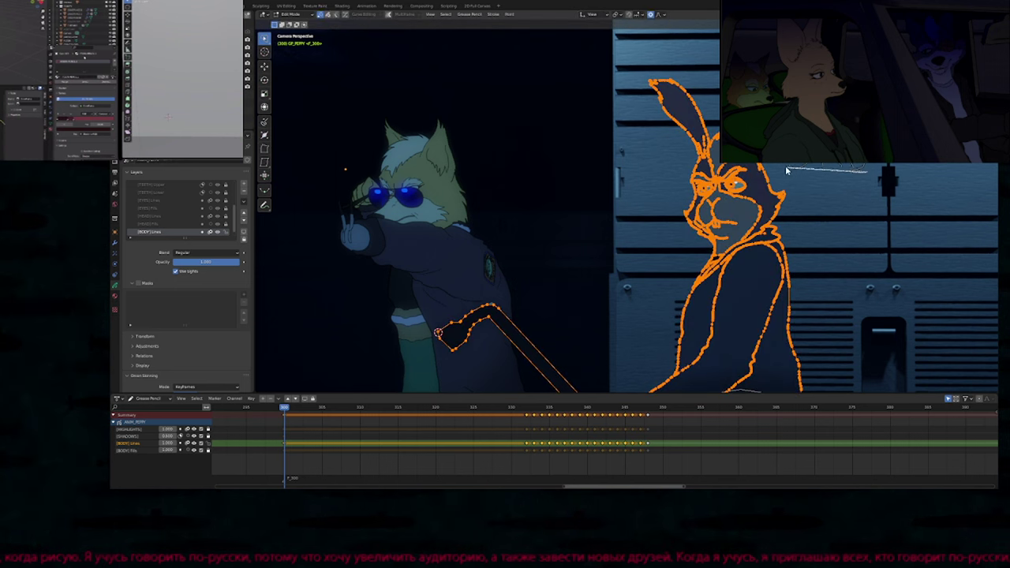
pyautogui.moveTo(786, 171)
pyautogui.mouseDown()
pyautogui.moveTo(797, 110)
pyautogui.moveTo(868, 162)
pyautogui.mouseUp()
pyautogui.hotkey('alt', 's')
pyautogui.write('22')
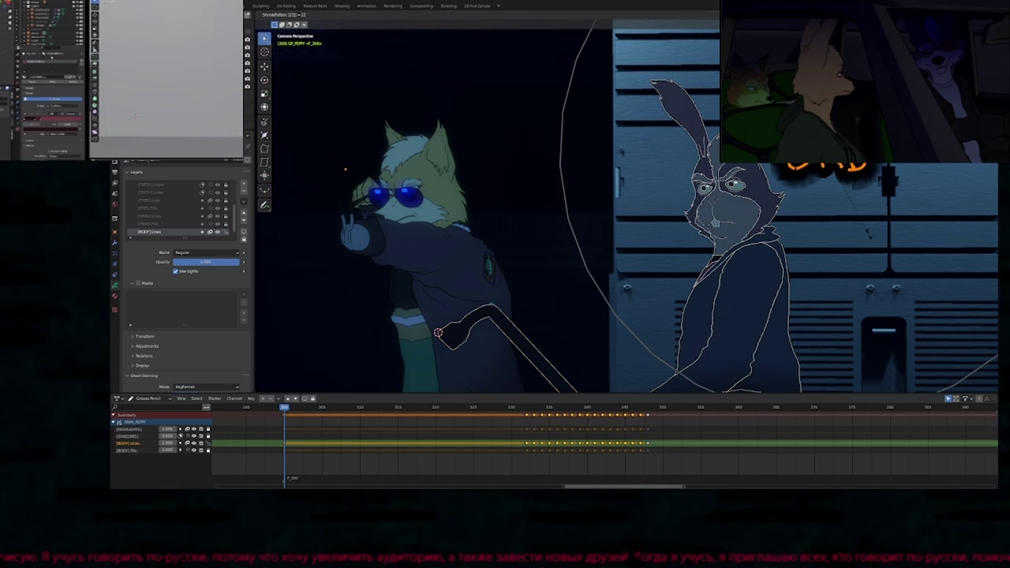
pyautogui.press('Return')
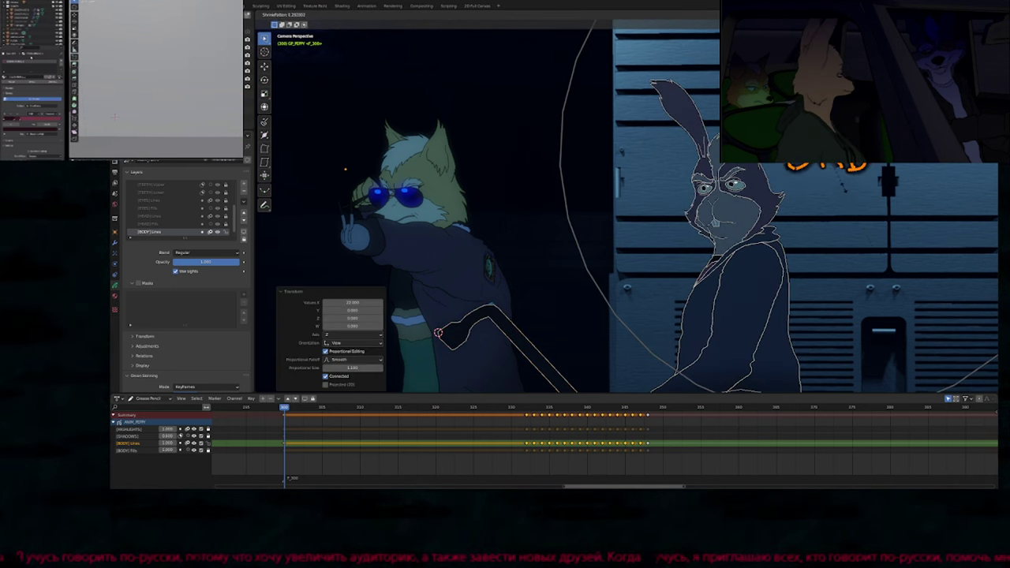
# Leave stroke editing, switch the viewport to Solid shading and undo the latest "BRB" lettering strokes beside the rabbit's head.
pyautogui.press('Tab')
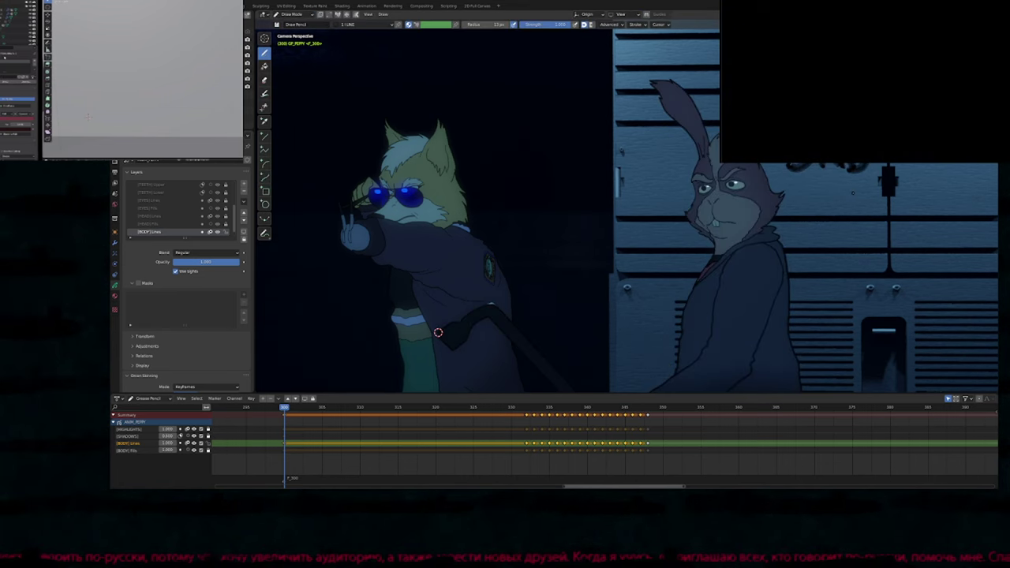
pyautogui.keyDown('shift'); pyautogui.moveTo(856, 196); pyautogui.dragTo(824, 253, button='middle'); pyautogui.keyUp('shift')
pyautogui.keyDown('shift'); pyautogui.moveTo(413, 380); pyautogui.dragTo(418, 381, button='middle'); pyautogui.keyUp('shift')
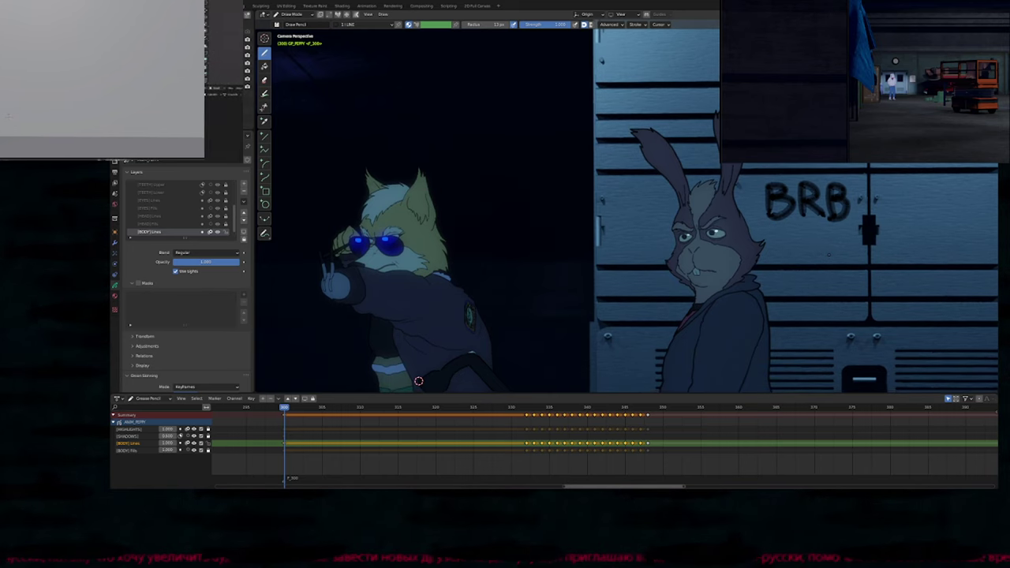
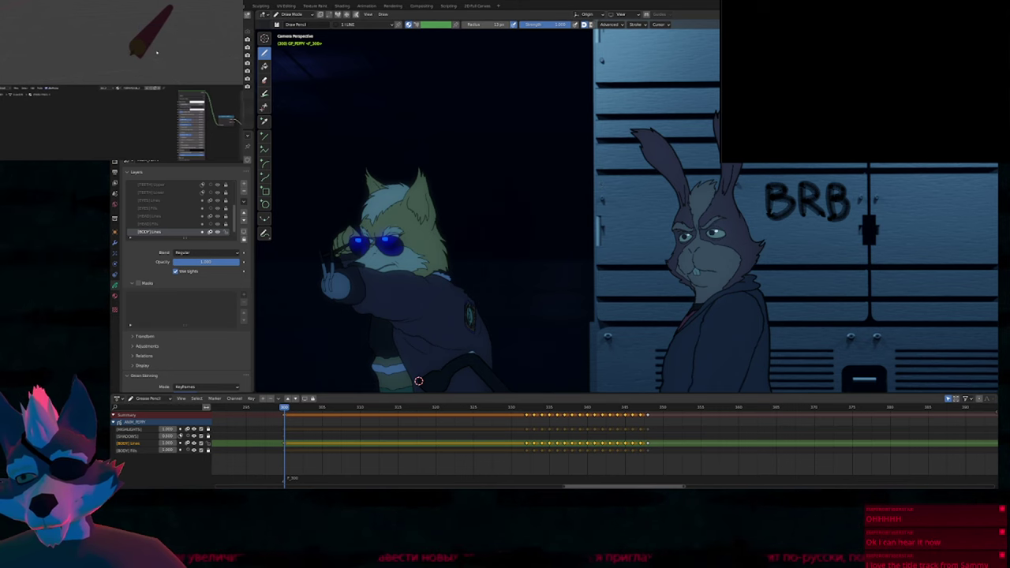
pyautogui.keyDown('shift'); pyautogui.moveTo(419, 381); pyautogui.dragTo(353, 374, button='middle'); pyautogui.keyUp('shift')
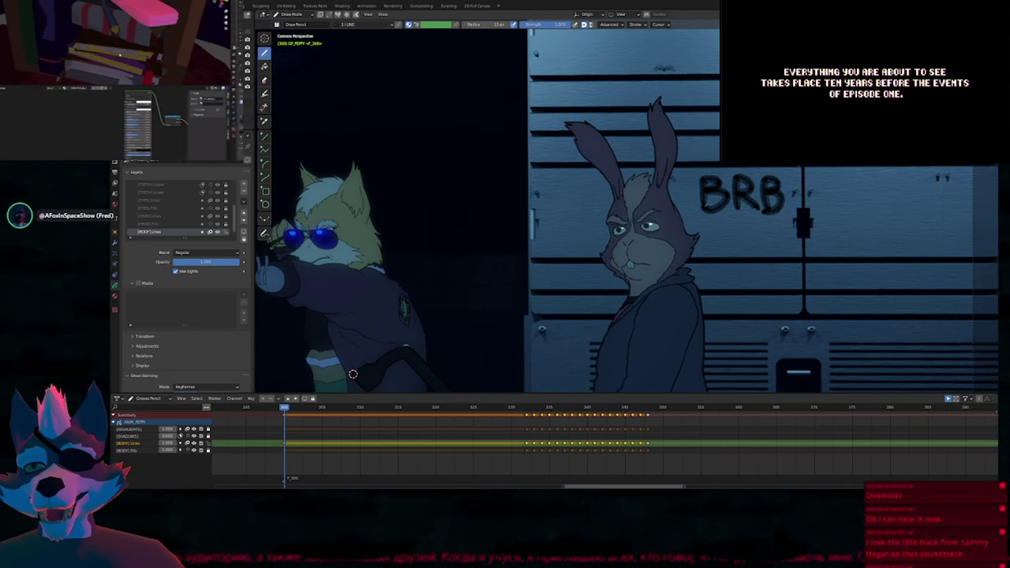
pyautogui.press('z')
pyautogui.click(707, 245)
pyautogui.press('Tab')
pyautogui.hotkey('ctrl', 'z')
pyautogui.hotkey('ctrl', 'z')
pyautogui.hotkey('ctrl', 'z')
pyautogui.hotkey('ctrl', 'z')
pyautogui.hotkey('ctrl', 'z')
pyautogui.hotkey('ctrl', 'z')
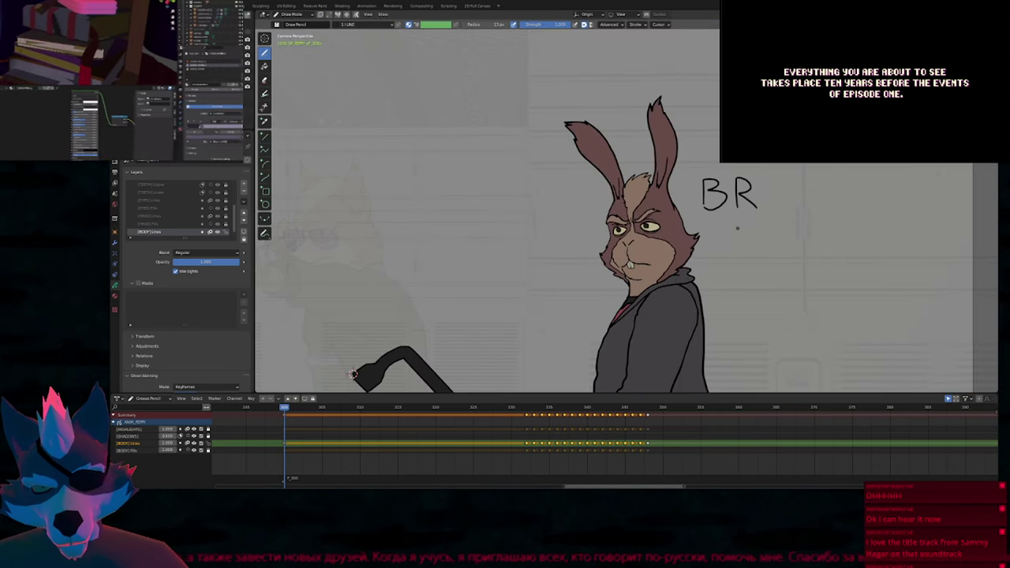
# Play the rabbit animation to frame 348, switch to Object Mode and scrub through the following frames to review the stand-in's motion.
pyautogui.press('space')
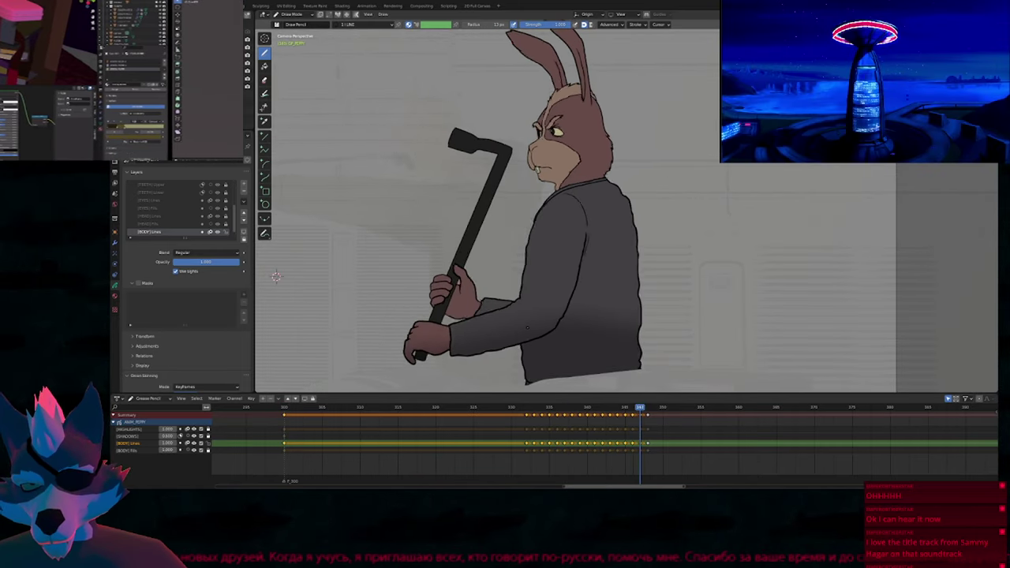
pyautogui.moveTo(615, 443); pyautogui.dragTo(349, 462, button='middle')
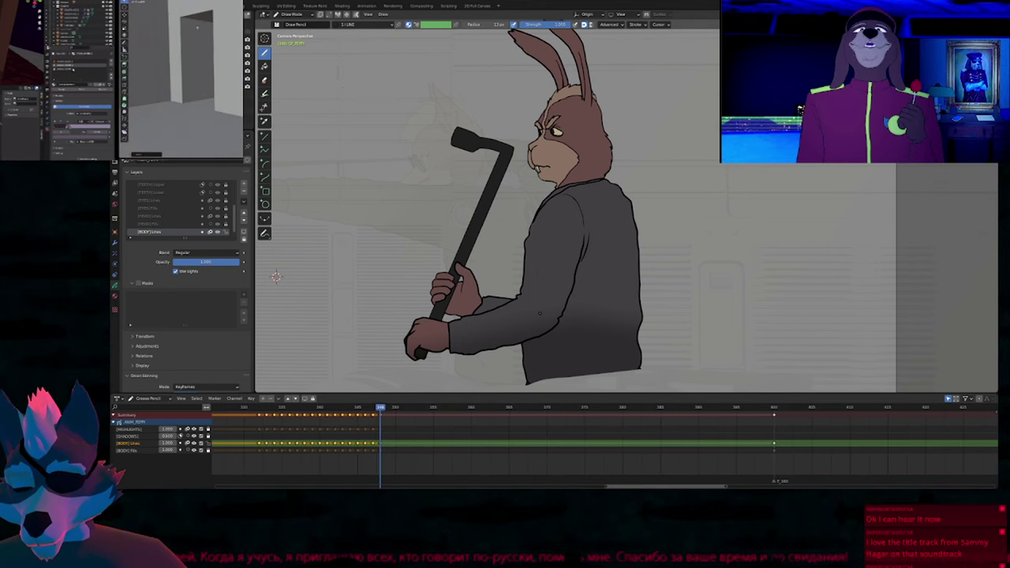
pyautogui.hotkey('ctrl', 'Tab')
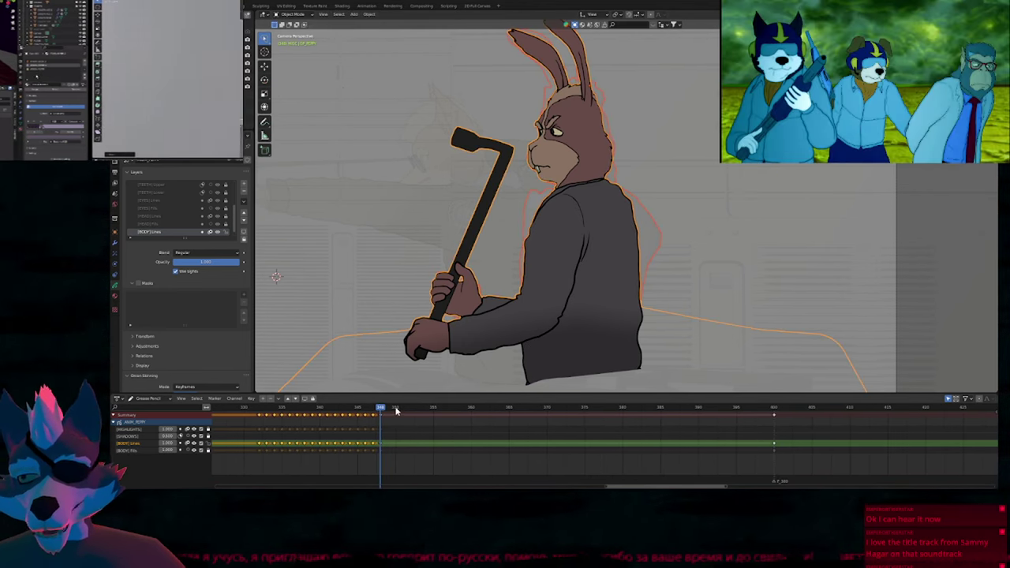
pyautogui.moveTo(398, 408); pyautogui.dragTo(552, 413)
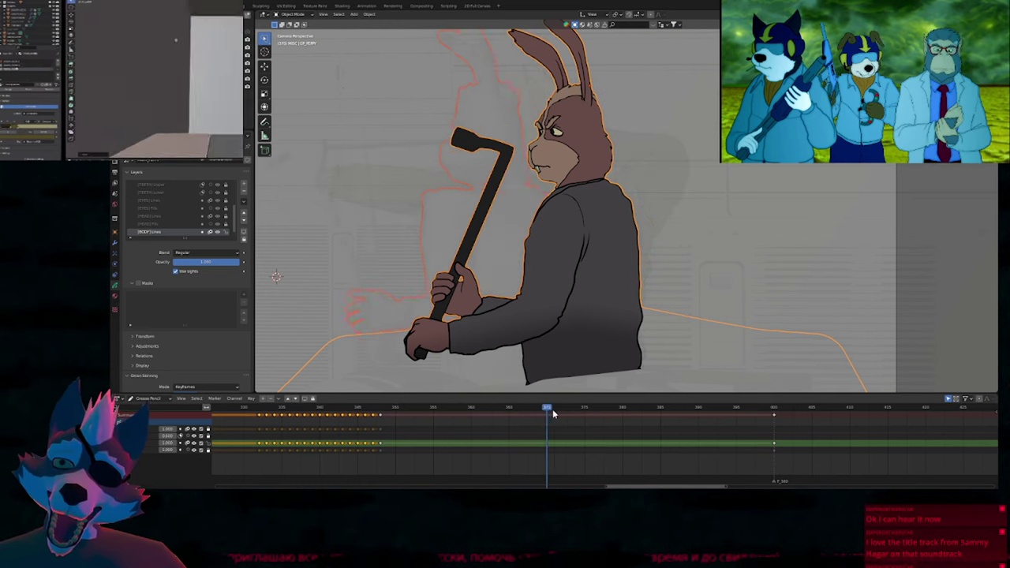
pyautogui.moveTo(481, 419); pyautogui.dragTo(516, 410)
pyautogui.scroll(-2, 631, 292)
pyautogui.click(544, 412)
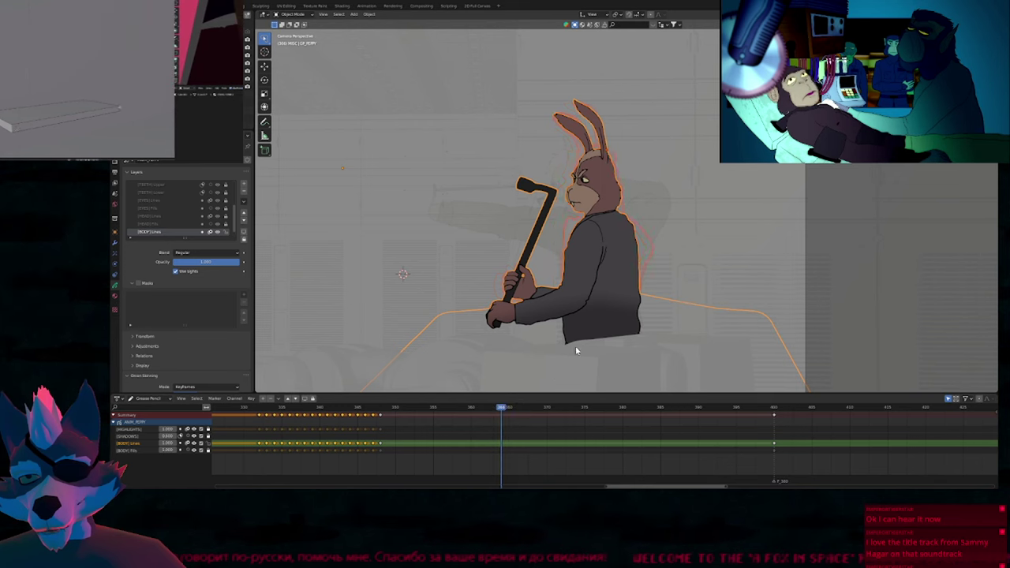
# Step back and forth between frames 363 and 374 to compare the 3D stand-in's poses with the rabbit drawing.
pyautogui.press('Right')
pyautogui.press('Right')
pyautogui.press('Right')
pyautogui.press('Right')
pyautogui.press('Right')
pyautogui.press('Right')
pyautogui.press('Right')
pyautogui.press('Right')
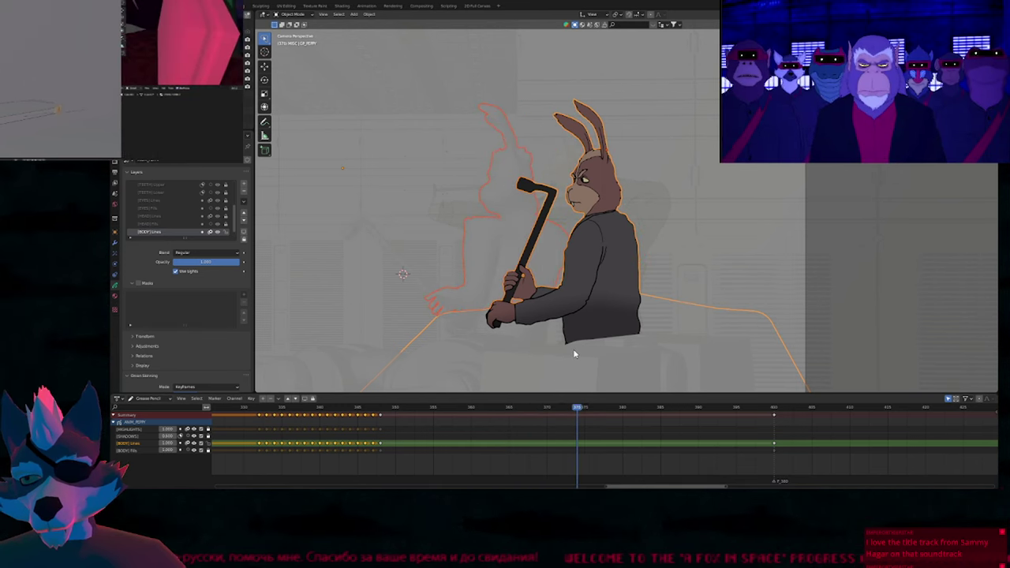
pyautogui.press('Left')
pyautogui.press('Left')
pyautogui.press('Left')
pyautogui.press('Left')
pyautogui.press('Left')
pyautogui.press('Left')
pyautogui.press('Left')
pyautogui.press('Left')
pyautogui.press('Left')
pyautogui.press('Left')
pyautogui.press('Left')
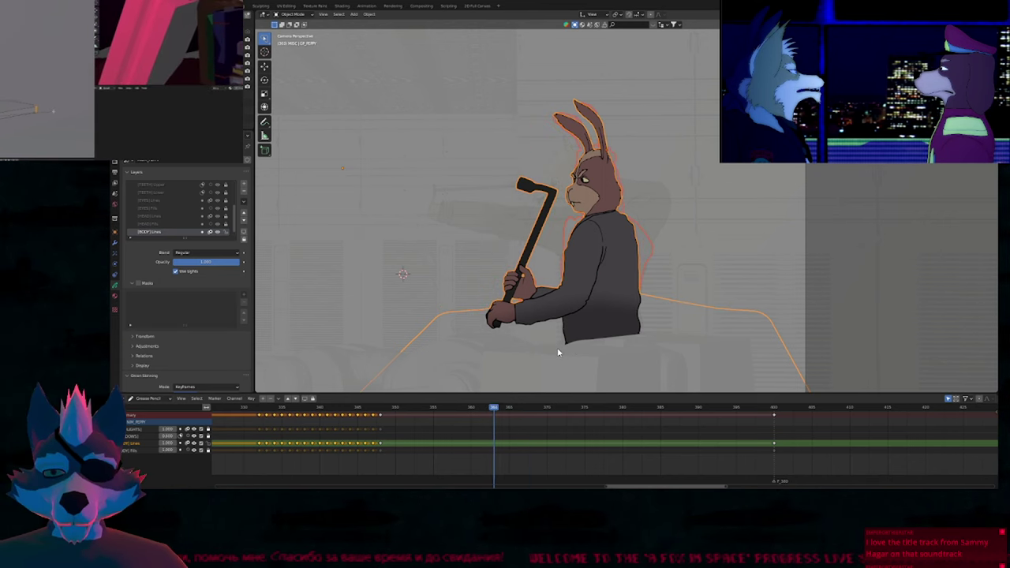
pyautogui.press('Right')
pyautogui.press('Right')
pyautogui.press('Right')
pyautogui.press('Right')
pyautogui.press('Right')
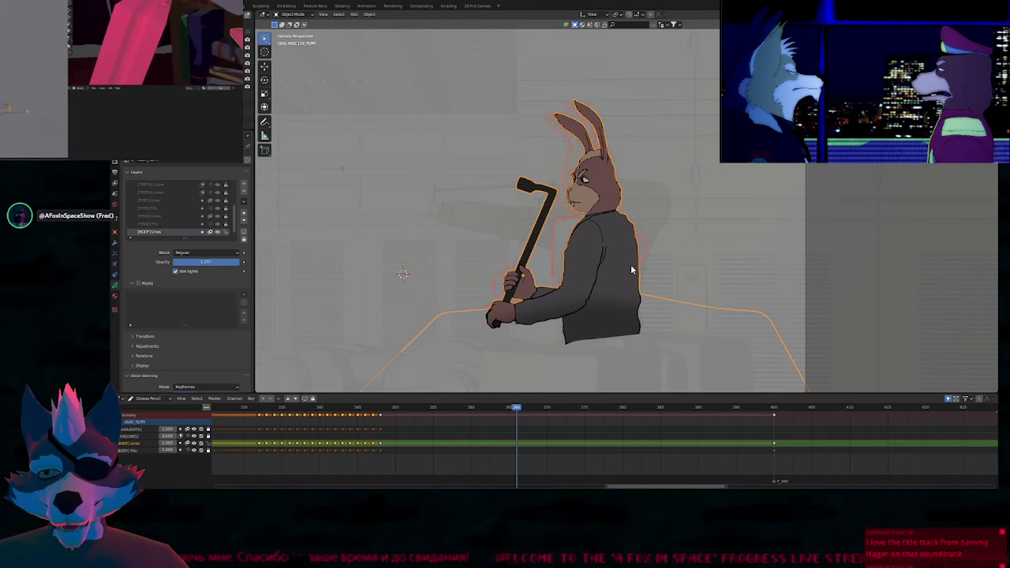
pyautogui.press('Left')
pyautogui.press('Left')
# Select the rabbit's grease pencil drawing, return it to Draw Mode and place the playhead at frame 364.
pyautogui.click(644, 259)
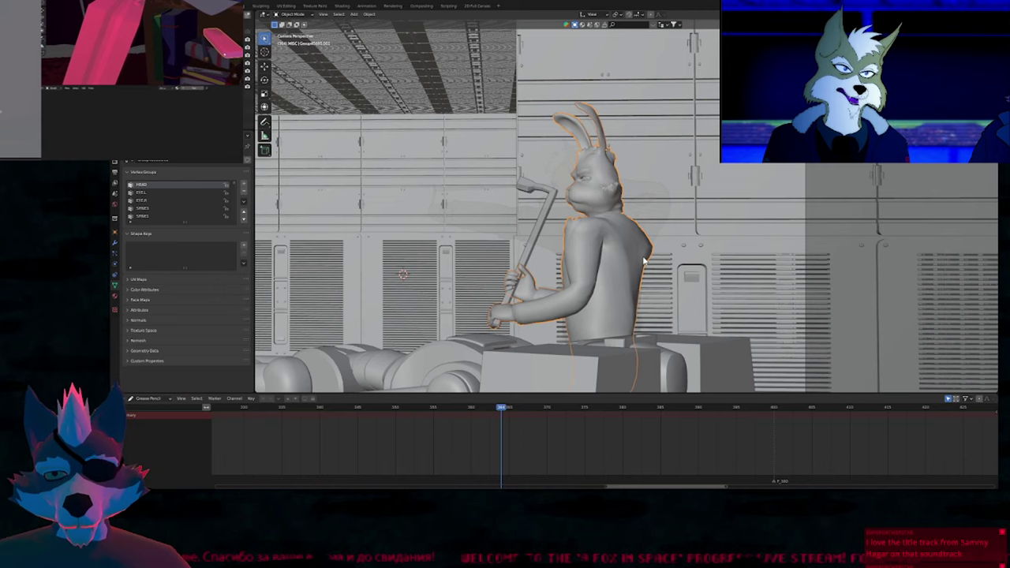
pyautogui.click(598, 274)
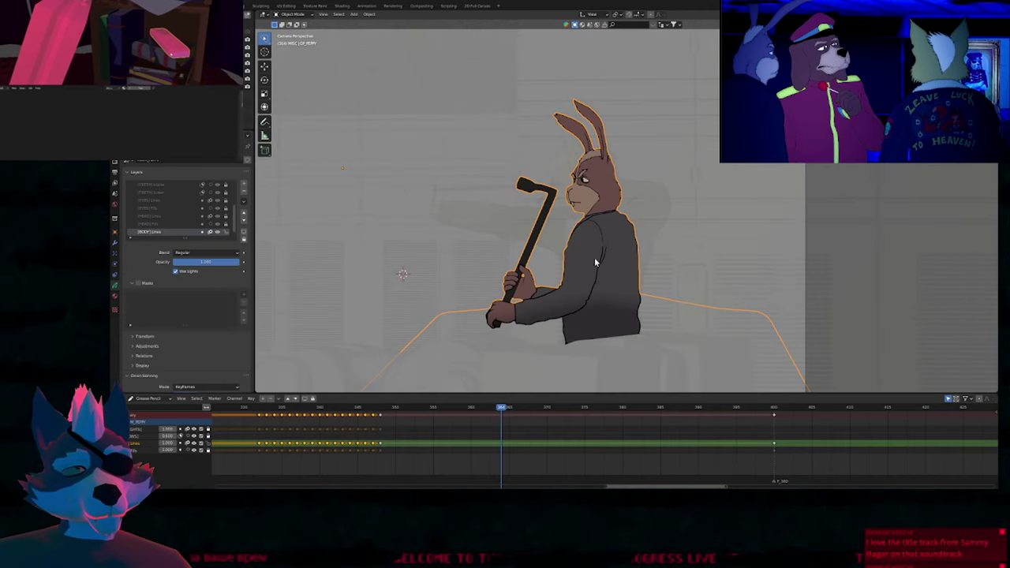
pyautogui.hotkey('ctrl', 'Tab')
pyautogui.scroll(3, 646, 242)
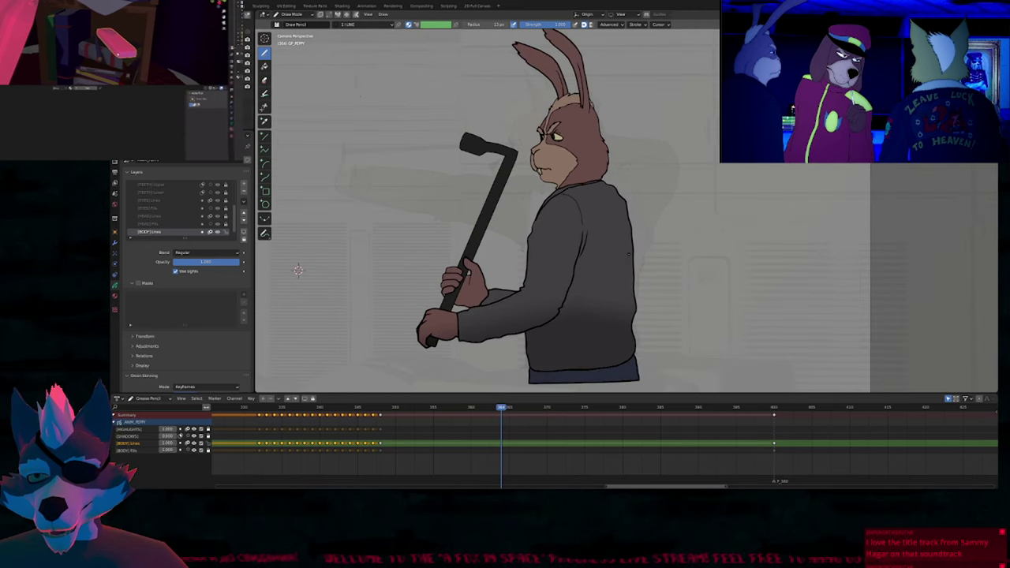
pyautogui.press('Up')
pyautogui.press('Down')
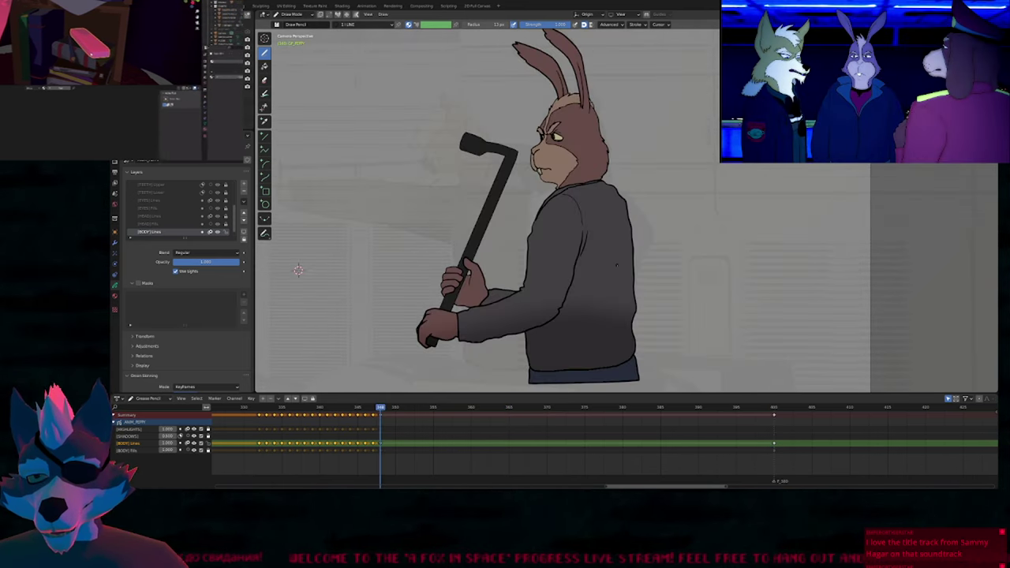
pyautogui.press('Up')
pyautogui.click(502, 419)
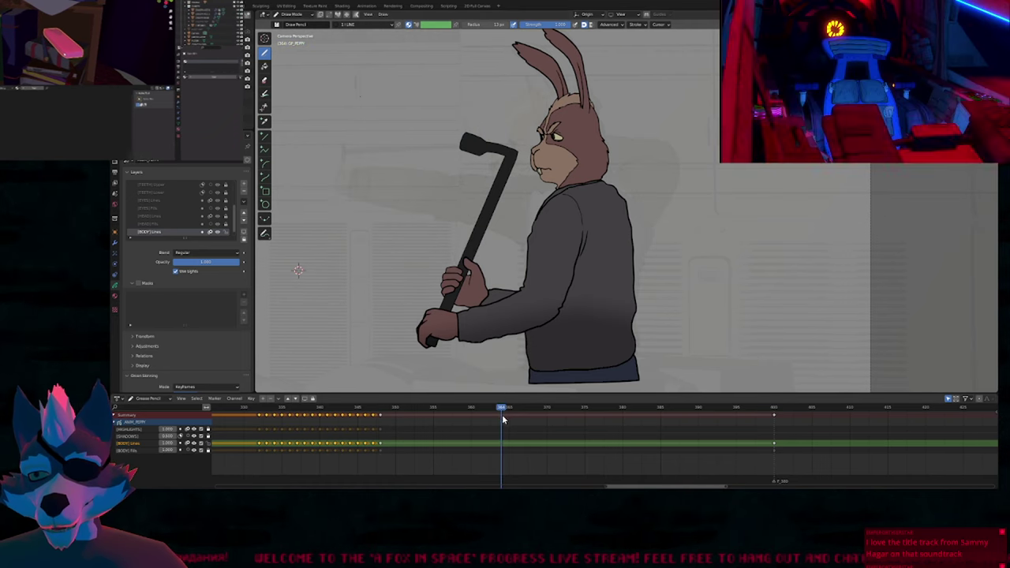
pyautogui.moveTo(502, 419)
pyautogui.mouseDown()
pyautogui.moveTo(466, 419)
pyautogui.moveTo(505, 422)
pyautogui.mouseUp()
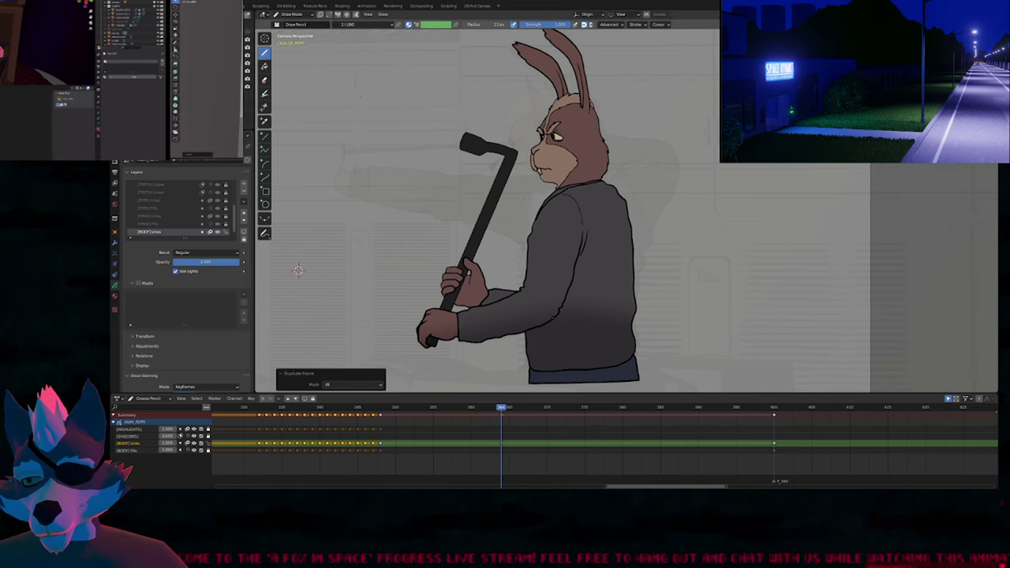
# Leave only the [BODY] Lines and [BODY] Fills layers unlocked and duplicate the rabbit's drawing on all layers at frame 364.
pyautogui.press('KP_Multiply')
pyautogui.hotkey('shift', 'd')
pyautogui.hotkey('ctrl', 'z')
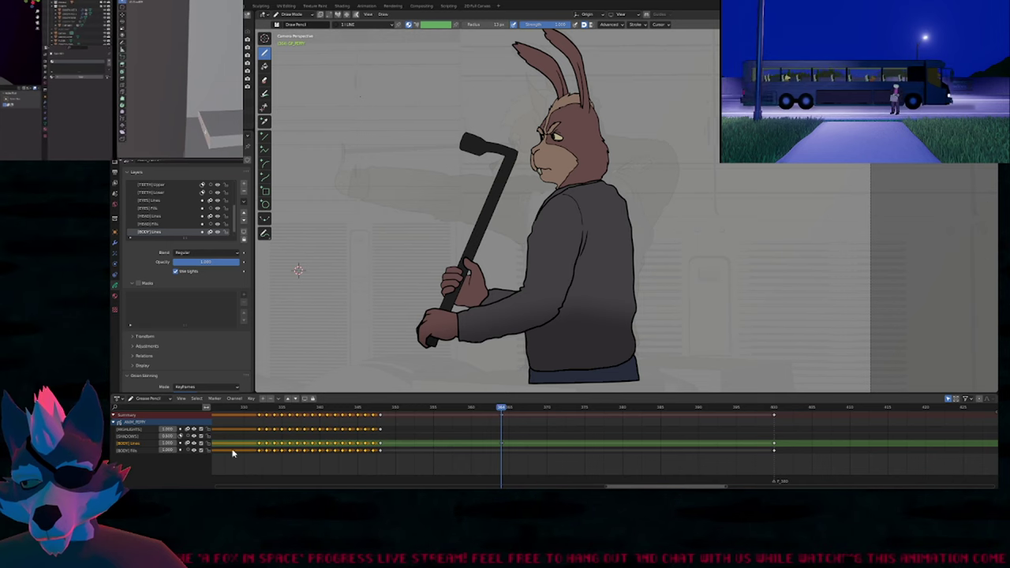
pyautogui.click(145, 451)
pyautogui.press('KP_Multiply')
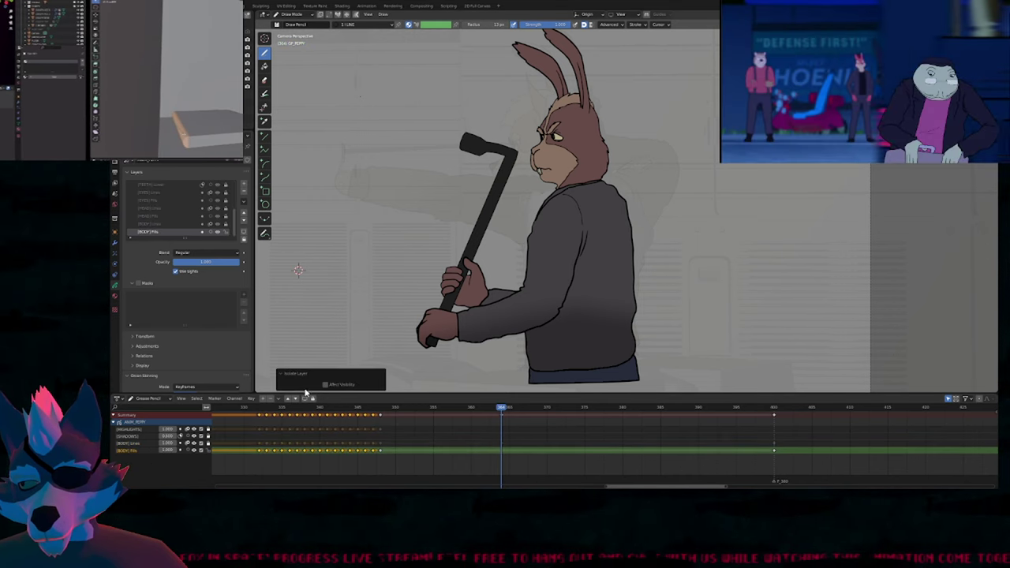
pyautogui.click(209, 443)
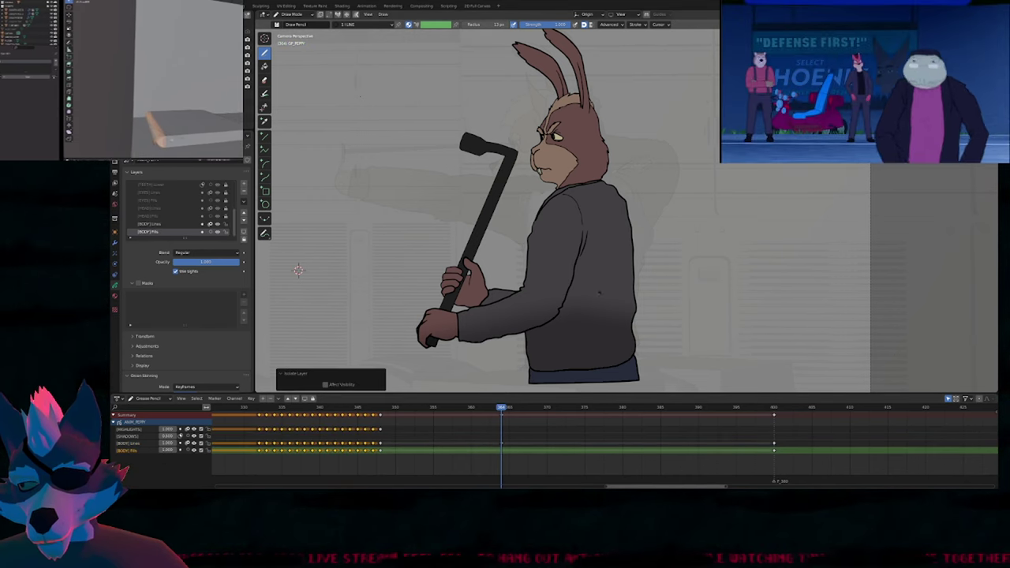
pyautogui.hotkey('shift', 'd')
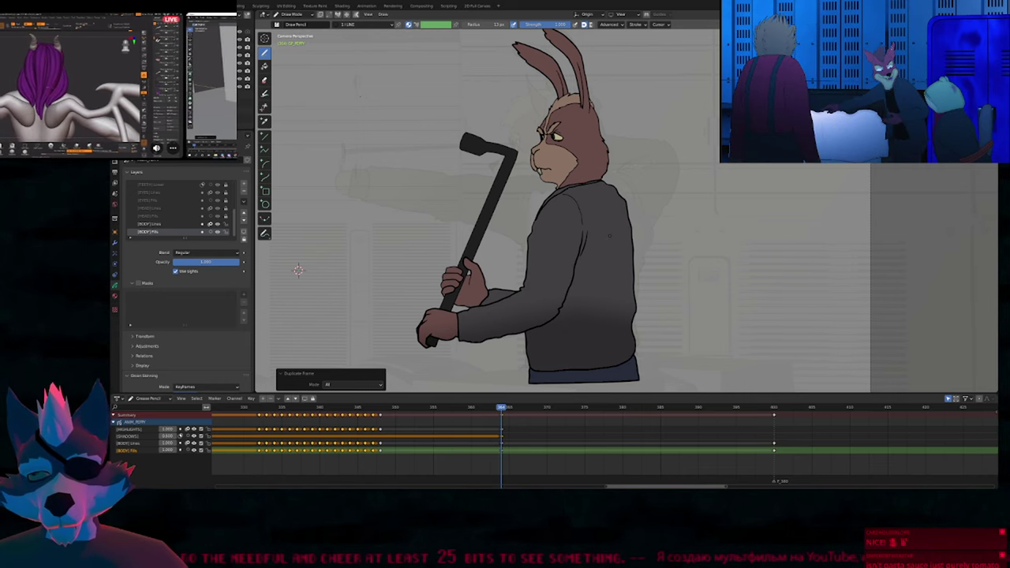
# Duplicate the rabbit's drawing at frame 368 and delete all its strokes to leave a blank key.
pyautogui.press('Right')
pyautogui.press('Right')
pyautogui.press('Right')
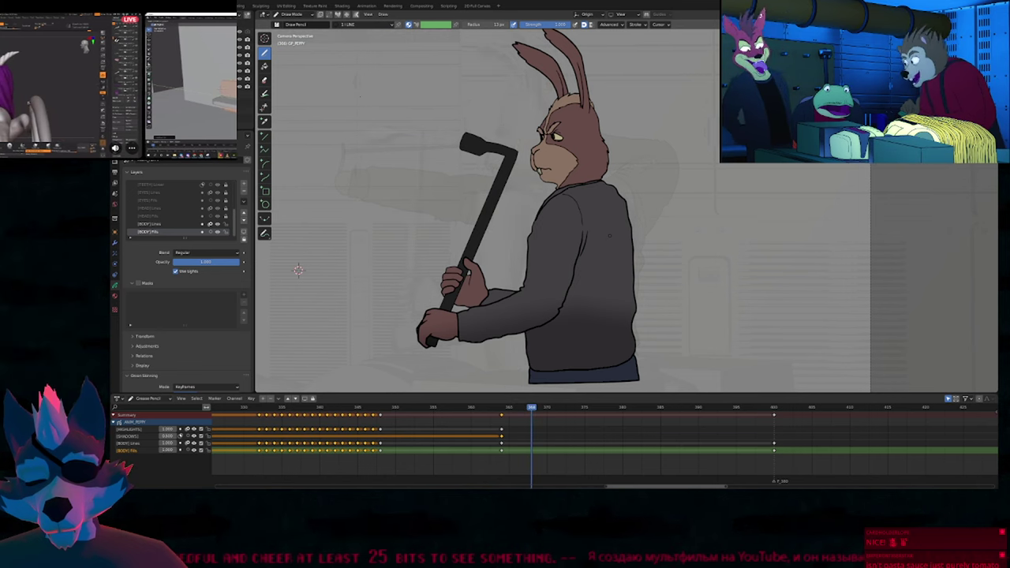
pyautogui.press('Tab')
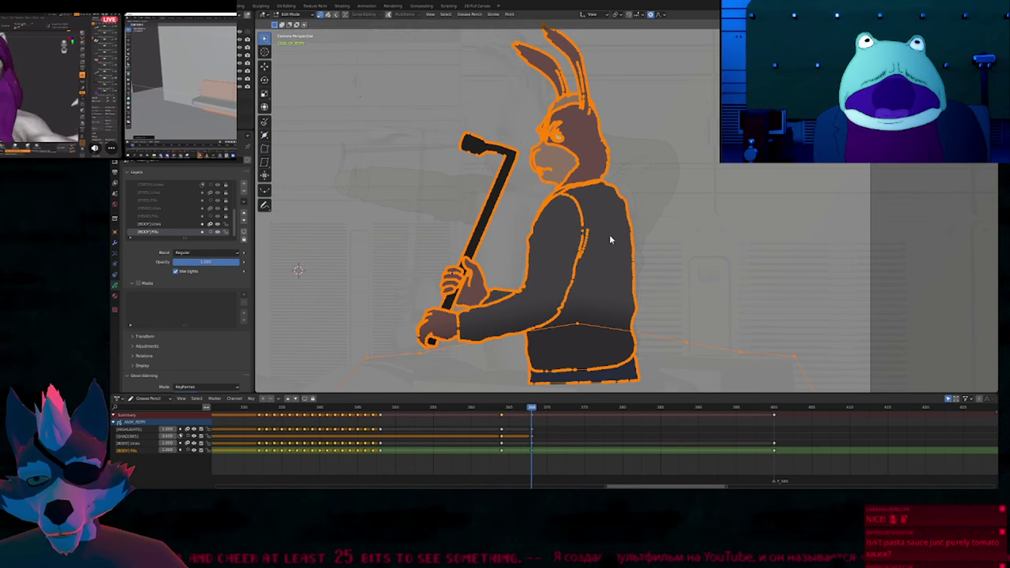
pyautogui.press('Delete')
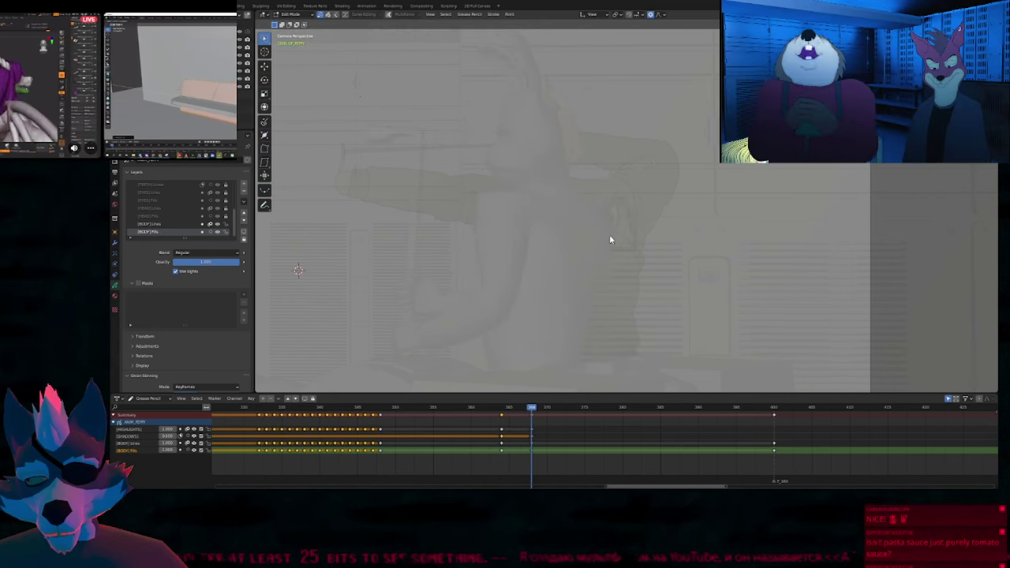
# Duplicate the blank rabbit key on all layers at frame 372.
pyautogui.press('Right')
pyautogui.press('Right')
pyautogui.press('Right')
pyautogui.press('Right')
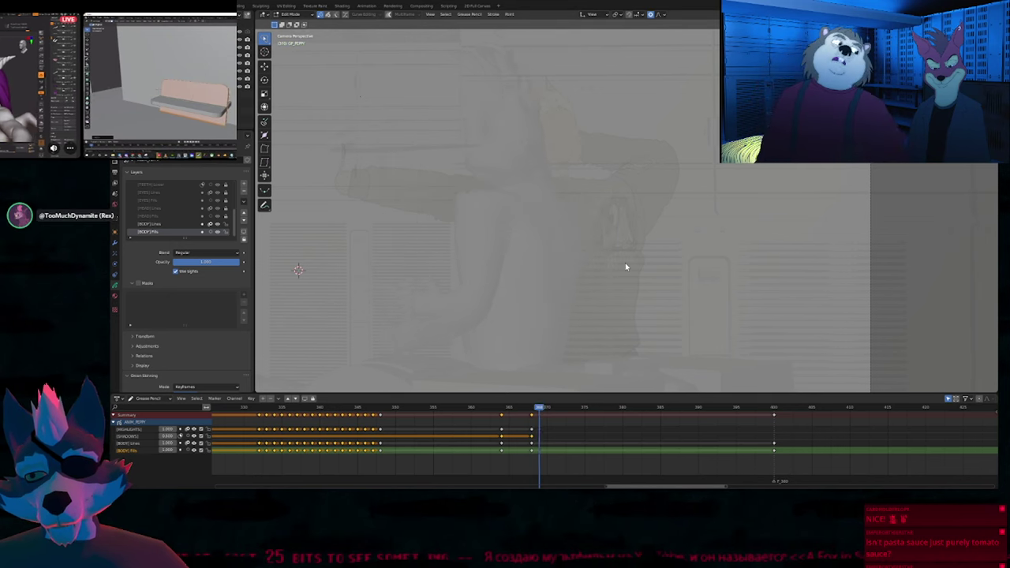
pyautogui.hotkey('shift', 'd')
# Step through the frames around 372 to check the stand-in's pose, and return to the rabbit drawing at frame 364.
pyautogui.press('Right')
pyautogui.press('Right')
pyautogui.press('Right')
pyautogui.press('Right')
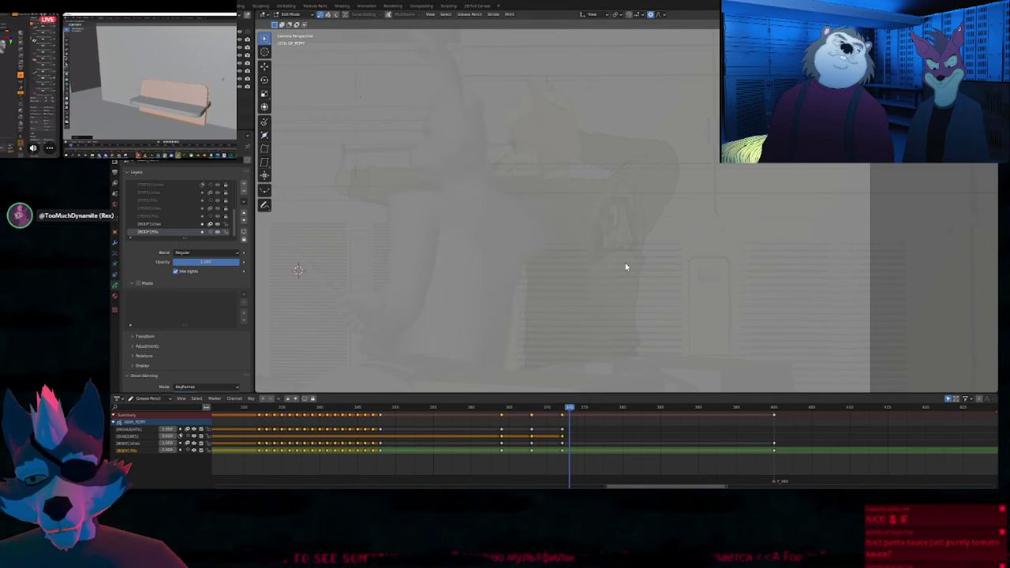
pyautogui.press('Left')
pyautogui.press('Left')
pyautogui.press('Left')
pyautogui.press('Left')
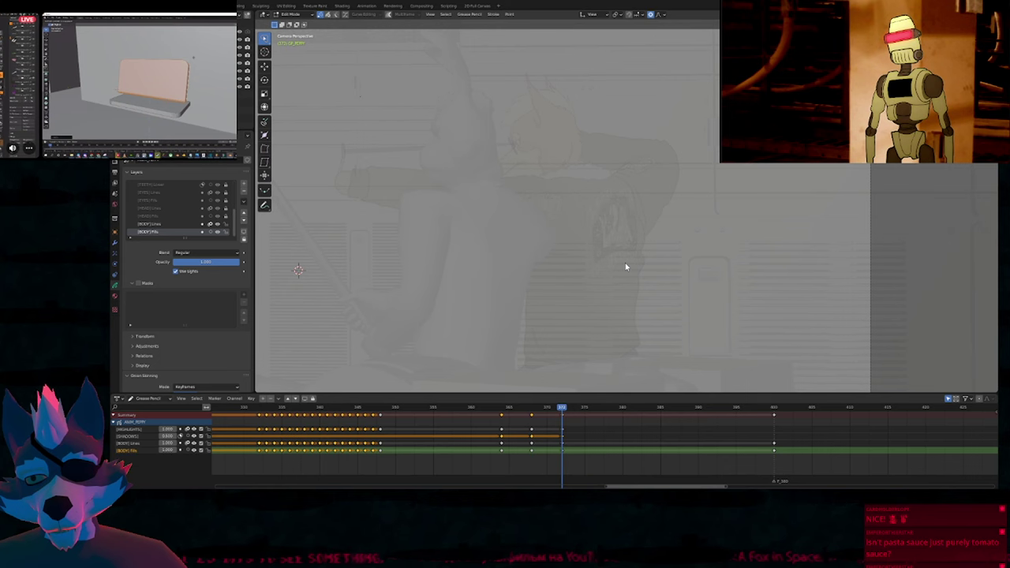
pyautogui.press('Right')
pyautogui.press('Right')
pyautogui.press('Left')
pyautogui.press('Left')
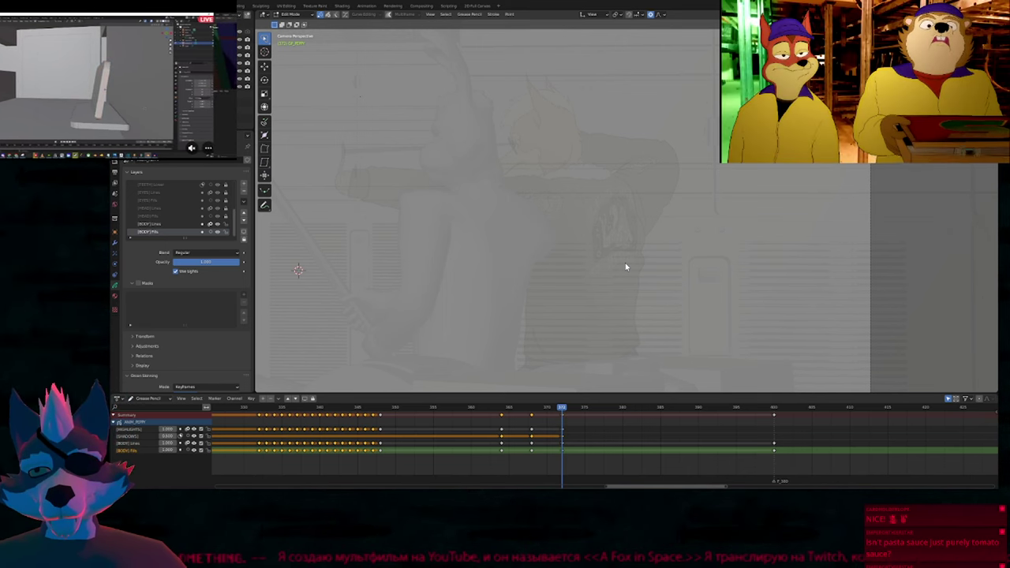
pyautogui.press('Down')
pyautogui.press('Down')
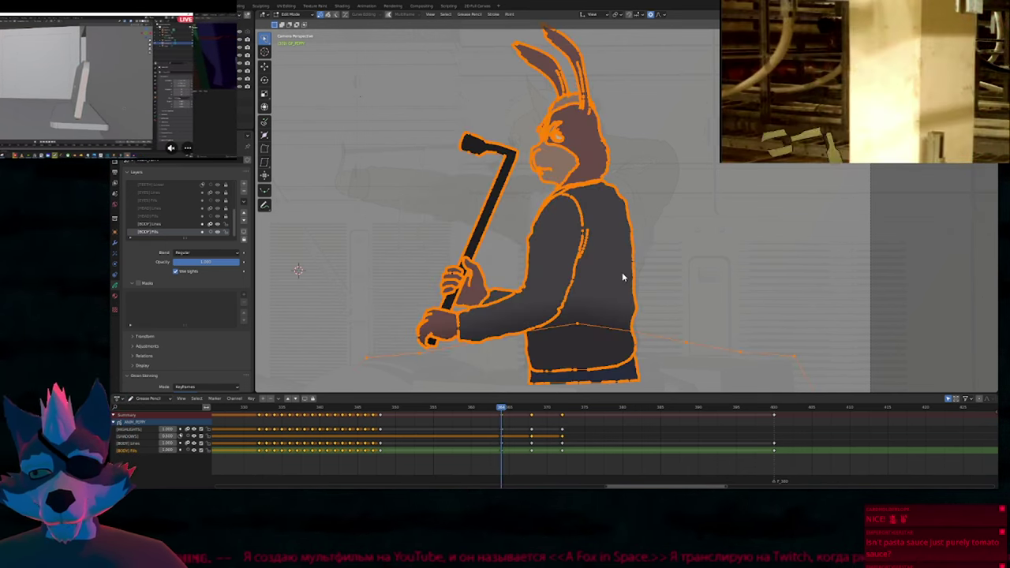
pyautogui.press('Up')
pyautogui.press('Down')
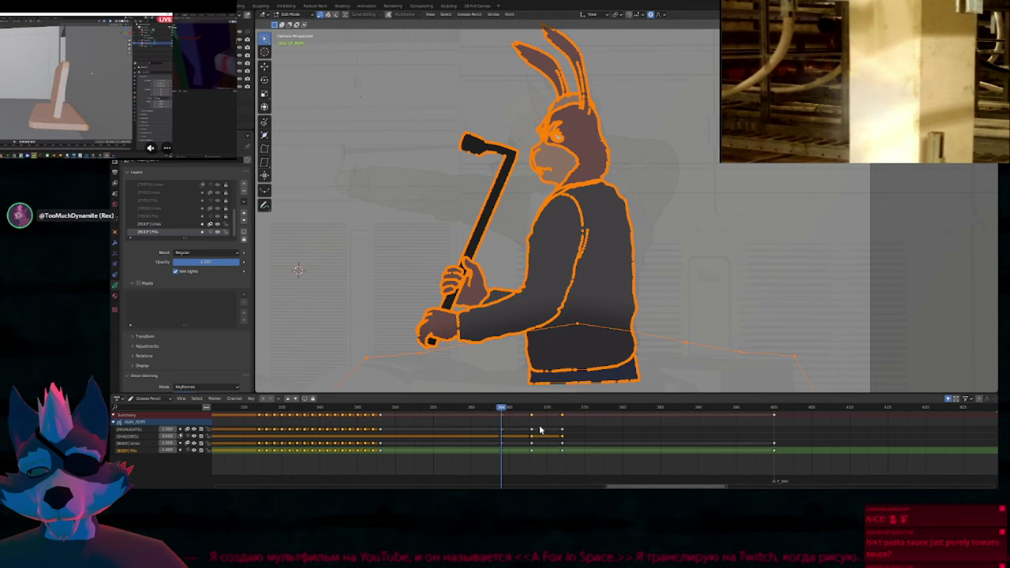
# Delete the [SHADOWS] layer's keyframes at frames 368 and 372.
pyautogui.click(531, 437)
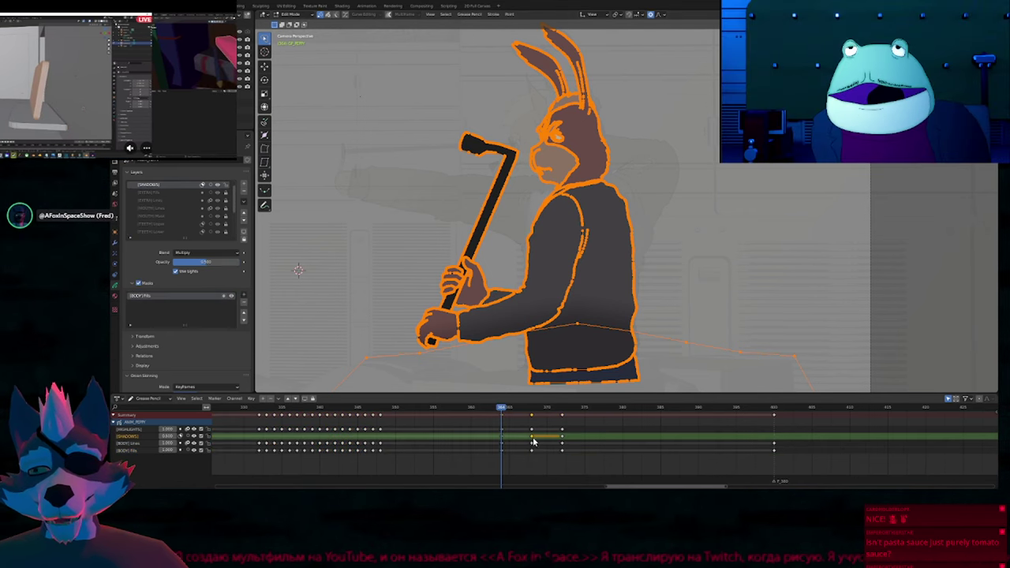
pyautogui.press('x')
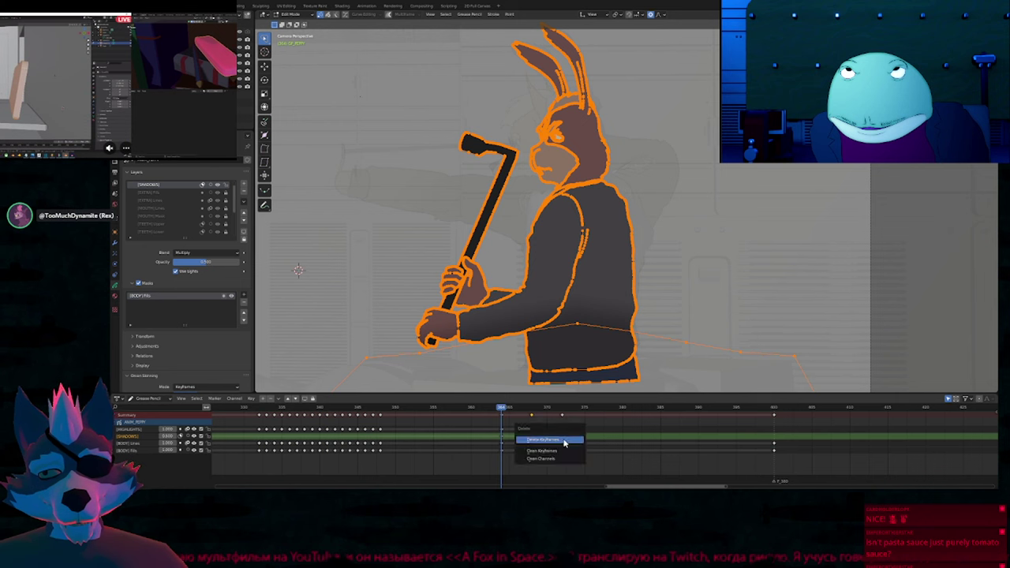
pyautogui.click(563, 441)
pyautogui.click(563, 438)
pyautogui.press('x')
pyautogui.click(562, 439)
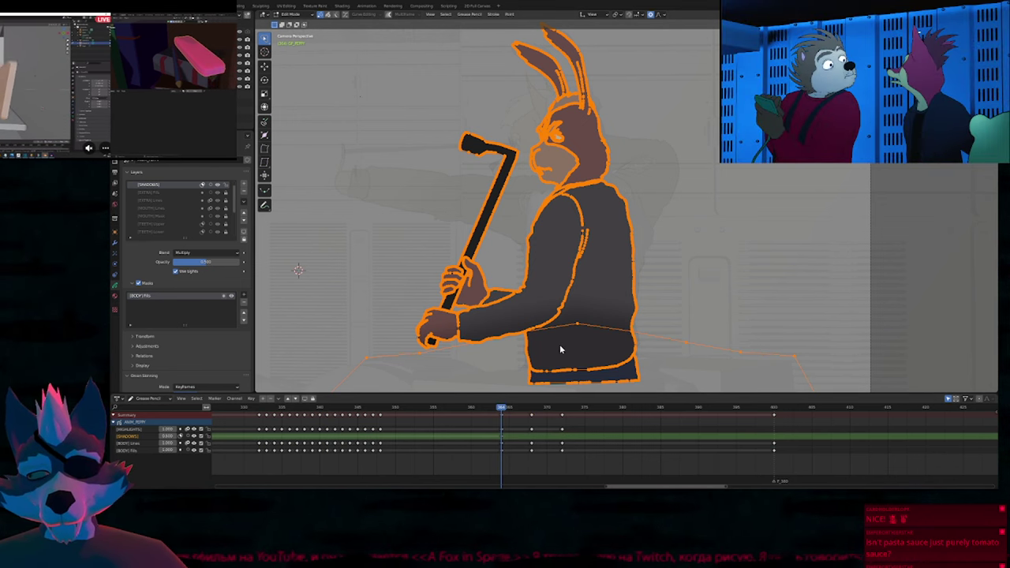
# Delete the [SHADOWS] layer's keyframe at frame 364.
pyautogui.moveTo(501, 409); pyautogui.dragTo(500, 443)
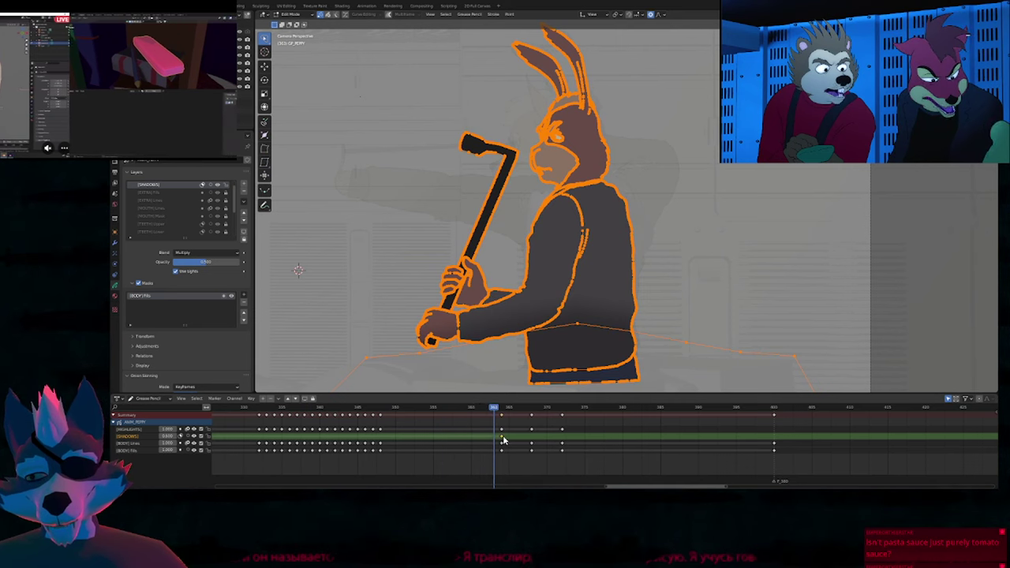
pyautogui.press('x')
pyautogui.click(503, 440)
pyautogui.moveTo(486, 408); pyautogui.dragTo(339, 395)
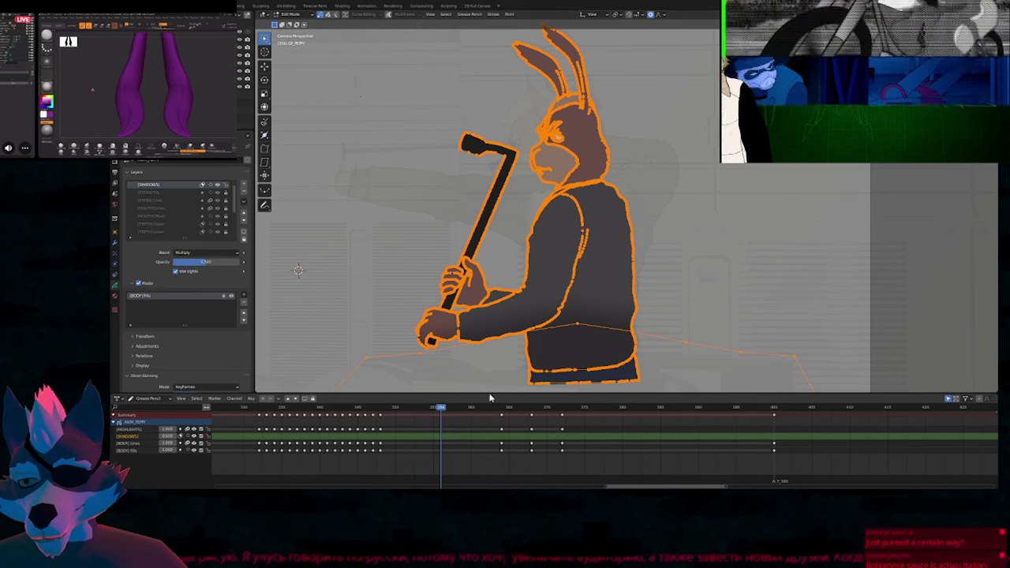
# Make [BODY] Lines the active layer and switch to Draw Mode on the rabbit's drawing at frame 364.
pyautogui.click(126, 442)
pyautogui.press('Tab')
pyautogui.press('Up')
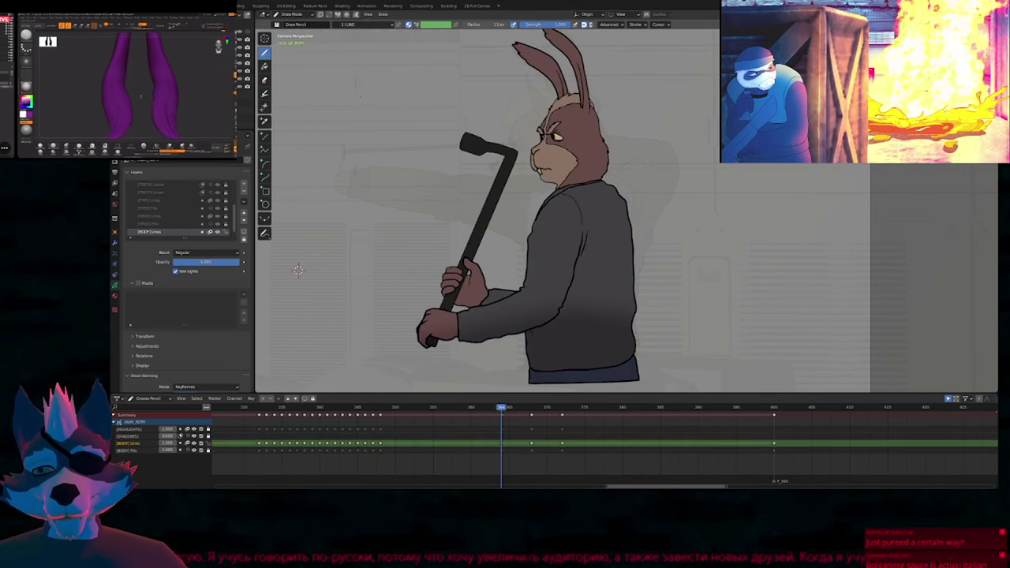
# Flip back and forth between the keys from frame 364 to 372 to compare the rabbit's drawing with the stand-in's poses.
pyautogui.press('Up')
pyautogui.press('Up')
pyautogui.press('Down')
pyautogui.press('Down')
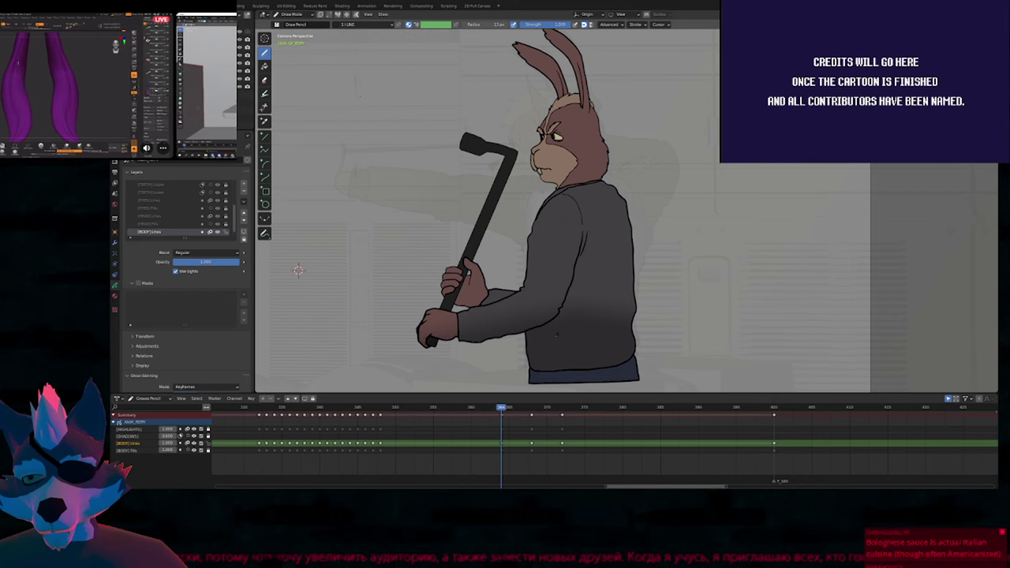
pyautogui.press('Up')
pyautogui.press('Up')
pyautogui.press('Down')
pyautogui.press('Down')
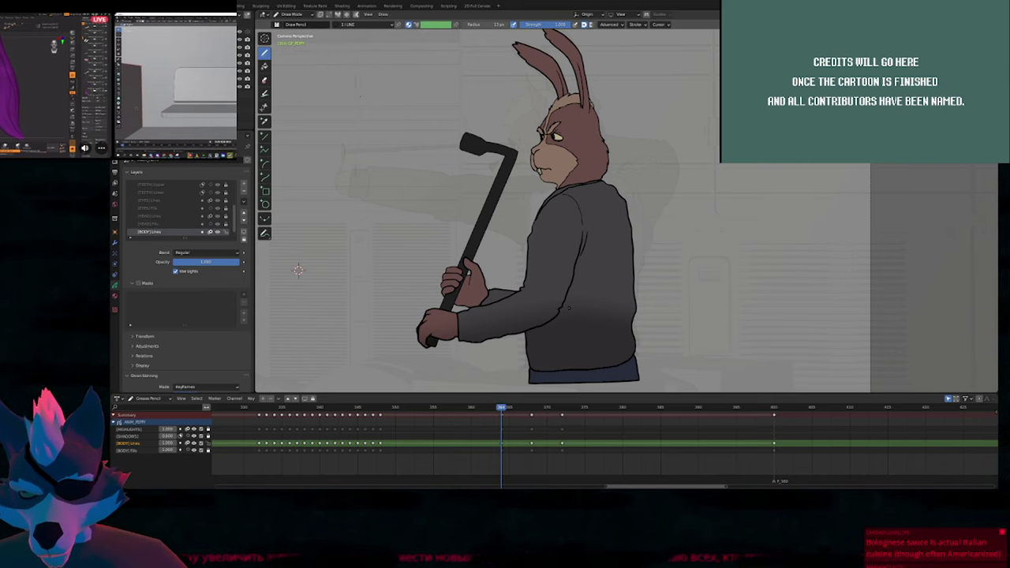
pyautogui.press('Up')
pyautogui.press('Up')
pyautogui.press('Down')
pyautogui.press('Down')
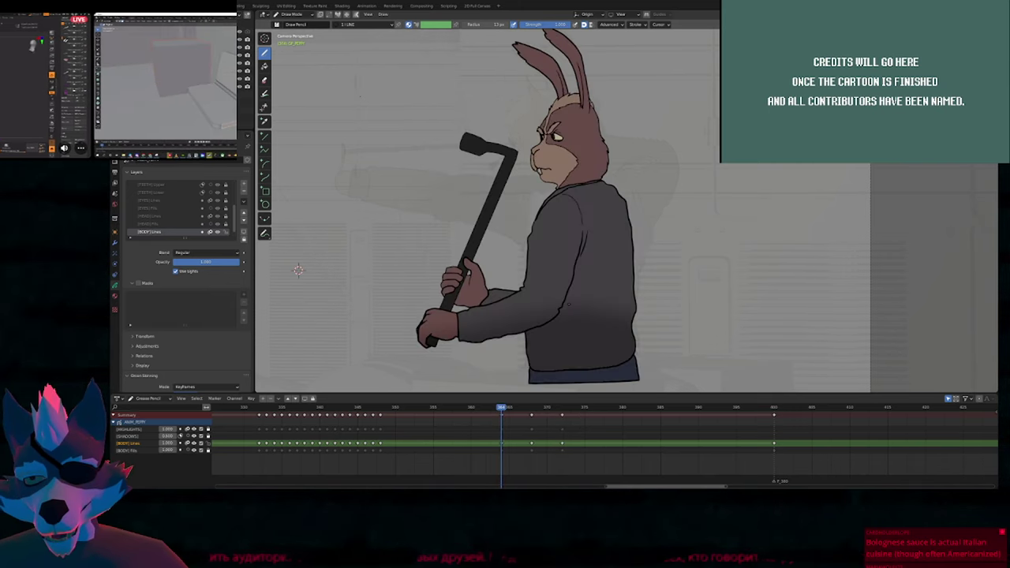
pyautogui.press('Up')
pyautogui.press('Up')
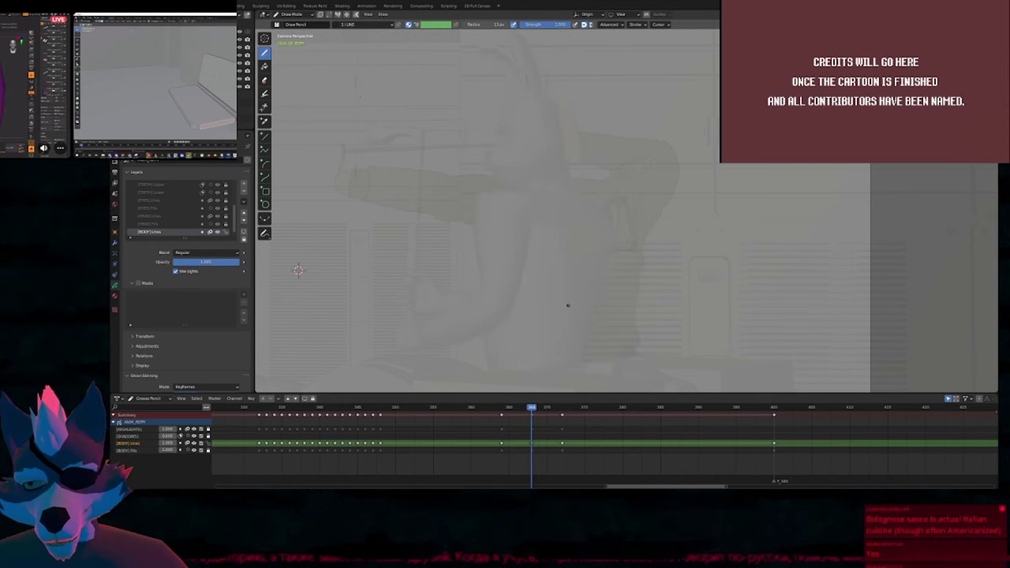
# Examine the stand-in's crowbar pose at frame 372 in an enlarged viewport and compare it with the drawing at frame 364.
pyautogui.hotkey('ctrl', 'space')
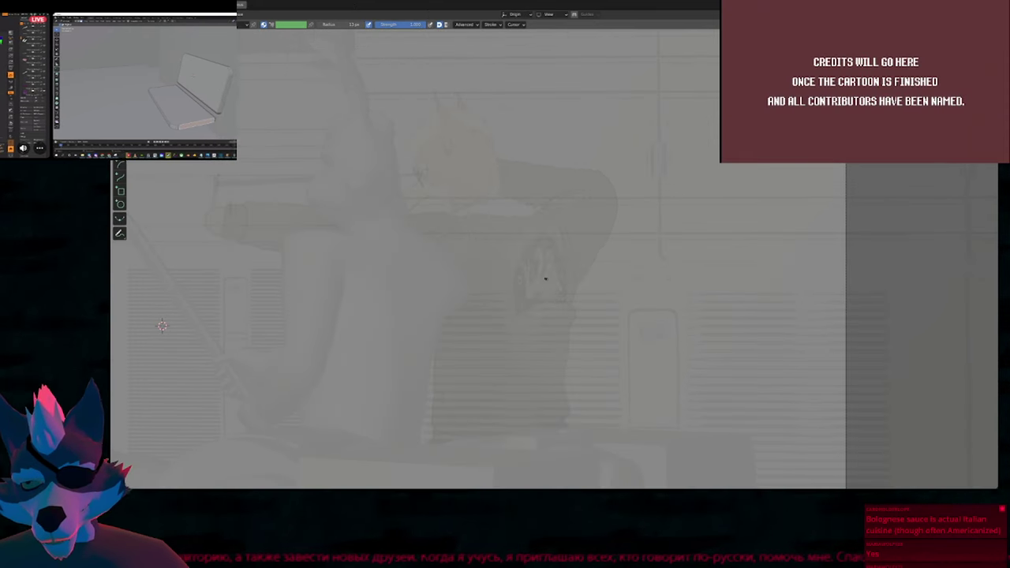
pyautogui.hotkey('ctrl', 'space')
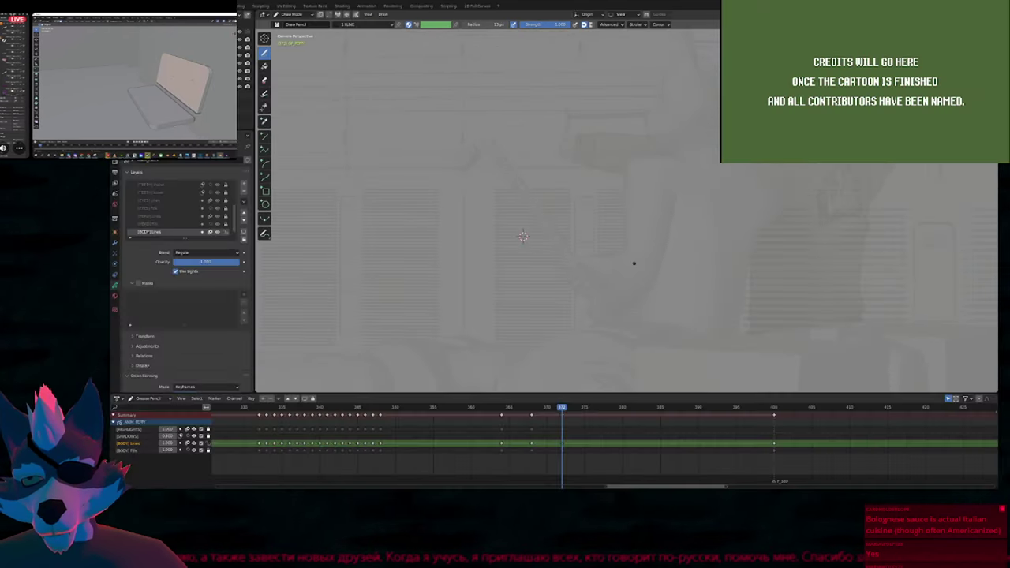
pyautogui.press('Down')
pyautogui.press('Down')
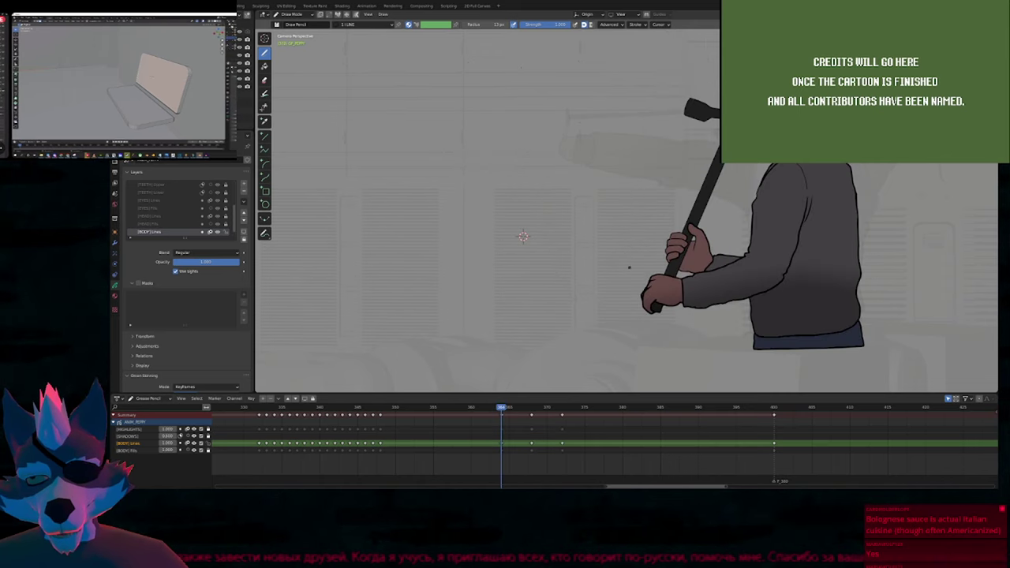
pyautogui.press('Up')
pyautogui.press('Up')
pyautogui.hotkey('ctrl', 'space')
pyautogui.keyDown('shift'); pyautogui.moveTo(638, 253); pyautogui.dragTo(593, 313, button='middle'); pyautogui.keyUp('shift')
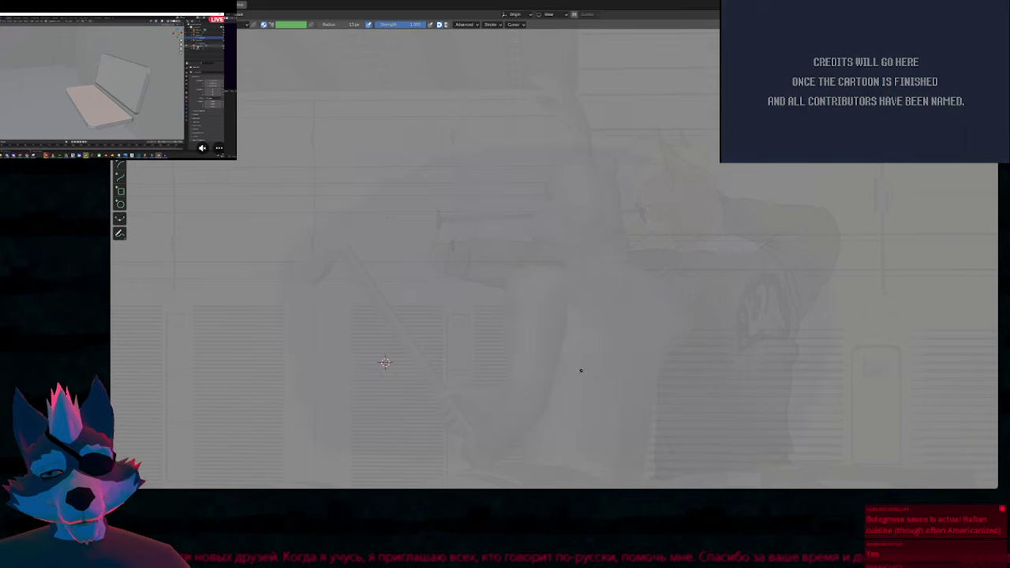
# Unlock all of the rabbit's layers and delete their keyframes at frame 368.
pyautogui.hotkey('ctrl', 'space')
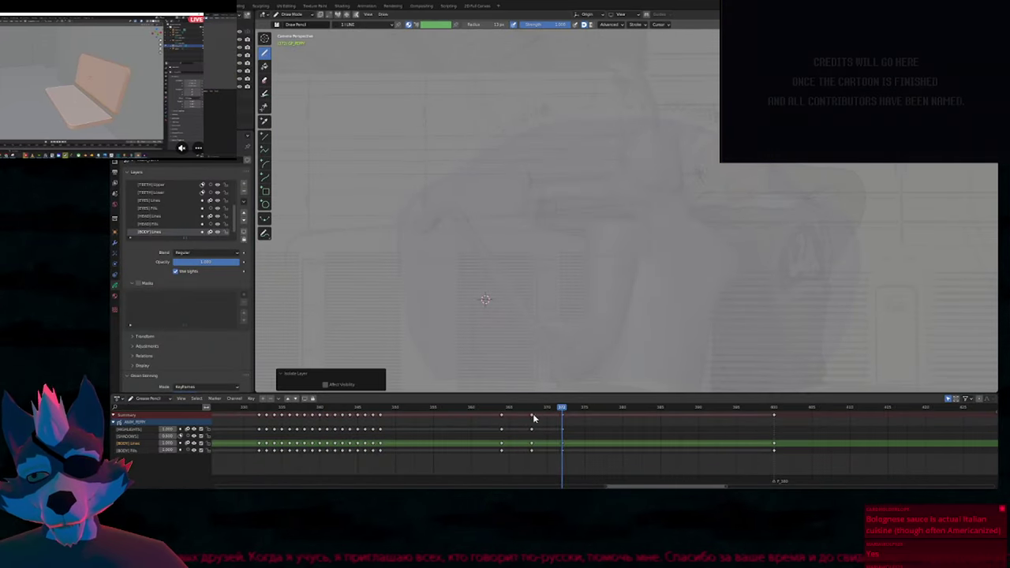
pyautogui.click(532, 416)
pyautogui.press('x')
pyautogui.click(534, 418)
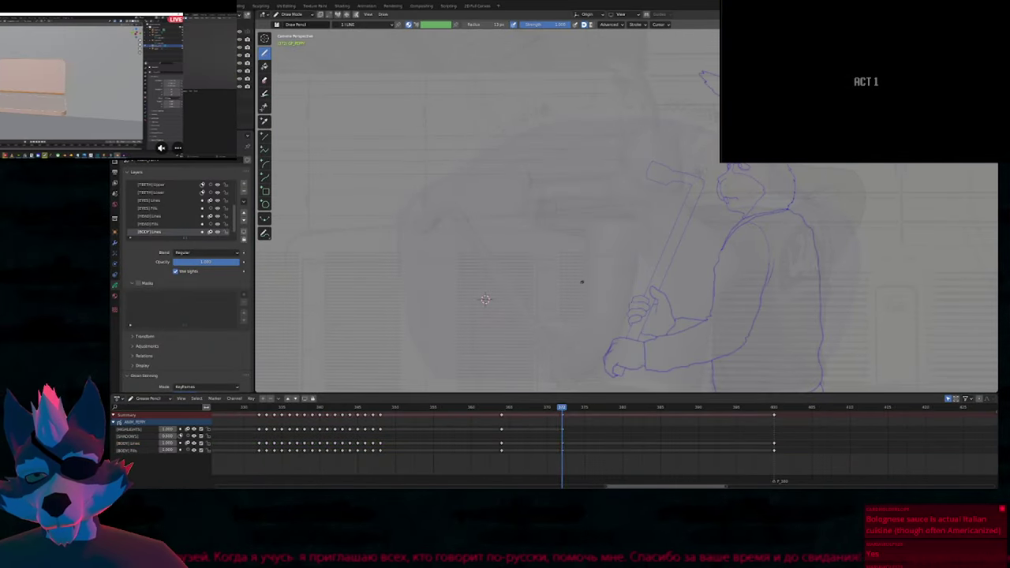
# Isolate the [BODY] Lines layer at frame 372 so that every other layer is locked.
pyautogui.keyDown('shift'); pyautogui.moveTo(689, 244); pyautogui.dragTo(593, 288, button='middle'); pyautogui.keyUp('shift')
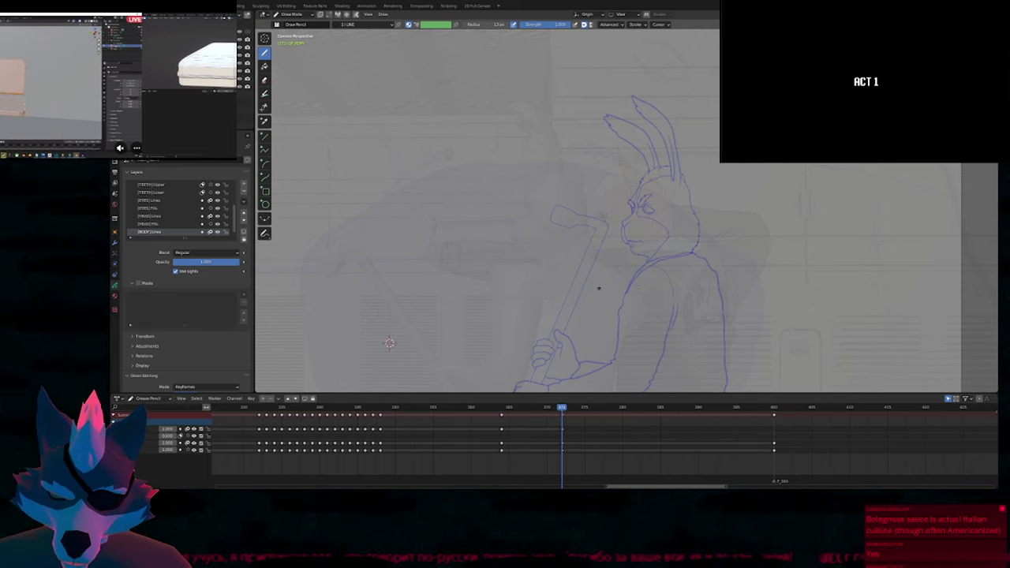
pyautogui.scroll(5, 594, 221)
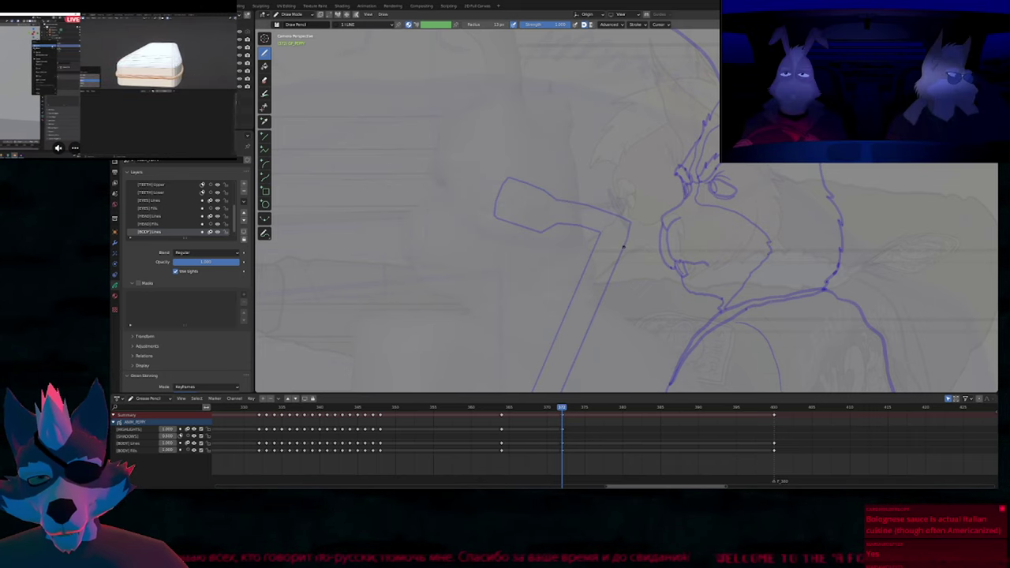
pyautogui.scroll(-3, 594, 248)
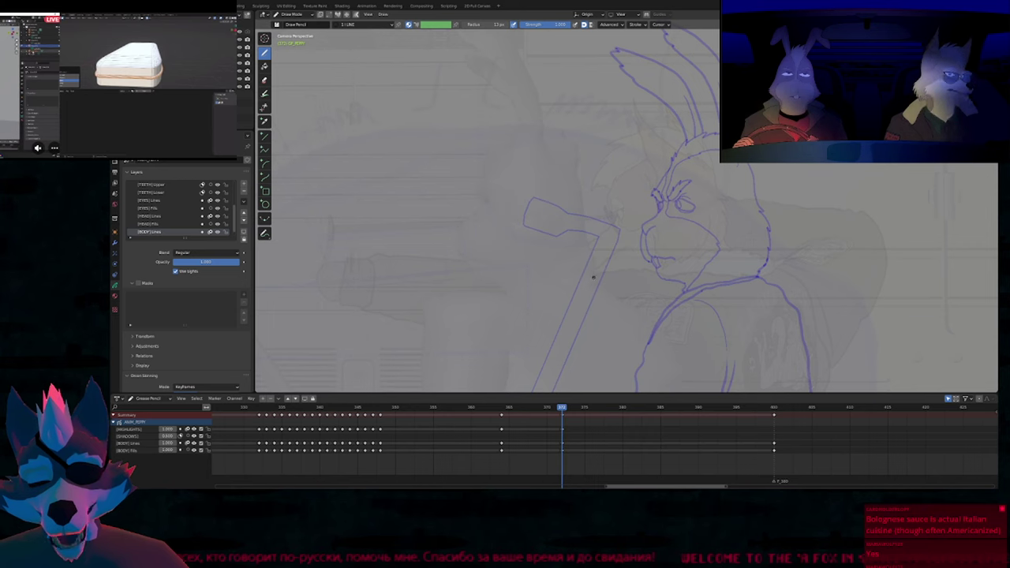
pyautogui.press('KP_Multiply')
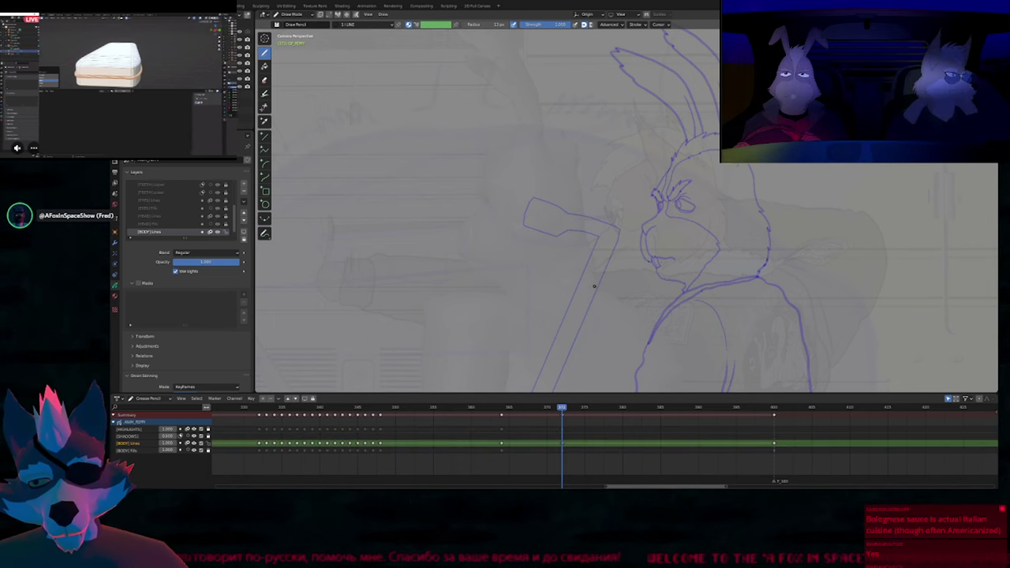
# Flip between the coloured rabbit drawing at frame 364 and the following keyframe at frame 372 to compare them.
pyautogui.press('Down')
pyautogui.scroll(-3, 606, 293)
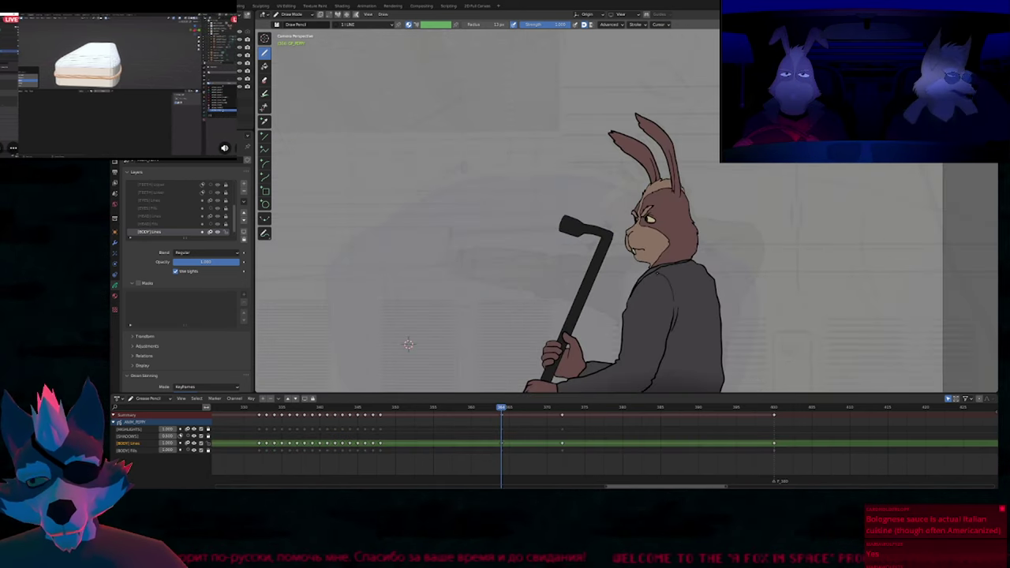
pyautogui.press('Up')
pyautogui.press('Down')
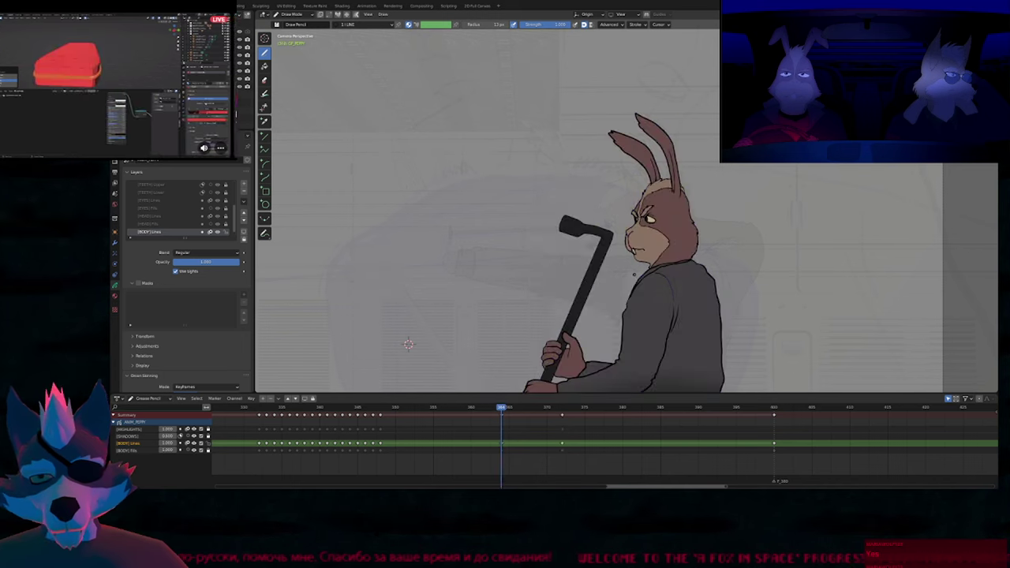
pyautogui.press('Up')
pyautogui.press('Down')
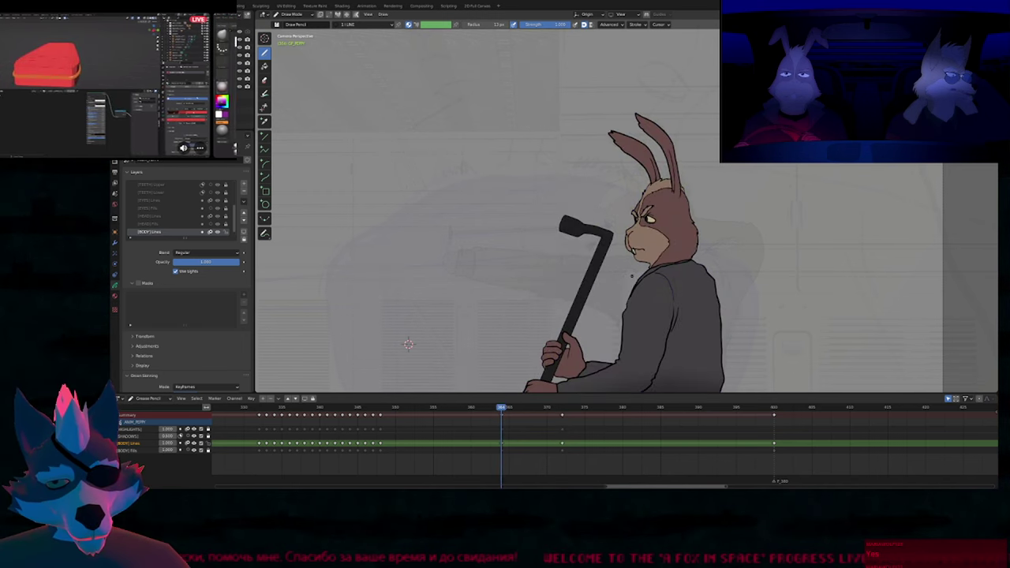
pyautogui.press('Up')
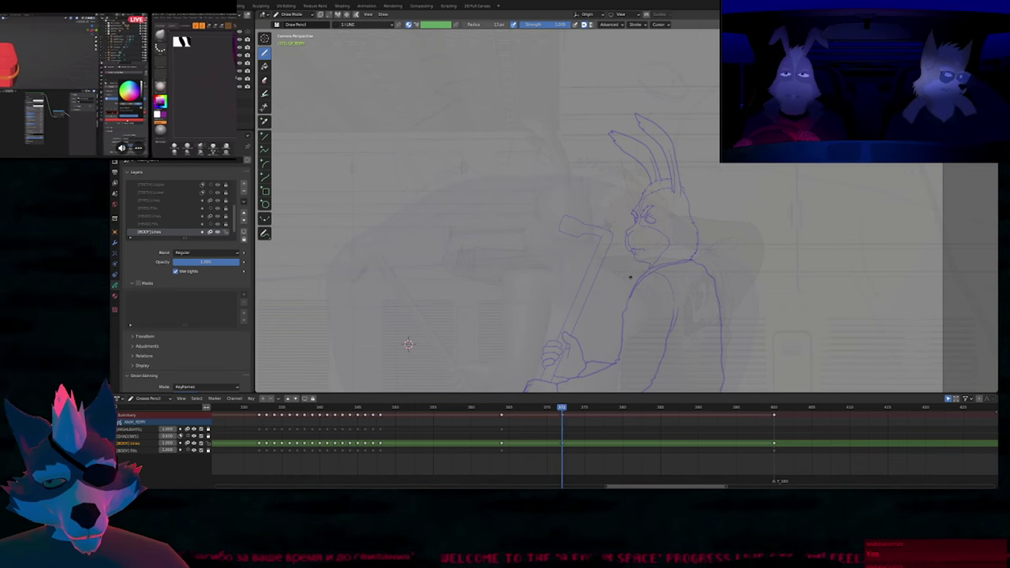
pyautogui.press('Down')
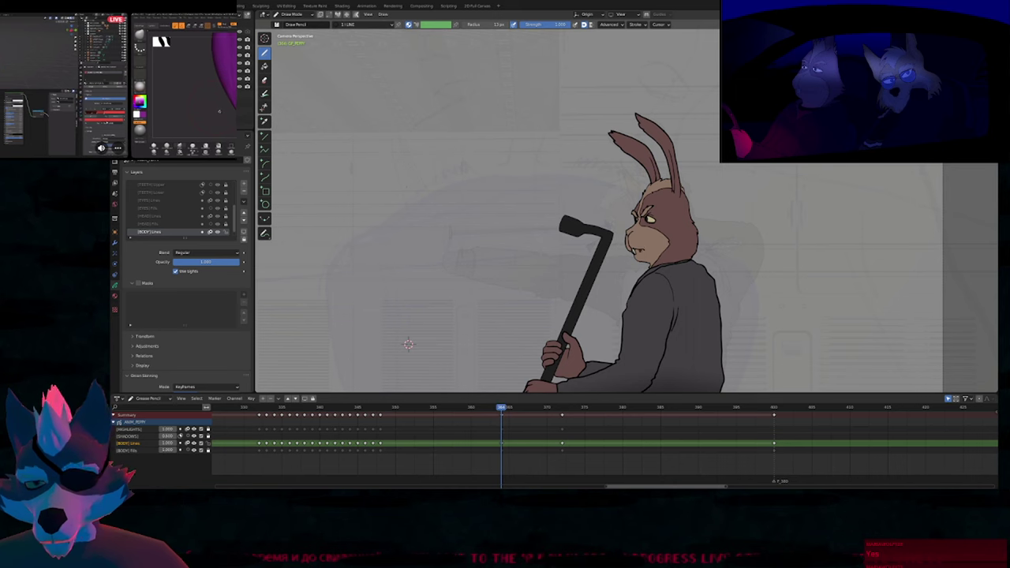
# Make the [BODY] Fills layer active with the Fill tool and enter Edit Mode on the rabbit drawing at frame 364.
pyautogui.press('pagedown')
pyautogui.press('u')
pyautogui.press('f')
pyautogui.scroll(-3, 663, 245)
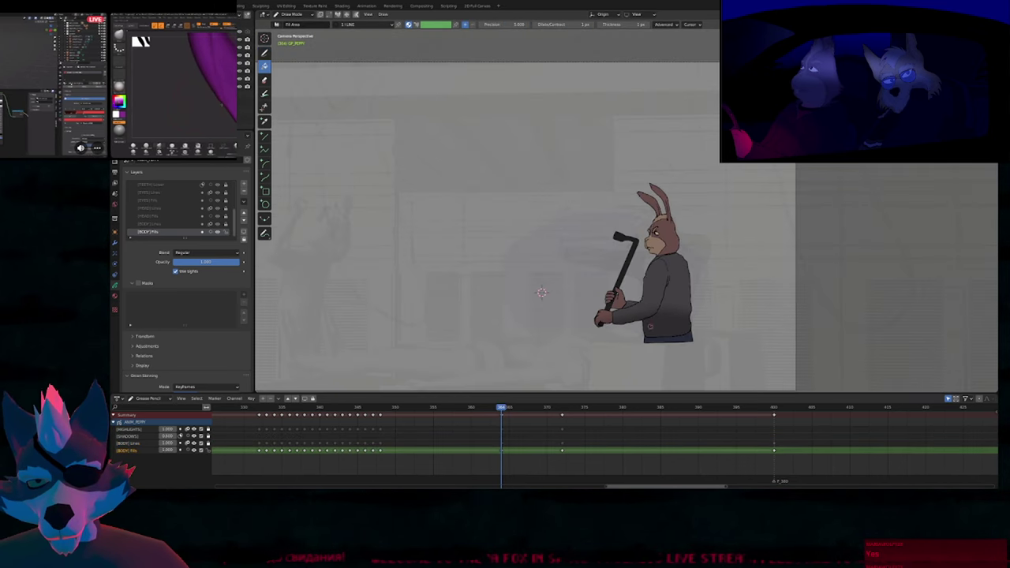
pyautogui.press('Tab')
pyautogui.press('Tab')
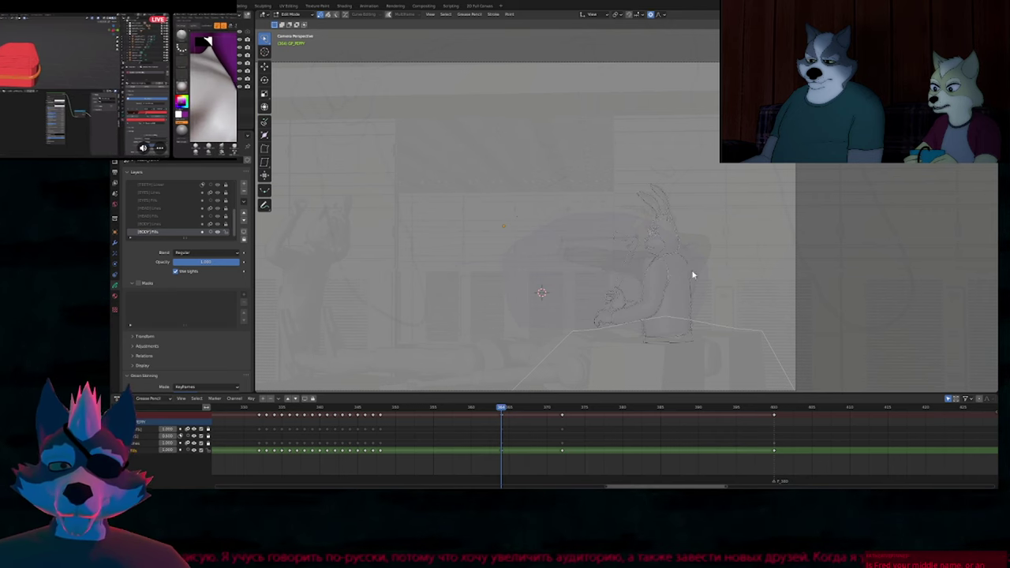
# Examine the rabbit's head and body outlines up close in Edit Mode and return to Draw Mode.
pyautogui.keyDown('ctrl'); pyautogui.moveTo(693, 271); pyautogui.dragTo(711, 153, button='middle'); pyautogui.keyUp('ctrl')
pyautogui.moveTo(665, 221)
pyautogui.keyDown('shift'); pyautogui.mouseDown(button='middle')
pyautogui.moveTo(610, 236)
pyautogui.moveTo(618, 261)
pyautogui.moveTo(622, 242)
pyautogui.moveTo(660, 248)
pyautogui.moveTo(652, 238)
pyautogui.mouseUp(button='middle'); pyautogui.keyUp('shift')
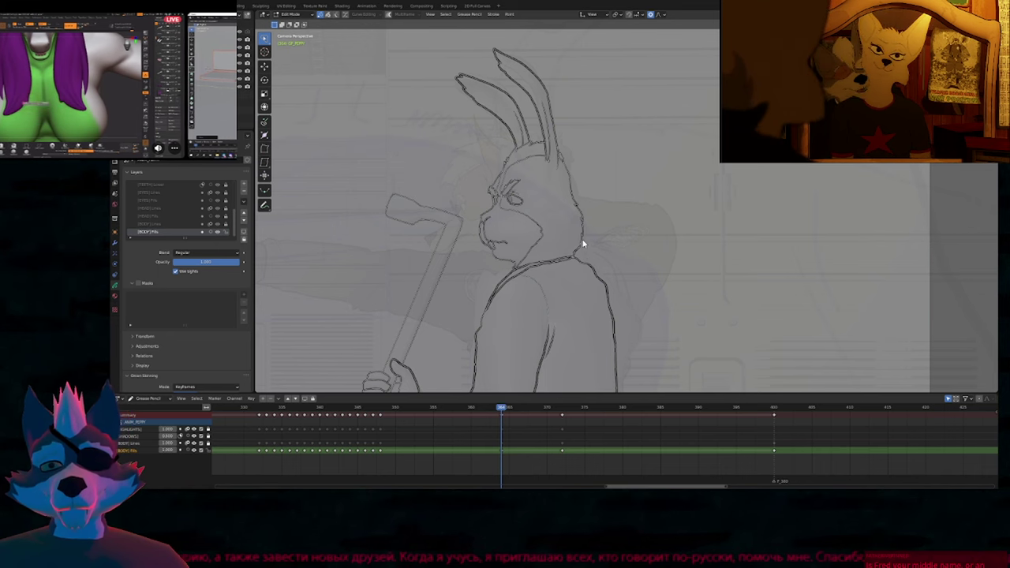
pyautogui.moveTo(542, 271)
pyautogui.keyDown('shift'); pyautogui.mouseDown(button='middle')
pyautogui.moveTo(540, 280)
pyautogui.moveTo(579, 287)
pyautogui.moveTo(600, 214)
pyautogui.moveTo(588, 253)
pyautogui.mouseUp(button='middle'); pyautogui.keyUp('shift')
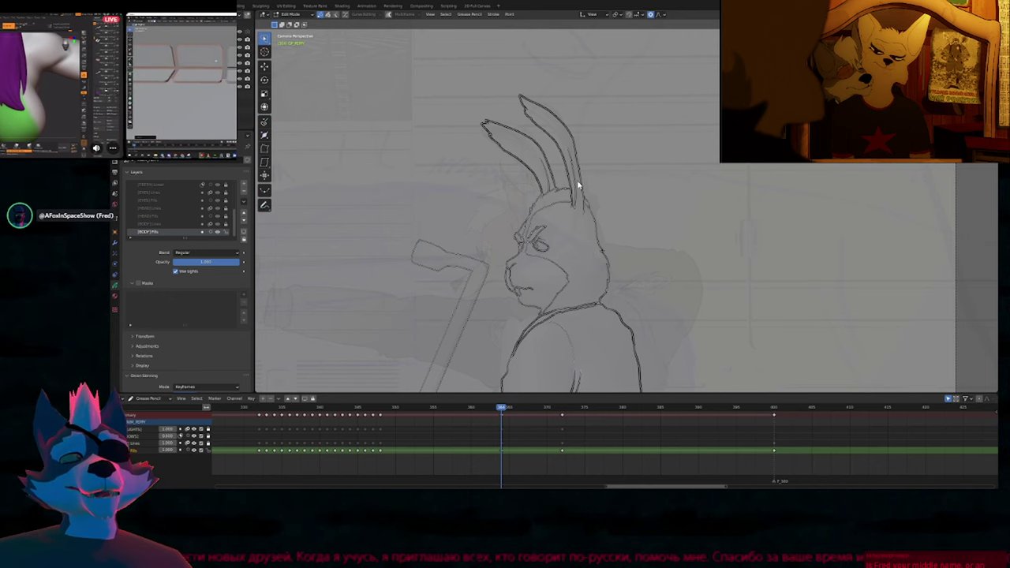
pyautogui.keyDown('ctrl'); pyautogui.moveTo(563, 235); pyautogui.dragTo(564, 294, button='middle'); pyautogui.keyUp('ctrl')
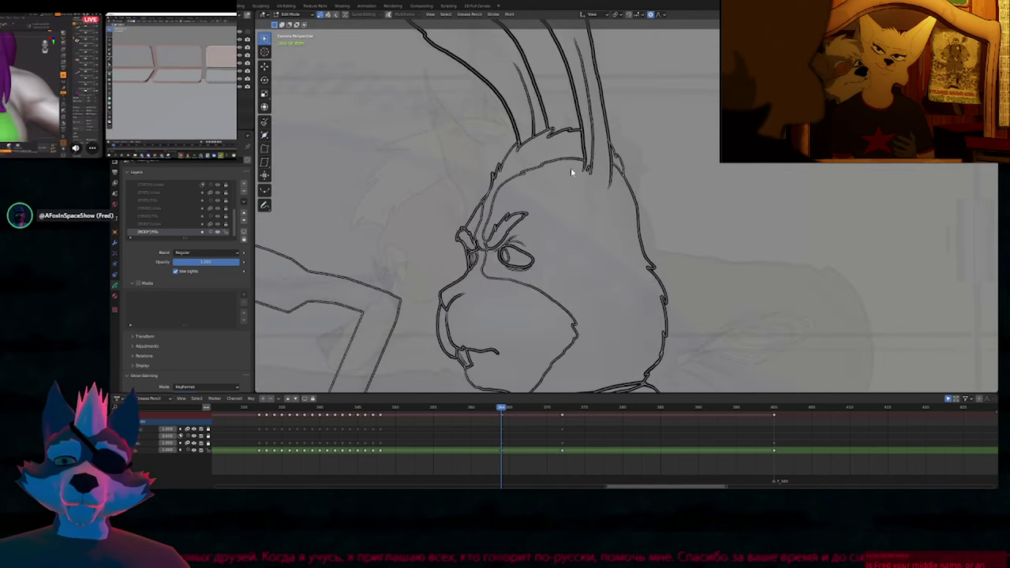
pyautogui.scroll(-6, 563, 295)
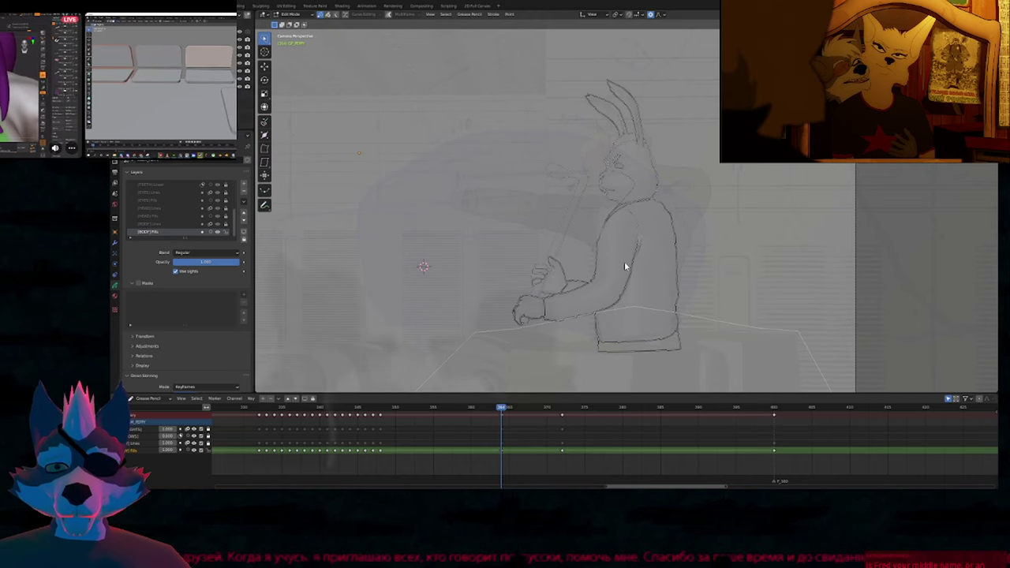
pyautogui.press('Tab')
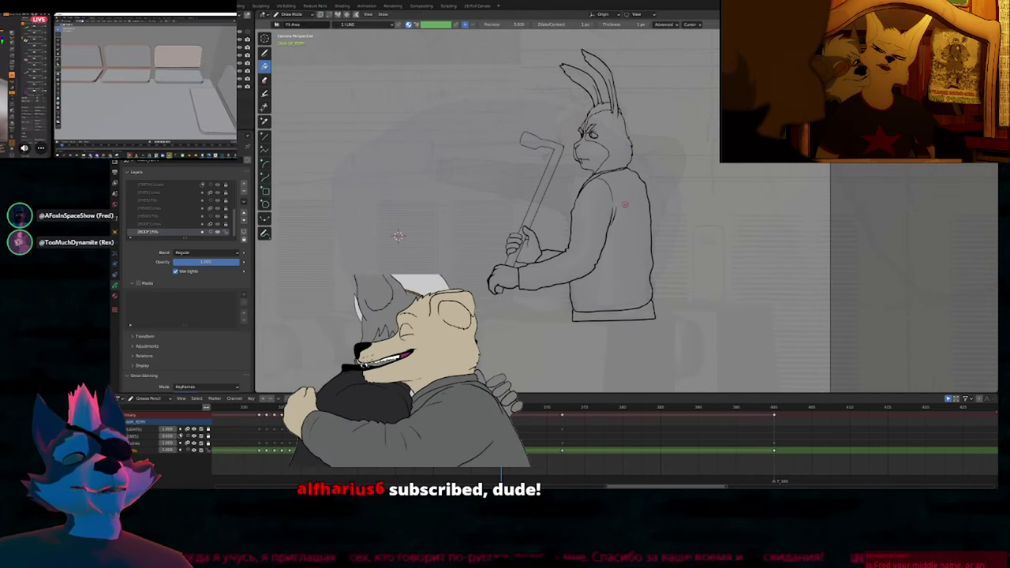
pyautogui.moveTo(593, 230)
pyautogui.keyDown('shift'); pyautogui.mouseDown(button='middle')
pyautogui.moveTo(550, 242)
pyautogui.moveTo(546, 256)
pyautogui.moveTo(545, 225)
pyautogui.mouseUp(button='middle'); pyautogui.keyUp('shift')
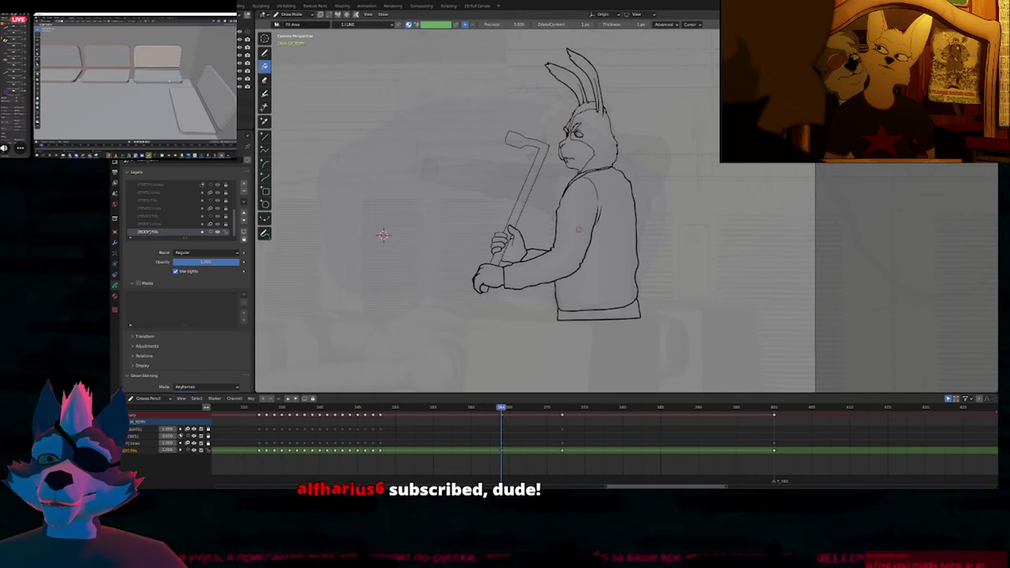
# Make the [BODY] Lines layer active and switch to the Draw Pencil brush.
pyautogui.press('d')
pyautogui.press('pageup')
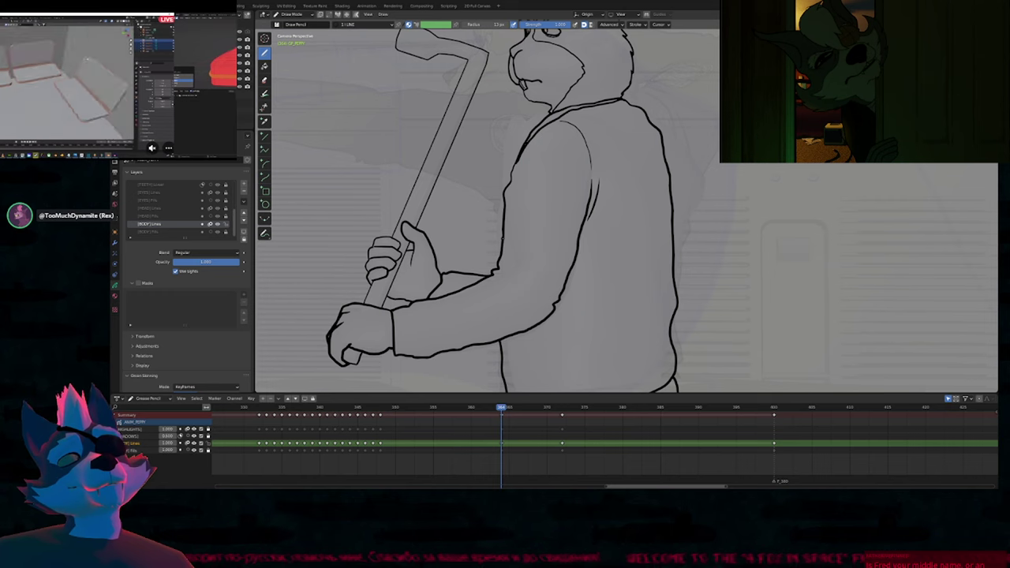
pyautogui.moveTo(519, 246)
pyautogui.keyDown('ctrl'); pyautogui.mouseDown(button='middle')
pyautogui.moveTo(510, 297)
pyautogui.moveTo(488, 254)
pyautogui.mouseUp(button='middle'); pyautogui.keyUp('ctrl')
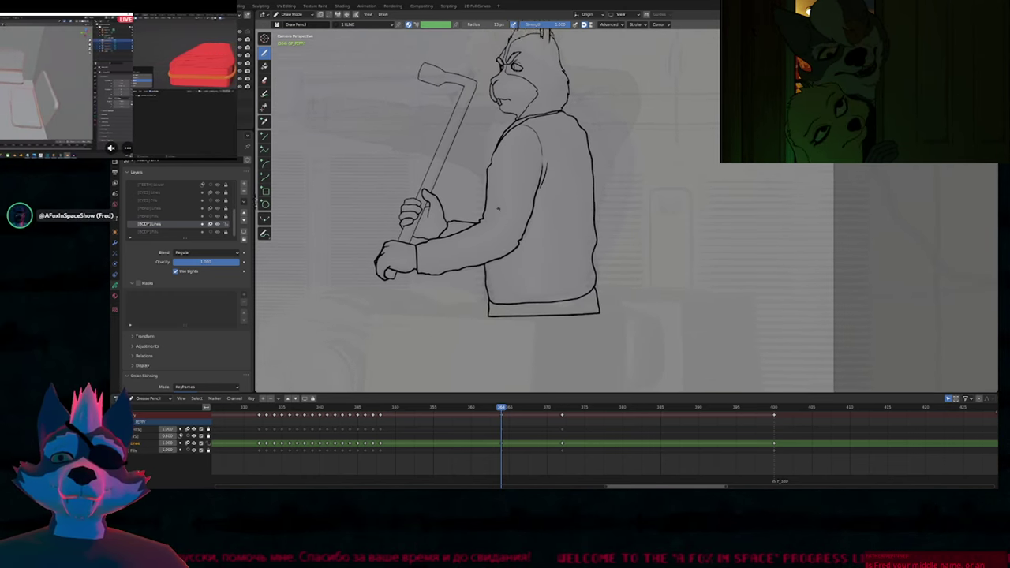
pyautogui.keyDown('shift'); pyautogui.moveTo(507, 174); pyautogui.dragTo(506, 228, button='middle'); pyautogui.keyUp('shift')
# Compare the rabbit's pose across the keyframes at frames 348, 364 and 372.
pyautogui.press('Down')
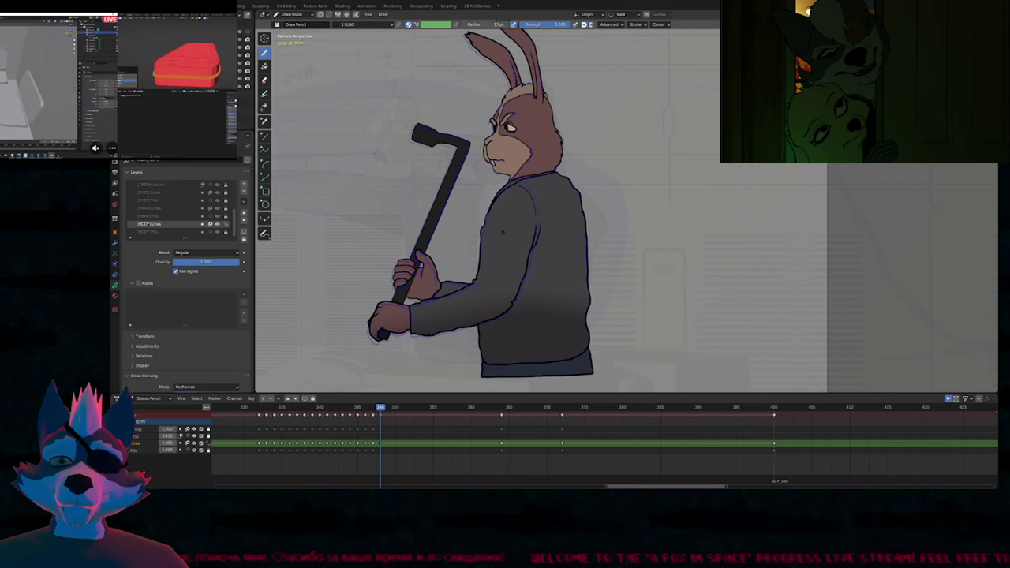
pyautogui.press('Up')
pyautogui.press('Up')
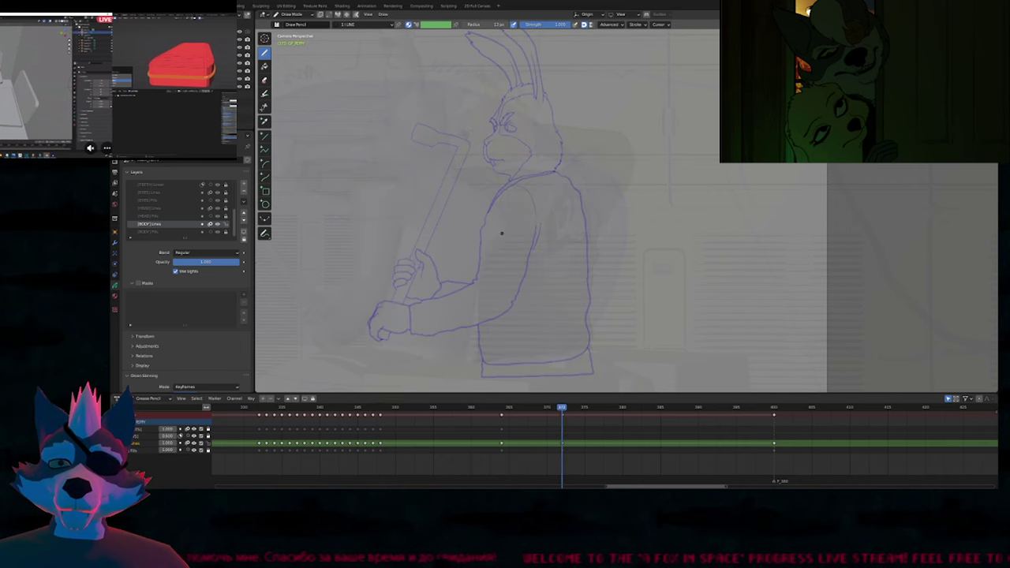
pyautogui.press('Down')
pyautogui.press('Down')
pyautogui.press('Up')
pyautogui.press('Up')
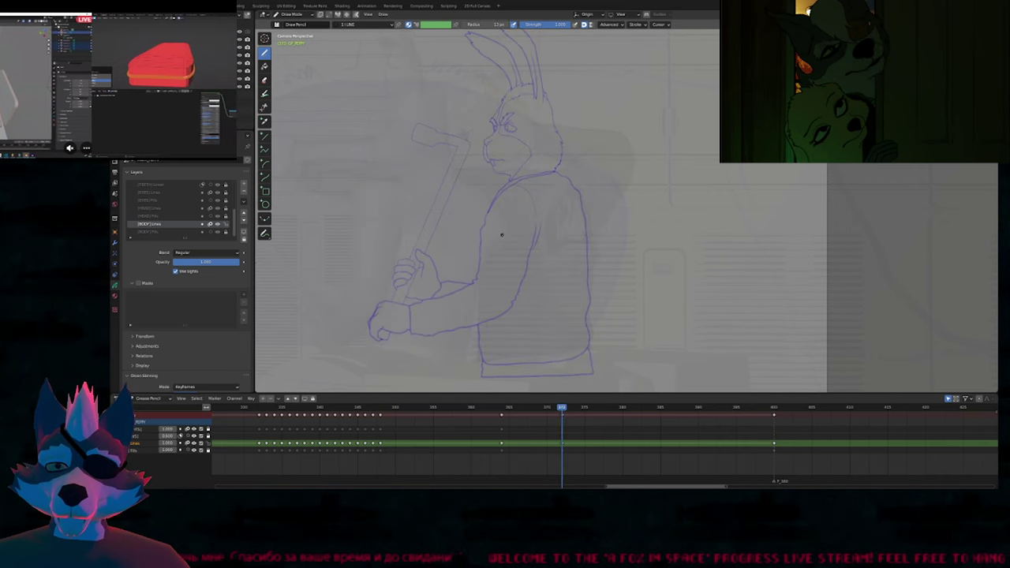
pyautogui.press('Down')
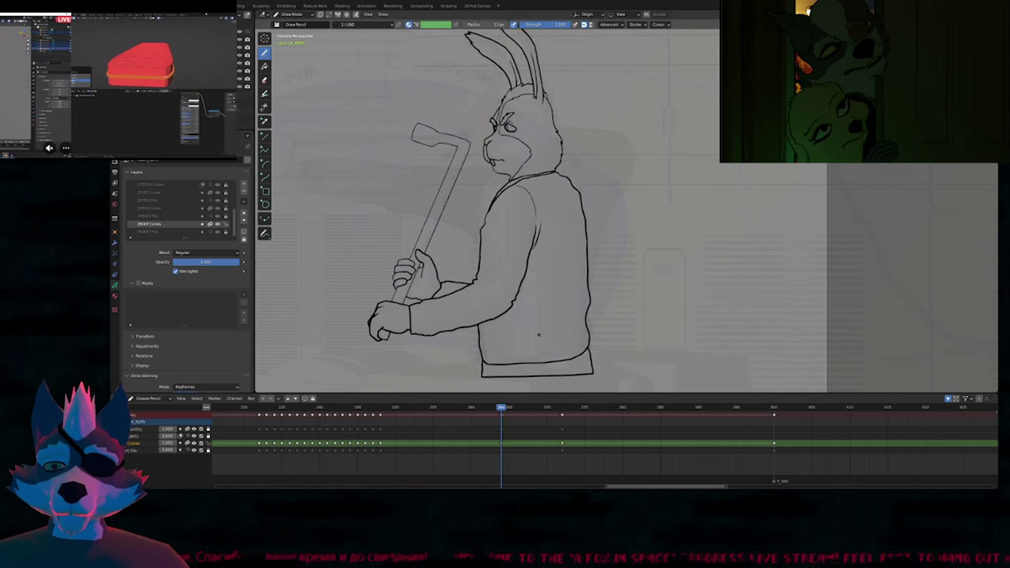
pyautogui.press('Up')
pyautogui.moveTo(512, 271)
pyautogui.keyDown('shift'); pyautogui.mouseDown(button='middle')
pyautogui.moveTo(665, 245)
pyautogui.moveTo(670, 260)
pyautogui.mouseUp(button='middle'); pyautogui.keyUp('shift')
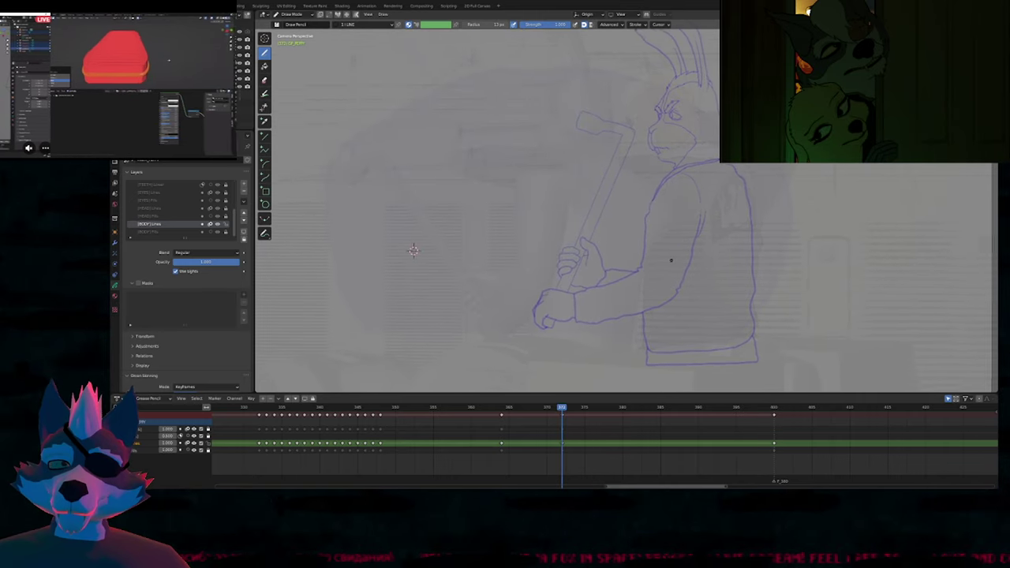
# Duplicate the body line and fill keyframes from frame 364 onto frame 372.
pyautogui.scroll(-3, 600, 248)
pyautogui.scroll(-1, 441, 243)
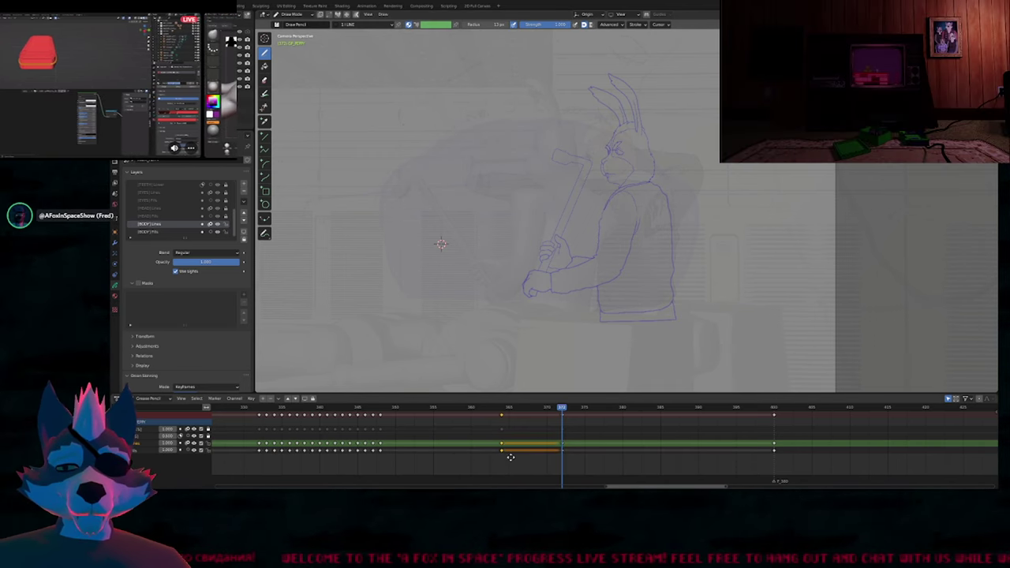
pyautogui.click(569, 461)
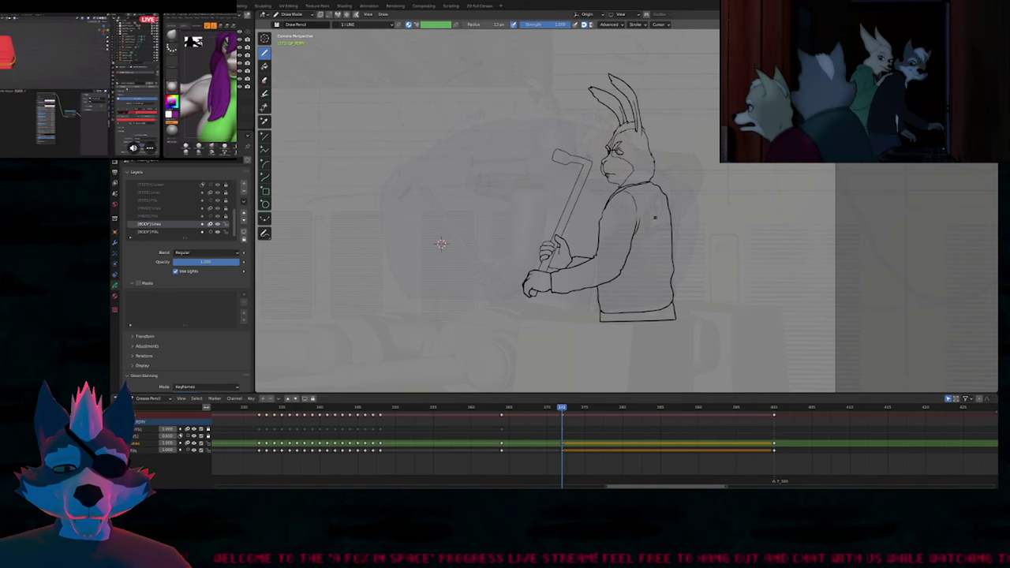
# Move the rabbit's whole line drawing at frame 372 along the X axis, in the direction the rabbit faces.
pyautogui.press('Tab')
pyautogui.press('g')
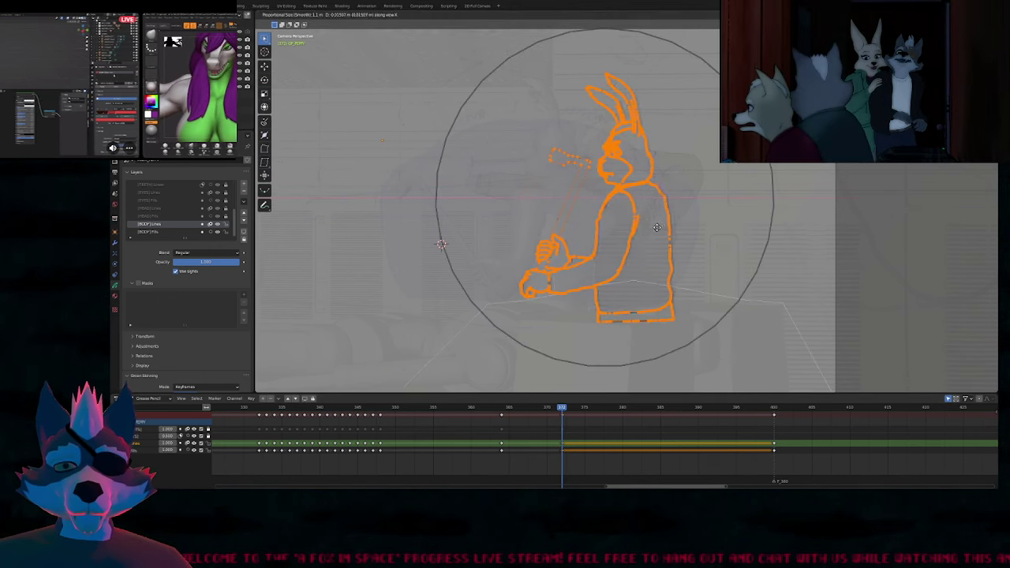
pyautogui.click(580, 260)
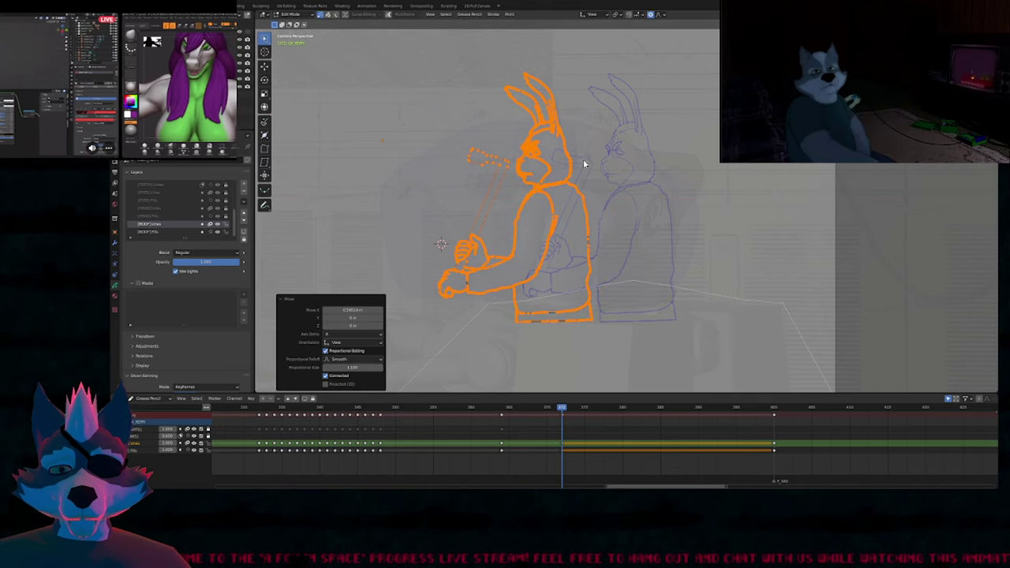
# Switch to Object Mode, select the rabbit's line-art object and orbit out of the camera view to reach the 3D reference.
pyautogui.press('Tab')
pyautogui.click(559, 174)
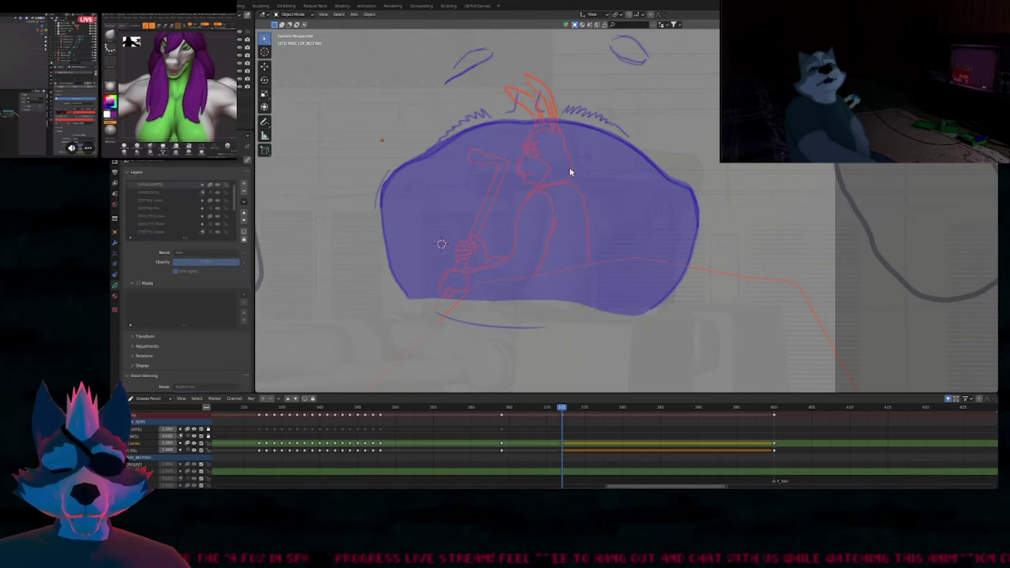
pyautogui.click(570, 168)
pyautogui.moveTo(688, 194)
pyautogui.mouseDown(button='middle')
pyautogui.moveTo(618, 202)
pyautogui.moveTo(663, 213)
pyautogui.mouseUp(button='middle')
pyautogui.scroll(6, 643, 181)
pyautogui.scroll(-4, 647, 208)
pyautogui.scroll(-2, 664, 213)
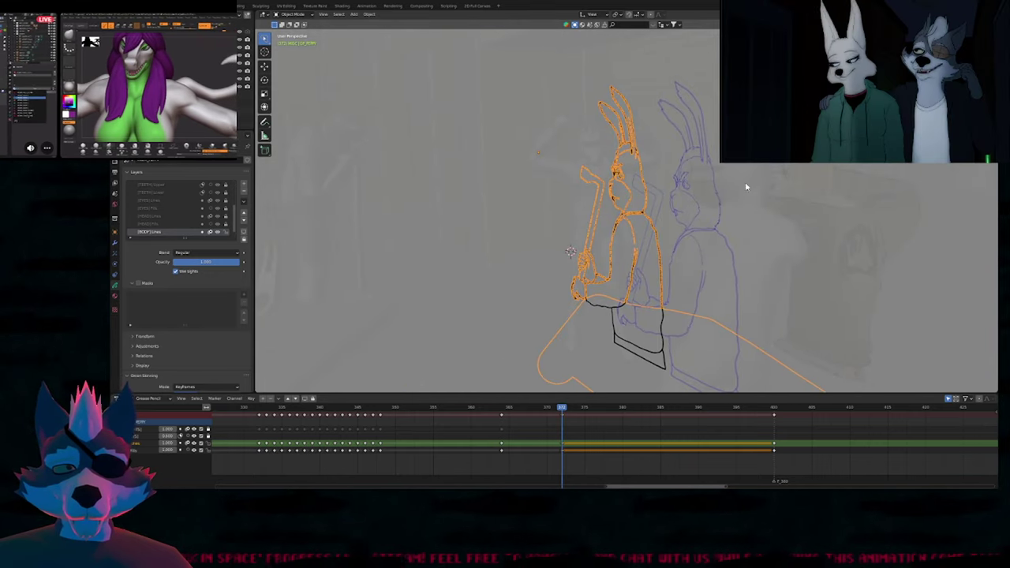
# Add the rabbit's 3D reference model and its wrench to the selection and hide all unselected objects.
pyautogui.keyDown('shift'); pyautogui.click(752, 173); pyautogui.keyUp('shift')
pyautogui.hotkey('alt', 'z')
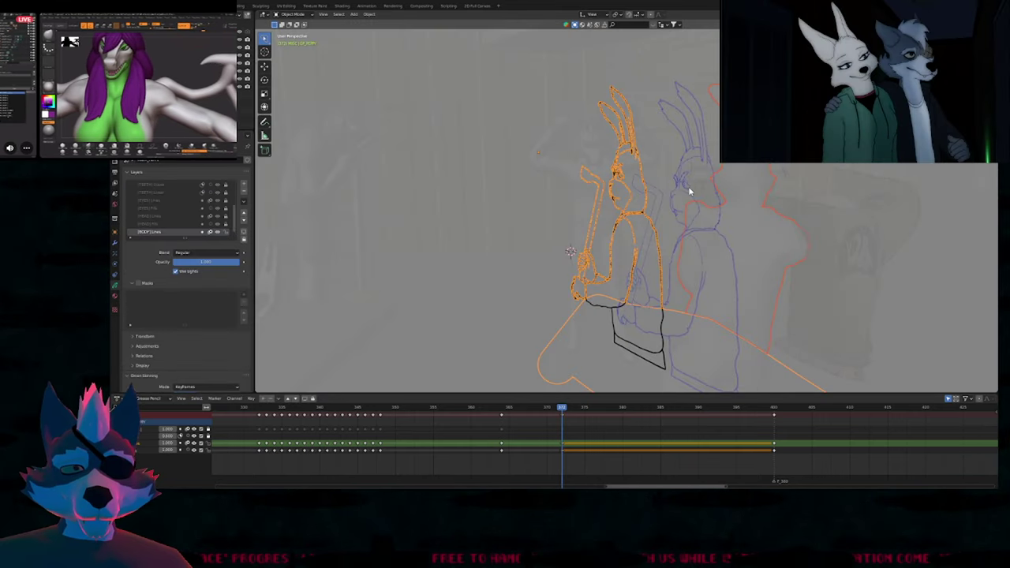
pyautogui.hotkey('alt', 'z')
pyautogui.keyDown('shift'); pyautogui.click(683, 179); pyautogui.keyUp('shift')
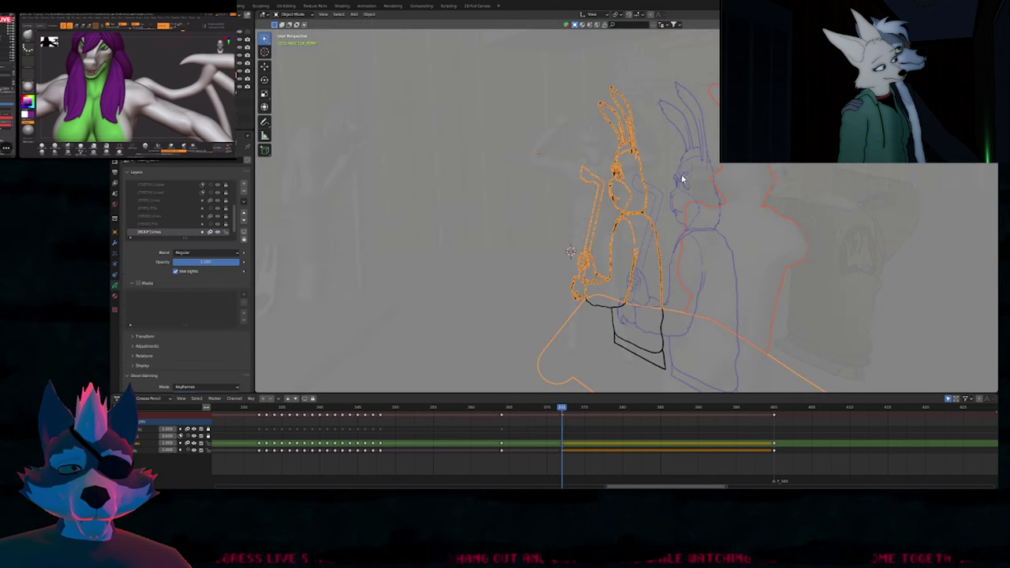
pyautogui.keyDown('shift'); pyautogui.click(739, 183); pyautogui.keyUp('shift')
pyautogui.moveTo(739, 183); pyautogui.dragTo(643, 202, button='middle')
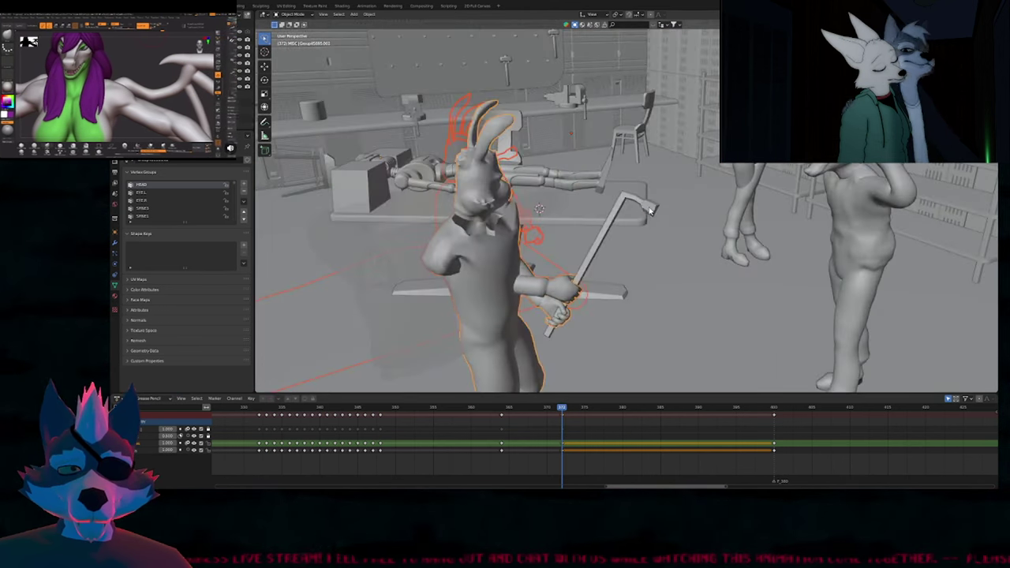
pyautogui.keyDown('shift'); pyautogui.click(653, 209); pyautogui.keyUp('shift')
pyautogui.hotkey('shift', 'h')
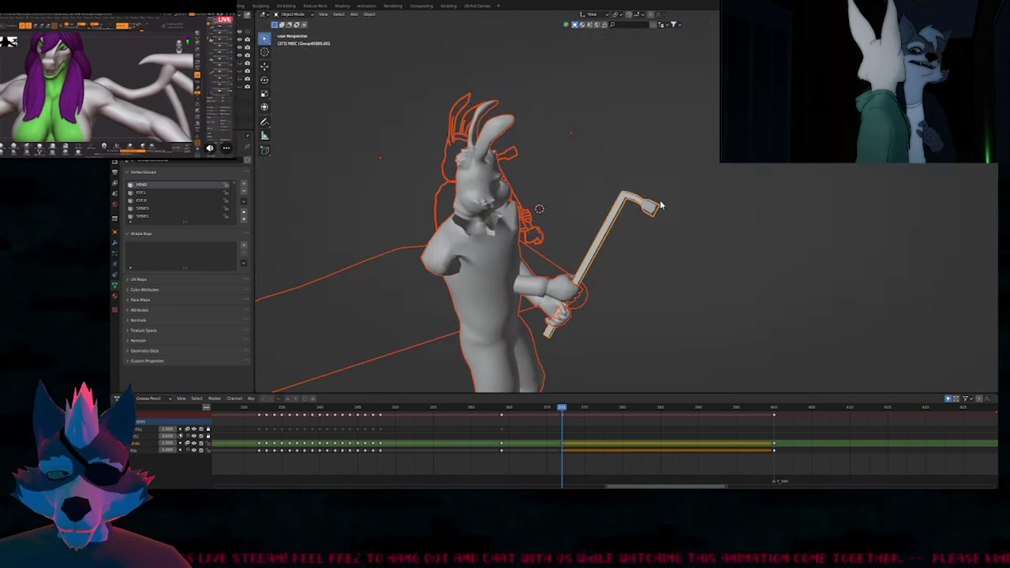
# Return to the camera view and enter Draw Mode on the rabbit's line art with the 3D reference shown behind it.
pyautogui.press('KP_0')
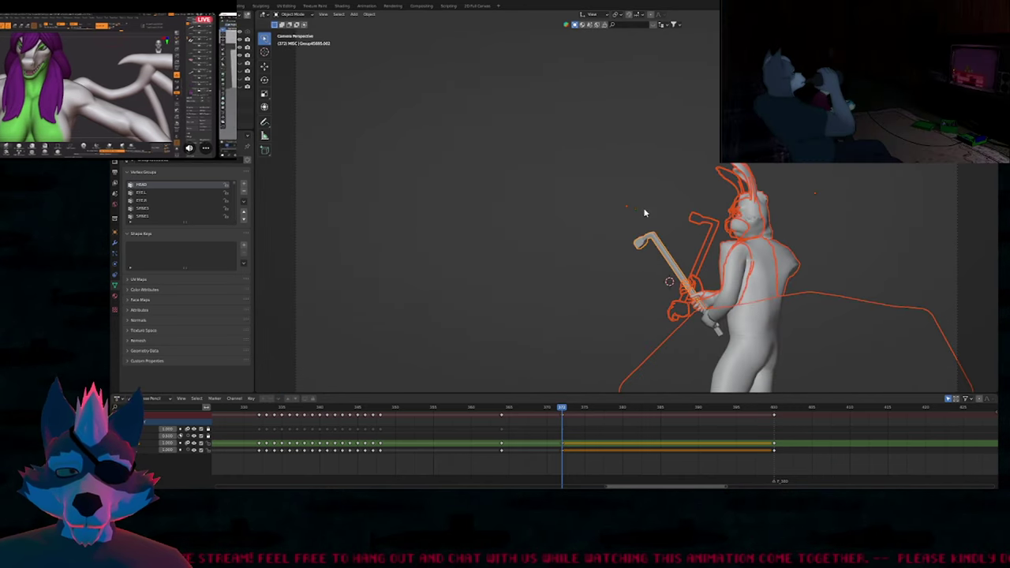
pyautogui.click(649, 228)
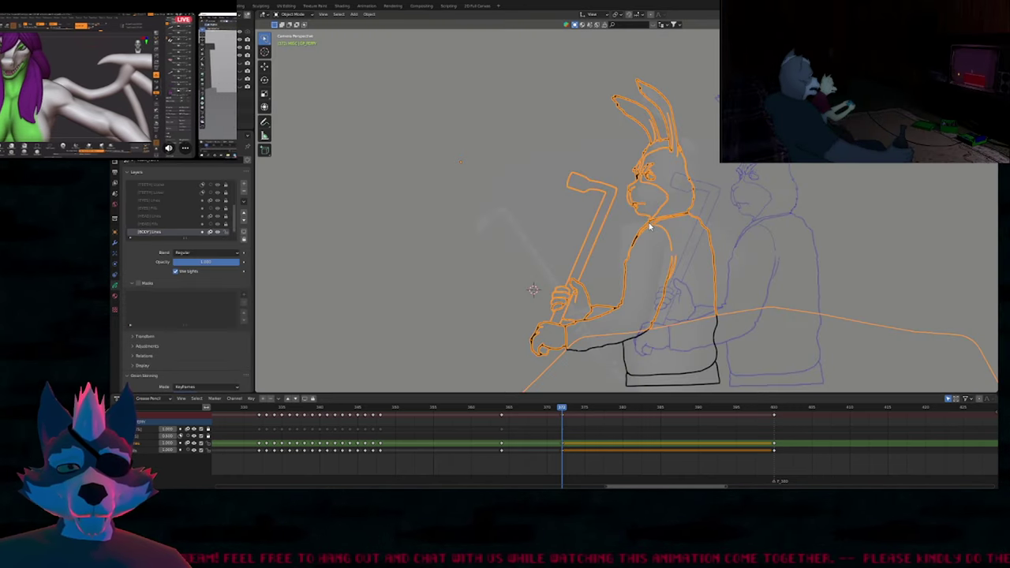
pyautogui.keyDown('shift'); pyautogui.moveTo(688, 250); pyautogui.dragTo(639, 245, button='middle'); pyautogui.keyUp('shift')
pyautogui.hotkey('alt', 'shift', 'z')
pyautogui.hotkey('ctrl', 'Tab')
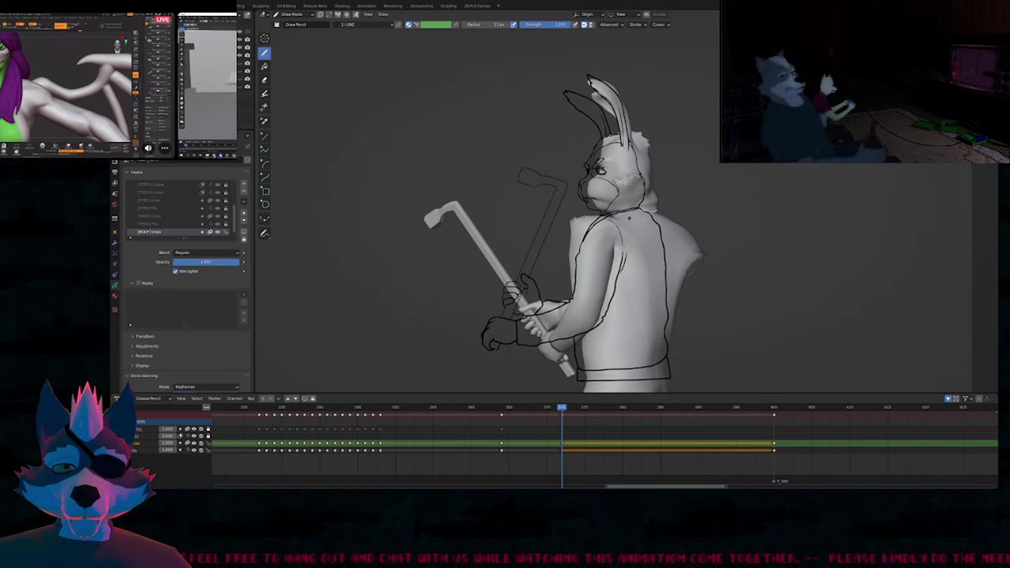
# Move the rabbit's line drawing about 0.04 m along the view's X axis so the head lines up with the 3D reference.
pyautogui.scroll(2, 634, 206)
pyautogui.press('Tab')
pyautogui.press('g')
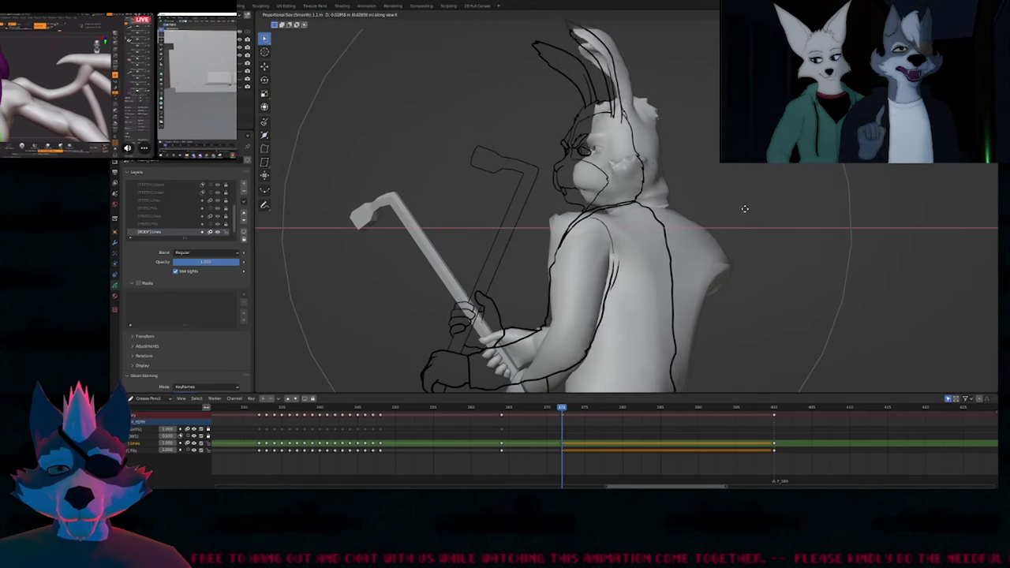
pyautogui.press('x')
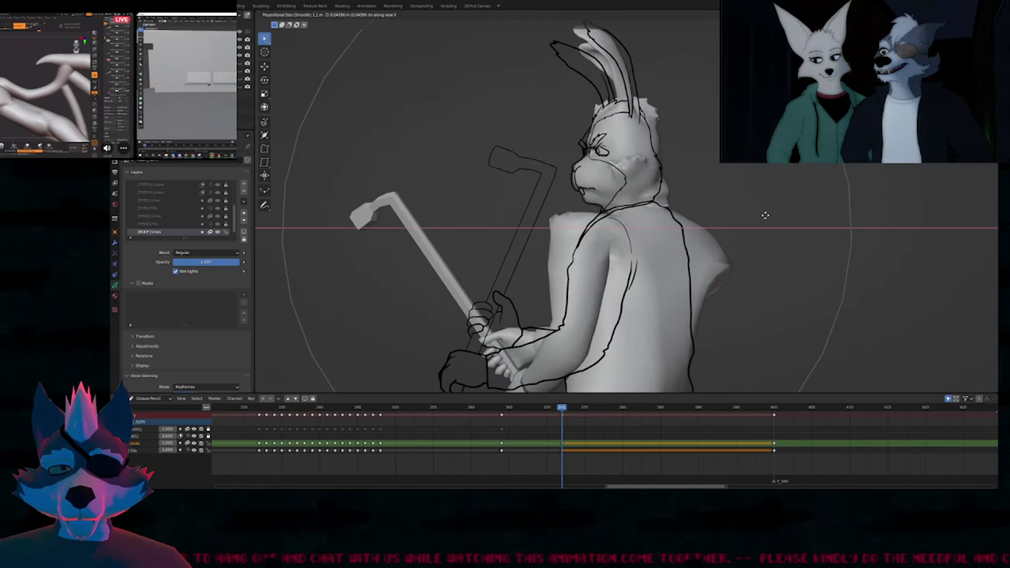
pyautogui.click(764, 214)
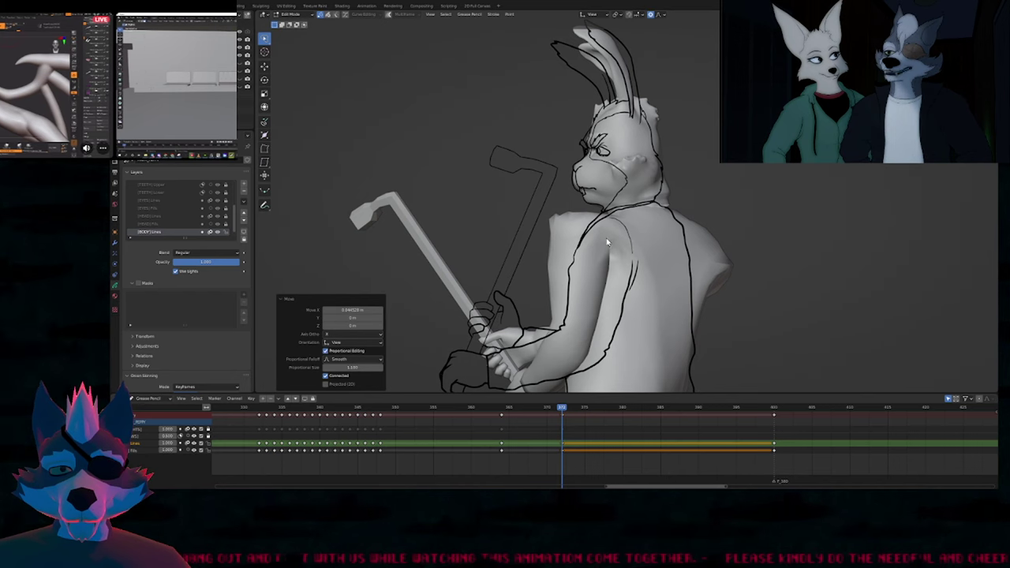
pyautogui.keyDown('shift'); pyautogui.moveTo(564, 284); pyautogui.dragTo(605, 171, button='middle'); pyautogui.keyUp('shift')
pyautogui.scroll(-3, 629, 242)
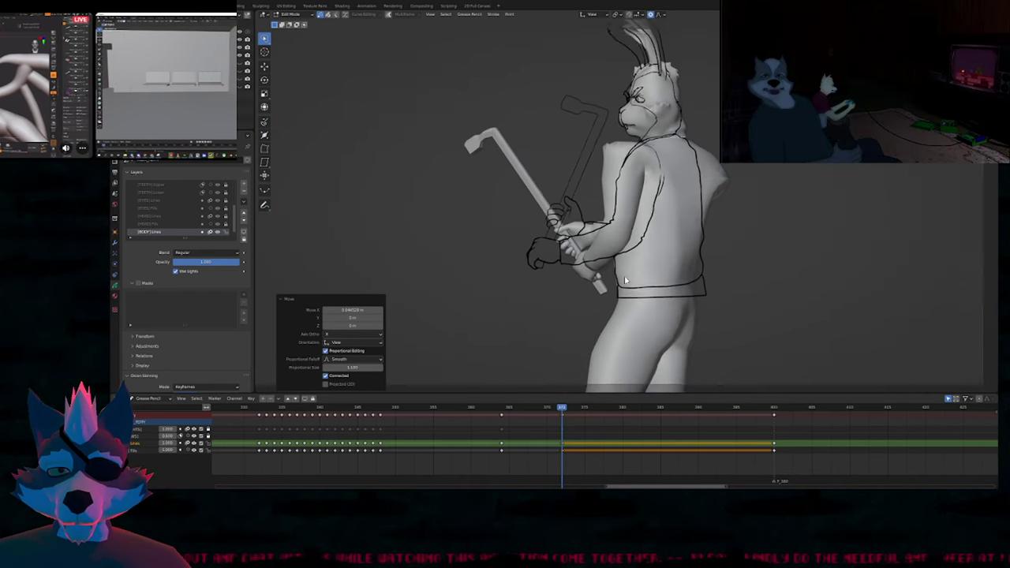
pyautogui.scroll(2, 646, 231)
pyautogui.scroll(1, 645, 228)
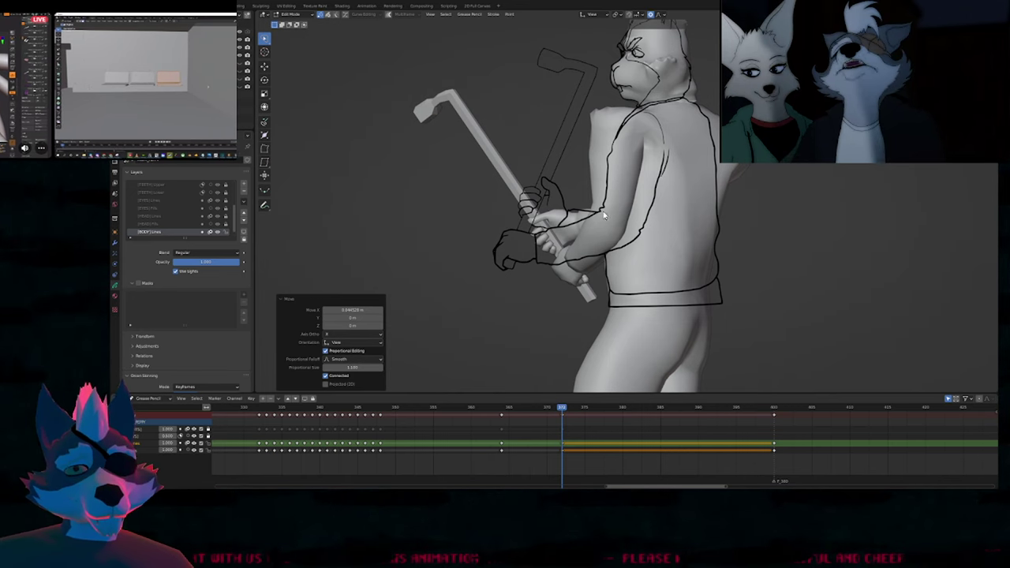
pyautogui.press('Tab')
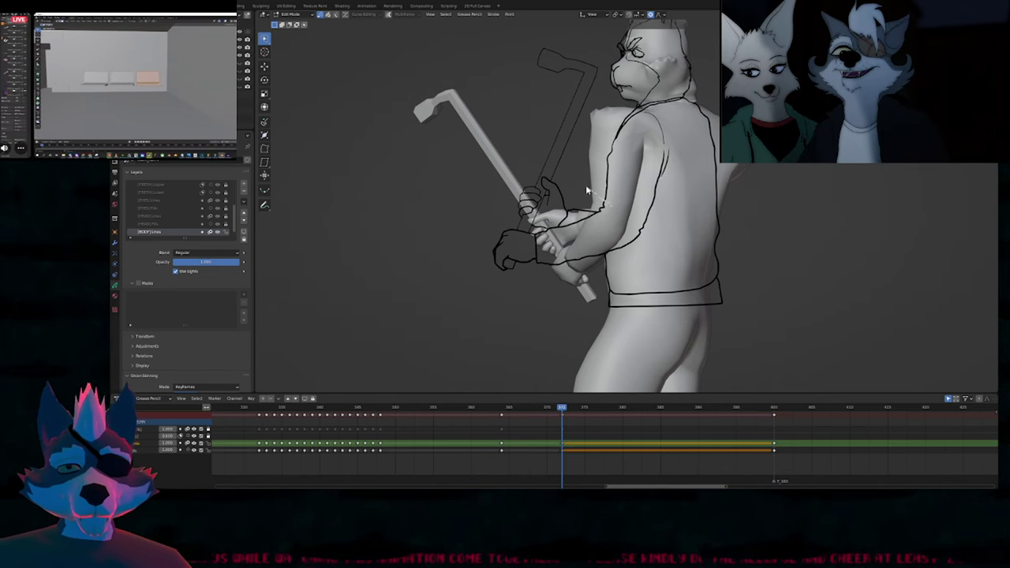
pyautogui.moveTo(607, 207)
pyautogui.mouseDown()
pyautogui.moveTo(483, 199)
pyautogui.moveTo(472, 270)
pyautogui.mouseUp()
pyautogui.press('Tab')
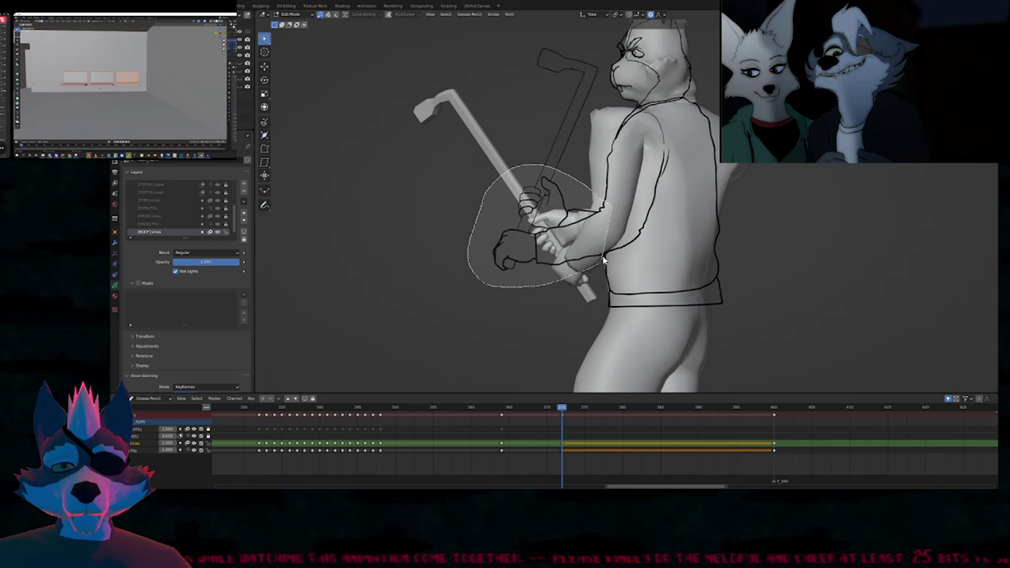
pyautogui.press('Delete')
pyautogui.press('r')
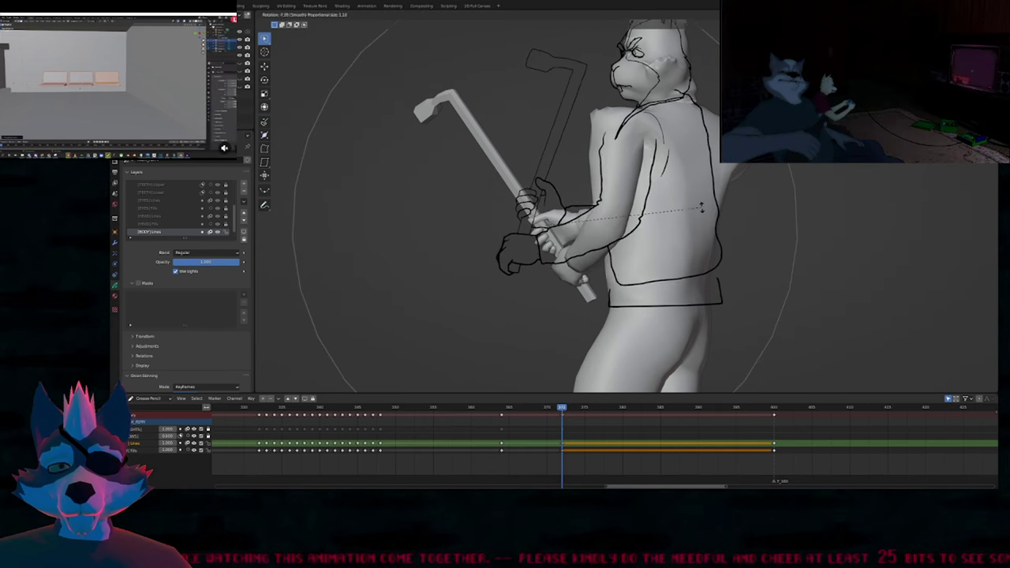
pyautogui.rightClick(701, 207)
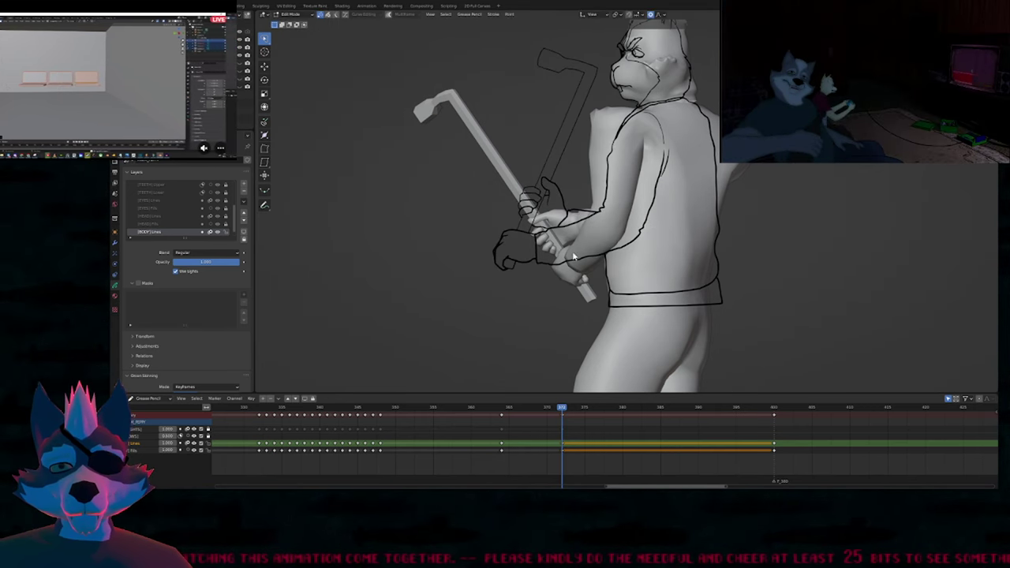
# Go to frame 364, unlock the drawing's layers and duplicate that frame's keyframes so a copy sits on frame 363.
pyautogui.press('Down')
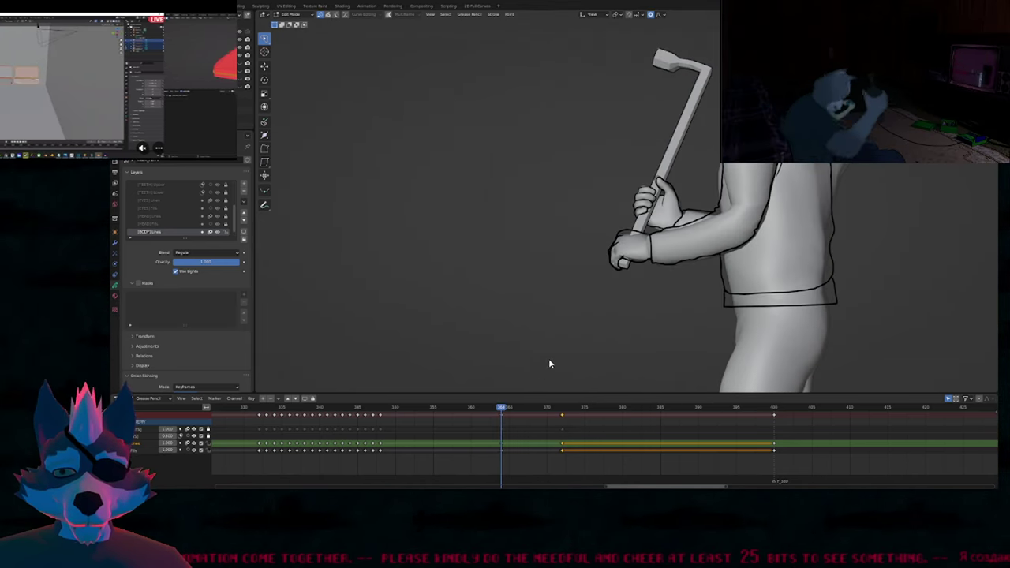
pyautogui.press('KP_Multiply')
pyautogui.click(562, 415)
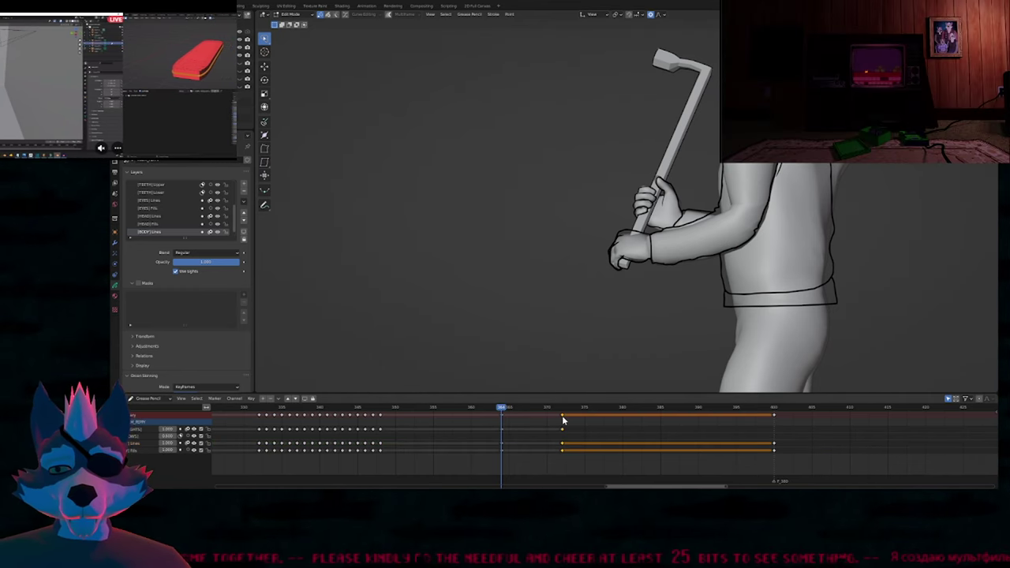
pyautogui.hotkey('shift', 'd')
pyautogui.moveTo(575, 419); pyautogui.dragTo(564, 421)
pyautogui.moveTo(501, 416); pyautogui.dragTo(498, 422)
pyautogui.hotkey('shift', 'd')
pyautogui.click(512, 423)
# Delete the rabbit's sleeve strokes from the drawing at frame 364, leaving the hands, wrench, head and torso outline.
pyautogui.keyDown('shift'); pyautogui.moveTo(624, 227); pyautogui.dragTo(402, 260, button='middle'); pyautogui.keyUp('shift')
pyautogui.moveTo(467, 238)
pyautogui.mouseDown()
pyautogui.moveTo(474, 311)
pyautogui.moveTo(478, 303)
pyautogui.mouseUp()
pyautogui.press('x')
pyautogui.click(478, 303)
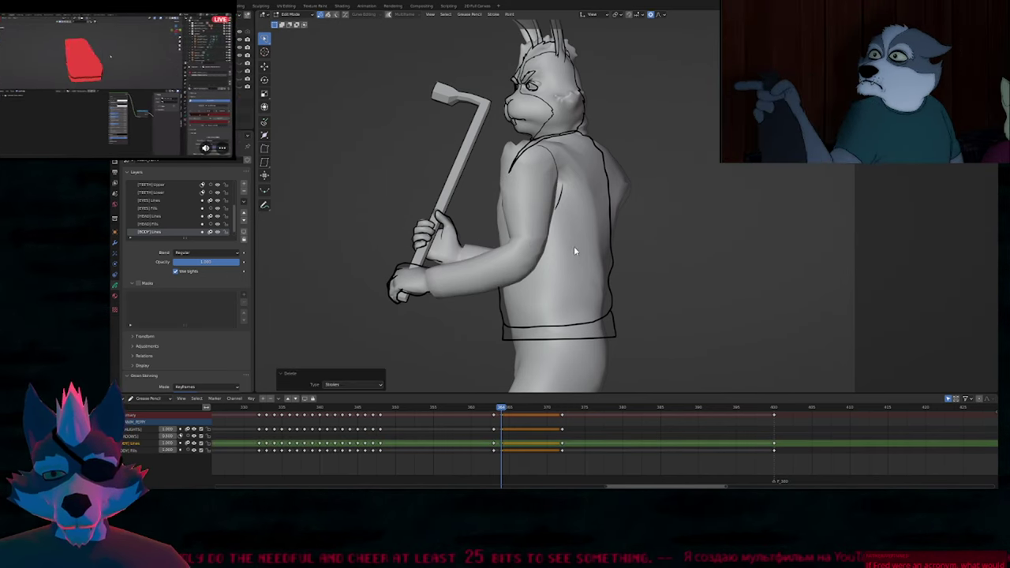
# Duplicate the keyframes at frame 364 onto frame 372, replacing the drawing there.
pyautogui.click(501, 417)
pyautogui.hotkey('shift', 'd')
pyautogui.click(563, 420)
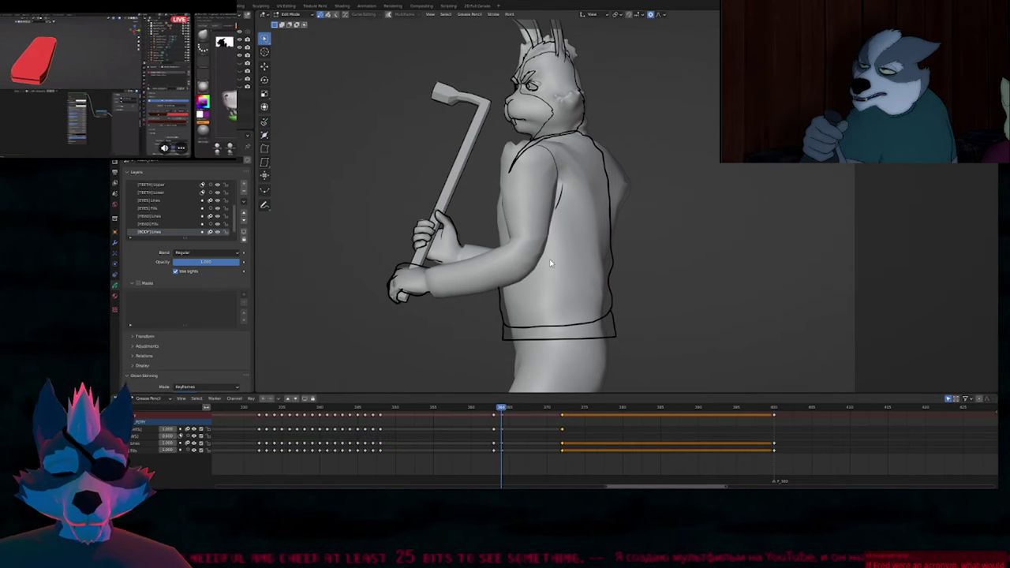
# At frame 372, select the wrench and both hands, then rotate and move them onto the reference's lowered wrench.
pyautogui.press('Tab')
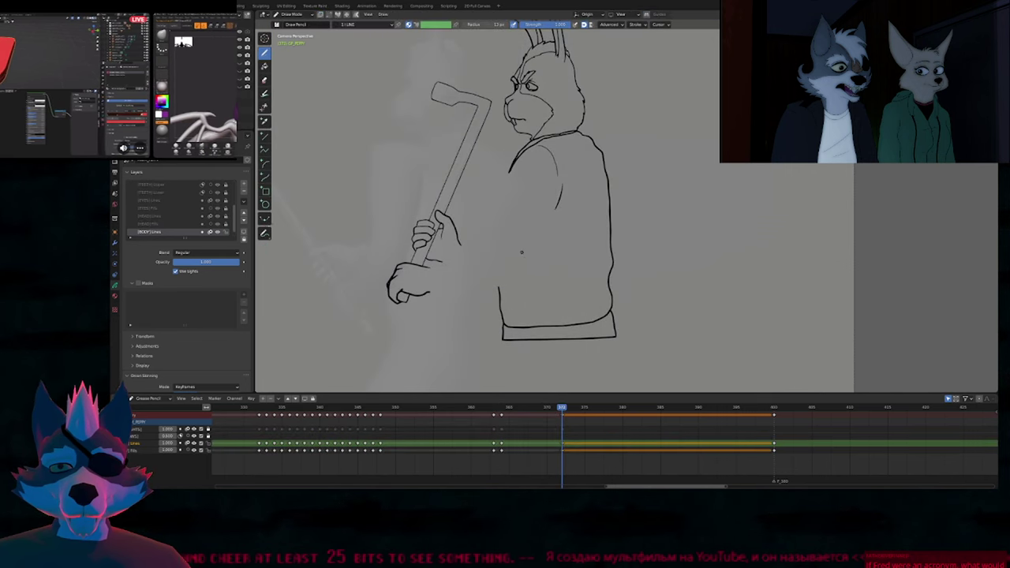
pyautogui.keyDown('shift'); pyautogui.moveTo(543, 267); pyautogui.dragTo(637, 241, button='middle'); pyautogui.keyUp('shift')
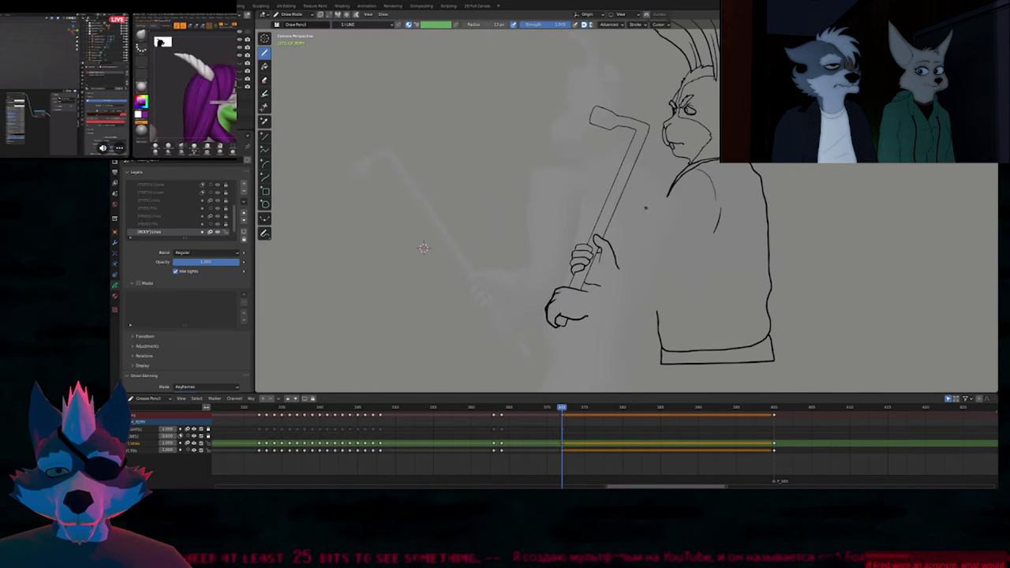
pyautogui.press('Tab')
pyautogui.moveTo(654, 117)
pyautogui.mouseDown()
pyautogui.moveTo(525, 144)
pyautogui.moveTo(550, 362)
pyautogui.moveTo(628, 269)
pyautogui.moveTo(644, 269)
pyautogui.mouseUp()
pyautogui.press('r')
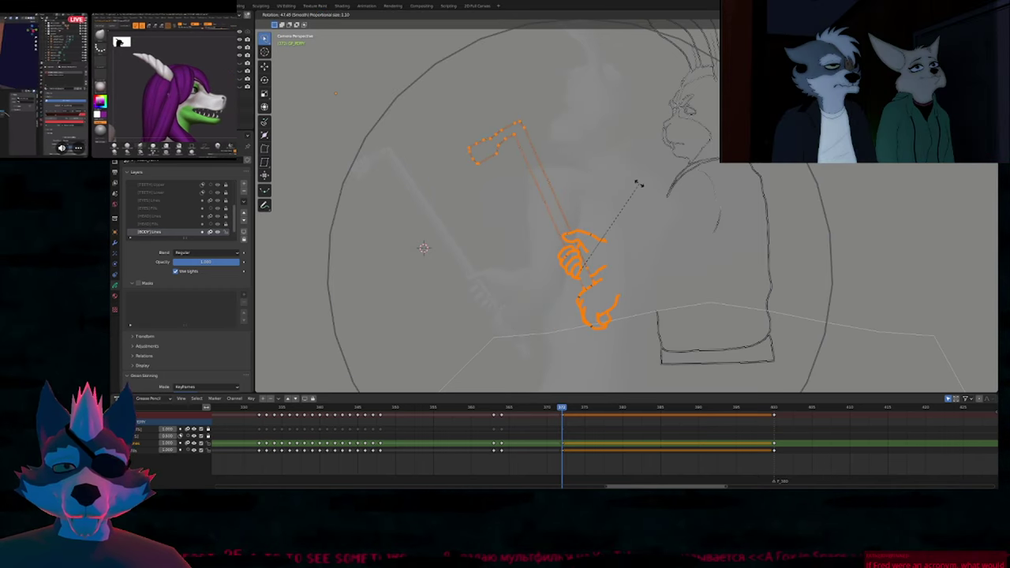
pyautogui.click(618, 174)
pyautogui.press('g')
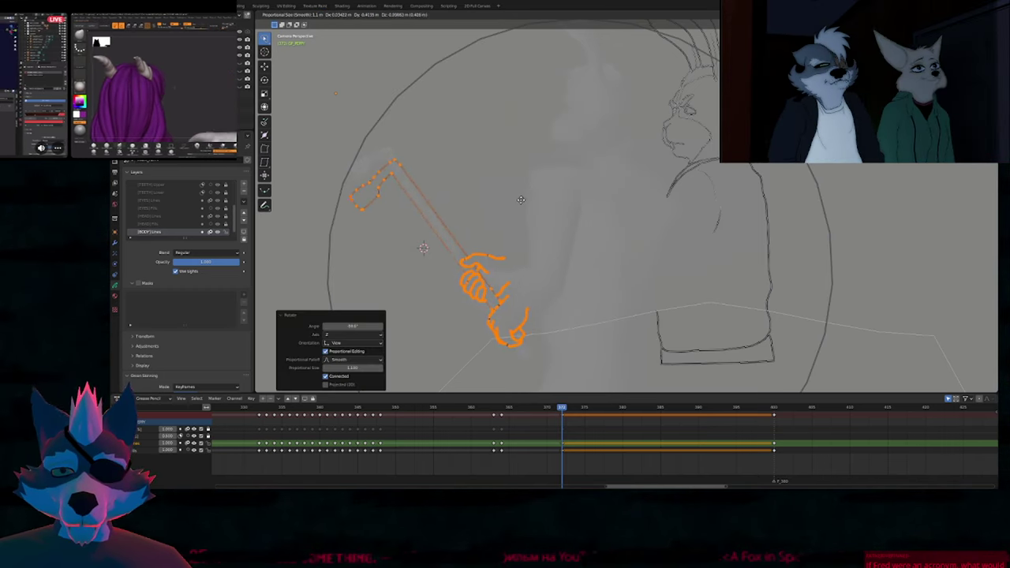
pyautogui.click(521, 201)
# Select the wrench's head and, with proportional editing off, move and rotate it toward the reference wrench's head.
pyautogui.keyDown('shift'); pyautogui.moveTo(485, 264); pyautogui.dragTo(613, 276, button='middle'); pyautogui.keyUp('shift')
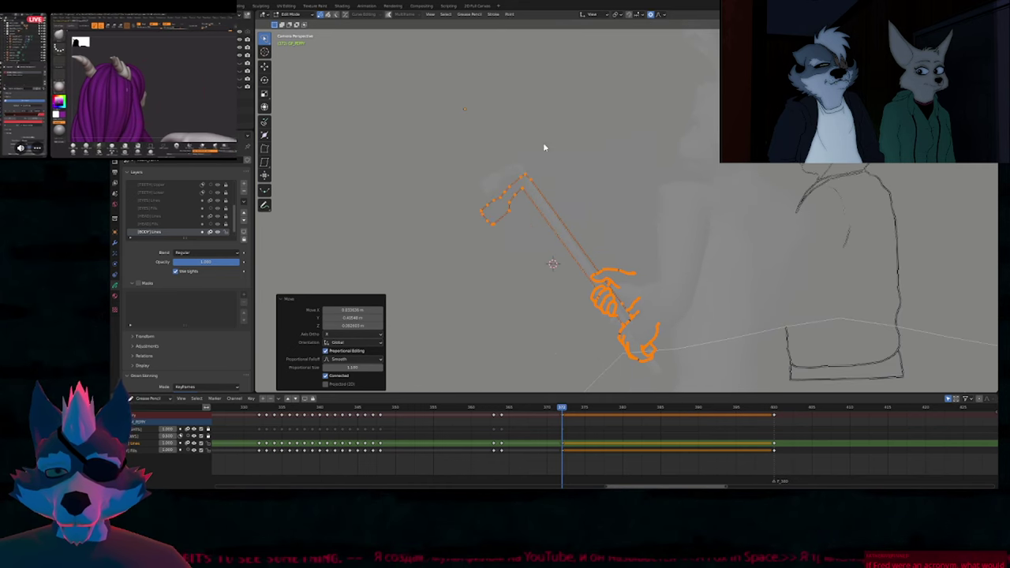
pyautogui.moveTo(542, 143); pyautogui.dragTo(507, 254)
pyautogui.press('g')
pyautogui.click(498, 242)
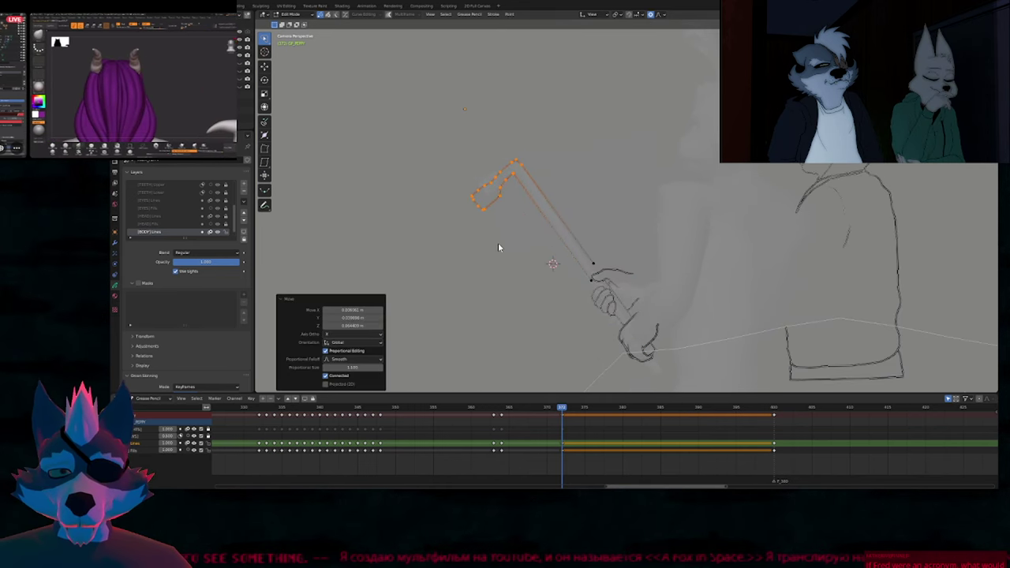
pyautogui.hotkey('ctrl', 'z')
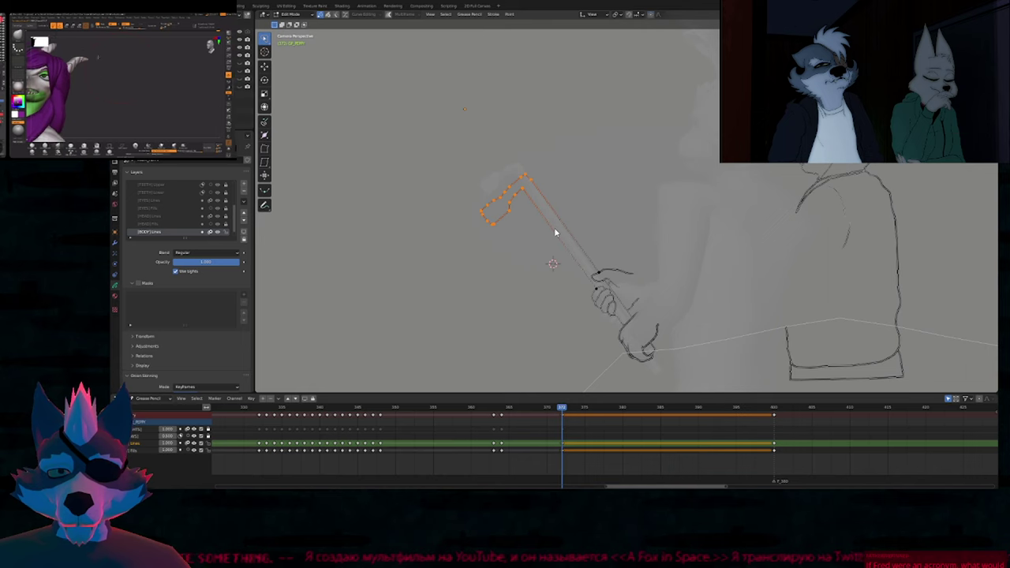
pyautogui.press('g')
pyautogui.click(534, 233)
pyautogui.press('r')
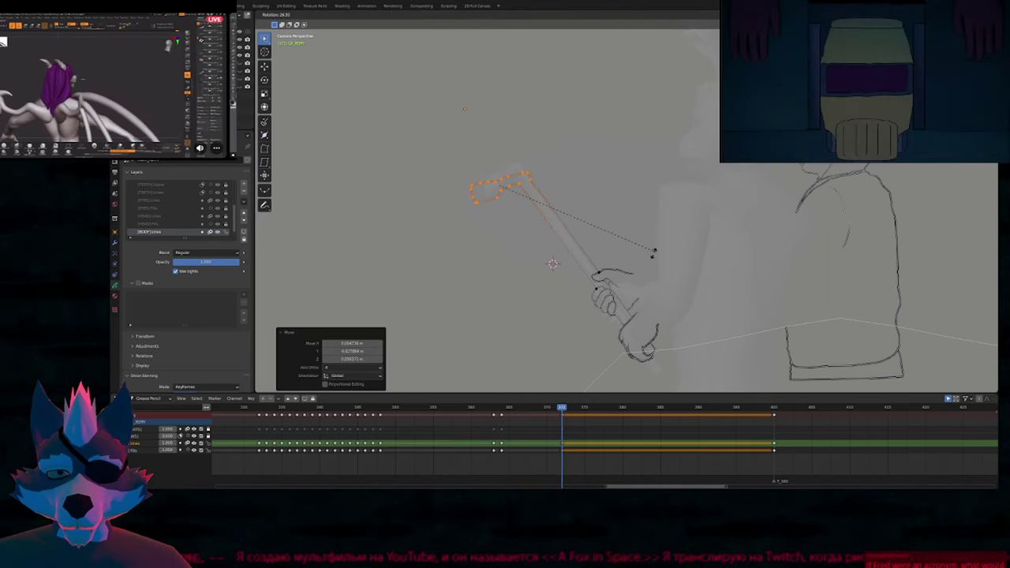
pyautogui.click(639, 213)
# Scale the wrench's head down slightly and nudge it until it matches the reference.
pyautogui.press('s')
pyautogui.click(634, 214)
pyautogui.press('g')
pyautogui.click(632, 211)
pyautogui.press('s')
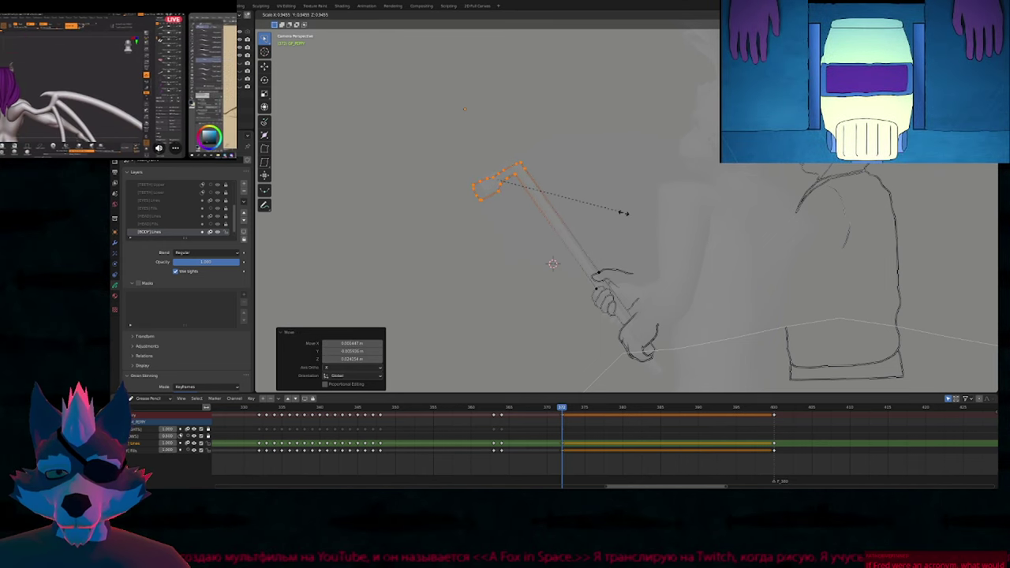
pyautogui.click(617, 218)
pyautogui.press('g')
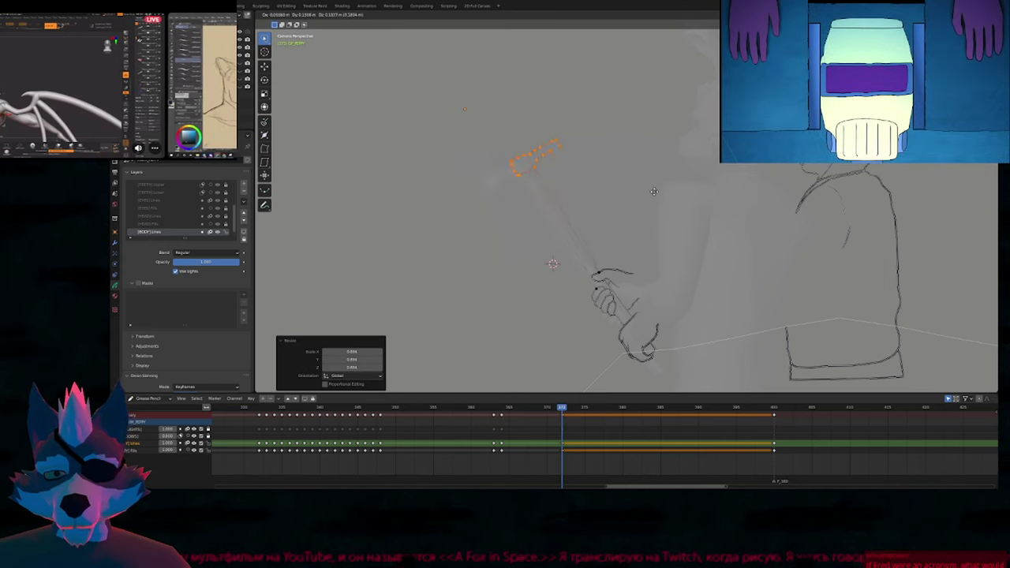
pyautogui.click(617, 217)
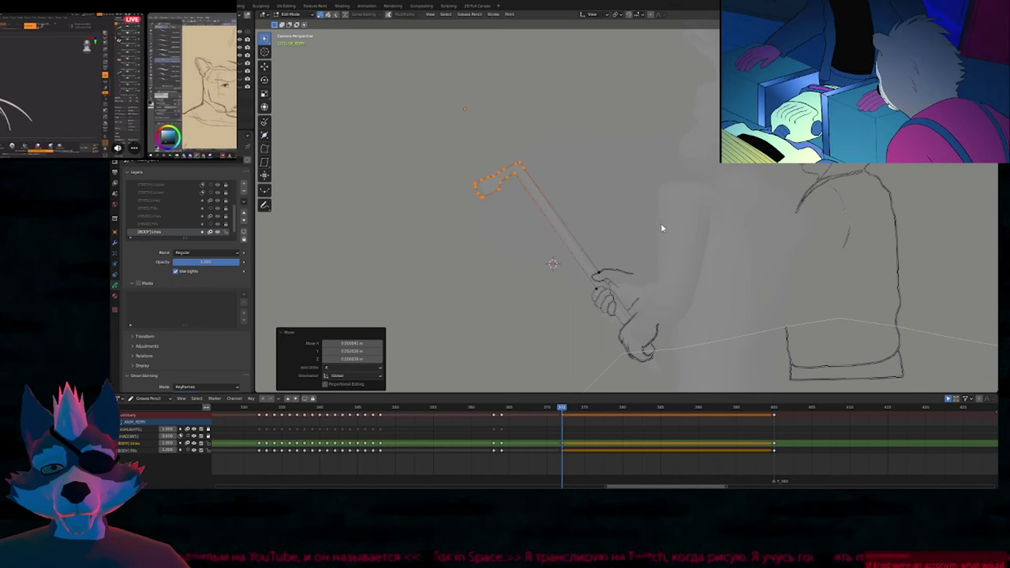
# Select the strokes of the upper hand gripping the wrench and try to reposition them along the handle.
pyautogui.moveTo(601, 298)
pyautogui.keyDown('shift'); pyautogui.mouseDown(button='middle')
pyautogui.moveTo(545, 273)
pyautogui.moveTo(577, 187)
pyautogui.moveTo(590, 280)
pyautogui.mouseUp(button='middle'); pyautogui.keyUp('shift')
pyautogui.press('Down')
pyautogui.press('Up')
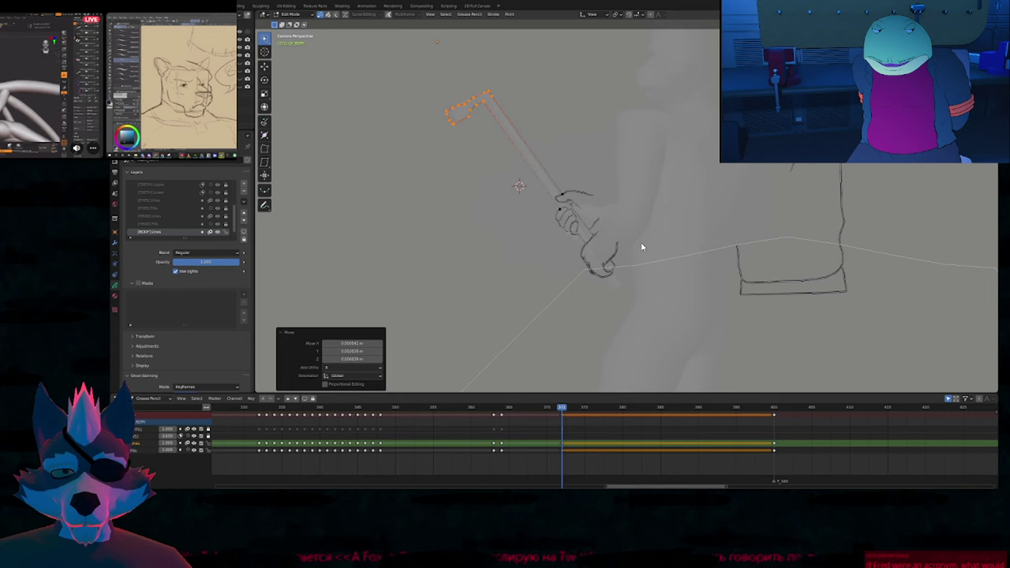
pyautogui.scroll(4, 584, 226)
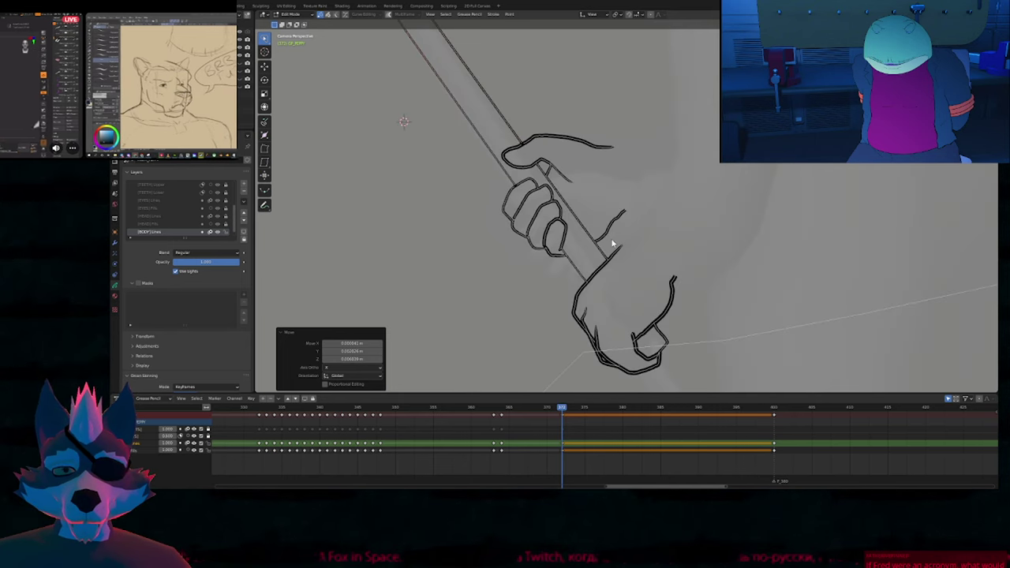
pyautogui.moveTo(613, 243)
pyautogui.mouseDown()
pyautogui.moveTo(584, 283)
pyautogui.moveTo(600, 110)
pyautogui.moveTo(661, 208)
pyautogui.moveTo(651, 217)
pyautogui.mouseUp()
pyautogui.press('g')
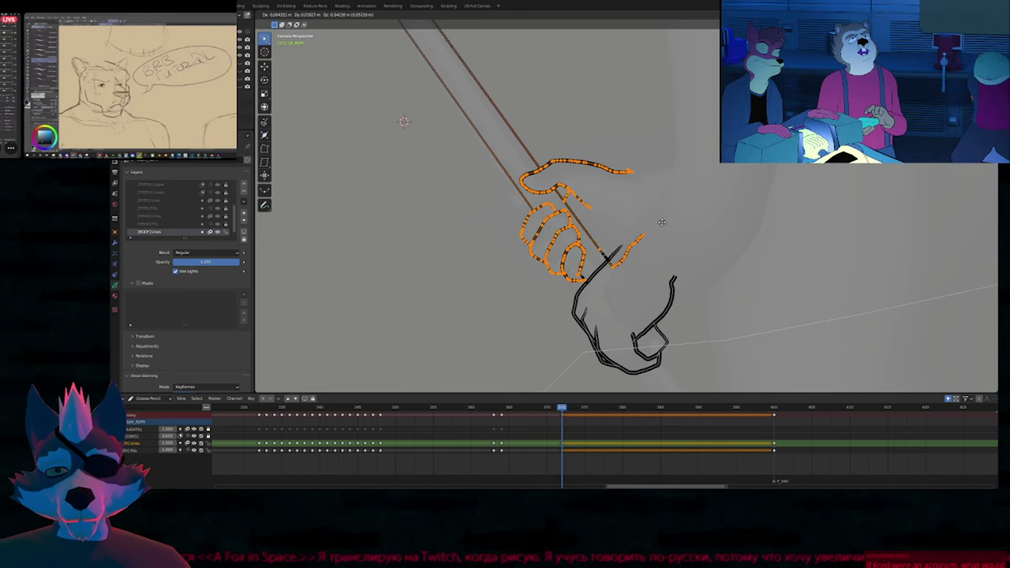
pyautogui.click(642, 226)
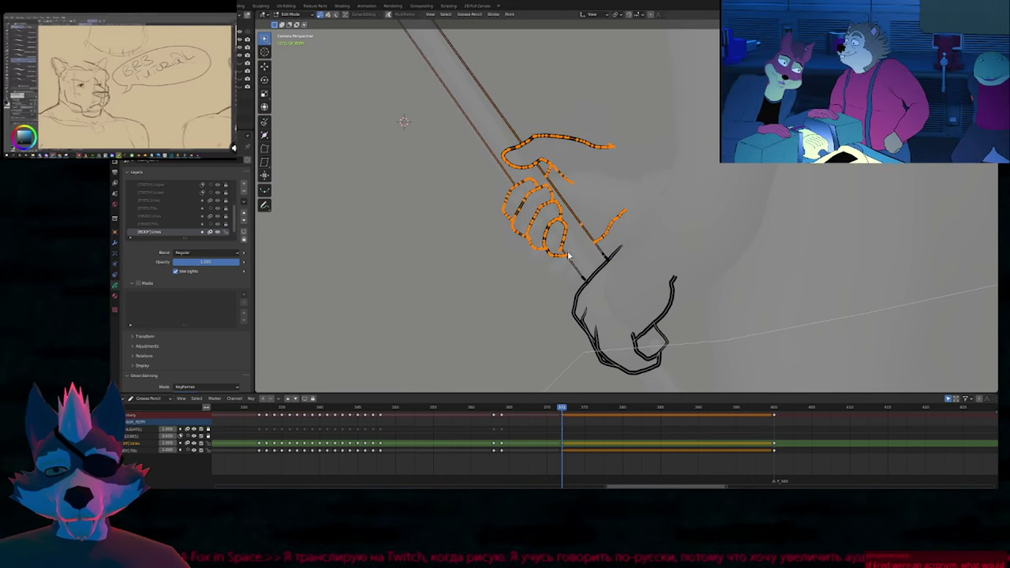
# Select the upper hand and the lower handle end, excluding the wrench's corner points, and move them down toward the lower hand.
pyautogui.moveTo(568, 256)
pyautogui.keyDown('shift'); pyautogui.mouseDown()
pyautogui.moveTo(621, 276)
pyautogui.moveTo(601, 245)
pyautogui.mouseUp(); pyautogui.keyUp('shift')
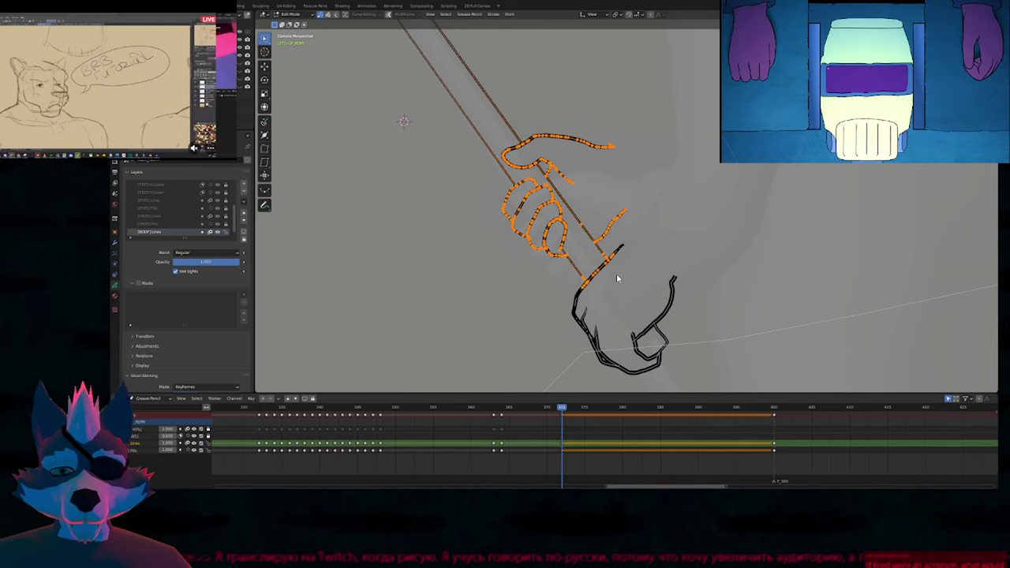
pyautogui.press('c')
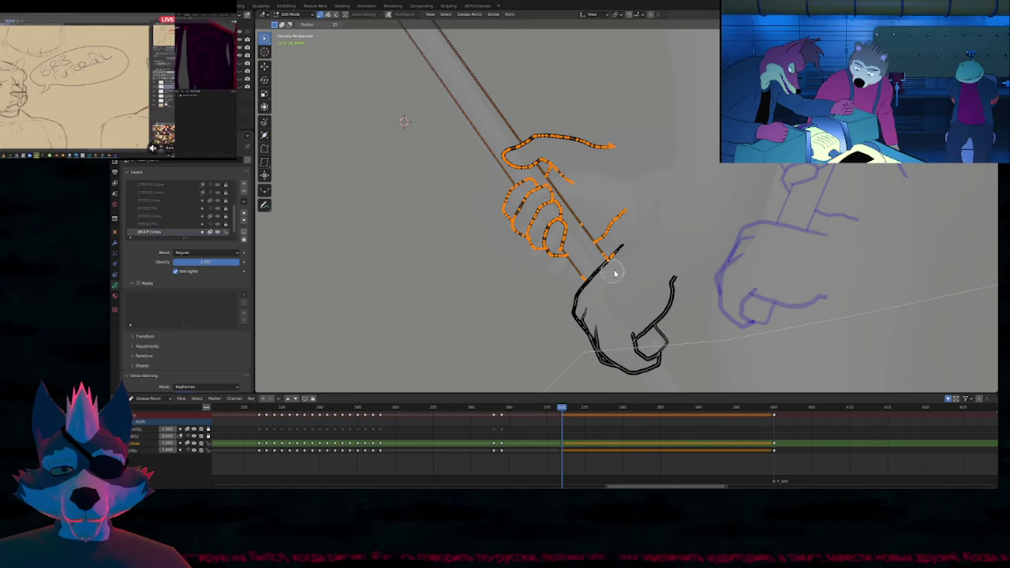
pyautogui.hotkey('ctrl', 'v')
pyautogui.hotkey('ctrl', 'z')
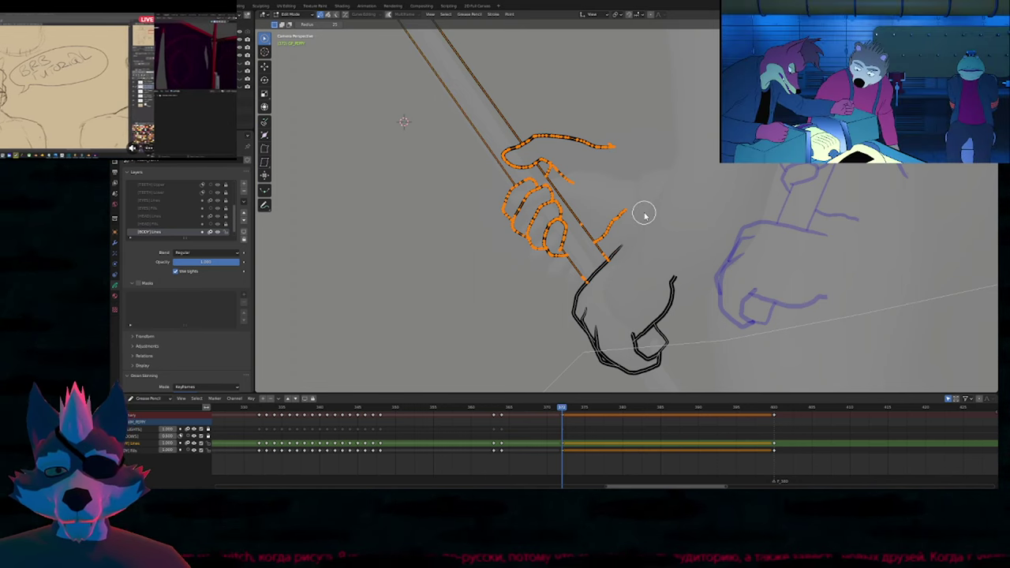
pyautogui.scroll(-4, 629, 225)
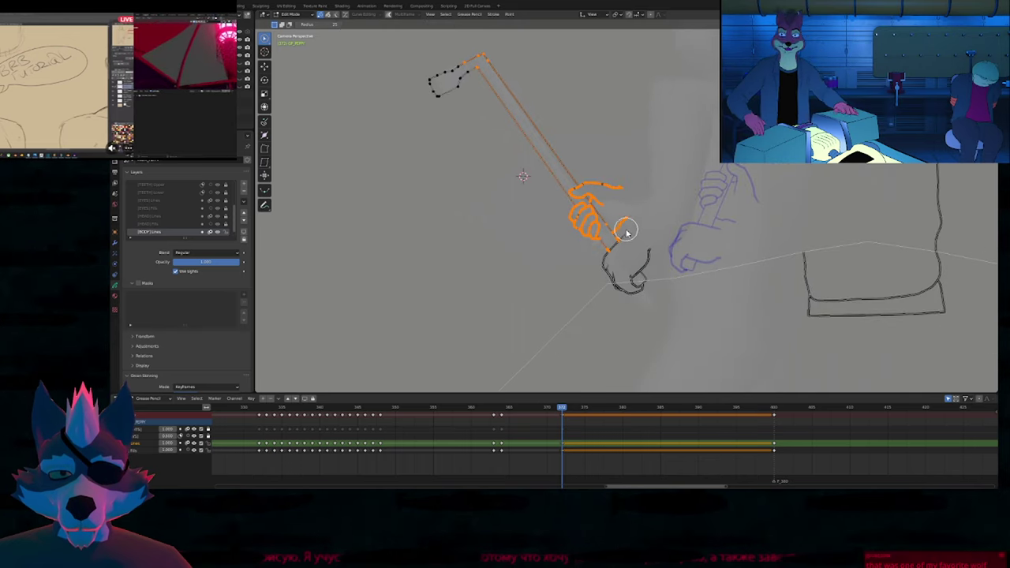
pyautogui.press('Tab')
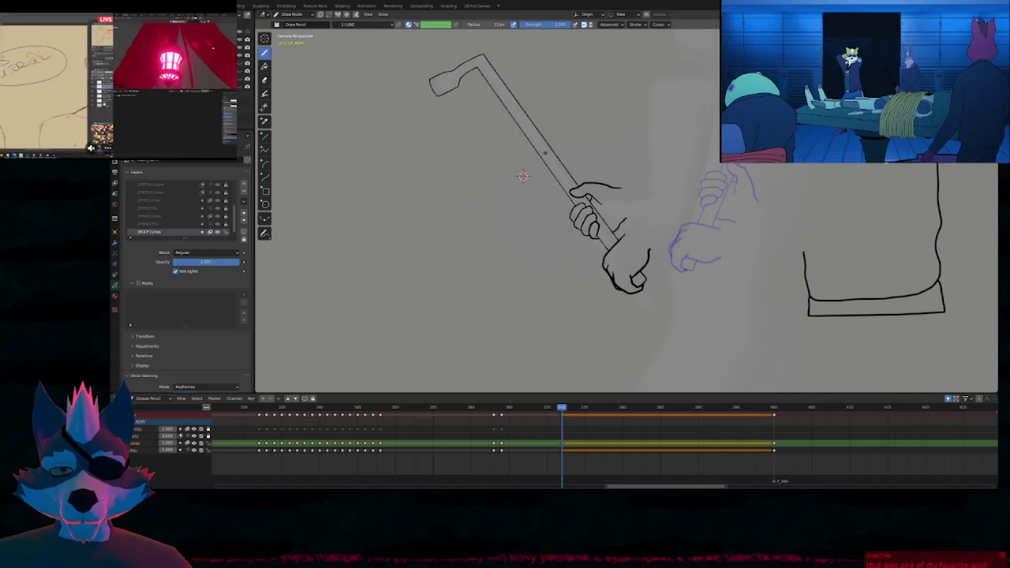
pyautogui.press('Tab')
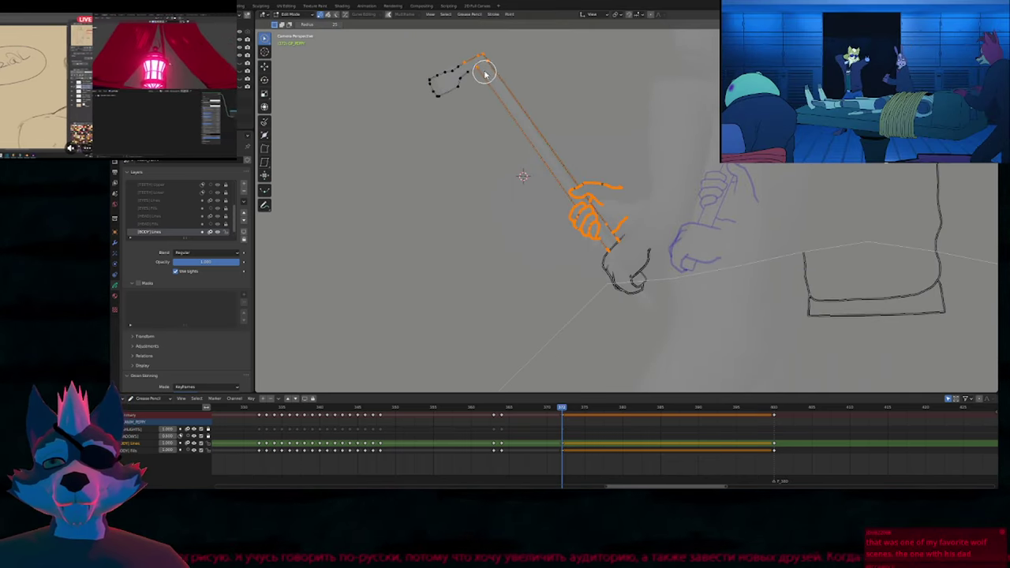
pyautogui.keyDown('ctrl'); pyautogui.moveTo(483, 77); pyautogui.dragTo(489, 80); pyautogui.keyUp('ctrl')
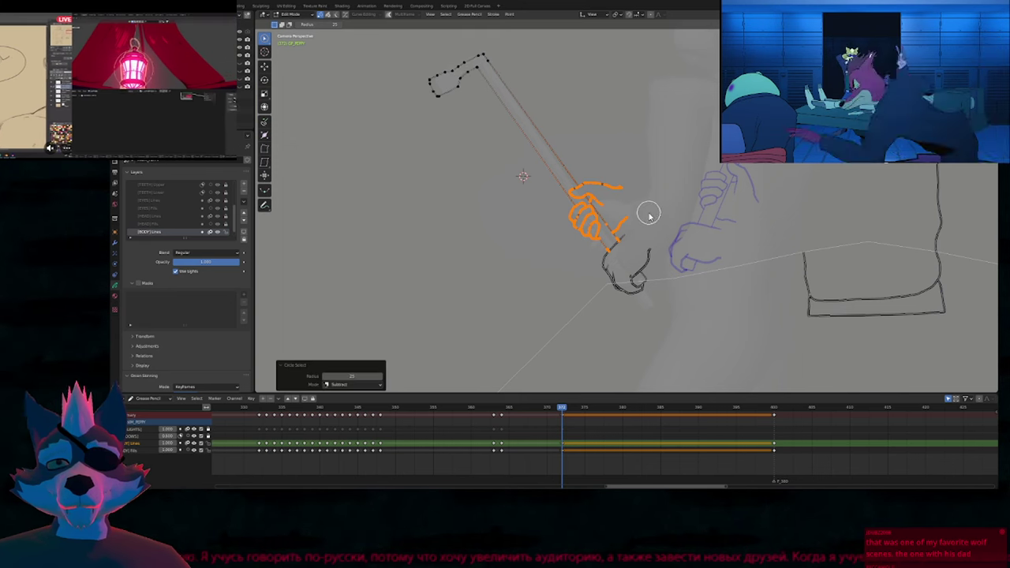
pyautogui.press('g')
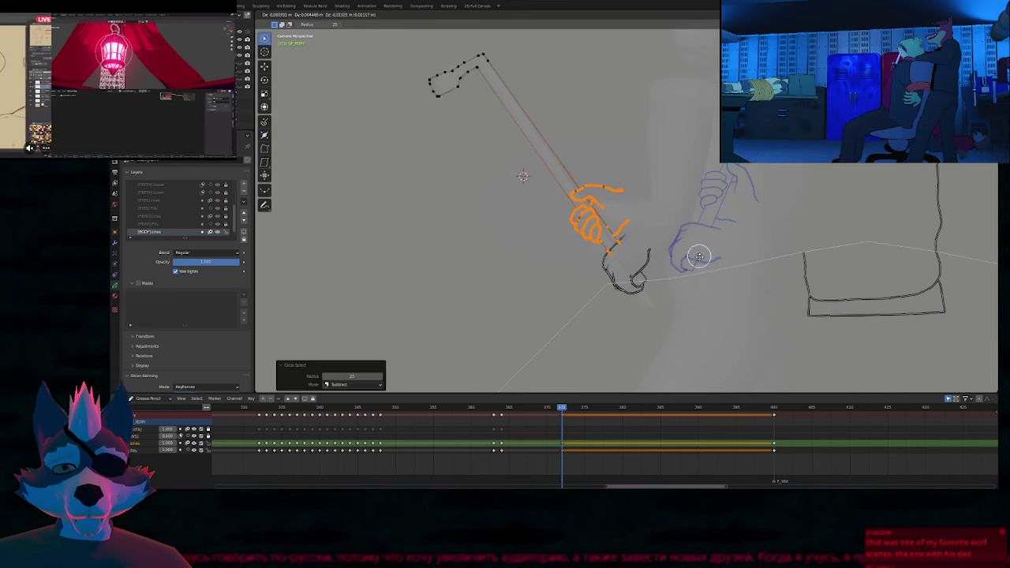
pyautogui.click(747, 345)
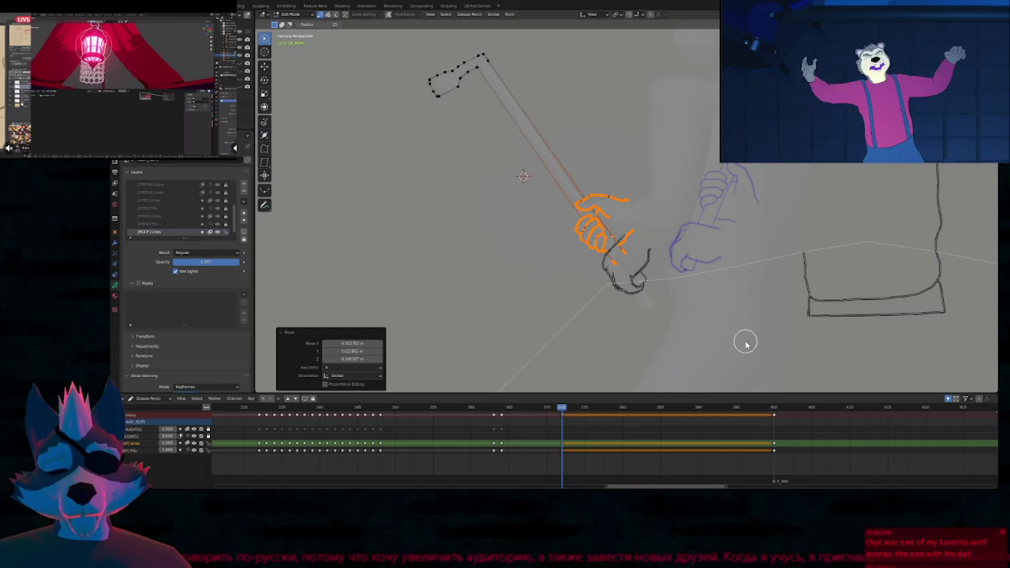
# Compare the hand and wrench placement at frame 372 with the drawing at frame 364.
pyautogui.press('Tab')
pyautogui.press('Down')
pyautogui.press('Up')
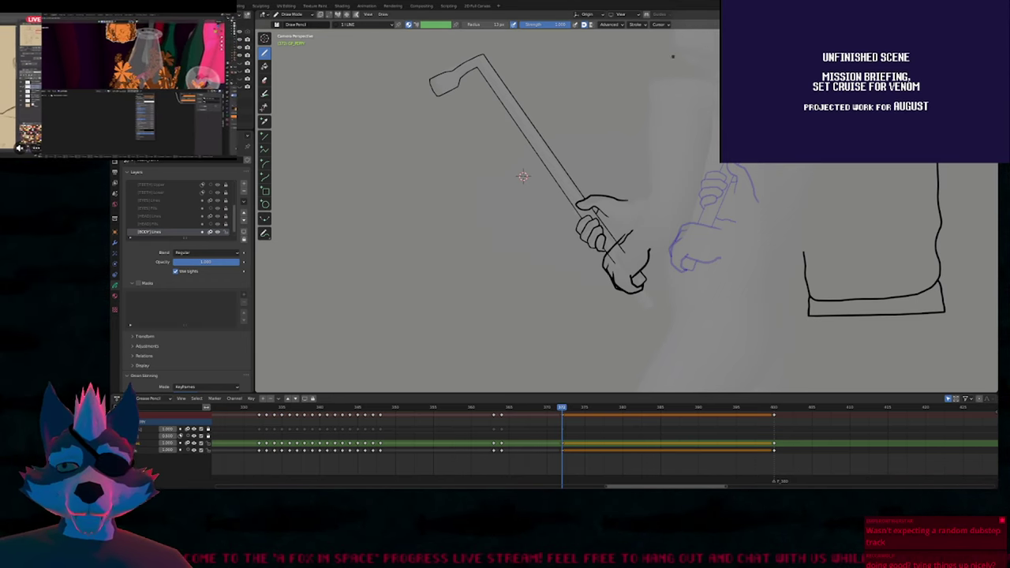
pyautogui.moveTo(523, 175)
pyautogui.keyDown('shift'); pyautogui.mouseDown(button='middle')
pyautogui.moveTo(423, 191)
pyautogui.moveTo(491, 190)
pyautogui.mouseUp(button='middle'); pyautogui.keyUp('shift')
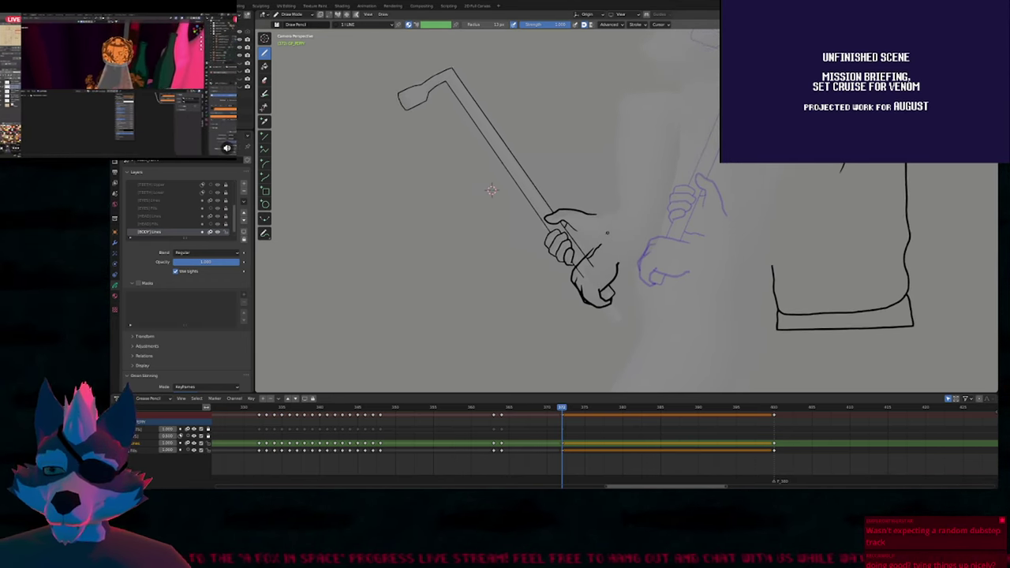
pyautogui.keyDown('shift'); pyautogui.moveTo(606, 233); pyautogui.dragTo(560, 246, button='middle'); pyautogui.keyUp('shift')
pyautogui.moveTo(557, 411)
pyautogui.mouseDown()
pyautogui.moveTo(505, 424)
pyautogui.moveTo(532, 422)
pyautogui.mouseUp()
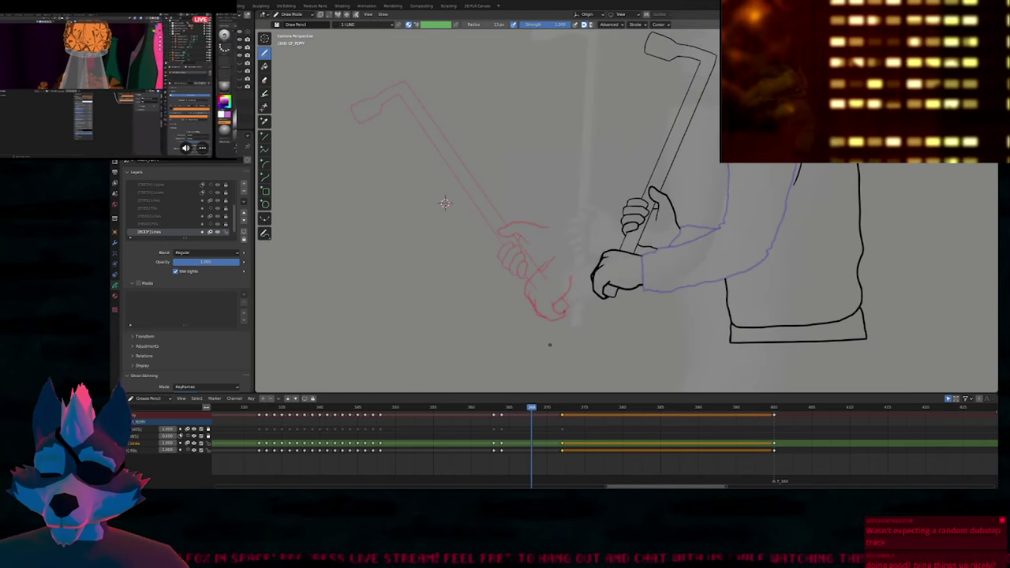
pyautogui.press('Up')
pyautogui.scroll(-2, 675, 242)
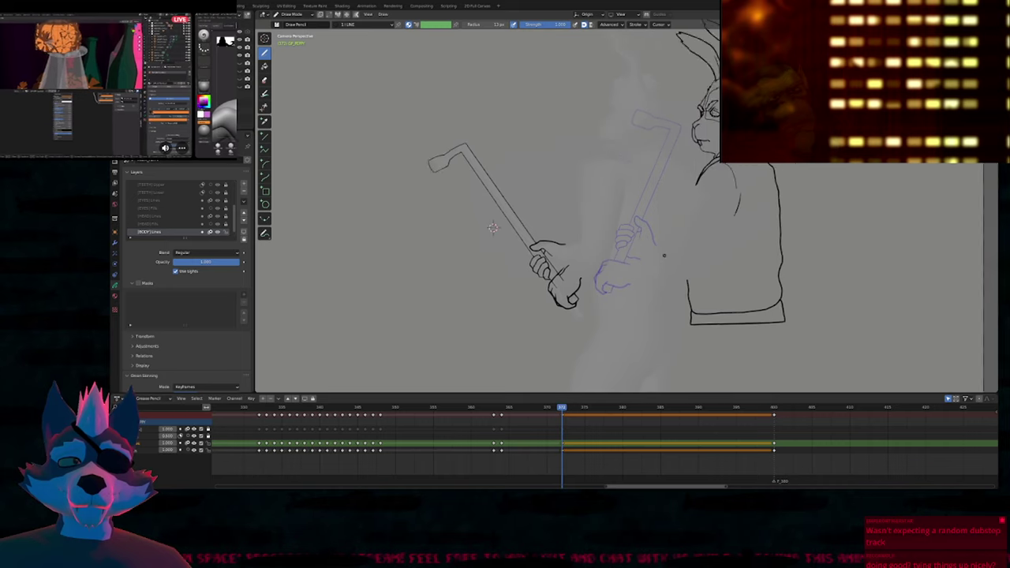
# At frame 372, select the rabbit's head and torso strokes and move them over the 3D reference body.
pyautogui.press('Tab')
pyautogui.click(589, 239)
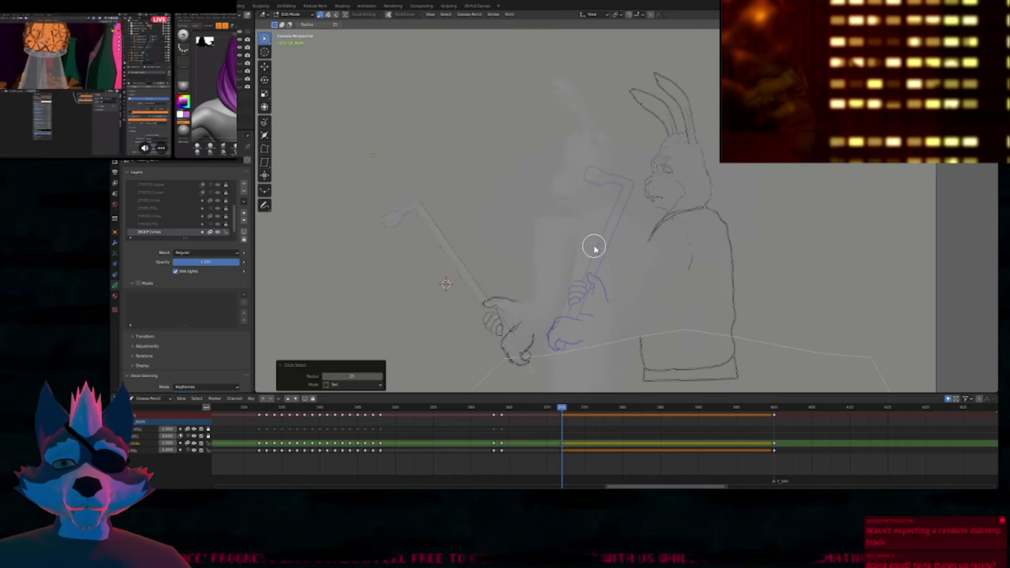
pyautogui.keyDown('shift'); pyautogui.moveTo(620, 261); pyautogui.dragTo(604, 229, button='middle'); pyautogui.keyUp('shift')
pyautogui.scroll(-1, 604, 227)
pyautogui.moveTo(647, 71)
pyautogui.keyDown('ctrl'); pyautogui.mouseDown(button='right')
pyautogui.moveTo(566, 248)
pyautogui.moveTo(750, 232)
pyautogui.mouseUp(button='right'); pyautogui.keyUp('ctrl')
pyautogui.press('g')
pyautogui.click(666, 234)
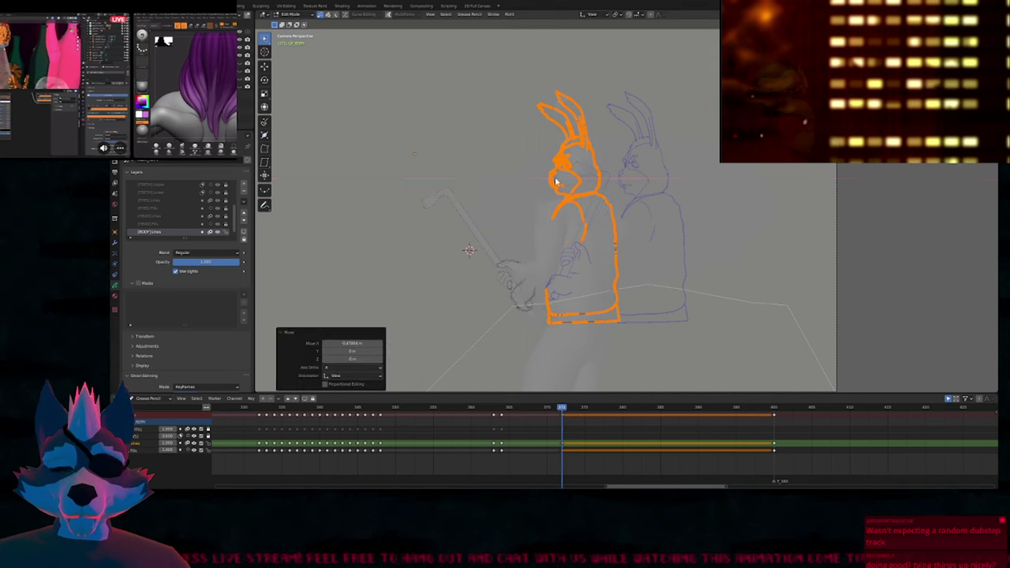
# Fine-tune the head and torso strokes along the X axis against the 3D reference, with the overlays hidden.
pyautogui.scroll(5, 578, 81)
pyautogui.press('g')
pyautogui.press('x')
pyautogui.click(684, 222)
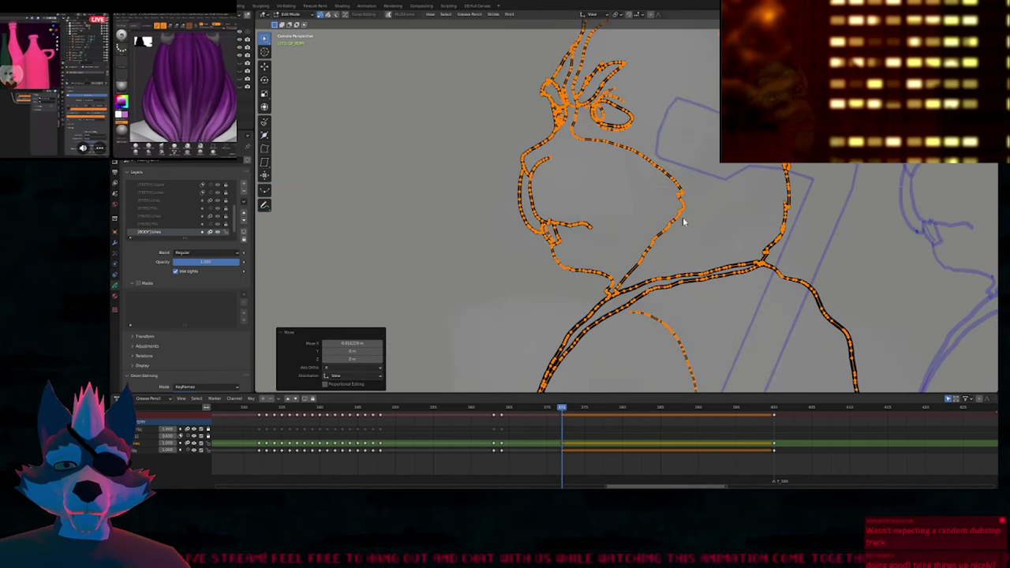
pyautogui.hotkey('shift', 'alt', 'z')
pyautogui.press('g')
pyautogui.press('x')
pyautogui.click(654, 198)
pyautogui.keyDown('shift'); pyautogui.moveTo(654, 198); pyautogui.dragTo(674, 326, button='middle'); pyautogui.keyUp('shift')
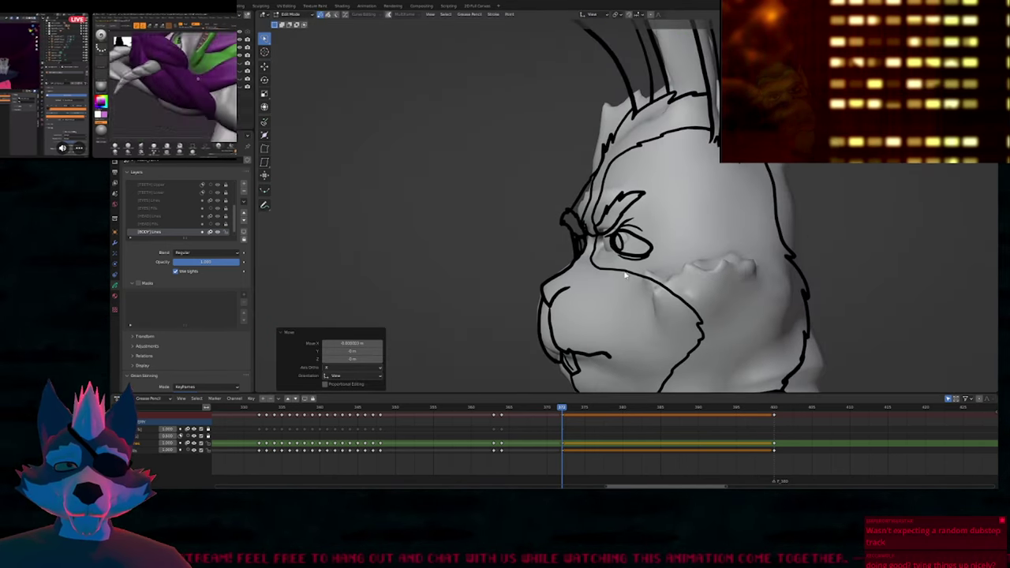
# Reshape the eye and brow lines with a resized sculpt brush, pulling them toward the front of the reference face.
pyautogui.press('Tab')
pyautogui.press('f')
pyautogui.click(680, 244)
pyautogui.moveTo(638, 246); pyautogui.dragTo(620, 238)
pyautogui.moveTo(643, 183); pyautogui.dragTo(592, 213)
pyautogui.moveTo(533, 226); pyautogui.dragTo(543, 228)
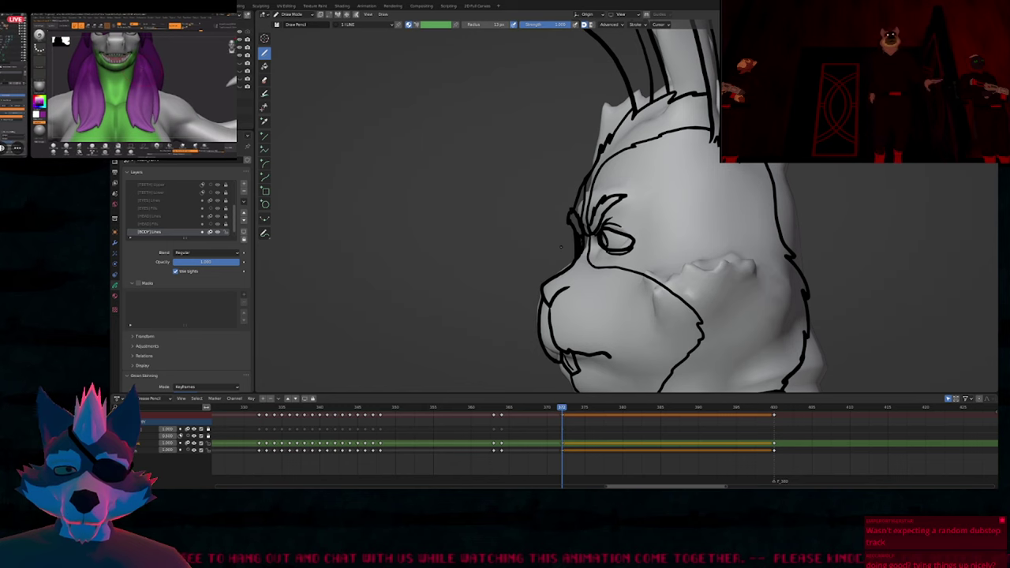
pyautogui.press('f')
pyautogui.click(542, 255)
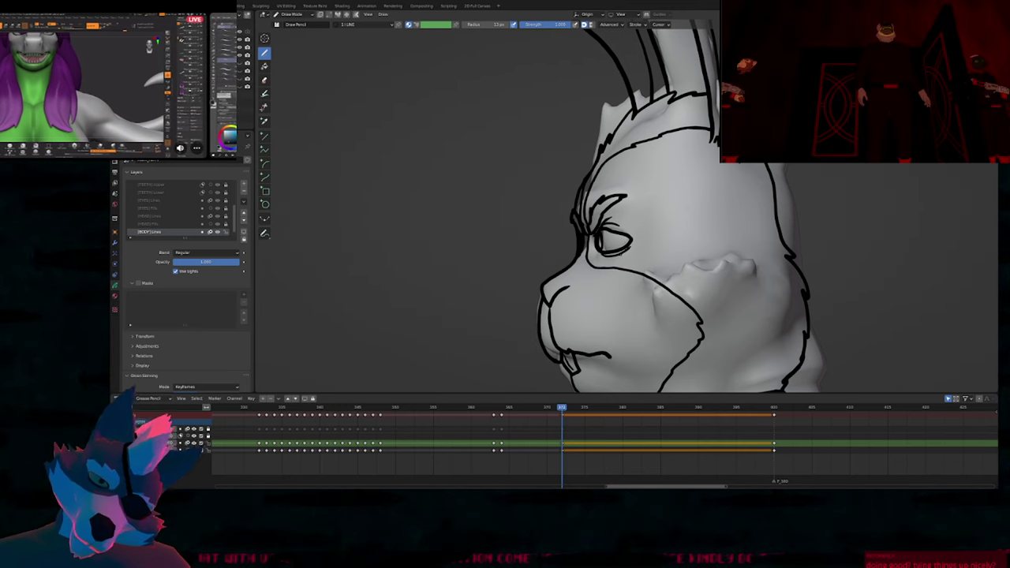
# Move the front tooth stroke into place under the front of the rabbit's upper lip.
pyautogui.moveTo(615, 245); pyautogui.dragTo(584, 229, button='middle')
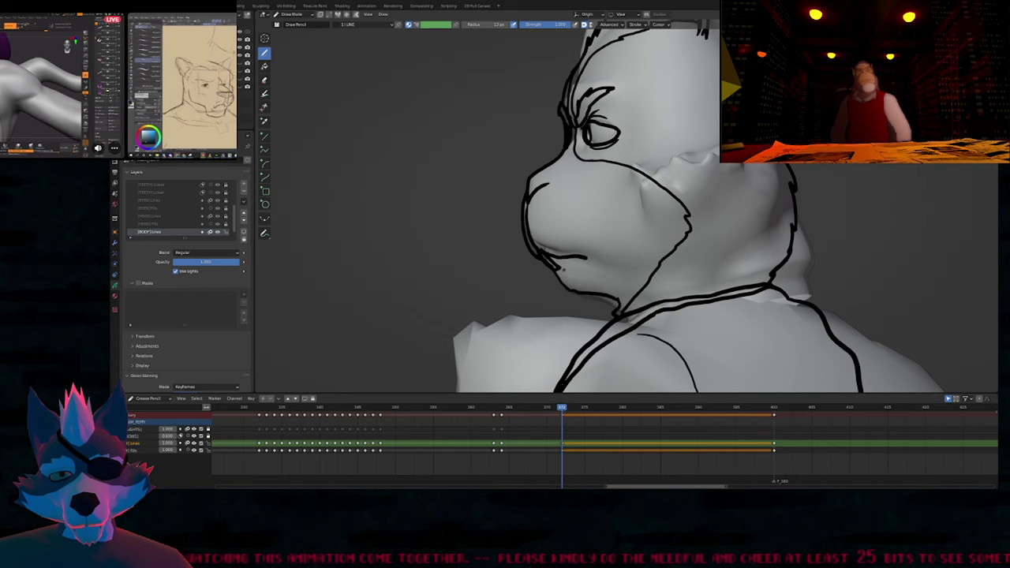
pyautogui.press('Tab')
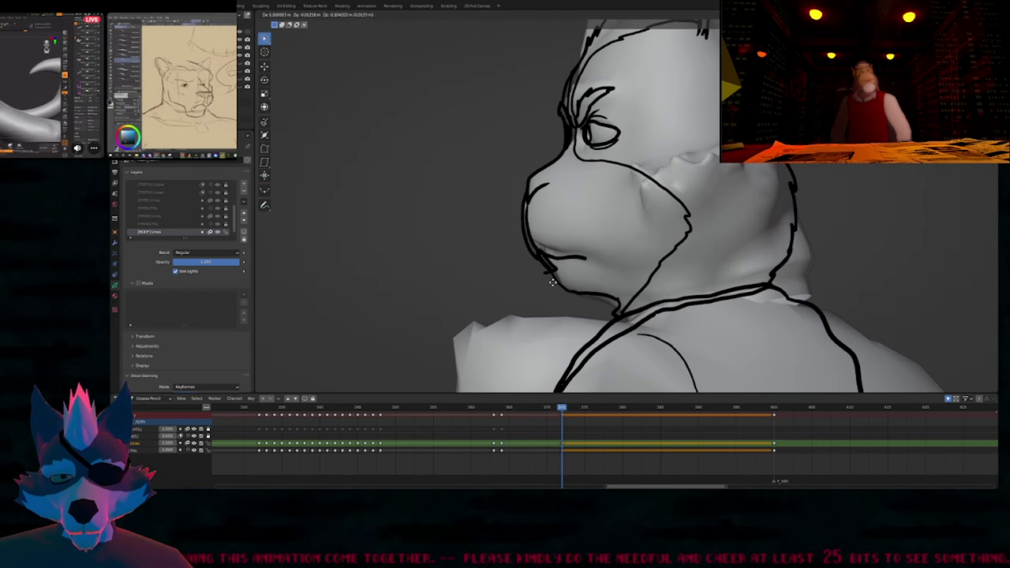
pyautogui.press('Tab')
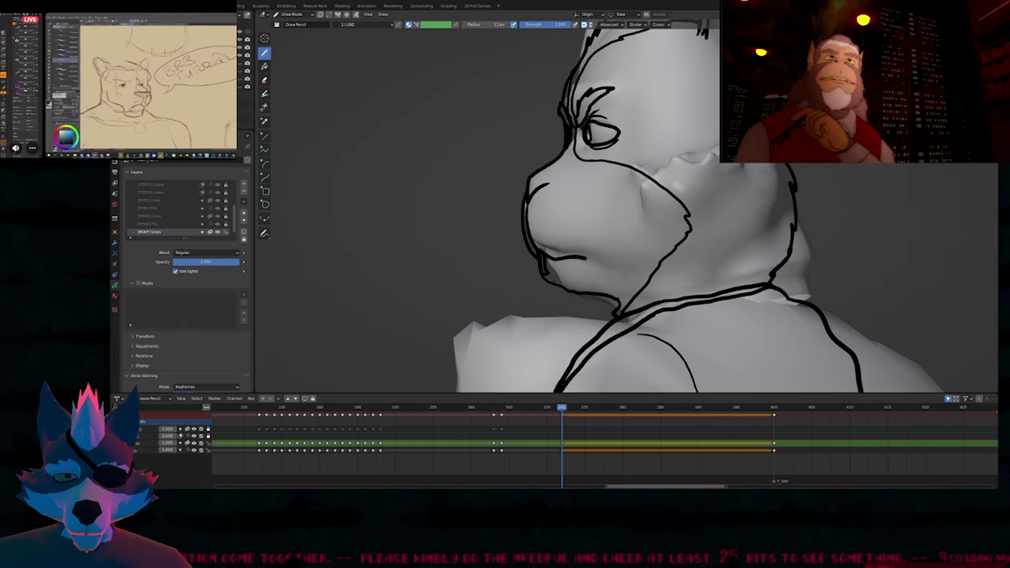
pyautogui.press('Tab')
pyautogui.press('g')
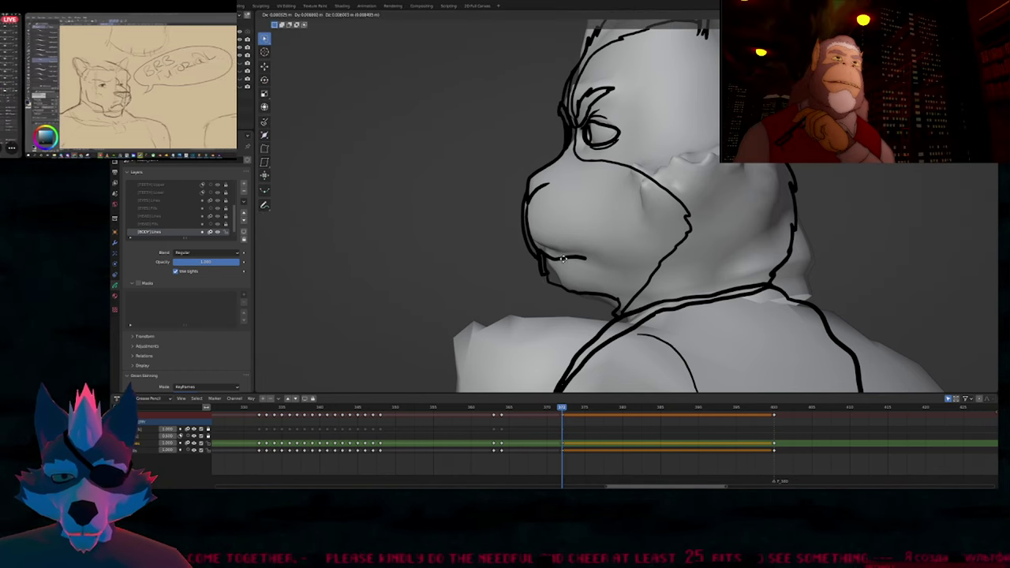
pyautogui.press('Escape')
# Try to move the chin line with proportional editing, adjusting the falloff size.
pyautogui.hotkey('ctrl', 'Tab')
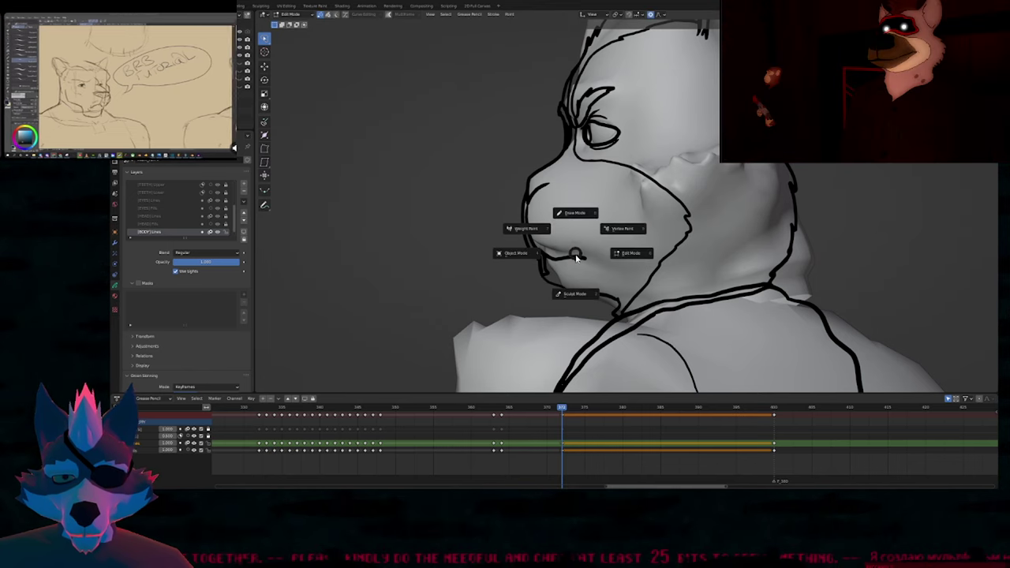
pyautogui.press('Escape')
pyautogui.press('o')
pyautogui.press('g')
pyautogui.click(593, 248)
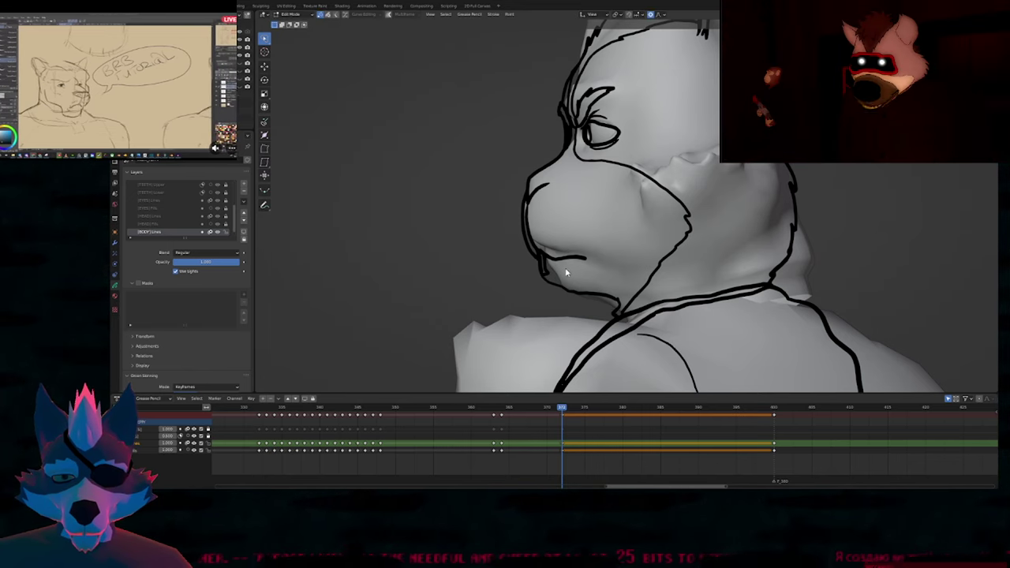
pyautogui.press('g')
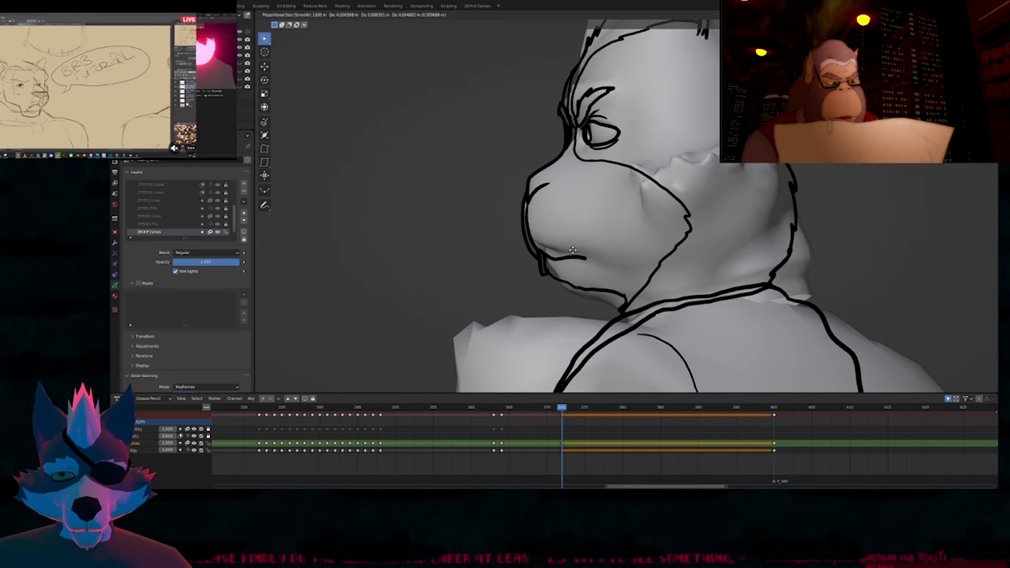
pyautogui.scroll(8, 572, 251)
pyautogui.scroll(9, 572, 250)
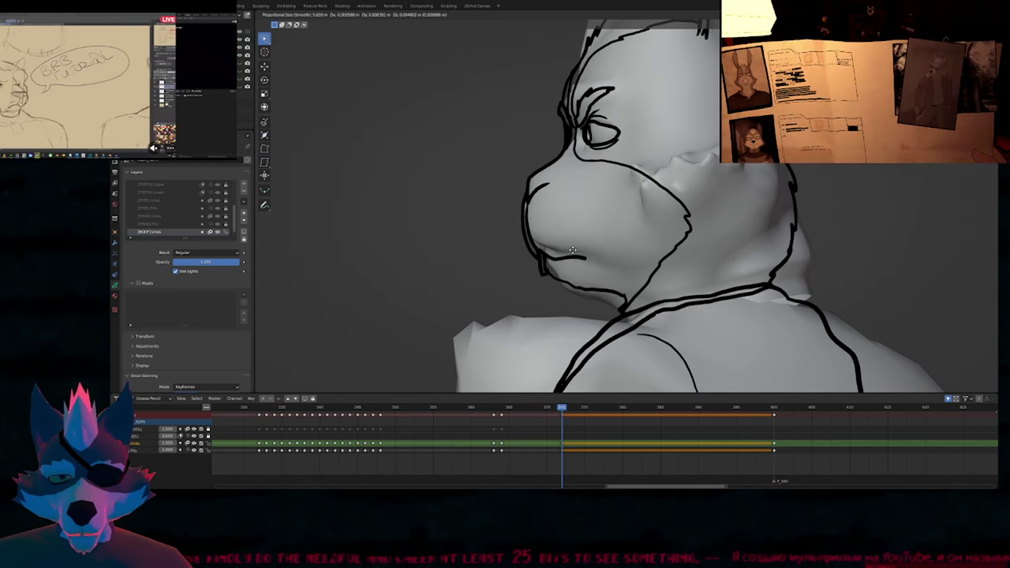
pyautogui.rightClick(573, 256)
# With the overlays shown, shrink the proportional falloff and move the chin line's front end below the tooth.
pyautogui.hotkey('shift', 'alt', 'z')
pyautogui.press('g')
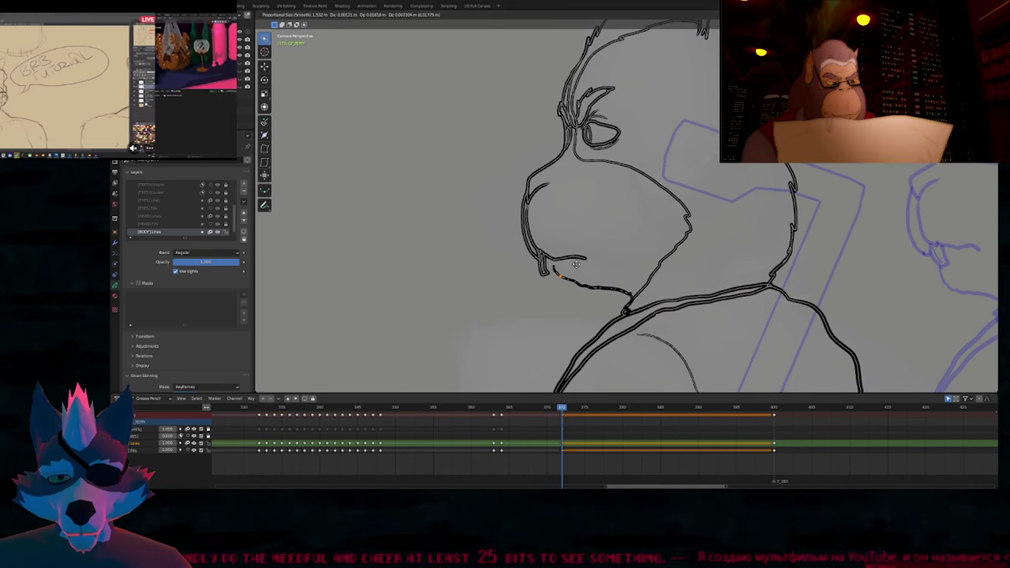
pyautogui.click(574, 270)
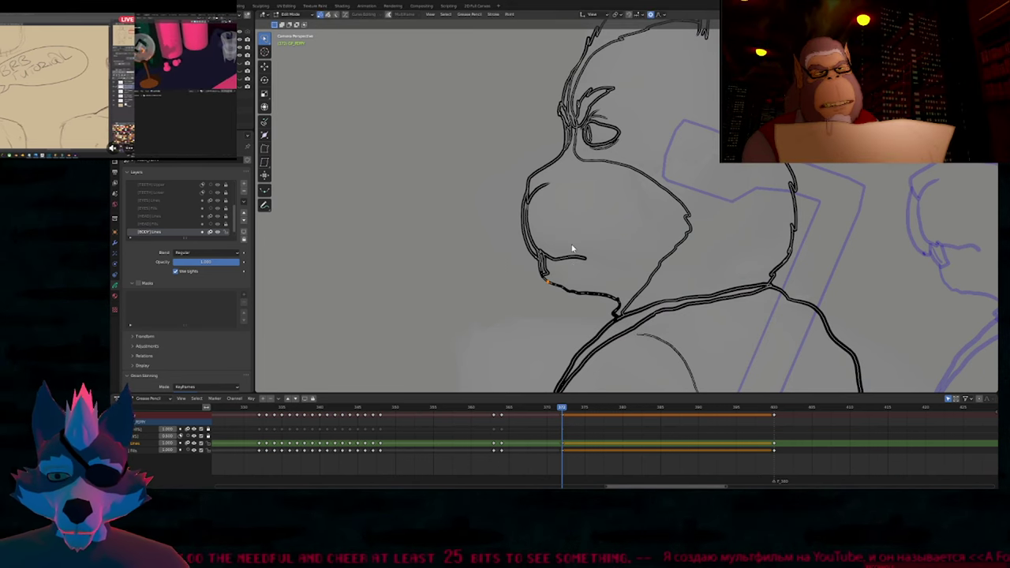
pyautogui.press('g')
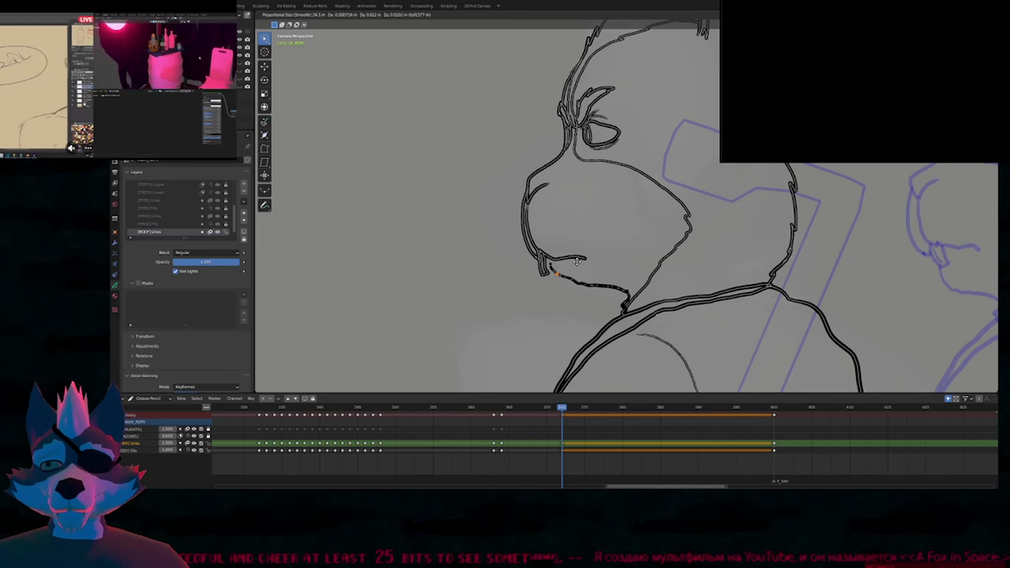
pyautogui.scroll(20, 577, 261)
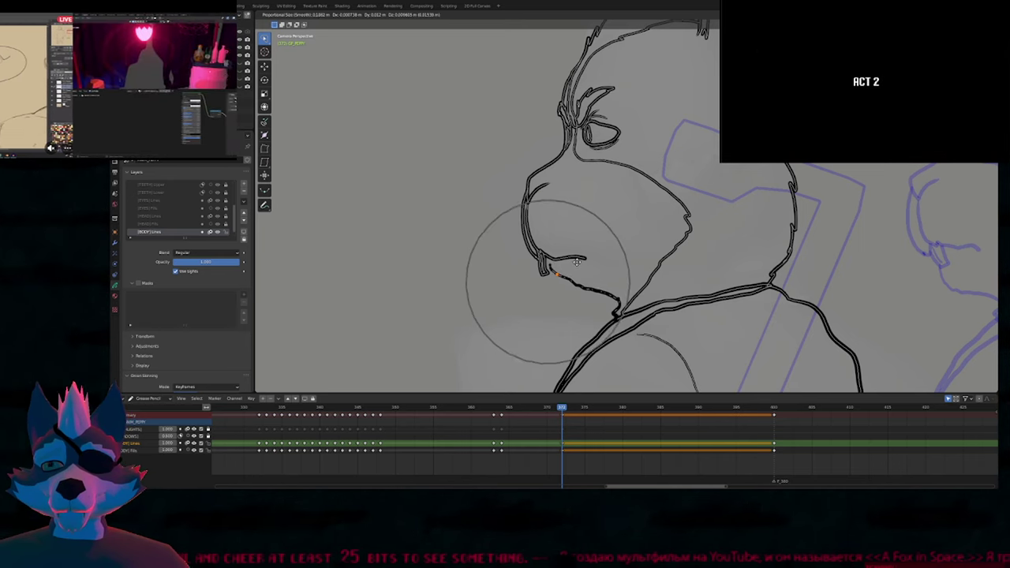
pyautogui.click(564, 281)
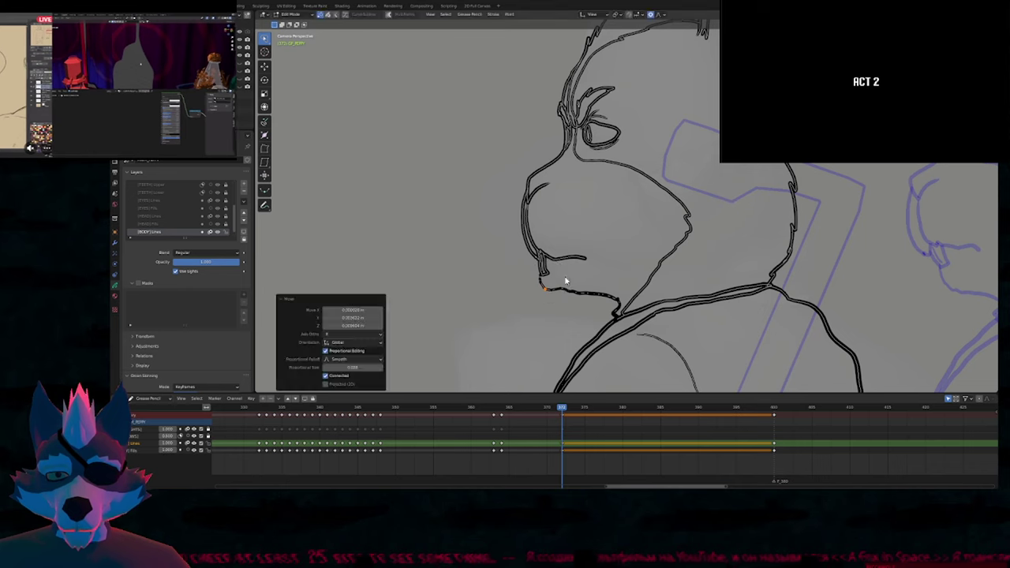
# Move the chin line's front end up to the bottom of the tooth with proportional editing.
pyautogui.press('g')
pyautogui.scroll(-4, 553, 264)
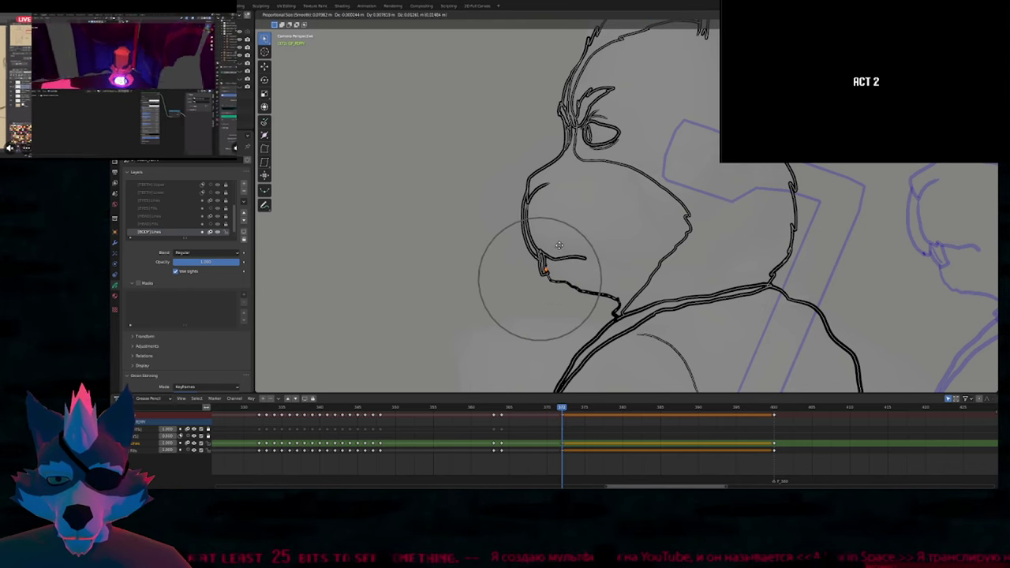
pyautogui.click(558, 255)
# Select the middle points of the chin line and smooth that section of the stroke.
pyautogui.moveTo(559, 301); pyautogui.dragTo(601, 273)
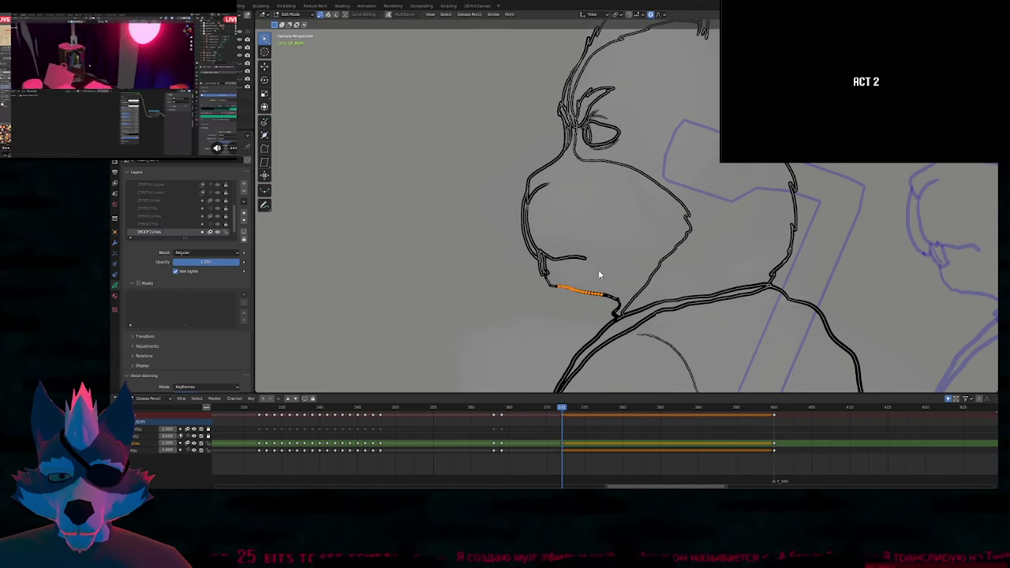
pyautogui.click(597, 274)
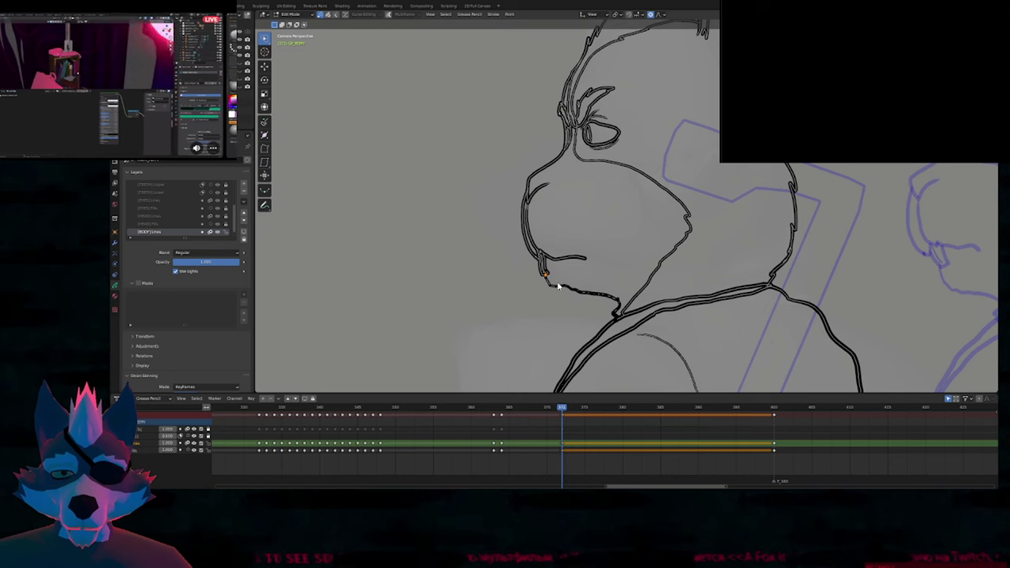
pyautogui.moveTo(554, 303); pyautogui.dragTo(599, 274)
pyautogui.hotkey('shift', 's')
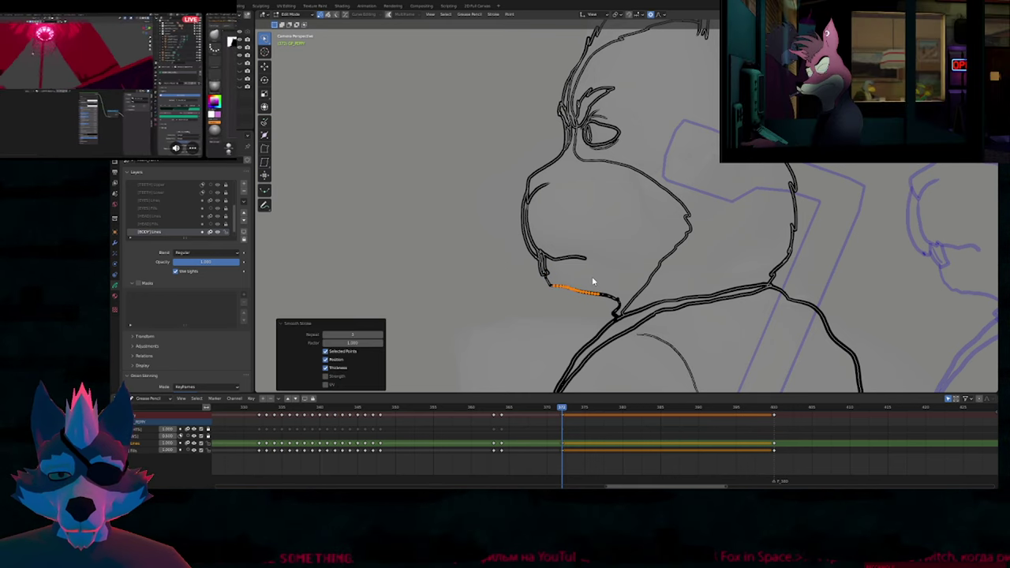
pyautogui.hotkey('ctrl', 'z')
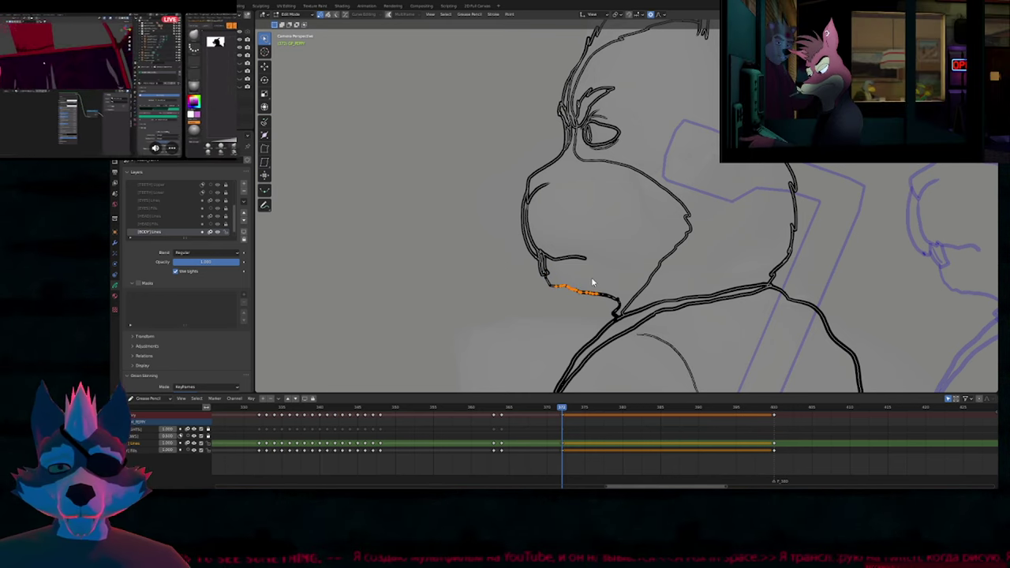
pyautogui.hotkey('alt', 's')
pyautogui.press('Tab')
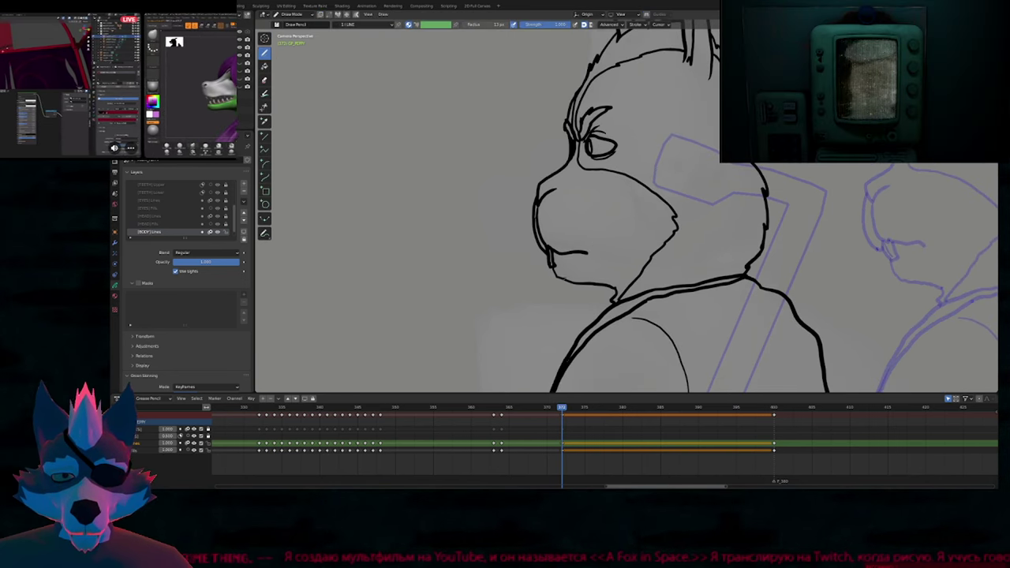
# Compare the head with frame 364, then nudge the base of the near ear's lines slightly toward the face.
pyautogui.press('Down')
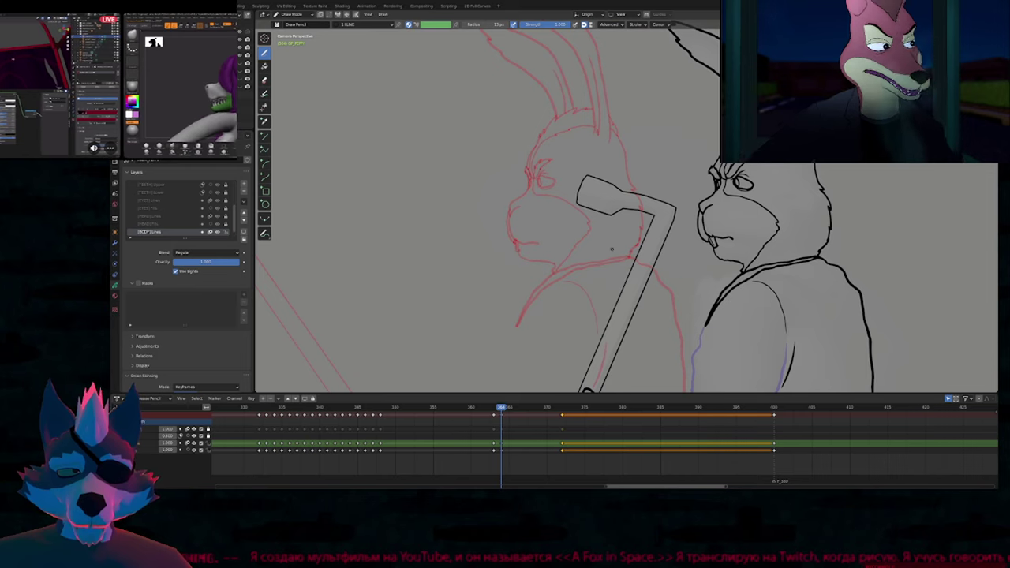
pyautogui.press('Up')
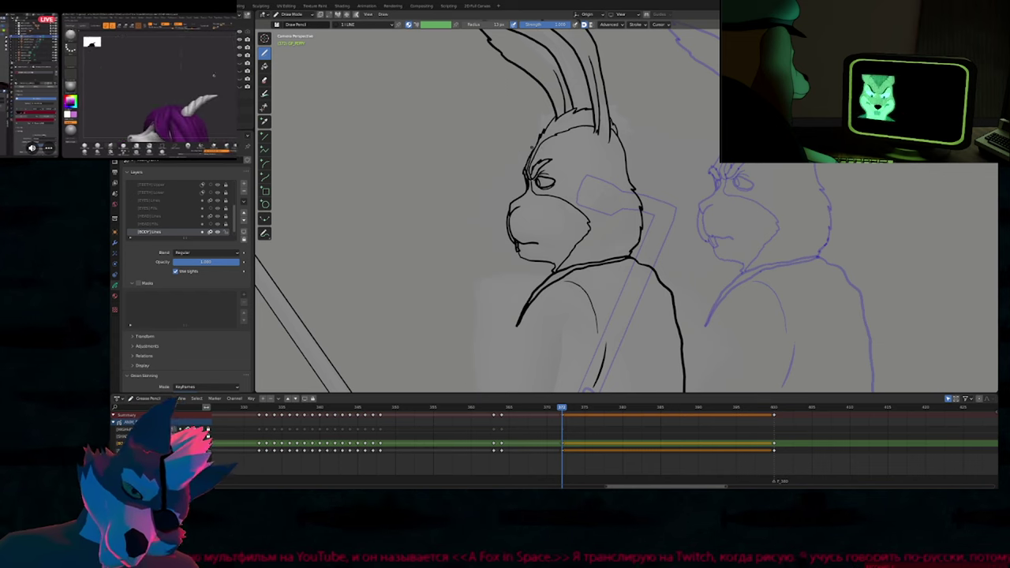
pyautogui.keyDown('shift'); pyautogui.moveTo(582, 166); pyautogui.dragTo(573, 282, button='middle'); pyautogui.keyUp('shift')
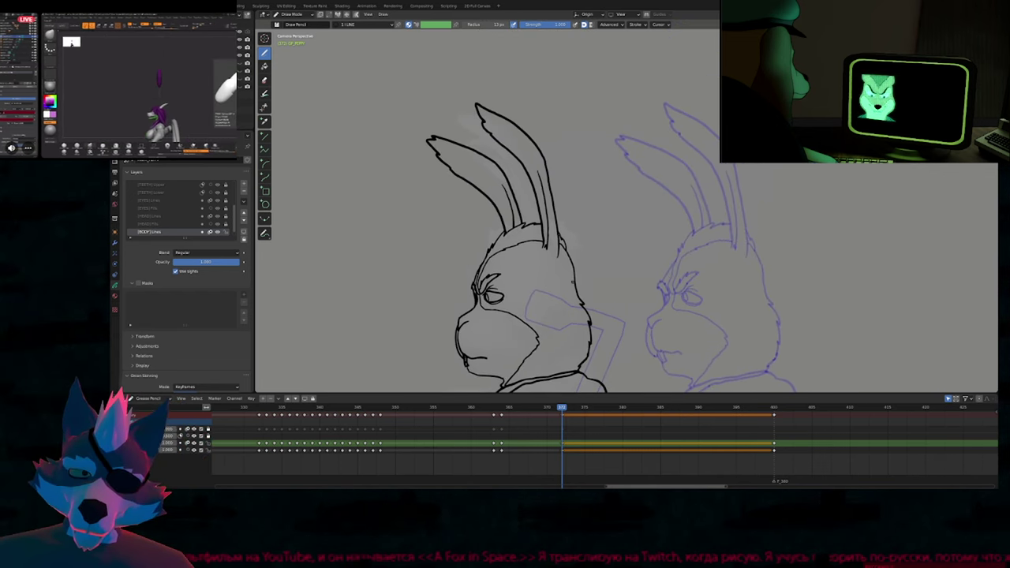
pyautogui.press('f')
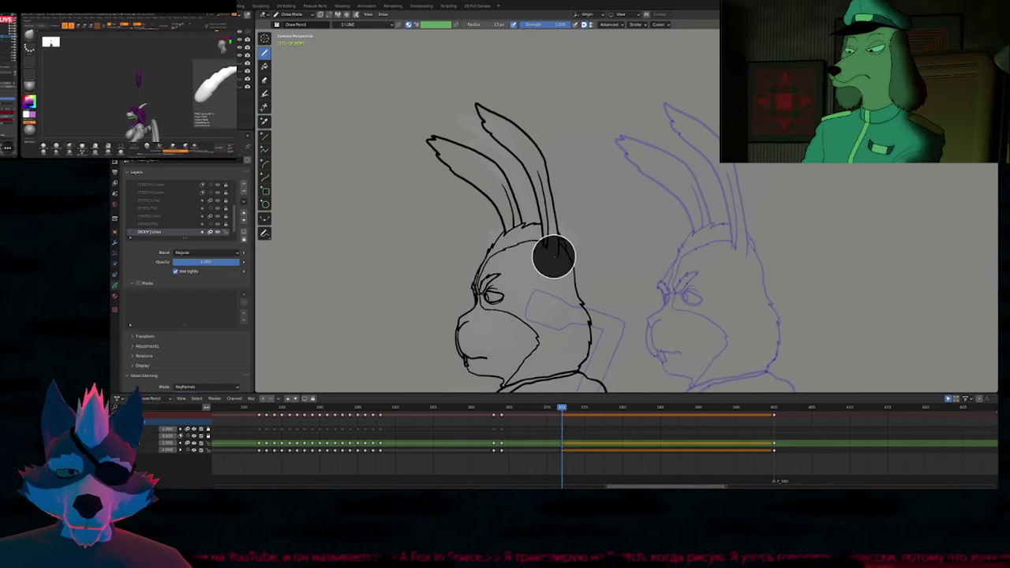
pyautogui.press('Escape')
pyautogui.moveTo(550, 235); pyautogui.dragTo(547, 250)
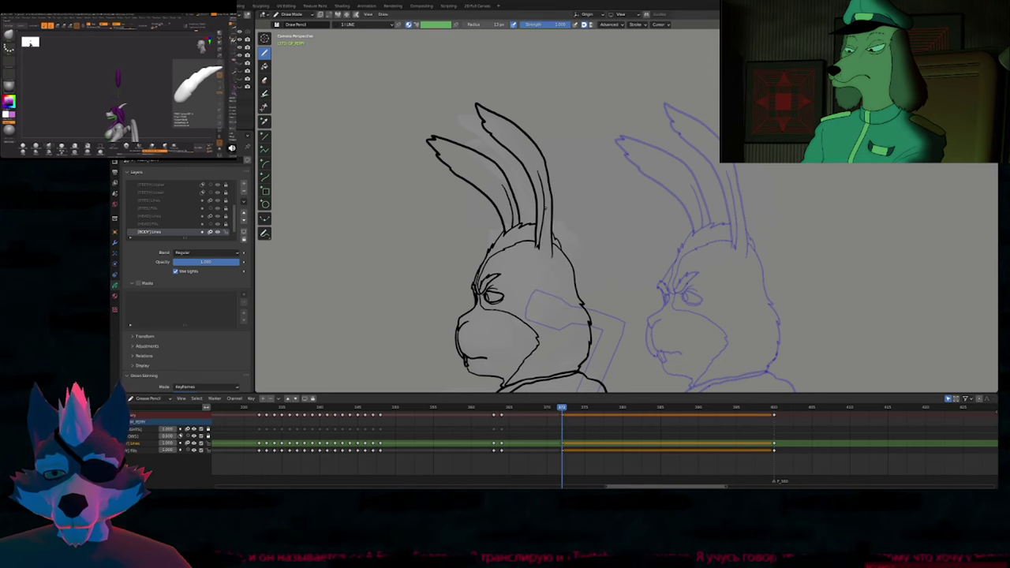
# Select the near ear's strokes and move them forward on the head toward the face.
pyautogui.press('Tab')
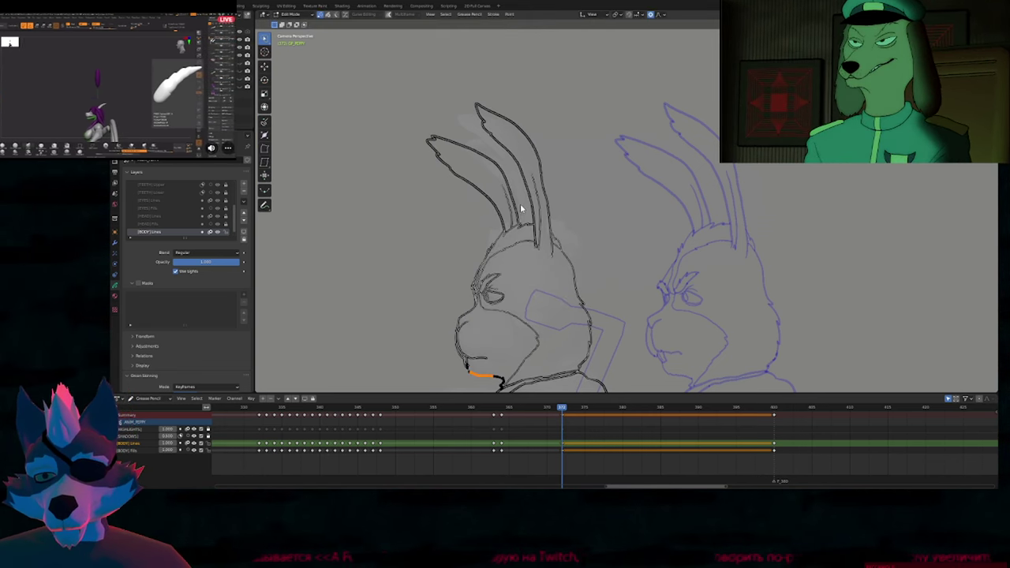
pyautogui.click(466, 193)
pyautogui.press('g')
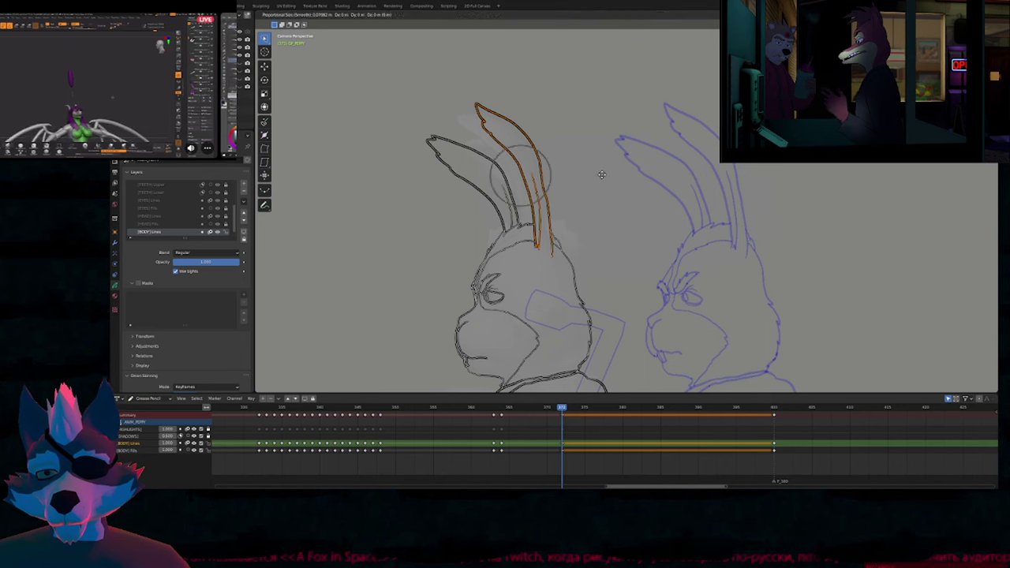
pyautogui.click(562, 192)
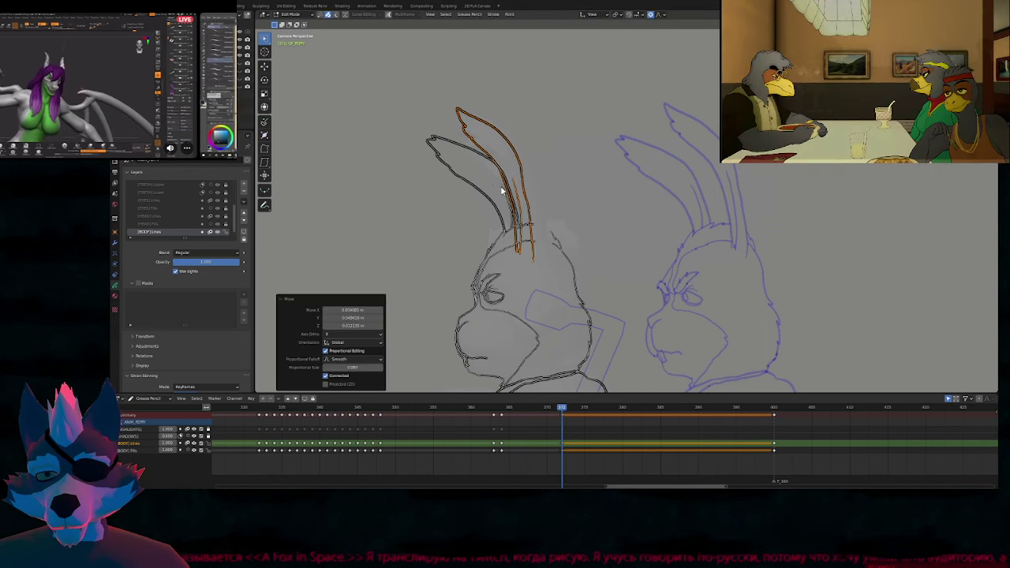
# Select the far ear's strokes, then move and rotate them to sit more upright beside the near ear.
pyautogui.click(499, 193)
pyautogui.press('g')
pyautogui.click(467, 211)
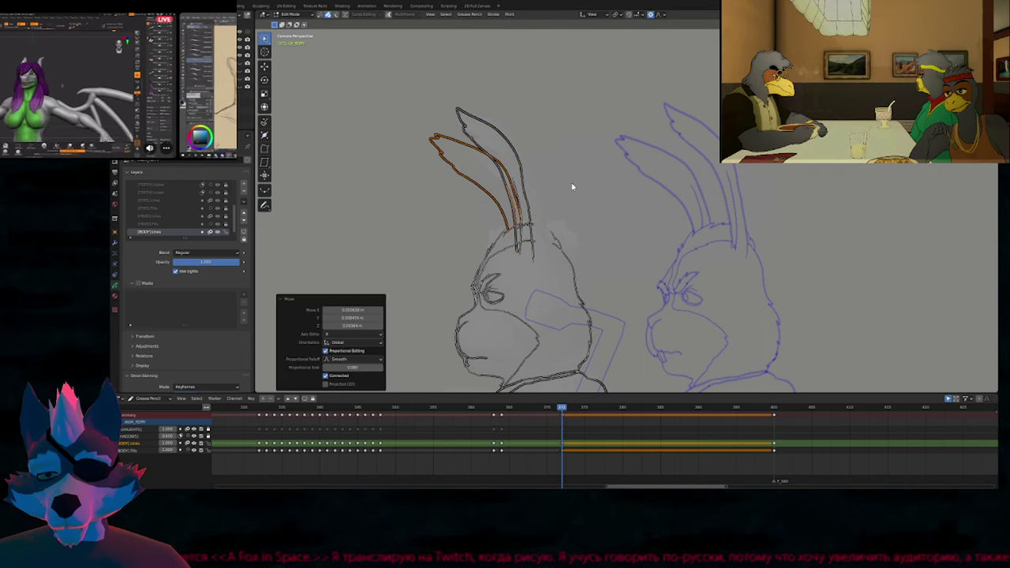
pyautogui.press('r')
pyautogui.click(651, 193)
pyautogui.press('r')
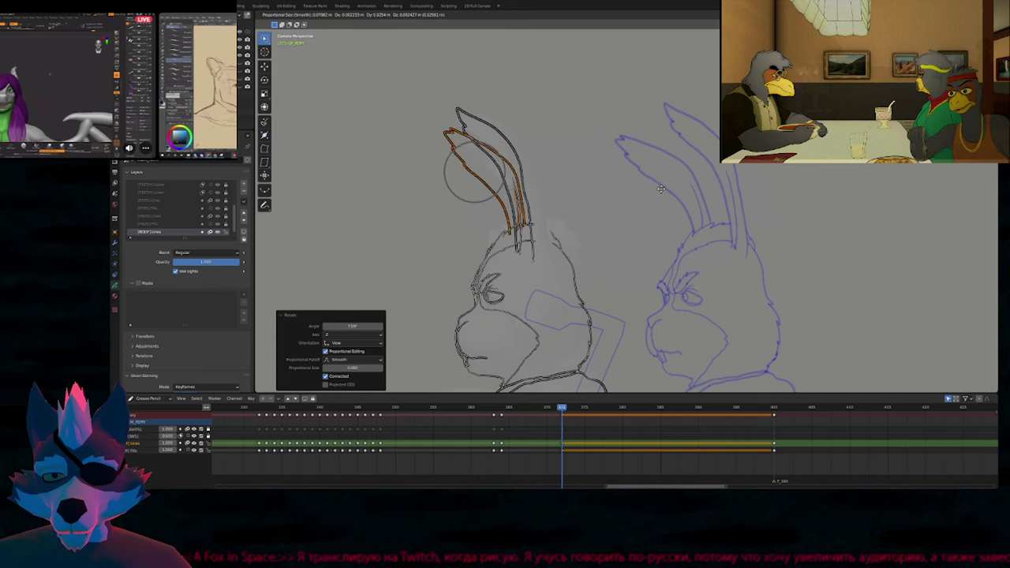
pyautogui.click(660, 192)
# Compare the rabbit's full pose at frames 364 and 372 and check the lines against the shaded 3D reference.
pyautogui.press('Tab')
pyautogui.moveTo(582, 309)
pyautogui.keyDown('shift'); pyautogui.mouseDown(button='middle')
pyautogui.moveTo(616, 254)
pyautogui.moveTo(555, 205)
pyautogui.mouseUp(button='middle'); pyautogui.keyUp('shift')
pyautogui.scroll(-4, 572, 237)
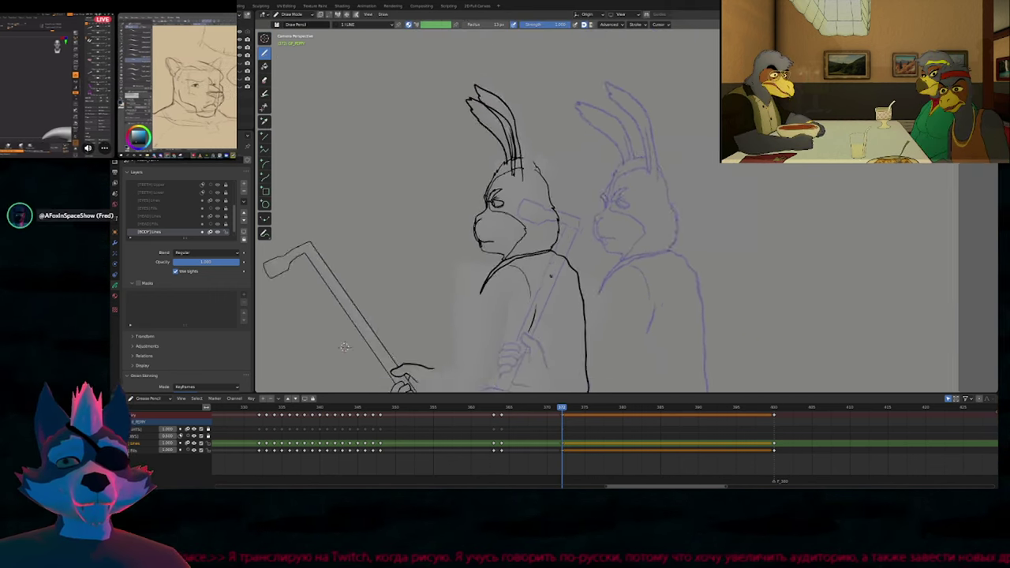
pyautogui.press('Down')
pyautogui.press('Up')
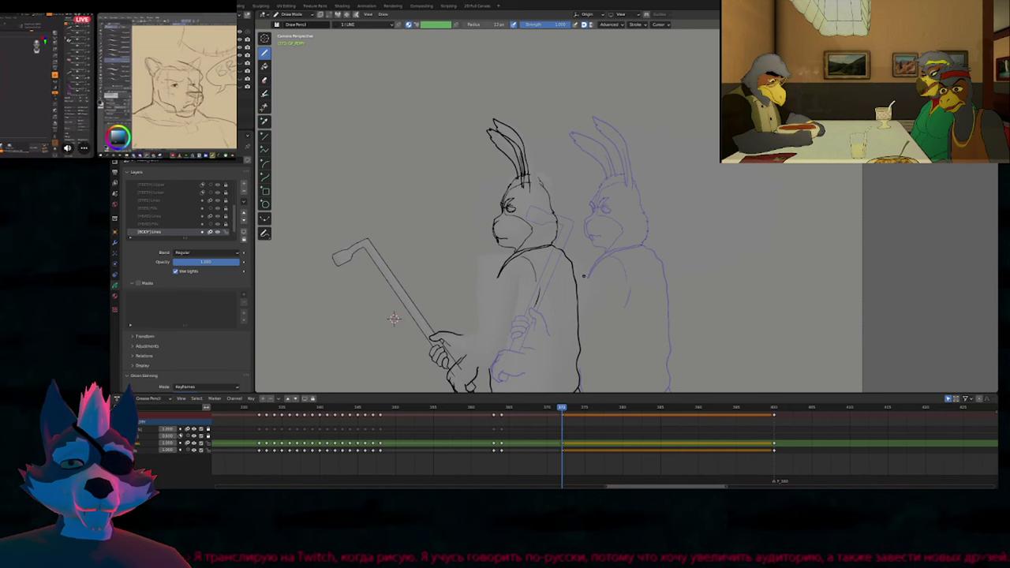
pyautogui.press('Down')
pyautogui.press('Up')
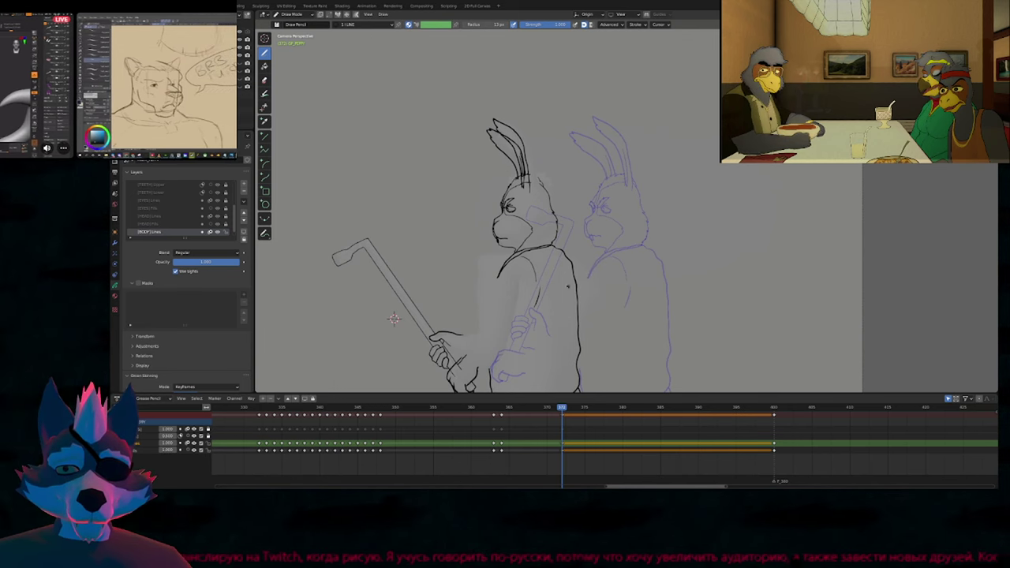
pyautogui.keyDown('shift'); pyautogui.moveTo(393, 319); pyautogui.dragTo(423, 210, button='middle'); pyautogui.keyUp('shift')
pyautogui.hotkey('shift', 'alt', 'z')
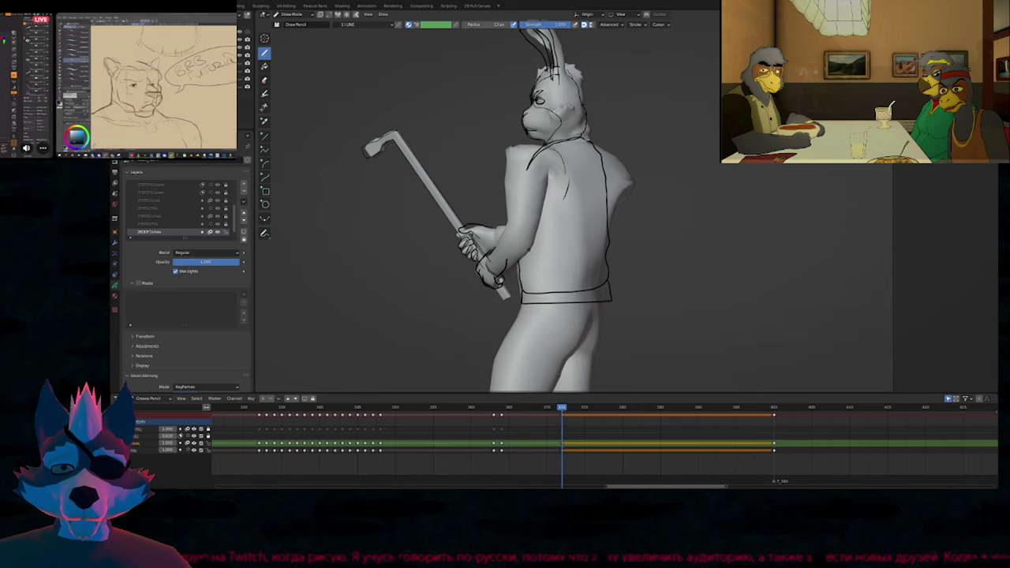
pyautogui.hotkey('shift', 'alt', 'z')
# Reshape the outer edge of the lower hand by moving its outline points with proportional editing, checking against the reference.
pyautogui.scroll(6, 481, 273)
pyautogui.press('Tab')
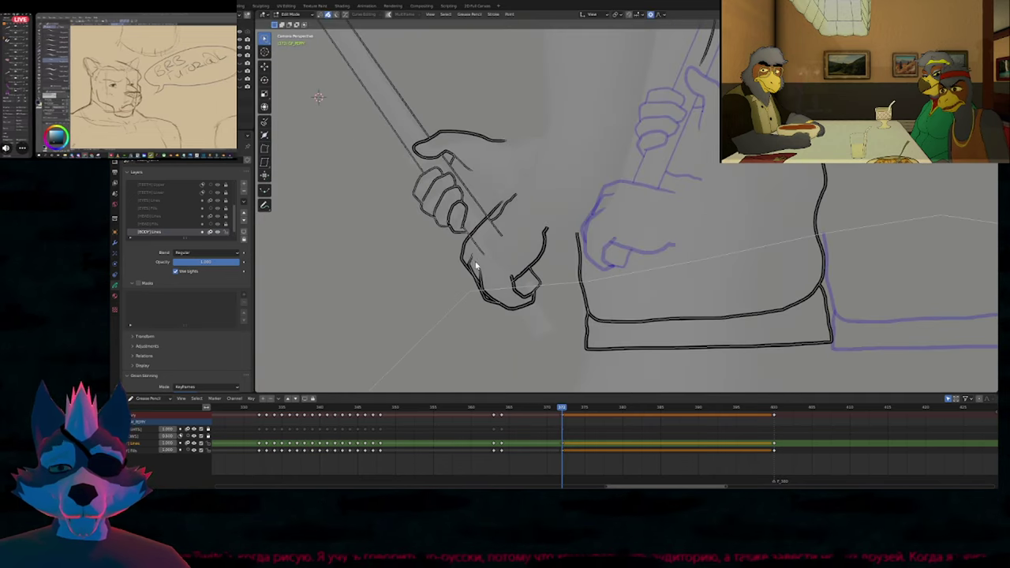
pyautogui.press('g')
pyautogui.click(484, 266)
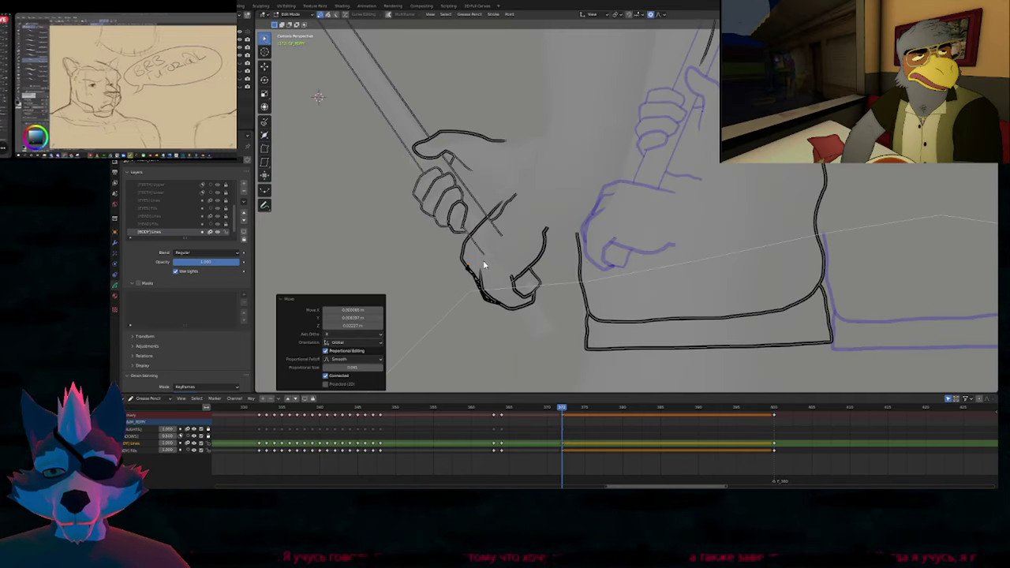
pyautogui.press('g')
pyautogui.click(483, 280)
pyautogui.press('Tab')
pyautogui.hotkey('shift', 'alt', 'z')
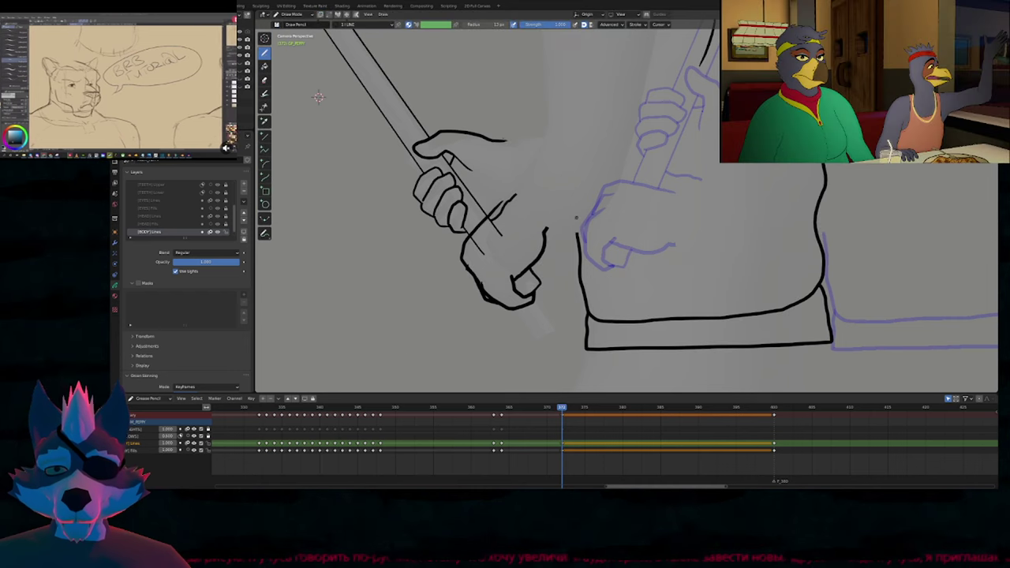
pyautogui.hotkey('shift', 'alt', 'z')
pyautogui.hotkey('shift', 'alt', 'z')
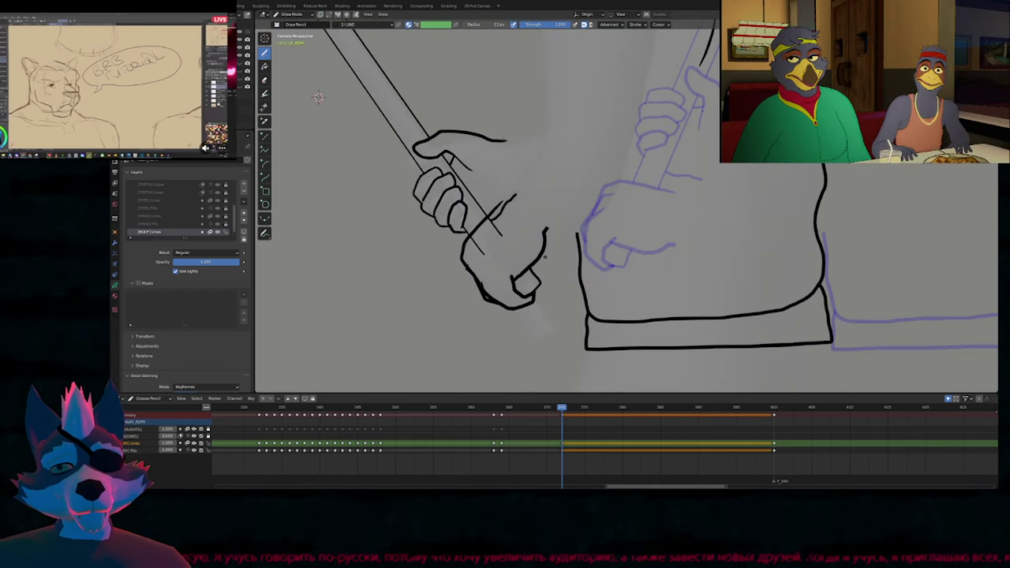
pyautogui.press('Tab')
pyautogui.hotkey('shift', 'alt', 'z')
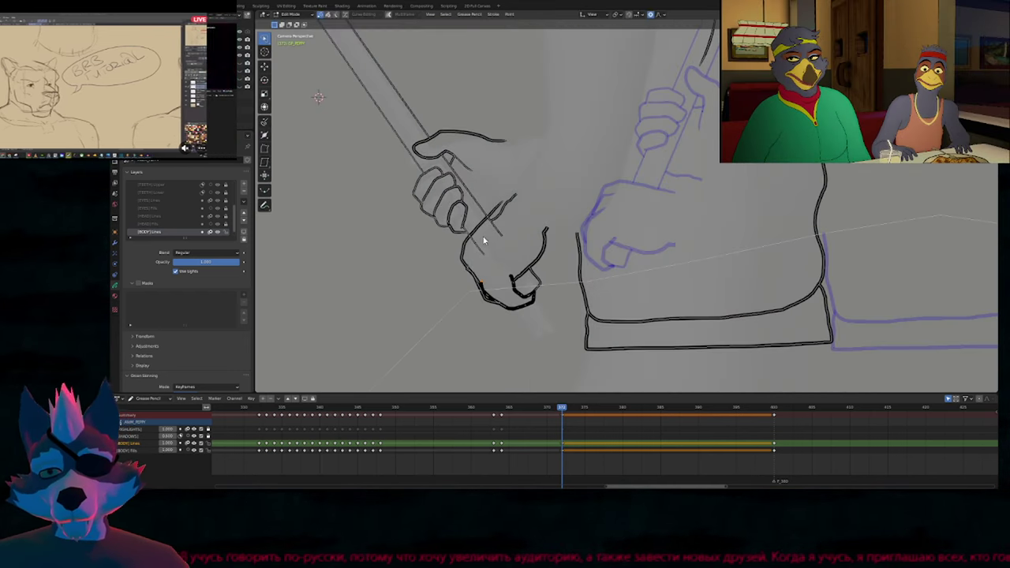
pyautogui.scroll(-2, 505, 236)
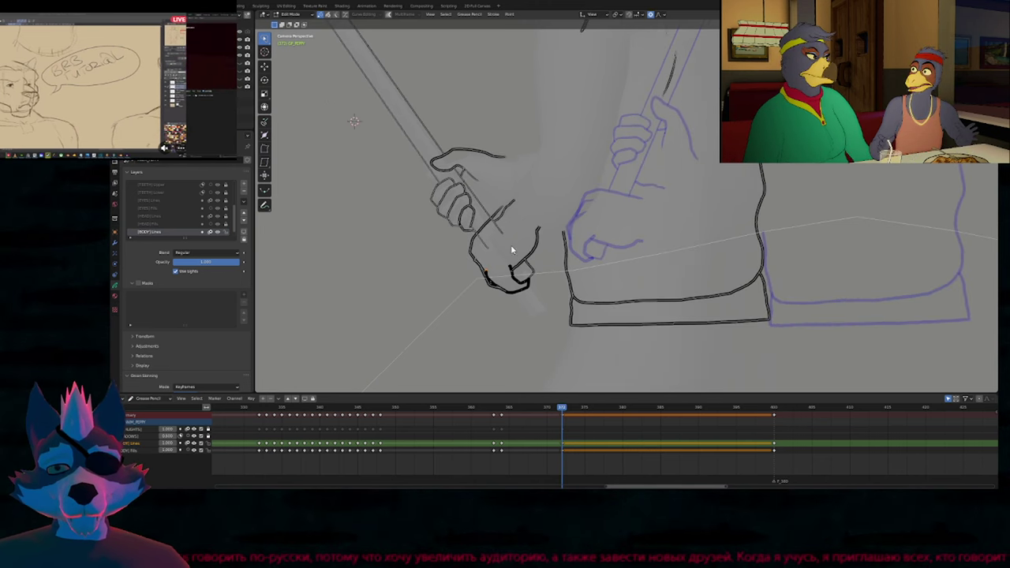
# Try to move the lower hand's small thumb stroke down toward the end of the wrench handle.
pyautogui.press('Tab')
pyautogui.press('f')
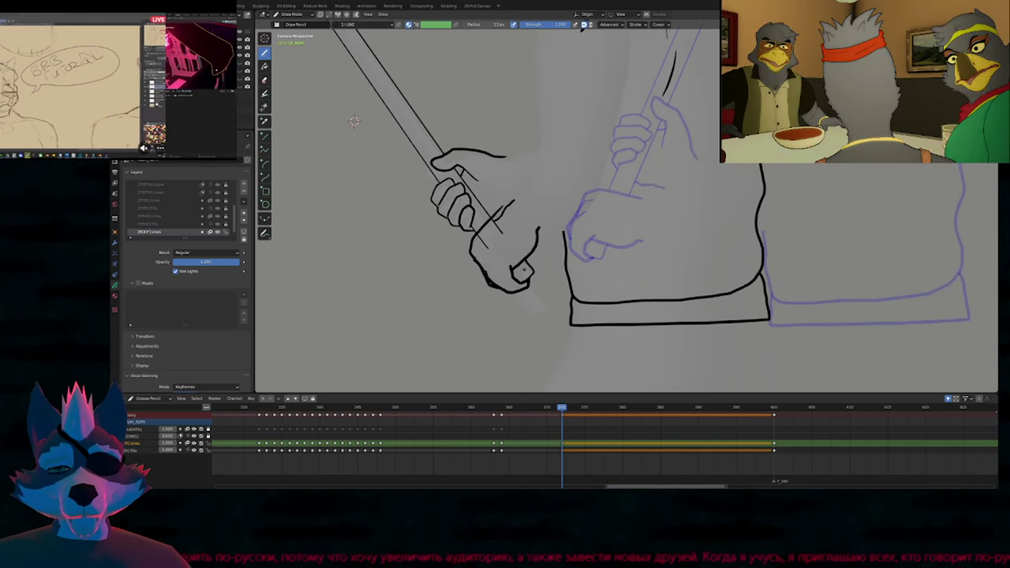
pyautogui.press('Tab')
pyautogui.hotkey('shift', 'alt', 'z')
pyautogui.press('g')
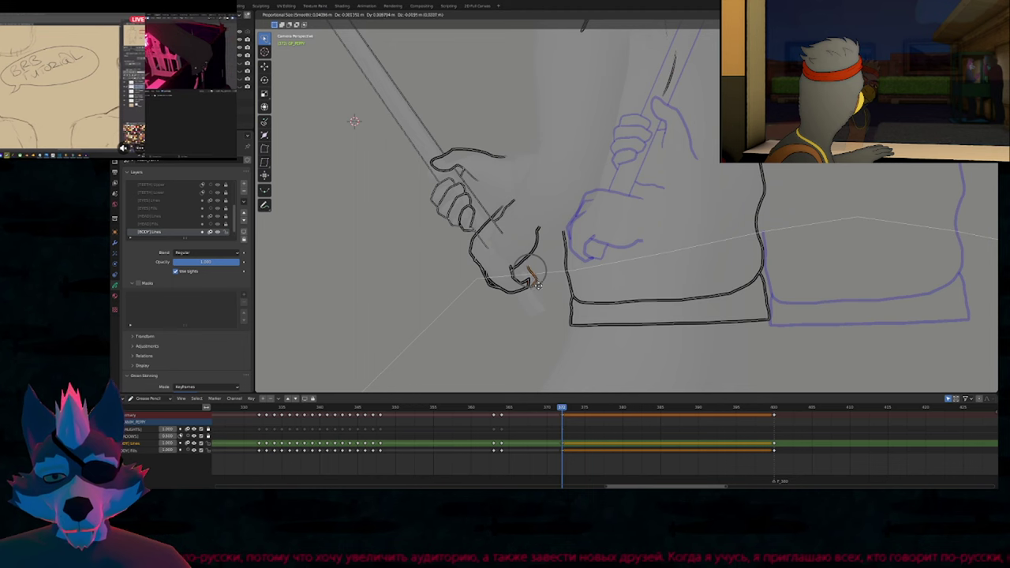
pyautogui.click(549, 315)
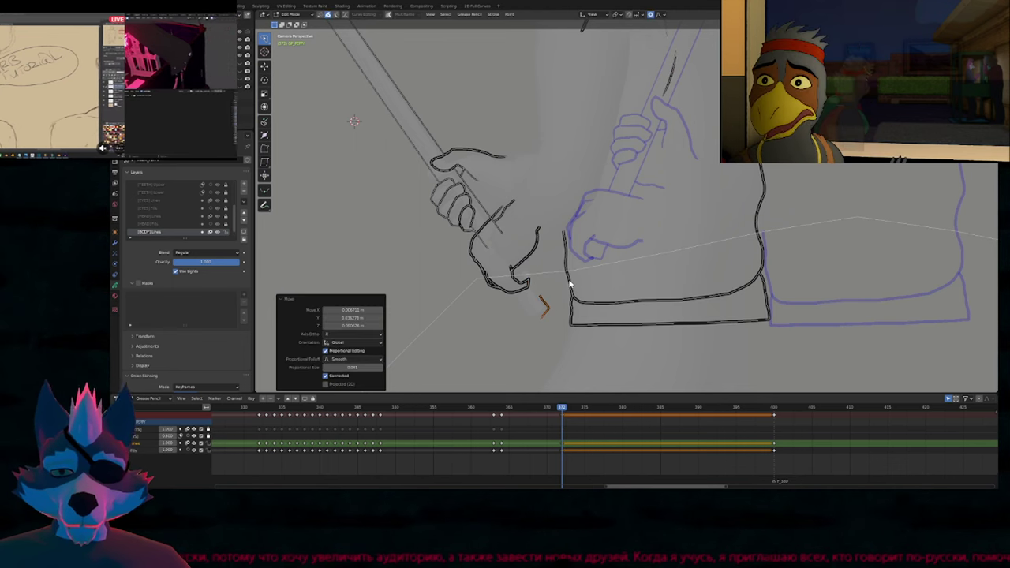
pyautogui.hotkey('ctrl', 'z')
# Select the lower hand's strokes and move them down the wrench handle to match the 3D reference.
pyautogui.moveTo(534, 255)
pyautogui.keyDown('ctrl'); pyautogui.mouseDown(button='right')
pyautogui.moveTo(546, 314)
pyautogui.moveTo(543, 297)
pyautogui.mouseUp(button='right'); pyautogui.keyUp('ctrl')
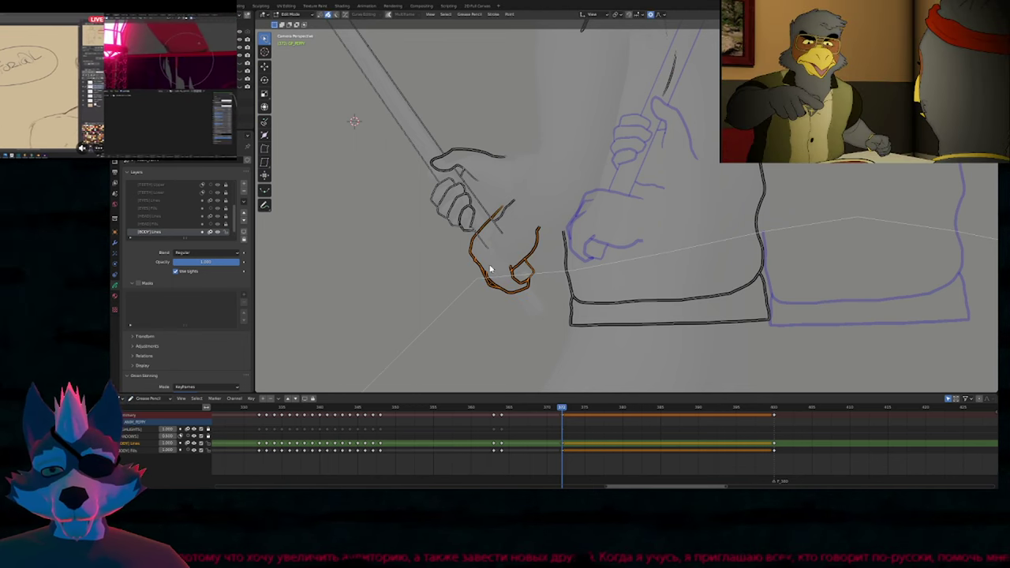
pyautogui.press('g')
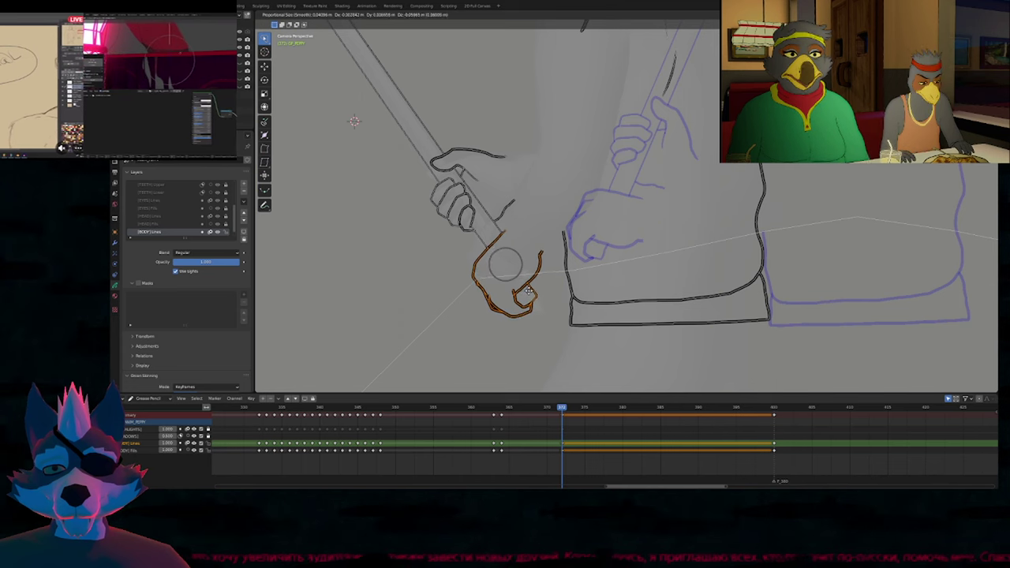
pyautogui.click(530, 292)
pyautogui.hotkey('alt', 'z')
pyautogui.hotkey('alt', 'z')
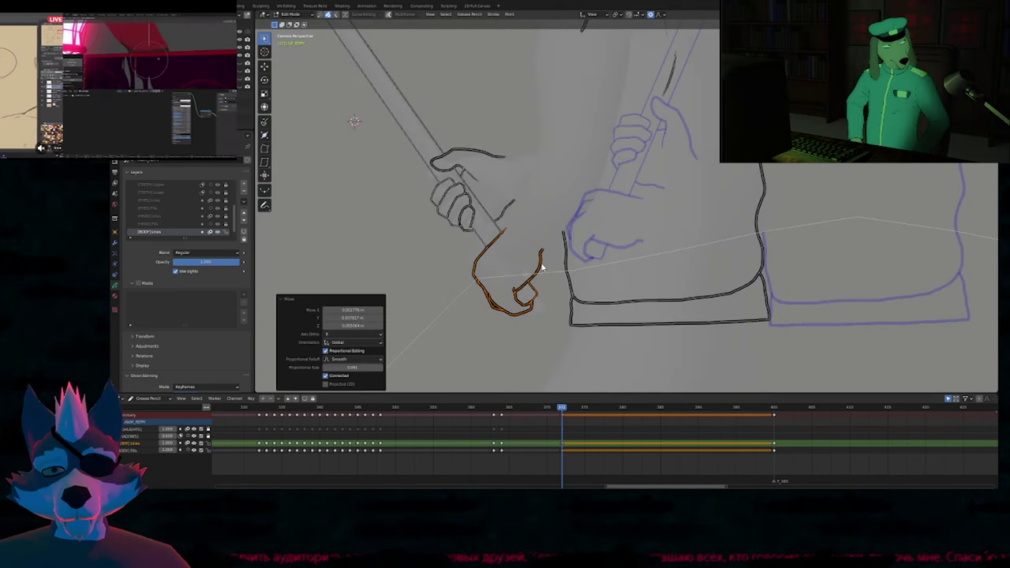
# Flip between frames 364 and 372 to check the motion of the body, hands and ears, then examine the head closely.
pyautogui.keyDown('ctrl'); pyautogui.moveTo(537, 205); pyautogui.dragTo(539, 282, button='middle'); pyautogui.keyUp('ctrl')
pyautogui.press('Tab')
pyautogui.keyDown('shift'); pyautogui.moveTo(581, 189); pyautogui.dragTo(576, 275, button='middle'); pyautogui.keyUp('shift')
pyautogui.press('Down')
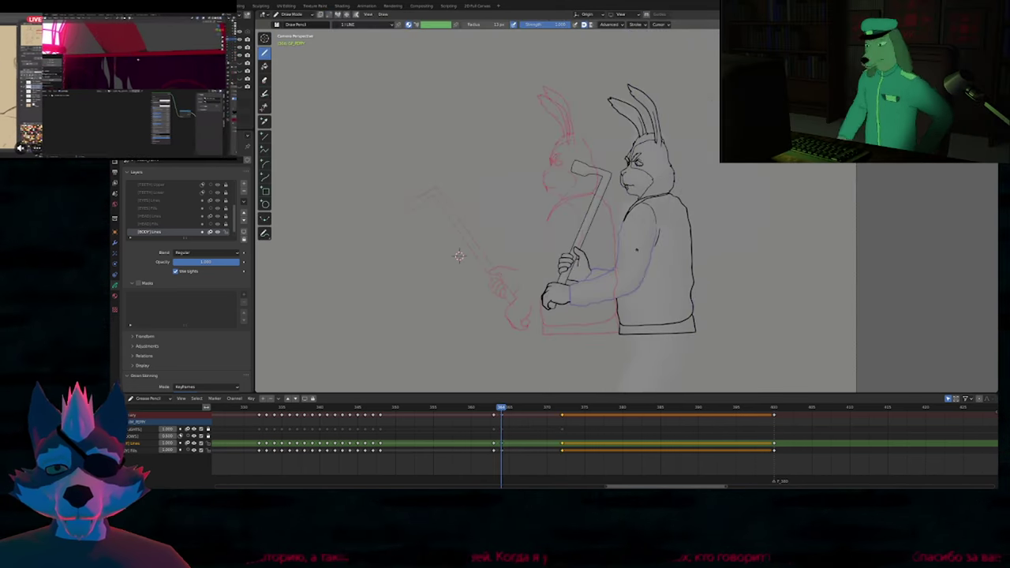
pyautogui.press('Up')
pyautogui.press('Down')
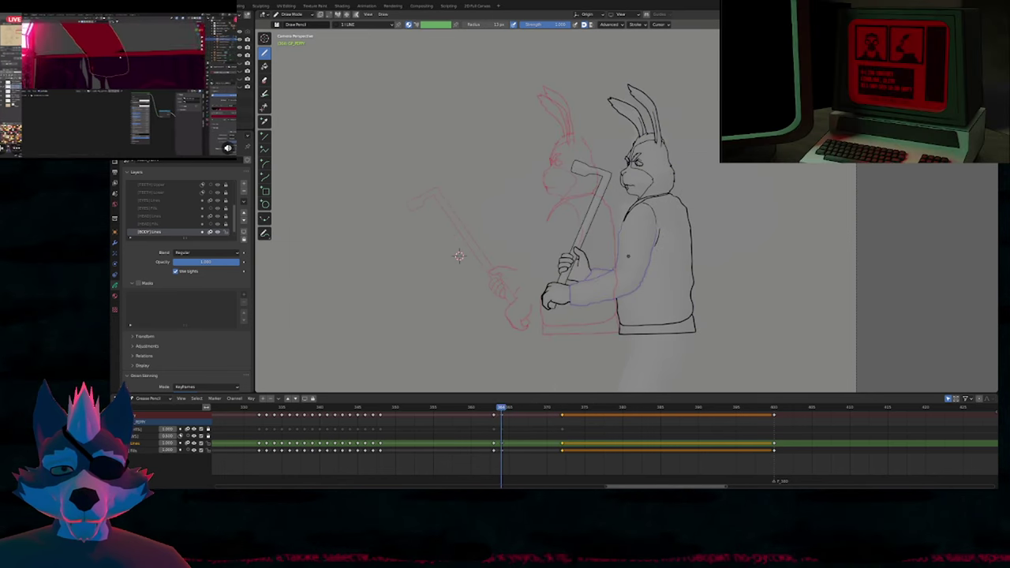
pyautogui.press('Up')
pyautogui.scroll(5, 513, 158)
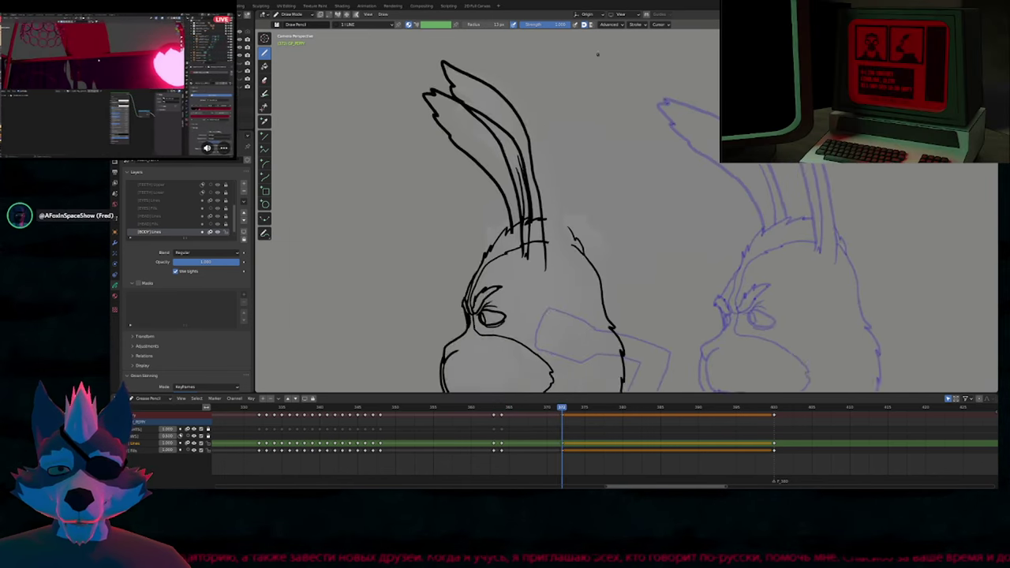
# Move the lower ear's strokes back toward the taller ear at frame 372 and compare the result with frame 364.
pyautogui.press('Tab')
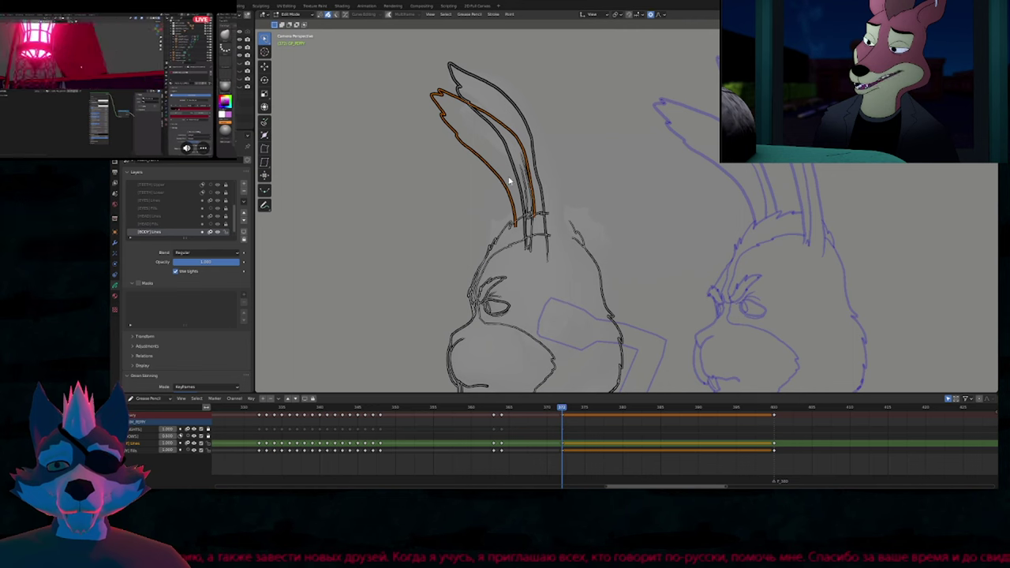
pyautogui.press('g')
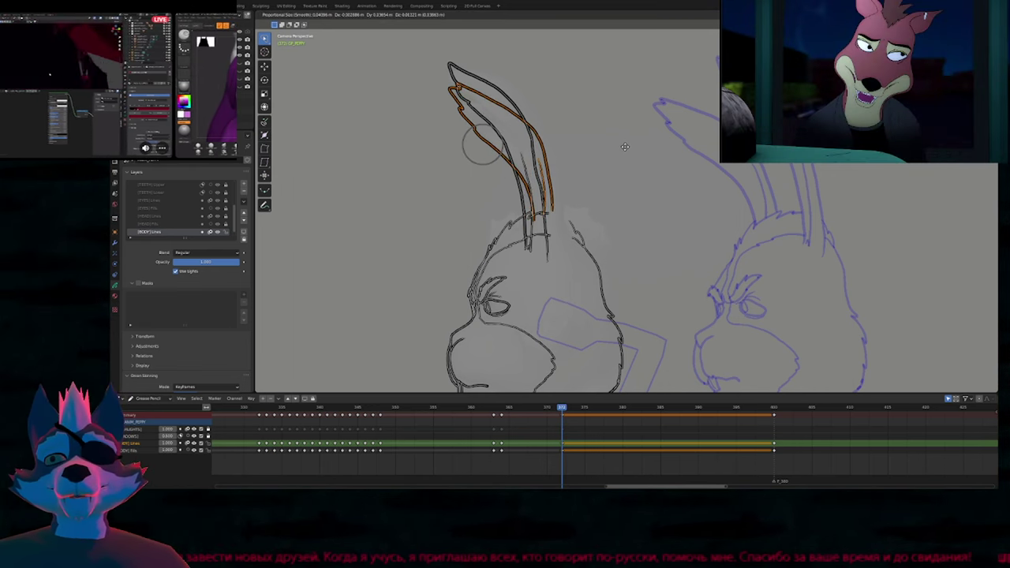
pyautogui.click(624, 149)
pyautogui.press('g')
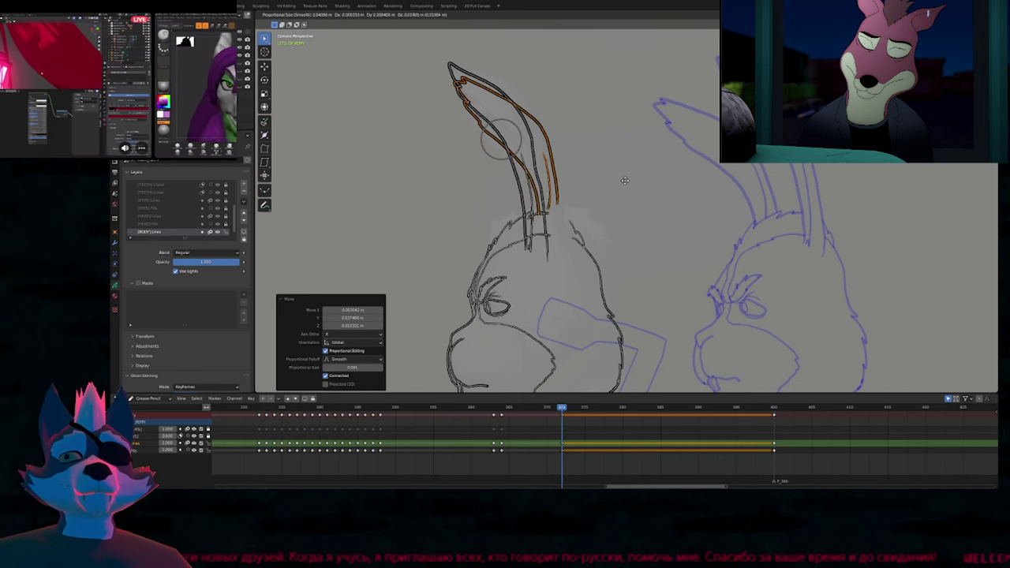
pyautogui.click(624, 186)
pyautogui.press('Tab')
pyautogui.press('Down')
pyautogui.press('Up')
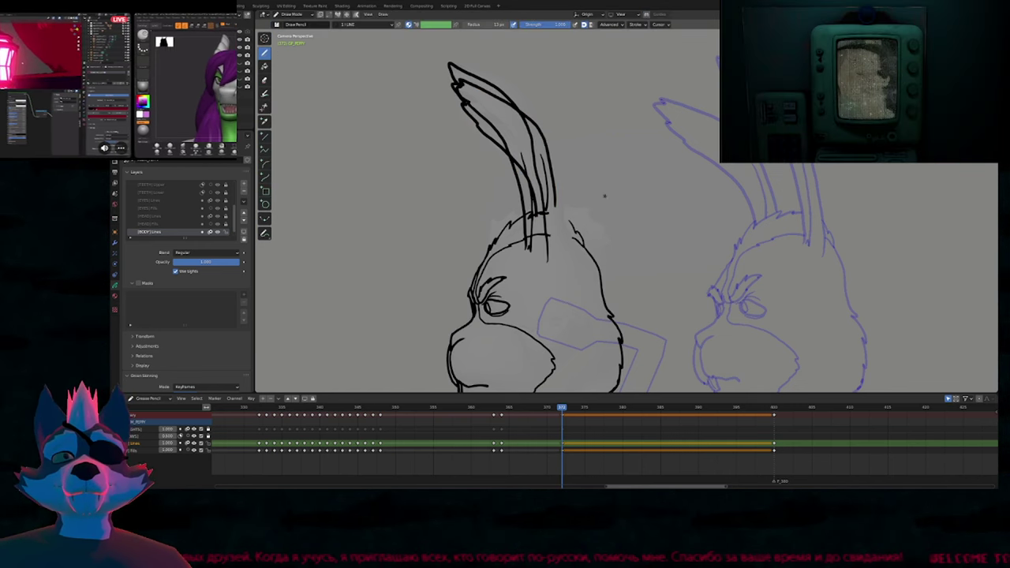
# Snap the 3D cursor to the taller ear's base, then bend the ear's strokes upright around it and move them slightly back.
pyautogui.scroll(-4, 636, 178)
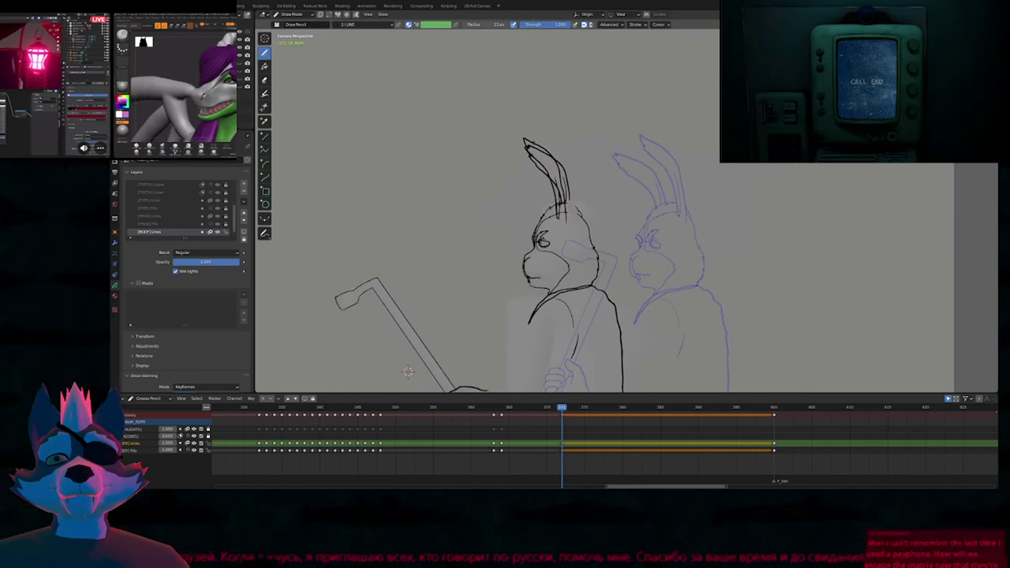
pyautogui.press('Tab')
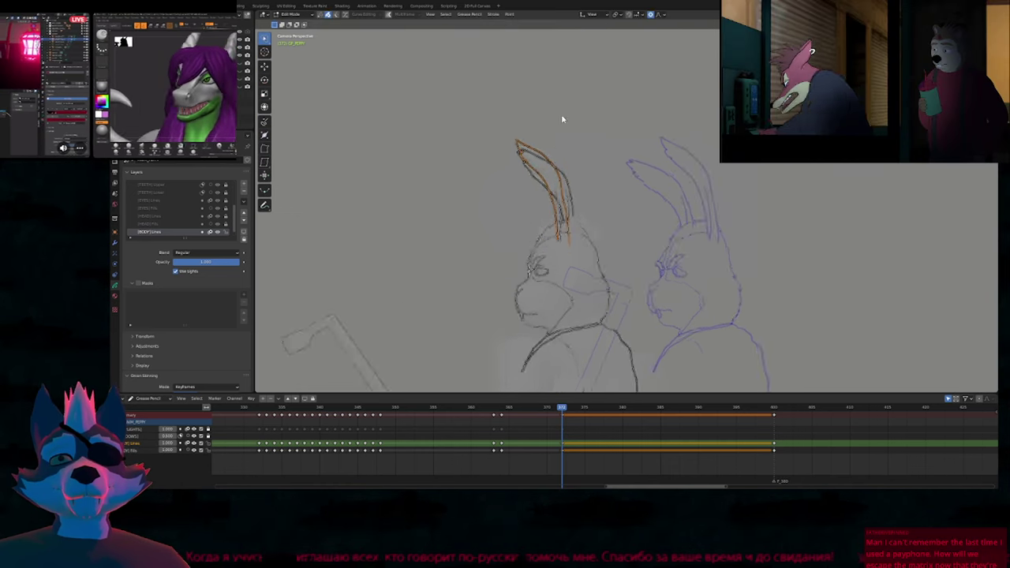
pyautogui.scroll(5, 561, 118)
pyautogui.keyDown('shift'); pyautogui.moveTo(572, 356); pyautogui.dragTo(571, 269, button='middle'); pyautogui.keyUp('shift')
pyautogui.press('1')
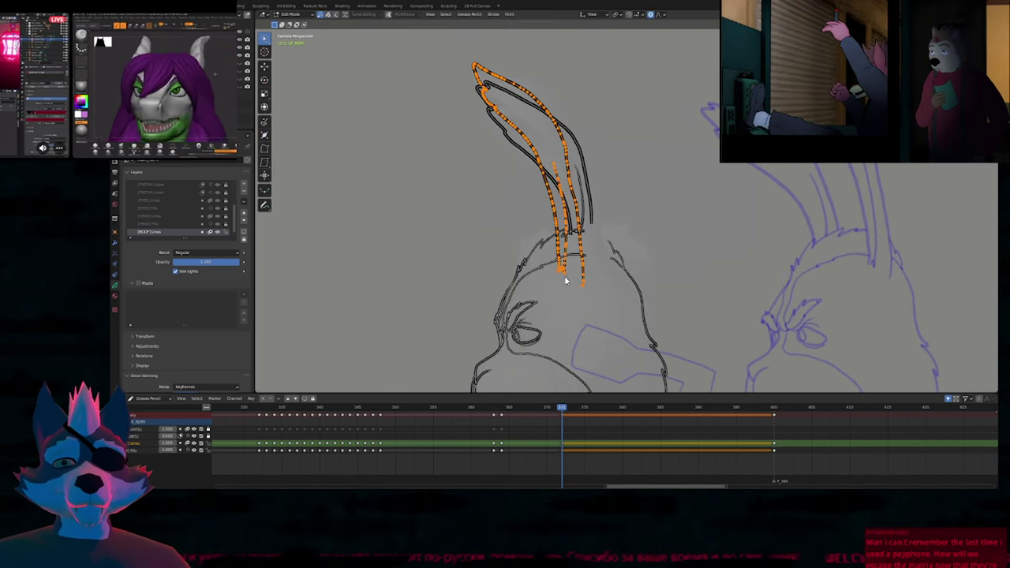
pyautogui.click(564, 276)
pyautogui.hotkey('shift', 's')
pyautogui.click(573, 289)
pyautogui.press('l')
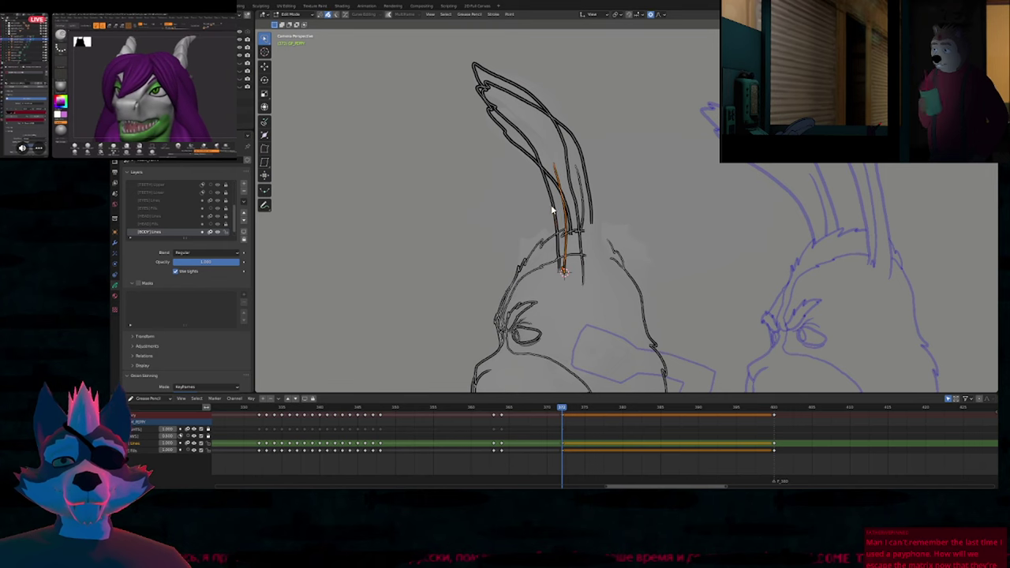
pyautogui.press('l')
pyautogui.hotkey('shift', 'w')
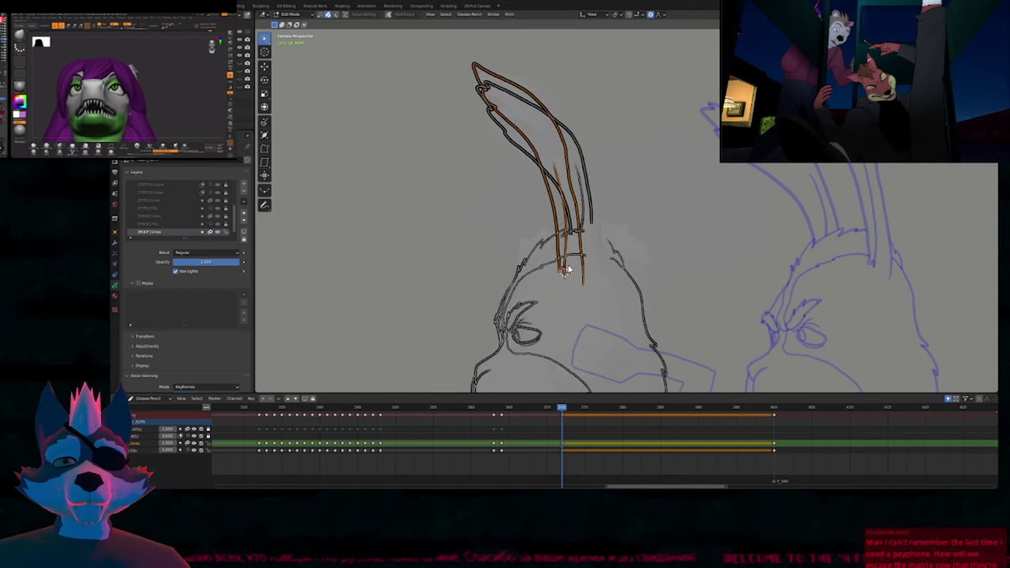
pyautogui.click(573, 269)
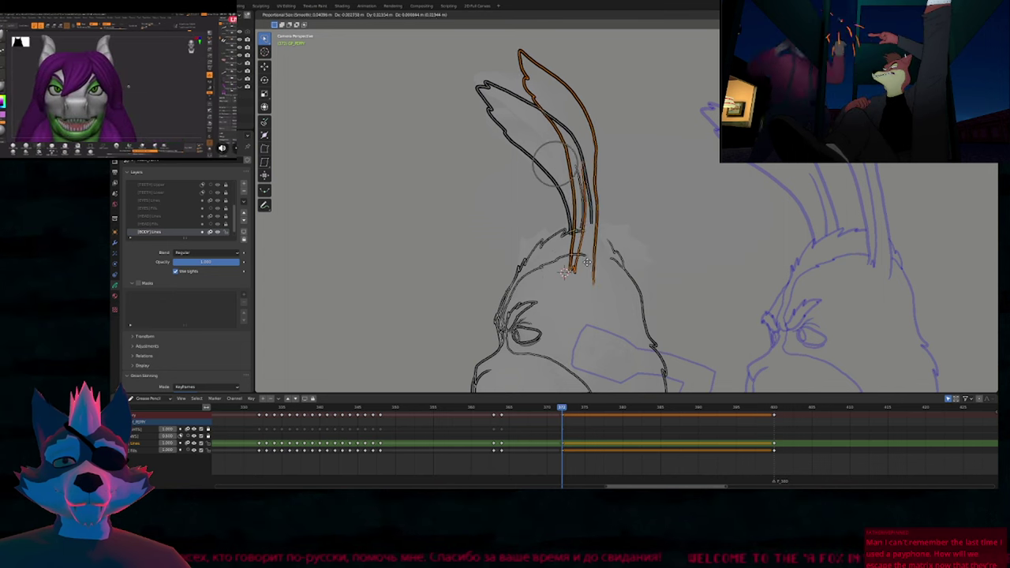
pyautogui.press('Tab')
# Try to generate the in-between drawings from frame 368, then return to frame 372.
pyautogui.scroll(-6, 563, 272)
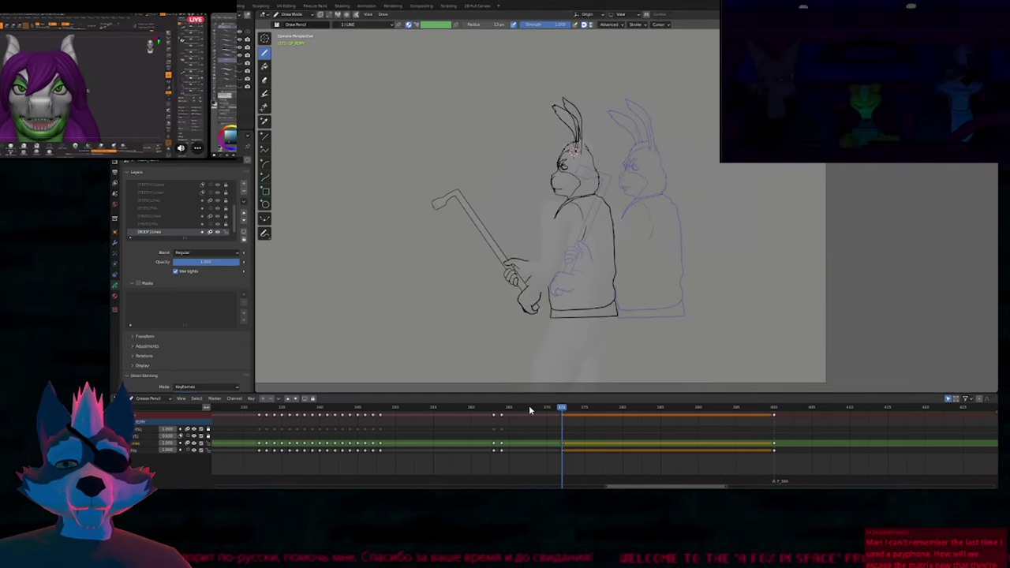
pyautogui.moveTo(529, 410)
pyautogui.mouseDown()
pyautogui.moveTo(500, 412)
pyautogui.moveTo(568, 424)
pyautogui.moveTo(533, 422)
pyautogui.mouseUp()
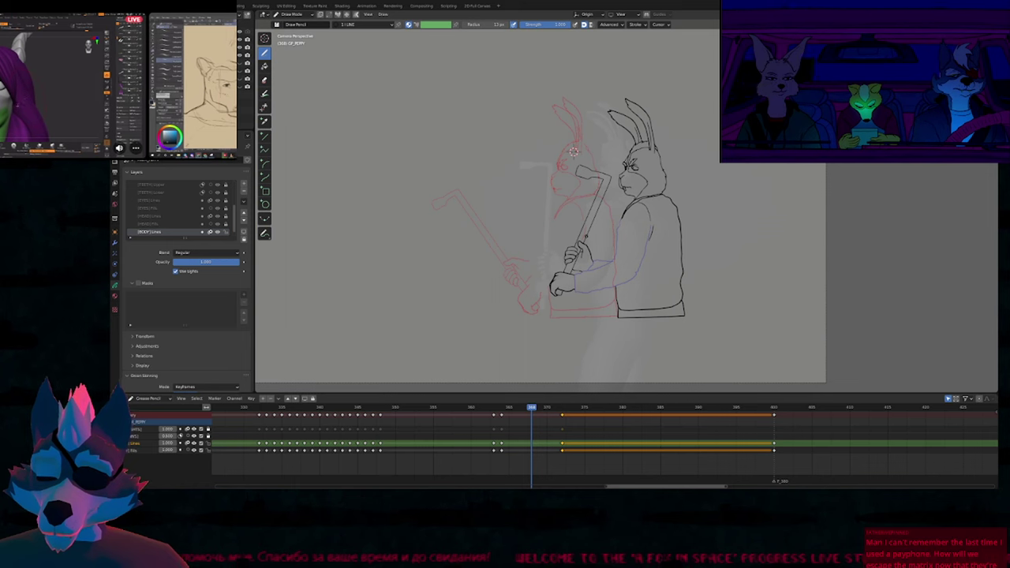
pyautogui.hotkey('ctrl', 'shift', 'e')
pyautogui.moveTo(527, 406)
pyautogui.mouseDown()
pyautogui.moveTo(494, 414)
pyautogui.moveTo(576, 429)
pyautogui.moveTo(513, 427)
pyautogui.moveTo(562, 440)
pyautogui.moveTo(532, 436)
pyautogui.mouseUp()
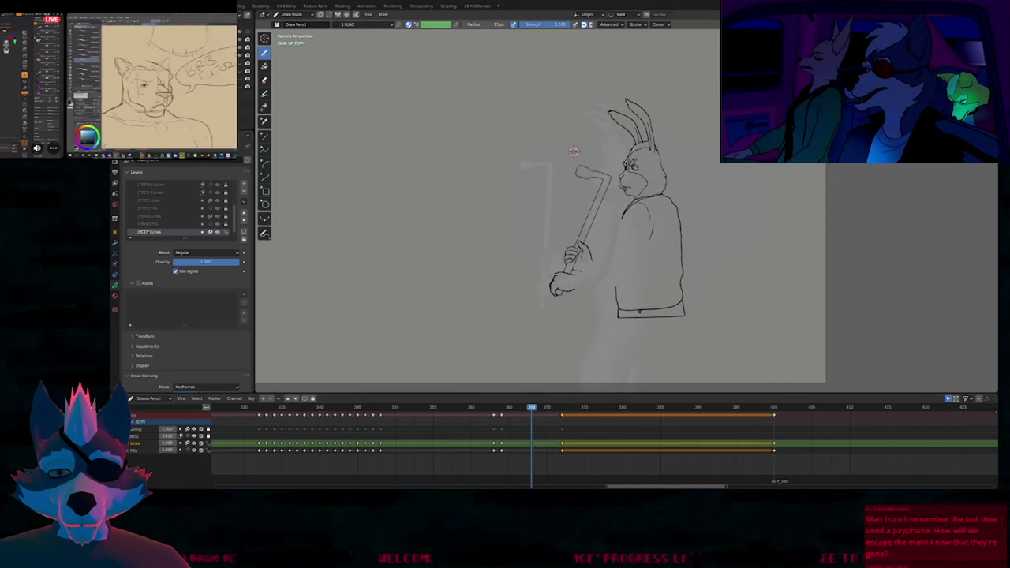
pyautogui.press('Up')
# Touch up the jacket's front edge line above the waistband at frame 372, comparing it with the drawing at frame 364.
pyautogui.scroll(3, 608, 306)
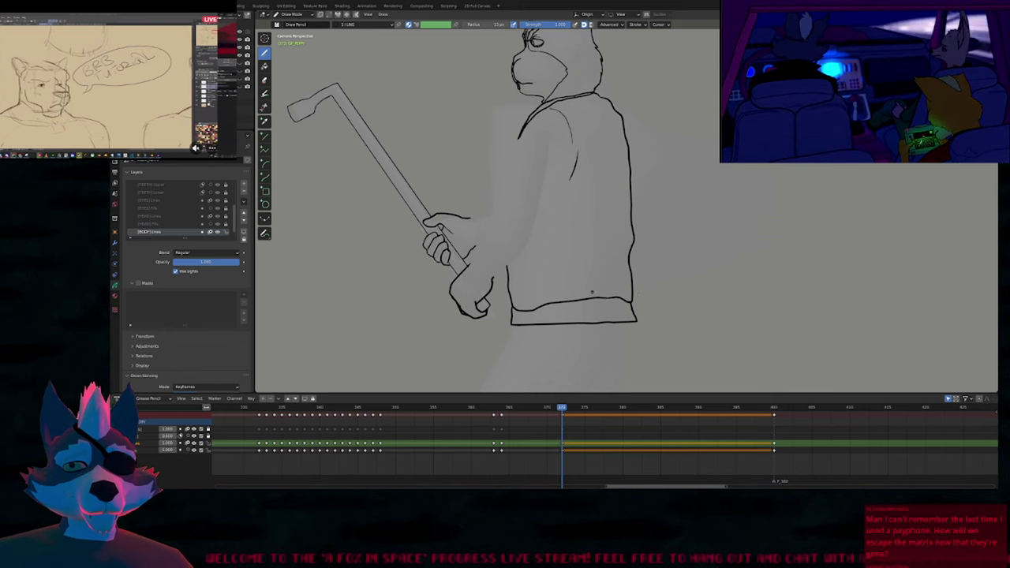
pyautogui.press('Down')
pyautogui.press('Up')
pyautogui.press('Down')
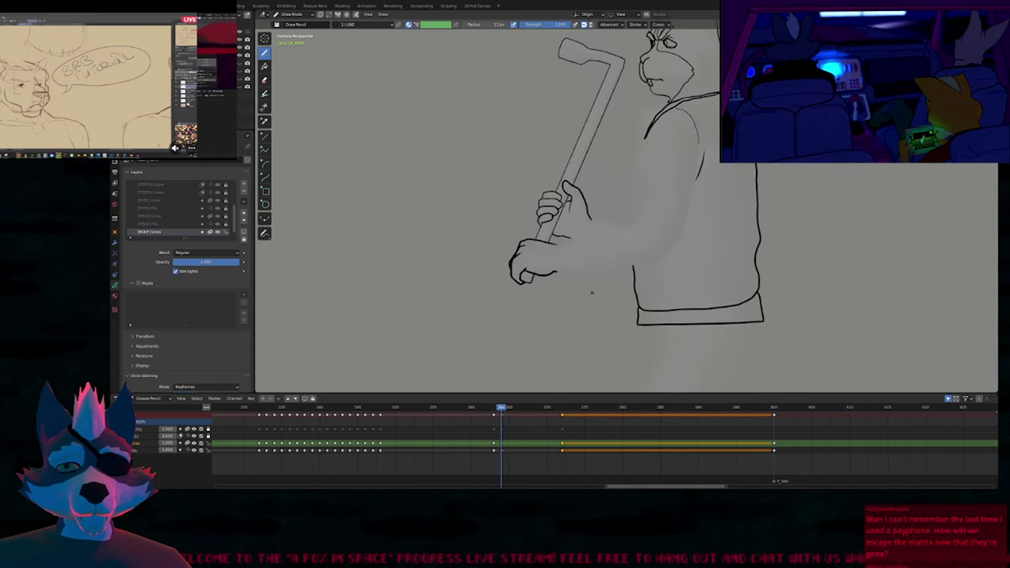
pyautogui.press('Up')
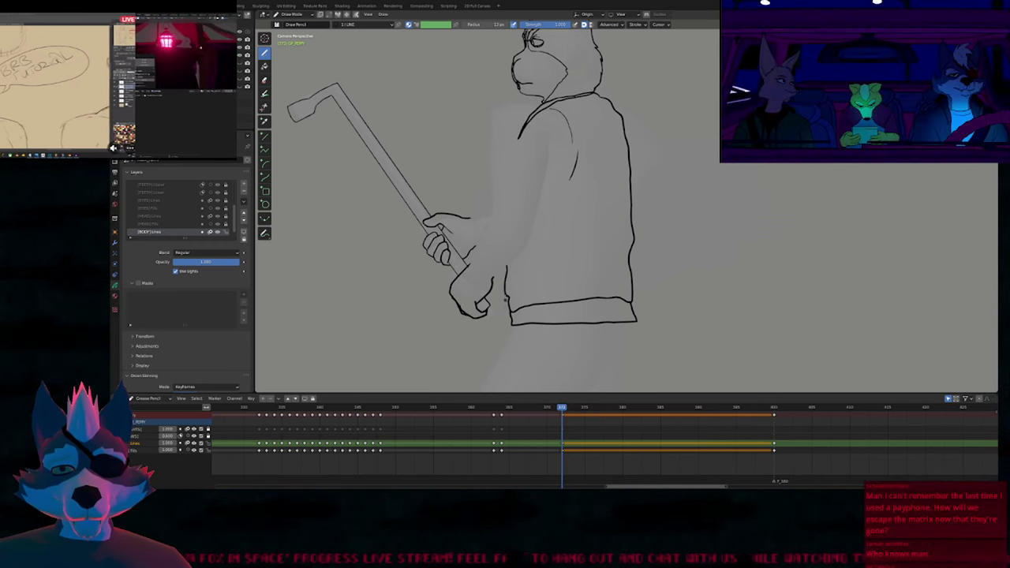
pyautogui.moveTo(505, 280); pyautogui.dragTo(510, 303)
# Pull the lower end of the cheek line down to the collar with proportional editing.
pyautogui.keyDown('shift'); pyautogui.moveTo(613, 196); pyautogui.dragTo(566, 284, button='middle'); pyautogui.keyUp('shift')
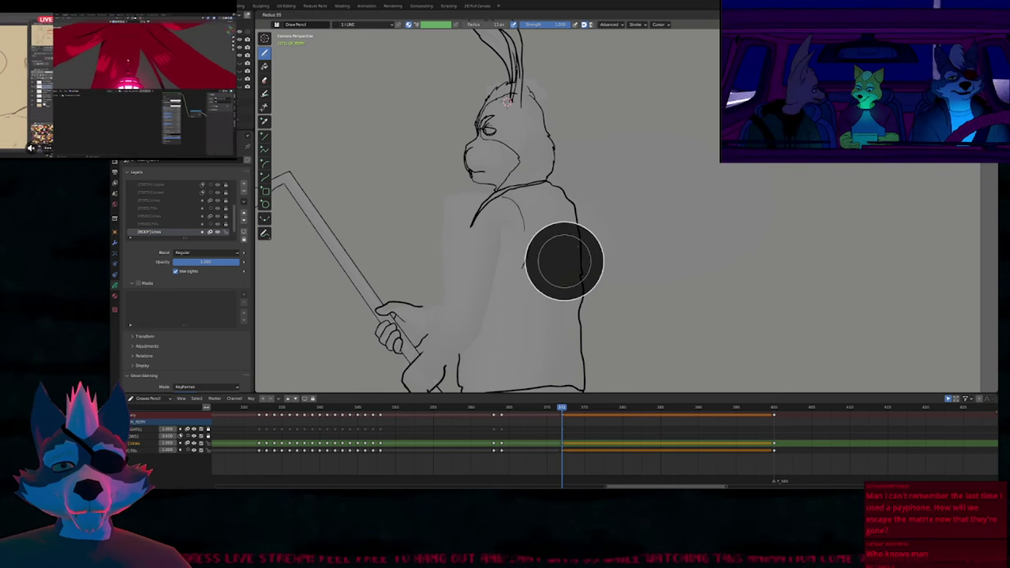
pyautogui.scroll(3, 539, 190)
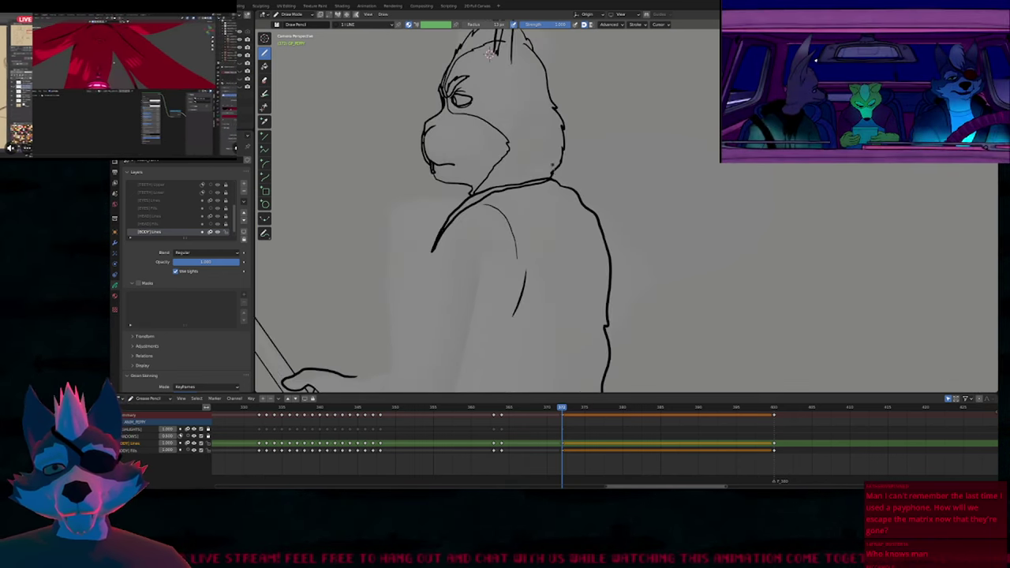
pyautogui.press('Down')
pyautogui.press('Up')
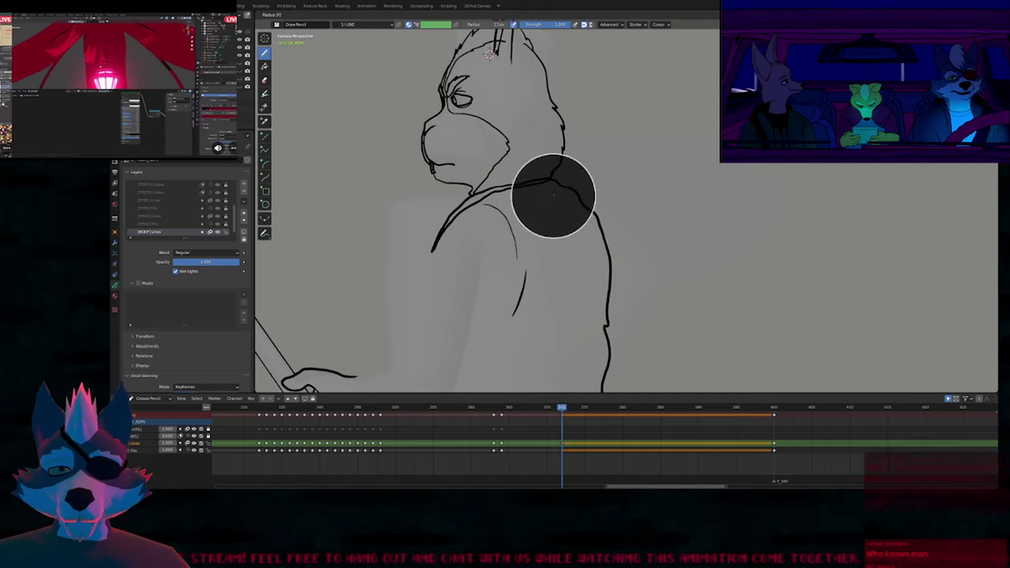
pyautogui.press('Tab')
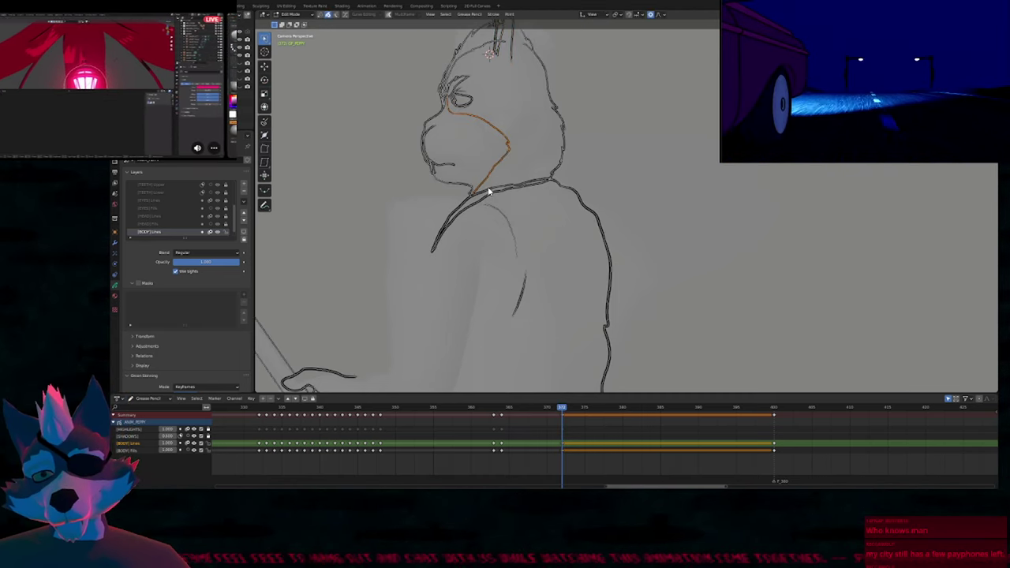
pyautogui.scroll(-9, 472, 214)
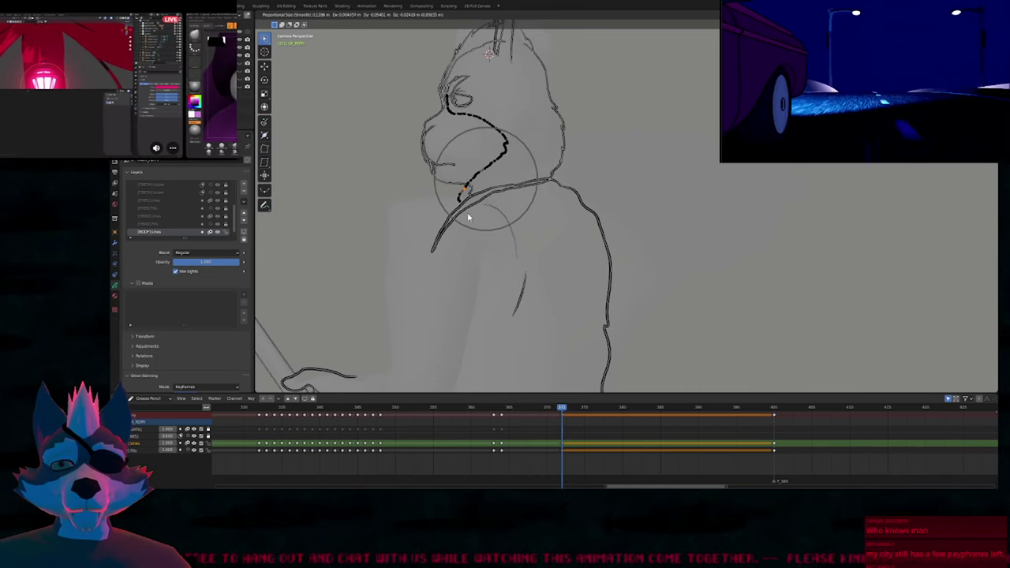
pyautogui.click(464, 199)
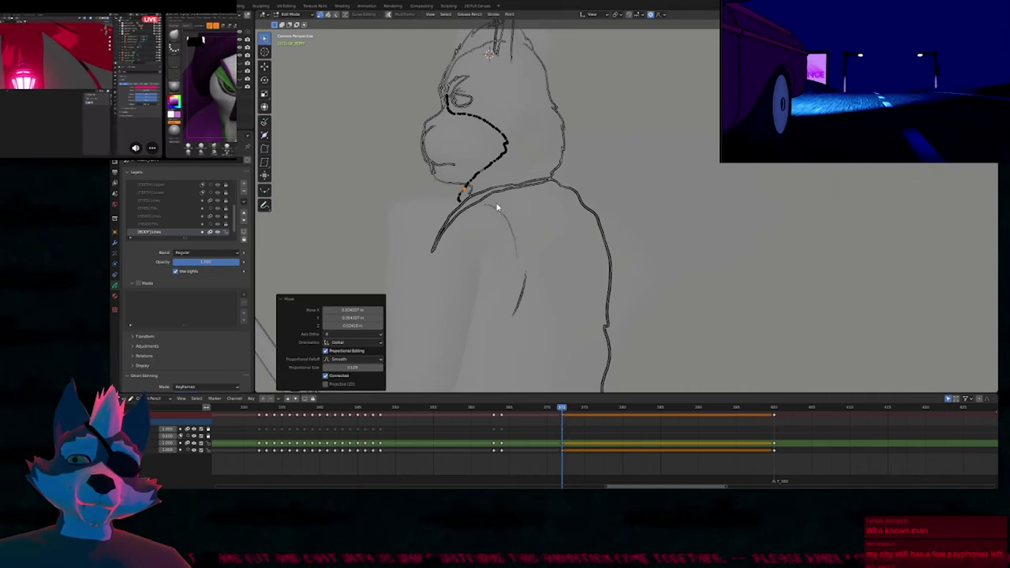
pyautogui.click(472, 235)
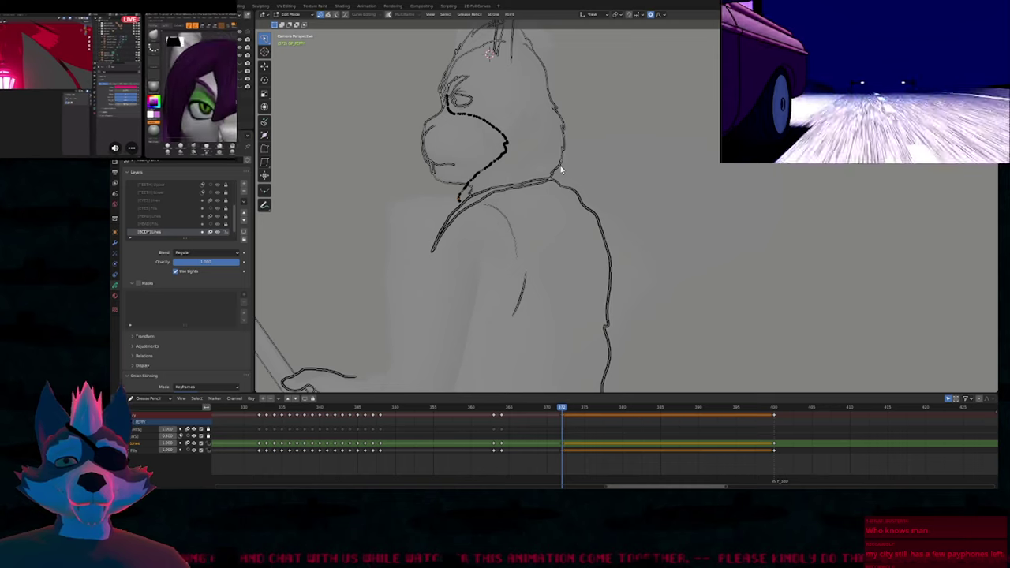
# Reshape the back-of-head outline just above the collar and check the motion between frames 364 and 372.
pyautogui.press('Tab')
pyautogui.keyDown('shift'); pyautogui.moveTo(576, 168); pyautogui.dragTo(577, 239, button='middle'); pyautogui.keyUp('shift')
pyautogui.press('f')
pyautogui.click(566, 242)
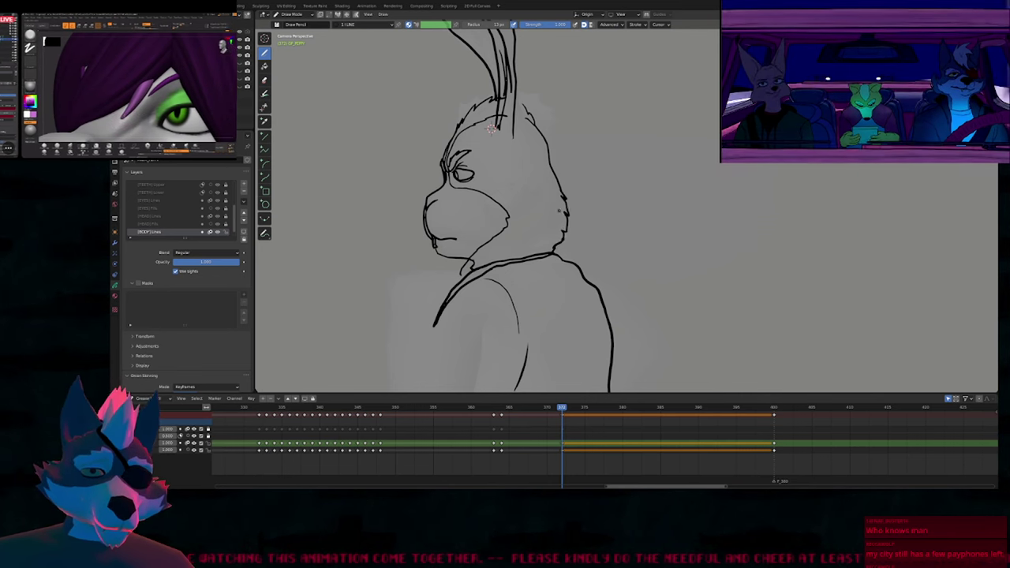
pyautogui.scroll(-2, 586, 208)
pyautogui.press('Down')
pyautogui.press('Up')
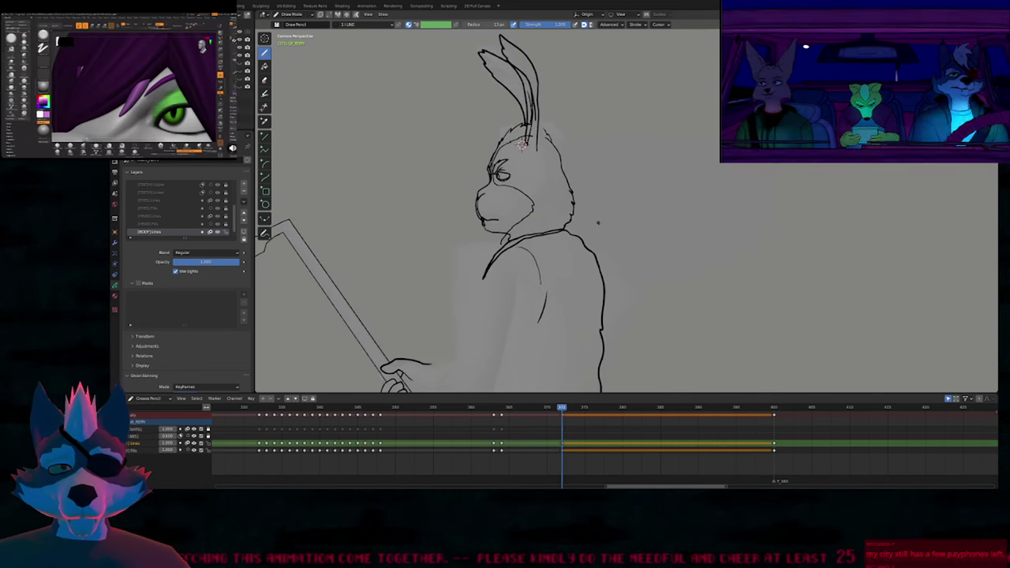
pyautogui.click(531, 408)
pyautogui.moveTo(532, 408); pyautogui.dragTo(562, 408)
# Show the 3D reference and push the cheek fur line inward toward the muzzle, comparing it with frame 364.
pyautogui.scroll(4, 559, 123)
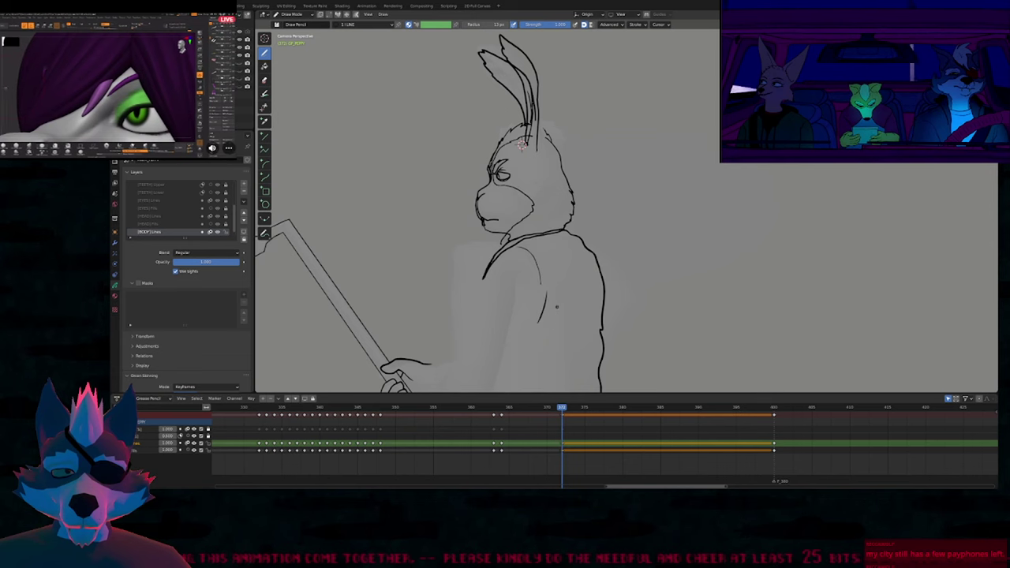
pyautogui.hotkey('shift', 'alt', 'z')
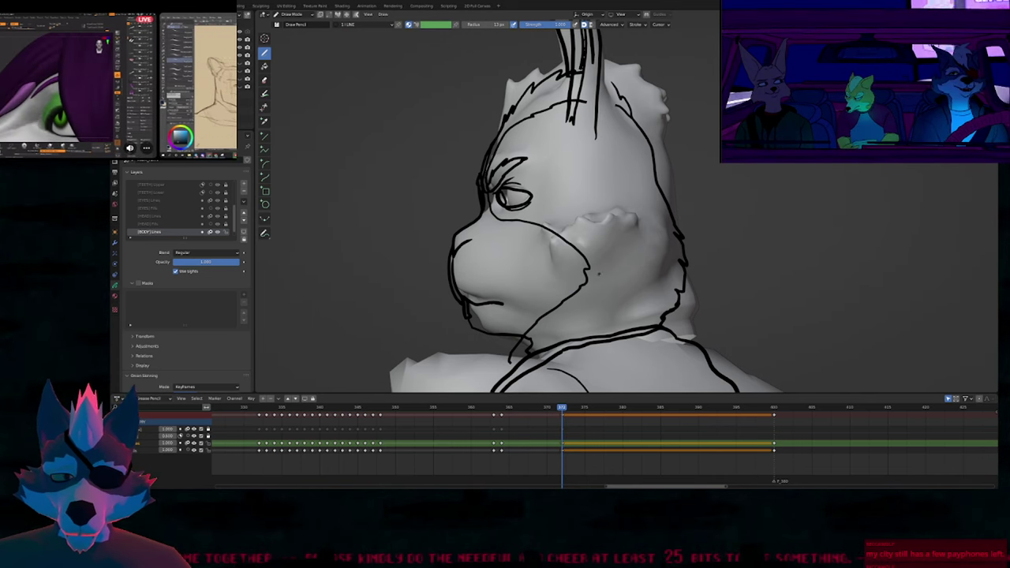
pyautogui.press('f')
pyautogui.moveTo(608, 266)
pyautogui.mouseDown()
pyautogui.moveTo(571, 270)
pyautogui.moveTo(585, 286)
pyautogui.mouseUp()
pyautogui.click(661, 273)
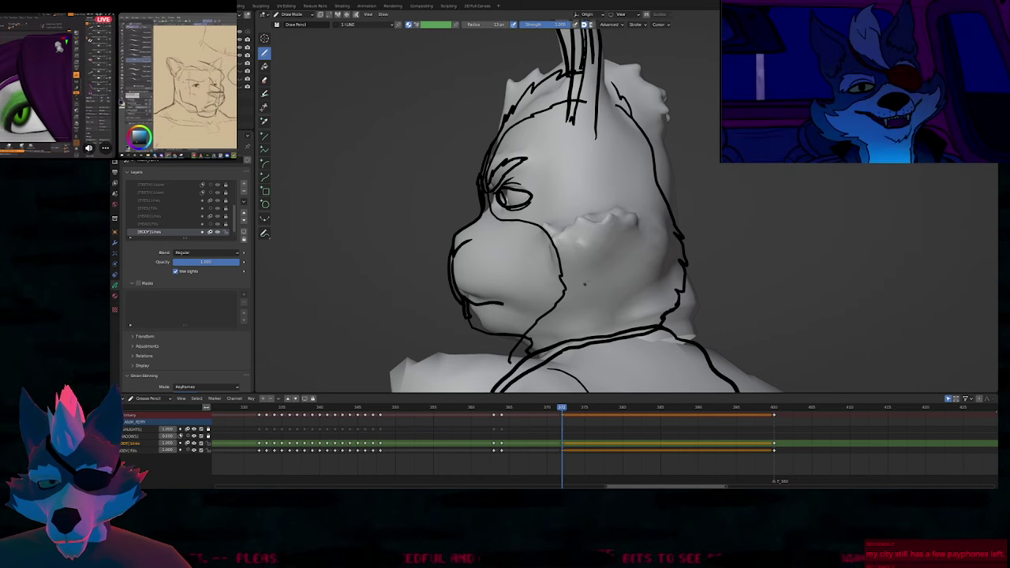
pyautogui.press('Down')
pyautogui.press('Up')
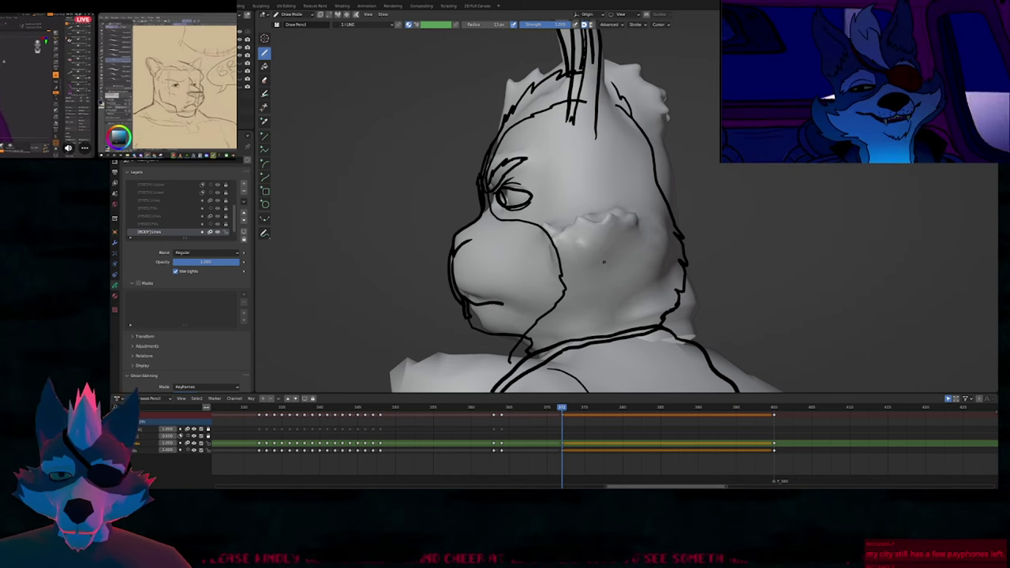
pyautogui.press('Down')
pyautogui.press('Up')
# From the camera view, interpolate the sequence at frame 368 with Sinusoidal type and Ease In and Out easing, then scrub to frame 372.
pyautogui.press('KP_0')
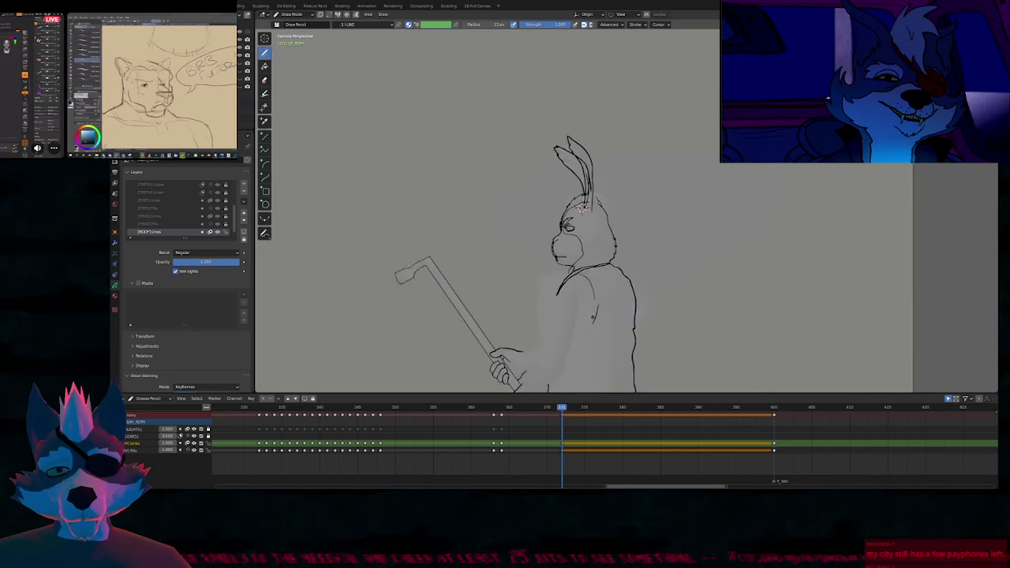
pyautogui.keyDown('shift'); pyautogui.moveTo(593, 318); pyautogui.dragTo(569, 207, button='middle'); pyautogui.keyUp('shift')
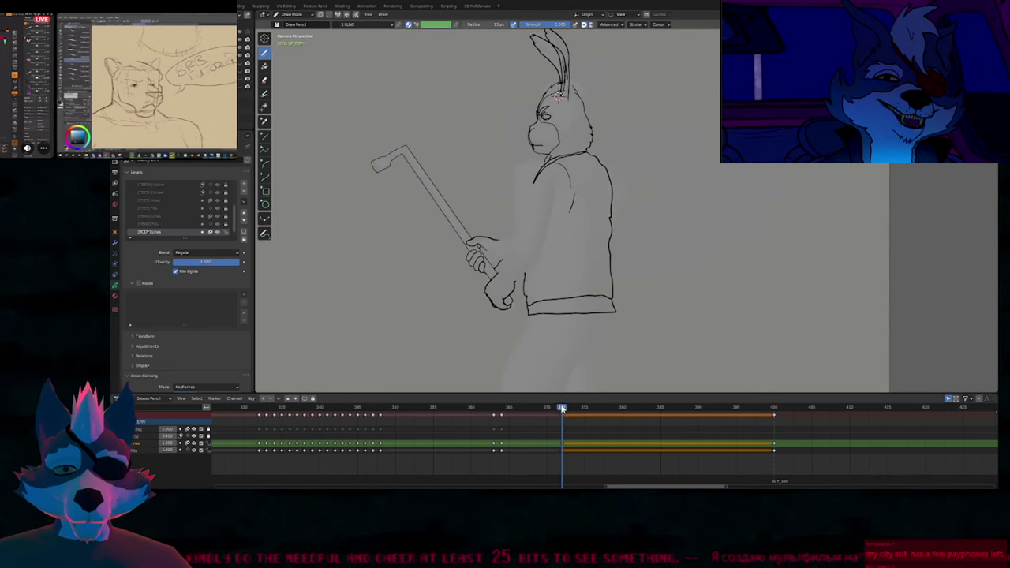
pyautogui.moveTo(562, 409); pyautogui.dragTo(521, 413)
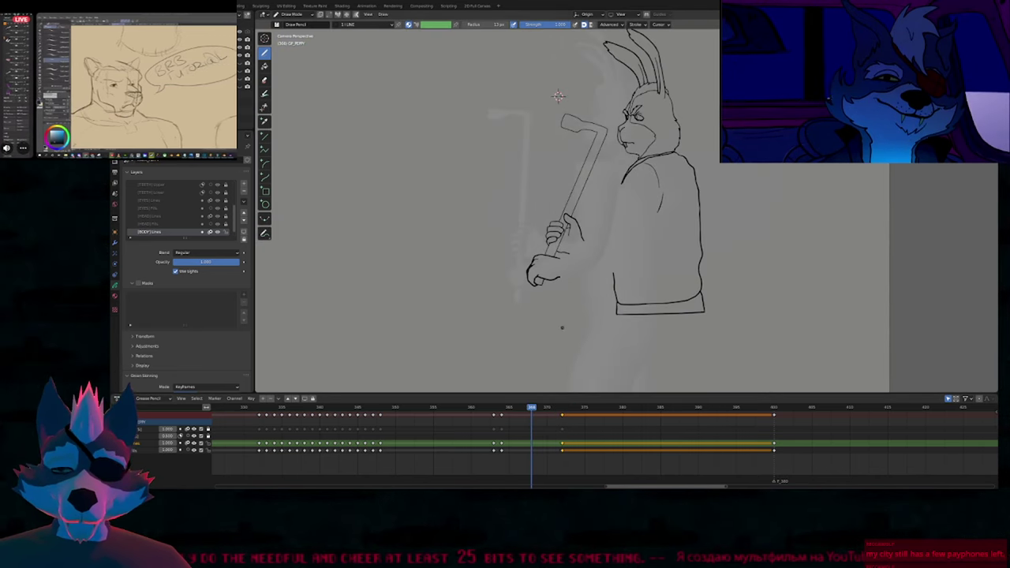
pyautogui.hotkey('ctrl', 'shift', 'e')
pyautogui.click(352, 383)
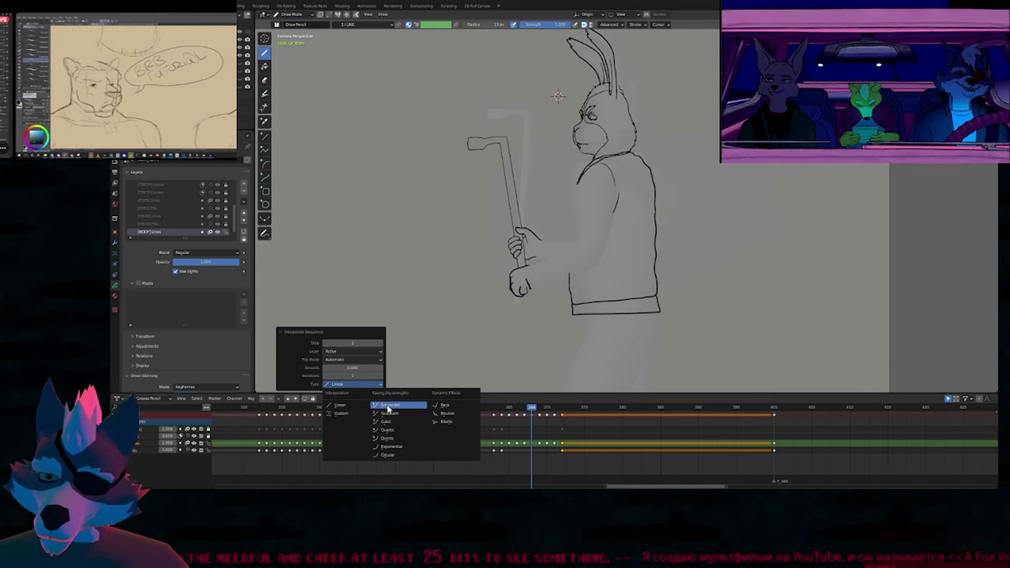
pyautogui.click(388, 407)
pyautogui.click(353, 385)
pyautogui.click(359, 417)
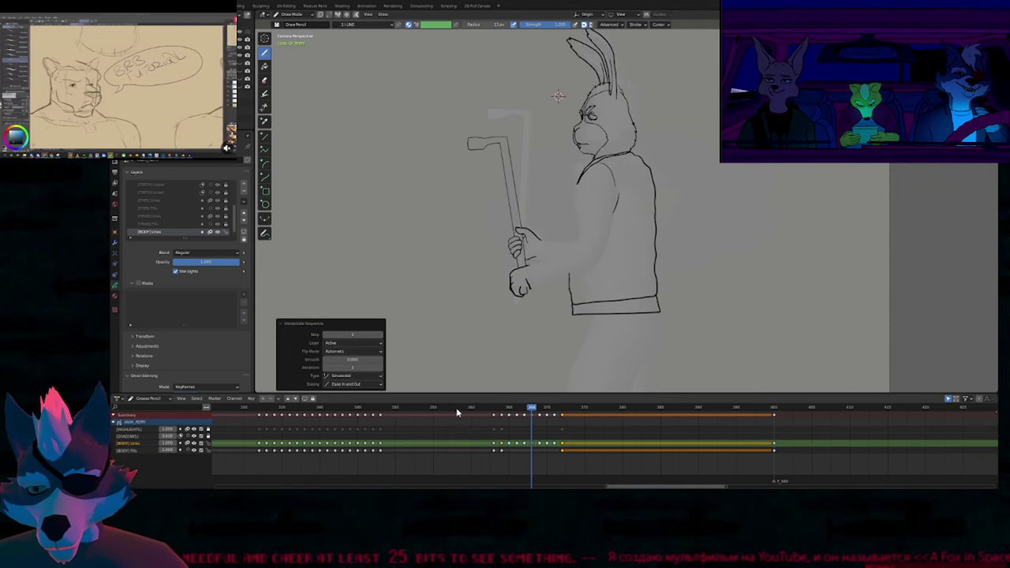
pyautogui.moveTo(530, 418)
pyautogui.mouseDown()
pyautogui.moveTo(508, 418)
pyautogui.moveTo(564, 419)
pyautogui.moveTo(504, 419)
pyautogui.moveTo(568, 420)
pyautogui.moveTo(508, 426)
pyautogui.moveTo(561, 426)
pyautogui.moveTo(502, 438)
pyautogui.moveTo(565, 446)
pyautogui.mouseUp()
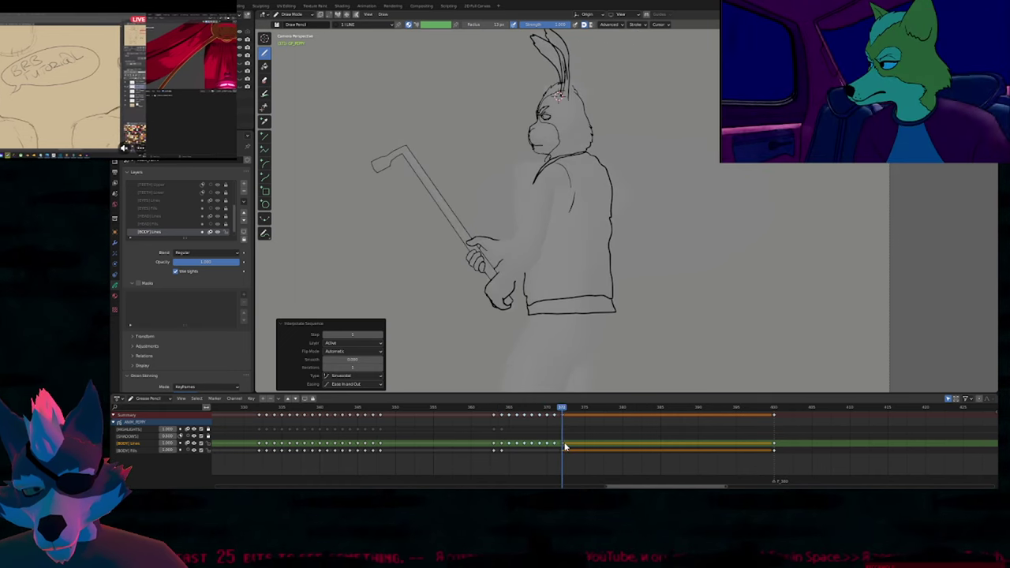
# Undo the last interpolation, interpolate the sequence again at frame 368 with the flip mode set to No Flip, and scrub to frame 372.
pyautogui.hotkey('ctrl', 'z')
pyautogui.hotkey('ctrl', 'z')
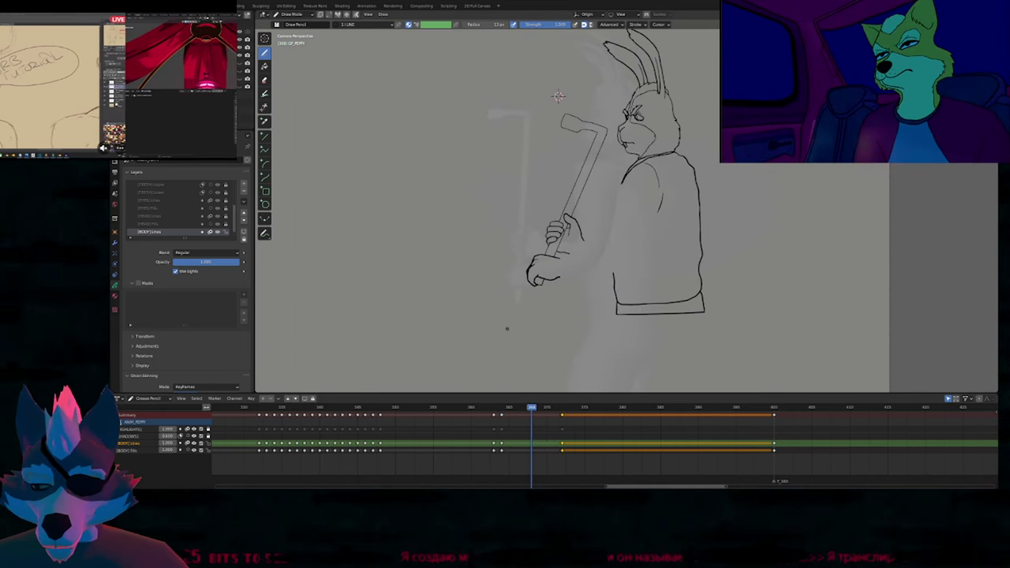
pyautogui.hotkey('ctrl', 'shift', 'e')
pyautogui.click(361, 352)
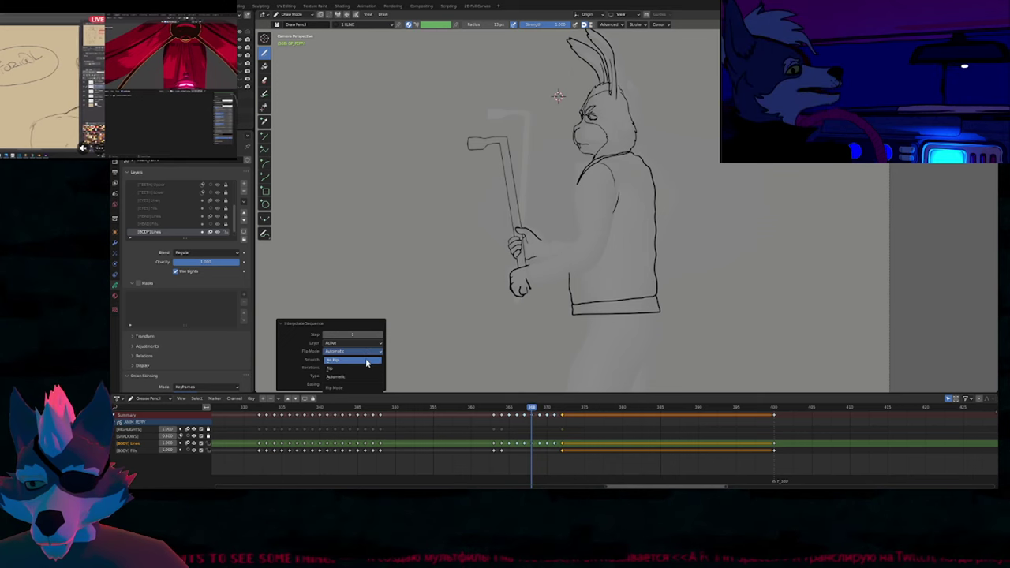
pyautogui.click(365, 362)
pyautogui.moveTo(503, 410); pyautogui.dragTo(563, 451)
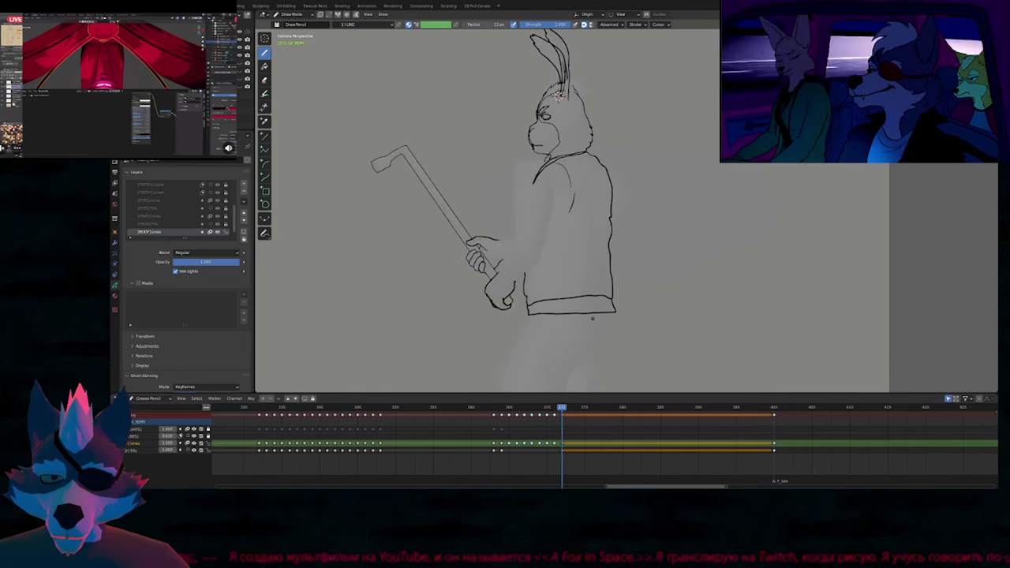
# Step back and forth through the in-between drawings before frame 372 to examine the motion.
pyautogui.press('Left')
pyautogui.press('Left')
pyautogui.press('Left')
pyautogui.press('Left')
pyautogui.press('Right')
pyautogui.press('Right')
pyautogui.press('Right')
pyautogui.press('Right')
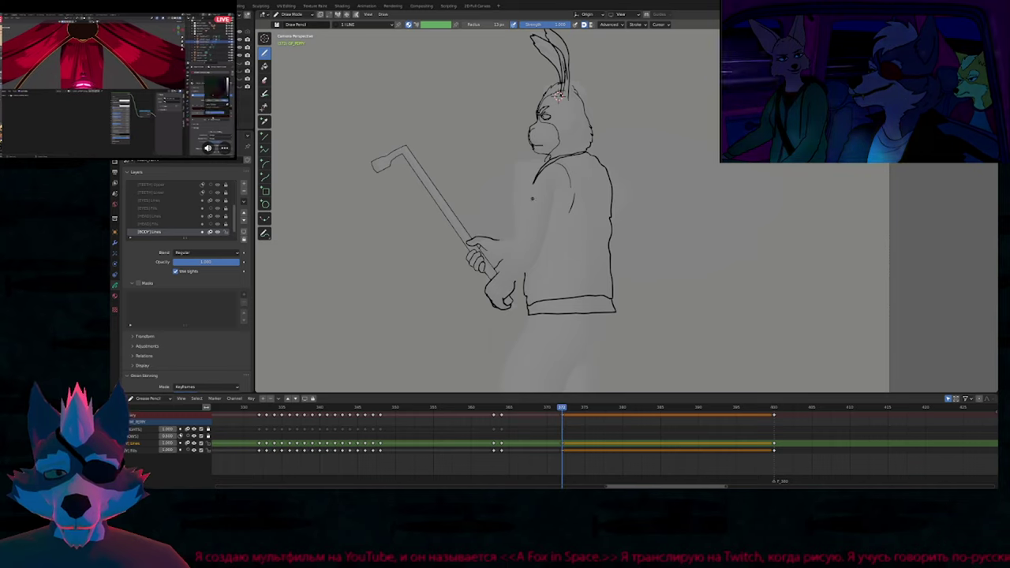
# Pull the front end of the collar line outward over the shoulder at frame 372 with proportional editing, following the 3D reference.
pyautogui.scroll(3, 556, 167)
pyautogui.keyDown('shift'); pyautogui.moveTo(557, 167); pyautogui.dragTo(552, 235, button='middle'); pyautogui.keyUp('shift')
pyautogui.press('Tab')
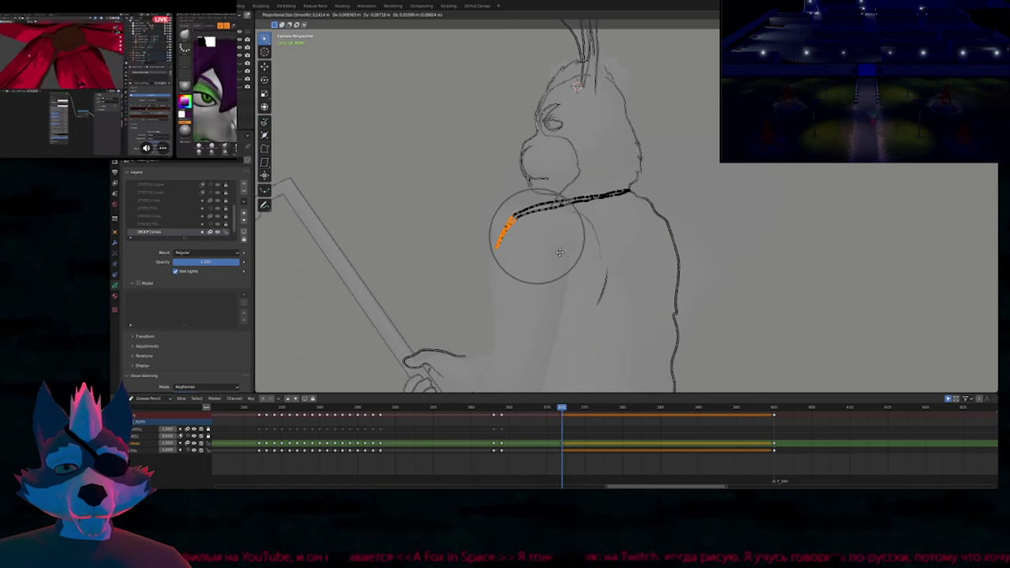
pyautogui.scroll(-10, 560, 252)
pyautogui.scroll(4, 559, 252)
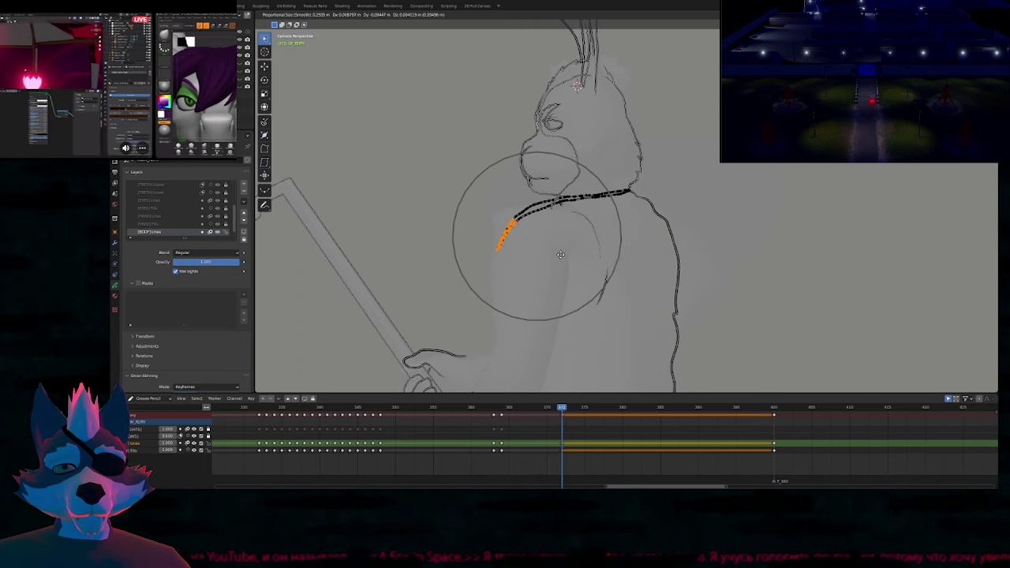
pyautogui.click(557, 258)
# Move the two sleeve fold lines forward onto the reference arm's edge and compare the drawing with frame 364.
pyautogui.press('g')
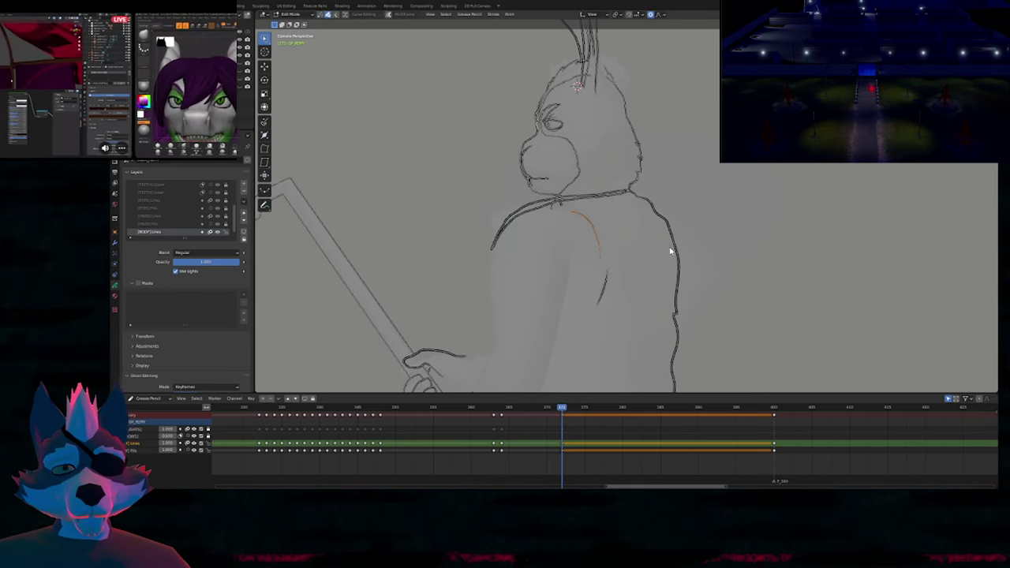
pyautogui.click(602, 295)
pyautogui.press('g')
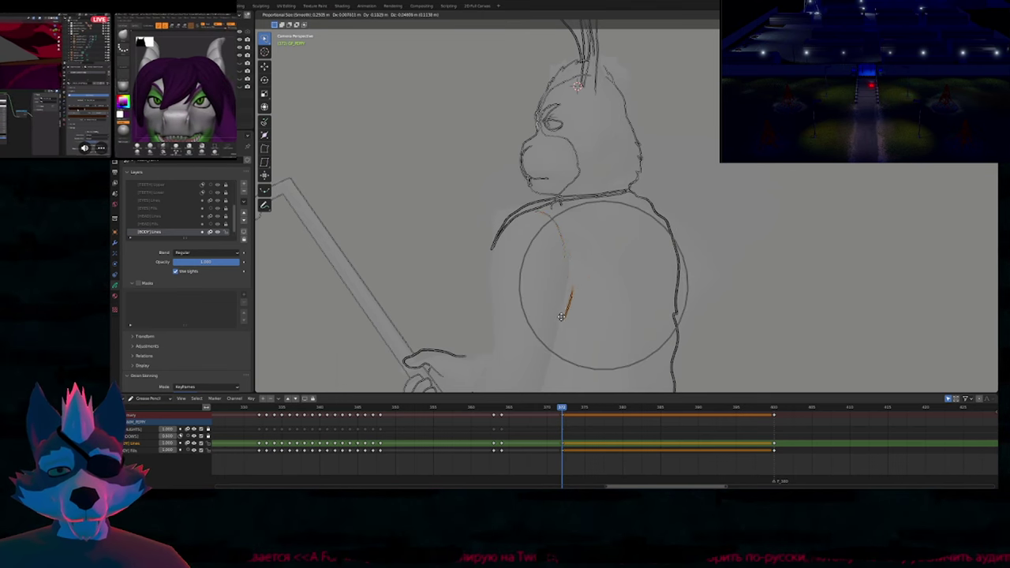
pyautogui.click(557, 306)
pyautogui.press('Tab')
pyautogui.press('Down')
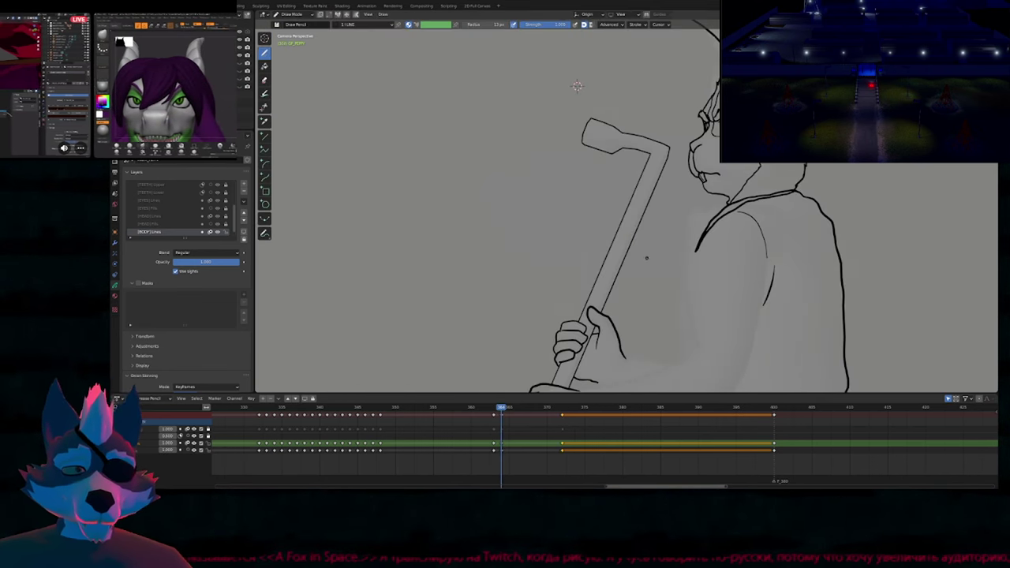
pyautogui.press('Up')
pyautogui.scroll(-5, 617, 258)
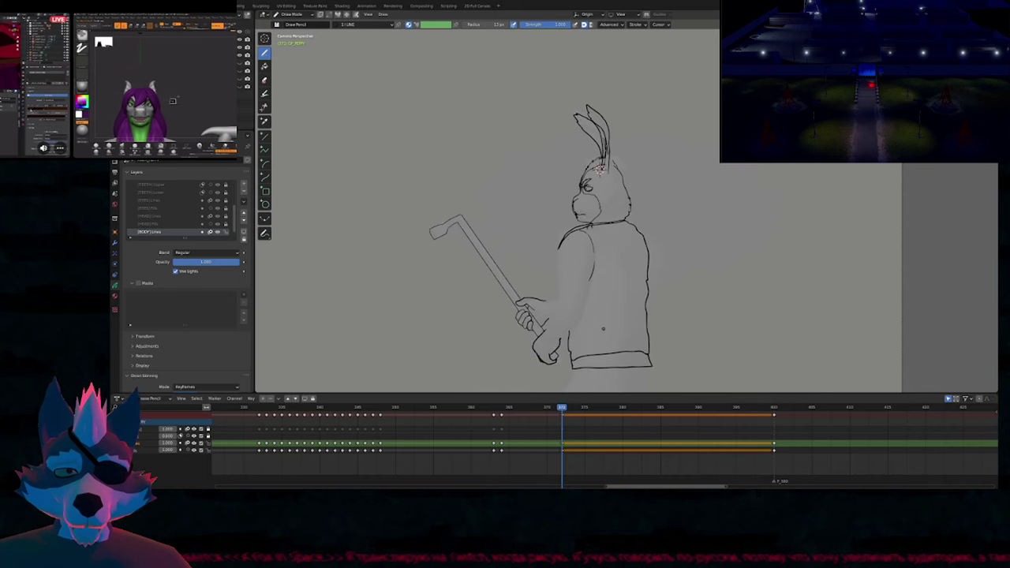
# Nudge the lower end of the back-of-head outline inward along the collar and compare the pose with frame 364.
pyautogui.scroll(6, 634, 207)
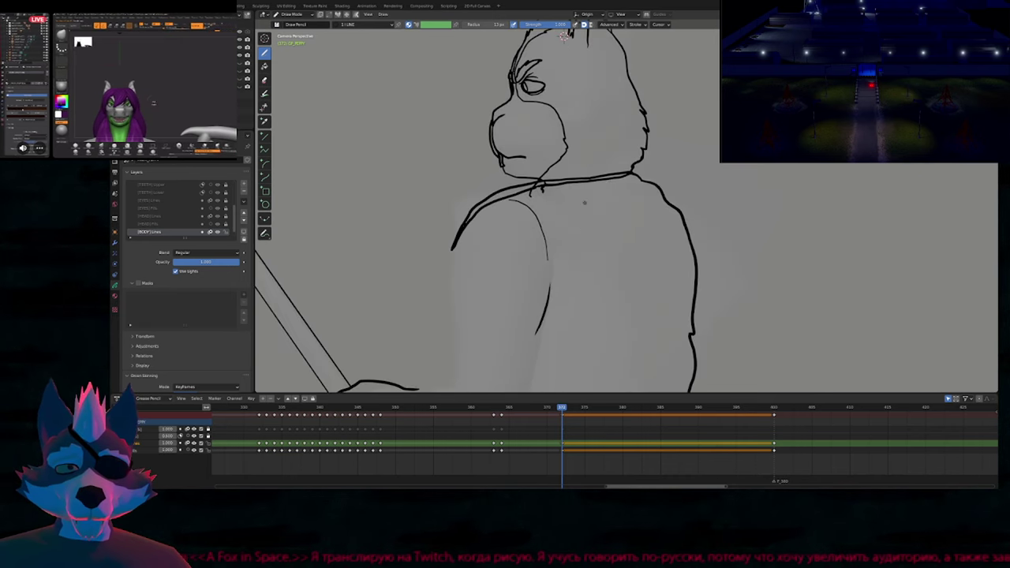
pyautogui.press('Tab')
pyautogui.press('g')
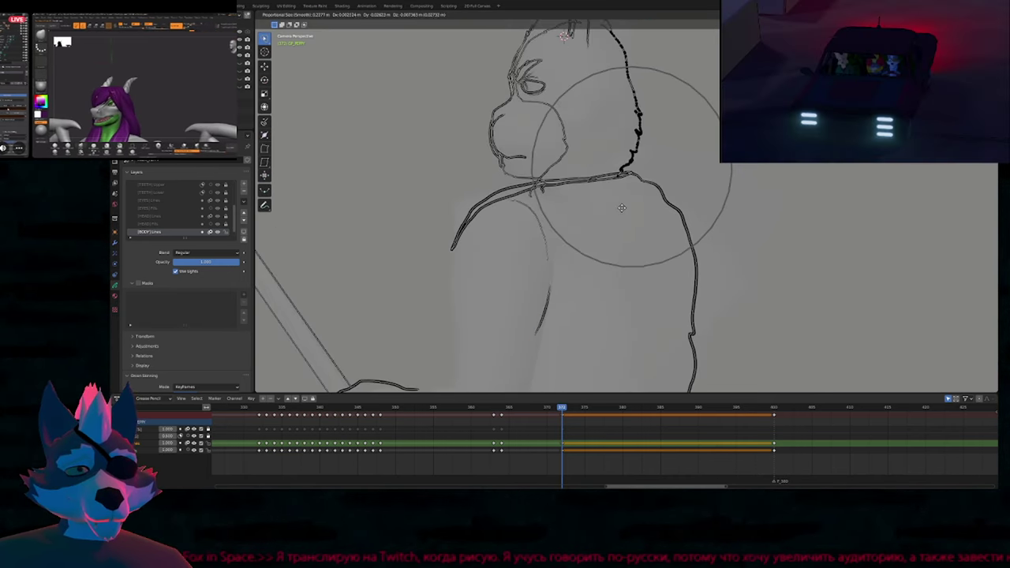
pyautogui.click(620, 209)
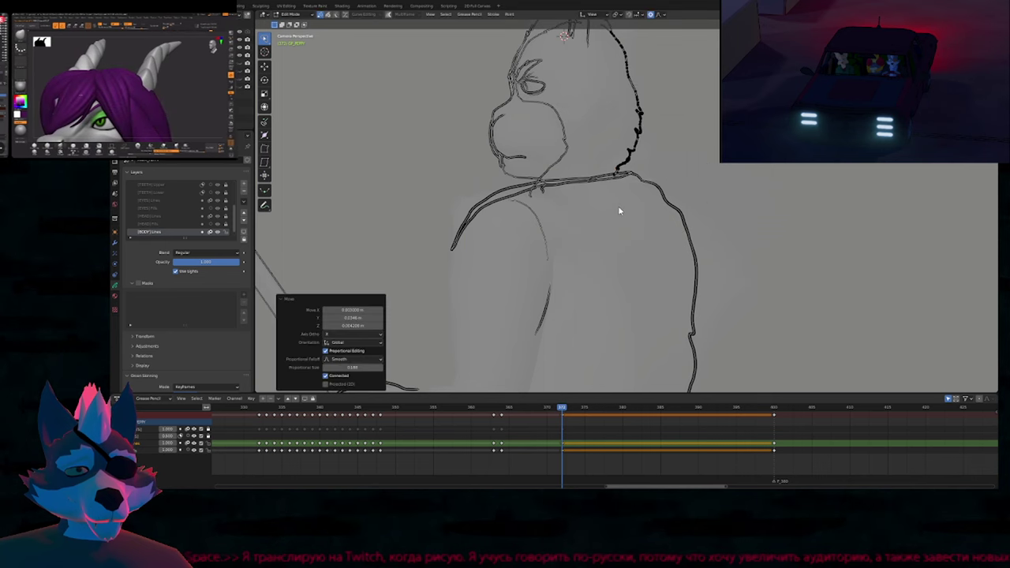
pyautogui.press('Tab')
pyautogui.keyDown('ctrl'); pyautogui.moveTo(605, 198); pyautogui.dragTo(595, 292, button='middle'); pyautogui.keyUp('ctrl')
pyautogui.press('Down')
pyautogui.press('Up')
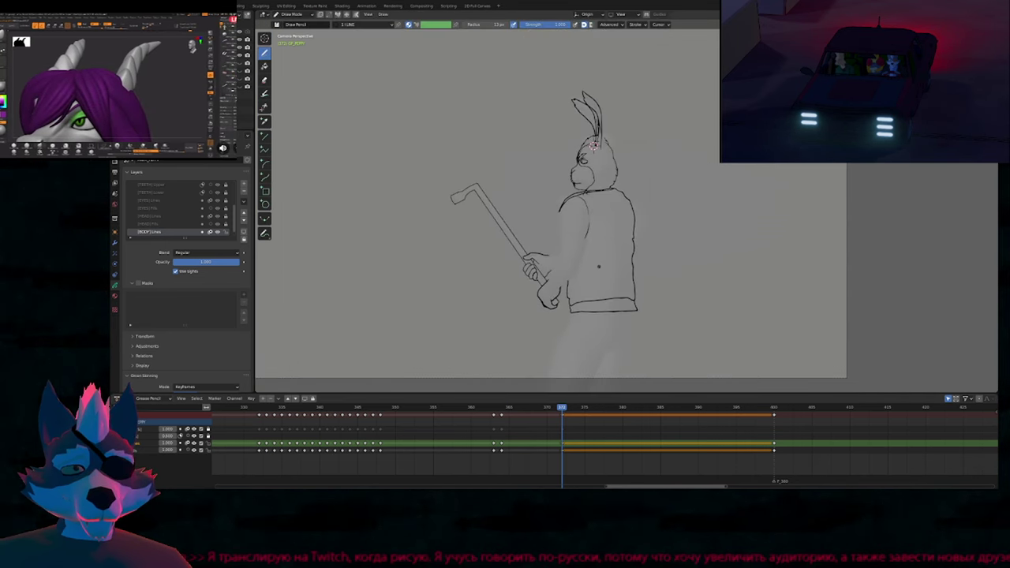
# Touch up the cheek line and the lower sleeve fold at frame 372, then flip to frame 364 for comparison.
pyautogui.scroll(5, 593, 146)
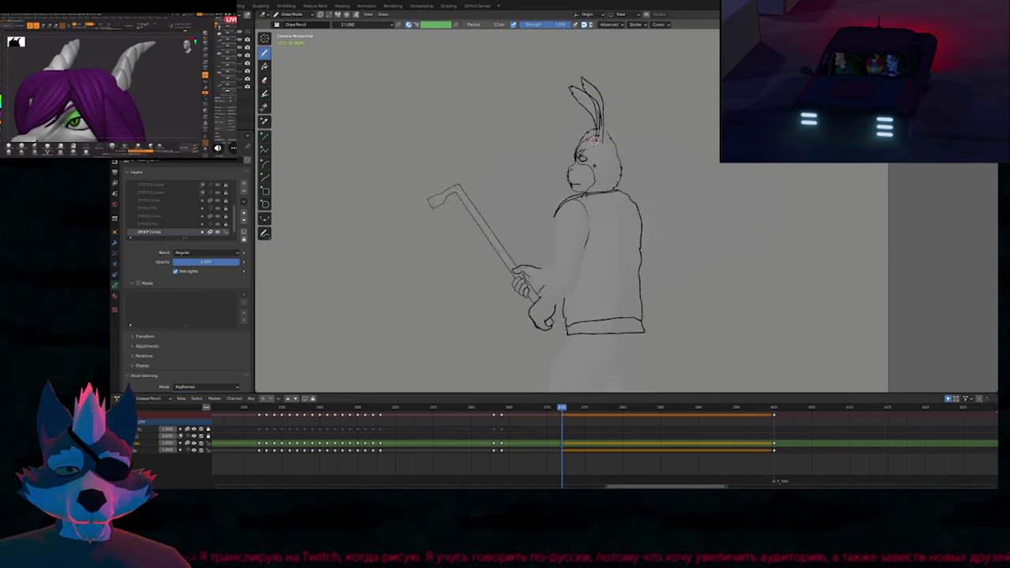
pyautogui.click(589, 158)
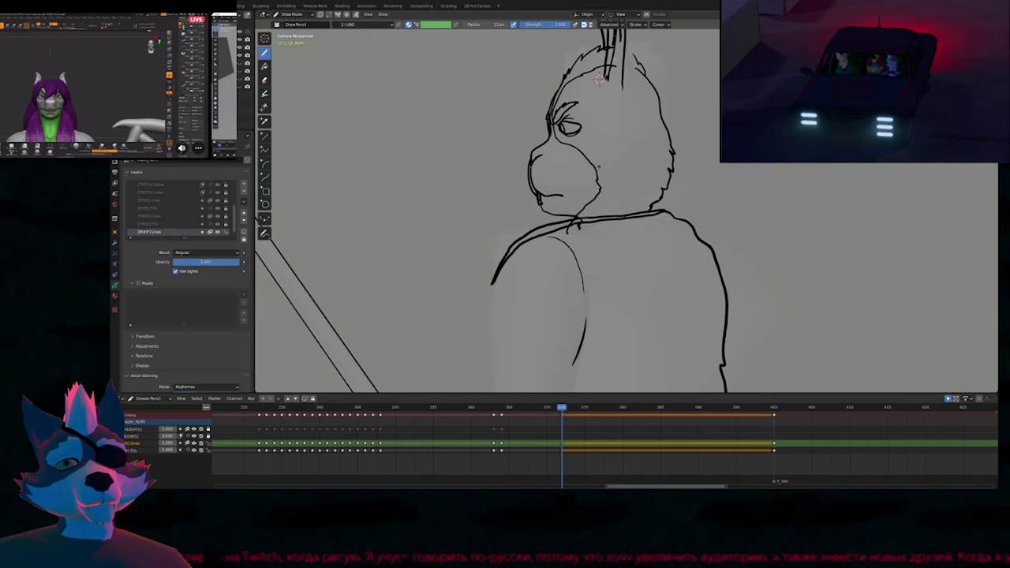
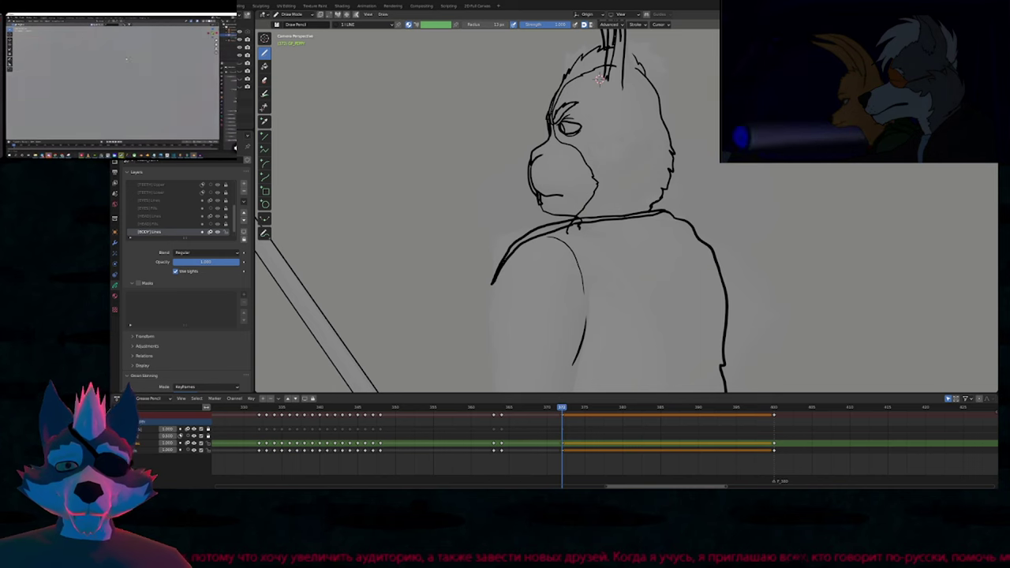
pyautogui.keyDown('shift'); pyautogui.moveTo(586, 317); pyautogui.dragTo(681, 180, button='middle'); pyautogui.keyUp('shift')
pyautogui.moveTo(589, 234)
pyautogui.keyDown('ctrl'); pyautogui.mouseDown(button='middle')
pyautogui.moveTo(593, 287)
pyautogui.moveTo(540, 268)
pyautogui.mouseUp(button='middle'); pyautogui.keyUp('ctrl')
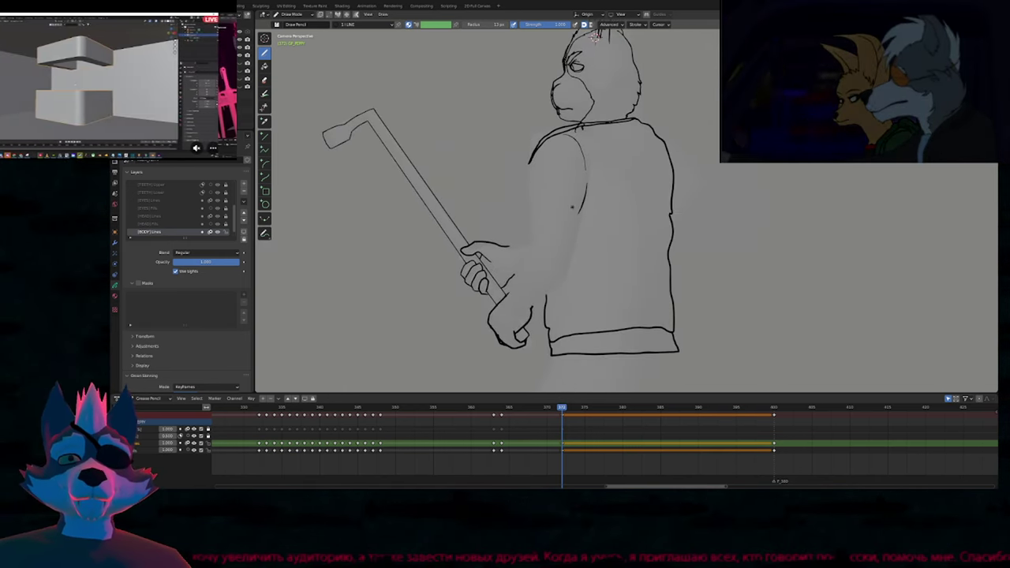
pyautogui.press('f')
pyautogui.click(575, 211)
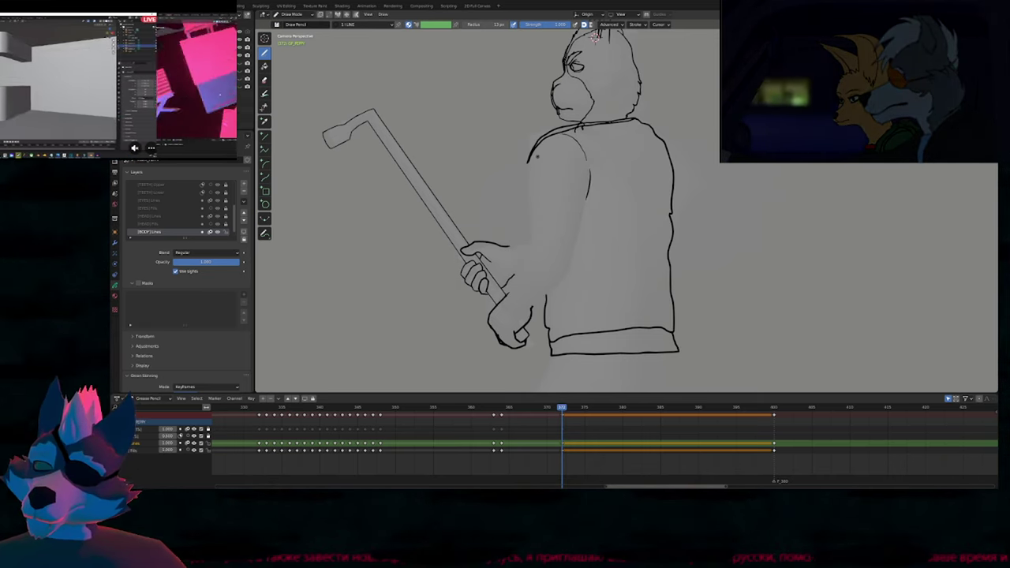
pyautogui.keyDown('shift'); pyautogui.moveTo(694, 63); pyautogui.dragTo(708, 135, button='middle'); pyautogui.keyUp('shift')
pyautogui.press('Down')
pyautogui.press('Up')
# Extend the two head line ends behind the ears forward to meet the rear ear's base with proportional editing.
pyautogui.moveTo(576, 314)
pyautogui.keyDown('shift'); pyautogui.mouseDown(button='middle')
pyautogui.moveTo(556, 212)
pyautogui.moveTo(557, 387)
pyautogui.moveTo(536, 387)
pyautogui.mouseUp(button='middle'); pyautogui.keyUp('shift')
pyautogui.keyDown('ctrl'); pyautogui.moveTo(583, 331); pyautogui.dragTo(559, 210, button='middle'); pyautogui.keyUp('ctrl')
pyautogui.press('Tab')
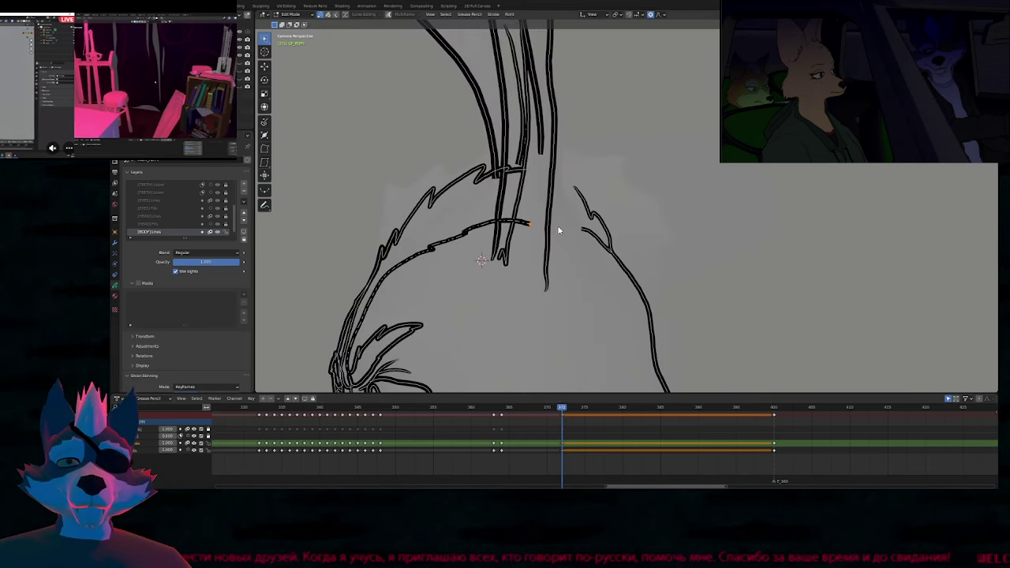
pyautogui.press('g')
pyautogui.scroll(5, 566, 228)
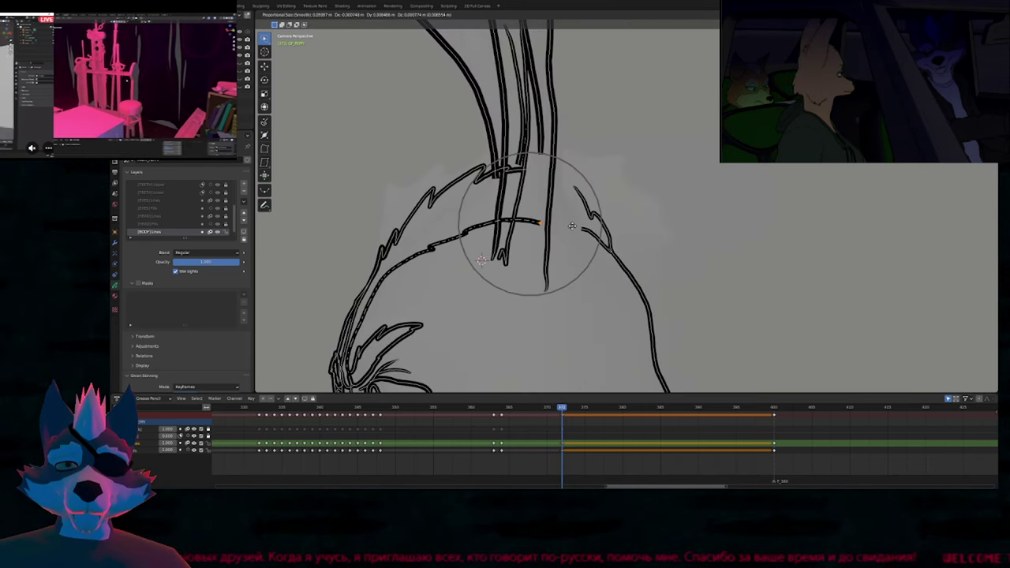
pyautogui.scroll(5, 572, 226)
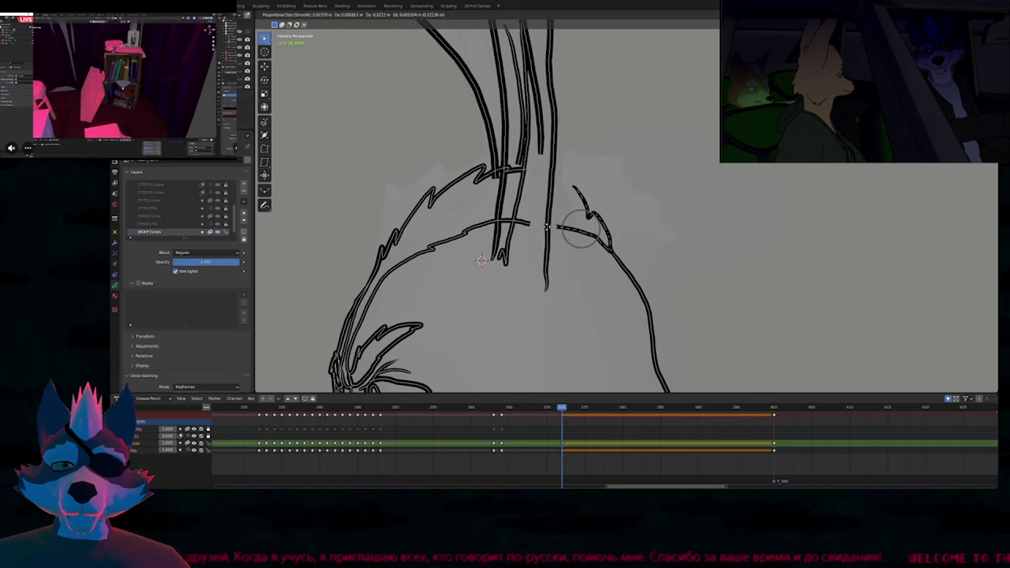
pyautogui.click(538, 225)
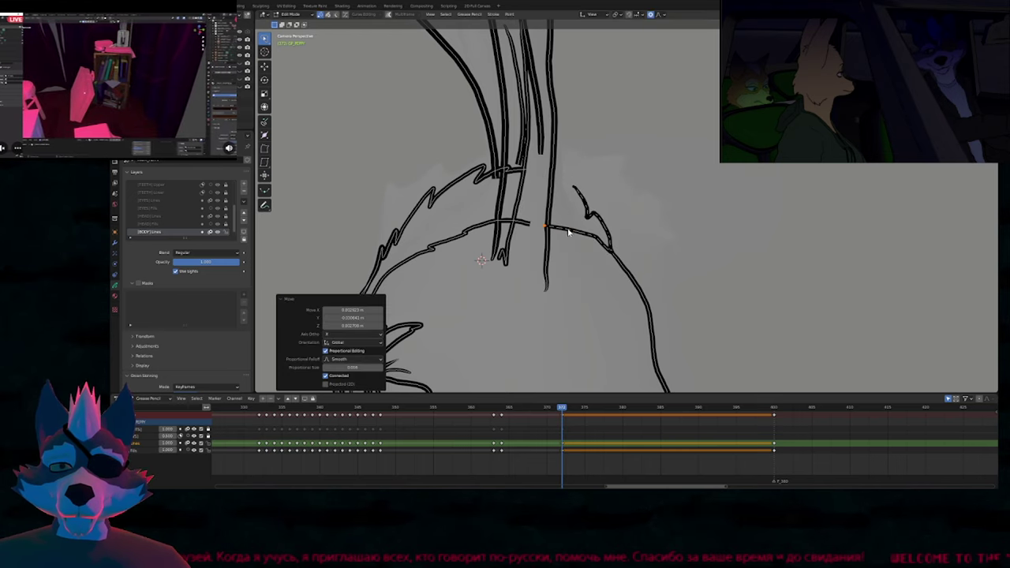
pyautogui.click(572, 185)
pyautogui.press('g')
pyautogui.click(548, 158)
pyautogui.press('Tab')
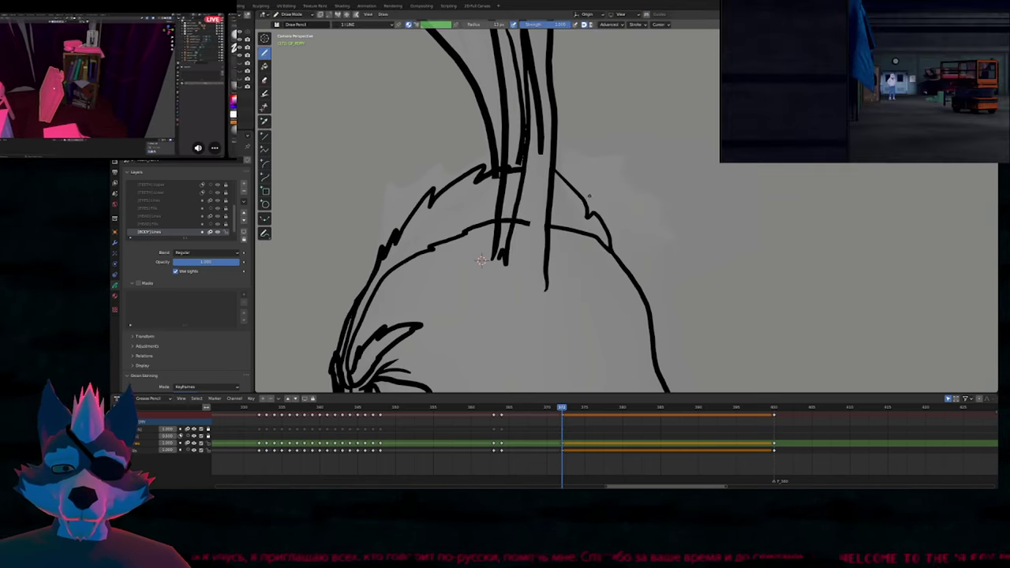
# Pull the end of the inner forehead line back to the front edge of the front ear's base.
pyautogui.scroll(-4, 588, 209)
pyautogui.scroll(2, 576, 241)
pyautogui.press('Tab')
pyautogui.scroll(2, 578, 226)
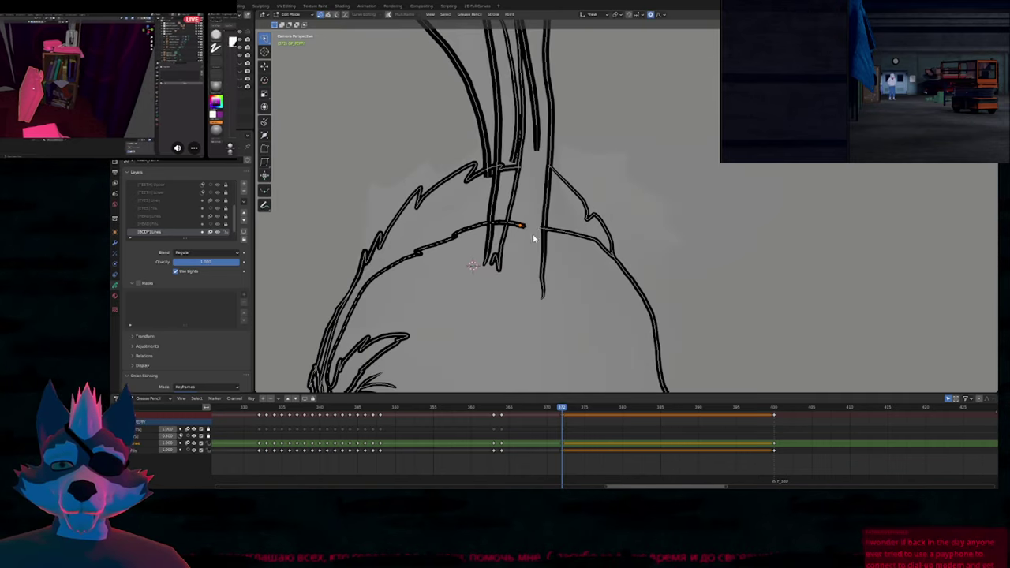
pyautogui.scroll(-3, 514, 234)
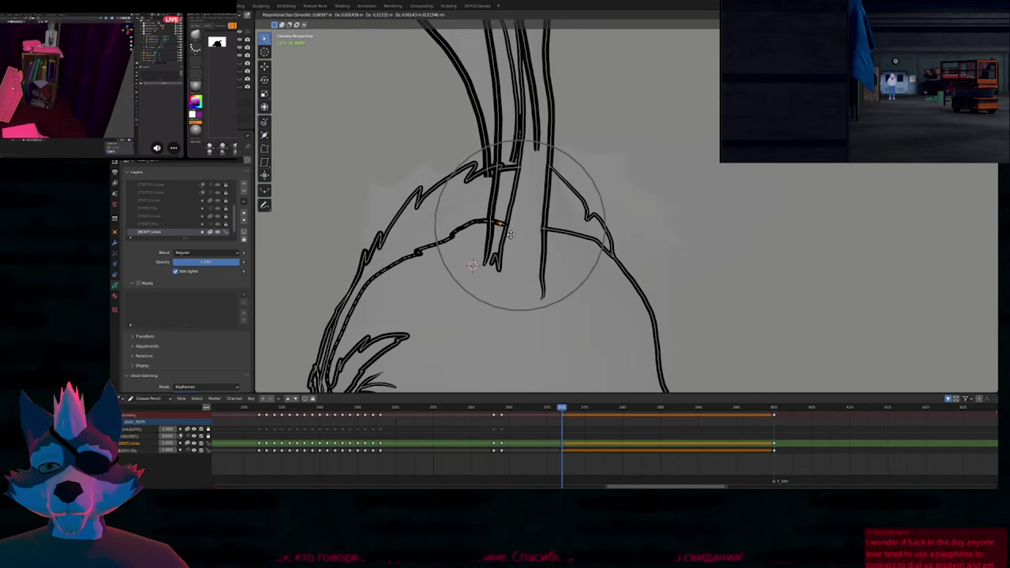
pyautogui.click(517, 234)
pyautogui.hotkey('ctrl', 'Tab')
pyautogui.press('Escape')
pyautogui.press('g')
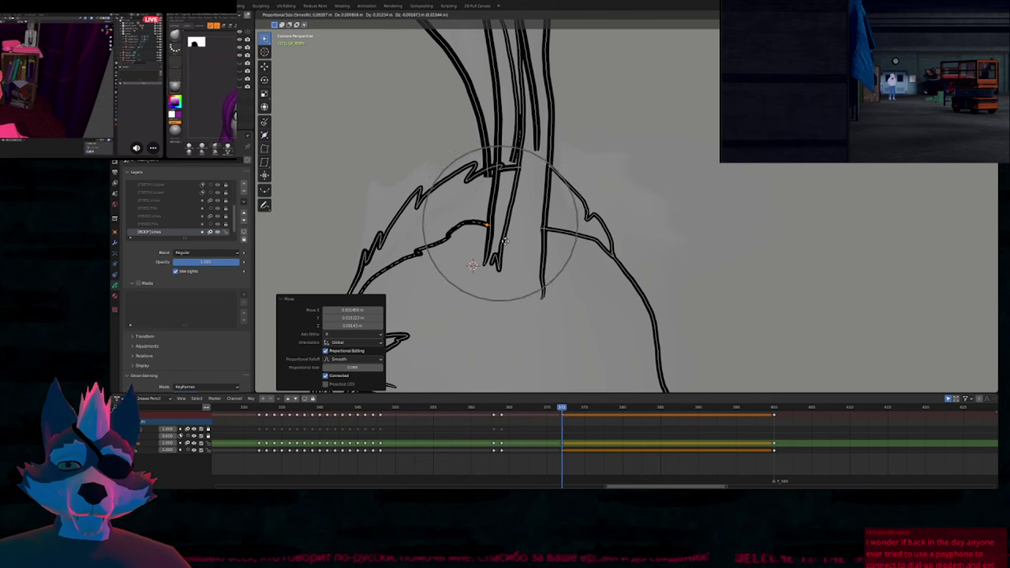
pyautogui.click(506, 239)
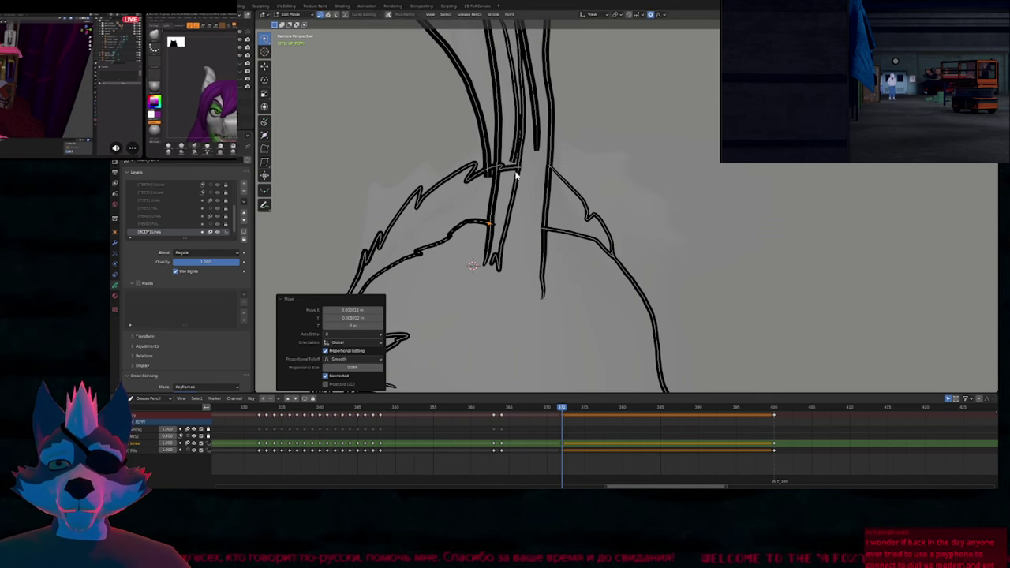
# Pull the end of the outer crown fur line back toward the front ear's front edge with a larger proportional radius.
pyautogui.click(507, 173)
pyautogui.press('g')
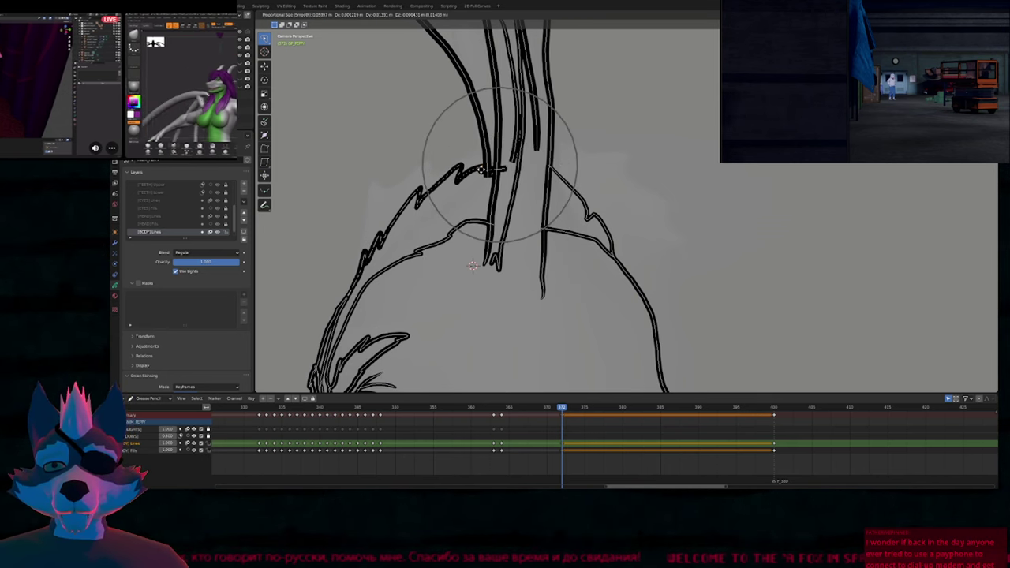
pyautogui.scroll(-4, 478, 170)
pyautogui.scroll(-3, 478, 170)
pyautogui.click(478, 170)
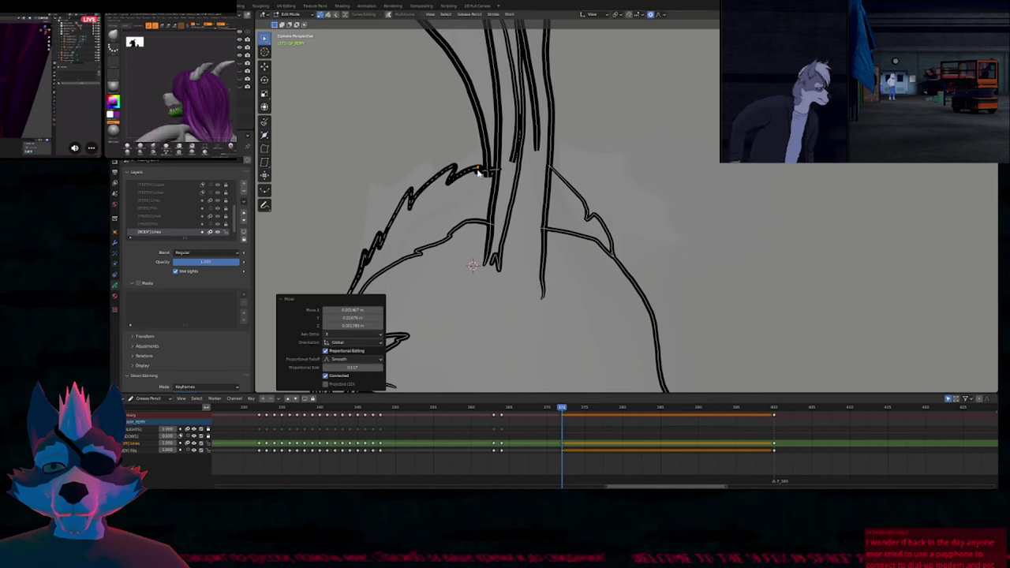
pyautogui.press('Tab')
pyautogui.scroll(-7, 523, 168)
pyautogui.scroll(-1, 513, 262)
pyautogui.keyDown('shift'); pyautogui.moveTo(526, 250); pyautogui.dragTo(530, 225, button='middle'); pyautogui.keyUp('shift')
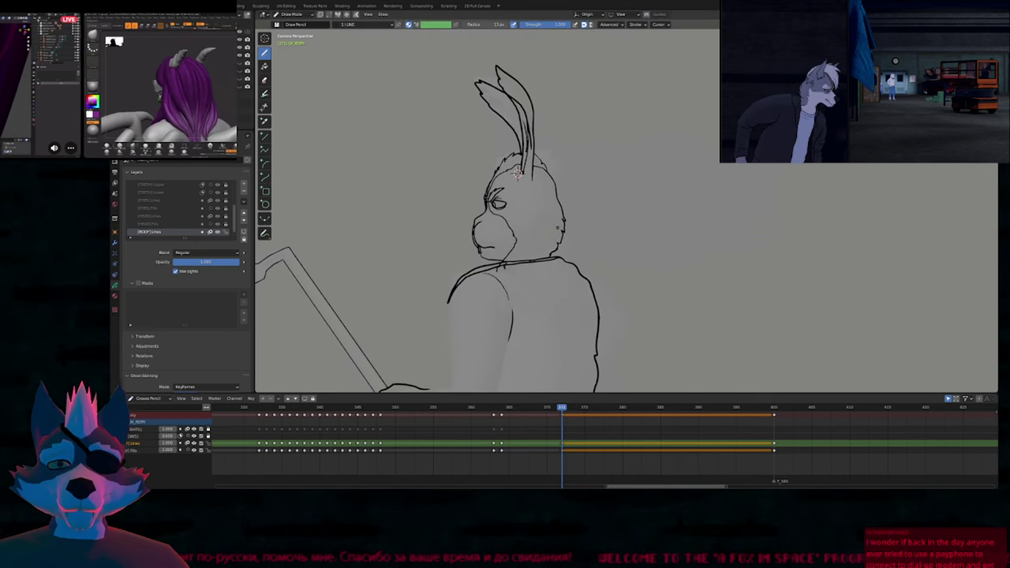
# Interpolate the sequence at frame 368 with No Flip, Sinusoidal type and Ease In and Out easing, then play and scrub the in-betweens.
pyautogui.keyDown('shift'); pyautogui.moveTo(555, 322); pyautogui.dragTo(555, 282, button='middle'); pyautogui.keyUp('shift')
pyautogui.click(534, 405)
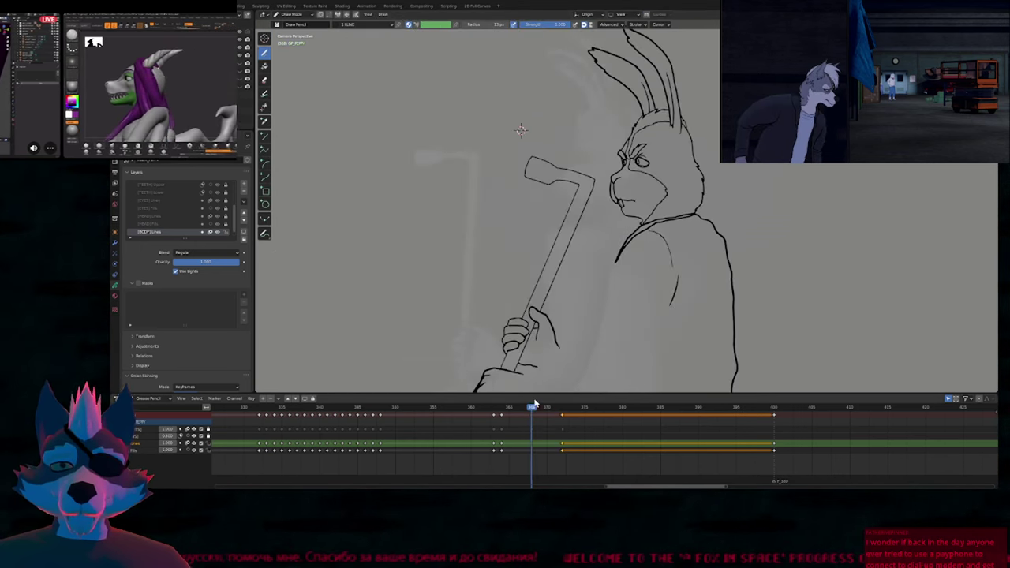
pyautogui.hotkey('ctrl', 'shift', 'e')
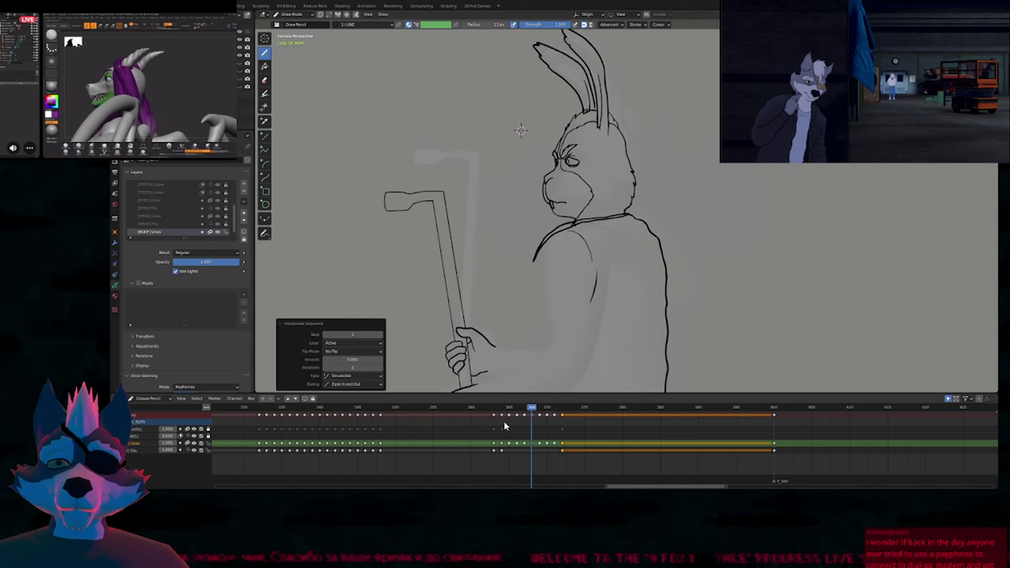
pyautogui.press('space')
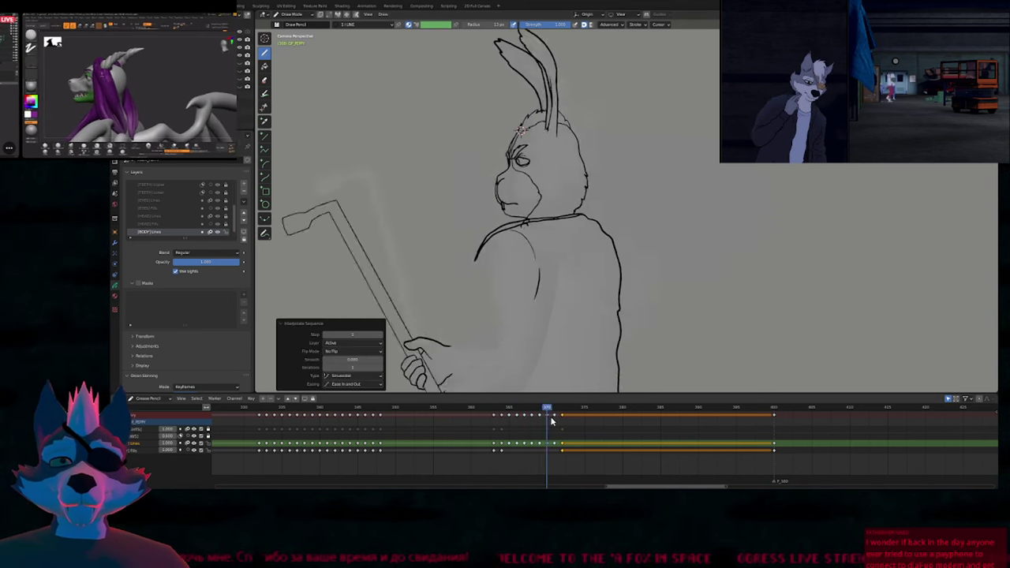
pyautogui.moveTo(499, 431)
pyautogui.mouseDown()
pyautogui.moveTo(564, 441)
pyautogui.moveTo(508, 441)
pyautogui.mouseUp()
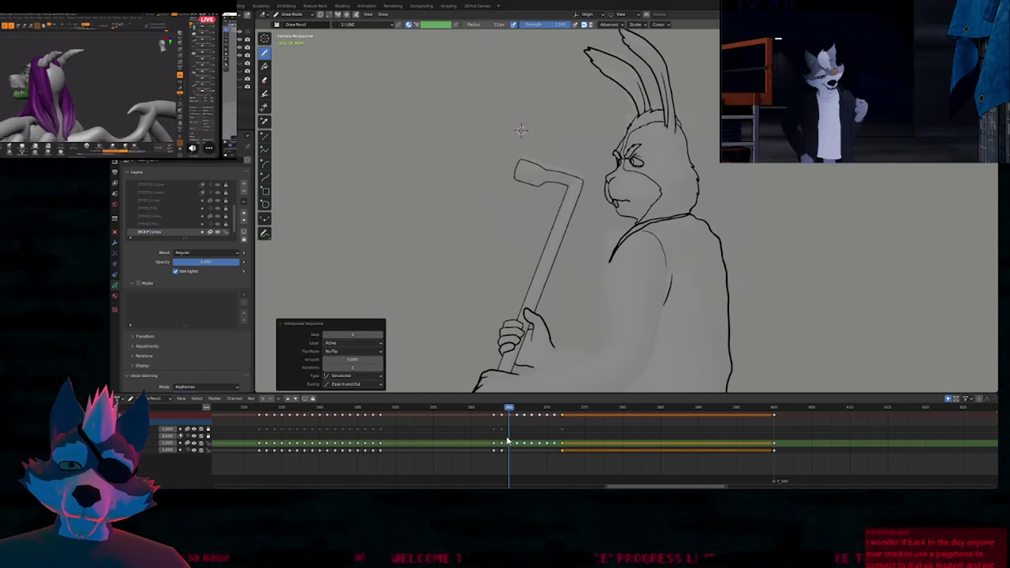
# Undo the interpolated sequence and bend both of the rabbit's ears slightly backward from their bases at frame 372.
pyautogui.moveTo(530, 407); pyautogui.dragTo(539, 416)
pyautogui.hotkey('ctrl', 'z')
pyautogui.keyDown('shift'); pyautogui.moveTo(607, 131); pyautogui.dragTo(507, 286, button='middle'); pyautogui.keyUp('shift')
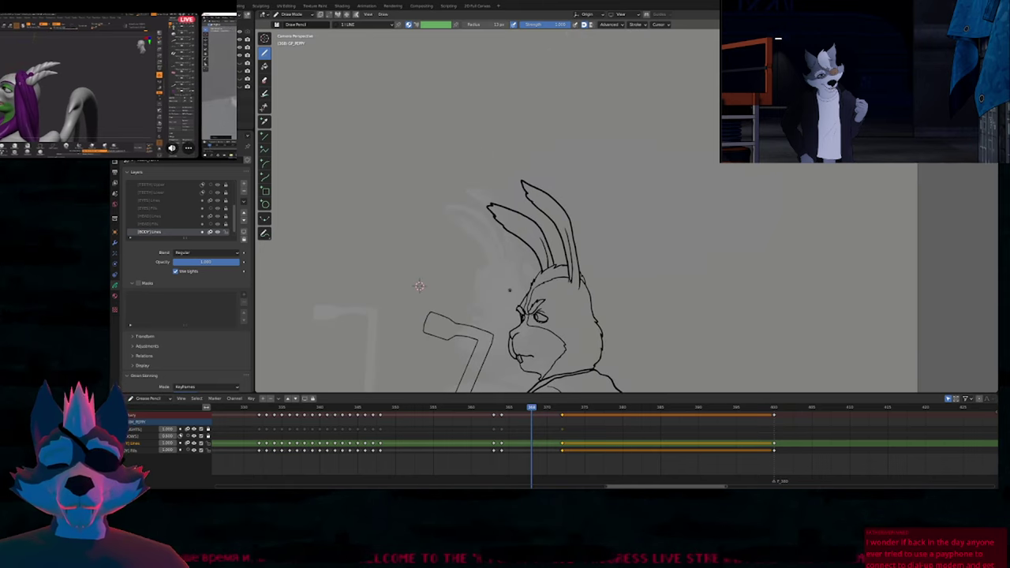
pyautogui.press('Up')
pyautogui.press('Tab')
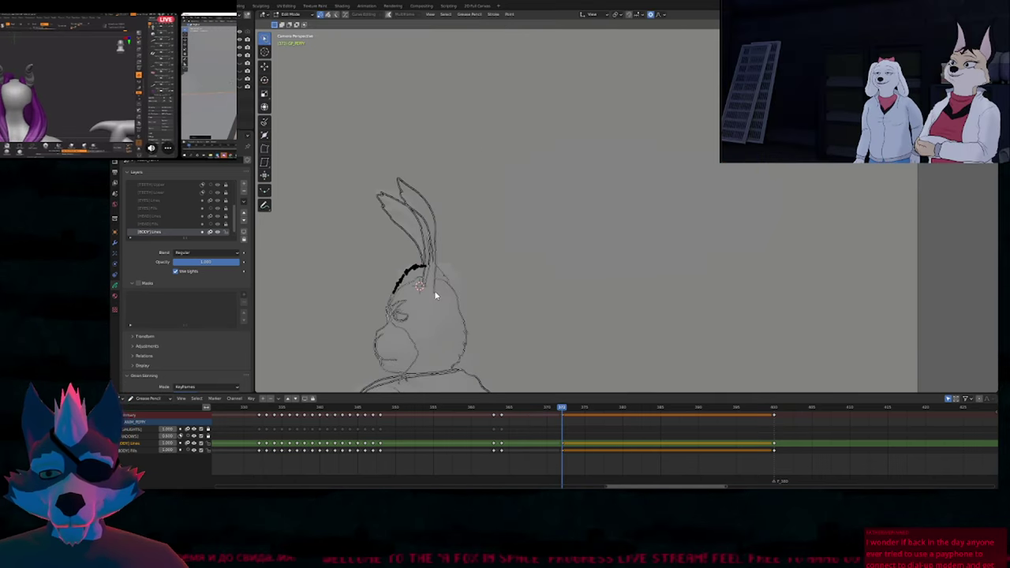
pyautogui.moveTo(420, 298)
pyautogui.mouseDown()
pyautogui.moveTo(388, 233)
pyautogui.moveTo(455, 199)
pyautogui.mouseUp()
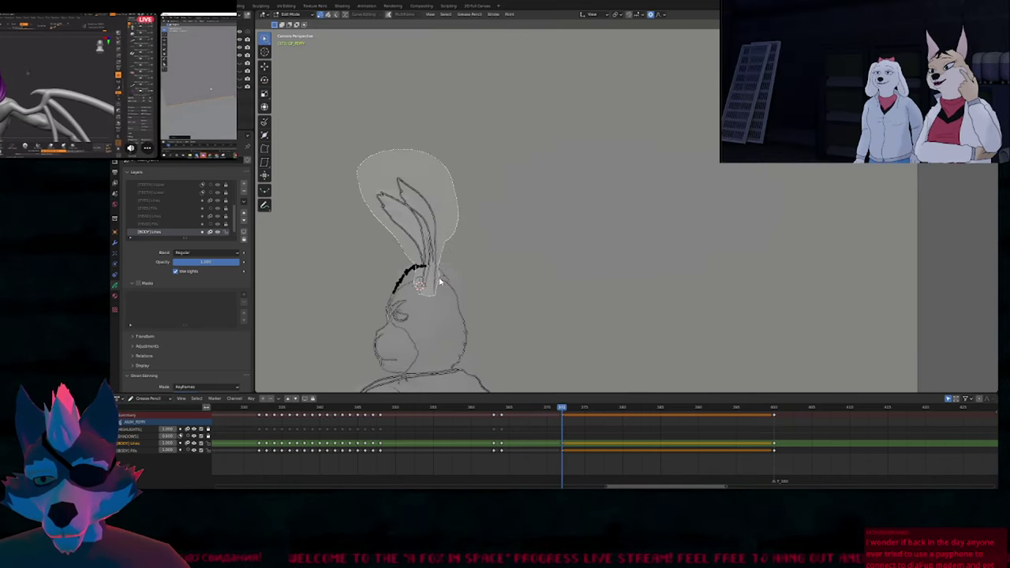
pyautogui.moveTo(441, 282); pyautogui.dragTo(439, 286)
pyautogui.hotkey('shift', 'w')
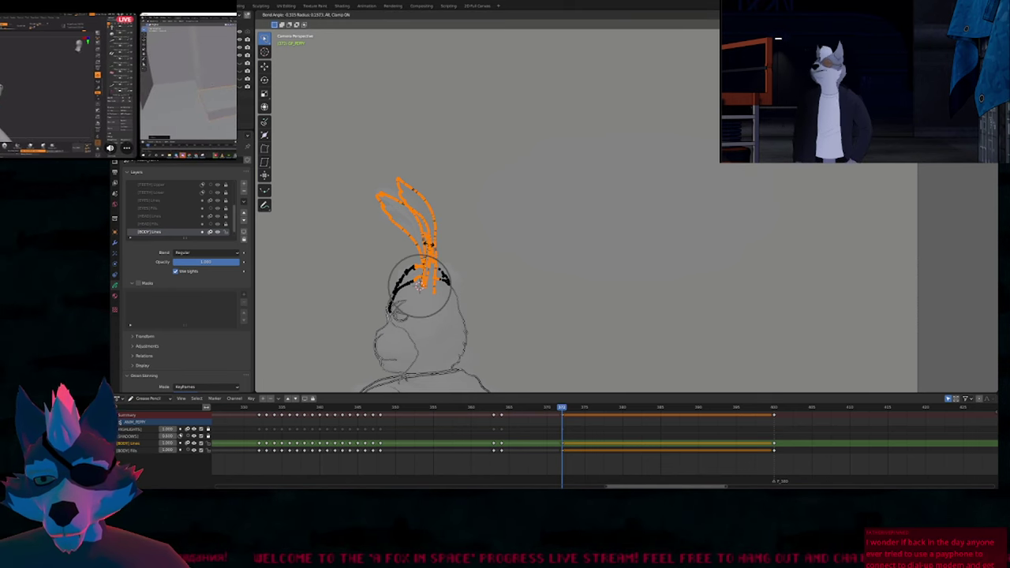
pyautogui.hotkey('ctrl', 'shift', 'z')
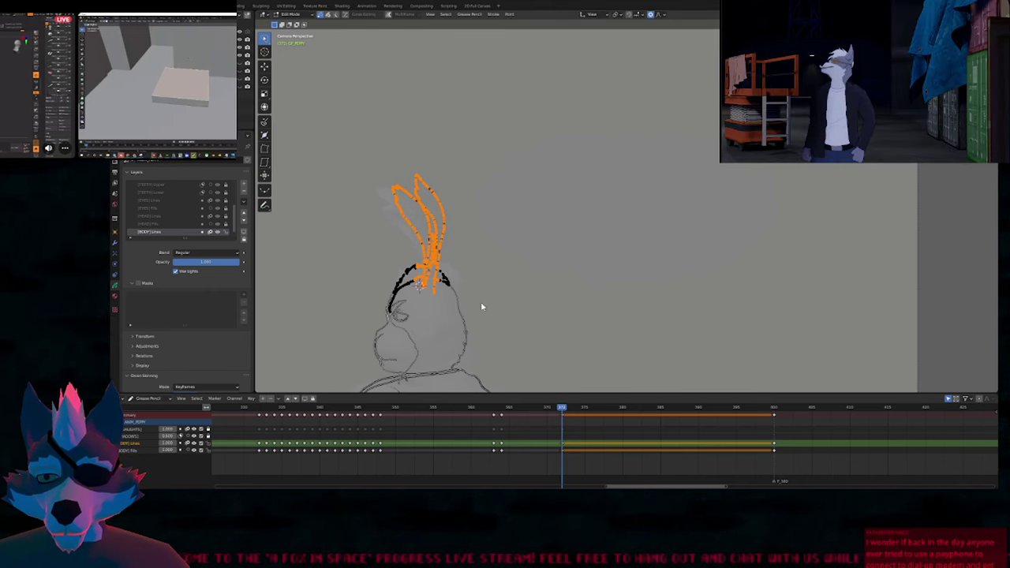
# Try interpolating the sequence at frame 368 with the bent ears, check the in-betweens frame by frame, and undo the interpolation.
pyautogui.keyDown('shift'); pyautogui.moveTo(481, 306); pyautogui.dragTo(560, 294, button='middle'); pyautogui.keyUp('shift')
pyautogui.click(534, 409)
pyautogui.hotkey('ctrl', 'shift', 'e')
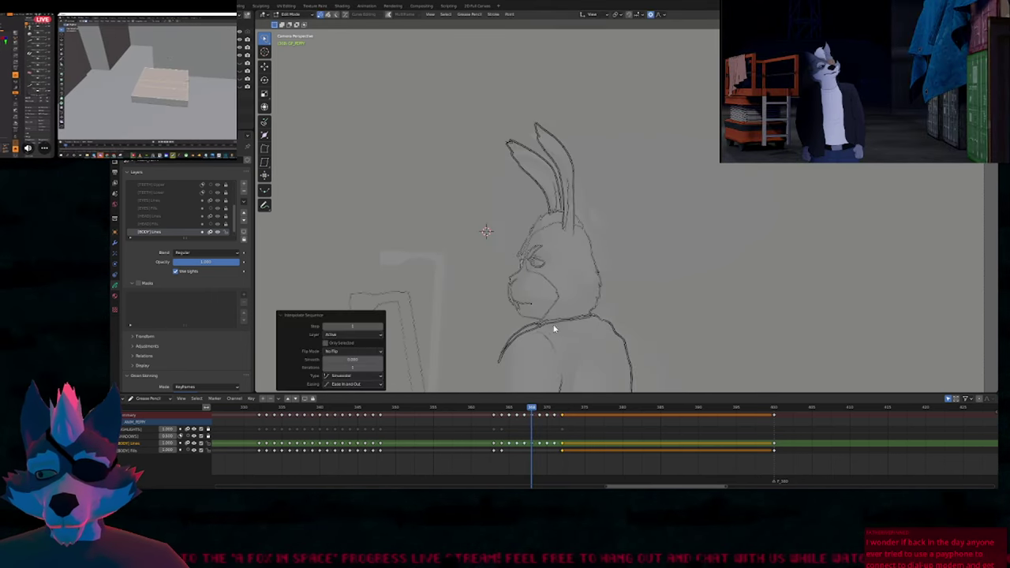
pyautogui.moveTo(510, 409)
pyautogui.mouseDown()
pyautogui.moveTo(569, 415)
pyautogui.moveTo(530, 416)
pyautogui.moveTo(531, 426)
pyautogui.moveTo(563, 424)
pyautogui.moveTo(502, 436)
pyautogui.mouseUp()
pyautogui.press('Right')
pyautogui.press('Right')
pyautogui.press('Right')
pyautogui.press('Right')
pyautogui.press('Right')
pyautogui.press('Right')
pyautogui.press('Right')
pyautogui.press('Right')
pyautogui.press('Right')
pyautogui.press('Right')
pyautogui.press('Right')
pyautogui.press('Right')
pyautogui.press('Right')
pyautogui.press('Right')
pyautogui.press('Right')
pyautogui.press('Right')
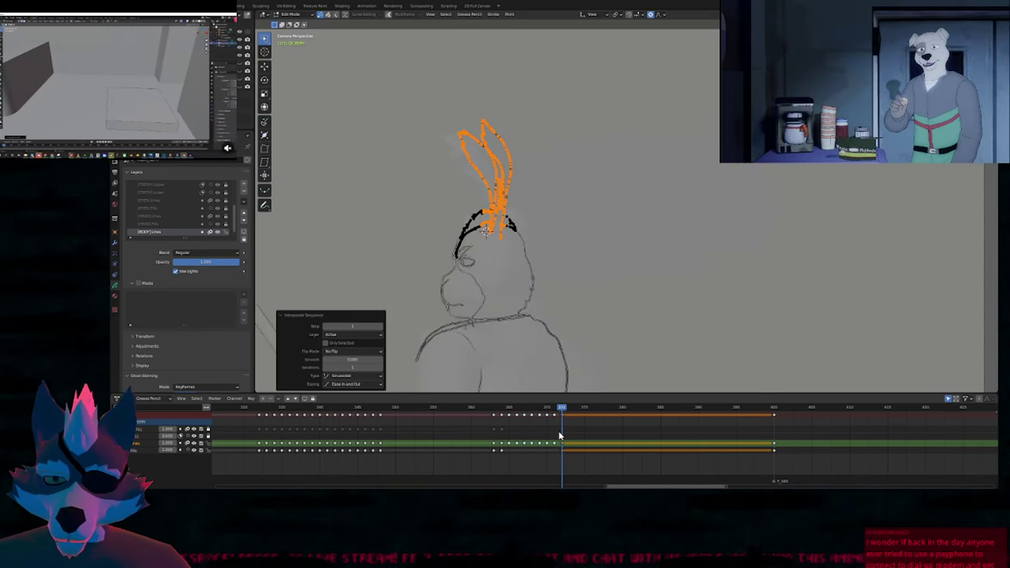
pyautogui.hotkey('ctrl', 'z')
pyautogui.hotkey('ctrl', 'z')
# Rotate the rabbit's eyebrow and reposition it closer above the eye at frame 372.
pyautogui.scroll(5, 585, 236)
pyautogui.press('Up')
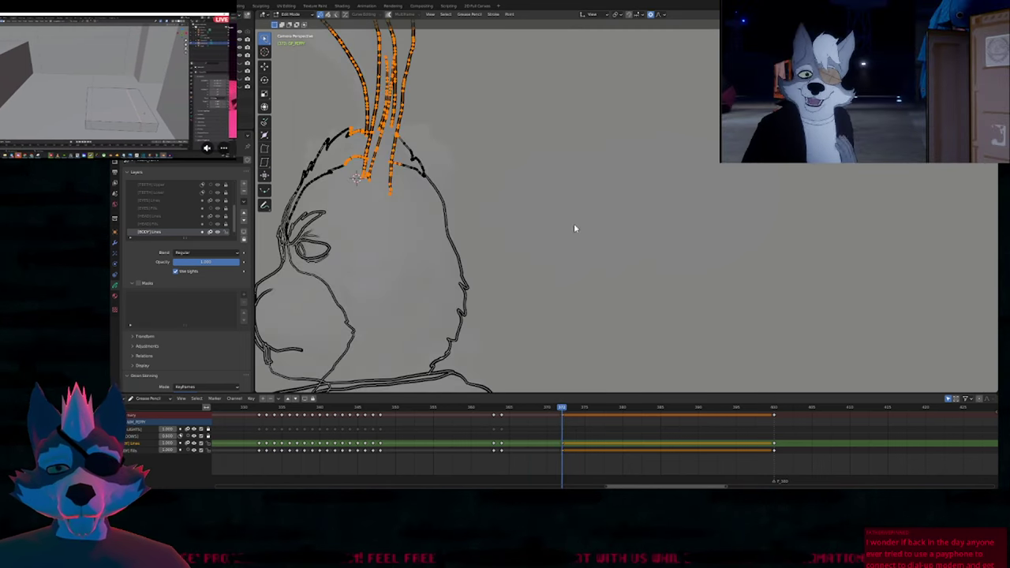
pyautogui.scroll(1, 348, 230)
pyautogui.scroll(2, 348, 231)
pyautogui.moveTo(348, 231)
pyautogui.keyDown('shift'); pyautogui.mouseDown(button='middle')
pyautogui.moveTo(418, 238)
pyautogui.moveTo(472, 229)
pyautogui.mouseUp(button='middle'); pyautogui.keyUp('shift')
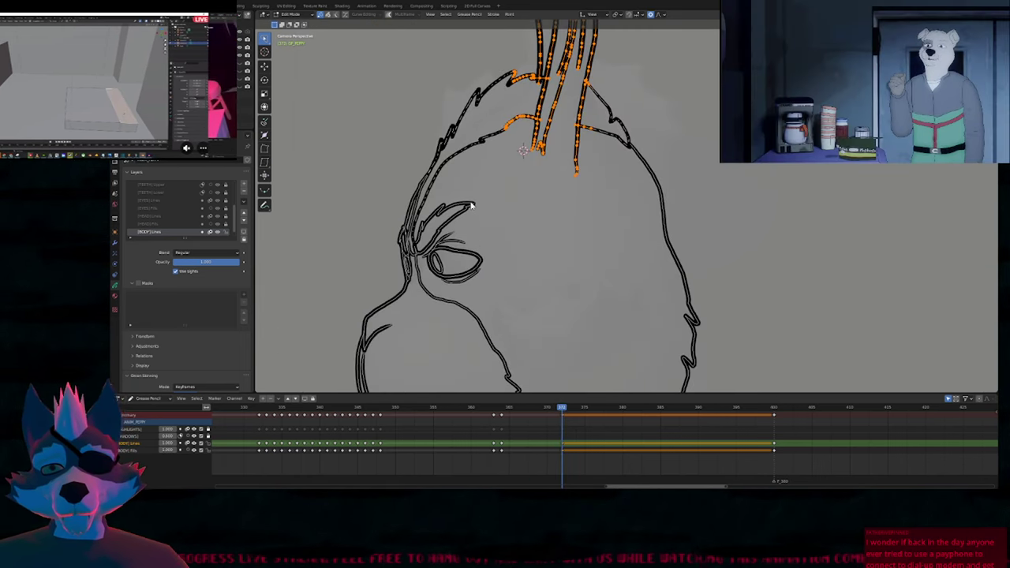
pyautogui.press('r')
pyautogui.click(518, 219)
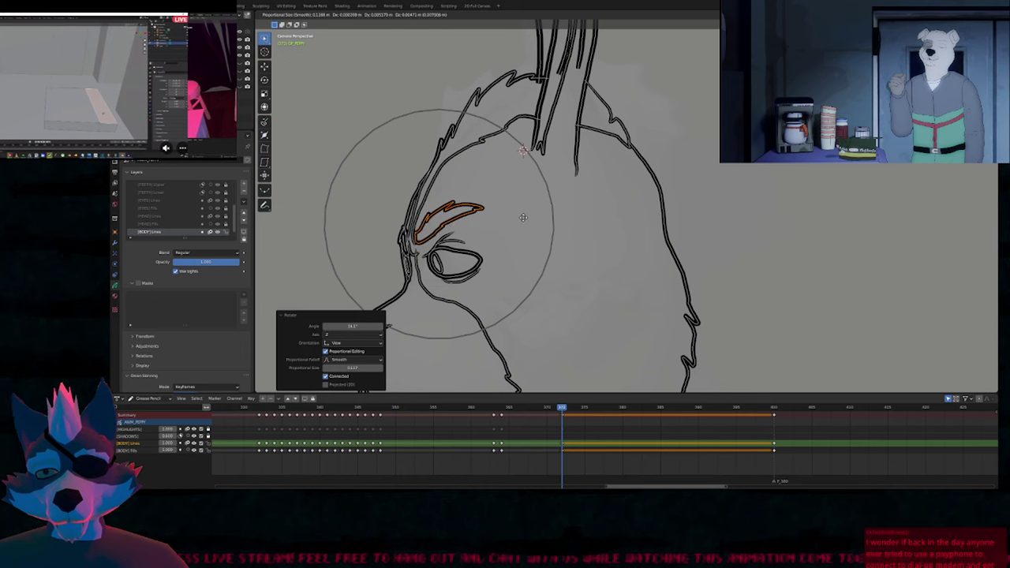
pyautogui.hotkey('ctrl', 'z')
pyautogui.press('r')
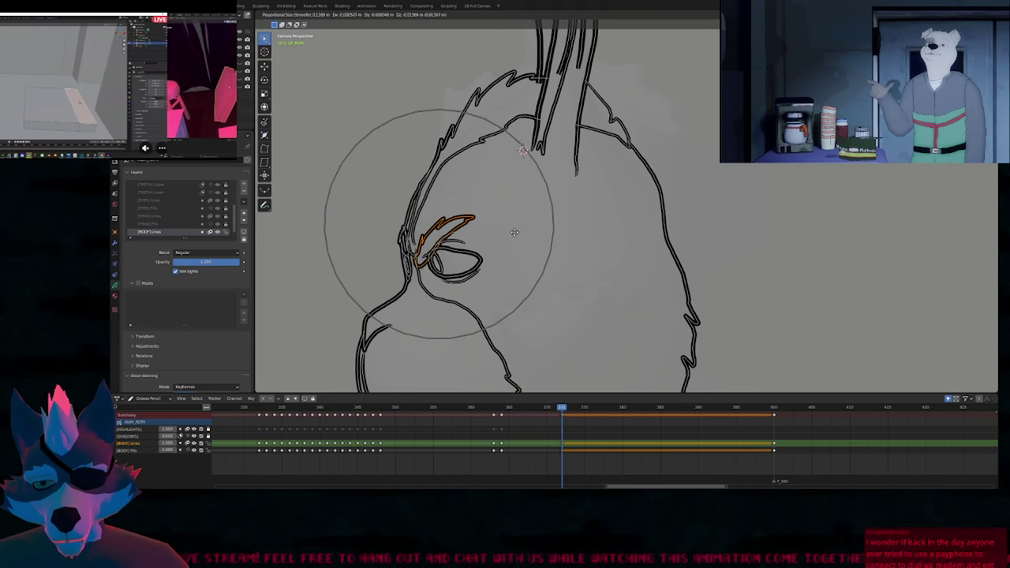
pyautogui.click(514, 227)
pyautogui.press('Tab')
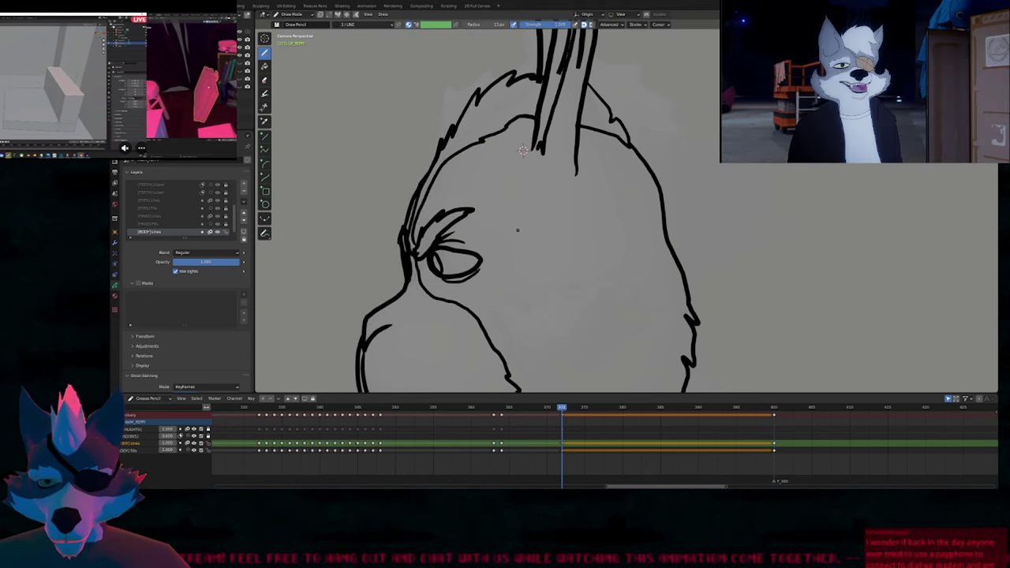
# Pull the front end of the shoulder collar lines upward with a larger proportional radius at frame 372.
pyautogui.press('Tab')
pyautogui.scroll(-8, 512, 237)
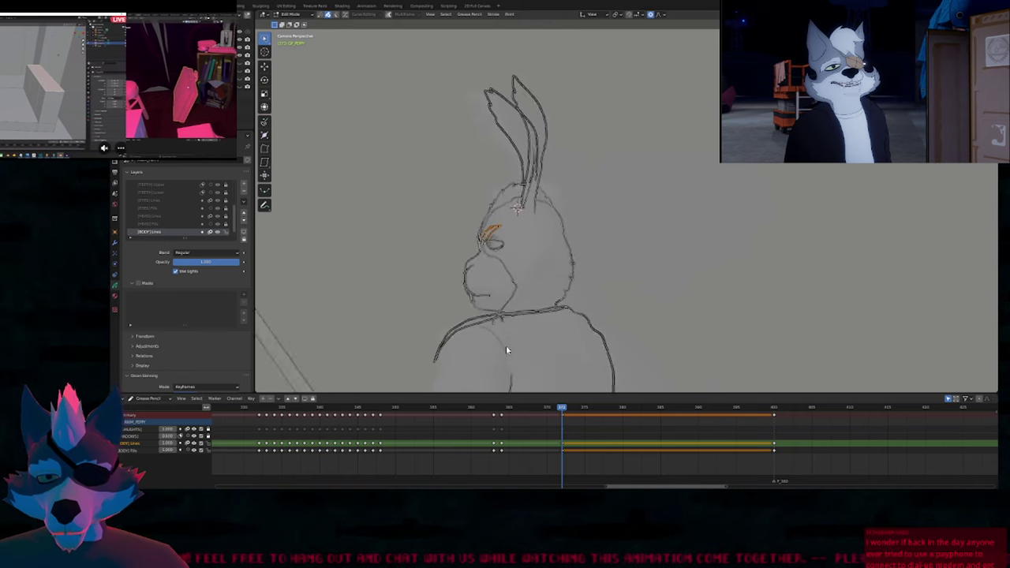
pyautogui.scroll(6, 586, 264)
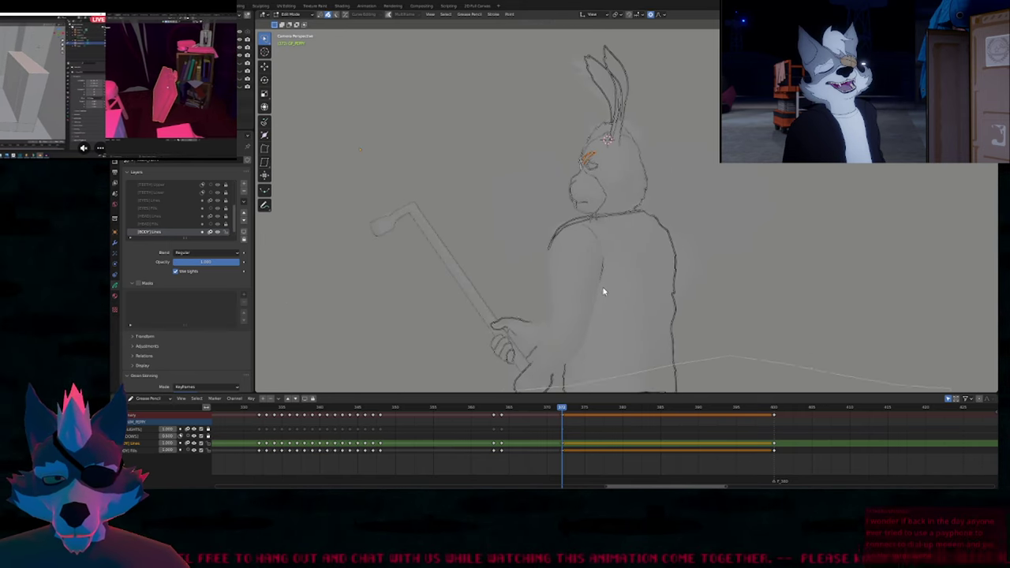
pyautogui.scroll(3, 543, 279)
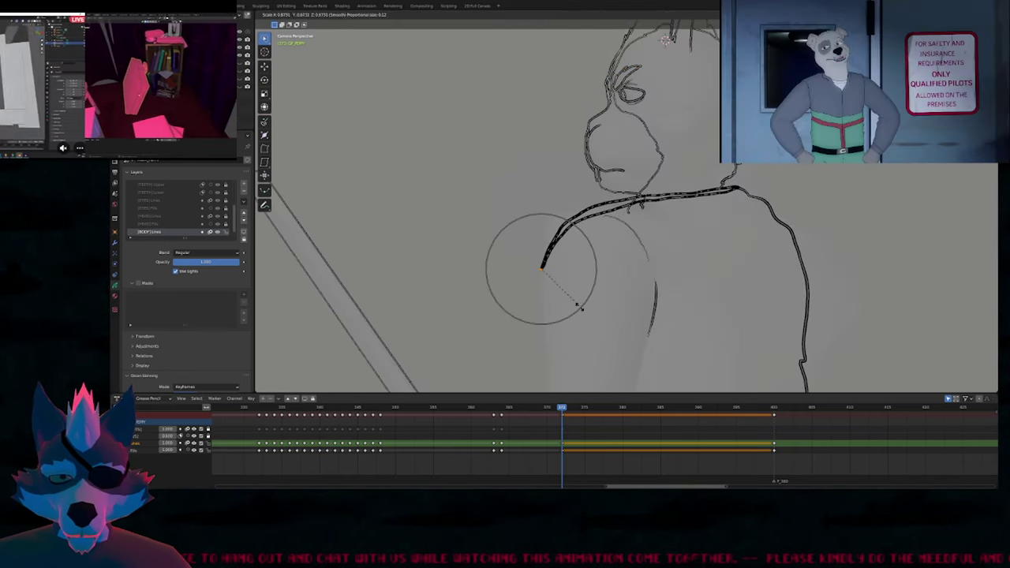
pyautogui.click(565, 295)
pyautogui.press('g')
pyautogui.scroll(-7, 579, 269)
pyautogui.scroll(1, 576, 276)
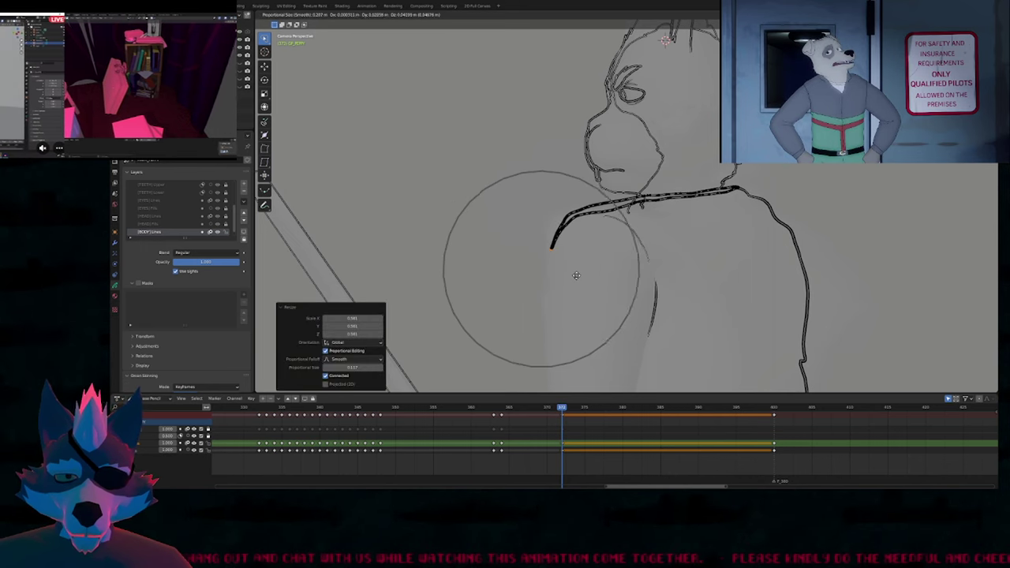
pyautogui.click(582, 258)
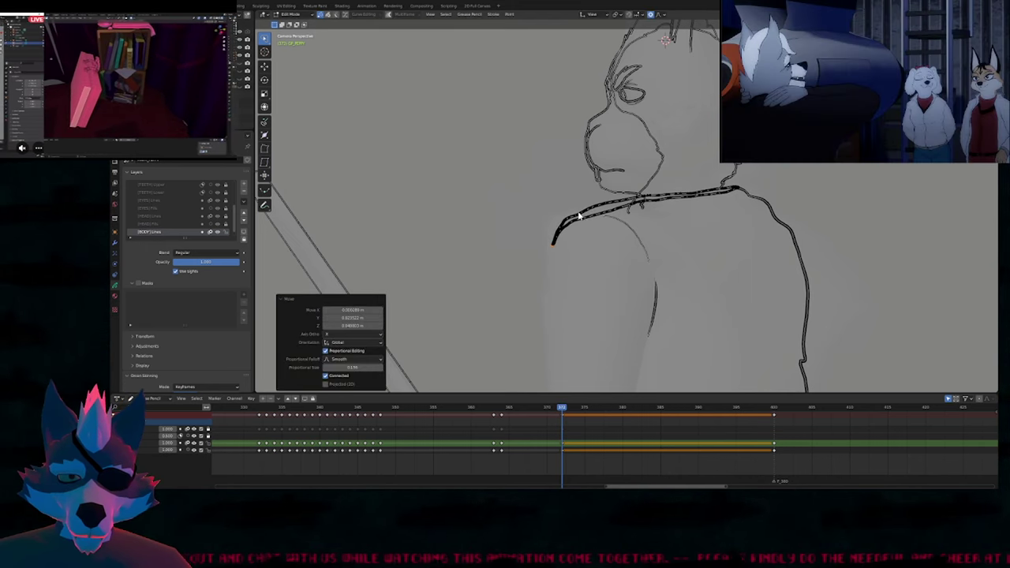
# Reshape the upper curve of the front shoulder line and compare the drawing with the neighbouring keyframe.
pyautogui.press('g')
pyautogui.scroll(1, 592, 210)
pyautogui.click(592, 211)
pyautogui.press('Tab')
pyautogui.scroll(-7, 618, 248)
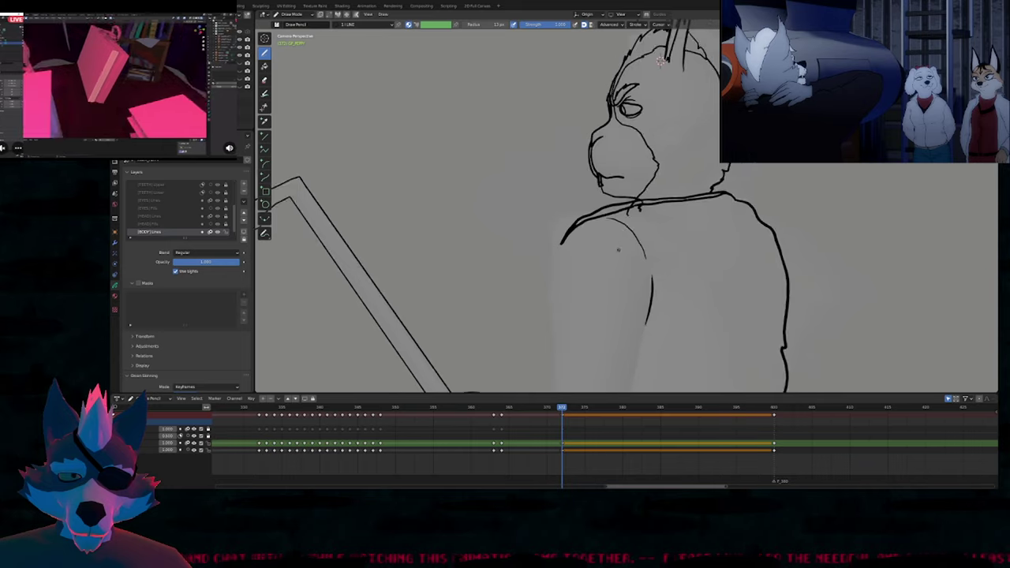
pyautogui.press('Down')
pyautogui.press('Up')
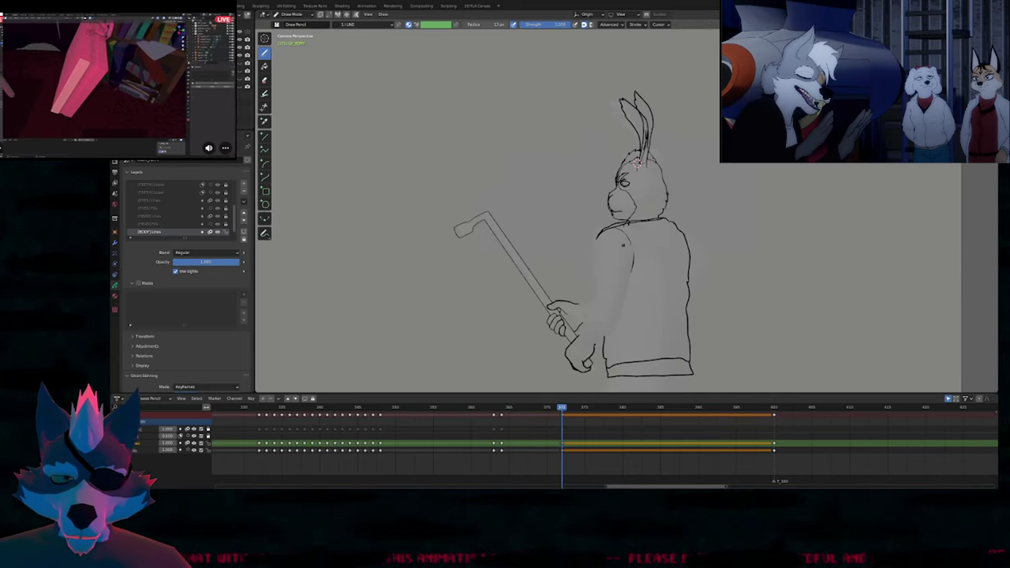
pyautogui.scroll(5, 622, 245)
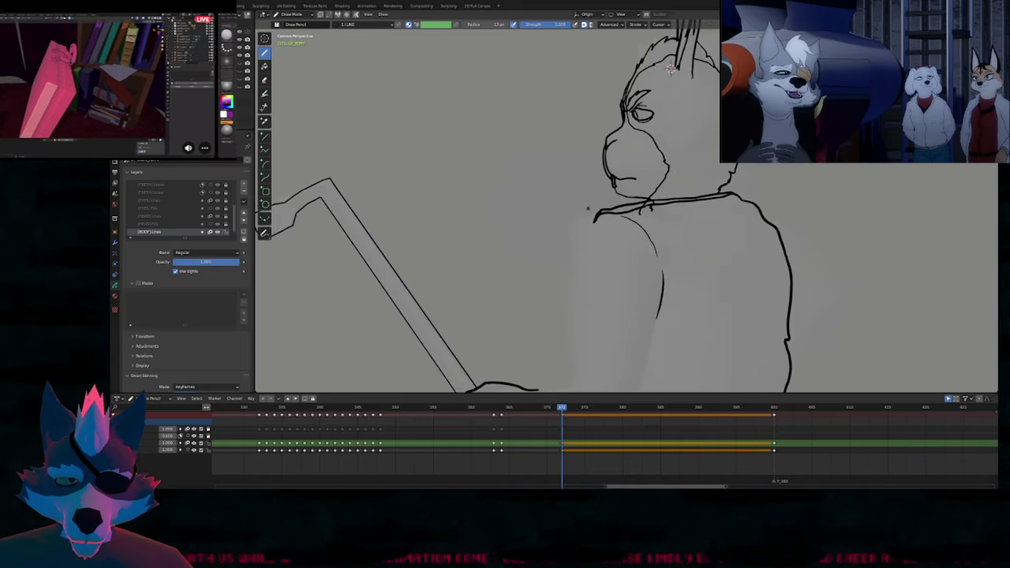
# Interpolate the sequence at frame 368 with No Flip, Sinusoidal type and Ease In and Out easing, and scrub the first in-betweens.
pyautogui.press('Left')
pyautogui.press('Left')
pyautogui.press('Left')
pyautogui.press('Left')
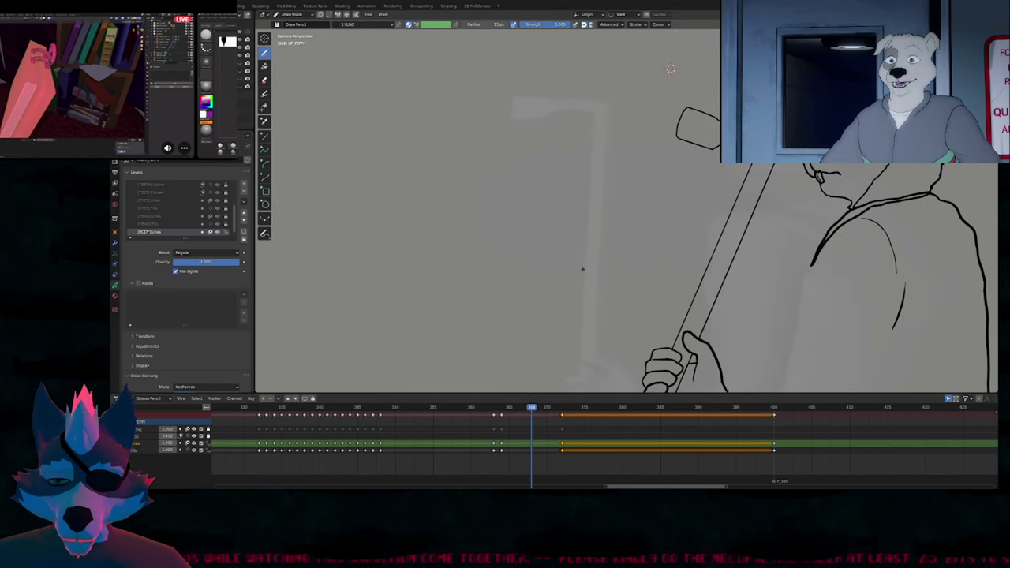
pyautogui.hotkey('ctrl', 'shift', 'e')
pyautogui.click(494, 408)
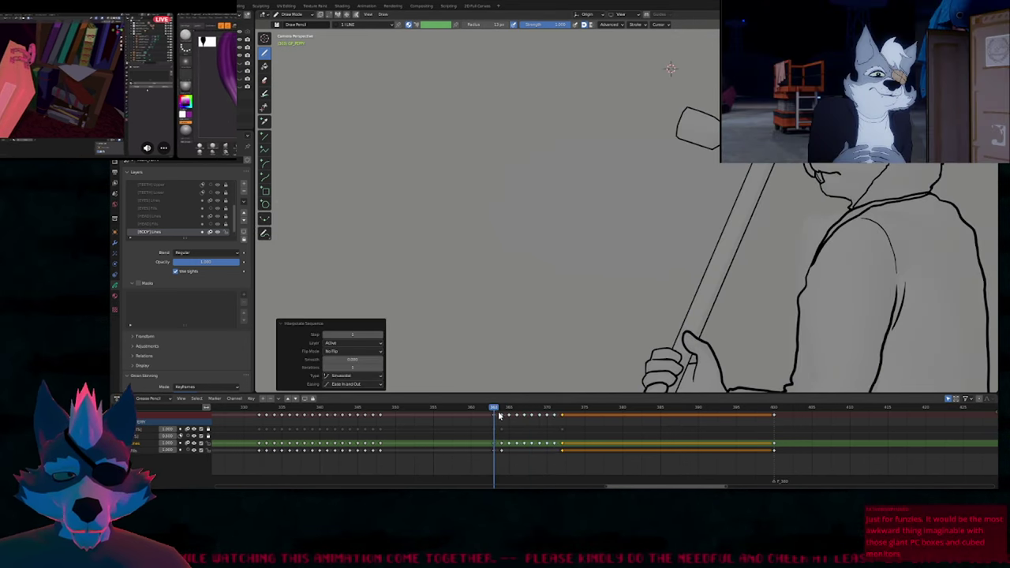
pyautogui.moveTo(499, 416)
pyautogui.mouseDown()
pyautogui.moveTo(573, 425)
pyautogui.moveTo(517, 423)
pyautogui.mouseUp()
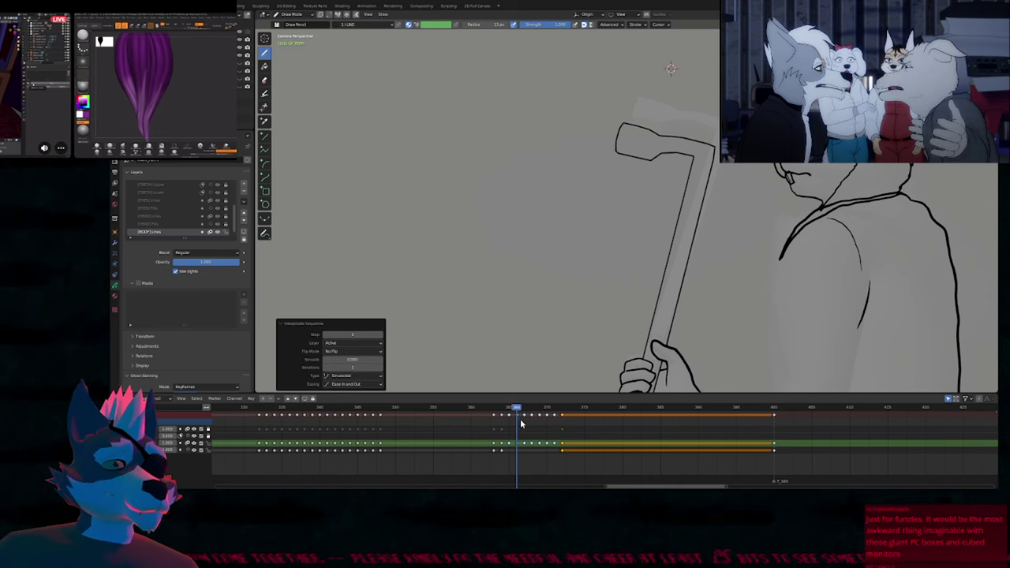
pyautogui.click(520, 423)
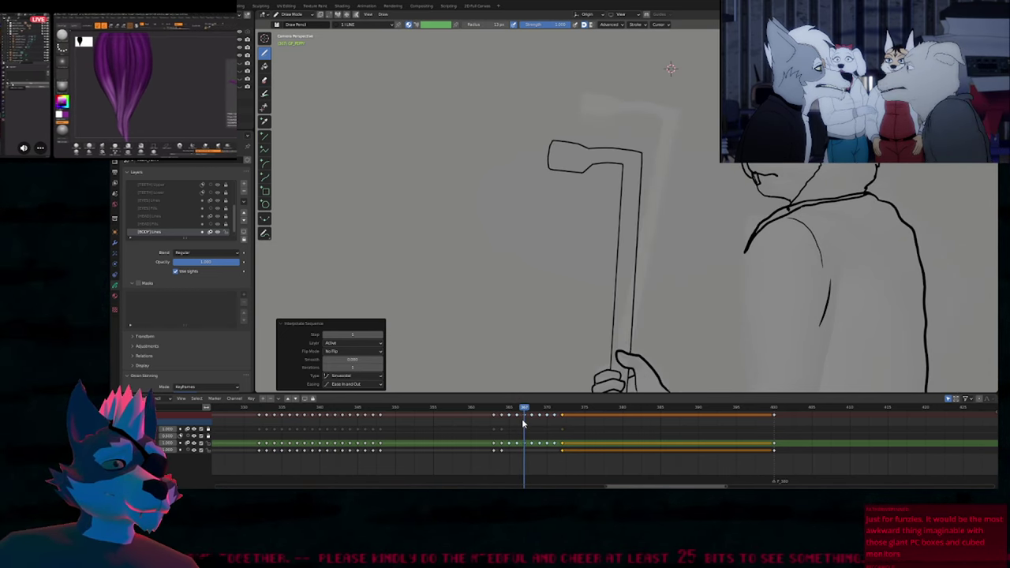
pyautogui.moveTo(527, 425)
pyautogui.mouseDown()
pyautogui.moveTo(564, 432)
pyautogui.moveTo(516, 430)
pyautogui.moveTo(557, 432)
pyautogui.moveTo(532, 429)
pyautogui.mouseUp()
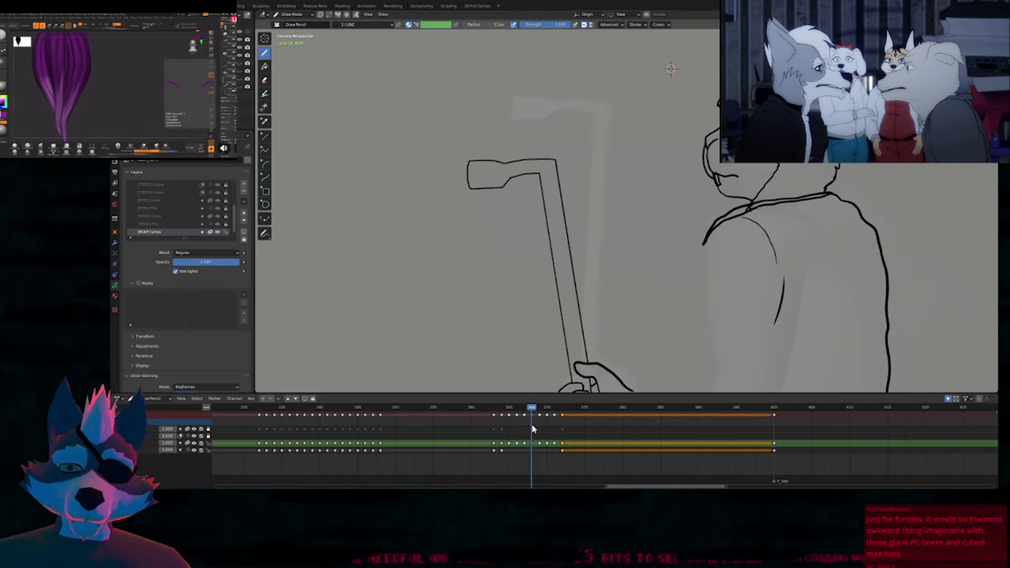
# Select all keyframes and duplicate the frame on all layers at each in-between from frame 365 through 371.
pyautogui.press('a')
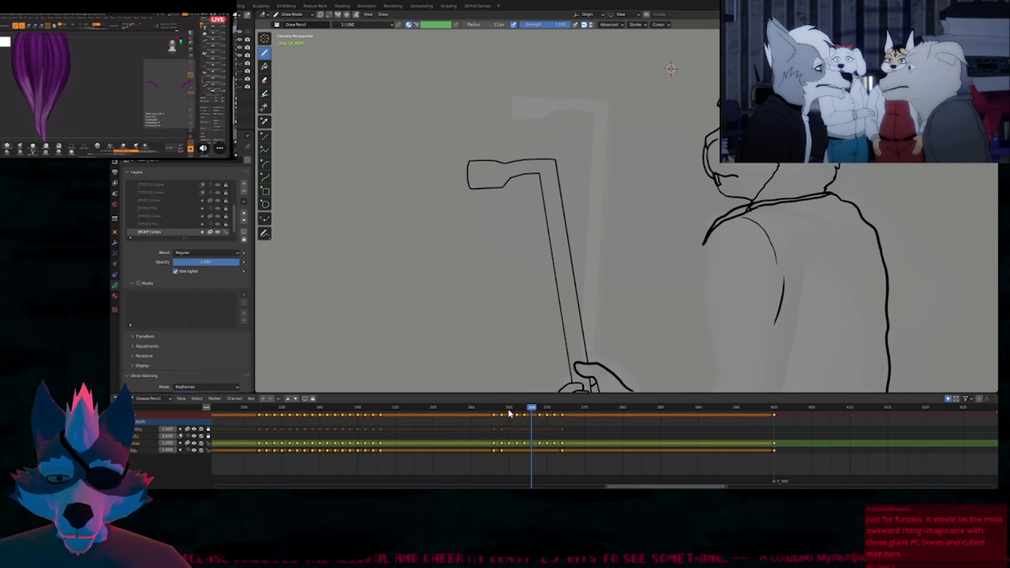
pyautogui.click(509, 410)
pyautogui.hotkey('shift', 'd')
pyautogui.press('Right')
pyautogui.hotkey('shift', 'd')
pyautogui.press('Right')
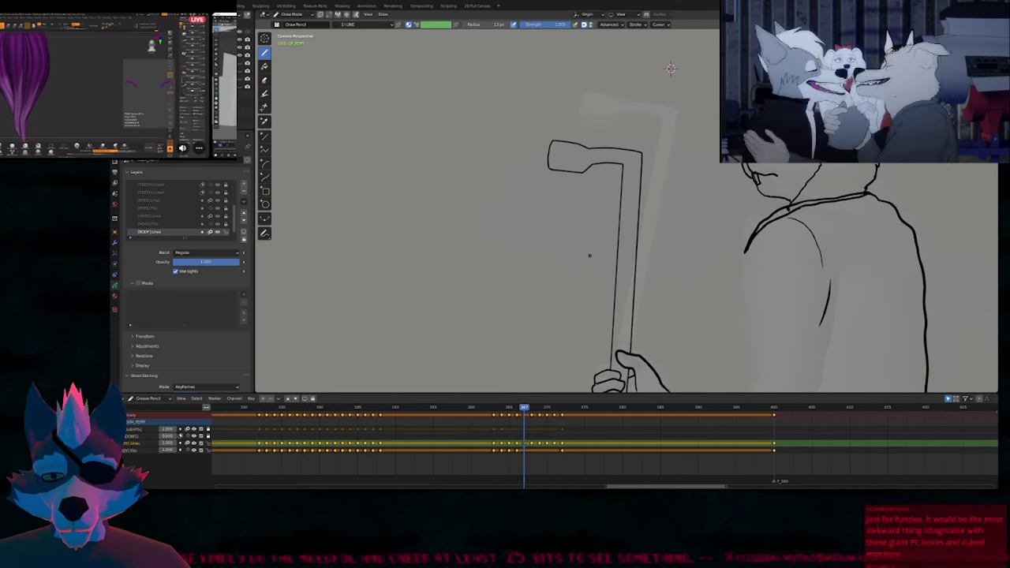
pyautogui.press('space')
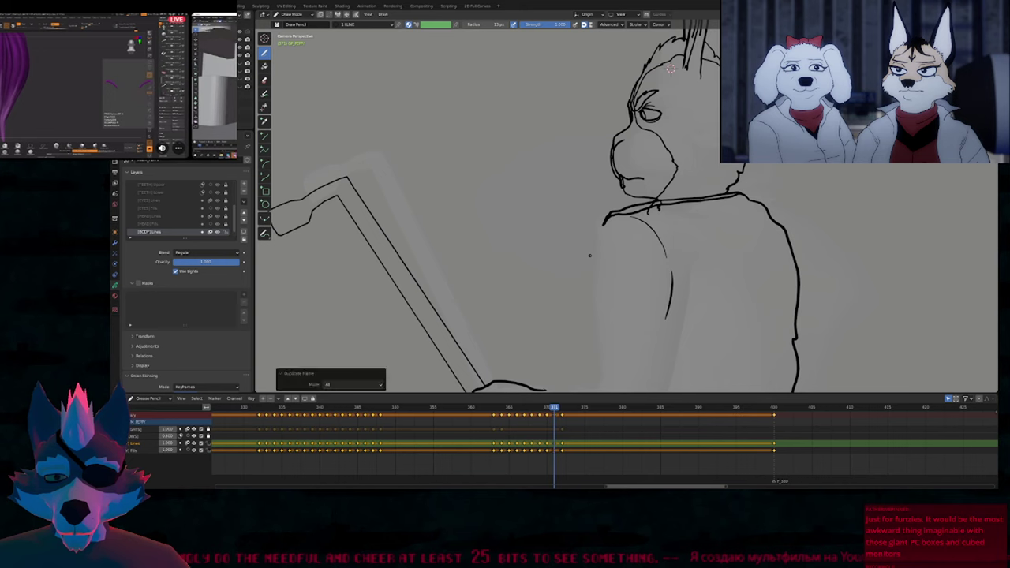
# Scrub repeatedly between frames 363 and 372 to examine the motion of the rabbit's head, ears and crowbar.
pyautogui.moveTo(495, 410)
pyautogui.mouseDown()
pyautogui.moveTo(484, 410)
pyautogui.moveTo(564, 416)
pyautogui.mouseUp()
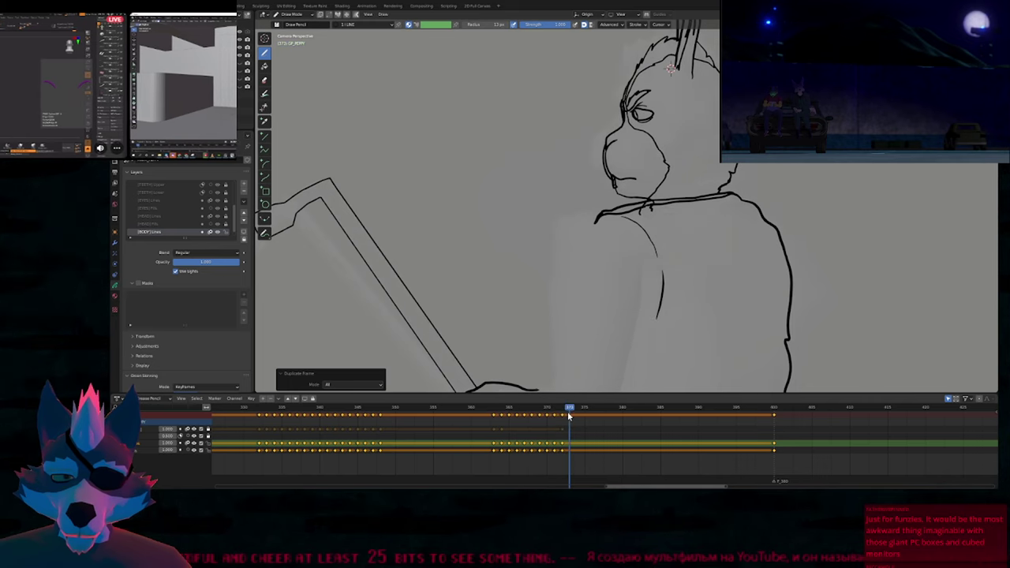
pyautogui.keyDown('ctrl'); pyautogui.moveTo(582, 250); pyautogui.dragTo(519, 239, button='middle'); pyautogui.keyUp('ctrl')
pyautogui.moveTo(568, 59)
pyautogui.keyDown('shift'); pyautogui.mouseDown(button='middle')
pyautogui.moveTo(535, 183)
pyautogui.moveTo(571, 194)
pyautogui.mouseUp(button='middle'); pyautogui.keyUp('shift')
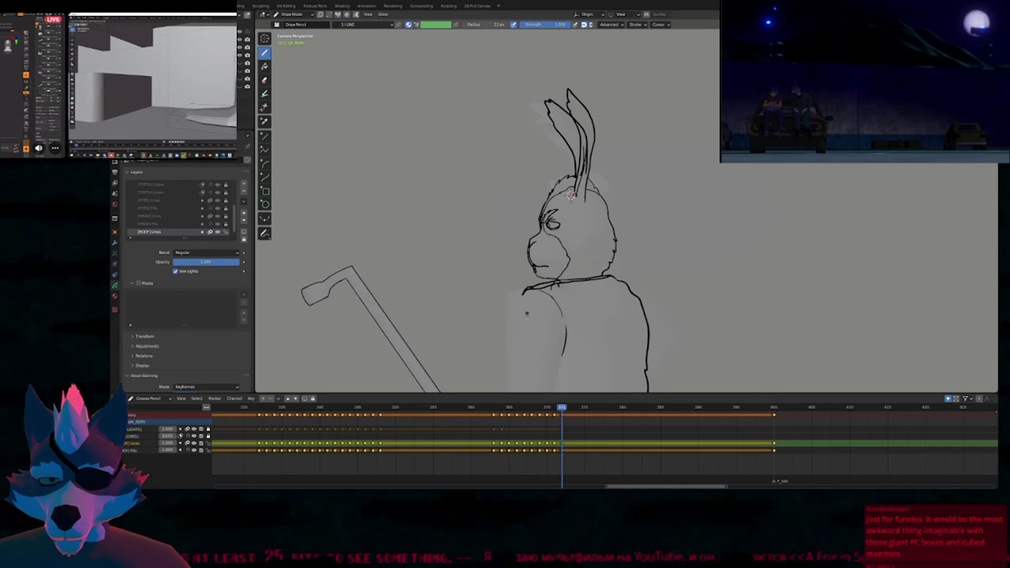
pyautogui.moveTo(495, 411); pyautogui.dragTo(389, 434)
pyautogui.moveTo(490, 428); pyautogui.dragTo(561, 448)
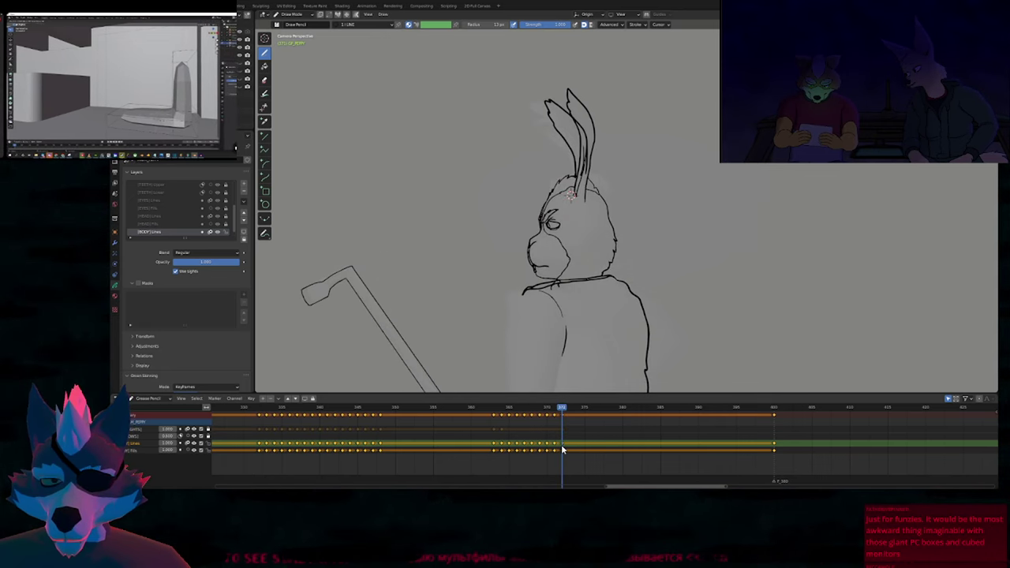
pyautogui.moveTo(514, 414)
pyautogui.mouseDown()
pyautogui.moveTo(500, 415)
pyautogui.moveTo(561, 422)
pyautogui.mouseUp()
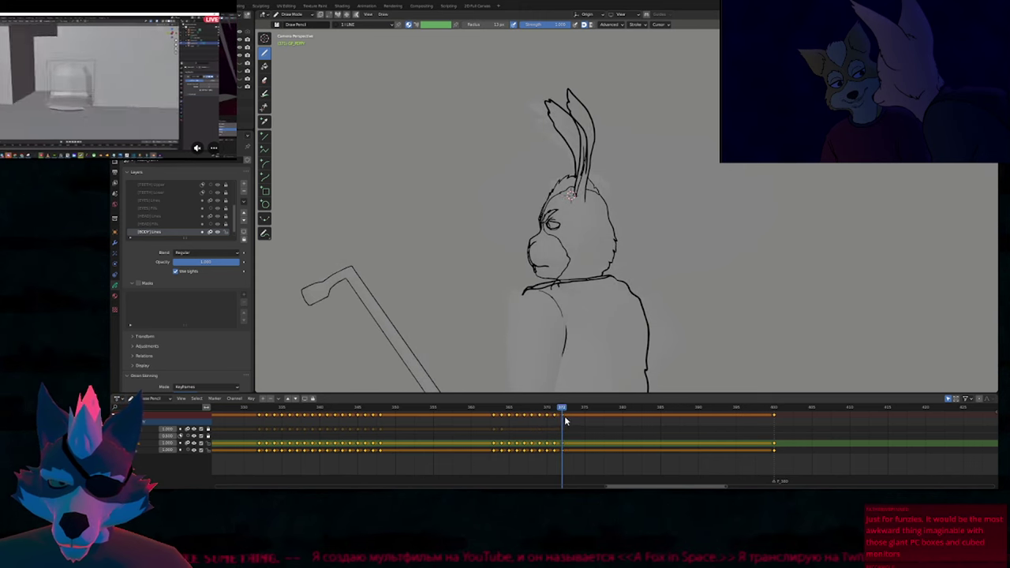
# Align the inner muzzle line above the mouth with the outer muzzle contour at frame 372.
pyautogui.press('Tab')
pyautogui.scroll(6, 512, 264)
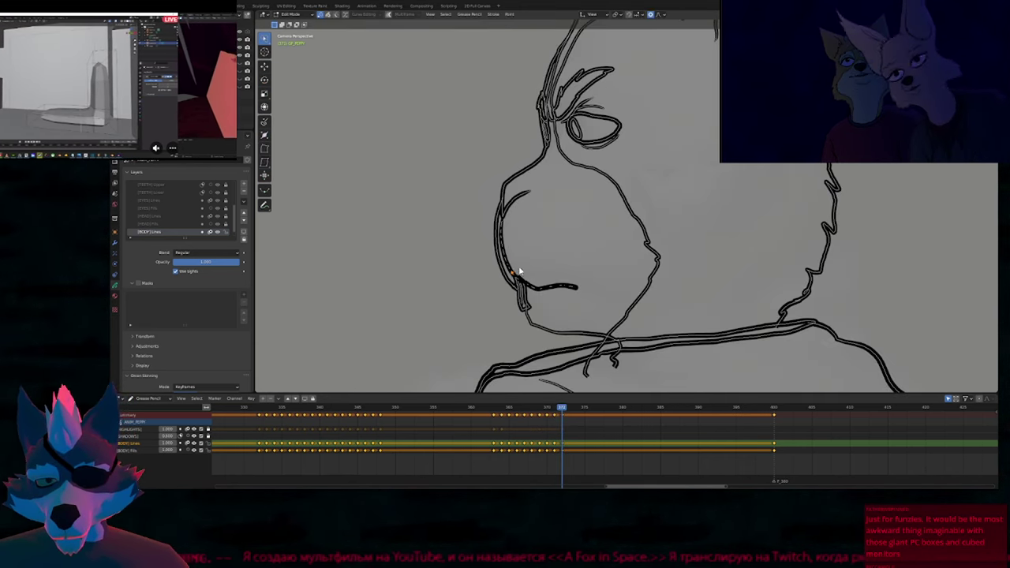
pyautogui.press('Tab')
pyautogui.press('f')
pyautogui.press('Escape')
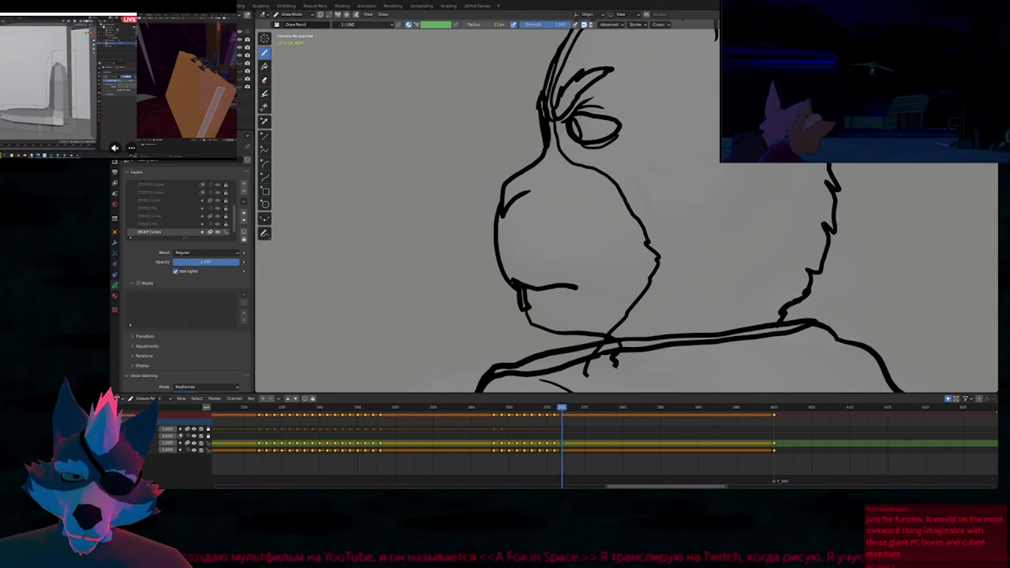
# Reshape the front muzzle line above the mouth at frame 371 with proportional editing, and compare it against the neighbouring frames.
pyautogui.press('Left')
pyautogui.press('Tab')
pyautogui.press('g')
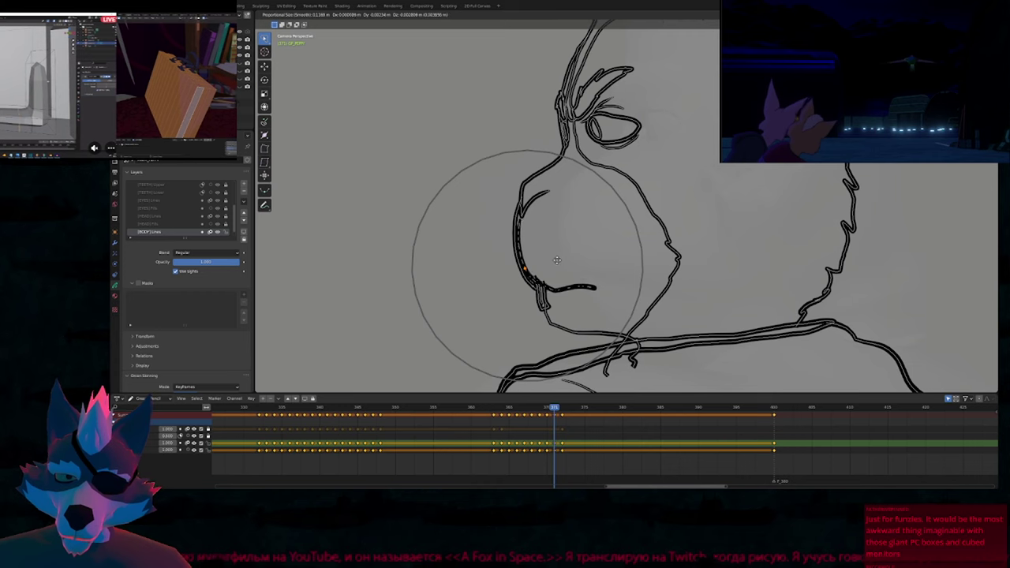
pyautogui.scroll(3, 556, 253)
pyautogui.click(558, 263)
pyautogui.press('Tab')
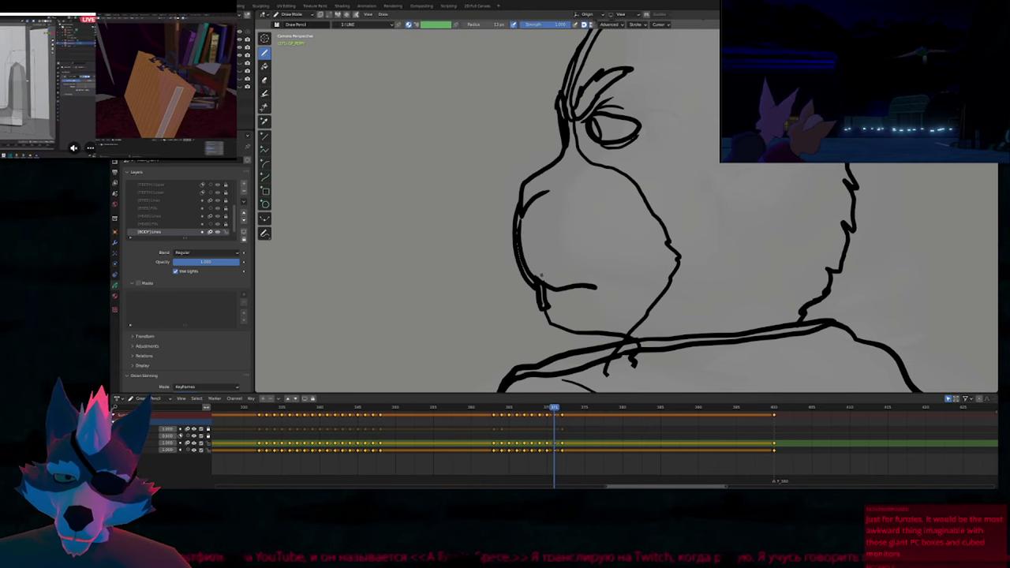
pyautogui.scroll(-5, 561, 244)
pyautogui.press('Right')
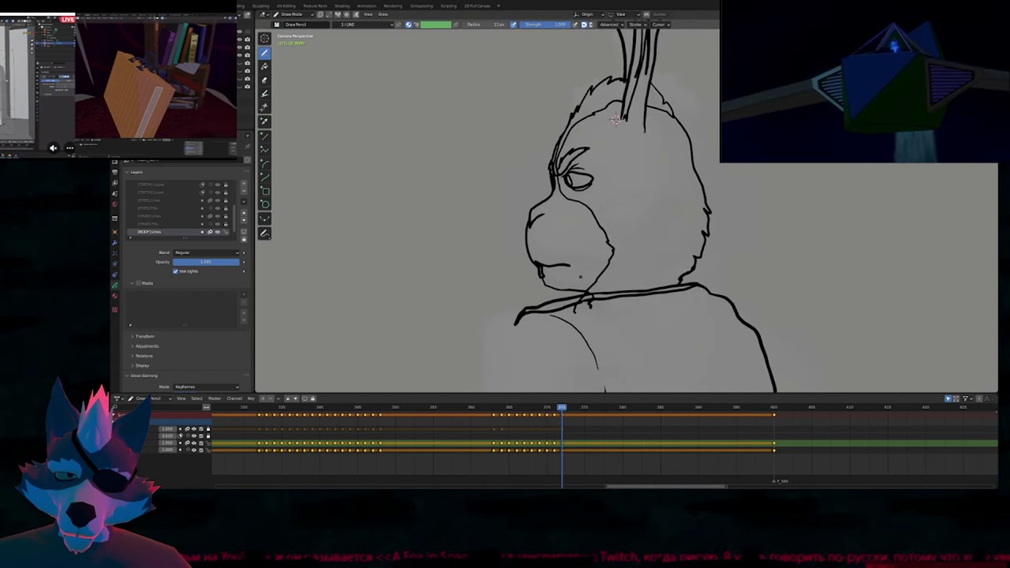
pyautogui.press('Left')
pyautogui.press('Left')
pyautogui.press('Right')
pyautogui.press('Right')
# Move the muzzle line just below the nose crease into line with the outer contour at frame 372.
pyautogui.scroll(4, 540, 218)
pyautogui.press('Tab')
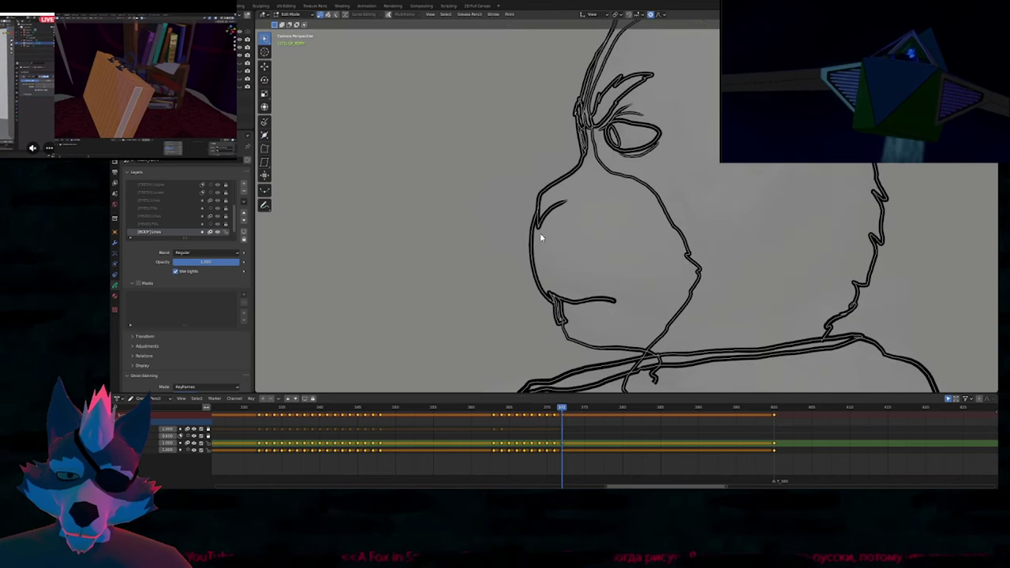
pyautogui.click(540, 233)
pyautogui.press('g')
pyautogui.scroll(2, 538, 233)
pyautogui.click(538, 233)
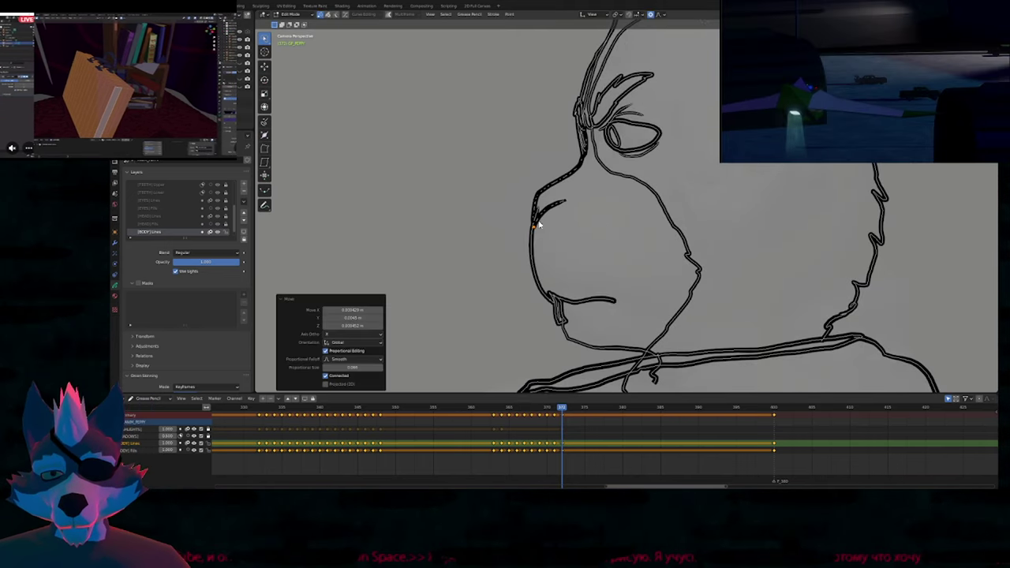
pyautogui.press('Tab')
pyautogui.scroll(-8, 545, 170)
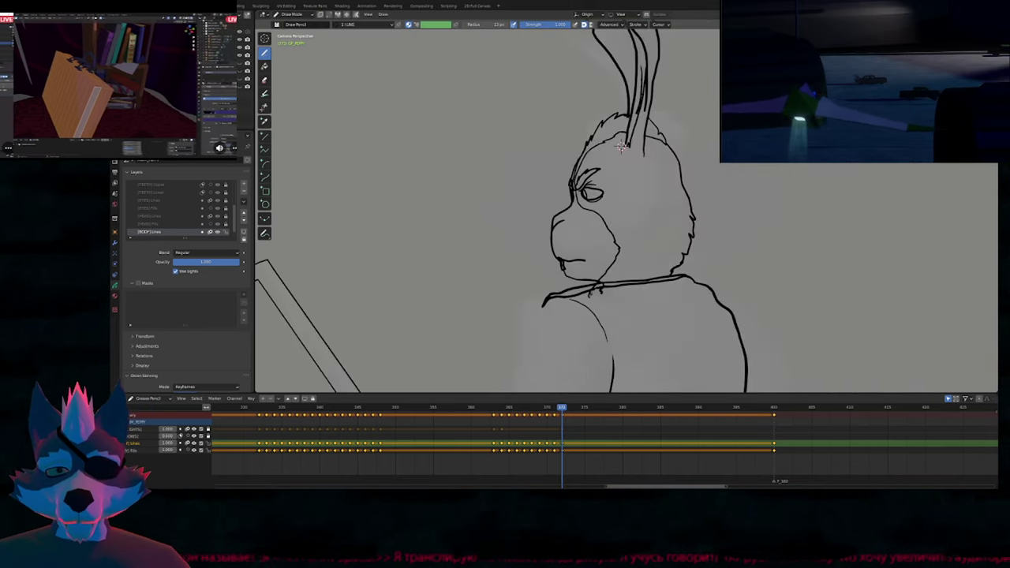
# Step back and forth between frames 366 and 372 to examine the motion of the rabbit and crowbar.
pyautogui.press('Left')
pyautogui.press('Left')
pyautogui.press('Left')
pyautogui.press('Left')
pyautogui.press('Left')
pyautogui.press('Left')
pyautogui.press('Left')
pyautogui.press('Left')
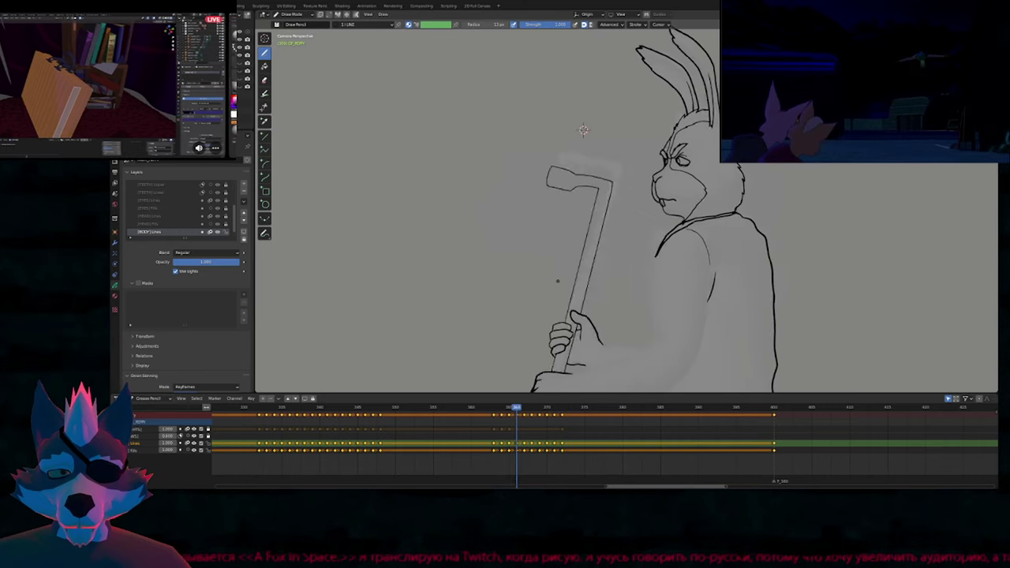
pyautogui.press('Right')
pyautogui.press('Right')
pyautogui.press('Right')
pyautogui.press('Right')
pyautogui.press('Right')
pyautogui.press('Right')
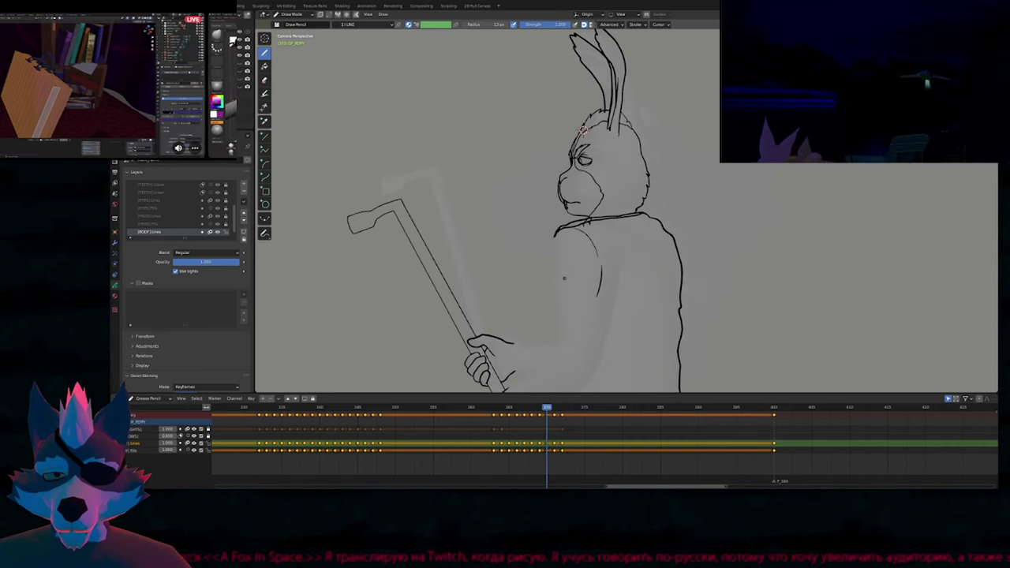
# Erase the leftover lower armpit line beneath the rabbit's shoulder on each frame from 372 back to 364.
pyautogui.press('e')
pyautogui.press('Right')
pyautogui.press('Right')
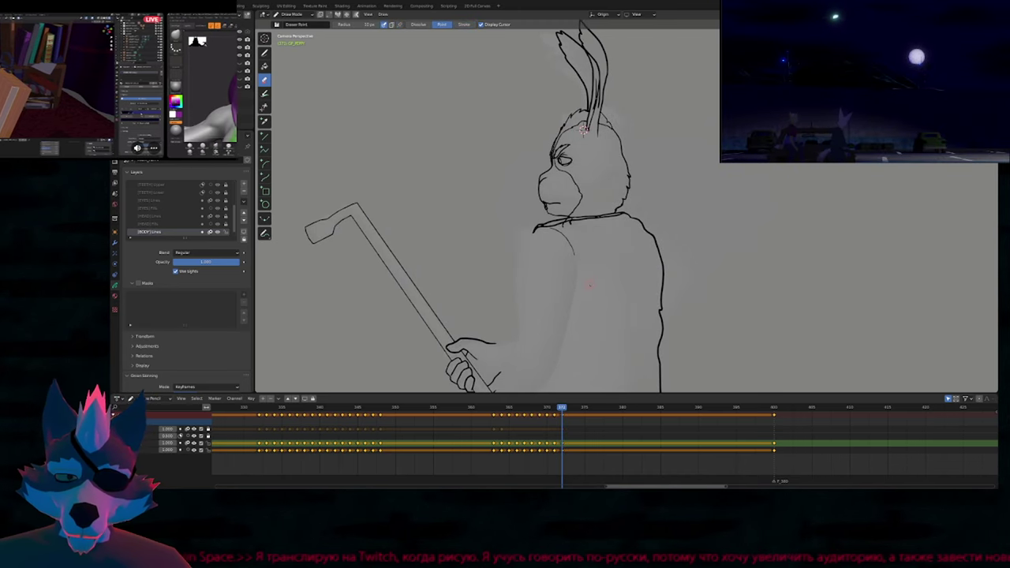
pyautogui.press('Left')
pyautogui.press('Left')
pyautogui.press('Left')
pyautogui.press('Left')
pyautogui.press('Right')
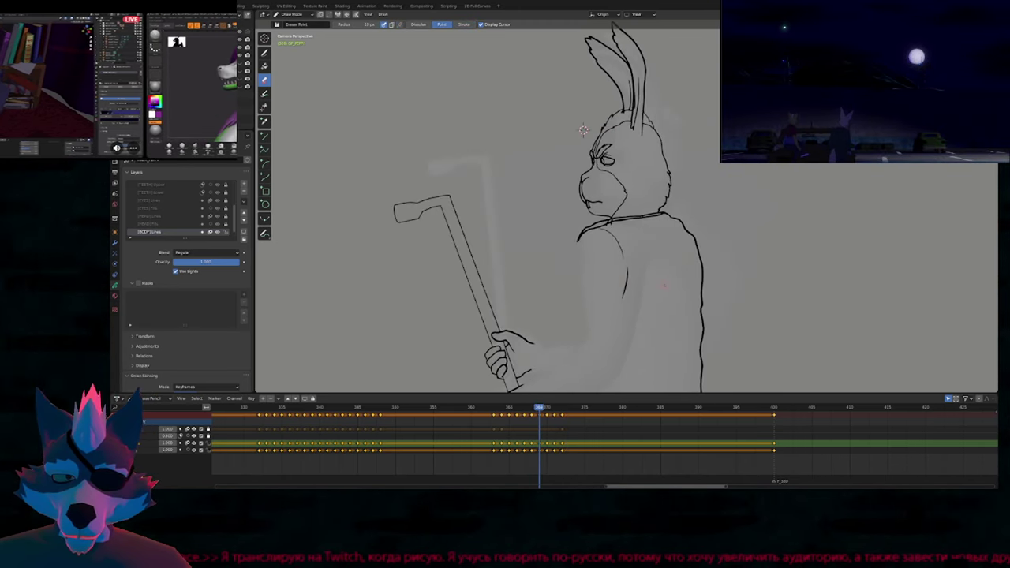
pyautogui.press('Right')
pyautogui.press('Left')
pyautogui.press('Left')
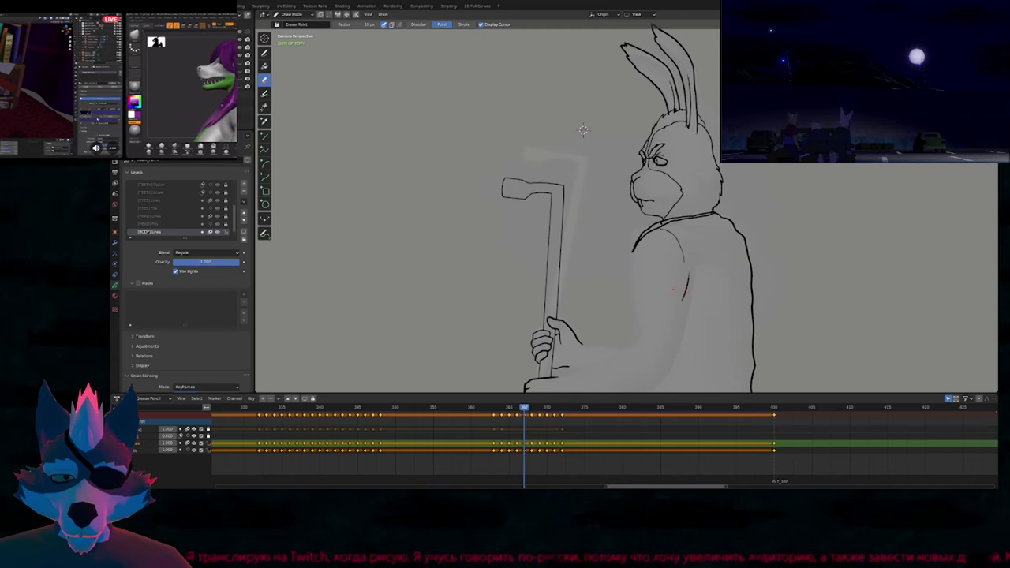
pyautogui.press('Left')
pyautogui.press('Left')
pyautogui.press('Left')
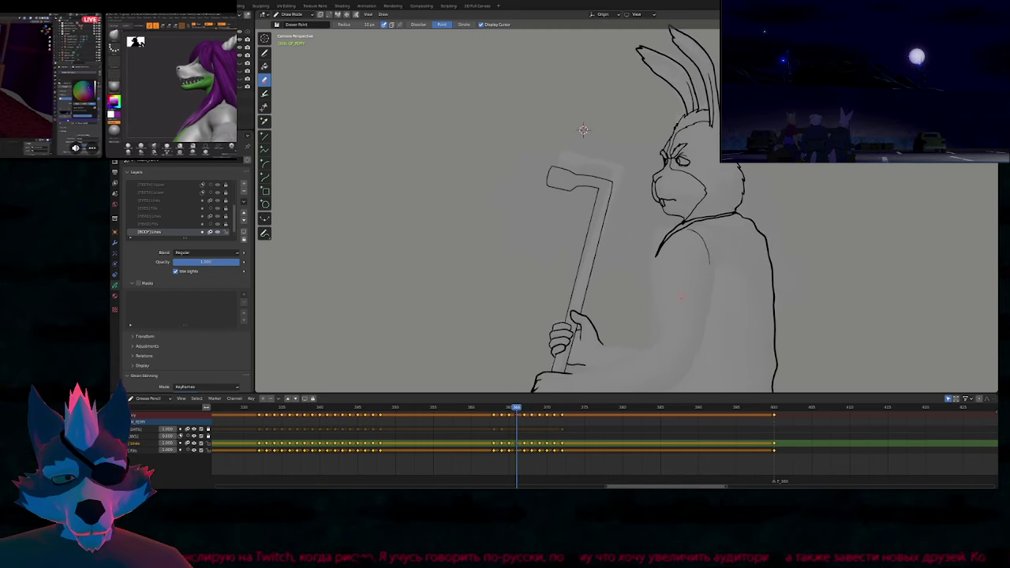
pyautogui.press('Left')
pyautogui.press('Left')
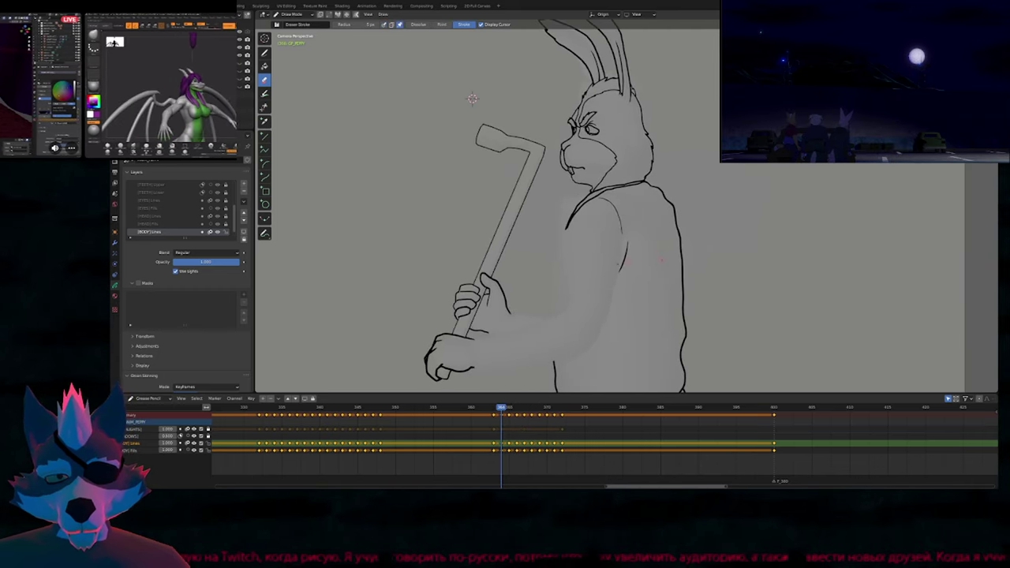
pyautogui.press('Right')
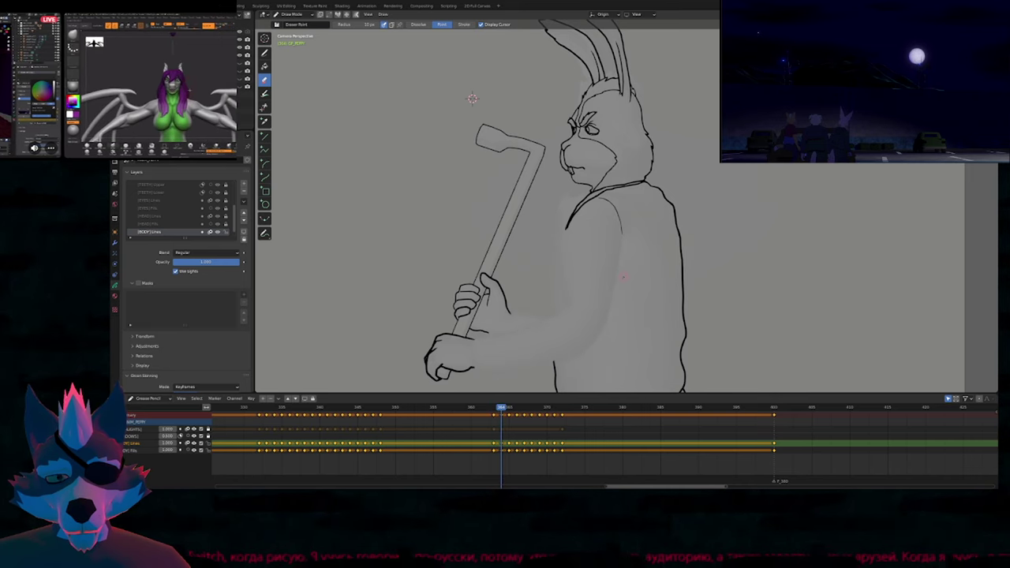
# Delete the keyframes at frame 363 and take the body lines layer out of isolation so all layers are editable.
pyautogui.press('Left')
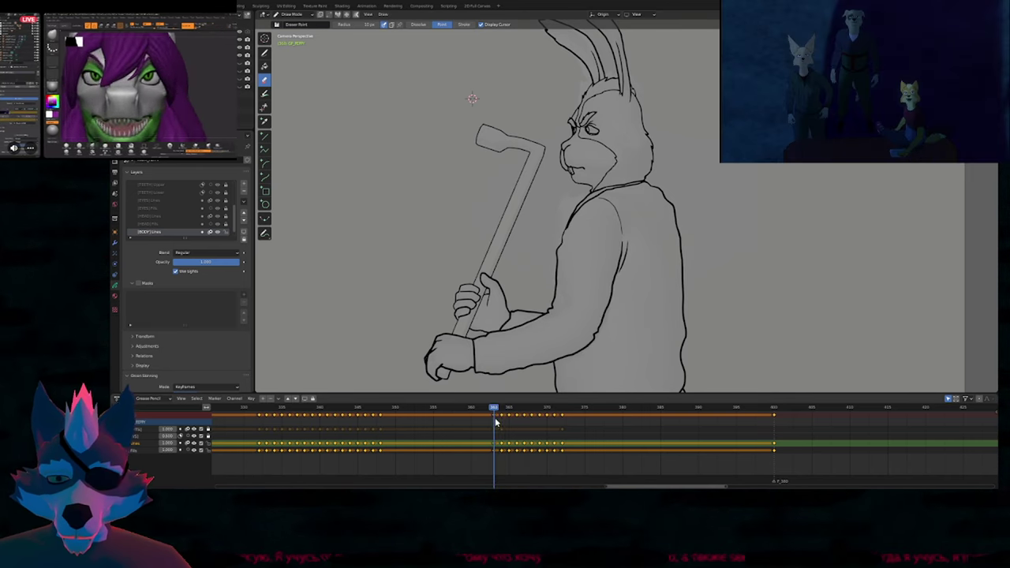
pyautogui.click(503, 418)
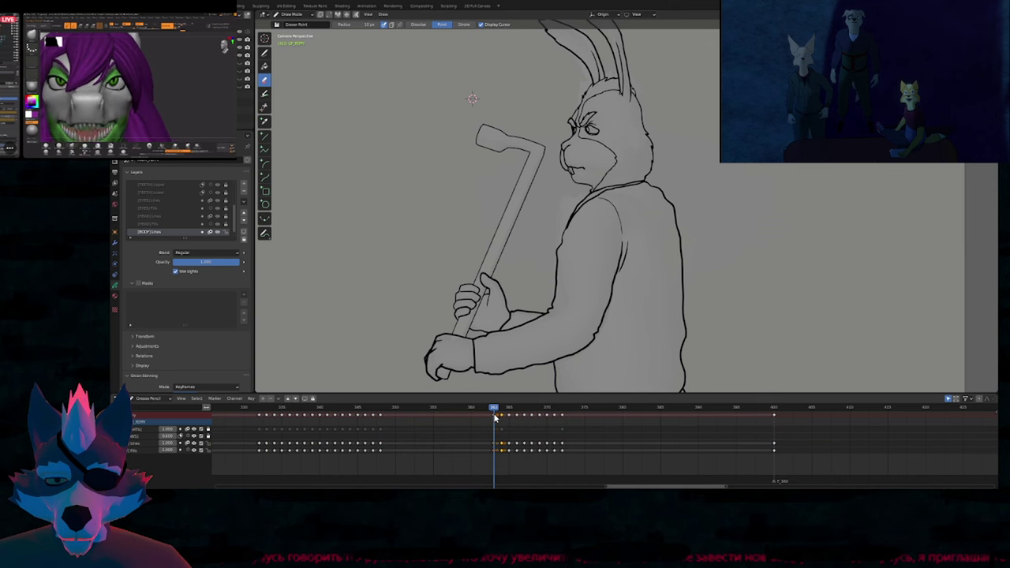
pyautogui.click(495, 418)
pyautogui.press('x')
pyautogui.click(495, 417)
pyautogui.click(244, 239)
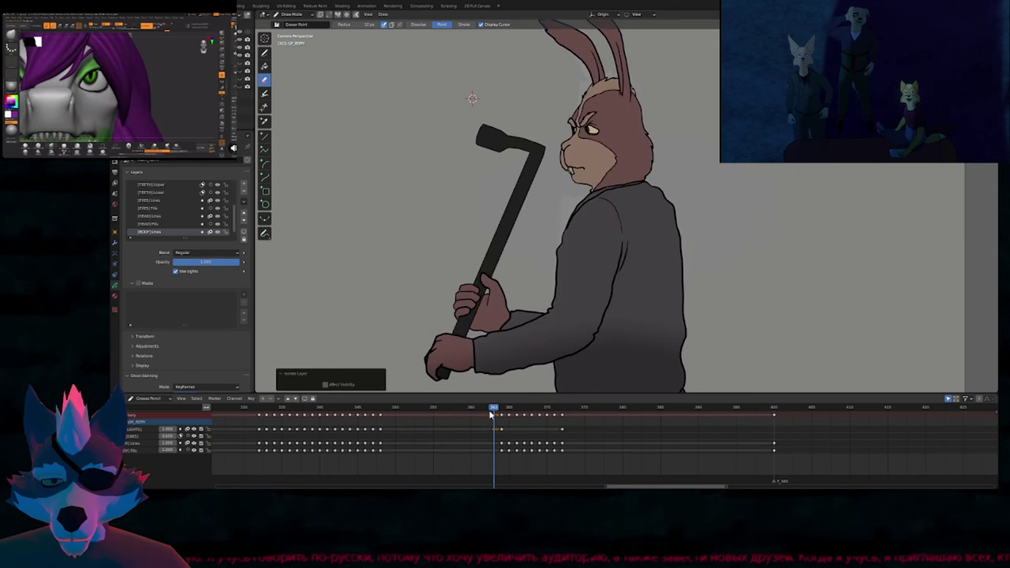
# Raise the crowbar head at frame 366 with proportional editing, aligning it more closely with the previous drawing's arc.
pyautogui.moveTo(493, 418)
pyautogui.mouseDown()
pyautogui.moveTo(563, 420)
pyautogui.moveTo(508, 423)
pyautogui.moveTo(562, 430)
pyautogui.mouseUp()
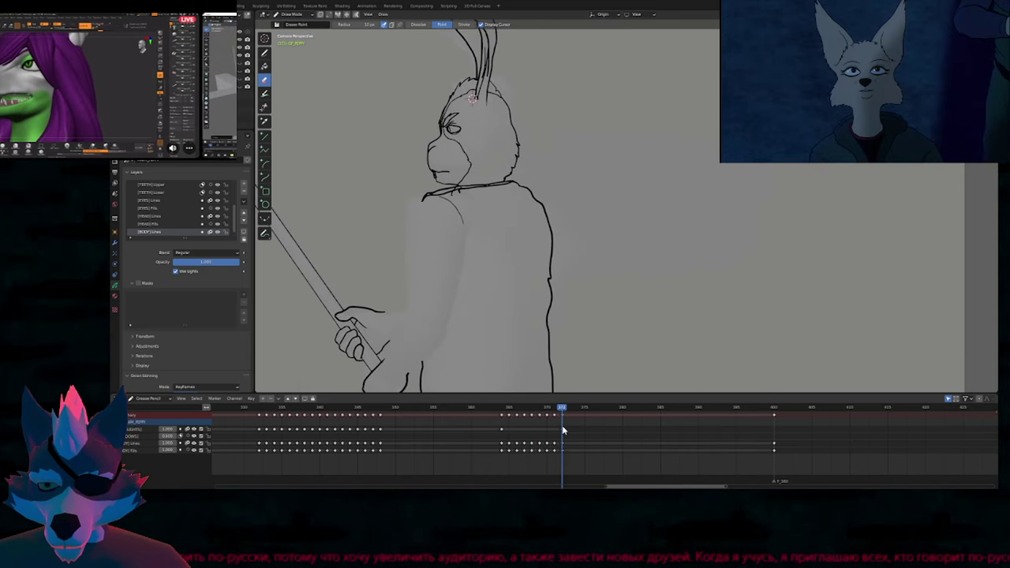
pyautogui.keyDown('shift'); pyautogui.moveTo(473, 332); pyautogui.dragTo(690, 271, button='middle'); pyautogui.keyUp('shift')
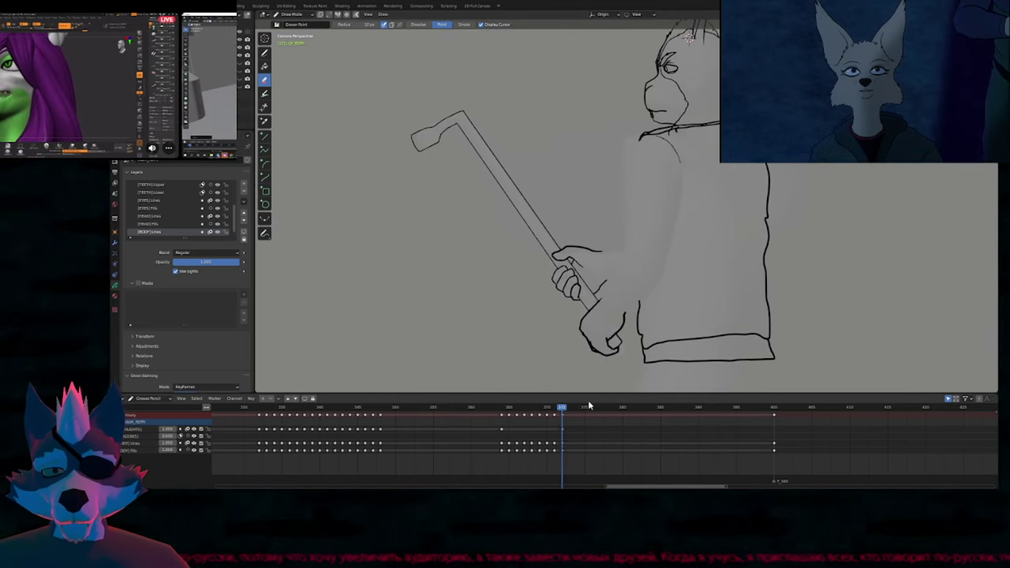
pyautogui.moveTo(554, 411); pyautogui.dragTo(507, 418)
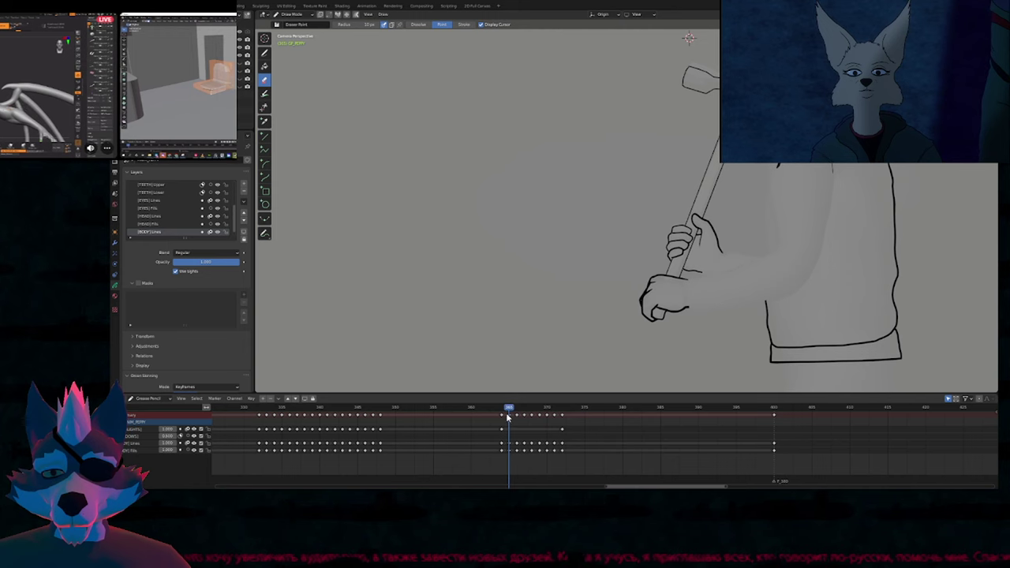
pyautogui.press('d')
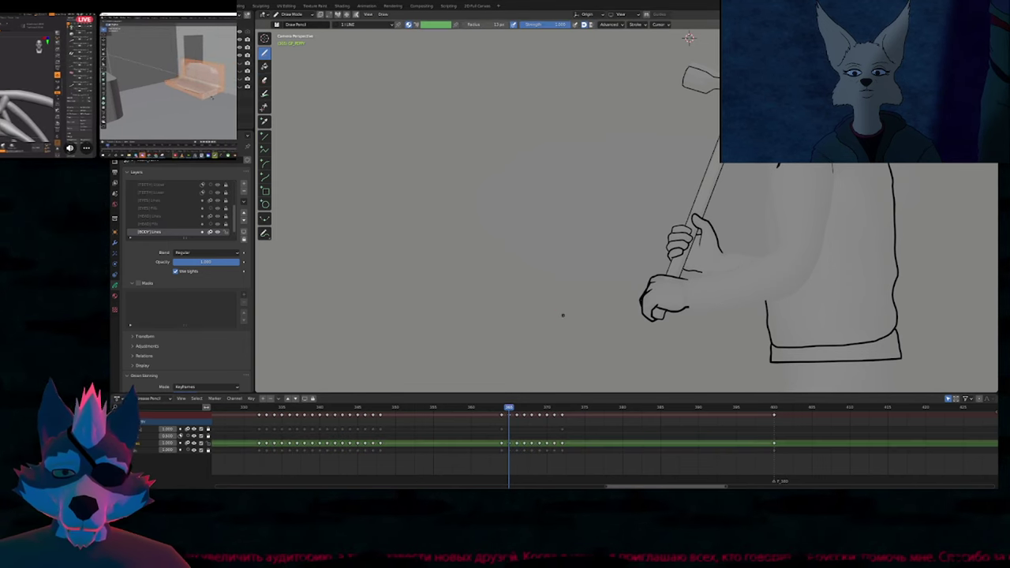
pyautogui.press('Right')
pyautogui.keyDown('shift'); pyautogui.moveTo(686, 112); pyautogui.dragTo(517, 256, button='middle'); pyautogui.keyUp('shift')
pyautogui.press('Tab')
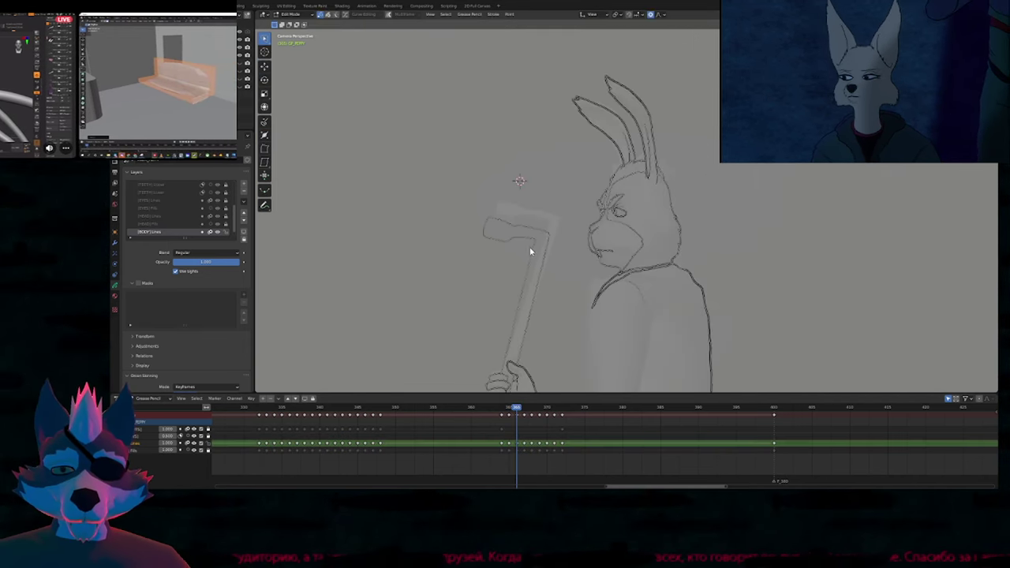
pyautogui.moveTo(462, 231)
pyautogui.mouseDown()
pyautogui.moveTo(559, 226)
pyautogui.moveTo(562, 246)
pyautogui.mouseUp()
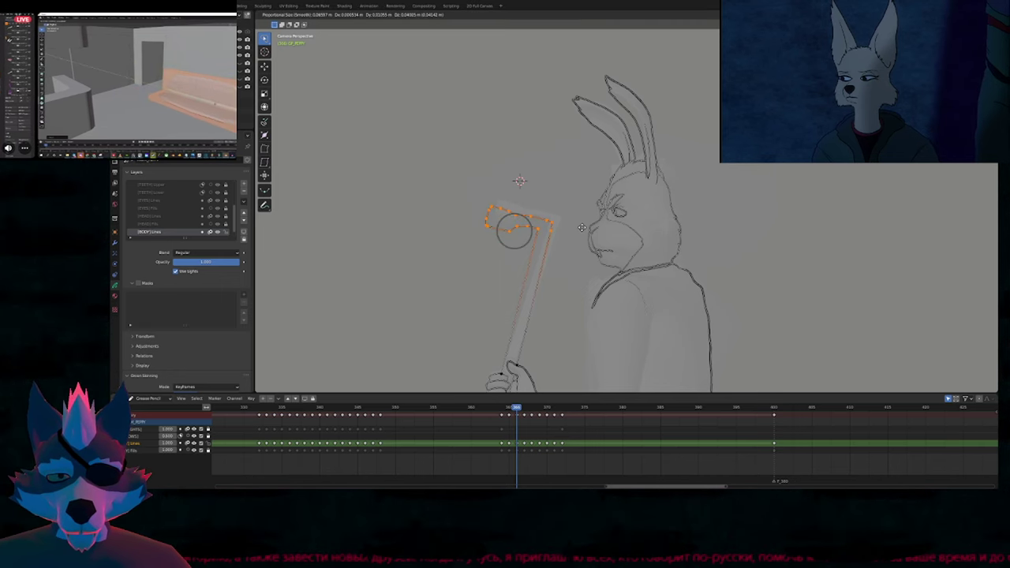
pyautogui.click(582, 226)
# Raise the crowbar head slightly at frame 365 and compare it with the preceding frame.
pyautogui.press('Left')
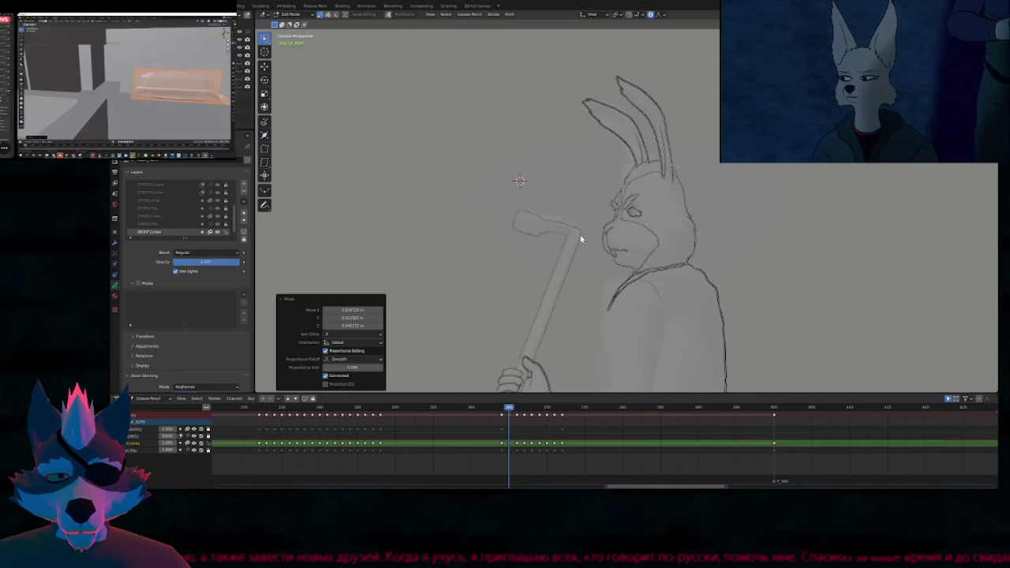
pyautogui.moveTo(501, 197); pyautogui.dragTo(596, 259)
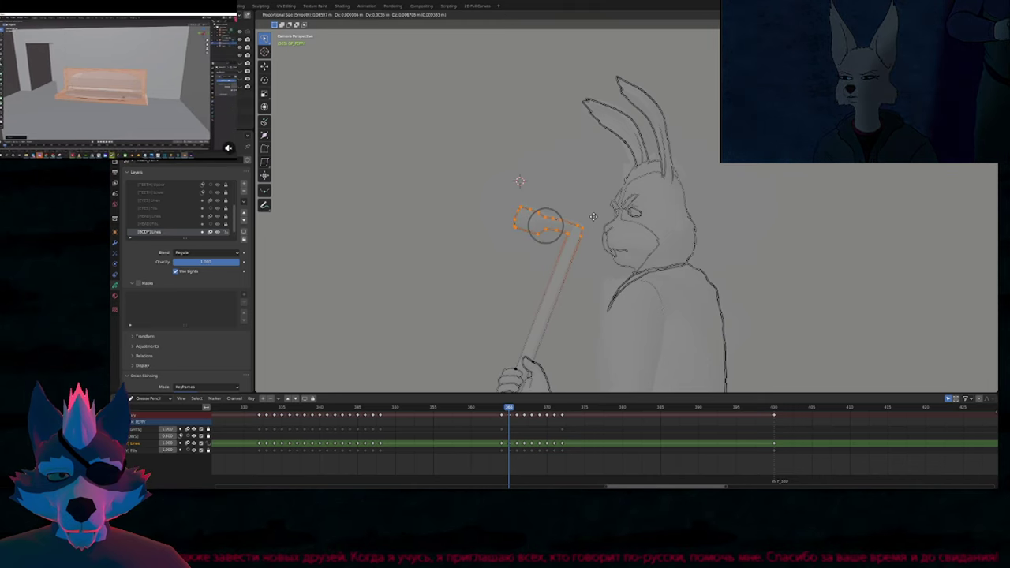
pyautogui.click(593, 216)
pyautogui.press('Left')
pyautogui.press('Right')
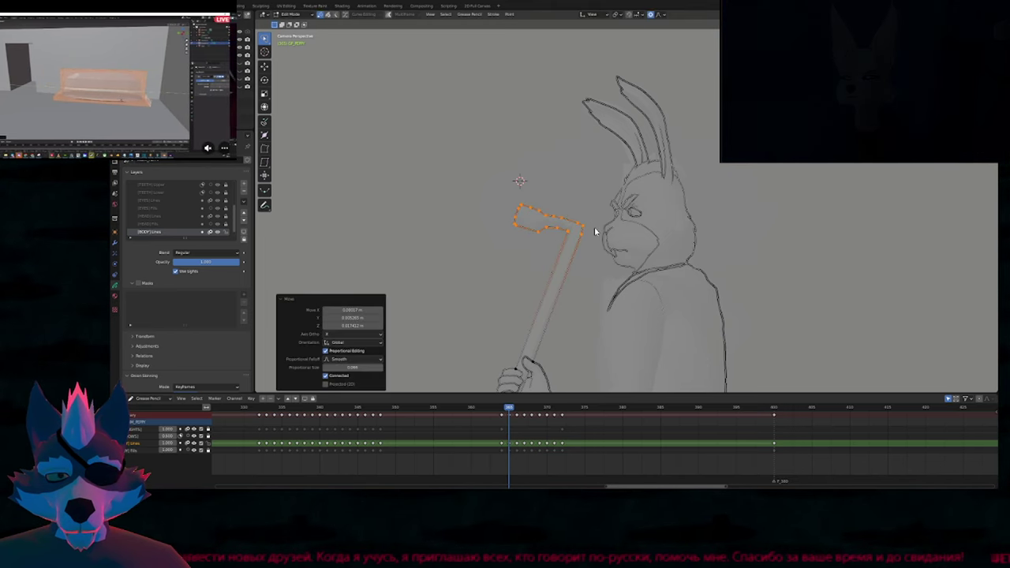
# Raise the crowbar head further at frame 366 to smooth the swing from frame 365.
pyautogui.press('Right')
pyautogui.press('g')
pyautogui.scroll(3, 578, 206)
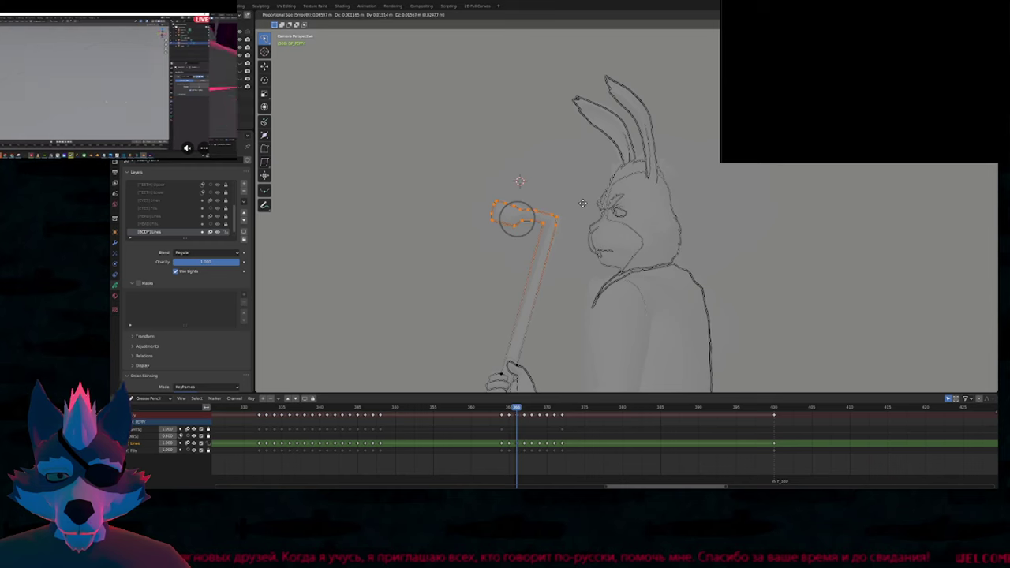
pyautogui.click(582, 204)
# Select the crowbar head at frame 367 and move it up and toward the rabbit to follow the swing.
pyautogui.press('Right')
pyautogui.moveTo(444, 209); pyautogui.dragTo(512, 251)
pyautogui.press('g')
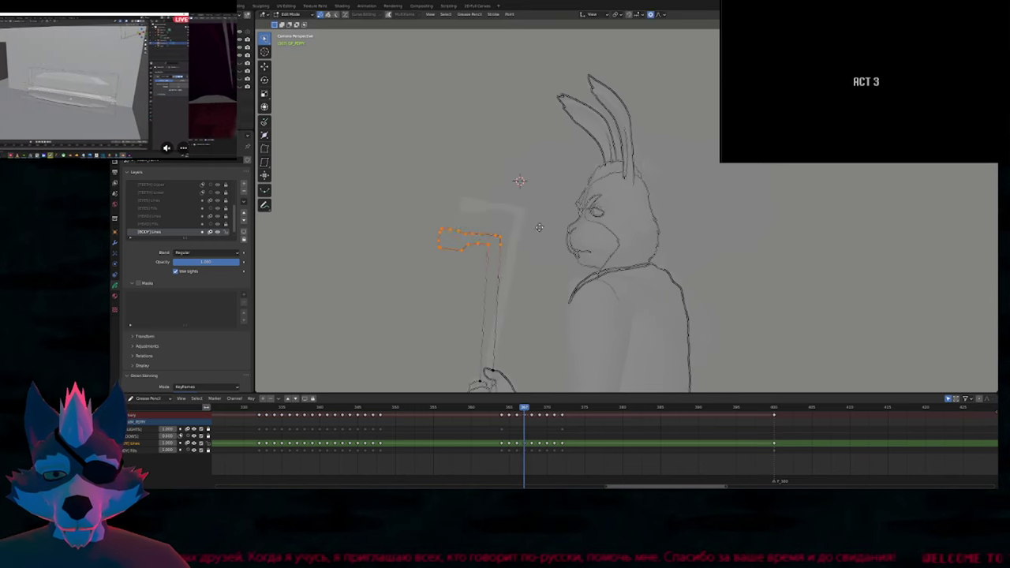
pyautogui.click(559, 199)
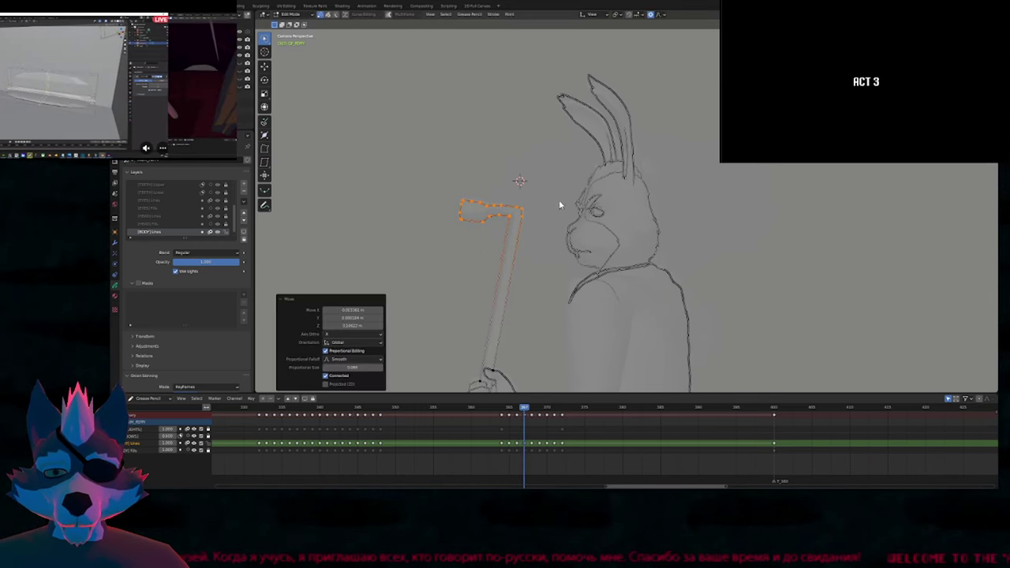
pyautogui.moveTo(532, 318)
pyautogui.keyDown('shift'); pyautogui.mouseDown(button='middle')
pyautogui.moveTo(560, 236)
pyautogui.moveTo(584, 213)
pyautogui.moveTo(584, 281)
pyautogui.mouseUp(button='middle'); pyautogui.keyUp('shift')
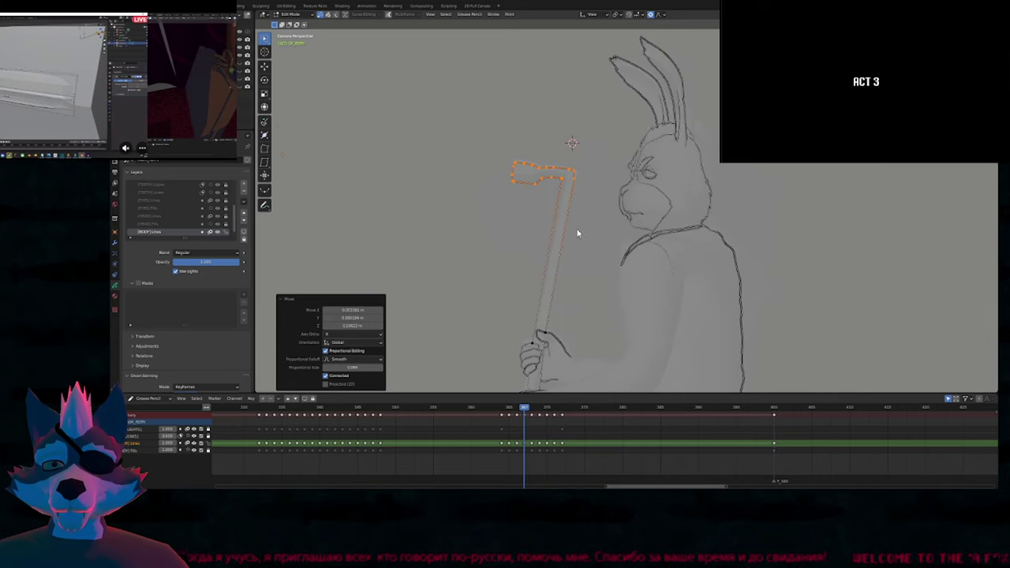
pyautogui.click(597, 200)
# Select the crowbar head at frame 368 and raise it along the swing's arc with proportional editing.
pyautogui.press('Right')
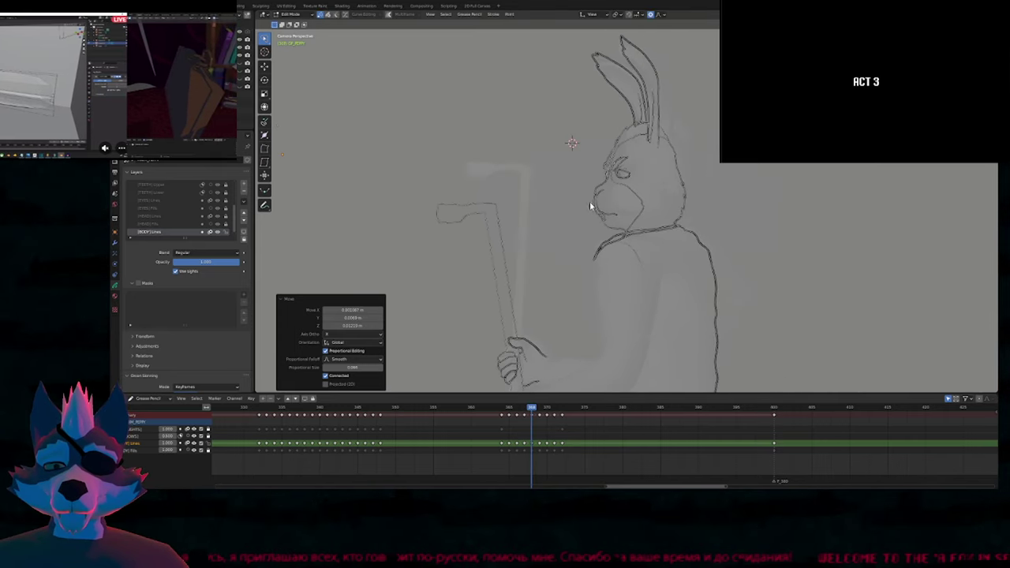
pyautogui.moveTo(511, 218)
pyautogui.keyDown('ctrl'); pyautogui.mouseDown(button='right')
pyautogui.moveTo(534, 208)
pyautogui.moveTo(540, 224)
pyautogui.mouseUp(button='right'); pyautogui.keyUp('ctrl')
pyautogui.press('g')
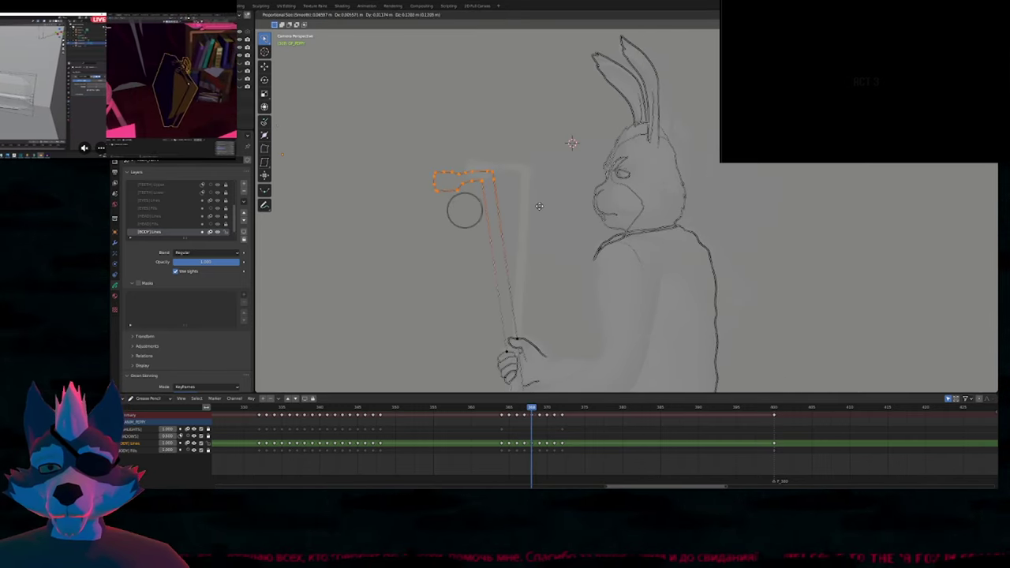
pyautogui.click(538, 208)
# Select the crowbar head at frame 369 and move it upward to continue the arc.
pyautogui.press('Right')
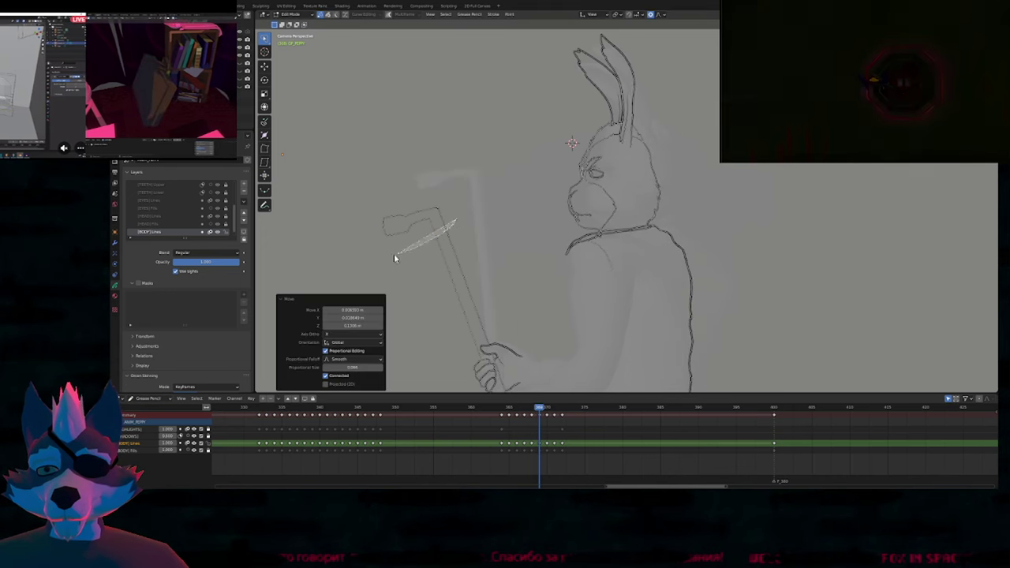
pyautogui.keyDown('ctrl'); pyautogui.moveTo(394, 253); pyautogui.dragTo(482, 219, button='right'); pyautogui.keyUp('ctrl')
pyautogui.press('g')
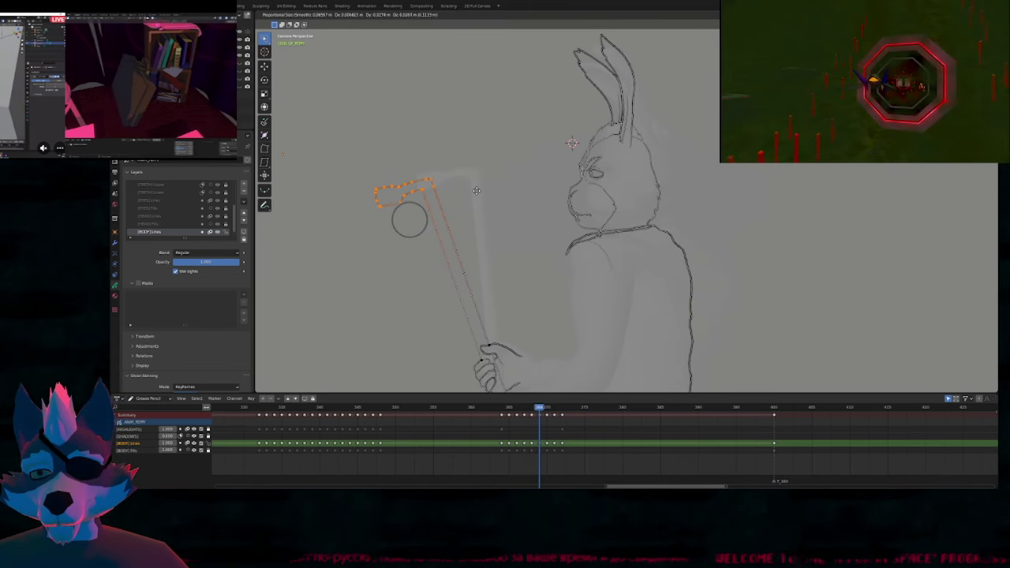
pyautogui.click(477, 192)
# Select the crowbar head at frame 370 and raise it with proportional editing to continue the swing's arc.
pyautogui.press('Right')
pyautogui.keyDown('shift'); pyautogui.moveTo(401, 232); pyautogui.dragTo(516, 193, button='middle'); pyautogui.keyUp('shift')
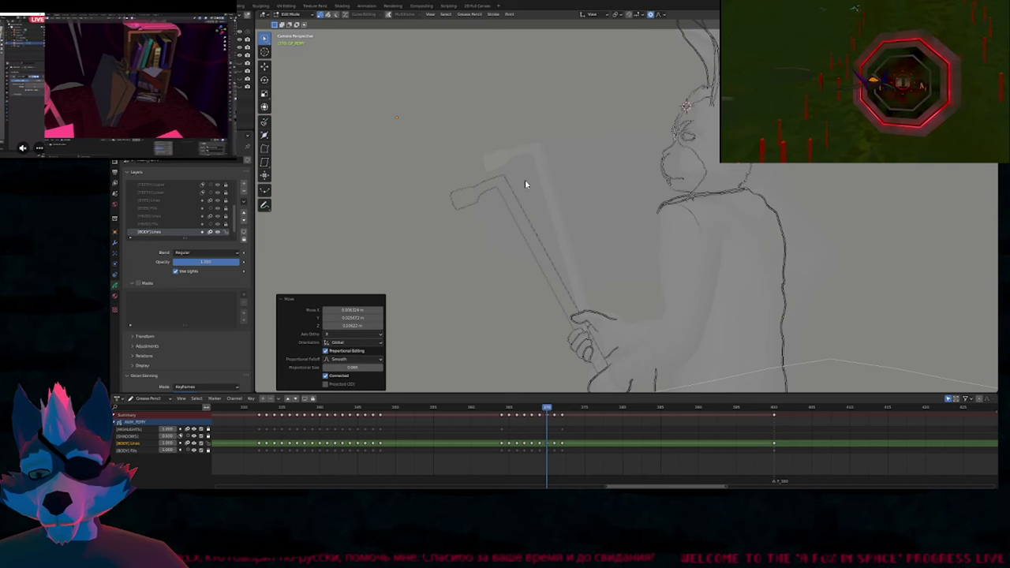
pyautogui.keyDown('ctrl'); pyautogui.moveTo(516, 175); pyautogui.dragTo(539, 191, button='right'); pyautogui.keyUp('ctrl')
pyautogui.click(542, 174)
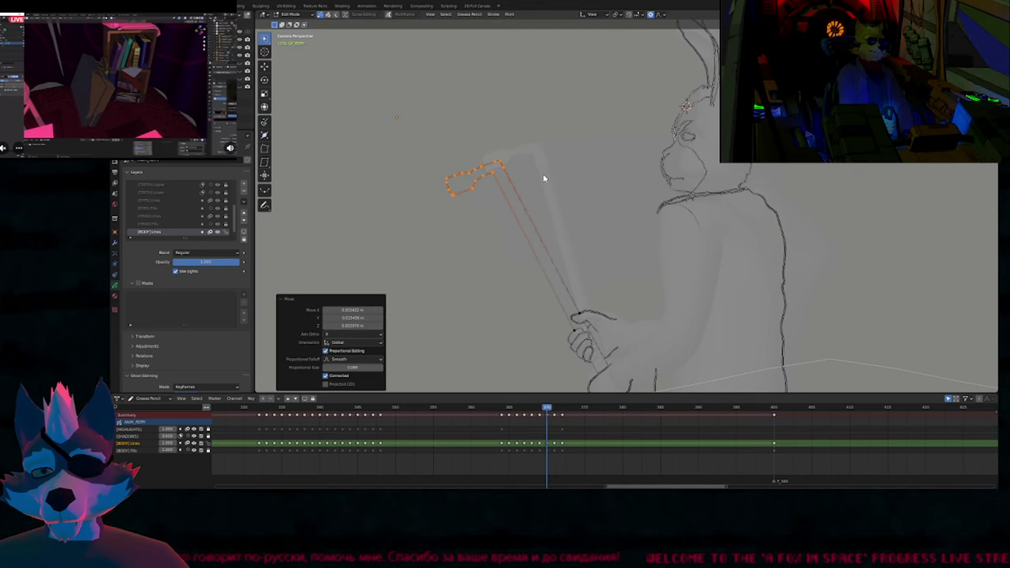
# Select the crowbar head at frame 371 and nudge it with proportional editing to follow the arc.
pyautogui.press('Right')
pyautogui.keyDown('ctrl'); pyautogui.moveTo(412, 220); pyautogui.dragTo(497, 166, button='right'); pyautogui.keyUp('ctrl')
pyautogui.press('g')
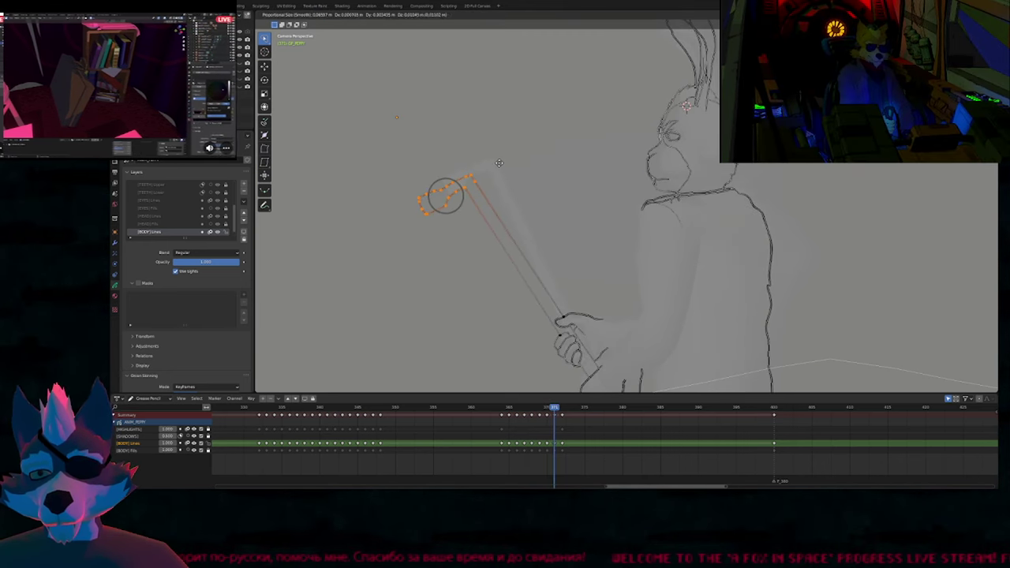
pyautogui.click(498, 164)
# Step back and forth through the in-between frames to check the crowbar's adjusted swing and the hands' grip.
pyautogui.press('Right')
pyautogui.press('Up')
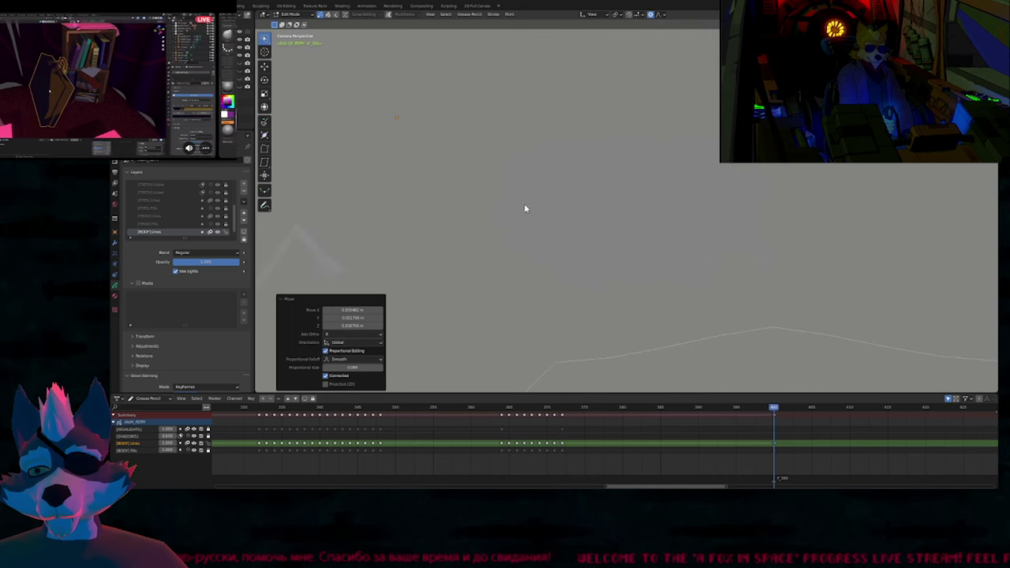
pyautogui.press('Down')
pyautogui.press('Down')
pyautogui.press('Down')
pyautogui.press('Down')
pyautogui.press('Down')
pyautogui.press('Down')
pyautogui.press('Down')
pyautogui.press('Up')
pyautogui.press('Up')
pyautogui.press('Up')
pyautogui.press('Up')
pyautogui.press('Up')
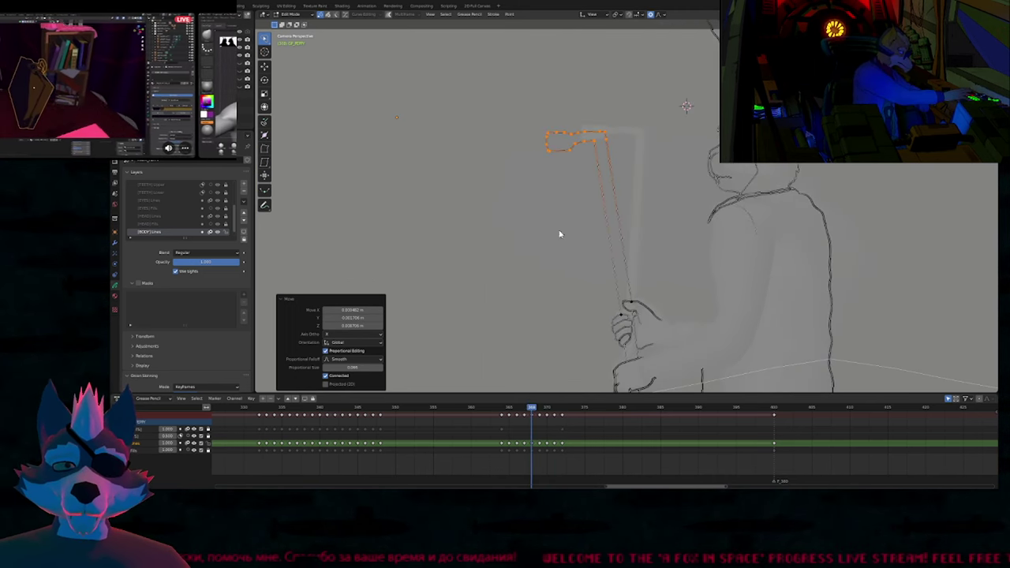
pyautogui.keyDown('shift'); pyautogui.moveTo(568, 320); pyautogui.dragTo(557, 220, button='middle'); pyautogui.keyUp('shift')
pyautogui.press('Tab')
pyautogui.press('Down')
pyautogui.press('Down')
pyautogui.press('Down')
pyautogui.press('Down')
pyautogui.press('Down')
pyautogui.press('Down')
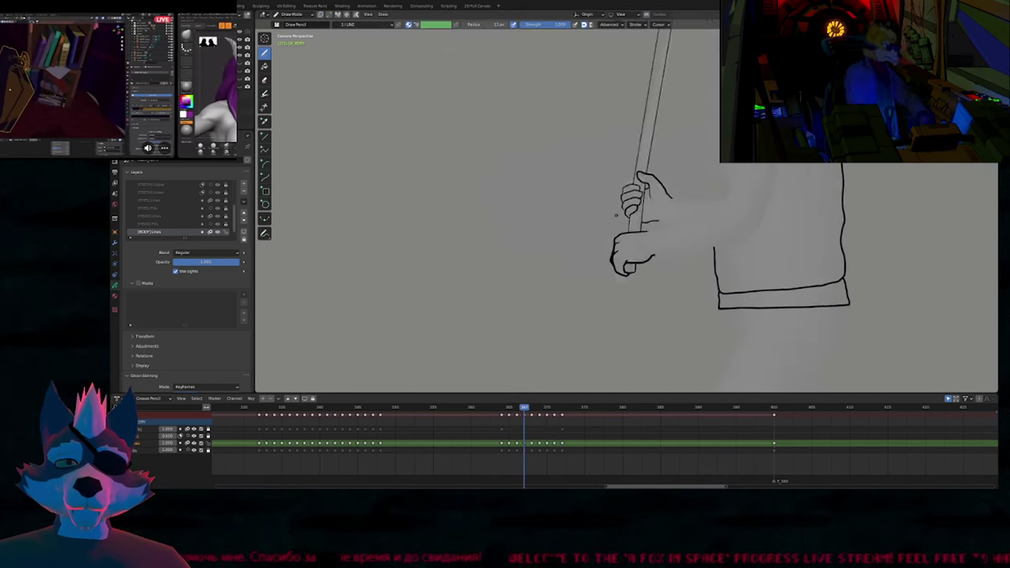
pyautogui.press('Up')
pyautogui.press('Up')
# Select the crowbar head at frame 367 and move it away from the rabbit to even out the spacing.
pyautogui.keyDown('shift'); pyautogui.moveTo(622, 182); pyautogui.dragTo(599, 337, button='middle'); pyautogui.keyUp('shift')
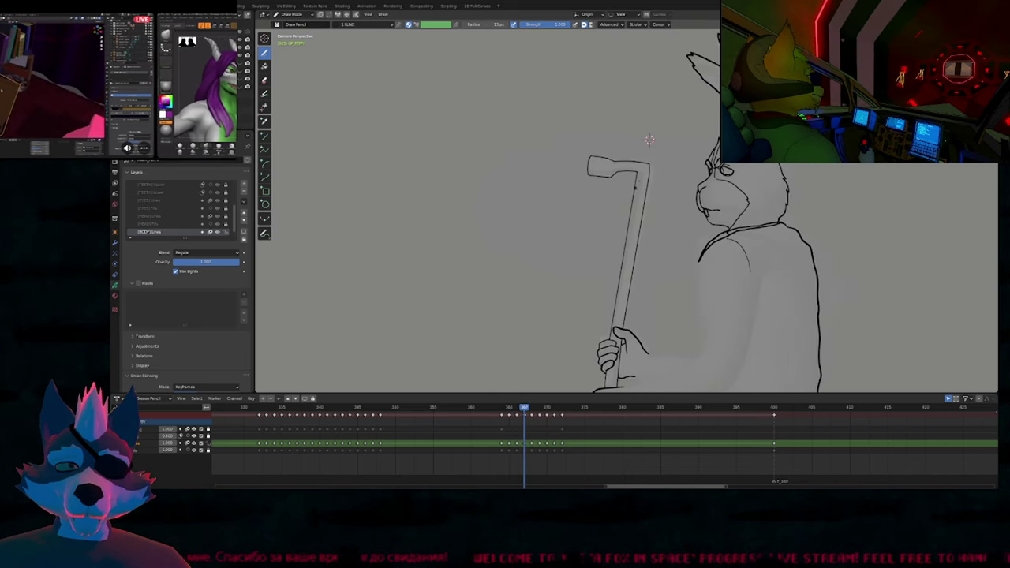
pyautogui.press('Tab')
pyautogui.moveTo(662, 152)
pyautogui.mouseDown()
pyautogui.moveTo(541, 192)
pyautogui.moveTo(669, 195)
pyautogui.mouseUp()
pyautogui.press('g')
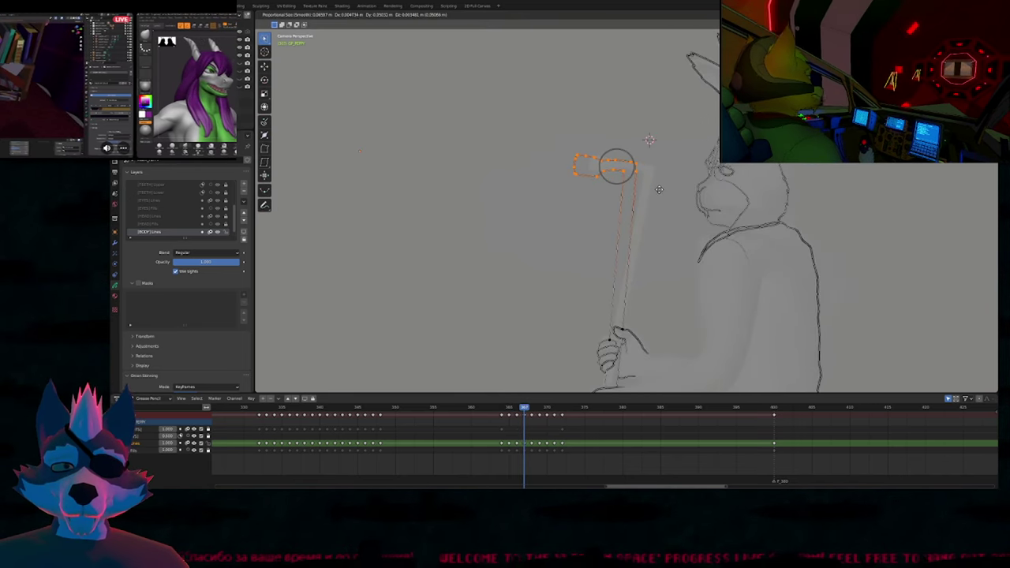
pyautogui.click(661, 193)
pyautogui.press('Tab')
# Review the swing with the whole rabbit in view, comparing the crowbar's spacing between frames 366 and 371.
pyautogui.keyDown('ctrl'); pyautogui.moveTo(660, 195); pyautogui.dragTo(647, 240, button='middle'); pyautogui.keyUp('ctrl')
pyautogui.press('Down')
pyautogui.press('Up')
pyautogui.press('Up')
pyautogui.press('Up')
pyautogui.press('Up')
pyautogui.press('Up')
pyautogui.press('Up')
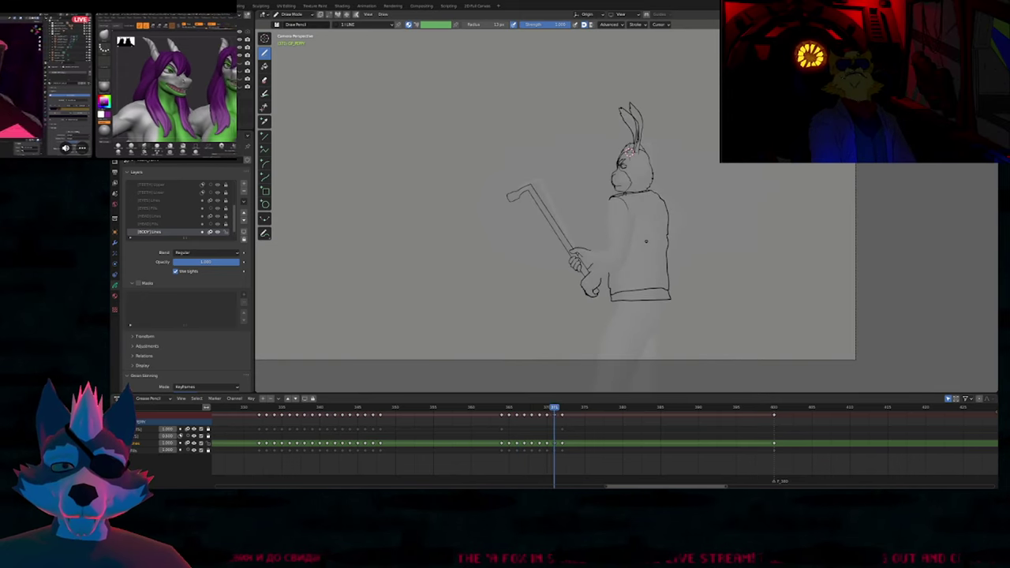
pyautogui.press('Down')
pyautogui.press('Down')
pyautogui.press('Down')
pyautogui.press('Down')
pyautogui.press('Down')
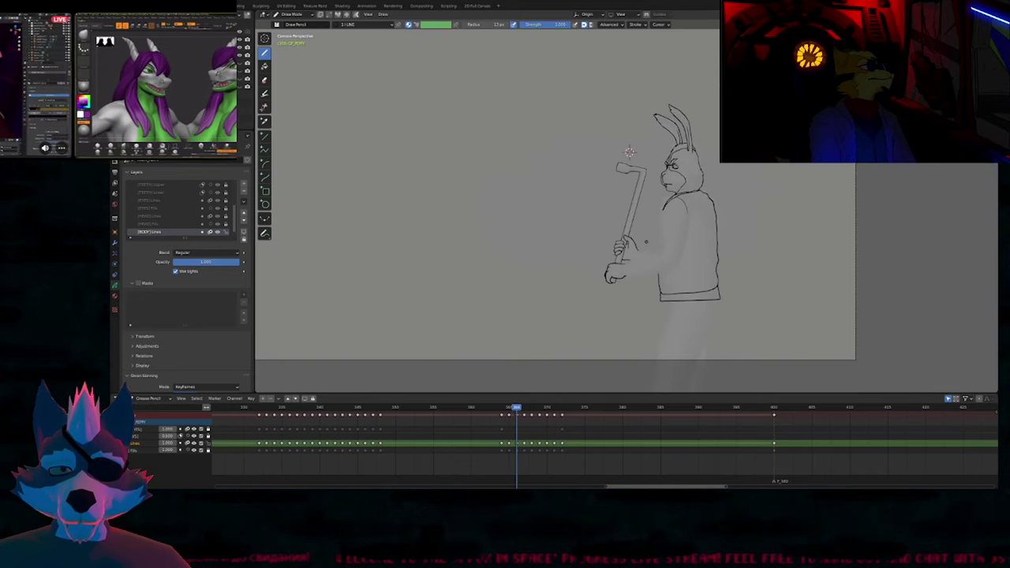
pyautogui.press('Right')
pyautogui.press('Left')
# Lower the crowbar head slightly at frame 367 to refine the top of the arc.
pyautogui.press('Tab')
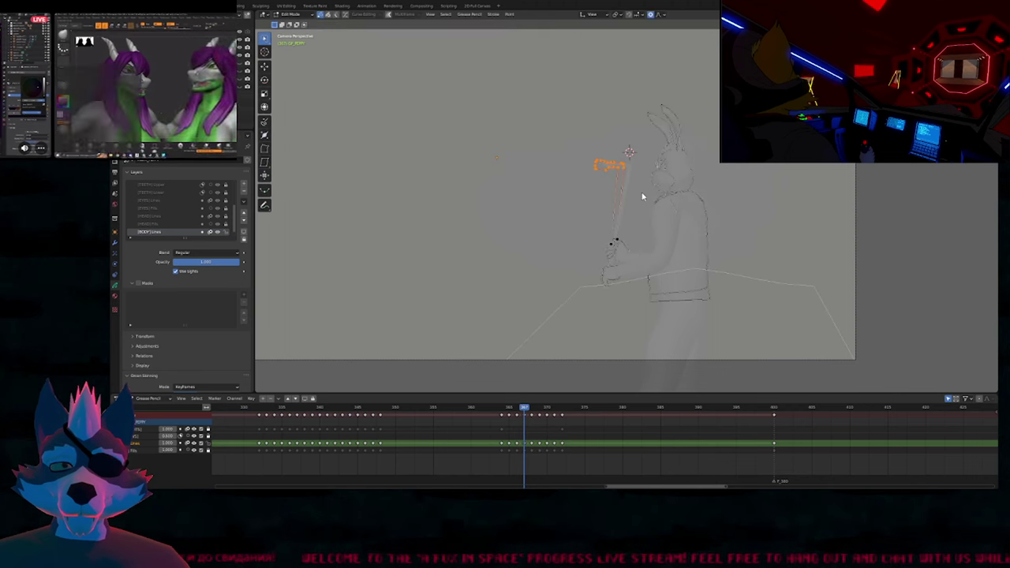
pyautogui.press('g')
pyautogui.click(641, 205)
pyautogui.press('Left')
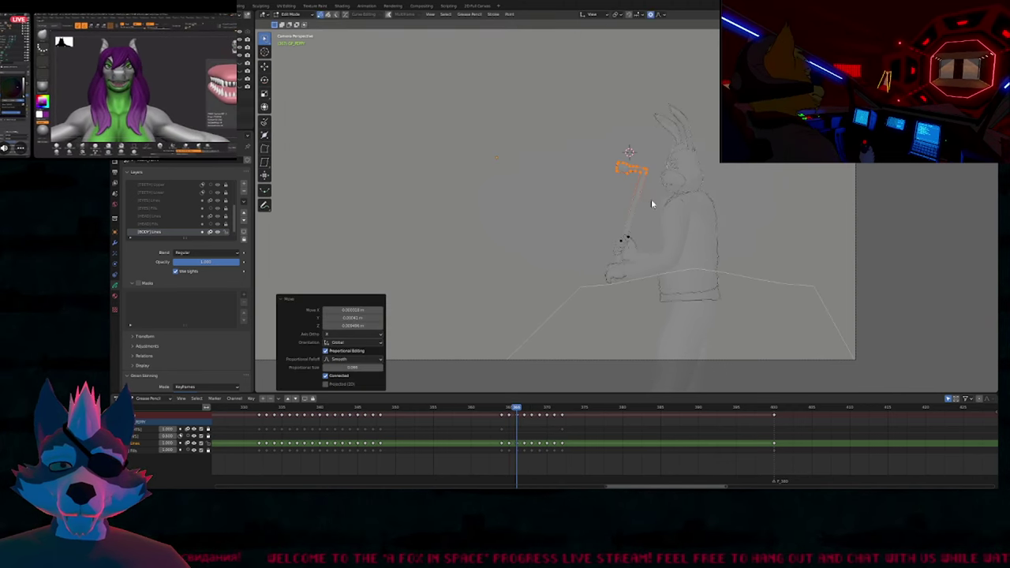
# Nudge the crowbar head at frame 368 to keep it in line with the neighbouring poses.
pyautogui.press('Right')
pyautogui.press('Right')
pyautogui.press('g')
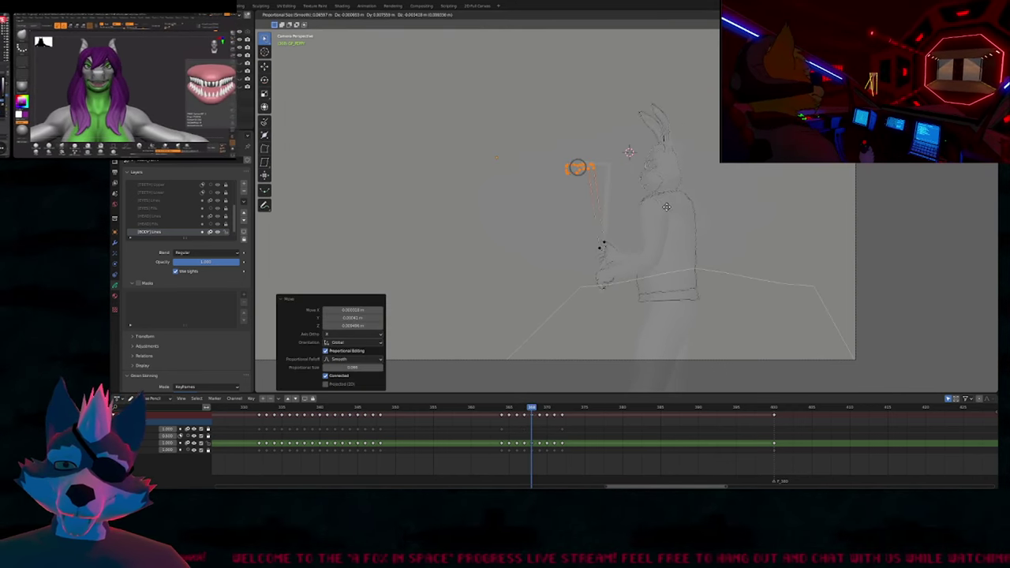
pyautogui.click(669, 209)
pyautogui.press('Tab')
# Play through the in-betweens frame by frame back to frame 364 to check the refined crowbar arc.
pyautogui.press('Left')
pyautogui.press('Left')
pyautogui.press('Right')
pyautogui.press('Right')
pyautogui.press('Right')
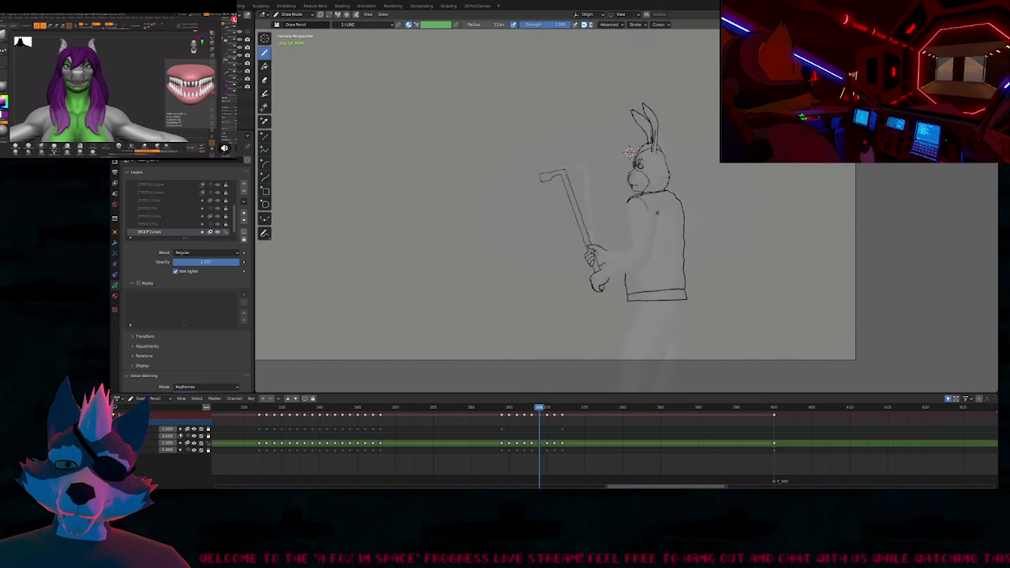
pyautogui.press('Up')
pyautogui.press('Up')
pyautogui.press('Up')
pyautogui.press('Up')
pyautogui.press('Down')
pyautogui.press('Down')
pyautogui.press('Down')
pyautogui.press('Down')
pyautogui.press('Down')
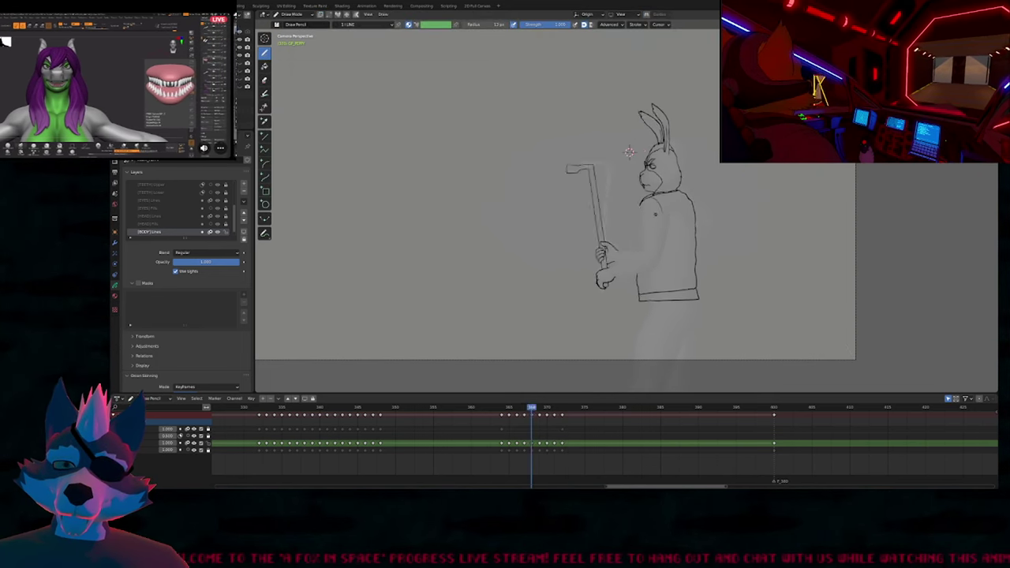
pyautogui.press('Left')
pyautogui.press('Left')
pyautogui.press('Left')
pyautogui.press('Left')
pyautogui.press('Right')
pyautogui.press('Right')
pyautogui.press('Right')
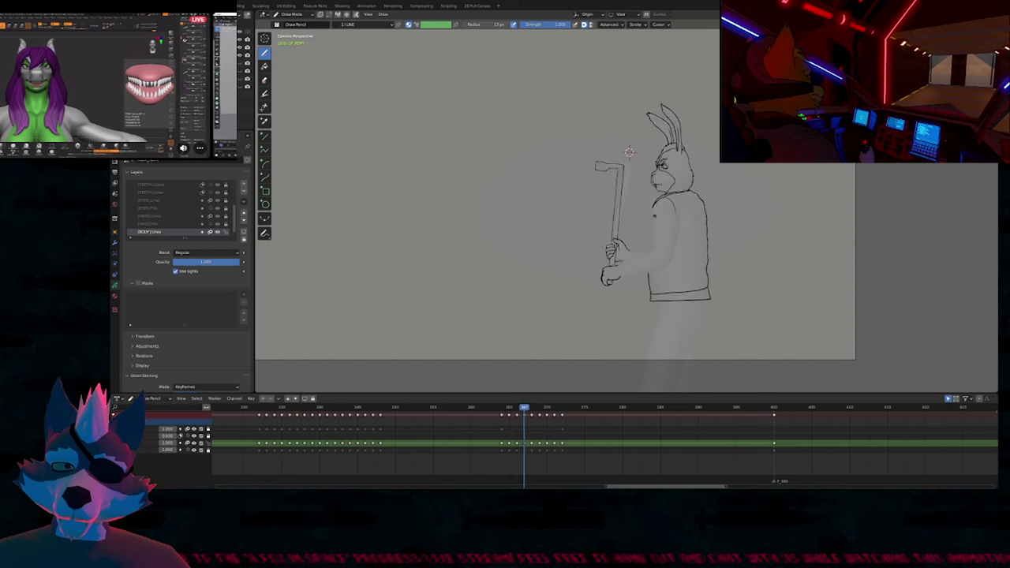
pyautogui.press('Left')
pyautogui.press('Left')
pyautogui.press('Left')
pyautogui.press('Left')
pyautogui.press('Left')
pyautogui.press('Left')
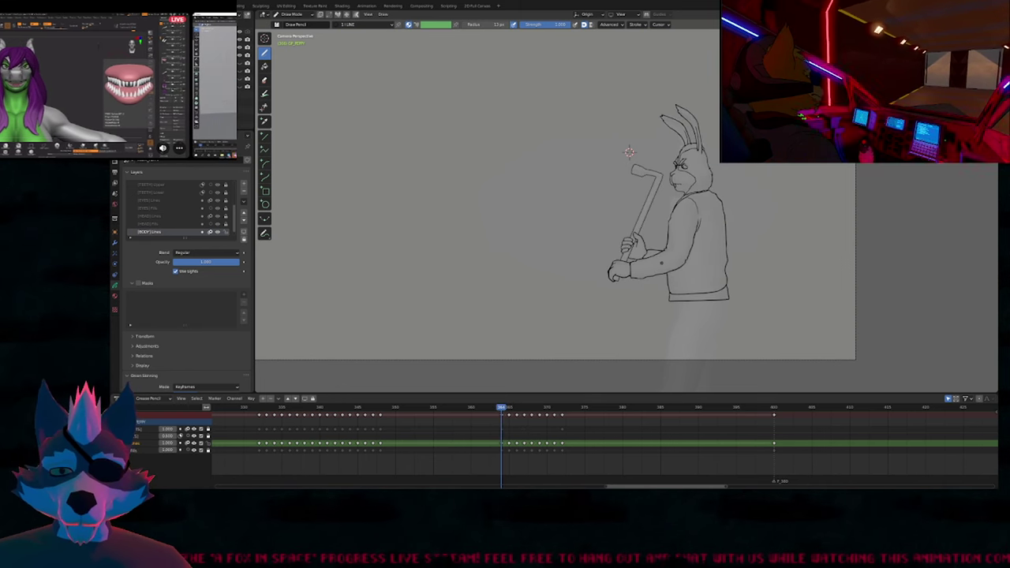
# Show the onion skins at frame 366 and draw the near sleeve's front outline from shoulder to wrist.
pyautogui.press('Right')
pyautogui.press('Right')
pyautogui.press('Right')
pyautogui.keyDown('ctrl'); pyautogui.moveTo(664, 270); pyautogui.dragTo(612, 206, button='middle'); pyautogui.keyUp('ctrl')
pyautogui.scroll(-5, 198, 350)
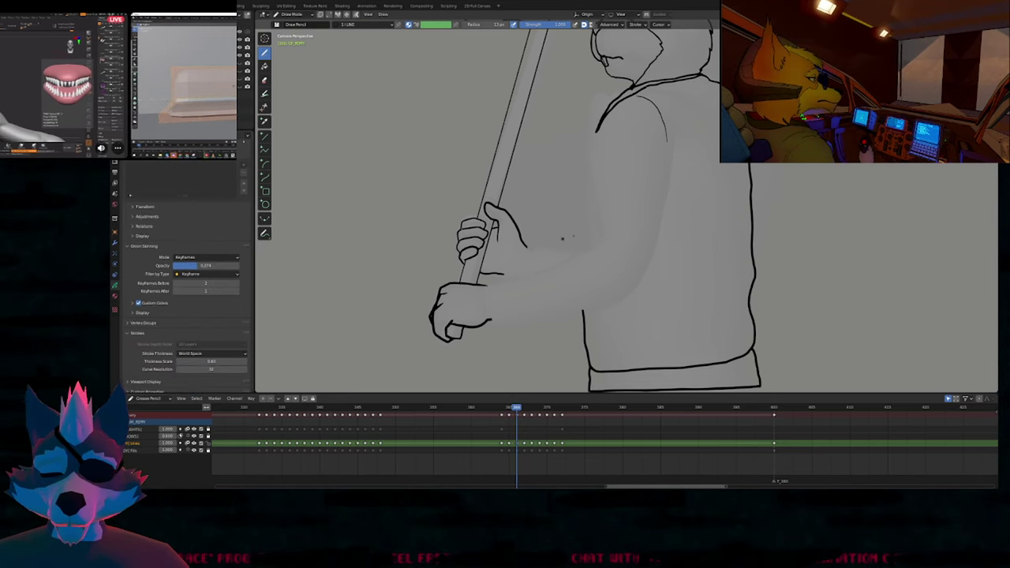
pyautogui.hotkey('shift', 'alt', 'z')
pyautogui.keyDown('shift'); pyautogui.moveTo(621, 221); pyautogui.dragTo(600, 239, button='middle'); pyautogui.keyUp('shift')
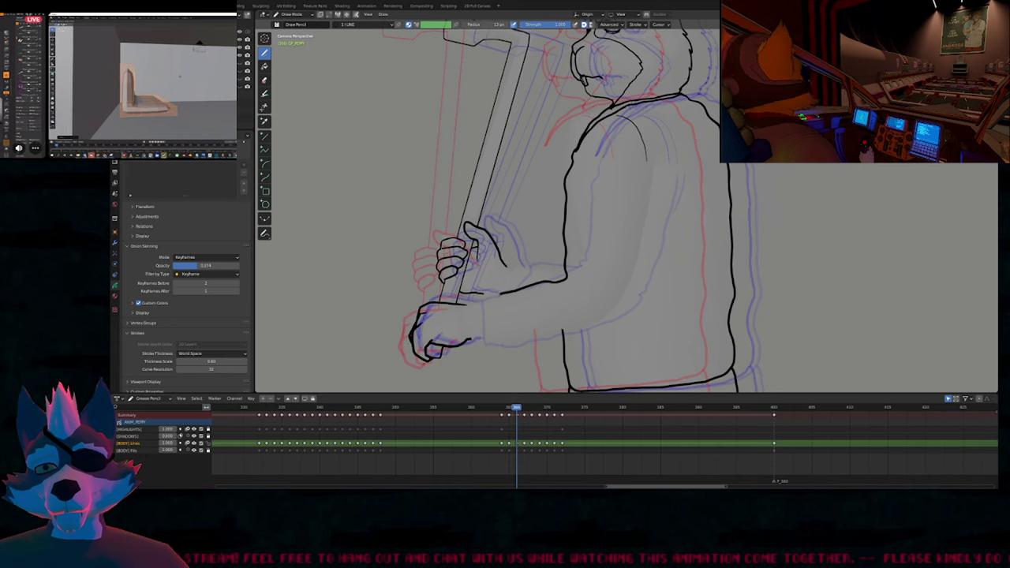
# Draw the near sleeve's cuff, forearm underside and rear upper-arm line at frame 366.
pyautogui.moveTo(473, 320)
pyautogui.mouseDown()
pyautogui.moveTo(471, 339)
pyautogui.moveTo(522, 340)
pyautogui.mouseUp()
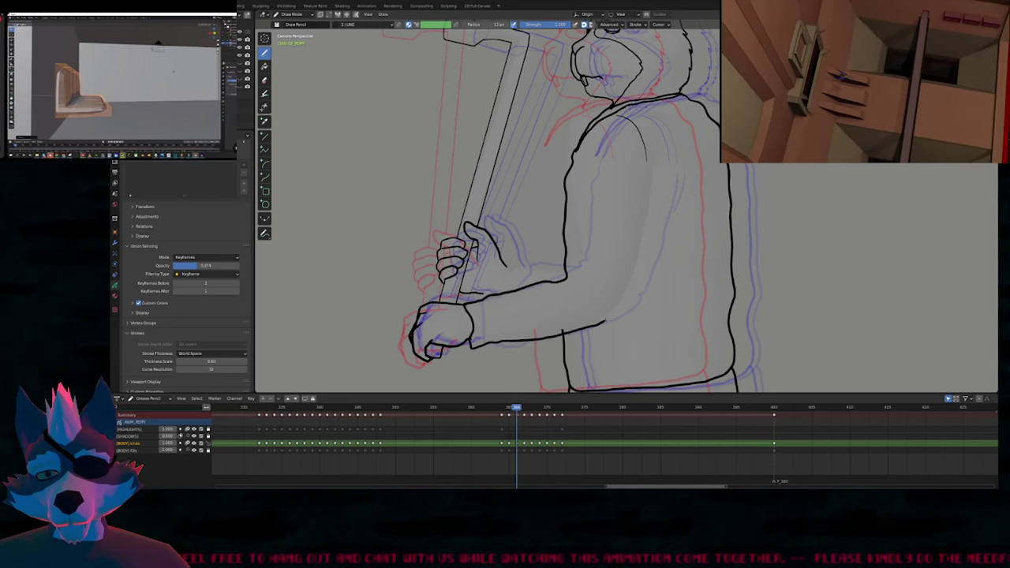
pyautogui.moveTo(644, 256); pyautogui.dragTo(649, 166)
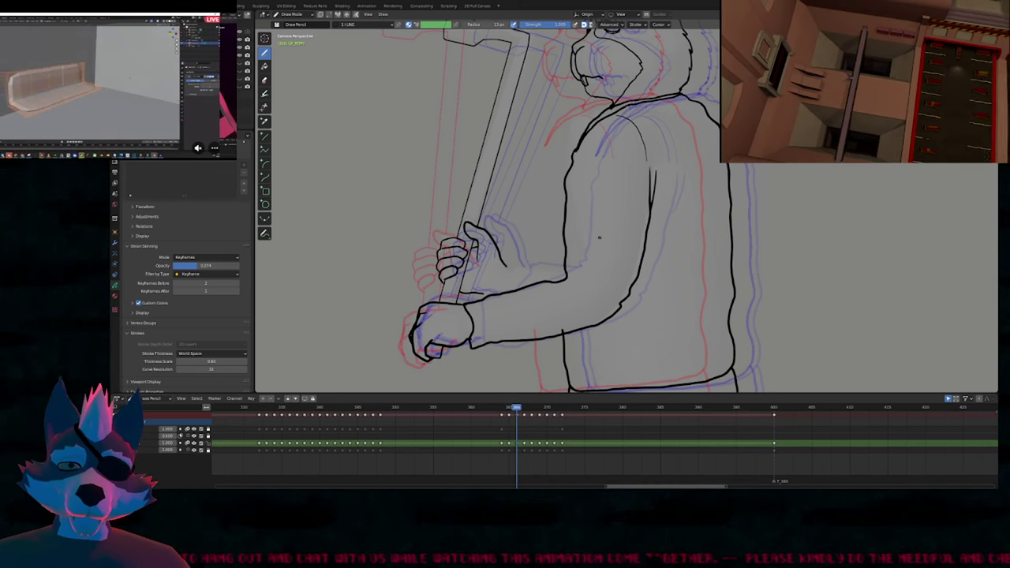
pyautogui.hotkey('alt', 'shift', 'z')
pyautogui.hotkey('alt', 'shift', 'z')
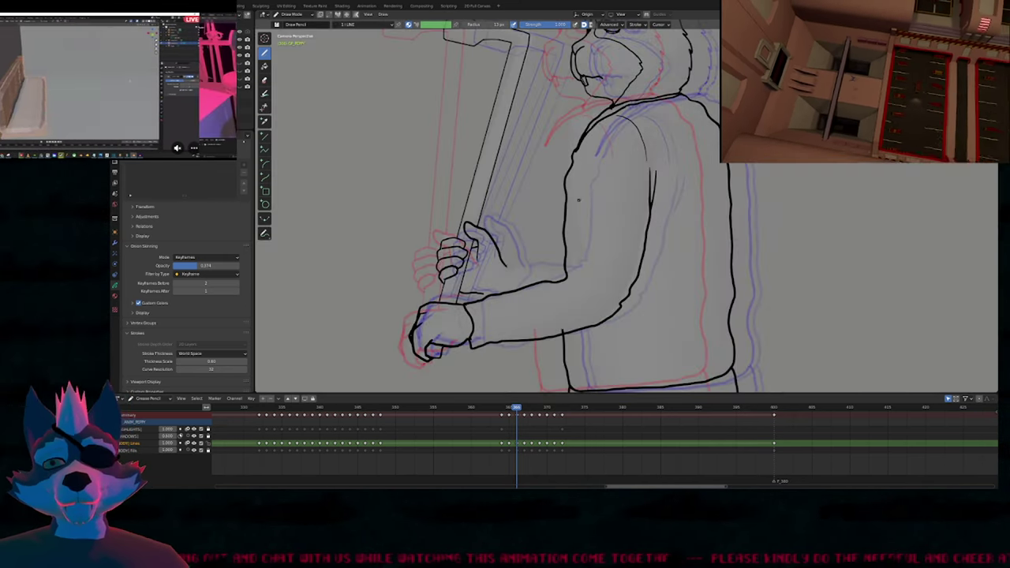
# Compare frame 366 with the finished frame 348 and push the near sleeve's rear outline inward to slim the arm.
pyautogui.press('Down')
pyautogui.press('Down')
pyautogui.press('Down')
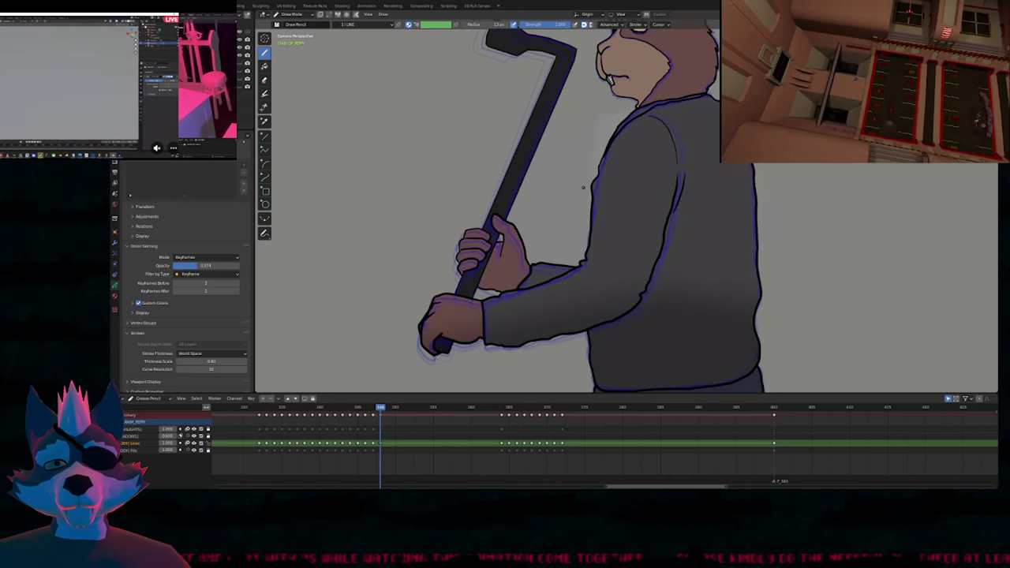
pyautogui.press('Up')
pyautogui.press('Up')
pyautogui.press('Up')
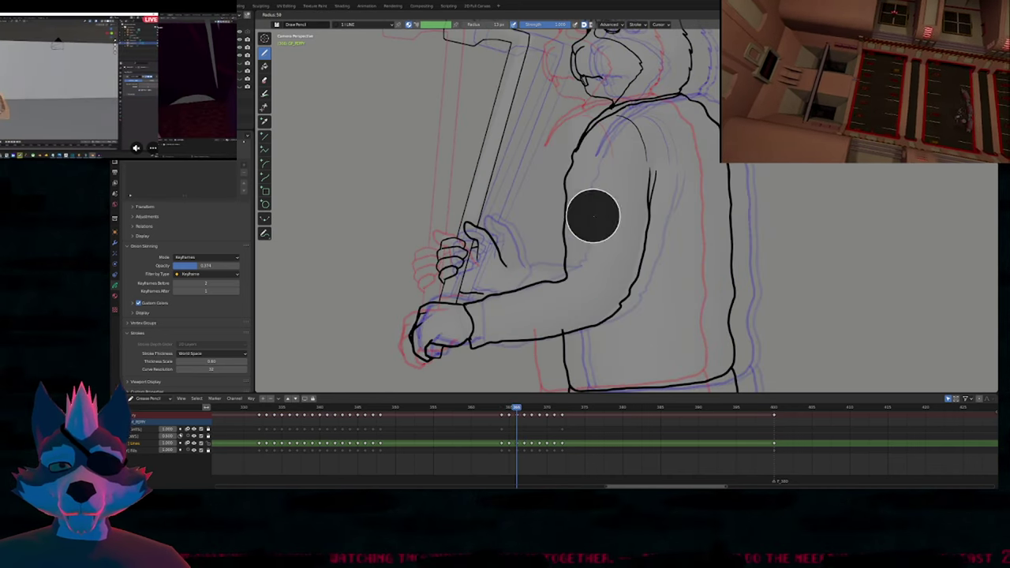
pyautogui.moveTo(645, 224); pyautogui.dragTo(626, 224)
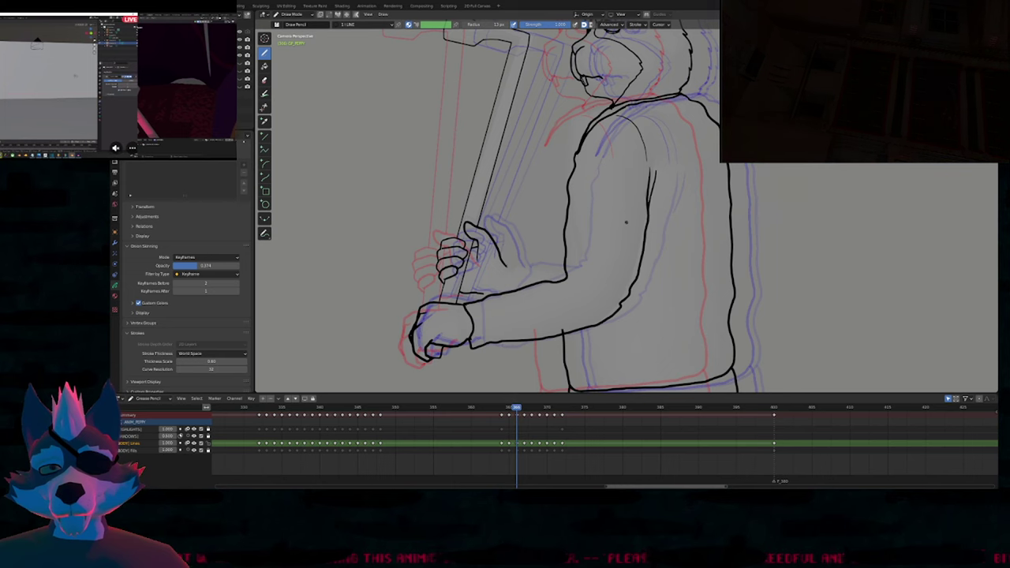
pyautogui.moveTo(650, 190); pyautogui.dragTo(641, 187)
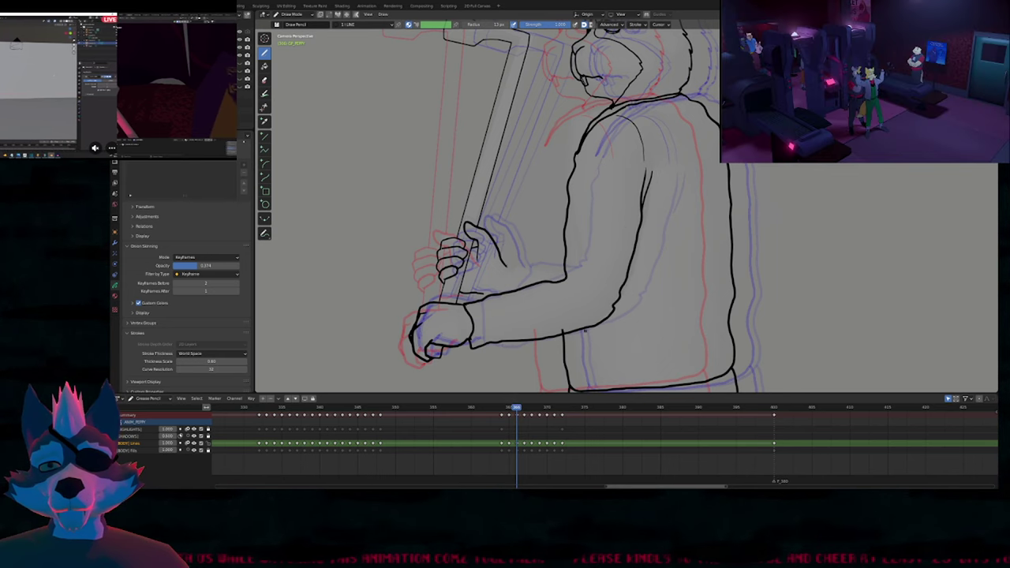
# Draw the far arm's sleeve and cuff behind the near forearm at frame 366.
pyautogui.scroll(3, 538, 284)
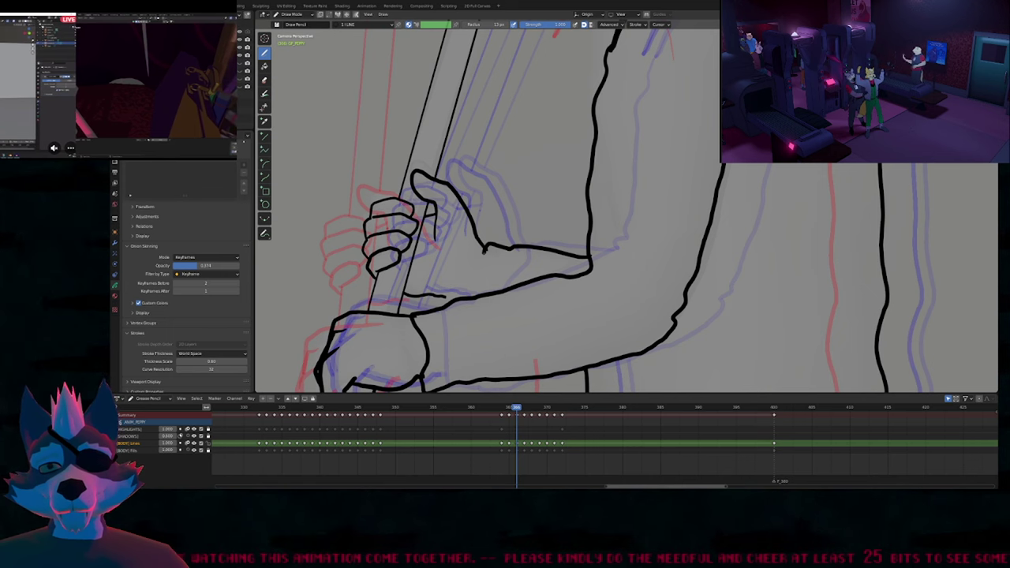
pyautogui.moveTo(456, 299); pyautogui.dragTo(509, 312)
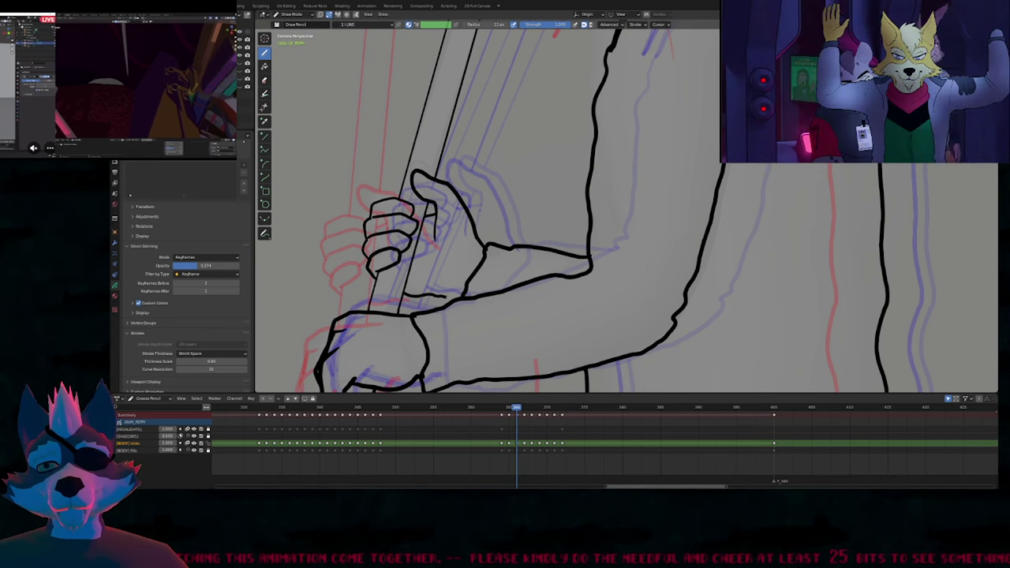
# Draw the near sleeve's front outline from shoulder to wrist at frame 367, following the onion skins.
pyautogui.scroll(-5, 509, 313)
pyautogui.press('Right')
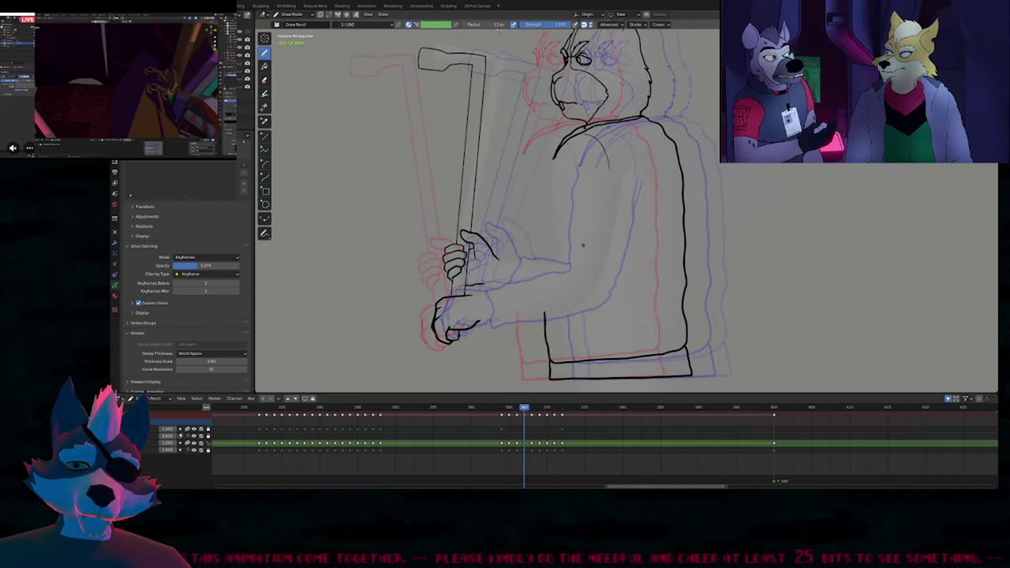
pyautogui.keyDown('shift'); pyautogui.moveTo(510, 278); pyautogui.dragTo(559, 270, button='middle'); pyautogui.keyUp('shift')
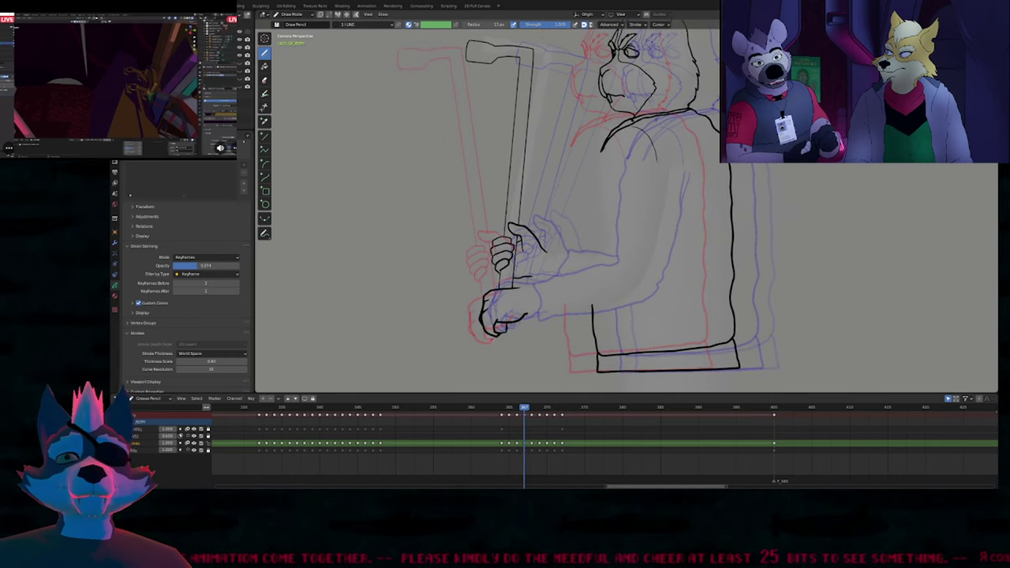
pyautogui.moveTo(603, 220)
pyautogui.mouseDown()
pyautogui.moveTo(605, 249)
pyautogui.moveTo(542, 280)
pyautogui.mouseUp()
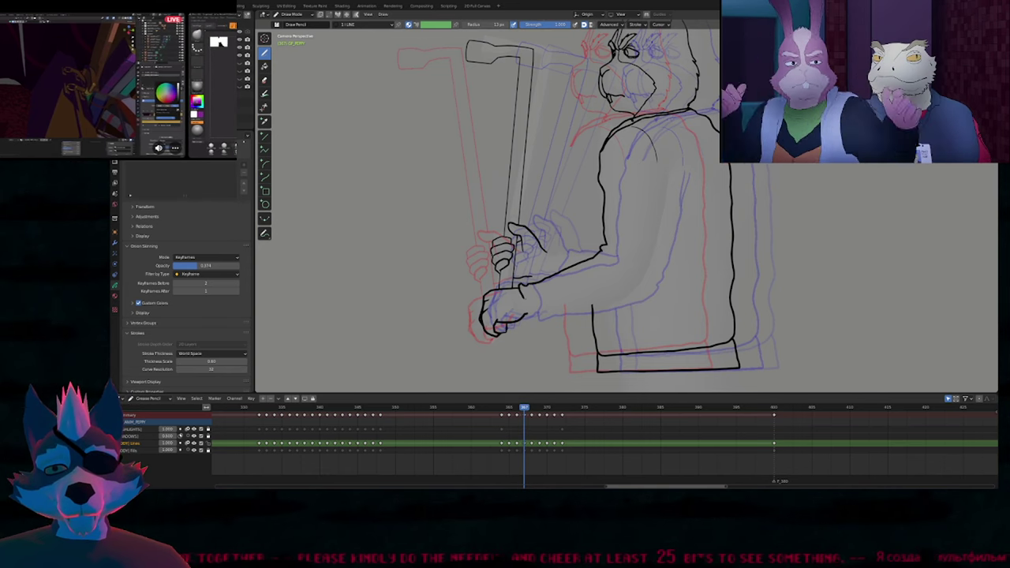
# Draw the near sleeve's cuff, forearm underside and rear upper-arm line at frame 367.
pyautogui.moveTo(532, 322)
pyautogui.mouseDown()
pyautogui.moveTo(636, 289)
pyautogui.moveTo(654, 238)
pyautogui.mouseUp()
pyautogui.moveTo(662, 200); pyautogui.dragTo(667, 169)
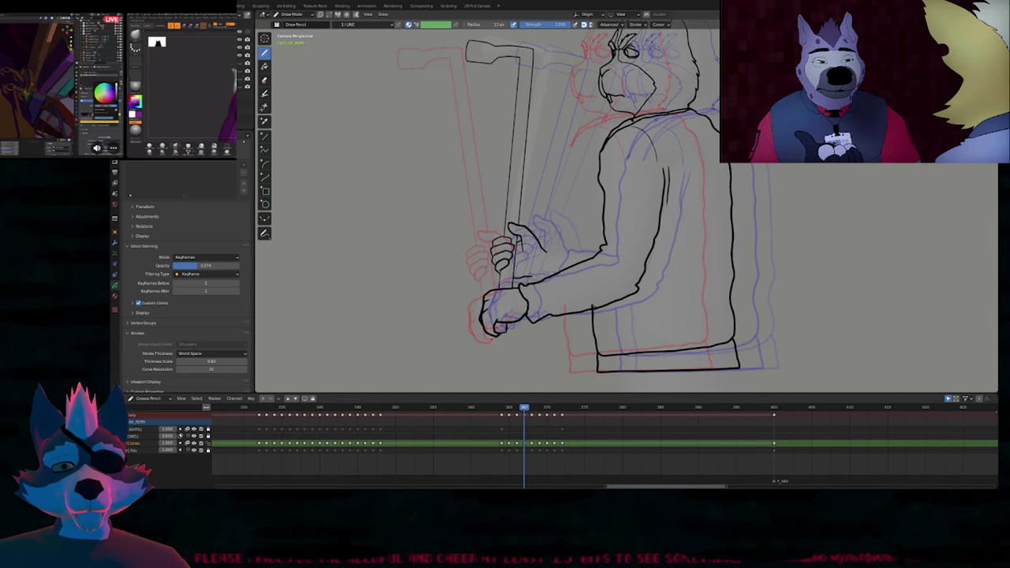
# Draw the far arm's sleeve top line and cuff behind the near forearm at frame 367.
pyautogui.scroll(4, 587, 212)
pyautogui.scroll(1, 587, 212)
pyautogui.moveTo(533, 200); pyautogui.dragTo(631, 198)
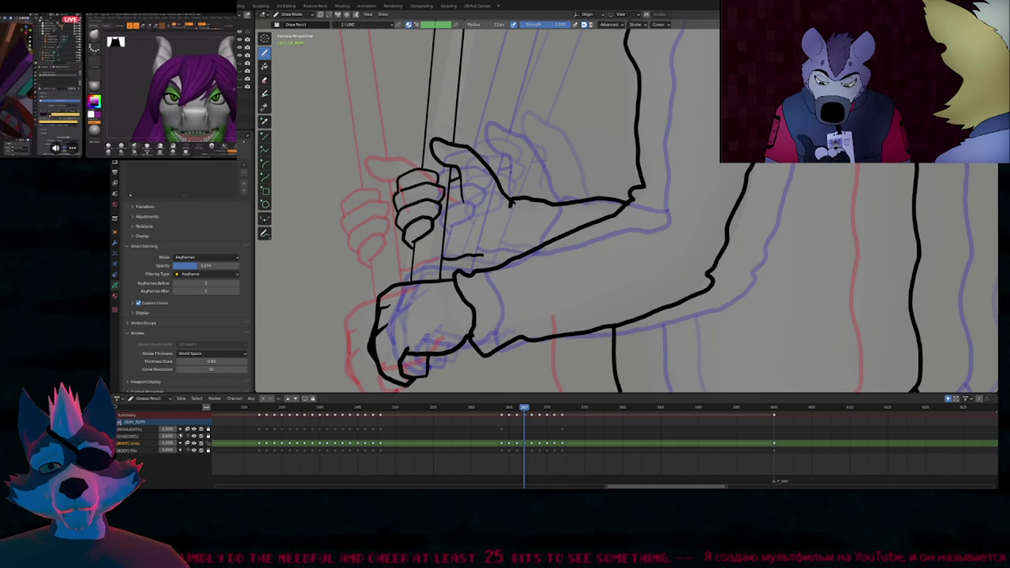
pyautogui.moveTo(513, 201); pyautogui.dragTo(497, 258)
pyautogui.hotkey('ctrl', 'z')
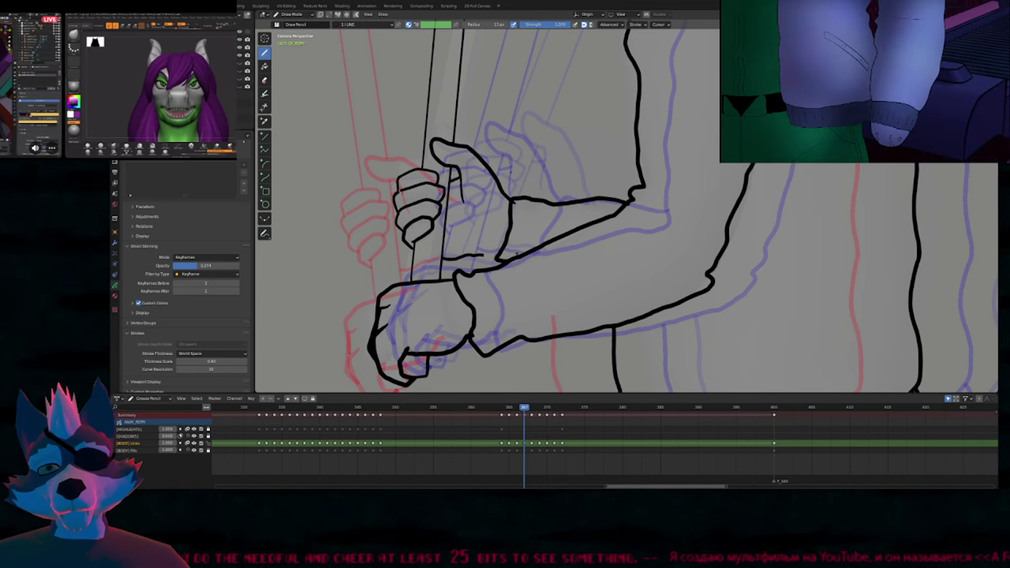
pyautogui.moveTo(498, 257); pyautogui.dragTo(548, 221)
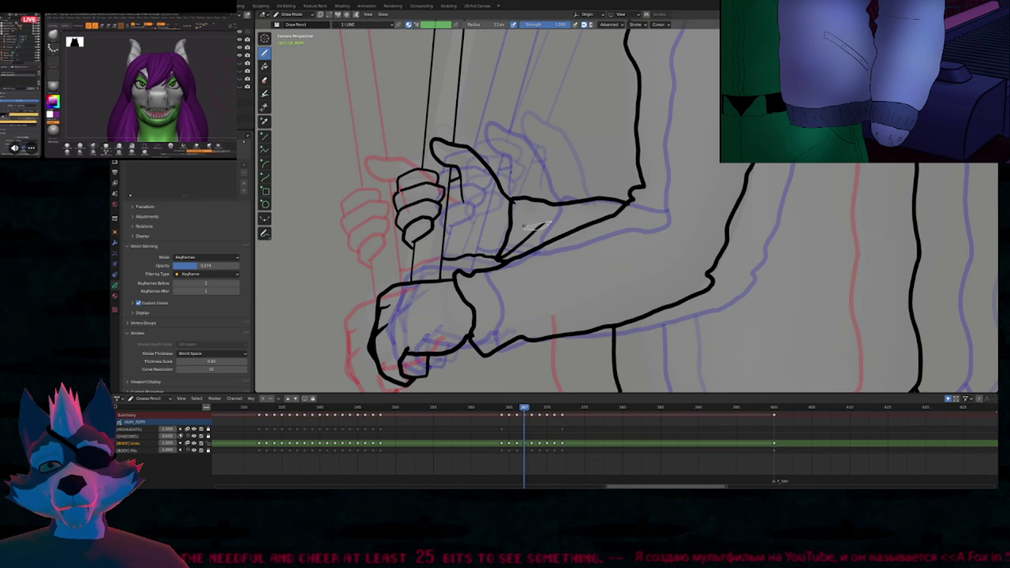
pyautogui.hotkey('ctrl', 'z')
pyautogui.scroll(-5, 527, 211)
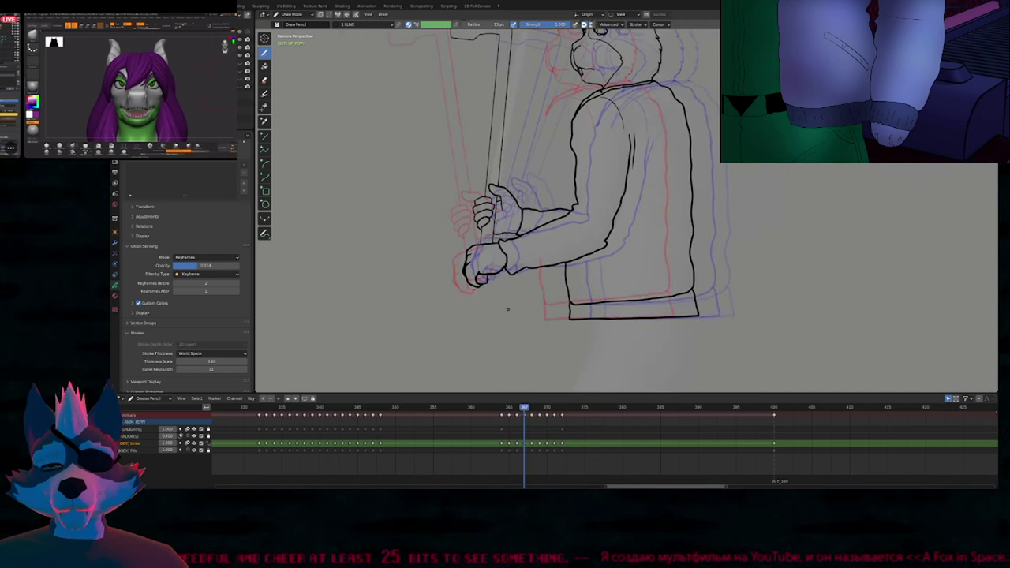
# Draw the near arm's sleeve at frame 368, with its front outline, cuff, forearm underside and rear upper-arm line.
pyautogui.keyDown('shift'); pyautogui.moveTo(552, 245); pyautogui.dragTo(537, 283, button='middle'); pyautogui.keyUp('shift')
pyautogui.press('Left')
pyautogui.press('Right')
pyautogui.press('Right')
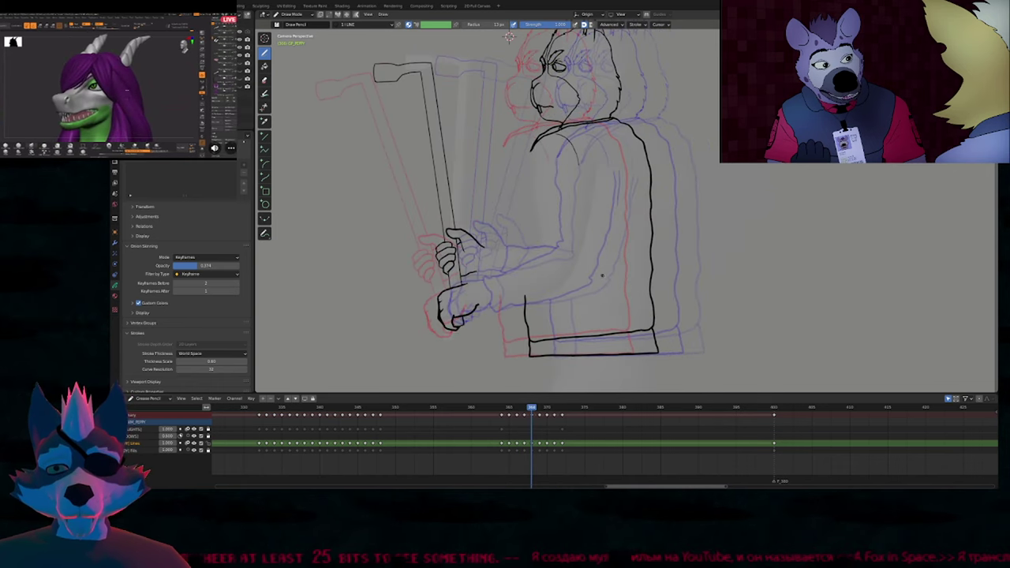
pyautogui.keyDown('shift'); pyautogui.moveTo(571, 231); pyautogui.dragTo(606, 204, button='middle'); pyautogui.keyUp('shift')
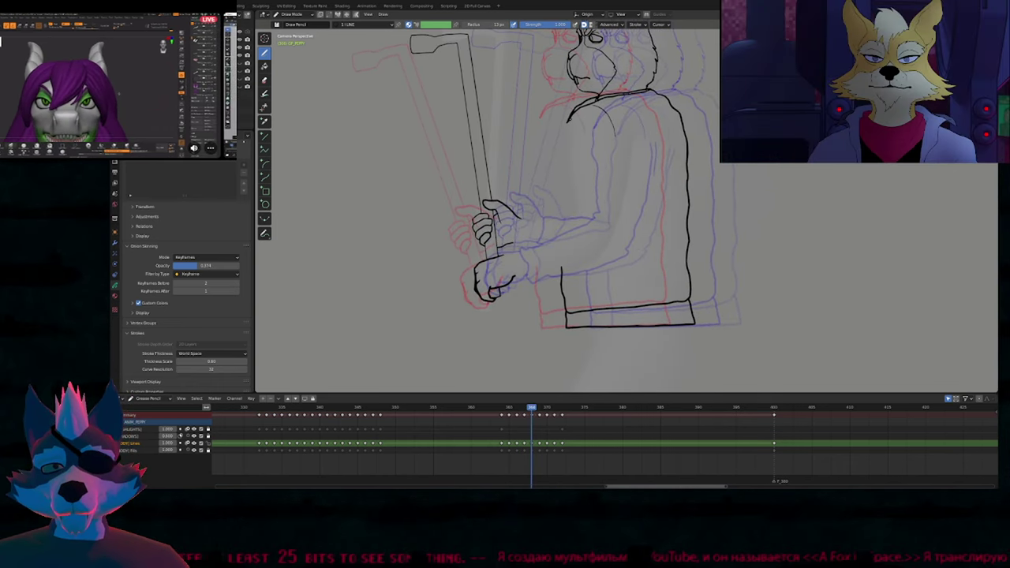
pyautogui.moveTo(568, 122); pyautogui.dragTo(562, 145)
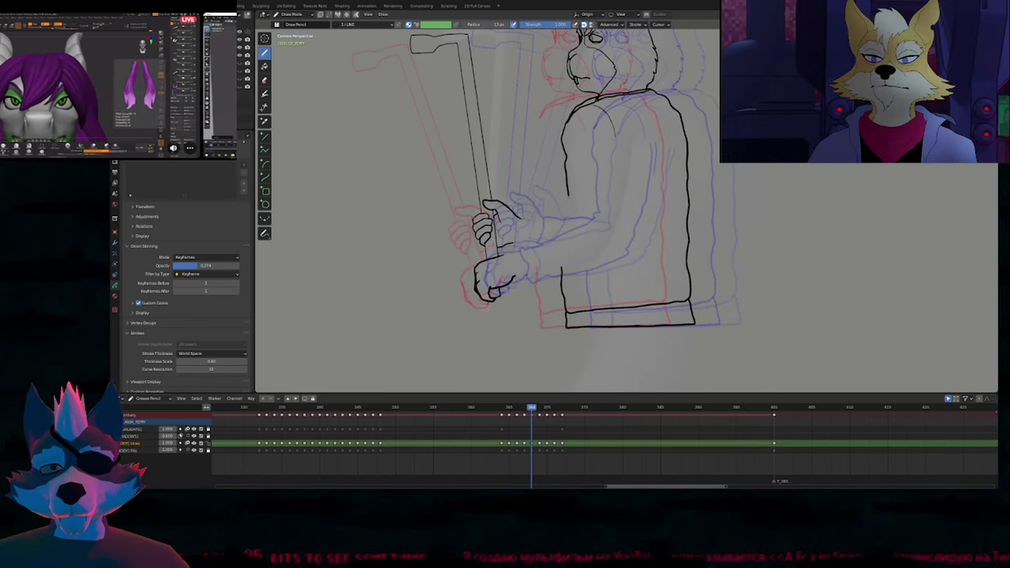
pyautogui.moveTo(568, 195)
pyautogui.mouseDown()
pyautogui.moveTo(571, 217)
pyautogui.moveTo(503, 254)
pyautogui.moveTo(522, 281)
pyautogui.moveTo(601, 256)
pyautogui.mouseUp()
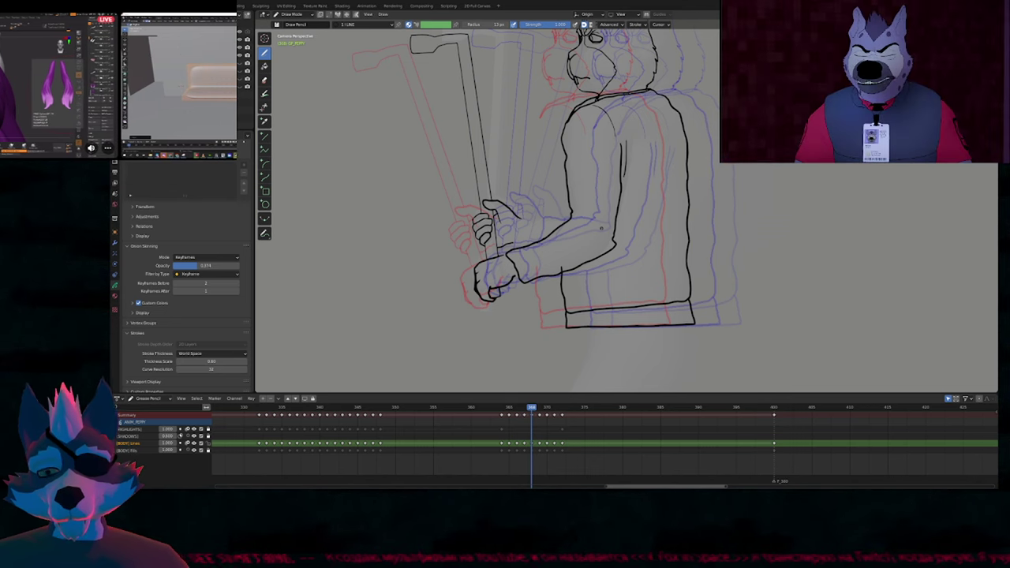
# Flip back and forth between frame 368 and the preceding frames to compare the redrawn sleeves.
pyautogui.press('Left')
pyautogui.press('Left')
pyautogui.press('Left')
pyautogui.press('Left')
pyautogui.press('Right')
pyautogui.press('Right')
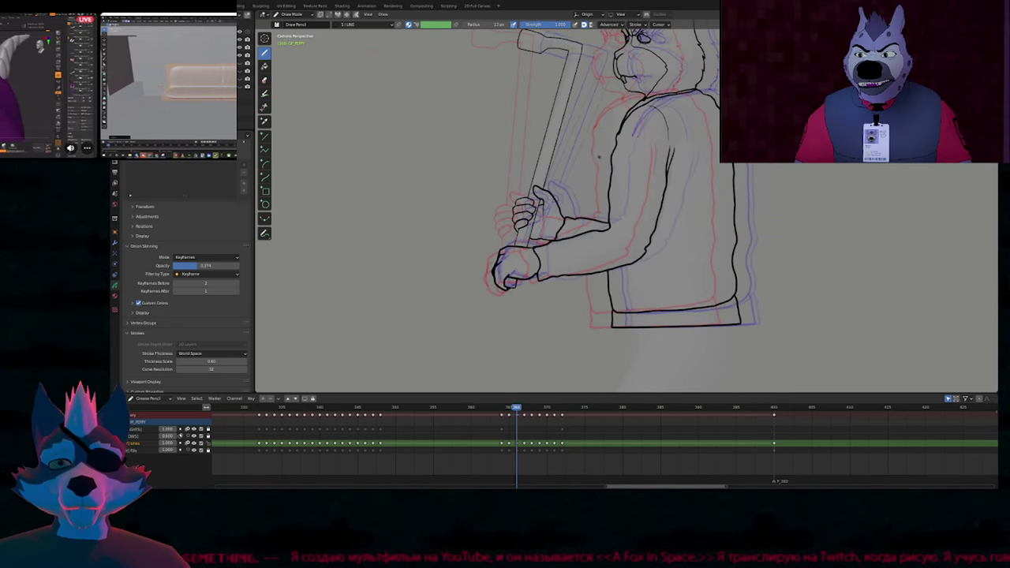
pyautogui.press('Right')
pyautogui.press('Right')
pyautogui.press('Left')
pyautogui.press('Left')
pyautogui.press('f')
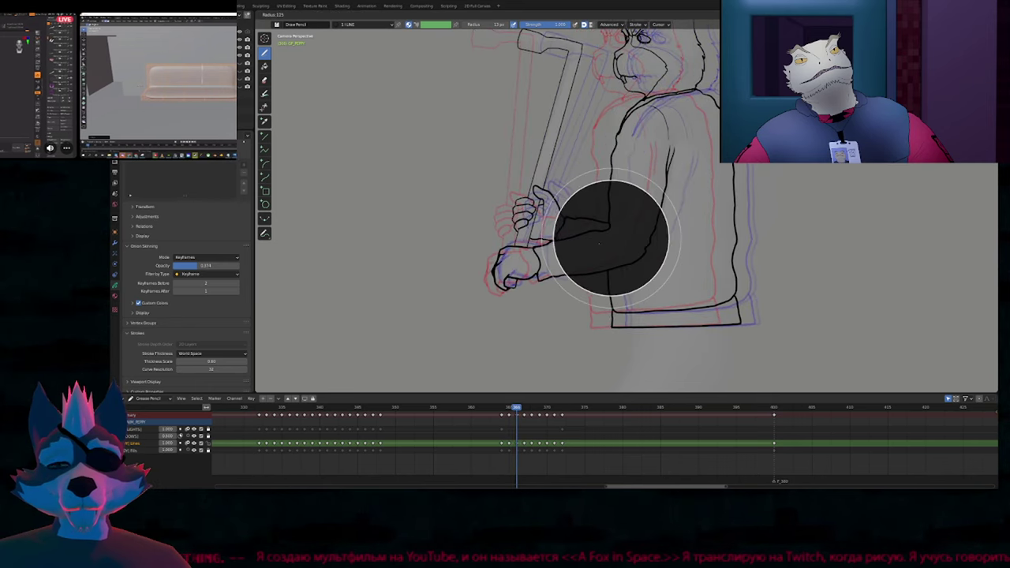
pyautogui.click(573, 255)
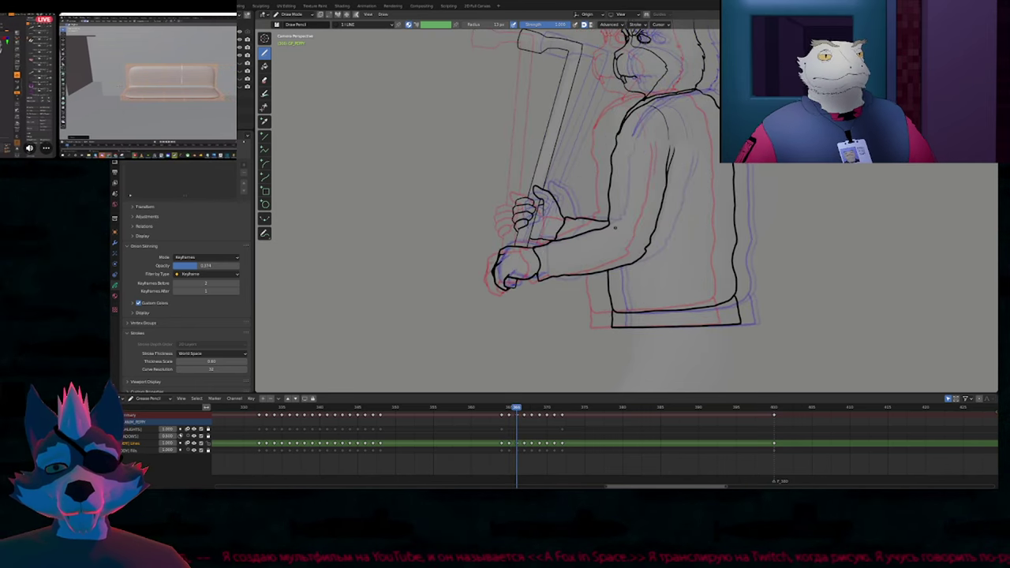
pyautogui.press('Left')
pyautogui.press('Left')
# Draw the near arm's sleeve at frame 365, including the cuff, forearm underside and rear upper-arm line, following the onion skins.
pyautogui.press('Right')
pyautogui.scroll(3, 639, 120)
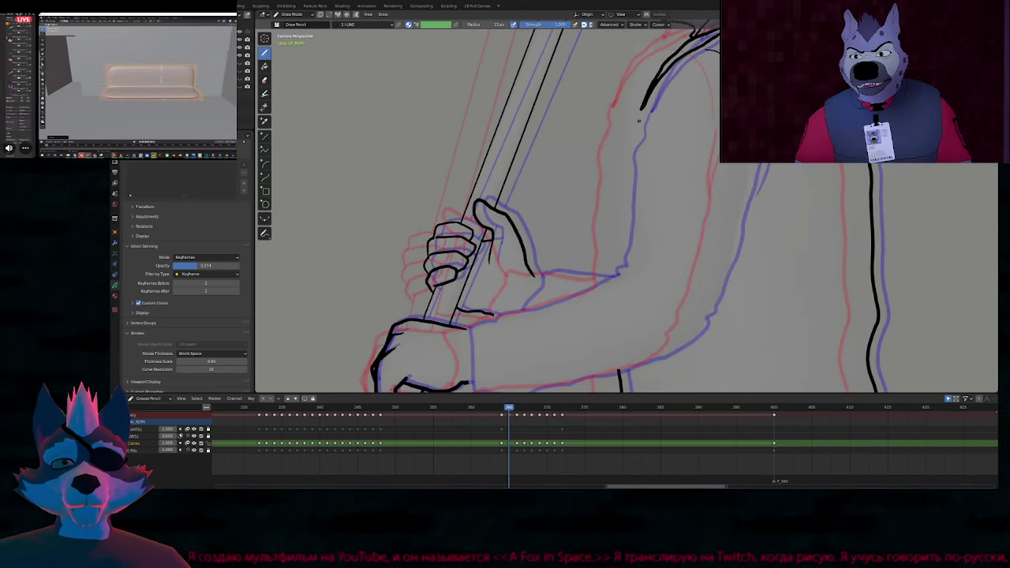
pyautogui.scroll(-2, 667, 107)
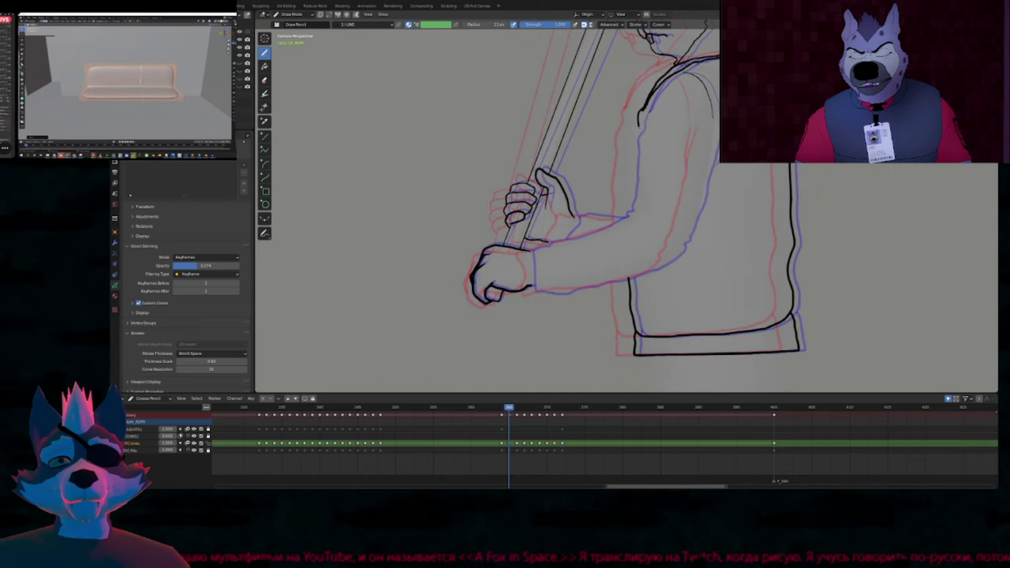
pyautogui.moveTo(624, 191); pyautogui.dragTo(609, 225)
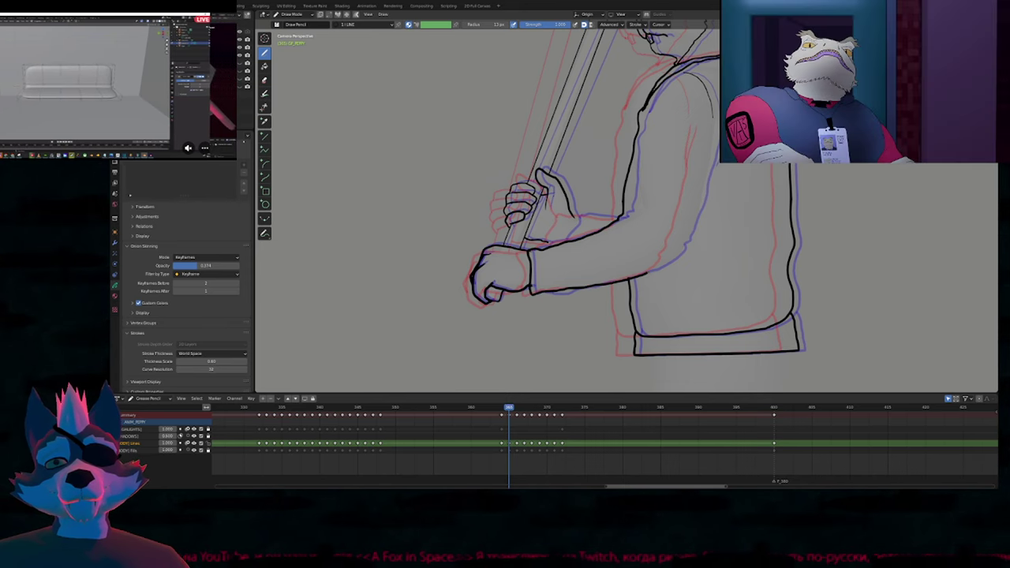
pyautogui.moveTo(674, 257); pyautogui.dragTo(689, 214)
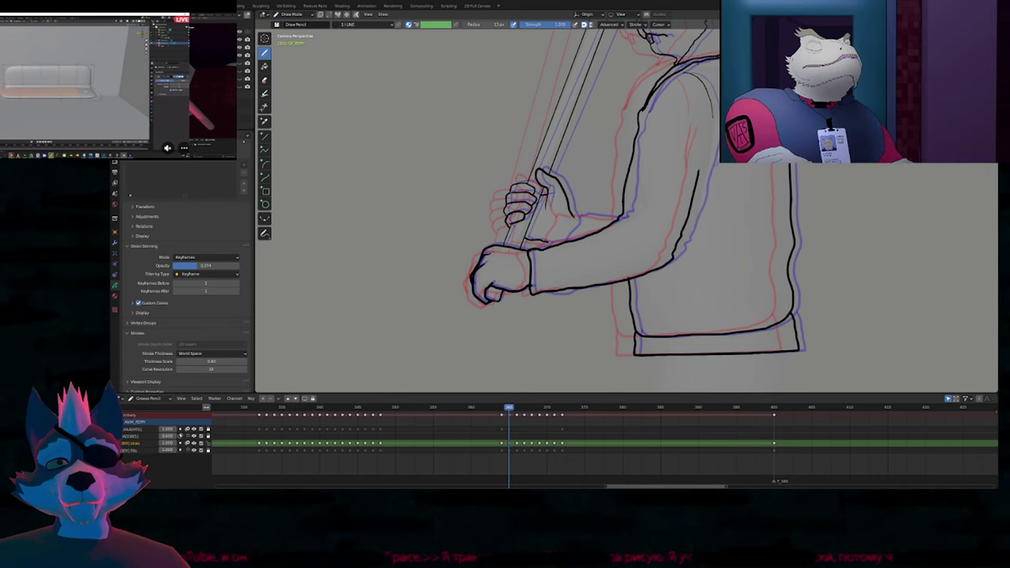
pyautogui.moveTo(697, 173); pyautogui.dragTo(706, 125)
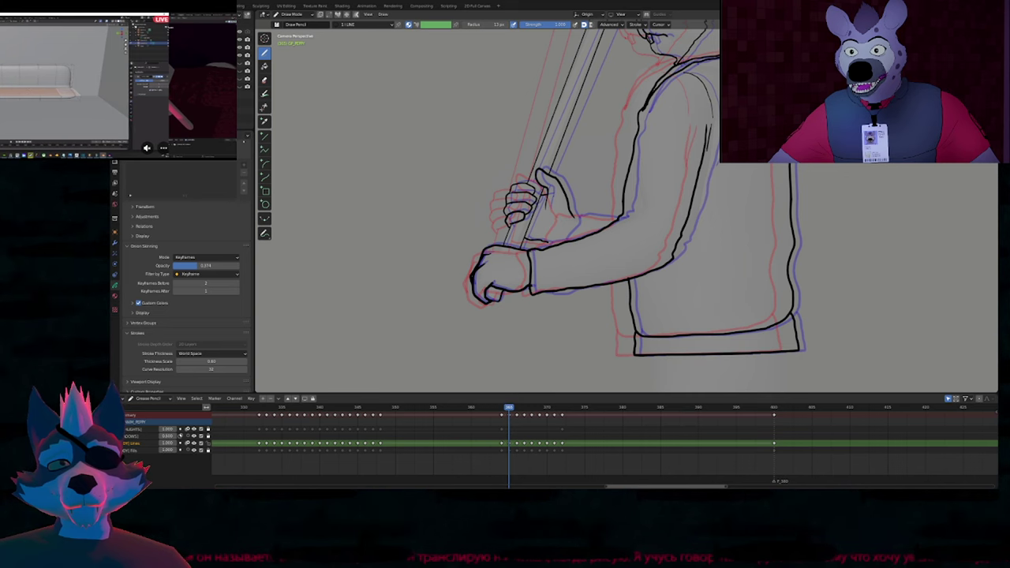
# Draw the far arm's sleeve and cuff between the crowbar hand and the near elbow at frame 365.
pyautogui.keyDown('shift'); pyautogui.moveTo(657, 192); pyautogui.dragTo(642, 205, button='middle'); pyautogui.keyUp('shift')
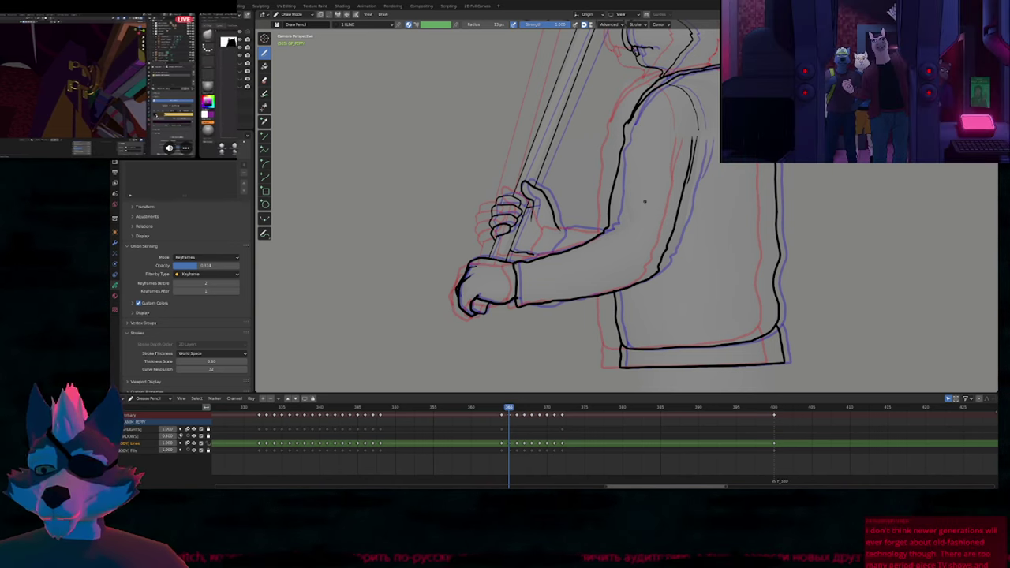
pyautogui.scroll(5, 519, 301)
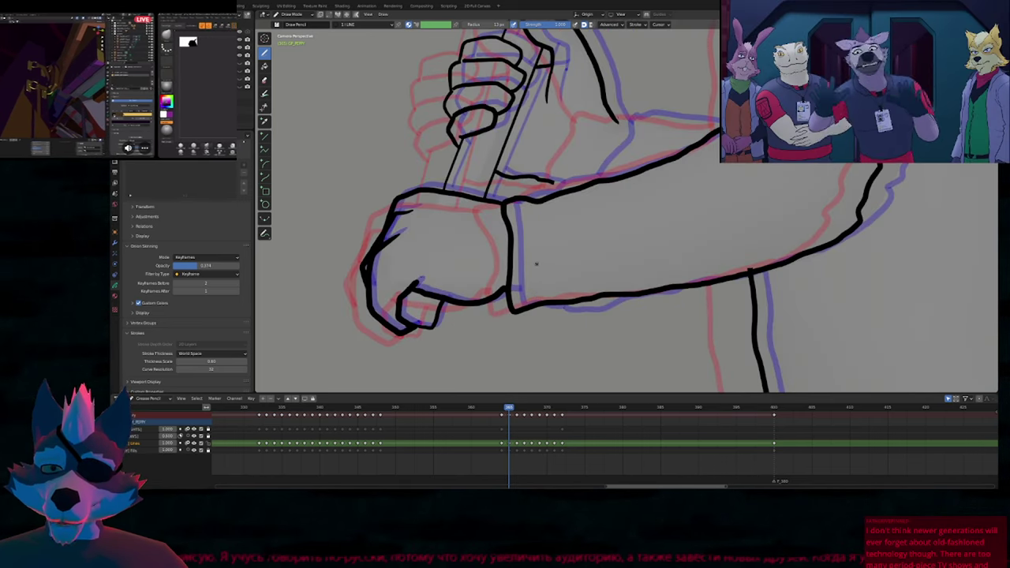
pyautogui.scroll(-5, 536, 263)
pyautogui.scroll(4, 573, 209)
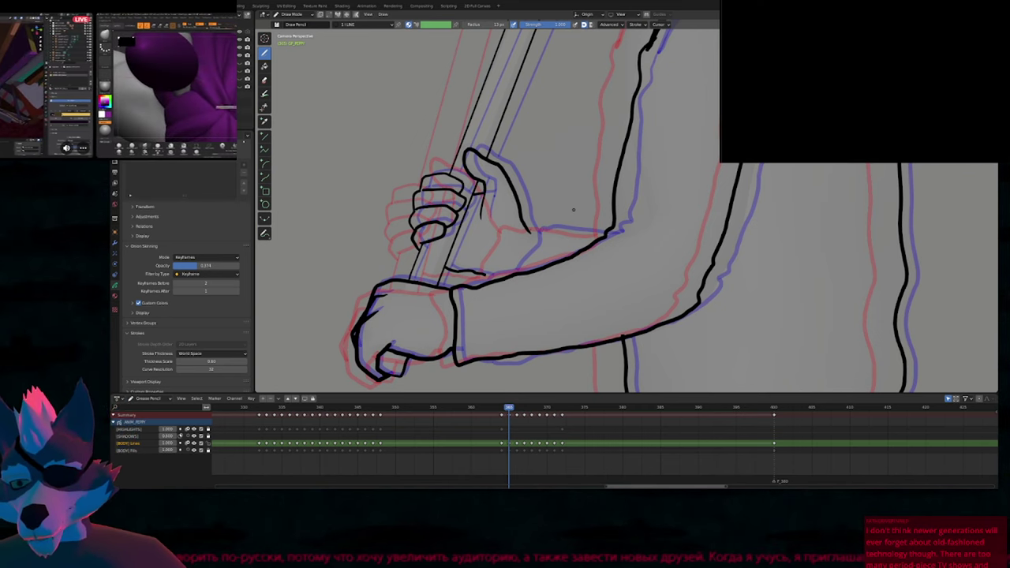
pyautogui.scroll(4, 573, 210)
pyautogui.keyDown('shift'); pyautogui.moveTo(574, 210); pyautogui.dragTo(630, 208, button='middle'); pyautogui.keyUp('shift')
pyautogui.click(264, 79)
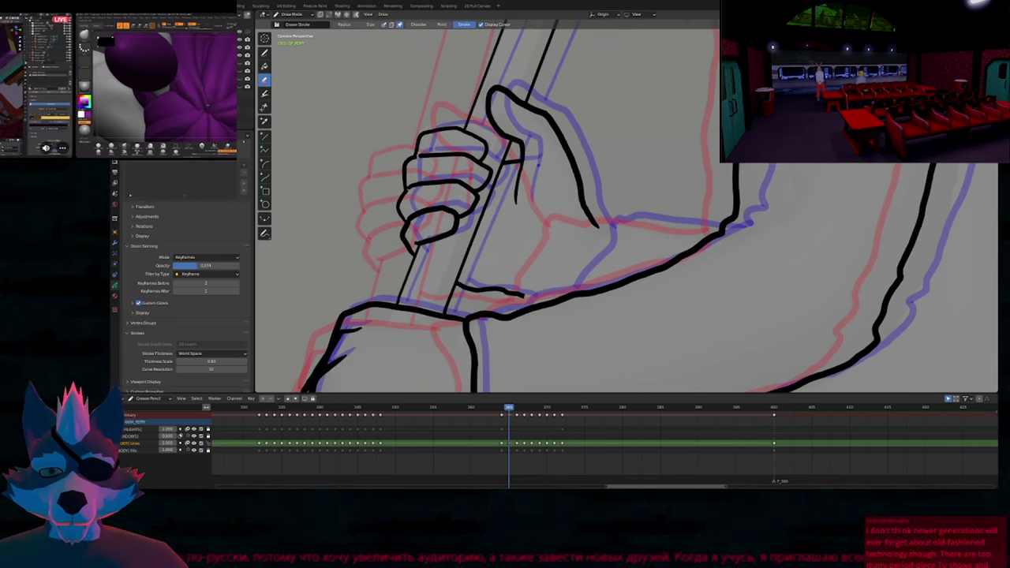
pyautogui.press('d')
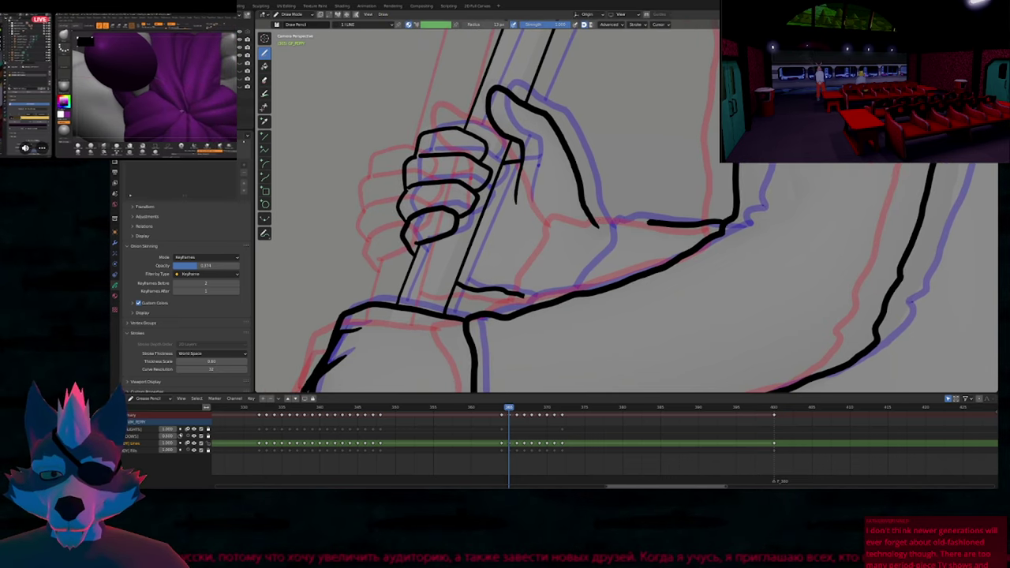
pyautogui.moveTo(538, 310)
pyautogui.mouseDown()
pyautogui.moveTo(545, 331)
pyautogui.moveTo(552, 307)
pyautogui.mouseUp()
pyautogui.scroll(-5, 575, 351)
pyautogui.keyDown('shift'); pyautogui.moveTo(658, 247); pyautogui.dragTo(584, 209, button='middle'); pyautogui.keyUp('shift')
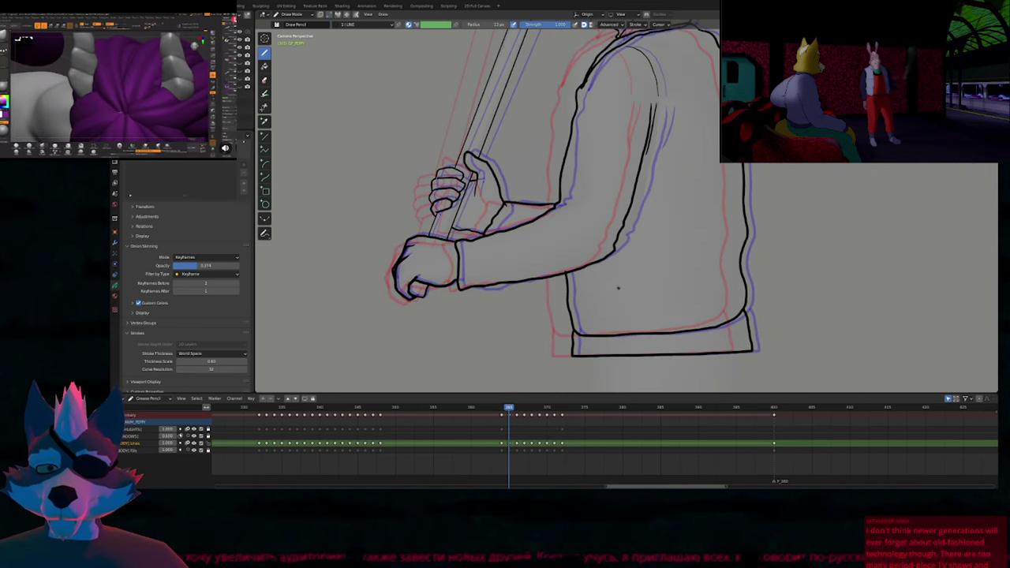
# Examine the whole figure at frame 365 and flip through the neighbouring frames to check the arm and crowbar motion.
pyautogui.keyDown('shift'); pyautogui.moveTo(619, 288); pyautogui.dragTo(584, 296, button='middle'); pyautogui.keyUp('shift')
pyautogui.keyDown('shift'); pyautogui.moveTo(628, 201); pyautogui.dragTo(603, 268, button='middle'); pyautogui.keyUp('shift')
pyautogui.keyDown('shift'); pyautogui.moveTo(658, 250); pyautogui.dragTo(658, 359, button='middle'); pyautogui.keyUp('shift')
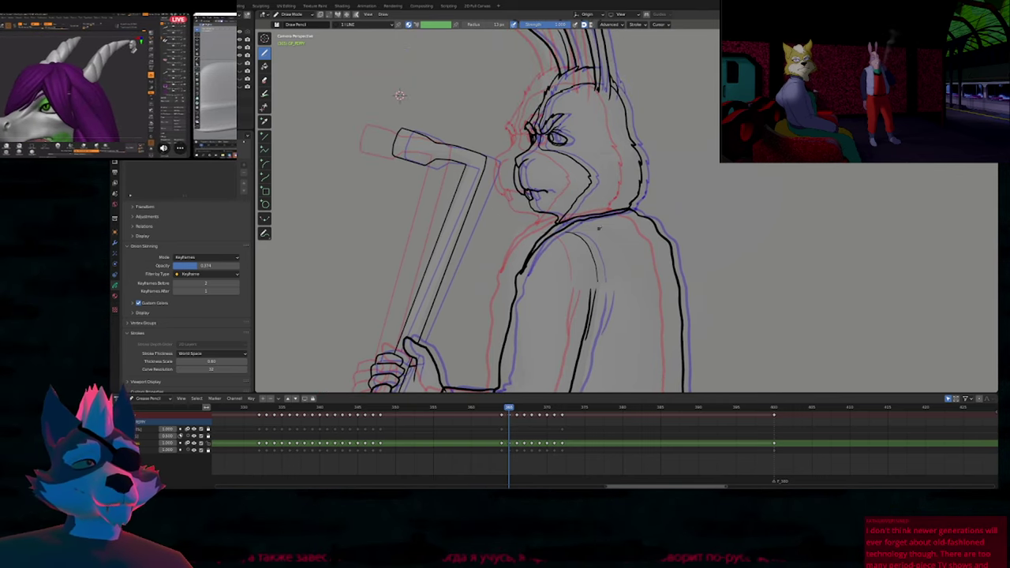
pyautogui.moveTo(599, 228)
pyautogui.keyDown('ctrl'); pyautogui.mouseDown(button='middle')
pyautogui.moveTo(602, 266)
pyautogui.moveTo(605, 230)
pyautogui.mouseUp(button='middle'); pyautogui.keyUp('ctrl')
pyautogui.keyDown('shift'); pyautogui.moveTo(616, 282); pyautogui.dragTo(609, 276, button='middle'); pyautogui.keyUp('shift')
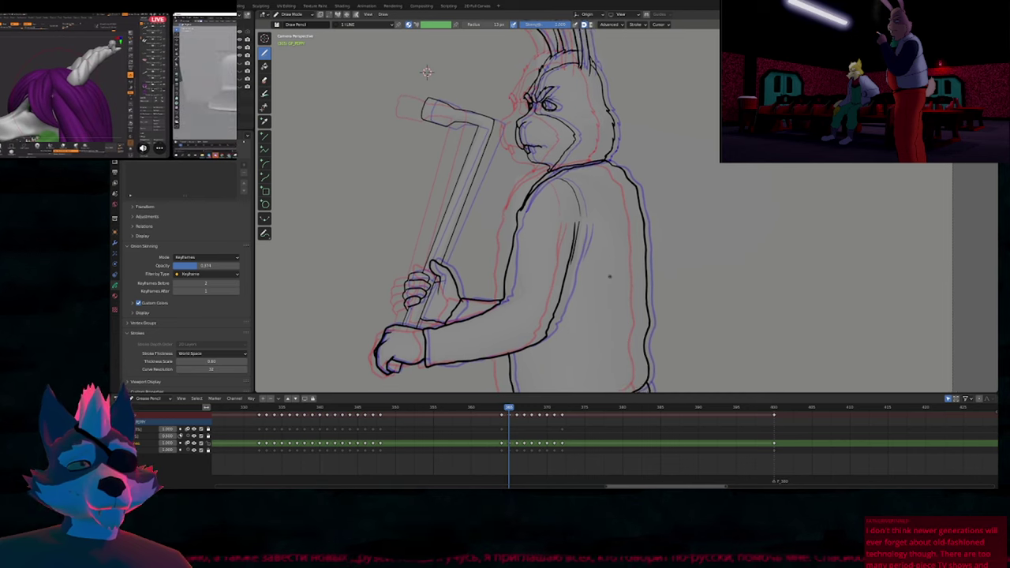
pyautogui.keyDown('shift'); pyautogui.moveTo(426, 72); pyautogui.dragTo(414, 48, button='middle'); pyautogui.keyUp('shift')
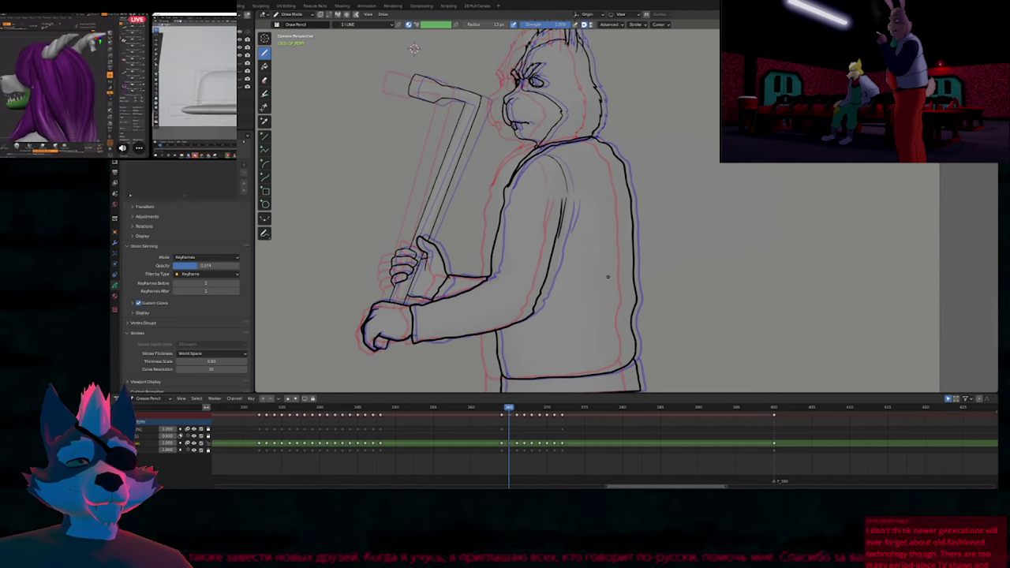
pyautogui.keyDown('shift'); pyautogui.moveTo(586, 281); pyautogui.dragTo(616, 281, button='middle'); pyautogui.keyUp('shift')
pyautogui.press('Left')
pyautogui.press('Right')
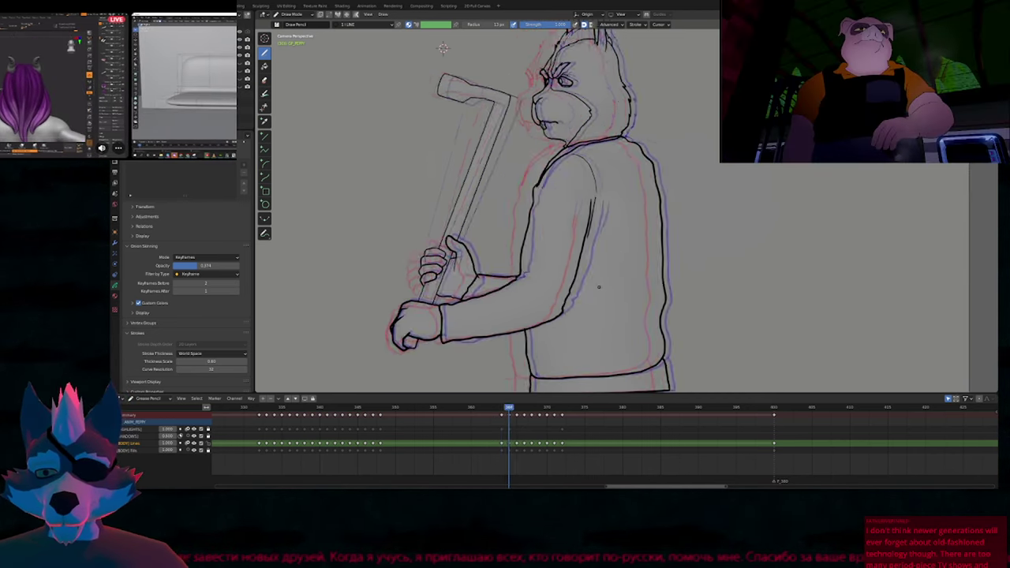
pyautogui.press('Right')
pyautogui.press('Right')
pyautogui.press('Right')
pyautogui.press('Right')
pyautogui.press('Left')
pyautogui.press('Left')
pyautogui.press('Left')
pyautogui.press('Right')
pyautogui.press('Right')
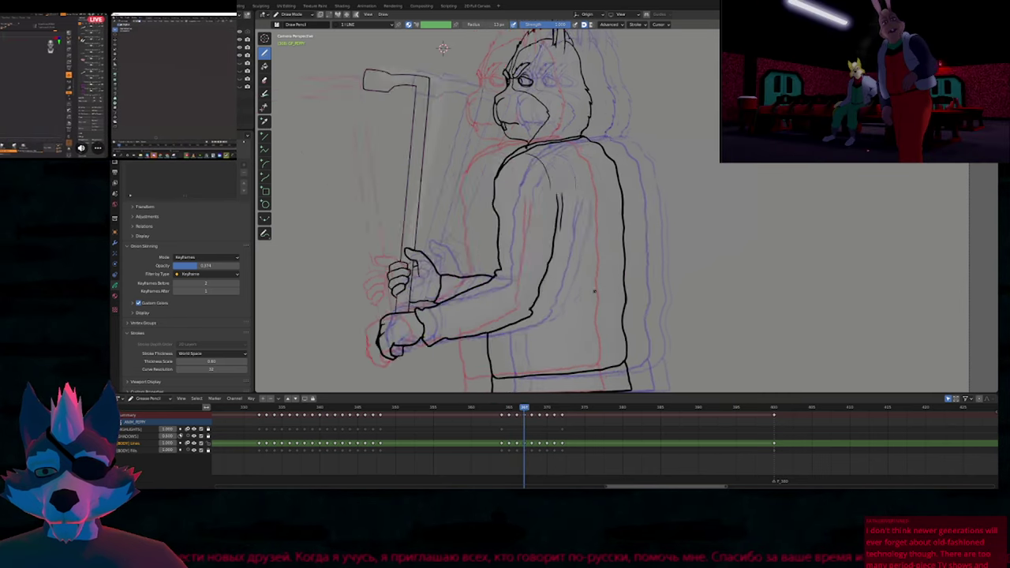
# Draw the far arm's sleeve and cuff behind the near forearm at frame 368, undoing the stray stroke.
pyautogui.keyDown('shift'); pyautogui.moveTo(442, 48); pyautogui.dragTo(534, 37, button='middle'); pyautogui.keyUp('shift')
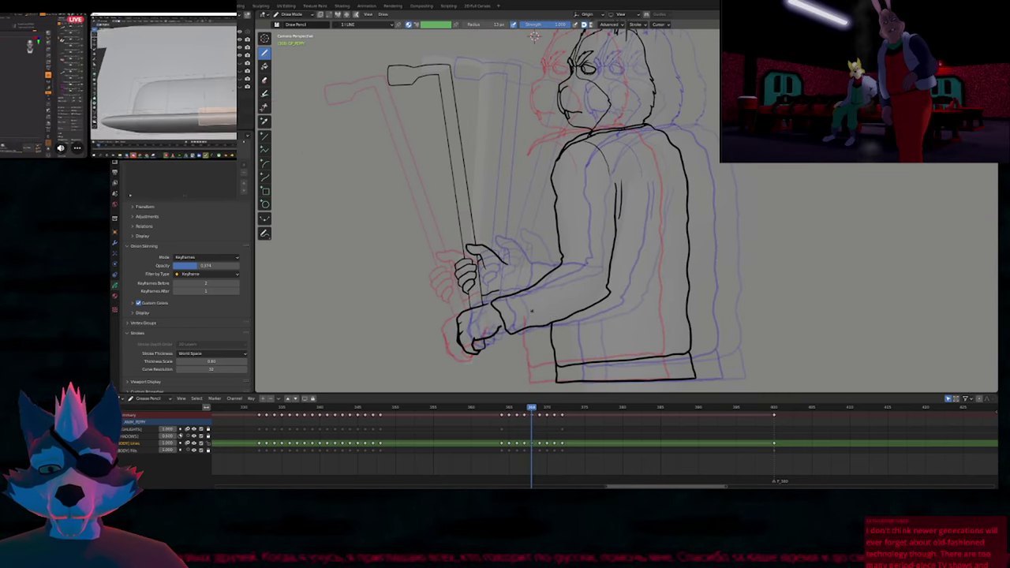
pyautogui.keyDown('ctrl'); pyautogui.moveTo(493, 307); pyautogui.dragTo(546, 186, button='middle'); pyautogui.keyUp('ctrl')
pyautogui.moveTo(645, 208)
pyautogui.mouseDown()
pyautogui.moveTo(519, 213)
pyautogui.moveTo(511, 278)
pyautogui.moveTo(596, 277)
pyautogui.mouseUp()
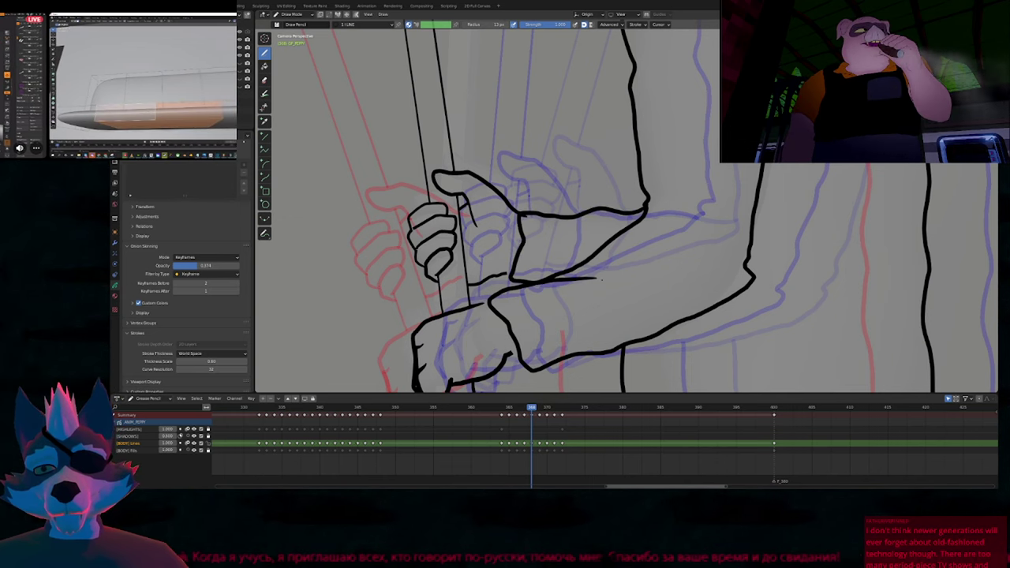
pyautogui.hotkey('ctrl', 'z')
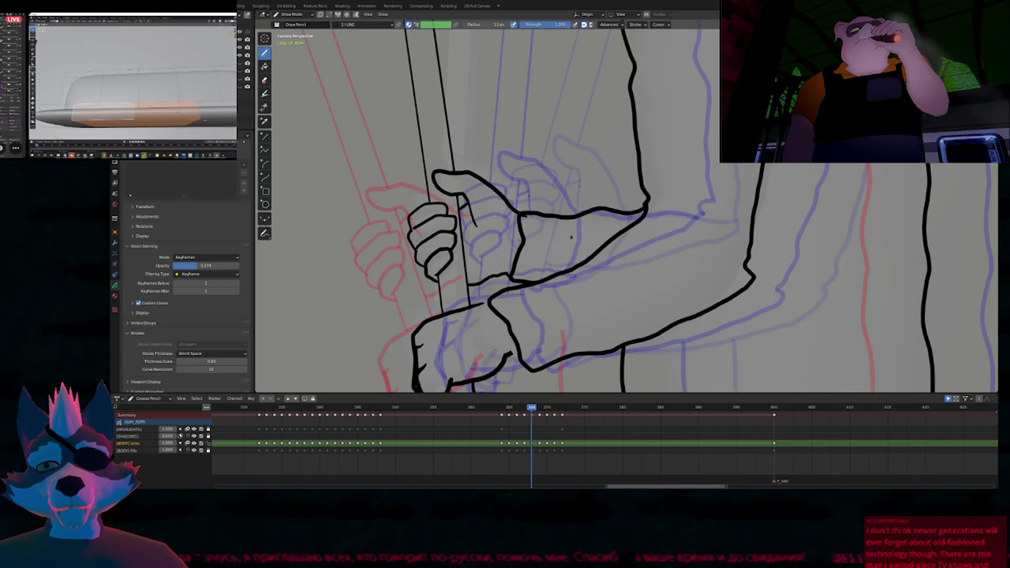
pyautogui.scroll(-3, 571, 237)
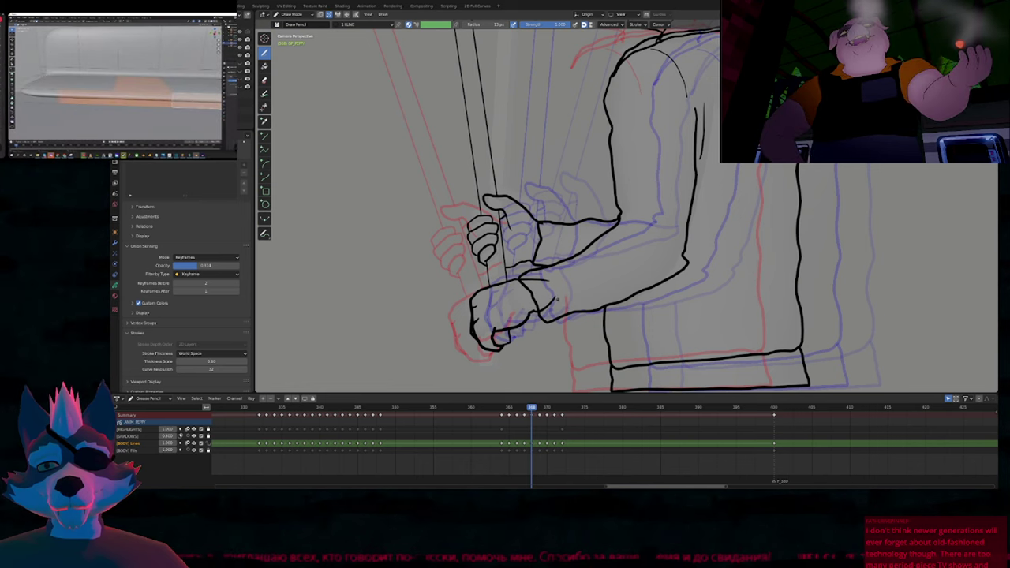
pyautogui.scroll(-4, 616, 260)
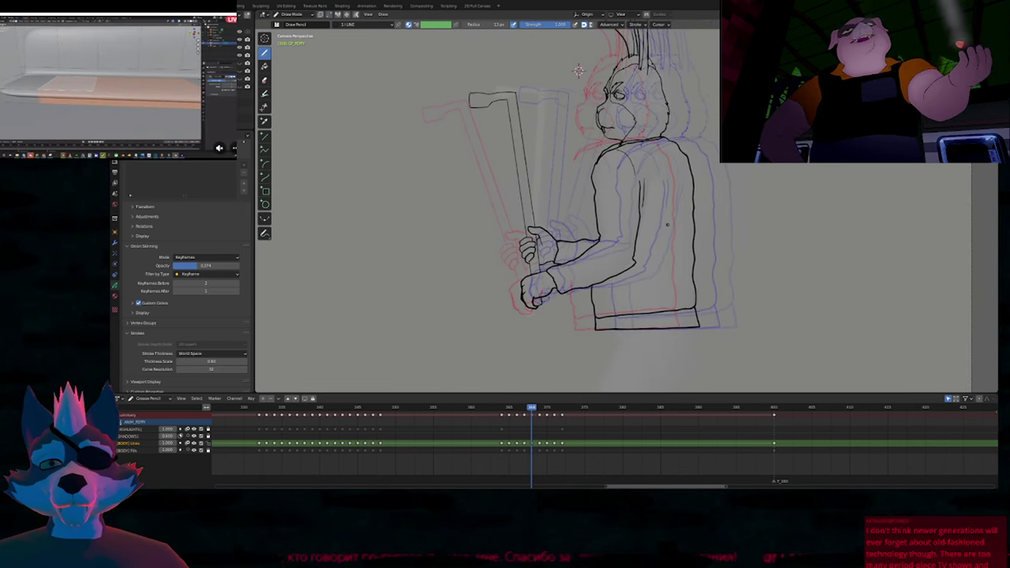
# Step back through the frames before 368 and forward again to check the completed arms in motion.
pyautogui.keyDown('shift'); pyautogui.moveTo(578, 71); pyautogui.dragTo(558, 152, button='middle'); pyautogui.keyUp('shift')
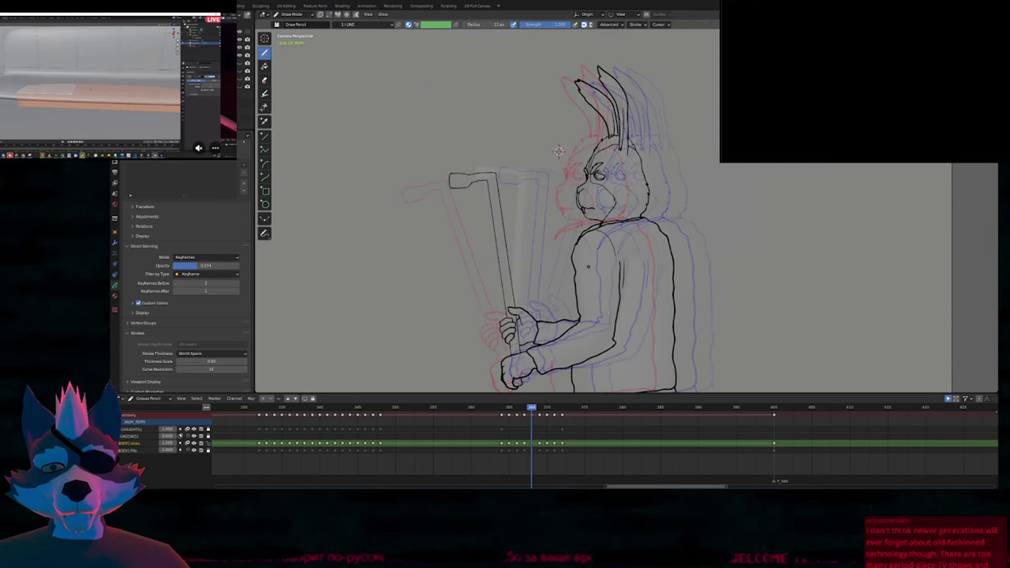
pyautogui.press('Left')
pyautogui.press('Left')
pyautogui.press('Left')
pyautogui.press('Left')
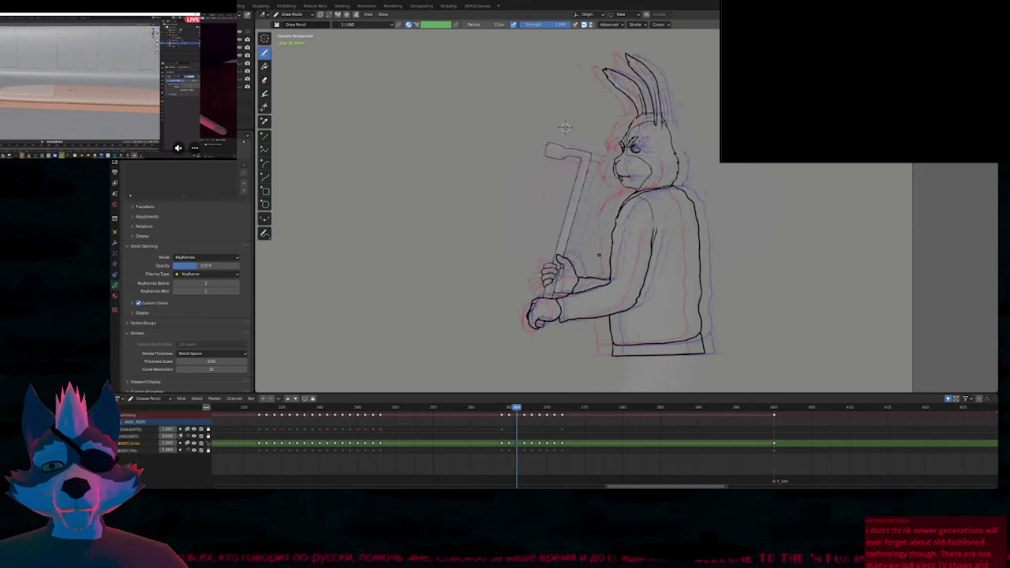
pyautogui.press('Right')
pyautogui.press('Right')
pyautogui.press('Right')
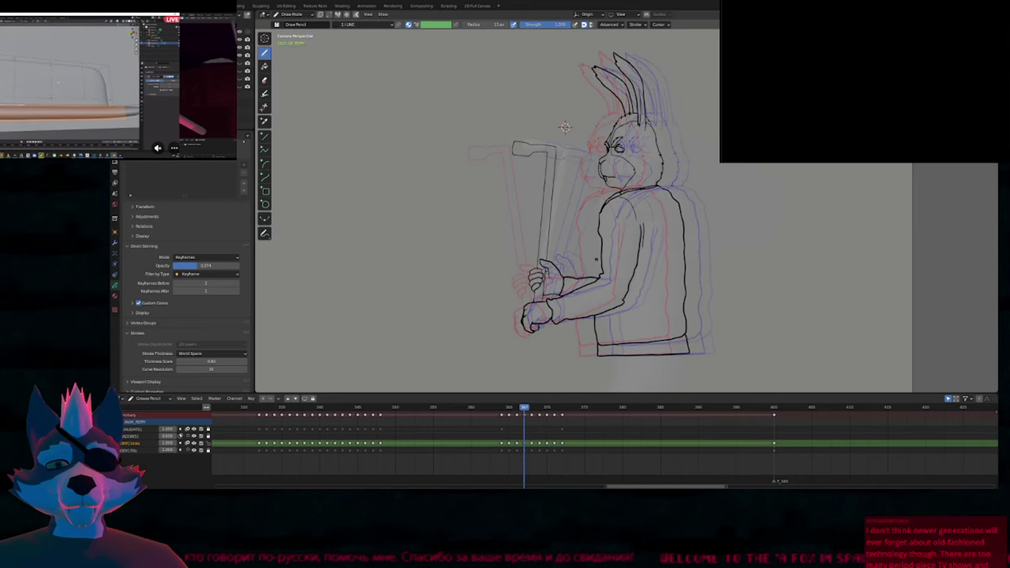
# Flip back and forth through frames 367 to 370 to check the arms against the crowbar's swing.
pyautogui.press('Right')
pyautogui.press('Right')
pyautogui.press('Right')
pyautogui.press('Left')
pyautogui.press('Left')
pyautogui.press('Left')
pyautogui.press('Right')
pyautogui.press('Right')
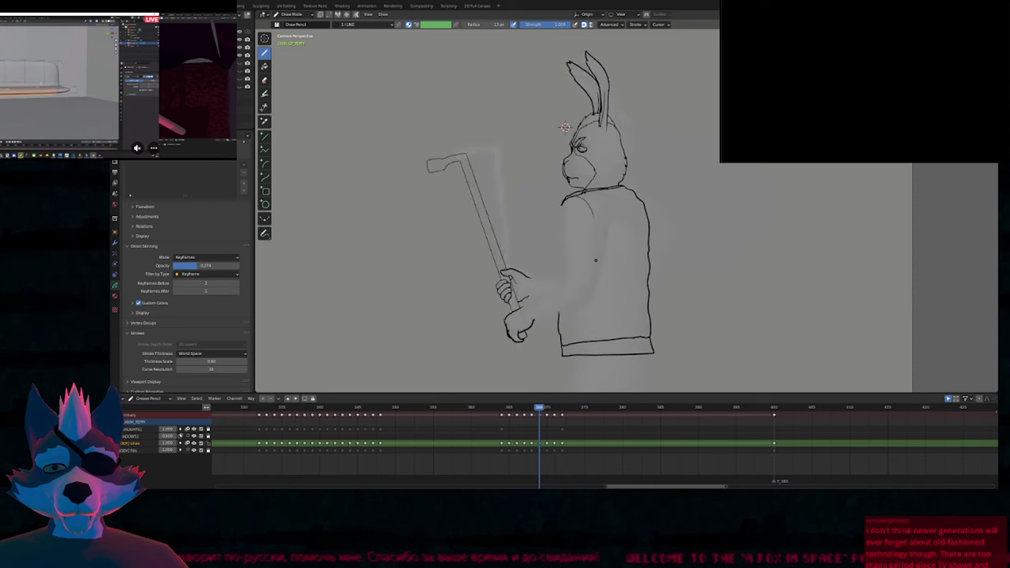
# Draw the near arm's sleeve and the far arm's sleeve and cuff at frame 370, ending the cuff line at the near forearm.
pyautogui.press('Right')
pyautogui.scroll(5, 509, 312)
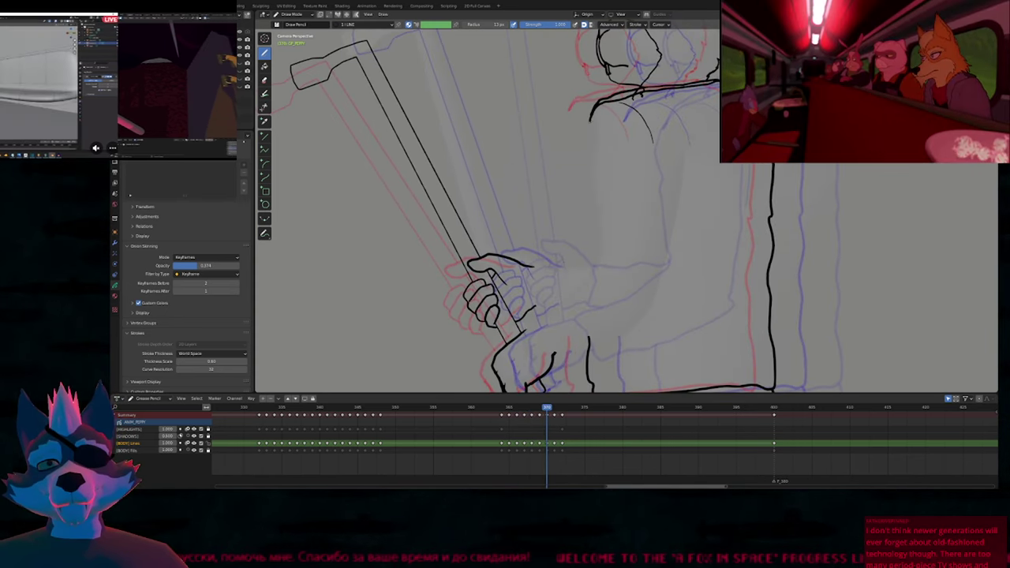
pyautogui.moveTo(589, 120); pyautogui.dragTo(590, 167)
pyautogui.moveTo(604, 254); pyautogui.dragTo(605, 261)
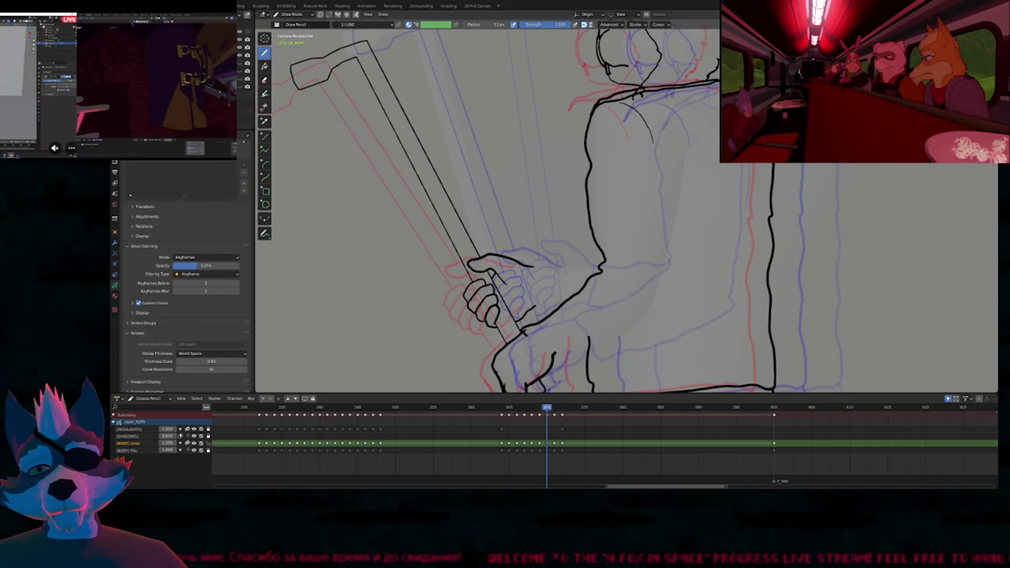
pyautogui.moveTo(522, 331)
pyautogui.mouseDown()
pyautogui.moveTo(574, 360)
pyautogui.moveTo(661, 301)
pyautogui.moveTo(657, 154)
pyautogui.moveTo(671, 190)
pyautogui.mouseUp()
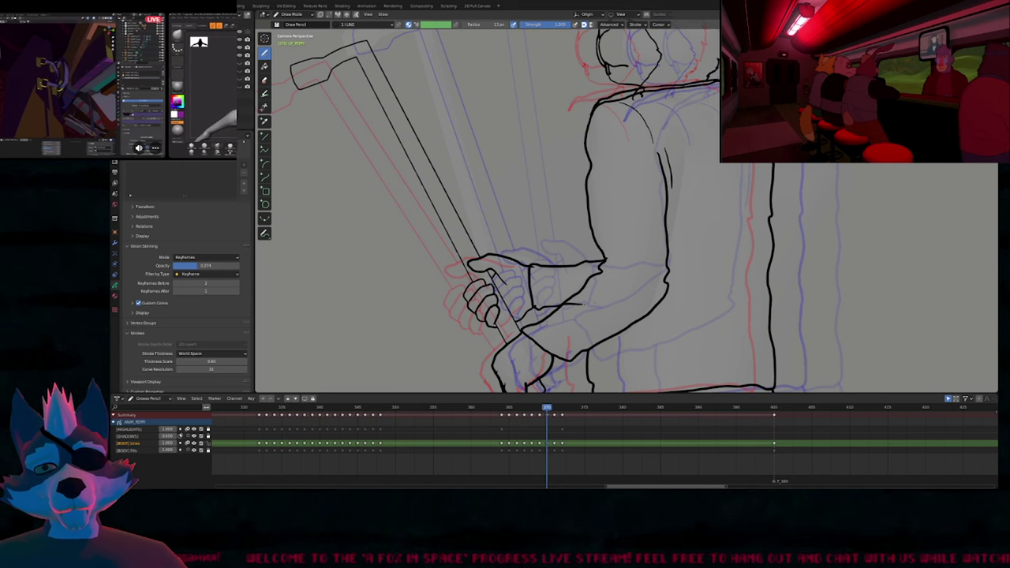
pyautogui.scroll(4, 542, 292)
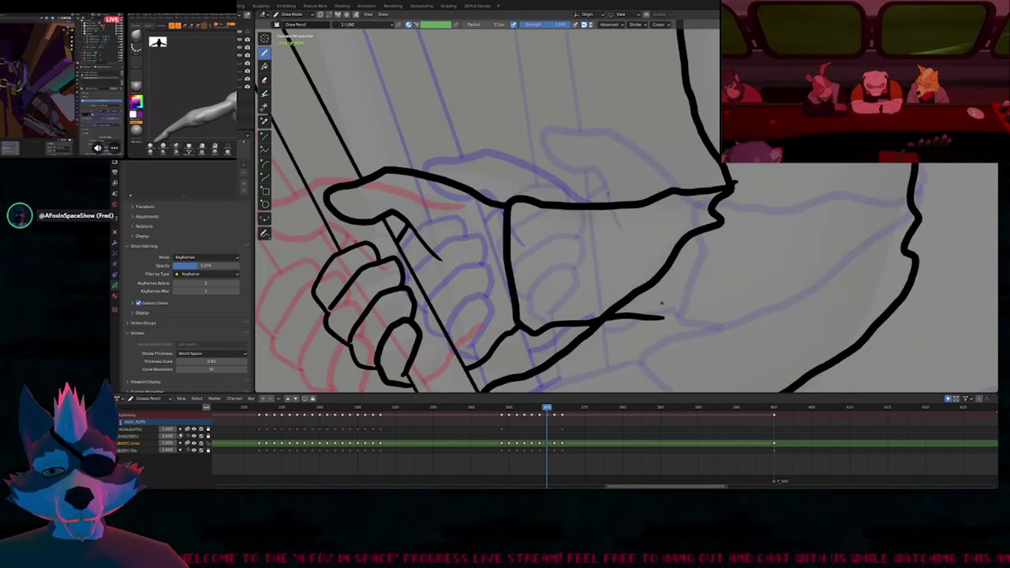
pyautogui.scroll(-4, 661, 302)
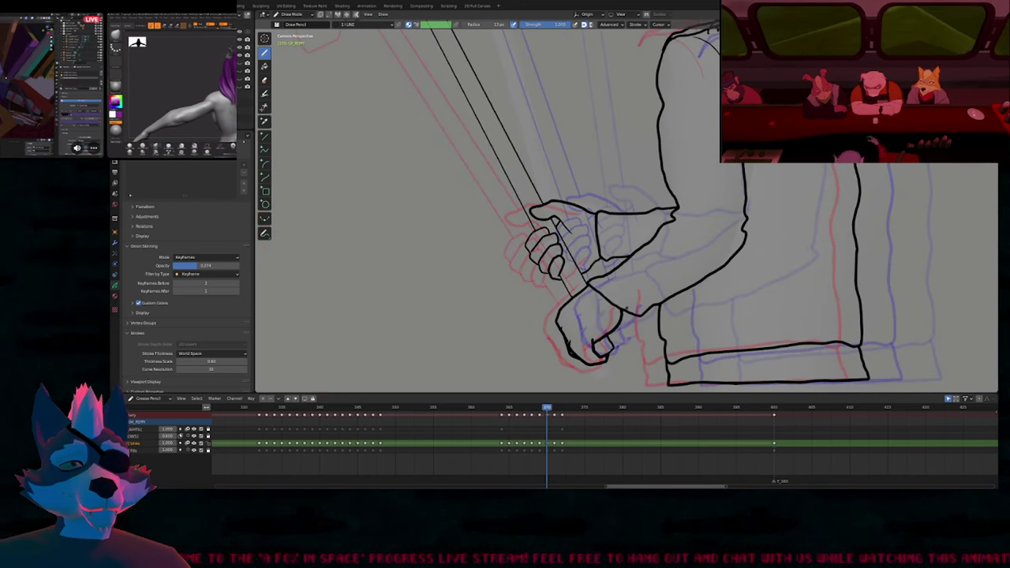
pyautogui.moveTo(721, 192)
pyautogui.keyDown('shift'); pyautogui.mouseDown(button='middle')
pyautogui.moveTo(645, 228)
pyautogui.moveTo(600, 270)
pyautogui.moveTo(623, 261)
pyautogui.mouseUp(button='middle'); pyautogui.keyUp('shift')
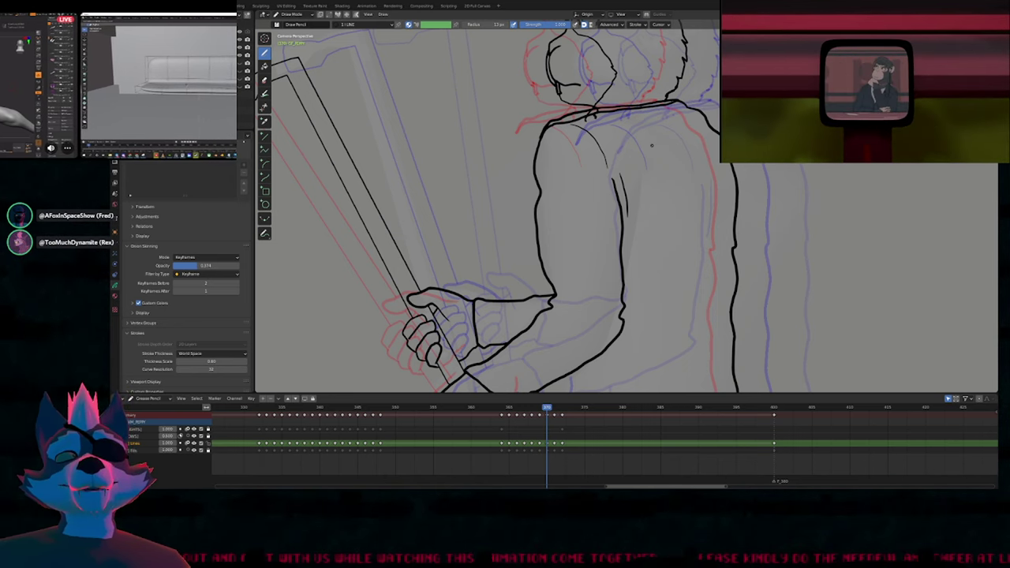
pyautogui.scroll(-5, 529, 232)
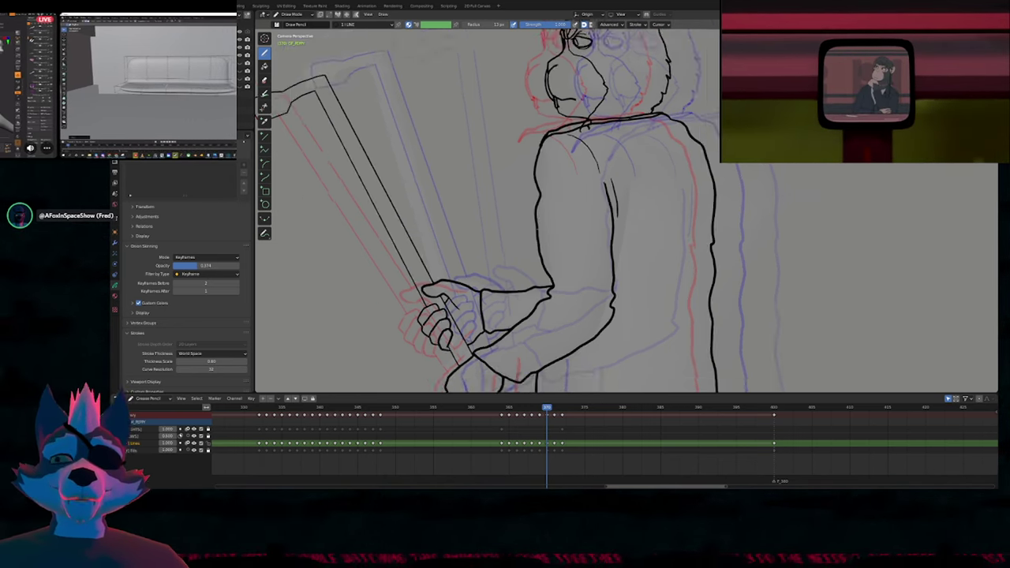
pyautogui.keyDown('shift'); pyautogui.moveTo(561, 199); pyautogui.dragTo(568, 241, button='middle'); pyautogui.keyUp('shift')
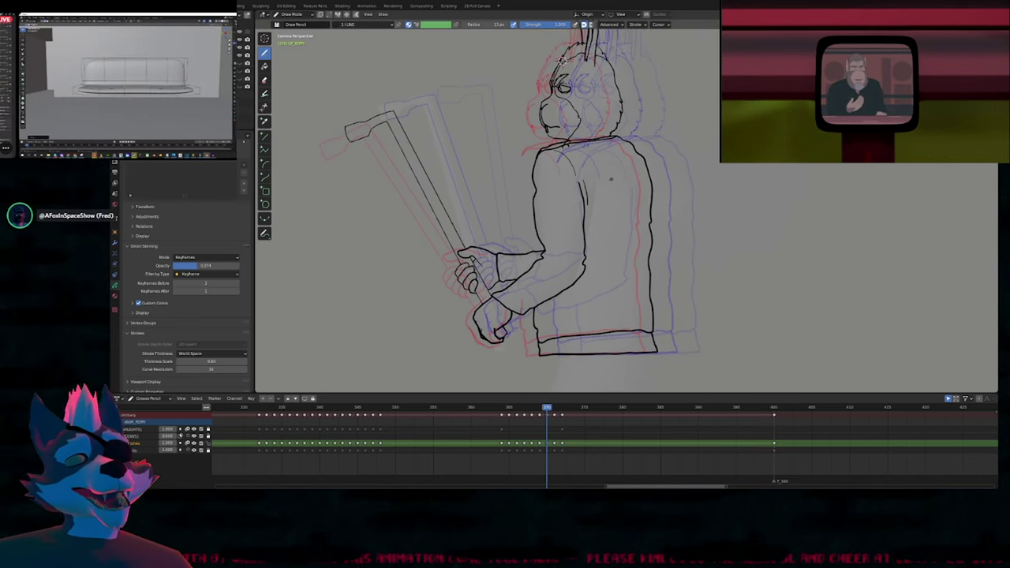
# Flip through frames 368 to 372 to compare the new arm lines at frame 370 with their neighbours.
pyautogui.press('Left')
pyautogui.press('Right')
pyautogui.press('Right')
pyautogui.press('Right')
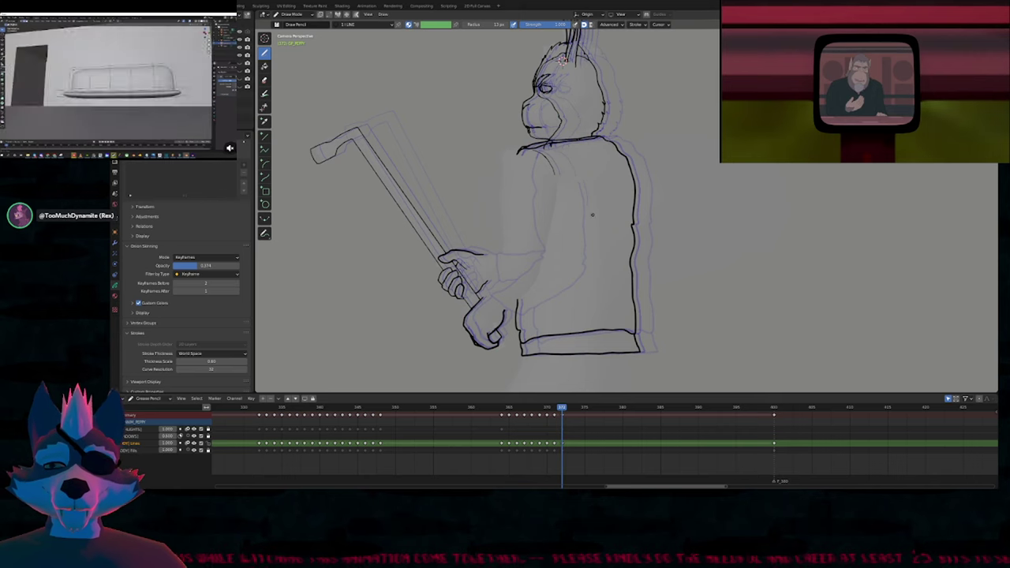
pyautogui.press('Left')
pyautogui.press('Left')
pyautogui.press('Left')
pyautogui.press('Left')
pyautogui.press('Right')
pyautogui.press('Right')
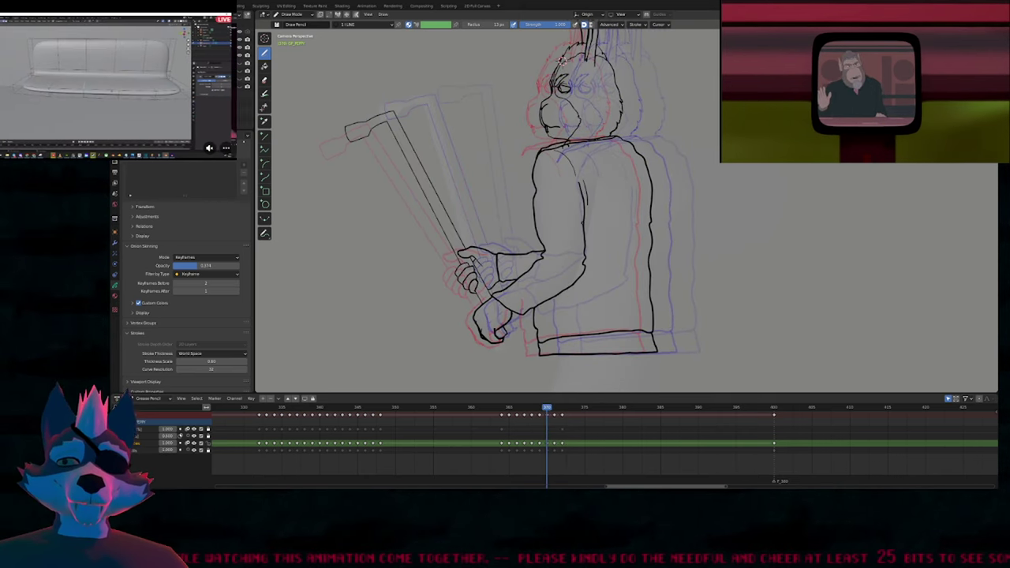
pyautogui.press('Right')
pyautogui.press('Left')
# Pull the near arm's inner elbow crease upward at frame 370 and move the far sleeve line's end past it with proportional editing.
pyautogui.scroll(4, 578, 176)
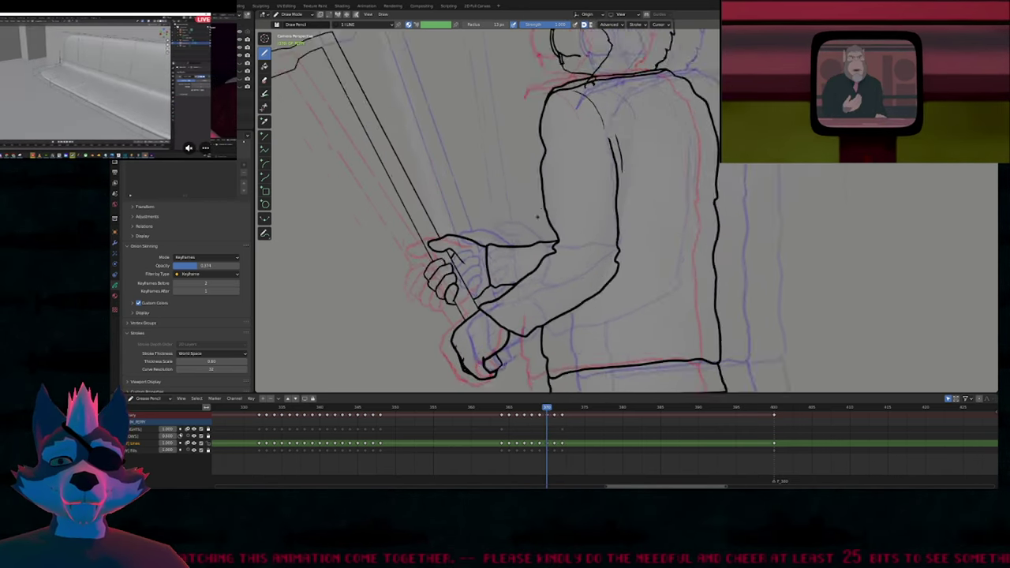
pyautogui.moveTo(577, 178); pyautogui.dragTo(576, 183)
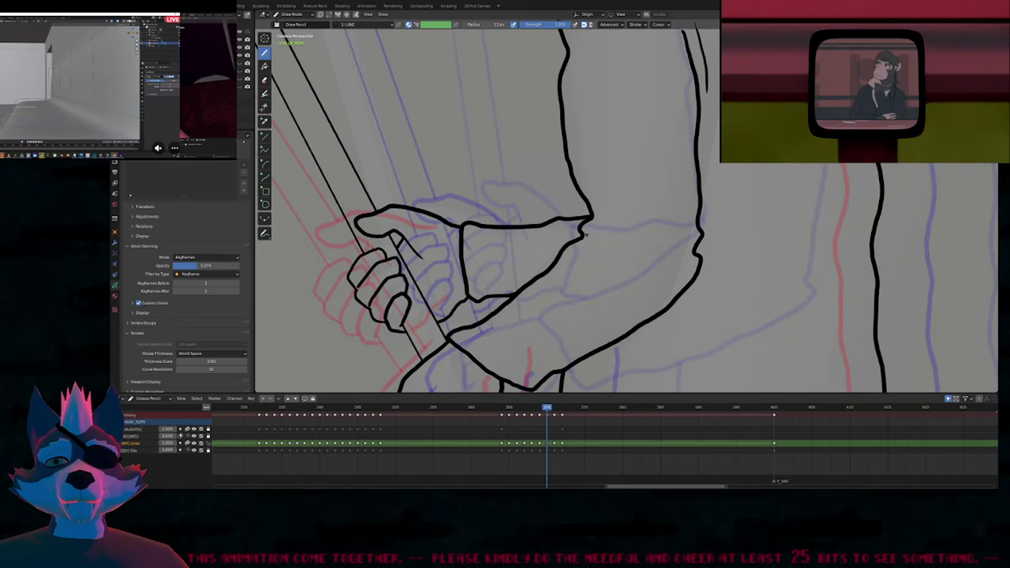
pyautogui.press('f')
pyautogui.click(657, 234)
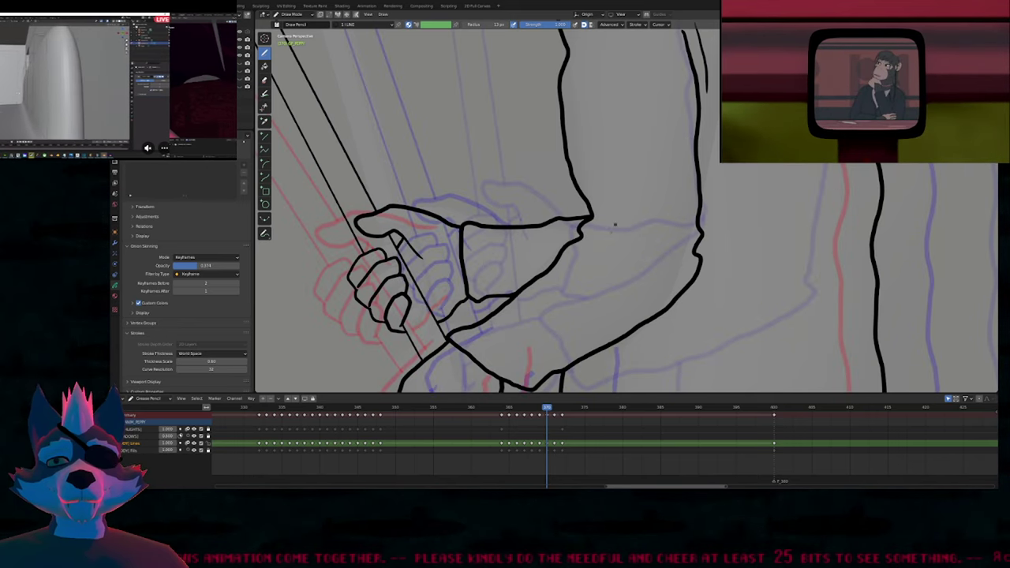
pyautogui.moveTo(613, 223); pyautogui.dragTo(587, 202)
pyautogui.press('Tab')
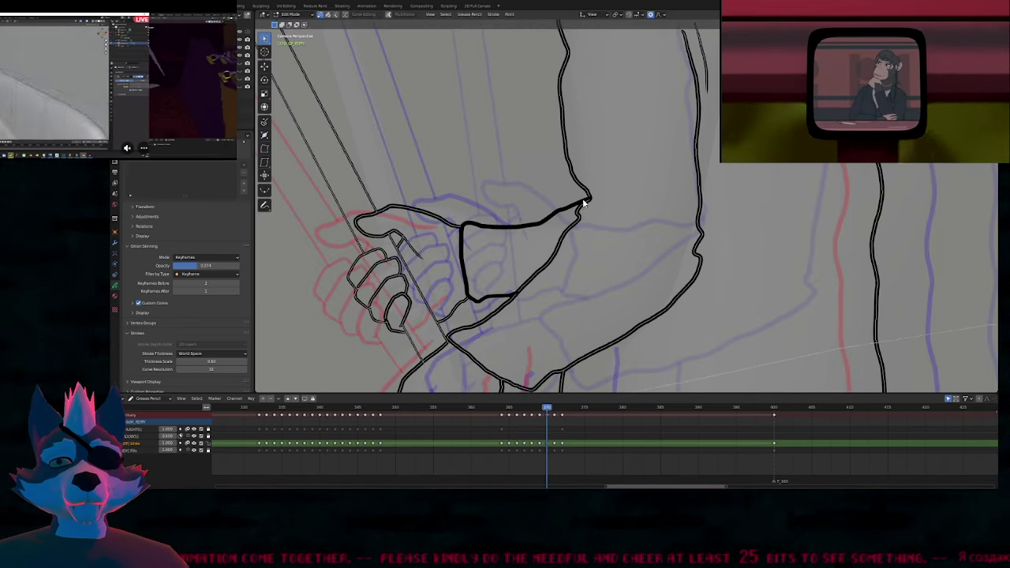
pyautogui.click(597, 210)
pyautogui.press('g')
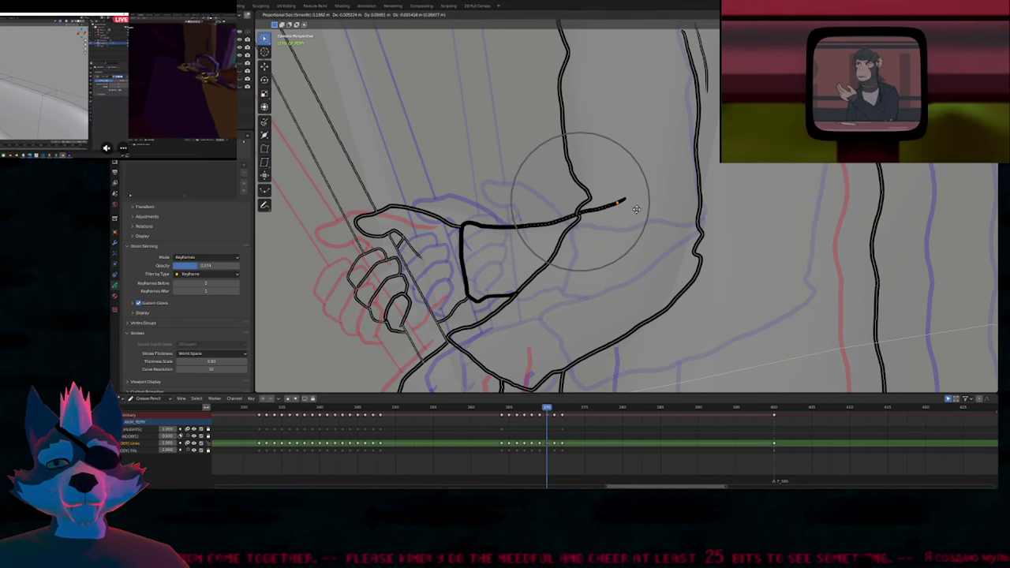
pyautogui.click(647, 206)
pyautogui.press('Tab')
pyautogui.scroll(-5, 624, 203)
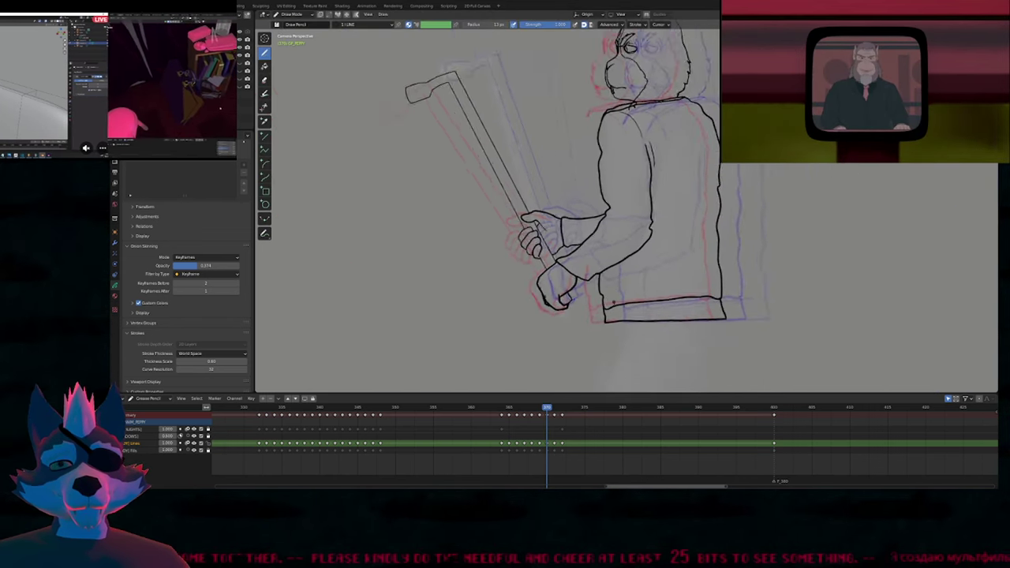
# Step through frames 368 to 372 to check the adjusted elbow and sleeve in motion.
pyautogui.press('Left')
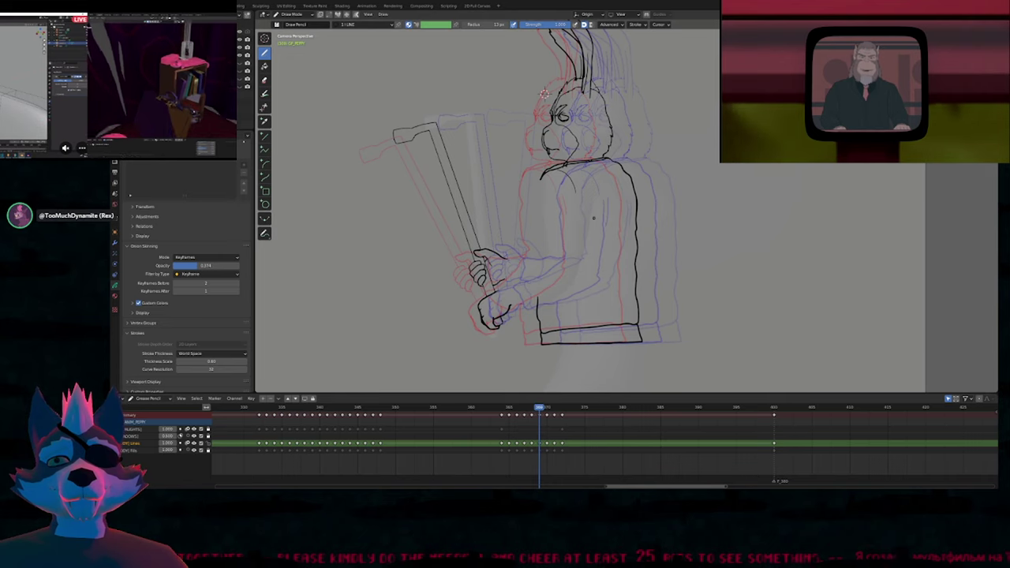
pyautogui.press('Right')
pyautogui.press('Right')
pyautogui.press('Right')
pyautogui.press('Left')
pyautogui.press('Left')
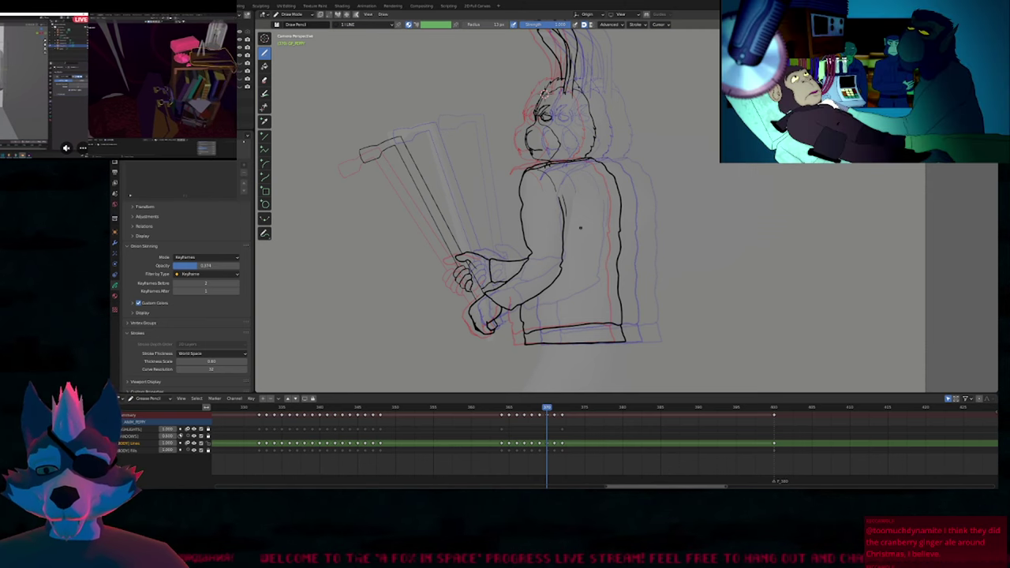
pyautogui.moveTo(553, 197)
pyautogui.keyDown('shift'); pyautogui.mouseDown(button='middle')
pyautogui.moveTo(533, 270)
pyautogui.moveTo(546, 189)
pyautogui.mouseUp(button='middle'); pyautogui.keyUp('shift')
pyautogui.moveTo(574, 224); pyautogui.dragTo(587, 266, button='middle')
pyautogui.press('Left')
pyautogui.press('Left')
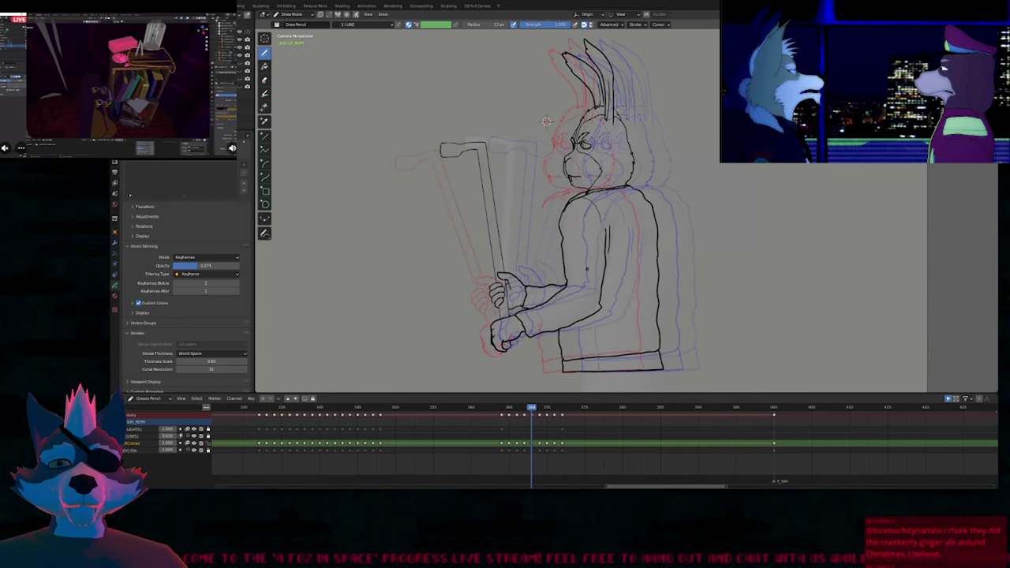
# Draw the near arm's sleeve with its fold lines and the far arm's sleeve and cuff at frame 372.
pyautogui.press('Right')
pyautogui.press('Right')
pyautogui.press('Right')
pyautogui.press('Right')
pyautogui.keyDown('ctrl'); pyautogui.moveTo(514, 238); pyautogui.dragTo(522, 187, button='middle'); pyautogui.keyUp('ctrl')
pyautogui.hotkey('shift', 'f')
pyautogui.click(508, 205)
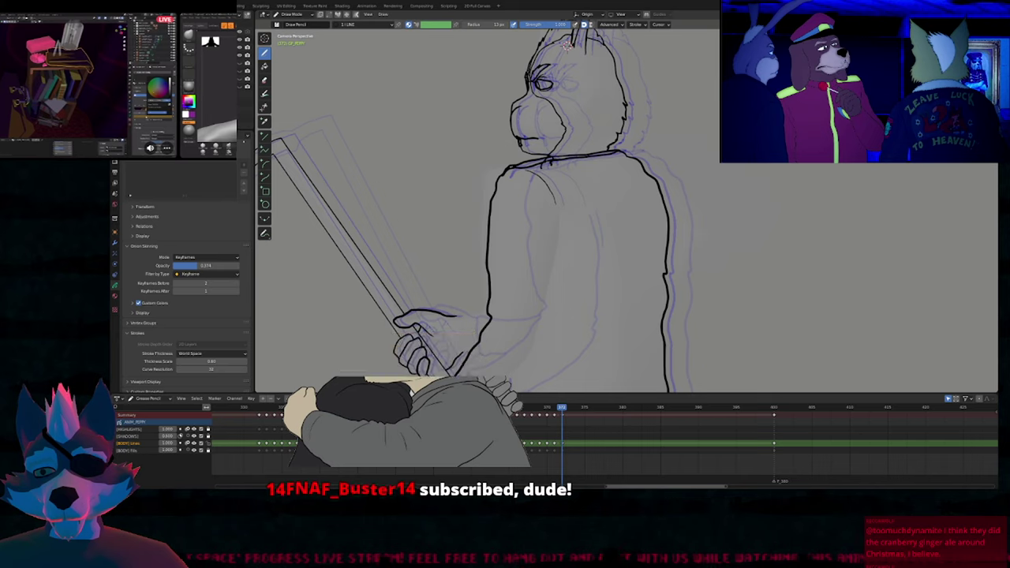
pyautogui.keyDown('shift'); pyautogui.moveTo(505, 260); pyautogui.dragTo(487, 151, button='middle'); pyautogui.keyUp('shift')
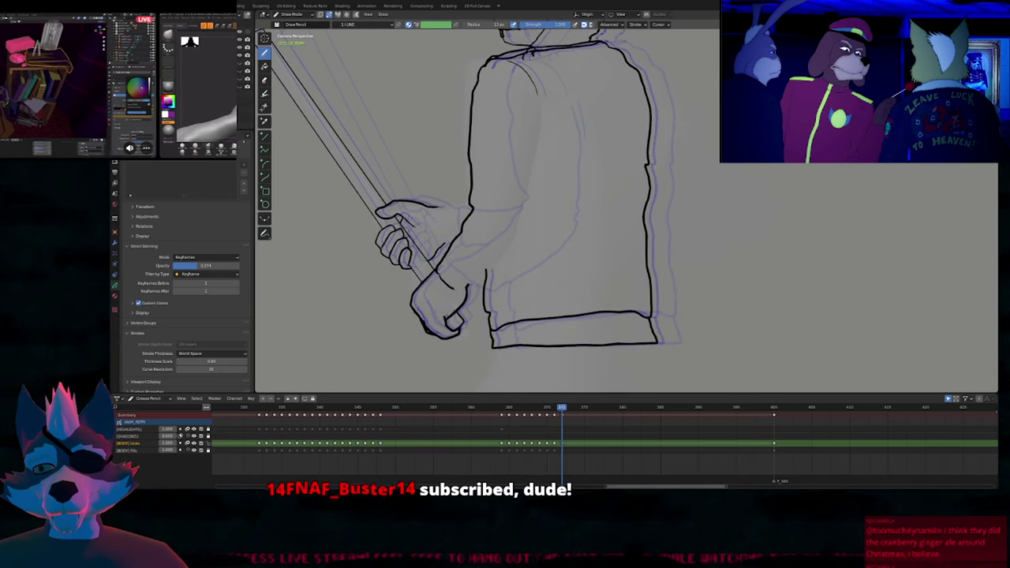
pyautogui.moveTo(530, 209); pyautogui.dragTo(488, 272)
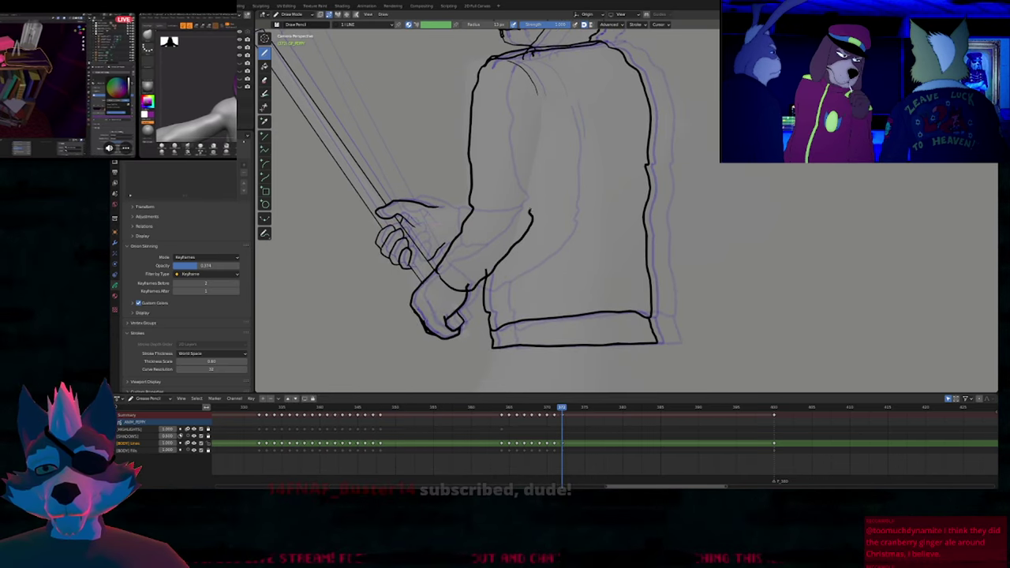
pyautogui.moveTo(538, 108); pyautogui.dragTo(535, 132)
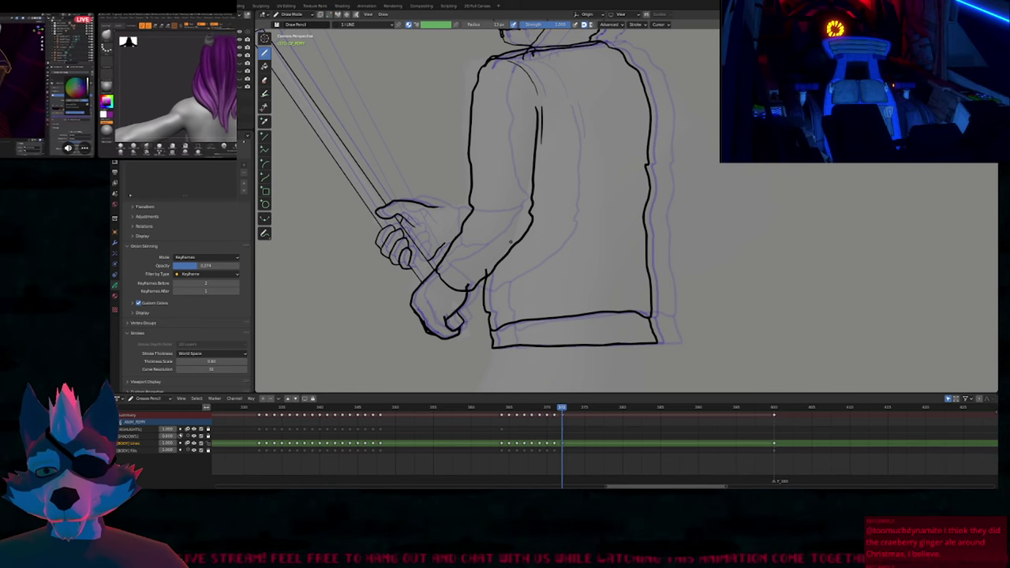
pyautogui.moveTo(510, 241)
pyautogui.keyDown('shift'); pyautogui.mouseDown(button='middle')
pyautogui.moveTo(449, 309)
pyautogui.moveTo(535, 261)
pyautogui.mouseUp(button='middle'); pyautogui.keyUp('shift')
pyautogui.keyDown('ctrl'); pyautogui.moveTo(535, 262); pyautogui.dragTo(516, 226, button='middle'); pyautogui.keyUp('ctrl')
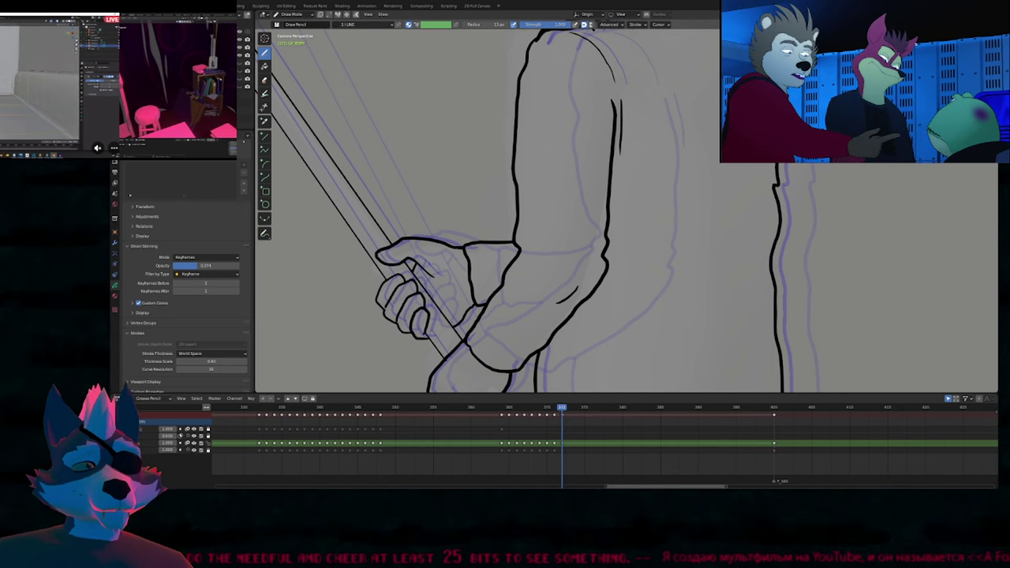
# Examine the arms, jacket, crowbar and head of the rabbit at frame 372 without onion skinning.
pyautogui.keyDown('shift'); pyautogui.moveTo(620, 143); pyautogui.dragTo(612, 243, button='middle'); pyautogui.keyUp('shift')
pyautogui.keyDown('shift'); pyautogui.moveTo(619, 179); pyautogui.dragTo(620, 207, button='middle'); pyautogui.keyUp('shift')
pyautogui.moveTo(586, 325)
pyautogui.keyDown('shift'); pyautogui.mouseDown(button='middle')
pyautogui.moveTo(603, 187)
pyautogui.moveTo(584, 361)
pyautogui.mouseUp(button='middle'); pyautogui.keyUp('shift')
pyautogui.moveTo(320, 118)
pyautogui.keyDown('shift'); pyautogui.mouseDown(button='middle')
pyautogui.moveTo(467, 260)
pyautogui.moveTo(537, 242)
pyautogui.moveTo(530, 231)
pyautogui.mouseUp(button='middle'); pyautogui.keyUp('shift')
pyautogui.moveTo(704, 243)
pyautogui.keyDown('shift'); pyautogui.mouseDown(button='middle')
pyautogui.moveTo(474, 241)
pyautogui.moveTo(471, 308)
pyautogui.mouseUp(button='middle'); pyautogui.keyUp('shift')
pyautogui.moveTo(543, 244)
pyautogui.keyDown('shift'); pyautogui.mouseDown(button='middle')
pyautogui.moveTo(541, 335)
pyautogui.moveTo(599, 269)
pyautogui.mouseUp(button='middle'); pyautogui.keyUp('shift')
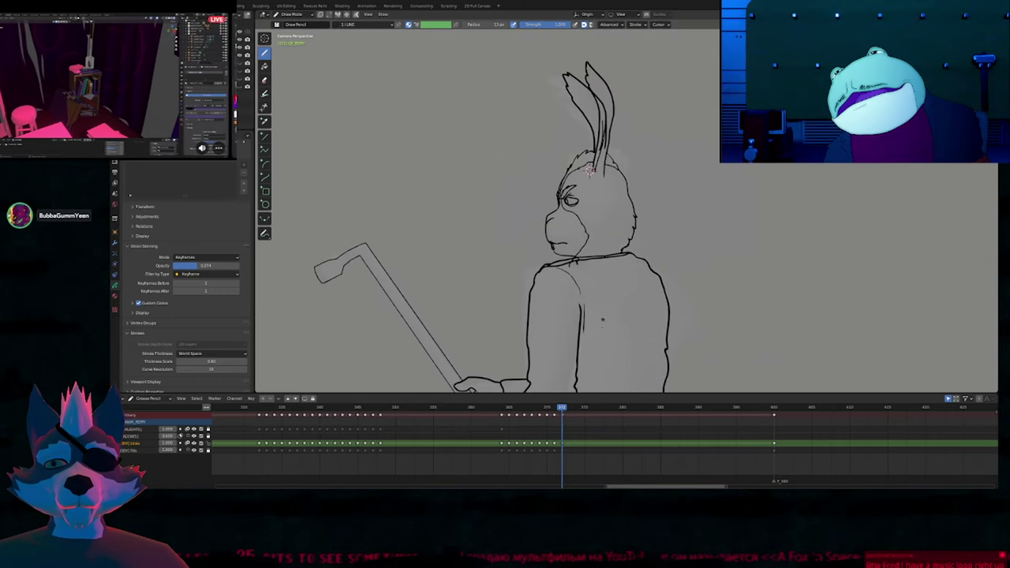
pyautogui.keyDown('shift'); pyautogui.moveTo(603, 324); pyautogui.dragTo(602, 300, button='middle'); pyautogui.keyUp('shift')
# Flip back through the in-betweens from frame 372 to 365 and forward again to review the swing.
pyautogui.press('Left')
pyautogui.press('Left')
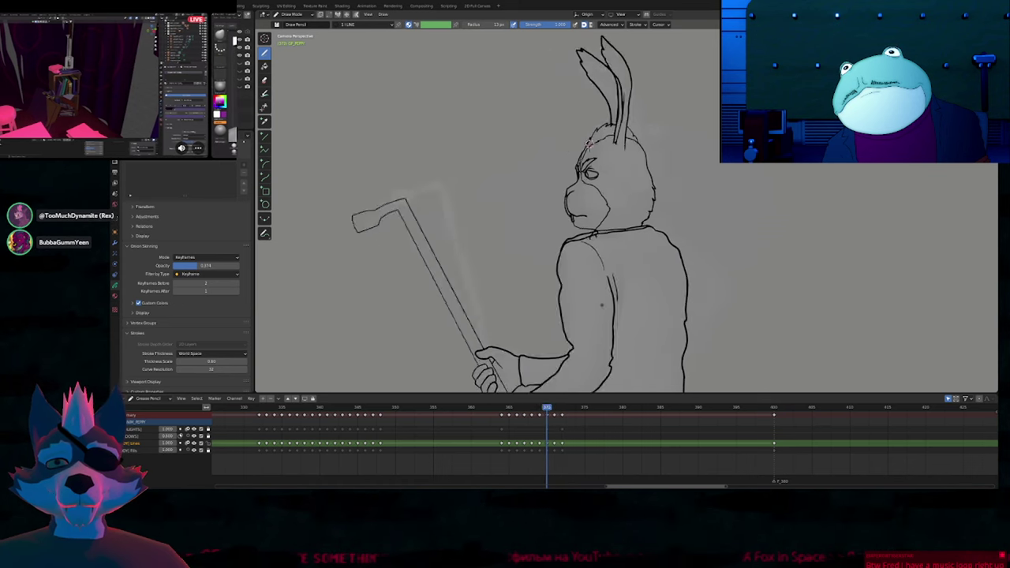
pyautogui.press('Left')
pyautogui.press('Left')
pyautogui.press('Left')
pyautogui.press('Left')
pyautogui.press('Left')
pyautogui.press('Right')
pyautogui.press('Right')
pyautogui.press('Right')
pyautogui.press('Right')
pyautogui.press('Right')
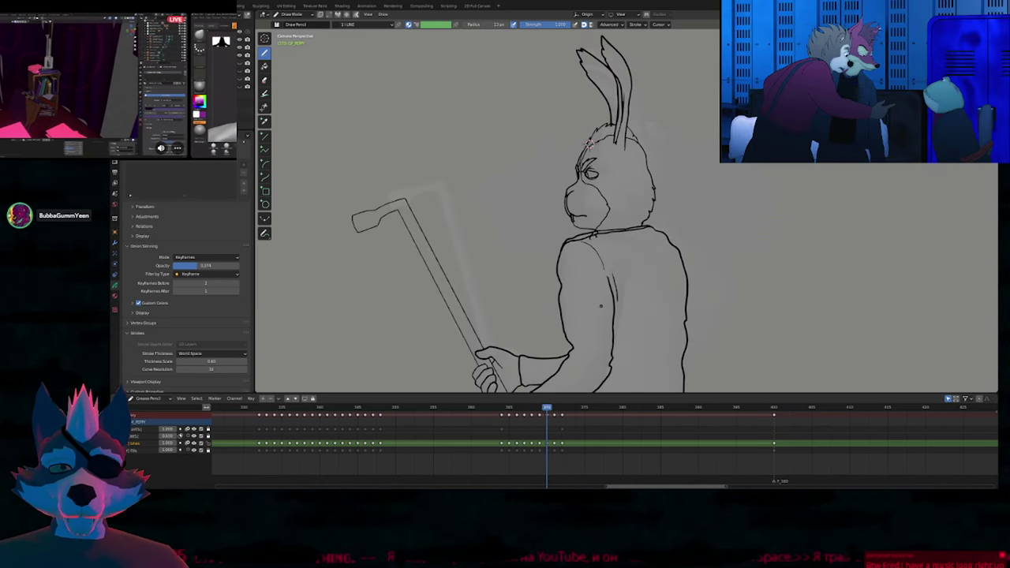
pyautogui.press('Right')
pyautogui.press('Right')
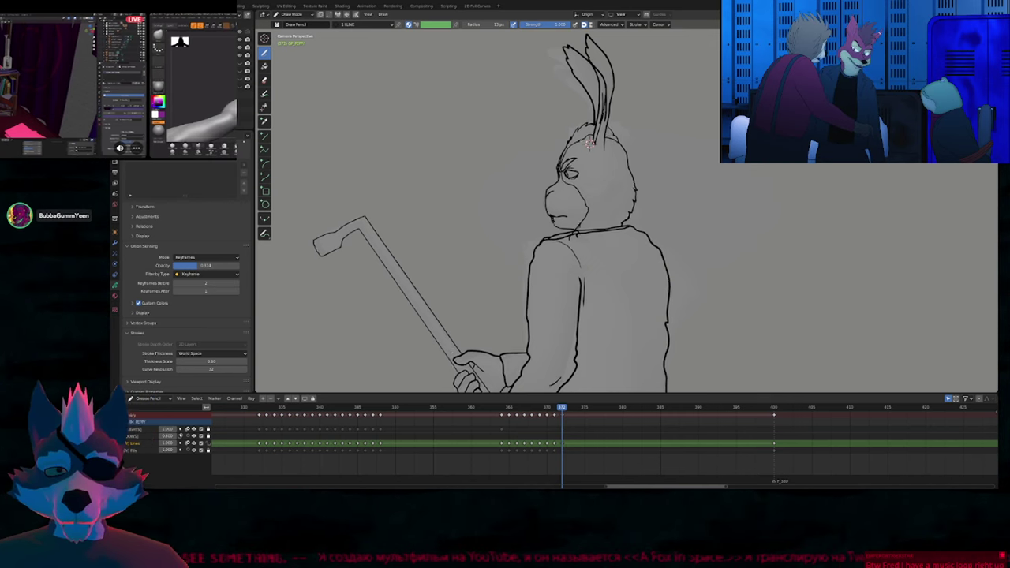
# Erase the stray stroke ends below the jacket collar at frame 372.
pyautogui.scroll(9, 574, 229)
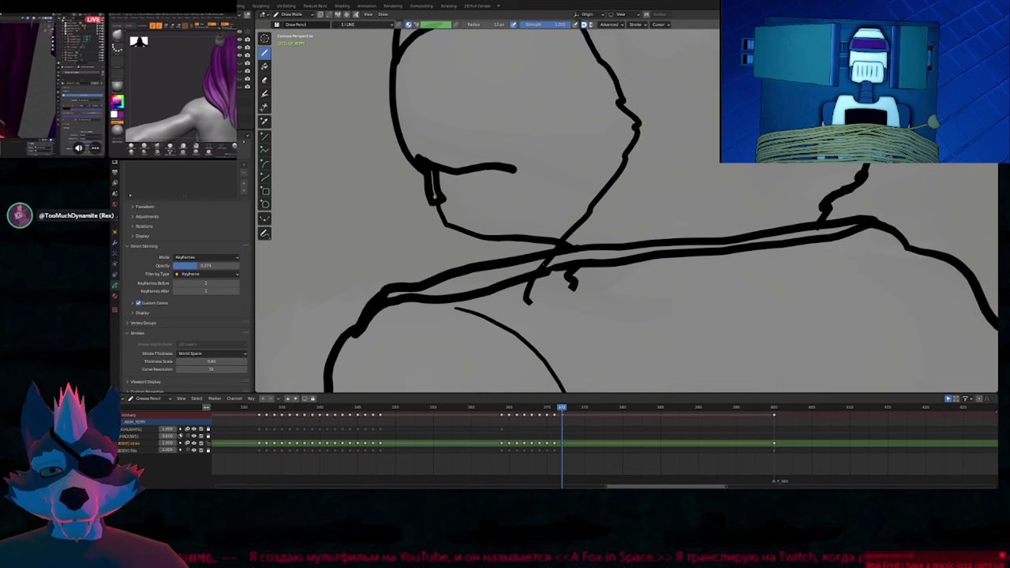
pyautogui.click(264, 80)
pyautogui.moveTo(524, 289); pyautogui.dragTo(607, 279)
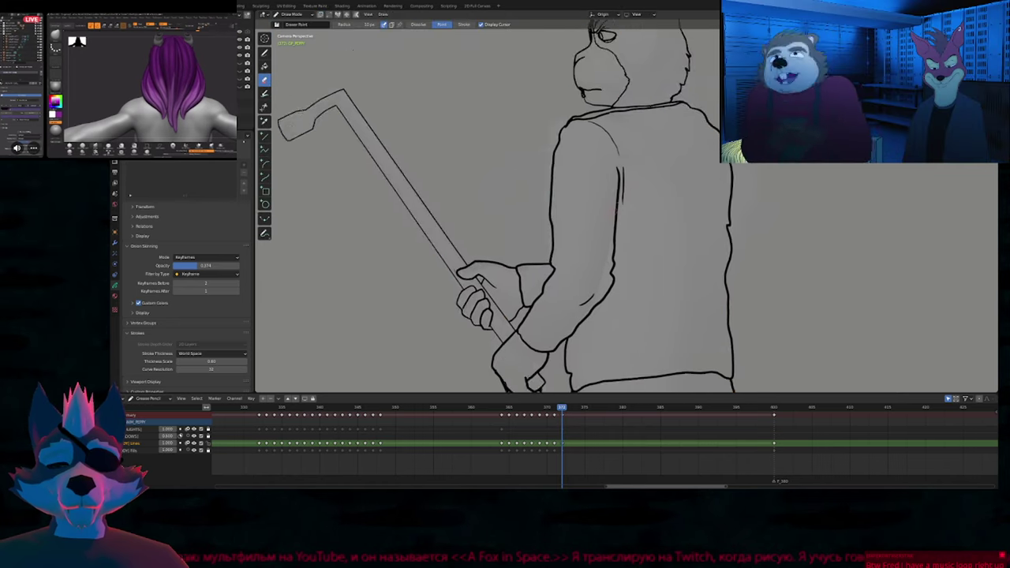
# Step through the rabbit's swing drawings and play the sequence to check its motion and find unfinished drawings.
pyautogui.scroll(-3, 616, 207)
pyautogui.press('Left')
pyautogui.press('Left')
pyautogui.press('Left')
pyautogui.press('Left')
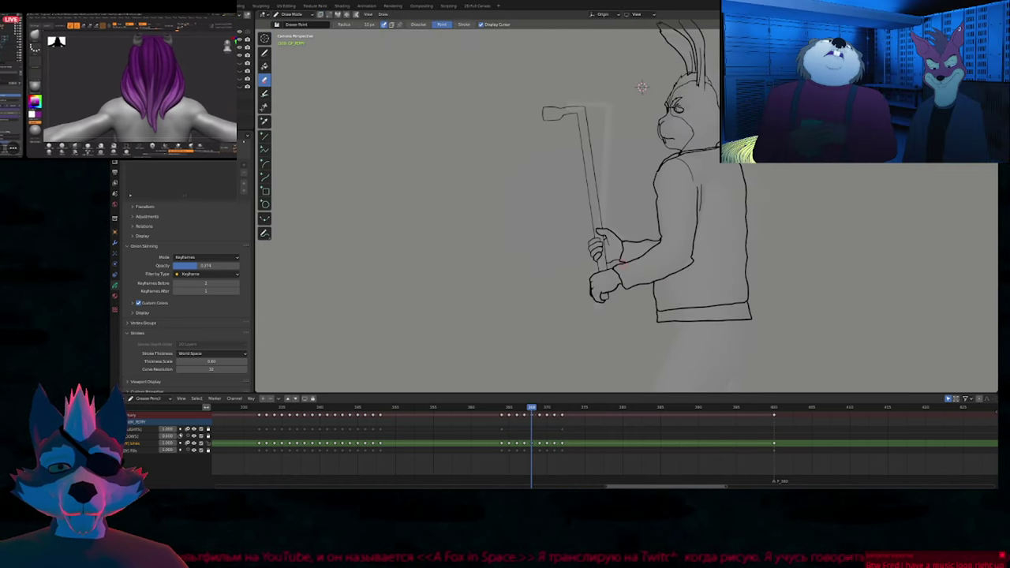
pyautogui.press('Down')
pyautogui.press('Down')
pyautogui.press('Down')
pyautogui.press('Down')
pyautogui.press('Down')
pyautogui.press('Up')
pyautogui.press('Up')
pyautogui.press('Down')
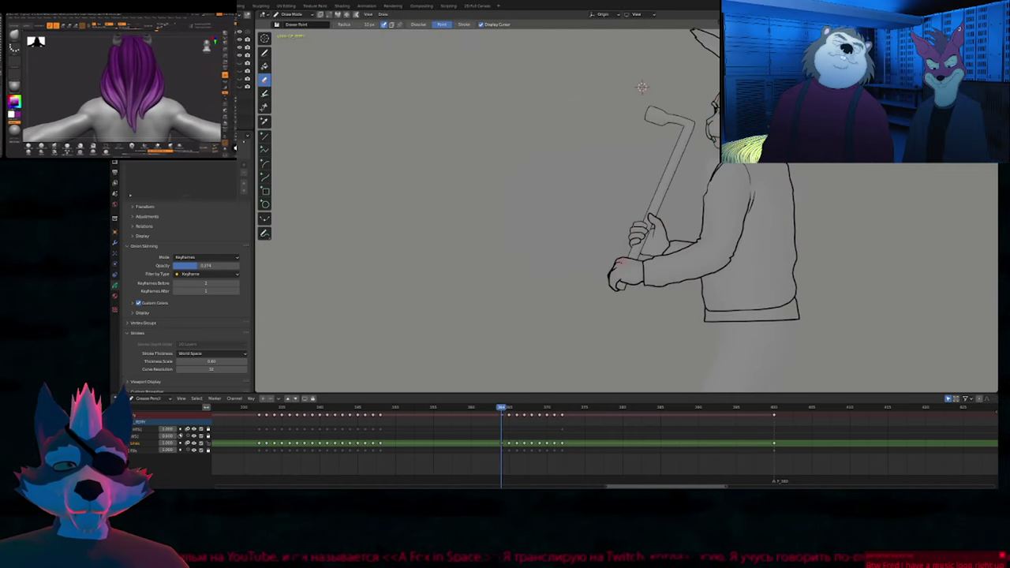
pyautogui.press('space')
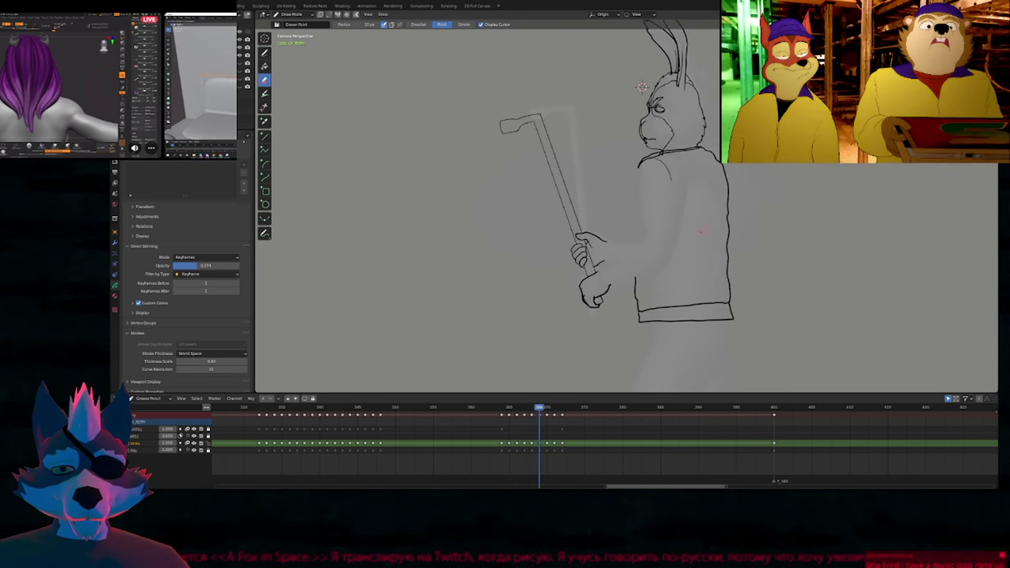
# On the swing drawing with missing arms, draw the near sleeve's outlines from shoulder to wrist with the Pencil.
pyautogui.press('d')
pyautogui.scroll(4, 675, 238)
pyautogui.keyDown('shift'); pyautogui.moveTo(675, 239); pyautogui.dragTo(653, 233, button='middle'); pyautogui.keyUp('shift')
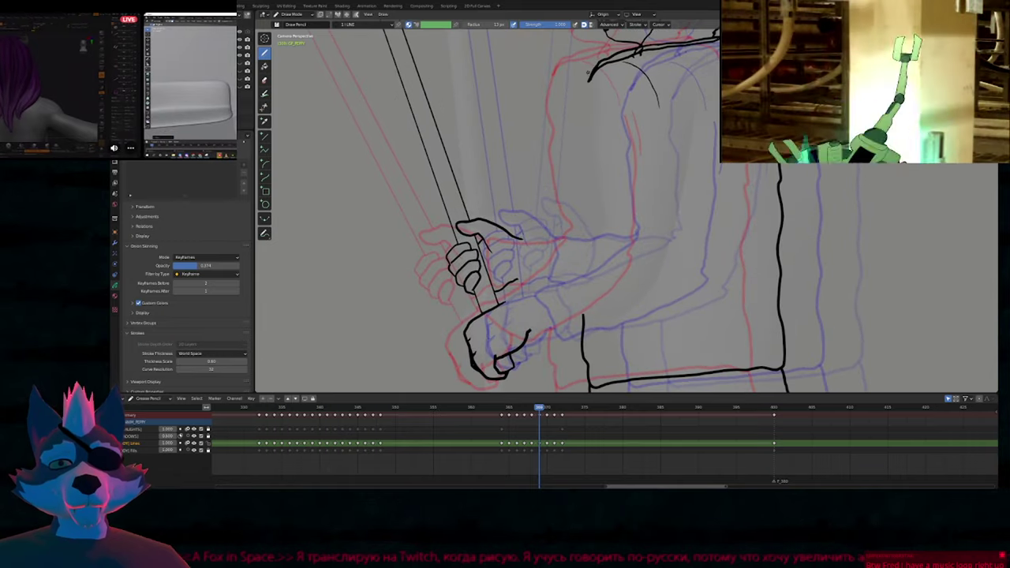
pyautogui.moveTo(590, 75)
pyautogui.mouseDown()
pyautogui.moveTo(593, 232)
pyautogui.moveTo(562, 269)
pyautogui.moveTo(506, 299)
pyautogui.moveTo(529, 332)
pyautogui.moveTo(622, 309)
pyautogui.moveTo(670, 271)
pyautogui.moveTo(664, 118)
pyautogui.mouseUp()
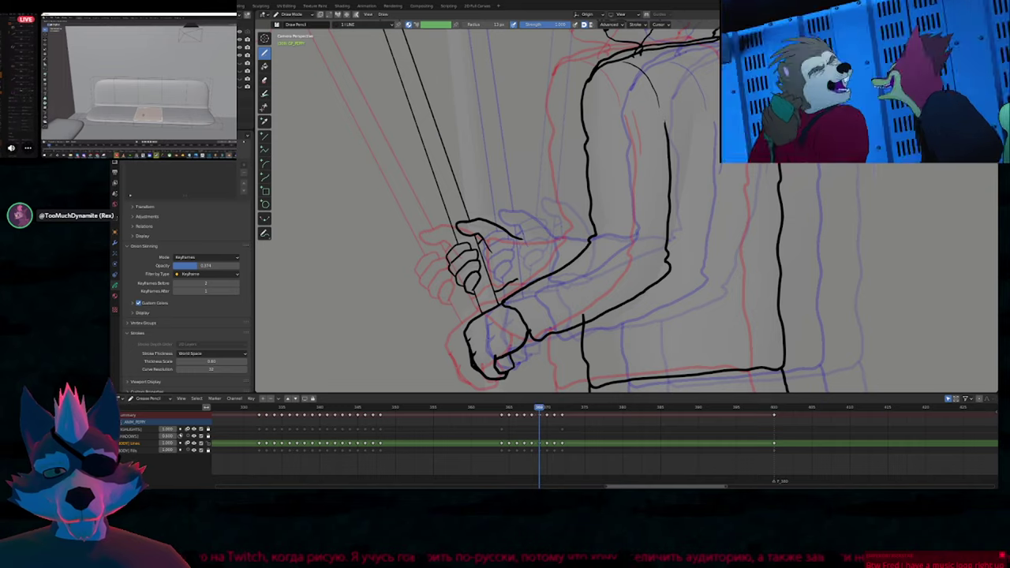
# Resize the brush and reshape the near sleeve's rear outline into a smoother curve around the elbow.
pyautogui.press('f')
pyautogui.click(742, 268)
pyautogui.moveTo(683, 278); pyautogui.dragTo(675, 282)
pyautogui.moveTo(618, 308); pyautogui.dragTo(665, 275)
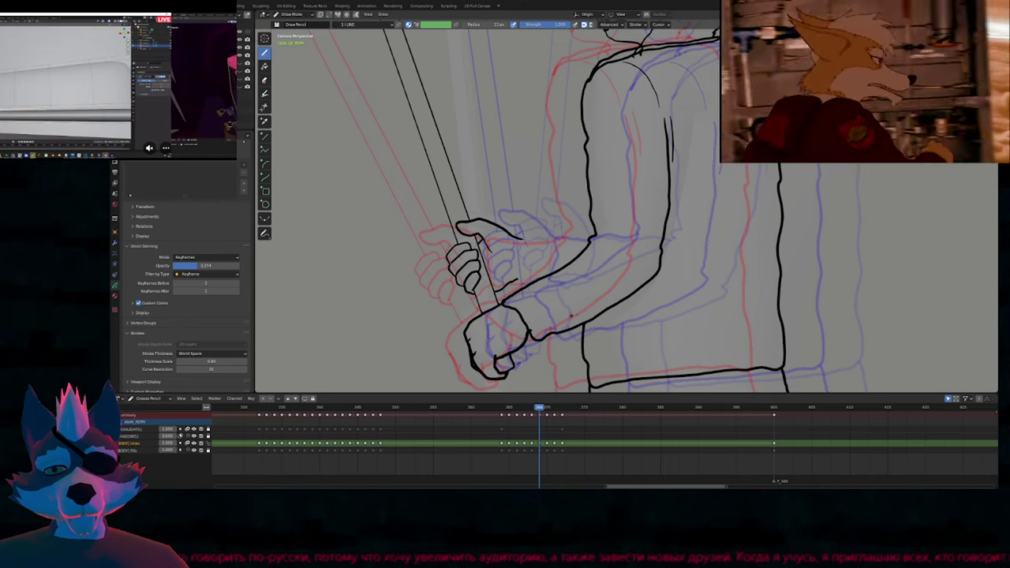
# Delete the stray stroke near the hands in Edit Mode and return to Draw Mode.
pyautogui.keyDown('shift'); pyautogui.moveTo(571, 316); pyautogui.dragTo(653, 300, button='middle'); pyautogui.keyUp('shift')
pyautogui.keyDown('ctrl'); pyautogui.moveTo(654, 299); pyautogui.dragTo(680, 204, button='middle'); pyautogui.keyUp('ctrl')
pyautogui.press('space')
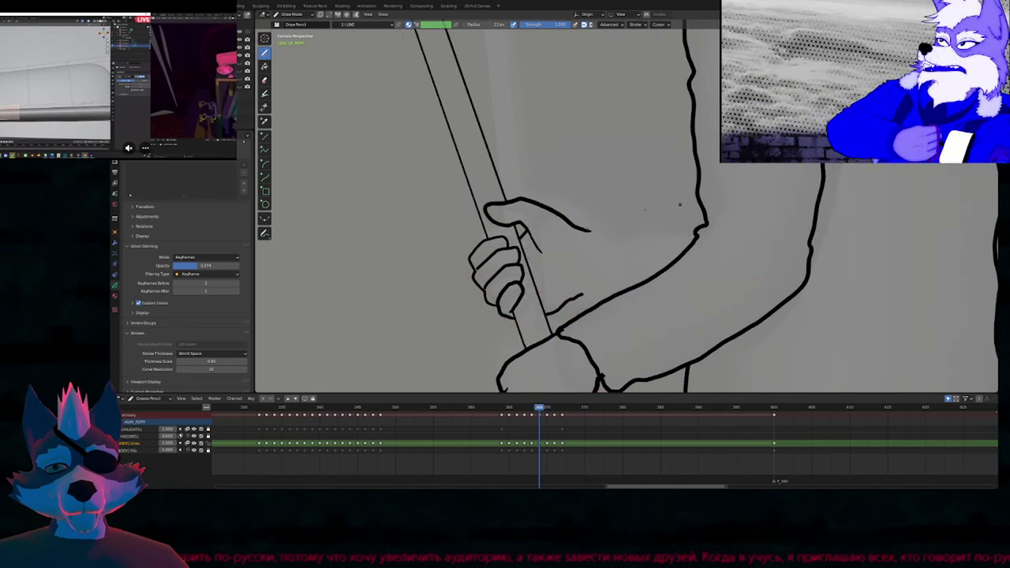
pyautogui.scroll(-5, 679, 204)
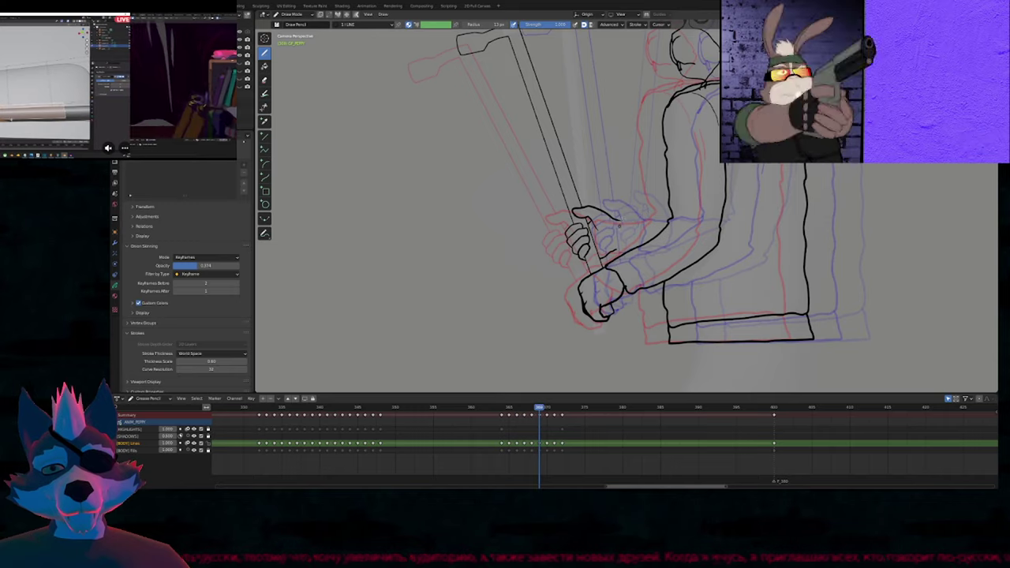
pyautogui.press('Tab')
pyautogui.scroll(4, 618, 225)
pyautogui.press('Tab')
pyautogui.scroll(-5, 642, 204)
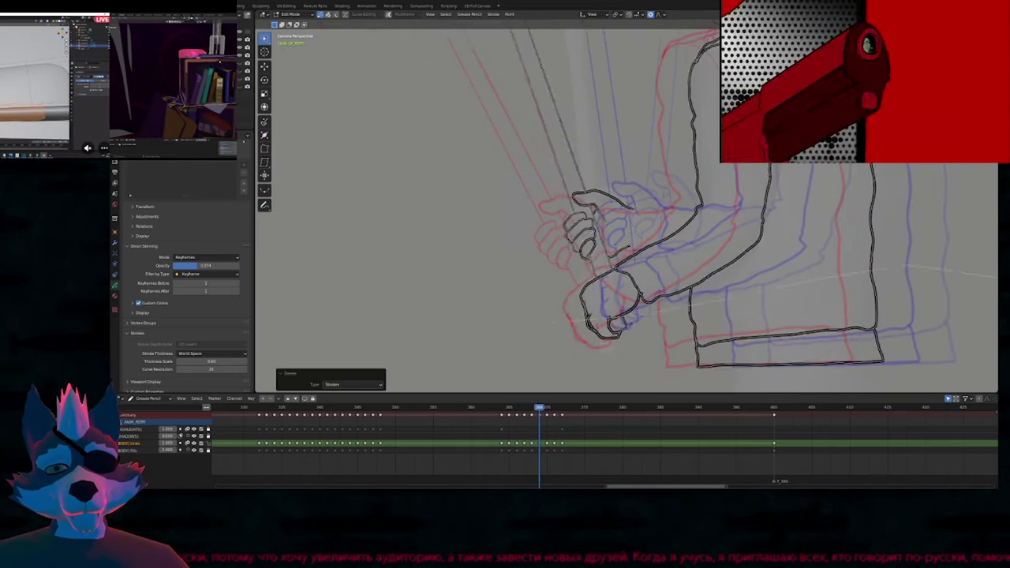
# Draw the far forearm and its cuff behind the gripping hand, and compare the drawing with the neighbouring frames.
pyautogui.hotkey('shift', 'alt', 'z')
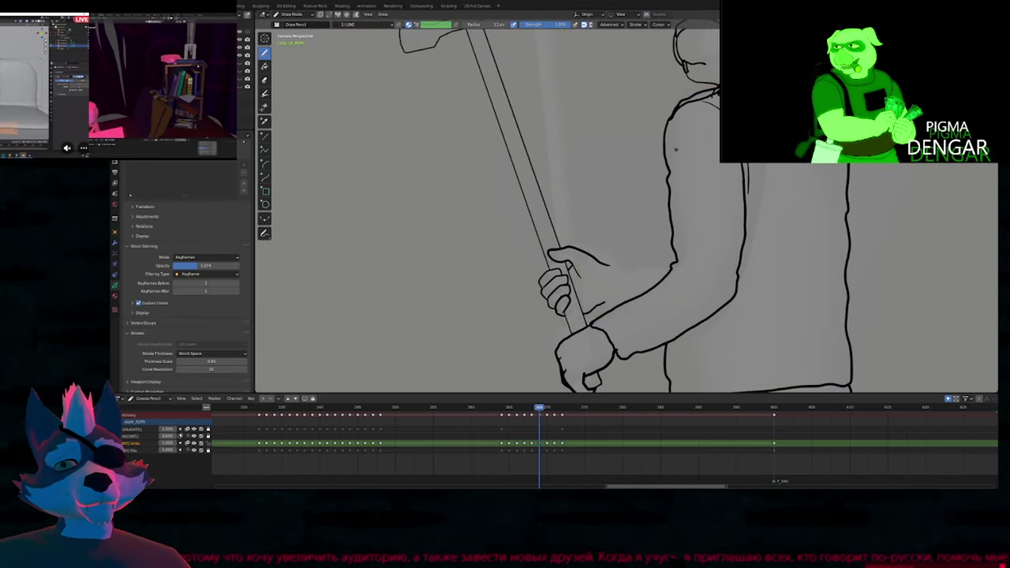
pyautogui.hotkey('shift', 'alt', 'z')
pyautogui.hotkey('shift', 'alt', 'z')
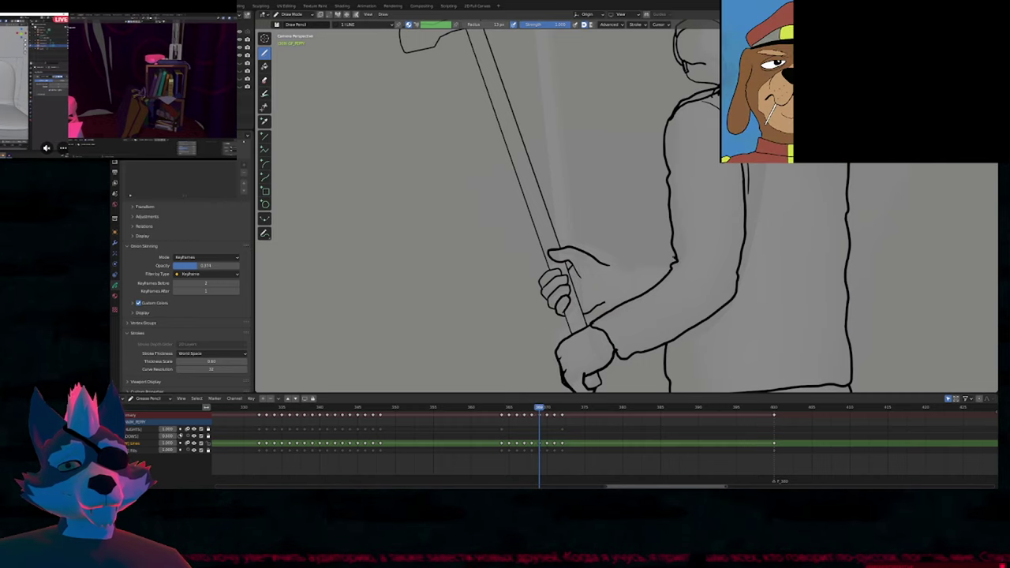
pyautogui.moveTo(676, 259)
pyautogui.mouseDown()
pyautogui.moveTo(604, 276)
pyautogui.moveTo(603, 304)
pyautogui.moveTo(634, 305)
pyautogui.mouseUp()
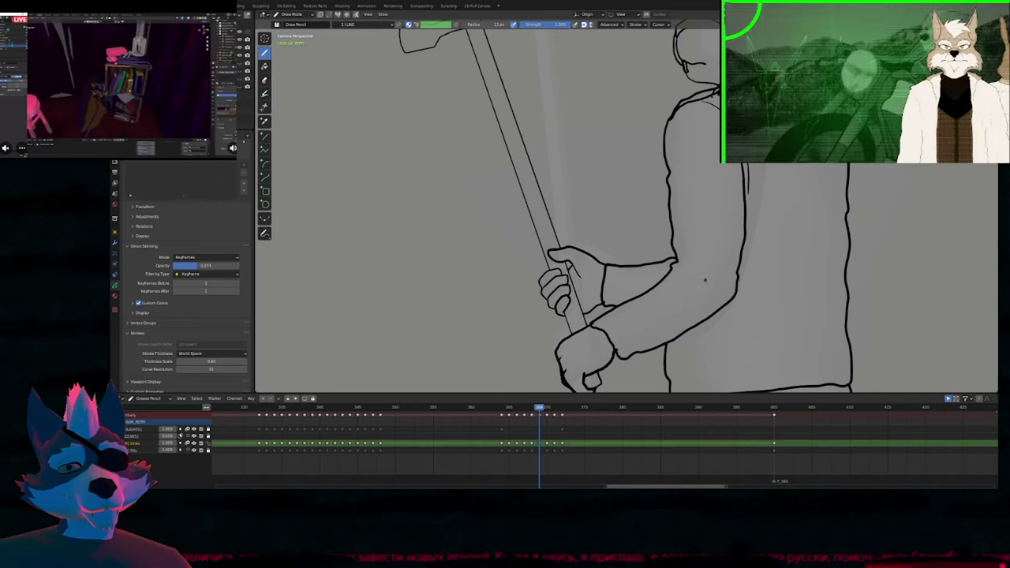
pyautogui.press('Left')
pyautogui.press('Right')
pyautogui.press('Right')
pyautogui.press('Left')
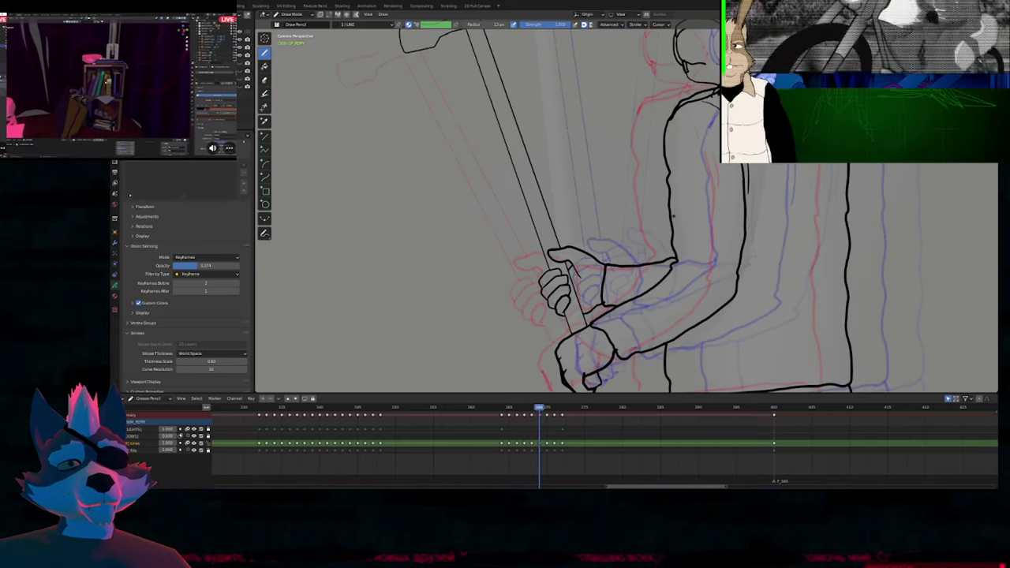
pyautogui.scroll(-4, 677, 111)
pyautogui.scroll(5, 677, 111)
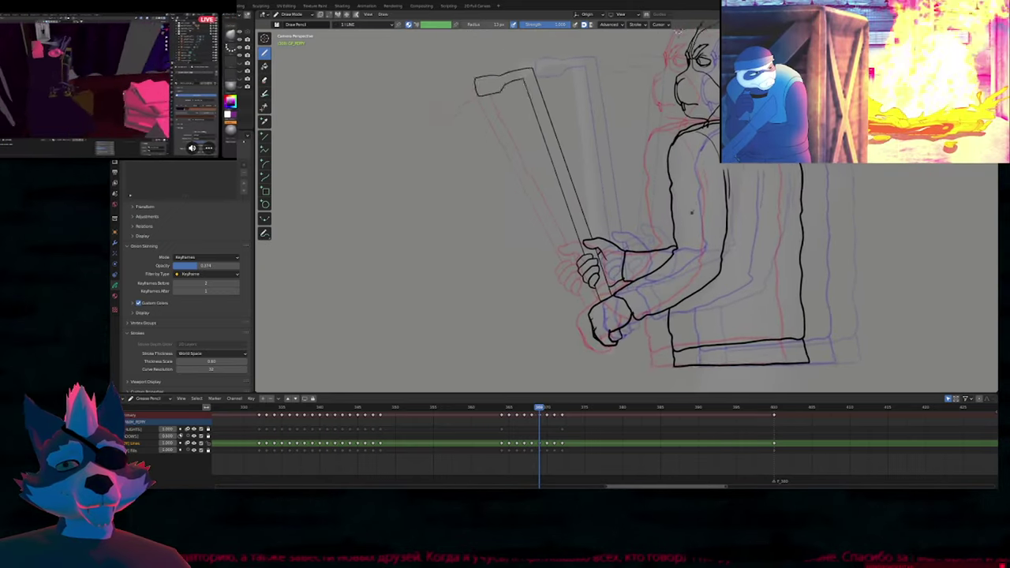
# Move ahead two frames to the next armless drawing and draw the near sleeve's outlines from shoulder to cuff.
pyautogui.press('Right')
pyautogui.press('Right')
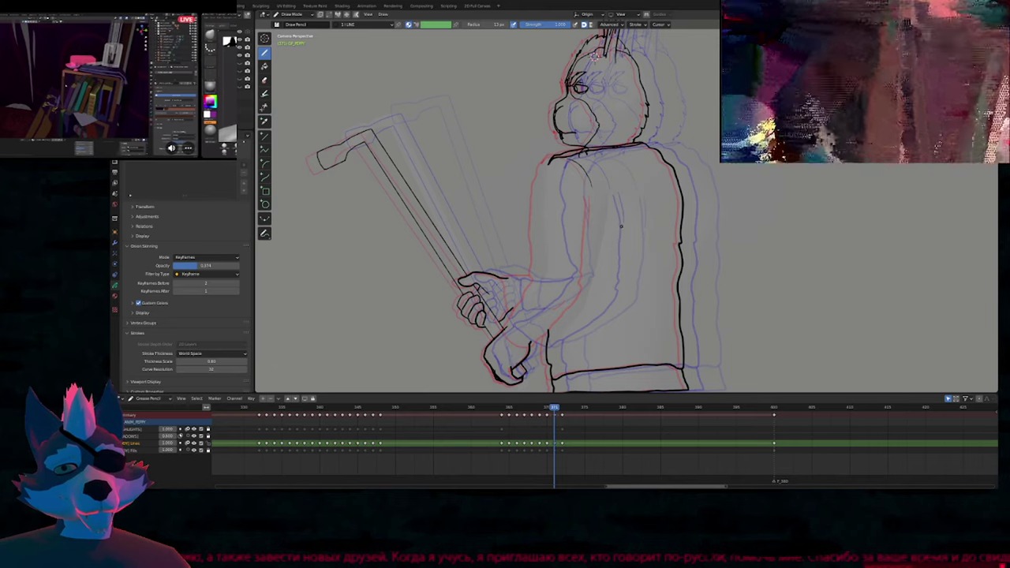
pyautogui.press('Left')
pyautogui.press('Right')
pyautogui.scroll(3, 581, 245)
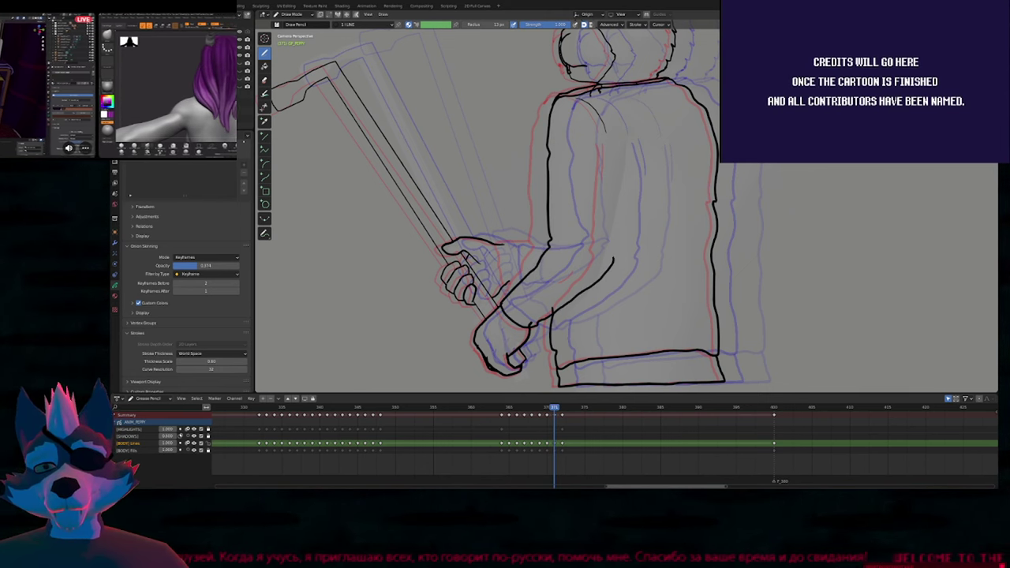
pyautogui.moveTo(617, 232); pyautogui.dragTo(617, 179)
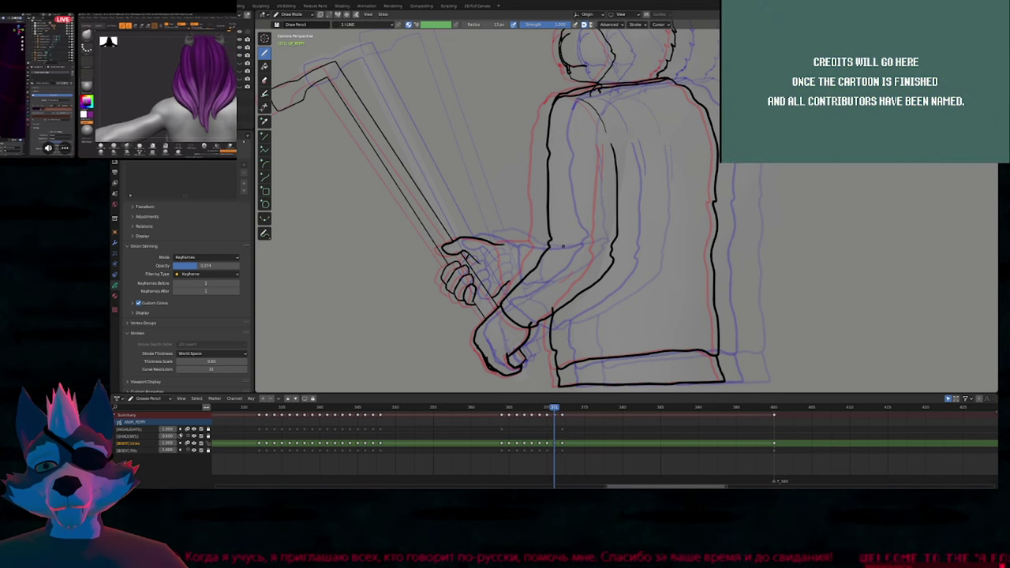
# Resize the brush and nudge the near sleeve's front outline slightly inward above the elbow.
pyautogui.press('f')
pyautogui.click(645, 233)
pyautogui.moveTo(551, 194); pyautogui.dragTo(557, 194)
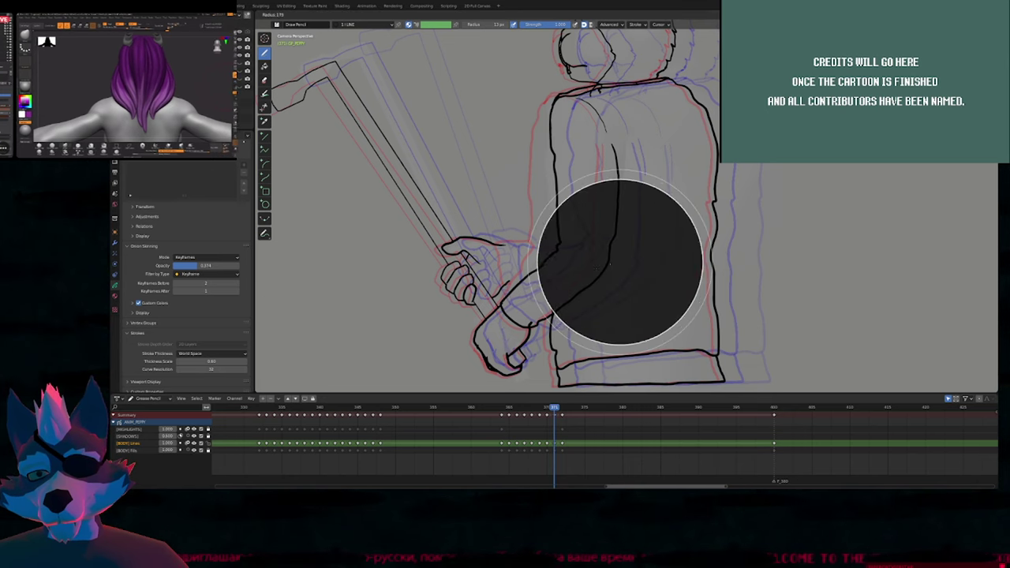
pyautogui.press('f')
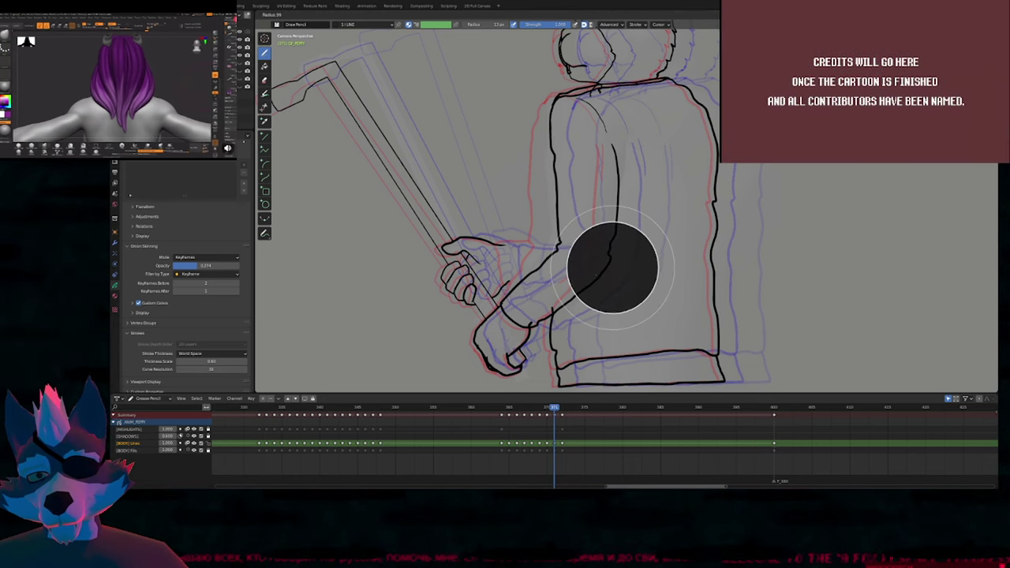
pyautogui.click(611, 268)
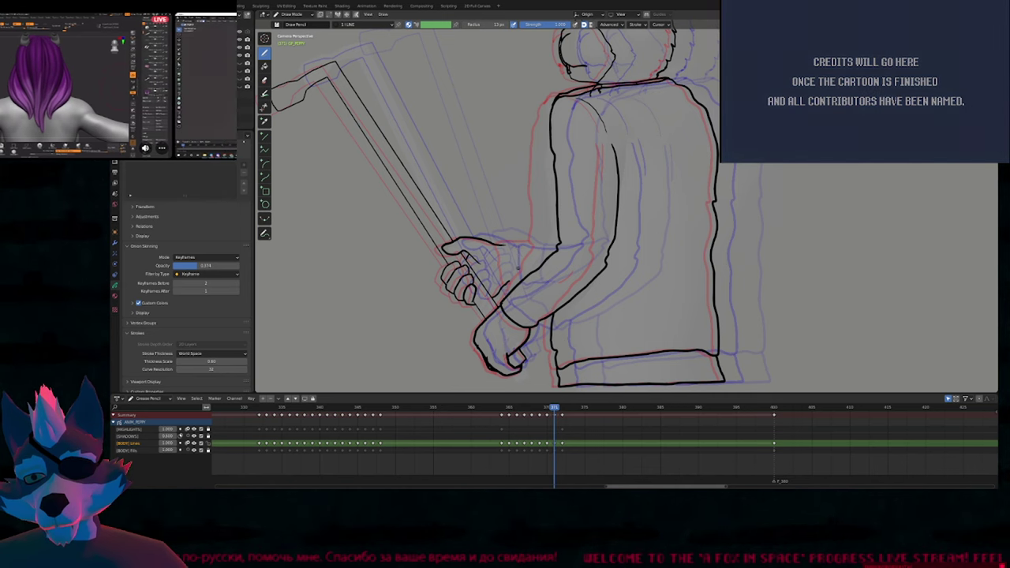
# Draw the far forearm and cuff linking the upper gripping hand to the near elbow.
pyautogui.scroll(5, 548, 306)
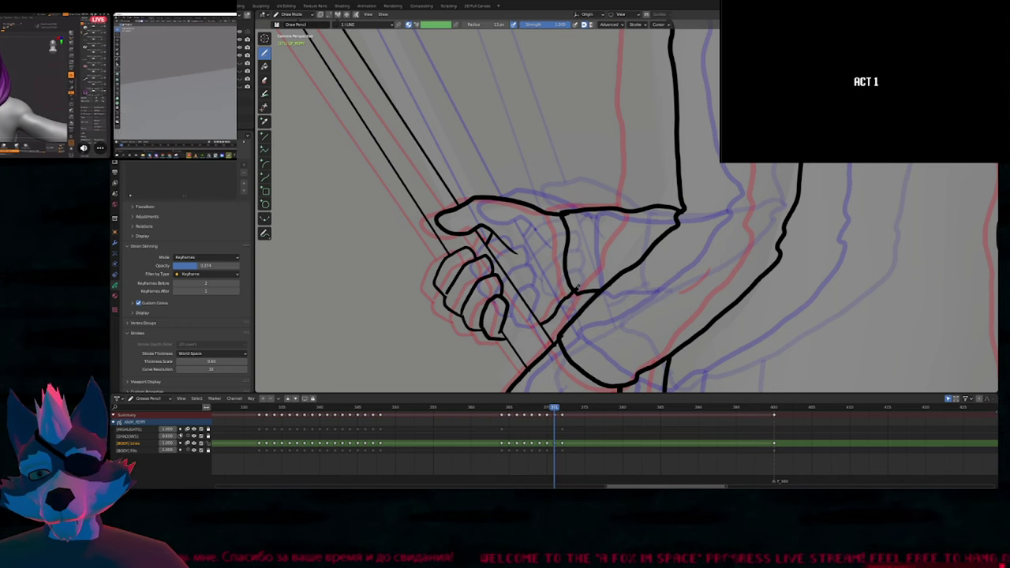
pyautogui.scroll(-5, 595, 247)
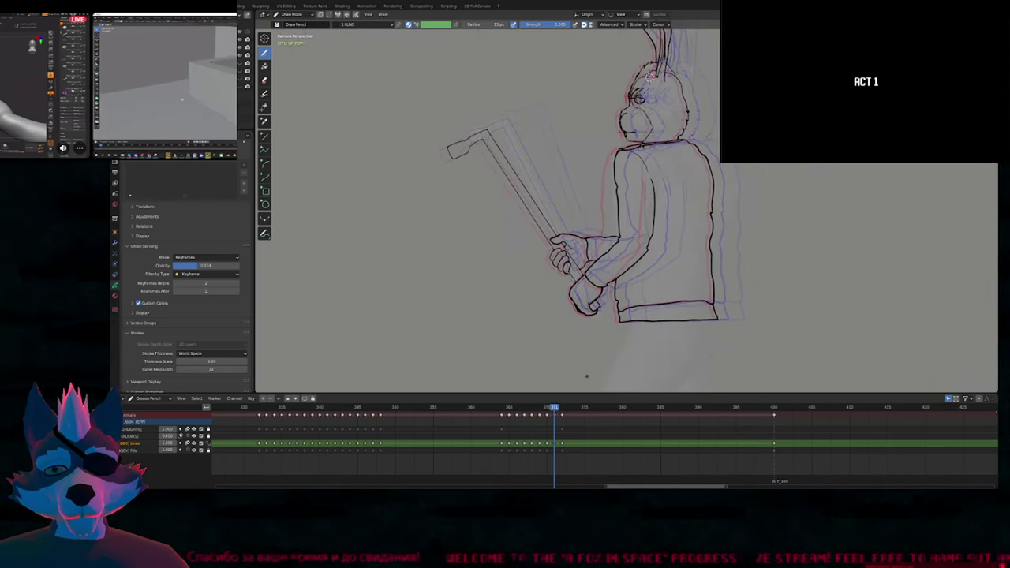
pyautogui.scroll(5, 612, 138)
pyautogui.scroll(-6, 611, 140)
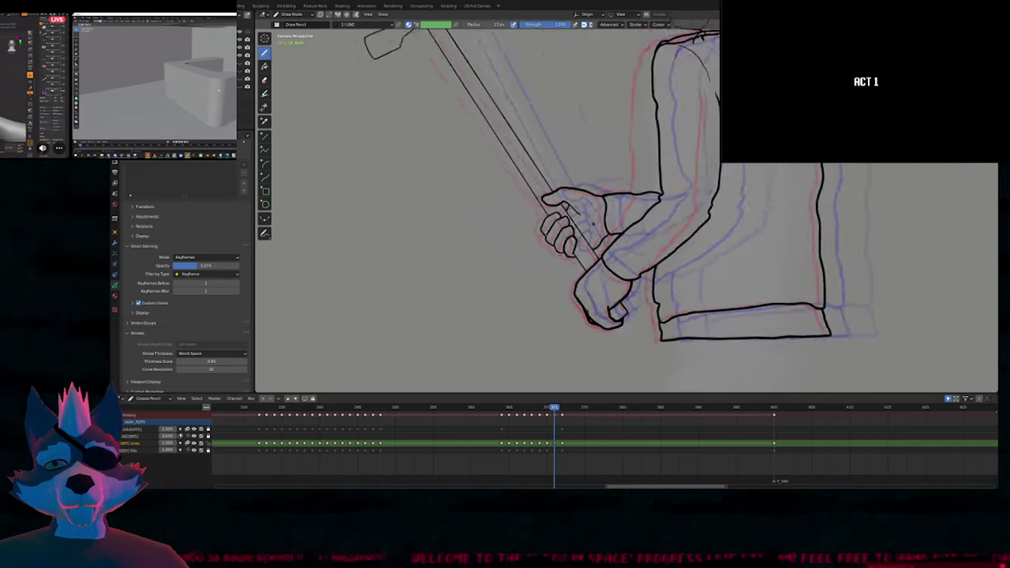
pyautogui.keyDown('shift'); pyautogui.moveTo(655, 227); pyautogui.dragTo(643, 268, button='middle'); pyautogui.keyUp('shift')
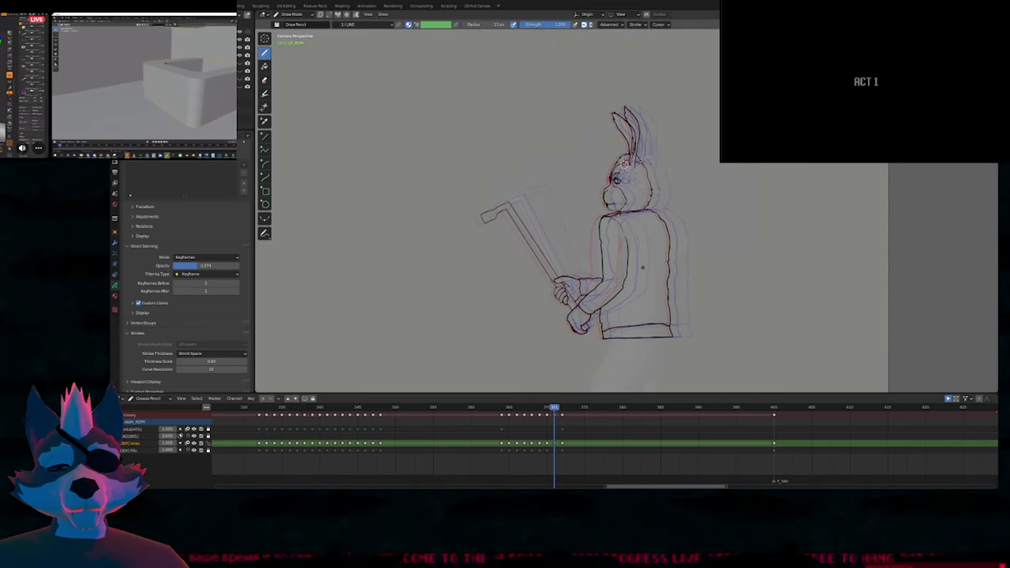
# Flip through the swing drawings and inspect the newly inked arms up close against the onion skins.
pyautogui.press('Down')
pyautogui.press('Down')
pyautogui.press('Down')
pyautogui.press('Down')
pyautogui.press('Down')
pyautogui.press('Down')
pyautogui.press('Down')
pyautogui.press('Down')
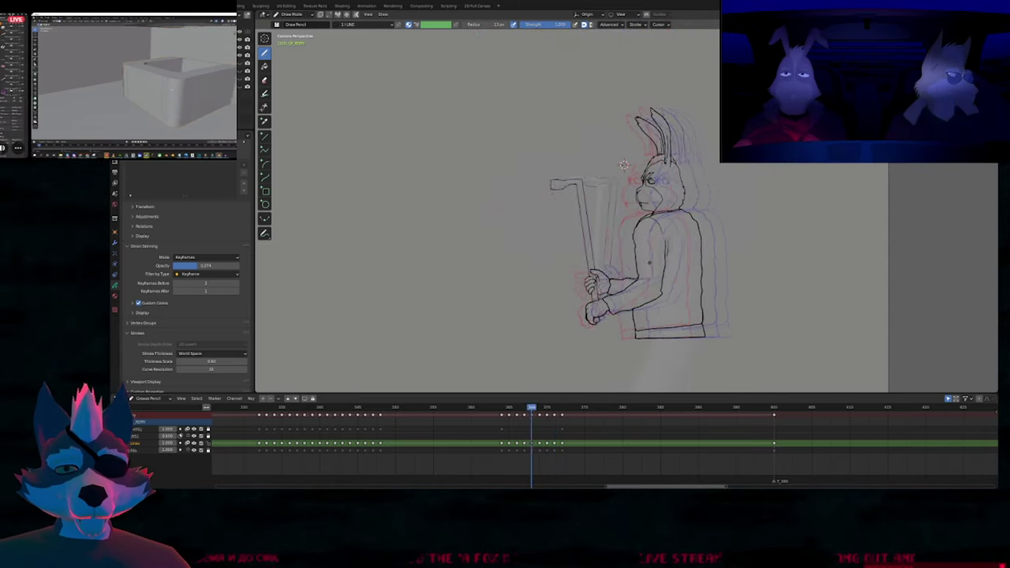
pyautogui.press('Right')
pyautogui.press('Right')
pyautogui.press('Right')
pyautogui.press('Right')
pyautogui.press('Right')
pyautogui.press('Right')
pyautogui.press('Right')
pyautogui.press('Right')
pyautogui.press('Right')
pyautogui.press('Right')
pyautogui.press('Right')
pyautogui.press('Right')
pyautogui.press('Right')
pyautogui.press('Right')
pyautogui.press('Right')
pyautogui.press('Right')
pyautogui.press('Right')
pyautogui.press('Right')
pyautogui.press('Right')
pyautogui.press('Right')
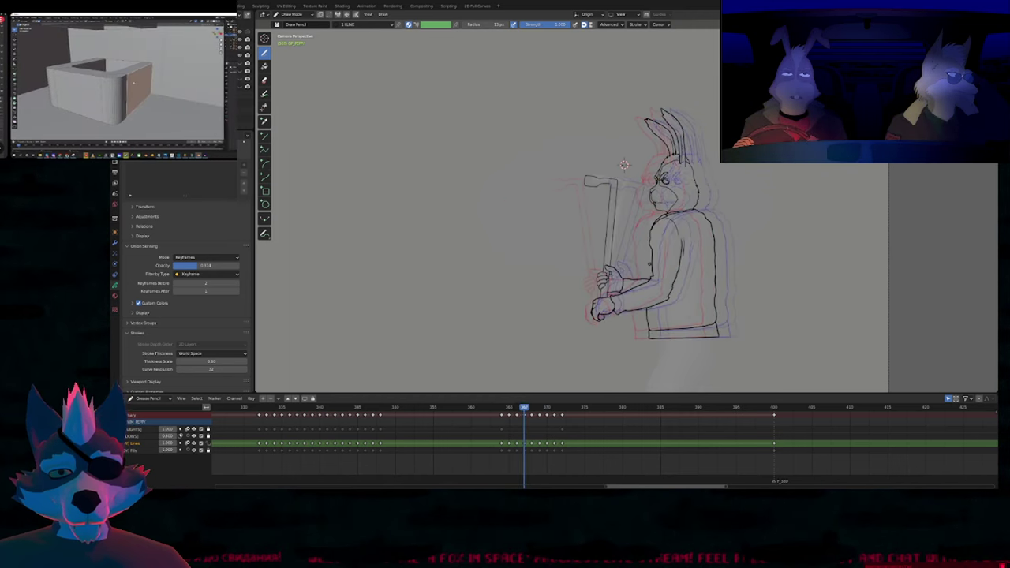
pyautogui.press('Up')
pyautogui.press('Down')
pyautogui.press('Down')
pyautogui.press('Down')
pyautogui.press('Down')
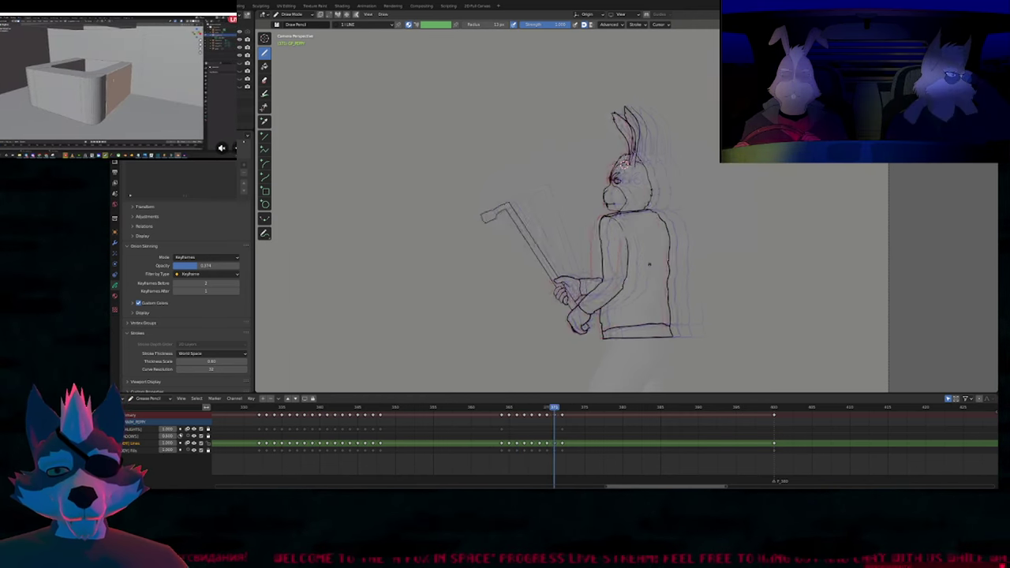
pyautogui.press('Up')
pyautogui.press('Up')
pyautogui.scroll(5, 648, 265)
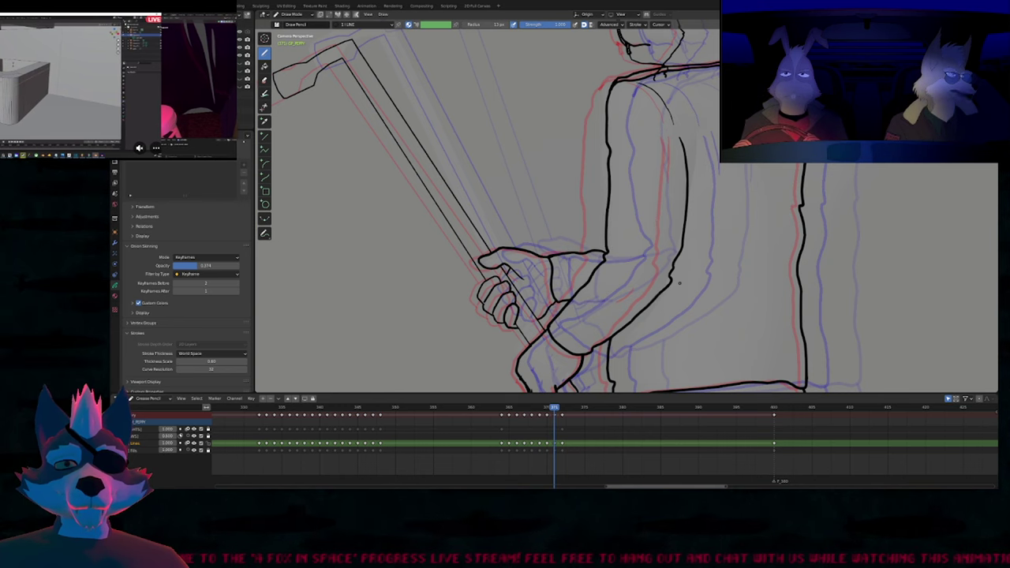
pyautogui.keyDown('shift'); pyautogui.moveTo(633, 286); pyautogui.dragTo(563, 251, button='middle'); pyautogui.keyUp('shift')
pyautogui.scroll(-6, 563, 250)
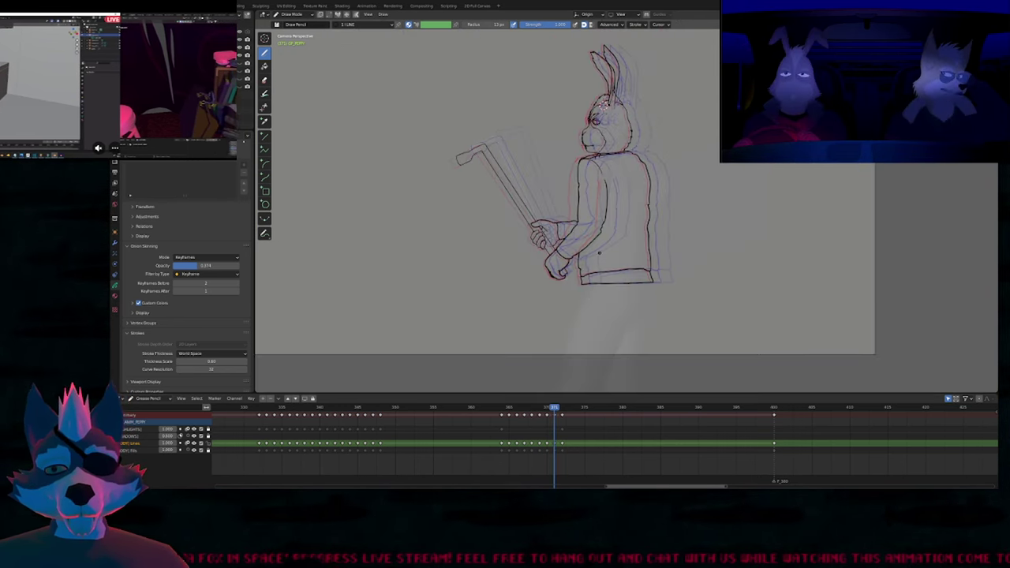
# Review the swing's timing by jumping between its keyframes and running it from the first drawing past the last.
pyautogui.press('Up')
pyautogui.press('Up')
pyautogui.press('Down')
pyautogui.press('Down')
pyautogui.press('Down')
pyautogui.press('Down')
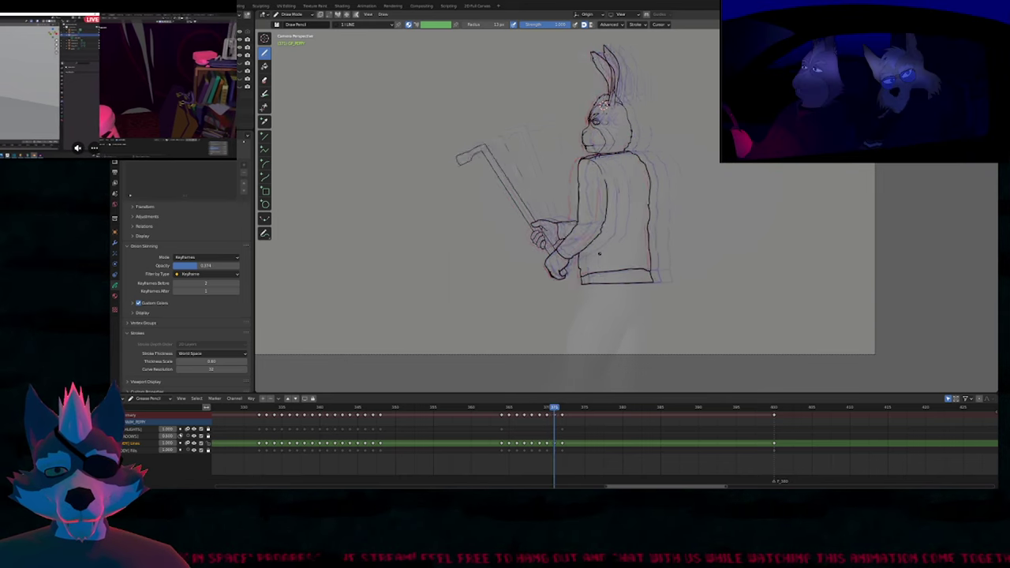
pyautogui.press('Down')
pyautogui.press('Down')
pyautogui.press('Up')
pyautogui.press('Up')
pyautogui.press('Up')
pyautogui.press('Up')
pyautogui.press('Up')
pyautogui.press('Up')
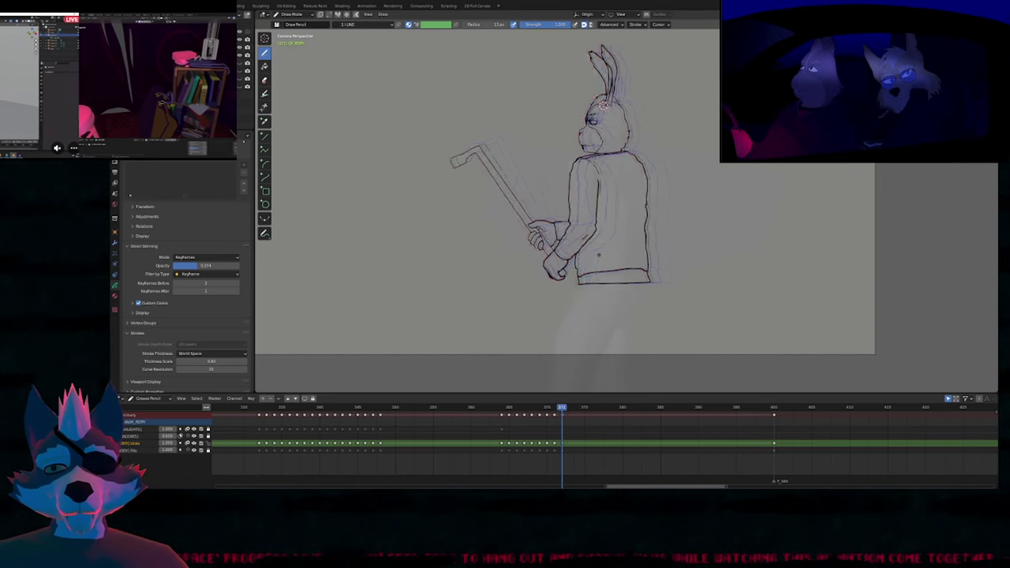
pyautogui.press('Down')
pyautogui.press('Down')
pyautogui.press('Left')
pyautogui.press('Left')
pyautogui.press('Left')
pyautogui.press('Left')
pyautogui.press('Left')
pyautogui.press('Left')
pyautogui.press('Left')
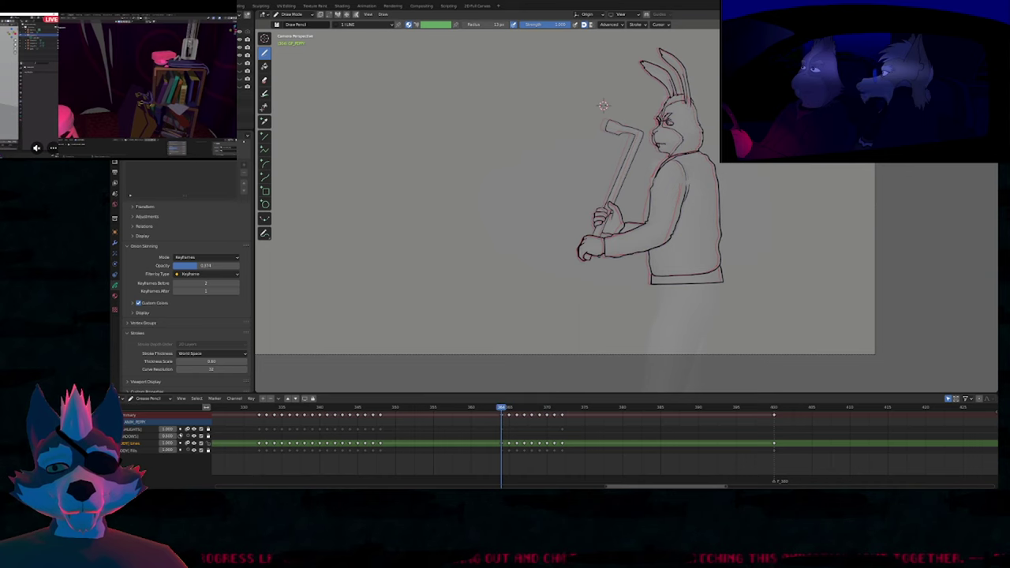
pyautogui.press('Right')
pyautogui.press('Right')
pyautogui.press('Right')
pyautogui.press('Right')
pyautogui.press('Right')
pyautogui.press('Right')
pyautogui.press('Right')
pyautogui.press('Right')
pyautogui.press('Right')
pyautogui.press('Right')
pyautogui.press('Right')
pyautogui.press('Right')
pyautogui.press('Right')
pyautogui.press('Right')
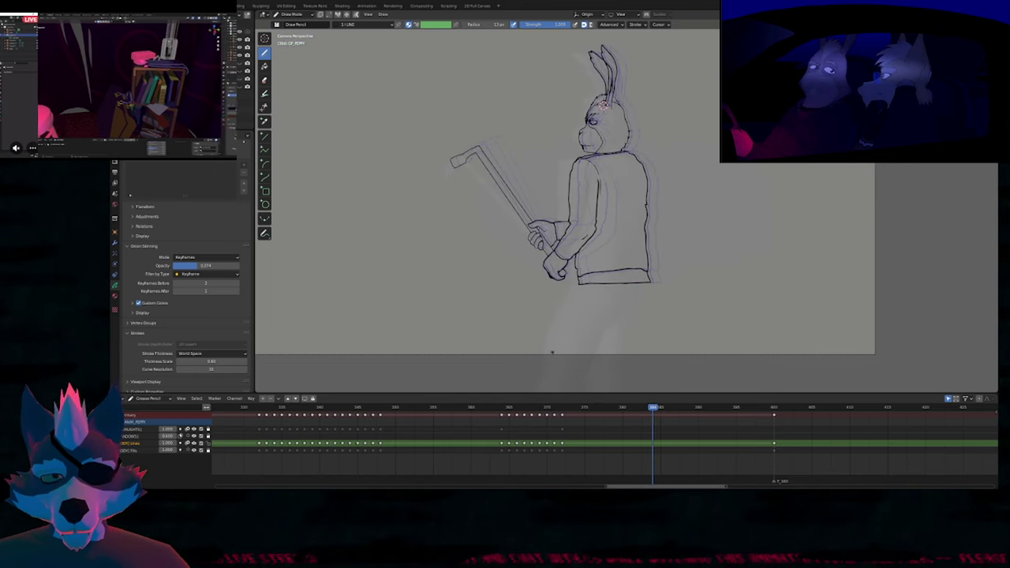
# On the frame 368 drawing, select the gripping hands and held tool and nudge them slightly away from the body with proportional editing.
pyautogui.moveTo(513, 408)
pyautogui.mouseDown()
pyautogui.moveTo(563, 411)
pyautogui.moveTo(501, 410)
pyautogui.moveTo(547, 410)
pyautogui.moveTo(500, 413)
pyautogui.moveTo(531, 415)
pyautogui.mouseUp()
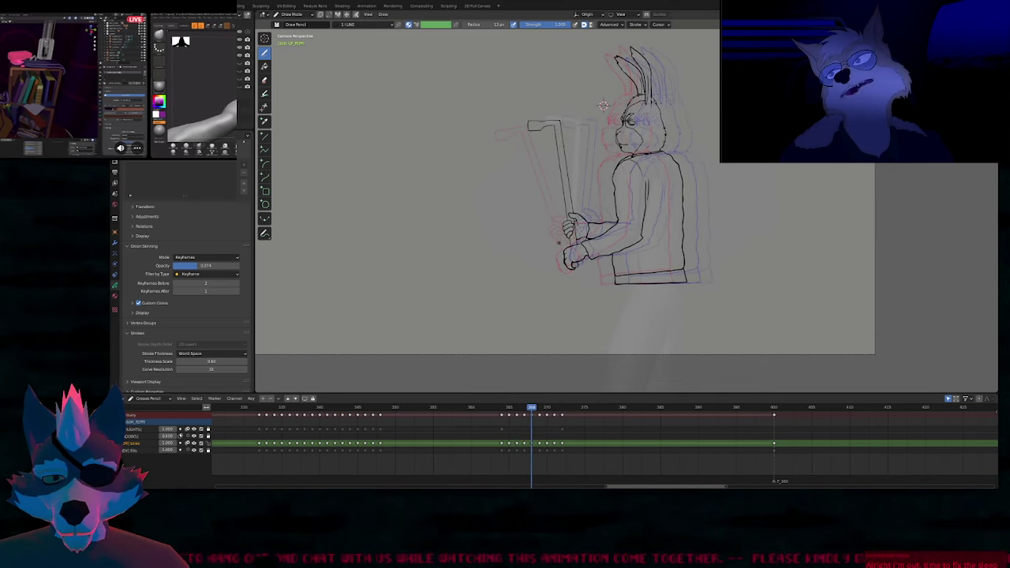
pyautogui.press('Tab')
pyautogui.moveTo(597, 199)
pyautogui.keyDown('ctrl'); pyautogui.mouseDown(button='right')
pyautogui.moveTo(539, 82)
pyautogui.moveTo(568, 320)
pyautogui.mouseUp(button='right'); pyautogui.keyUp('ctrl')
pyautogui.press('g')
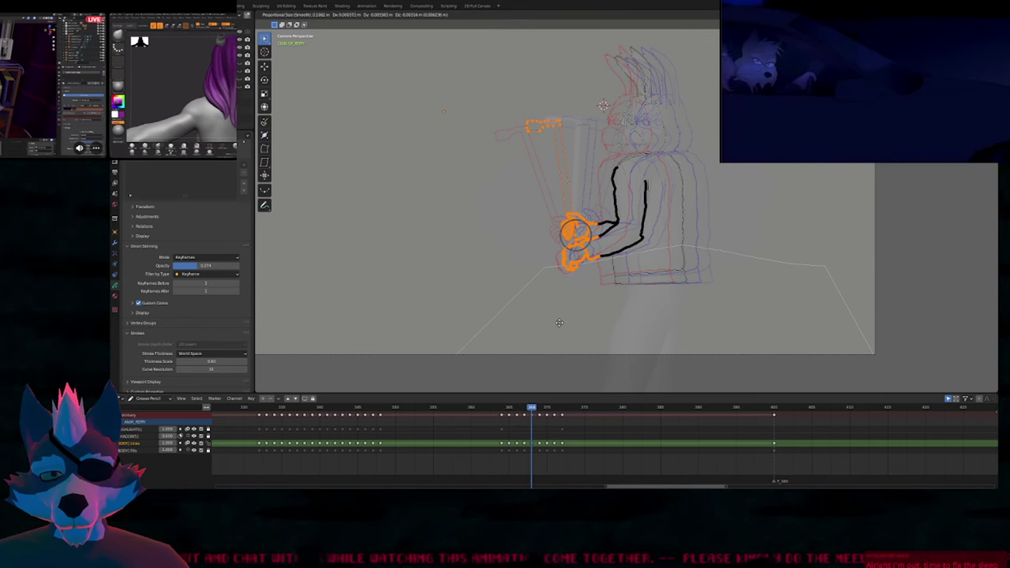
pyautogui.click(557, 322)
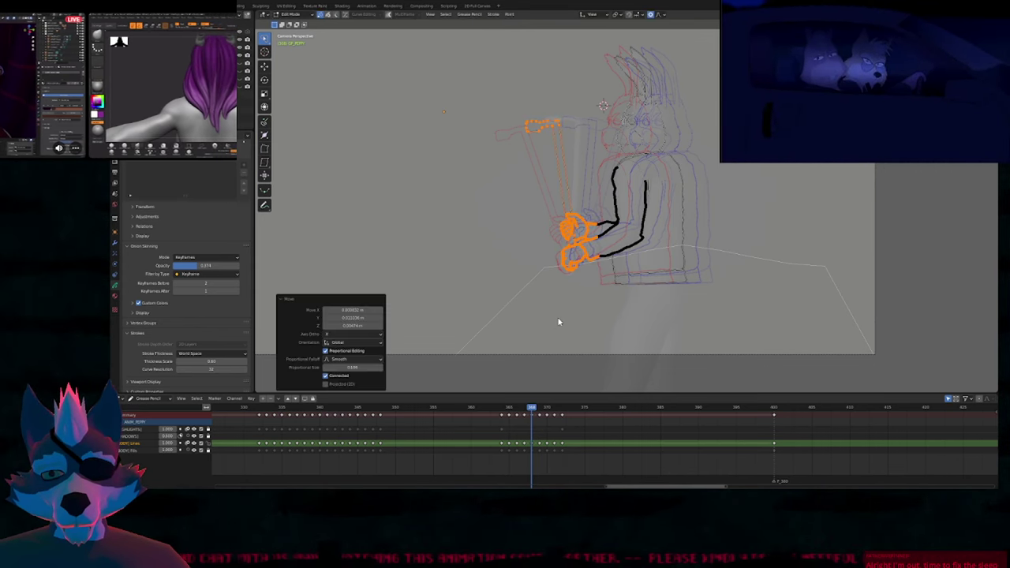
# On frame 367, select both hands with the tool and shift them slightly forward, letting the forearms follow.
pyautogui.press('Left')
pyautogui.moveTo(618, 207)
pyautogui.mouseDown()
pyautogui.moveTo(597, 79)
pyautogui.moveTo(586, 331)
pyautogui.moveTo(597, 286)
pyautogui.mouseUp()
pyautogui.press('g')
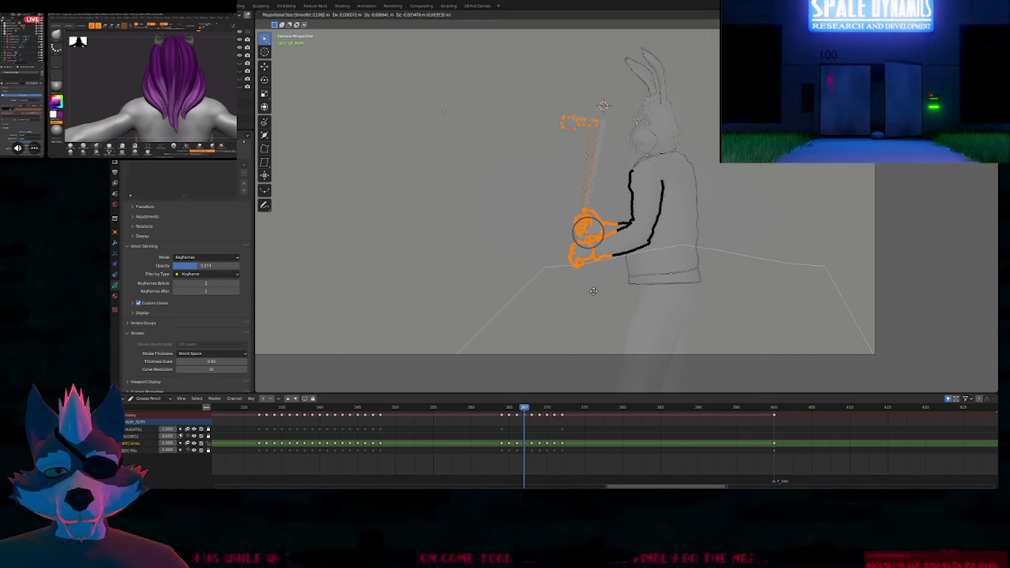
pyautogui.click(589, 287)
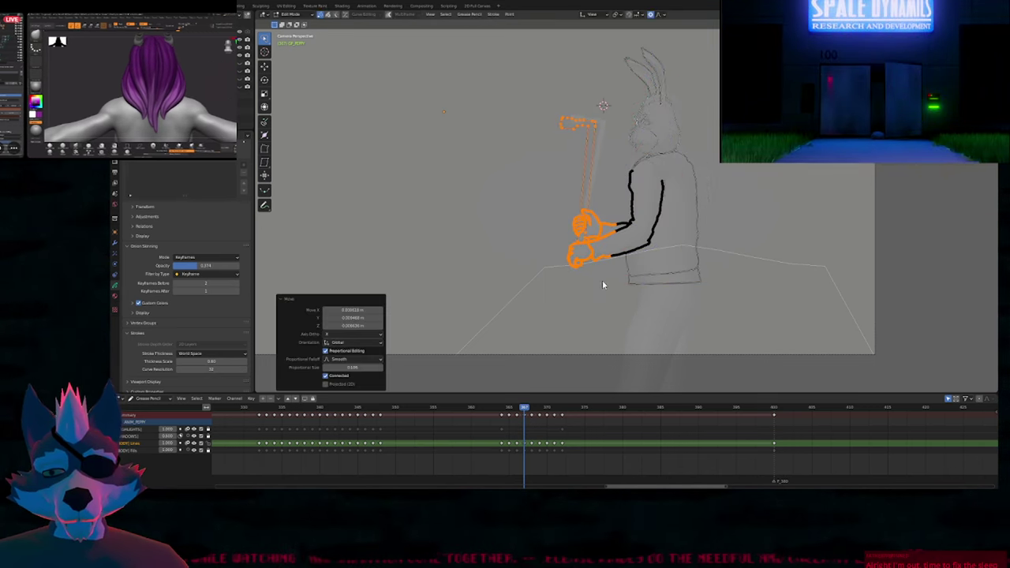
# Adjust the position of the hands and held tool slightly on the frame 366 drawing.
pyautogui.press('Left')
pyautogui.moveTo(619, 255)
pyautogui.mouseDown()
pyautogui.moveTo(631, 130)
pyautogui.moveTo(525, 329)
pyautogui.moveTo(597, 311)
pyautogui.mouseUp()
pyautogui.press('g')
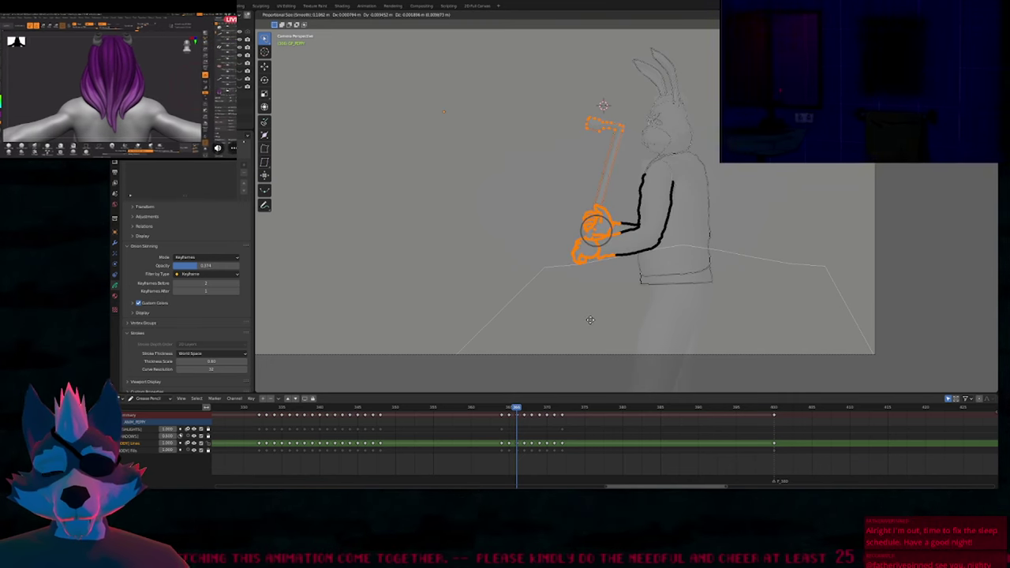
pyautogui.click(608, 288)
# Select the hands and tool in the frame 365 drawing and give them a very small position adjustment.
pyautogui.press('Left')
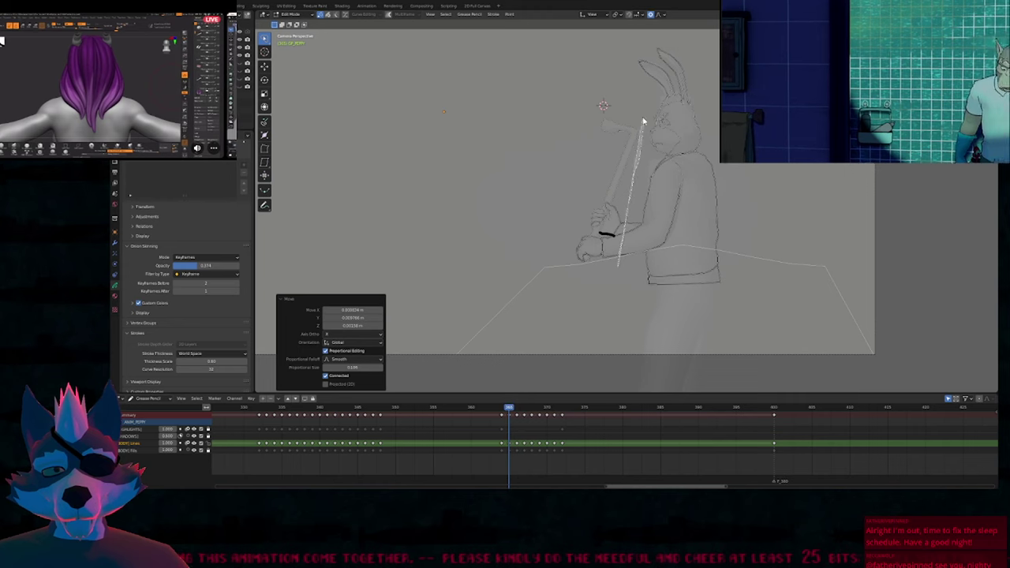
pyautogui.press('g')
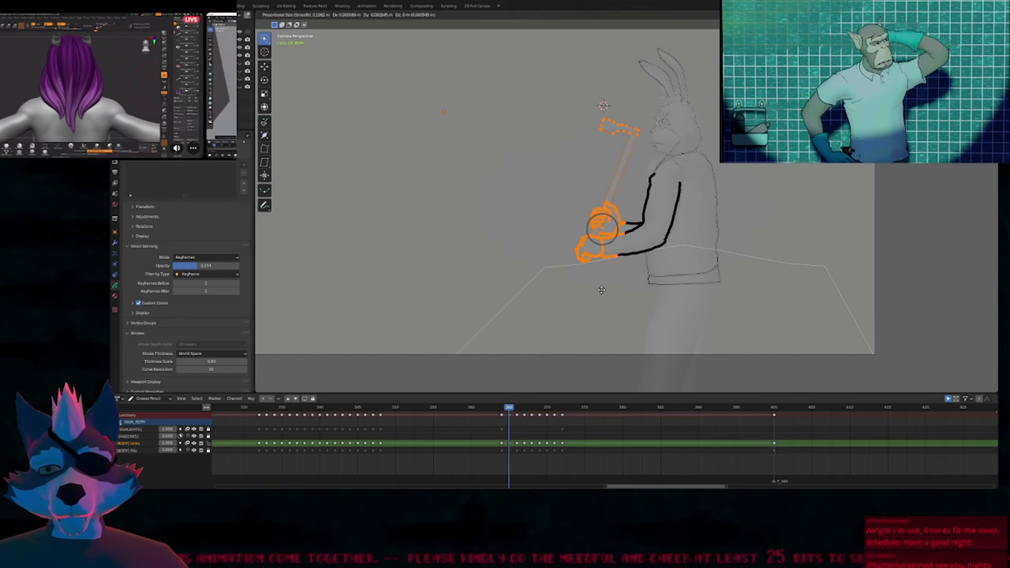
pyautogui.click(601, 290)
# Go forward to frame 369 and nudge the selected hands and tool slightly forward and down from the body.
pyautogui.press('Right')
pyautogui.press('Right')
pyautogui.press('Right')
pyautogui.press('Right')
pyautogui.press('Right')
pyautogui.press('Right')
pyautogui.press('Right')
pyautogui.press('Right')
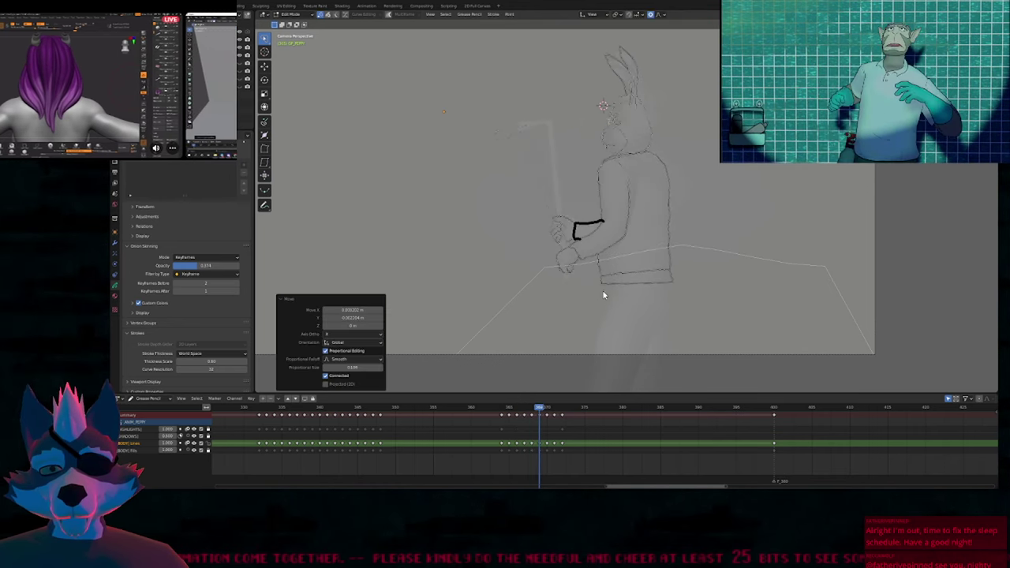
pyautogui.moveTo(559, 116)
pyautogui.mouseDown()
pyautogui.moveTo(576, 336)
pyautogui.moveTo(578, 315)
pyautogui.mouseUp()
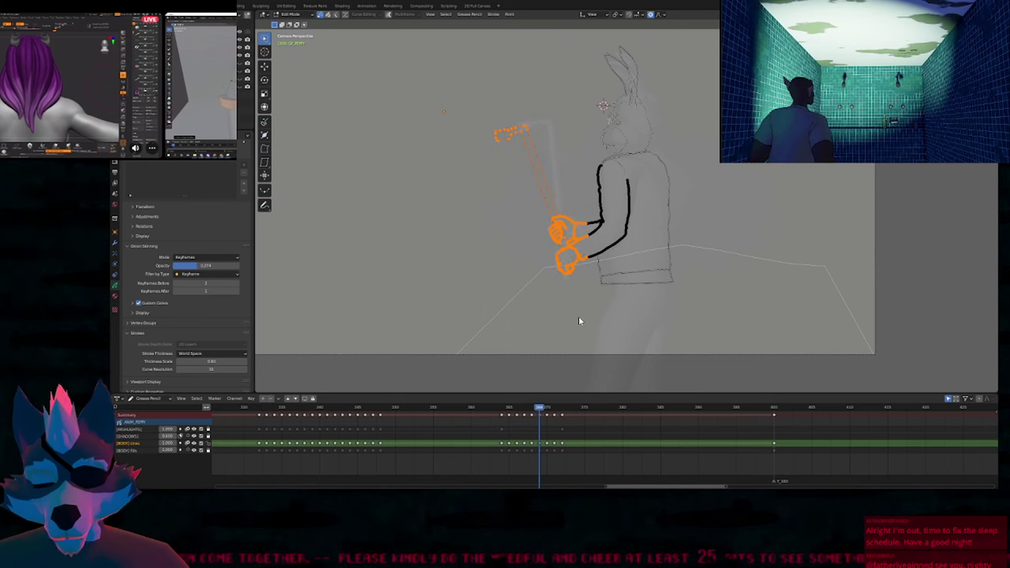
pyautogui.press('g')
pyautogui.click(564, 320)
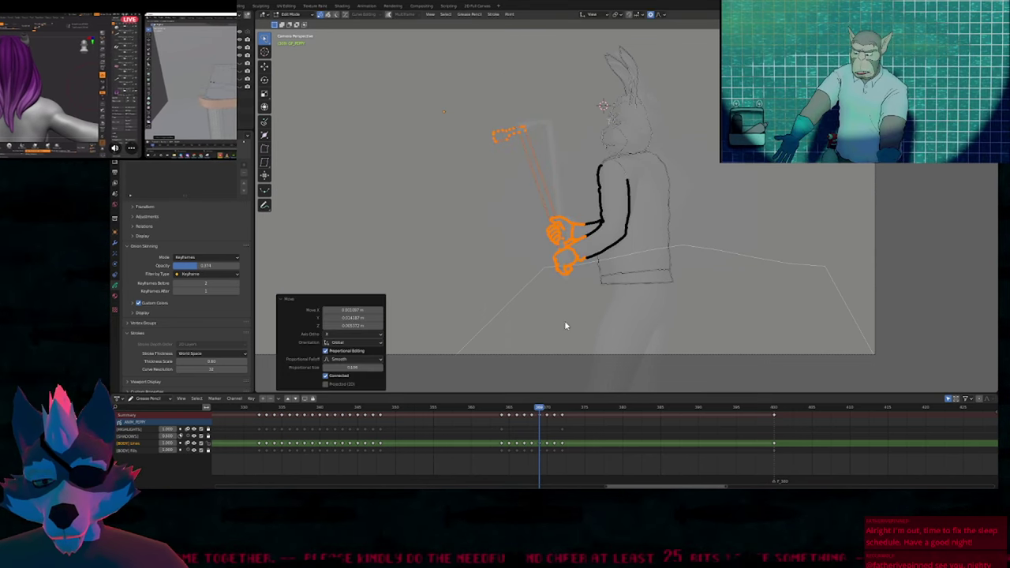
# On frame 370, select the hands and tool and move them slightly farther from the body.
pyautogui.press('Right')
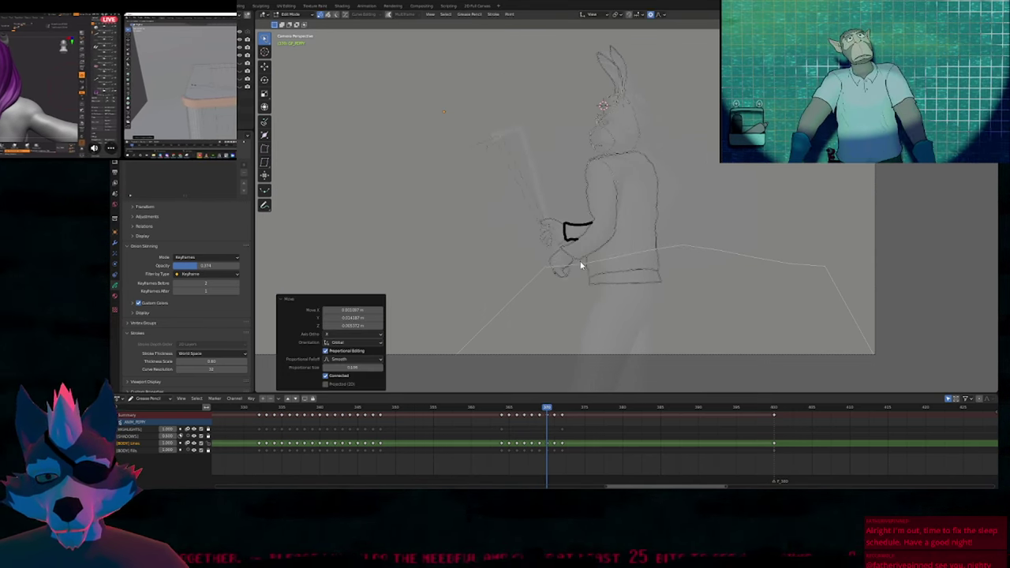
pyautogui.moveTo(582, 263)
pyautogui.mouseDown()
pyautogui.moveTo(566, 186)
pyautogui.moveTo(461, 247)
pyautogui.moveTo(578, 309)
pyautogui.mouseUp()
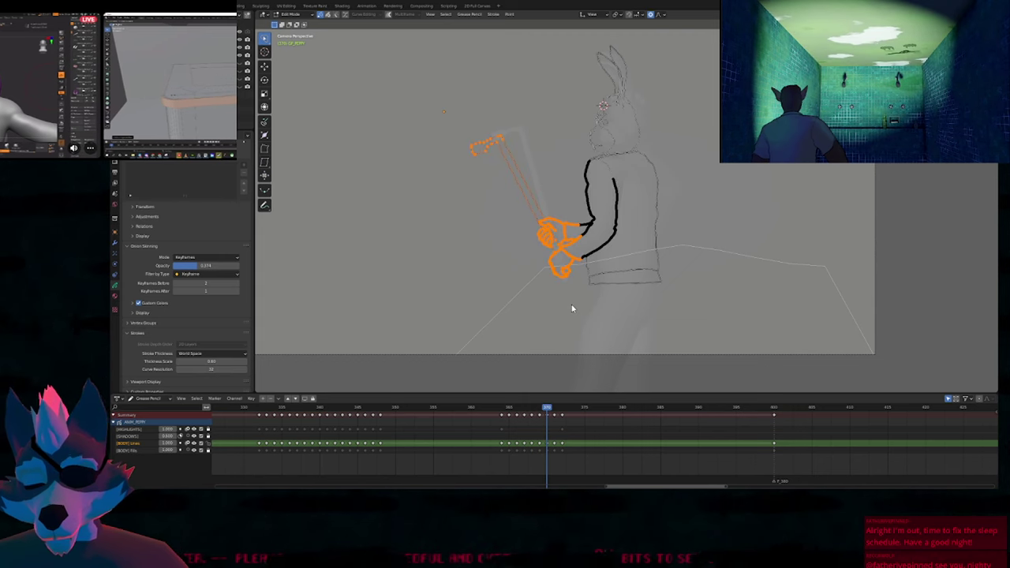
pyautogui.press('g')
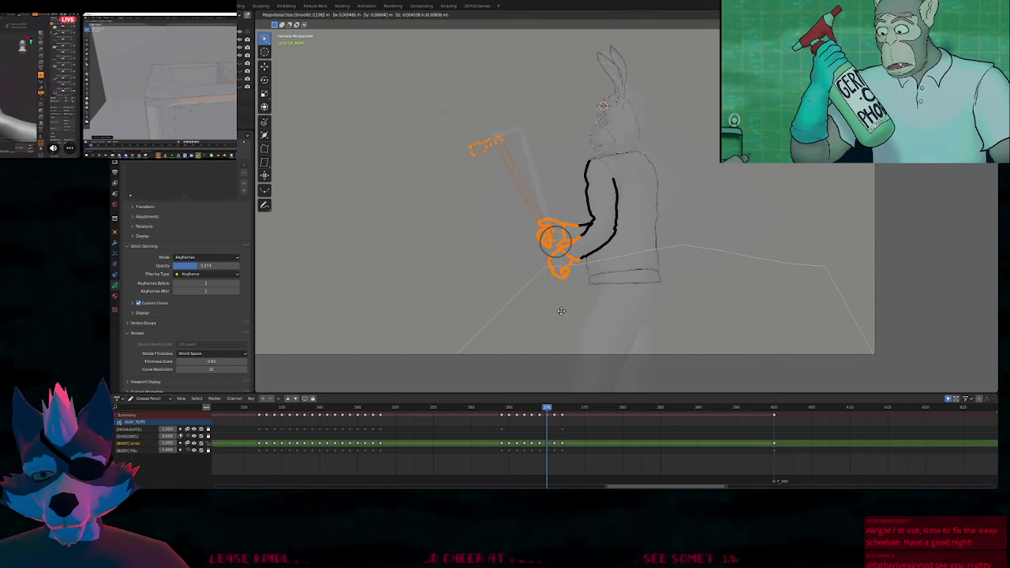
pyautogui.click(564, 310)
# Compare the neighbouring drawings, nudge the hands and tool forward and down on frame 371, and return to drawing mode.
pyautogui.press('Left')
pyautogui.press('Left')
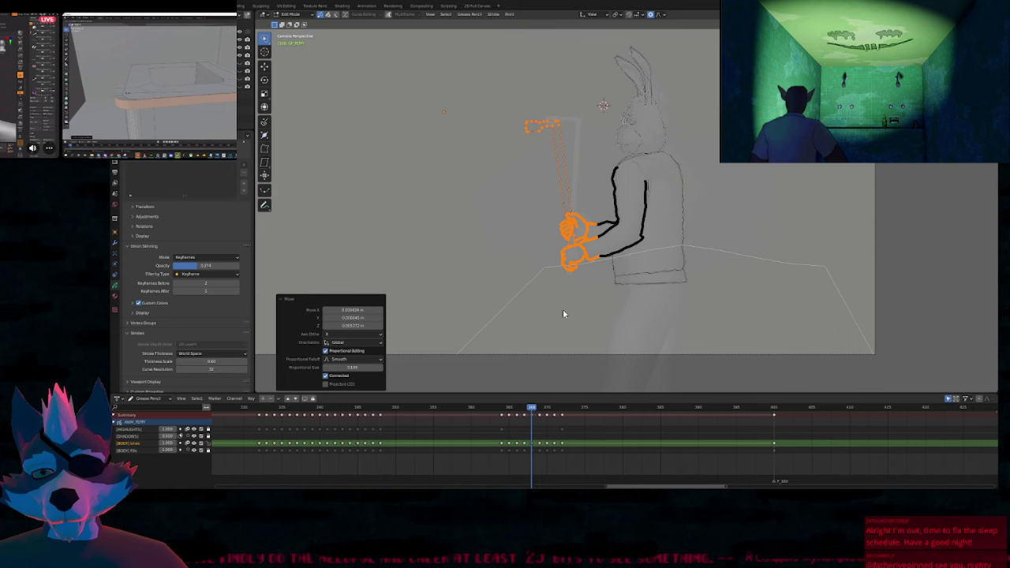
pyautogui.press('Right')
pyautogui.press('Right')
pyautogui.press('Right')
pyautogui.press('Right')
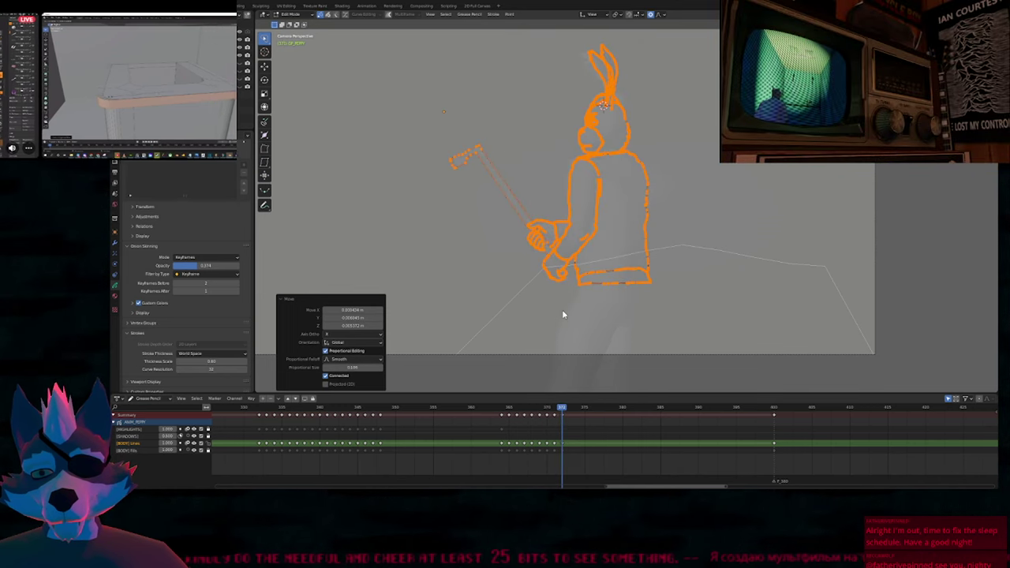
pyautogui.press('Left')
pyautogui.press('Left')
pyautogui.press('Right')
pyautogui.moveTo(556, 194)
pyautogui.mouseDown()
pyautogui.moveTo(524, 120)
pyautogui.moveTo(567, 318)
pyautogui.mouseUp()
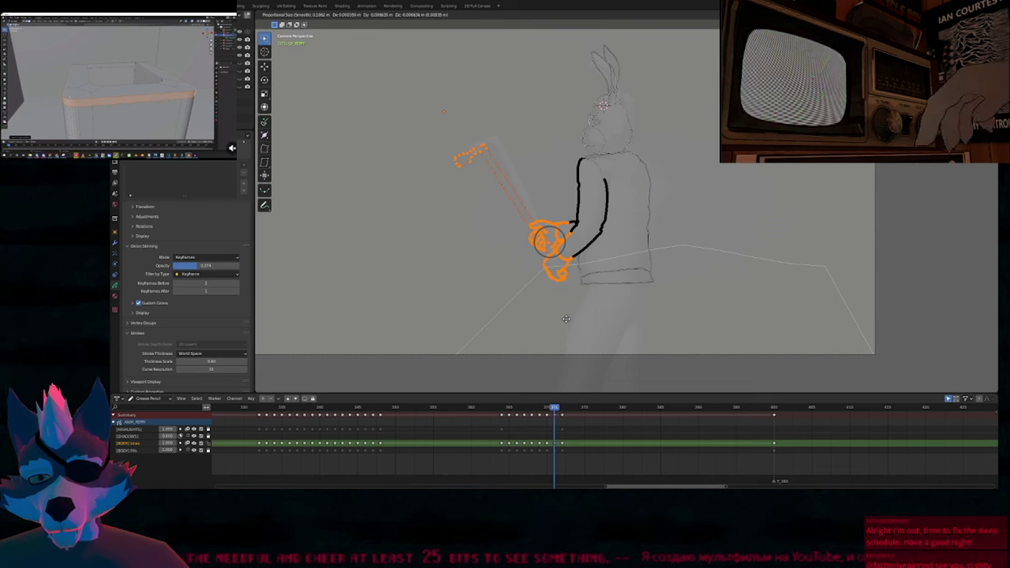
pyautogui.press('g')
pyautogui.click(563, 324)
pyautogui.press('Tab')
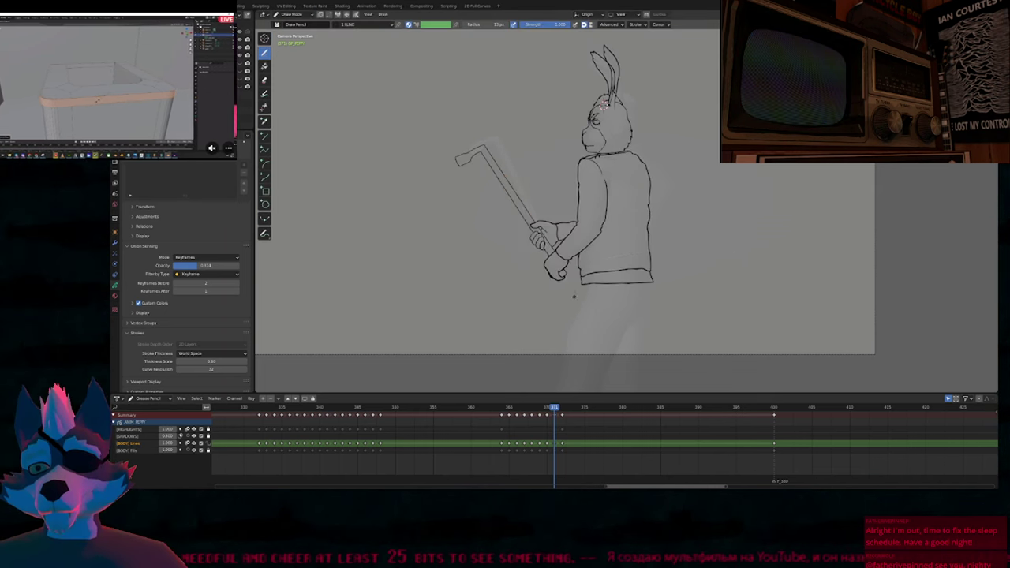
# Examine the arms and tool up close while flipping back and forth through the swing drawings to judge the adjusted motion.
pyautogui.keyDown('ctrl'); pyautogui.moveTo(571, 272); pyautogui.dragTo(626, 95, button='middle'); pyautogui.keyUp('ctrl')
pyautogui.press('Tab')
pyautogui.keyDown('ctrl'); pyautogui.moveTo(574, 217); pyautogui.dragTo(568, 356, button='middle'); pyautogui.keyUp('ctrl')
pyautogui.press('Tab')
pyautogui.keyDown('shift'); pyautogui.moveTo(595, 239); pyautogui.dragTo(561, 278, button='middle'); pyautogui.keyUp('shift')
pyautogui.press('Right')
pyautogui.press('Left')
pyautogui.press('Left')
pyautogui.press('Left')
pyautogui.press('Left')
pyautogui.press('Left')
pyautogui.press('Left')
pyautogui.press('Left')
pyautogui.press('Left')
pyautogui.press('Left')
pyautogui.press('Left')
pyautogui.press('Left')
pyautogui.press('Left')
pyautogui.press('Left')
pyautogui.press('Left')
pyautogui.press('Left')
pyautogui.press('Left')
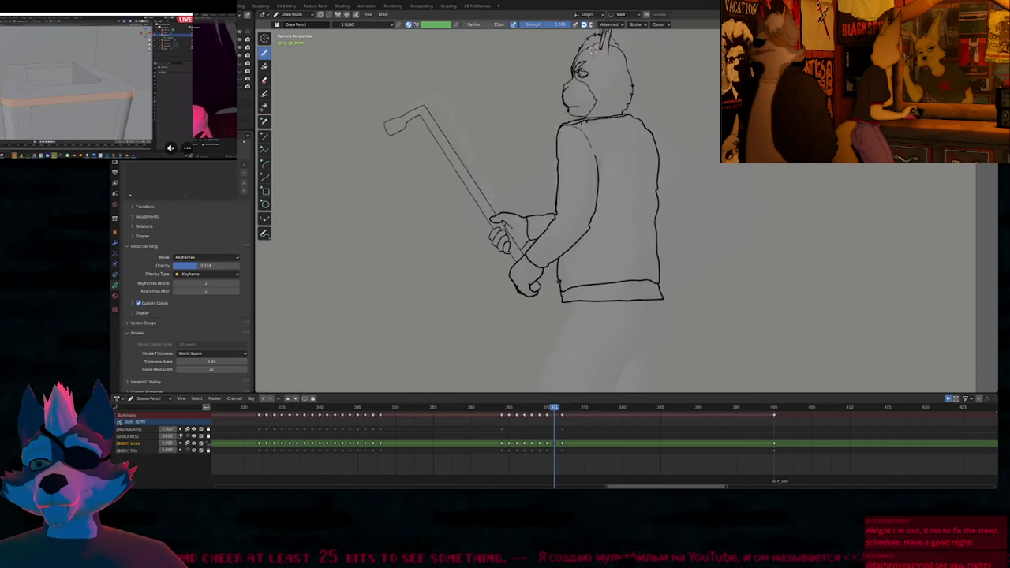
pyautogui.press('Right')
pyautogui.press('Right')
pyautogui.press('Right')
pyautogui.press('Right')
pyautogui.press('Right')
pyautogui.press('Right')
pyautogui.press('Right')
pyautogui.press('Right')
pyautogui.press('Right')
pyautogui.press('Right')
pyautogui.press('Right')
pyautogui.press('Right')
pyautogui.press('Right')
pyautogui.press('Right')
pyautogui.press('Right')
pyautogui.press('Right')
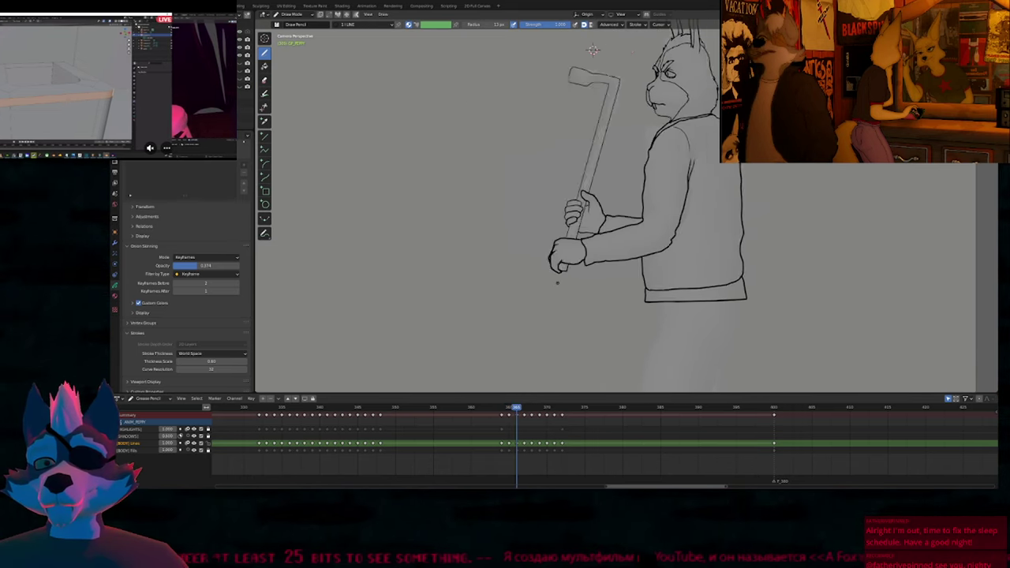
pyautogui.press('Left')
pyautogui.press('Left')
pyautogui.press('Left')
pyautogui.press('Left')
pyautogui.press('Left')
pyautogui.press('Left')
pyautogui.press('Left')
pyautogui.press('Left')
pyautogui.press('Left')
pyautogui.press('Left')
pyautogui.press('Left')
pyautogui.press('Left')
pyautogui.press('Left')
pyautogui.press('Left')
pyautogui.press('Left')
pyautogui.press('Left')
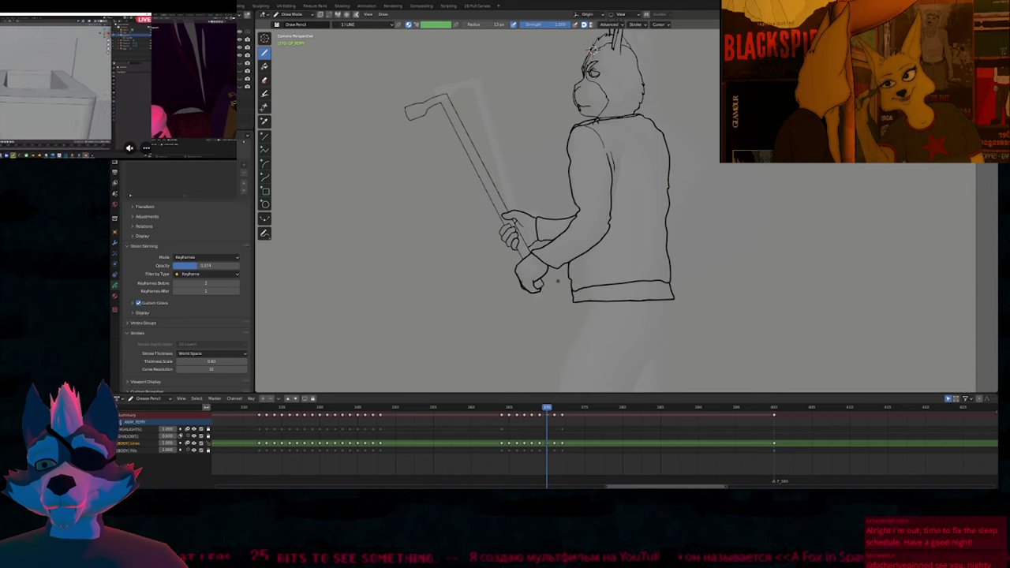
pyautogui.press('Right')
pyautogui.press('Right')
pyautogui.press('Right')
pyautogui.press('Right')
pyautogui.press('Right')
pyautogui.press('Right')
pyautogui.press('Right')
pyautogui.press('Right')
pyautogui.press('Right')
pyautogui.press('Right')
pyautogui.press('Right')
pyautogui.press('Right')
pyautogui.press('Right')
pyautogui.press('Right')
pyautogui.press('Right')
pyautogui.press('Right')
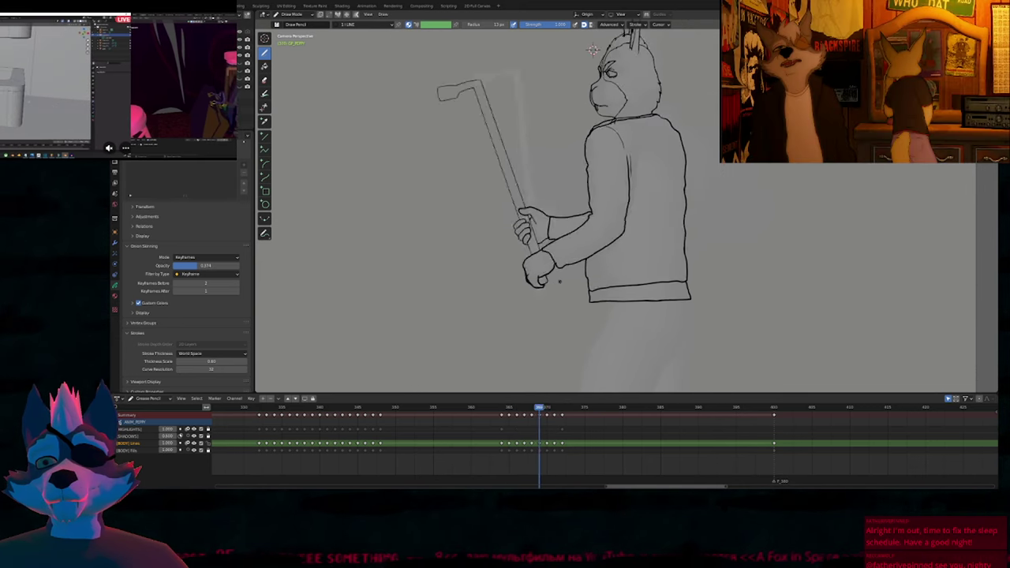
pyautogui.press('Left')
pyautogui.press('Left')
pyautogui.press('Left')
pyautogui.press('Left')
pyautogui.press('Left')
pyautogui.press('Left')
pyautogui.press('Left')
pyautogui.press('Left')
pyautogui.press('Left')
pyautogui.press('Left')
pyautogui.press('Left')
pyautogui.press('Left')
pyautogui.press('Left')
pyautogui.press('Left')
pyautogui.press('Left')
pyautogui.press('Left')
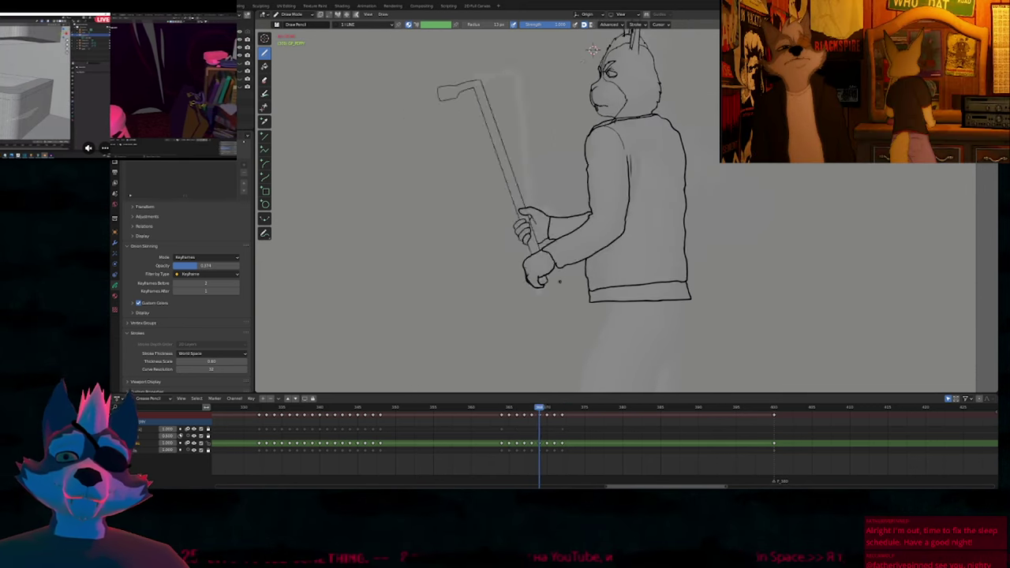
pyautogui.press('Right')
pyautogui.press('Right')
pyautogui.press('Right')
pyautogui.press('Right')
pyautogui.press('Right')
pyautogui.press('Right')
pyautogui.press('Right')
pyautogui.press('Right')
pyautogui.press('Right')
pyautogui.press('Right')
pyautogui.press('Right')
pyautogui.press('Right')
pyautogui.press('Right')
pyautogui.press('Right')
pyautogui.press('Right')
pyautogui.press('Right')
pyautogui.press('Right')
pyautogui.press('Right')
pyautogui.press('Right')
pyautogui.press('Right')
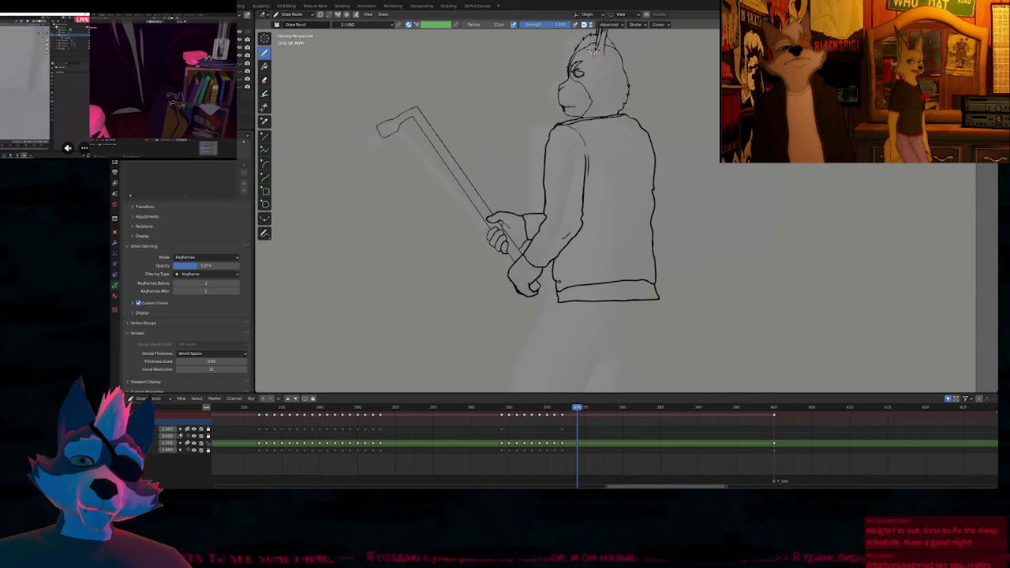
# Flip back through the swing drawings from frame 374 and settle on frame 368 to compare the hands' motion.
pyautogui.press('Left')
pyautogui.press('Left')
pyautogui.press('Left')
pyautogui.press('Left')
pyautogui.press('Left')
pyautogui.press('Left')
pyautogui.press('Left')
pyautogui.press('Left')
pyautogui.press('Left')
pyautogui.press('Left')
pyautogui.press('Right')
pyautogui.press('Right')
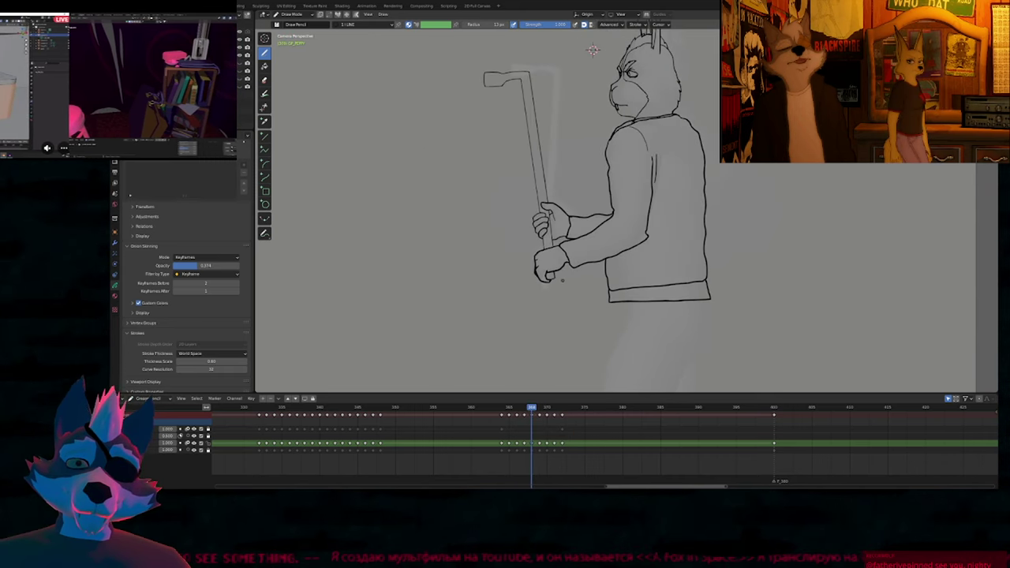
# On frame 368, select the gripping hands and scale them up slightly with proportional editing.
pyautogui.press('Tab')
pyautogui.moveTo(581, 278)
pyautogui.mouseDown()
pyautogui.moveTo(552, 345)
pyautogui.moveTo(559, 331)
pyautogui.mouseUp()
pyautogui.press('s')
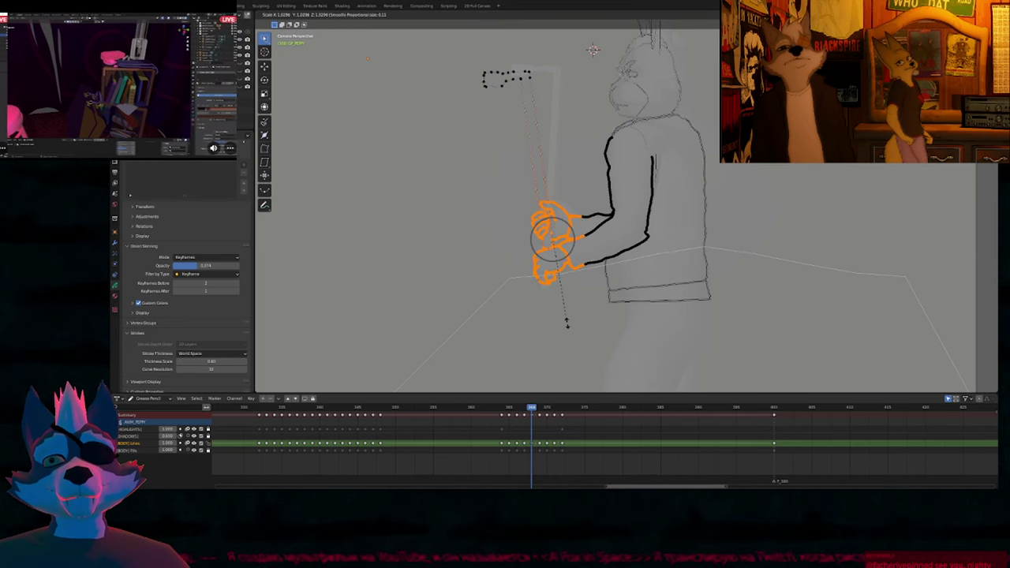
pyautogui.click(566, 321)
# Reselect the hands on frame 367, scale them up slightly, and return to frame 368.
pyautogui.press('Left')
pyautogui.moveTo(589, 276)
pyautogui.mouseDown()
pyautogui.moveTo(546, 180)
pyautogui.moveTo(563, 330)
pyautogui.mouseUp()
pyautogui.press('s')
pyautogui.click(565, 323)
pyautogui.press('Right')
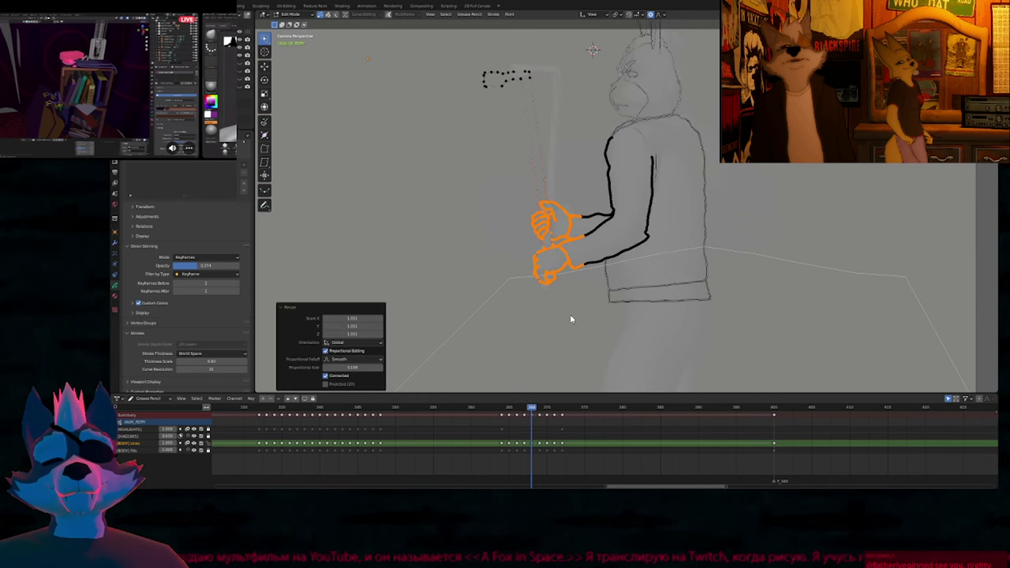
# On frame 369, scale up the hands slightly, first with the tool selected and again with only the hands selected.
pyautogui.press('Right')
pyautogui.press('s')
pyautogui.click(571, 316)
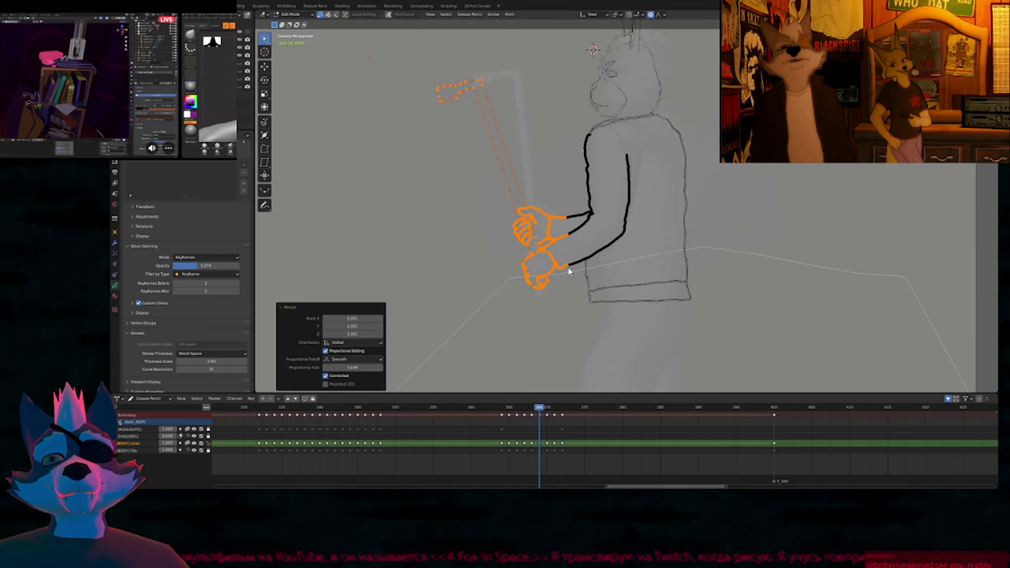
pyautogui.moveTo(565, 251); pyautogui.dragTo(565, 335)
pyautogui.press('s')
pyautogui.click(566, 336)
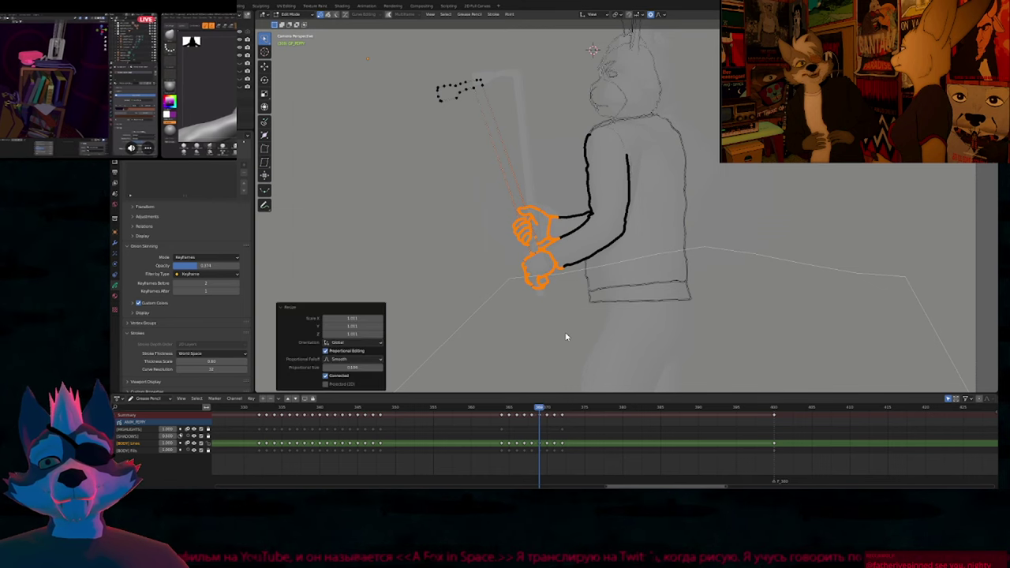
# Compare the resized hands across the neighbouring swing frames and return to drawing mode.
pyautogui.press('Right')
pyautogui.press('Left')
pyautogui.press('Left')
pyautogui.press('Left')
pyautogui.press('Left')
pyautogui.press('Left')
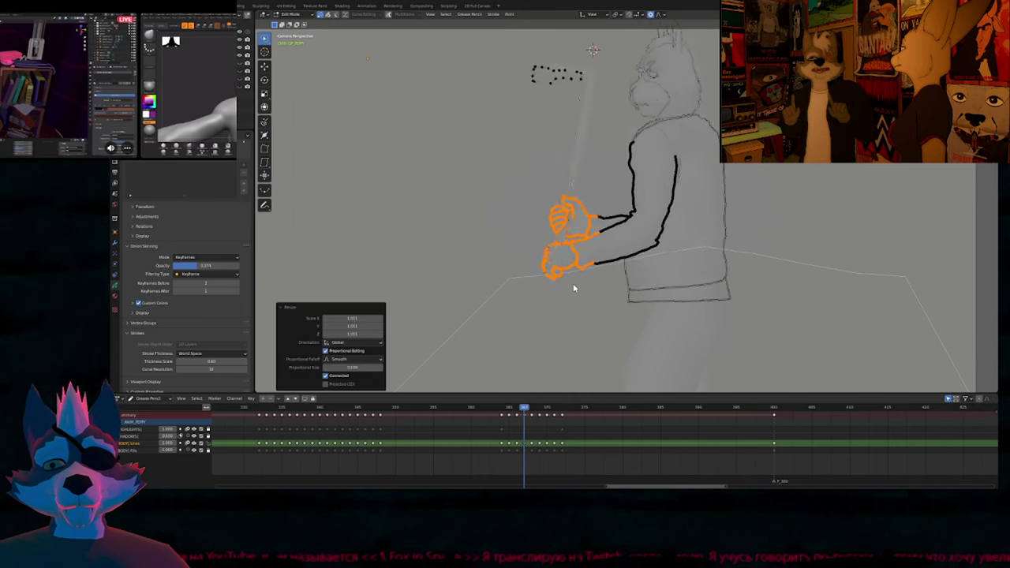
pyautogui.press('Down')
pyautogui.press('Down')
pyautogui.press('Tab')
# Flip back and forth through the inked swing drawings to judge the size of the hands, ending on frame 369.
pyautogui.press('Up')
pyautogui.press('Up')
pyautogui.press('Up')
pyautogui.press('Up')
pyautogui.press('Up')
pyautogui.press('Up')
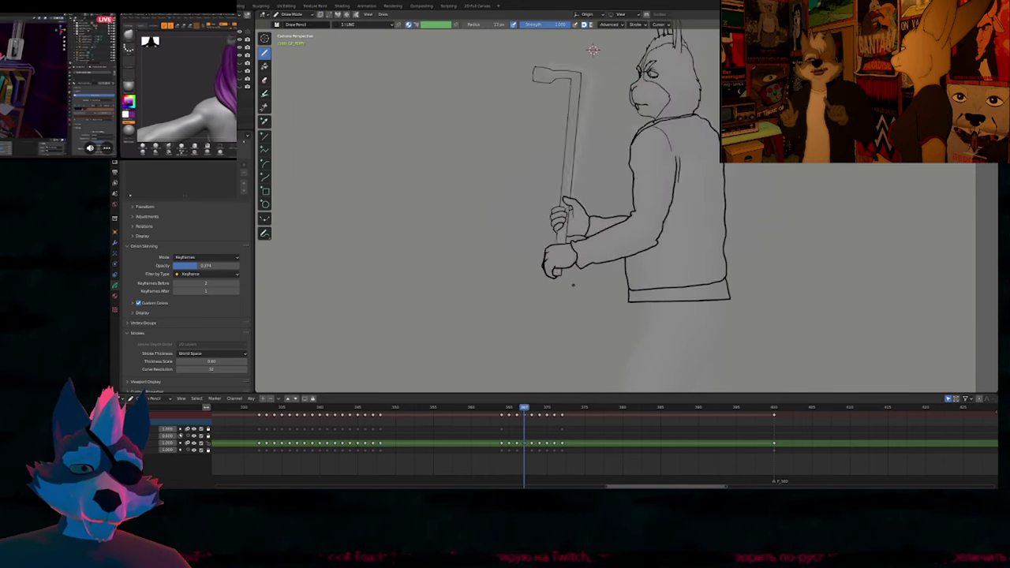
pyautogui.press('Up')
pyautogui.press('Up')
pyautogui.press('Up')
pyautogui.press('Down')
pyautogui.press('Down')
pyautogui.press('Down')
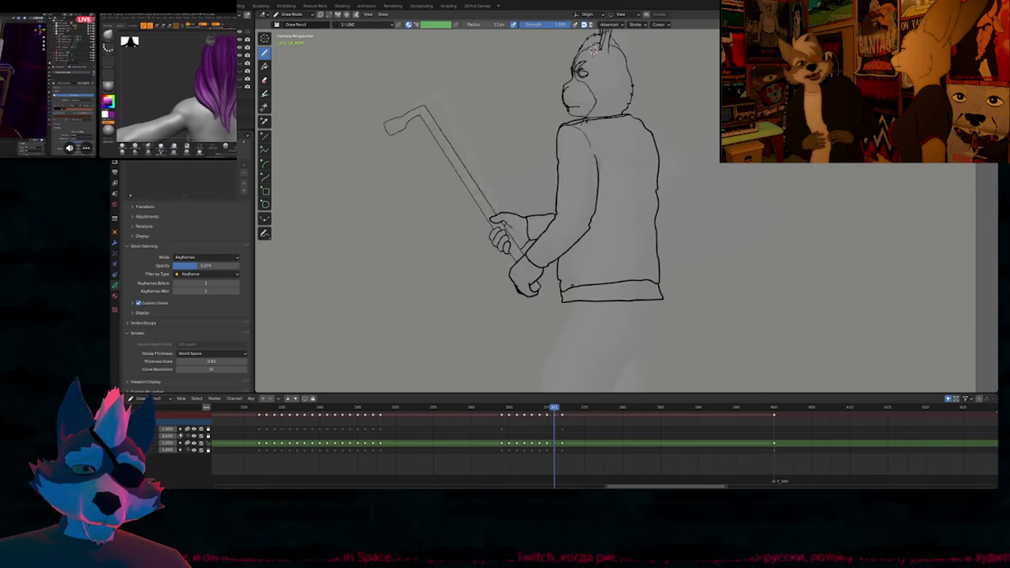
pyautogui.press('Left')
pyautogui.press('Left')
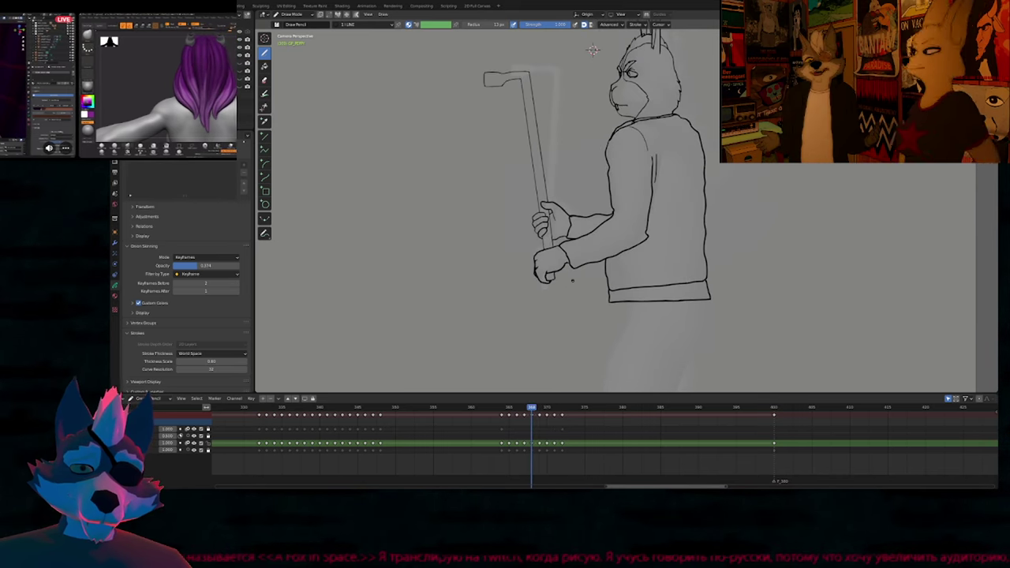
pyautogui.press('Right')
pyautogui.press('Right')
pyautogui.press('Right')
pyautogui.press('Left')
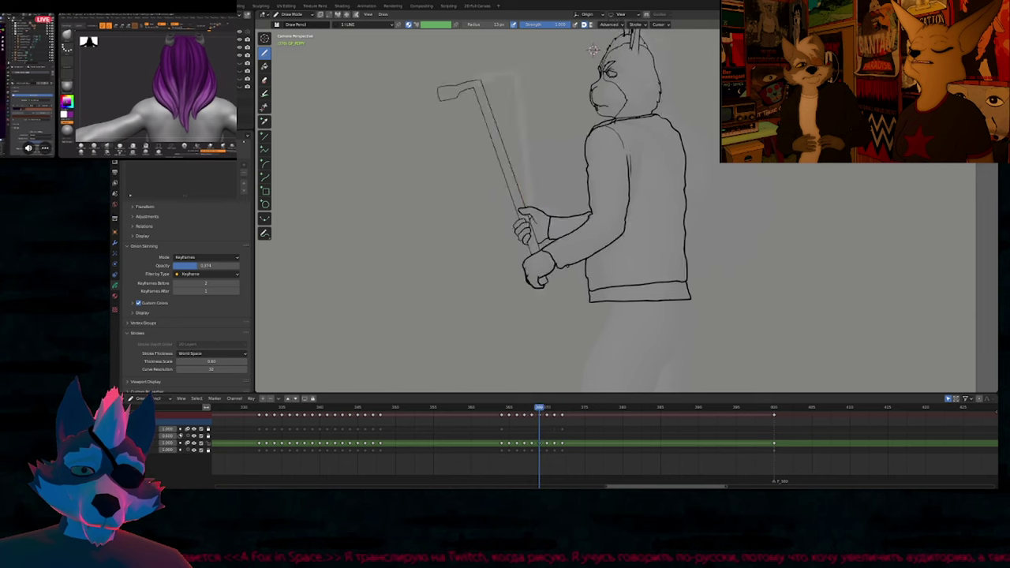
# Scale up the selected hands on frame 369 a little more and return to drawing mode.
pyautogui.press('Tab')
pyautogui.press('s')
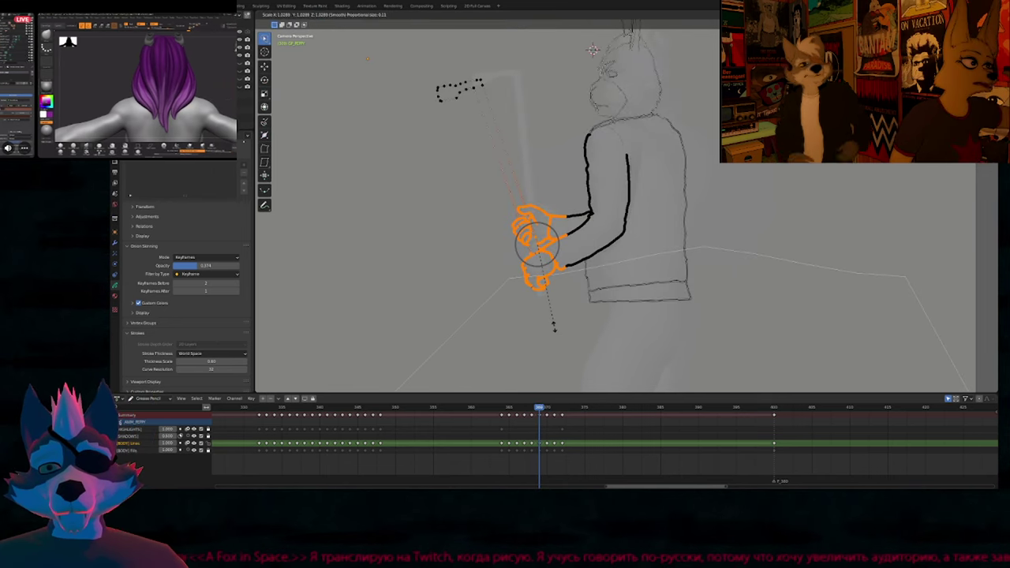
pyautogui.click(556, 326)
pyautogui.press('Tab')
# Compare the drawings around frame 367, and scale up the hands on frame 368 a little more.
pyautogui.press('Left')
pyautogui.press('Left')
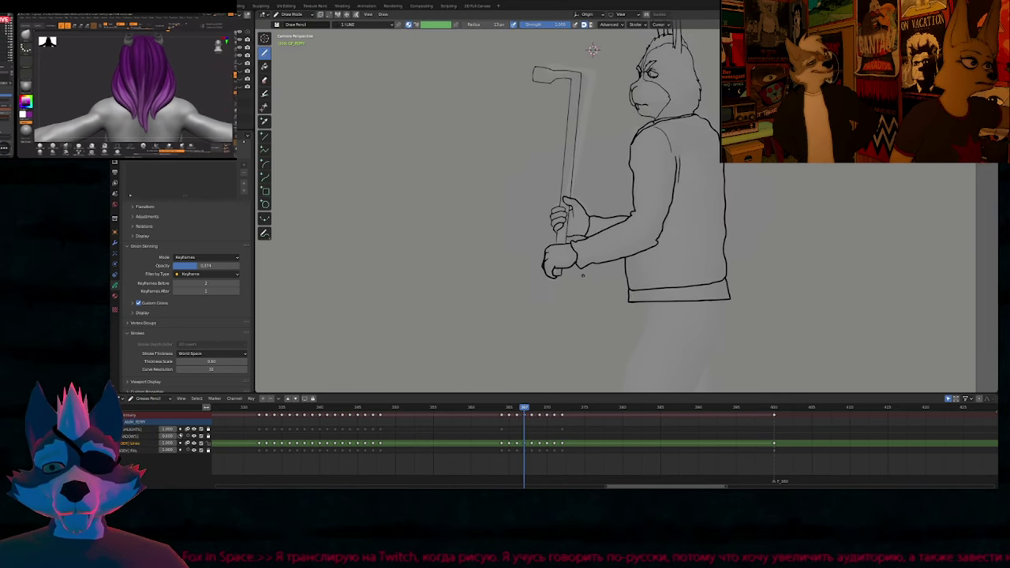
pyautogui.press('Left')
pyautogui.press('Right')
pyautogui.press('Right')
pyautogui.press('Tab')
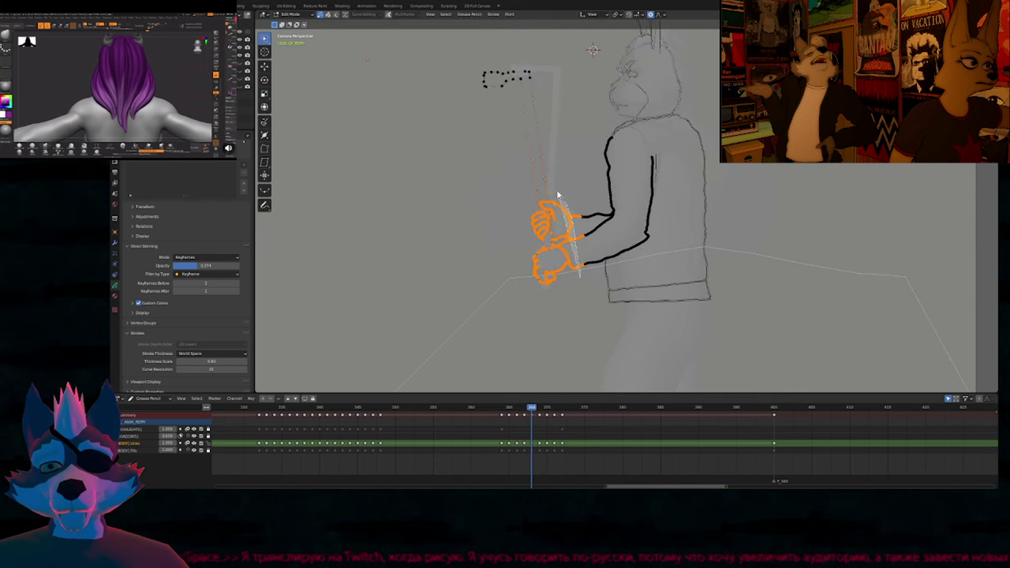
pyautogui.press('s')
pyautogui.click(544, 328)
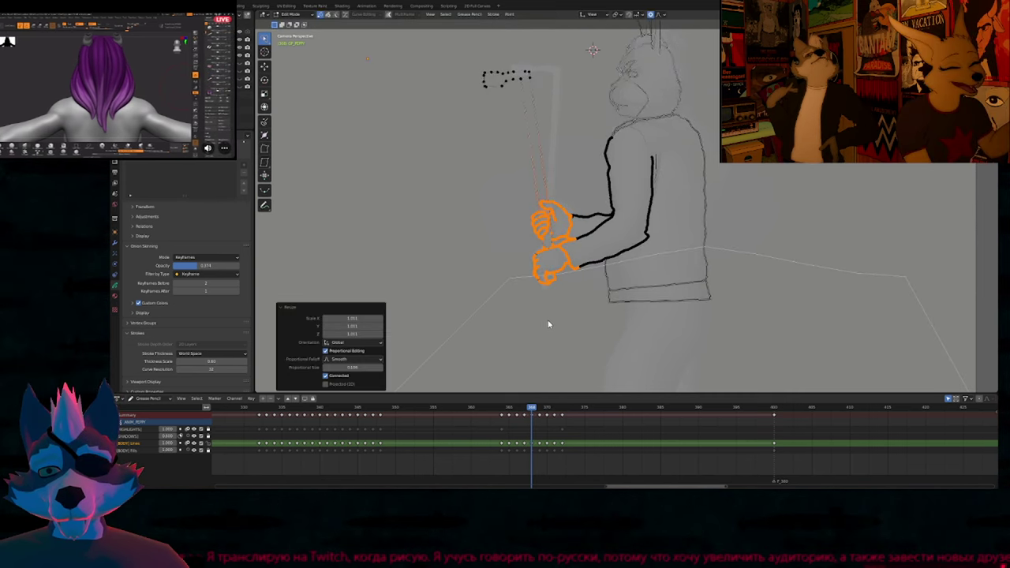
# Reselect only the gripping hands on frame 367 and return to drawing mode.
pyautogui.press('Left')
pyautogui.moveTo(584, 259)
pyautogui.mouseDown()
pyautogui.moveTo(536, 208)
pyautogui.moveTo(556, 281)
pyautogui.mouseUp()
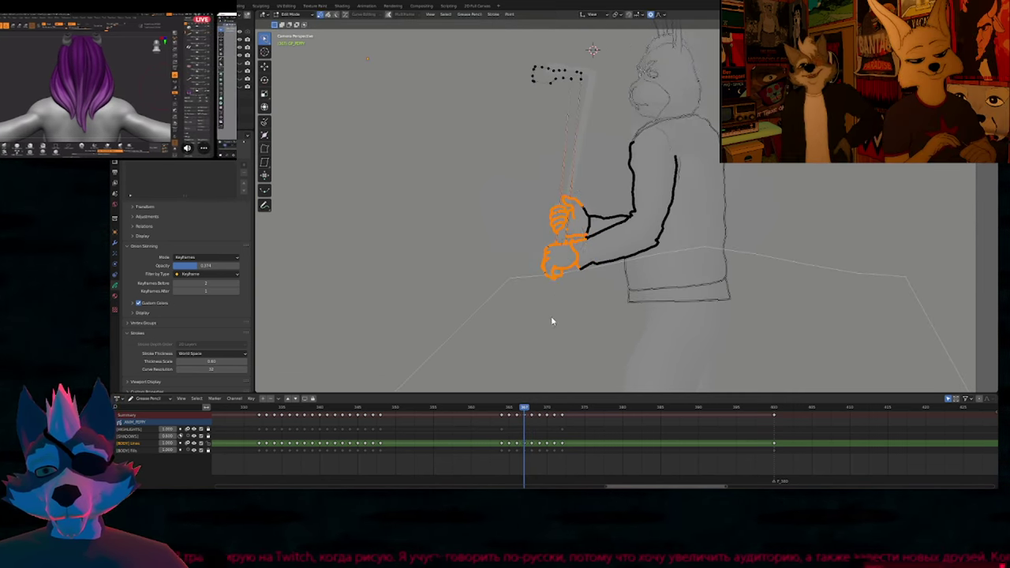
pyautogui.press('Tab')
# Play the swing animation from frame 366 to check the hands' motion.
pyautogui.press('Left')
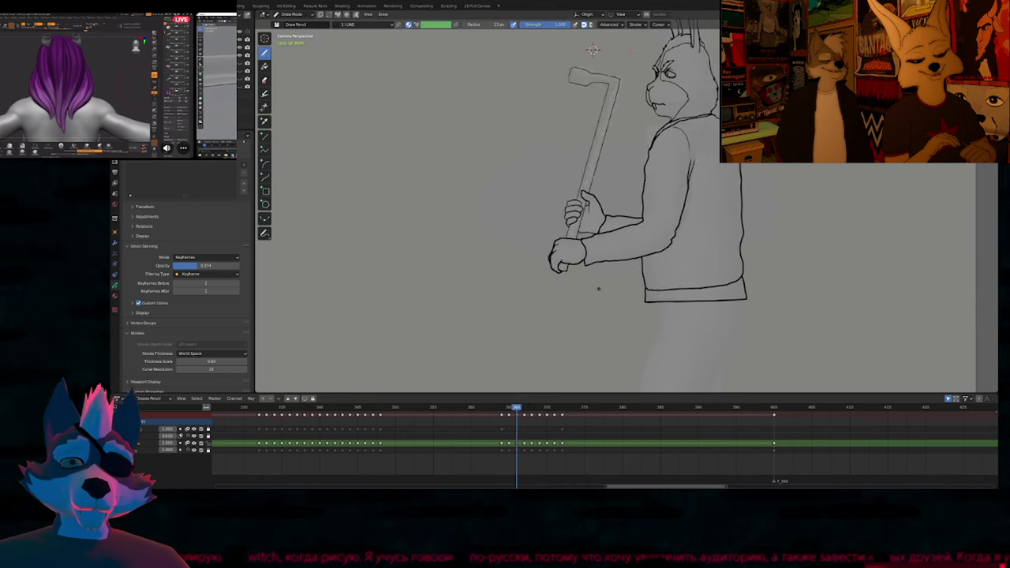
pyautogui.press('space')
pyautogui.press('space')
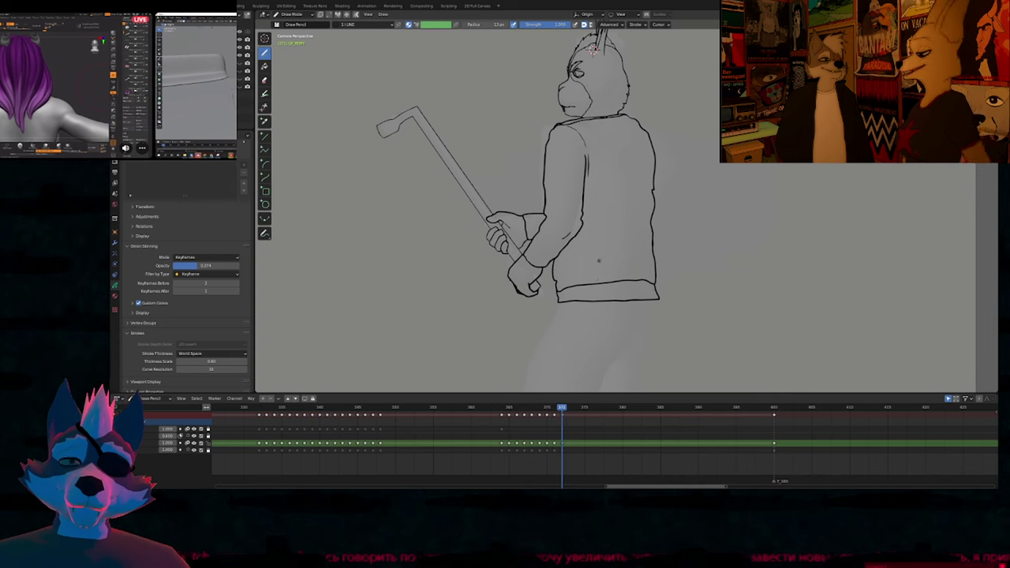
# Select all the keyframes in the timeline and set their keyframe type.
pyautogui.press('a')
pyautogui.press('r')
pyautogui.click(549, 429)
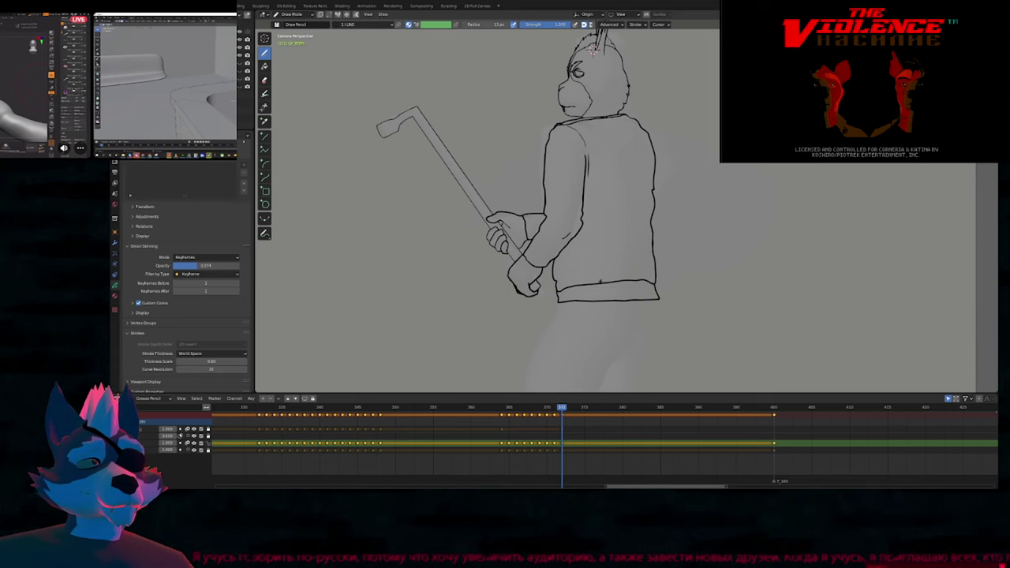
# Examine the rabbit's pose within the full camera frame around frame 372.
pyautogui.scroll(-2, 591, 49)
pyautogui.press('Home')
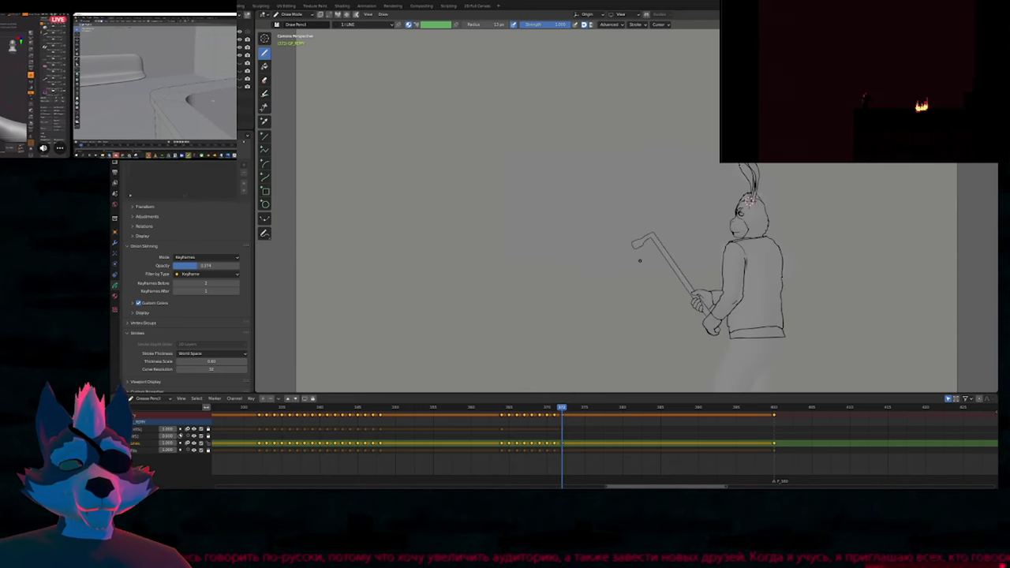
pyautogui.press('Left')
pyautogui.press('Left')
pyautogui.press('Right')
pyautogui.press('Right')
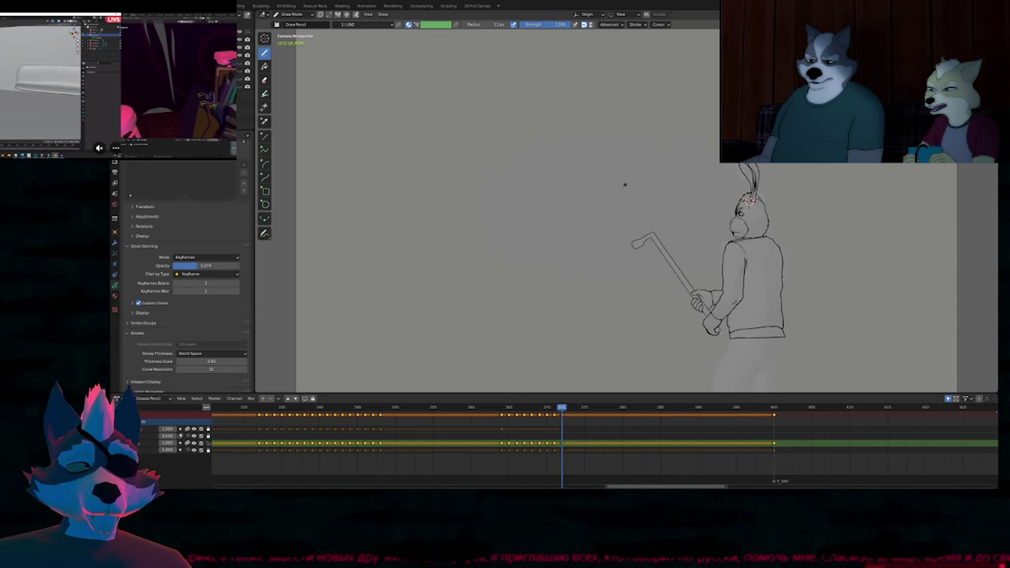
pyautogui.scroll(-1, 588, 248)
pyautogui.keyDown('shift'); pyautogui.moveTo(594, 280); pyautogui.dragTo(557, 277, button='middle'); pyautogui.keyUp('shift')
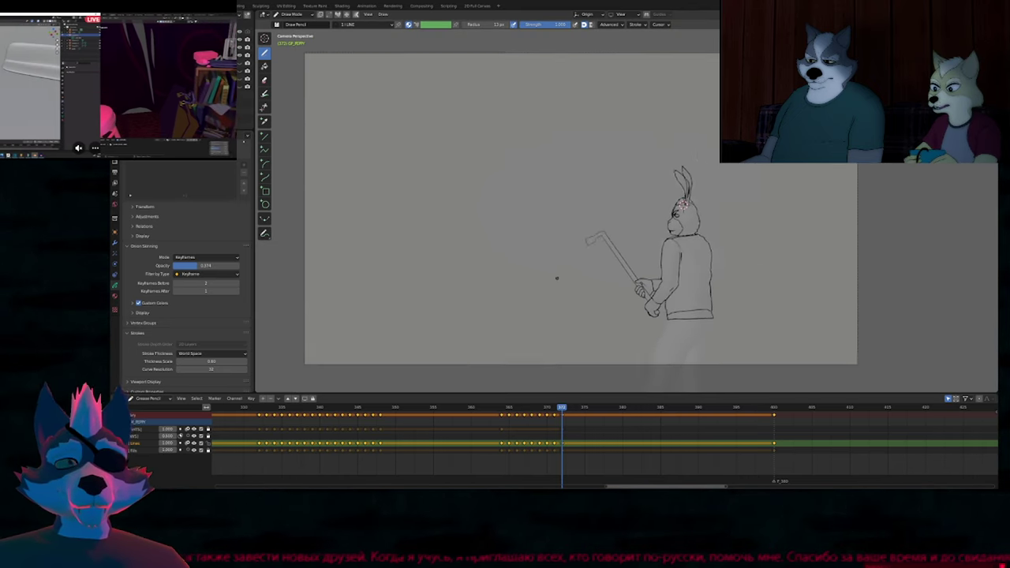
pyautogui.press('Home')
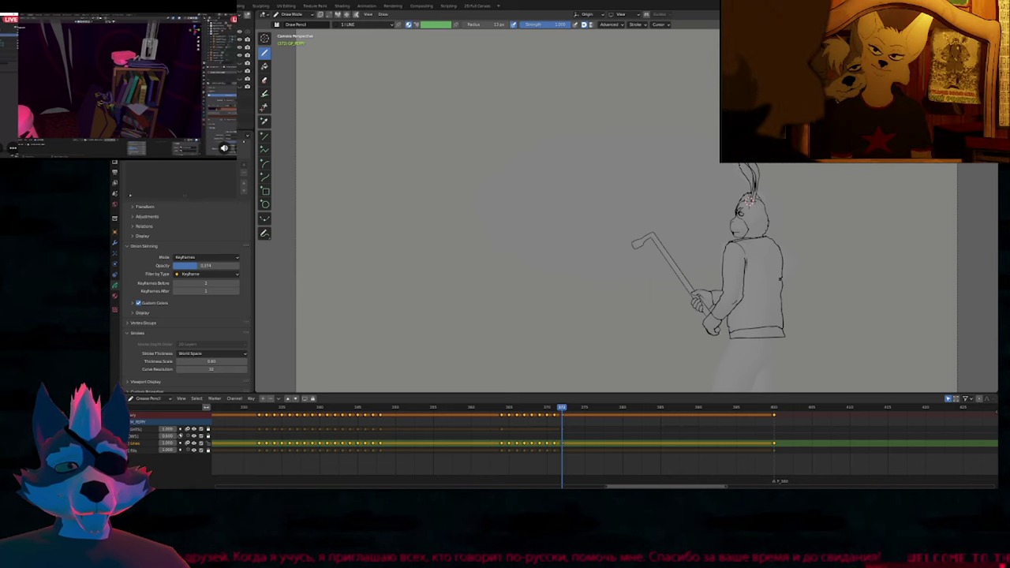
pyautogui.scroll(3, 813, 264)
pyautogui.keyDown('shift'); pyautogui.moveTo(809, 234); pyautogui.dragTo(664, 222, button='middle'); pyautogui.keyUp('shift')
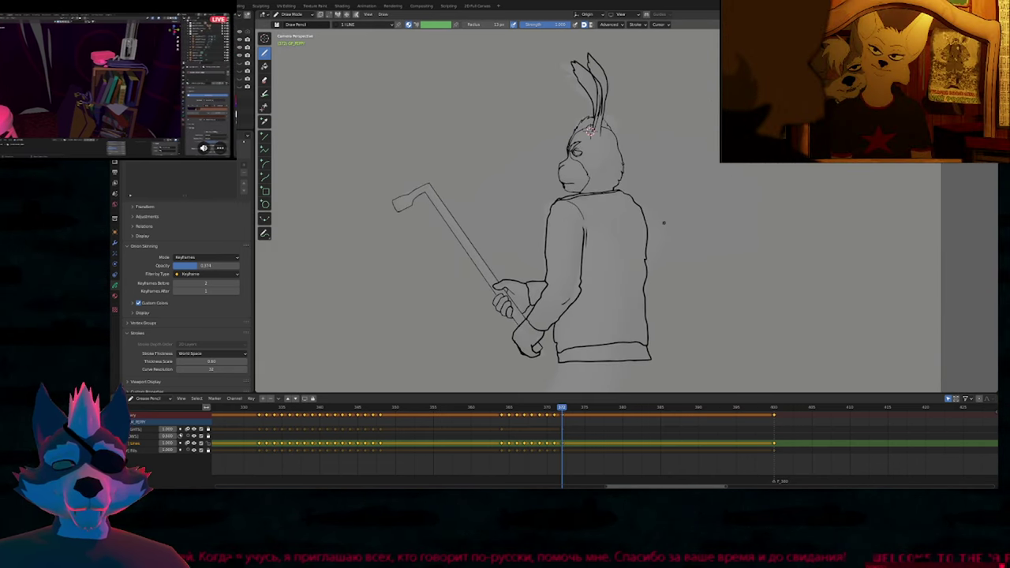
# Flip through the swing drawings with the whole upper body and ears in view, ending on frame 370.
pyautogui.press('Down')
pyautogui.press('Up')
pyautogui.press('Up')
pyautogui.press('Down')
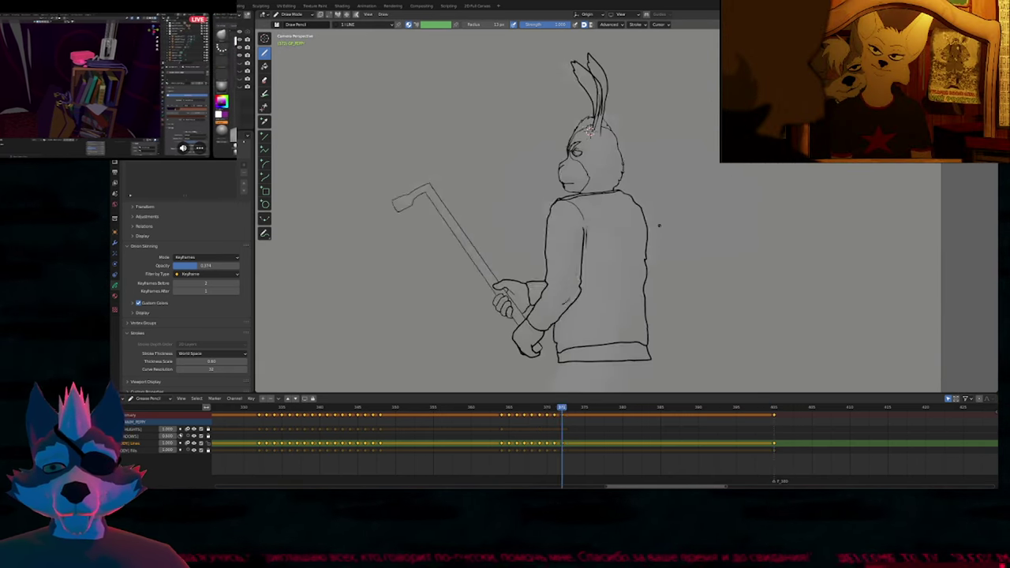
pyautogui.press('Left')
pyautogui.press('Left')
pyautogui.press('Left')
pyautogui.press('Left')
pyautogui.press('Left')
pyautogui.press('Left')
pyautogui.press('Right')
pyautogui.press('Right')
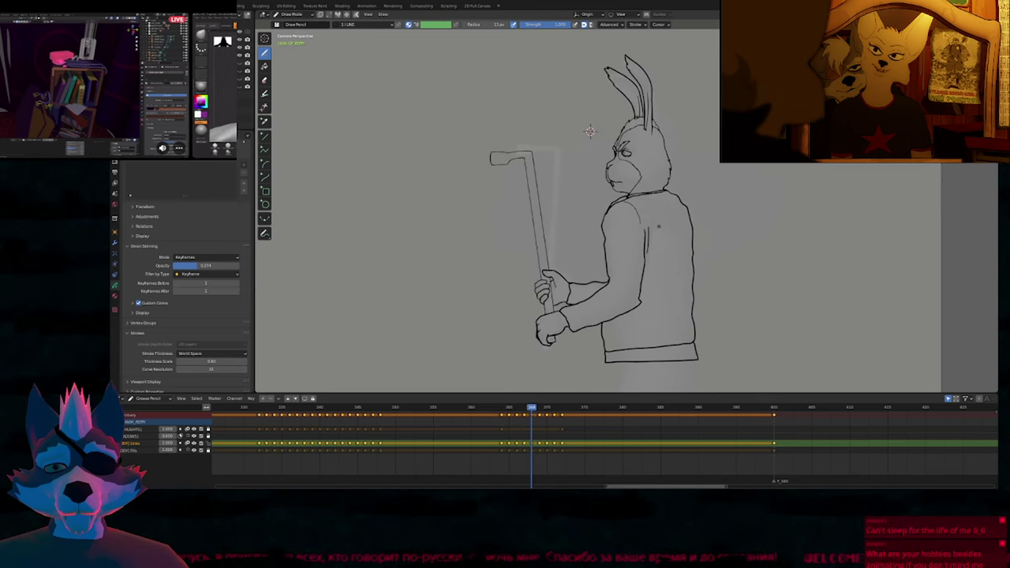
pyautogui.press('Right')
pyautogui.press('Right')
pyautogui.press('Right')
pyautogui.press('Left')
# Turn on onion skinning on frame 370 and compare the arms and body with neighbouring drawings, going back to frame 366.
pyautogui.scroll(5, 574, 222)
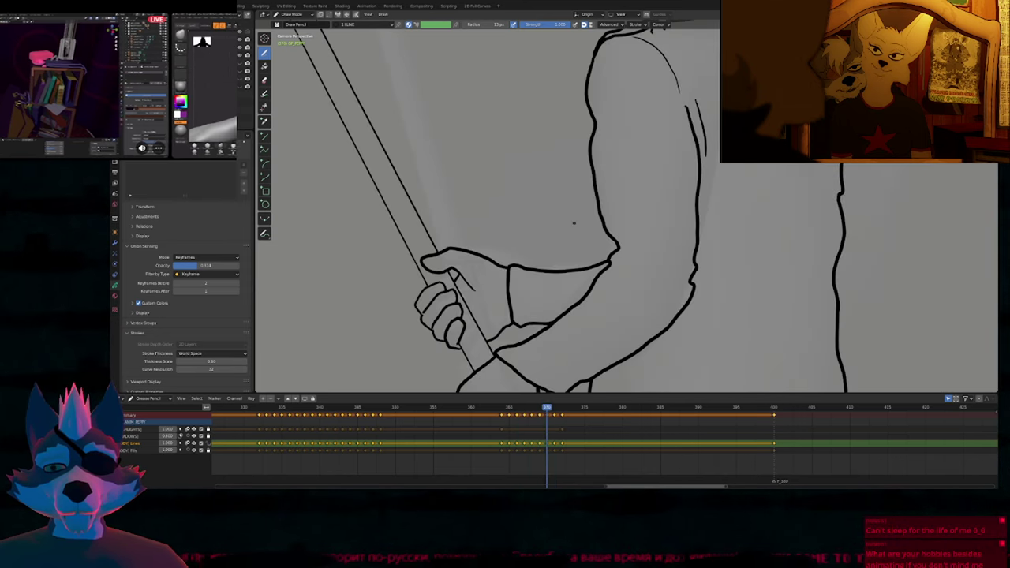
pyautogui.hotkey('shift', 'f')
pyautogui.click(566, 274)
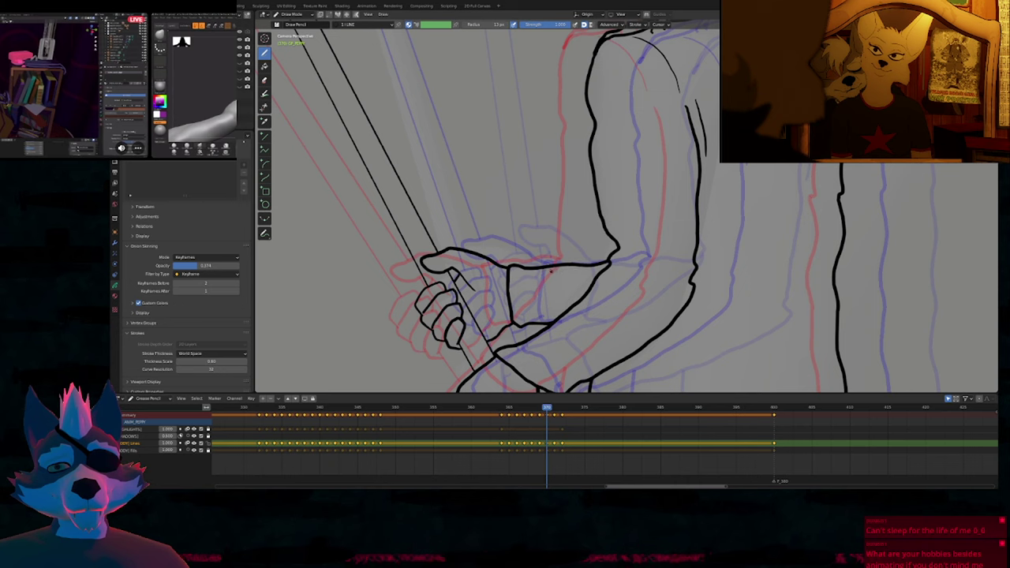
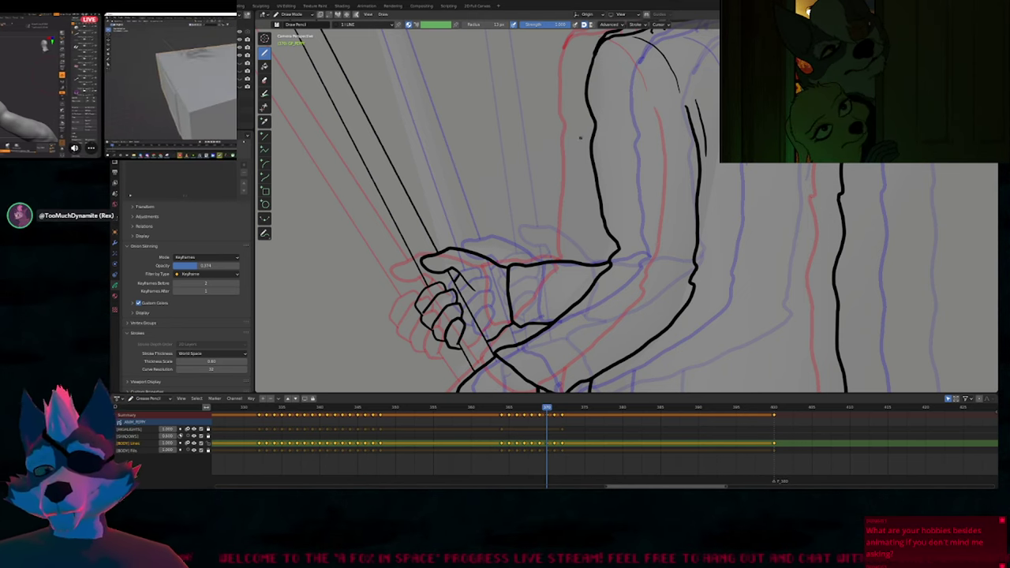
pyautogui.scroll(-5, 580, 138)
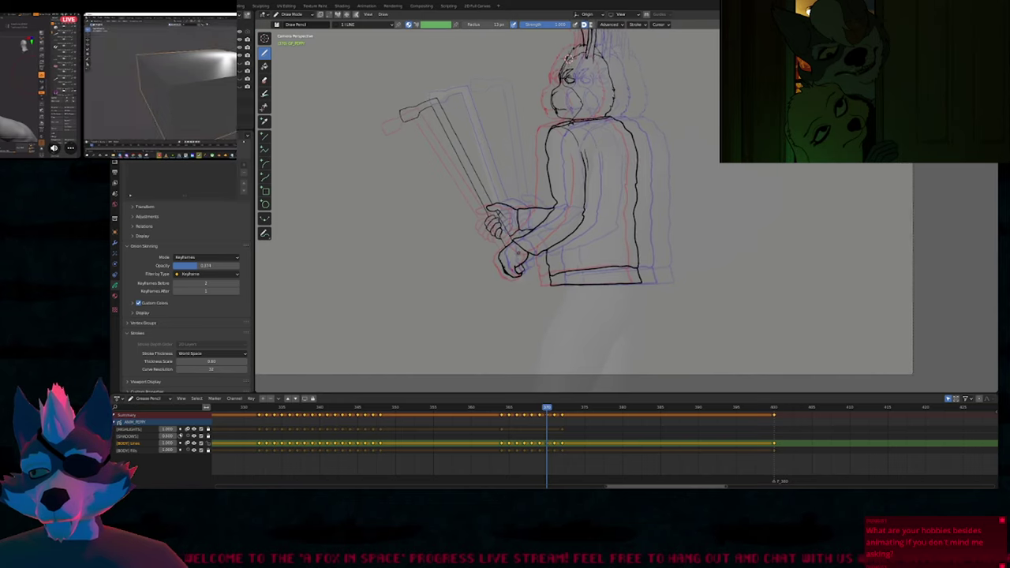
pyautogui.scroll(3, 533, 190)
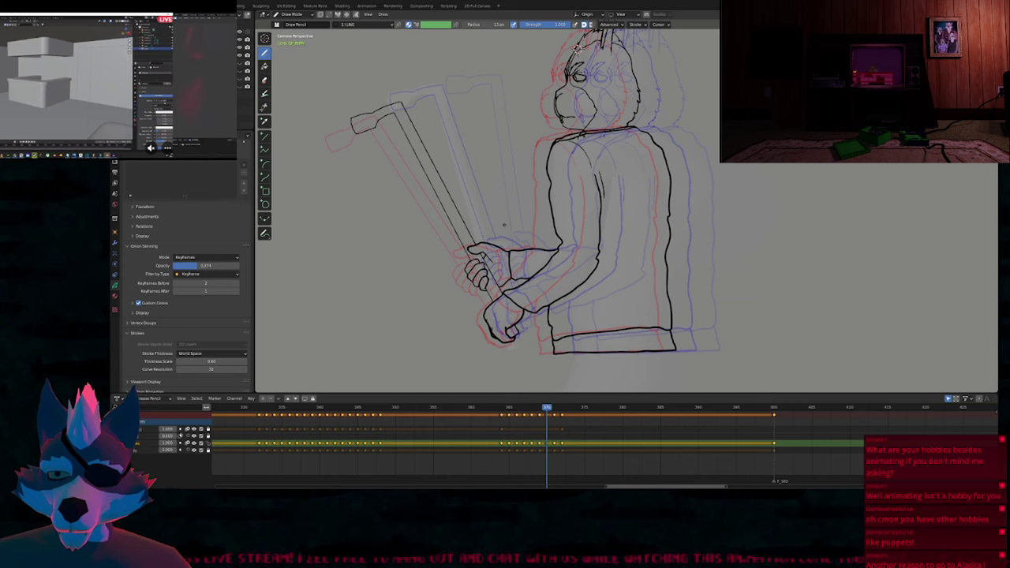
pyautogui.moveTo(579, 247)
pyautogui.keyDown('shift'); pyautogui.mouseDown(button='middle')
pyautogui.moveTo(530, 266)
pyautogui.moveTo(546, 286)
pyautogui.mouseUp(button='middle'); pyautogui.keyUp('shift')
pyautogui.keyDown('shift'); pyautogui.moveTo(546, 82); pyautogui.dragTo(566, 72, button='middle'); pyautogui.keyUp('shift')
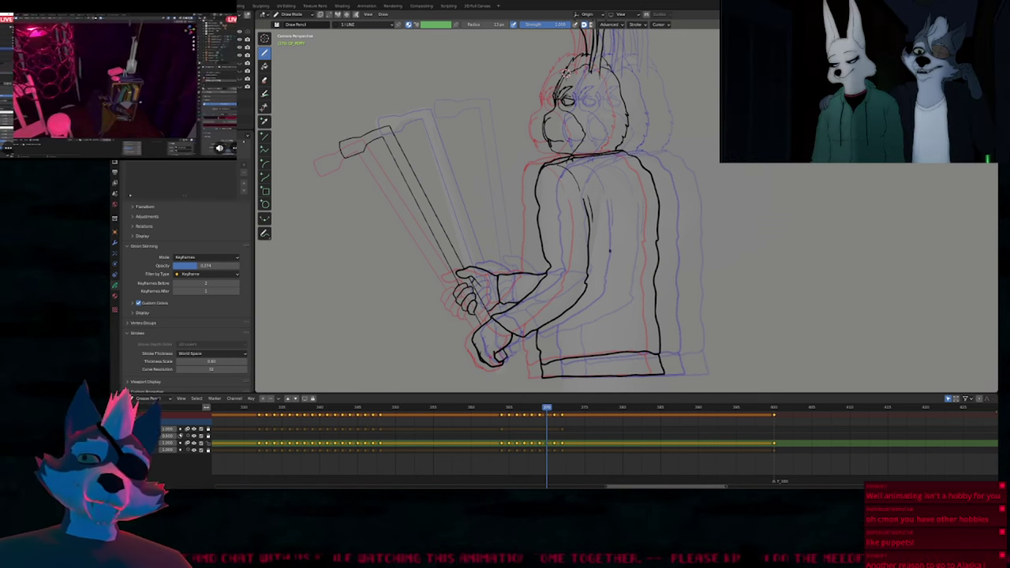
pyautogui.scroll(-1, 610, 250)
pyautogui.moveTo(613, 201)
pyautogui.keyDown('shift'); pyautogui.mouseDown(button='middle')
pyautogui.moveTo(585, 181)
pyautogui.moveTo(548, 327)
pyautogui.moveTo(555, 245)
pyautogui.mouseUp(button='middle'); pyautogui.keyUp('shift')
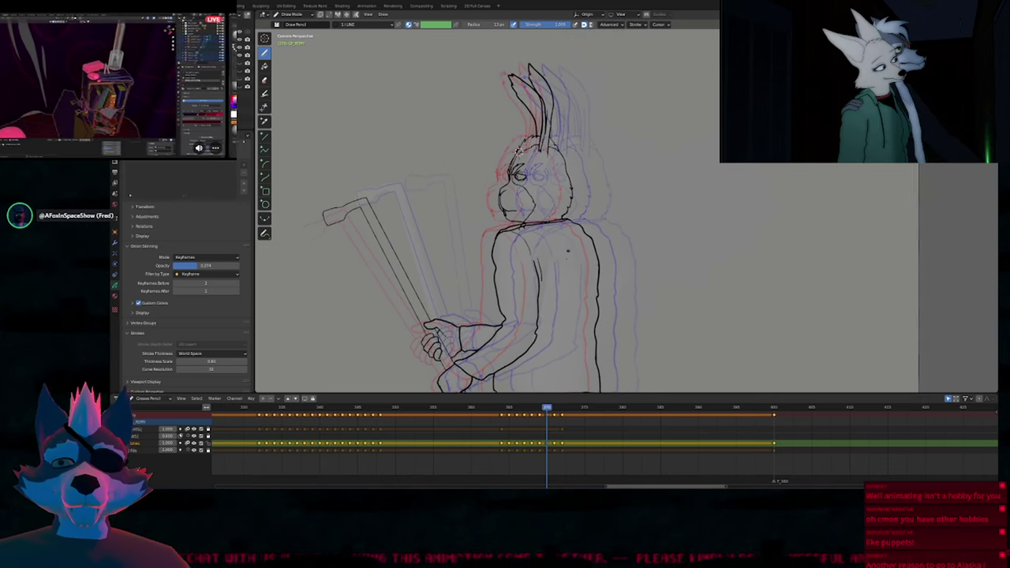
pyautogui.press('Left')
pyautogui.press('Left')
pyautogui.press('Left')
pyautogui.press('Left')
pyautogui.press('Left')
pyautogui.press('Right')
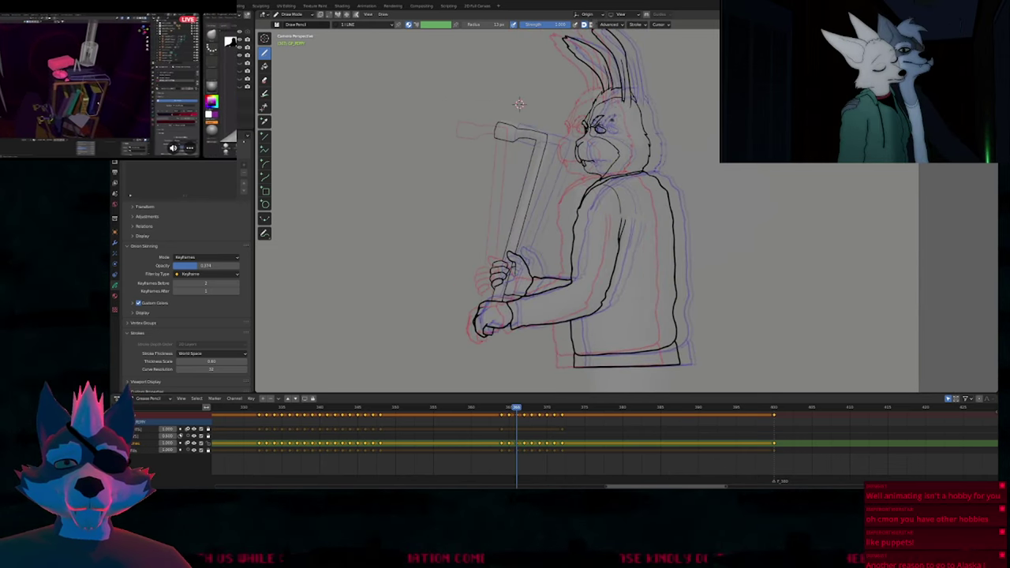
# Hide the onion skins and examine the head and ear-base lines up close from frame 366 to frame 368.
pyautogui.scroll(4, 622, 102)
pyautogui.press('space')
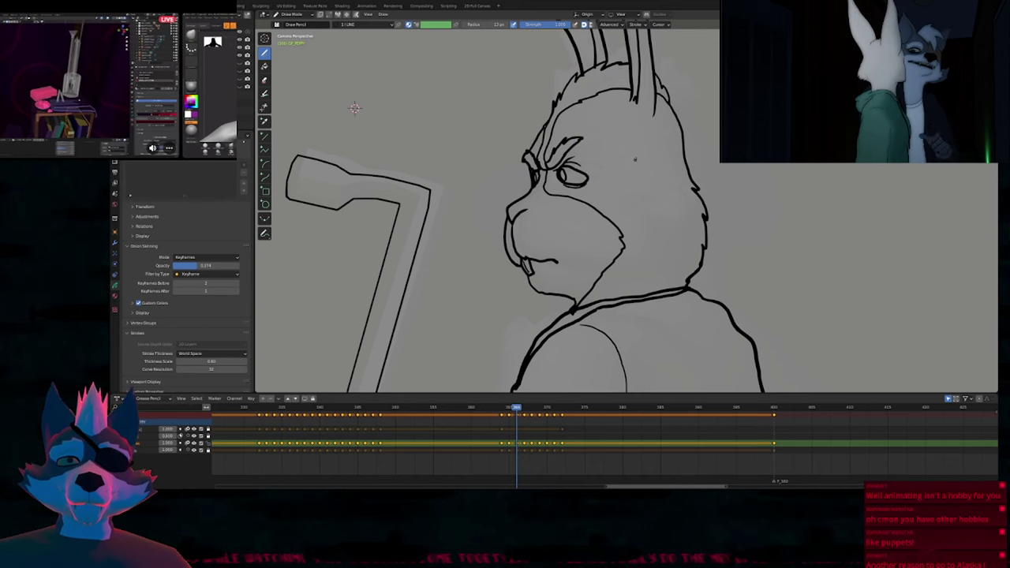
pyautogui.keyDown('shift'); pyautogui.moveTo(636, 160); pyautogui.dragTo(607, 276, button='middle'); pyautogui.keyUp('shift')
pyautogui.scroll(4, 662, 162)
pyautogui.press('Right')
pyautogui.press('Right')
pyautogui.scroll(-6, 568, 214)
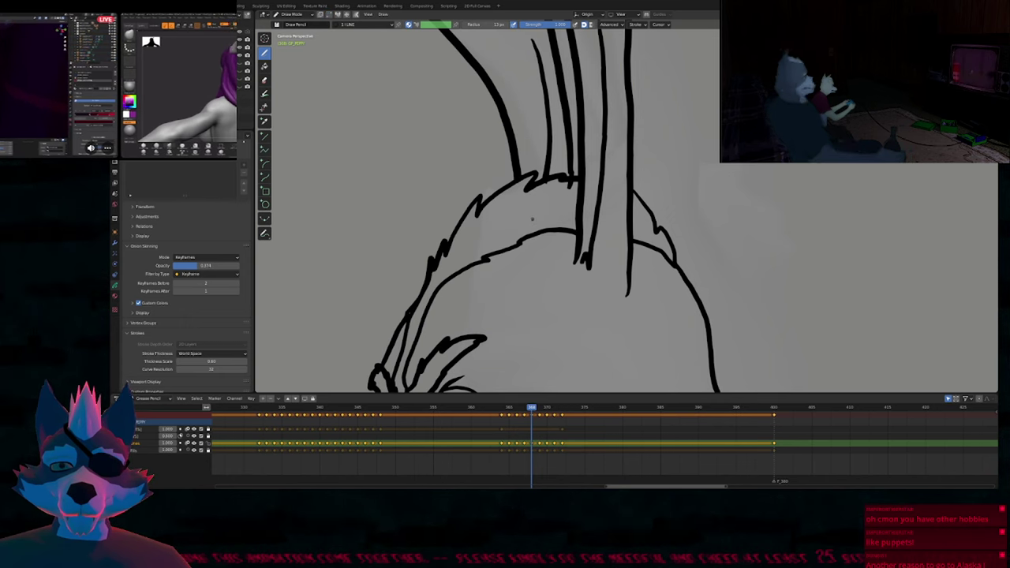
# Flip back from frame 368 to frame 365 and compare where the ear lines meet the head tuft.
pyautogui.press('Left')
pyautogui.press('Right')
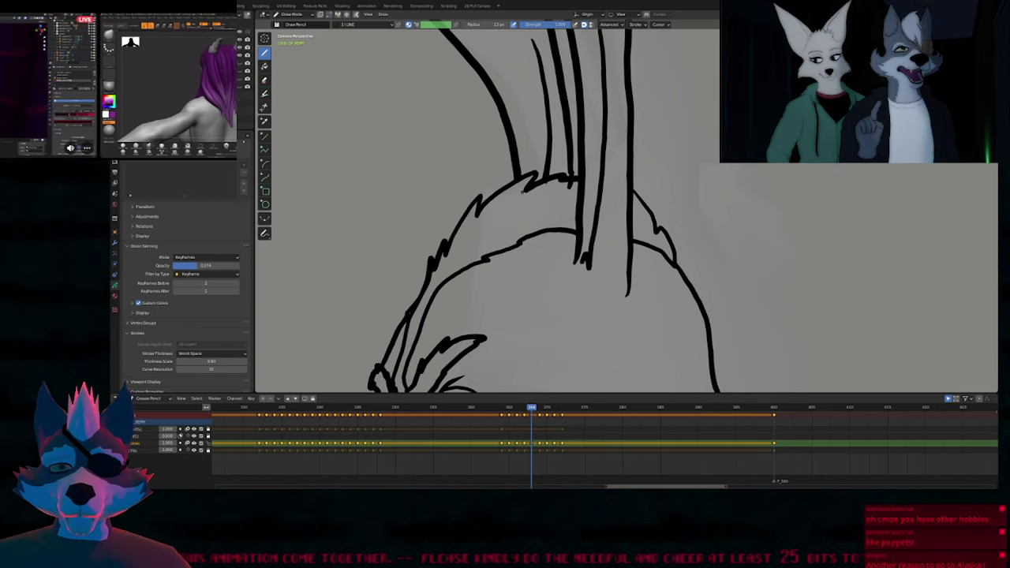
pyautogui.press('Left')
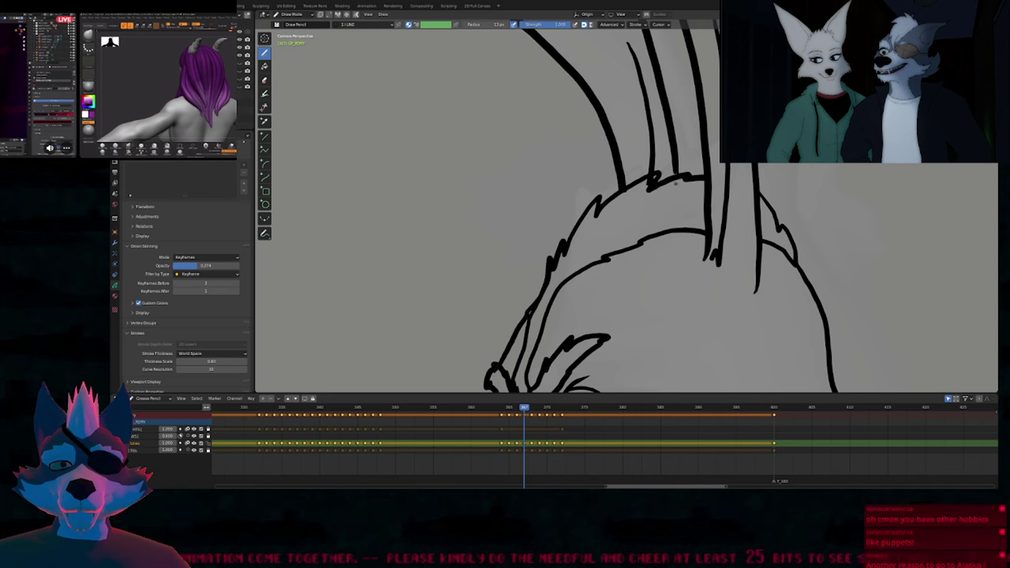
pyautogui.moveTo(675, 183)
pyautogui.keyDown('ctrl'); pyautogui.mouseDown(button='middle')
pyautogui.moveTo(660, 260)
pyautogui.moveTo(670, 197)
pyautogui.mouseUp(button='middle'); pyautogui.keyUp('ctrl')
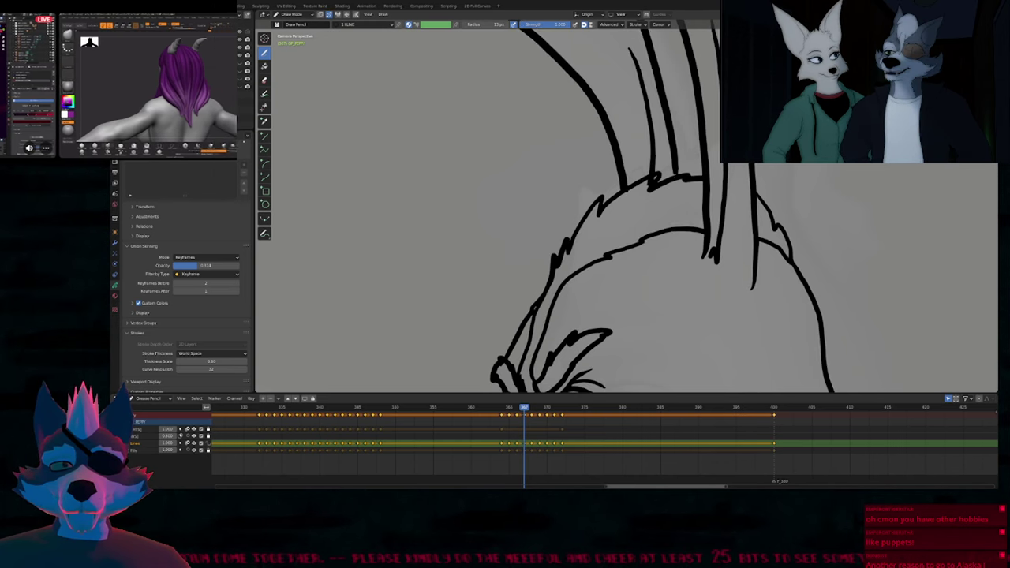
pyautogui.press('Left')
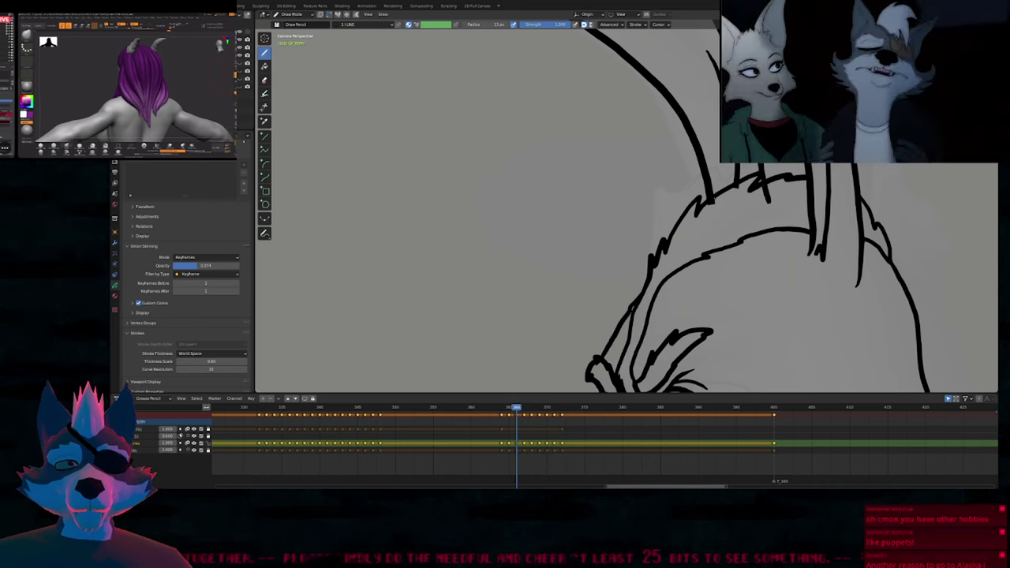
pyautogui.press('Left')
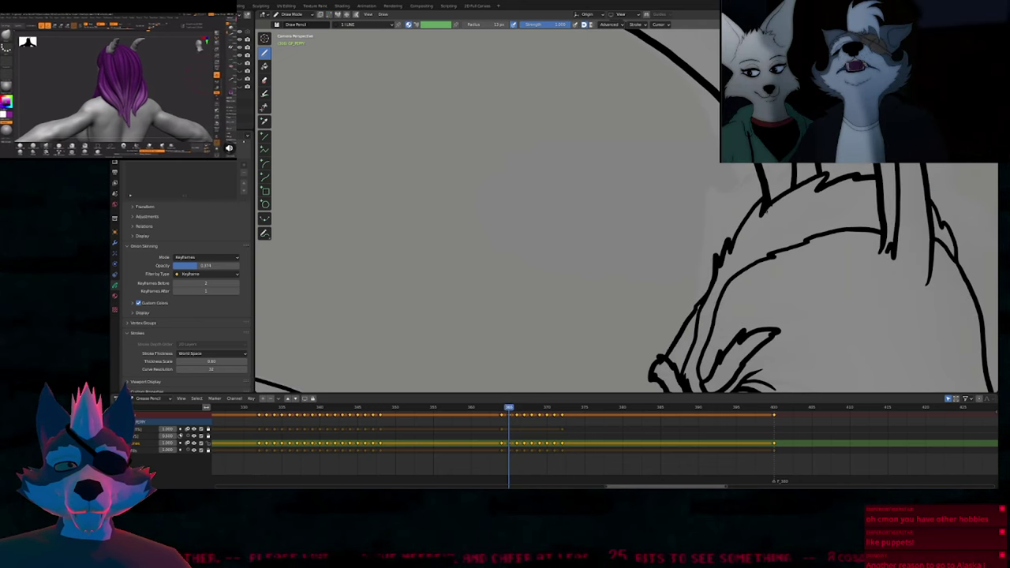
pyautogui.keyDown('shift'); pyautogui.moveTo(838, 207); pyautogui.dragTo(666, 222, button='middle'); pyautogui.keyUp('shift')
pyautogui.scroll(-3, 666, 222)
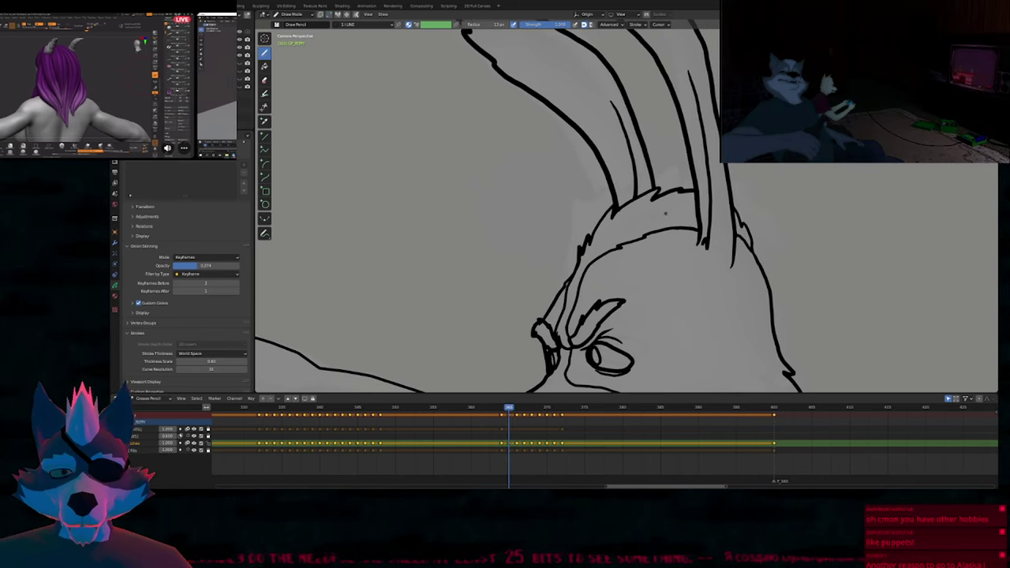
# Enter Edit Mode and inspect the ear-base strokes up close on each drawing from frame 366 to frame 369.
pyautogui.press('Right')
pyautogui.press('Tab')
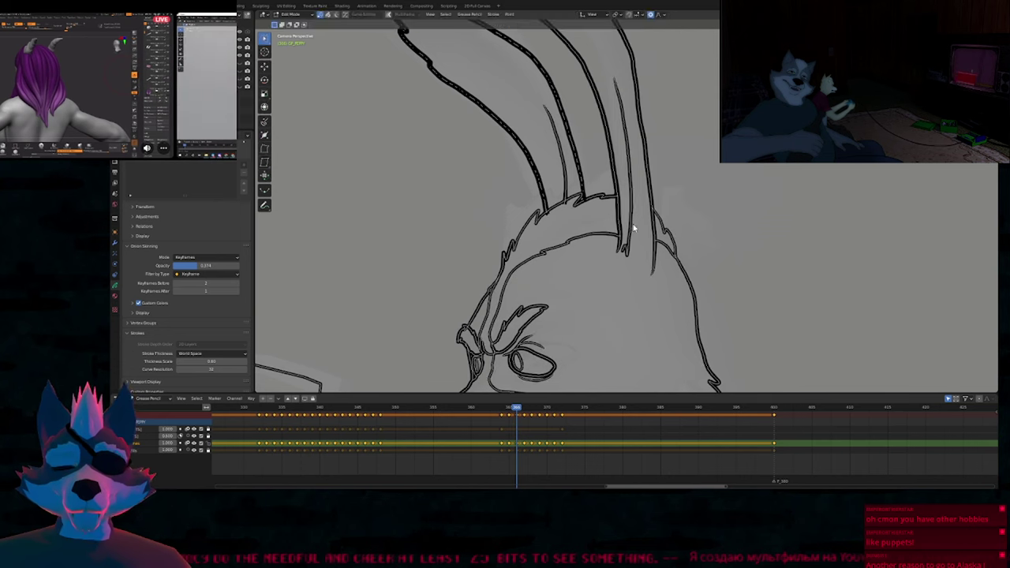
pyautogui.scroll(3, 616, 231)
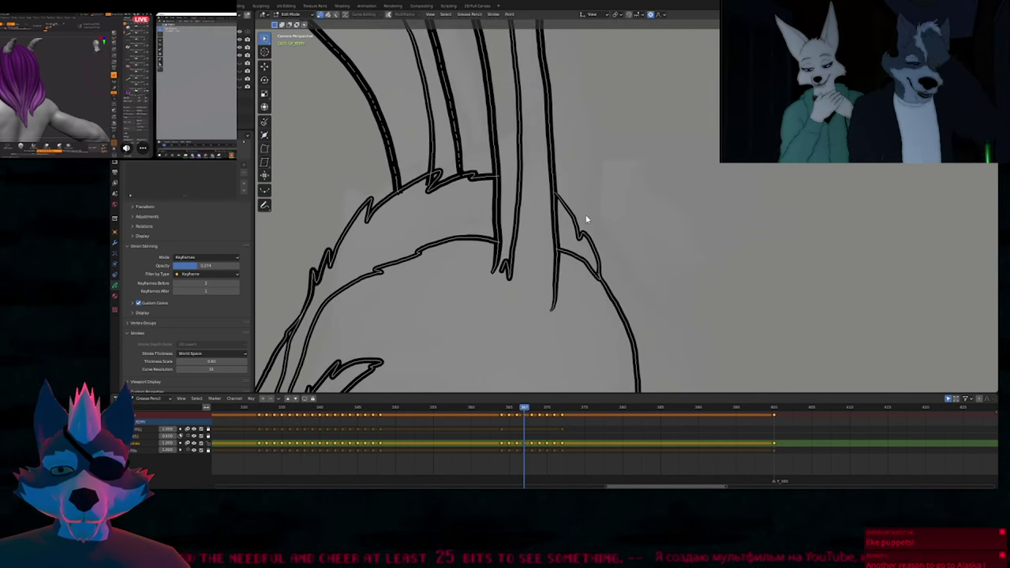
pyautogui.press('Right')
pyautogui.keyDown('shift'); pyautogui.moveTo(554, 225); pyautogui.dragTo(620, 235, button='middle'); pyautogui.keyUp('shift')
pyautogui.press('Right')
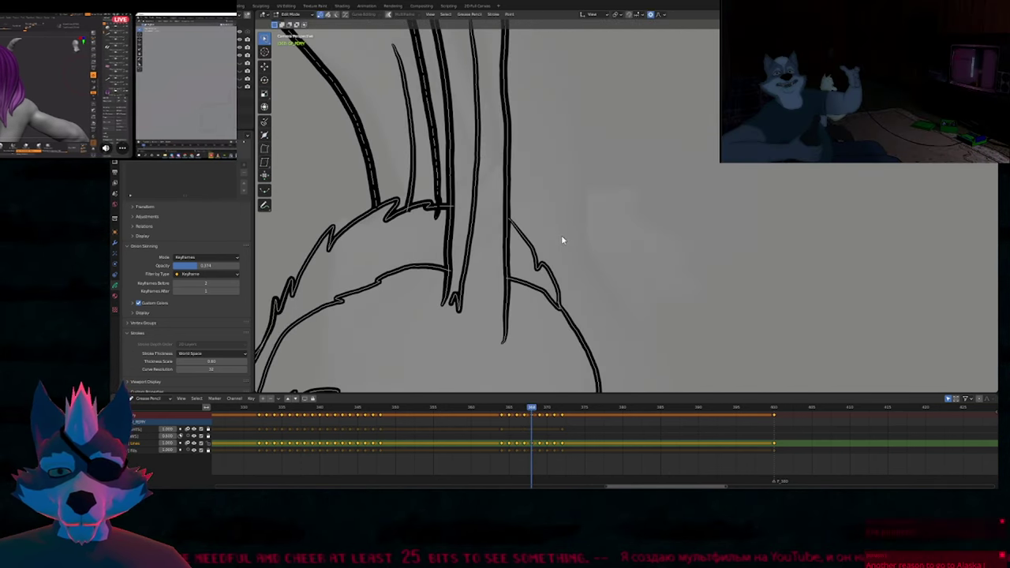
pyautogui.keyDown('shift'); pyautogui.moveTo(536, 228); pyautogui.dragTo(674, 229, button='middle'); pyautogui.keyUp('shift')
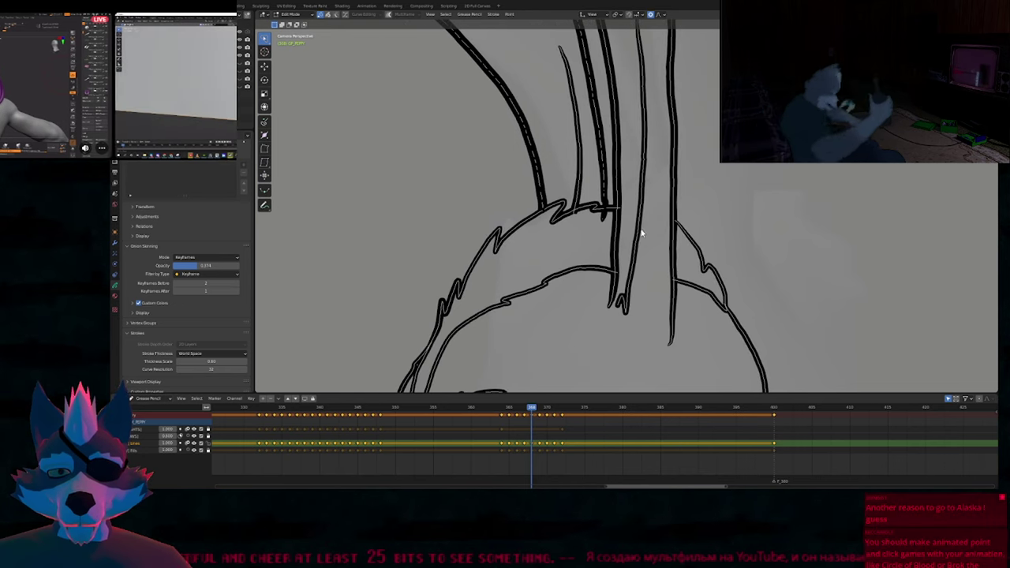
pyautogui.press('Right')
pyautogui.keyDown('shift'); pyautogui.moveTo(563, 231); pyautogui.dragTo(646, 237, button='middle'); pyautogui.keyUp('shift')
pyautogui.scroll(2, 645, 238)
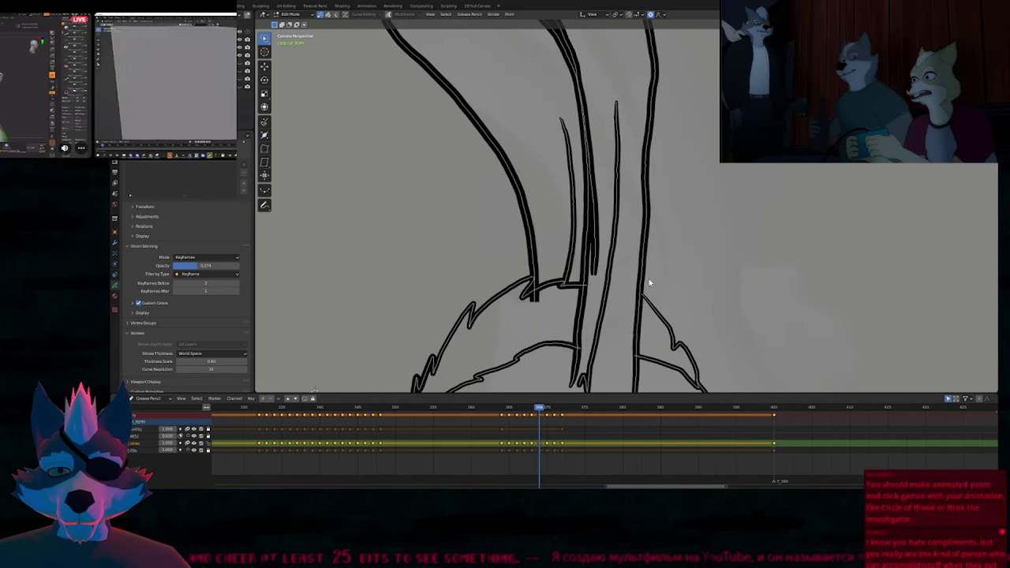
# On frame 369, remove the overlapping line end inside the front ear and adjust the back ear's inner line base with proportional editing.
pyautogui.press('Tab')
pyautogui.press('Tab')
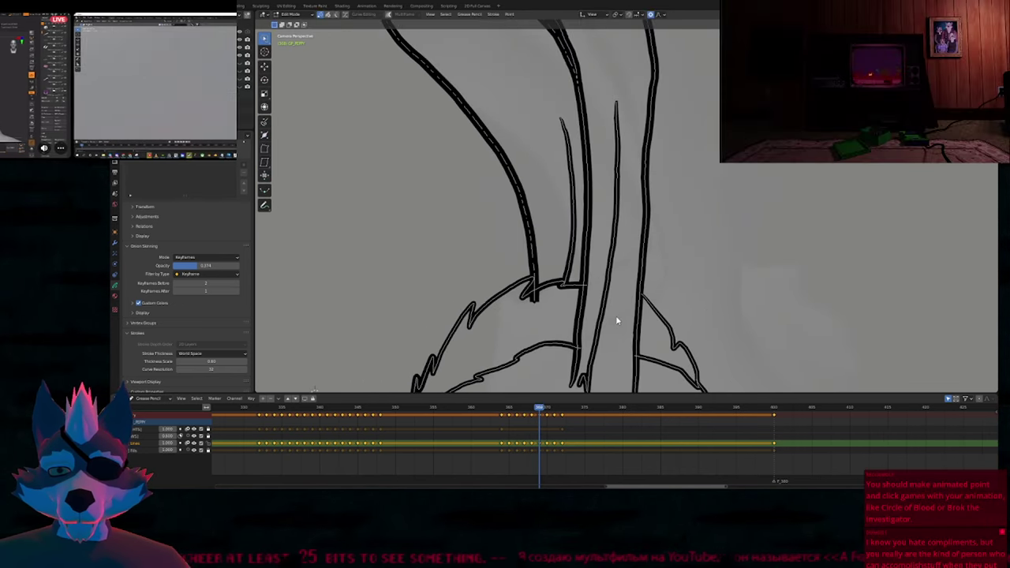
pyautogui.keyDown('shift'); pyautogui.moveTo(613, 318); pyautogui.dragTo(612, 228, button='middle'); pyautogui.keyUp('shift')
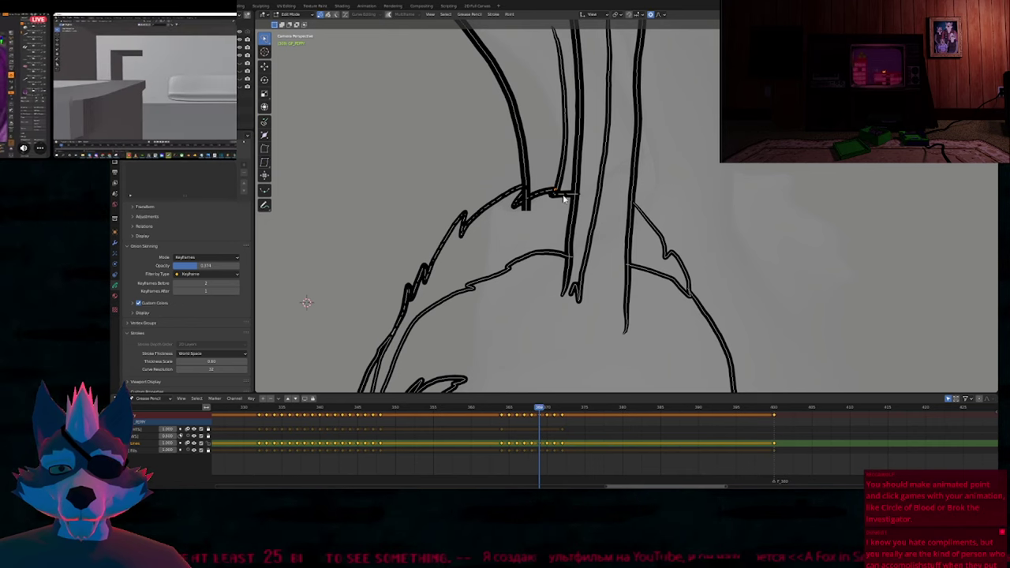
pyautogui.press('g')
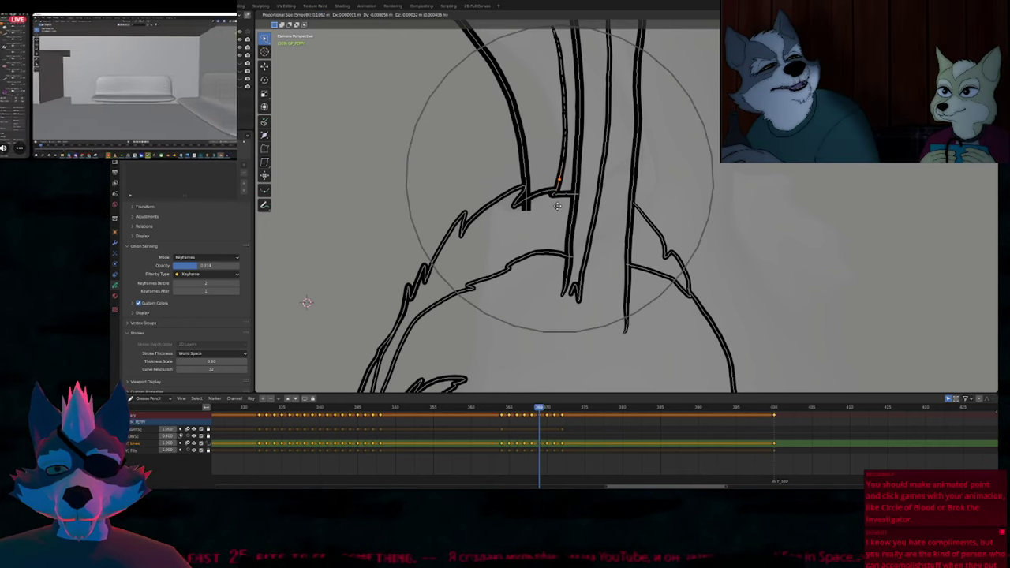
pyautogui.click(543, 214)
pyautogui.press('Tab')
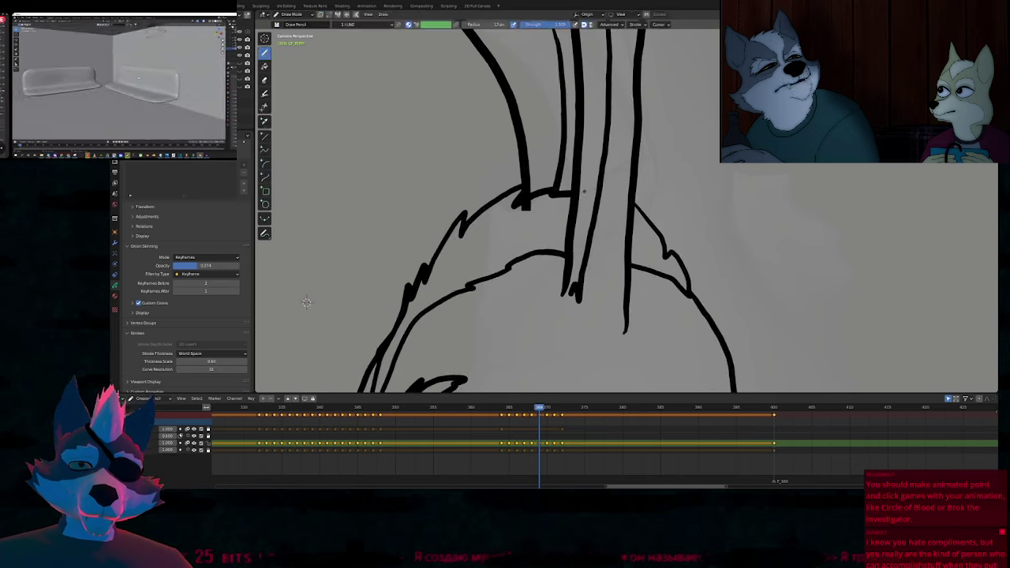
# On frame 370, cut the back ear's outline where it passes behind the front ear.
pyautogui.scroll(-4, 585, 237)
pyautogui.keyDown('shift'); pyautogui.moveTo(463, 240); pyautogui.dragTo(444, 290, button='middle'); pyautogui.keyUp('shift')
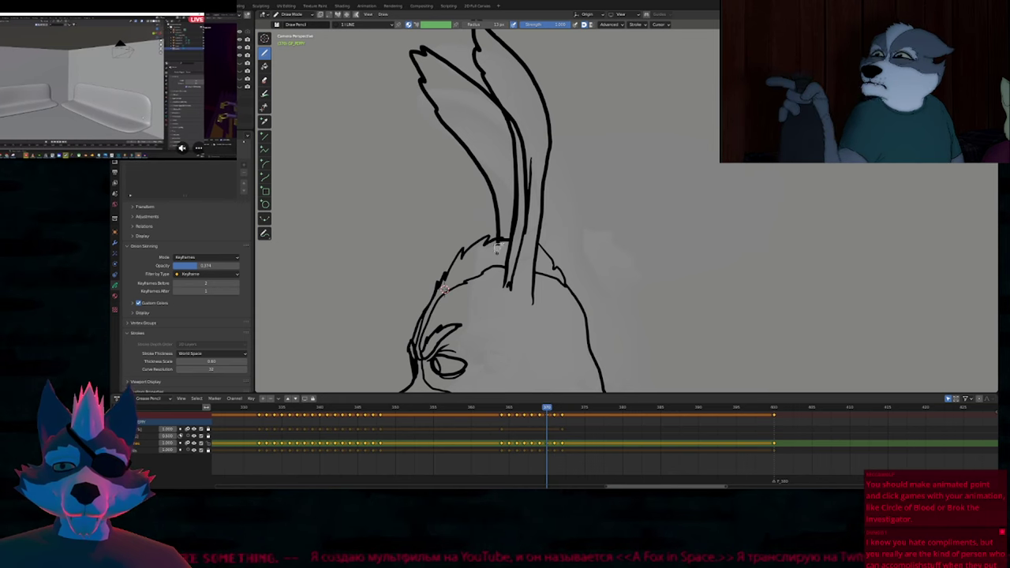
pyautogui.scroll(4, 444, 289)
pyautogui.press('Tab')
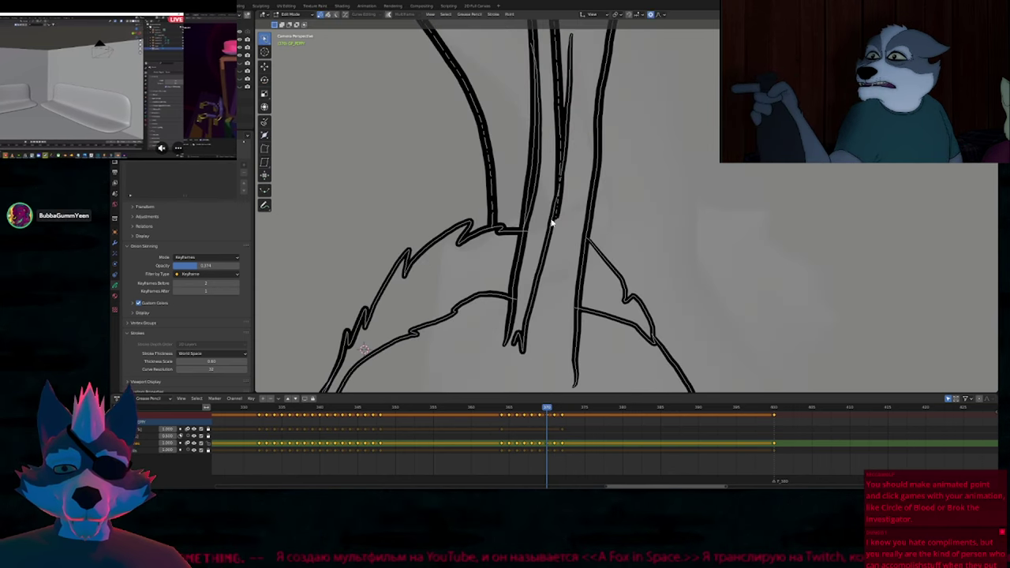
pyautogui.scroll(2, 575, 229)
pyautogui.press('Tab')
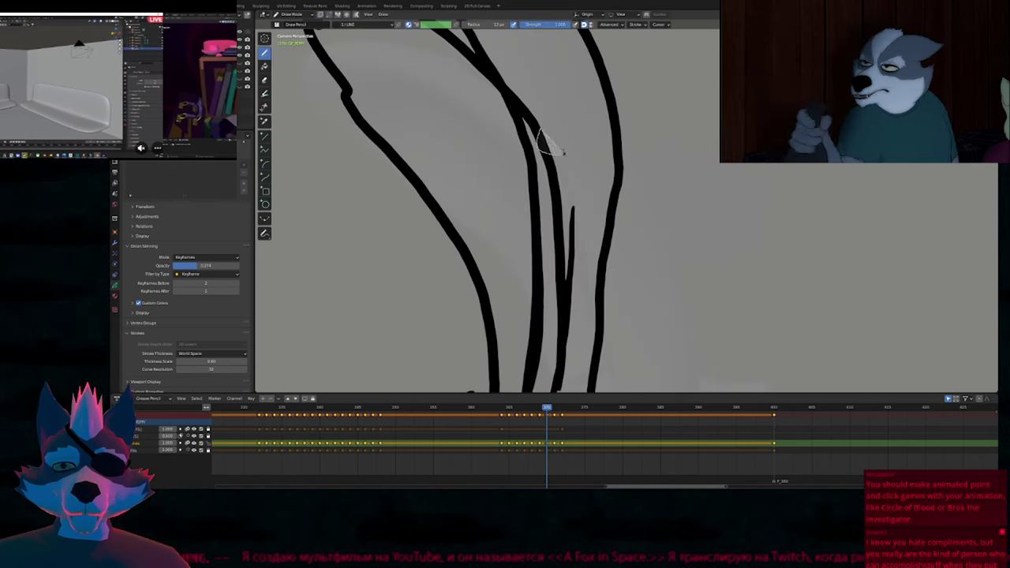
# Delete the leftover back-ear strokes that overlap the inside of the front ear on frame 370.
pyautogui.scroll(-5, 547, 147)
pyautogui.press('Tab')
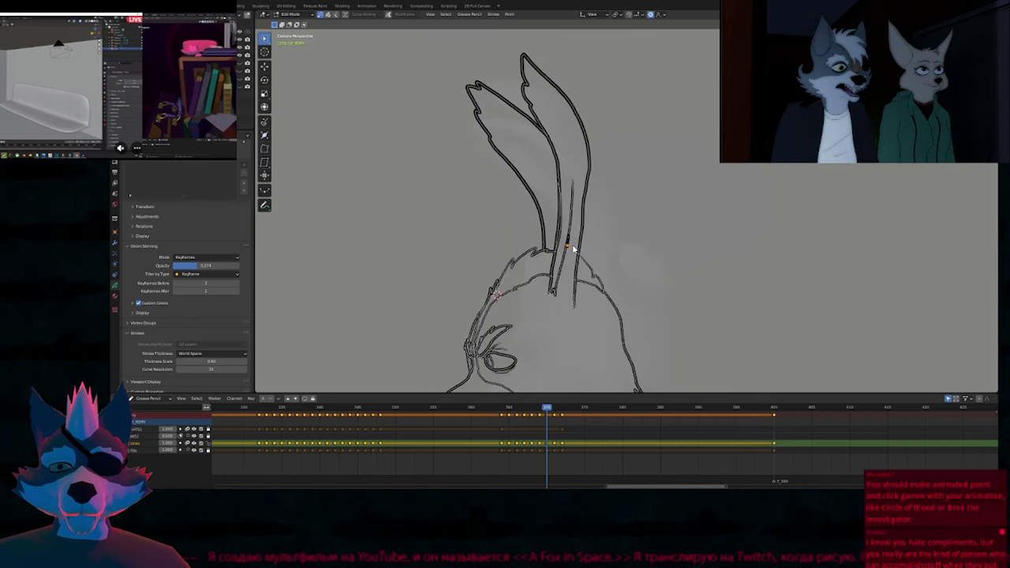
pyautogui.press('x')
pyautogui.click(562, 265)
pyautogui.scroll(5, 563, 262)
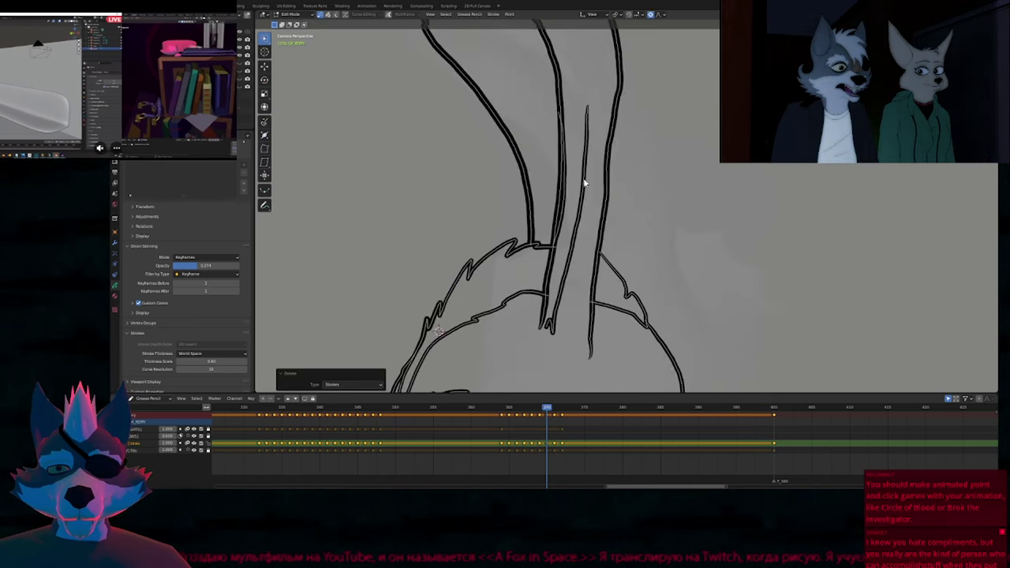
pyautogui.press('x')
pyautogui.click(566, 206)
pyautogui.scroll(-4, 582, 221)
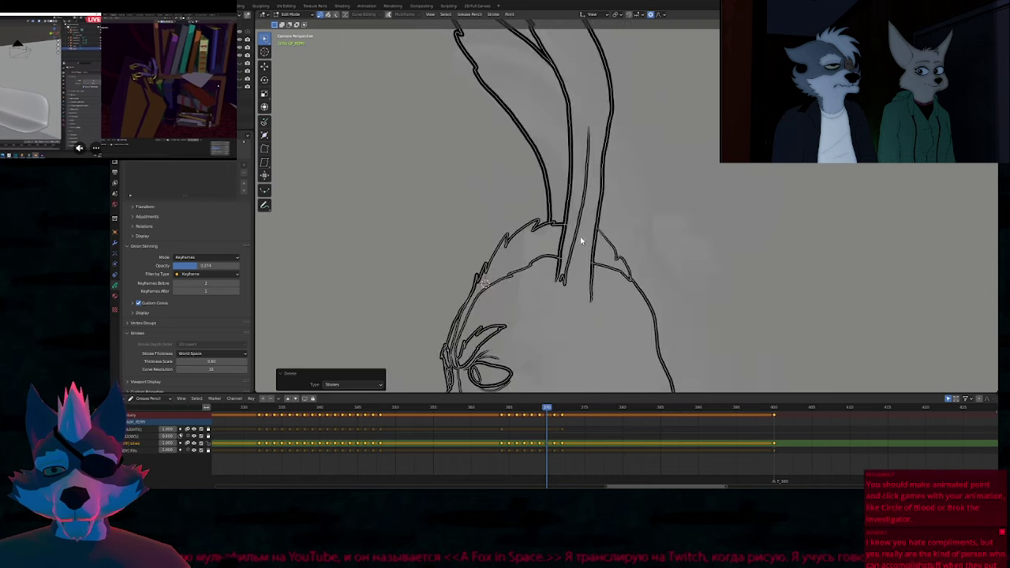
# On frame 371, delete the back ear's thin inner stroke that overlaps the front ear.
pyautogui.moveTo(538, 174)
pyautogui.keyDown('shift'); pyautogui.mouseDown(button='middle')
pyautogui.moveTo(549, 209)
pyautogui.moveTo(543, 229)
pyautogui.mouseUp(button='middle'); pyautogui.keyUp('shift')
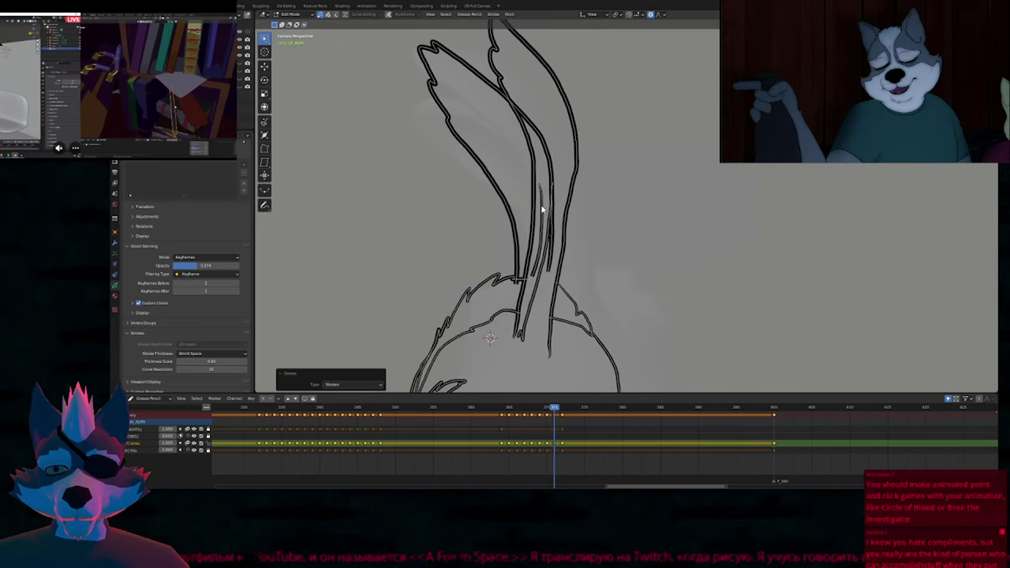
pyautogui.click(541, 208)
pyautogui.press('x')
pyautogui.click(542, 210)
pyautogui.click(555, 235)
pyautogui.press('Tab')
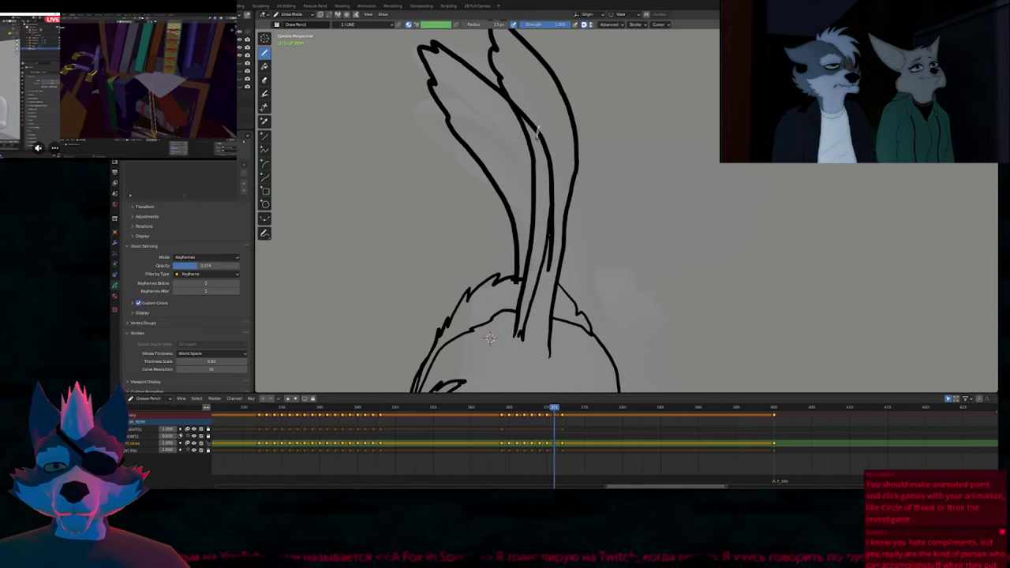
# Try to erase the back ear's outline where it crosses the front ear on frame 371, using the stroke eraser.
pyautogui.keyDown('ctrl'); pyautogui.click(535, 128); pyautogui.keyUp('ctrl')
pyautogui.click(265, 80)
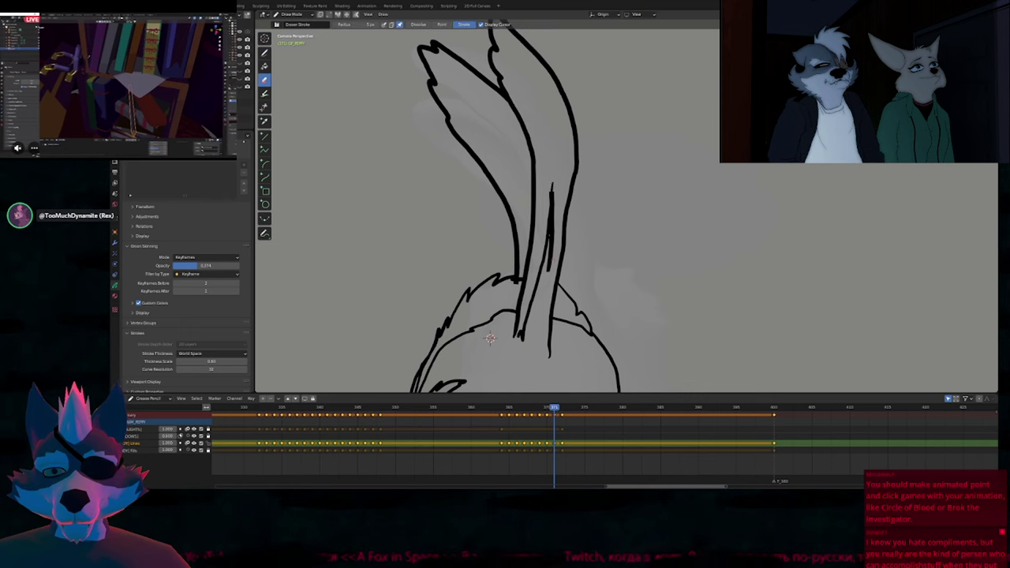
pyautogui.click(550, 269)
pyautogui.hotkey('ctrl', 'z')
pyautogui.click(264, 53)
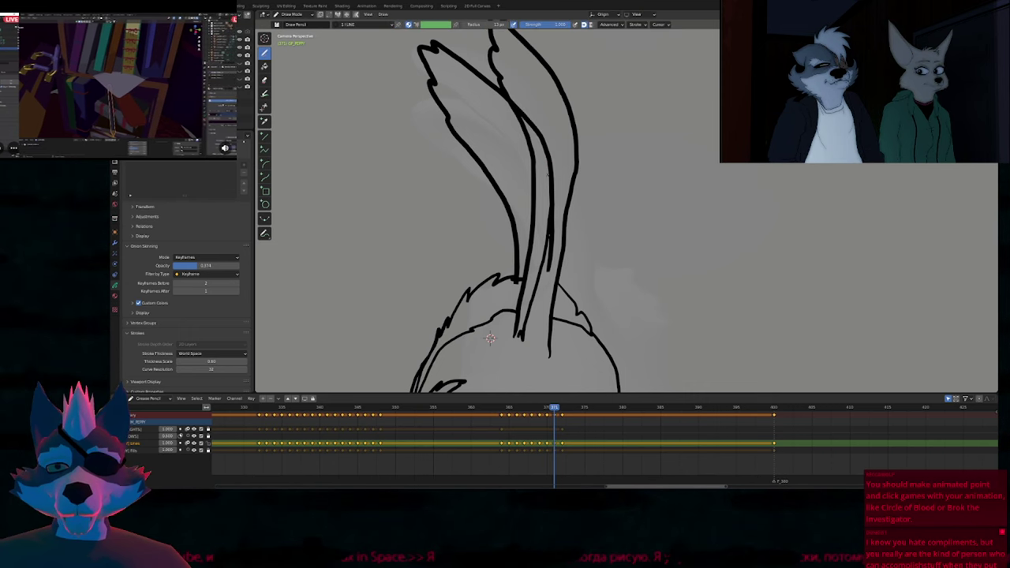
# Remove the lower end of the back ear's outline overlapping the front ear on frame 371, and compare the ears with preceding frames.
pyautogui.press('Tab')
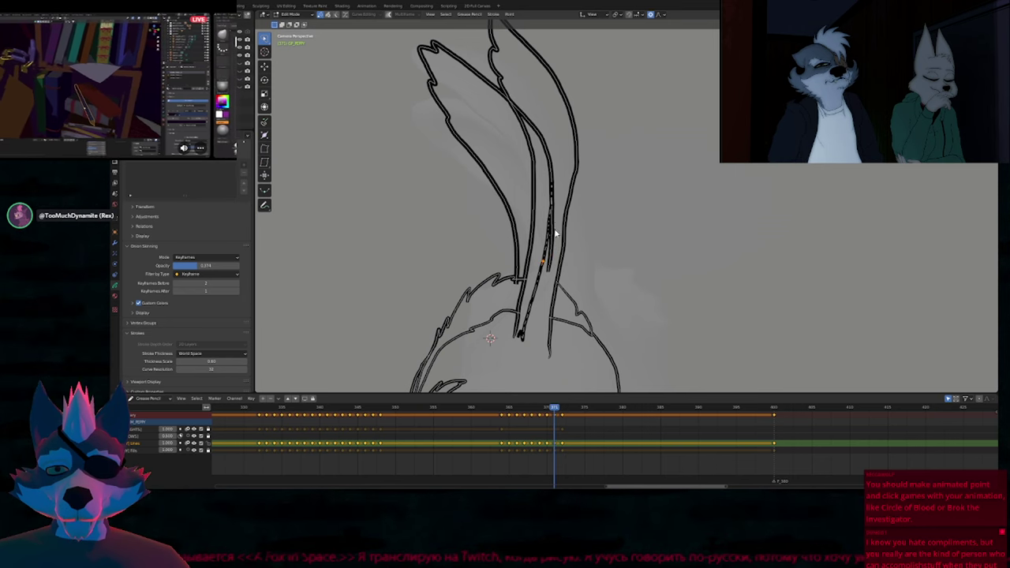
pyautogui.press('Tab')
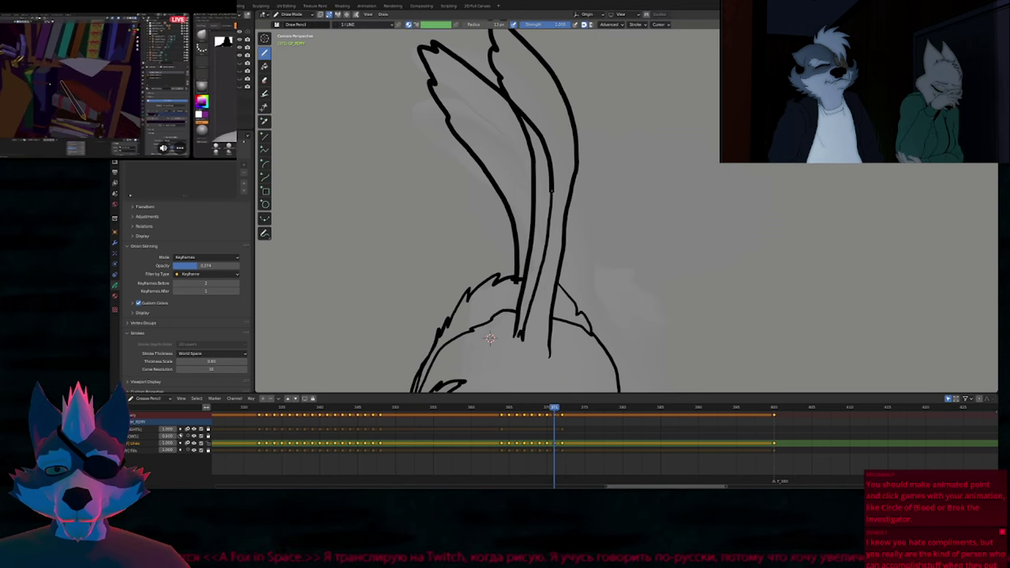
pyautogui.moveTo(490, 338)
pyautogui.keyDown('shift'); pyautogui.mouseDown(button='middle')
pyautogui.moveTo(553, 371)
pyautogui.moveTo(526, 345)
pyautogui.mouseUp(button='middle'); pyautogui.keyUp('shift')
pyautogui.press('Left')
pyautogui.press('Left')
pyautogui.press('Left')
pyautogui.press('Right')
pyautogui.press('Right')
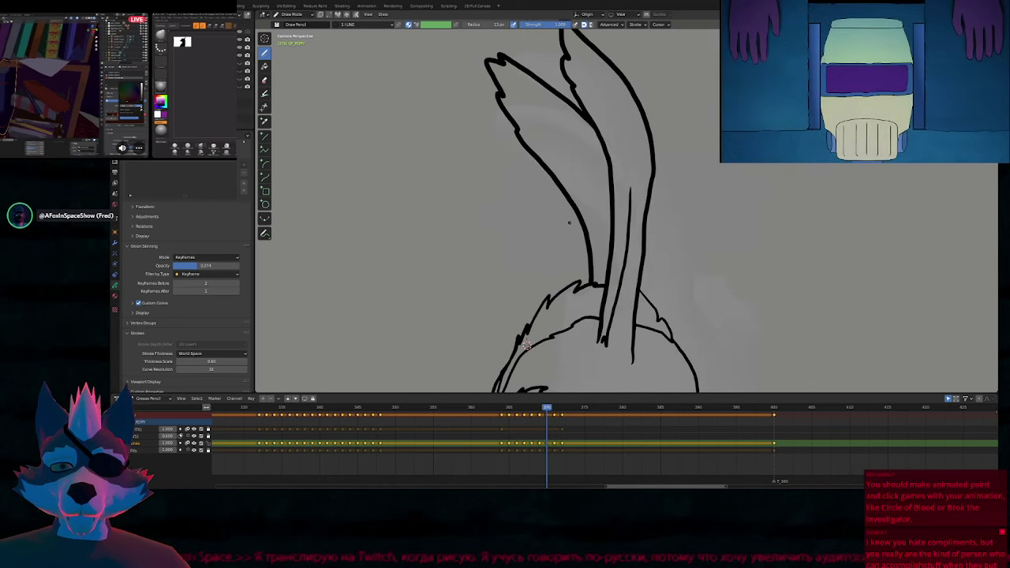
# Examine the head, collar, arms and gripping hands on frame 370 for remaining stray lines.
pyautogui.keyDown('shift'); pyautogui.moveTo(609, 303); pyautogui.dragTo(587, 256, button='middle'); pyautogui.keyUp('shift')
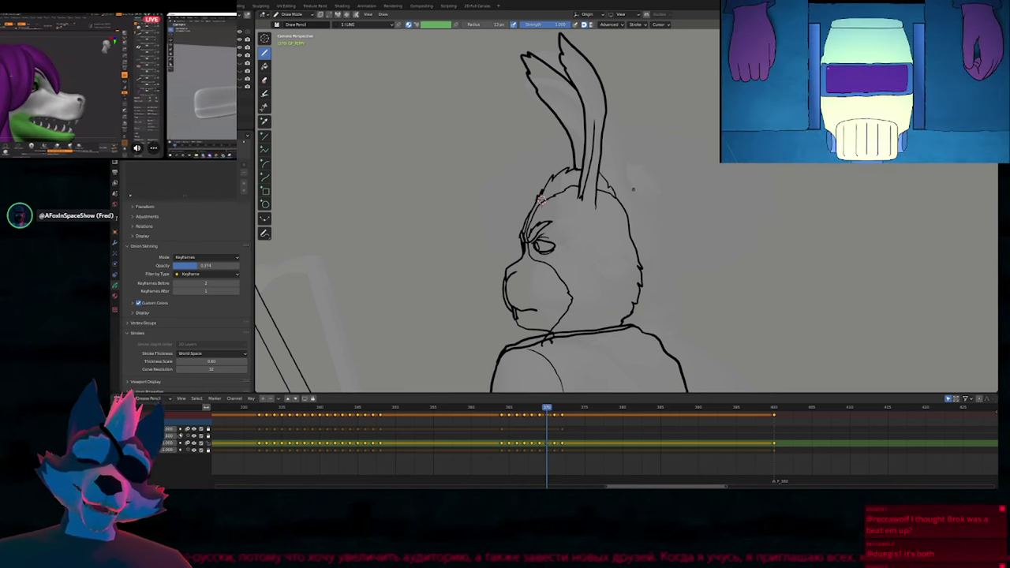
pyautogui.keyDown('shift'); pyautogui.moveTo(595, 262); pyautogui.dragTo(606, 140, button='middle'); pyautogui.keyUp('shift')
pyautogui.scroll(4, 595, 138)
pyautogui.scroll(2, 594, 137)
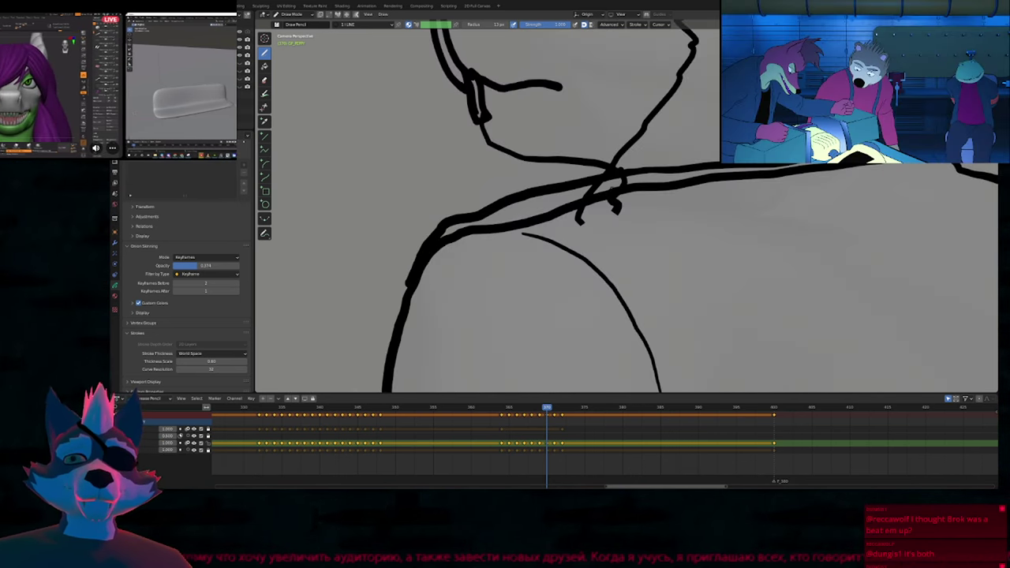
pyautogui.scroll(-4, 590, 280)
pyautogui.keyDown('shift'); pyautogui.moveTo(591, 350); pyautogui.dragTo(559, 207, button='middle'); pyautogui.keyUp('shift')
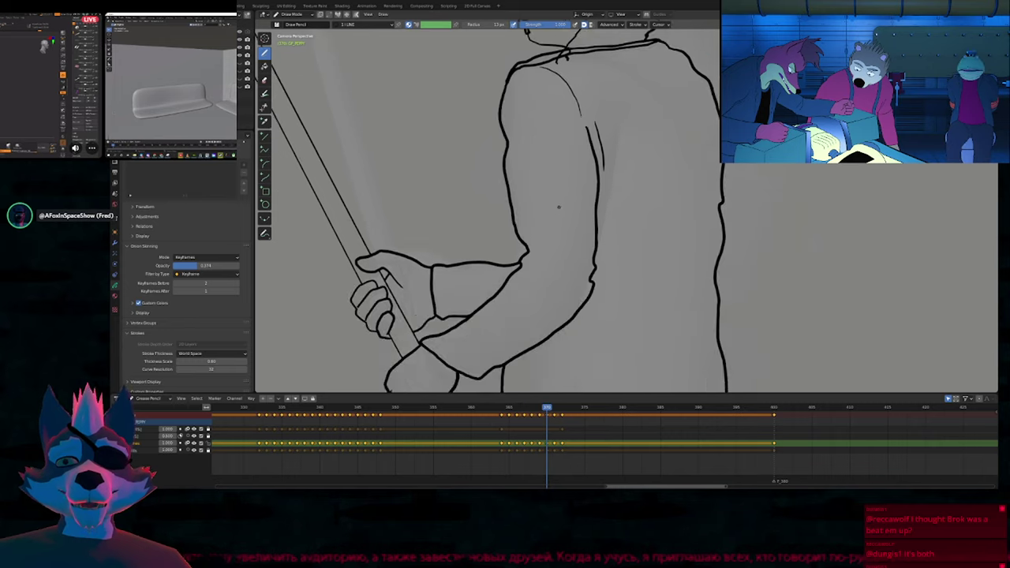
pyautogui.scroll(-6, 576, 206)
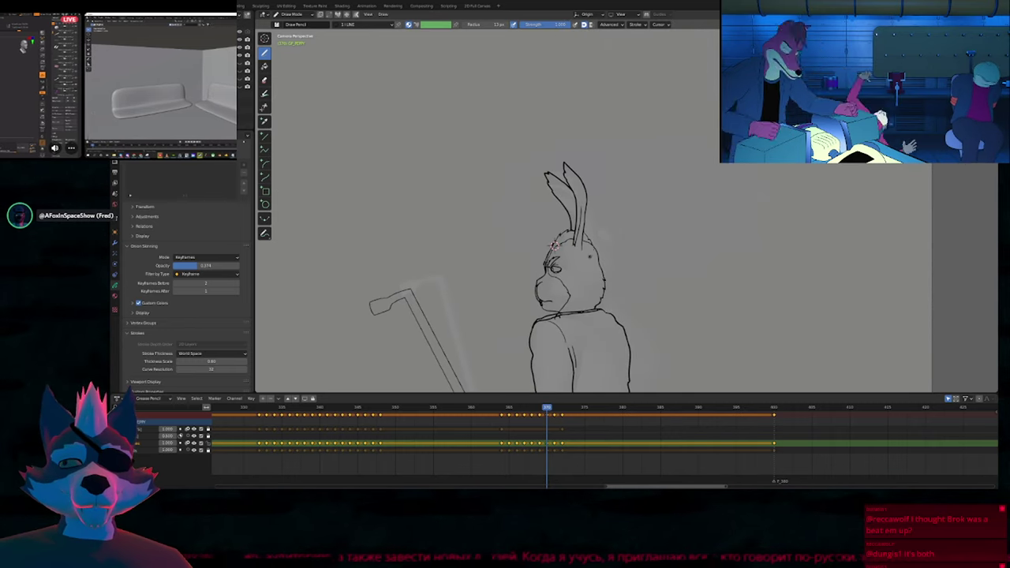
# Erase the stray chin and neck line ends hanging below the collar under the muzzle on frame 370.
pyautogui.scroll(3, 555, 246)
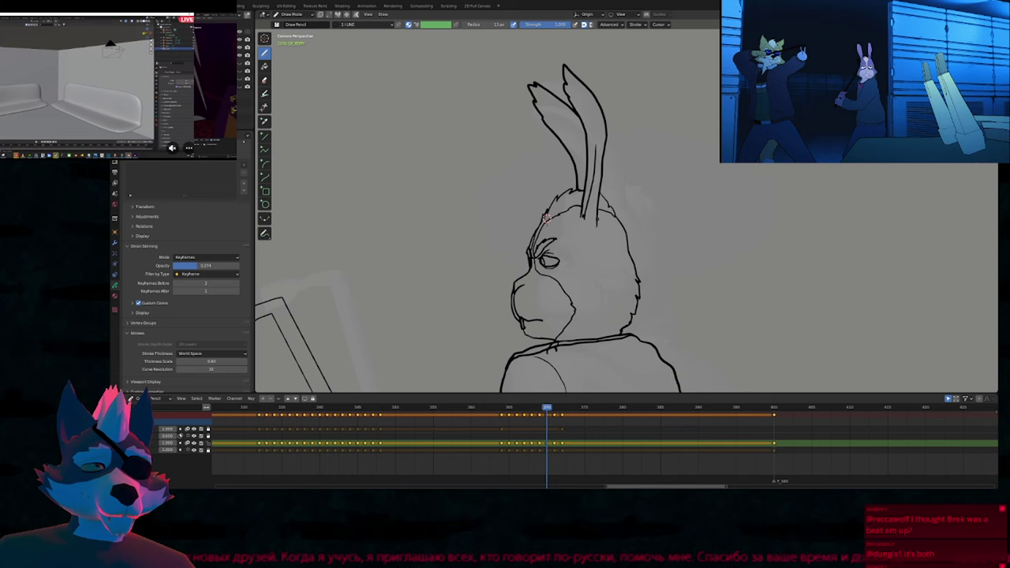
pyautogui.moveTo(599, 254)
pyautogui.keyDown('shift'); pyautogui.mouseDown(button='middle')
pyautogui.moveTo(622, 179)
pyautogui.moveTo(653, 144)
pyautogui.mouseUp(button='middle'); pyautogui.keyUp('shift')
pyautogui.keyDown('ctrl'); pyautogui.moveTo(653, 158); pyautogui.dragTo(633, 119, button='middle'); pyautogui.keyUp('ctrl')
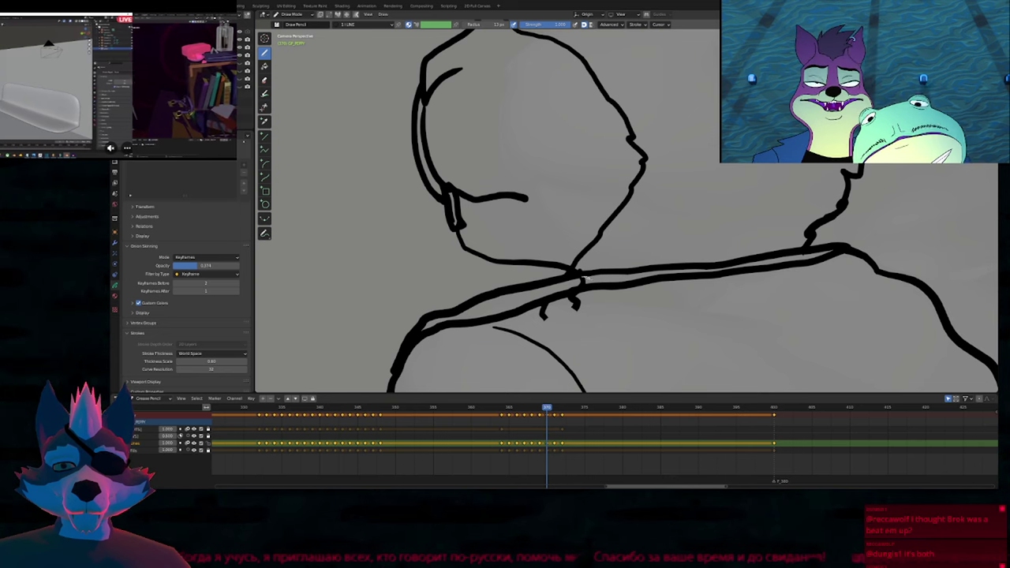
pyautogui.press('e')
pyautogui.moveTo(581, 303); pyautogui.dragTo(538, 314)
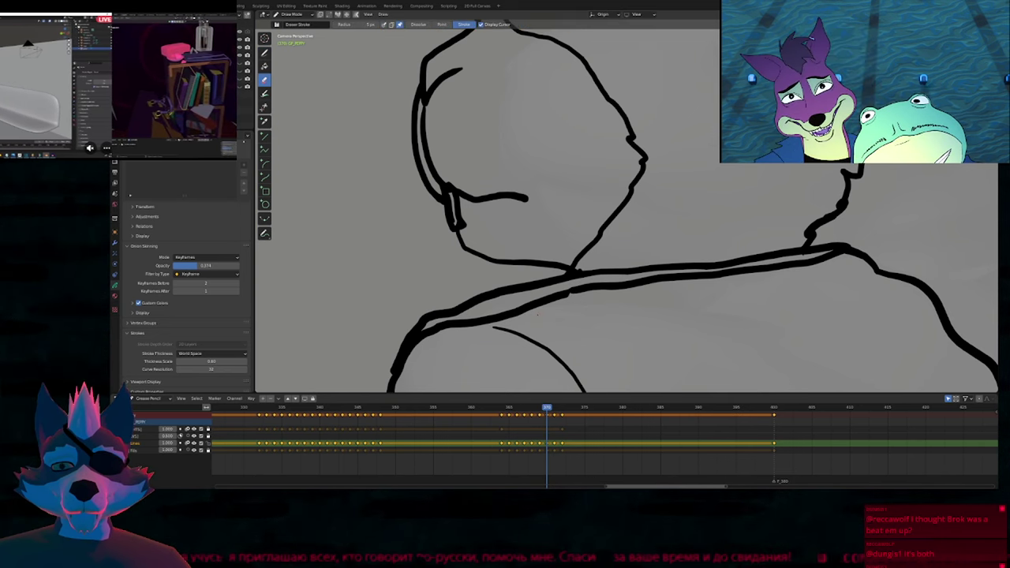
# Delete the points of the chin and neck lines where they run past the collar on frame 371.
pyautogui.scroll(-8, 565, 257)
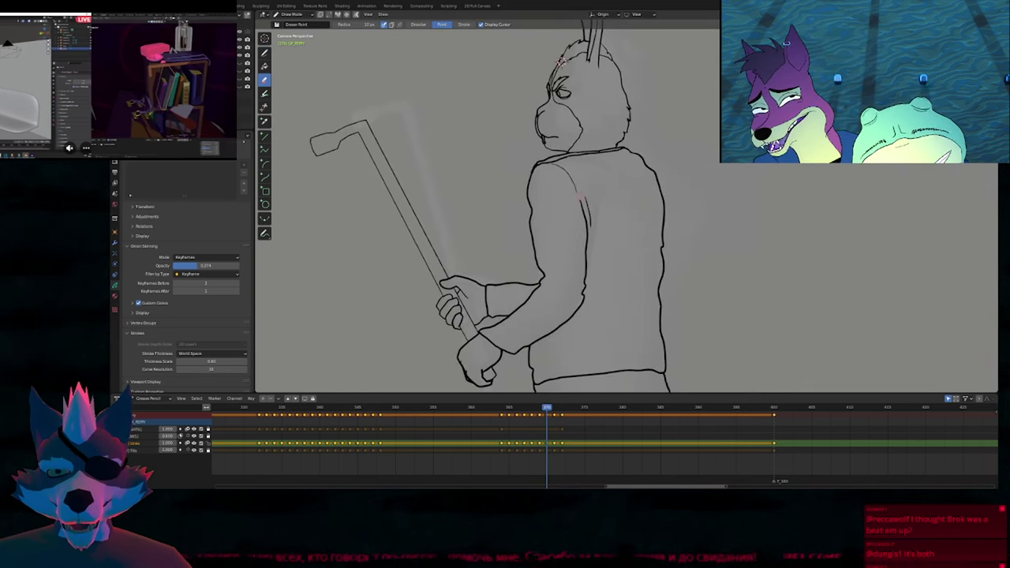
pyautogui.press('b')
pyautogui.keyDown('shift'); pyautogui.moveTo(599, 169); pyautogui.dragTo(596, 248, button='middle'); pyautogui.keyUp('shift')
pyautogui.scroll(3, 600, 175)
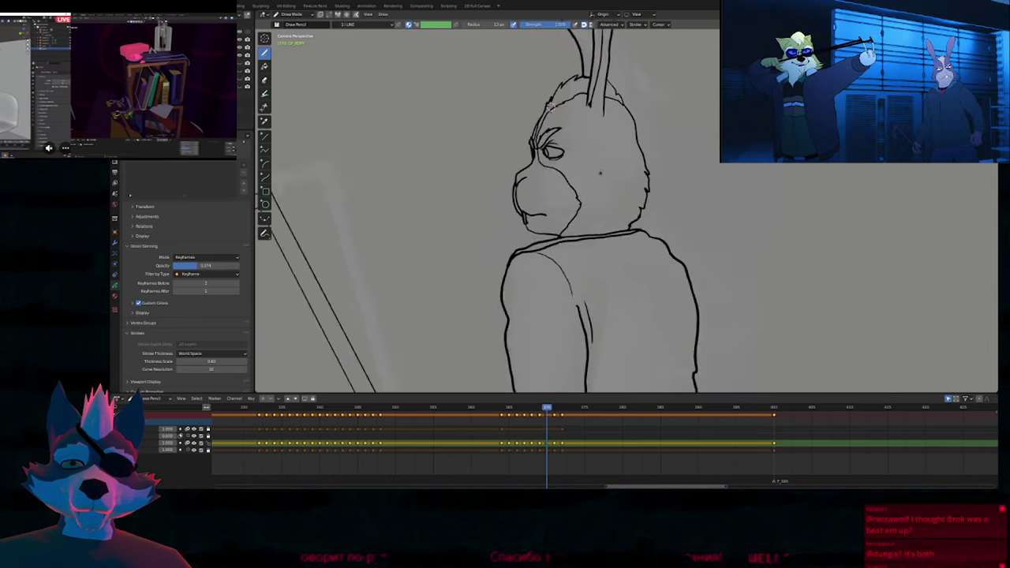
pyautogui.press('Right')
pyautogui.scroll(4, 564, 218)
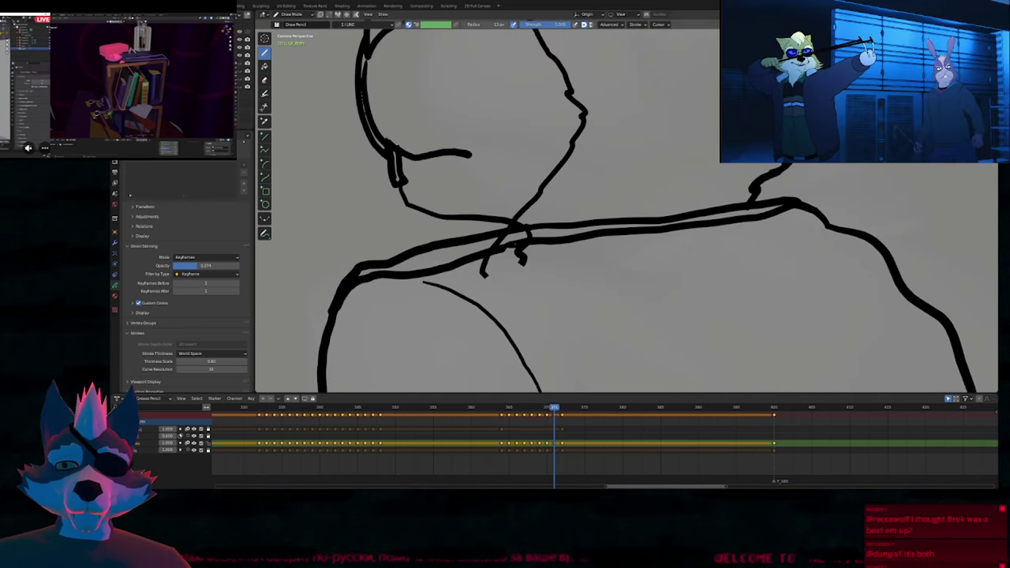
pyautogui.press('Tab')
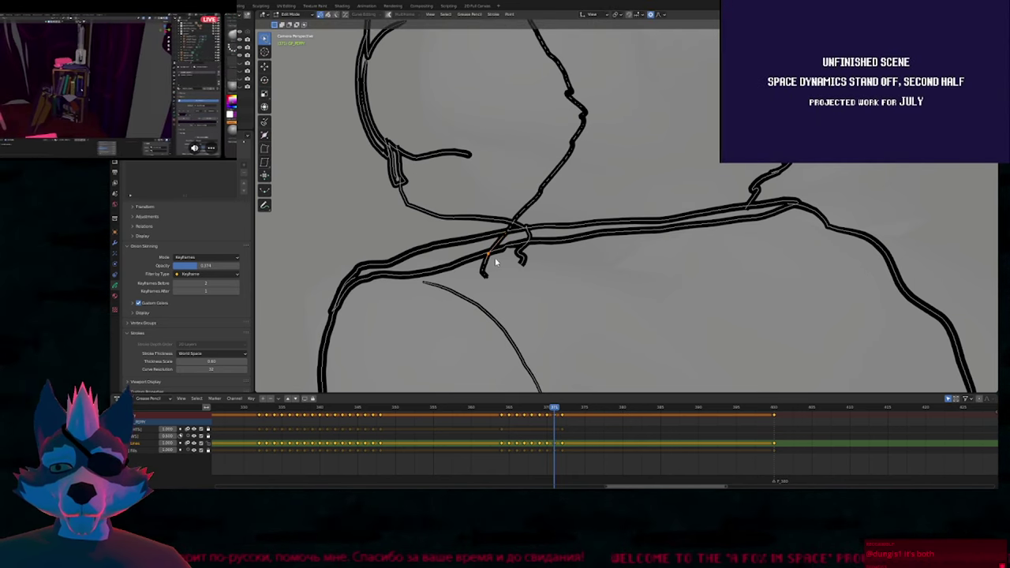
pyautogui.press('x')
pyautogui.click(528, 242)
pyautogui.press('x')
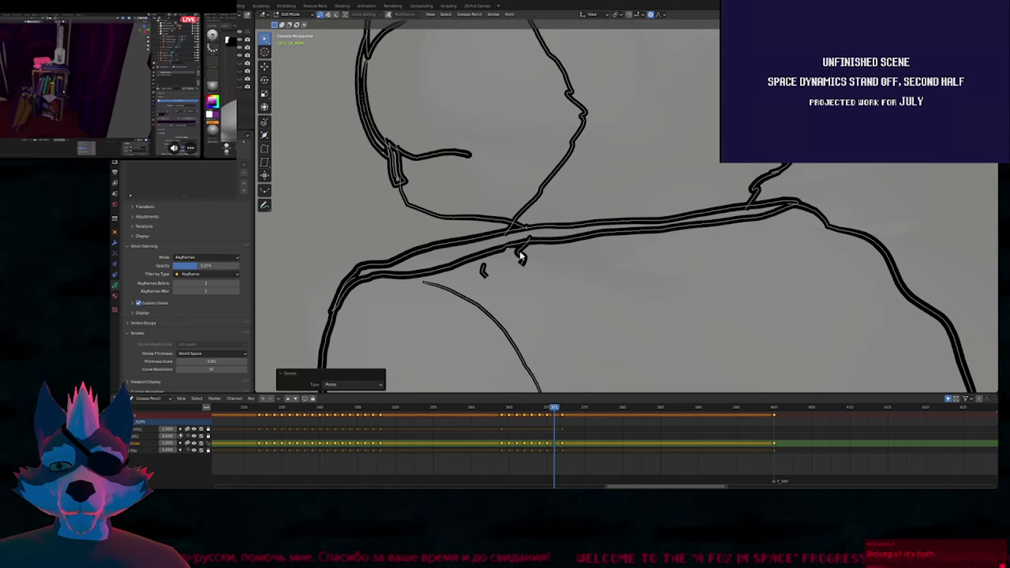
# Delete the remaining detached fragments of the chin and neck lines below the collar on frame 371.
pyautogui.click(520, 256)
pyautogui.press('x')
pyautogui.click(485, 269)
pyautogui.press('x')
pyautogui.press('Tab')
pyautogui.keyDown('ctrl'); pyautogui.moveTo(543, 209); pyautogui.dragTo(533, 339, button='middle'); pyautogui.keyUp('ctrl')
pyautogui.keyDown('shift'); pyautogui.moveTo(564, 273); pyautogui.dragTo(579, 234, button='middle'); pyautogui.keyUp('shift')
# Examine the head, collar, arms and gripping hands on frame 372 for stray lines.
pyautogui.press('Right')
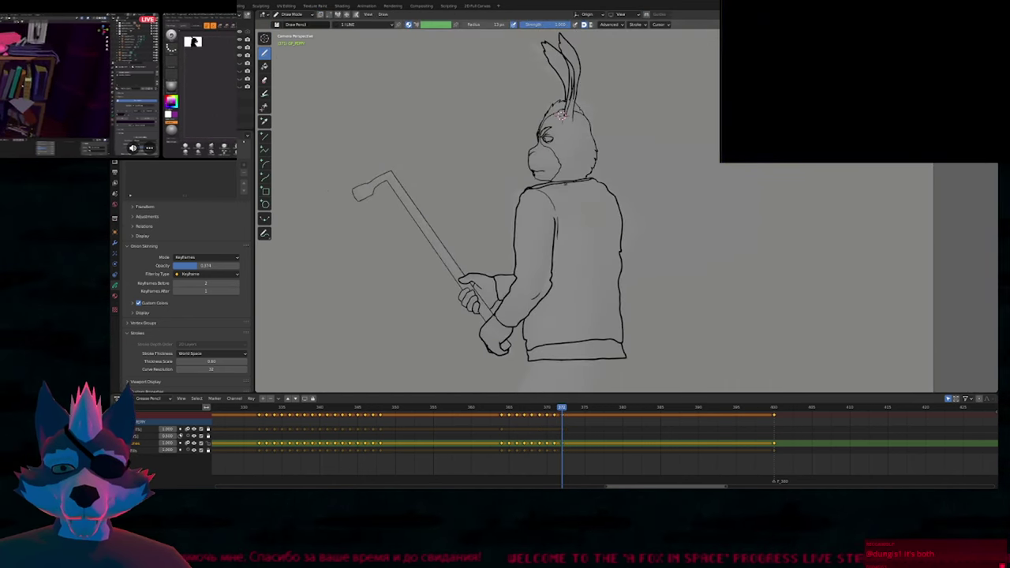
pyautogui.scroll(4, 564, 87)
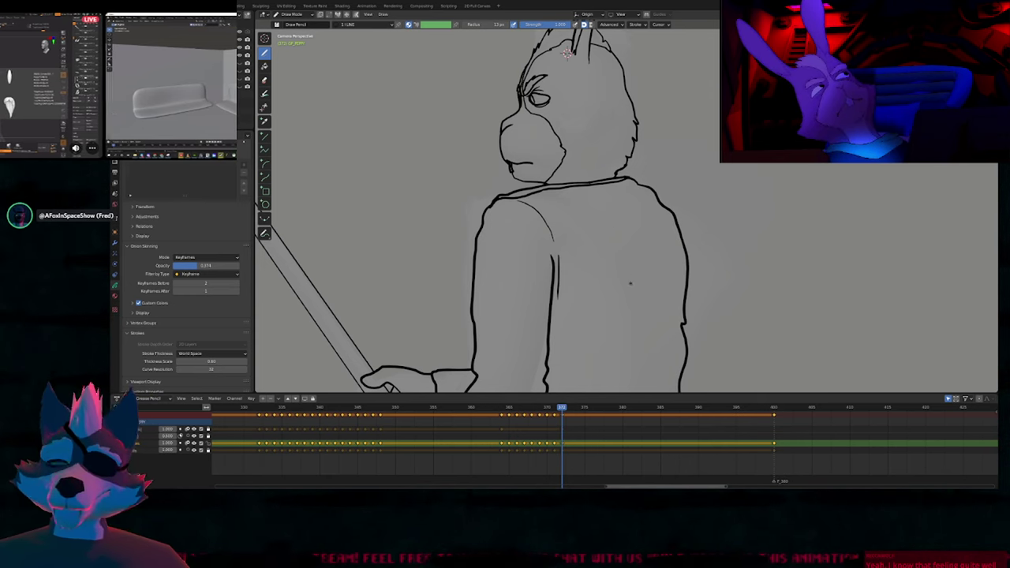
pyautogui.keyDown('shift'); pyautogui.moveTo(612, 257); pyautogui.dragTo(636, 206, button='middle'); pyautogui.keyUp('shift')
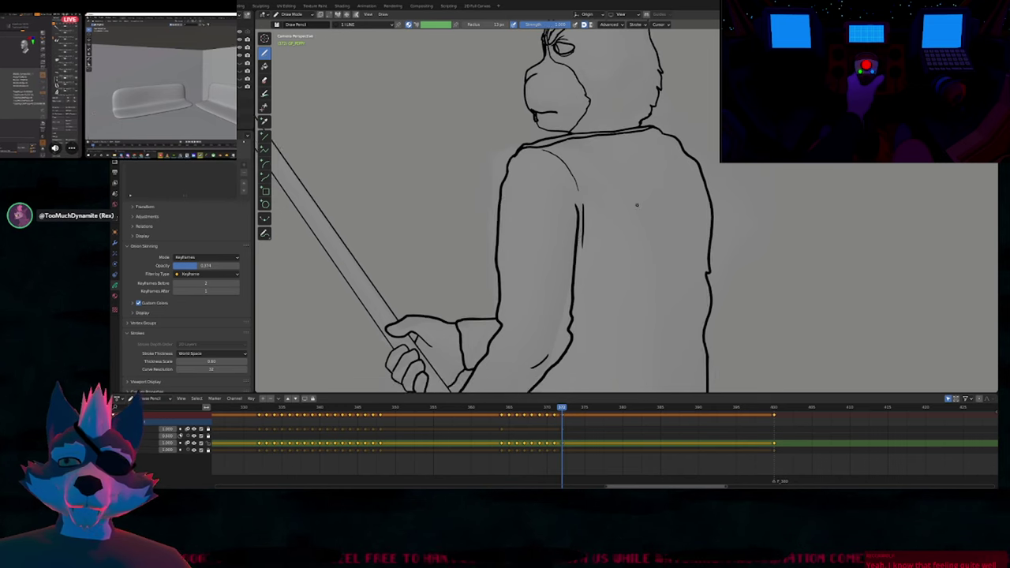
pyautogui.scroll(-3, 637, 205)
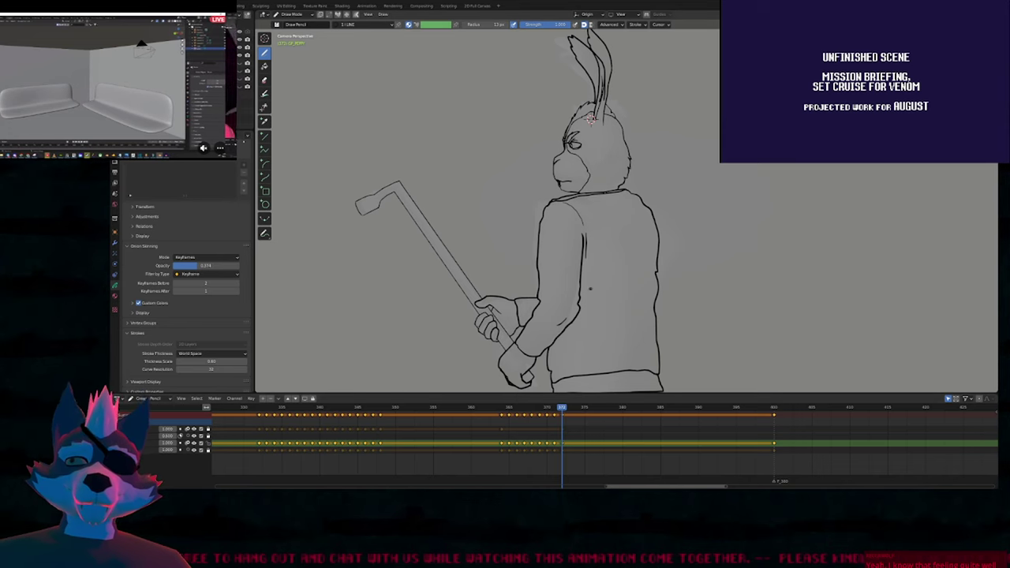
pyautogui.moveTo(590, 289)
pyautogui.keyDown('shift'); pyautogui.mouseDown(button='middle')
pyautogui.moveTo(566, 366)
pyautogui.moveTo(613, 387)
pyautogui.moveTo(636, 242)
pyautogui.mouseUp(button='middle'); pyautogui.keyUp('shift')
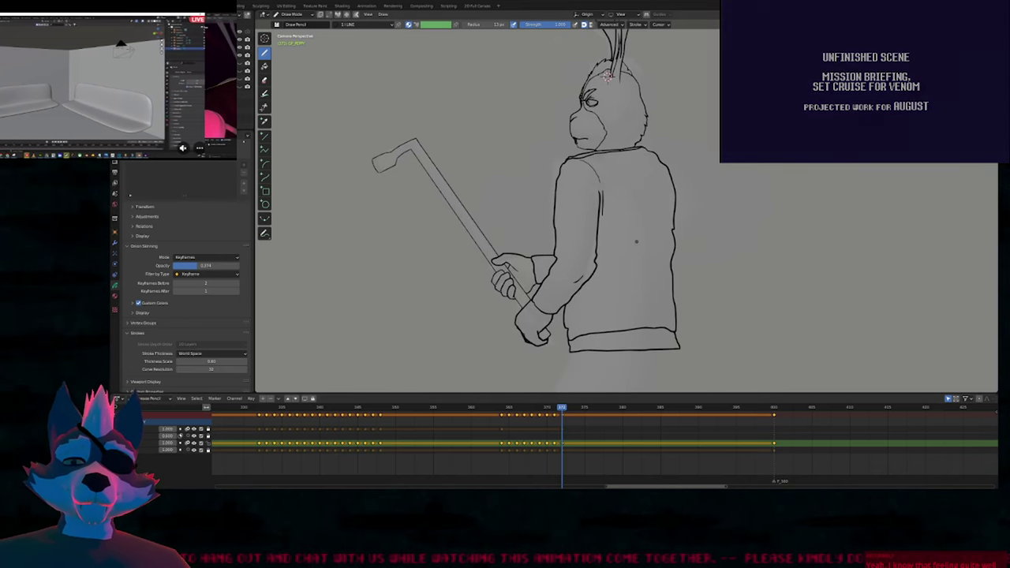
# Flip back and forth through the inked swing drawings between frames 364 and 373 to check the motion.
pyautogui.press('Left')
pyautogui.press('Left')
pyautogui.press('Left')
pyautogui.press('Left')
pyautogui.press('Left')
pyautogui.press('Left')
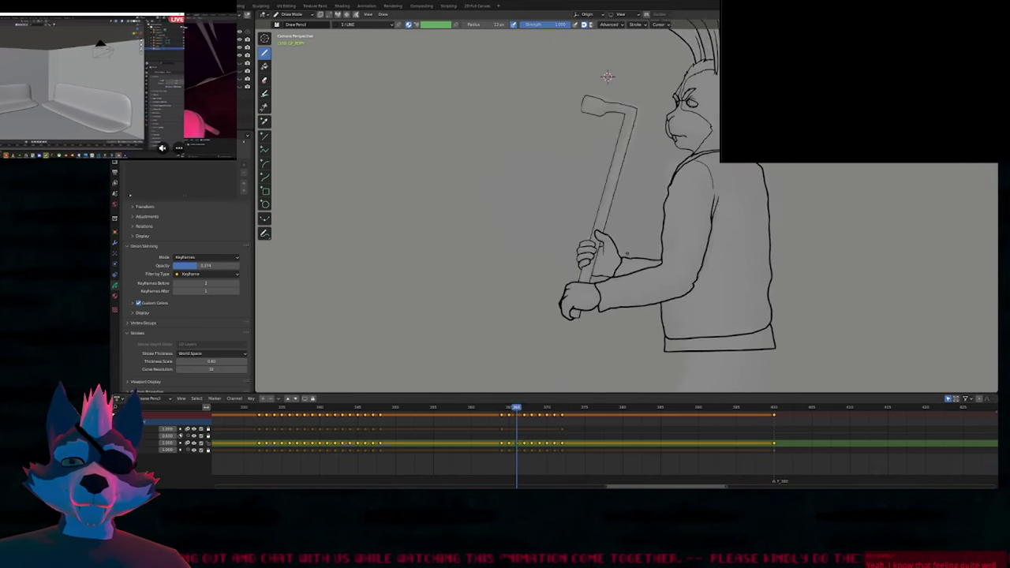
pyautogui.press('Left')
pyautogui.press('Left')
pyautogui.press('Right')
pyautogui.press('Right')
pyautogui.press('Right')
pyautogui.press('Right')
pyautogui.press('Right')
pyautogui.press('Right')
pyautogui.press('Right')
pyautogui.press('Right')
pyautogui.press('Right')
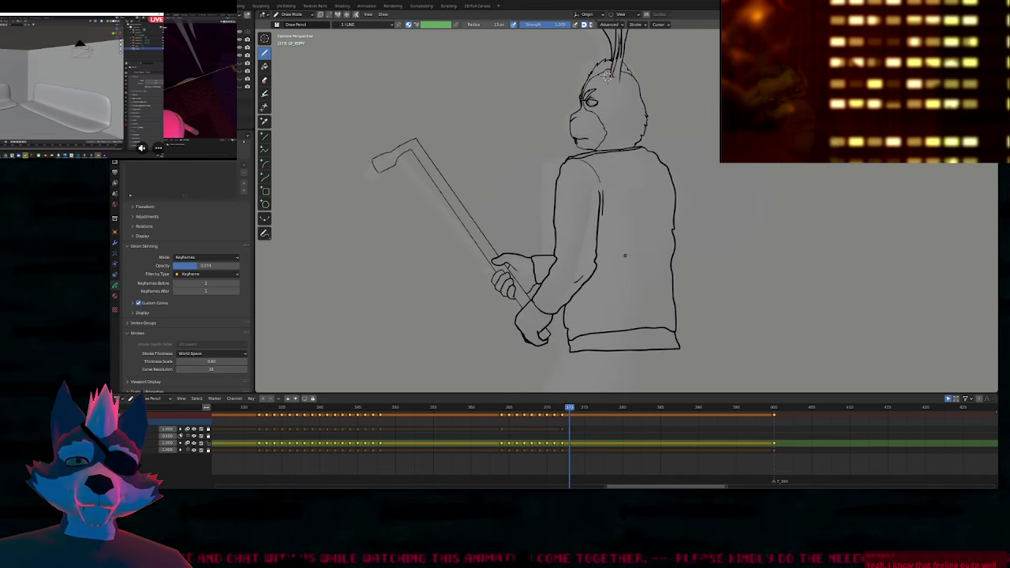
pyautogui.press('Left')
pyautogui.press('Left')
pyautogui.press('Left')
pyautogui.press('Left')
pyautogui.press('Left')
pyautogui.press('Left')
pyautogui.press('Left')
pyautogui.press('Left')
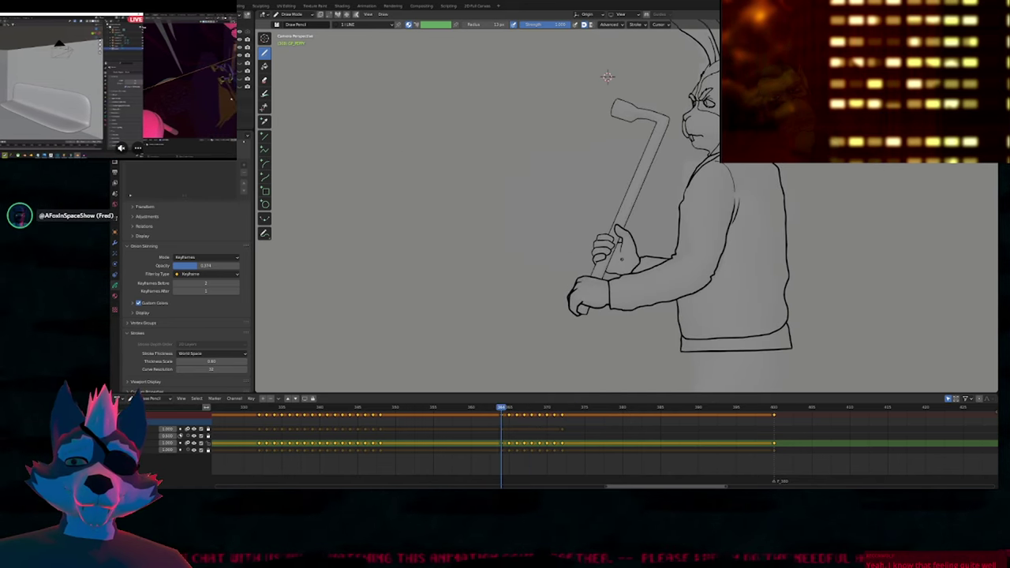
pyautogui.press('Up')
pyautogui.press('Up')
pyautogui.press('Up')
pyautogui.press('Up')
pyautogui.press('Up')
pyautogui.press('Up')
pyautogui.press('Up')
pyautogui.press('Up')
pyautogui.press('Up')
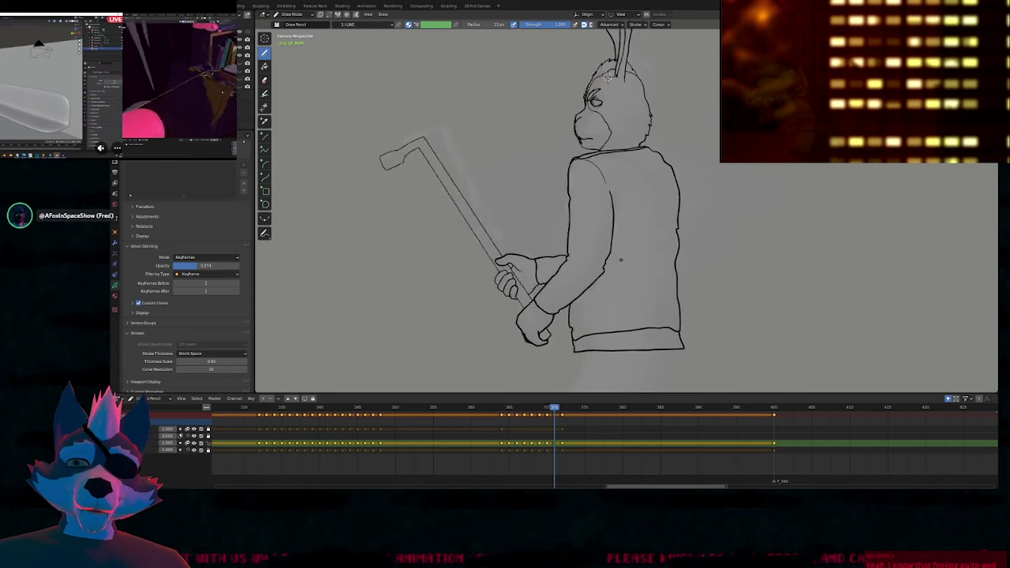
pyautogui.press('Down')
pyautogui.press('Left')
pyautogui.press('Left')
pyautogui.press('Left')
pyautogui.press('Left')
pyautogui.press('Left')
pyautogui.press('Left')
pyautogui.press('Left')
pyautogui.press('Left')
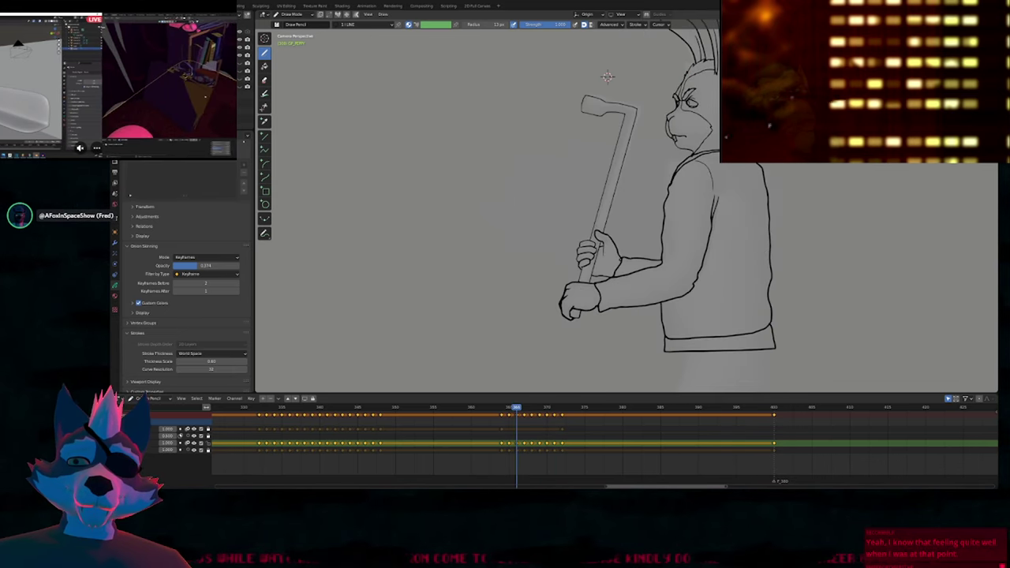
pyautogui.keyDown('shift'); pyautogui.moveTo(607, 76); pyautogui.dragTo(564, 75, button='middle'); pyautogui.keyUp('shift')
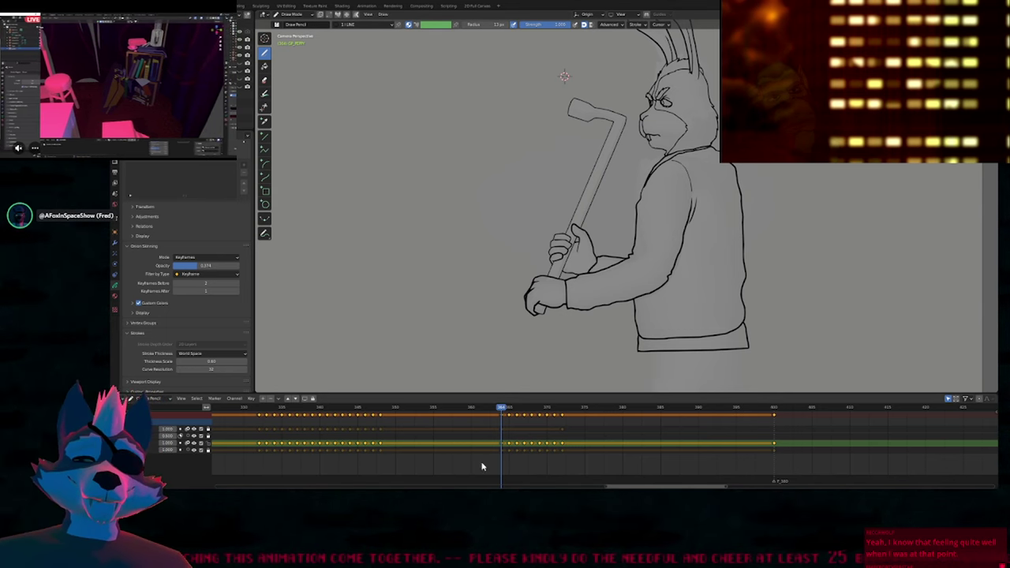
# Scrub from the coloured drawings to frame 365 and compare the rabbit's head, arms and tool with the neighbouring inked frames.
pyautogui.moveTo(490, 449); pyautogui.dragTo(497, 455, button='middle')
pyautogui.moveTo(275, 410)
pyautogui.mouseDown()
pyautogui.moveTo(575, 440)
pyautogui.moveTo(516, 444)
pyautogui.moveTo(561, 445)
pyautogui.moveTo(552, 424)
pyautogui.moveTo(500, 424)
pyautogui.moveTo(578, 423)
pyautogui.moveTo(516, 430)
pyautogui.moveTo(518, 439)
pyautogui.mouseUp()
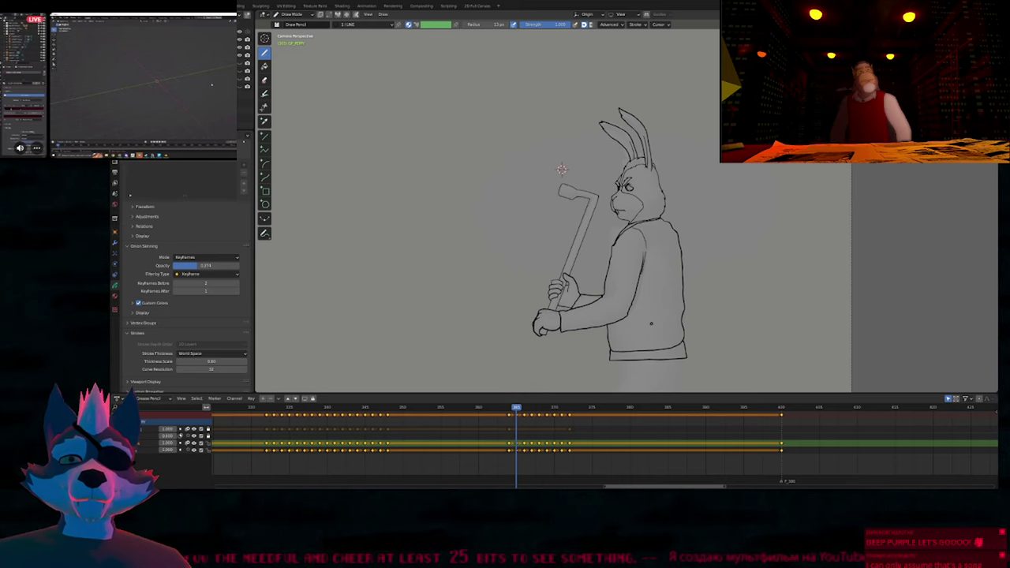
pyautogui.scroll(4, 561, 169)
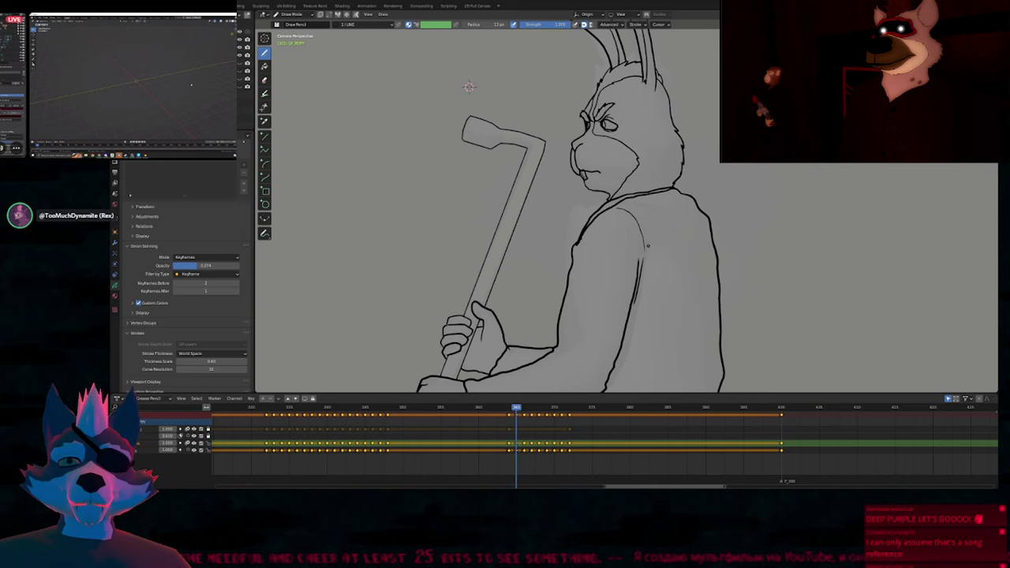
pyautogui.scroll(-3, 481, 111)
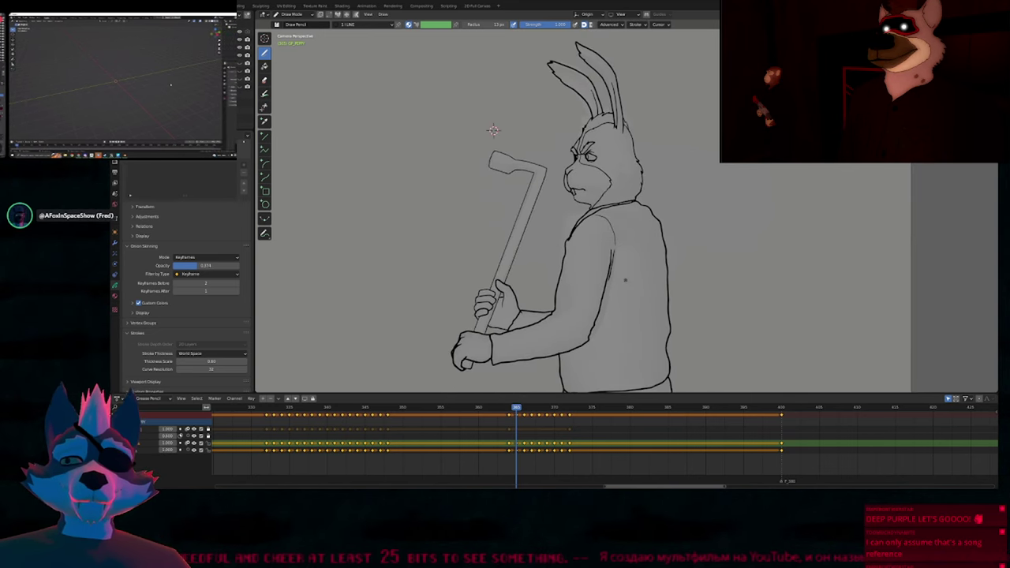
pyautogui.press('Right')
pyautogui.press('Left')
pyautogui.press('Left')
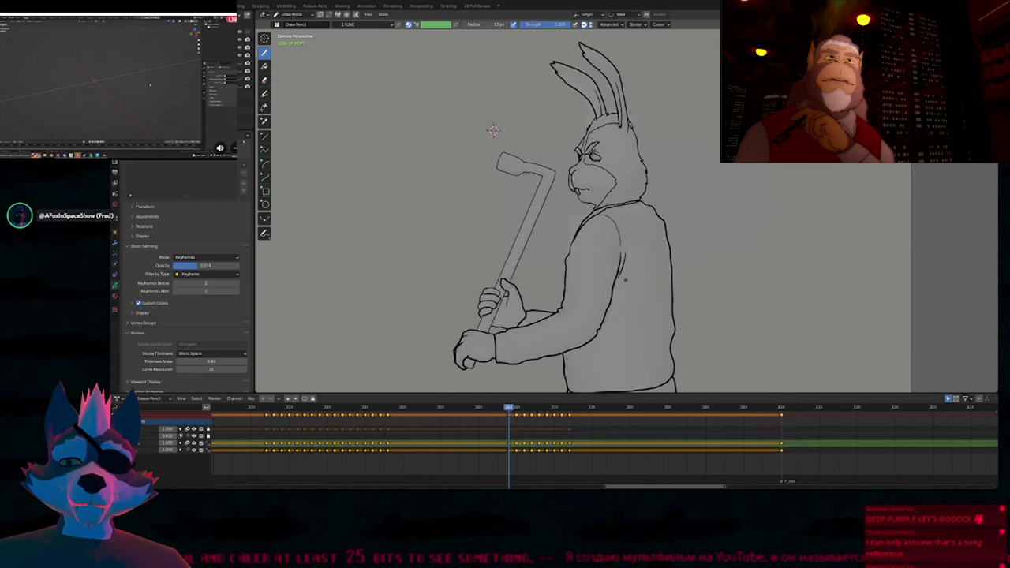
pyautogui.press('Right')
pyautogui.press('Right')
pyautogui.press('Right')
pyautogui.press('Right')
pyautogui.press('Right')
pyautogui.press('Right')
pyautogui.press('Right')
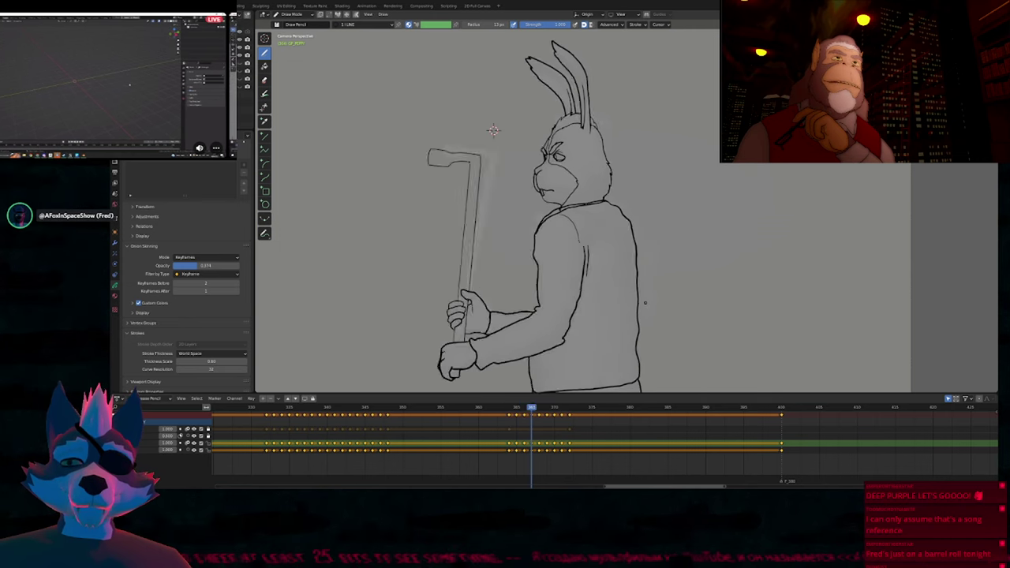
# Scrub through the coloured drawings from around frame 331 to 350 and on to inked frame 365, reviewing the whole movement.
pyautogui.moveTo(365, 408); pyautogui.dragTo(313, 410)
pyautogui.keyDown('shift'); pyautogui.moveTo(310, 378); pyautogui.dragTo(340, 303, button='middle'); pyautogui.keyUp('shift')
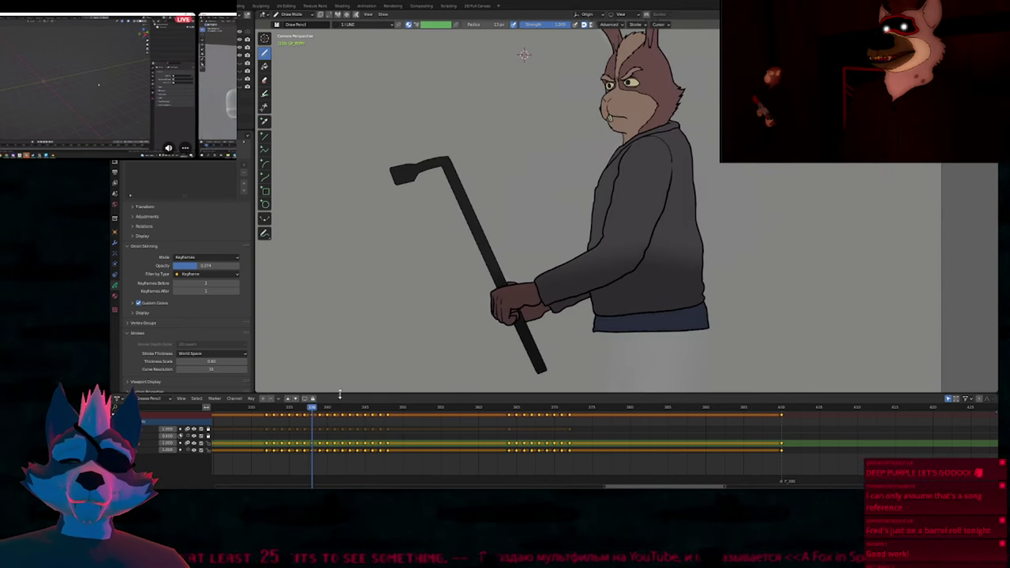
pyautogui.moveTo(295, 409); pyautogui.dragTo(262, 413)
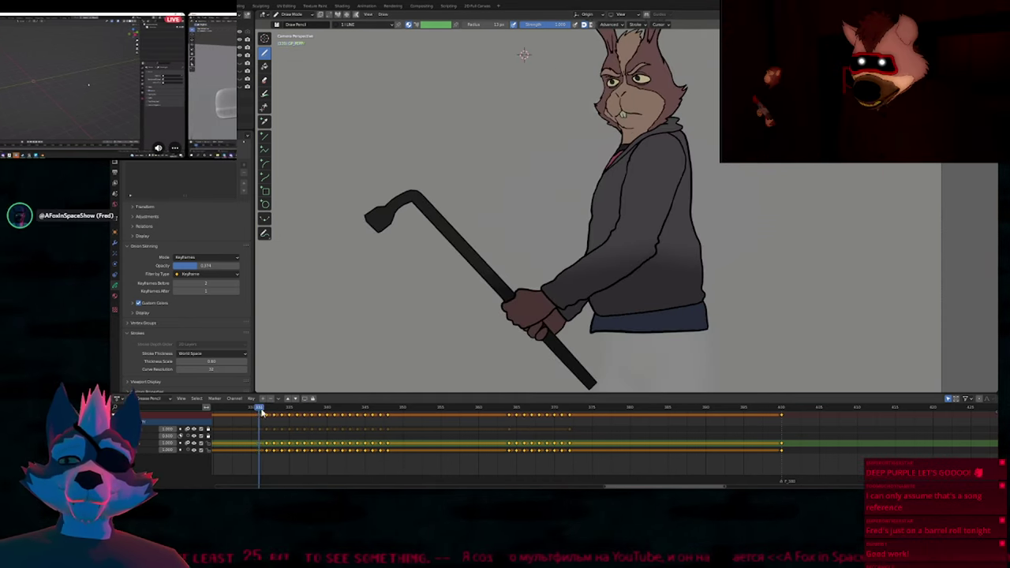
pyautogui.scroll(-1, 503, 272)
pyautogui.keyDown('shift'); pyautogui.moveTo(473, 325); pyautogui.dragTo(478, 335, button='middle'); pyautogui.keyUp('shift')
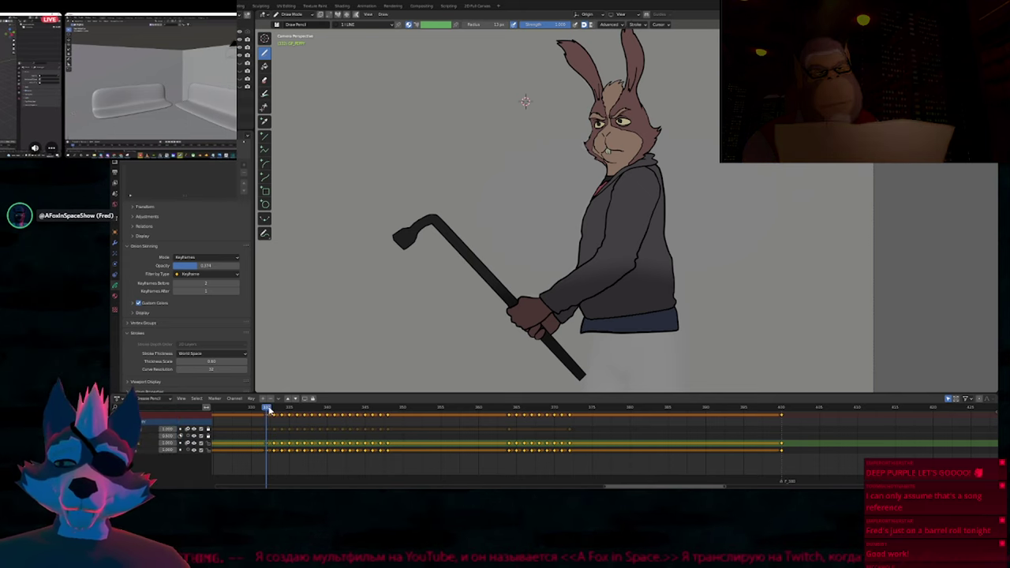
pyautogui.moveTo(266, 409); pyautogui.dragTo(400, 403)
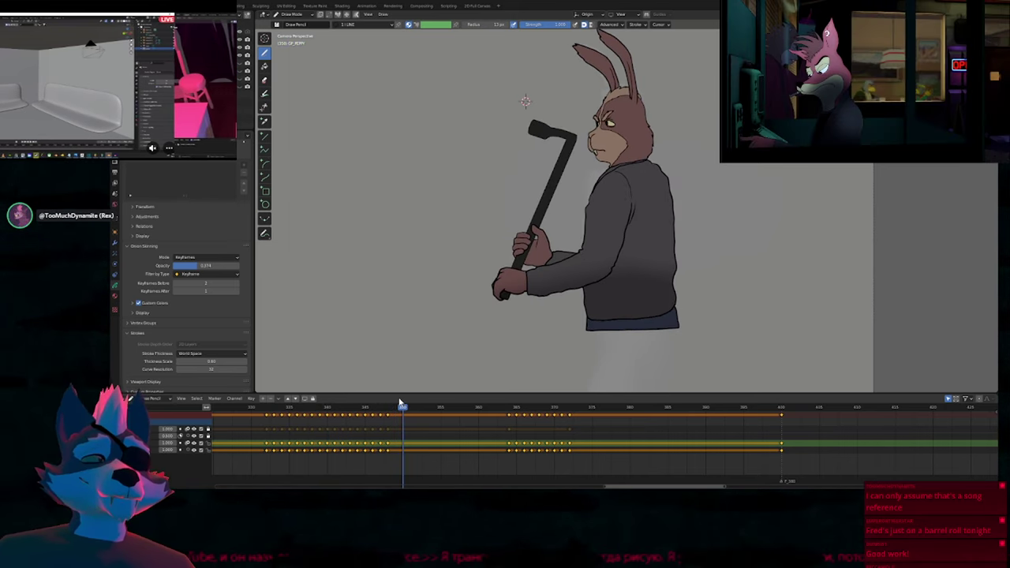
pyautogui.moveTo(462, 424)
pyautogui.mouseDown()
pyautogui.moveTo(532, 411)
pyautogui.moveTo(482, 410)
pyautogui.moveTo(516, 412)
pyautogui.moveTo(512, 419)
pyautogui.mouseUp()
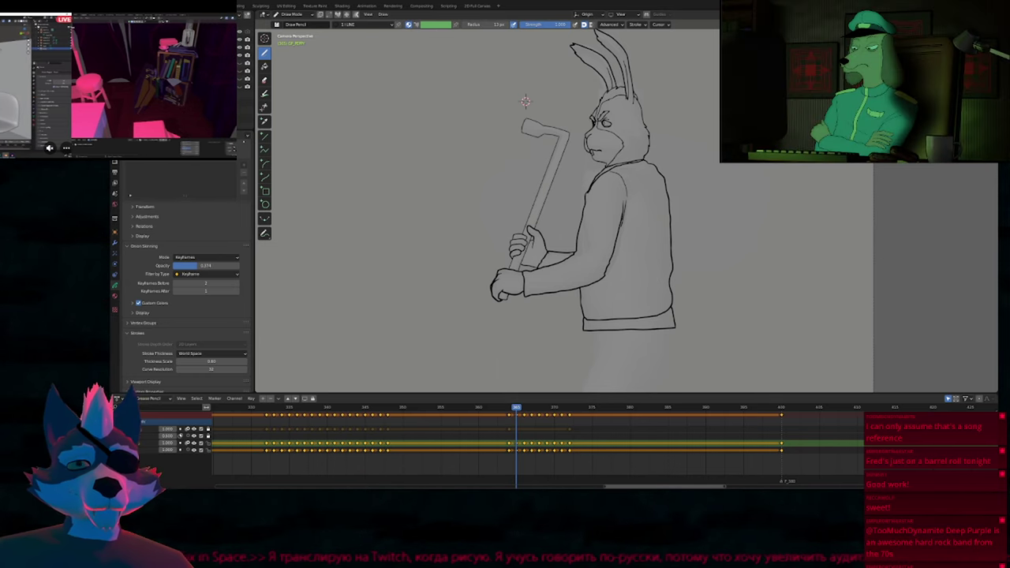
# Compare the inked drawing on frame 365 with frame 364 and the following keyframes.
pyautogui.moveTo(524, 101)
pyautogui.keyDown('shift'); pyautogui.mouseDown(button='middle')
pyautogui.moveTo(480, 94)
pyautogui.moveTo(463, 135)
pyautogui.mouseUp(button='middle'); pyautogui.keyUp('shift')
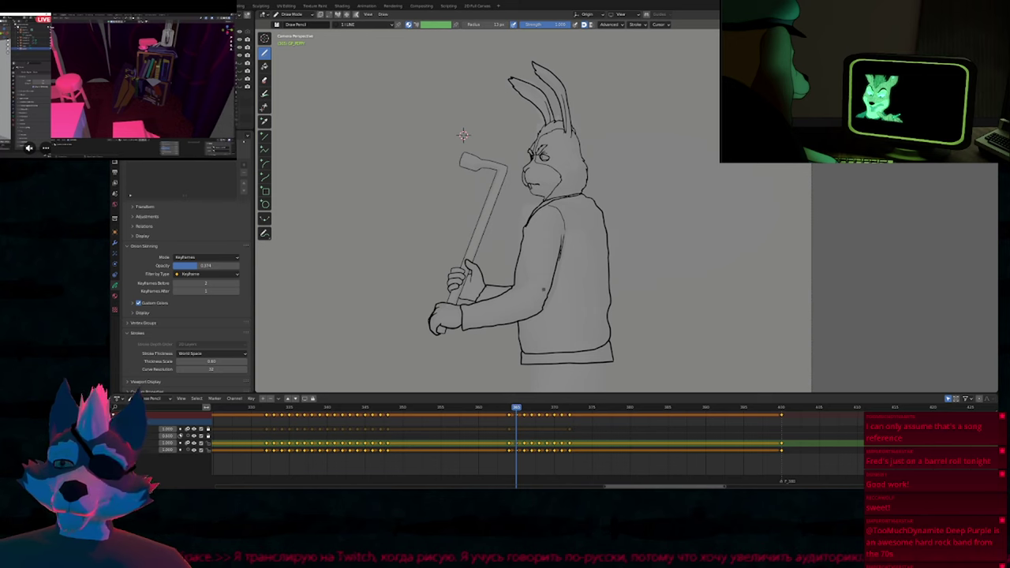
pyautogui.press('Left')
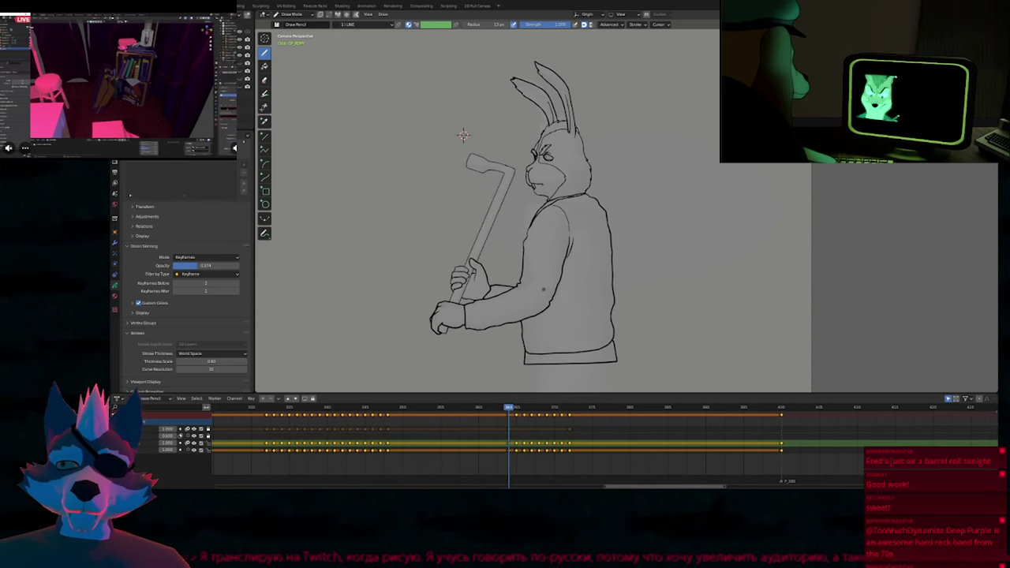
pyautogui.press('Right')
pyautogui.press('Right')
pyautogui.press('Right')
pyautogui.press('Right')
pyautogui.press('Down')
pyautogui.press('Down')
pyautogui.press('Down')
pyautogui.press('Down')
pyautogui.press('Down')
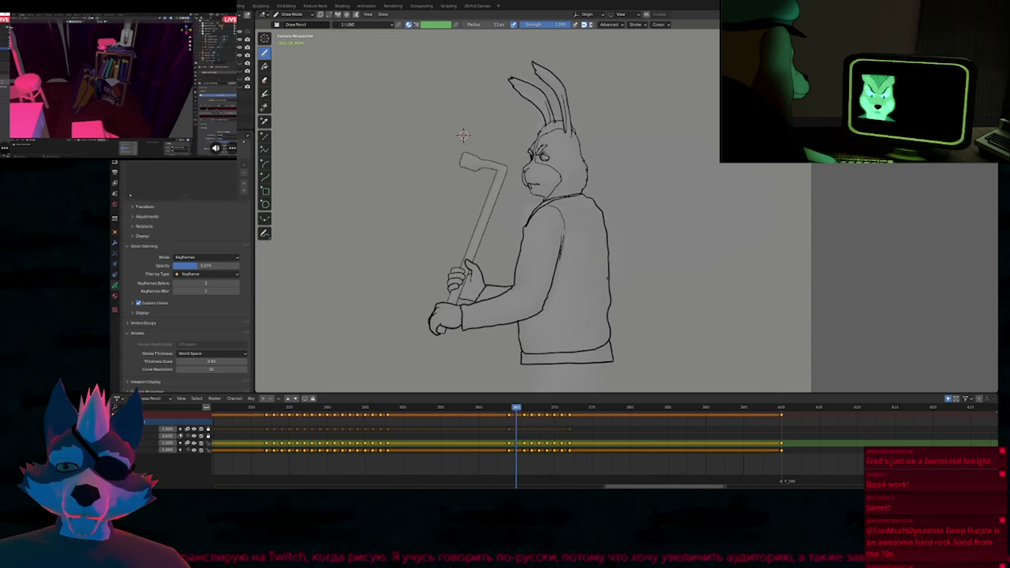
pyautogui.press('Up')
pyautogui.press('Up')
pyautogui.press('Up')
pyautogui.press('Down')
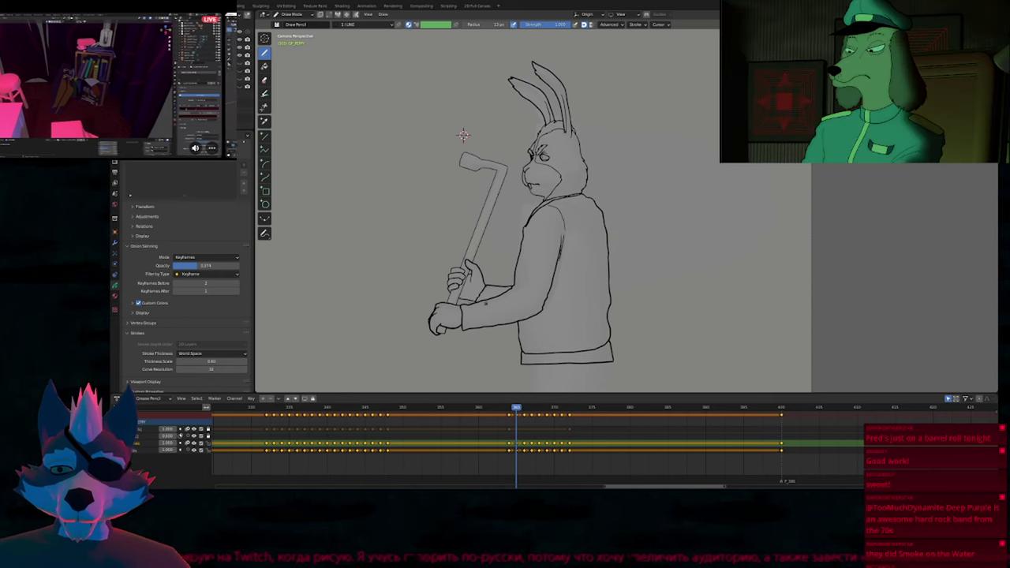
# Examine the gripping hands, cuffs and crossing forearms closely on frame 365.
pyautogui.keyDown('ctrl'); pyautogui.moveTo(458, 303); pyautogui.dragTo(532, 183, button='middle'); pyautogui.keyUp('ctrl')
pyautogui.press('f')
pyautogui.press('Escape')
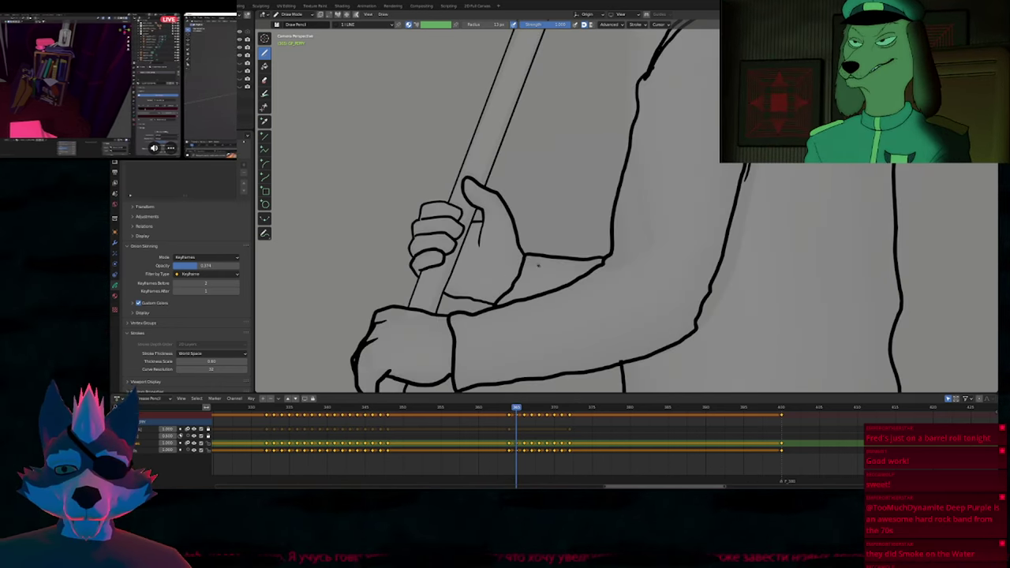
pyautogui.scroll(-6, 538, 265)
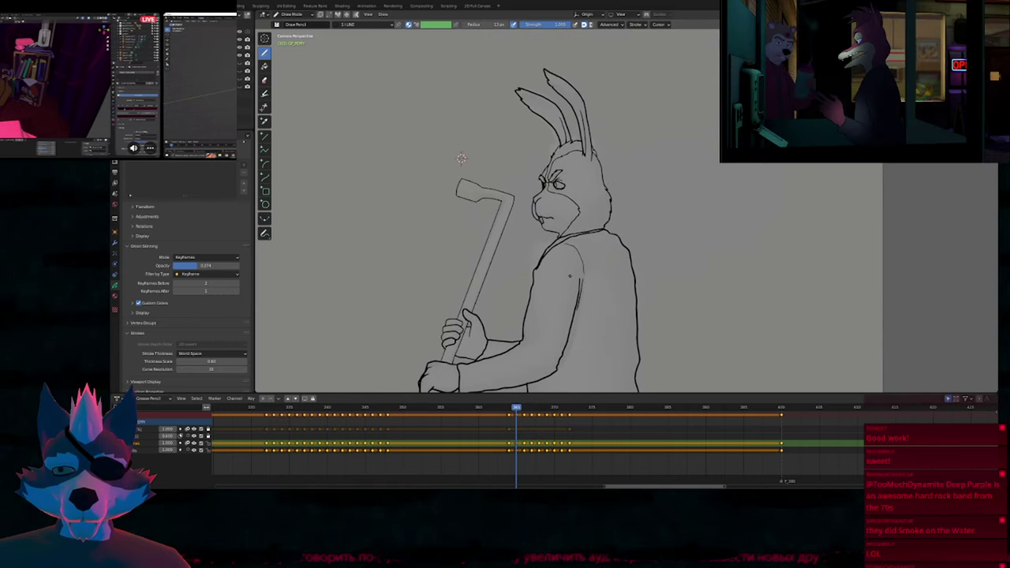
# Review the full inked figure from frame 364 through 371 and back to frame 366 for consistency.
pyautogui.scroll(-4, 461, 157)
pyautogui.press('Left')
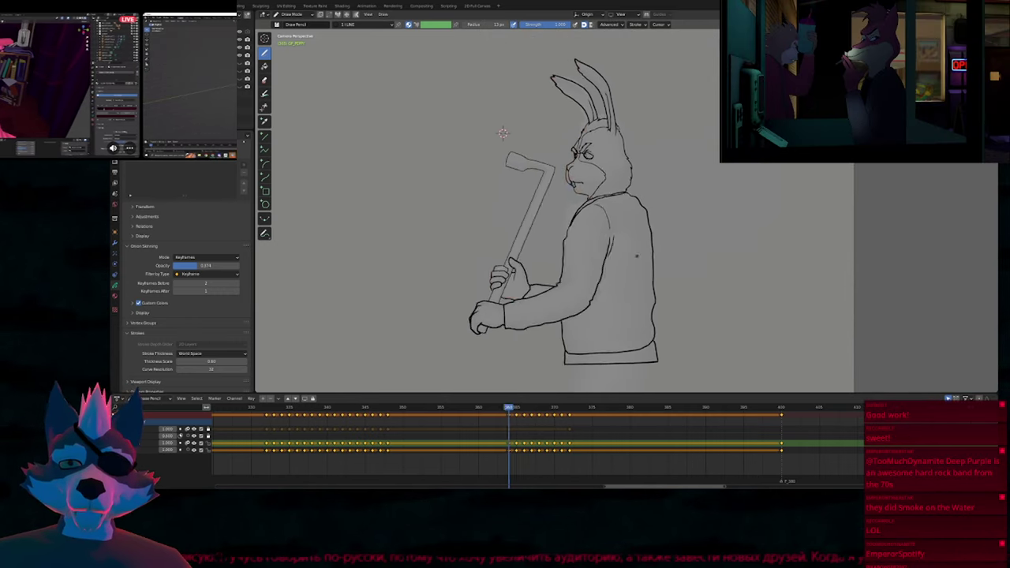
pyautogui.press('Right')
pyautogui.press('Right')
pyautogui.press('Right')
pyautogui.press('Right')
pyautogui.press('Right')
pyautogui.press('Right')
pyautogui.press('Right')
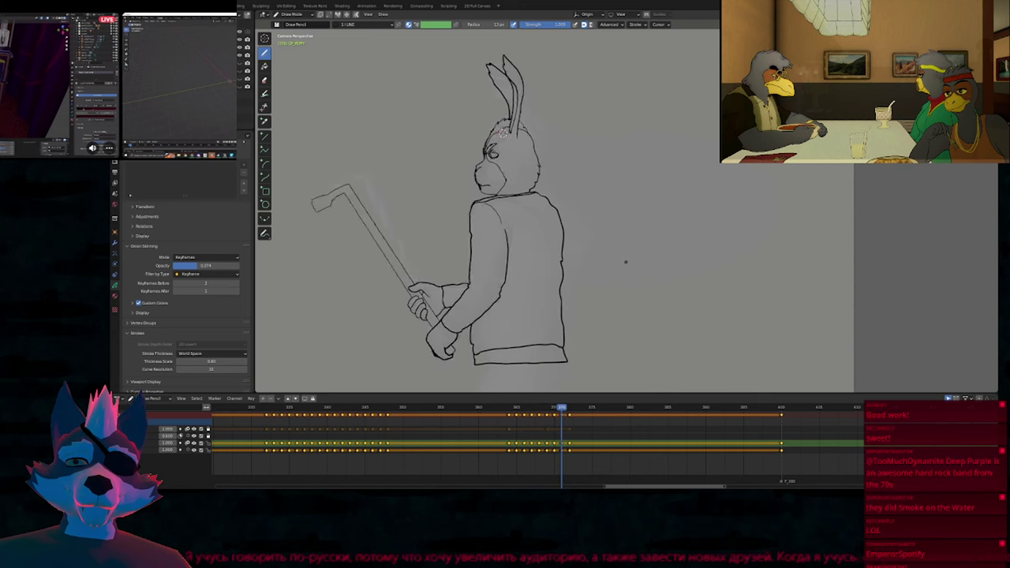
pyautogui.press('Left')
pyautogui.press('Left')
pyautogui.press('Left')
pyautogui.press('Left')
pyautogui.press('Left')
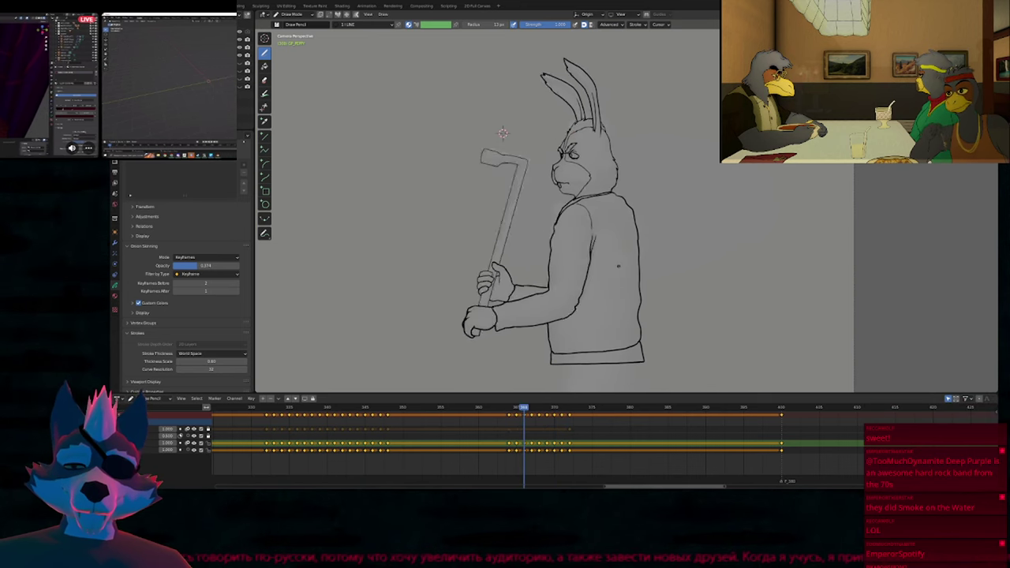
# Flip through the inked frames from 366 to 371 and back to 368, checking the gripping hands and cuffs.
pyautogui.press('Right')
pyautogui.press('Right')
pyautogui.press('Right')
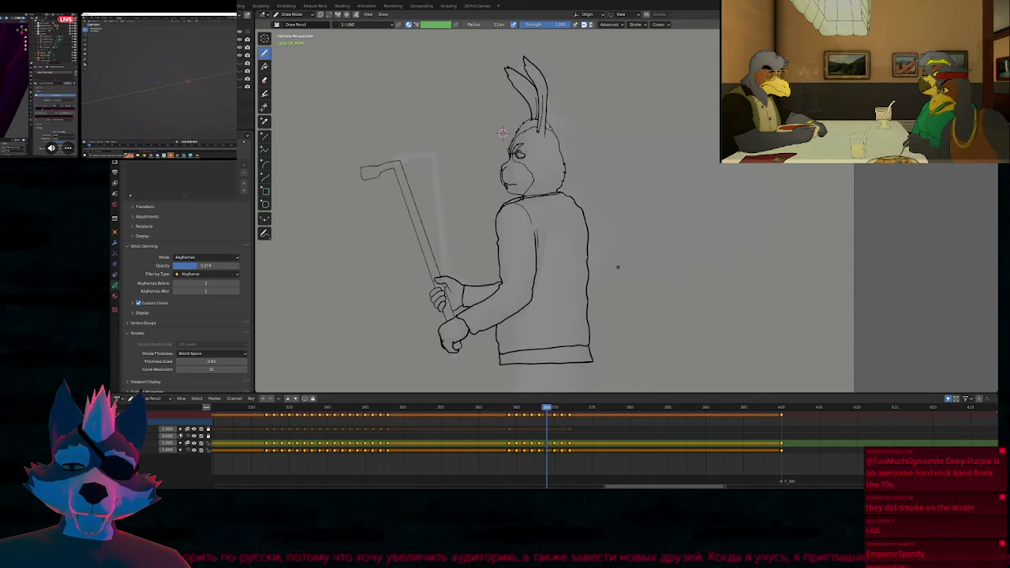
pyautogui.press('f')
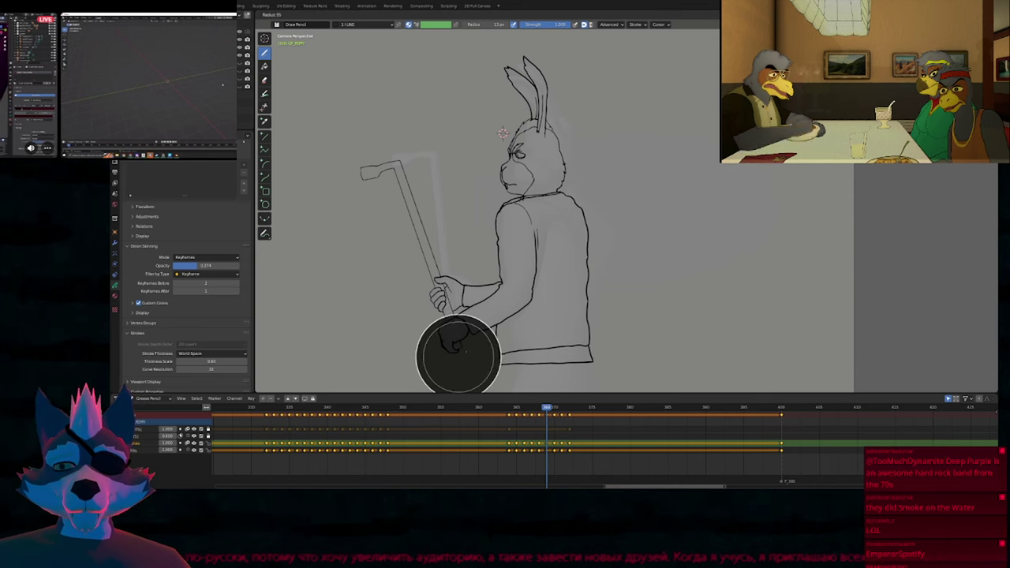
pyautogui.press('Escape')
pyautogui.press('Right')
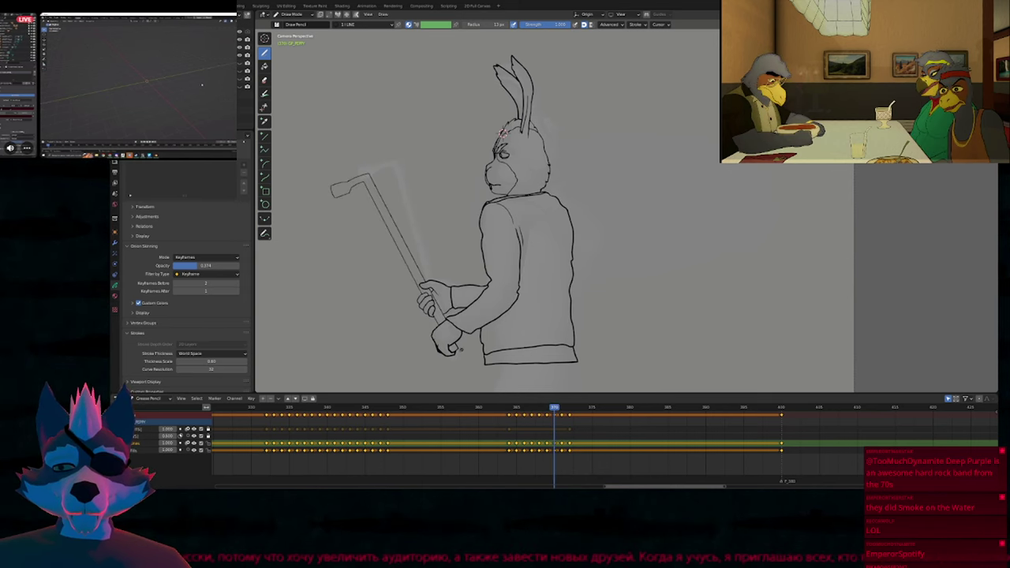
pyautogui.press('Left')
pyautogui.press('Right')
pyautogui.press('Right')
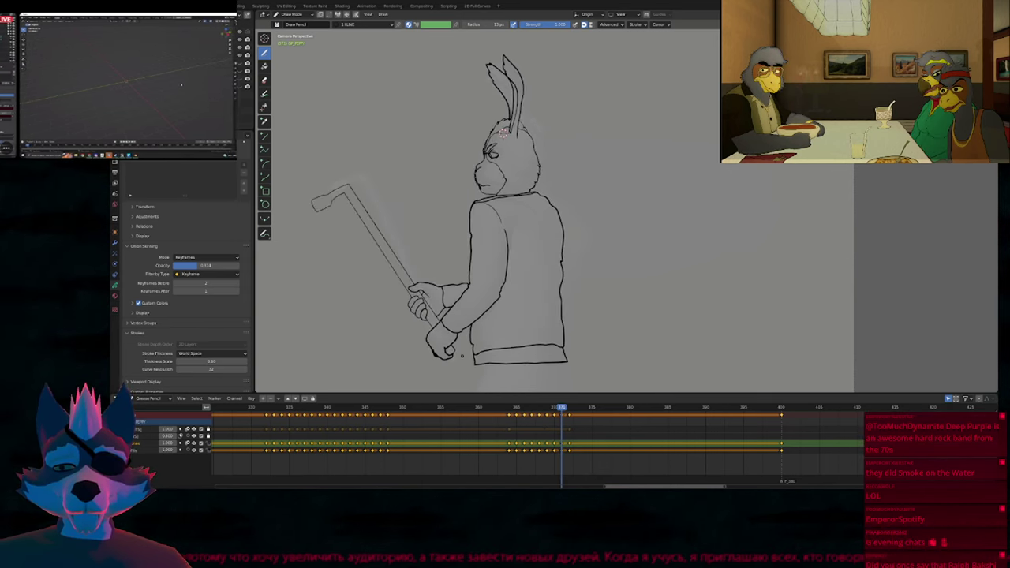
pyautogui.press('Left')
pyautogui.press('Left')
pyautogui.press('Left')
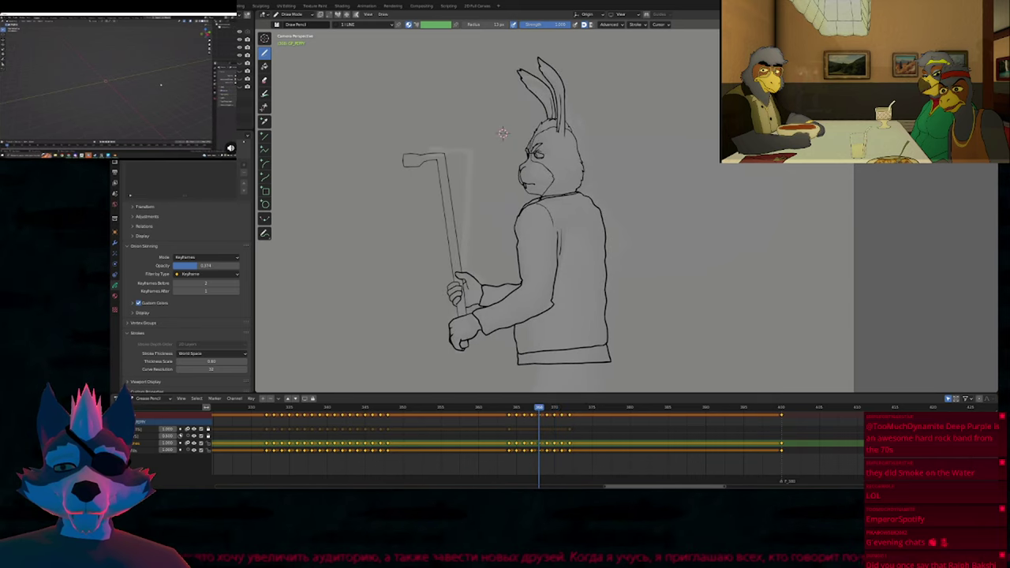
# Compare the inked drawings on frames 365 through 369, checking how the hands and crowbar travel.
pyautogui.press('Right')
pyautogui.press('Left')
pyautogui.press('Left')
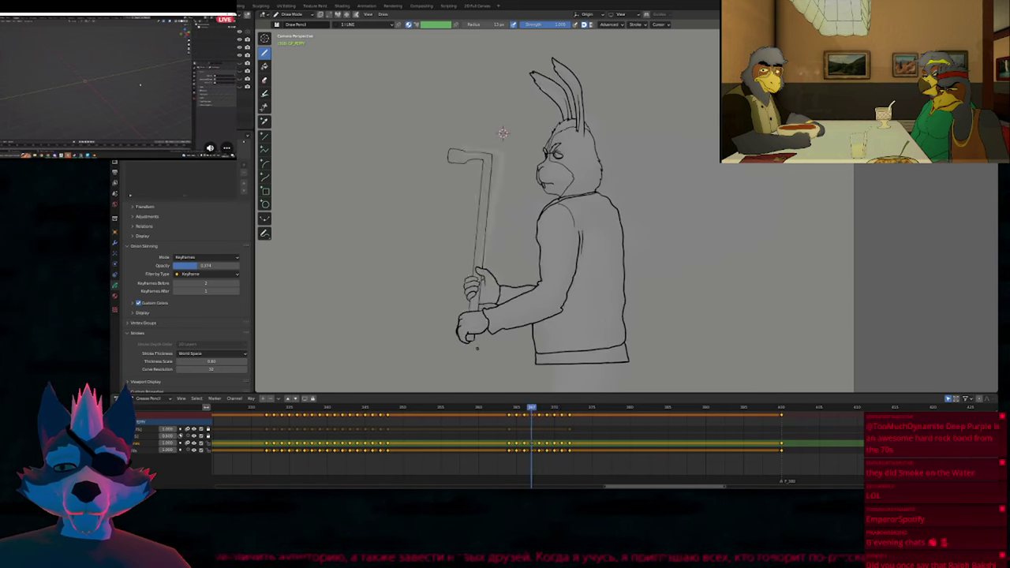
pyautogui.press('Left')
pyautogui.press('Right')
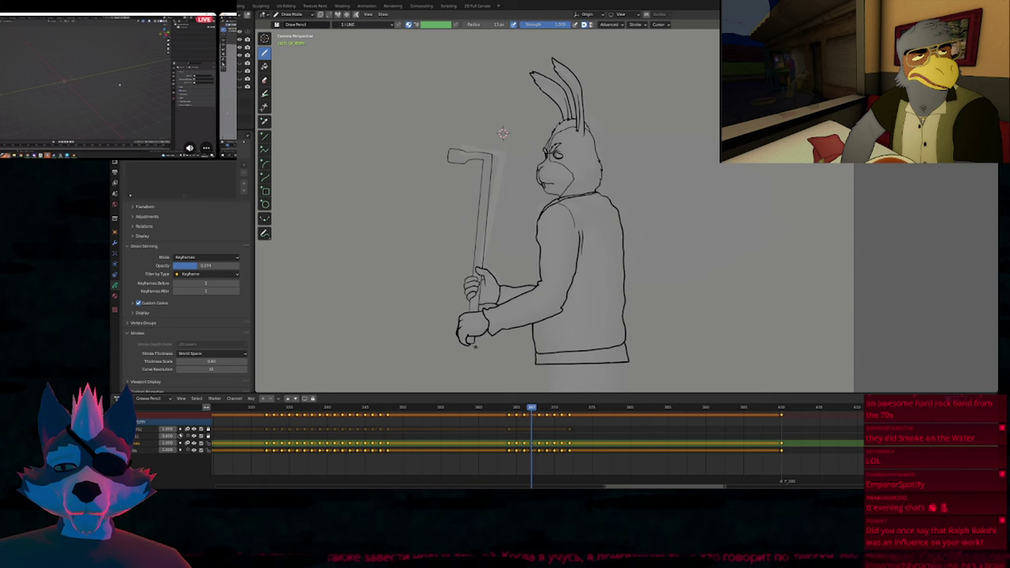
pyautogui.press('Left')
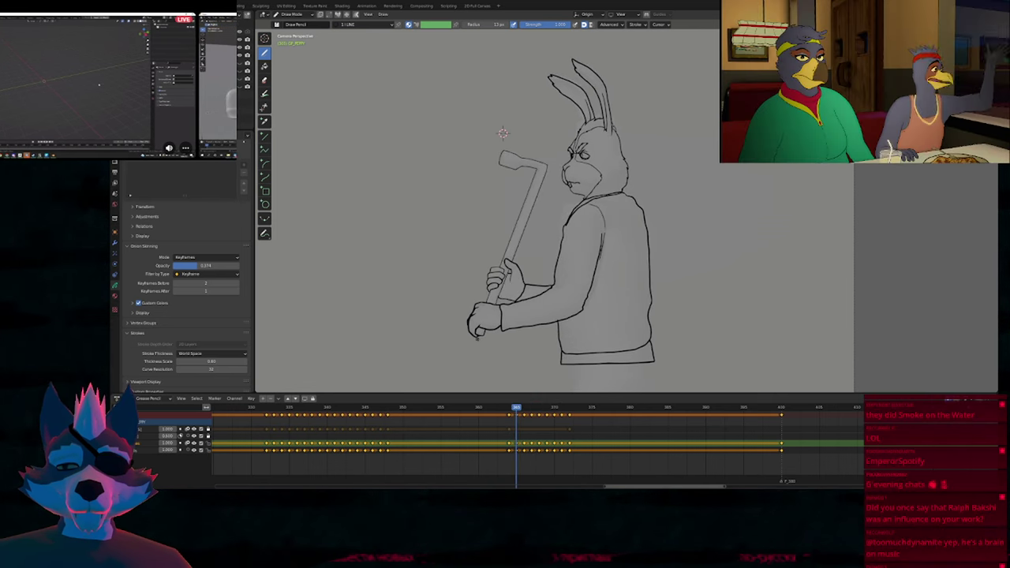
pyautogui.press('Right')
pyautogui.press('Right')
pyautogui.press('Right')
pyautogui.press('Right')
pyautogui.press('Right')
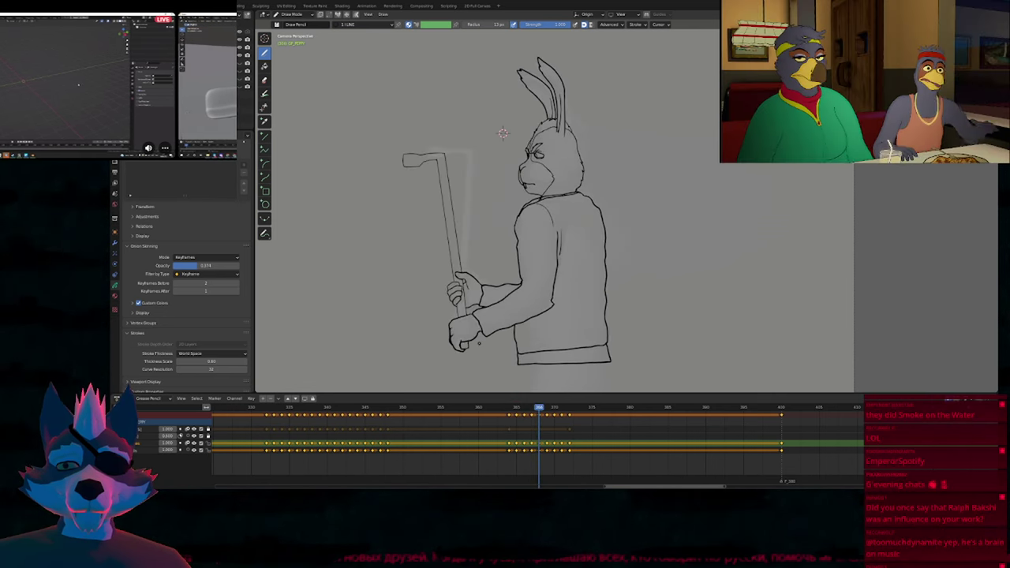
# Flip repeatedly between frames 365 and 368 to examine the forearms' spacing.
pyautogui.press('Left')
pyautogui.press('Left')
pyautogui.press('Left')
pyautogui.press('Left')
pyautogui.press('Right')
pyautogui.press('Right')
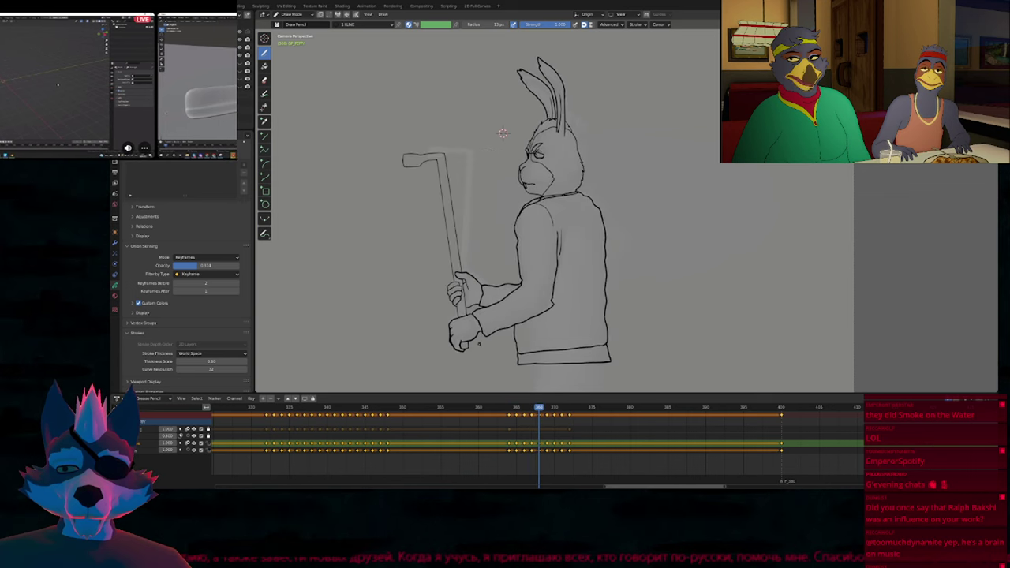
pyautogui.press('Left')
pyautogui.press('Left')
pyautogui.press('Left')
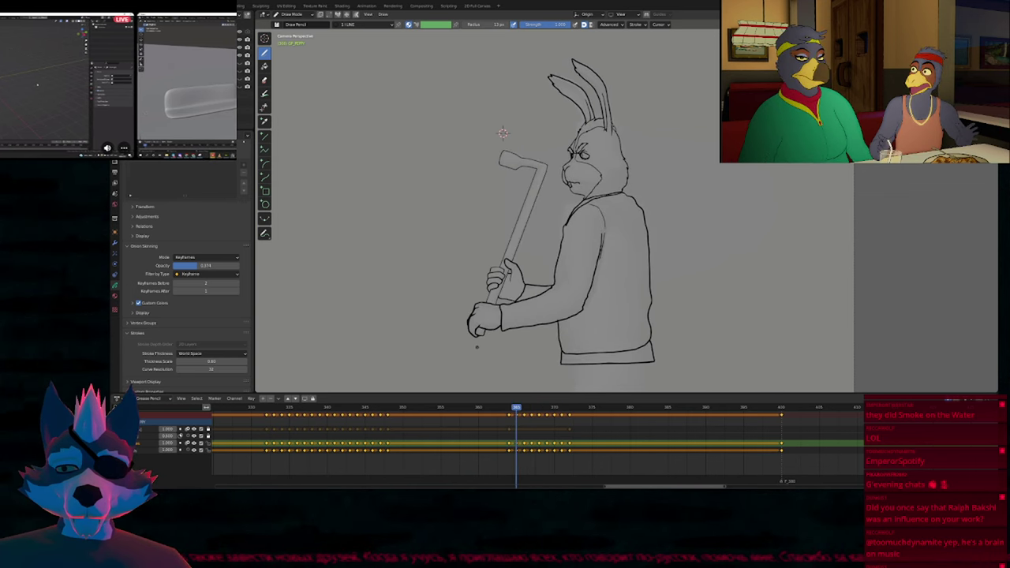
# Run back and forth between frames 365 and 370, examining the arms and sleeves through the swing.
pyautogui.press('Right')
pyautogui.press('Right')
pyautogui.press('Right')
pyautogui.press('Right')
pyautogui.press('Right')
pyautogui.press('Right')
pyautogui.press('Right')
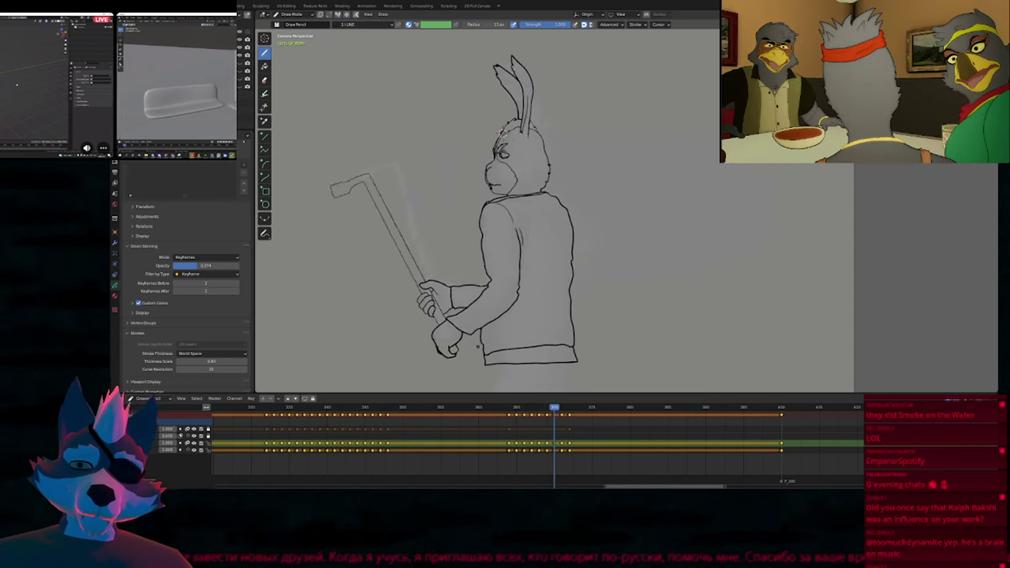
pyautogui.press('Left')
pyautogui.press('Left')
pyautogui.press('Left')
pyautogui.press('Left')
pyautogui.press('Left')
pyautogui.press('Left')
pyautogui.press('Left')
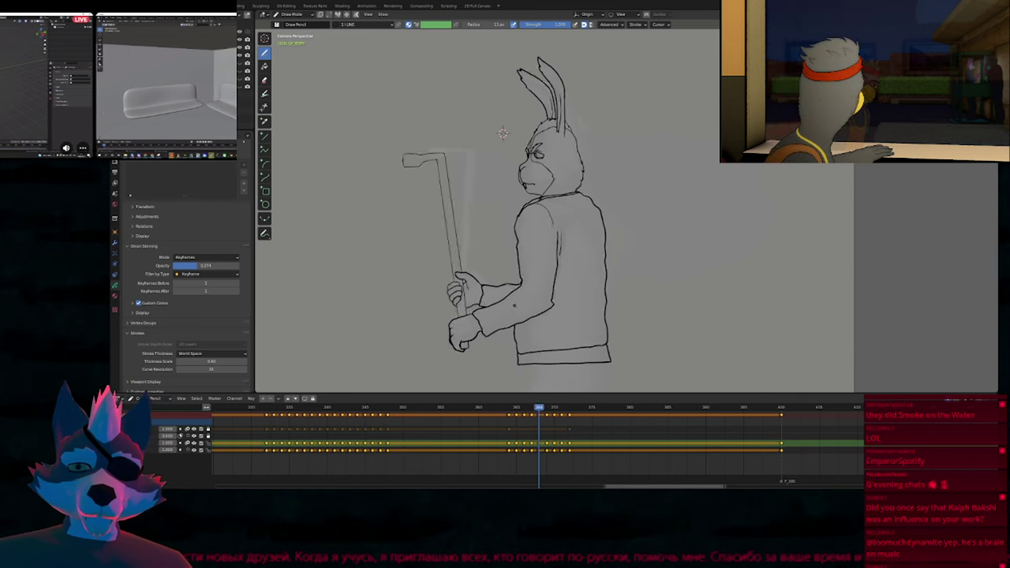
pyautogui.press('Right')
pyautogui.press('Right')
pyautogui.press('Right')
pyautogui.press('Right')
pyautogui.press('Right')
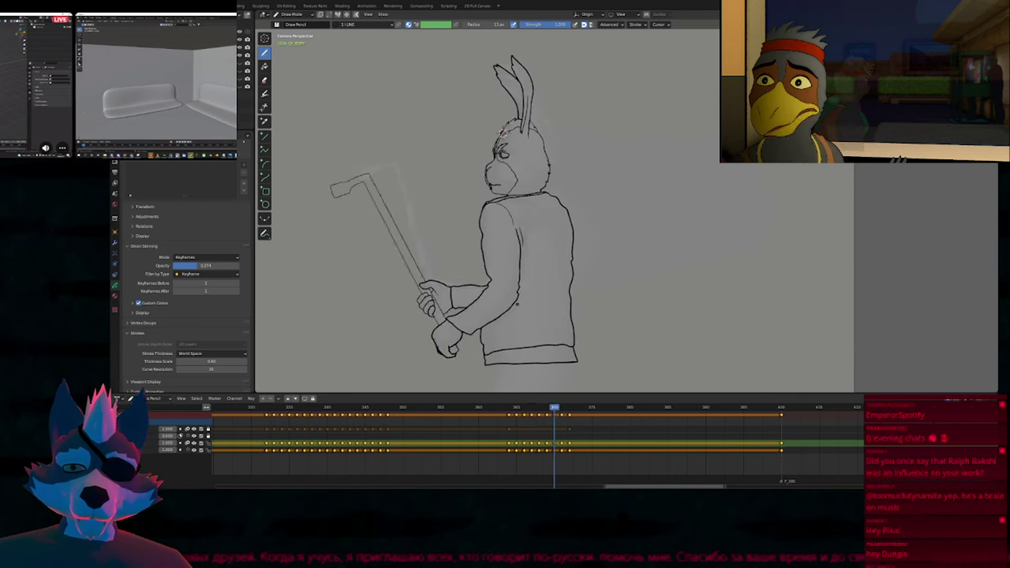
# Recheck the swing from frame 370 back to the first inked poses and settle on frame 365.
pyautogui.press('Left')
pyautogui.press('Left')
pyautogui.press('Left')
pyautogui.press('Left')
pyautogui.press('Left')
pyautogui.press('Left')
pyautogui.press('Left')
pyautogui.press('Left')
pyautogui.press('Left')
pyautogui.press('Right')
pyautogui.press('Right')
pyautogui.press('Right')
pyautogui.press('Right')
pyautogui.press('Right')
pyautogui.press('Right')
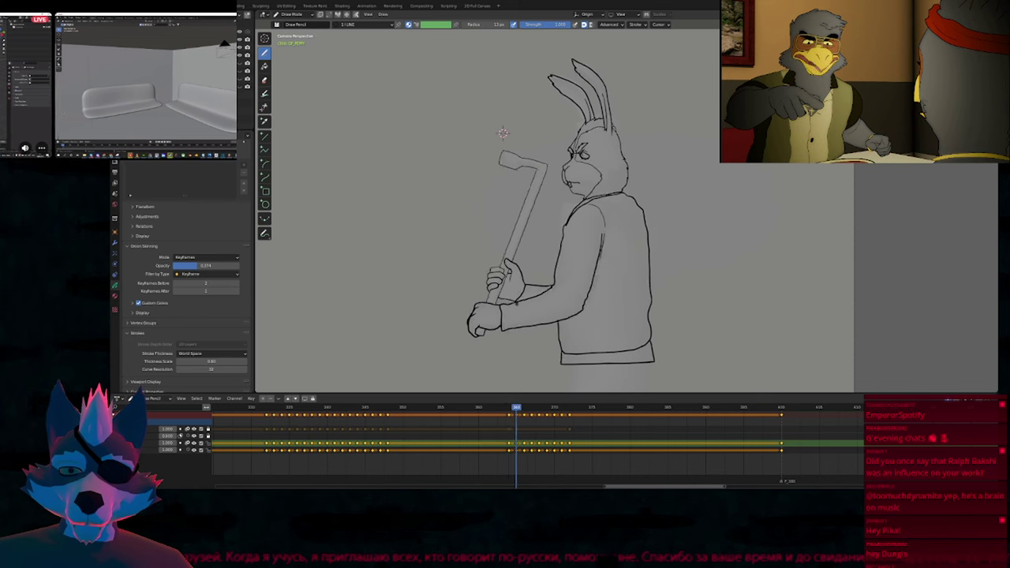
# Undo the last edit and step through frames 367 to 372, comparing the near sleeve and elbow.
pyautogui.hotkey('ctrl', 'z')
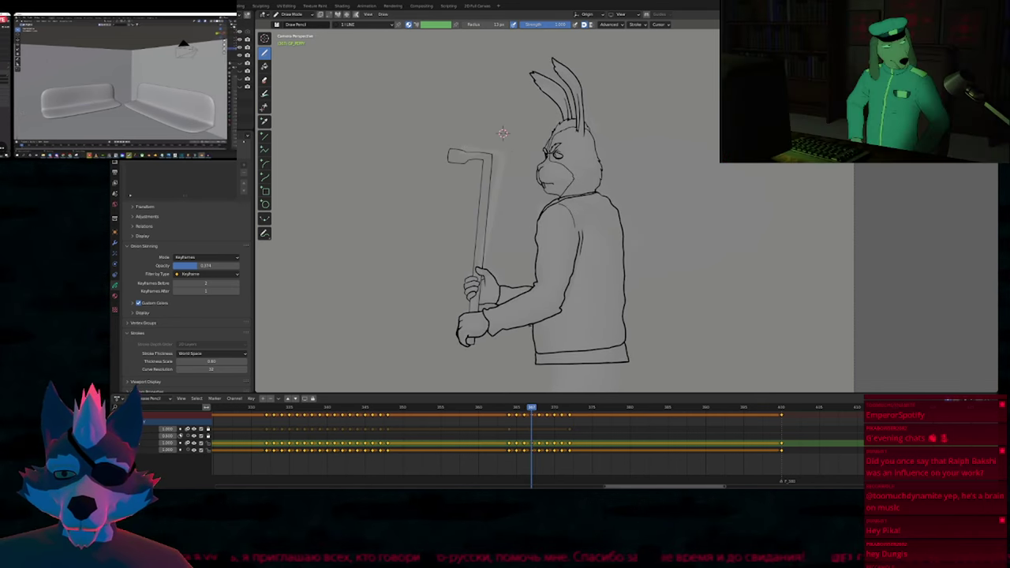
pyautogui.press('Right')
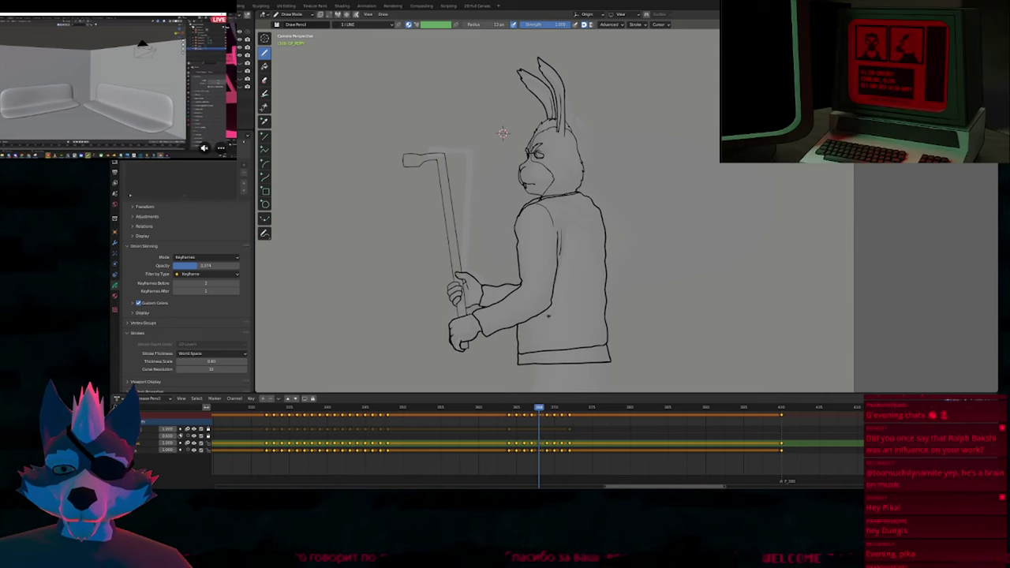
pyautogui.press('Right')
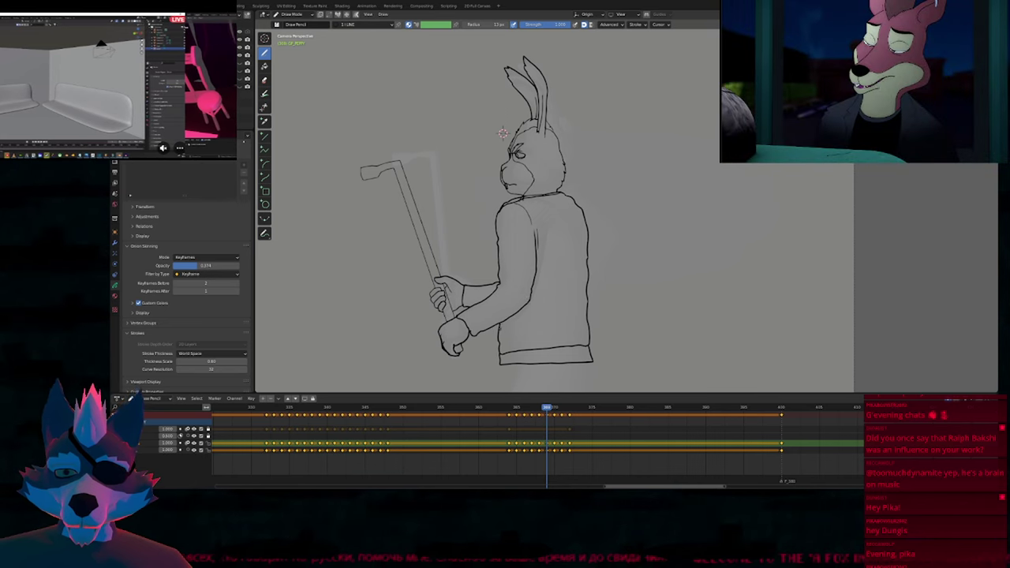
pyautogui.press('Right')
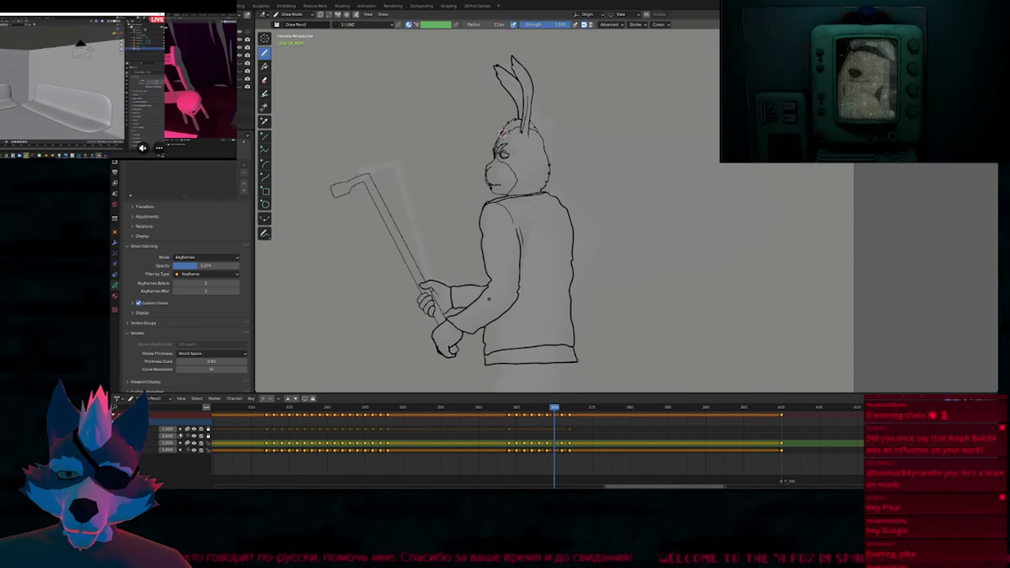
pyautogui.press('Right')
pyautogui.press('Right')
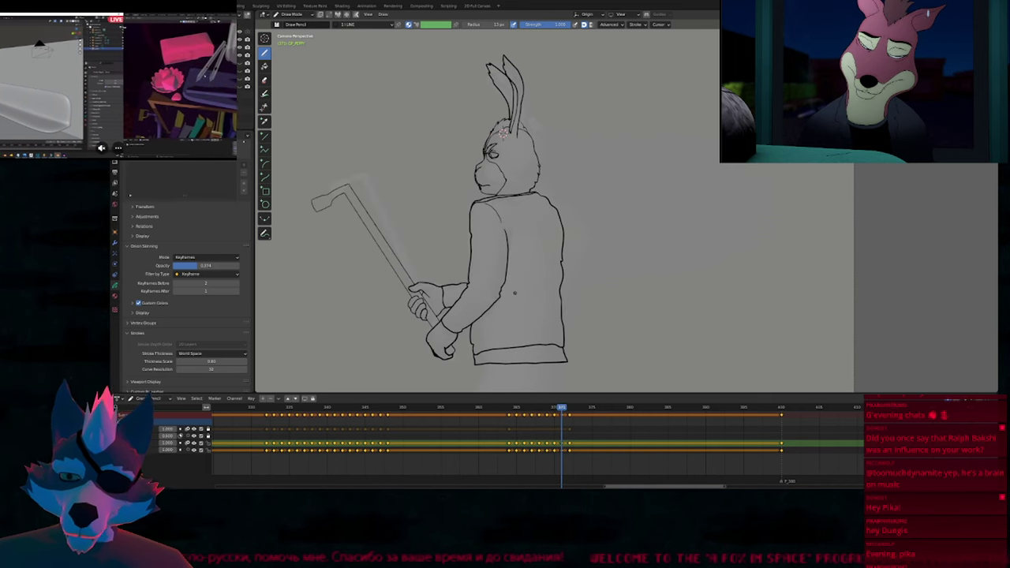
pyautogui.press('Right')
pyautogui.press('Left')
pyautogui.press('Left')
pyautogui.press('Right')
pyautogui.press('Right')
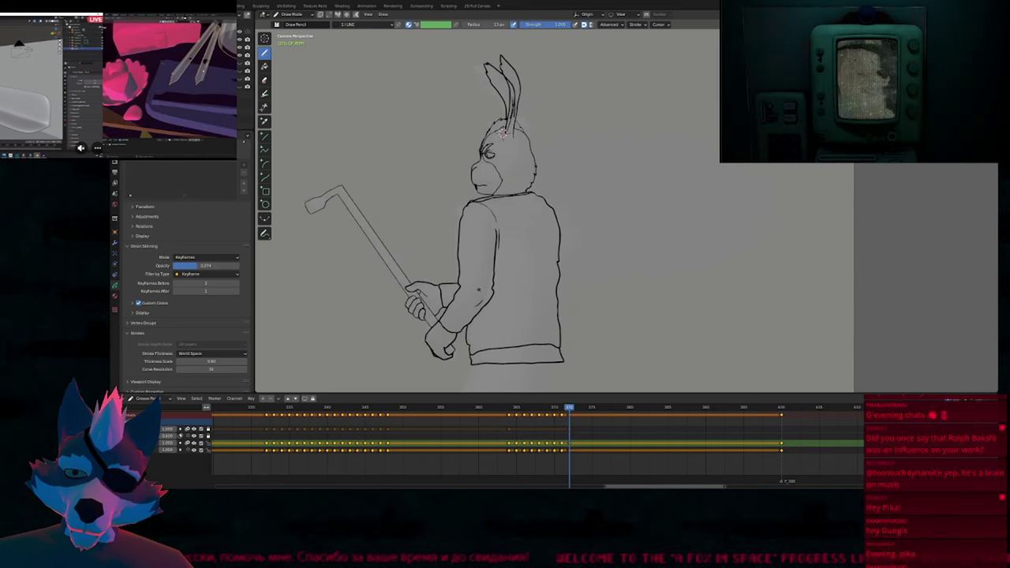
# Adjust the brush size and nudge the near sleeve's outline towards the crowbar on frame 371.
pyautogui.press('f')
pyautogui.press('Escape')
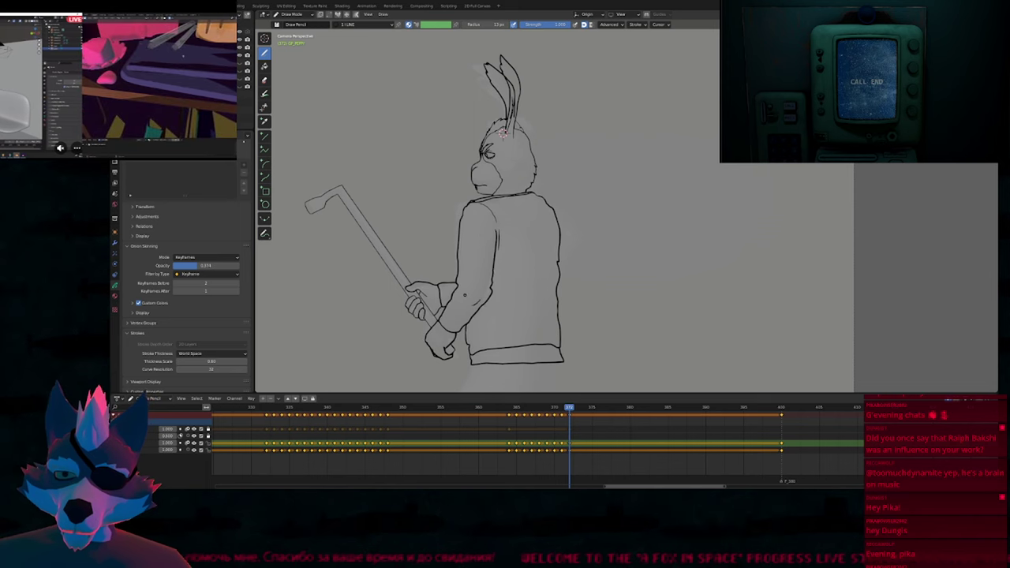
pyautogui.press('Left')
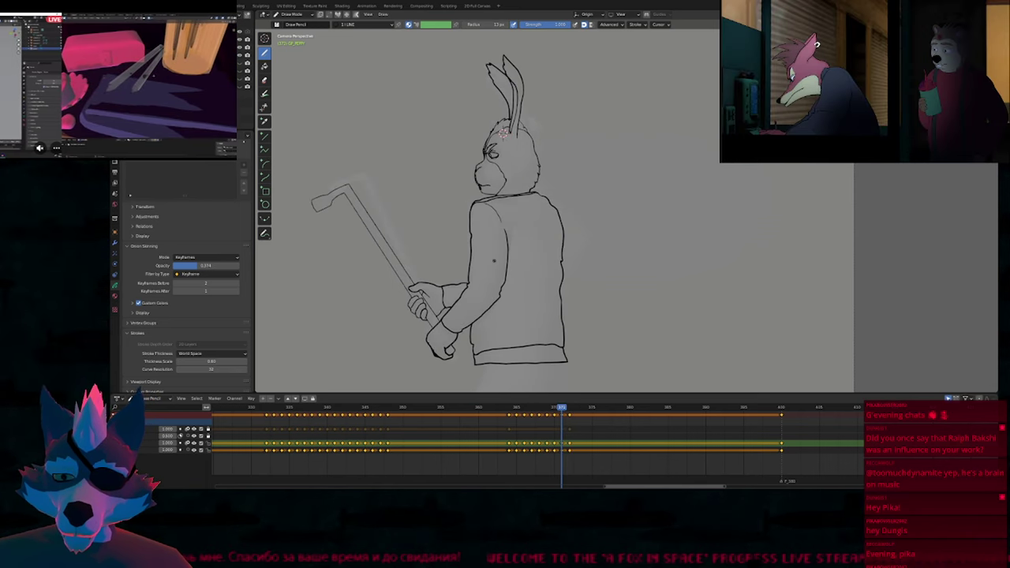
pyautogui.press('f')
pyautogui.press('Escape')
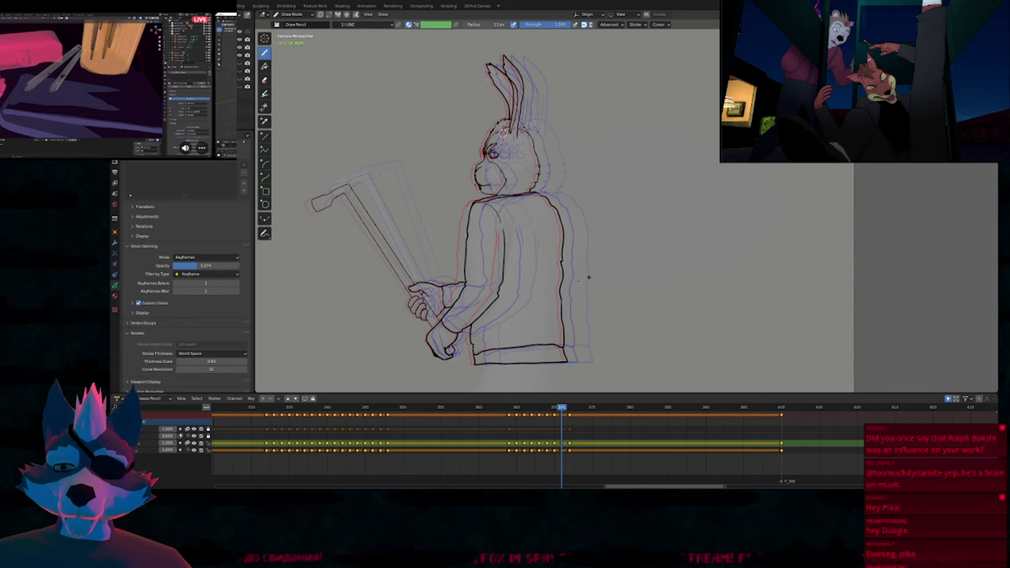
# Compare the reshaped sleeve on frame 371 with the drawings on frames 369 through 372.
pyautogui.press('Left')
pyautogui.press('Left')
pyautogui.press('Right')
pyautogui.press('Right')
pyautogui.press('Right')
pyautogui.press('Left')
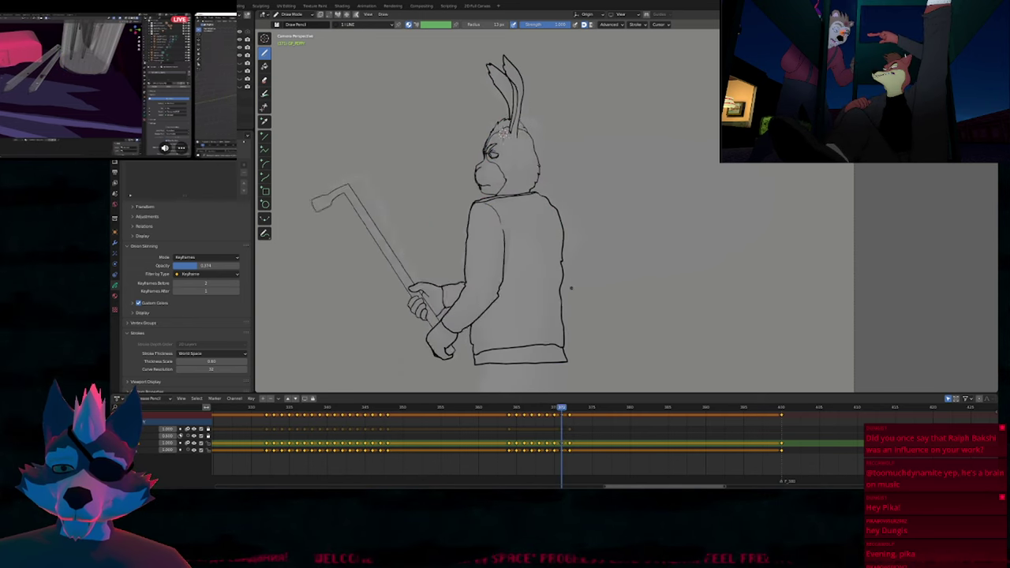
# Resize the brush and adjust the near sleeve's outline on frame 370 to follow frame 371.
pyautogui.press('Left')
pyautogui.press('Right')
pyautogui.hotkey('shift', 'f')
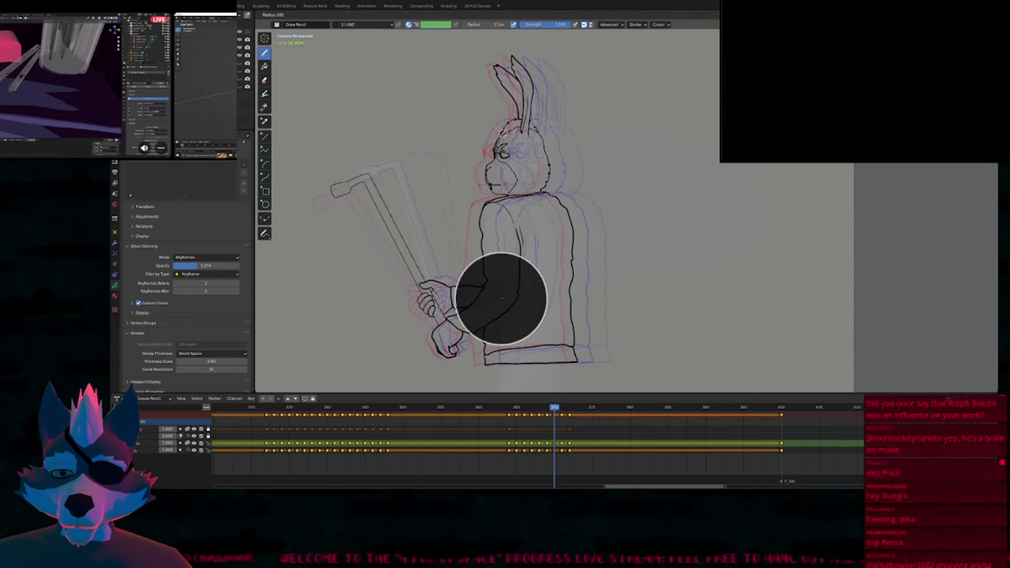
pyautogui.press('Escape')
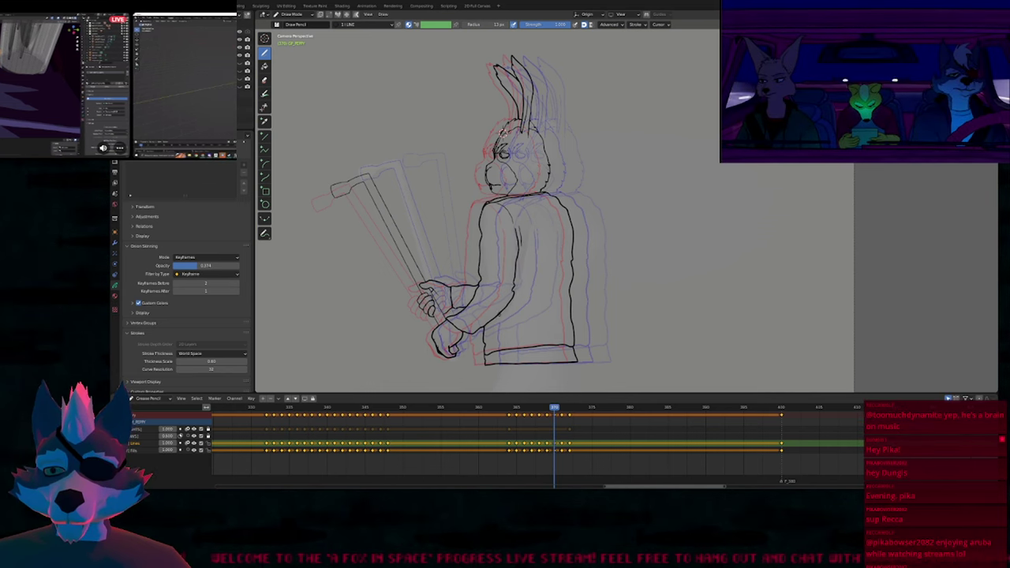
# Play back the inked swing and return to frame 364 with the full figure in view.
pyautogui.press('space')
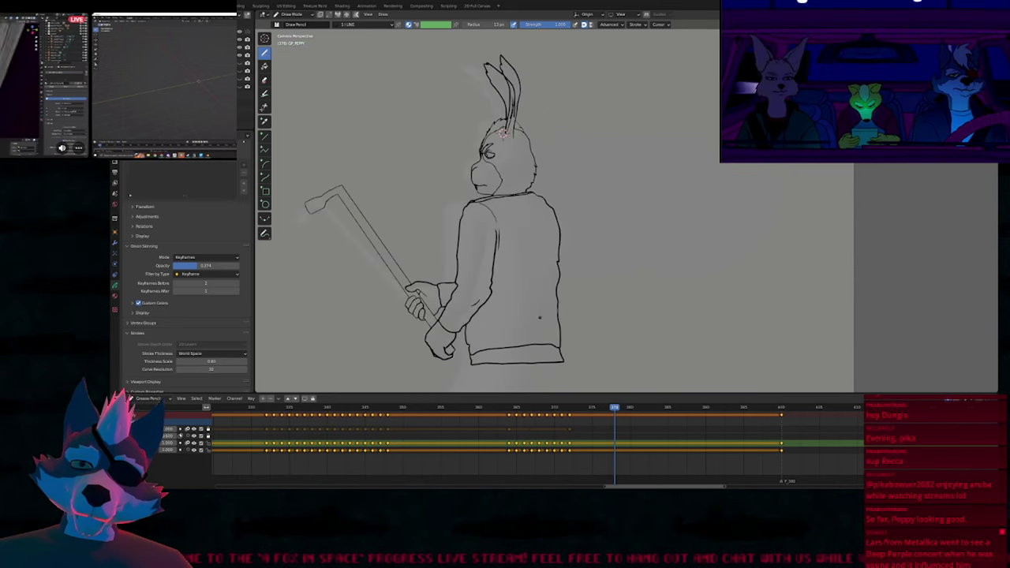
pyautogui.moveTo(500, 416)
pyautogui.mouseDown()
pyautogui.moveTo(567, 410)
pyautogui.moveTo(509, 414)
pyautogui.mouseUp()
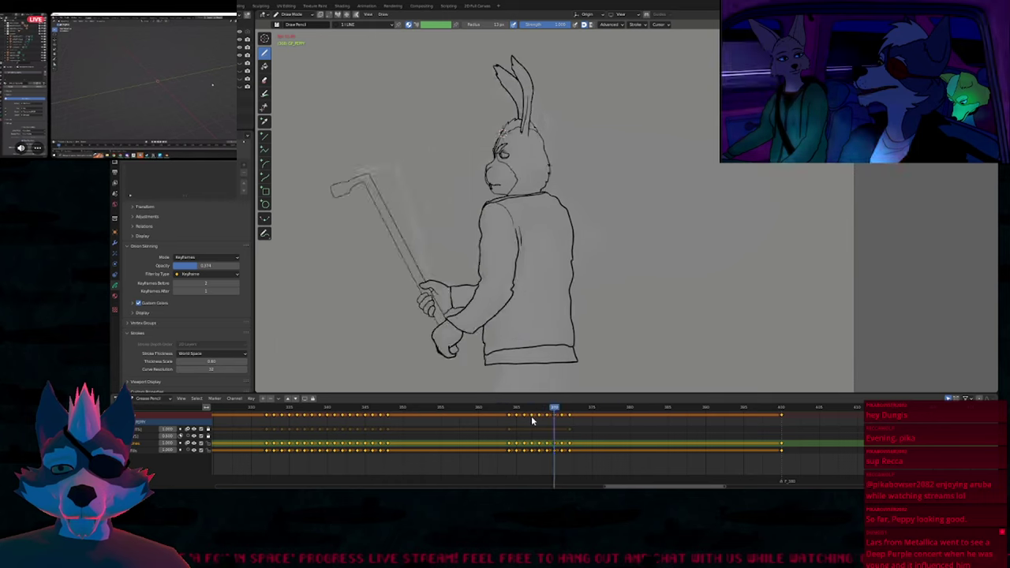
pyautogui.click(509, 407)
pyautogui.scroll(-2, 619, 313)
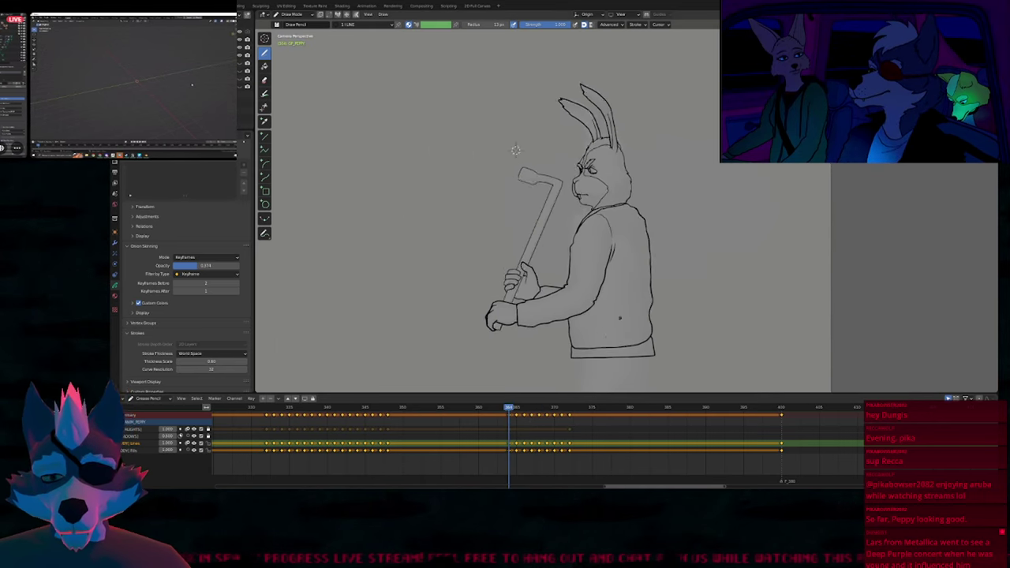
pyautogui.keyDown('shift'); pyautogui.moveTo(591, 277); pyautogui.dragTo(651, 275, button='middle'); pyautogui.keyUp('shift')
pyautogui.keyDown('shift'); pyautogui.moveTo(586, 168); pyautogui.dragTo(541, 150, button='middle'); pyautogui.keyUp('shift')
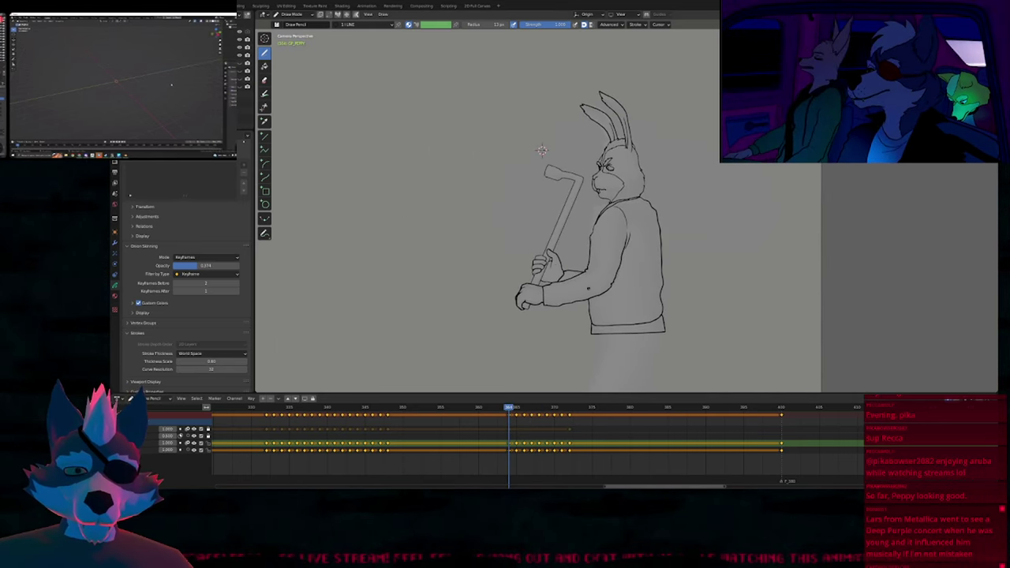
# Switch to Object Mode, select the rabbit's 3D body mesh and jump to frame 400.
pyautogui.hotkey('ctrl', 'Tab')
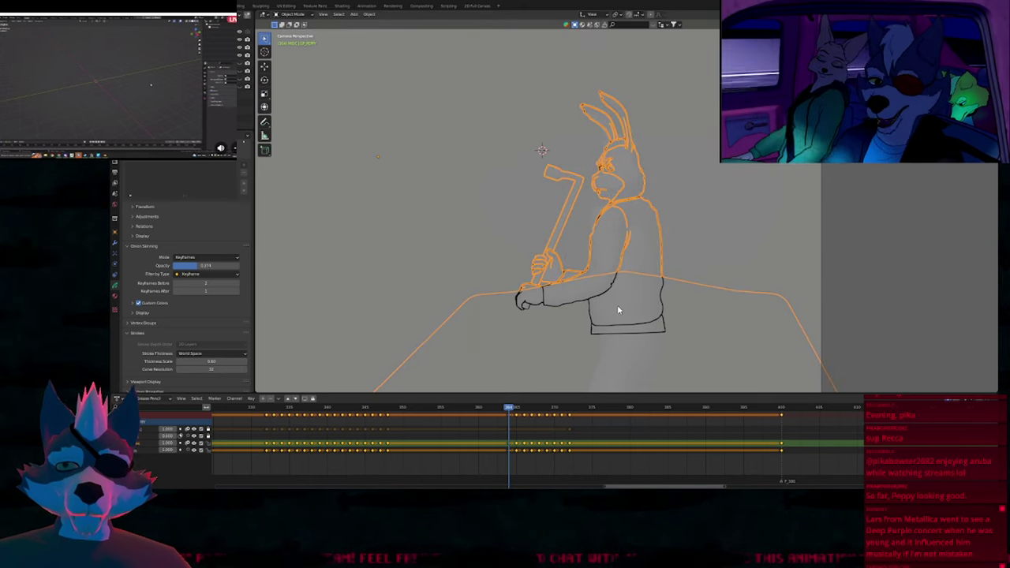
pyautogui.click(620, 308)
pyautogui.press('Up')
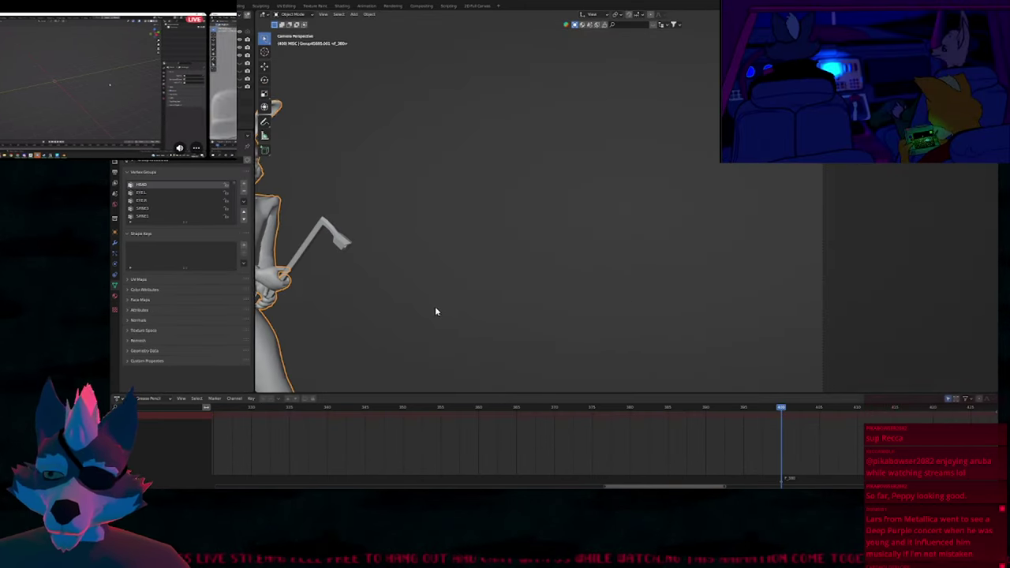
# Centre the 3D rabbit in the camera view and reveal all hidden scene objects.
pyautogui.keyDown('shift'); pyautogui.moveTo(434, 311); pyautogui.dragTo(665, 300, button='middle'); pyautogui.keyUp('shift')
pyautogui.hotkey('shift', 'alt', 'z')
pyautogui.hotkey('shift', 'alt', 'z')
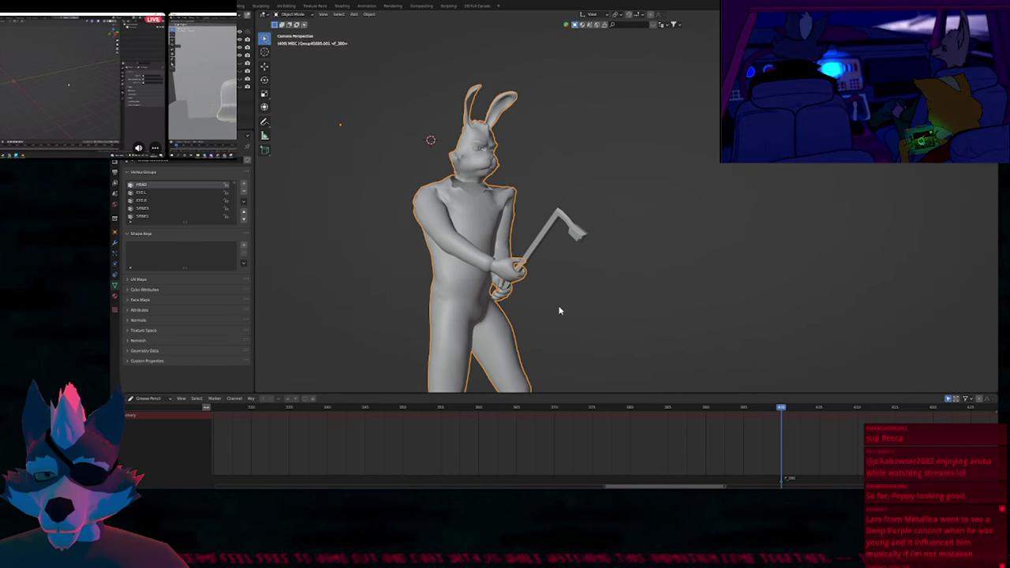
pyautogui.hotkey('alt', 'h')
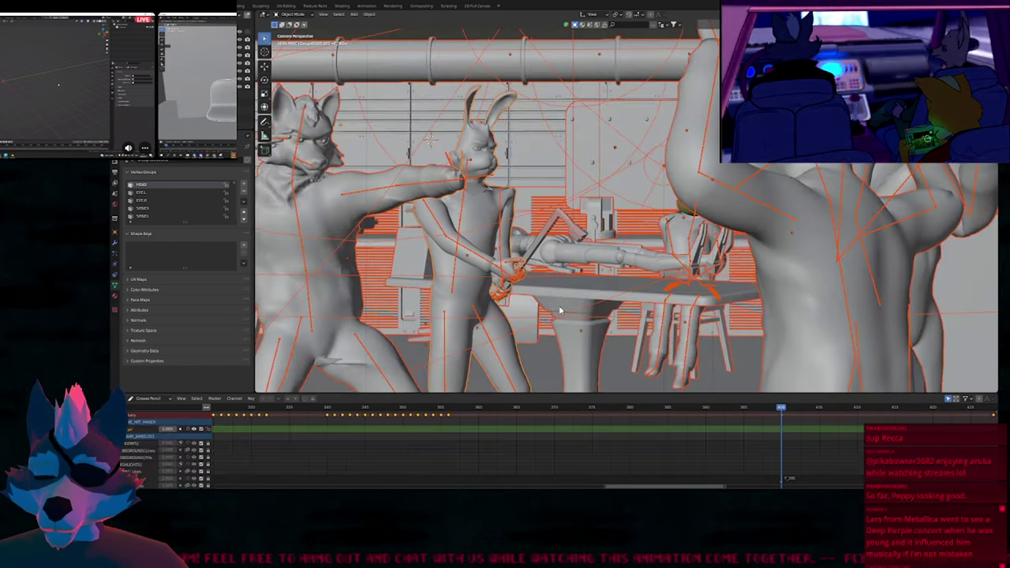
# Select the rabbit's armature and insert a Location keyframe for it at frame 400.
pyautogui.click(476, 314)
pyautogui.press('KP_0')
pyautogui.press('KP_0')
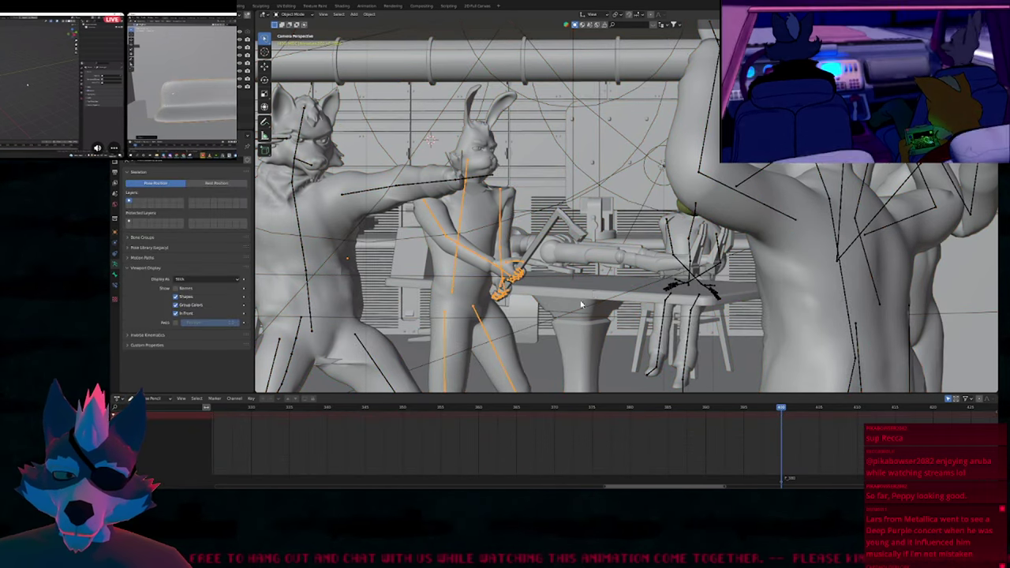
pyautogui.press('i')
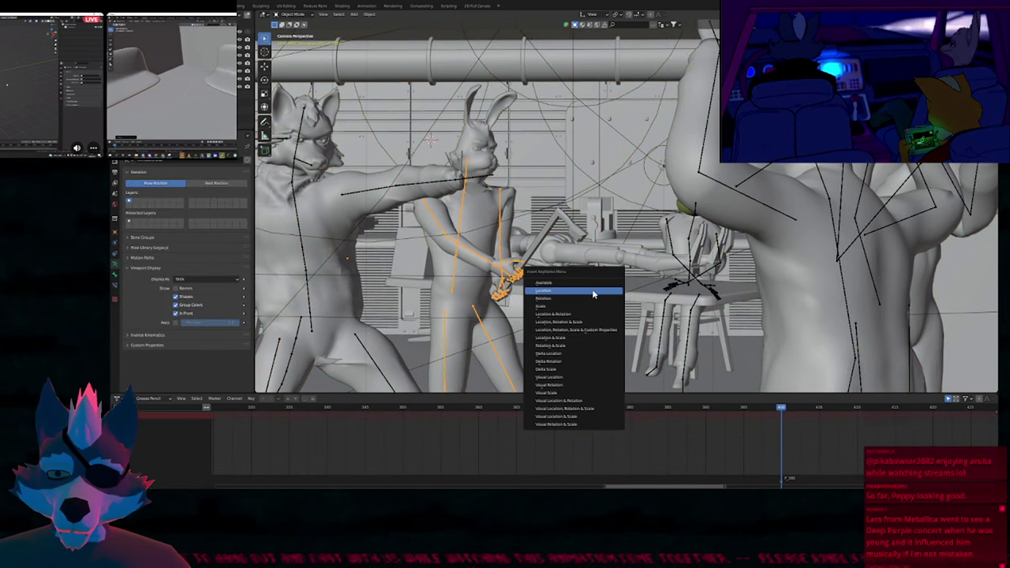
pyautogui.click(593, 293)
# On frame 399, move the rabbit's armature down along global Z out of the shot and keyframe its location.
pyautogui.press('Left')
pyautogui.press('g')
pyautogui.press('z')
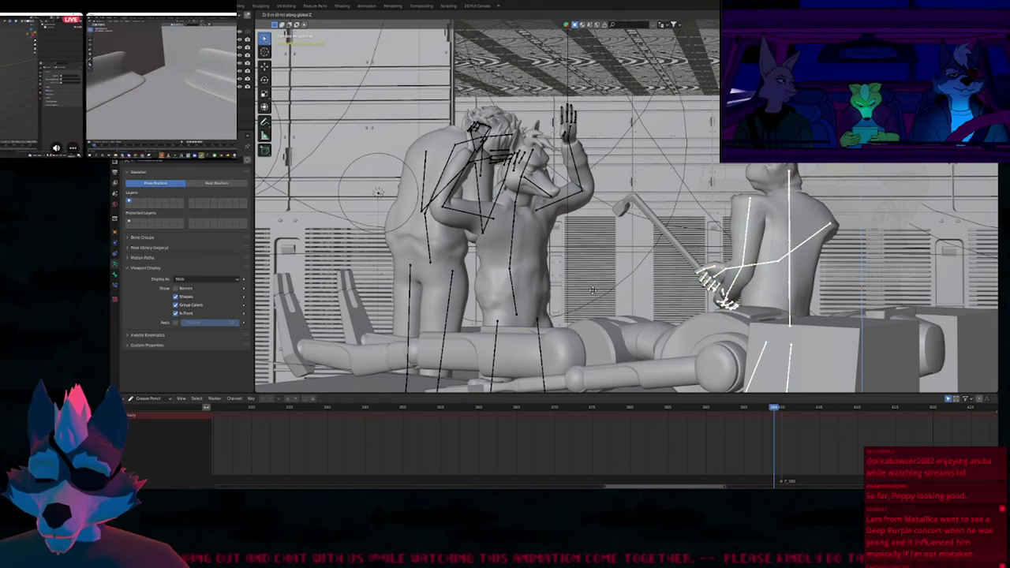
pyautogui.write('-6')
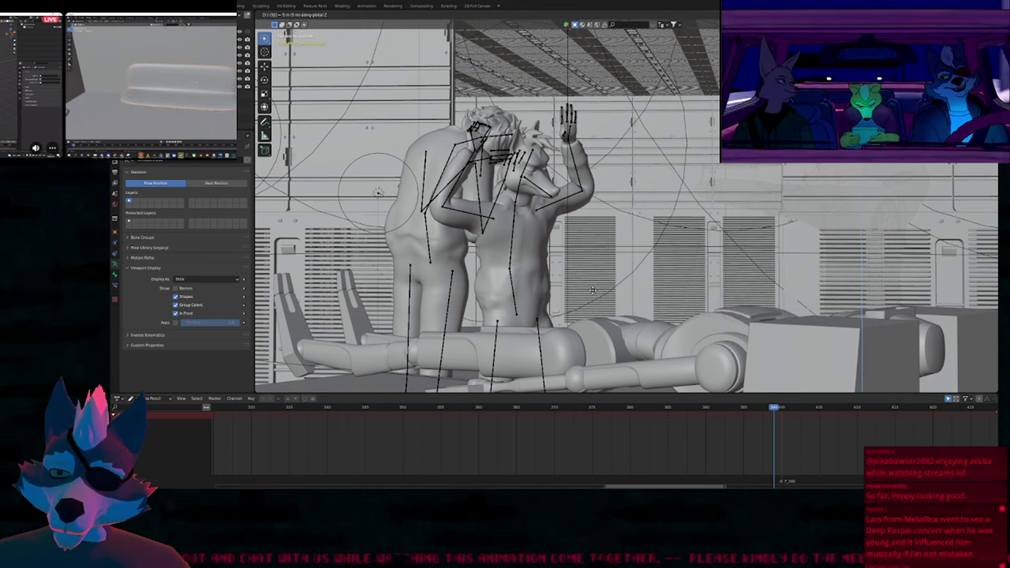
pyautogui.press('Return')
pyautogui.rightClick(535, 291)
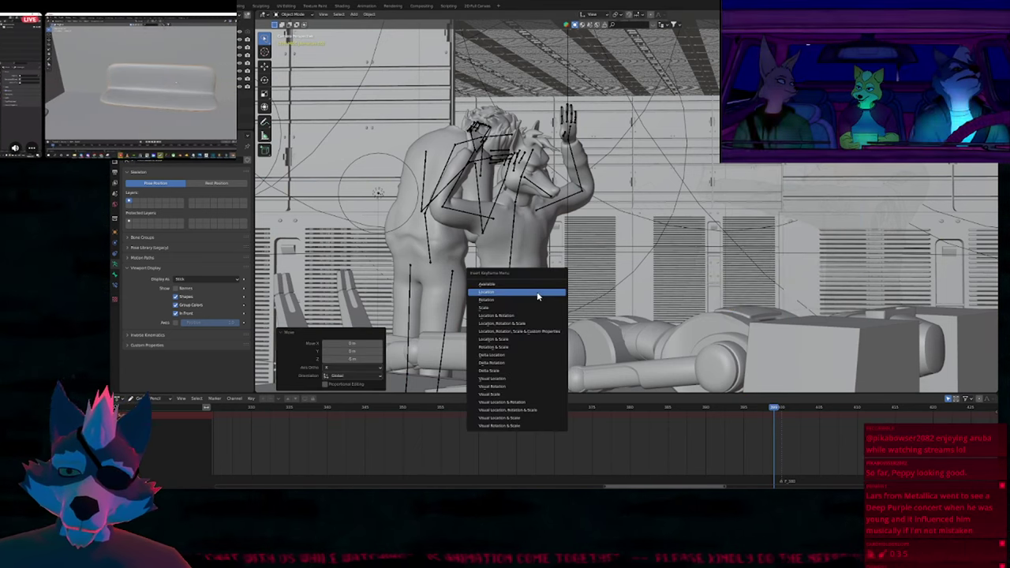
pyautogui.click(538, 292)
# Scrub the timeline back to frame 369, select the rabbit's Grease Pencil drawing and switch it to Draw Mode.
pyautogui.moveTo(640, 427)
pyautogui.keyDown('ctrl'); pyautogui.mouseDown(button='middle')
pyautogui.moveTo(620, 431)
pyautogui.moveTo(638, 440)
pyautogui.mouseUp(button='middle'); pyautogui.keyUp('ctrl')
pyautogui.hotkey('shift', 'F12')
pyautogui.scroll(-1, 637, 439)
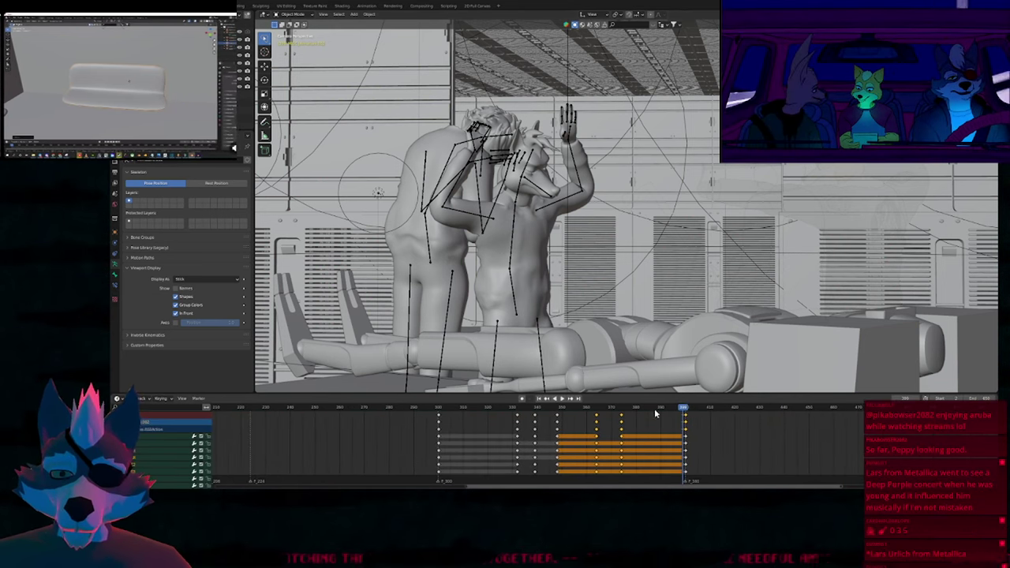
pyautogui.moveTo(679, 410); pyautogui.dragTo(608, 416)
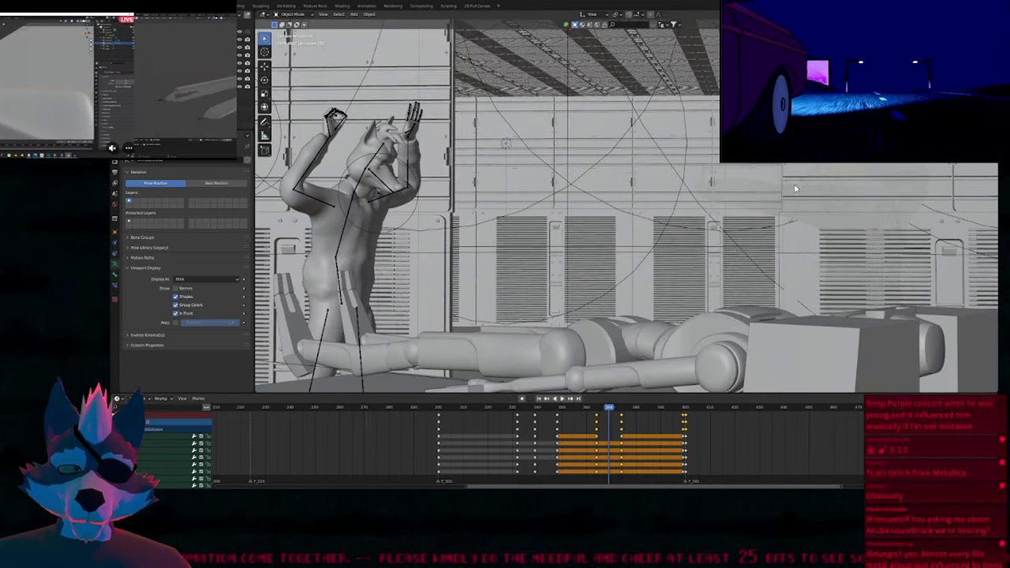
pyautogui.click(792, 197)
pyautogui.keyDown('shift'); pyautogui.moveTo(730, 291); pyautogui.dragTo(626, 286, button='middle'); pyautogui.keyUp('shift')
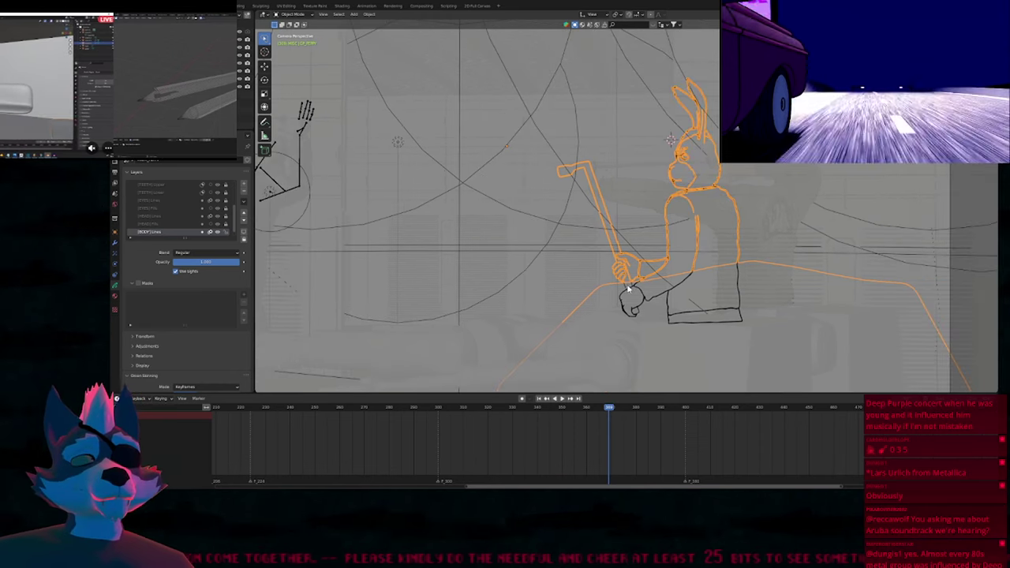
pyautogui.hotkey('ctrl', 'space')
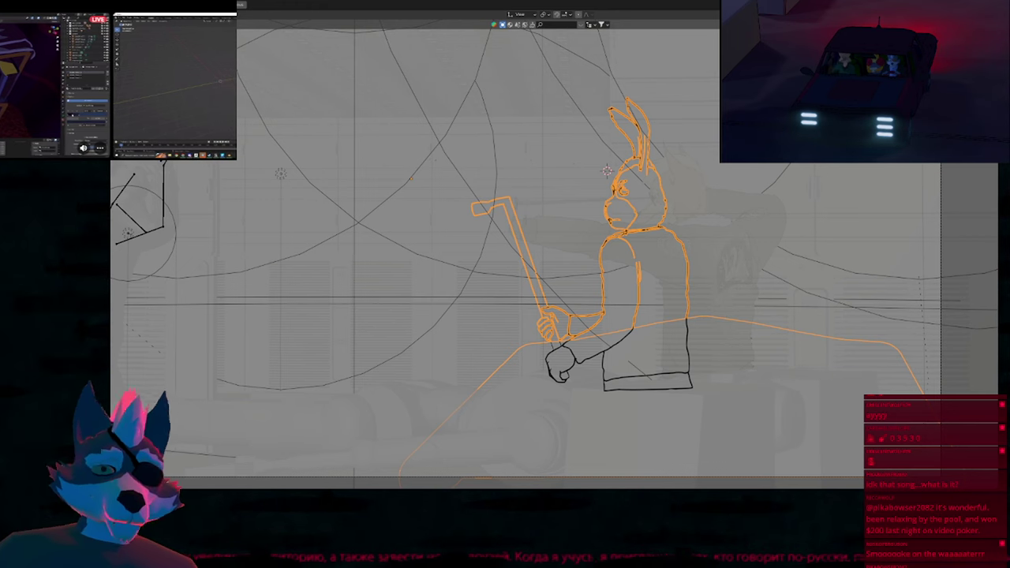
pyautogui.moveTo(643, 252)
pyautogui.keyDown('shift'); pyautogui.mouseDown(button='middle')
pyautogui.moveTo(625, 269)
pyautogui.moveTo(592, 269)
pyautogui.mouseUp(button='middle'); pyautogui.keyUp('shift')
pyautogui.hotkey('ctrl', 'Tab')
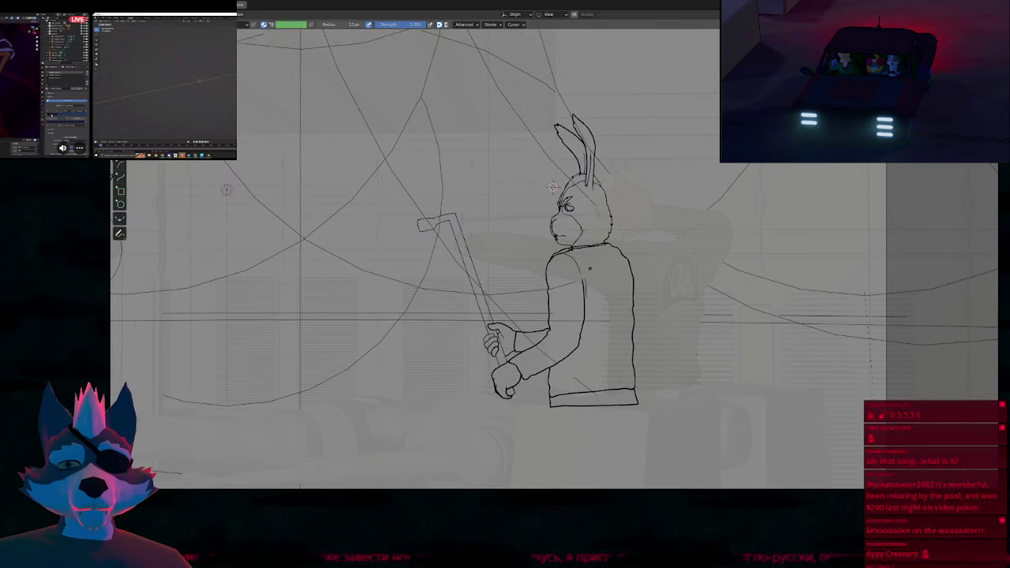
pyautogui.scroll(3, 552, 187)
pyautogui.scroll(-3, 524, 116)
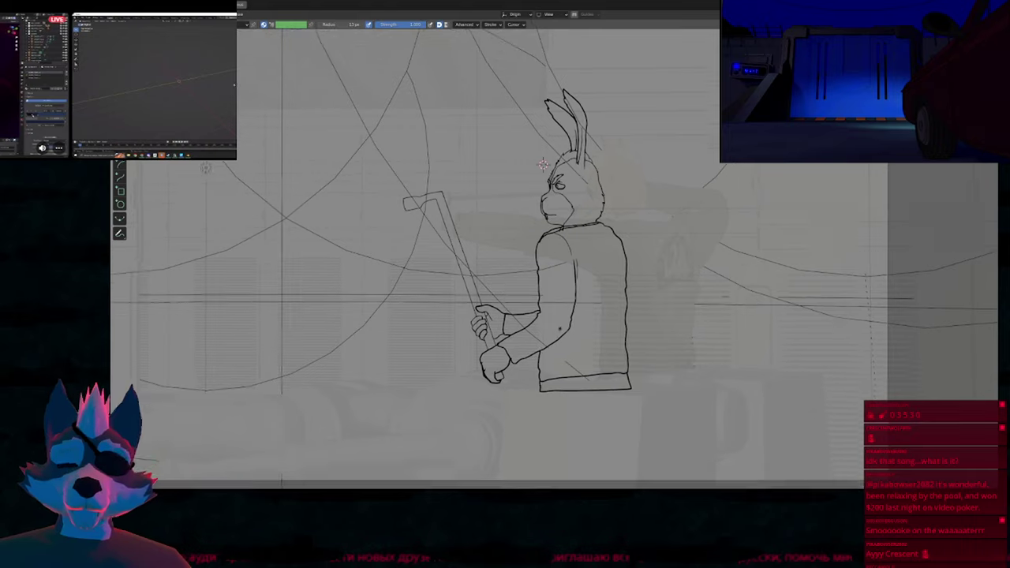
pyautogui.hotkey('ctrl', 'space')
# Step back and forth through the rabbit's swing keyframes, comparing the inked drawings with the coloured ones around frames 347 and 348.
pyautogui.press('Down')
pyautogui.press('Down')
pyautogui.press('Down')
pyautogui.press('Down')
pyautogui.press('Down')
pyautogui.press('Down')
pyautogui.press('Down')
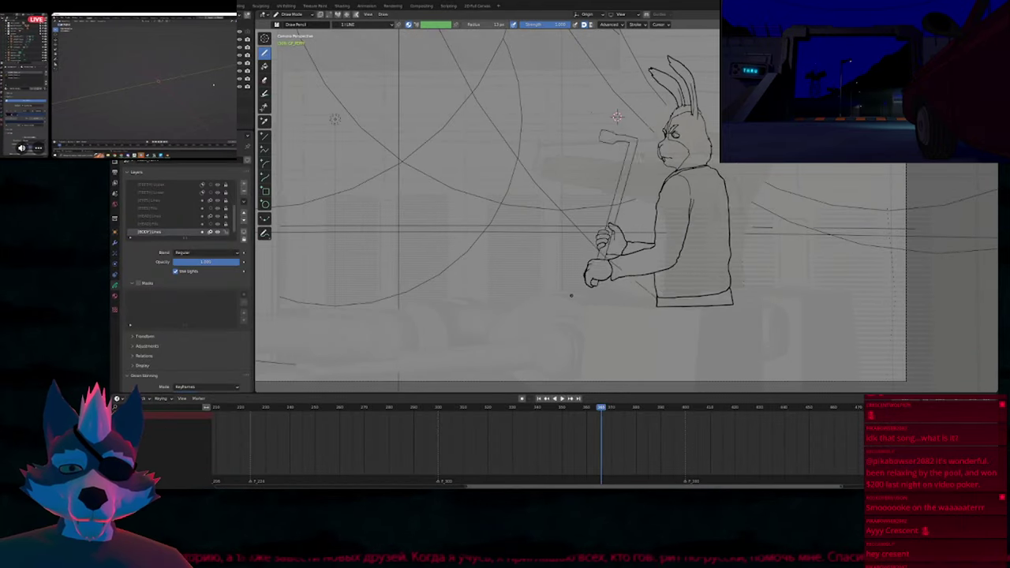
pyautogui.press('Up')
pyautogui.press('Up')
pyautogui.press('Up')
pyautogui.press('Up')
pyautogui.press('Up')
pyautogui.press('Up')
pyautogui.press('Up')
pyautogui.press('Up')
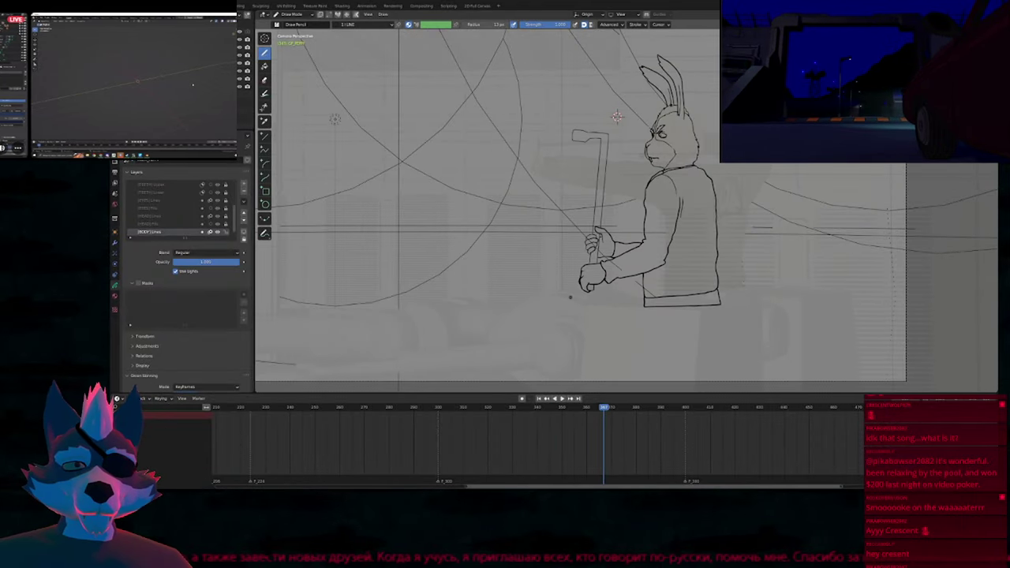
pyautogui.press('Up')
pyautogui.press('Down')
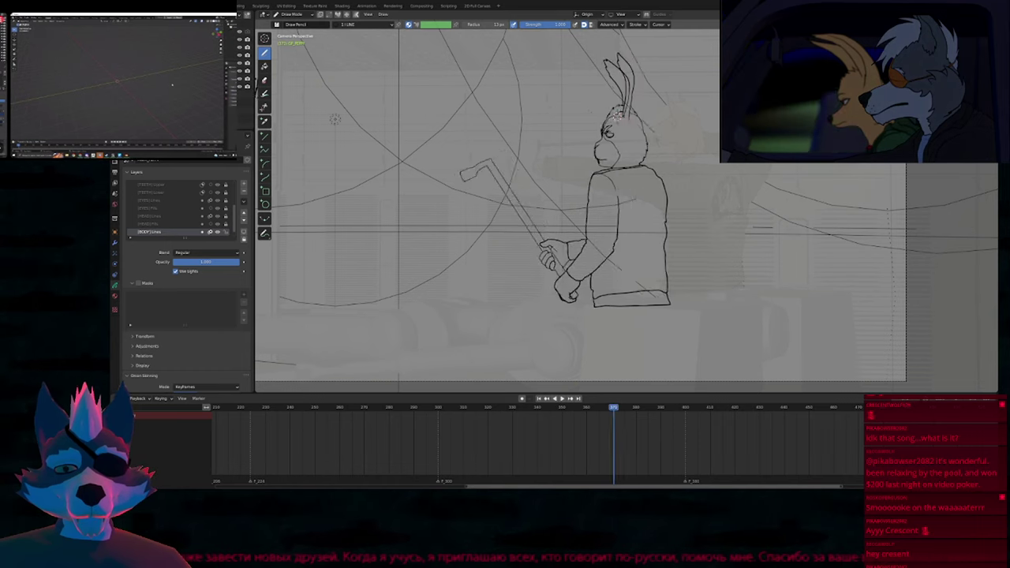
pyautogui.press('Down')
pyautogui.press('Down')
pyautogui.press('Down')
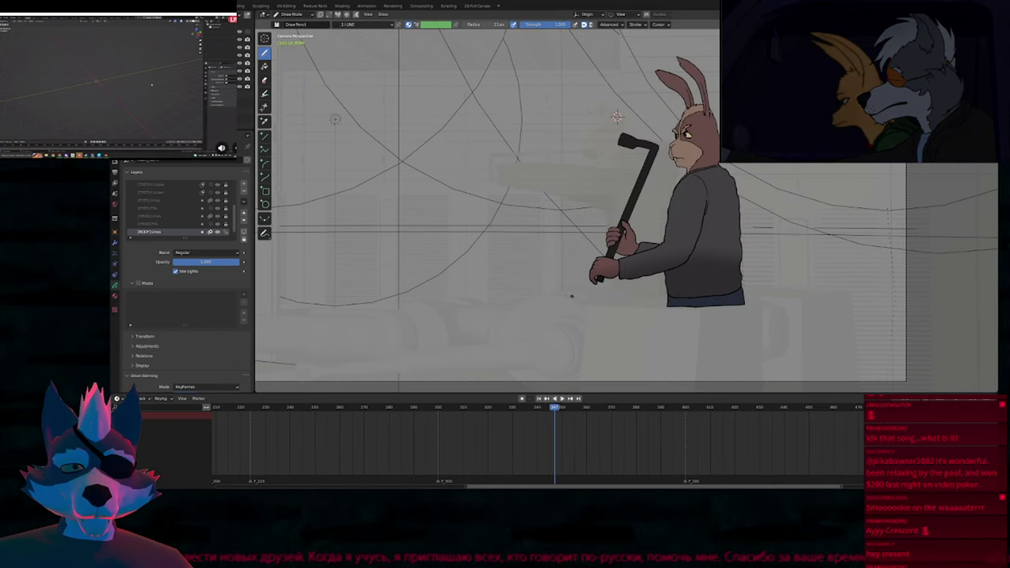
pyautogui.press('Up')
pyautogui.press('Up')
pyautogui.press('Down')
pyautogui.press('Up')
pyautogui.press('Down')
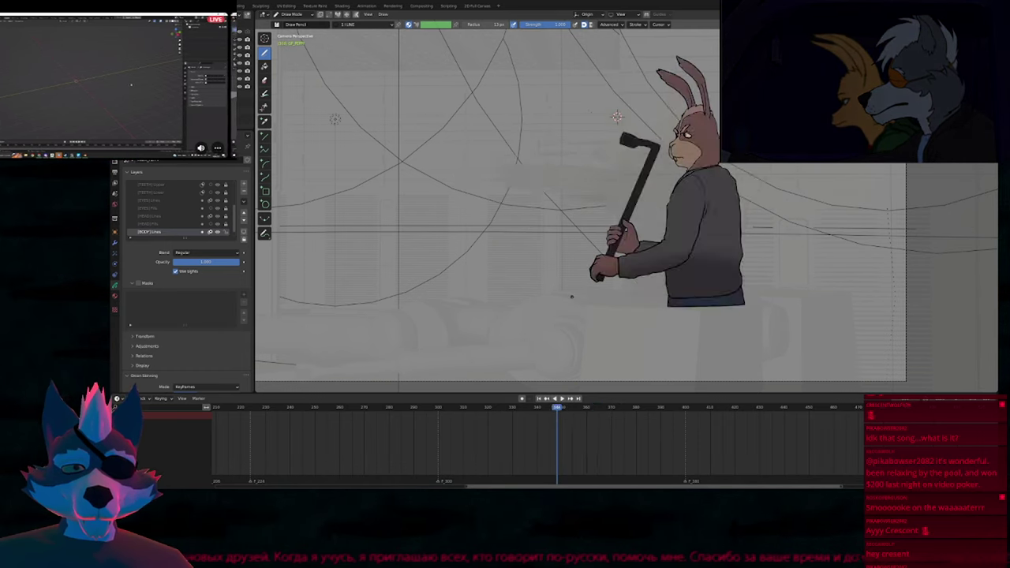
pyautogui.press('Up')
# Show the Grease Pencil layer keyframes and delete those at frame 364 across the layers.
pyautogui.hotkey('shift', 'F12')
pyautogui.moveTo(599, 442)
pyautogui.keyDown('ctrl'); pyautogui.mouseDown(button='middle')
pyautogui.moveTo(626, 434)
pyautogui.moveTo(604, 429)
pyautogui.moveTo(513, 459)
pyautogui.mouseUp(button='middle'); pyautogui.keyUp('ctrl')
pyautogui.press('KP_Multiply')
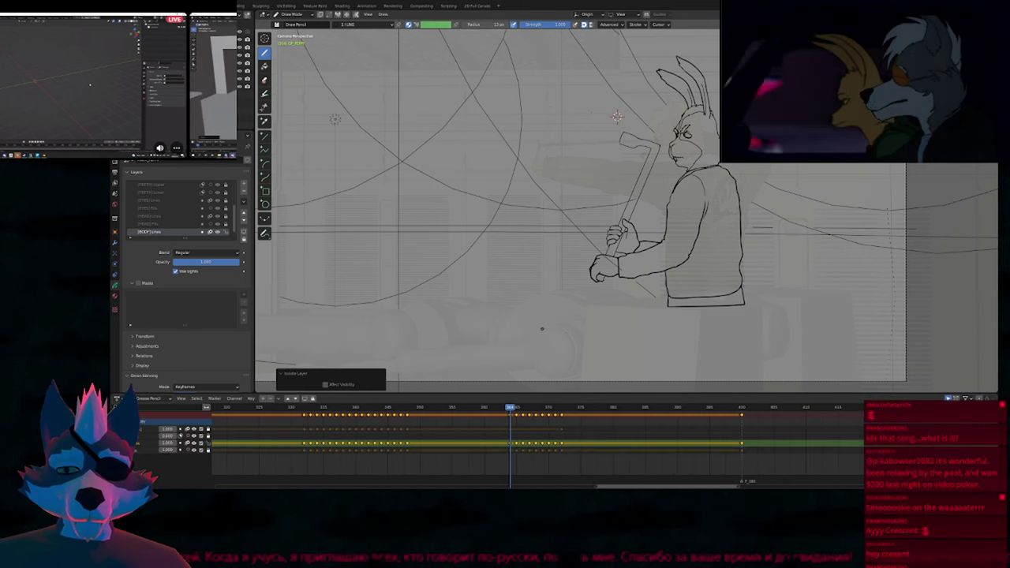
pyautogui.click(511, 429)
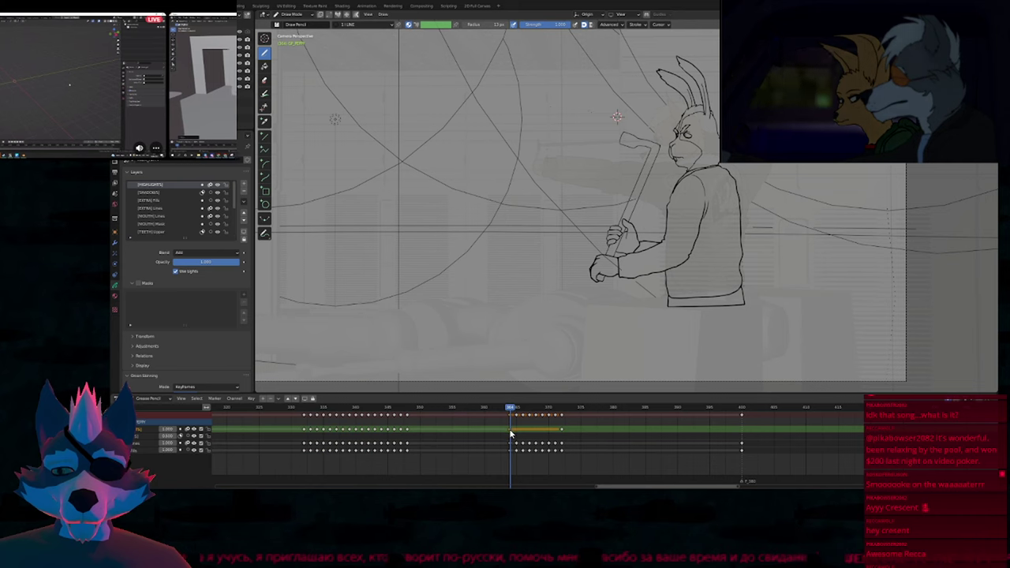
pyautogui.press('x')
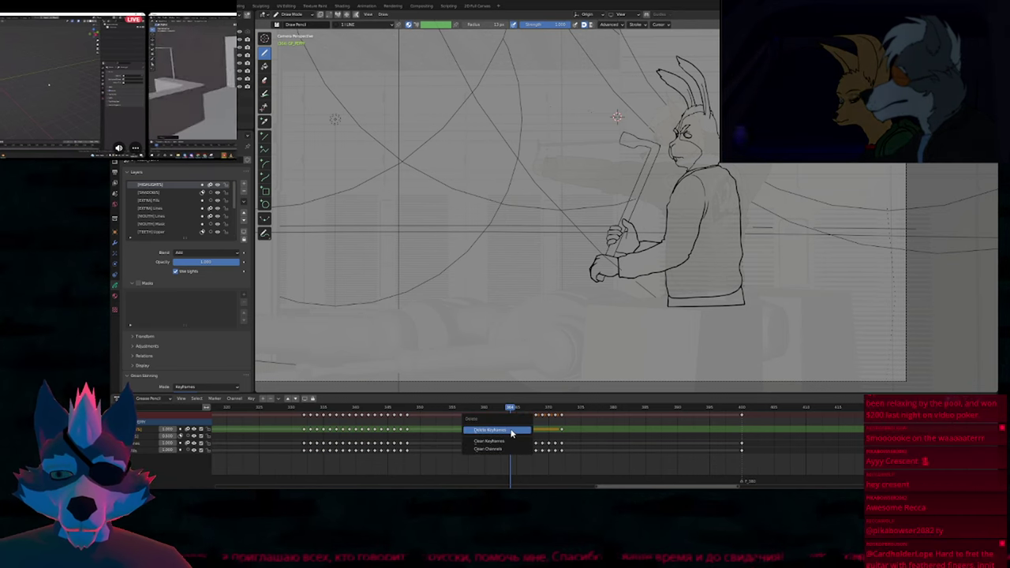
pyautogui.click(510, 419)
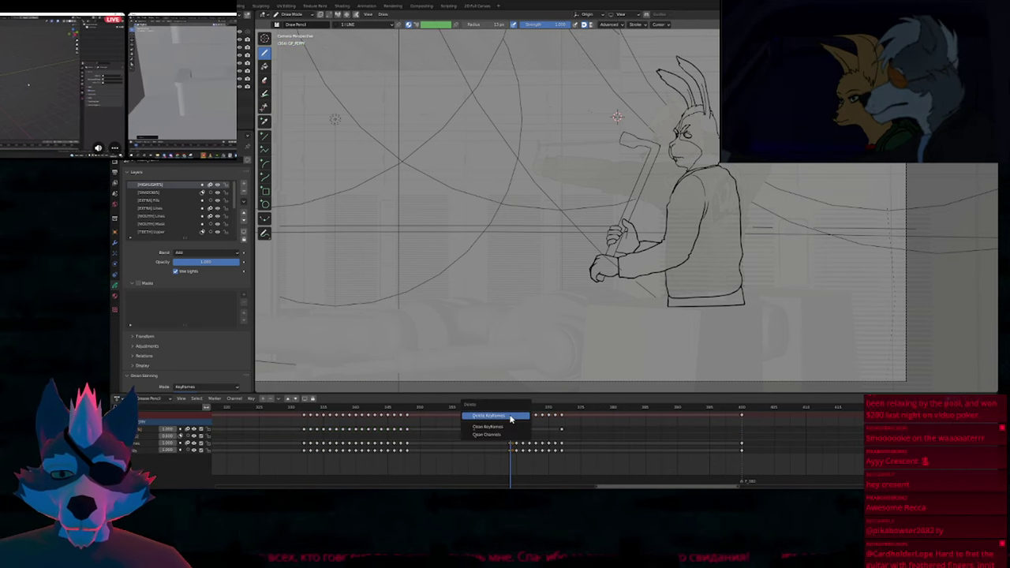
pyautogui.click(509, 418)
# On frame 365, ready the Fill tool with the W WEAR_2 PEPPY material on the body fills layer and hide all other objects.
pyautogui.moveTo(509, 409)
pyautogui.mouseDown()
pyautogui.moveTo(526, 412)
pyautogui.moveTo(516, 414)
pyautogui.mouseUp()
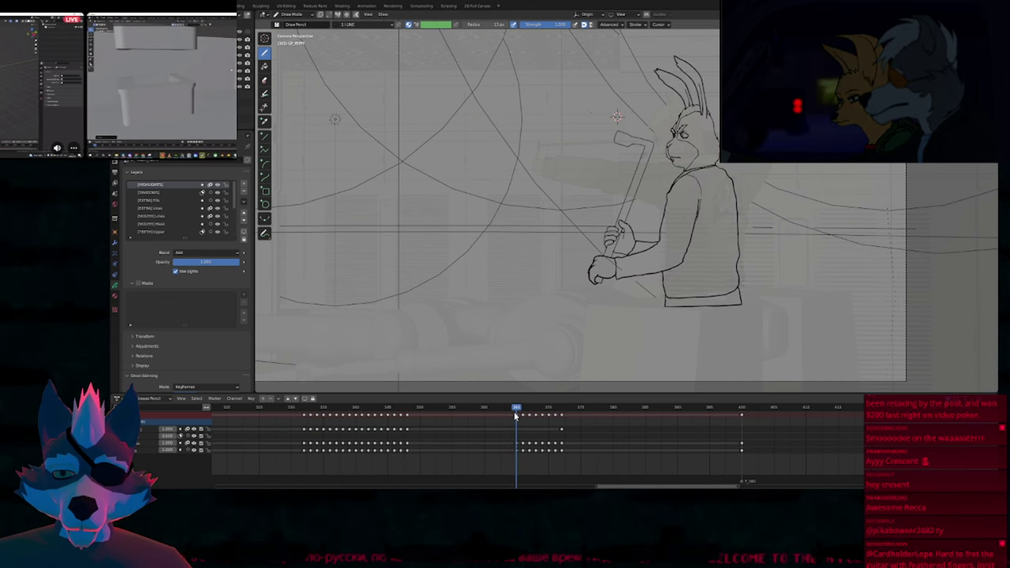
pyautogui.keyDown('shift'); pyautogui.moveTo(692, 290); pyautogui.dragTo(545, 289, button='middle'); pyautogui.keyUp('shift')
pyautogui.press('u')
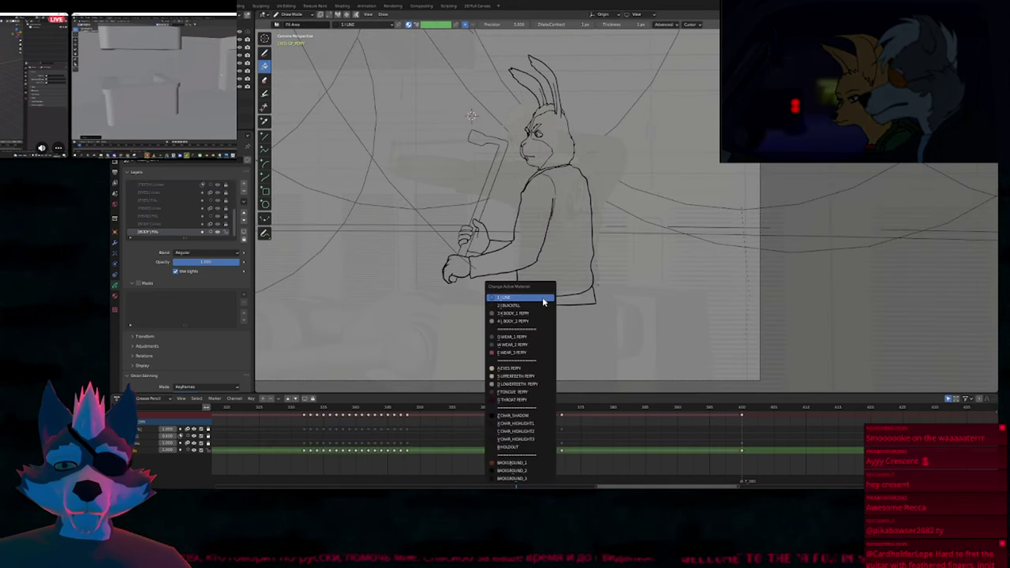
pyautogui.click(527, 346)
pyautogui.hotkey('ctrl', 'Tab')
pyautogui.hotkey('shift', 'h')
pyautogui.hotkey('ctrl', 'Tab')
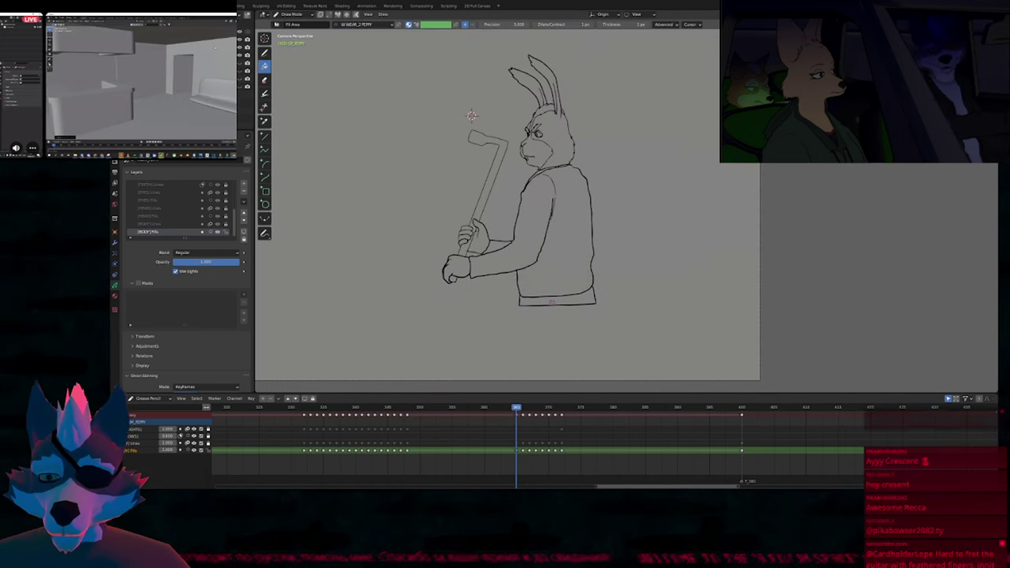
# Fill the rabbit's trousers below the jacket hem with W WEAR_2 PEPPY on each frame from 365 to 372.
pyautogui.press('Right')
pyautogui.press('Right')
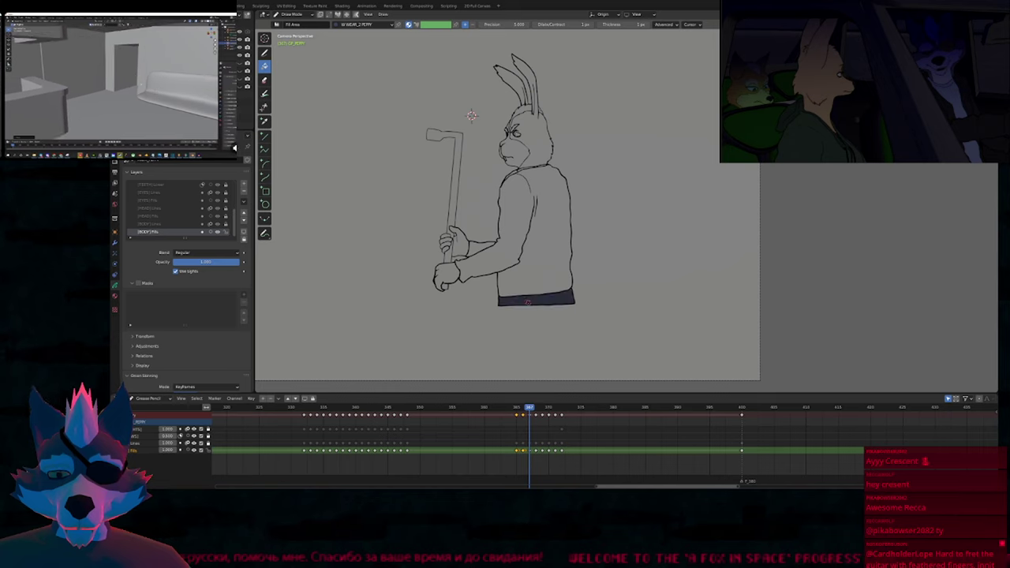
pyautogui.press('Right')
pyautogui.press('Right')
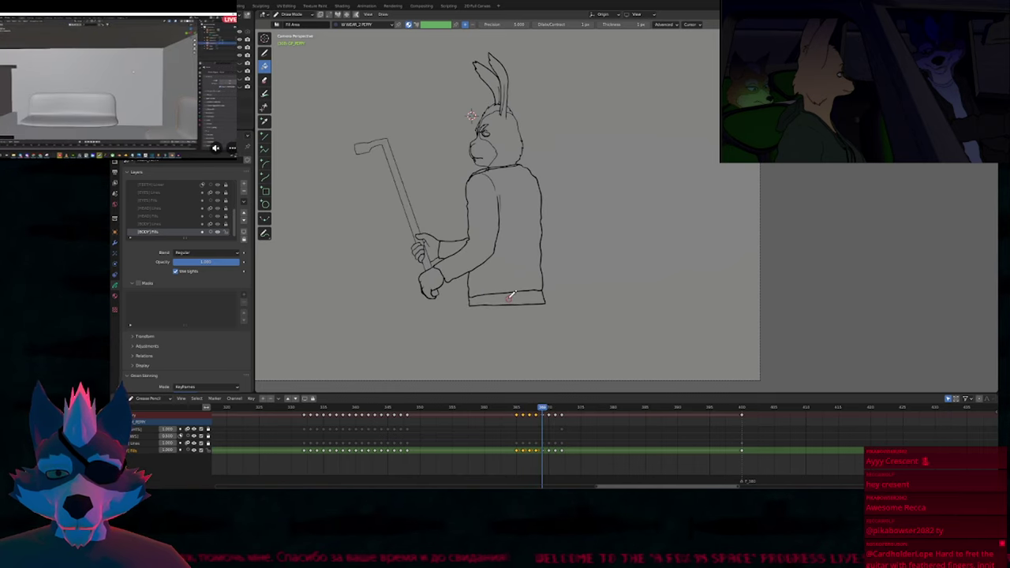
pyautogui.press('Right')
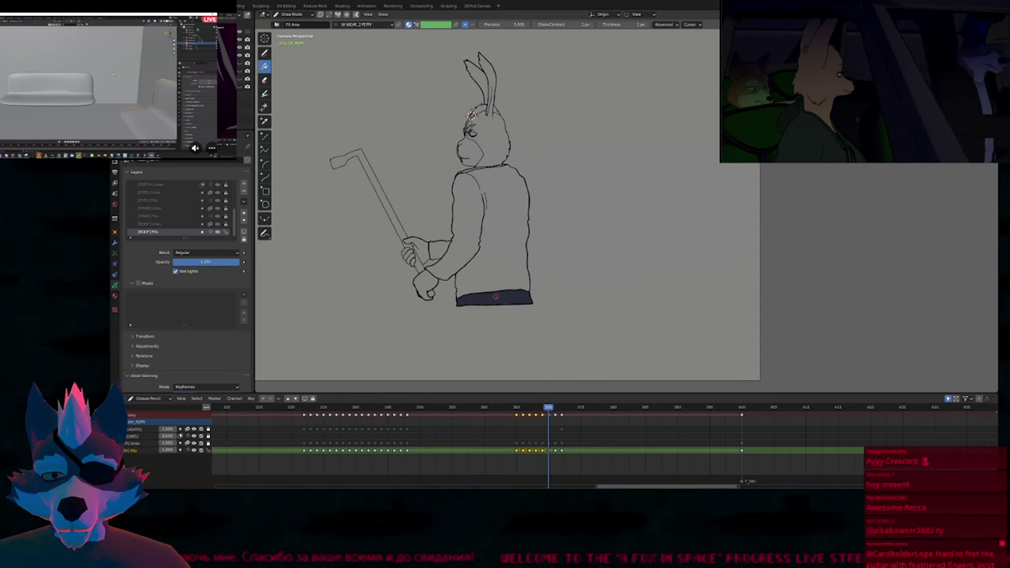
pyautogui.press('Right')
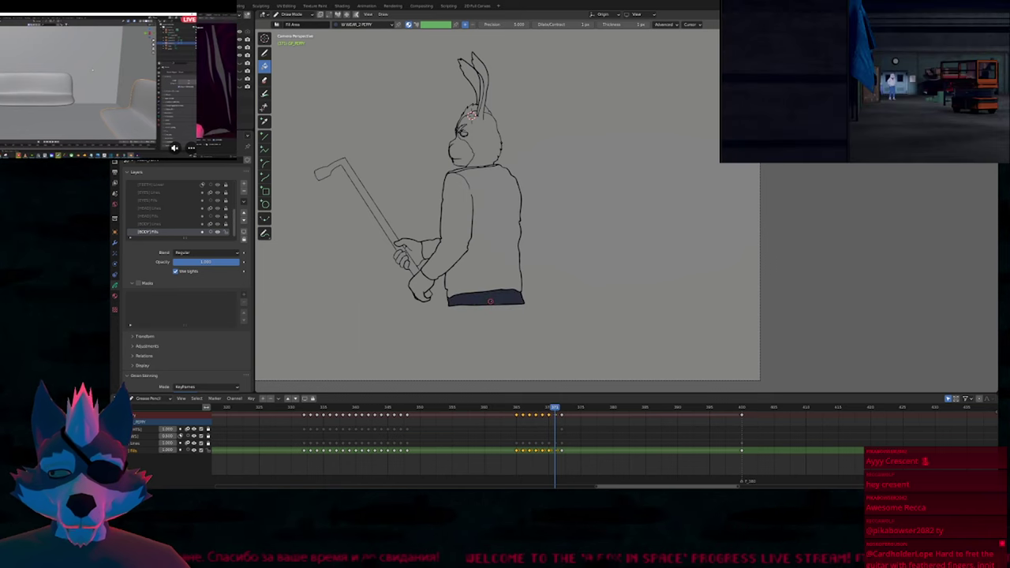
pyautogui.press('Right')
pyautogui.click(491, 297)
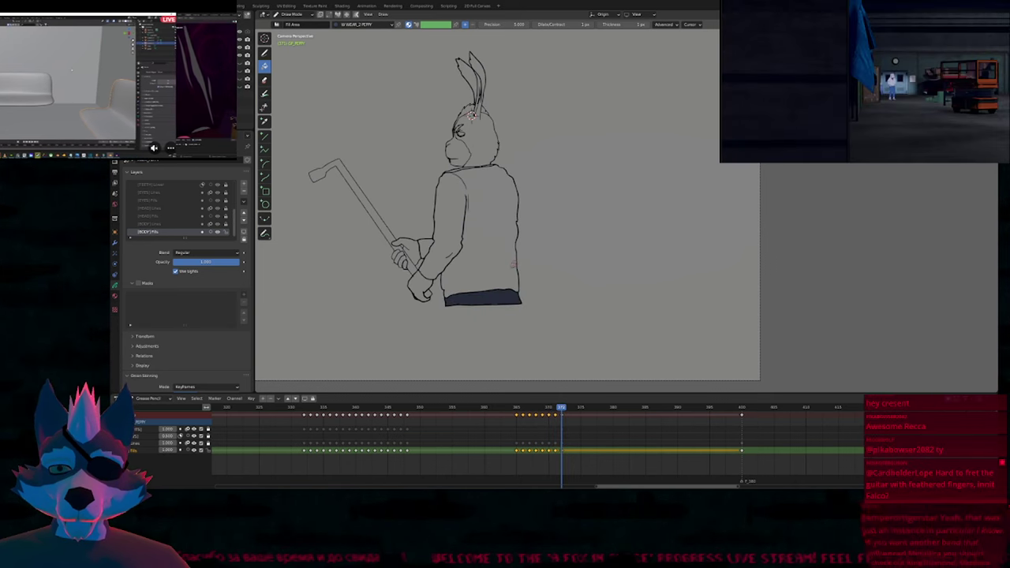
# Change the fill material to Q WEAR_1 PEPPY and fill the rabbit's jacket on frame 372.
pyautogui.keyDown('shift'); pyautogui.moveTo(516, 267); pyautogui.dragTo(616, 299, button='middle'); pyautogui.keyUp('shift')
pyautogui.press('u')
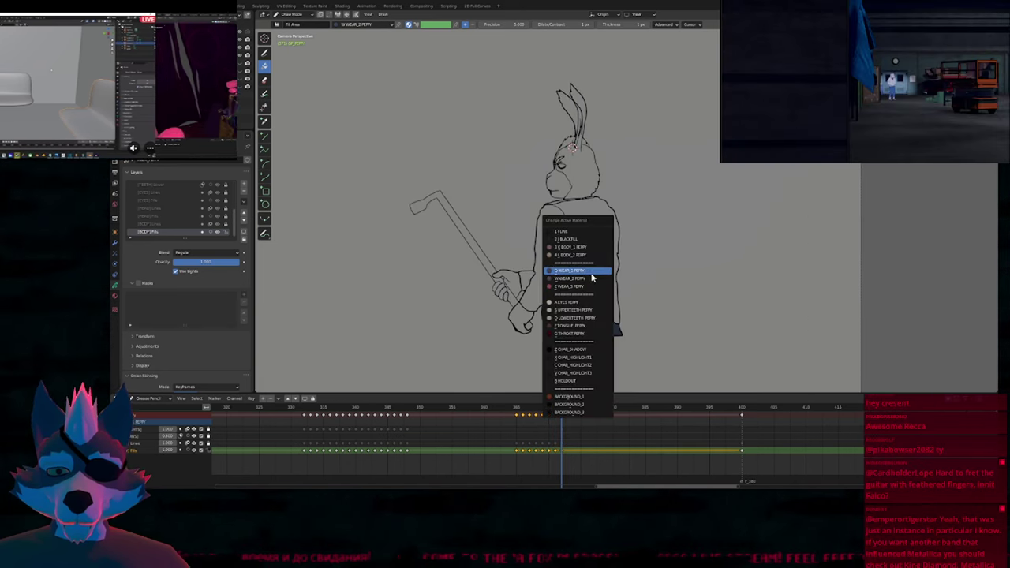
pyautogui.click(592, 272)
pyautogui.click(590, 272)
pyautogui.scroll(2, 596, 256)
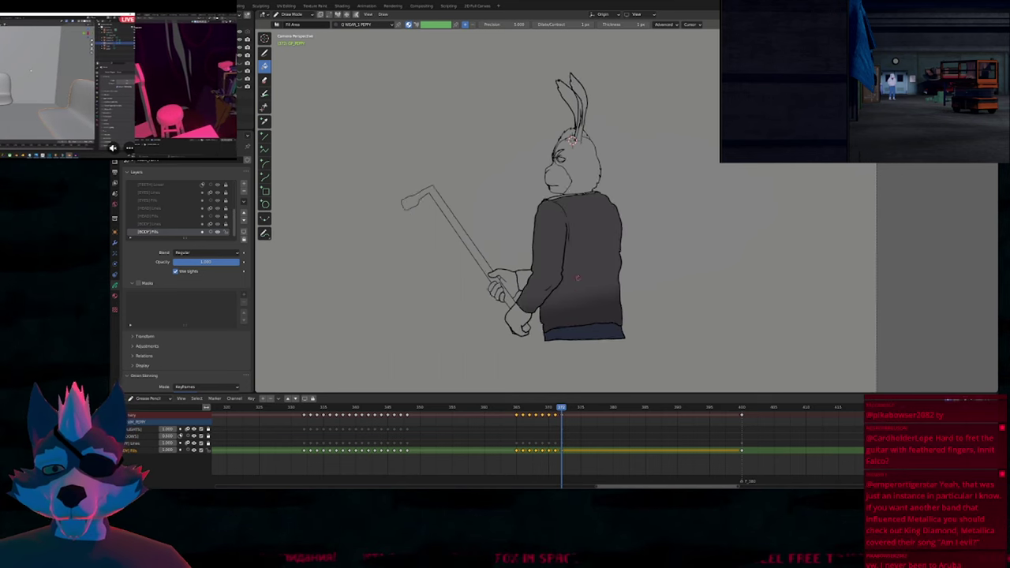
# Fill the rabbit's jacket with Q WEAR_1 PEPPY on each frame from 371 back to 366.
pyautogui.press('Left')
pyautogui.click(601, 245)
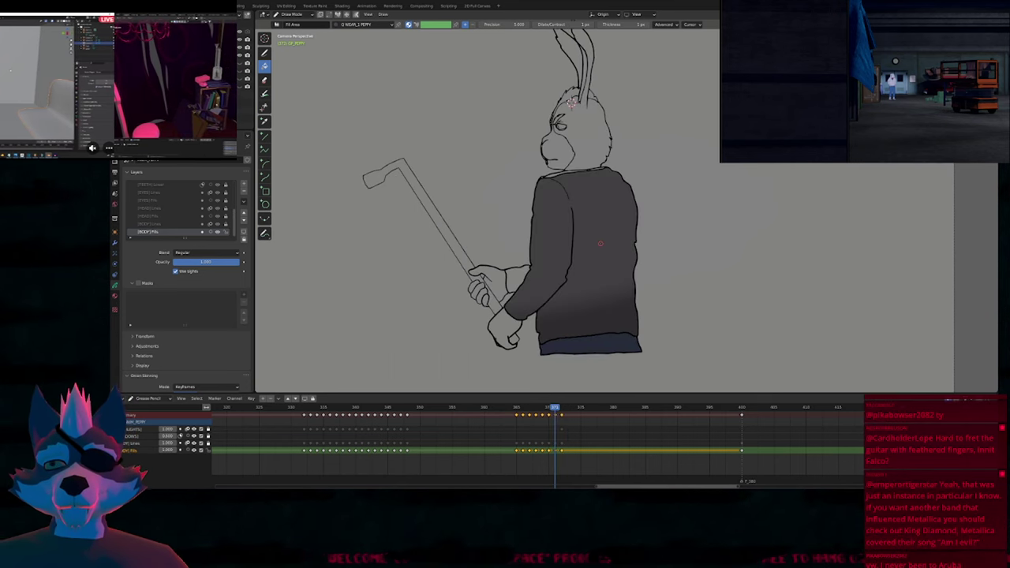
pyautogui.press('Left')
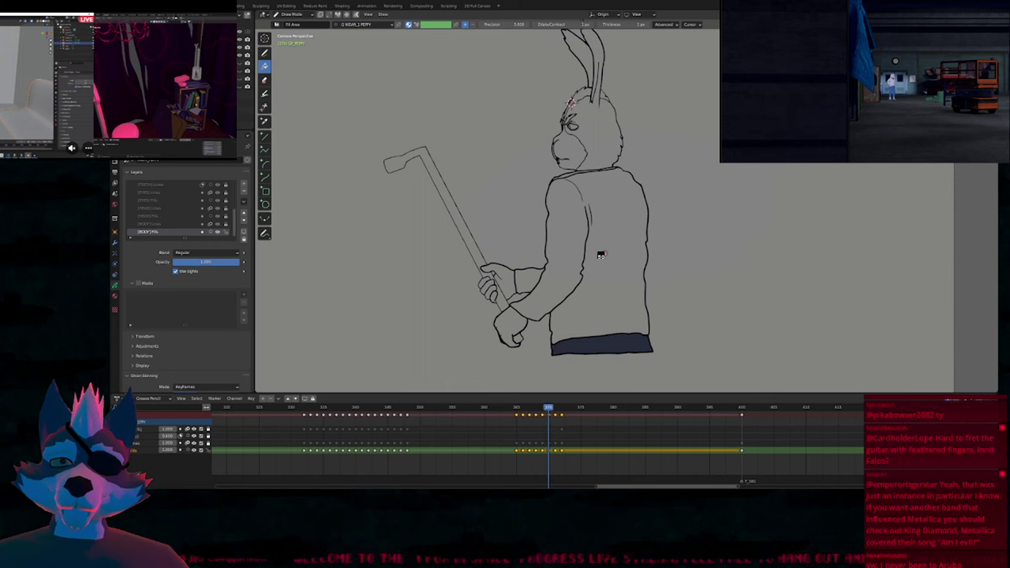
pyautogui.click(601, 255)
pyautogui.press('Left')
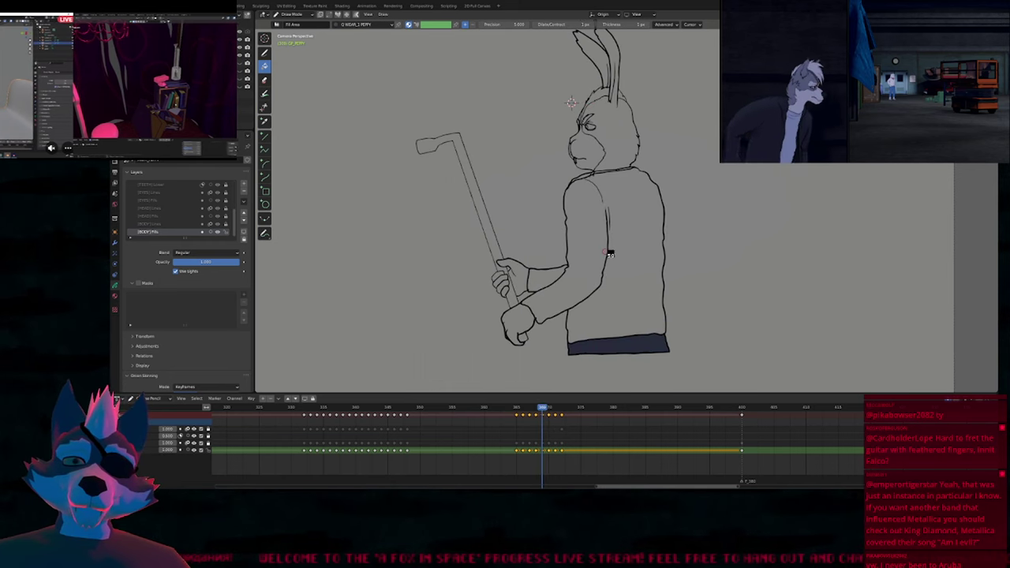
pyautogui.click(608, 253)
pyautogui.press('Left')
pyautogui.click(607, 253)
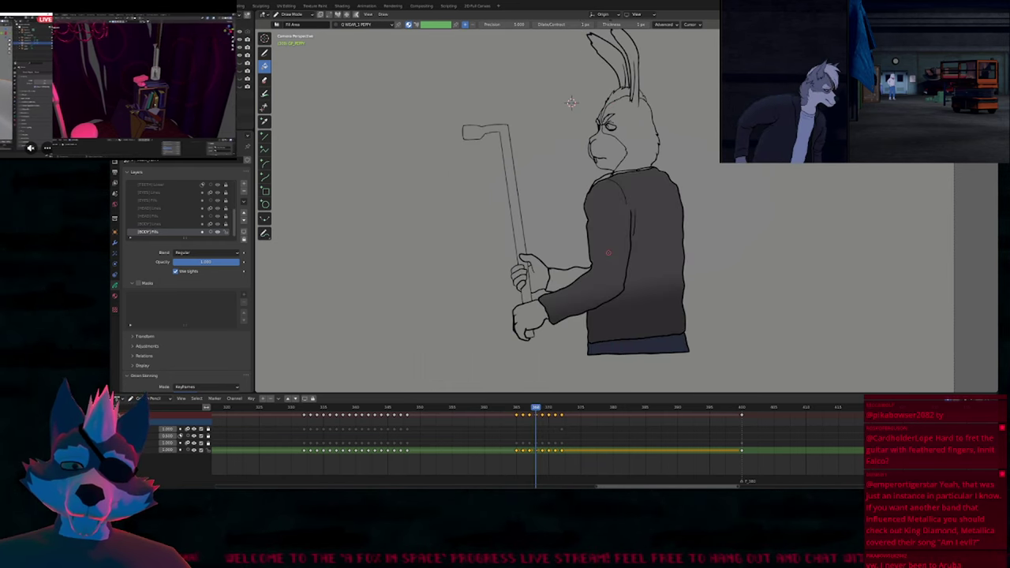
pyautogui.press('Left')
pyautogui.click(655, 250)
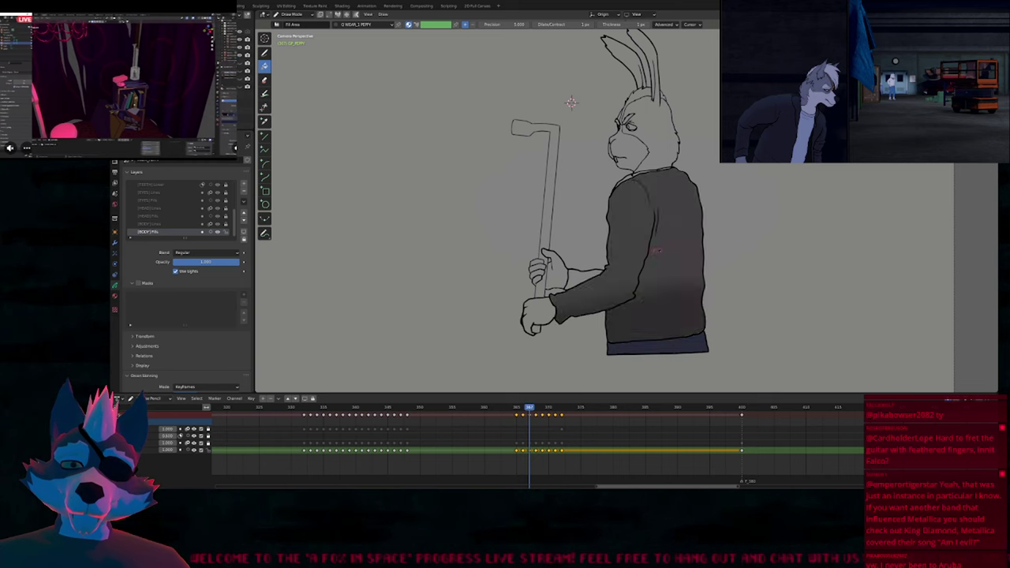
pyautogui.press('Left')
pyautogui.click(595, 275)
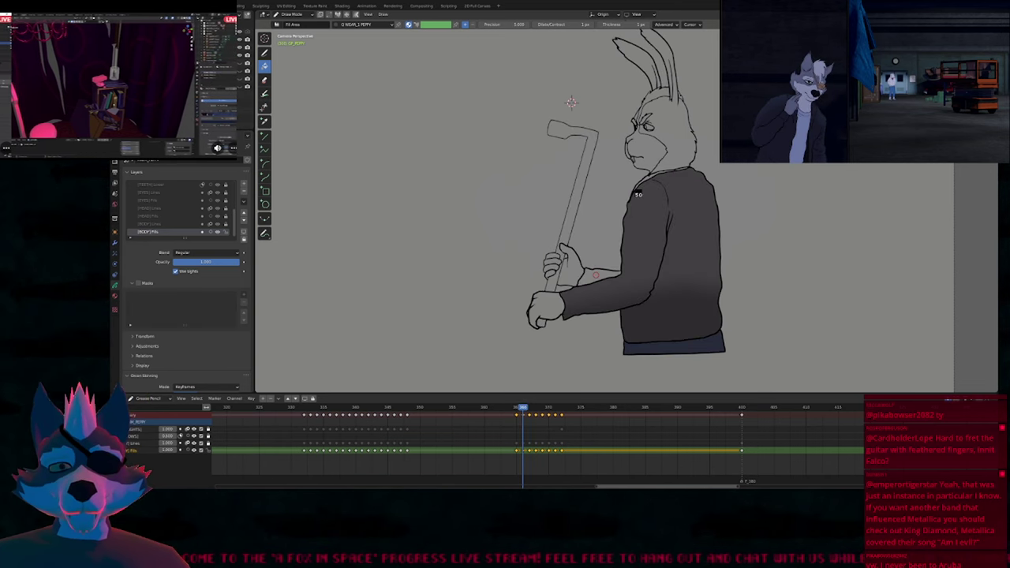
# On frame 368, delete the stray line points and leftover stroke between the rabbit's chin and the jacket collar.
pyautogui.press('Right')
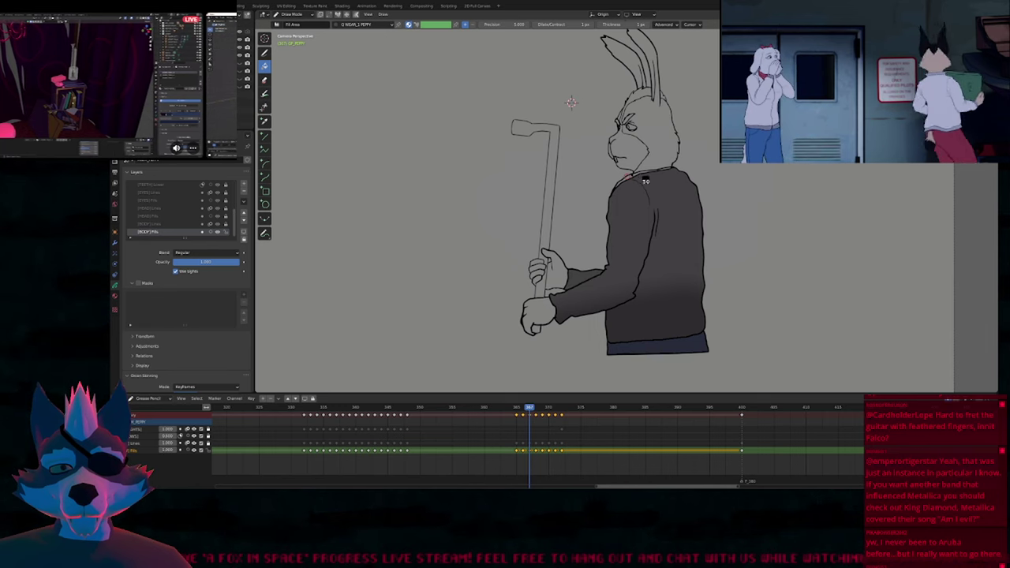
pyautogui.press('Right')
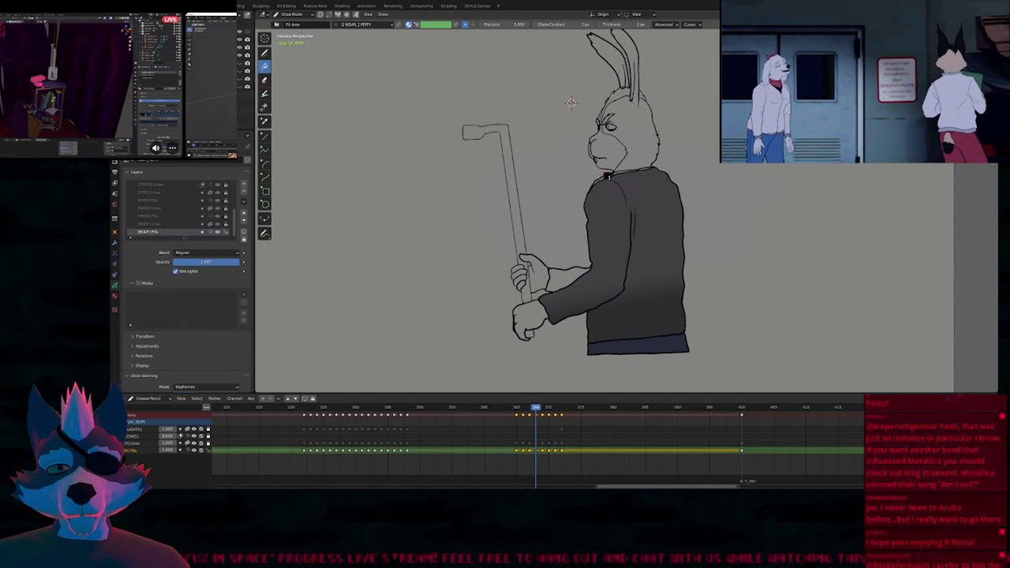
pyautogui.scroll(5, 608, 178)
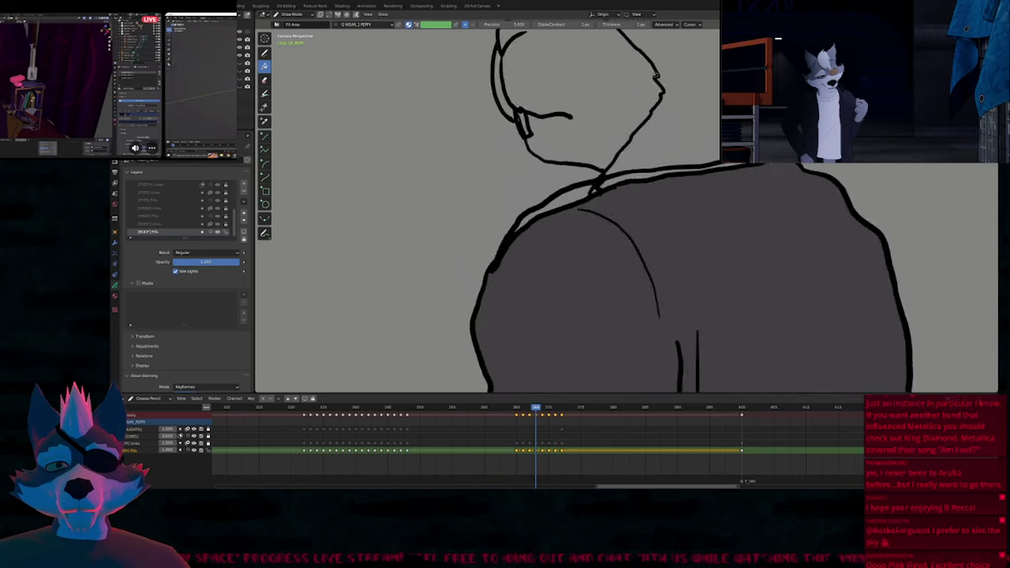
pyautogui.press('Tab')
pyautogui.scroll(1, 588, 192)
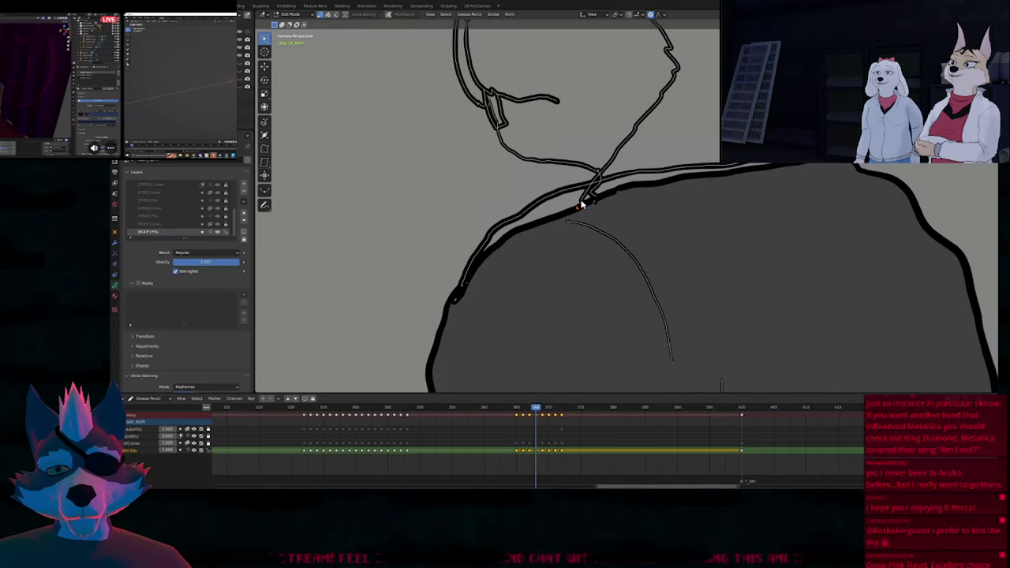
pyautogui.click(582, 198)
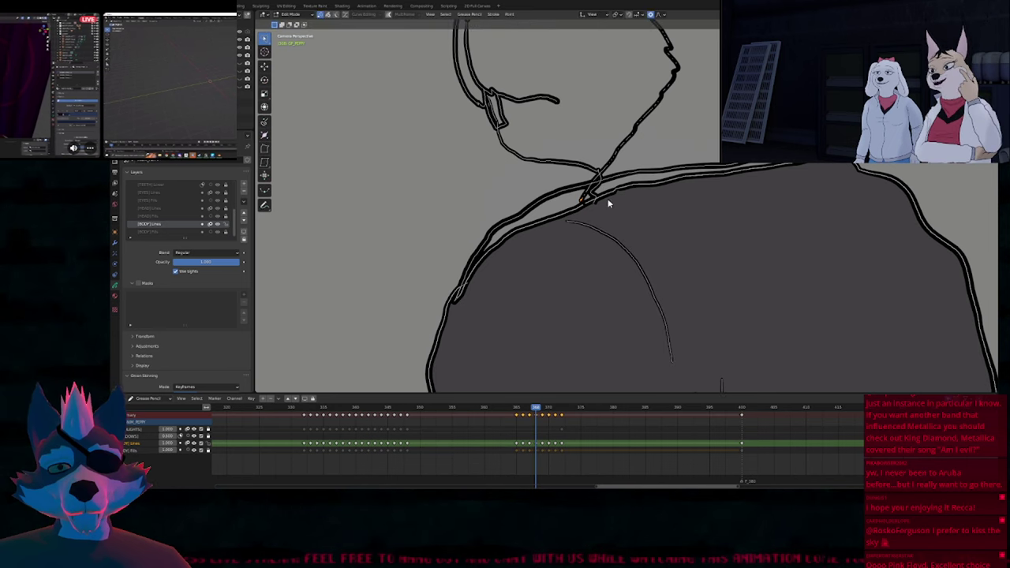
pyautogui.press('Delete')
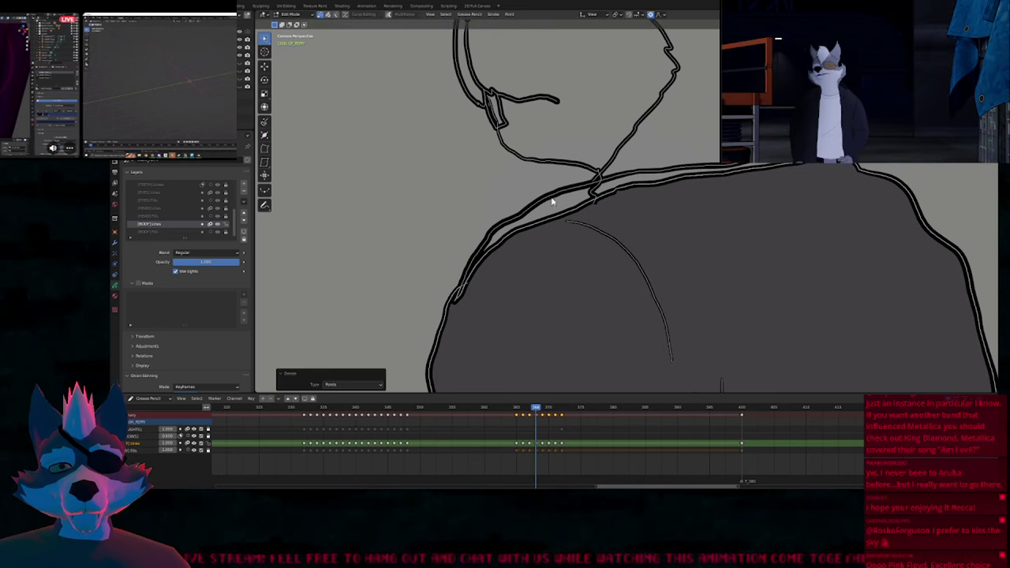
pyautogui.click(597, 182)
pyautogui.press('g')
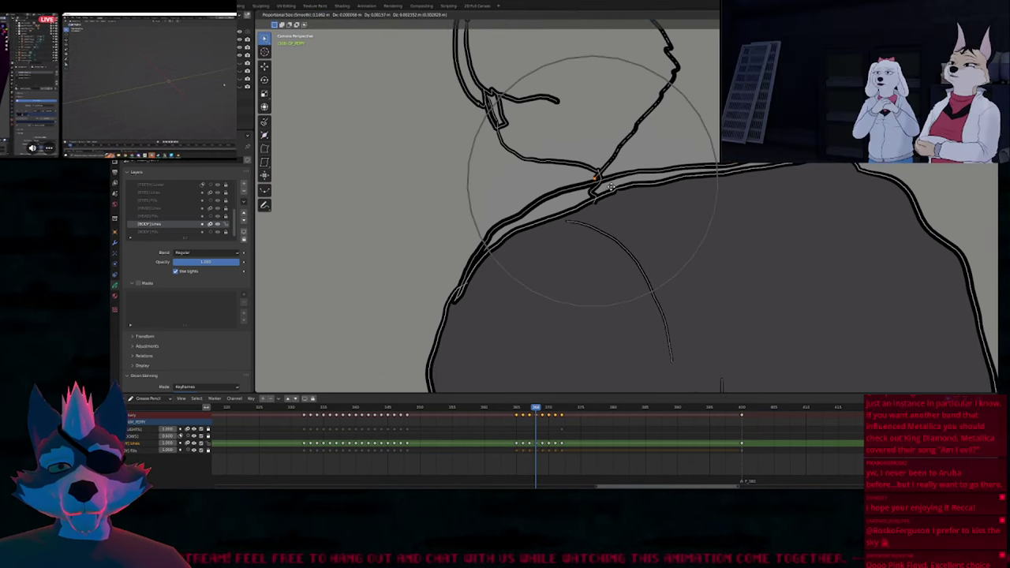
pyautogui.click(614, 187)
pyautogui.click(597, 193)
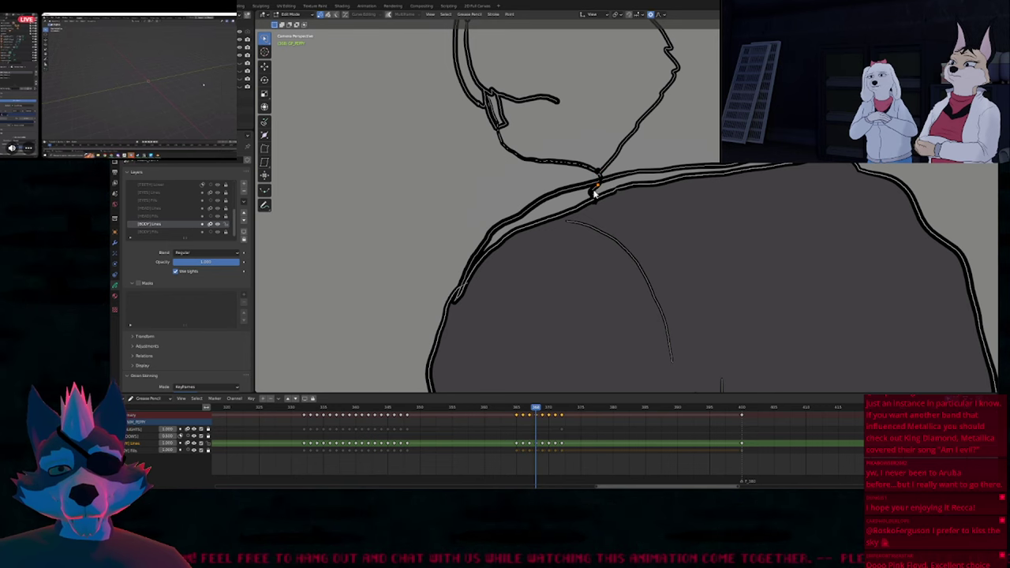
pyautogui.press('Delete')
pyautogui.scroll(-4, 641, 202)
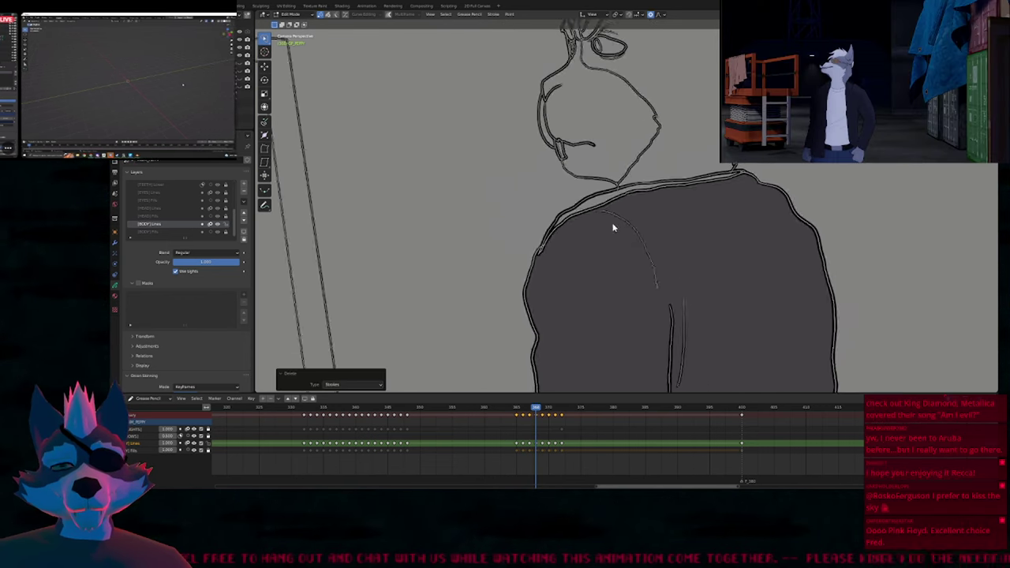
# Return to the body fills layer and fill the collar strip on frame 368 with Q WEAR_1 PEPPY.
pyautogui.press('Tab')
pyautogui.press('pagedown')
pyautogui.press('f')
pyautogui.press('u')
pyautogui.press('q')
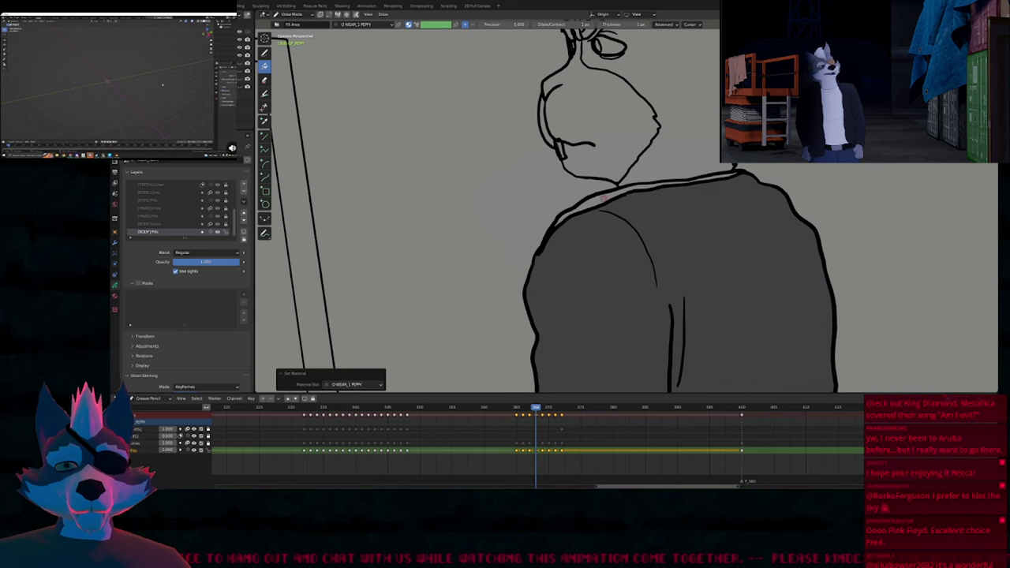
pyautogui.click(603, 199)
pyautogui.scroll(-3, 603, 221)
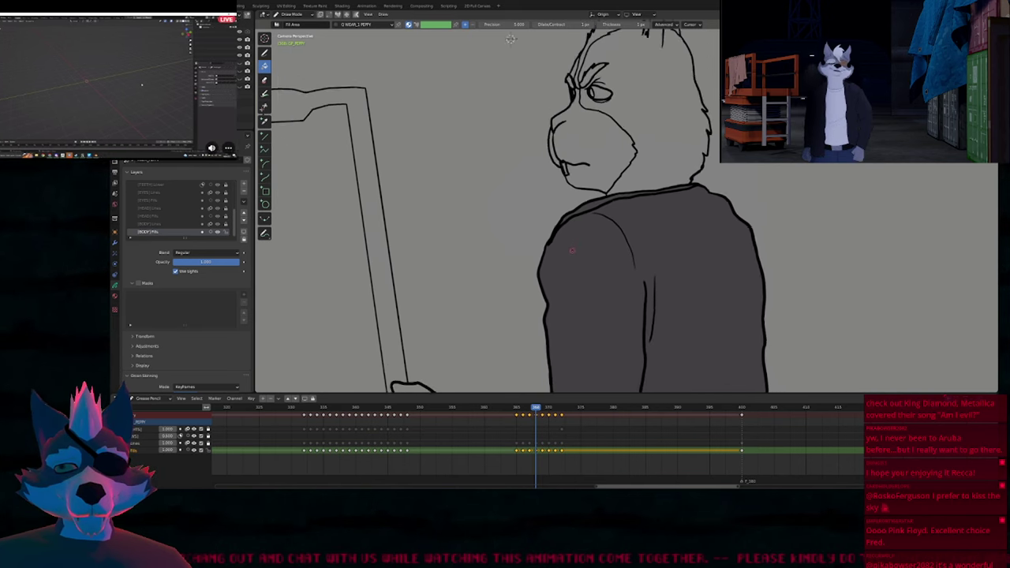
pyautogui.scroll(3, 596, 220)
pyautogui.press('Left')
pyautogui.press('Right')
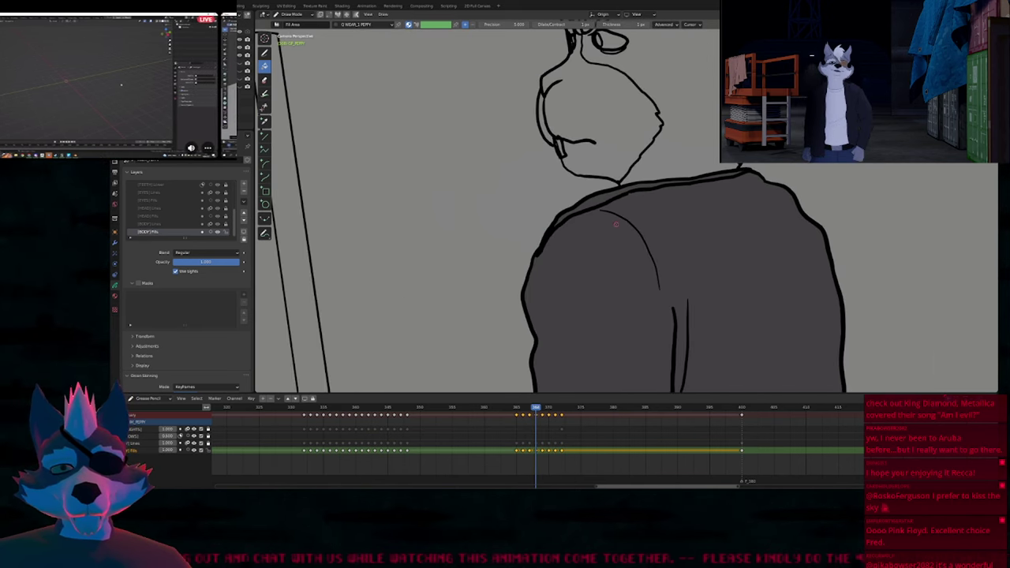
# On frame 367, erase the stray line end below the chin from the collar strip on the body lines layer.
pyautogui.press('Left')
pyautogui.scroll(4, 680, 197)
pyautogui.press('e')
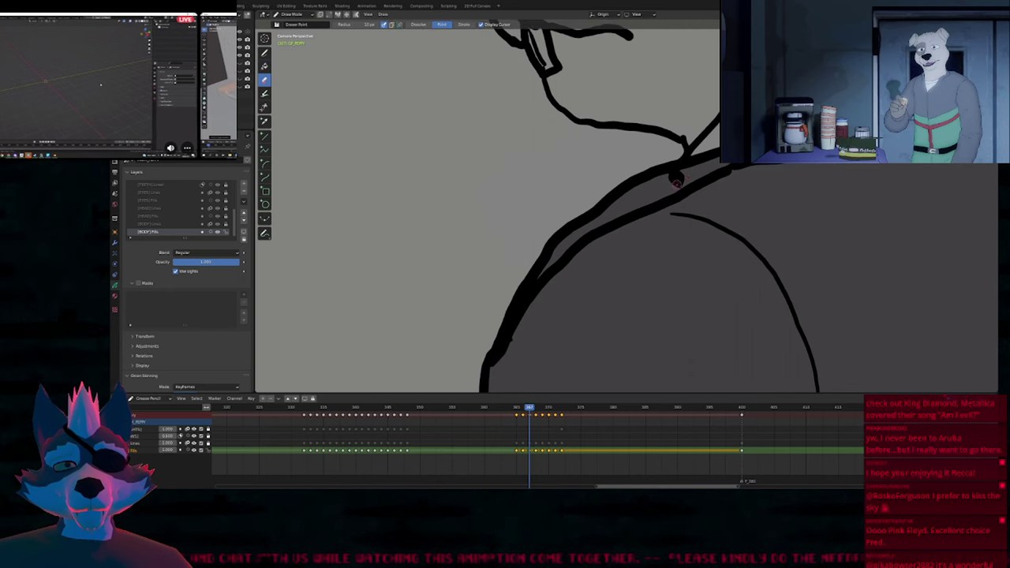
pyautogui.press('pageup')
pyautogui.press('d')
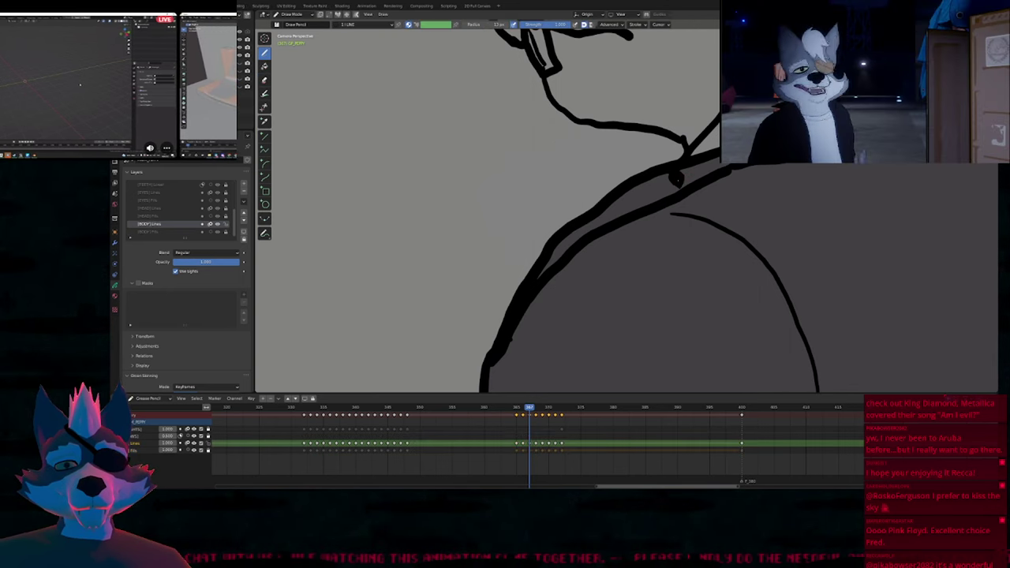
pyautogui.press('e')
pyautogui.scroll(-4, 676, 179)
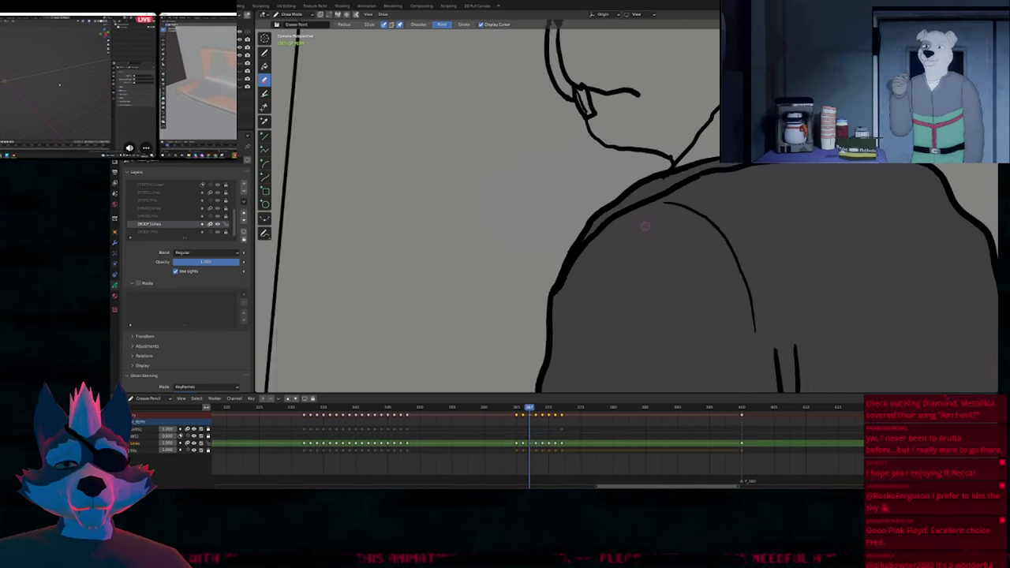
# On frame 369, erase the stray line ends at the collar and fill the collar strip with Q WEAR_1 PEPPY.
pyautogui.press('Right')
pyautogui.press('Right')
pyautogui.scroll(-3, 604, 203)
pyautogui.scroll(8, 587, 235)
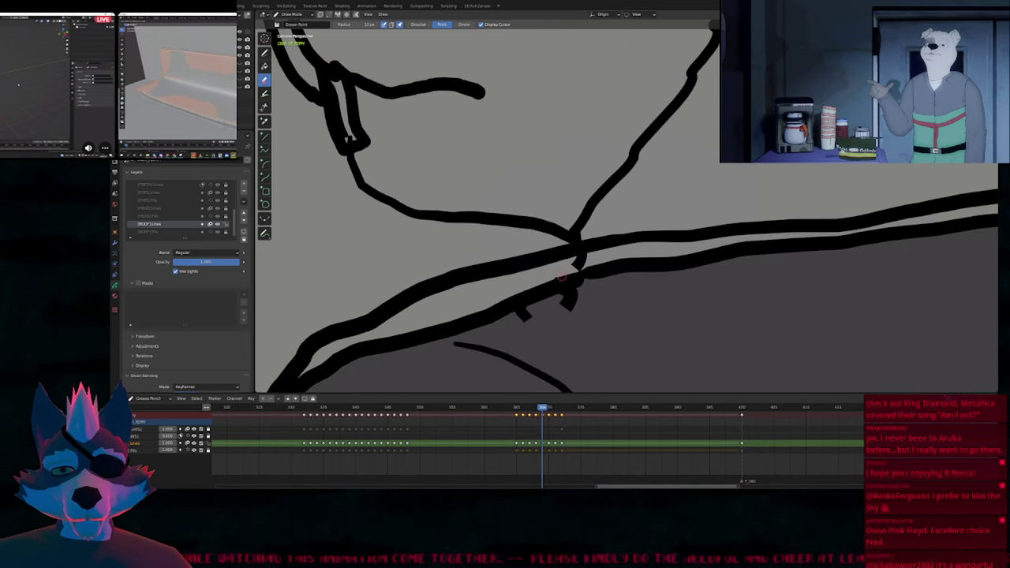
pyautogui.press('4')
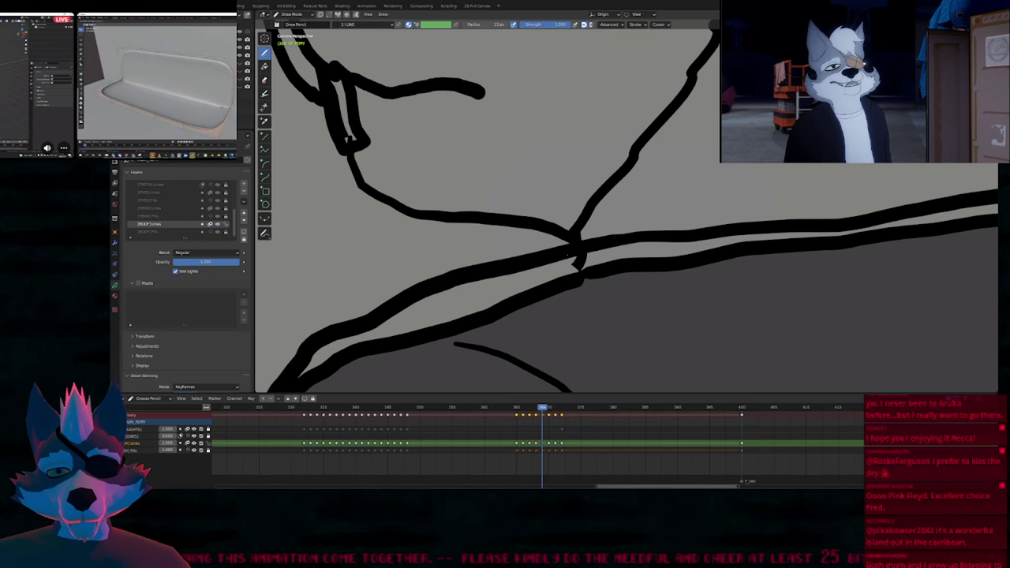
pyautogui.keyDown('ctrl'); pyautogui.moveTo(568, 255); pyautogui.dragTo(564, 369, button='middle'); pyautogui.keyUp('ctrl')
pyautogui.keyDown('shift'); pyautogui.moveTo(574, 284); pyautogui.dragTo(572, 231, button='middle'); pyautogui.keyUp('shift')
pyautogui.press('u')
pyautogui.click(571, 217)
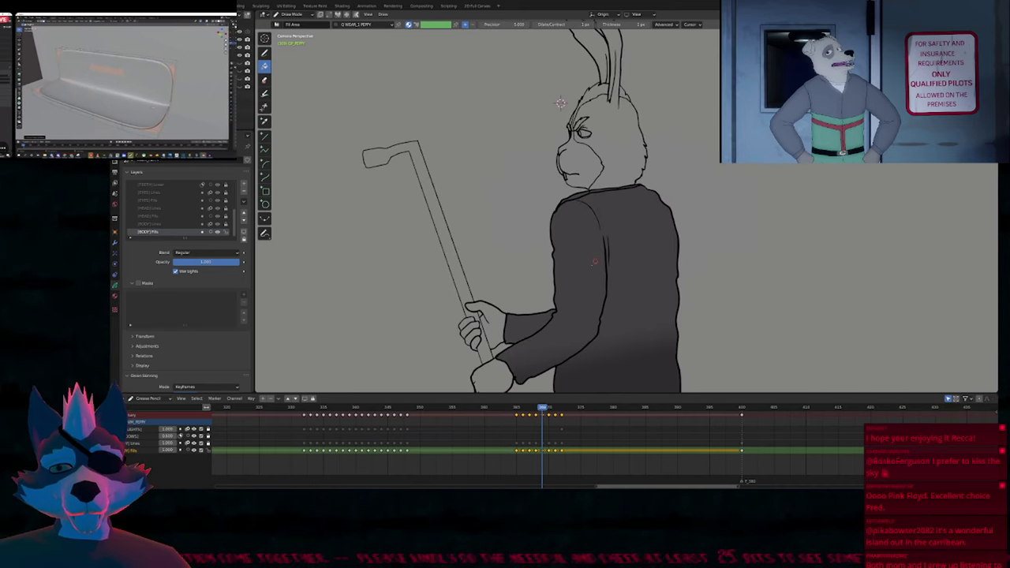
# Check the jacket fills frame by frame between frames 369 and 365.
pyautogui.press('Left')
pyautogui.press('Down')
pyautogui.press('Down')
pyautogui.press('Down')
pyautogui.press('Down')
pyautogui.press('Down')
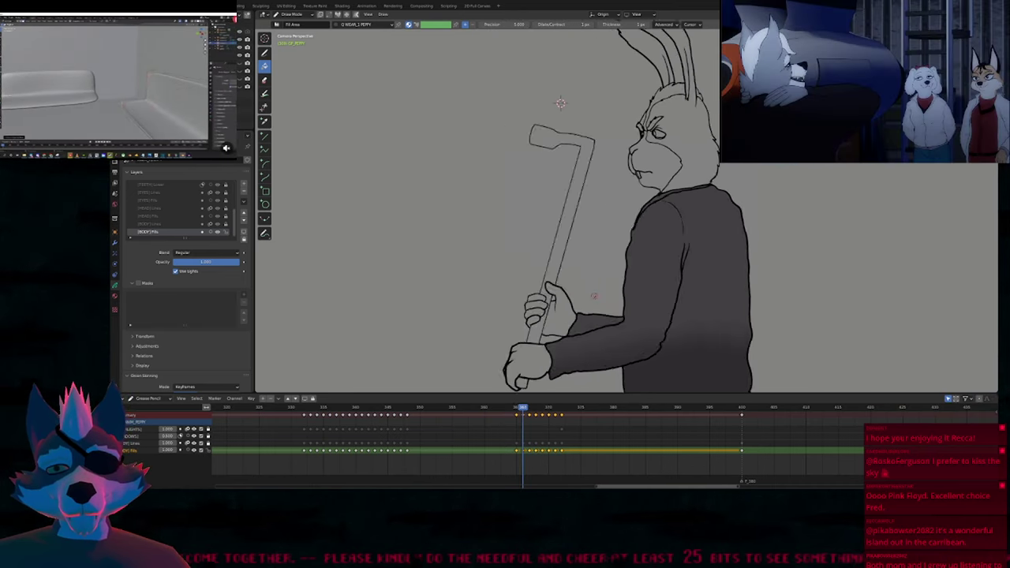
pyautogui.press('Up')
pyautogui.press('Up')
pyautogui.press('Up')
# On frame 365, fill the rabbit's jacket and both sleeves with Q WEAR_1 PEPPY.
pyautogui.press('Down')
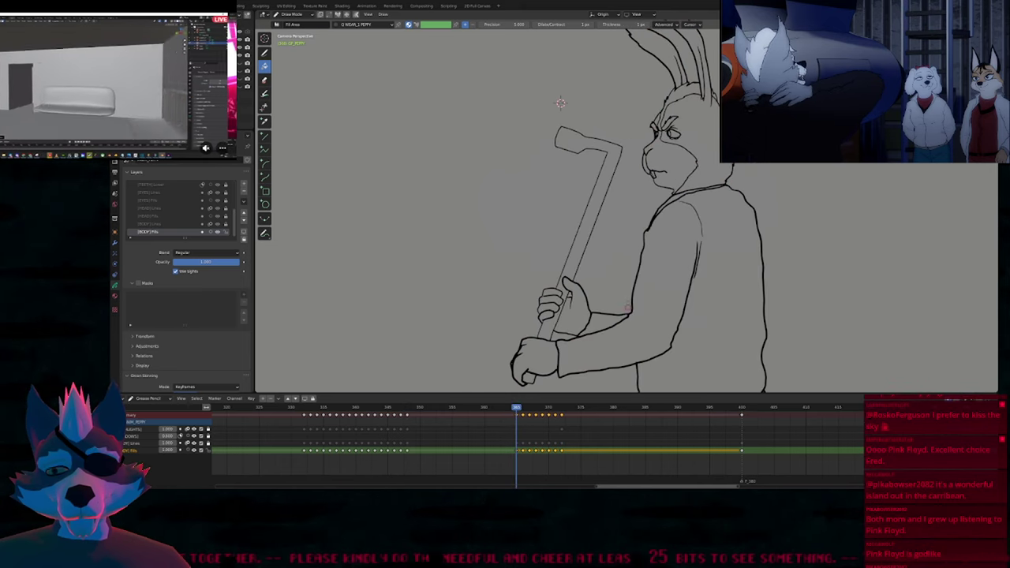
pyautogui.keyDown('shift'); pyautogui.moveTo(619, 302); pyautogui.dragTo(562, 243, button='middle'); pyautogui.keyUp('shift')
pyautogui.press('Down')
pyautogui.press('Up')
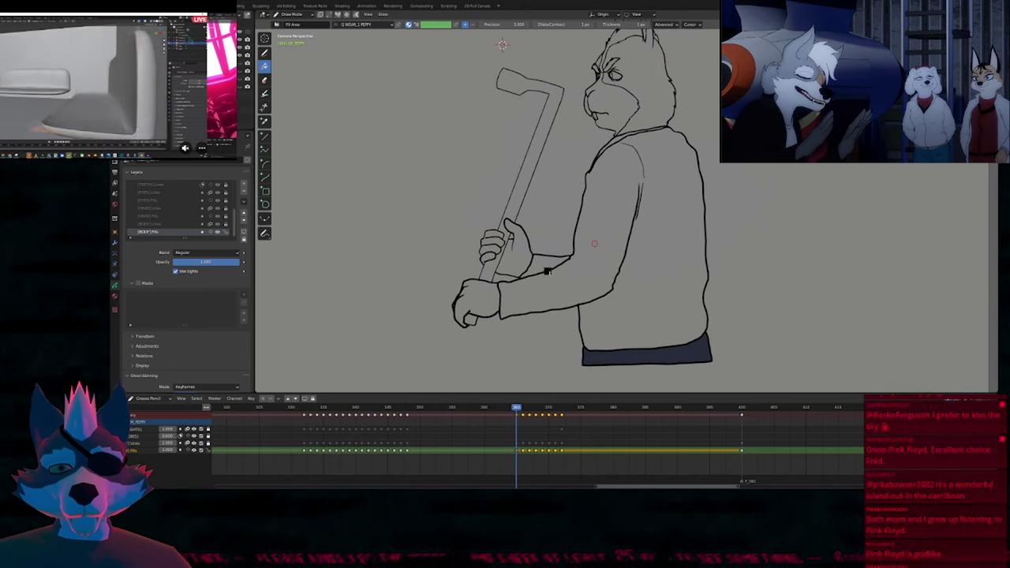
pyautogui.click(547, 271)
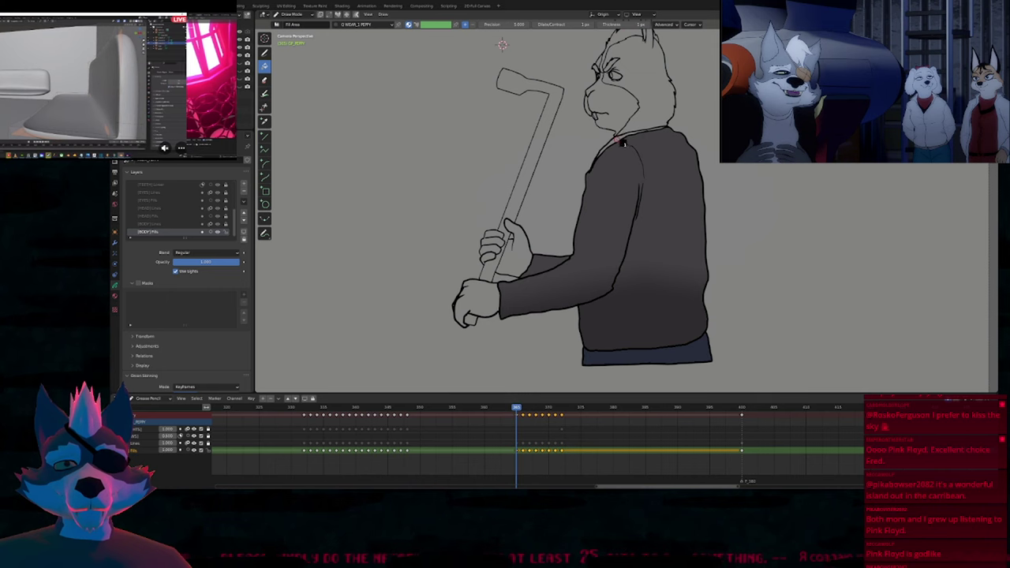
# Check the frames up to 372, filling the remaining collar gaps and the far sleeve on frame 372 with Q WEAR_1 PEPPY.
pyautogui.press('Right')
pyautogui.press('Right')
pyautogui.press('Right')
pyautogui.press('Right')
pyautogui.press('Right')
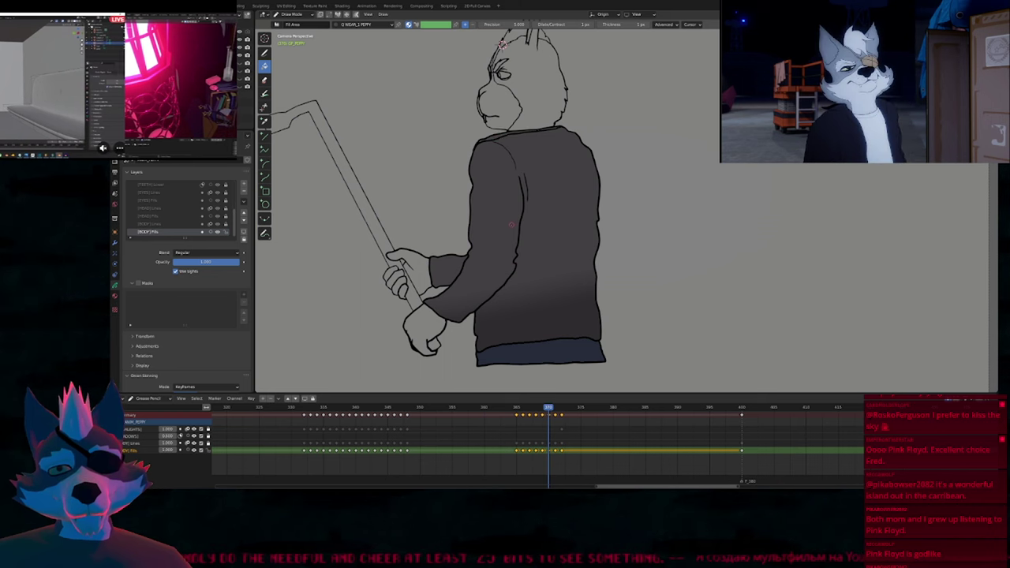
pyautogui.press('Right')
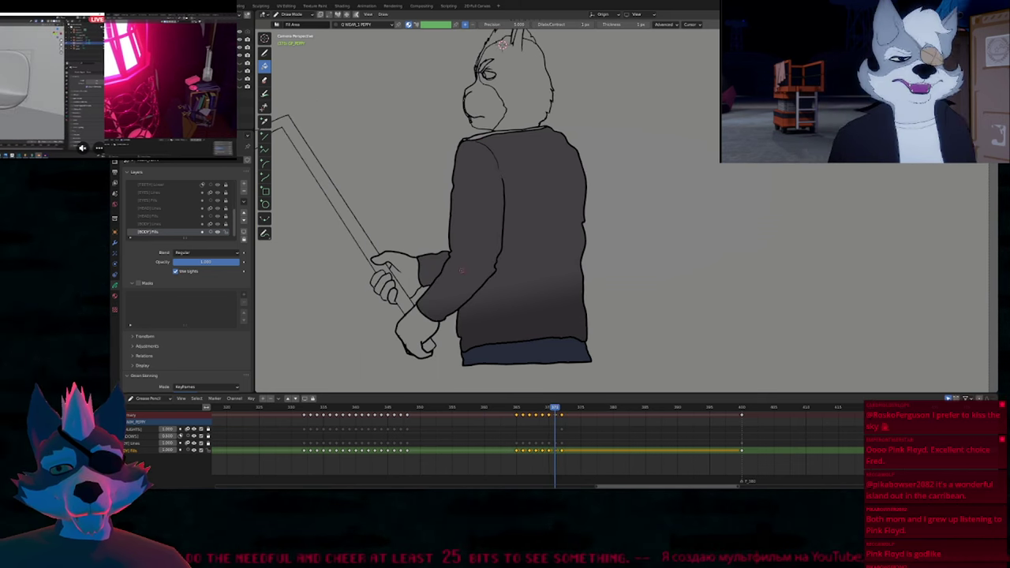
pyautogui.press('Right')
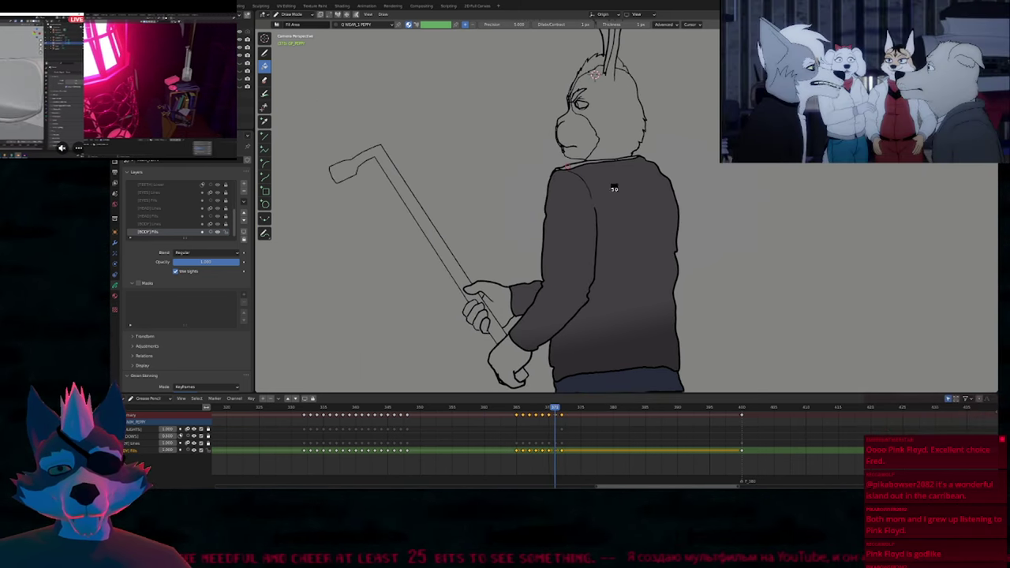
pyautogui.press('Right')
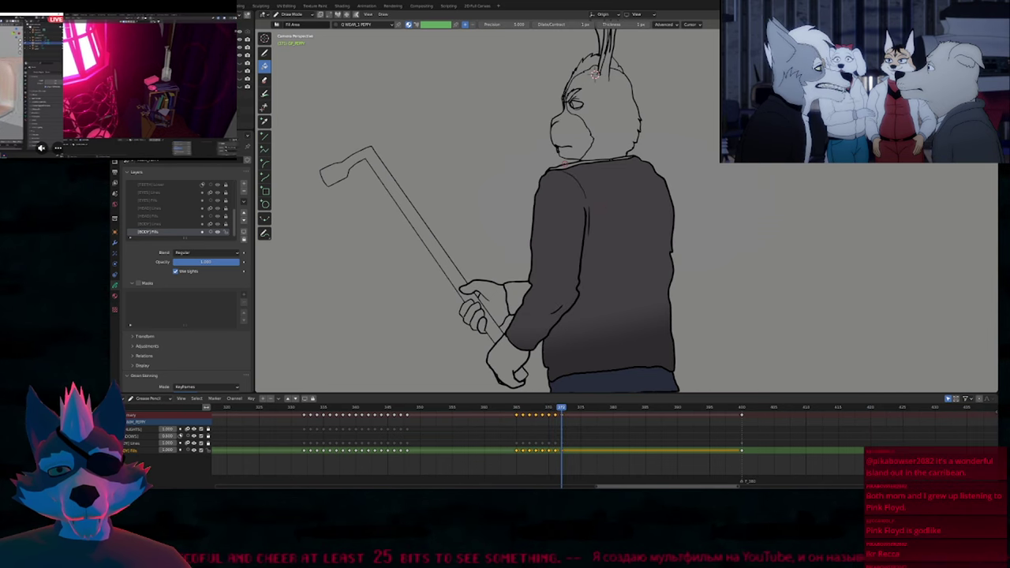
pyautogui.click(521, 285)
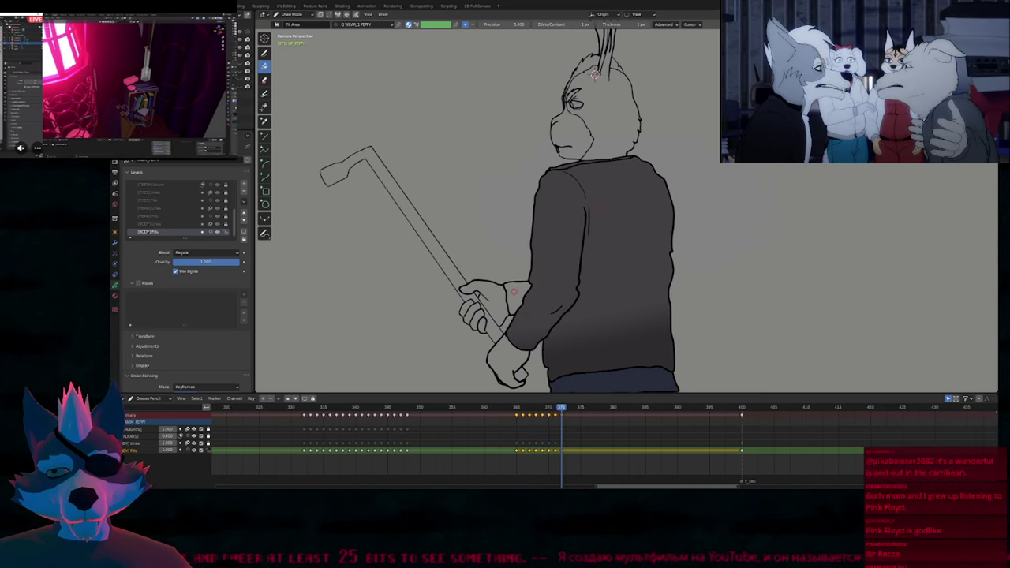
pyautogui.click(514, 292)
# Flip back and forth through frames 365 to 372 to check the jacket and trouser fills.
pyautogui.press('Up')
pyautogui.press('Down')
pyautogui.press('Down')
pyautogui.press('Down')
pyautogui.press('Down')
pyautogui.press('Down')
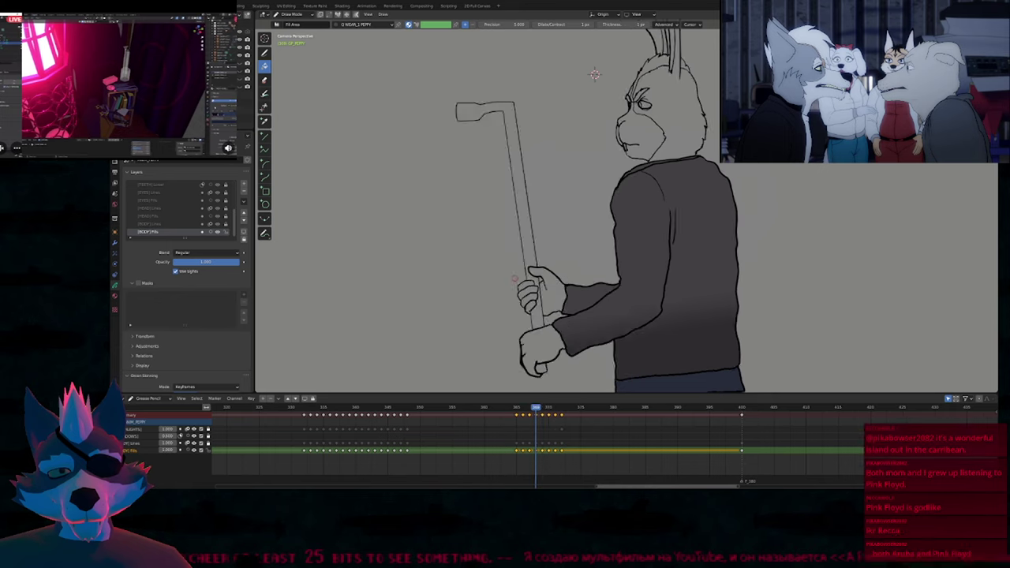
pyautogui.press('Down')
pyautogui.press('Down')
pyautogui.press('Down')
pyautogui.press('Down')
pyautogui.press('Down')
pyautogui.press('Up')
pyautogui.press('Up')
pyautogui.press('Up')
pyautogui.press('Up')
pyautogui.press('Up')
pyautogui.press('Up')
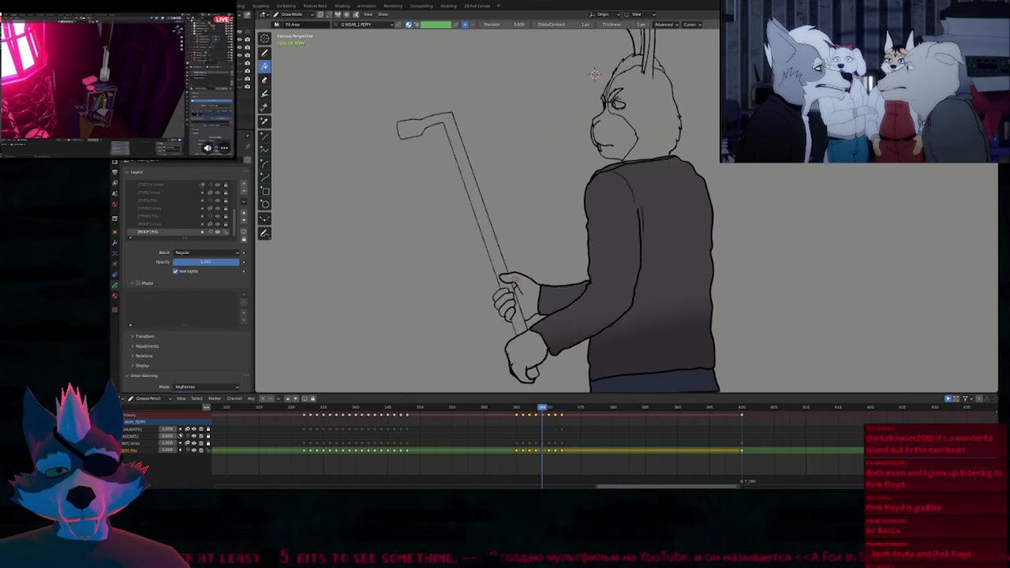
# Flip between frames 370 and 372 with the line pencil active on the body lines layer to check the inked outlines.
pyautogui.press('Up')
pyautogui.press('Up')
pyautogui.press('Up')
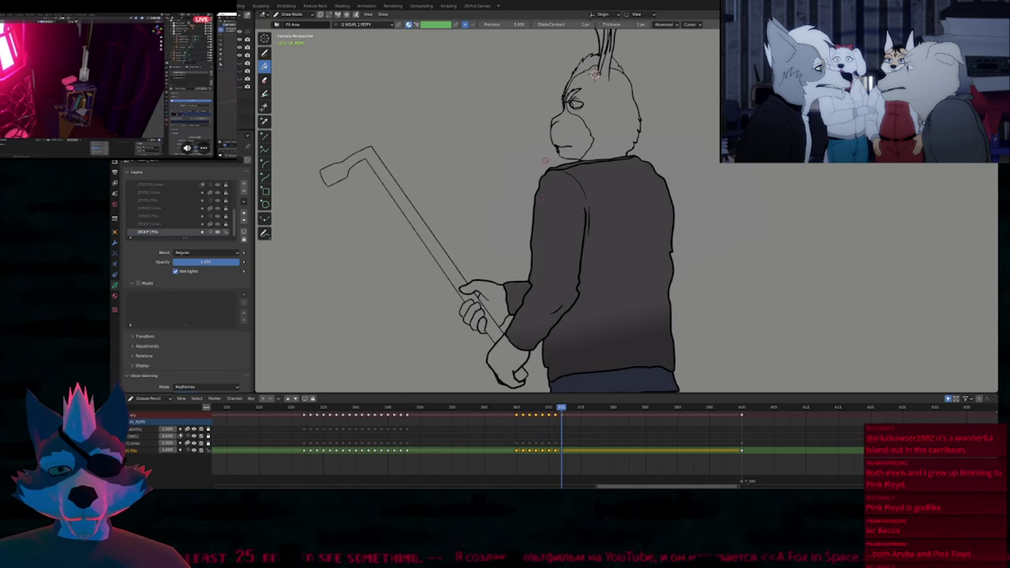
pyautogui.press('1')
pyautogui.press('f')
pyautogui.click(521, 185)
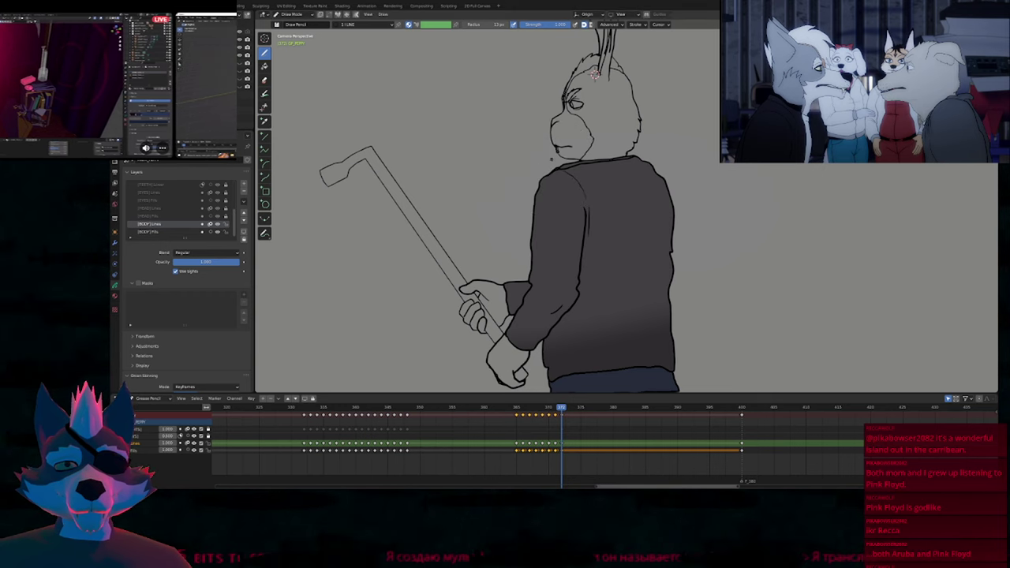
pyautogui.press('Down')
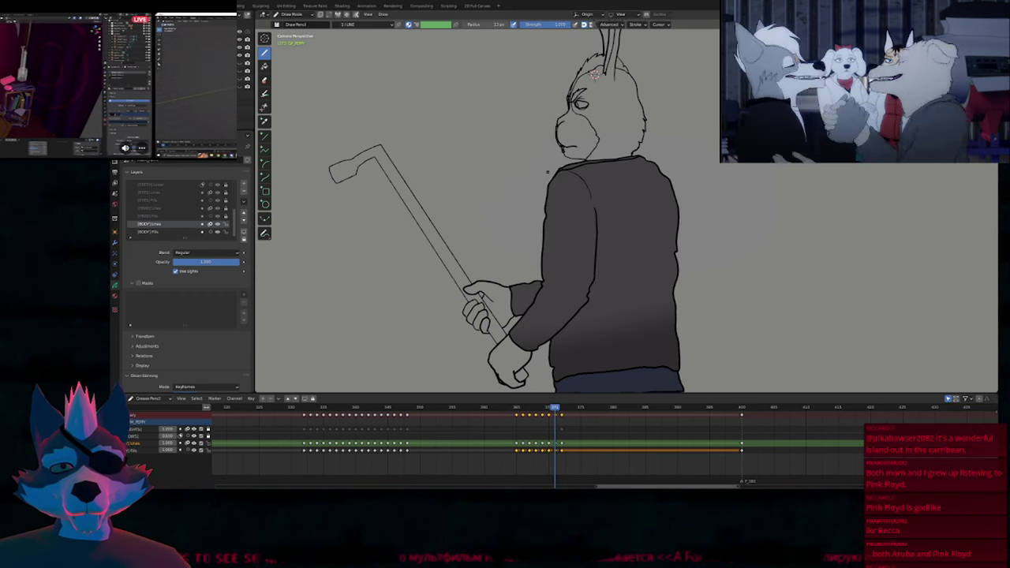
pyautogui.press('Down')
pyautogui.press('Up')
pyautogui.press('Up')
pyautogui.press('Down')
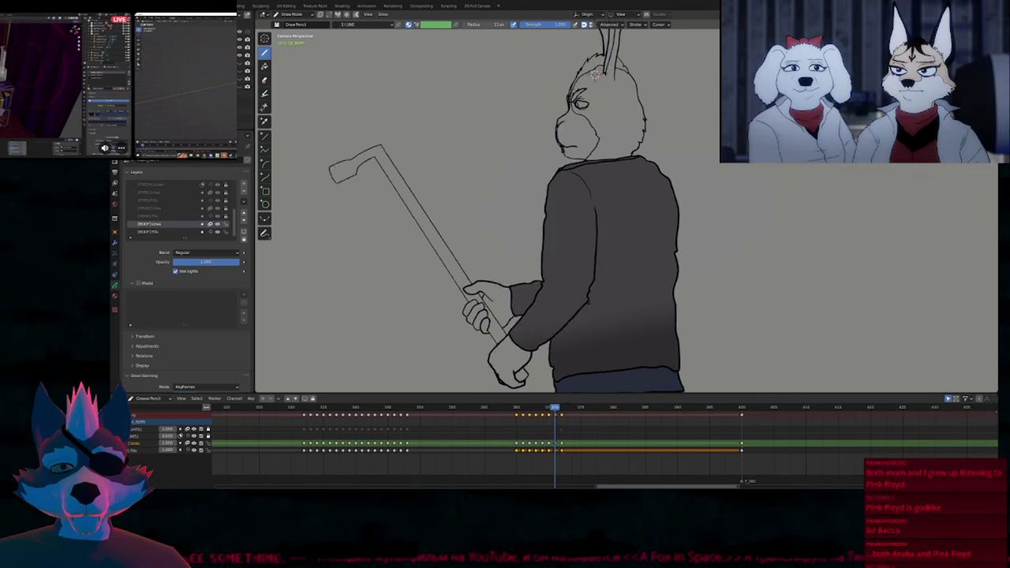
pyautogui.press('Up')
pyautogui.press('Down')
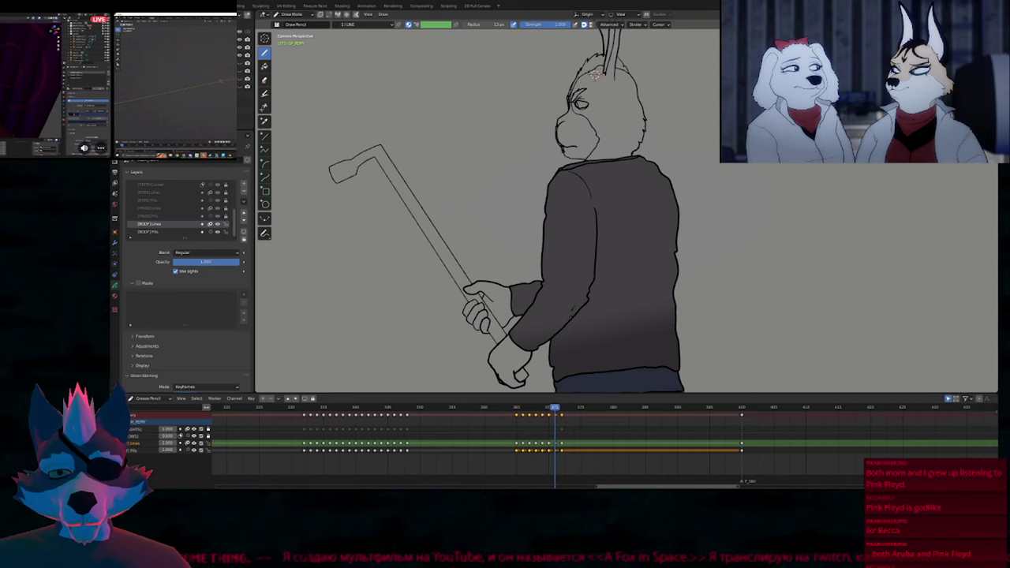
pyautogui.press('Down')
pyautogui.press('Up')
pyautogui.press('Up')
pyautogui.press('Up')
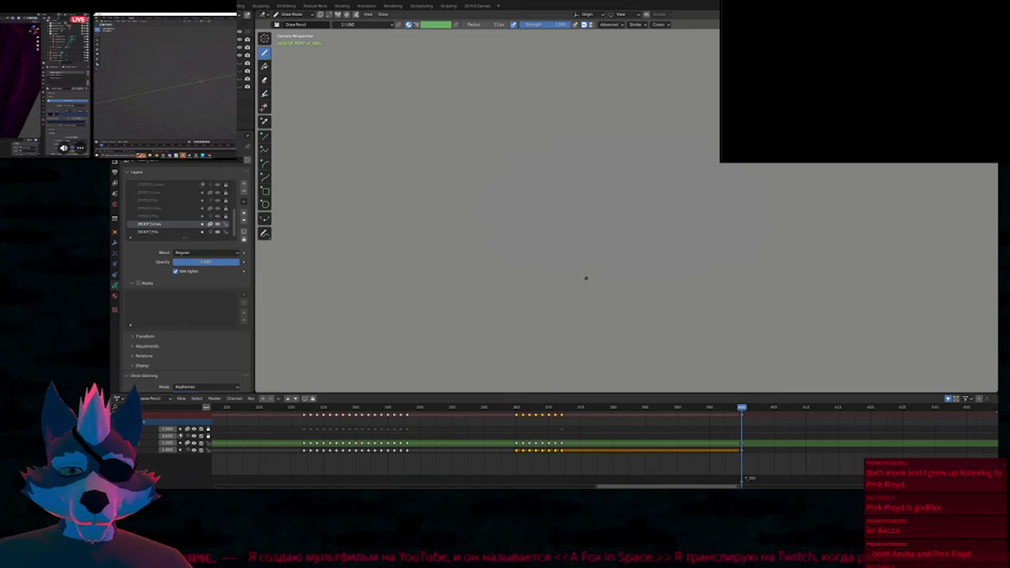
pyautogui.press('Down')
# On frame 372, fill the crowbar's shaft and its lower end with BLACKFILL on the body fills layer.
pyautogui.keyDown('shift'); pyautogui.moveTo(587, 277); pyautogui.dragTo(657, 219, button='middle'); pyautogui.keyUp('shift')
pyautogui.press('pagedown')
pyautogui.press('u')
pyautogui.click(570, 249)
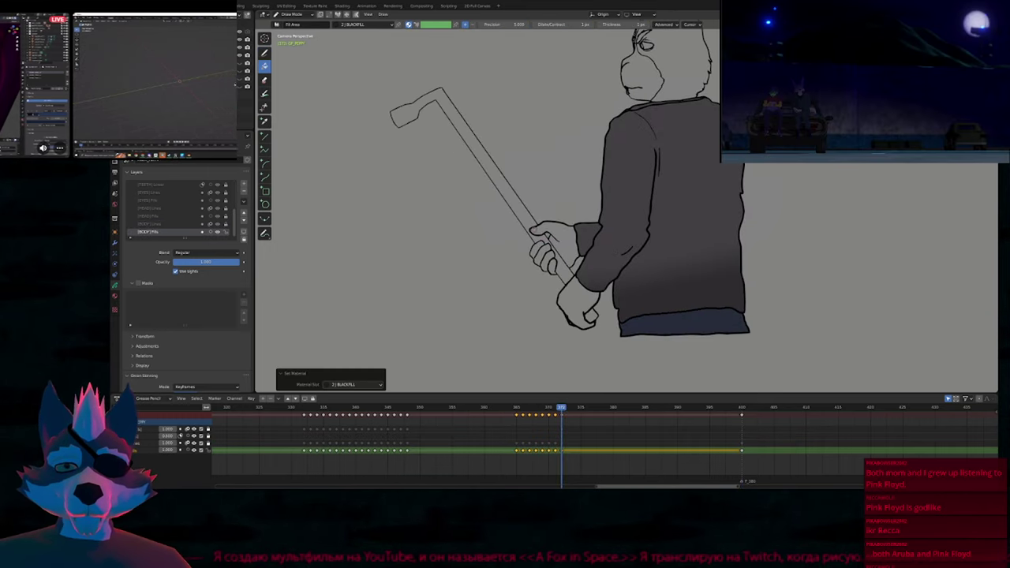
pyautogui.click(584, 315)
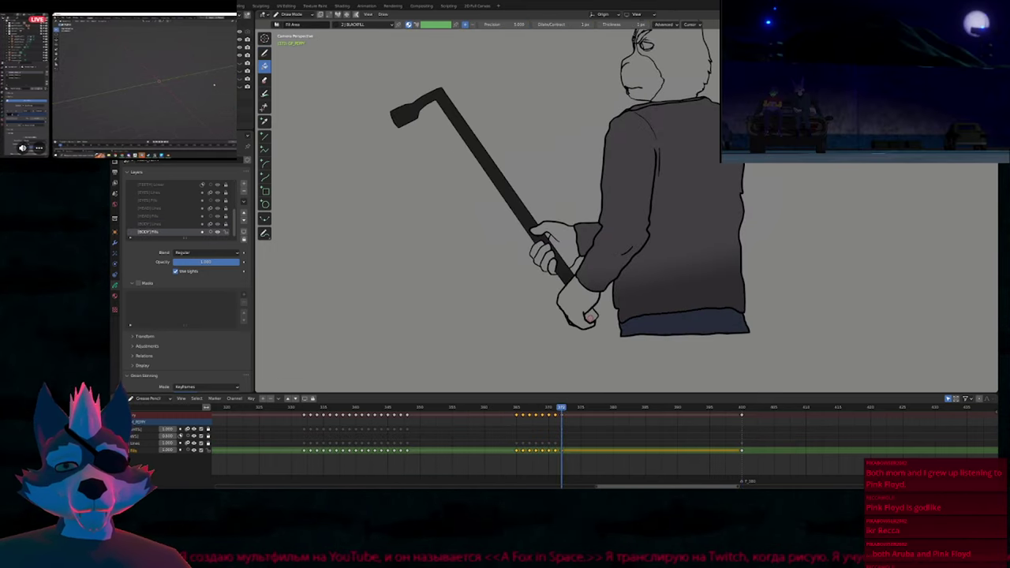
pyautogui.click(590, 317)
# Fill the rabbit's hands on frames 372 and 371 with BODY_1 PEPPY and the crowbar's lower end on frame 371 with BLACKFILL.
pyautogui.press('u')
pyautogui.click(577, 292)
pyautogui.click(576, 293)
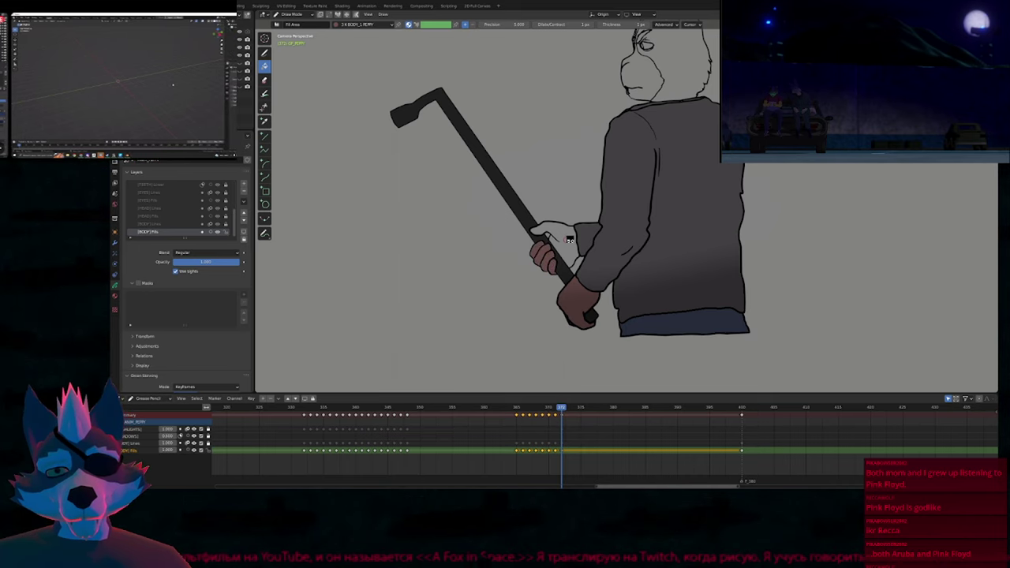
pyautogui.press('Left')
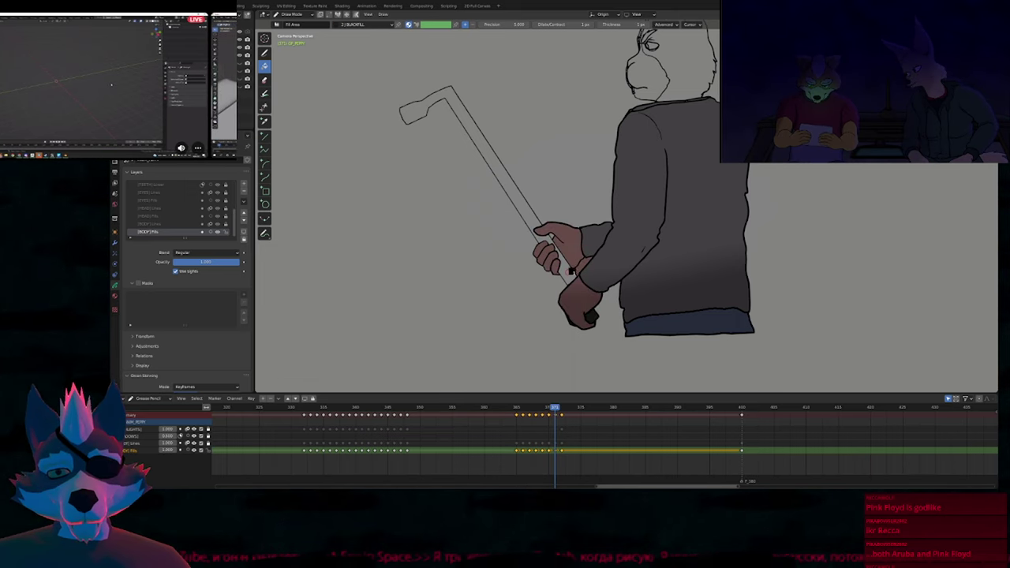
# Try a BLACKFILL fill beside the hands on frame 370, undo it and inspect the finger and crowbar outlines for gaps.
pyautogui.press('Left')
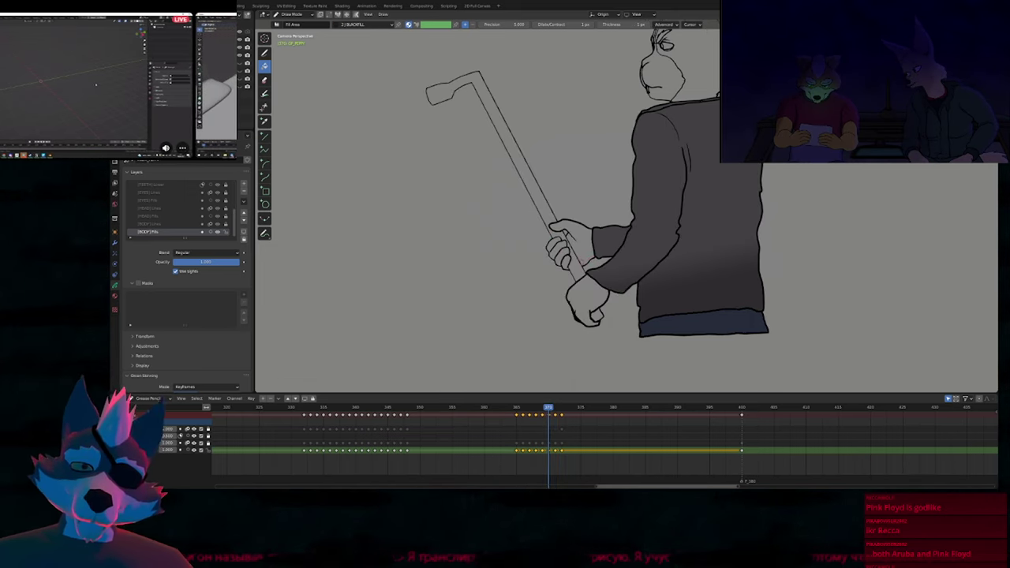
pyautogui.click(587, 282)
pyautogui.hotkey('ctrl', 'z')
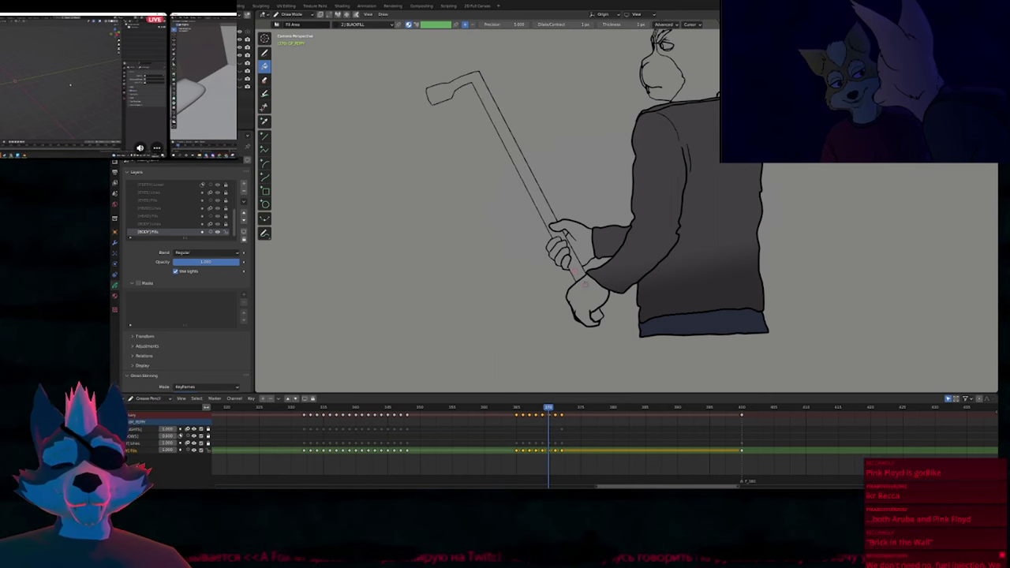
pyautogui.scroll(5, 567, 272)
pyautogui.press('Tab')
pyautogui.scroll(4, 596, 169)
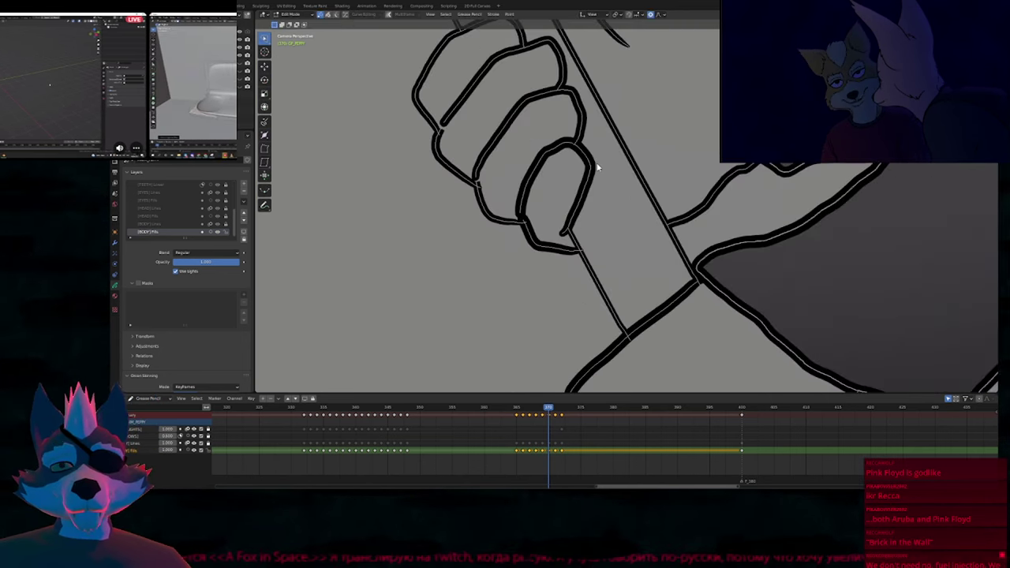
pyautogui.scroll(-1, 601, 154)
pyautogui.scroll(-6, 582, 244)
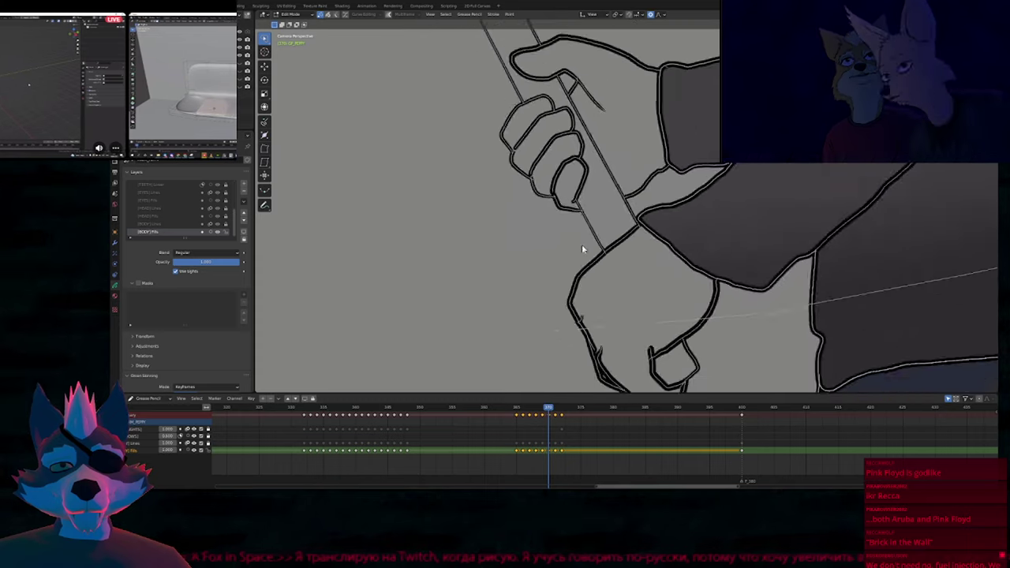
pyautogui.press('Tab')
# On frame 370, fill the gripping fingers with BODY_1 PEPPY and the crowbar's shaft with BLACKFILL.
pyautogui.press('u')
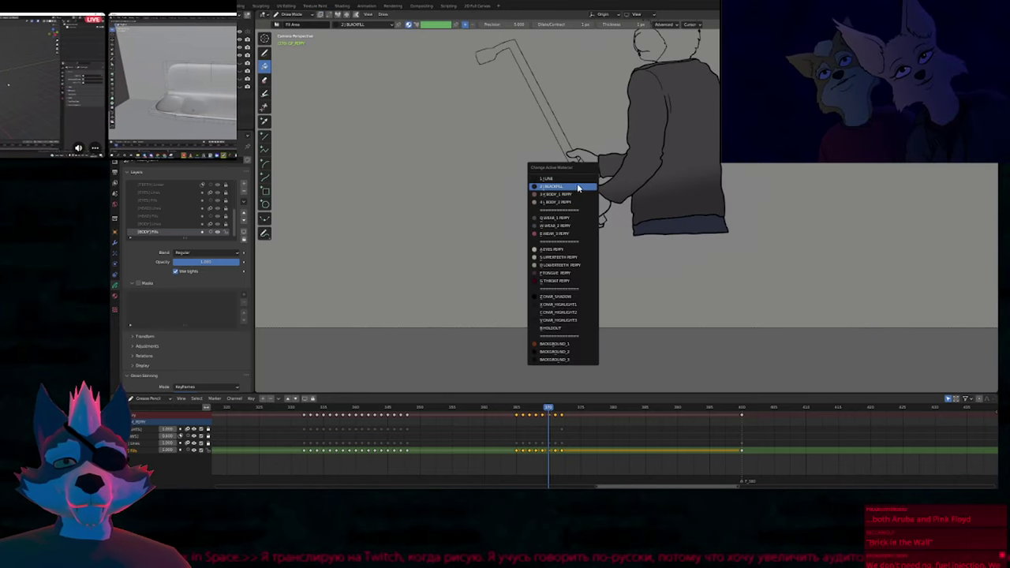
pyautogui.click(580, 186)
pyautogui.click(581, 183)
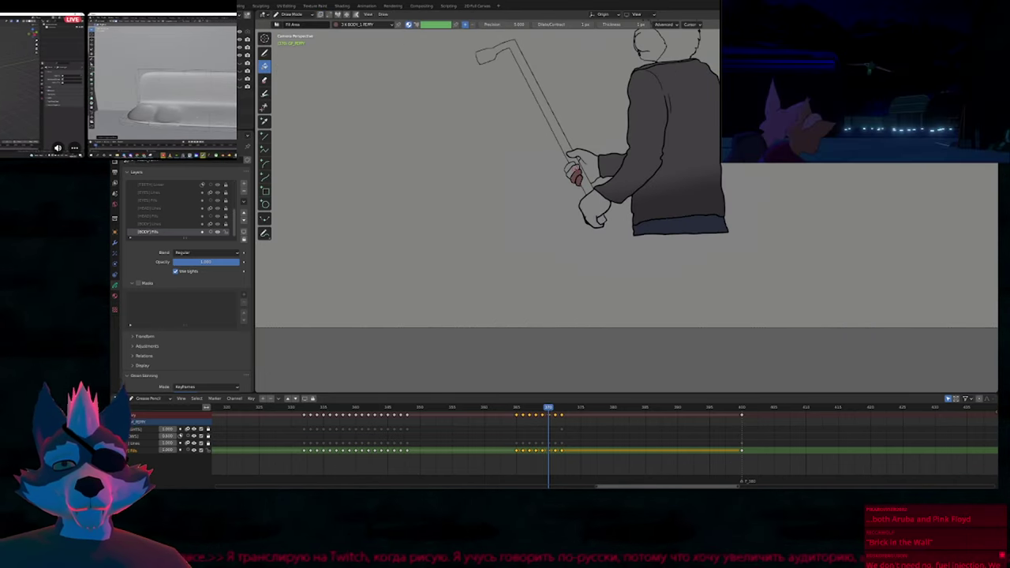
pyautogui.press('u')
pyautogui.click(587, 189)
pyautogui.click(586, 186)
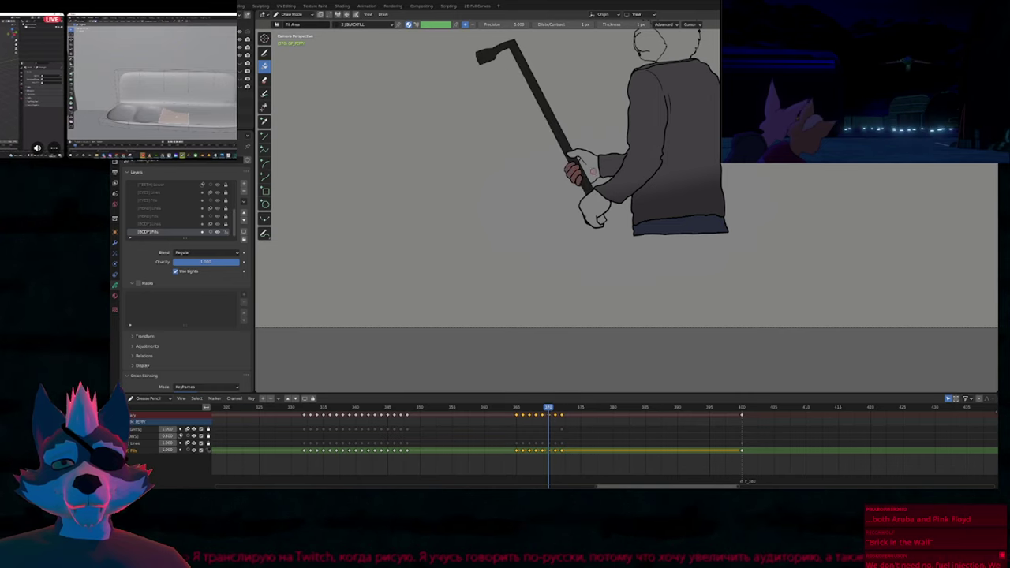
# On frame 370, fill both hands with BODY_1 PEPPY and the crowbar's lower end with BLACKFILL.
pyautogui.press('u')
pyautogui.click(593, 172)
pyautogui.click(593, 170)
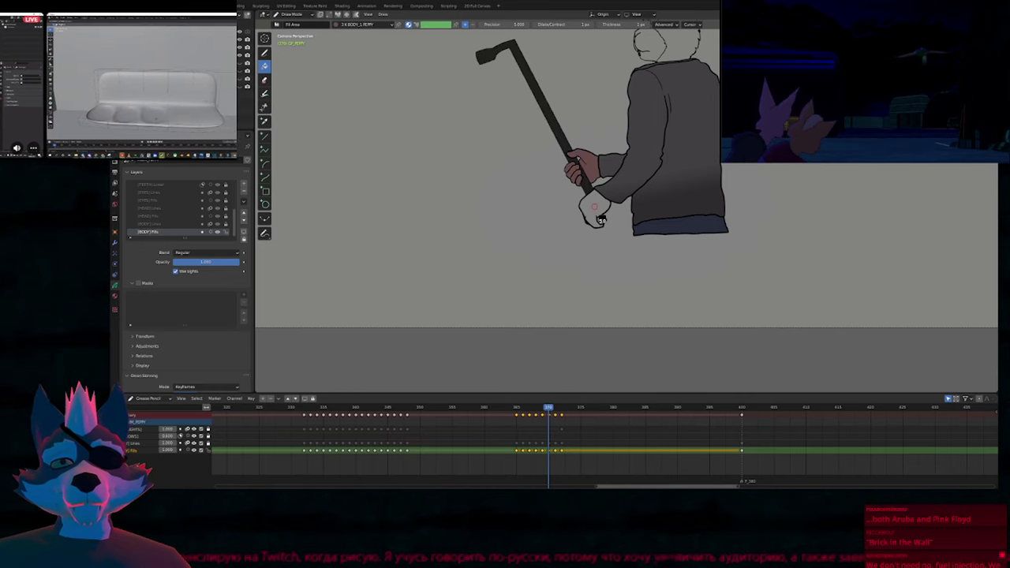
pyautogui.press('u')
pyautogui.click(600, 220)
pyautogui.click(601, 220)
pyautogui.click(600, 220)
# On frame 370, delete the skin fill strokes covering the lower hand and the wrist gap beside the sleeve.
pyautogui.keyDown('shift'); pyautogui.moveTo(609, 118); pyautogui.dragTo(591, 221, button='middle'); pyautogui.keyUp('shift')
pyautogui.press('Left')
pyautogui.press('Right')
pyautogui.scroll(5, 589, 269)
pyautogui.press('Tab')
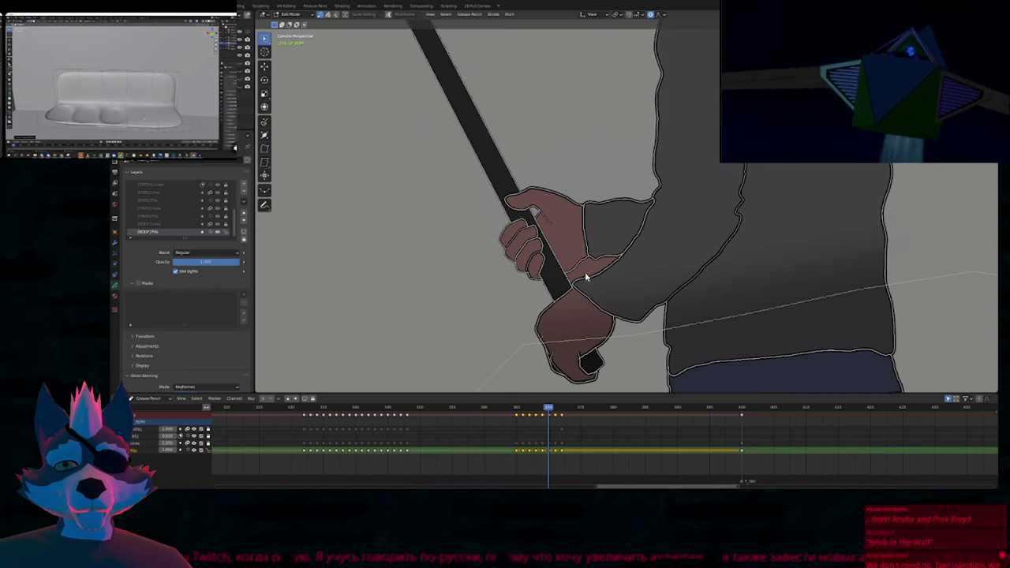
pyautogui.click(591, 276)
pyautogui.press('x')
pyautogui.click(593, 276)
pyautogui.scroll(7, 573, 300)
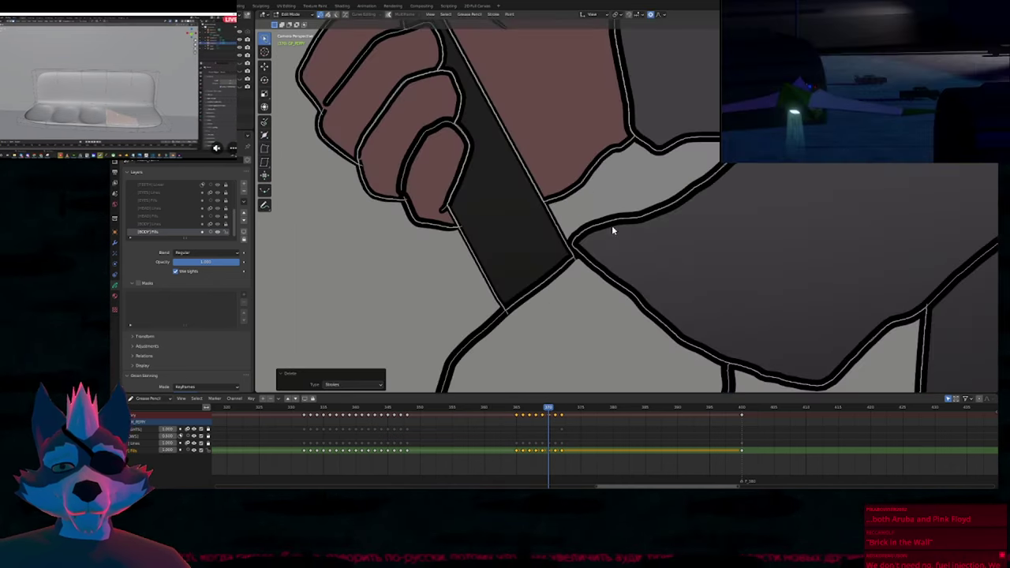
# Close the line gap where the lower hand meets the sleeve on frame 370 and refill the hand with BODY_1 PEPPY.
pyautogui.press('Tab')
pyautogui.moveTo(579, 252); pyautogui.dragTo(573, 249)
pyautogui.scroll(-9, 613, 332)
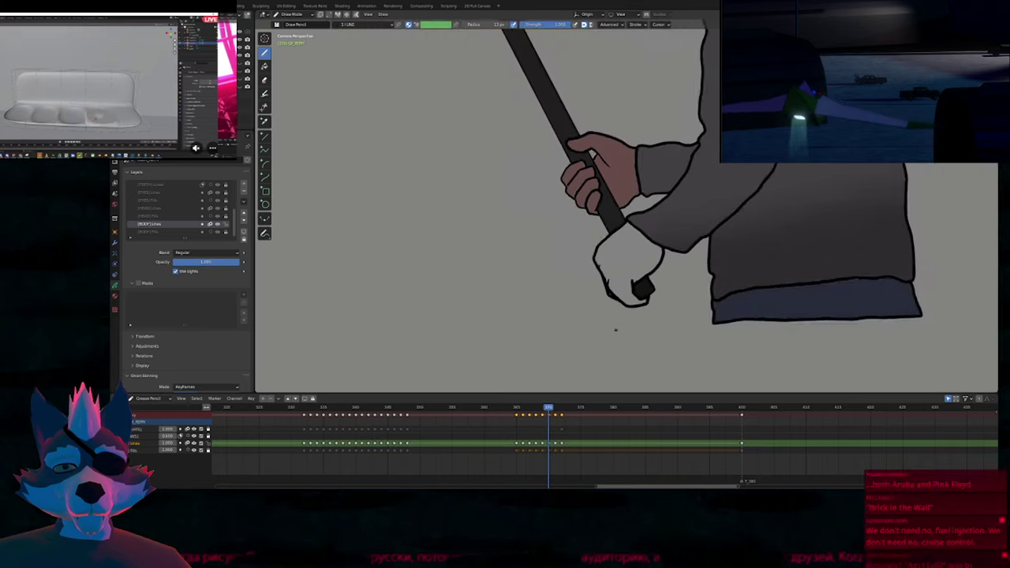
pyautogui.press('f')
pyautogui.press('u')
pyautogui.press('2')
pyautogui.click(640, 263)
pyautogui.press('u')
pyautogui.press('3')
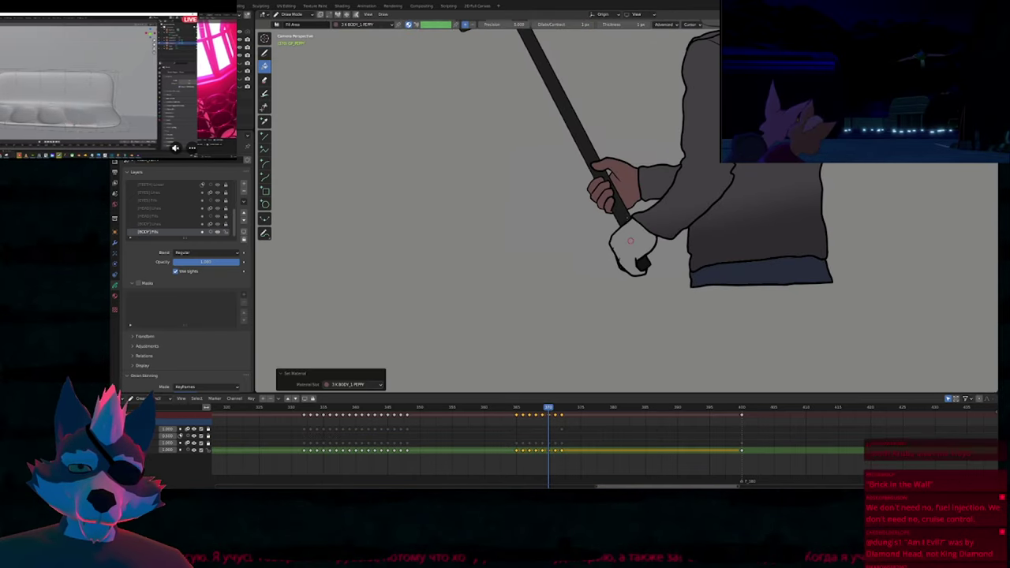
pyautogui.click(630, 245)
# Compare frames 370 and 371, and delete the skin fill on the upper hand and wrist gap on frame 371.
pyautogui.moveTo(613, 206)
pyautogui.keyDown('shift'); pyautogui.mouseDown(button='middle')
pyautogui.moveTo(574, 225)
pyautogui.moveTo(584, 243)
pyautogui.mouseUp(button='middle'); pyautogui.keyUp('shift')
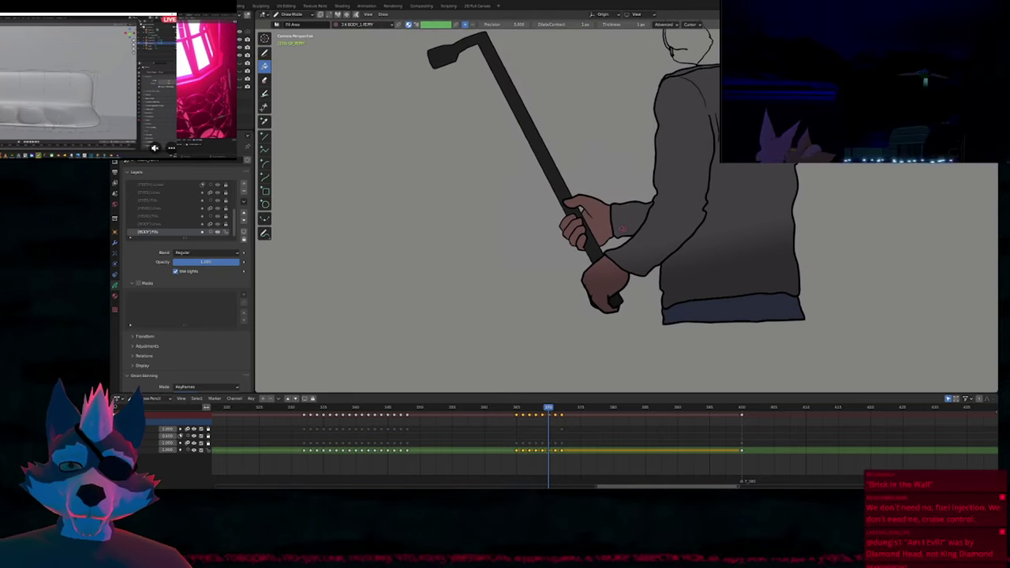
pyautogui.press('Right')
pyautogui.press('Left')
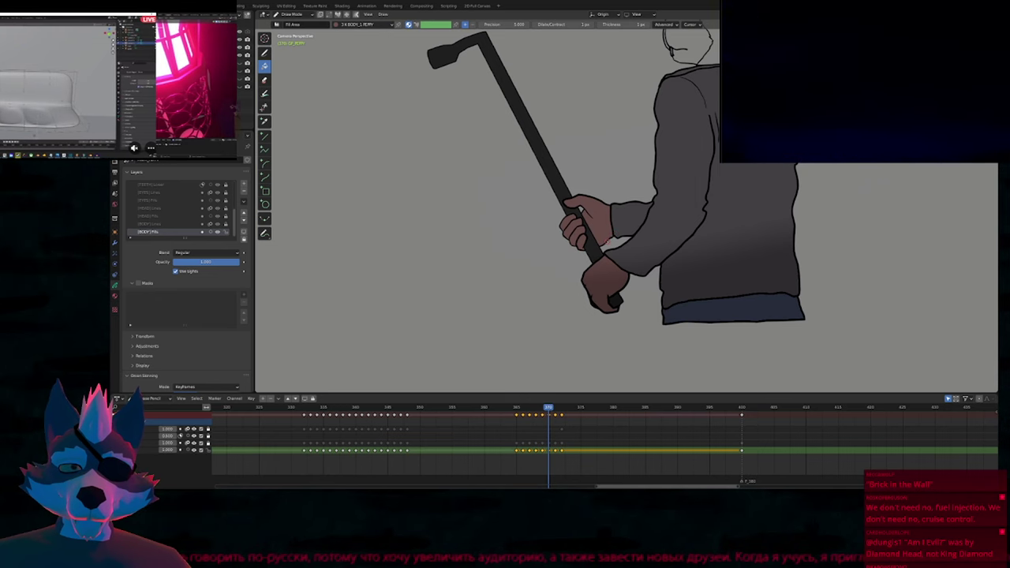
pyautogui.press('Right')
pyautogui.press('Tab')
pyautogui.press('l')
pyautogui.press('x')
pyautogui.click(602, 251)
# Refill the rabbit's upper hand on frame 371 with BODY_1 PEPPY.
pyautogui.scroll(5, 601, 253)
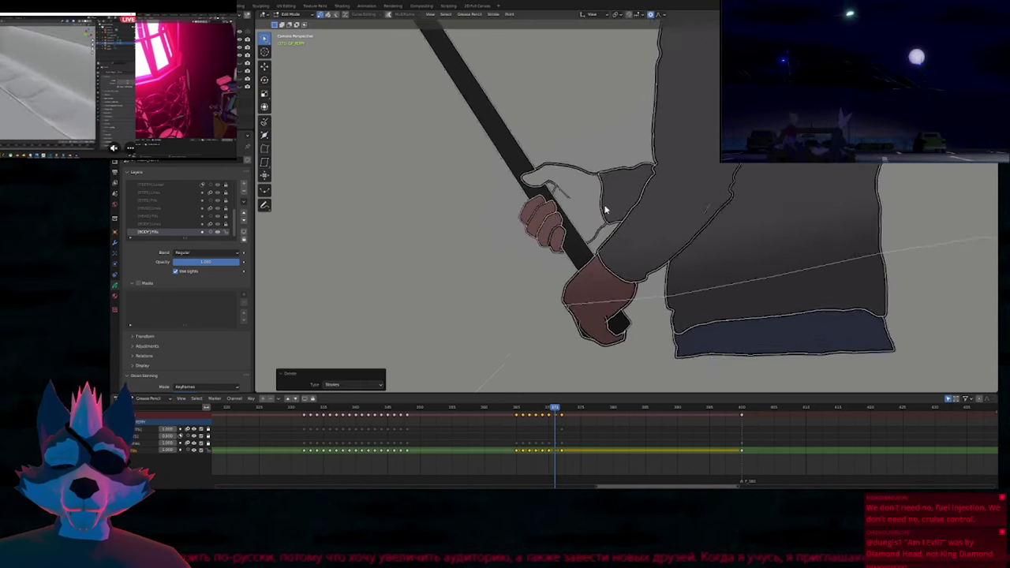
pyautogui.scroll(-4, 566, 351)
pyautogui.scroll(-4, 566, 351)
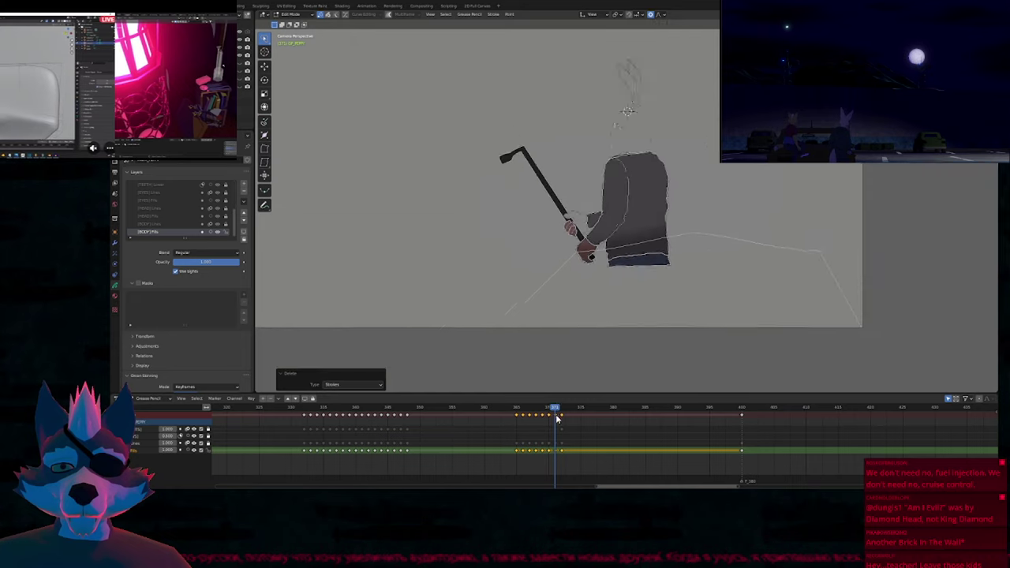
pyautogui.press('Tab')
pyautogui.click(582, 225)
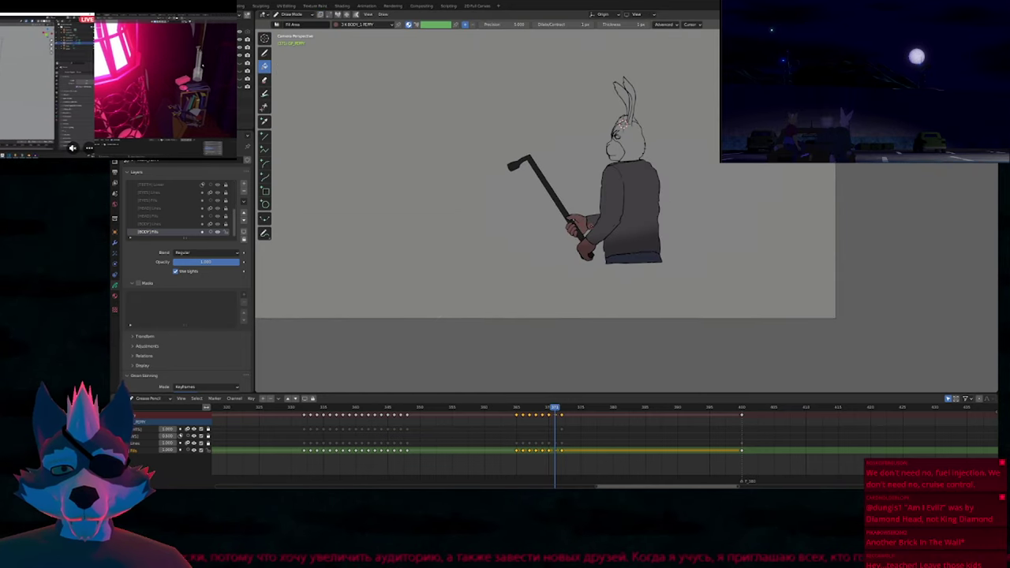
# Flip back and forth through the frames around 370 to compare the hand, crowbar and sleeve fills.
pyautogui.scroll(4, 587, 226)
pyautogui.press('Right')
pyautogui.press('Left')
pyautogui.press('Left')
pyautogui.press('Left')
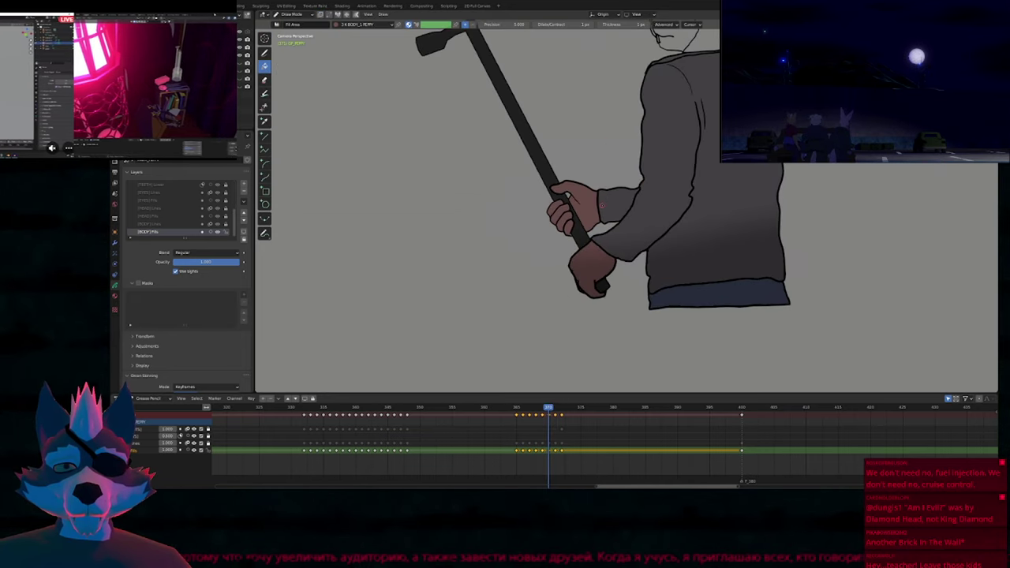
pyautogui.press('Right')
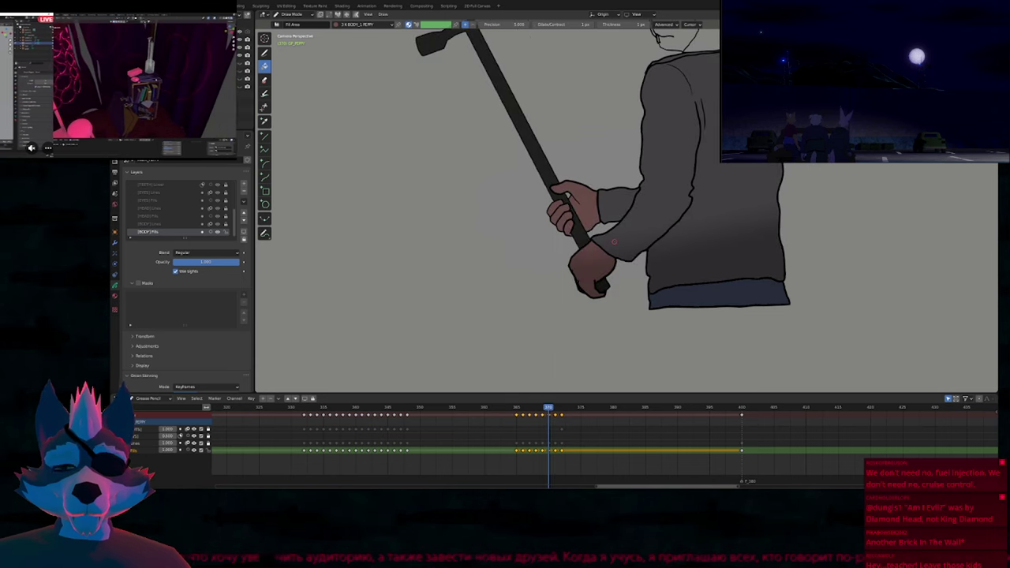
pyautogui.press('1')
pyautogui.press('f')
pyautogui.click(616, 237)
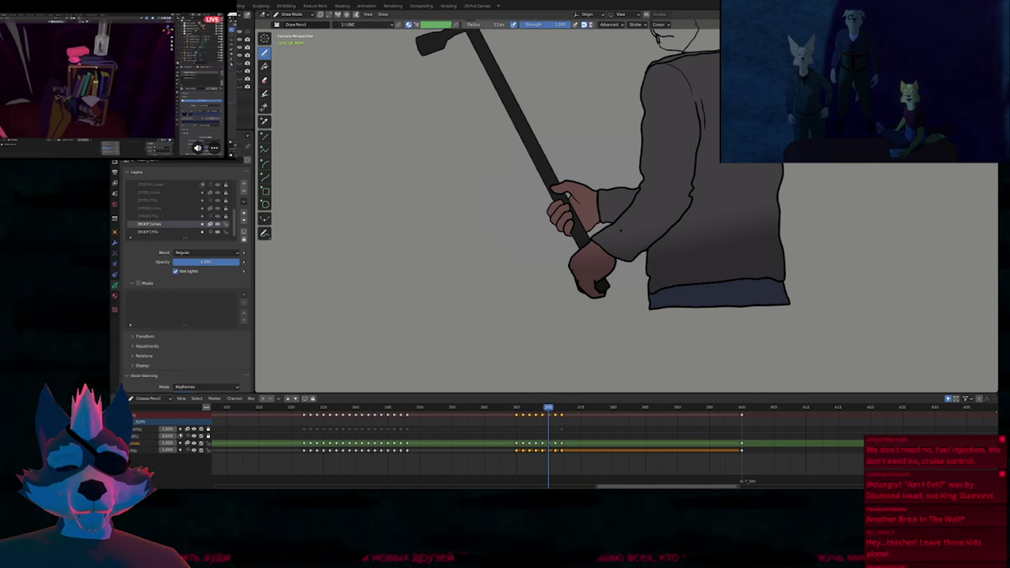
pyautogui.press('Right')
pyautogui.press('Left')
pyautogui.press('Left')
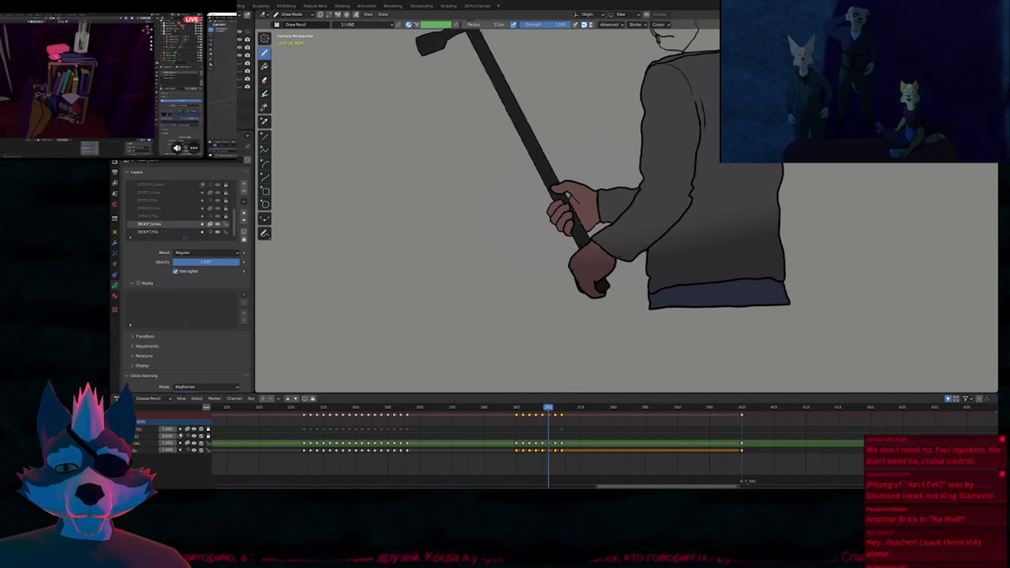
# On frame 369, fill both hands and the fingers with BODY_1 PEPPY and the crowbar with BLACKFILL.
pyautogui.press('pagedown')
pyautogui.press('f')
pyautogui.press('u')
pyautogui.click(616, 258)
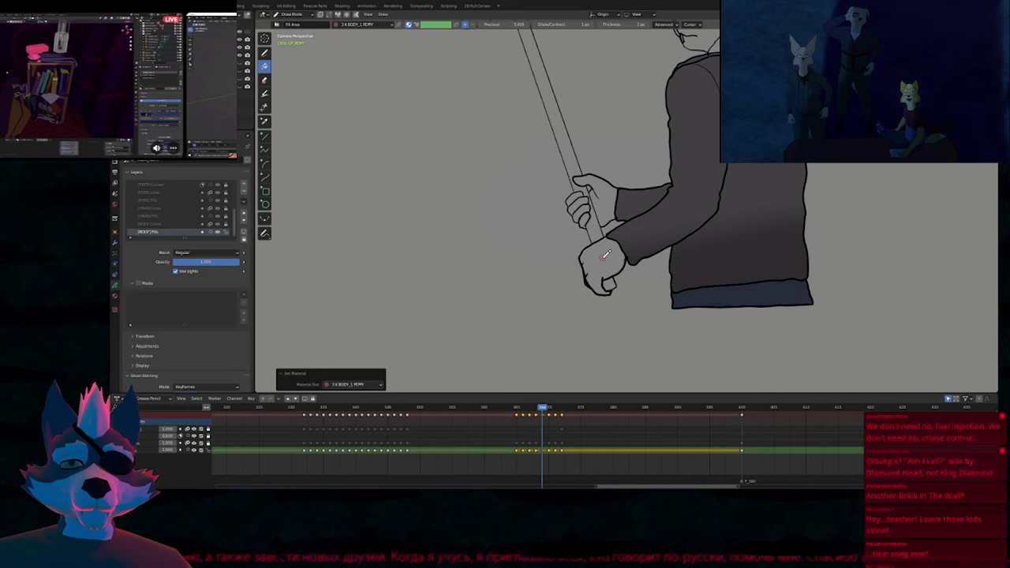
pyautogui.click(602, 258)
pyautogui.click(603, 210)
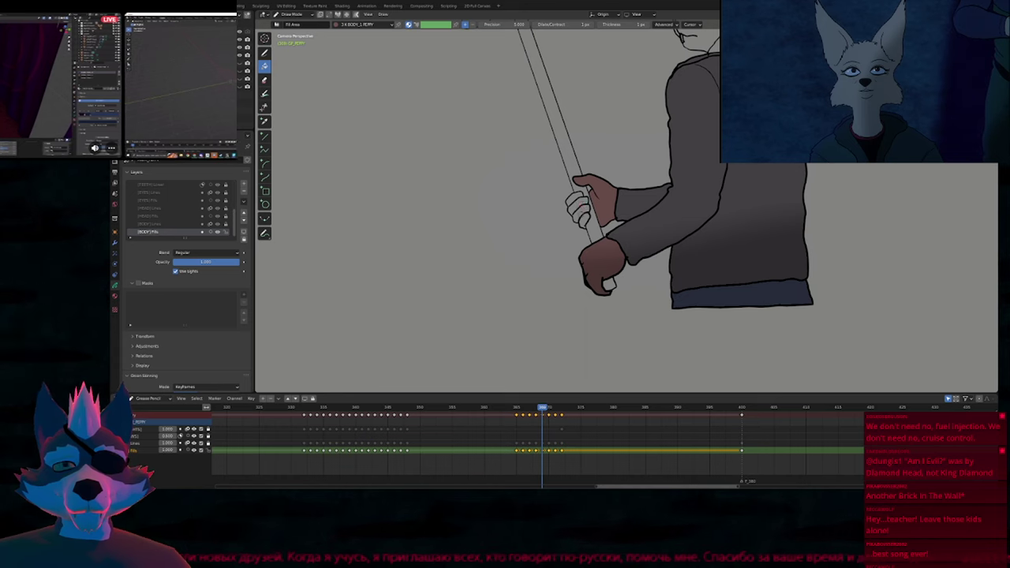
pyautogui.scroll(-2, 632, 80)
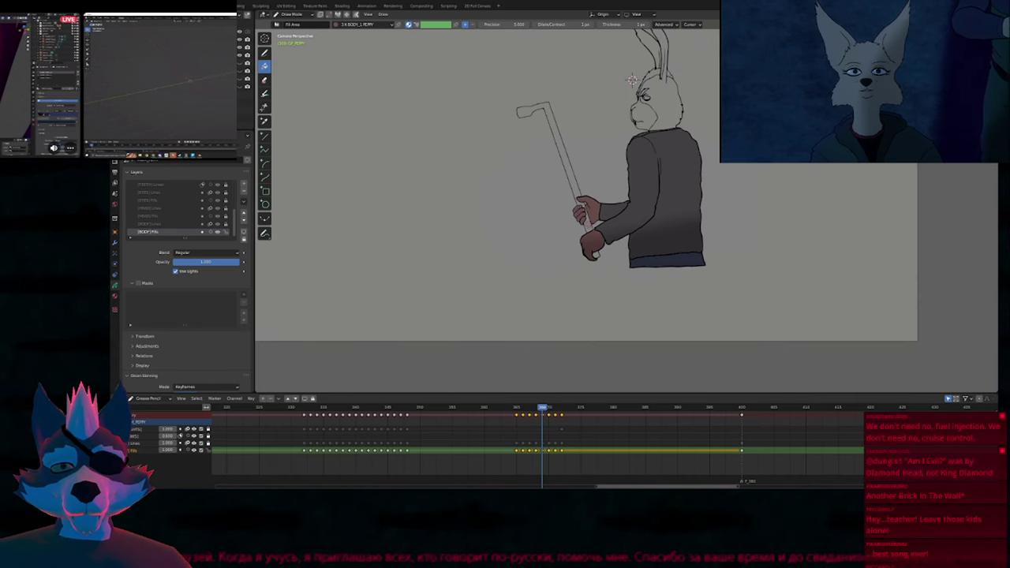
pyautogui.click(594, 236)
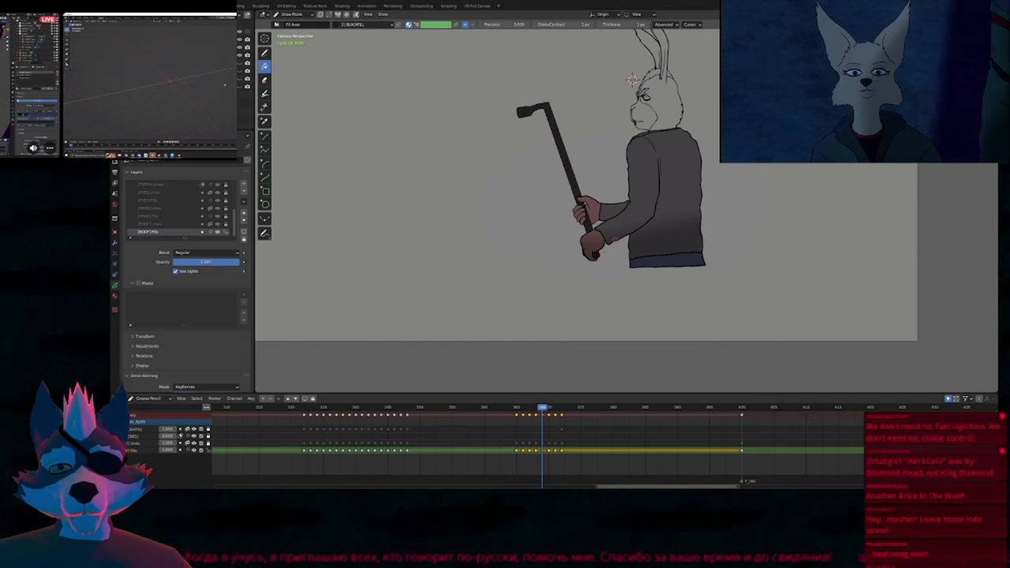
# On frame 368, fill the crowbar with BLACKFILL and the rabbit's hands and fingers with BODY_1 PEPPY.
pyautogui.press('Left')
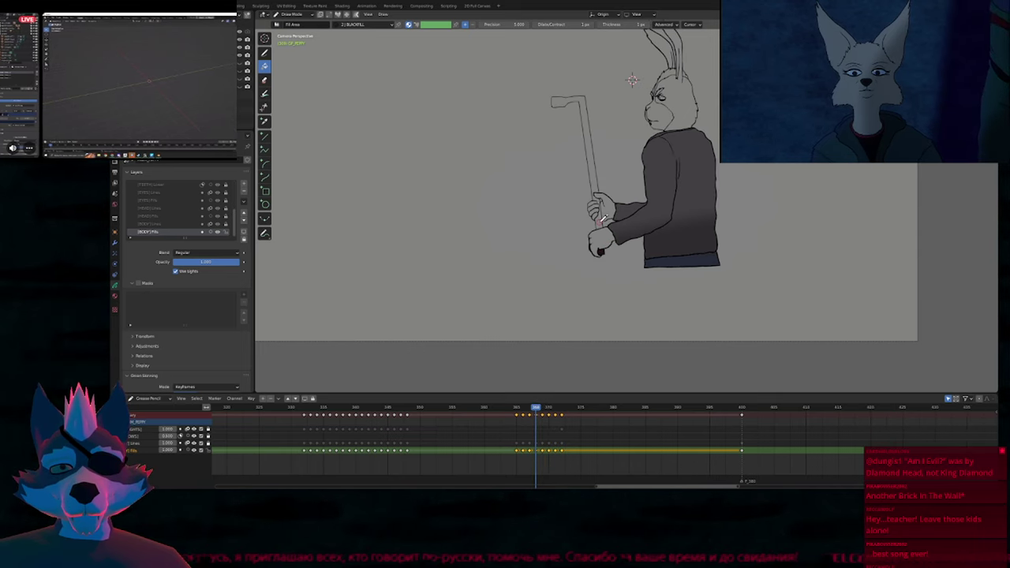
pyautogui.click(599, 222)
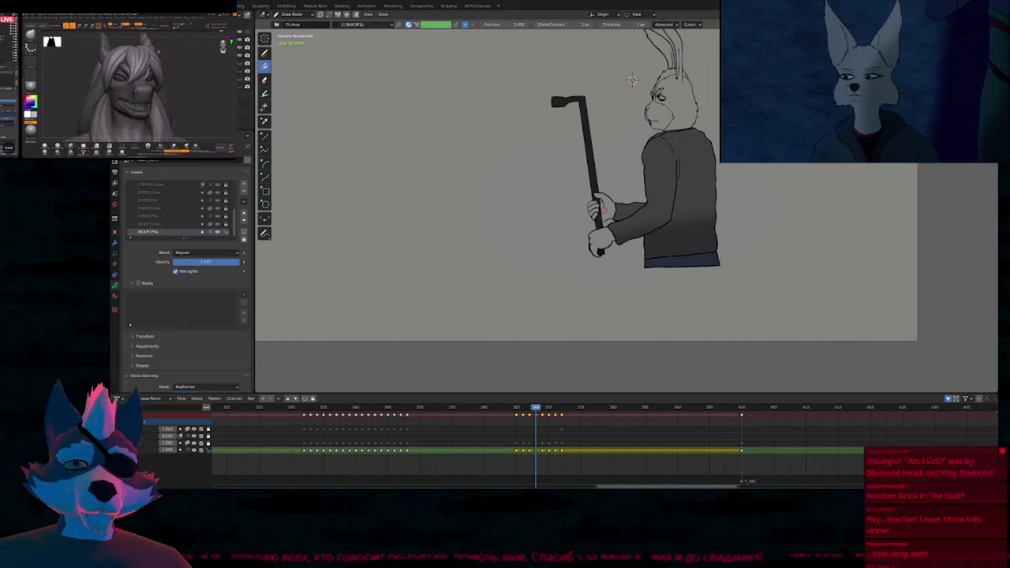
pyautogui.press('u')
pyautogui.click(607, 211)
pyautogui.click(596, 210)
pyautogui.scroll(2, 593, 211)
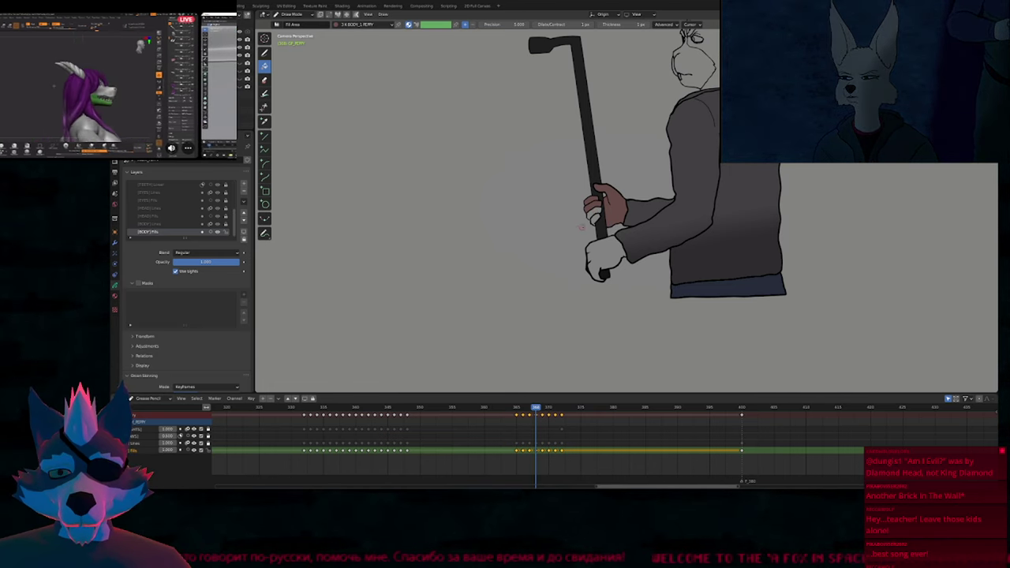
pyautogui.scroll(-2, 581, 227)
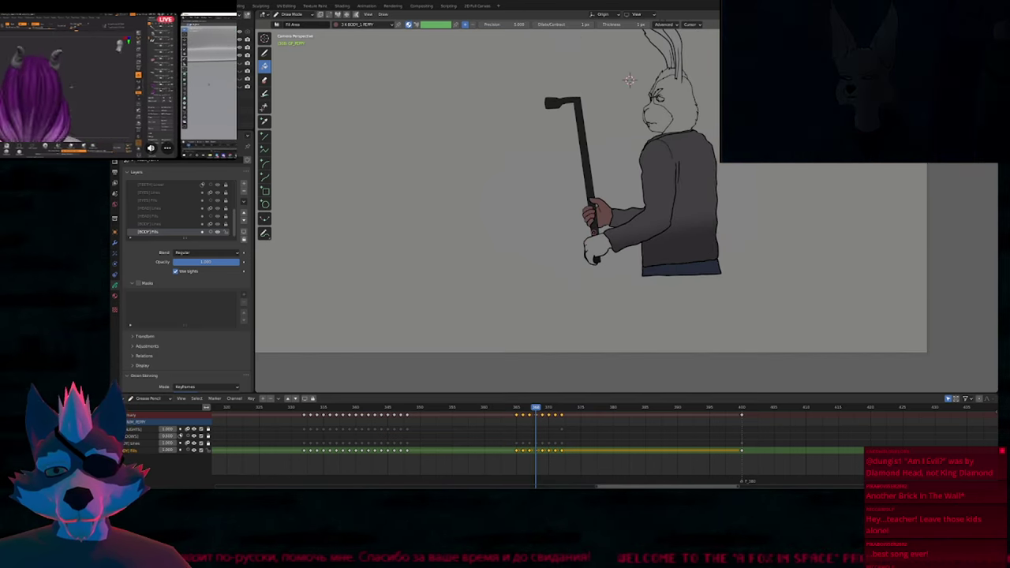
# On frame 367, finish filling the rabbit's hands with BODY_1 PEPPY and fill the crowbar with BLACKFILL.
pyautogui.press('Left')
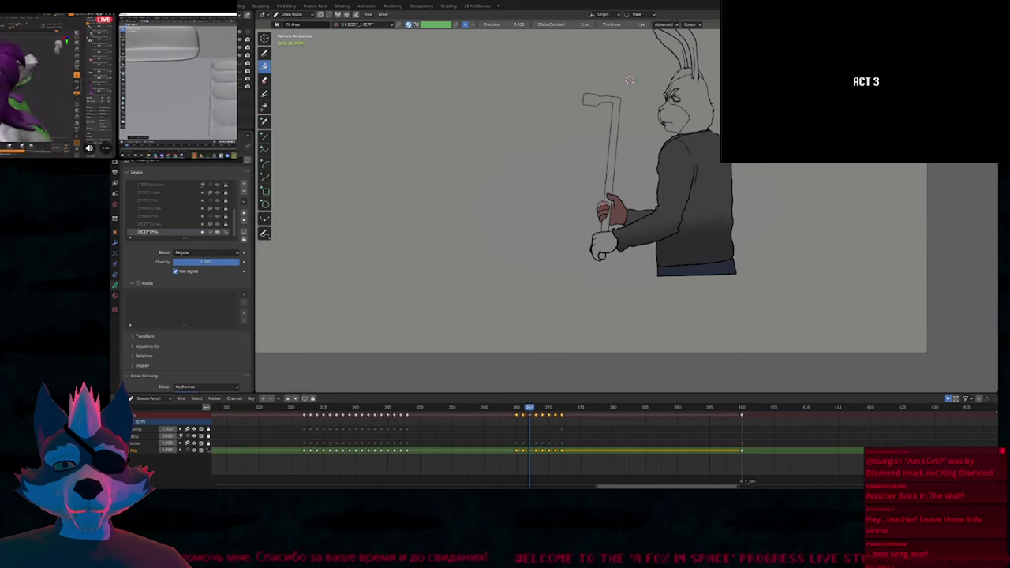
pyautogui.click(605, 242)
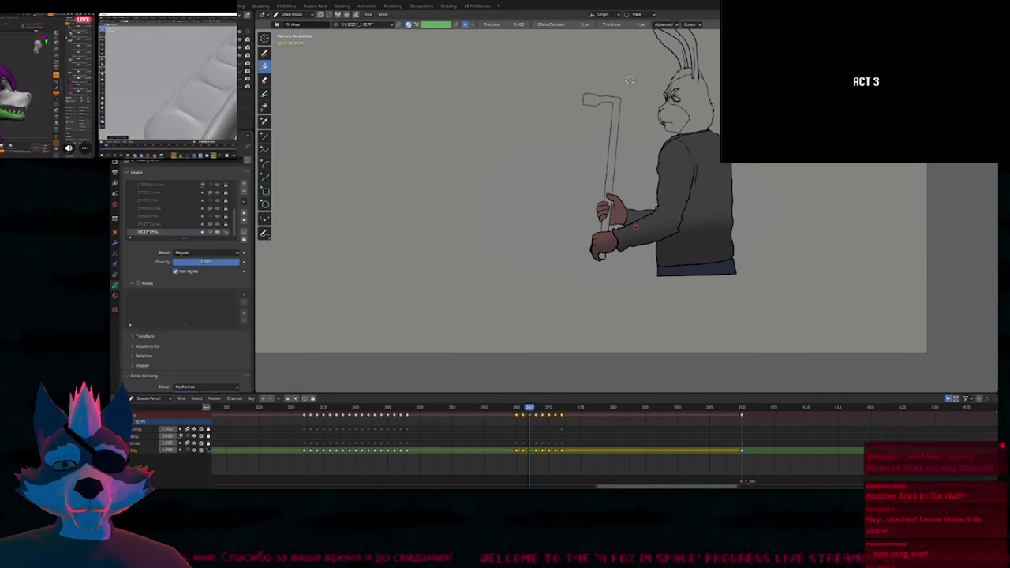
pyautogui.press('u')
pyautogui.press('2')
pyautogui.click(605, 251)
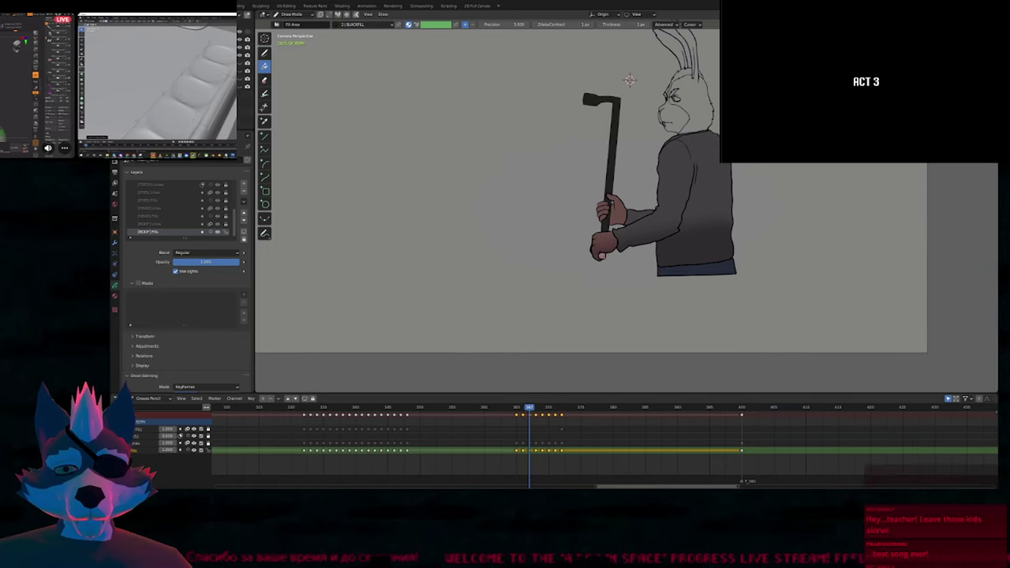
# Flip forward to frame 371 and back to frame 366 to compare the hand and crowbar fills.
pyautogui.press('Up')
pyautogui.press('Up')
pyautogui.press('Up')
pyautogui.press('Up')
pyautogui.press('Up')
pyautogui.press('Up')
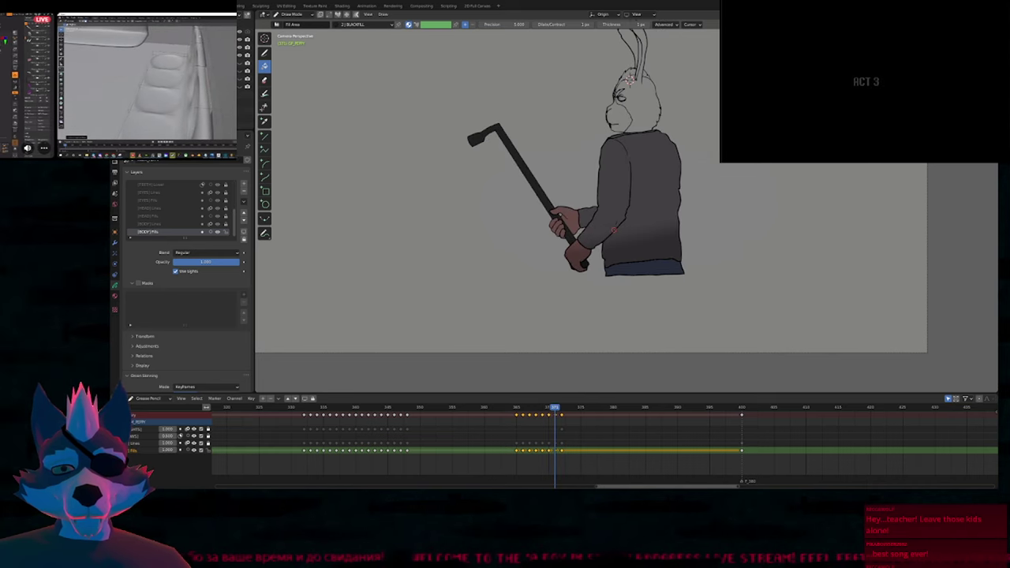
pyautogui.press('Down')
pyautogui.press('Down')
pyautogui.press('Down')
pyautogui.press('Down')
pyautogui.press('Down')
pyautogui.press('Down')
pyautogui.press('Down')
pyautogui.press('Down')
pyautogui.press('Down')
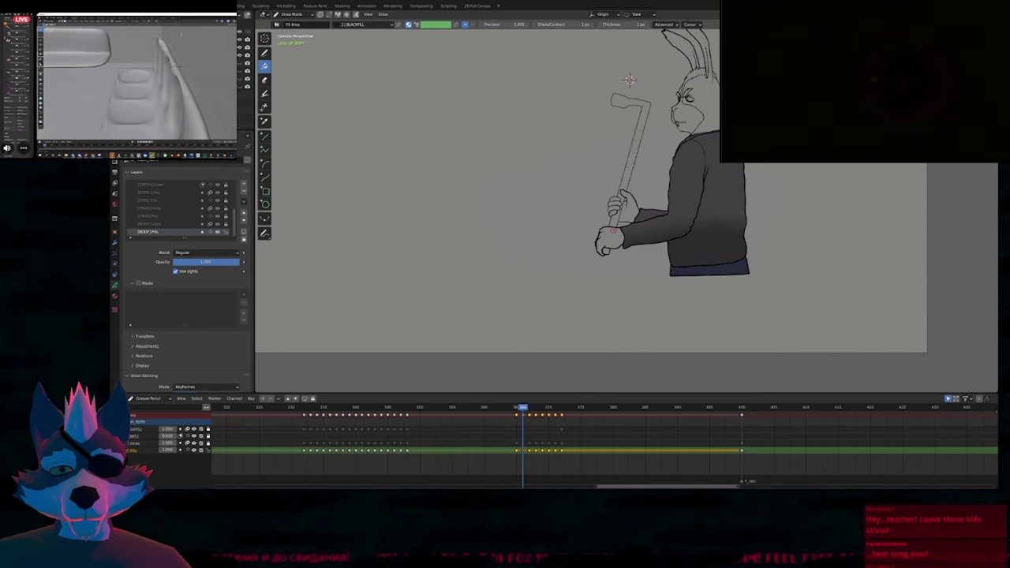
# On frame 366, fill both hands and the fingers with BODY_1 PEPPY and the crowbar with BLACKFILL.
pyautogui.press('u')
pyautogui.click(615, 240)
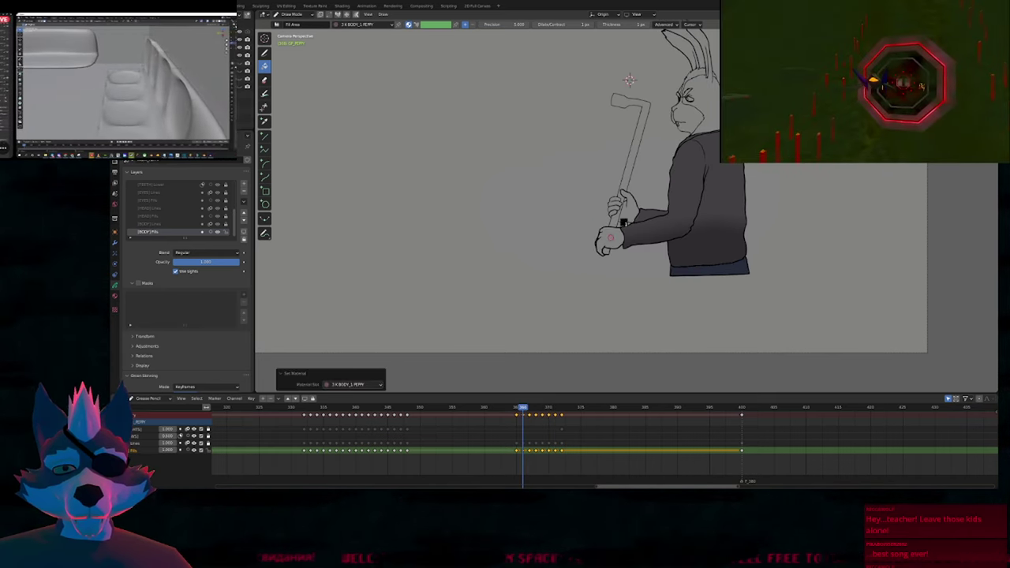
pyautogui.click(613, 236)
pyautogui.click(614, 210)
pyautogui.click(615, 208)
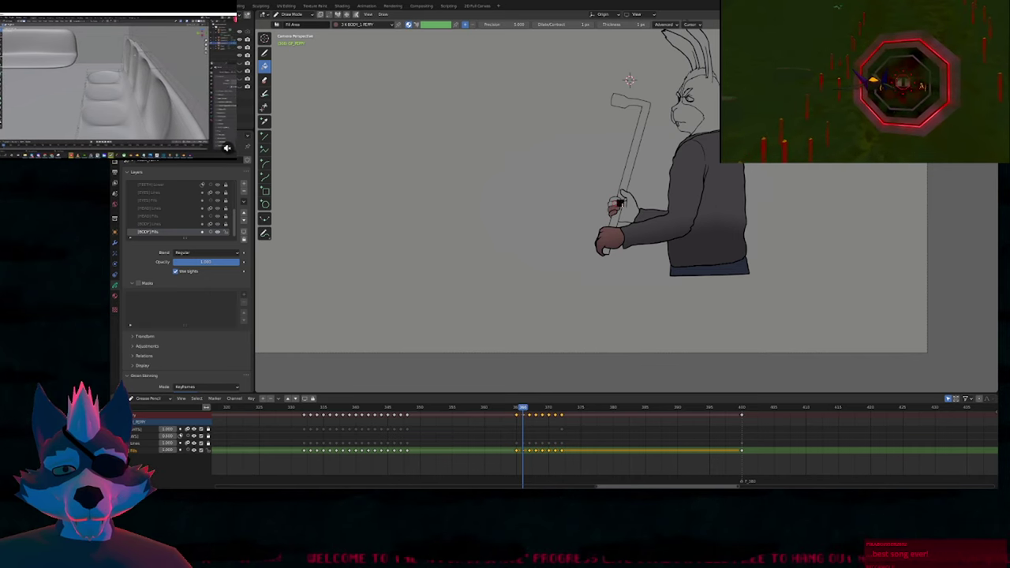
pyautogui.press('u')
pyautogui.click(628, 211)
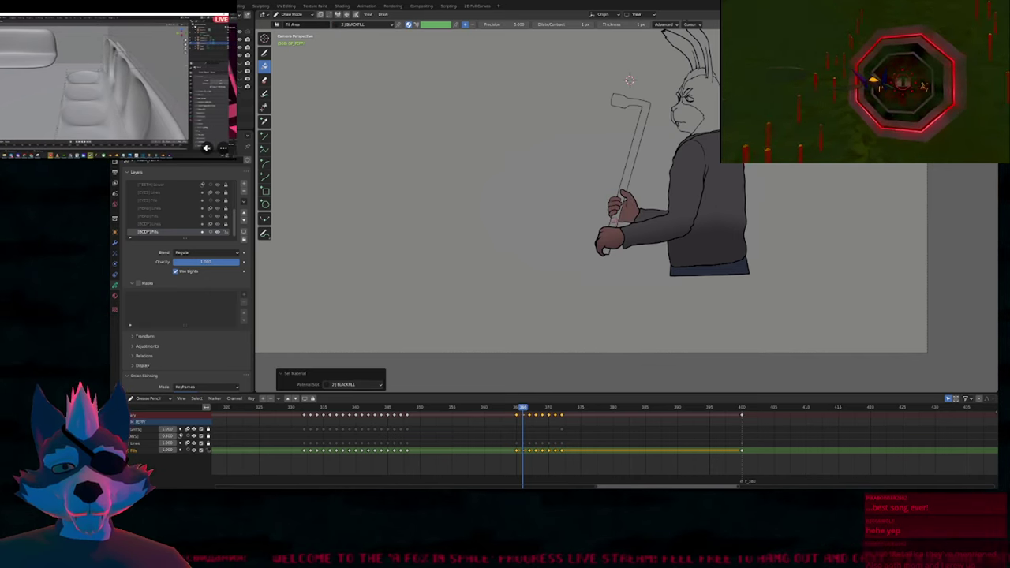
pyautogui.click(615, 226)
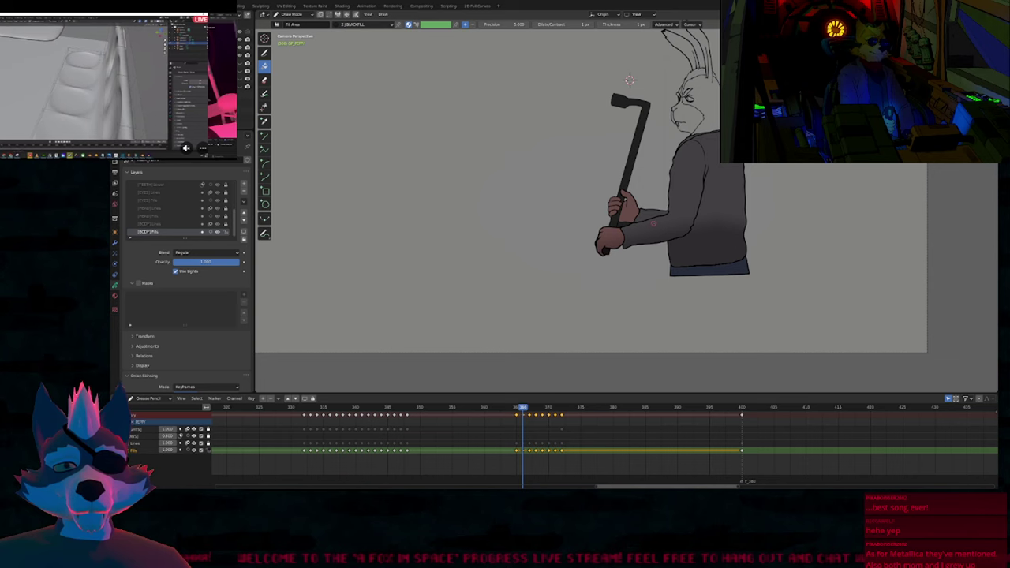
# On frame 365, fill the rabbit's hands and fingers with BODY_1 PEPPY and the crowbar with BLACKFILL.
pyautogui.press('Left')
pyautogui.press('u')
pyautogui.click(637, 218)
pyautogui.click(628, 208)
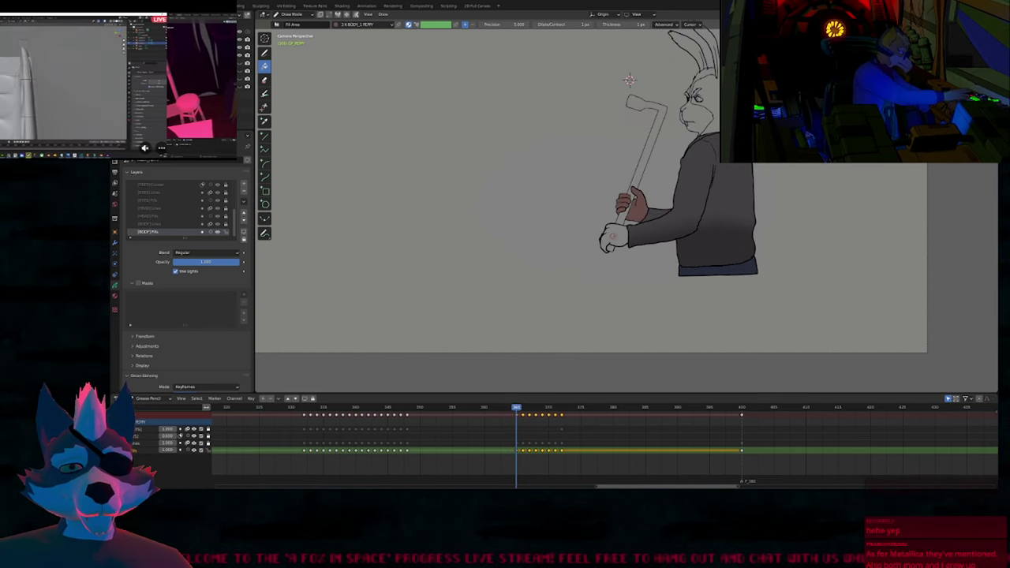
pyautogui.click(613, 237)
pyautogui.press('u')
pyautogui.click(613, 235)
pyautogui.click(609, 248)
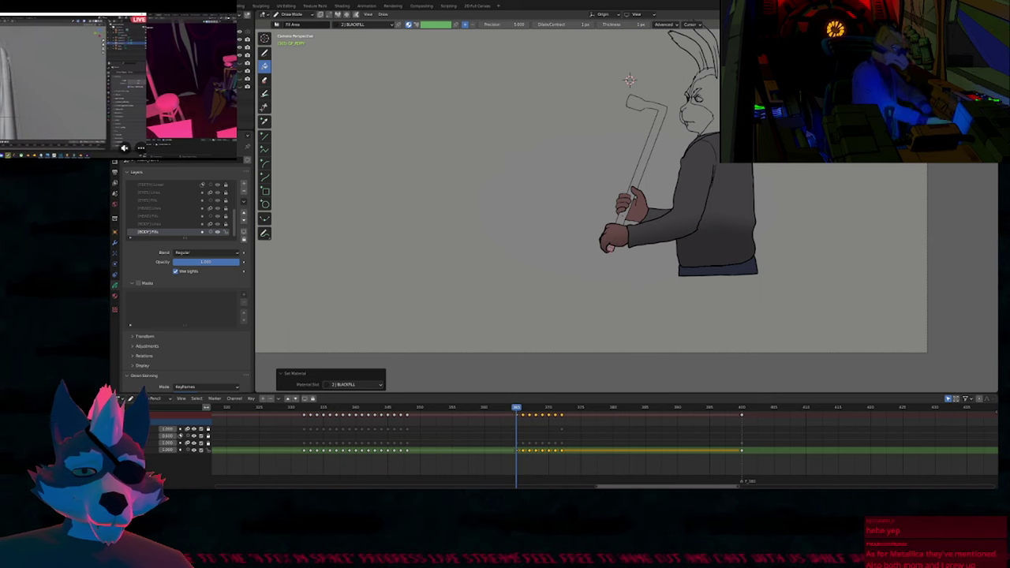
pyautogui.click(624, 219)
# Flip through the neighbouring keyframes to check the hand and crowbar fills for colour spills.
pyautogui.press('Down')
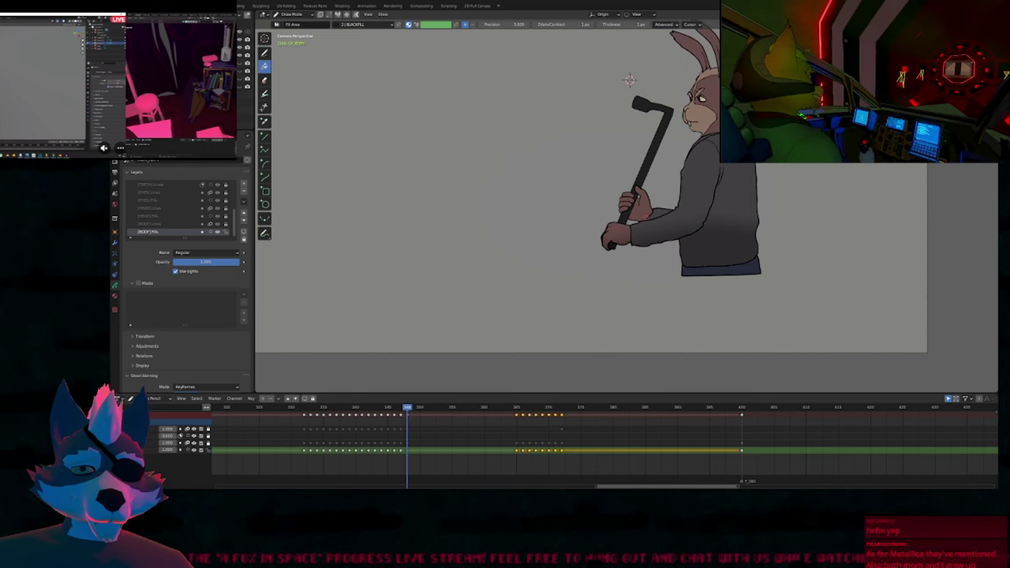
pyautogui.press('Up')
pyautogui.press('Up')
pyautogui.press('Up')
pyautogui.press('Up')
pyautogui.press('Up')
pyautogui.press('Down')
pyautogui.press('Down')
pyautogui.press('Down')
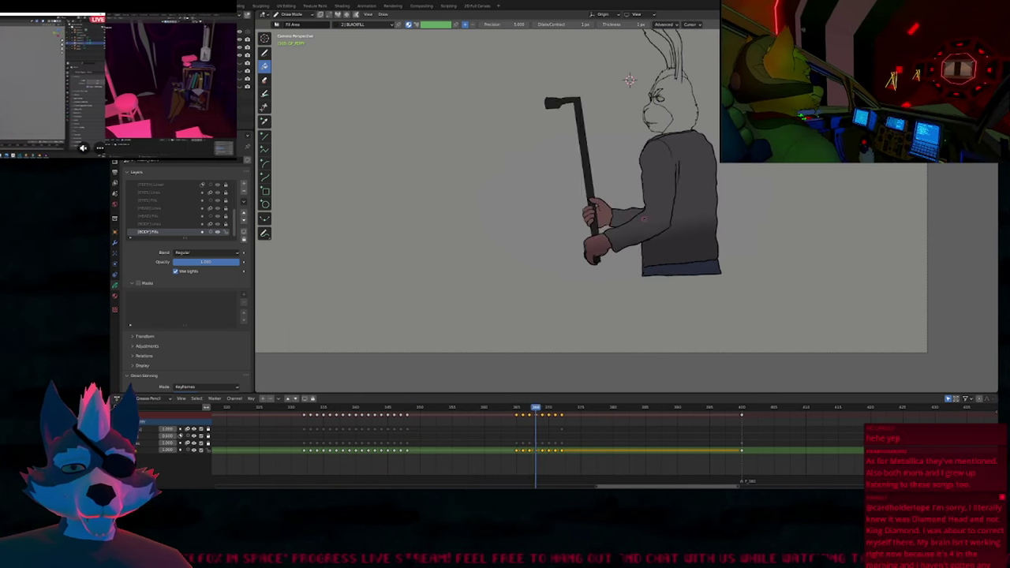
# On frame 366, delete the black crowbar fill that spills into the wrist gap and refill the crowbar with BLACKFILL.
pyautogui.scroll(7, 636, 221)
pyautogui.press('Tab')
pyautogui.click(628, 220)
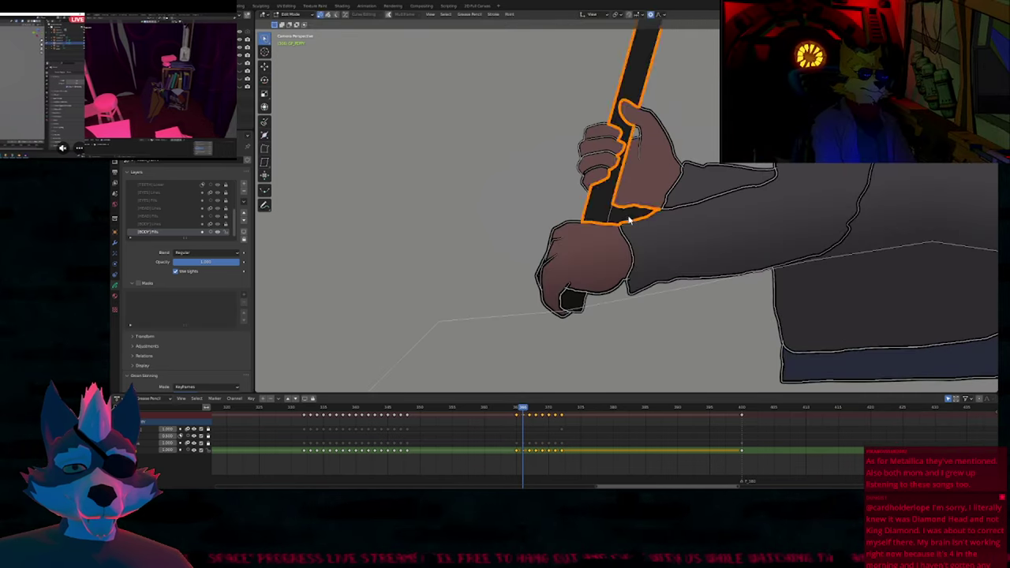
pyautogui.press('x')
pyautogui.click(628, 222)
pyautogui.scroll(-7, 608, 313)
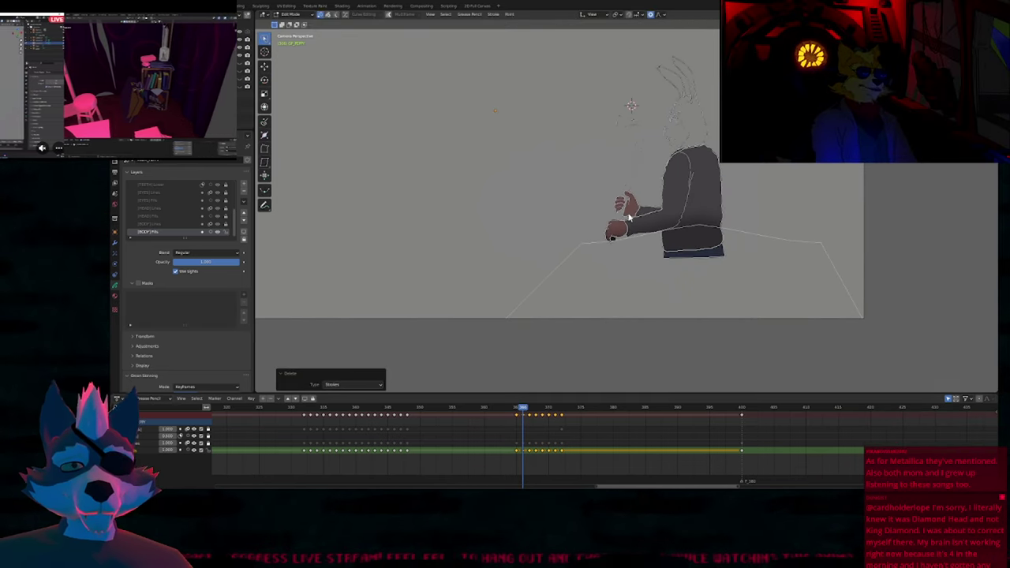
pyautogui.press('Tab')
pyautogui.click(635, 199)
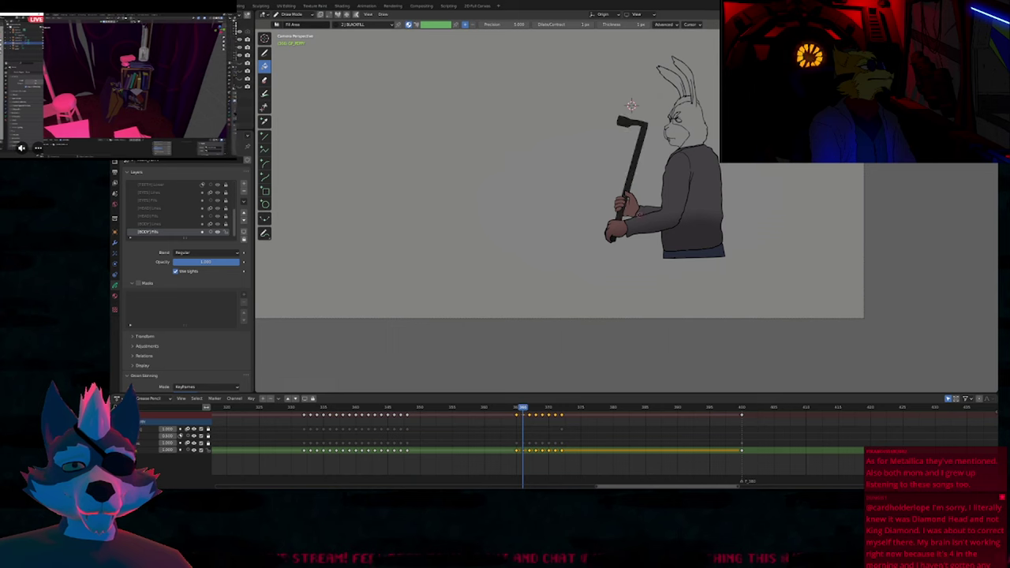
# Play back the crowbar swing to review the coloured body, and return to frame 372.
pyautogui.press('space')
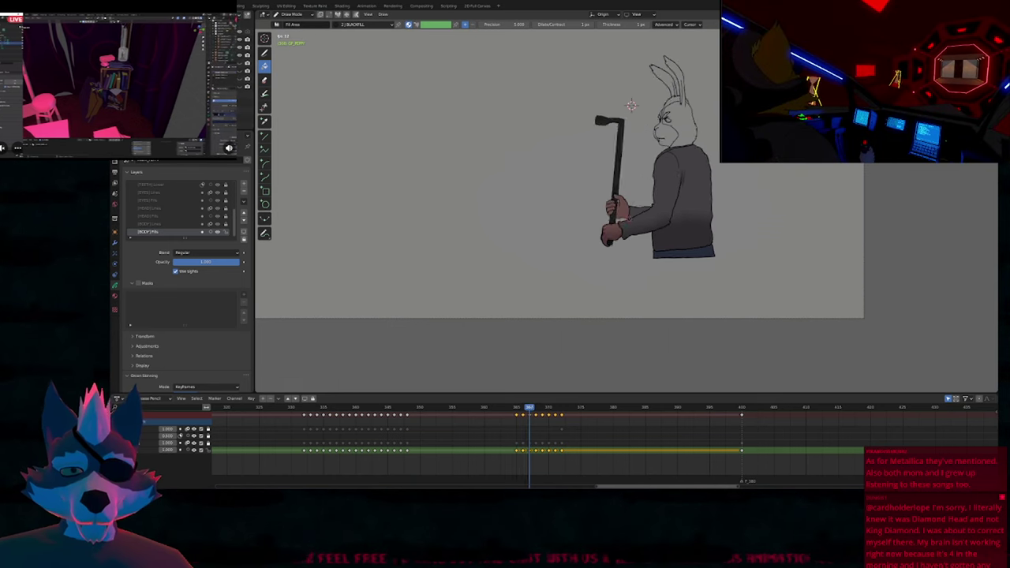
pyautogui.press('space')
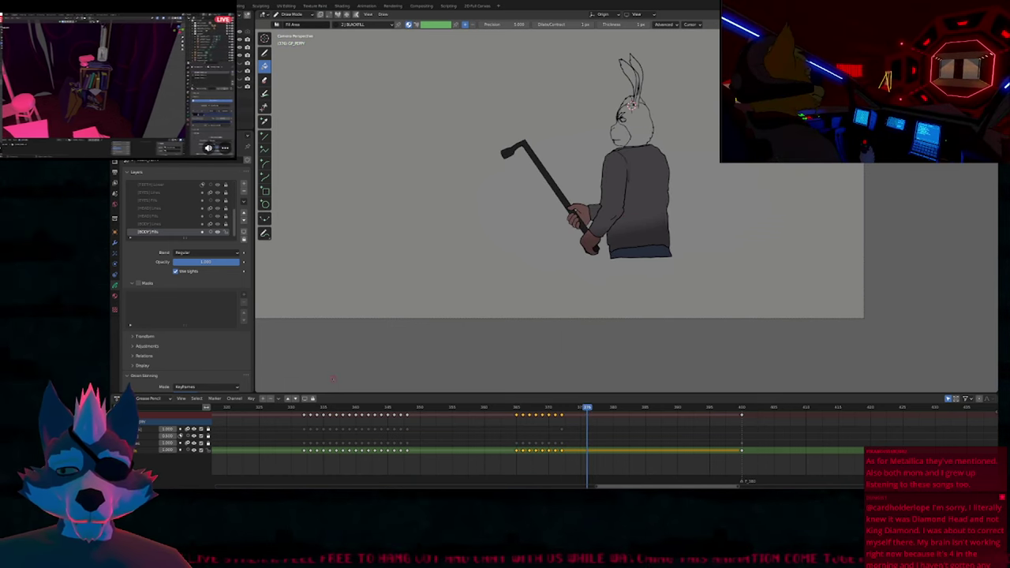
pyautogui.click(310, 410)
pyautogui.press('space')
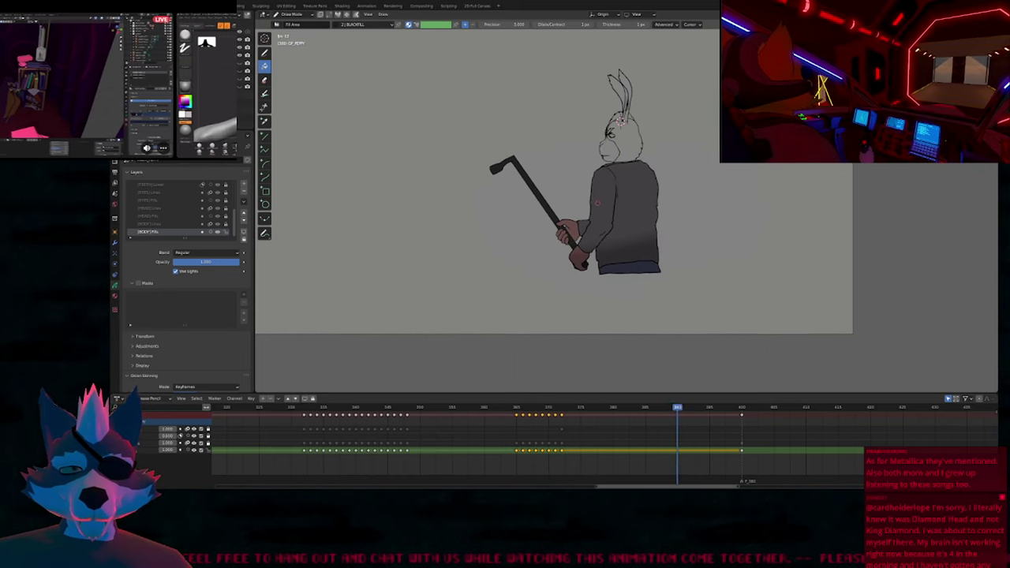
pyautogui.moveTo(515, 412); pyautogui.dragTo(561, 421)
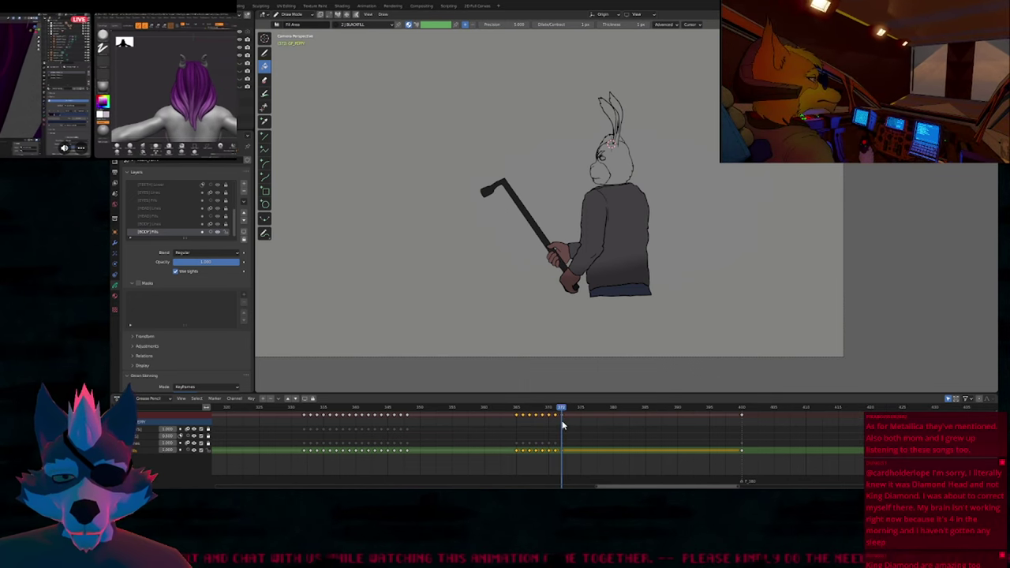
# Ink over the rabbit's brow on frame 372 with the Draw Pencil on the [BODY] Lines layer.
pyautogui.scroll(5, 607, 208)
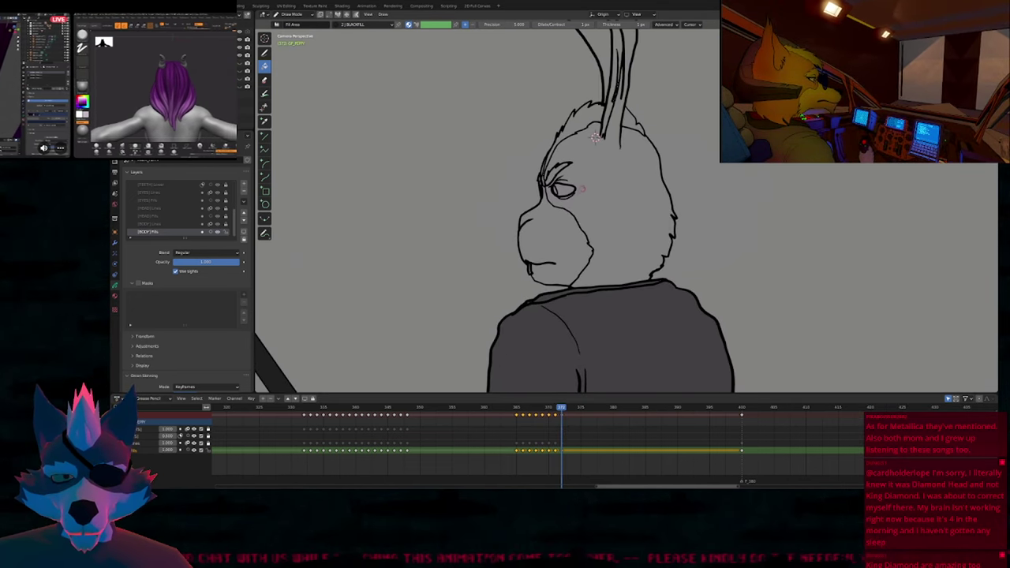
pyautogui.scroll(1, 587, 195)
pyautogui.click(264, 52)
pyautogui.click(152, 209)
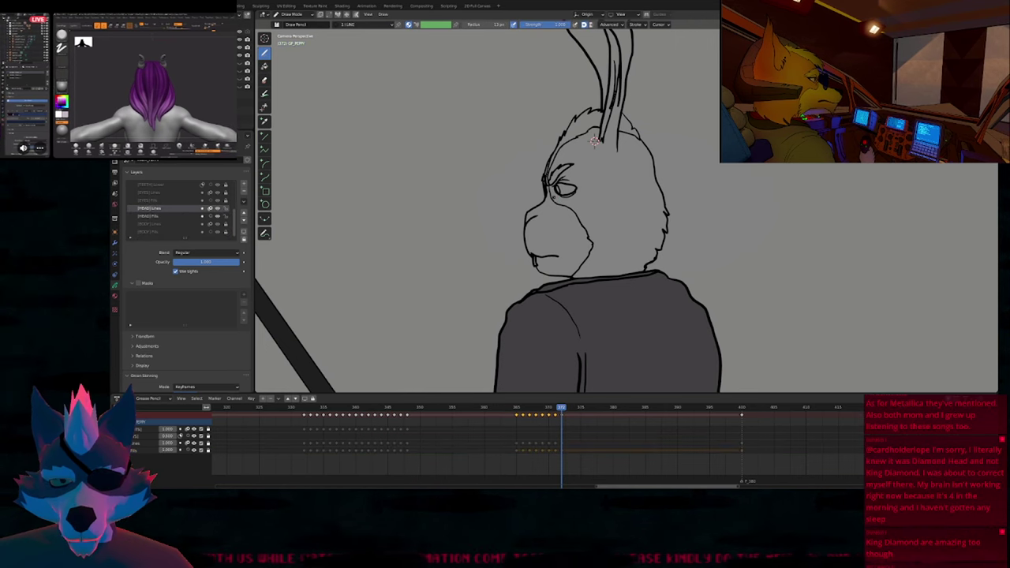
pyautogui.click(152, 224)
pyautogui.press('f')
pyautogui.press('Escape')
pyautogui.moveTo(570, 164); pyautogui.dragTo(542, 189)
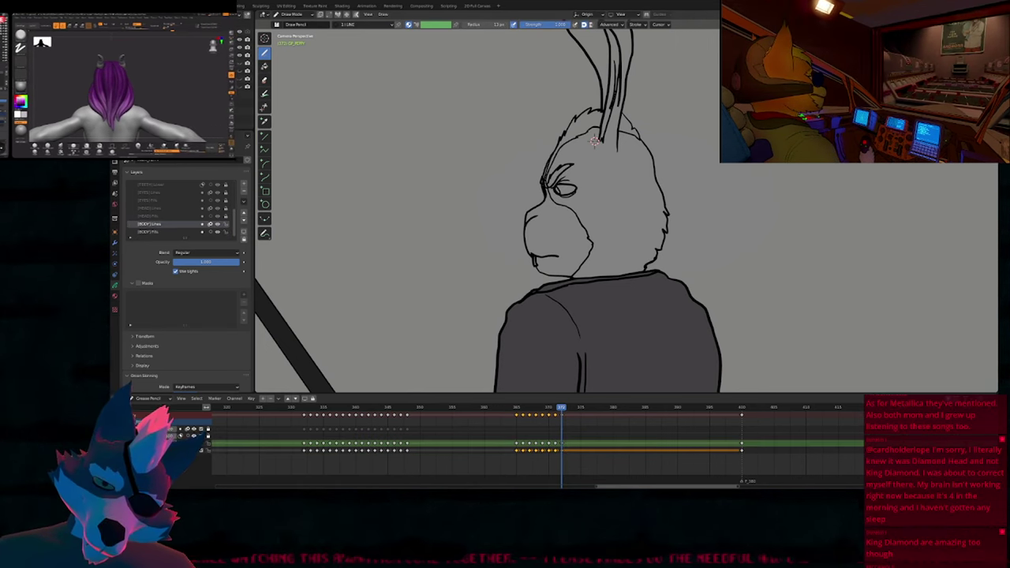
# Flip back through the frames to 367 and forward to 372 to compare the rabbit's brow and muzzle lines.
pyautogui.press('Left')
pyautogui.press('Left')
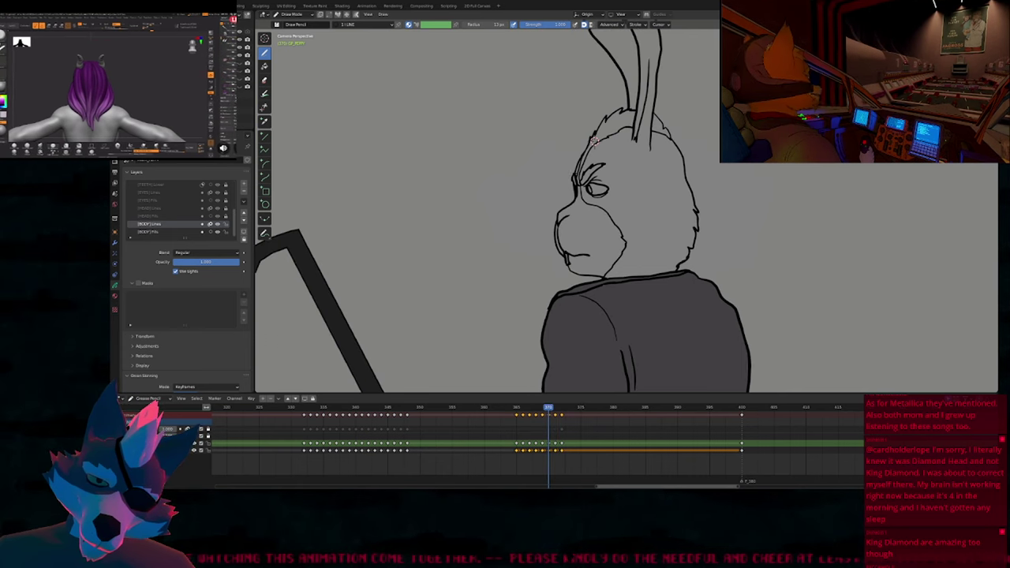
pyautogui.press('Left')
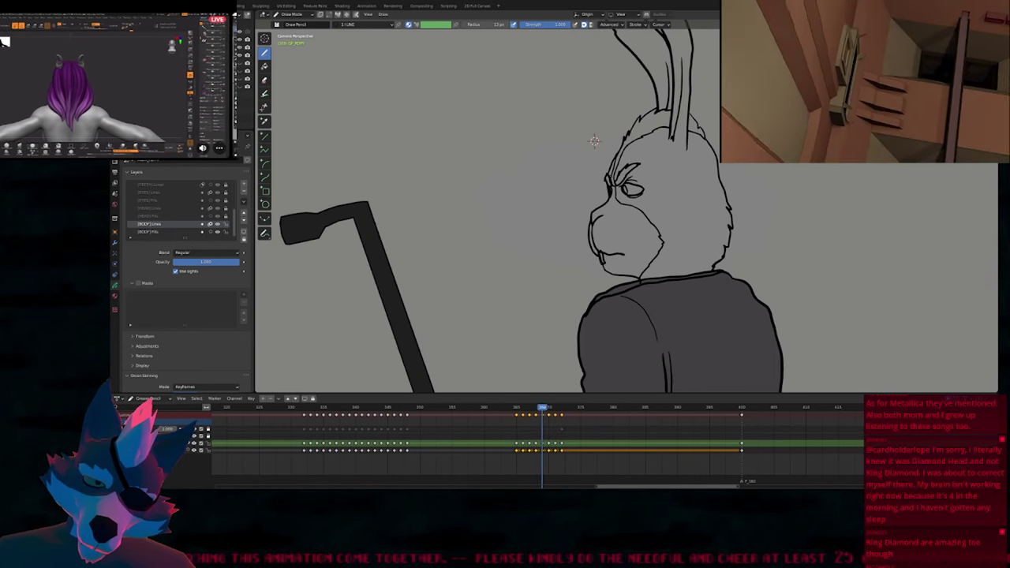
pyautogui.press('Left')
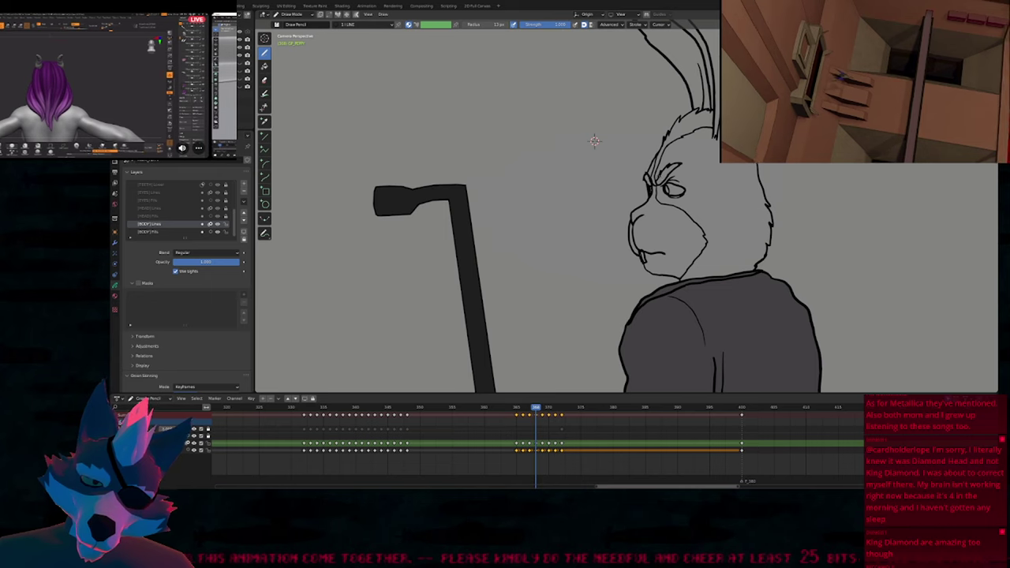
pyautogui.press('Left')
pyautogui.press('Up')
pyautogui.press('Up')
pyautogui.press('Up')
pyautogui.press('Up')
pyautogui.press('Up')
pyautogui.press('Up')
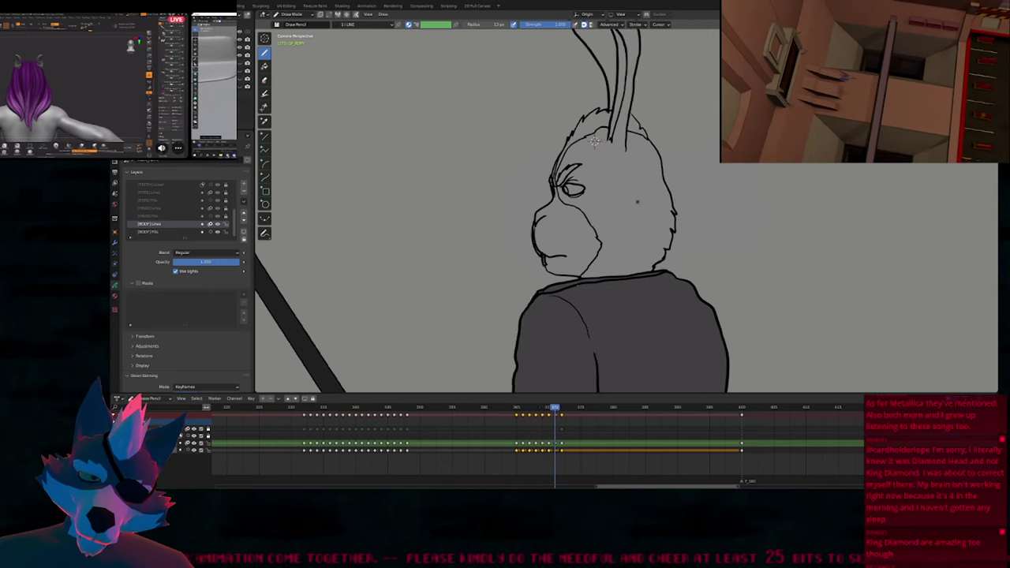
pyautogui.press('Down')
pyautogui.scroll(-4, 595, 140)
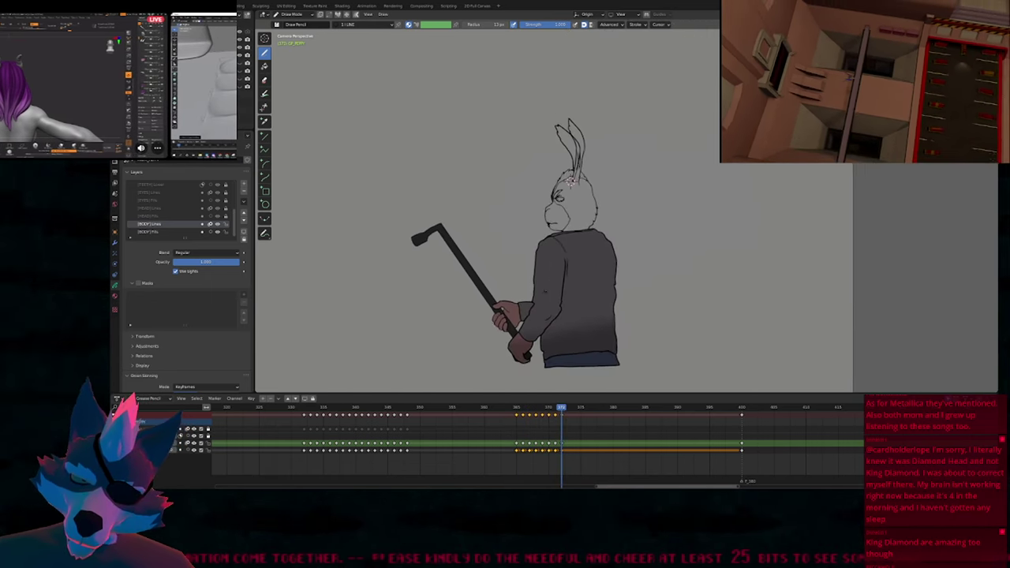
# Step back and forth through frames 367 to 372 to compare the inked lines of the rabbit's head.
pyautogui.scroll(5, 594, 140)
pyautogui.press('f')
pyautogui.click(563, 258)
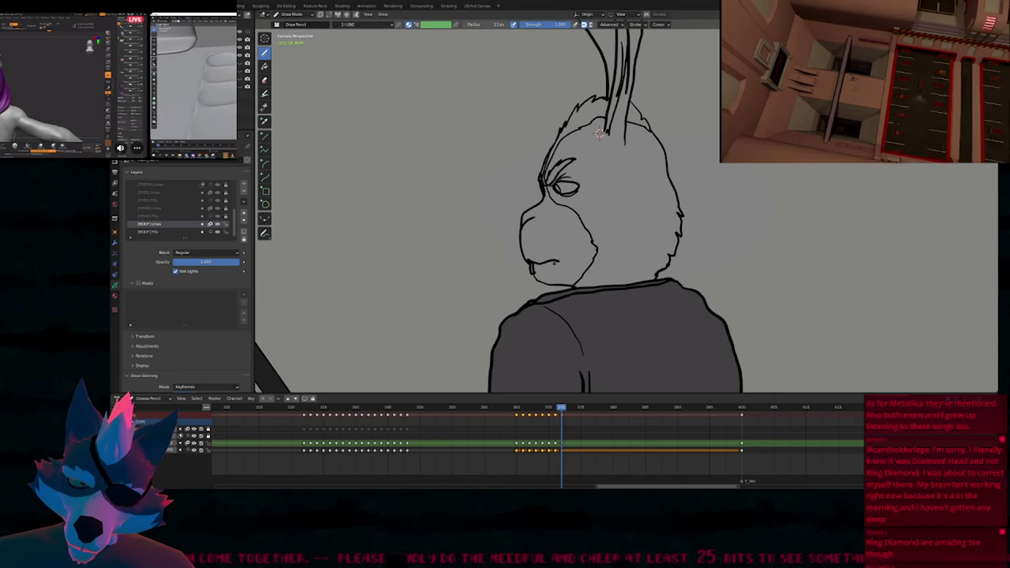
pyautogui.press('Left')
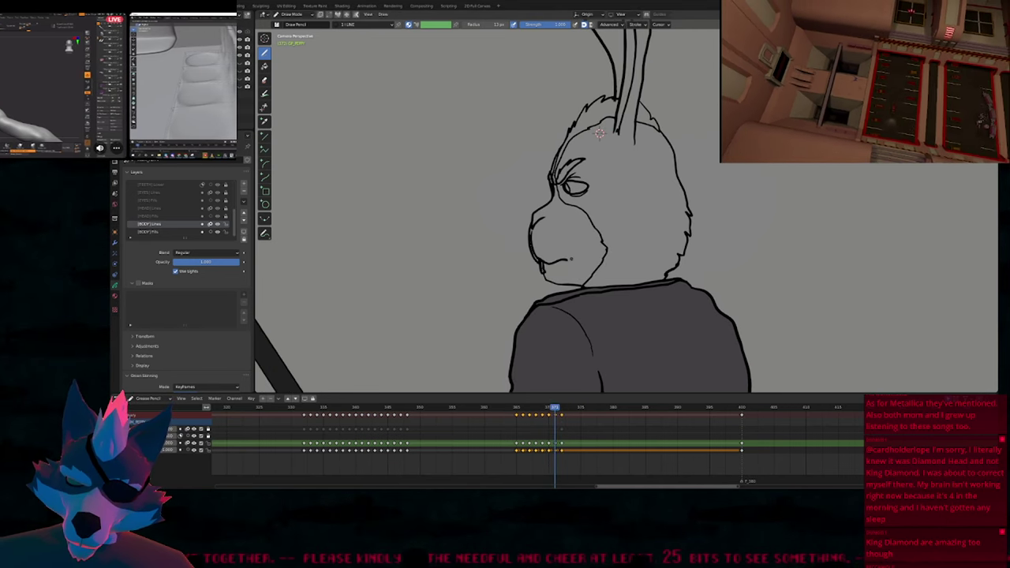
pyautogui.press('Left')
pyautogui.press('Left')
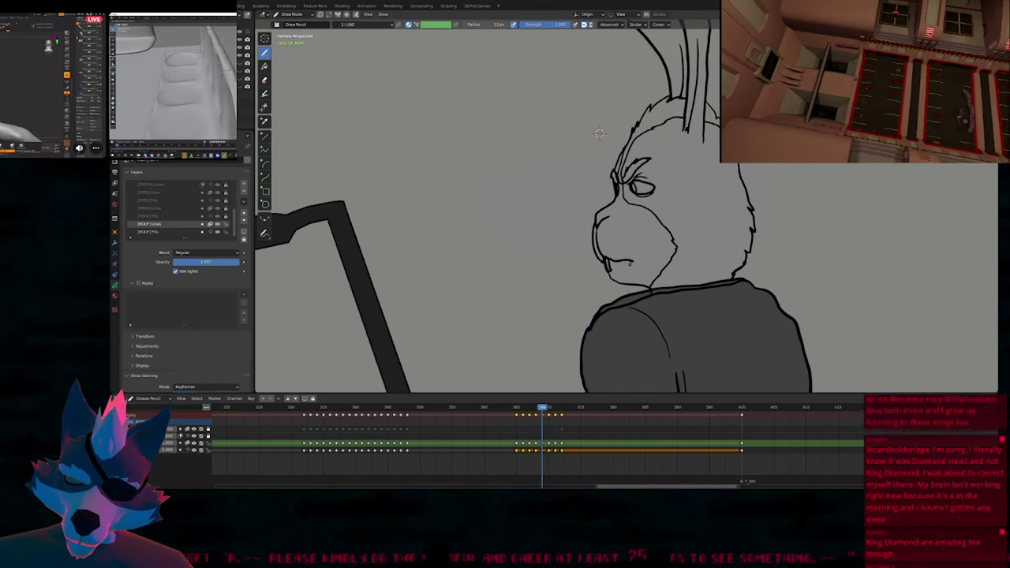
pyautogui.press('Left')
pyautogui.press('Up')
pyautogui.press('Up')
pyautogui.press('Up')
pyautogui.press('Up')
pyautogui.press('Up')
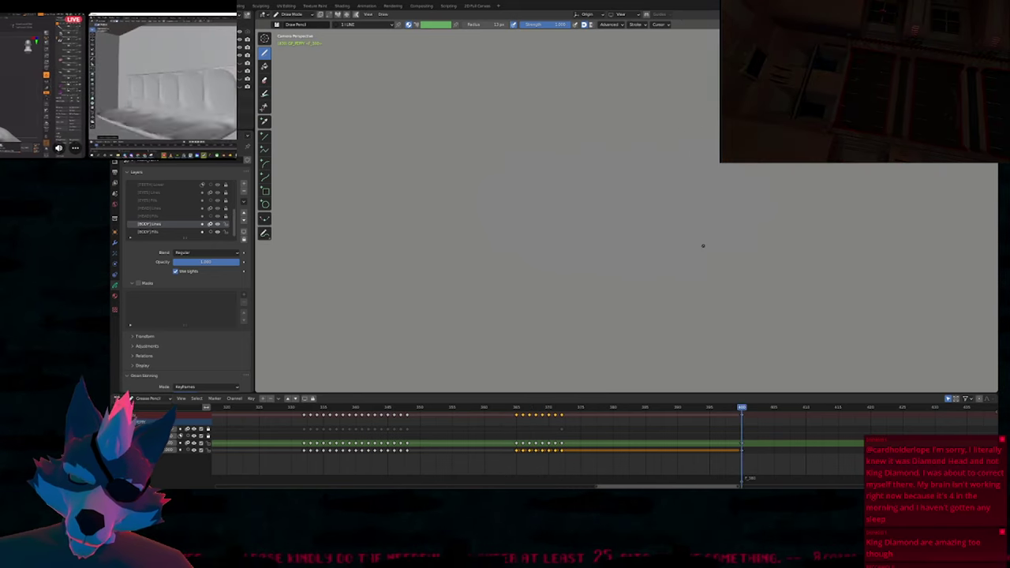
pyautogui.press('Down')
pyautogui.press('Down')
pyautogui.press('Down')
pyautogui.press('Down')
pyautogui.press('Left')
pyautogui.press('Left')
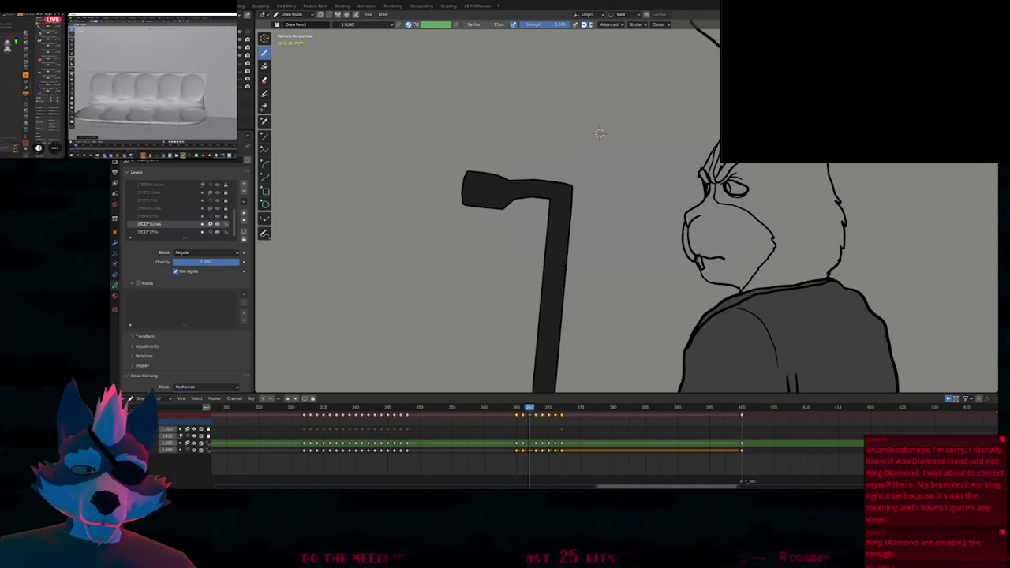
pyautogui.press('Right')
pyautogui.press('Right')
pyautogui.press('Right')
pyautogui.press('Right')
pyautogui.press('Right')
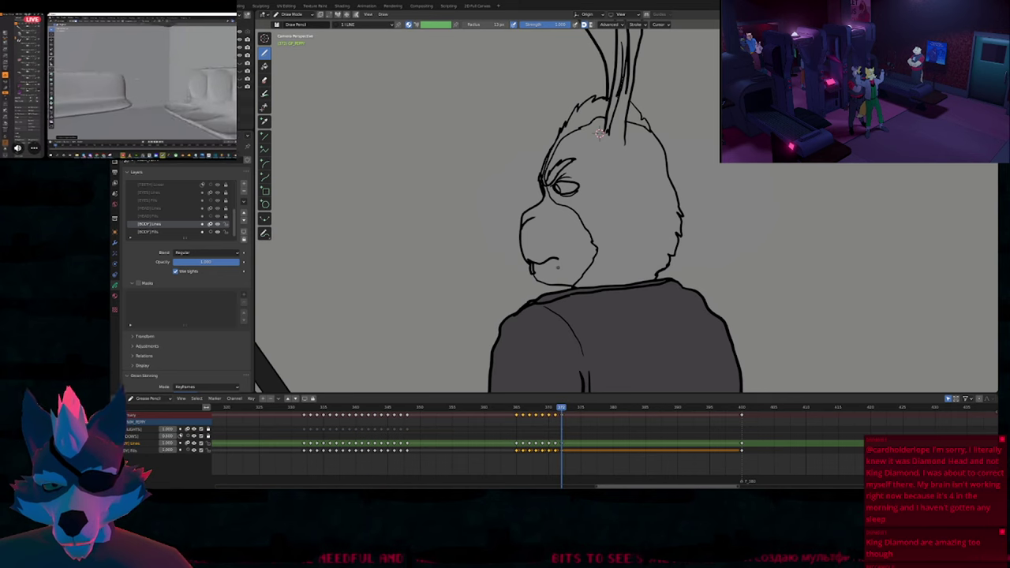
# On frame 365, fill the rabbit's ears and the main part of the head with BODY_1 on the [BODY] Fills layer.
pyautogui.press('Left')
pyautogui.press('Left')
pyautogui.press('Left')
pyautogui.press('Left')
pyautogui.press('Left')
pyautogui.press('Left')
pyautogui.press('Left')
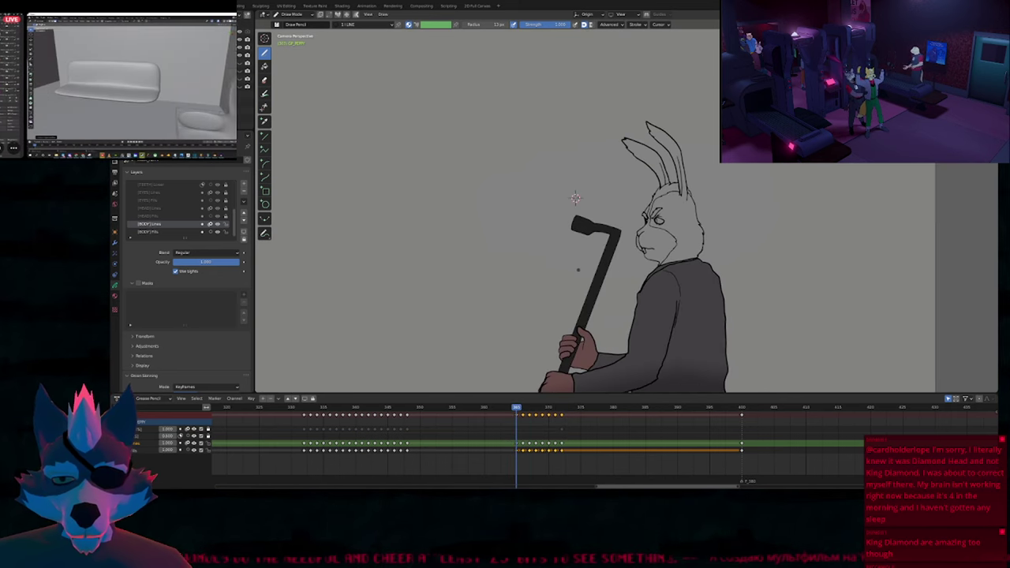
pyautogui.press('y')
pyautogui.click(667, 164)
pyautogui.click(657, 164)
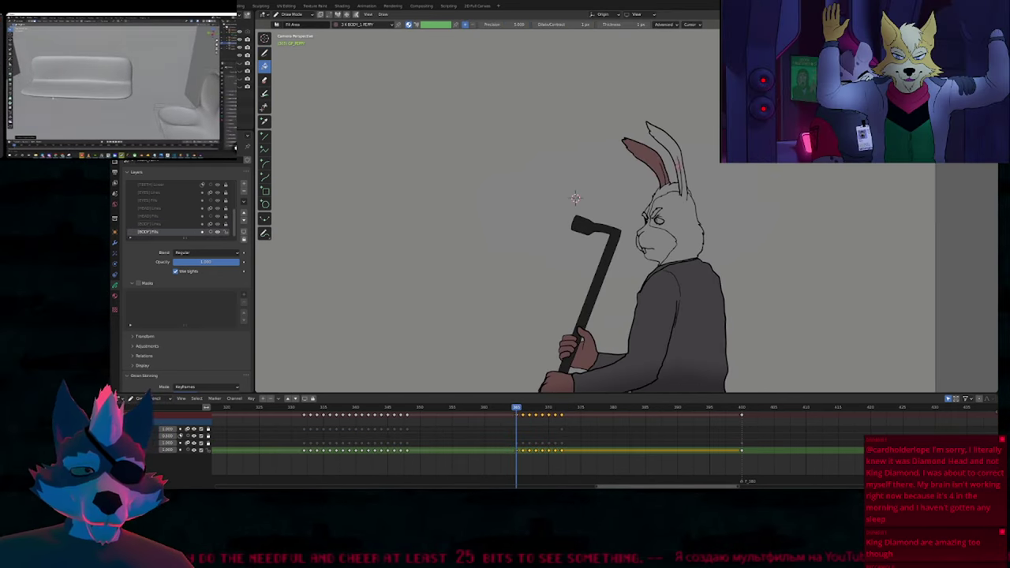
pyautogui.click(680, 211)
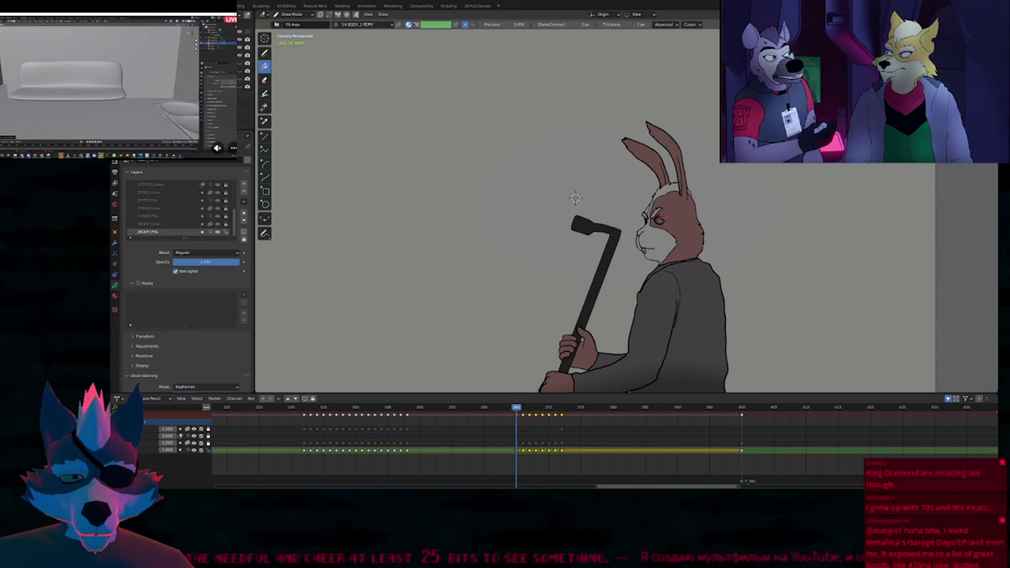
# Fill the rabbit's muzzle, forehead stripe and brows with BODY_2 on frame 365.
pyautogui.scroll(3, 676, 208)
pyautogui.scroll(5, 287, 109)
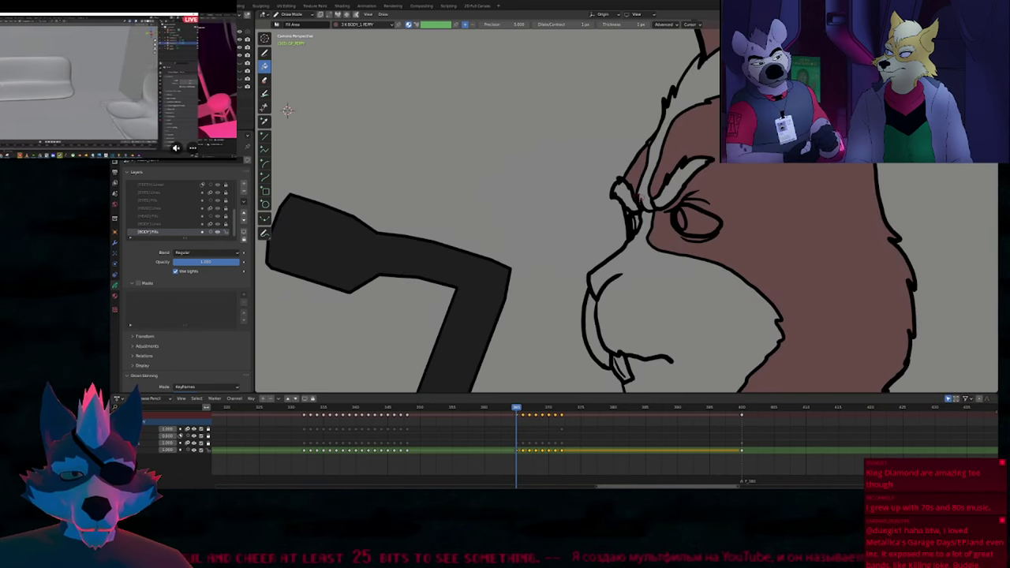
pyautogui.scroll(-6, 476, 153)
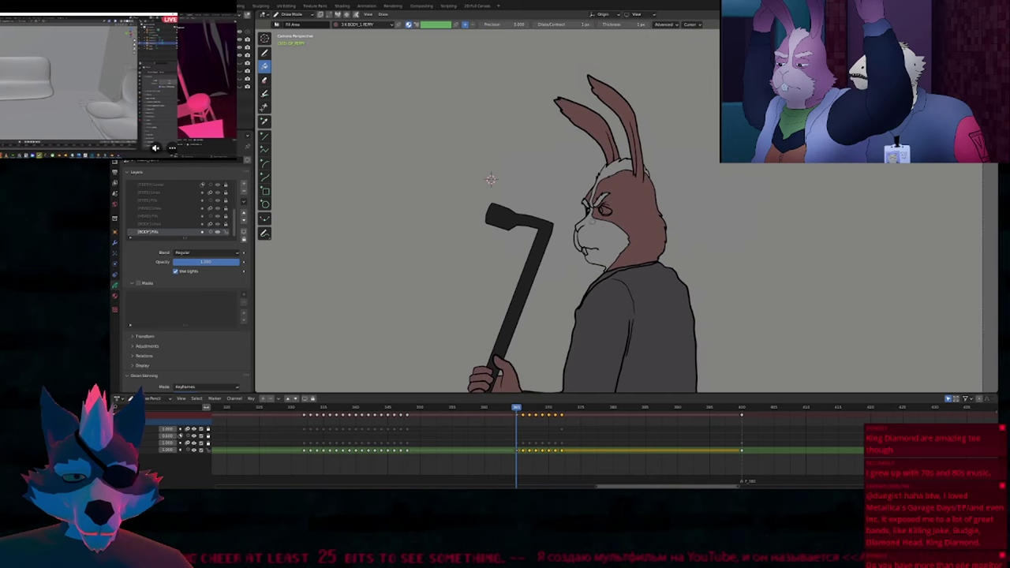
pyautogui.press('u')
pyautogui.click(592, 233)
pyautogui.click(592, 234)
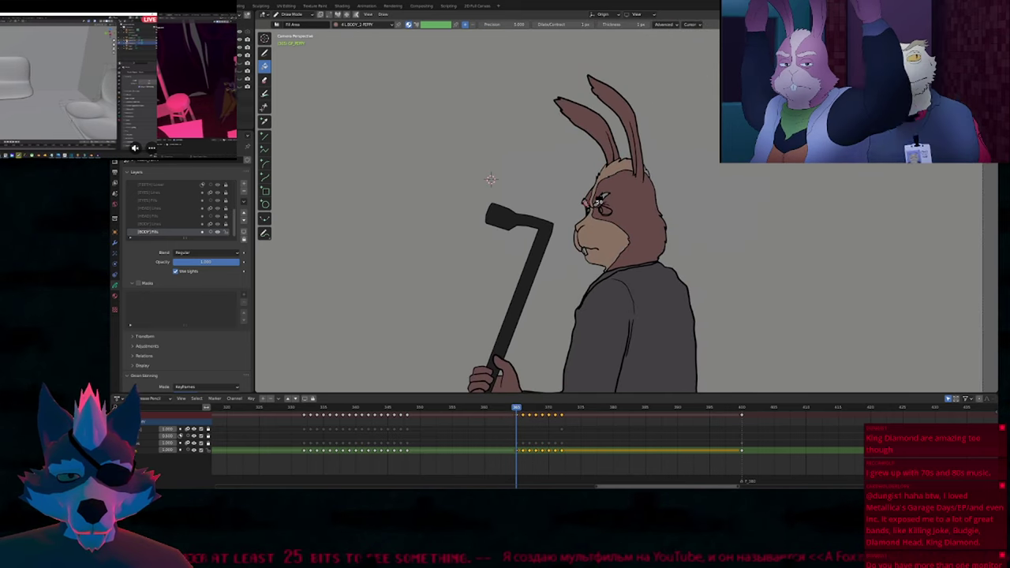
# On frame 365, fill the whites of the rabbit's eyes with the EYES material and the pupils with black.
pyautogui.press('u')
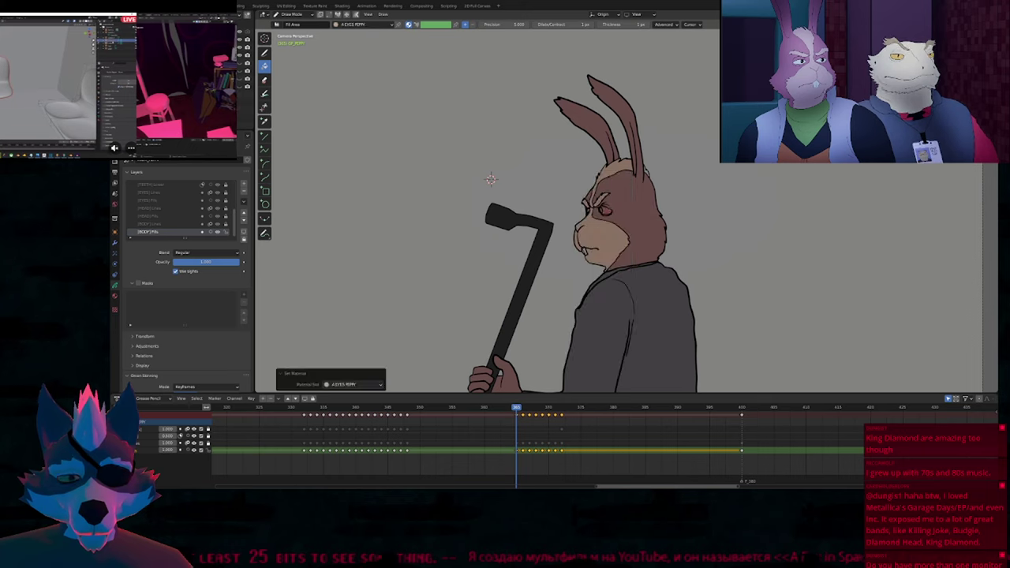
pyautogui.scroll(6, 549, 206)
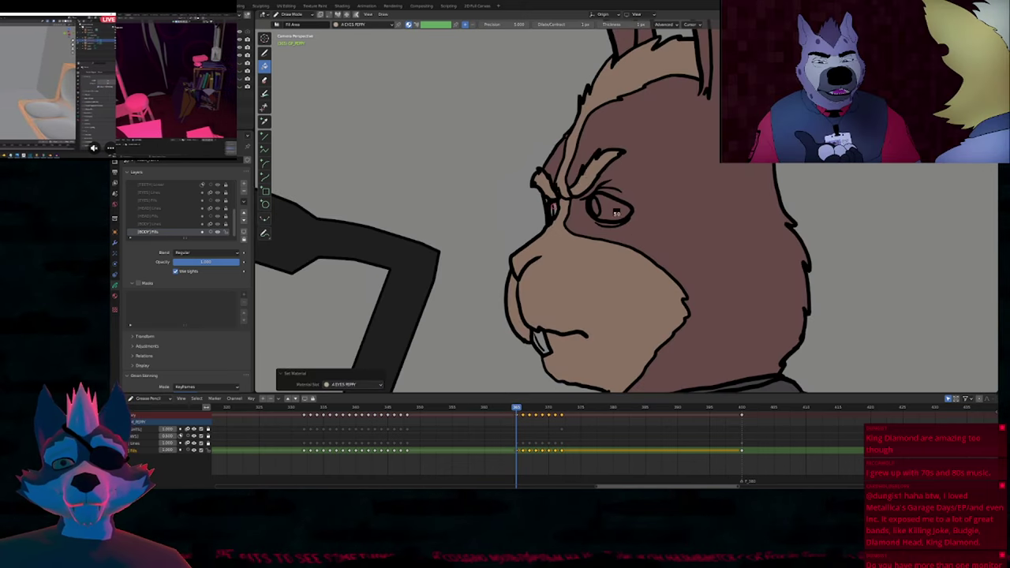
pyautogui.press('u')
pyautogui.click(598, 208)
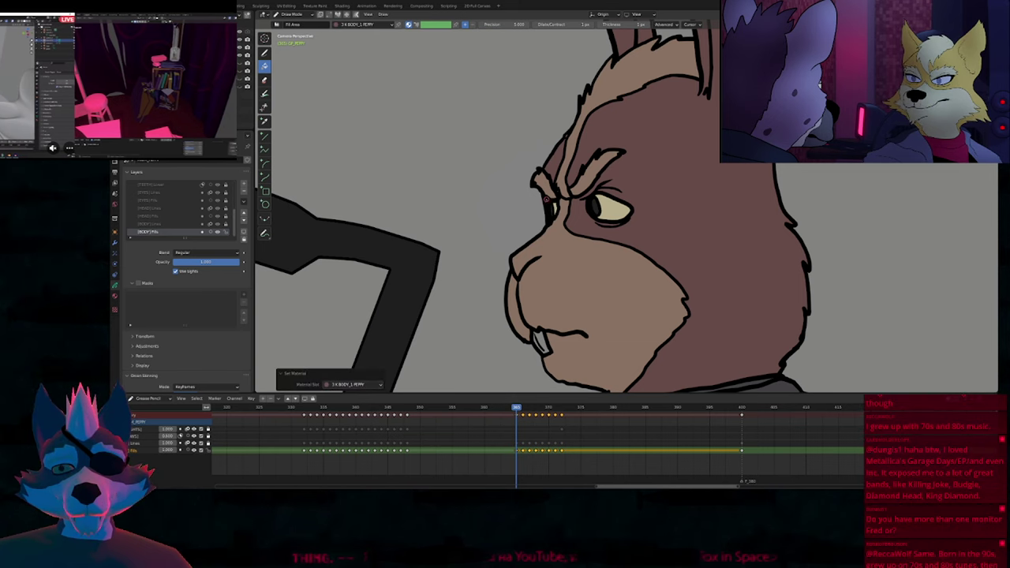
# Fill the front tooth with the UPPERTEETH material and the fur tuft behind the ears with BODY_2 on frame 365.
pyautogui.press('u')
pyautogui.press('s')
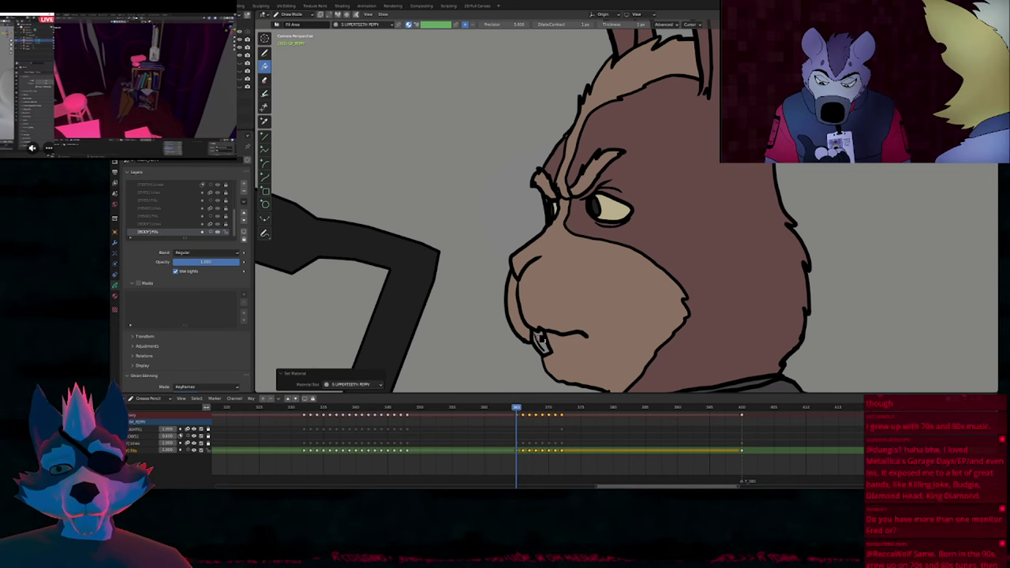
pyautogui.scroll(-6, 564, 254)
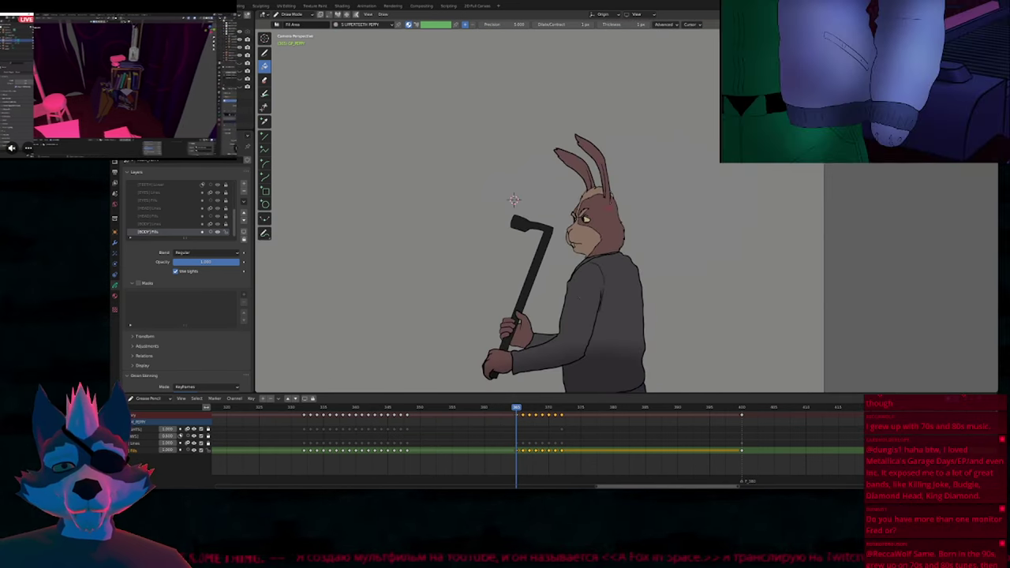
pyautogui.scroll(6, 618, 188)
pyautogui.press('u')
pyautogui.click(618, 187)
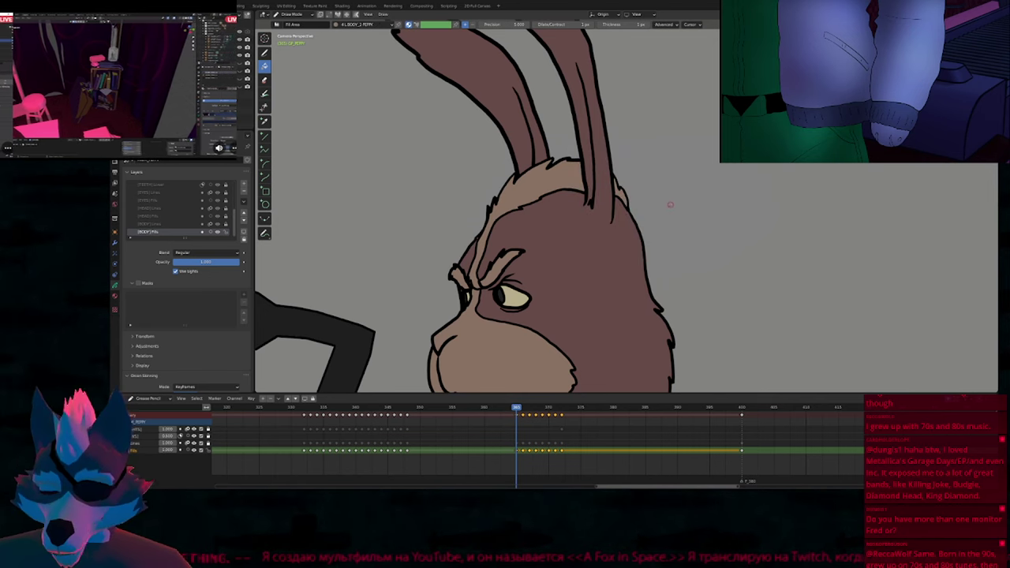
pyautogui.scroll(-6, 615, 158)
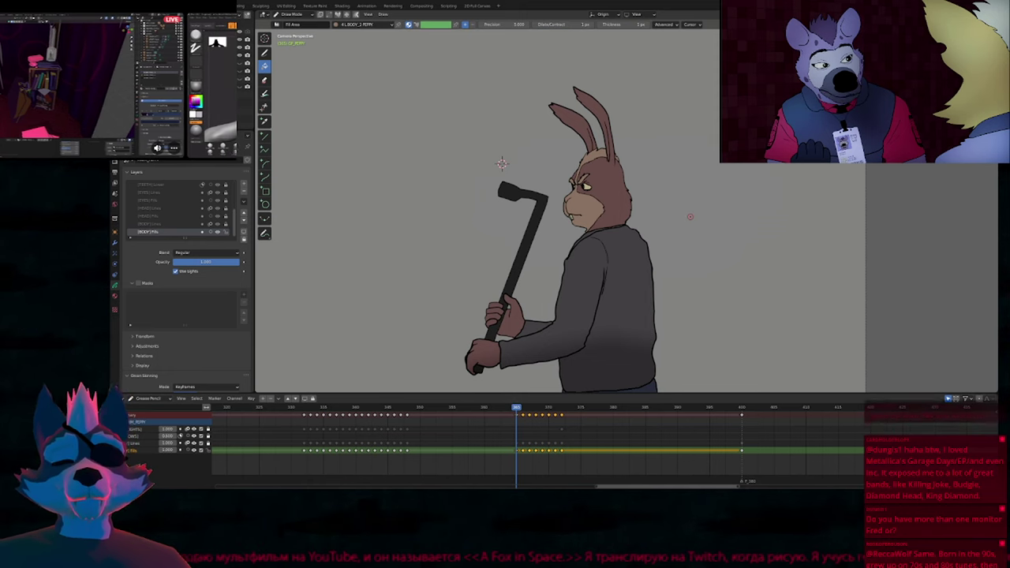
pyautogui.keyDown('shift'); pyautogui.moveTo(533, 337); pyautogui.dragTo(502, 367, button='middle'); pyautogui.keyUp('shift')
pyautogui.keyDown('shift'); pyautogui.moveTo(564, 294); pyautogui.dragTo(572, 263, button='middle'); pyautogui.keyUp('shift')
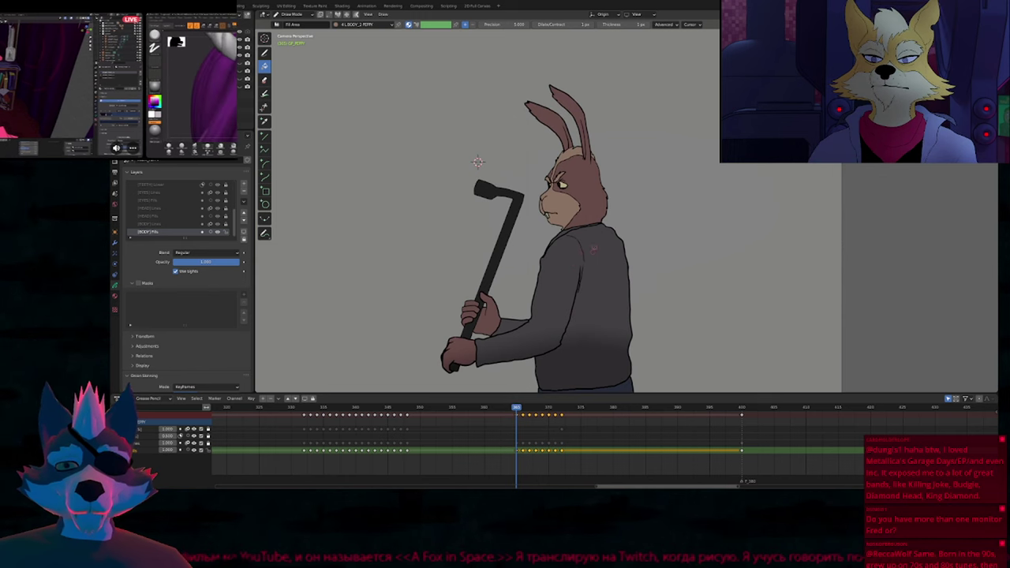
# On frame 366, fill the rabbit's ears and the main part of the head with BODY_1, using the earlier coloured drawing as reference.
pyautogui.press('Right')
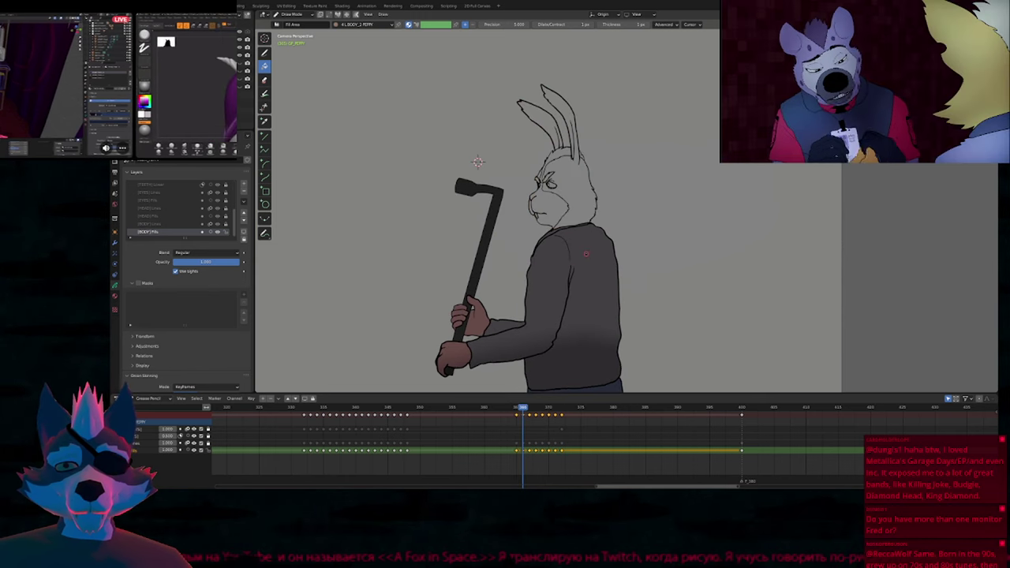
pyautogui.press('Down')
pyautogui.press('Down')
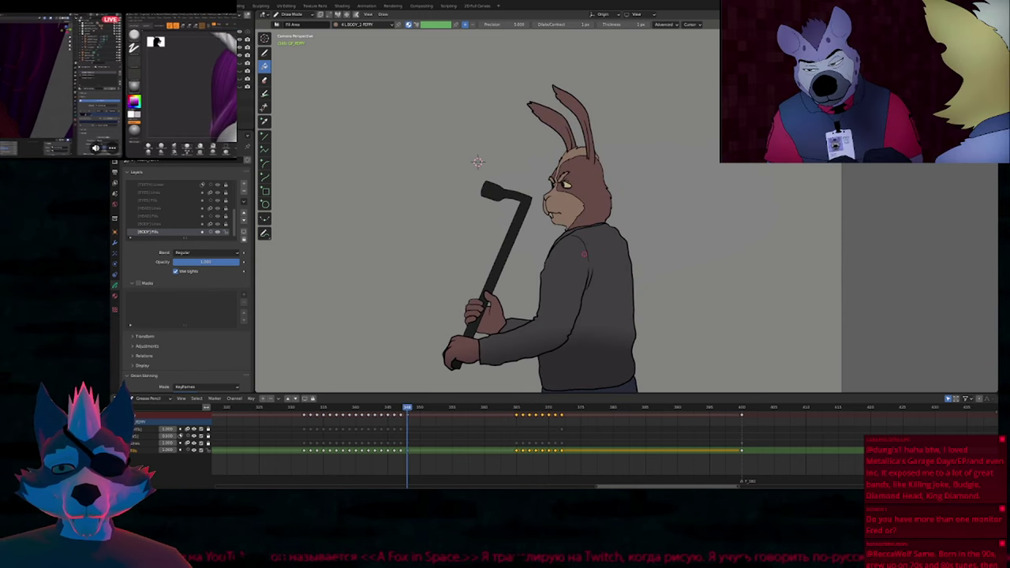
pyautogui.press('Up')
pyautogui.press('Up')
pyautogui.keyDown('shift'); pyautogui.moveTo(575, 182); pyautogui.dragTo(584, 239, button='middle'); pyautogui.keyUp('shift')
pyautogui.scroll(4, 584, 241)
pyautogui.press('u')
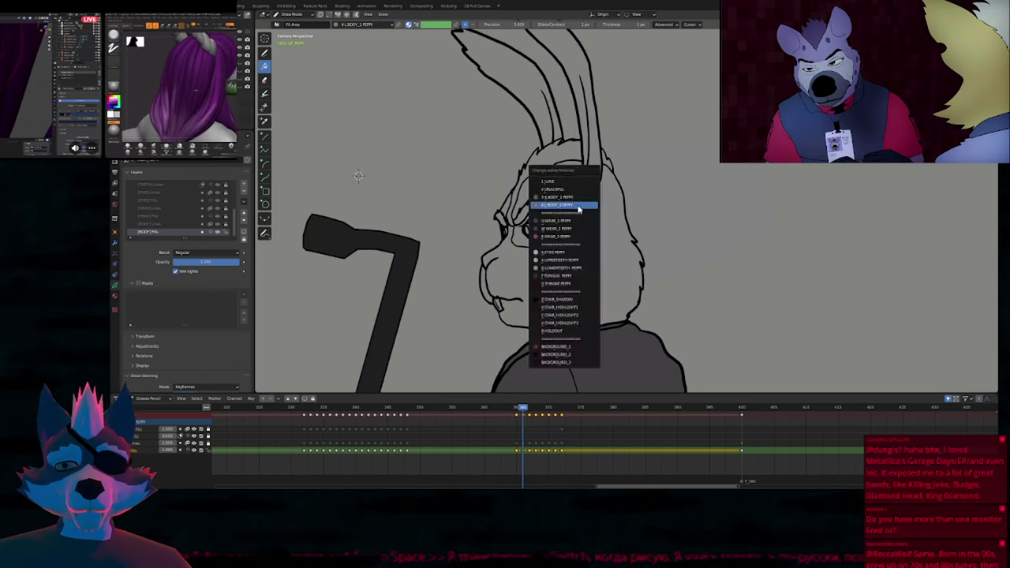
pyautogui.click(579, 207)
pyautogui.keyDown('shift'); pyautogui.moveTo(580, 198); pyautogui.dragTo(574, 233, button='middle'); pyautogui.keyUp('shift')
pyautogui.scroll(-1, 574, 238)
pyautogui.click(574, 238)
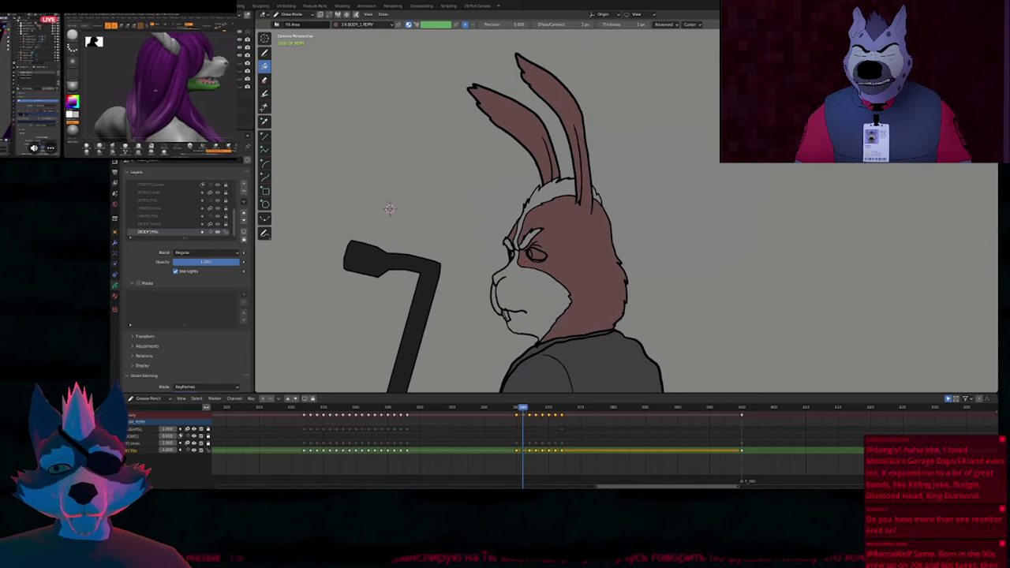
# Fill the rabbit's muzzle, forehead stripe and brows with BODY_2 on frame 366.
pyautogui.press('u')
pyautogui.click(516, 280)
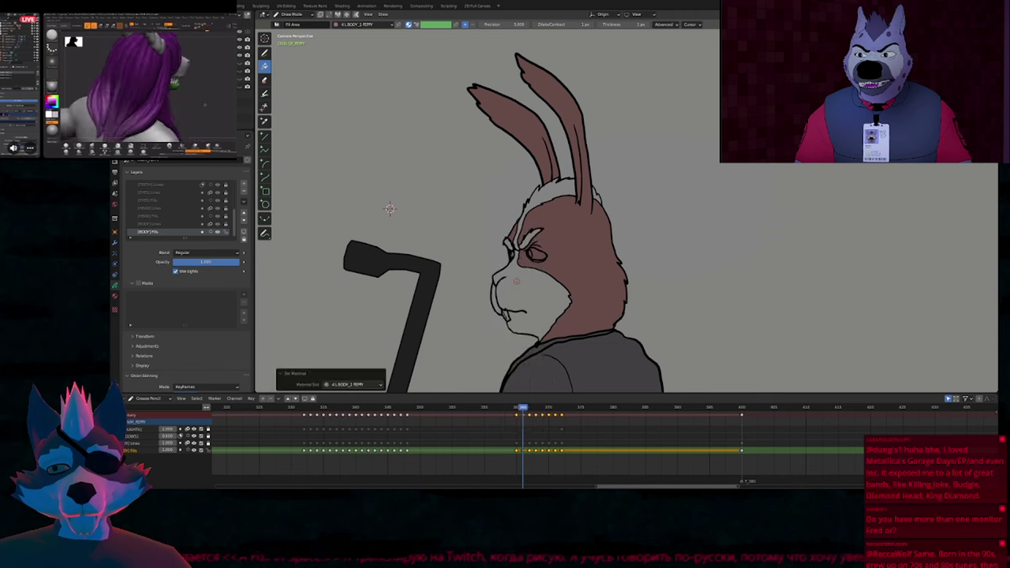
pyautogui.click(515, 282)
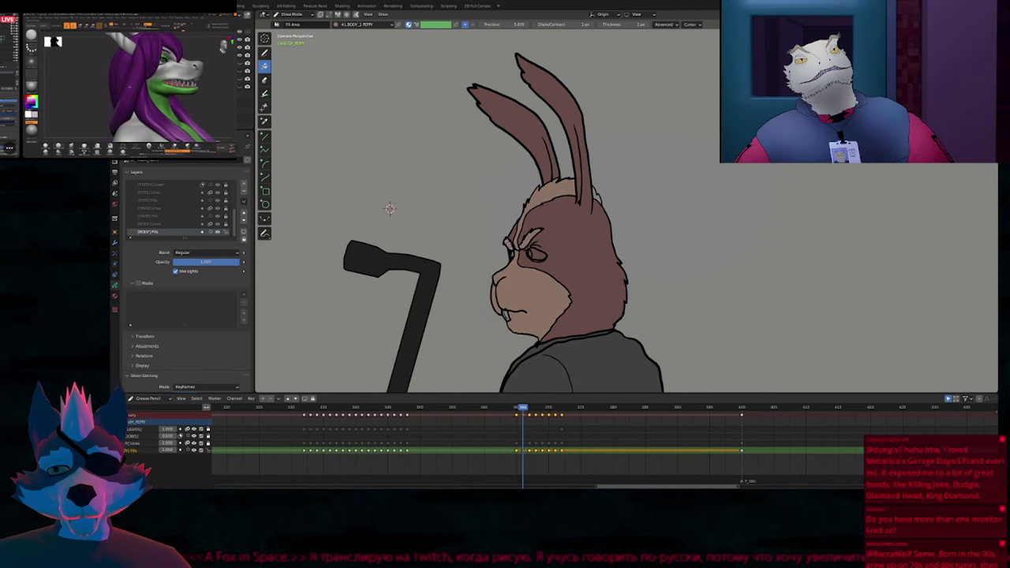
# On frame 366, fill the front tooth with the UPPERTEETH material and the near eye with the EYES material.
pyautogui.scroll(4, 518, 279)
pyautogui.press('u')
pyautogui.click(499, 348)
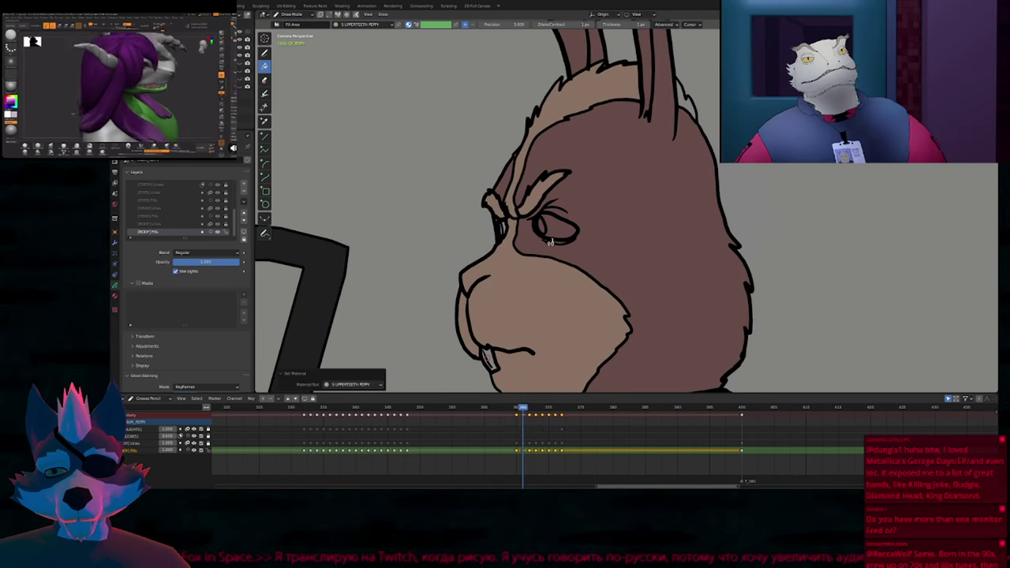
pyautogui.press('u')
pyautogui.click(561, 222)
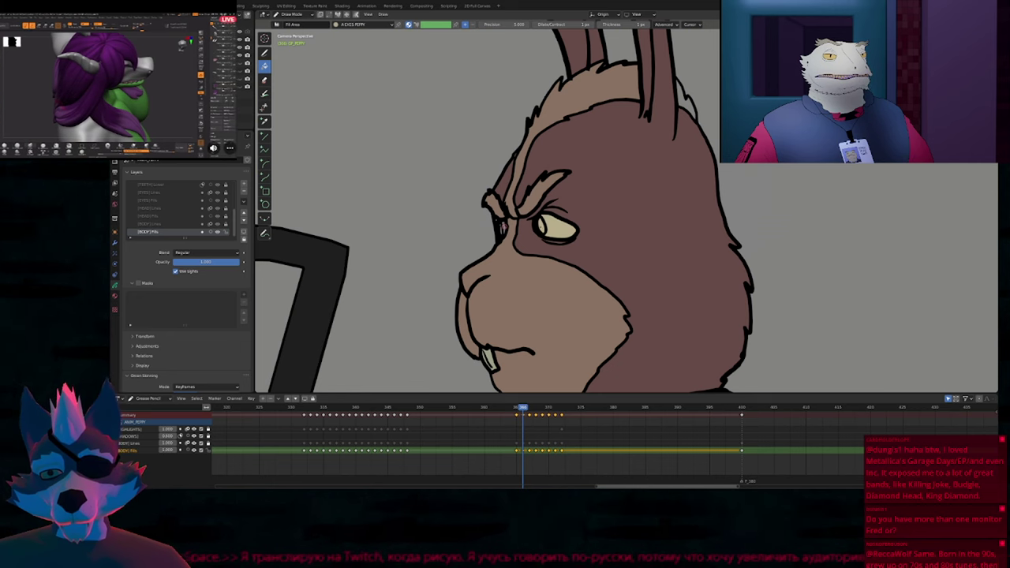
# Fill the pupils with BLACKFILL and the small gap beside the far eye with BODY_1 on frame 366.
pyautogui.press('u')
pyautogui.click(543, 223)
pyautogui.click(542, 225)
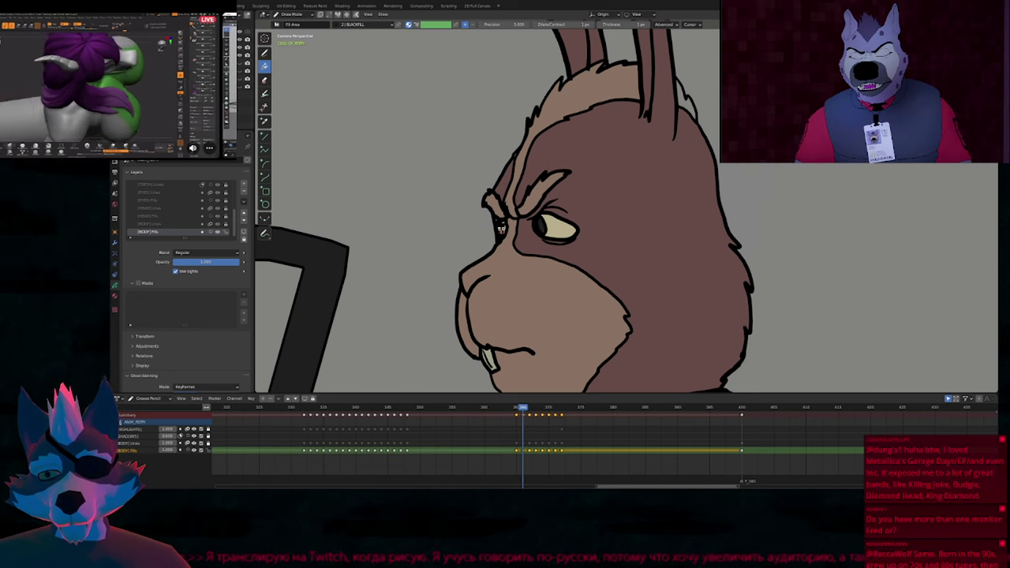
pyautogui.press('u')
pyautogui.click(495, 220)
pyautogui.scroll(-6, 465, 189)
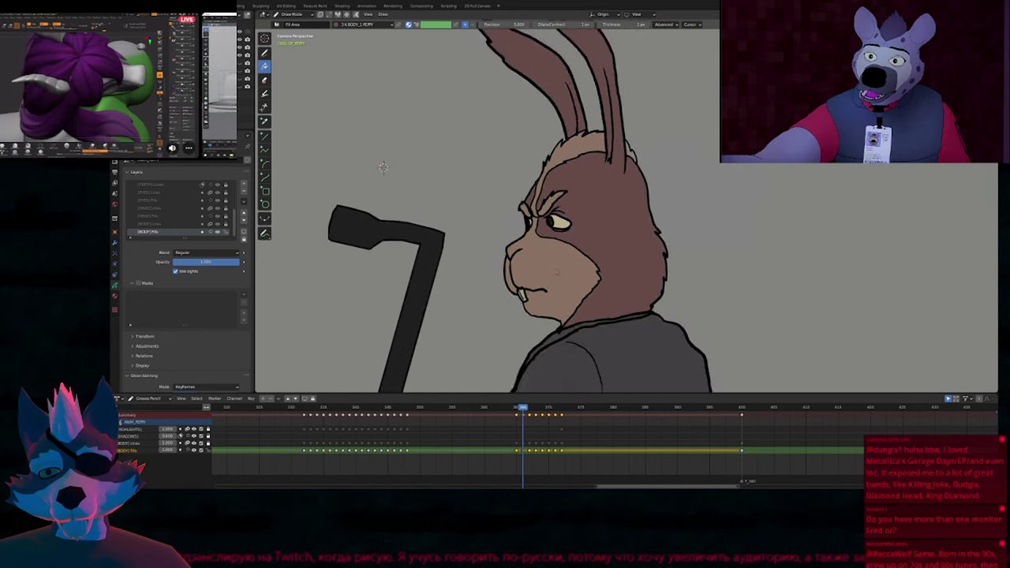
# On frame 367, fill the rabbit's ears and the main part of the head with BODY_1.
pyautogui.keyDown('shift'); pyautogui.moveTo(550, 271); pyautogui.dragTo(559, 295, button='middle'); pyautogui.keyUp('shift')
pyautogui.scroll(2, 576, 197)
pyautogui.keyDown('shift'); pyautogui.moveTo(438, 207); pyautogui.dragTo(444, 225, button='middle'); pyautogui.keyUp('shift')
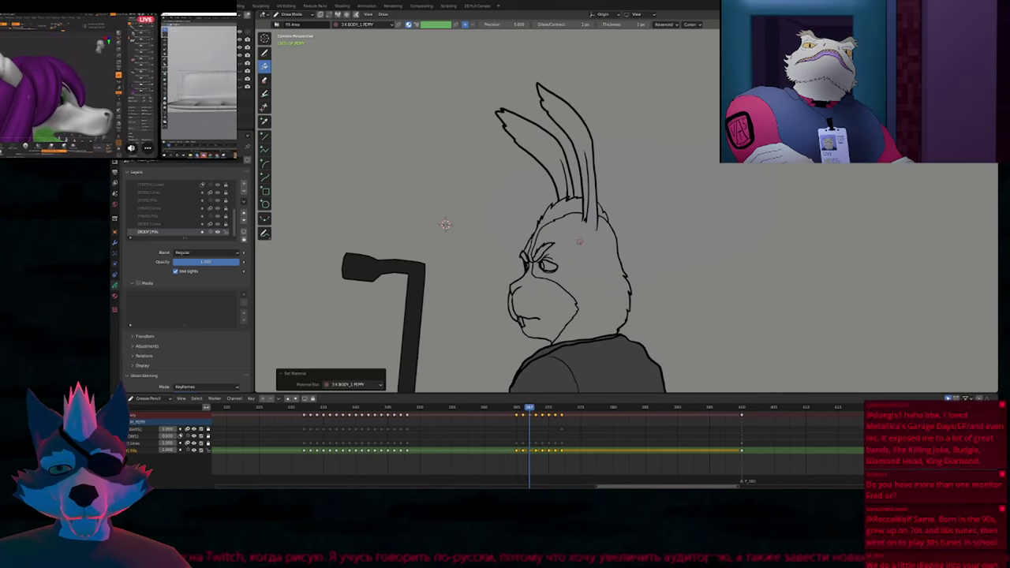
pyautogui.click(583, 250)
pyautogui.click(565, 183)
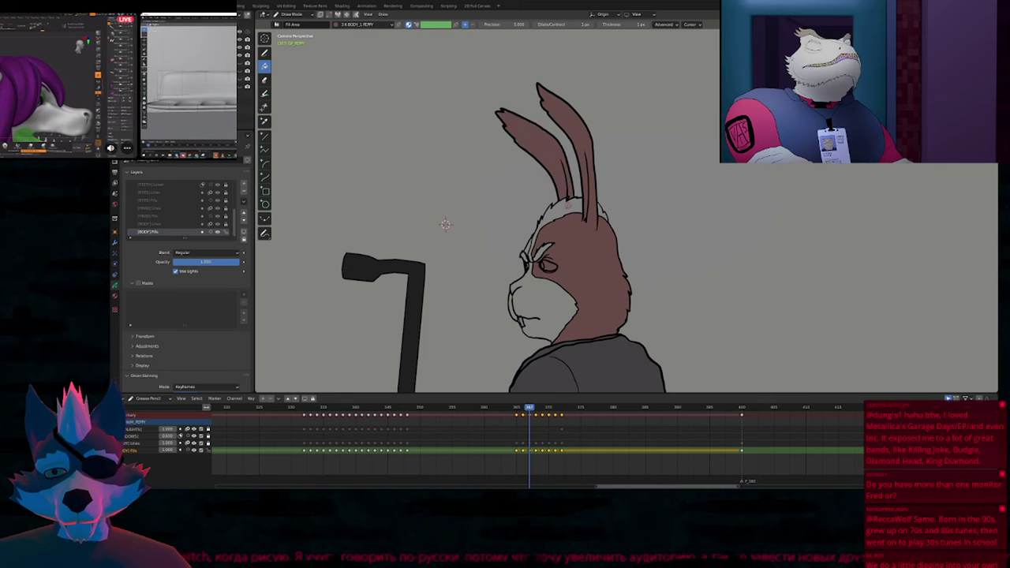
# On frame 367, fill the muzzle, forehead stripe and brows with BODY_2 and the sliver above the far brow with BODY_1.
pyautogui.press('4')
pyautogui.click(567, 206)
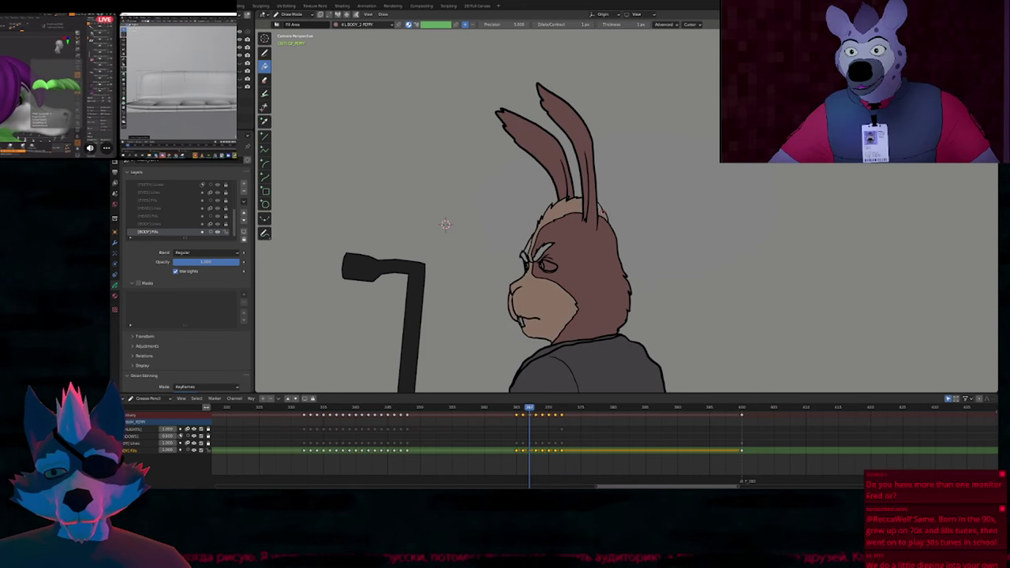
pyautogui.scroll(4, 445, 224)
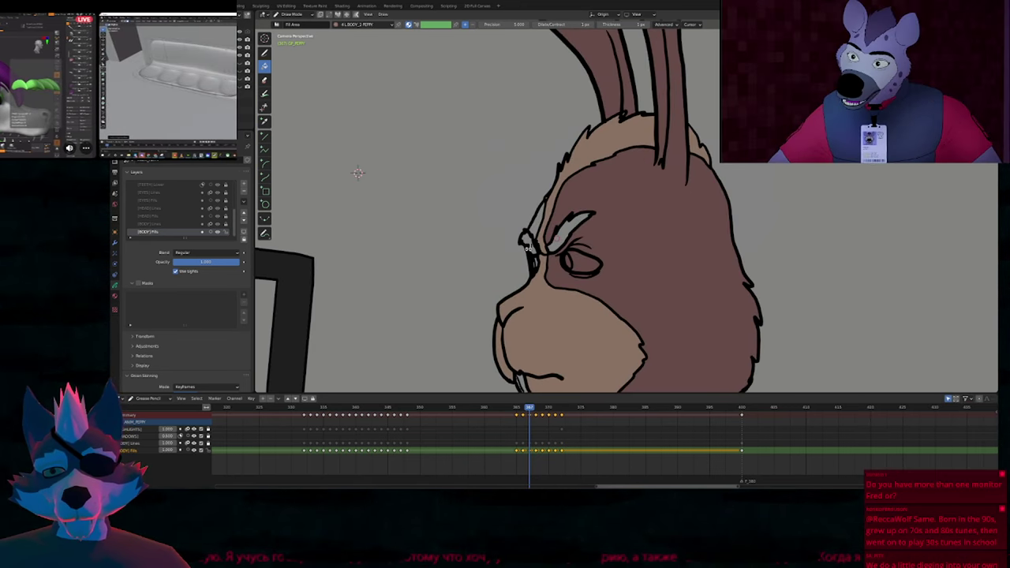
pyautogui.click(528, 247)
pyautogui.press('u')
pyautogui.click(539, 223)
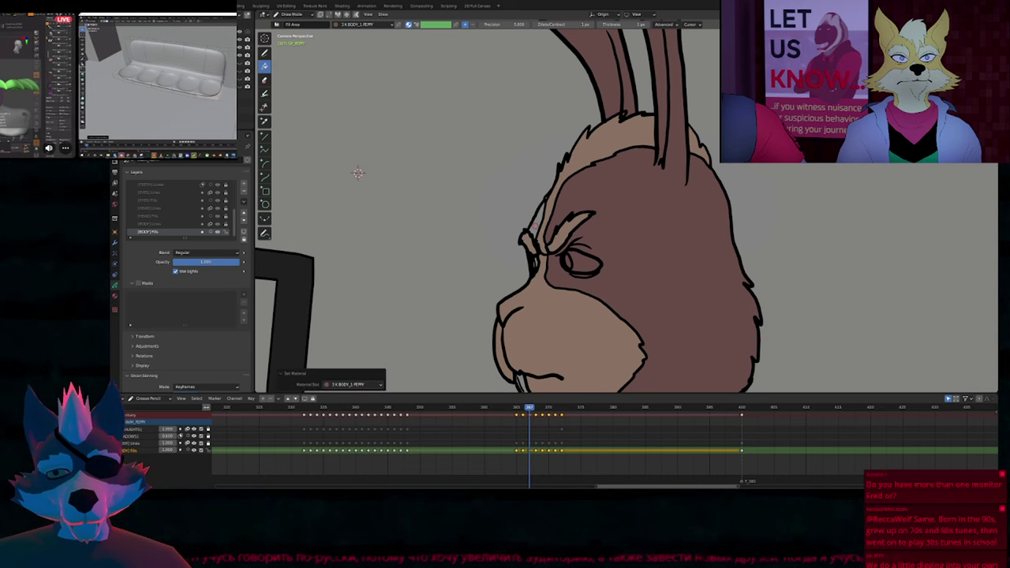
# Fill the gap beside the rabbit's far brow with BODY_1 PEPPY and the far eye area with BLACKFILL.
pyautogui.click(535, 227)
pyautogui.press('u')
pyautogui.press('2')
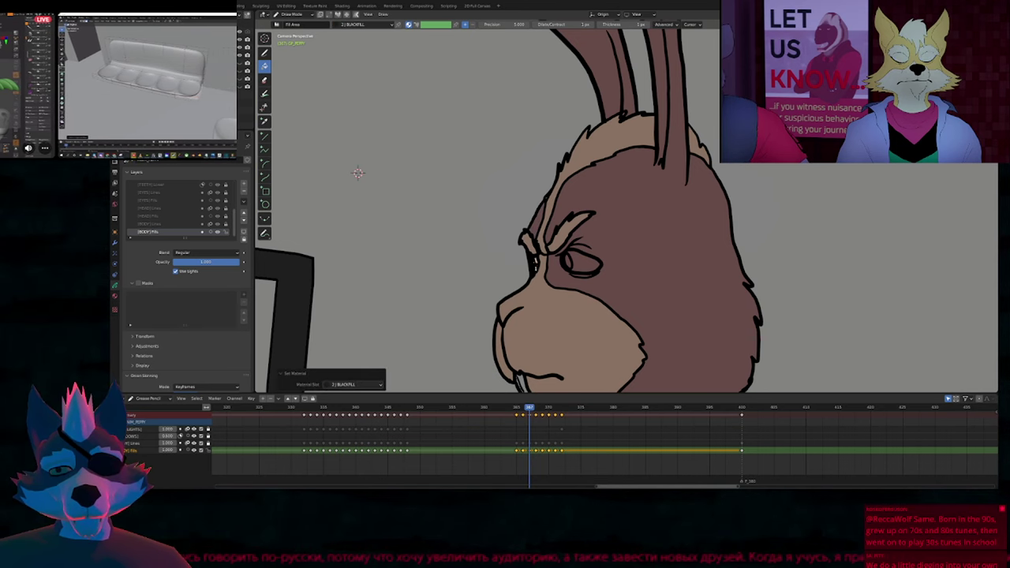
pyautogui.click(533, 265)
# Fill the near eye with EYES PEPPY and its pupil with BLACKFILL.
pyautogui.press('u')
pyautogui.press('a')
pyautogui.click(580, 261)
pyautogui.press('u')
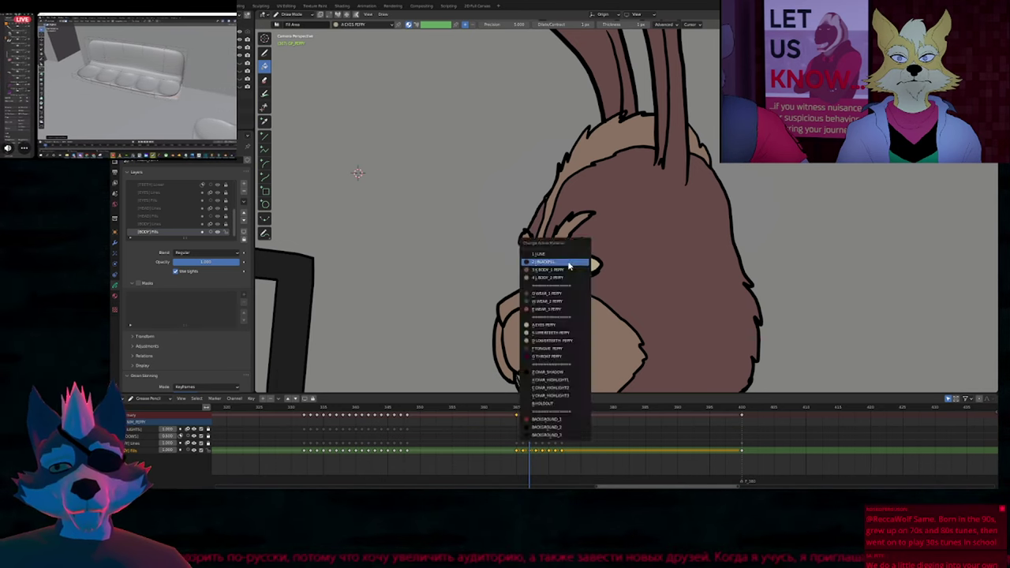
pyautogui.click(570, 262)
pyautogui.click(567, 262)
# Fill the rabbit's front tooth with the UPPERTEETH PEPPY material and check the whole figure.
pyautogui.scroll(-3, 532, 268)
pyautogui.press('u')
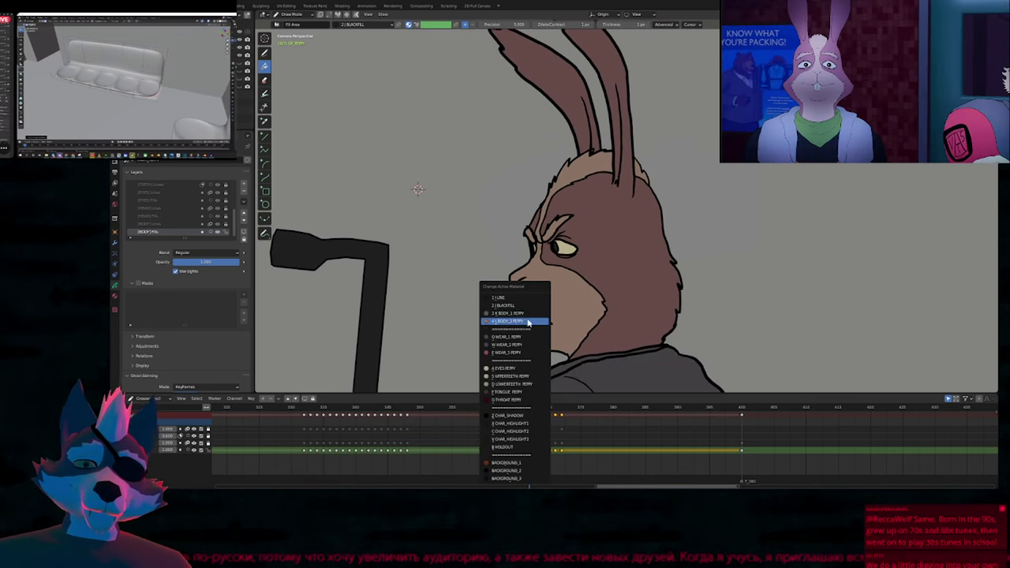
pyautogui.click(530, 323)
pyautogui.scroll(6, 522, 344)
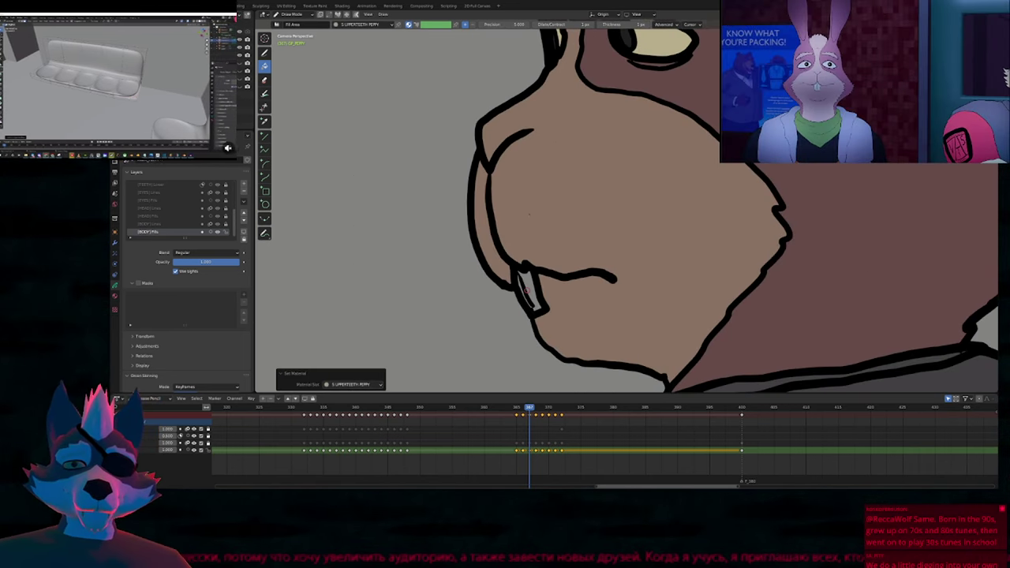
pyautogui.scroll(-8, 529, 213)
pyautogui.scroll(2, 495, 50)
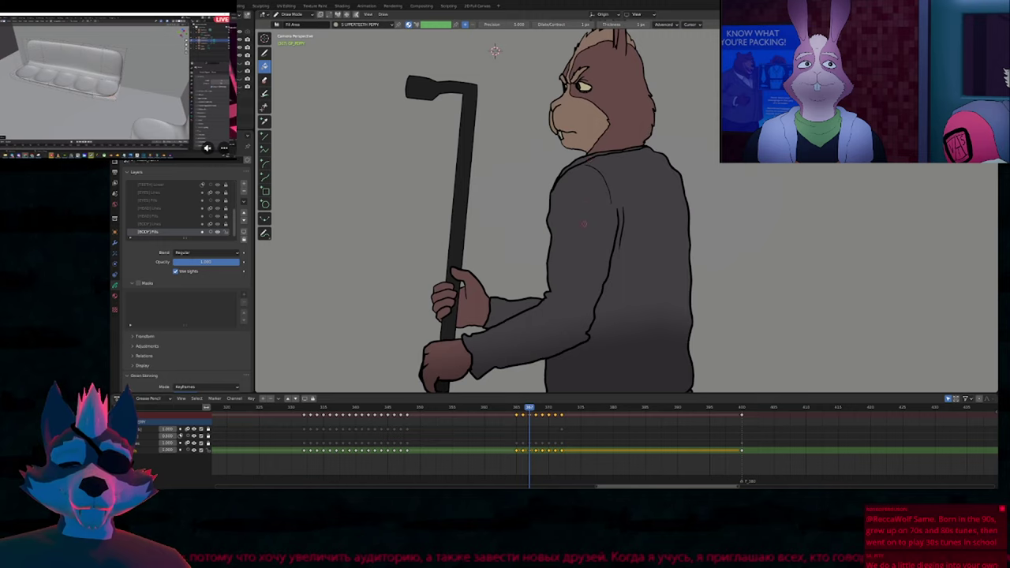
pyautogui.keyDown('shift'); pyautogui.moveTo(494, 50); pyautogui.dragTo(451, 231, button='middle'); pyautogui.keyUp('shift')
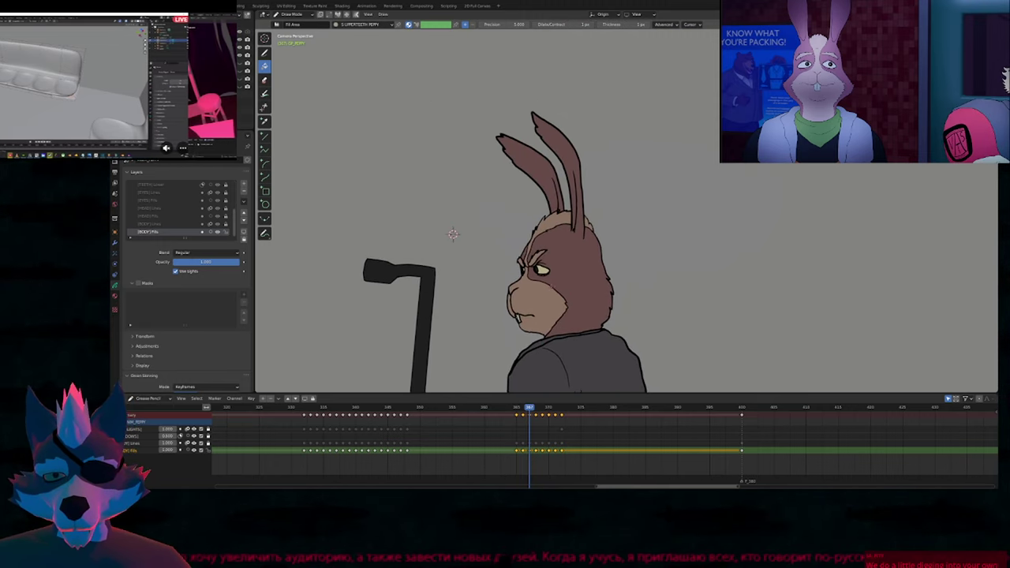
pyautogui.scroll(4, 371, 172)
pyautogui.scroll(-5, 486, 191)
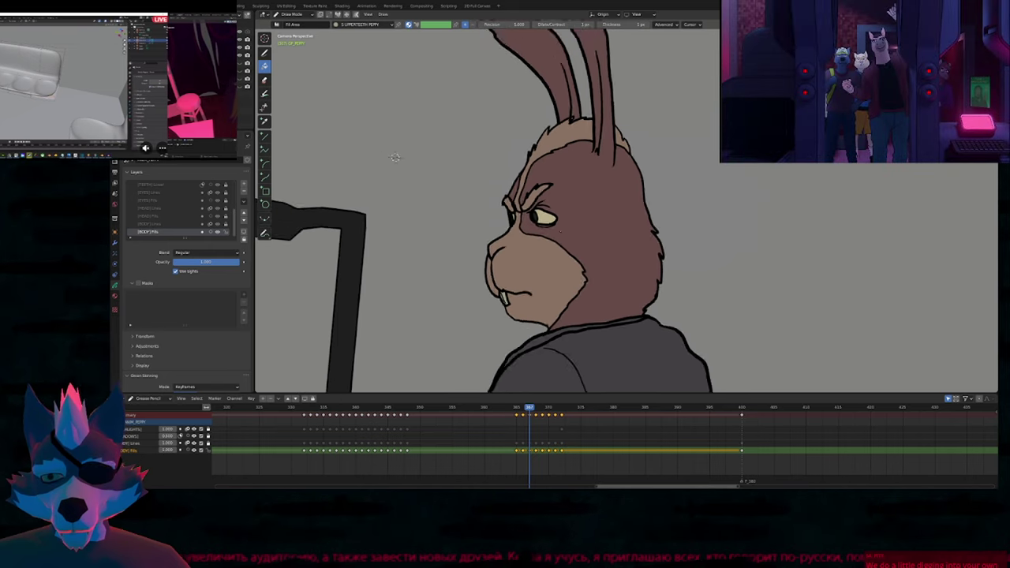
# Go to frame 368 and fill the rabbit's head and ears with BODY_1 PEPPY.
pyautogui.press('Left')
pyautogui.press('Left')
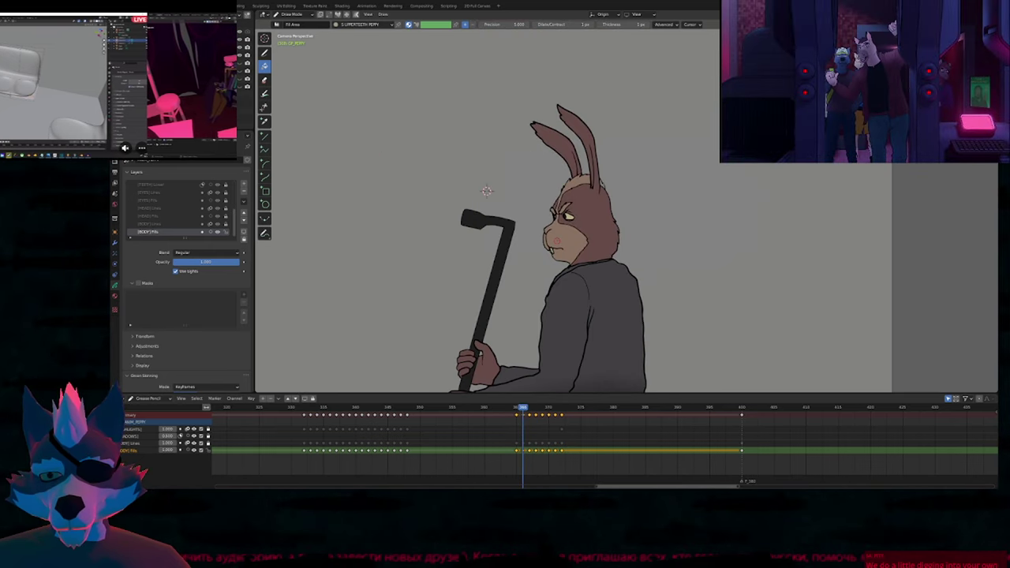
pyautogui.press('Right')
pyautogui.press('Right')
pyautogui.scroll(4, 486, 191)
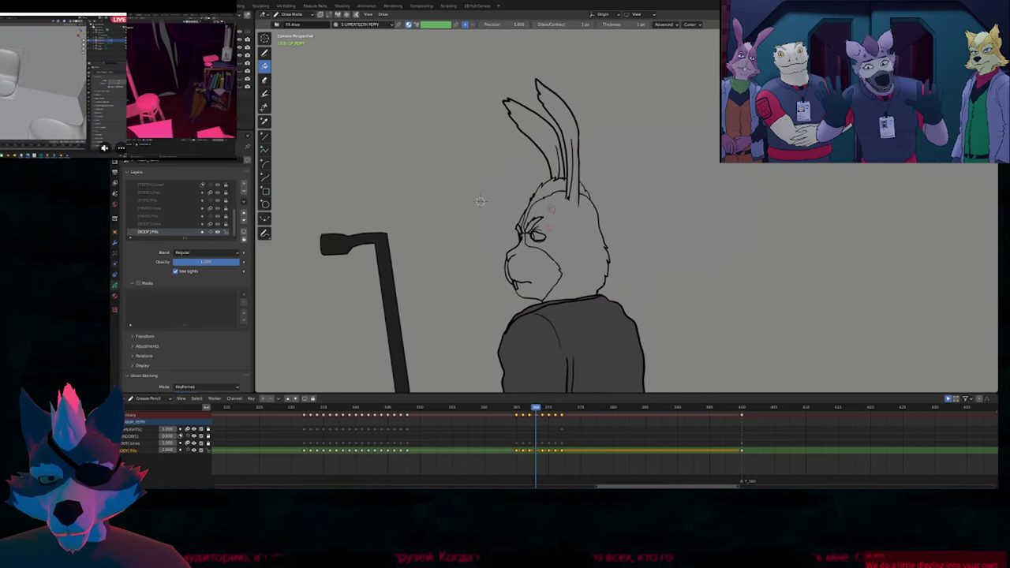
pyautogui.press('u')
pyautogui.click(579, 242)
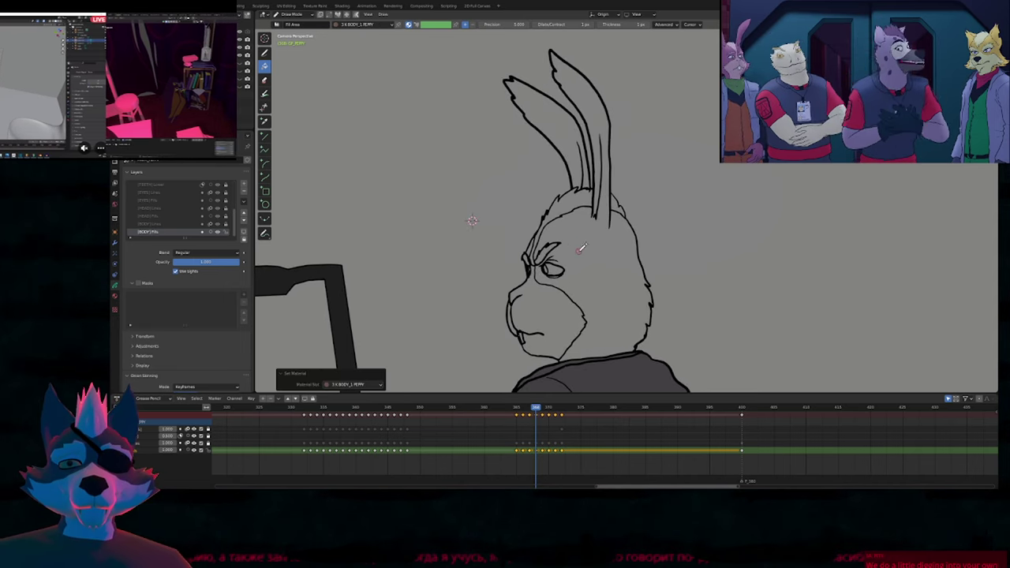
pyautogui.click(580, 248)
pyautogui.click(578, 172)
# Fill the muzzle and the light fur on top of the head with BODY_2 PEPPY.
pyautogui.press('u')
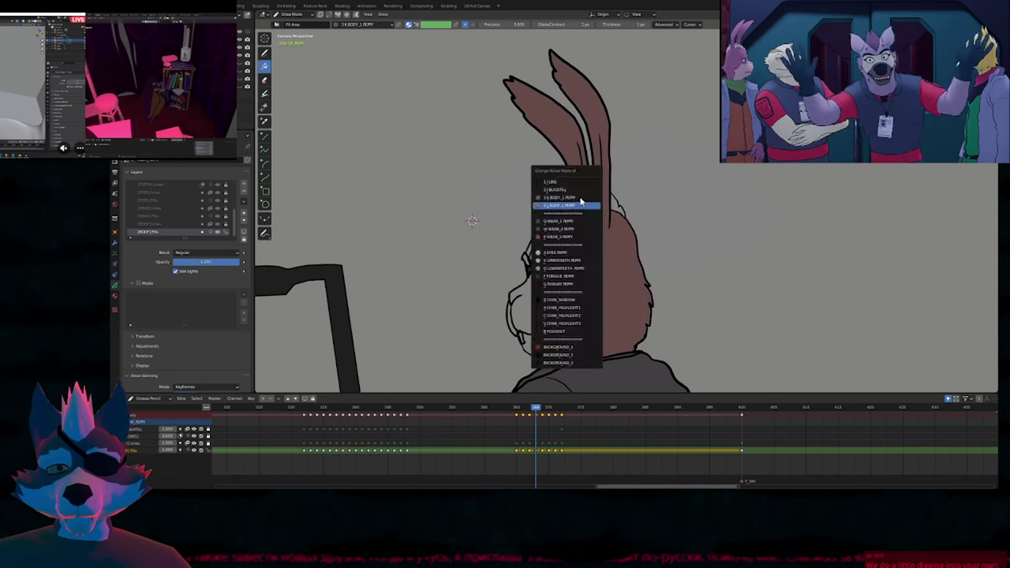
pyautogui.click(580, 204)
pyautogui.click(580, 199)
pyautogui.click(616, 207)
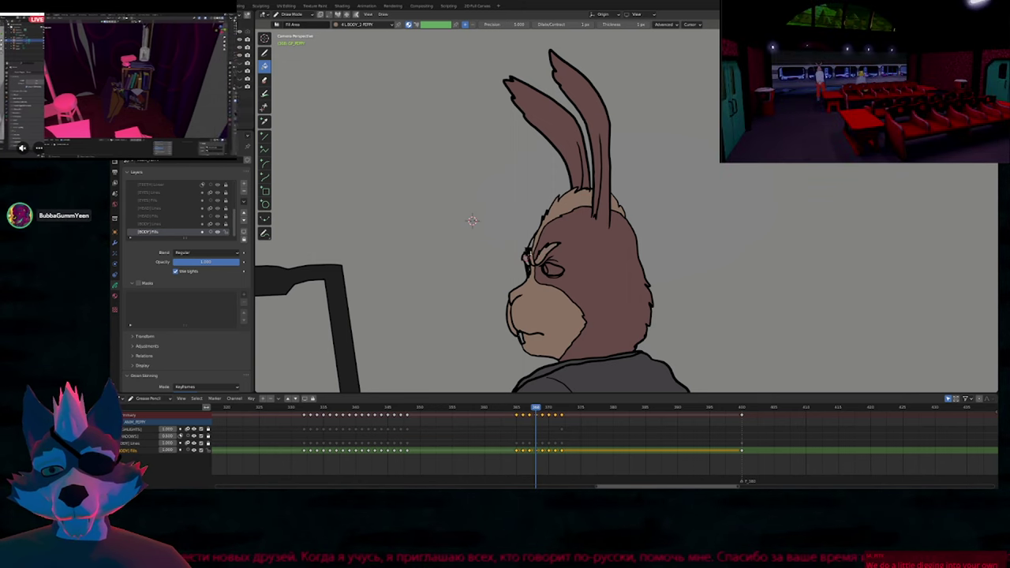
# Color the eye area on frame 368, using EYES PEPPY for the near eye and BLACKFILL for its pupil.
pyautogui.press('u')
pyautogui.click(529, 251)
pyautogui.press('u')
pyautogui.click(534, 262)
pyautogui.scroll(4, 534, 261)
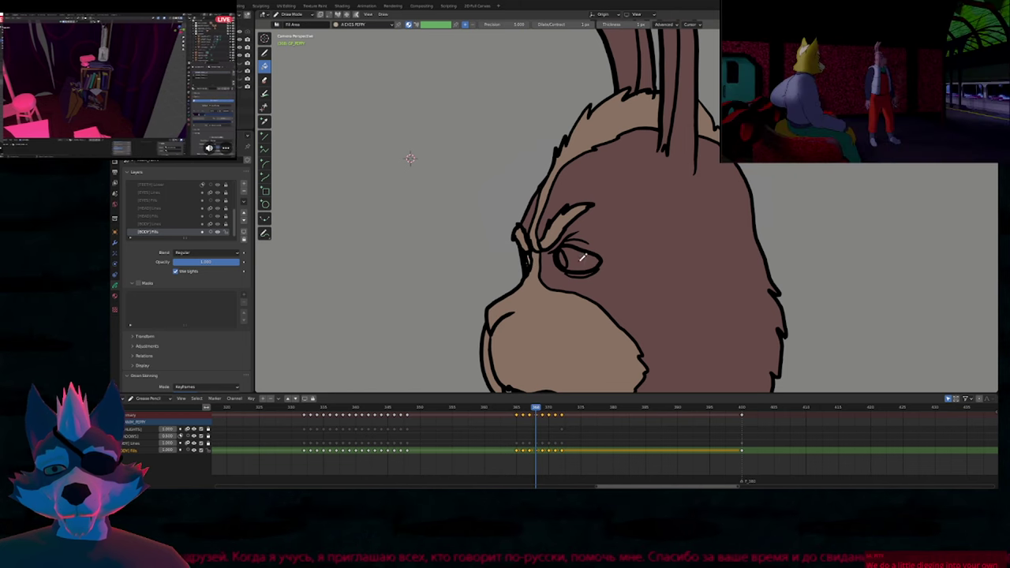
pyautogui.click(568, 261)
pyautogui.press('u')
pyautogui.click(565, 258)
pyautogui.click(564, 260)
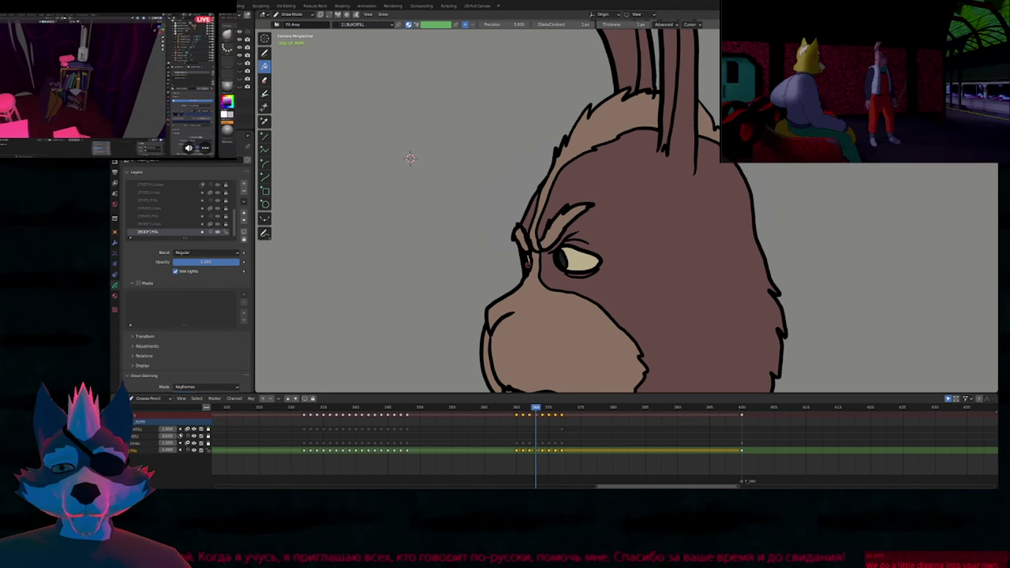
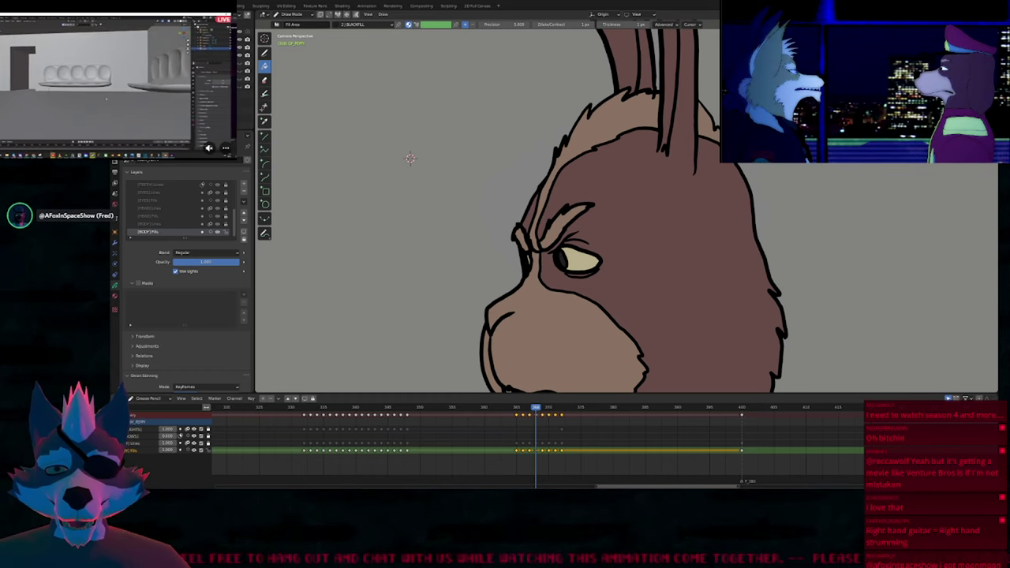
# Fill the front tooth on frame 368 with UPPERTEETH PEPPY.
pyautogui.keyDown('shift'); pyautogui.moveTo(580, 244); pyautogui.dragTo(546, 236, button='middle'); pyautogui.keyUp('shift')
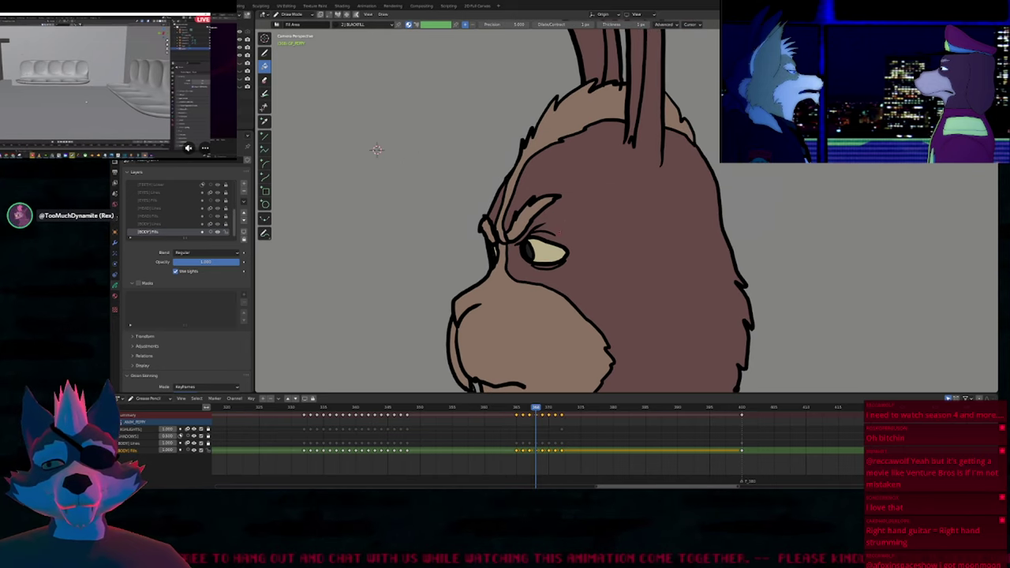
pyautogui.scroll(-2, 386, 151)
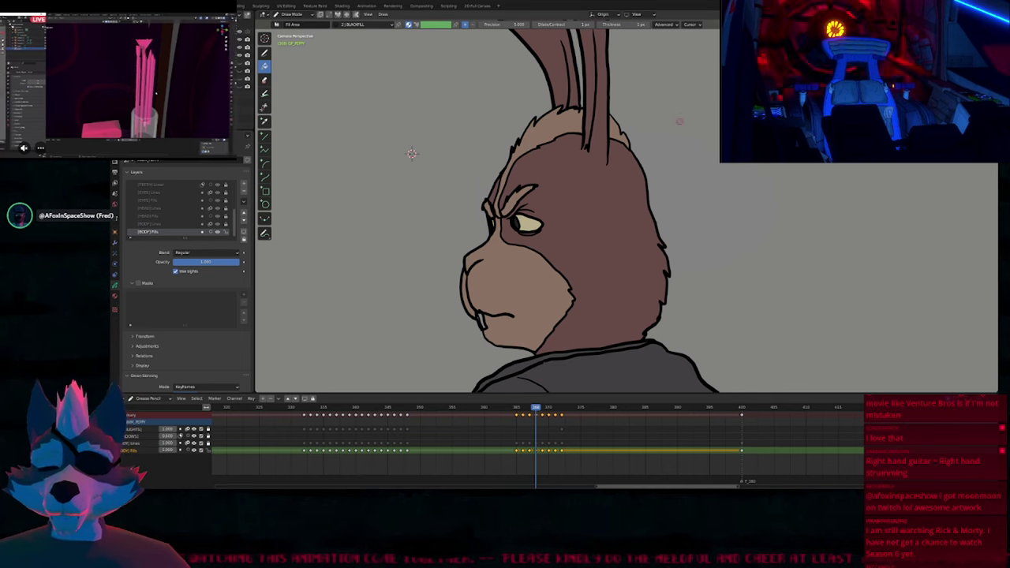
pyautogui.scroll(-2, 616, 202)
pyautogui.scroll(5, 515, 292)
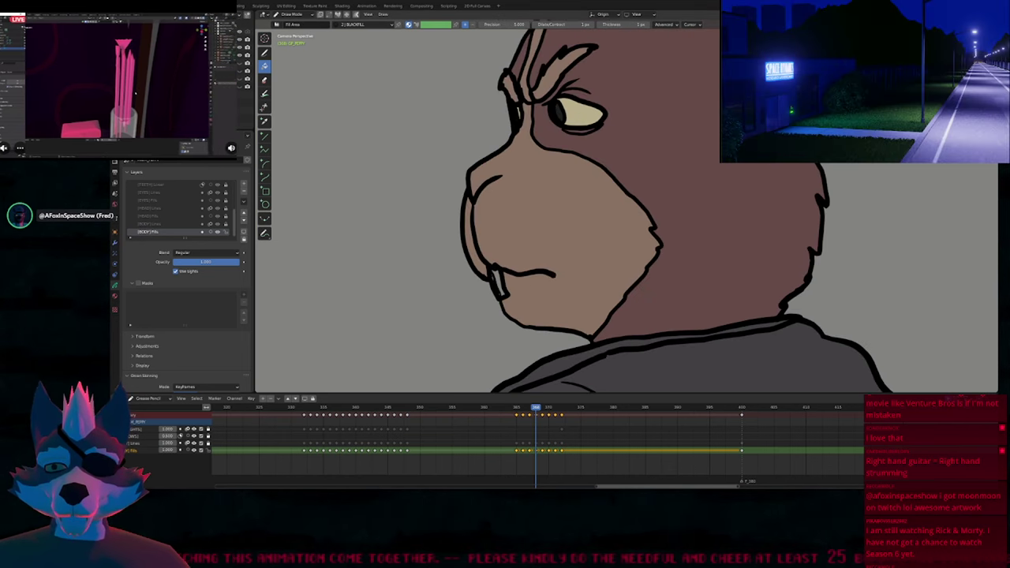
pyautogui.press('u')
pyautogui.click(509, 277)
pyautogui.click(498, 282)
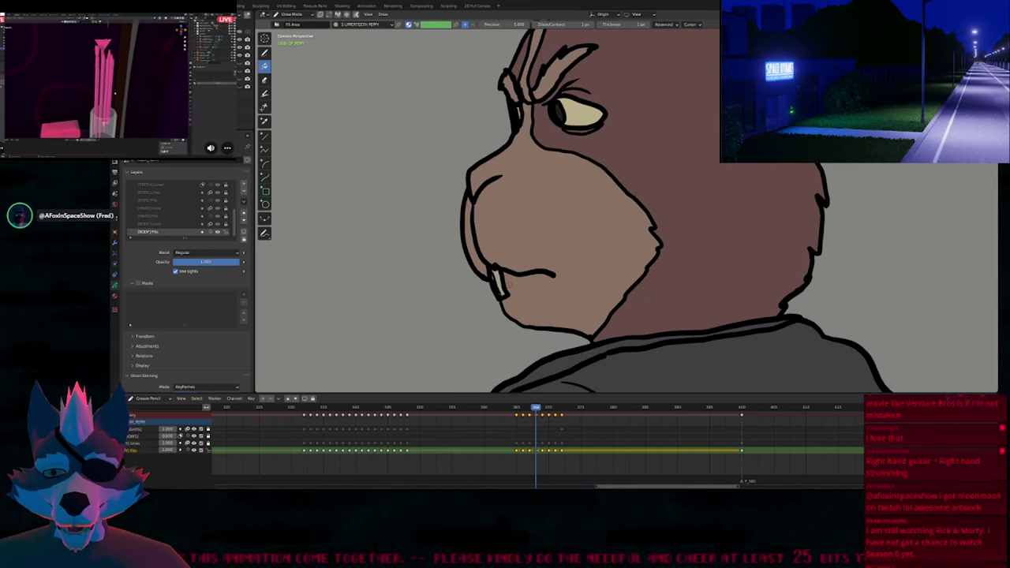
# Check the finished fills on the frames back to 365 and move forward to frame 369.
pyautogui.press('Left')
pyautogui.press('Left')
pyautogui.press('Left')
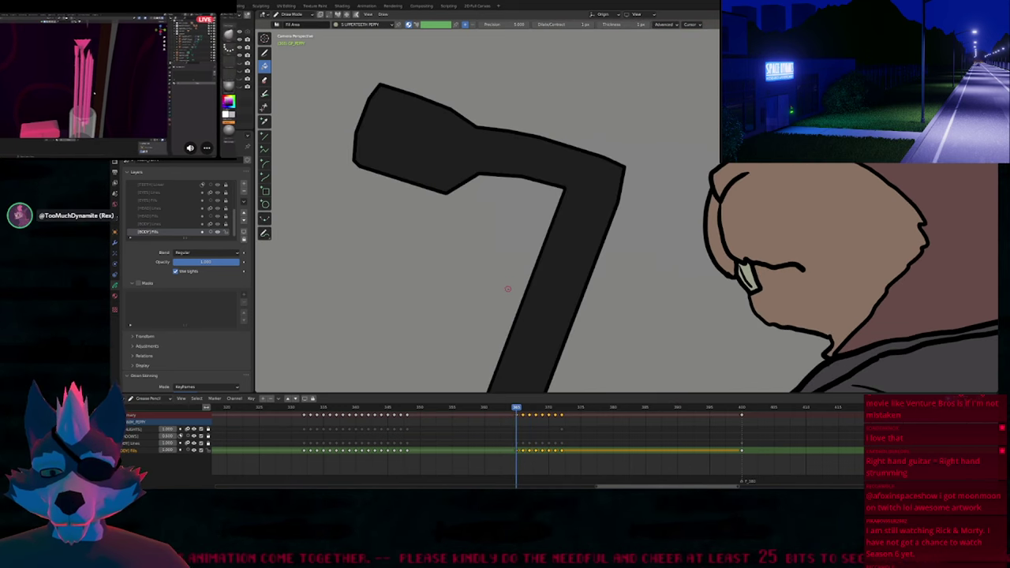
pyautogui.press('Right')
pyautogui.press('Right')
pyautogui.press('Right')
pyautogui.press('Right')
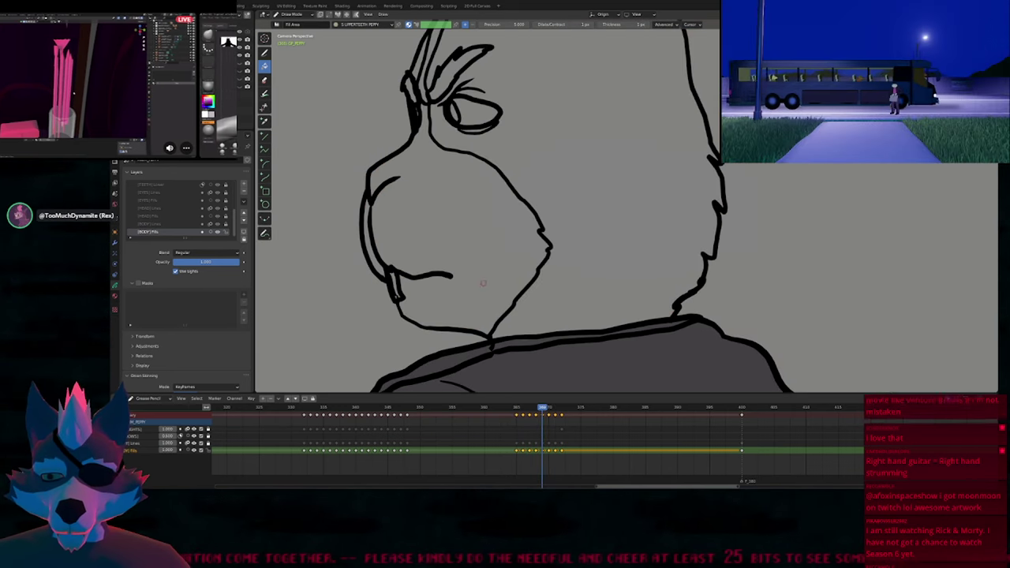
# In Edit Mode, unlock the other layers and delete the stray strokes inside the front tooth on frame 369.
pyautogui.press('Tab')
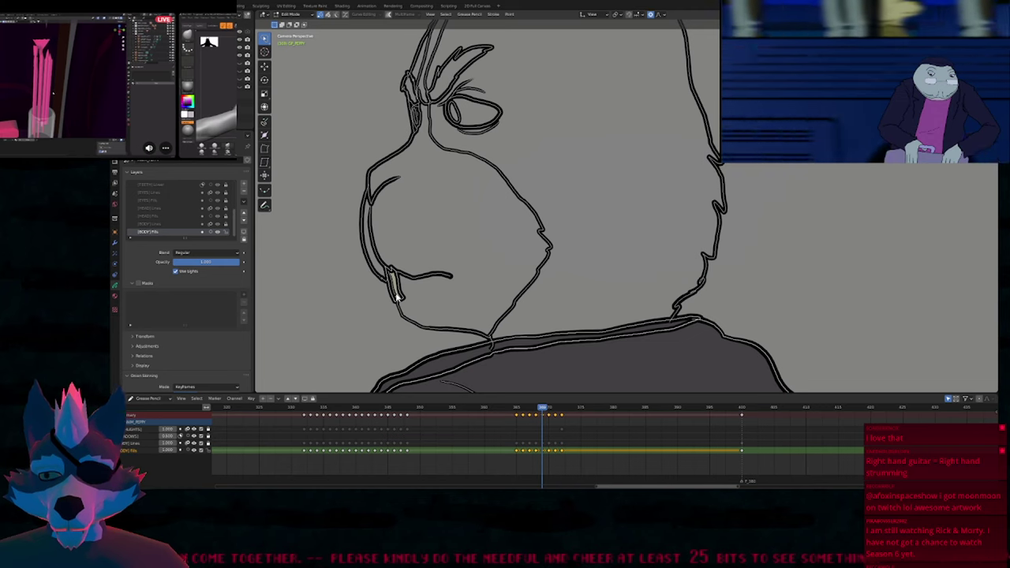
pyautogui.scroll(5, 395, 292)
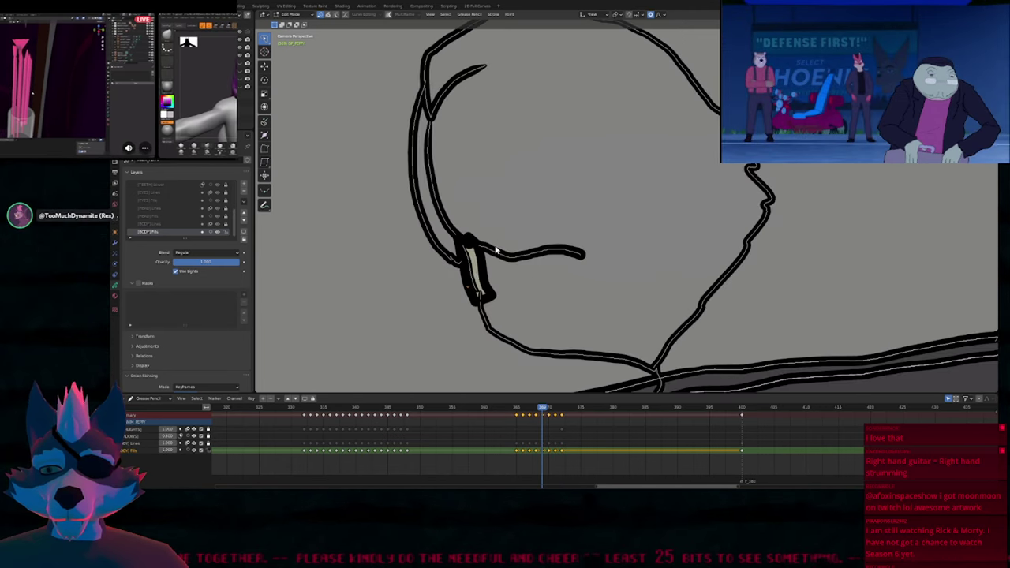
pyautogui.click(477, 291)
pyautogui.press('x')
pyautogui.click(478, 290)
pyautogui.click(477, 289)
pyautogui.press('x')
pyautogui.click(477, 289)
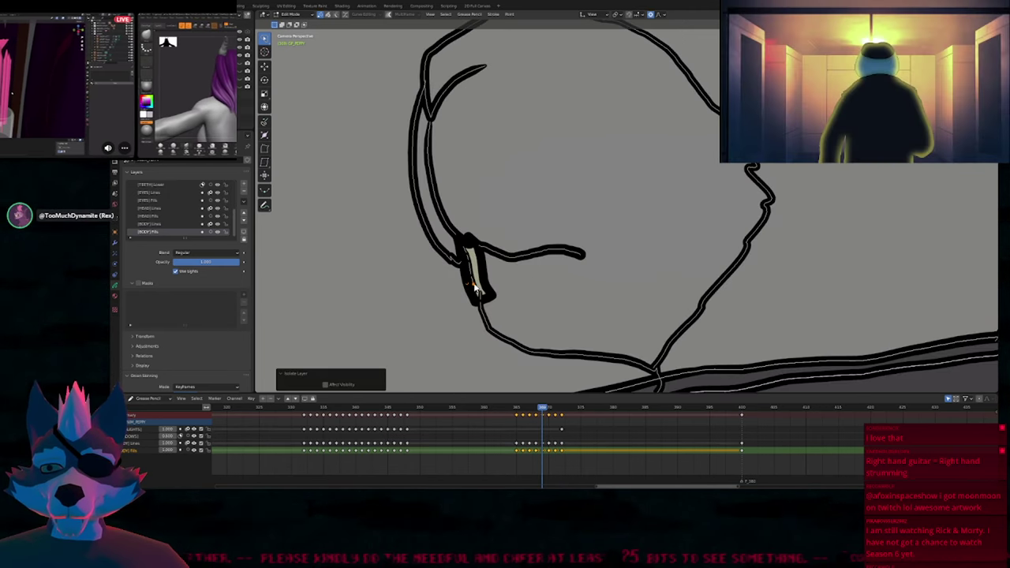
pyautogui.click(476, 287)
pyautogui.press('x')
pyautogui.click(480, 287)
pyautogui.scroll(-3, 482, 289)
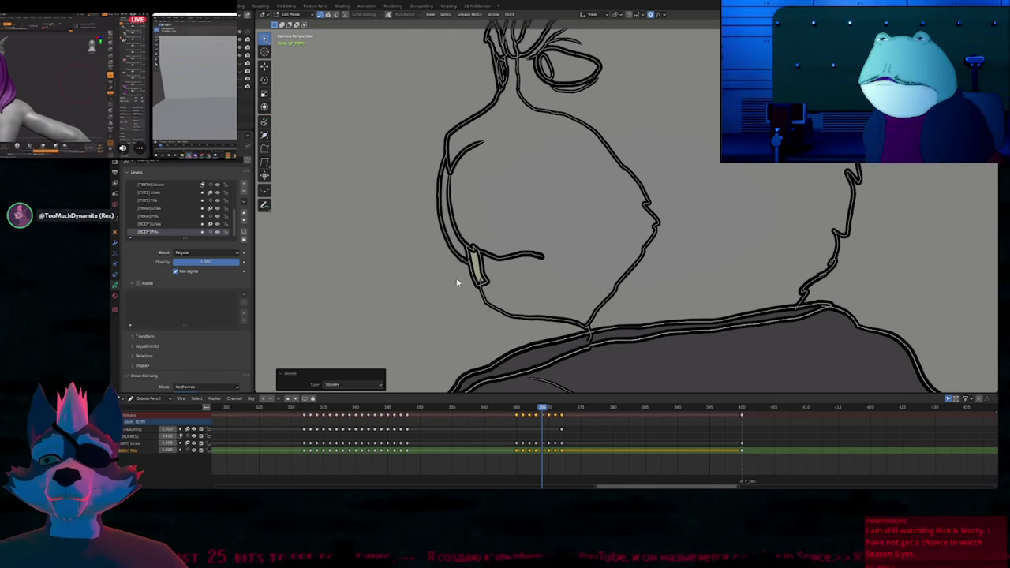
# Return to Draw Mode and compare the head and cleaned-up tooth with the previous frame.
pyautogui.press('Tab')
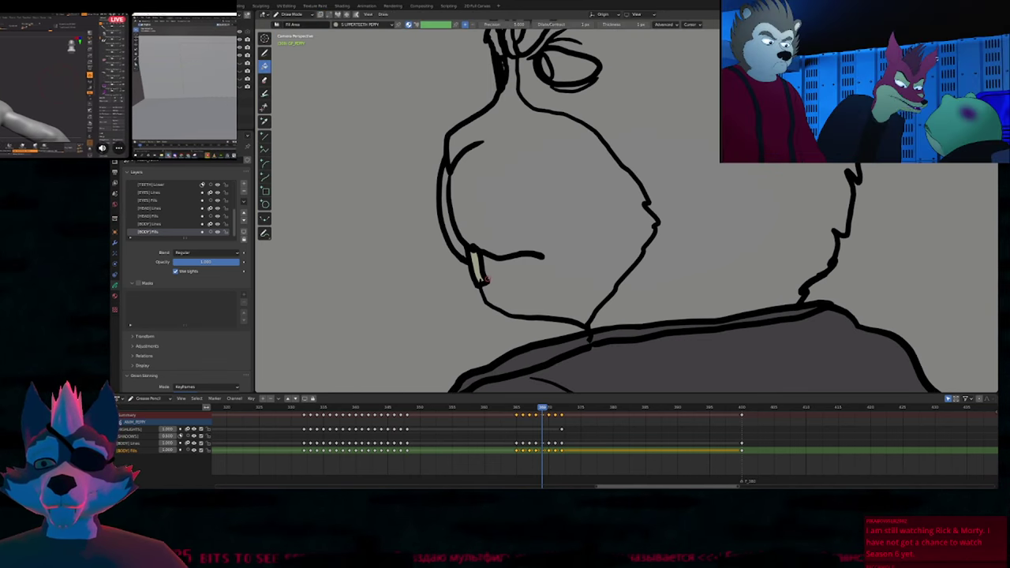
pyautogui.click(264, 53)
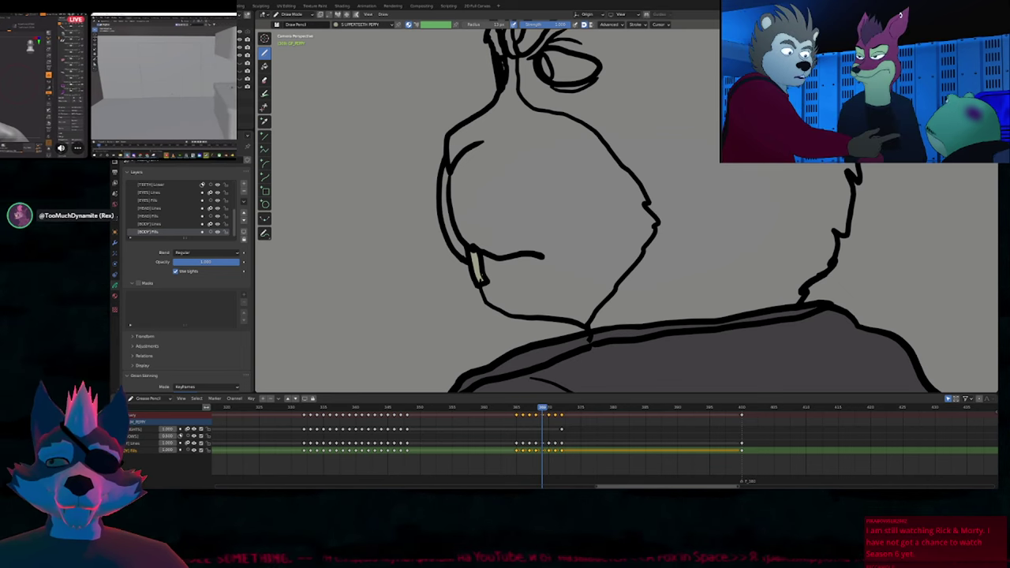
pyautogui.scroll(-4, 479, 233)
pyautogui.keyDown('ctrl'); pyautogui.moveTo(484, 302); pyautogui.dragTo(486, 322, button='middle'); pyautogui.keyUp('ctrl')
pyautogui.keyDown('shift'); pyautogui.moveTo(507, 221); pyautogui.dragTo(523, 253, button='middle'); pyautogui.keyUp('shift')
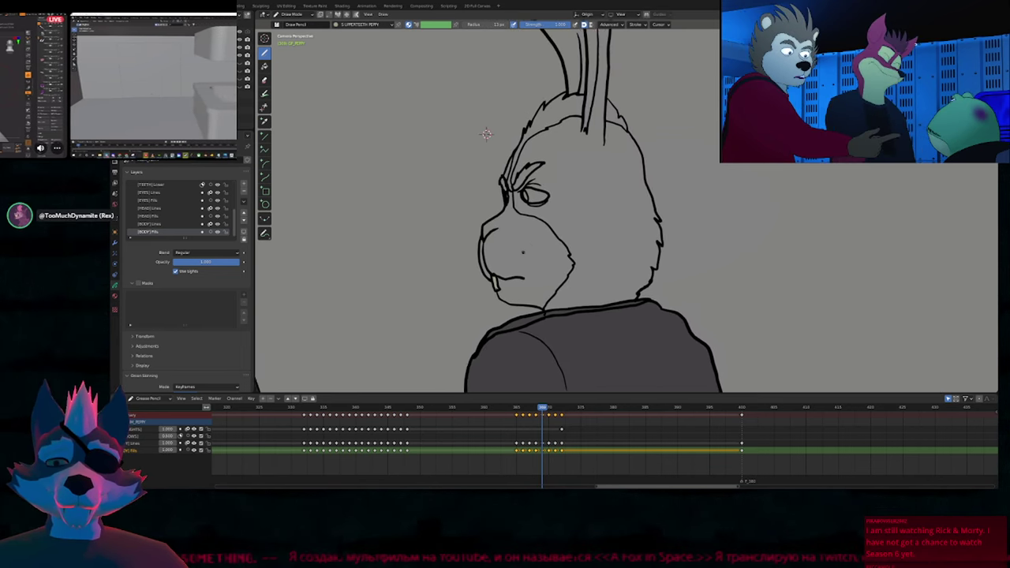
pyautogui.press('Left')
pyautogui.keyDown('ctrl'); pyautogui.moveTo(526, 292); pyautogui.dragTo(564, 201, button='middle'); pyautogui.keyUp('ctrl')
pyautogui.press('Right')
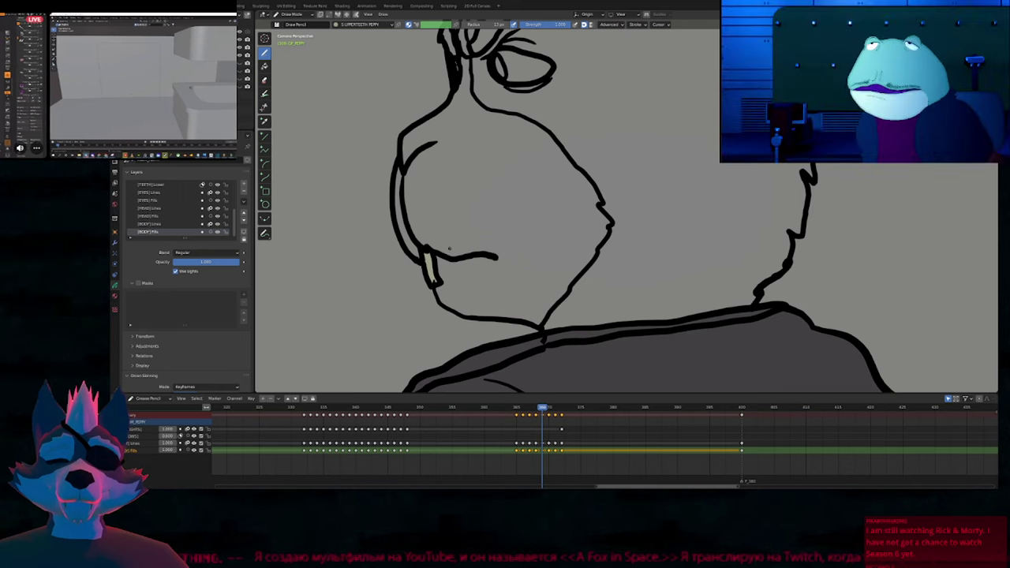
pyautogui.scroll(-3, 482, 240)
pyautogui.scroll(-2, 519, 247)
pyautogui.keyDown('shift'); pyautogui.moveTo(525, 243); pyautogui.dragTo(515, 246, button='middle'); pyautogui.keyUp('shift')
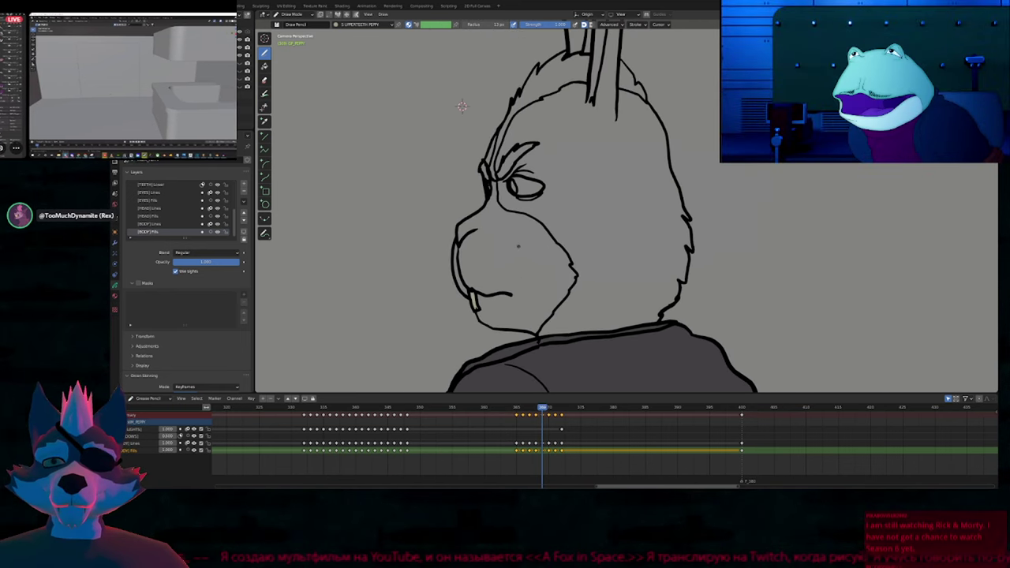
# Fill the dark fur of the head and near ear on frame 369 with BODY_1 PEPPY.
pyautogui.press('u')
pyautogui.click(514, 256)
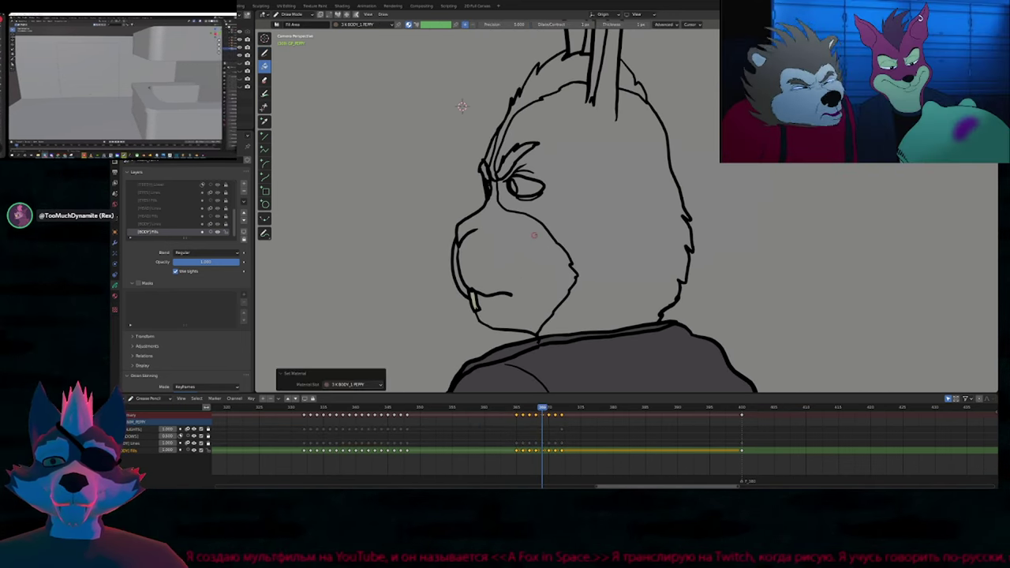
pyautogui.scroll(-2, 532, 240)
pyautogui.click(584, 211)
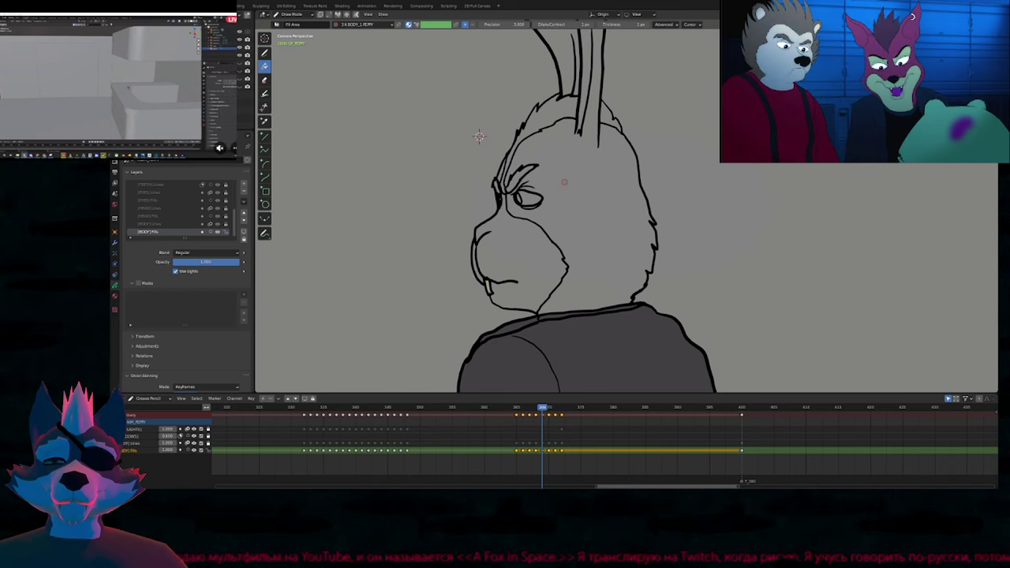
pyautogui.scroll(-3, 520, 173)
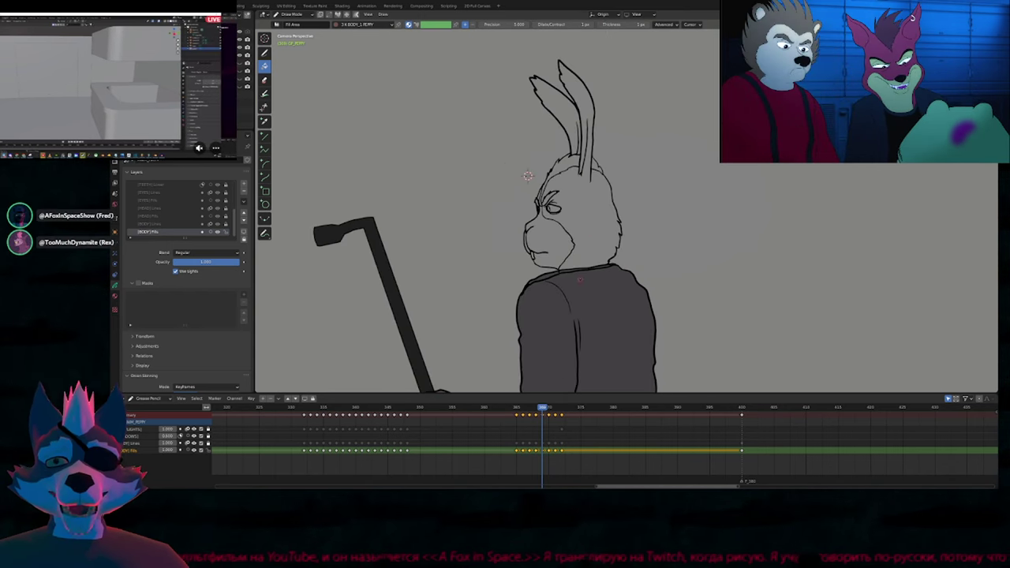
pyautogui.click(528, 175)
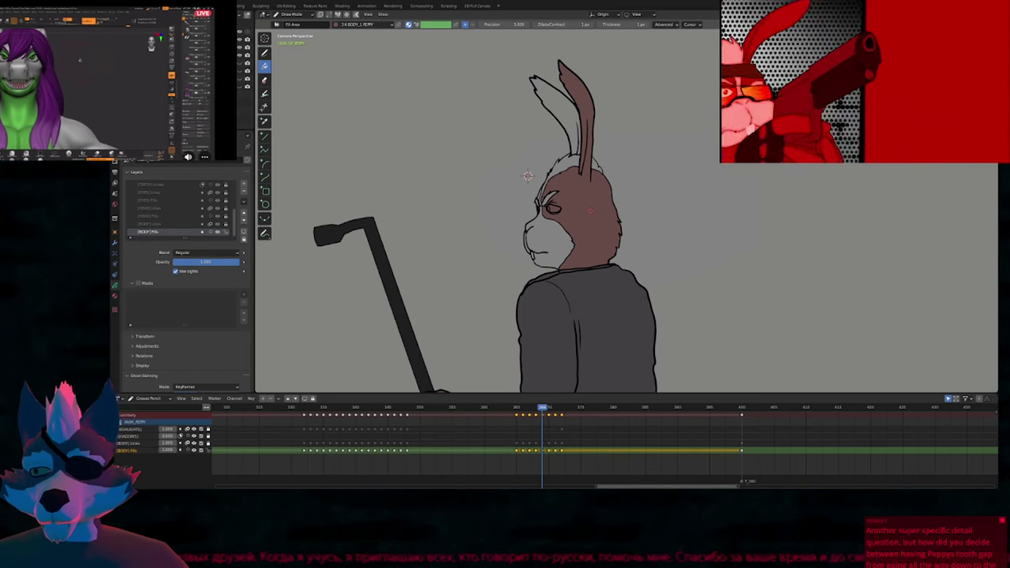
# Fill the muzzle, forehead tuft and eyebrow on frame 369 with BODY_2 PEPPY.
pyautogui.keyDown('shift'); pyautogui.moveTo(534, 241); pyautogui.dragTo(529, 260, button='middle'); pyautogui.keyUp('shift')
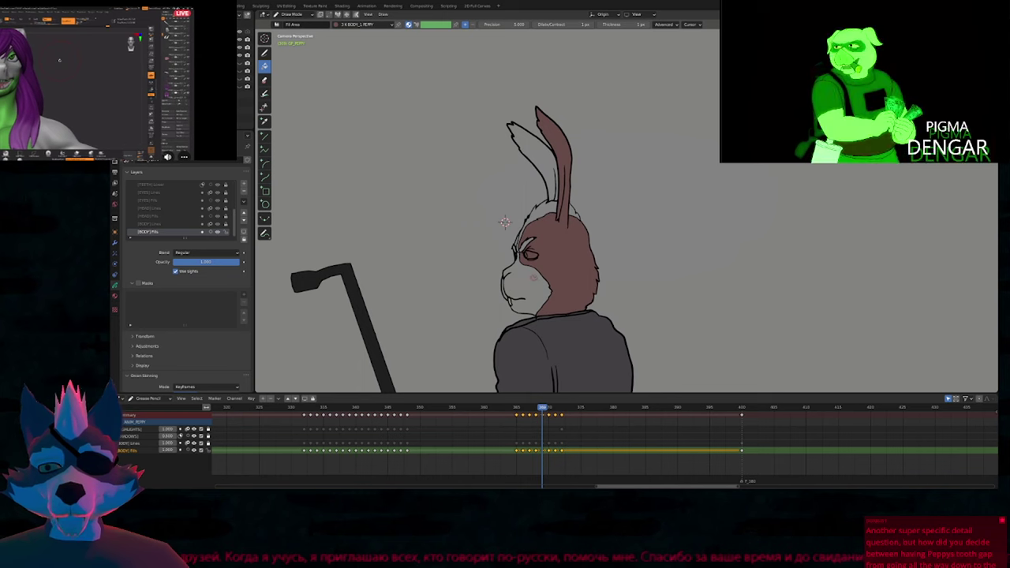
pyautogui.scroll(3, 472, 175)
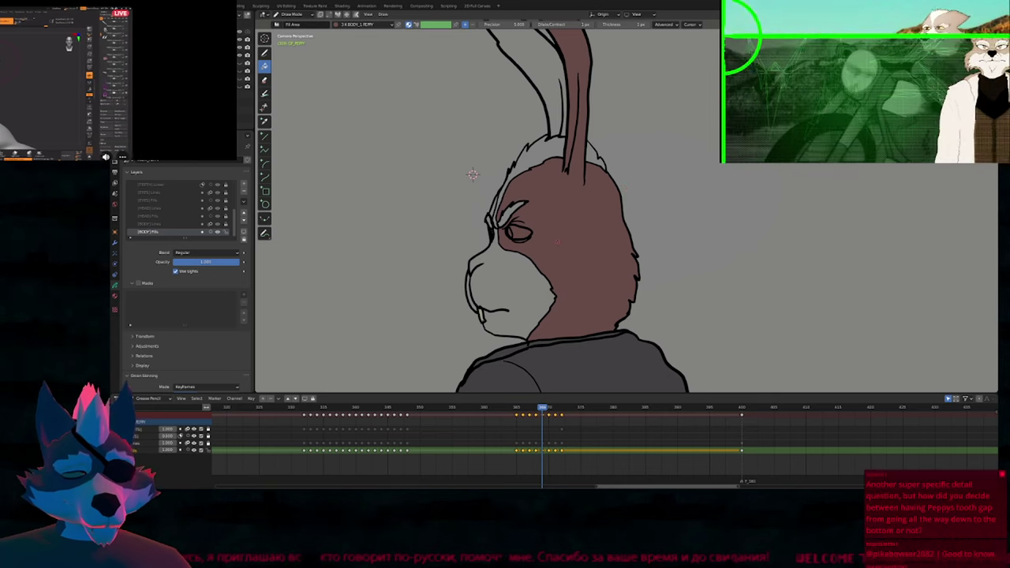
pyautogui.press('d')
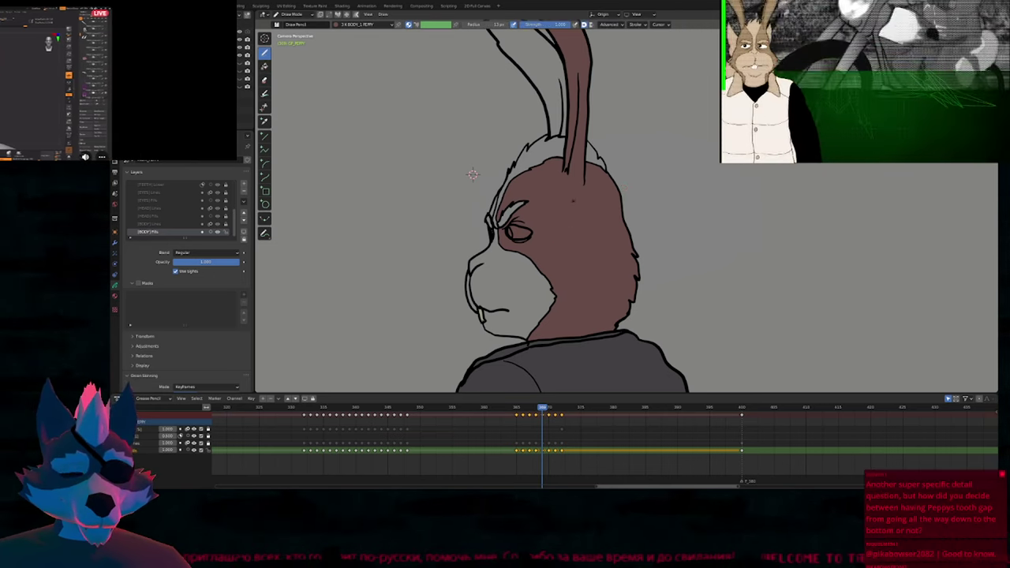
pyautogui.press('f')
pyautogui.press('u')
pyautogui.click(527, 267)
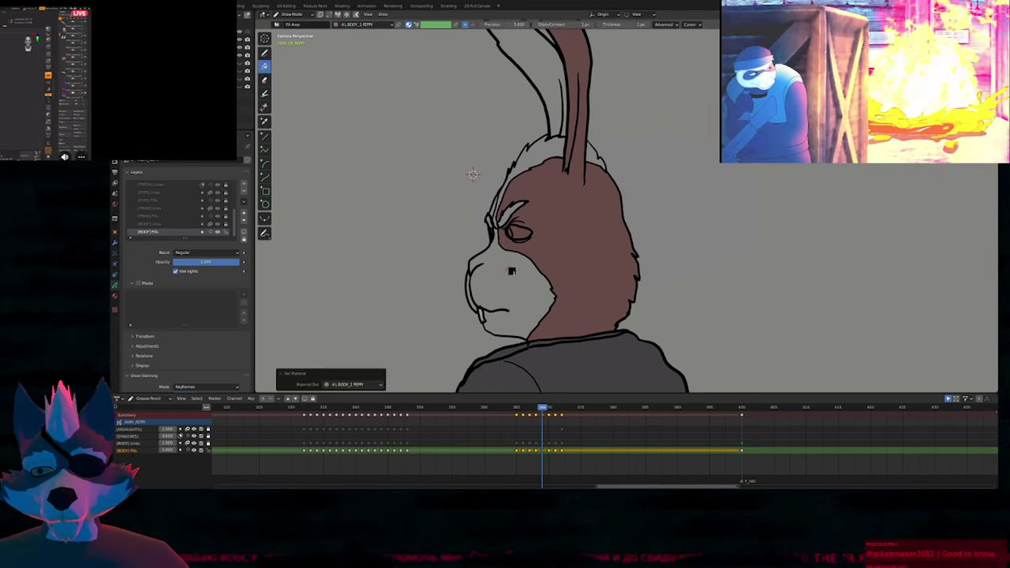
pyautogui.click(508, 269)
pyautogui.scroll(2, 508, 269)
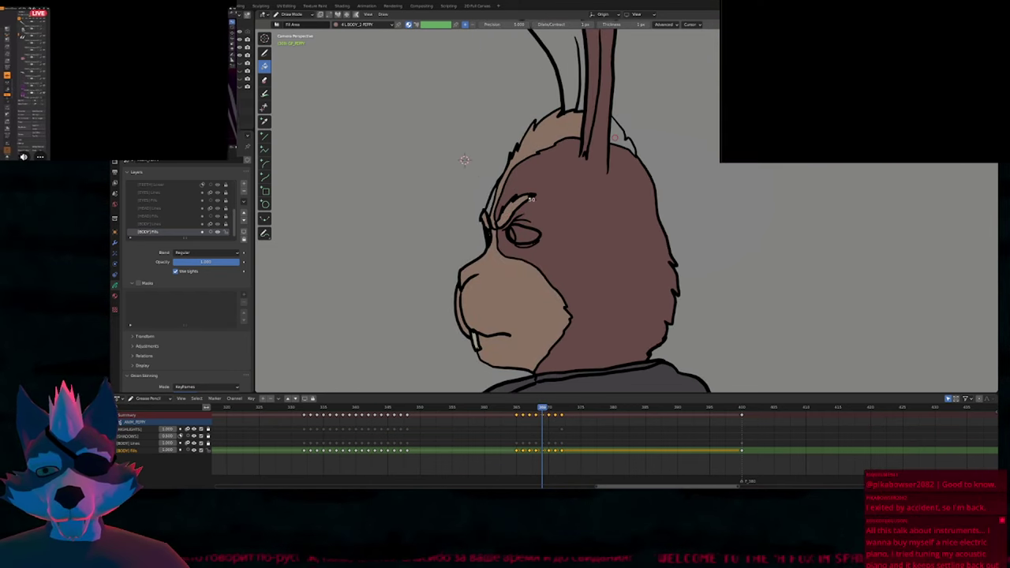
# Fill the small far-brow area at the front of the face on frame 369 with BODY_1 PEPPY.
pyautogui.press('u')
pyautogui.press('k')
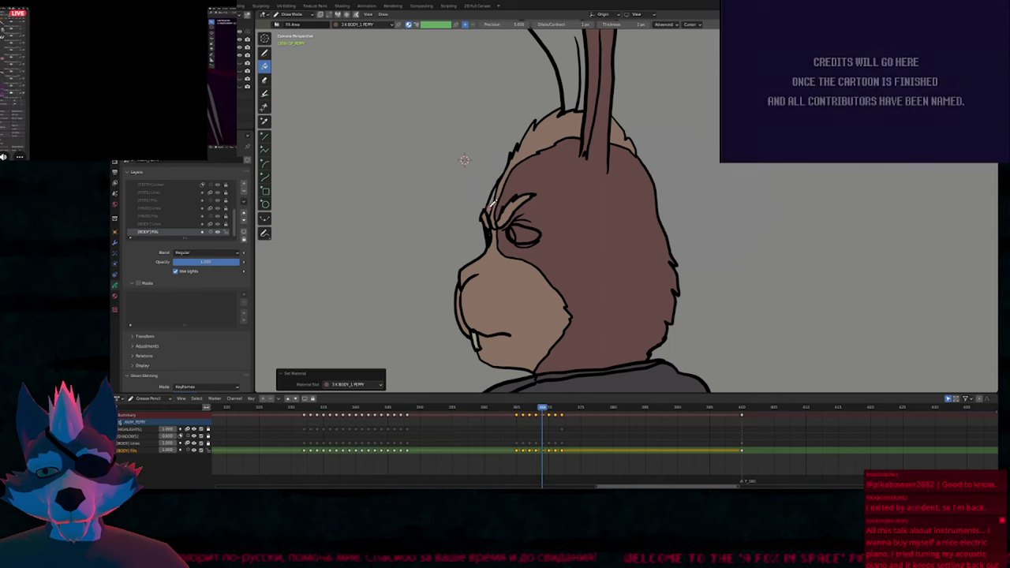
pyautogui.click(489, 208)
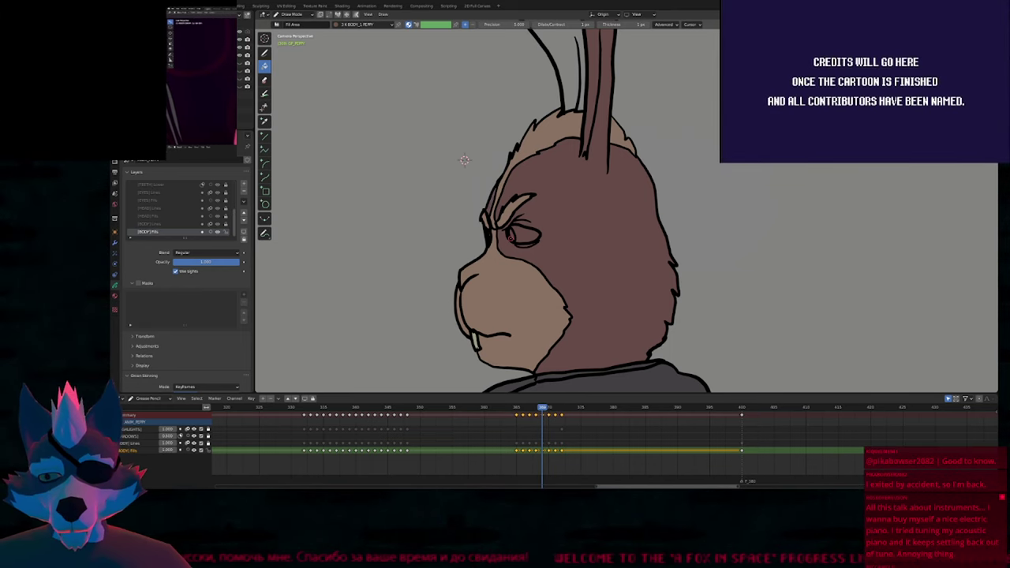
# Fill the white of the eye with EYES PEPPY and the pupil with BLACKFILL on frame 369.
pyautogui.press('u')
pyautogui.press('5')
pyautogui.click(524, 235)
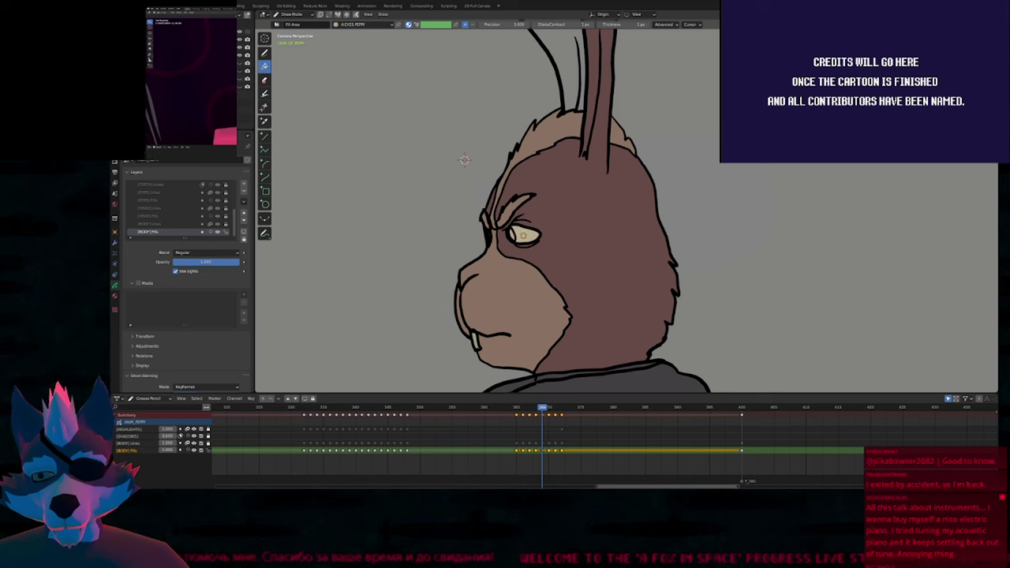
pyautogui.press('u')
pyautogui.press('2')
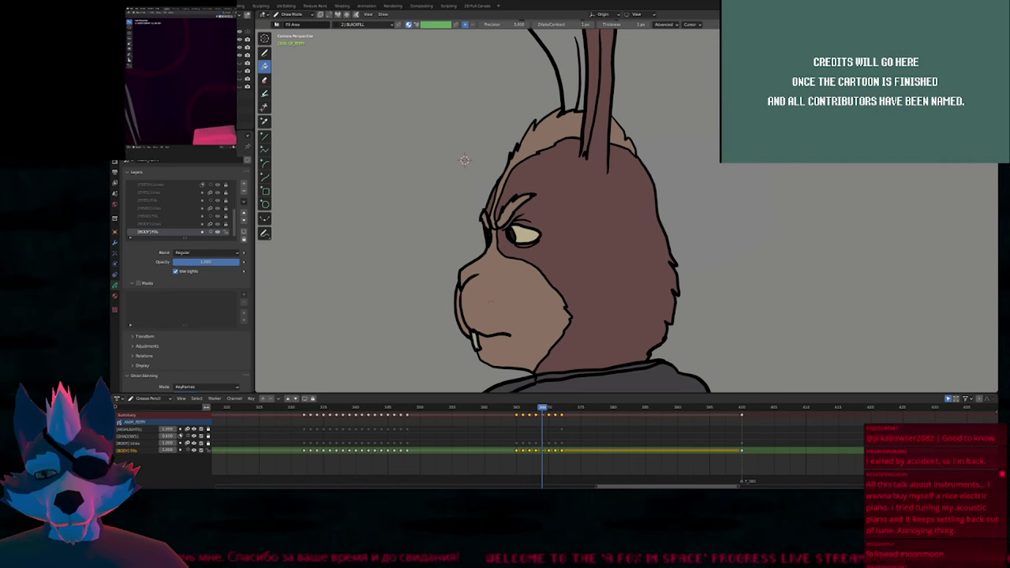
pyautogui.scroll(5, 508, 252)
pyautogui.press('d')
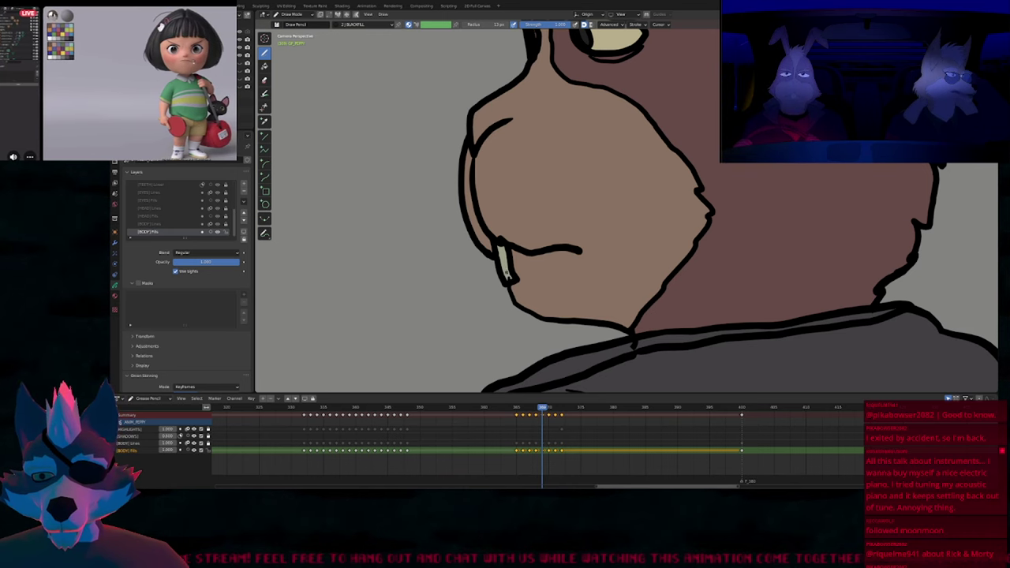
# Check the filled head and tooth against frame 368, then go to the unfilled frame 370.
pyautogui.scroll(-6, 513, 267)
pyautogui.keyDown('shift'); pyautogui.moveTo(513, 267); pyautogui.dragTo(506, 303, button='middle'); pyautogui.keyUp('shift')
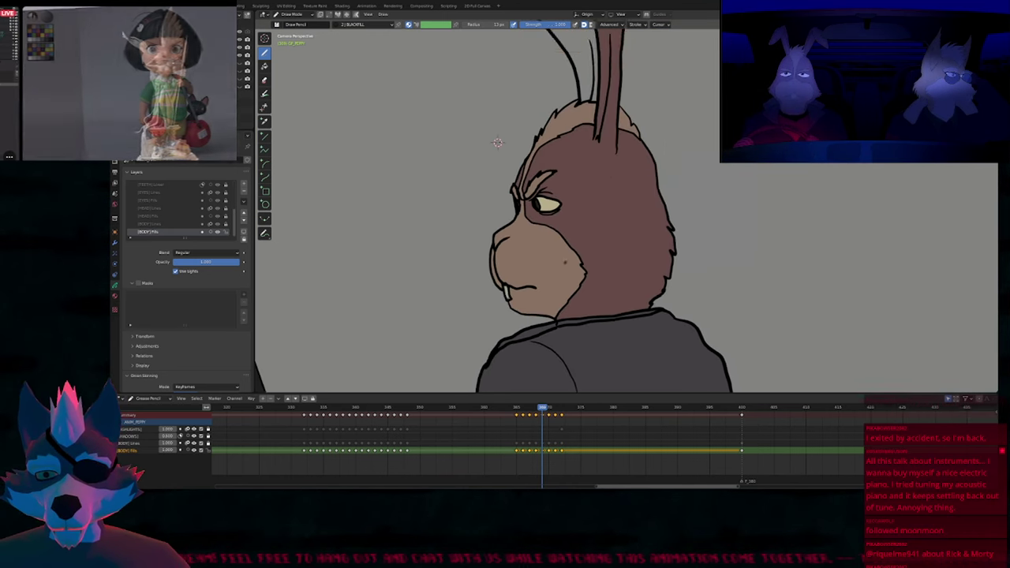
pyautogui.press('Left')
pyautogui.press('Left')
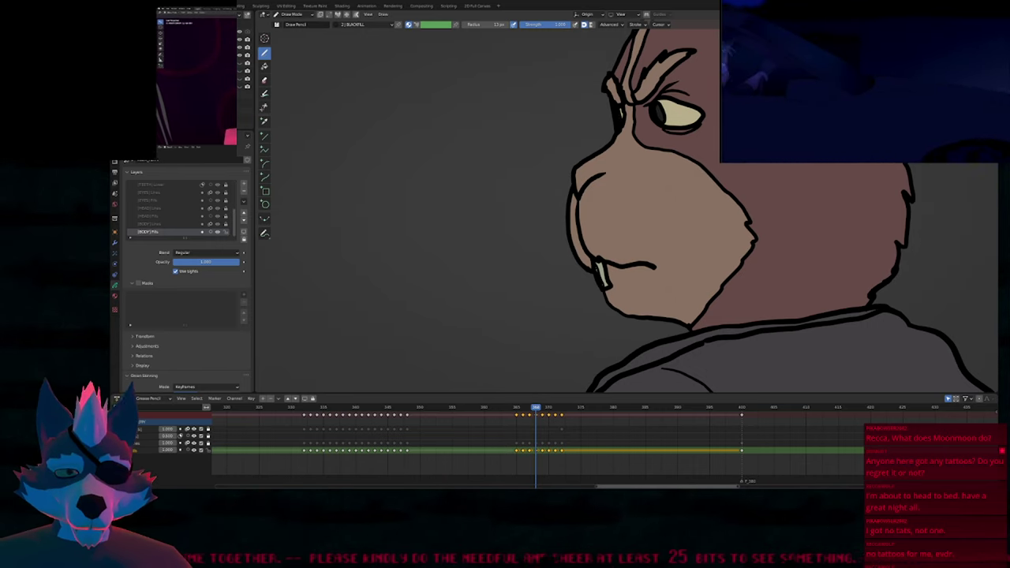
pyautogui.moveTo(613, 196)
pyautogui.keyDown('shift'); pyautogui.mouseDown(button='middle')
pyautogui.moveTo(541, 284)
pyautogui.moveTo(554, 258)
pyautogui.moveTo(584, 295)
pyautogui.mouseUp(button='middle'); pyautogui.keyUp('shift')
pyautogui.scroll(-1, 554, 257)
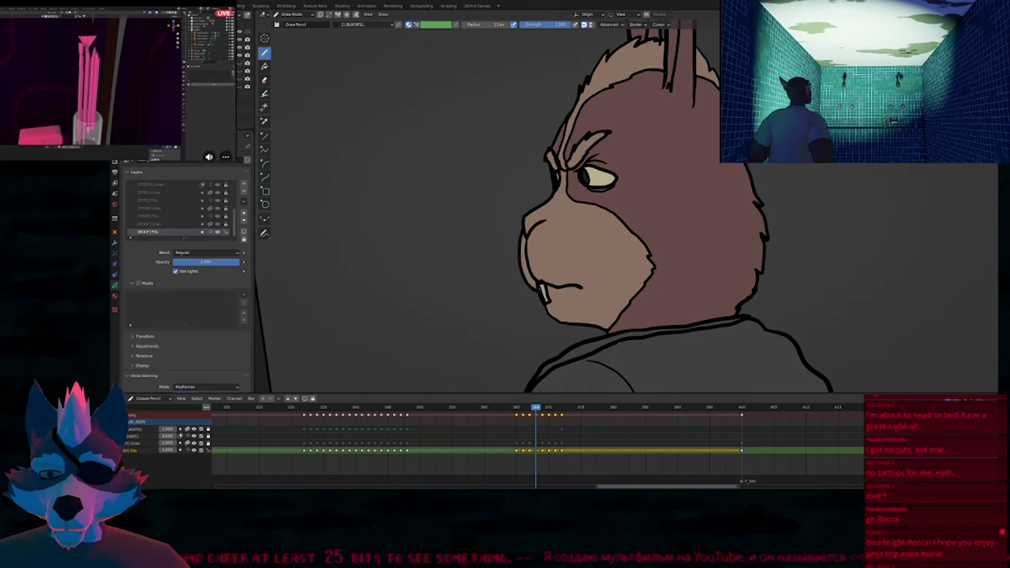
pyautogui.moveTo(618, 360)
pyautogui.keyDown('shift'); pyautogui.mouseDown(button='middle')
pyautogui.moveTo(575, 297)
pyautogui.moveTo(598, 286)
pyautogui.moveTo(583, 212)
pyautogui.moveTo(594, 296)
pyautogui.mouseUp(button='middle'); pyautogui.keyUp('shift')
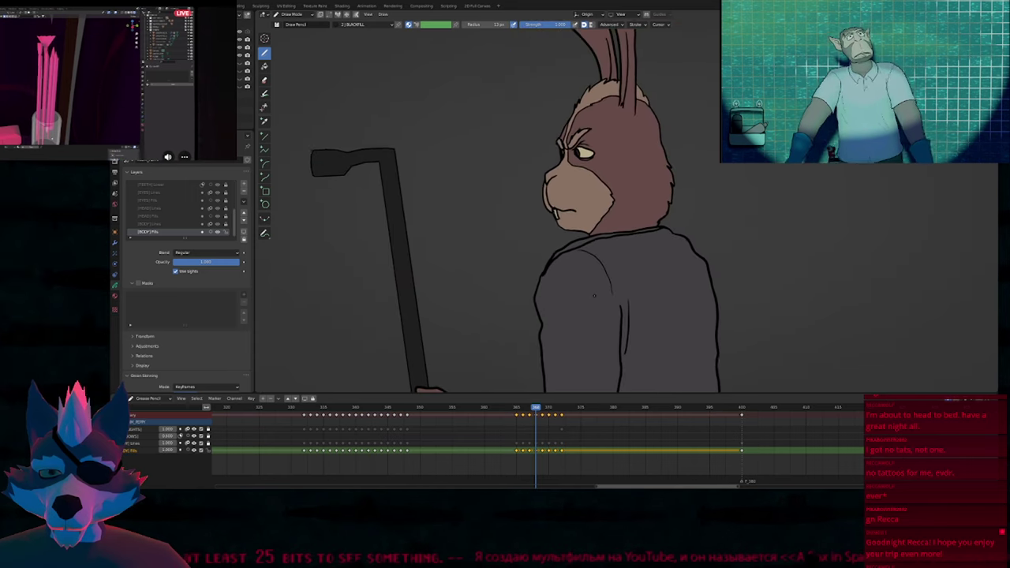
pyautogui.scroll(3, 594, 296)
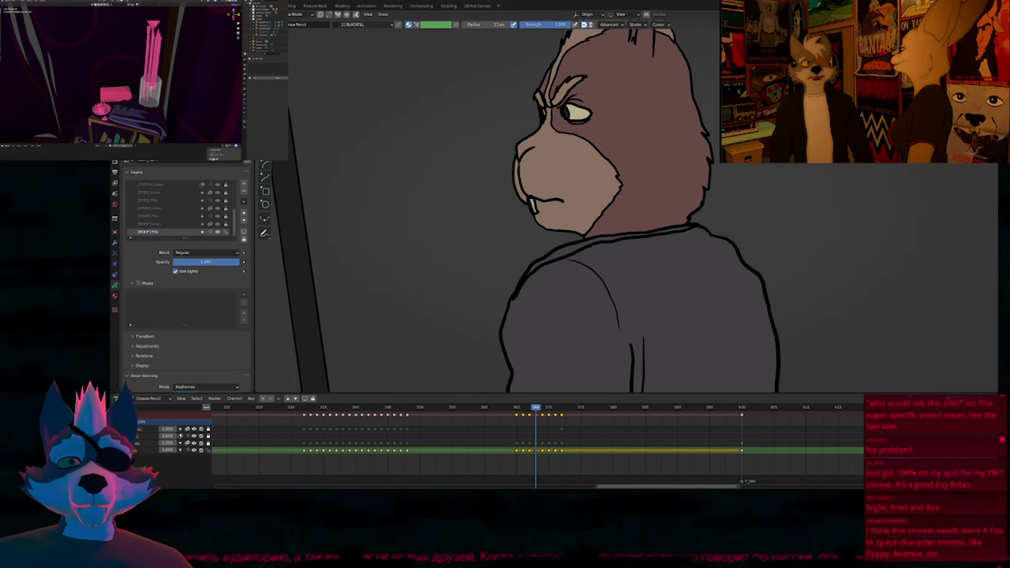
pyautogui.keyDown('shift'); pyautogui.moveTo(617, 202); pyautogui.dragTo(757, 230, button='middle'); pyautogui.keyUp('shift')
pyautogui.scroll(-2, 684, 242)
pyautogui.scroll(-4, 757, 230)
pyautogui.scroll(3, 761, 162)
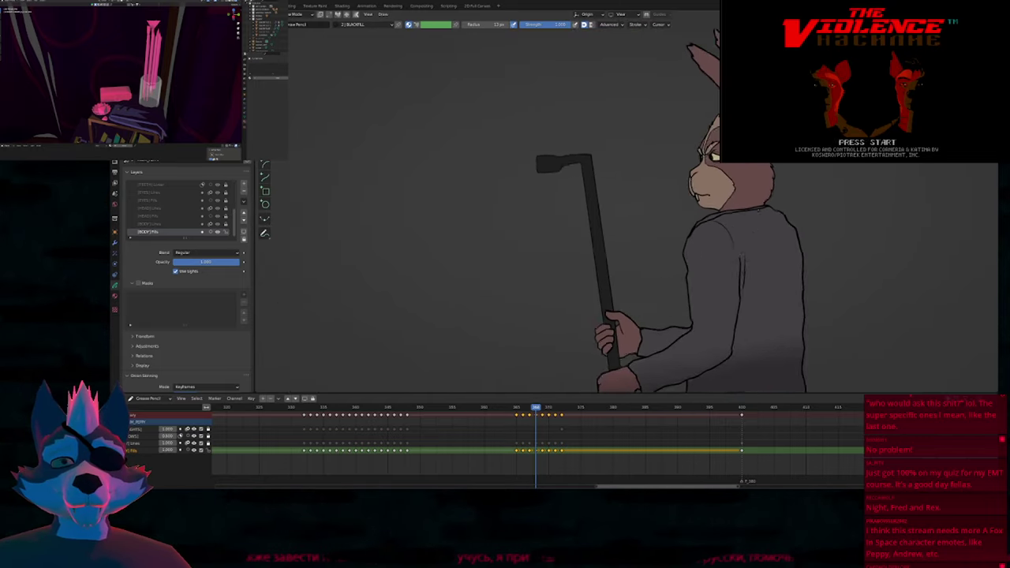
pyautogui.keyDown('shift'); pyautogui.moveTo(761, 162); pyautogui.dragTo(725, 205, button='middle'); pyautogui.keyUp('shift')
pyautogui.press('Left')
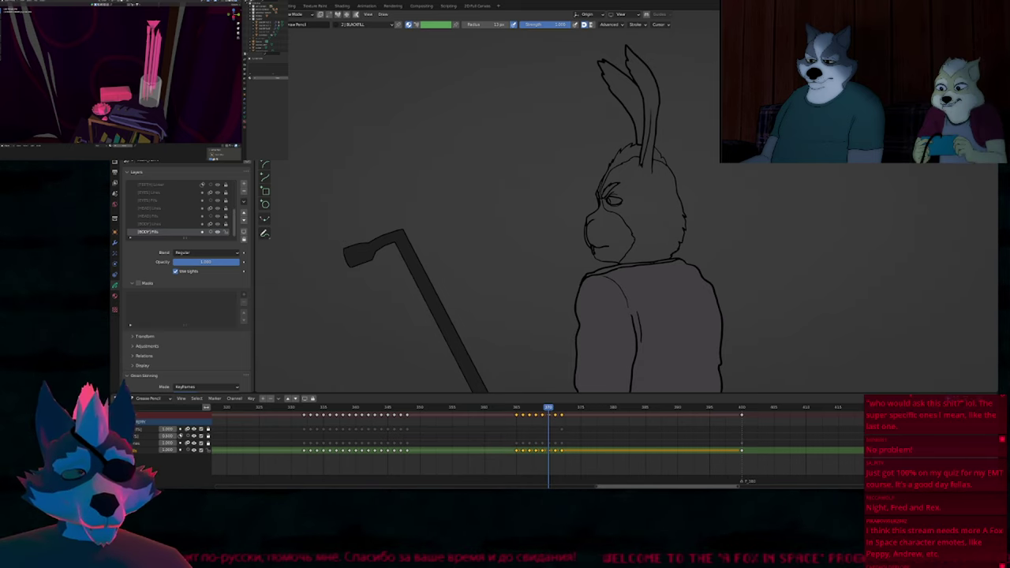
# Fill the dark fur of the head and both ears on frame 370 with BODY_1 PEPPY.
pyautogui.moveTo(670, 236)
pyautogui.keyDown('shift'); pyautogui.mouseDown(button='middle')
pyautogui.moveTo(625, 132)
pyautogui.moveTo(611, 264)
pyautogui.mouseUp(button='middle'); pyautogui.keyUp('shift')
pyautogui.press('f')
pyautogui.press('u')
pyautogui.click(569, 261)
pyautogui.click(588, 209)
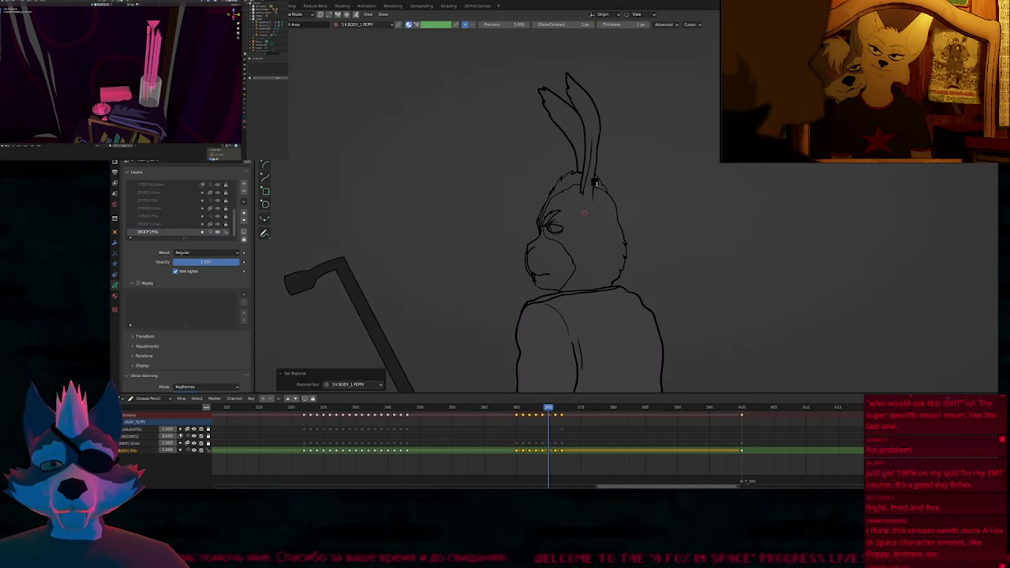
# Fill the muzzle, eyebrow and forehead tuft on both sides of the ears on frame 370 with BODY_2 PEPPY.
pyautogui.press('u')
pyautogui.click(577, 181)
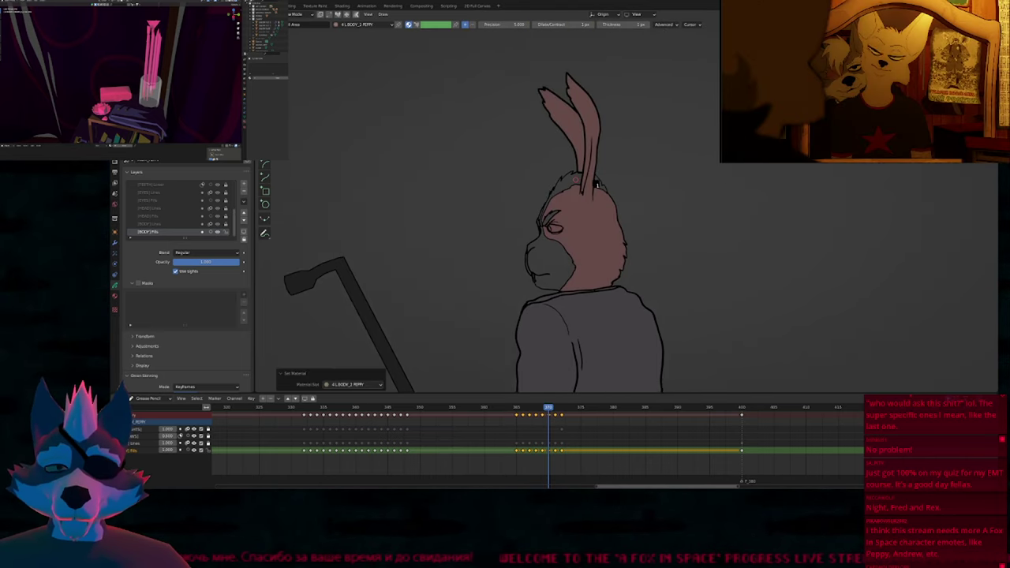
pyautogui.press('u')
pyautogui.click(601, 179)
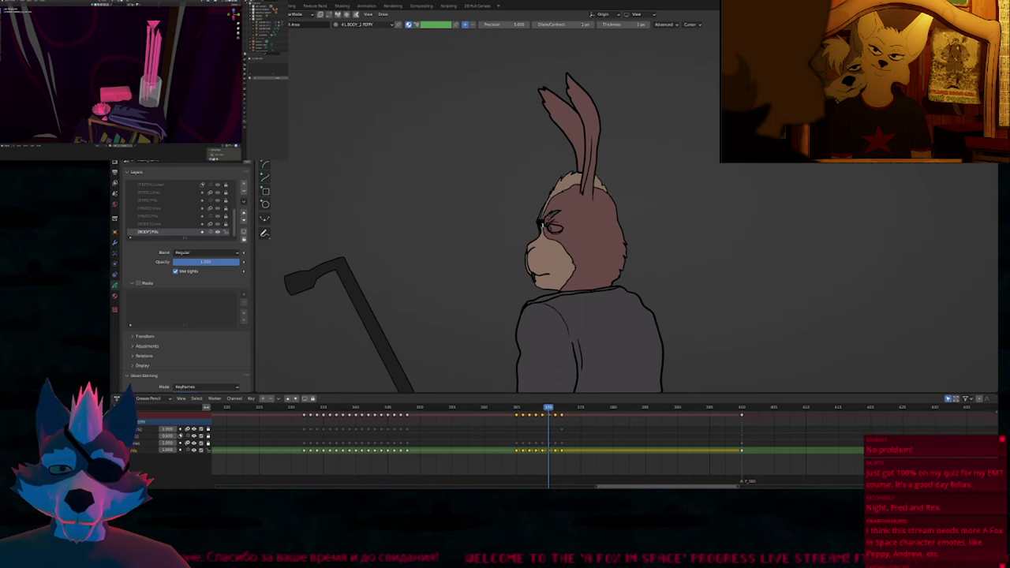
# Fill the small far-brow area at the front of the face on frame 370 with BODY_1 PEPPY.
pyautogui.scroll(6, 540, 223)
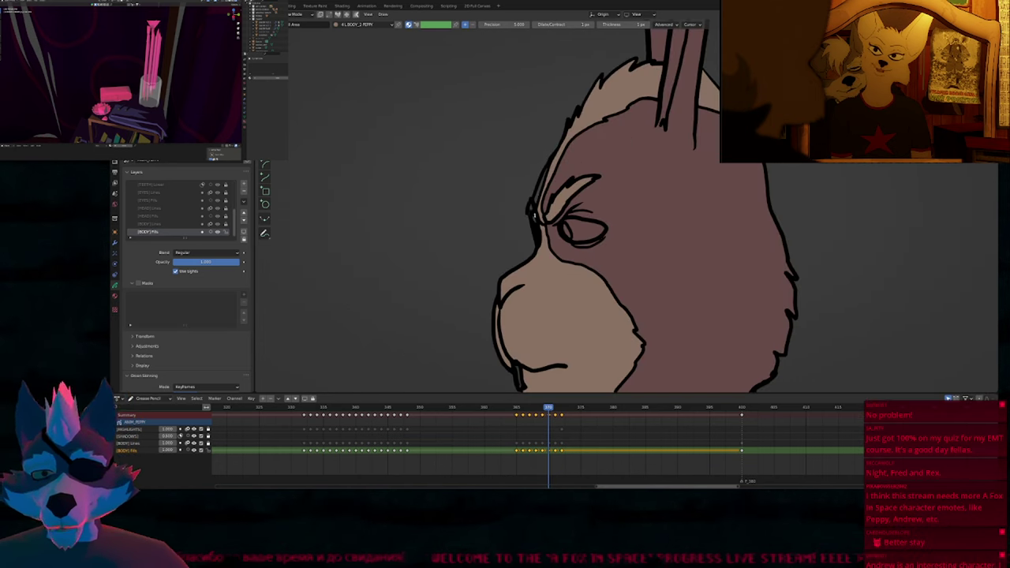
pyautogui.press('u')
pyautogui.click(537, 195)
# Fill the white of the eye with EYES PEPPY and the pupil with BLACKFILL on frame 370.
pyautogui.press('u')
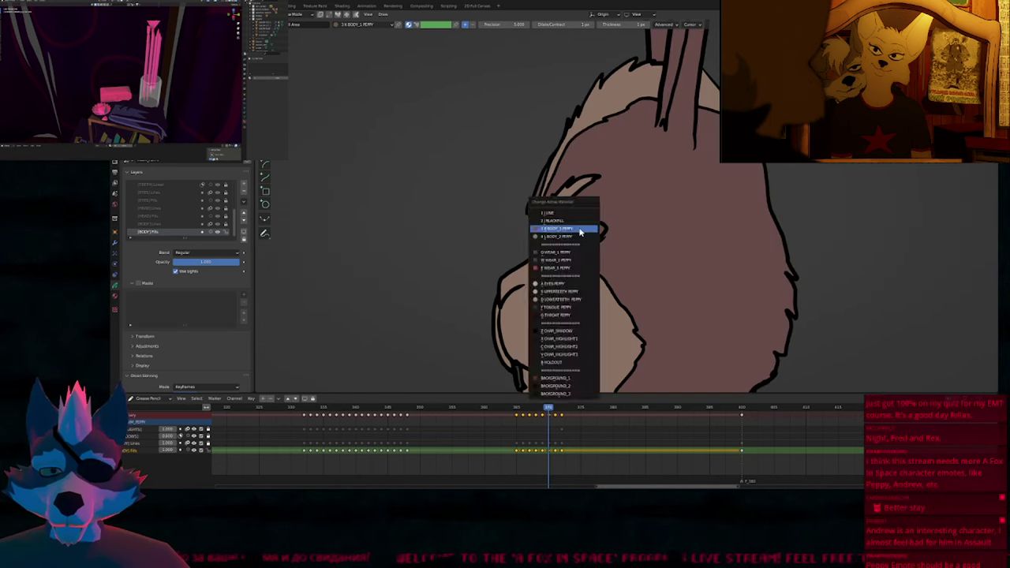
pyautogui.click(569, 230)
pyautogui.press('u')
pyautogui.click(566, 230)
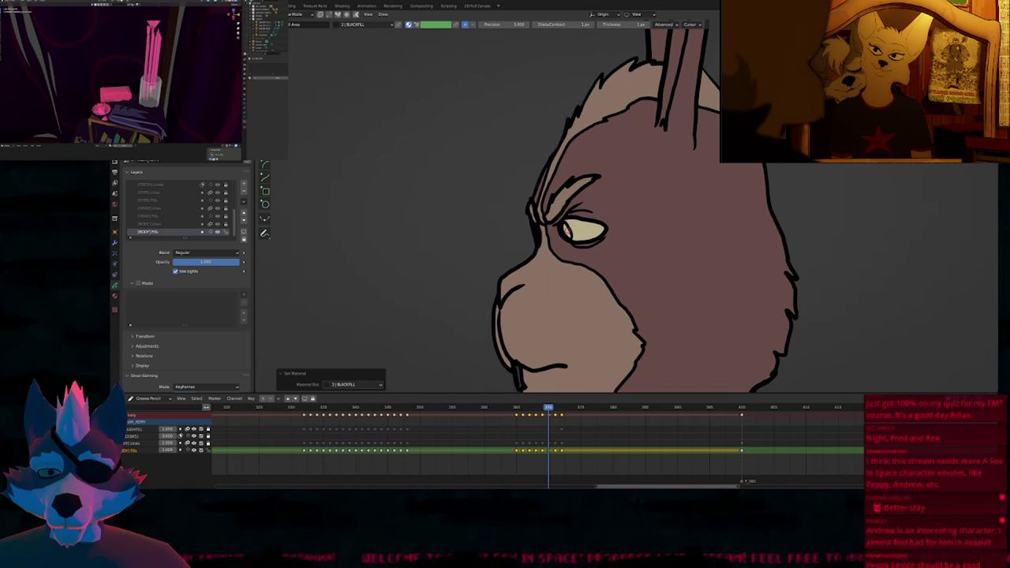
pyautogui.click(568, 231)
# Fill the front tooth on frame 370 with UPPERTEETH PEPPY.
pyautogui.keyDown('shift'); pyautogui.moveTo(543, 296); pyautogui.dragTo(521, 180, button='middle'); pyautogui.keyUp('shift')
pyautogui.press('u')
pyautogui.click(500, 274)
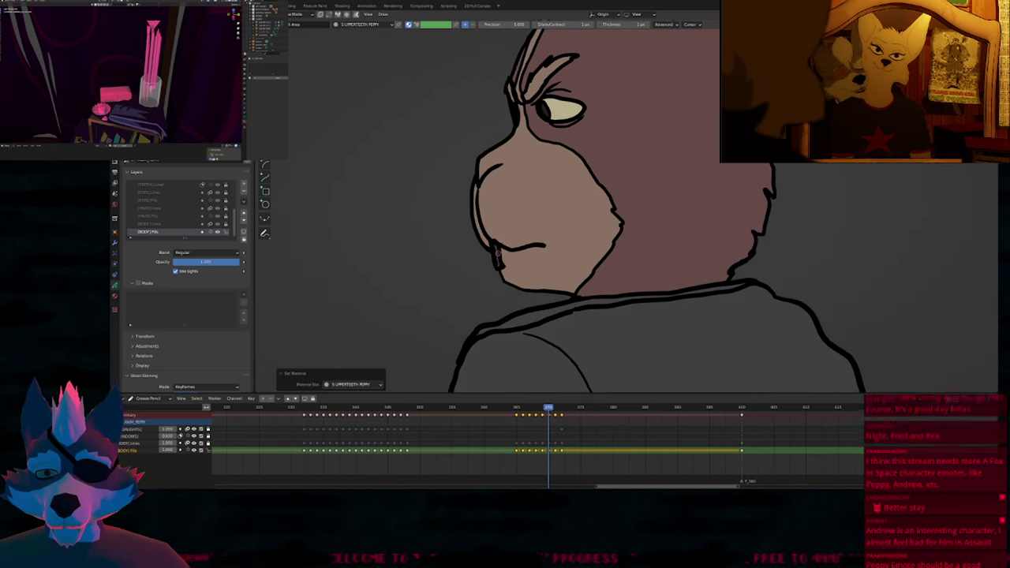
pyautogui.press('Tab')
pyautogui.press('x')
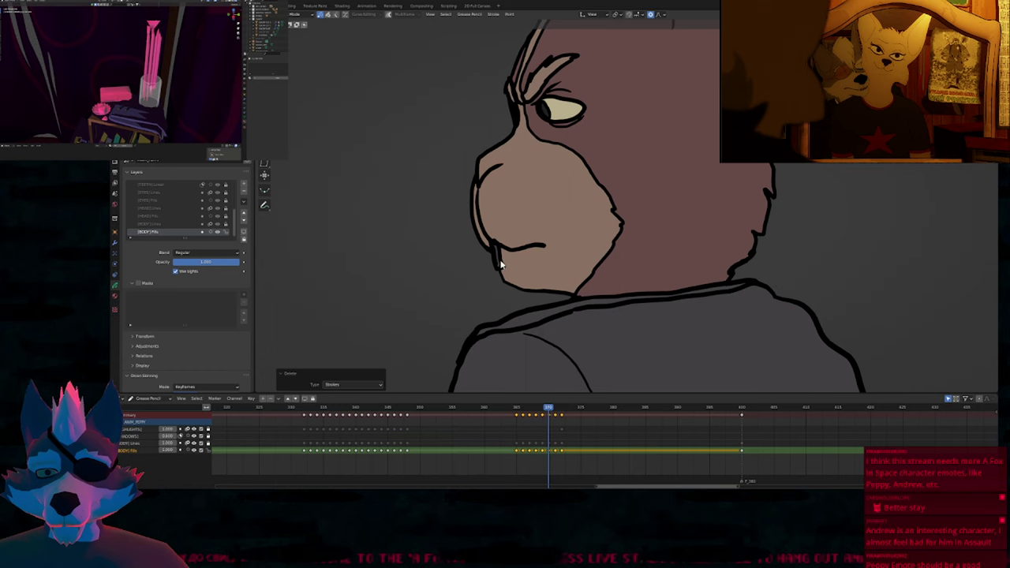
pyautogui.hotkey('ctrl', 'z')
pyautogui.press('Tab')
# Switch to the [BODY] Lines layer and delete the stray strokes inside the front tooth in Edit Mode on frame 370.
pyautogui.press('pageup')
pyautogui.press('Tab')
pyautogui.press('x')
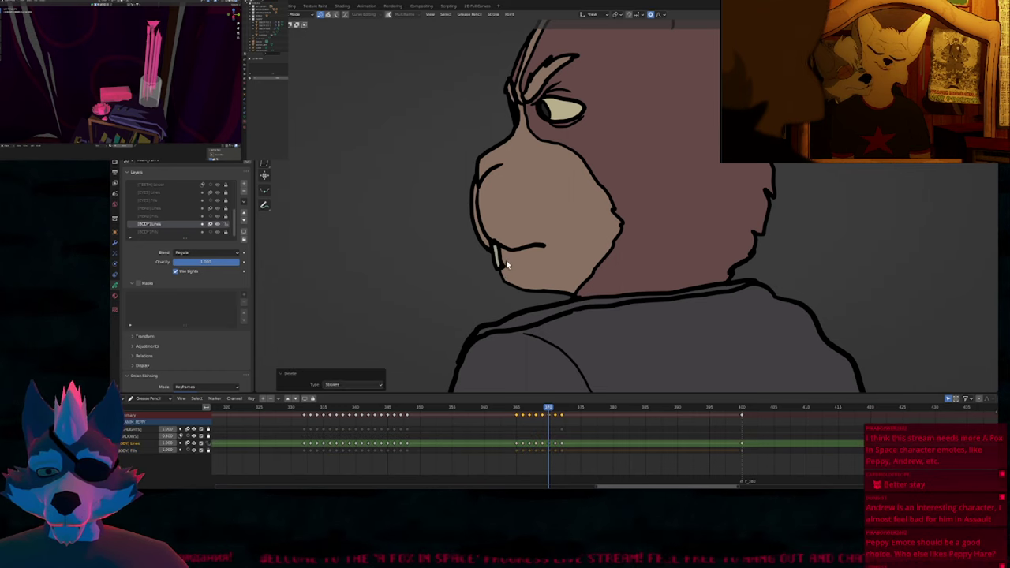
# Compare the finished head on frame 370 with its neighbouring frame and move forward to frame 371.
pyautogui.keyDown('ctrl'); pyautogui.moveTo(505, 260); pyautogui.dragTo(513, 360, button='middle'); pyautogui.keyUp('ctrl')
pyautogui.scroll(2, 536, 217)
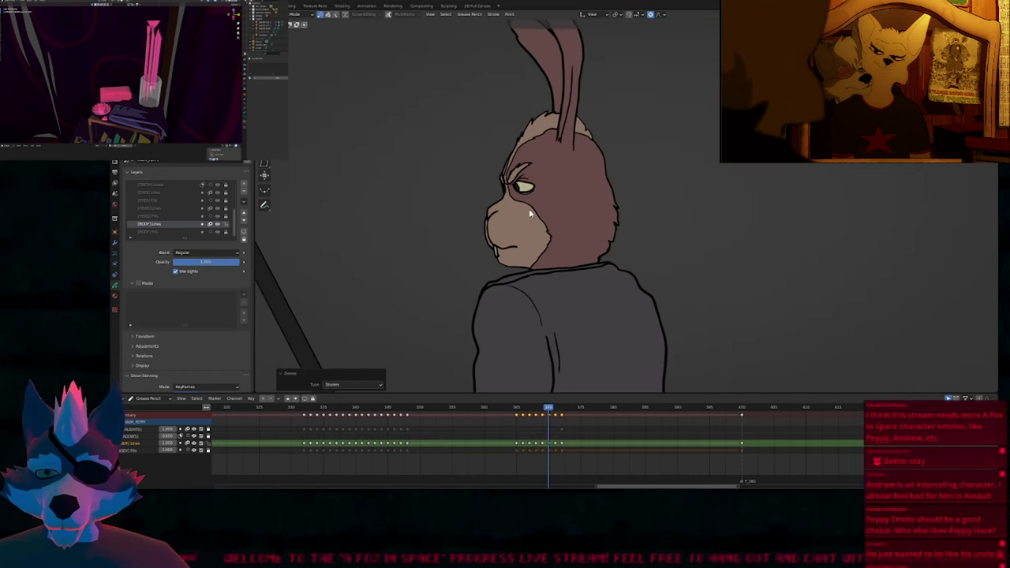
pyautogui.press('Right')
pyautogui.press('Left')
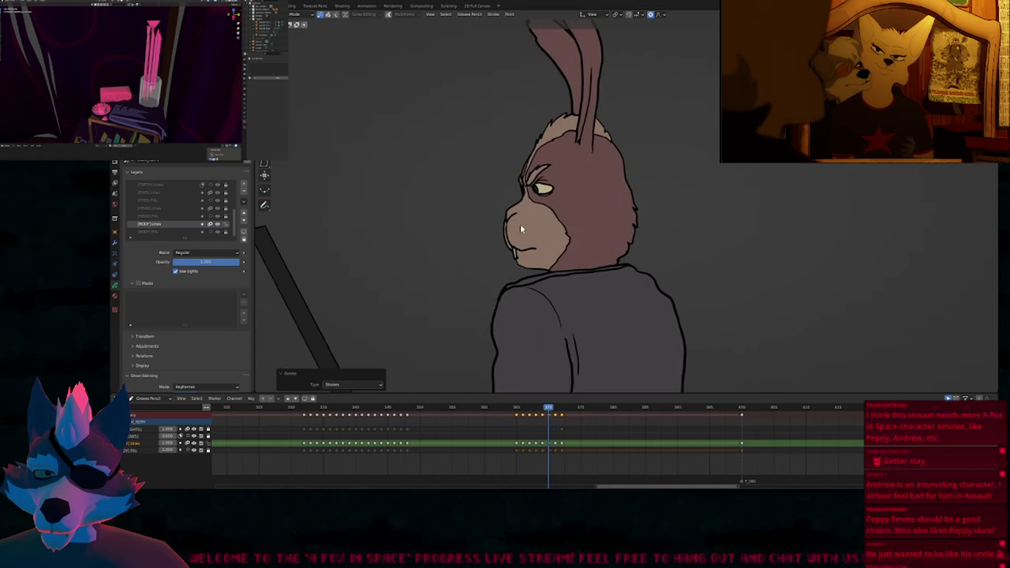
pyautogui.press('Right')
pyautogui.moveTo(538, 205)
pyautogui.keyDown('shift'); pyautogui.mouseDown(button='middle')
pyautogui.moveTo(547, 248)
pyautogui.moveTo(566, 250)
pyautogui.mouseUp(button='middle'); pyautogui.keyUp('shift')
pyautogui.scroll(-1, 548, 250)
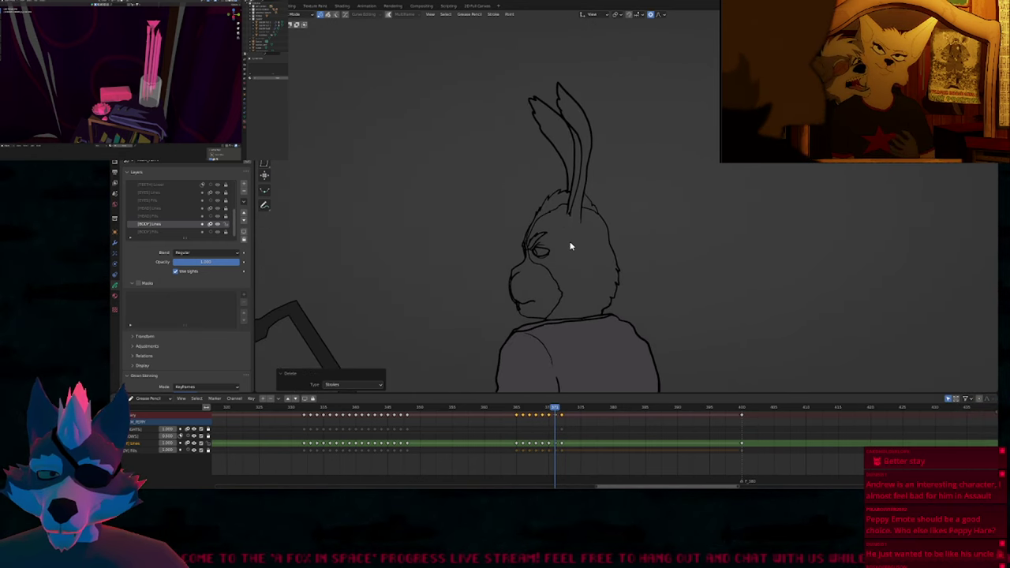
# Return to Draw Mode on the [BODY] Fills layer and fill the head's dark fur and ears on frame 371 with BODY_1 PEPPY.
pyautogui.press('Tab')
pyautogui.press('pagedown')
pyautogui.press('u')
pyautogui.click(571, 239)
pyautogui.click(579, 169)
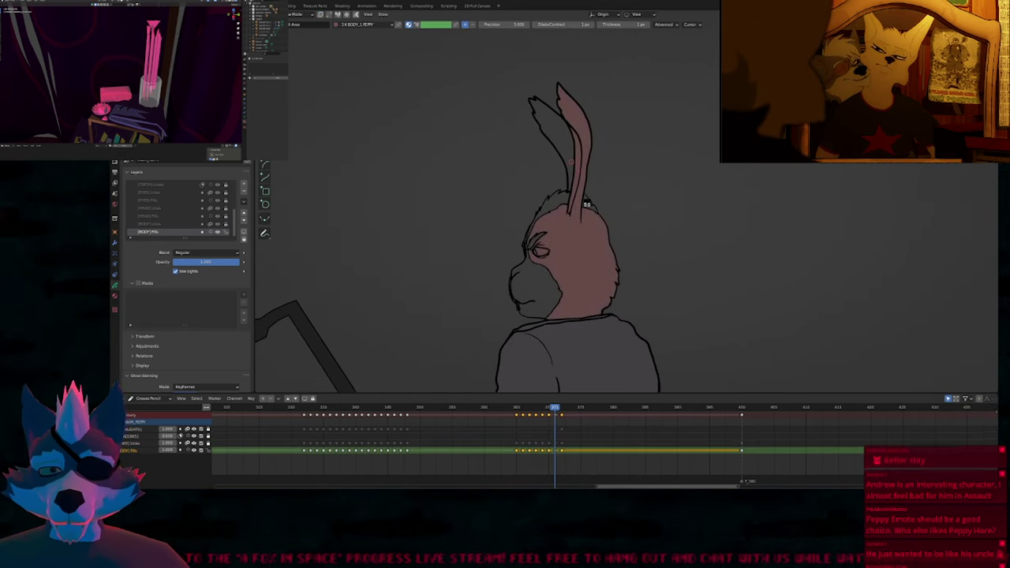
# Fill the forehead tuft, muzzle, brow and narrow light-fur gaps on frame 371 with BODY_2 PEPPY.
pyautogui.press('u')
pyautogui.press('4')
pyautogui.click(548, 209)
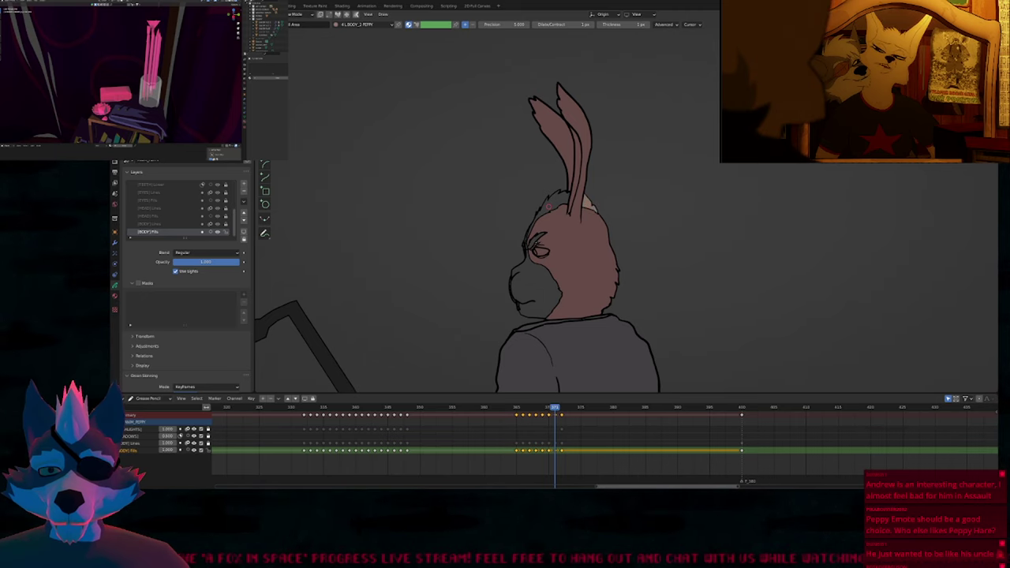
pyautogui.click(537, 249)
pyautogui.scroll(5, 532, 263)
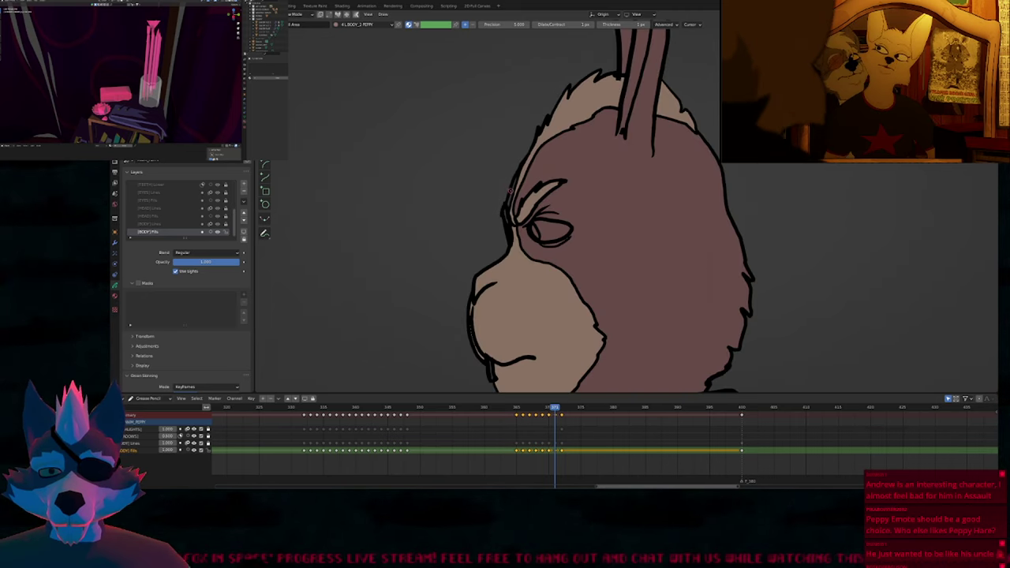
pyautogui.click(511, 193)
pyautogui.click(509, 214)
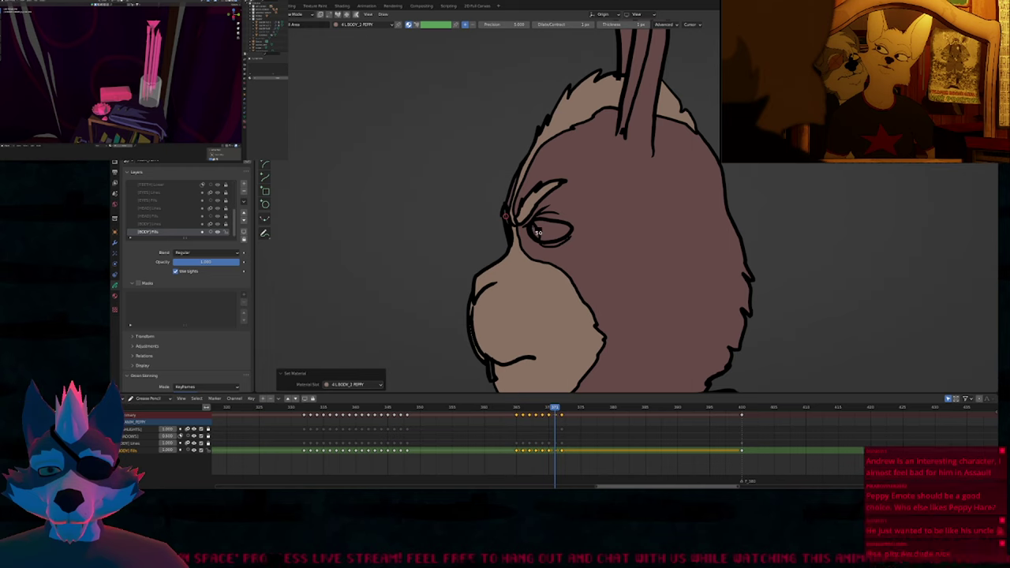
# Fill the near eye on frame 371 with EYES PEPPY and its pupil with BLACKFILL.
pyautogui.press('u')
pyautogui.press('a')
pyautogui.click(536, 235)
pyautogui.press('u')
pyautogui.press('2')
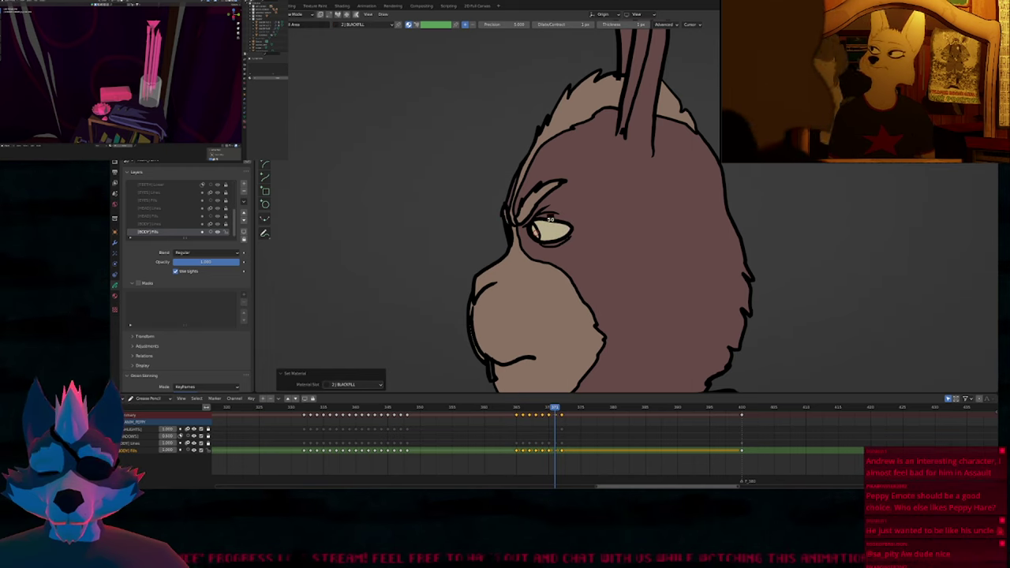
pyautogui.click(536, 232)
pyautogui.press('z')
pyautogui.scroll(-2, 513, 245)
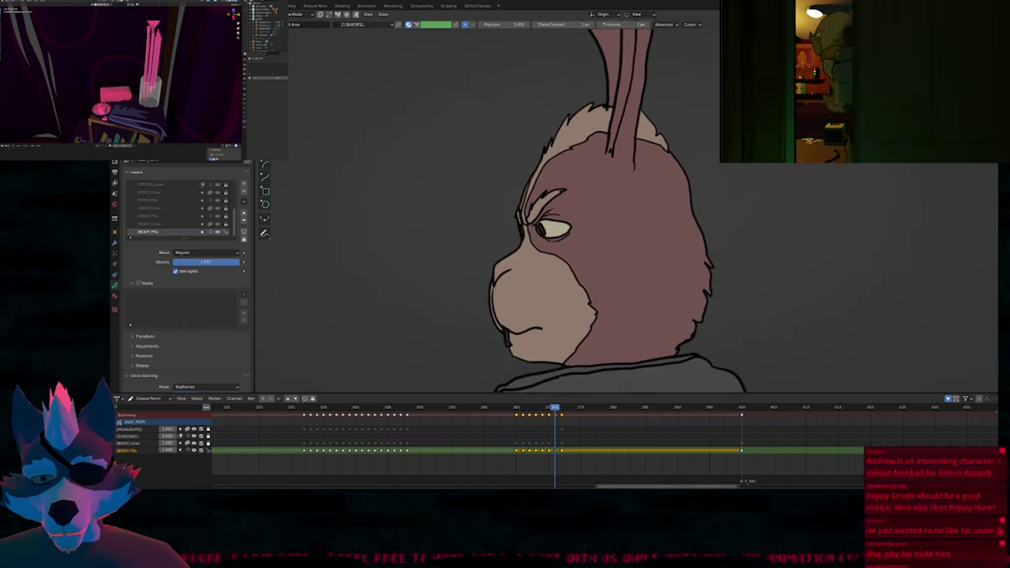
# Fill the sliver of the far eye beside the nose bridge on frame 371 with BLACKFILL.
pyautogui.scroll(6, 513, 245)
pyautogui.press('u')
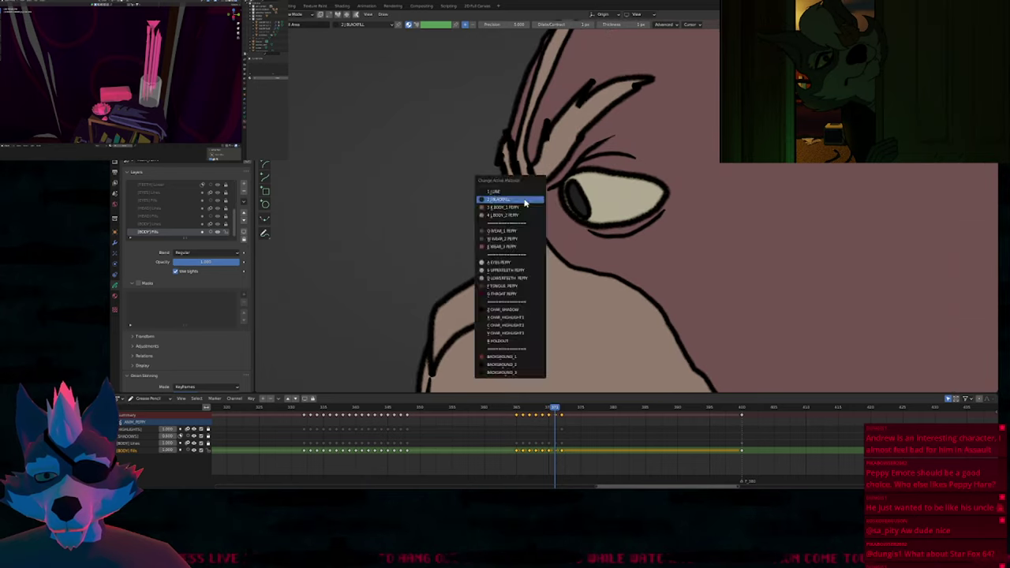
pyautogui.click(521, 194)
pyautogui.click(520, 198)
pyautogui.press('u')
pyautogui.press('2')
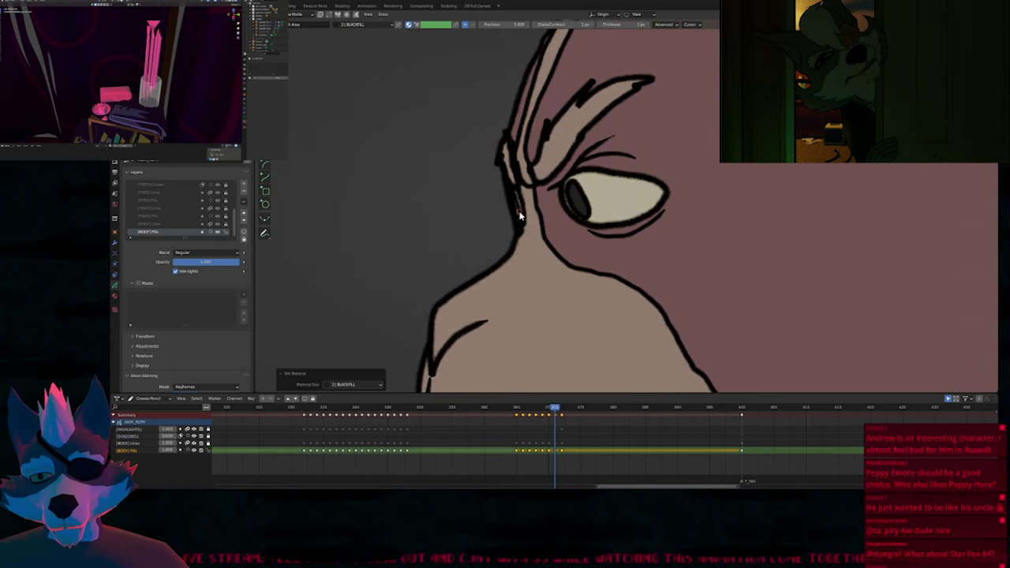
# Go back to frame 370, fill the far eye's sliver with EYES PEPPY and reselect BLACKFILL.
pyautogui.press('Left')
pyautogui.click(620, 208)
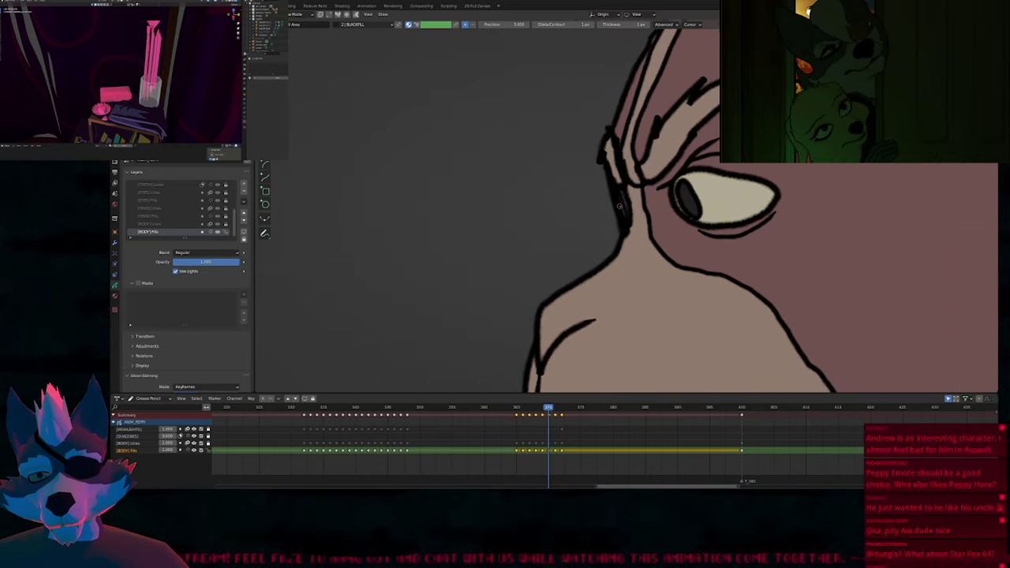
pyautogui.press('u')
pyautogui.press('a')
pyautogui.press('u')
pyautogui.click(625, 209)
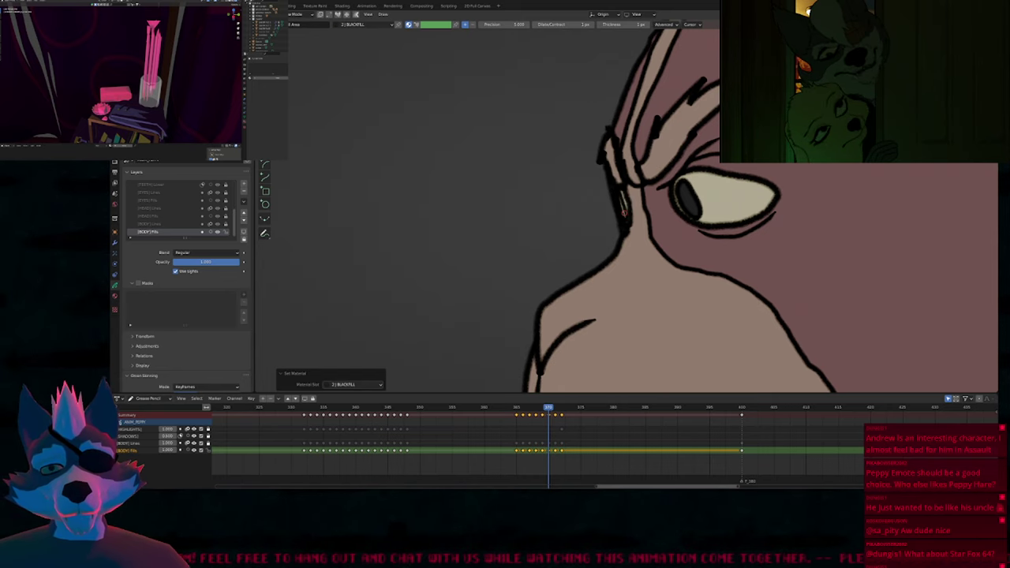
# Compare the far eye across the neighbouring frames and move forward to frame 372.
pyautogui.press('Down')
pyautogui.press('Up')
pyautogui.press('Up')
pyautogui.press('Up')
pyautogui.press('Up')
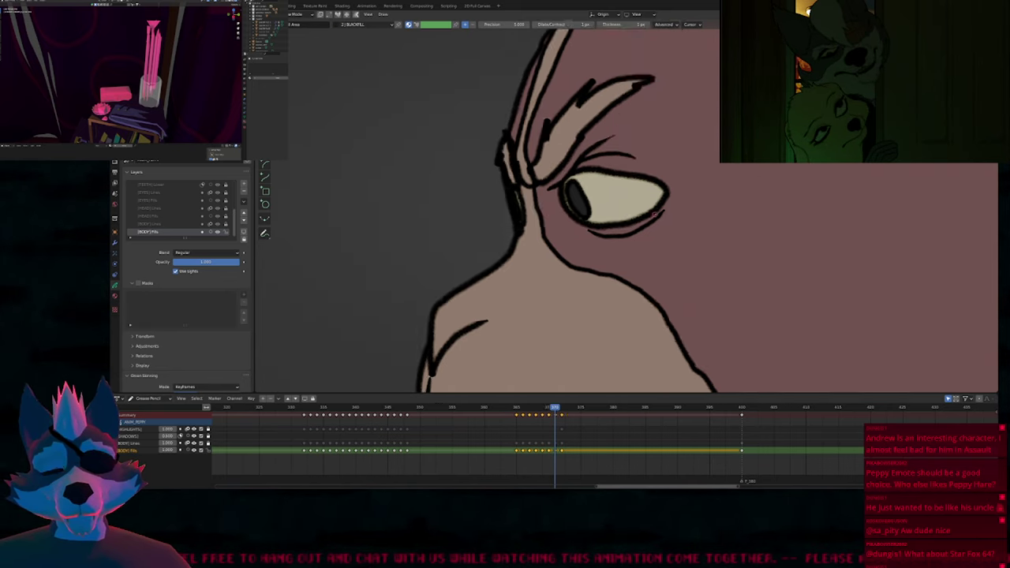
pyautogui.press('Down')
pyautogui.scroll(-5, 539, 213)
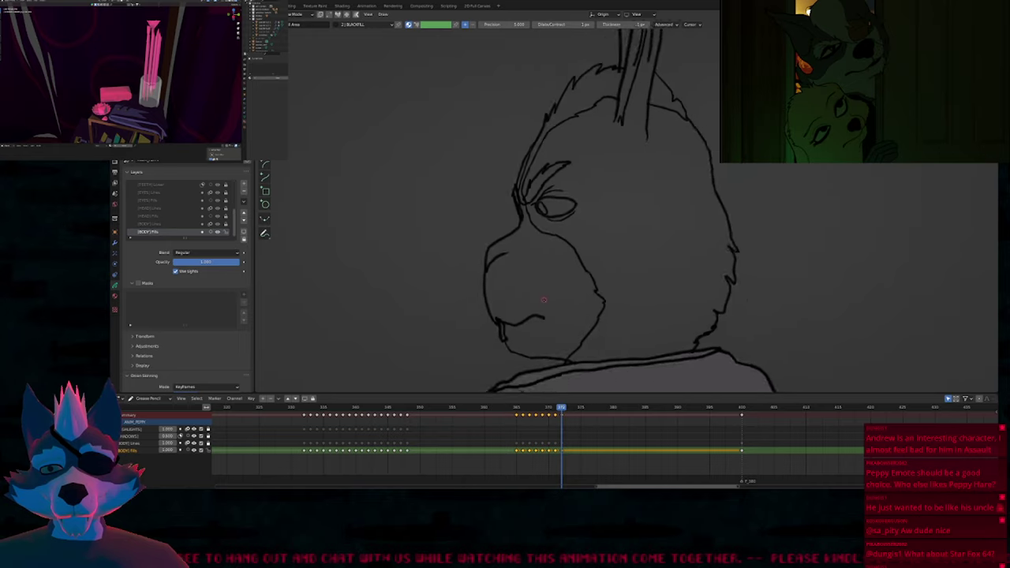
# Switch to the [BODY] Lines layer and delete the far-eye strokes beside the nose bridge in Edit Mode on frame 372.
pyautogui.scroll(5, 527, 217)
pyautogui.press('Tab')
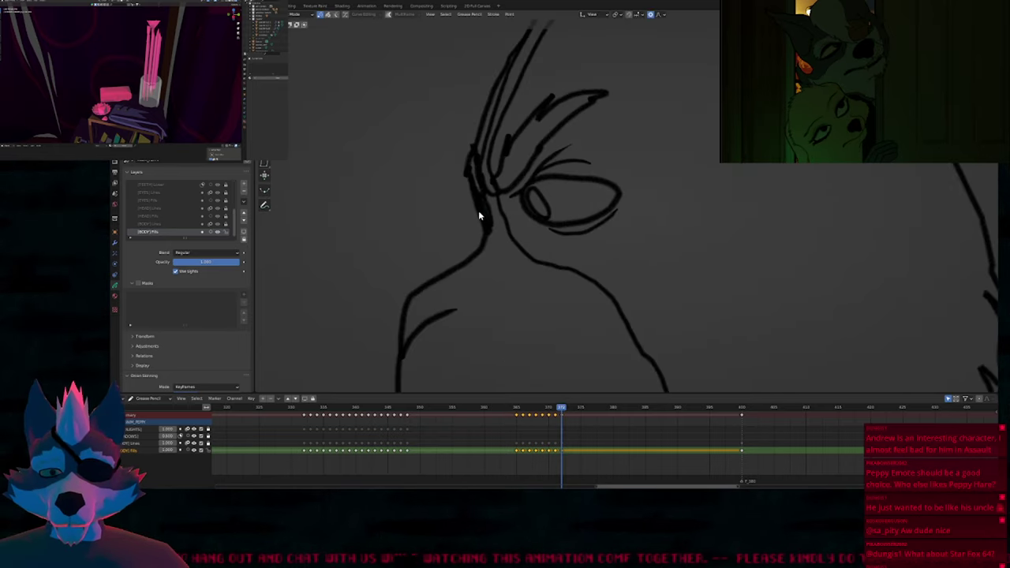
pyautogui.press('Tab')
pyautogui.press('pageup')
pyautogui.press('Tab')
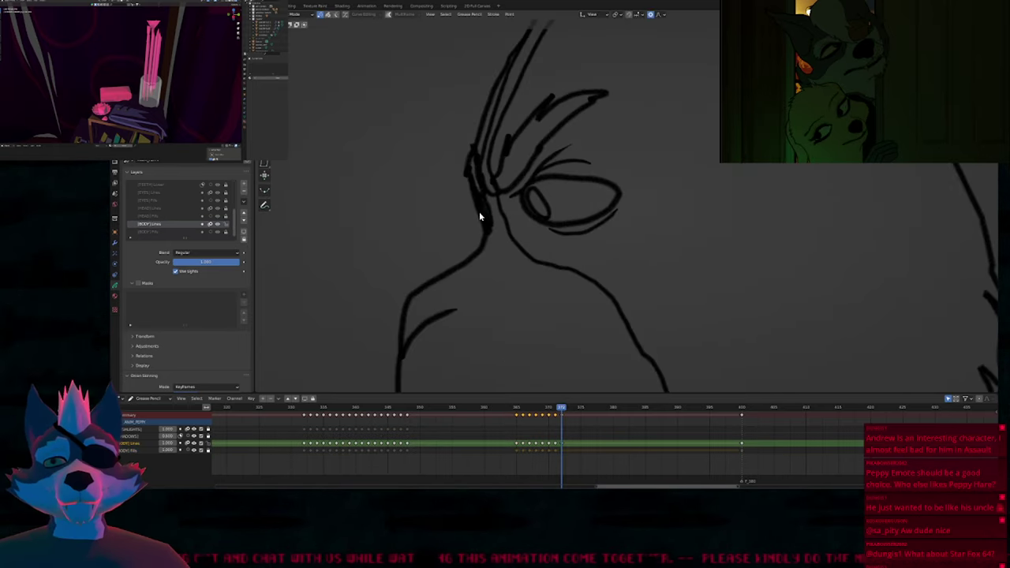
pyautogui.click(479, 211)
pyautogui.press('g')
pyautogui.click(507, 227)
pyautogui.press('x')
pyautogui.click(500, 230)
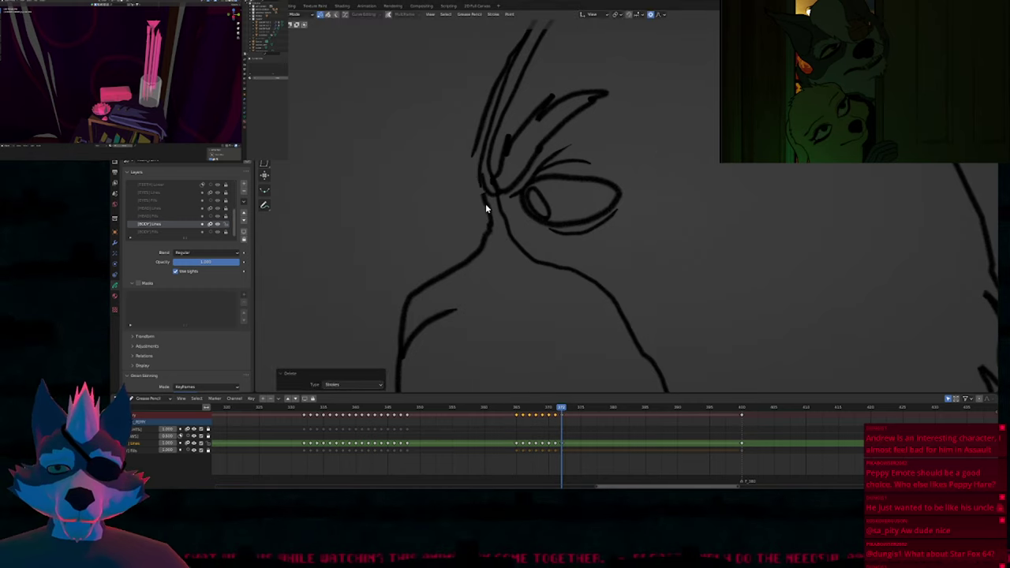
# Redraw the forehead outline down to the brow in Draw Mode on frame 372, check the earlier frames and return to frame 371.
pyautogui.moveTo(478, 191); pyautogui.dragTo(493, 146)
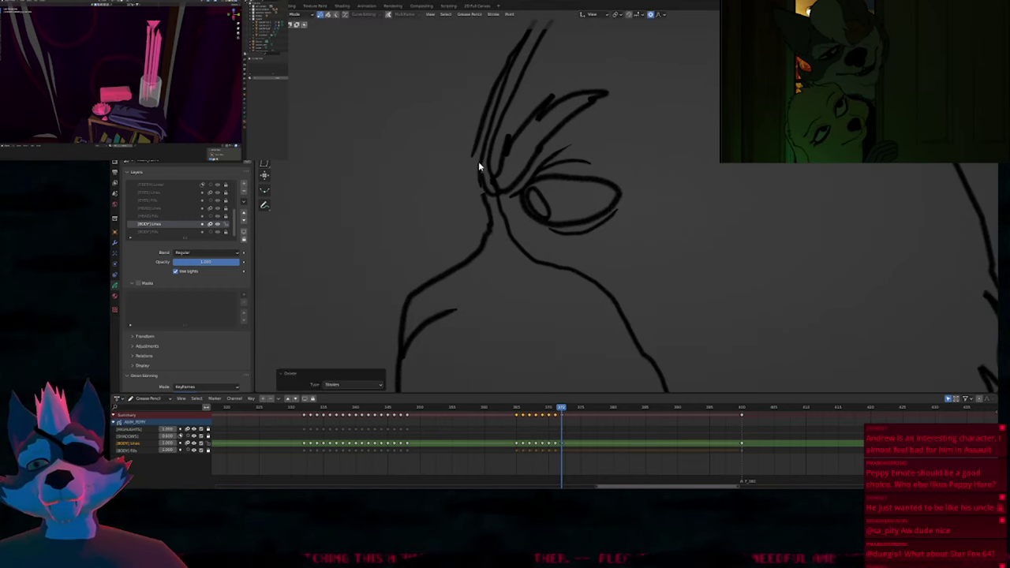
pyautogui.press('Tab')
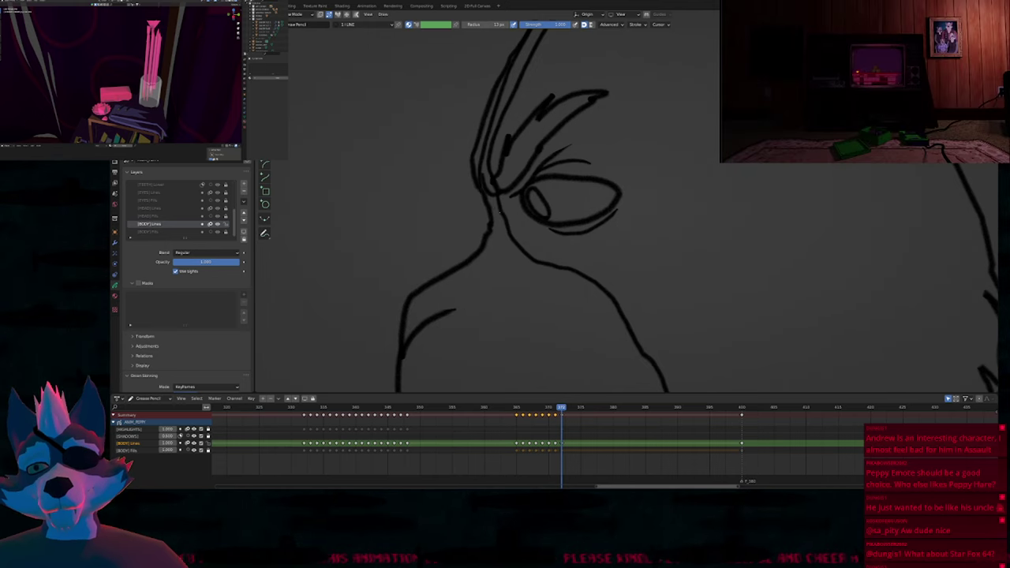
pyautogui.scroll(-4, 526, 203)
pyautogui.press('f')
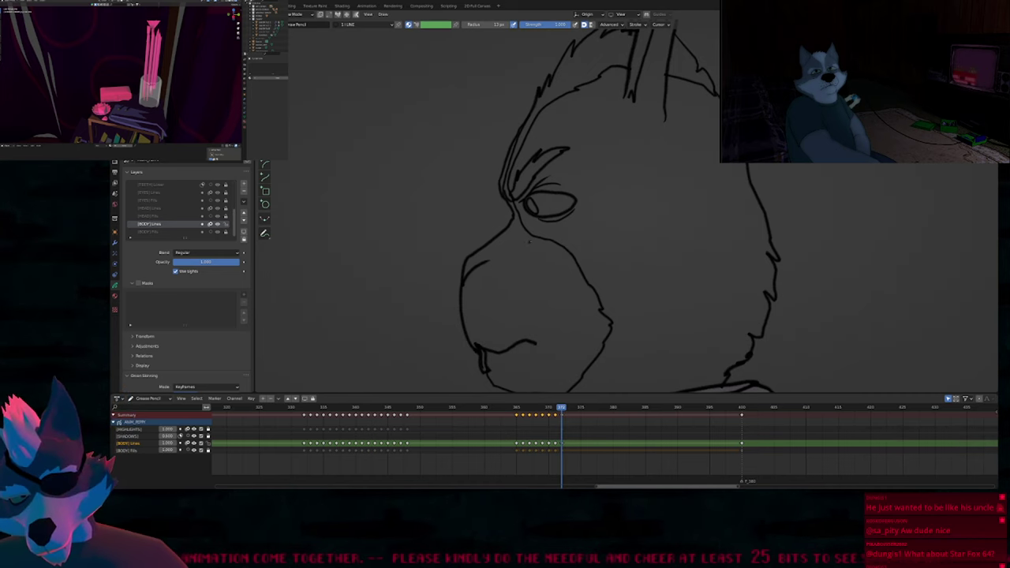
pyautogui.press('Left')
pyautogui.press('Left')
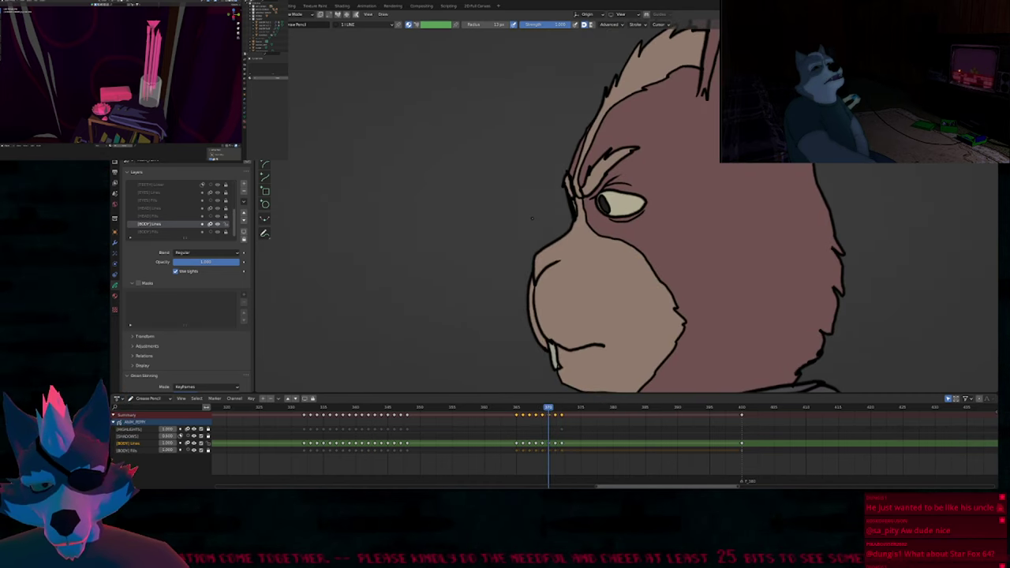
pyautogui.press('Right')
pyautogui.press('Right')
pyautogui.press('Left')
# Unlock the [BODY] Fills layer, clean up the far-eye sliver beside the nose bridge on frame 371 and compare it with neighbouring frames.
pyautogui.scroll(3, 532, 220)
pyautogui.press('f')
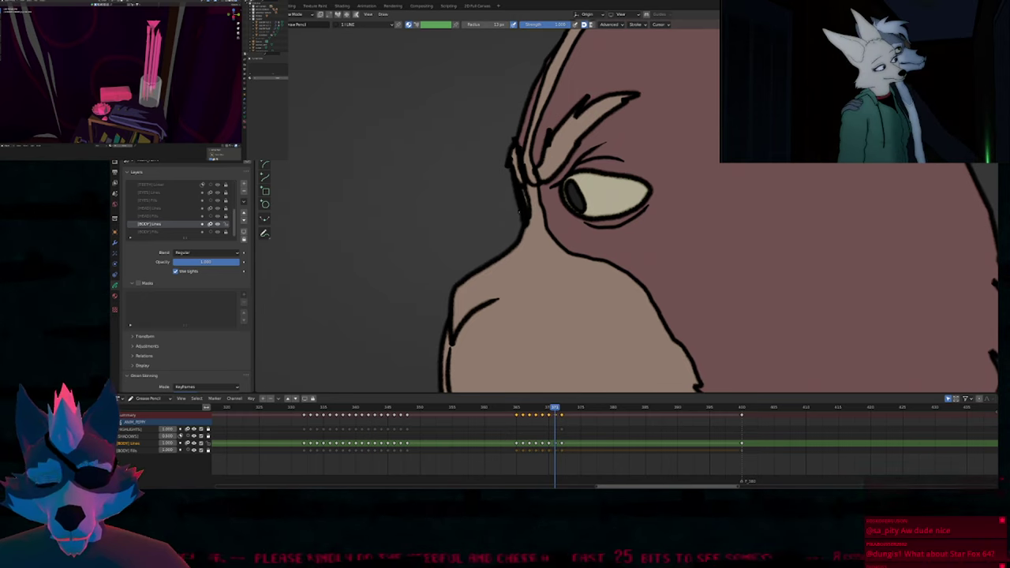
pyautogui.click(225, 232)
pyautogui.moveTo(514, 207); pyautogui.dragTo(523, 209)
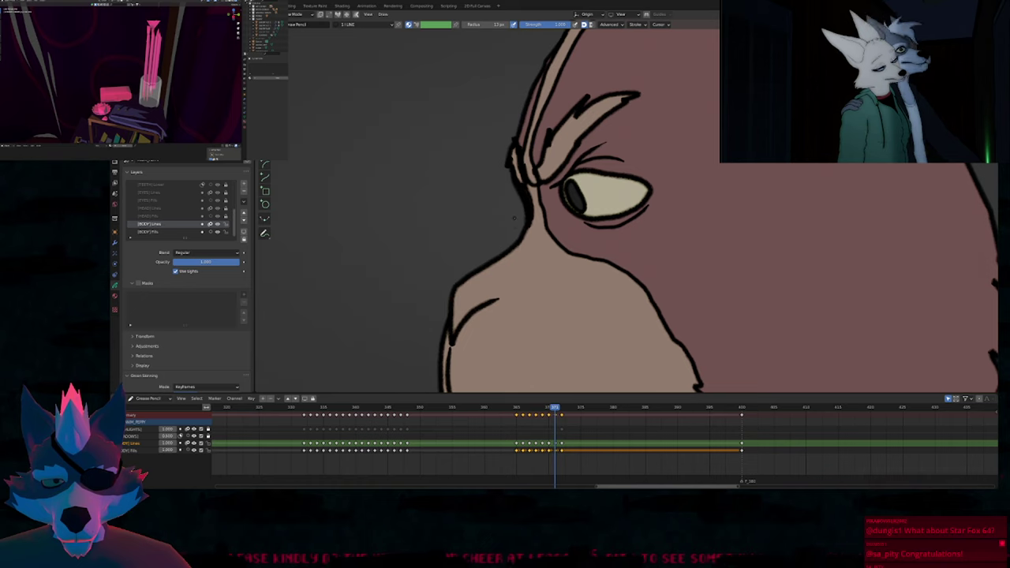
pyautogui.press('Right')
pyautogui.press('Left')
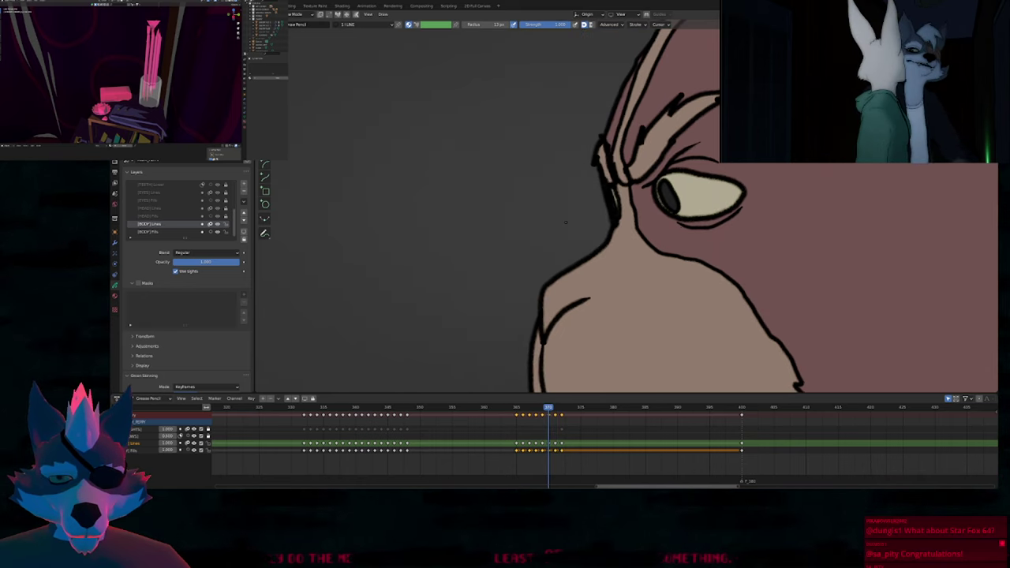
pyautogui.press('Right')
pyautogui.press('Left')
pyautogui.keyDown('ctrl'); pyautogui.moveTo(606, 215); pyautogui.dragTo(580, 239, button='middle'); pyautogui.keyUp('ctrl')
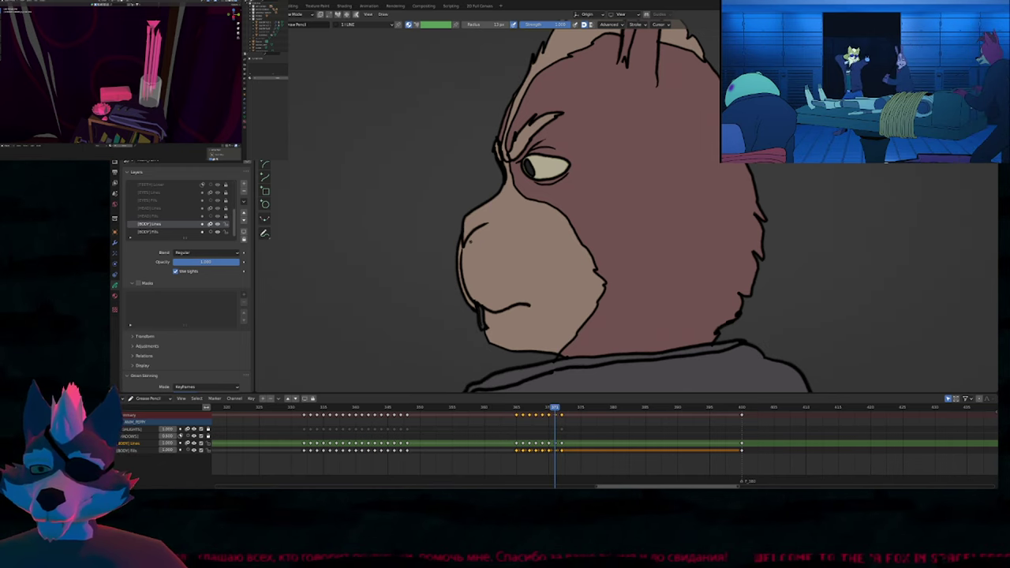
# Return to the [BODY] Fills layer and fill the front tooth on frame 371 with UPPERTEETH PEPPY.
pyautogui.moveTo(556, 206)
pyautogui.keyDown('shift'); pyautogui.mouseDown(button='middle')
pyautogui.moveTo(525, 245)
pyautogui.moveTo(579, 130)
pyautogui.mouseUp(button='middle'); pyautogui.keyUp('shift')
pyautogui.scroll(2, 505, 154)
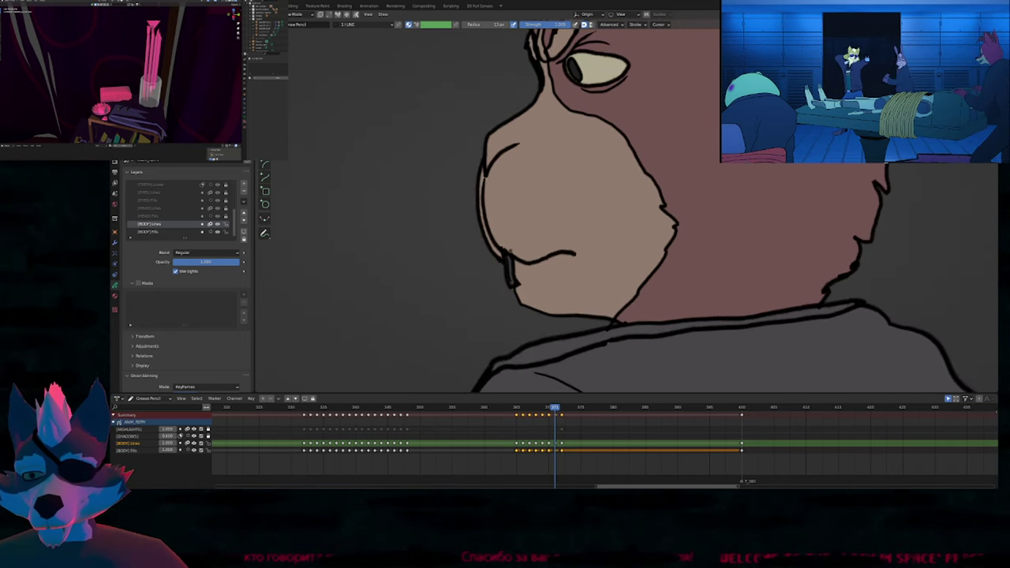
pyautogui.press('u')
pyautogui.click(513, 270)
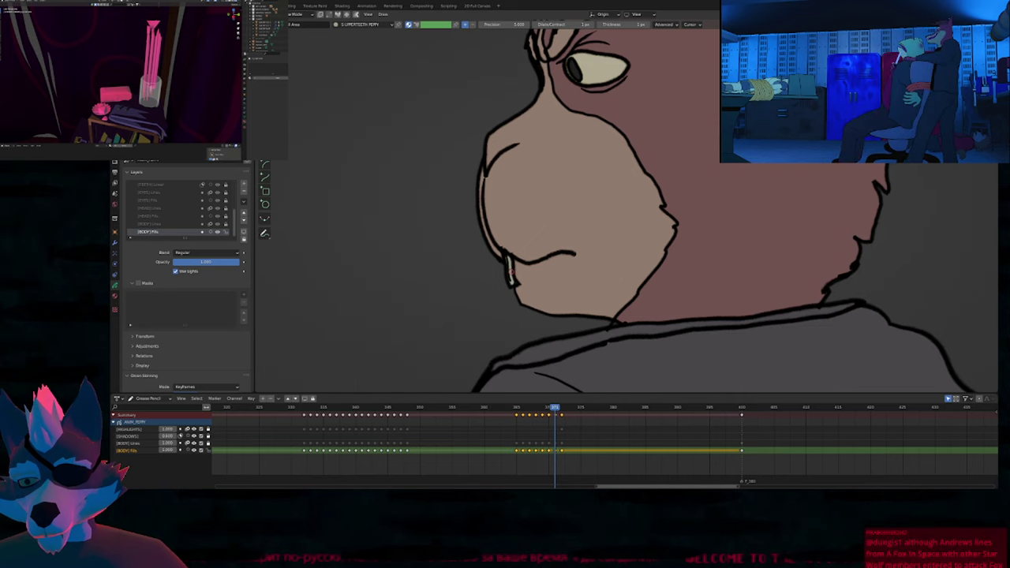
# Examine the colored head across the finished frames and move forward to frame 372.
pyautogui.scroll(-4, 512, 272)
pyautogui.keyDown('shift'); pyautogui.moveTo(588, 135); pyautogui.dragTo(534, 272, button='middle'); pyautogui.keyUp('shift')
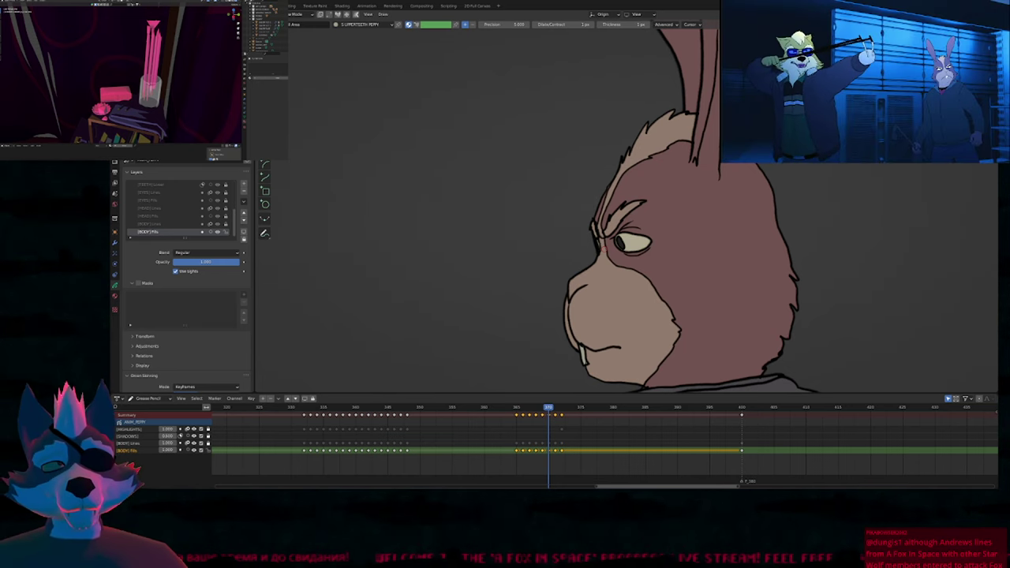
pyautogui.moveTo(674, 204)
pyautogui.keyDown('shift'); pyautogui.mouseDown(button='middle')
pyautogui.moveTo(593, 278)
pyautogui.moveTo(581, 387)
pyautogui.moveTo(583, 132)
pyautogui.mouseUp(button='middle'); pyautogui.keyUp('shift')
pyautogui.scroll(-3, 584, 213)
pyautogui.scroll(-2, 580, 233)
pyautogui.scroll(3, 580, 236)
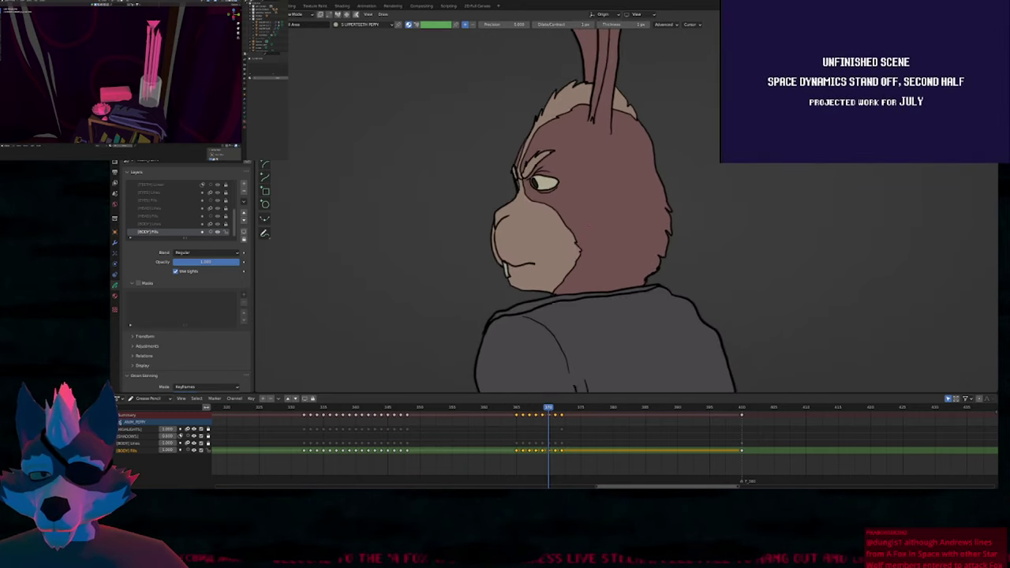
pyautogui.press('Left')
pyautogui.press('Left')
pyautogui.press('Right')
pyautogui.press('Right')
pyautogui.press('Right')
pyautogui.press('Right')
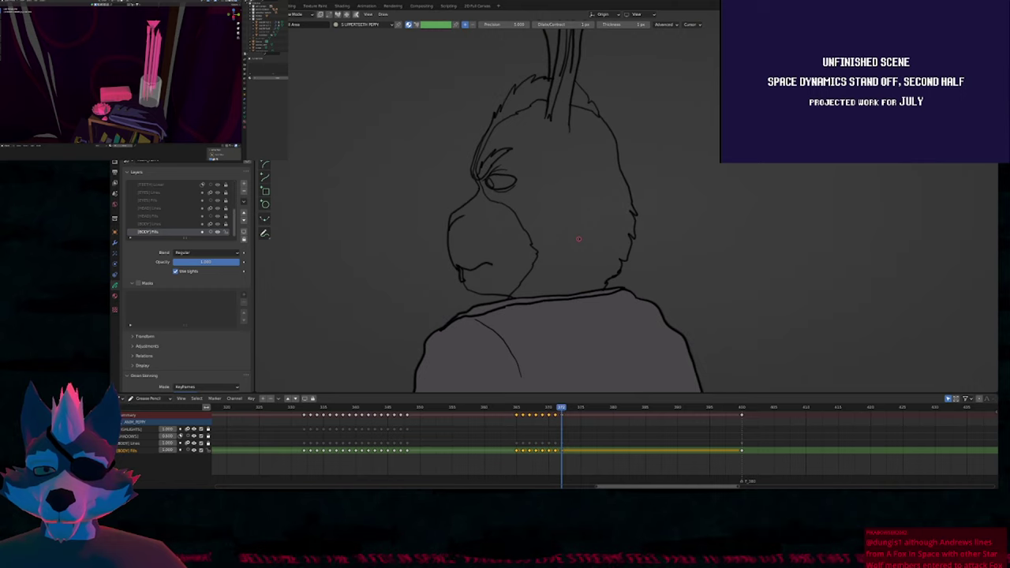
# Fill the muzzle, brow and front forehead tuft on frame 372 with BODY_2 PEPPY.
pyautogui.press('u')
pyautogui.click(504, 250)
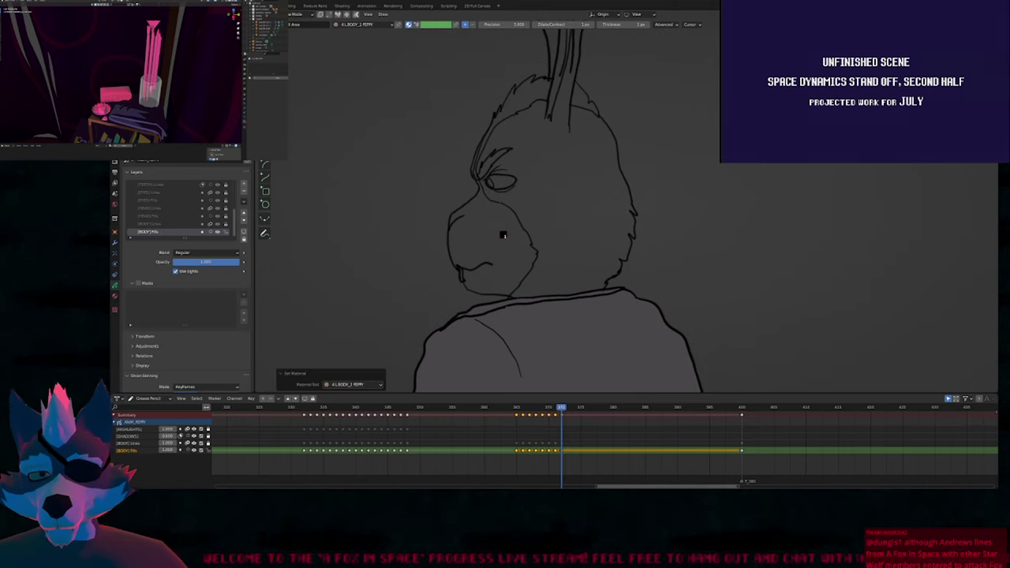
pyautogui.click(502, 233)
pyautogui.click(489, 167)
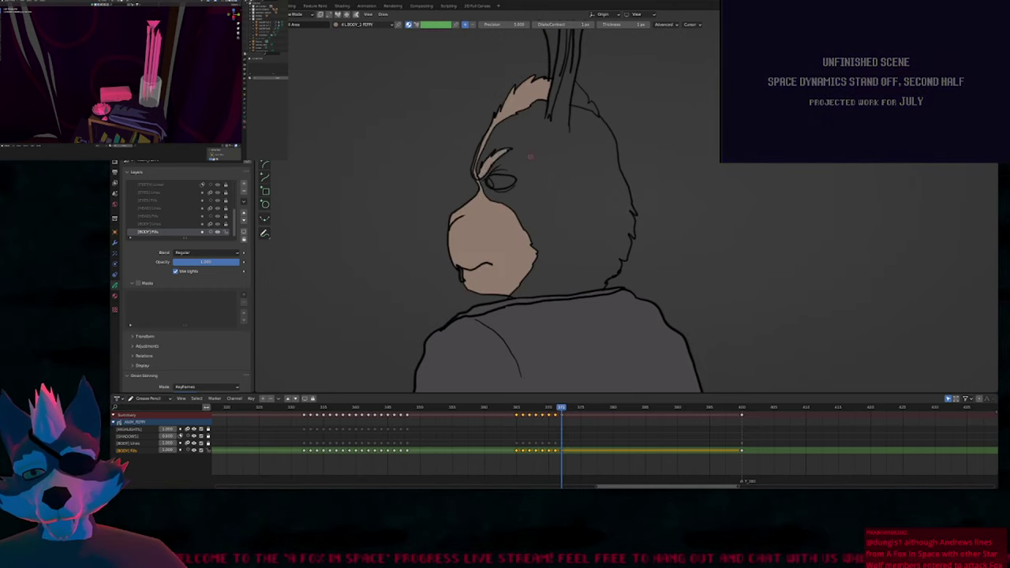
# Fill the head's dark fur and both ears on frame 372 with BODY_1 PEPPY.
pyautogui.press('u')
pyautogui.click(529, 158)
pyautogui.click(555, 197)
pyautogui.keyDown('shift'); pyautogui.moveTo(556, 198); pyautogui.dragTo(582, 296, button='middle'); pyautogui.keyUp('shift')
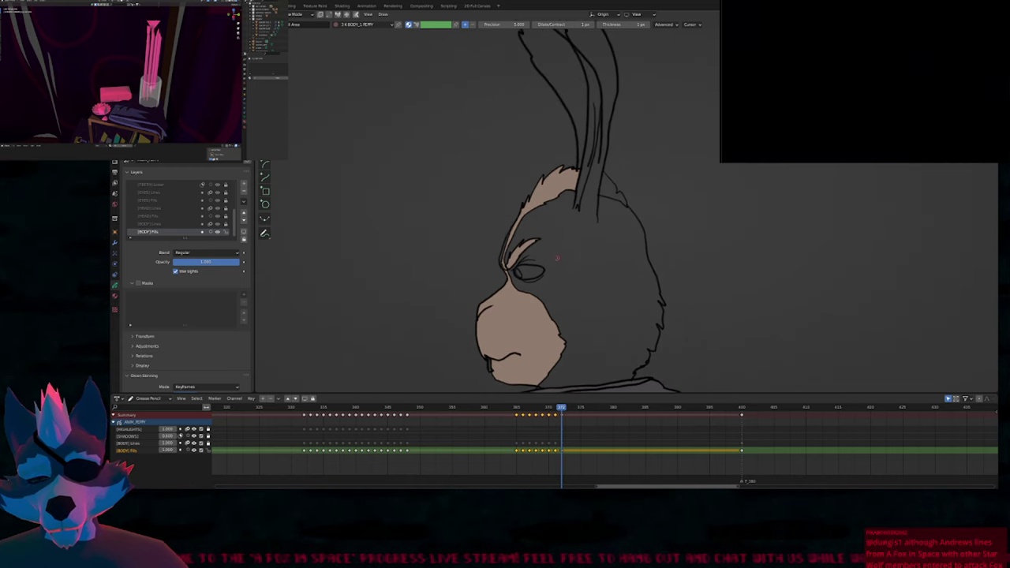
pyautogui.scroll(-2, 568, 232)
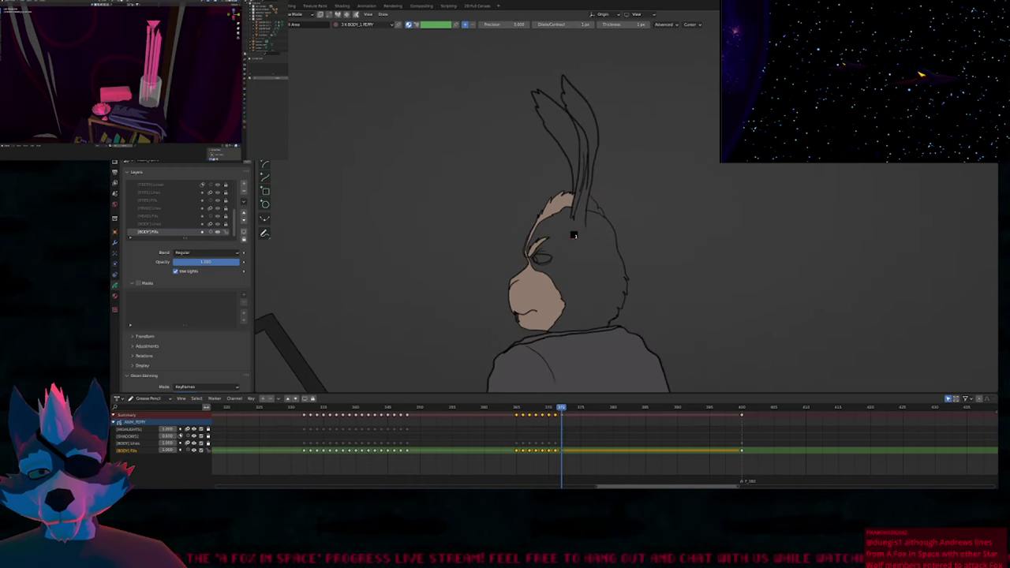
pyautogui.click(572, 236)
pyautogui.click(573, 148)
# Fill the tuft behind the ears with BODY_2 PEPPY and the narrow forehead gap with BODY_1 PEPPY on frame 372.
pyautogui.press('u')
pyautogui.click(577, 220)
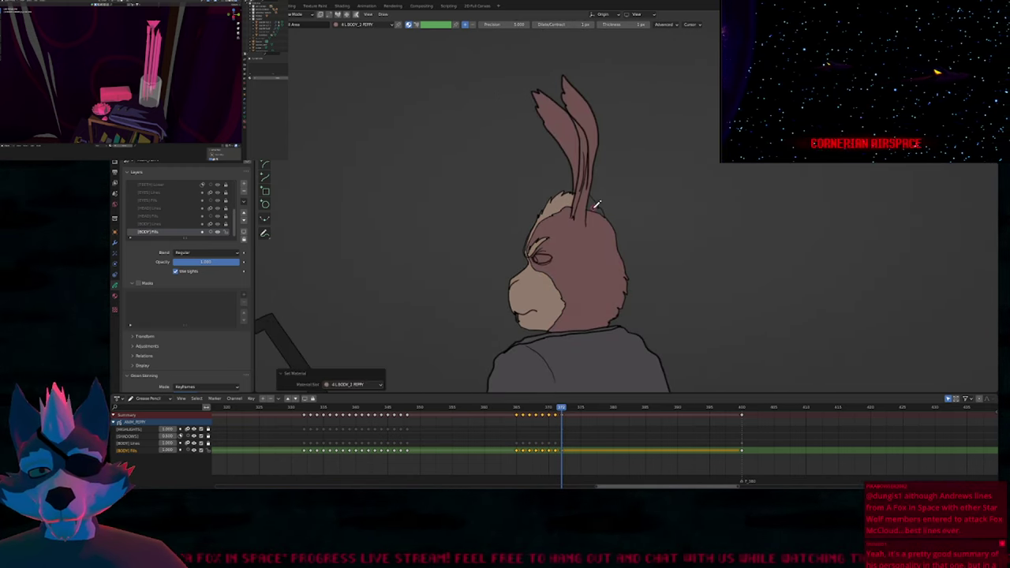
pyautogui.scroll(5, 529, 284)
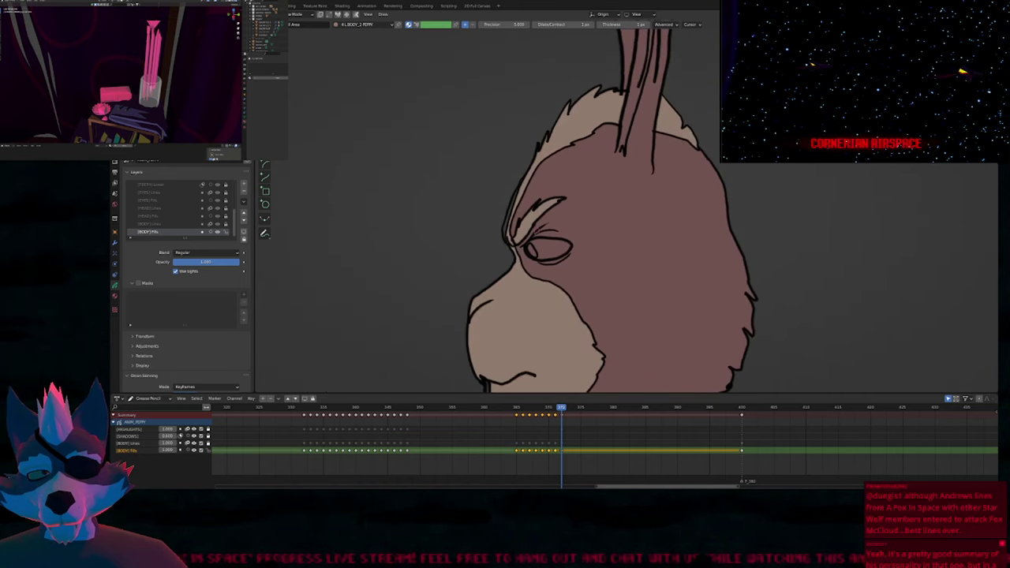
pyautogui.press('u')
pyautogui.click(517, 191)
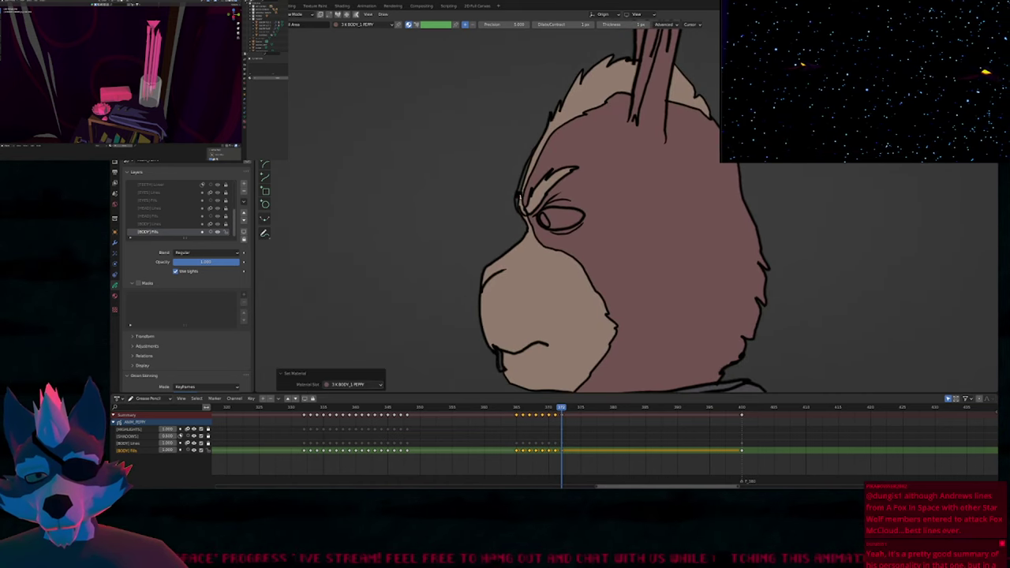
# Fill the eye white on frame 372 with EYES PEPPY, the pupil with black, and the gap beside the brow with BODY_1 PEPPY.
pyautogui.press('u')
pyautogui.click(561, 209)
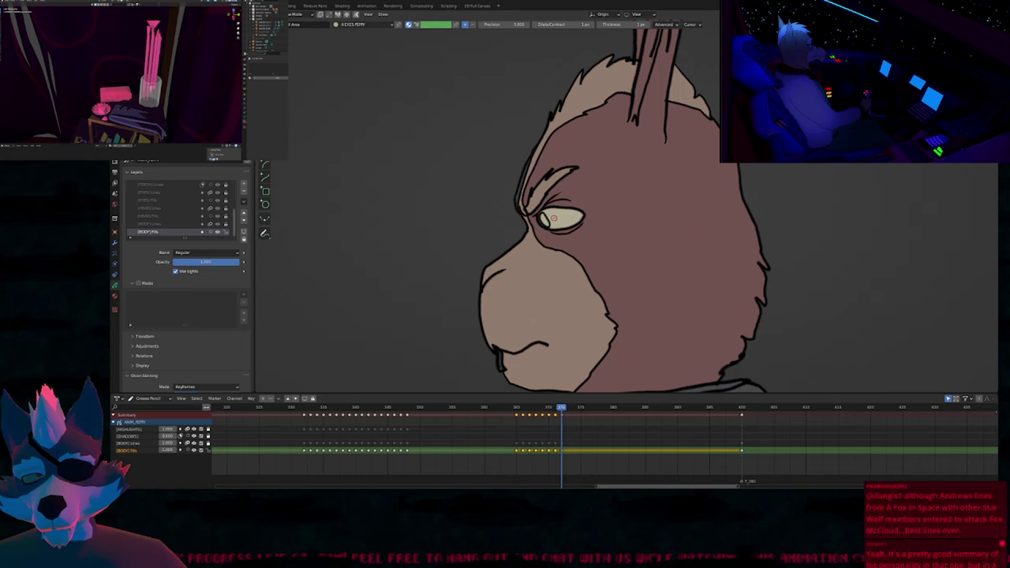
pyautogui.press('u')
pyautogui.click(544, 208)
pyautogui.press('u')
pyautogui.click(518, 213)
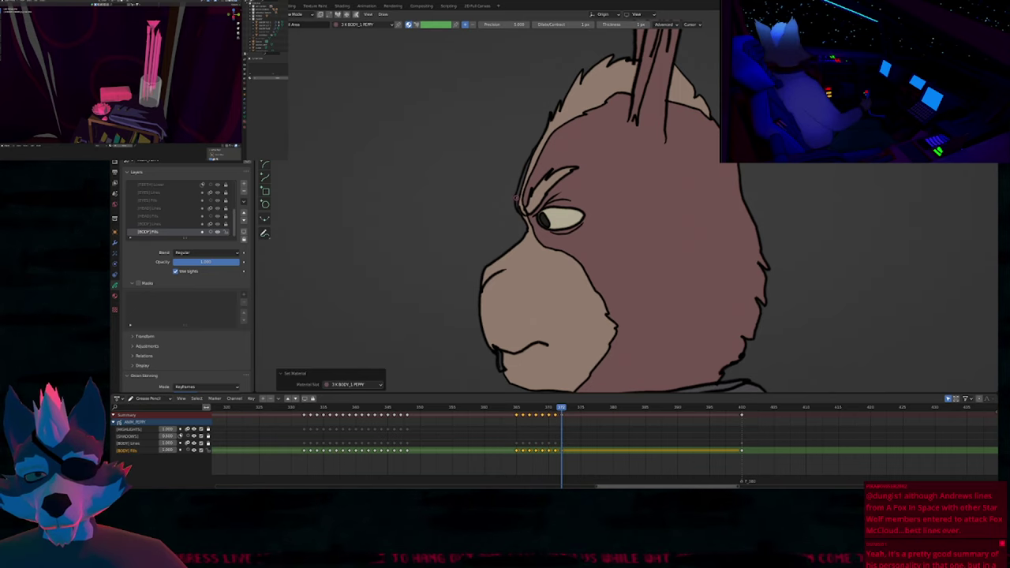
pyautogui.scroll(-3, 517, 198)
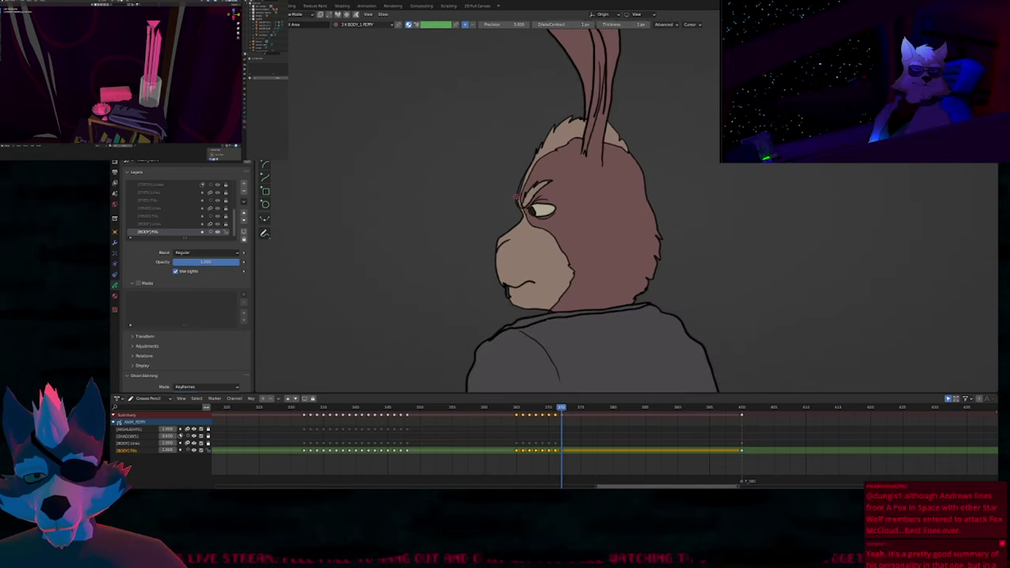
pyautogui.scroll(5, 519, 280)
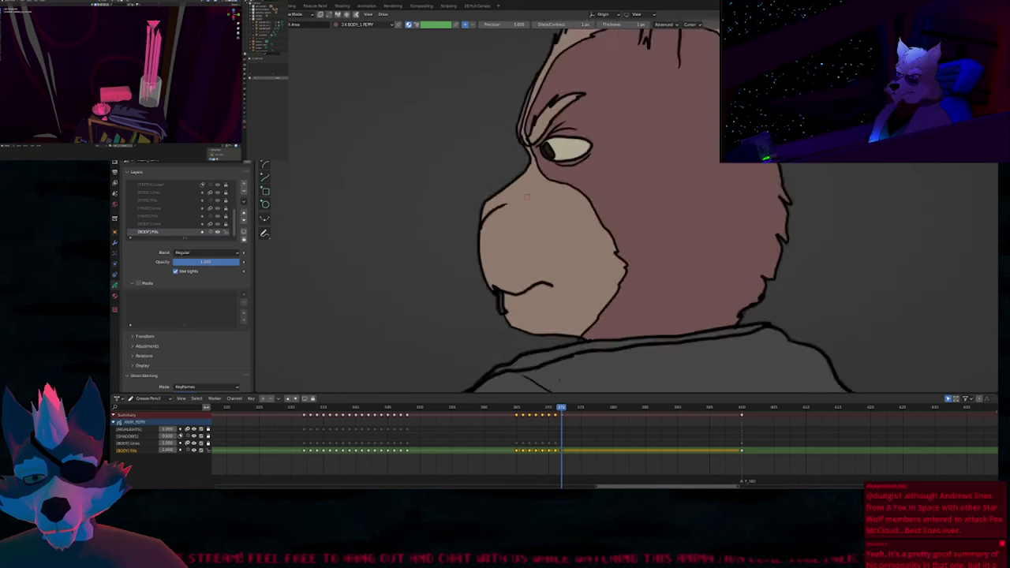
# Fill the front tooth on frame 372 and delete the stray line stroke beside it from the body lines.
pyautogui.press('u')
pyautogui.click(495, 309)
pyautogui.click(493, 313)
pyautogui.press('y')
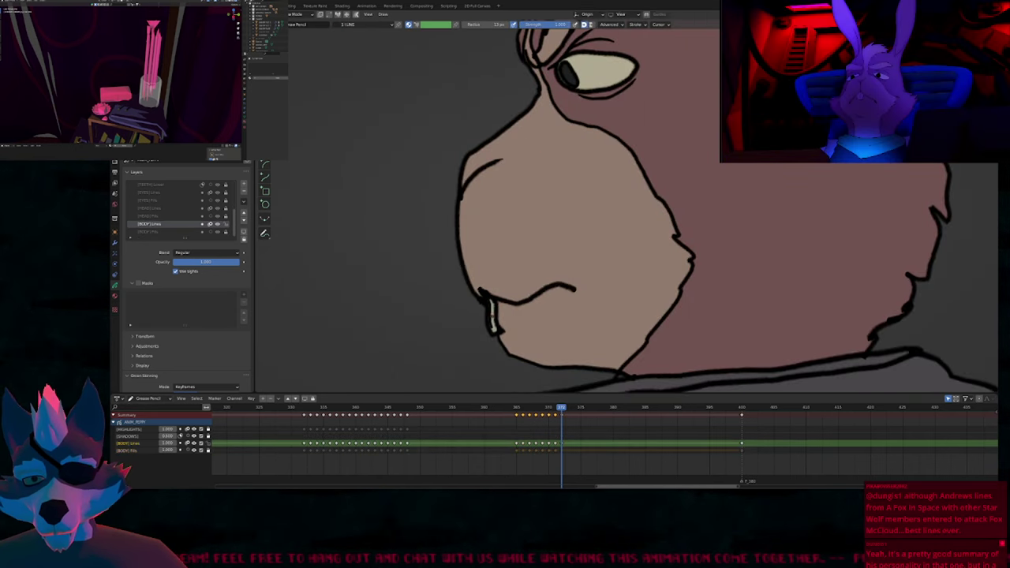
pyautogui.press('Tab')
pyautogui.click(494, 318)
pyautogui.press('x')
# Examine the front tooth and muzzle on frame 371 against the neighboring keyframes.
pyautogui.scroll(-4, 519, 295)
pyautogui.press('Up')
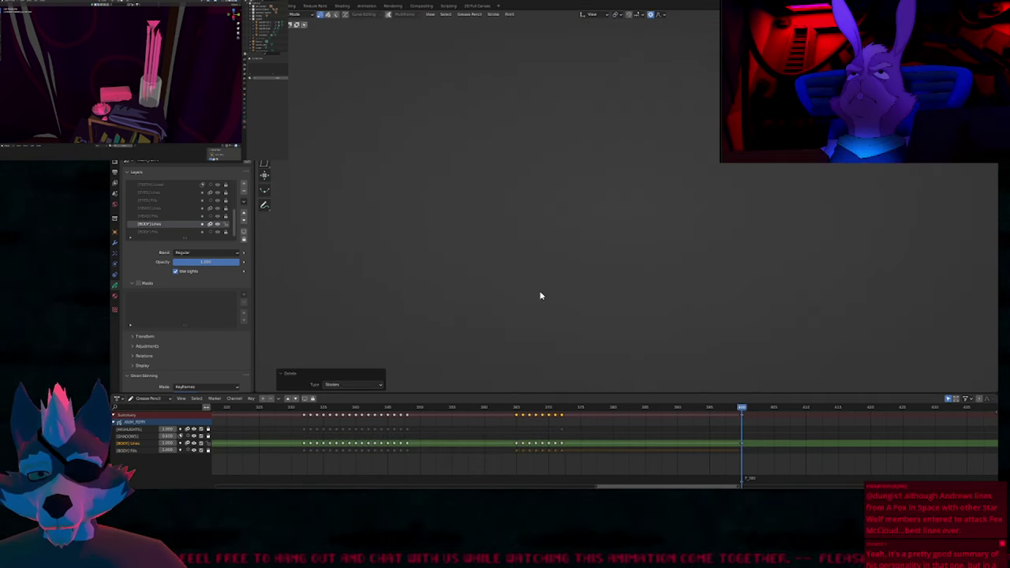
pyautogui.press('Down')
pyautogui.press('Down')
pyautogui.press('Down')
pyautogui.press('Up')
pyautogui.scroll(5, 513, 272)
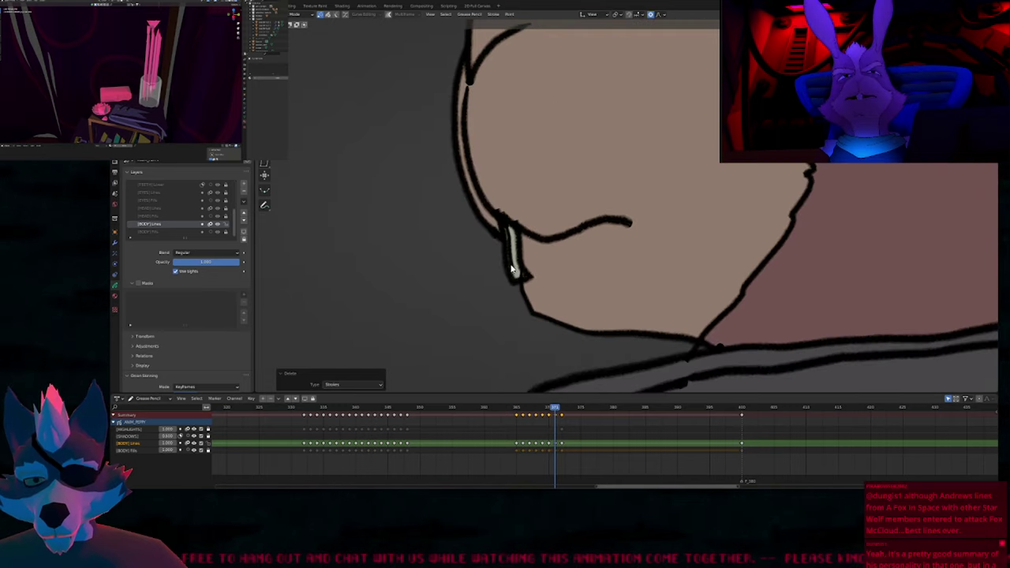
pyautogui.scroll(-6, 523, 282)
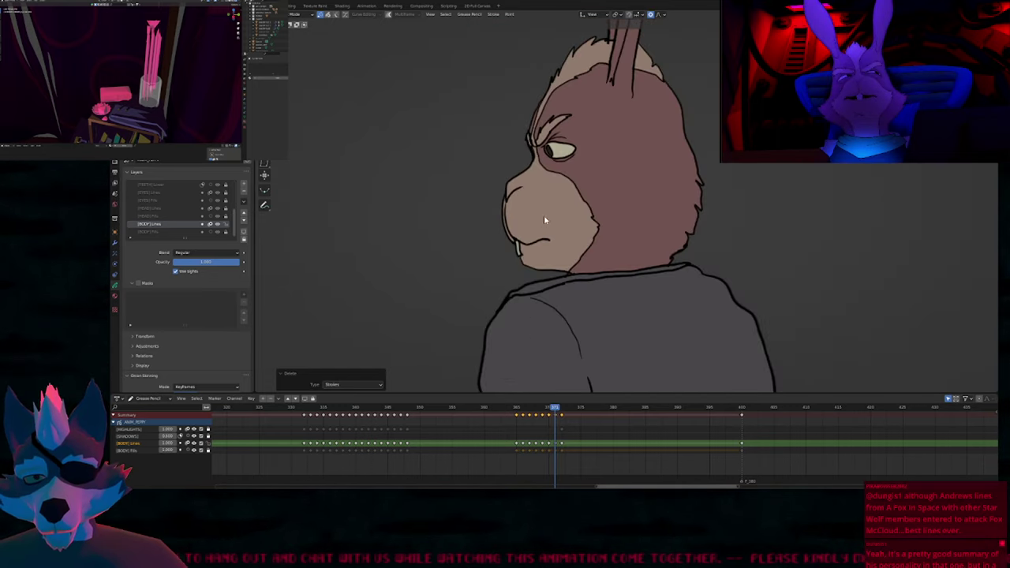
# Step back and forth through the colored head frames to check the fills for gaps and flicker.
pyautogui.keyDown('shift'); pyautogui.moveTo(543, 215); pyautogui.dragTo(546, 271, button='middle'); pyautogui.keyUp('shift')
pyautogui.press('Down')
pyautogui.press('Down')
pyautogui.press('Down')
pyautogui.press('Down')
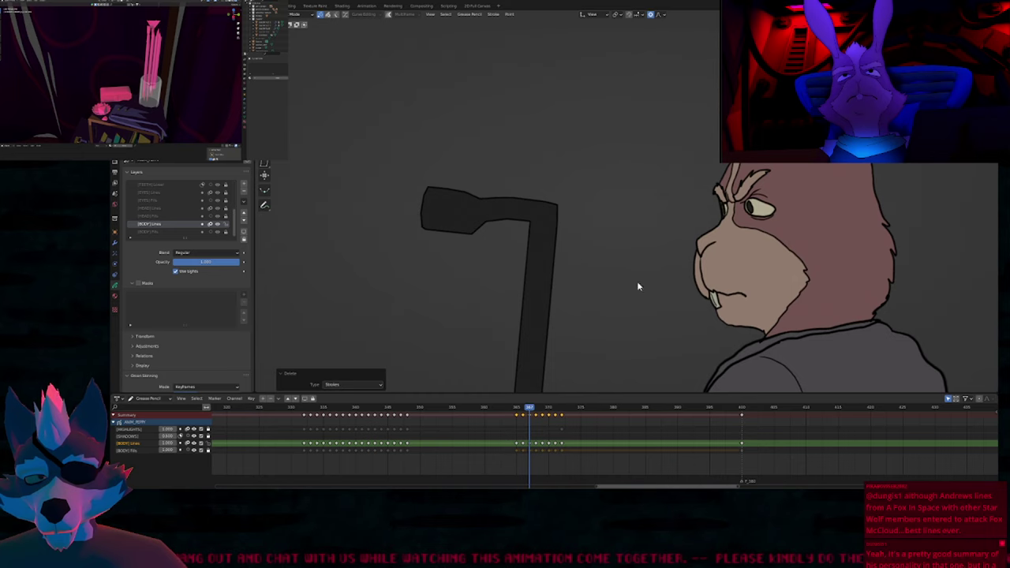
pyautogui.press('Up')
pyautogui.press('Up')
pyautogui.press('Up')
pyautogui.press('Right')
pyautogui.press('Left')
pyautogui.press('Left')
pyautogui.press('Left')
pyautogui.press('Left')
pyautogui.press('Left')
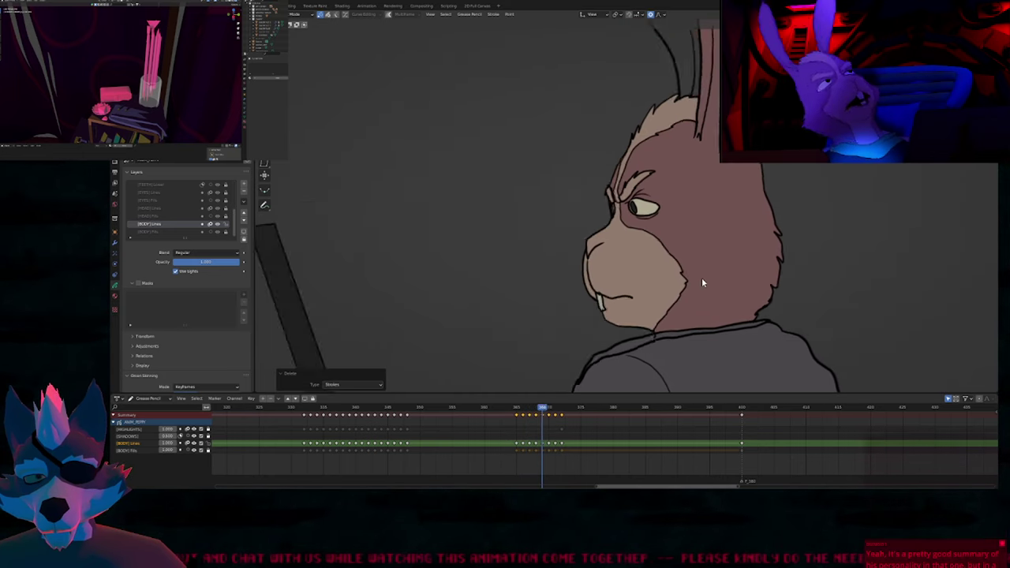
pyautogui.press('Right')
# Set the fill material to BODY_1 PEPPY on the body fills layer for the face on frame 367.
pyautogui.scroll(7, 712, 243)
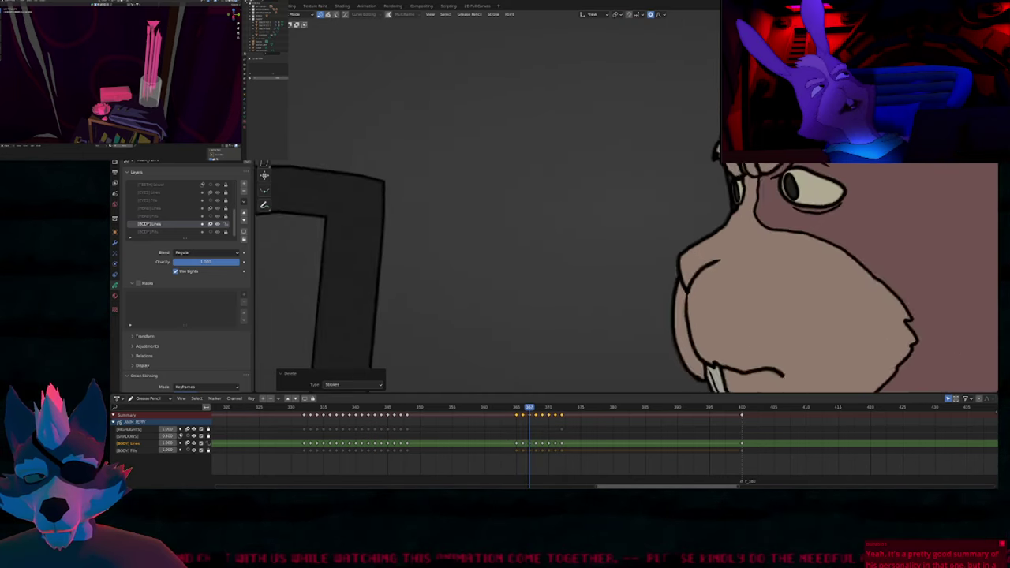
pyautogui.press('u')
pyautogui.press('3')
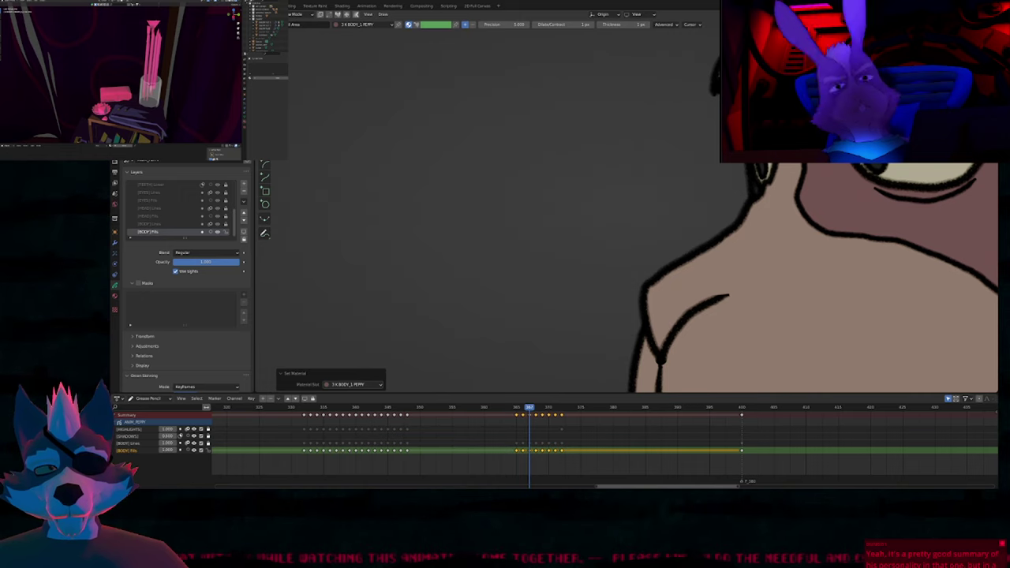
pyautogui.scroll(-1, 698, 208)
pyautogui.scroll(-3, 697, 208)
pyautogui.keyDown('shift'); pyautogui.moveTo(698, 207); pyautogui.dragTo(526, 234, button='middle'); pyautogui.keyUp('shift')
pyautogui.scroll(-5, 526, 232)
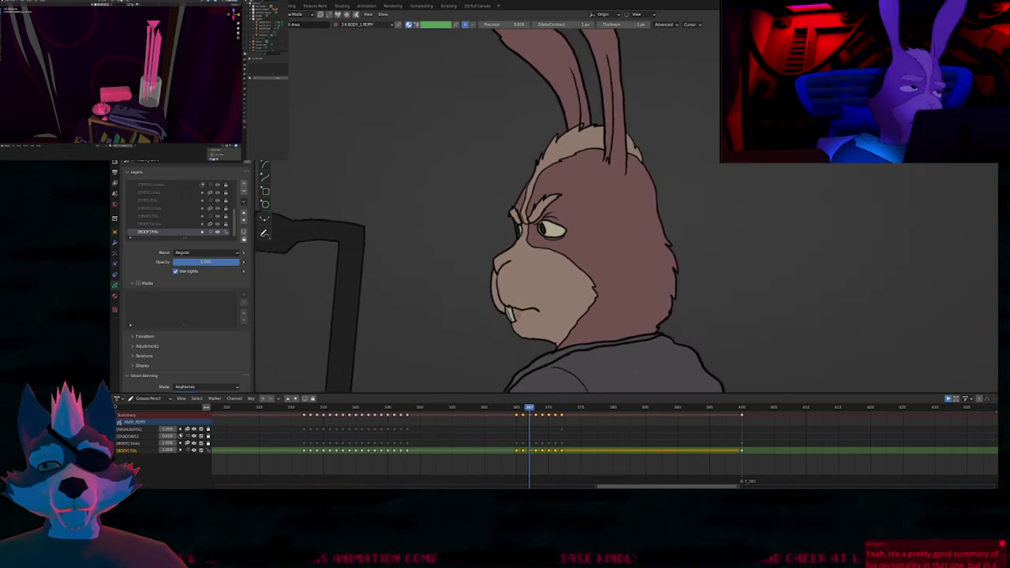
# Draw a short fur spike line in the forehead tuft at the base of the ears on frame 367.
pyautogui.scroll(6, 526, 233)
pyautogui.keyDown('shift'); pyautogui.moveTo(666, 59); pyautogui.dragTo(582, 286, button='middle'); pyautogui.keyUp('shift')
pyautogui.scroll(5, 586, 239)
pyautogui.press('d')
pyautogui.moveTo(505, 259)
pyautogui.mouseDown()
pyautogui.moveTo(476, 306)
pyautogui.moveTo(484, 300)
pyautogui.mouseUp()
pyautogui.press('pageup')
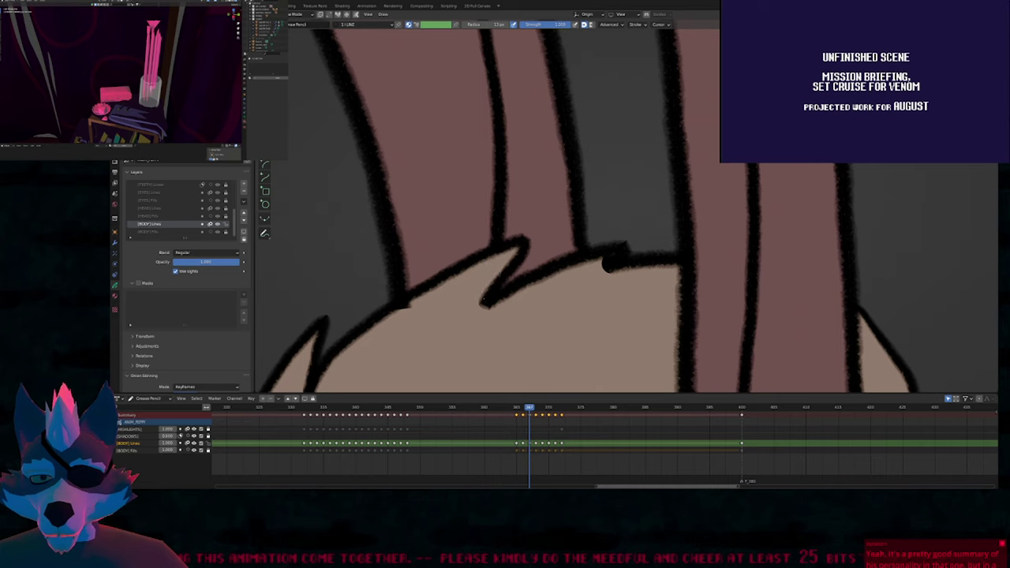
# Examine the head and ears from frame 366 to 370 for areas left without color.
pyautogui.scroll(-6, 500, 300)
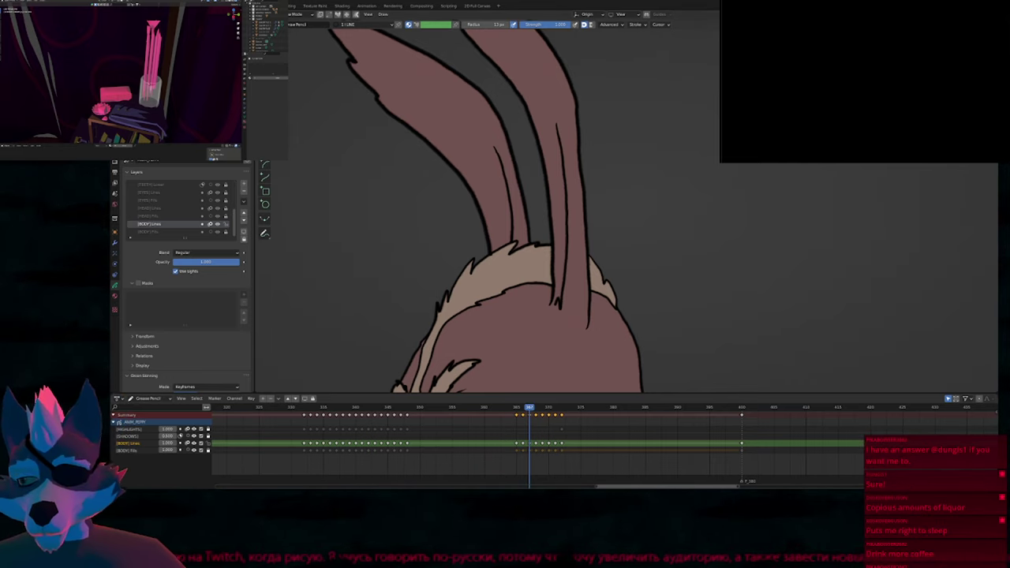
pyautogui.moveTo(492, 211); pyautogui.dragTo(675, 181)
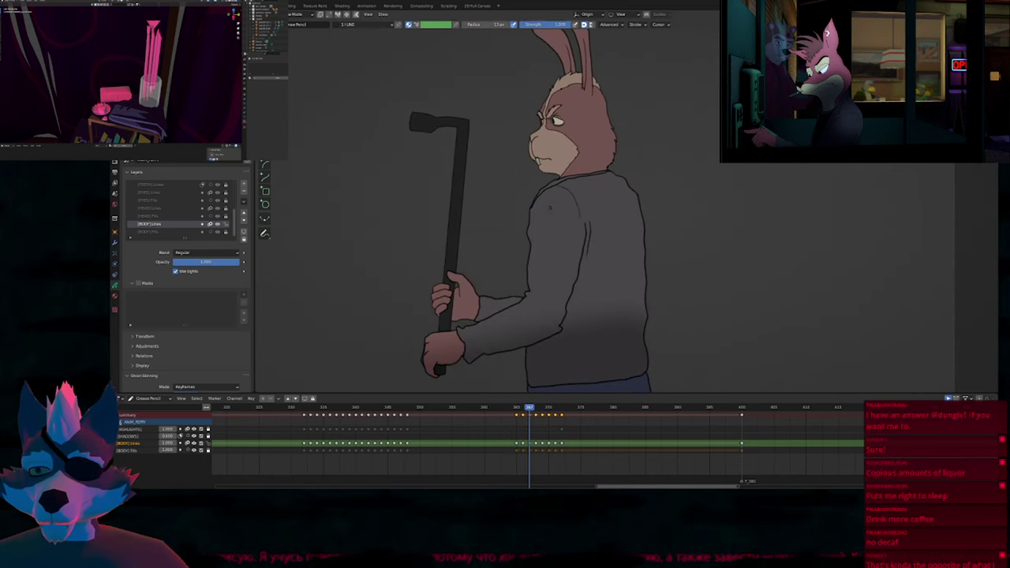
pyautogui.keyDown('shift'); pyautogui.moveTo(557, 252); pyautogui.dragTo(554, 205, button='middle'); pyautogui.keyUp('shift')
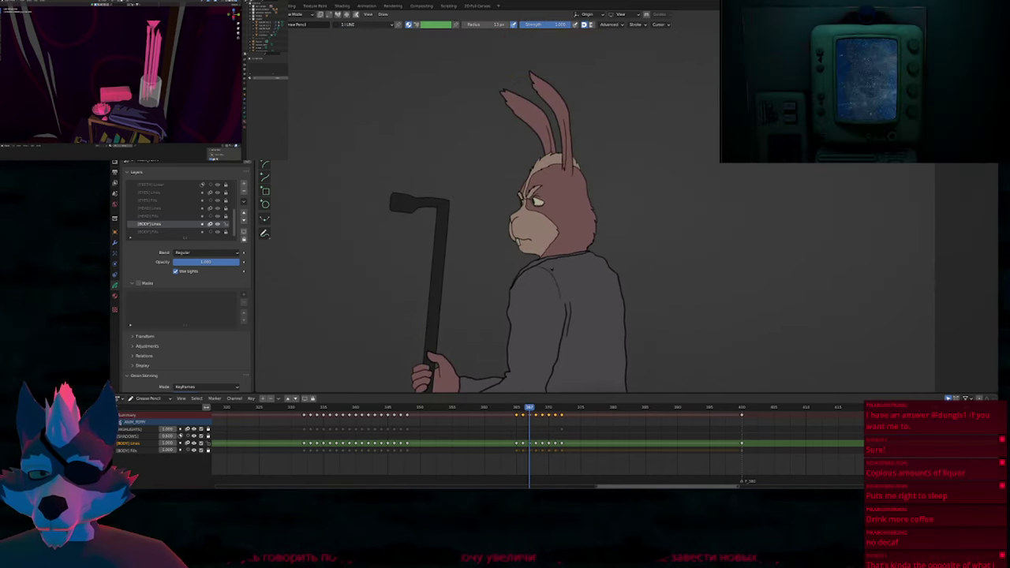
pyautogui.scroll(5, 566, 166)
pyautogui.keyDown('shift'); pyautogui.moveTo(555, 188); pyautogui.dragTo(618, 211, button='middle'); pyautogui.keyUp('shift')
pyautogui.scroll(-1, 585, 197)
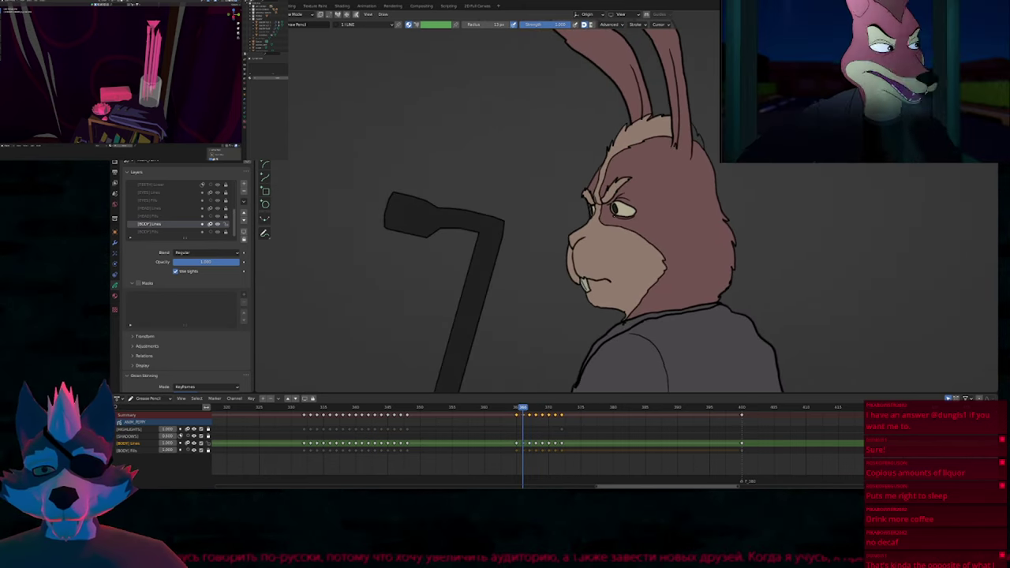
pyautogui.press('Right')
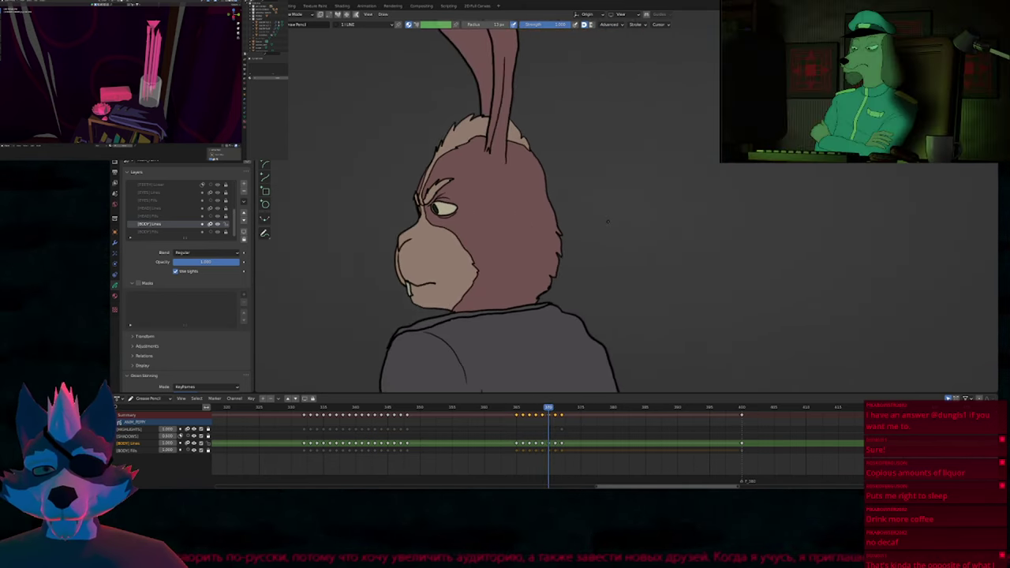
pyautogui.press('Left')
pyautogui.press('Left')
pyautogui.press('Left')
pyautogui.press('Right')
pyautogui.press('Right')
# Fill the uncolored far ear on frame 369 with BODY_1 PEPPY.
pyautogui.keyDown('shift'); pyautogui.moveTo(609, 220); pyautogui.dragTo(658, 354, button='middle'); pyautogui.keyUp('shift')
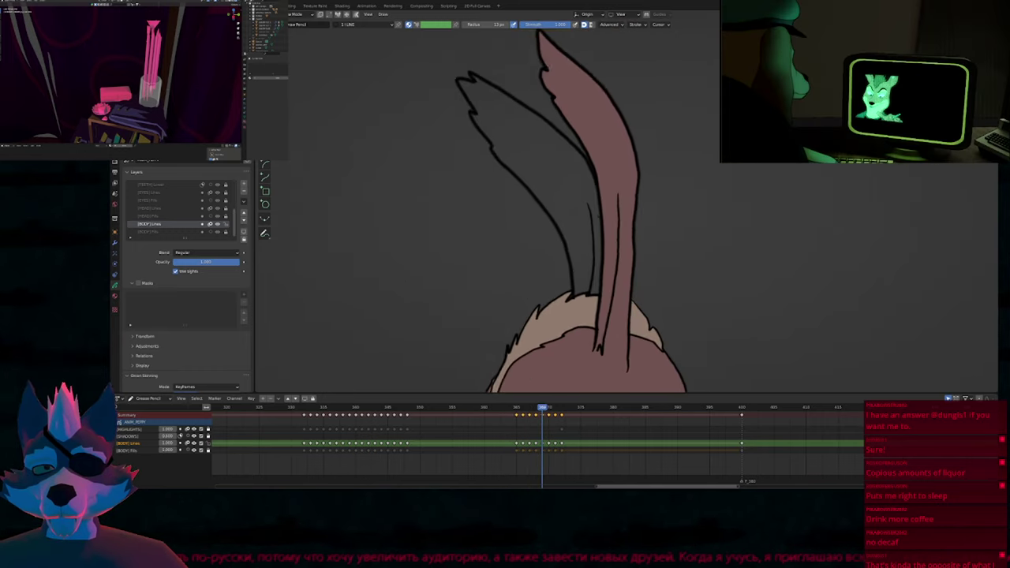
pyautogui.press('u')
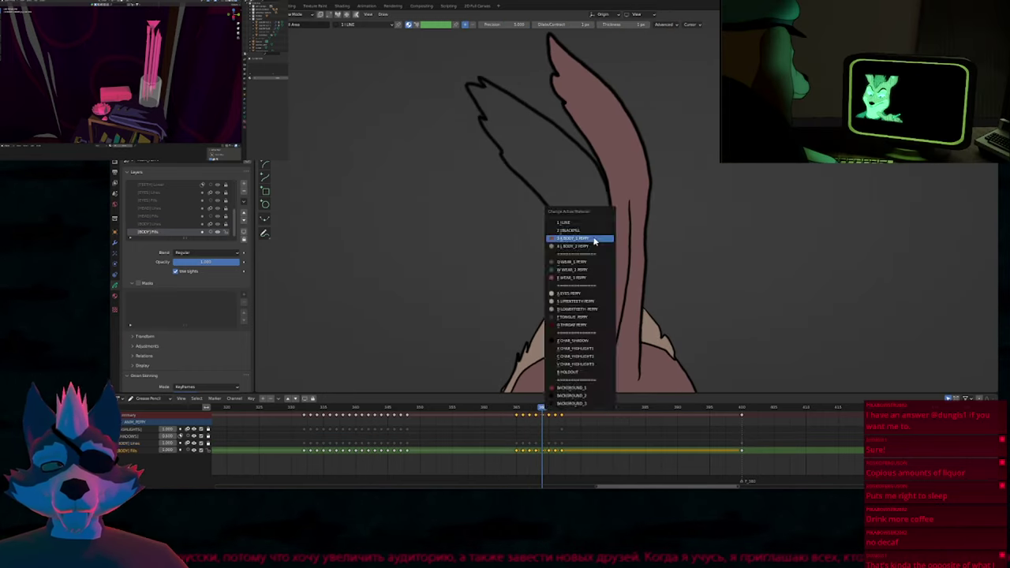
pyautogui.click(596, 232)
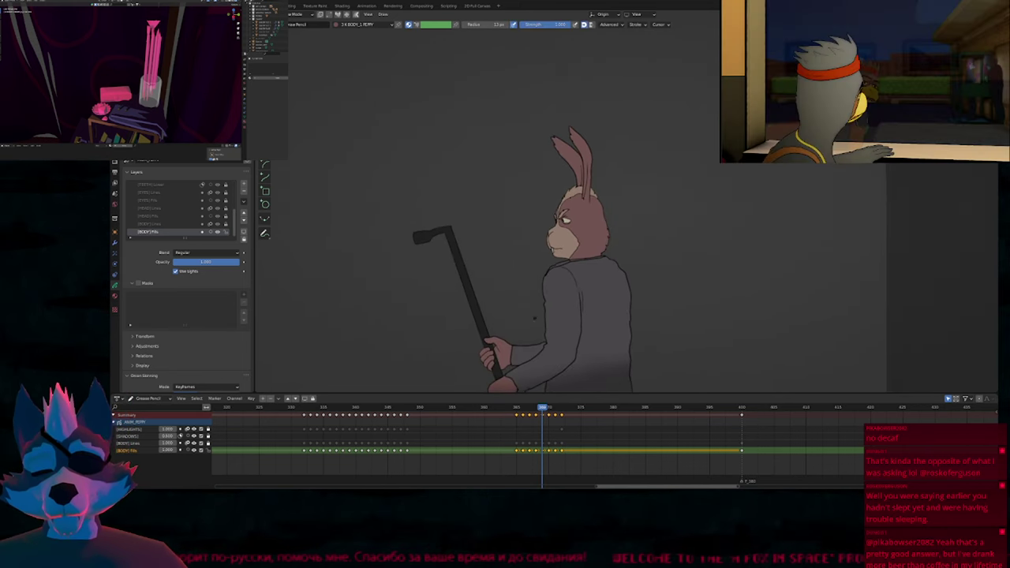
# Check the colored frames up to 372, switch to Object Mode, and exit local view to show the full scene.
pyautogui.keyDown('shift'); pyautogui.moveTo(535, 318); pyautogui.dragTo(533, 253, button='middle'); pyautogui.keyUp('shift')
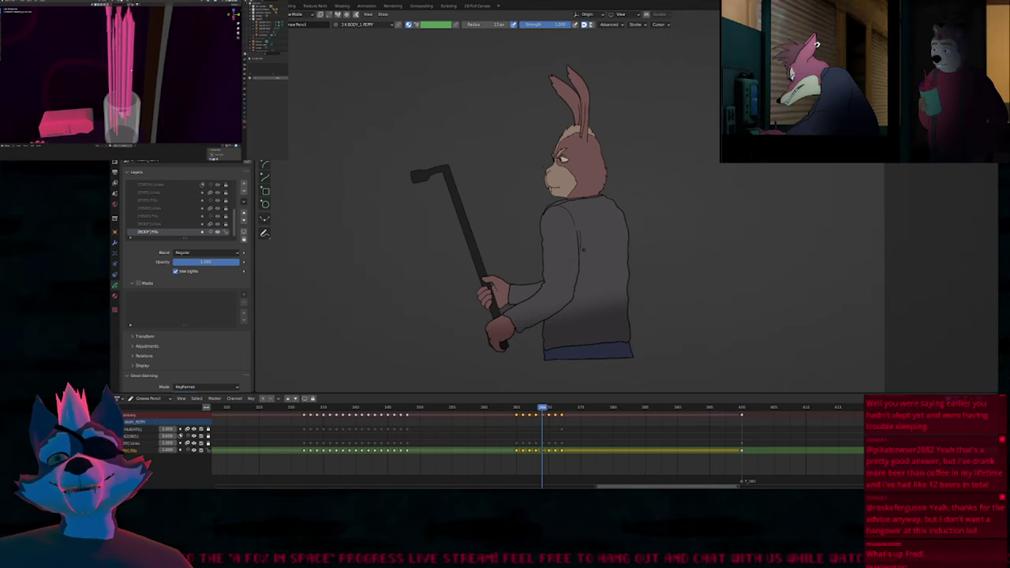
pyautogui.press('Right')
pyautogui.press('Right')
pyautogui.press('Right')
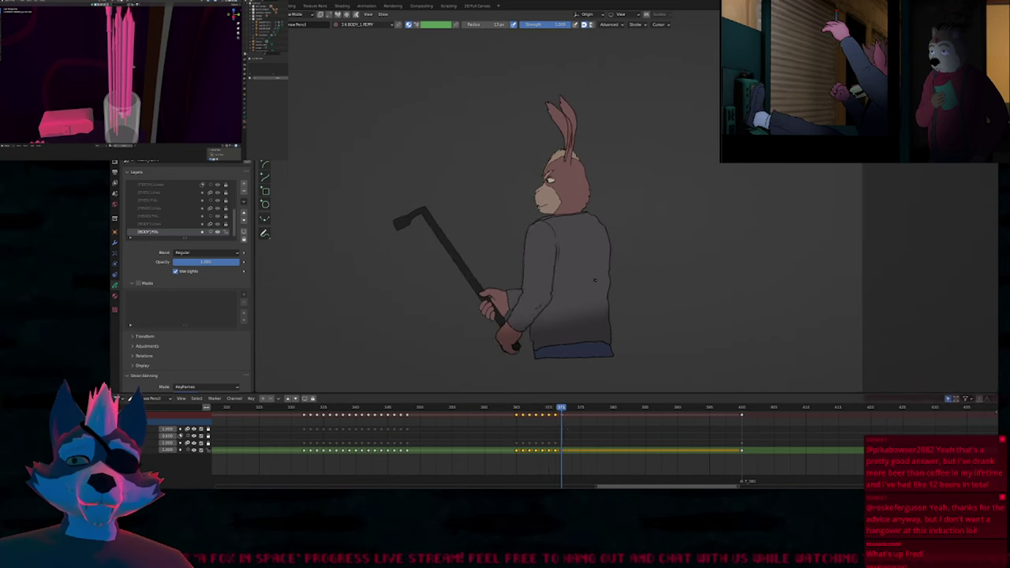
pyautogui.press('Left')
pyautogui.hotkey('ctrl', 'Tab')
pyautogui.press('KP_Divide')
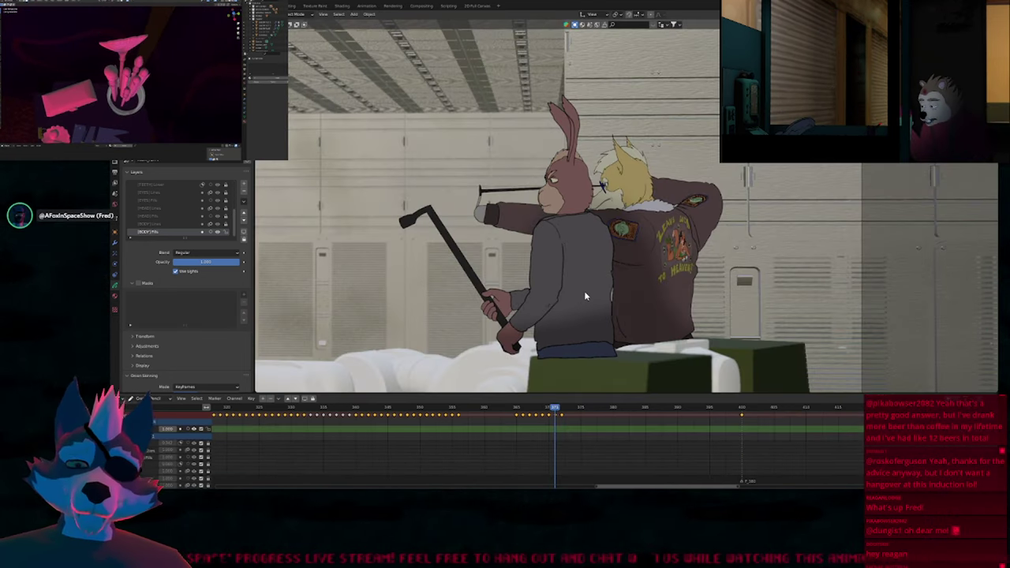
pyautogui.hotkey('ctrl', 'Tab')
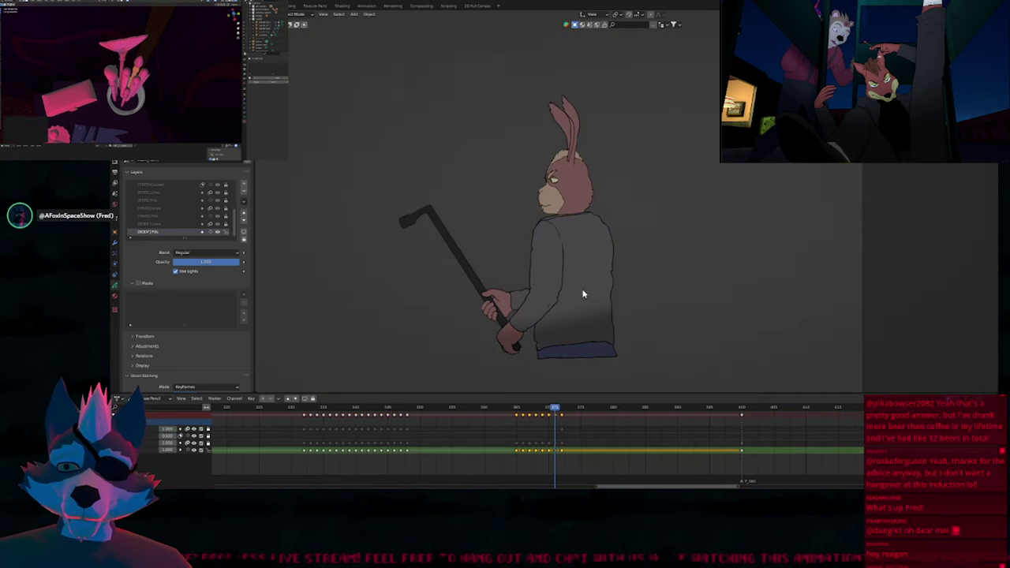
pyautogui.hotkey('ctrl', 'Tab')
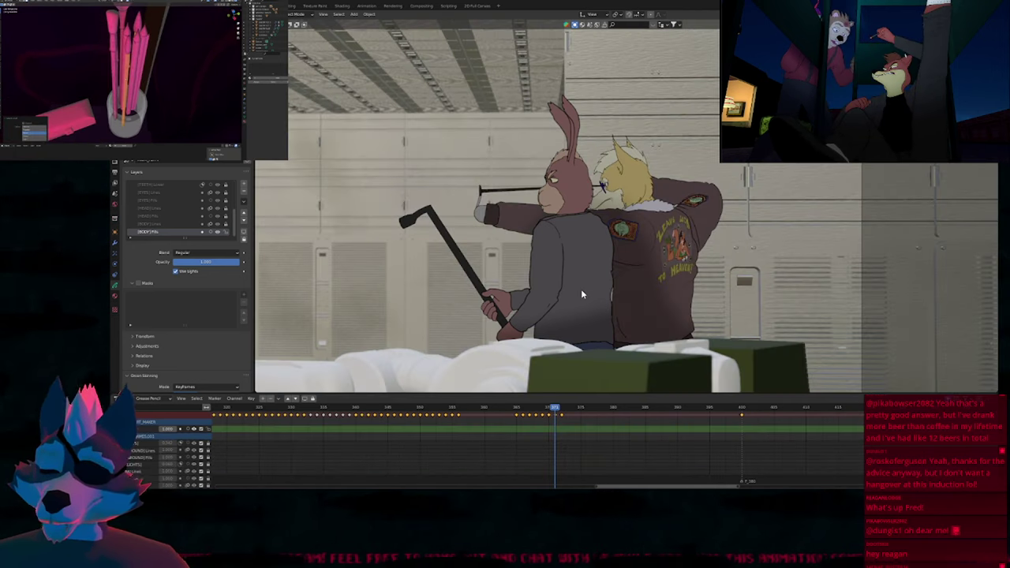
# Switch the viewport to Rendered shading and play the shot in a maximized viewport to review the animation.
pyautogui.keyDown('shift'); pyautogui.moveTo(531, 289); pyautogui.dragTo(648, 290, button='middle'); pyautogui.keyUp('shift')
pyautogui.press('z')
pyautogui.click(636, 229)
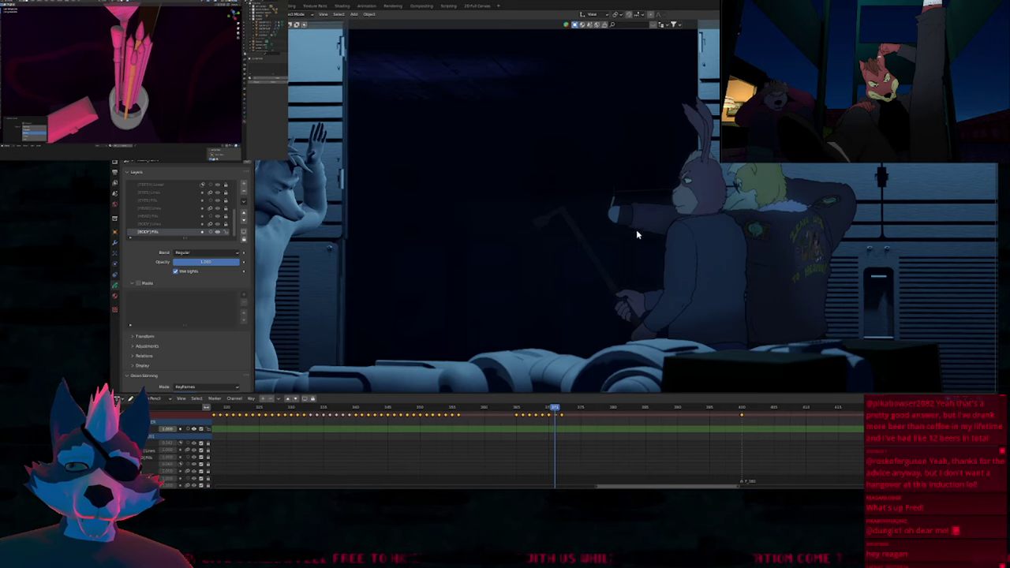
pyautogui.press('Home')
pyautogui.hotkey('shift', 'Left')
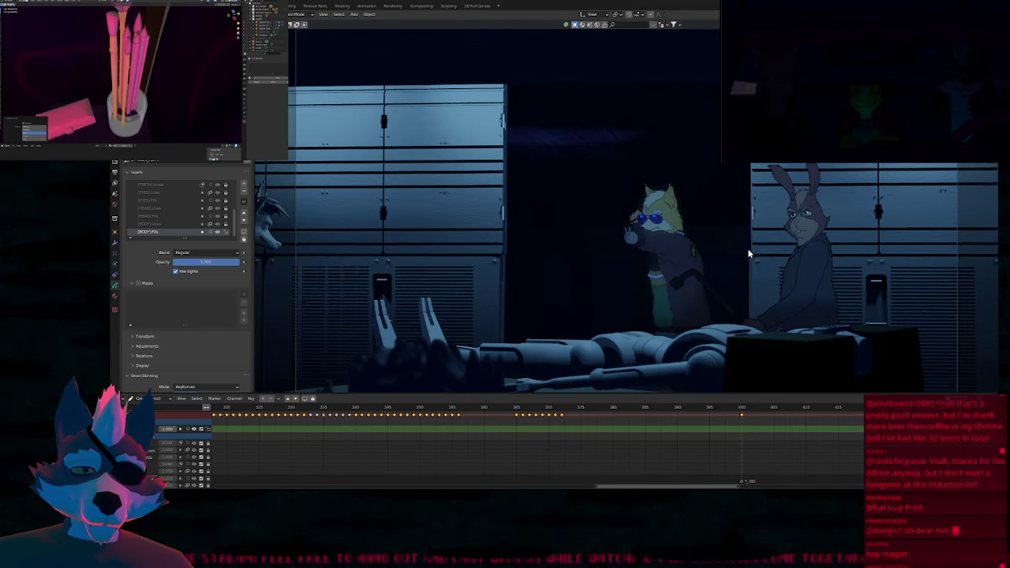
pyautogui.press('space')
pyautogui.scroll(1, 764, 180)
pyautogui.keyDown('shift'); pyautogui.moveTo(724, 233); pyautogui.dragTo(639, 224, button='middle'); pyautogui.keyUp('shift')
pyautogui.hotkey('ctrl', 'space')
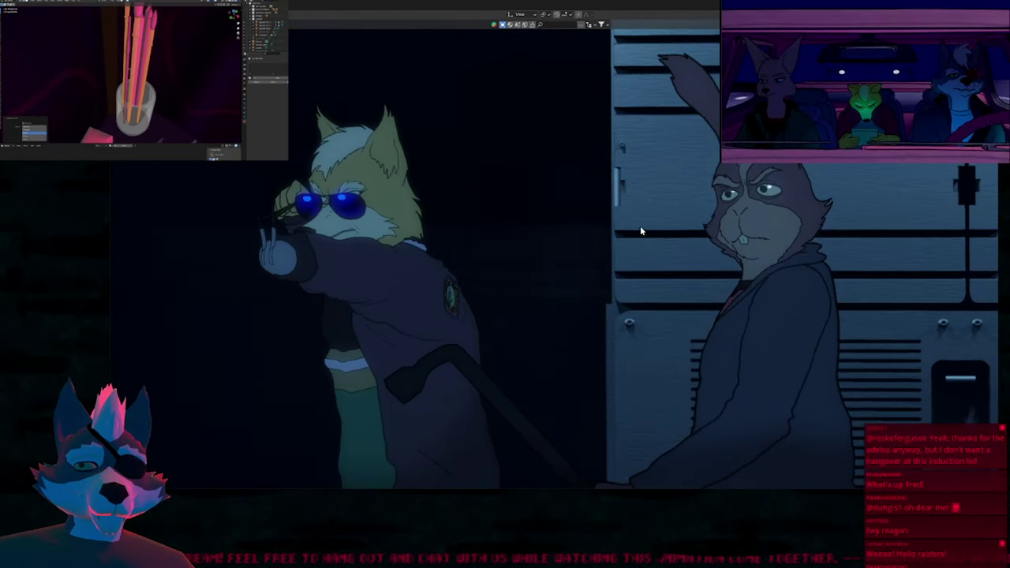
pyautogui.scroll(-1, 624, 253)
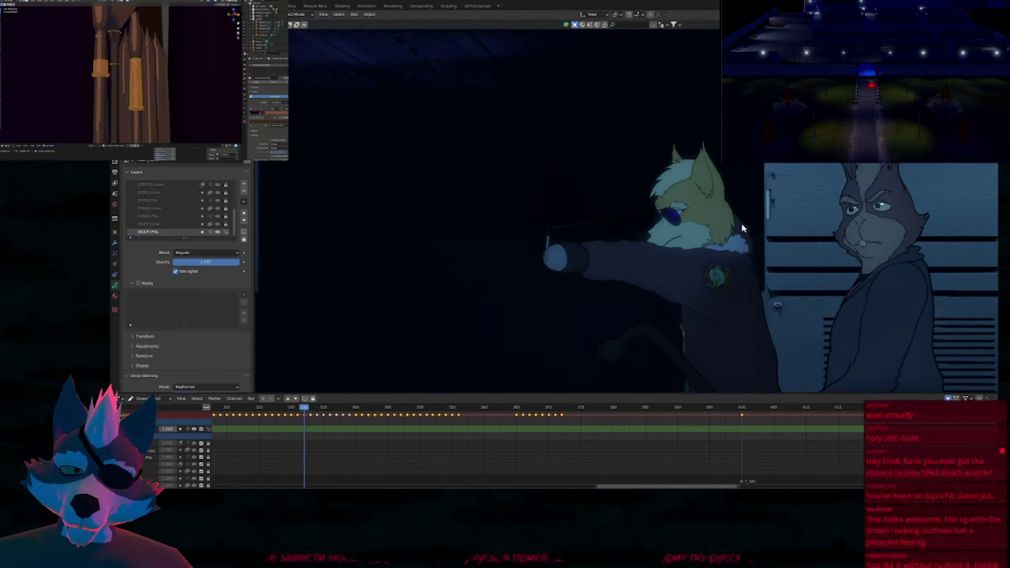
# Examine the blond character's face and jacket sleeve up close in Solid shading.
pyautogui.scroll(5, 706, 239)
pyautogui.press('z')
pyautogui.click(764, 229)
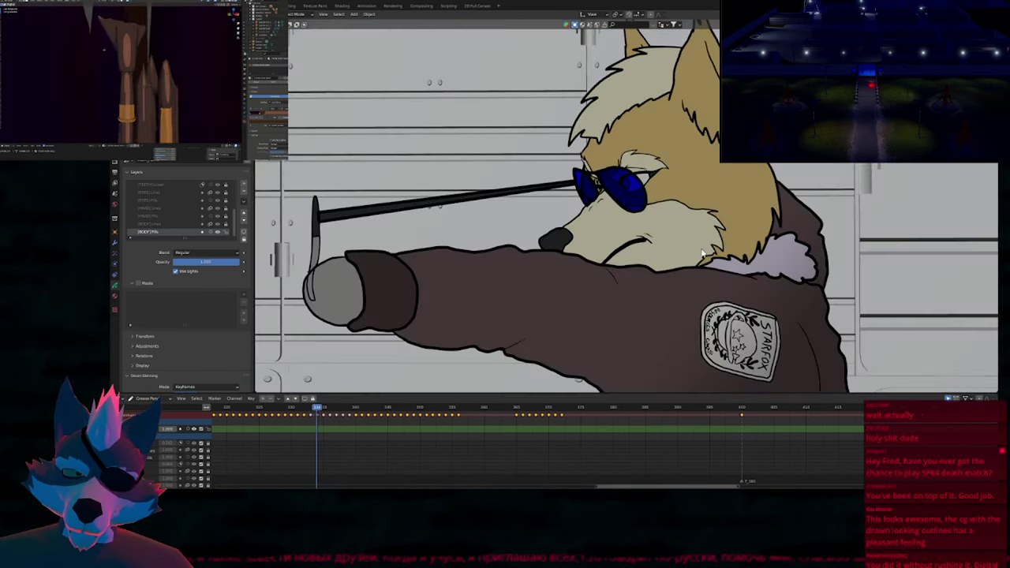
pyautogui.keyDown('shift'); pyautogui.moveTo(703, 251); pyautogui.dragTo(639, 225, button='middle'); pyautogui.keyUp('shift')
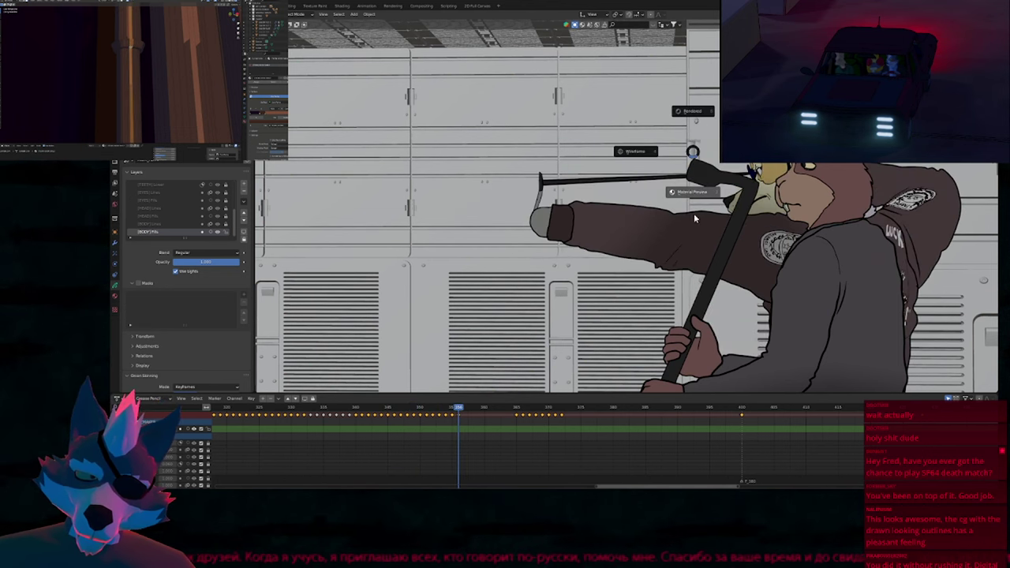
# Compare both characters on frame 356 in Rendered and Material Preview shading, ending in Material Preview.
pyautogui.click(694, 214)
pyautogui.keyDown('shift'); pyautogui.moveTo(741, 238); pyautogui.dragTo(489, 229, button='middle'); pyautogui.keyUp('shift')
pyautogui.press('z')
pyautogui.click(564, 211)
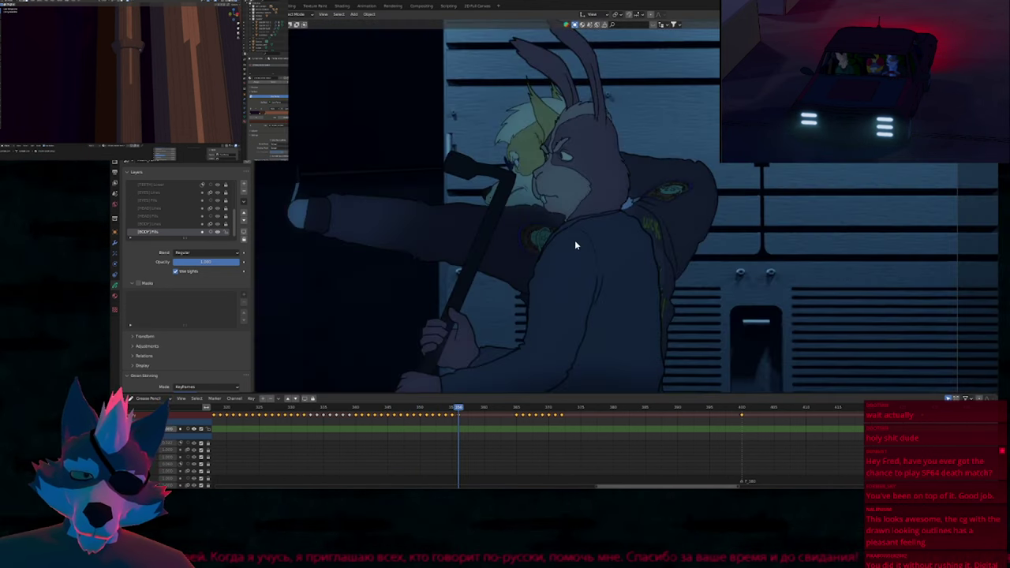
pyautogui.keyDown('shift'); pyautogui.moveTo(704, 216); pyautogui.dragTo(600, 197, button='middle'); pyautogui.keyUp('shift')
pyautogui.click(608, 268)
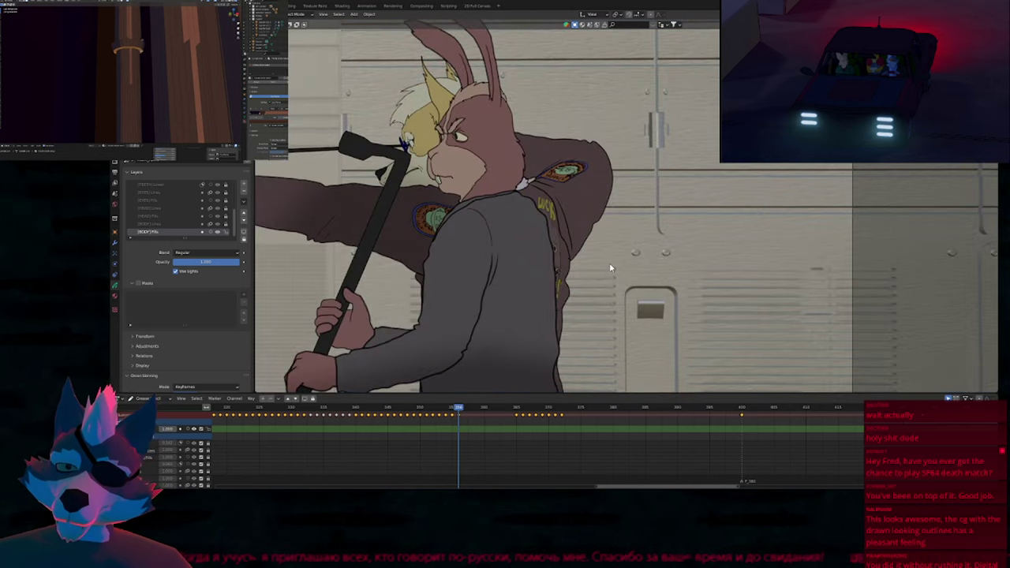
# Play the shot up to frame 375 and examine the jacket's patches and back artwork in Rendered and Solid shading.
pyautogui.press('space')
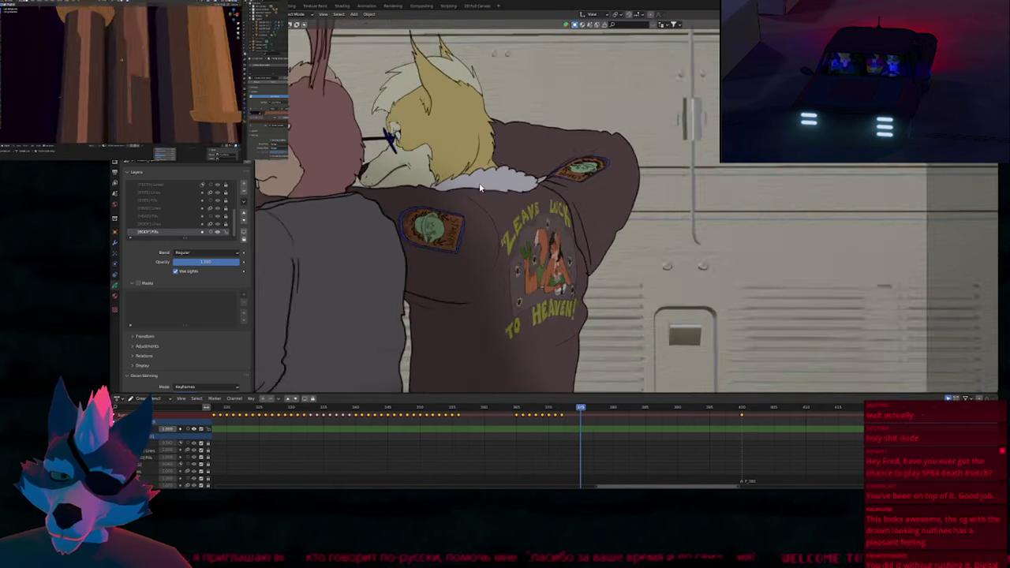
pyautogui.moveTo(475, 220)
pyautogui.keyDown('shift'); pyautogui.mouseDown(button='middle')
pyautogui.moveTo(501, 325)
pyautogui.moveTo(672, 350)
pyautogui.moveTo(608, 270)
pyautogui.mouseUp(button='middle'); pyautogui.keyUp('shift')
pyautogui.press('z')
pyautogui.click(654, 255)
pyautogui.press('z')
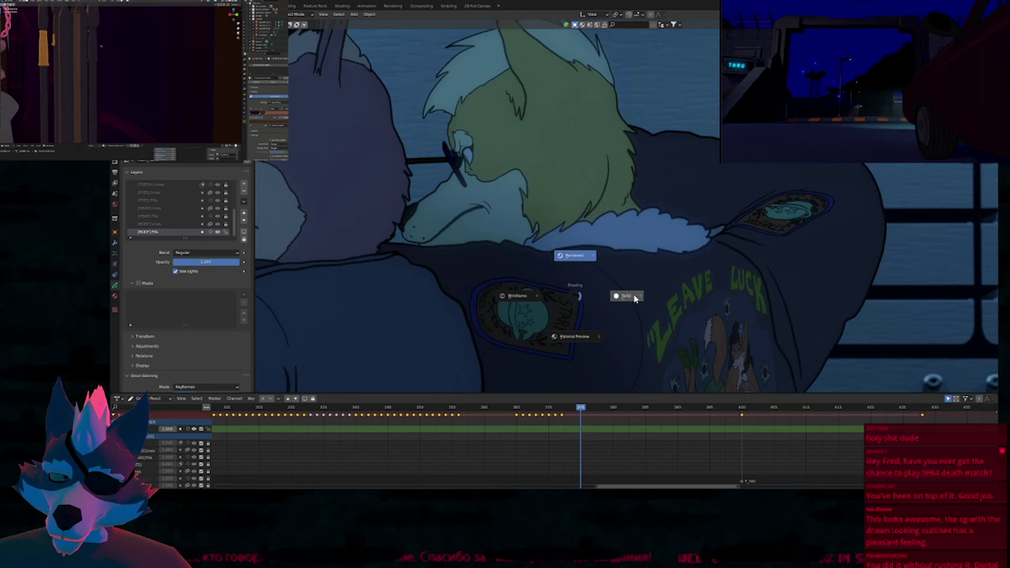
pyautogui.click(634, 295)
pyautogui.moveTo(590, 311)
pyautogui.keyDown('shift'); pyautogui.mouseDown(button='middle')
pyautogui.moveTo(578, 219)
pyautogui.moveTo(568, 215)
pyautogui.mouseUp(button='middle'); pyautogui.keyUp('shift')
pyautogui.keyDown('shift'); pyautogui.moveTo(603, 282); pyautogui.dragTo(586, 237, button='middle'); pyautogui.keyUp('shift')
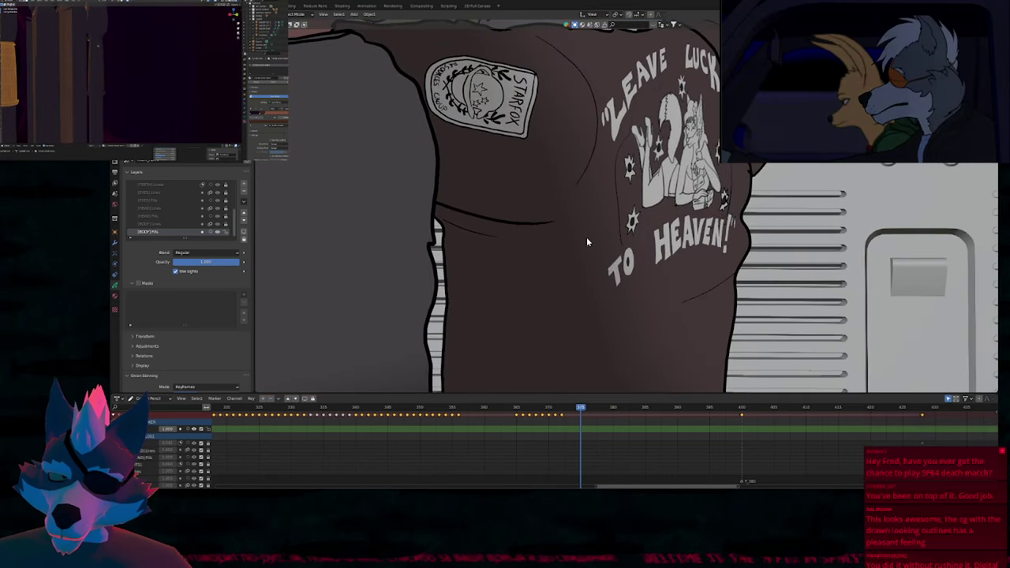
pyautogui.keyDown('shift'); pyautogui.moveTo(555, 96); pyautogui.dragTo(612, 278, button='middle'); pyautogui.keyUp('shift')
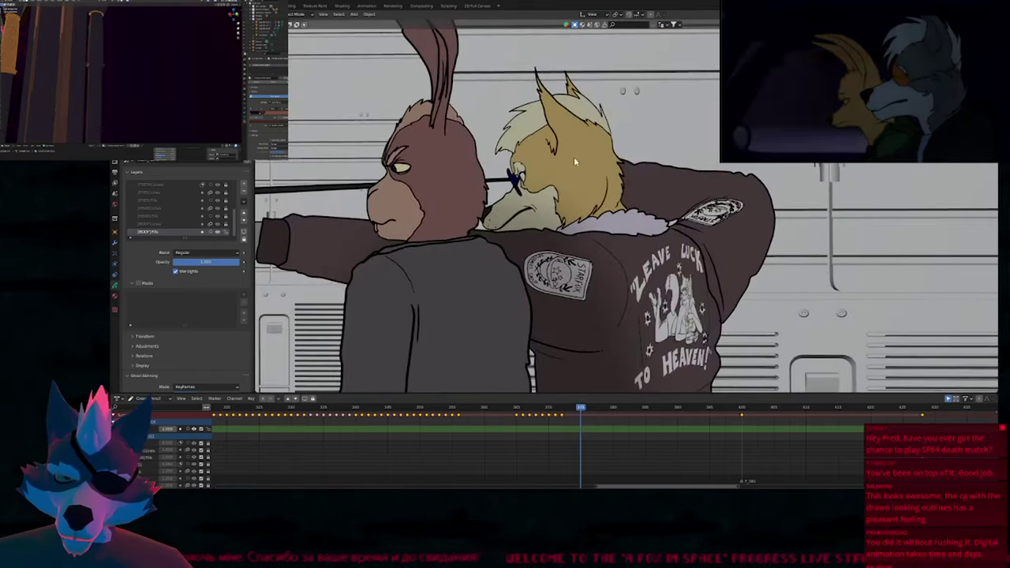
# Hide the pale beam beside the ladder in the shot of the character with blue sunglasses.
pyautogui.press('z')
pyautogui.press('Escape')
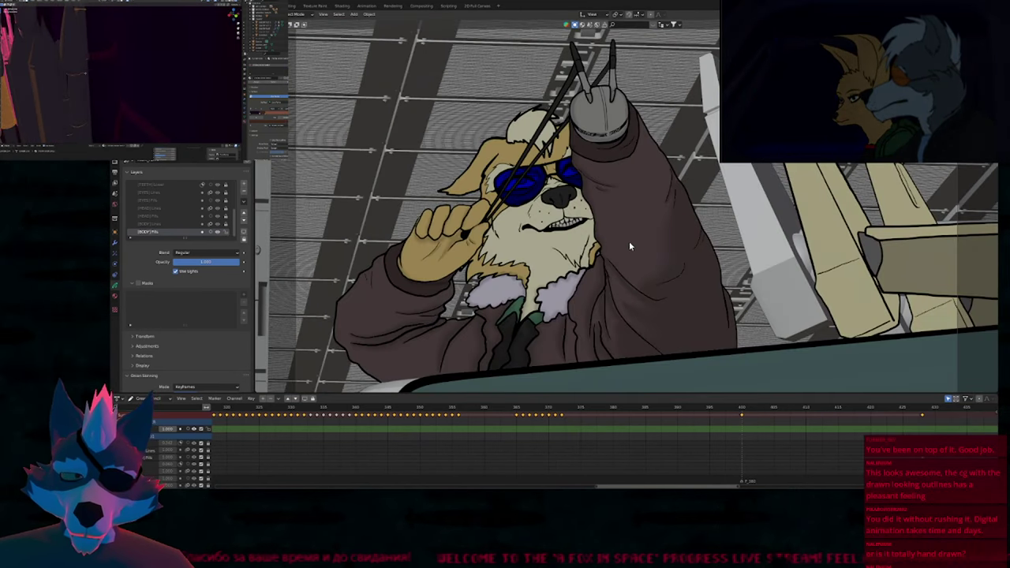
pyautogui.click(777, 269)
pyautogui.press('h')
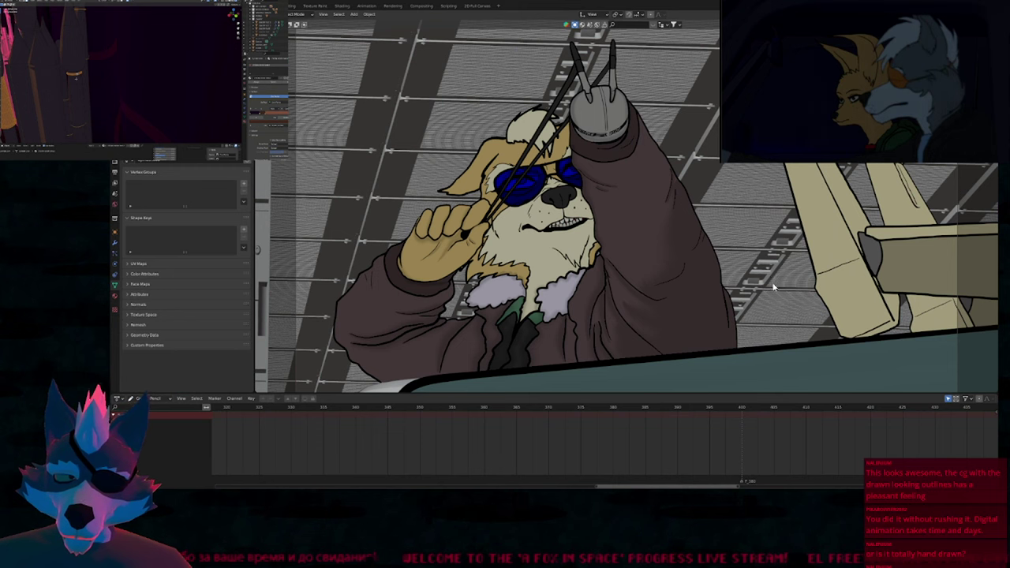
# Play through the other shots, then scrub the standoff shot from frame 300 to frame 400.
pyautogui.press('space')
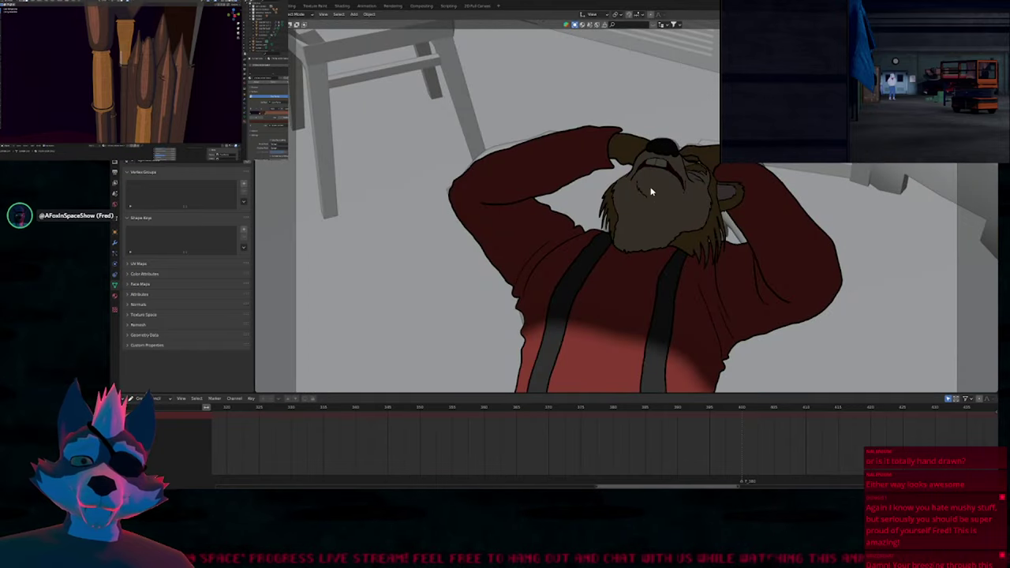
pyautogui.click(660, 205)
pyautogui.keyDown('shift'); pyautogui.moveTo(719, 237); pyautogui.dragTo(632, 224, button='middle'); pyautogui.keyUp('shift')
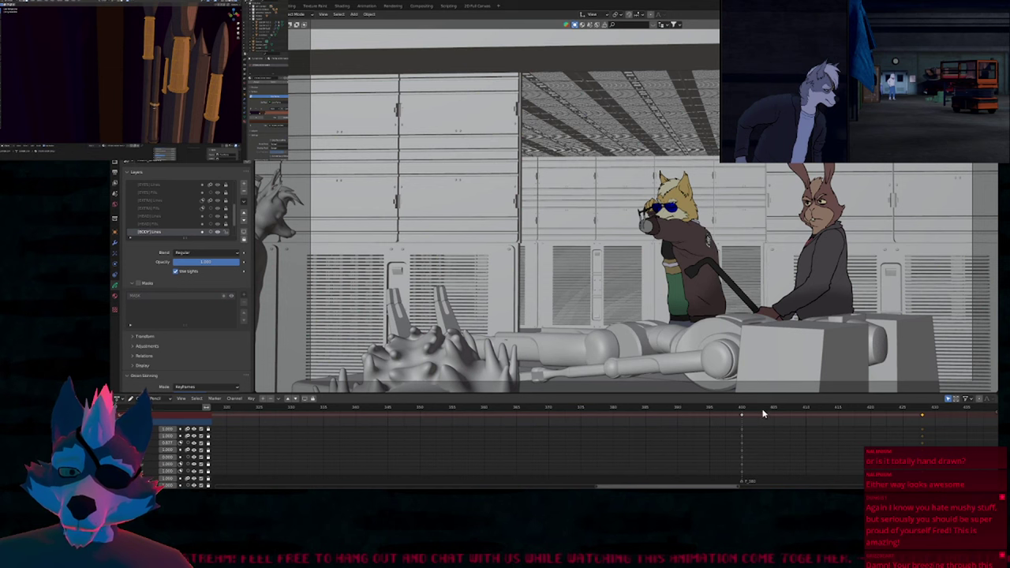
pyautogui.keyDown('ctrl'); pyautogui.moveTo(455, 443); pyautogui.dragTo(415, 450, button='middle'); pyautogui.keyUp('ctrl')
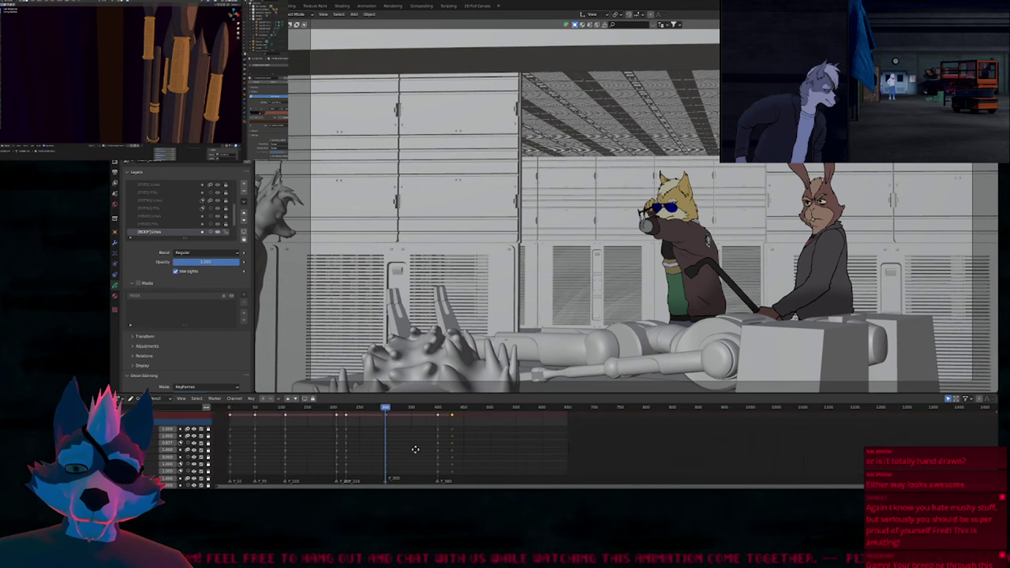
pyautogui.moveTo(385, 412)
pyautogui.mouseDown()
pyautogui.moveTo(437, 413)
pyautogui.moveTo(397, 416)
pyautogui.moveTo(437, 418)
pyautogui.moveTo(404, 424)
pyautogui.moveTo(385, 420)
pyautogui.moveTo(419, 419)
pyautogui.moveTo(379, 418)
pyautogui.moveTo(386, 414)
pyautogui.mouseUp()
pyautogui.moveTo(366, 423); pyautogui.dragTo(406, 420, button='middle')
pyautogui.moveTo(382, 412); pyautogui.dragTo(474, 420)
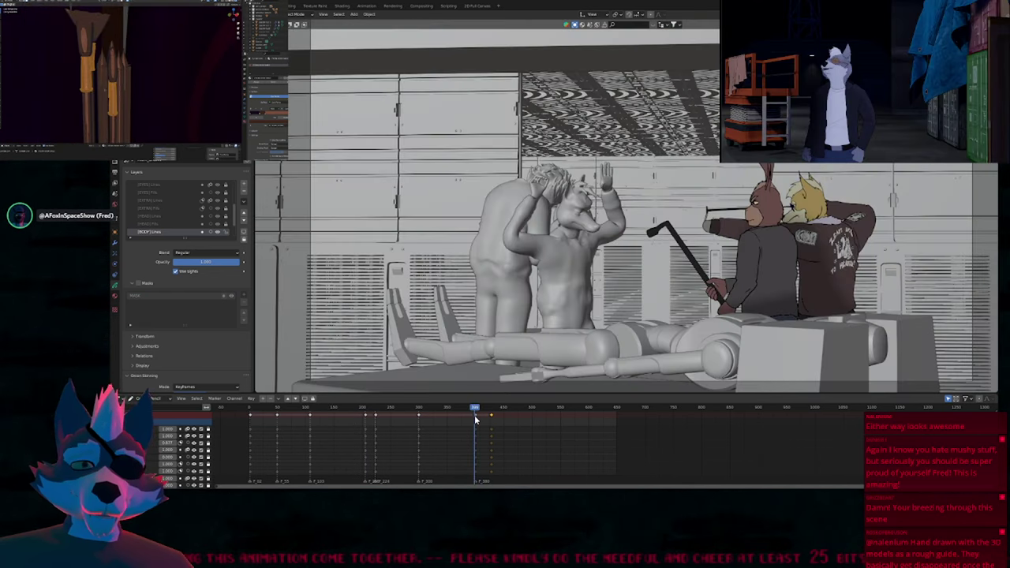
# Select the rabbit's Grease Pencil object, enter Draw Mode, and make the [BODY] Lines layer active.
pyautogui.click(760, 221)
pyautogui.hotkey('shift', 'alt', 'z')
pyautogui.scroll(6, 597, 214)
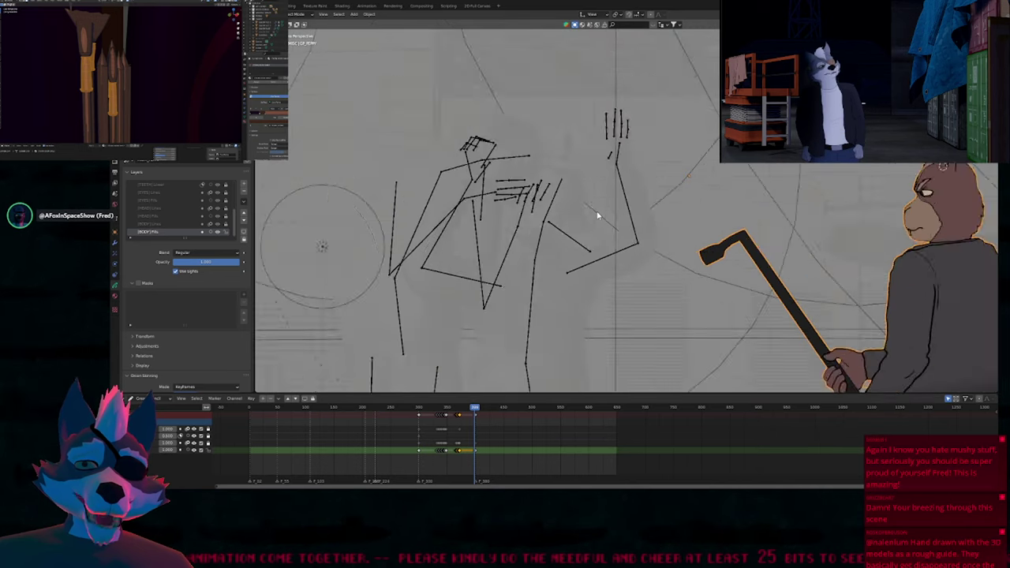
pyautogui.hotkey('ctrl', 'Tab')
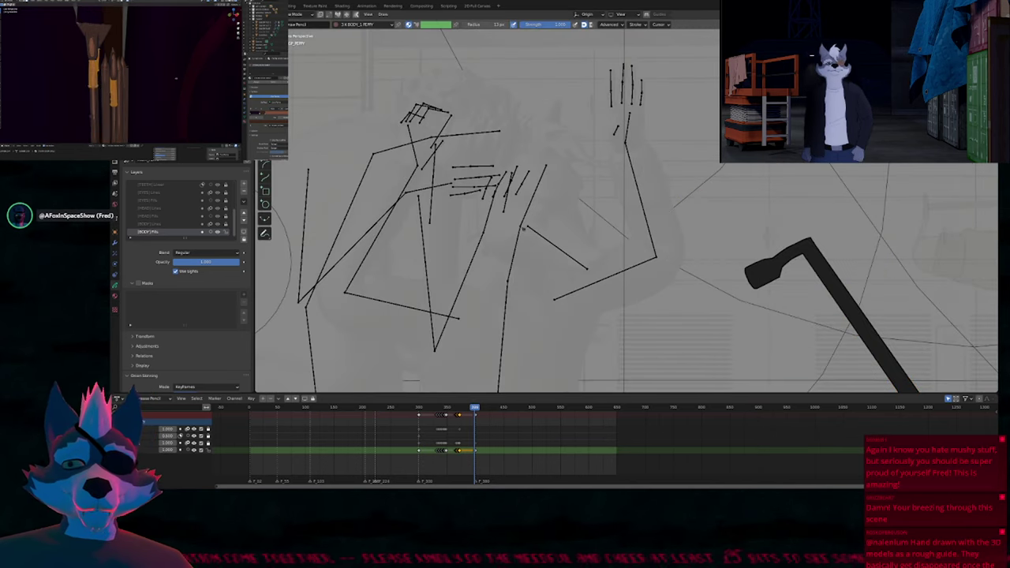
pyautogui.hotkey('shift', 'alt', 'z')
pyautogui.scroll(2, 513, 151)
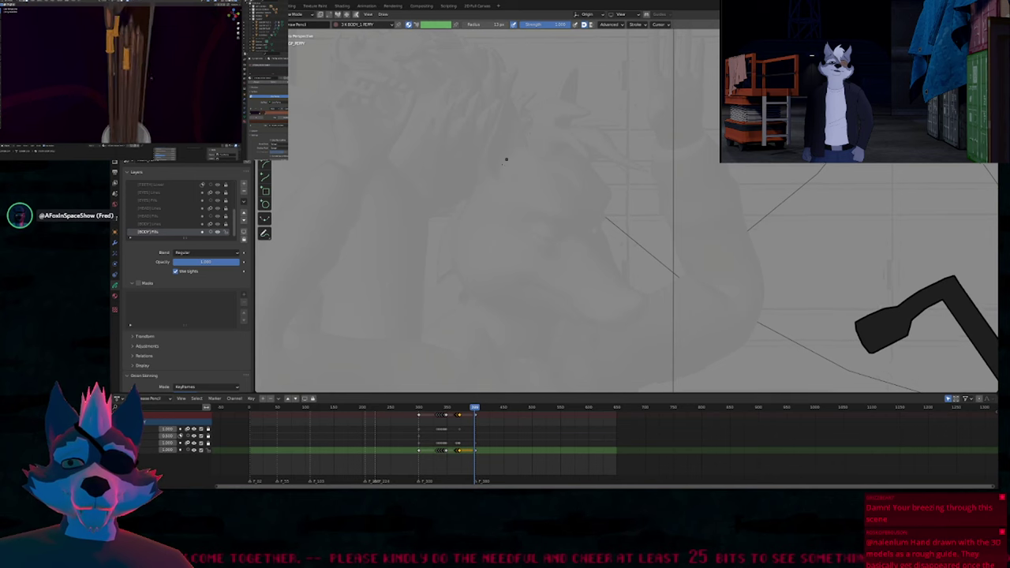
pyautogui.press('pageup')
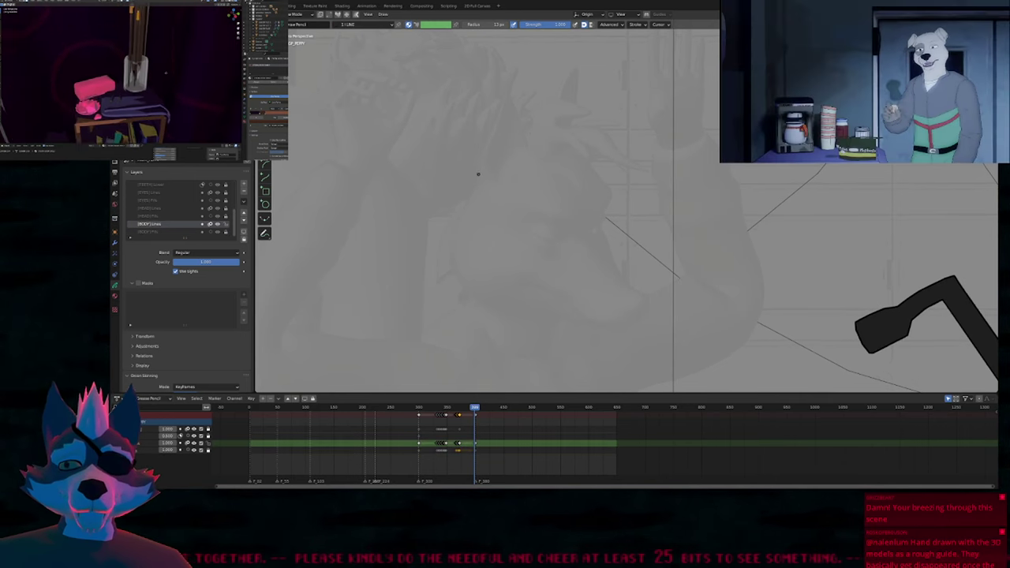
# Sketch a fox face in profile over the faded background, with an ear, eye, nose, mouth line and snout bridge.
pyautogui.moveTo(478, 191)
pyautogui.mouseDown()
pyautogui.moveTo(474, 161)
pyautogui.moveTo(502, 84)
pyautogui.moveTo(522, 152)
pyautogui.mouseUp()
pyautogui.moveTo(498, 120)
pyautogui.mouseDown()
pyautogui.moveTo(488, 180)
pyautogui.moveTo(519, 166)
pyautogui.mouseUp()
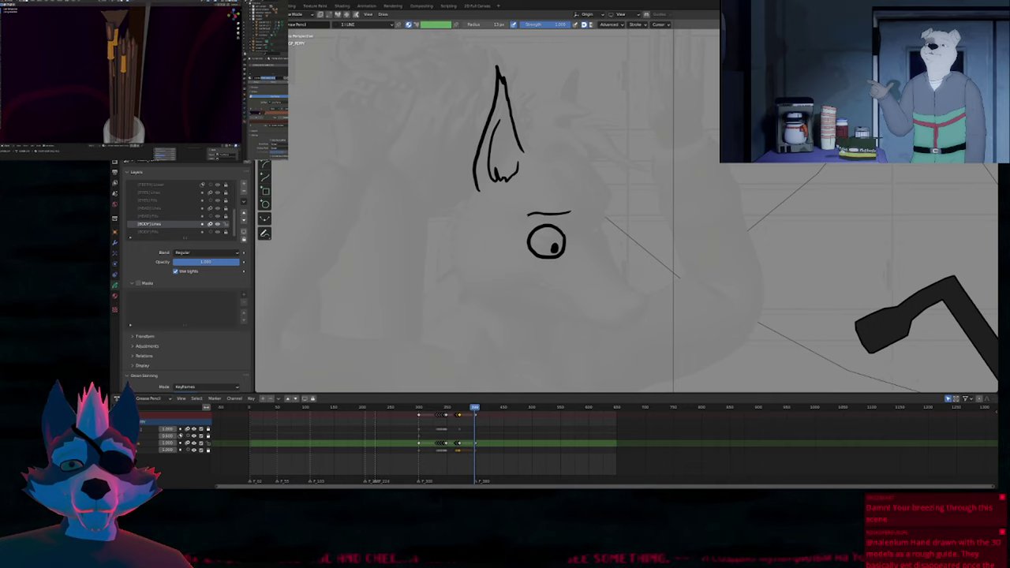
pyautogui.moveTo(522, 219); pyautogui.dragTo(538, 213)
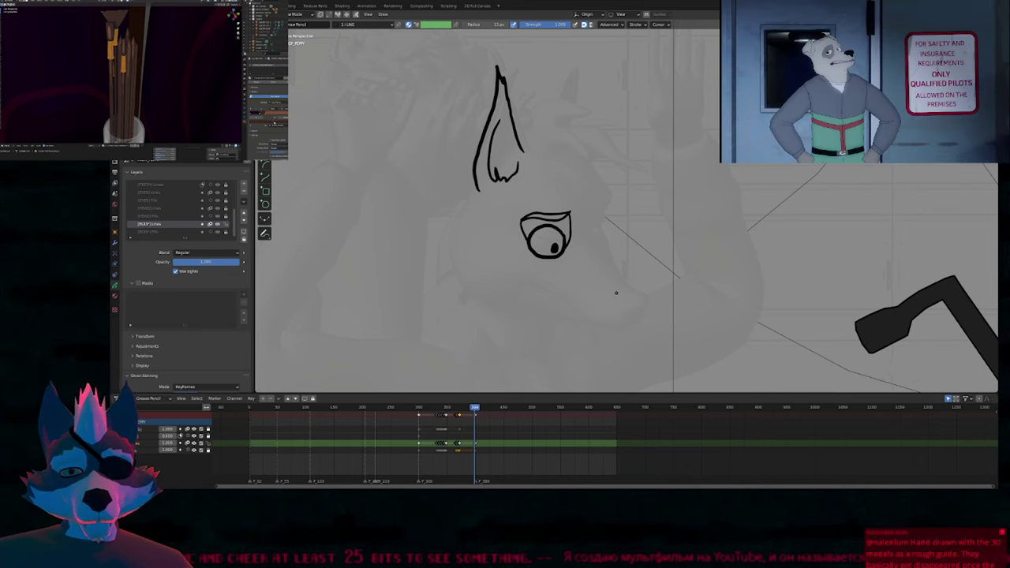
pyautogui.moveTo(640, 300); pyautogui.dragTo(628, 315)
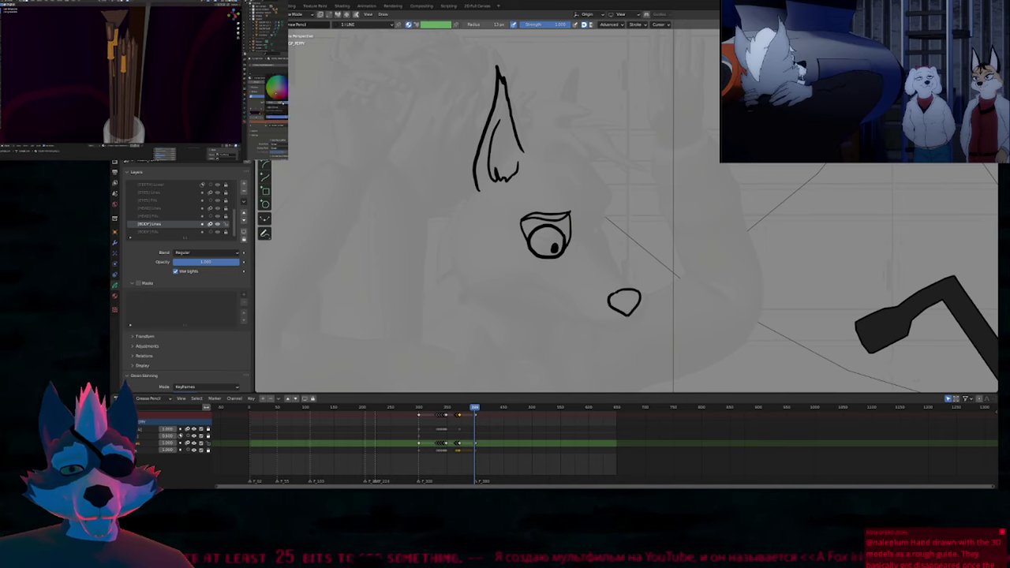
pyautogui.moveTo(553, 300); pyautogui.dragTo(526, 299)
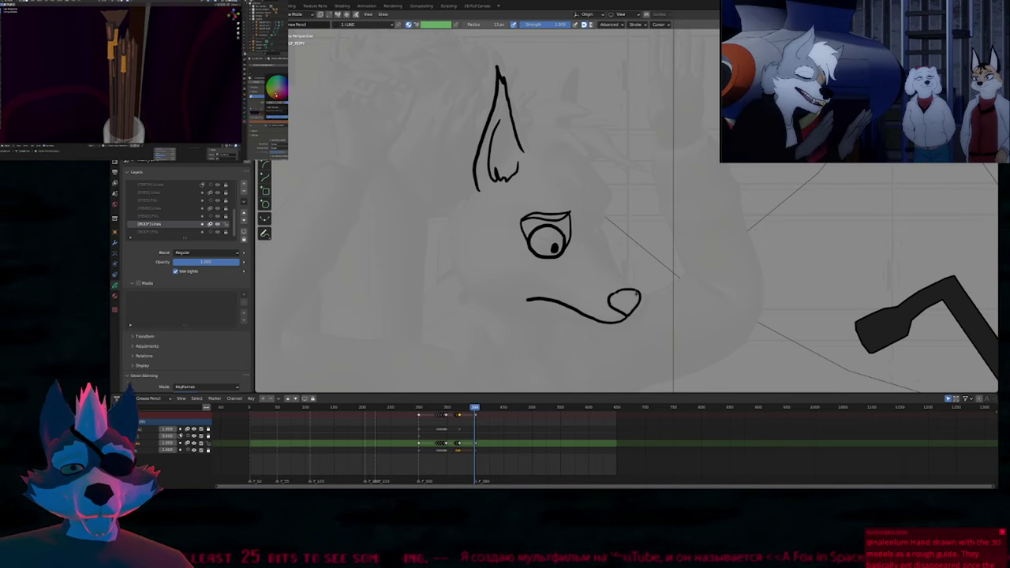
pyautogui.moveTo(613, 268); pyautogui.dragTo(636, 290)
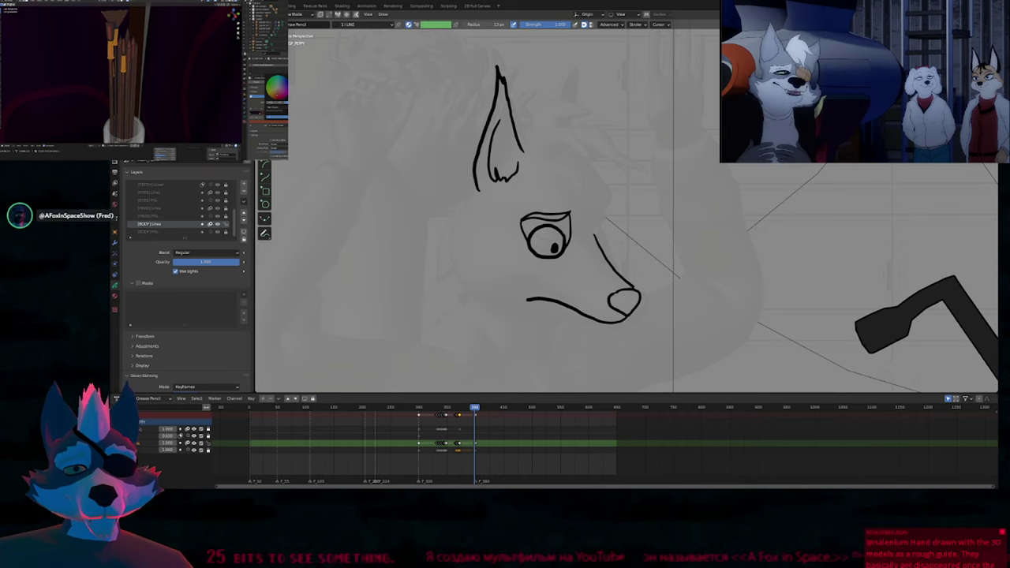
# Undo the last stroke, redraw the fox sketch's nose outline, and add the lower jaw line.
pyautogui.hotkey('ctrl', 'z')
pyautogui.keyDown('shift'); pyautogui.moveTo(635, 316); pyautogui.dragTo(663, 306, button='middle'); pyautogui.keyUp('shift')
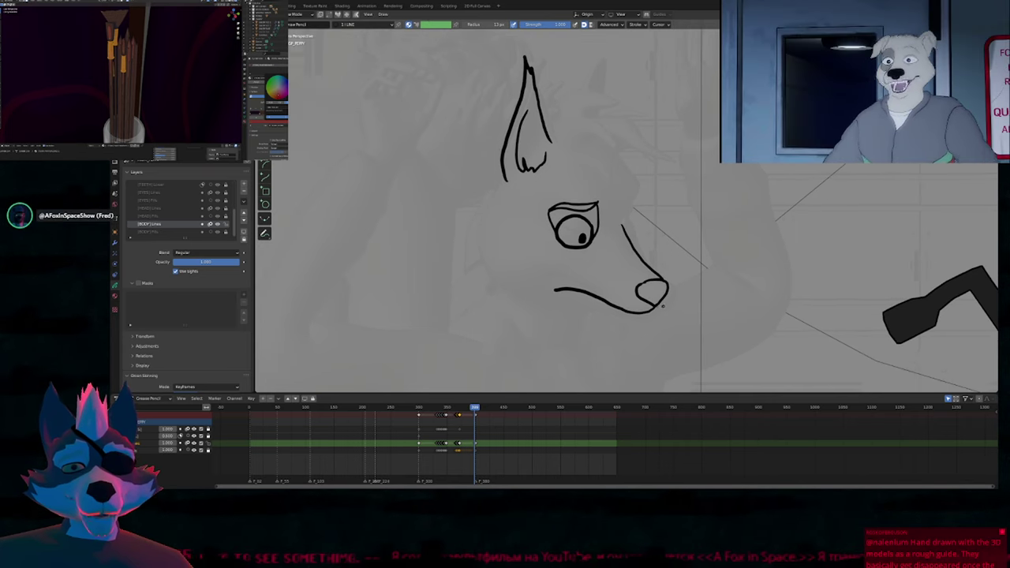
pyautogui.moveTo(638, 284); pyautogui.dragTo(654, 306)
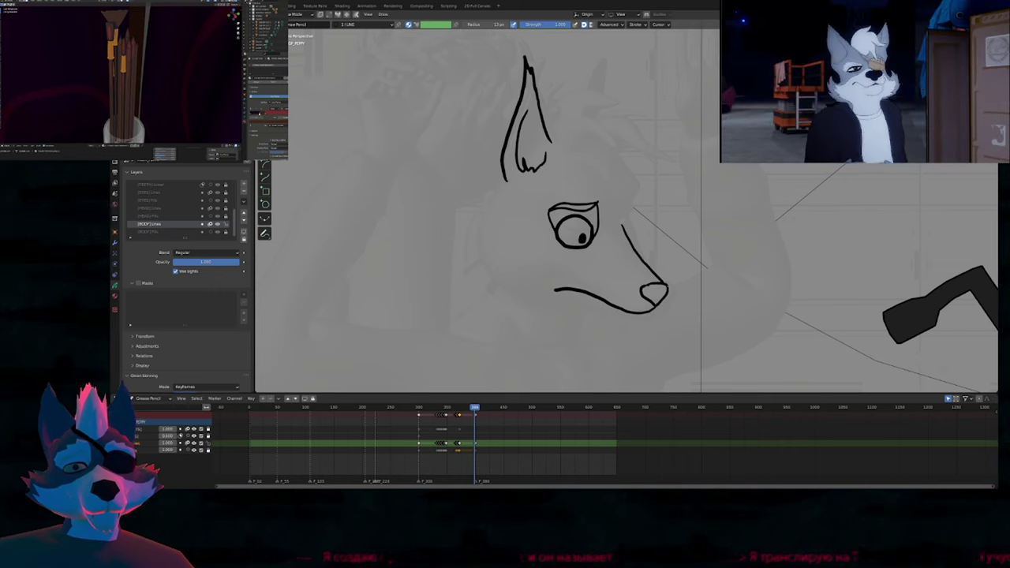
pyautogui.moveTo(667, 286); pyautogui.dragTo(669, 308)
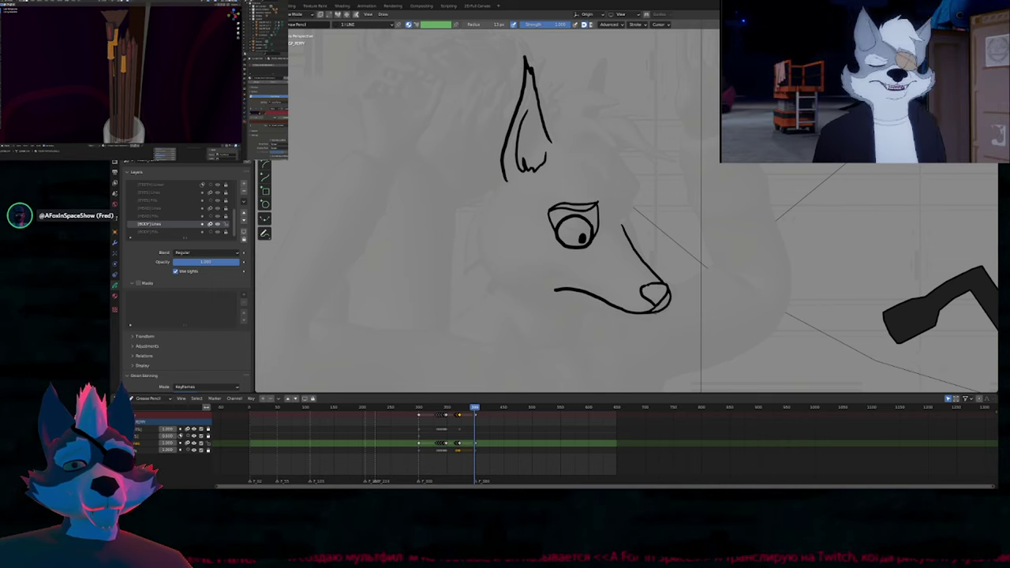
pyautogui.moveTo(665, 310); pyautogui.dragTo(599, 319)
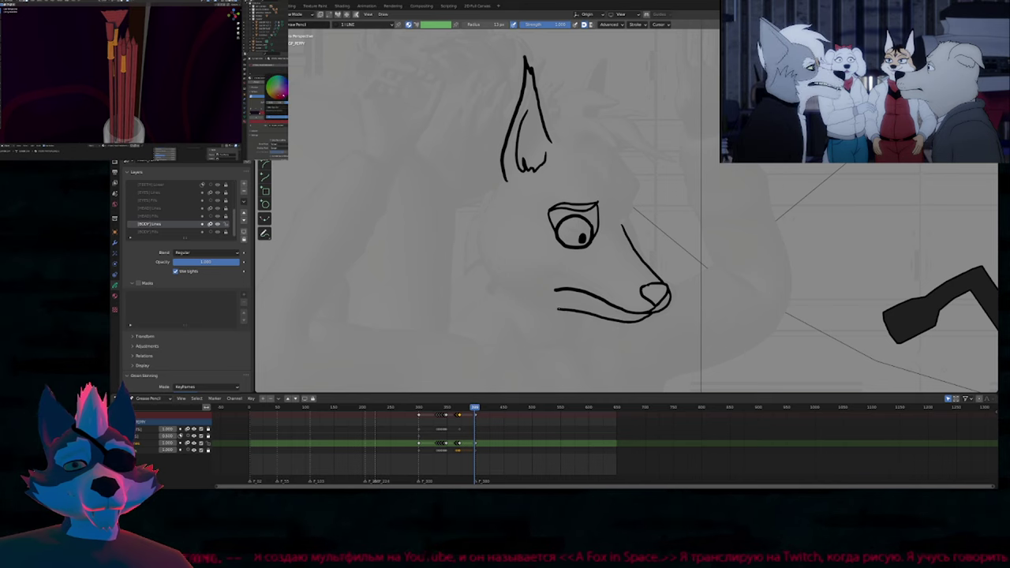
# Adjust the brush strength and radius and draw the back of the fox's head from the ear down to the neck.
pyautogui.hotkey('shift', 'f')
pyautogui.click(566, 339)
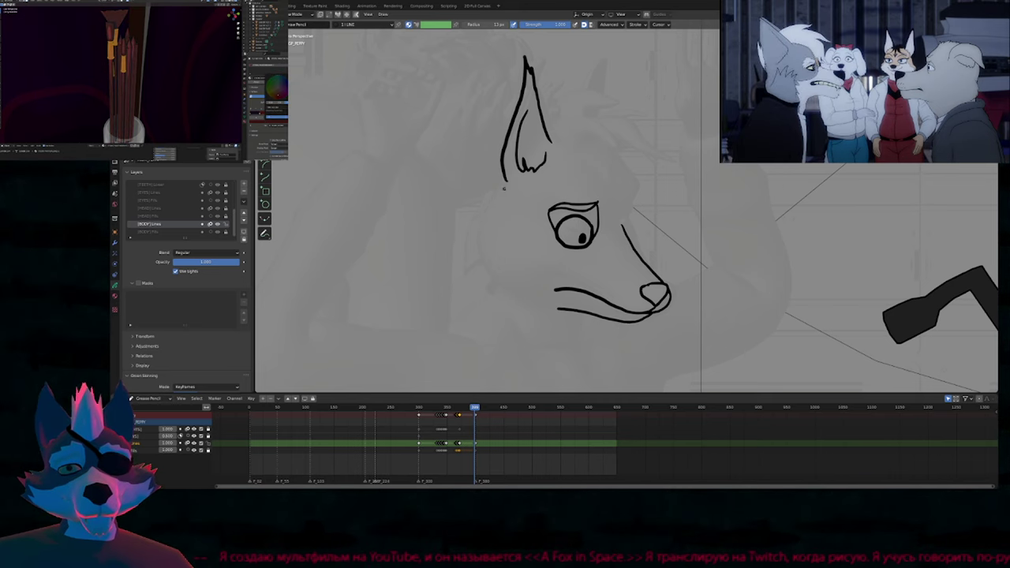
pyautogui.moveTo(502, 180); pyautogui.dragTo(475, 236)
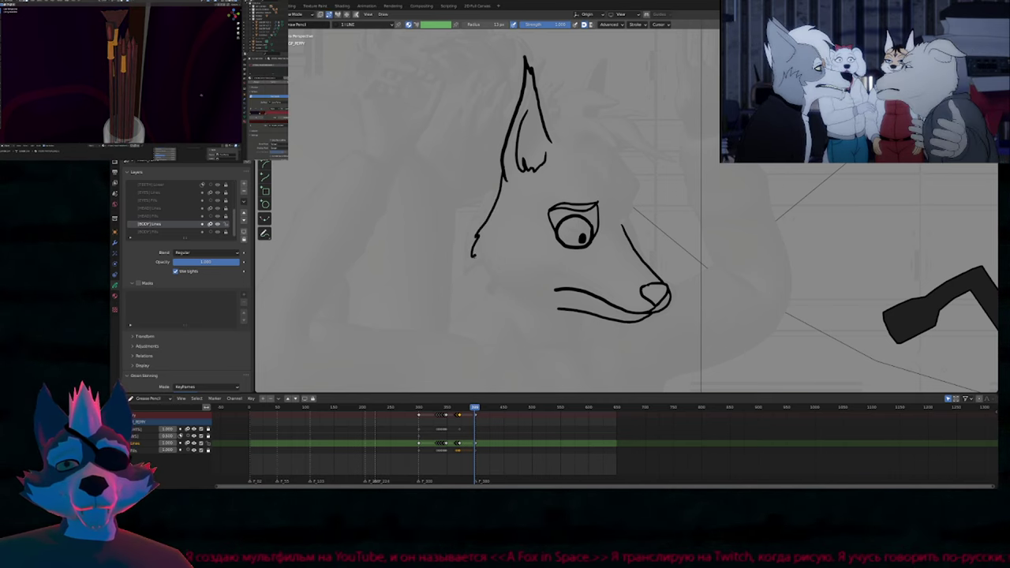
pyautogui.press('f')
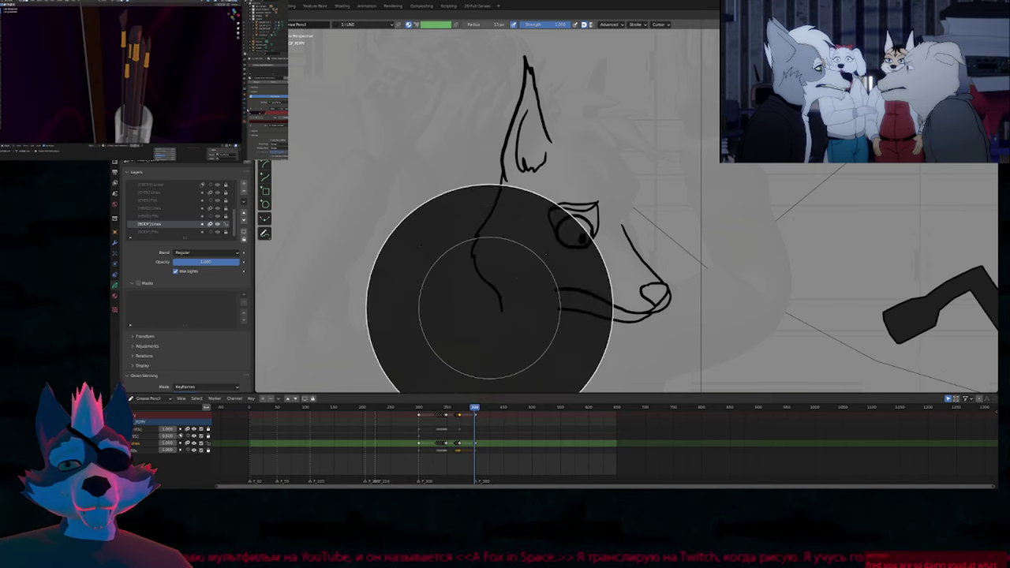
pyautogui.click(483, 292)
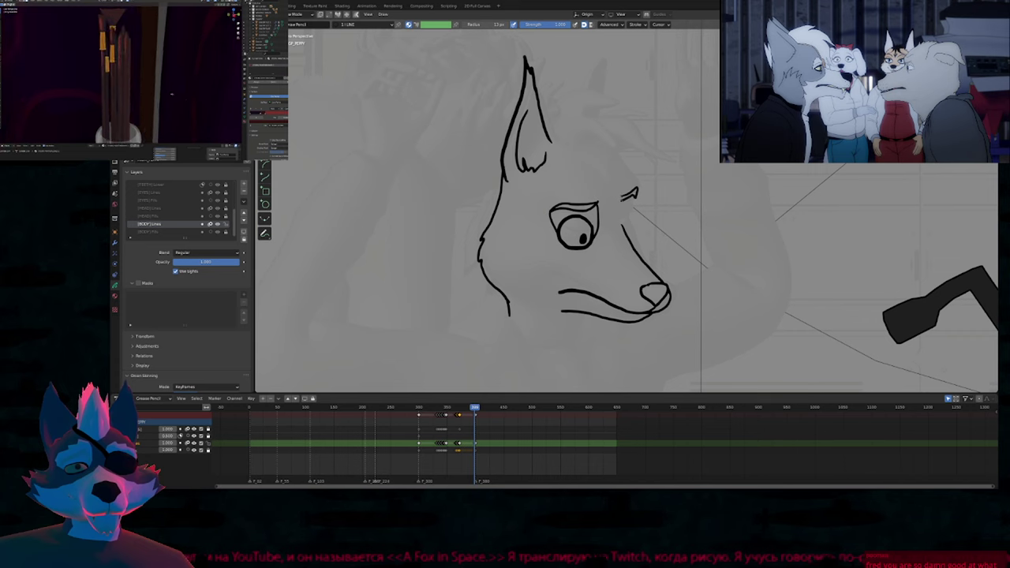
# Delete all strokes of the fox head sketch in Edit Mode and return to Draw Mode.
pyautogui.keyDown('shift'); pyautogui.moveTo(632, 213); pyautogui.dragTo(599, 338, button='middle'); pyautogui.keyUp('shift')
pyautogui.keyDown('shift'); pyautogui.moveTo(670, 296); pyautogui.dragTo(586, 278, button='middle'); pyautogui.keyUp('shift')
pyautogui.press('Tab')
pyautogui.press('a')
pyautogui.press('x')
pyautogui.click(602, 287)
pyautogui.press('Tab')
# View the rabbit at frame 400, then step back through the marked shots to the first one.
pyautogui.keyDown('shift'); pyautogui.moveTo(762, 236); pyautogui.dragTo(473, 214, button='middle'); pyautogui.keyUp('shift')
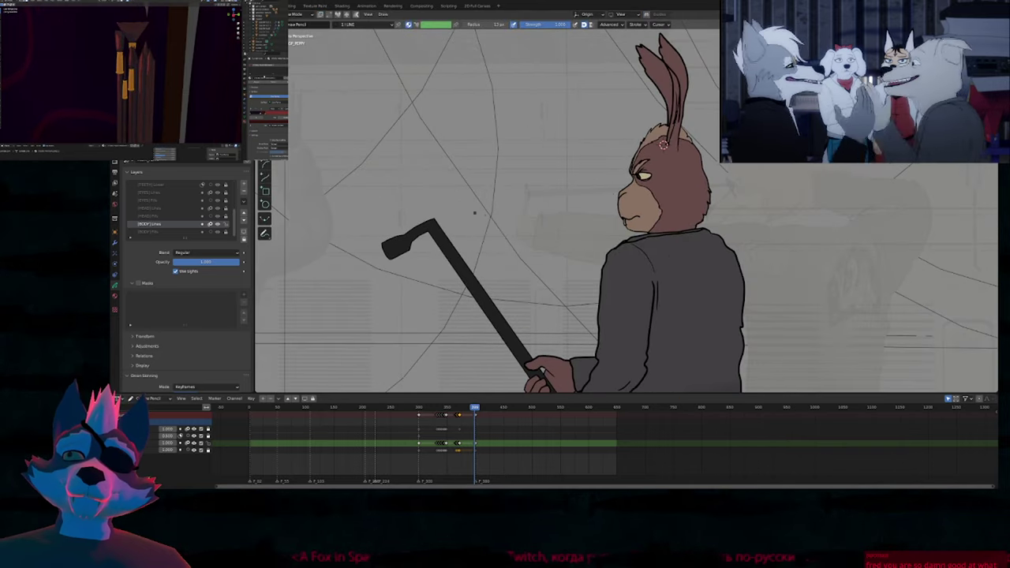
pyautogui.keyDown('shift'); pyautogui.moveTo(571, 207); pyautogui.dragTo(542, 217, button='middle'); pyautogui.keyUp('shift')
pyautogui.scroll(-3, 541, 217)
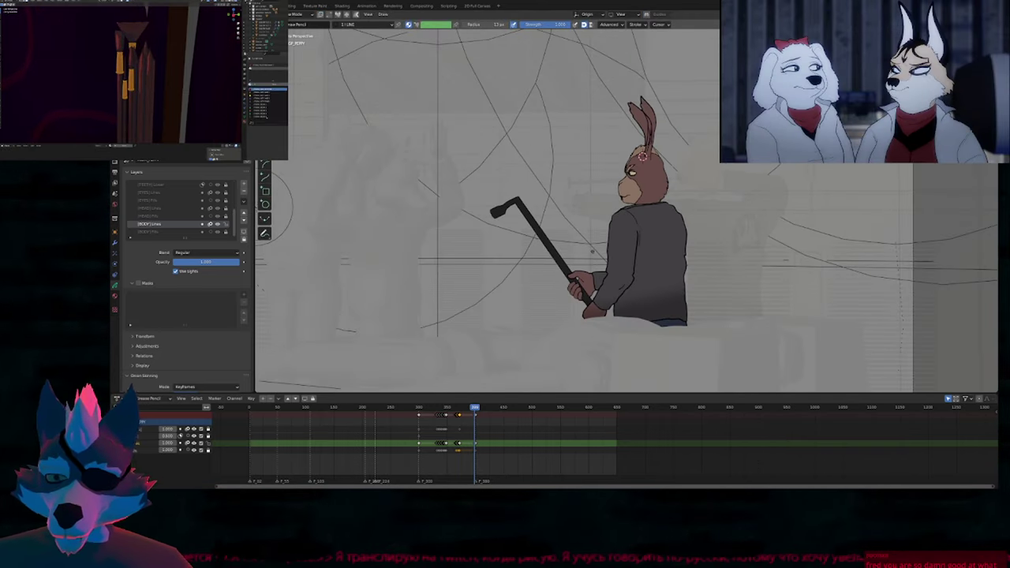
pyautogui.press('Down')
pyautogui.press('Down')
pyautogui.press('Down')
pyautogui.press('Down')
pyautogui.press('Down')
pyautogui.press('Down')
pyautogui.press('Up')
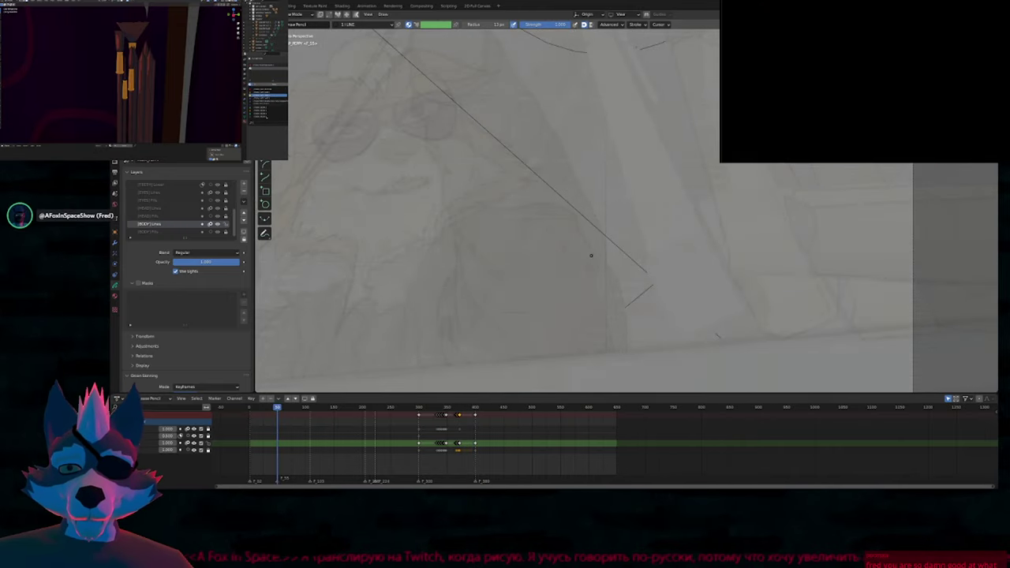
pyautogui.press('Down')
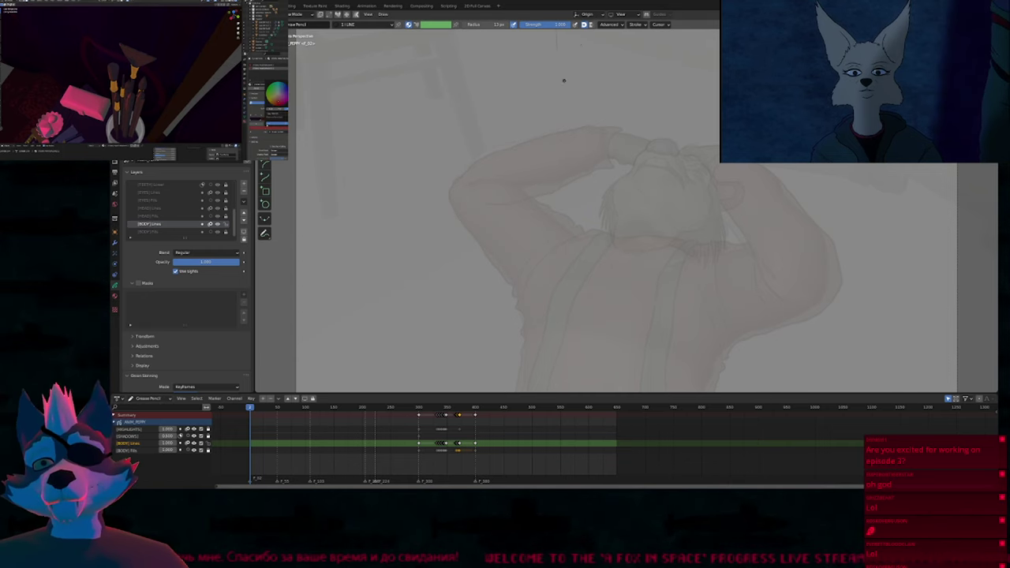
# Step forward through the marked shots to frame 400, then go back to frame 300.
pyautogui.keyDown('shift'); pyautogui.moveTo(538, 255); pyautogui.dragTo(536, 276, button='middle'); pyautogui.keyUp('shift')
pyautogui.press('Up')
pyautogui.press('Up')
pyautogui.press('Up')
pyautogui.press('Up')
pyautogui.press('Up')
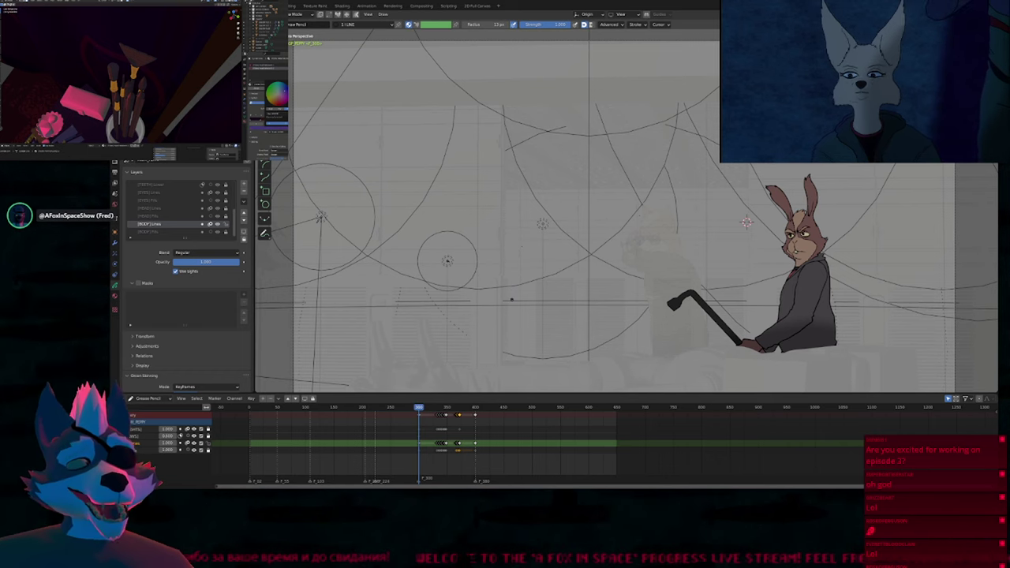
pyautogui.press('Up')
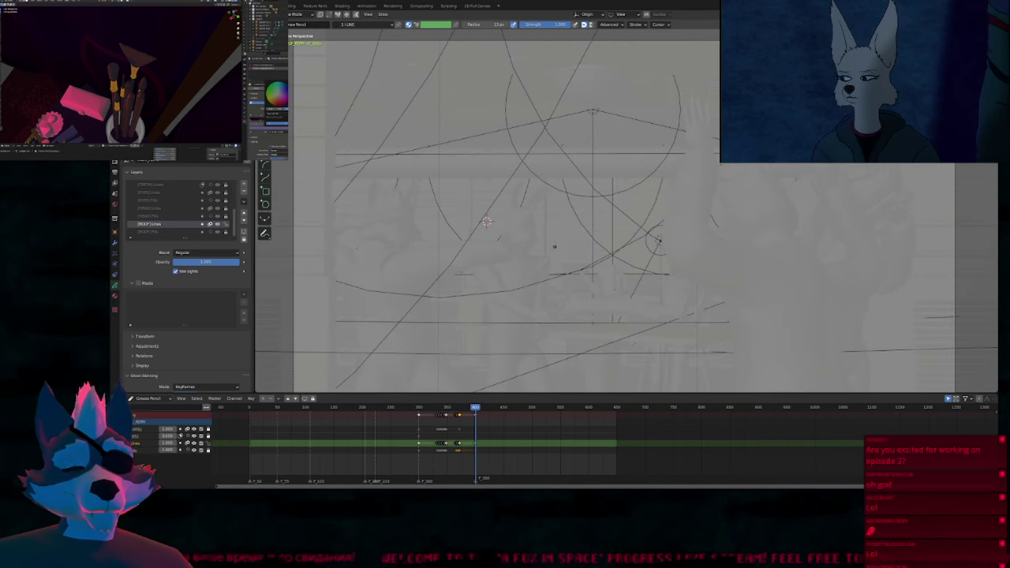
pyautogui.press('Down')
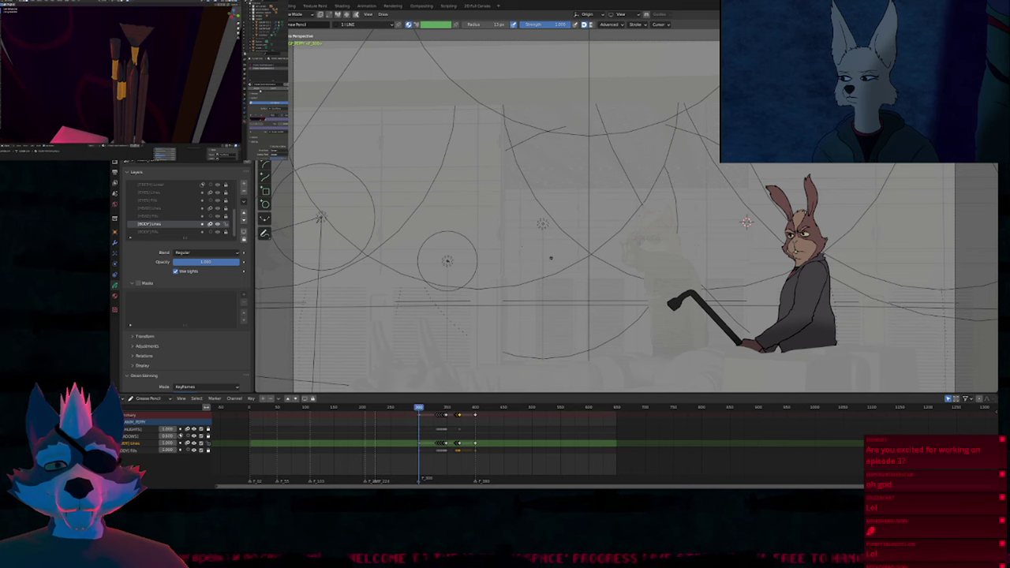
# Leave Draw Mode and open the recent project file ARWINGS_LANDING_ON_VENOM.blend.
pyautogui.hotkey('ctrl', 'Tab')
pyautogui.hotkey('ctrl', 'shift', 'o')
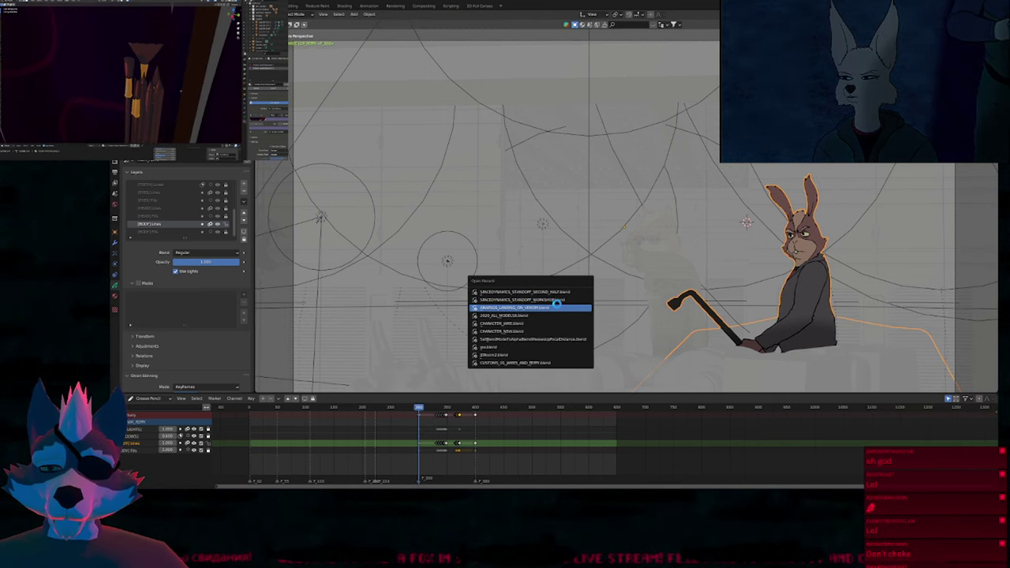
pyautogui.click(557, 307)
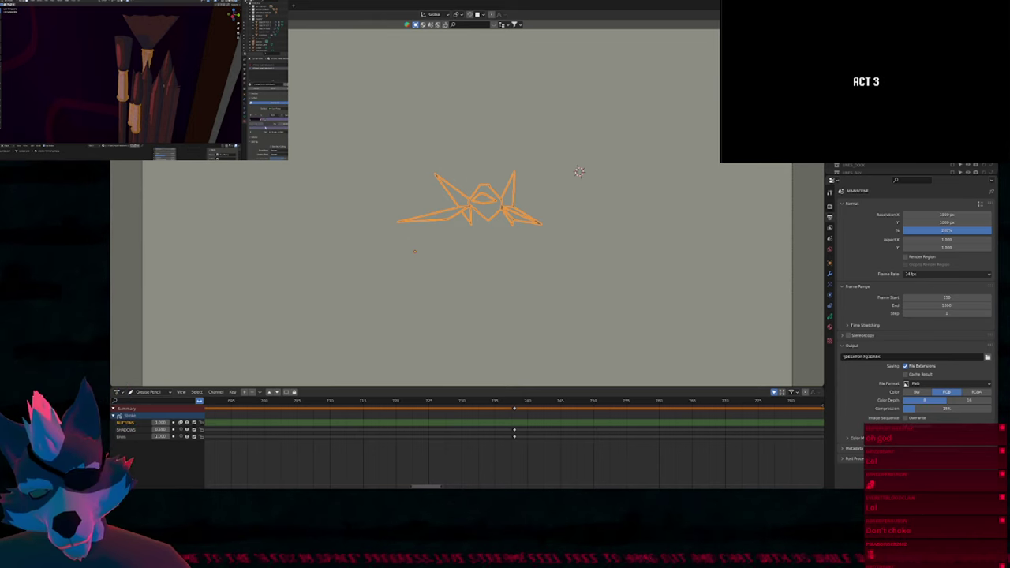
# Exit local view, hide the object covering the scene, and return to the camera view of the ship at the octagonal gate.
pyautogui.press('KP_Divide')
pyautogui.click(636, 163)
pyautogui.press('h')
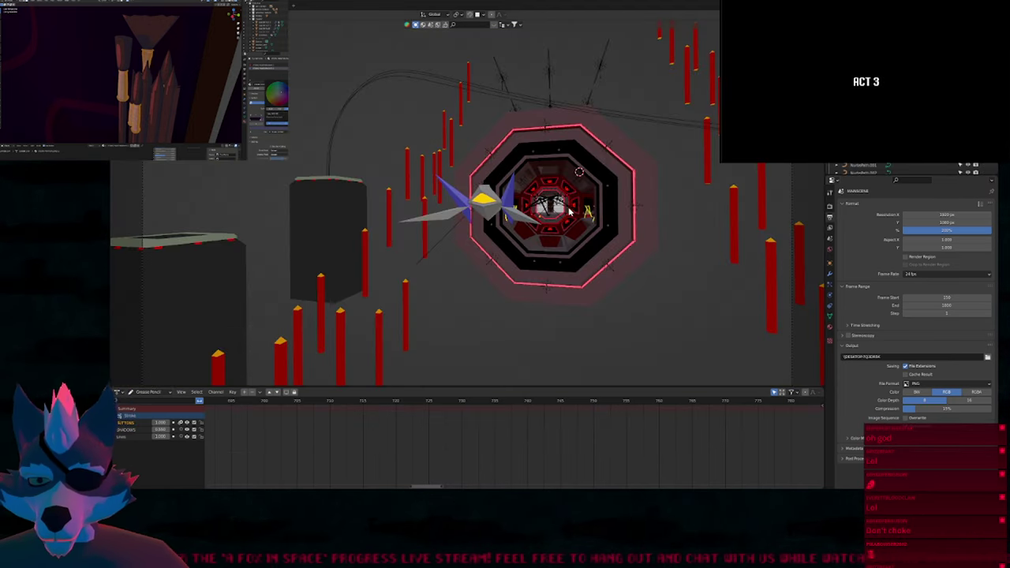
pyautogui.moveTo(591, 210)
pyautogui.mouseDown(button='middle')
pyautogui.moveTo(388, 204)
pyautogui.moveTo(448, 186)
pyautogui.moveTo(432, 187)
pyautogui.mouseUp(button='middle')
pyautogui.press('KP_0')
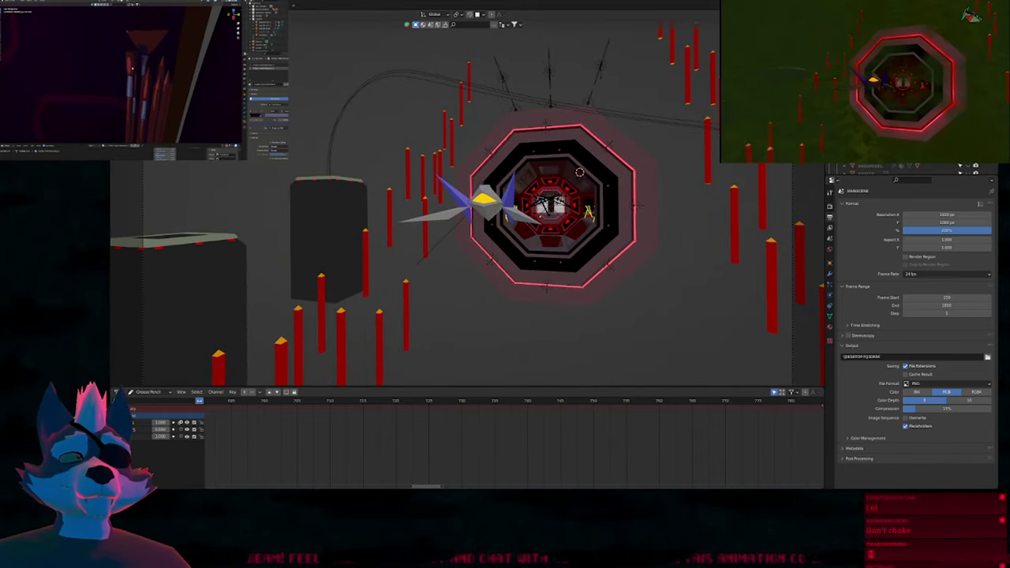
# Hide the collection with the red pillars and buildings, turn it back on, and check the scene through the camera.
pyautogui.click(952, 119)
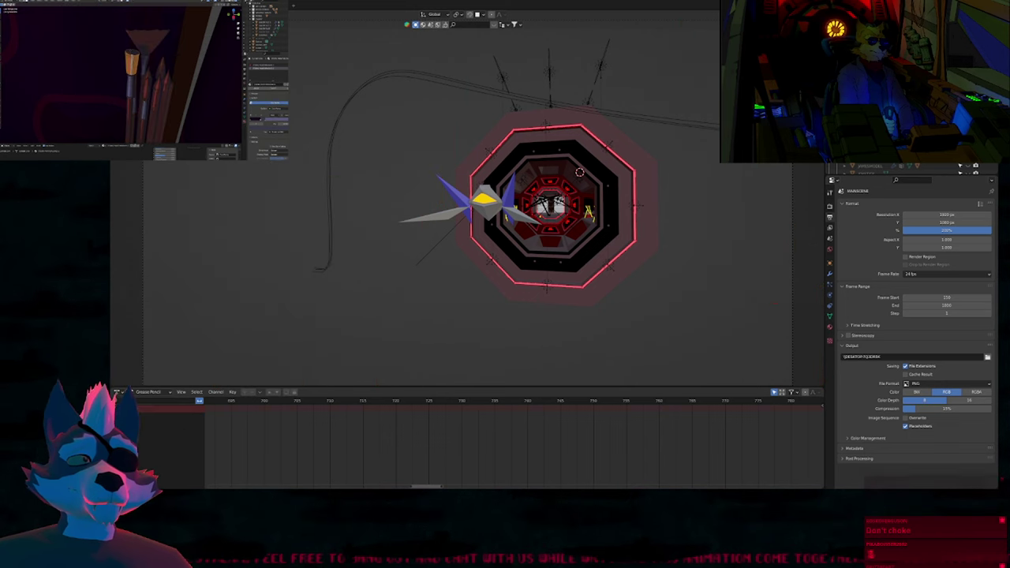
pyautogui.click(953, 119)
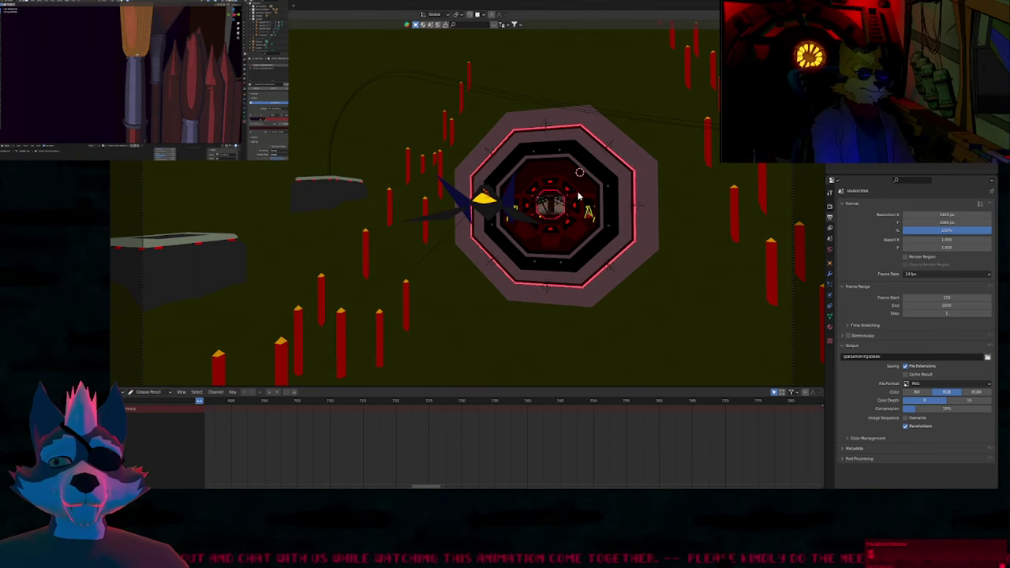
pyautogui.moveTo(578, 194); pyautogui.dragTo(565, 203, button='middle')
pyautogui.press('KP_0')
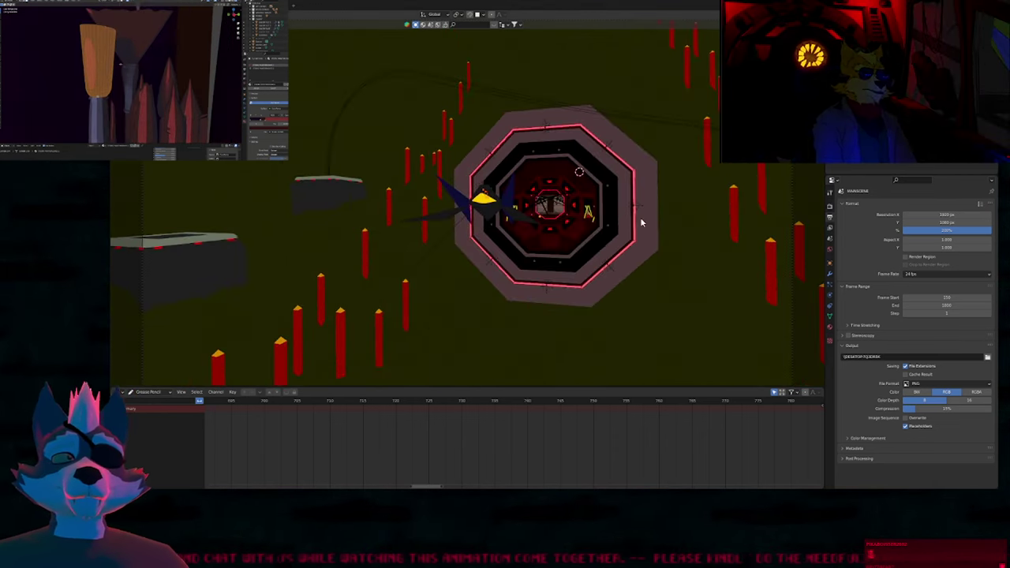
pyautogui.scroll(-1, 640, 221)
pyautogui.scroll(1, 630, 213)
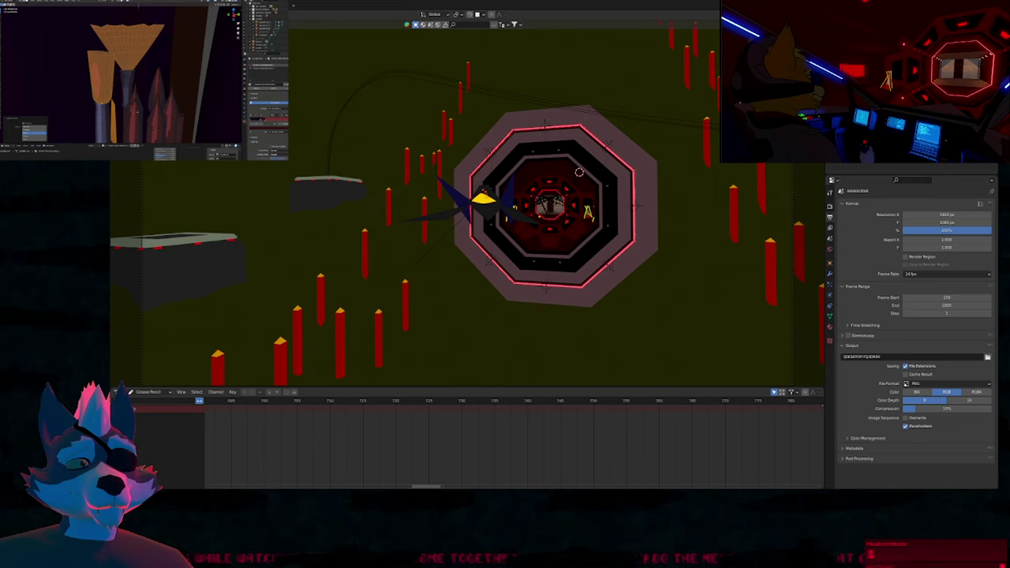
# Hide the ship and tunnel objects, reveal all hidden objects again, and look through the camera at the pilot in the cockpit.
pyautogui.press('h')
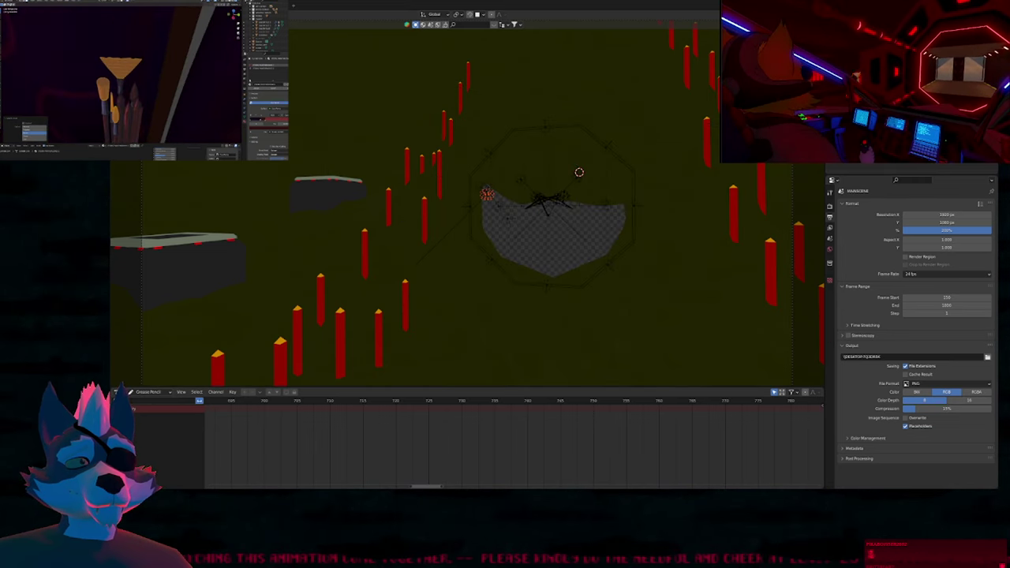
pyautogui.hotkey('alt', 'h')
pyautogui.scroll(4, 658, 184)
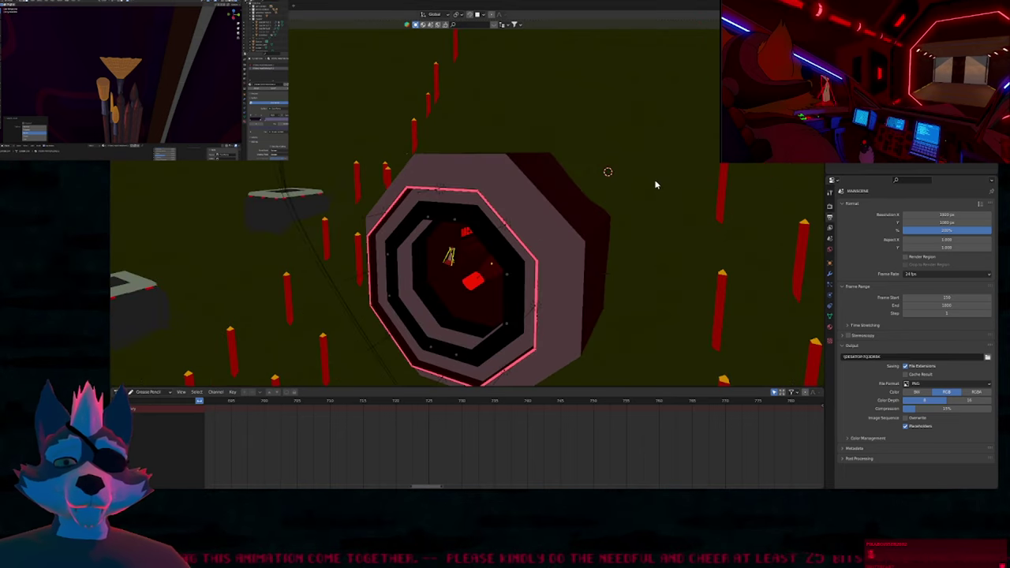
pyautogui.scroll(-4, 645, 189)
pyautogui.press('KP_0')
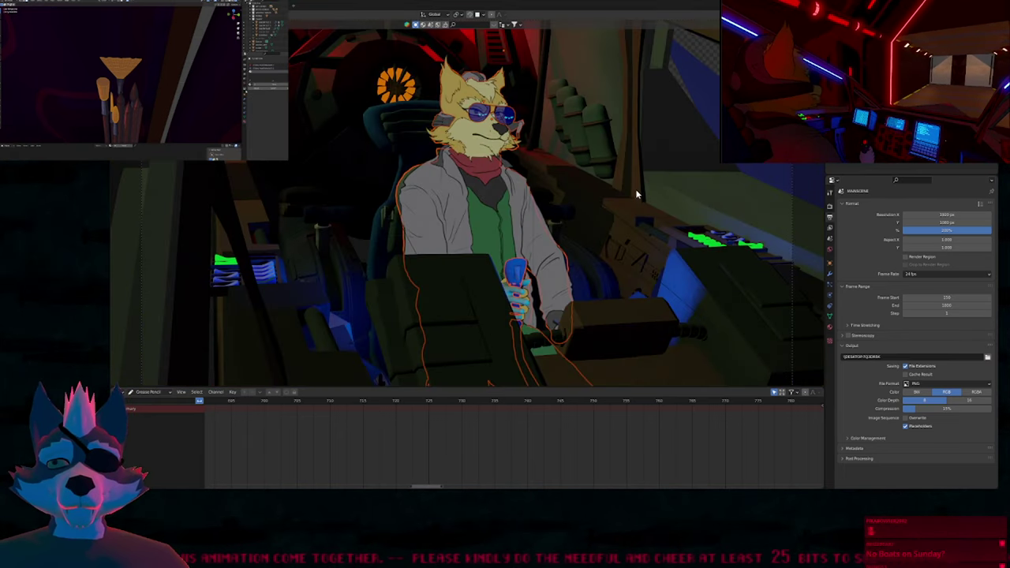
pyautogui.hotkey('alt', 'a')
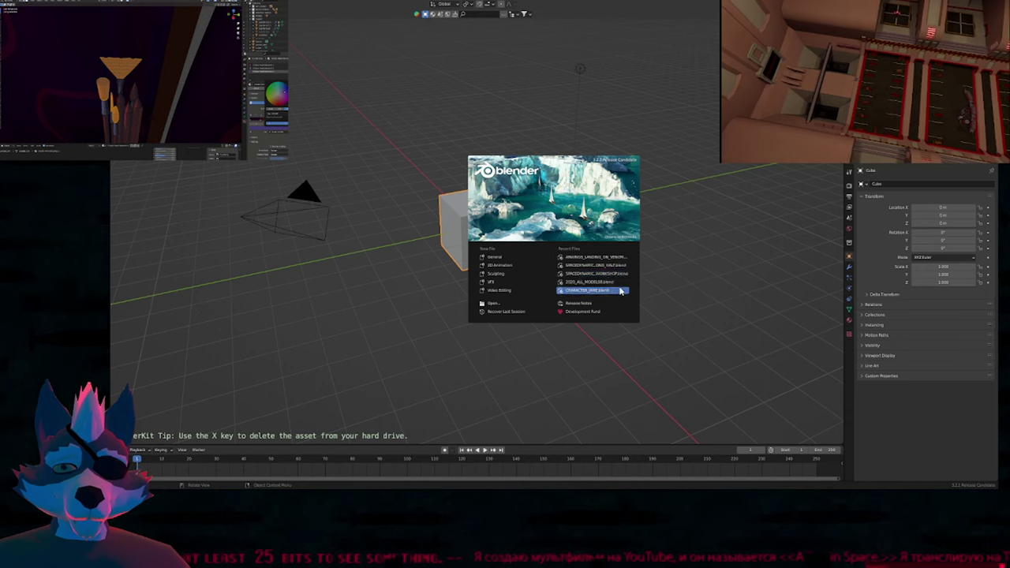
# Reopen ARWINGS_LANDING_ON_VENOM.blend in the restarted program and bring the whole cockpit shot into view.
pyautogui.click(609, 265)
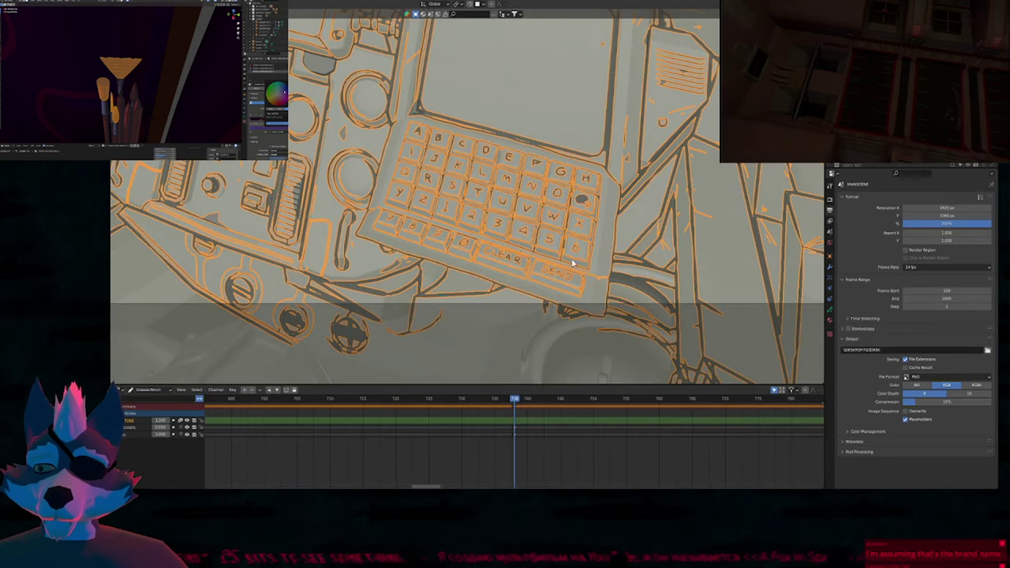
pyautogui.scroll(-7, 525, 243)
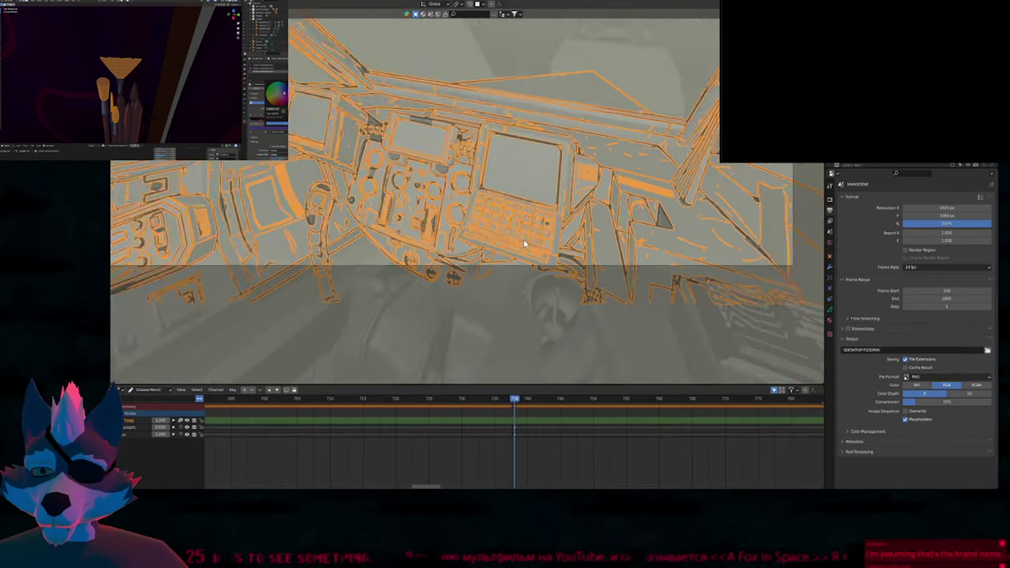
pyautogui.press('Home')
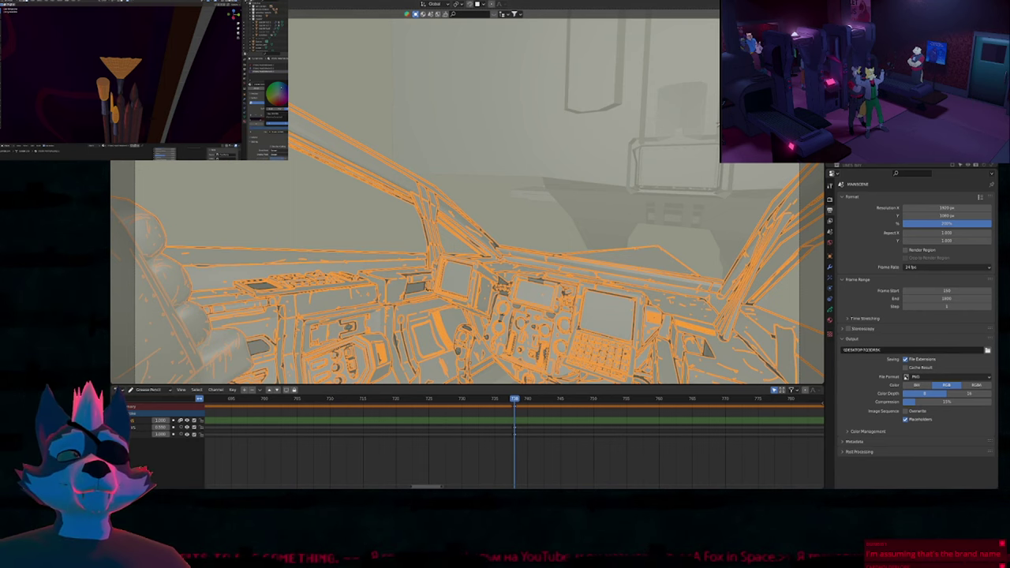
# Isolate the pilot's collection and try to scrub back through the animation.
pyautogui.press('2')
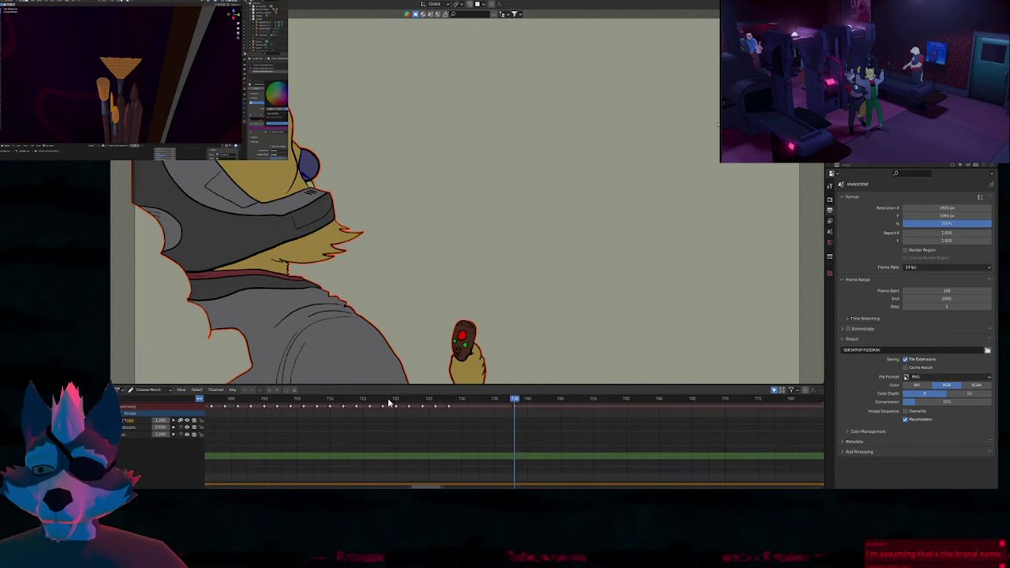
pyautogui.moveTo(387, 402); pyautogui.dragTo(251, 412)
pyautogui.scroll(-3, 527, 436)
pyautogui.moveTo(529, 436); pyautogui.dragTo(527, 436, button='middle')
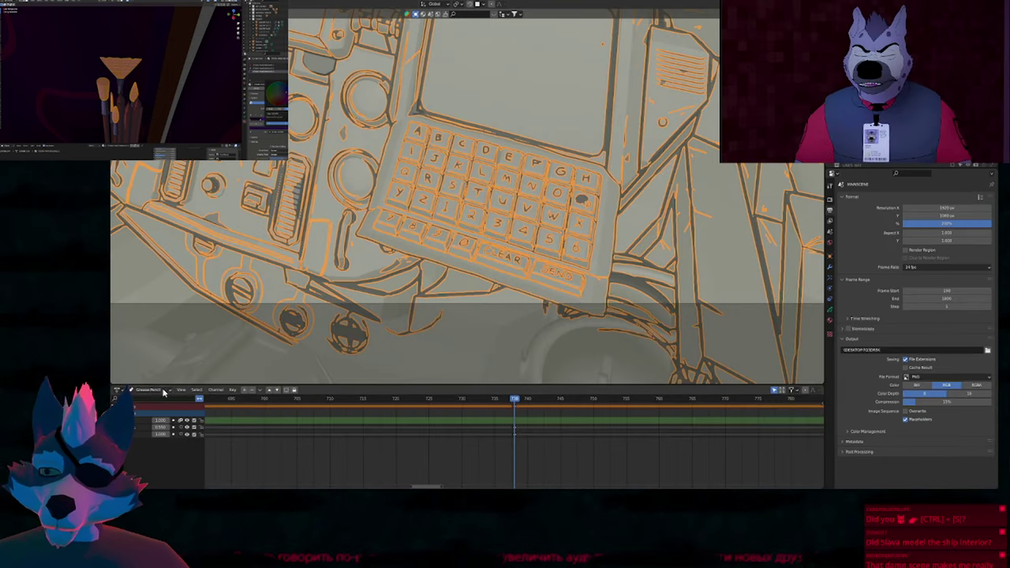
# Replace the Dope Sheet with the Timeline and set the playback sync to Play Every Frame.
pyautogui.hotkey('shift', 'F12')
pyautogui.click(137, 391)
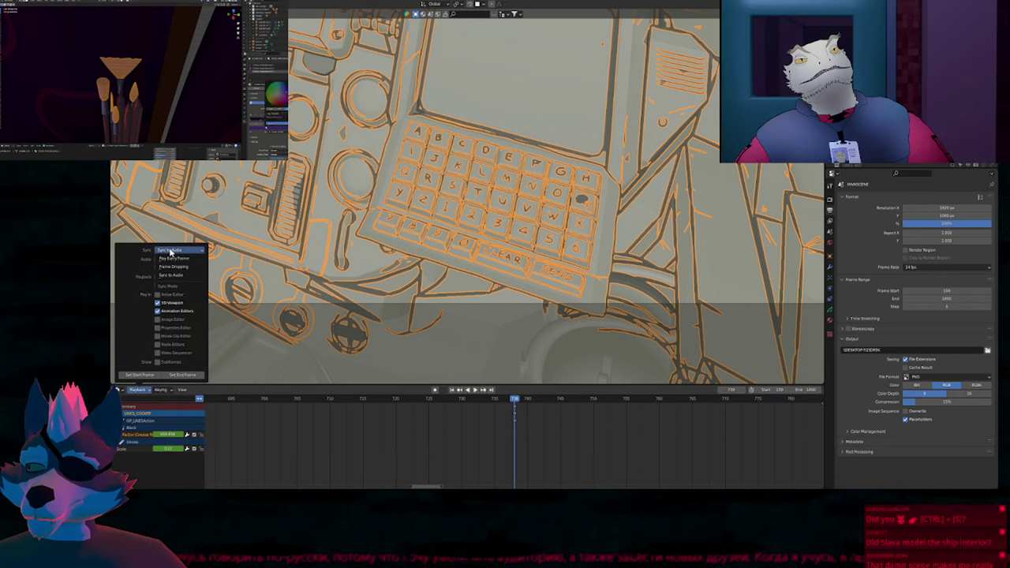
pyautogui.hotkey('shift', 'ctrl', 'space')
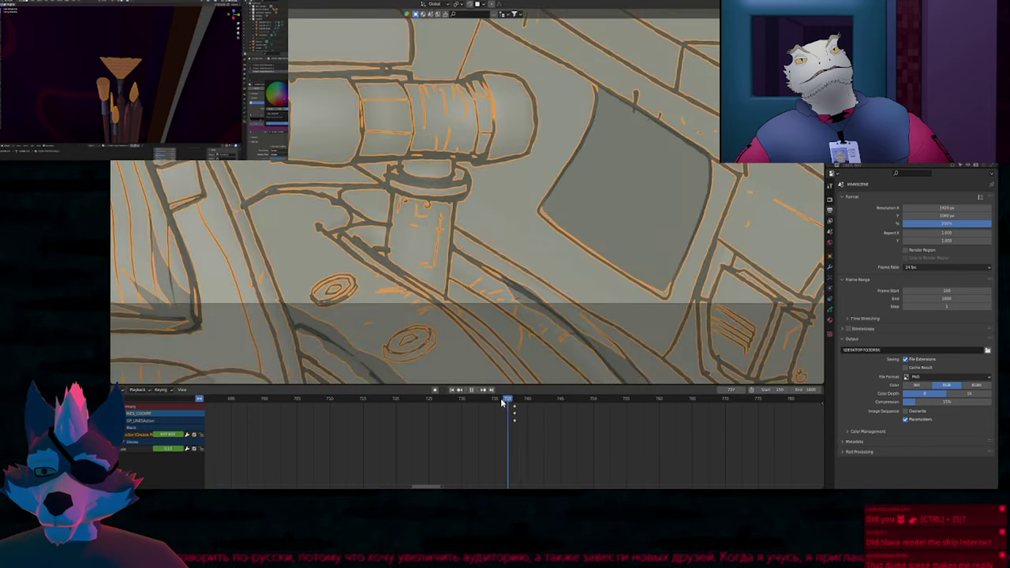
pyautogui.press('Escape')
pyautogui.keyDown('ctrl'); pyautogui.moveTo(505, 430); pyautogui.dragTo(437, 431, button='middle'); pyautogui.keyUp('ctrl')
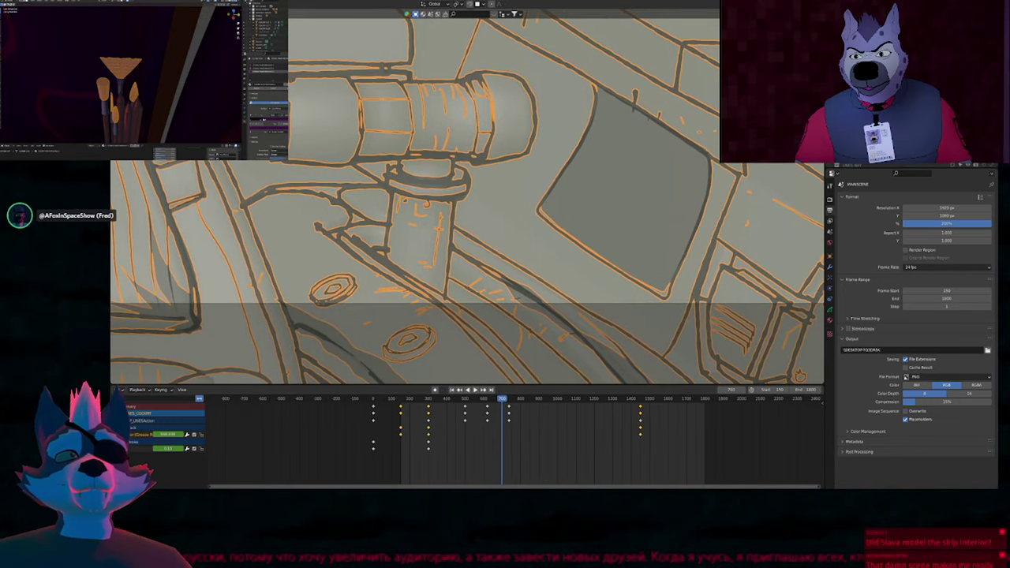
# Open the World settings and show the cockpit shot around frame 590 in Rendered shading.
pyautogui.click(829, 244)
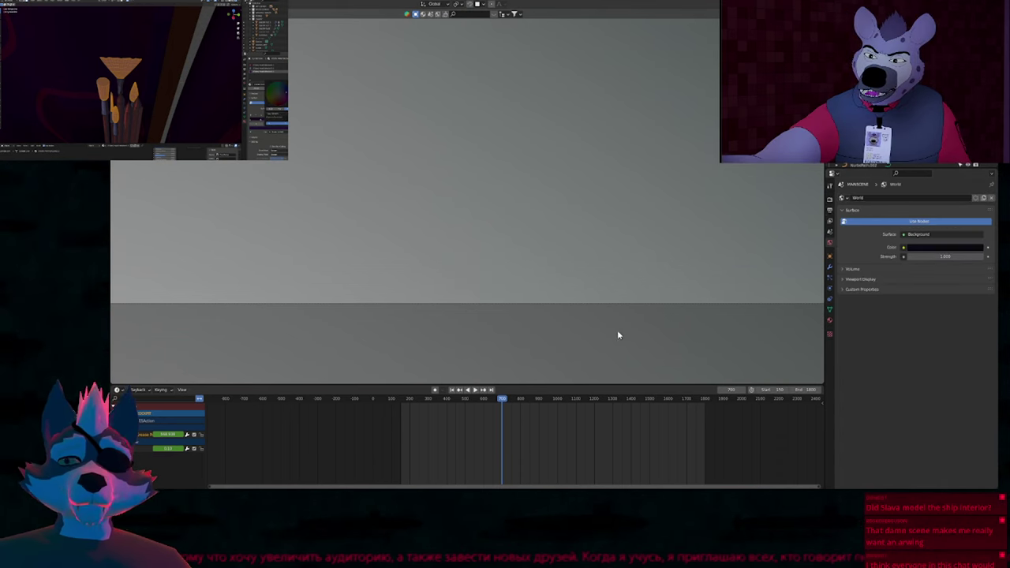
pyautogui.moveTo(494, 397)
pyautogui.mouseDown()
pyautogui.moveTo(451, 398)
pyautogui.moveTo(482, 399)
pyautogui.mouseUp()
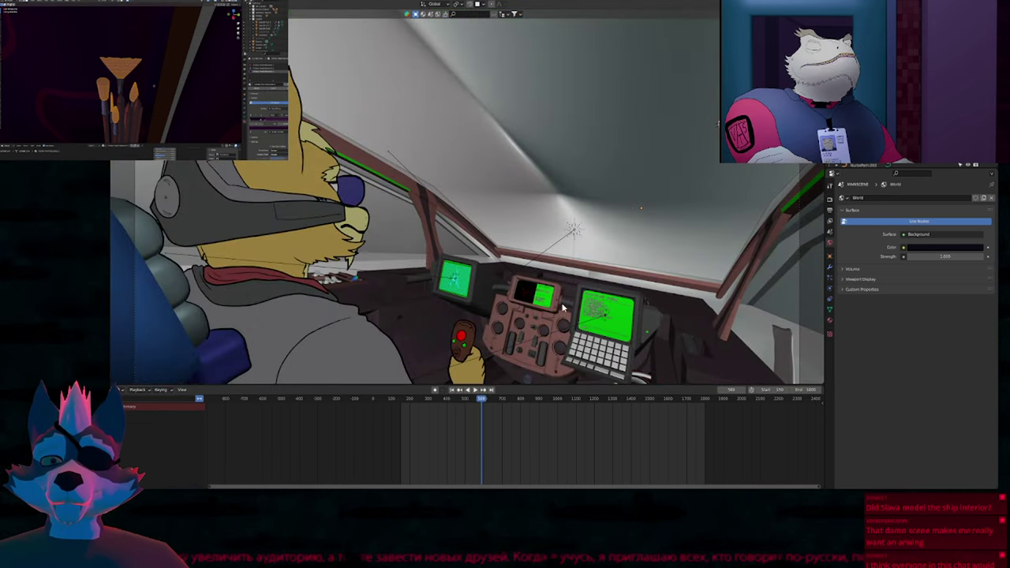
pyautogui.press('z')
pyautogui.click(563, 266)
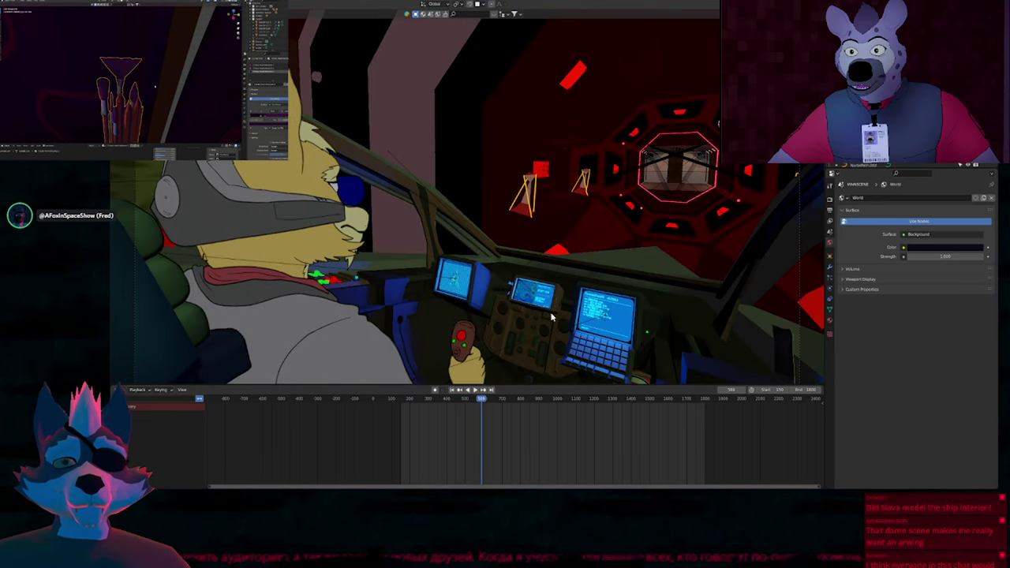
# Move ahead to about frame 1402 and examine the Andross campaign poster on the hangar wall up close.
pyautogui.moveTo(433, 400); pyautogui.dragTo(632, 399)
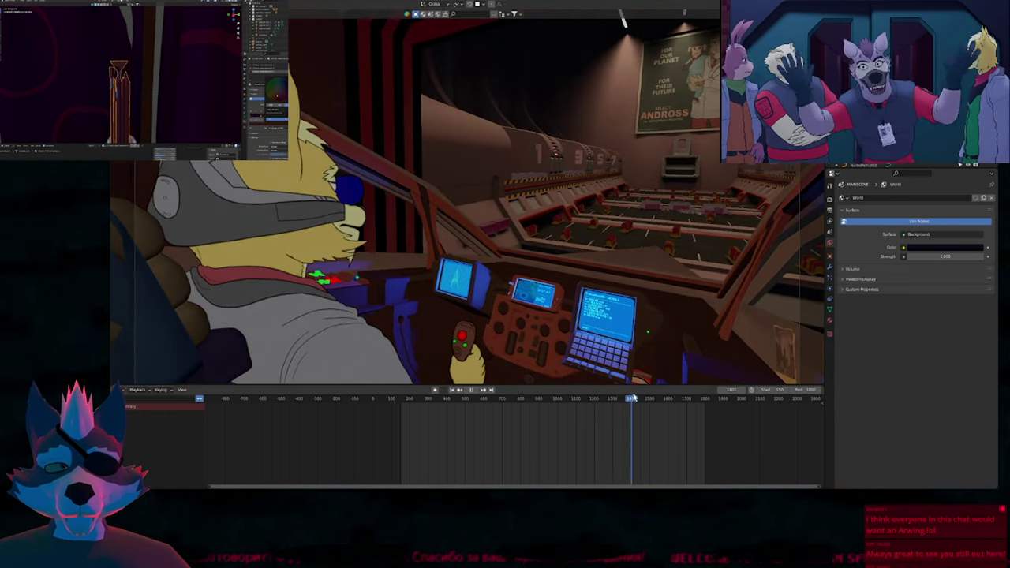
pyautogui.scroll(6, 710, 99)
pyautogui.scroll(1, 740, 47)
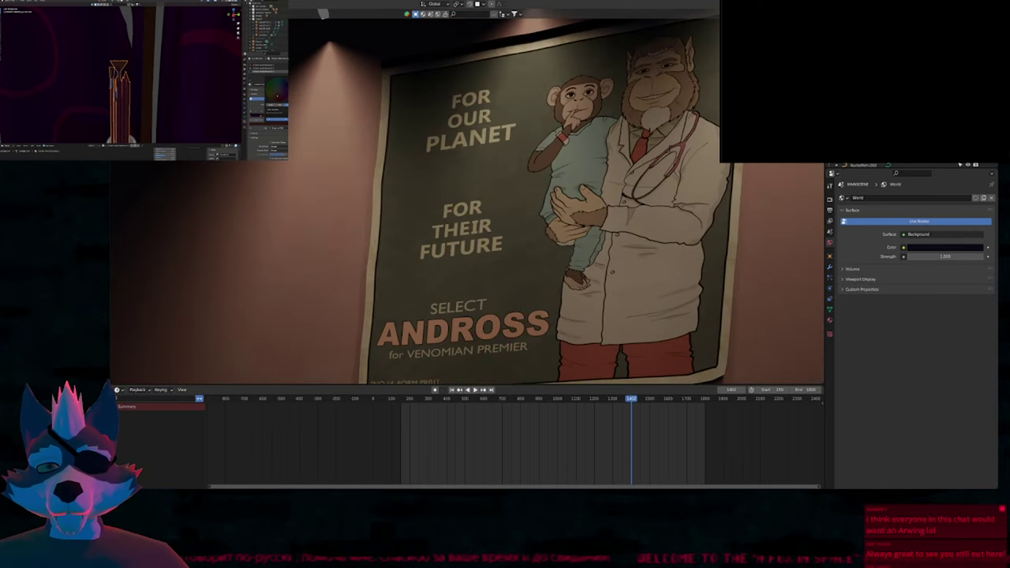
pyautogui.keyDown('shift'); pyautogui.moveTo(506, 325); pyautogui.dragTo(513, 294, button='middle'); pyautogui.keyUp('shift')
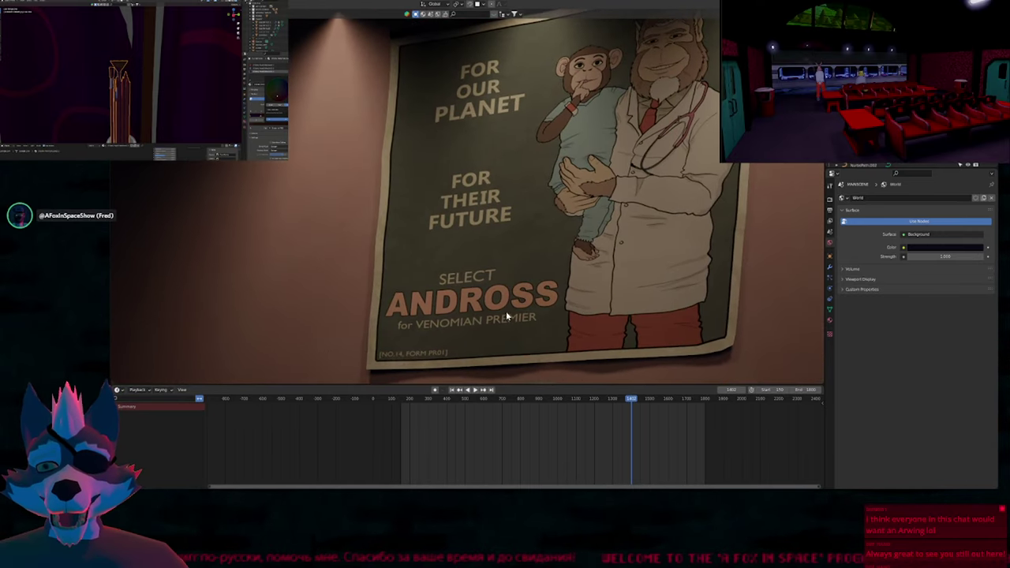
pyautogui.keyDown('shift'); pyautogui.moveTo(379, 266); pyautogui.dragTo(377, 285, button='middle'); pyautogui.keyUp('shift')
pyautogui.keyDown('shift'); pyautogui.moveTo(343, 255); pyautogui.dragTo(347, 278, button='middle'); pyautogui.keyUp('shift')
pyautogui.moveTo(437, 267)
pyautogui.keyDown('shift'); pyautogui.mouseDown(button='middle')
pyautogui.moveTo(440, 288)
pyautogui.moveTo(440, 248)
pyautogui.mouseUp(button='middle'); pyautogui.keyUp('shift')
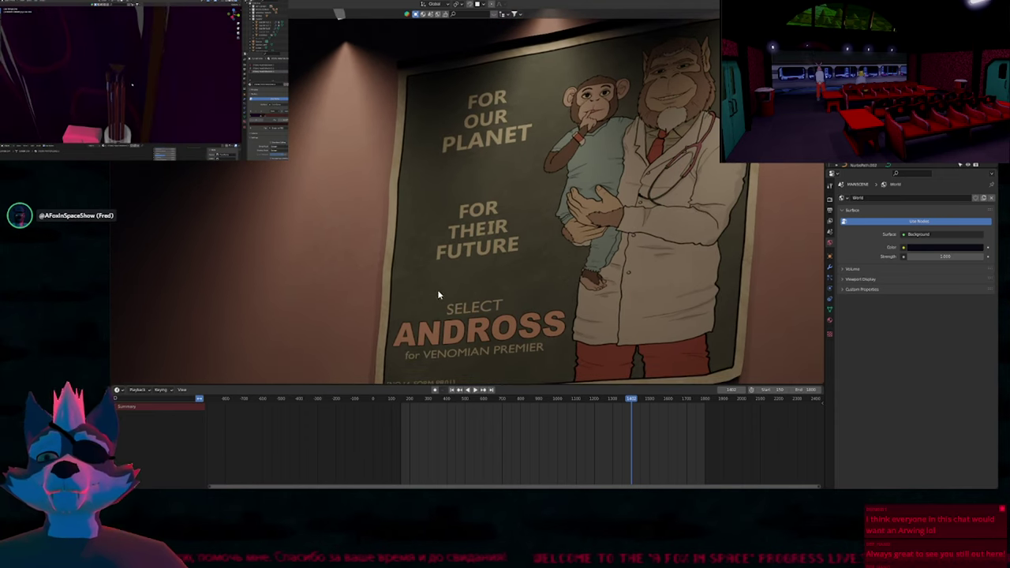
pyautogui.keyDown('shift'); pyautogui.moveTo(390, 321); pyautogui.dragTo(434, 272, button='middle'); pyautogui.keyUp('shift')
pyautogui.scroll(-2, 712, 166)
pyautogui.scroll(-5, 709, 166)
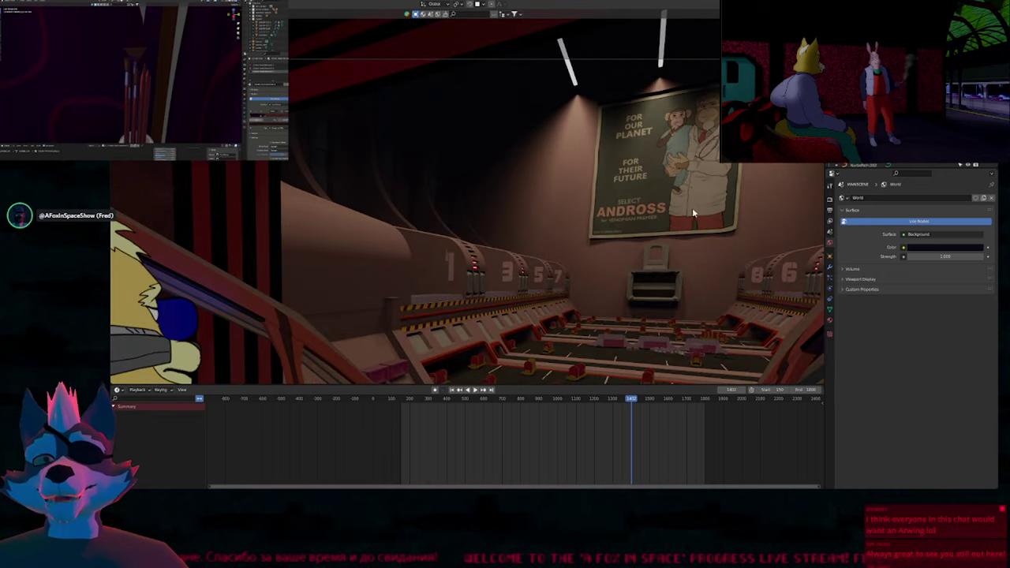
pyautogui.scroll(-5, 674, 322)
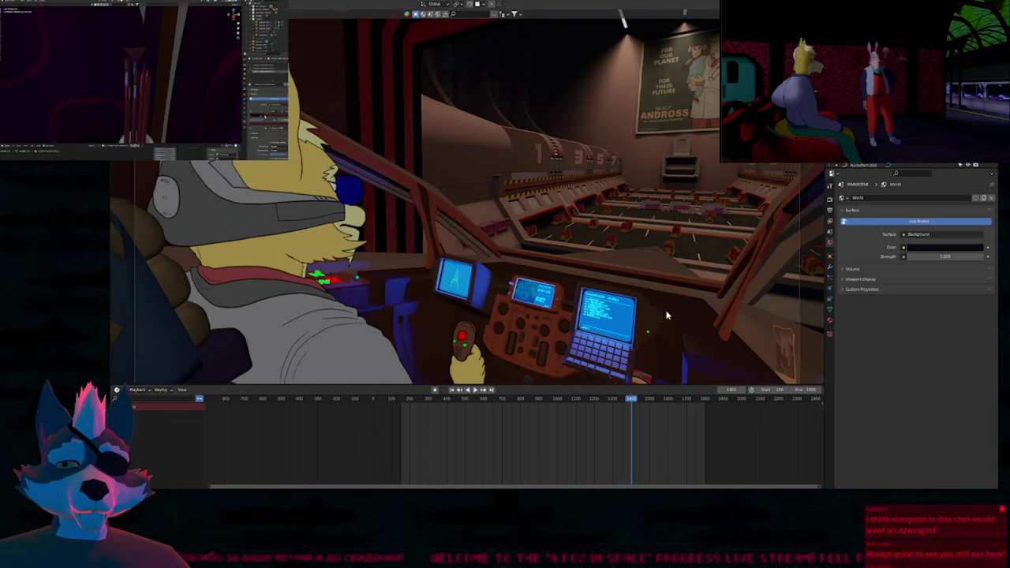
# Show the cockpit's middle console screen up close in Material Preview shading and jump to frame 738.
pyautogui.scroll(8, 522, 317)
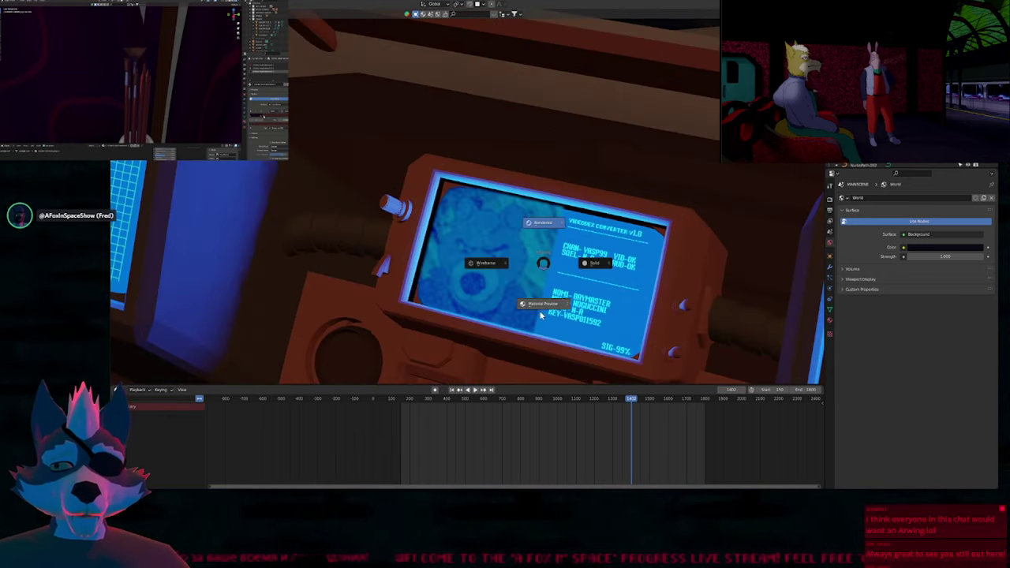
pyautogui.click(541, 314)
pyautogui.scroll(-3, 531, 283)
pyautogui.press('Down')
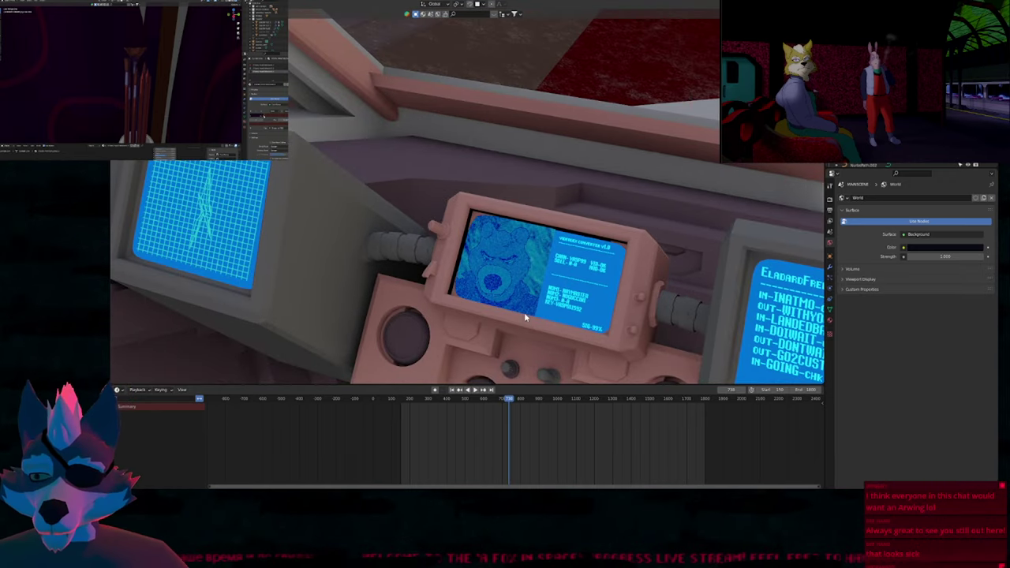
# Turn off audio mute, set the playback sync to Sync to Audio, and scrub back to about frame 554.
pyautogui.click(137, 389)
pyautogui.click(157, 267)
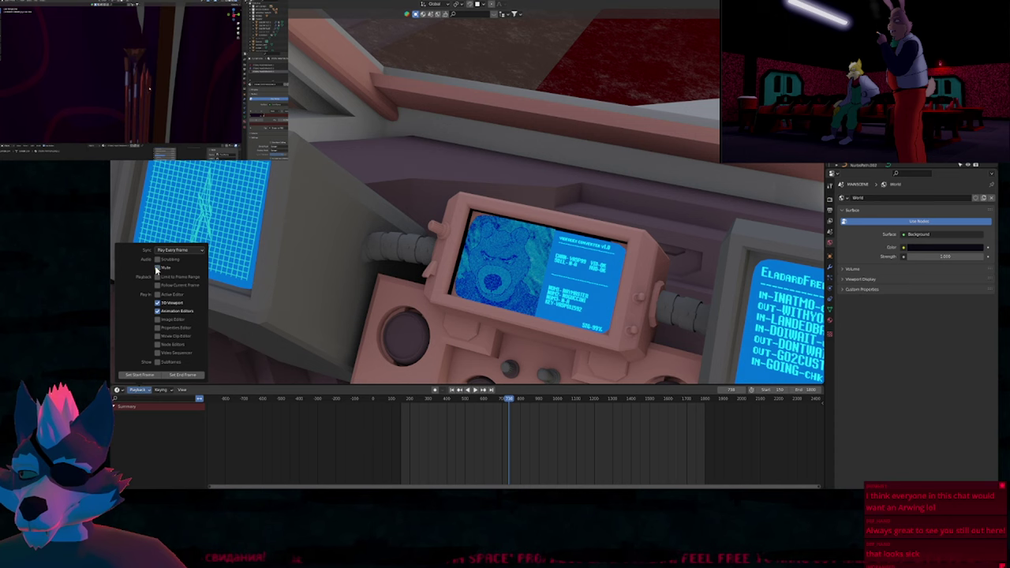
pyautogui.click(163, 251)
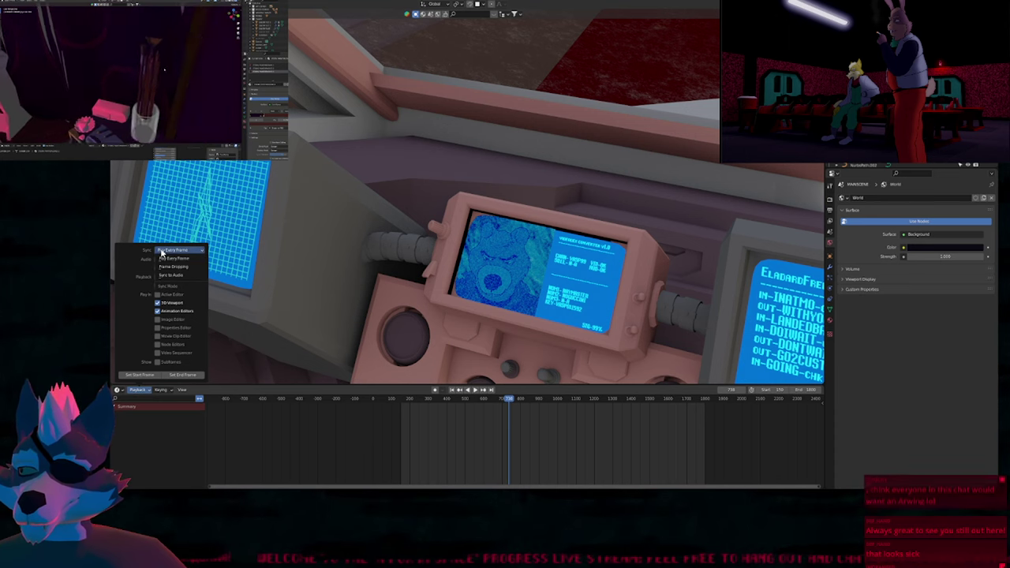
pyautogui.click(173, 276)
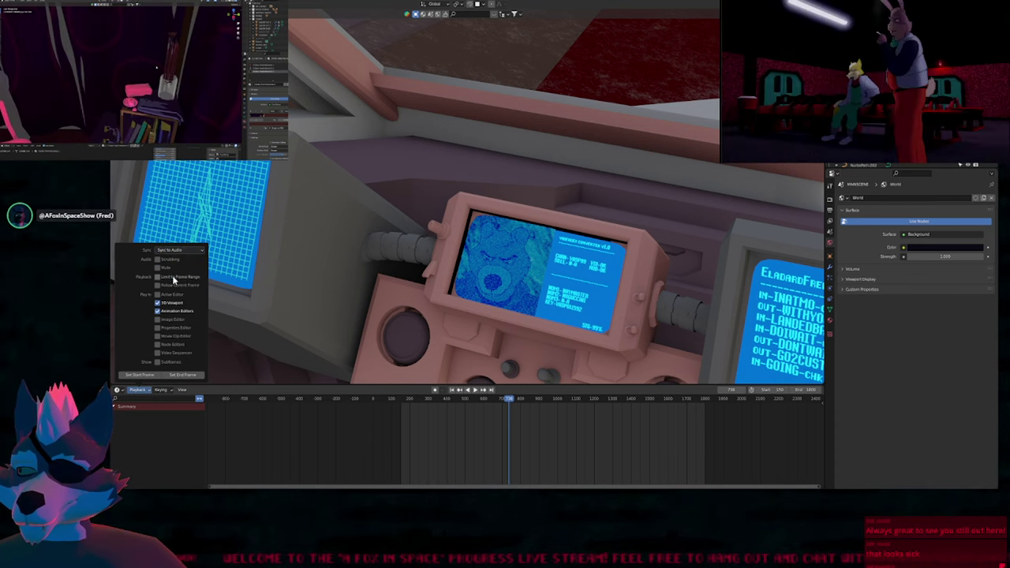
pyautogui.moveTo(476, 398)
pyautogui.mouseDown()
pyautogui.moveTo(505, 401)
pyautogui.moveTo(475, 402)
pyautogui.mouseUp()
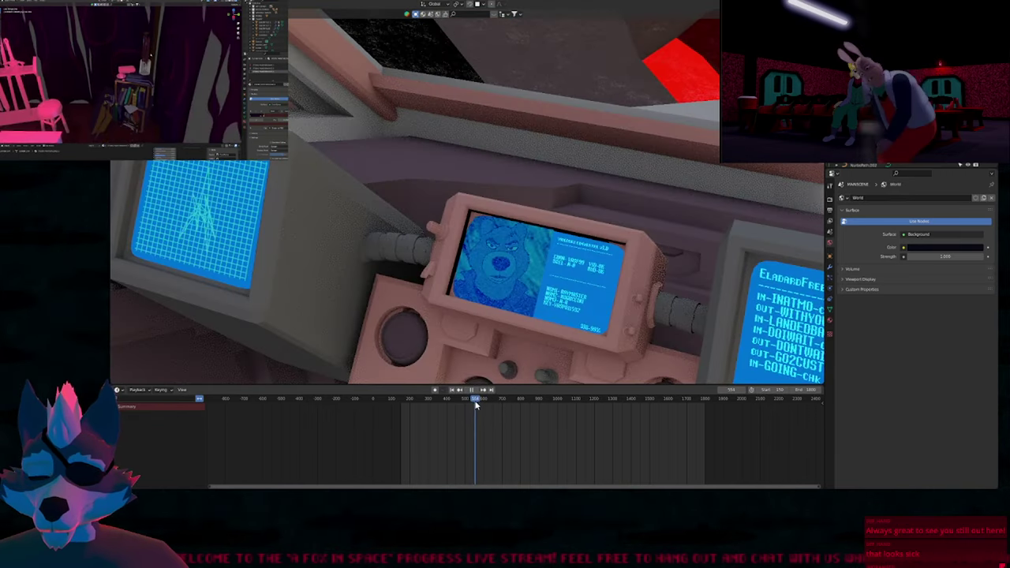
# Check the audio playback options and play the Arwing landing animation from near the start of the frame range.
pyautogui.click(136, 390)
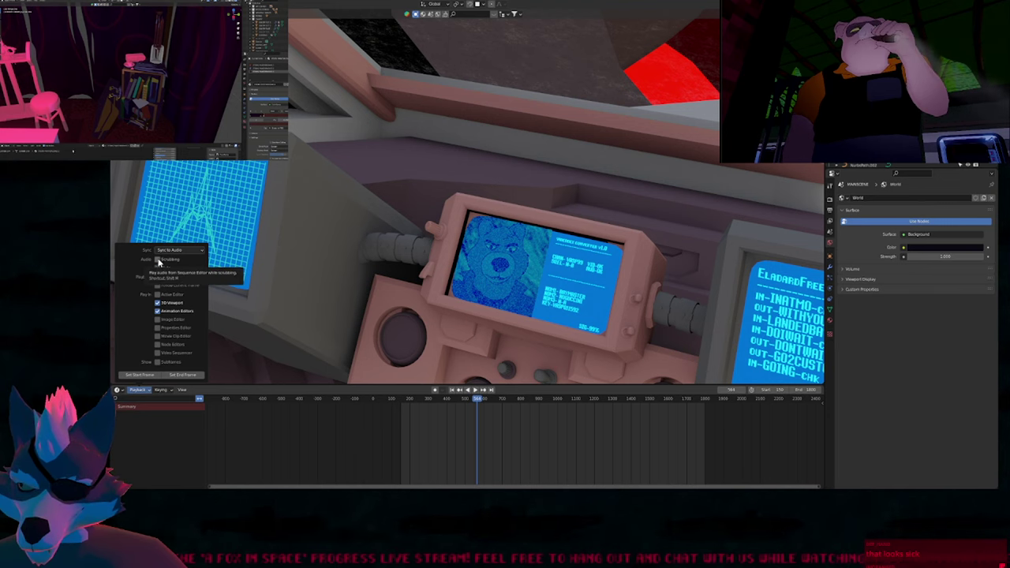
pyautogui.moveTo(475, 400); pyautogui.dragTo(406, 402)
pyautogui.press('space')
pyautogui.press('z')
pyautogui.click(499, 301)
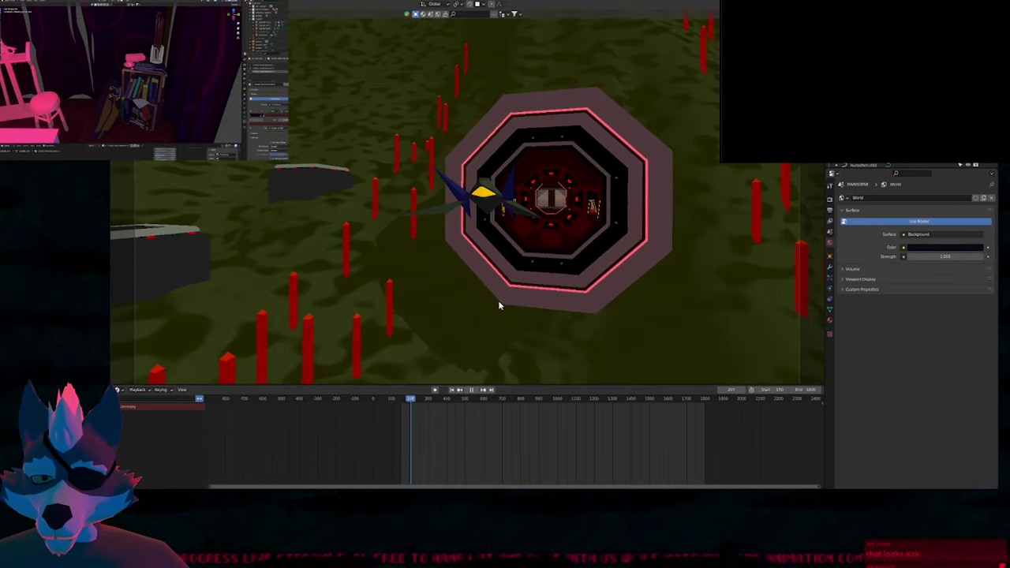
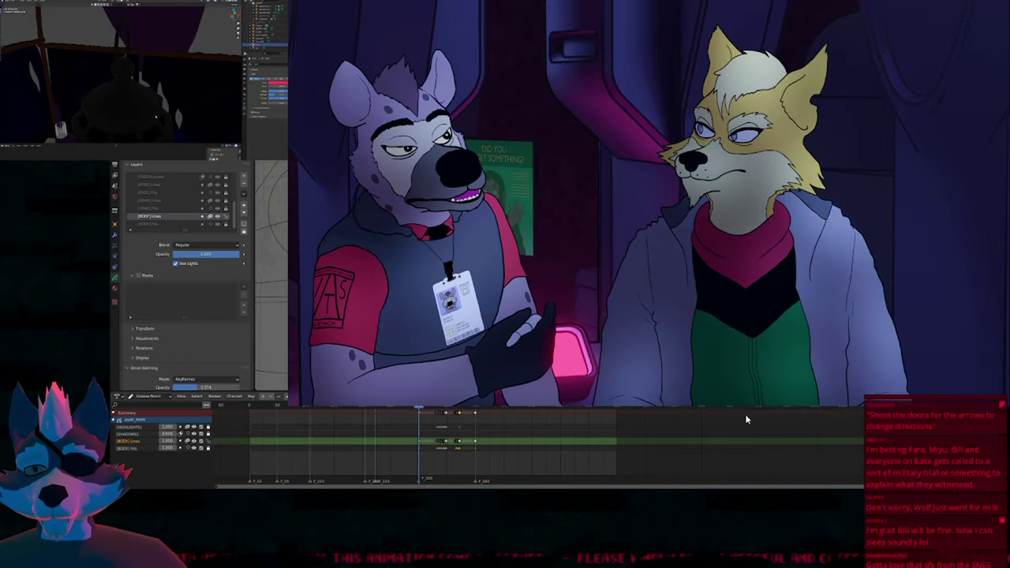
# Scrub the standoff shot forward from frame 300 towards the end of its frame range.
pyautogui.click(133, 72)
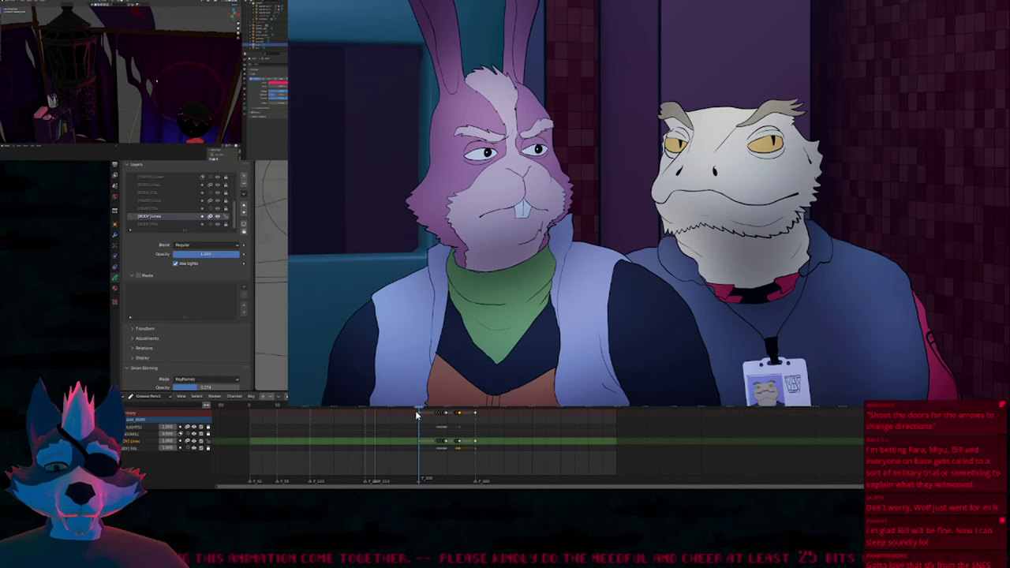
pyautogui.moveTo(417, 413); pyautogui.dragTo(508, 410)
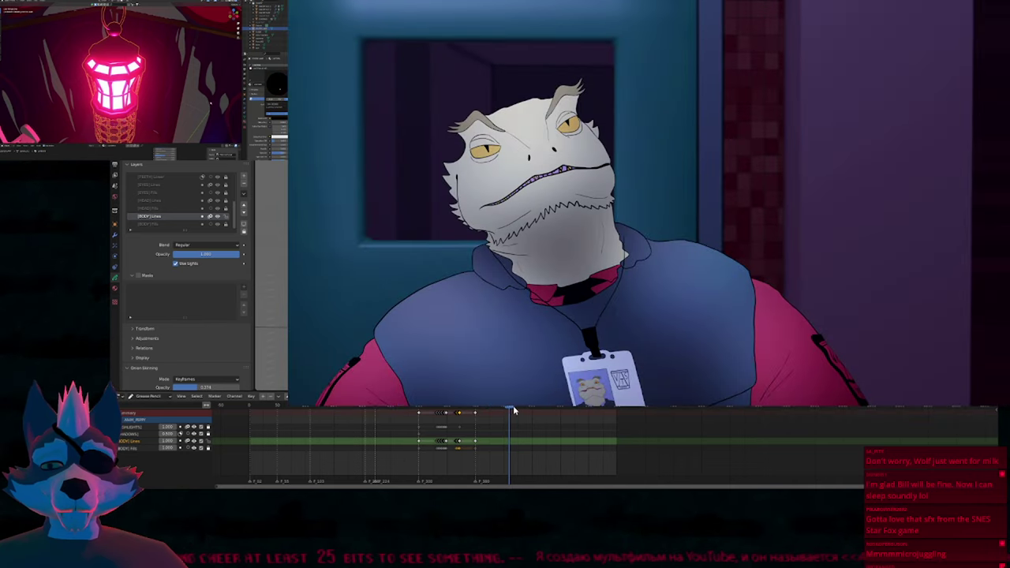
pyautogui.moveTo(514, 411); pyautogui.dragTo(572, 416)
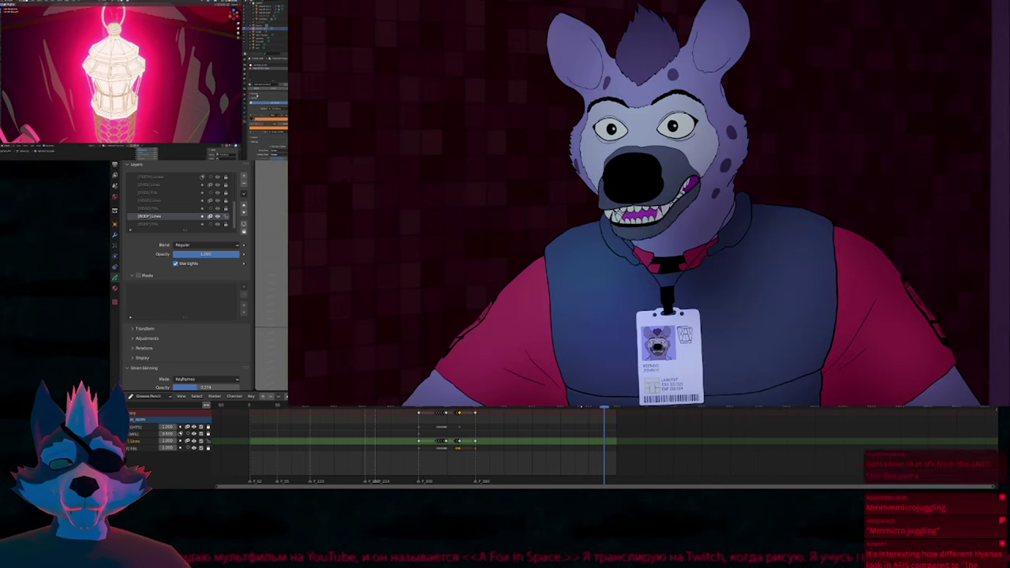
pyautogui.click(258, 89)
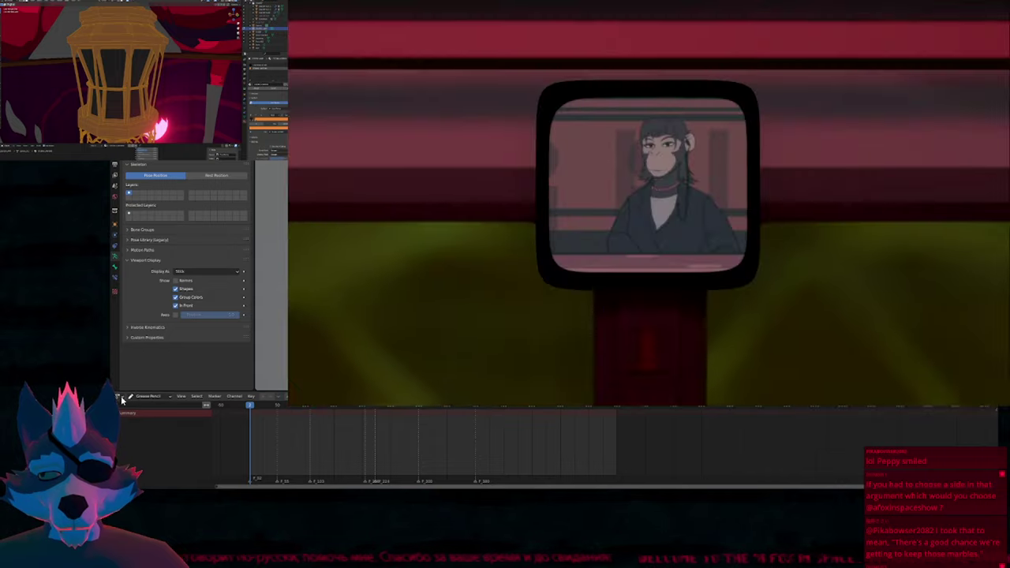
# Switch the Grease Pencil dope sheet area to the Timeline editor and toggle audio mute in its playback settings.
pyautogui.click(119, 397)
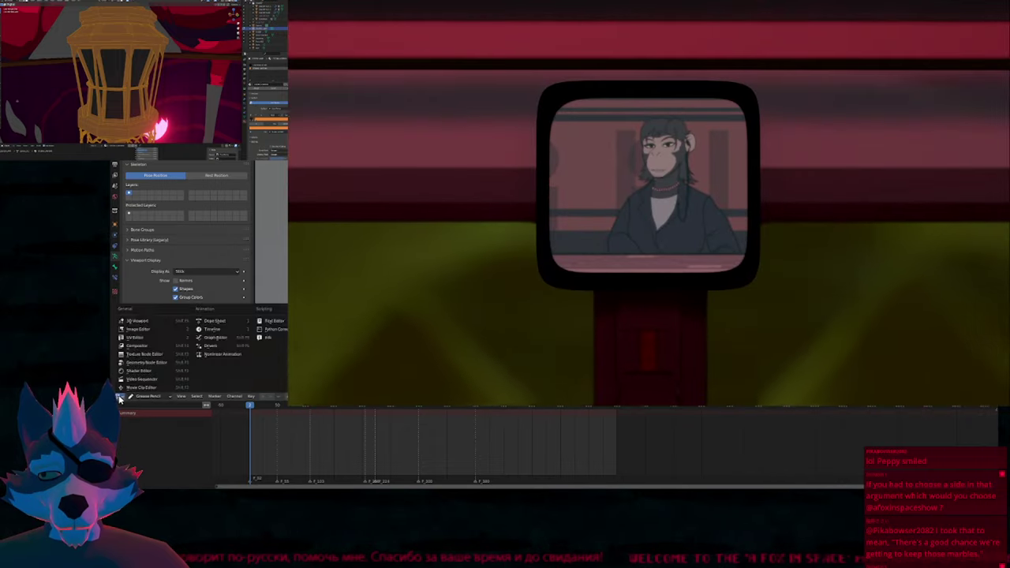
pyautogui.click(225, 329)
pyautogui.click(135, 398)
pyautogui.click(157, 274)
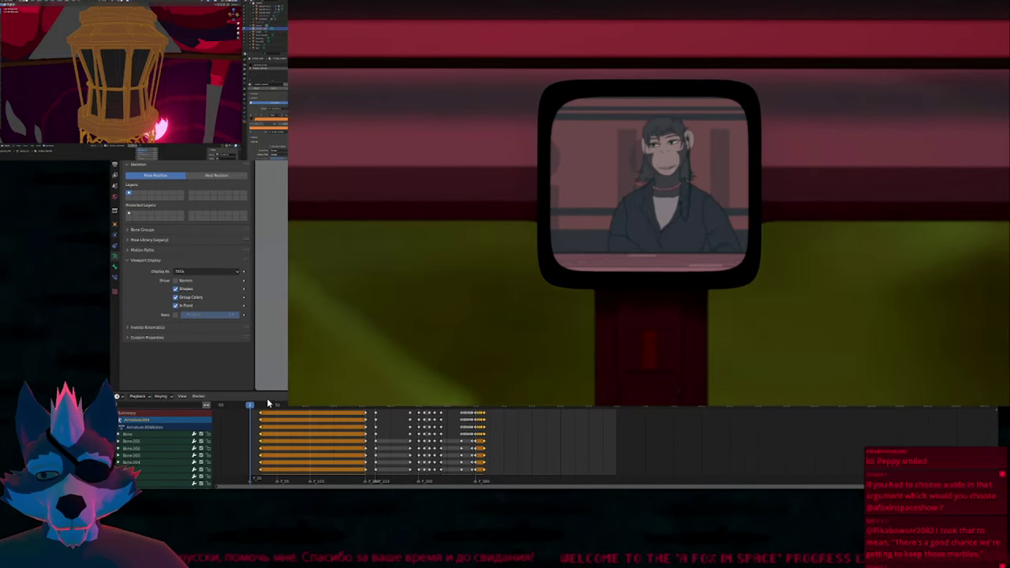
# Slightly resize the timeline area and scrub the armature animation back to frame 30.
pyautogui.moveTo(283, 392); pyautogui.dragTo(282, 394)
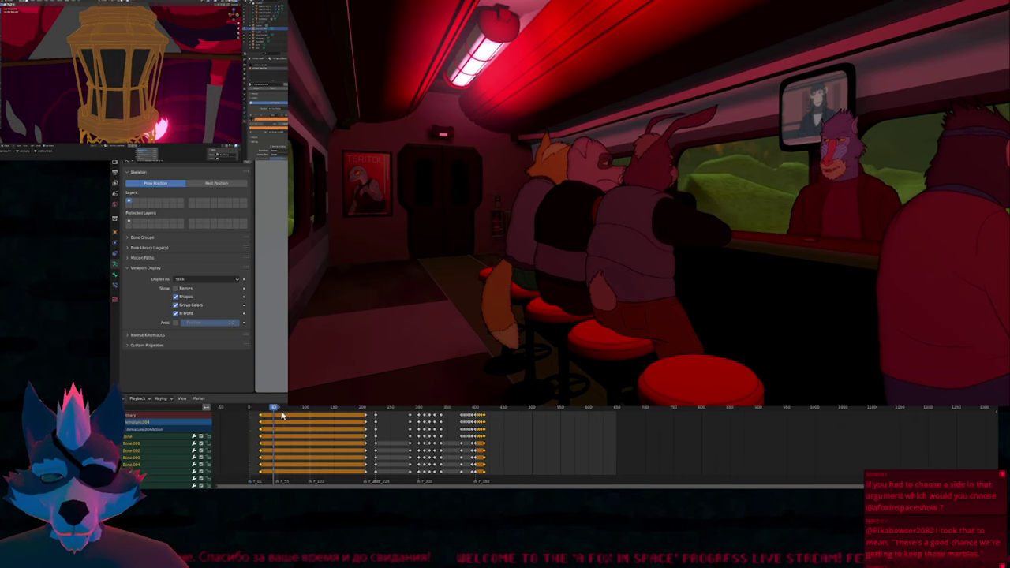
pyautogui.moveTo(271, 414); pyautogui.dragTo(251, 408)
pyautogui.scroll(6, 271, 428)
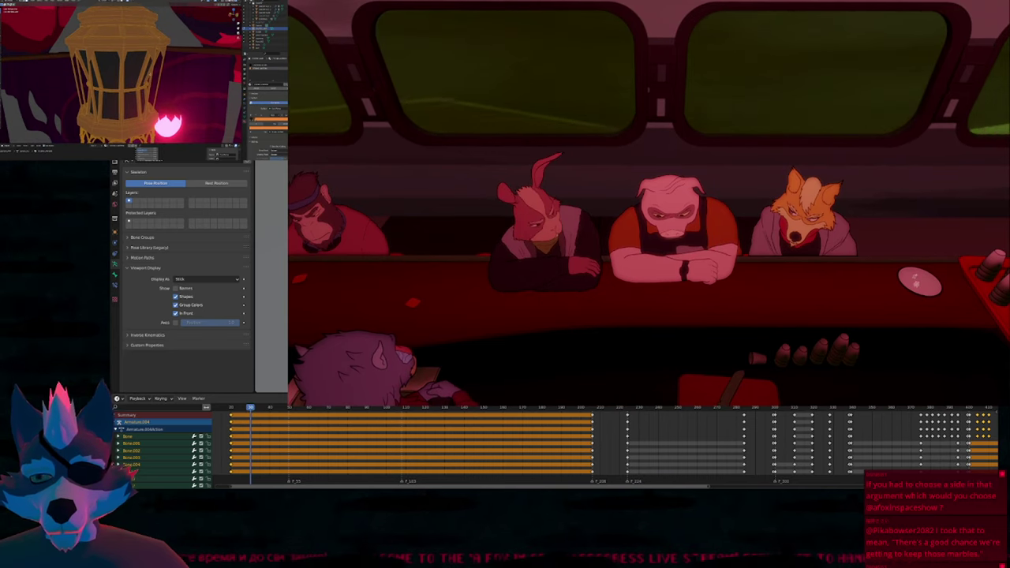
pyautogui.scroll(-1, 120, 75)
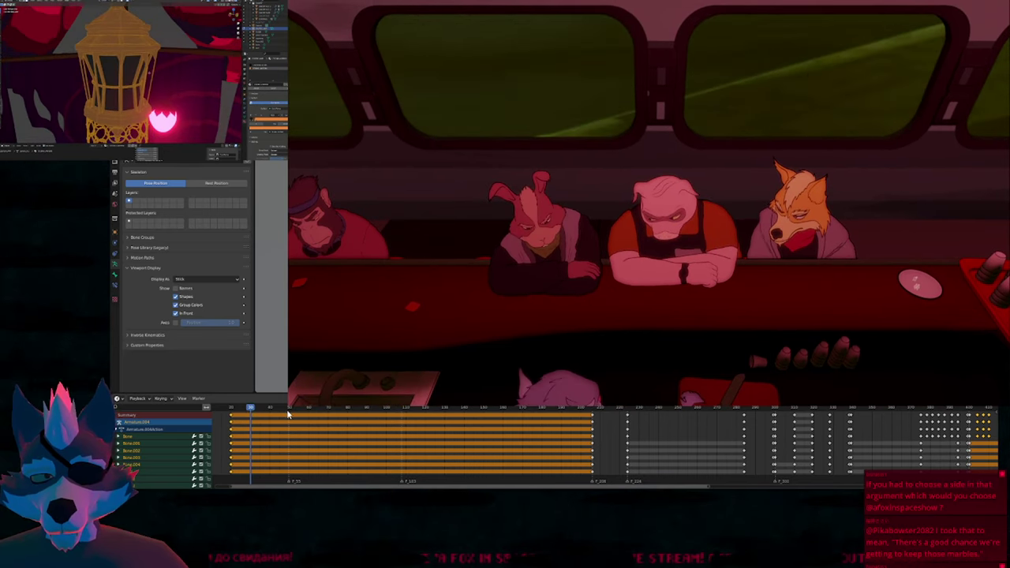
pyautogui.moveTo(251, 427); pyautogui.dragTo(364, 416, button='middle')
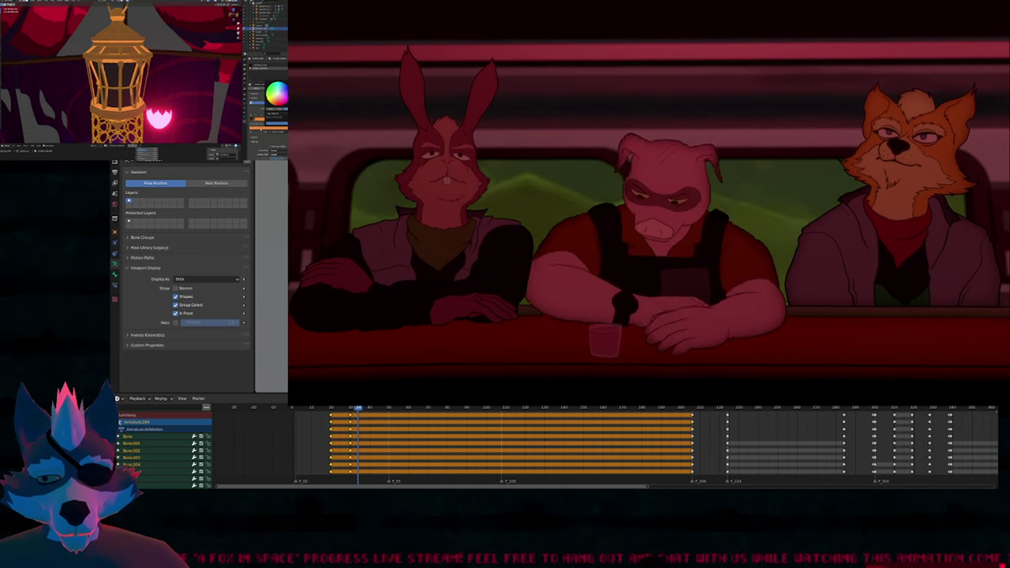
# Advance the armature animation from frame 34 to frame 38.
pyautogui.click(261, 129)
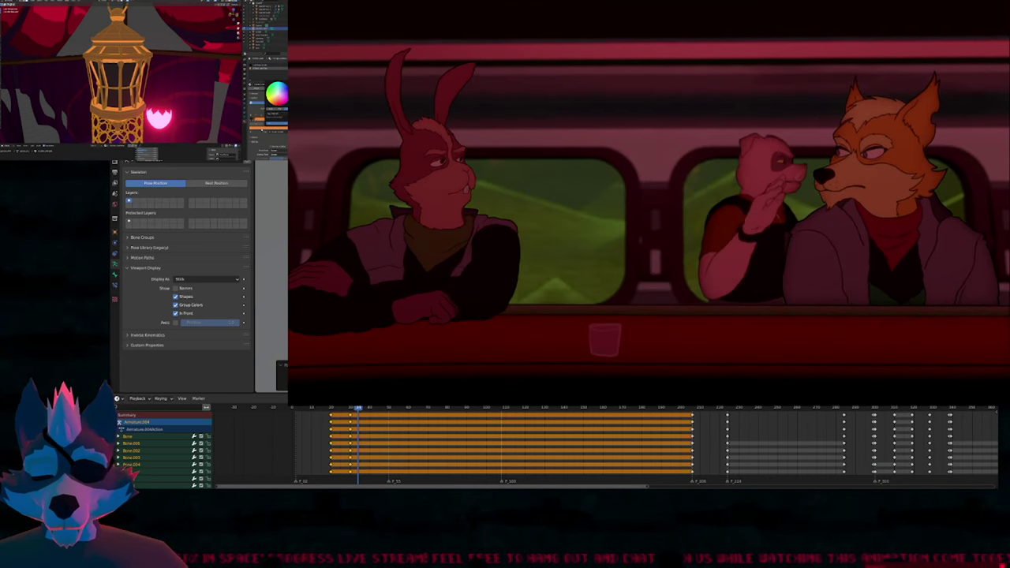
pyautogui.press('Down')
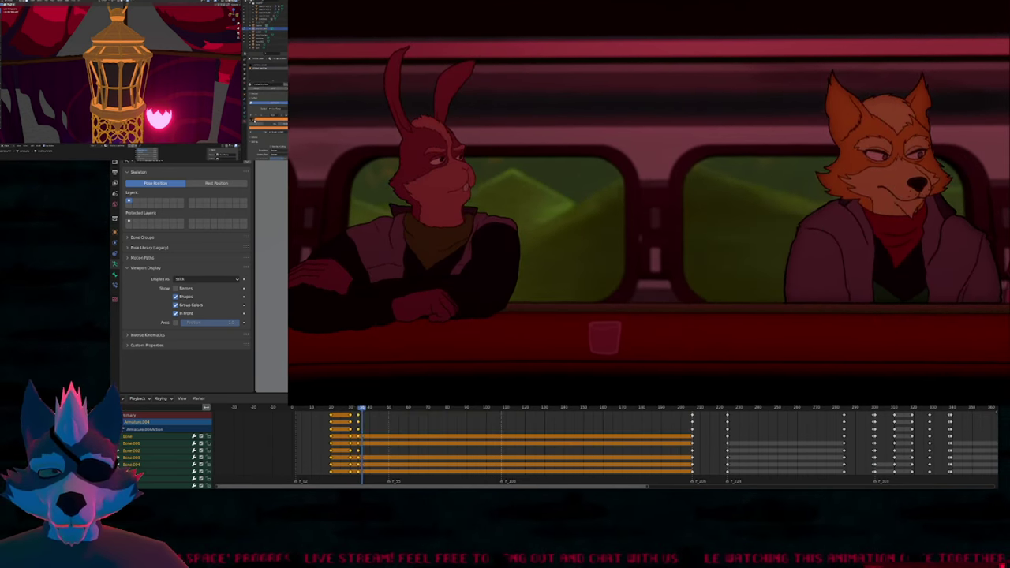
pyautogui.scroll(5, 359, 416)
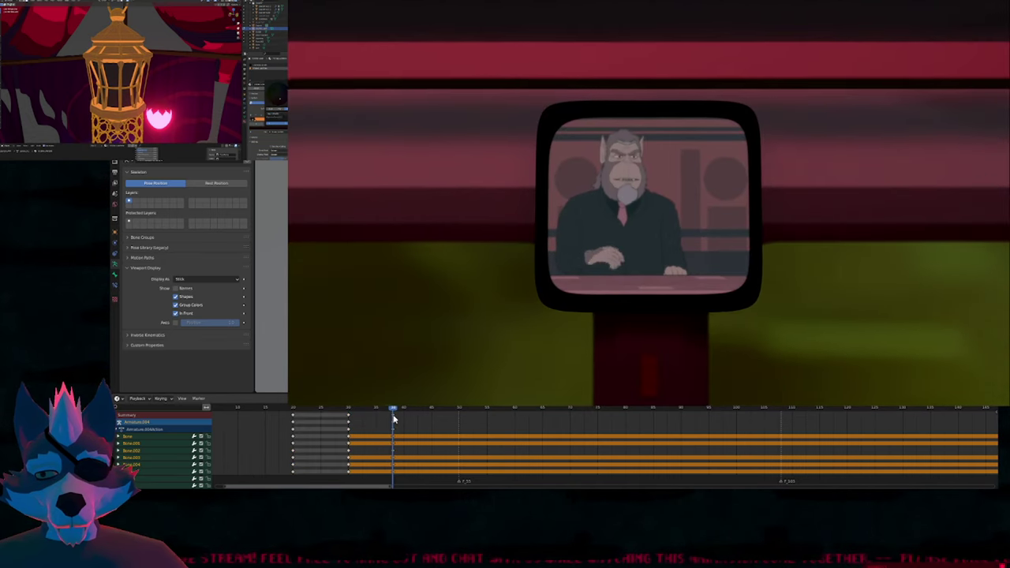
pyautogui.moveTo(379, 408)
pyautogui.mouseDown()
pyautogui.moveTo(349, 410)
pyautogui.moveTo(389, 421)
pyautogui.mouseUp()
pyautogui.press('Right')
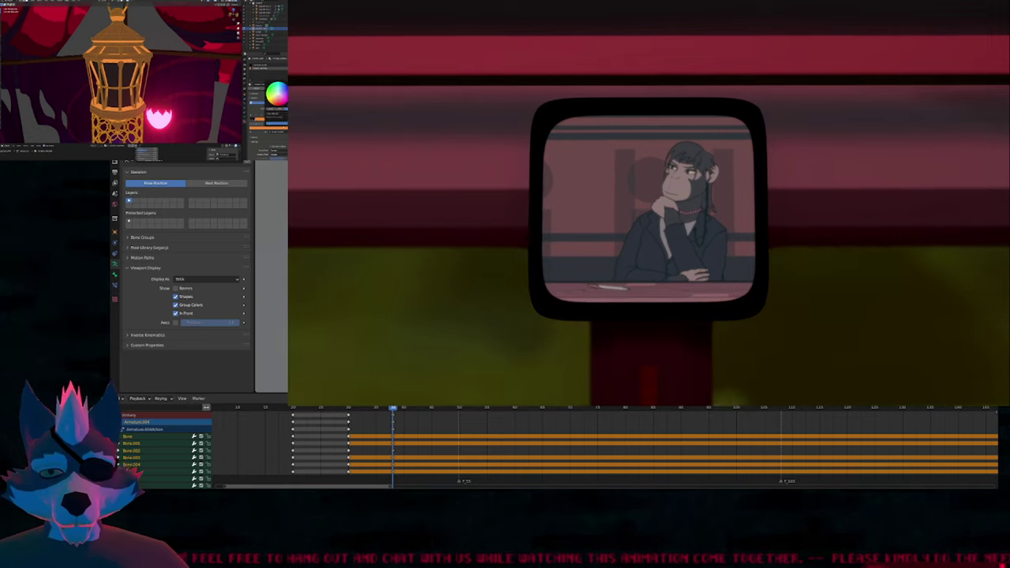
pyautogui.click(138, 436)
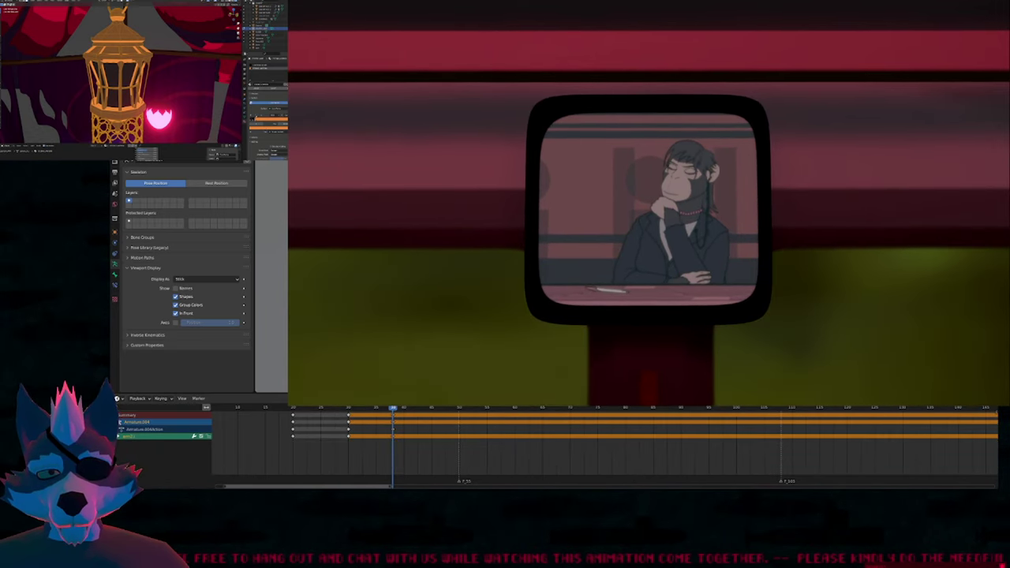
pyautogui.hotkey('alt', 'a')
pyautogui.press('a')
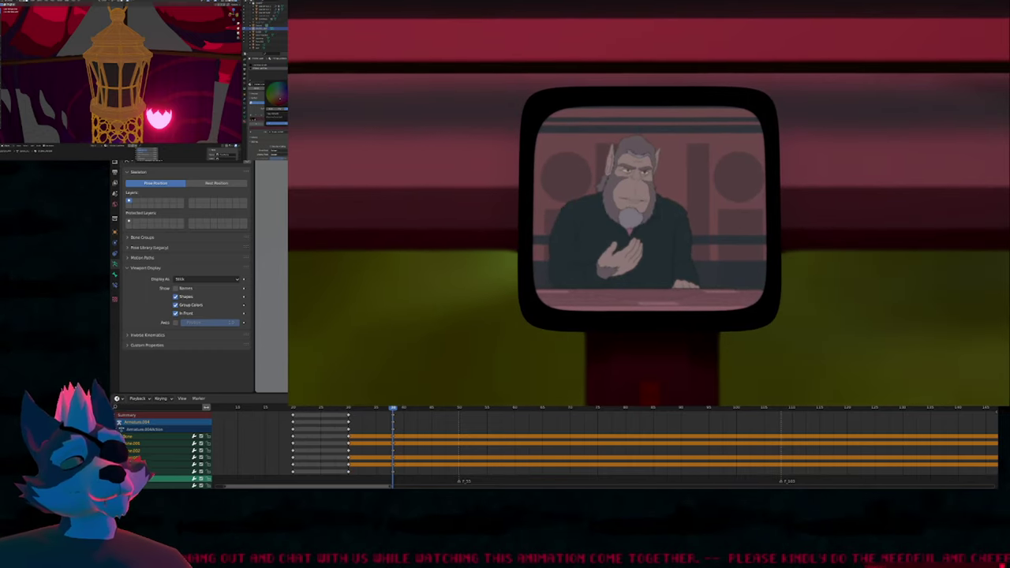
pyautogui.hotkey('alt', 'a')
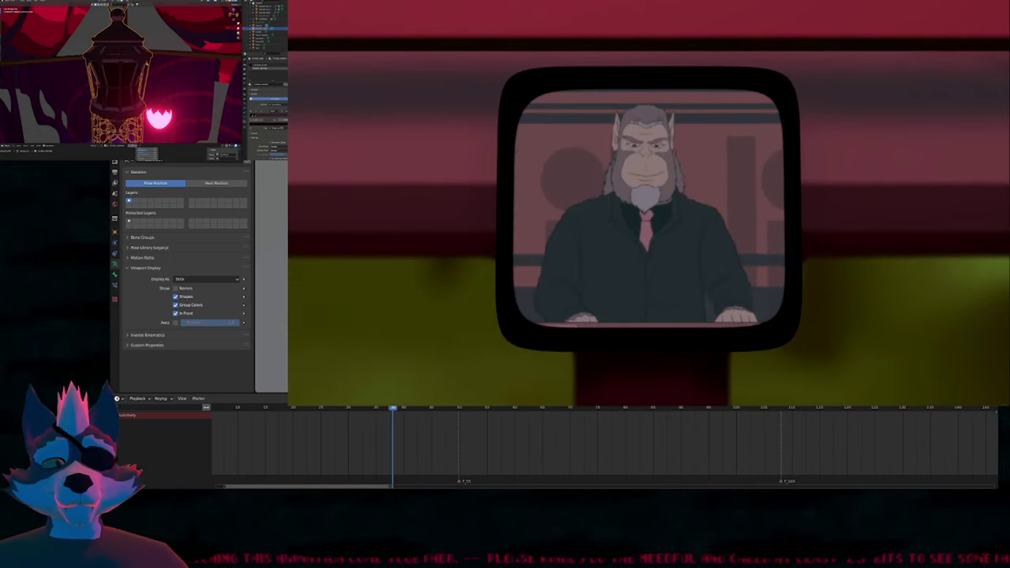
# Enter Edit Mode on the hanging lantern and select its glass panes.
pyautogui.moveTo(145, 61)
pyautogui.keyDown('shift'); pyautogui.mouseDown(button='middle')
pyautogui.moveTo(173, 88)
pyautogui.moveTo(214, 89)
pyautogui.moveTo(183, 91)
pyautogui.moveTo(139, 65)
pyautogui.mouseUp(button='middle'); pyautogui.keyUp('shift')
pyautogui.press('Tab')
pyautogui.click(131, 68)
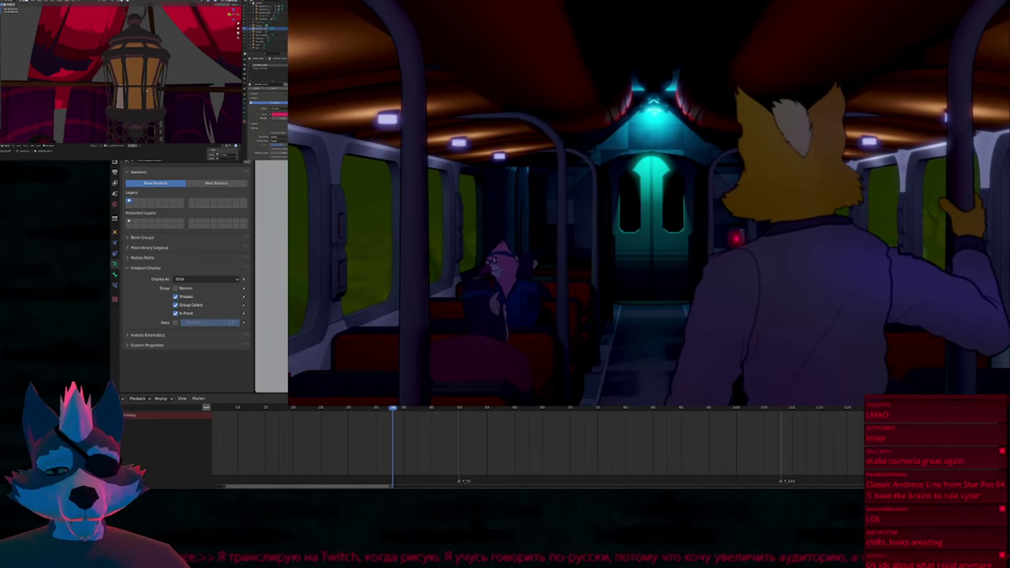
# Select all the armature's bones, key their pose at frame 38, and move to frame 50.
pyautogui.hotkey('shift', 'F12')
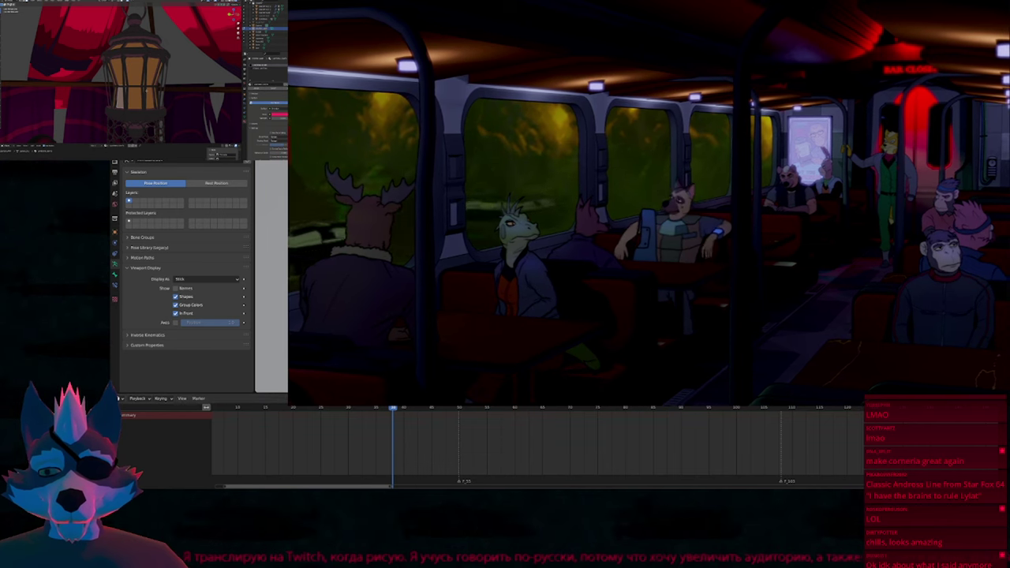
pyautogui.press('a')
pyautogui.scroll(-3, 440, 446)
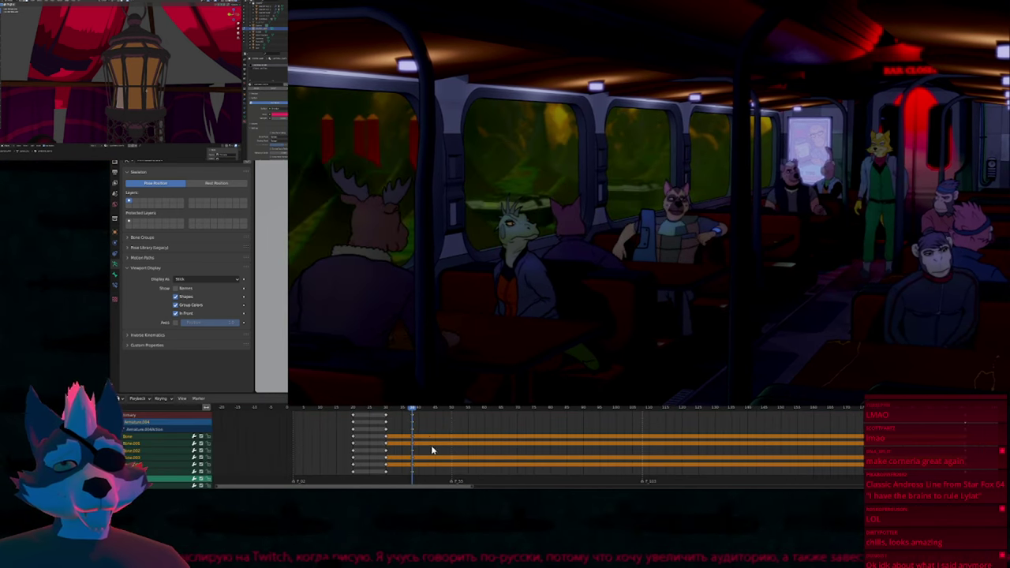
pyautogui.scroll(-1, 419, 430)
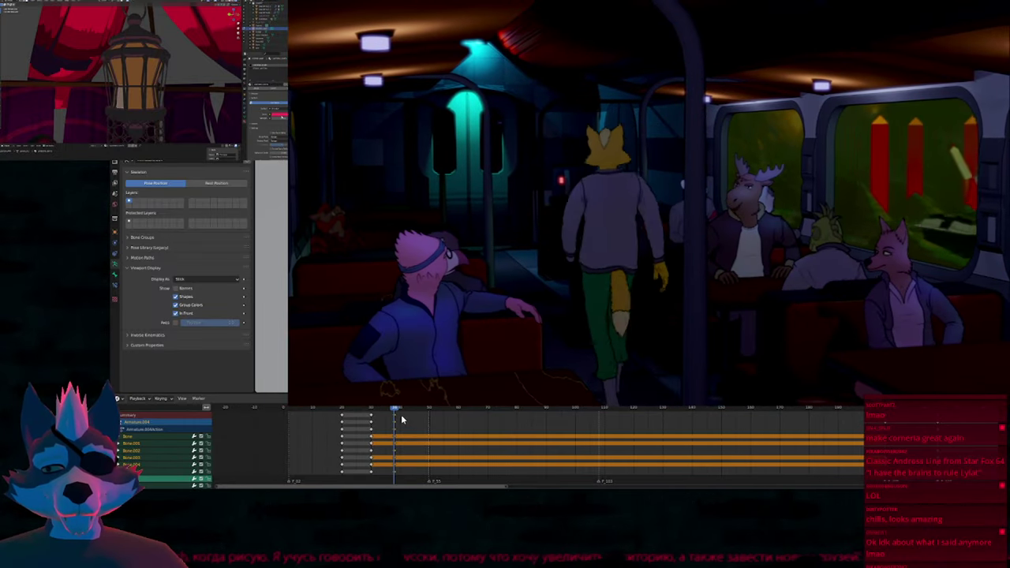
pyautogui.moveTo(403, 420); pyautogui.dragTo(399, 420, button='middle')
pyautogui.press('i')
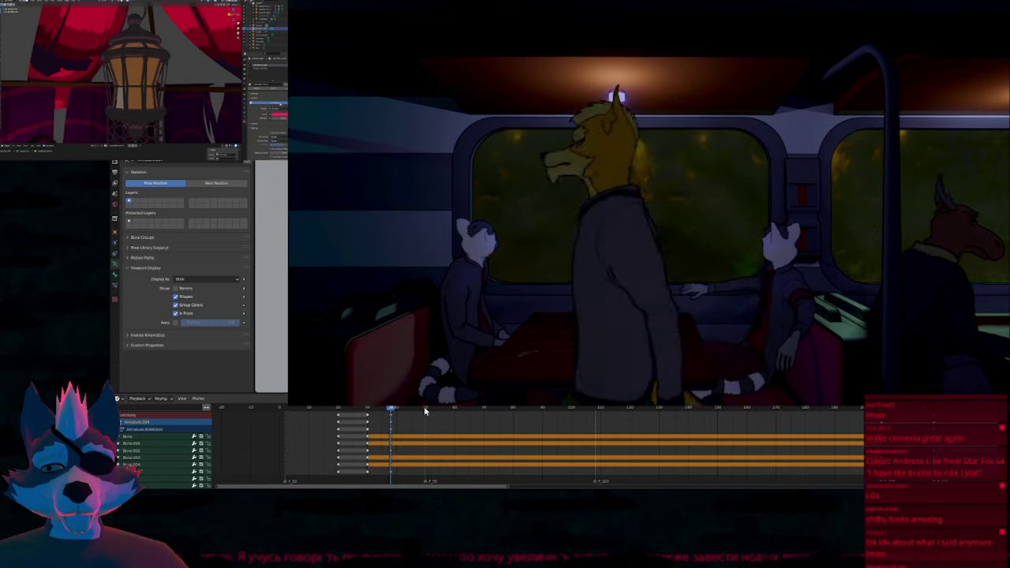
pyautogui.click(426, 409)
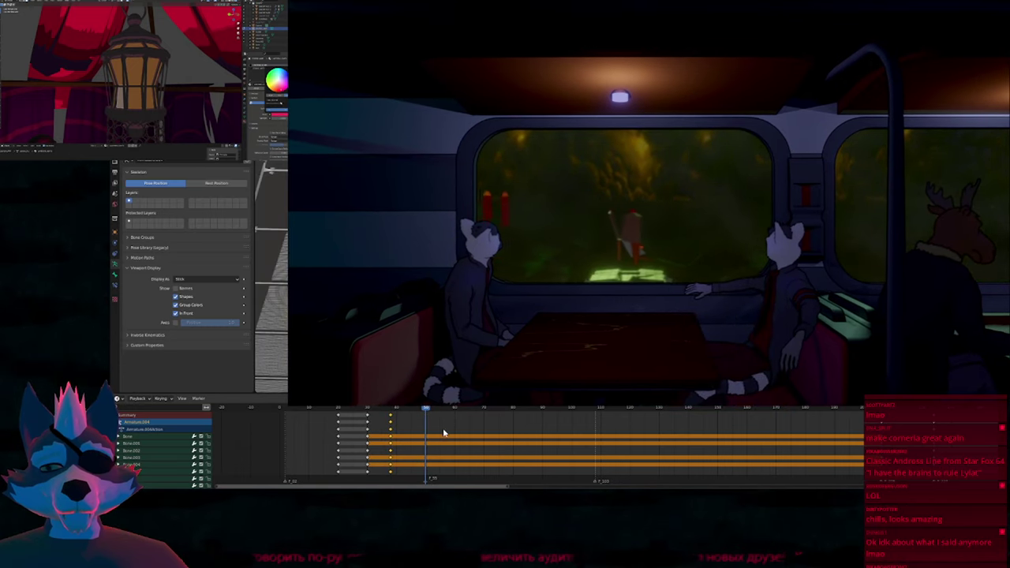
# Jump back and forth between frames 38 and 50 to compare the arms-behind-head pose with the following shot.
pyautogui.hotkey('shift', 'Left')
pyautogui.press('space')
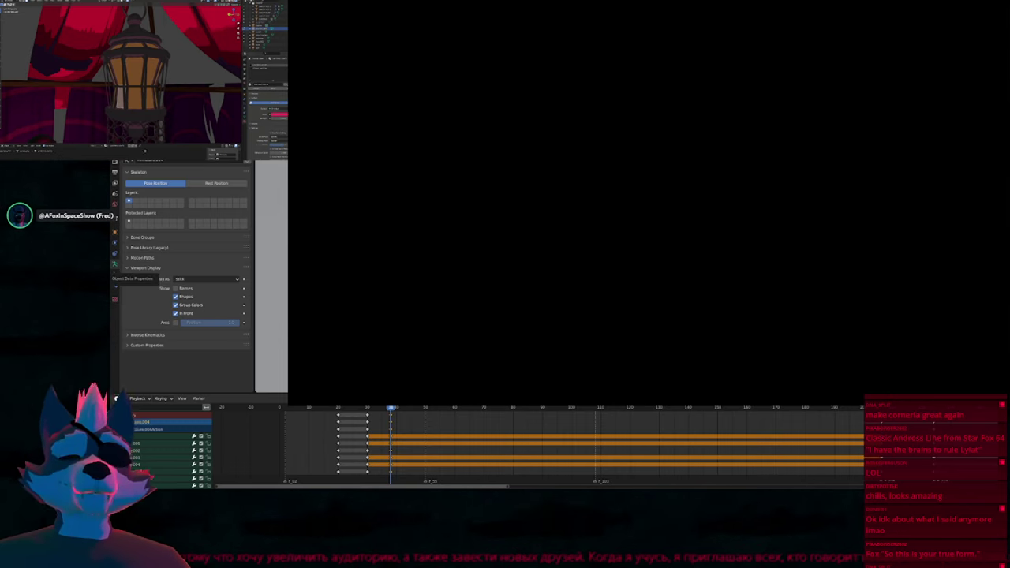
pyautogui.moveTo(146, 144); pyautogui.dragTo(148, 85)
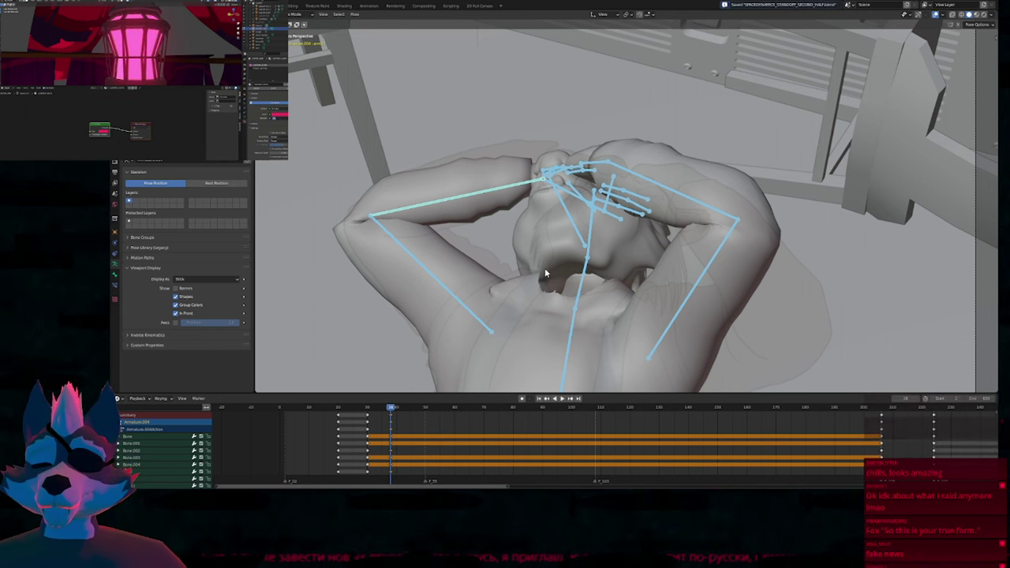
pyautogui.press('Up')
pyautogui.hotkey('shift', 'Left')
pyautogui.press('Up')
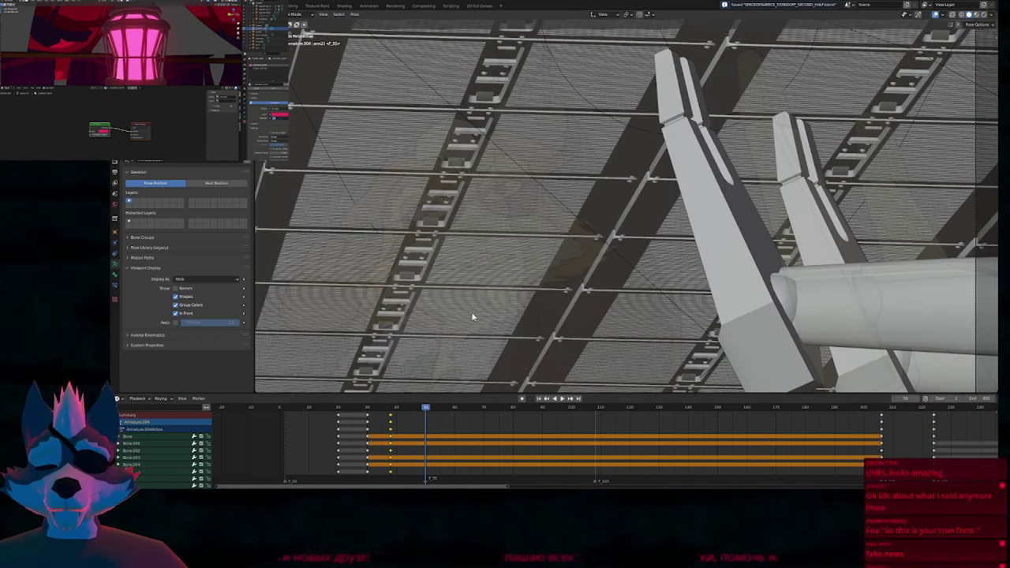
pyautogui.press('Down')
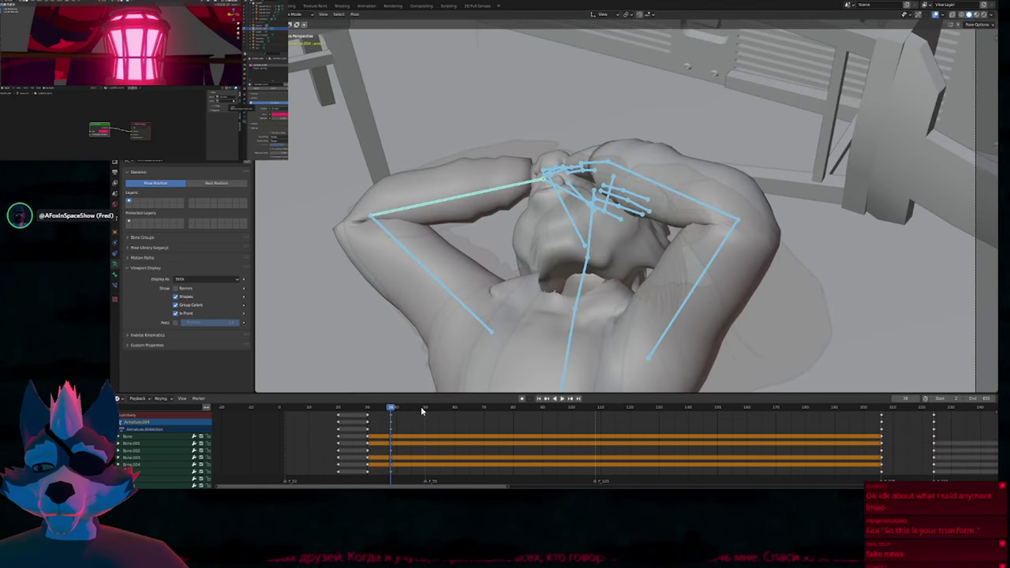
# Carry the armature's frame 38 pose keys over to frame 50 so the pose holds between them.
pyautogui.moveTo(421, 406); pyautogui.dragTo(426, 406)
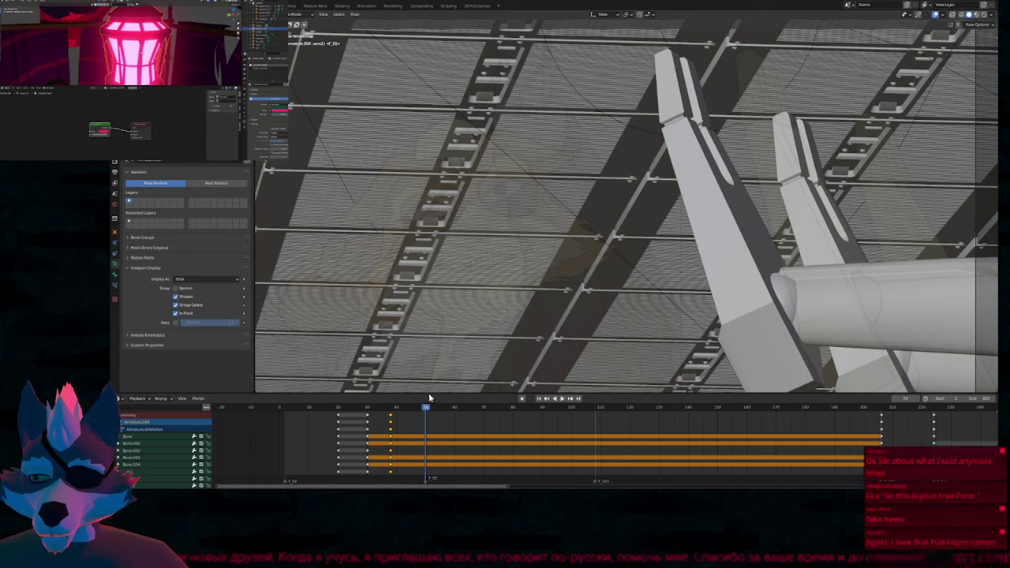
pyautogui.press('g')
pyautogui.click(435, 433)
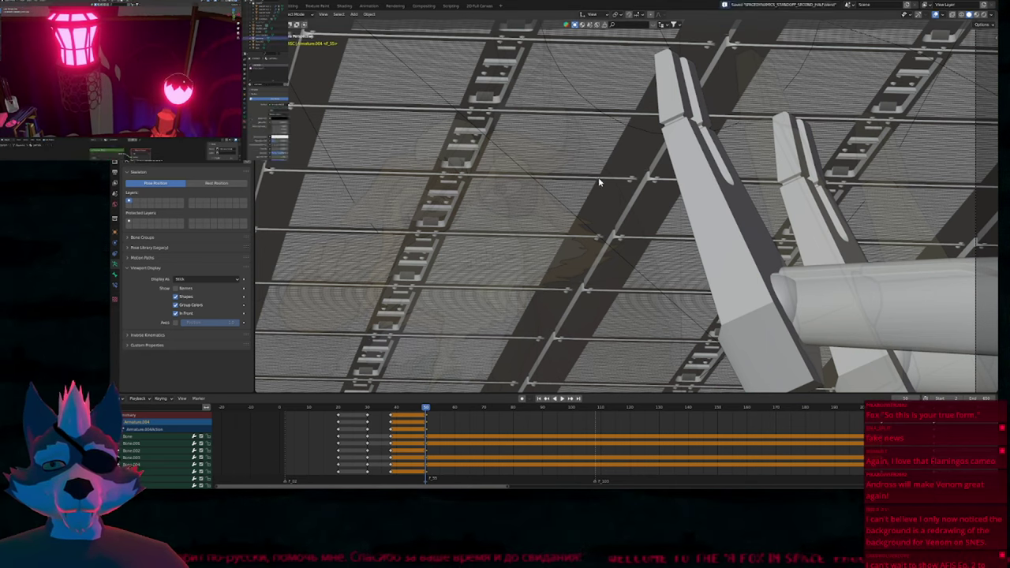
# Open the recent file CUSTOMS_SS_JAMES_AND_PEPPY.blend and show its first shot in Rendered shading.
pyautogui.hotkey('ctrl', 'shift', 'o')
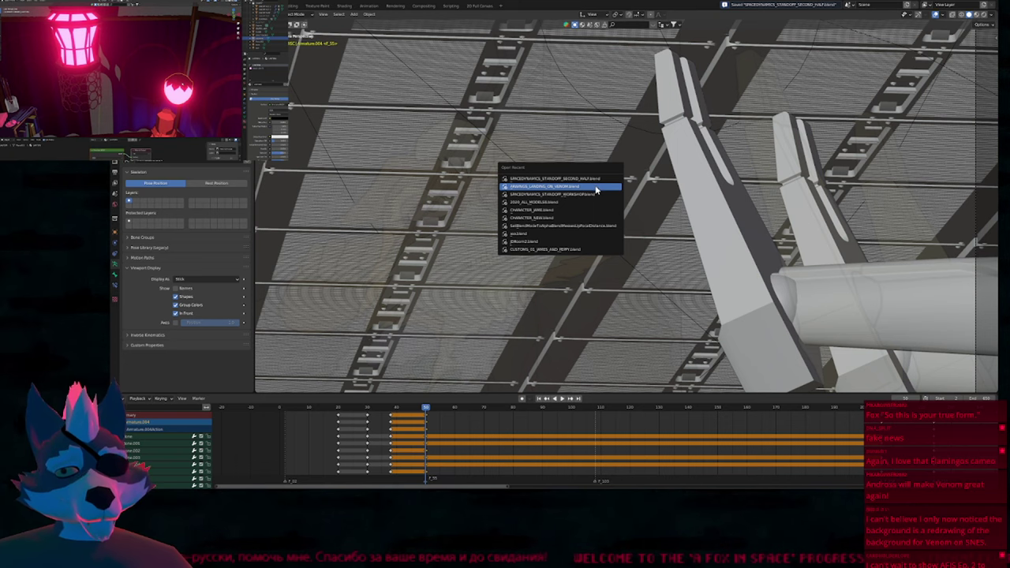
pyautogui.click(598, 246)
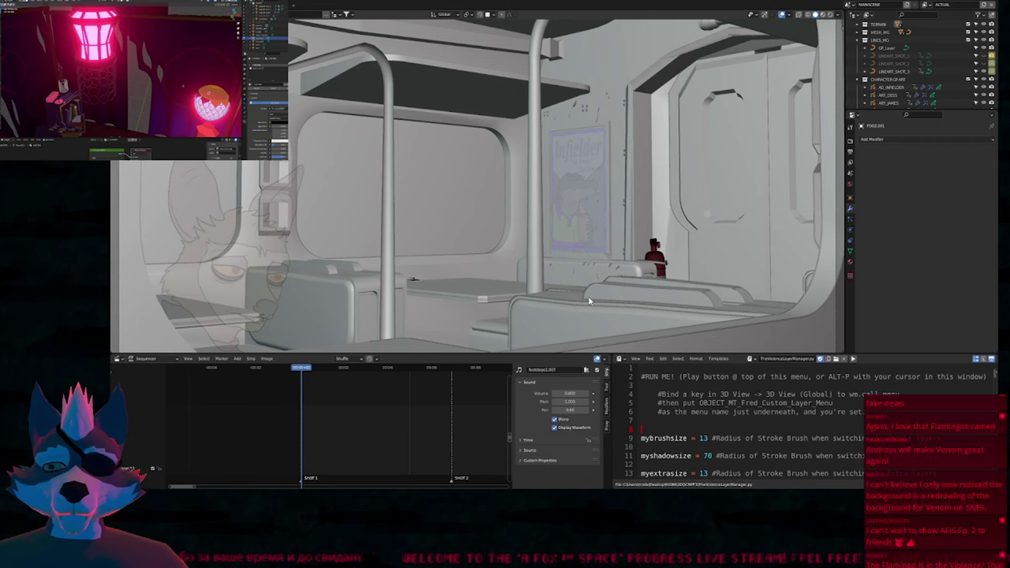
pyautogui.press('z')
pyautogui.click(589, 219)
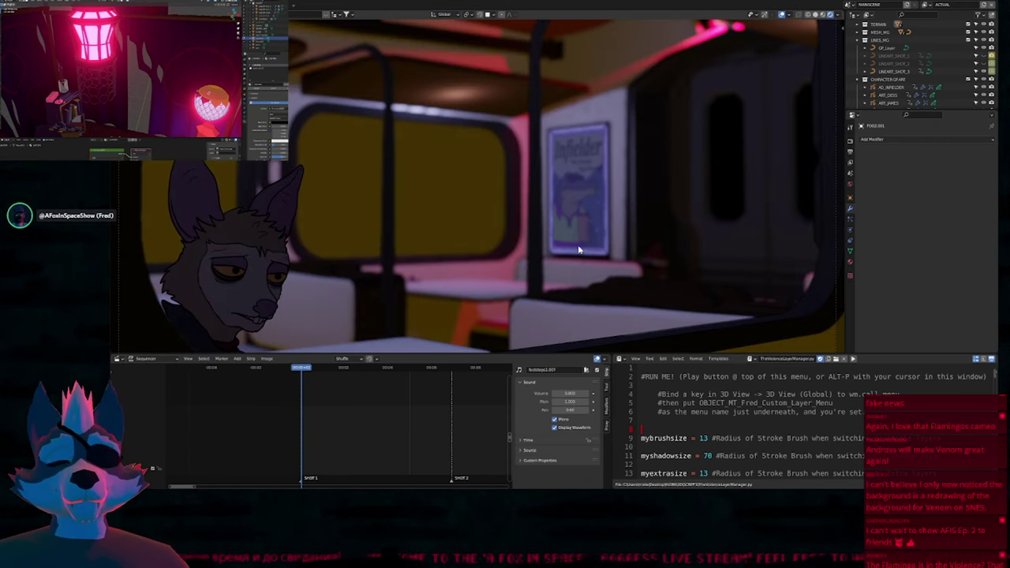
# Maximize the 3D view to show the Infielder poster up close, and open the recent file CHARACTER_JAME.blend.
pyautogui.hotkey('ctrl', 'alt', 'space')
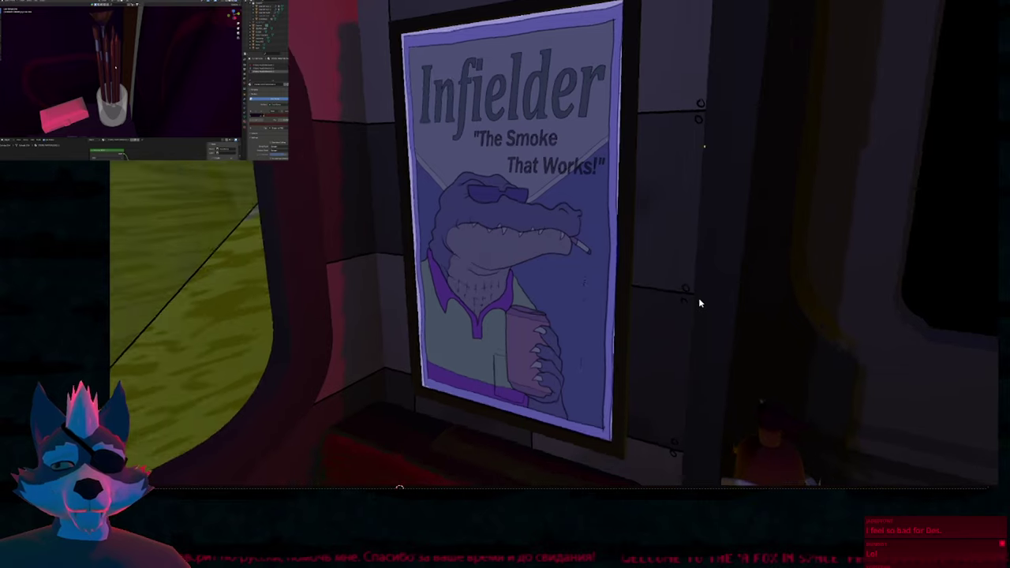
pyautogui.hotkey('ctrl', 'shift', 'o')
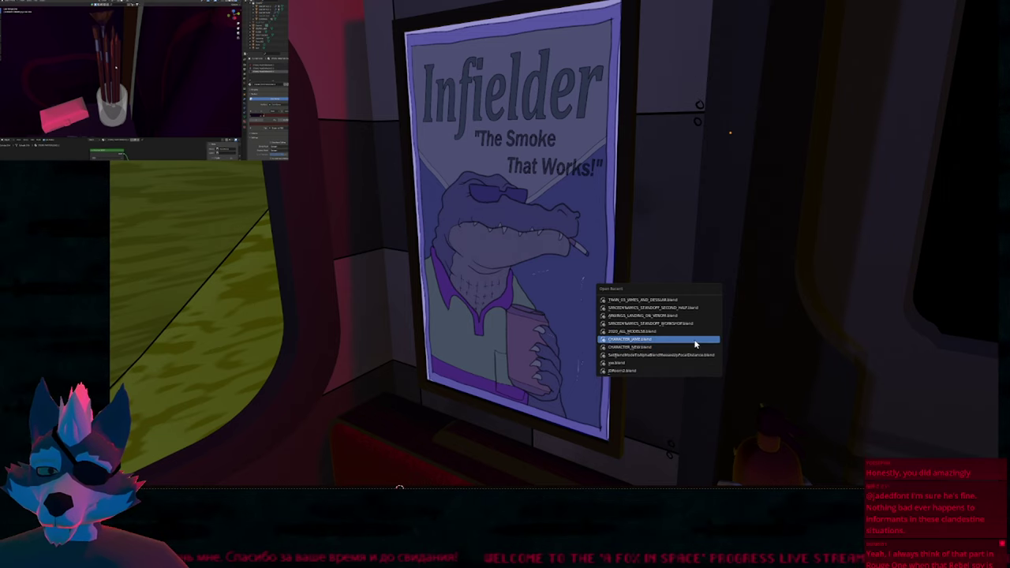
pyautogui.click(694, 339)
pyautogui.press('Return')
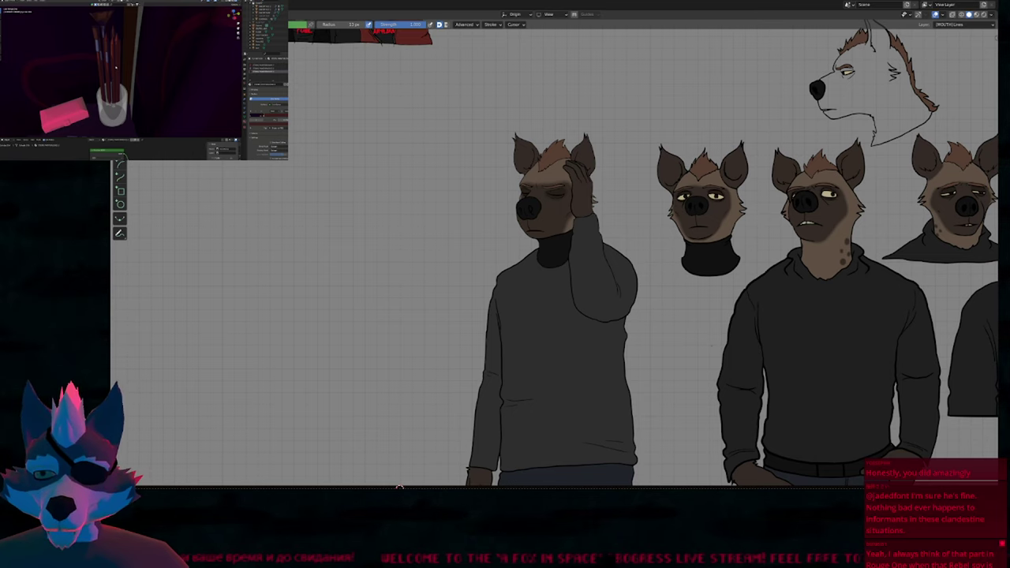
# Bring the row of named hyena portraits into view close up and show it in Rendered shading.
pyautogui.keyDown('shift'); pyautogui.moveTo(134, 35); pyautogui.dragTo(607, 347, button='middle'); pyautogui.keyUp('shift')
pyautogui.keyDown('ctrl'); pyautogui.moveTo(607, 347); pyautogui.dragTo(623, 235, button='middle'); pyautogui.keyUp('ctrl')
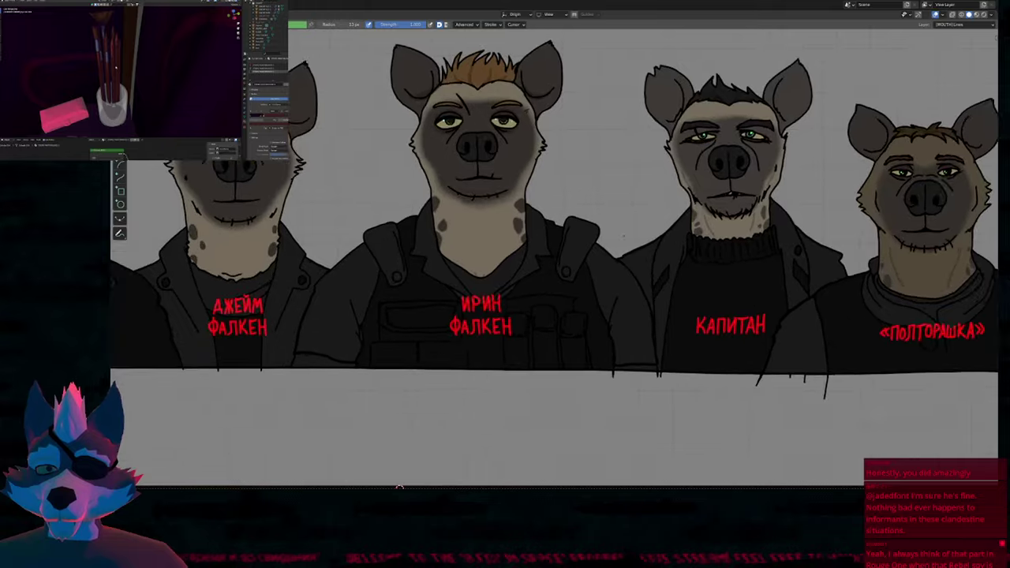
pyautogui.keyDown('shift'); pyautogui.moveTo(528, 110); pyautogui.dragTo(651, 190, button='middle'); pyautogui.keyUp('shift')
pyautogui.click(730, 249)
pyautogui.moveTo(478, 322)
pyautogui.keyDown('shift'); pyautogui.mouseDown(button='middle')
pyautogui.moveTo(625, 311)
pyautogui.moveTo(560, 303)
pyautogui.mouseUp(button='middle'); pyautogui.keyUp('shift')
# Dismiss the recent files list and switch to the file with The Violence concept-art lineup.
pyautogui.hotkey('ctrl', 'shift', 'o')
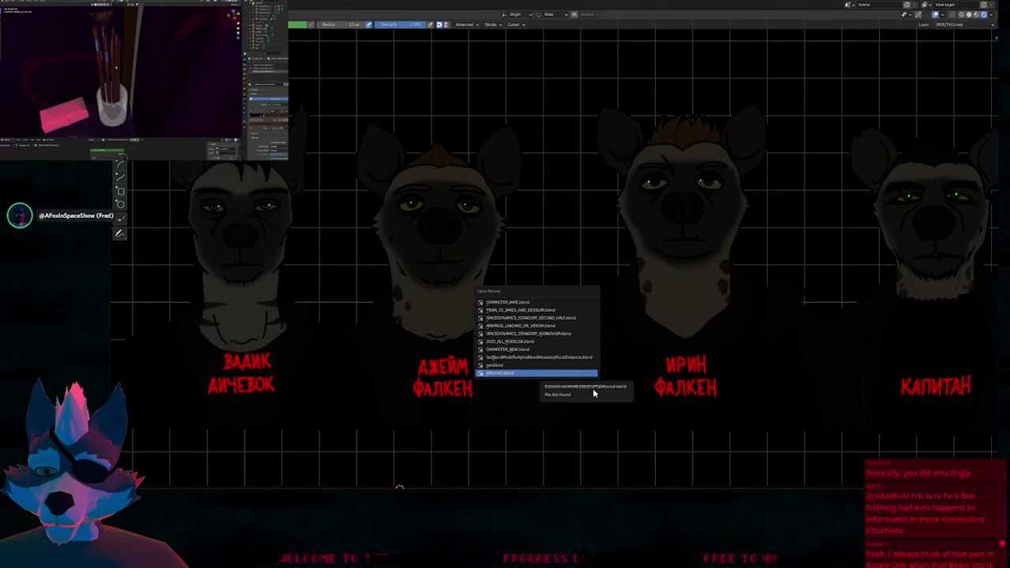
pyautogui.press('Escape')
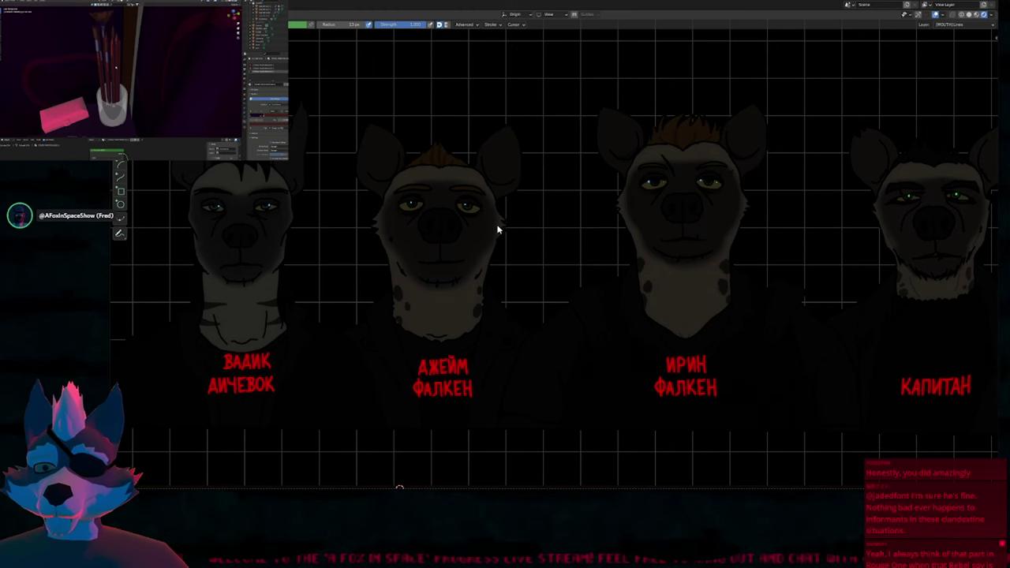
pyautogui.hotkey('alt', 'Tab')
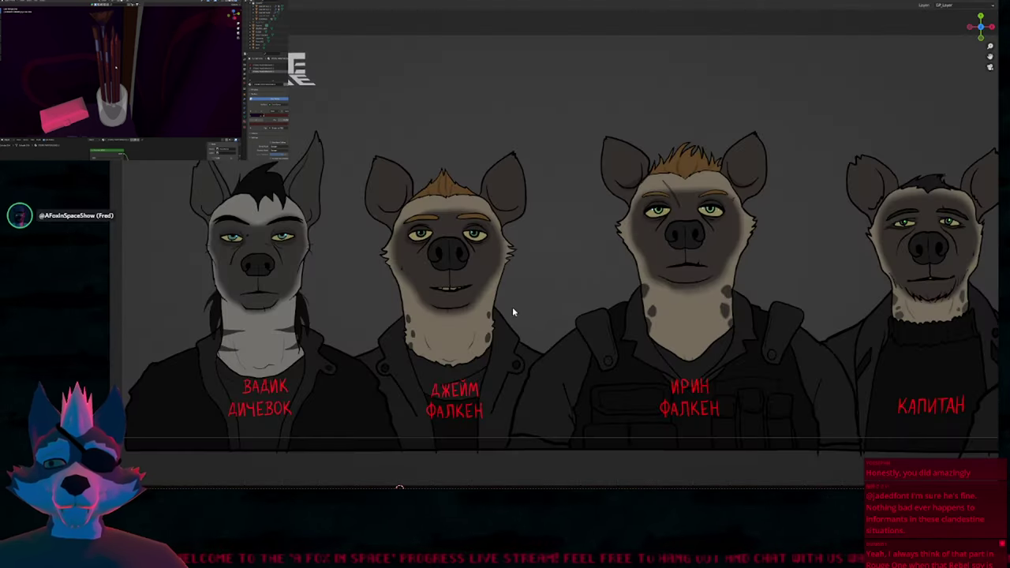
# Show the concept-art lineup in Rendered shading and look over the full row of characters.
pyautogui.keyDown('shift'); pyautogui.moveTo(512, 310); pyautogui.dragTo(595, 317, button='middle'); pyautogui.keyUp('shift')
pyautogui.click(597, 250)
pyautogui.moveTo(769, 284)
pyautogui.keyDown('shift'); pyautogui.mouseDown(button='middle')
pyautogui.moveTo(631, 297)
pyautogui.moveTo(347, 298)
pyautogui.mouseUp(button='middle'); pyautogui.keyUp('shift')
pyautogui.moveTo(700, 303)
pyautogui.keyDown('shift'); pyautogui.mouseDown(button='middle')
pyautogui.moveTo(450, 308)
pyautogui.moveTo(598, 338)
pyautogui.mouseUp(button='middle'); pyautogui.keyUp('shift')
pyautogui.scroll(-3, 529, 285)
pyautogui.keyDown('shift'); pyautogui.moveTo(519, 301); pyautogui.dragTo(509, 324, button='middle'); pyautogui.keyUp('shift')
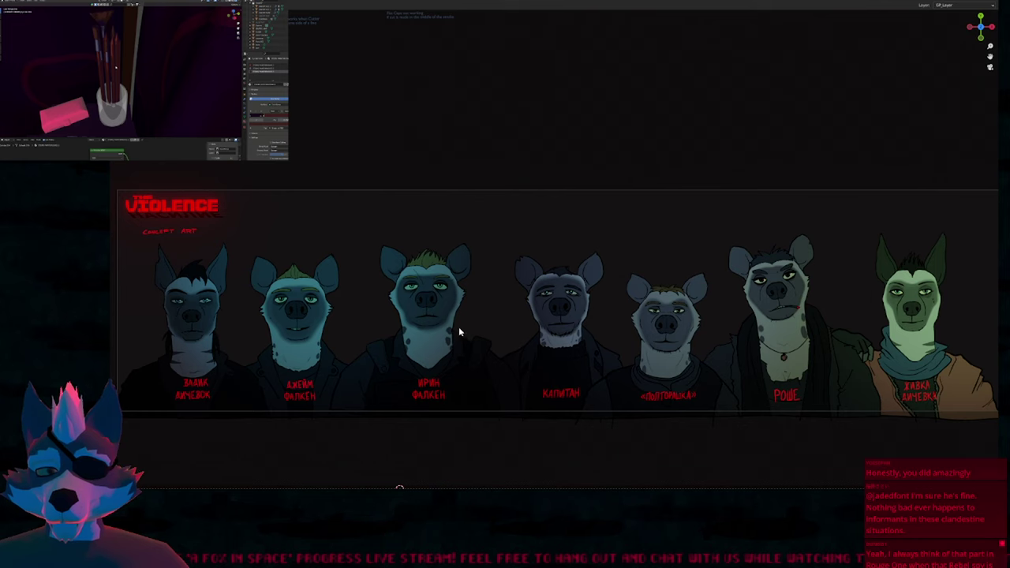
# Examine the lit portraits at the start of the lineup up close.
pyautogui.keyDown('shift'); pyautogui.moveTo(316, 349); pyautogui.dragTo(441, 355, button='middle'); pyautogui.keyUp('shift')
pyautogui.moveTo(547, 284)
pyautogui.keyDown('shift'); pyautogui.mouseDown(button='middle')
pyautogui.moveTo(442, 322)
pyautogui.moveTo(541, 292)
pyautogui.mouseUp(button='middle'); pyautogui.keyUp('shift')
pyautogui.scroll(4, 306, 329)
pyautogui.scroll(1, 344, 225)
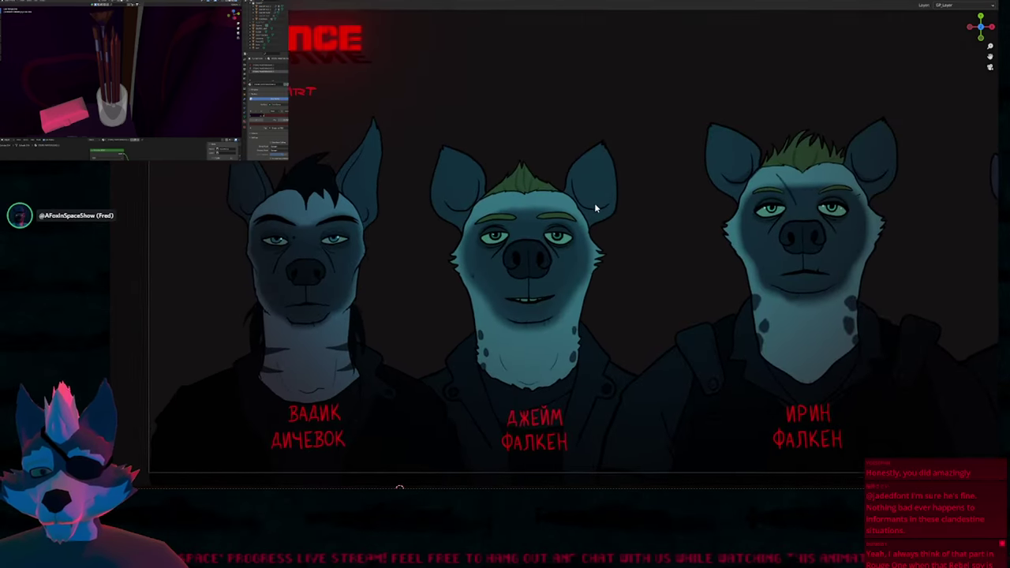
pyautogui.keyDown('shift'); pyautogui.moveTo(594, 202); pyautogui.dragTo(595, 215, button='middle'); pyautogui.keyUp('shift')
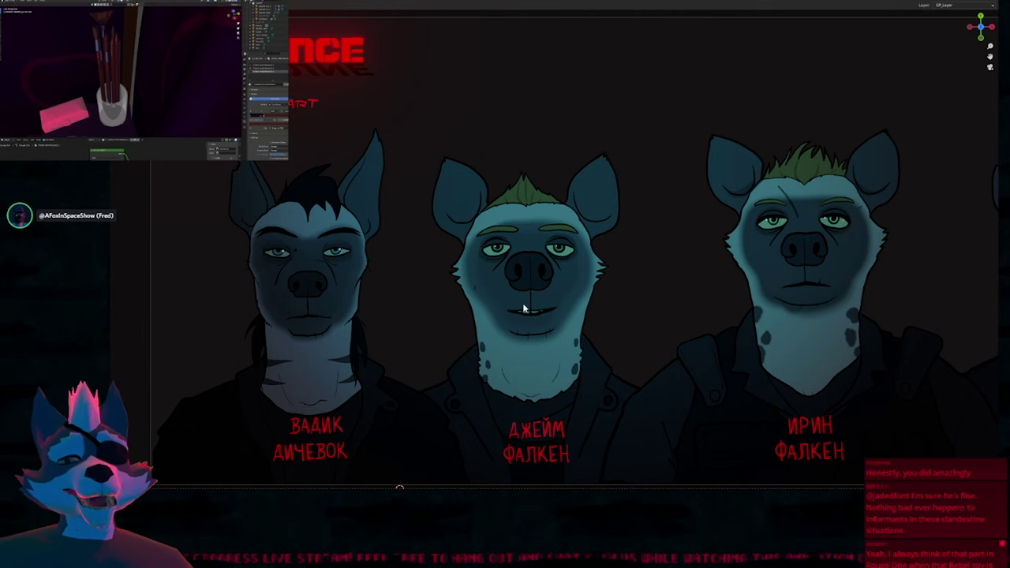
pyautogui.keyDown('shift'); pyautogui.moveTo(504, 289); pyautogui.dragTo(533, 284, button='middle'); pyautogui.keyUp('shift')
pyautogui.keyDown('shift'); pyautogui.moveTo(732, 254); pyautogui.dragTo(699, 261, button='middle'); pyautogui.keyUp('shift')
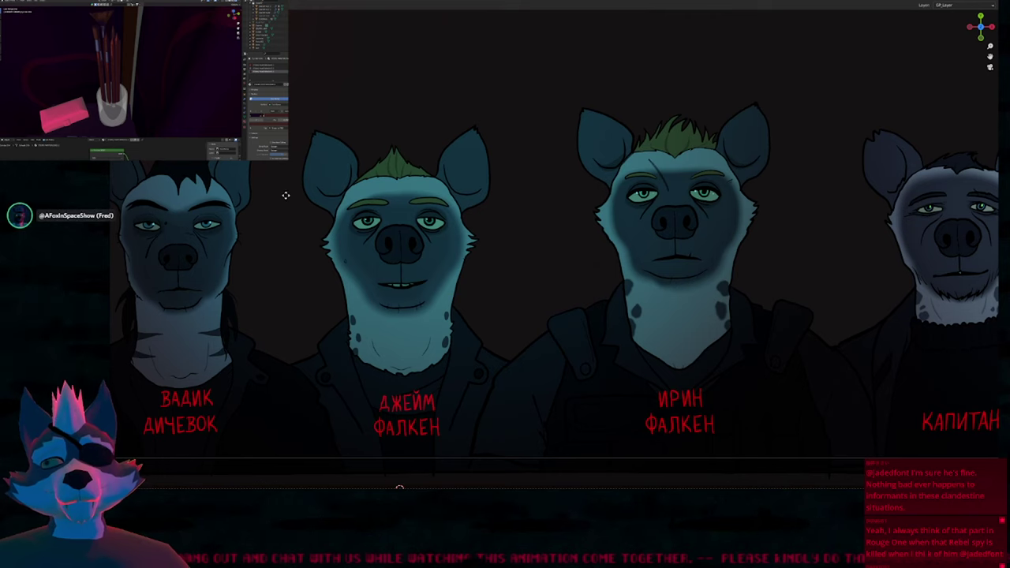
pyautogui.moveTo(343, 88)
pyautogui.mouseDown()
pyautogui.moveTo(397, 461)
pyautogui.moveTo(841, 316)
pyautogui.moveTo(588, 50)
pyautogui.moveTo(505, 54)
pyautogui.mouseUp()
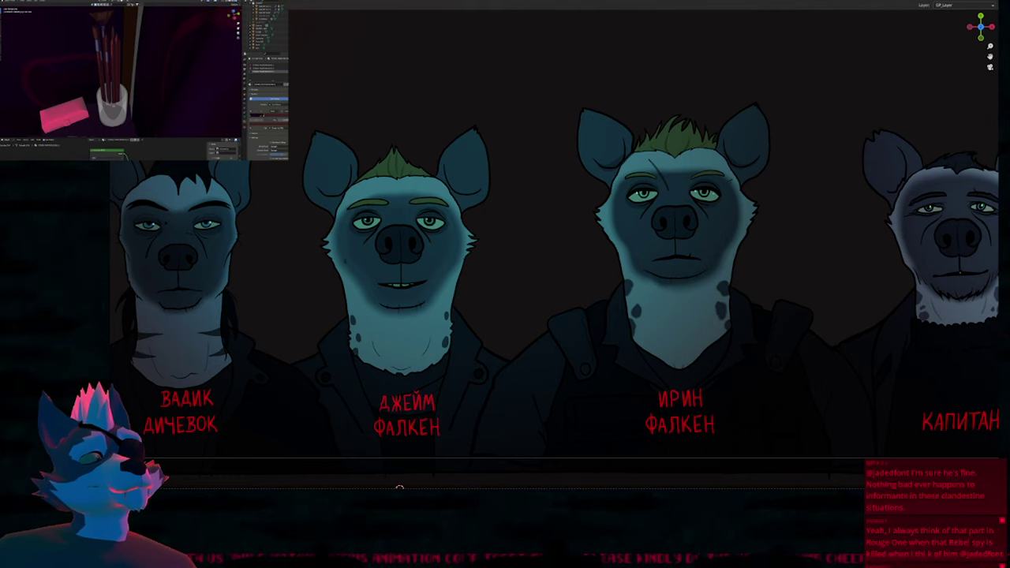
pyautogui.scroll(-3, 399, 487)
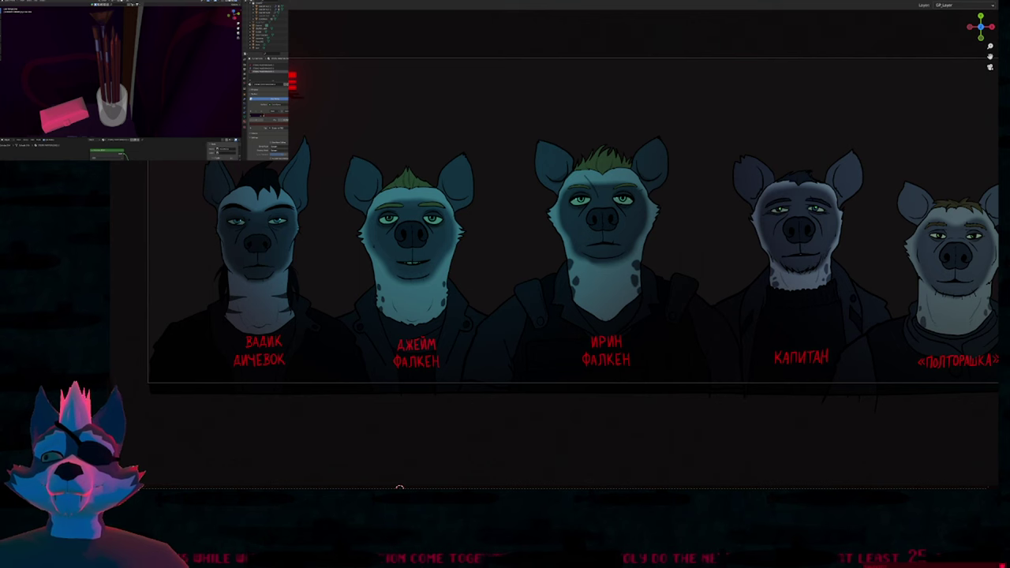
# Return the lineup to unlit shading and compare the faces and hair of its first four characters.
pyautogui.moveTo(481, 230)
pyautogui.keyDown('shift'); pyautogui.mouseDown(button='middle')
pyautogui.moveTo(457, 248)
pyautogui.moveTo(489, 300)
pyautogui.mouseUp(button='middle'); pyautogui.keyUp('shift')
pyautogui.click(470, 307)
pyautogui.scroll(3, 495, 262)
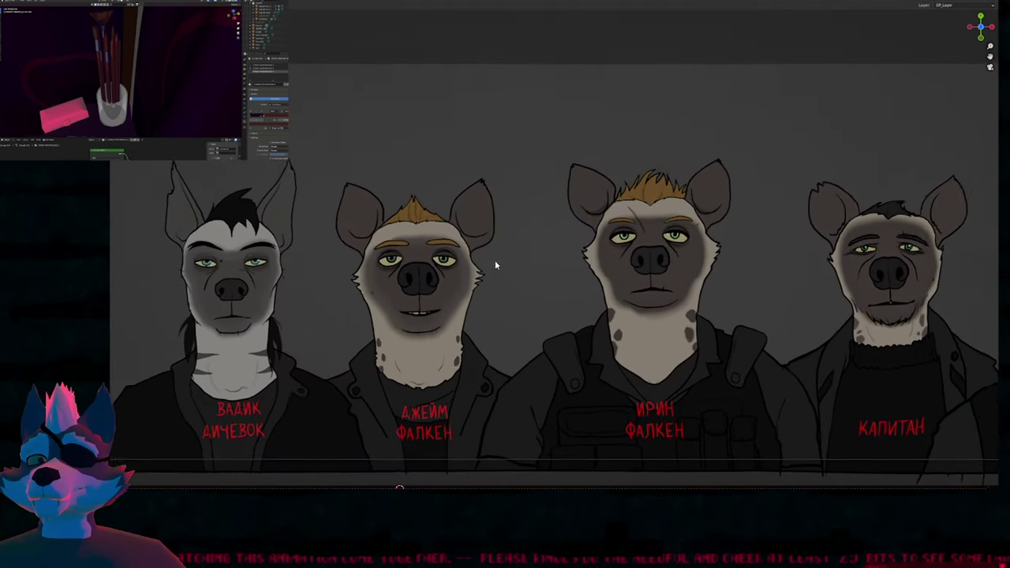
pyautogui.keyDown('shift'); pyautogui.moveTo(528, 241); pyautogui.dragTo(546, 246, button='middle'); pyautogui.keyUp('shift')
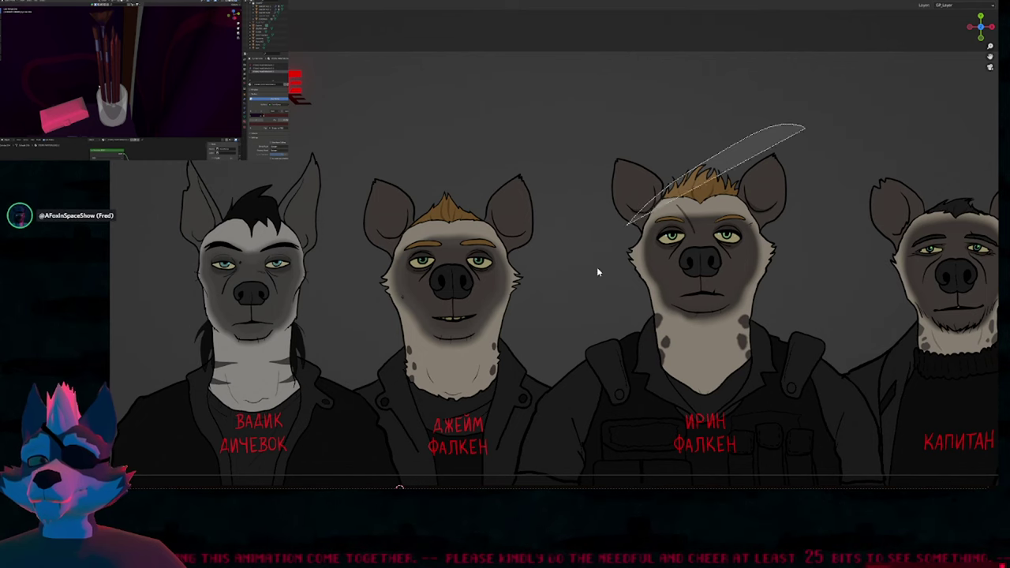
pyautogui.moveTo(597, 267); pyautogui.dragTo(737, 164)
pyautogui.keyDown('shift'); pyautogui.moveTo(357, 308); pyautogui.dragTo(359, 307, button='middle'); pyautogui.keyUp('shift')
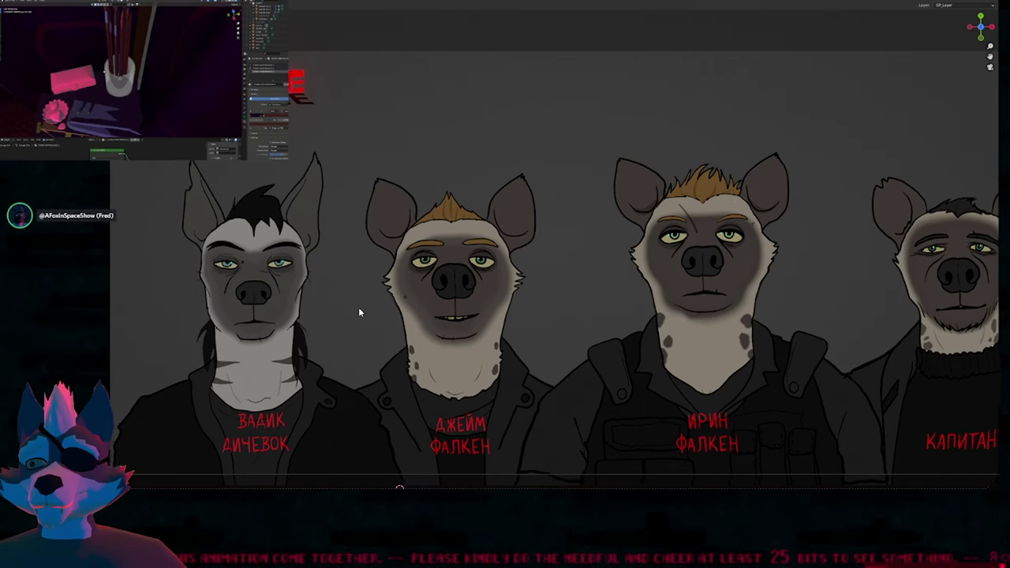
pyautogui.scroll(-3, 358, 307)
pyautogui.moveTo(771, 167)
pyautogui.mouseDown()
pyautogui.moveTo(579, 332)
pyautogui.moveTo(758, 178)
pyautogui.mouseUp()
pyautogui.scroll(4, 667, 286)
pyautogui.moveTo(693, 147)
pyautogui.mouseDown()
pyautogui.moveTo(455, 385)
pyautogui.moveTo(650, 163)
pyautogui.mouseUp()
pyautogui.keyDown('shift'); pyautogui.moveTo(669, 307); pyautogui.dragTo(691, 284, button='middle'); pyautogui.keyUp('shift')
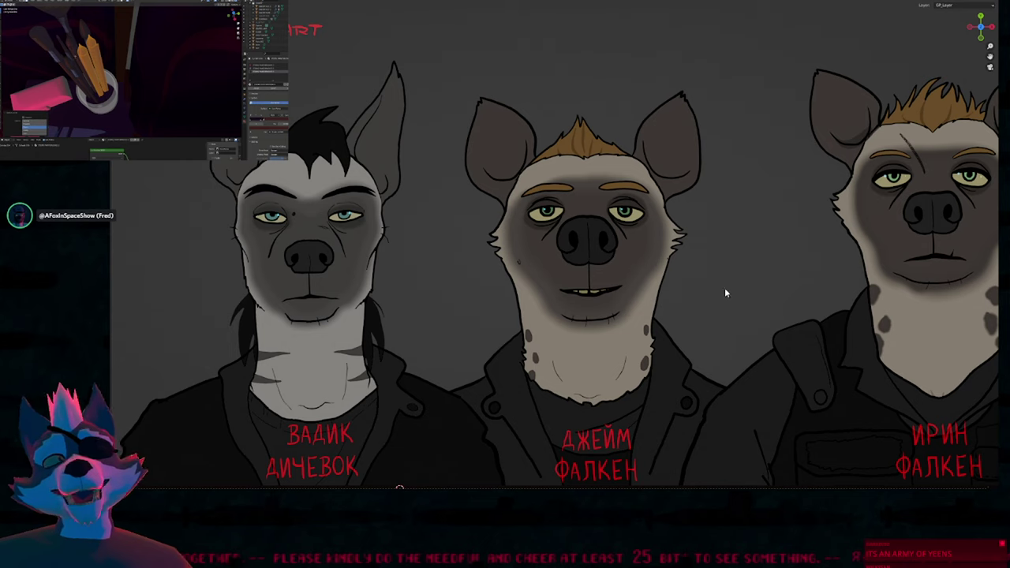
# Examine the black-haired character's portrait against the two blond hyenas next to it, pointing out their facial features.
pyautogui.scroll(-1, 726, 280)
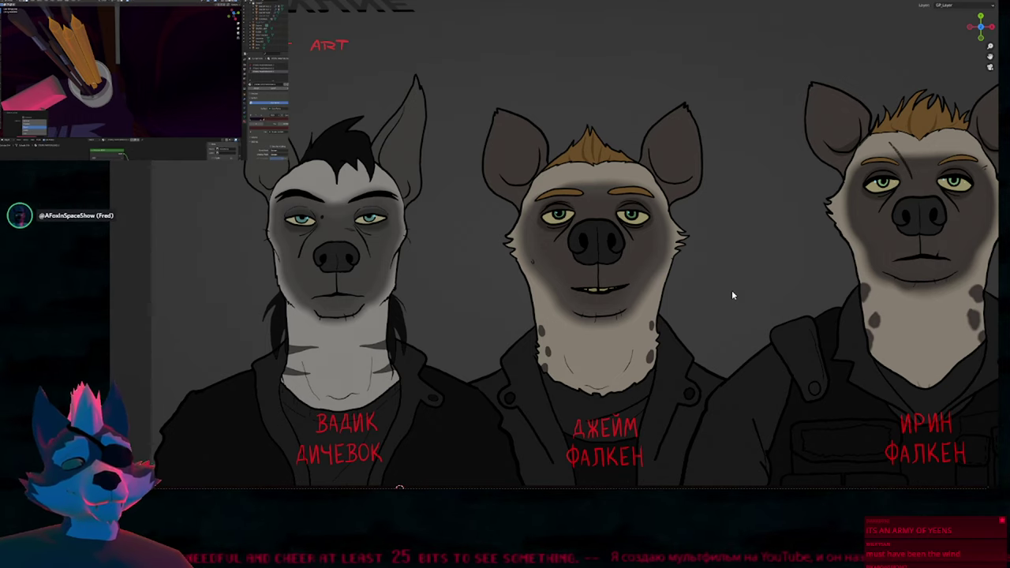
pyautogui.keyDown('shift'); pyautogui.moveTo(736, 284); pyautogui.dragTo(814, 289, button='middle'); pyautogui.keyUp('shift')
pyautogui.moveTo(274, 219)
pyautogui.mouseDown()
pyautogui.moveTo(491, 372)
pyautogui.moveTo(508, 239)
pyautogui.mouseUp()
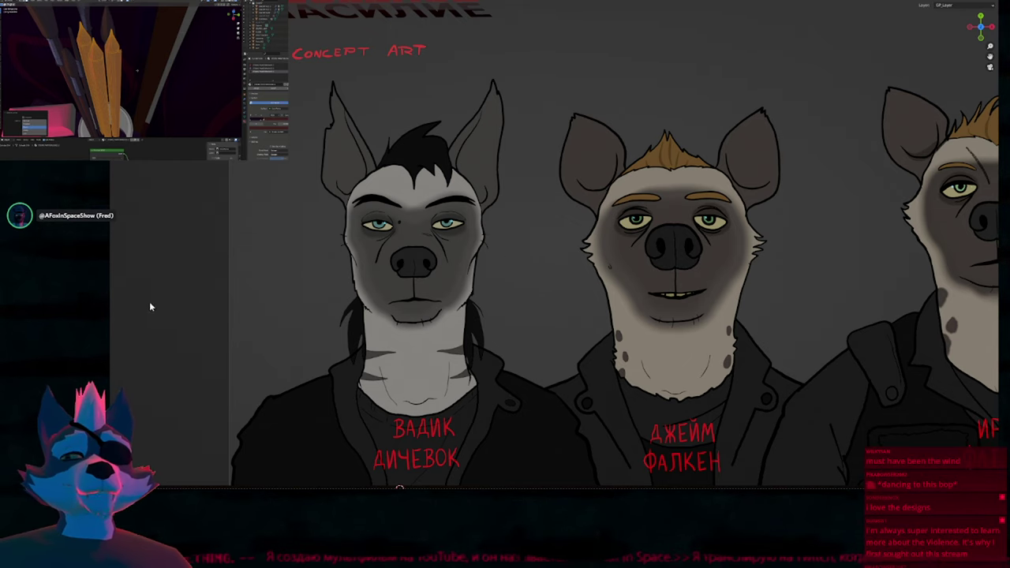
pyautogui.moveTo(617, 340)
pyautogui.mouseDown()
pyautogui.moveTo(696, 105)
pyautogui.moveTo(776, 326)
pyautogui.mouseUp()
pyautogui.moveTo(518, 338)
pyautogui.mouseDown()
pyautogui.moveTo(524, 128)
pyautogui.moveTo(307, 340)
pyautogui.moveTo(350, 351)
pyautogui.moveTo(320, 244)
pyautogui.mouseUp()
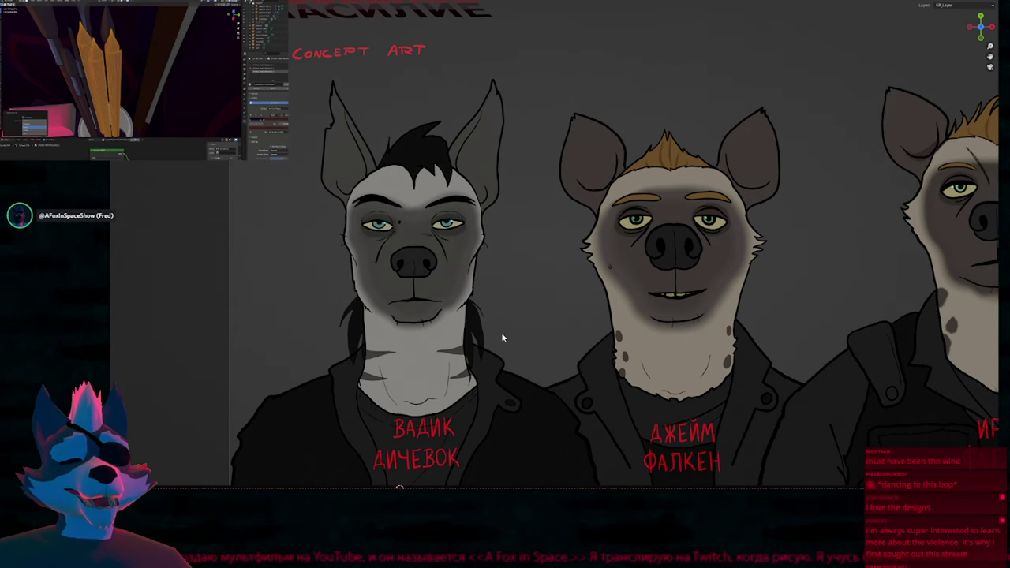
pyautogui.moveTo(479, 343)
pyautogui.mouseDown()
pyautogui.moveTo(519, 157)
pyautogui.moveTo(329, 262)
pyautogui.mouseUp()
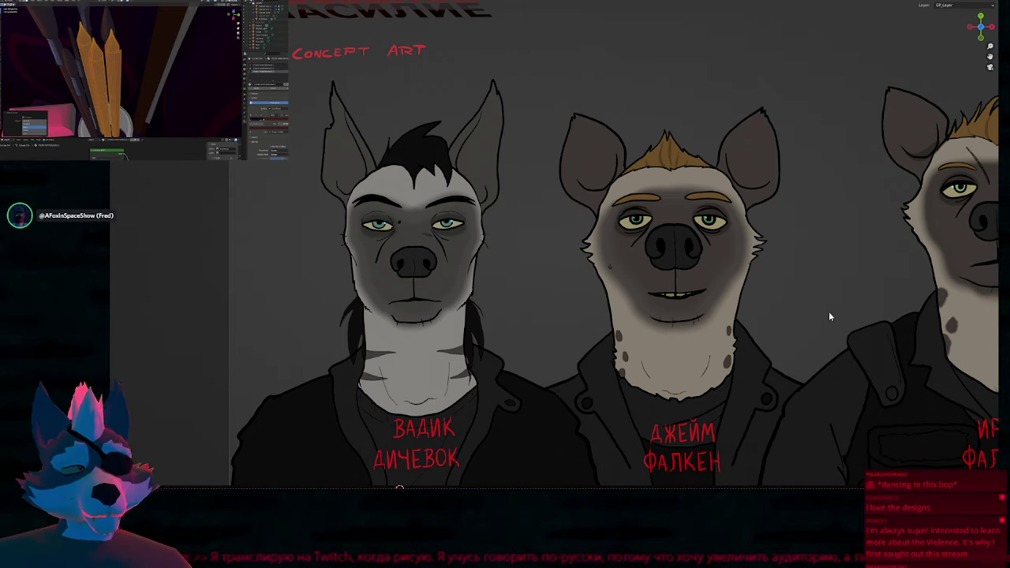
pyautogui.keyDown('shift'); pyautogui.moveTo(792, 282); pyautogui.dragTo(678, 306, button='middle'); pyautogui.keyUp('shift')
pyautogui.moveTo(664, 330)
pyautogui.mouseDown()
pyautogui.moveTo(456, 327)
pyautogui.moveTo(560, 304)
pyautogui.moveTo(666, 331)
pyautogui.mouseUp()
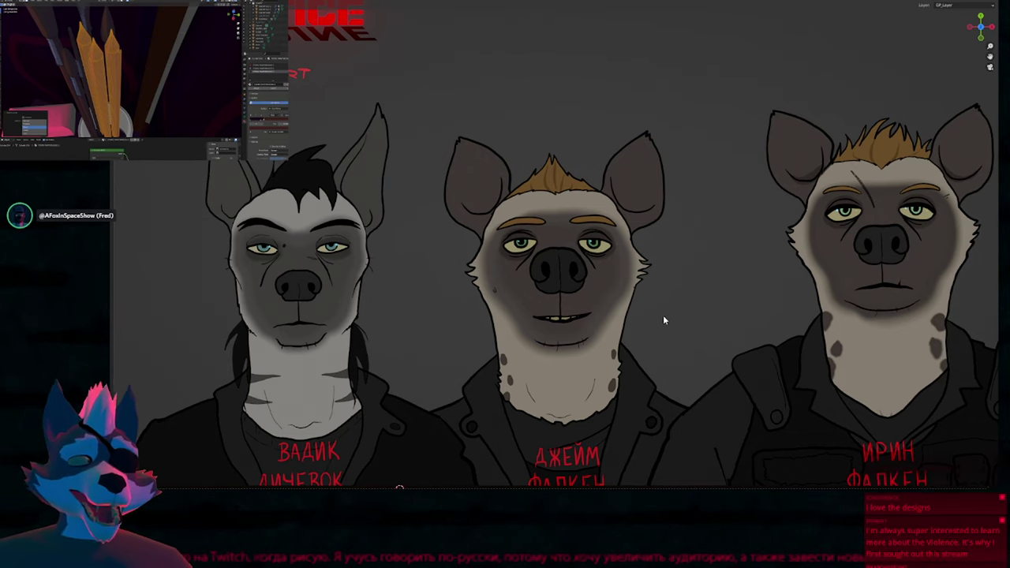
pyautogui.keyDown('shift'); pyautogui.moveTo(444, 342); pyautogui.dragTo(504, 337, button='middle'); pyautogui.keyUp('shift')
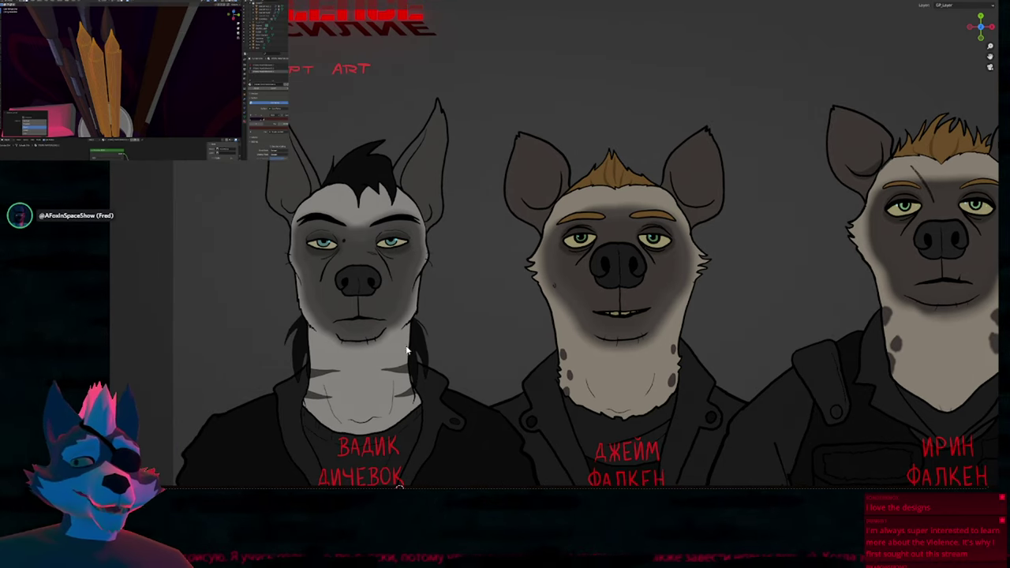
pyautogui.moveTo(438, 345)
pyautogui.mouseDown()
pyautogui.moveTo(273, 135)
pyautogui.moveTo(436, 331)
pyautogui.mouseUp()
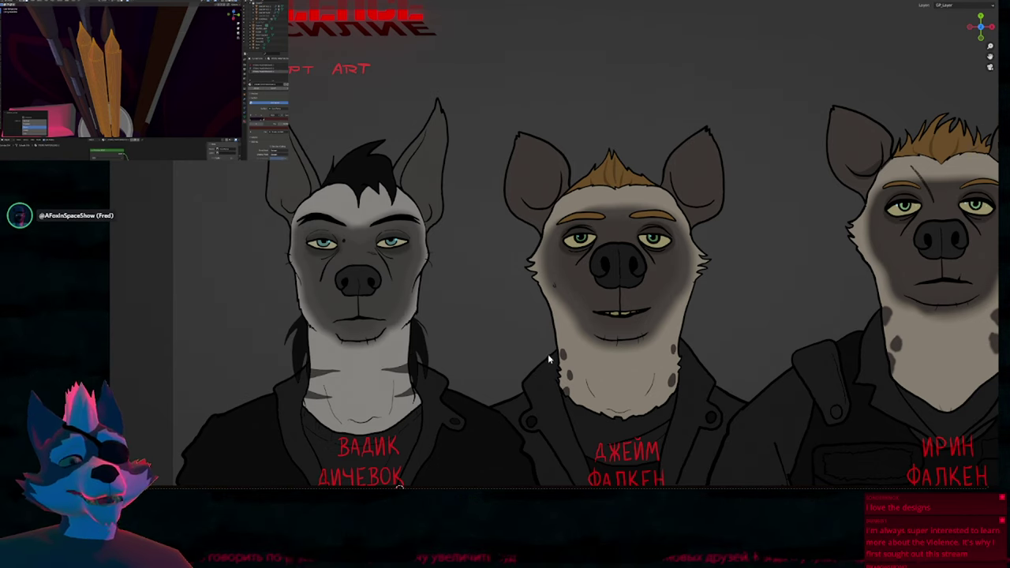
pyautogui.moveTo(631, 375)
pyautogui.mouseDown()
pyautogui.moveTo(705, 321)
pyautogui.moveTo(692, 357)
pyautogui.moveTo(762, 216)
pyautogui.moveTo(609, 366)
pyautogui.mouseUp()
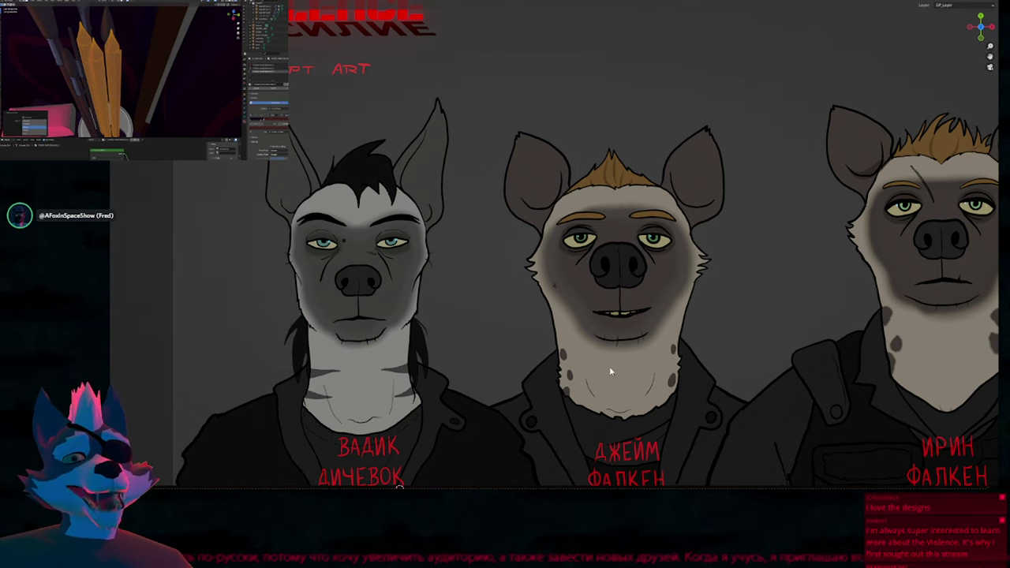
pyautogui.moveTo(402, 385)
pyautogui.mouseDown()
pyautogui.moveTo(255, 356)
pyautogui.moveTo(384, 341)
pyautogui.mouseUp()
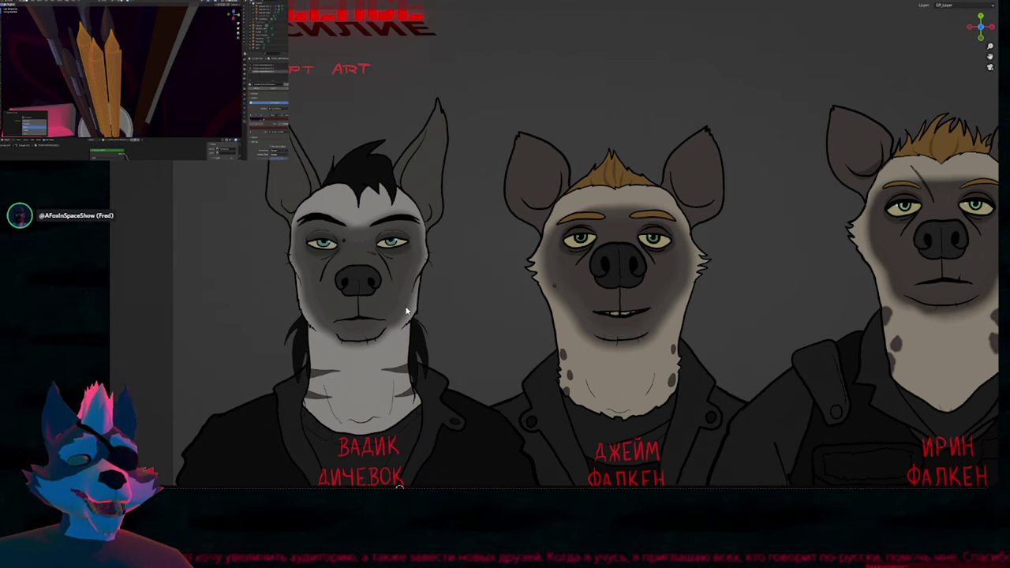
pyautogui.keyDown('shift'); pyautogui.moveTo(754, 295); pyautogui.dragTo(687, 281, button='middle'); pyautogui.keyUp('shift')
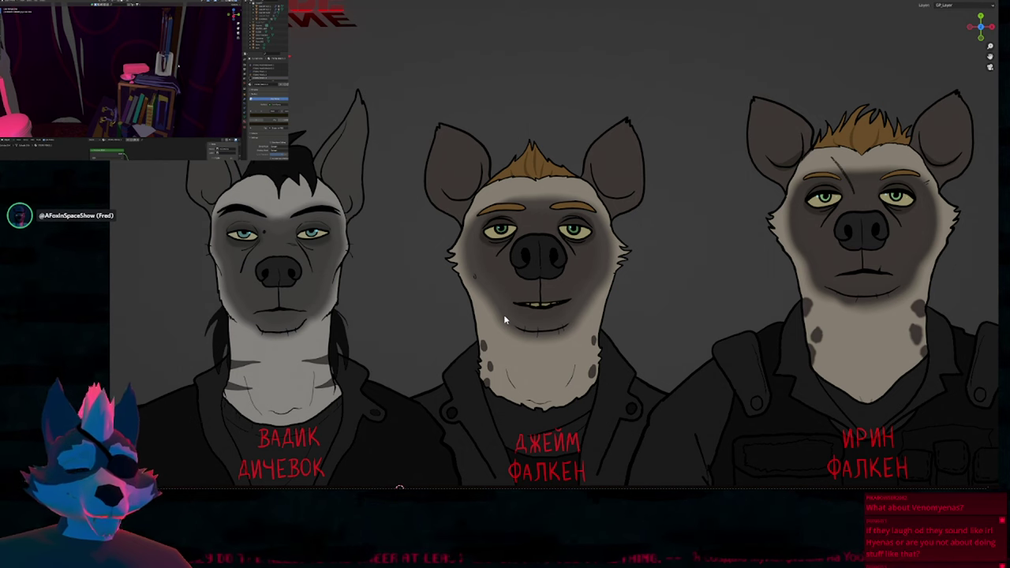
# Frame the first three portraits of the lineup and switch them to Rendered shading.
pyautogui.scroll(-3, 425, 306)
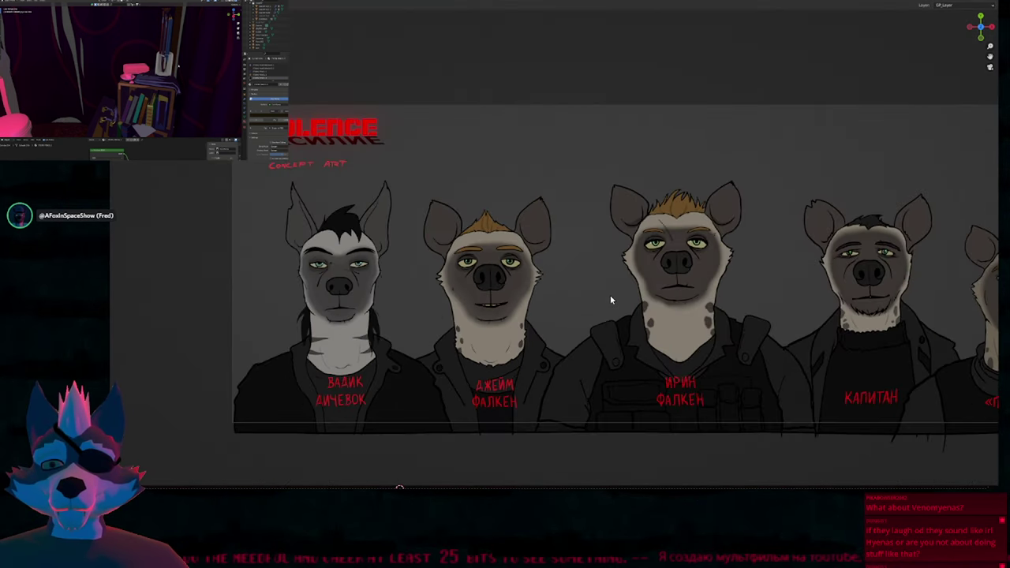
pyautogui.keyDown('shift'); pyautogui.moveTo(609, 296); pyautogui.dragTo(520, 307, button='middle'); pyautogui.keyUp('shift')
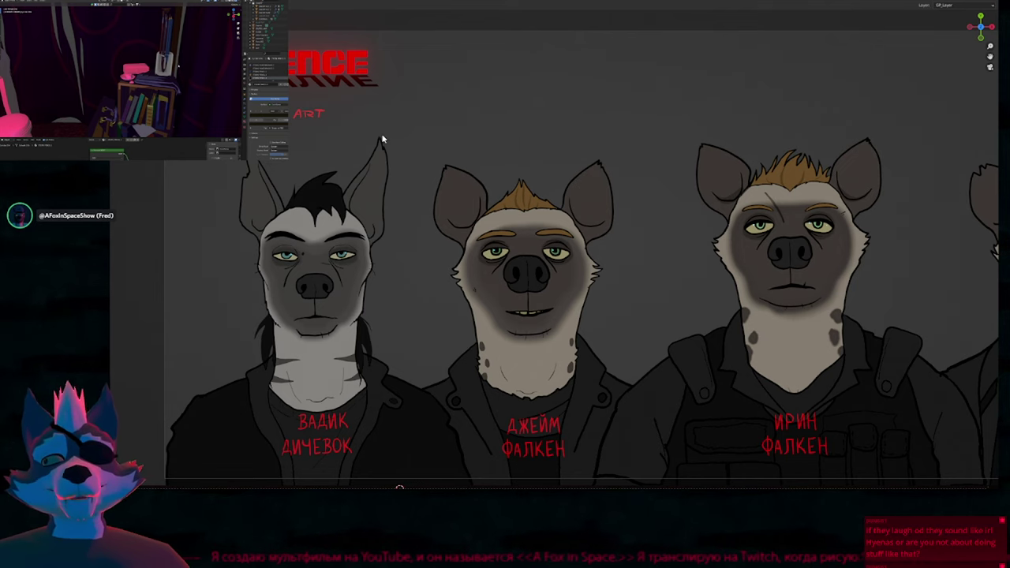
pyautogui.press('z')
pyautogui.click(494, 200)
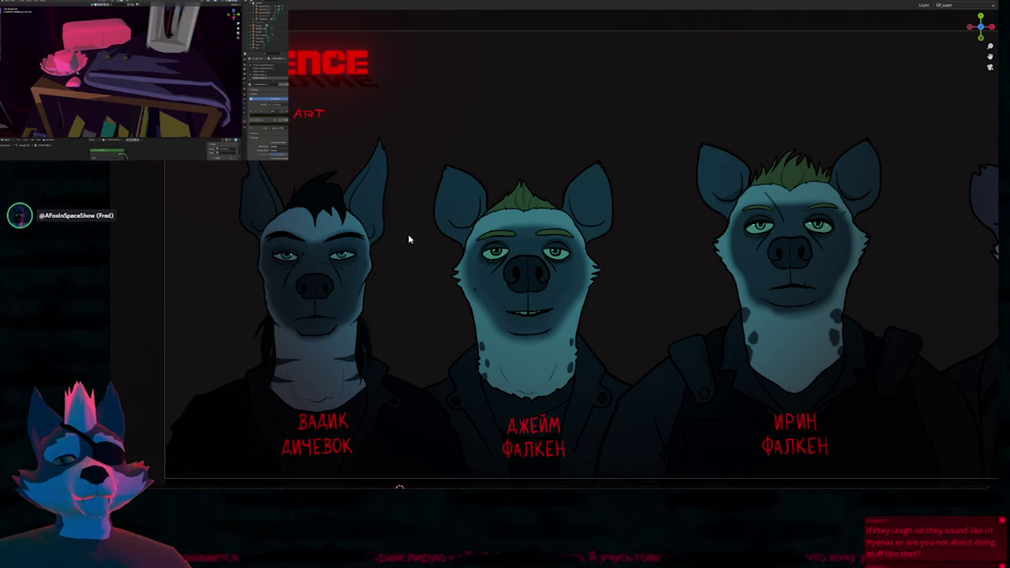
# Show the whole lit lineup, and reopen the recent file CHARACTER_JAME.blend.
pyautogui.scroll(-8, 427, 228)
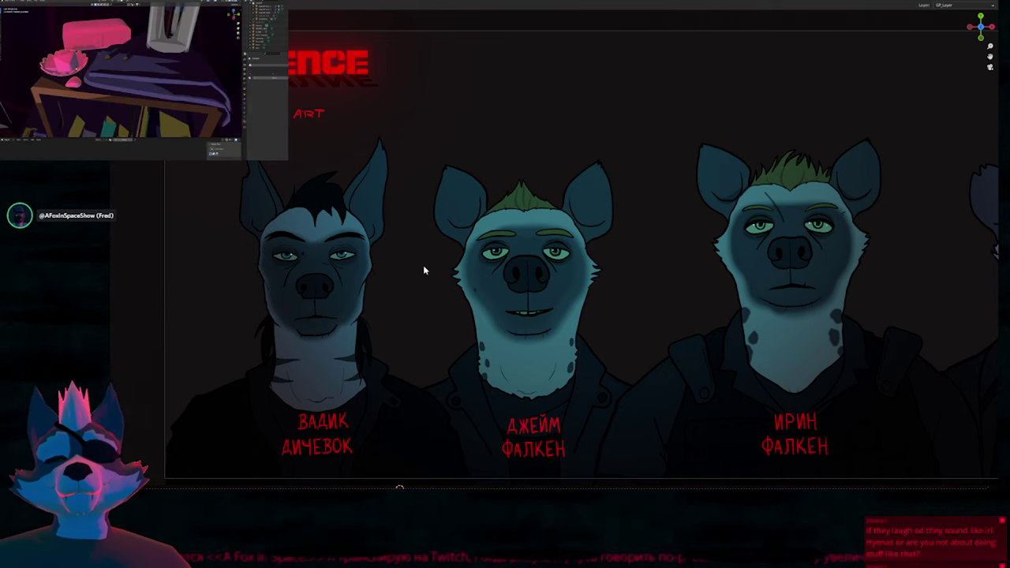
pyautogui.hotkey('ctrl', 'shift', 'o')
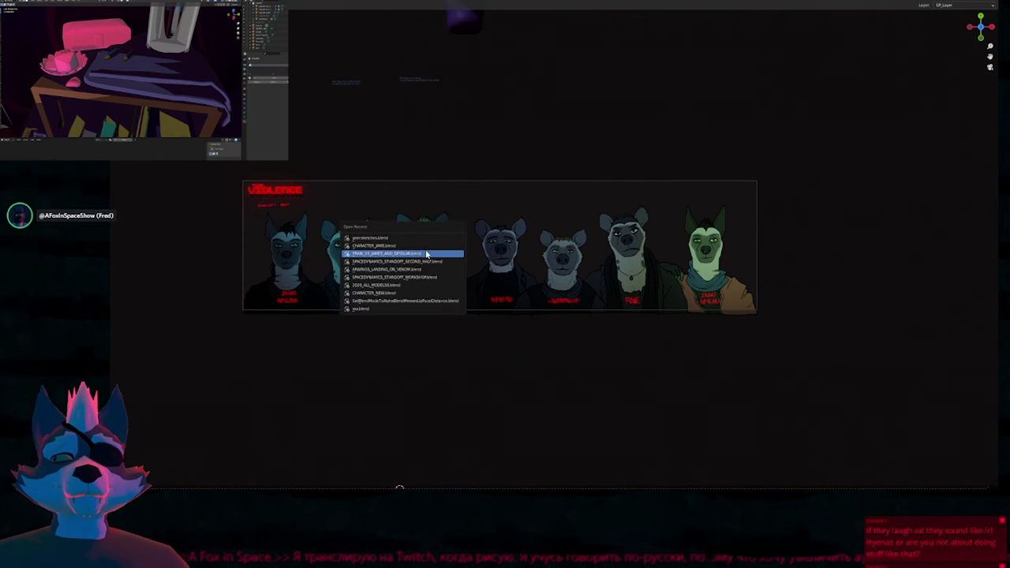
pyautogui.click(426, 246)
pyautogui.click(567, 258)
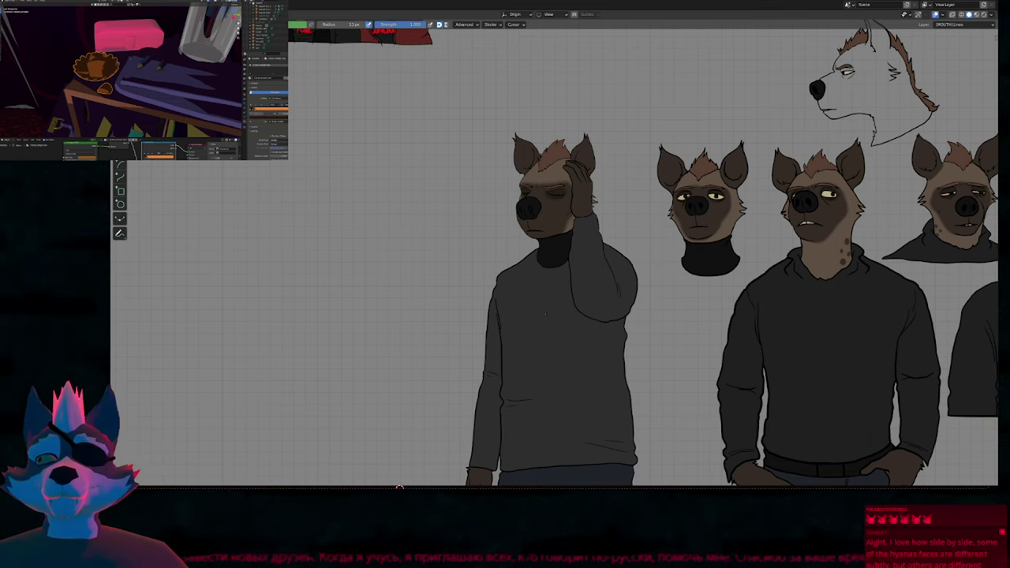
# Undo the stray stroke on the character sheet and bring the other dark-sweater drawings into view.
pyautogui.moveTo(653, 305); pyautogui.dragTo(452, 324)
pyautogui.hotkey('ctrl', 'z')
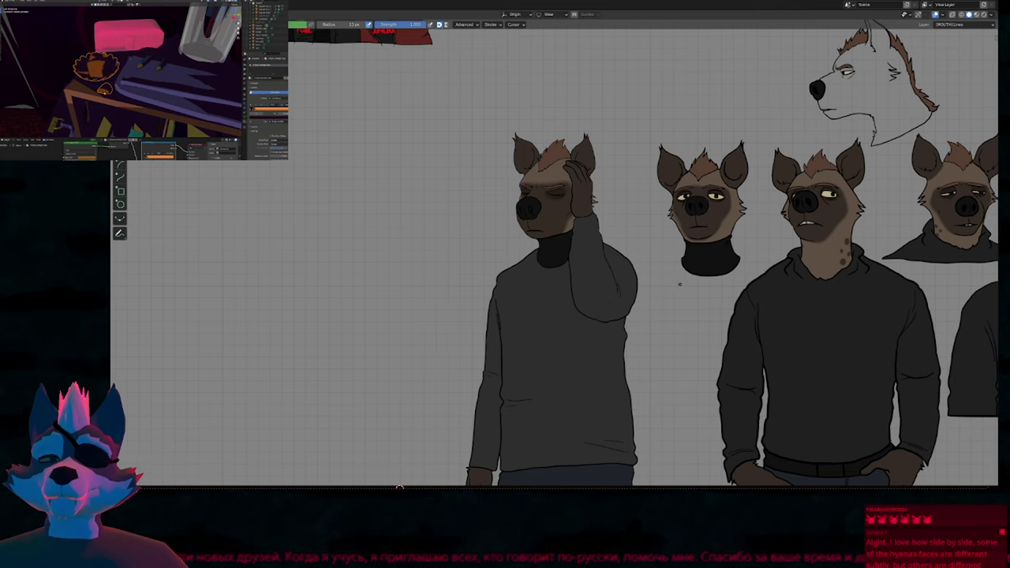
pyautogui.moveTo(681, 284)
pyautogui.keyDown('shift'); pyautogui.mouseDown(button='middle')
pyautogui.moveTo(521, 310)
pyautogui.moveTo(362, 316)
pyautogui.moveTo(295, 347)
pyautogui.mouseUp(button='middle'); pyautogui.keyUp('shift')
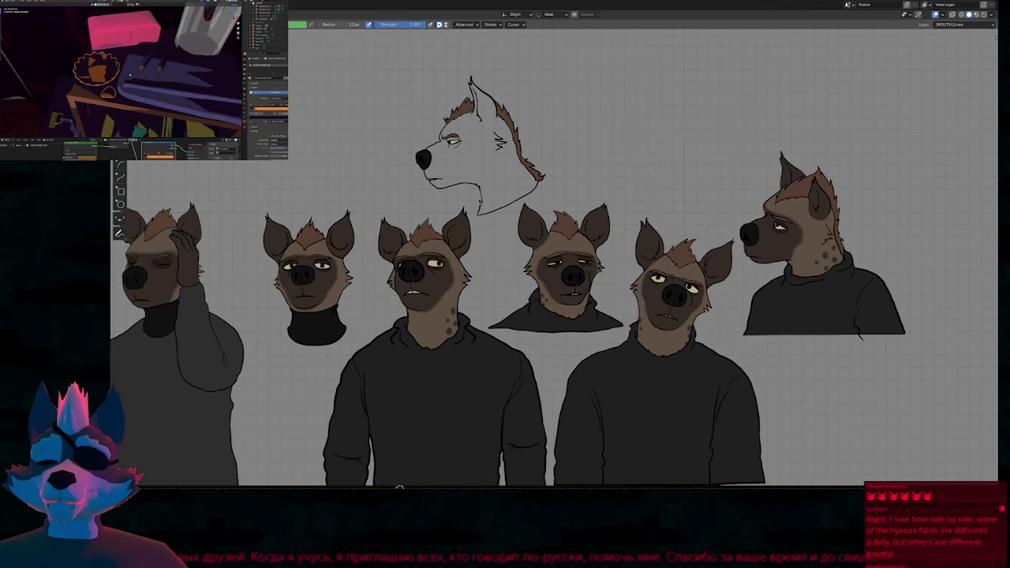
# Zoom in on the dark-sweater drawings, and reopen the recent hyena portrait lineup file without saving the changes to CHARACTER_JAME.blend.
pyautogui.keyDown('ctrl'); pyautogui.moveTo(694, 308); pyautogui.dragTo(694, 256, button='middle'); pyautogui.keyUp('ctrl')
pyautogui.keyDown('shift'); pyautogui.moveTo(545, 271); pyautogui.dragTo(682, 291, button='middle'); pyautogui.keyUp('shift')
pyautogui.hotkey('ctrl', 'shift', 'o')
pyautogui.click(679, 299)
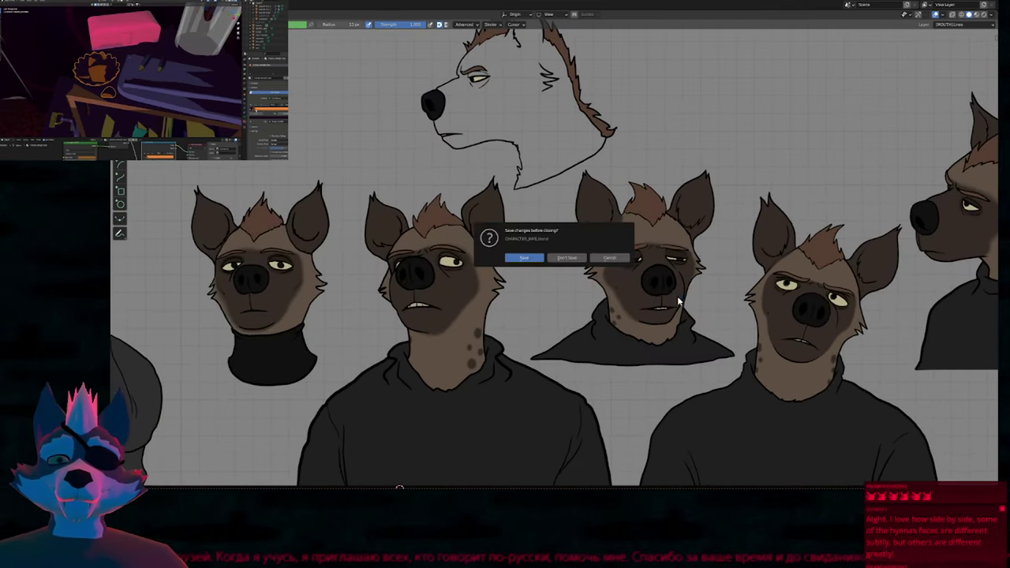
pyautogui.click(560, 258)
# Frame the blond hyena's portrait beside the black-haired one and switch the lineup to Rendered shading.
pyautogui.scroll(3, 443, 230)
pyautogui.keyDown('shift'); pyautogui.moveTo(511, 276); pyautogui.dragTo(647, 253, button='middle'); pyautogui.keyUp('shift')
pyautogui.scroll(2, 602, 223)
pyautogui.keyDown('shift'); pyautogui.moveTo(709, 240); pyautogui.dragTo(658, 240, button='middle'); pyautogui.keyUp('shift')
pyautogui.scroll(-1, 653, 248)
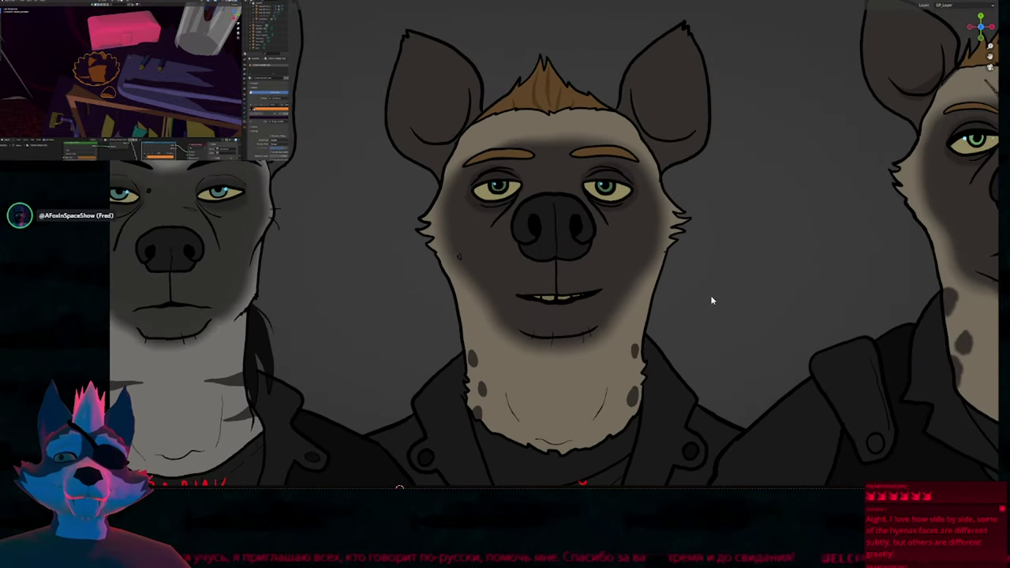
pyautogui.press('z')
pyautogui.click(716, 241)
# Reopen the recent file CHARACTER_JAME.blend and frame the name-labelled blond hyena portrait up close.
pyautogui.hotkey('ctrl', 'shift', 'o')
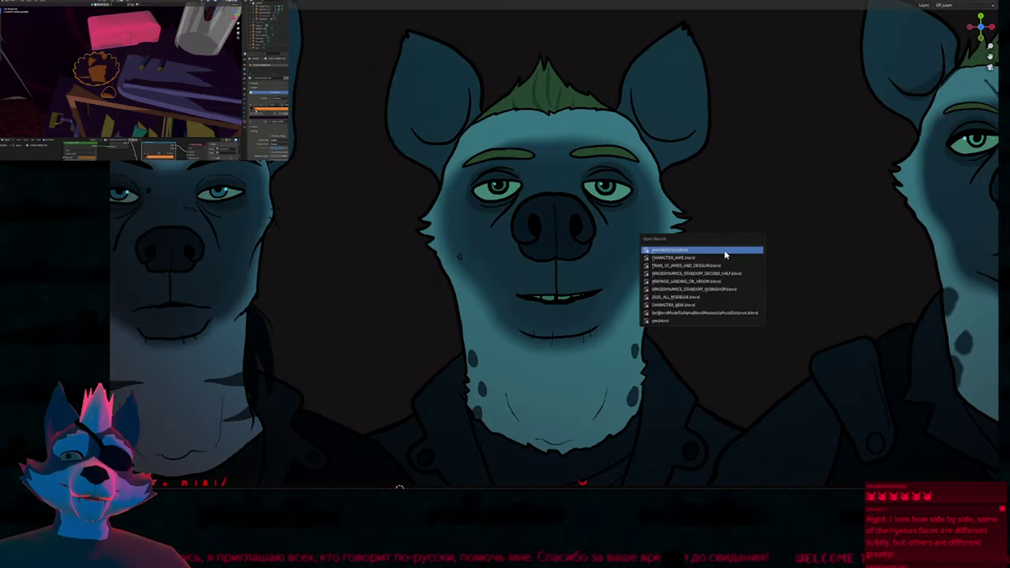
pyautogui.click(702, 258)
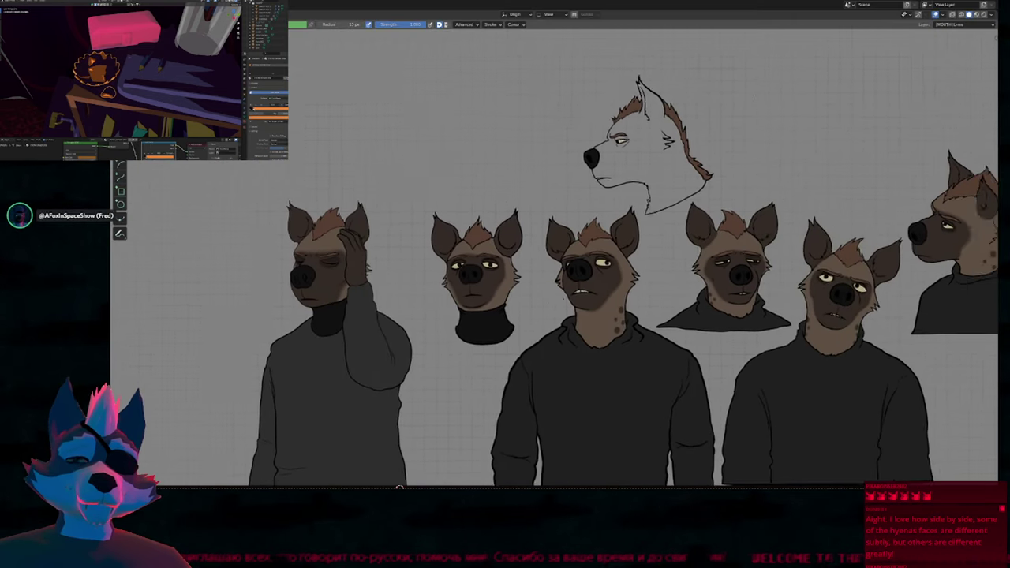
pyautogui.scroll(2, 399, 487)
pyautogui.keyDown('shift'); pyautogui.moveTo(400, 487); pyautogui.dragTo(238, 485, button='middle'); pyautogui.keyUp('shift')
pyautogui.scroll(-1, 399, 487)
pyautogui.keyDown('shift'); pyautogui.moveTo(399, 488); pyautogui.dragTo(740, 532, button='middle'); pyautogui.keyUp('shift')
pyautogui.scroll(9, 399, 487)
pyautogui.scroll(-1, 399, 487)
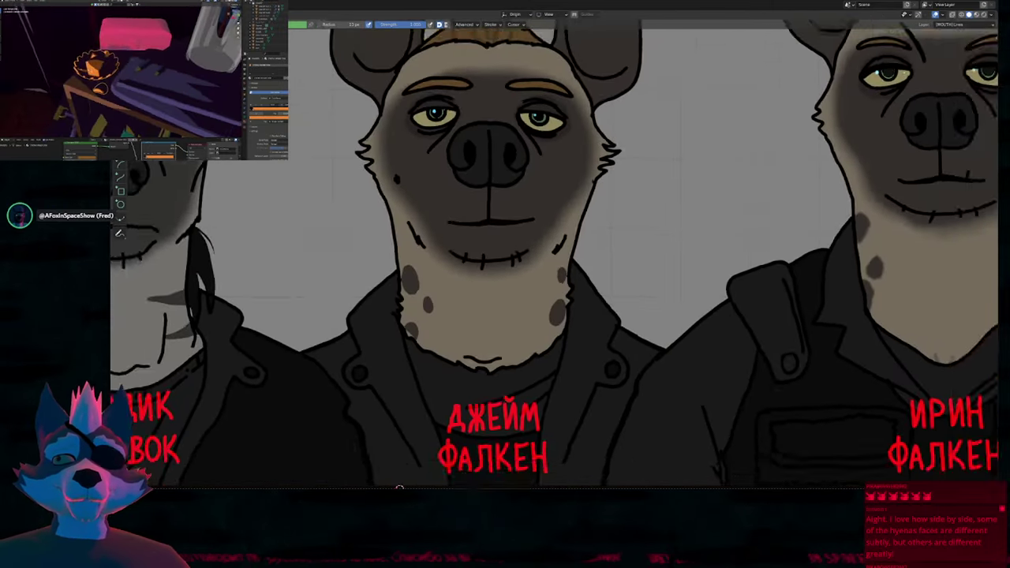
# Return to the dark-sweater expression drawings and switch them to Rendered shading.
pyautogui.scroll(-10, 399, 487)
pyautogui.keyDown('shift'); pyautogui.moveTo(399, 487); pyautogui.dragTo(160, 507, button='middle'); pyautogui.keyUp('shift')
pyautogui.scroll(6, 400, 487)
pyautogui.scroll(-1, 399, 487)
pyautogui.keyDown('shift'); pyautogui.moveTo(399, 487); pyautogui.dragTo(177, 490, button='middle'); pyautogui.keyUp('shift')
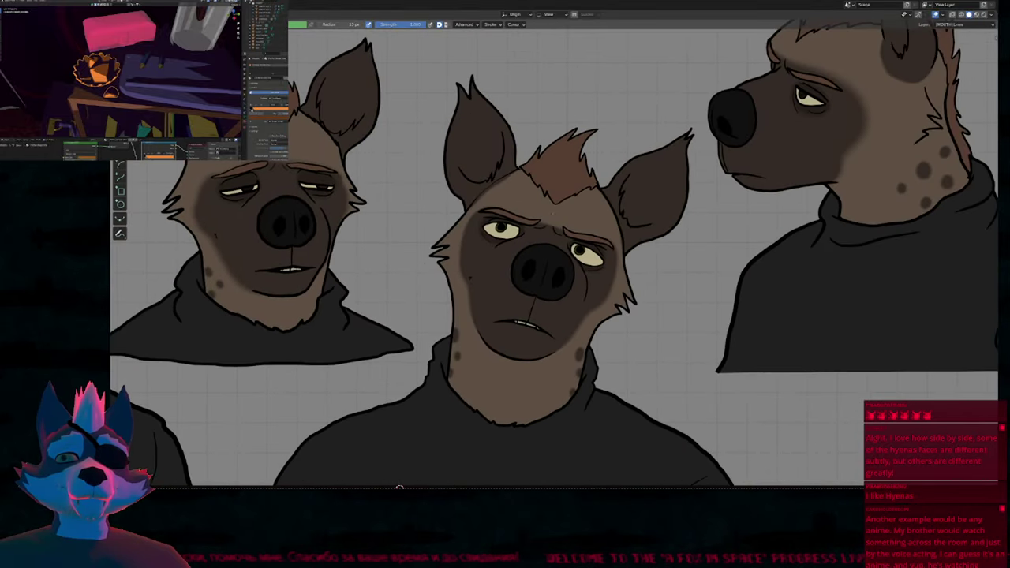
pyautogui.scroll(-2, 399, 487)
pyautogui.keyDown('shift'); pyautogui.moveTo(399, 488); pyautogui.dragTo(532, 536, button='middle'); pyautogui.keyUp('shift')
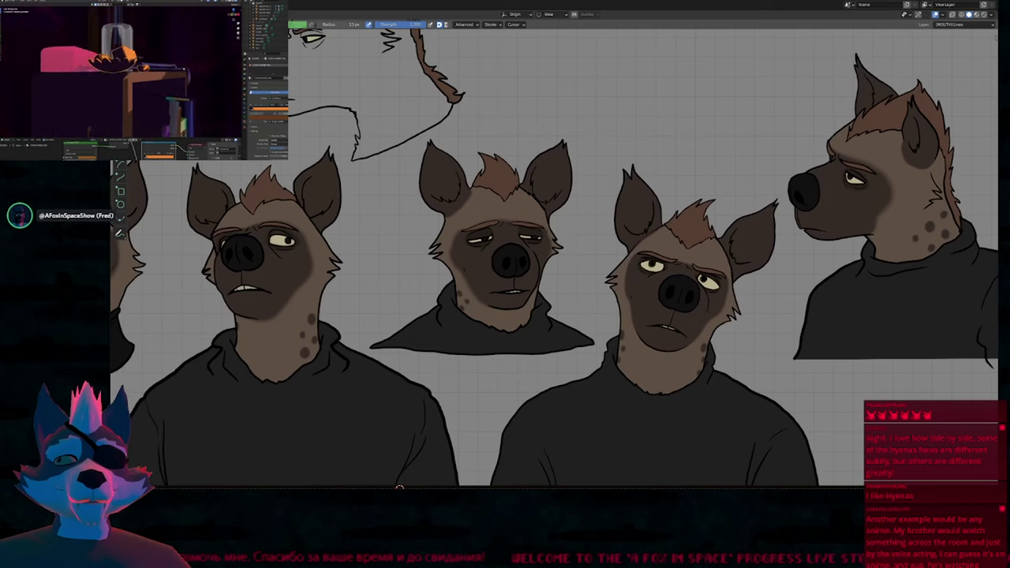
pyautogui.press('z')
pyautogui.click(558, 269)
pyautogui.keyDown('shift'); pyautogui.moveTo(527, 276); pyautogui.dragTo(600, 279, button='middle'); pyautogui.keyUp('shift')
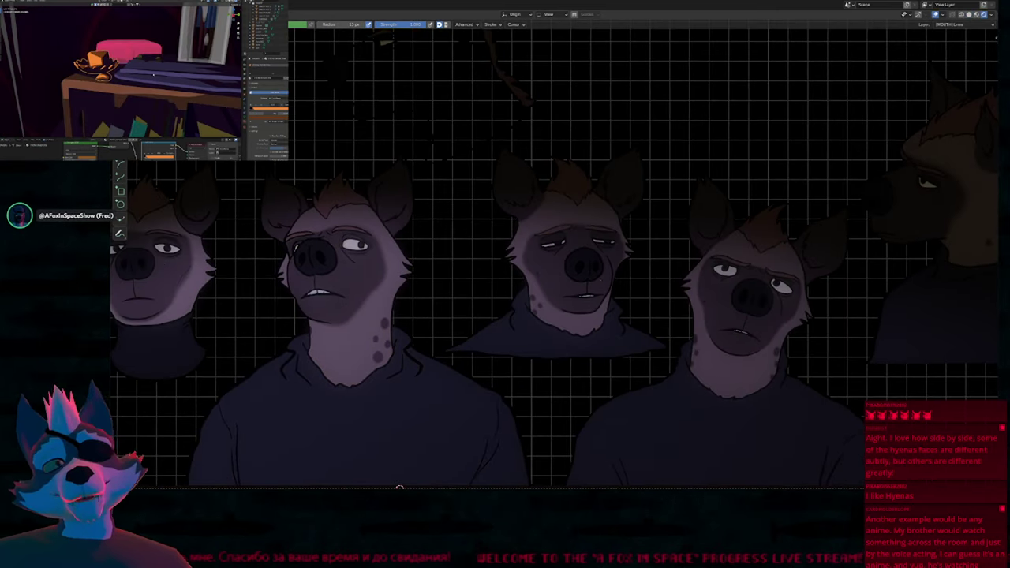
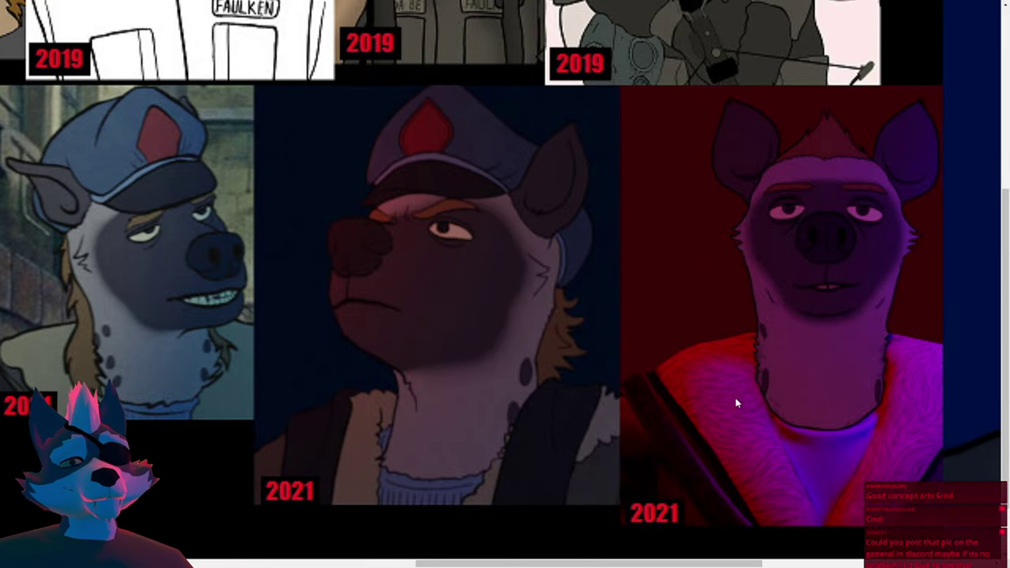
# Switch to the dated character evolution image, show the large final 2021 portrait, and zoom out to include the earlier versions.
pyautogui.moveTo(559, 563); pyautogui.dragTo(832, 550)
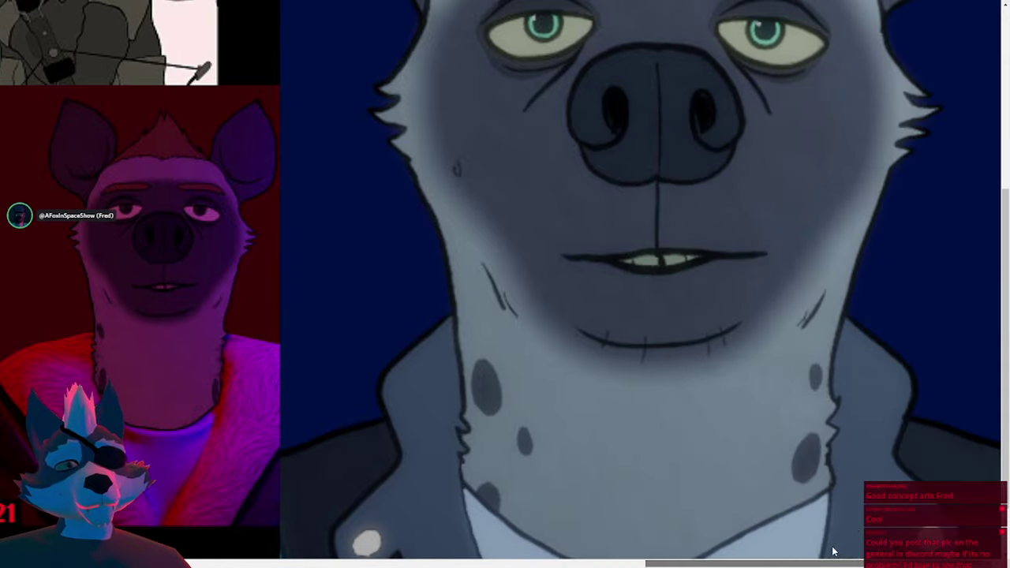
pyautogui.keyDown('ctrl'); pyautogui.scroll(-3, 714, 470); pyautogui.keyUp('ctrl')
pyautogui.keyDown('ctrl'); pyautogui.scroll(-3, 713, 467); pyautogui.keyUp('ctrl')
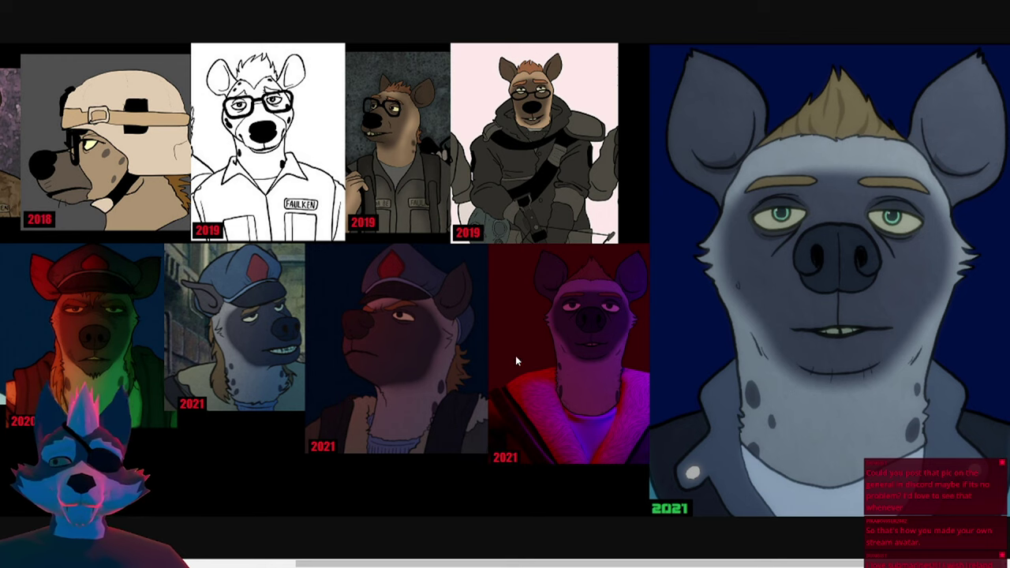
pyautogui.scroll(-2, 538, 341)
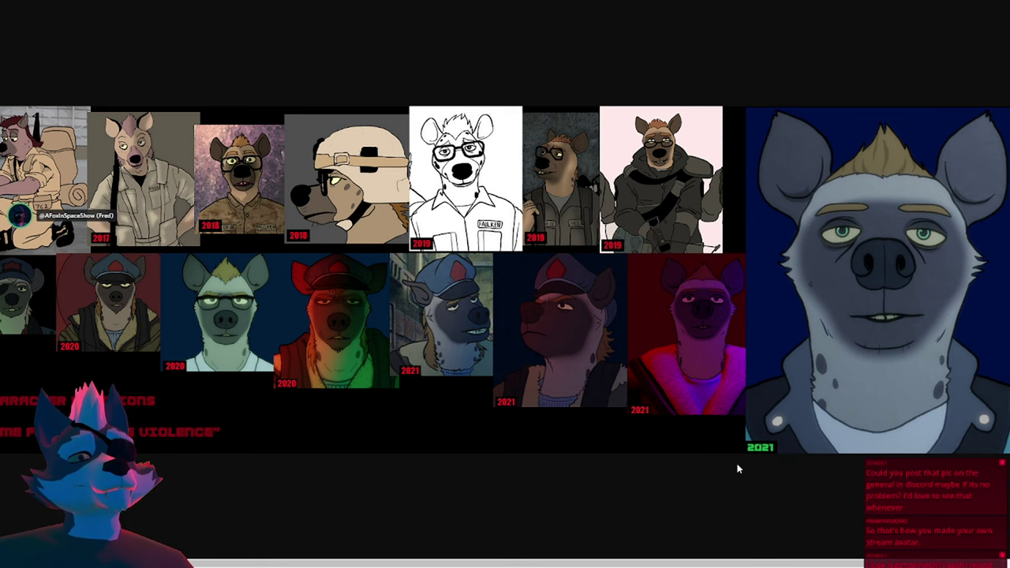
pyautogui.keyDown('ctrl'); pyautogui.scroll(-1, 731, 477); pyautogui.keyUp('ctrl')
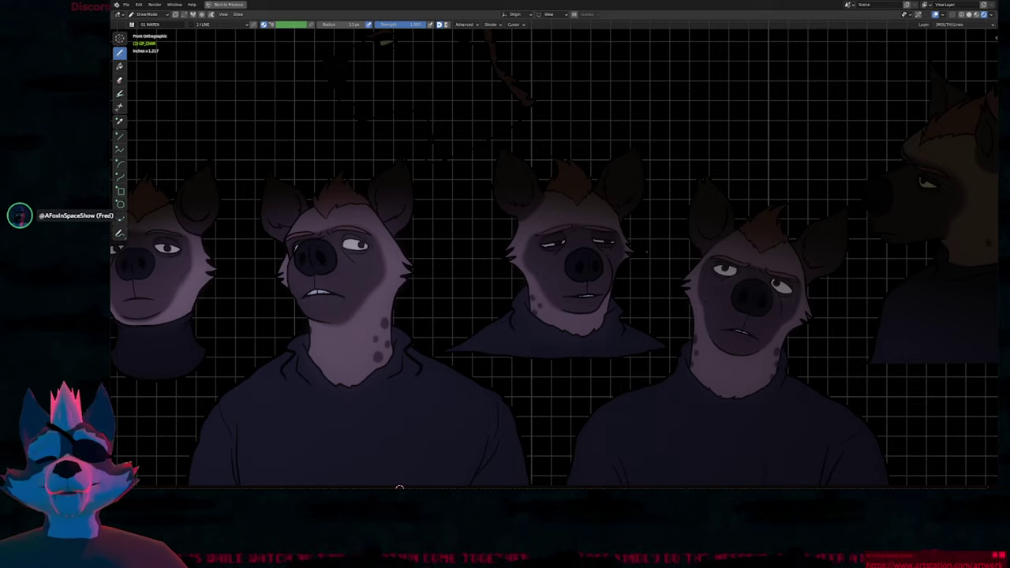
# Show more of the lit character sheet in Object Mode, and open the recent file SPACEDYNAMICS_STANDOFF_SECOND_HALF.blend.
pyautogui.keyDown('ctrl'); pyautogui.moveTo(646, 252); pyautogui.dragTo(627, 322, button='middle'); pyautogui.keyUp('ctrl')
pyautogui.keyDown('shift'); pyautogui.moveTo(454, 268); pyautogui.dragTo(578, 286, button='middle'); pyautogui.keyUp('shift')
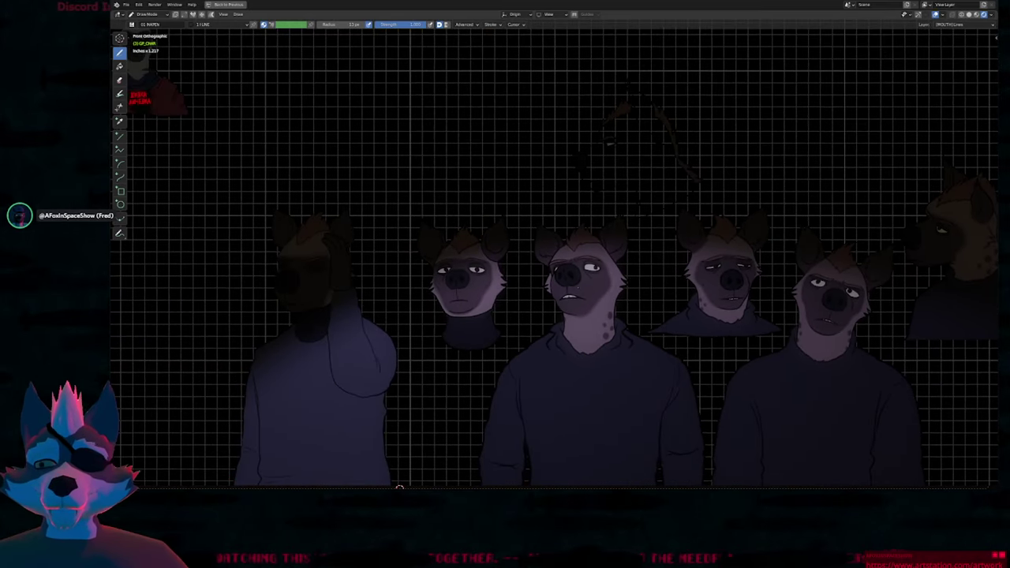
pyautogui.hotkey('ctrl', 'Tab')
pyautogui.keyDown('shift'); pyautogui.moveTo(452, 268); pyautogui.dragTo(573, 275, button='middle'); pyautogui.keyUp('shift')
pyautogui.hotkey('ctrl', 'shift', 'o')
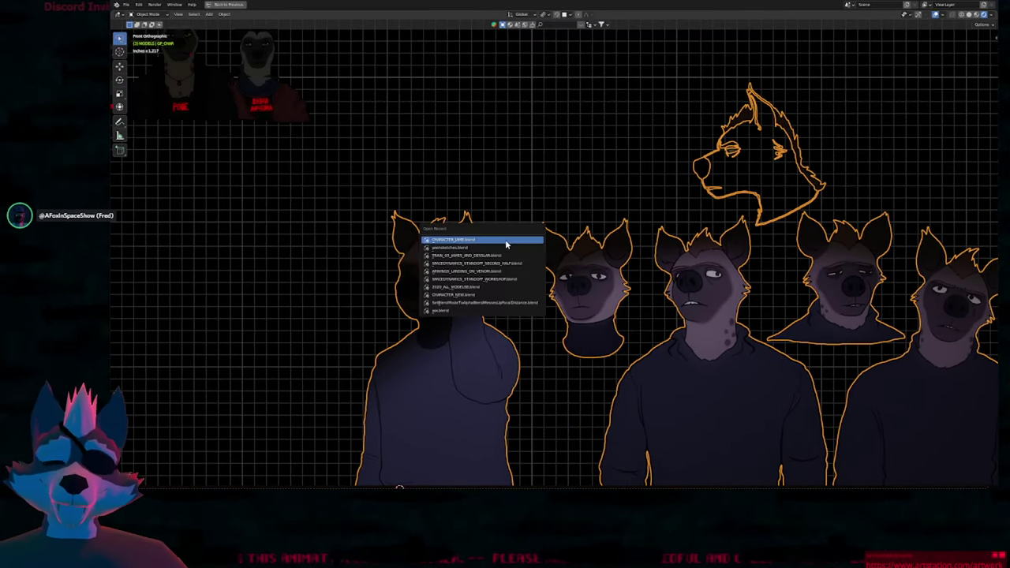
pyautogui.click(518, 264)
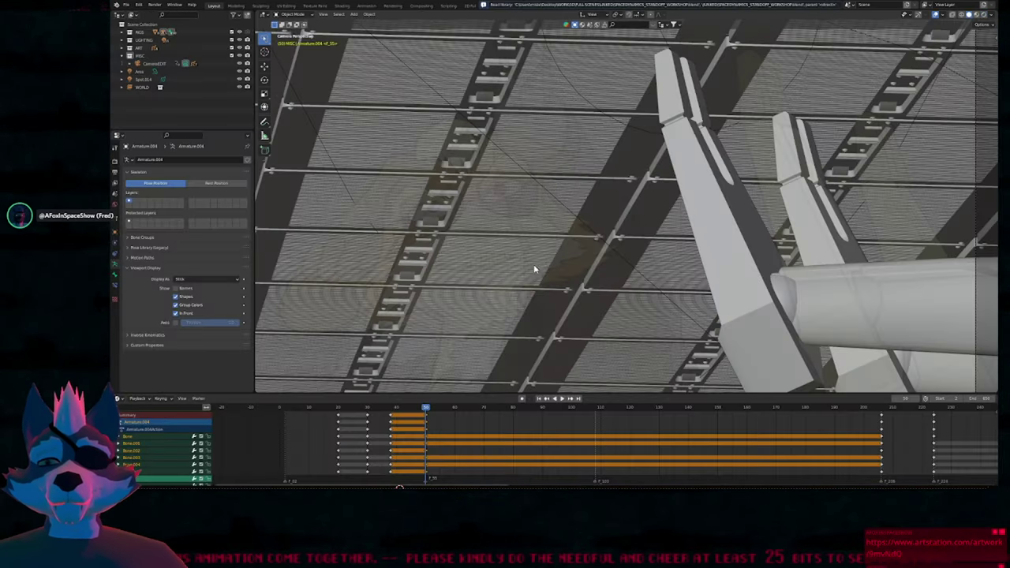
# View the scene through the camera and advance through the shots to frame 300.
pyautogui.press('KP_0')
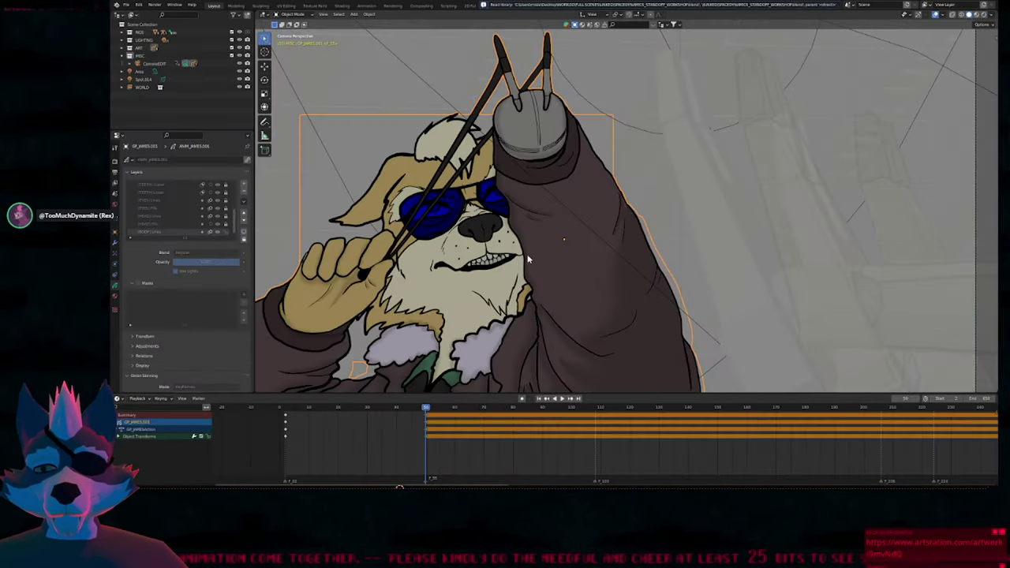
pyautogui.press('Up')
pyautogui.press('Up')
pyautogui.press('Up')
pyautogui.press('Up')
pyautogui.press('Up')
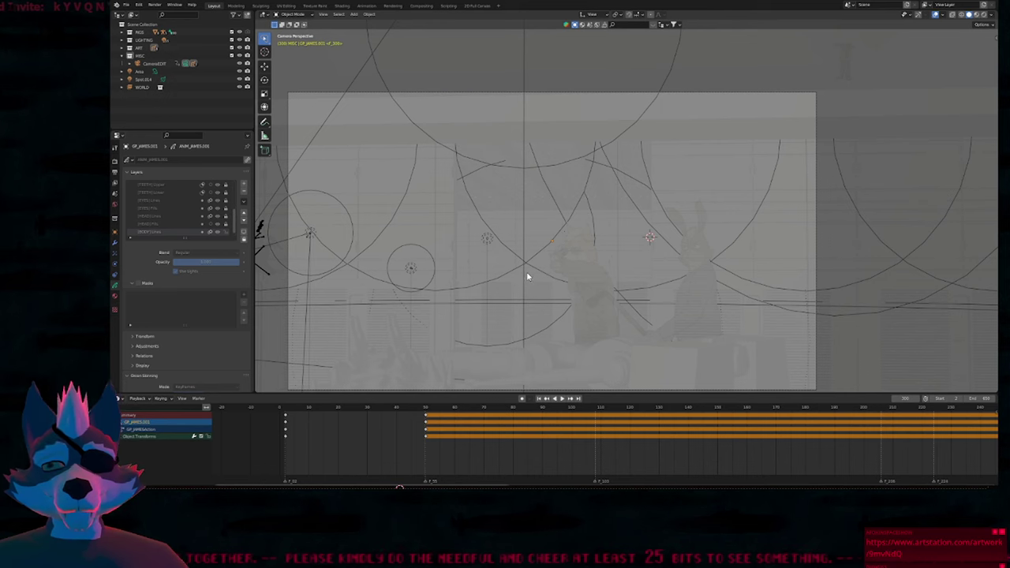
# Select the seated rabbit character and center the timeline on frame 300.
pyautogui.click(674, 278)
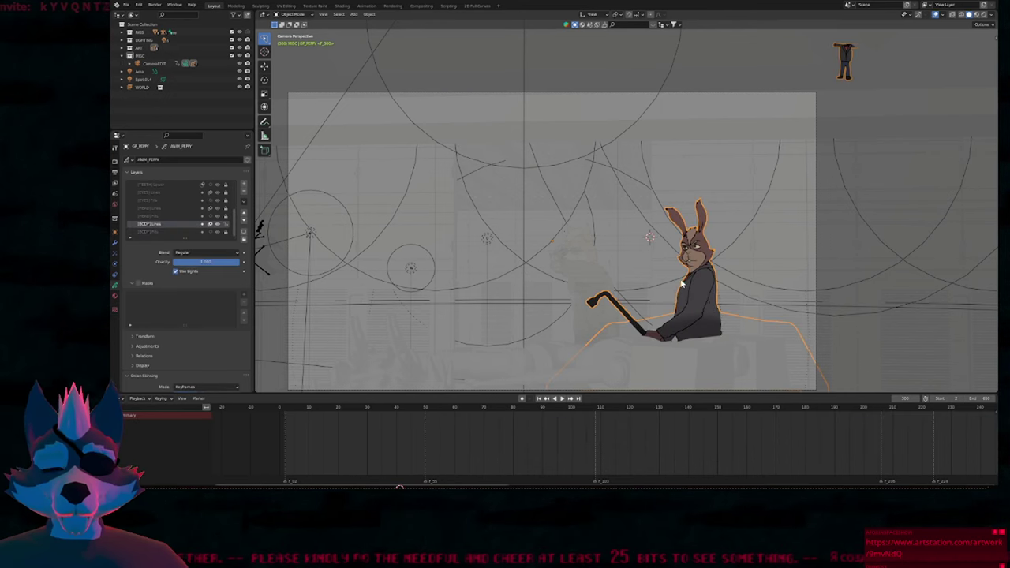
pyautogui.keyDown('shift'); pyautogui.moveTo(625, 307); pyautogui.dragTo(549, 287, button='middle'); pyautogui.keyUp('shift')
pyautogui.press('Home')
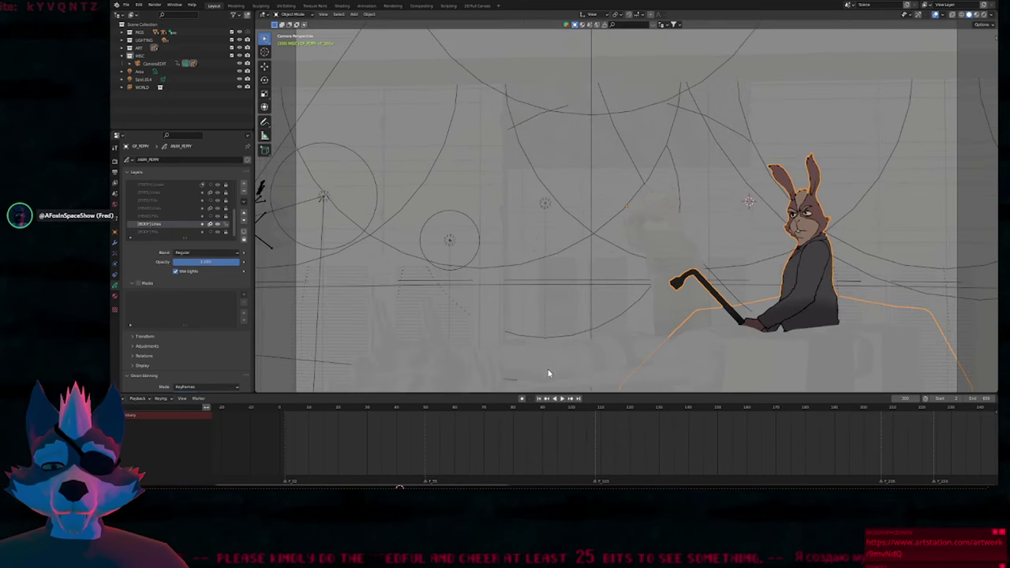
pyautogui.press('KP_0')
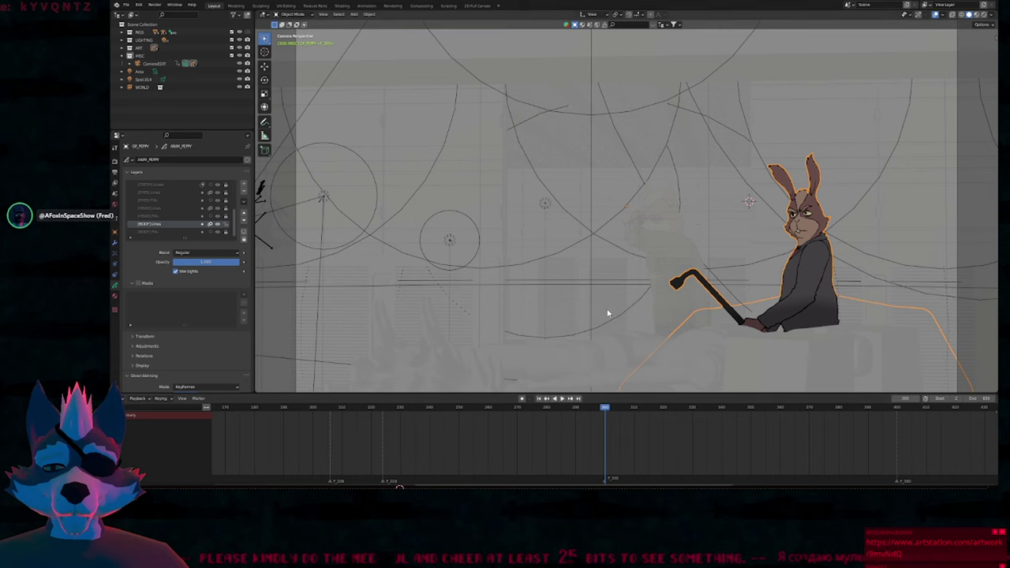
pyautogui.press('Down')
pyautogui.press('Up')
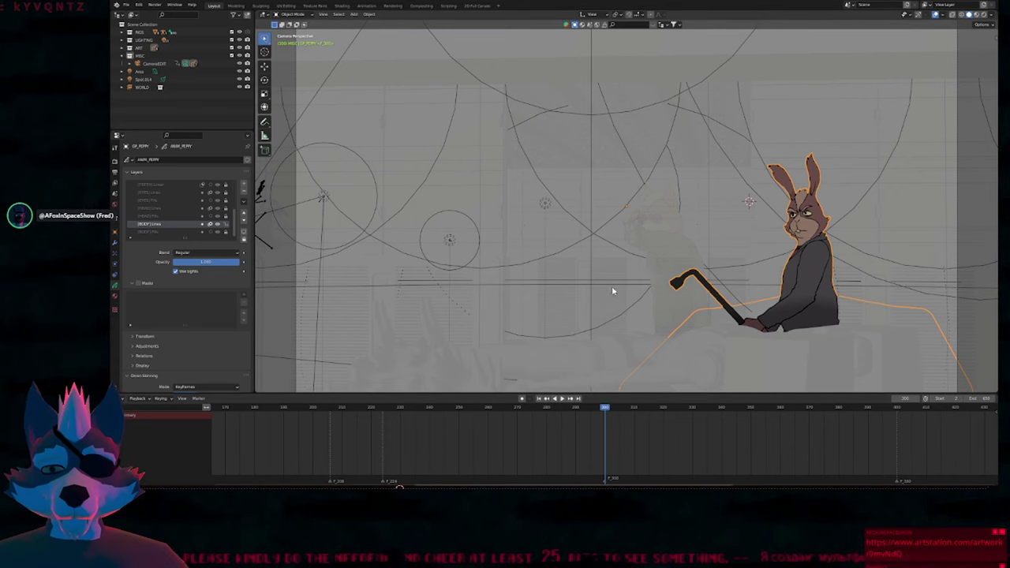
pyautogui.keyDown('shift'); pyautogui.moveTo(744, 255); pyautogui.dragTo(675, 248, button='middle'); pyautogui.keyUp('shift')
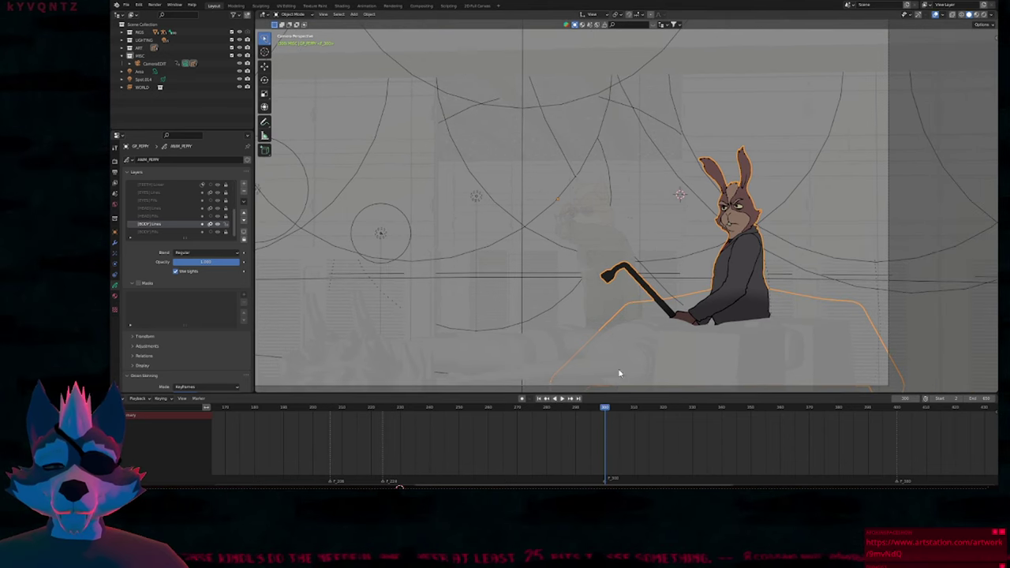
# Play the rabbit's shot, return to frame 322, and frame the rabbit's face up close.
pyautogui.press('space')
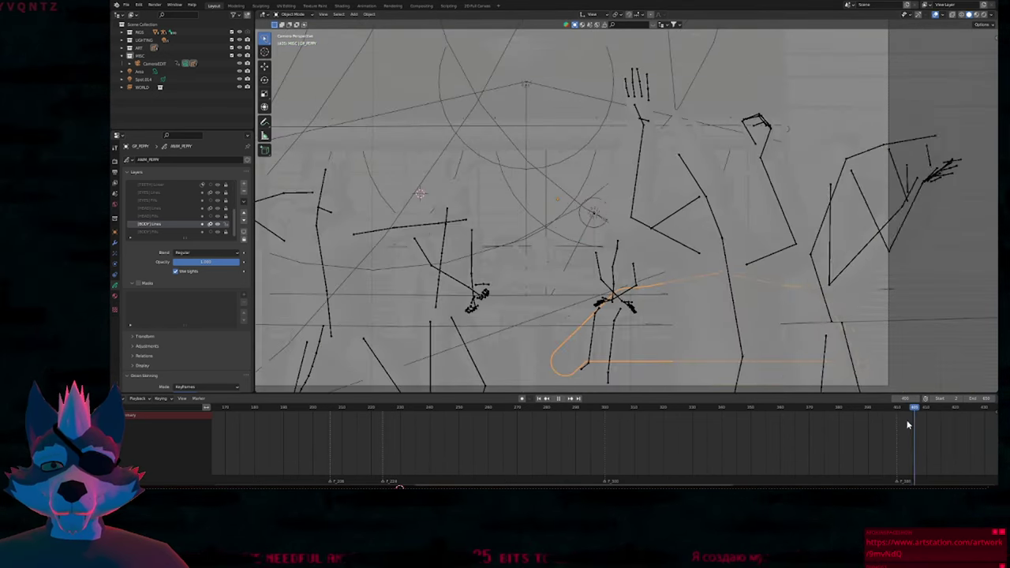
pyautogui.press('space')
pyautogui.moveTo(527, 436); pyautogui.dragTo(344, 418)
pyautogui.keyDown('ctrl'); pyautogui.moveTo(769, 218); pyautogui.dragTo(814, 78, button='middle'); pyautogui.keyUp('ctrl')
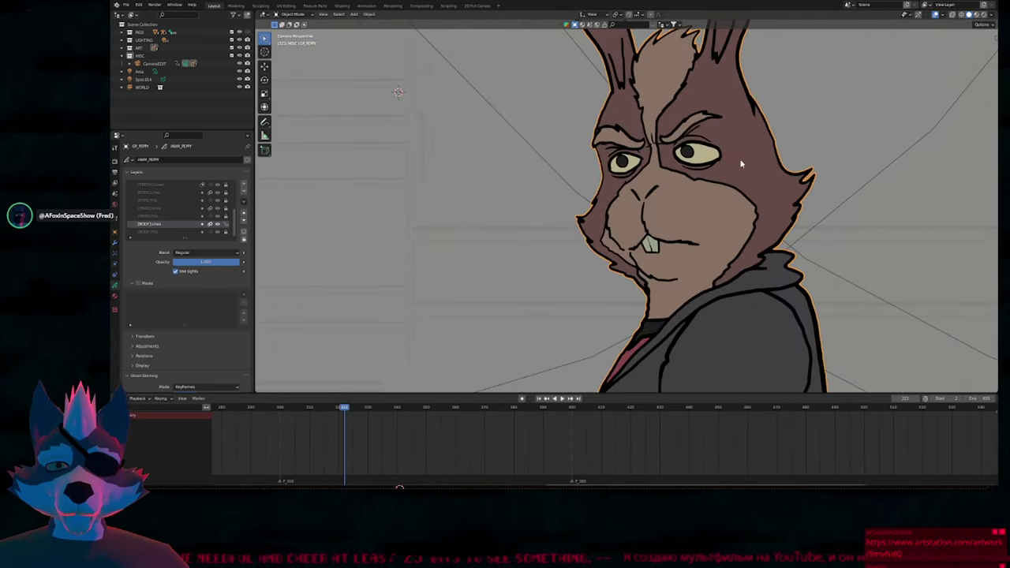
pyautogui.keyDown('shift'); pyautogui.moveTo(730, 128); pyautogui.dragTo(712, 238, button='middle'); pyautogui.keyUp('shift')
# Replay the rabbit's shot, scrub back to frame 390, and show the whole rabbit in the camera view.
pyautogui.press('space')
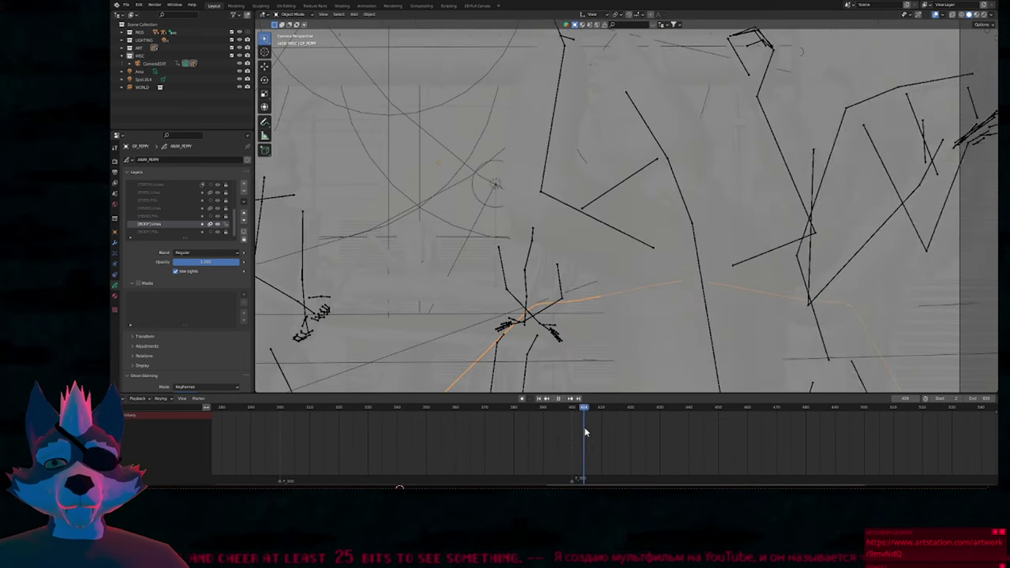
pyautogui.moveTo(673, 432); pyautogui.dragTo(543, 407)
pyautogui.scroll(-4, 658, 292)
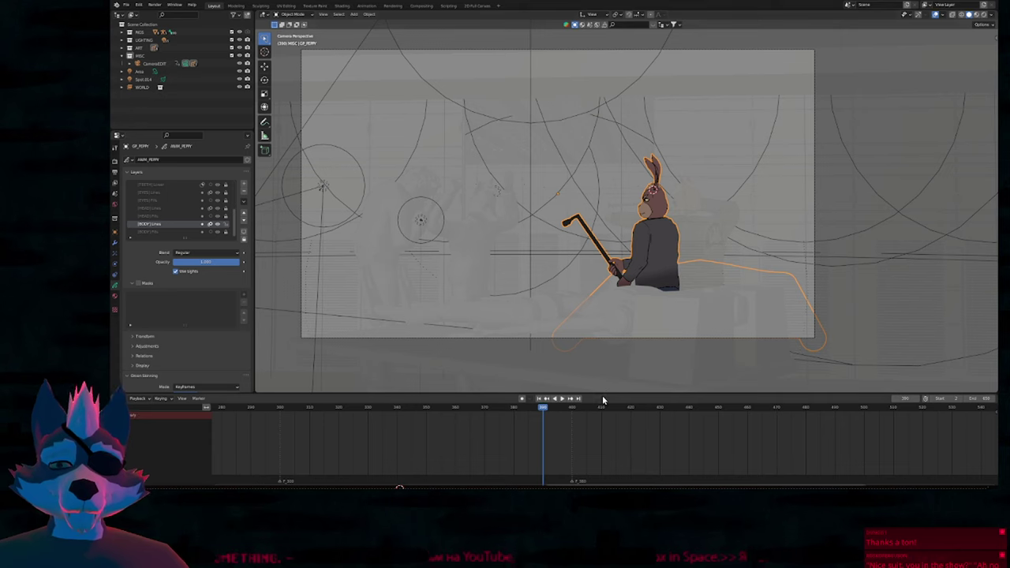
pyautogui.keyDown('shift'); pyautogui.moveTo(666, 272); pyautogui.dragTo(579, 278, button='middle'); pyautogui.keyUp('shift')
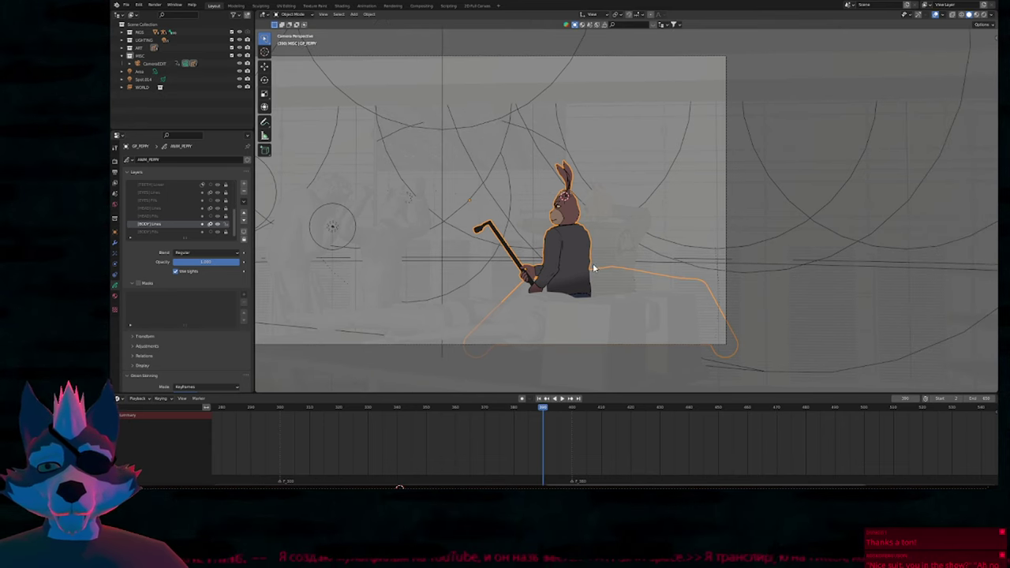
# Select the rabbit and the slingshot-aiming dog in turn to compare them, and examine the back of the dog's jacket.
pyautogui.click(609, 254)
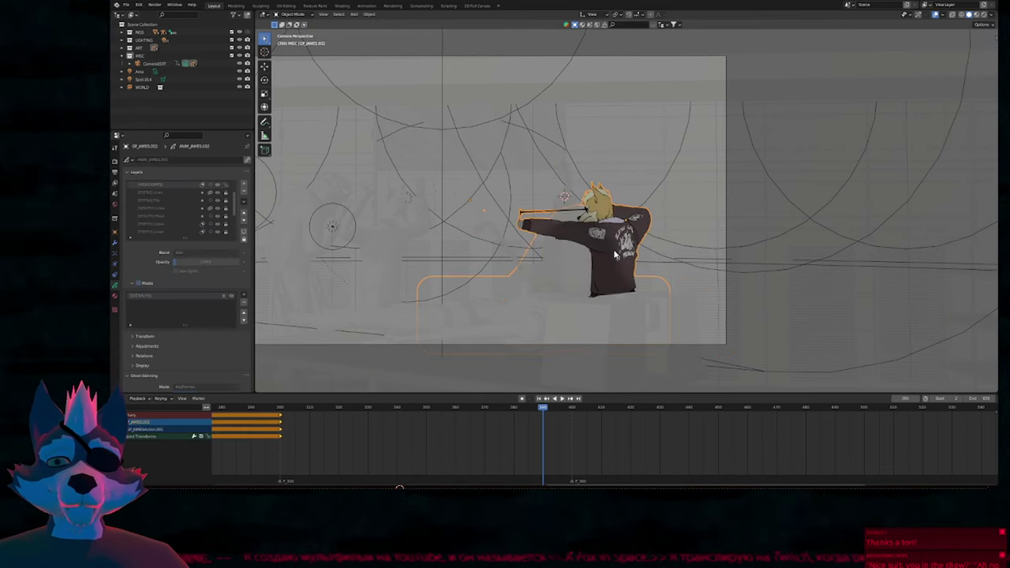
pyautogui.click(574, 257)
pyautogui.click(610, 248)
pyautogui.click(573, 261)
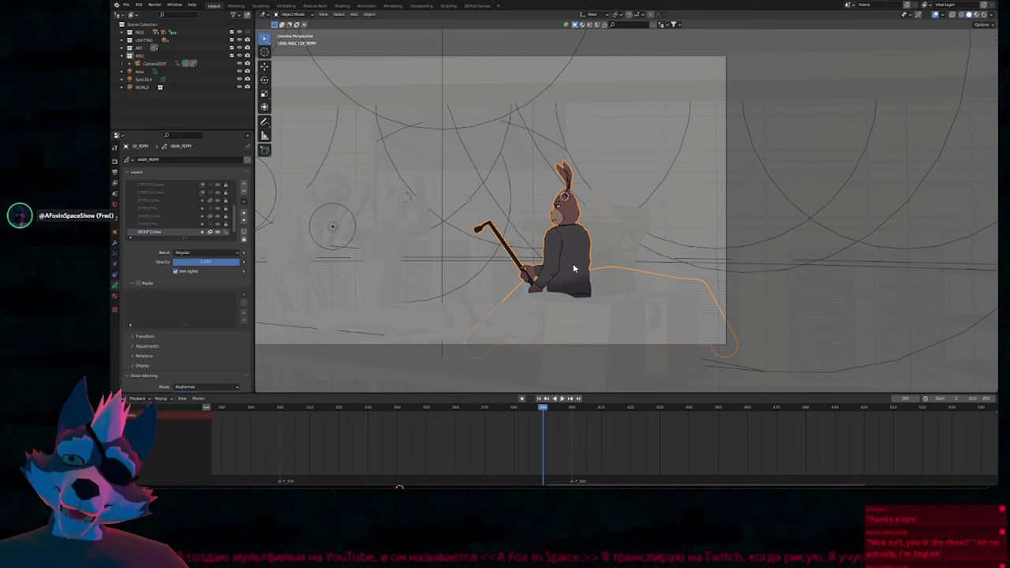
pyautogui.click(618, 241)
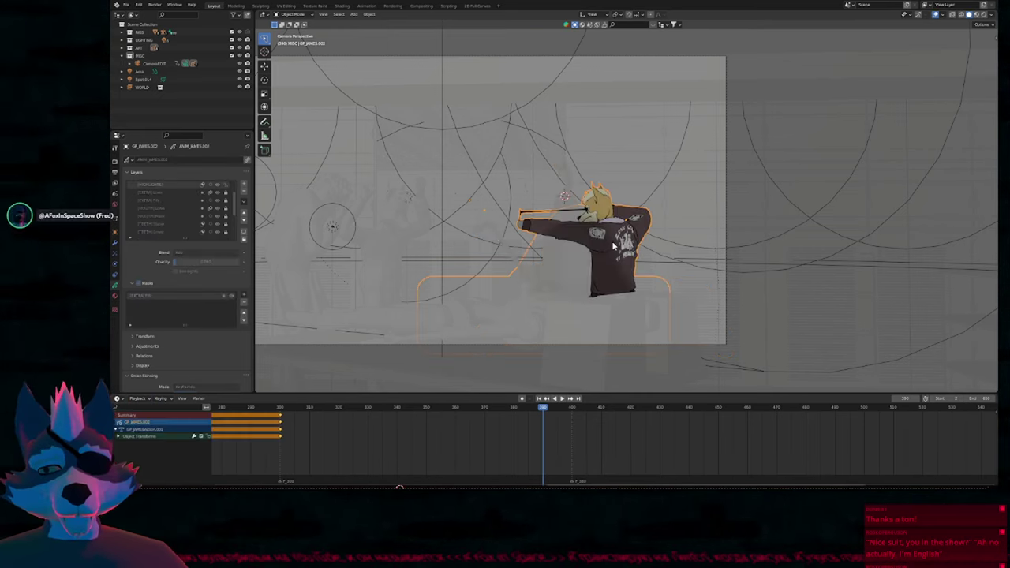
pyautogui.scroll(4, 623, 228)
pyautogui.scroll(-4, 628, 207)
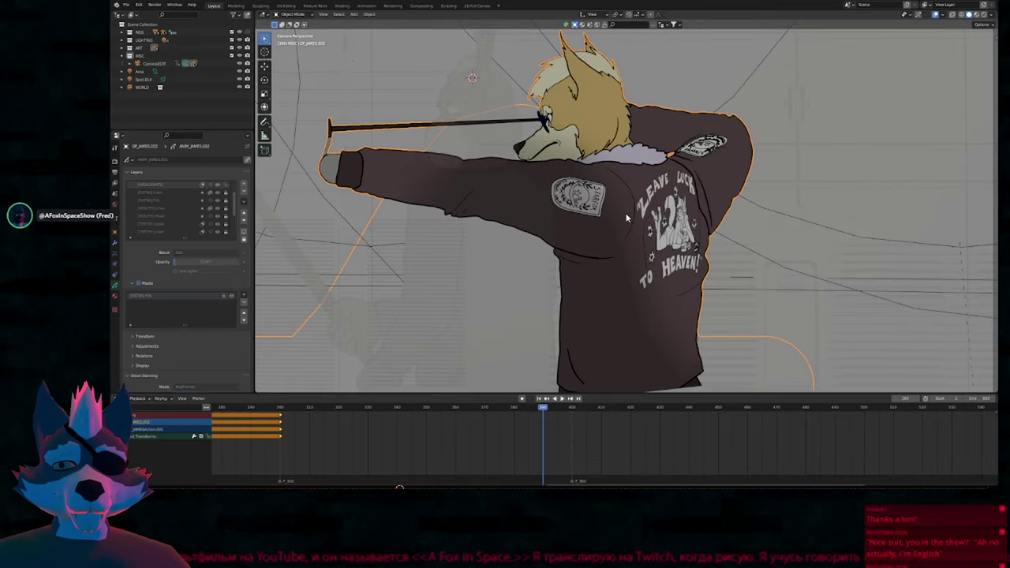
# Frame the rabbit more closely and compare it again with the slingshot-aiming dog, leaving the rabbit selected.
pyautogui.click(568, 250)
pyautogui.scroll(3, 565, 256)
pyautogui.keyDown('shift'); pyautogui.moveTo(574, 225); pyautogui.dragTo(637, 247, button='middle'); pyautogui.keyUp('shift')
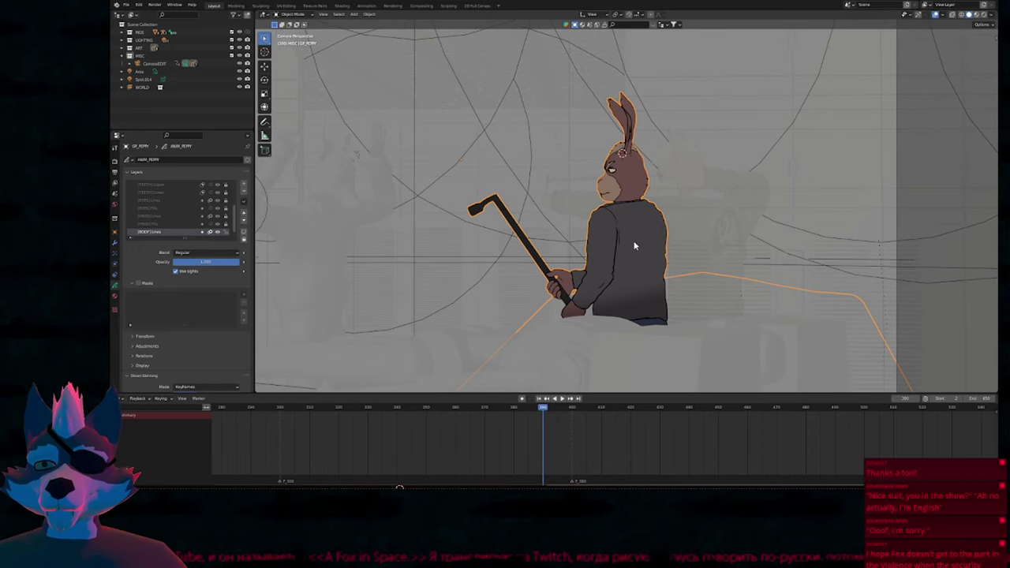
pyautogui.click(686, 239)
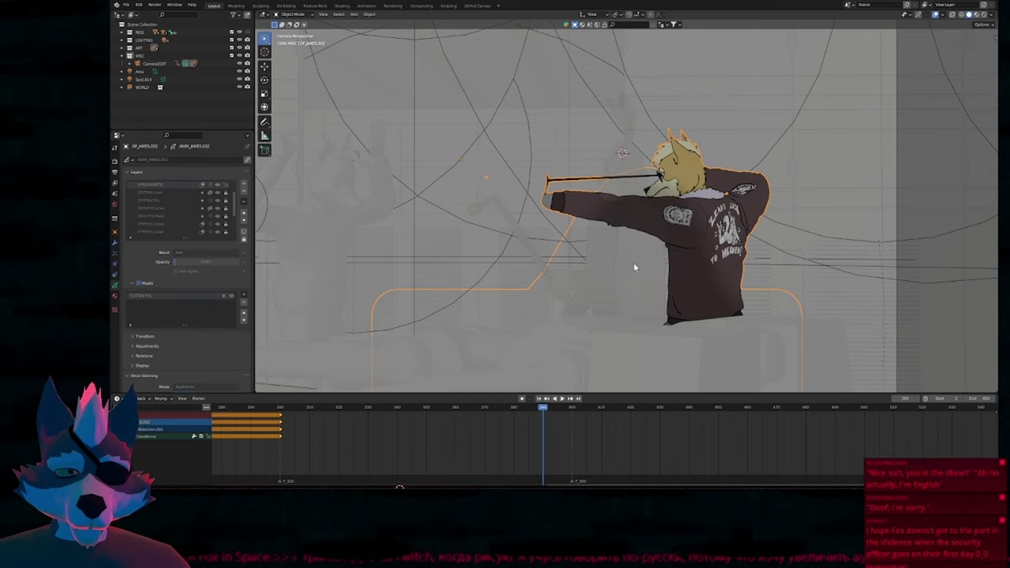
pyautogui.click(683, 257)
pyautogui.click(711, 238)
pyautogui.click(654, 254)
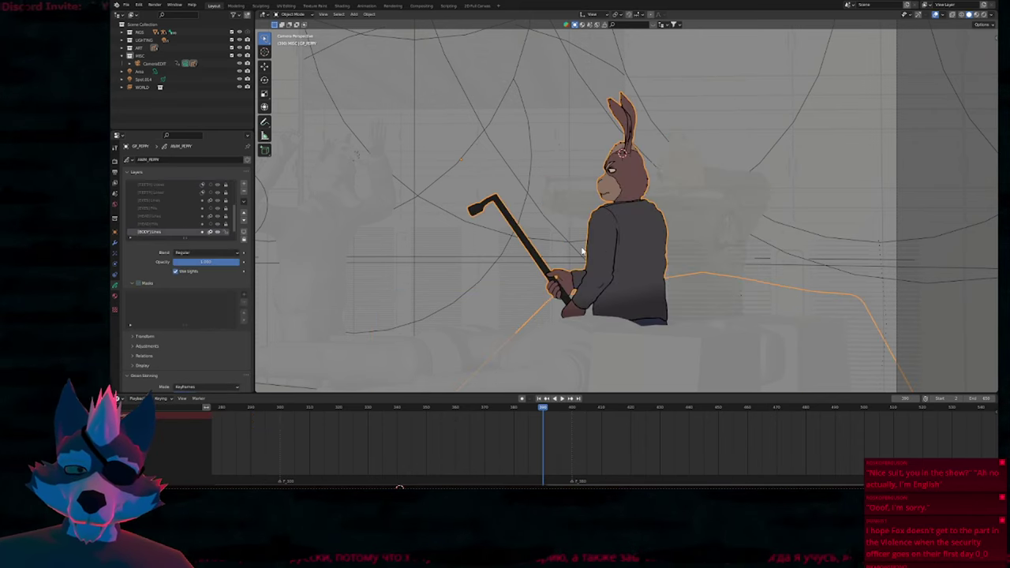
# Compare the rabbit with the slingshot-aiming dog again, and examine the dog up close.
pyautogui.keyDown('shift'); pyautogui.moveTo(537, 251); pyautogui.dragTo(664, 249, button='middle'); pyautogui.keyUp('shift')
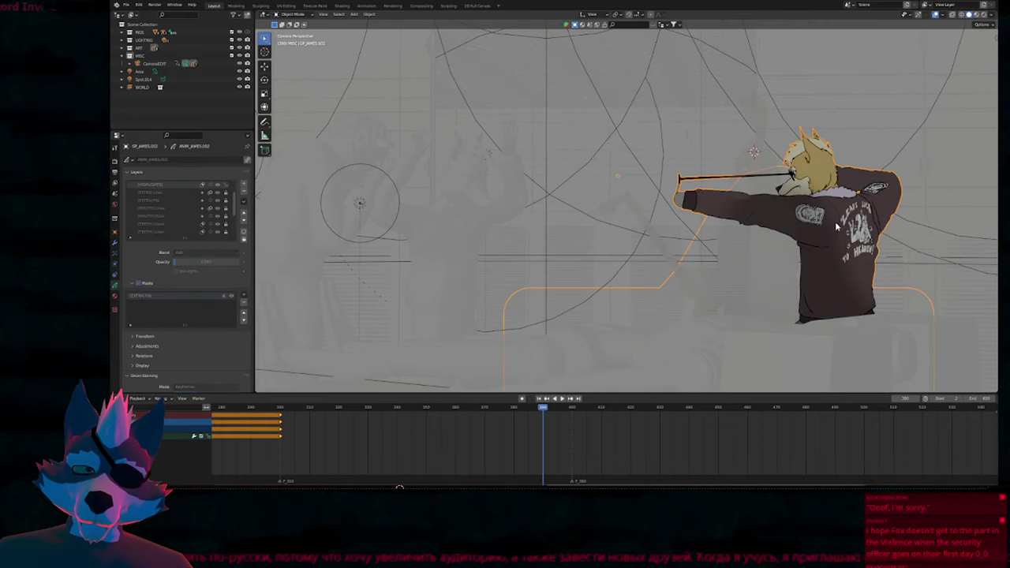
pyautogui.keyDown('shift'); pyautogui.moveTo(764, 221); pyautogui.dragTo(742, 249, button='middle'); pyautogui.keyUp('shift')
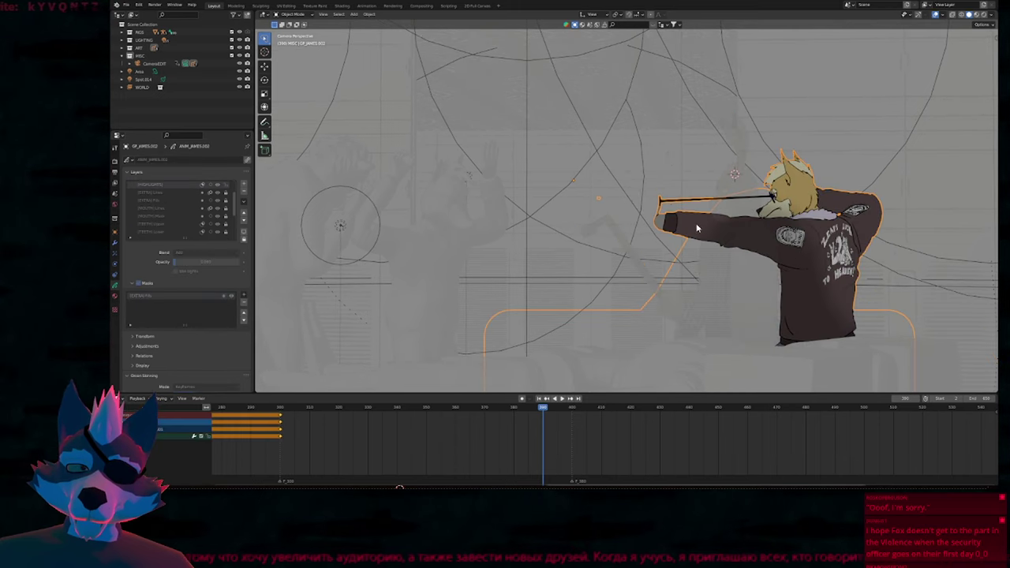
pyautogui.scroll(-2, 687, 270)
pyautogui.scroll(2, 687, 270)
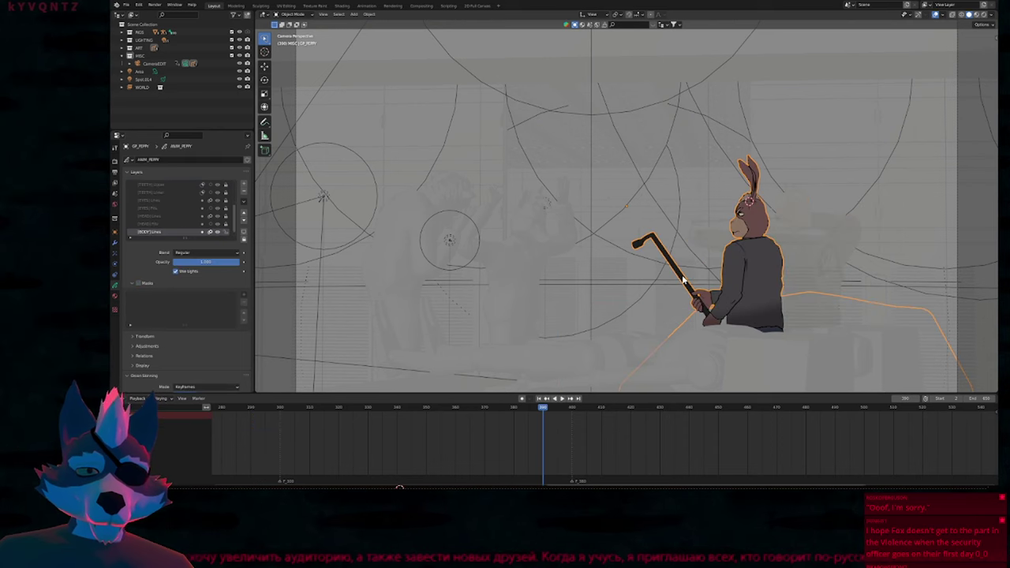
pyautogui.click(797, 242)
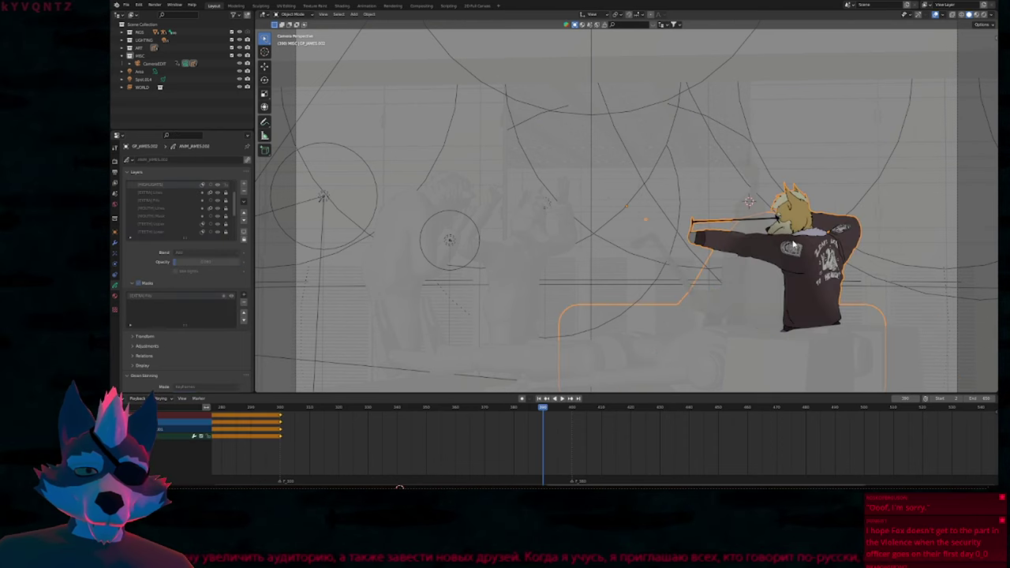
pyautogui.scroll(4, 895, 331)
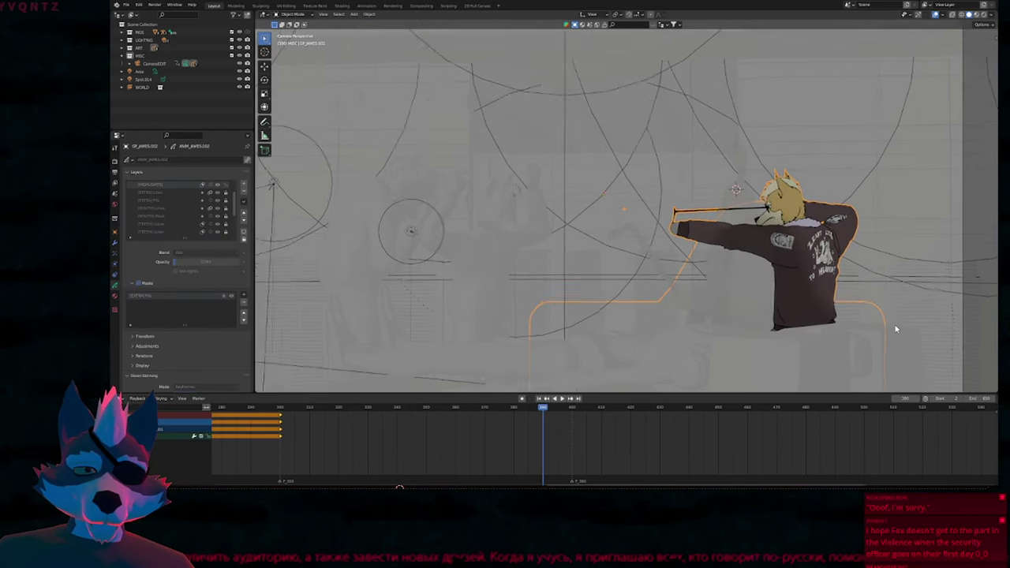
pyautogui.keyDown('shift'); pyautogui.moveTo(872, 248); pyautogui.dragTo(869, 286, button='middle'); pyautogui.keyUp('shift')
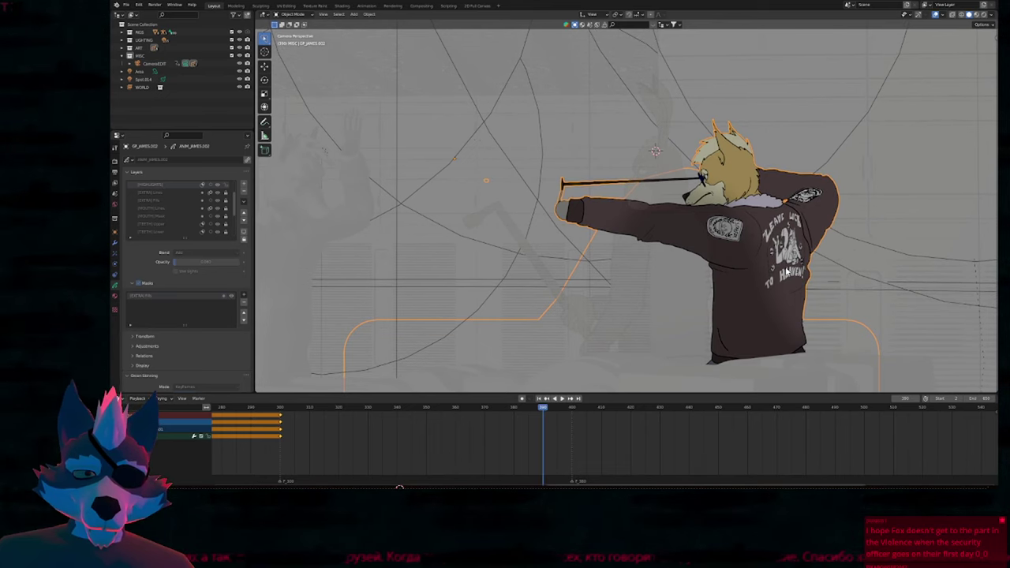
# Copy the rabbit object with the crowbar and save the file.
pyautogui.click(668, 280)
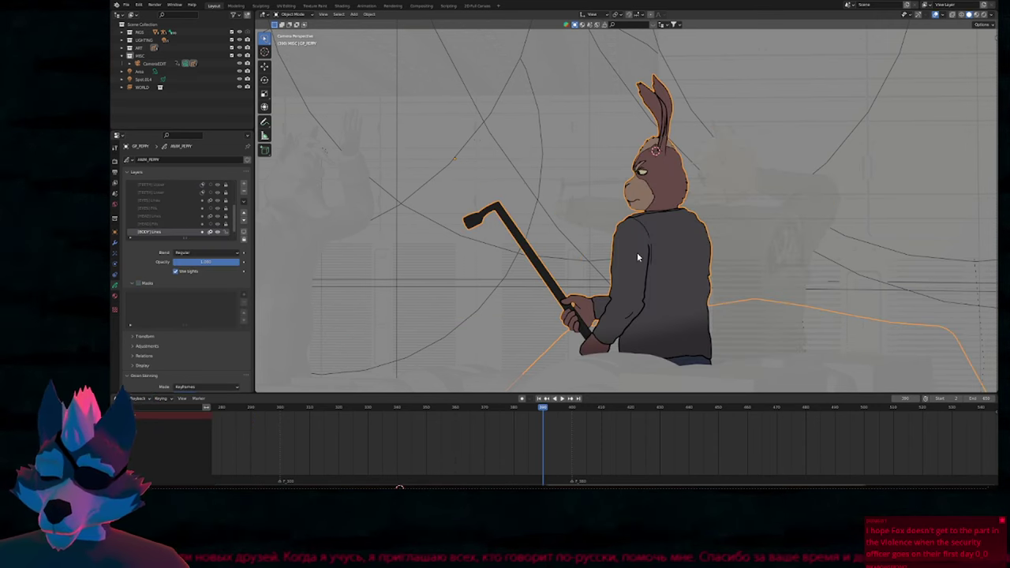
pyautogui.hotkey('ctrl', 'c')
pyautogui.hotkey('ctrl', 's')
# Open the recent file SPACEDYNAMICS_STANDOFF_WORKSHOP.blend and select the red fox in the camera view.
pyautogui.hotkey('ctrl', 'shift', 'o')
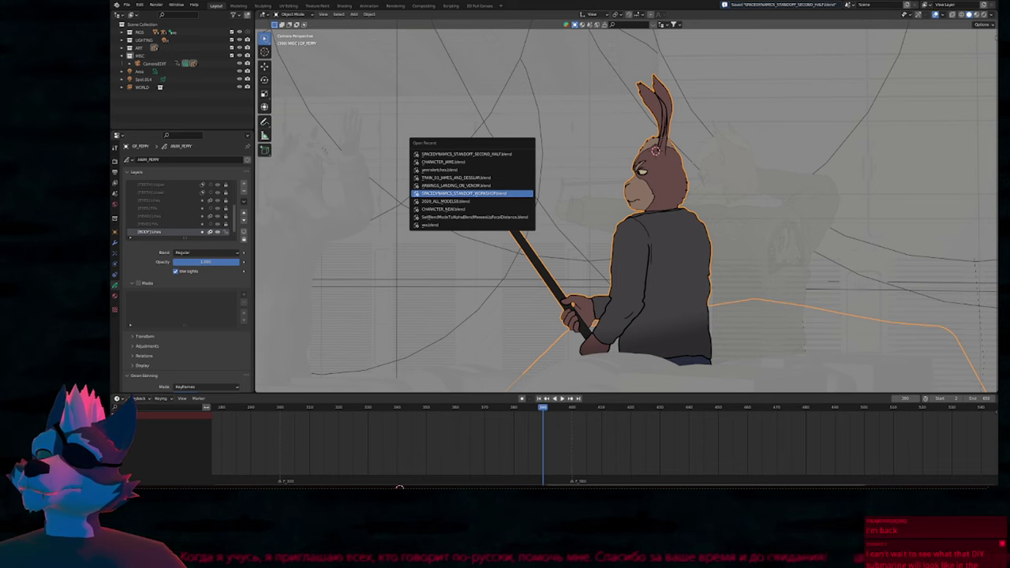
pyautogui.click(473, 194)
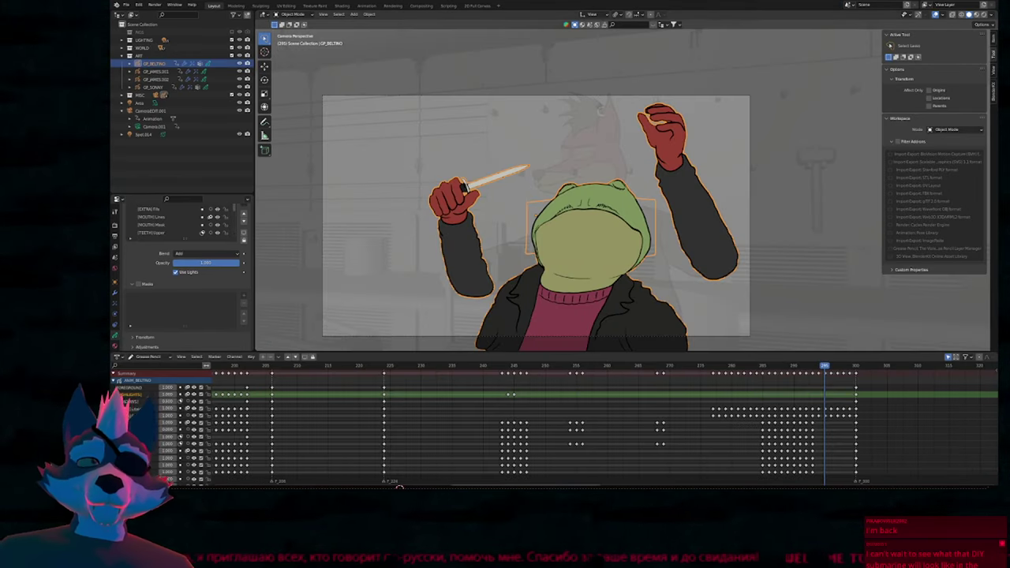
pyautogui.scroll(2, 630, 227)
pyautogui.keyDown('shift'); pyautogui.moveTo(651, 204); pyautogui.dragTo(545, 239, button='middle'); pyautogui.keyUp('shift')
pyautogui.click(649, 235)
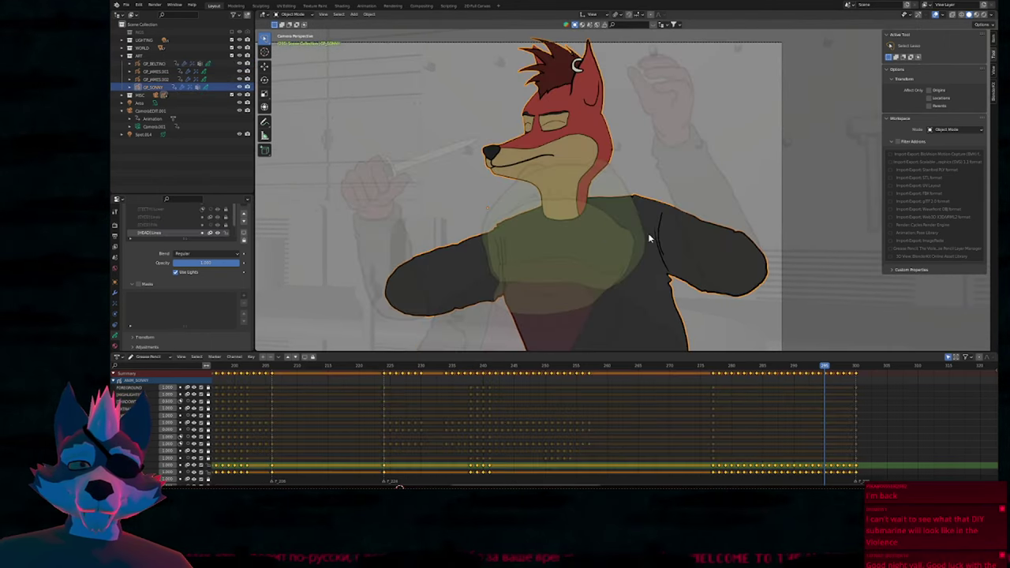
# Select the frog, step through the timeline markers to review the shots, and stop at the frame 300 marker.
pyautogui.click(606, 235)
pyautogui.press('Down')
pyautogui.press('Down')
pyautogui.press('Down')
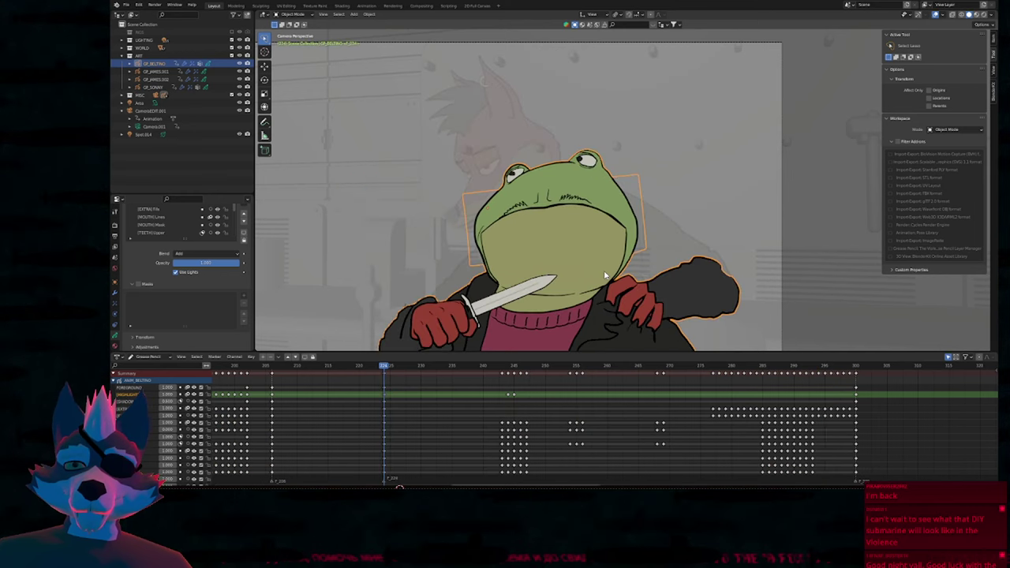
pyautogui.press('Up')
pyautogui.press('Up')
pyautogui.press('Up')
pyautogui.press('Up')
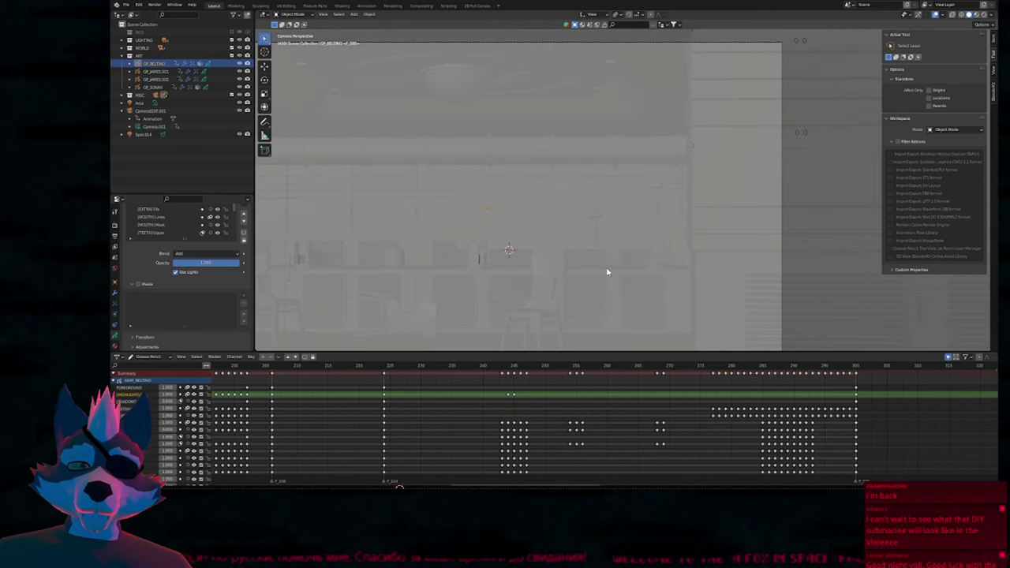
pyautogui.press('Down')
pyautogui.scroll(-2, 604, 266)
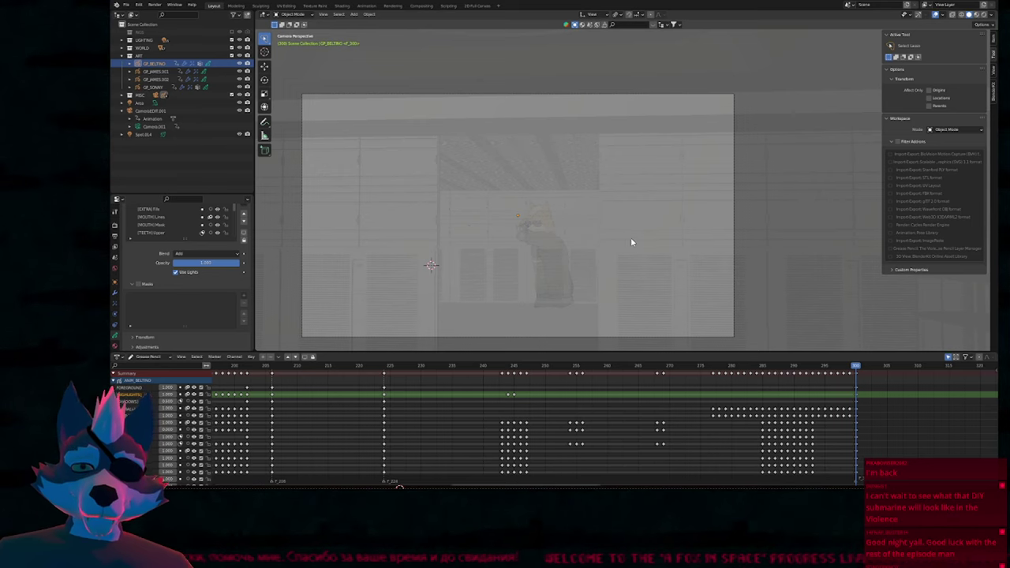
# Paste the copied rabbit into the workshop scene and set its parent to CameraEDIT.
pyautogui.hotkey('ctrl', 'v')
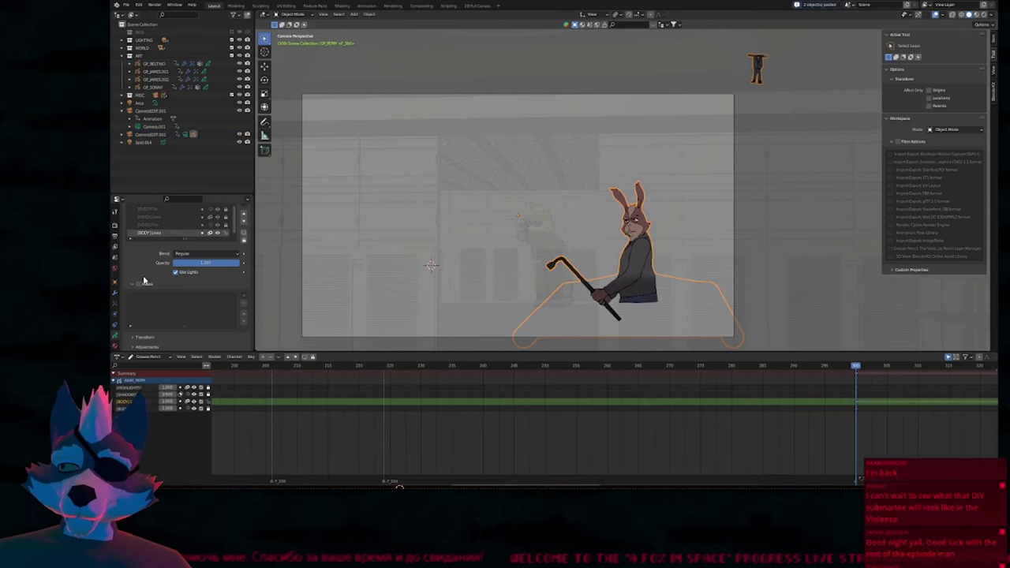
pyautogui.click(116, 283)
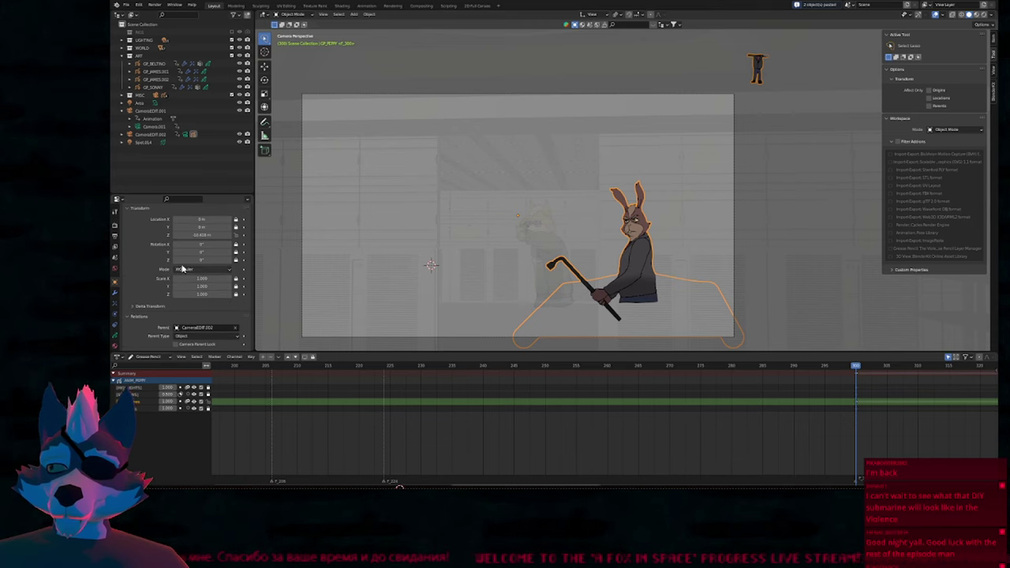
pyautogui.scroll(-3, 181, 269)
pyautogui.click(205, 276)
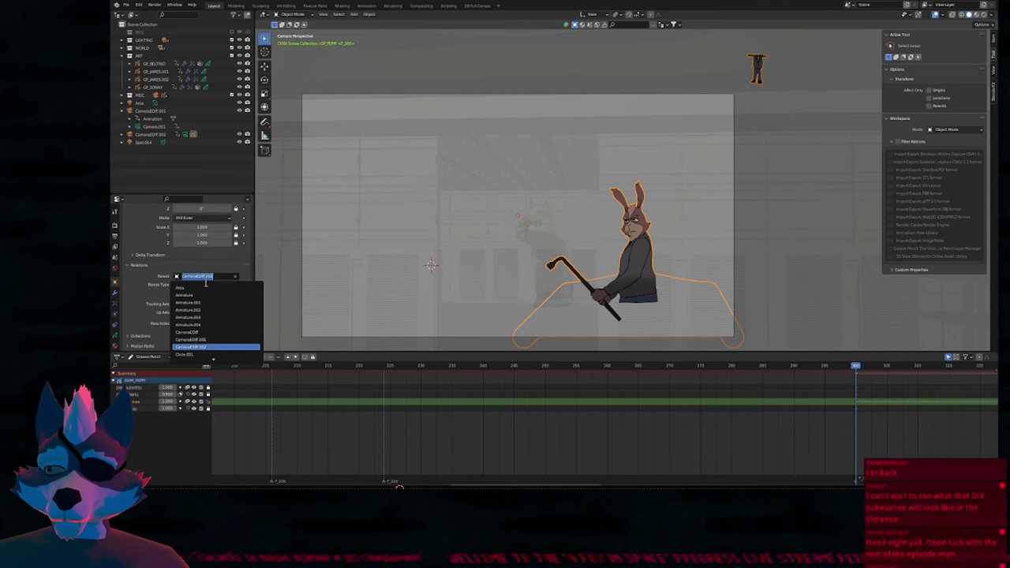
pyautogui.click(205, 332)
# Delete the duplicate camera CameraEDIT.002 and save the workshop file with the rabbit selected.
pyautogui.click(152, 134)
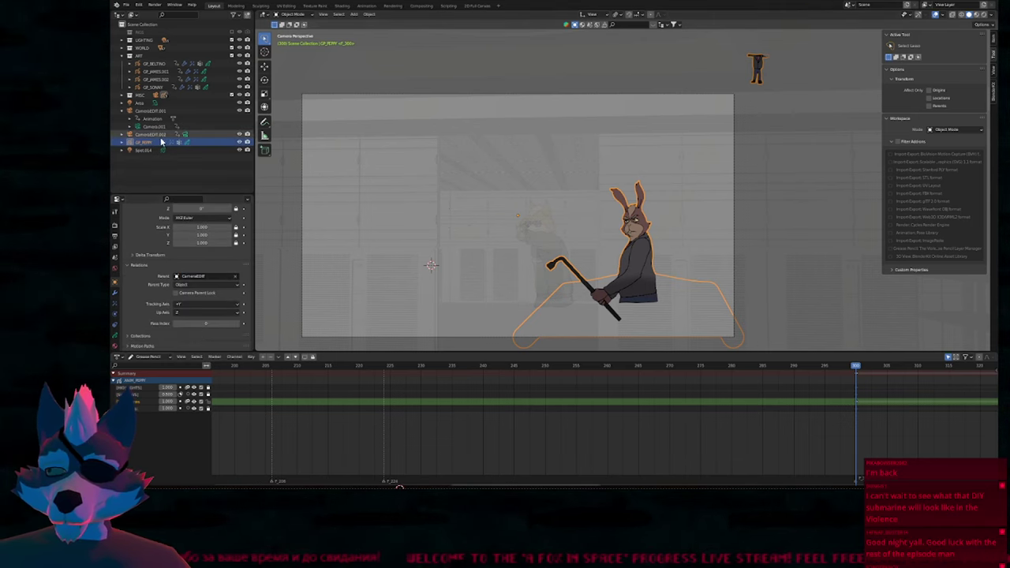
pyautogui.press('Delete')
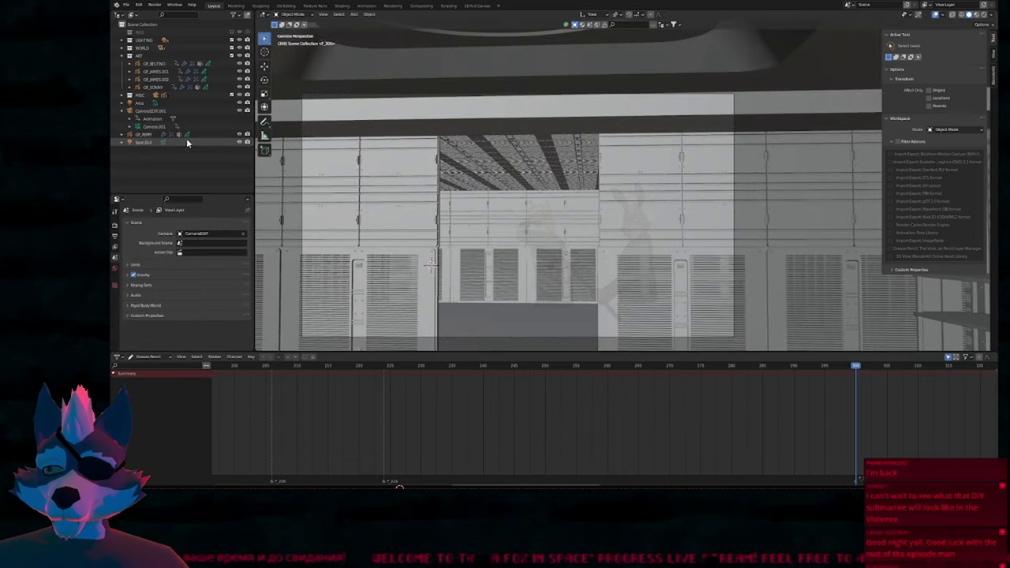
pyautogui.click(634, 248)
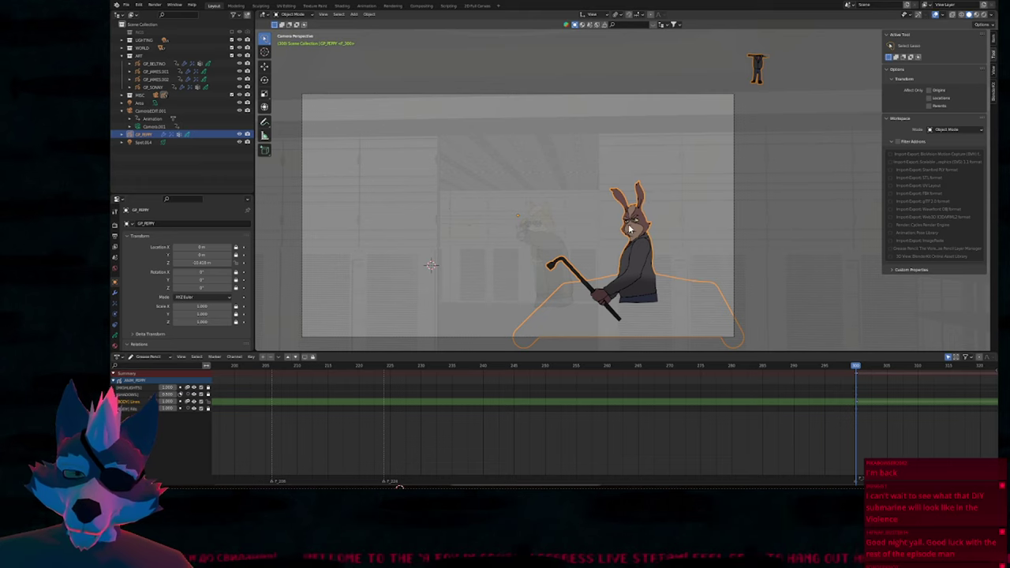
pyautogui.hotkey('ctrl', 's')
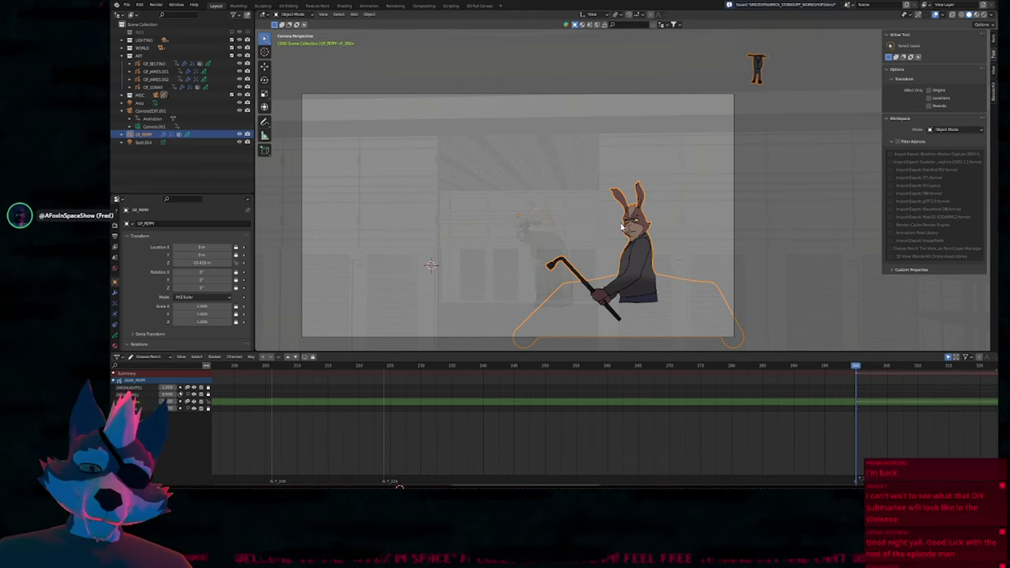
# Reopen the recent file SPACEDYNAMICS_STANDOFF_SECOND_HALF.blend.
pyautogui.scroll(2, 619, 218)
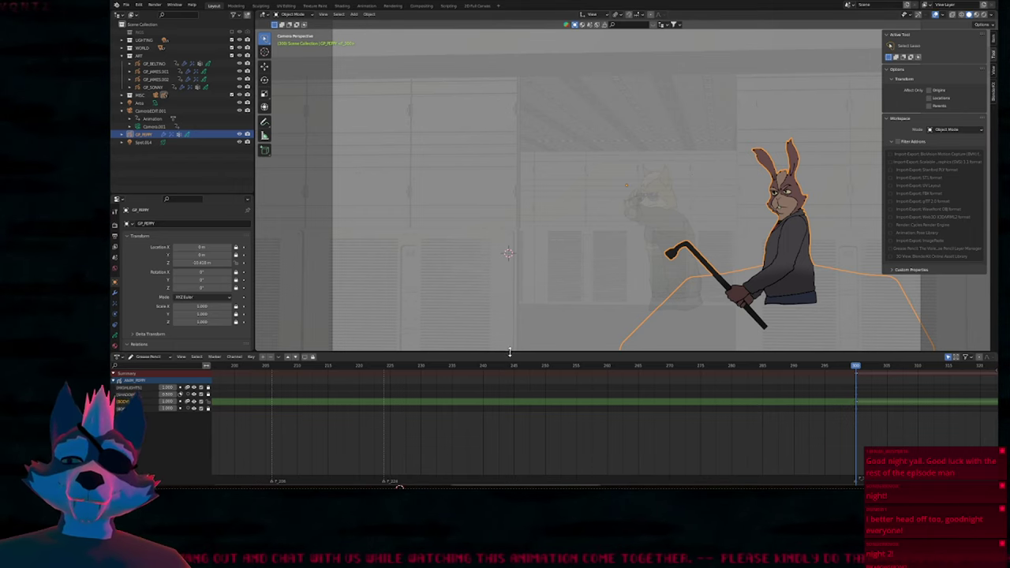
pyautogui.press('Home')
pyautogui.hotkey('shift', 'ctrl', 'o')
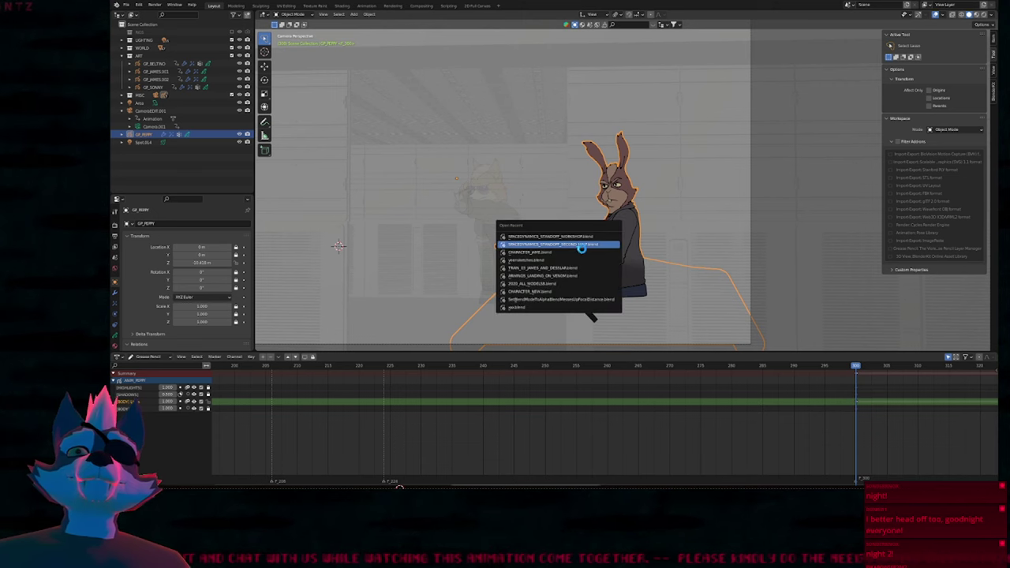
pyautogui.press('Return')
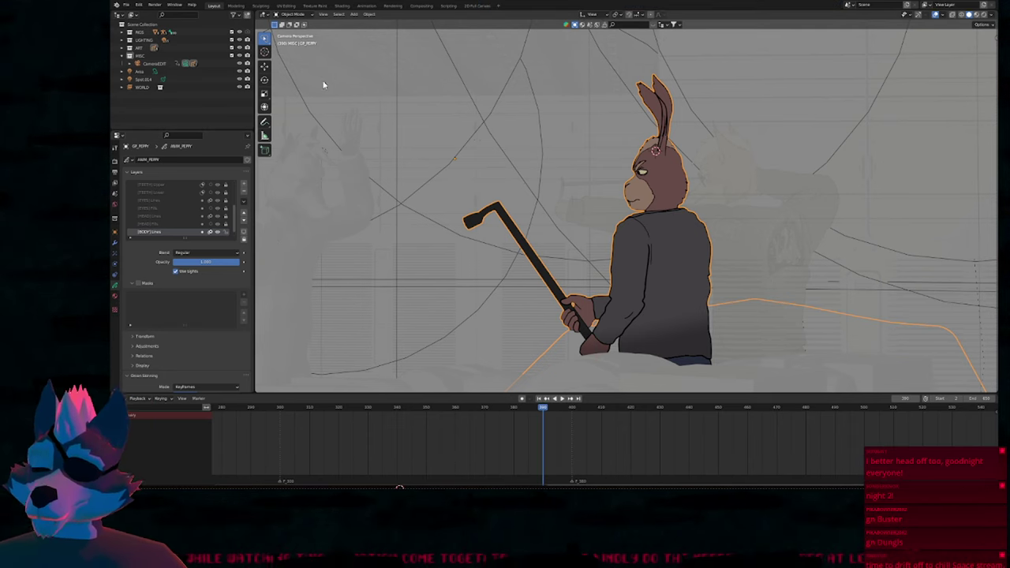
# Link the ANIM_REMY Grease Pencil data from the workshop file into the second-half scene.
pyautogui.click(126, 4)
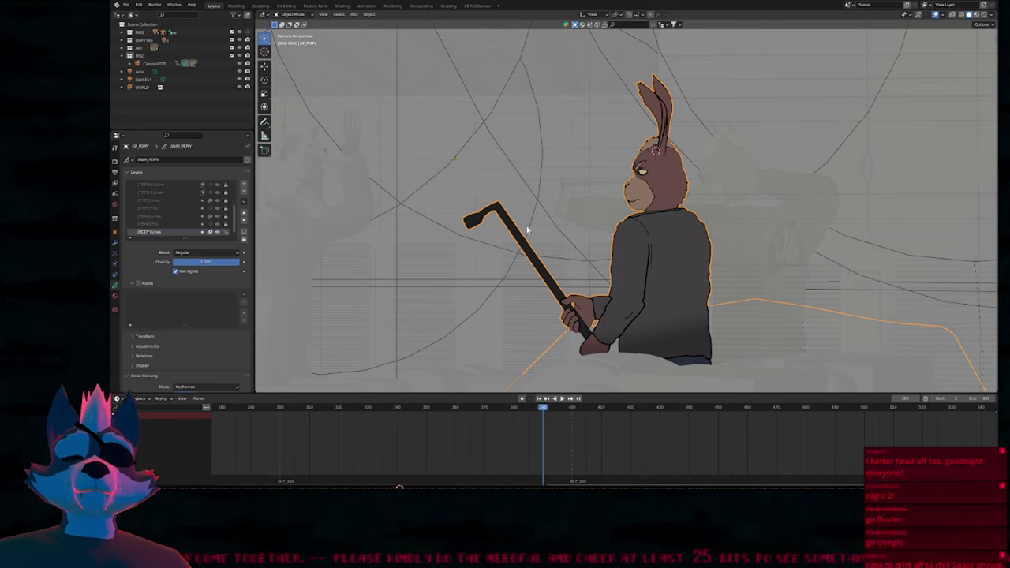
pyautogui.click(532, 249)
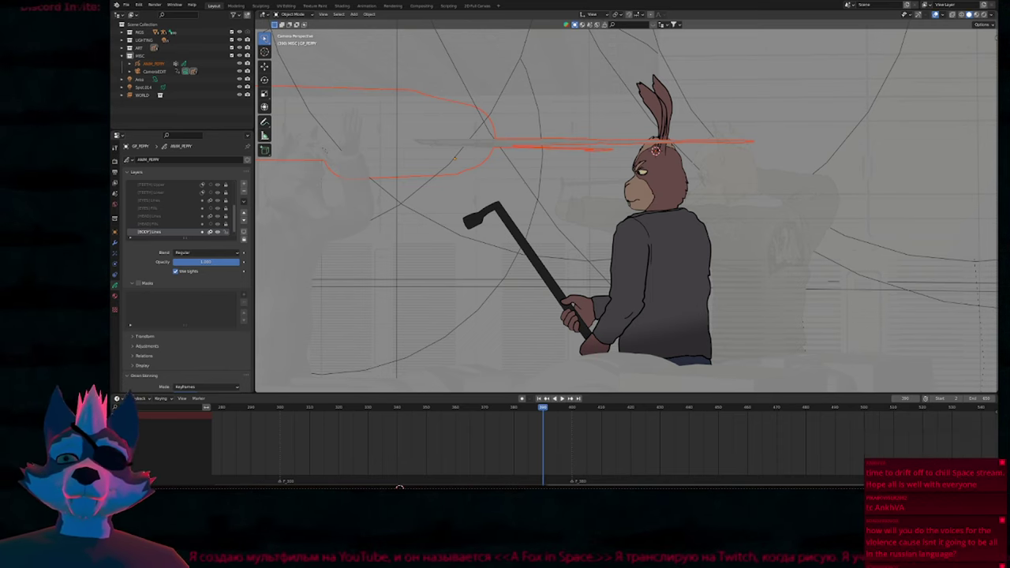
pyautogui.scroll(2, 588, 197)
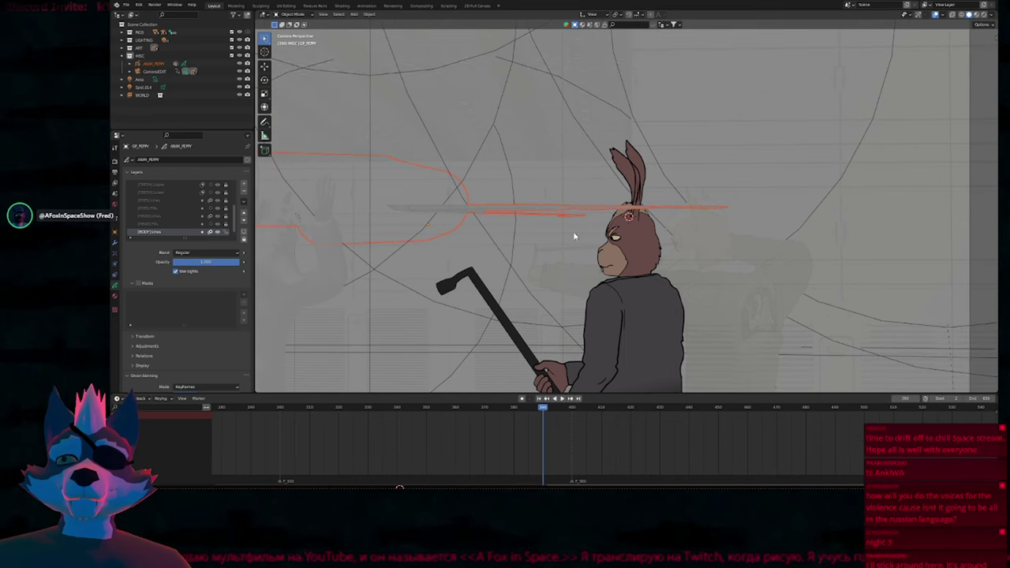
pyautogui.scroll(-3, 612, 285)
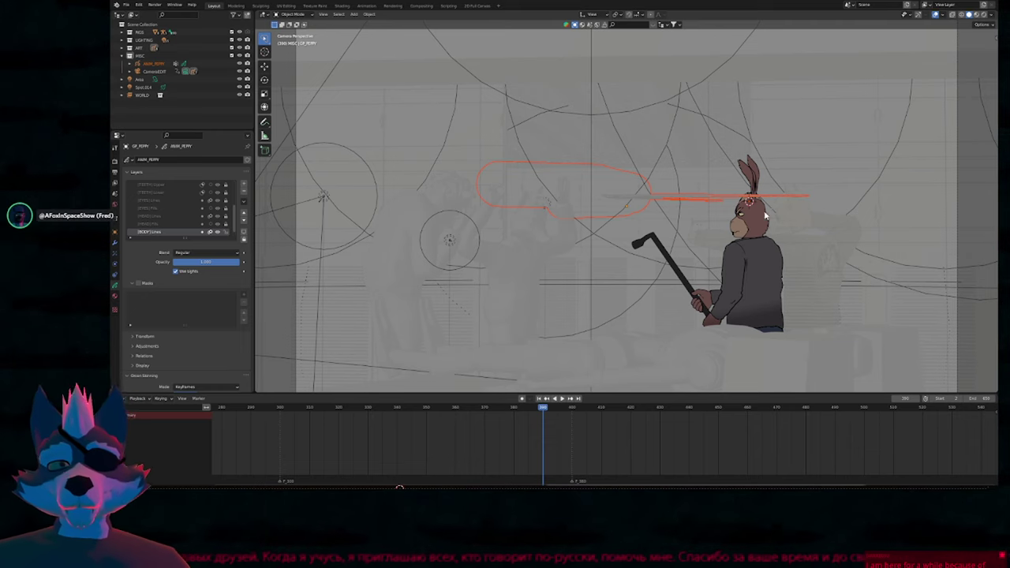
# Select the rabbit object GP_REMY and assign the linked ANIM_REMY Grease Pencil data to it.
pyautogui.click(635, 250)
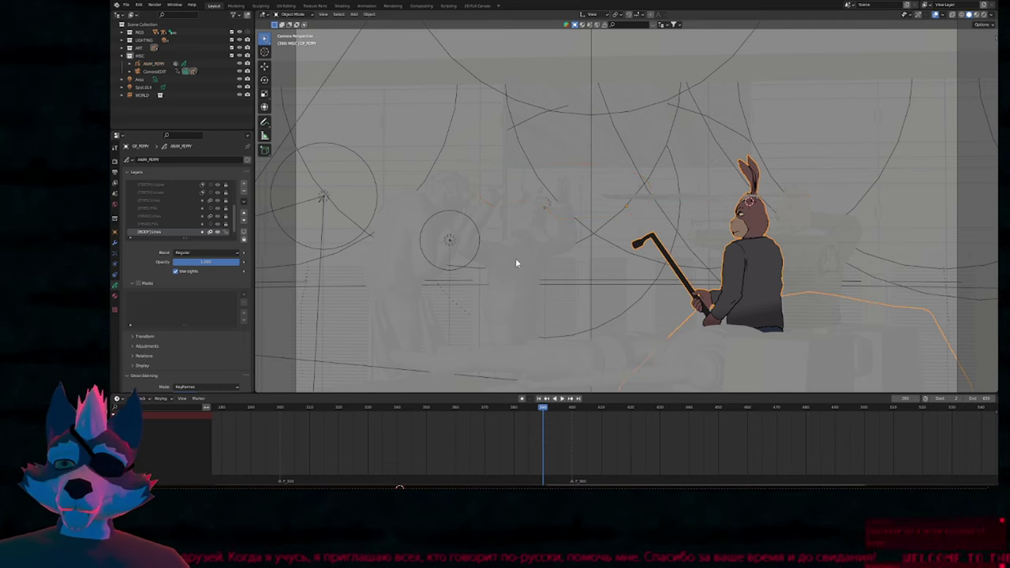
pyautogui.click(619, 196)
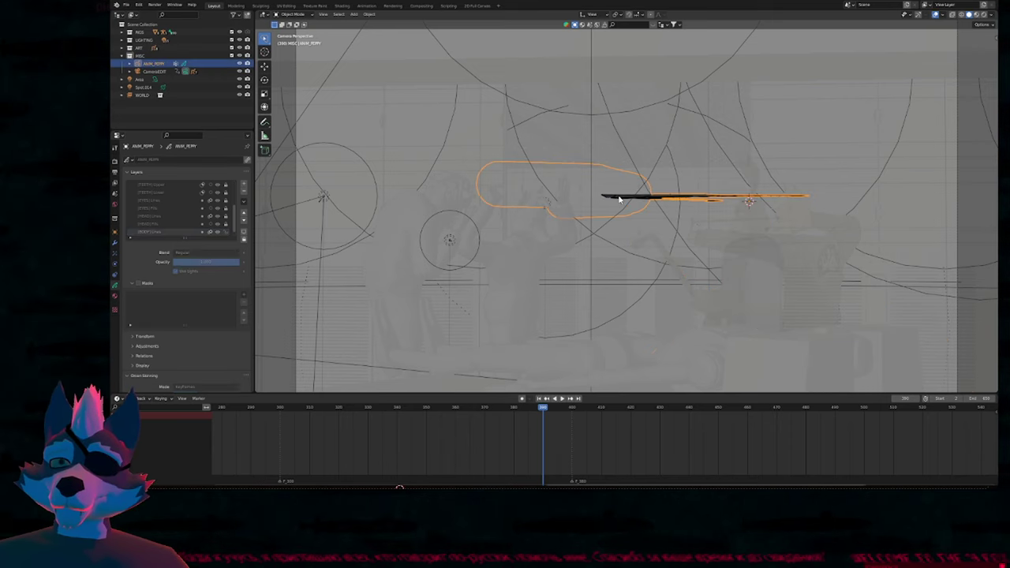
pyautogui.click(755, 255)
pyautogui.click(132, 159)
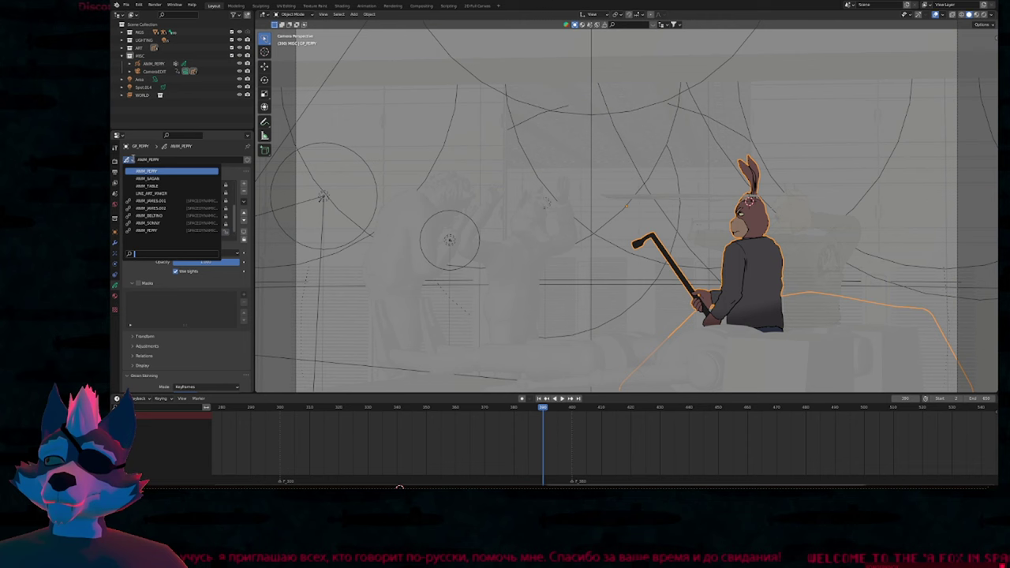
pyautogui.click(150, 229)
# Delete the extra linked ANIM_REMY object, reselect the rabbit, and save the file.
pyautogui.click(626, 199)
pyautogui.press('x')
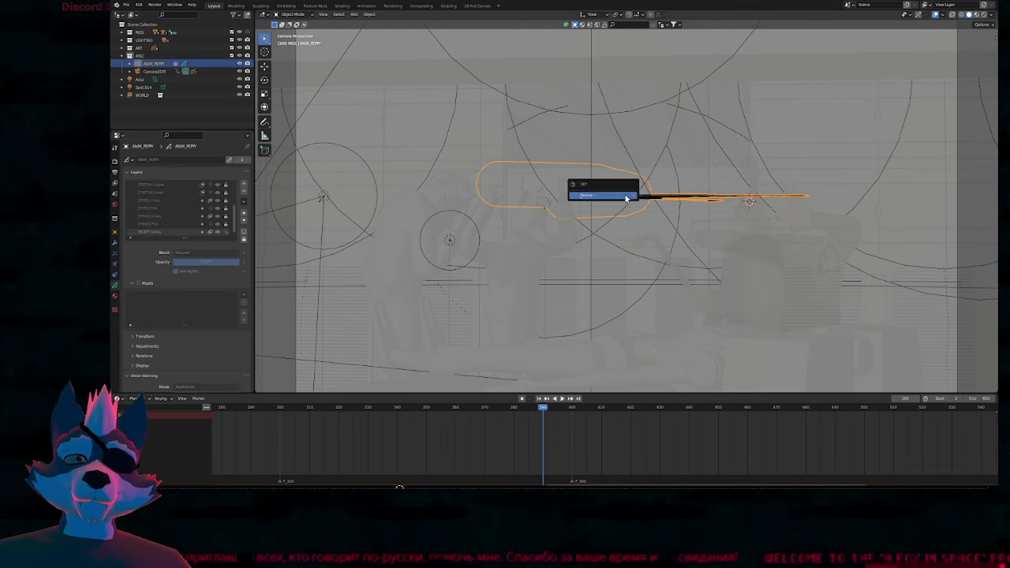
pyautogui.click(627, 199)
pyautogui.click(770, 266)
pyautogui.click(767, 272)
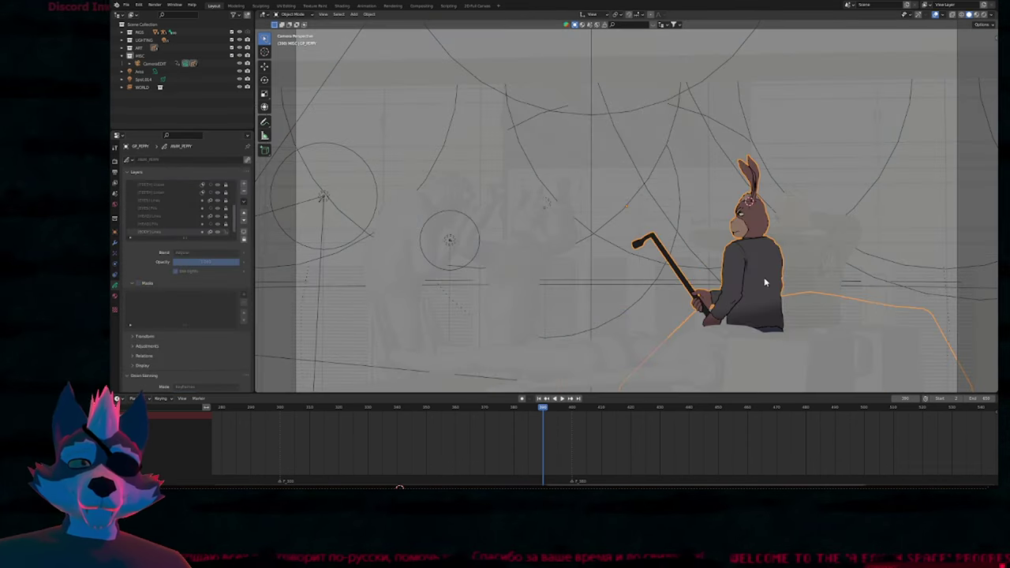
pyautogui.hotkey('ctrl', 's')
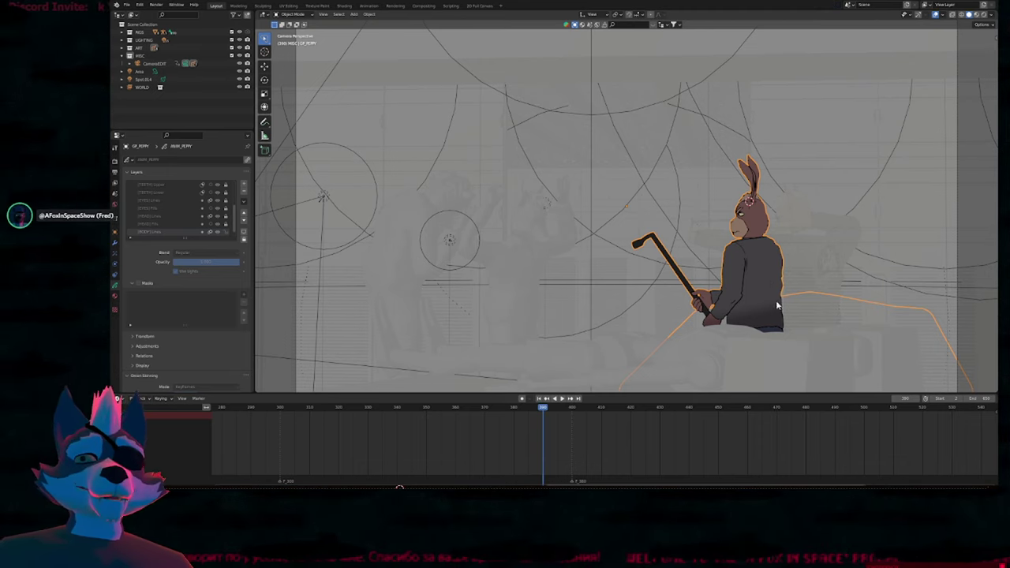
# Select the slingshot-aiming dog and compare it with the relinked rabbit.
pyautogui.click(777, 256)
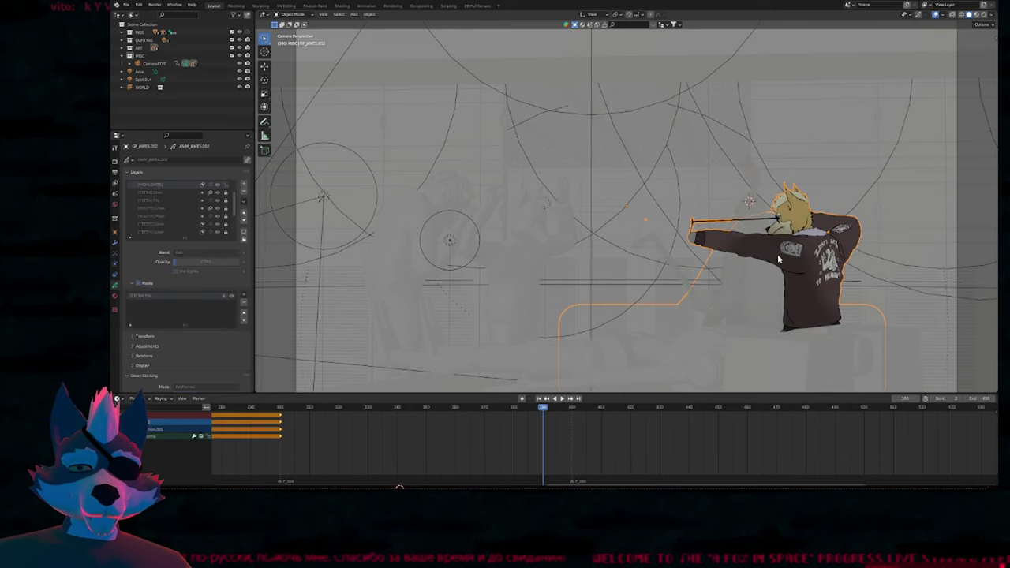
pyautogui.click(726, 268)
pyautogui.hotkey('ctrl', 'shift', 'z')
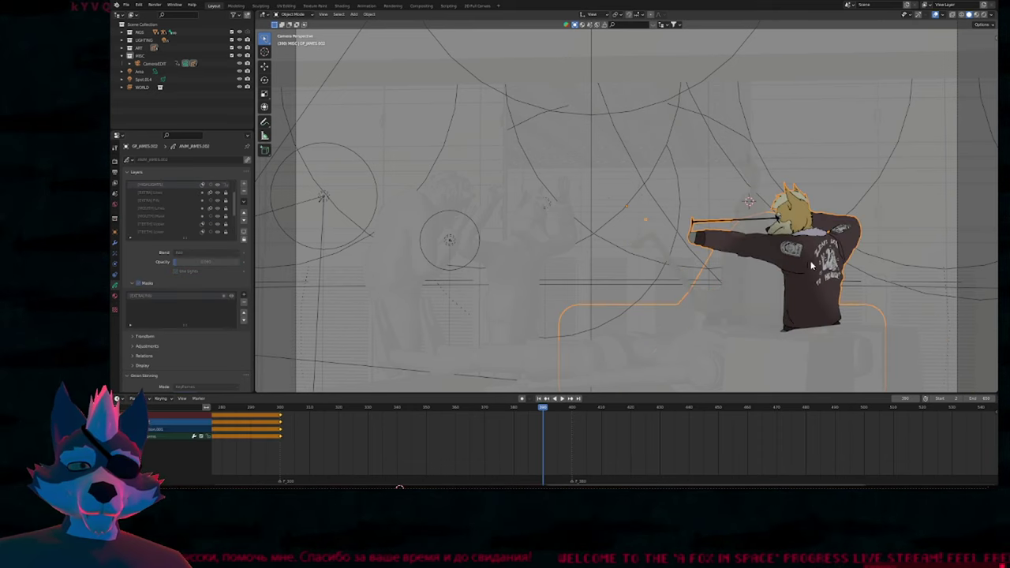
# Scrub to frame 358 and select the slingshot-aiming character and the rabbit alternately to compare their drawings, finishing on the rabbit.
pyautogui.moveTo(537, 413); pyautogui.dragTo(450, 379)
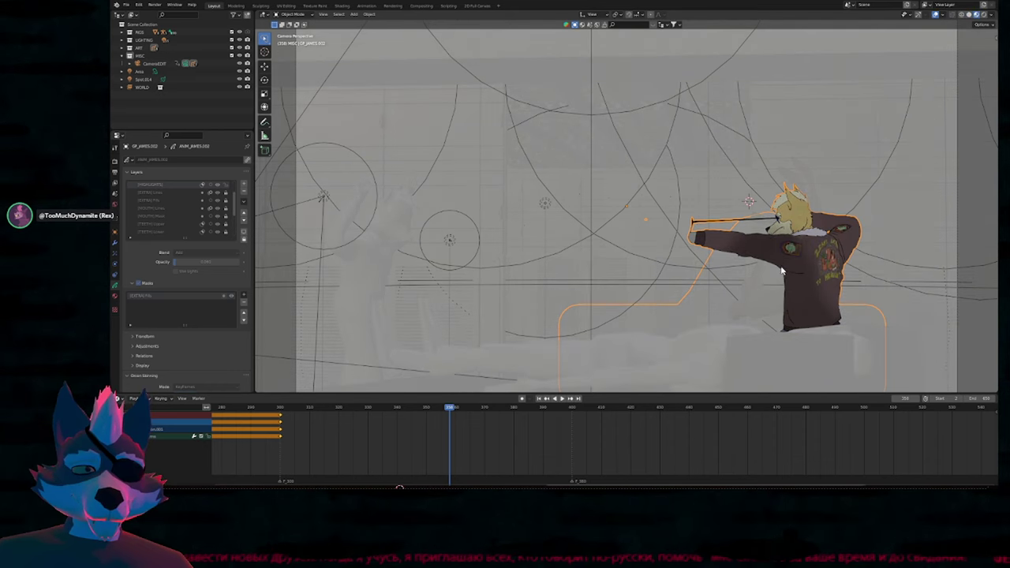
pyautogui.keyDown('shift'); pyautogui.moveTo(778, 281); pyautogui.dragTo(667, 264, button='middle'); pyautogui.keyUp('shift')
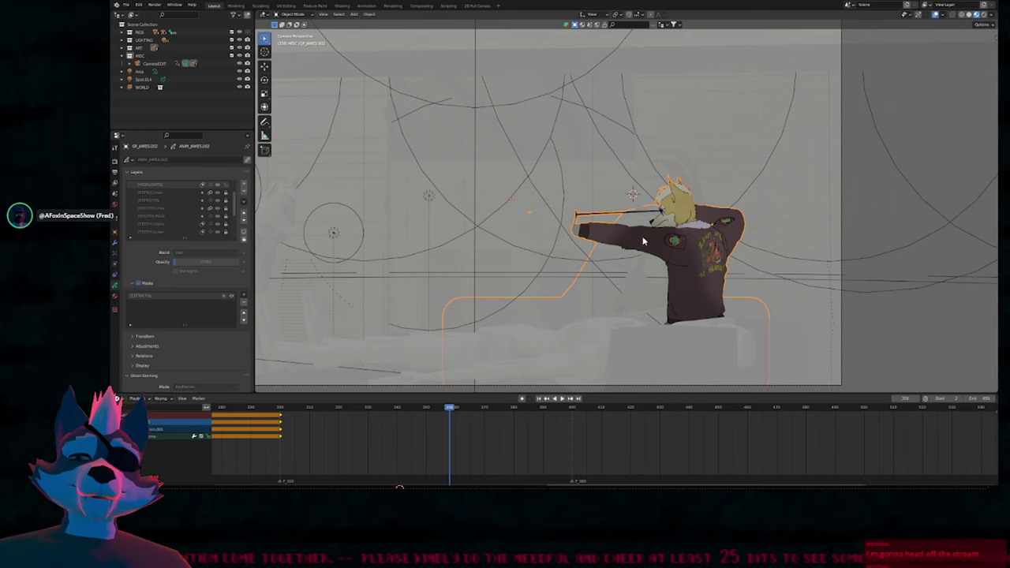
pyautogui.click(679, 250)
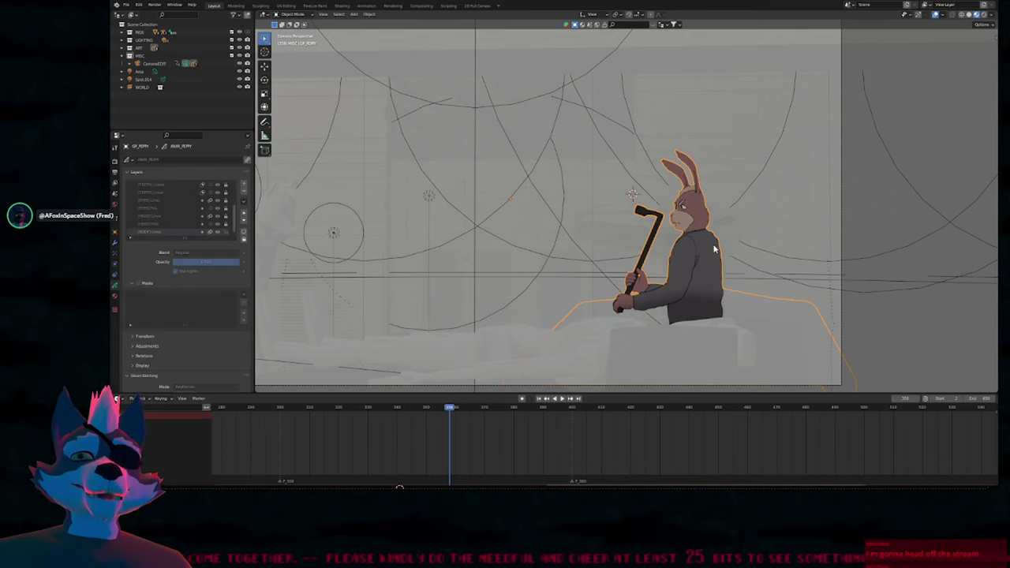
pyautogui.click(730, 228)
pyautogui.keyDown('shift'); pyautogui.moveTo(706, 258); pyautogui.dragTo(624, 261, button='middle'); pyautogui.keyUp('shift')
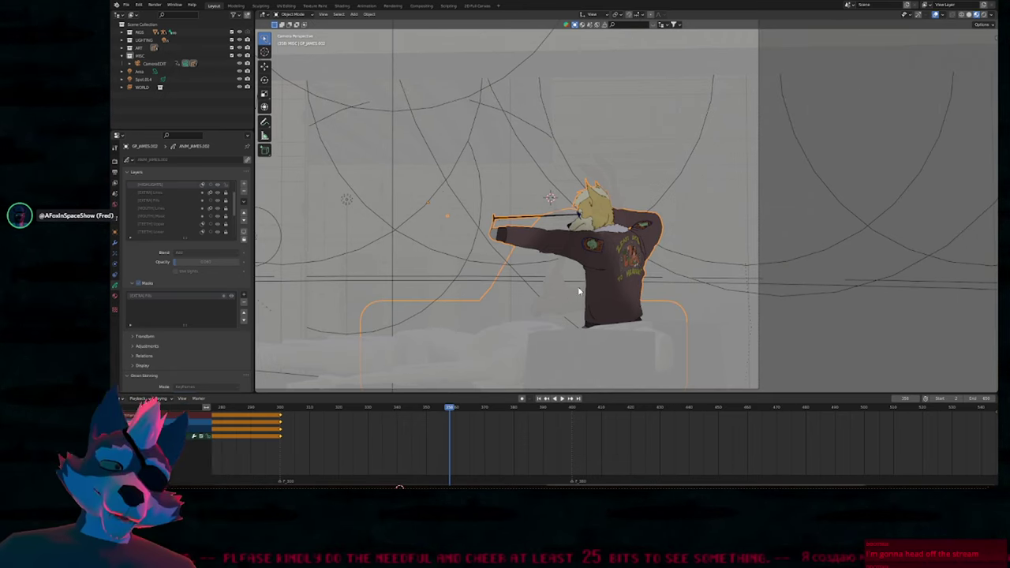
pyautogui.click(746, 277)
pyautogui.click(747, 276)
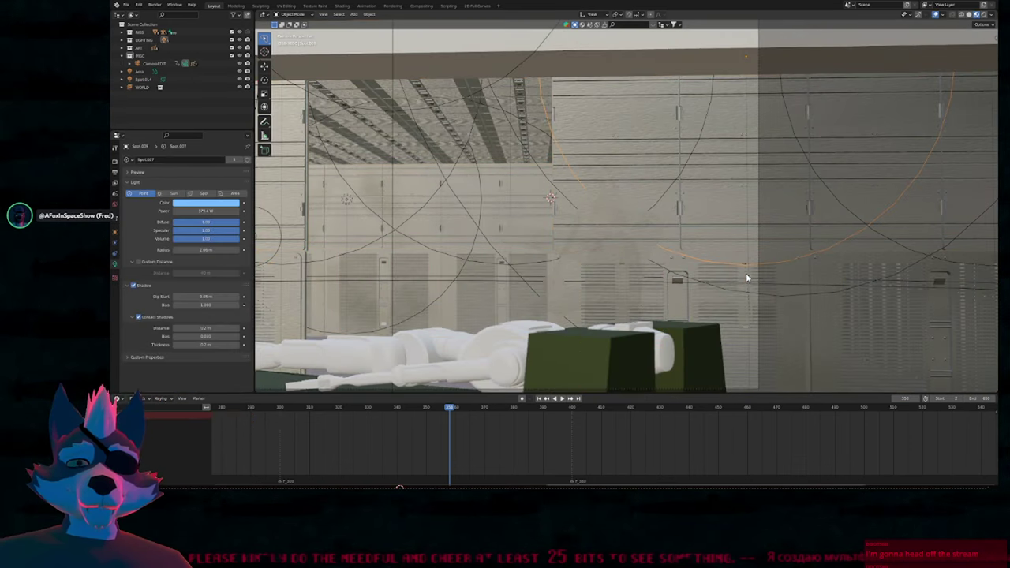
pyautogui.click(562, 290)
pyautogui.keyDown('shift'); pyautogui.moveTo(562, 309); pyautogui.dragTo(611, 300, button='middle'); pyautogui.keyUp('shift')
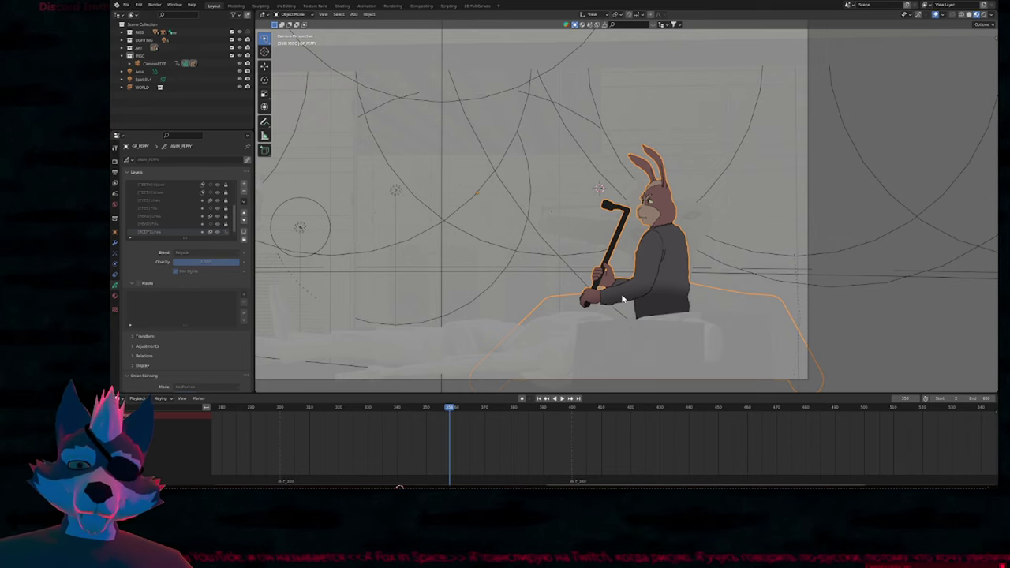
# Scrub the timeline to frame 409 and select the rabbit mannequin standing beside the table.
pyautogui.press('space')
pyautogui.moveTo(548, 406)
pyautogui.mouseDown()
pyautogui.moveTo(557, 409)
pyautogui.moveTo(427, 422)
pyautogui.moveTo(506, 424)
pyautogui.moveTo(522, 409)
pyautogui.moveTo(620, 409)
pyautogui.moveTo(558, 414)
pyautogui.moveTo(595, 421)
pyautogui.moveTo(599, 410)
pyautogui.mouseUp()
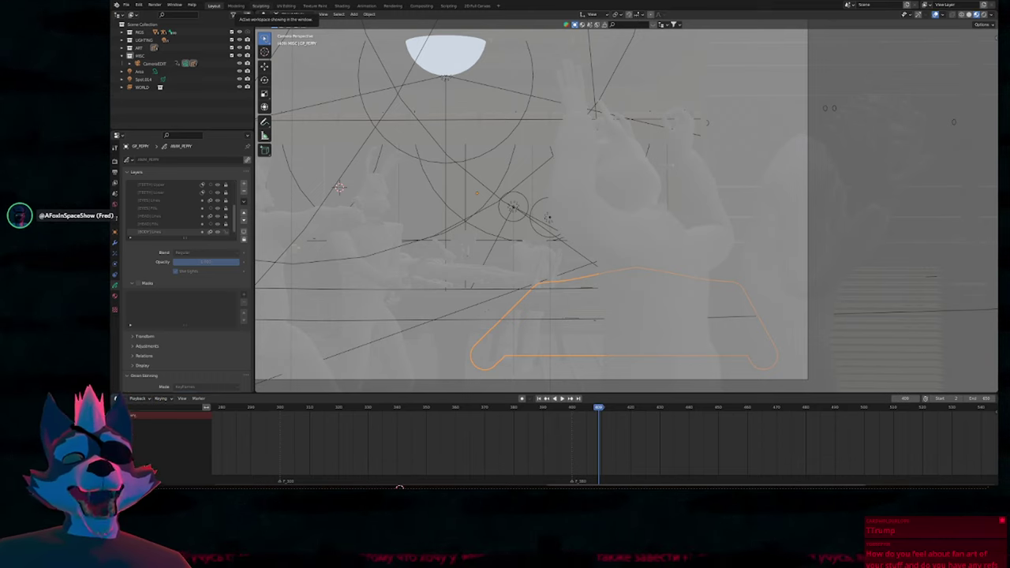
pyautogui.click(604, 133)
pyautogui.click(385, 191)
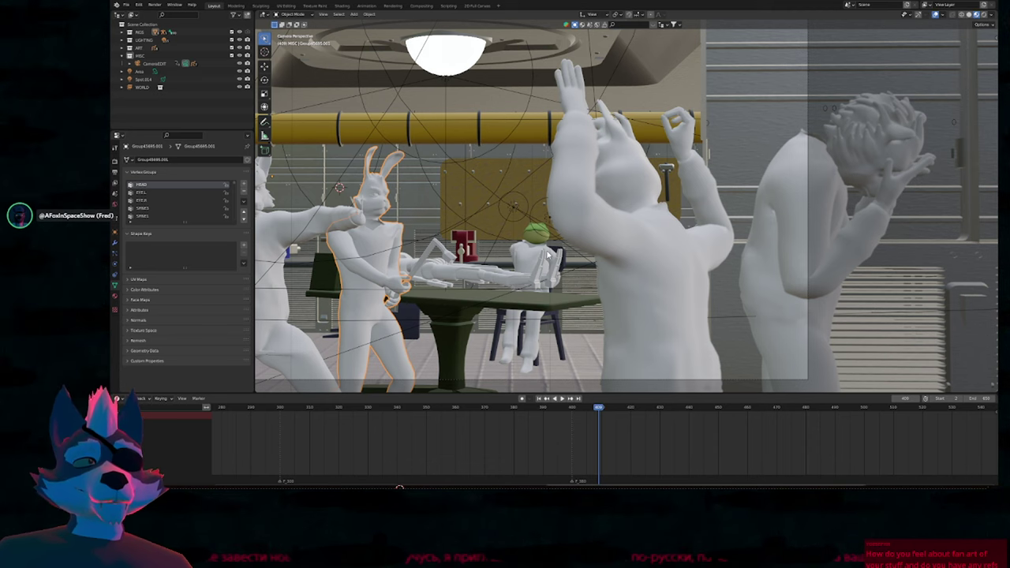
# Save the second-half standoff file and open the recent character line-up file 2020_ALL_MODELER.blend.
pyautogui.hotkey('ctrl', 'q')
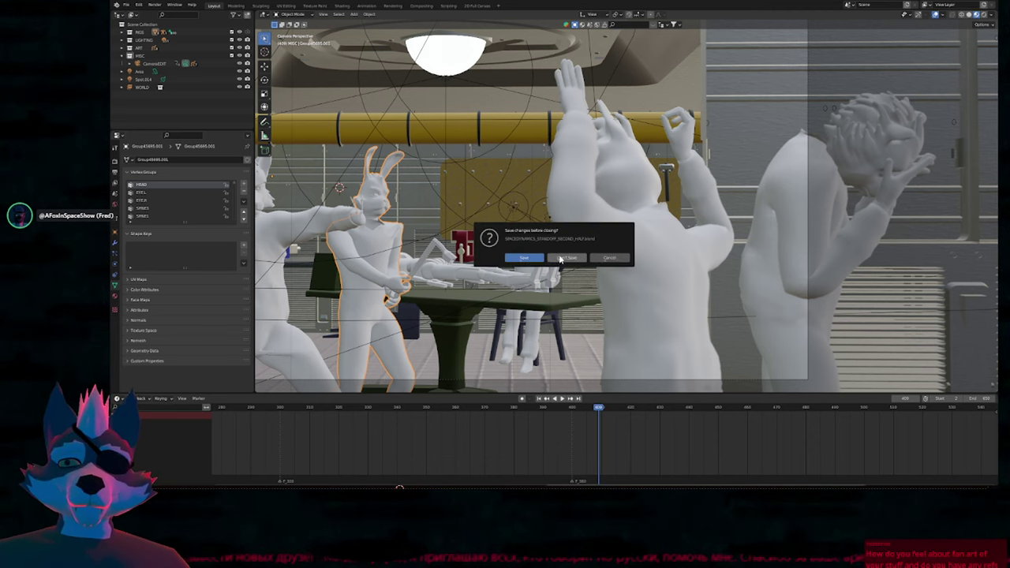
pyautogui.click(538, 257)
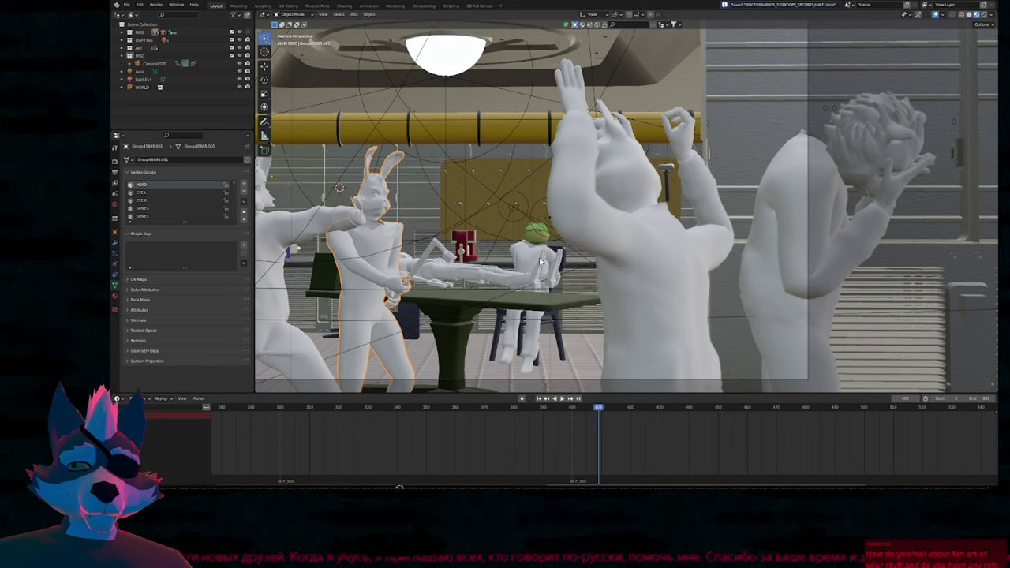
pyautogui.hotkey('ctrl', 'shift', 'o')
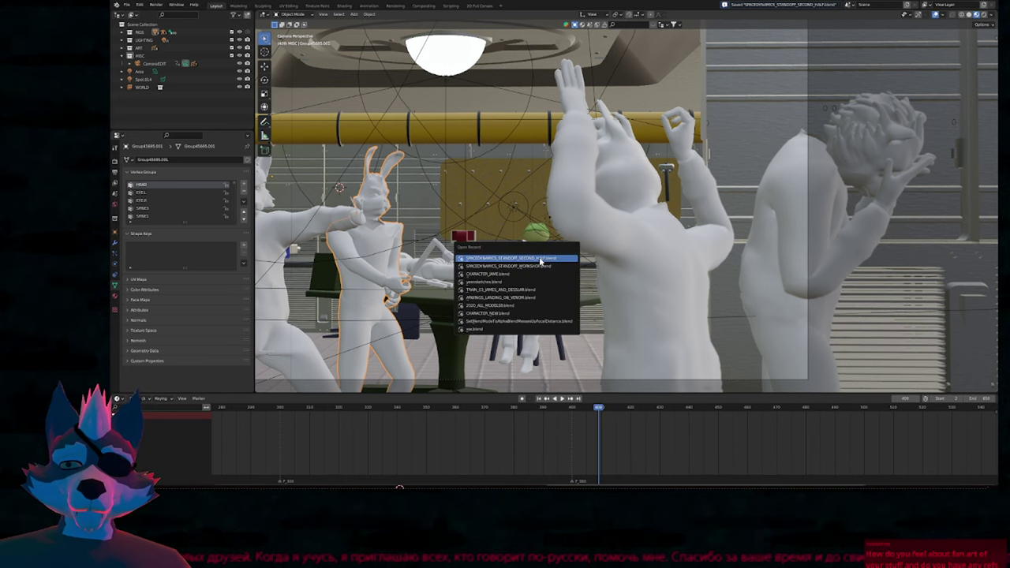
pyautogui.click(533, 308)
# Show the viewport full screen and move the front camera along X until it frames Cason Rhys.
pyautogui.hotkey('ctrl', 'alt', 'space')
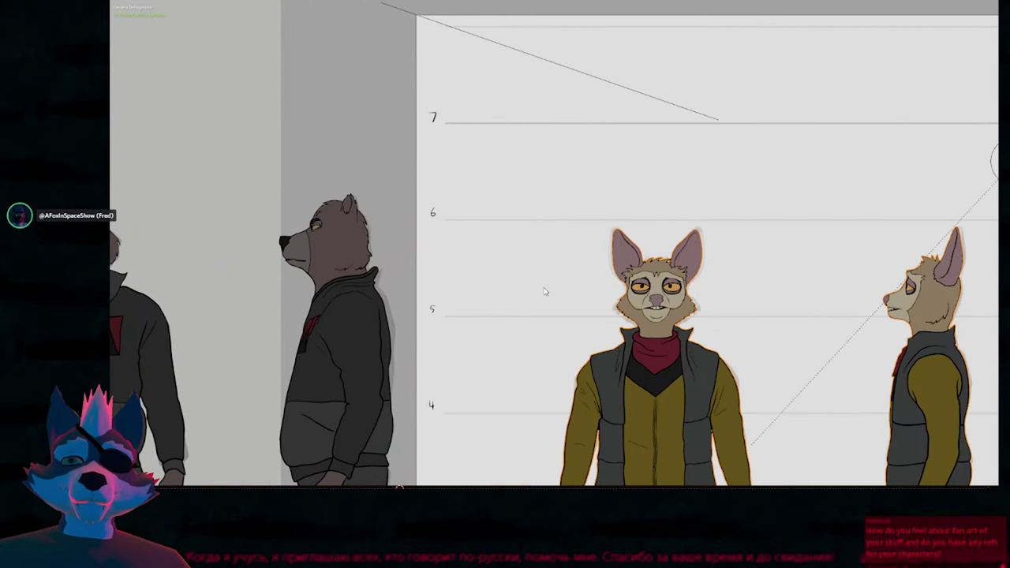
pyautogui.scroll(-4, 545, 291)
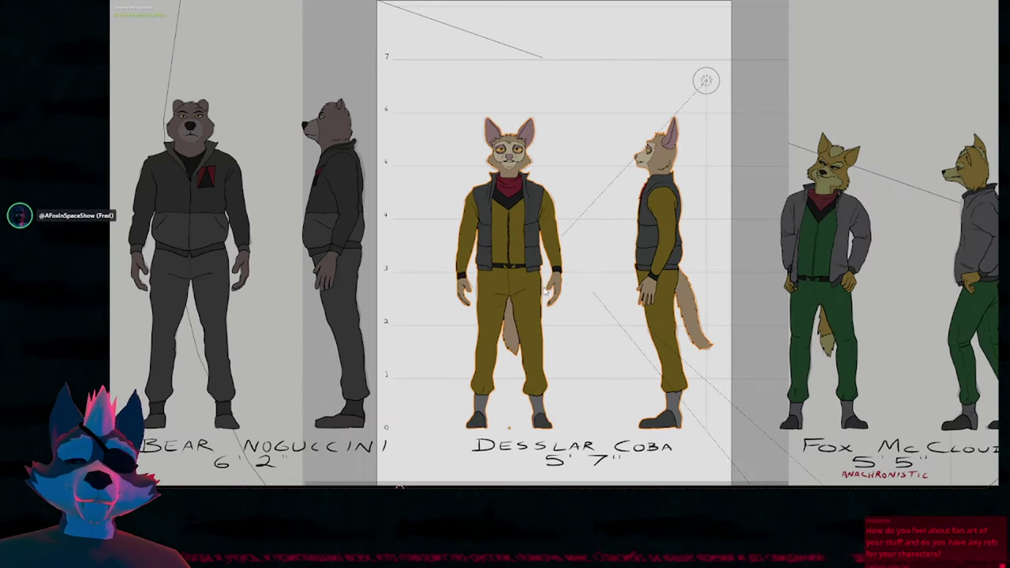
pyautogui.click(730, 300)
pyautogui.press('g')
pyautogui.press('x')
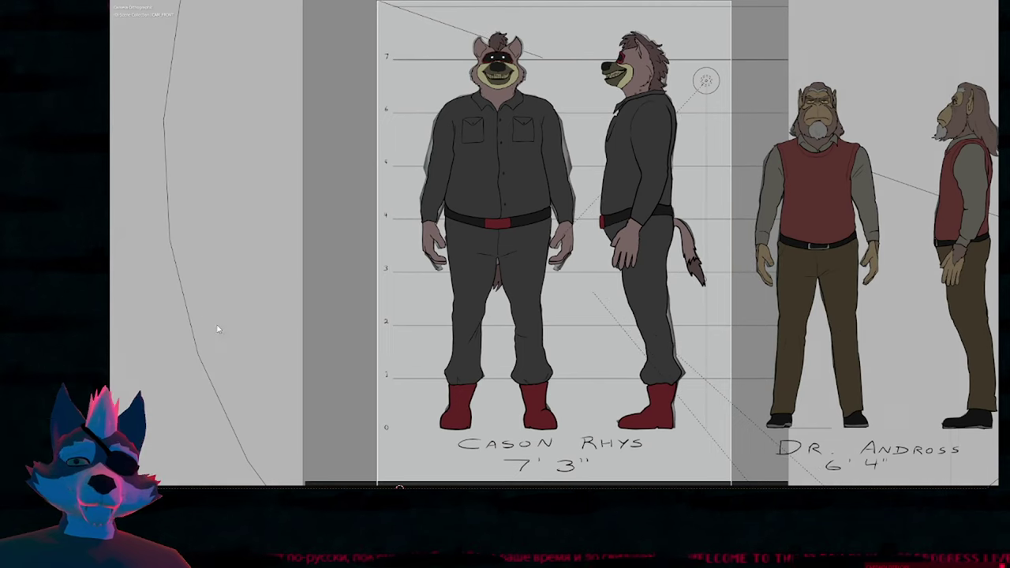
pyautogui.click(219, 328)
# Move the front camera along the character line-up from Dr. Andross to the lemurs, and back in repeated steps to James McCloud.
pyautogui.press('g')
pyautogui.click(434, 276)
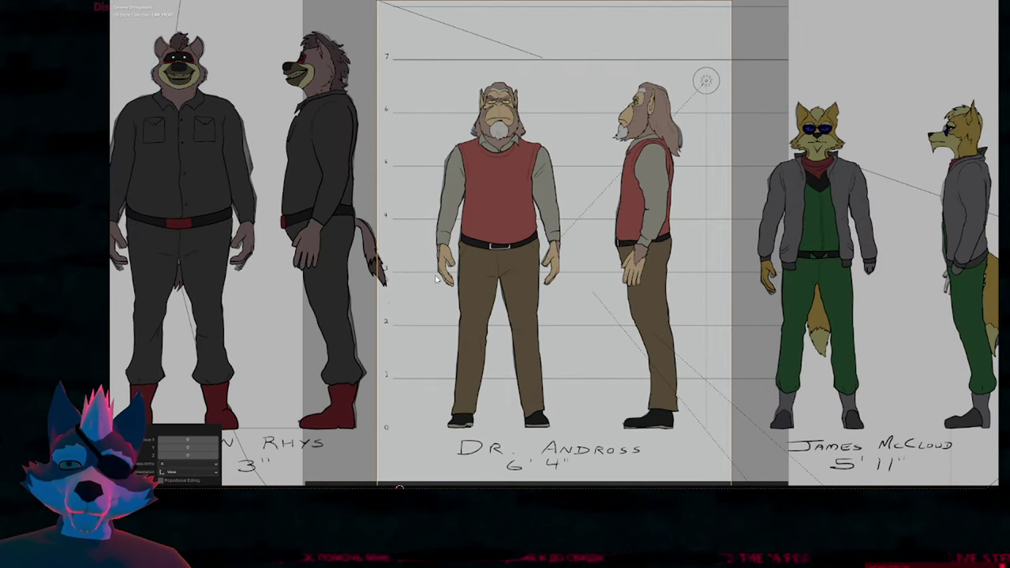
pyautogui.press('Right')
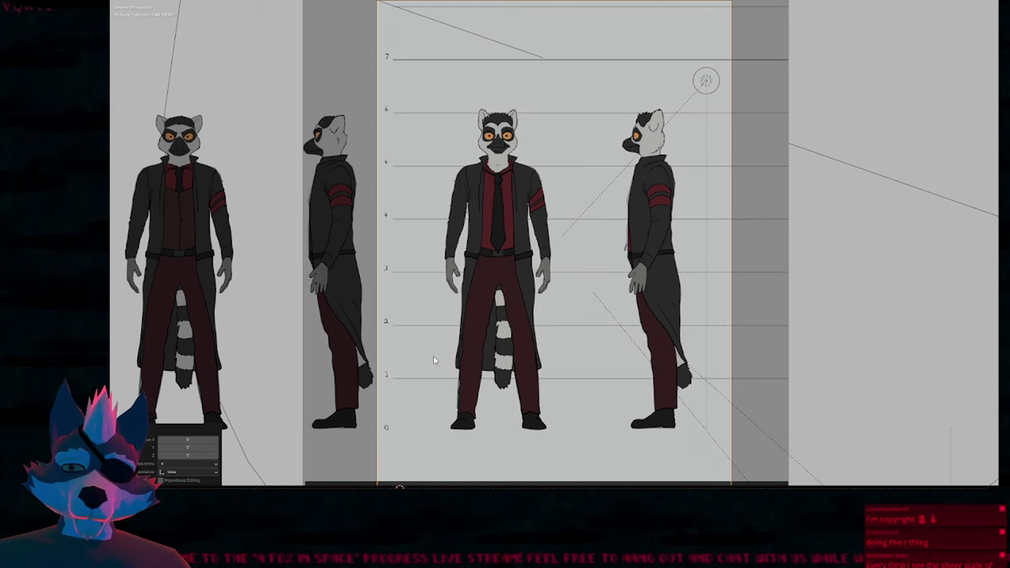
pyautogui.write('g60')
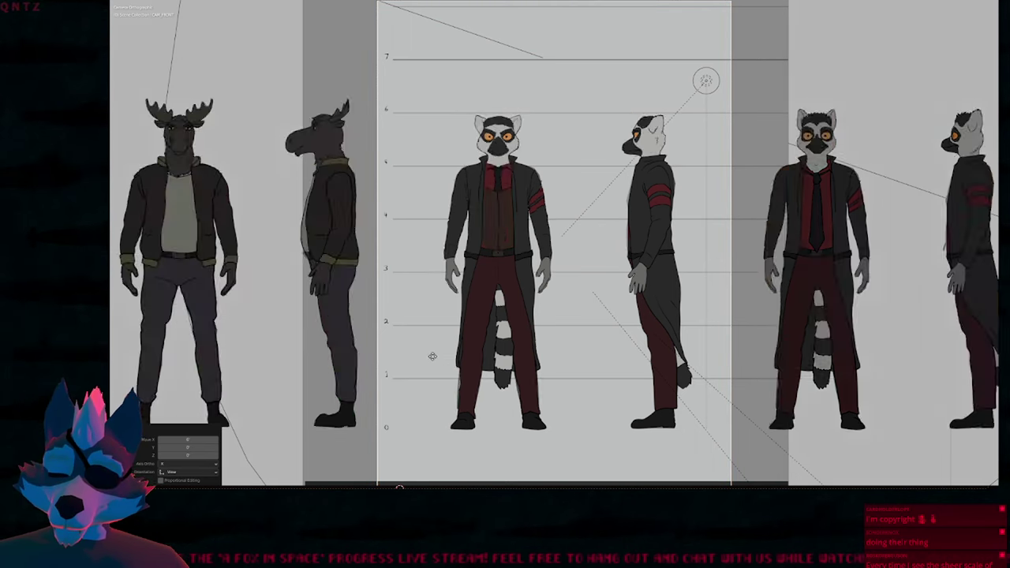
pyautogui.press('Return')
pyautogui.hotkey('shift', 'r')
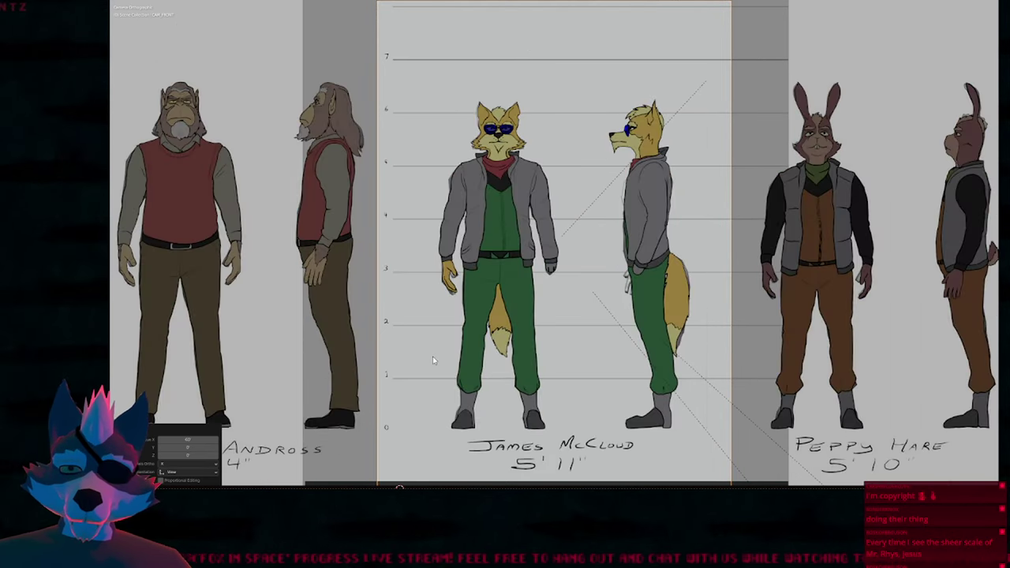
pyautogui.hotkey('shift', 'r')
pyautogui.hotkey('ctrl', 'z')
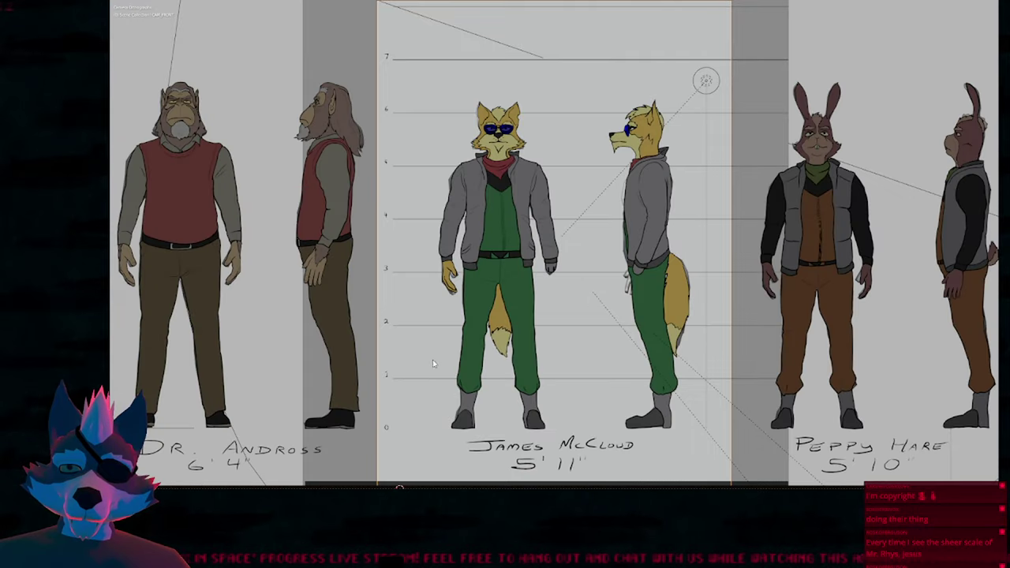
# Move the front camera along X from James McCloud to the tall Cason Rhys model sheet.
pyautogui.press('g')
pyautogui.press('x')
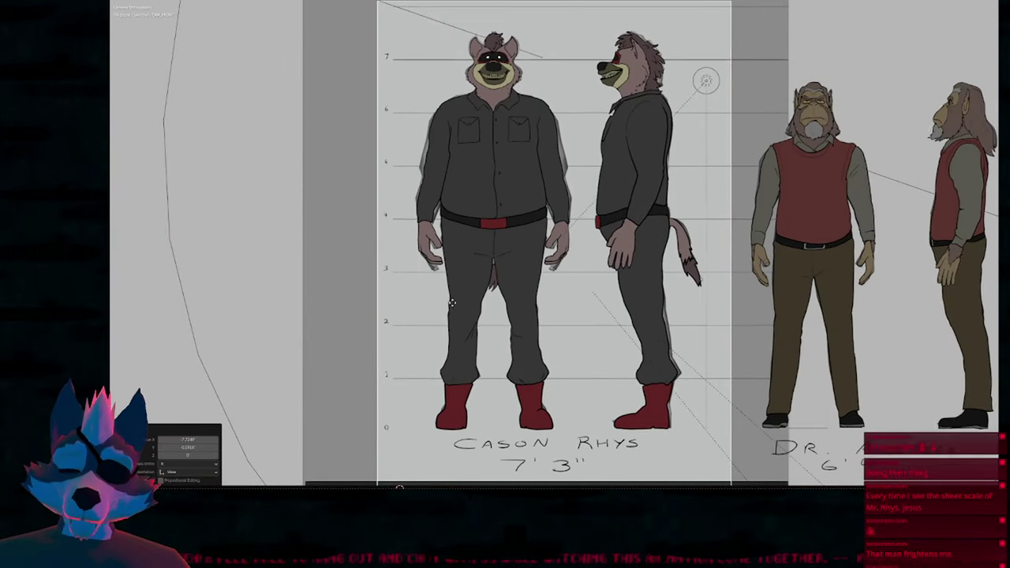
pyautogui.click(453, 304)
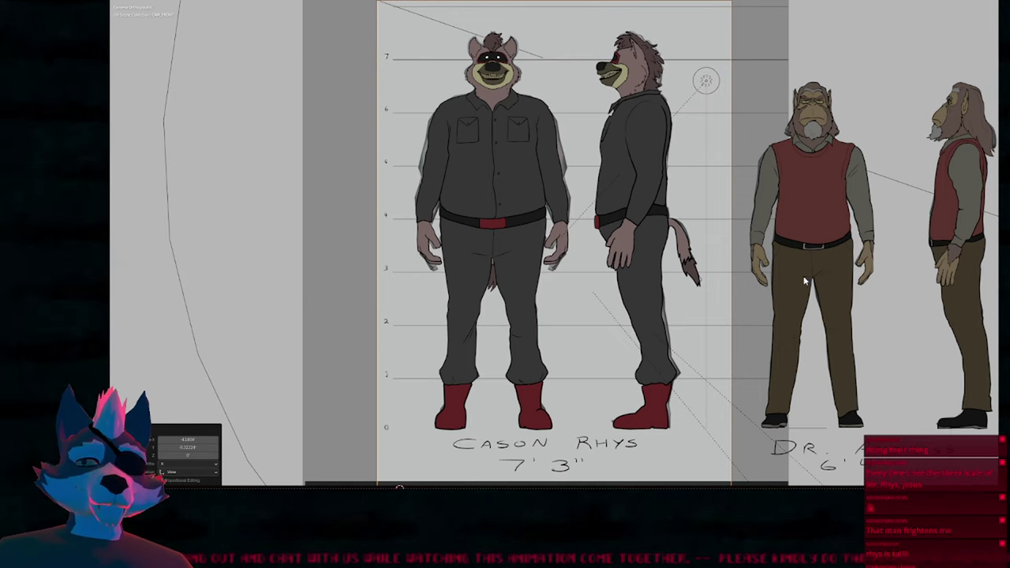
# Render the camera-framed hyena character sheet and zoom the rendered image in to full detail around the heads.
pyautogui.hotkey('ctrl', 'alt', 'space')
pyautogui.press('F12')
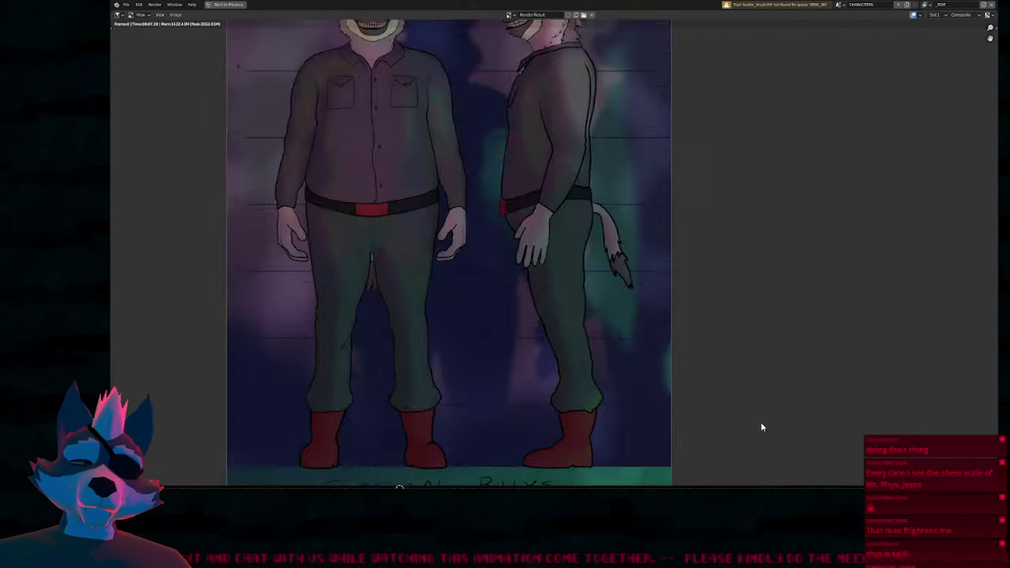
pyautogui.press('Home')
pyautogui.press('KP_1')
pyautogui.moveTo(622, 152); pyautogui.dragTo(636, 402, button='middle')
pyautogui.moveTo(614, 240); pyautogui.dragTo(628, 335, button='middle')
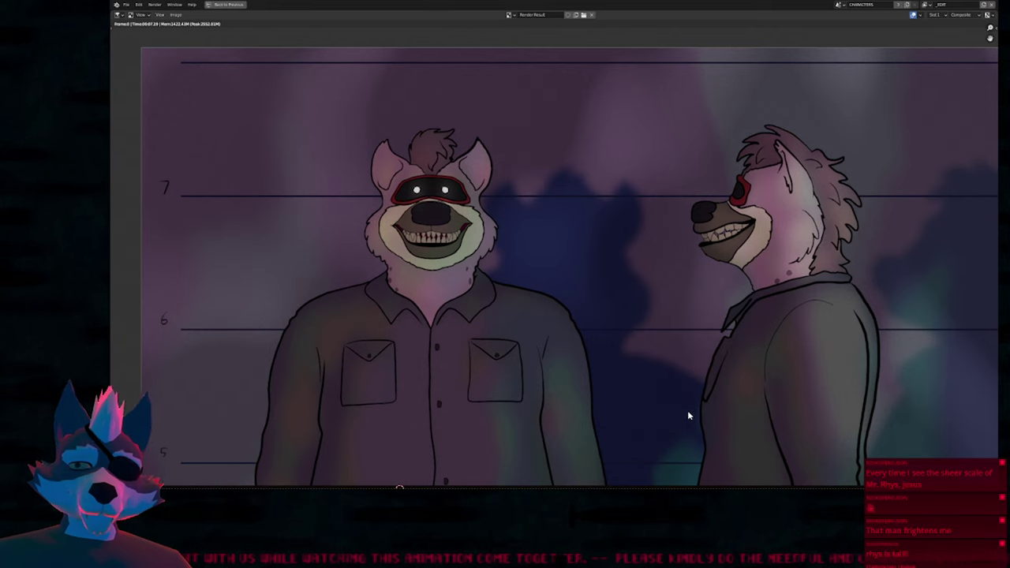
# Examine the rendered hyena character sheet from the heads down to the boots and back up, and close the render view.
pyautogui.moveTo(680, 395); pyautogui.dragTo(661, 206, button='middle')
pyautogui.moveTo(661, 379); pyautogui.dragTo(659, 199, button='middle')
pyautogui.scroll(-11, 682, 351)
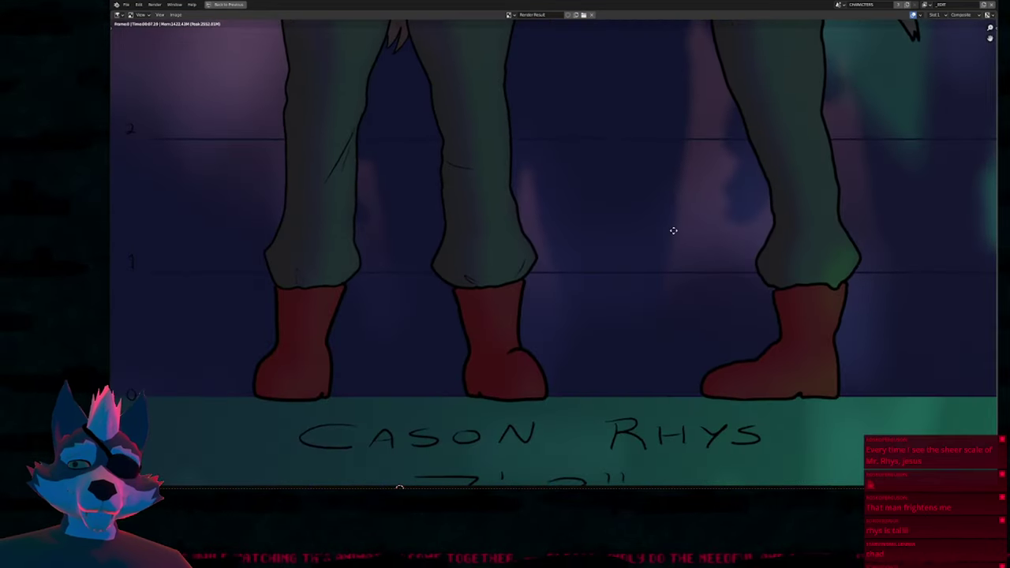
pyautogui.scroll(-2, 679, 237)
pyautogui.scroll(12, 647, 226)
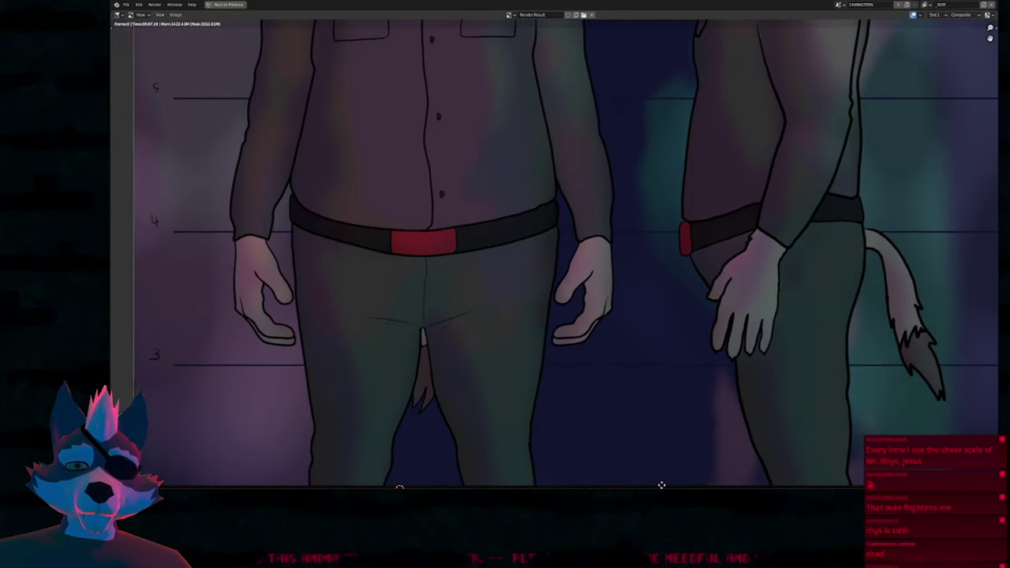
pyautogui.scroll(12, 615, 221)
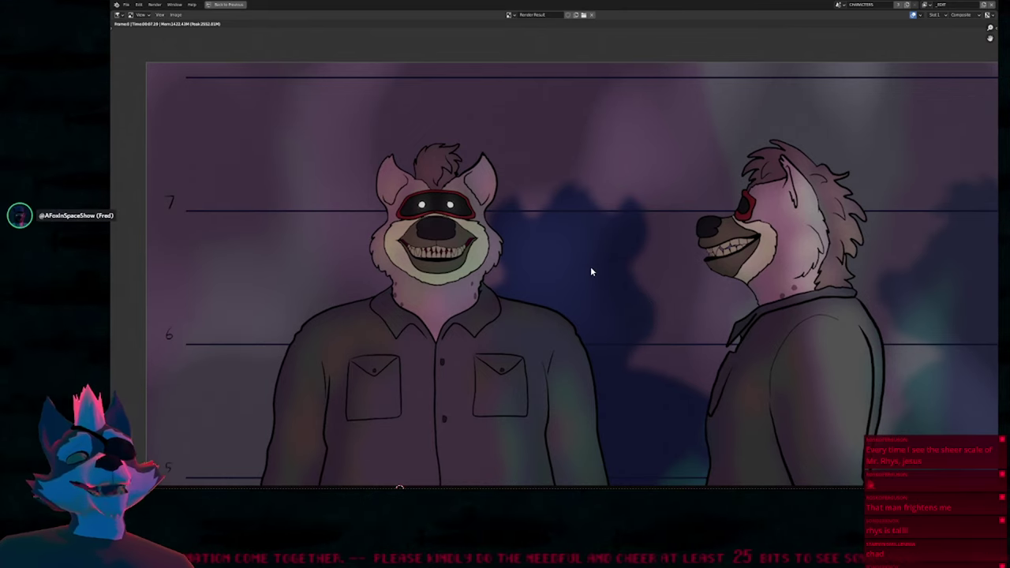
pyautogui.moveTo(578, 233)
pyautogui.mouseDown(button='middle')
pyautogui.moveTo(586, 284)
pyautogui.moveTo(563, 225)
pyautogui.moveTo(582, 219)
pyautogui.mouseUp(button='middle')
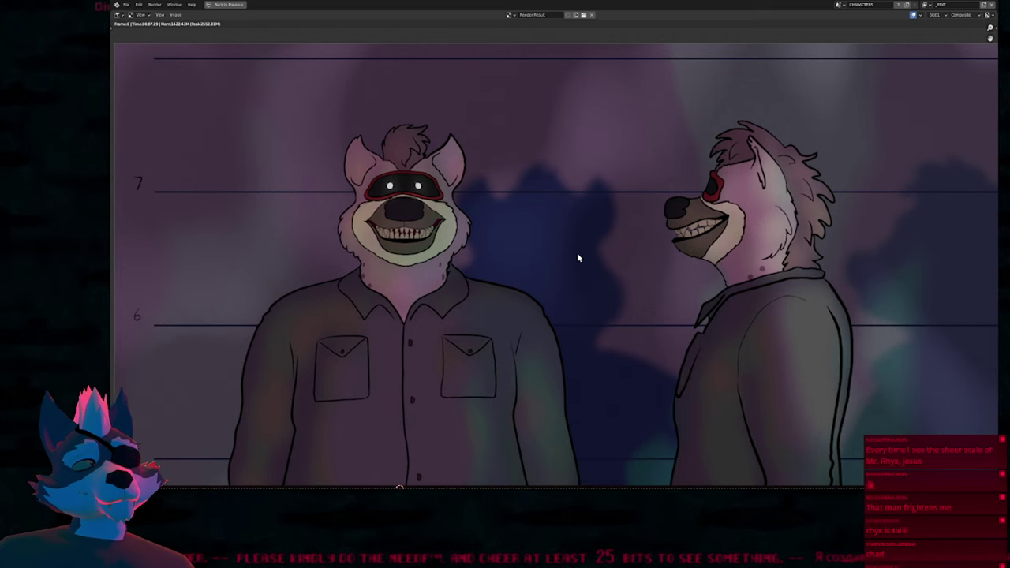
pyautogui.moveTo(575, 190); pyautogui.dragTo(556, 208, button='middle')
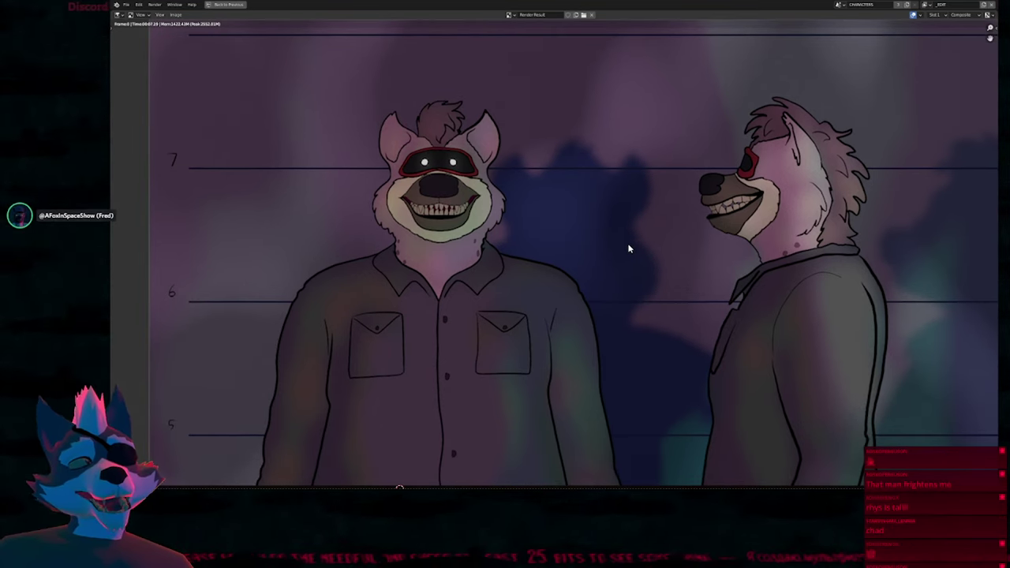
pyautogui.moveTo(662, 336); pyautogui.dragTo(612, 246, button='middle')
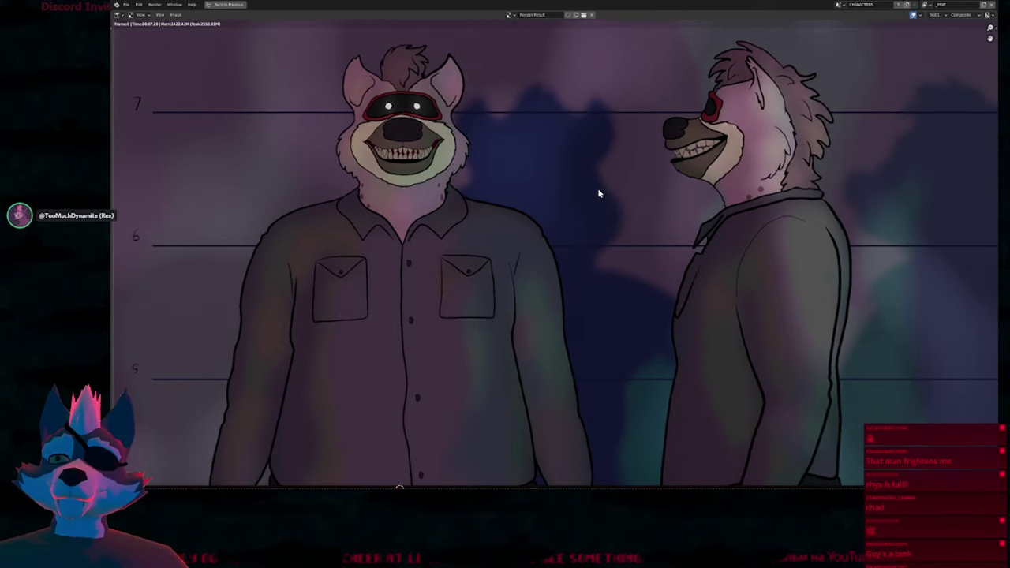
pyautogui.moveTo(597, 187); pyautogui.dragTo(609, 209, button='middle')
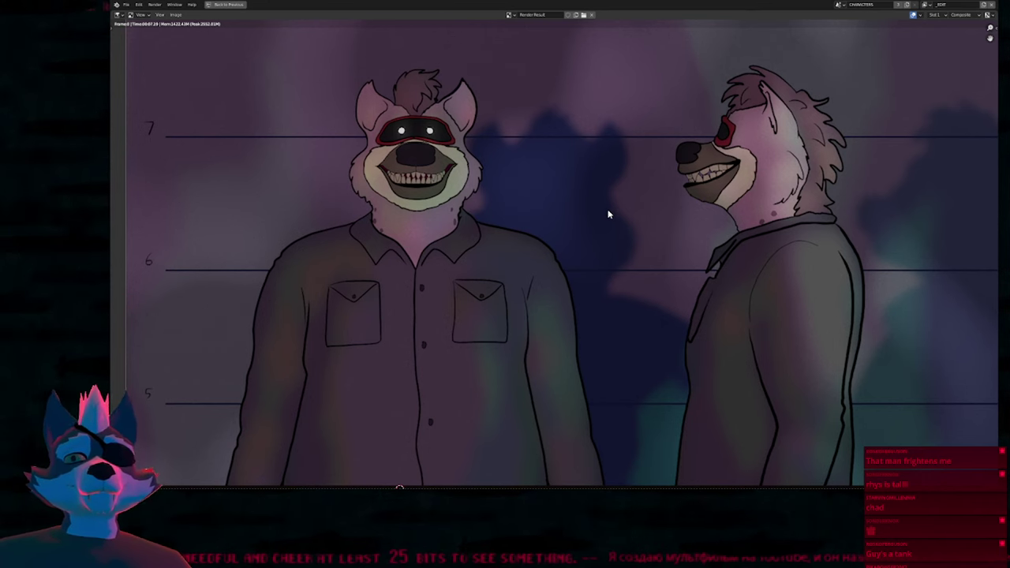
pyautogui.press('Escape')
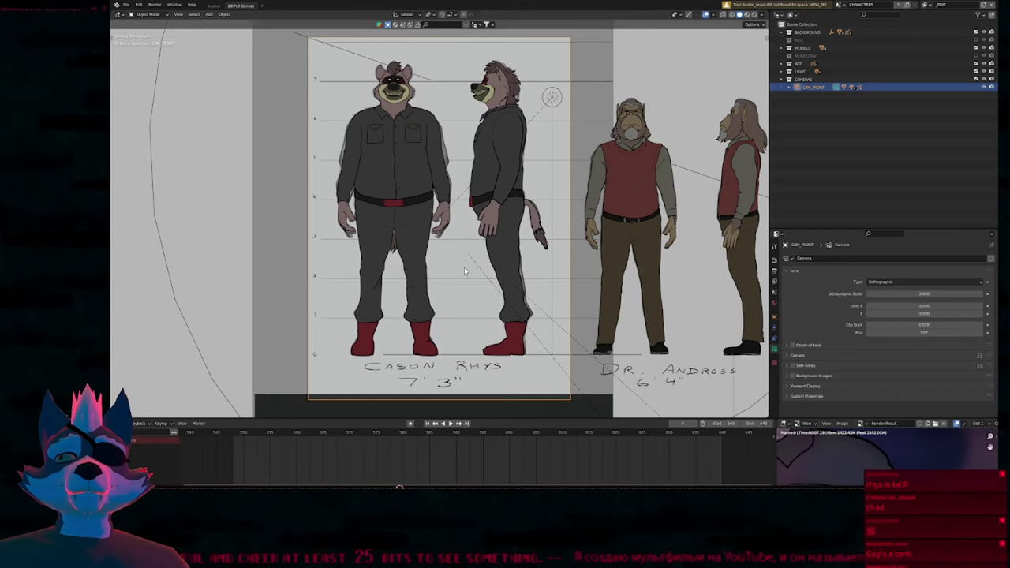
# Try shifting the camera across the character line-up, cancel the move and close the file without saving.
pyautogui.press('space')
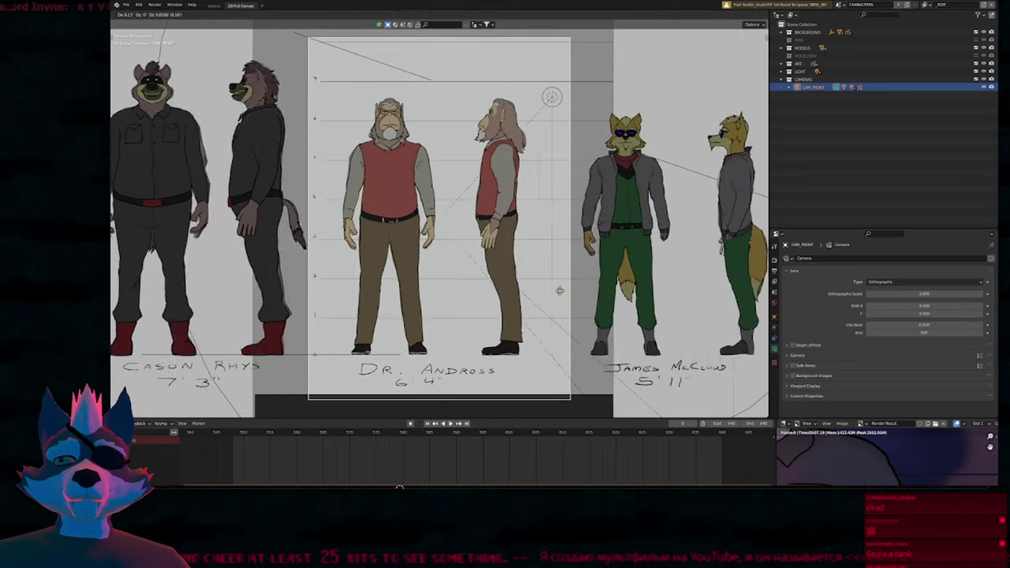
pyautogui.rightClick(412, 262)
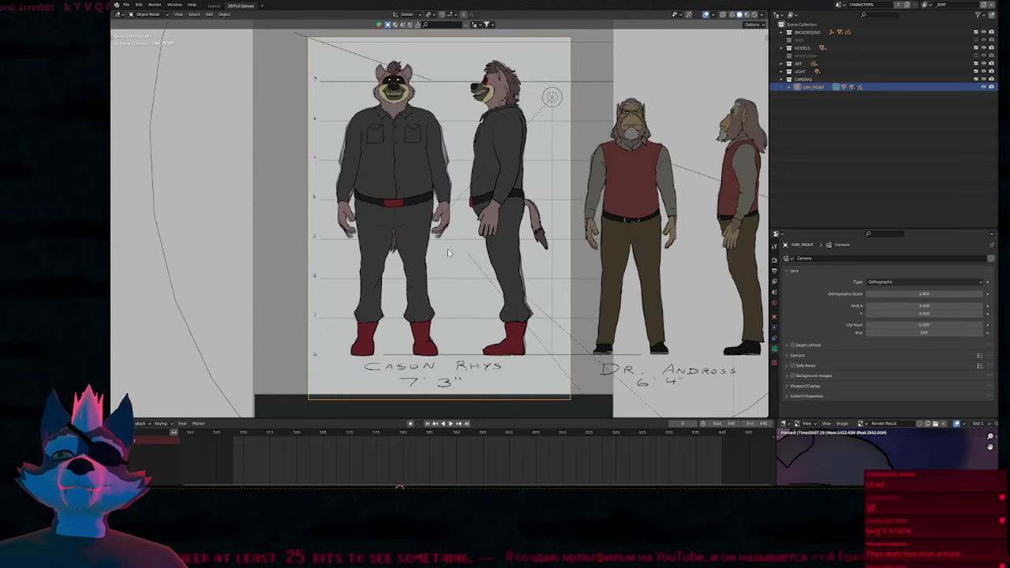
pyautogui.hotkey('ctrl', 'q')
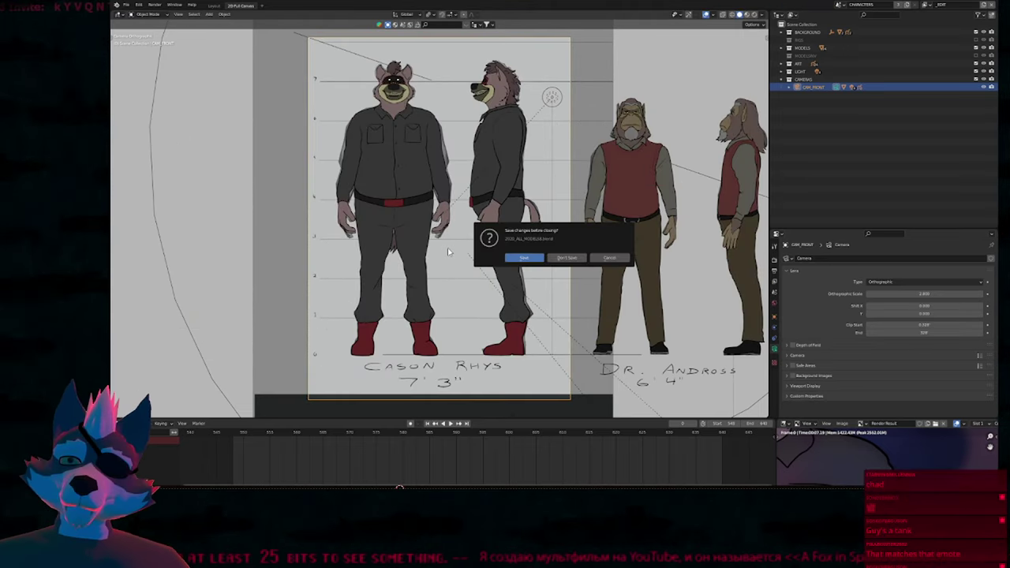
pyautogui.click(580, 258)
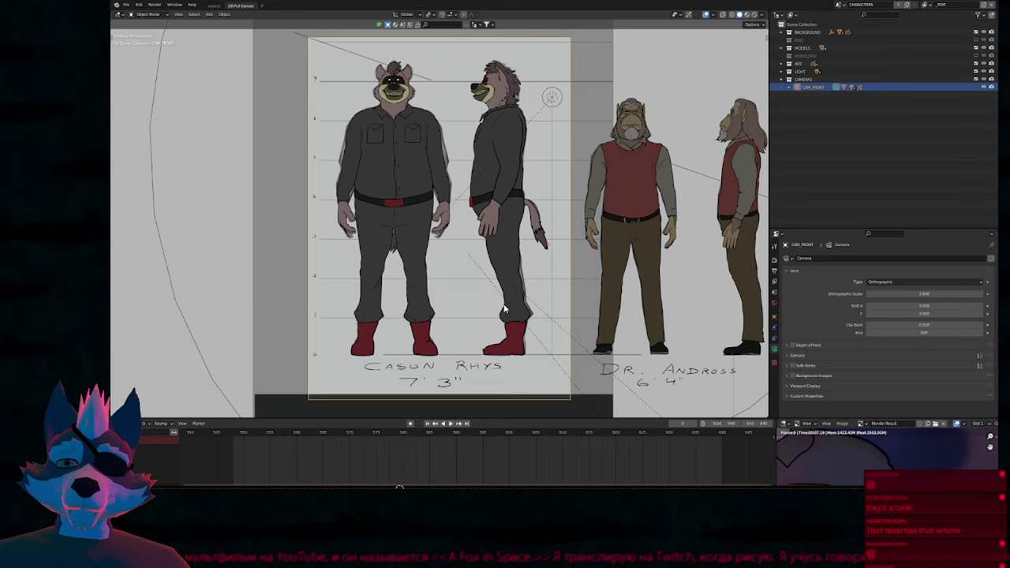
# Switch to the Blender window with the eye-patched wolf model, play its animation and close the file without saving.
pyautogui.hotkey('alt', 'Tab')
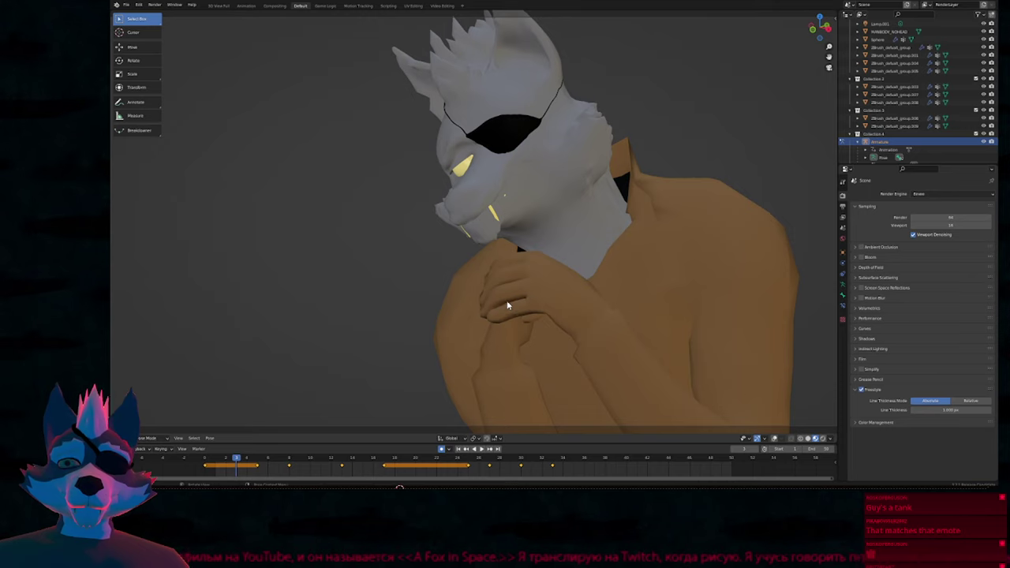
pyautogui.press('space')
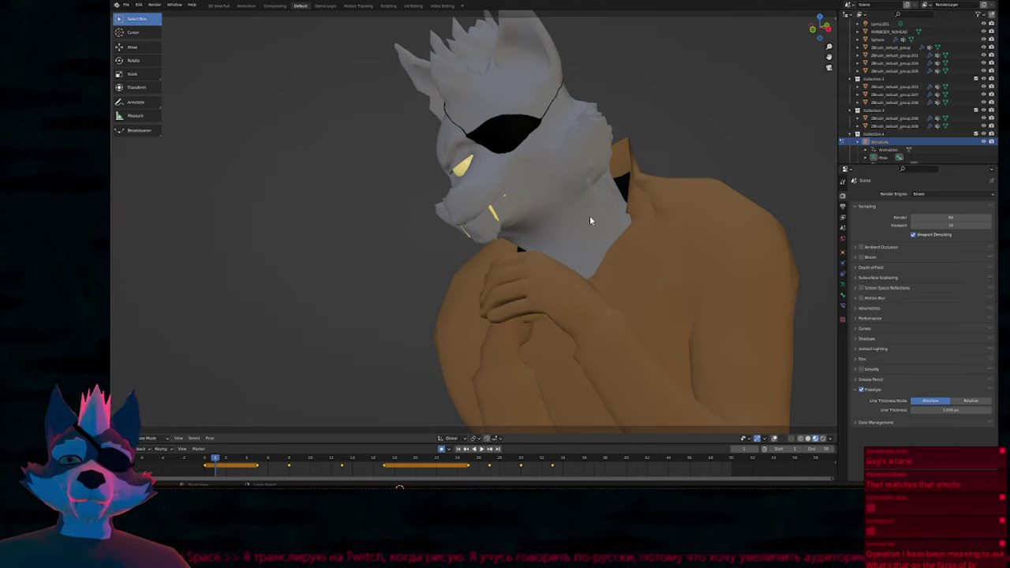
pyautogui.hotkey('ctrl', 'q')
pyautogui.click(580, 255)
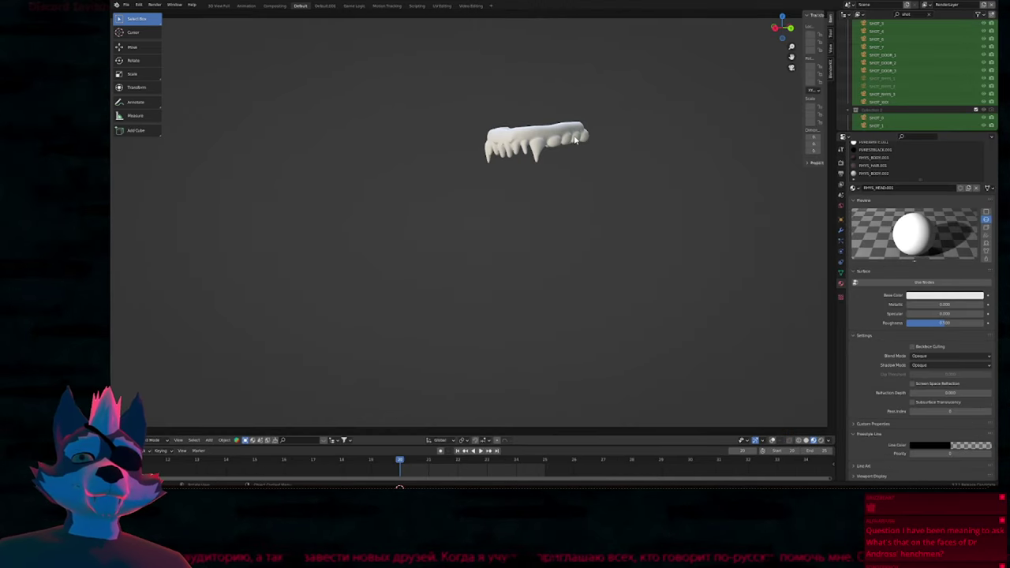
# Select everything in the teeth scene with overlays shown from the camera view, and close the file without saving.
pyautogui.press('a')
pyautogui.hotkey('alt', 'shift', 'z')
pyautogui.moveTo(555, 166); pyautogui.dragTo(681, 182, button='middle')
pyautogui.press('KP_0')
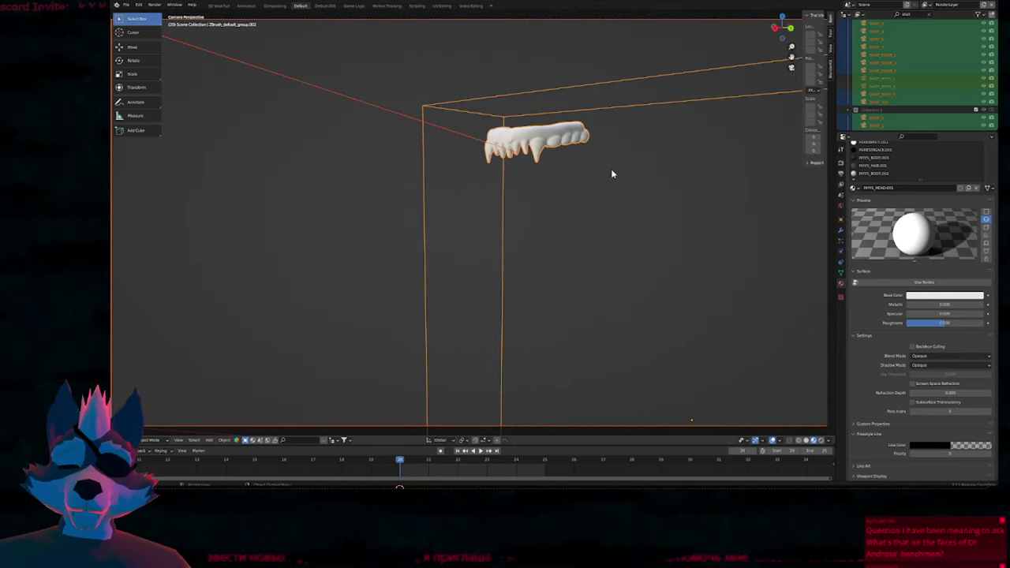
pyautogui.hotkey('ctrl', 'q')
pyautogui.click(566, 257)
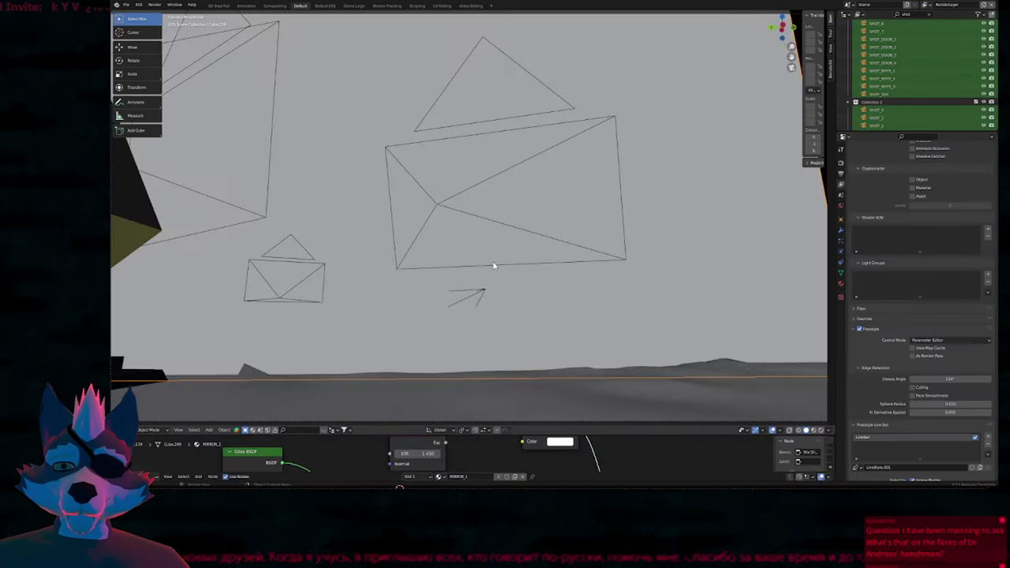
# Fly back through the room scene to view the bookshelves, double door and piano.
pyautogui.scroll(-4, 540, 228)
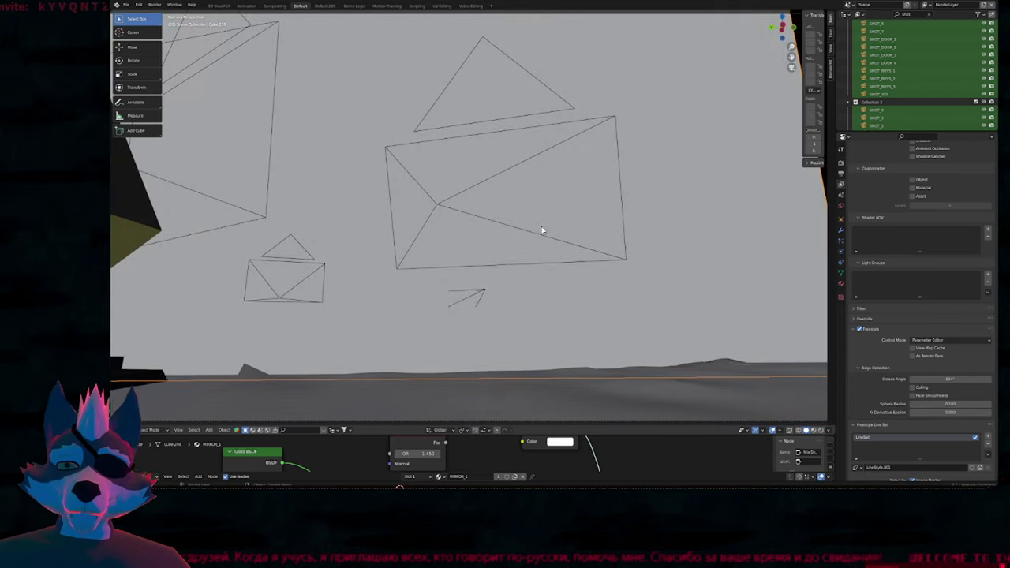
pyautogui.scroll(2, 515, 241)
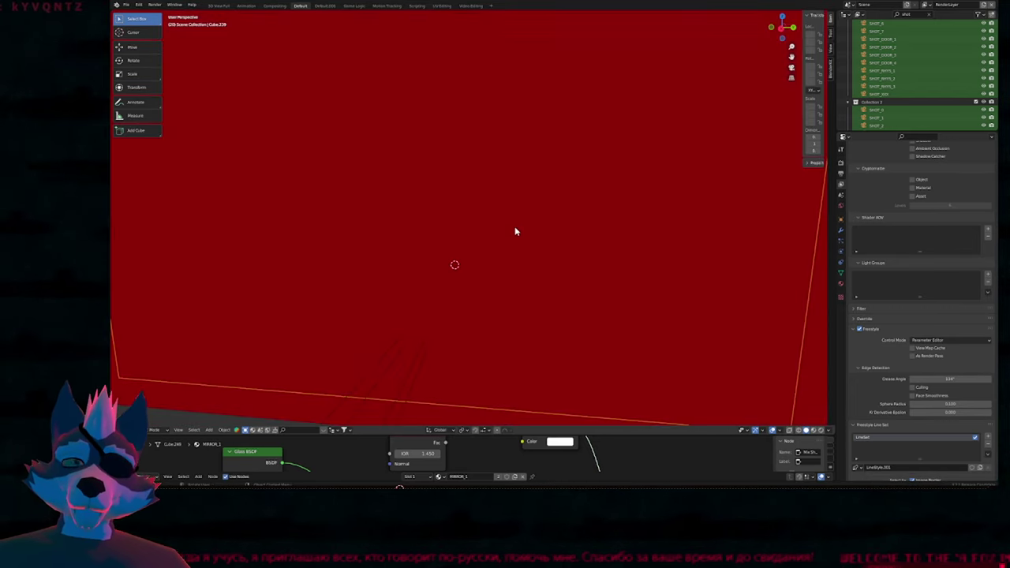
pyautogui.press('w')
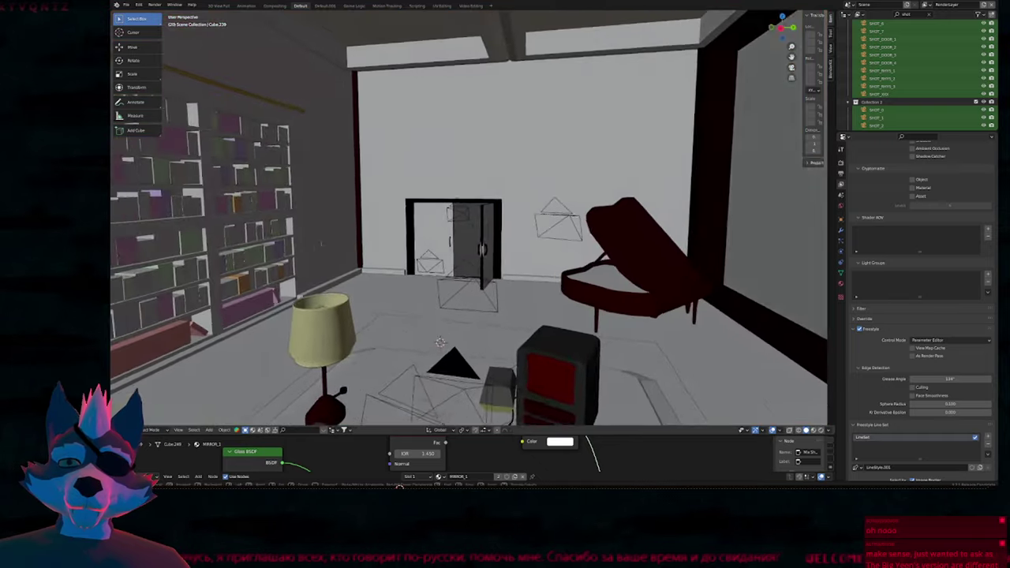
pyautogui.click(558, 213)
# Show the Dope Sheet in place of the shader node editor and view the door animation at frame 50.
pyautogui.hotkey('shift', 'F12')
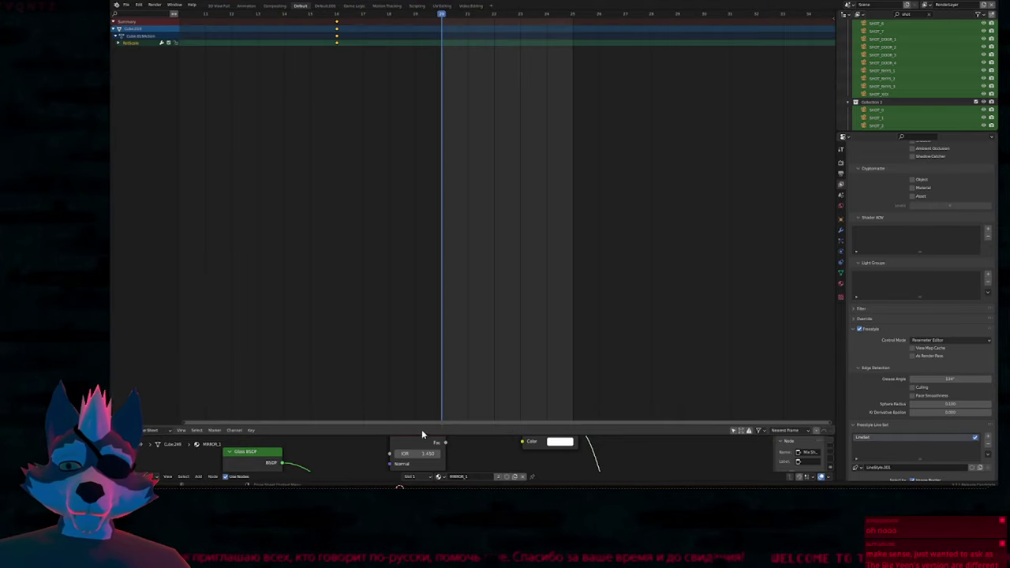
pyautogui.hotkey('shift', 'F12')
pyautogui.hotkey('shift', 'F5')
pyautogui.keyDown('ctrl'); pyautogui.moveTo(437, 450); pyautogui.dragTo(403, 449, button='middle'); pyautogui.keyUp('ctrl')
pyautogui.moveTo(401, 441); pyautogui.dragTo(634, 363)
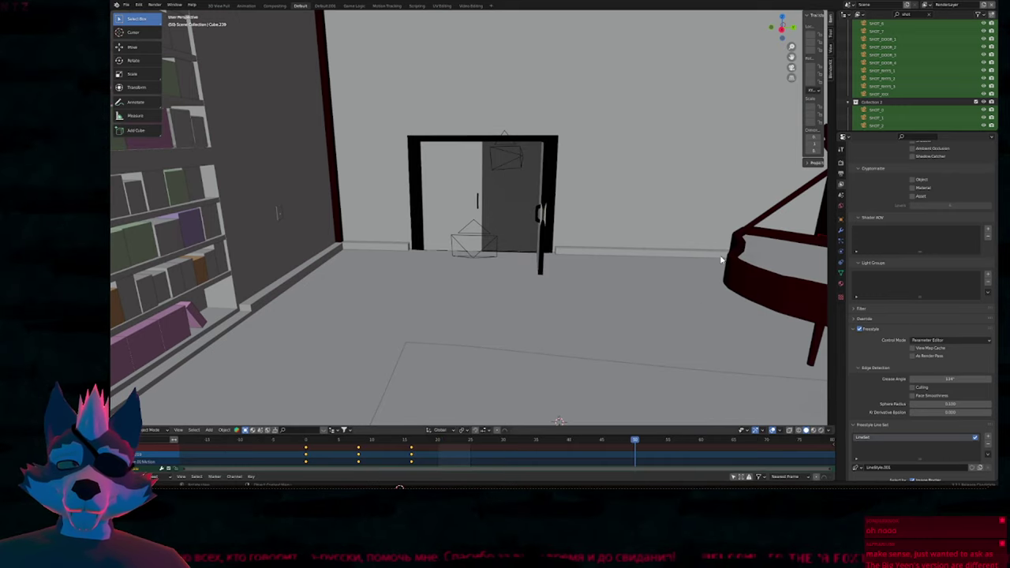
# Select the SHOT_DOOR_3 camera above the doorway to inspect it, and close the room file without saving.
pyautogui.moveTo(593, 247)
pyautogui.mouseDown(button='middle')
pyautogui.moveTo(423, 234)
pyautogui.moveTo(598, 235)
pyautogui.mouseUp(button='middle')
pyautogui.click(455, 215)
pyautogui.click(424, 179)
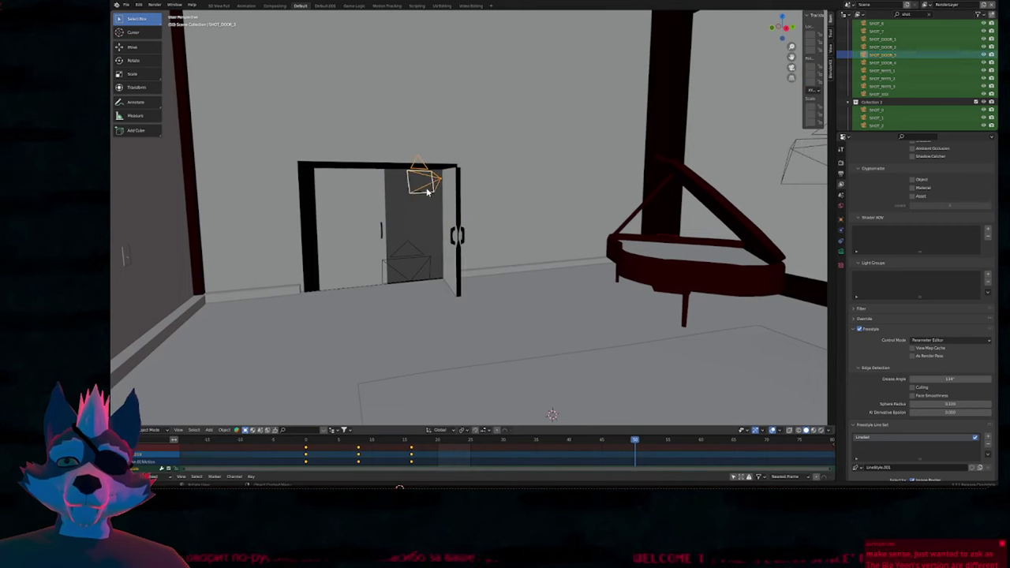
pyautogui.scroll(3, 882, 75)
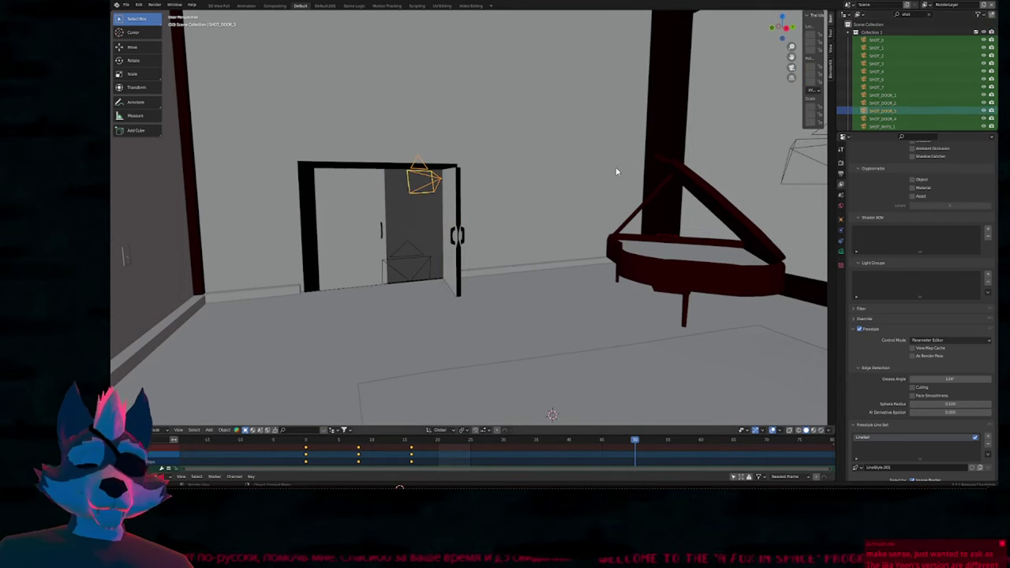
pyautogui.hotkey('ctrl', 'q')
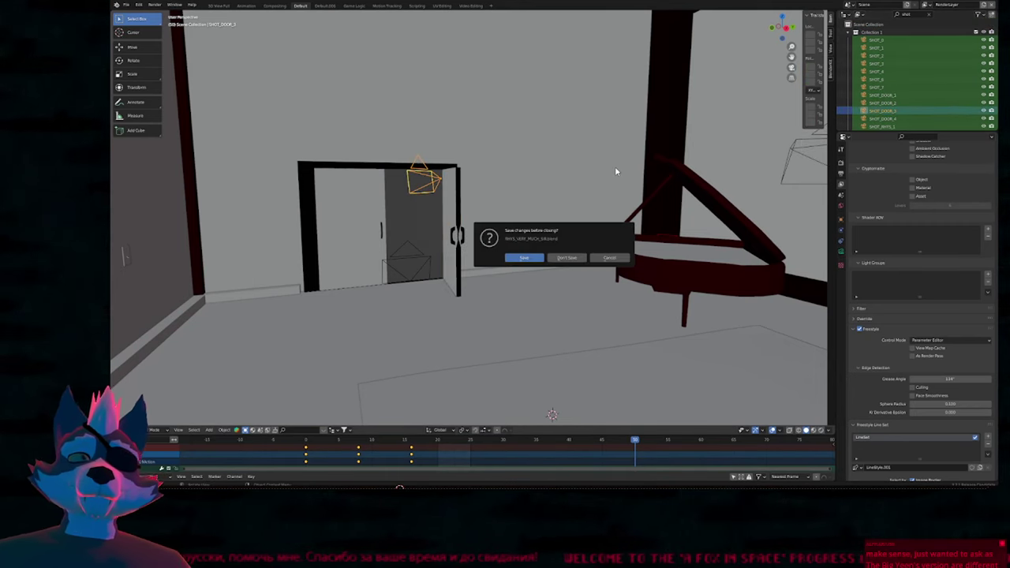
pyautogui.click(565, 259)
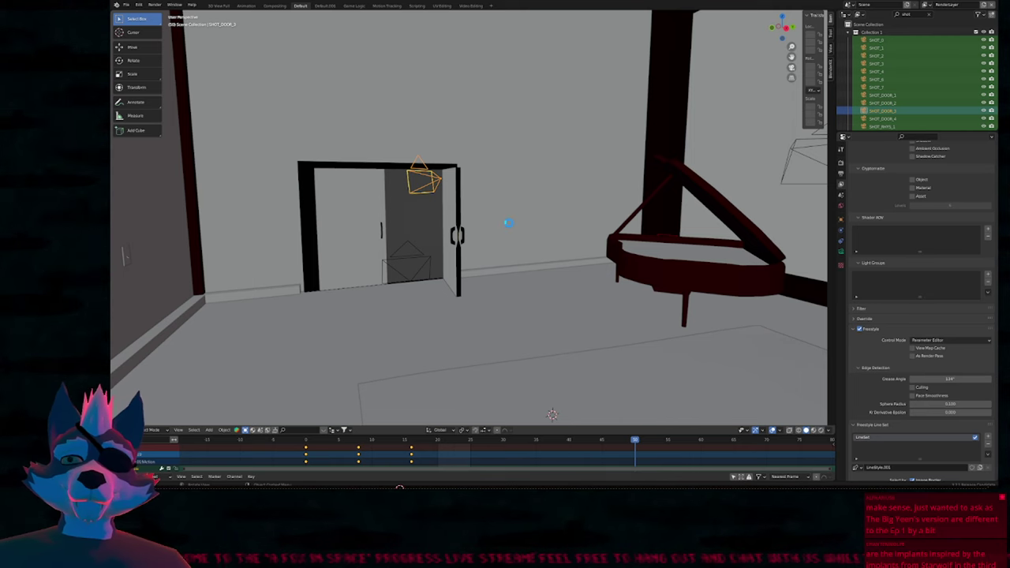
# Switch to the Blender window with the 2D fox shot and go to frame 1.
pyautogui.hotkey('alt', 'Tab')
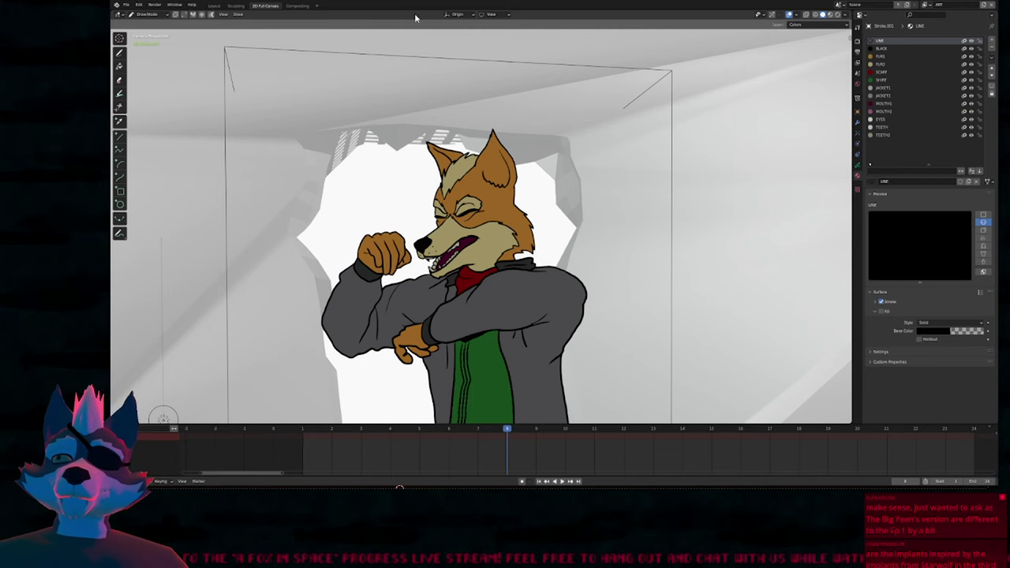
pyautogui.scroll(-2, 587, 247)
pyautogui.scroll(-4, 588, 247)
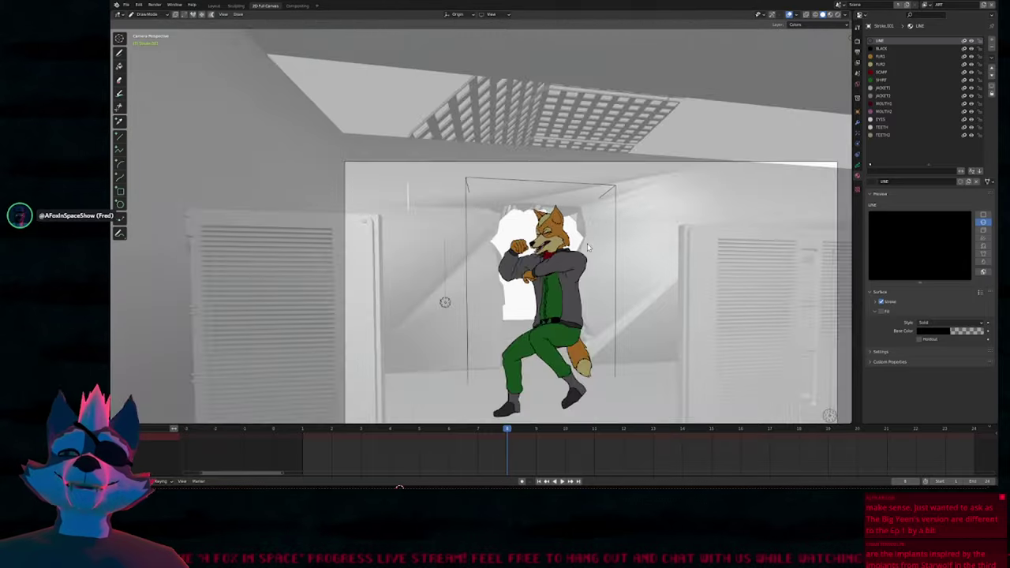
pyautogui.scroll(2, 589, 261)
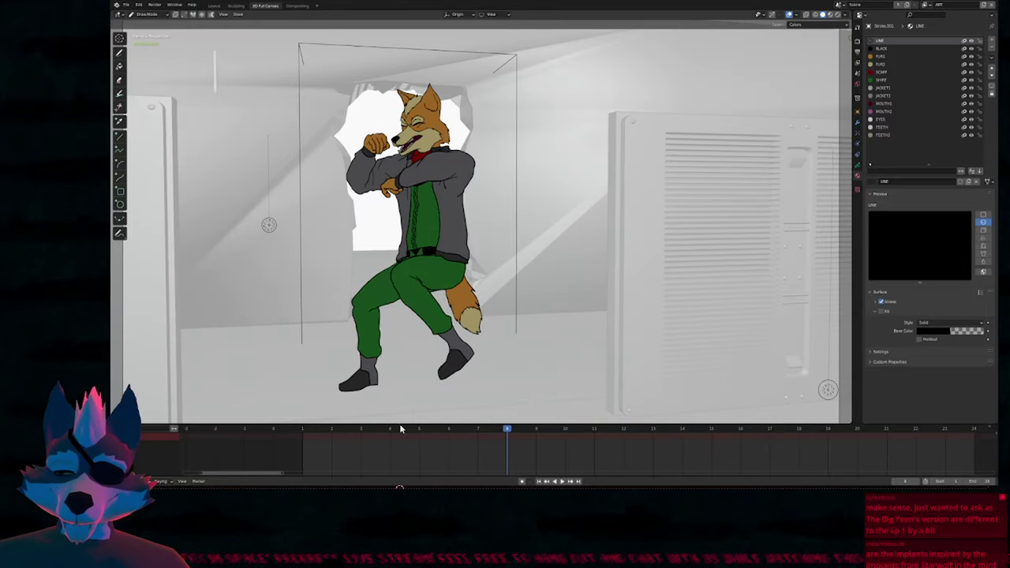
pyautogui.click(301, 430)
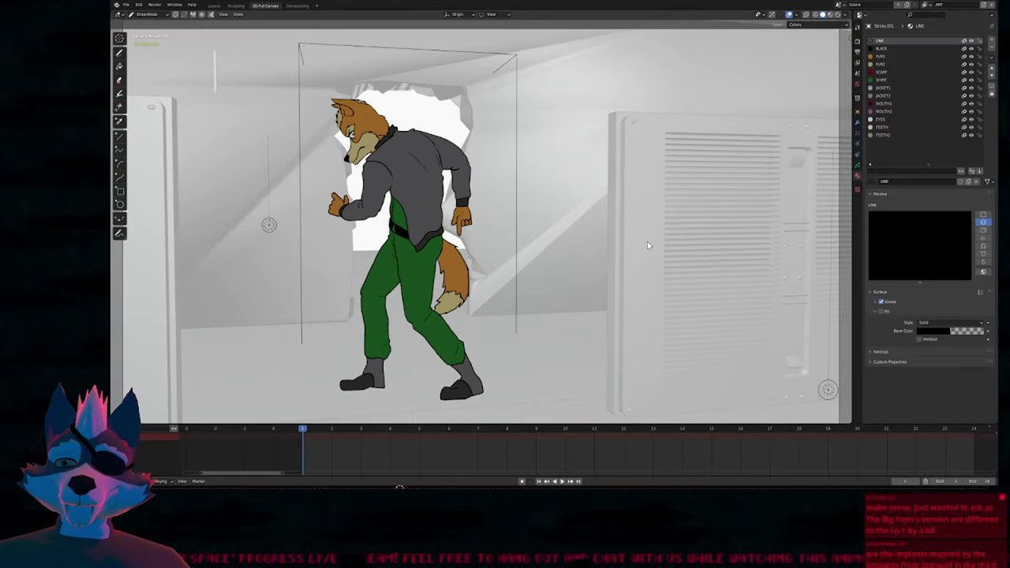
# Compare the fox shot in Rendered and Material Preview shading, and return the viewport to Solid.
pyautogui.press('z')
pyautogui.click(645, 198)
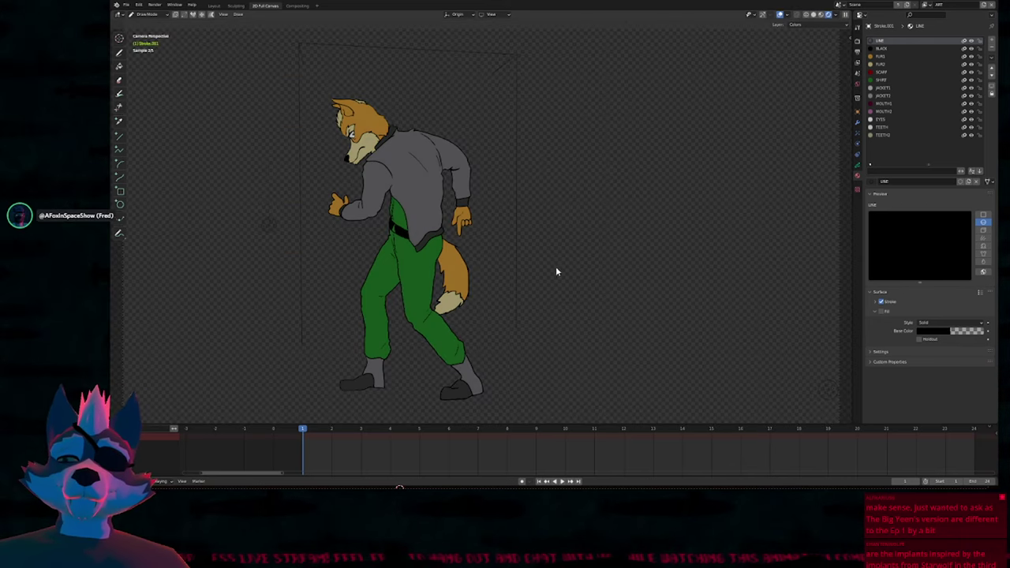
pyautogui.press('z')
pyautogui.click(617, 270)
pyautogui.press('z')
pyautogui.click(579, 307)
pyautogui.press('z')
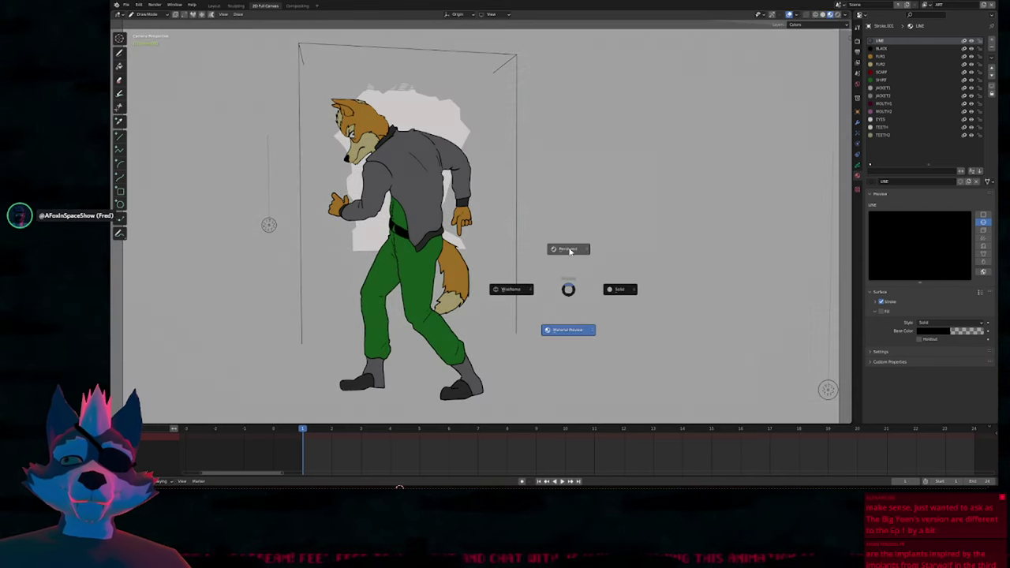
pyautogui.click(569, 250)
pyautogui.press('z')
pyautogui.click(591, 302)
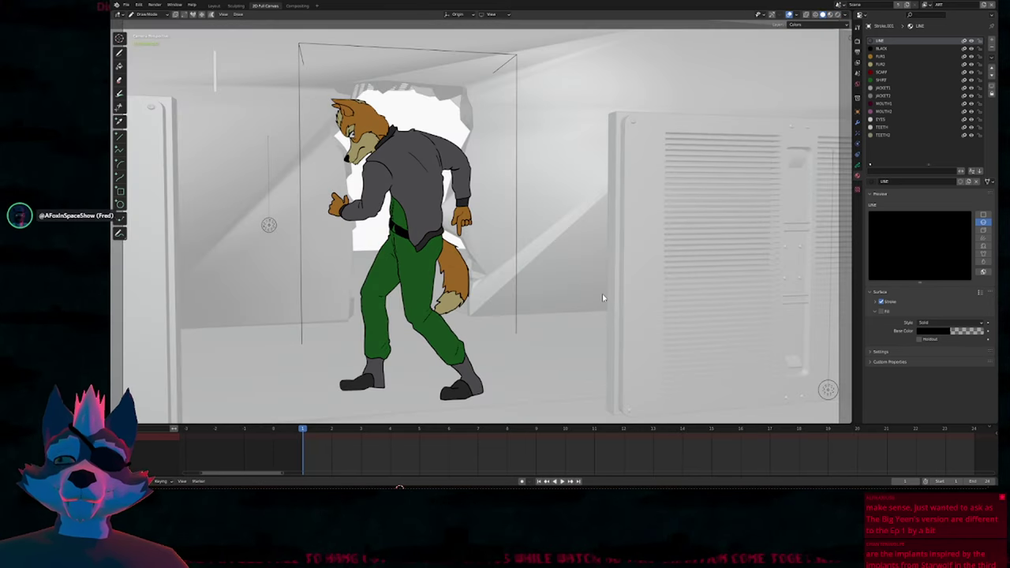
# Step through the 2D fox dance frame by frame, and return to frame 1.
pyautogui.press('Right')
pyautogui.press('Right')
pyautogui.press('Right')
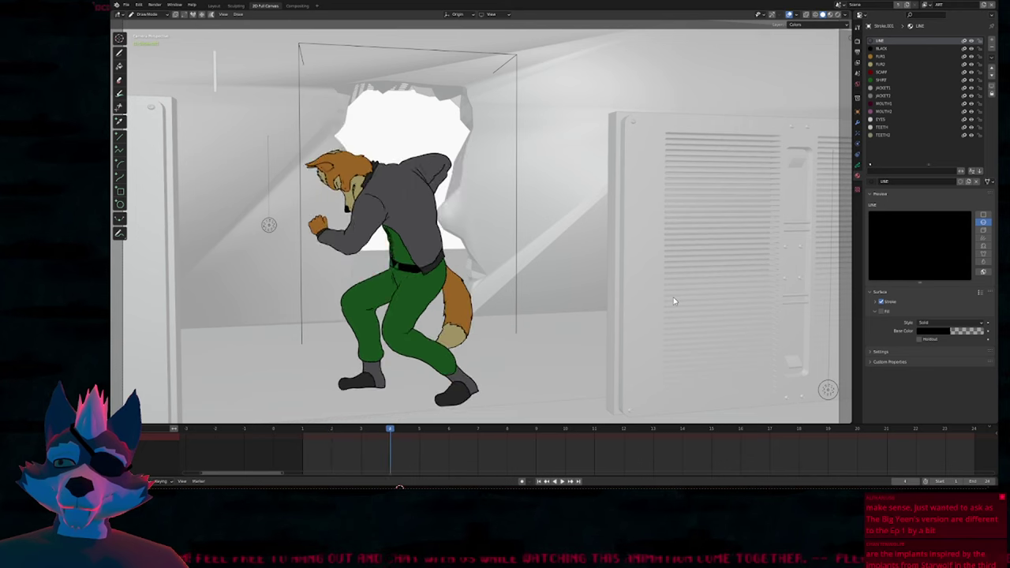
pyautogui.press('Right')
pyautogui.press('Right')
pyautogui.press('Right')
pyautogui.press('Right')
pyautogui.press('Right')
pyautogui.press('Right')
pyautogui.press('Right')
pyautogui.press('Right')
pyautogui.press('Right')
pyautogui.press('Right')
pyautogui.press('Right')
pyautogui.press('Right')
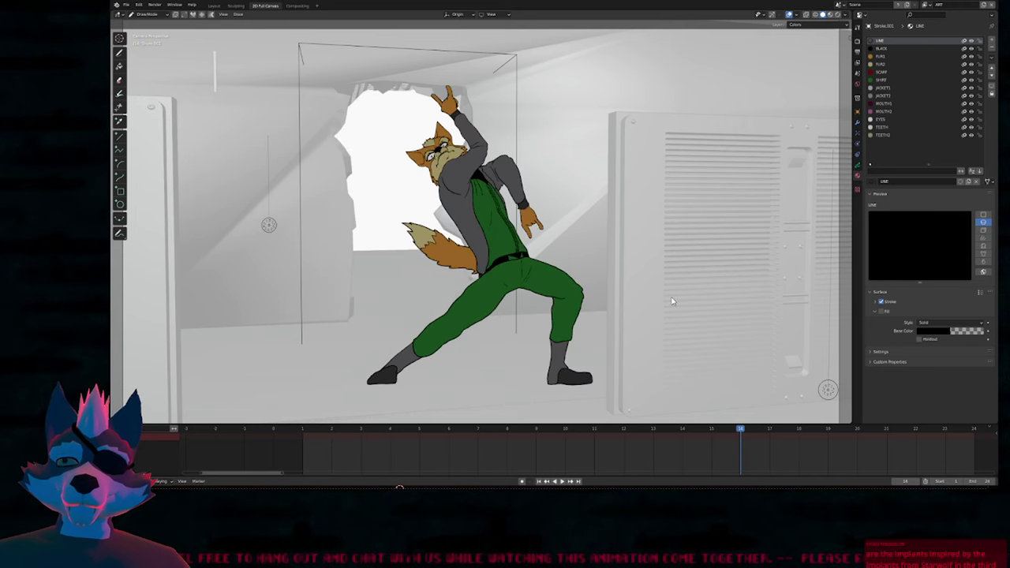
pyautogui.press('Right')
pyautogui.press('Right')
pyautogui.press('Right')
pyautogui.click(304, 431)
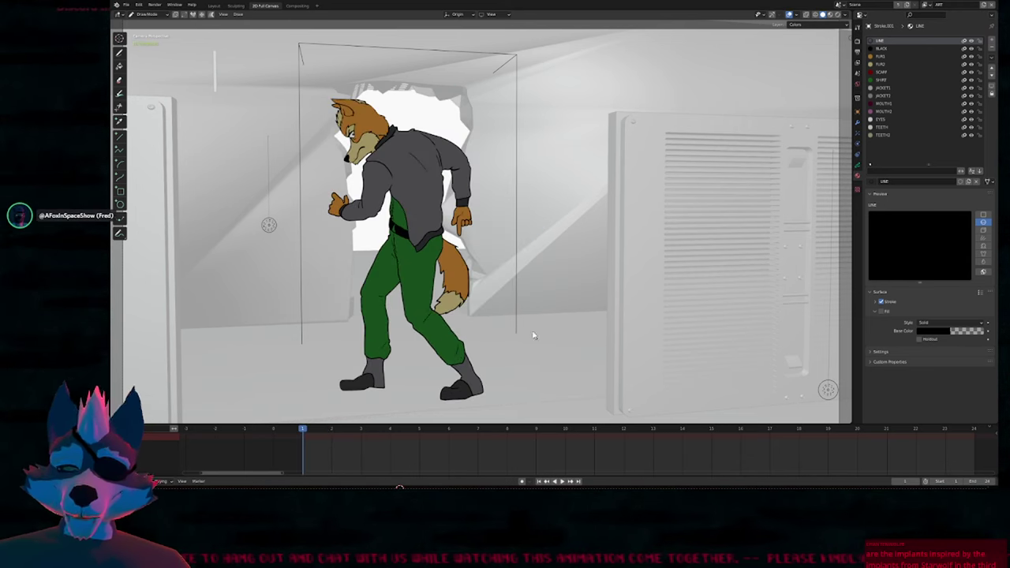
# Check the fox shot in Rendered shading, and switch the viewport to Material Preview.
pyautogui.press('z')
pyautogui.click(535, 276)
pyautogui.press('z')
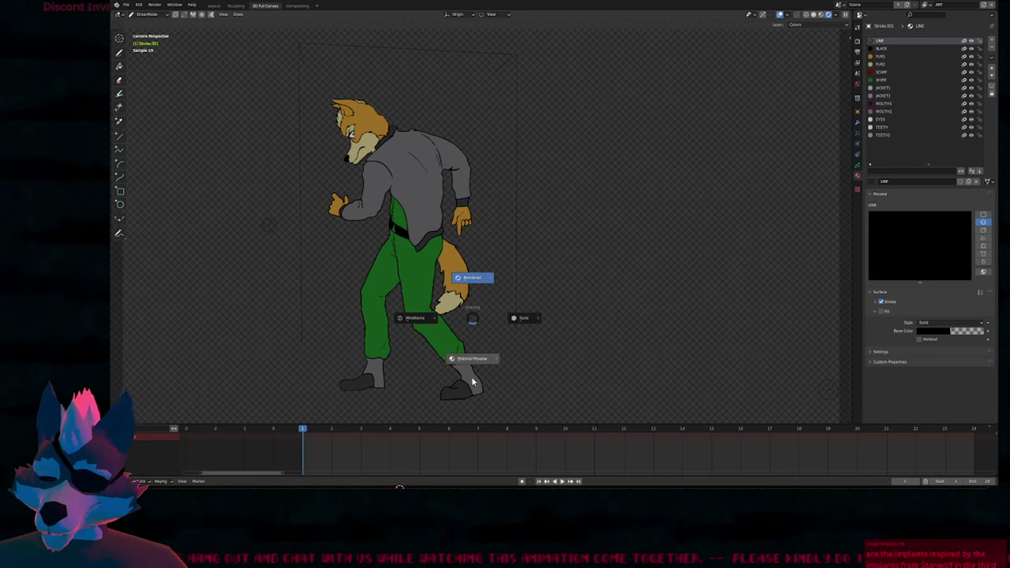
pyautogui.click(471, 376)
# Play the fox dance several times from frame 1 to review its motion.
pyautogui.press('space')
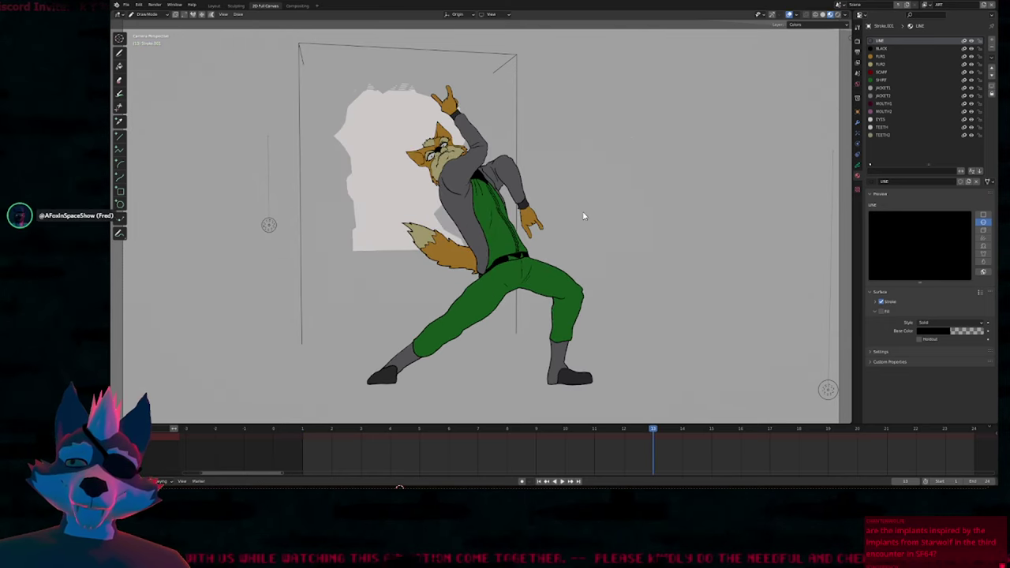
pyautogui.click(302, 427)
pyautogui.press('Right')
pyautogui.press('space')
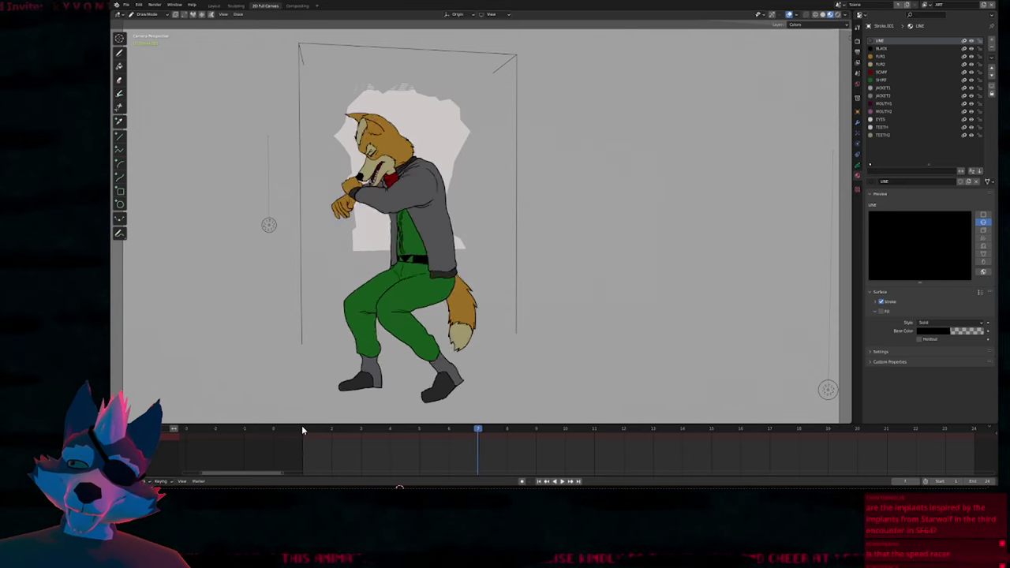
pyautogui.press('space')
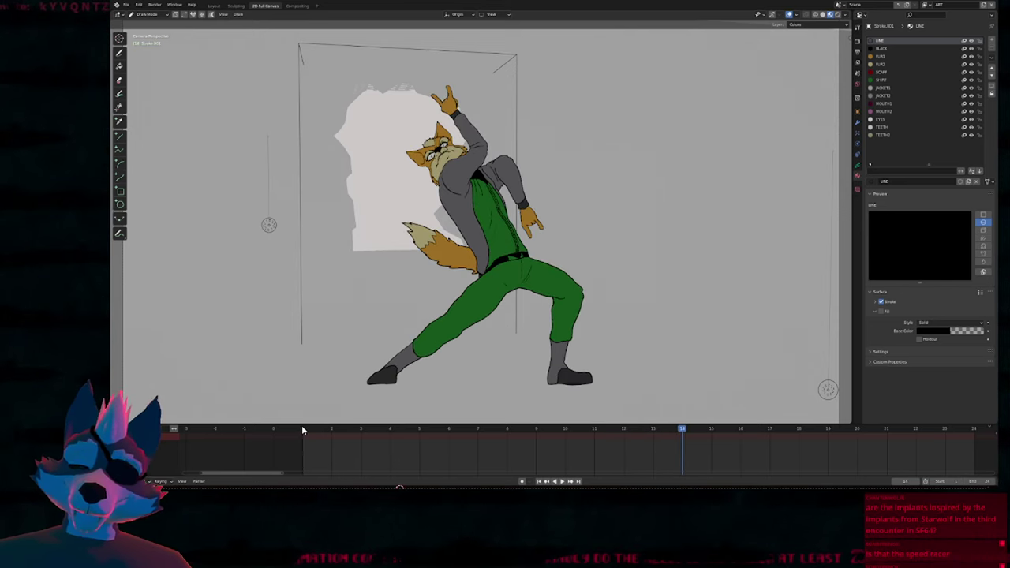
pyautogui.click(302, 428)
pyautogui.press('space')
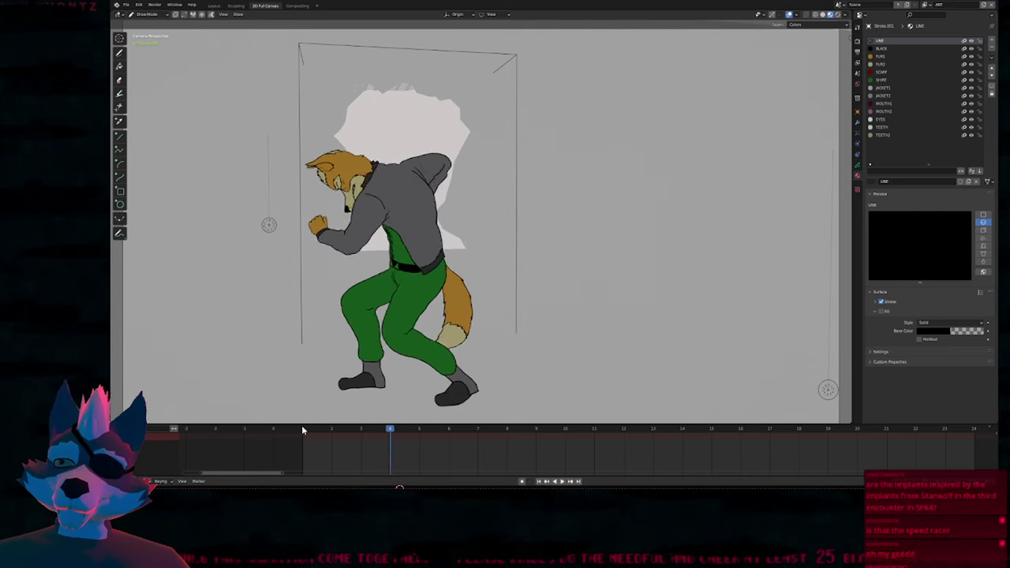
pyautogui.press('space')
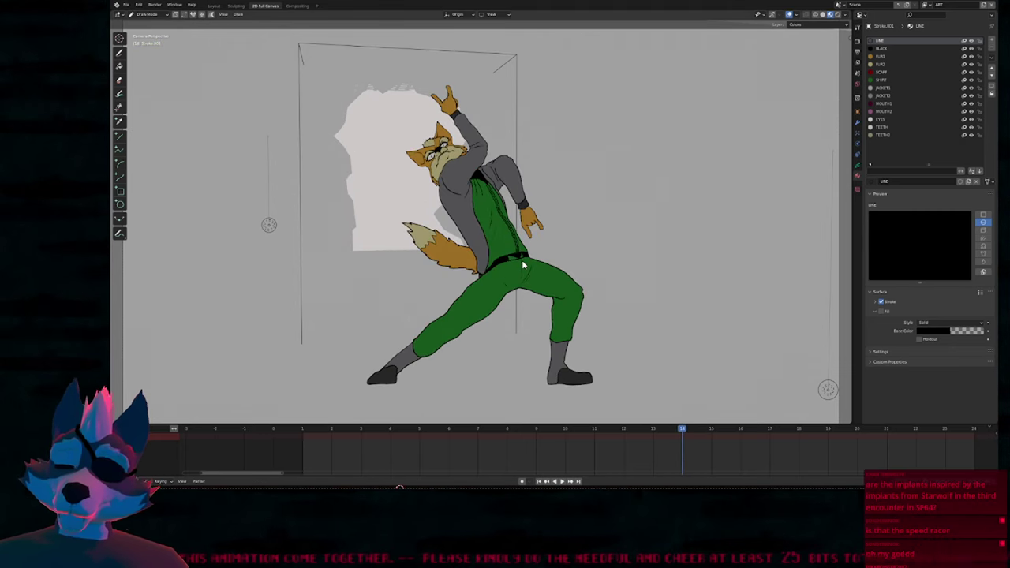
# Close the single-fox shot without saving, and view the two-character shot with coloured spotlights full screen.
pyautogui.hotkey('ctrl', 'q')
pyautogui.click(575, 257)
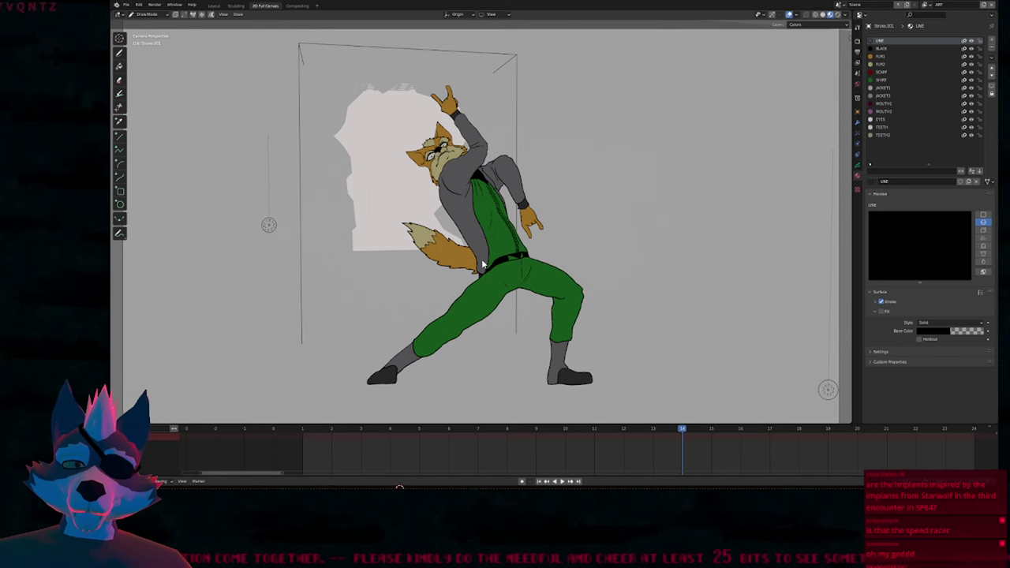
pyautogui.hotkey('alt', 'Tab')
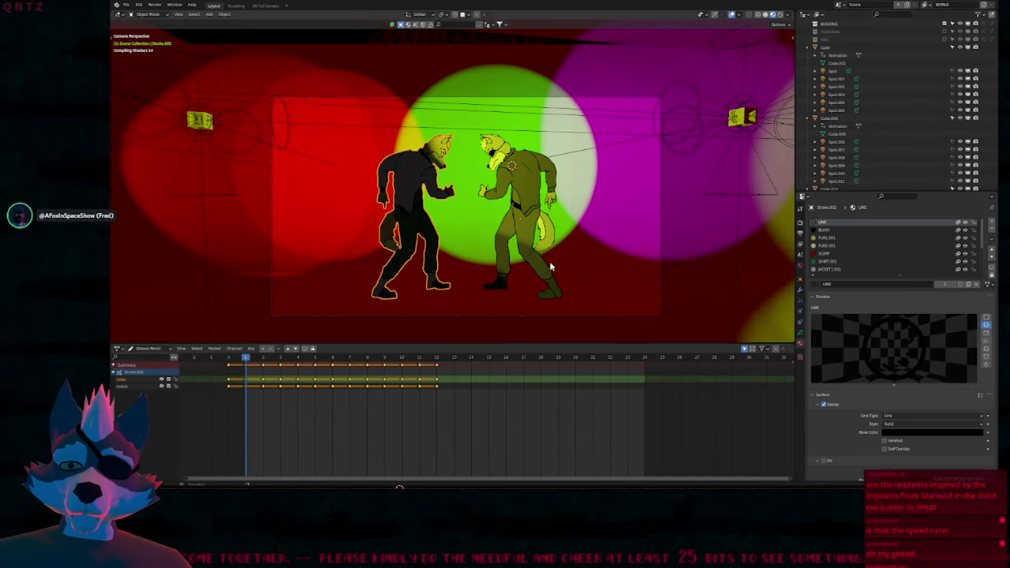
pyautogui.hotkey('ctrl', 'alt', 'space')
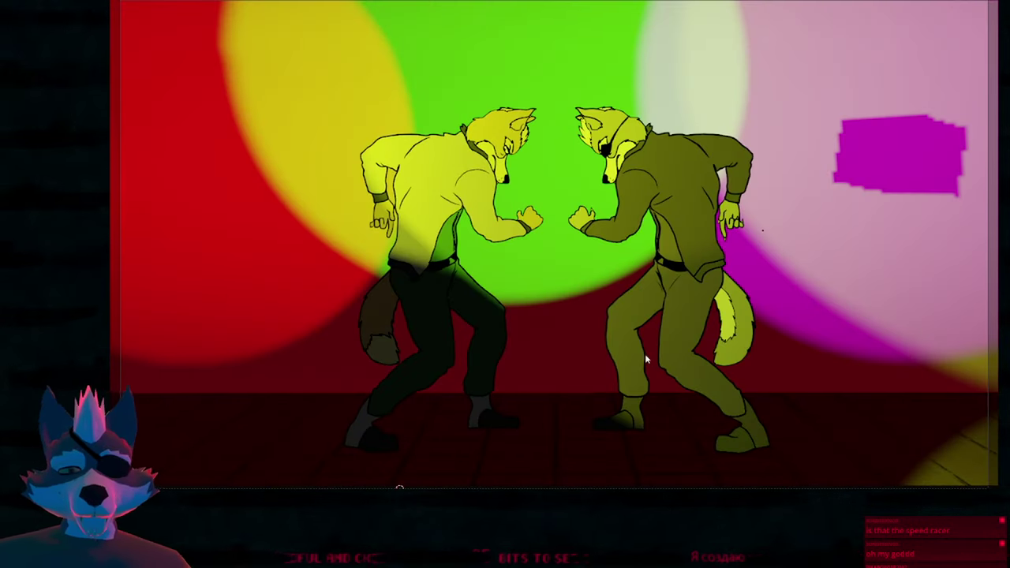
# Switch to the wireframe window of the two-character shot, and change the viewport shading to review the dance full screen.
pyautogui.hotkey('alt', 'Tab')
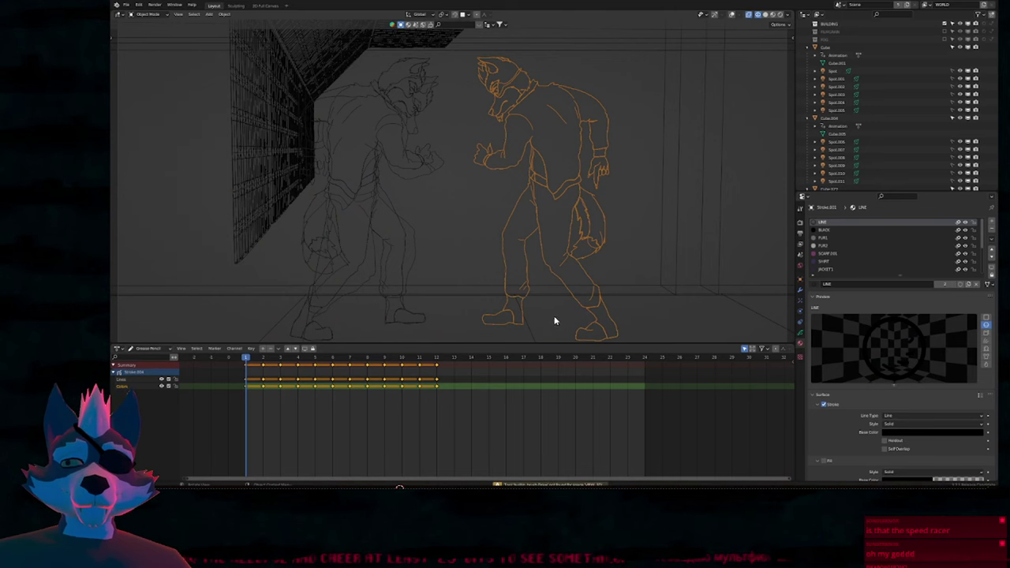
pyautogui.press('z')
pyautogui.press('z')
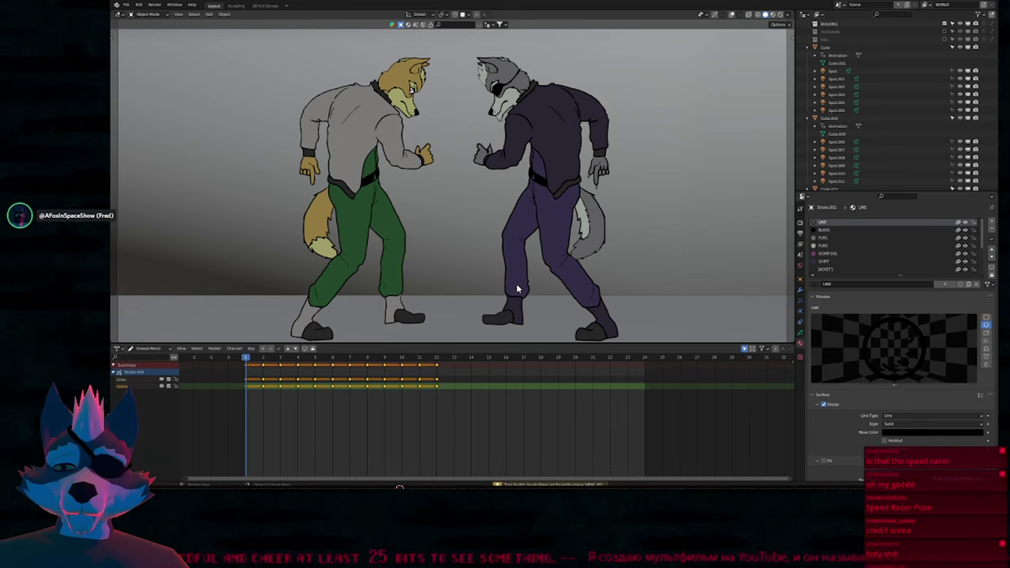
pyautogui.hotkey('ctrl', 'F11')
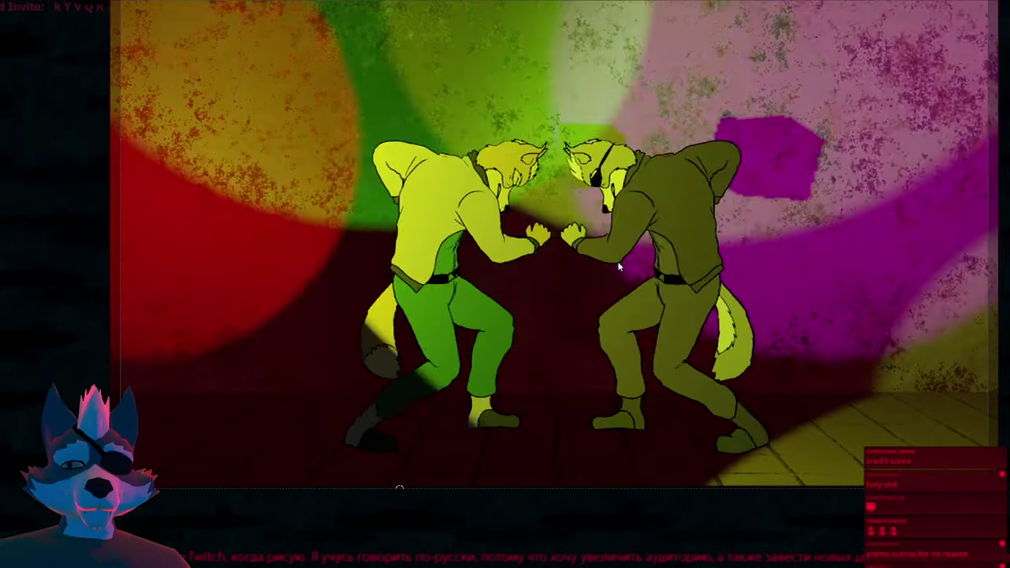
# View the two-character dance in Material Preview and Solid shading, and close its file without saving.
pyautogui.press('z')
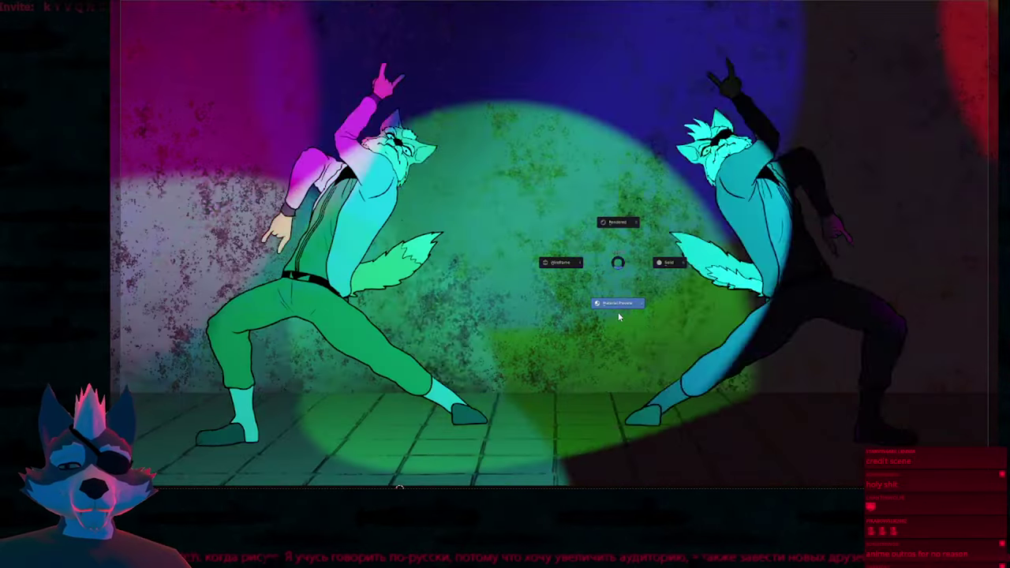
pyautogui.click(619, 315)
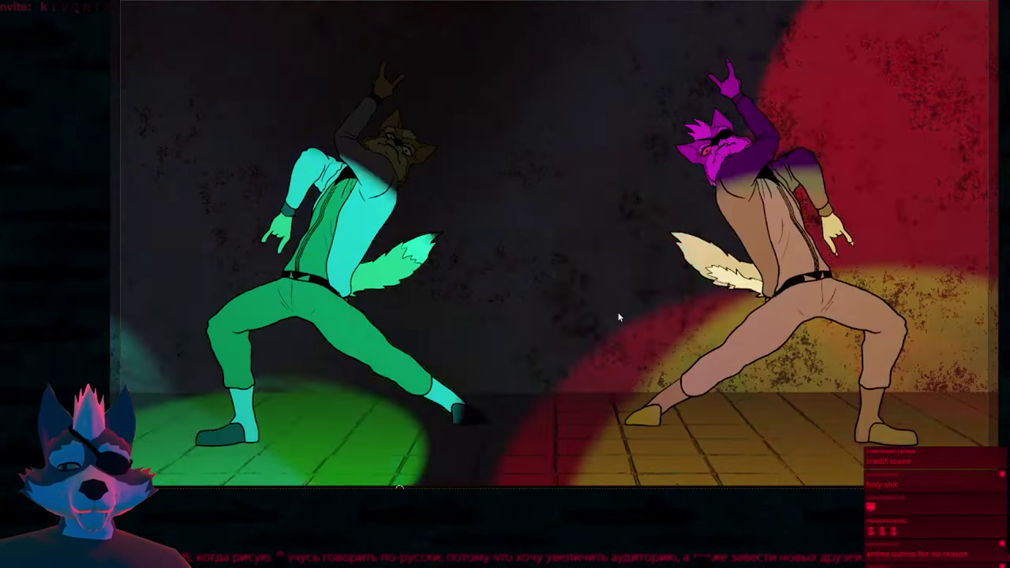
pyautogui.press('z')
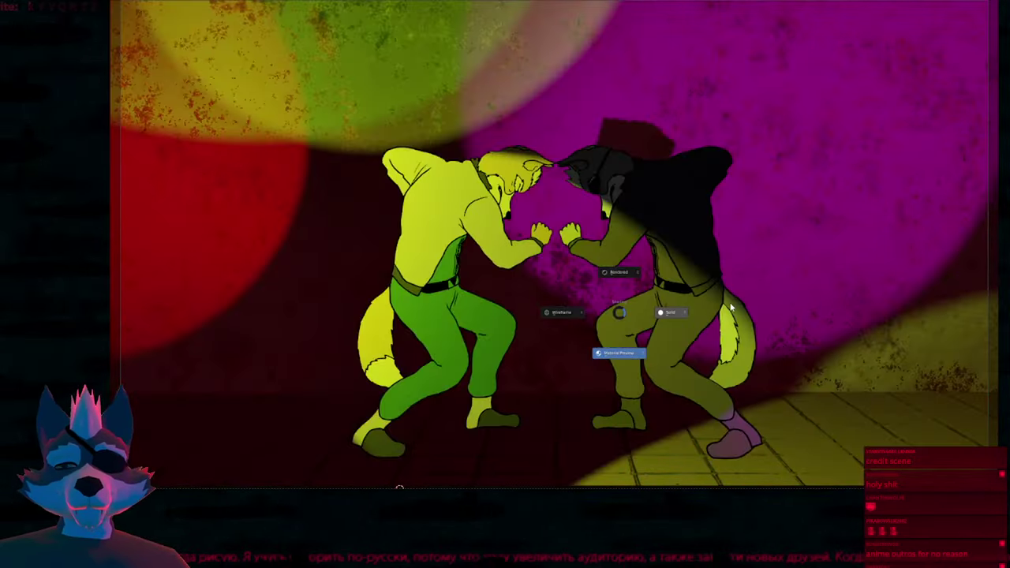
pyautogui.click(726, 306)
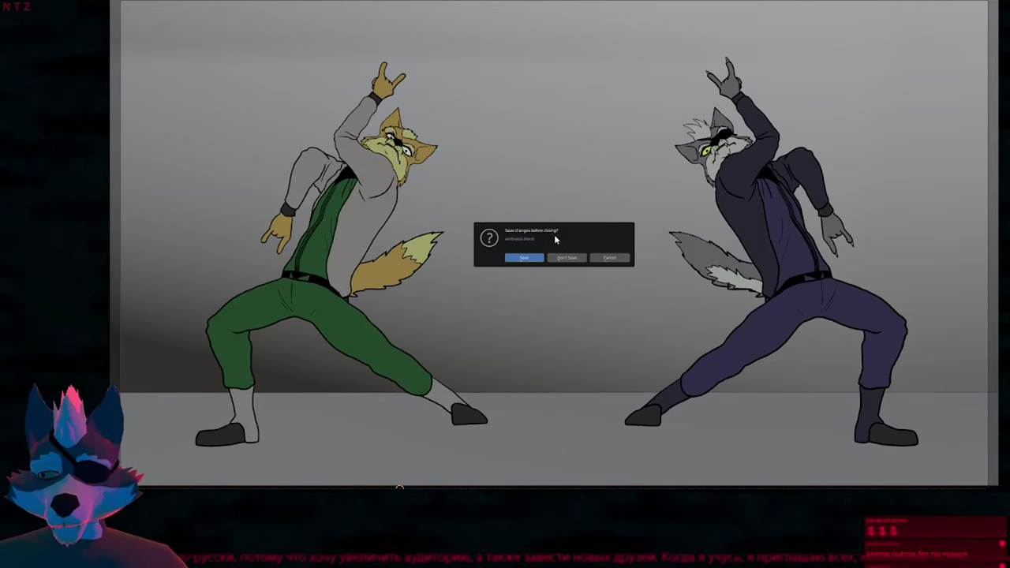
pyautogui.click(562, 260)
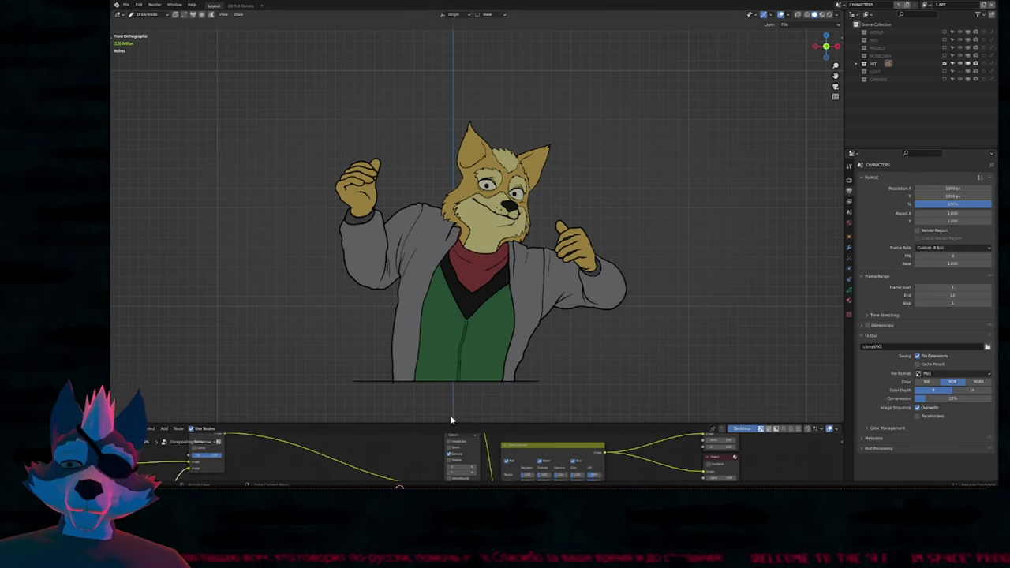
# Go to frame 1 of the seated fox animation, and show the Timeline in place of the compositor nodes, zoomed to the frame range.
pyautogui.hotkey('shift', 'Left')
pyautogui.hotkey('shift', 'F12')
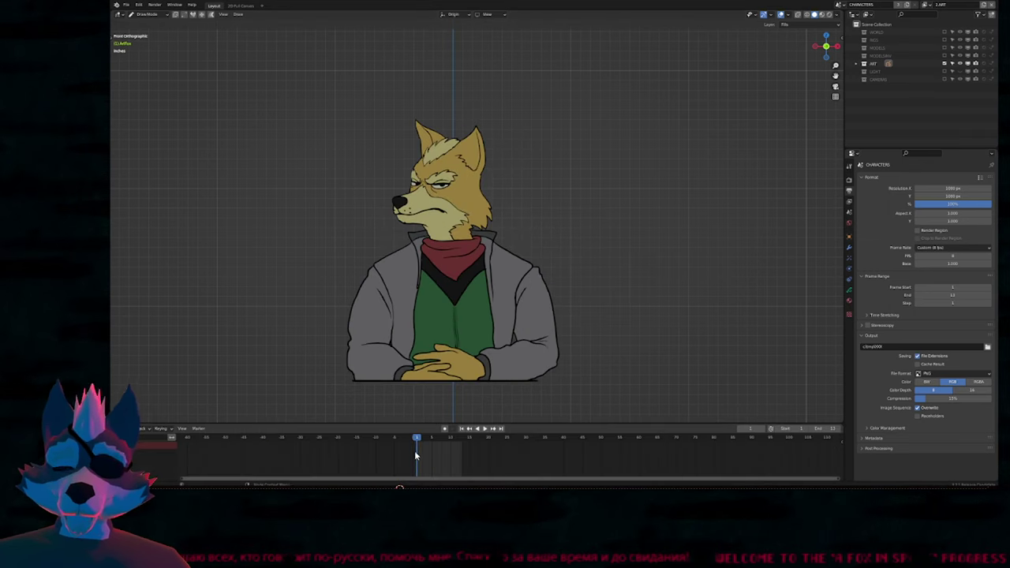
pyautogui.keyDown('ctrl'); pyautogui.moveTo(424, 455); pyautogui.dragTo(459, 453, button='middle'); pyautogui.keyUp('ctrl')
pyautogui.scroll(3, 426, 448)
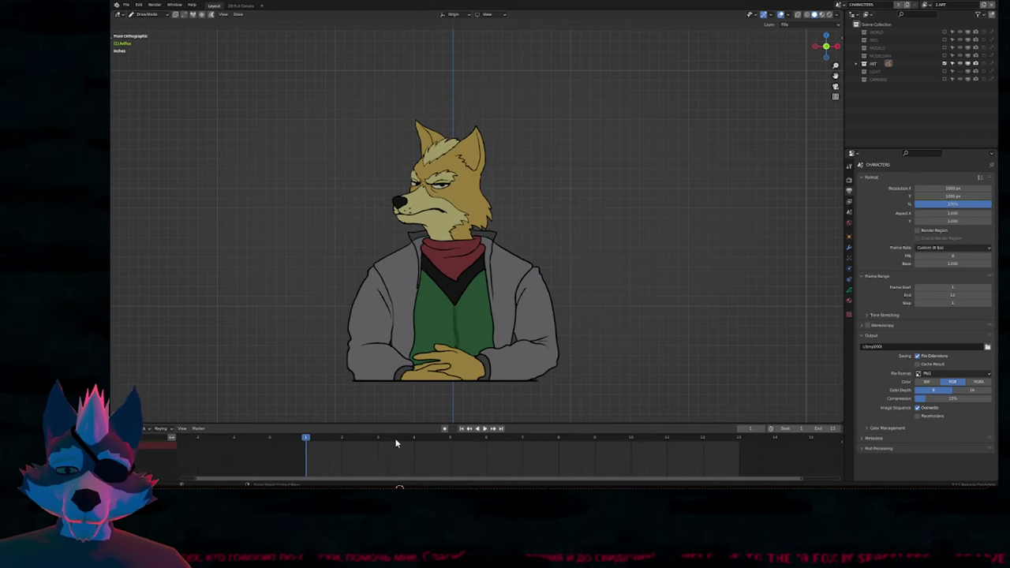
# Scrub and play the seated fox animation repeatedly to review its motion between frames 1 and 13.
pyautogui.moveTo(321, 442); pyautogui.dragTo(734, 444)
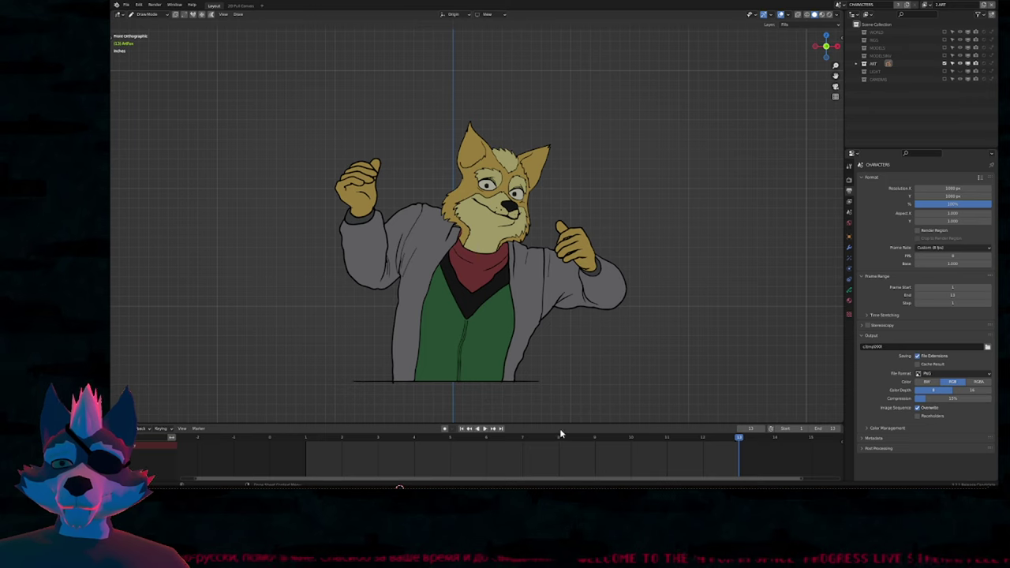
pyautogui.moveTo(314, 439); pyautogui.dragTo(731, 448)
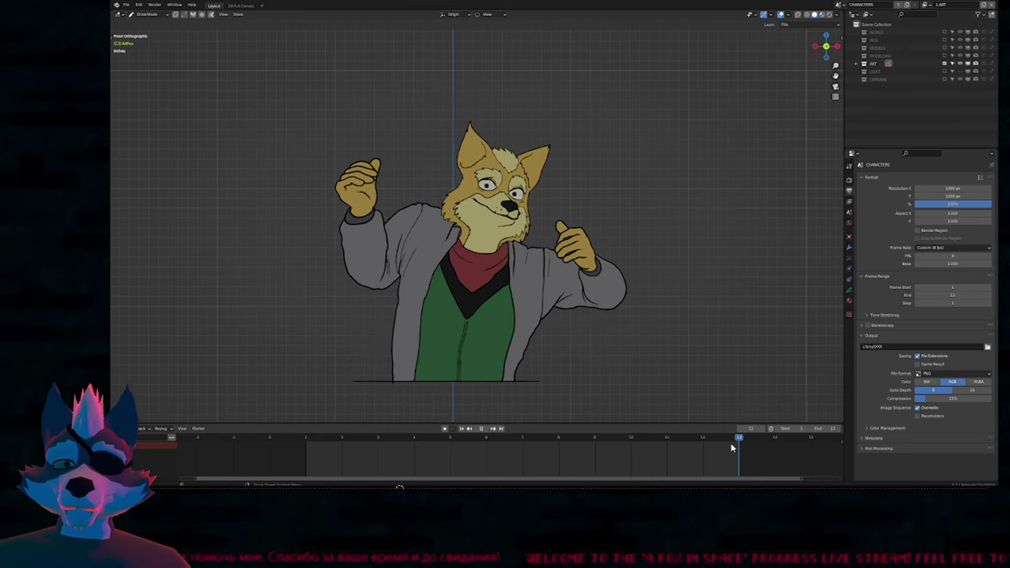
pyautogui.click(314, 436)
pyautogui.press('space')
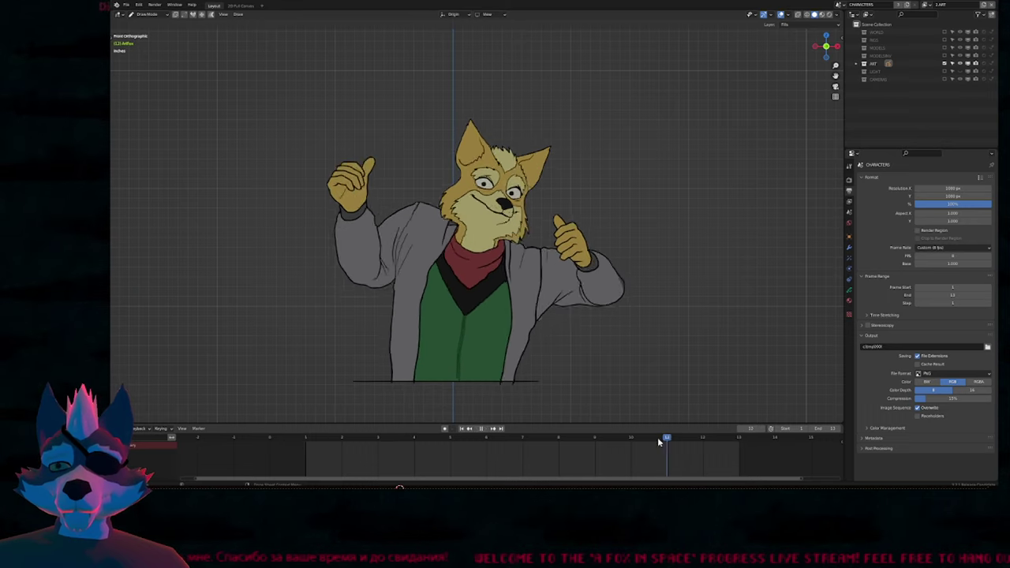
pyautogui.click(800, 442)
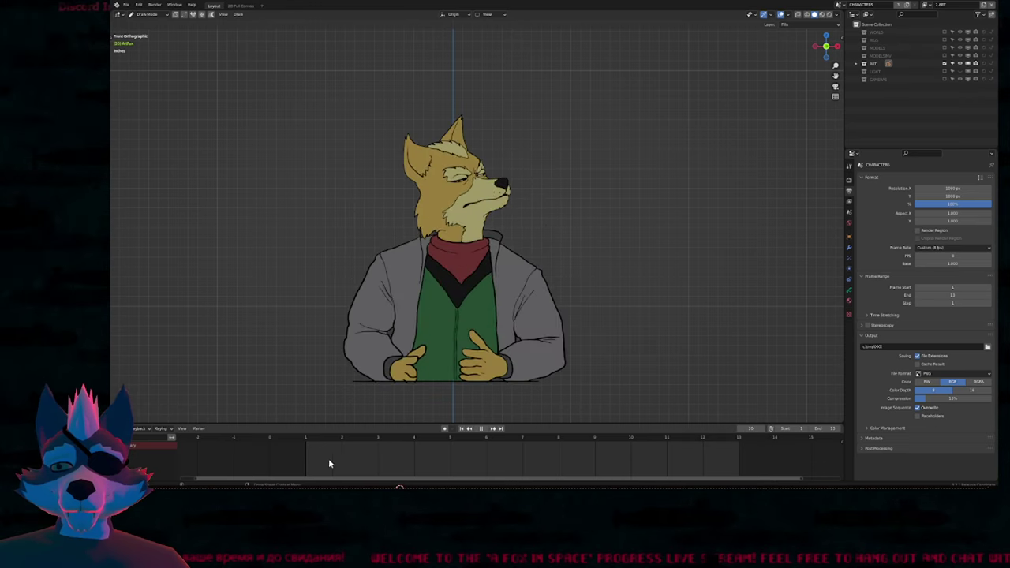
pyautogui.press('space')
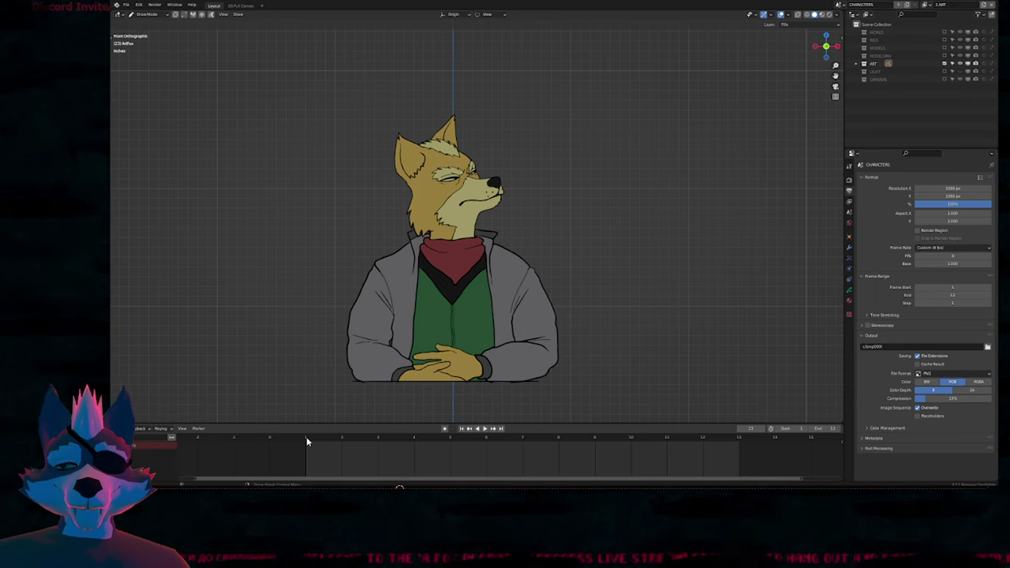
pyautogui.press('space')
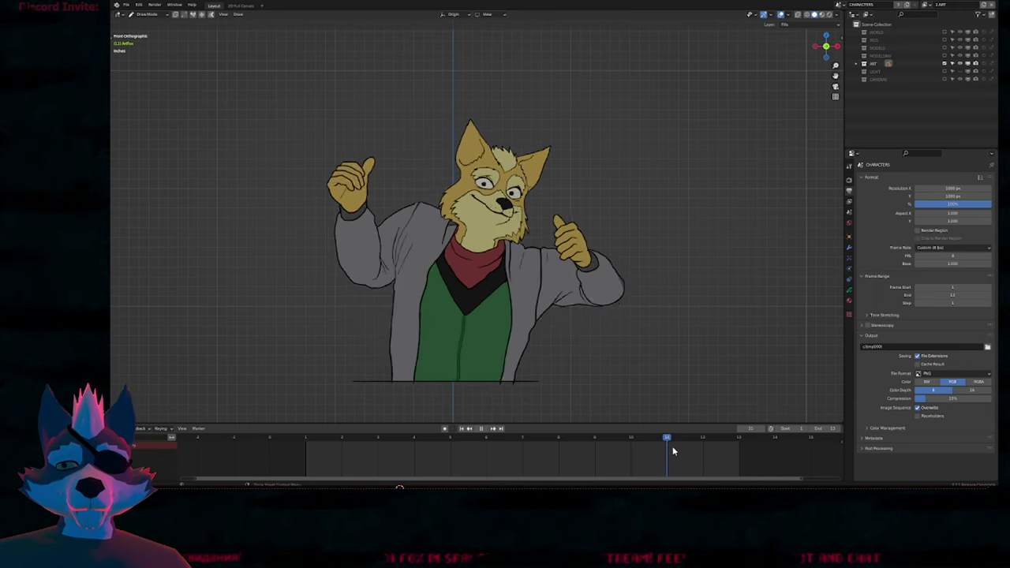
pyautogui.press('space')
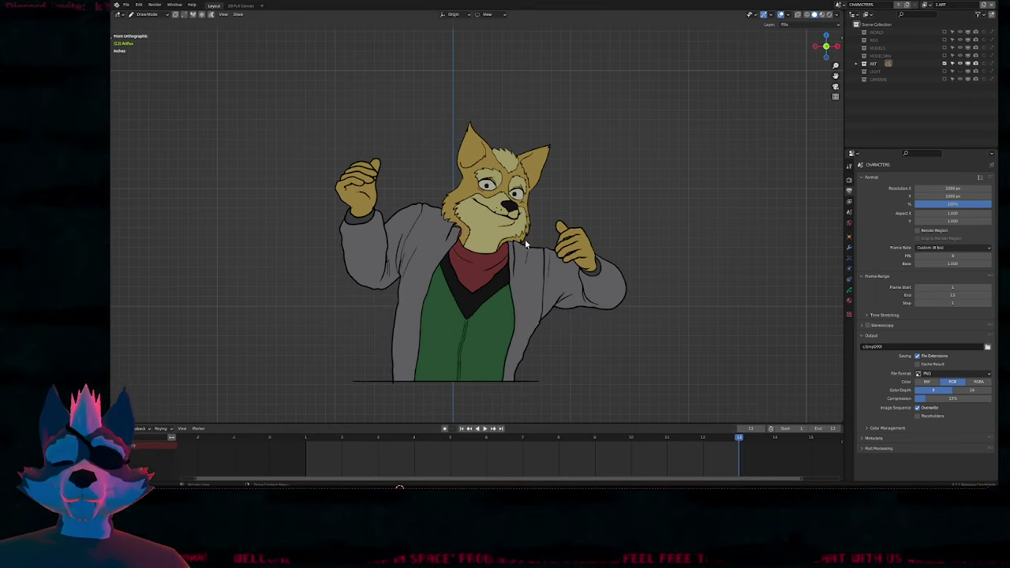
# Close the seated fox file without saving.
pyautogui.hotkey('ctrl', 'q')
pyautogui.click(571, 259)
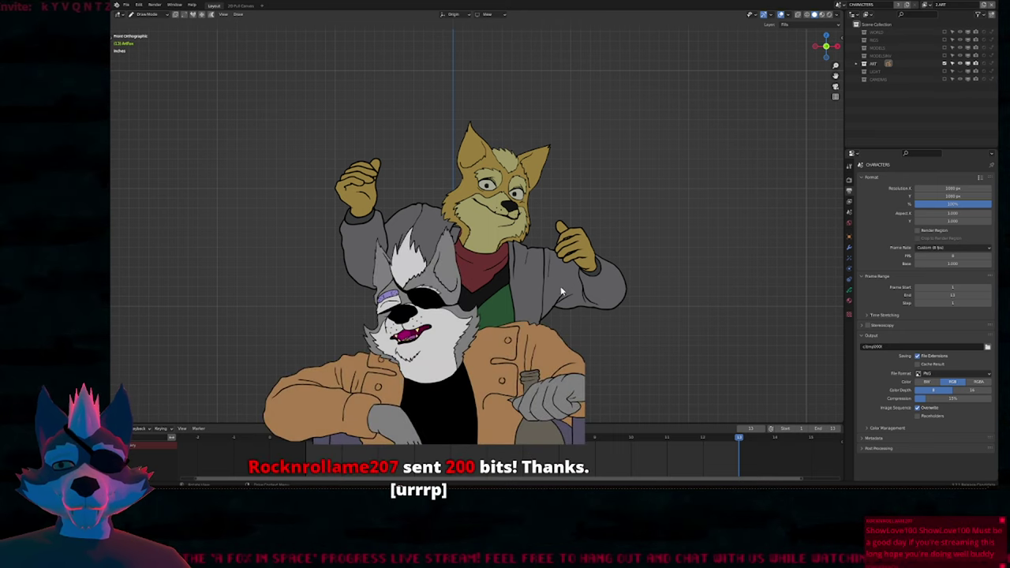
pyautogui.hotkey('ctrl', 'q')
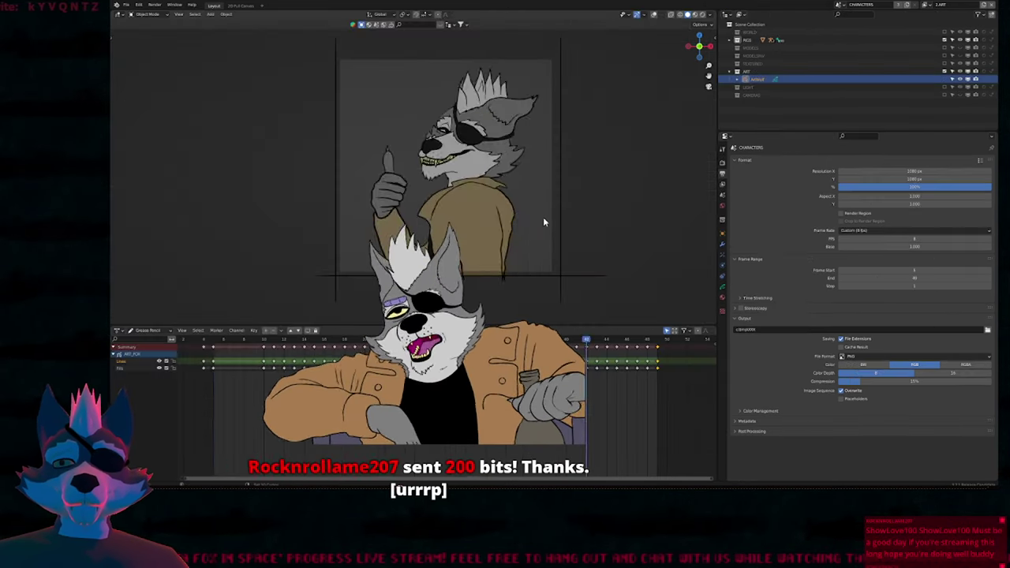
# Return the eyepatch wolf animation to its start frame, and fit the drawing in a full-screen viewport.
pyautogui.hotkey('shift', 'Left')
pyautogui.press('Home')
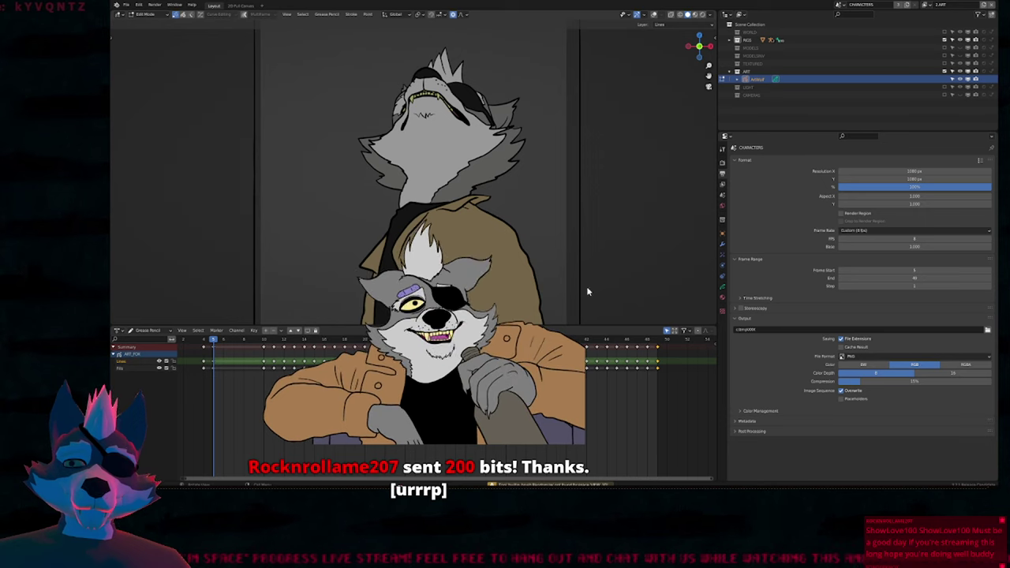
pyautogui.hotkey('ctrl', 'alt', 'space')
pyautogui.press('Home')
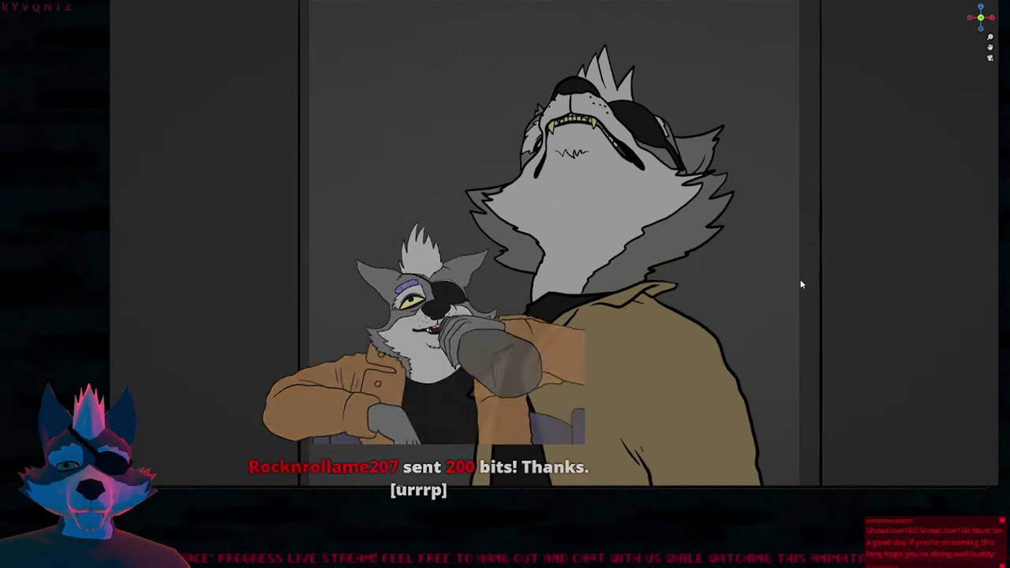
# Play the wolf animation to frame 23, and render that frame in a full-screen view.
pyautogui.hotkey('ctrl', 'alt', 'space')
pyautogui.press('space')
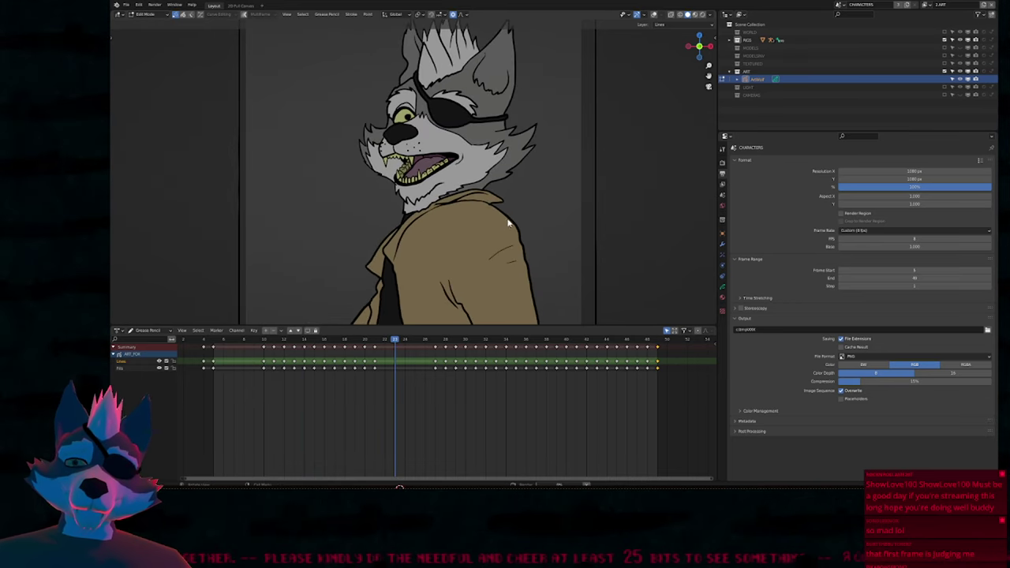
pyautogui.press('F12')
pyautogui.hotkey('ctrl', 'alt', 'space')
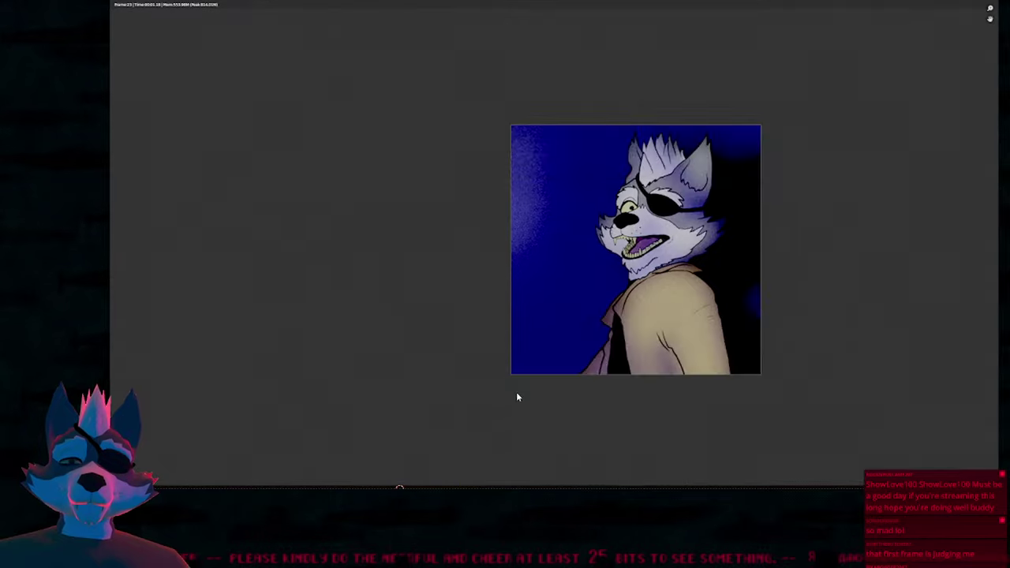
# Inspect the rendered frame 23 of the eyepatch wolf, and leave the full-screen render view.
pyautogui.press('KP_1')
pyautogui.moveTo(636, 338); pyautogui.dragTo(500, 339, button='middle')
pyautogui.scroll(-3, 500, 339)
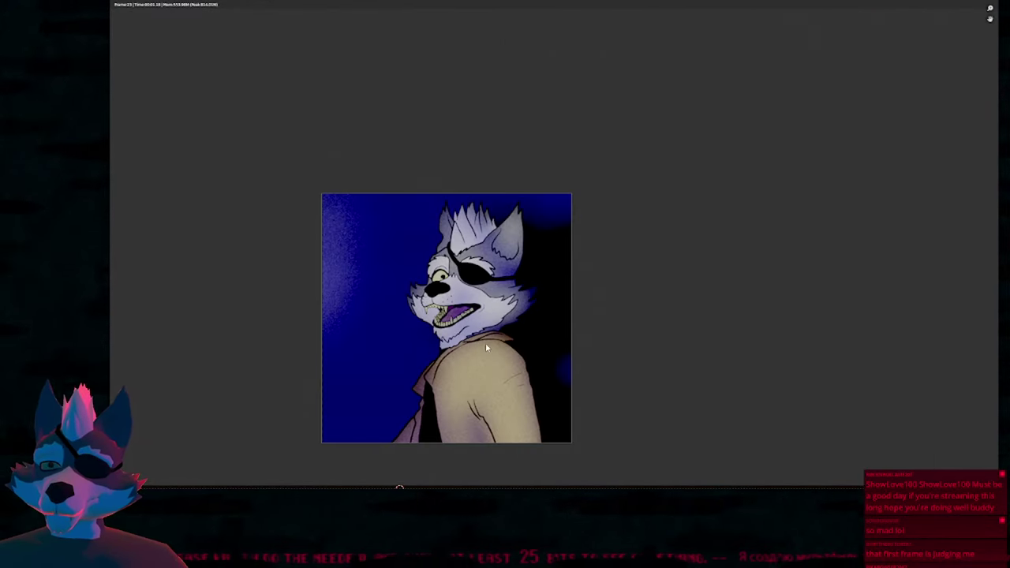
pyautogui.hotkey('ctrl', 'alt', 'space')
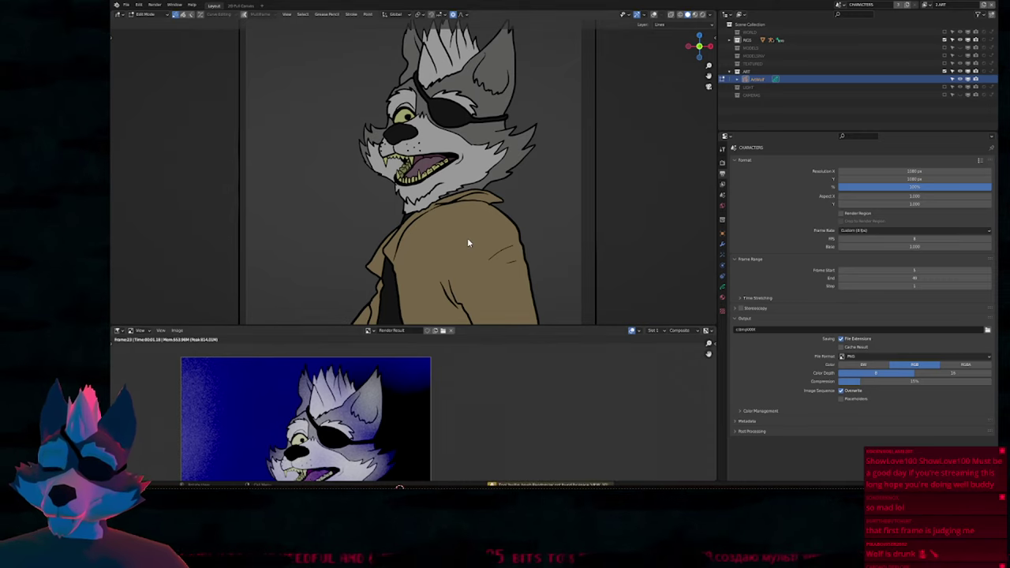
# Render the whole eyepatch wolf animation, and enlarge the render view to watch the frames.
pyautogui.hotkey('ctrl', 'F12')
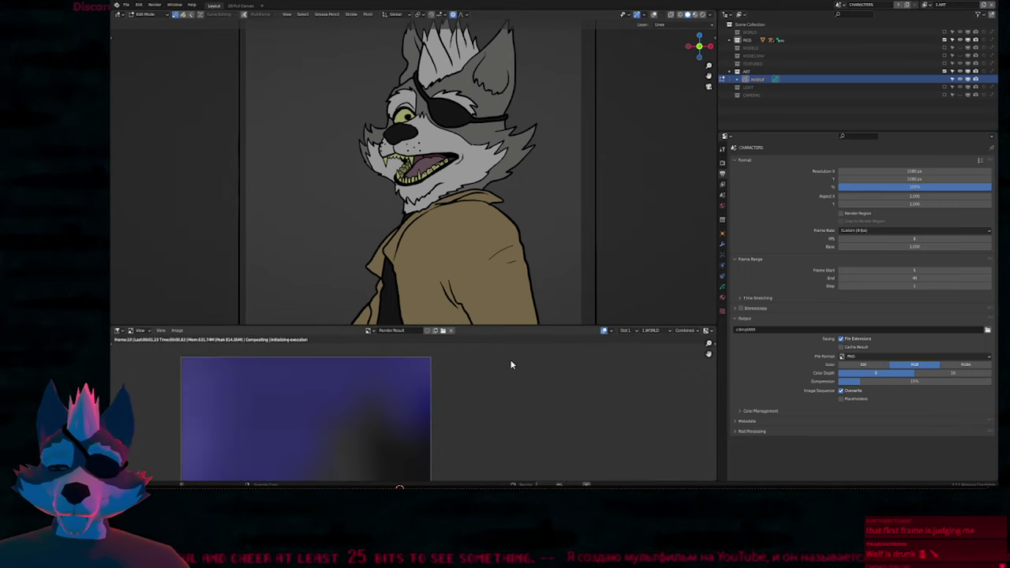
pyautogui.moveTo(492, 328); pyautogui.dragTo(494, 199)
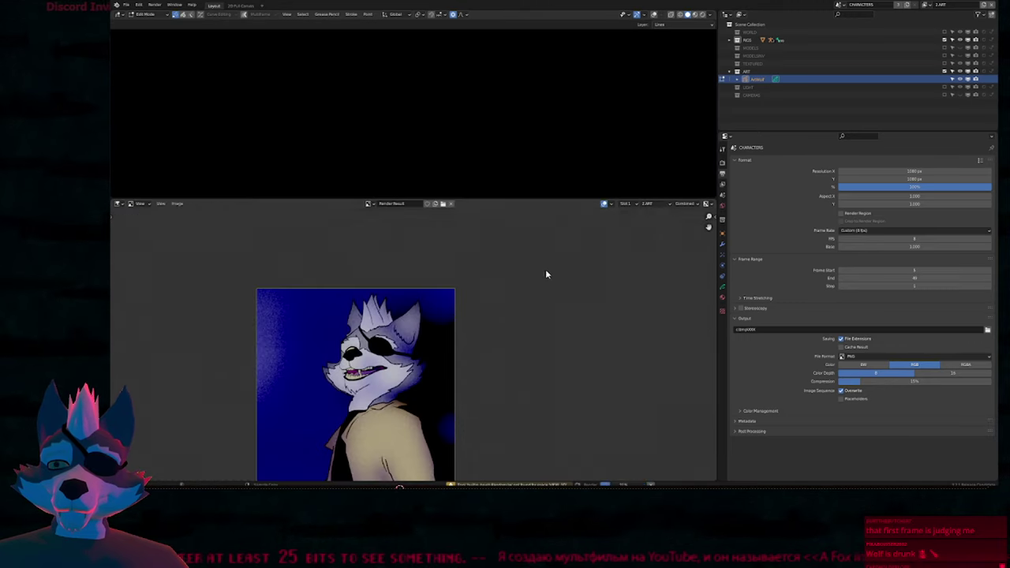
pyautogui.scroll(1, 459, 423)
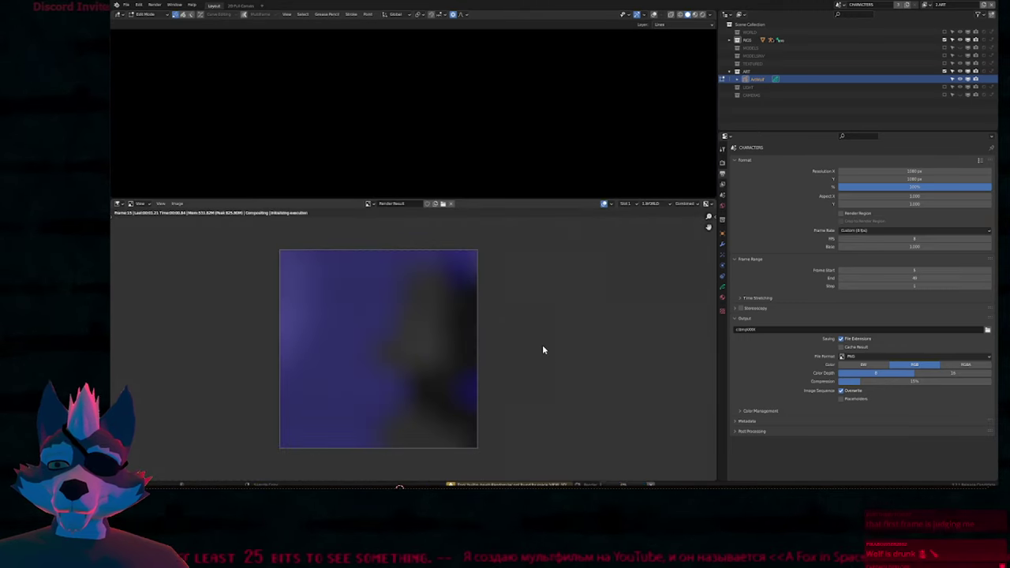
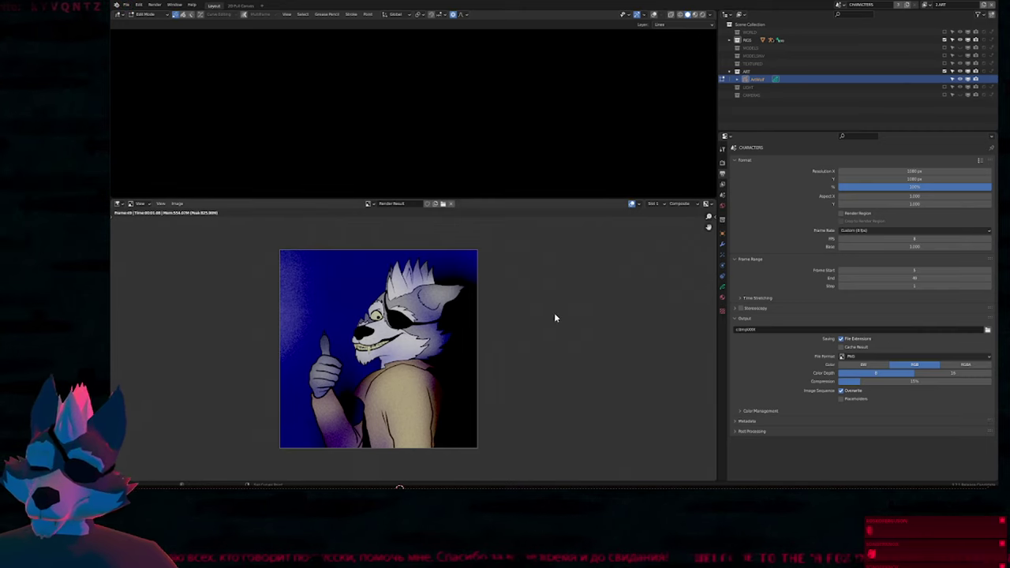
# Close the eyepatch wolf file without saving.
pyautogui.hotkey('ctrl', 'q')
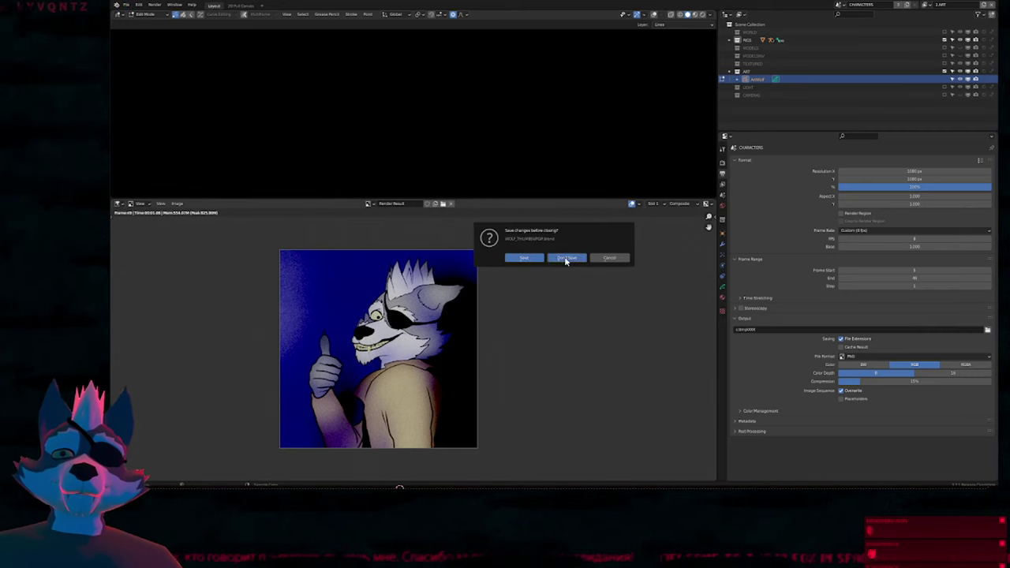
pyautogui.click(564, 258)
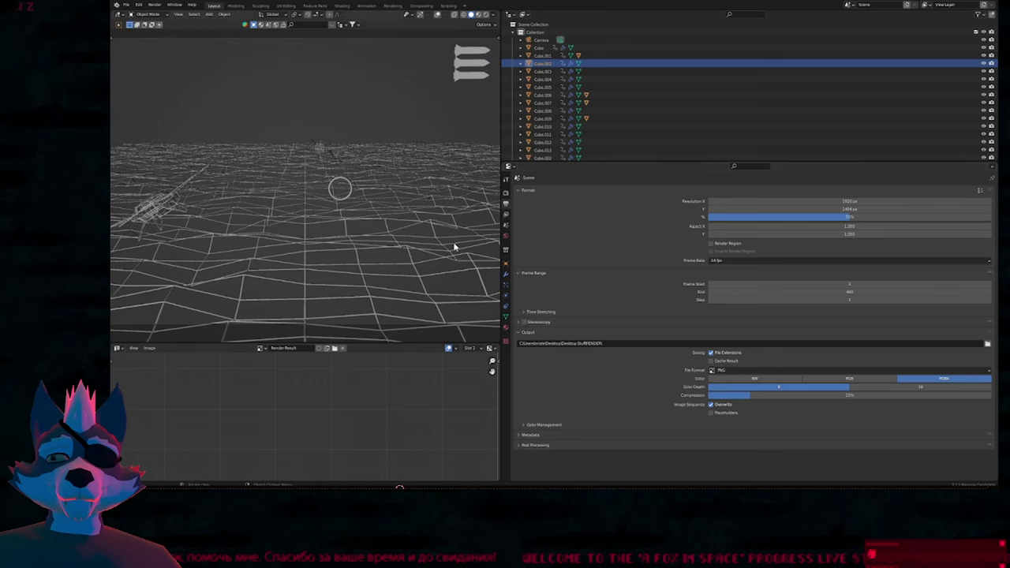
# Play the wireframe spaceship game animation from its start frame in rendered shading, watching it in a full-screen viewport.
pyautogui.click(422, 202)
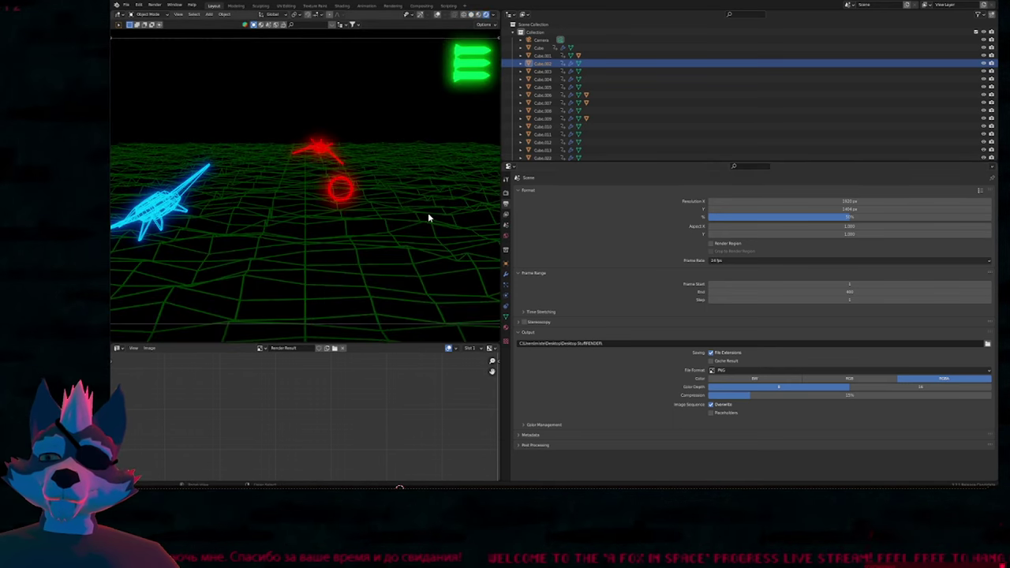
pyautogui.hotkey('shift', 'Left')
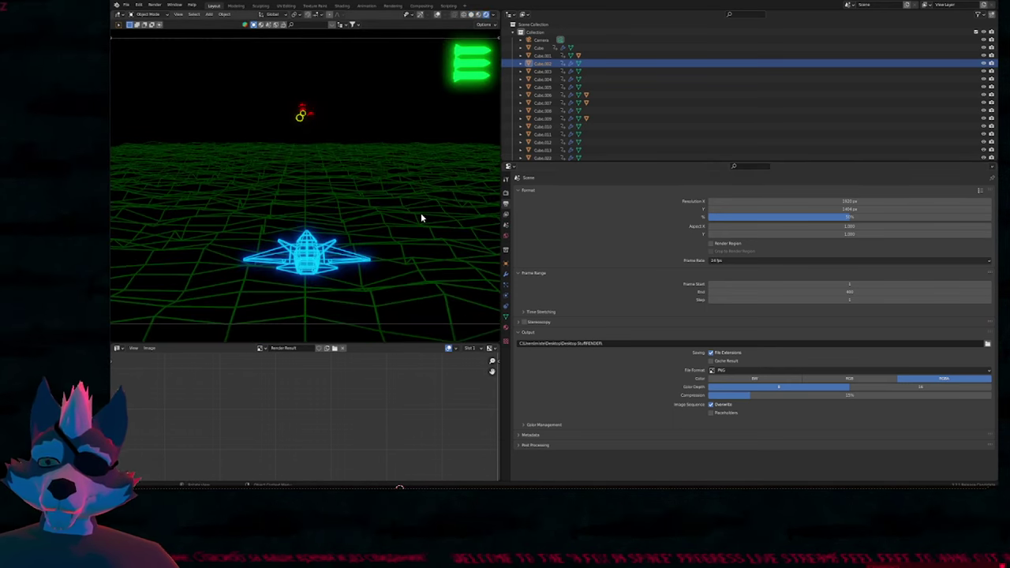
pyautogui.press('space')
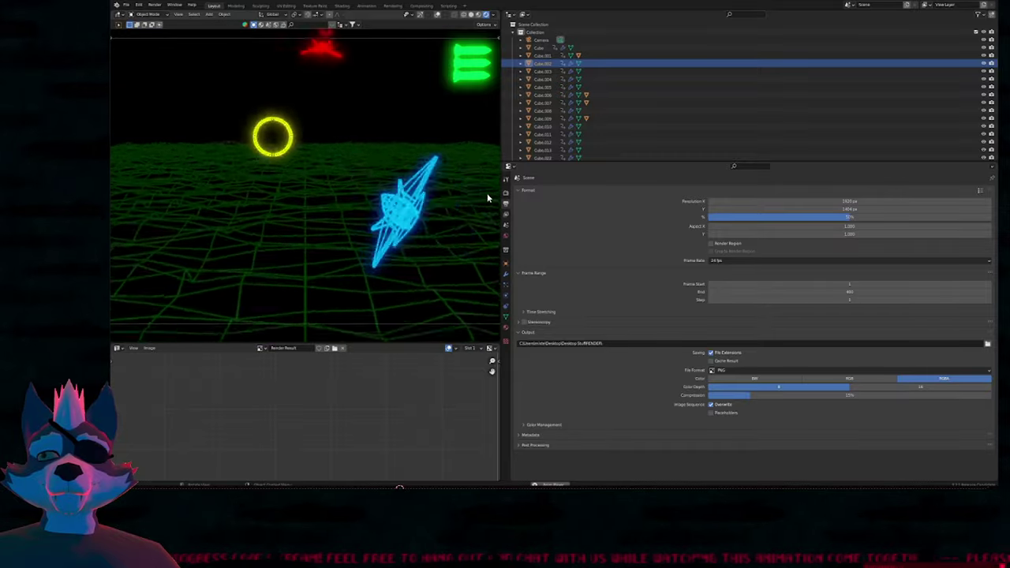
pyautogui.hotkey('ctrl', 'alt', 'space')
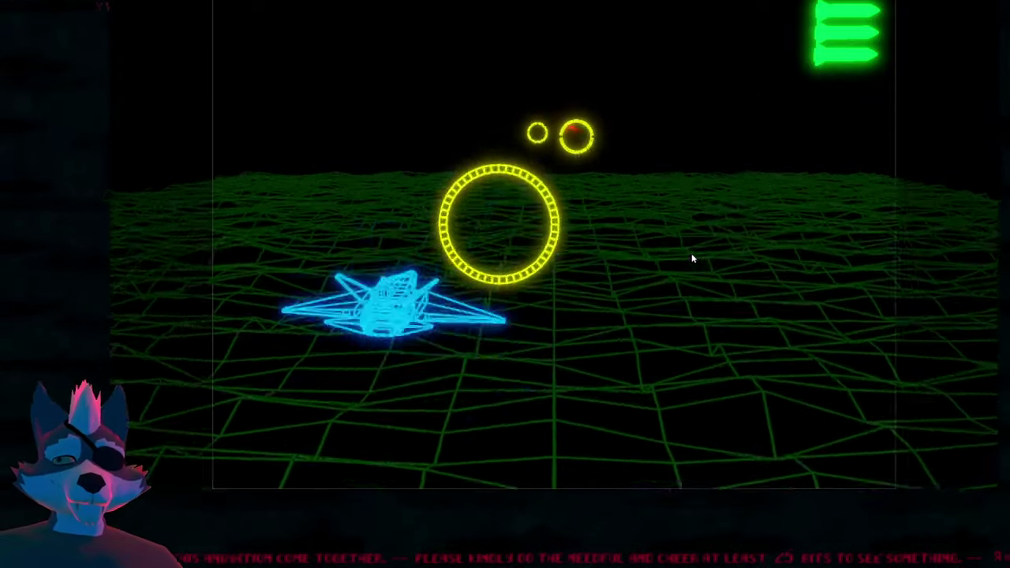
pyautogui.hotkey('ctrl', 'alt', 'space')
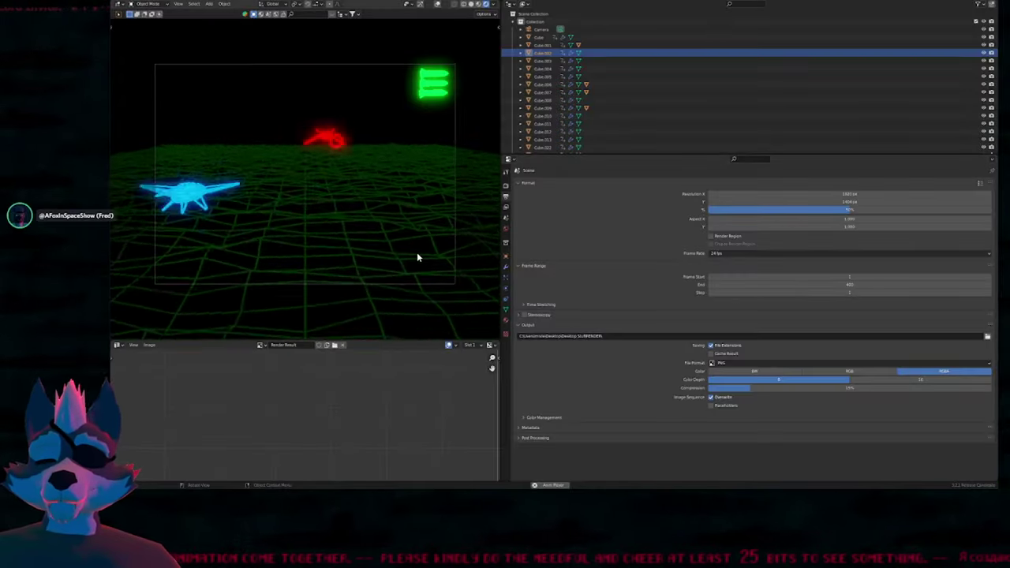
# Close the wireframe spaceship game file without saving.
pyautogui.hotkey('ctrl', 'q')
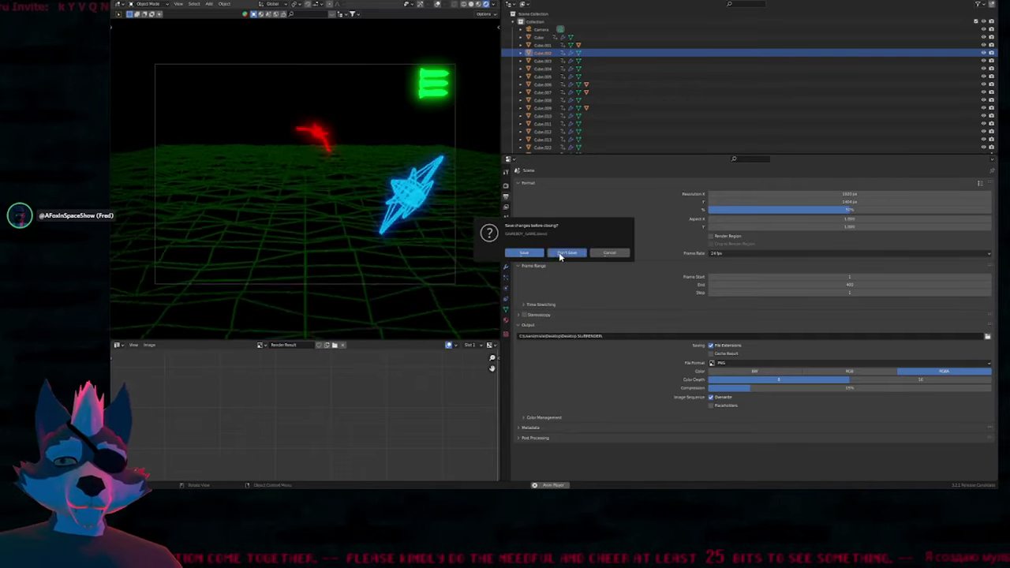
pyautogui.click(603, 253)
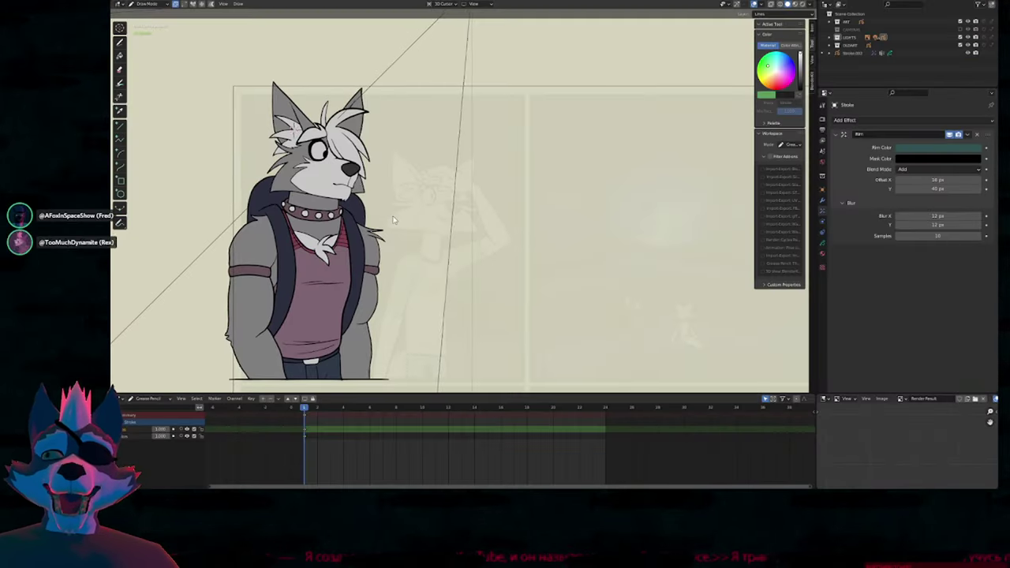
# Show the backpack wolf comic in rendered shading in a maximized viewport, and examine its first panel.
pyautogui.keyDown('shift'); pyautogui.moveTo(391, 219); pyautogui.dragTo(463, 221, button='middle'); pyautogui.keyUp('shift')
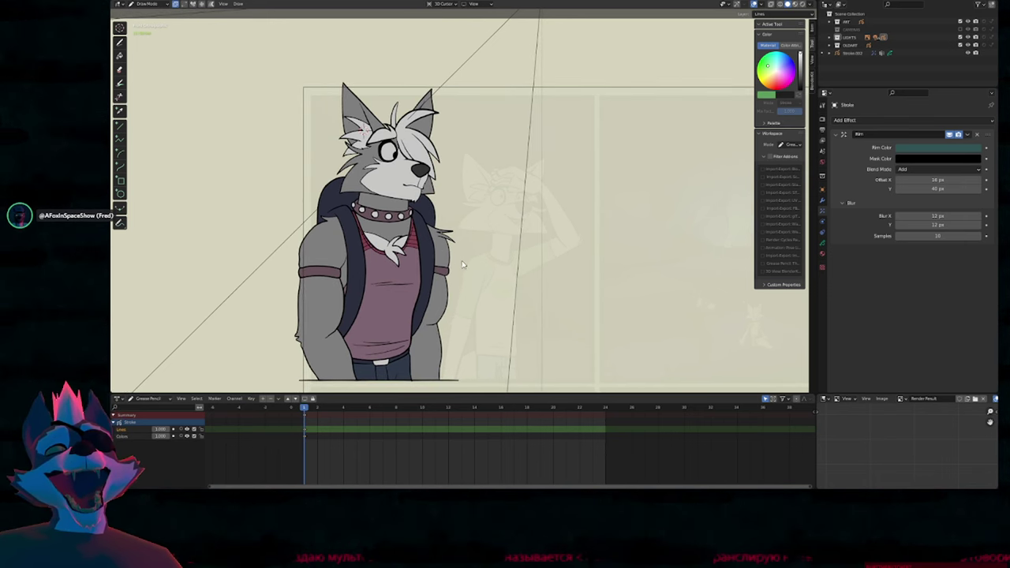
pyautogui.click(465, 223)
pyautogui.keyDown('shift'); pyautogui.moveTo(534, 266); pyautogui.dragTo(553, 265, button='middle'); pyautogui.keyUp('shift')
pyautogui.scroll(2, 501, 227)
pyautogui.keyDown('shift'); pyautogui.moveTo(501, 201); pyautogui.dragTo(500, 214, button='middle'); pyautogui.keyUp('shift')
pyautogui.hotkey('ctrl', 'space')
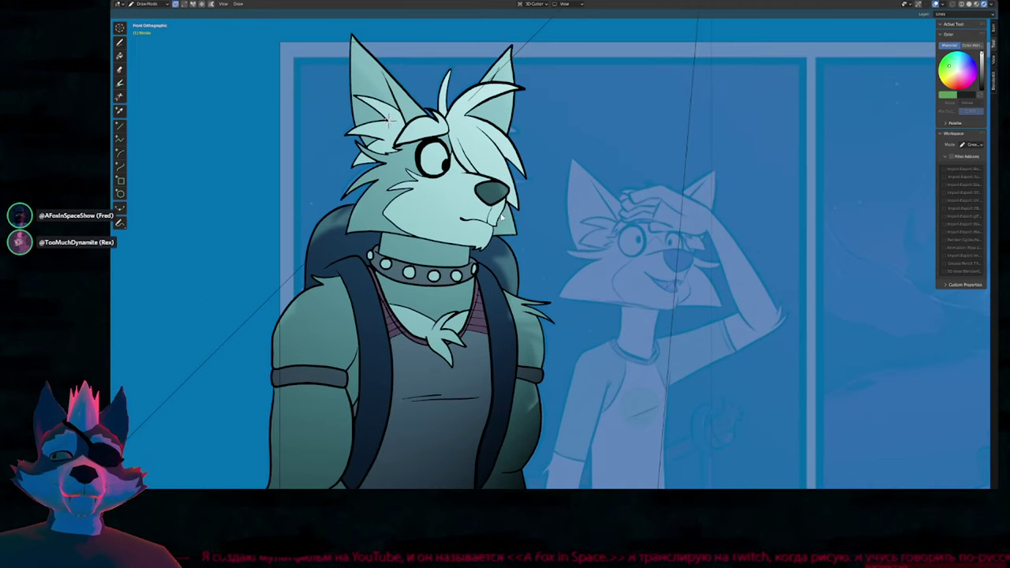
pyautogui.keyDown('shift'); pyautogui.moveTo(591, 254); pyautogui.dragTo(531, 242, button='middle'); pyautogui.keyUp('shift')
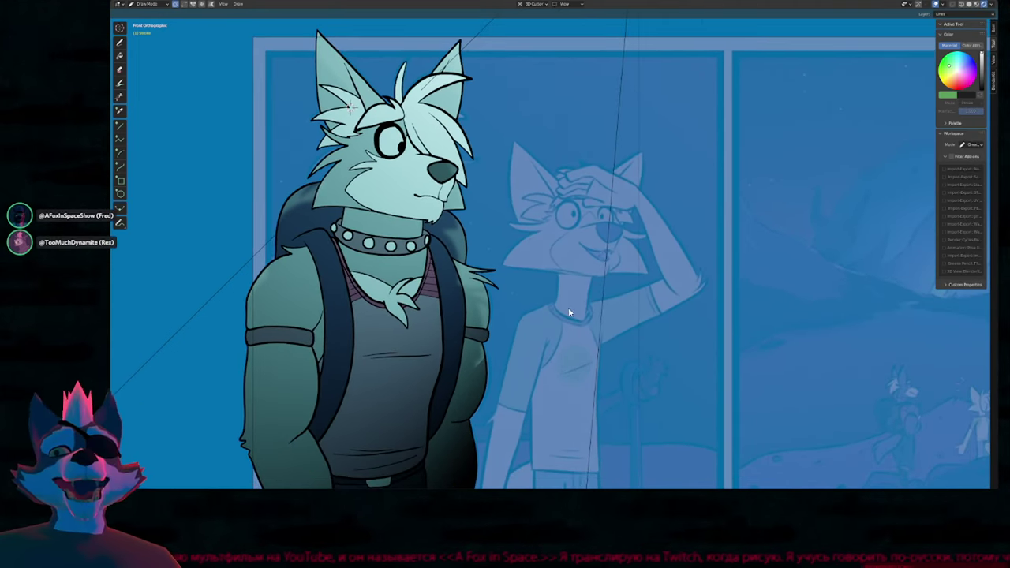
pyautogui.keyDown('shift'); pyautogui.moveTo(625, 335); pyautogui.dragTo(592, 331, button='middle'); pyautogui.keyUp('shift')
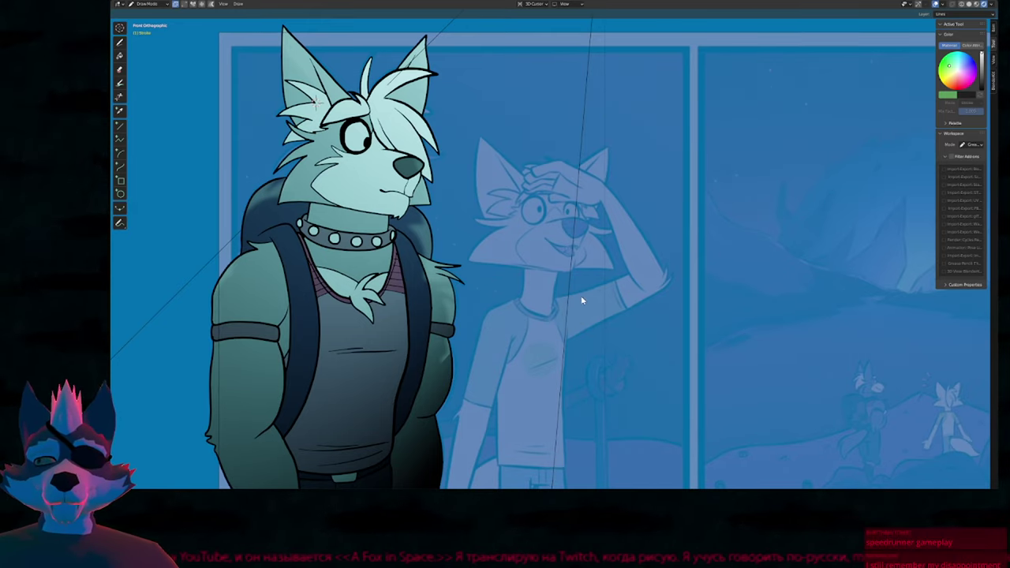
# Switch to Object Mode, select the spot light above the backpack wolf, and try moving and freely rotating it.
pyautogui.hotkey('ctrl', 'Tab')
pyautogui.click(568, 294)
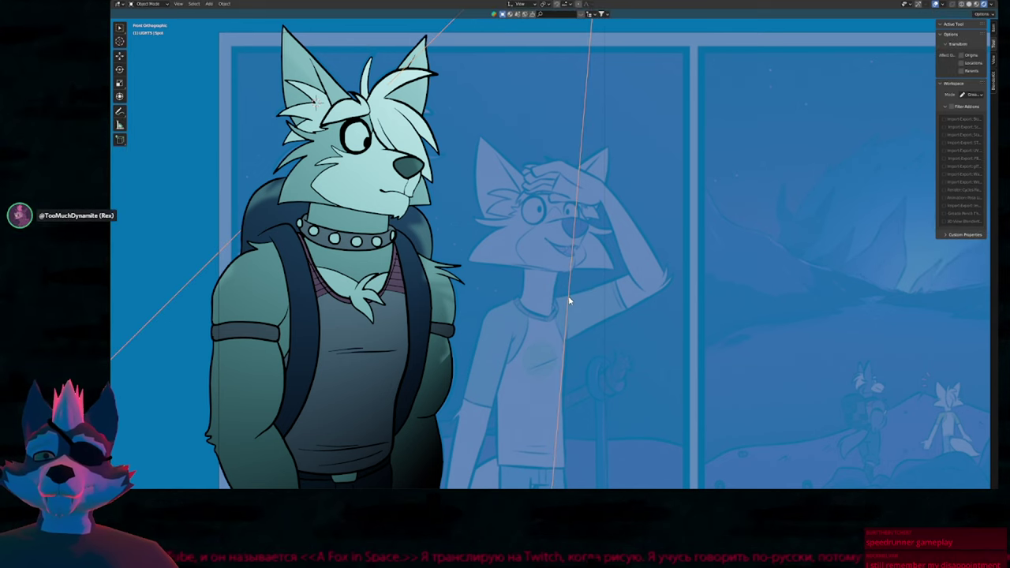
pyautogui.press('g')
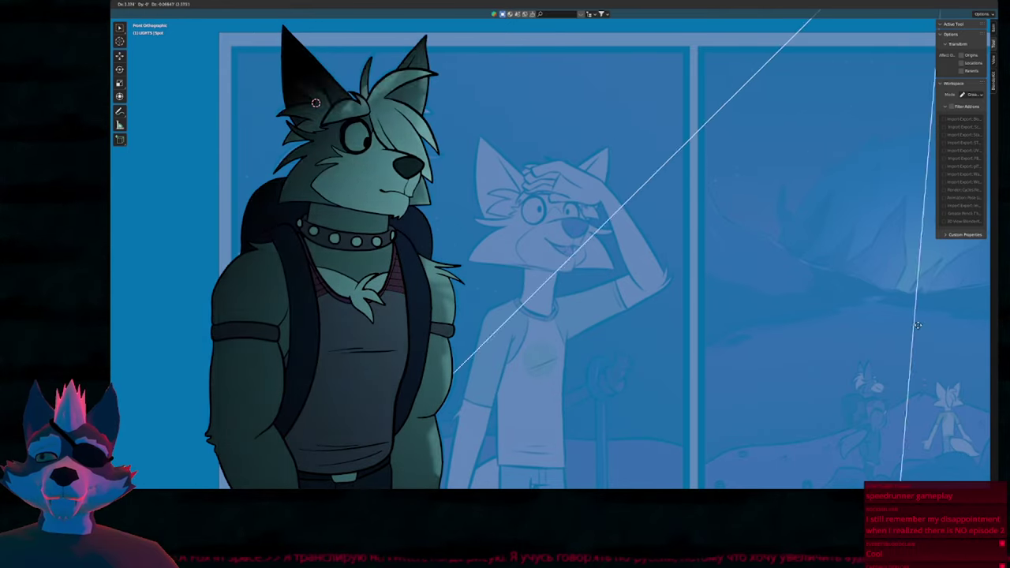
pyautogui.click(586, 270)
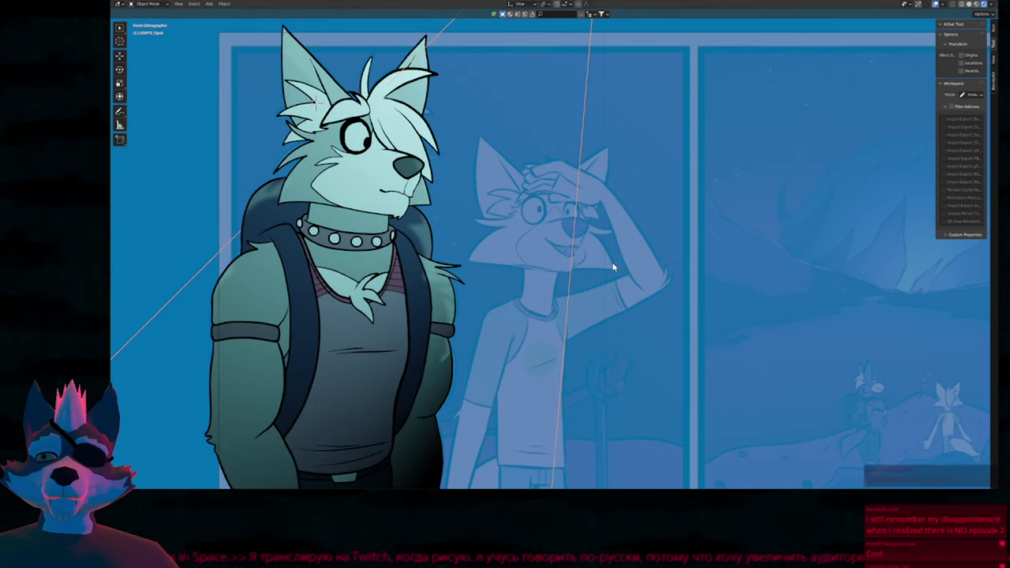
pyautogui.press('r')
pyautogui.press('r')
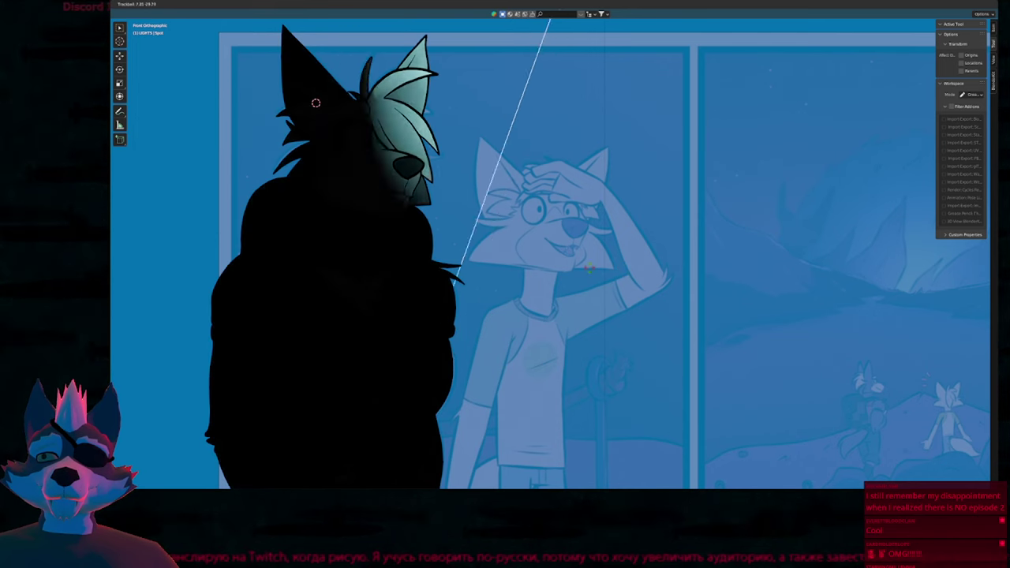
pyautogui.click(602, 260)
# Examine the comic's sketched panels, the spot light above them, and the lighting on the backpack wolf.
pyautogui.keyDown('shift'); pyautogui.moveTo(687, 382); pyautogui.dragTo(564, 237, button='middle'); pyautogui.keyUp('shift')
pyautogui.scroll(-1, 564, 237)
pyautogui.scroll(-2, 565, 237)
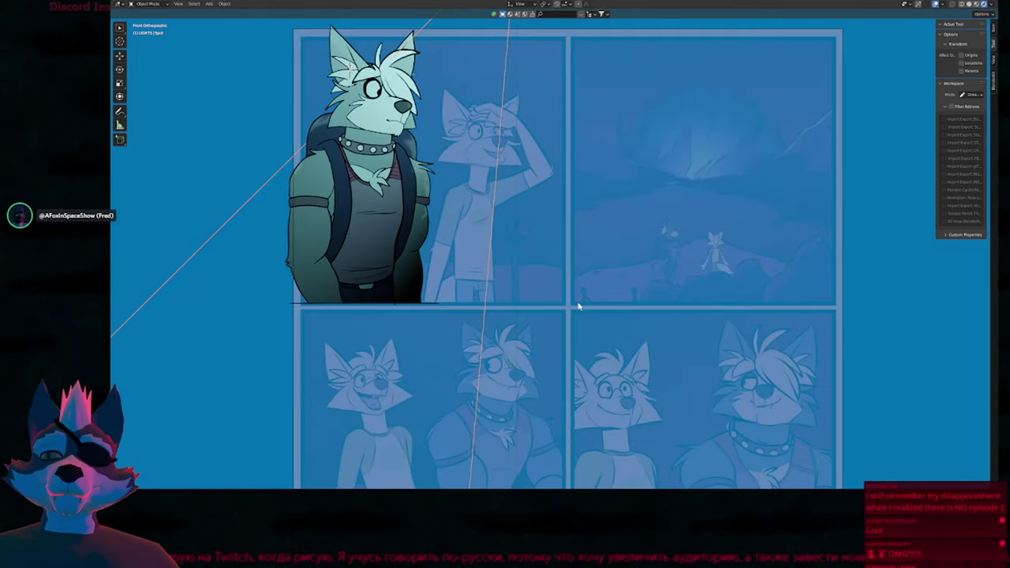
pyautogui.keyDown('shift'); pyautogui.moveTo(577, 306); pyautogui.dragTo(568, 404, button='middle'); pyautogui.keyUp('shift')
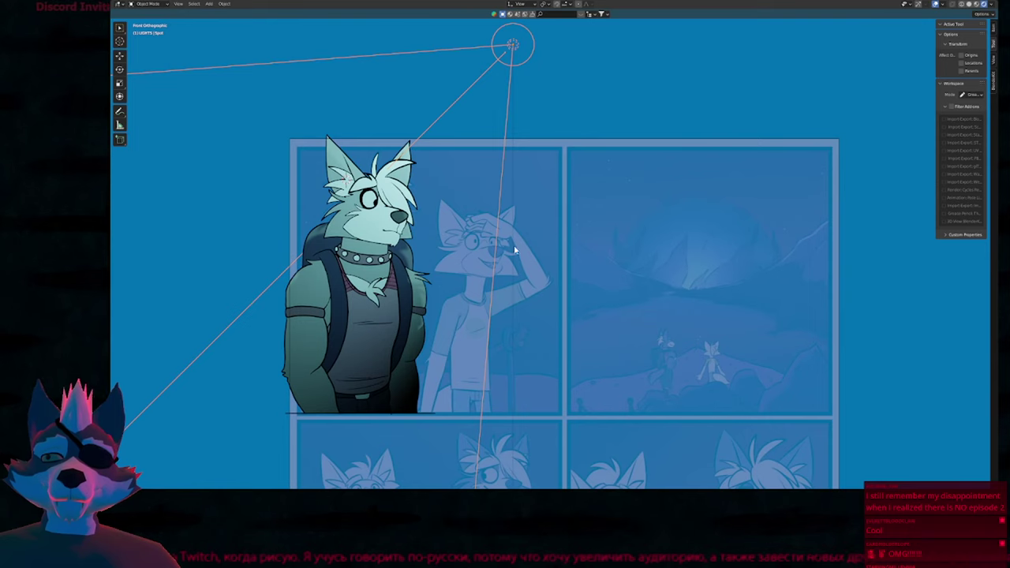
pyautogui.scroll(5, 407, 233)
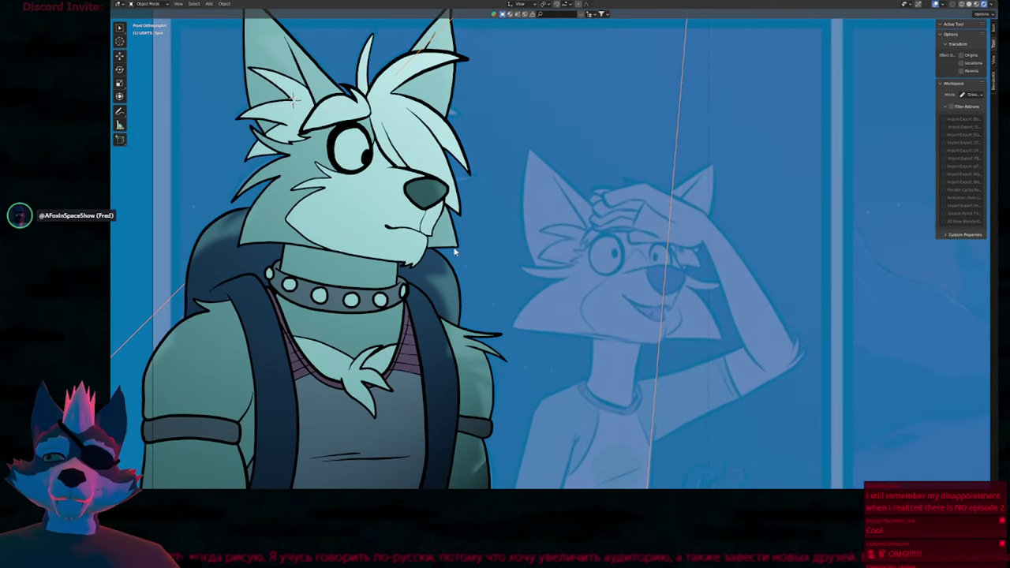
pyautogui.scroll(-2, 473, 248)
pyautogui.scroll(-1, 574, 243)
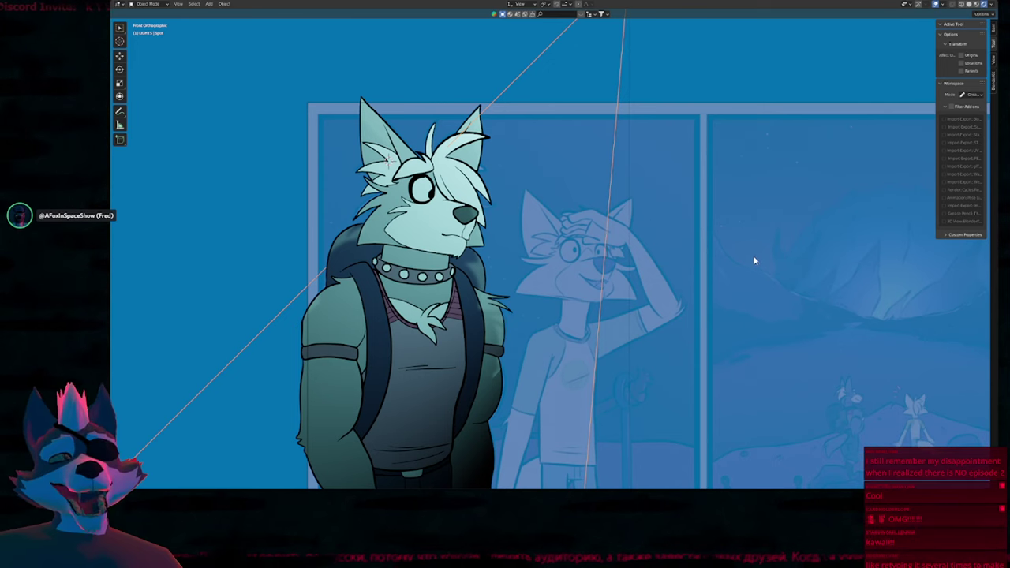
pyautogui.keyDown('shift'); pyautogui.moveTo(754, 345); pyautogui.dragTo(711, 285, button='middle'); pyautogui.keyUp('shift')
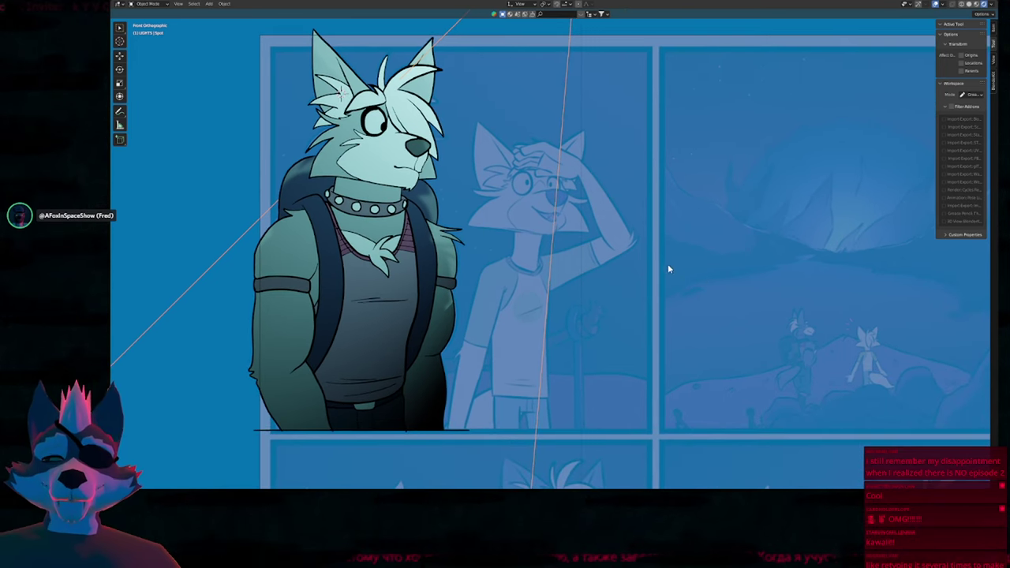
pyautogui.press('m')
pyautogui.keyDown('shift'); pyautogui.moveTo(634, 248); pyautogui.dragTo(653, 308, button='middle'); pyautogui.keyUp('shift')
# Try to close the comic file without saving, and switch to the file with the rigged bird-headed character.
pyautogui.hotkey('ctrl', 'q')
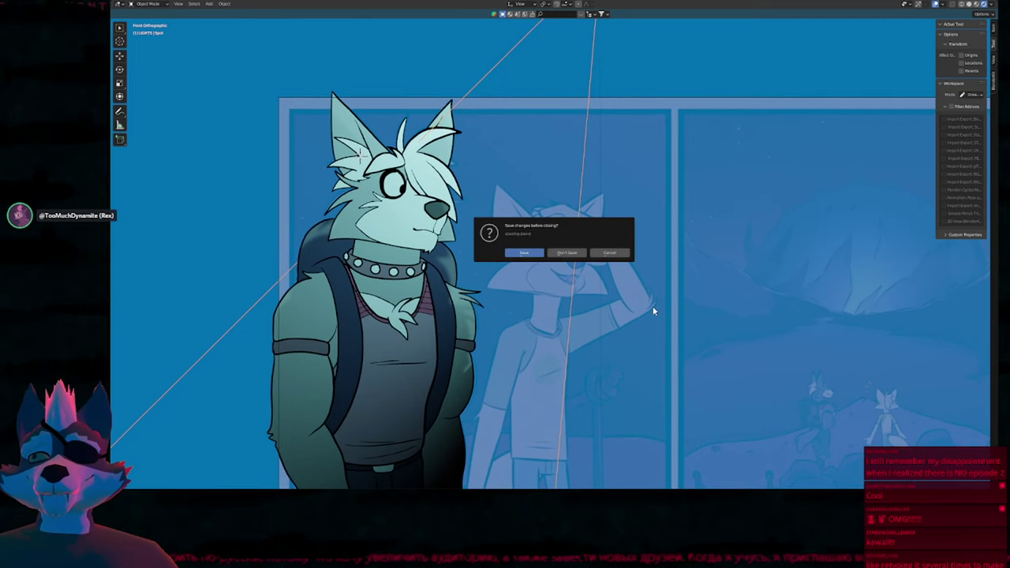
pyautogui.click(569, 254)
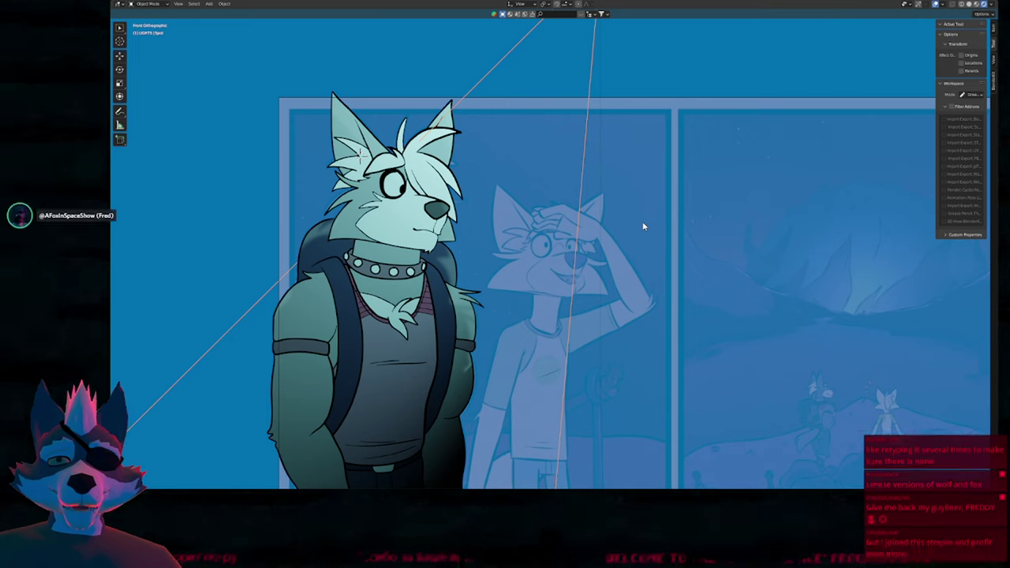
pyautogui.hotkey('alt', 'Tab')
pyautogui.scroll(-4, 596, 274)
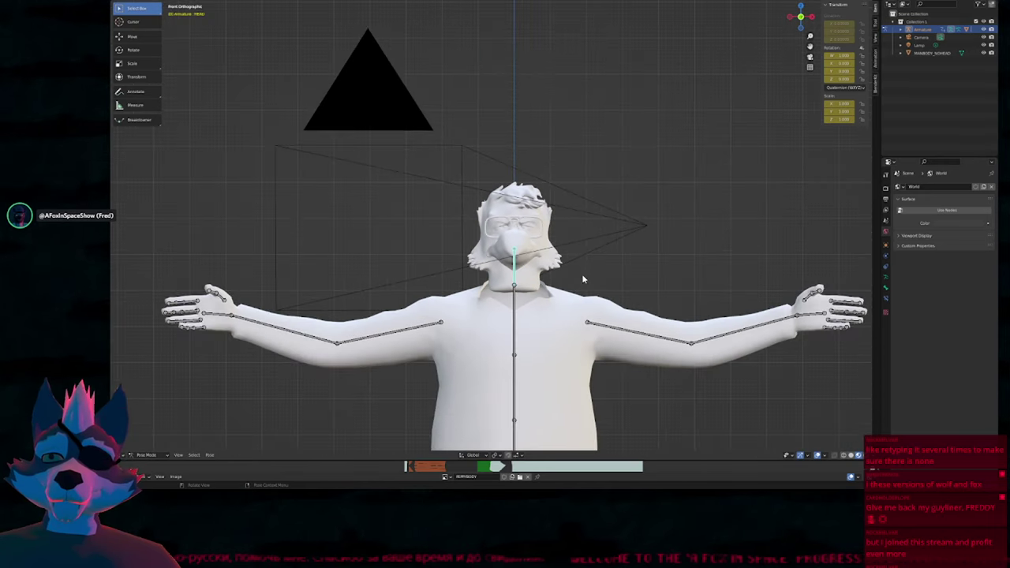
# Compare viewport shading modes on the bird-headed character, and view the whole body with its armature.
pyautogui.click(589, 242)
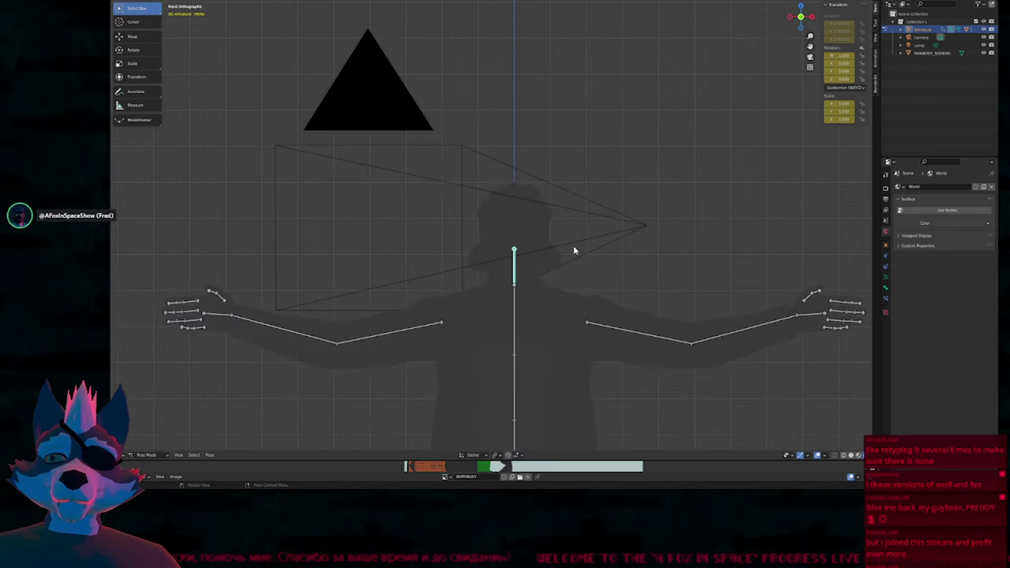
pyautogui.press('z')
pyautogui.click(573, 287)
pyautogui.keyDown('shift'); pyautogui.moveTo(560, 404); pyautogui.dragTo(529, 258, button='middle'); pyautogui.keyUp('shift')
pyautogui.scroll(-3, 529, 258)
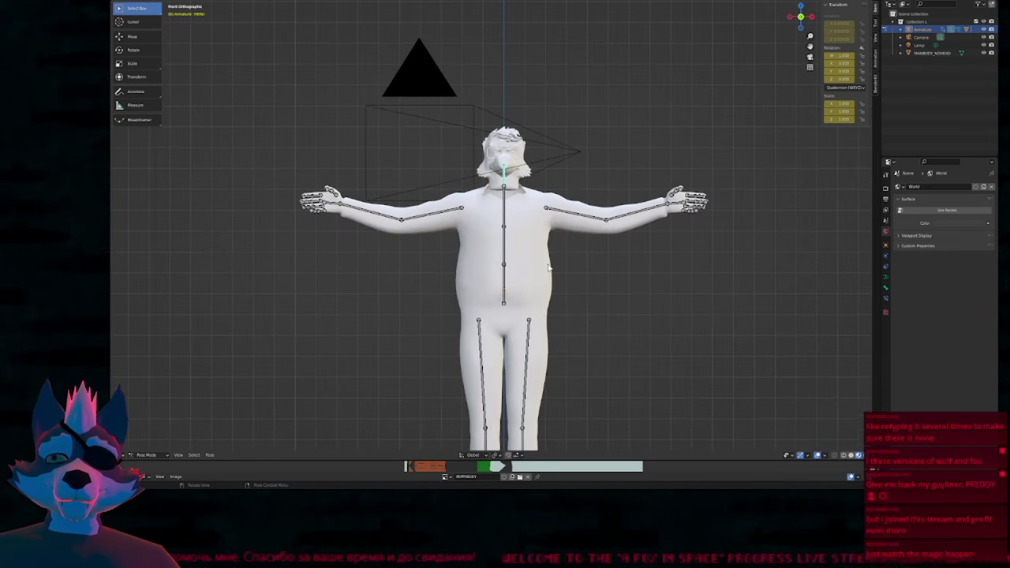
# Try rotating the bird-headed character's head bone freely with trackball rotation.
pyautogui.scroll(8, 530, 237)
pyautogui.press('r')
pyautogui.press('r')
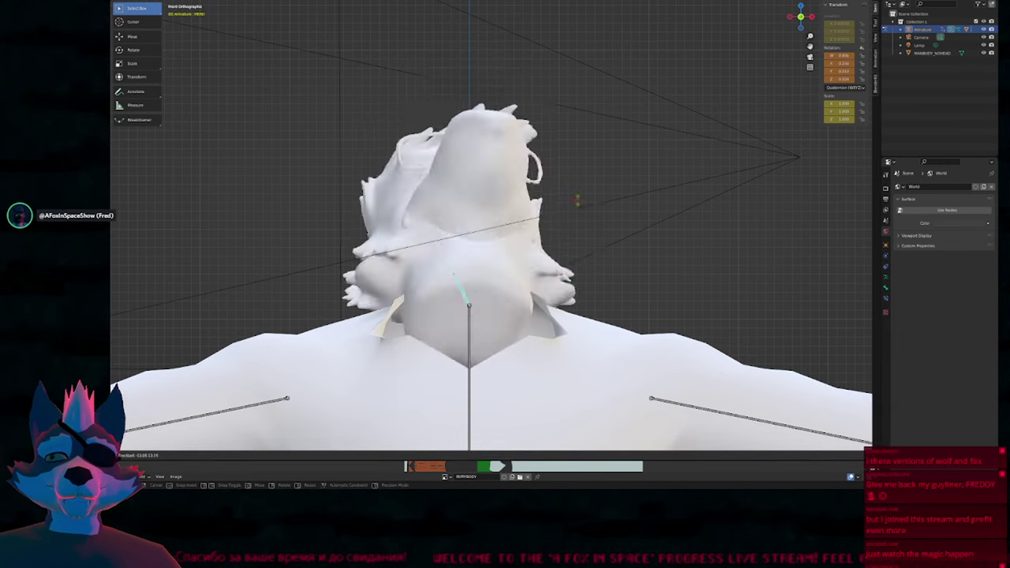
pyautogui.press('Escape')
pyautogui.scroll(-3, 573, 279)
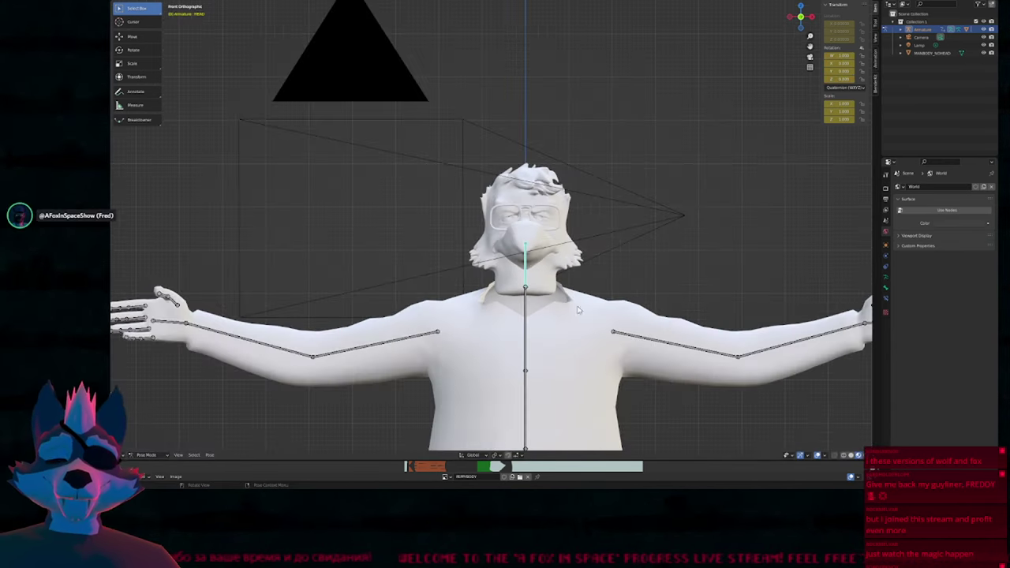
# Try rotating the bird-headed character's spine, upper arm and head bones together with trackball rotation in Pose Mode.
pyautogui.click(525, 358)
pyautogui.click(527, 357)
pyautogui.click(526, 353)
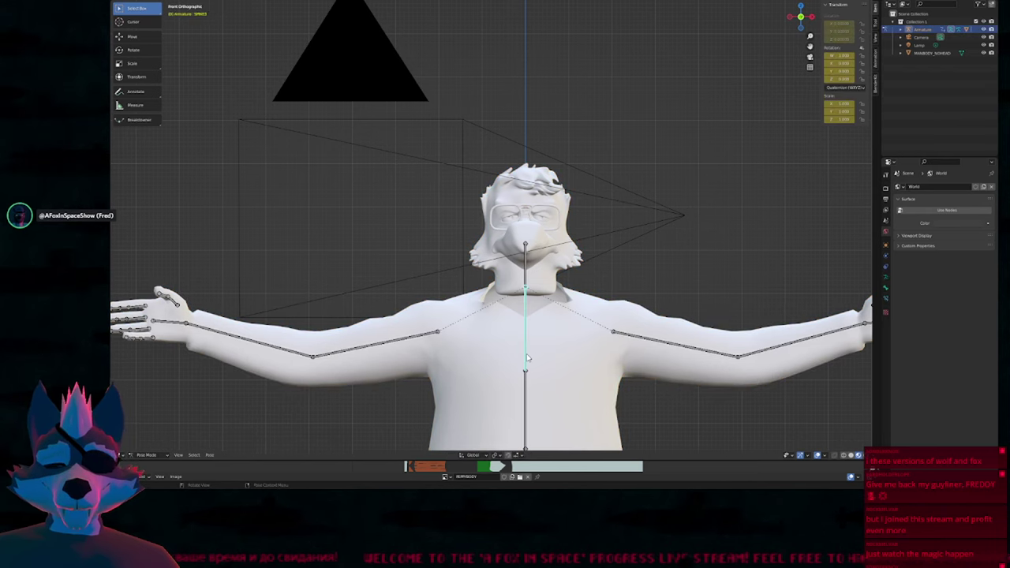
pyautogui.hotkey('ctrl', 'Tab')
pyautogui.hotkey('ctrl', 'Tab')
pyautogui.hotkey('ctrl', 'Tab')
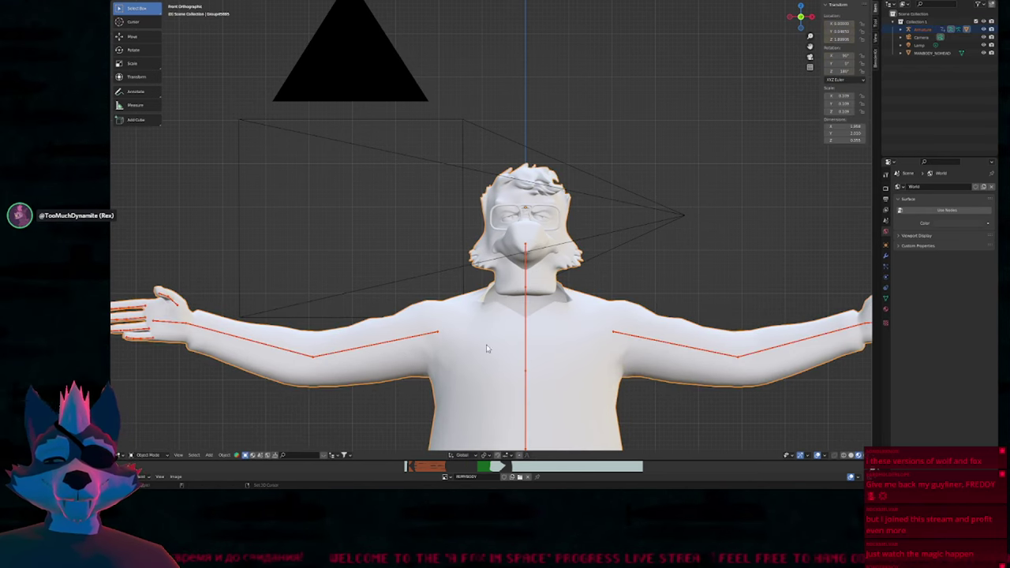
pyautogui.hotkey('ctrl', 'Tab')
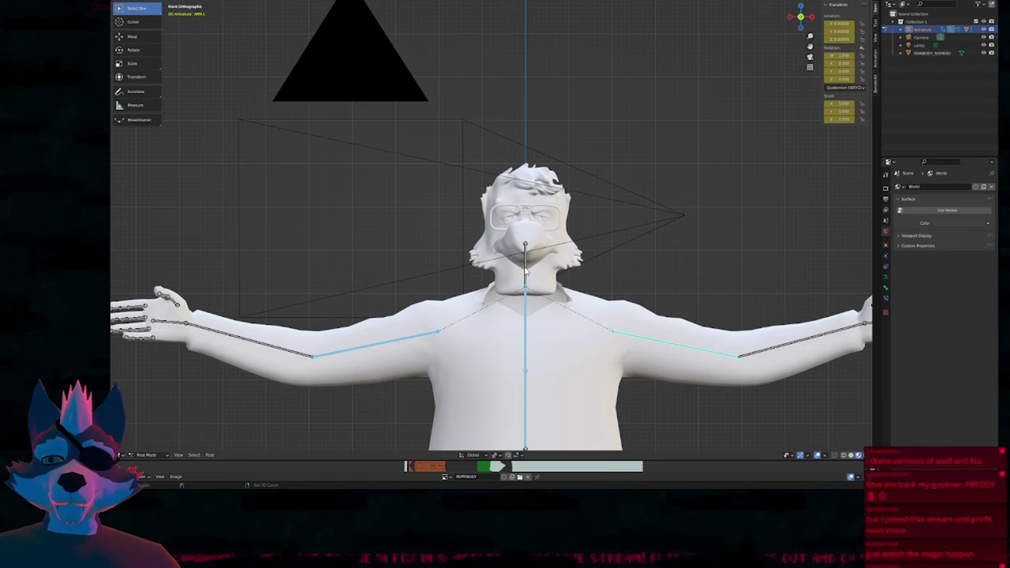
pyautogui.press('r')
pyautogui.press('r')
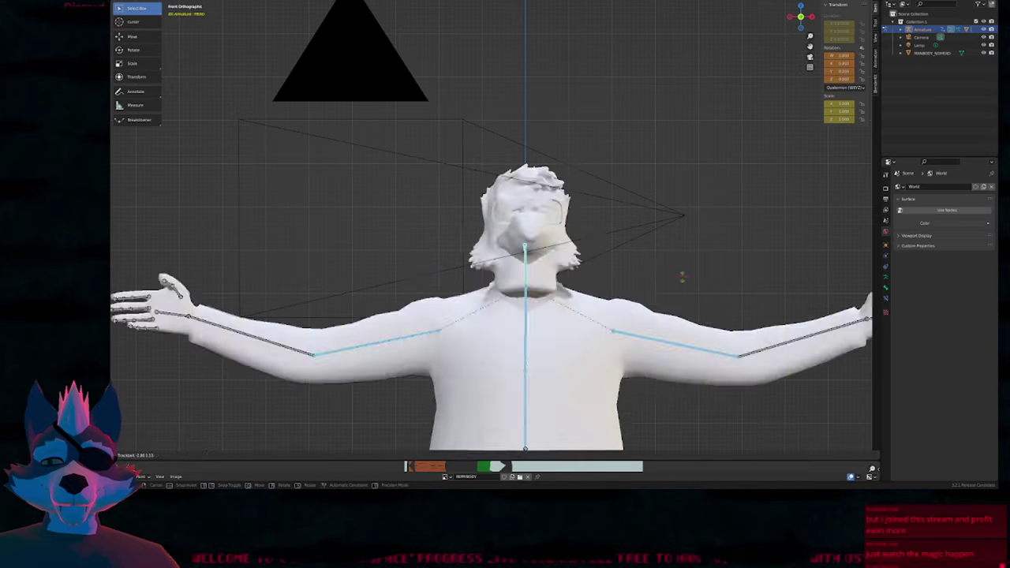
pyautogui.press('Escape')
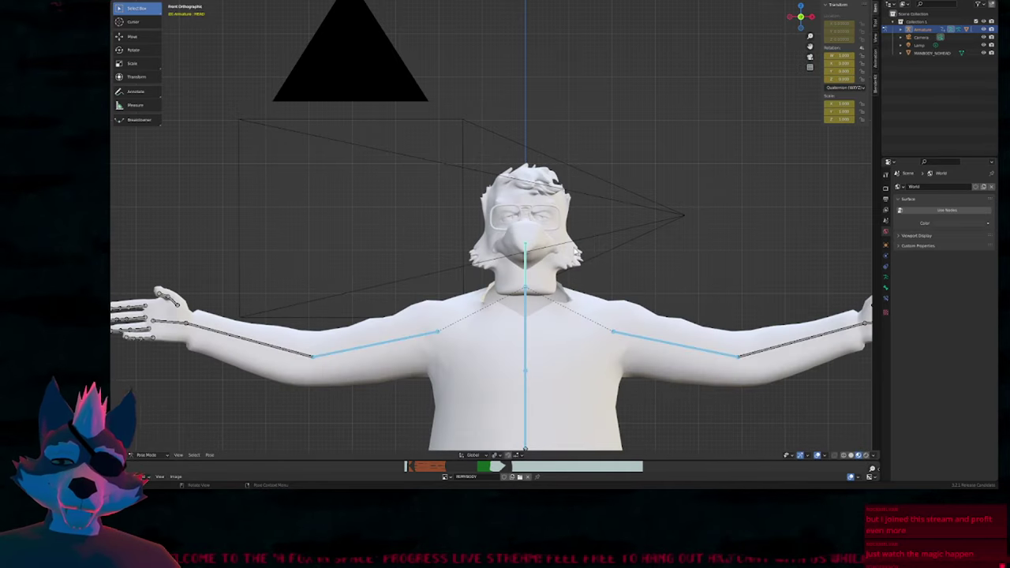
# Try trackball rotation on only the bespectacled bird character's head bone in a close-up of the face.
pyautogui.scroll(5, 574, 250)
pyautogui.click(574, 250)
pyautogui.press('r')
pyautogui.press('r')
pyautogui.press('Escape')
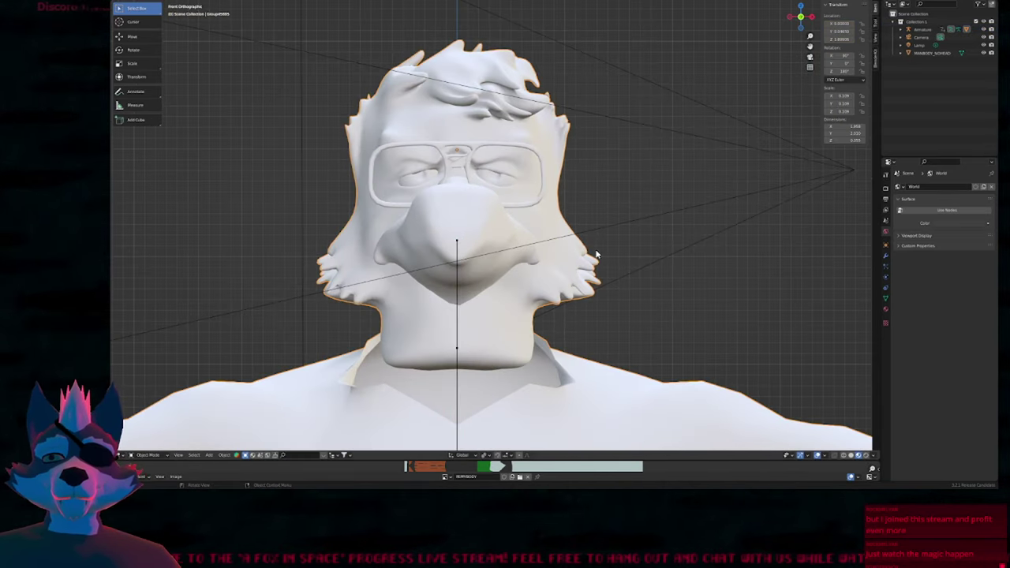
pyautogui.click(458, 320)
pyautogui.hotkey('ctrl', 'Tab')
pyautogui.hotkey('ctrl', 'Tab')
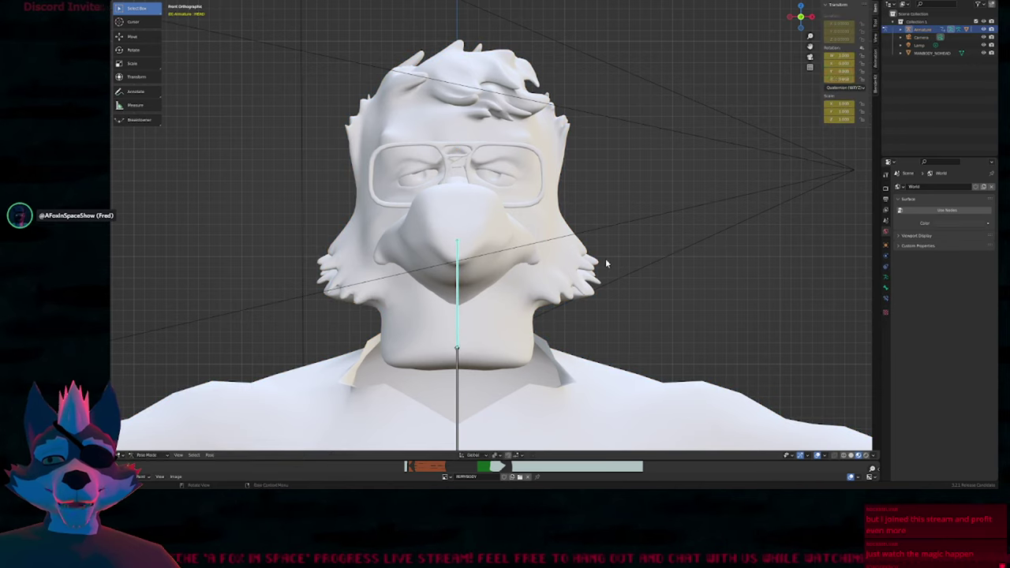
pyautogui.press('r')
pyautogui.press('r')
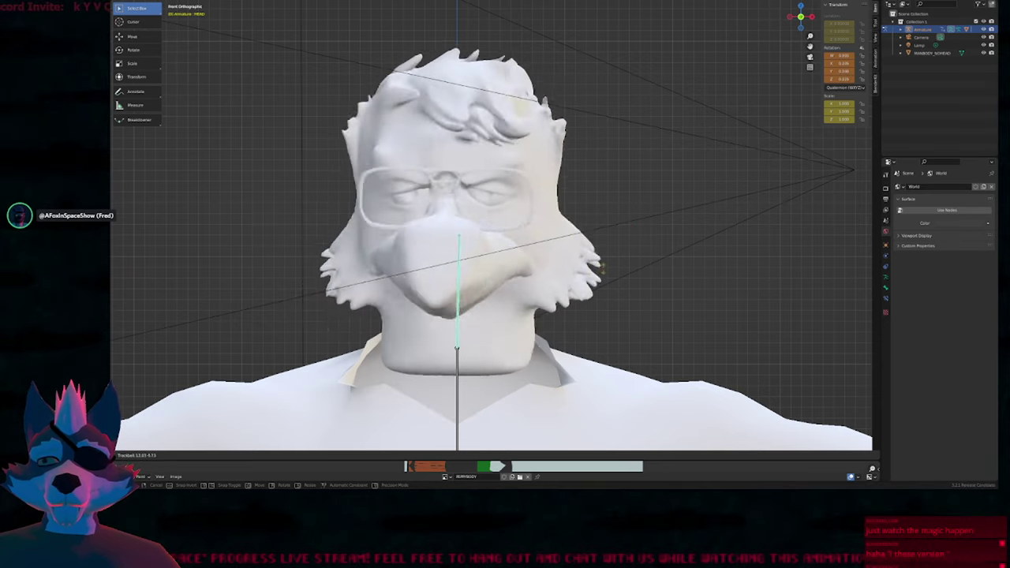
pyautogui.press('Escape')
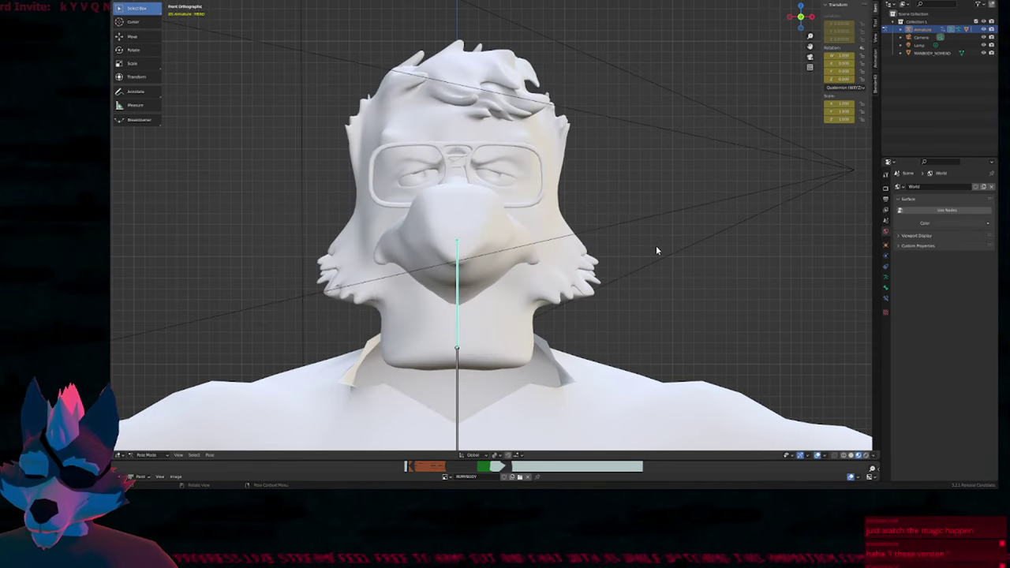
# Return the bespectacled character's armature to Object Mode and close the file without saving.
pyautogui.hotkey('ctrl', 'Tab')
pyautogui.hotkey('ctrl', 'q')
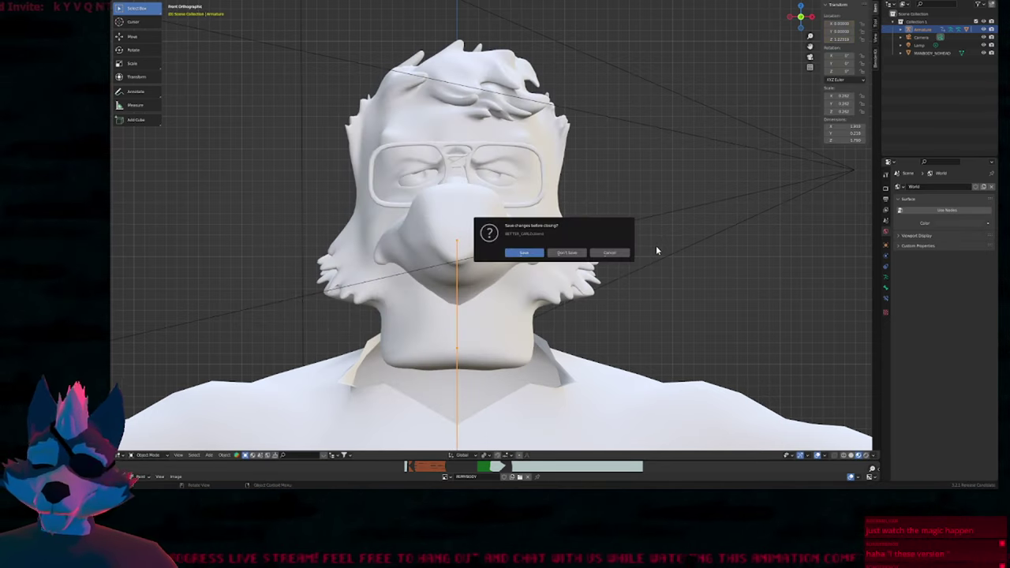
pyautogui.click(568, 253)
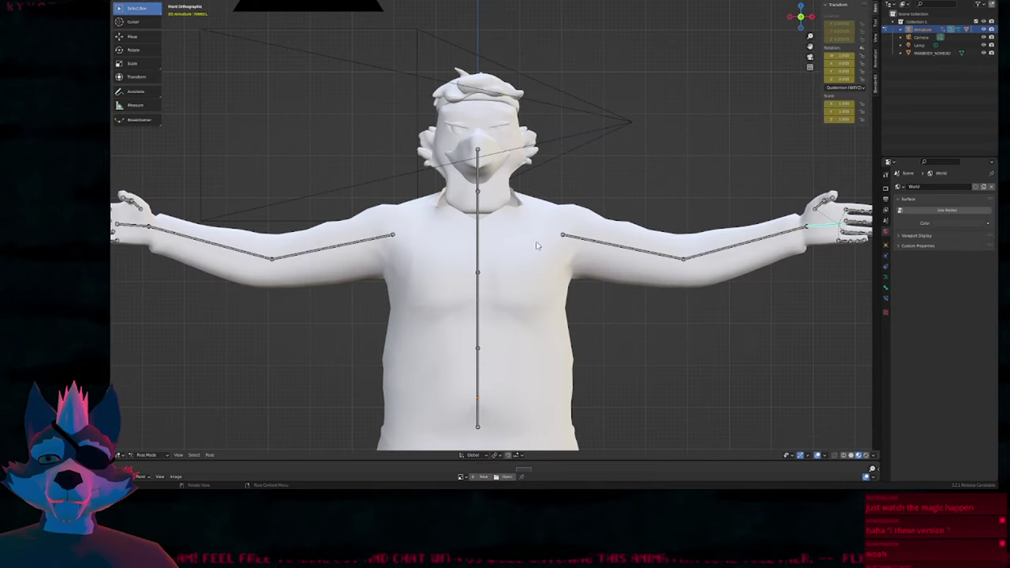
# Try rotating the head bone of the bird character without glasses, and close its file without saving.
pyautogui.keyDown('shift'); pyautogui.moveTo(518, 231); pyautogui.dragTo(547, 257, button='middle'); pyautogui.keyUp('shift')
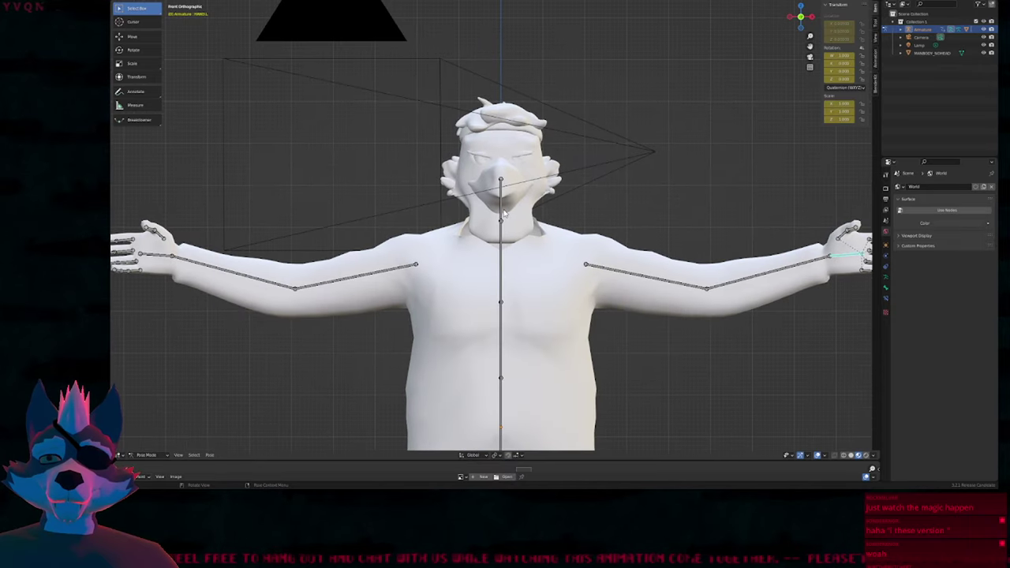
pyautogui.press('r')
pyautogui.press('r')
pyautogui.rightClick(531, 185)
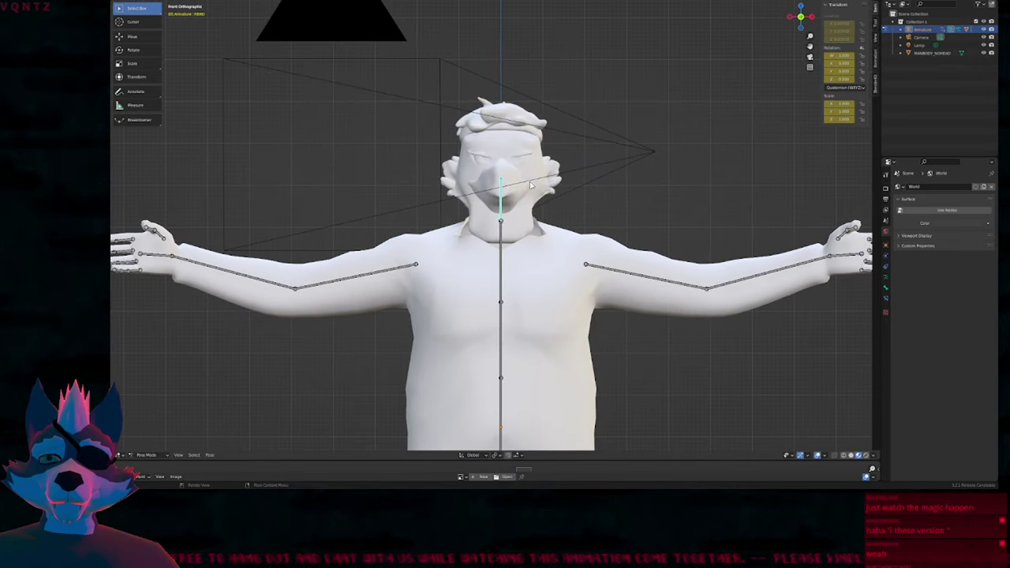
pyautogui.hotkey('ctrl', 'o')
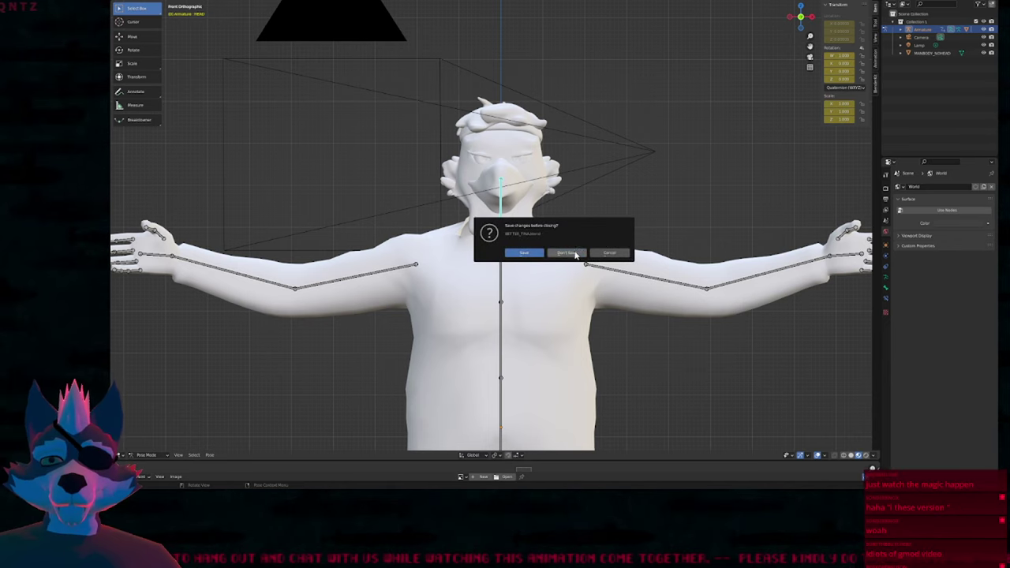
pyautogui.click(576, 254)
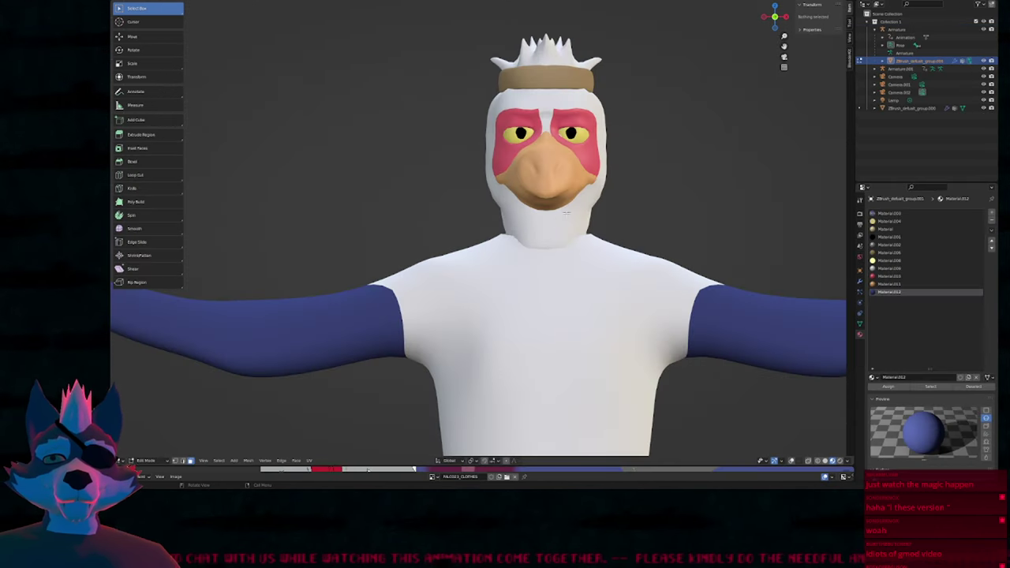
# Leave Edit Mode on the white bird with blue sleeves, view its raised-arm pose, and close the file without saving.
pyautogui.keyDown('shift'); pyautogui.moveTo(602, 227); pyautogui.dragTo(488, 241, button='middle'); pyautogui.keyUp('shift')
pyautogui.press('Tab')
pyautogui.scroll(-3, 505, 280)
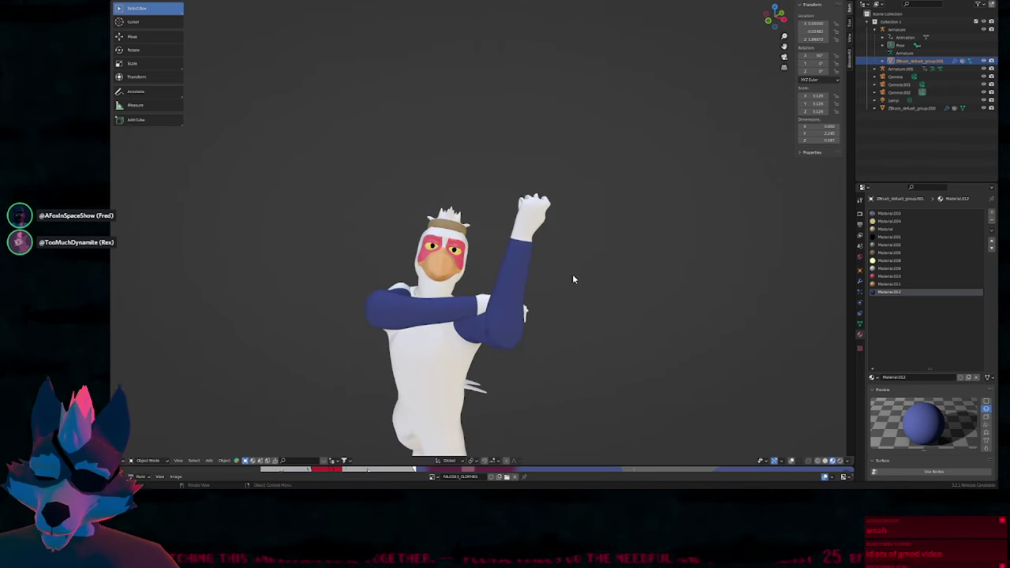
pyautogui.hotkey('ctrl', 'q')
pyautogui.click(570, 252)
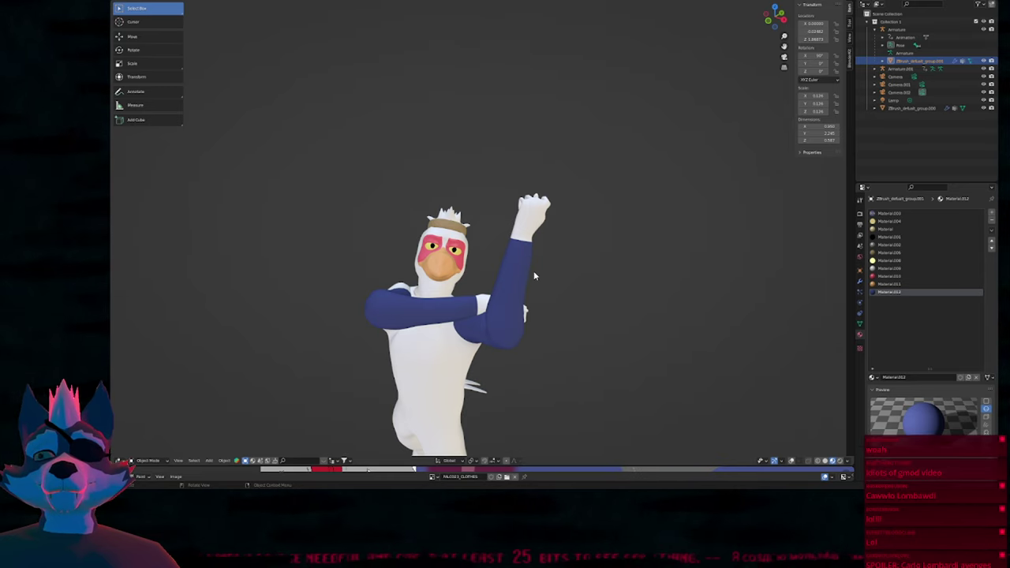
# Enlarge the image editor to show the clothes texture, and display the grey bird's materials in Material Preview shading.
pyautogui.moveTo(508, 286); pyautogui.dragTo(483, 237, button='middle')
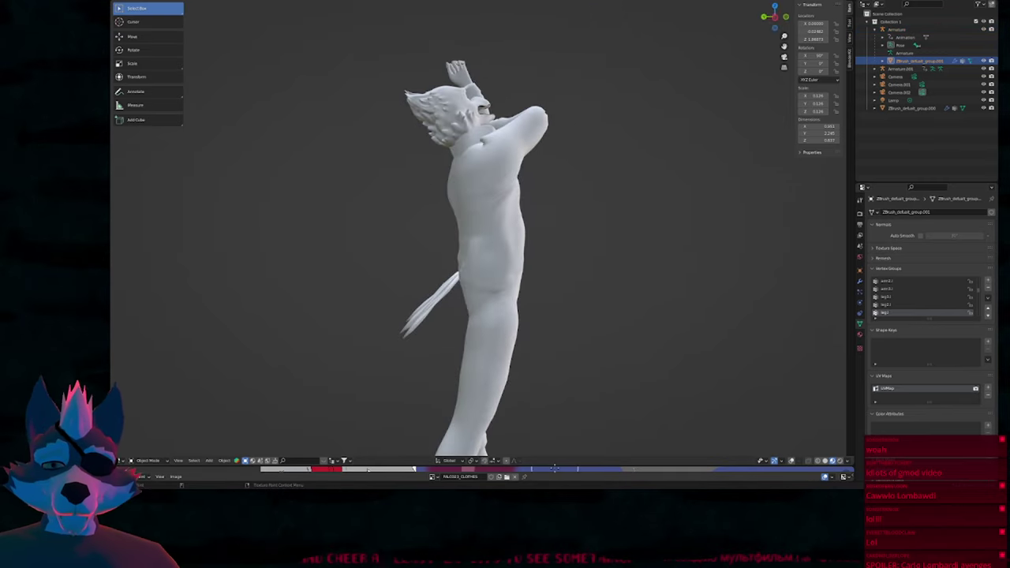
pyautogui.moveTo(557, 465); pyautogui.dragTo(520, 266)
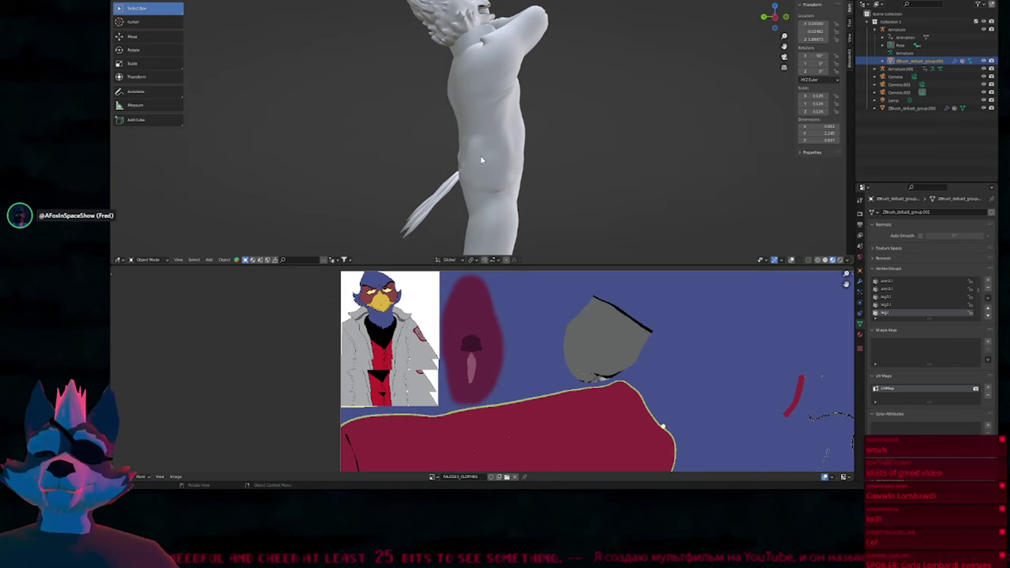
pyautogui.click(860, 344)
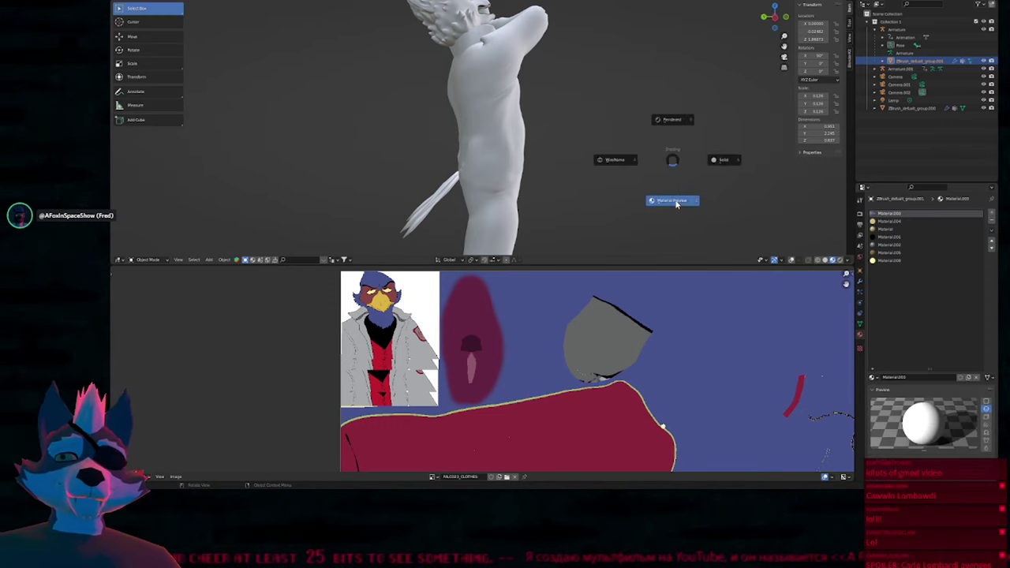
pyautogui.click(672, 201)
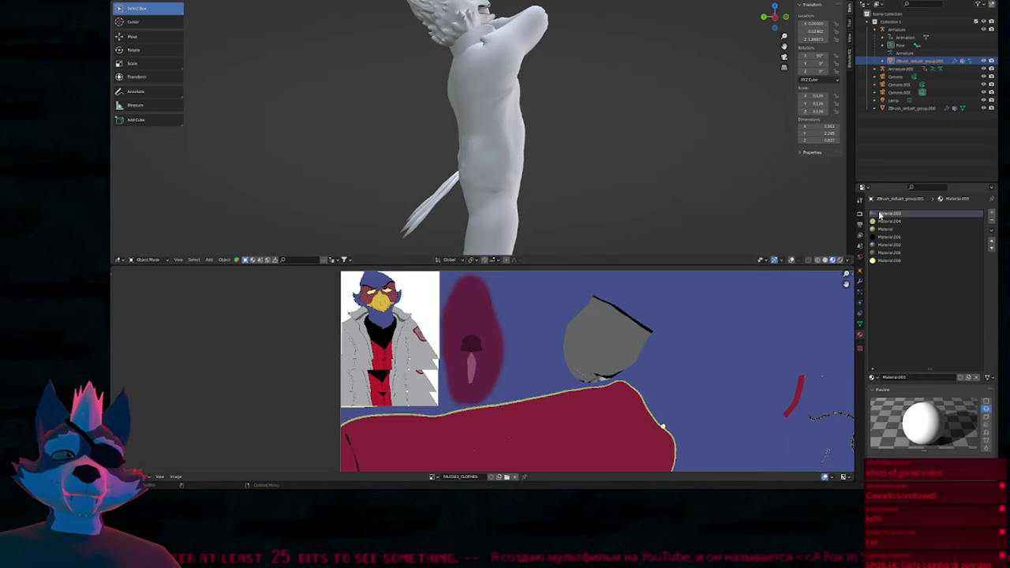
# Change the image editor area to the Shader Editor and enable nodes for the bird's first material.
pyautogui.hotkey('shift', 'F3')
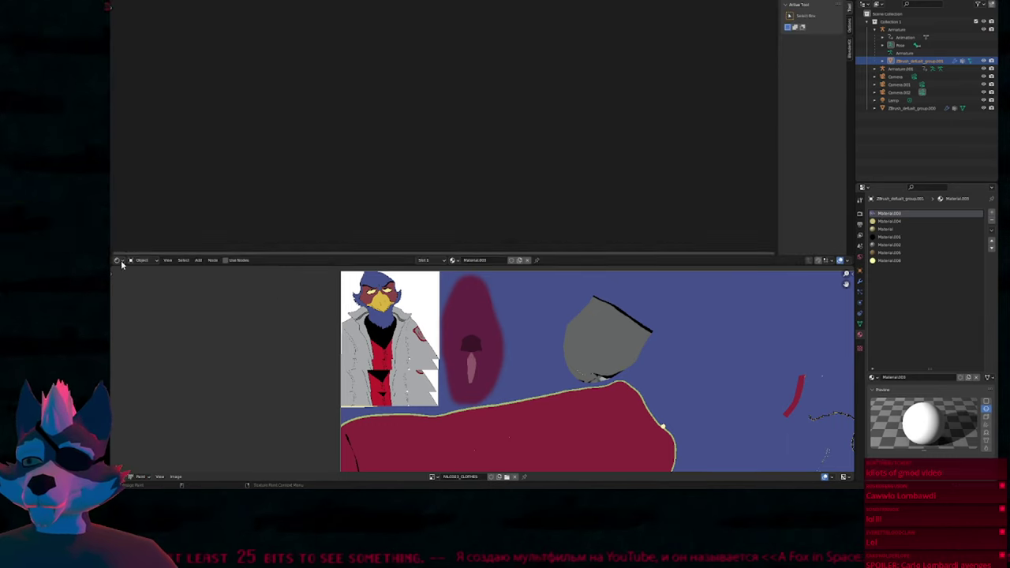
pyautogui.hotkey('shift', 'F5')
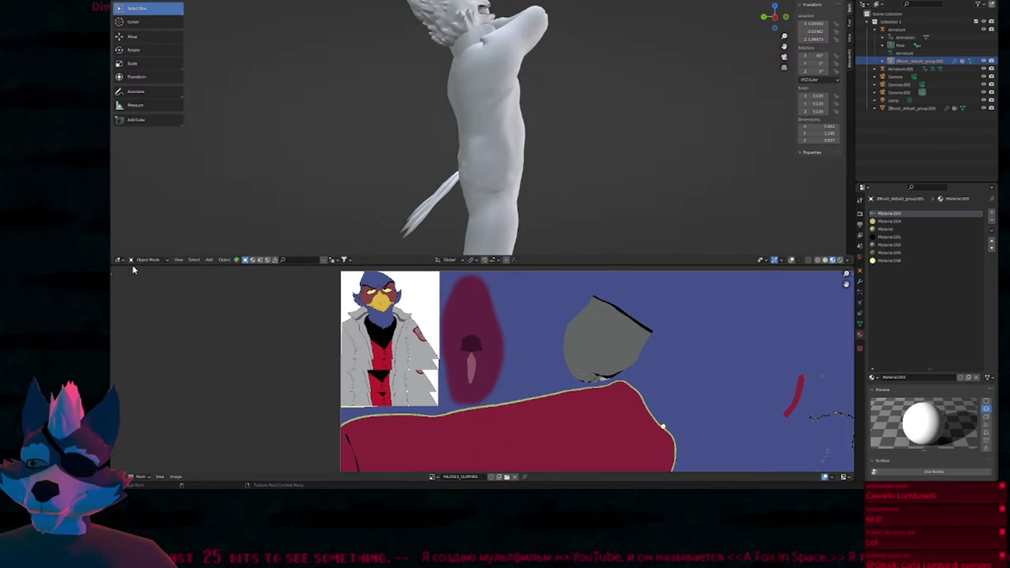
pyautogui.click(130, 476)
pyautogui.click(154, 414)
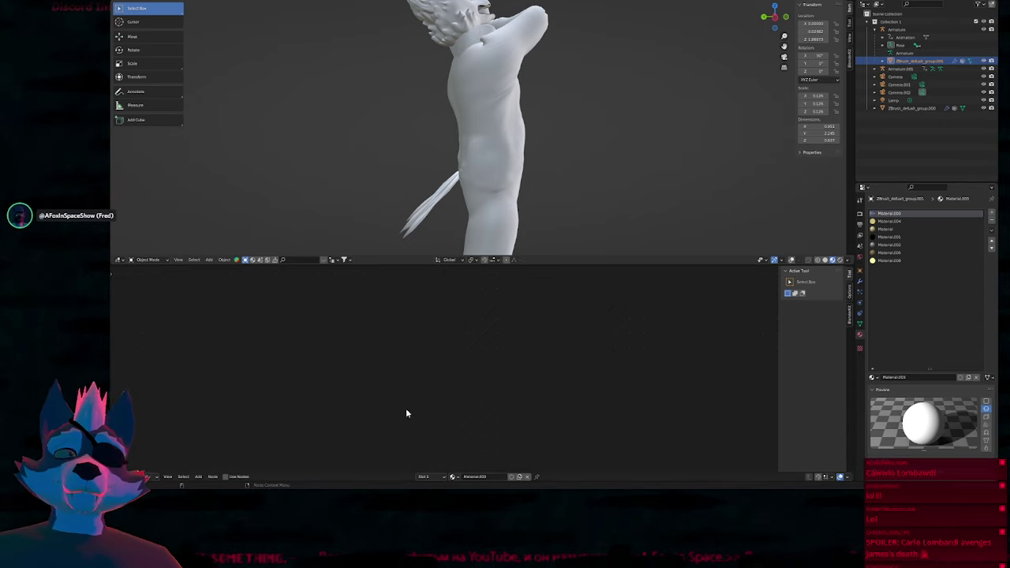
pyautogui.click(226, 477)
# Add an Image Texture node with the first listed image and connect its Color output to the Principled BSDF's Base Color.
pyautogui.scroll(3, 374, 391)
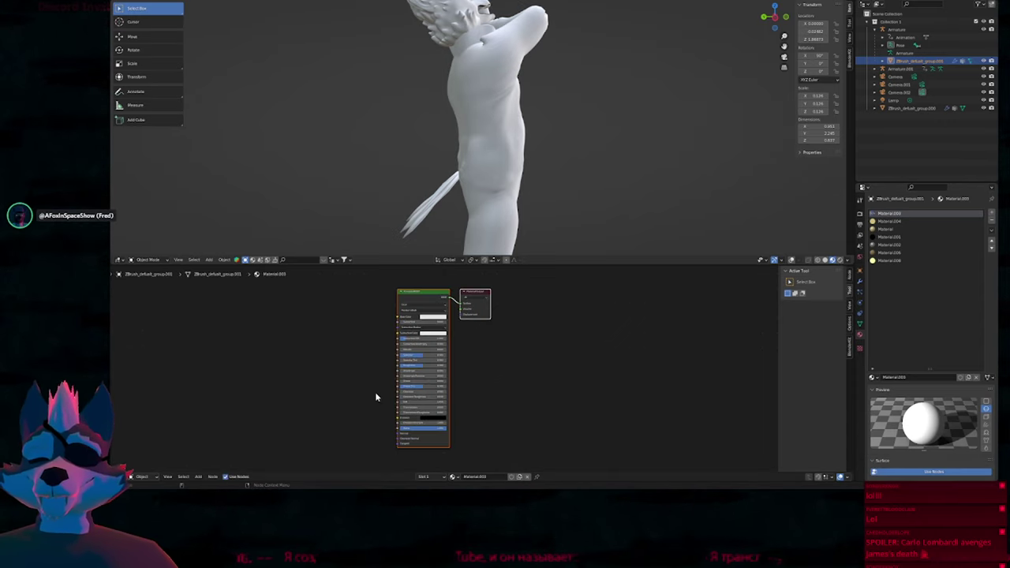
pyautogui.moveTo(375, 392); pyautogui.dragTo(465, 378, button='middle')
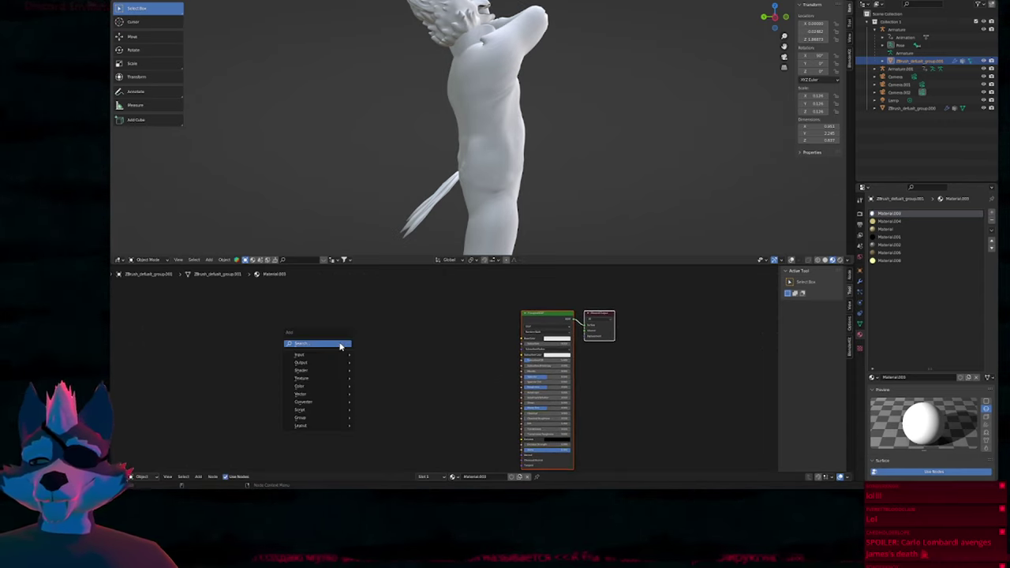
pyautogui.click(340, 345)
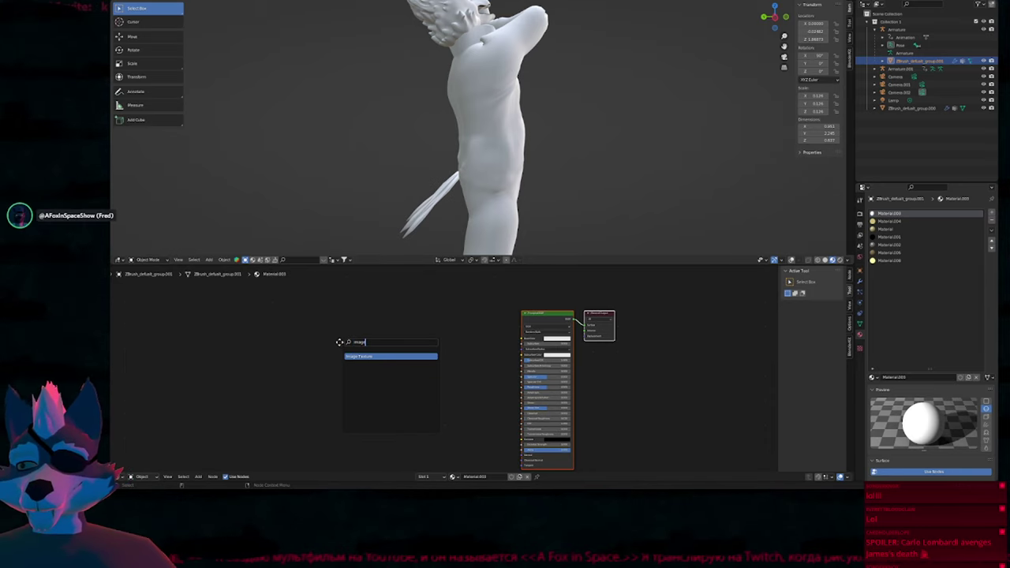
pyautogui.press('Return')
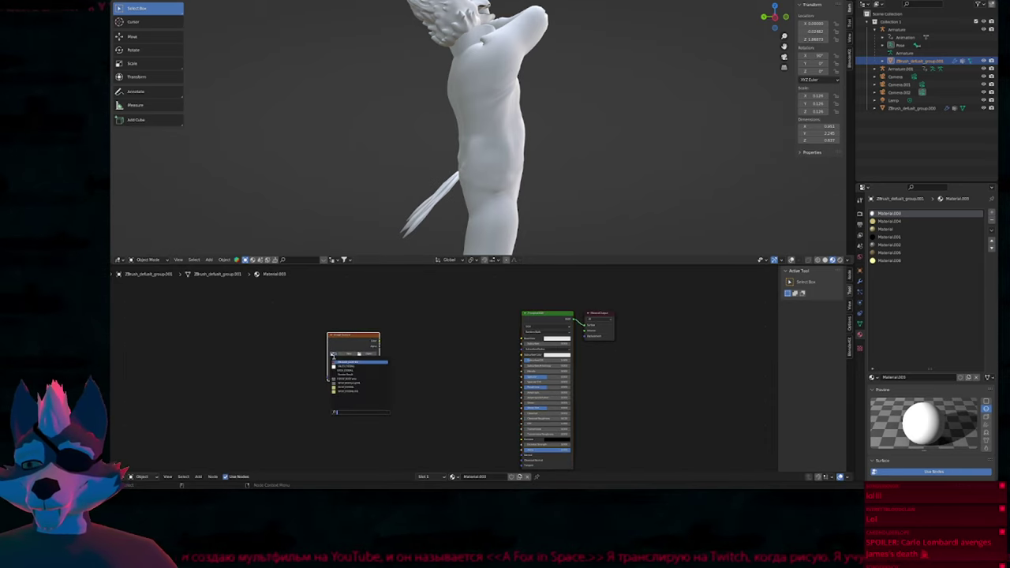
pyautogui.click(351, 361)
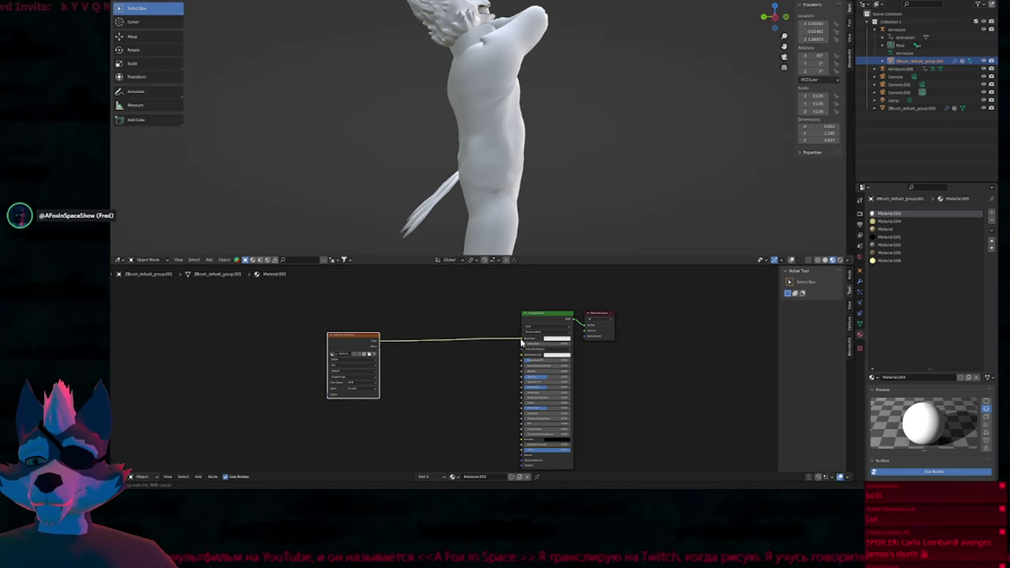
pyautogui.moveTo(520, 341); pyautogui.dragTo(522, 340)
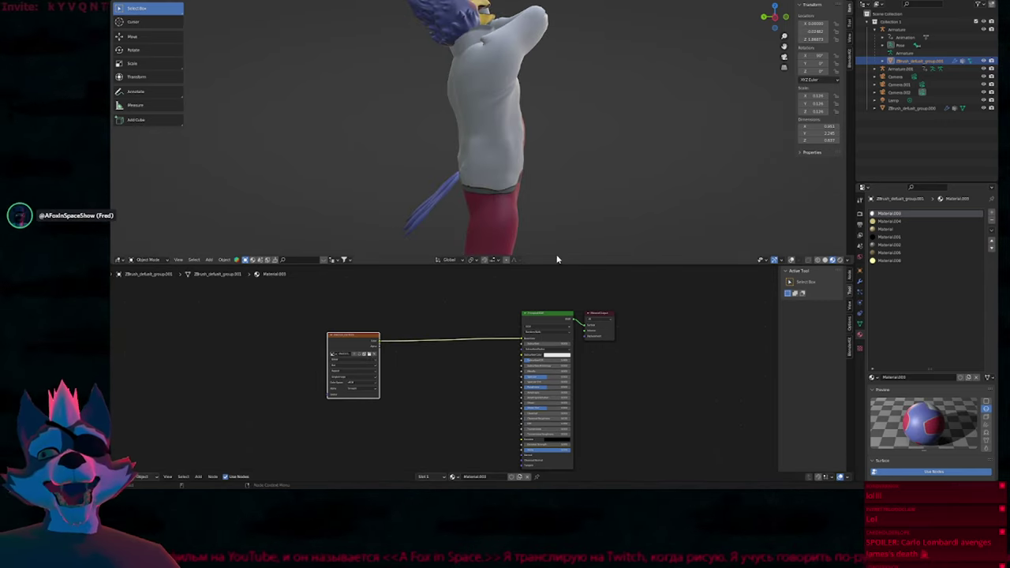
# Enlarge the 3D viewport and examine the textured blue bird's full body, face and beak.
pyautogui.moveTo(556, 265); pyautogui.dragTo(556, 393)
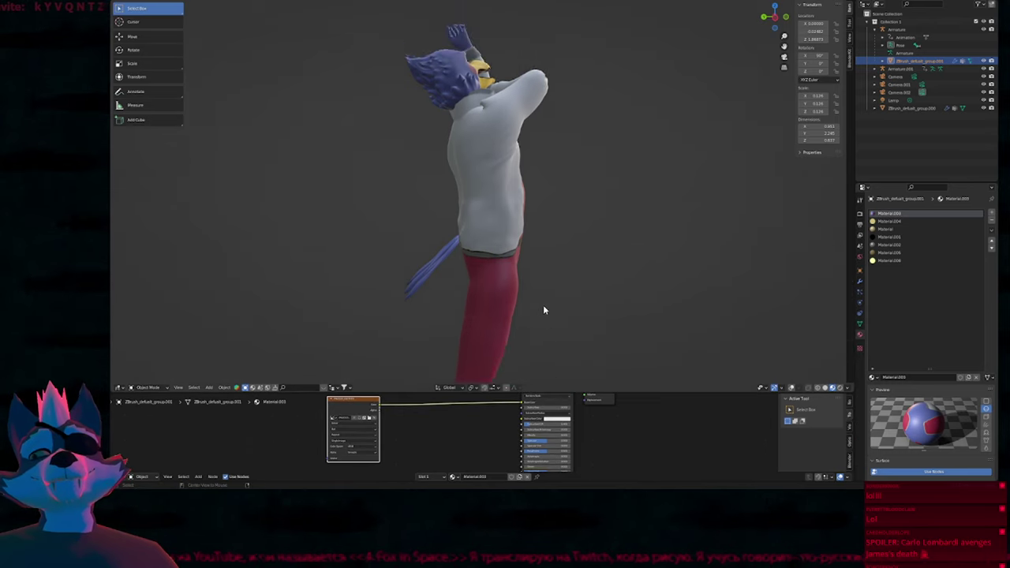
pyautogui.moveTo(543, 308); pyautogui.dragTo(542, 303, button='middle')
pyautogui.press('KP_0')
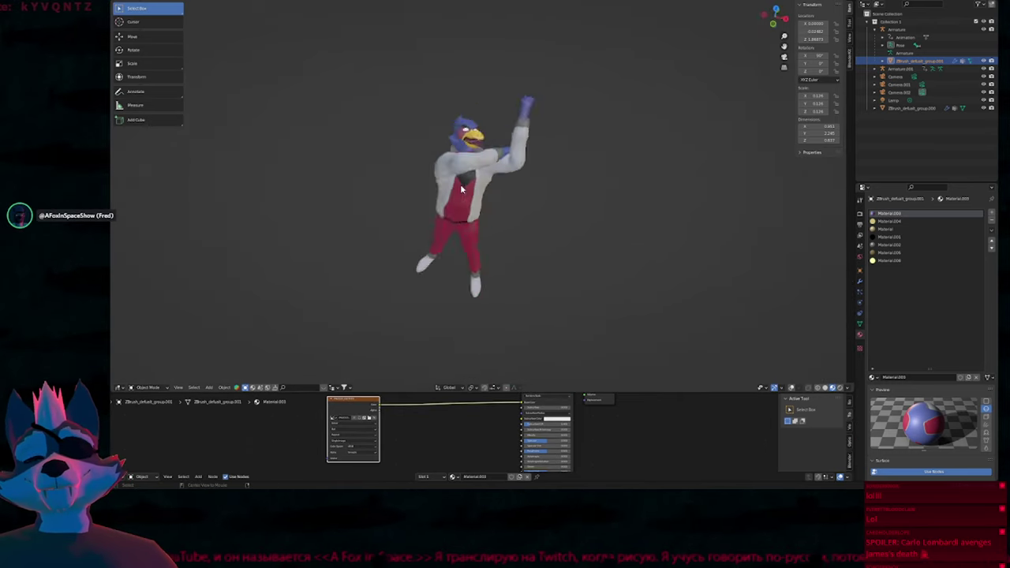
pyautogui.keyDown('shift'); pyautogui.moveTo(470, 93); pyautogui.dragTo(463, 231, button='middle'); pyautogui.keyUp('shift')
pyautogui.scroll(5, 462, 231)
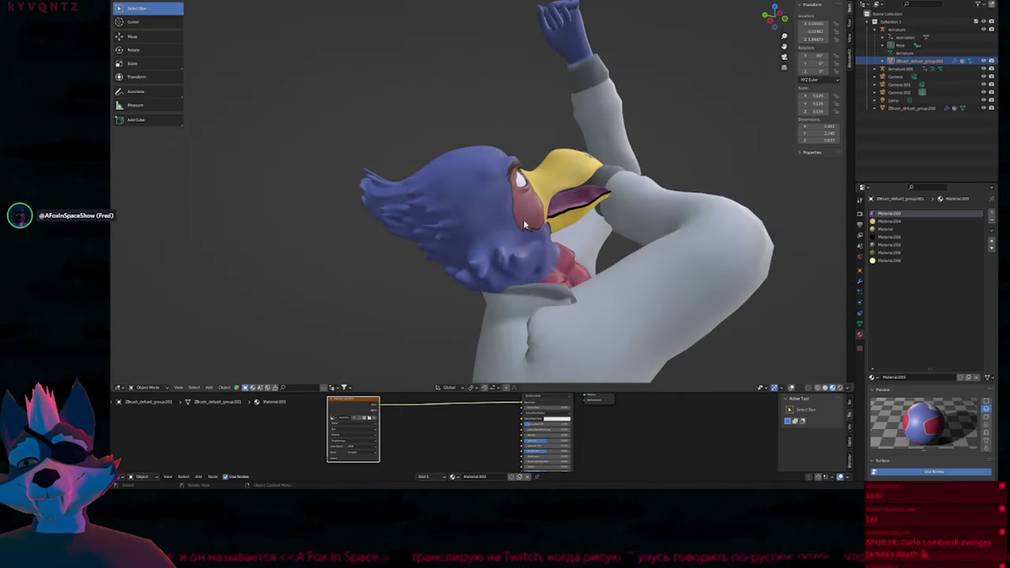
pyautogui.moveTo(526, 221); pyautogui.dragTo(501, 207, button='middle')
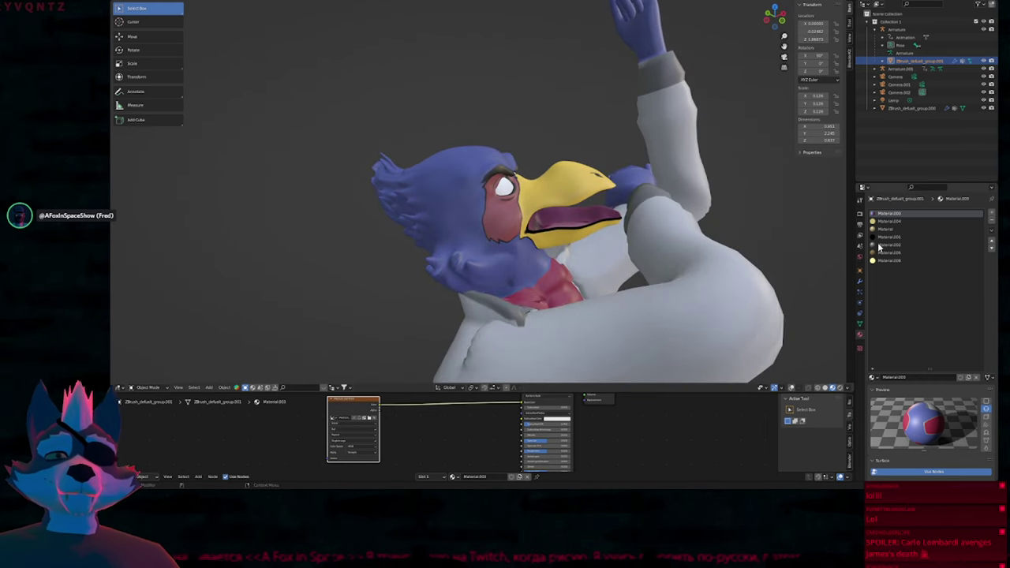
# Show overlays, enter Edit Mode on the blue bird's mesh, and enable nodes for its eye material.
pyautogui.hotkey('shift', 'alt', 'z')
pyautogui.press('Tab')
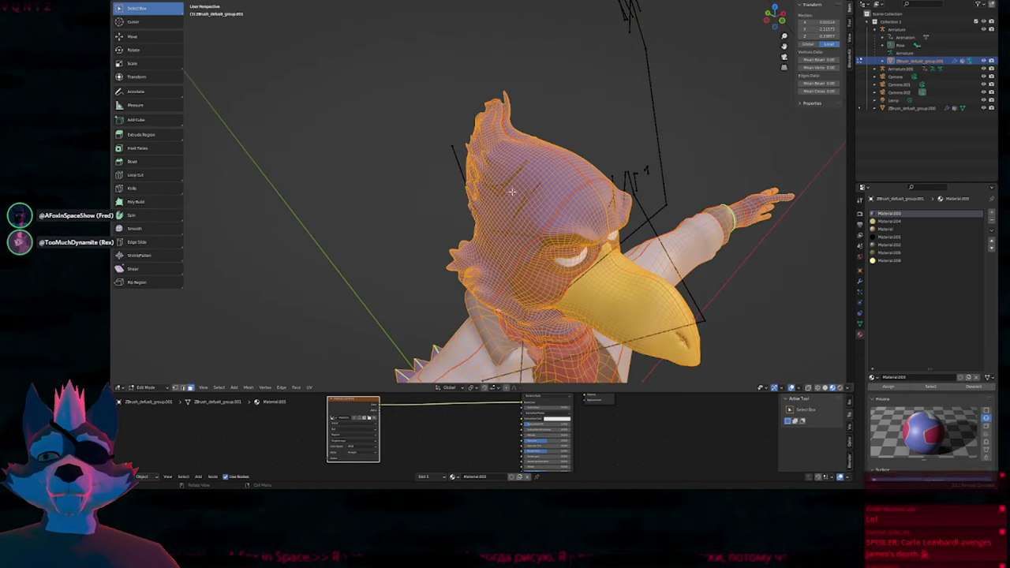
pyautogui.click(567, 257)
pyautogui.moveTo(715, 311); pyautogui.dragTo(676, 284, button='middle')
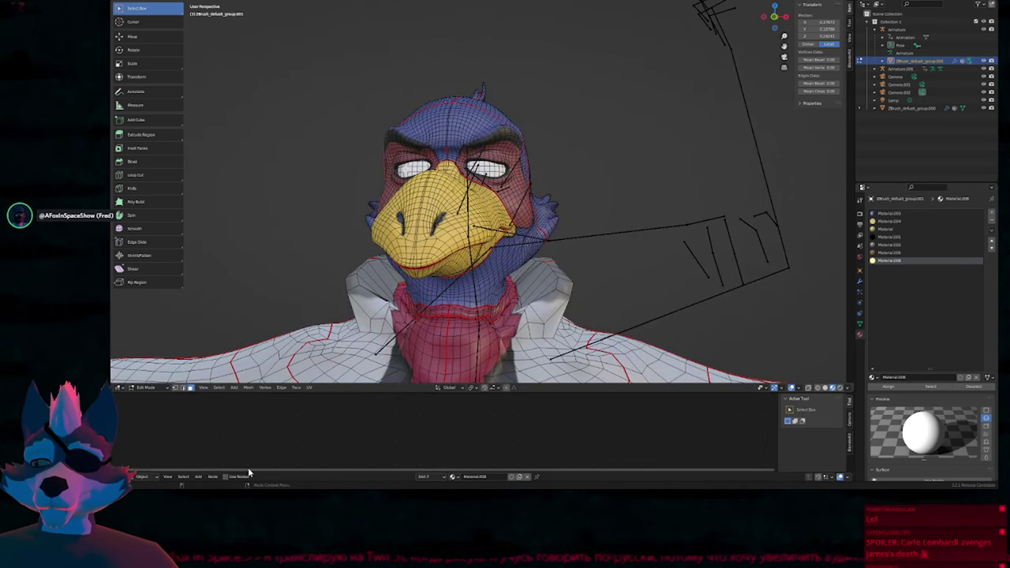
pyautogui.click(227, 477)
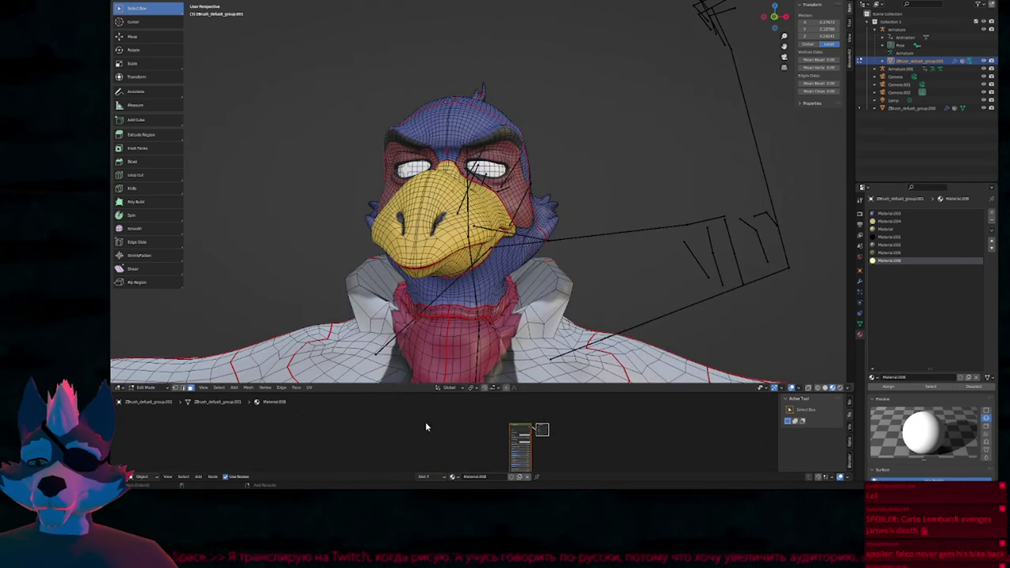
# Add an Image Texture node to the eye material's node tree, placed beside the Principled BSDF.
pyautogui.hotkey('shift', 'a')
pyautogui.click(415, 399)
pyautogui.write('im')
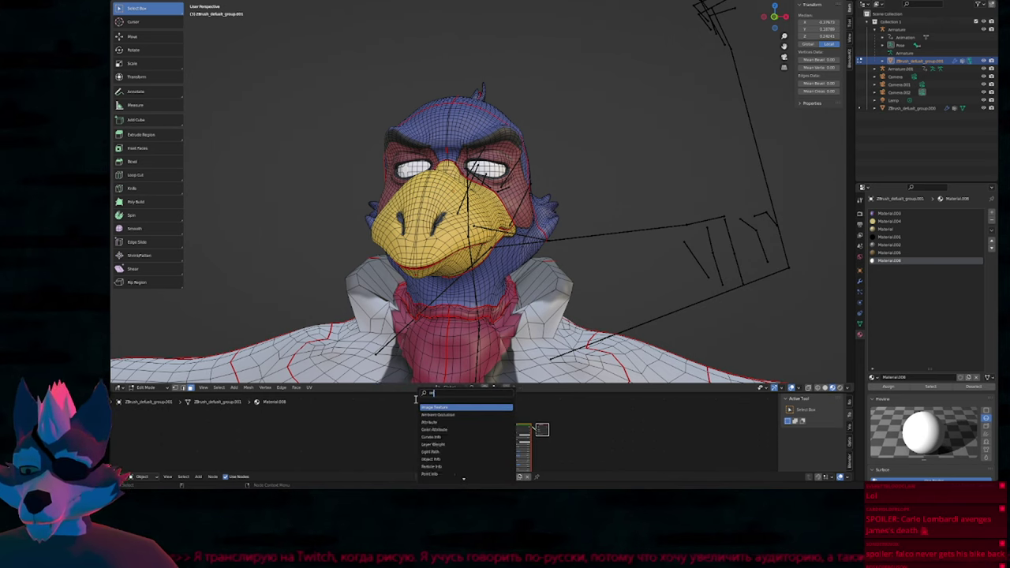
pyautogui.write('ma')
pyautogui.press('Return')
pyautogui.click(450, 434)
pyautogui.scroll(3, 476, 446)
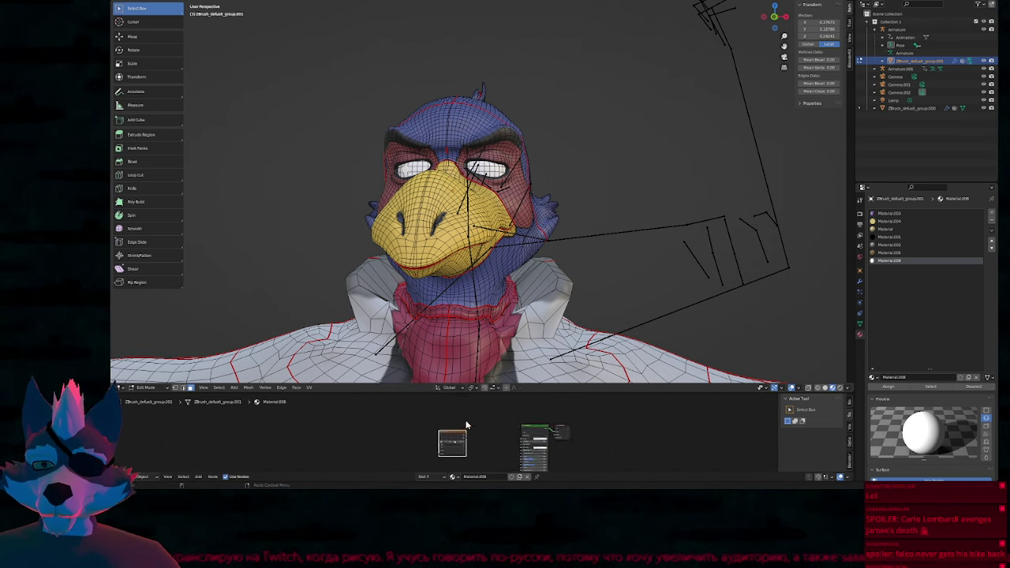
# Assign the FALCO_EYEBALL image to the eye's Image Texture node and connect its Color output to the Principled BSDF's Base Color.
pyautogui.click(425, 450)
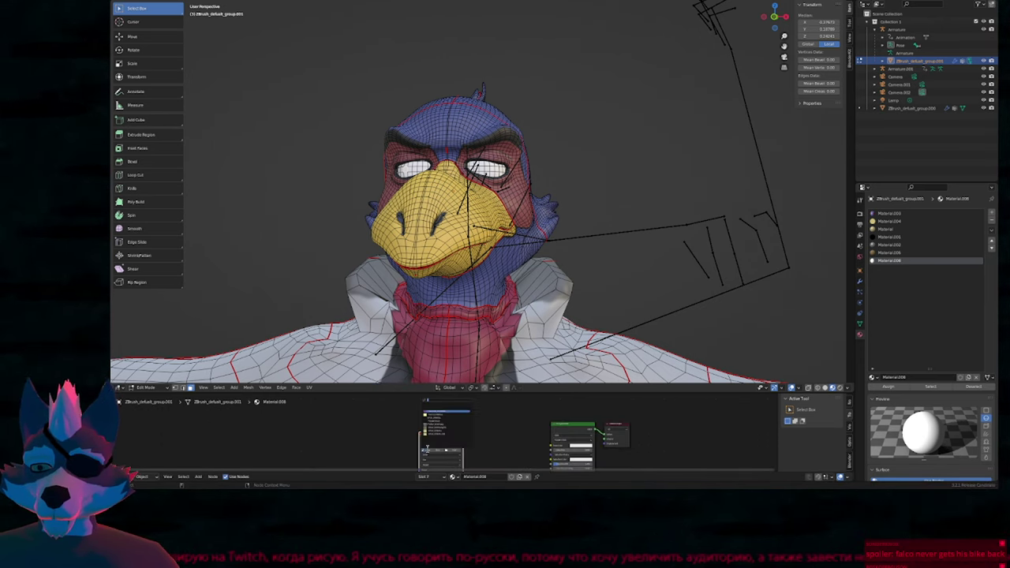
pyautogui.scroll(4, 481, 430)
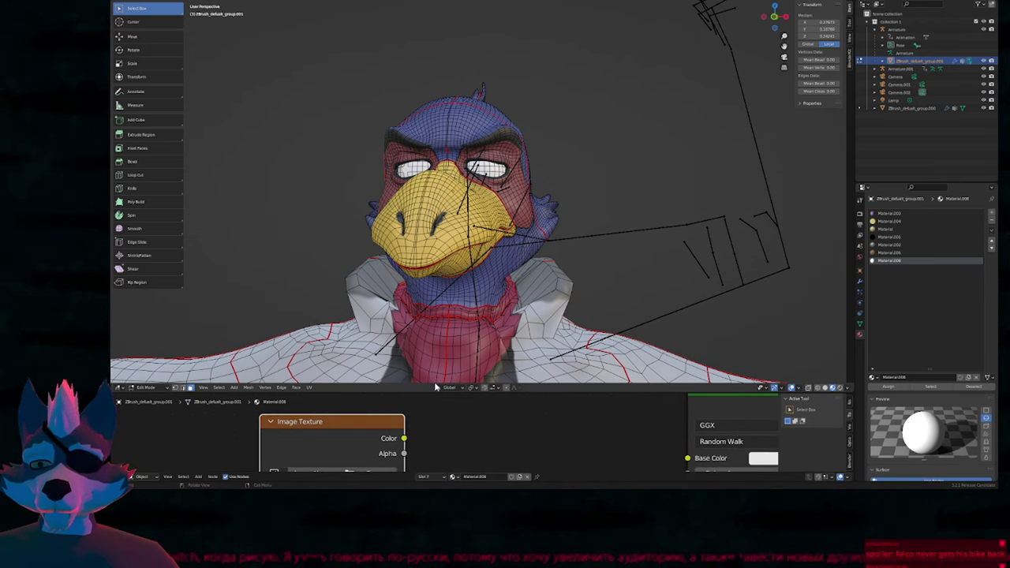
pyautogui.moveTo(438, 472); pyautogui.dragTo(457, 434, button='middle')
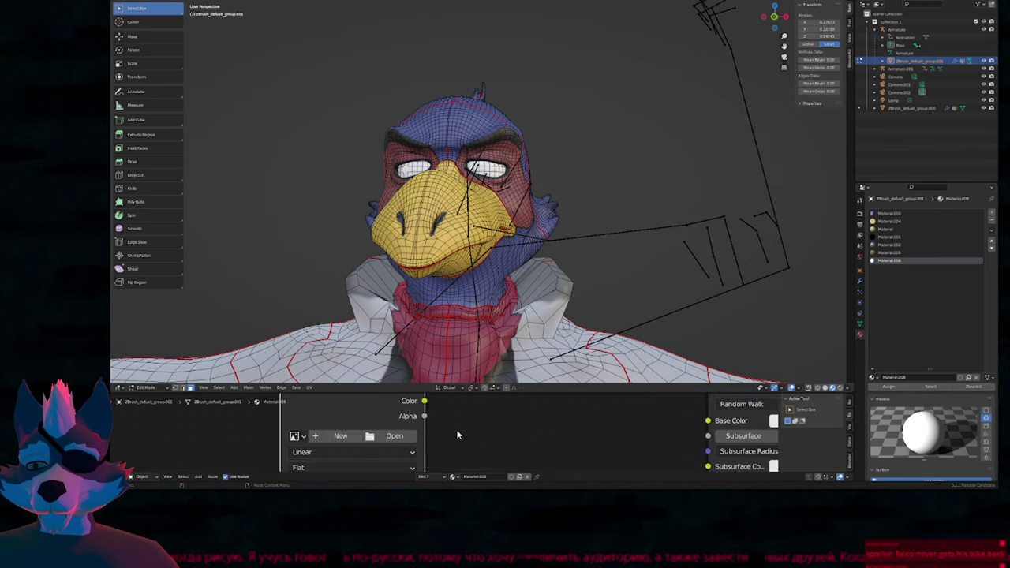
pyautogui.click(295, 436)
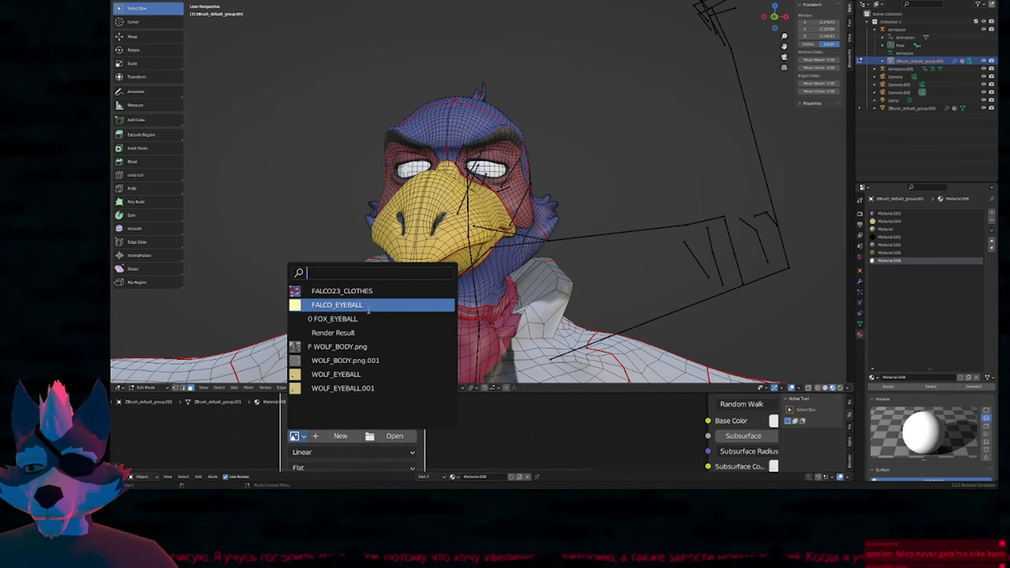
pyautogui.click(368, 308)
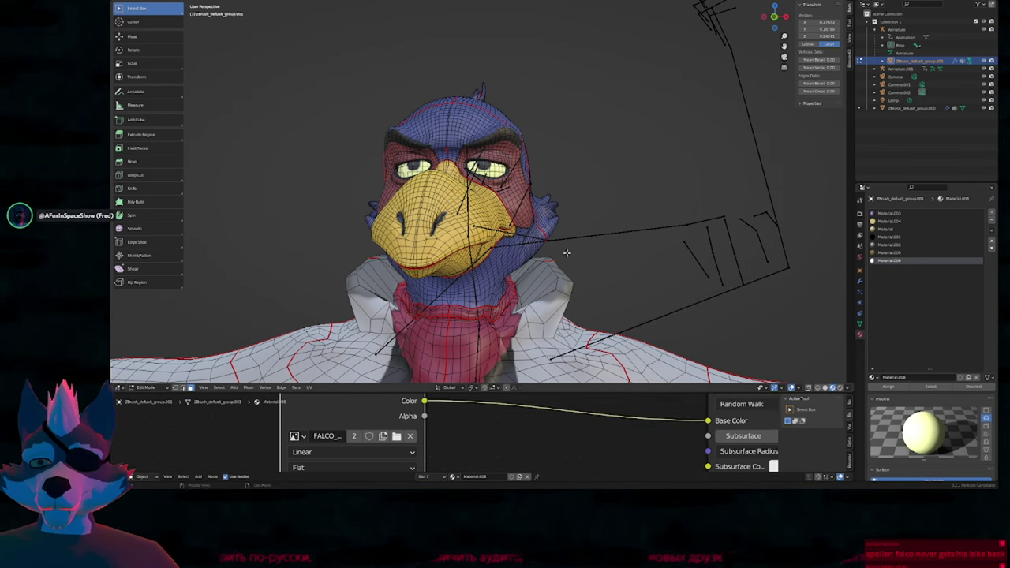
# Return to Object Mode, step back through the animation frames, and show the bird without overlays in a maximized viewport.
pyautogui.press('Tab')
pyautogui.press('KP_0')
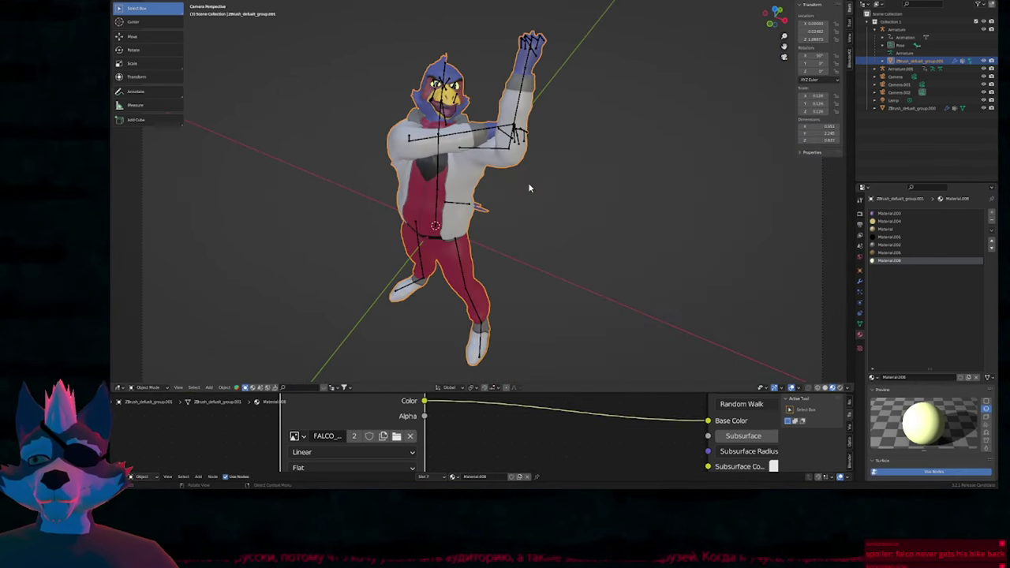
pyautogui.press('Left')
pyautogui.press('Left')
pyautogui.press('Left')
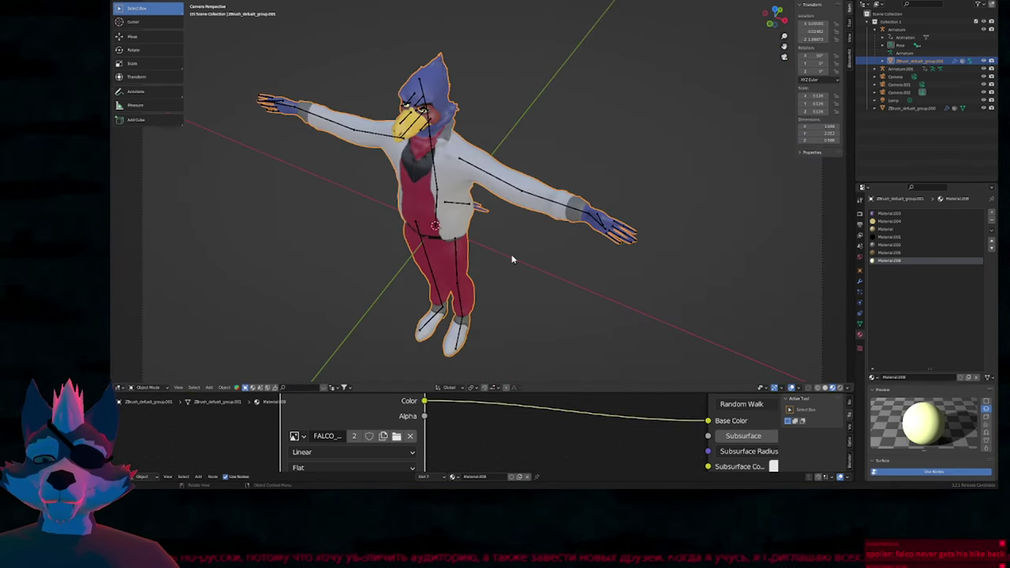
pyautogui.moveTo(512, 259); pyautogui.dragTo(548, 228, button='middle')
pyautogui.hotkey('shift', 'alt', 'z')
pyautogui.scroll(3, 452, 164)
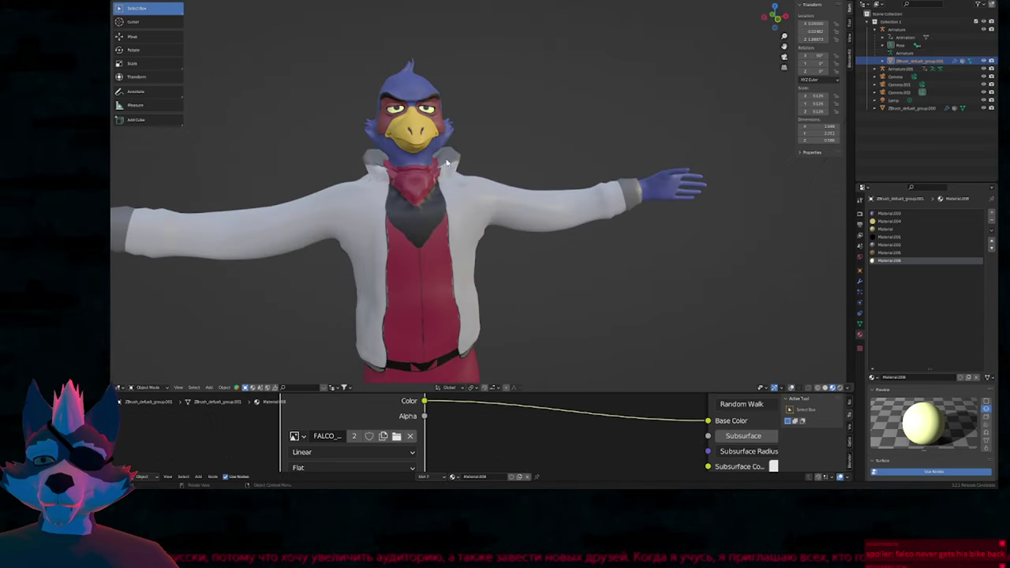
pyautogui.hotkey('ctrl', 'space')
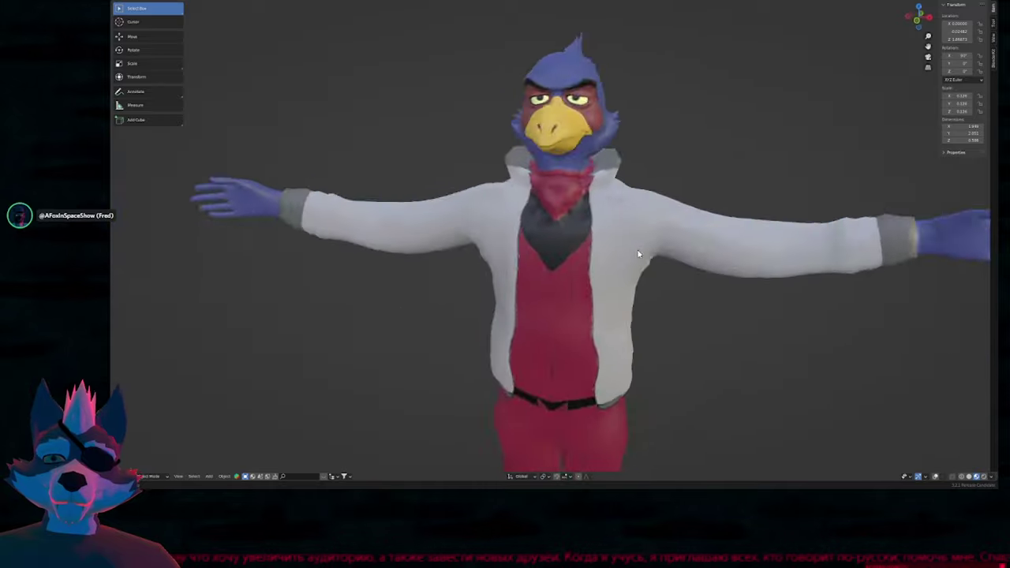
# Examine the textured bird's full-body poses through the animation from the front, side and back.
pyautogui.keyDown('shift'); pyautogui.moveTo(641, 197); pyautogui.dragTo(547, 294, button='middle'); pyautogui.keyUp('shift')
pyautogui.moveTo(578, 252)
pyautogui.mouseDown(button='middle')
pyautogui.moveTo(559, 270)
pyautogui.moveTo(585, 254)
pyautogui.mouseUp(button='middle')
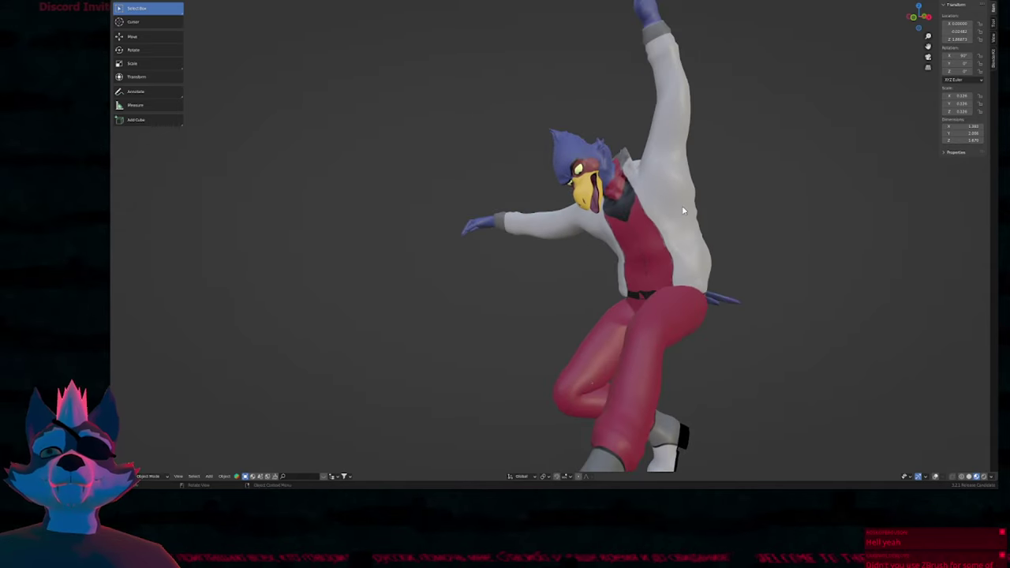
pyautogui.moveTo(635, 276)
pyautogui.mouseDown(button='middle')
pyautogui.moveTo(641, 263)
pyautogui.moveTo(619, 285)
pyautogui.mouseUp(button='middle')
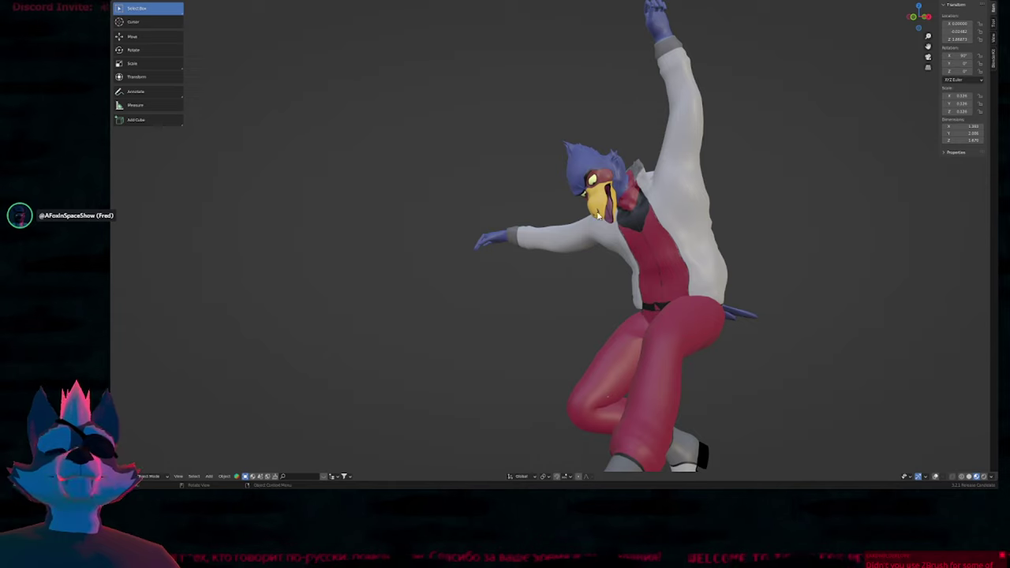
pyautogui.keyDown('shift'); pyautogui.moveTo(624, 192); pyautogui.dragTo(676, 211, button='middle'); pyautogui.keyUp('shift')
pyautogui.scroll(5, 677, 210)
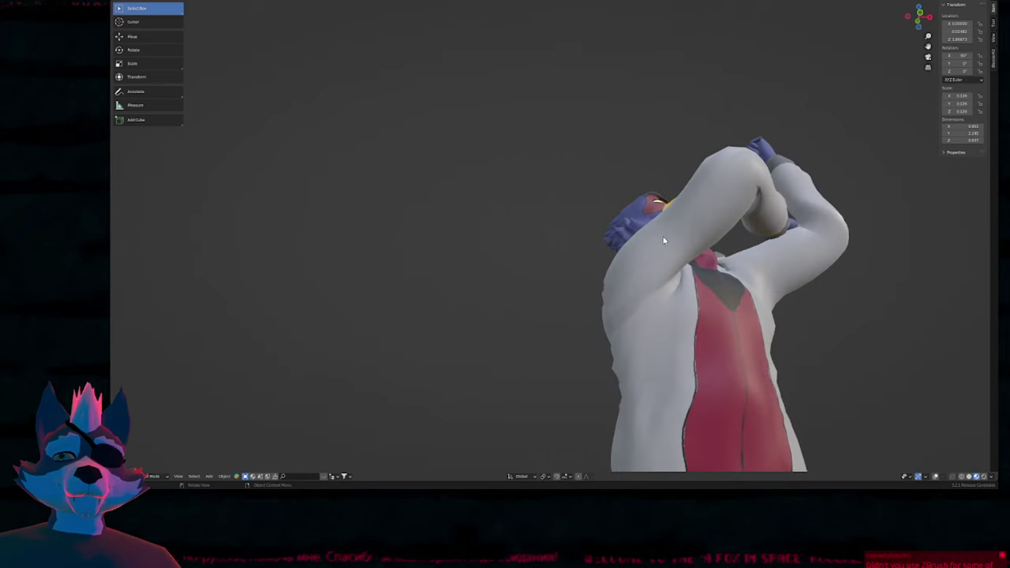
pyautogui.scroll(-5, 617, 298)
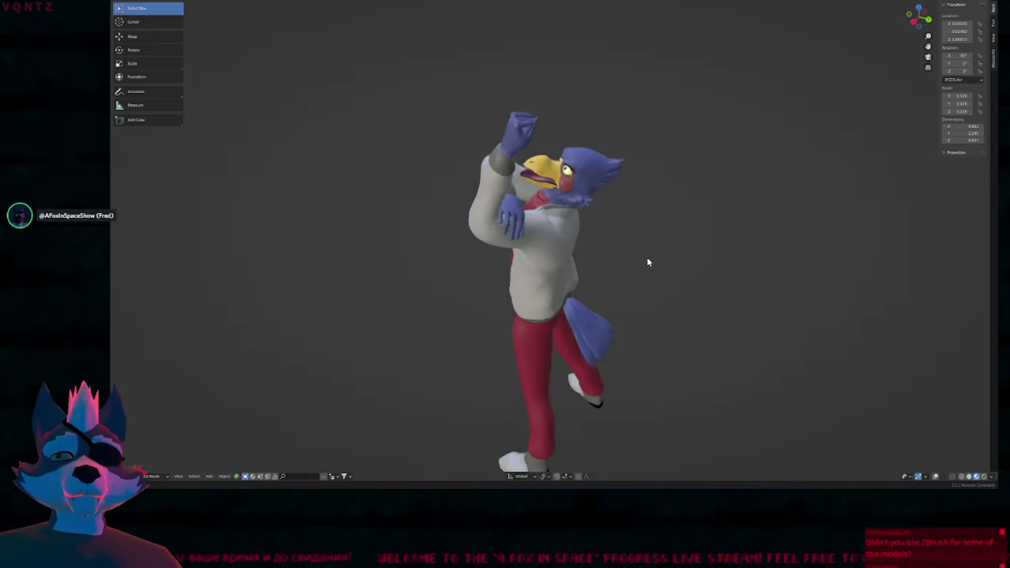
pyautogui.moveTo(648, 263); pyautogui.dragTo(712, 275, button='middle')
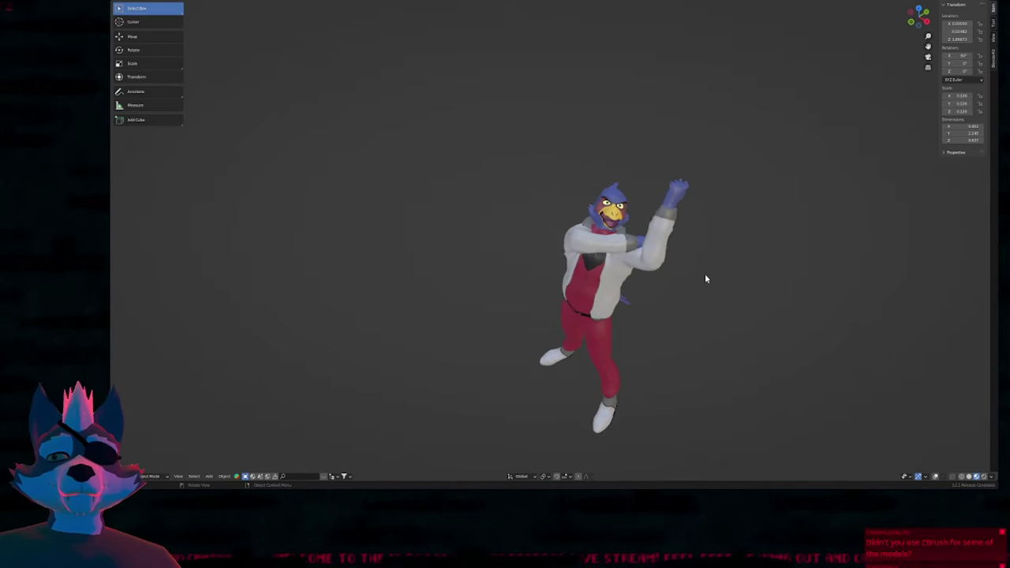
pyautogui.moveTo(656, 314); pyautogui.dragTo(673, 284, button='middle')
# Examine the bird's facial expressions, eyes and open beak up close in the different animation poses.
pyautogui.scroll(8, 576, 221)
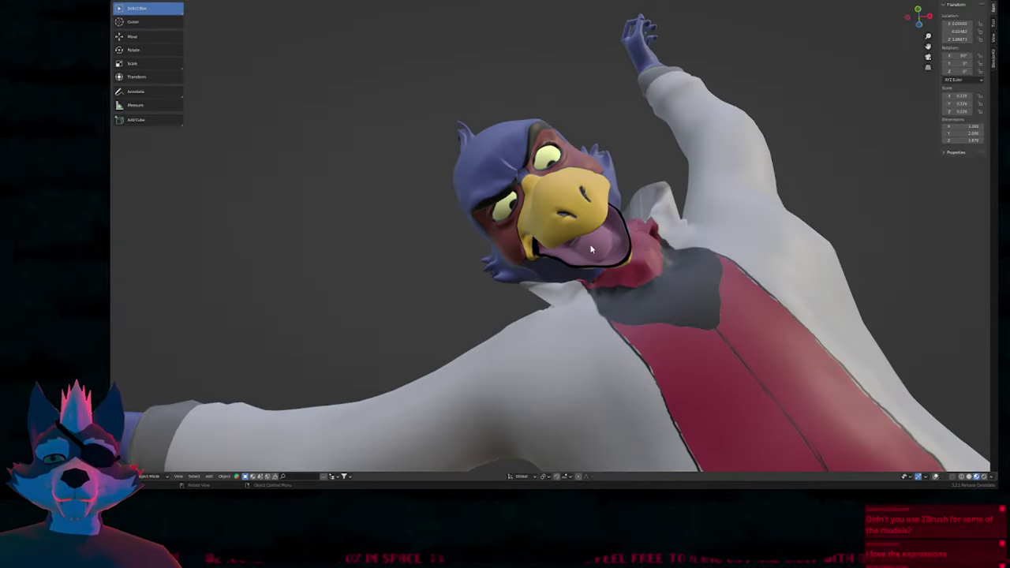
pyautogui.scroll(-8, 644, 270)
pyautogui.scroll(10, 731, 258)
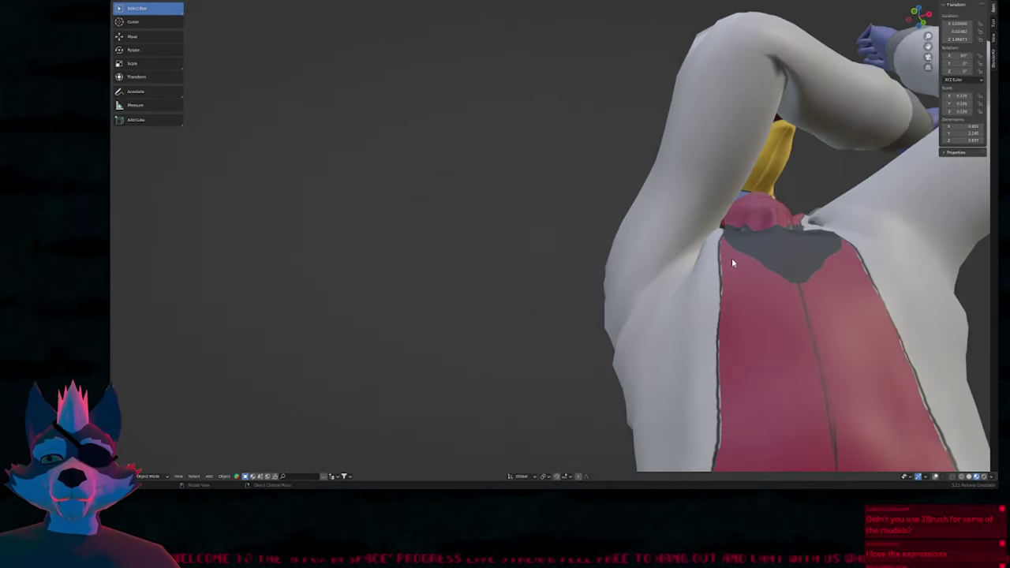
pyautogui.scroll(-6, 719, 298)
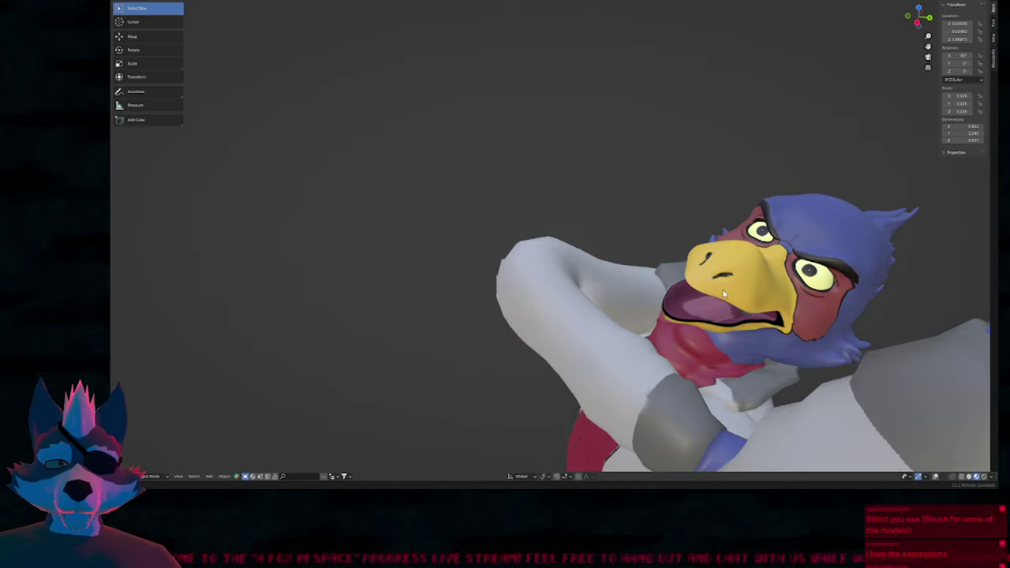
pyautogui.scroll(-4, 862, 299)
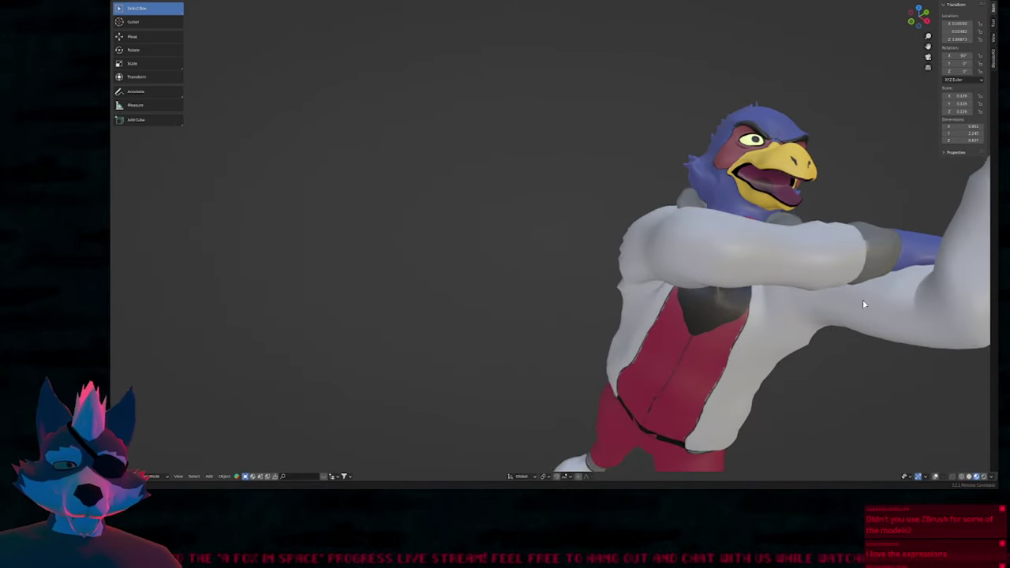
pyautogui.scroll(8, 852, 311)
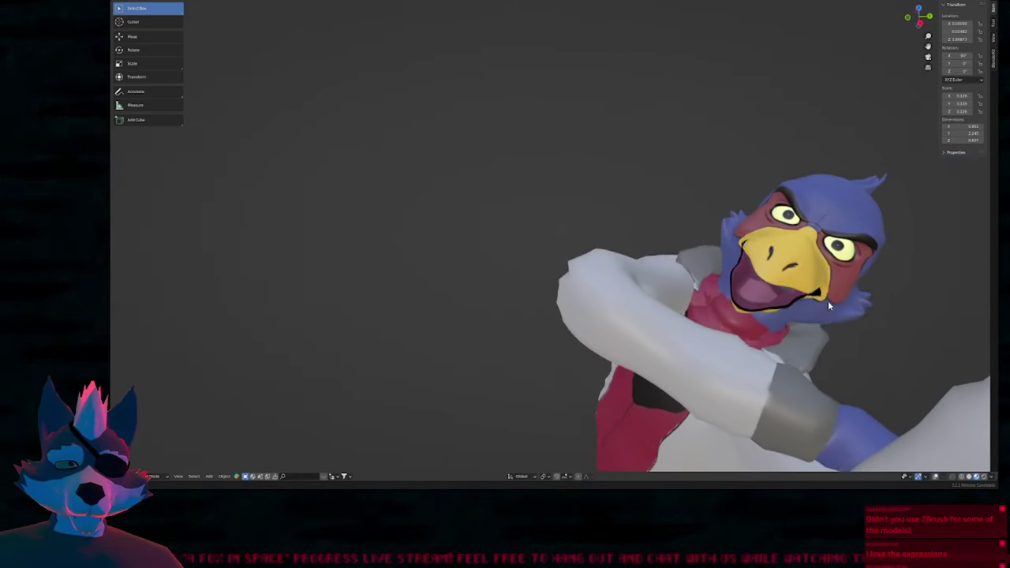
pyautogui.moveTo(820, 294); pyautogui.dragTo(781, 282, button='middle')
pyautogui.scroll(-4, 694, 283)
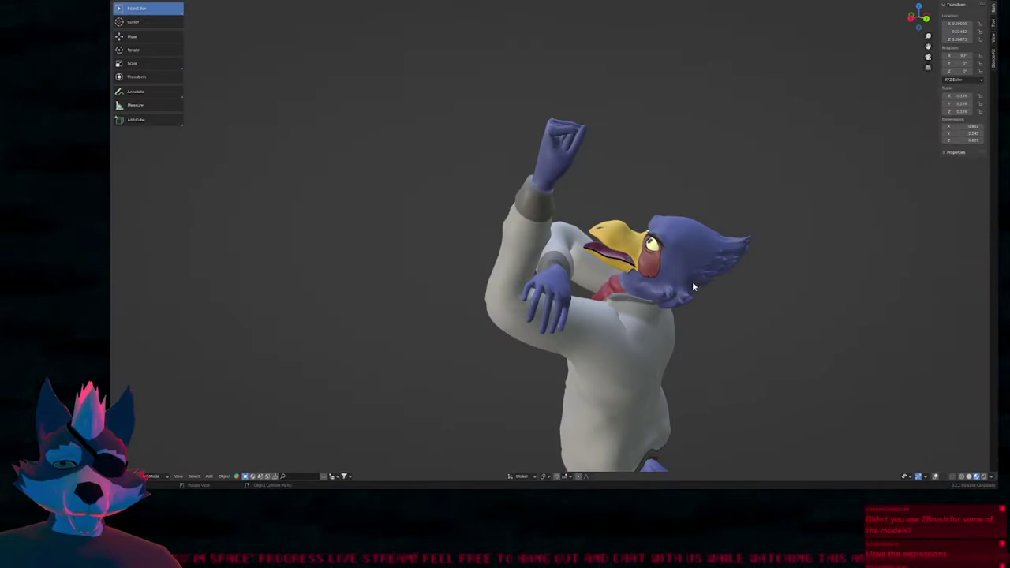
pyautogui.moveTo(659, 257); pyautogui.dragTo(639, 265, button='middle')
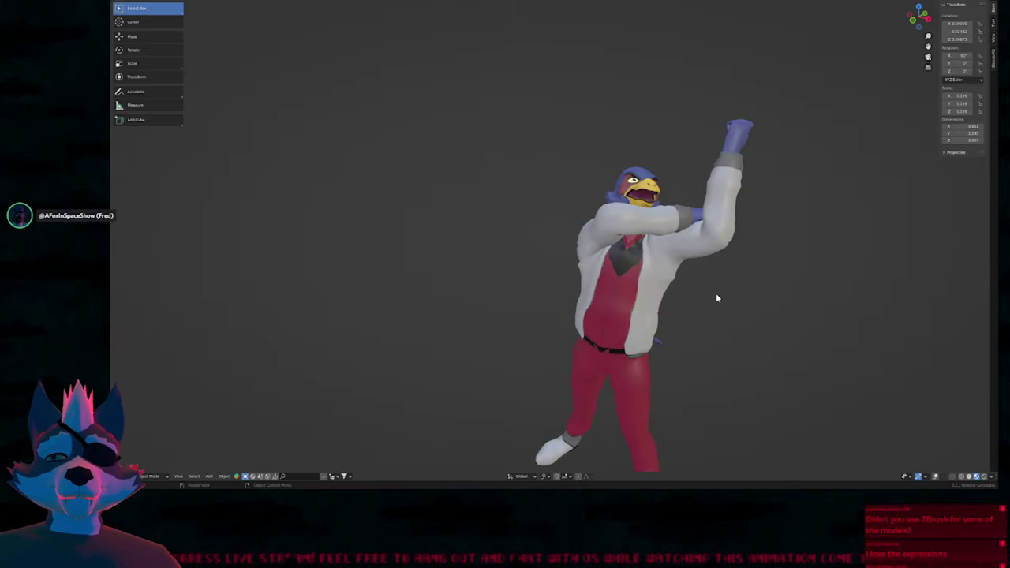
pyautogui.moveTo(730, 288); pyautogui.dragTo(736, 319, button='middle')
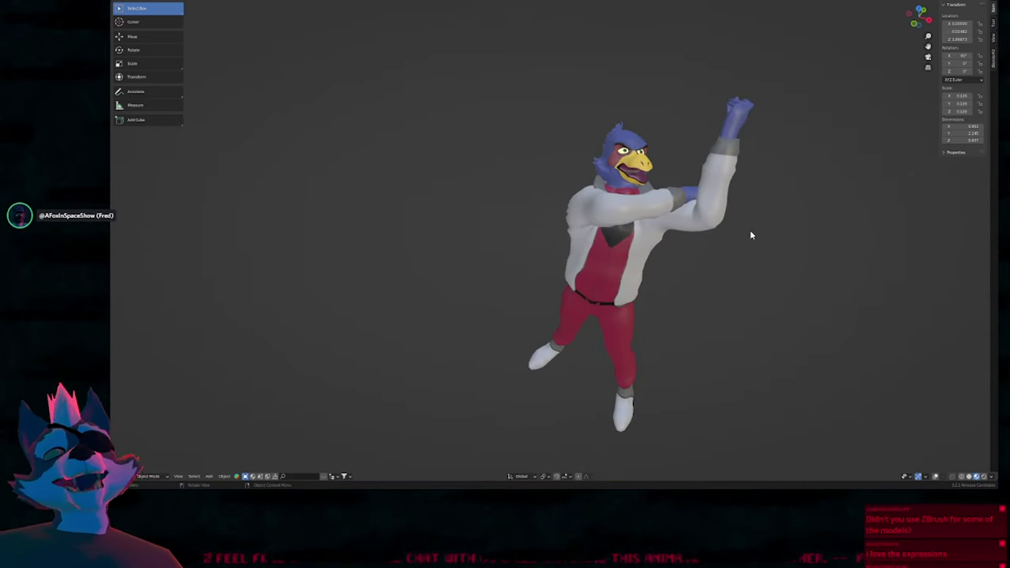
# Examine the bird's head, jacket and palms-up pose from the front and side.
pyautogui.moveTo(753, 234); pyautogui.dragTo(660, 197, button='middle')
pyautogui.scroll(3, 575, 264)
pyautogui.moveTo(602, 233); pyautogui.dragTo(665, 286, button='middle')
pyautogui.scroll(-2, 727, 313)
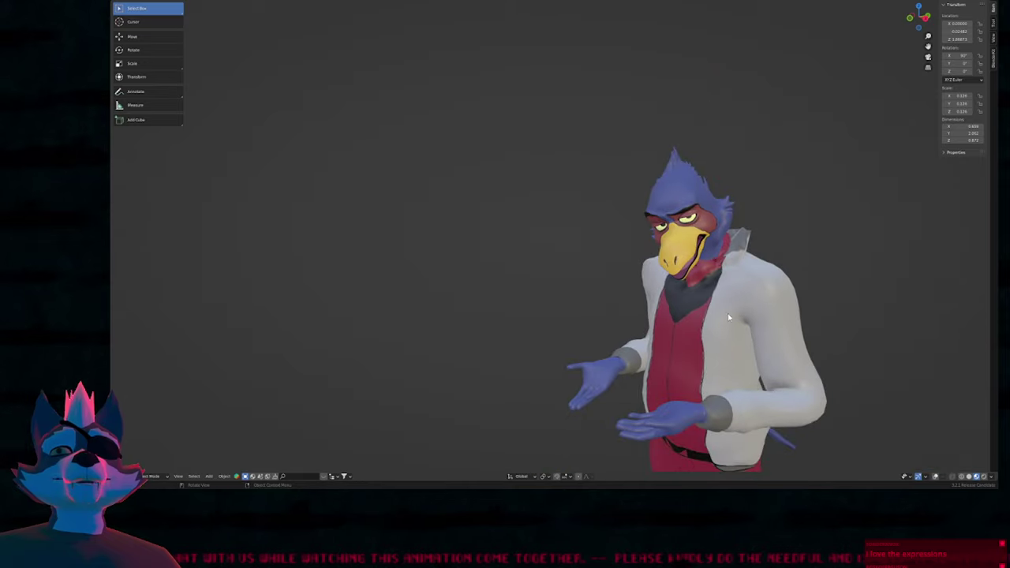
pyautogui.keyDown('shift'); pyautogui.moveTo(735, 351); pyautogui.dragTo(608, 247, button='middle'); pyautogui.keyUp('shift')
pyautogui.moveTo(682, 221); pyautogui.dragTo(670, 235, button='middle')
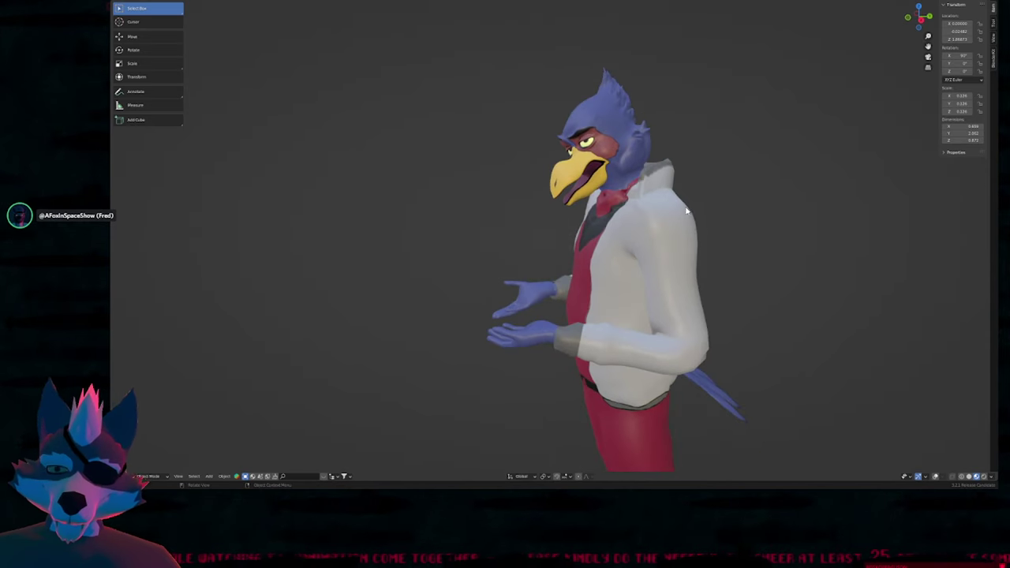
# Switch the viewport displaying the blue bird to Rendered shading.
pyautogui.press('z')
pyautogui.click(691, 253)
pyautogui.press('z')
pyautogui.click(690, 197)
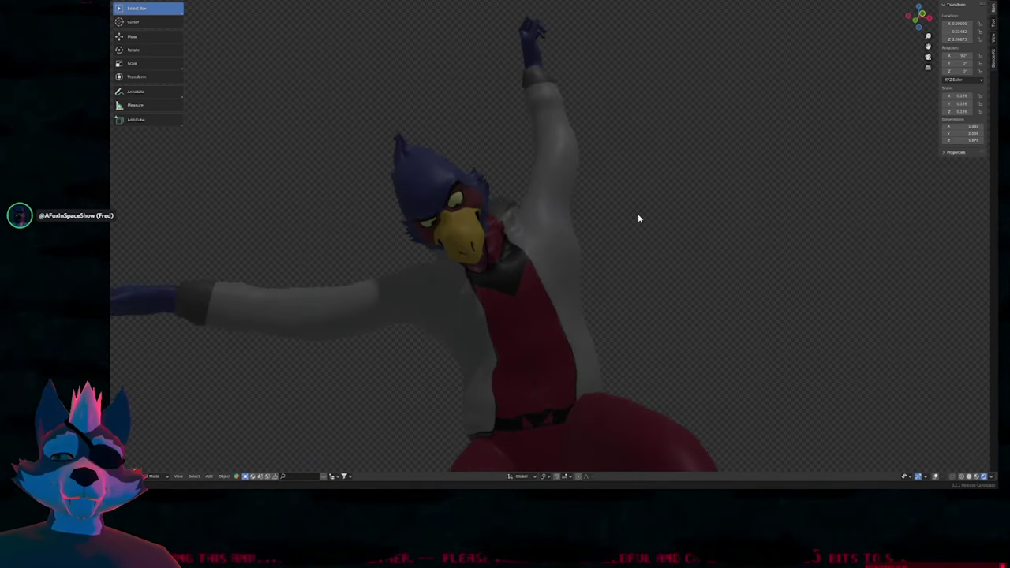
# Save the blue bird's Blender file with its restored body and eye textures.
pyautogui.hotkey('ctrl', 'q')
pyautogui.click(576, 253)
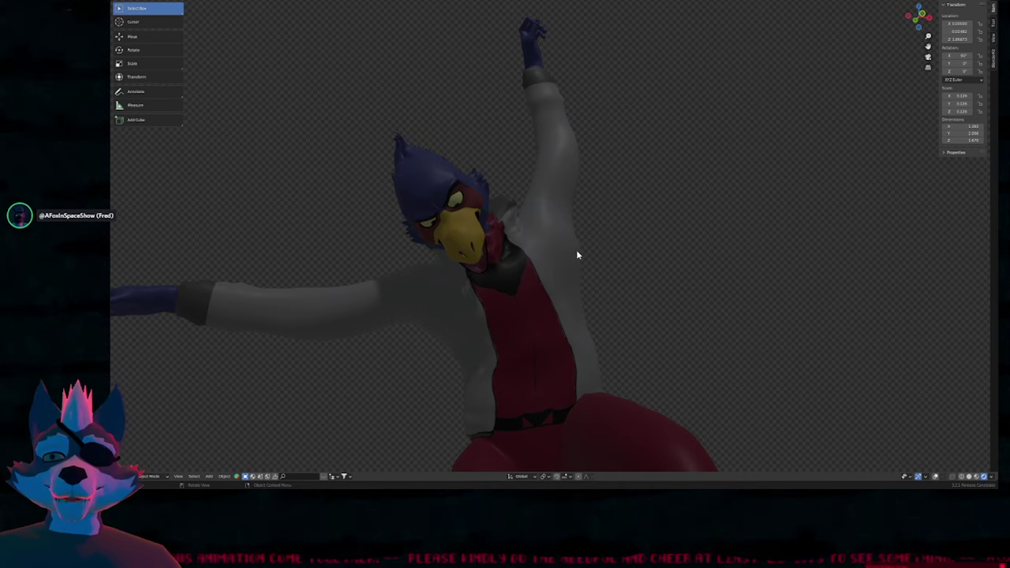
pyautogui.hotkey('ctrl', 's')
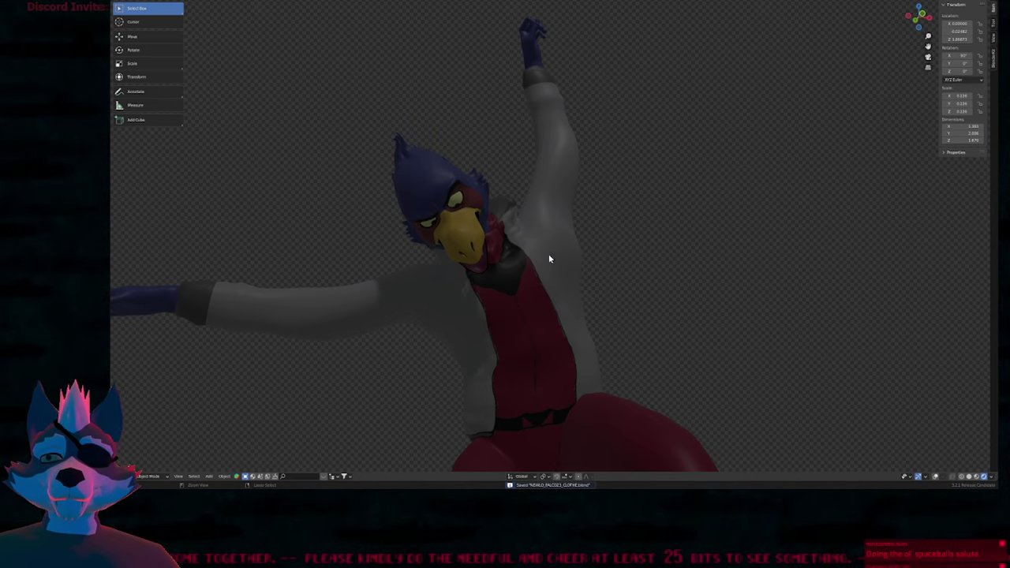
# Leave the render result view in the open wolf file and select the wolf's grey head mesh.
pyautogui.press('F12')
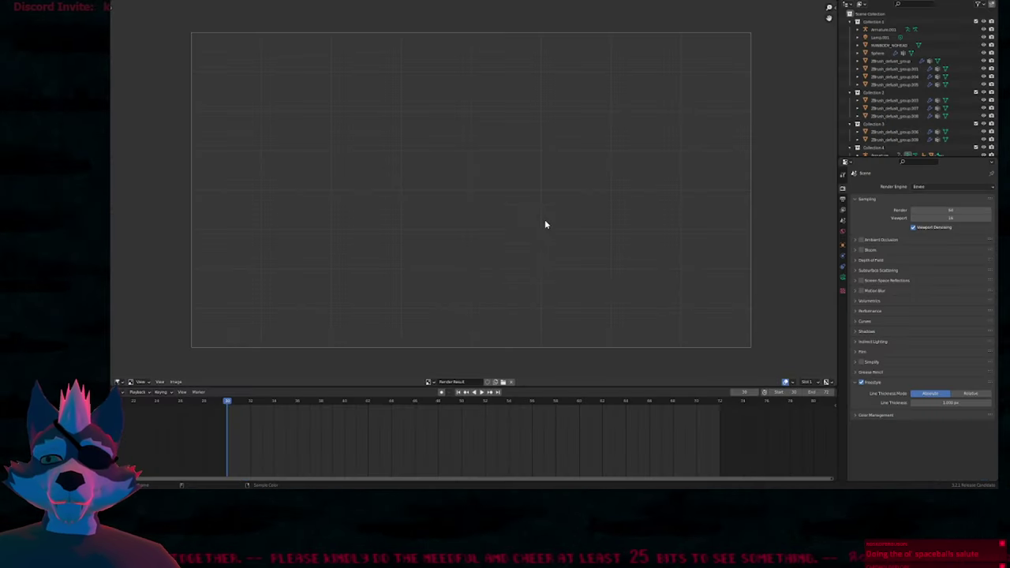
pyautogui.press('Escape')
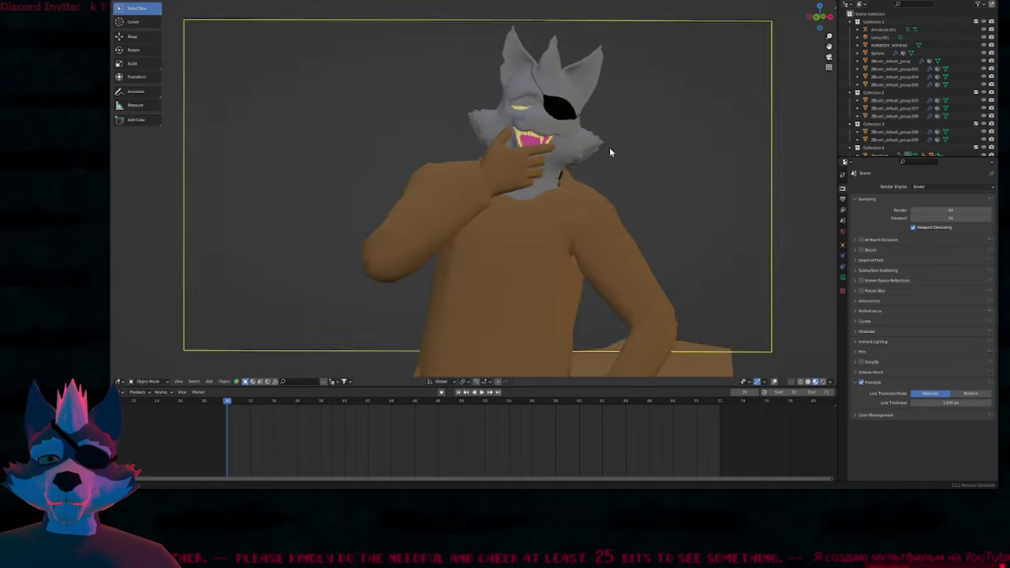
pyautogui.moveTo(609, 147); pyautogui.dragTo(577, 156, button='middle')
pyautogui.click(538, 157)
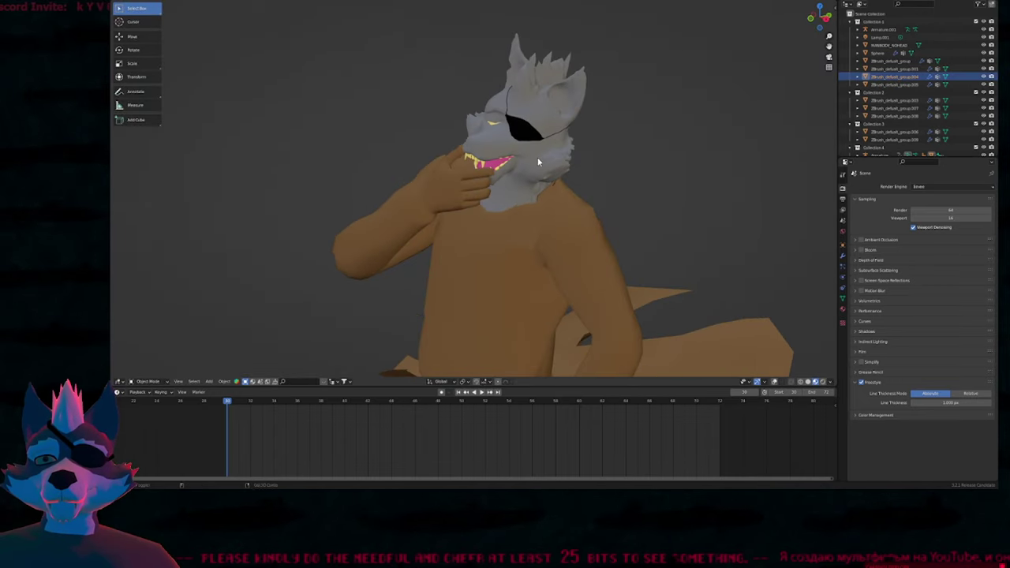
# Show the wolf head's material in the Shader Editor in place of the timeline and enable nodes for it.
pyautogui.hotkey('shift', 'alt', 'z')
pyautogui.click(118, 392)
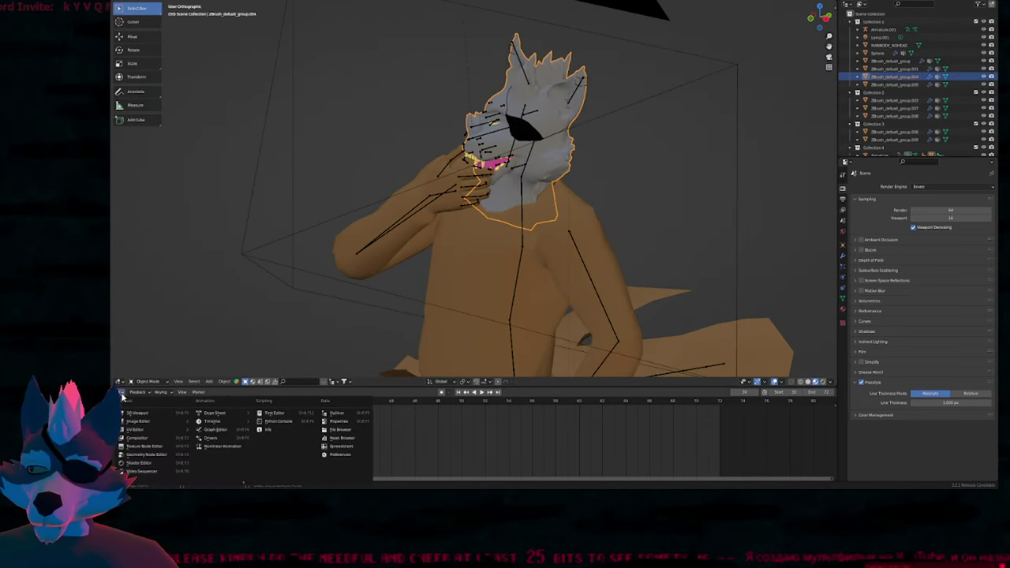
pyautogui.click(139, 462)
pyautogui.click(226, 392)
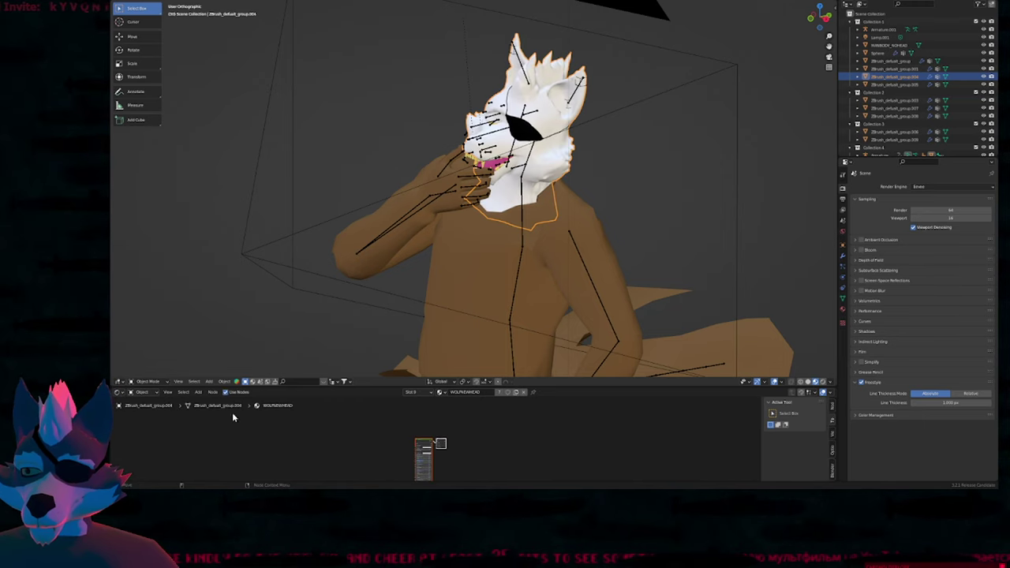
# Add an Image Texture node beside the Principled BSDF in the wolf head's material.
pyautogui.hotkey('shift', 'a')
pyautogui.click(332, 394)
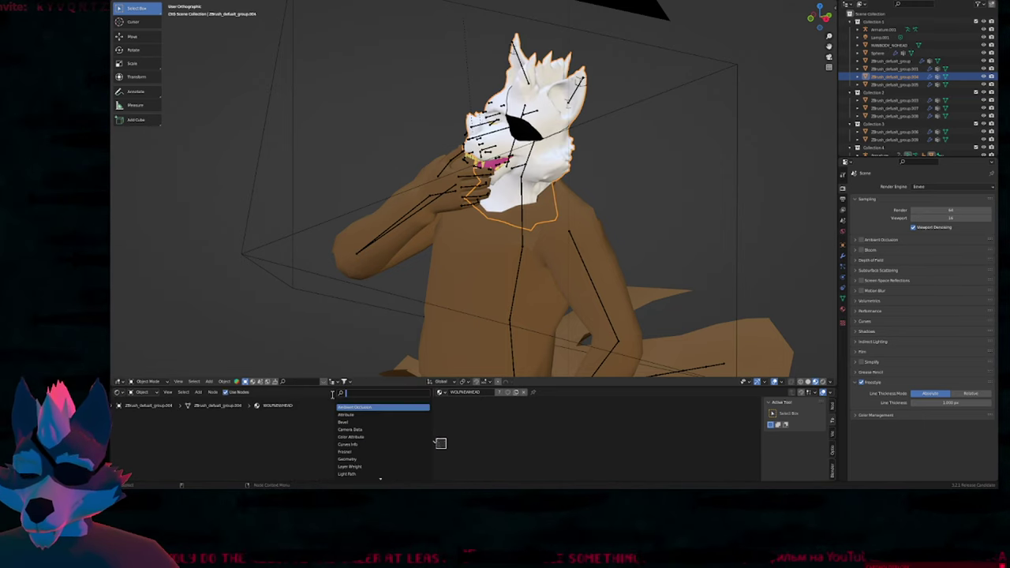
pyautogui.write('ima')
pyautogui.click(341, 407)
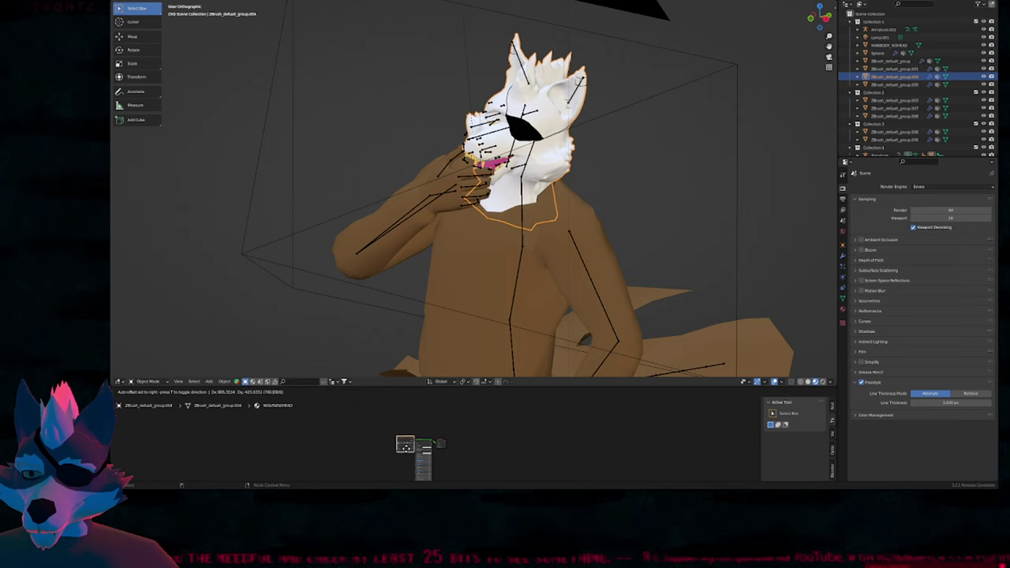
pyautogui.click(405, 448)
# Assign the WOLFHEADNEW image to the texture node and connect its Color output to the Principled BSDF's Base Color.
pyautogui.keyDown('ctrl'); pyautogui.moveTo(367, 455); pyautogui.dragTo(405, 447, button='middle'); pyautogui.keyUp('ctrl')
pyautogui.press('Home')
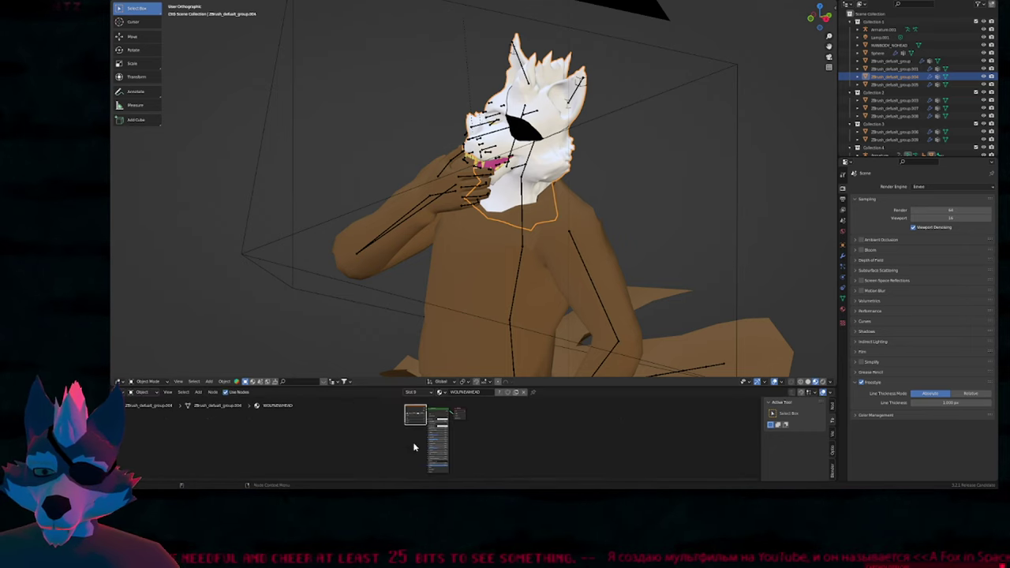
pyautogui.scroll(7, 413, 446)
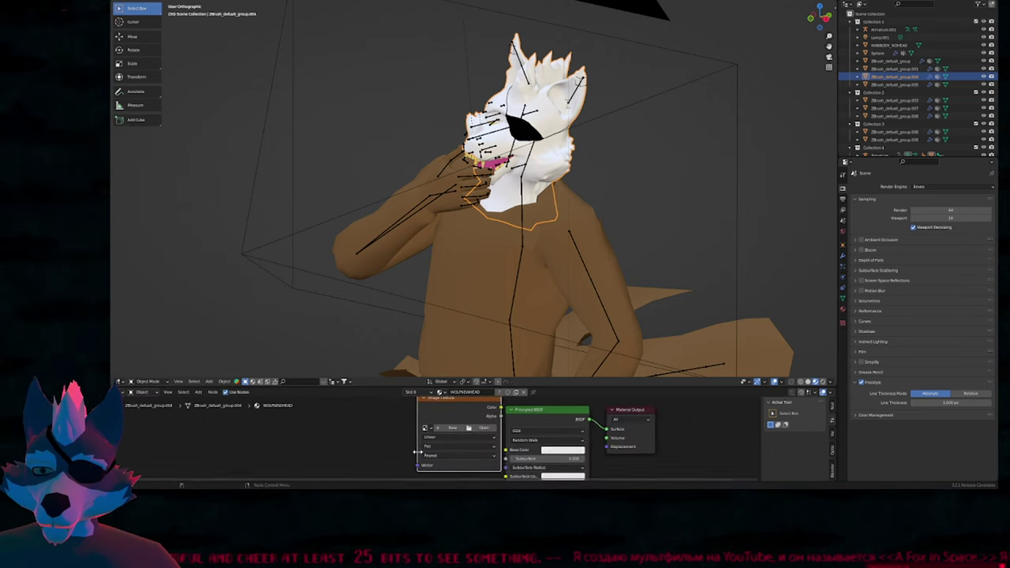
pyautogui.click(425, 427)
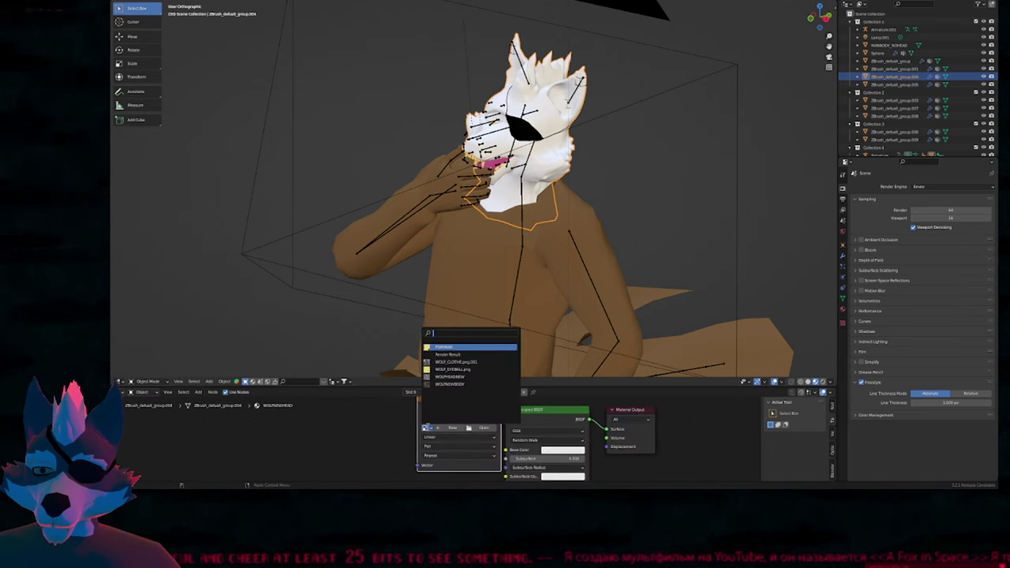
pyautogui.click(474, 377)
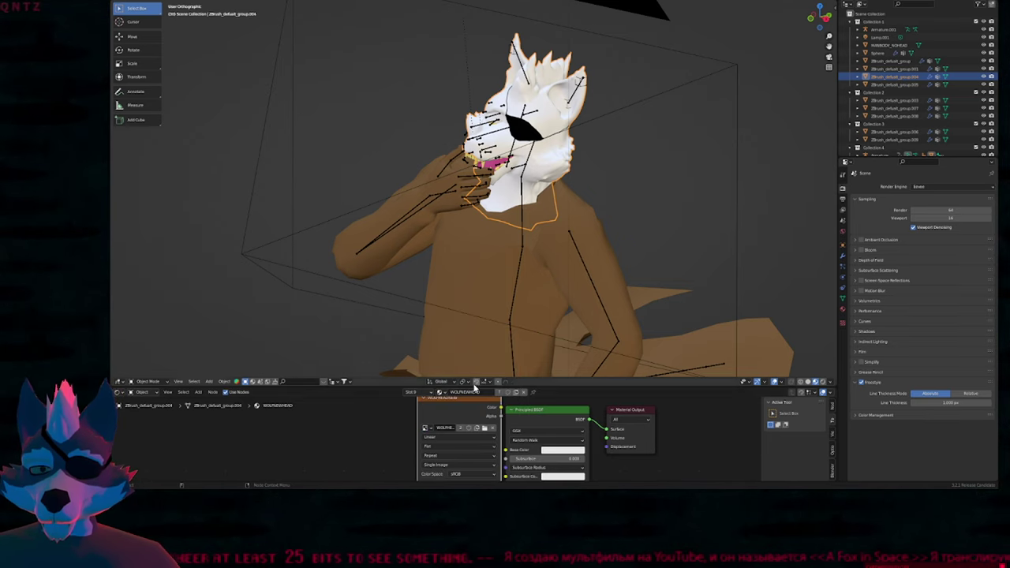
pyautogui.moveTo(468, 426); pyautogui.dragTo(505, 450)
pyautogui.click(481, 466)
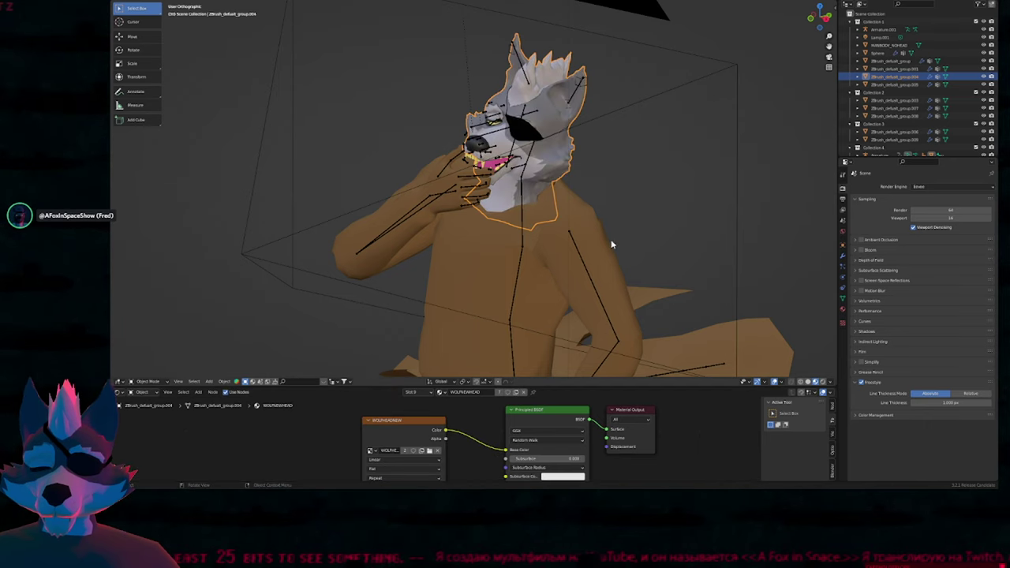
# Look through the scene camera, select the wolf's eye sphere and enable nodes on its material.
pyautogui.click(612, 242)
pyautogui.hotkey('alt', 'shift', 'z')
pyautogui.press('KP_0')
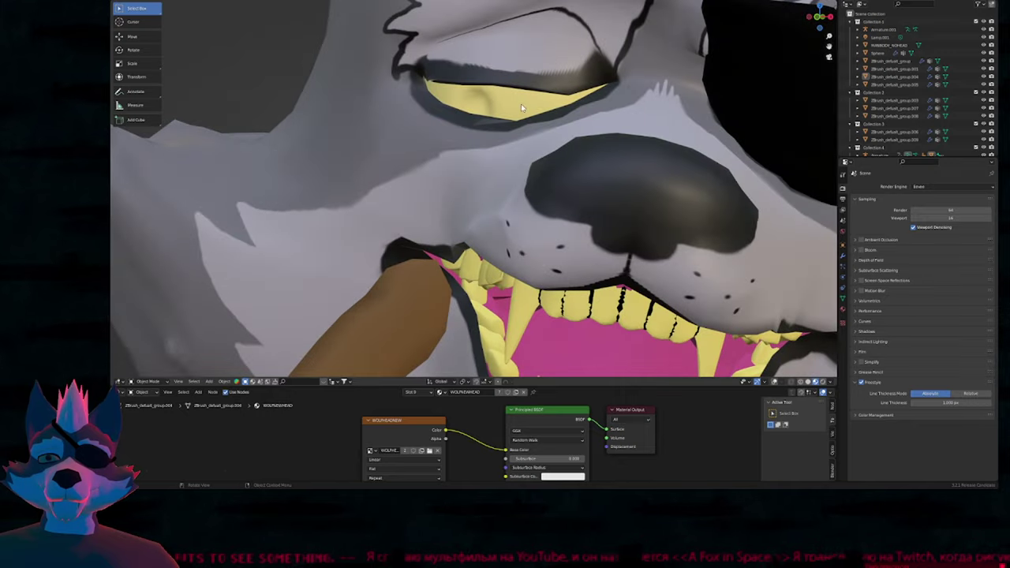
pyautogui.click(517, 103)
pyautogui.hotkey('shift', 'alt', 'z')
pyautogui.scroll(-4, 518, 106)
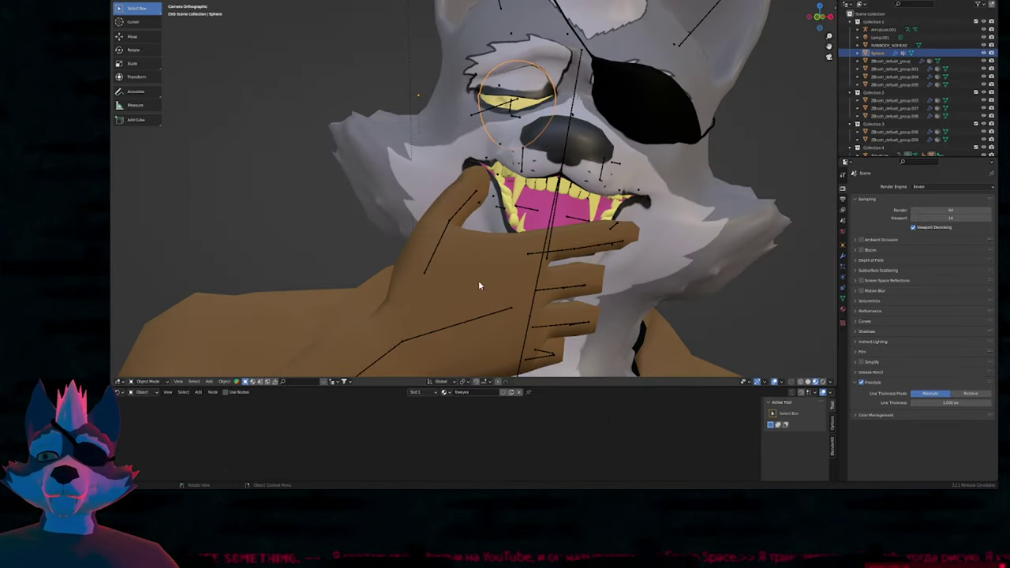
pyautogui.click(228, 392)
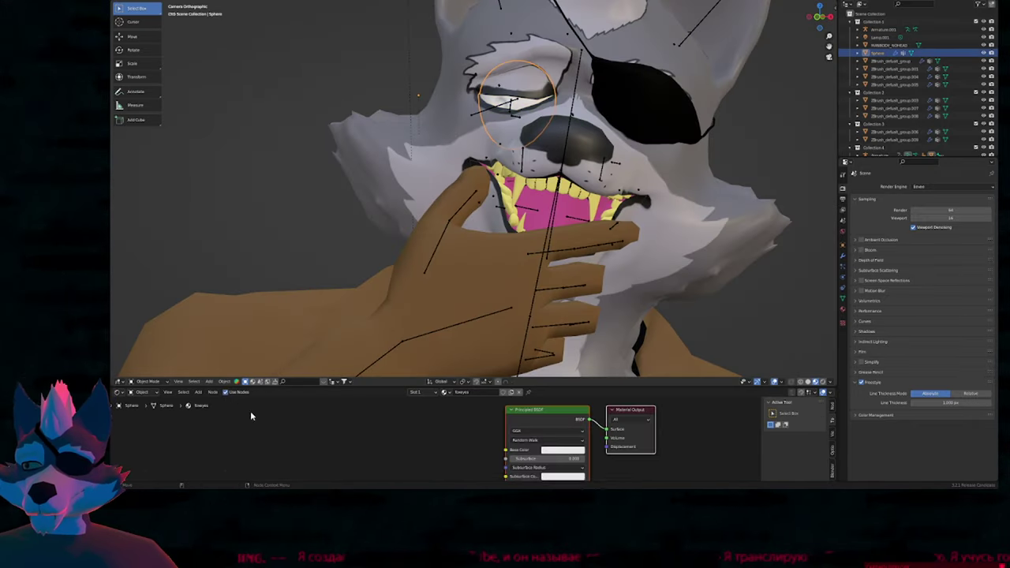
# Add an Image Texture node using WOLF_EYEBALL.png to the eye material and connect its Color to Base Color.
pyautogui.hotkey('shift', 'a')
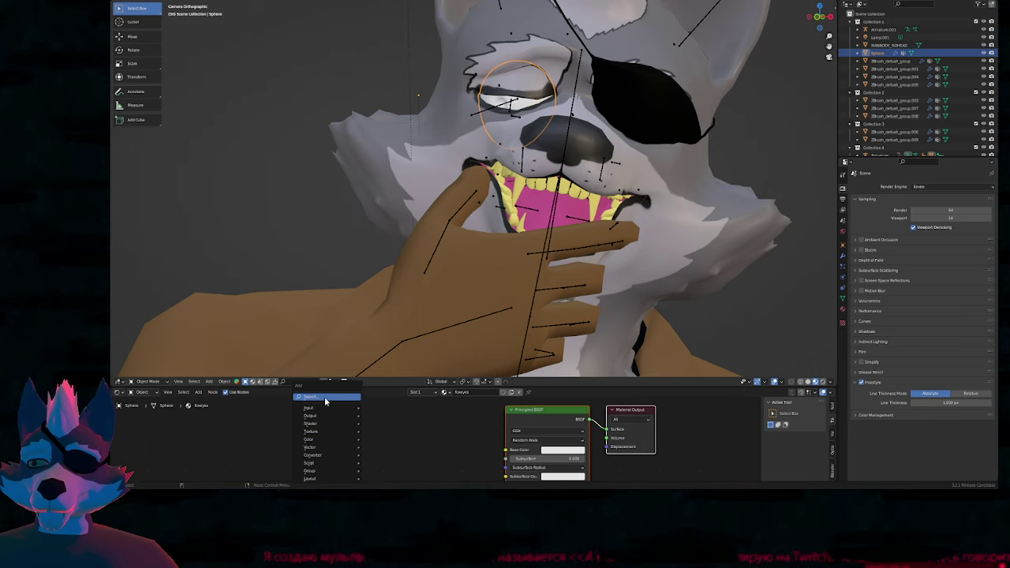
pyautogui.click(325, 400)
pyautogui.write('ima')
pyautogui.press('Return')
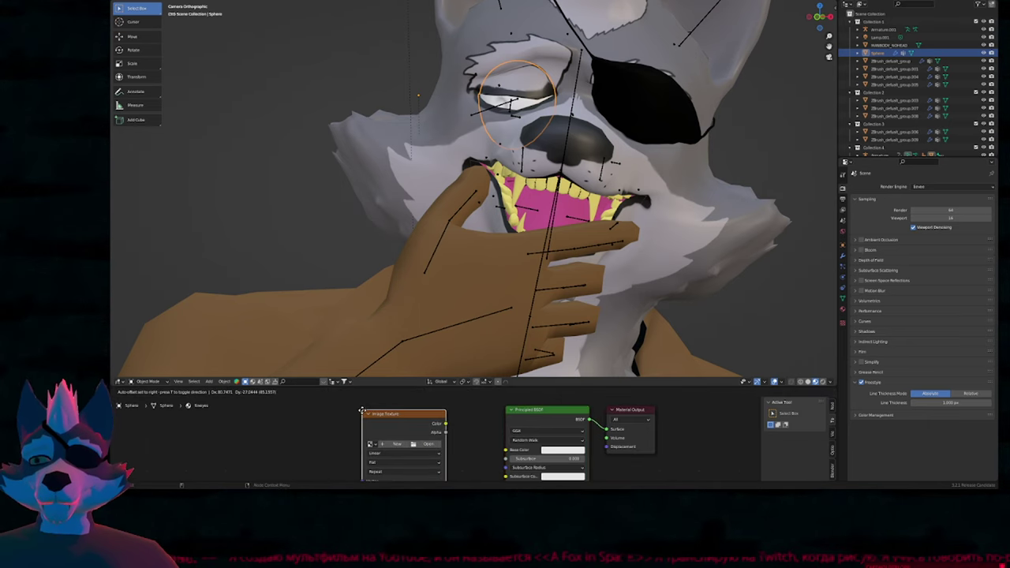
pyautogui.click(359, 408)
pyautogui.moveTo(441, 423); pyautogui.dragTo(505, 449)
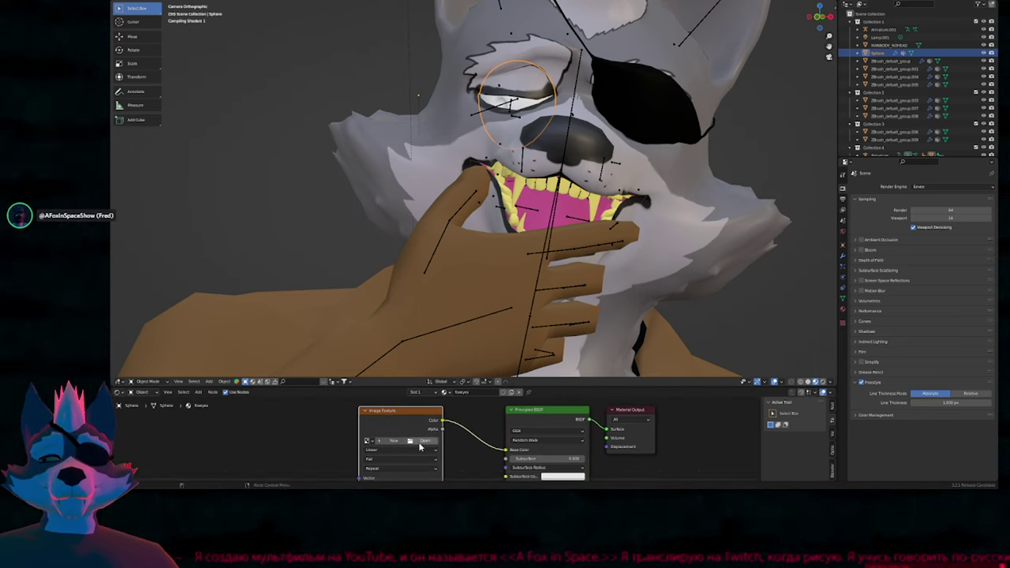
pyautogui.click(367, 440)
pyautogui.click(392, 382)
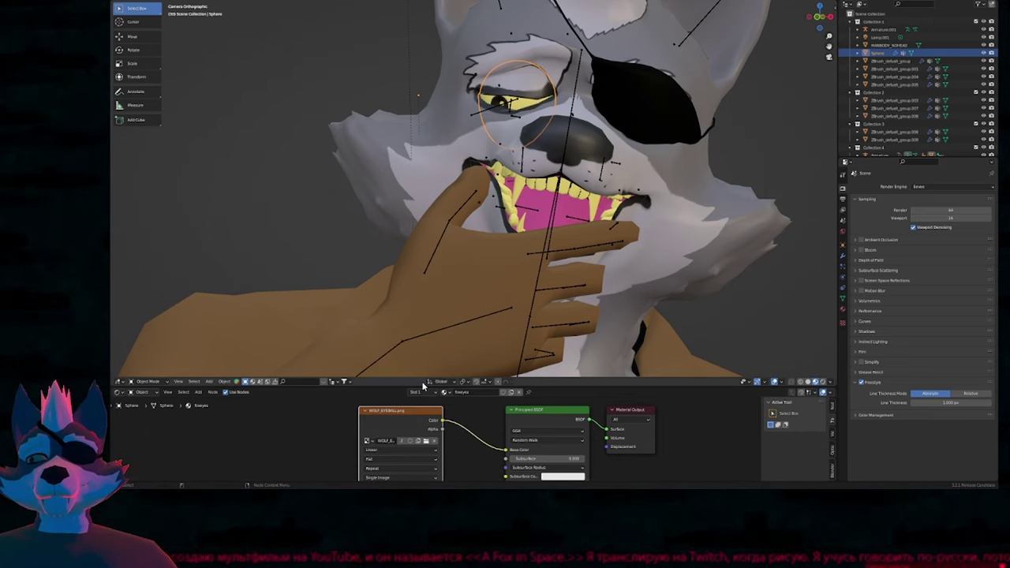
# Play the textured wolf's animation in the camera view with overlays hidden, stop it, and cancel closing the file.
pyautogui.scroll(-5, 539, 221)
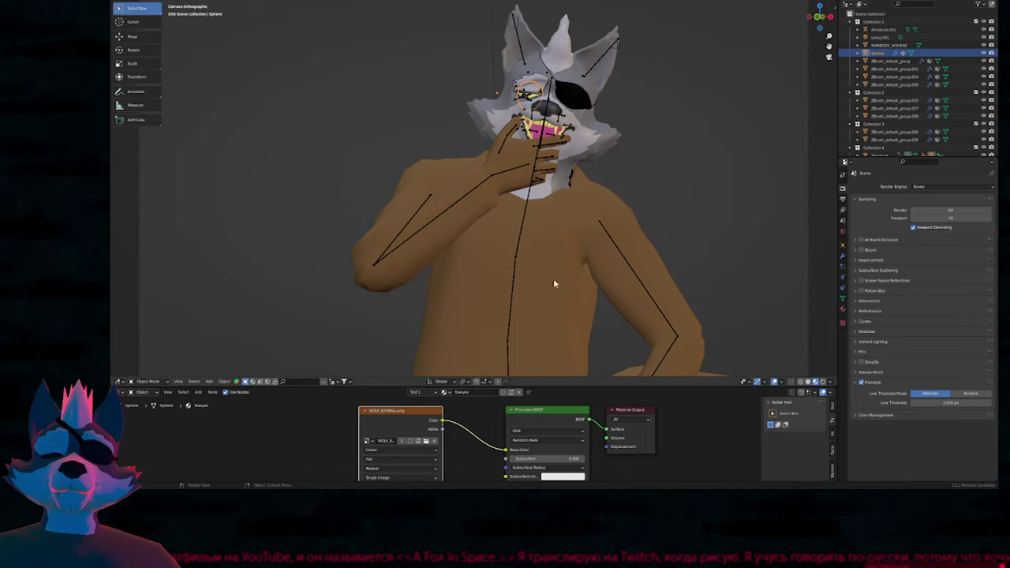
pyautogui.hotkey('shift', 'alt', 'z')
pyautogui.press('space')
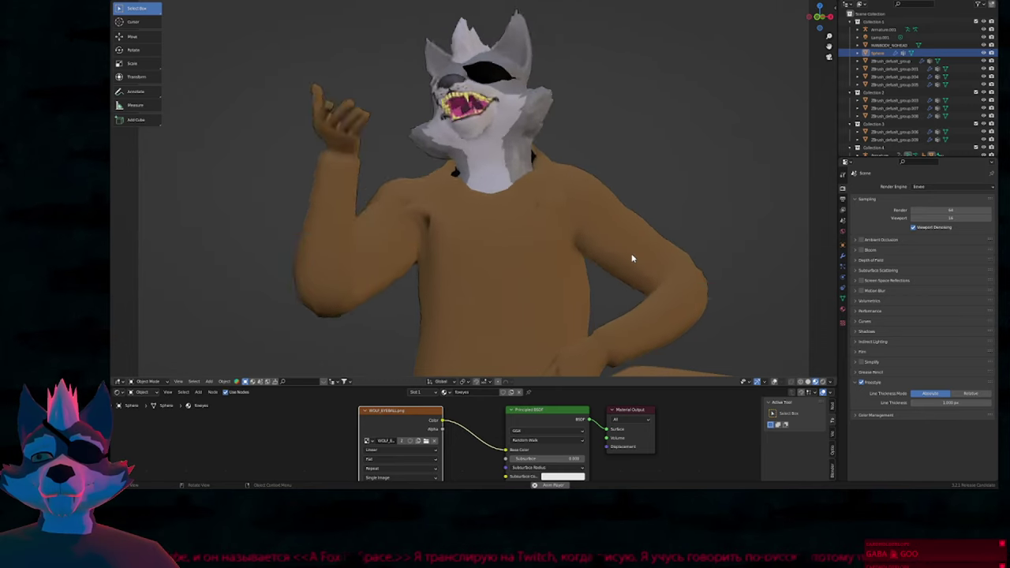
pyautogui.press('space')
pyautogui.hotkey('ctrl', 'q')
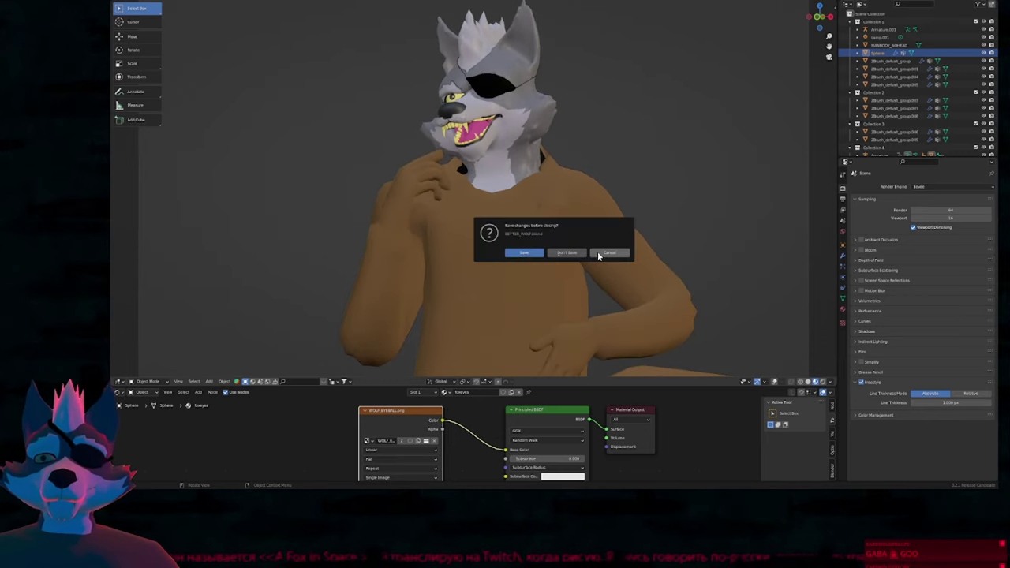
pyautogui.click(598, 253)
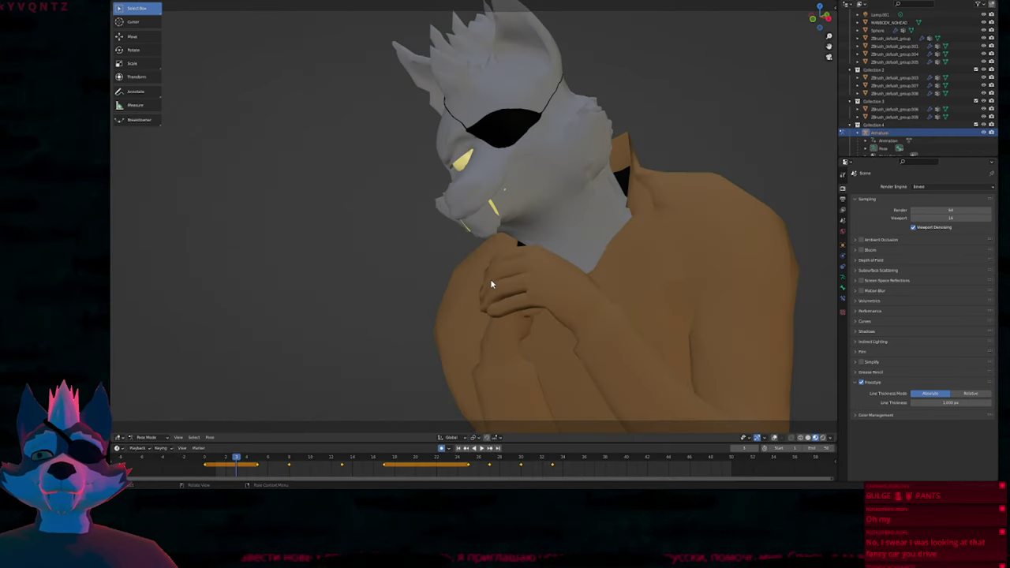
# In Object Mode, select the wolf's head and enable nodes for its material in an enlarged Shader Editor.
pyautogui.hotkey('ctrl', 'Tab')
pyautogui.click(525, 180)
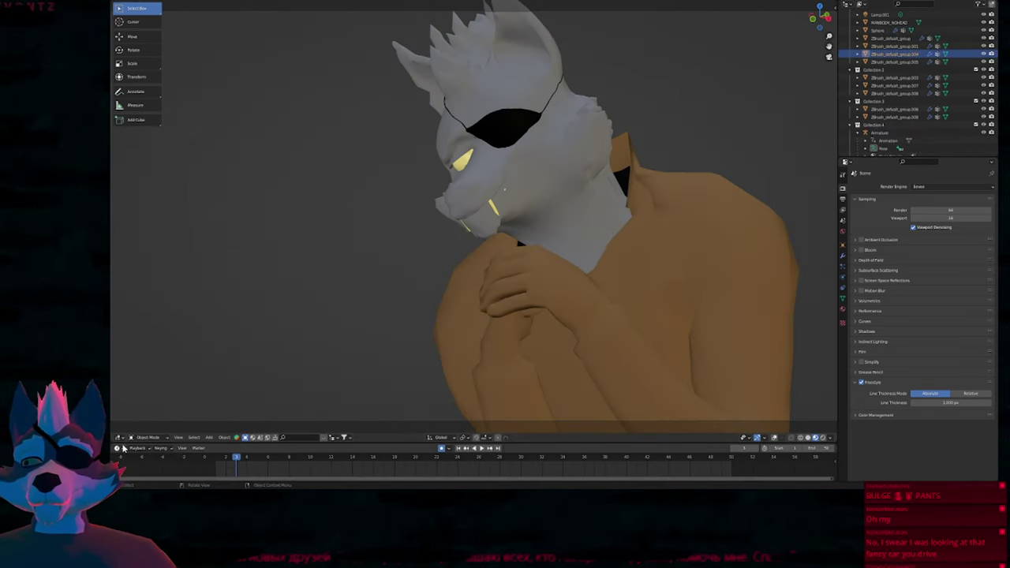
pyautogui.click(120, 448)
pyautogui.click(146, 419)
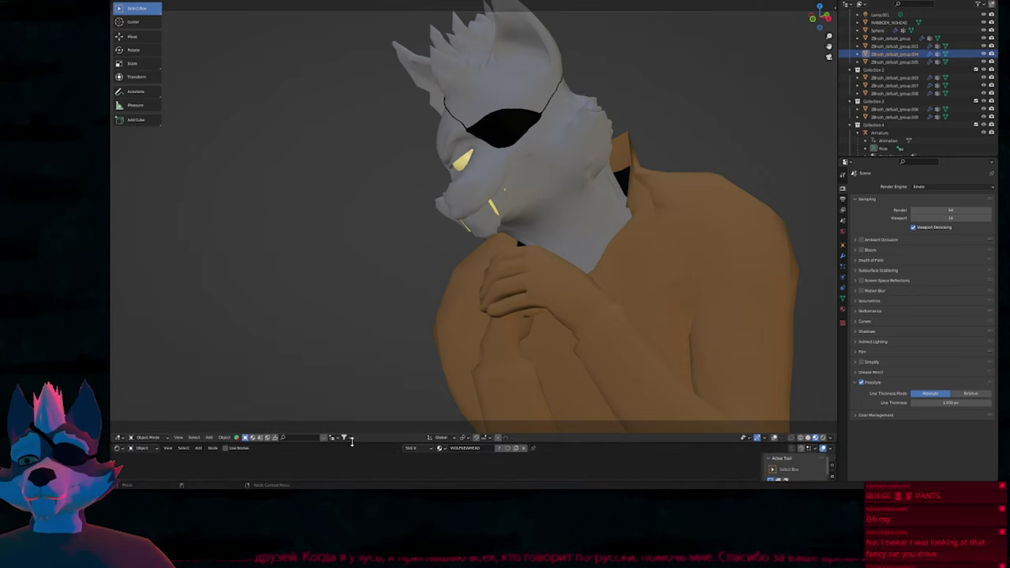
pyautogui.moveTo(351, 442); pyautogui.dragTo(361, 304)
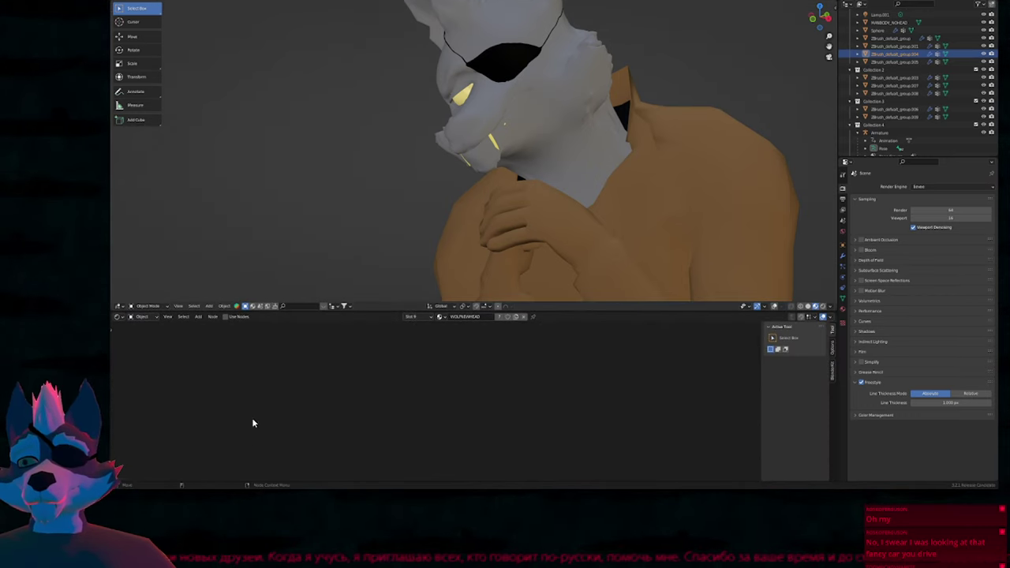
pyautogui.click(226, 316)
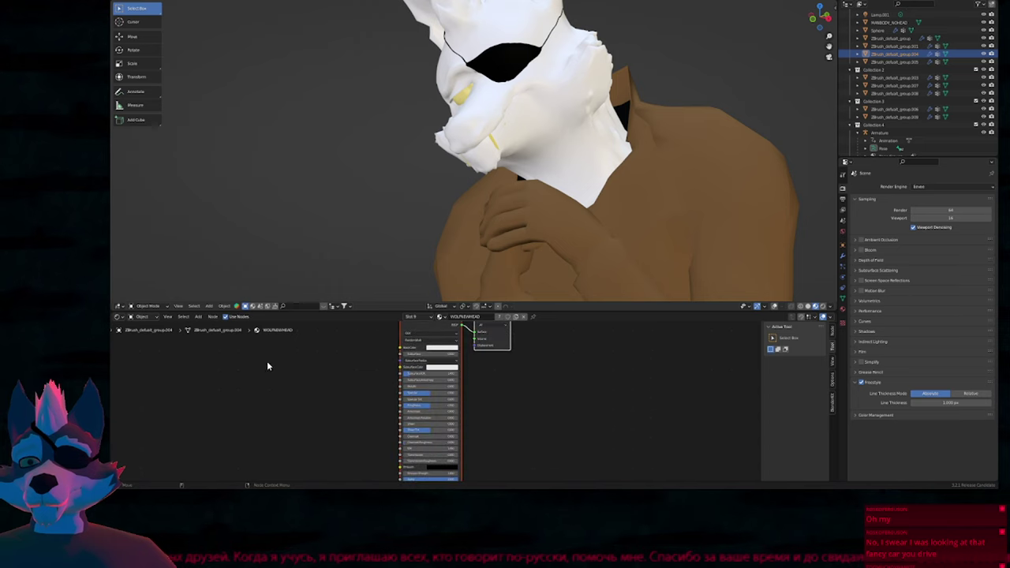
# Add an Image Texture node with the WOLFHEADNEW image to the head material and connect its Color to Base Color.
pyautogui.hotkey('shift', 'a')
pyautogui.click(231, 364)
pyautogui.write('map')
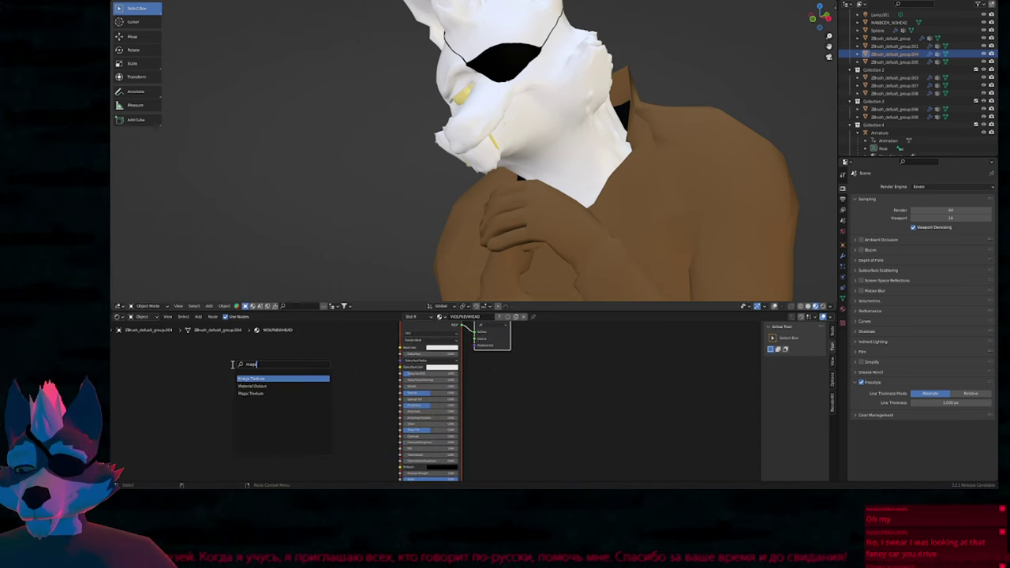
pyautogui.press('Return')
pyautogui.click(241, 391)
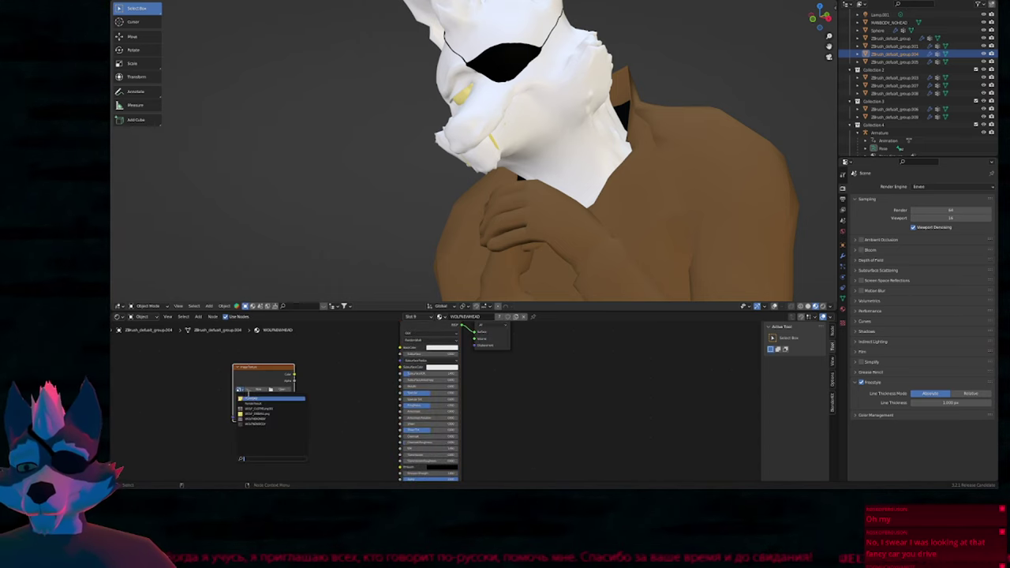
pyautogui.click(280, 418)
pyautogui.moveTo(294, 377); pyautogui.dragTo(400, 347)
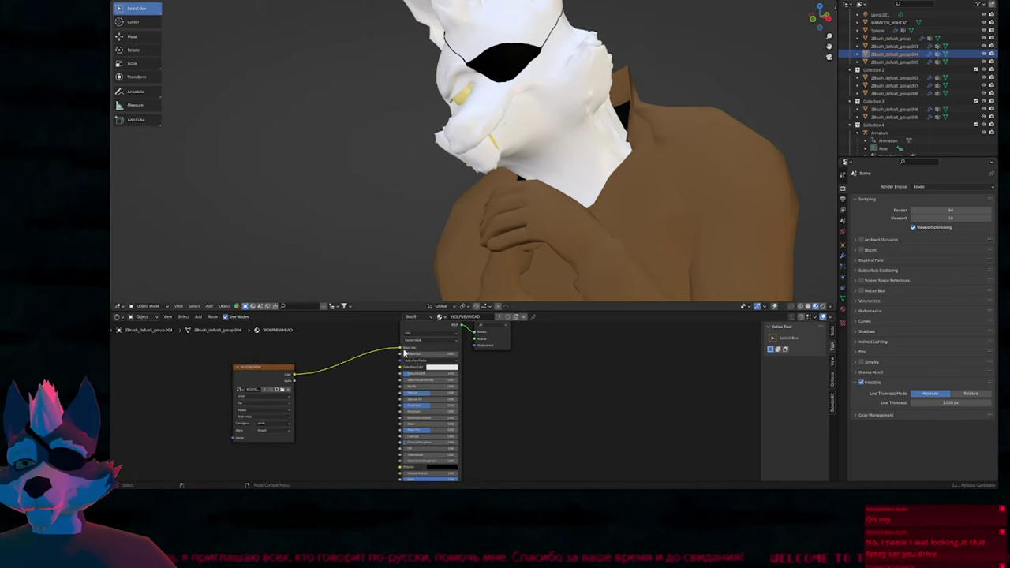
# Select the wolf's eye sphere and enable nodes on its material.
pyautogui.click(463, 98)
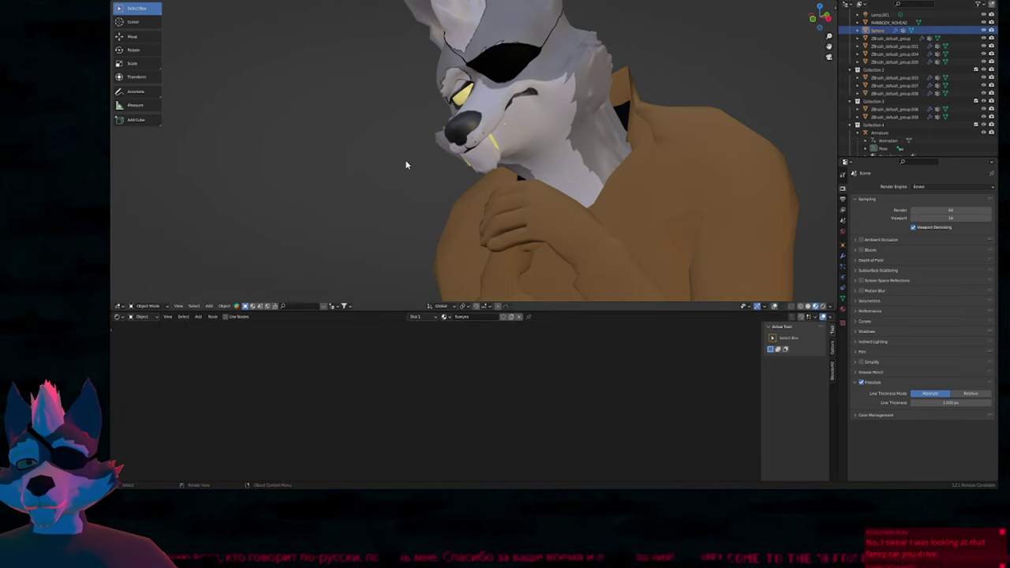
pyautogui.click(226, 316)
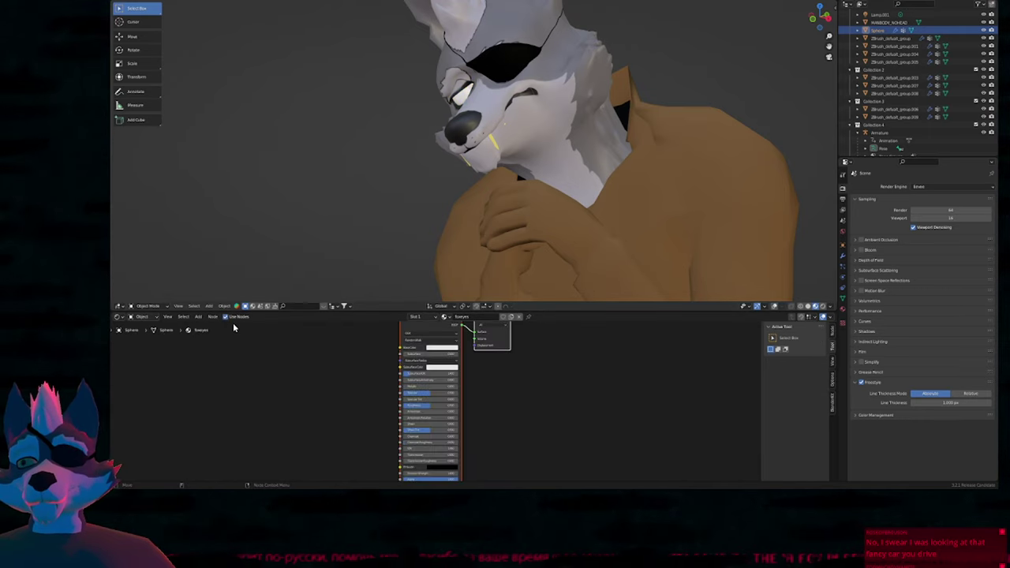
pyautogui.click(298, 368)
pyautogui.moveTo(261, 343); pyautogui.dragTo(386, 410, button='middle')
# Add an Image Texture node to the eye material, assign WOLF_EYEBALL.png and connect its Color to Base Color.
pyautogui.hotkey('shift', 'a')
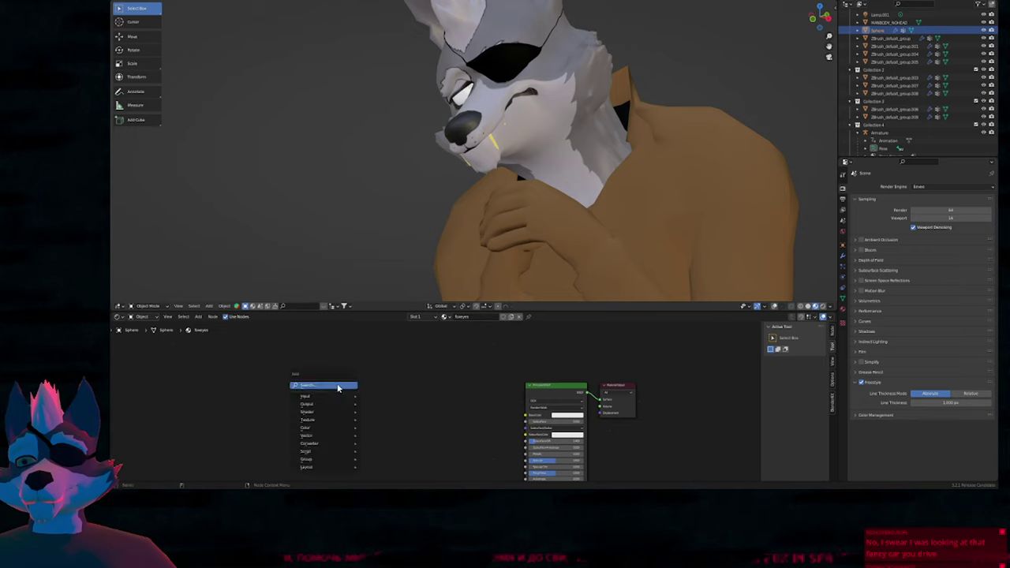
pyautogui.click(338, 386)
pyautogui.write('im')
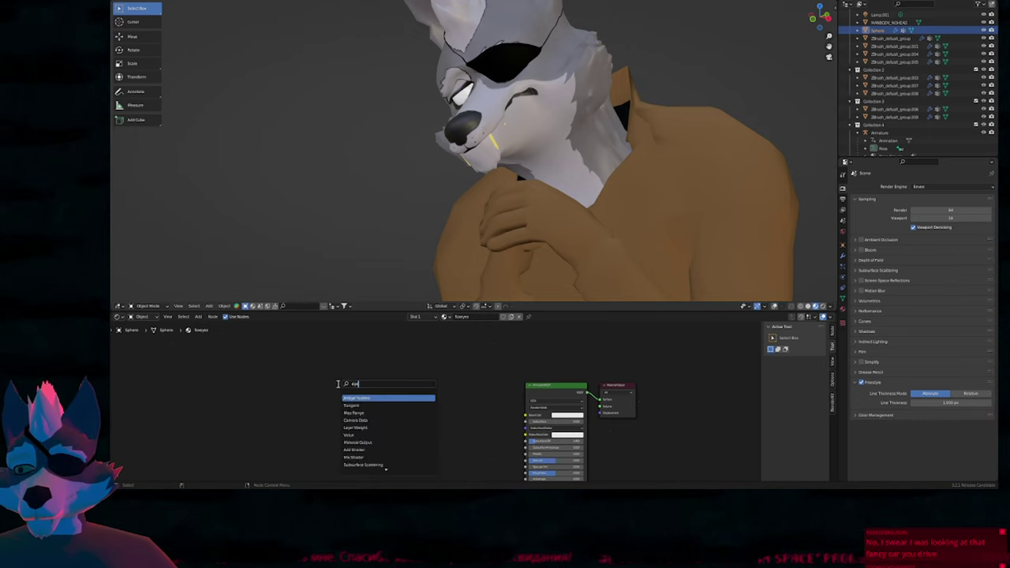
pyautogui.press('Return')
pyautogui.click(370, 381)
pyautogui.click(376, 404)
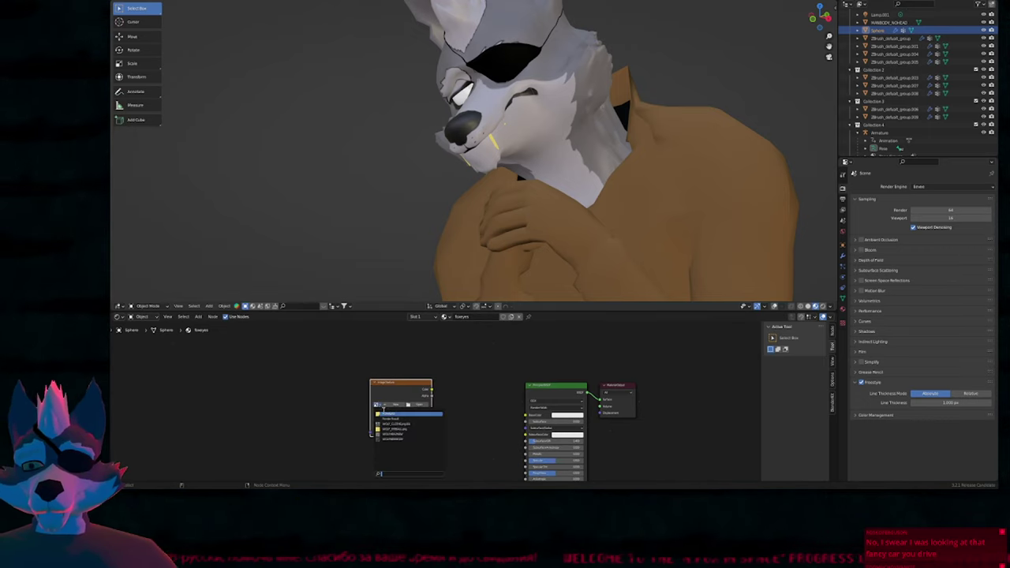
pyautogui.click(422, 431)
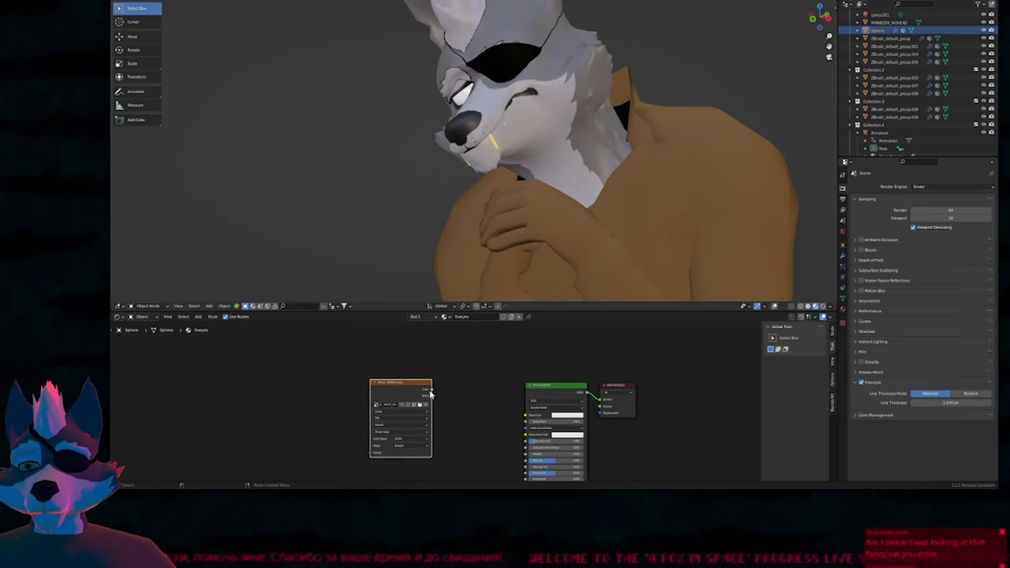
pyautogui.moveTo(426, 390); pyautogui.dragTo(526, 414)
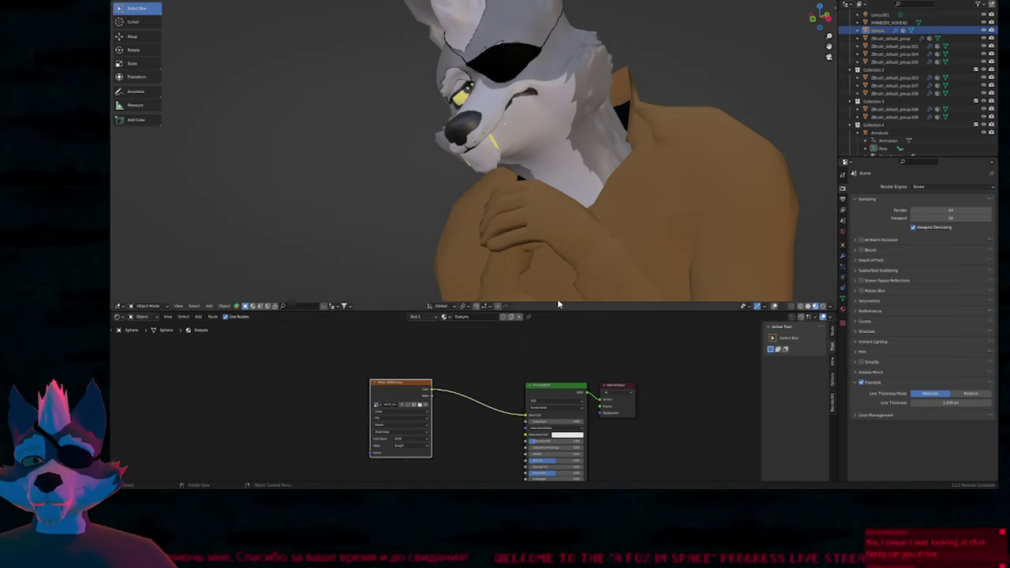
# Enlarge the viewport over the Shader Editor and save the wolf file with its restored head and eye textures.
pyautogui.moveTo(552, 306); pyautogui.dragTo(552, 386)
pyautogui.hotkey('ctrl', 's')
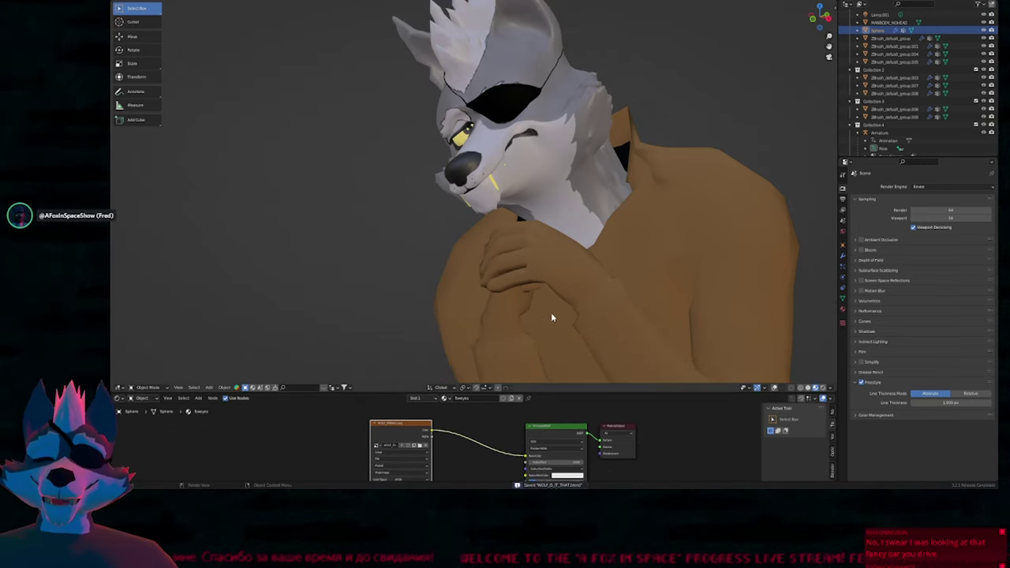
# Play the wolf animation, then close the file and save its changes.
pyautogui.press('space')
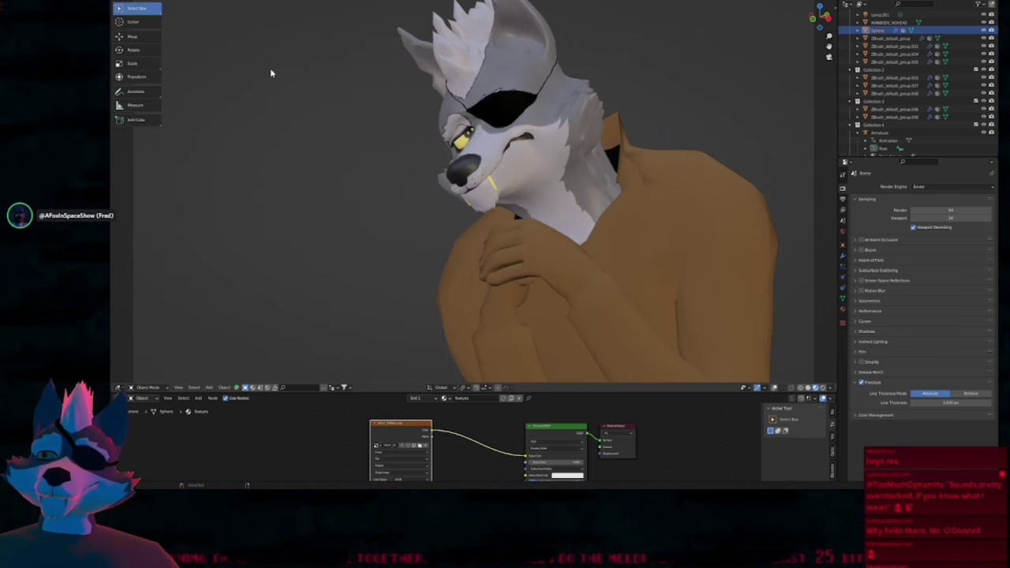
pyautogui.hotkey('ctrl', 'q')
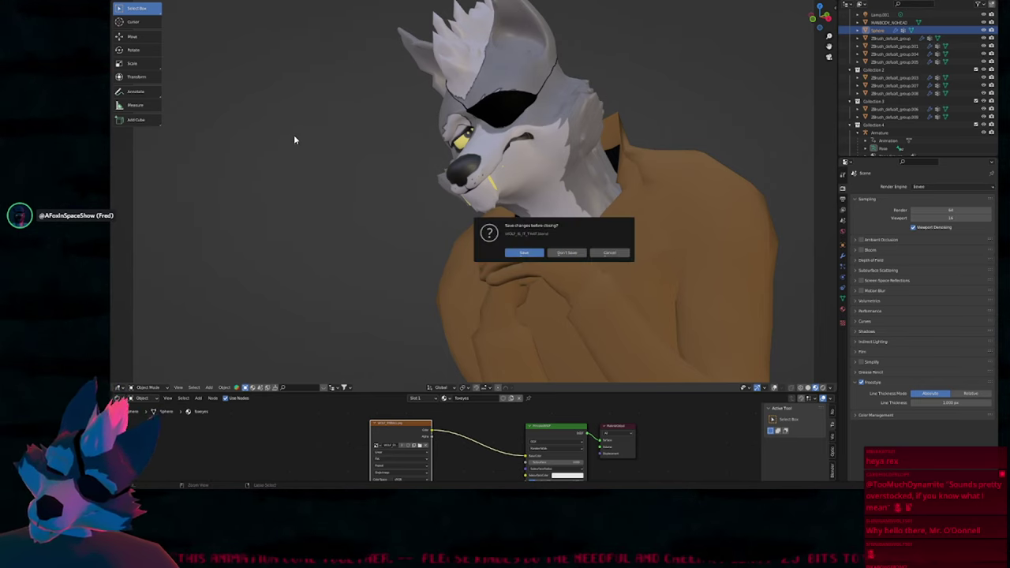
pyautogui.click(534, 253)
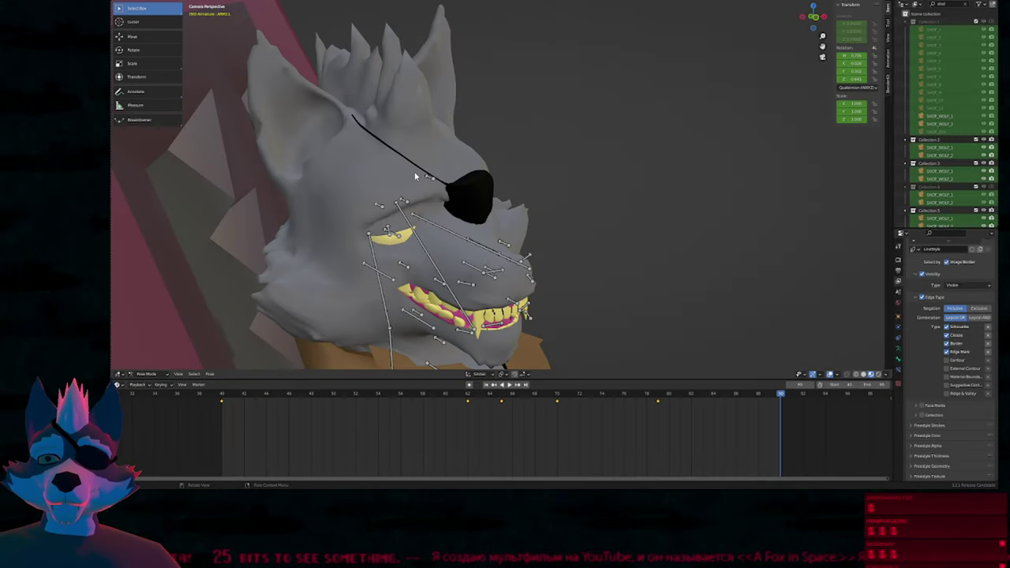
# Select the wolf's head in Object Mode, replace the timeline with the Shader Editor and enable nodes on the head material.
pyautogui.hotkey('ctrl', 'Tab')
pyautogui.click(360, 324)
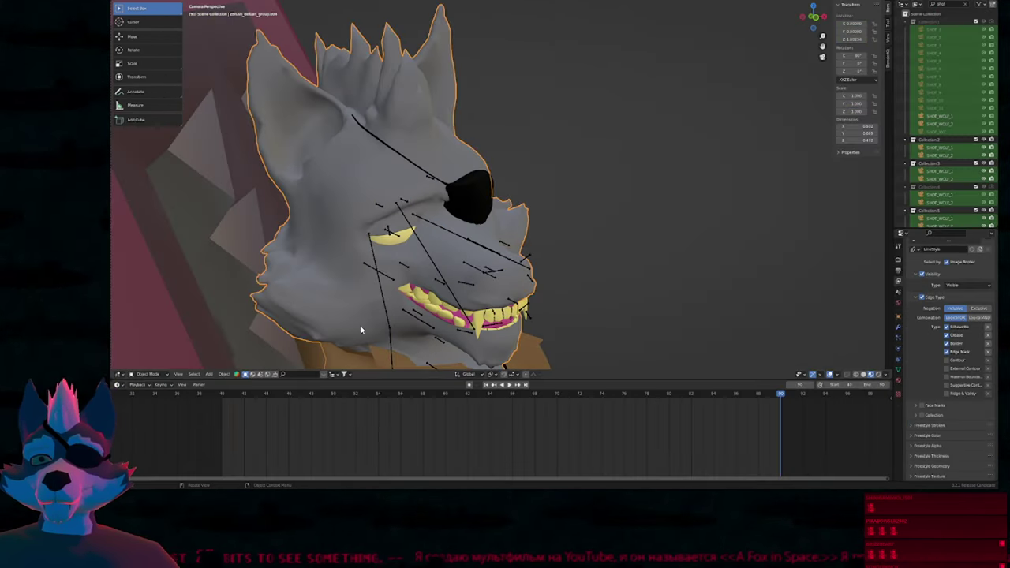
pyautogui.click(118, 385)
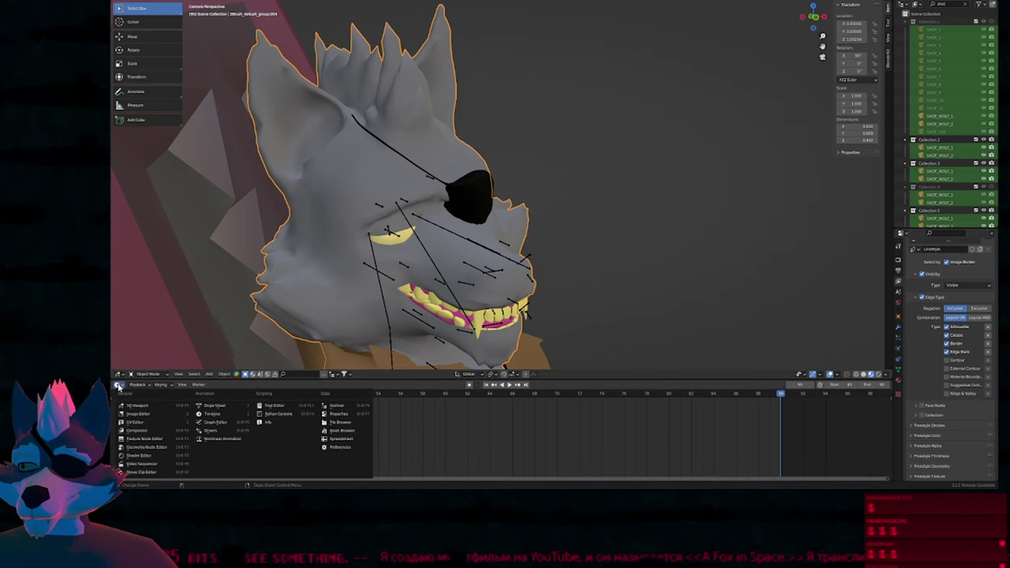
pyautogui.click(139, 455)
pyautogui.click(232, 385)
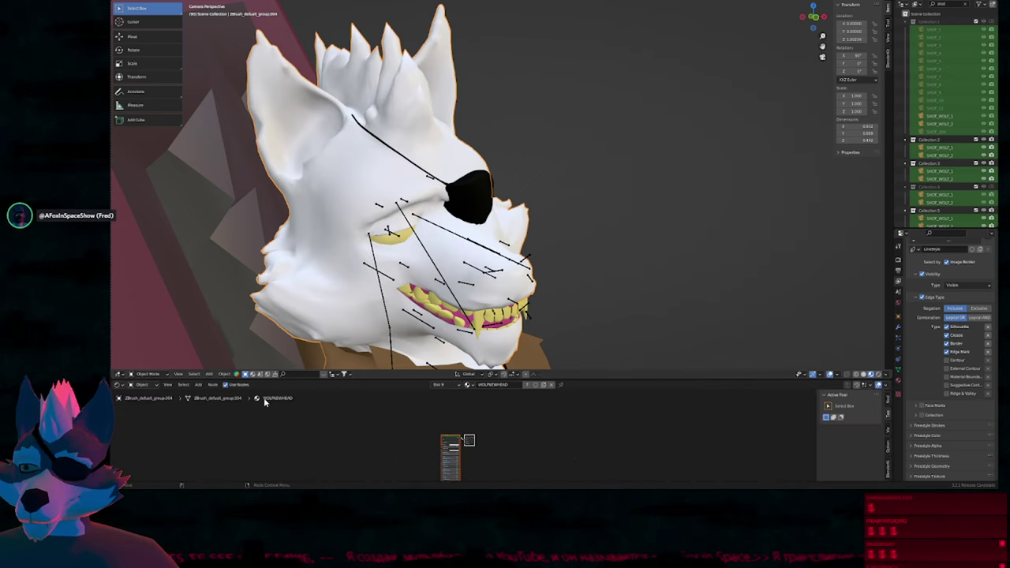
pyautogui.scroll(5, 438, 449)
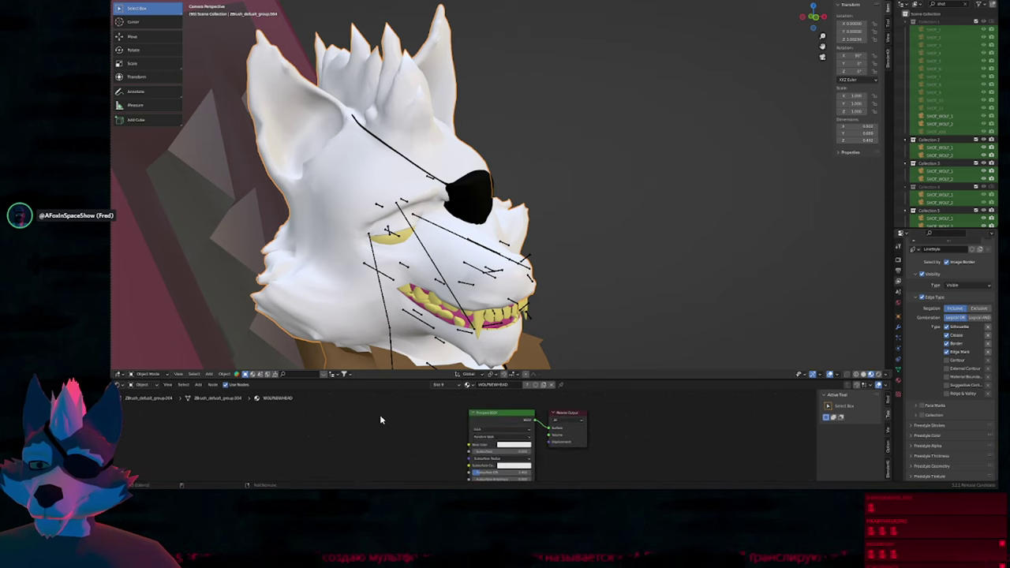
pyautogui.hotkey('shift', 'a')
pyautogui.moveTo(375, 418)
pyautogui.click(369, 396)
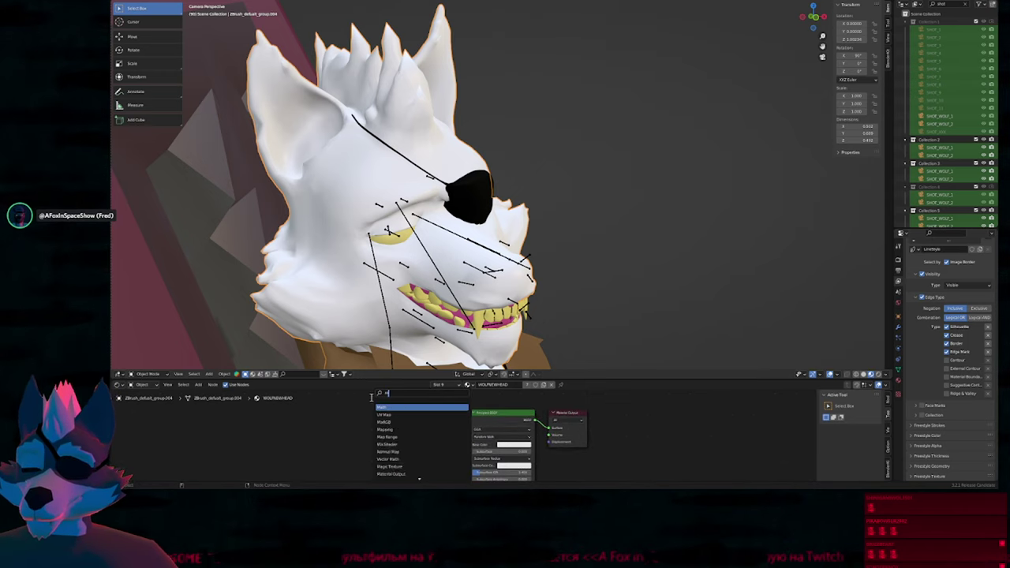
pyautogui.write('mag')
pyautogui.press('Return')
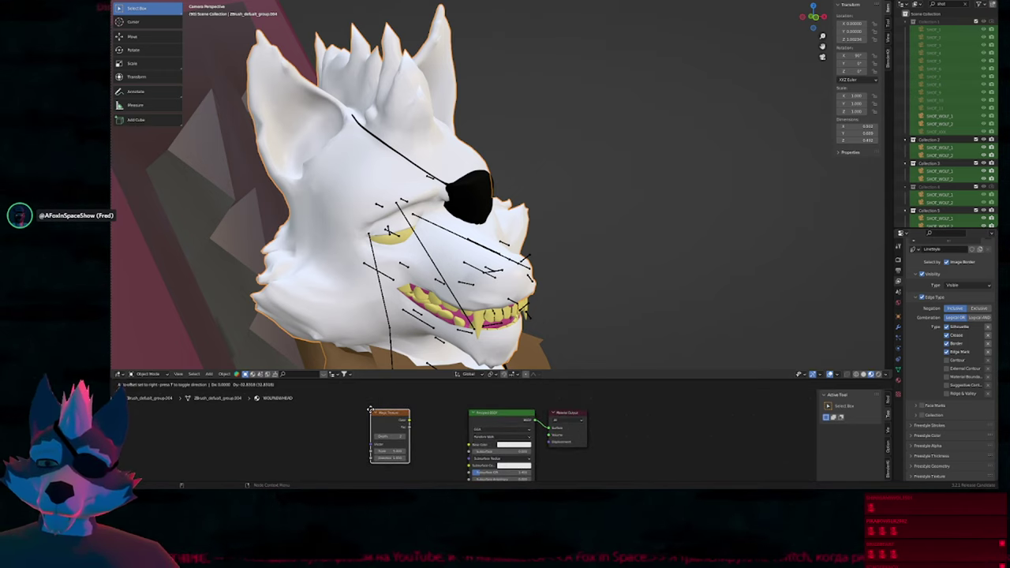
pyautogui.press('Escape')
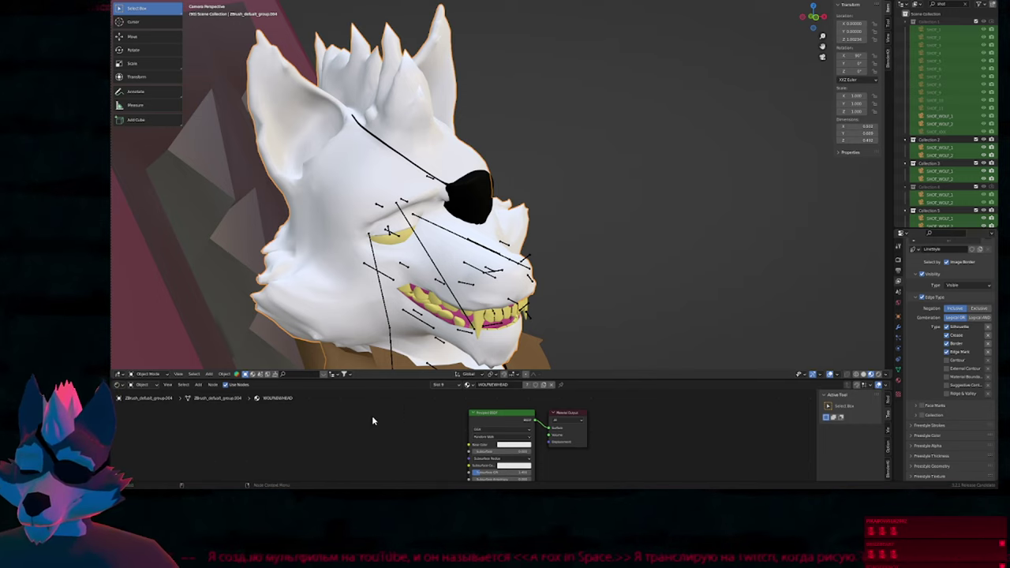
# Add an Image Texture node to the WOLFNEWHEAD material, assign the wolf head image and connect its Color to Base Color.
pyautogui.hotkey('shift', 'a')
pyautogui.press('s')
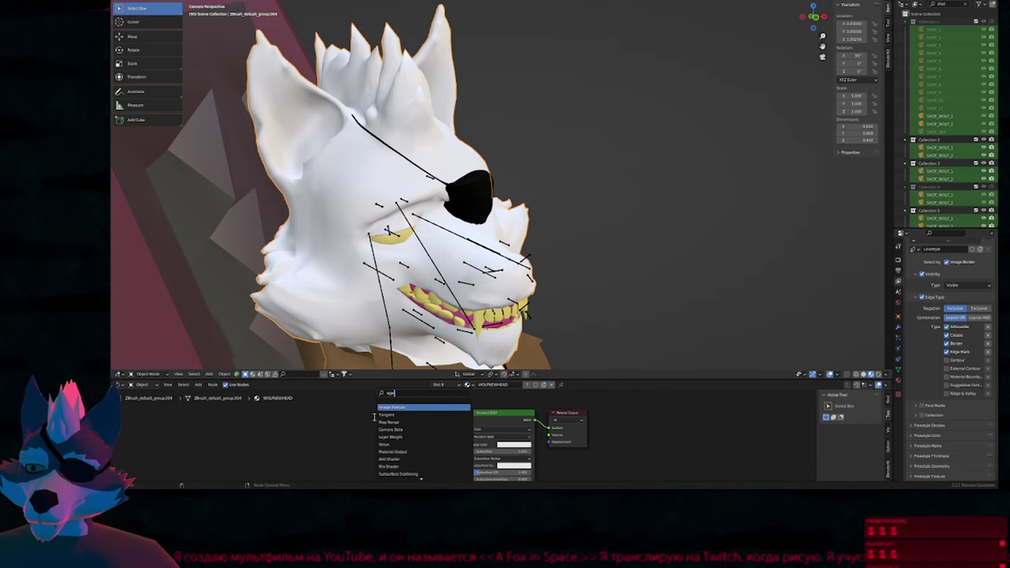
pyautogui.press('Return')
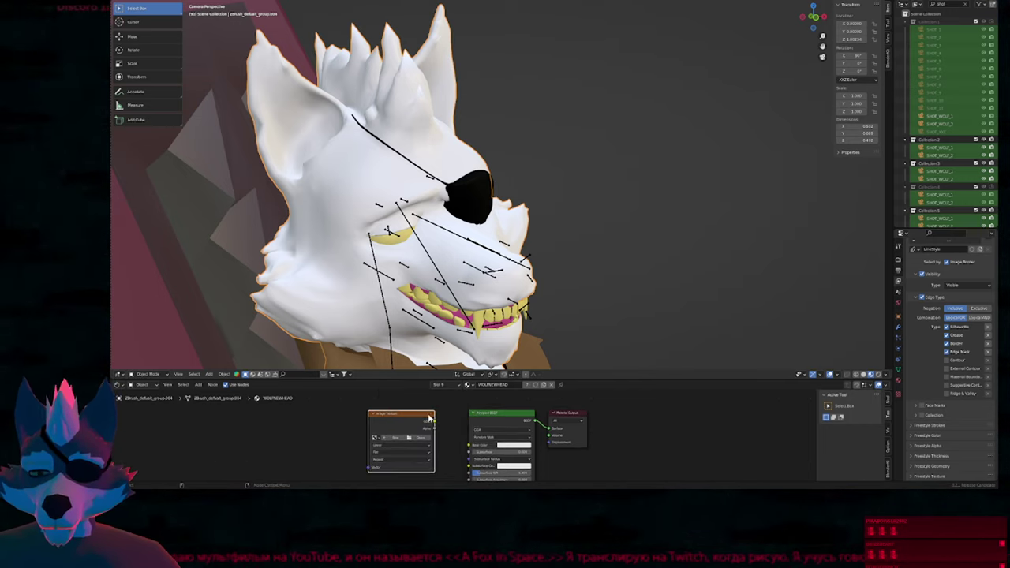
pyautogui.click(376, 437)
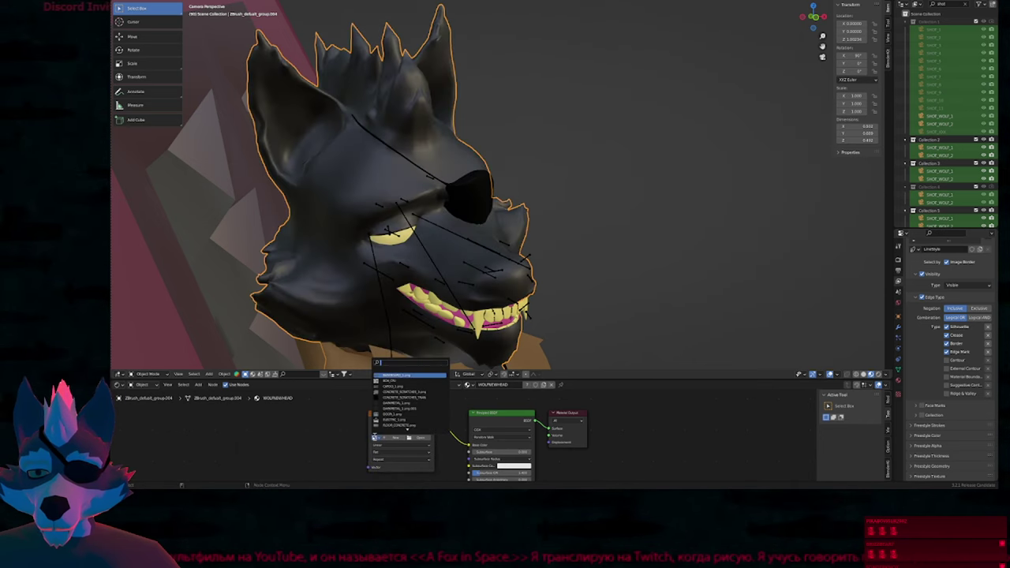
pyautogui.write('w')
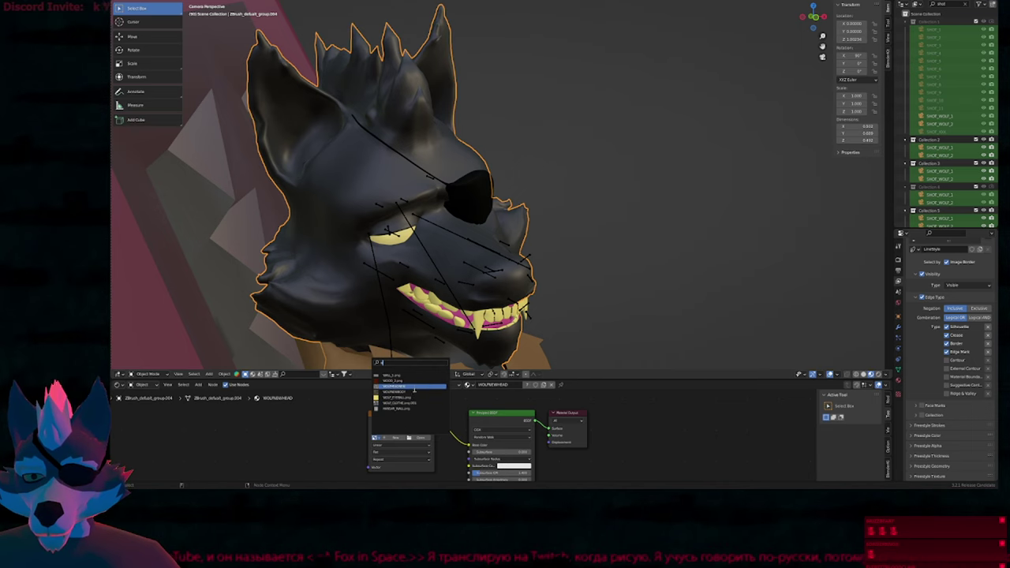
pyautogui.click(414, 388)
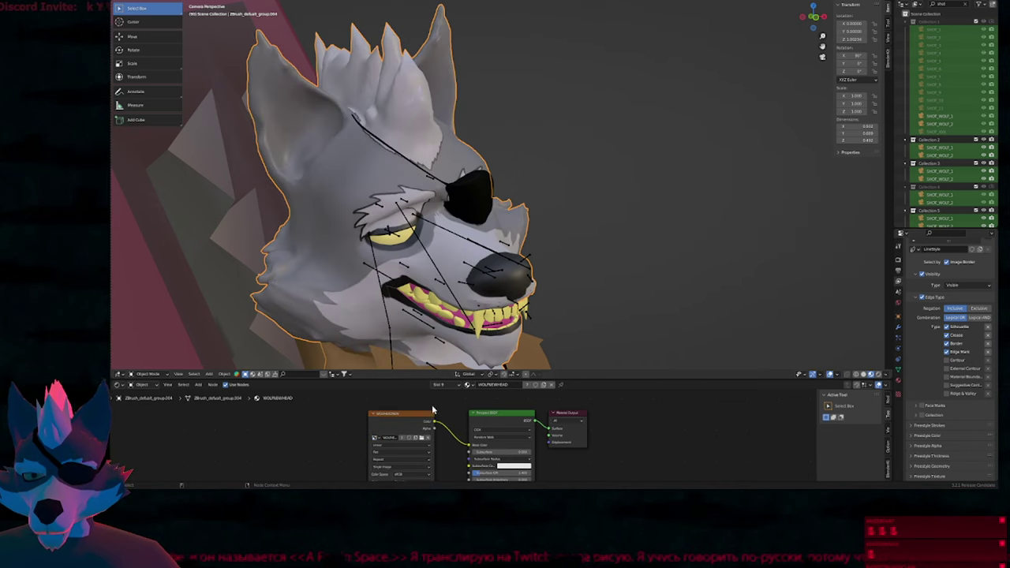
# Enable nodes on the wolf's eye material and add an Image Texture node with WOLF_EYEBALL.png connected to Base Color.
pyautogui.click(388, 244)
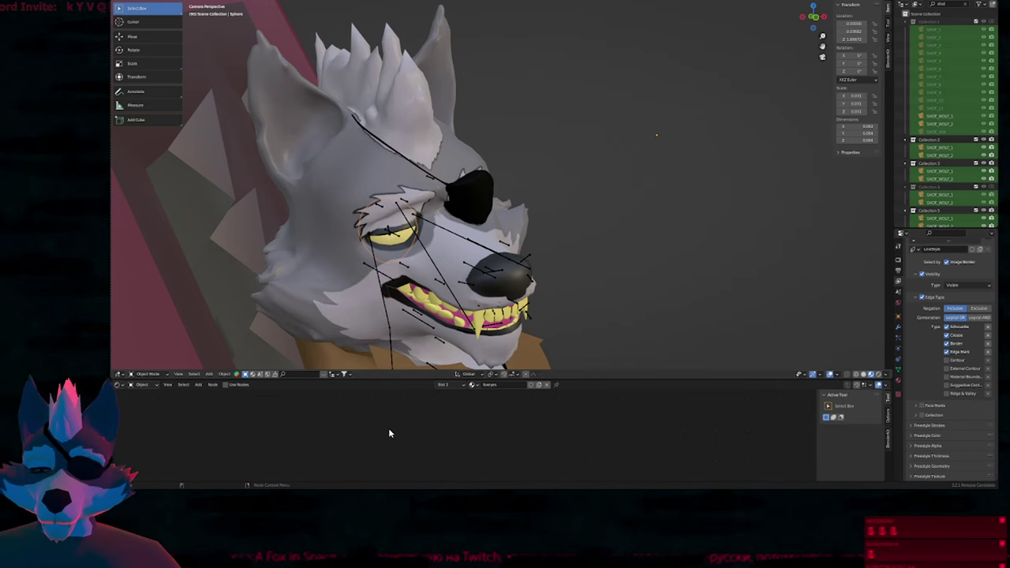
pyautogui.click(228, 384)
pyautogui.hotkey('shift', 'a')
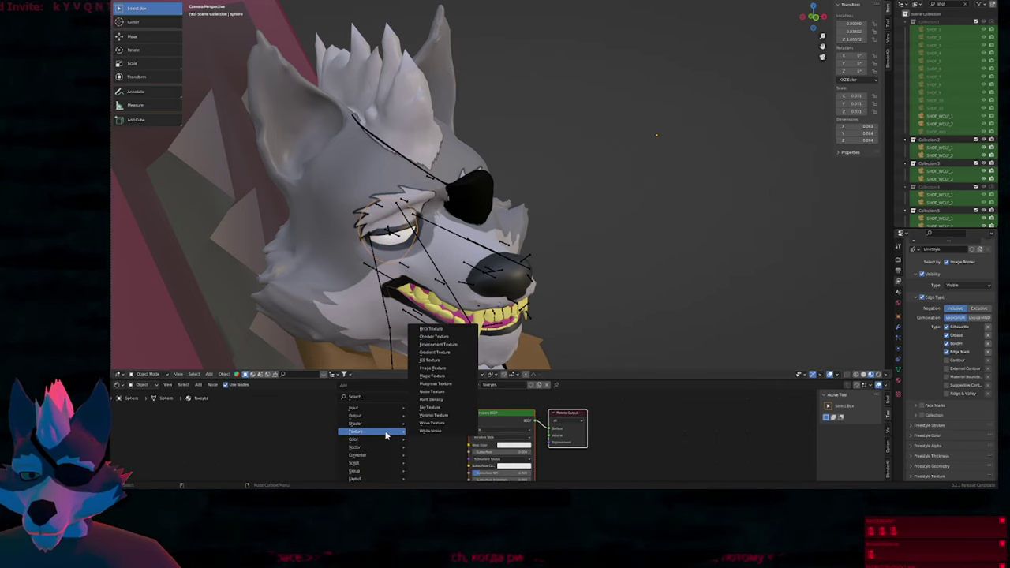
pyautogui.click(370, 399)
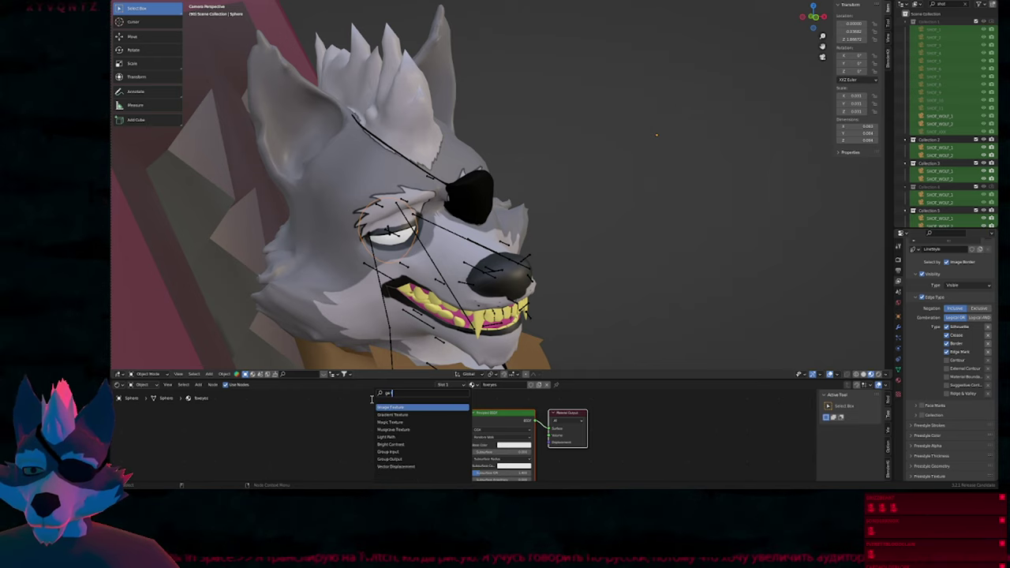
pyautogui.write('ge')
pyautogui.press('Return')
pyautogui.click(366, 431)
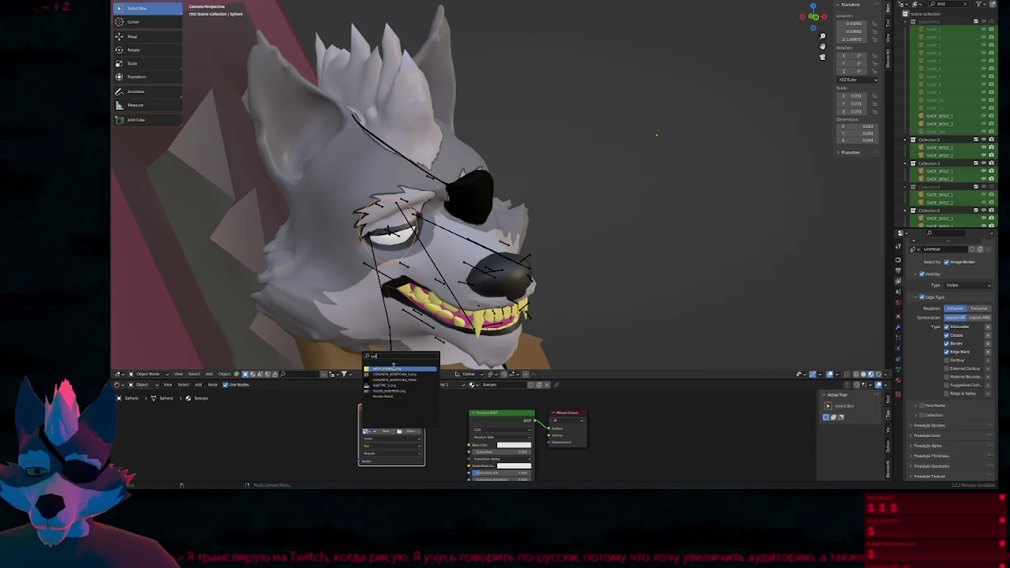
pyautogui.click(393, 368)
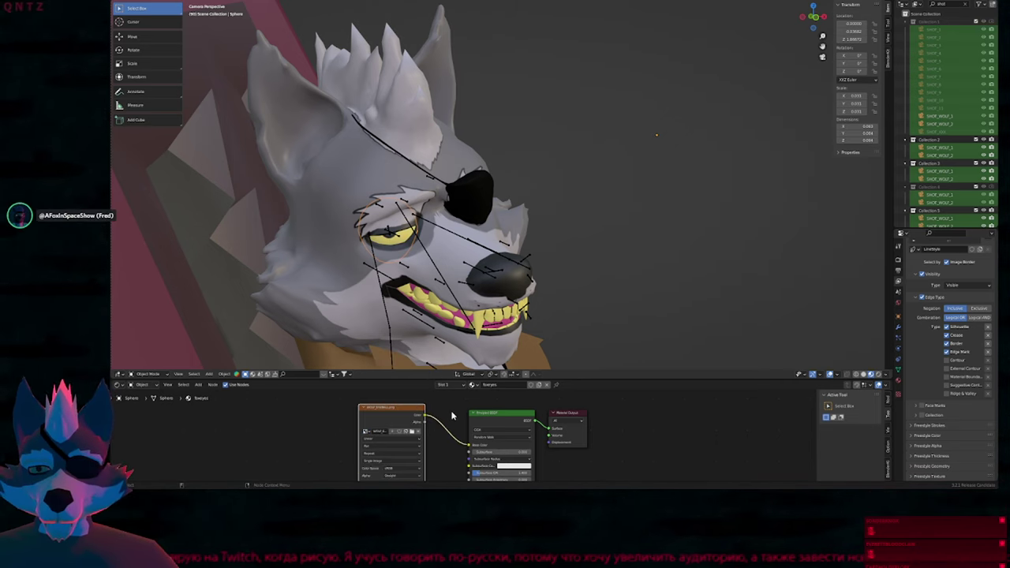
# Select the wolf's body and enable nodes on its WOLFNEWBODY material.
pyautogui.keyDown('alt'); pyautogui.moveTo(550, 249); pyautogui.dragTo(528, 259); pyautogui.keyUp('alt')
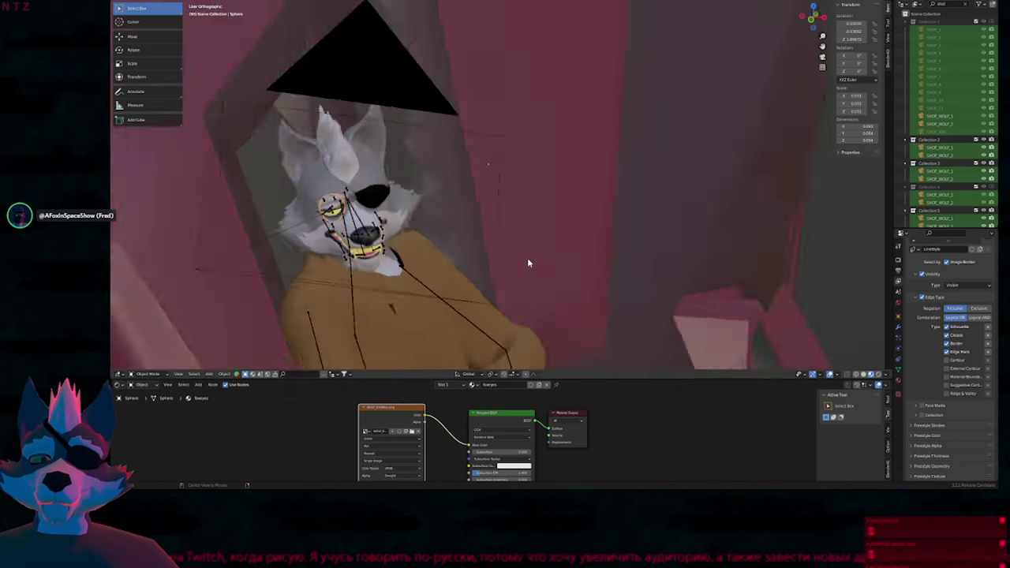
pyautogui.moveTo(527, 262); pyautogui.dragTo(498, 255, button='middle')
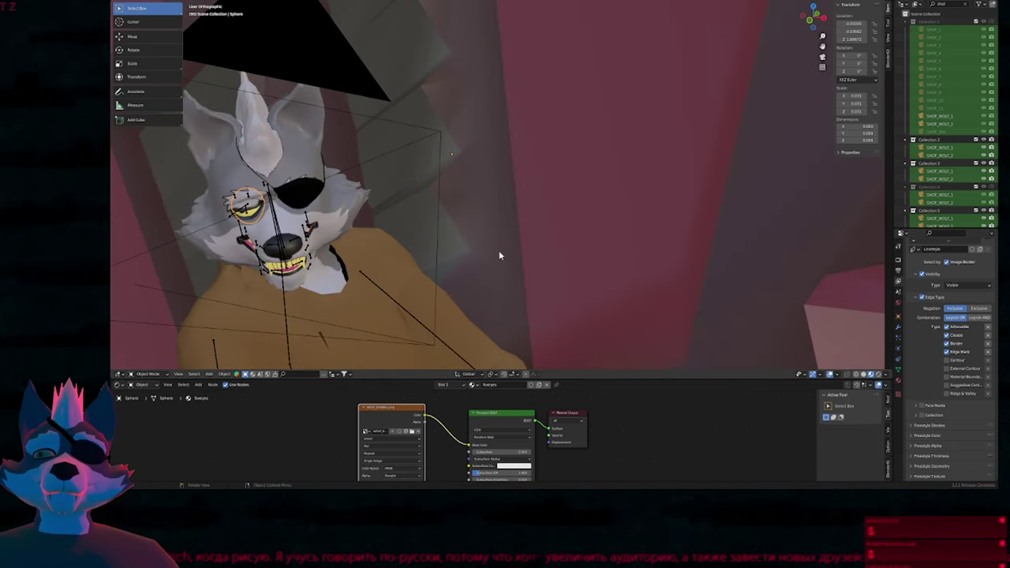
pyautogui.press('KP_0')
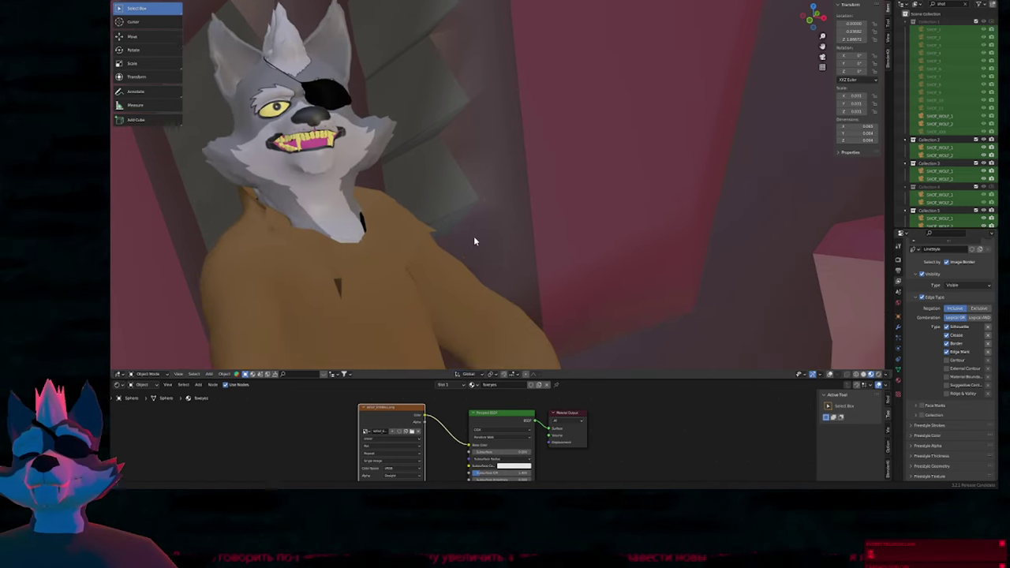
pyautogui.click(424, 281)
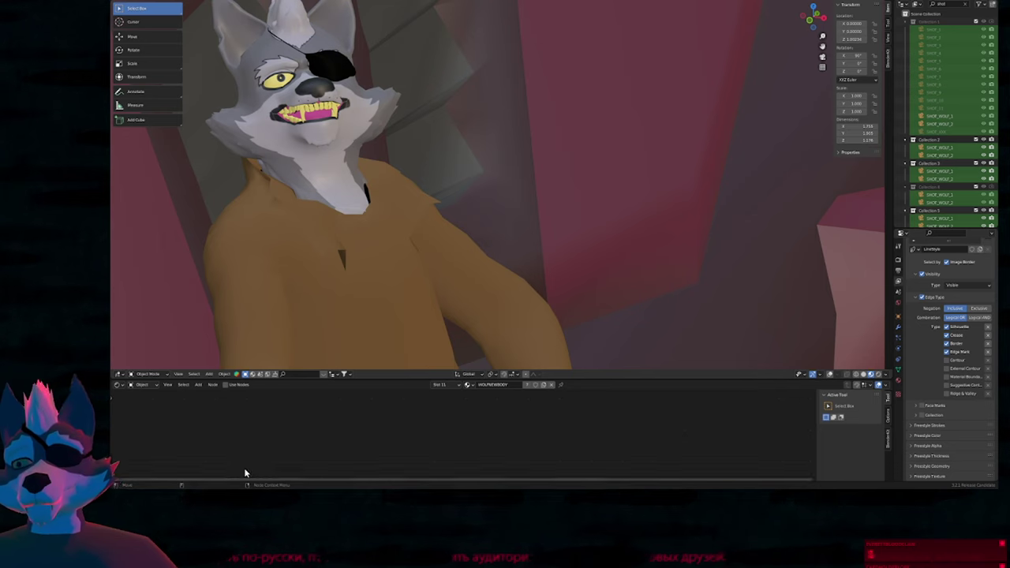
pyautogui.click(226, 384)
# Add an Image Texture node with the WOLFNEWBODY image to the body material and connect its Color to Base Color.
pyautogui.hotkey('shift', 'a')
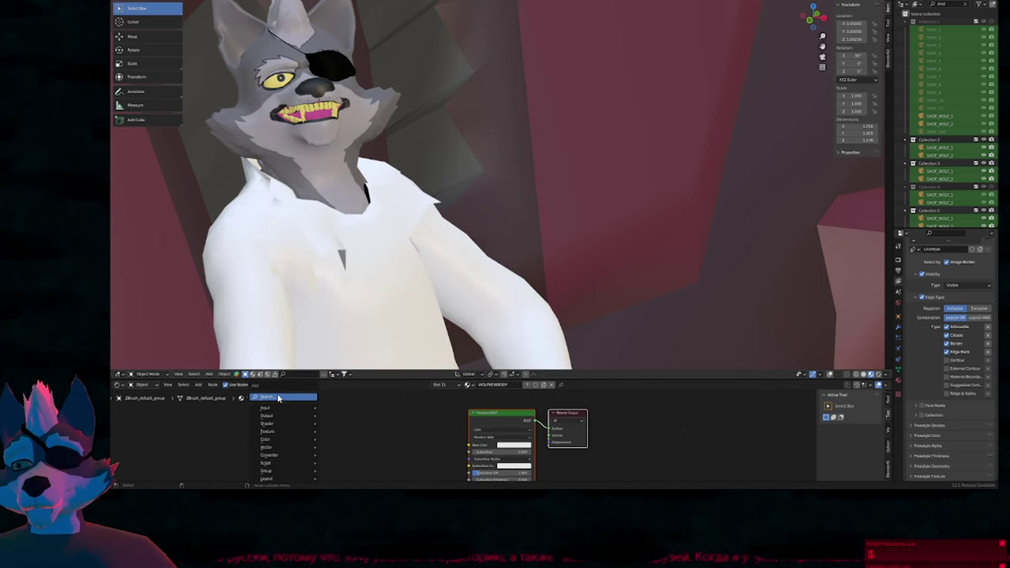
pyautogui.write('ge')
pyautogui.press('Return')
pyautogui.click(361, 408)
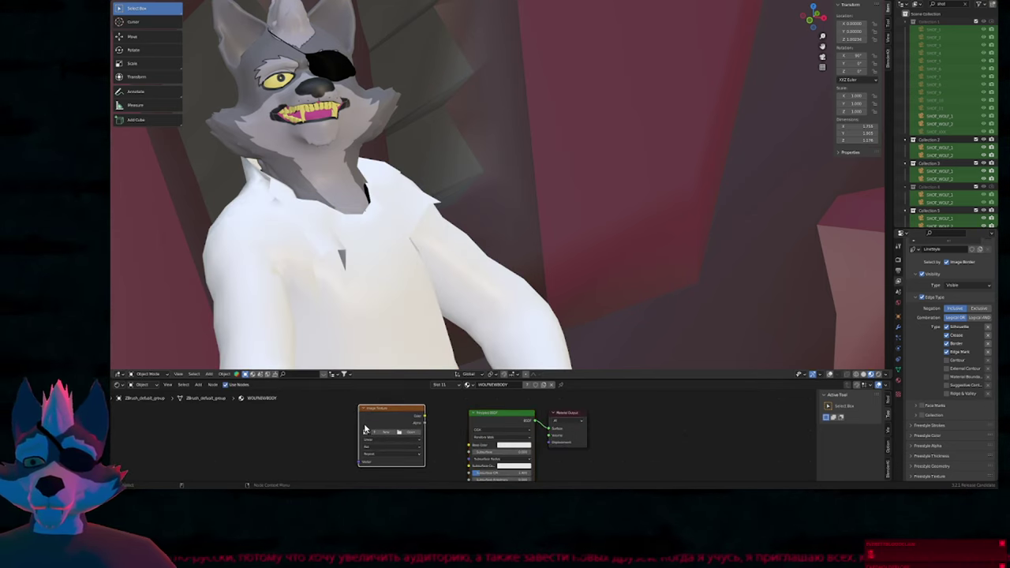
pyautogui.click(366, 431)
pyautogui.write('o')
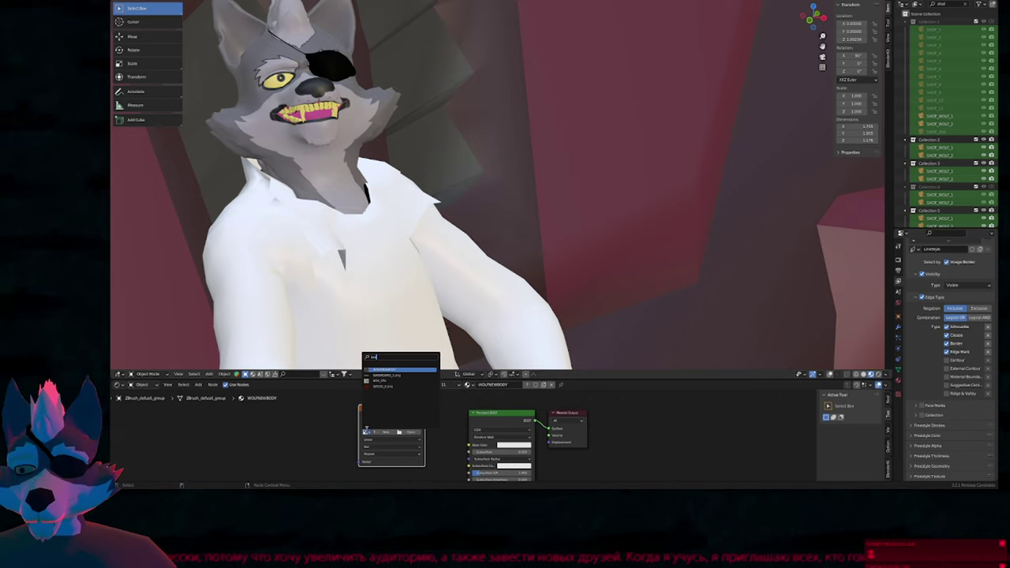
pyautogui.click(403, 369)
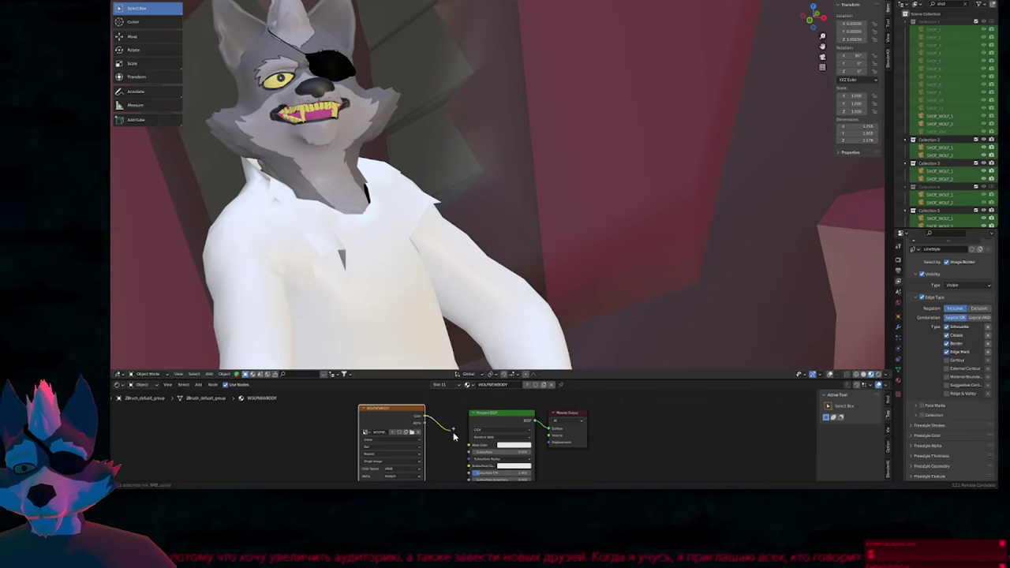
pyautogui.moveTo(453, 432); pyautogui.dragTo(468, 443)
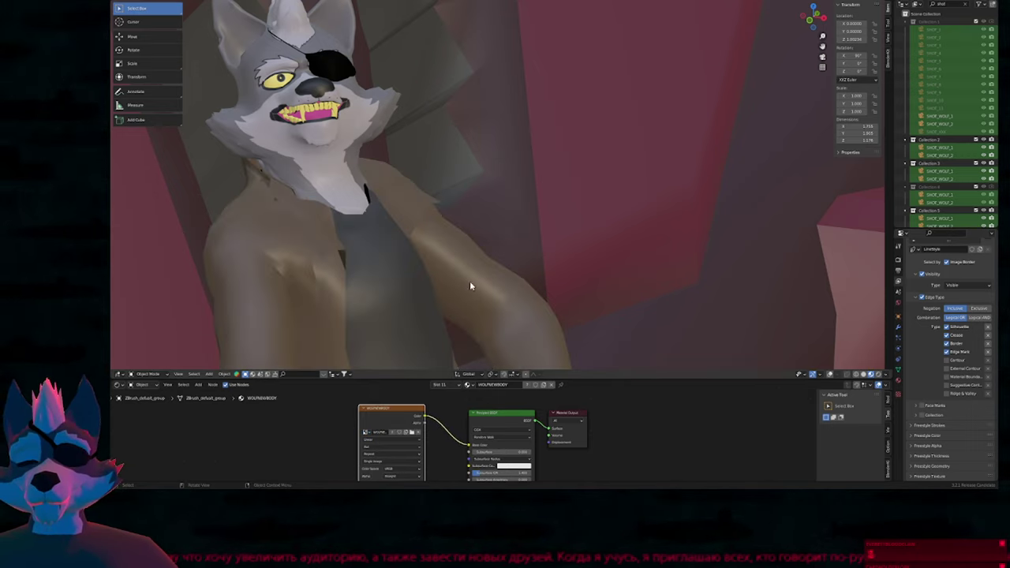
# Lower Specular to 0 on the wolf's body and head materials.
pyautogui.keyDown('shift'); pyautogui.moveTo(467, 295); pyautogui.dragTo(557, 318, button='middle'); pyautogui.keyUp('shift')
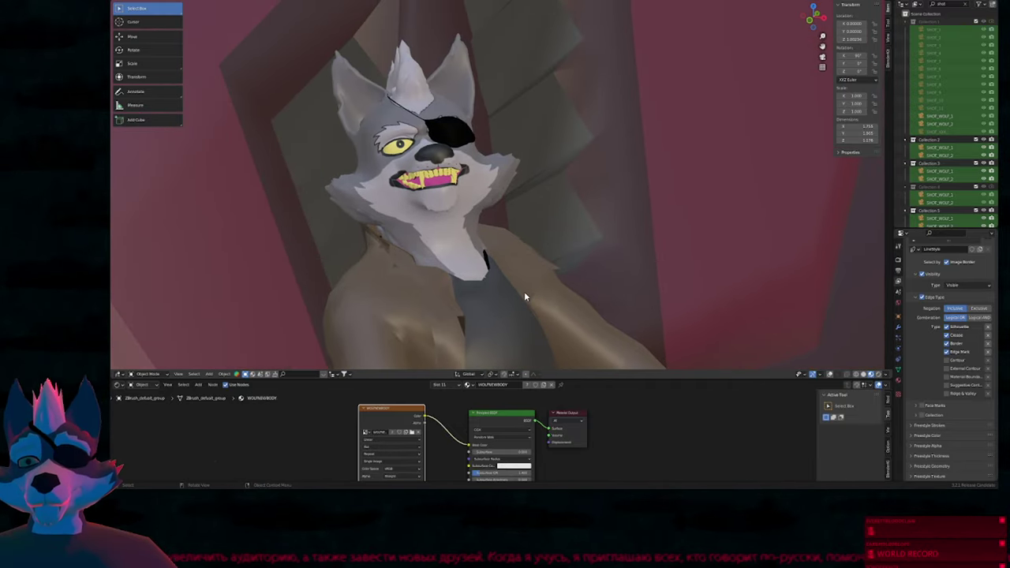
pyautogui.moveTo(638, 437); pyautogui.dragTo(623, 392, button='middle')
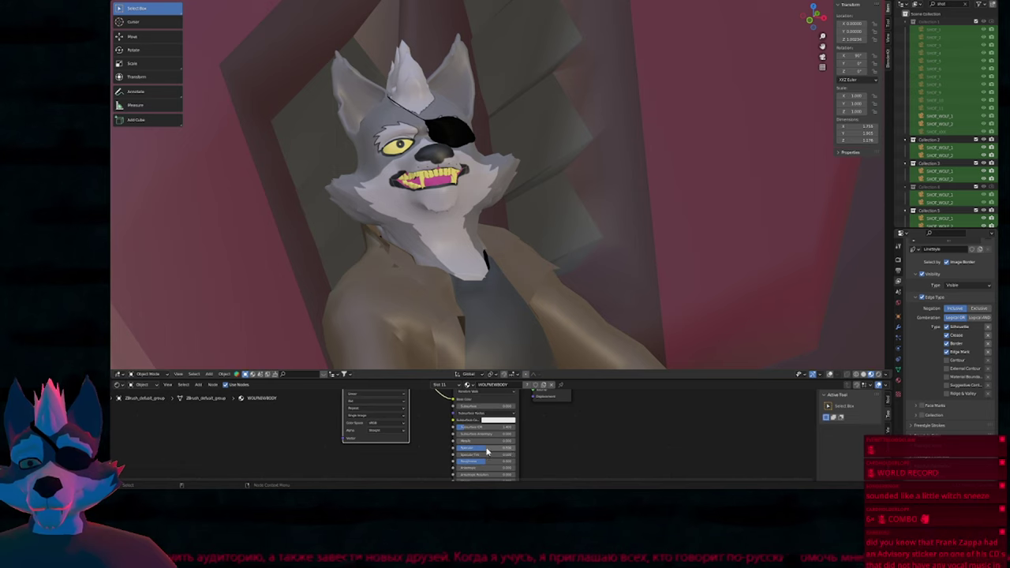
pyautogui.moveTo(486, 451); pyautogui.dragTo(456, 448)
pyautogui.click(457, 235)
# Play the animation and inspect the wolf's textured face through the camera and from other angles.
pyautogui.moveTo(522, 204); pyautogui.dragTo(571, 204, button='middle')
pyautogui.press('KP_0')
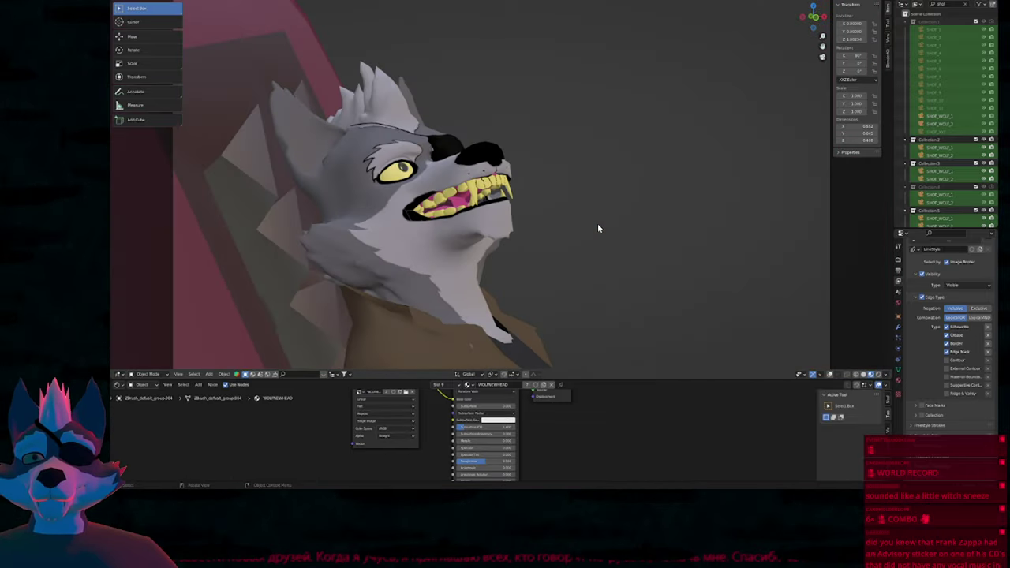
pyautogui.hotkey('shift', 'space')
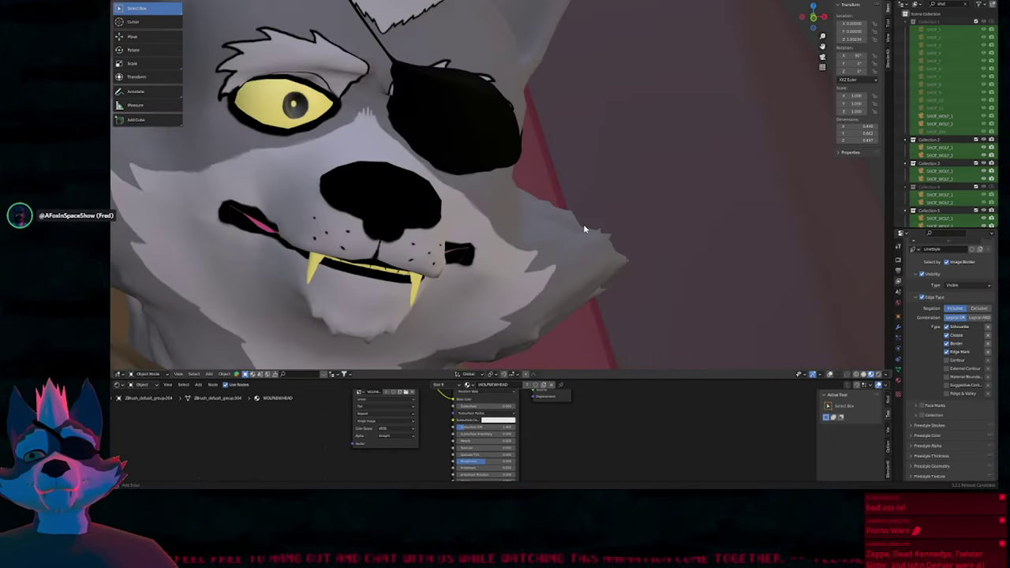
pyautogui.scroll(-3, 599, 231)
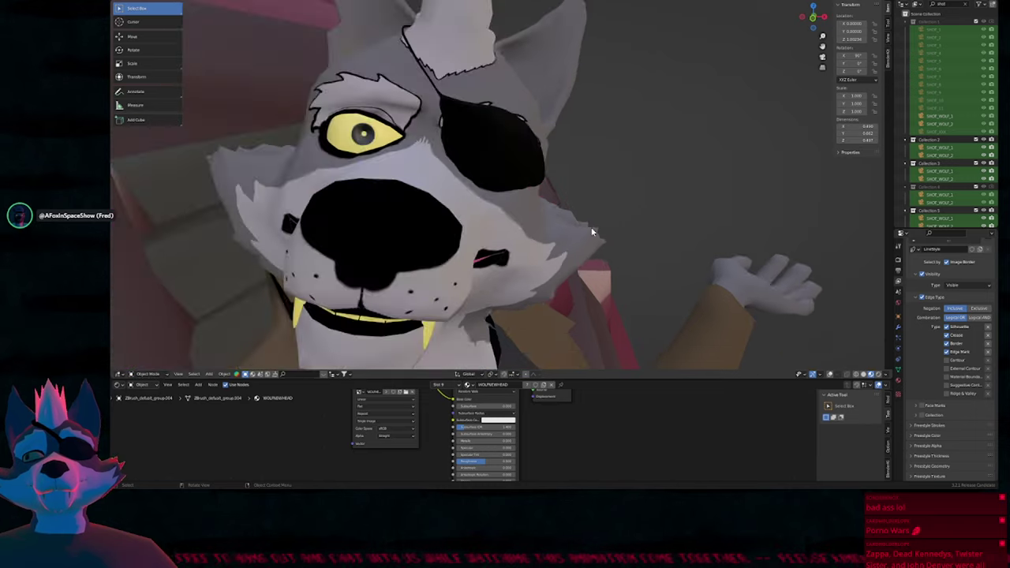
pyautogui.moveTo(595, 231); pyautogui.dragTo(476, 228, button='middle')
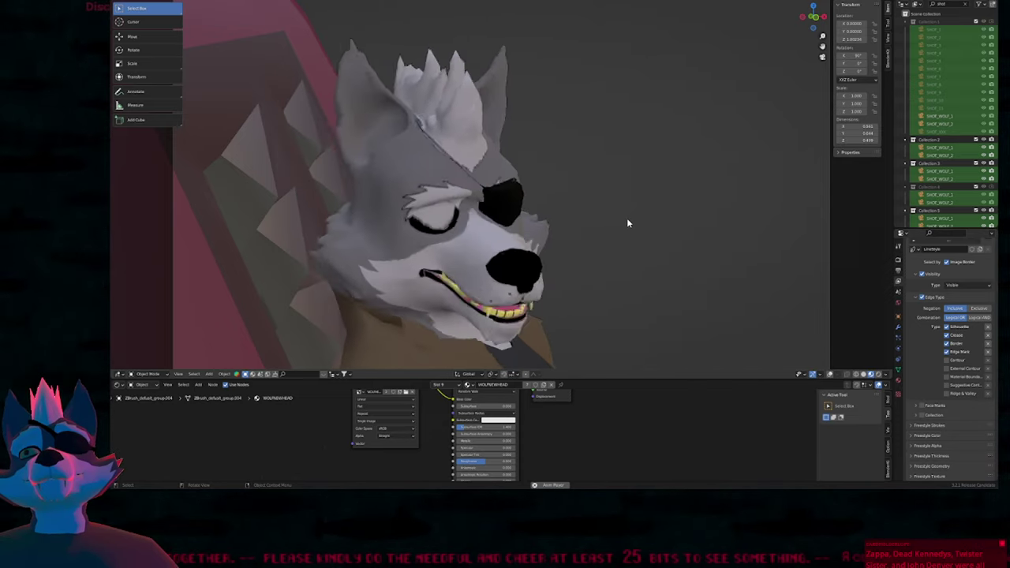
# Reopen the most recently used wolf file, discarding the unsaved changes.
pyautogui.hotkey('ctrl', 'shift', 'o')
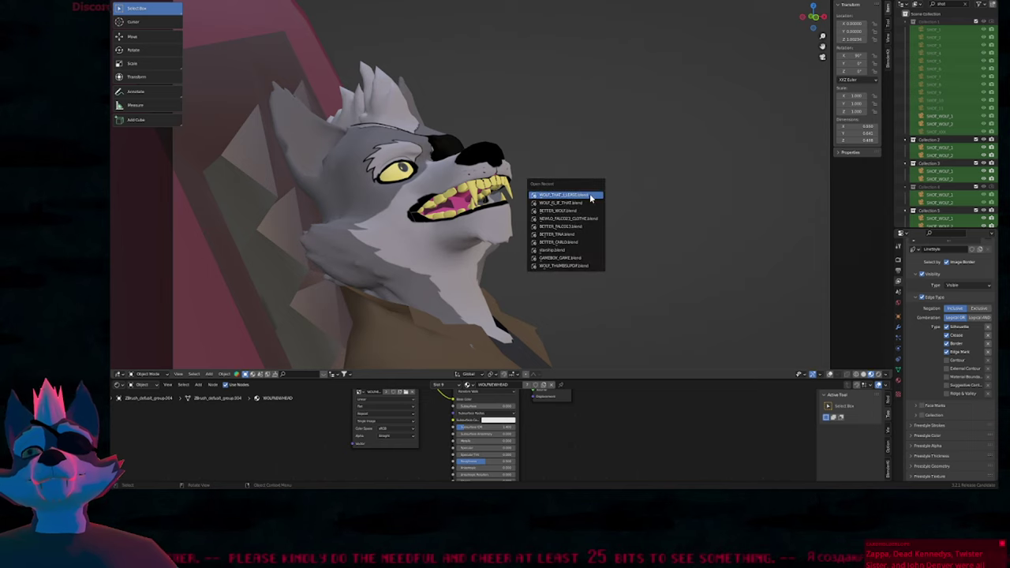
pyautogui.click(590, 198)
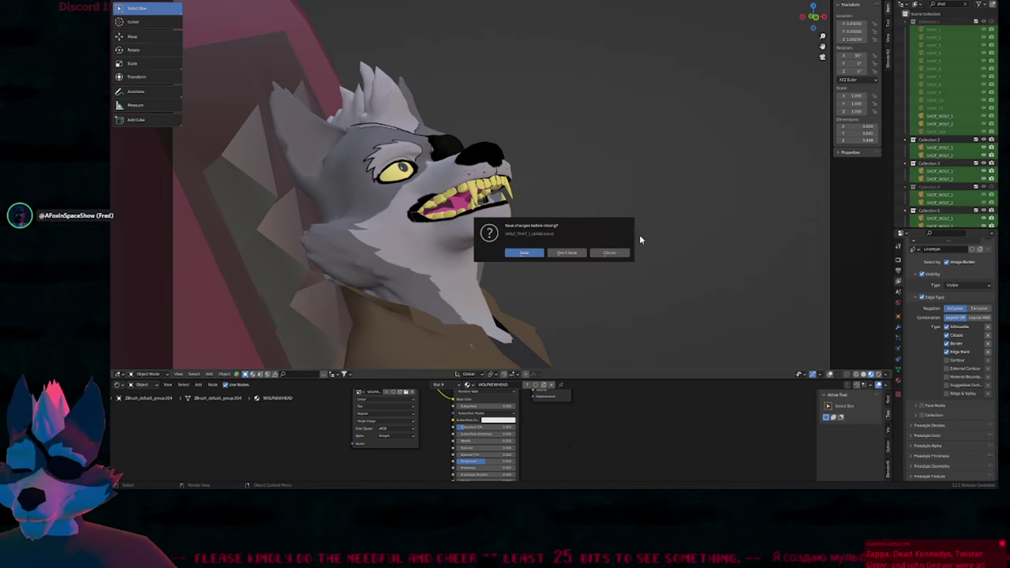
pyautogui.click(576, 252)
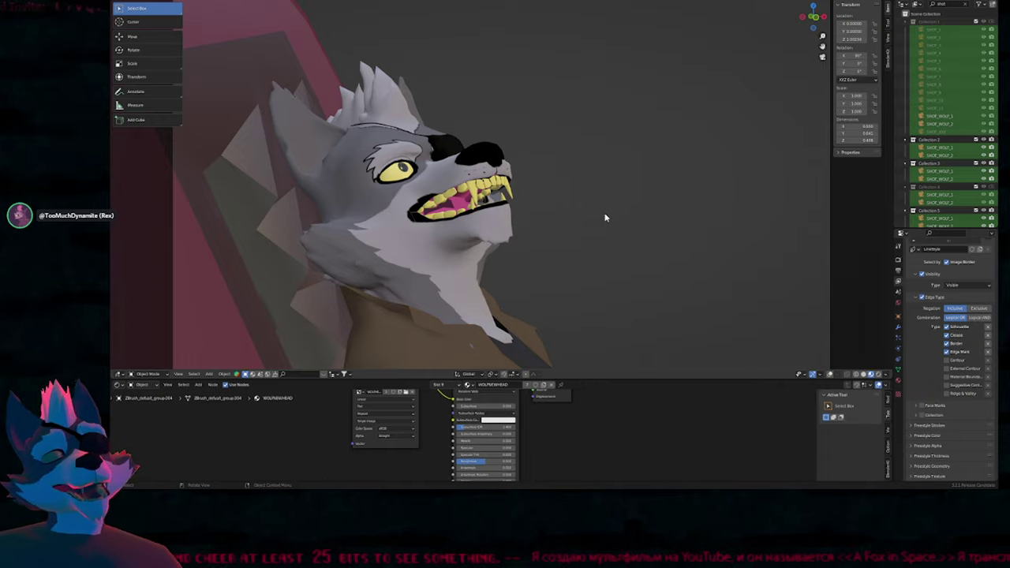
# Switch to the Blender window with the grease pencil scene and examine its marked camera shots.
pyautogui.hotkey('alt', 'Tab')
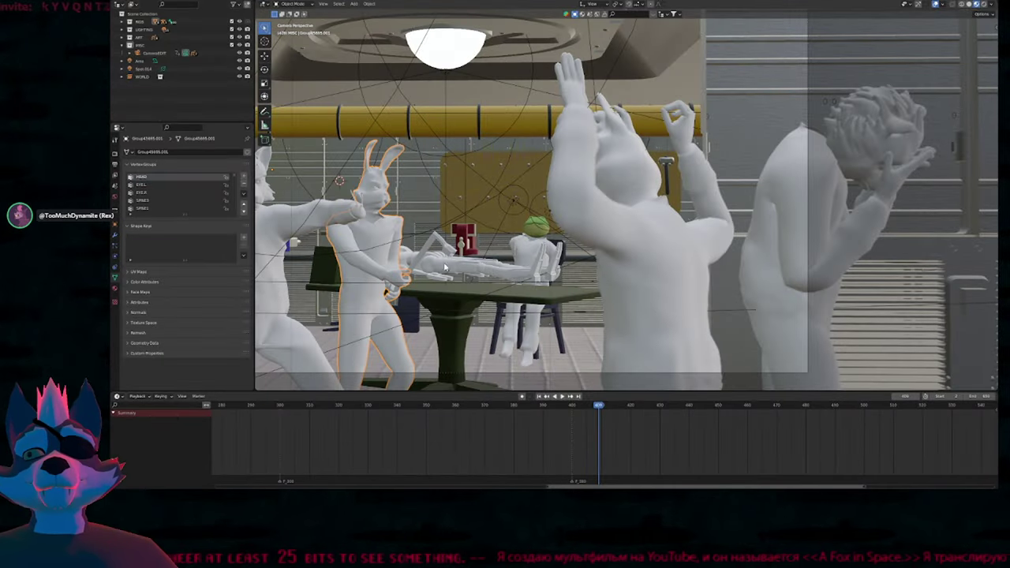
pyautogui.click(495, 242)
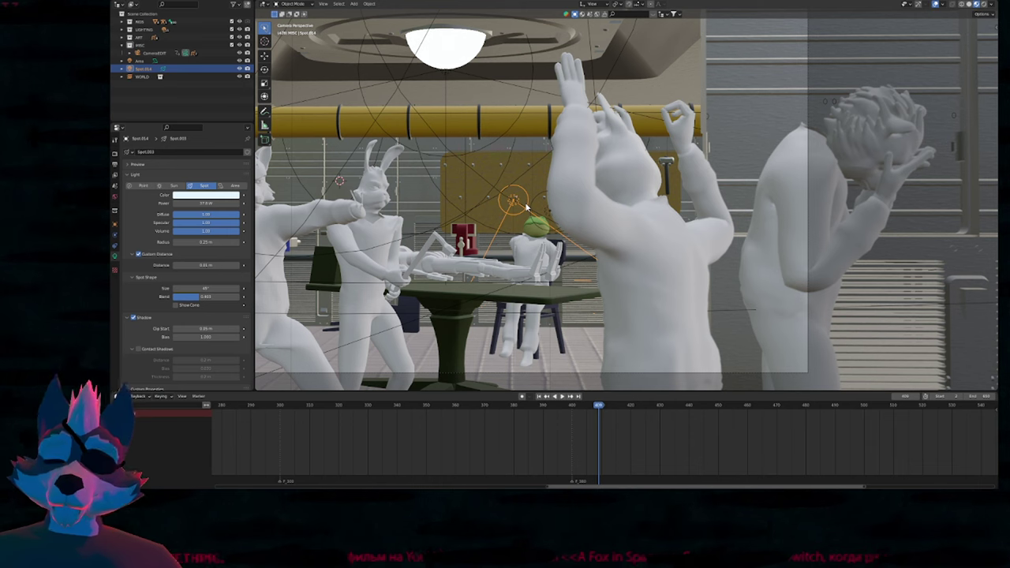
pyautogui.press('Down')
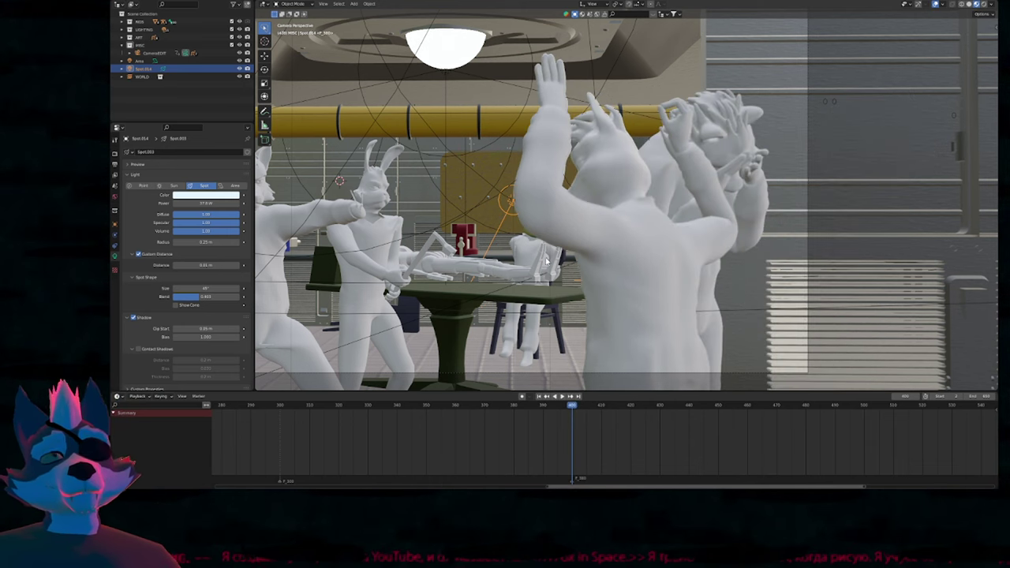
pyautogui.press('Down')
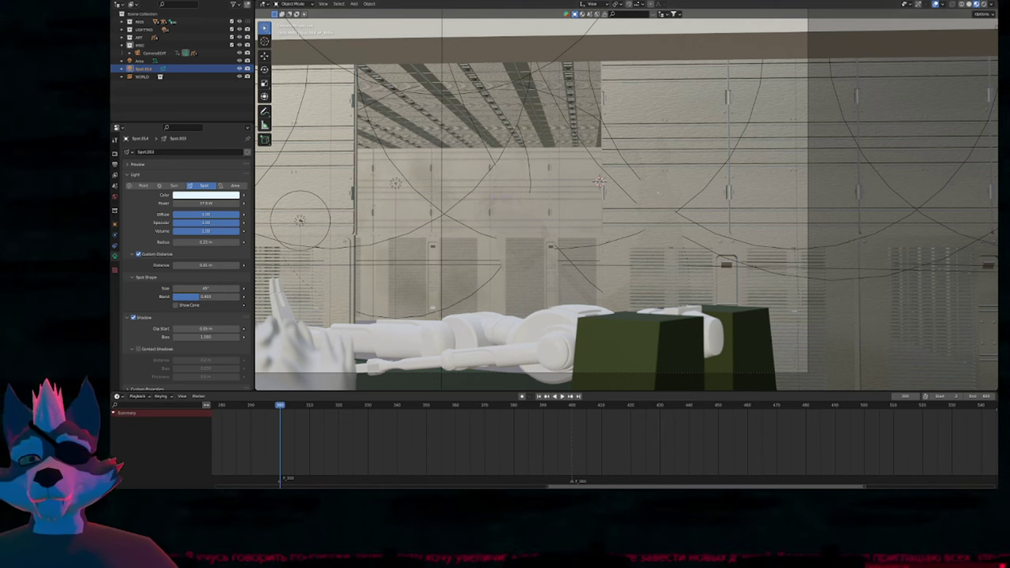
pyautogui.keyDown('shift'); pyautogui.moveTo(532, 233); pyautogui.dragTo(526, 257, button='middle'); pyautogui.keyUp('shift')
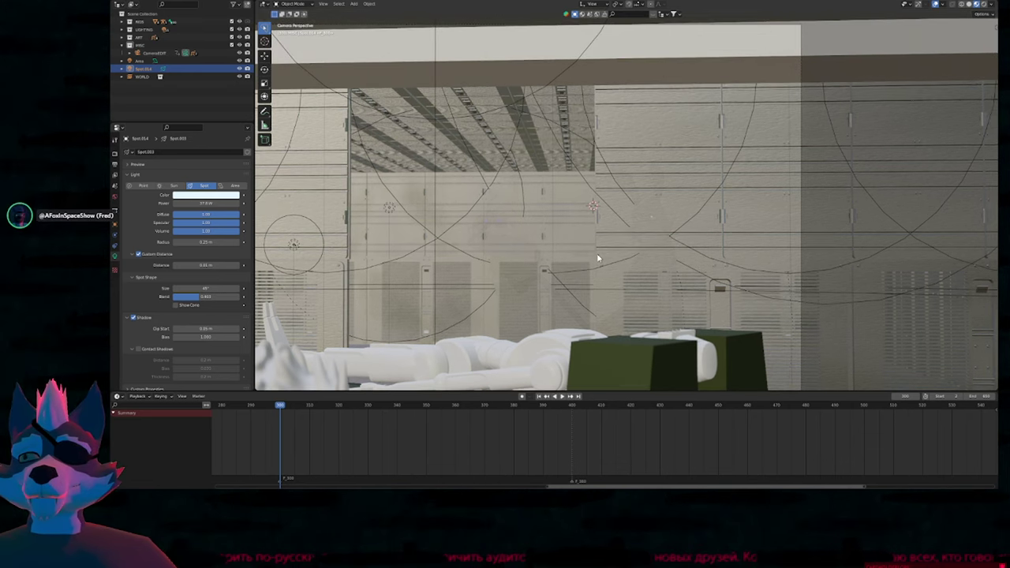
pyautogui.keyDown('shift'); pyautogui.moveTo(434, 267); pyautogui.dragTo(590, 258, button='middle'); pyautogui.keyUp('shift')
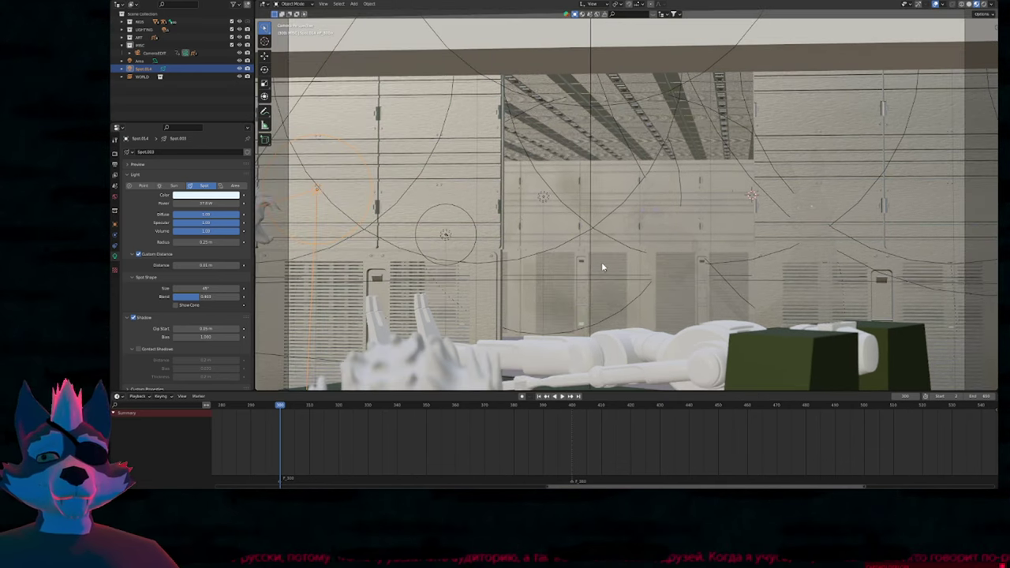
pyautogui.press('Down')
pyautogui.press('Up')
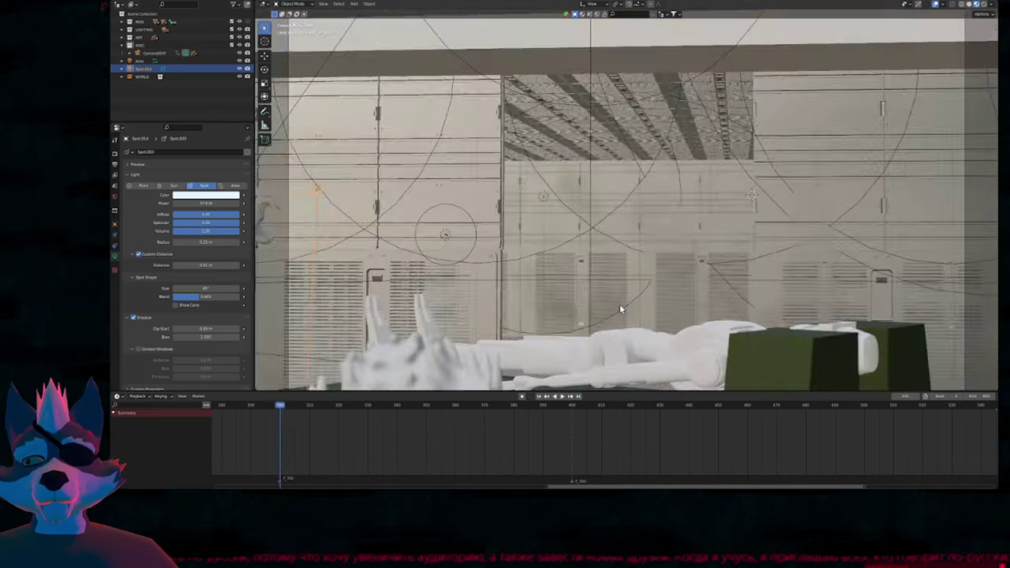
pyautogui.press('Up')
pyautogui.press('Down')
pyautogui.press('Down')
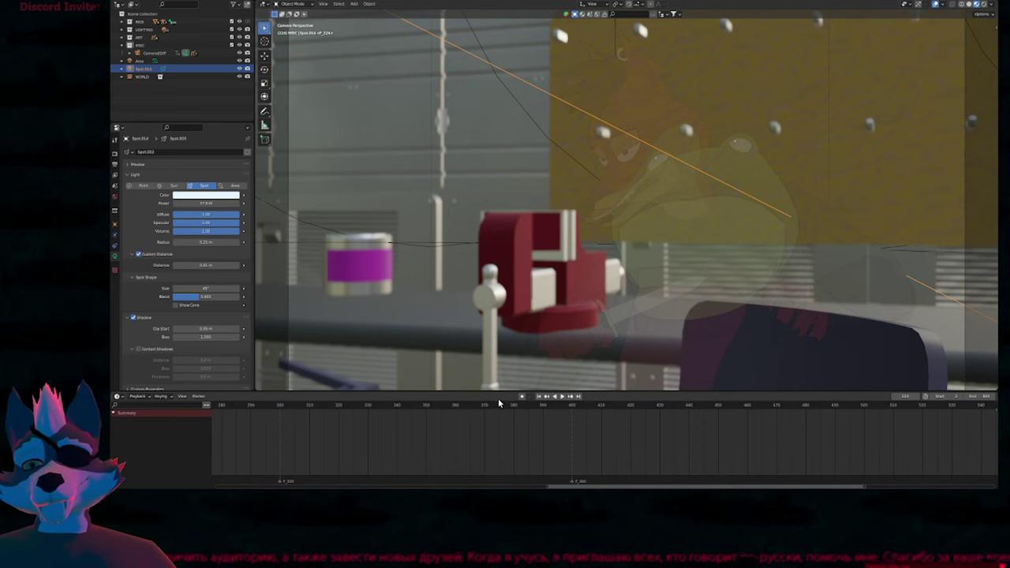
pyautogui.press('Left')
pyautogui.press('Right')
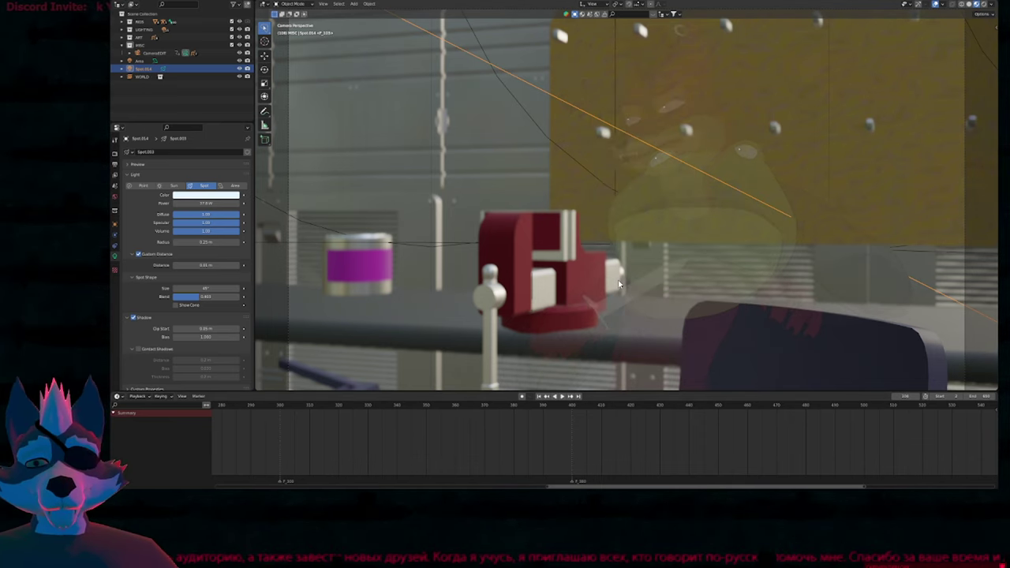
# Return to the start of the scene, show the full frame range and inspect the shots up to frame 206.
pyautogui.hotkey('shift', 'Left')
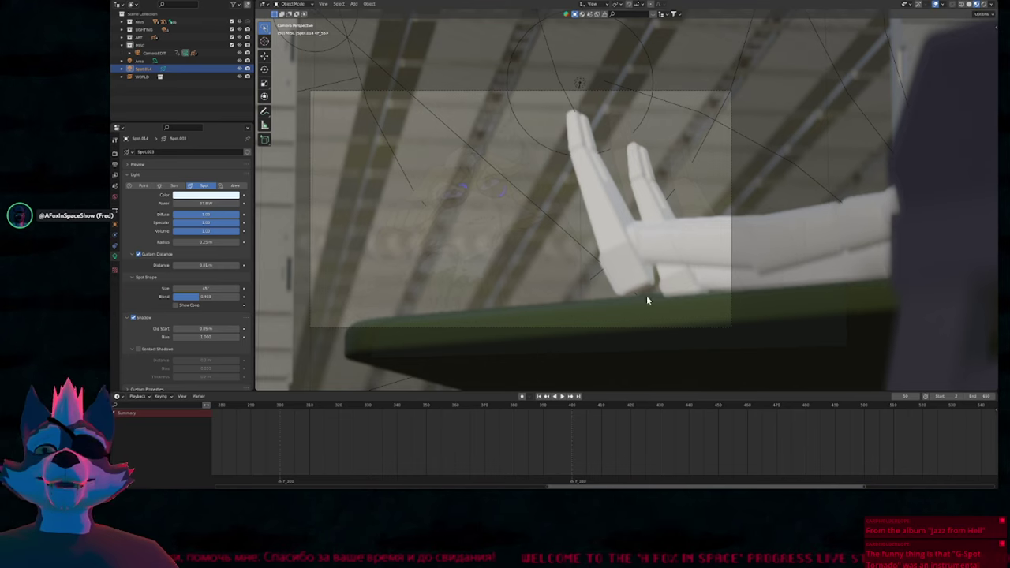
pyautogui.scroll(4, 573, 337)
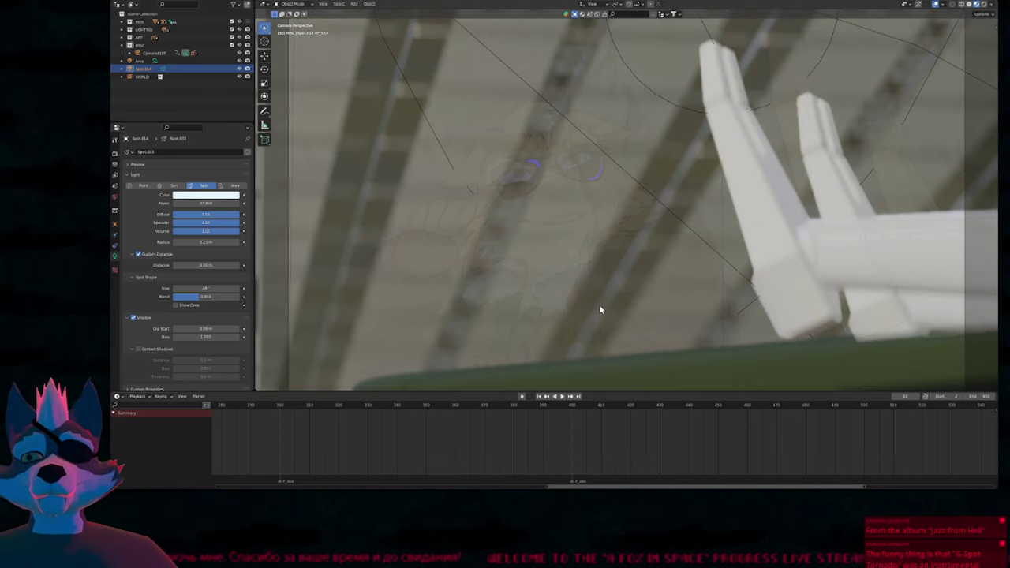
pyautogui.keyDown('ctrl'); pyautogui.moveTo(560, 428); pyautogui.dragTo(523, 429, button='middle'); pyautogui.keyUp('ctrl')
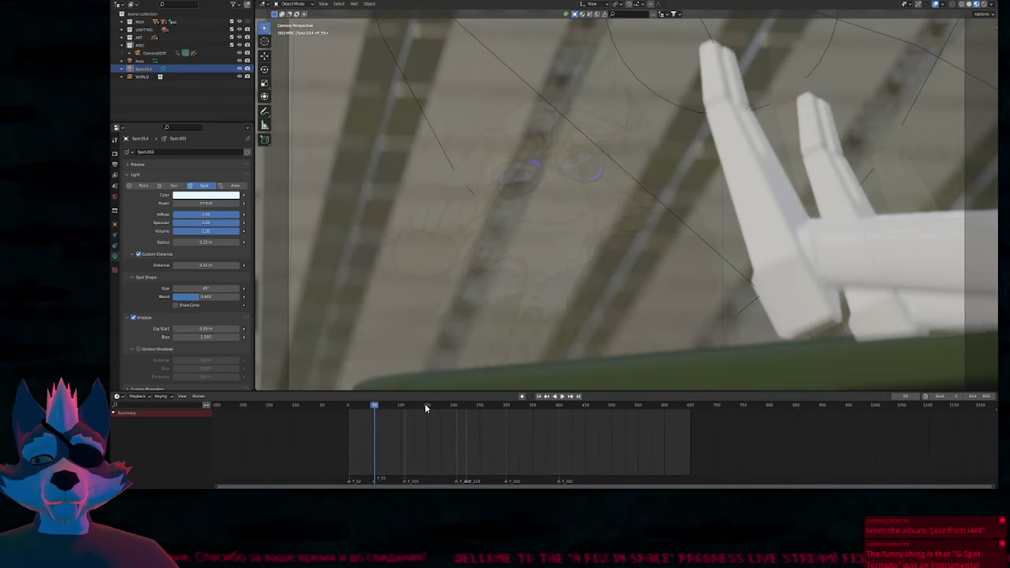
pyautogui.click(405, 405)
pyautogui.press('Up')
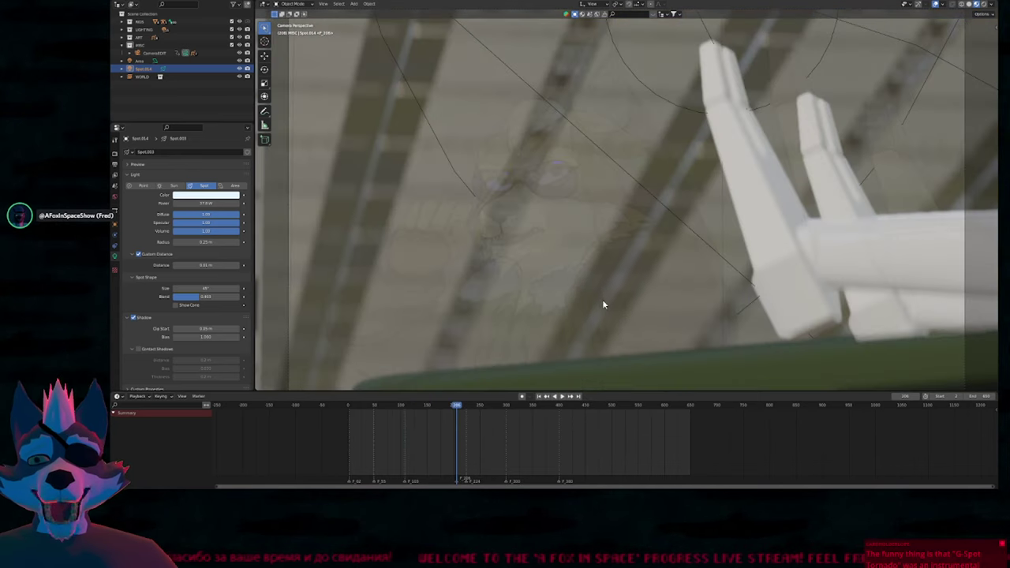
# Select the GP_JAMES.001 grease pencil character and examine its drawings across the marked shots.
pyautogui.click(593, 264)
pyautogui.press('Up')
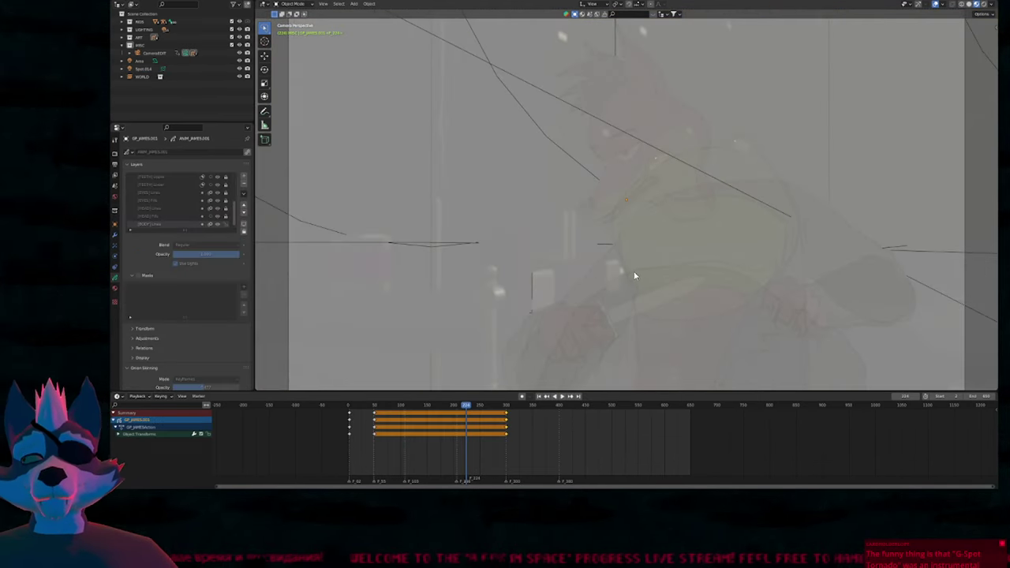
pyautogui.press('Up')
pyautogui.press('Up')
pyautogui.press('Down')
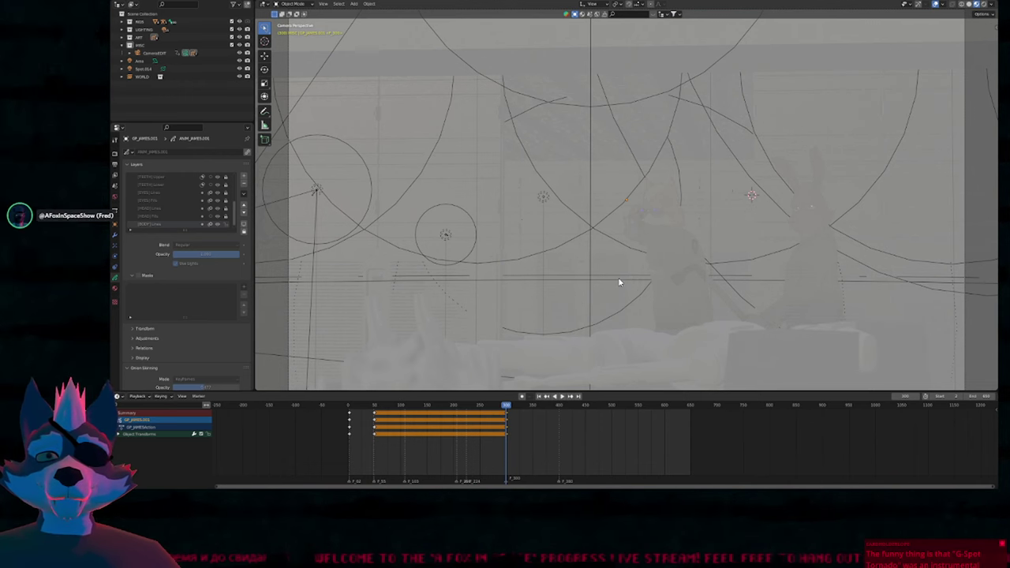
pyautogui.press('Down')
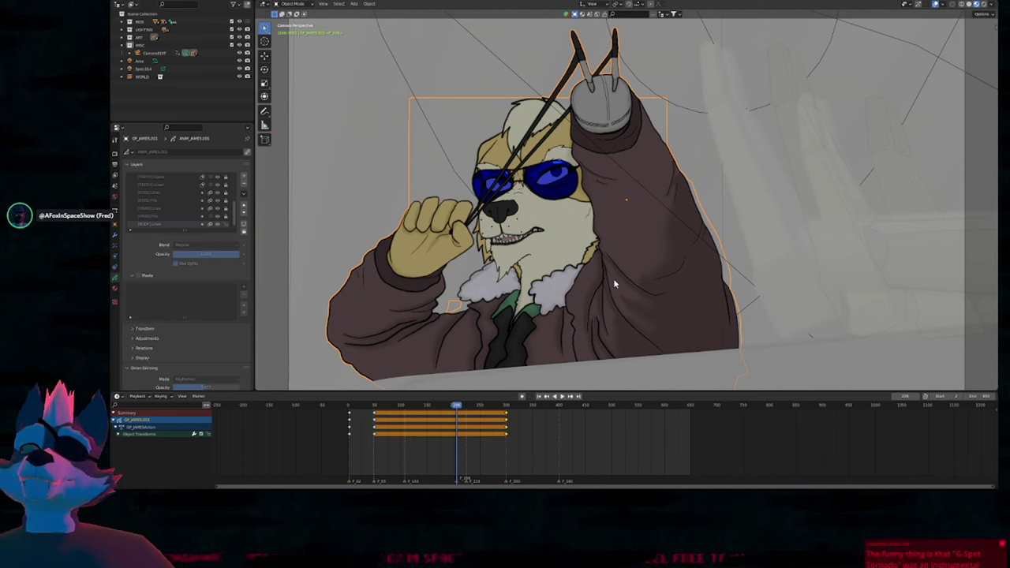
pyautogui.press('Down')
pyautogui.press('Up')
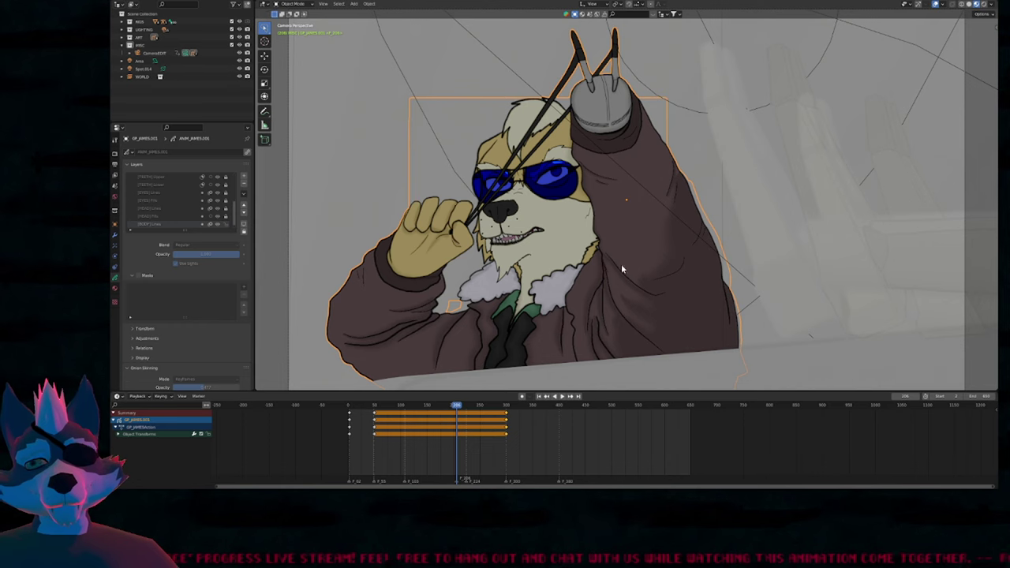
pyautogui.keyDown('shift'); pyautogui.moveTo(595, 284); pyautogui.dragTo(554, 288, button='middle'); pyautogui.keyUp('shift')
pyautogui.moveTo(590, 252)
pyautogui.keyDown('shift'); pyautogui.mouseDown(button='middle')
pyautogui.moveTo(576, 288)
pyautogui.moveTo(581, 264)
pyautogui.mouseUp(button='middle'); pyautogui.keyUp('shift')
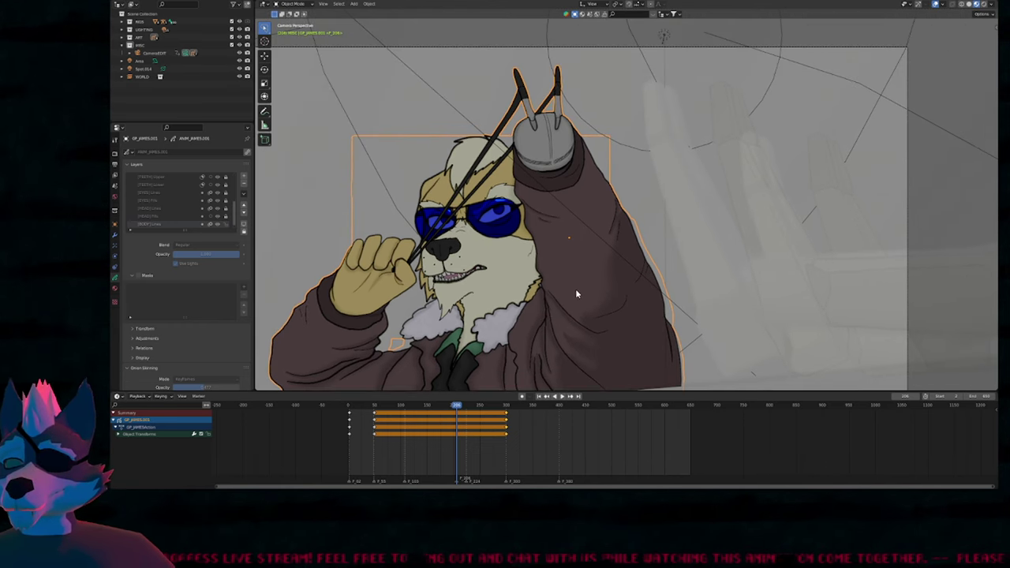
pyautogui.press('Up')
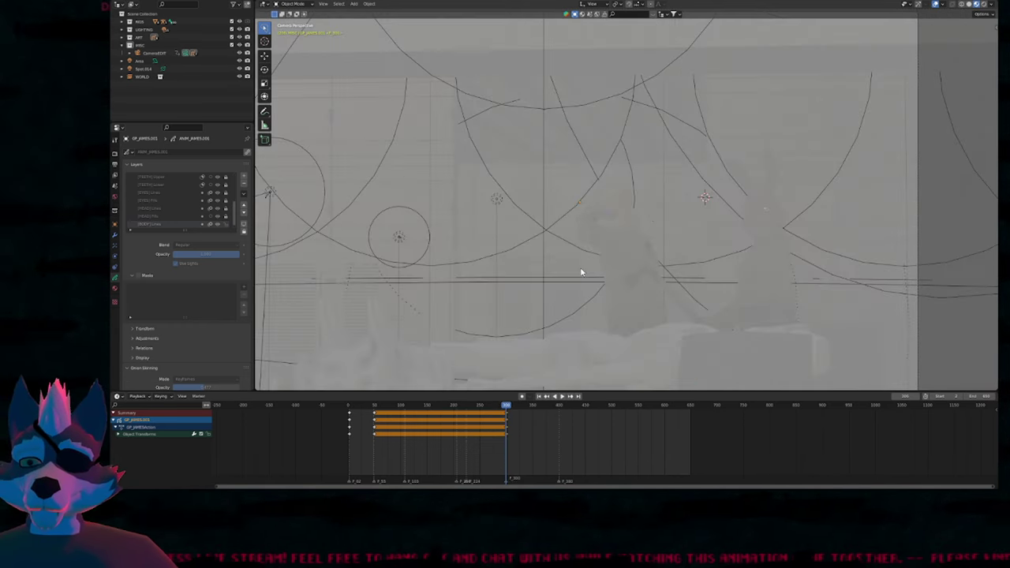
# Restore the application's menu bar and inspect the two-character shot at frame 300 with the viewport overlays hidden.
pyautogui.hotkey('alt', 'F11')
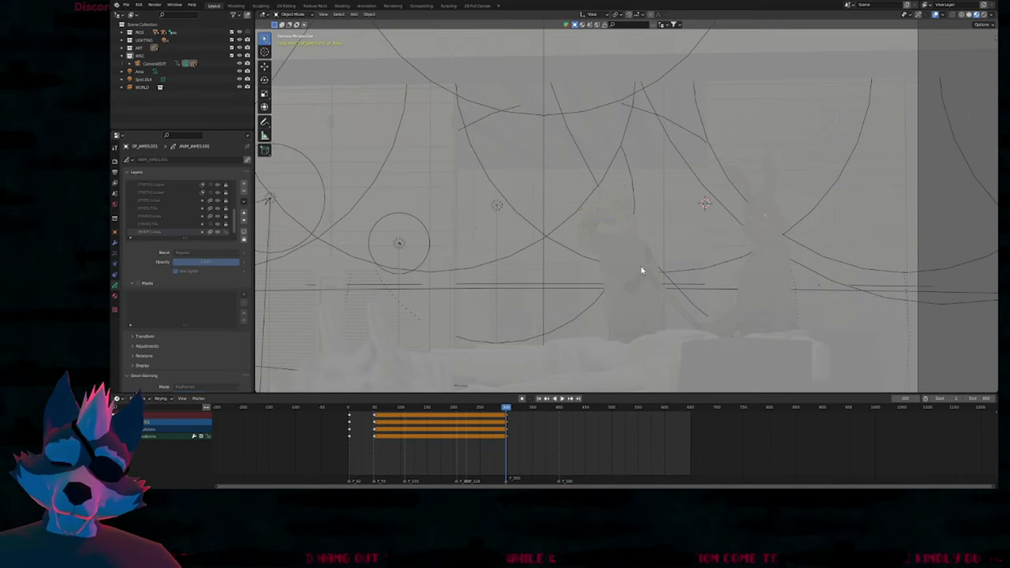
pyautogui.press('Up')
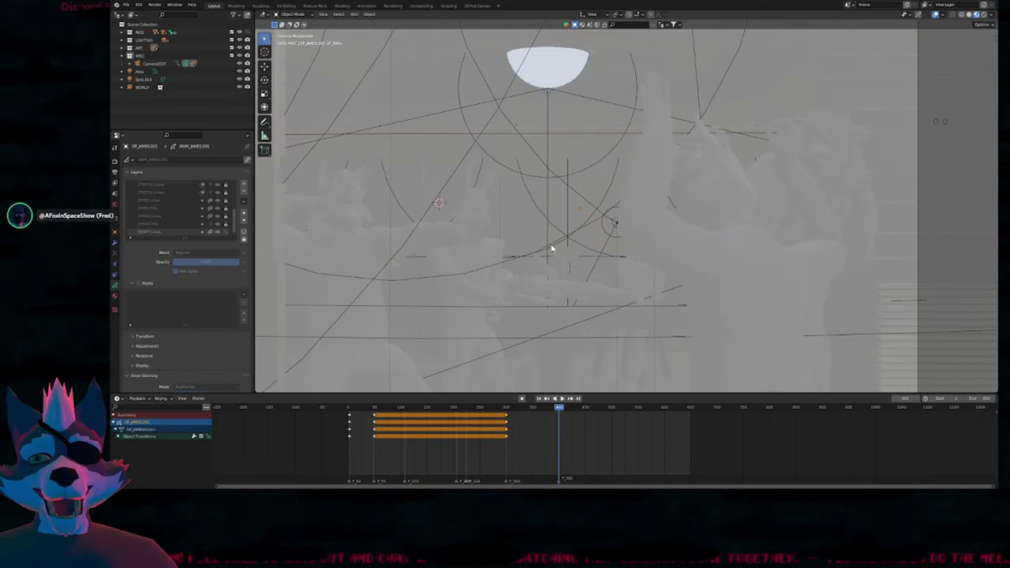
pyautogui.press('Down')
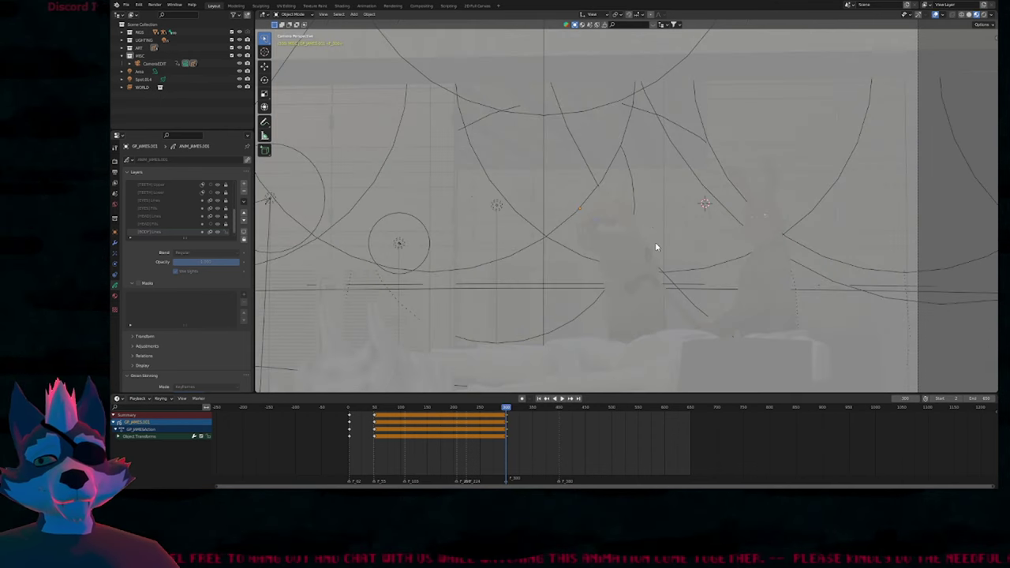
pyautogui.hotkey('alt', 'shift', 'z')
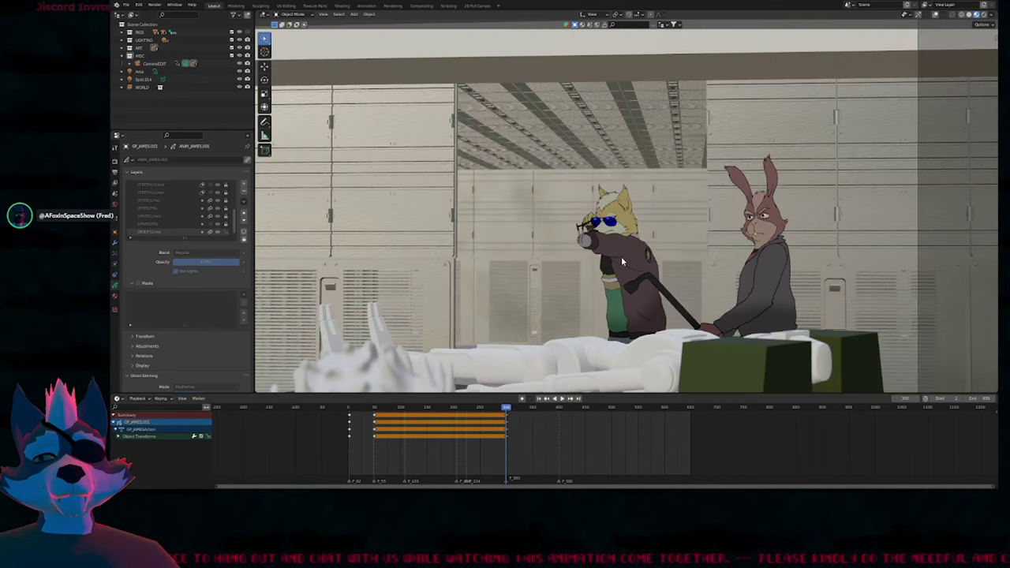
pyautogui.hotkey('alt', 'shift', 'z')
pyautogui.press('Down')
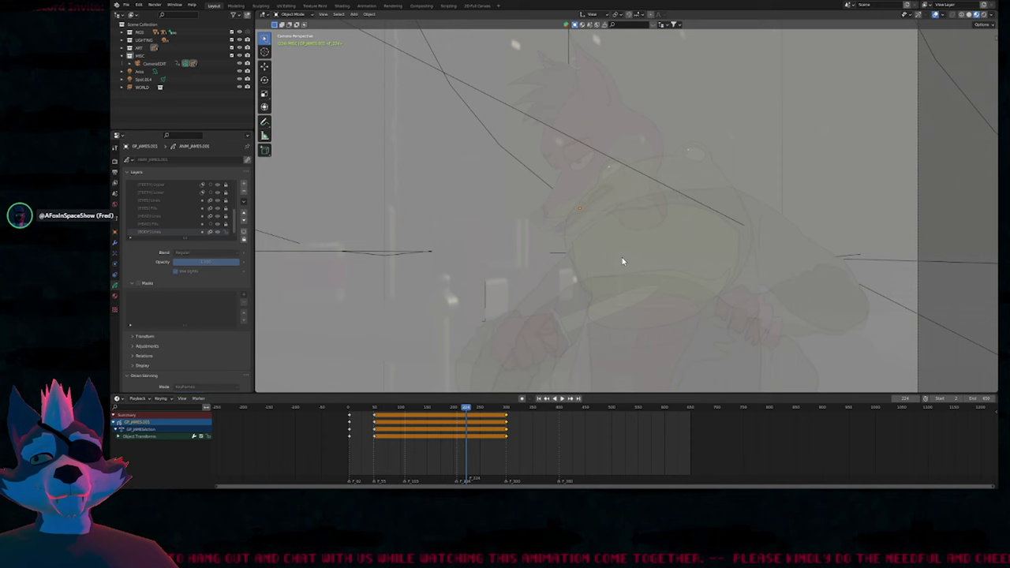
# Select the red fox GP_SONNY, reveal its object data in the scene hierarchy, and select the frog GP_BELTINO.
pyautogui.click(568, 194)
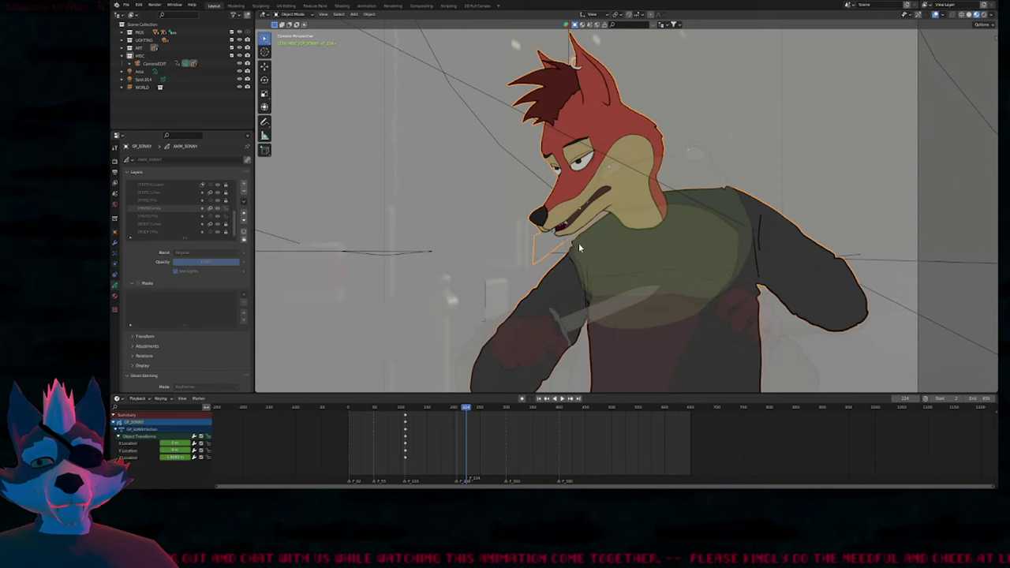
pyautogui.keyDown('ctrl'); pyautogui.moveTo(594, 223); pyautogui.dragTo(577, 299, button='middle'); pyautogui.keyUp('ctrl')
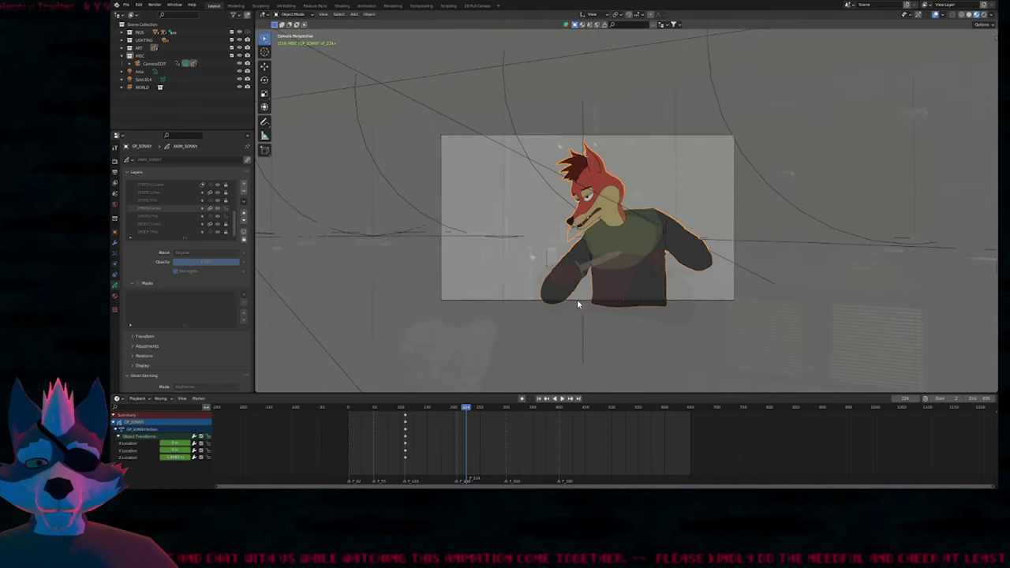
pyautogui.keyDown('shift'); pyautogui.moveTo(634, 236); pyautogui.dragTo(586, 246, button='middle'); pyautogui.keyUp('shift')
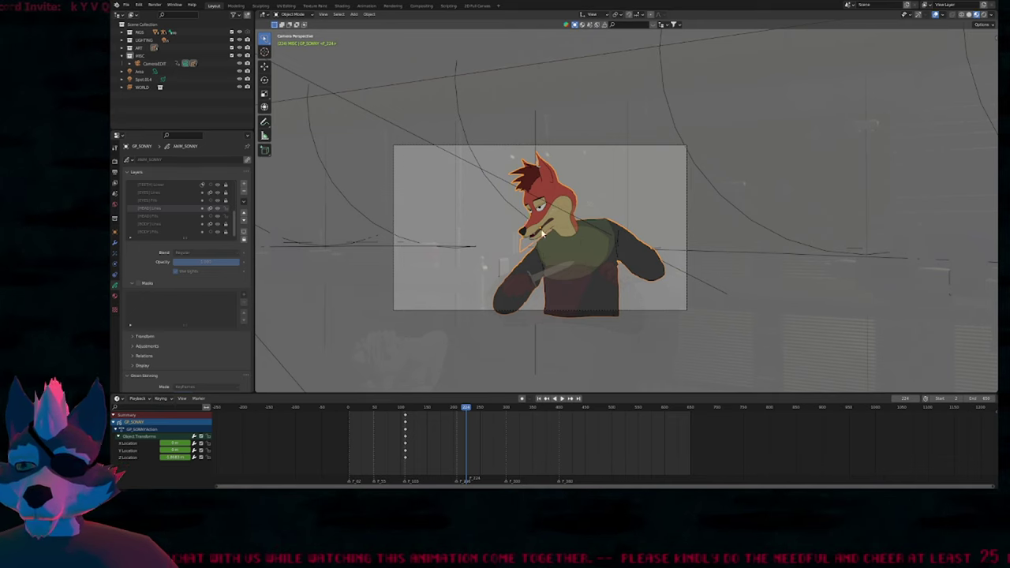
pyautogui.press('F2')
pyautogui.press('Escape')
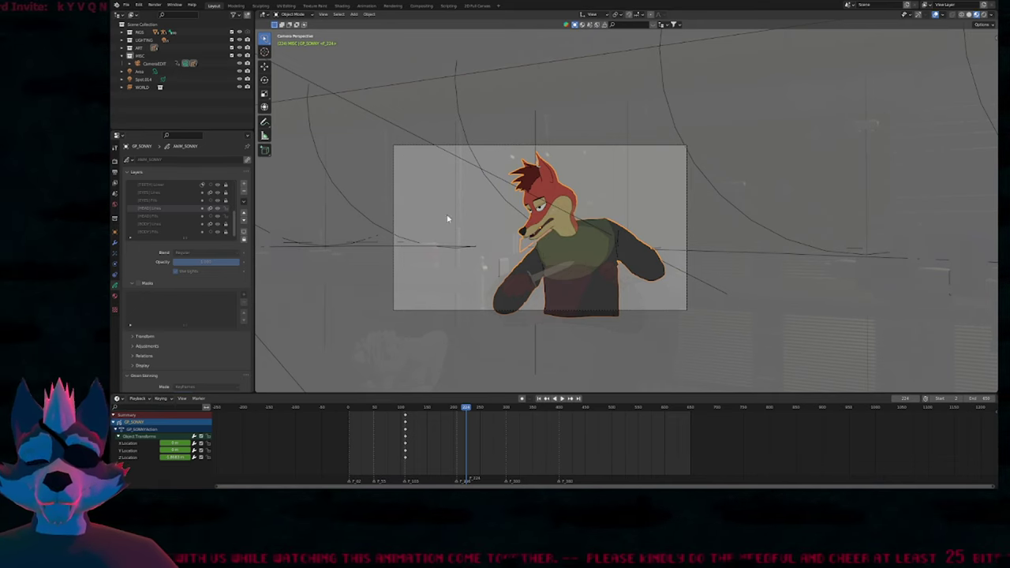
pyautogui.press('KP_Decimal')
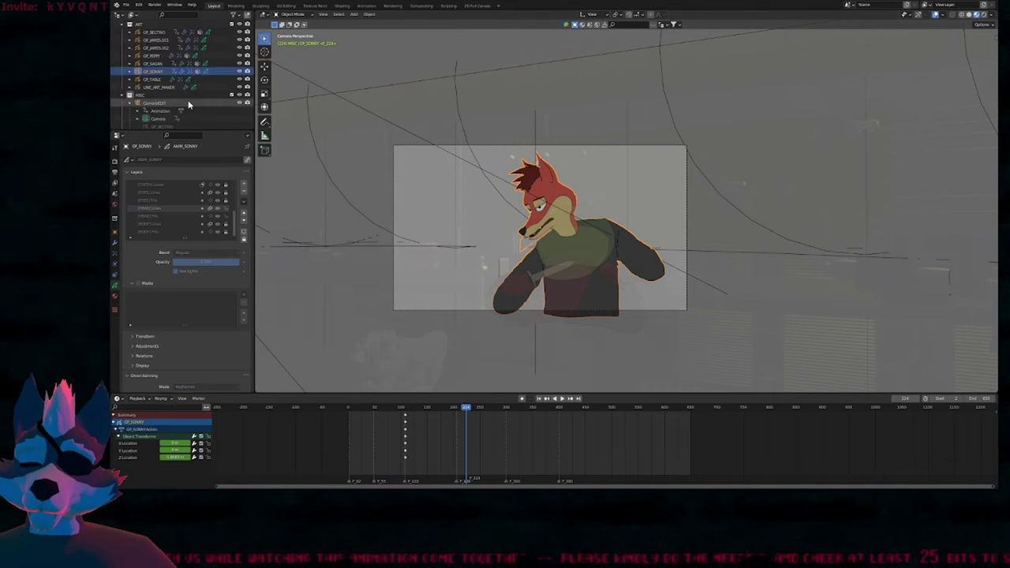
pyautogui.click(131, 71)
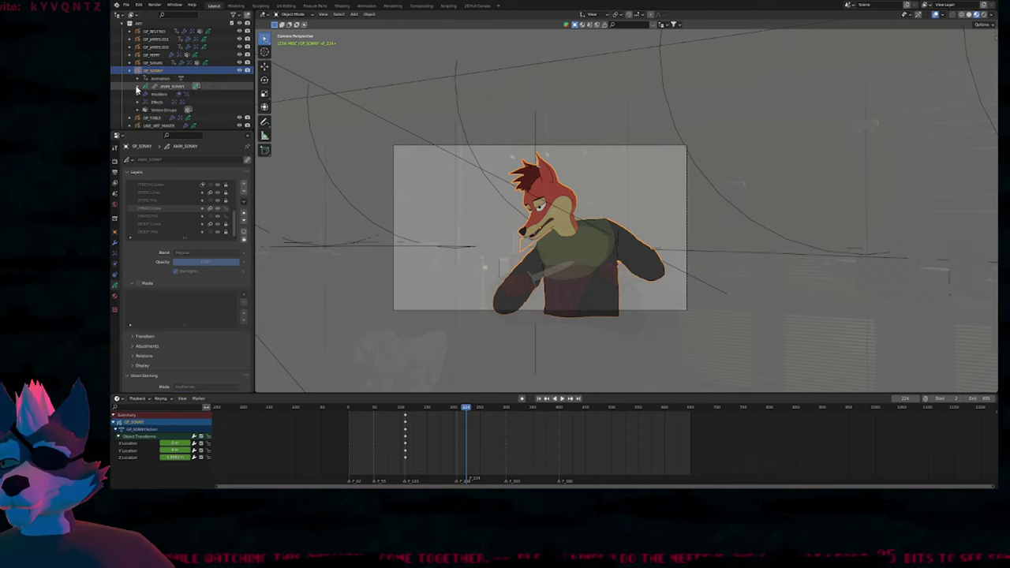
pyautogui.click(137, 86)
pyautogui.click(137, 86)
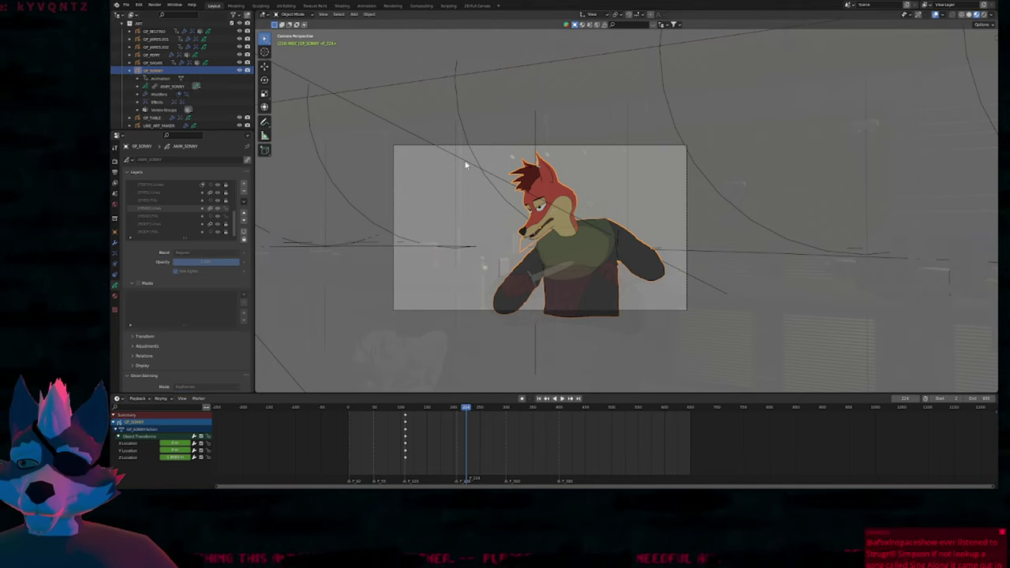
pyautogui.click(597, 242)
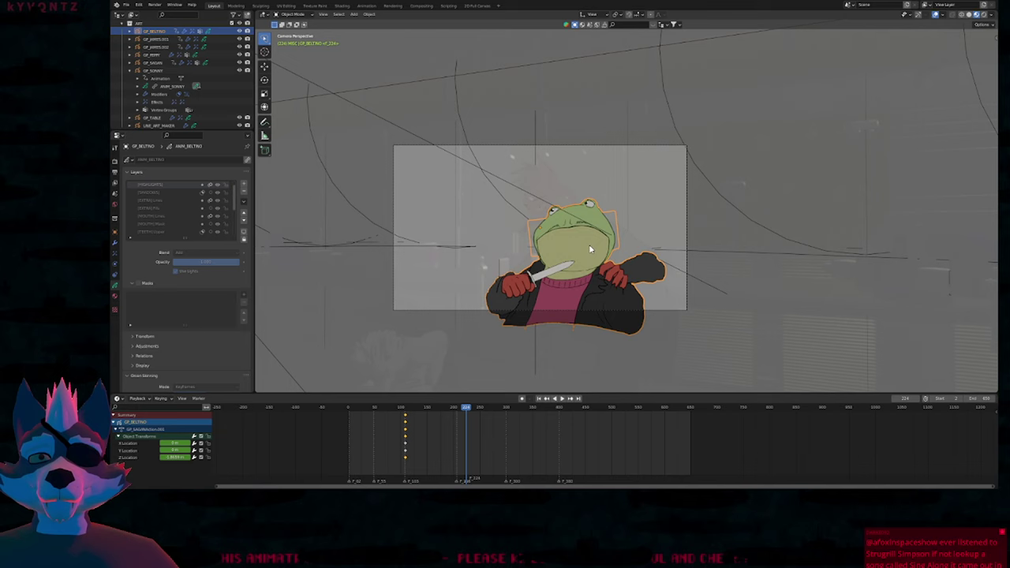
# Select the red fox GP_SONNY and duplicate it in place.
pyautogui.click(546, 199)
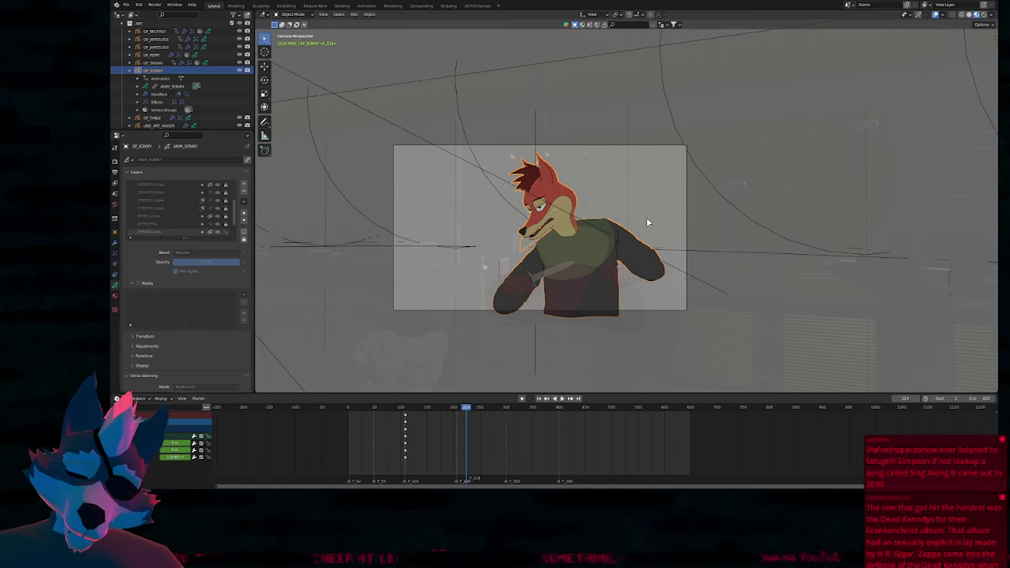
pyautogui.hotkey('shift', 'd')
pyautogui.click(604, 226)
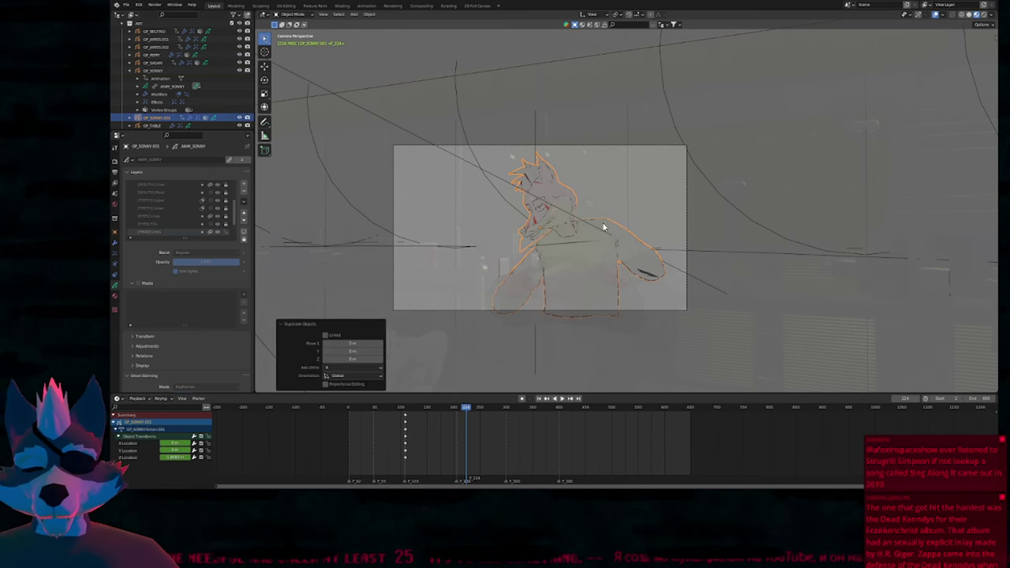
# Make the duplicated fox single-user, including its object data, object animation and object data animation.
pyautogui.scroll(2, 608, 230)
pyautogui.press('F3')
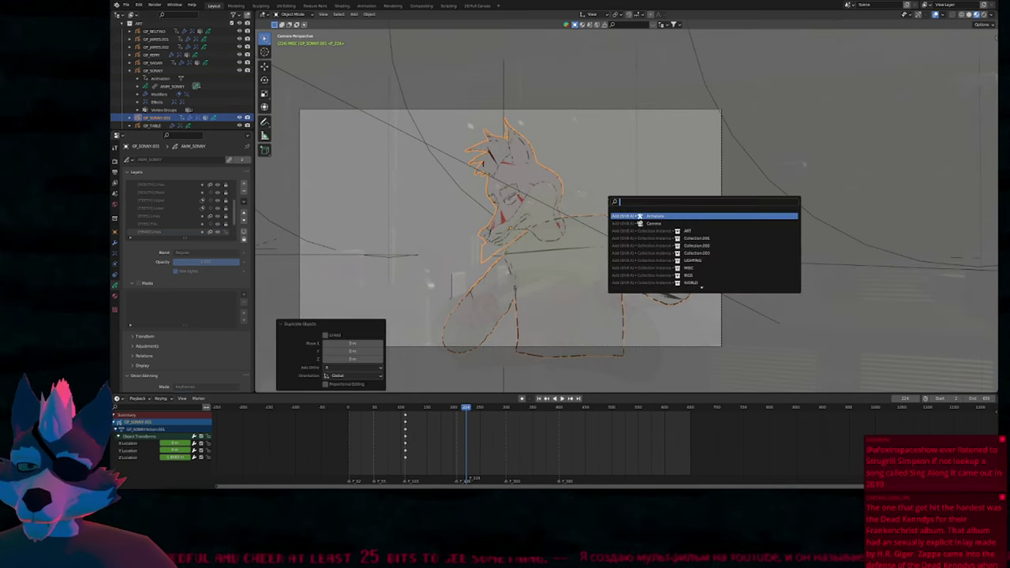
pyautogui.write('make si')
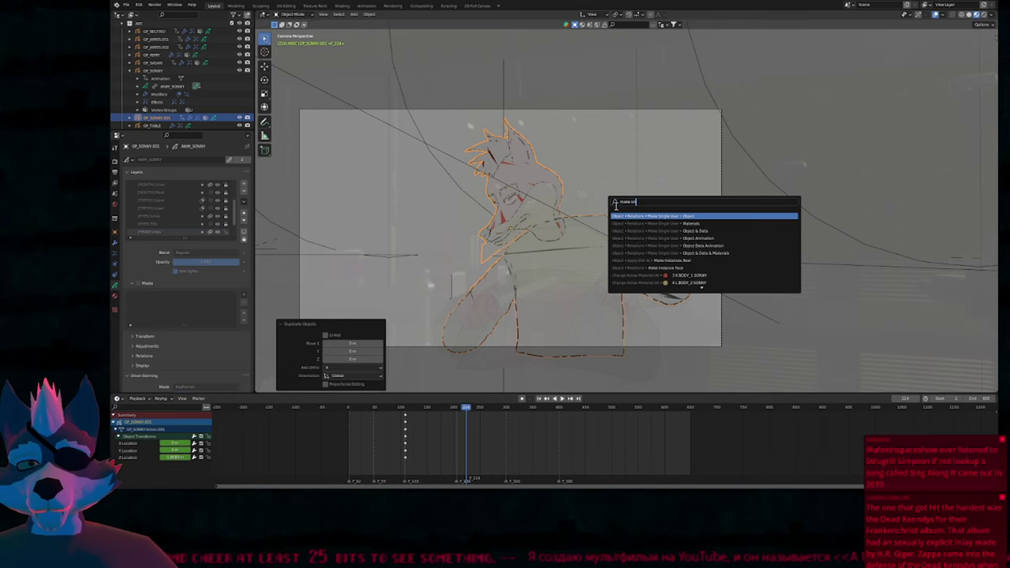
pyautogui.press('Return')
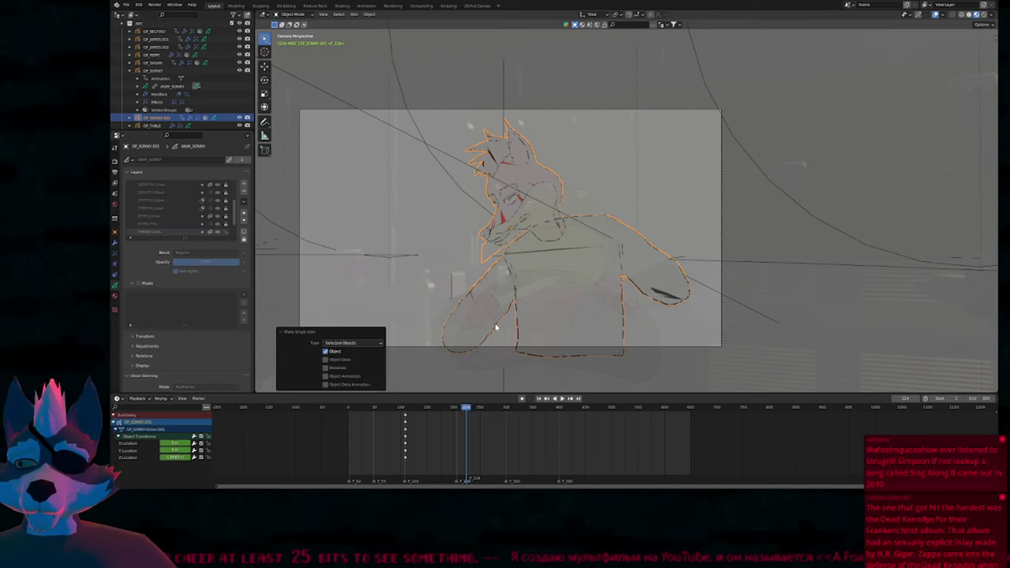
pyautogui.click(345, 360)
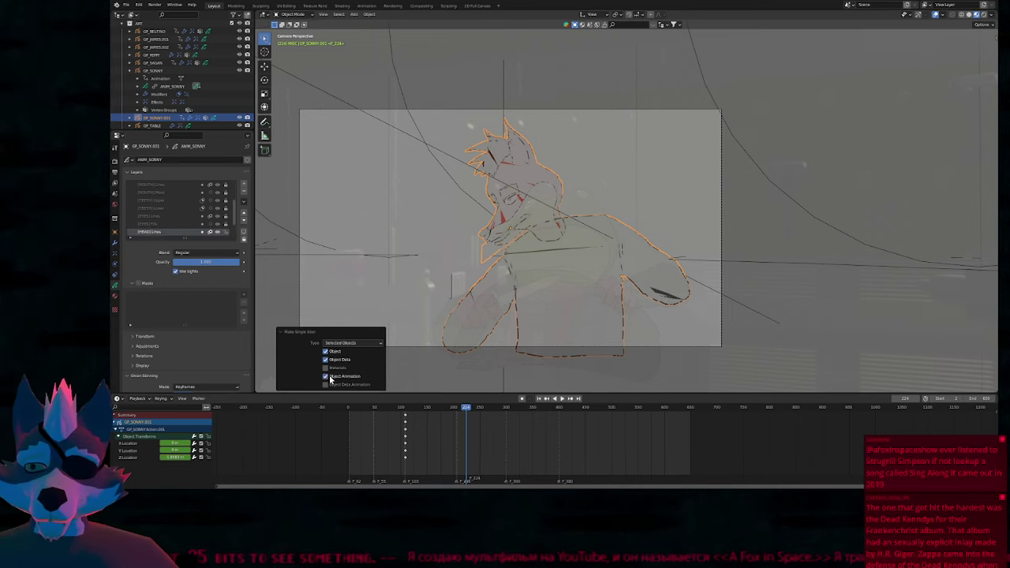
pyautogui.click(328, 384)
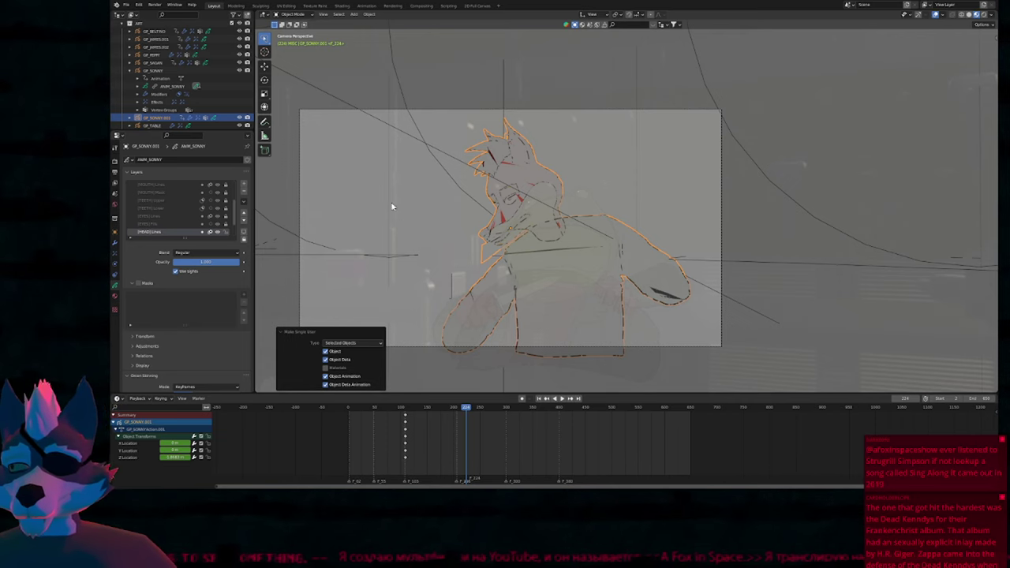
pyautogui.click(596, 146)
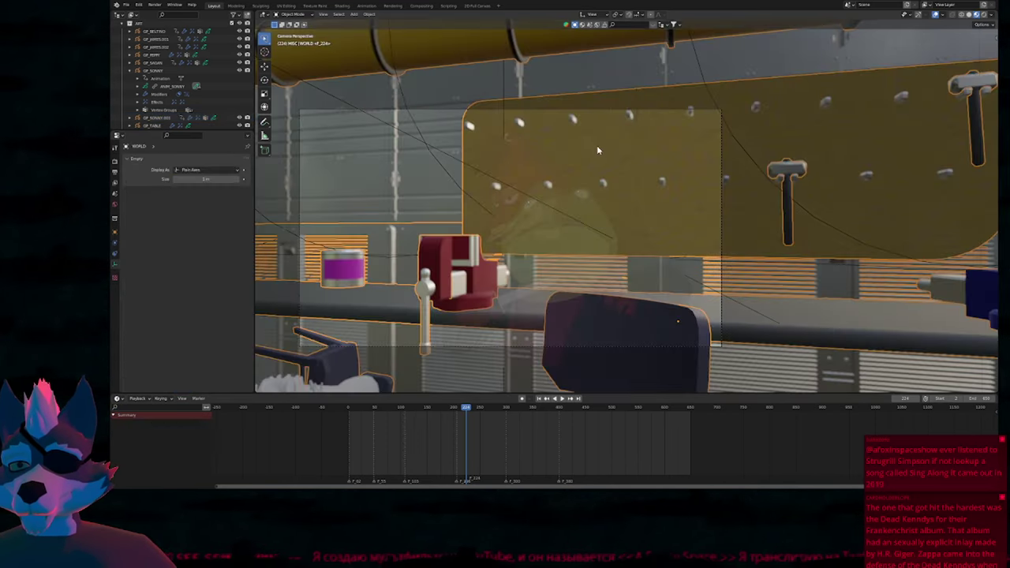
pyautogui.click(521, 182)
pyautogui.hotkey('ctrl', 'shift', 'z')
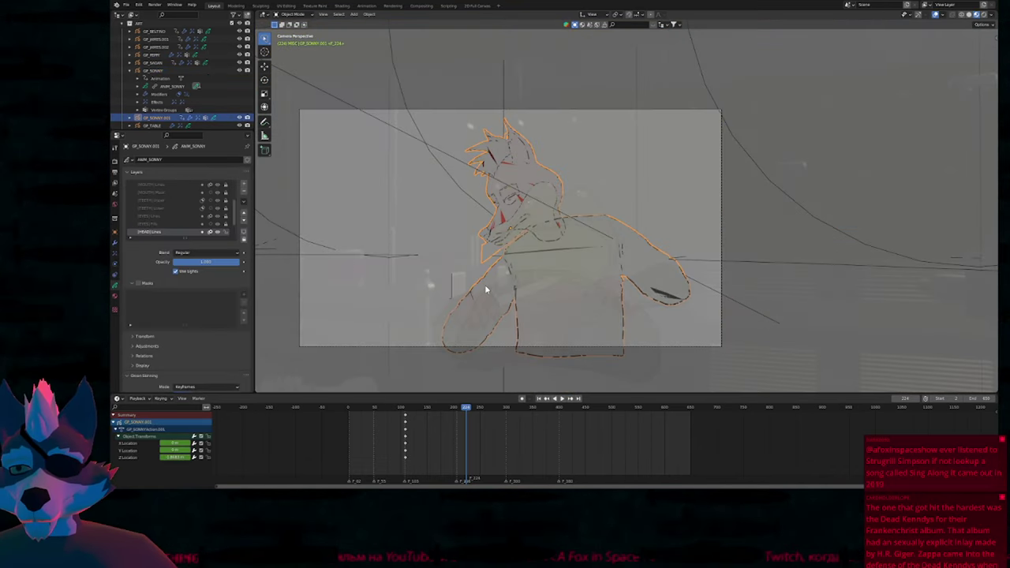
# Show the duplicated fox's materials and replace the numbered separator below the body colours with the unnumbered separator material.
pyautogui.click(119, 298)
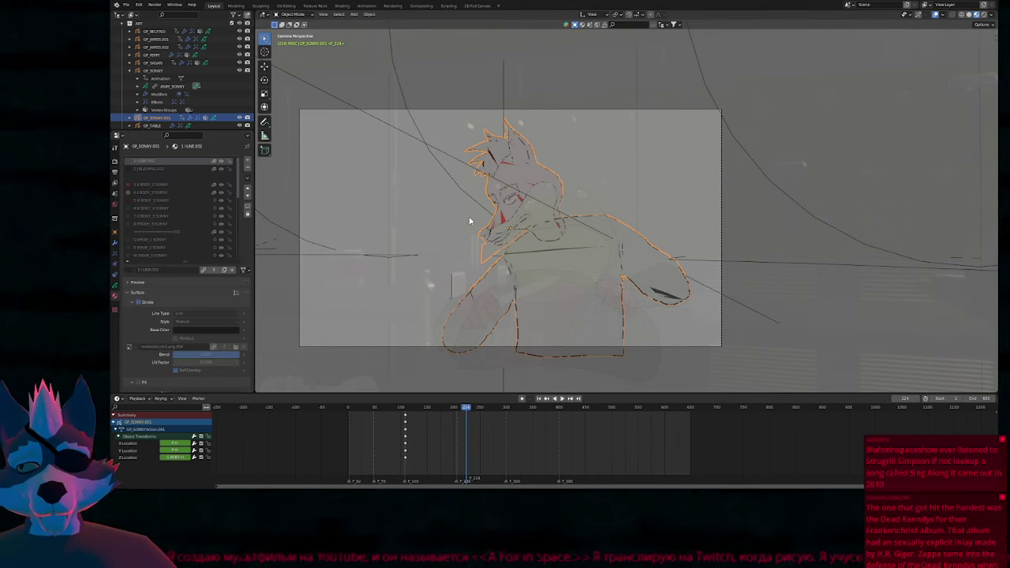
pyautogui.click(159, 227)
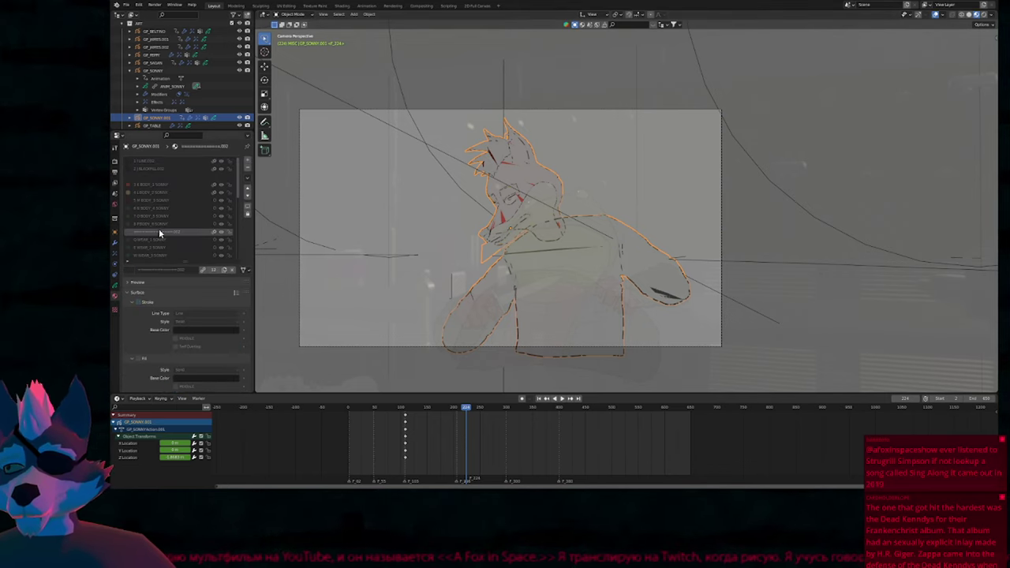
pyautogui.click(129, 269)
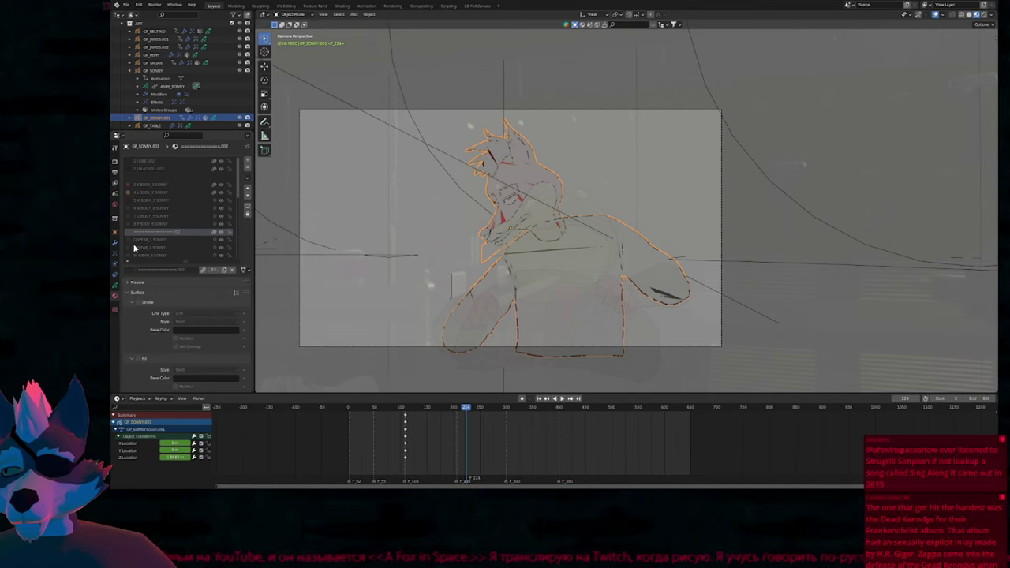
pyautogui.click(129, 269)
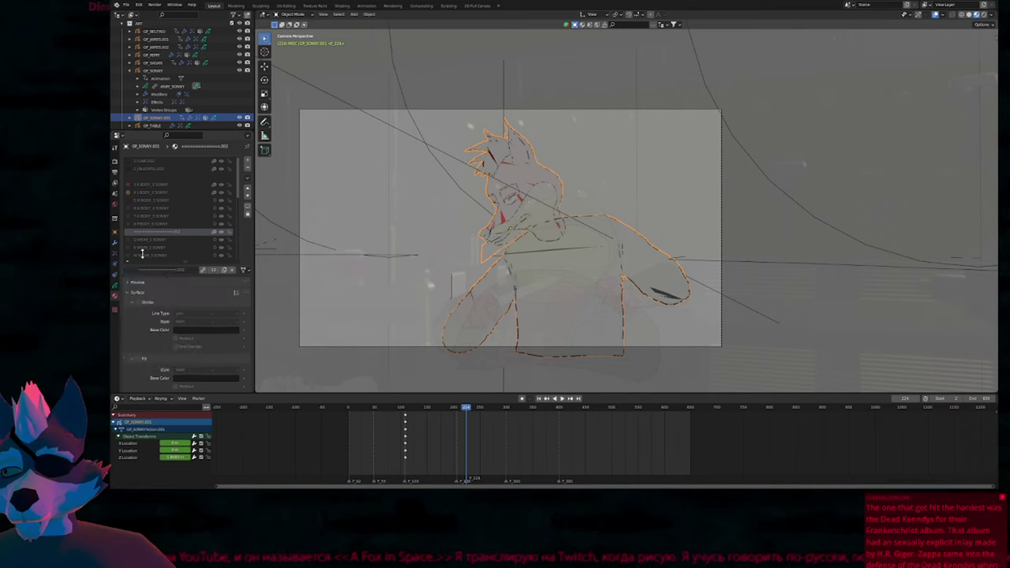
pyautogui.scroll(-5, 187, 220)
pyautogui.scroll(5, 188, 220)
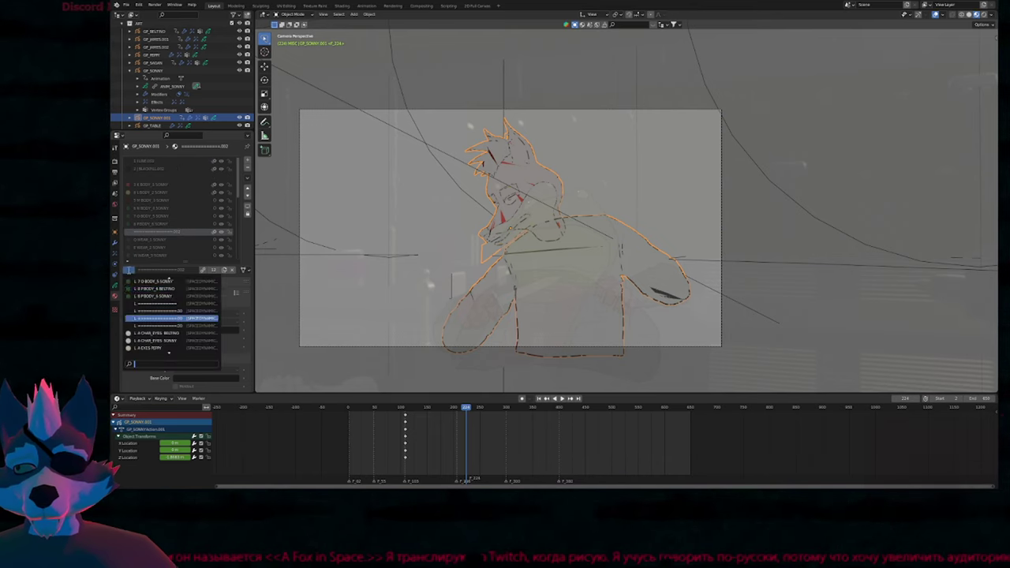
pyautogui.click(126, 272)
pyautogui.click(140, 308)
# Assign the unnumbered separator material to the separator slots above the eye colours and above the shadow colours.
pyautogui.scroll(-3, 149, 235)
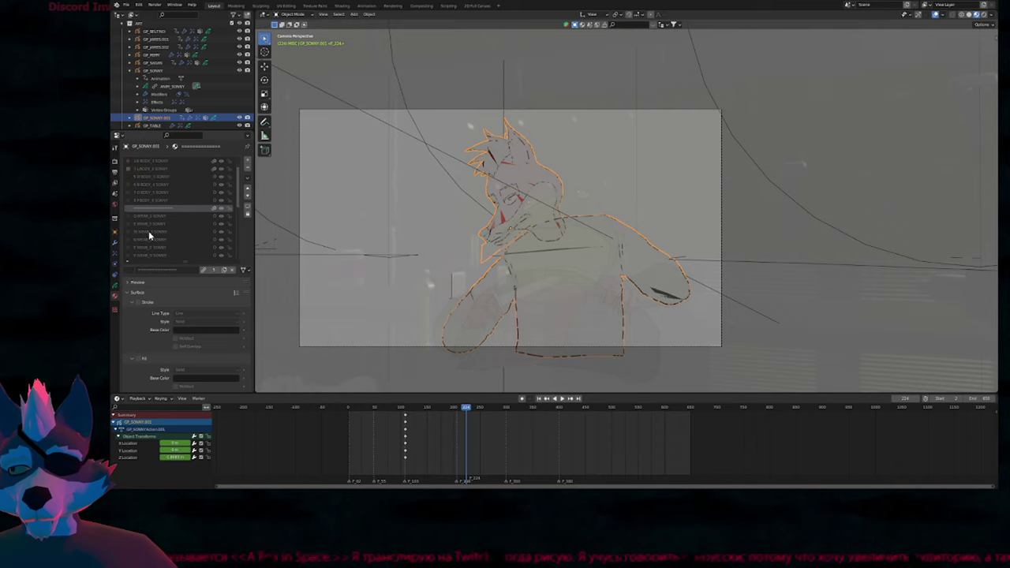
pyautogui.click(130, 241)
pyautogui.click(129, 272)
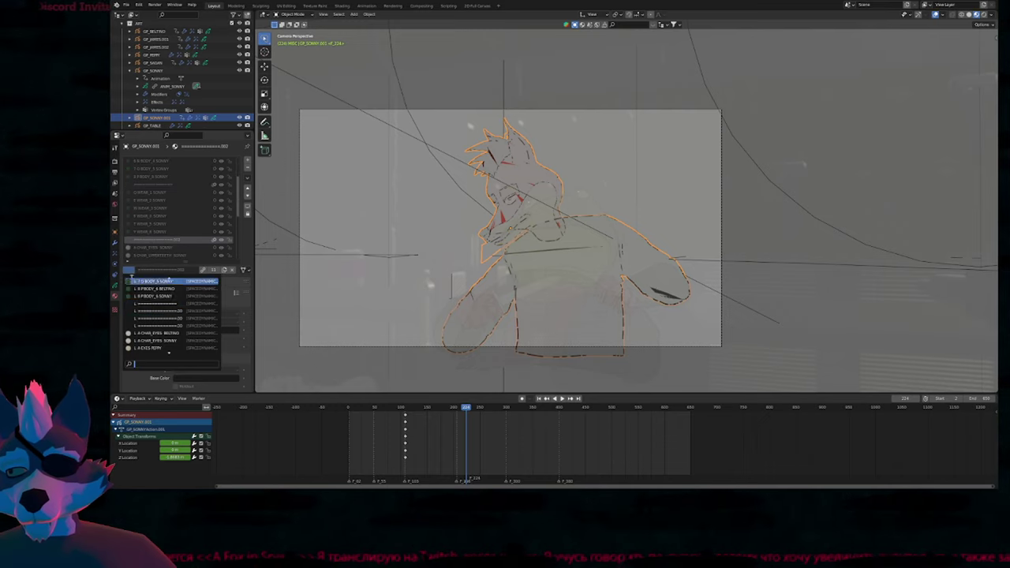
pyautogui.click(148, 305)
pyautogui.scroll(-8, 150, 226)
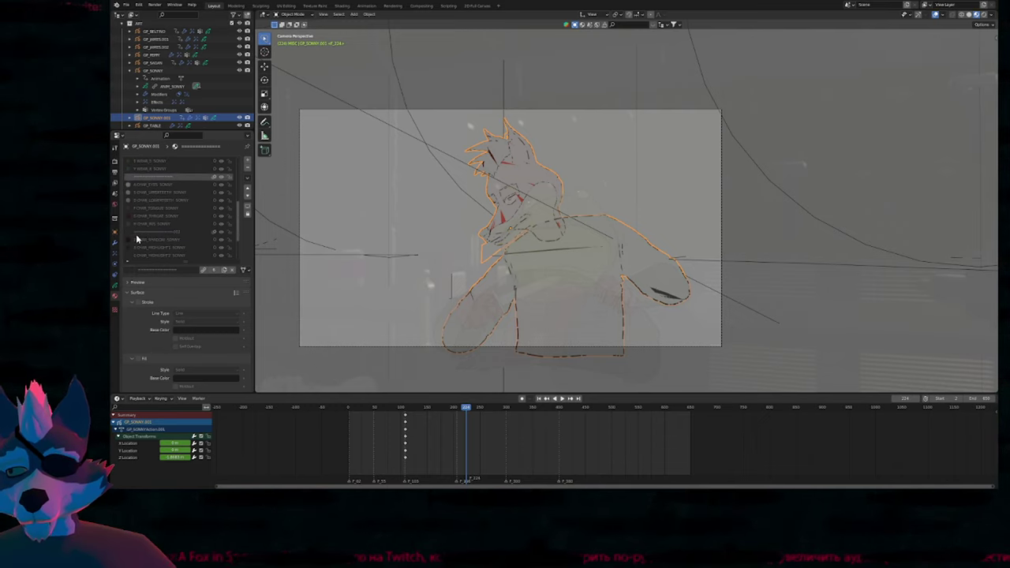
pyautogui.click(139, 238)
pyautogui.click(129, 271)
pyautogui.click(146, 305)
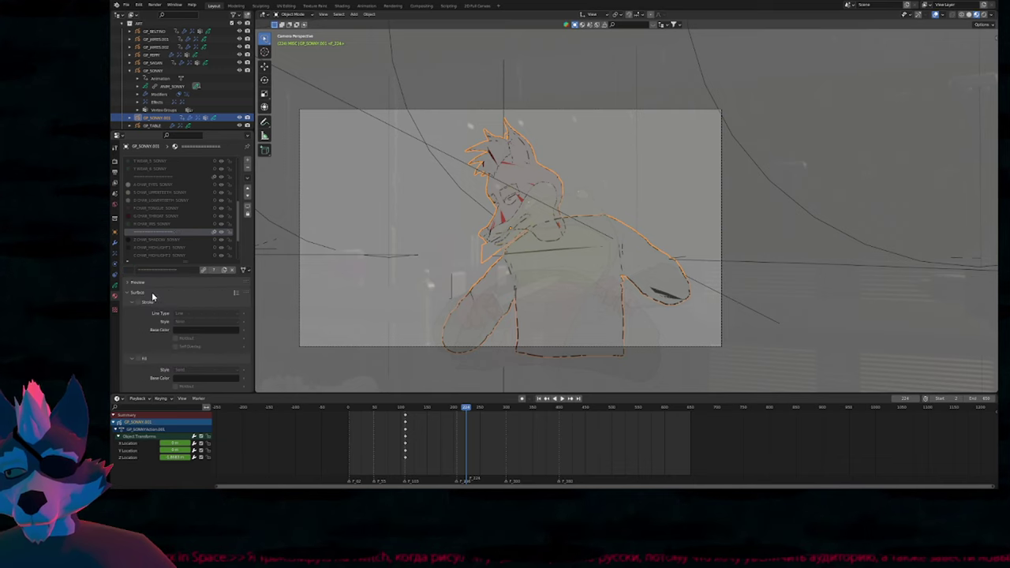
# Assign the unnumbered separator material to the separator slot above the background colours.
pyautogui.scroll(-6, 154, 224)
pyautogui.click(131, 230)
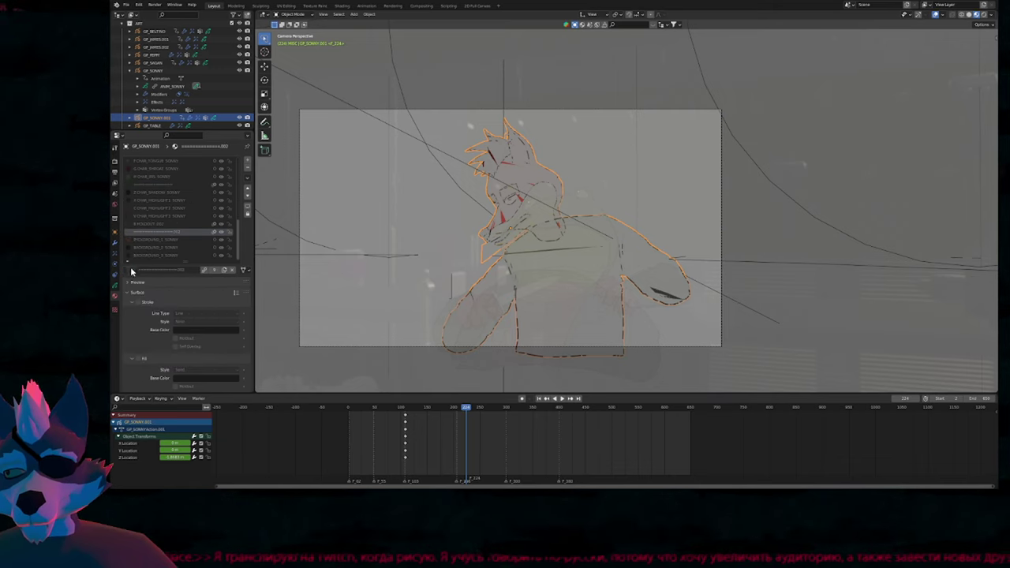
pyautogui.click(130, 268)
pyautogui.click(143, 305)
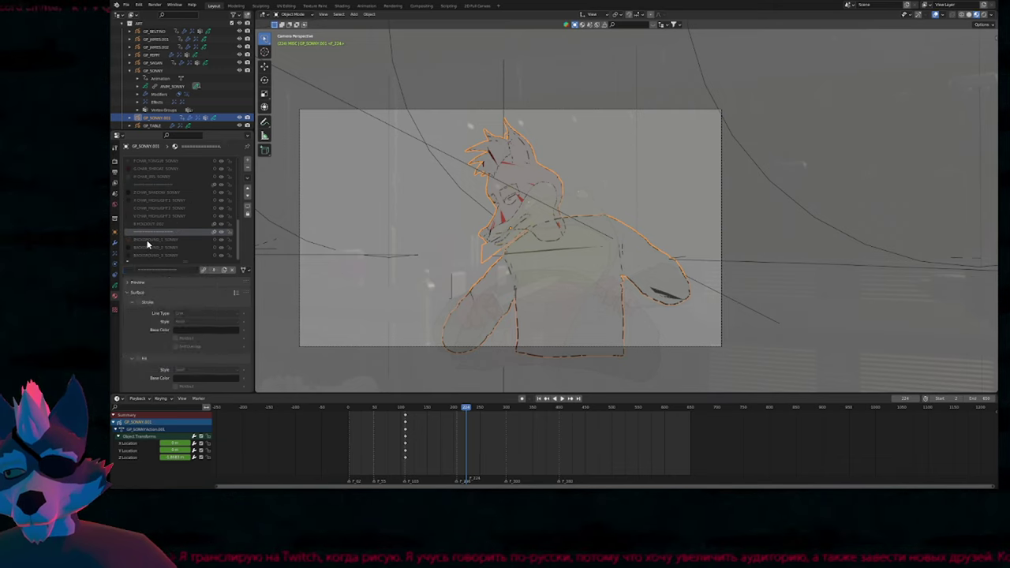
pyautogui.scroll(8, 148, 247)
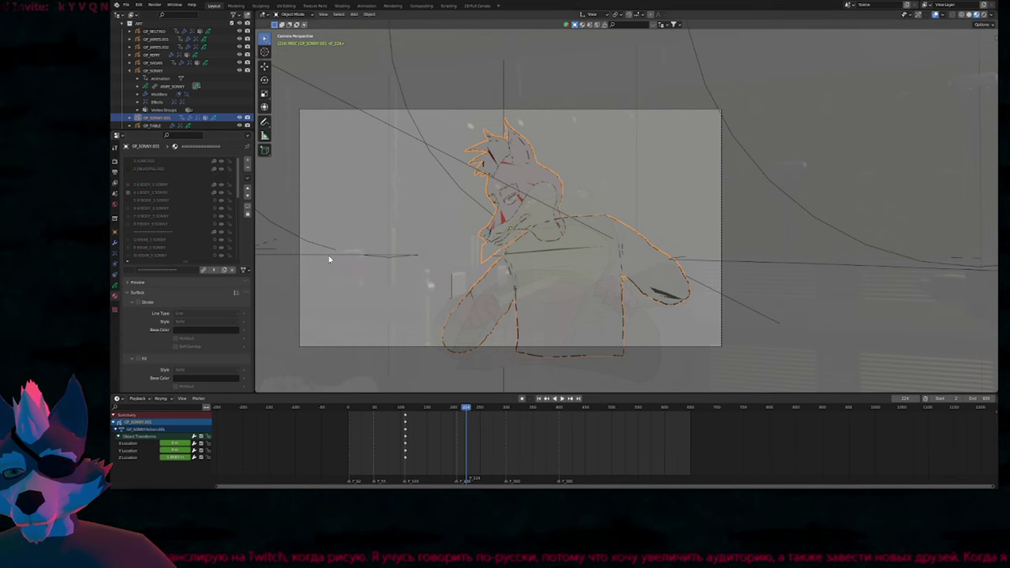
pyautogui.hotkey('shift', 'd')
pyautogui.rightClick(401, 249)
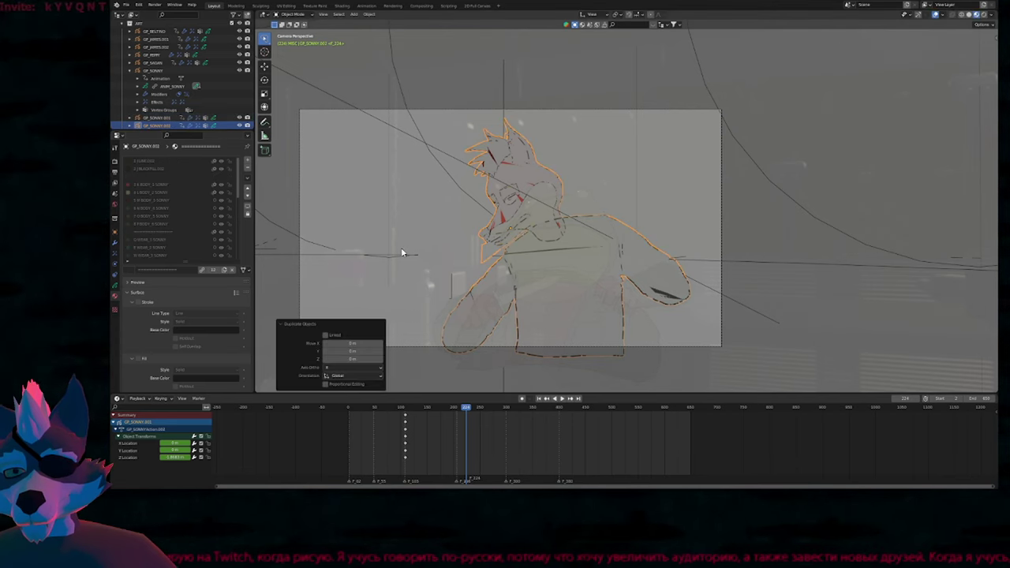
pyautogui.hotkey('ctrl', 'z')
pyautogui.scroll(-11, 172, 218)
pyautogui.scroll(-3, 172, 218)
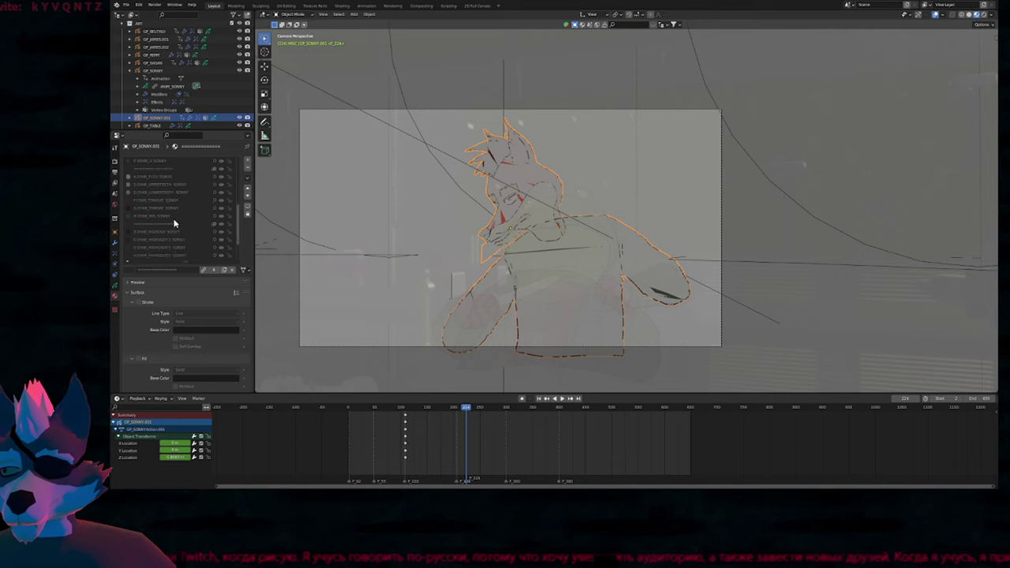
pyautogui.hotkey('ctrl', 'z')
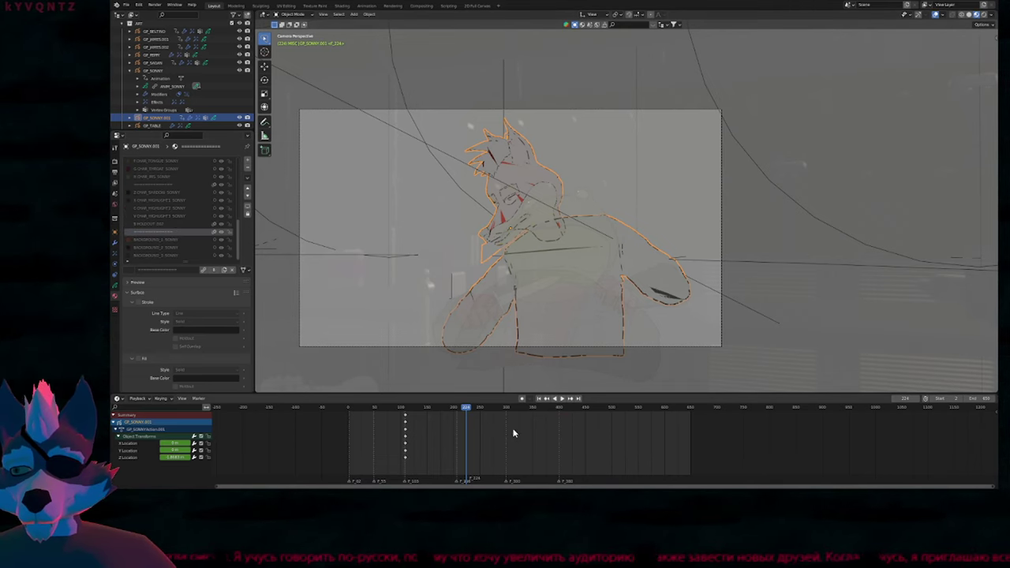
# Show the duplicated fox's grease pencil keyframes in the dope sheet and delete all of them.
pyautogui.hotkey('shift', 'F12')
pyautogui.keyDown('ctrl'); pyautogui.moveTo(552, 444); pyautogui.dragTo(545, 441, button='middle'); pyautogui.keyUp('ctrl')
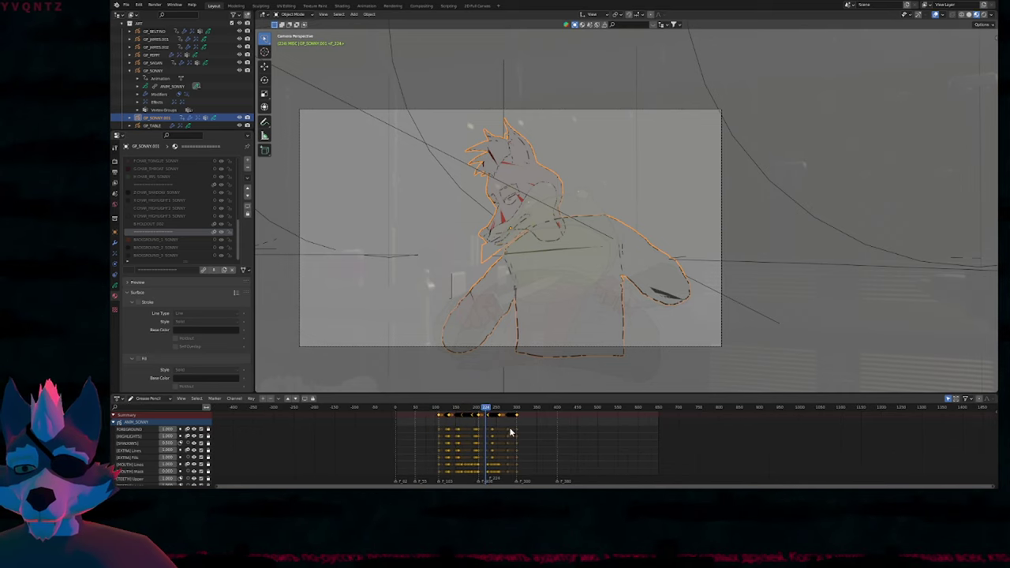
pyautogui.press('KP_Multiply')
pyautogui.press('KP_Multiply')
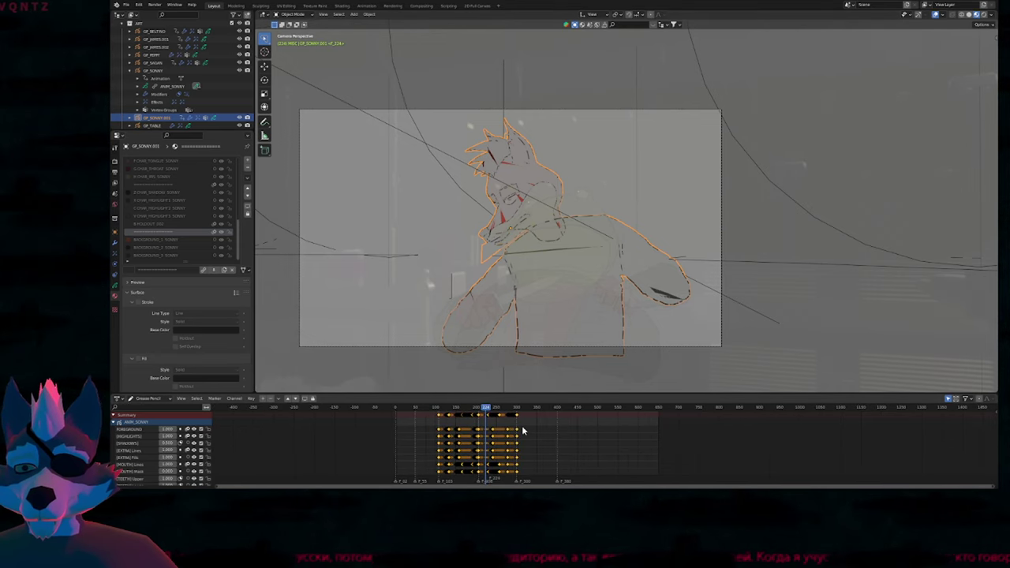
pyautogui.press('x')
pyautogui.click(523, 421)
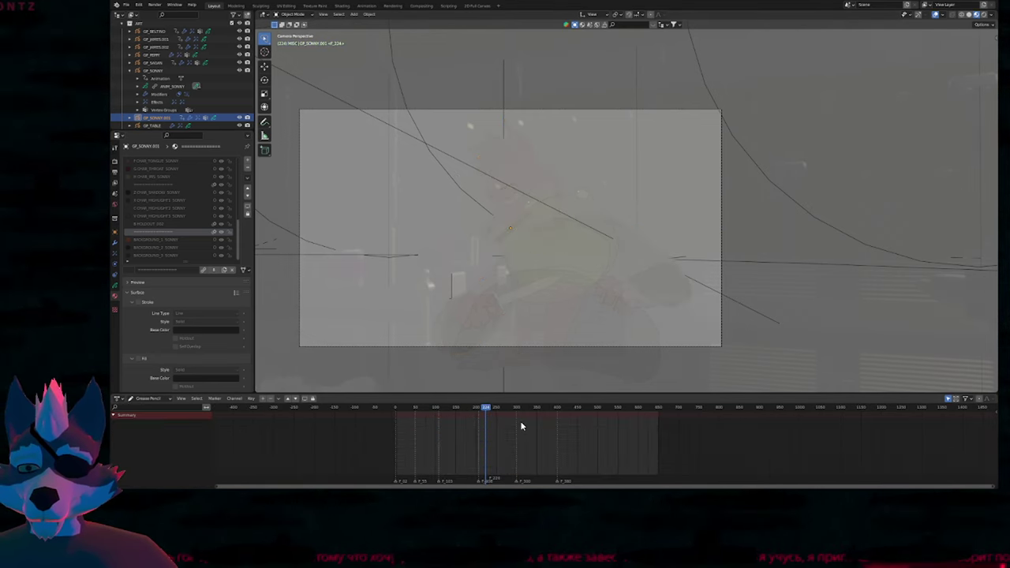
# Add a keyframe on all layers of the duplicated fox at the frame 300 marker and enlarge the dope sheet to show every layer.
pyautogui.press('Up')
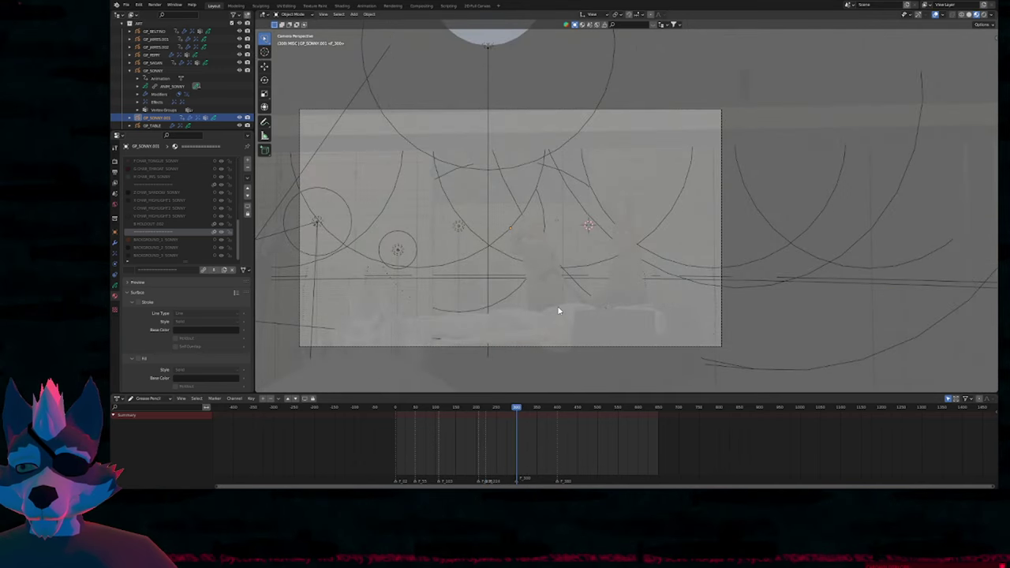
pyautogui.hotkey('shift', 'd')
pyautogui.scroll(-5, 531, 435)
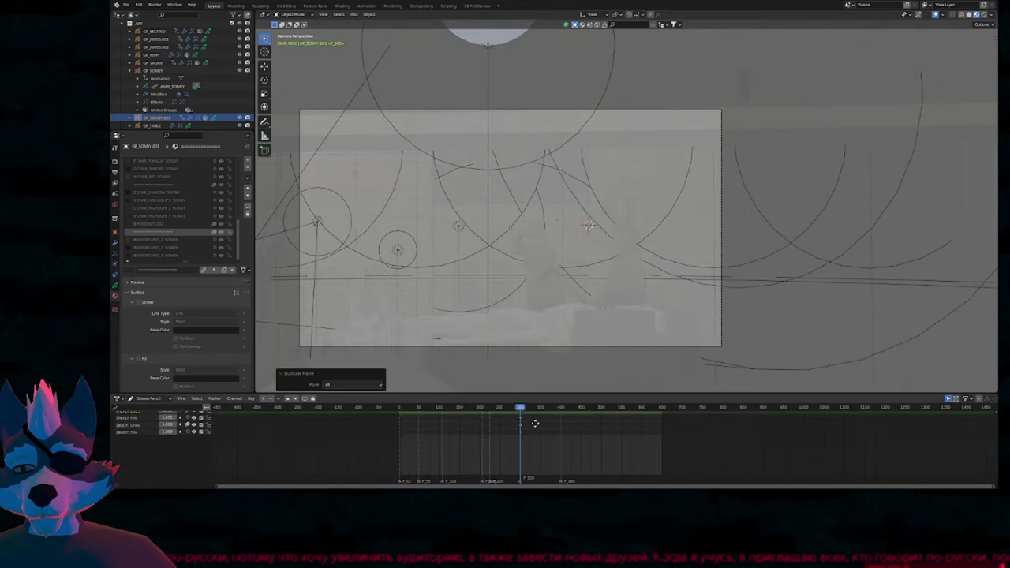
pyautogui.moveTo(534, 393); pyautogui.dragTo(533, 319)
pyautogui.moveTo(531, 346); pyautogui.dragTo(540, 394, button='middle')
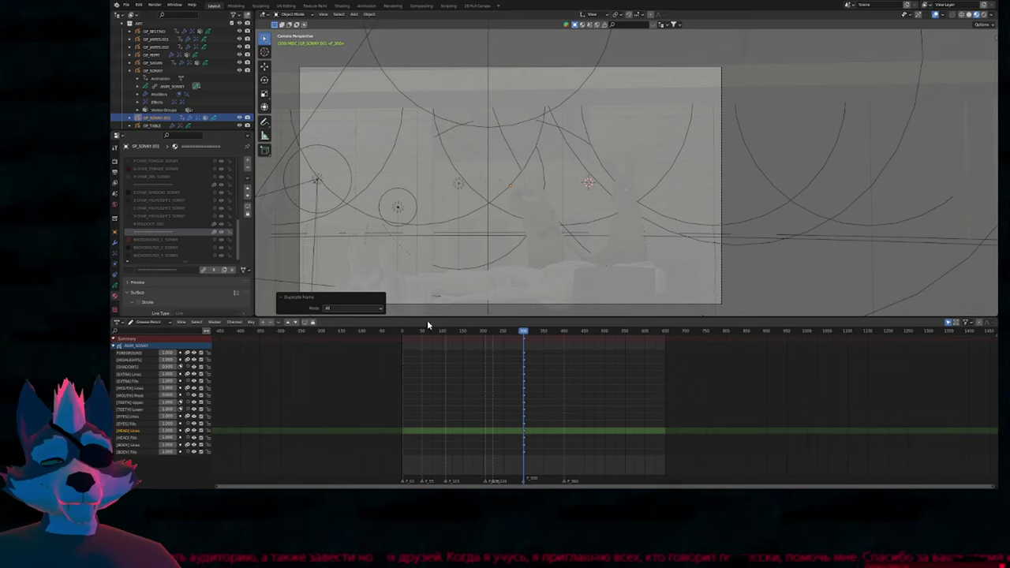
pyautogui.moveTo(425, 316)
pyautogui.mouseDown()
pyautogui.moveTo(419, 355)
pyautogui.moveTo(416, 331)
pyautogui.mouseUp()
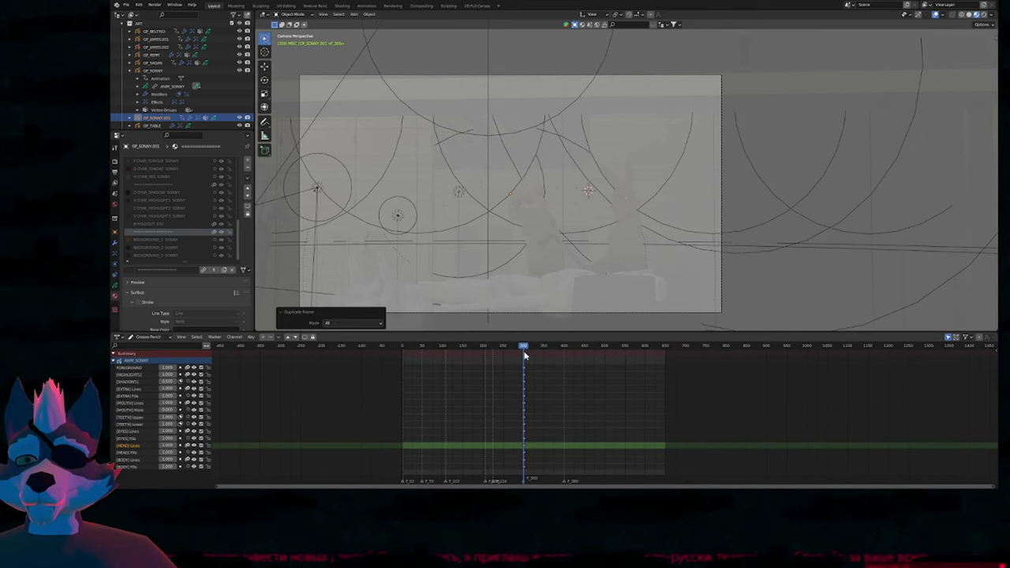
# Examine the edge of the camera shot around frame 330 by comparing neighbouring frames up close.
pyautogui.moveTo(525, 345); pyautogui.dragTo(535, 347)
pyautogui.scroll(5, 300, 197)
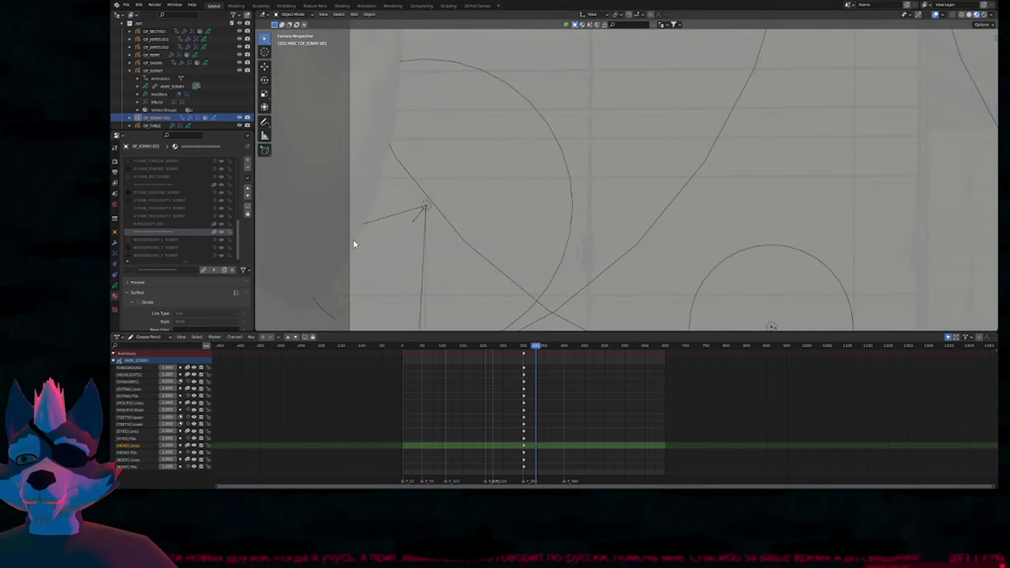
pyautogui.press('Right')
pyautogui.press('Right')
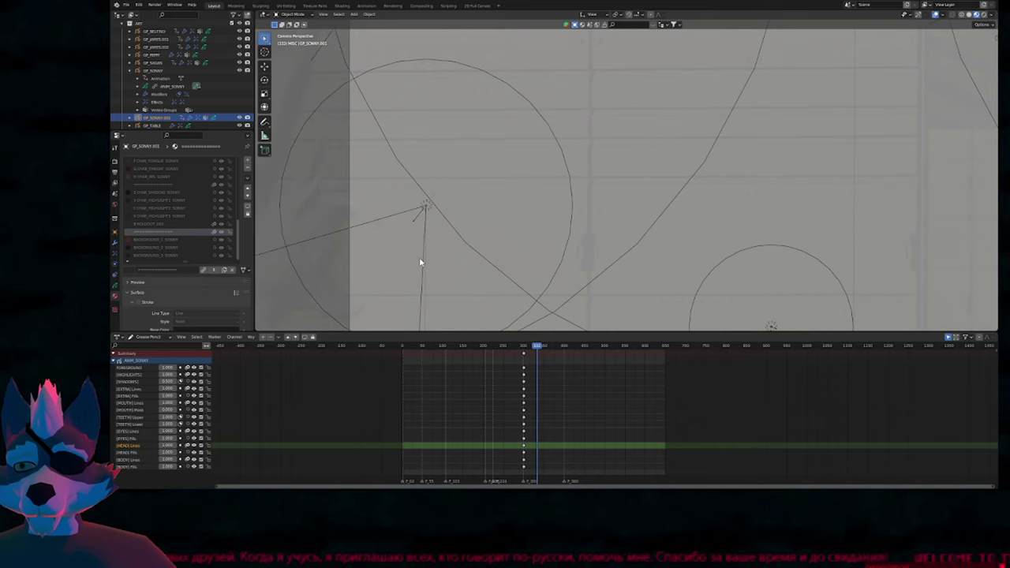
pyautogui.press('Left')
pyautogui.press('Left')
pyautogui.press('Right')
pyautogui.press('Right')
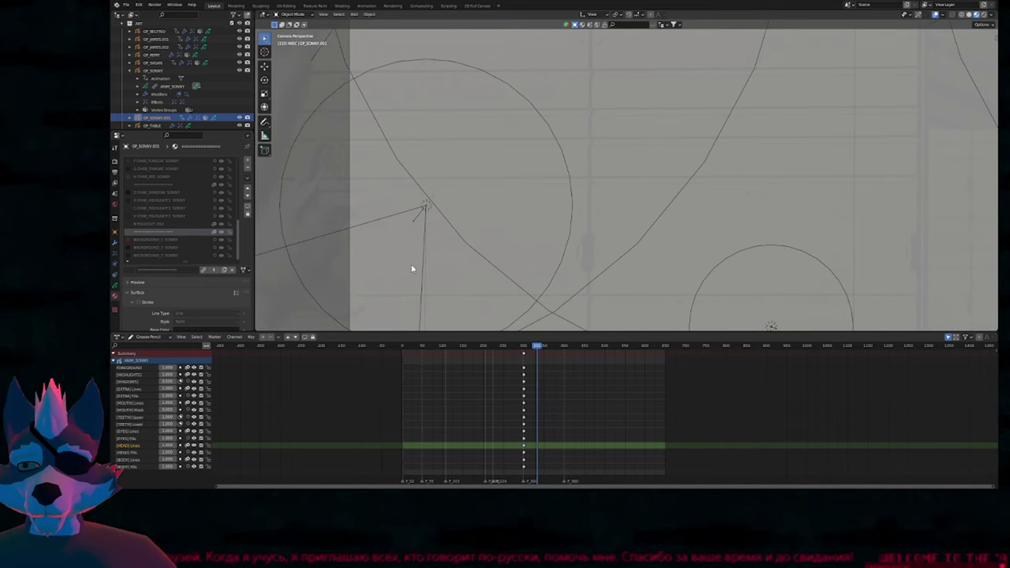
pyautogui.keyDown('shift'); pyautogui.moveTo(411, 269); pyautogui.dragTo(488, 191, button='middle'); pyautogui.keyUp('shift')
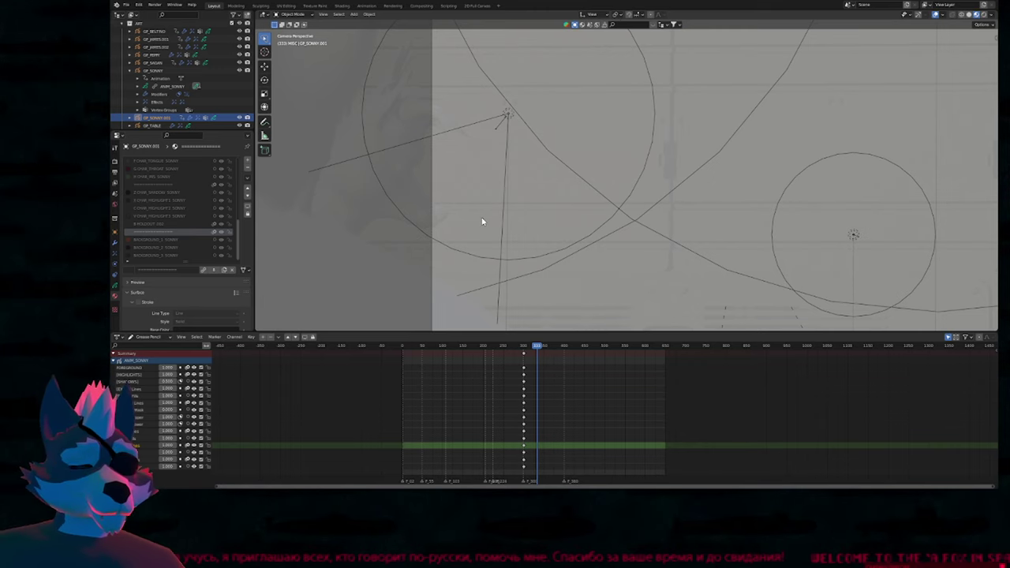
# Delete the frame 300 keyframes on all of the duplicated fox's layers except the body lines and body fills.
pyautogui.moveTo(465, 220)
pyautogui.keyDown('shift'); pyautogui.mouseDown(button='middle')
pyautogui.moveTo(498, 228)
pyautogui.moveTo(510, 282)
pyautogui.moveTo(476, 285)
pyautogui.mouseUp(button='middle'); pyautogui.keyUp('shift')
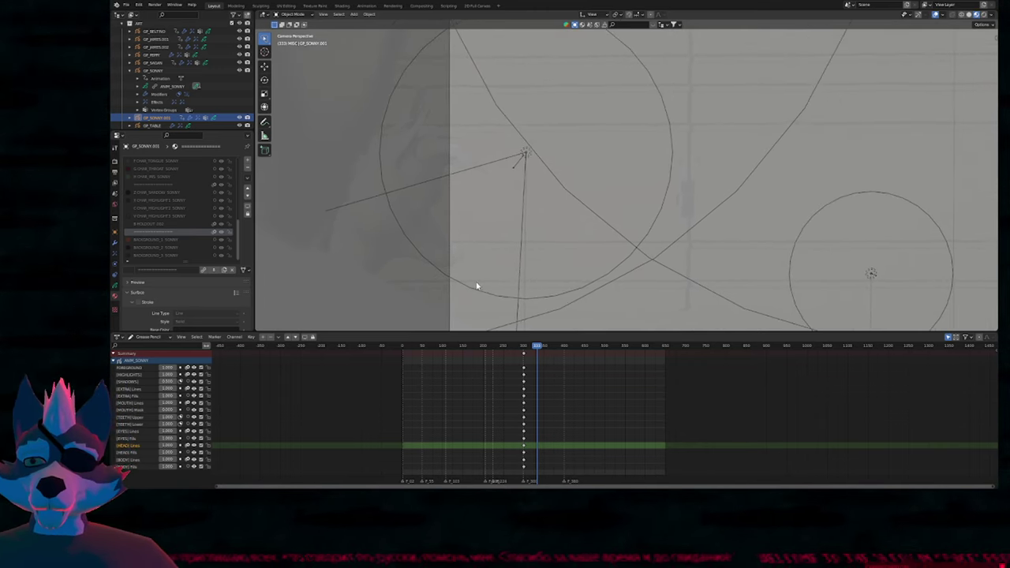
pyautogui.keyDown('shift'); pyautogui.moveTo(489, 246); pyautogui.dragTo(446, 254, button='middle'); pyautogui.keyUp('shift')
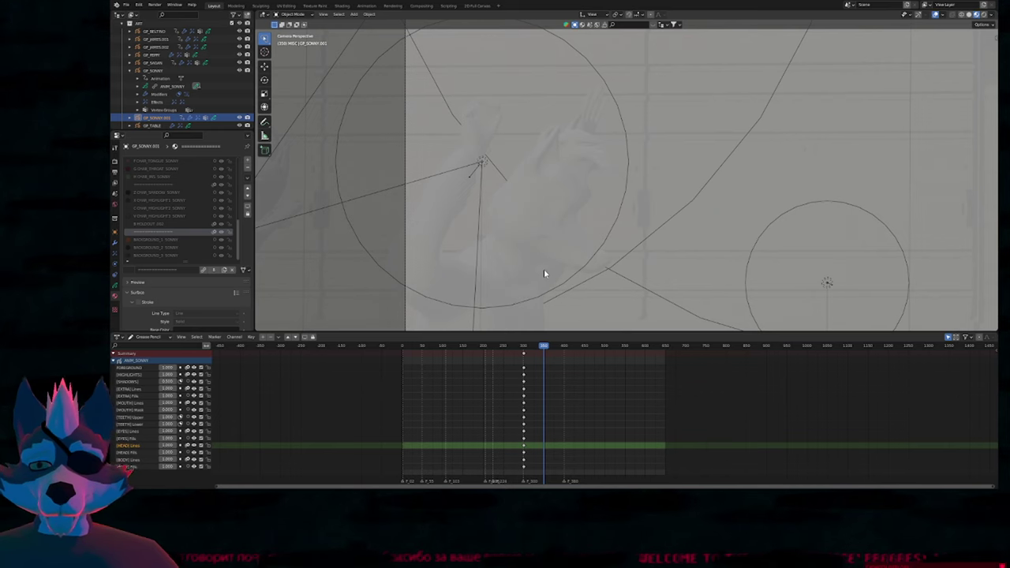
pyautogui.hotkey('ctrl', 'Tab')
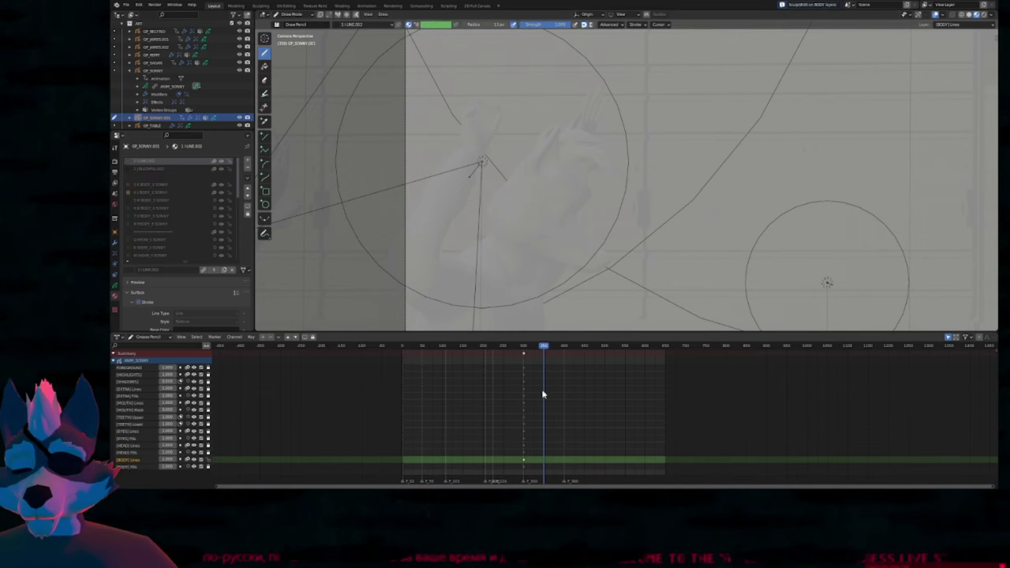
pyautogui.press('Tab')
pyautogui.moveTo(514, 451); pyautogui.dragTo(541, 363)
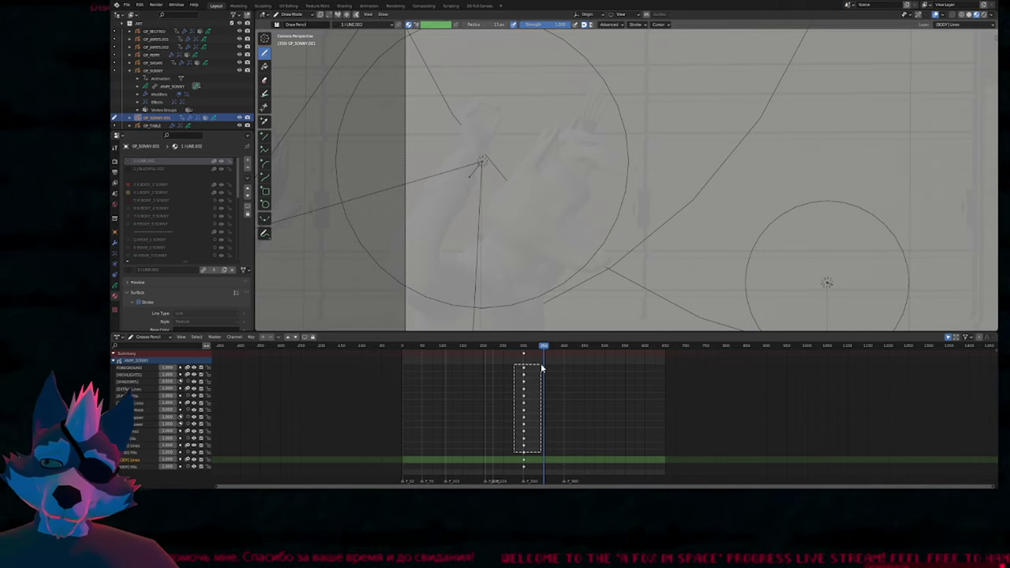
pyautogui.moveTo(541, 363); pyautogui.dragTo(541, 363)
pyautogui.press('x')
pyautogui.click(541, 363)
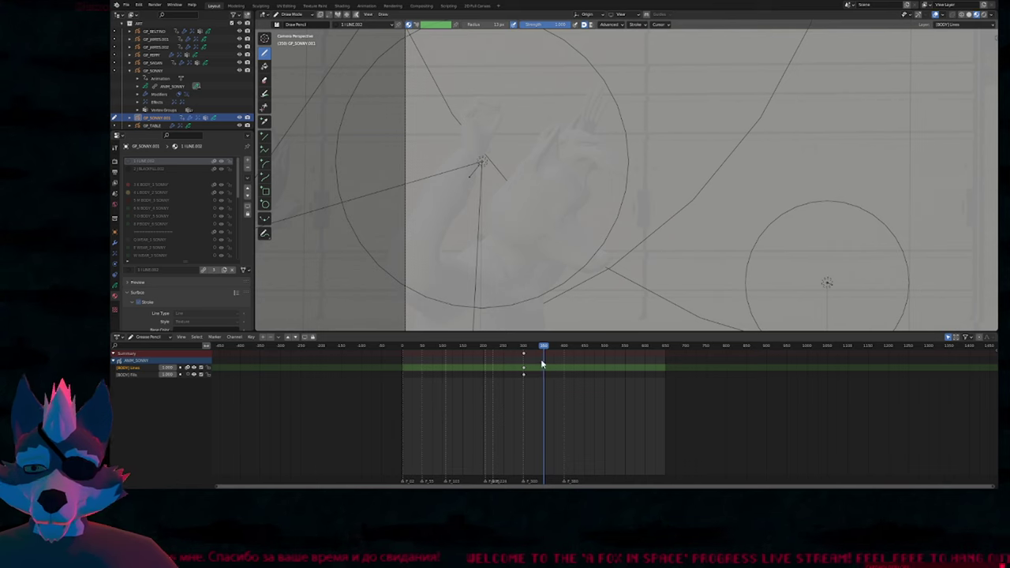
# Duplicate the body lines and fills keyframes to frame 350 with the All mode.
pyautogui.press('Down')
pyautogui.keyDown('shift'); pyautogui.moveTo(545, 278); pyautogui.dragTo(434, 237, button='middle'); pyautogui.keyUp('shift')
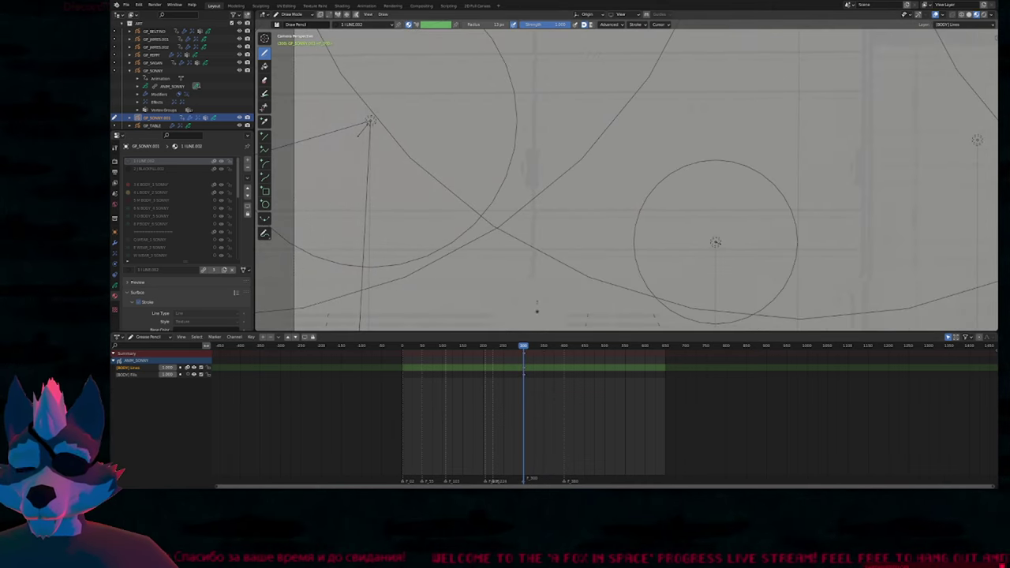
pyautogui.press('Up')
pyautogui.hotkey('ctrl', 'z')
pyautogui.hotkey('ctrl', 'shift', 'z')
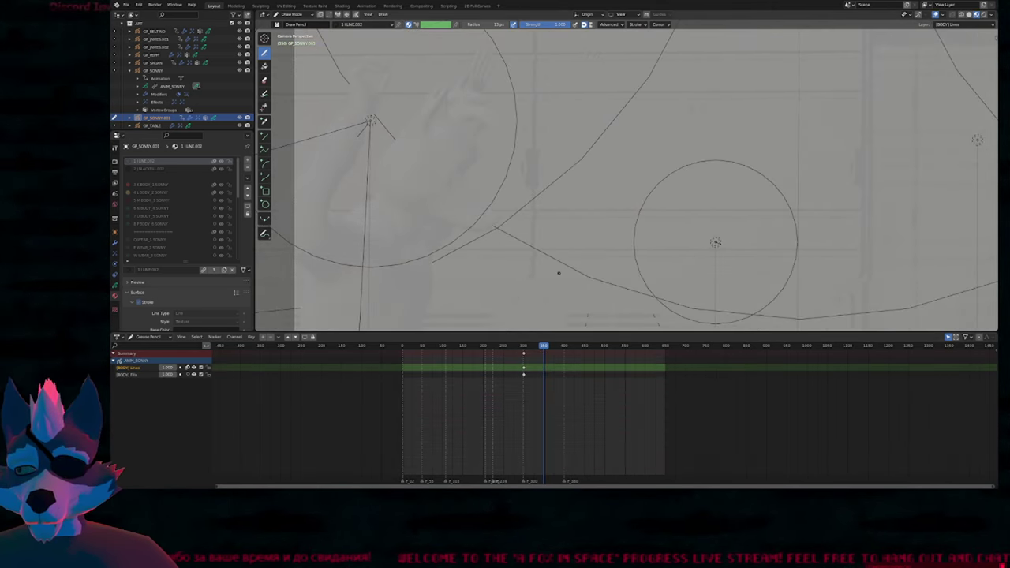
pyautogui.hotkey('shift', 'd')
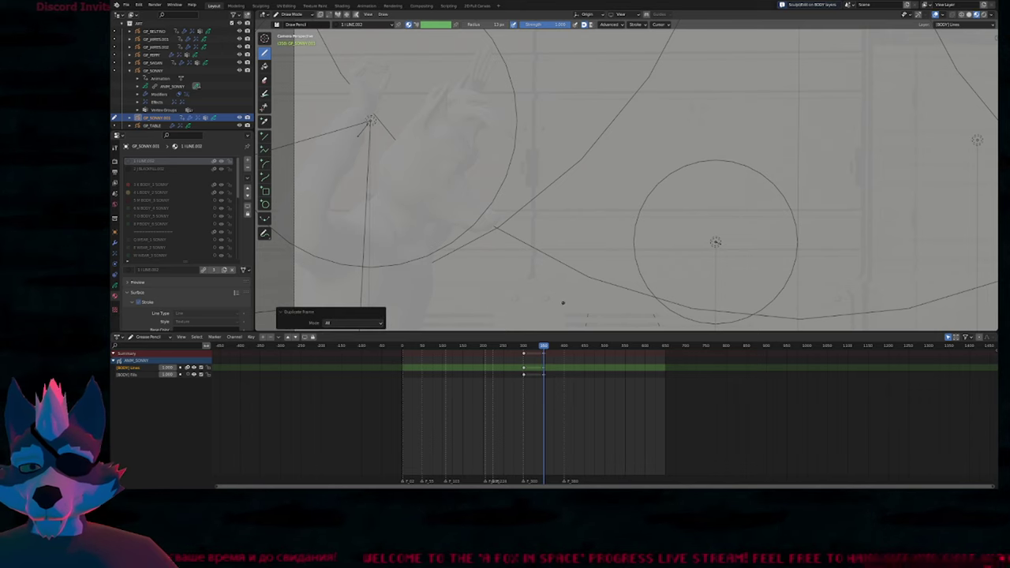
# Hide the viewport overlays and shrink the dope sheet to give the 3D viewport more height.
pyautogui.scroll(-3, 504, 257)
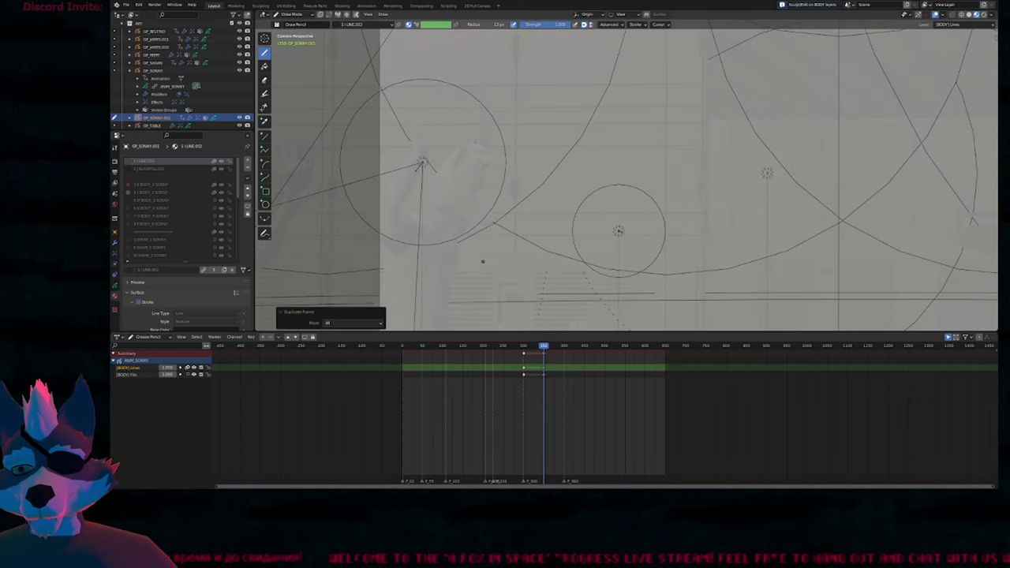
pyautogui.hotkey('shift', 'alt', 'z')
pyautogui.keyDown('shift'); pyautogui.moveTo(513, 293); pyautogui.dragTo(559, 251, button='middle'); pyautogui.keyUp('shift')
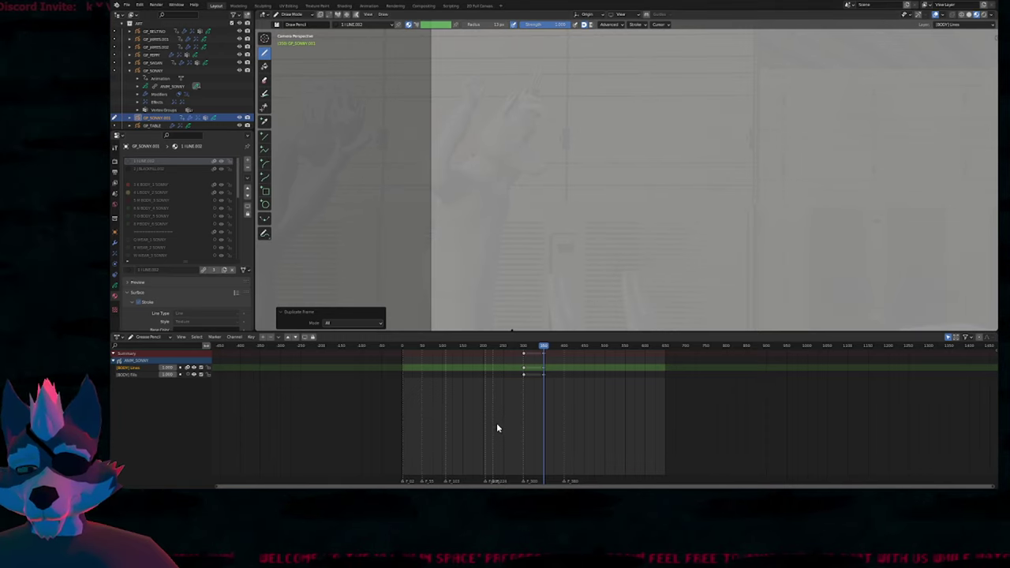
pyautogui.moveTo(515, 329); pyautogui.dragTo(590, 236)
pyautogui.hotkey('ctrl', 'z')
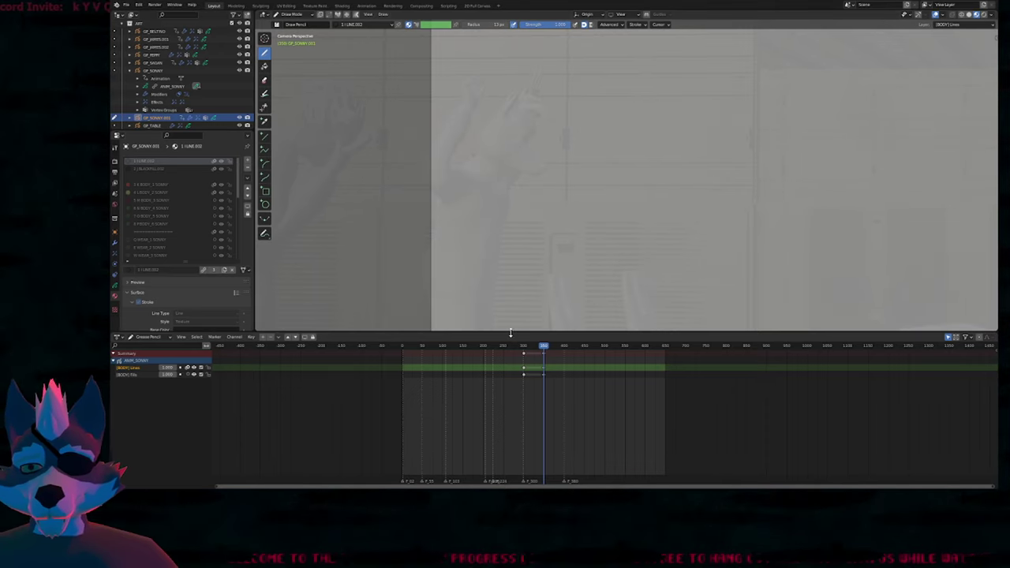
pyautogui.moveTo(509, 333); pyautogui.dragTo(503, 412)
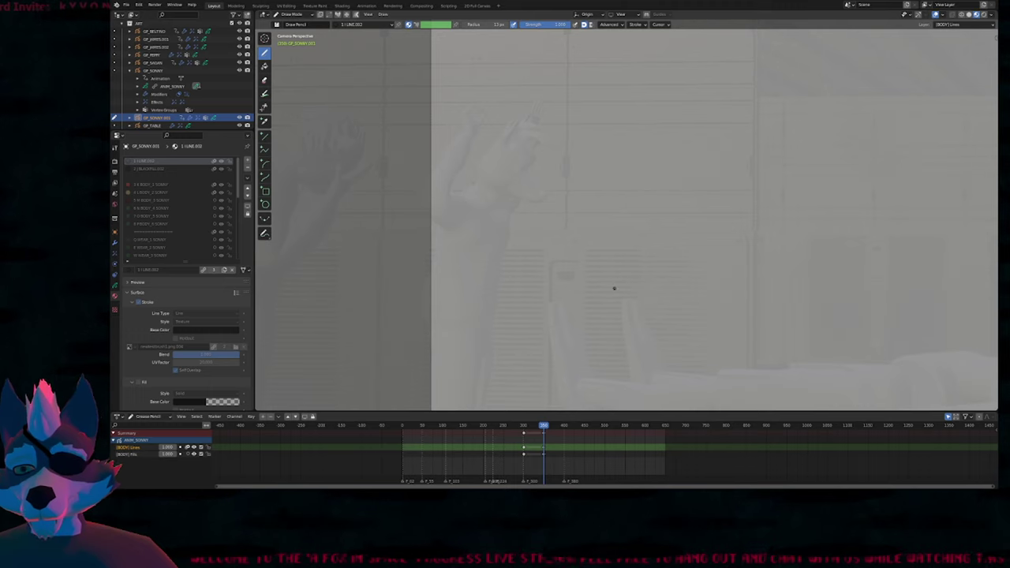
# Set the stroke strength to 100%, show the duplicated fox's object keyframes in the timeline and view the scene in Object Mode outside the camera.
pyautogui.press('1')
pyautogui.hotkey('shift', 'F12')
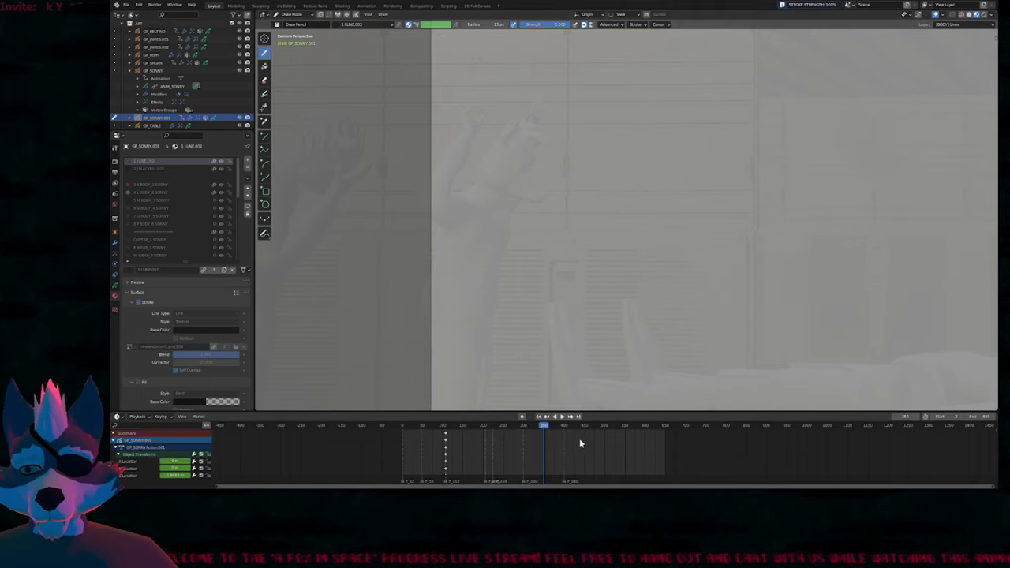
pyautogui.hotkey('ctrl', 'Tab')
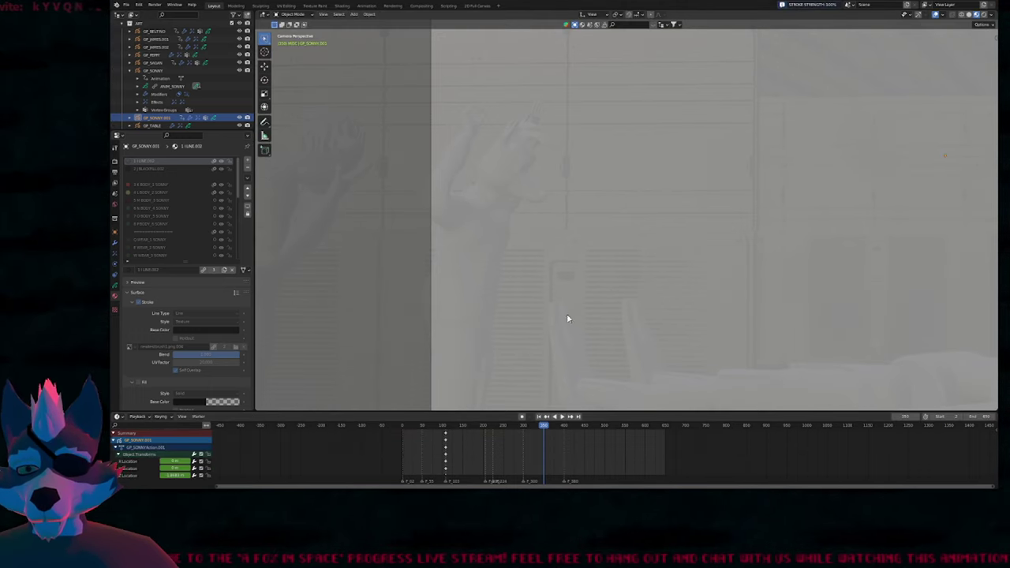
pyautogui.moveTo(622, 269)
pyautogui.mouseDown(button='middle')
pyautogui.moveTo(550, 282)
pyautogui.moveTo(562, 265)
pyautogui.moveTo(529, 274)
pyautogui.moveTo(544, 279)
pyautogui.moveTo(449, 279)
pyautogui.moveTo(511, 279)
pyautogui.moveTo(435, 289)
pyautogui.moveTo(760, 271)
pyautogui.moveTo(579, 244)
pyautogui.moveTo(550, 255)
pyautogui.moveTo(719, 248)
pyautogui.mouseUp(button='middle')
pyautogui.hotkey('alt', 'shift', 'z')
pyautogui.hotkey('alt', 'shift', 'z')
# Insert a Location keyframe for the duplicated fox object at frame 349.
pyautogui.press('g')
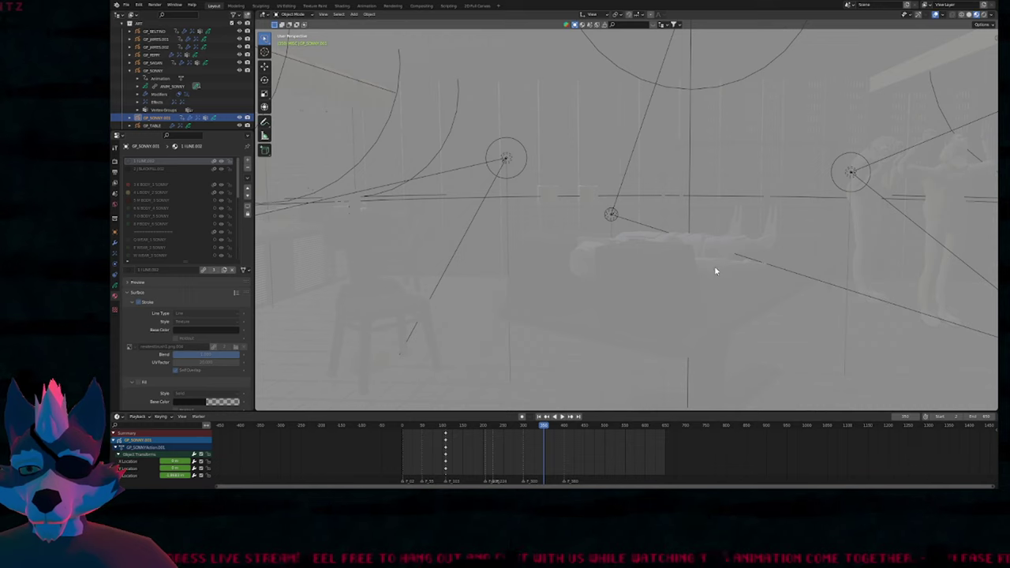
pyautogui.press('Left')
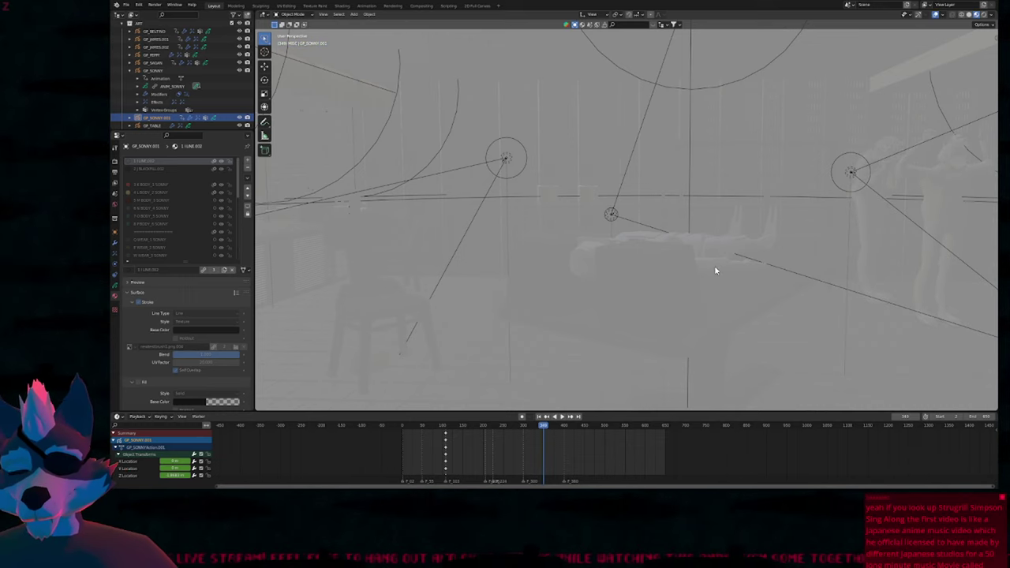
pyautogui.press('i')
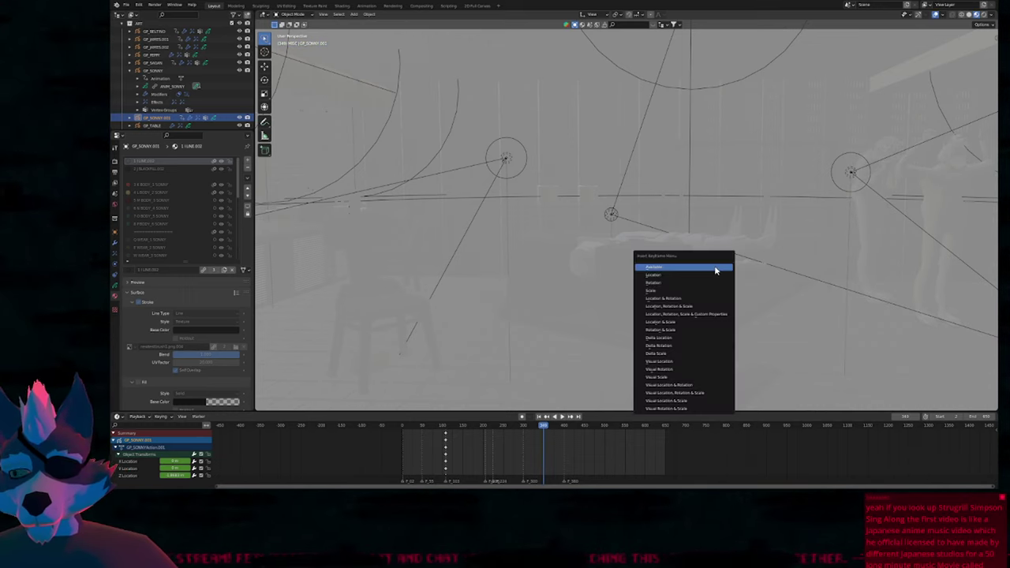
pyautogui.press('Down')
pyautogui.press('Down')
pyautogui.press('Down')
pyautogui.press('Down')
pyautogui.press('Up')
pyautogui.press('Up')
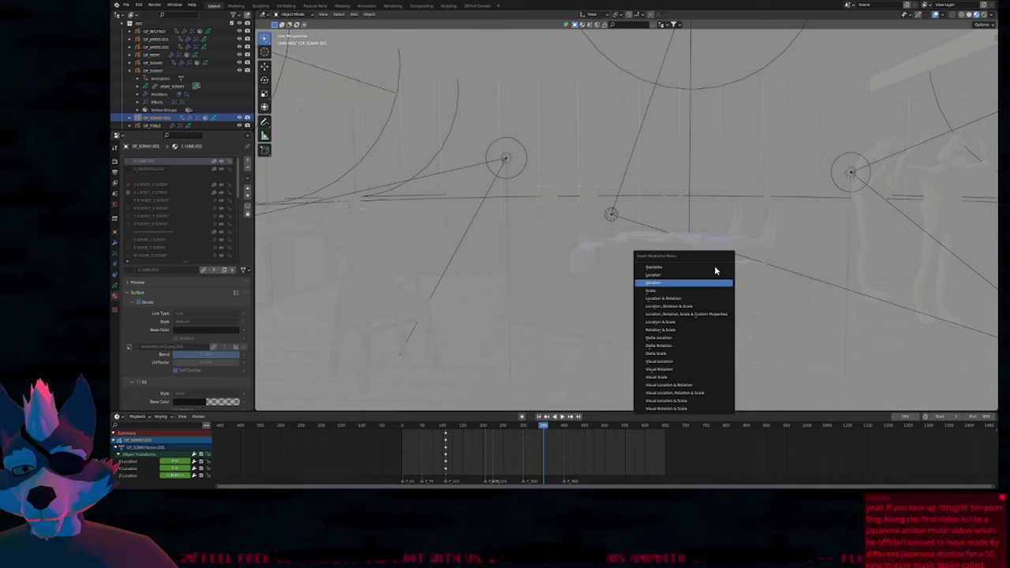
pyautogui.press('Up')
pyautogui.press('Return')
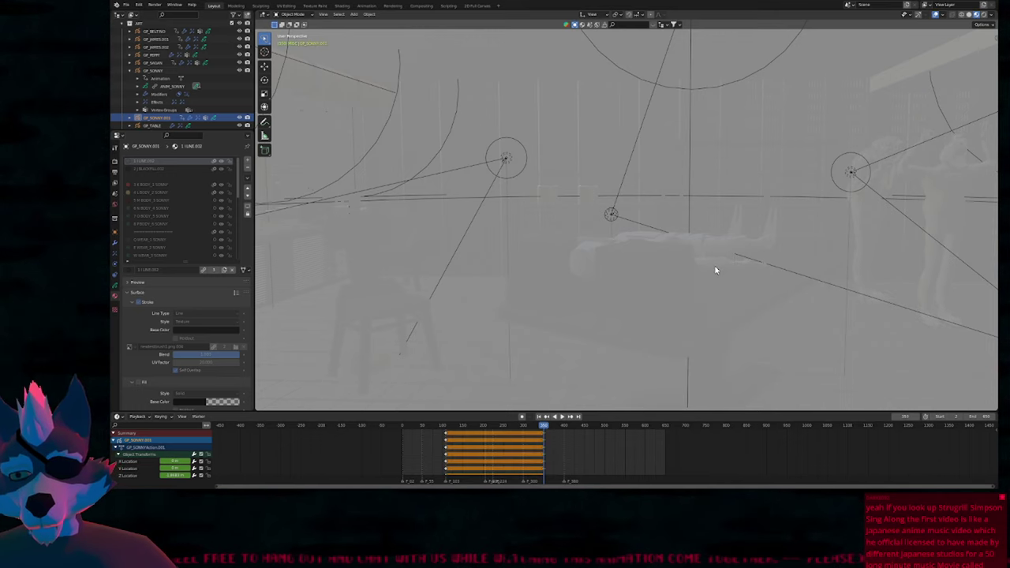
# Move the duplicated fox object toward the standing figures at frame 350, key its location and return to the camera view.
pyautogui.press('g')
pyautogui.click(790, 239)
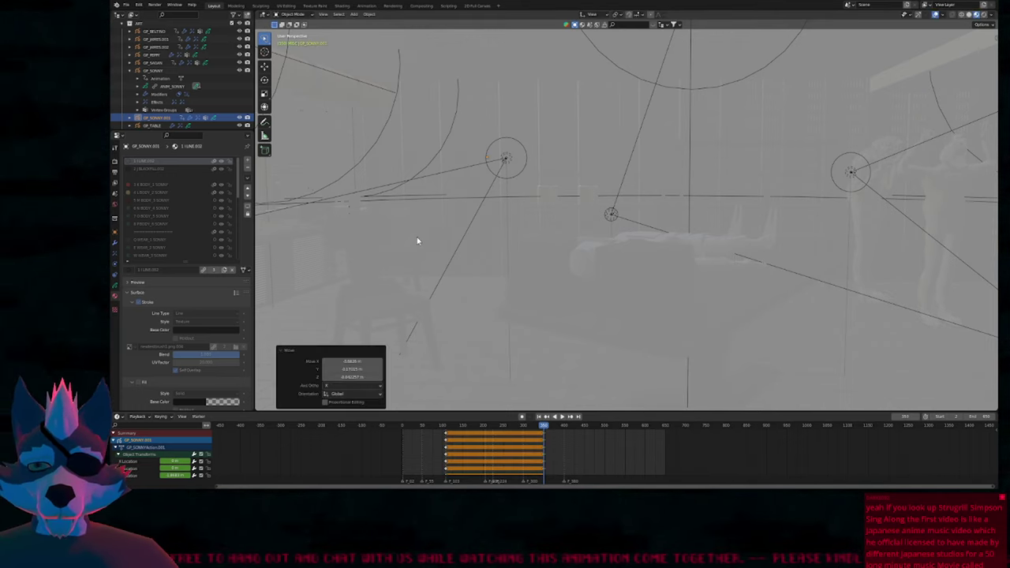
pyautogui.press('g')
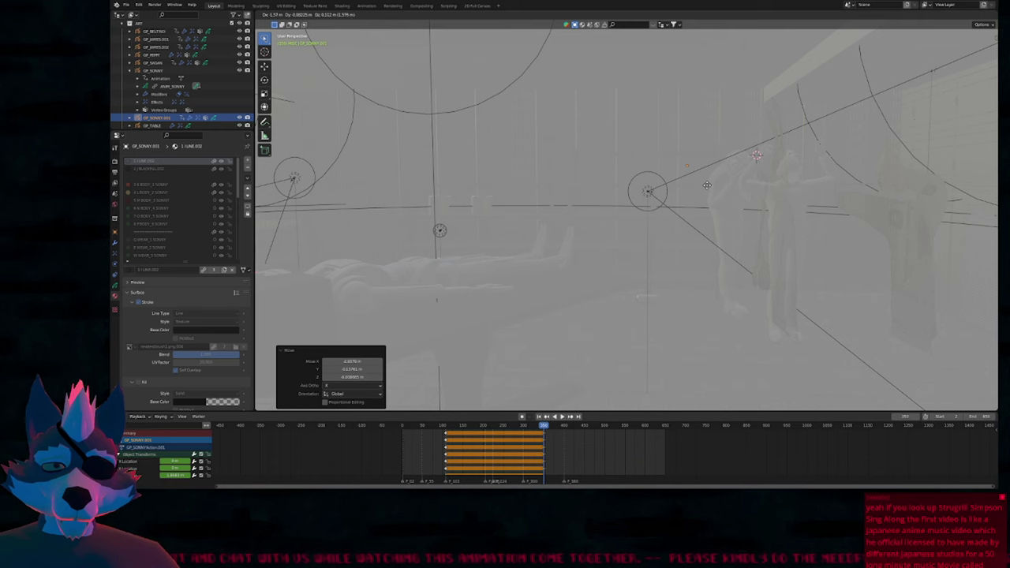
pyautogui.click(670, 224)
pyautogui.press('i')
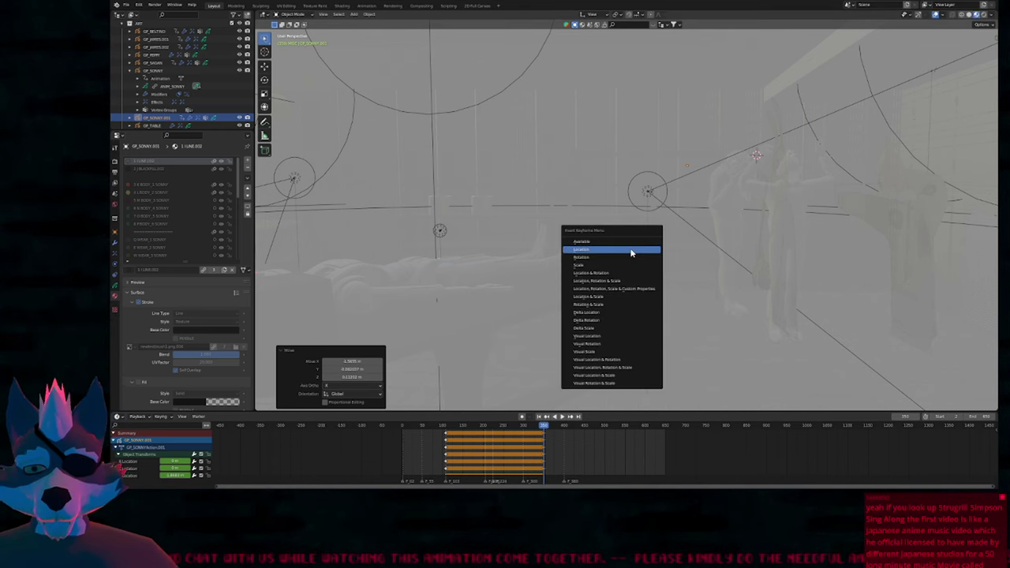
pyautogui.click(631, 252)
pyautogui.press('KP_0')
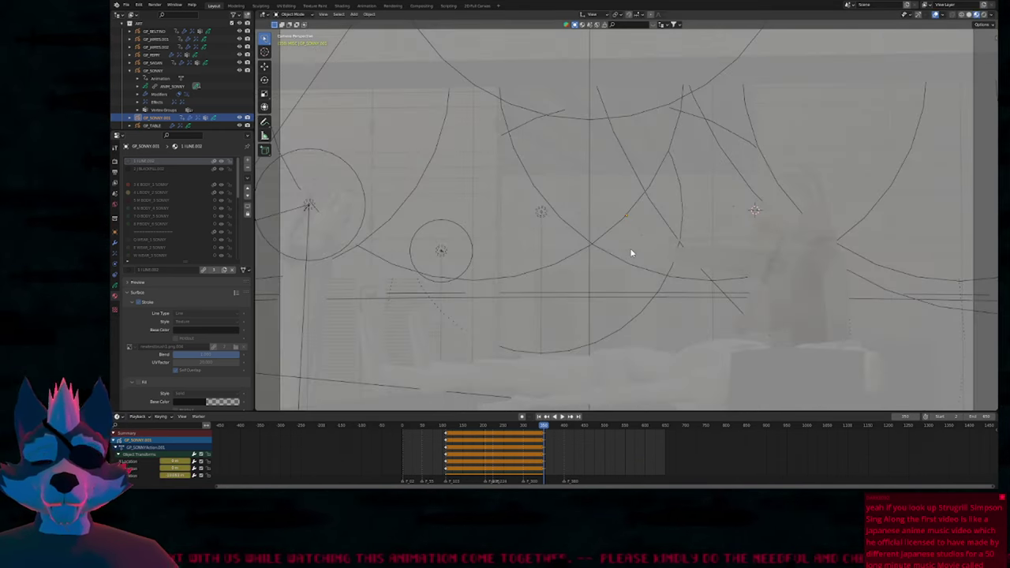
# Try a few freehand scribbles over the raised-arm figure in Draw Mode and undo them.
pyautogui.hotkey('ctrl', 'Tab')
pyautogui.moveTo(346, 205)
pyautogui.mouseDown()
pyautogui.moveTo(360, 241)
pyautogui.moveTo(401, 269)
pyautogui.mouseUp()
pyautogui.moveTo(342, 260)
pyautogui.keyDown('shift'); pyautogui.mouseDown(button='middle')
pyautogui.moveTo(488, 287)
pyautogui.moveTo(557, 108)
pyautogui.mouseUp(button='middle'); pyautogui.keyUp('shift')
pyautogui.keyDown('shift'); pyautogui.moveTo(609, 219); pyautogui.dragTo(520, 244, button='middle'); pyautogui.keyUp('shift')
pyautogui.moveTo(545, 190)
pyautogui.mouseDown()
pyautogui.moveTo(499, 214)
pyautogui.moveTo(494, 253)
pyautogui.moveTo(491, 205)
pyautogui.mouseUp()
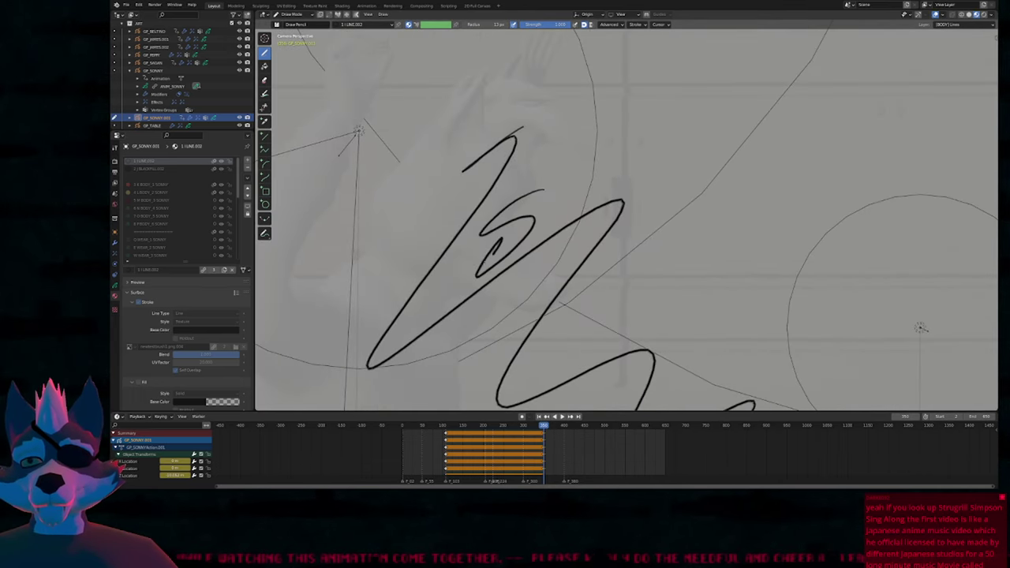
pyautogui.moveTo(484, 253)
pyautogui.keyDown('ctrl'); pyautogui.mouseDown(button='middle')
pyautogui.moveTo(554, 124)
pyautogui.moveTo(518, 218)
pyautogui.moveTo(523, 278)
pyautogui.mouseUp(button='middle'); pyautogui.keyUp('ctrl')
pyautogui.press('z')
pyautogui.click(582, 218)
pyautogui.hotkey('ctrl', 'z')
pyautogui.hotkey('ctrl', 'z')
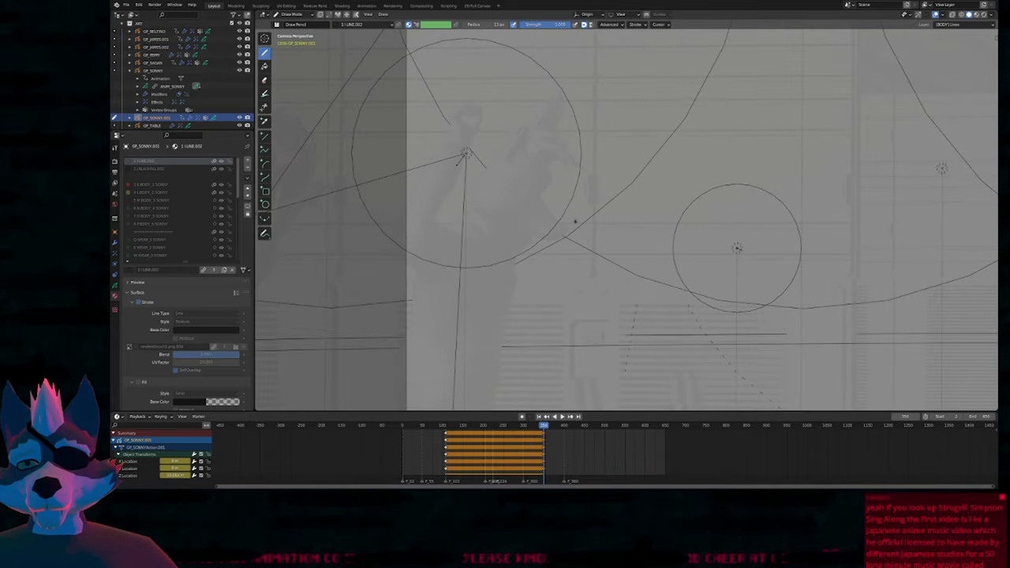
pyautogui.press('z')
pyautogui.click(576, 258)
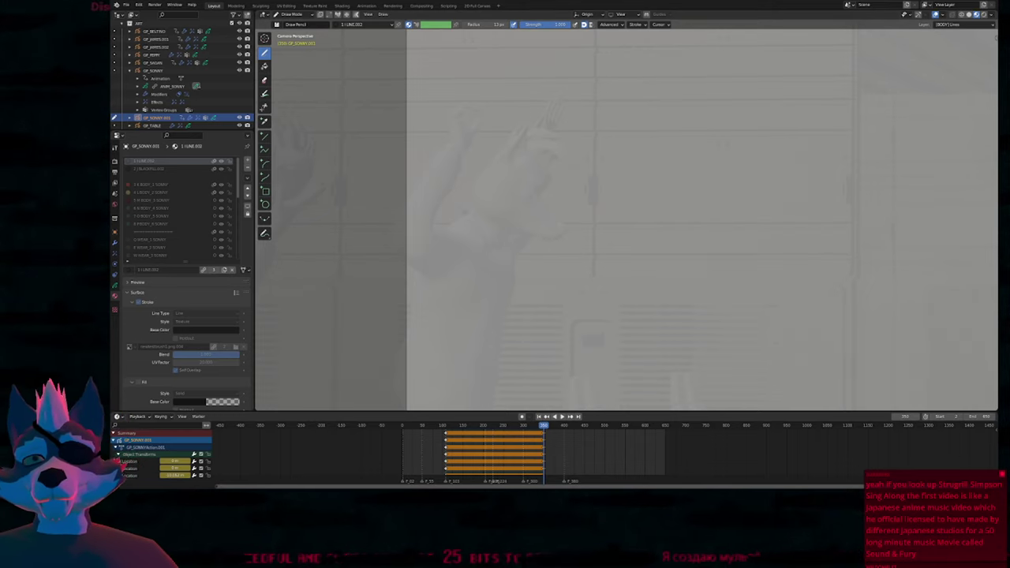
# Save the project file.
pyautogui.keyDown('shift'); pyautogui.moveTo(671, 267); pyautogui.dragTo(515, 267, button='middle'); pyautogui.keyUp('shift')
pyautogui.hotkey('ctrl', 's')
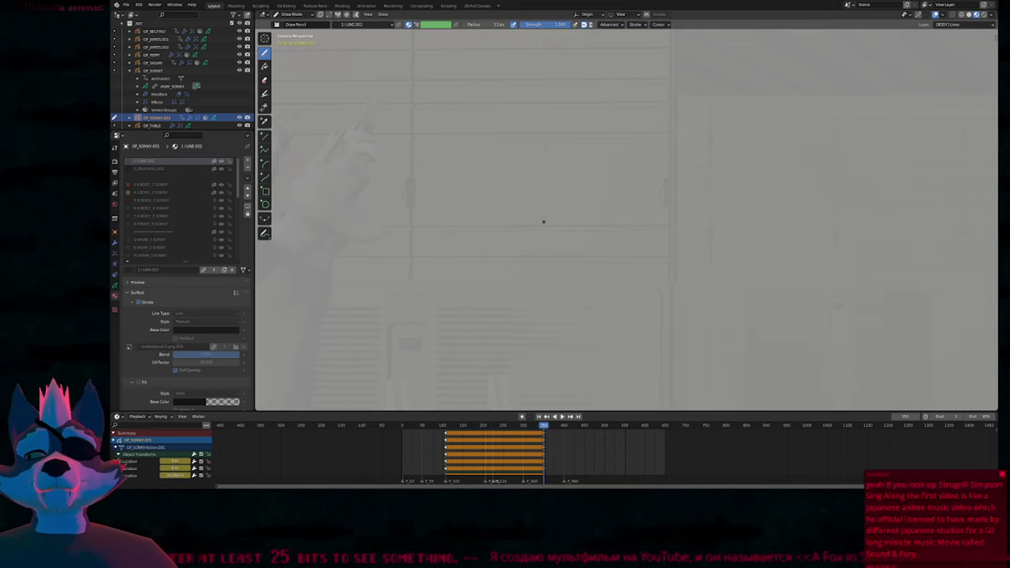
# Examine the raised-arm figure at the shot's edge up close and compare frame 300 with frames 349 and 350.
pyautogui.keyDown('shift'); pyautogui.moveTo(471, 239); pyautogui.dragTo(647, 246, button='middle'); pyautogui.keyUp('shift')
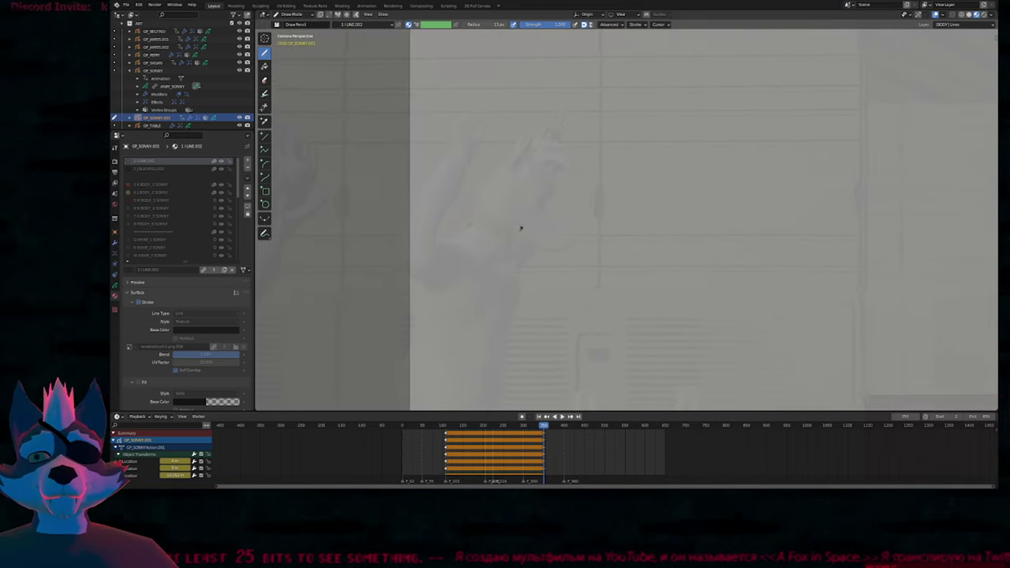
pyautogui.keyDown('ctrl'); pyautogui.moveTo(520, 228); pyautogui.dragTo(570, 131, button='middle'); pyautogui.keyUp('ctrl')
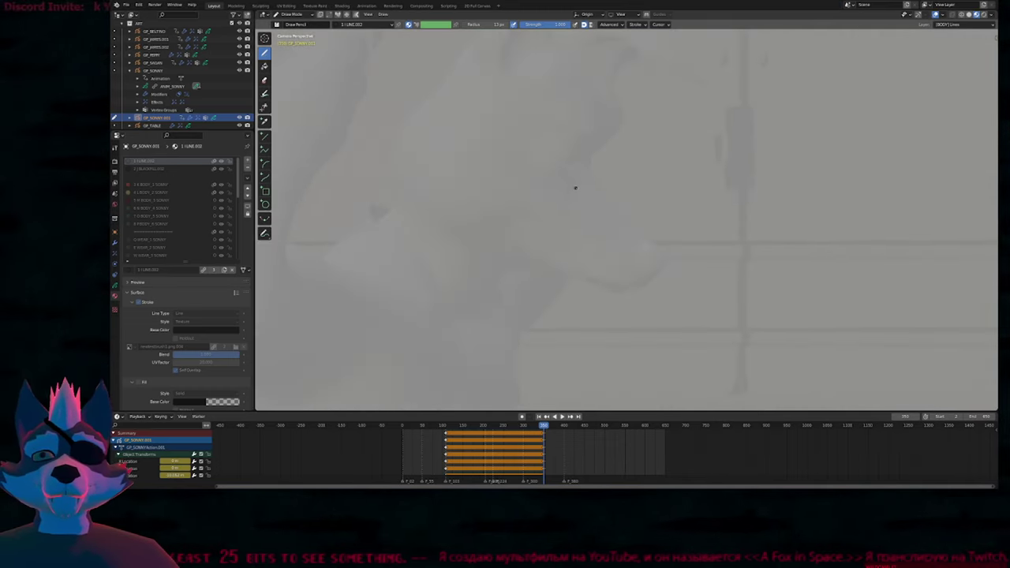
pyautogui.keyDown('shift'); pyautogui.moveTo(579, 179); pyautogui.dragTo(541, 235, button='middle'); pyautogui.keyUp('shift')
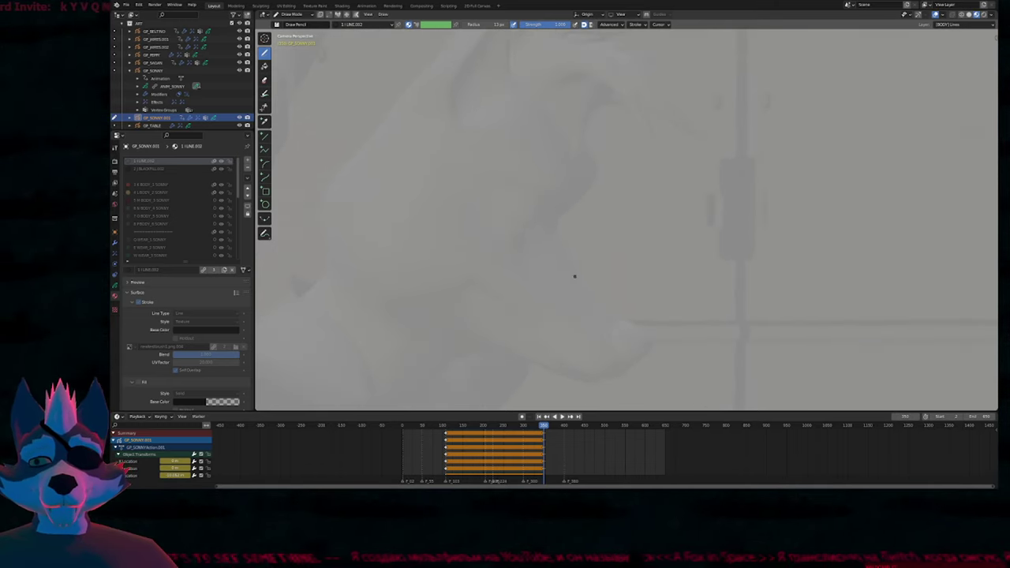
pyautogui.scroll(-3, 566, 311)
pyautogui.press('Down')
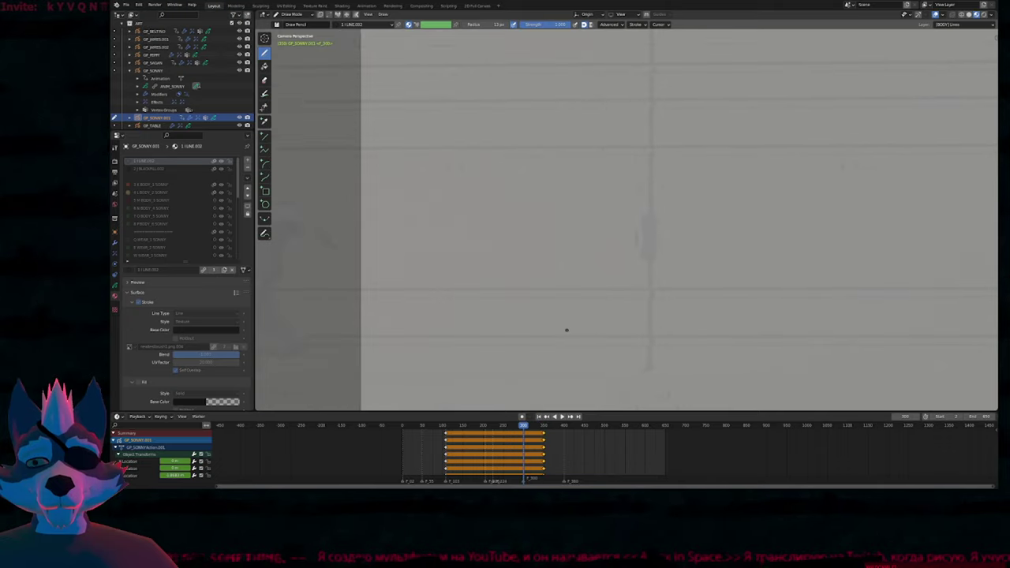
pyautogui.press('Up')
pyautogui.press('Down')
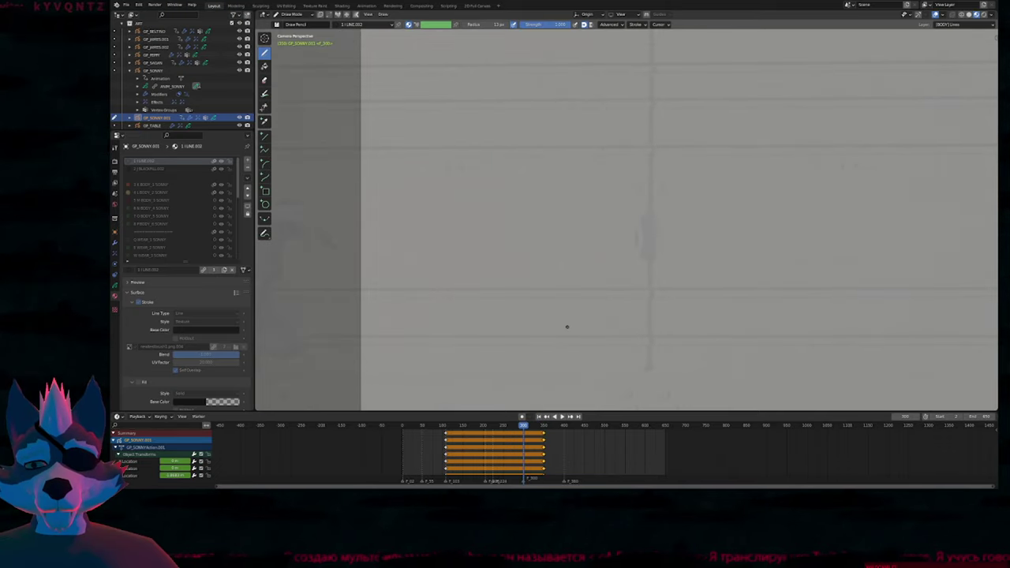
pyautogui.press('Up')
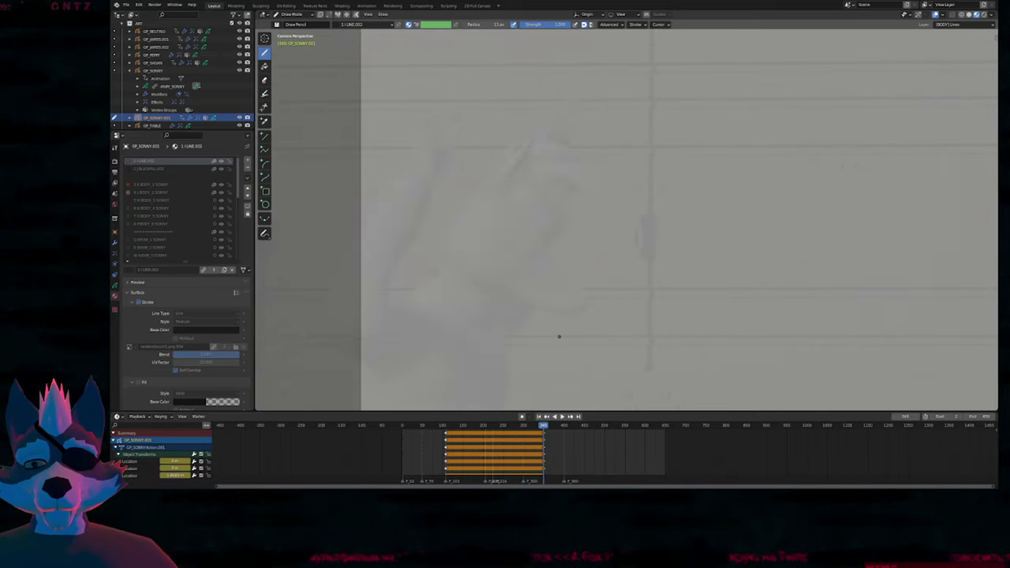
pyautogui.press('Right')
# Return to Object Mode and show the grease pencil keyframes in the dope sheet, enlarged around frame 350.
pyautogui.hotkey('ctrl', 'Tab')
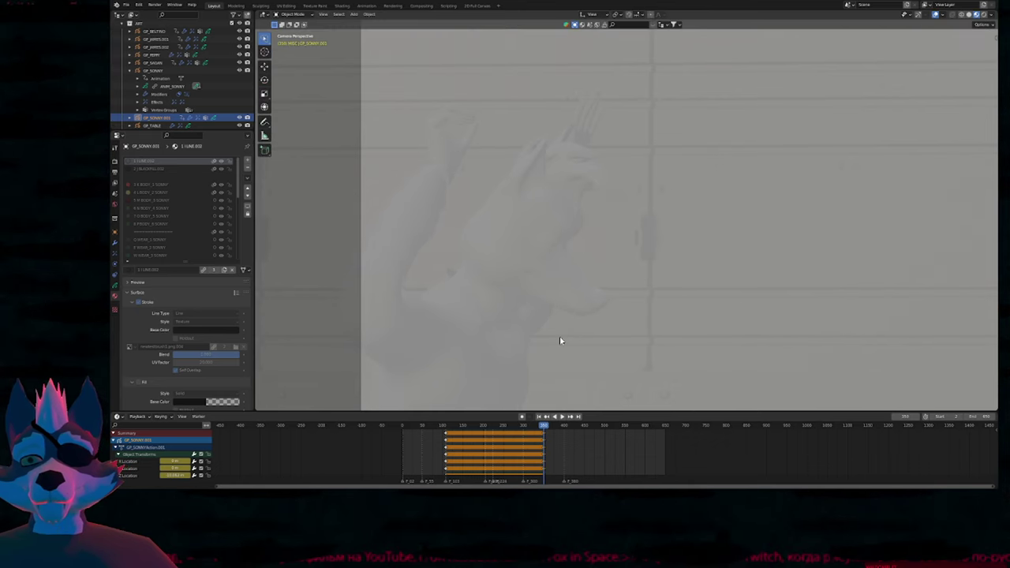
pyautogui.hotkey('shift', 'F12')
pyautogui.moveTo(544, 440)
pyautogui.keyDown('ctrl'); pyautogui.mouseDown(button='middle')
pyautogui.moveTo(606, 451)
pyautogui.moveTo(554, 445)
pyautogui.mouseUp(button='middle'); pyautogui.keyUp('ctrl')
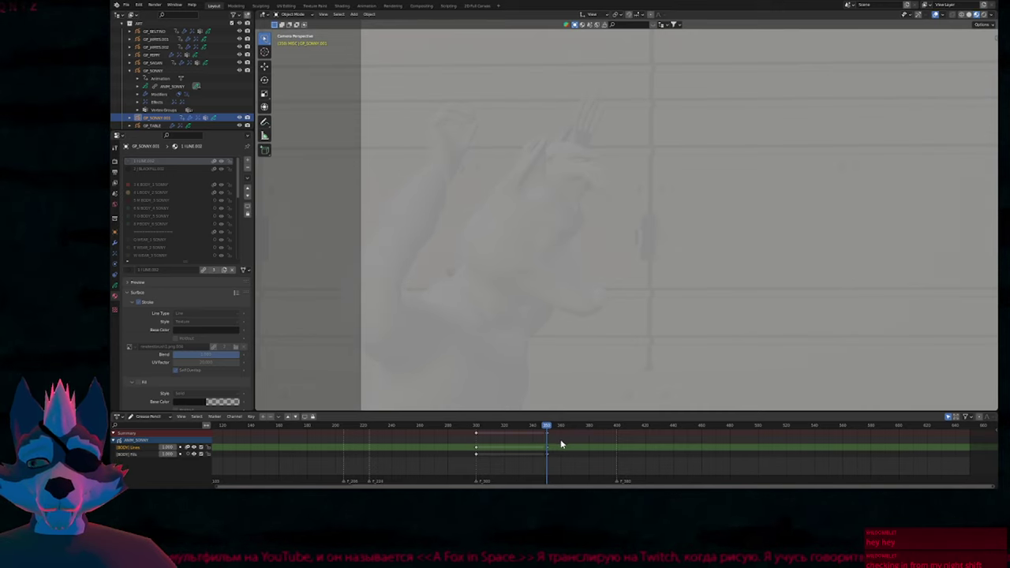
# Show the object's transform keyframes in the timeline and delete the ones placed before frame 350.
pyautogui.hotkey('shift', 'F12')
pyautogui.keyDown('ctrl'); pyautogui.moveTo(551, 442); pyautogui.dragTo(543, 467, button='middle'); pyautogui.keyUp('ctrl')
pyautogui.click(551, 436)
pyautogui.click(553, 435)
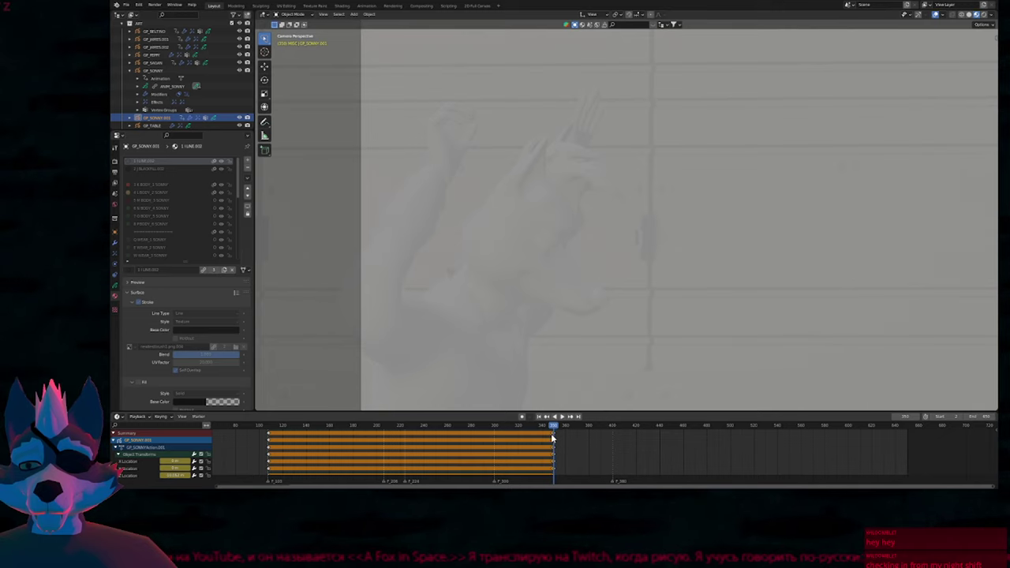
pyautogui.press('x')
pyautogui.click(552, 437)
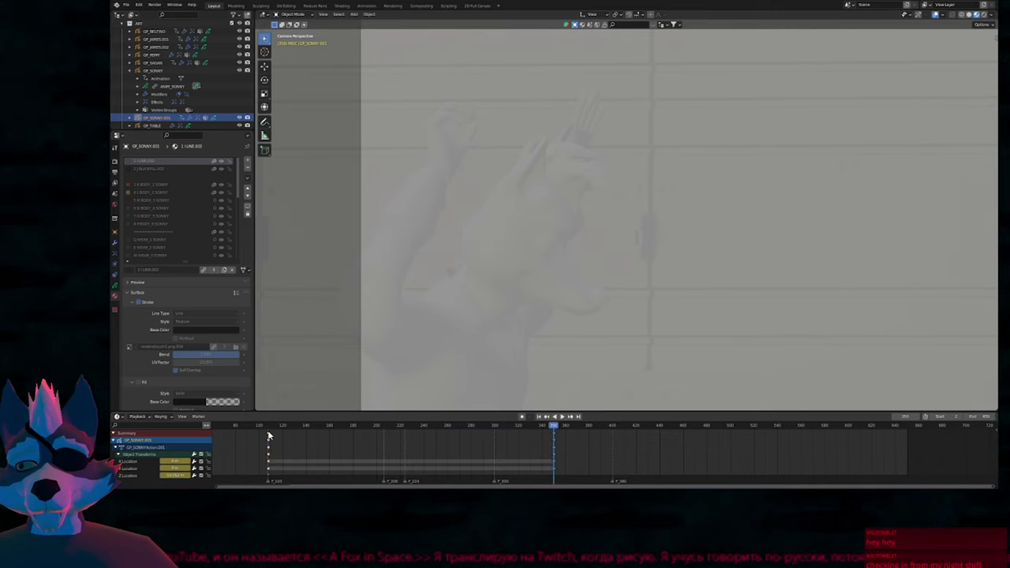
pyautogui.click(269, 434)
pyautogui.press('x')
pyautogui.click(271, 434)
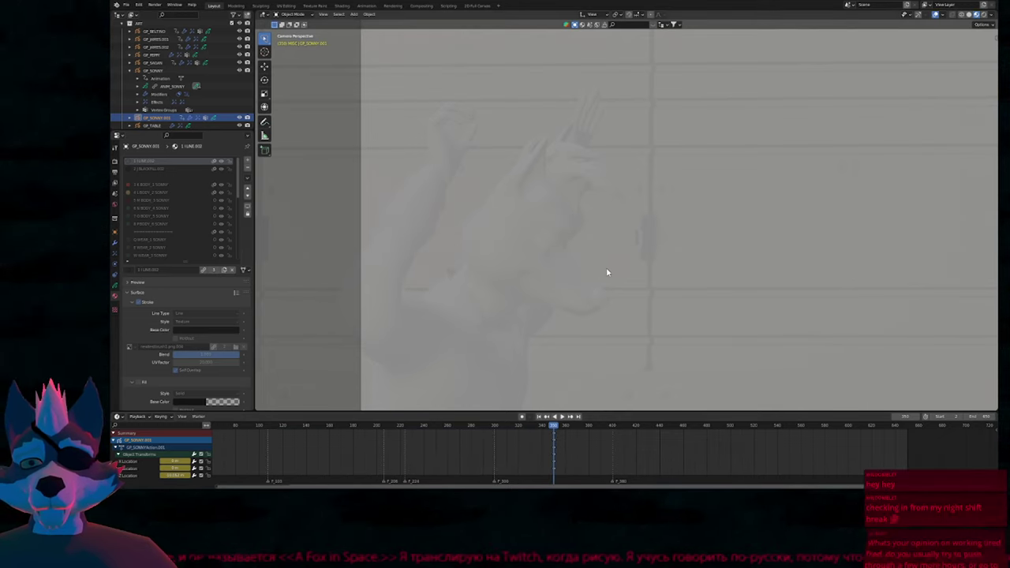
# Enter Draw Mode at frame 350, try a looping freehand scribble over the figure's head, and undo it.
pyautogui.keyDown('ctrl'); pyautogui.moveTo(605, 273); pyautogui.dragTo(575, 322, button='middle'); pyautogui.keyUp('ctrl')
pyautogui.hotkey('ctrl', 'Tab')
pyautogui.moveTo(581, 229)
pyautogui.mouseDown()
pyautogui.moveTo(560, 266)
pyautogui.moveTo(584, 239)
pyautogui.mouseUp()
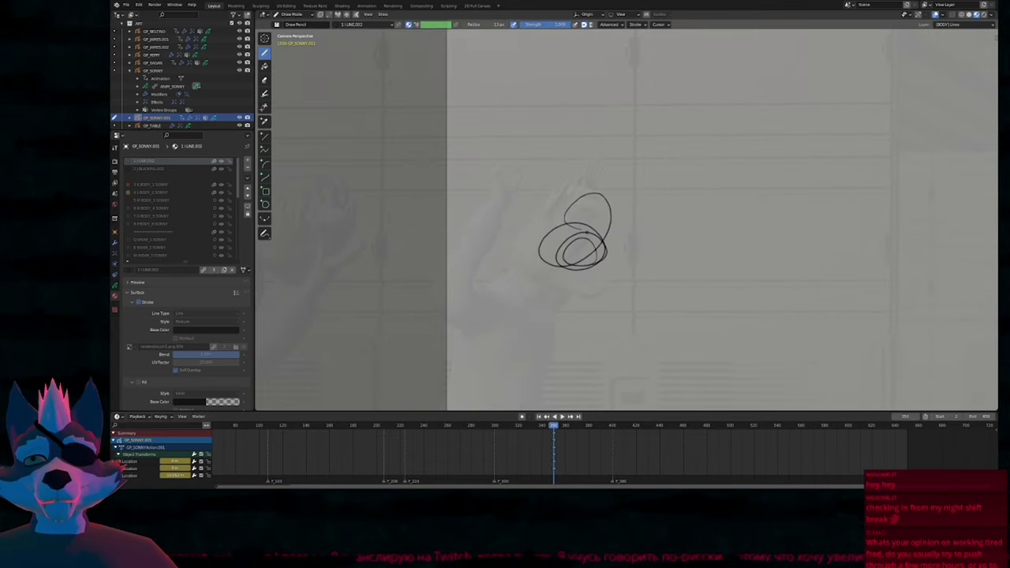
pyautogui.hotkey('ctrl', 'z')
pyautogui.keyDown('shift'); pyautogui.moveTo(632, 227); pyautogui.dragTo(598, 228, button='middle'); pyautogui.keyUp('shift')
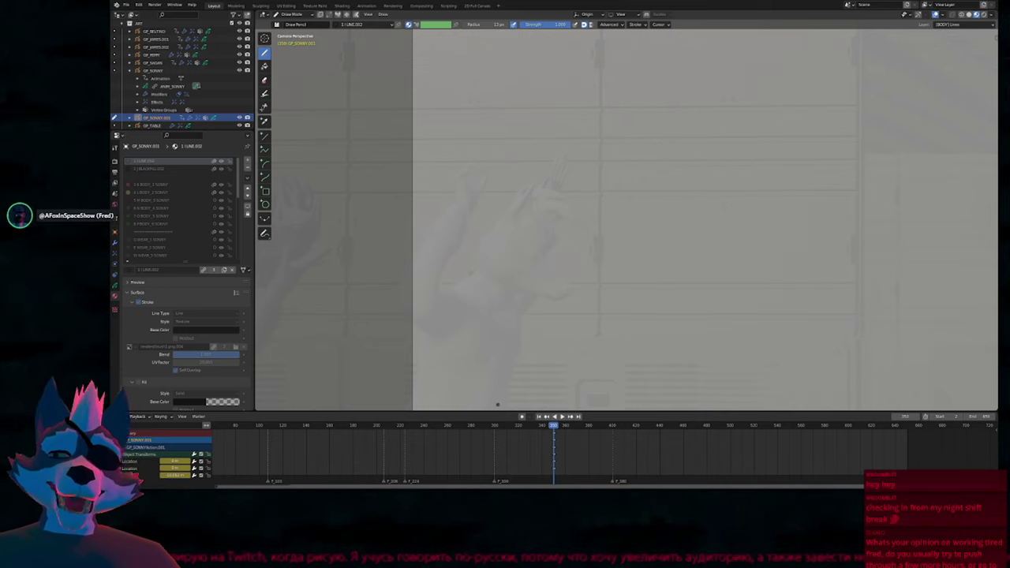
pyautogui.keyDown('shift'); pyautogui.moveTo(587, 265); pyautogui.dragTo(550, 260, button='middle'); pyautogui.keyUp('shift')
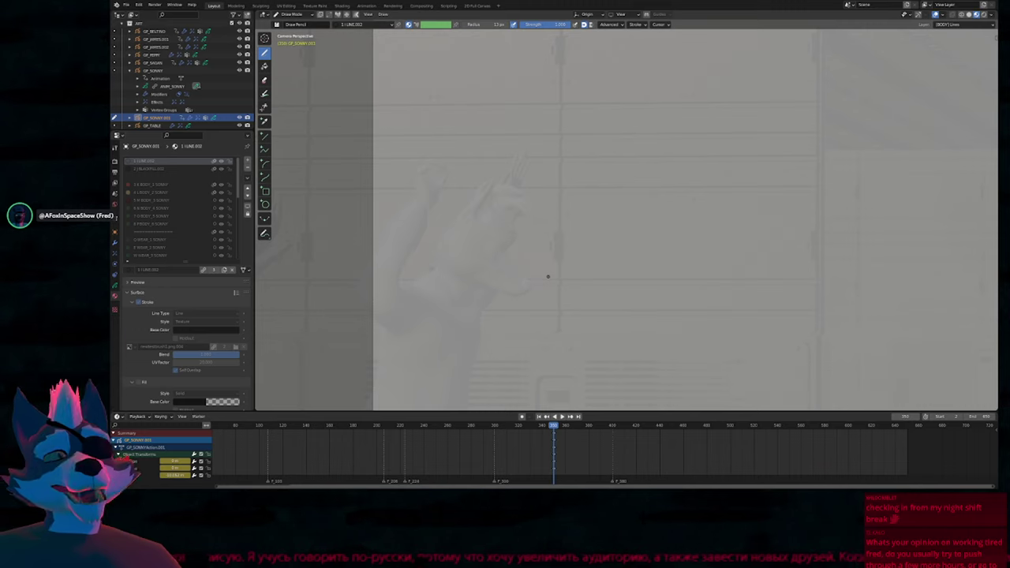
# Draw a test star beside the raised-arm figure, check it against frame 300, and undo it at frame 350.
pyautogui.moveTo(616, 230)
pyautogui.mouseDown()
pyautogui.moveTo(586, 198)
pyautogui.moveTo(570, 255)
pyautogui.mouseUp()
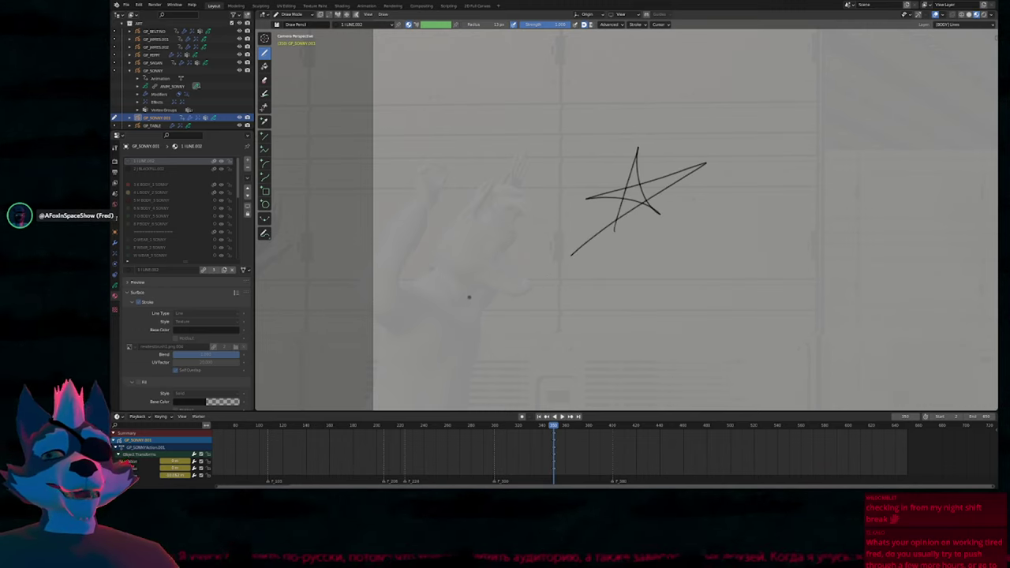
pyautogui.moveTo(557, 426)
pyautogui.mouseDown()
pyautogui.moveTo(484, 426)
pyautogui.moveTo(563, 432)
pyautogui.moveTo(555, 430)
pyautogui.mouseUp()
pyautogui.press('Down')
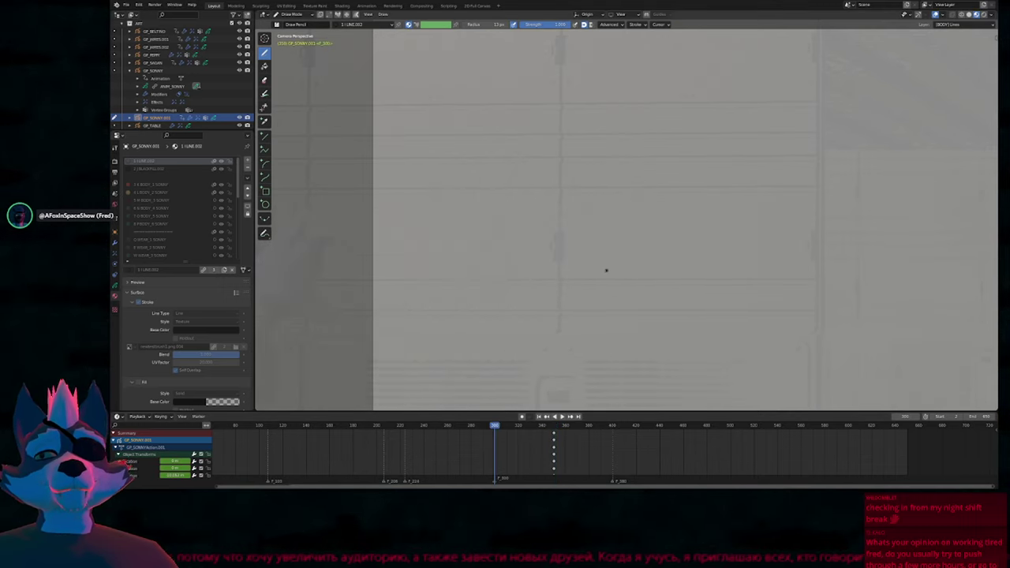
pyautogui.press('Up')
pyautogui.keyDown('shift'); pyautogui.moveTo(647, 206); pyautogui.dragTo(621, 214, button='middle'); pyautogui.keyUp('shift')
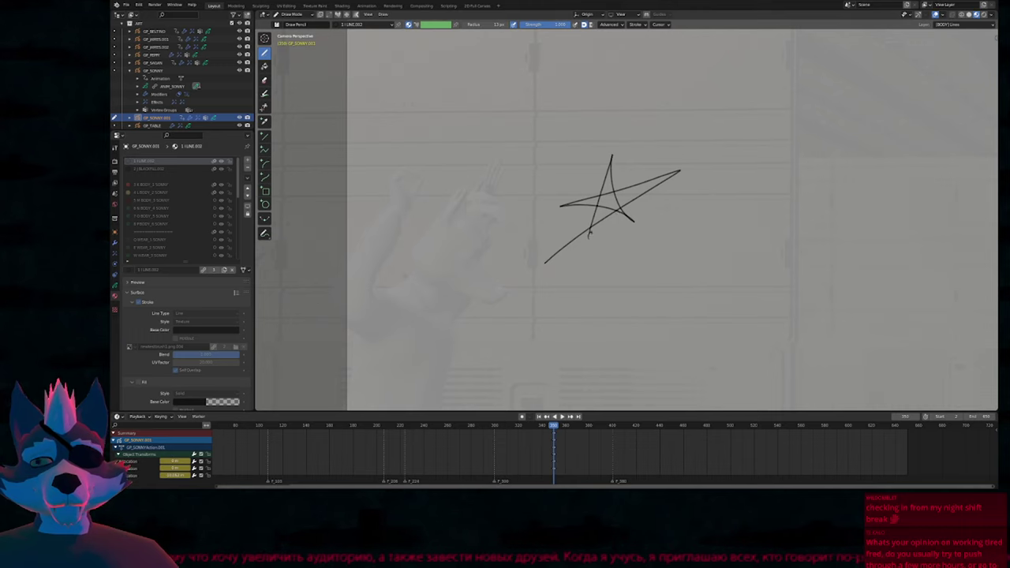
pyautogui.scroll(-3, 580, 274)
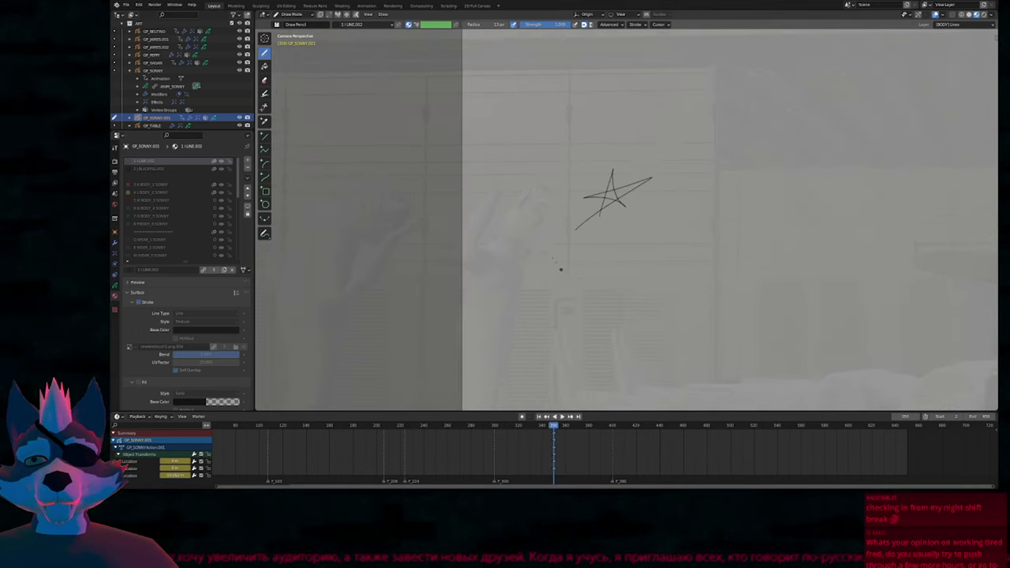
pyautogui.scroll(5, 561, 269)
pyautogui.hotkey('ctrl', 'z')
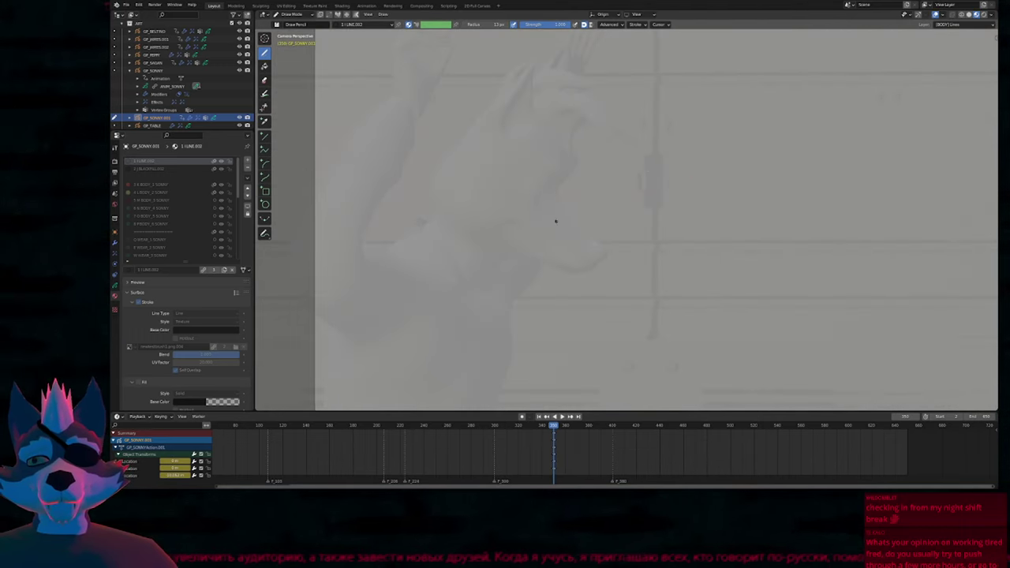
# Draw a small pointed eye outline on the figure's face with black line strokes on the body lines layer at frame 350.
pyautogui.scroll(3, 556, 221)
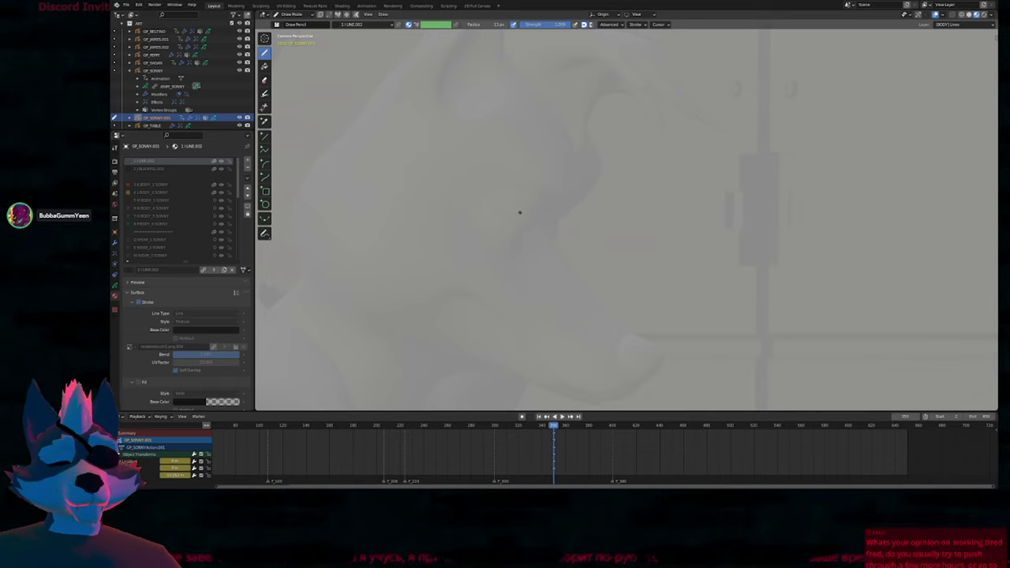
pyautogui.scroll(2, 513, 235)
pyautogui.moveTo(471, 210); pyautogui.dragTo(540, 234)
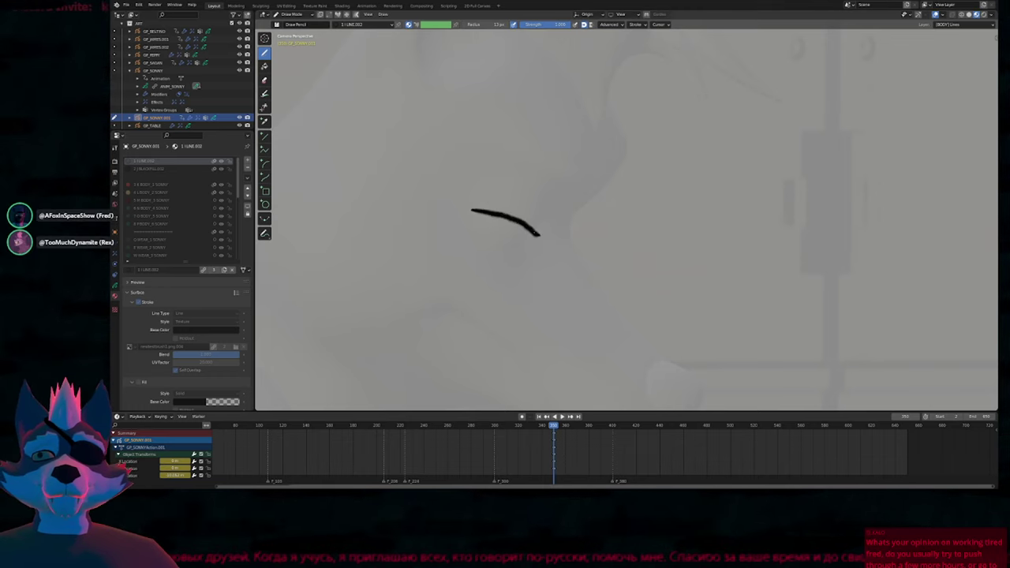
pyautogui.moveTo(472, 209)
pyautogui.mouseDown()
pyautogui.moveTo(513, 255)
pyautogui.moveTo(538, 234)
pyautogui.mouseUp()
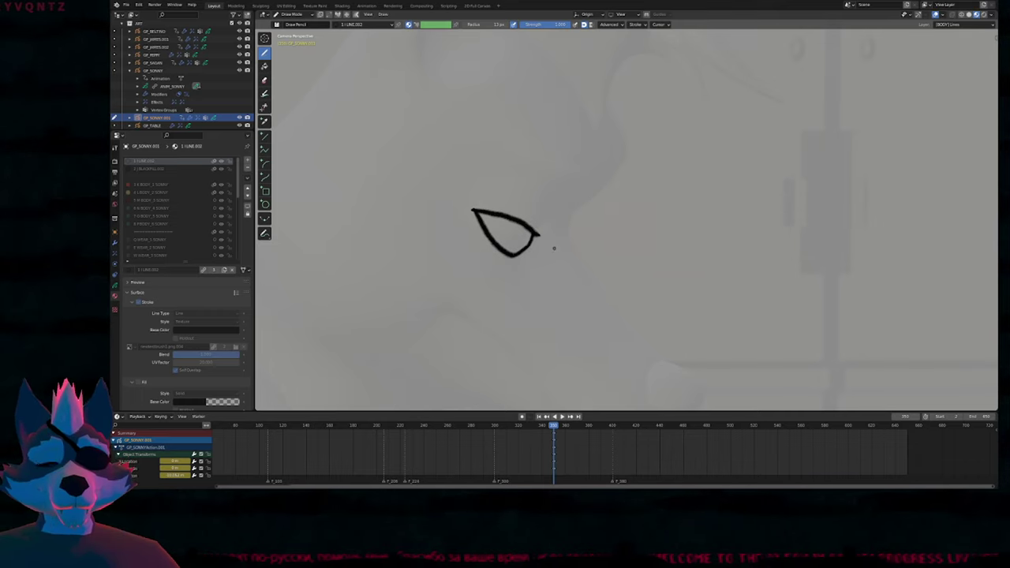
pyautogui.moveTo(554, 248)
pyautogui.keyDown('shift'); pyautogui.mouseDown(button='middle')
pyautogui.moveTo(533, 254)
pyautogui.moveTo(549, 261)
pyautogui.mouseUp(button='middle'); pyautogui.keyUp('shift')
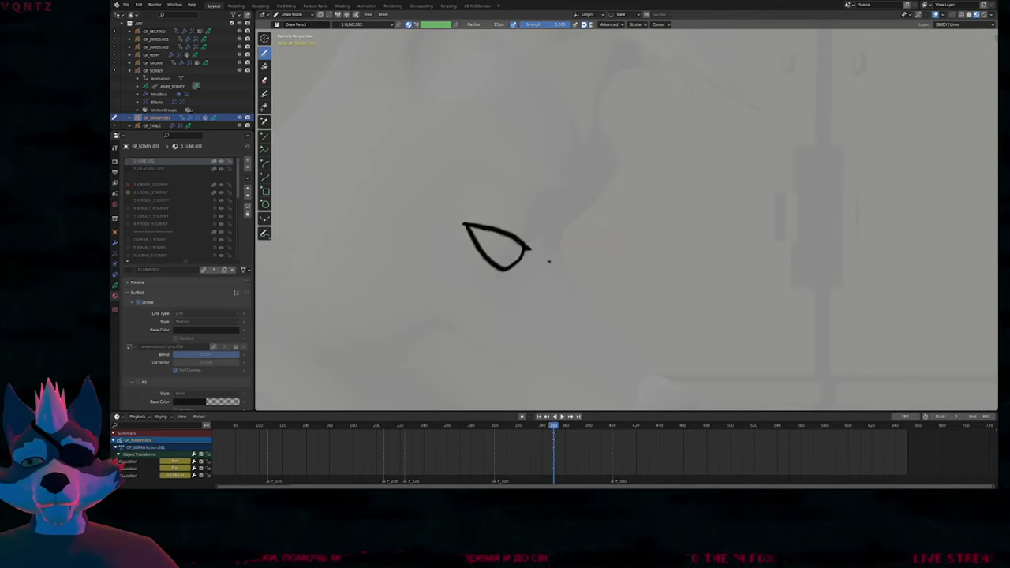